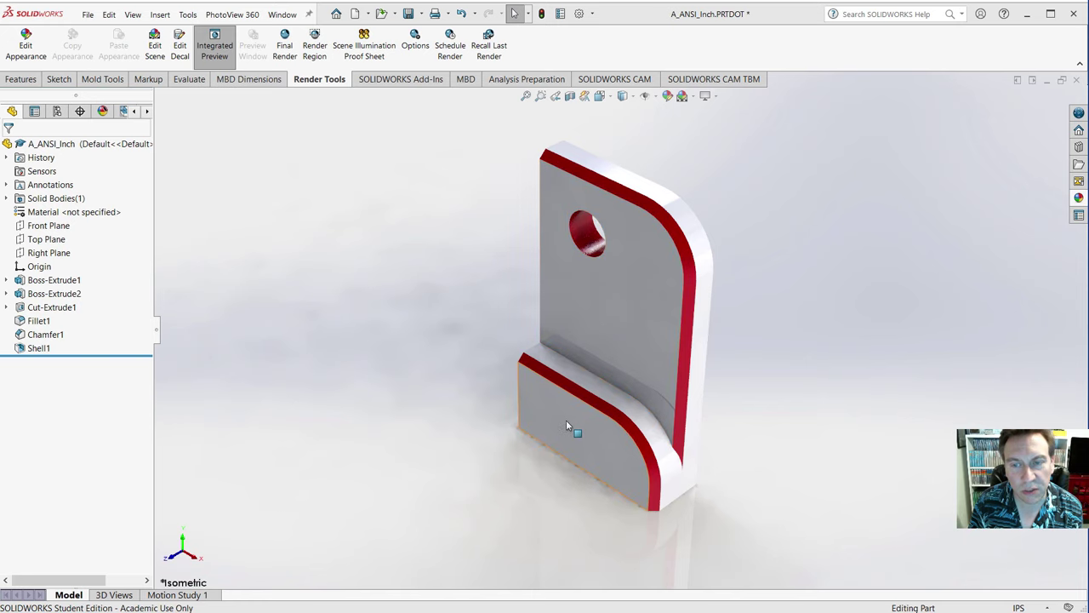
- Inspect the finished part's 1 in fillet, top-edge chamfer and plate hole, toggling the rendered preview
left_click(646, 433)
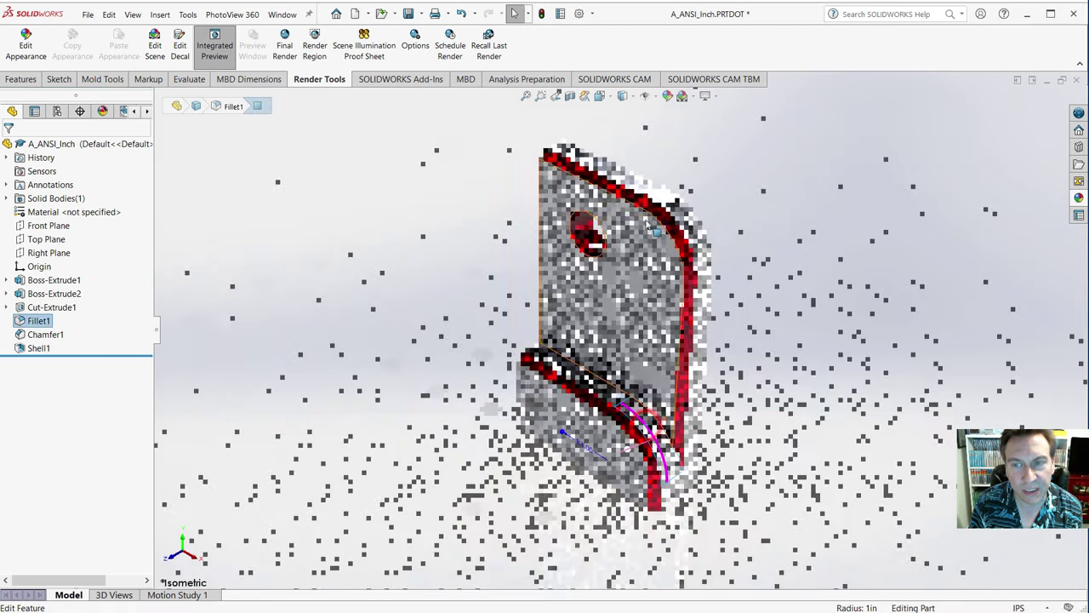
left_click(215, 44)
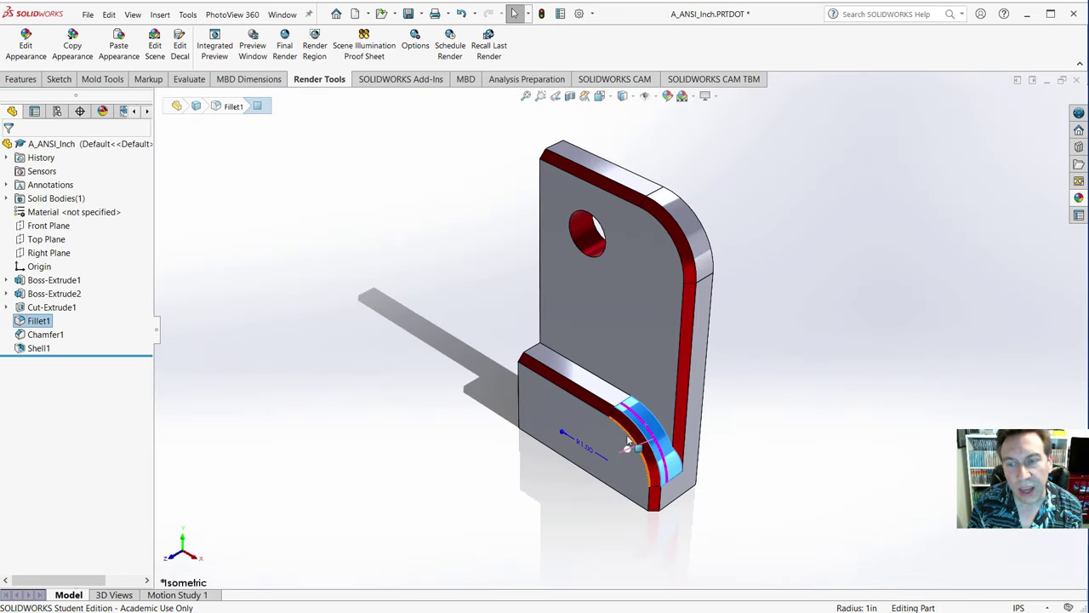
left_click(645, 446)
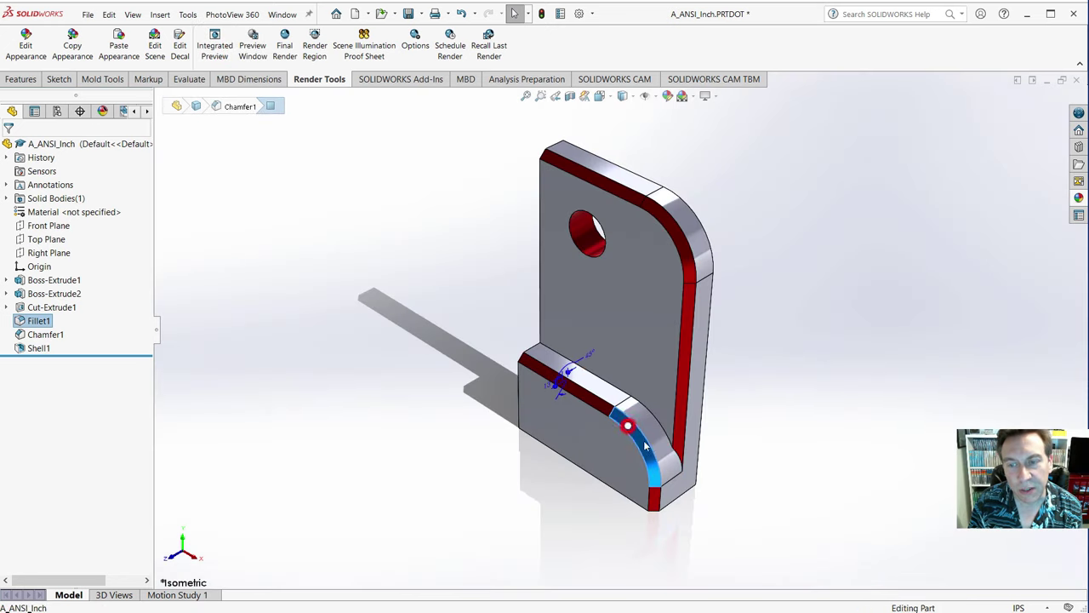
left_click(603, 182)
left_click(411, 258)
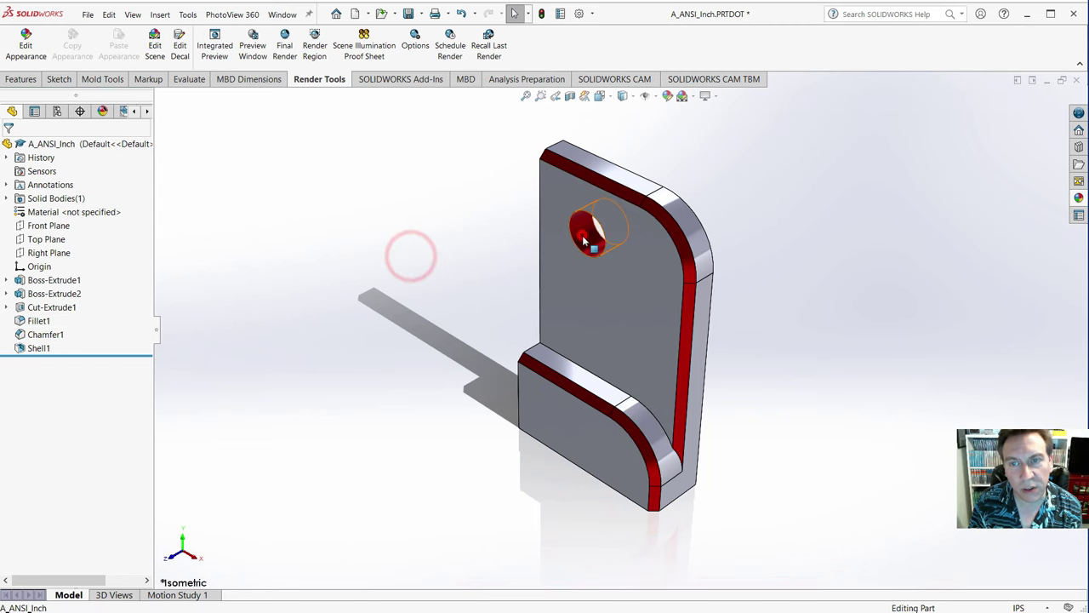
left_click(584, 234)
left_click(398, 256)
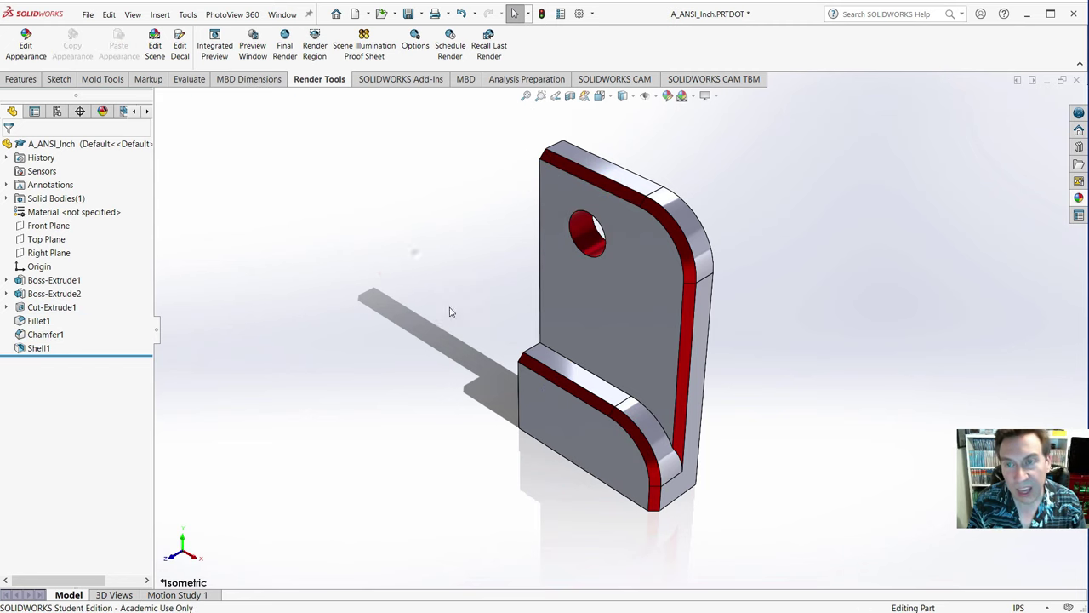
- View the part from below and from the side, then orbit it to show its back
key("ctrl+6")
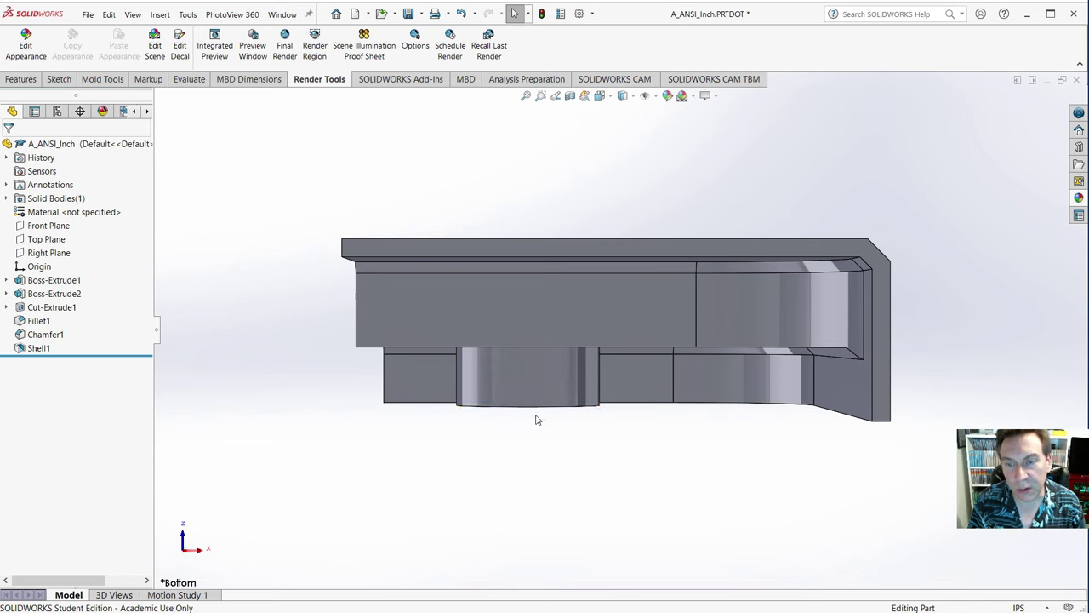
key("ctrl+7")
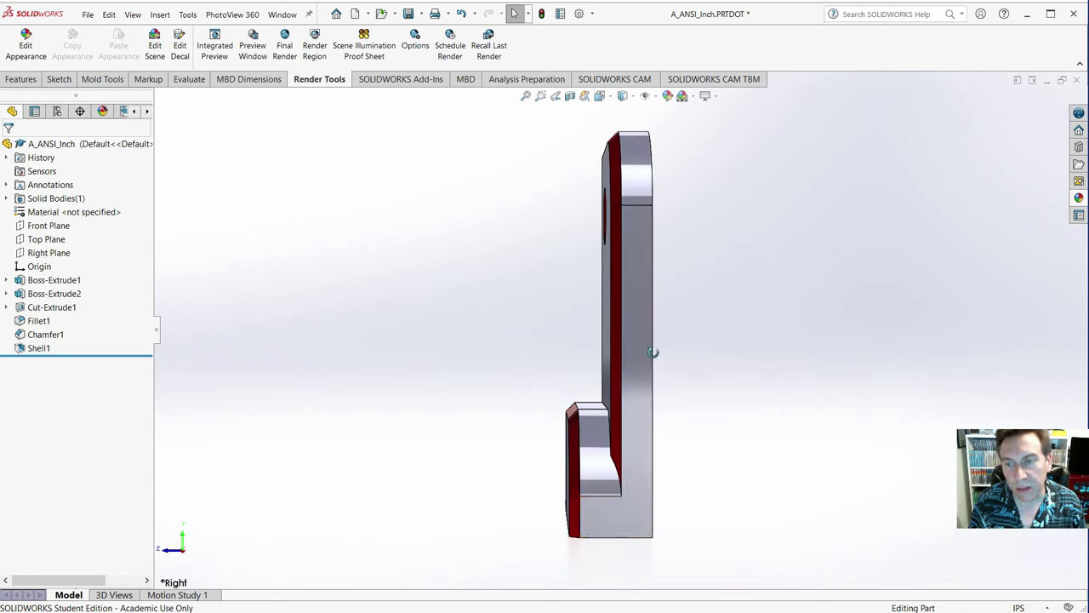
middle_click_drag(652, 355, 569, 373)
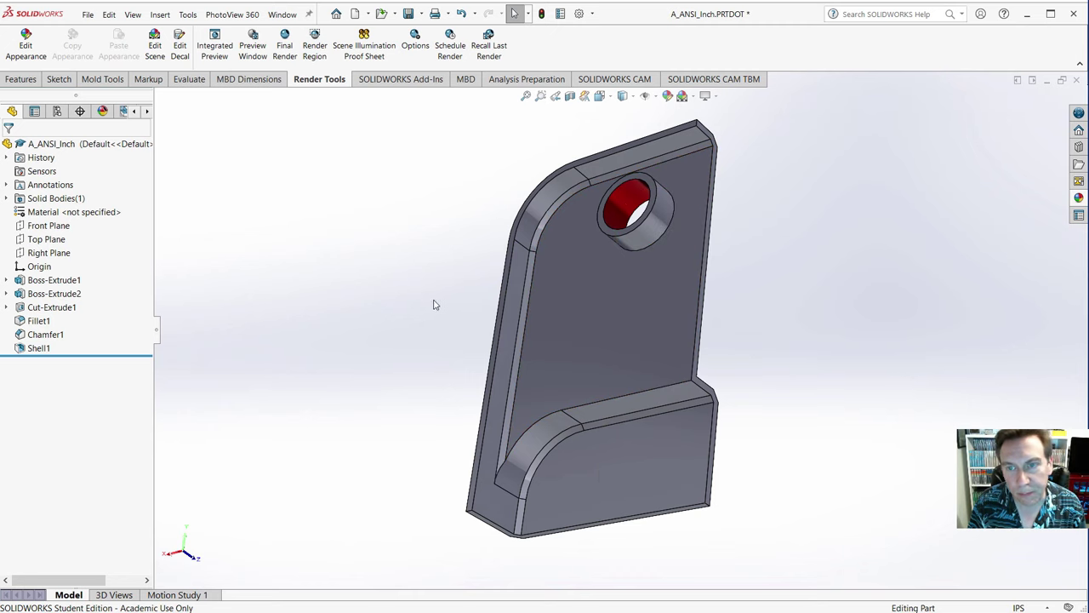
middle_click_drag(435, 303, 637, 479)
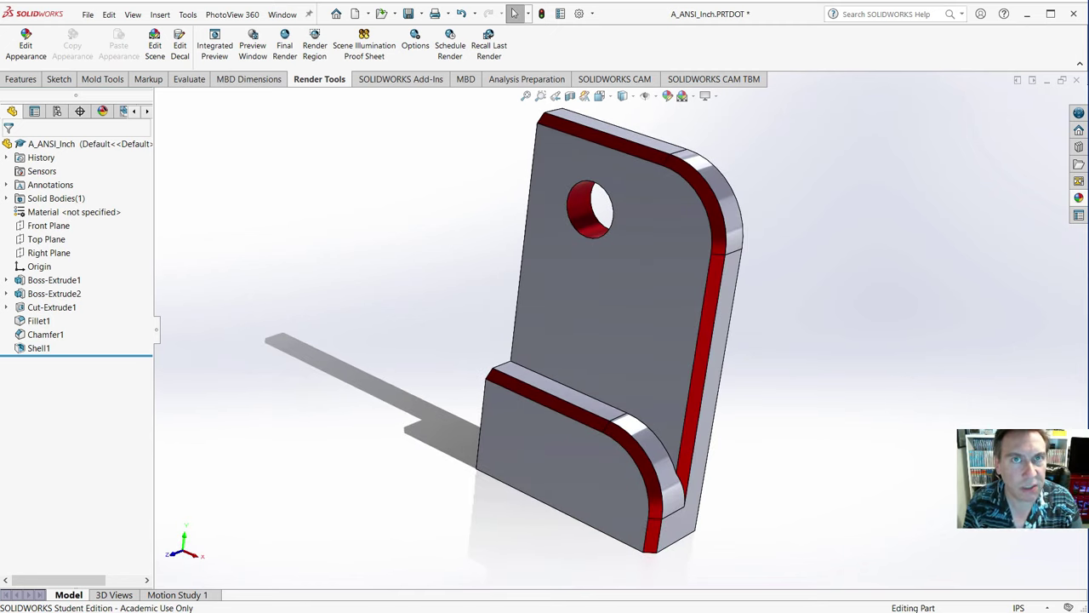
- Switch to Firefox's vertanux1 manuals page, open SolidWorks Basics and close the duplicate Drive tab
key("alt+Tab")
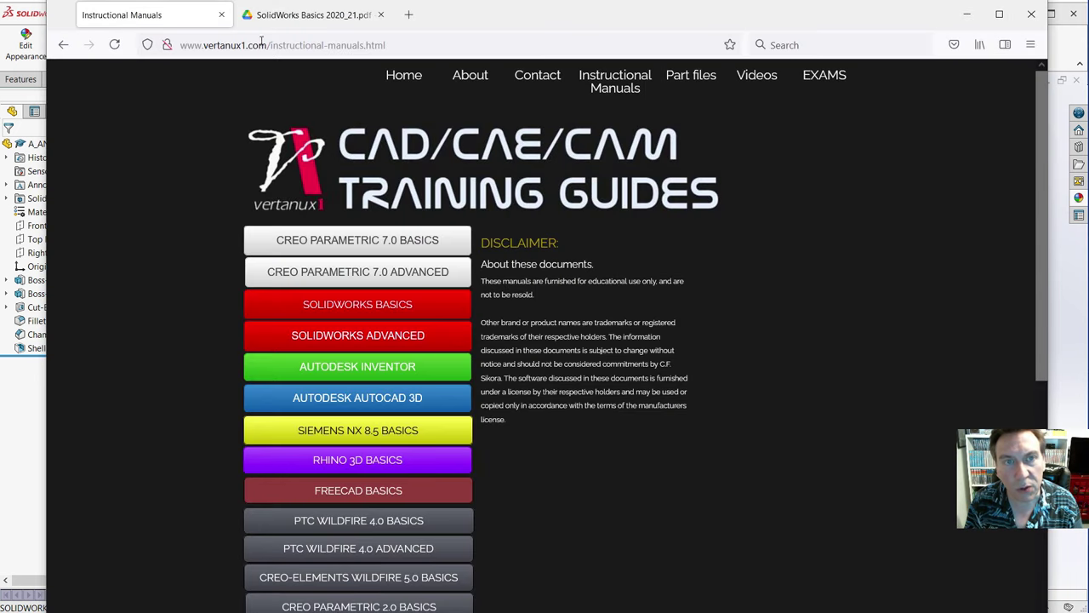
left_click(210, 48)
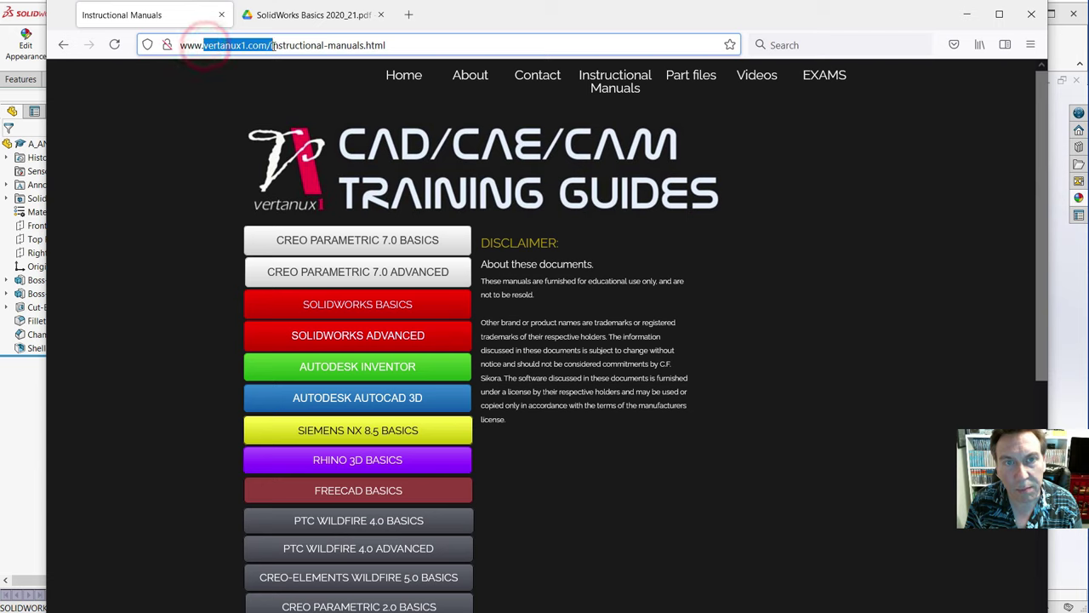
left_click(124, 170)
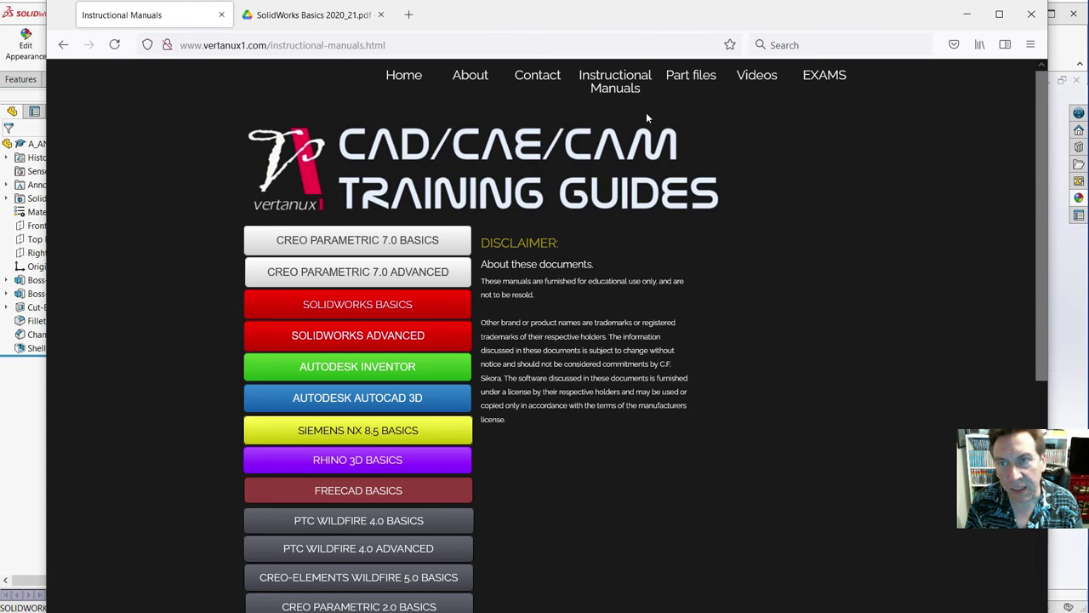
left_click(353, 310)
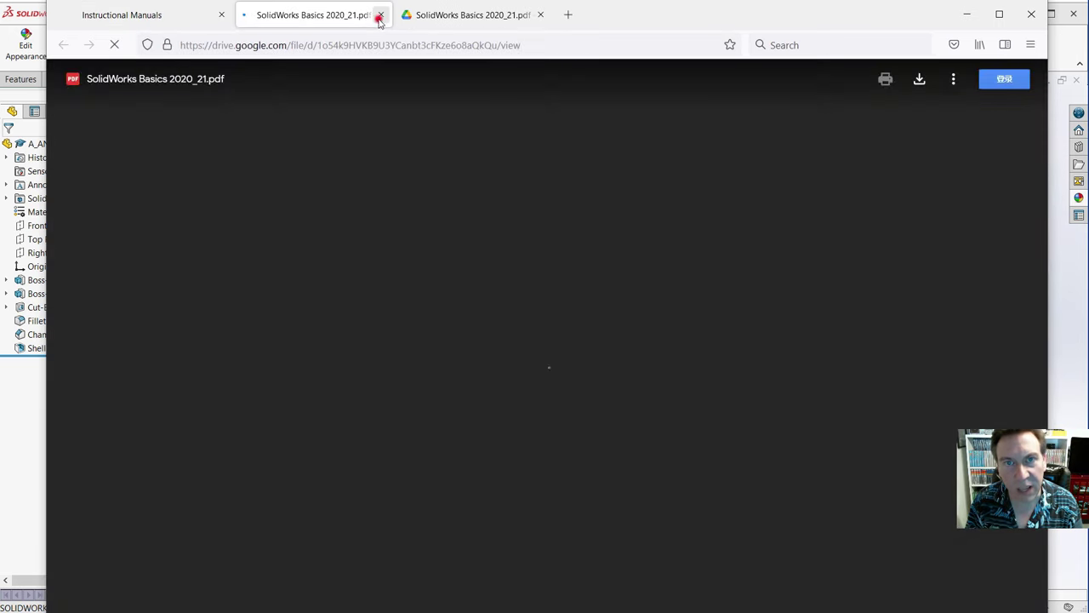
left_click(380, 14)
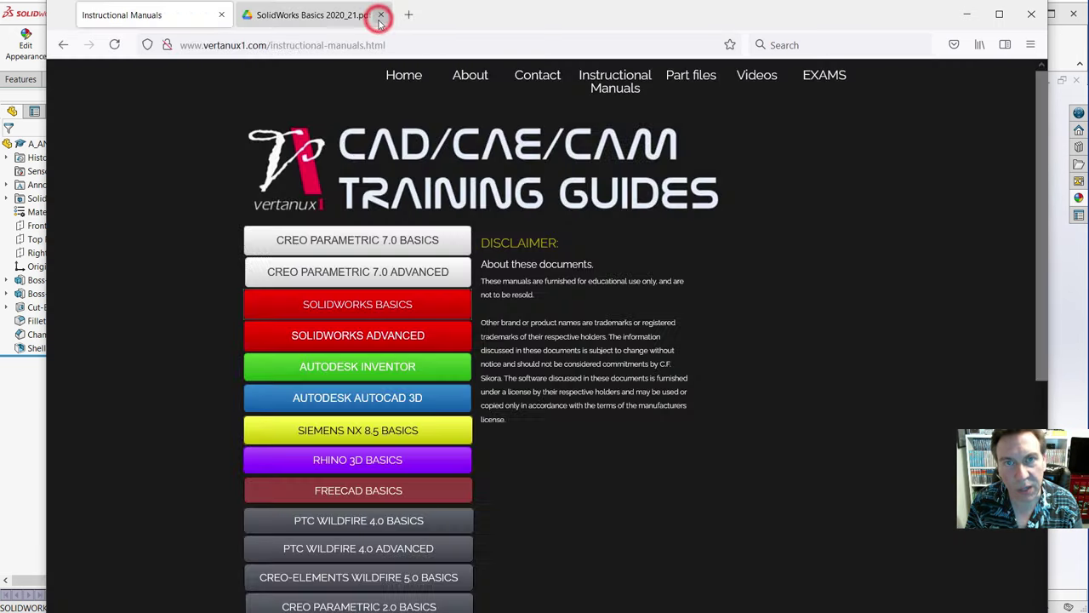
- Page through SolidWorks Basics 2020_21.pdf to the Exercise 1 rectangle-sketch steps on page 19
left_click(328, 14)
scroll(526, 308, "down", 3)
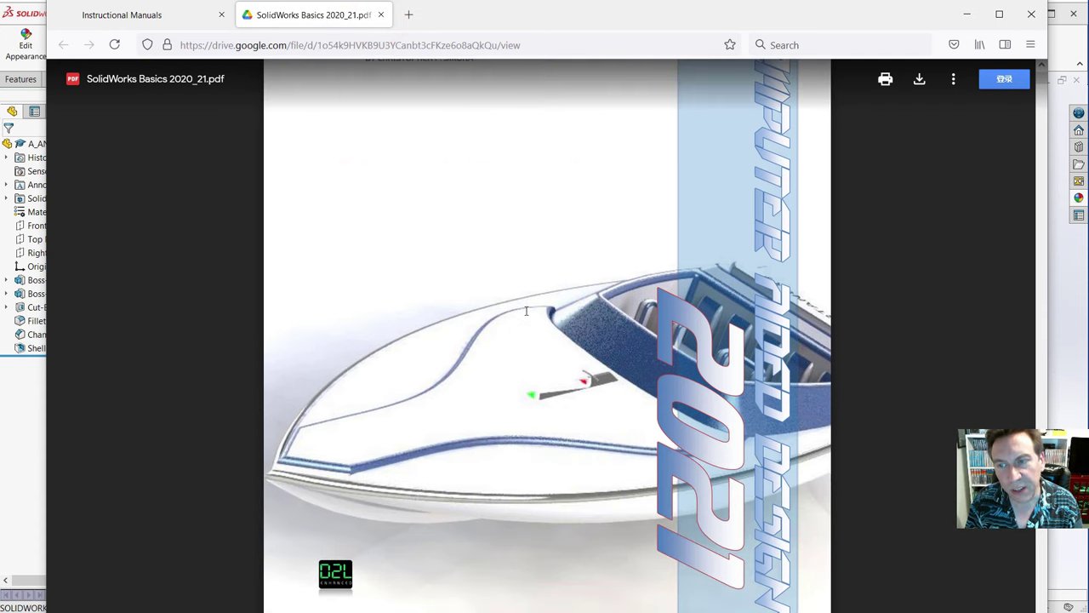
scroll(522, 312, "up", 3)
scroll(523, 313, "down", 10)
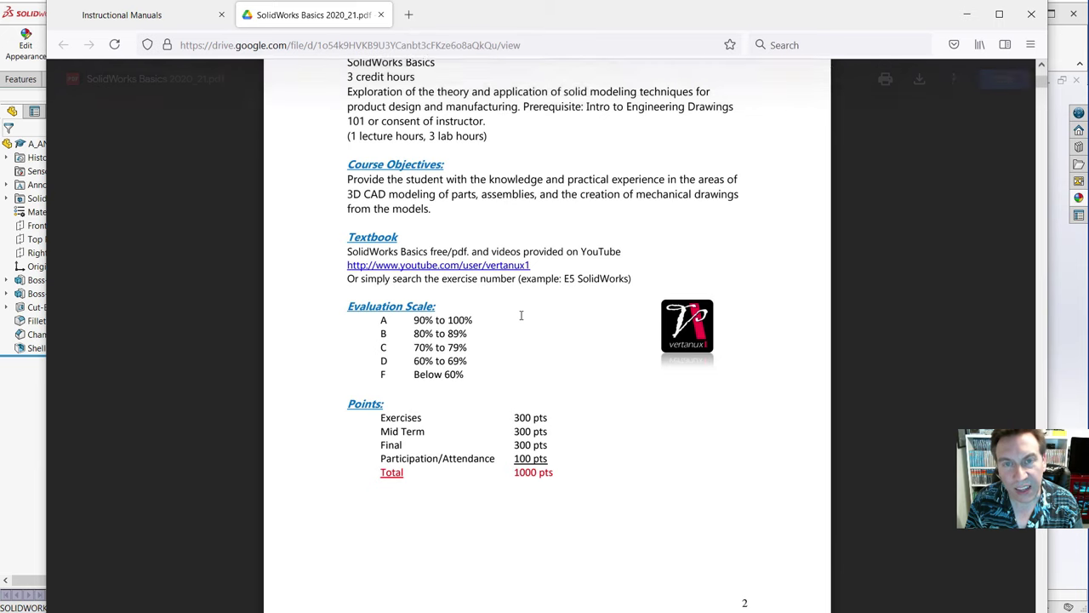
scroll(522, 315, "up", 2)
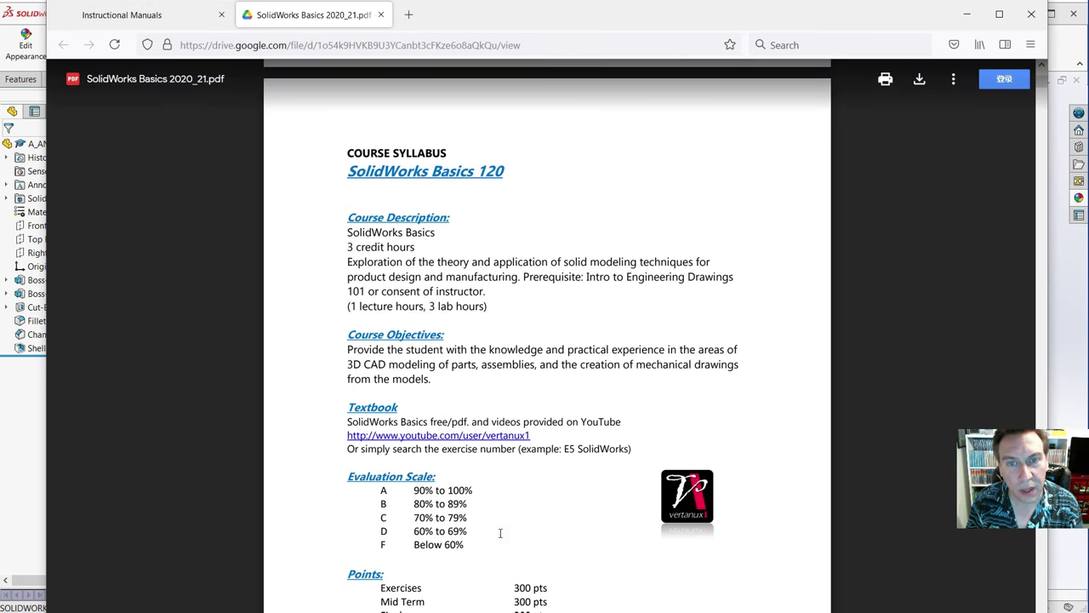
scroll(510, 511, "down", 20)
scroll(600, 442, "down", 20)
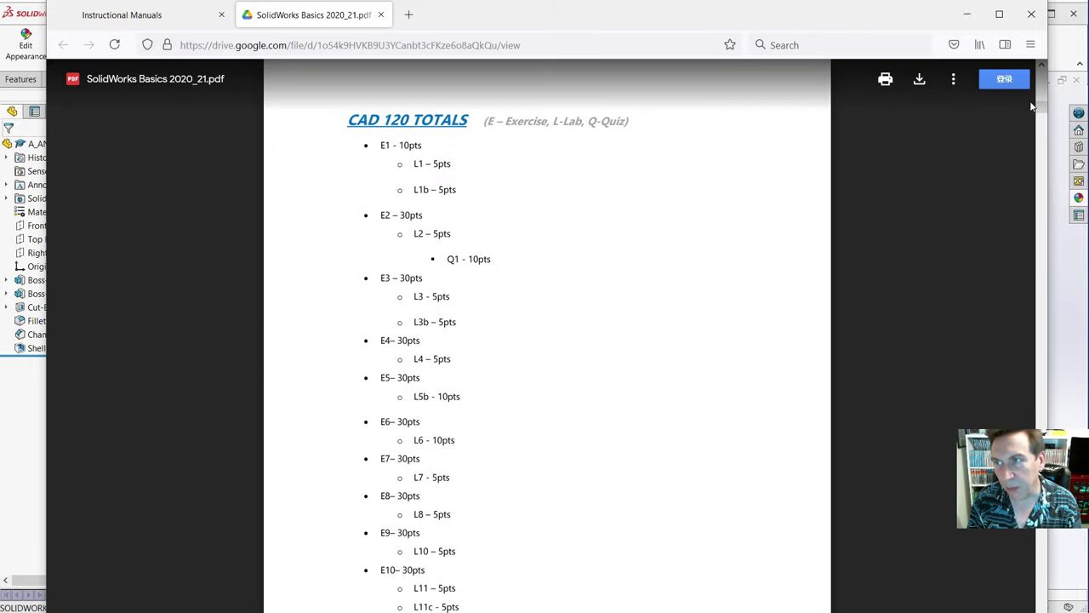
left_click_drag(1040, 107, 1031, 162)
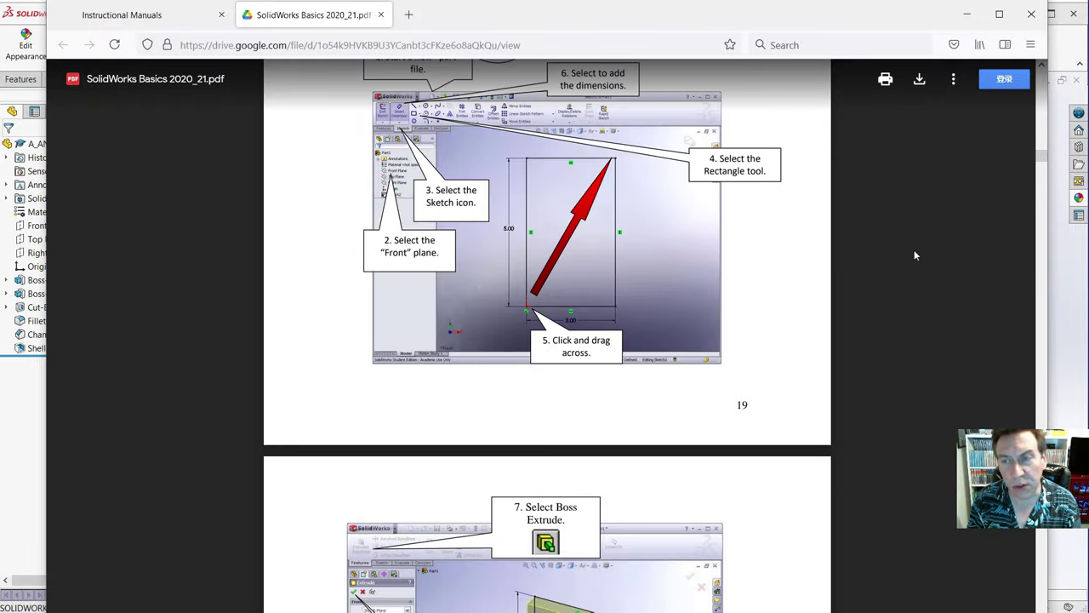
- Scroll the manual past the LAB drawings to page 24's Rebuild tip and save-as E1 step
scroll(914, 255, "up", 2)
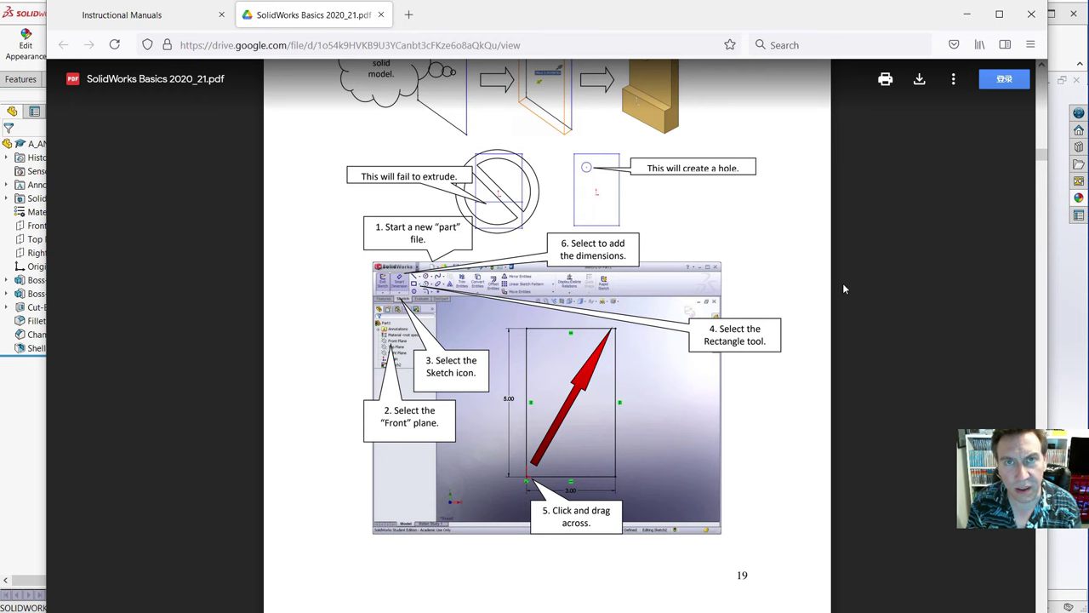
scroll(843, 290, "up", 2)
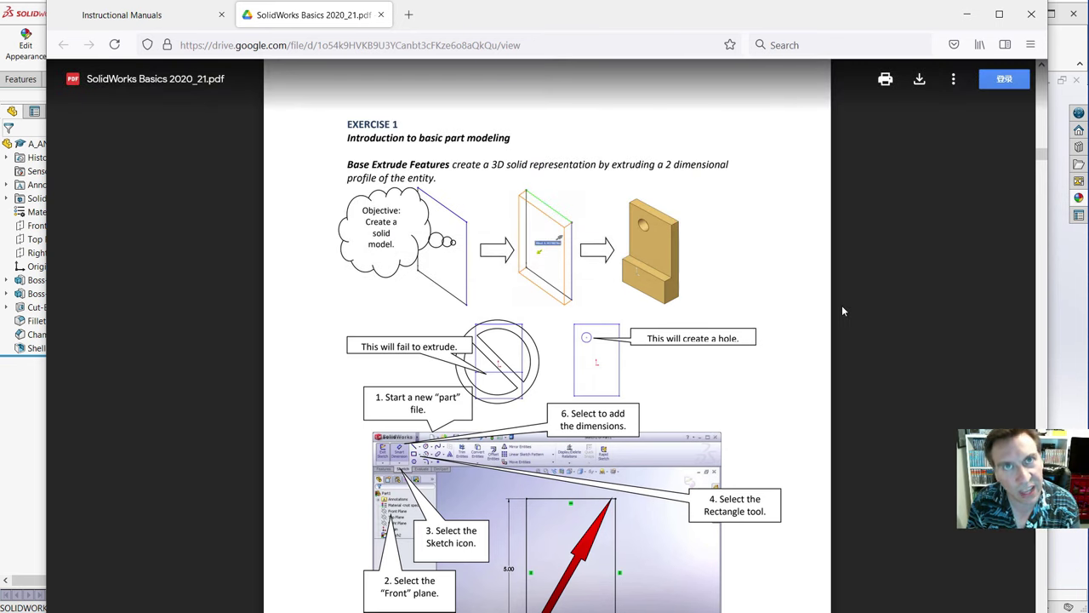
scroll(838, 308, "down", 1)
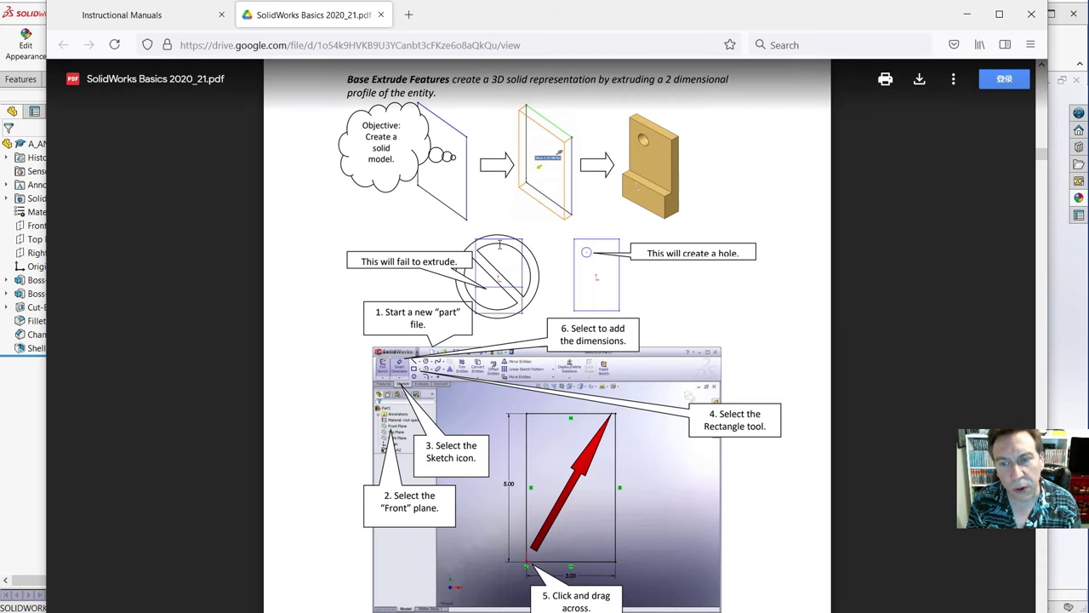
scroll(500, 256, "up", 2)
scroll(708, 587, "down", 2)
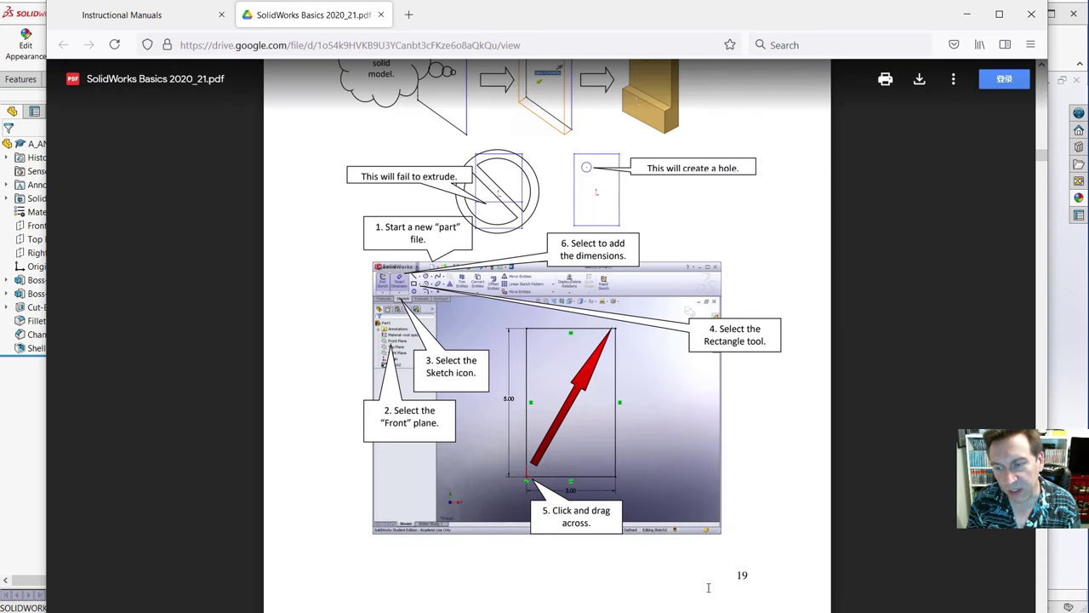
scroll(768, 484, "down", 15)
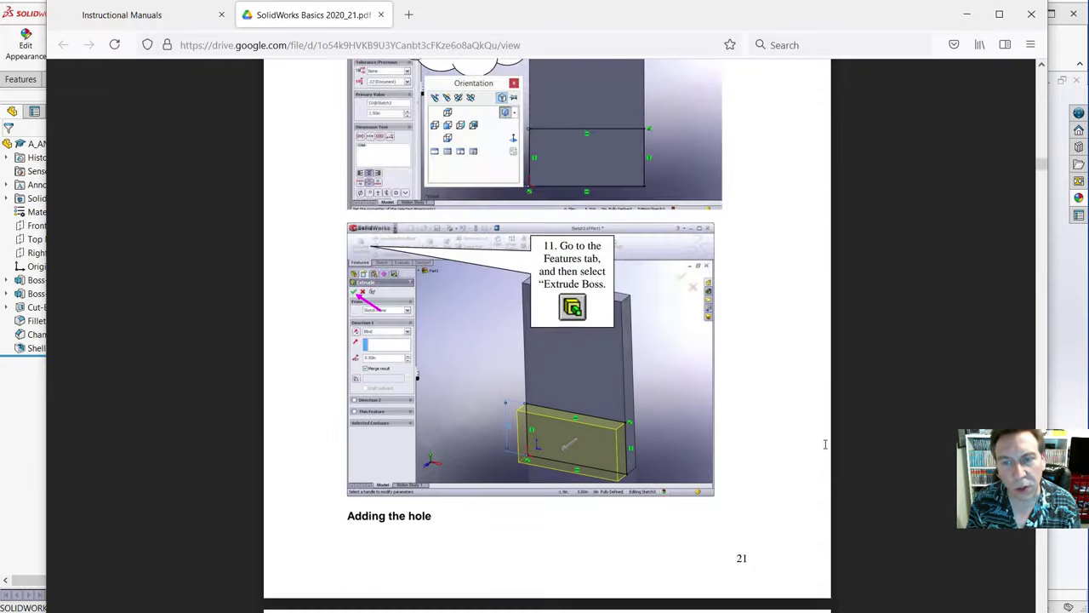
scroll(825, 443, "down", 15)
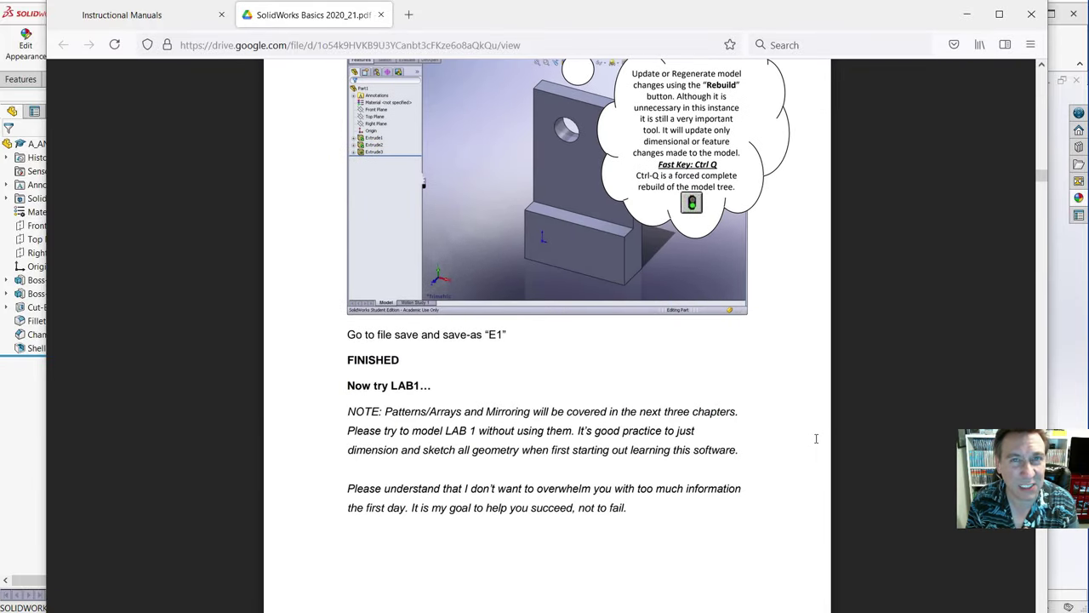
scroll(815, 438, "down", 2)
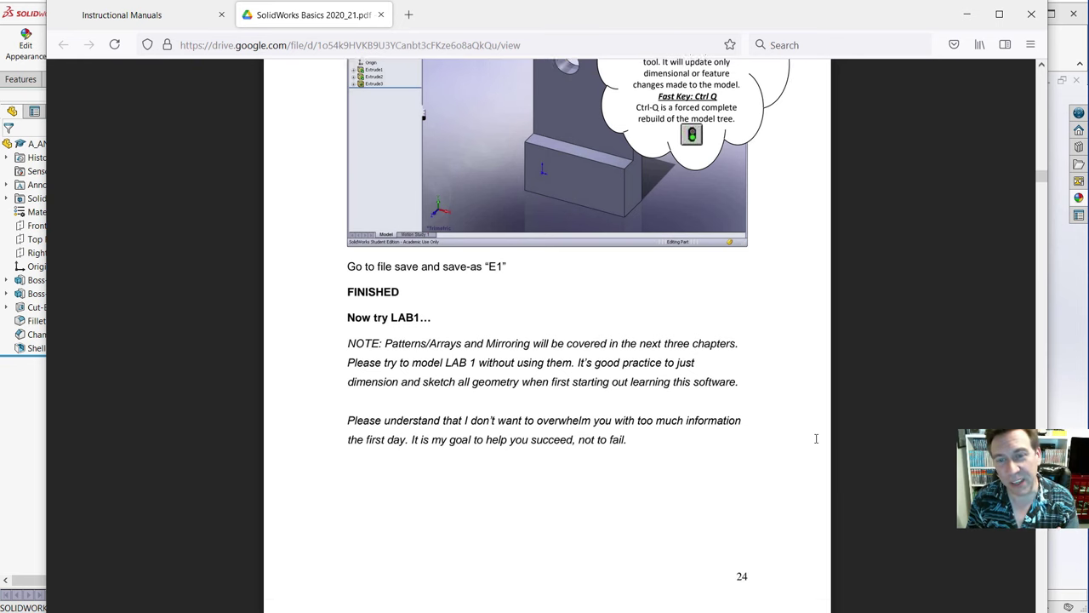
scroll(815, 438, "down", 6)
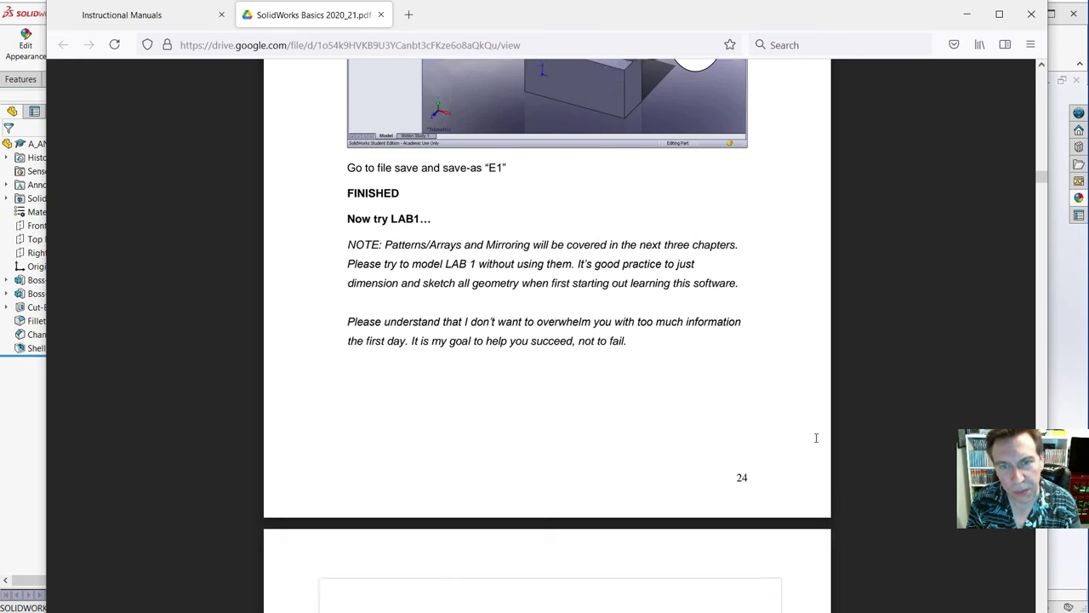
scroll(815, 438, "down", 10)
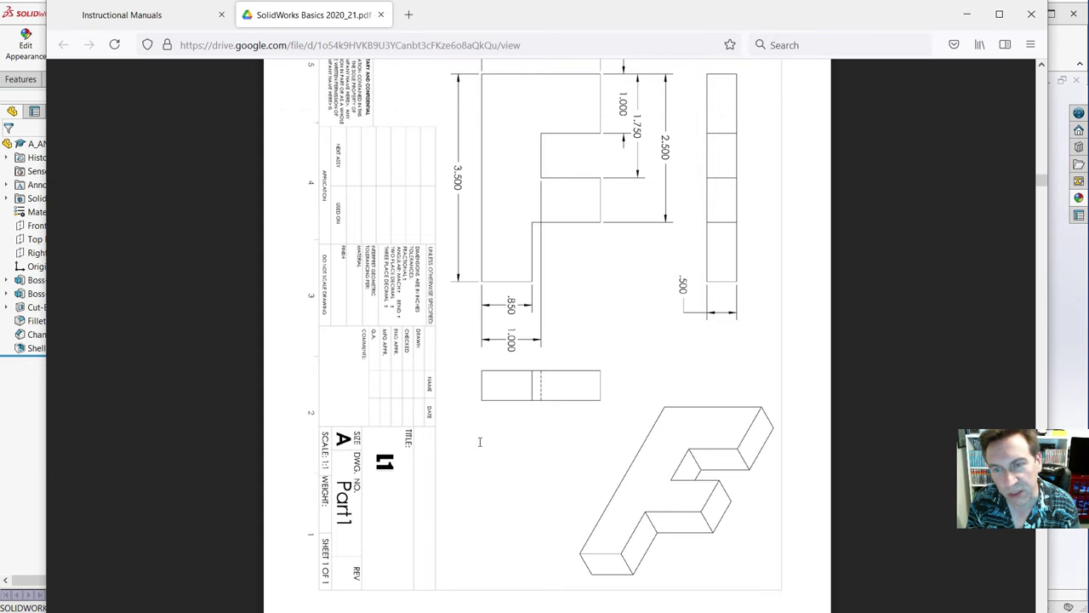
scroll(576, 431, "up", 1)
scroll(595, 438, "down", 5)
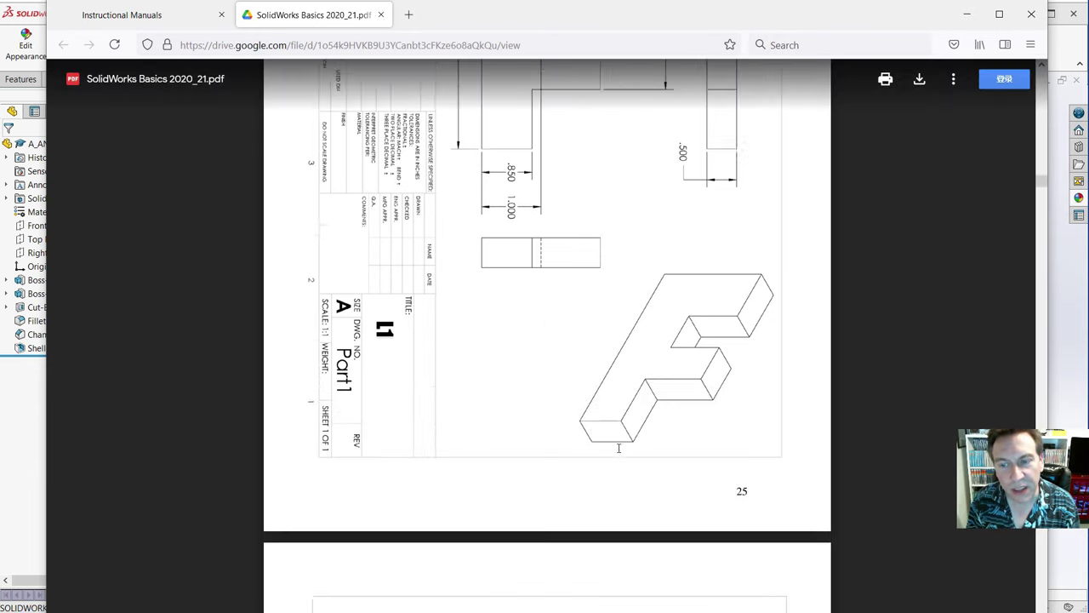
scroll(619, 447, "down", 5)
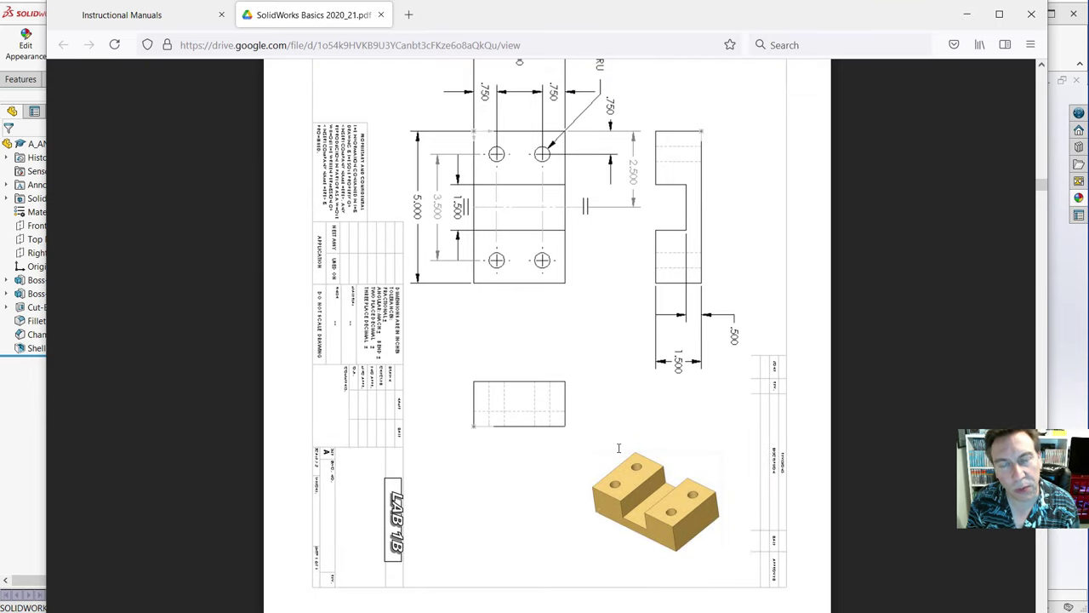
scroll(618, 448, "up", 15)
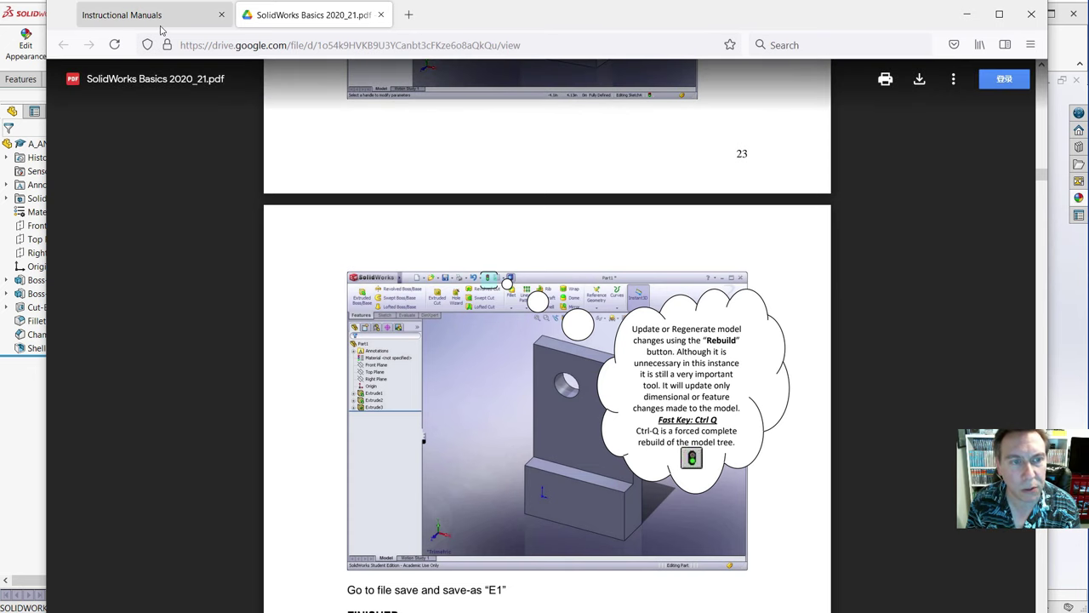
- Return to SOLIDWORKS and start a new document
left_click(24, 414)
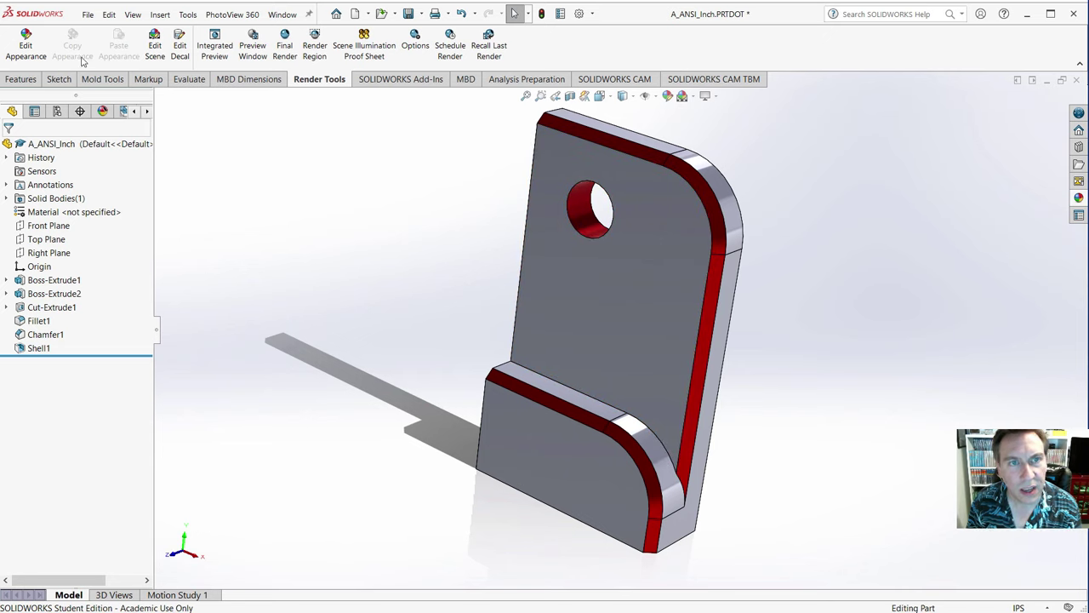
left_click(354, 15)
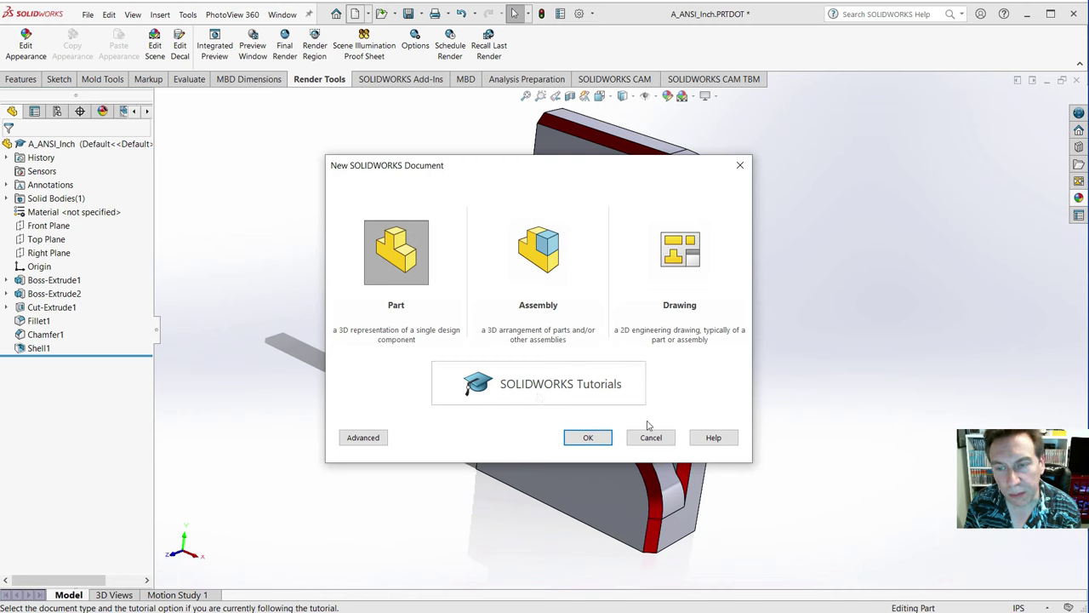
- Choose Part, then switch to Advanced to list templates such as A_ANSI_Inch
left_click(412, 269)
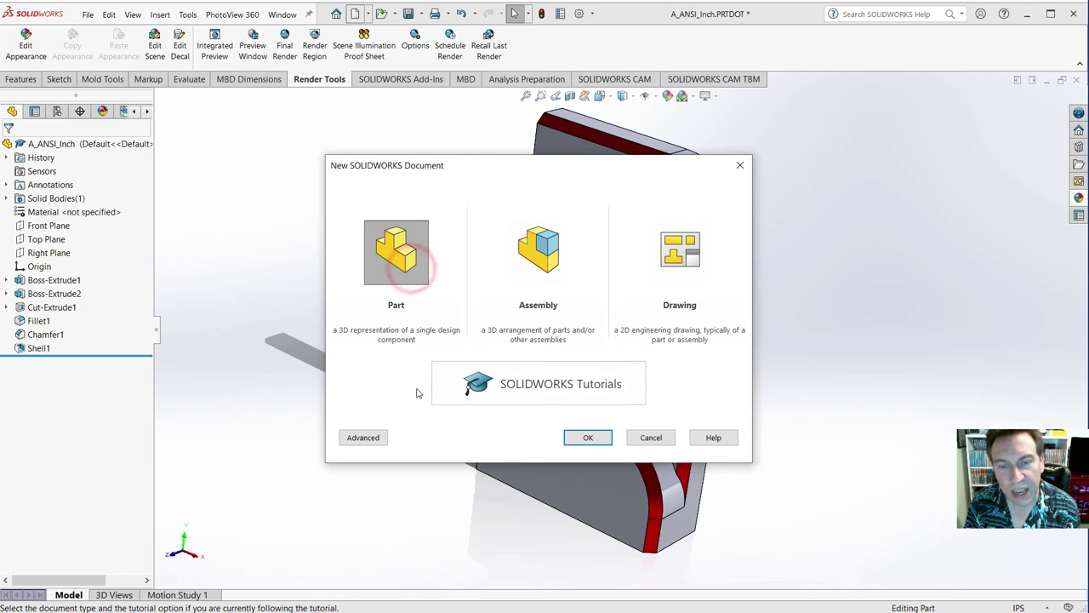
left_click(366, 438)
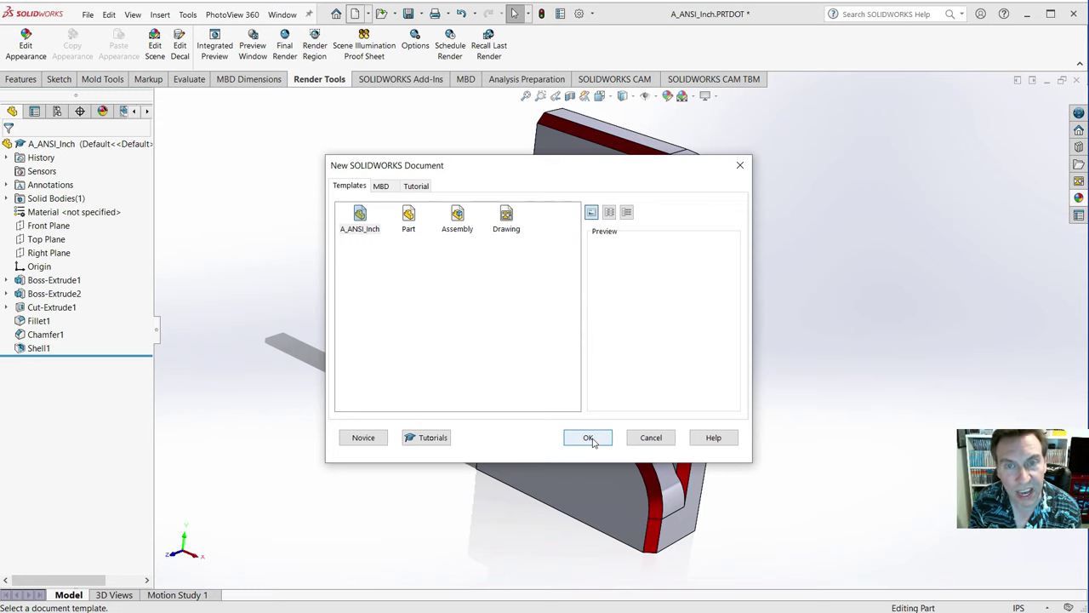
- Confirm the Part template to open the blank Part2
left_click(590, 439)
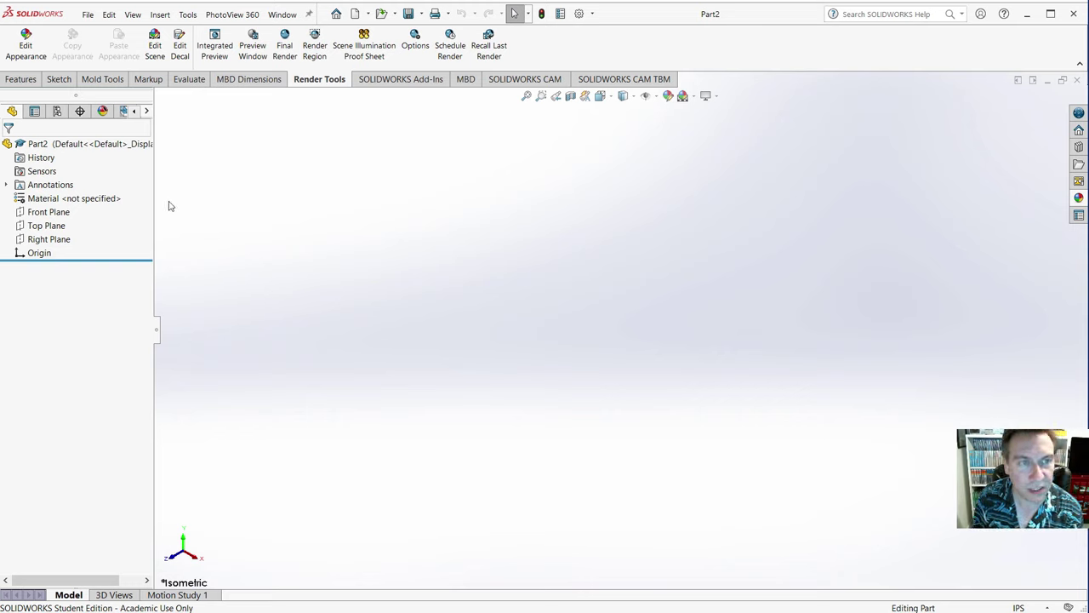
- Apply 1060 Alloy from the Aluminium Alloys list as Part2's material
right_click(56, 201)
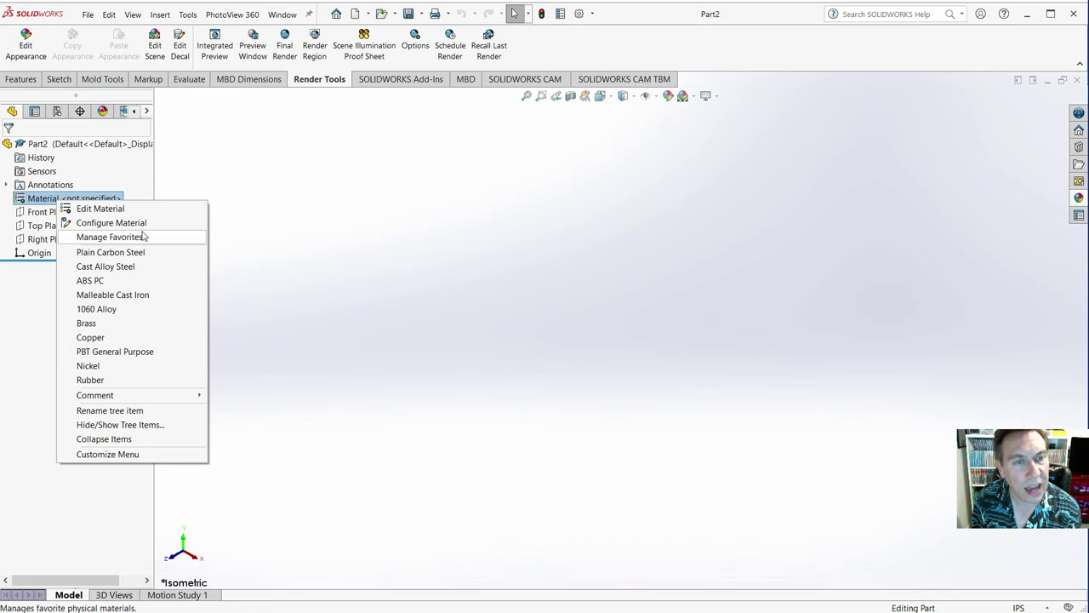
left_click(110, 209)
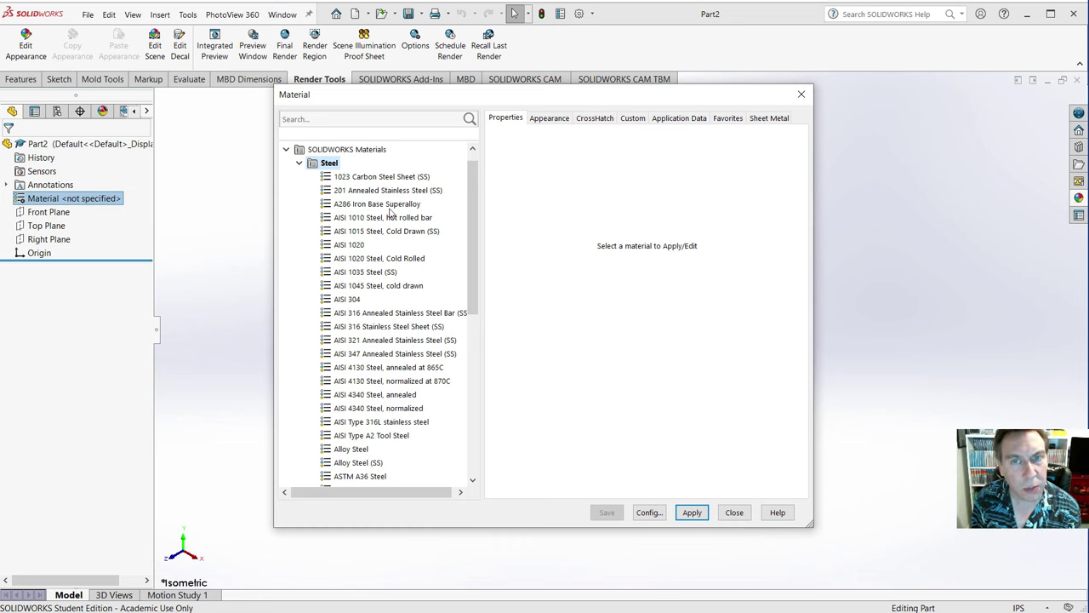
left_click_drag(474, 226, 486, 382)
left_click(298, 302)
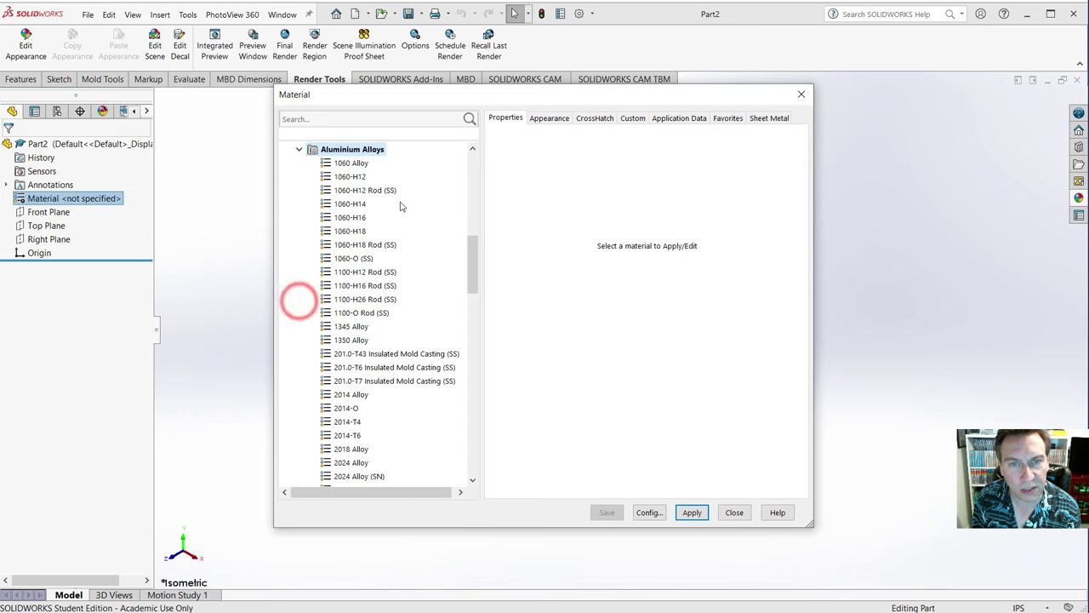
left_click(351, 163)
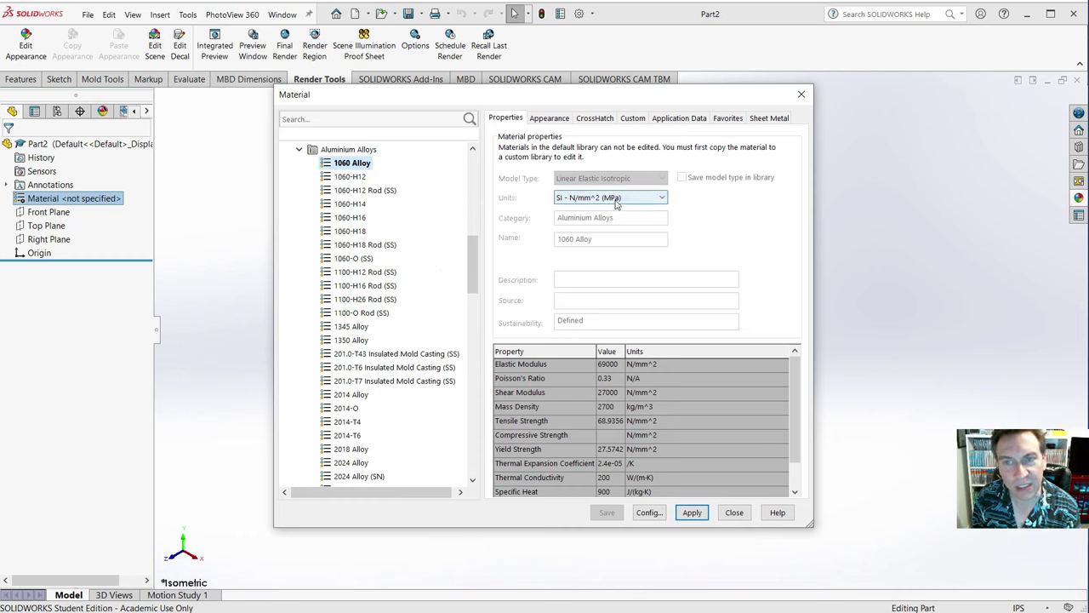
left_click(768, 270)
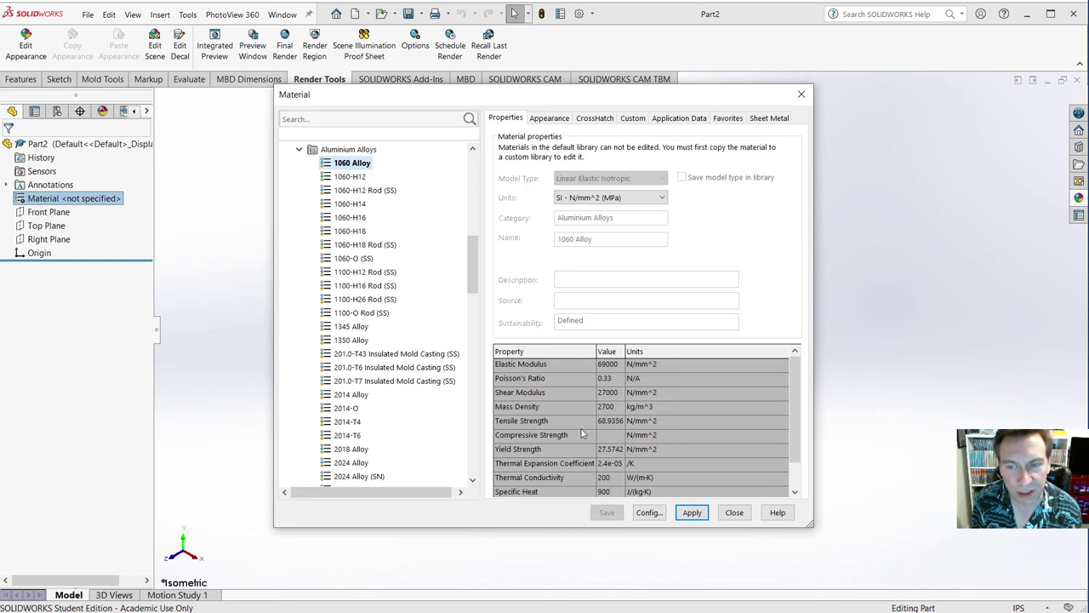
left_click(691, 512)
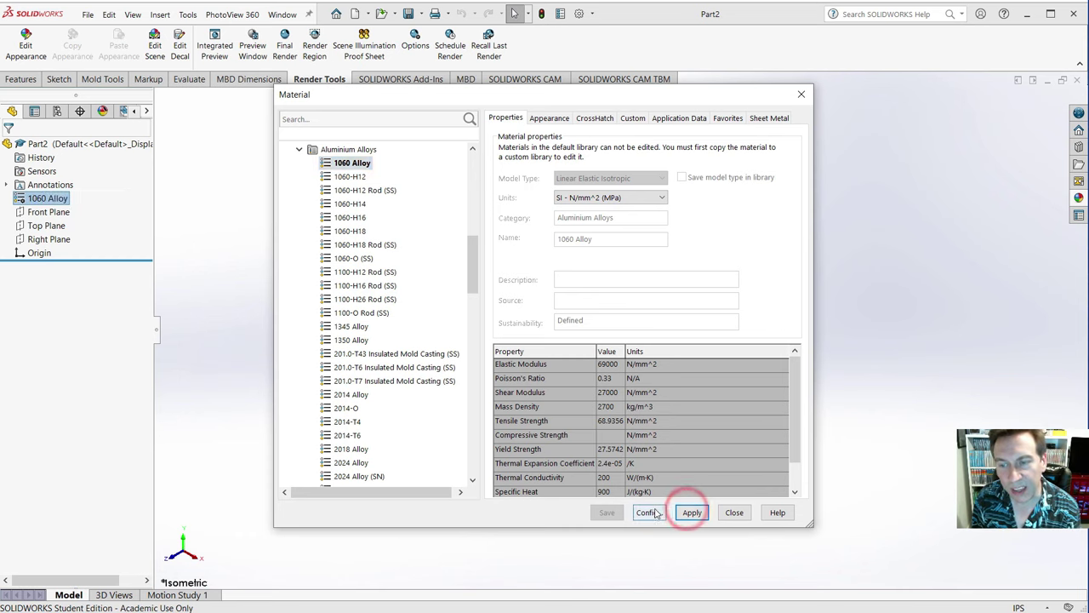
left_click(737, 512)
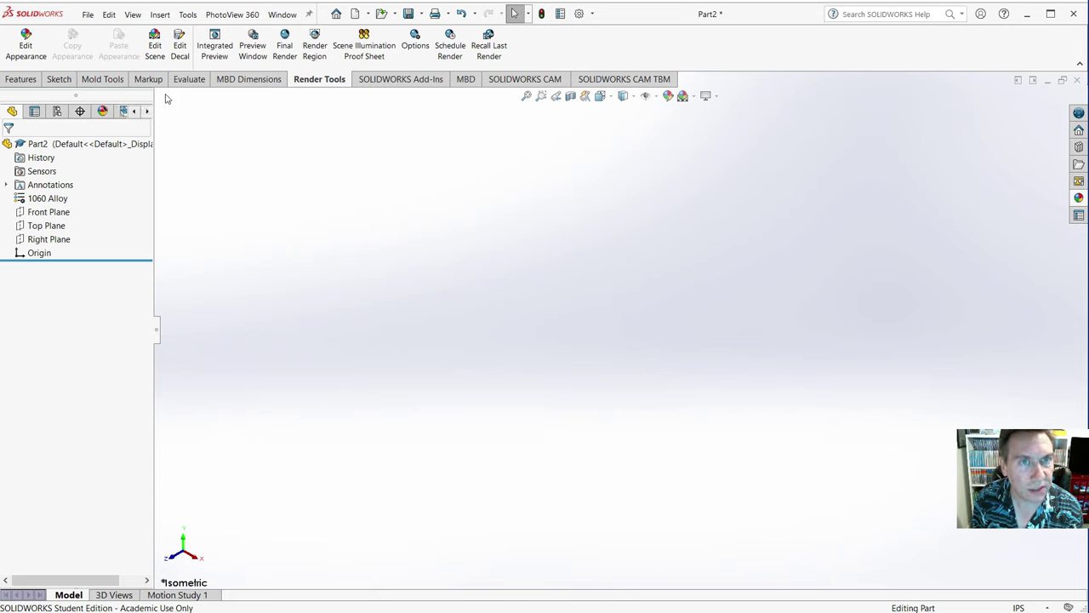
- Switch between the Features and Sketch toolsets, check the ribbon's toolbar options, and settle on Features
left_click(19, 79)
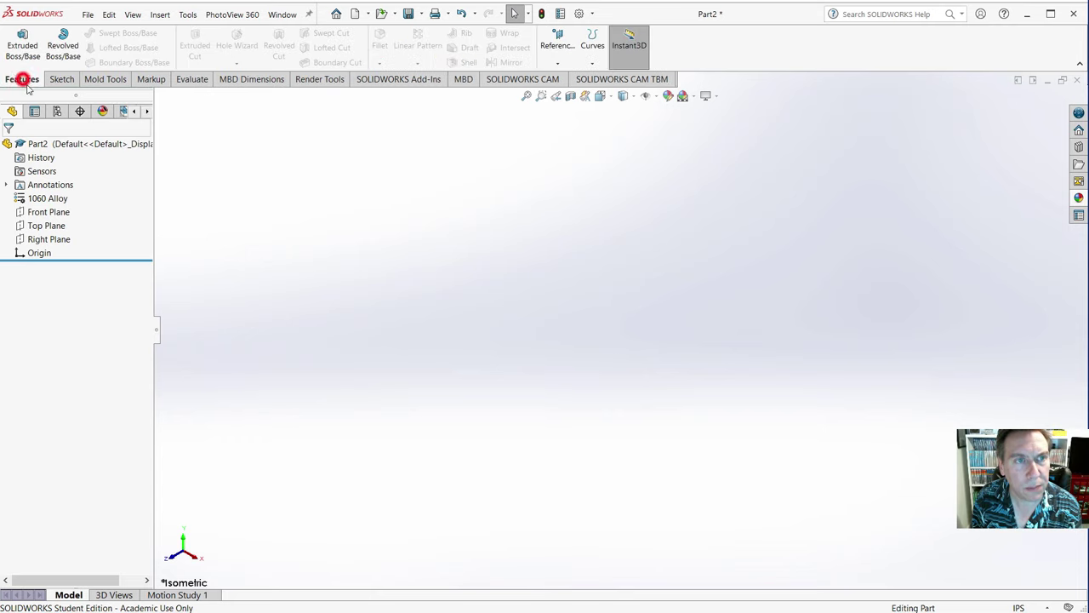
left_click(50, 79)
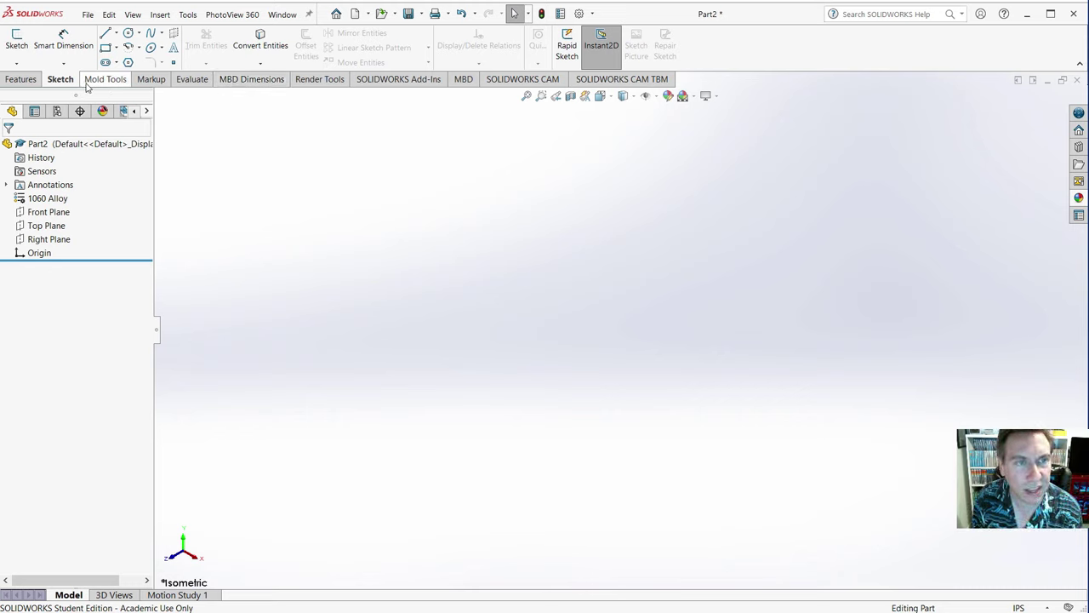
left_click(20, 79)
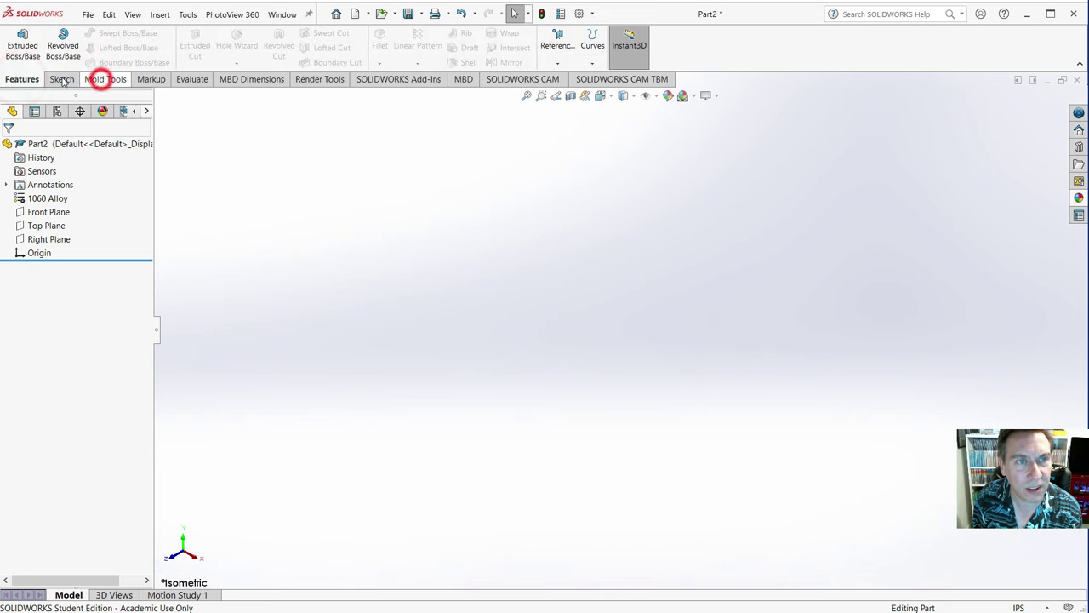
left_click(61, 79)
left_click(20, 80)
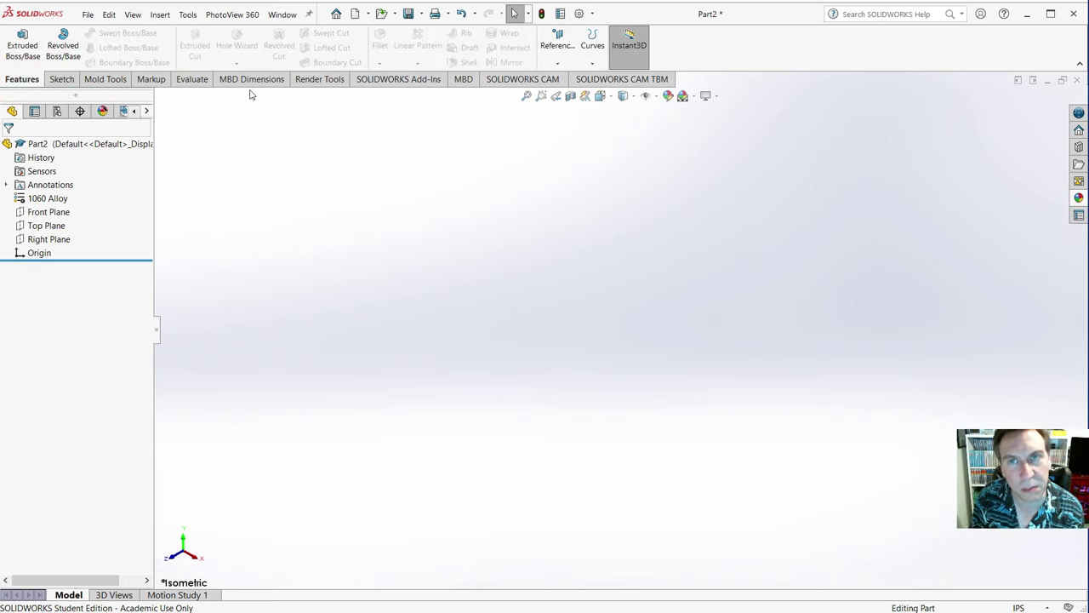
right_click(748, 53)
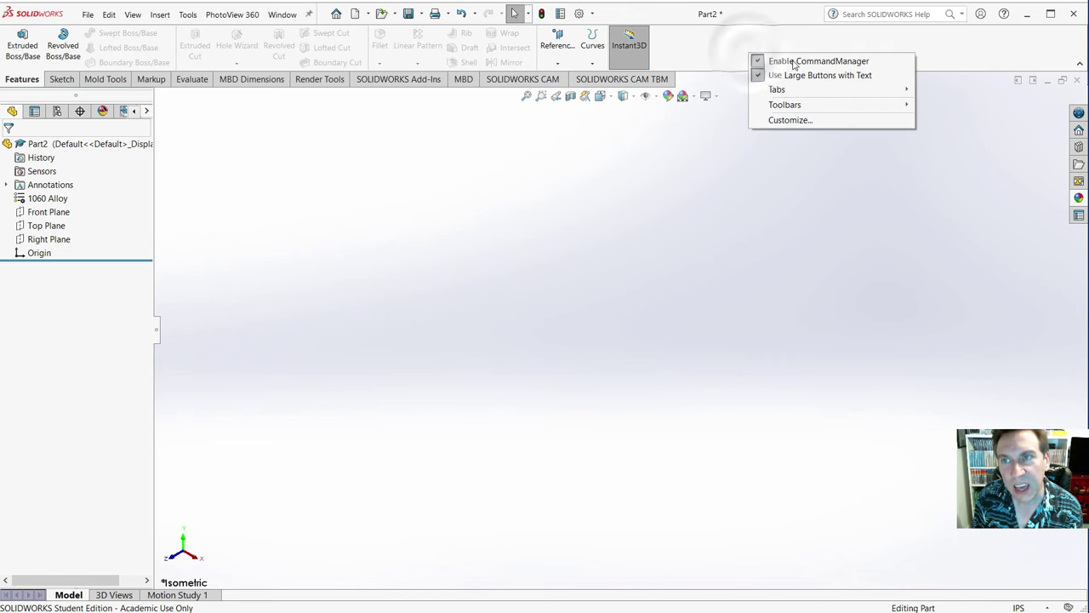
mouse_move(797, 106)
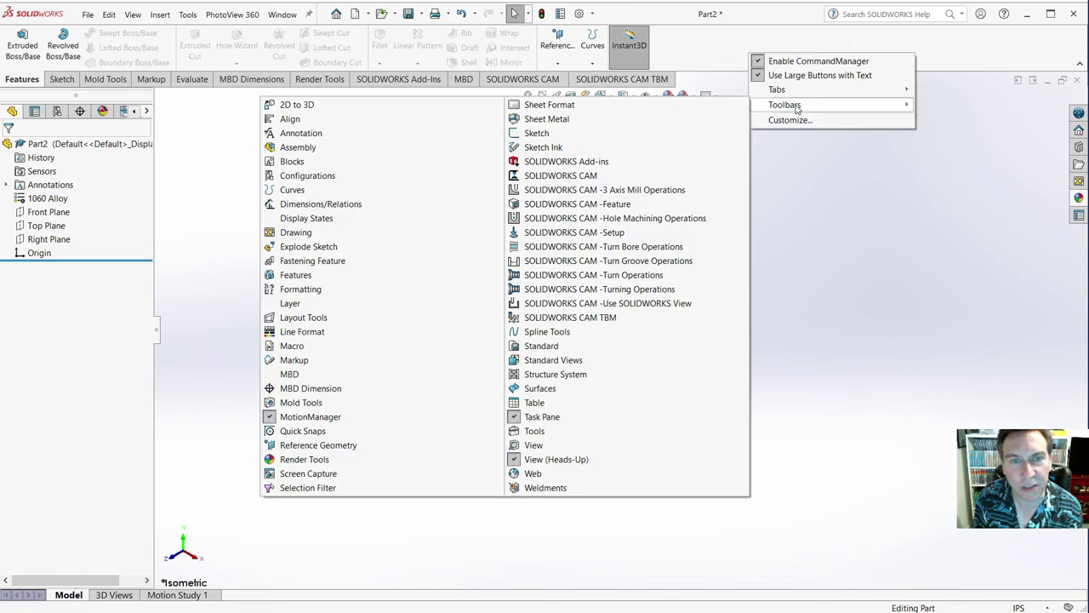
left_click(681, 39)
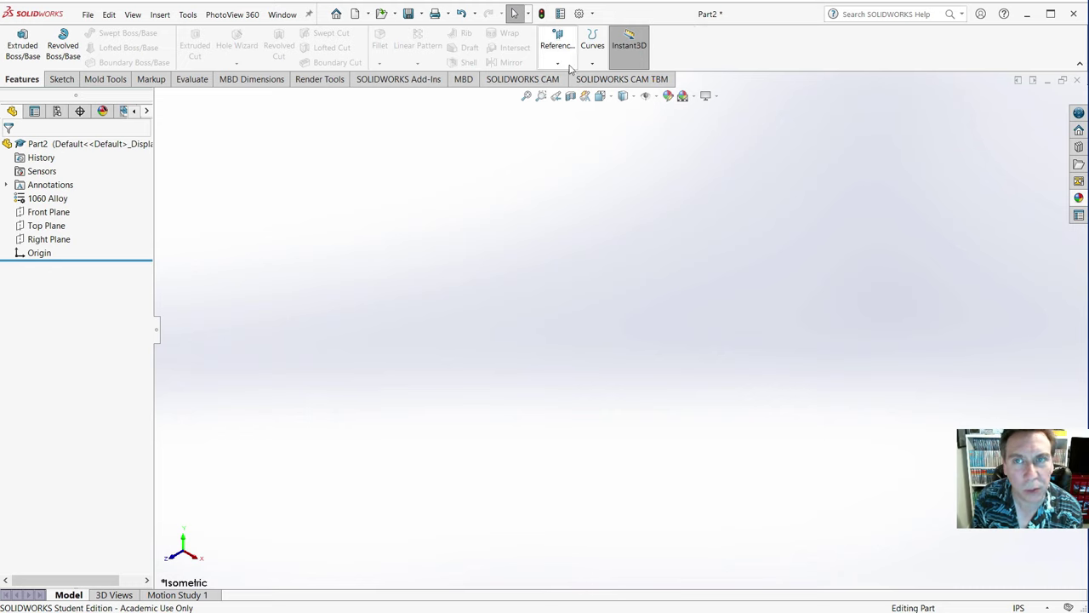
left_click(739, 49)
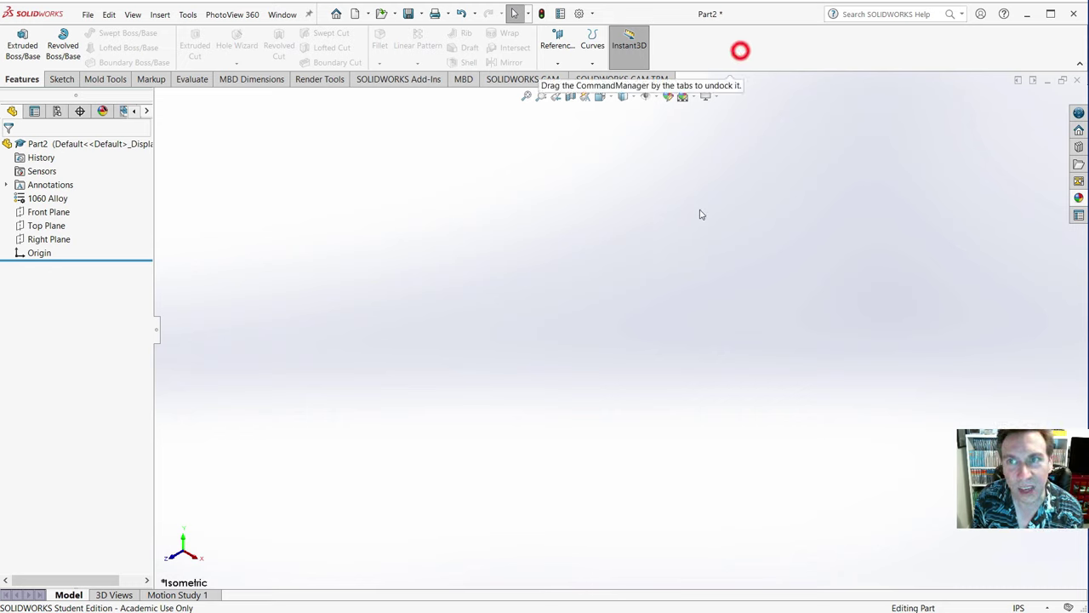
left_click(765, 57)
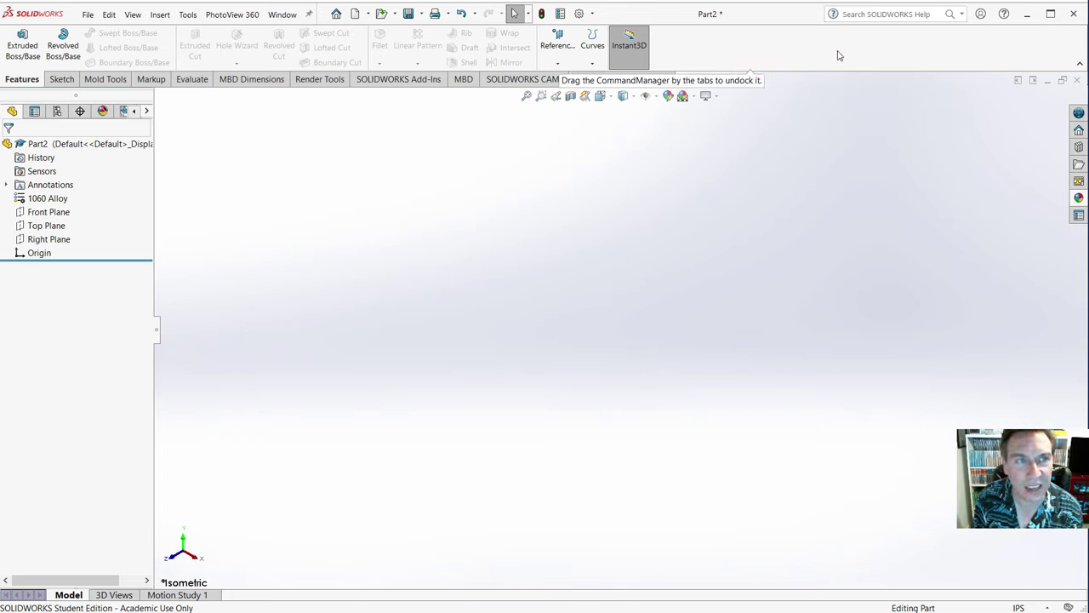
left_click(437, 189)
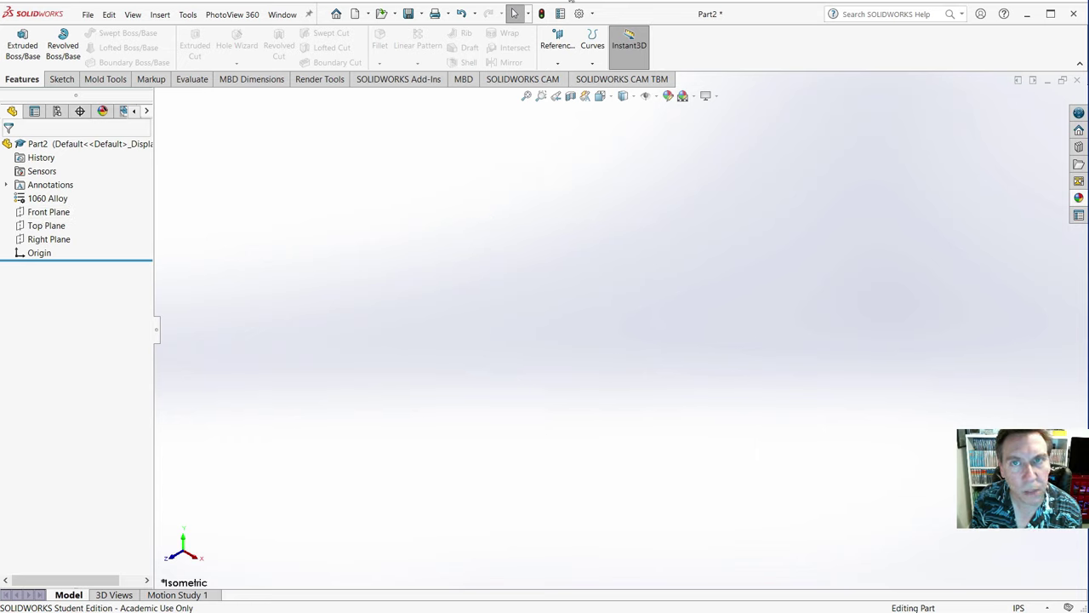
- In Document Properties > Units, set length decimals to .123, review Drafting Standard, and confirm
left_click(578, 13)
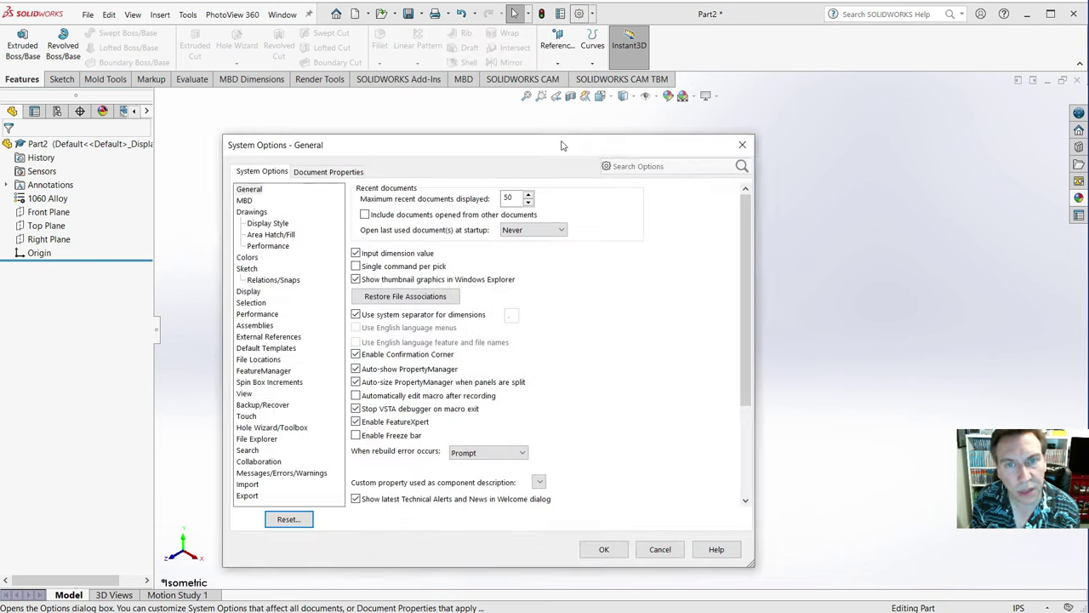
left_click_drag(517, 145, 560, 128)
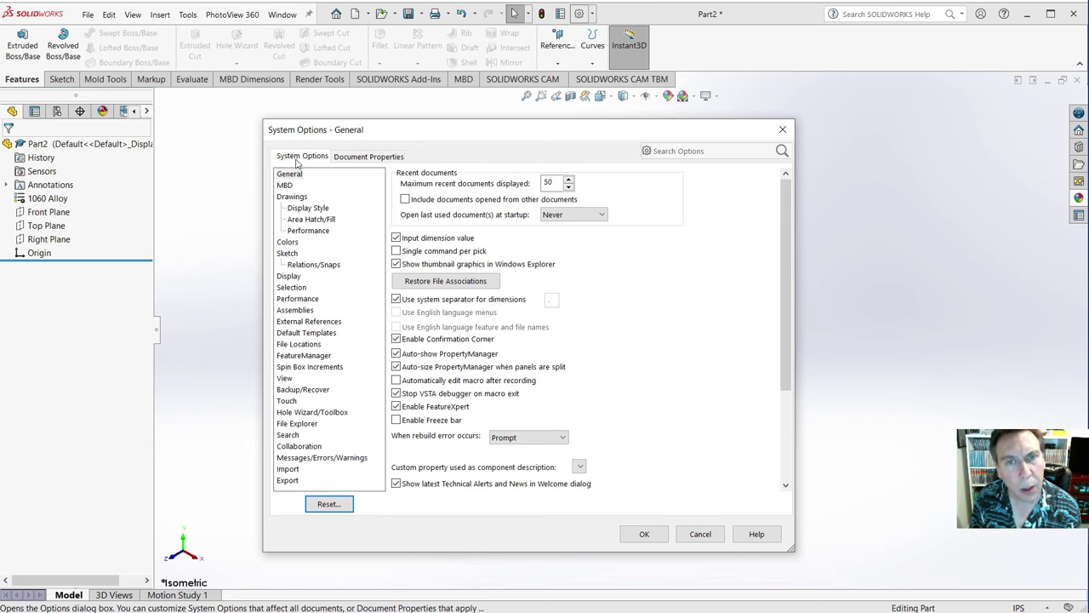
left_click(357, 157)
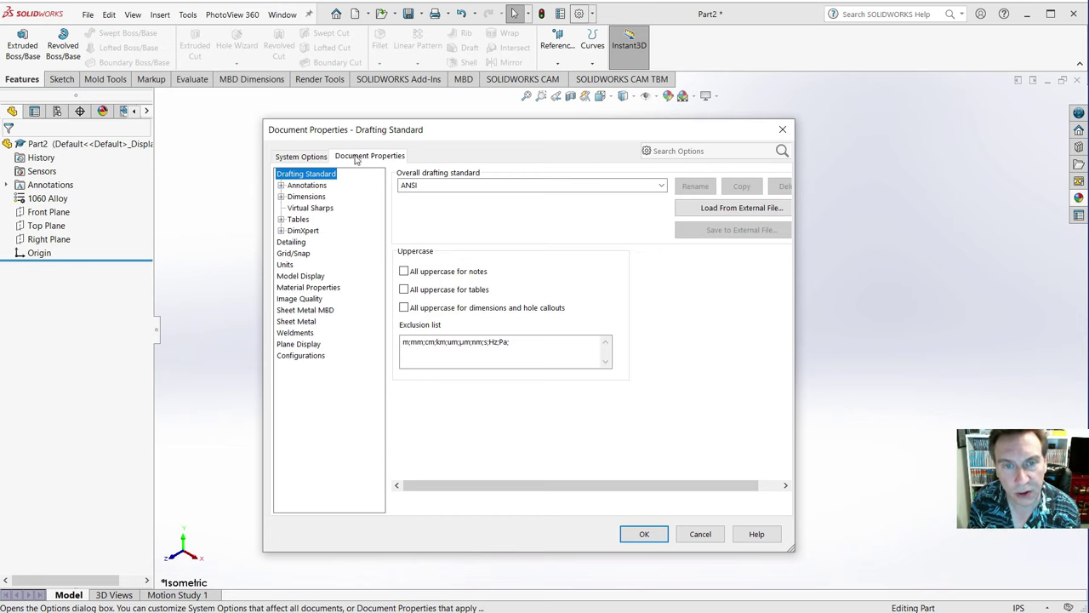
left_click(284, 265)
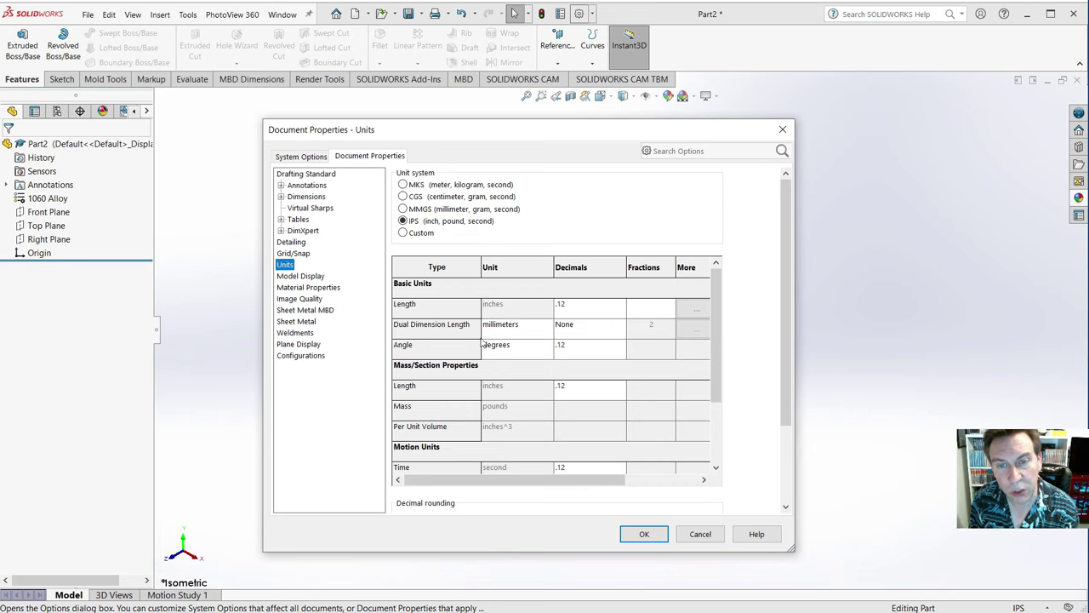
left_click(619, 305)
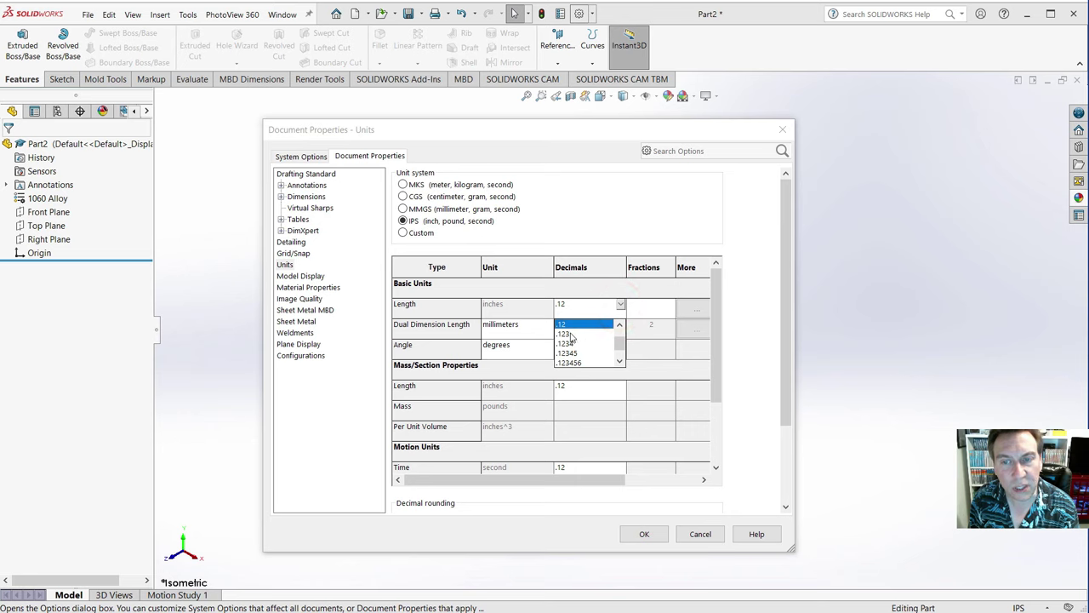
left_click(563, 332)
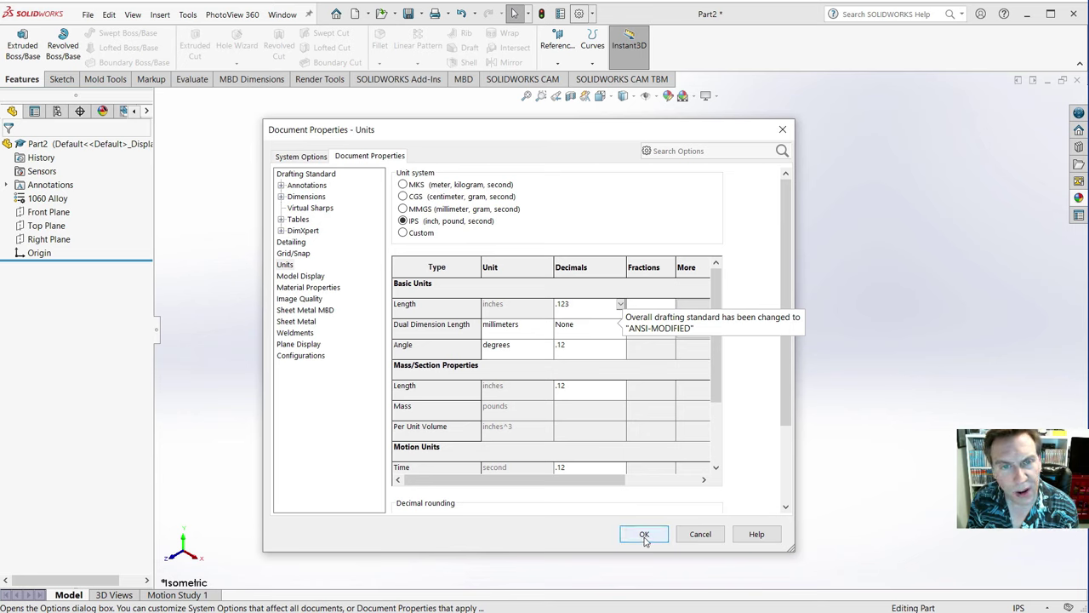
left_click(307, 173)
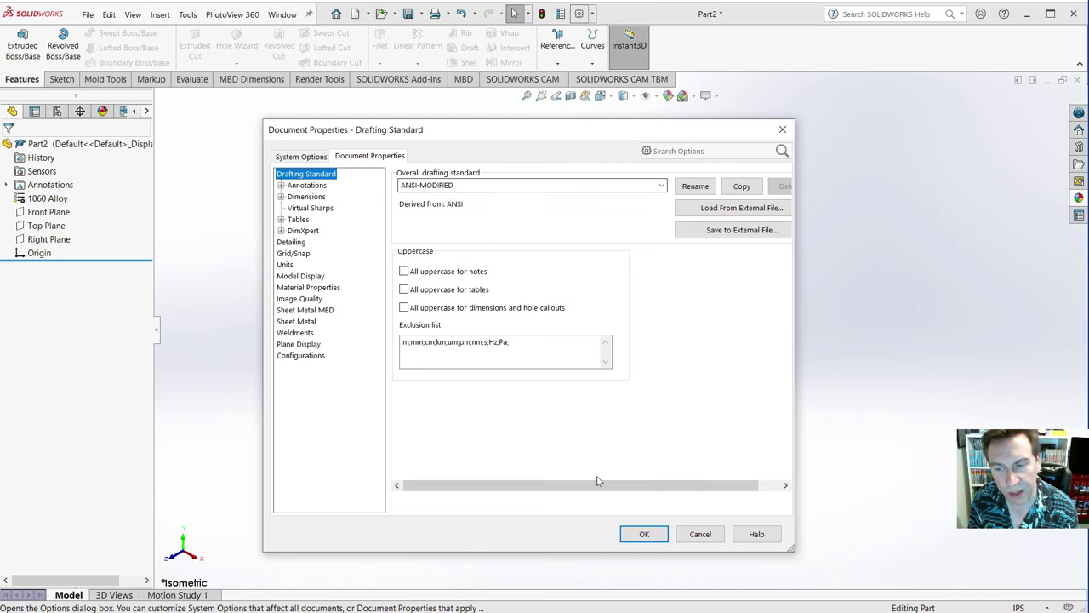
left_click(645, 534)
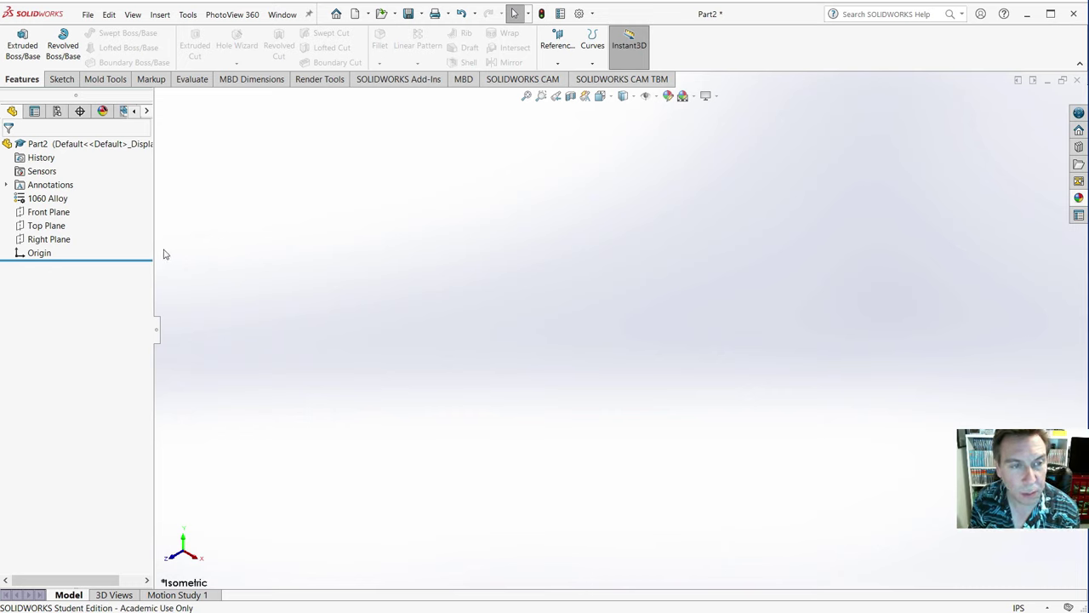
- Select Front Plane in the feature tree and show the Sketch tools
left_click(47, 218)
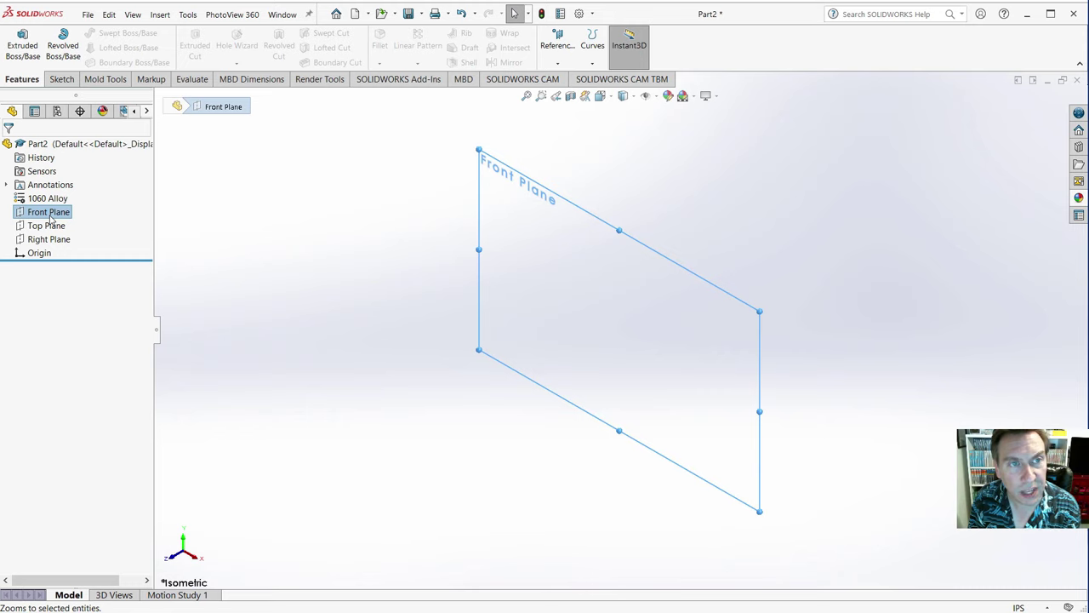
left_click(61, 79)
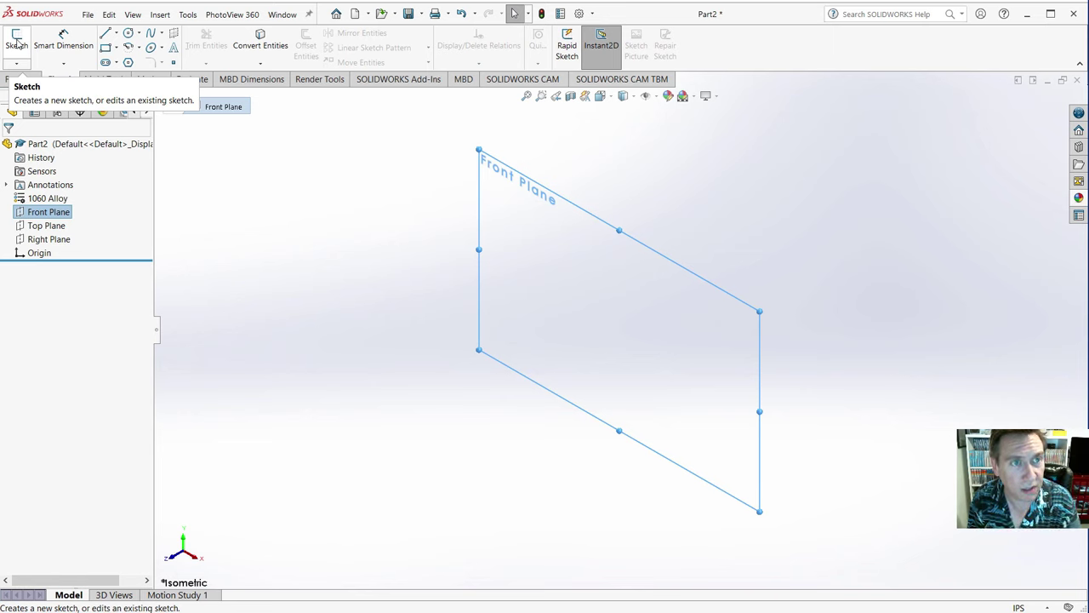
- Start Sketch1 on the Front Plane and pick the Corner Rectangle tool from the rectangle flyout
left_click(16, 42)
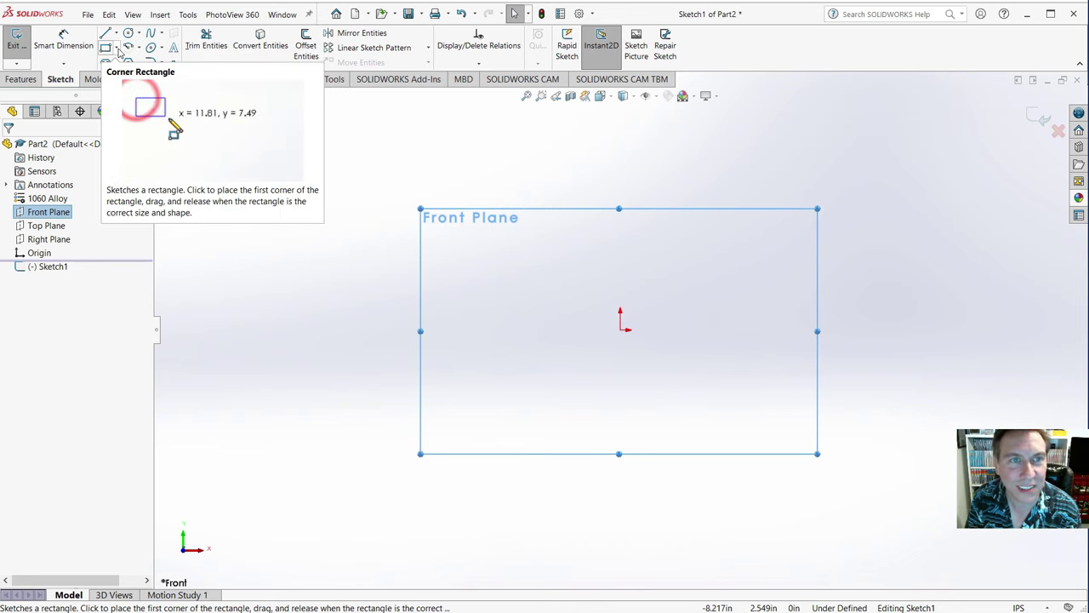
left_click(117, 50)
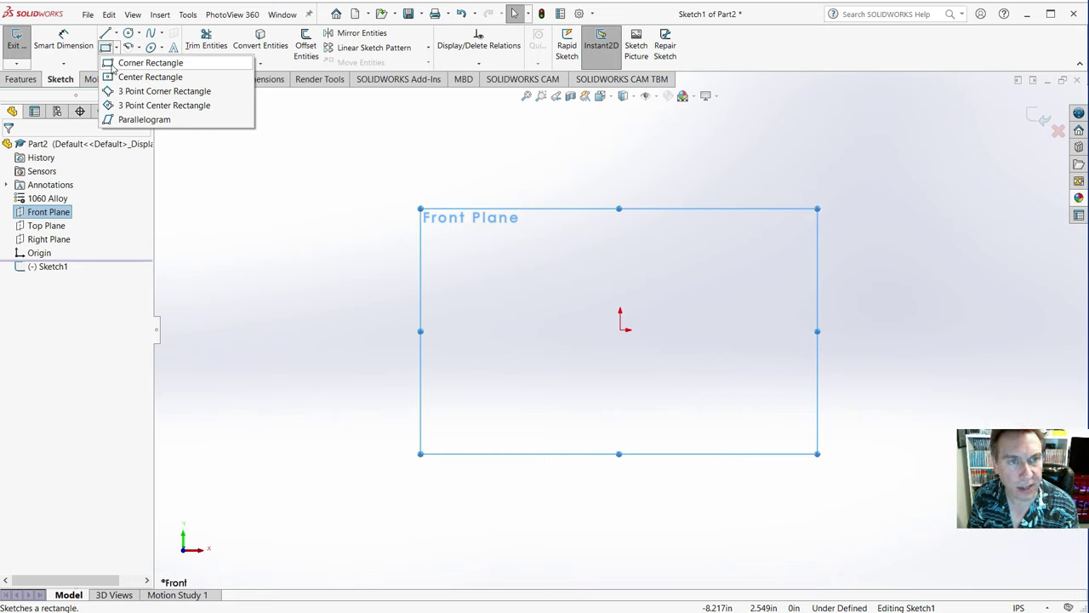
left_click(113, 64)
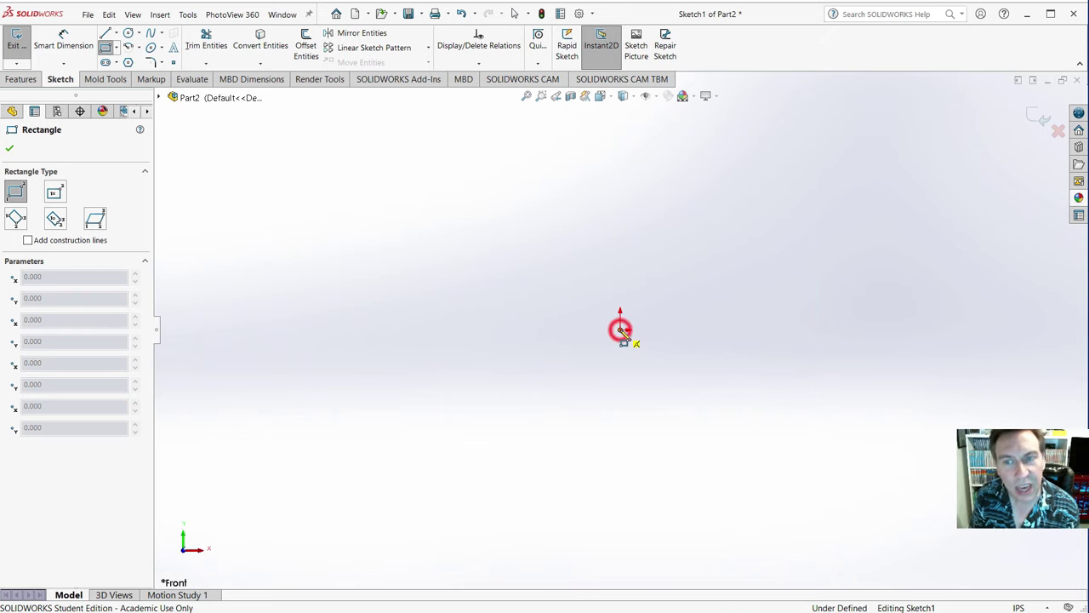
- Anchor the rectangle's first corner at the sketch origin
left_click(620, 331)
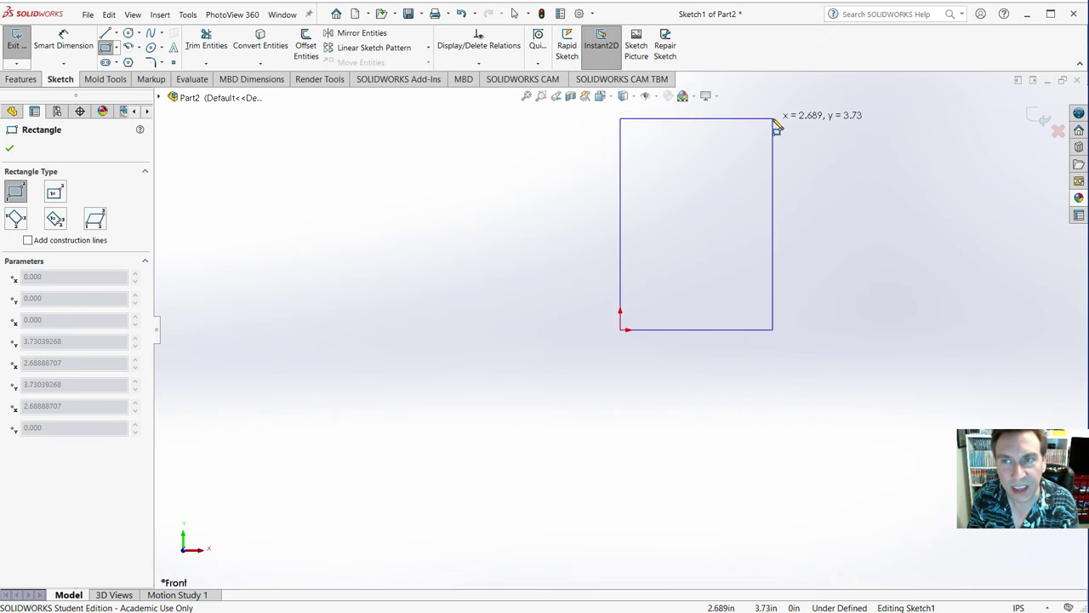
- Place the opposite corner near 2.689 × 3.73 in to finish the rectangle
left_click(773, 120)
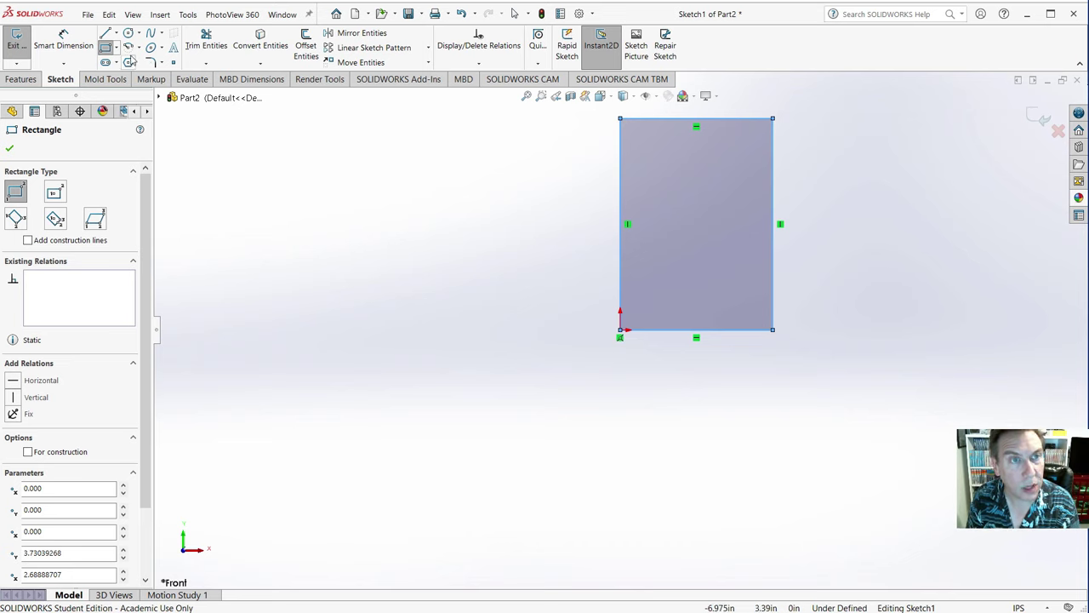
- Smart-dimension the rectangle's right edge and set its height to 5.000 in
left_click(63, 64)
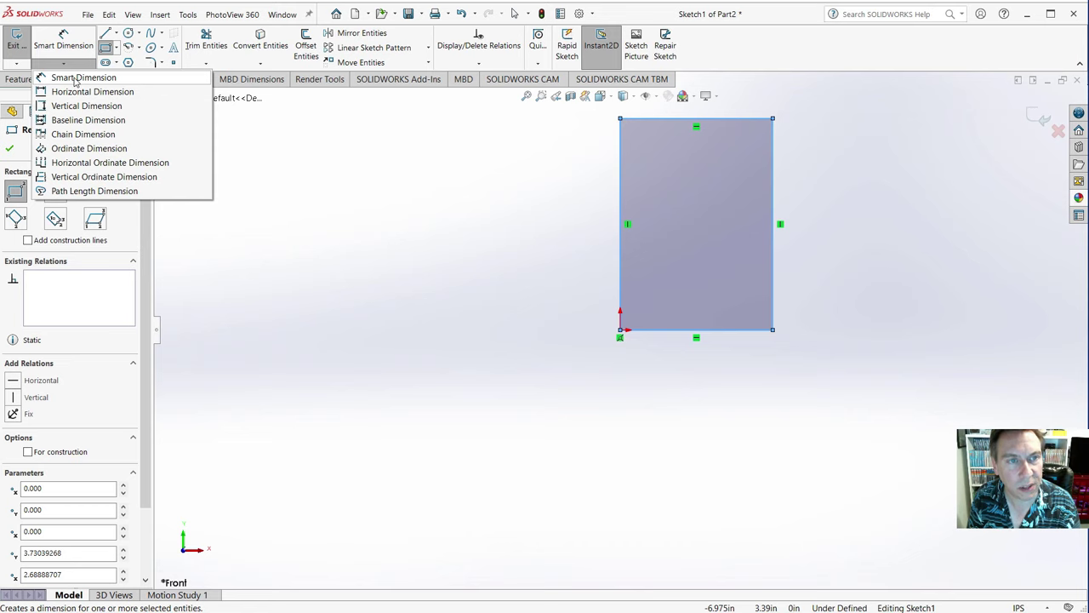
left_click(75, 77)
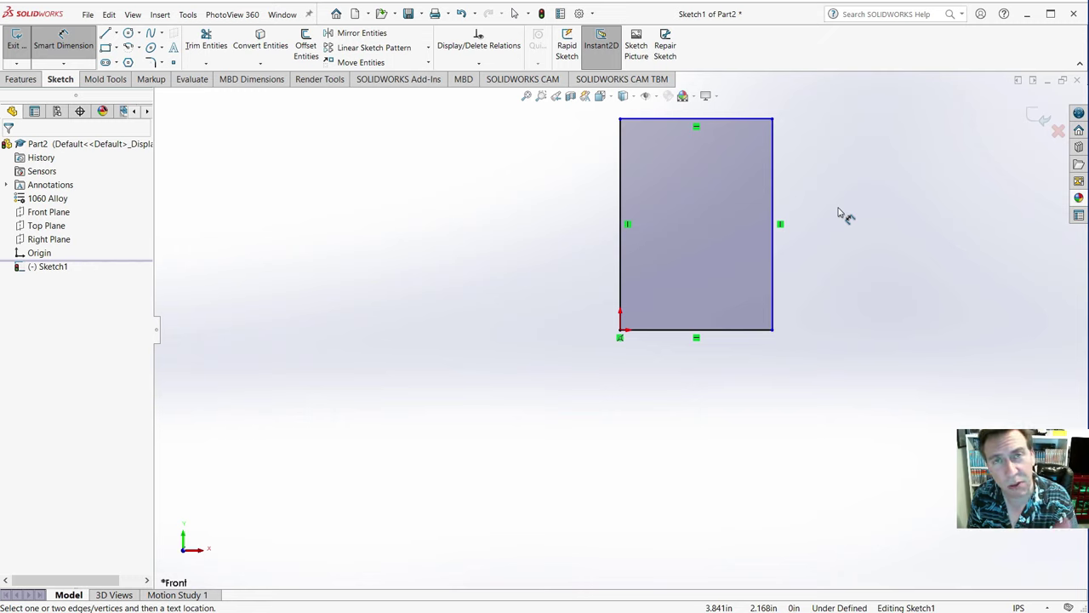
left_click(772, 254)
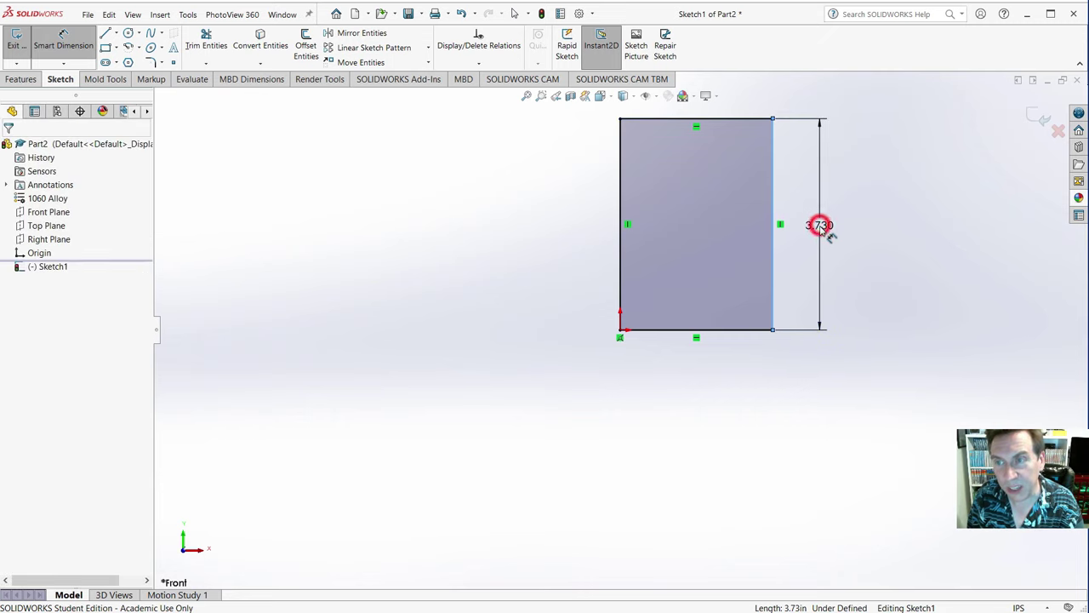
left_click(822, 230)
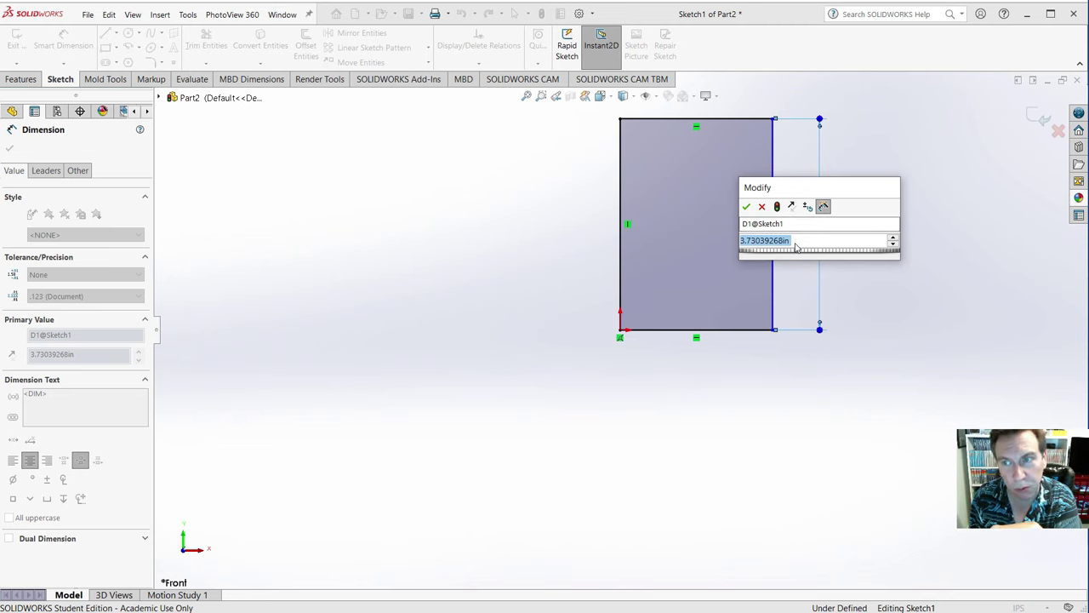
left_click(793, 241)
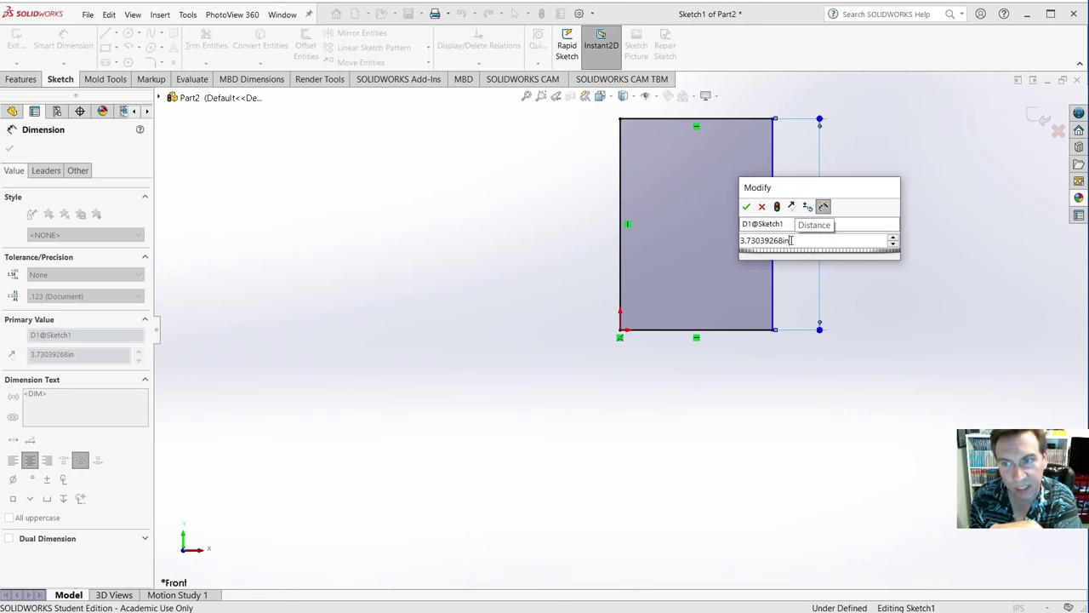
key("BackSpace")
key("BackSpace")
key("BackSpace")
key("BackSpace")
key("BackSpace")
key("BackSpace")
key("BackSpace")
key("BackSpace")
key("BackSpace")
key("BackSpace")
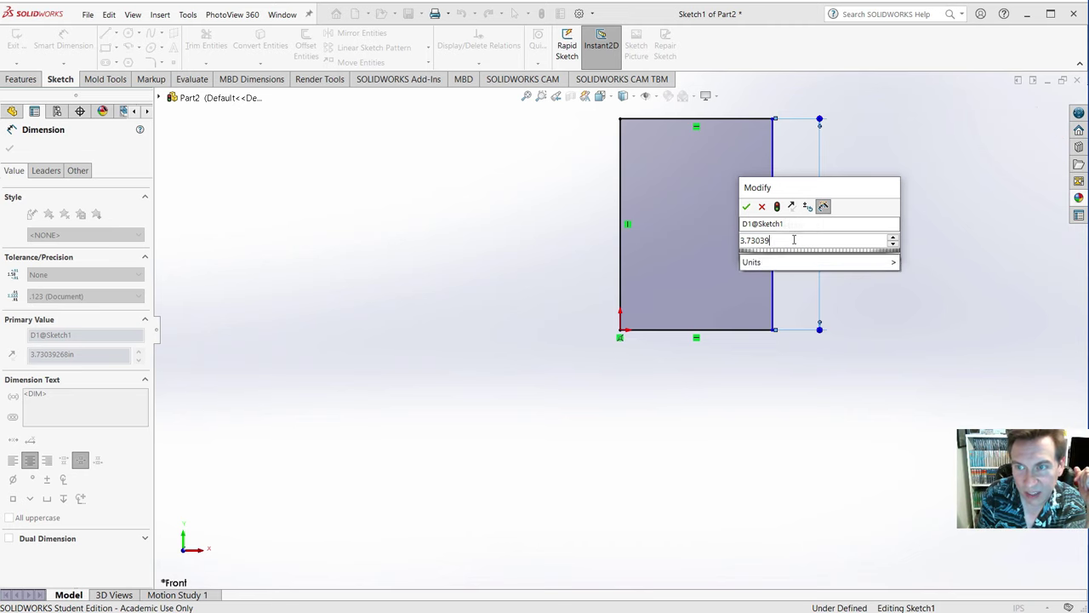
key("BackSpace")
key("BackSpace")
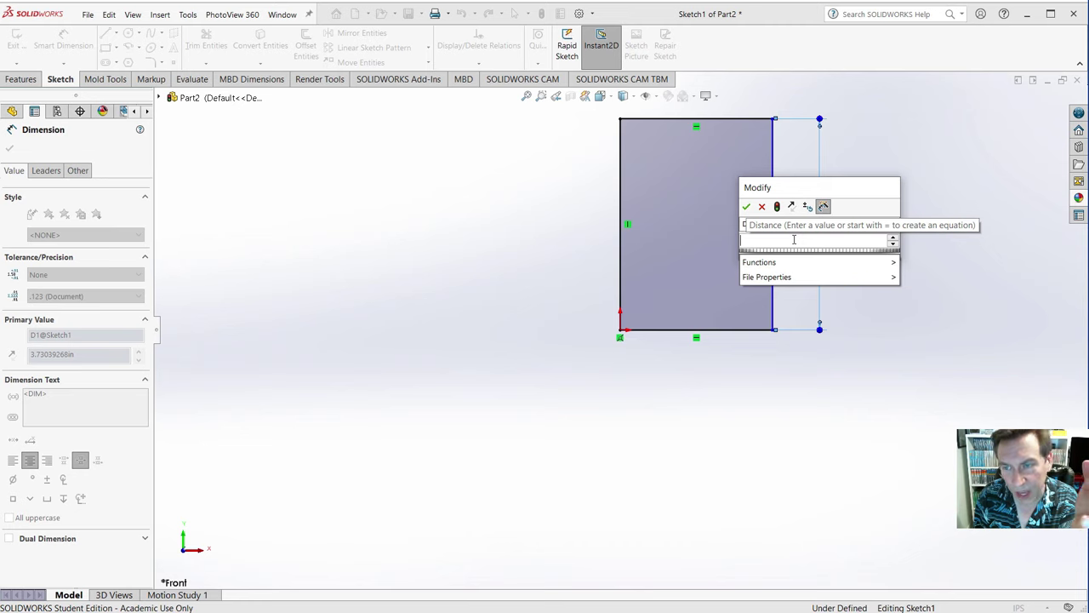
type("5")
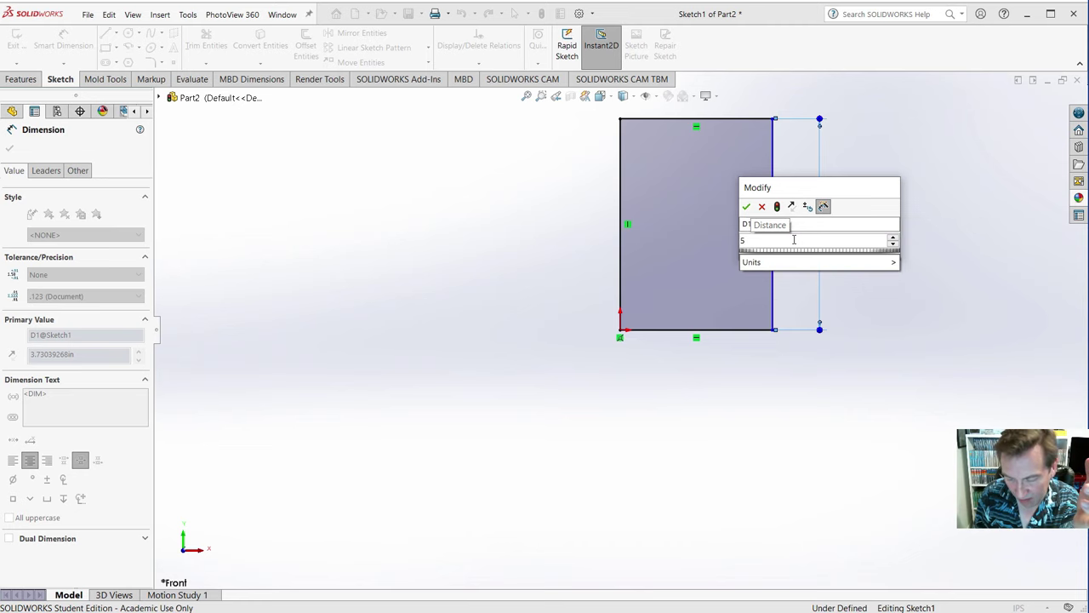
type(".000")
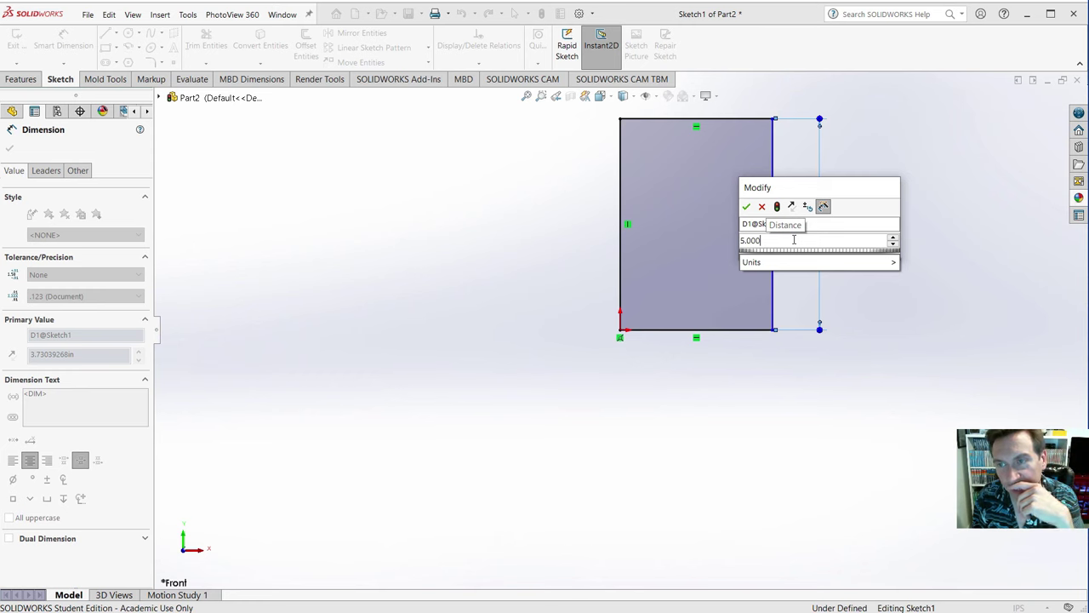
key("Return")
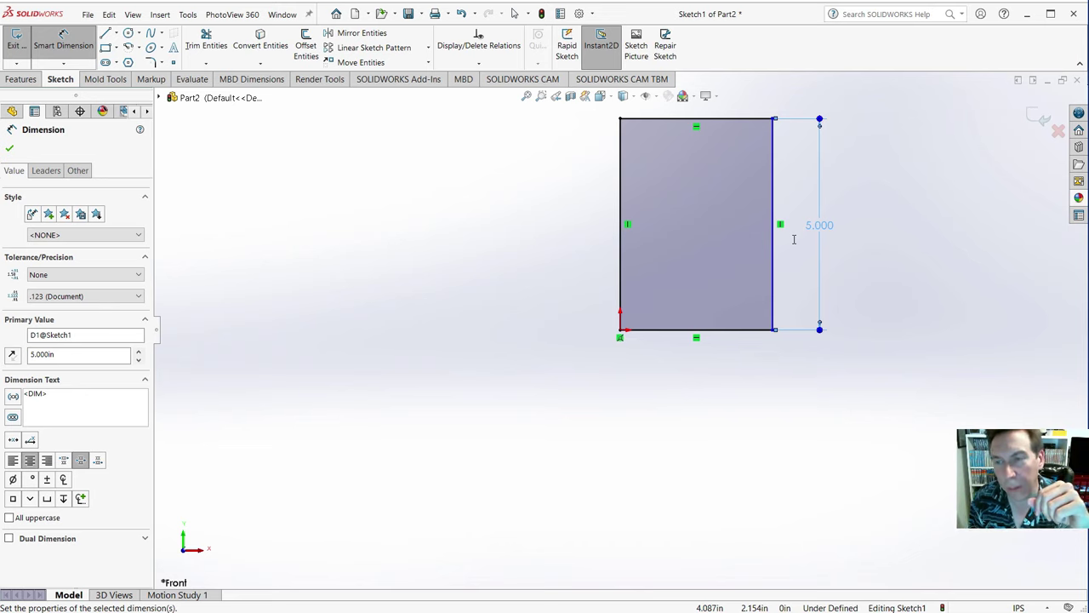
- Dimension the rectangle's bottom edge to a 3 in width, fully defining the 3 × 5 sketch
left_click(727, 332)
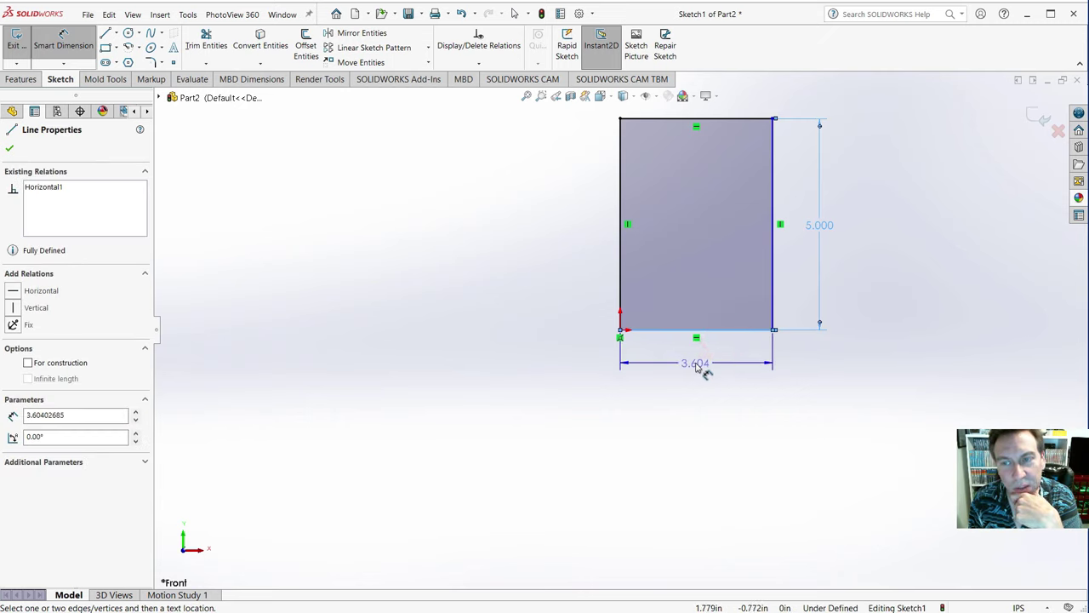
left_click(700, 365)
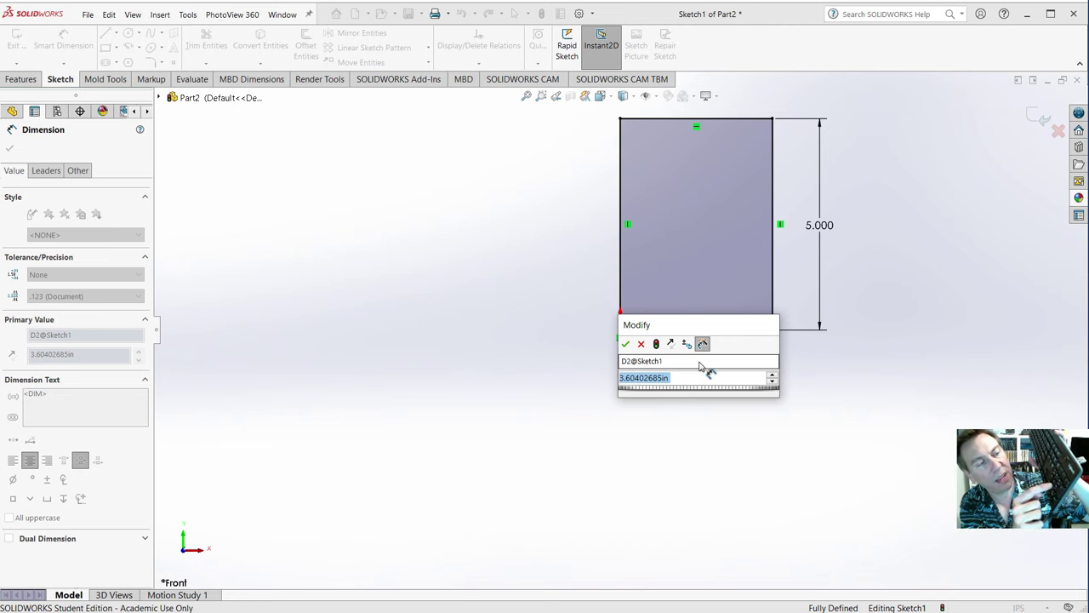
type("=")
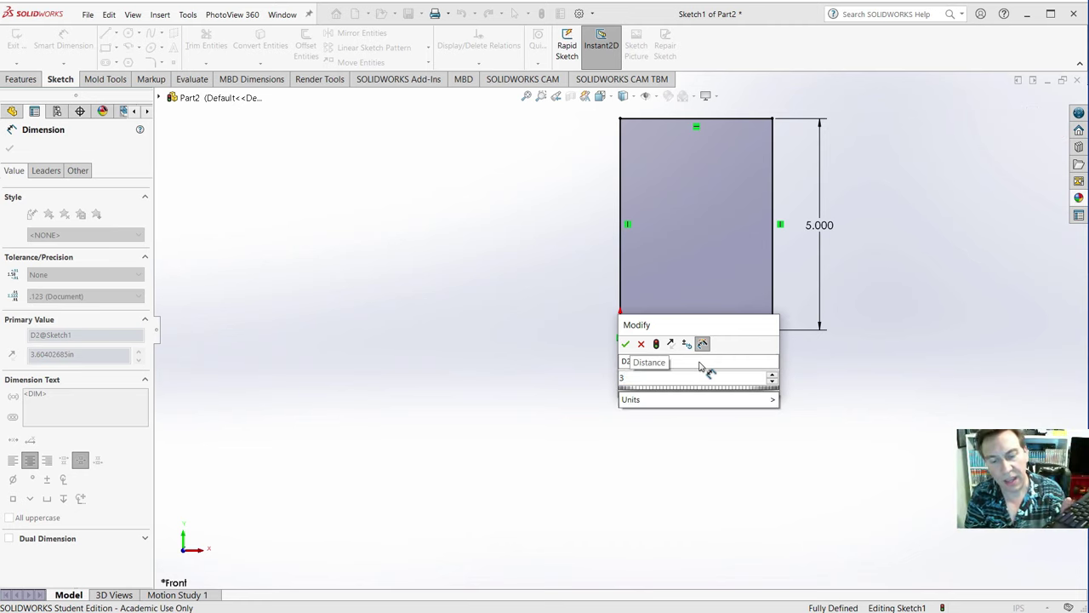
key("Escape")
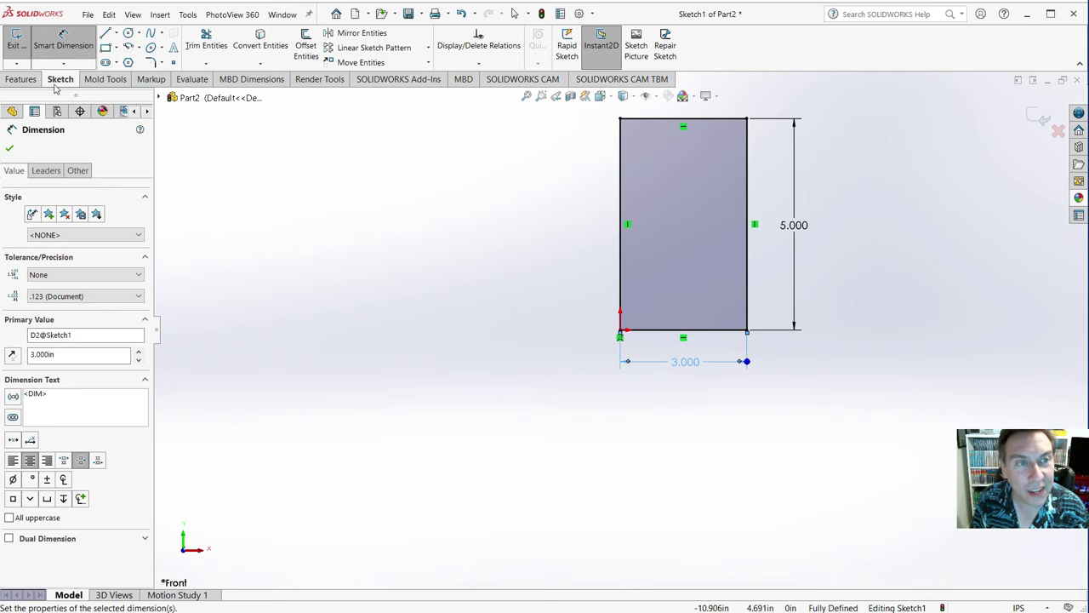
- Extrude the sketch Blind to 0.5 in, creating Boss-Extrude1
left_click(23, 79)
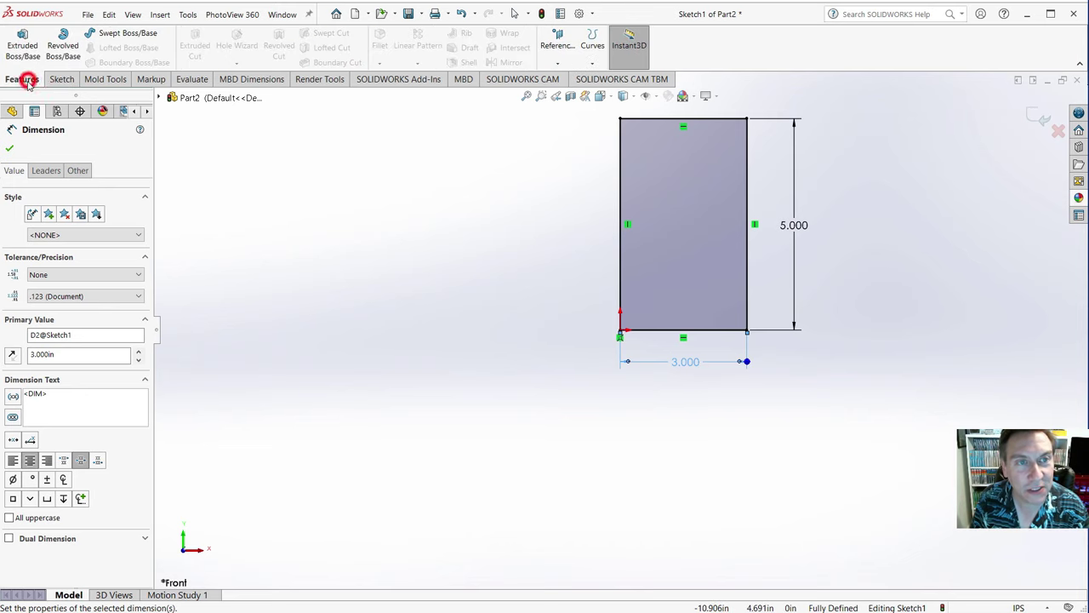
left_click(23, 38)
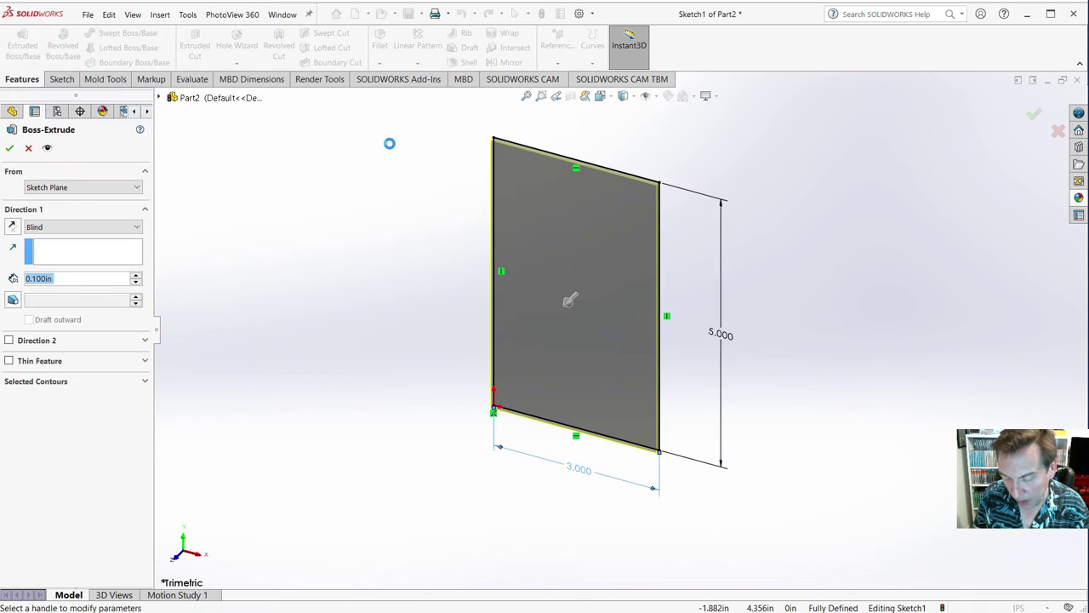
type(".5")
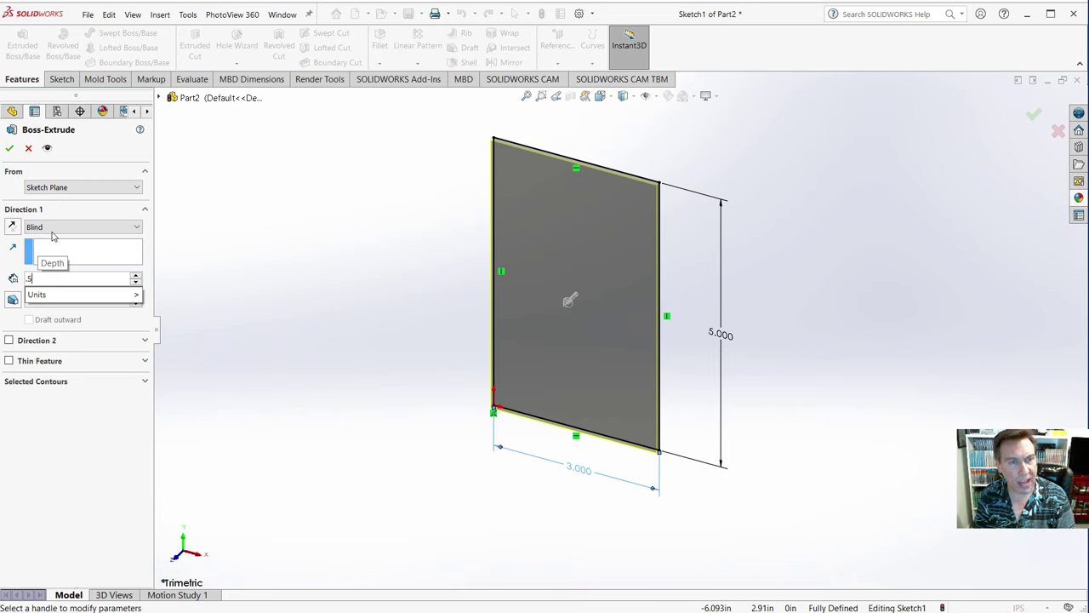
left_click(51, 227)
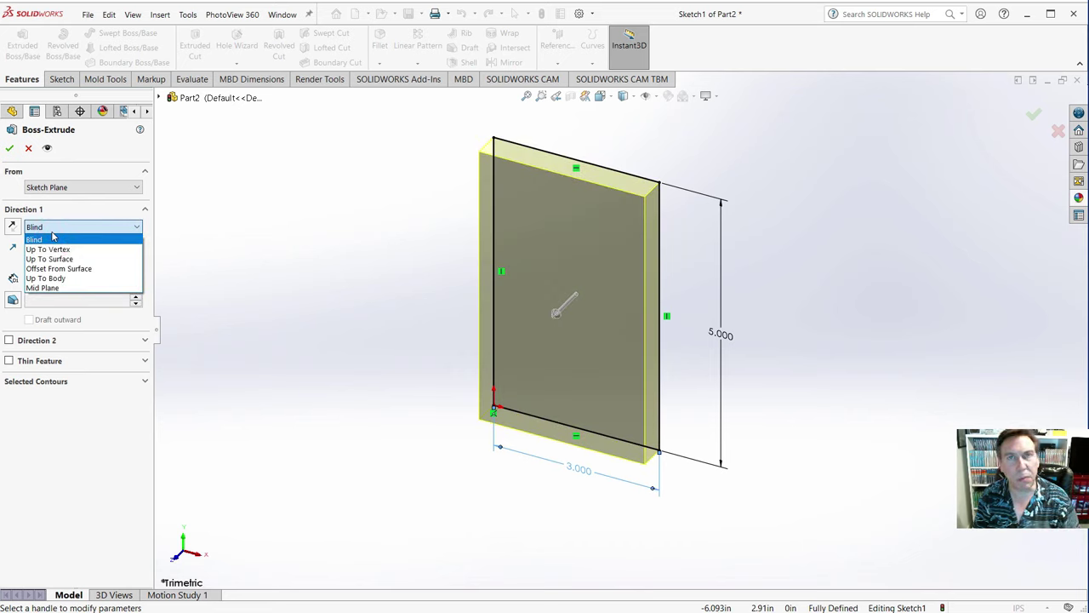
left_click(52, 236)
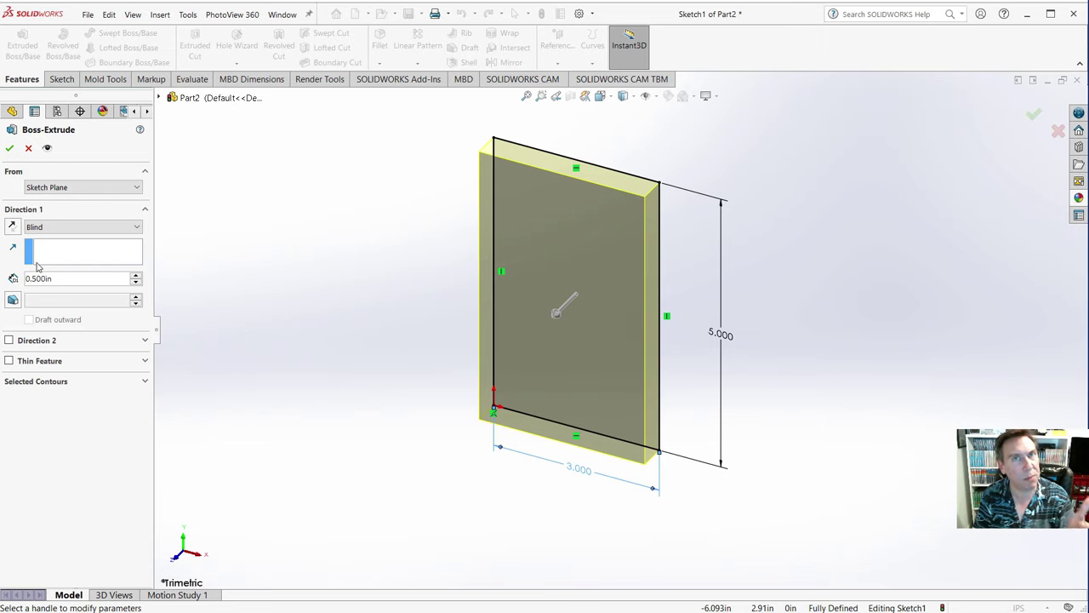
left_click(8, 148)
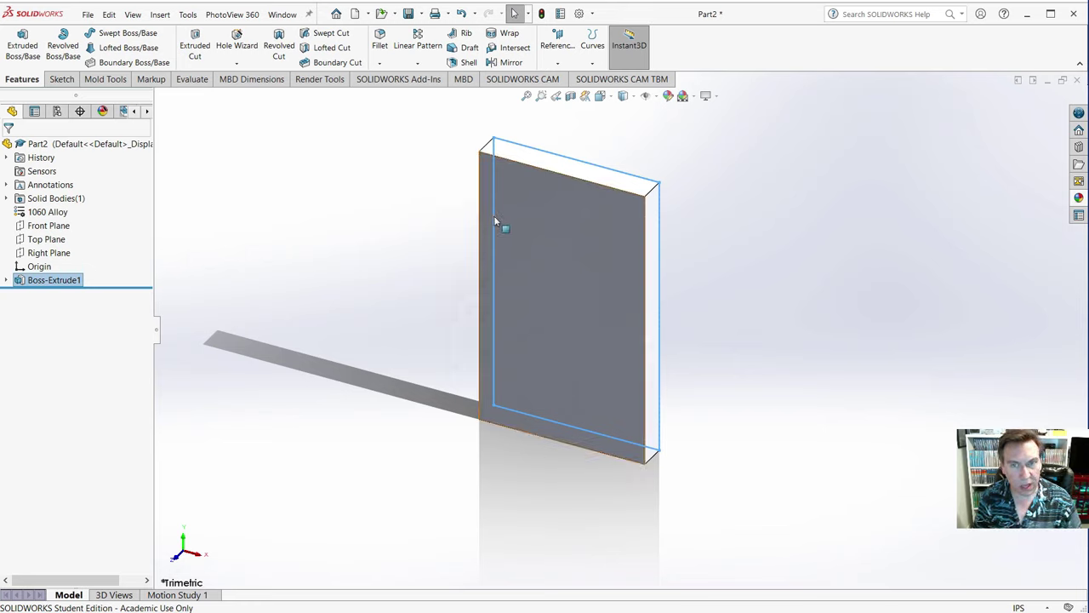
- Deselect the extrusion and open the heads-up View Settings dropdown
left_click(389, 279)
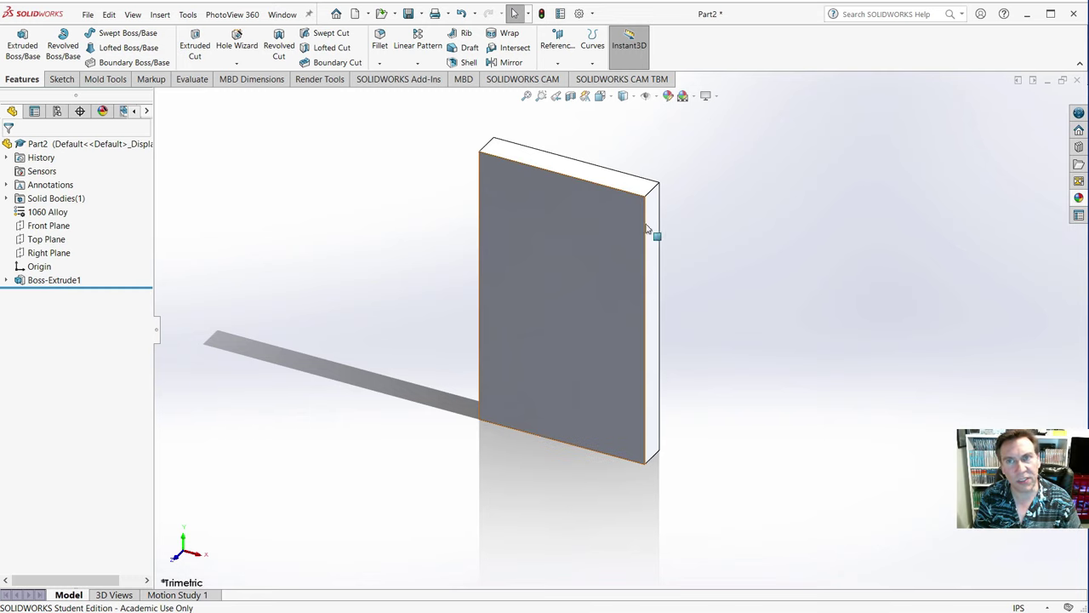
left_click(717, 95)
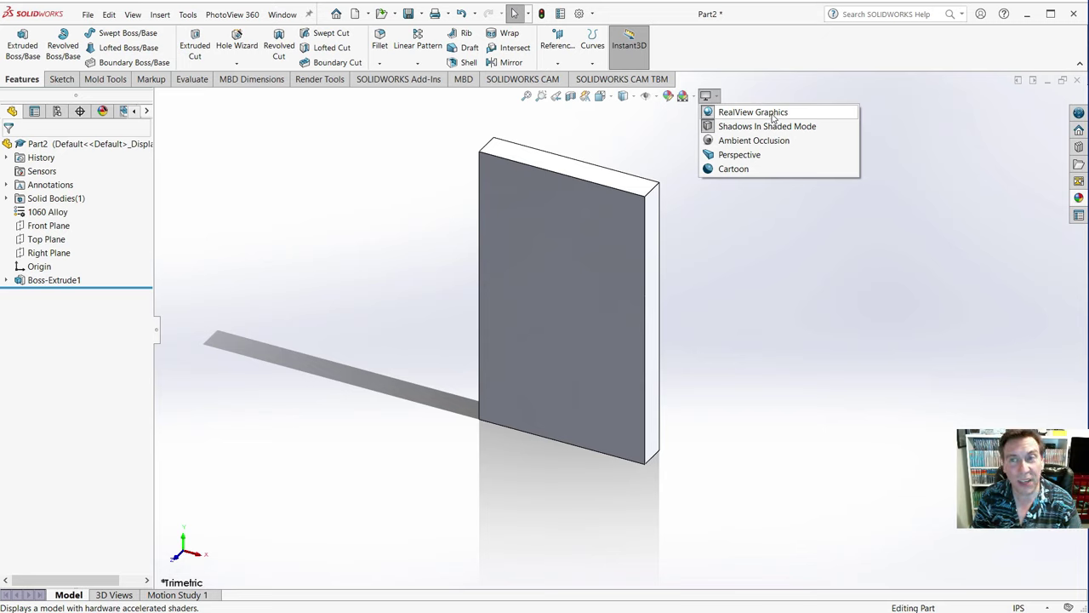
- Toggle RealView Graphics off and back on, then turn off Shadows In Shaded Mode
left_click(772, 113)
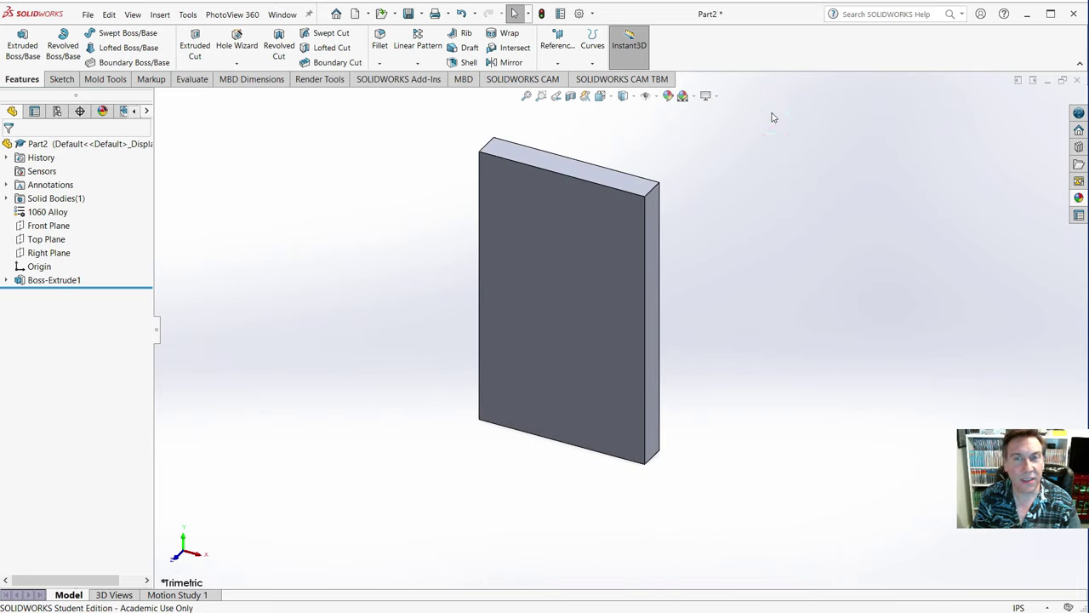
left_click(711, 96)
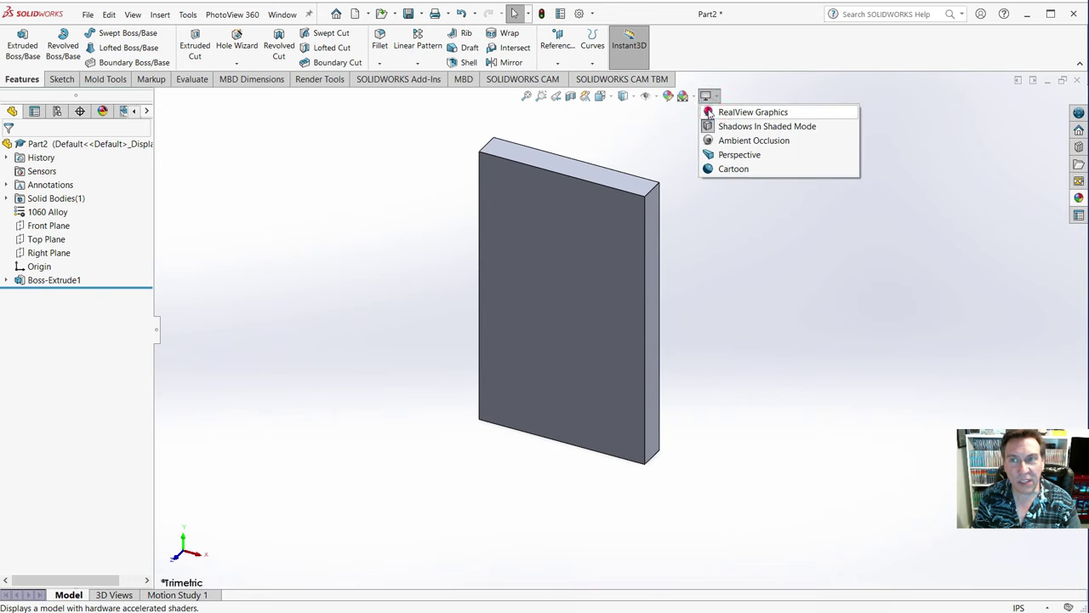
left_click(712, 113)
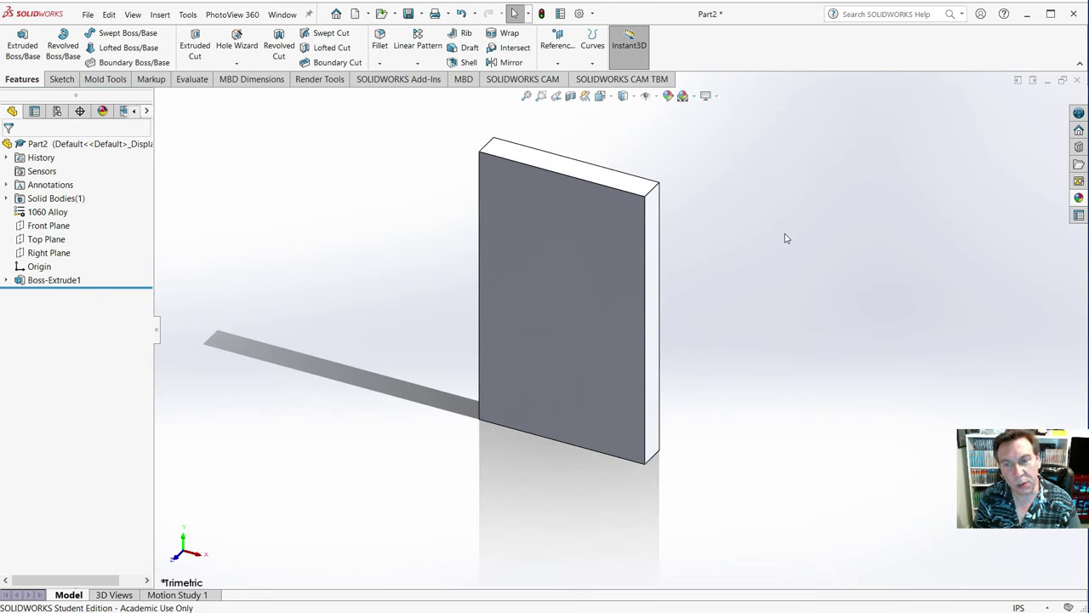
left_click(710, 96)
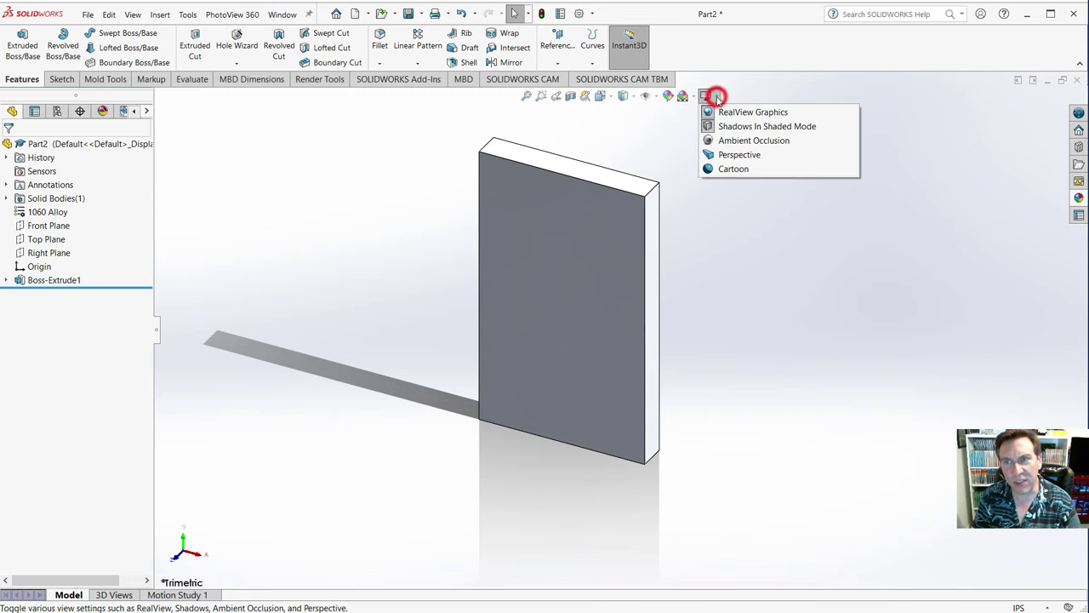
left_click(706, 127)
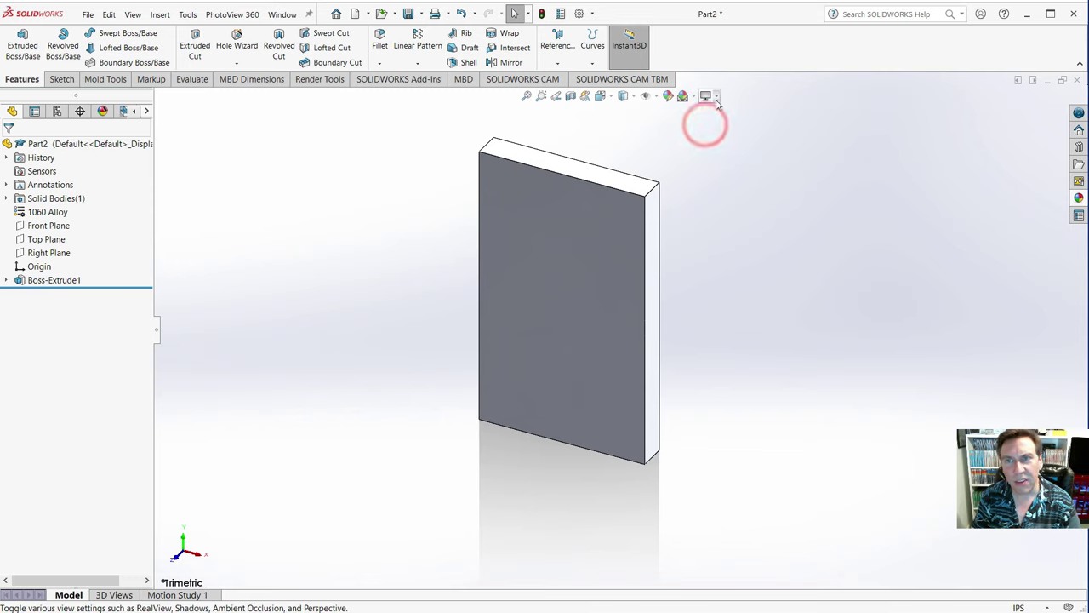
- Toggle Ambient Occlusion on and off, then select the plate's front face
left_click(715, 97)
left_click(708, 140)
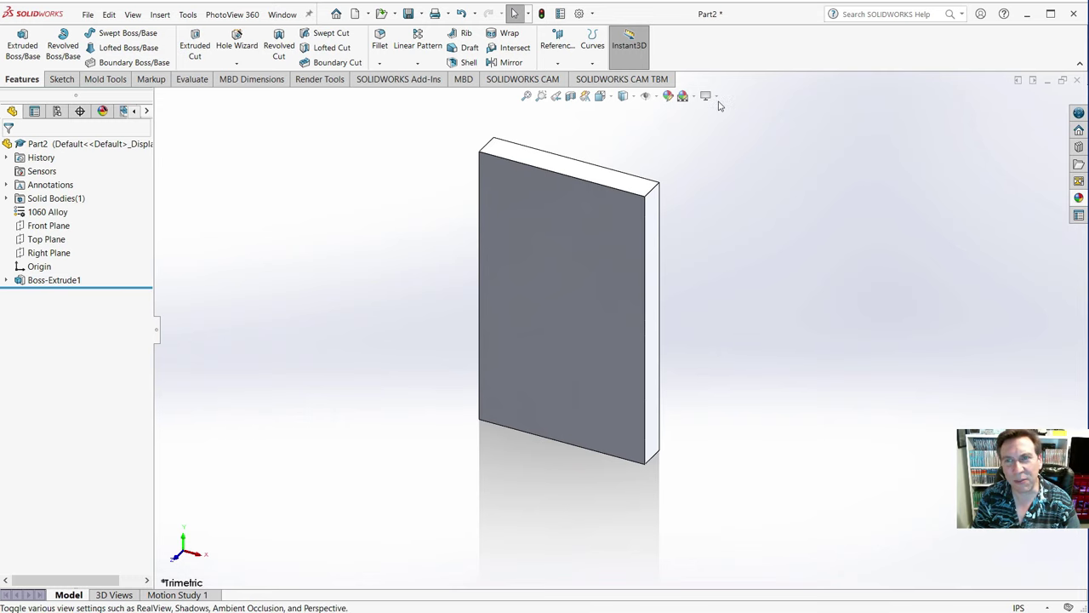
left_click(717, 97)
left_click(708, 138)
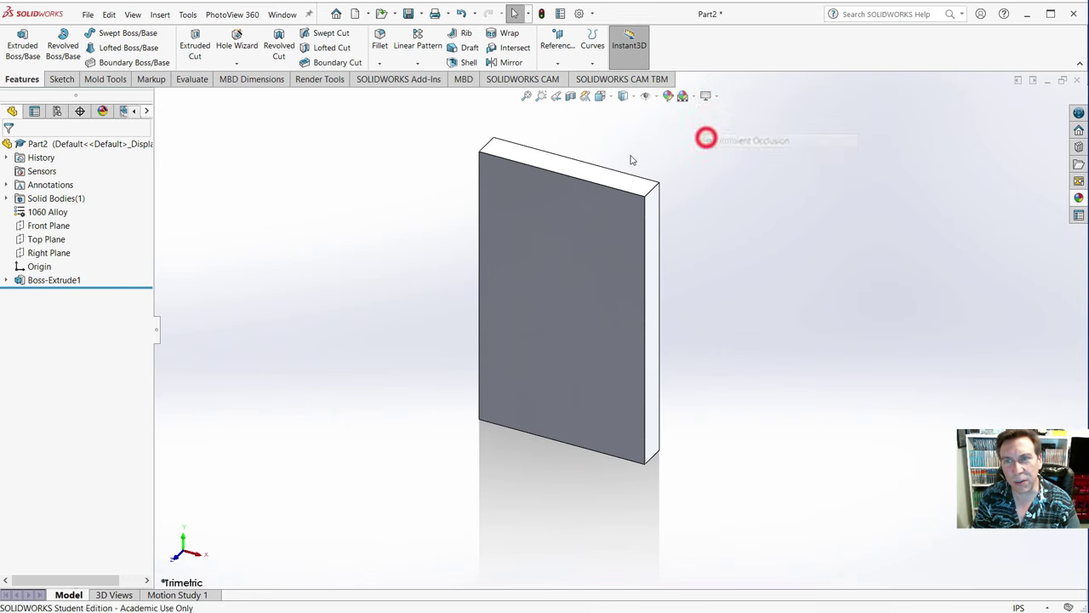
left_click(622, 162)
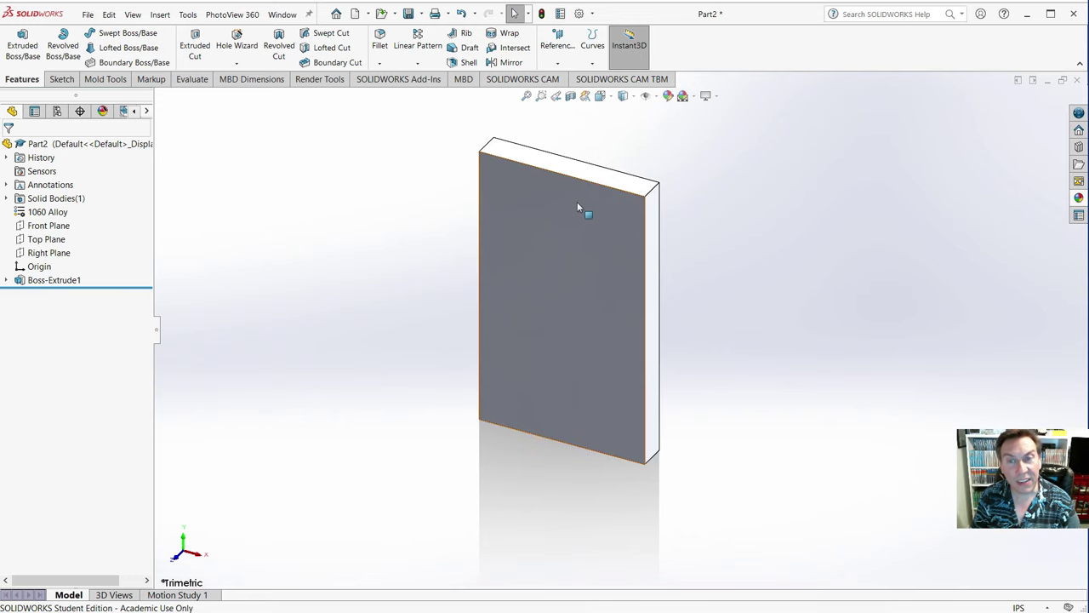
left_click(524, 365)
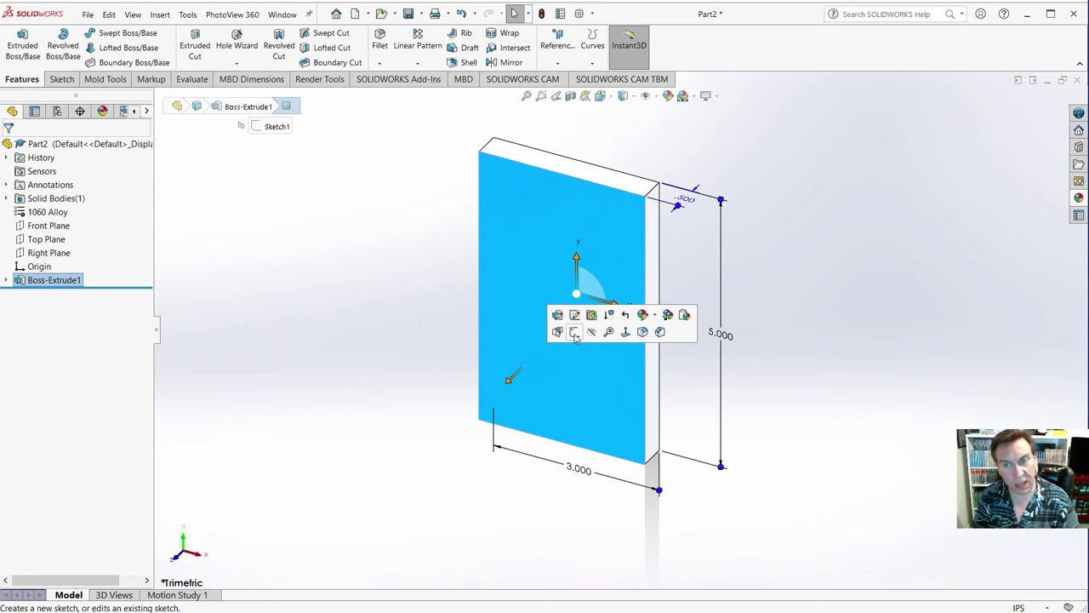
- Start Sketch2 on the front face and try the orientation panel's right and isometric views
left_click(575, 333)
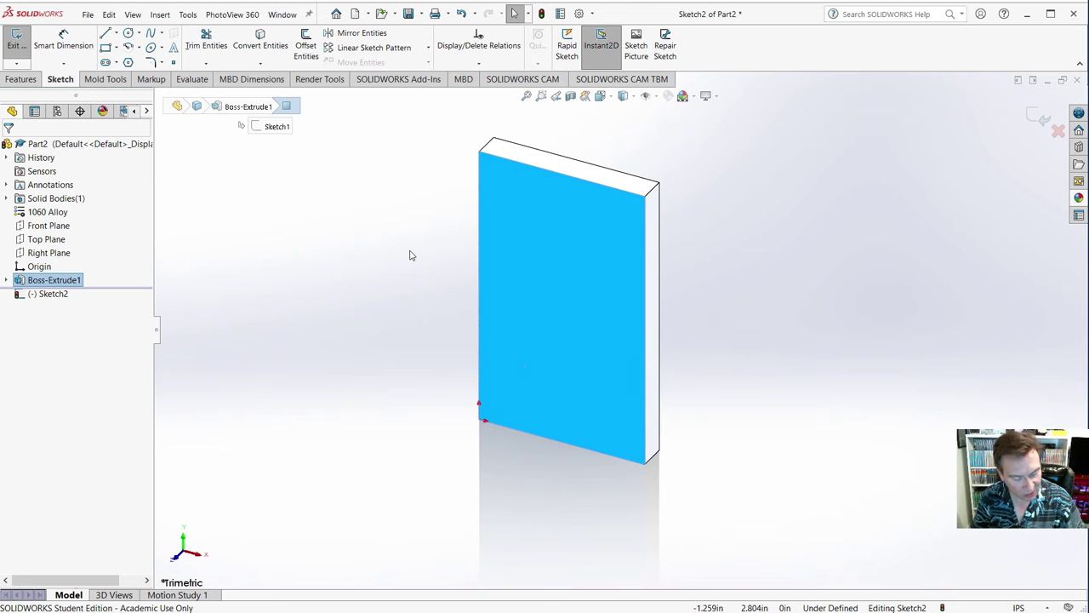
key("space")
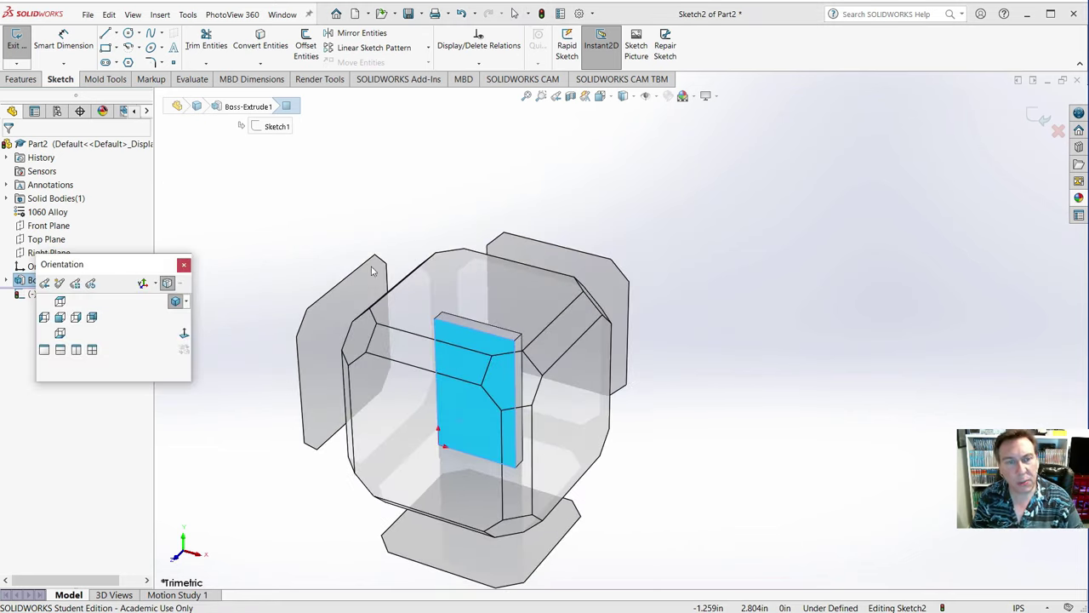
left_click_drag(111, 264, 304, 155)
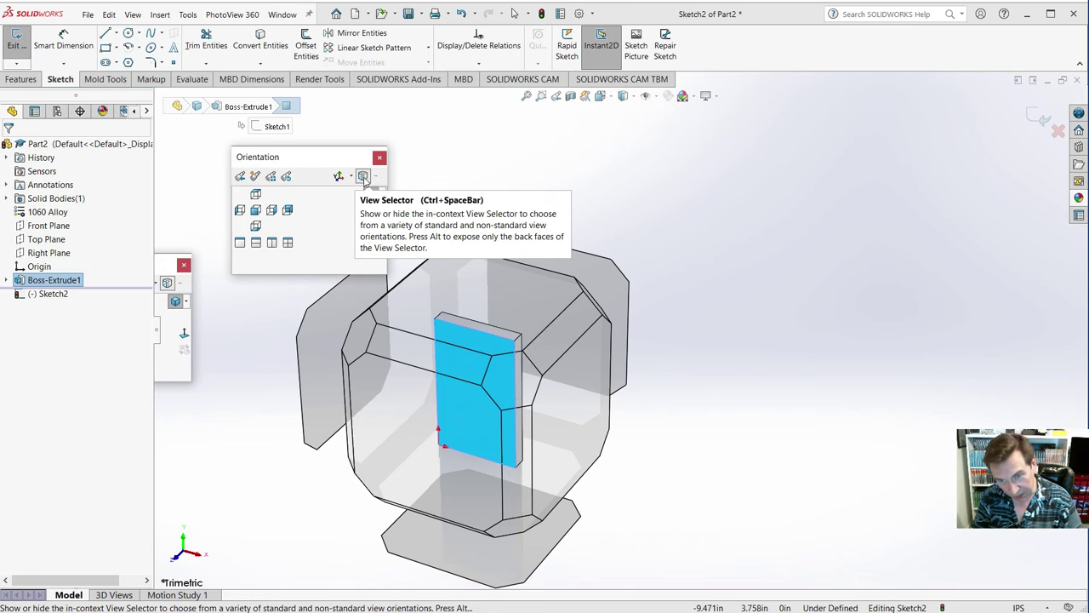
left_click(364, 176)
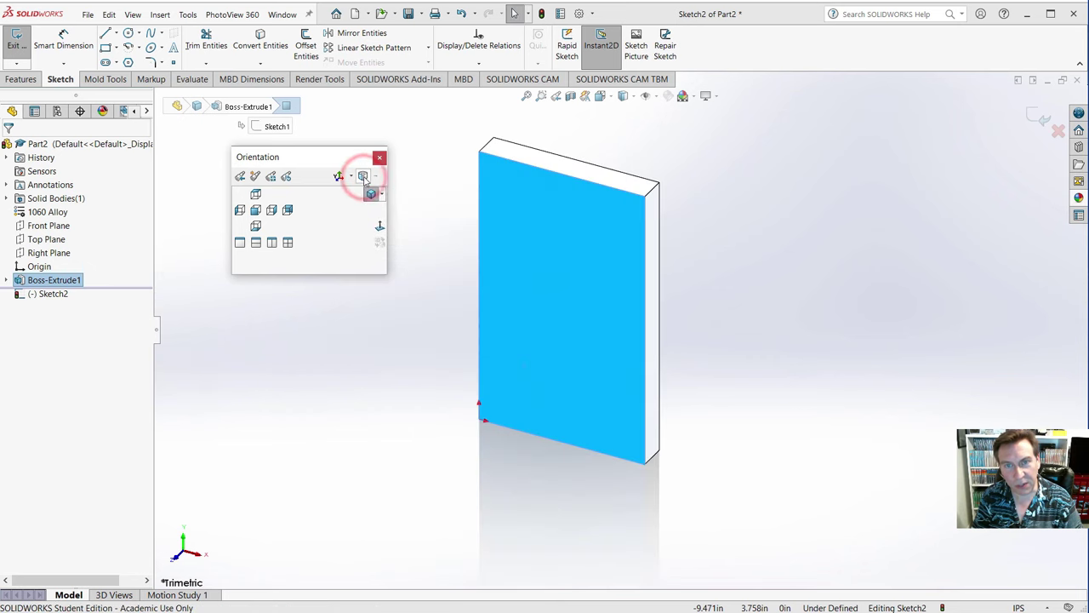
left_click(363, 176)
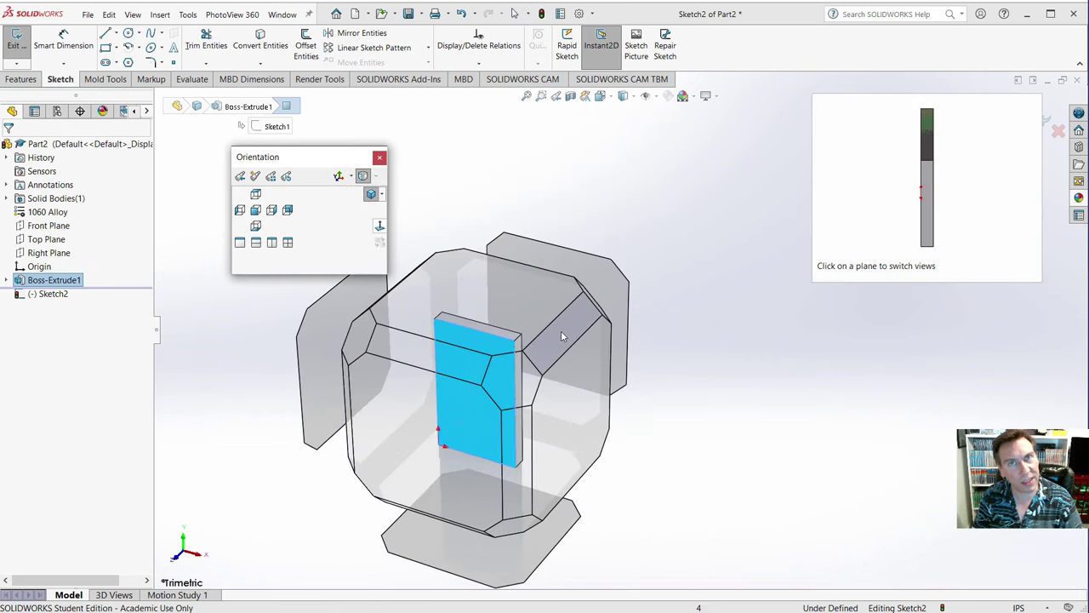
left_click(567, 417)
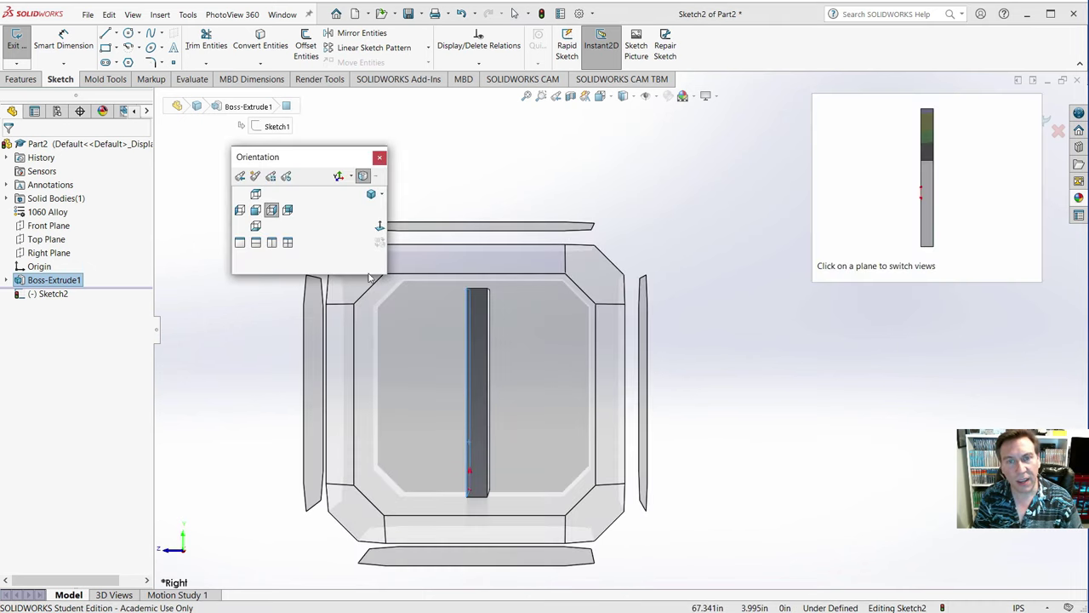
left_click(344, 289)
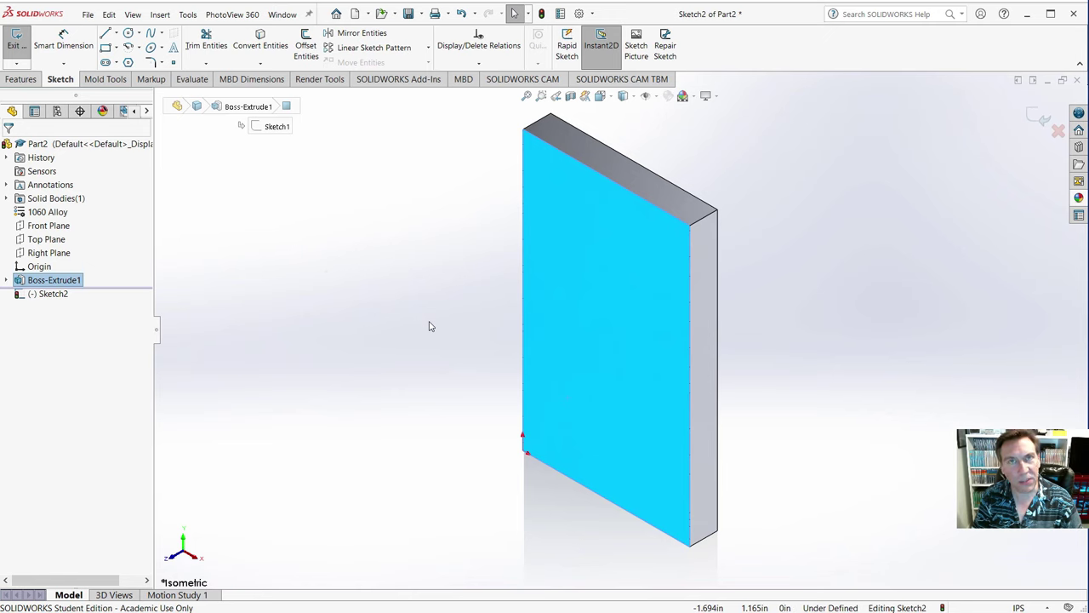
- Switch to Four View and back to single view, then look straight at the front face
key("space")
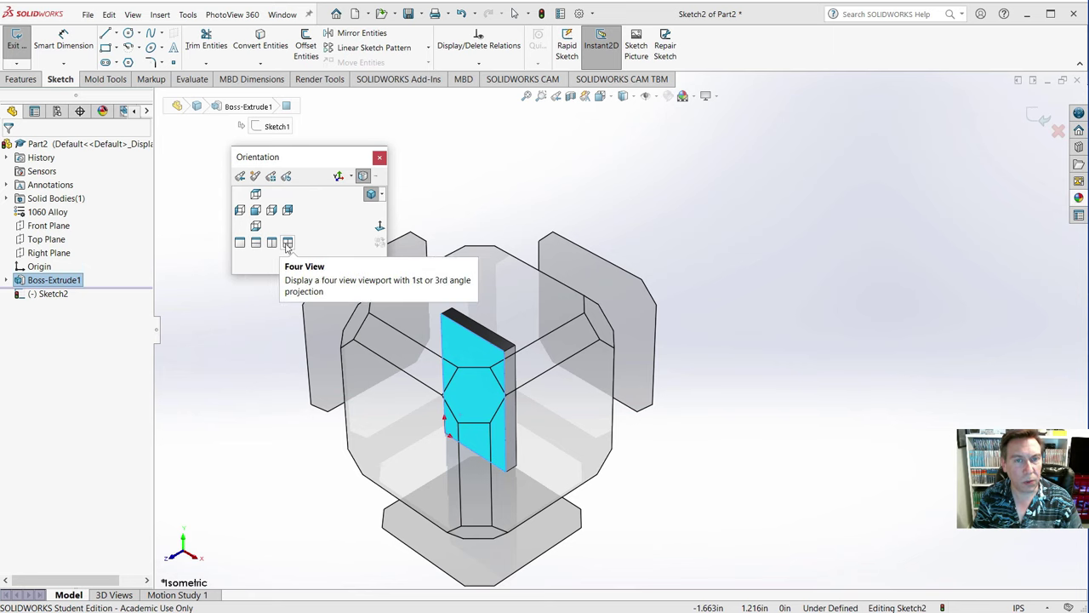
left_click(288, 244)
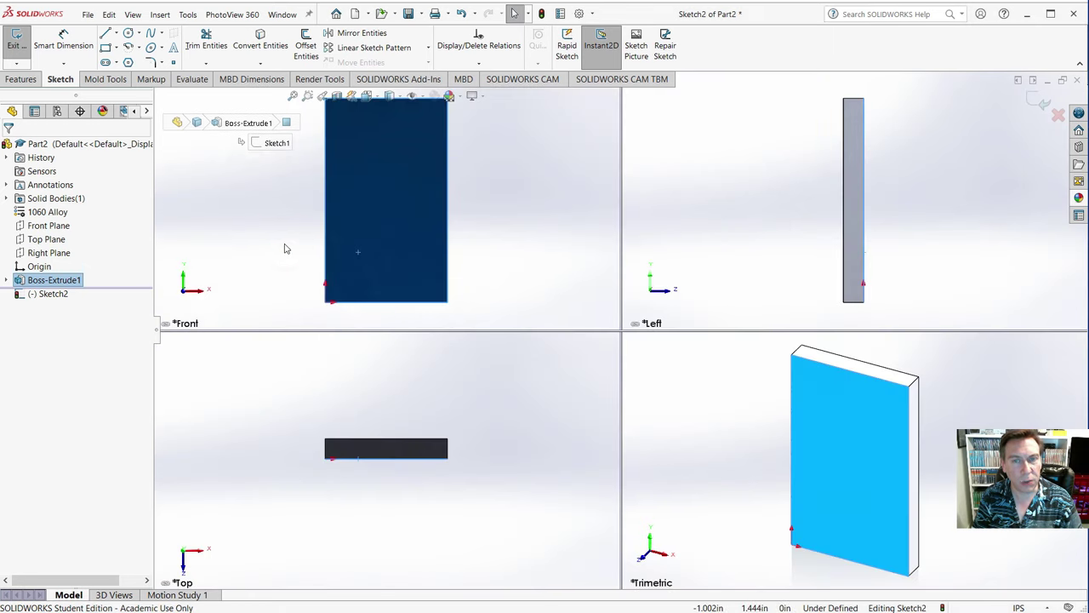
key("space")
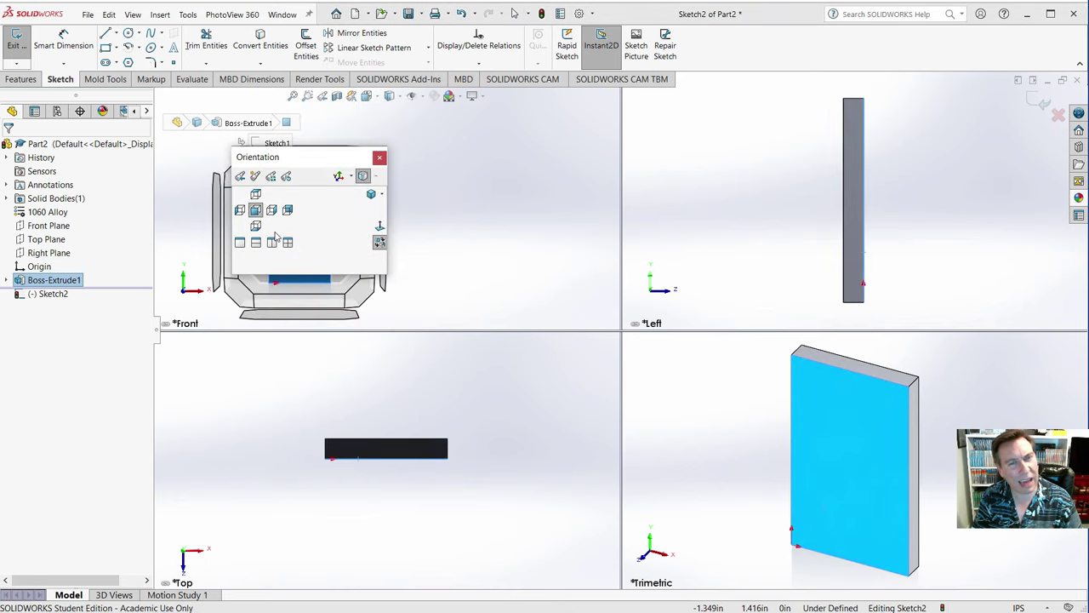
left_click(240, 245)
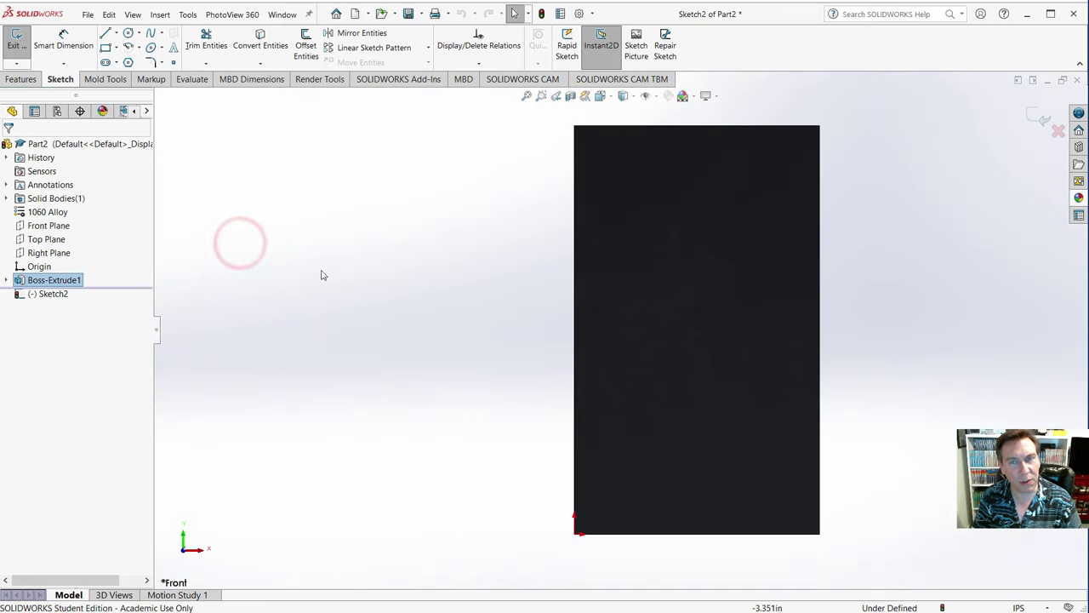
middle_click_drag(472, 233, 433, 325)
scroll(685, 304, "up", 3)
scroll(809, 292, "down", 2)
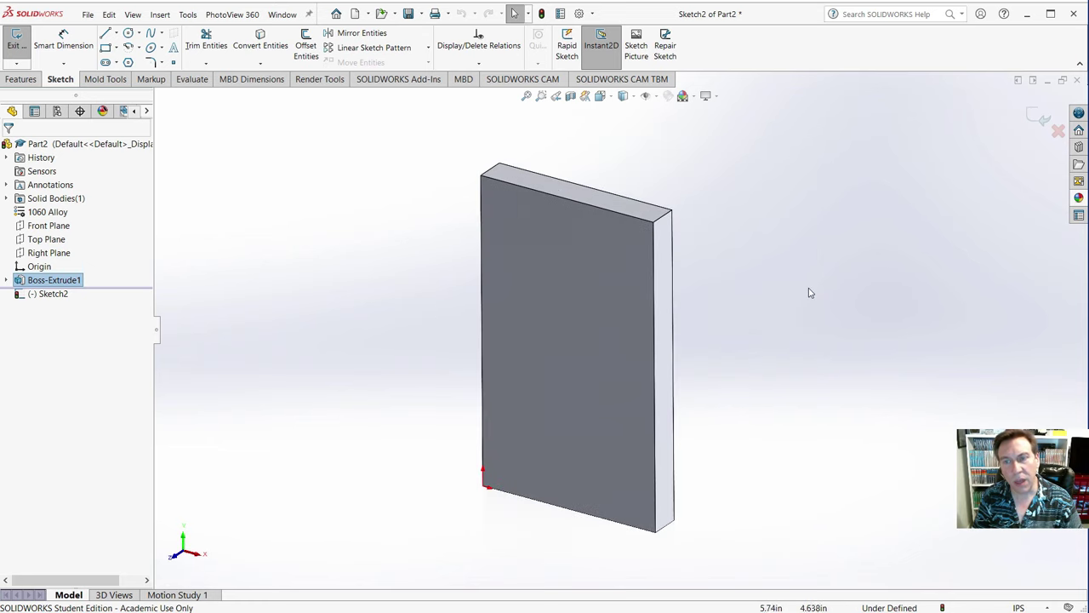
key("space")
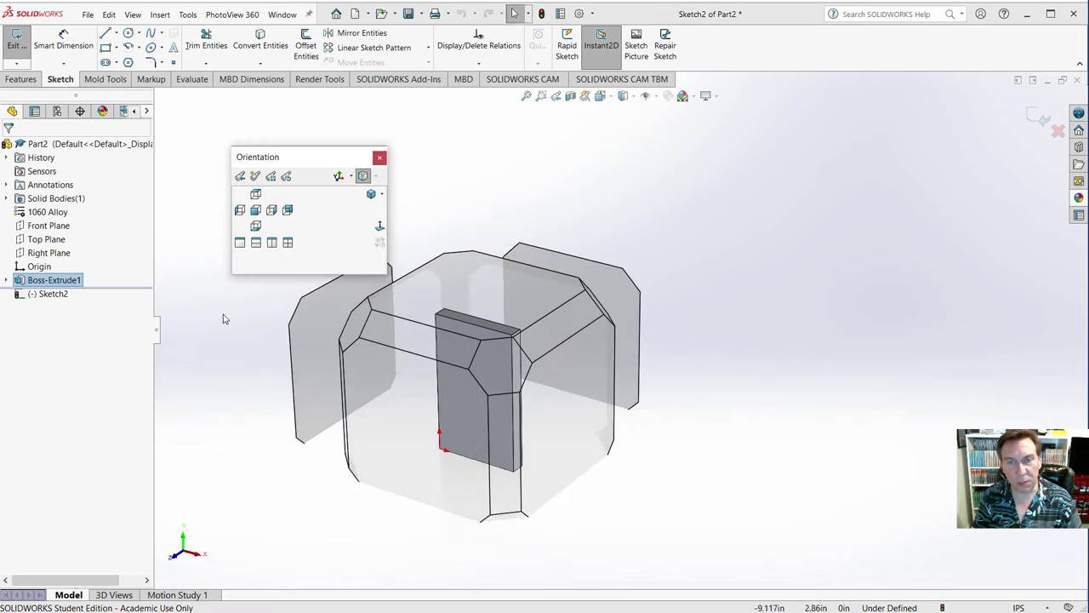
left_click(416, 405)
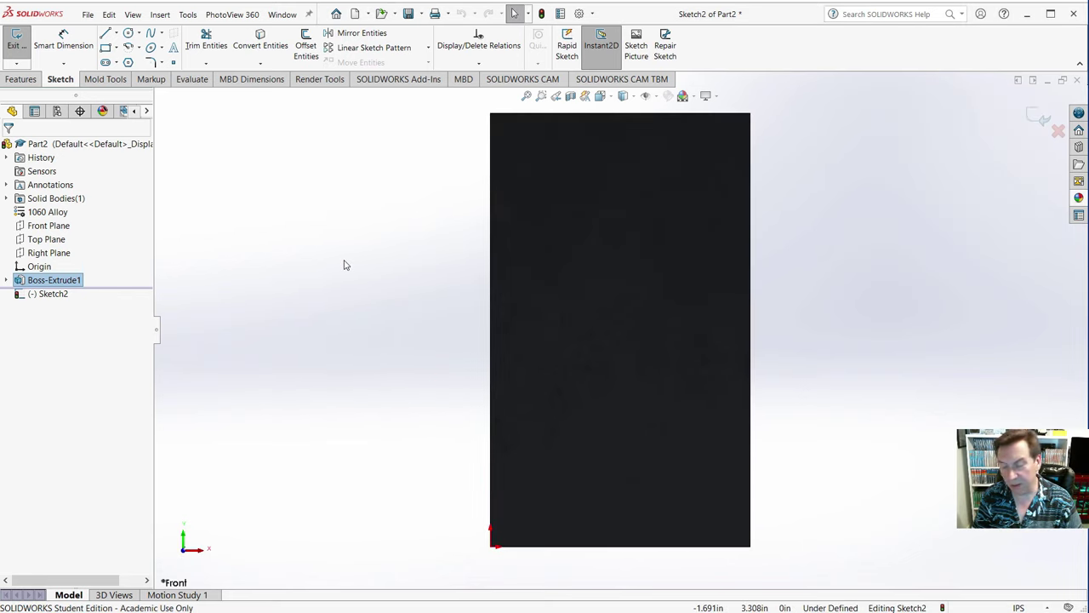
- Apply the Plain White scene and pick the Corner Rectangle tool for Sketch2
mouse_move(344, 265)
right_mouse_down()
mouse_move(365, 264)
mouse_move(324, 266)
mouse_move(362, 270)
mouse_move(343, 273)
right_mouse_up()
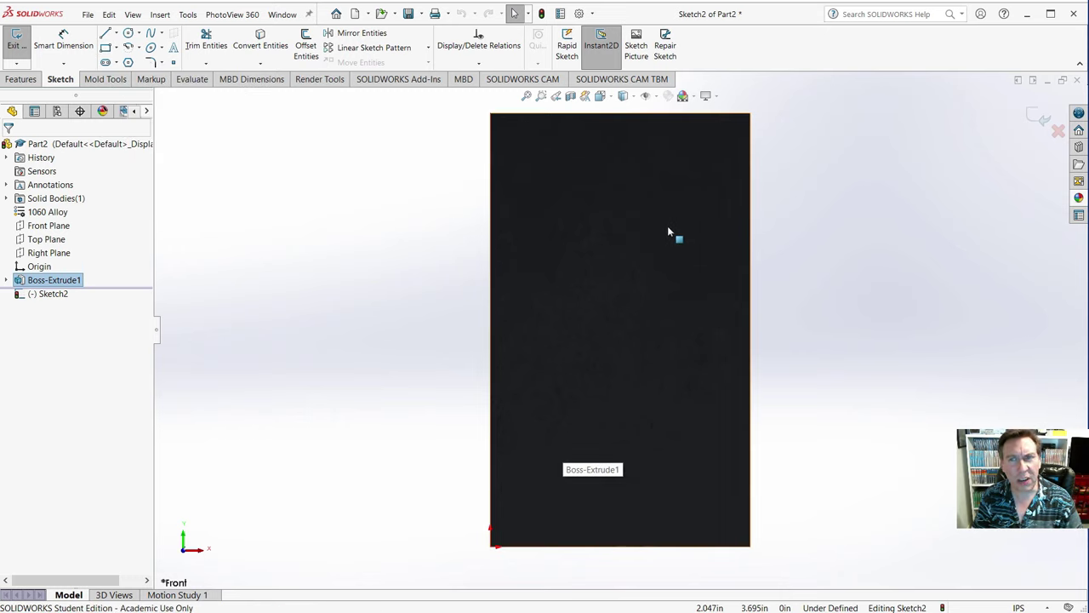
left_click(694, 97)
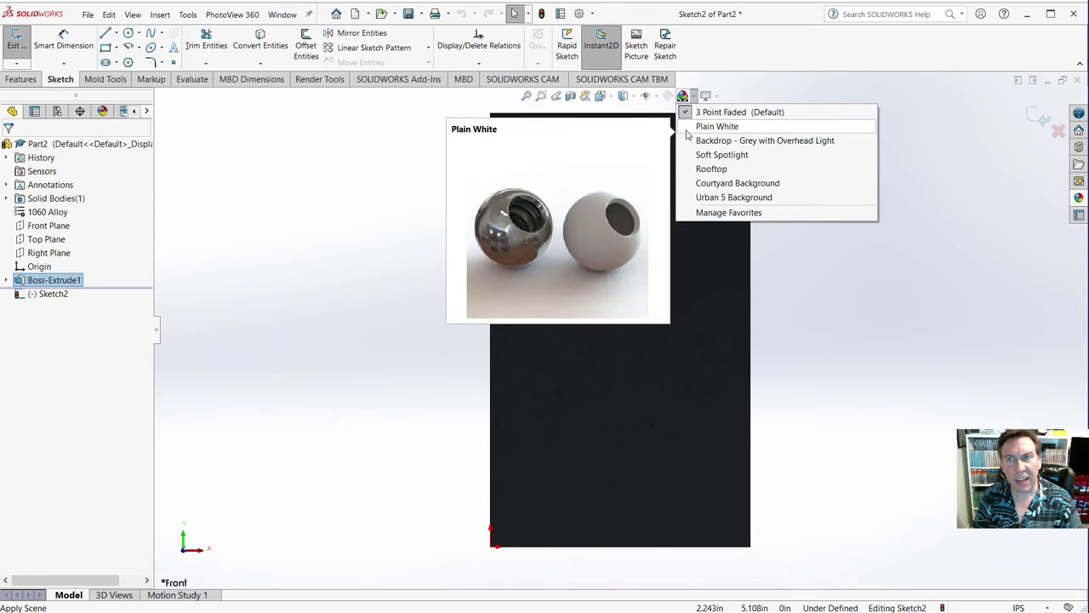
left_click(688, 127)
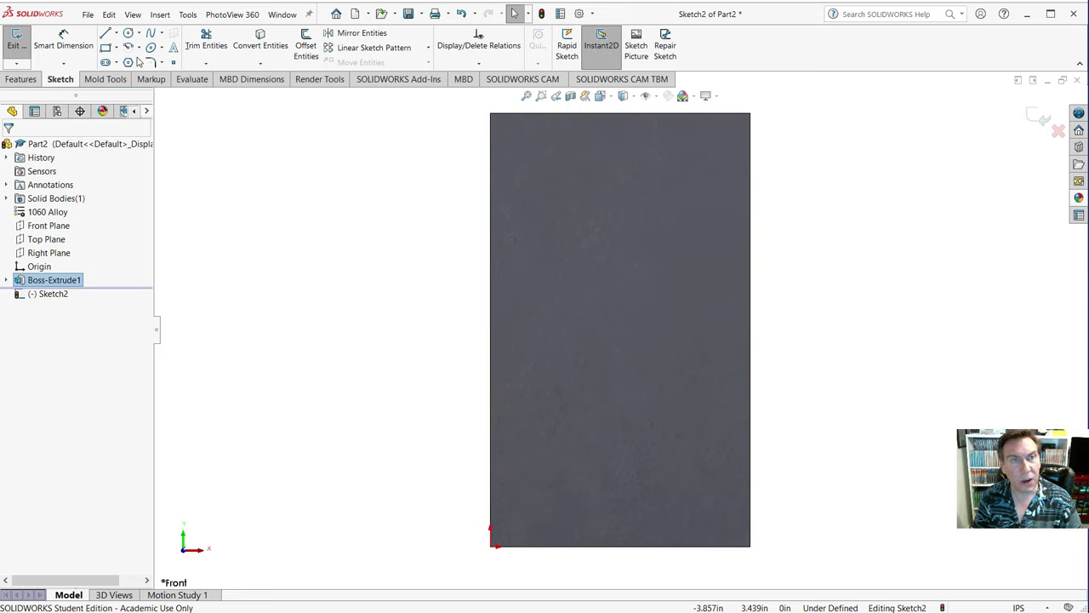
left_click(105, 49)
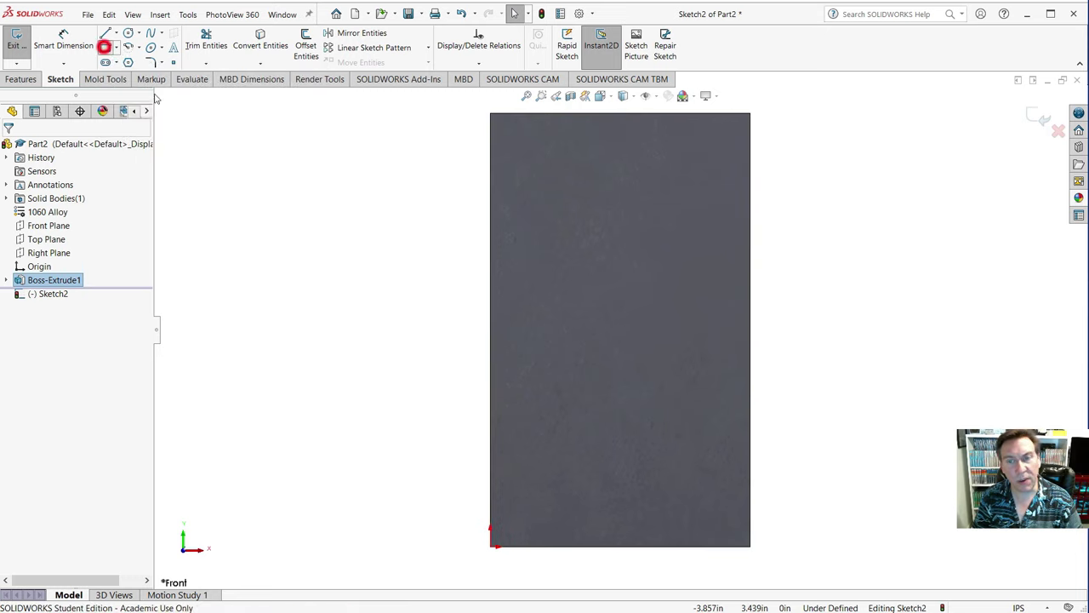
- Draw a rectangle from the origin to the plate's right edge, discarding the trial 1.659 in height dimension
left_click(491, 546)
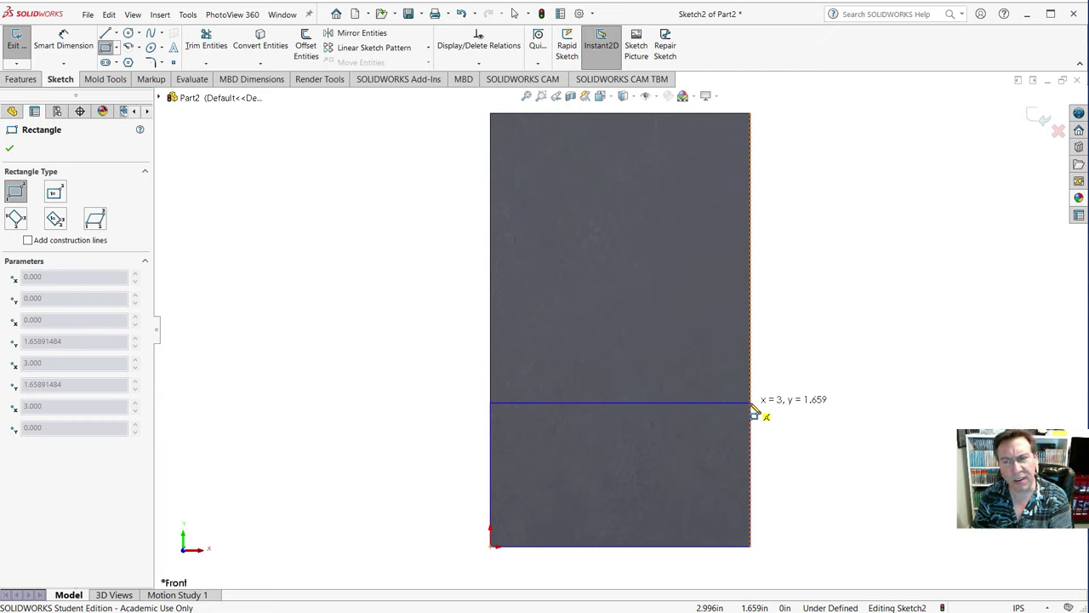
left_click(750, 403)
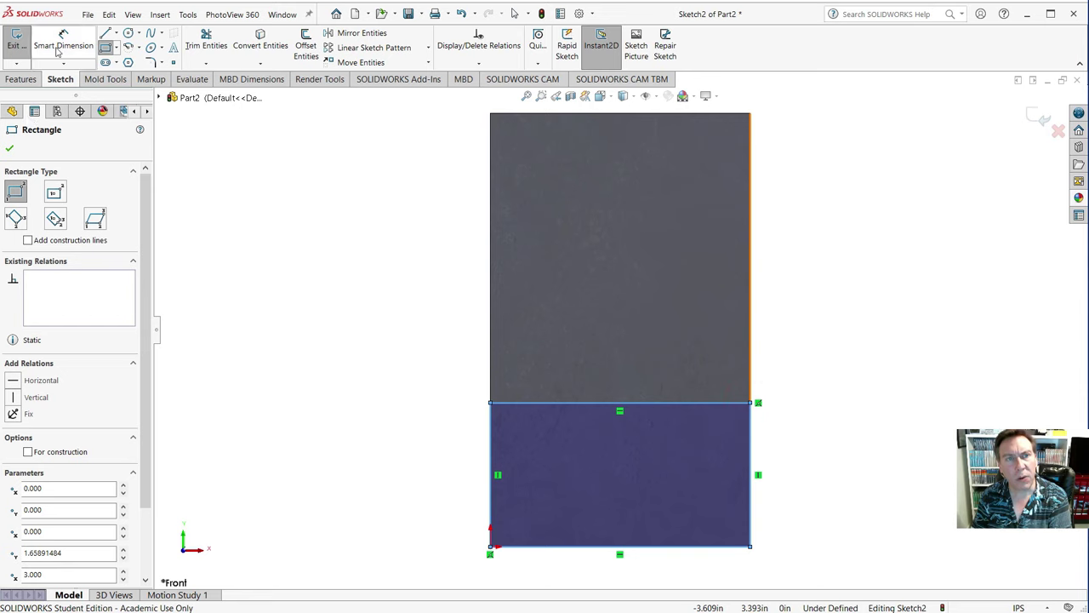
left_click(63, 44)
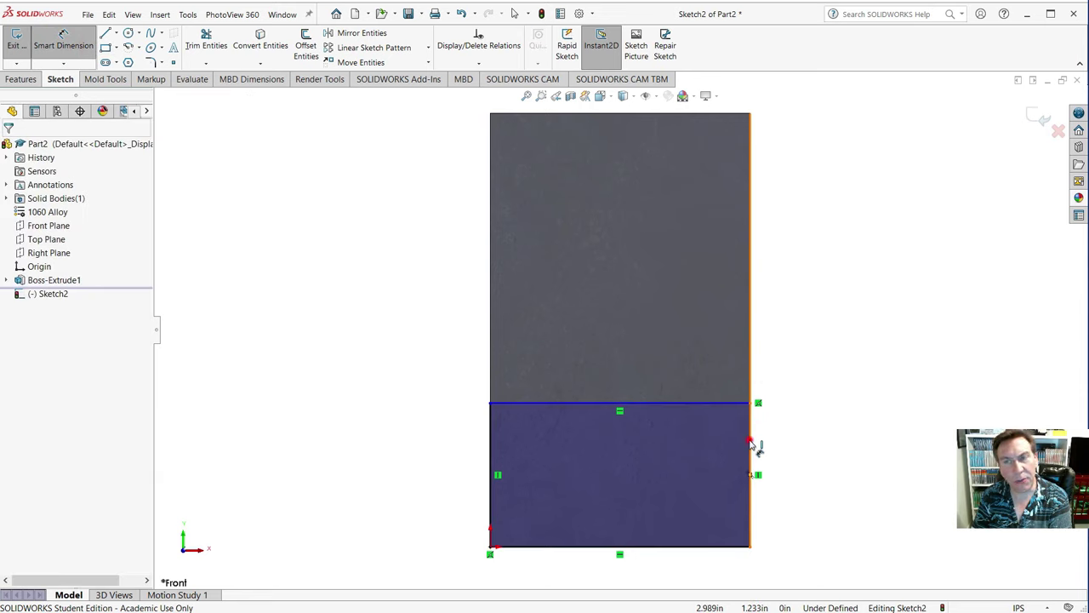
left_click(750, 442)
left_click(804, 474)
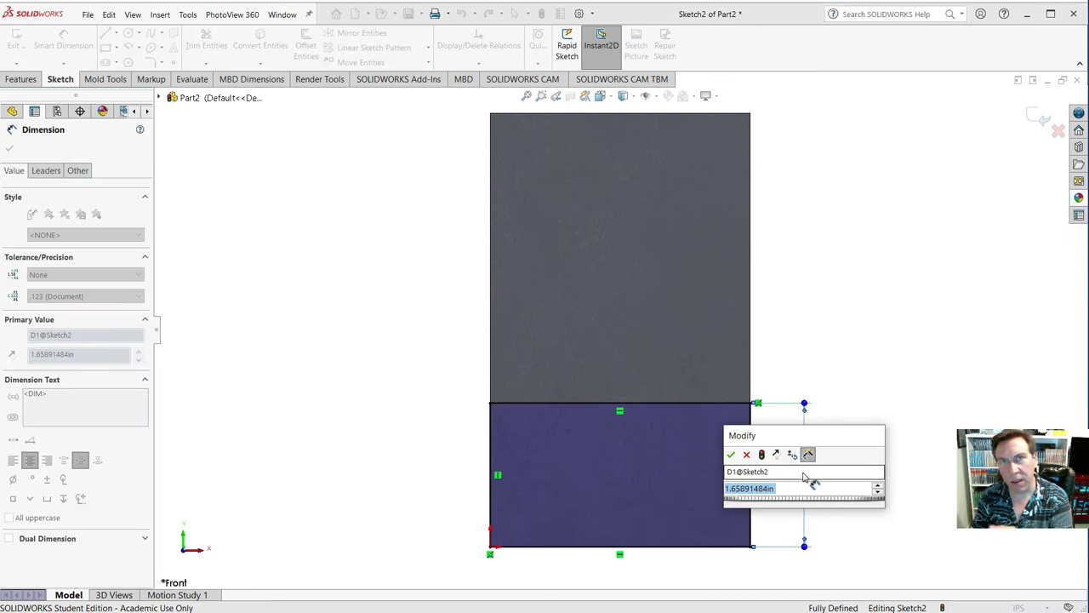
left_click(746, 454)
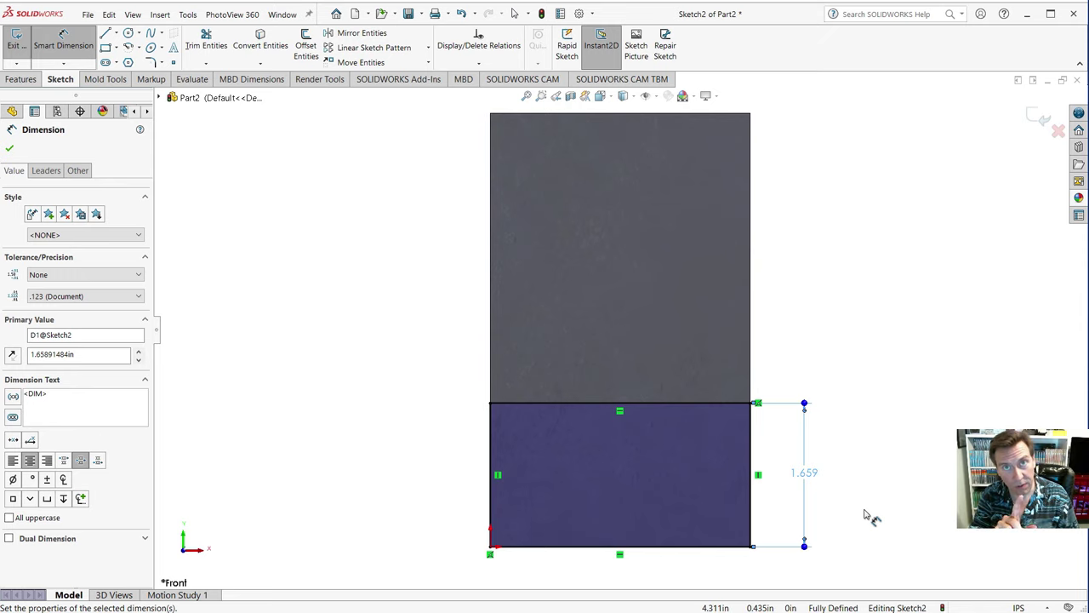
key("Escape")
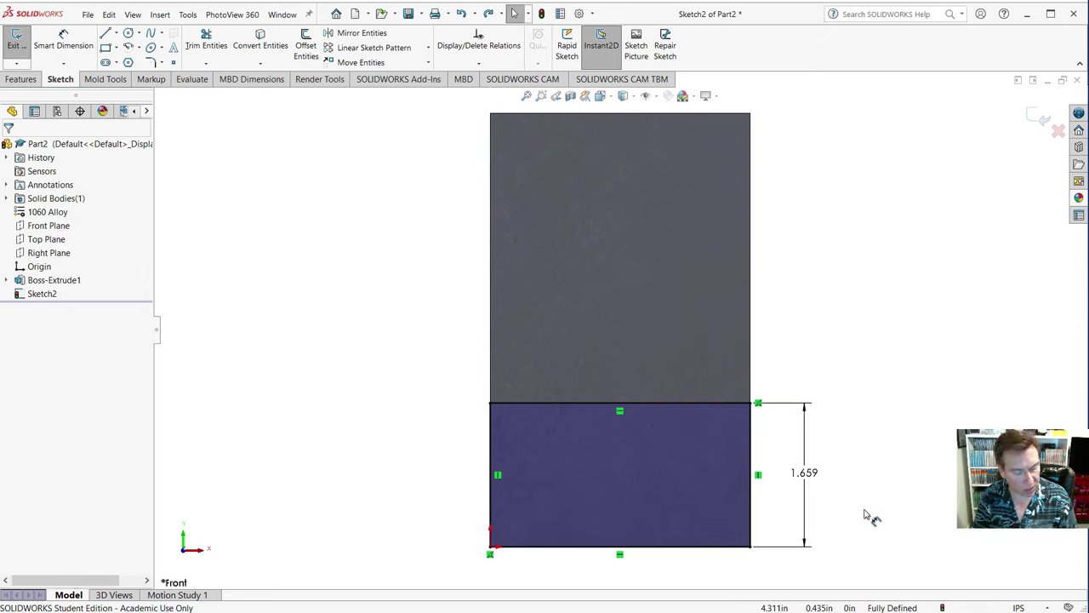
key("ctrl+z")
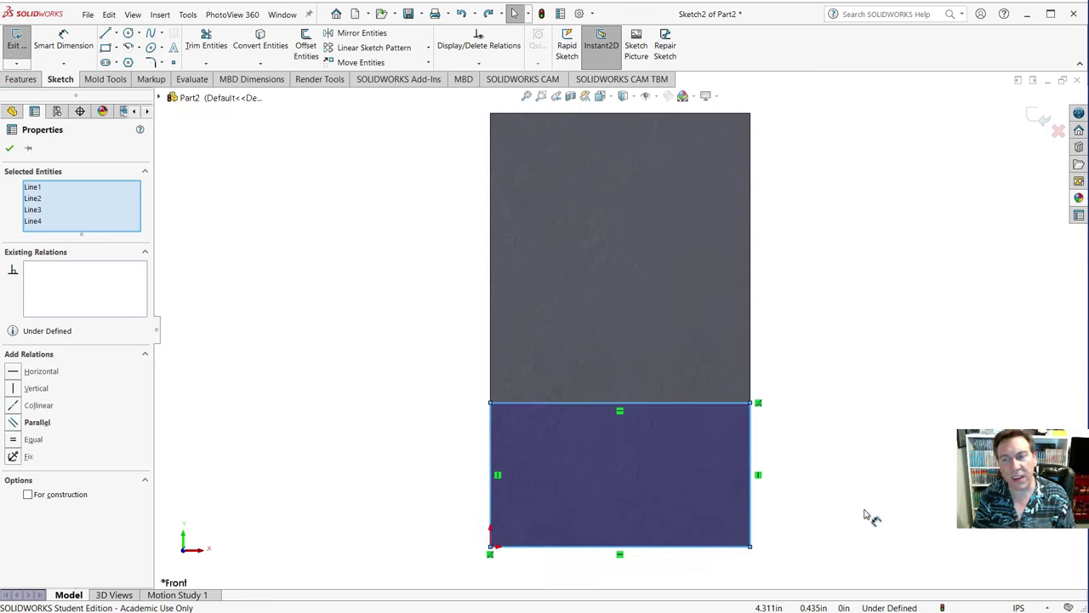
- Resize the bottom rectangle by dragging its top edge, ready to dimension its height
left_click(882, 387)
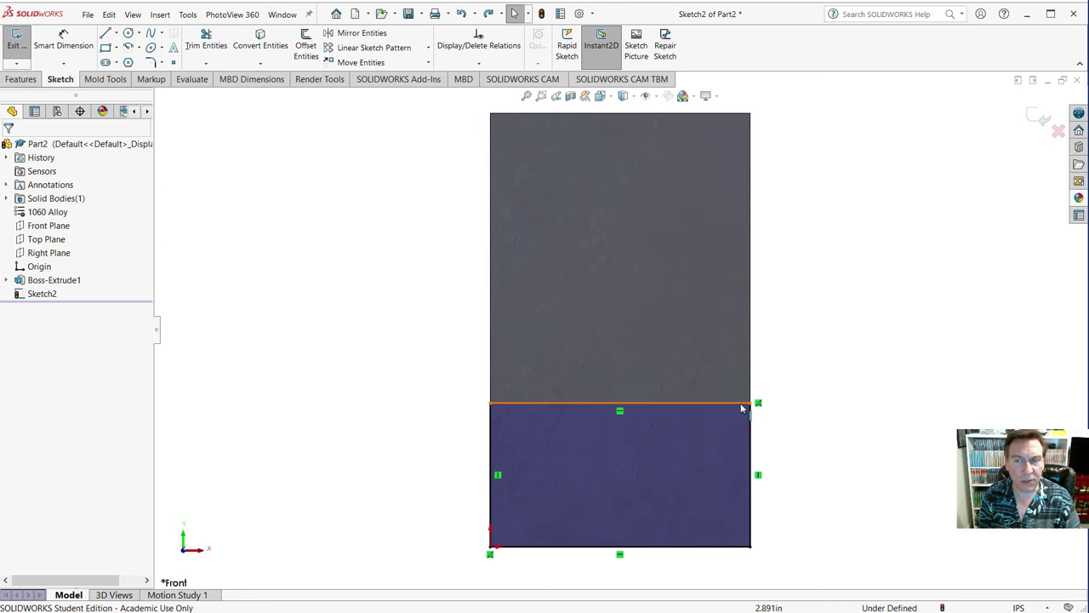
left_click_drag(741, 405, 719, 383)
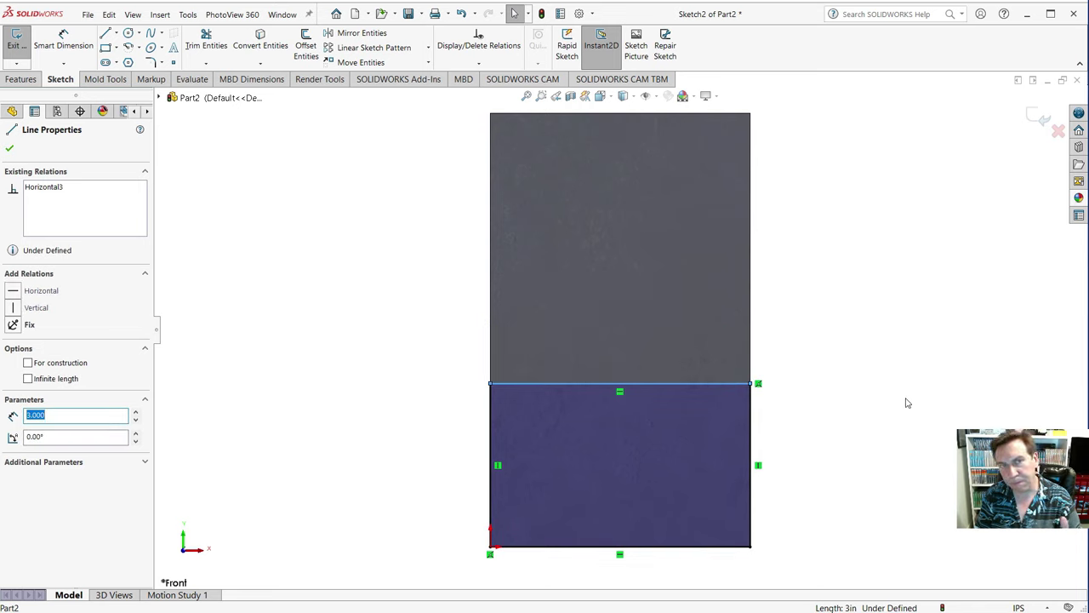
left_click(64, 42)
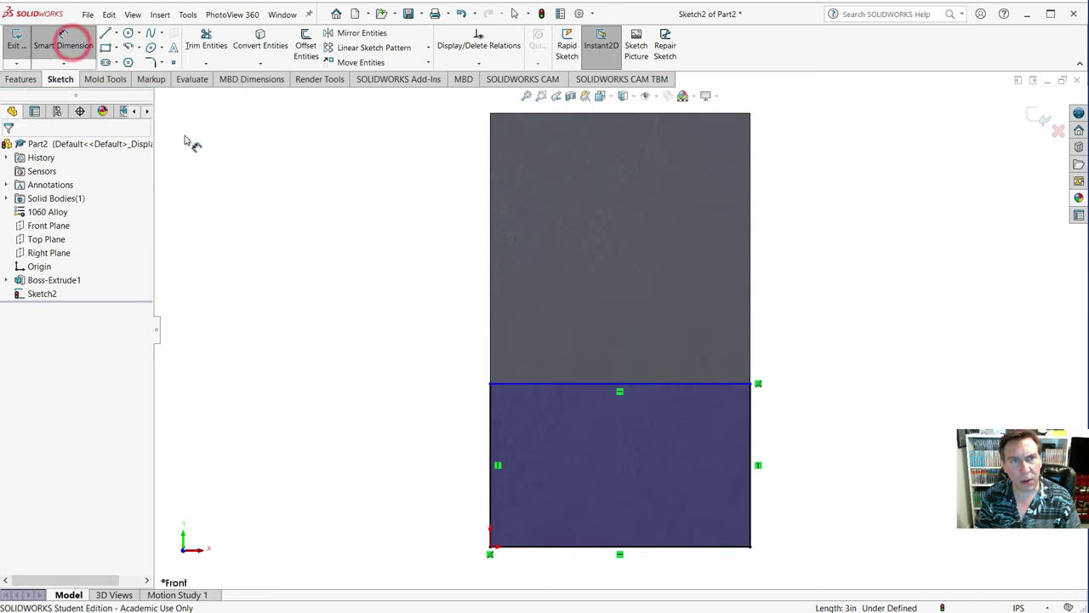
- Dimension the bottom rectangle's right edge to 1.5 in tall, fully defining Sketch2
left_click(752, 422)
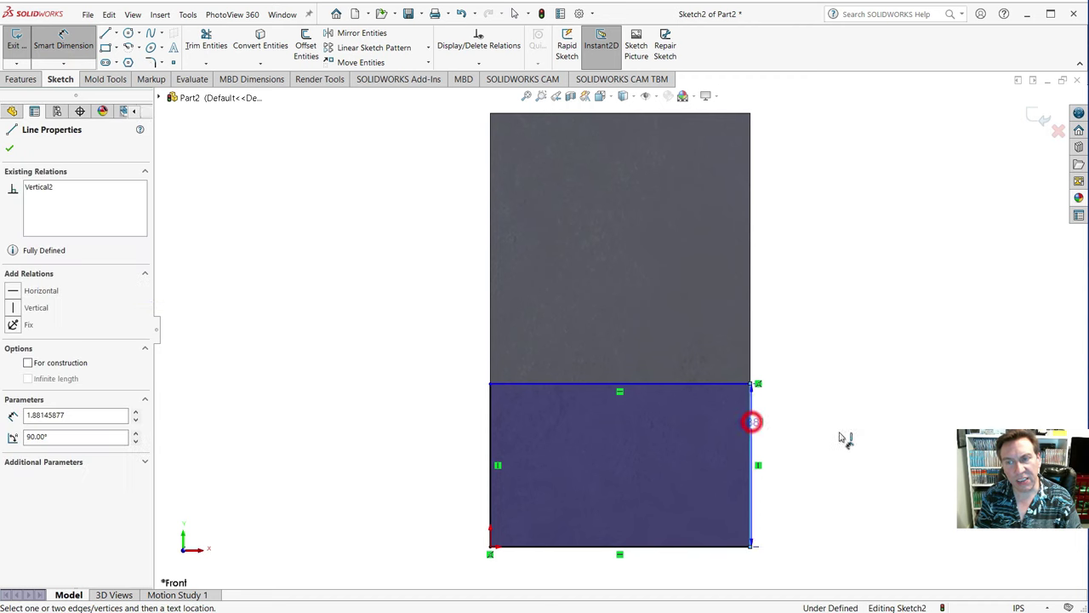
left_click(822, 468)
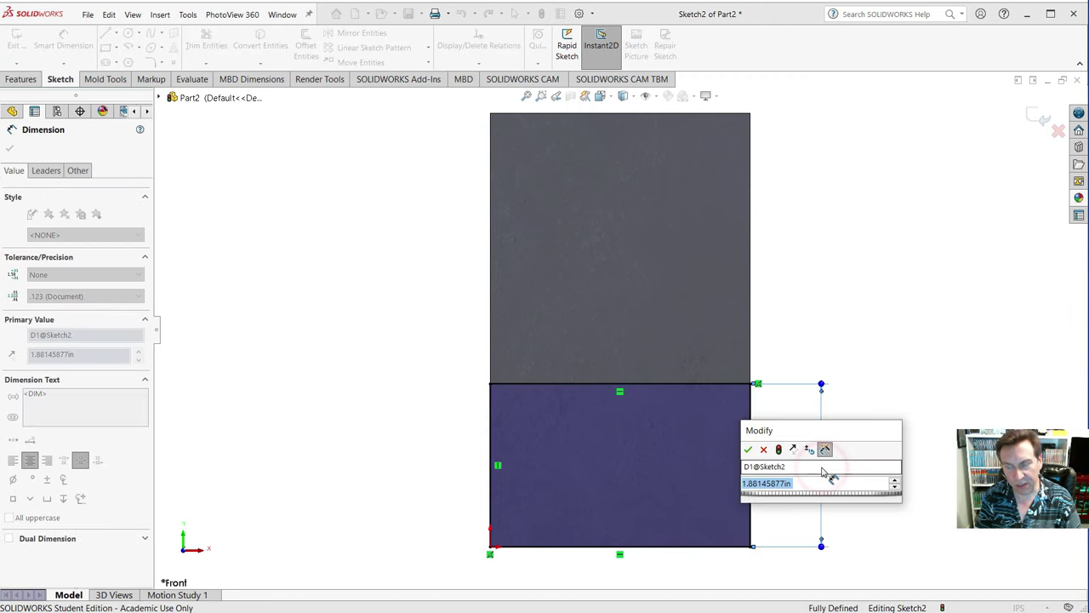
type("1.5")
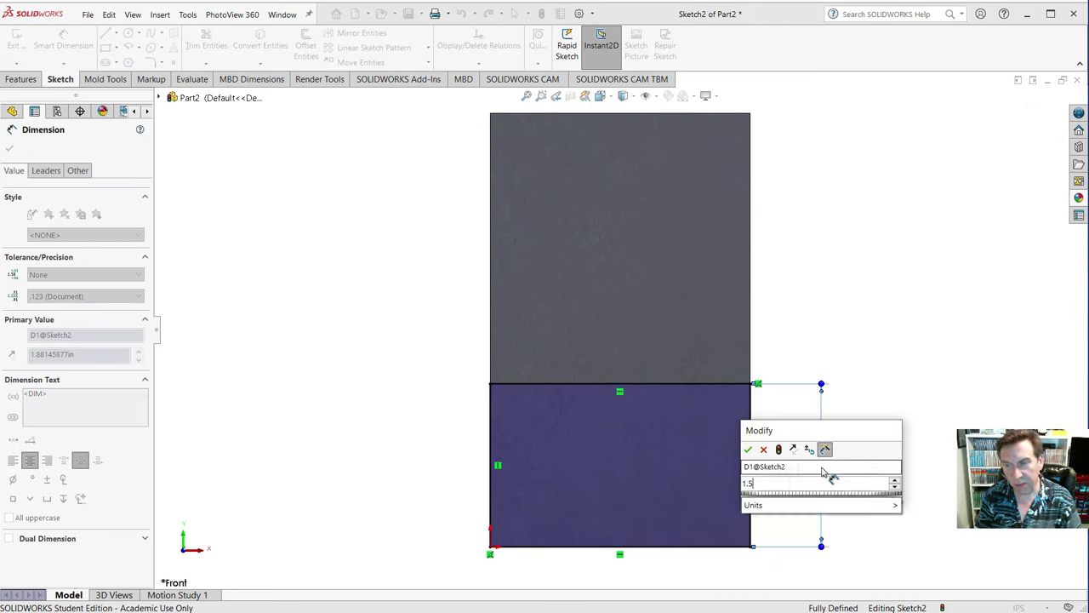
key("Escape")
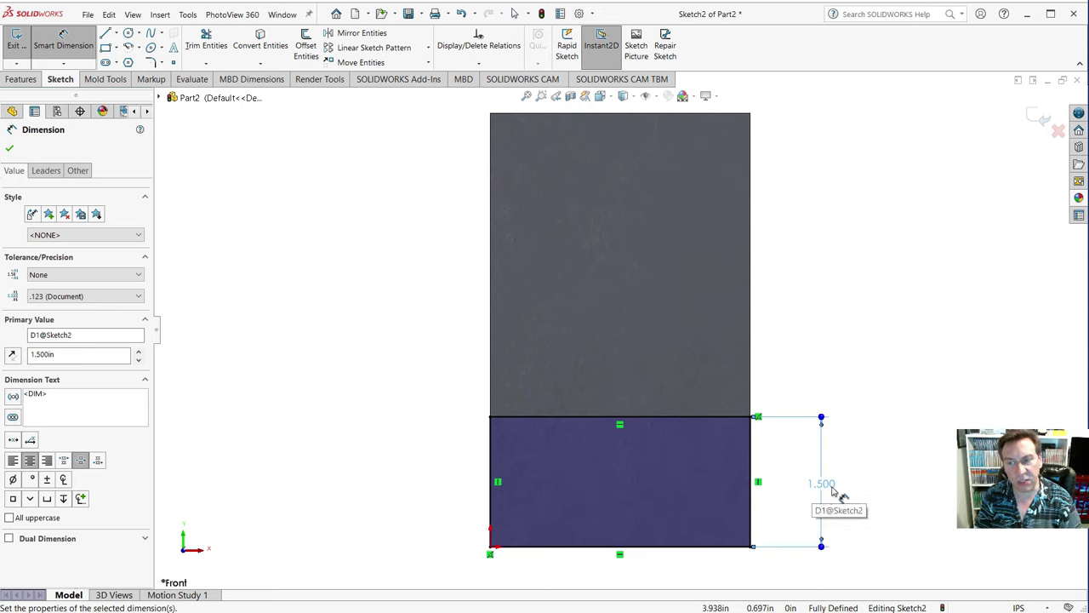
left_click(72, 51)
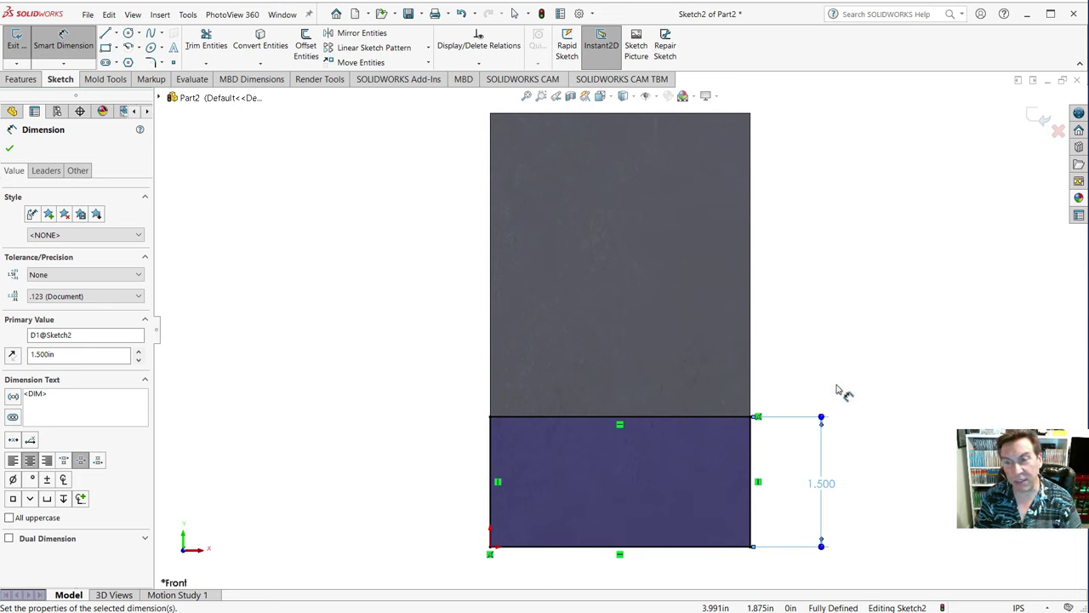
left_click(18, 79)
- Extrude the bottom rectangle as a Blind 0.500 in boss, creating Boss-Extrude2
left_click(23, 41)
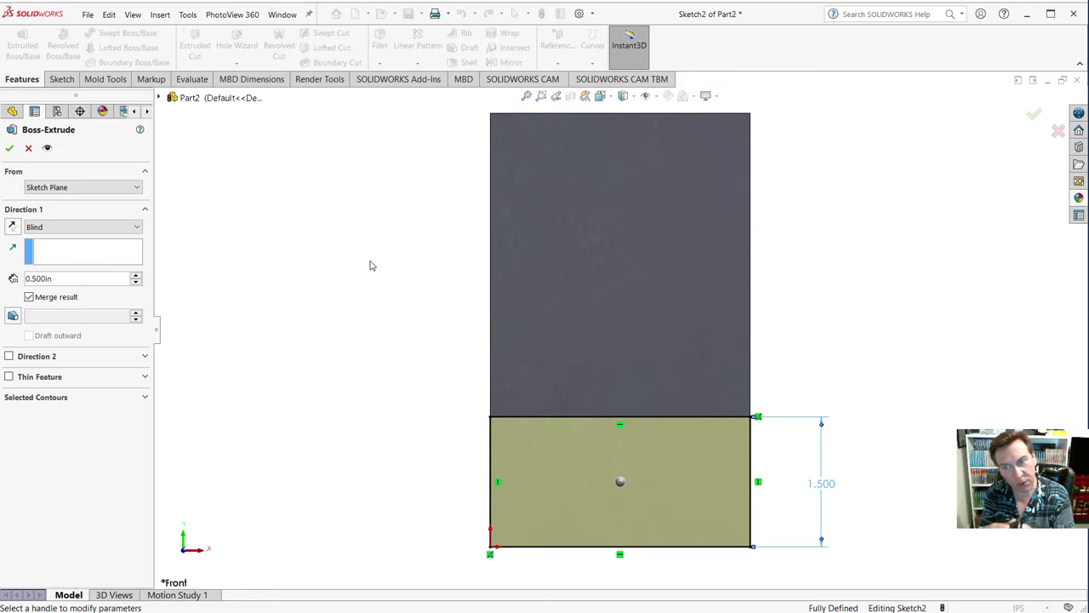
middle_click_drag(370, 265, 307, 307)
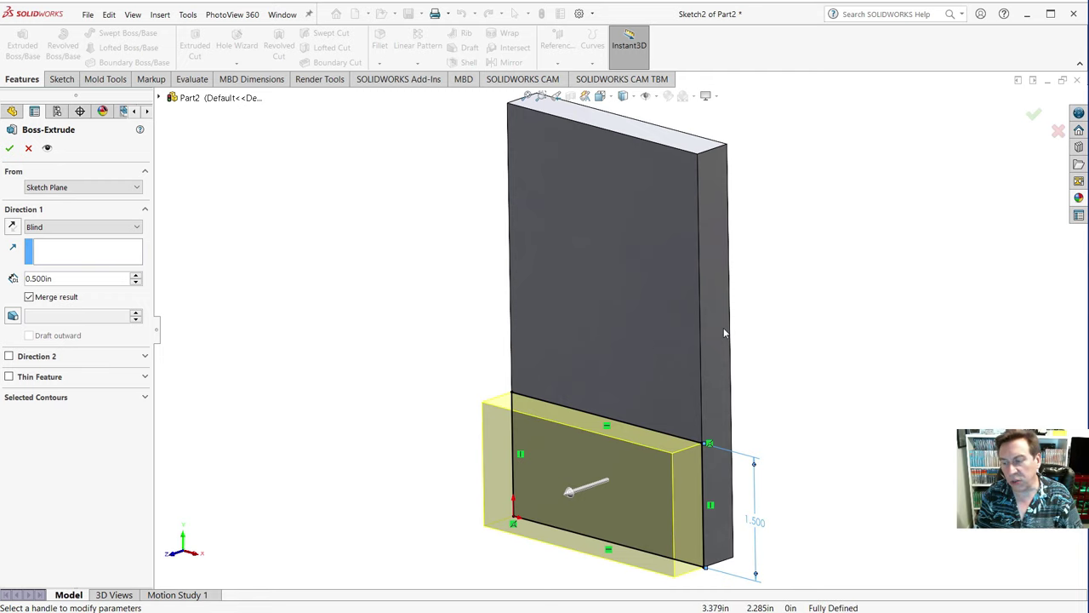
scroll(691, 310, "up", 2)
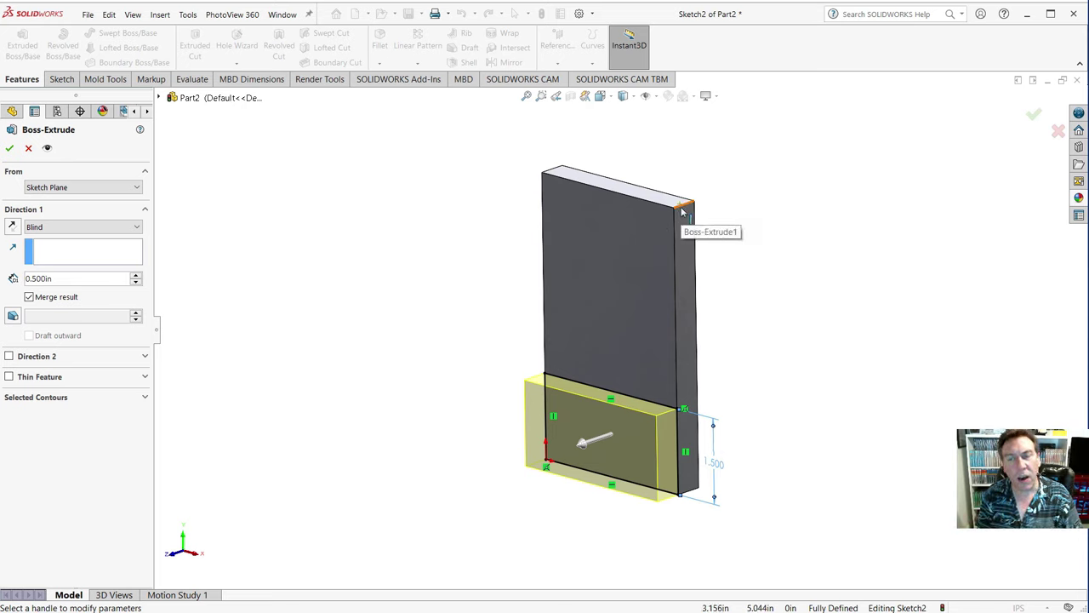
scroll(681, 215, "down", 5)
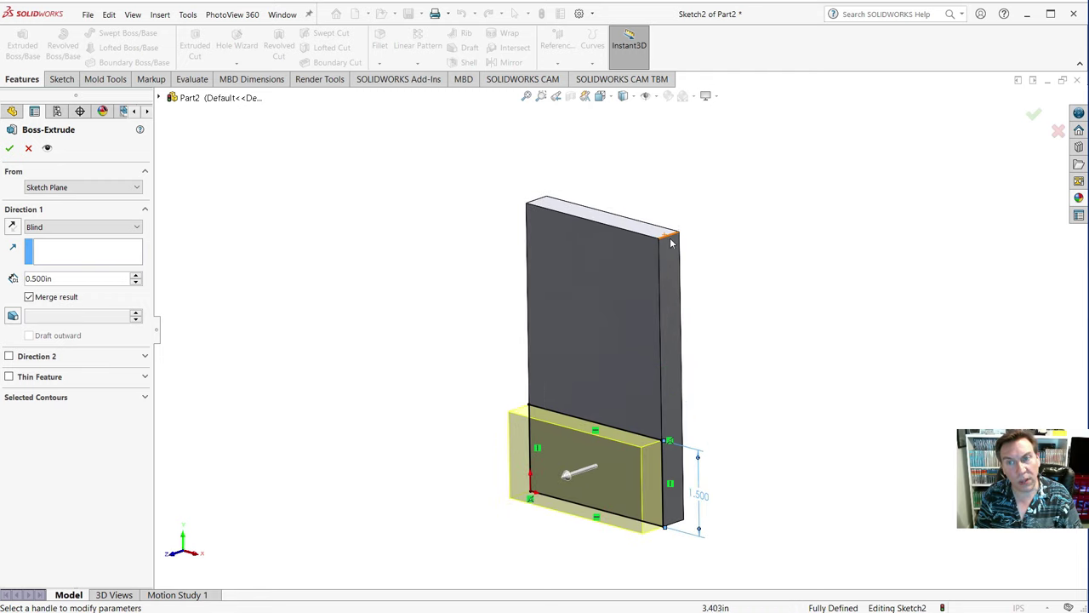
scroll(646, 284, "down", 6)
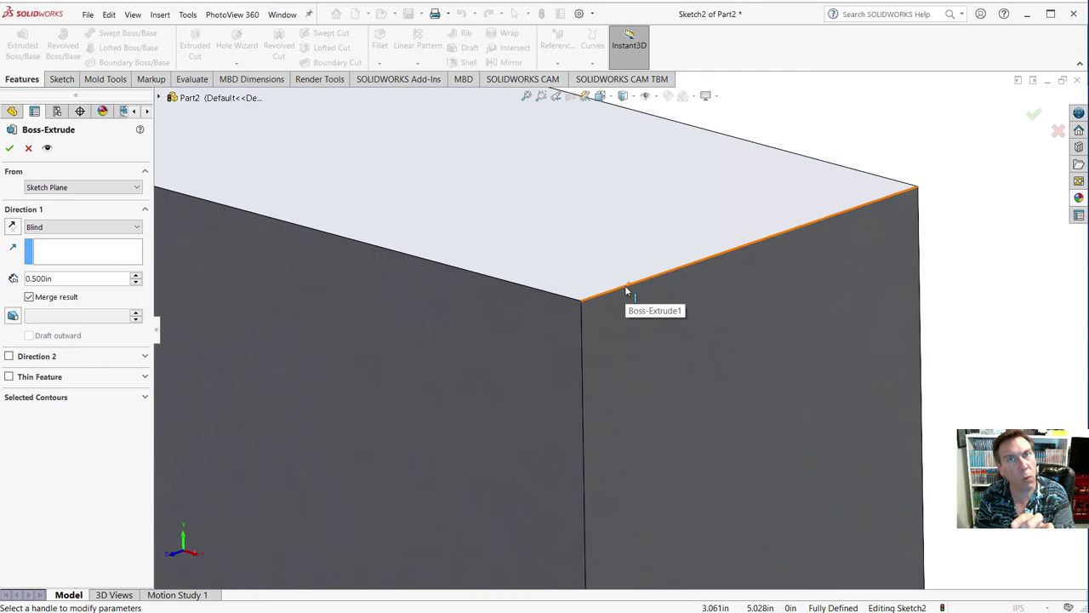
scroll(626, 291, "up", 1)
scroll(626, 291, "up", 8)
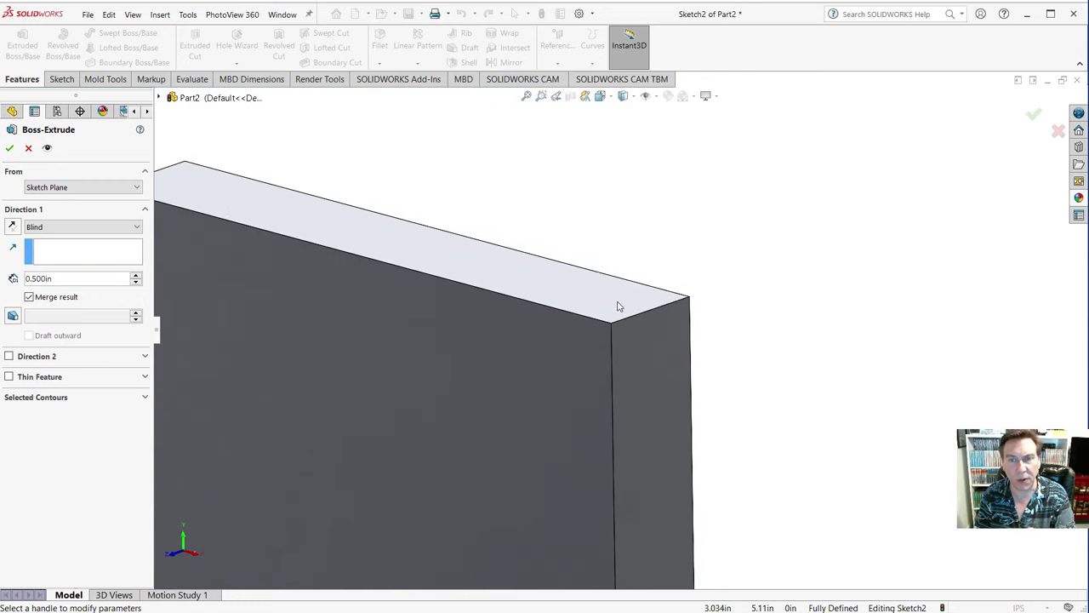
scroll(539, 493, "down", 4)
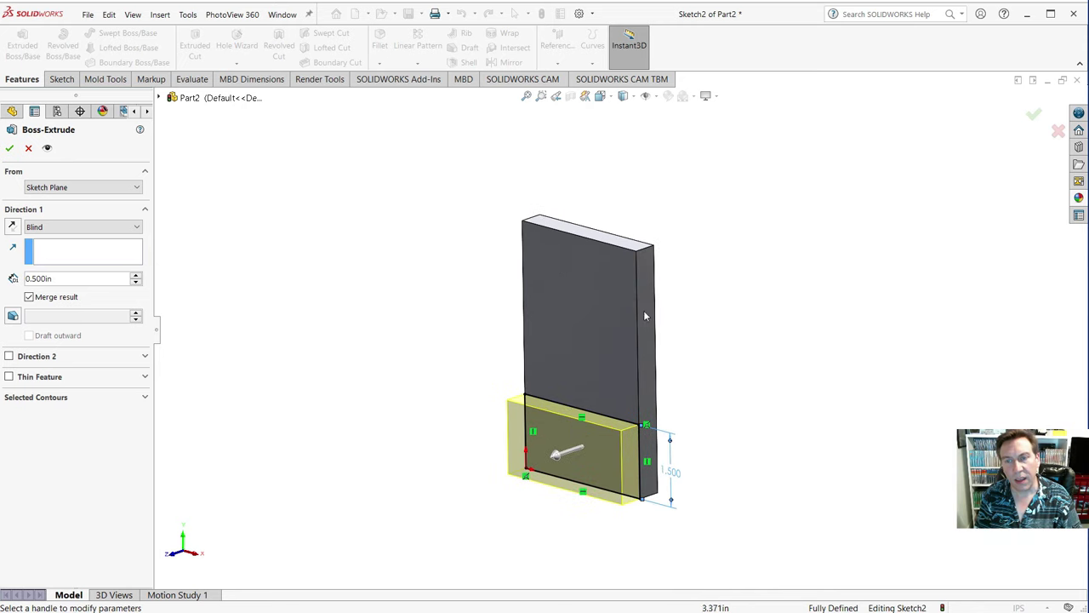
left_click(9, 148)
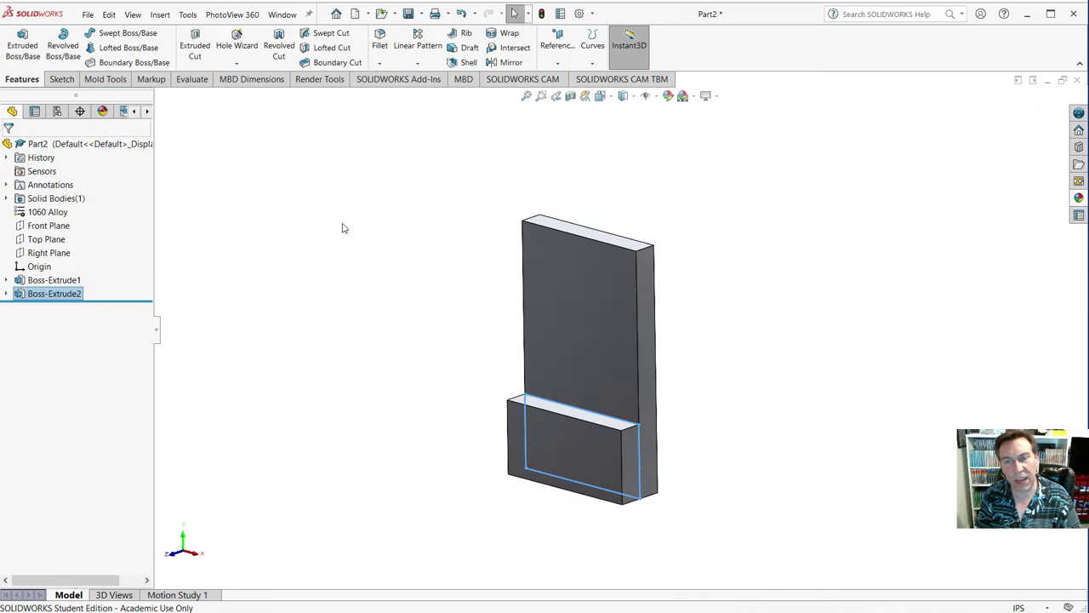
- Select the plate's tall front face as the surface for the next sketch
left_click(439, 331)
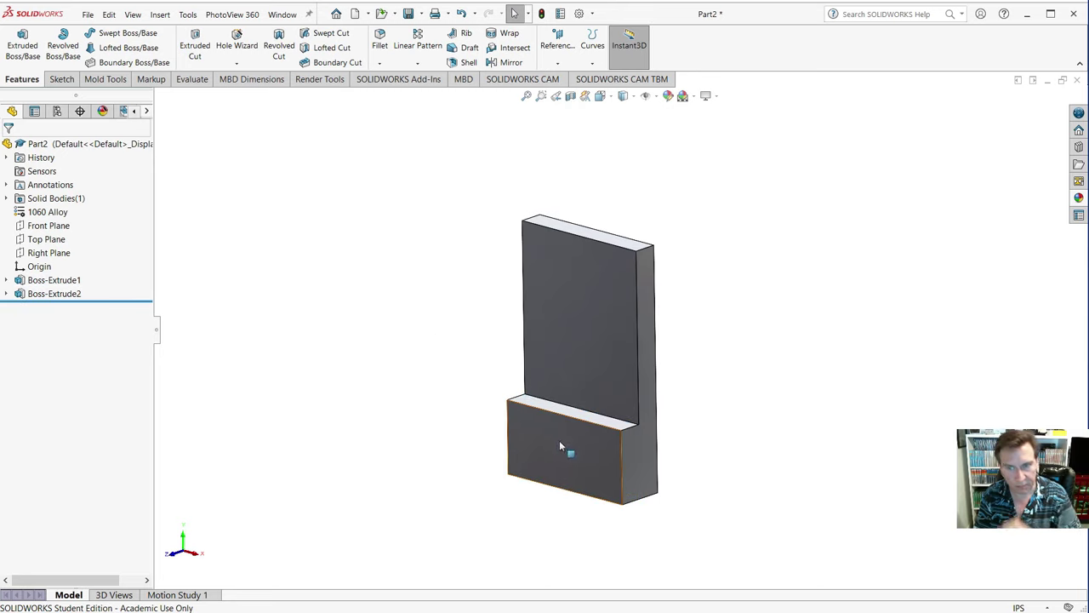
scroll(562, 297, "down", 1)
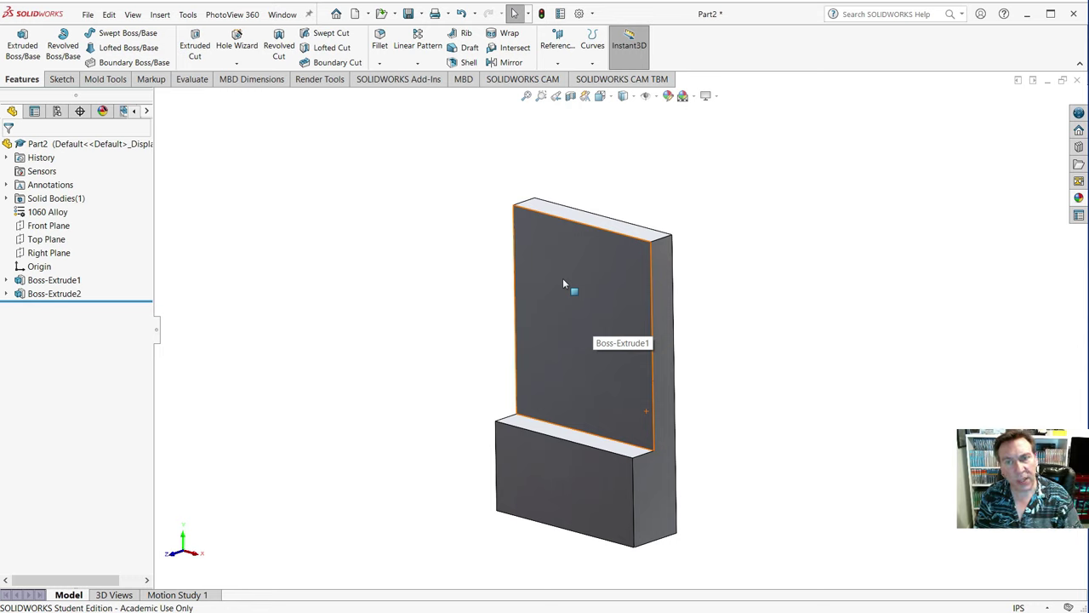
left_click(563, 280)
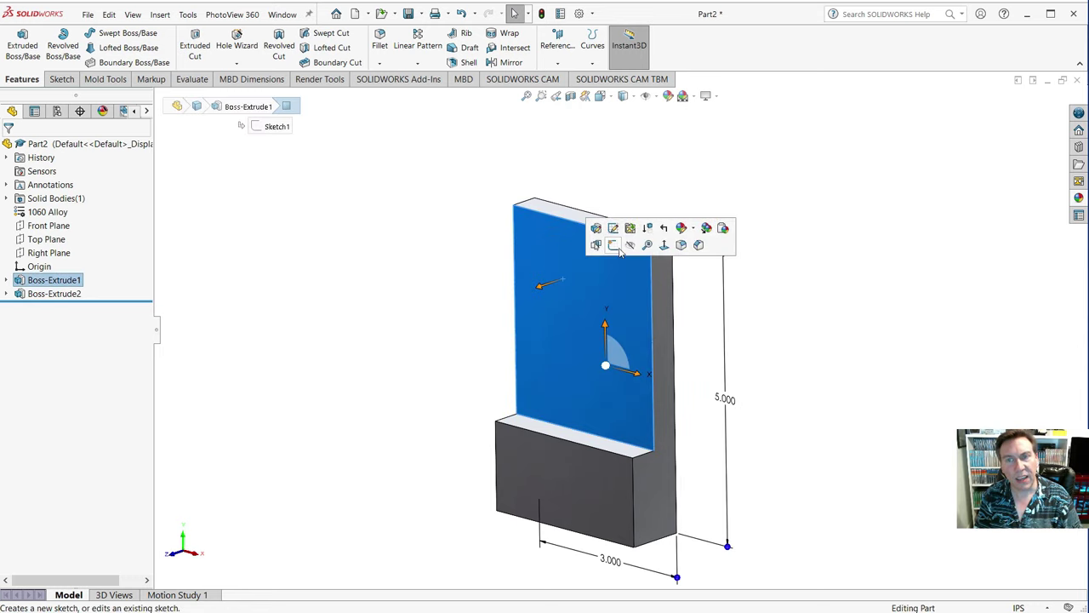
left_click(62, 79)
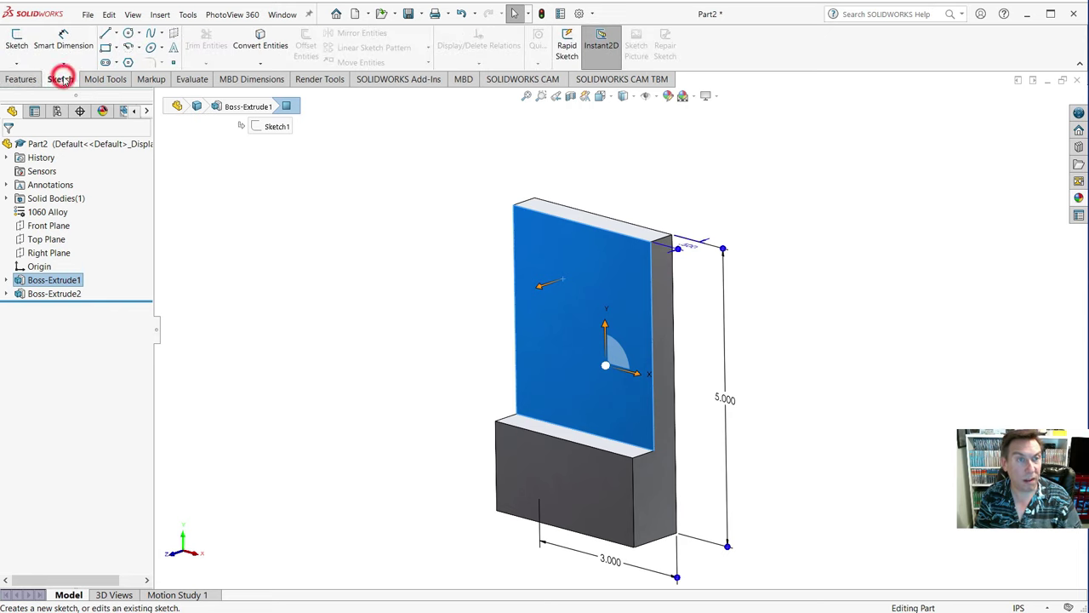
left_click(16, 65)
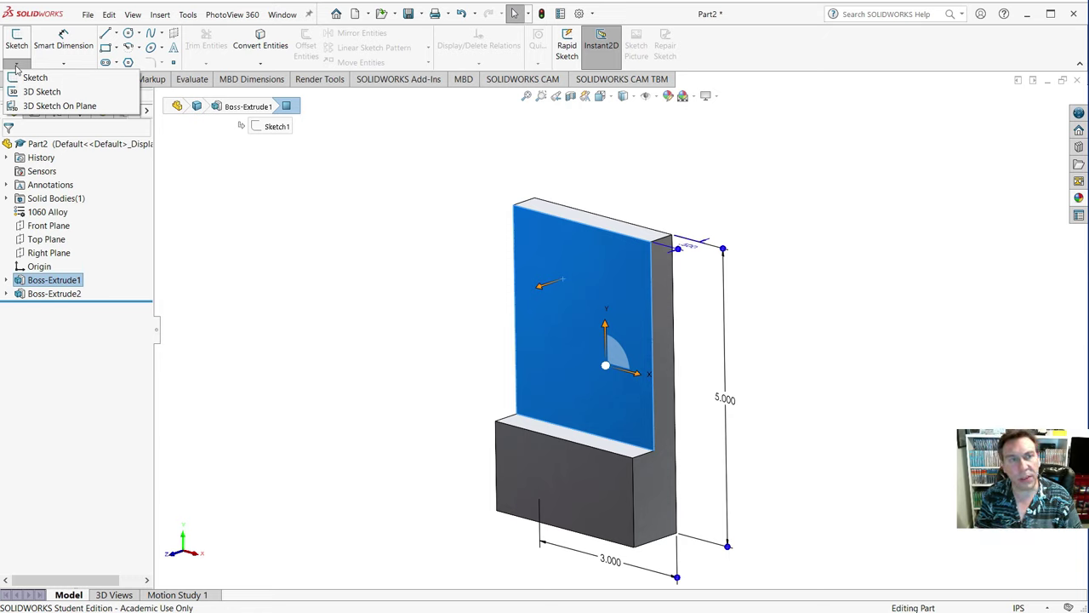
- Start a sketch on the front face and view it from the Front orientation
left_click(34, 76)
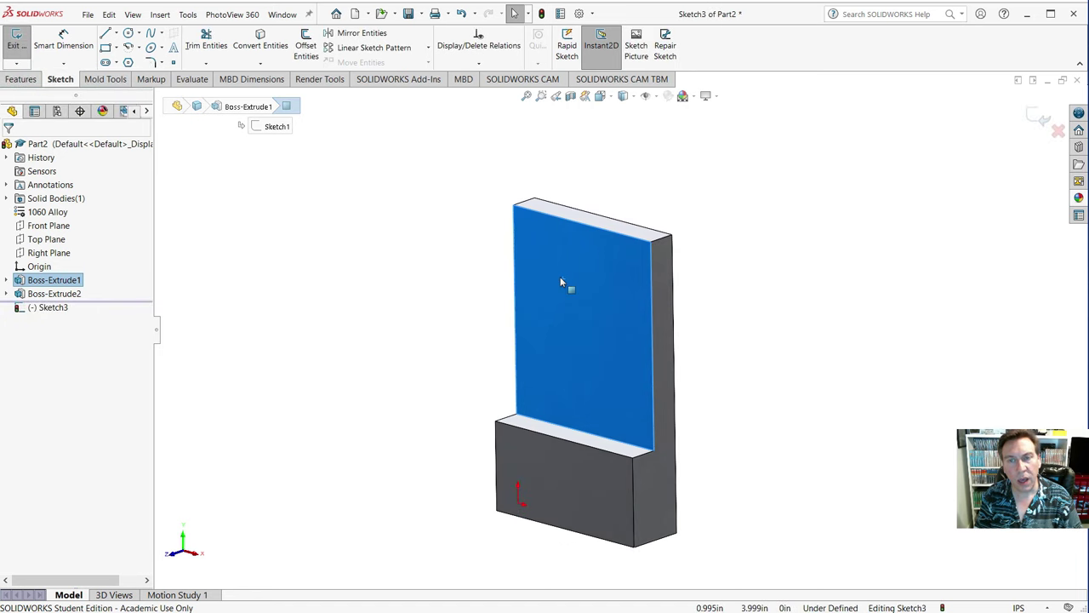
key("space")
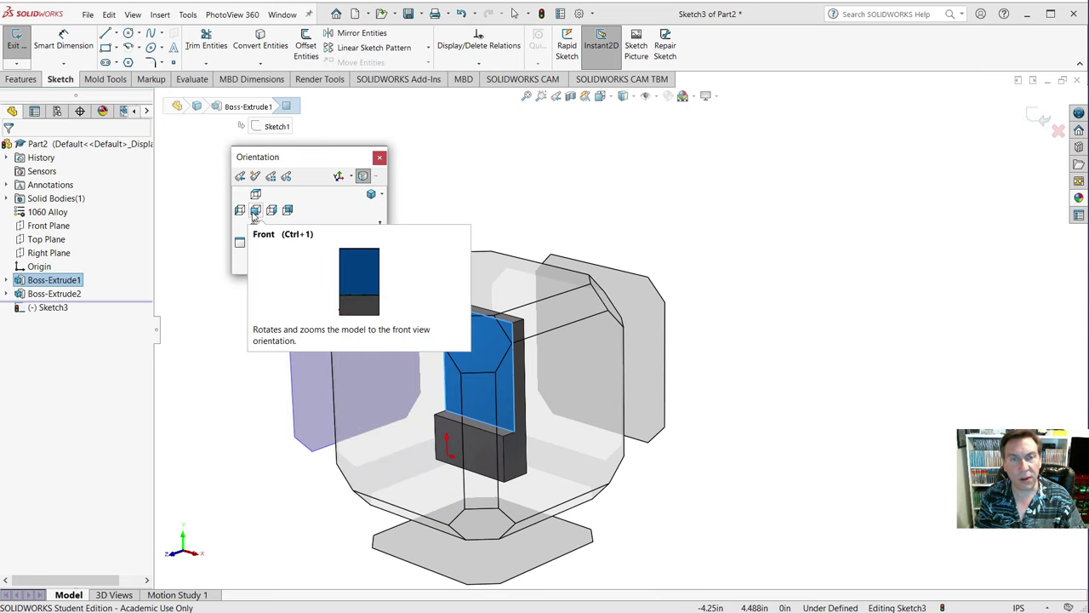
left_click(254, 212)
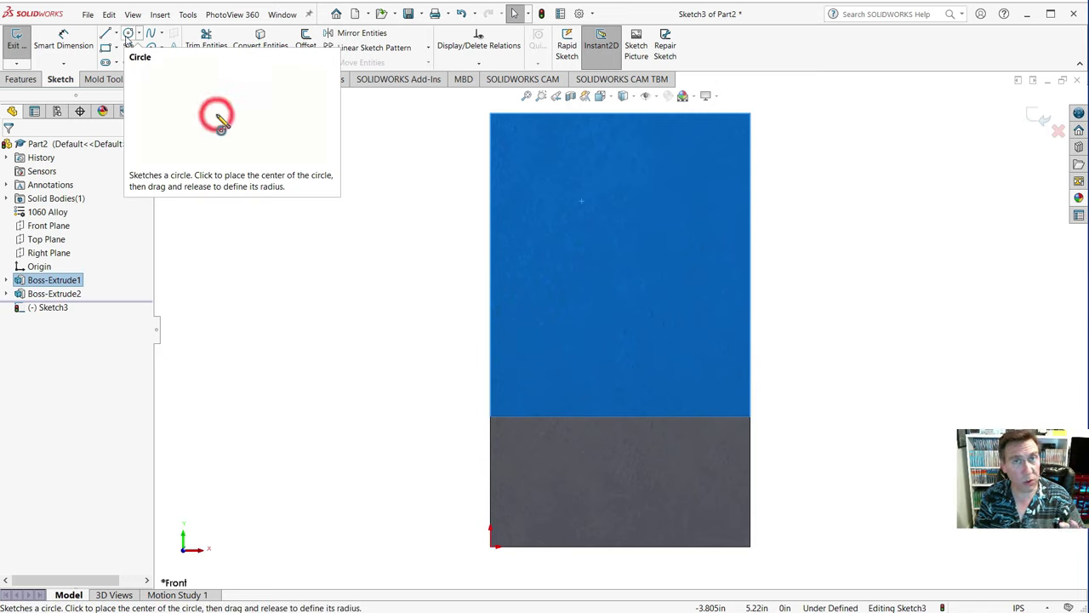
- Draw a circle near the plate's upper-left corner
left_click(128, 34)
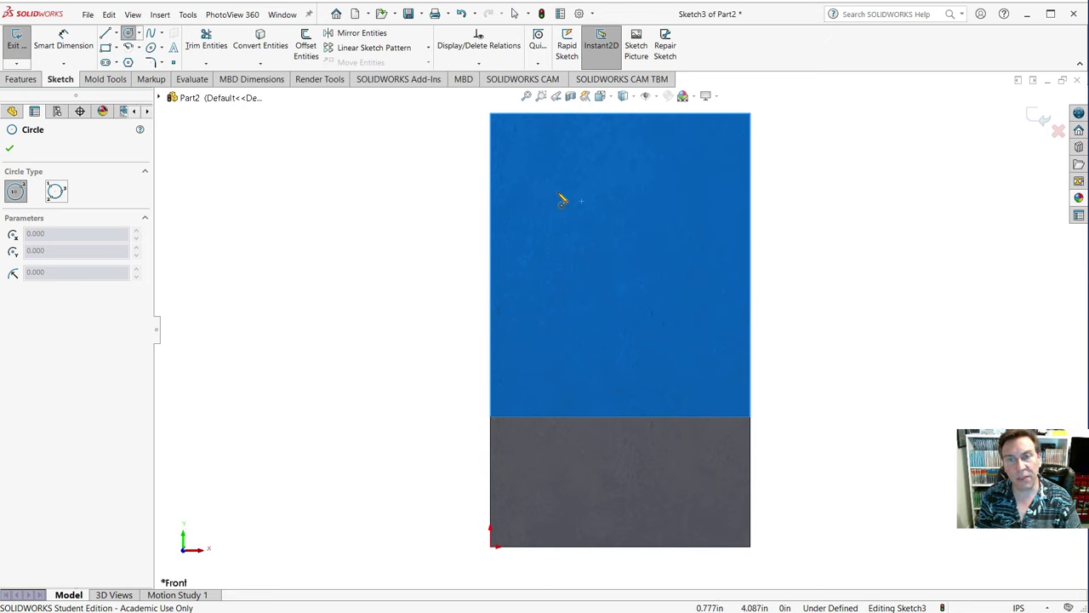
left_click(559, 194)
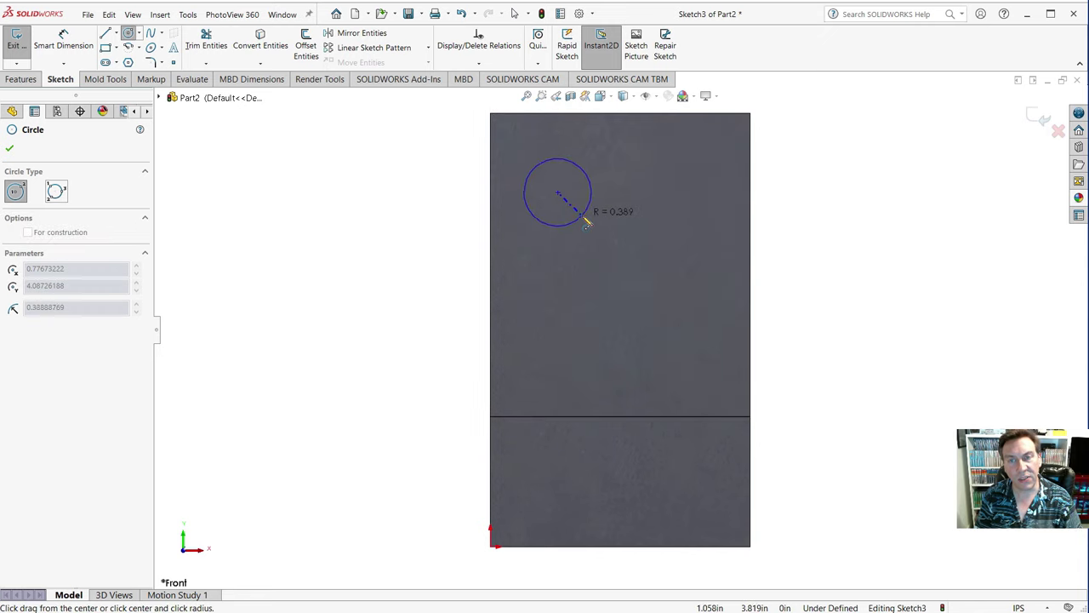
left_click(586, 222)
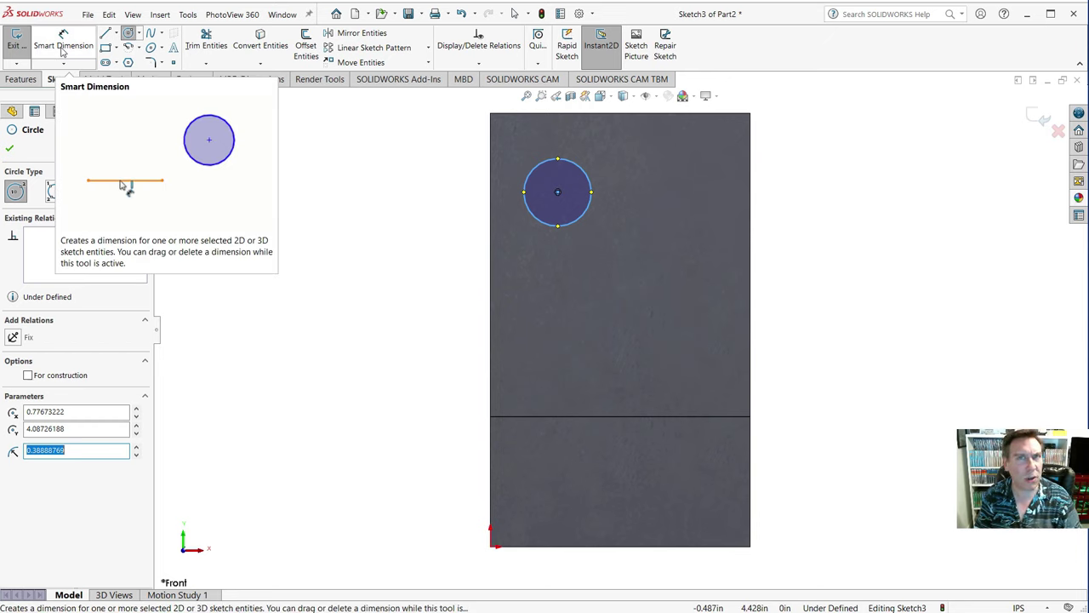
- Dimension the circle's diameter to 0.75 in
left_click(62, 49)
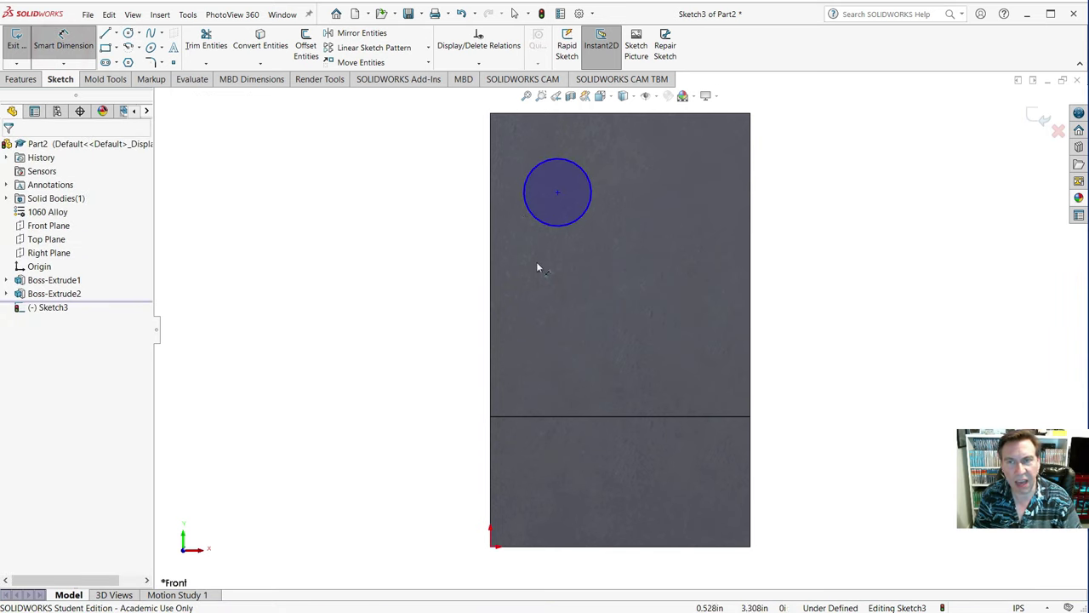
left_click(535, 174)
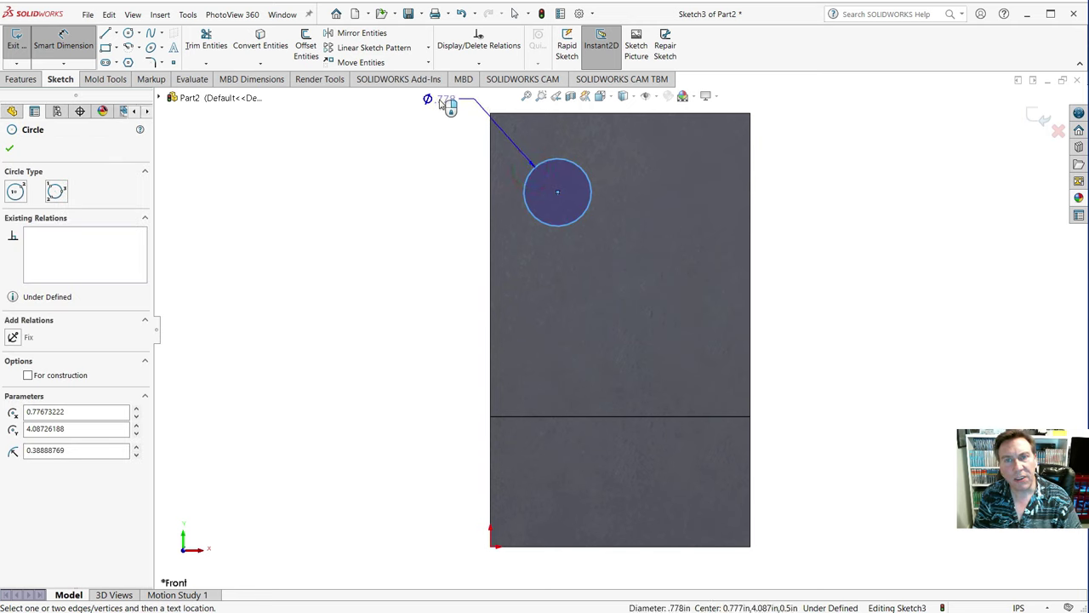
left_click(441, 101)
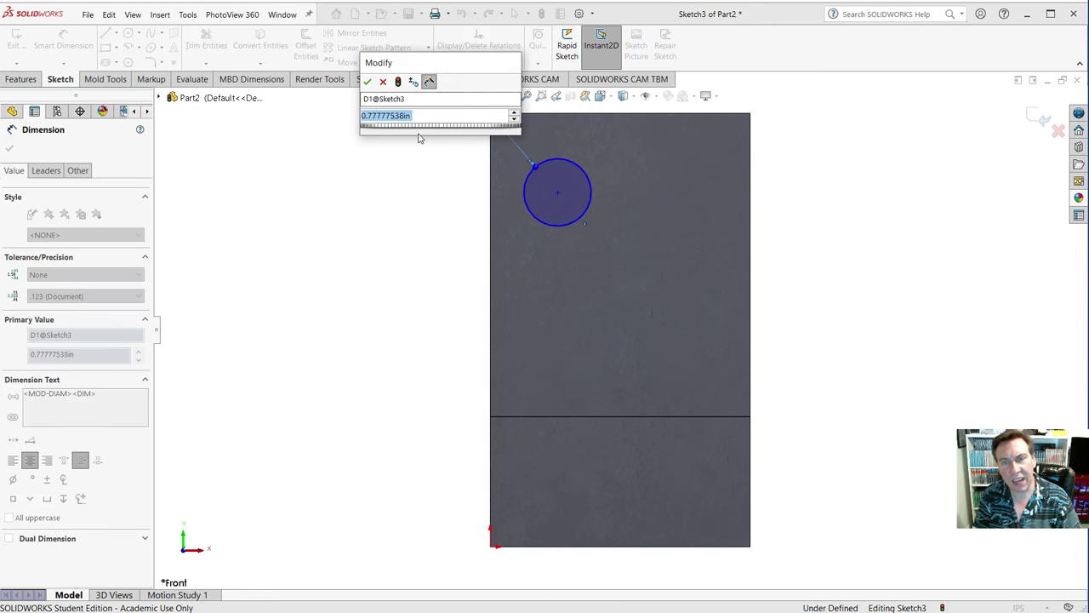
type(".75")
key("Return")
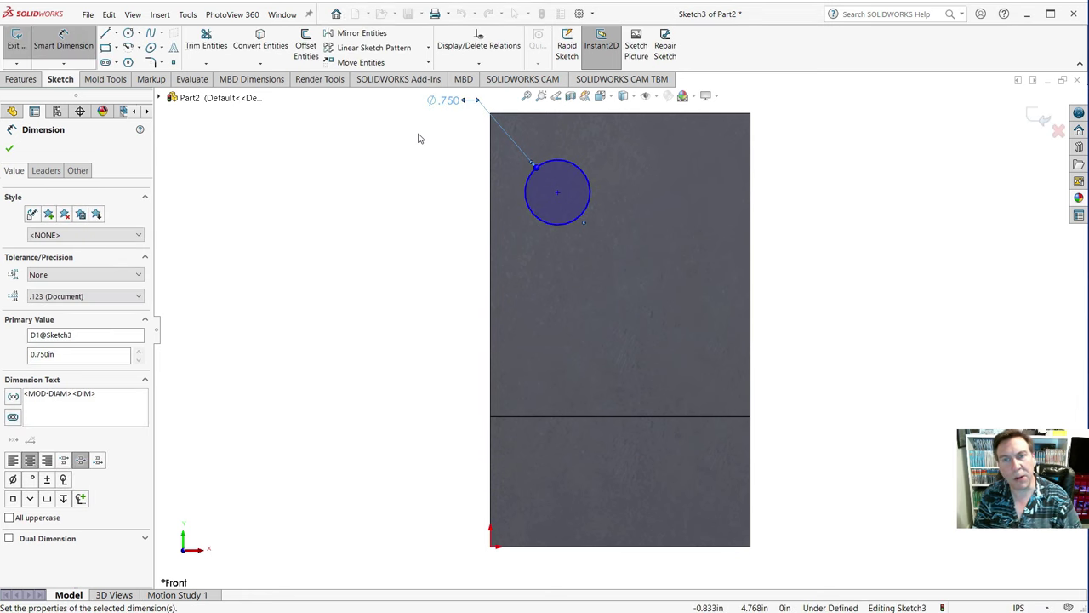
- Locate the circle's centre 1 in from the plate's left edge and 1 in from its top edge
left_click(558, 196)
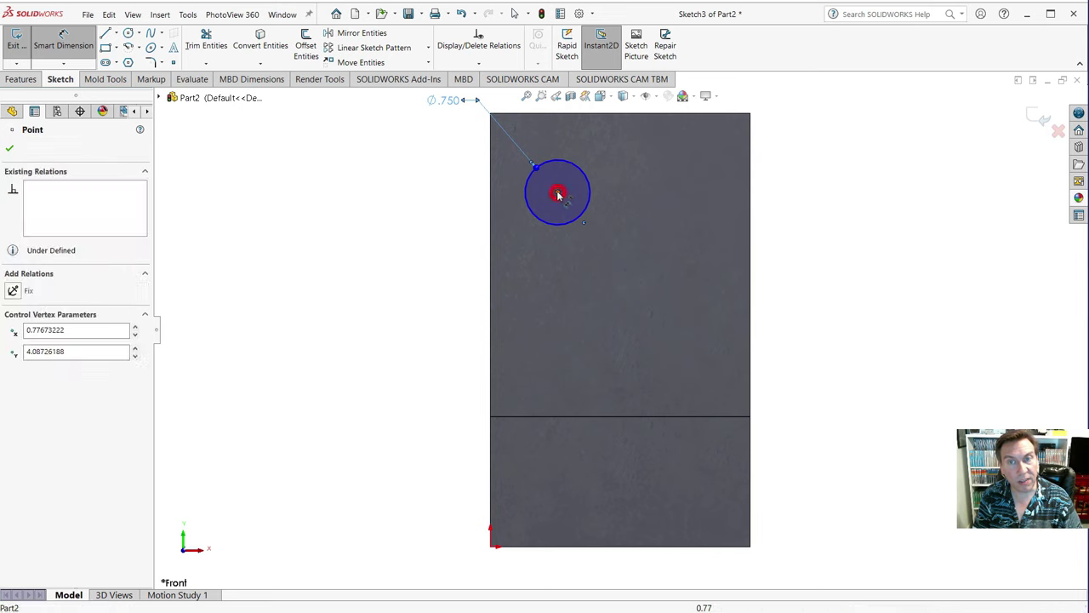
left_click(490, 201)
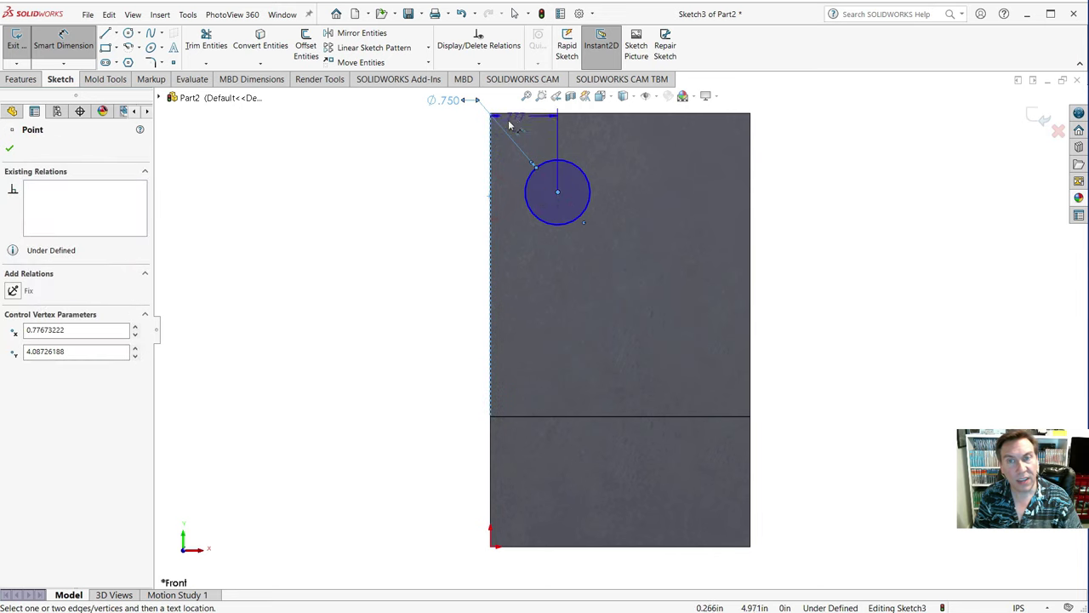
scroll(492, 299, "down", 1)
scroll(495, 300, "up", 3)
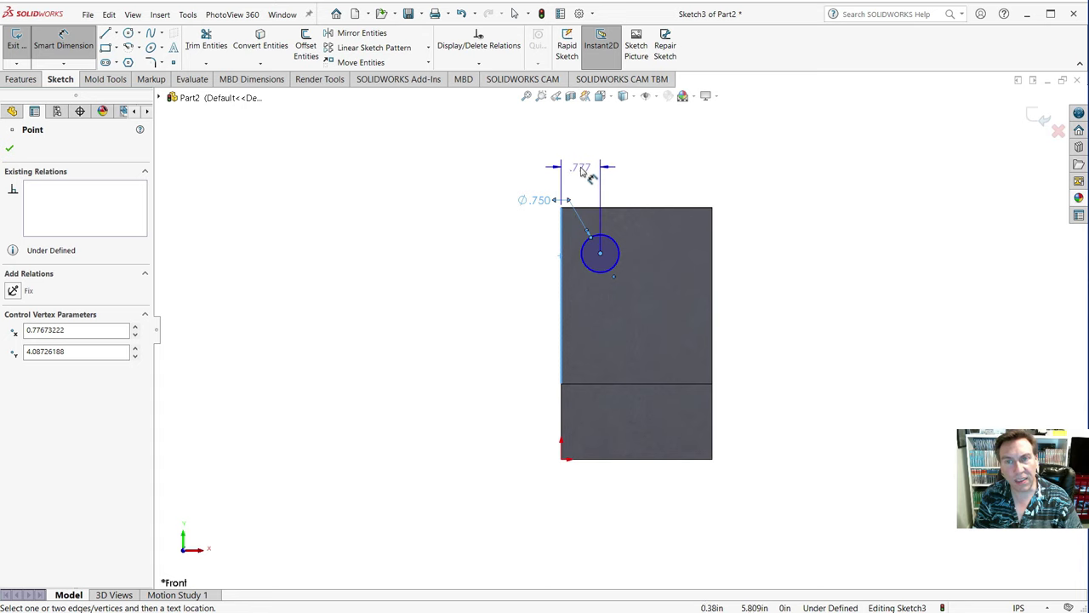
left_click(581, 170)
type("1")
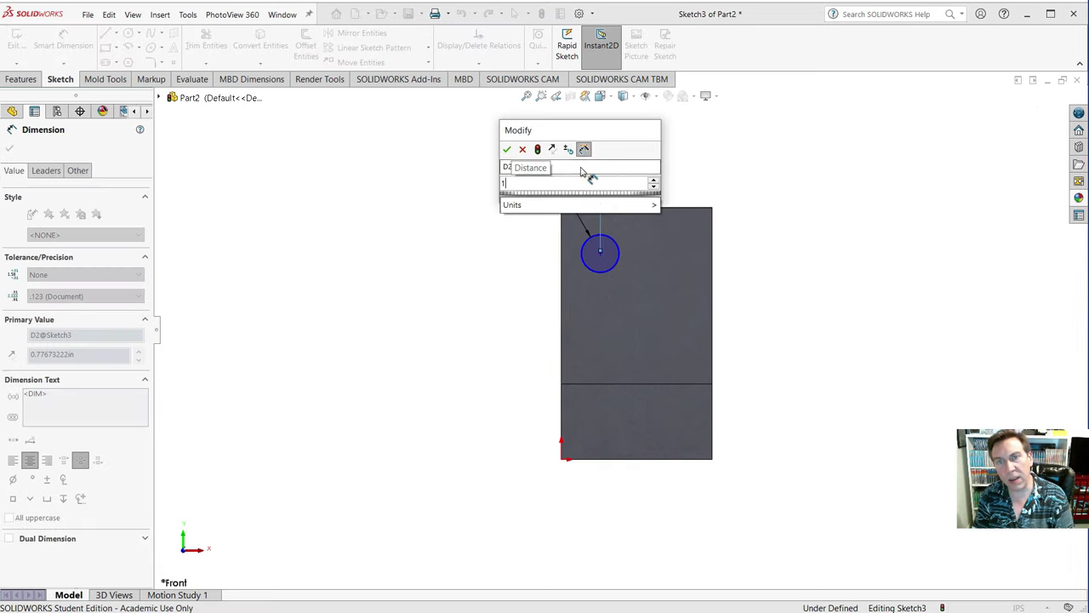
key("Return")
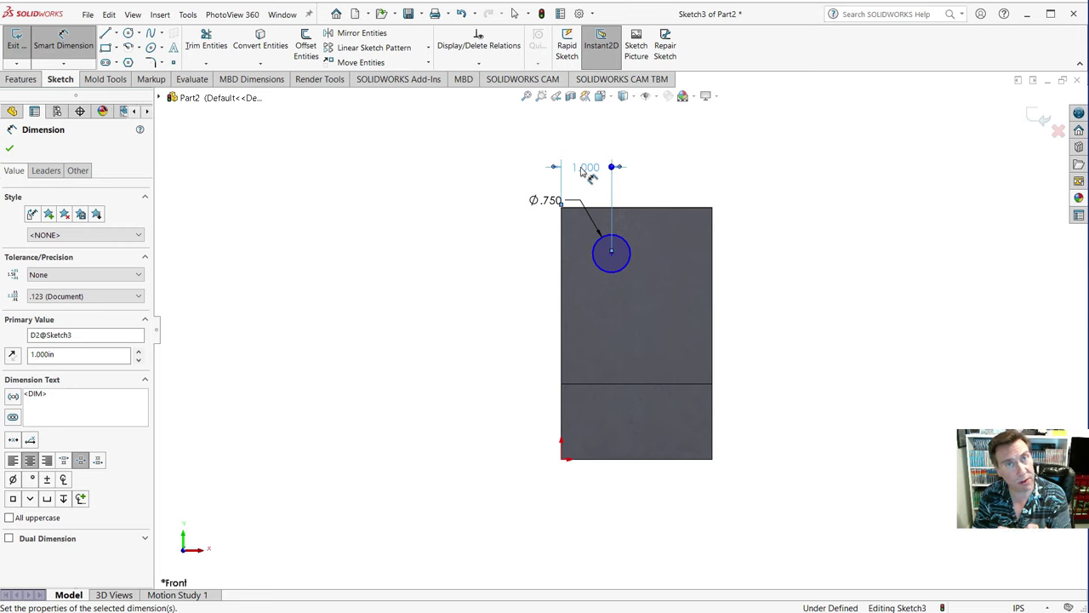
left_click(621, 242)
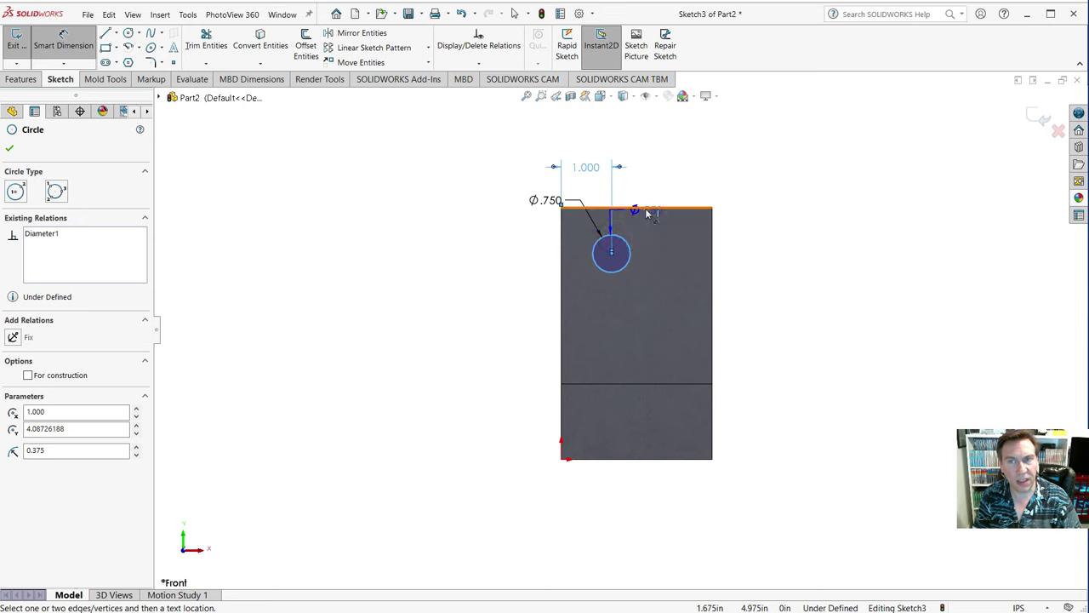
left_click(649, 212)
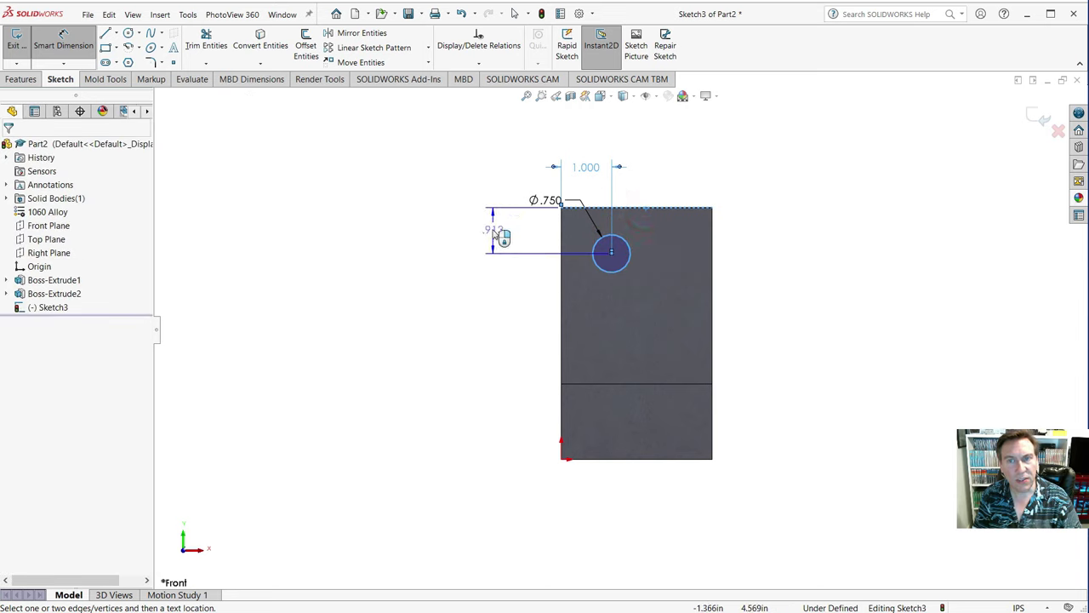
left_click(496, 234)
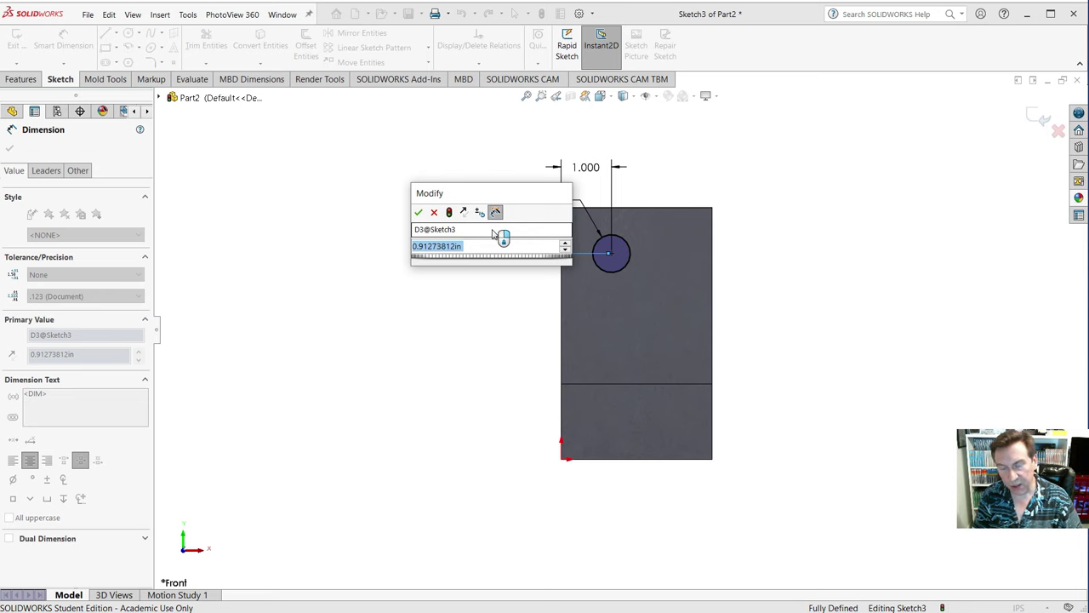
type("1")
key("Return")
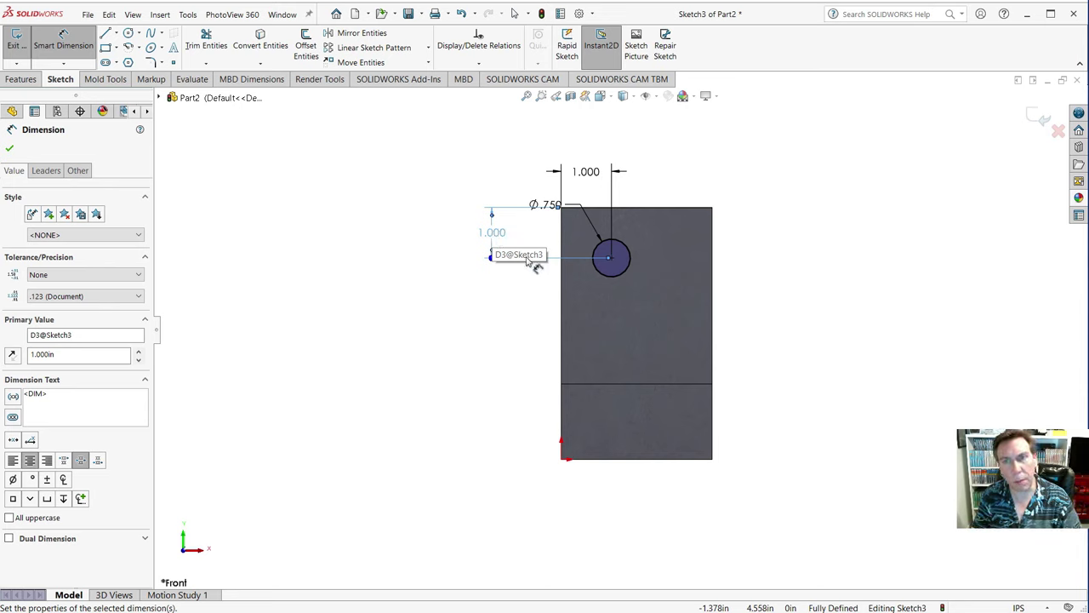
- Reposition the Ø.750 and vertical 1.000 dimension labels so they don't overlap
left_click(548, 202)
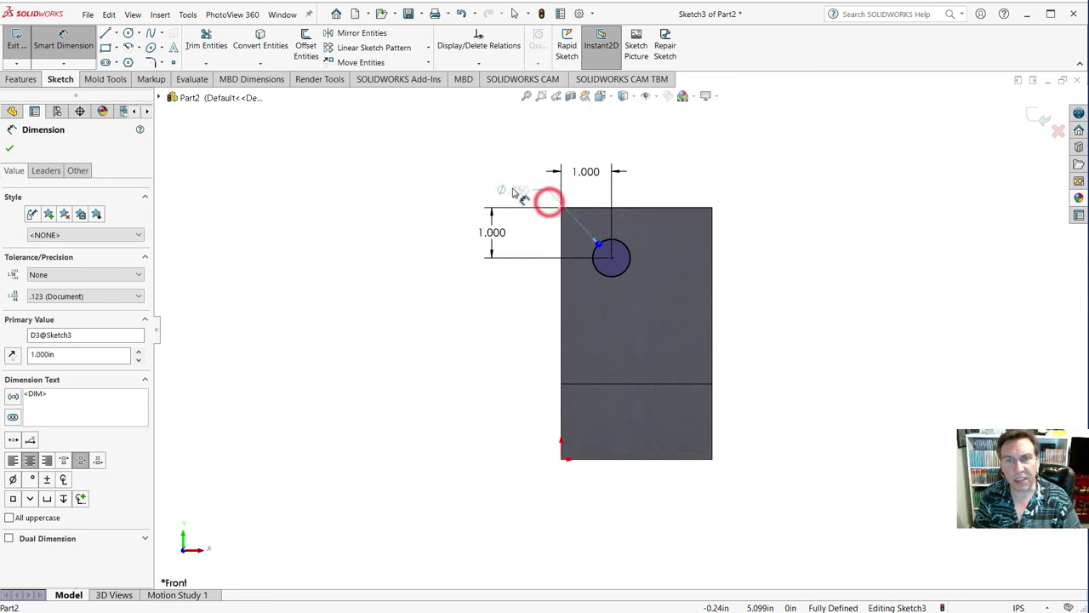
left_click(421, 199)
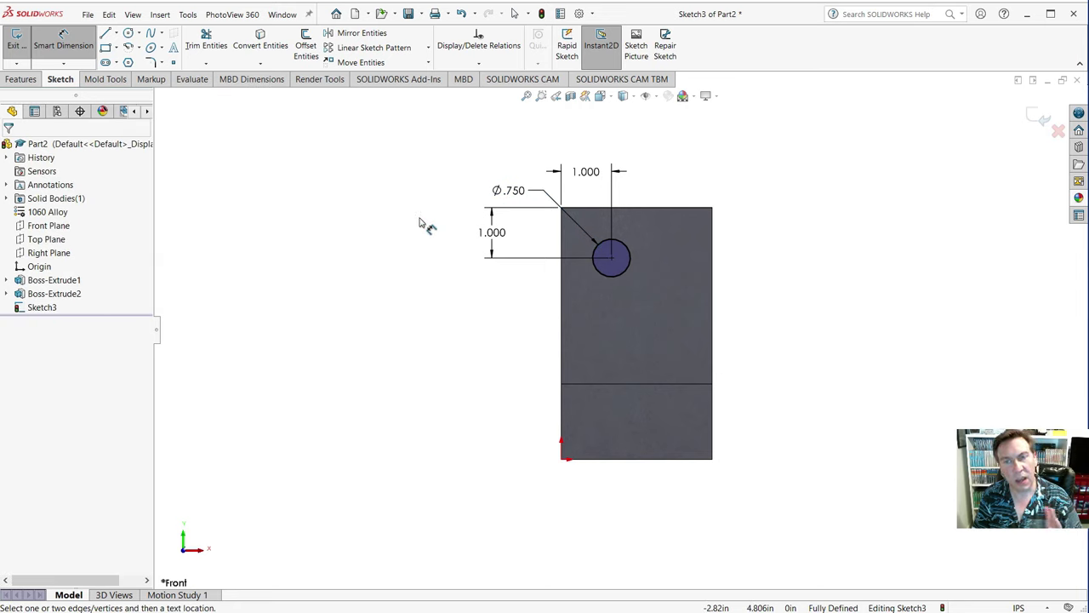
left_click_drag(490, 230, 524, 238)
- Drop the vertical 1.000 dimension in place and orbit the part into a 3D view
left_click(462, 238)
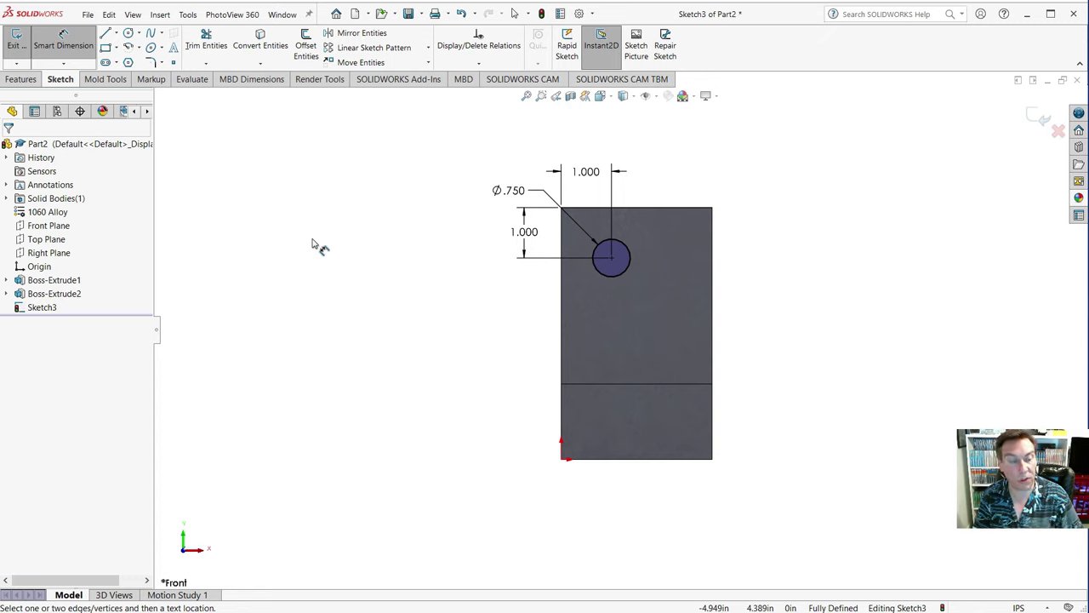
left_click(21, 78)
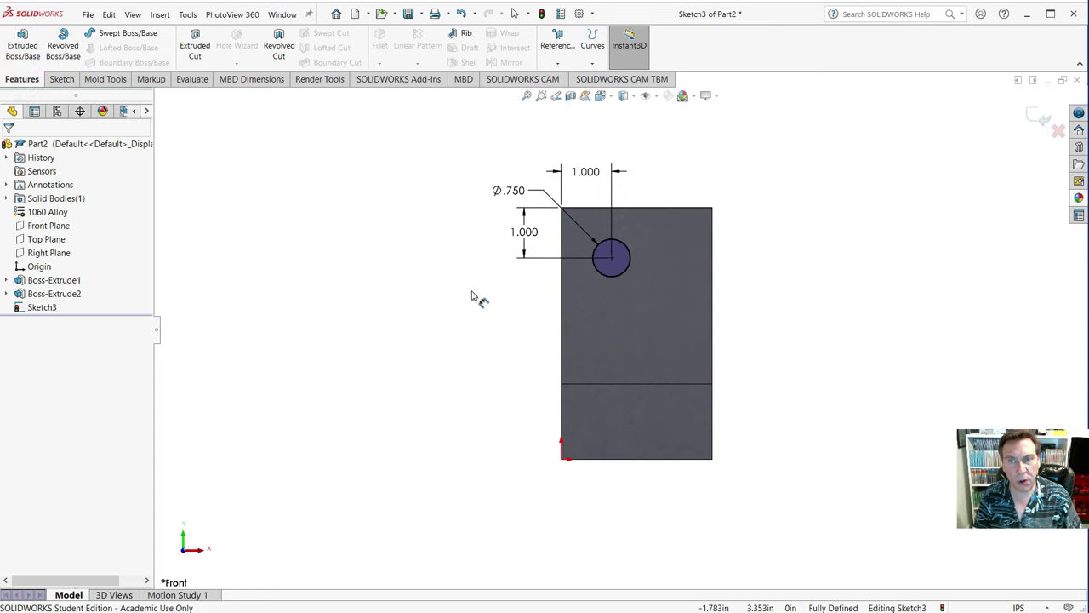
middle_click_drag(473, 296, 410, 355)
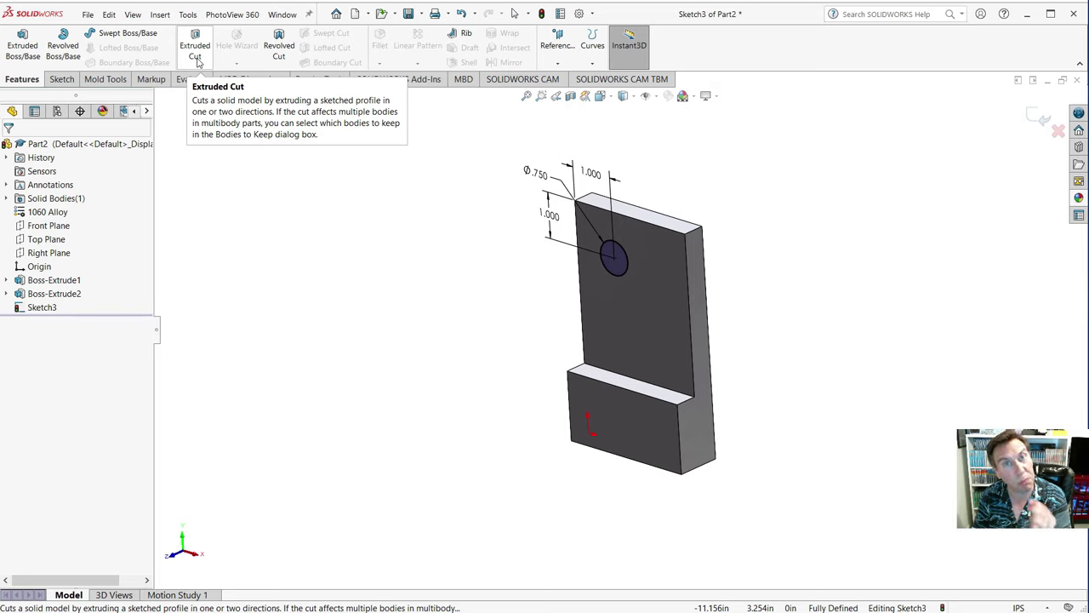
- Start an Extruded Cut on the Ø.750 circle, previewing Blind at 0.500 in depth
left_click(195, 51)
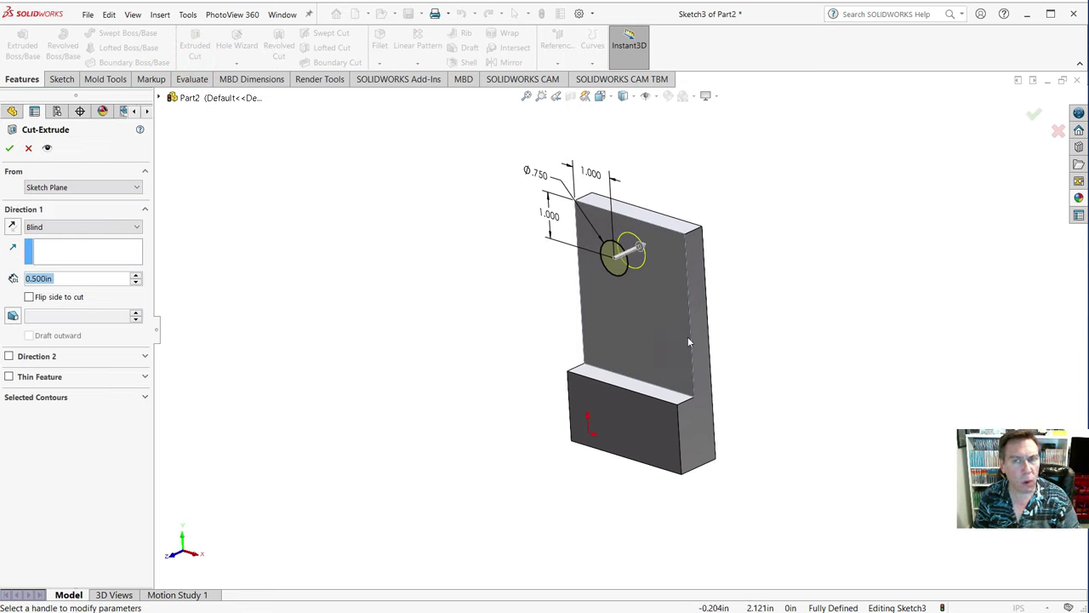
scroll(696, 295, "down", 2)
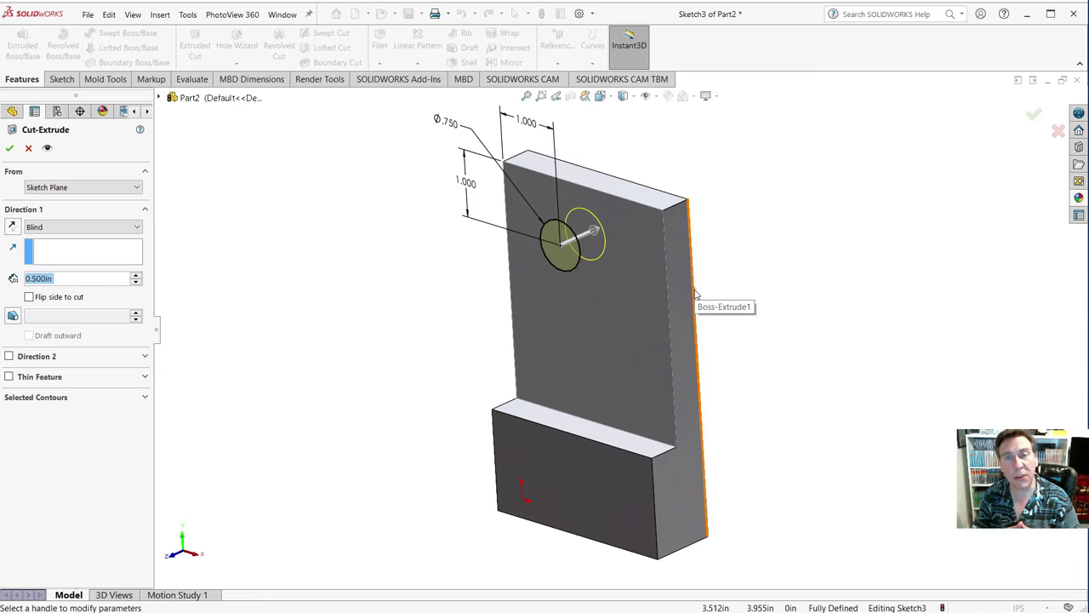
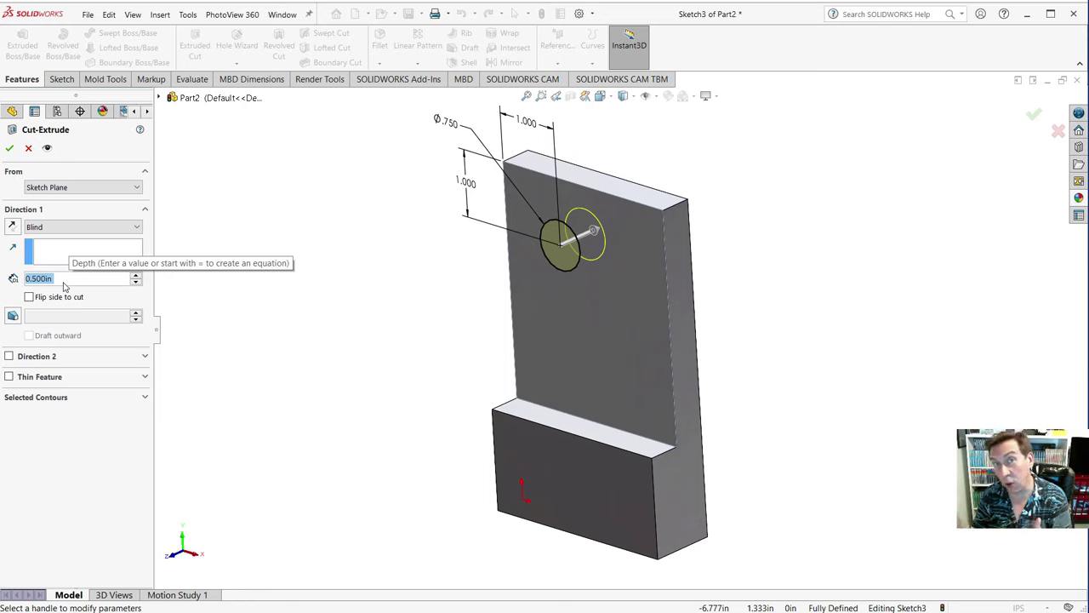
- Set the Ø.750 hole cut to Through All, creating Cut-Extrude1
left_click(52, 228)
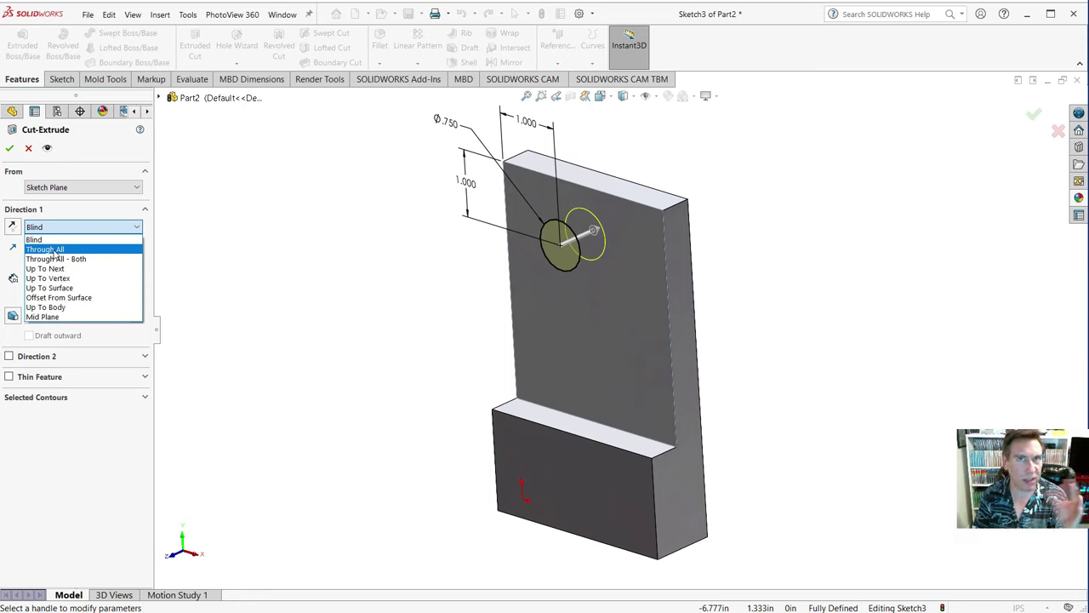
left_click(53, 250)
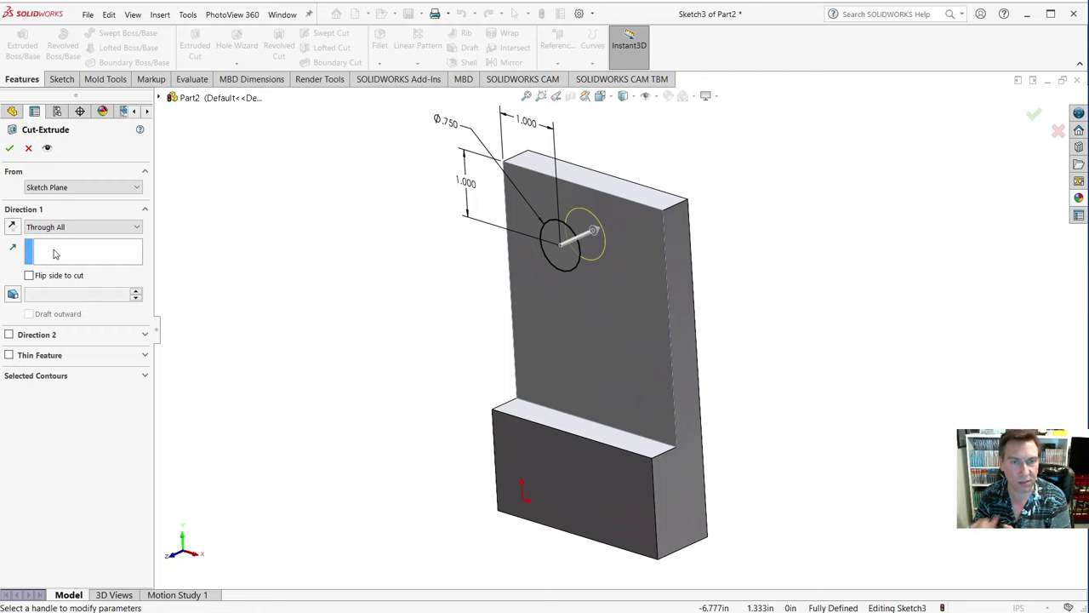
left_click(9, 150)
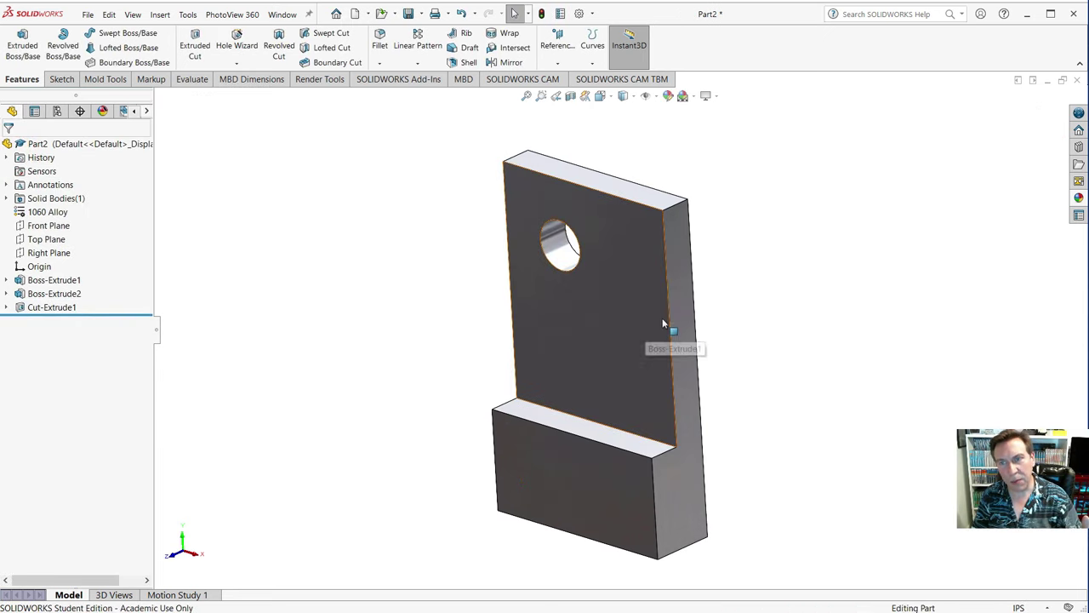
left_click(690, 316)
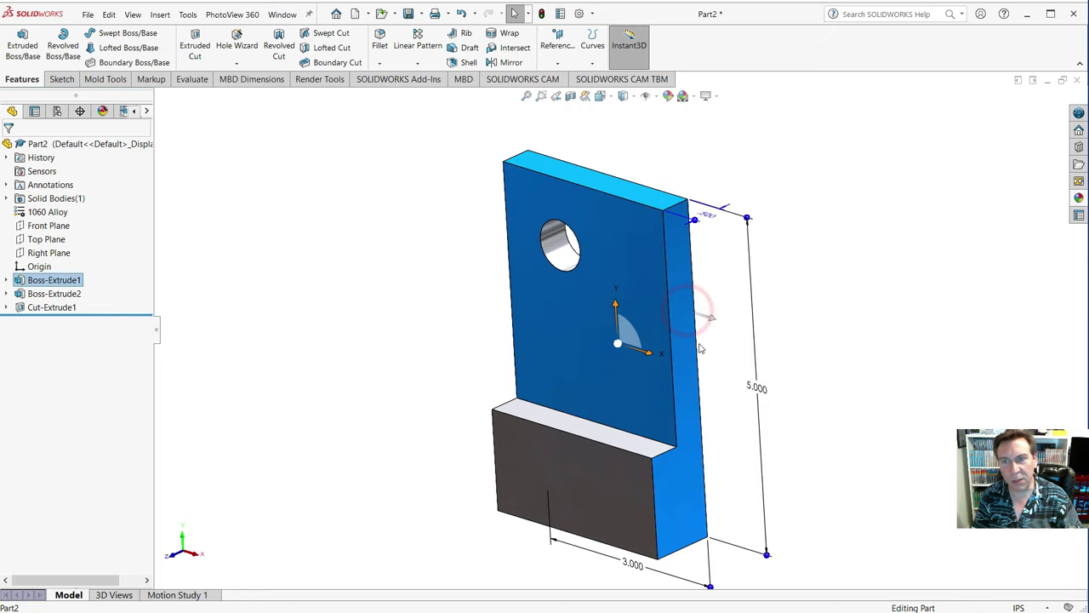
double_click(713, 218)
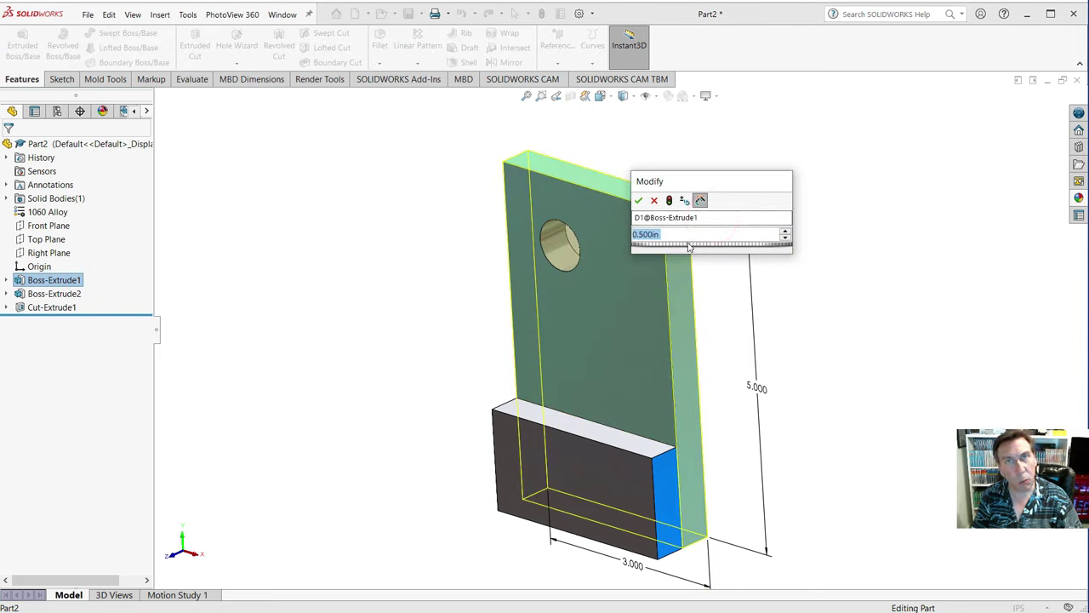
left_click_drag(690, 247, 696, 247)
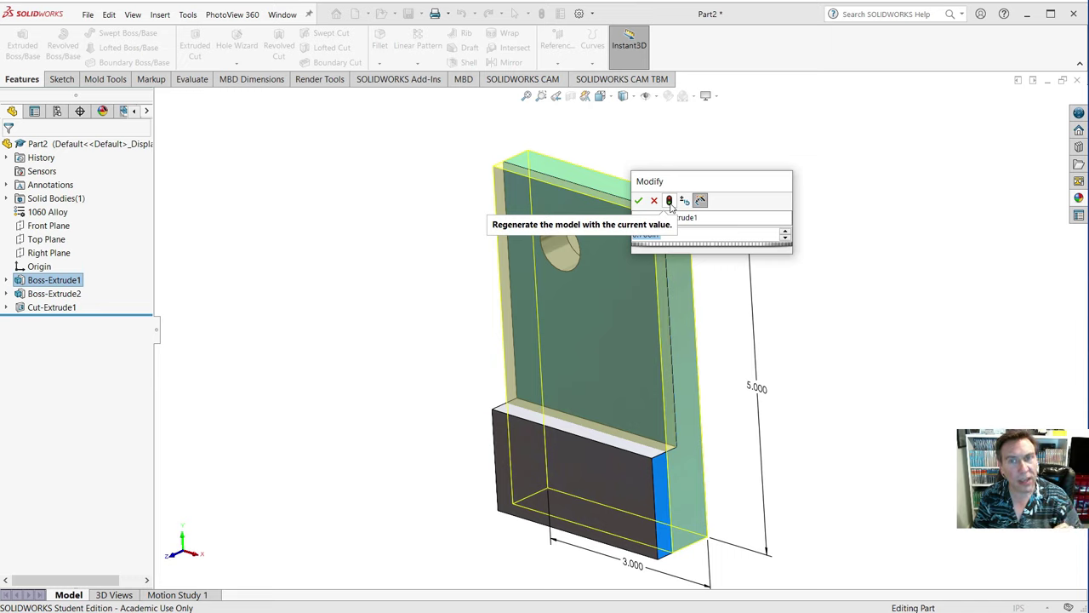
left_click(671, 202)
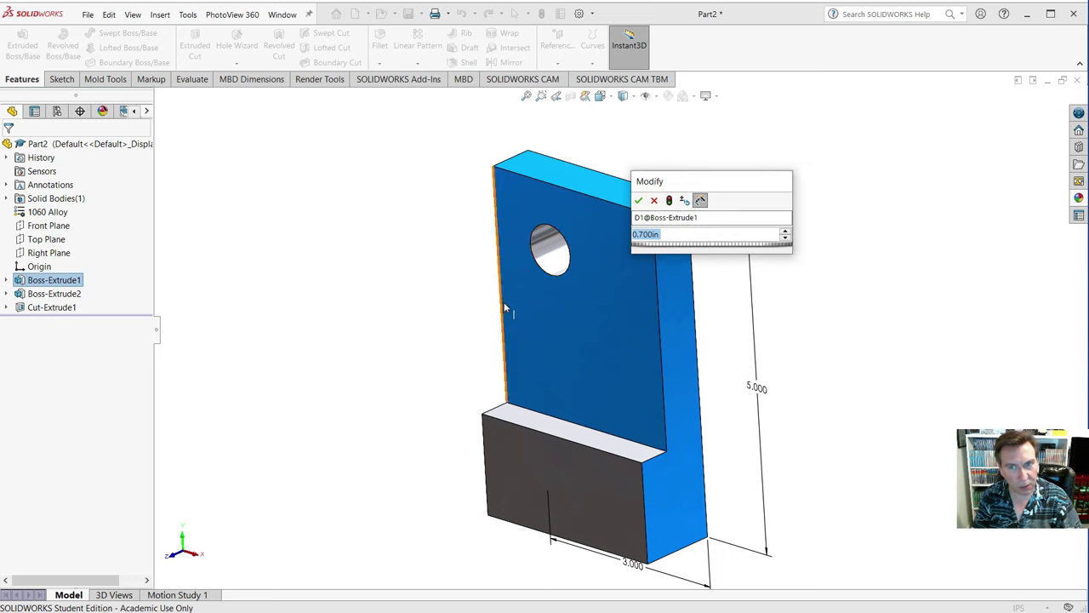
middle_click_drag(505, 309, 634, 241)
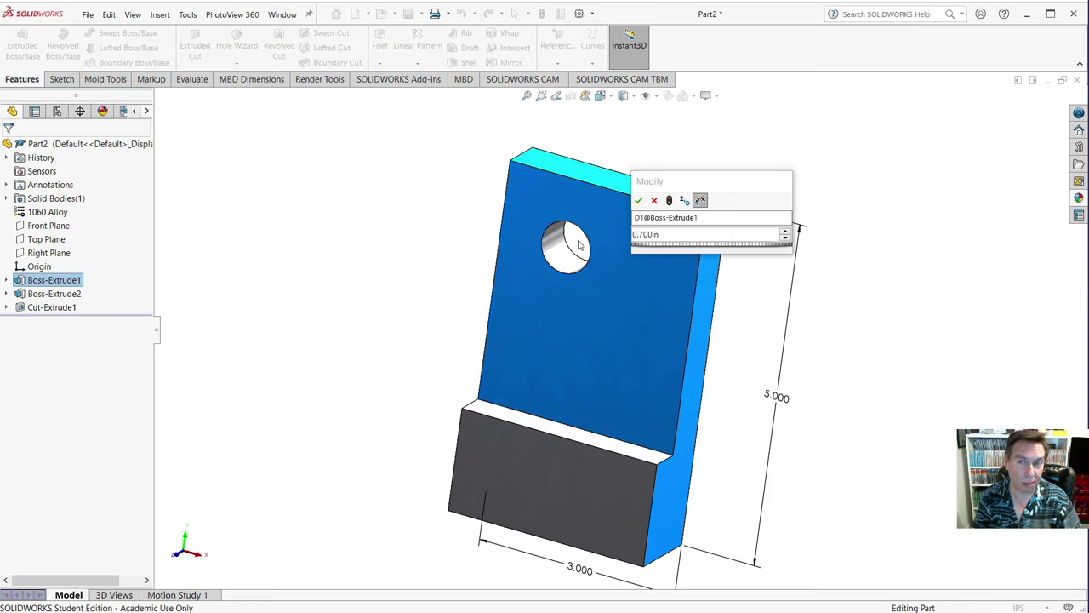
left_click(655, 201)
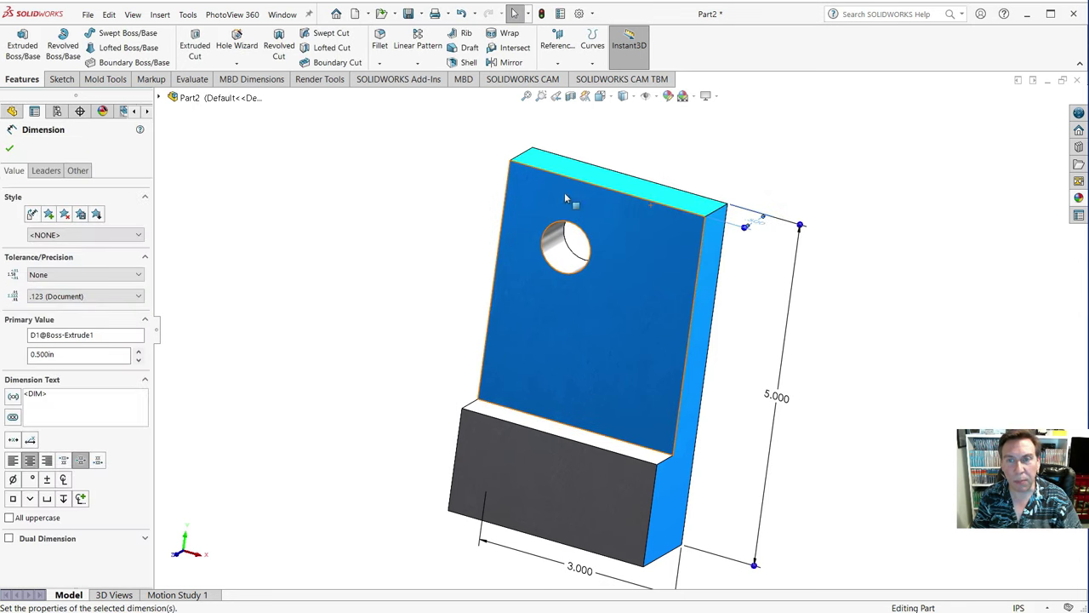
middle_click_drag(457, 246, 417, 264)
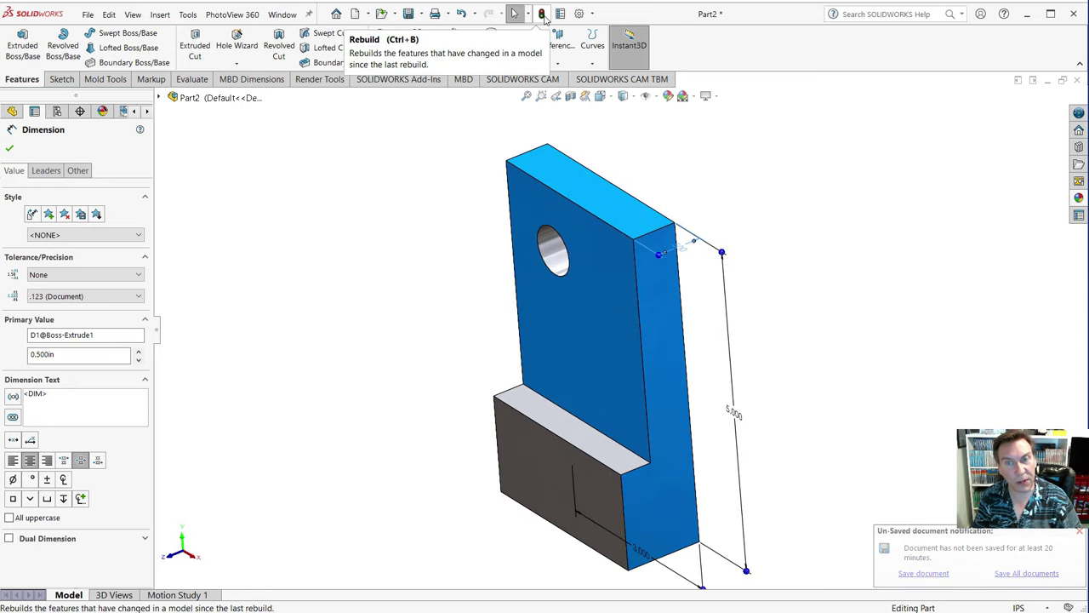
left_click(542, 15)
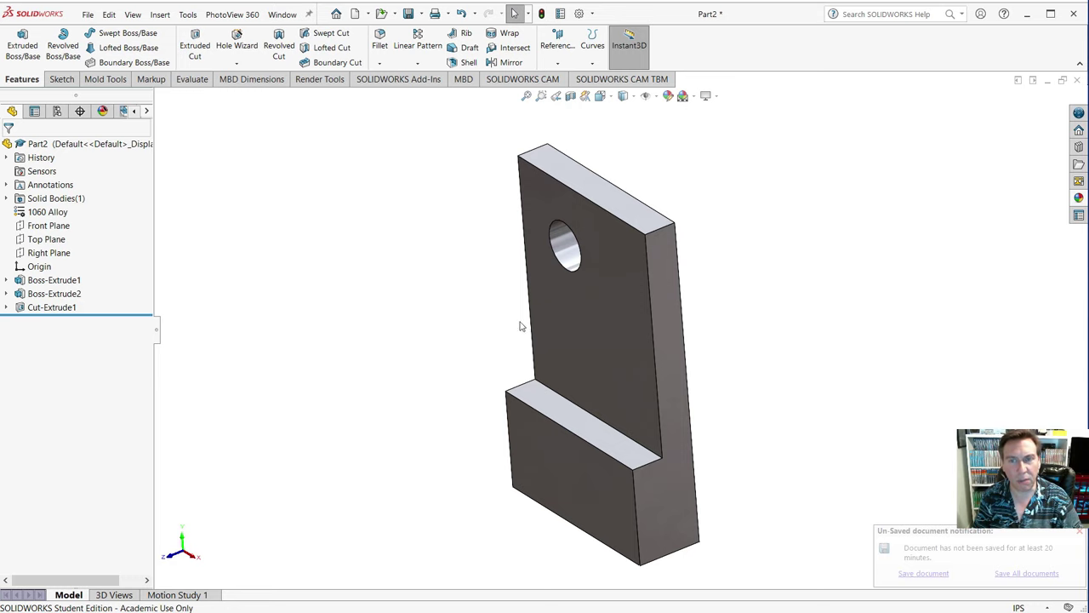
mouse_move(521, 326)
middle_mouse_down()
mouse_move(598, 382)
mouse_move(573, 320)
mouse_move(559, 316)
middle_mouse_up()
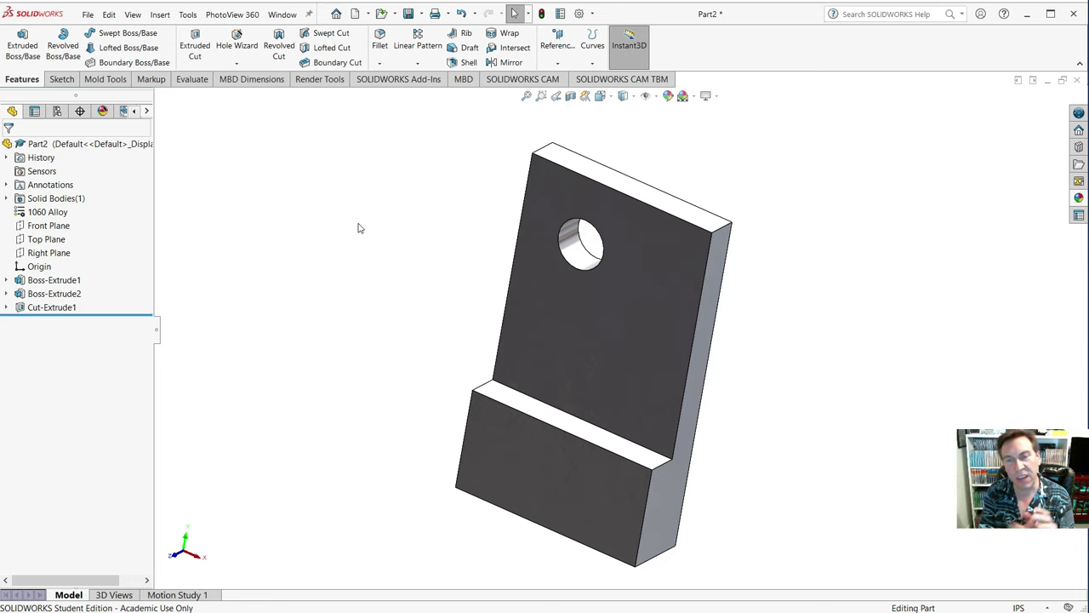
- Open Save As for Part2 and expand the Save as type list
left_click(87, 14)
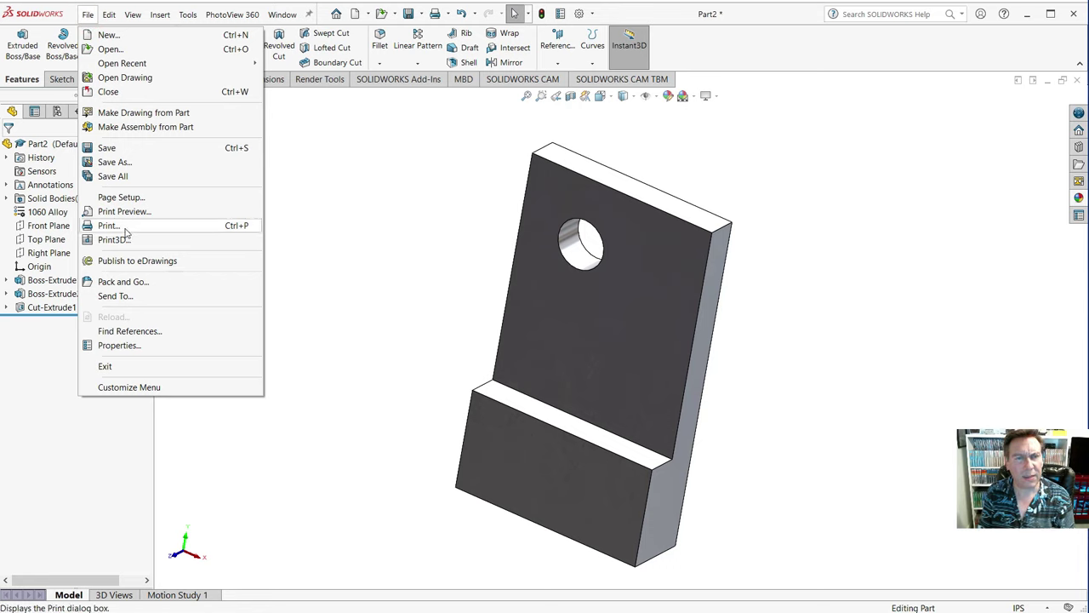
left_click(124, 163)
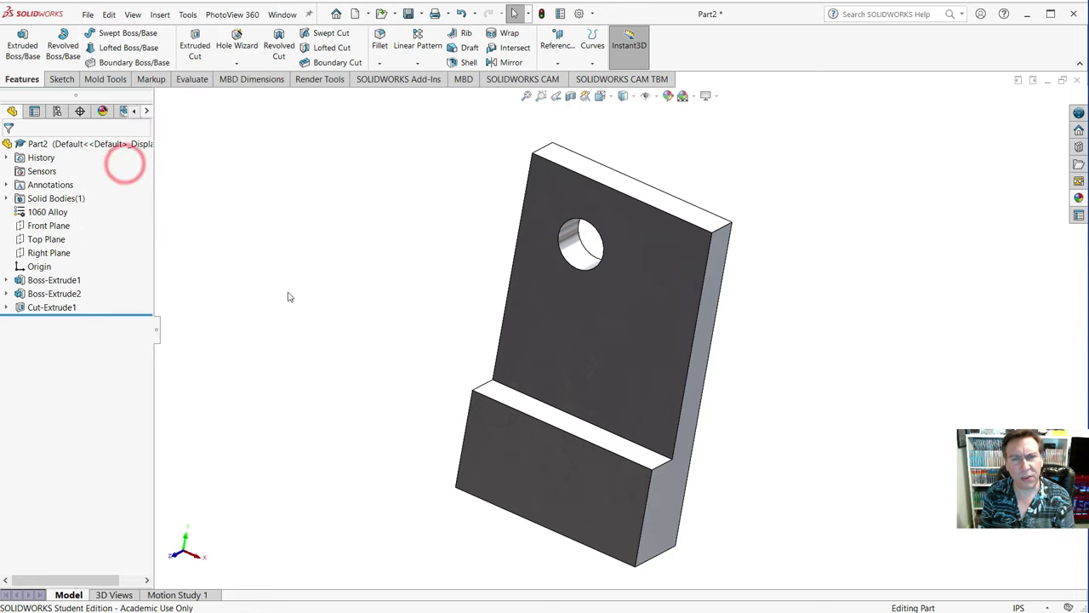
left_click(474, 406)
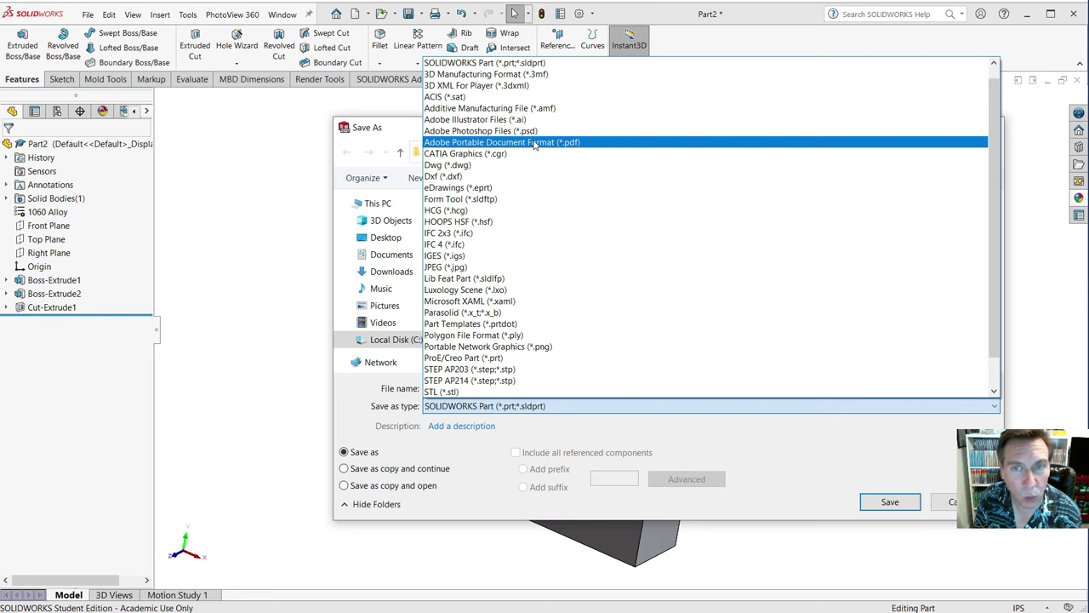
- Save a copy as Adobe Portable Document Format (*.pdf) with file name E1
left_click(535, 143)
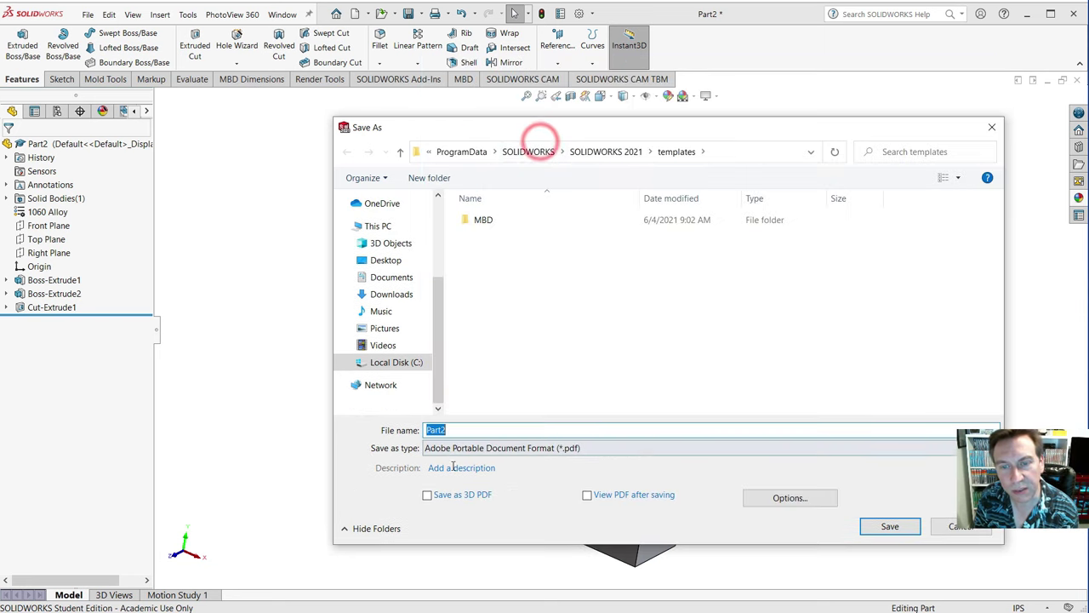
type("E")
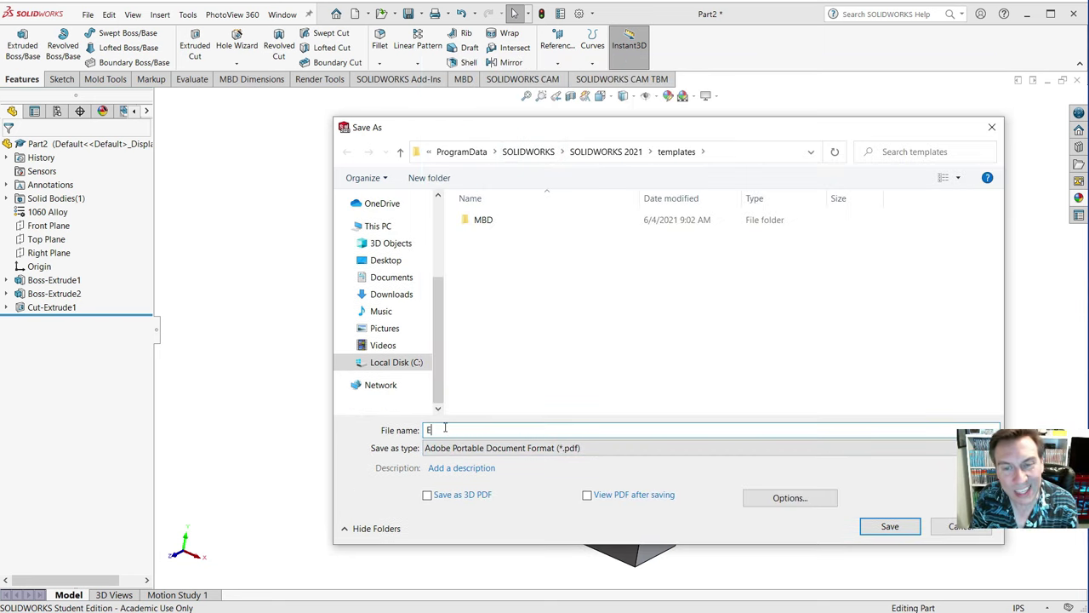
type("1")
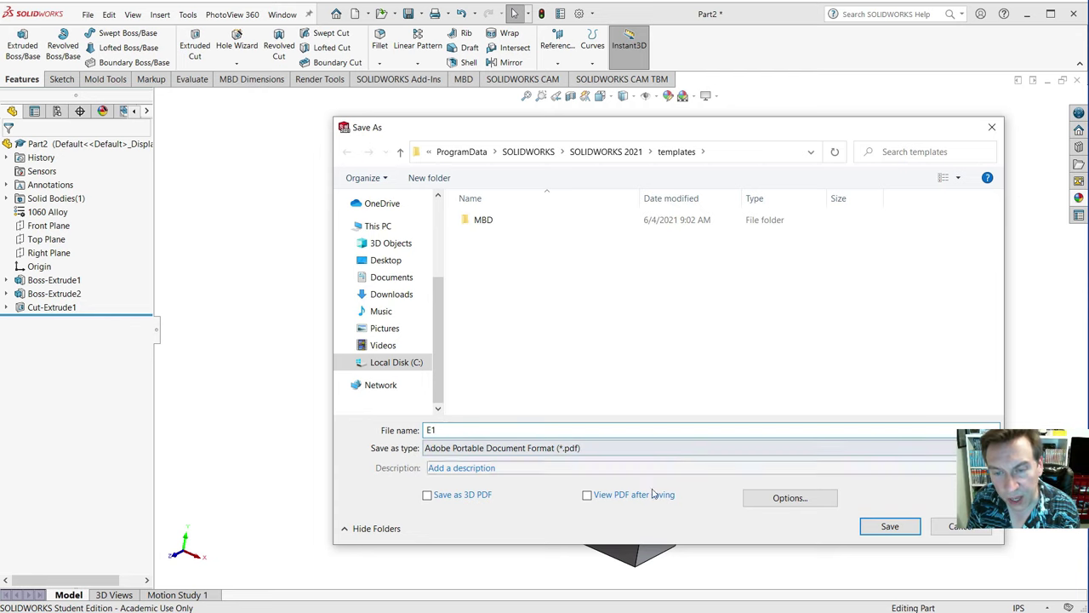
left_click(878, 527)
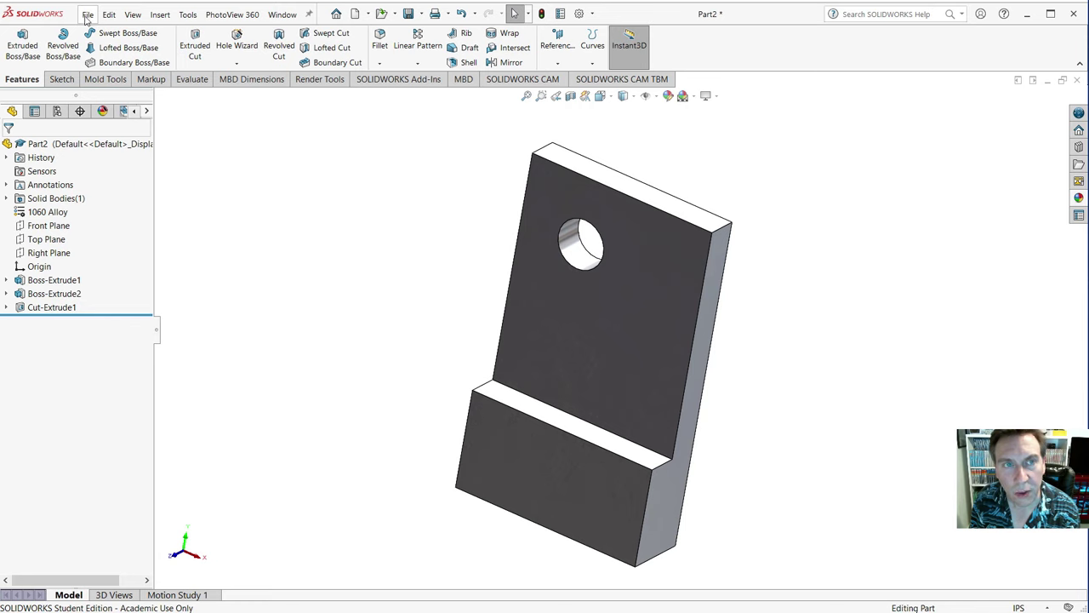
- Save the part as E1 in the Documents > SolidWorks 2021 Parts folder
left_click(87, 15)
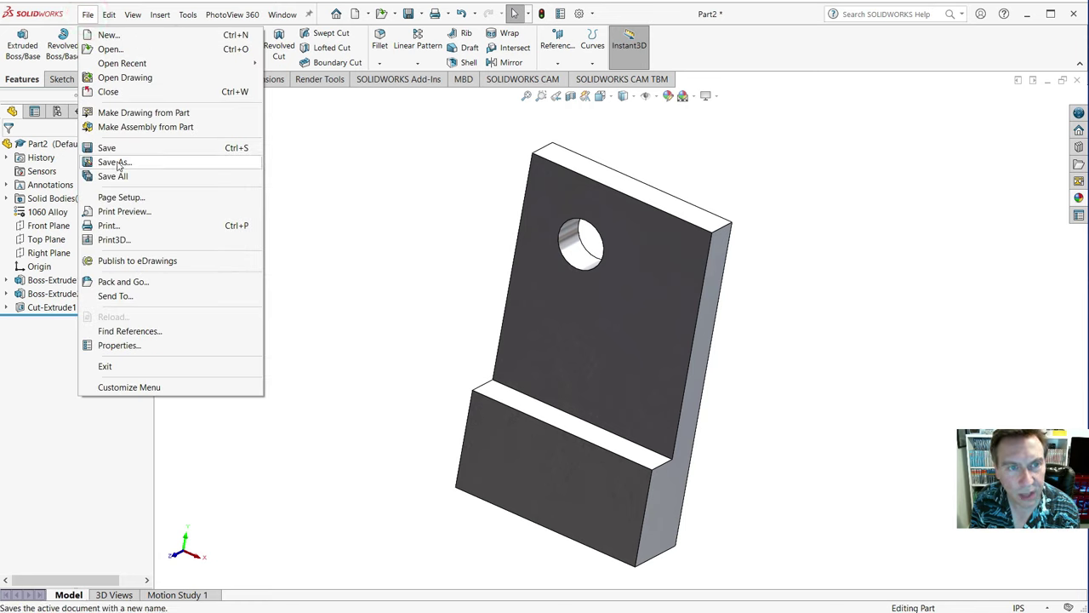
left_click(118, 165)
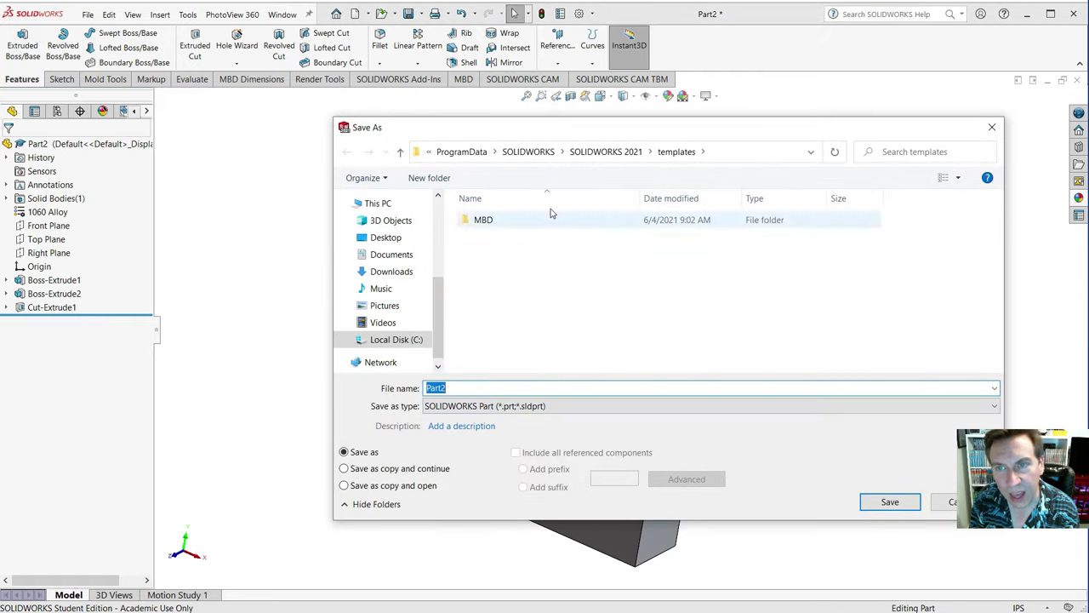
left_click(528, 152)
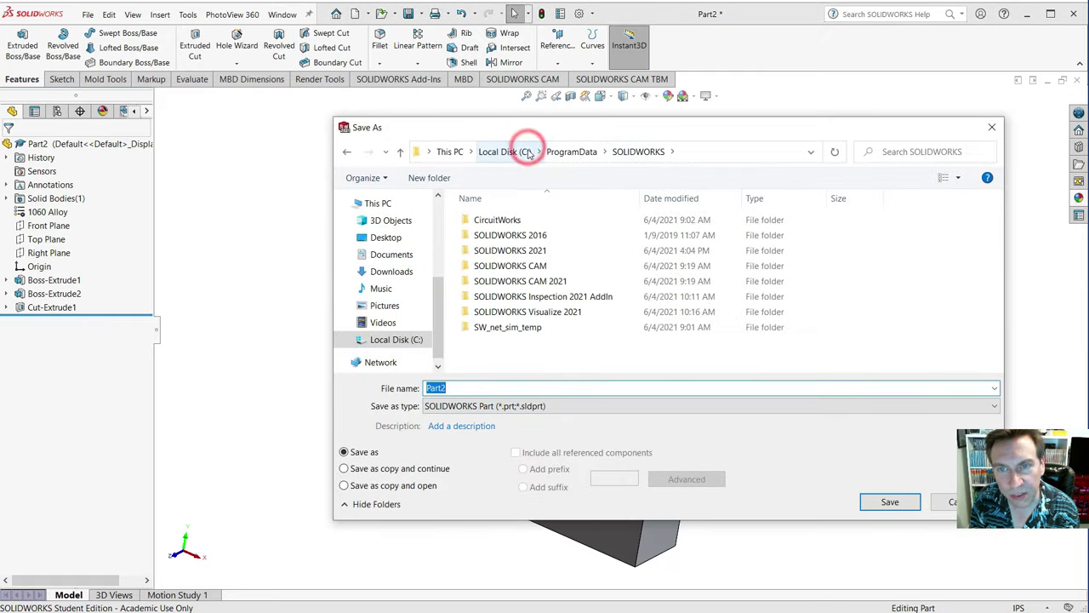
left_click(385, 253)
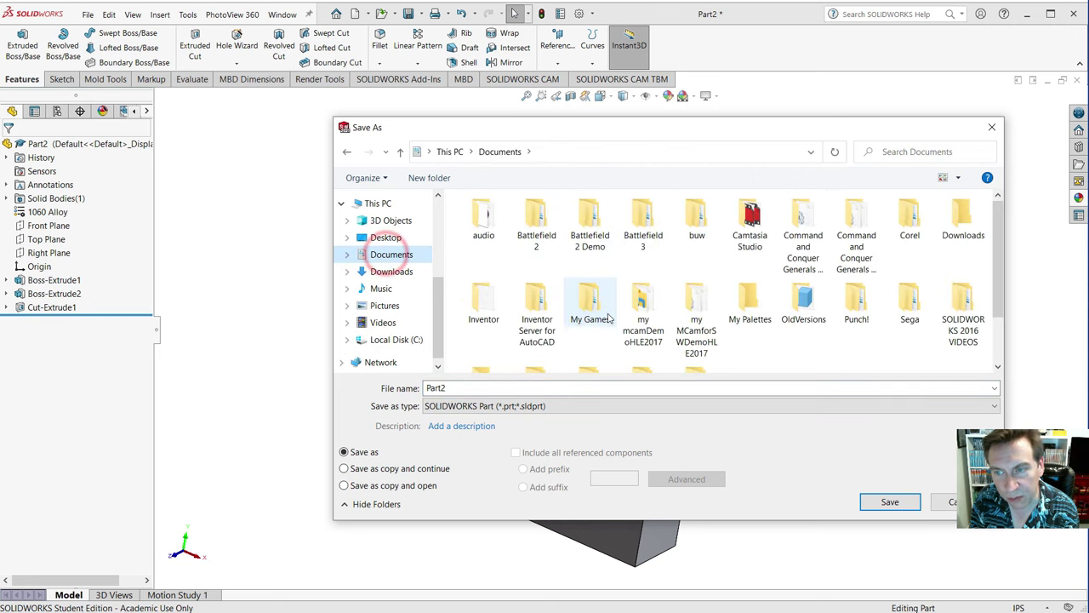
scroll(859, 340, "down", 1)
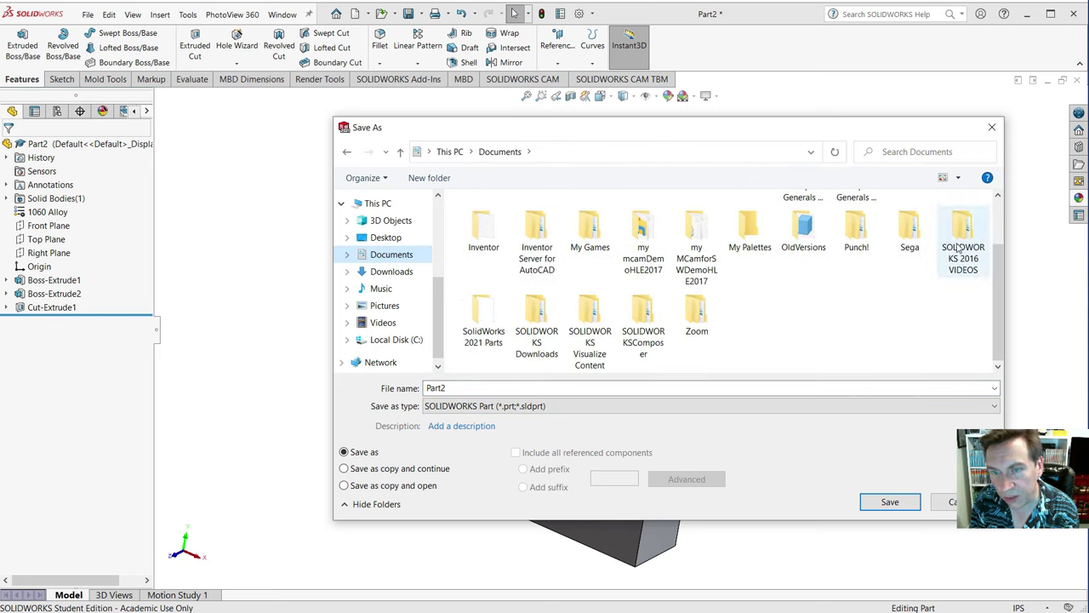
left_click(481, 316)
double_click(480, 316)
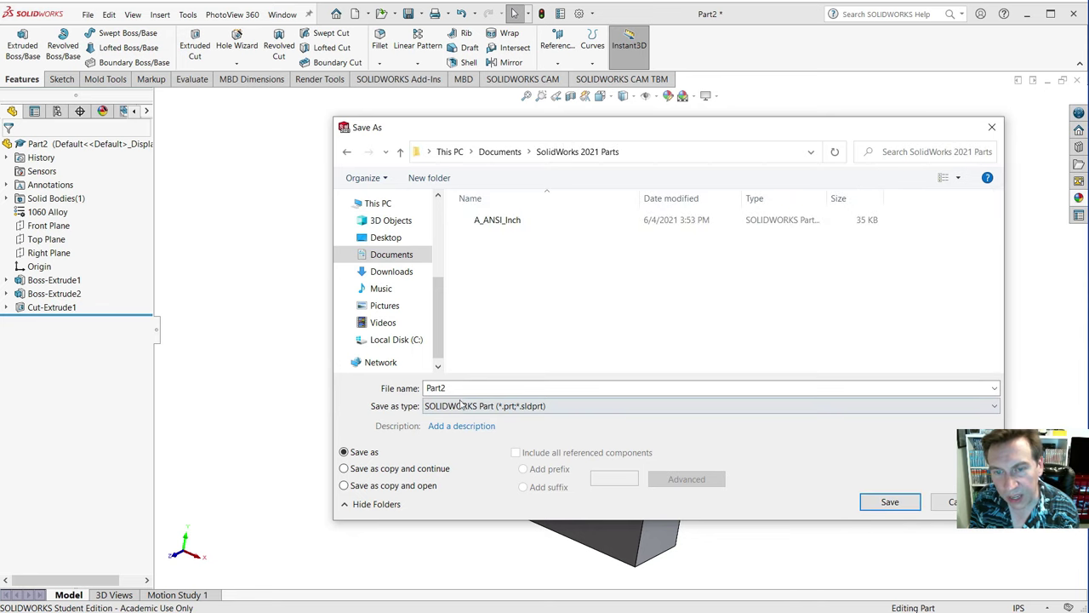
double_click(435, 387)
type("E1")
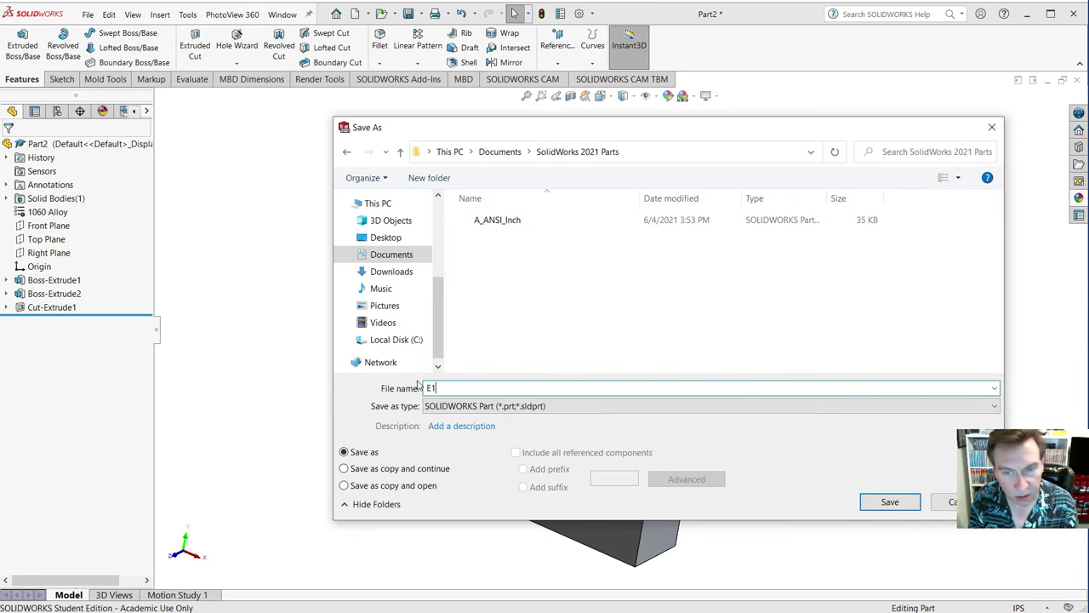
left_click(885, 502)
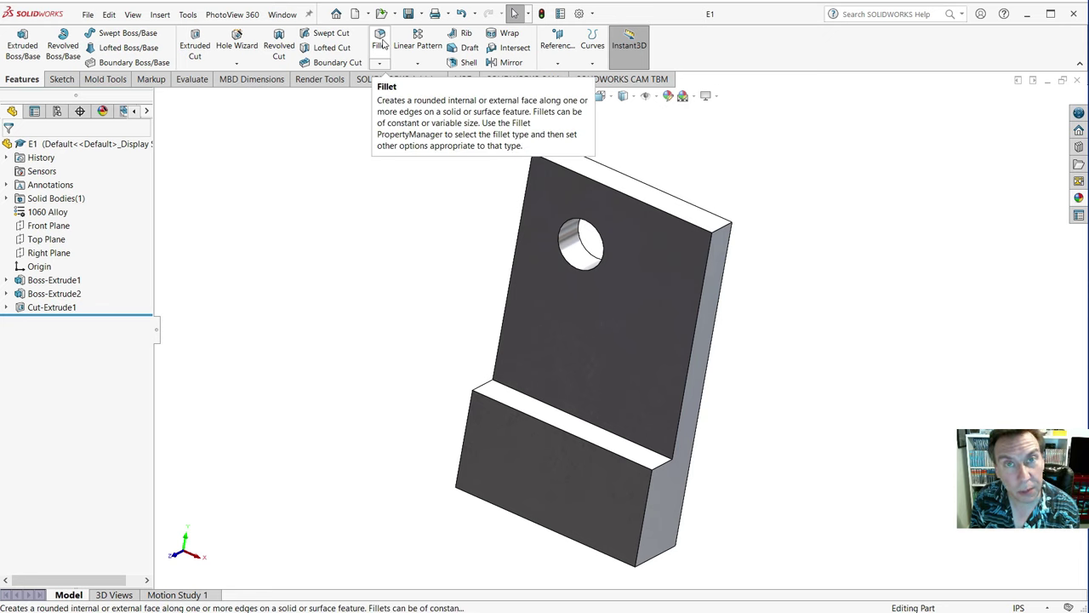
- Round the upright's top back edge and the base step's outer edge with a 1 in fillet
left_click(380, 41)
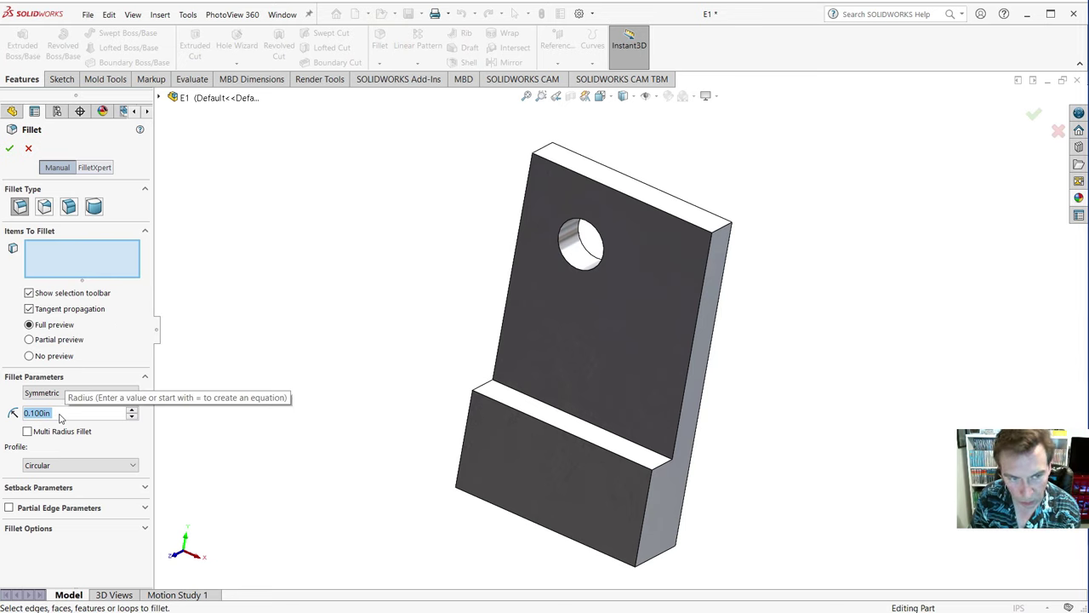
type("1")
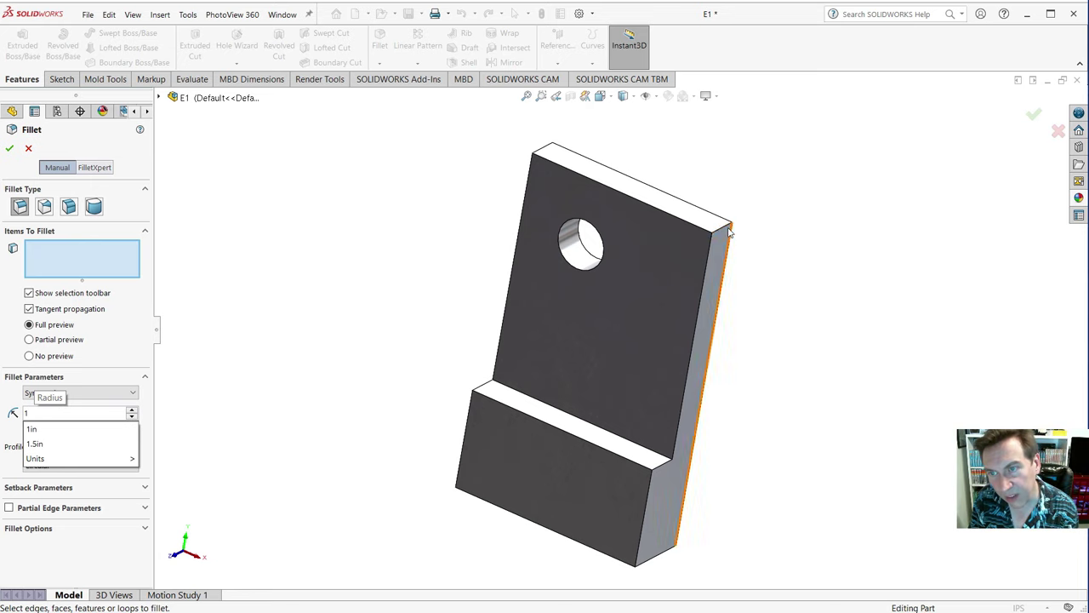
middle_click_drag(756, 325, 722, 293)
left_click(697, 244)
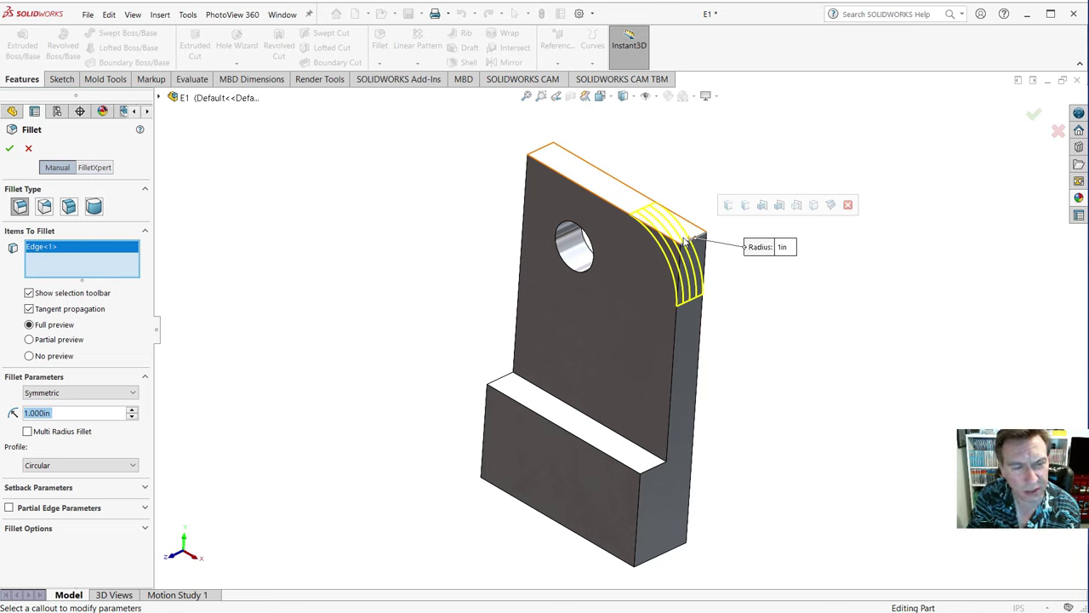
key("BackSpace")
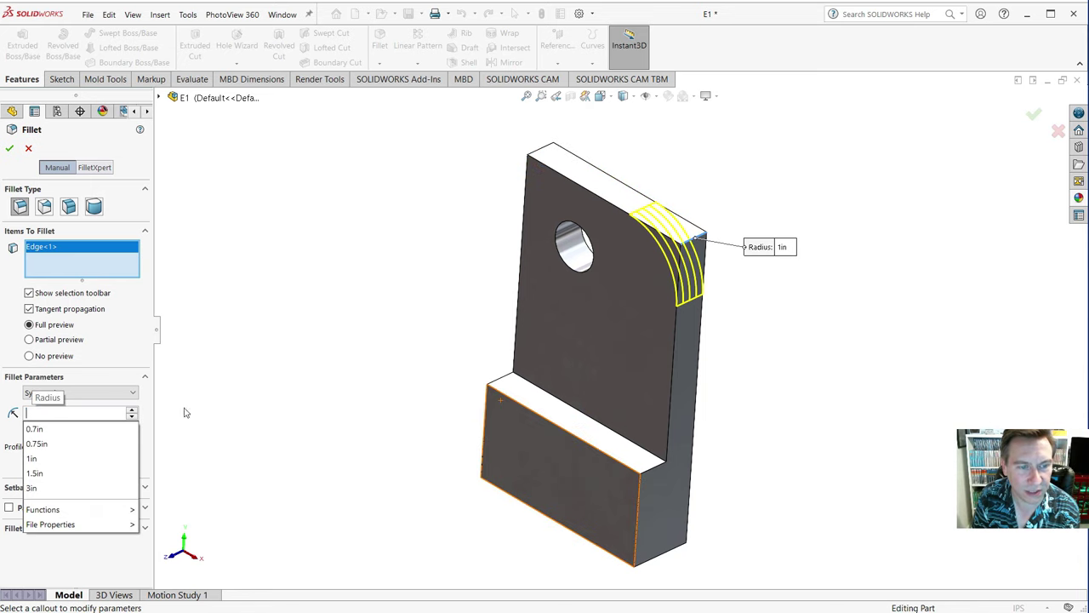
left_click(34, 459)
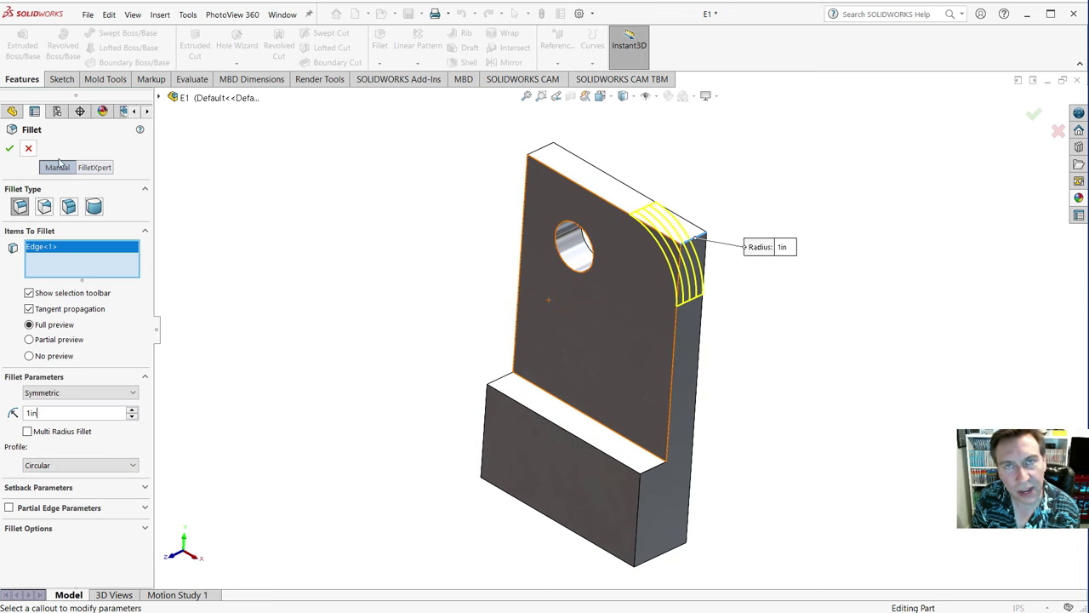
left_click(652, 464)
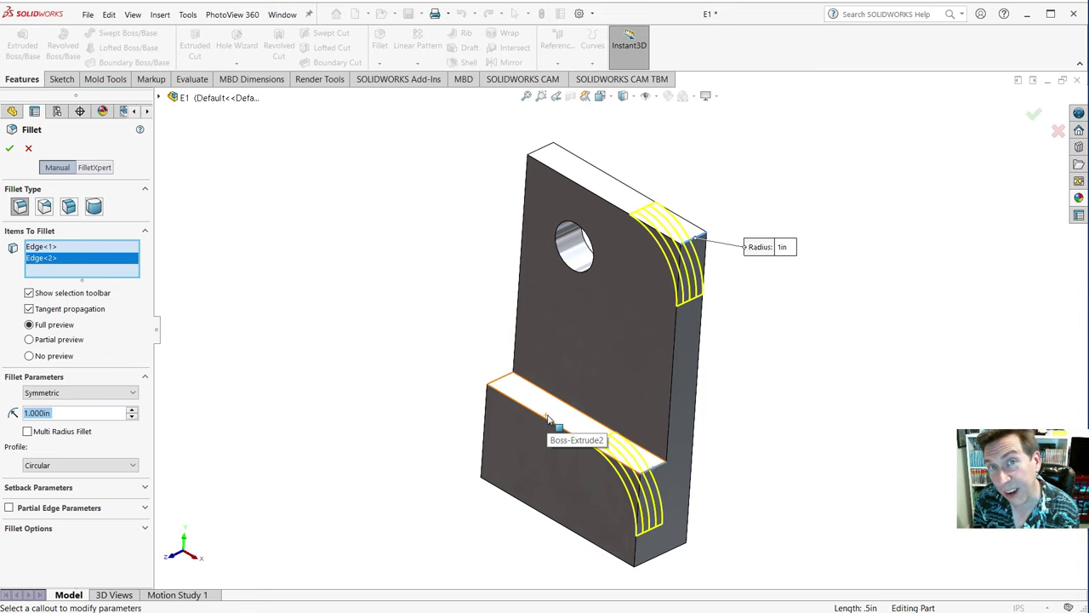
left_click(528, 470)
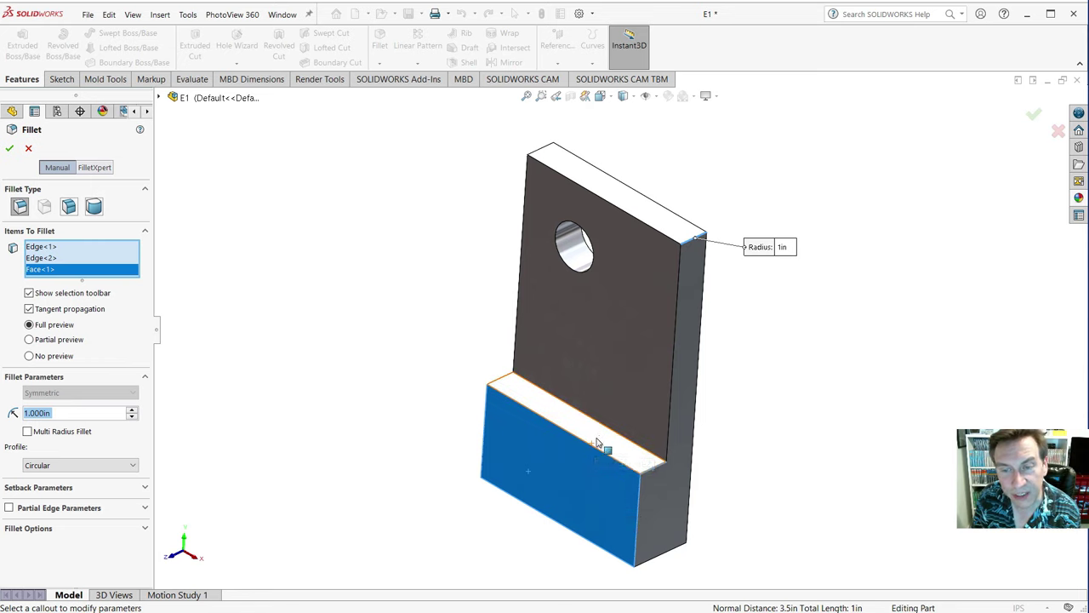
left_click(557, 458)
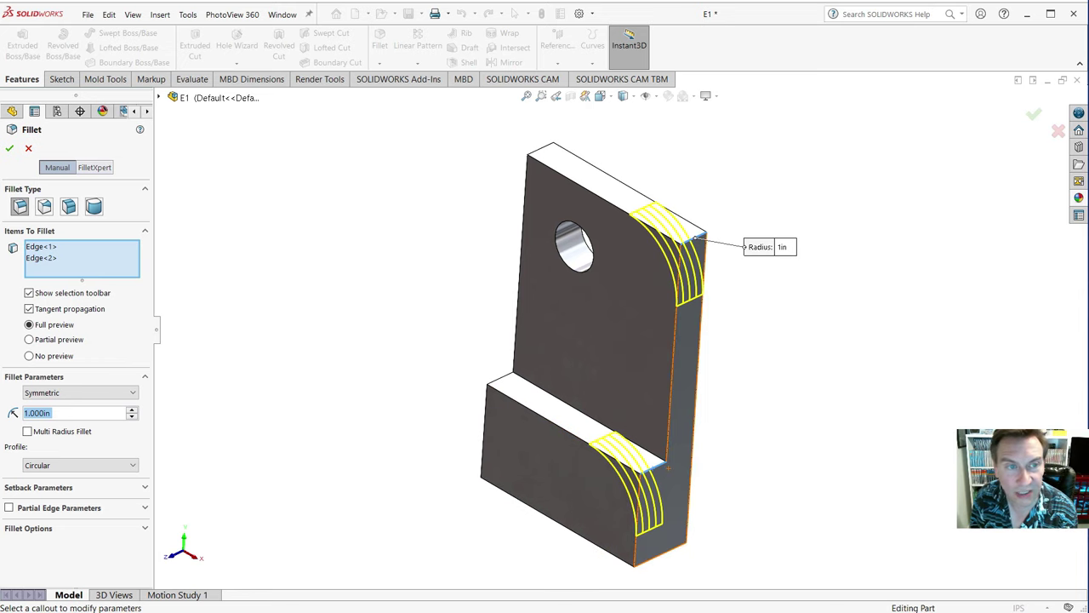
left_click(9, 148)
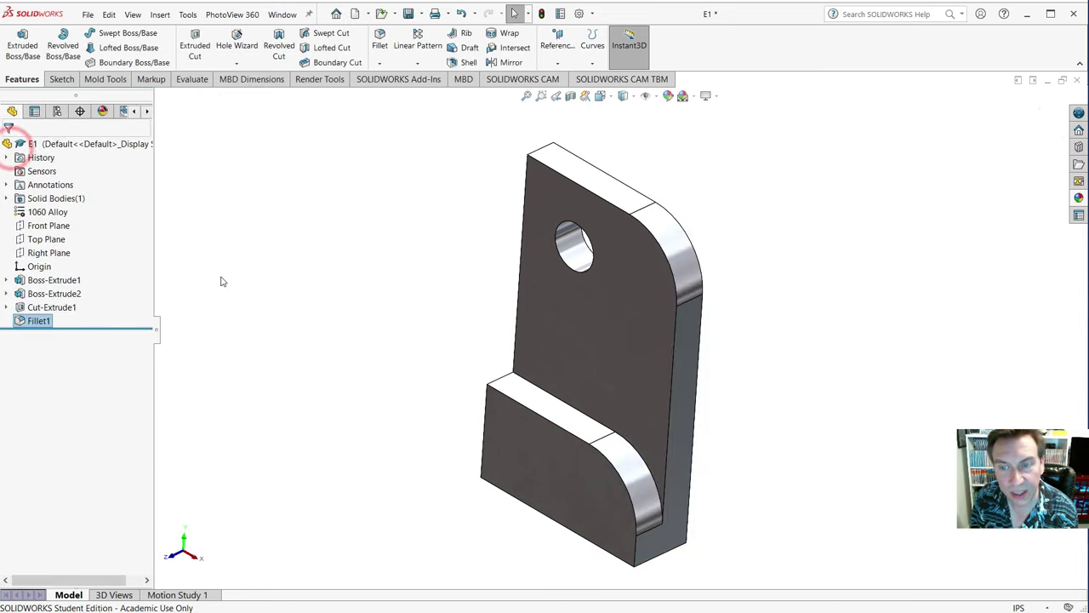
- Chamfer the base step and upright front edges 0.125 in × 45°, excluding the hole edge
left_click(379, 63)
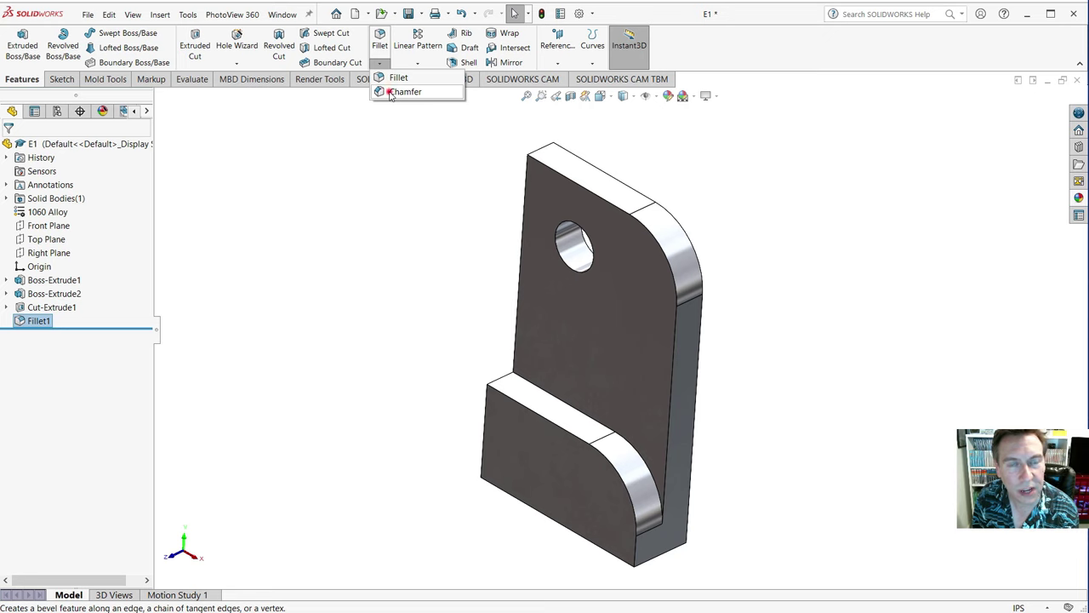
left_click(405, 92)
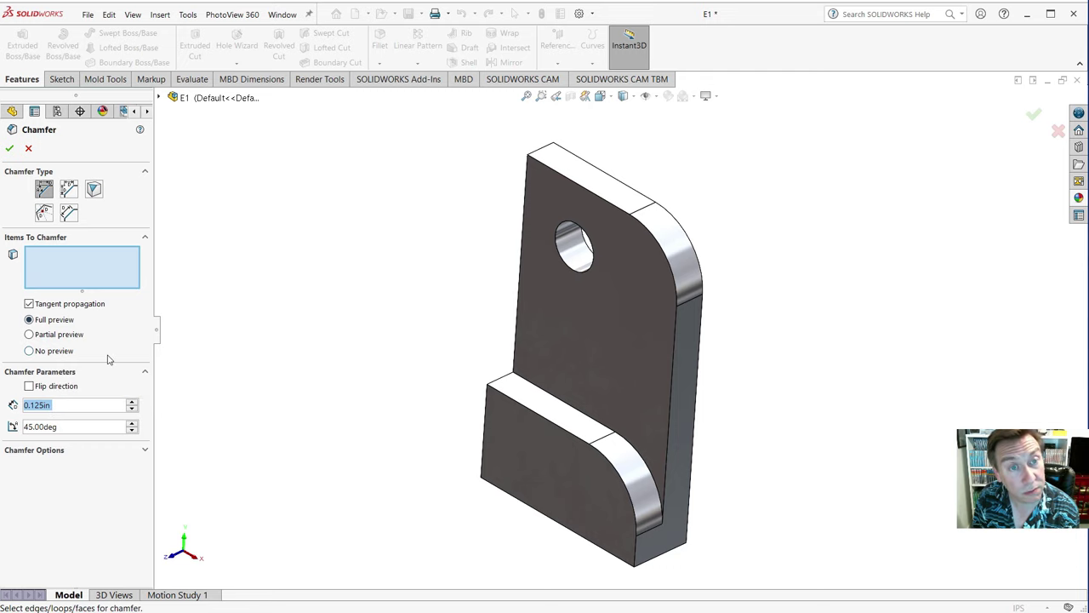
left_click(545, 423)
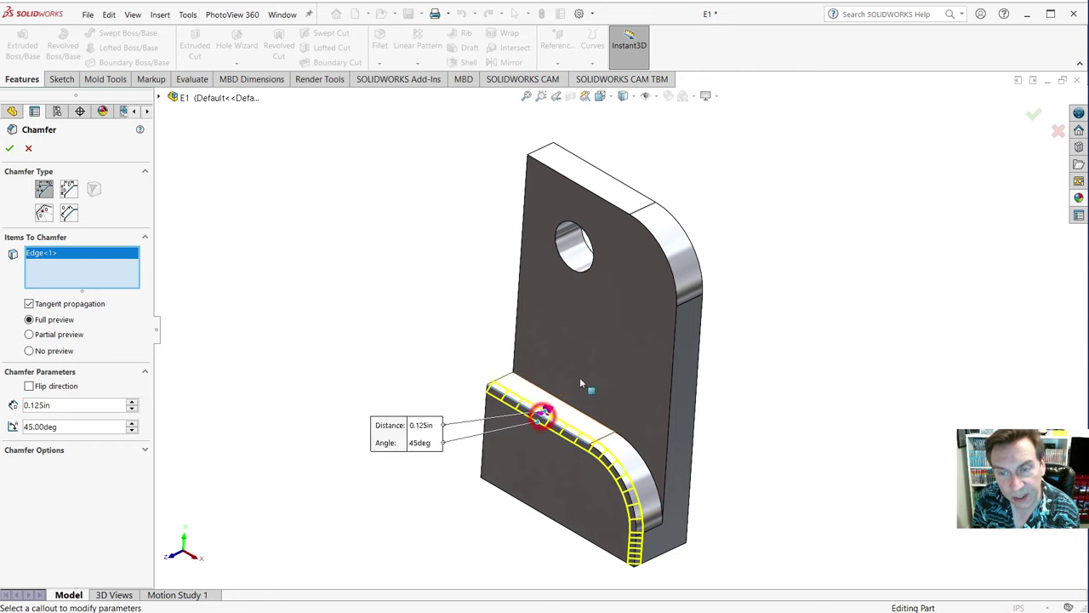
left_click(600, 201)
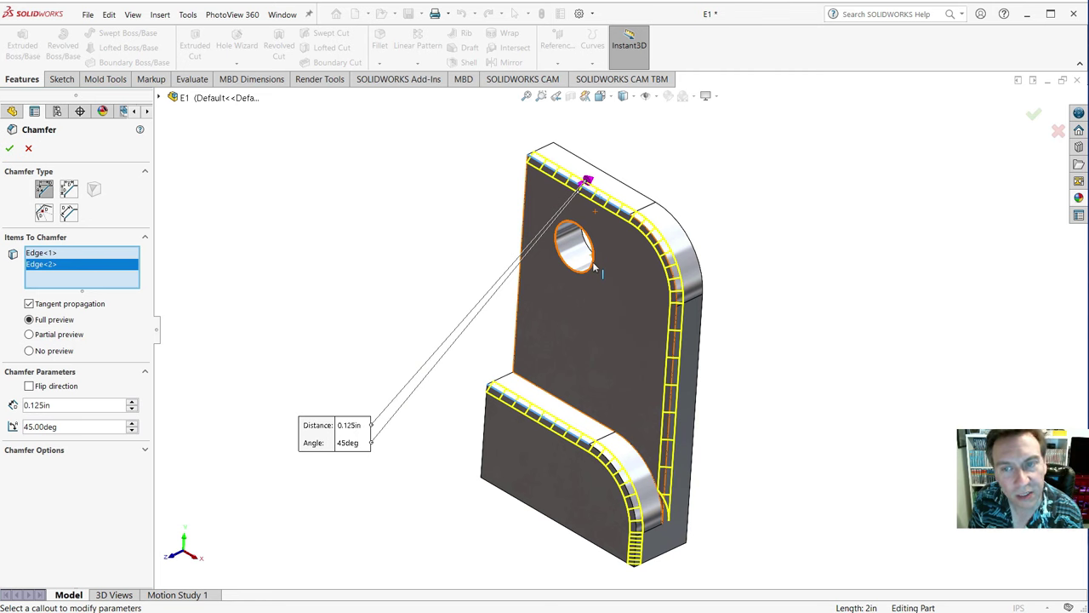
left_click(593, 266)
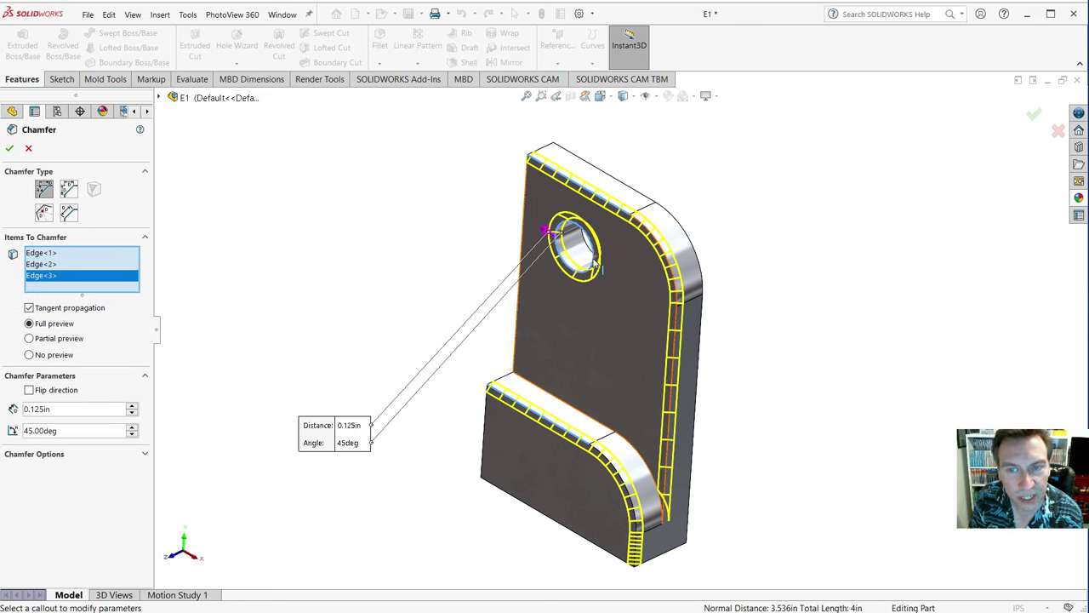
left_click(593, 259)
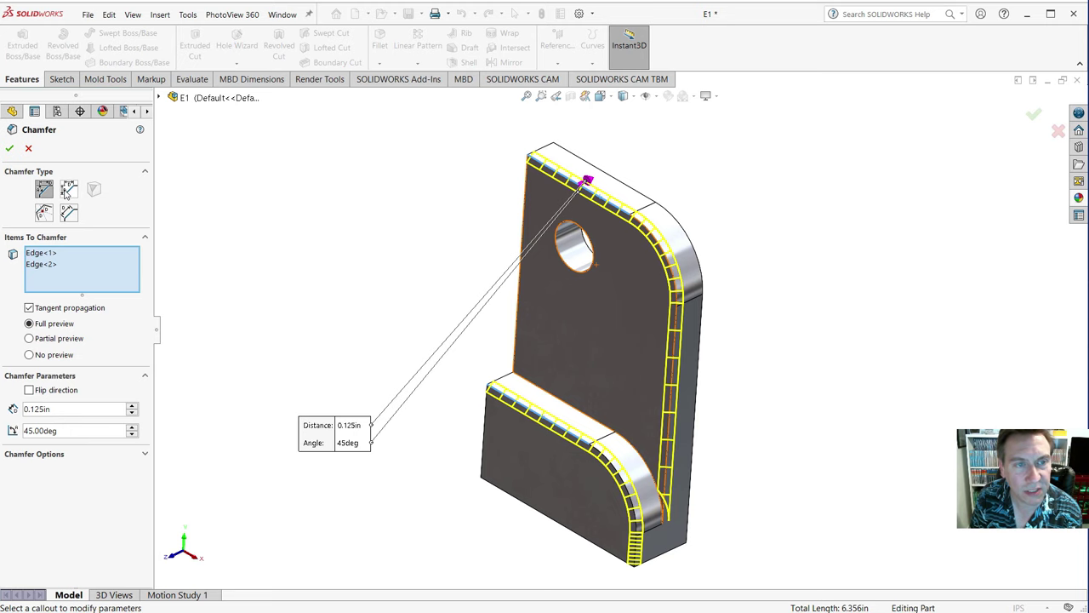
left_click(8, 150)
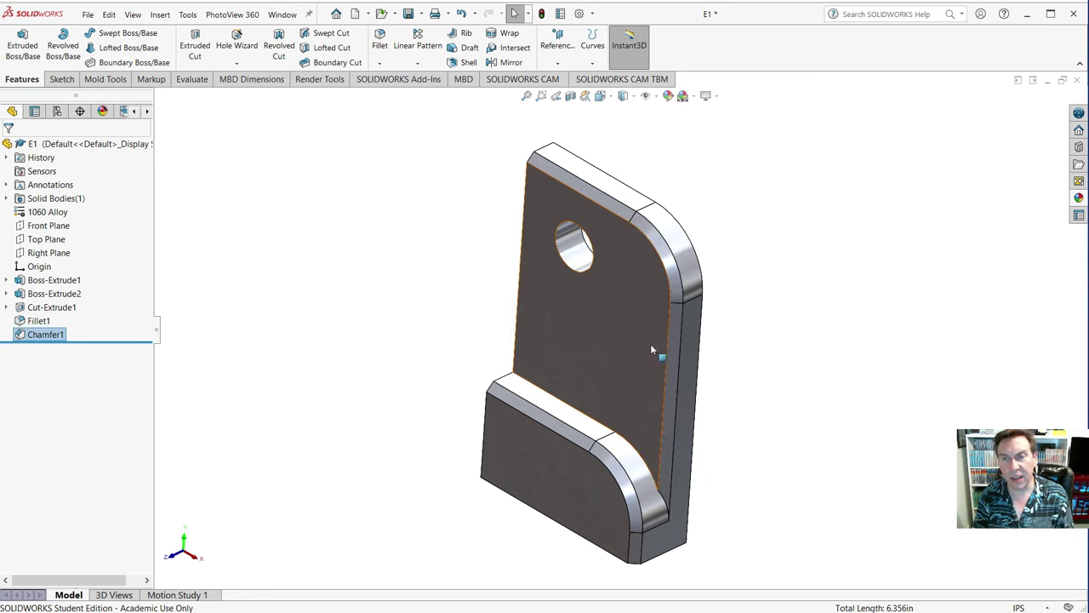
- Orbit the model so the flat face with the hole faces up
middle_click_drag(751, 302, 561, 221)
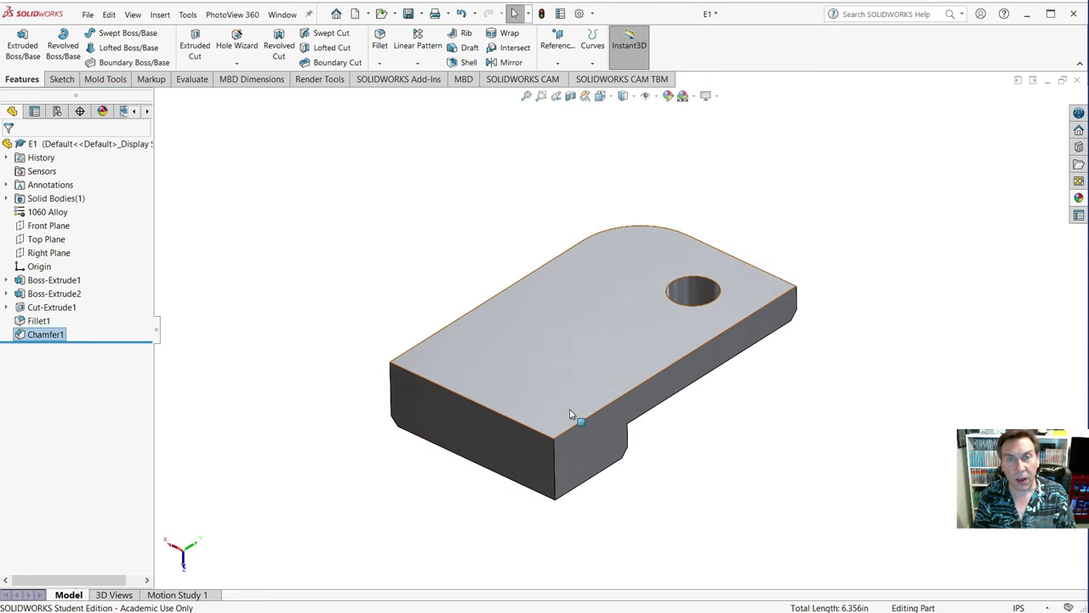
- Shell the part to 0.100 in walls, removing its top, front and right side faces
left_click(468, 62)
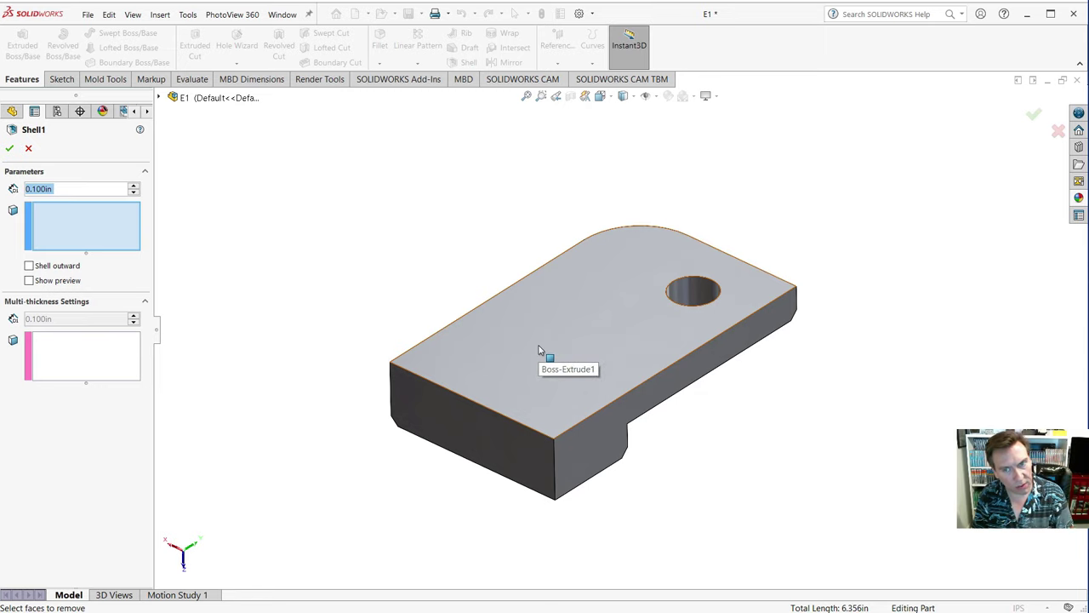
left_click(538, 349)
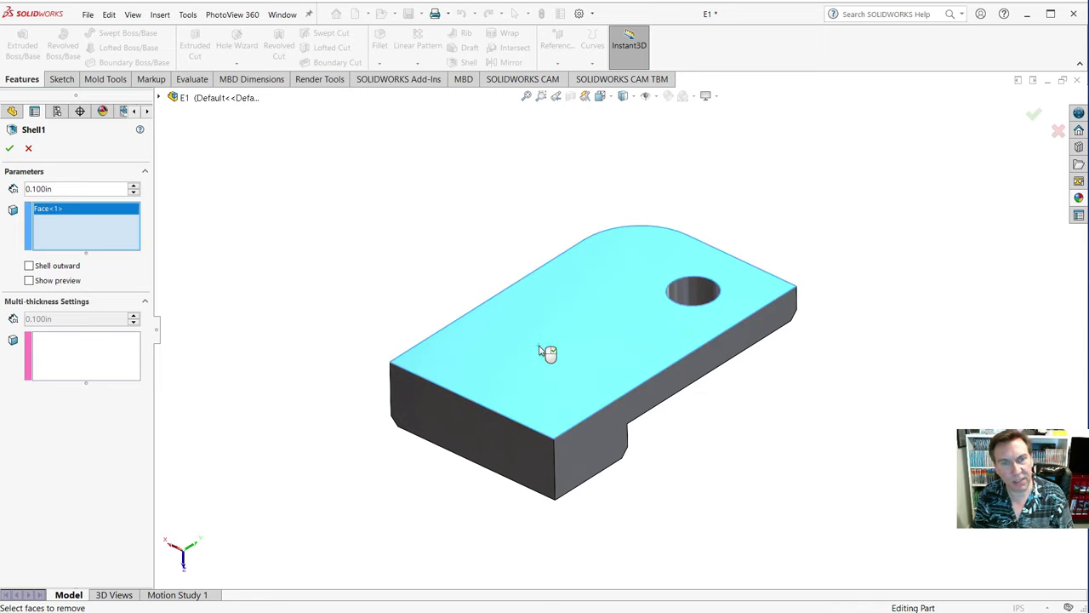
left_click(28, 281)
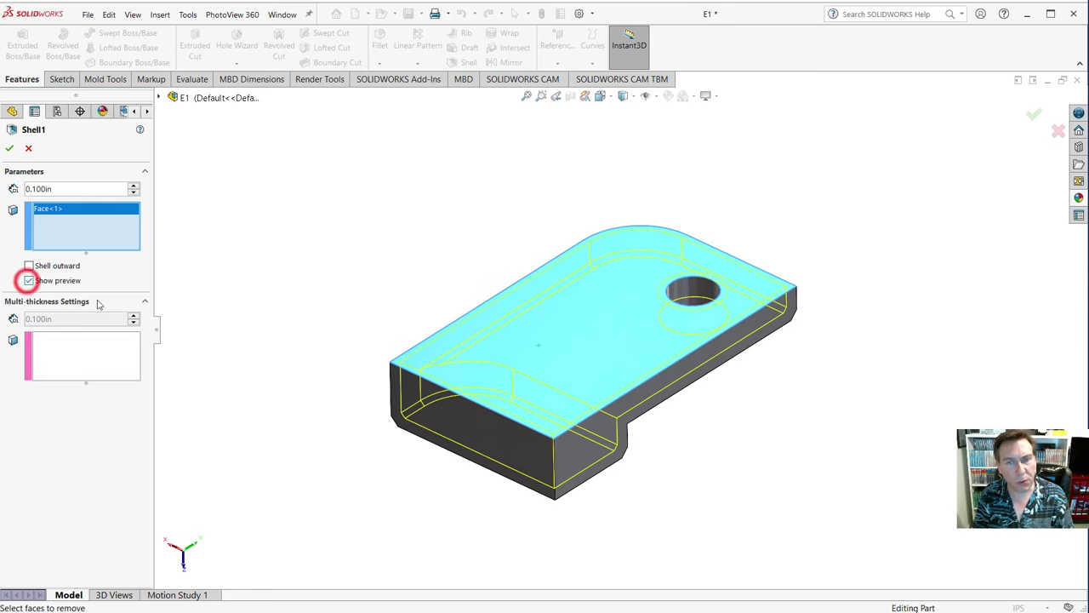
left_click(449, 422)
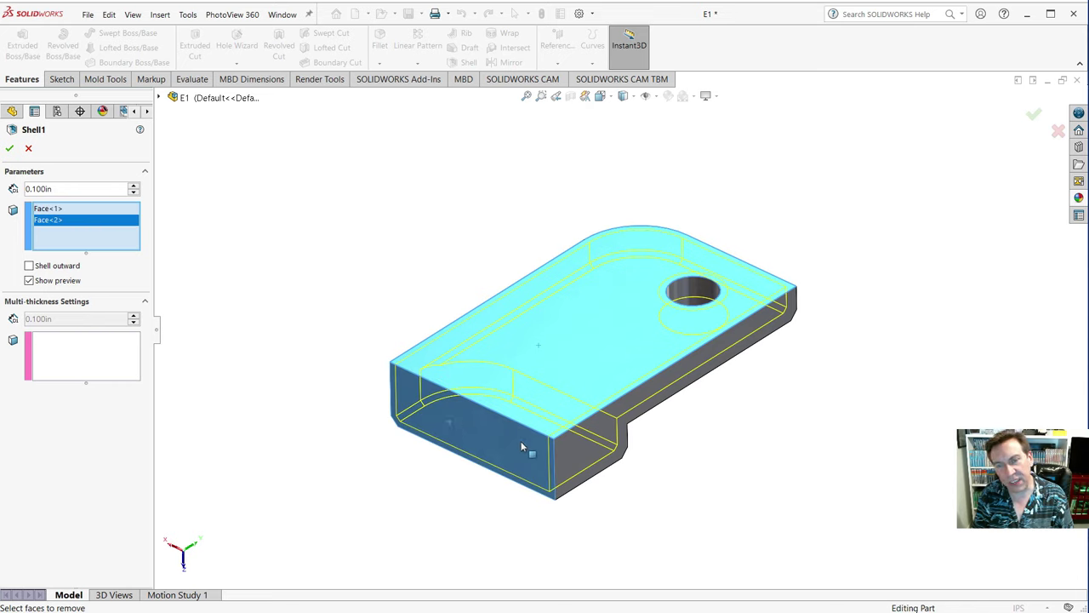
left_click(570, 451)
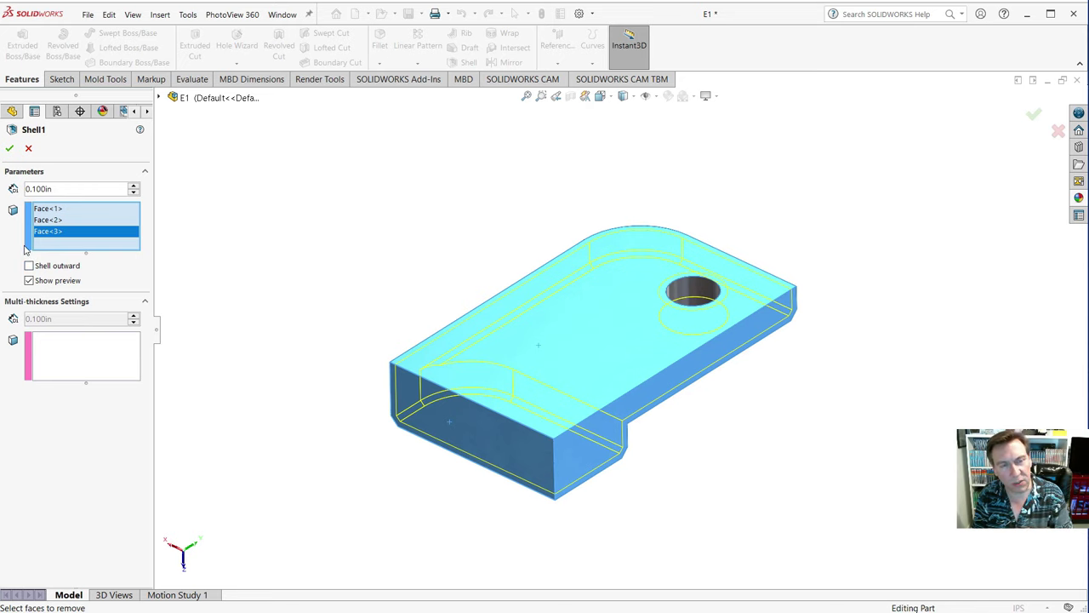
left_click(9, 150)
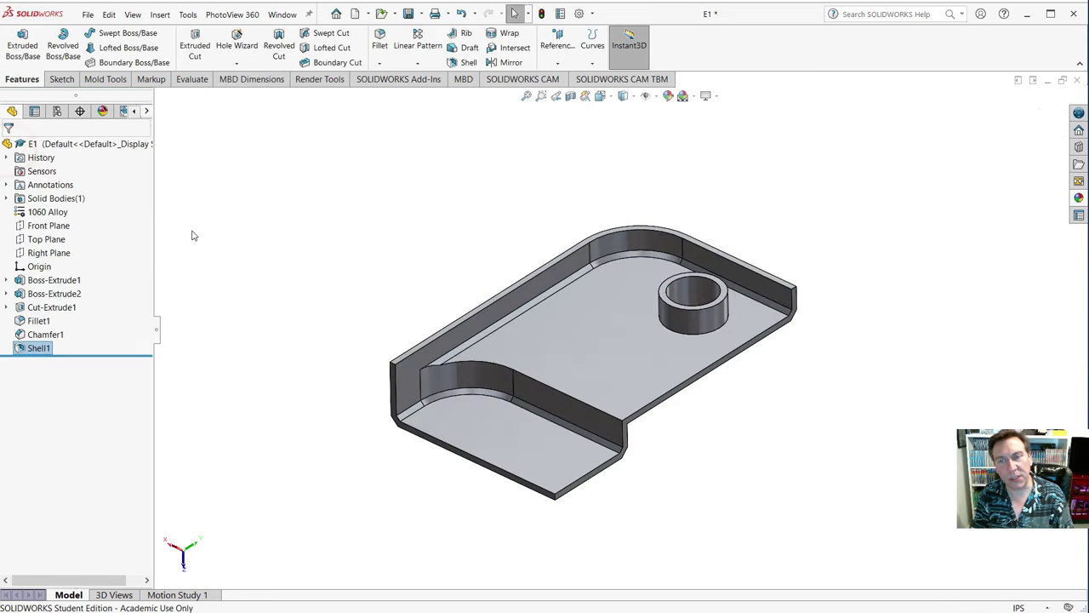
left_click(192, 231)
scroll(382, 303, "up", 3)
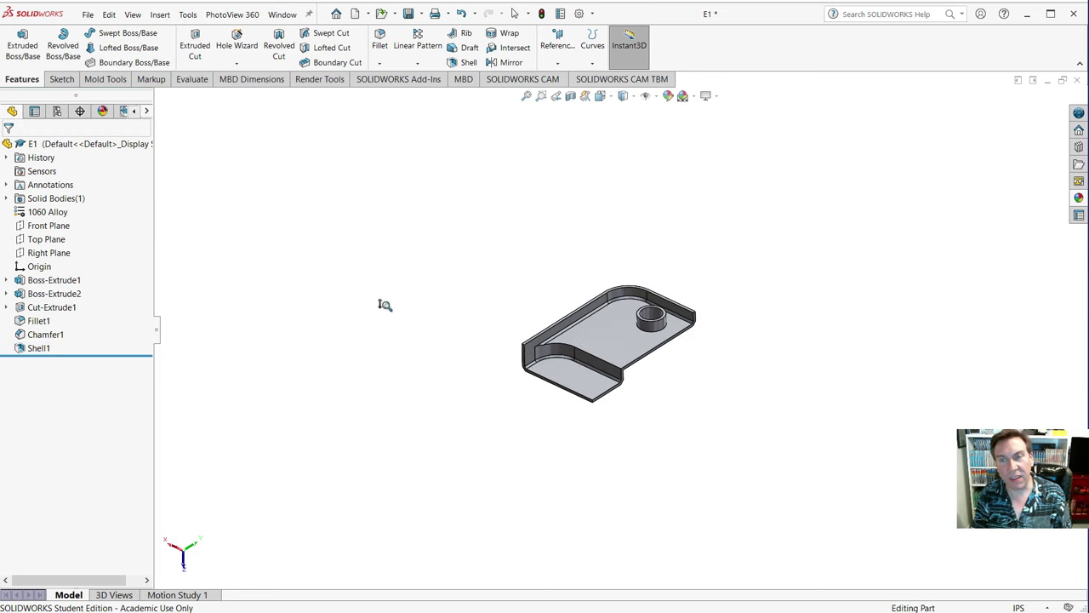
scroll(348, 242, "down", 5)
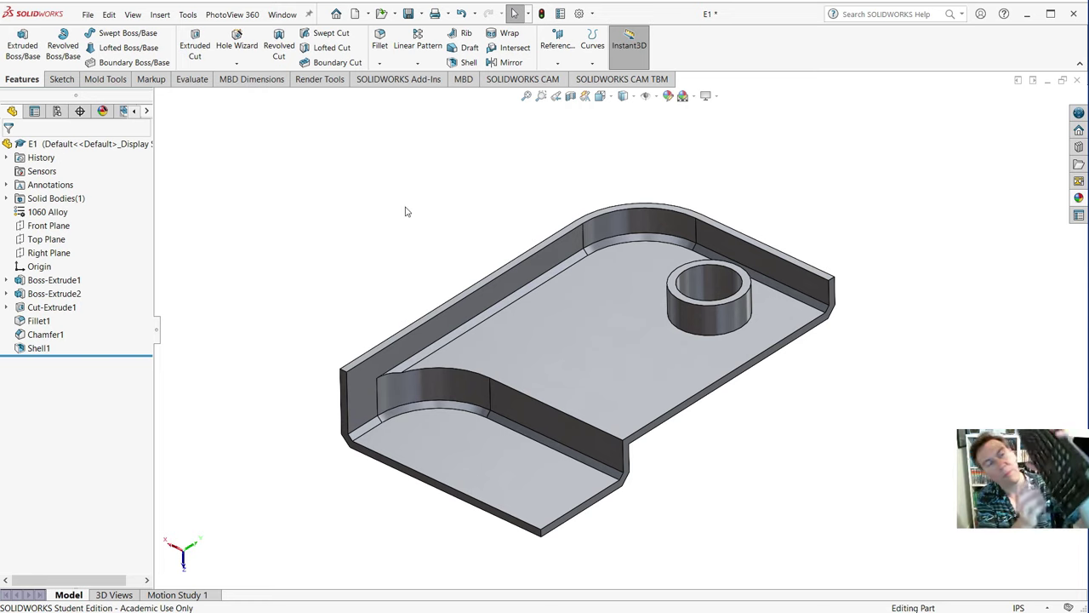
key("Down")
key("Up")
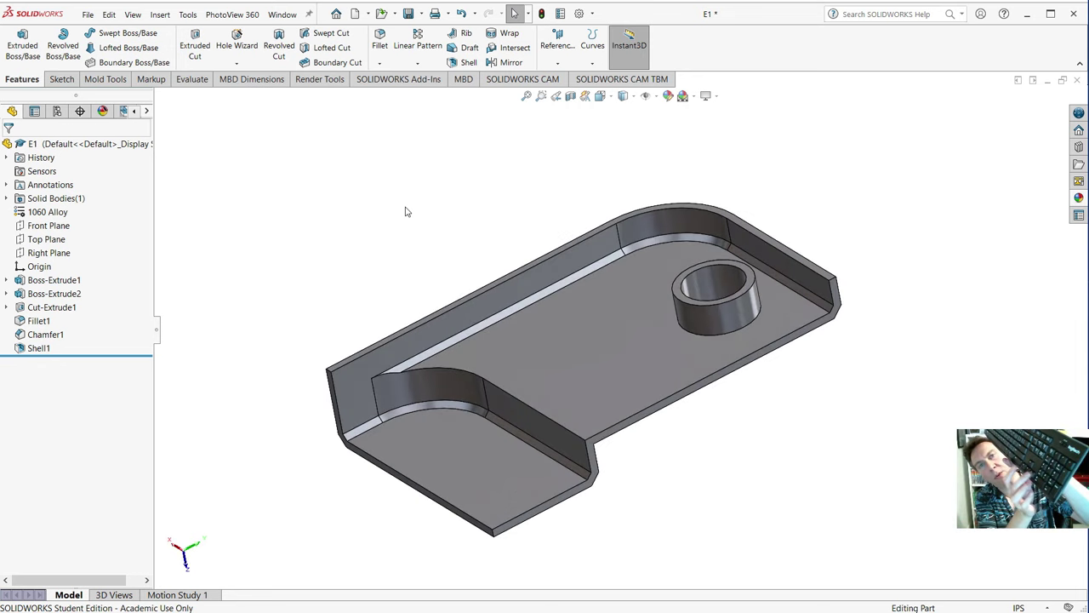
key("Down")
key("Up")
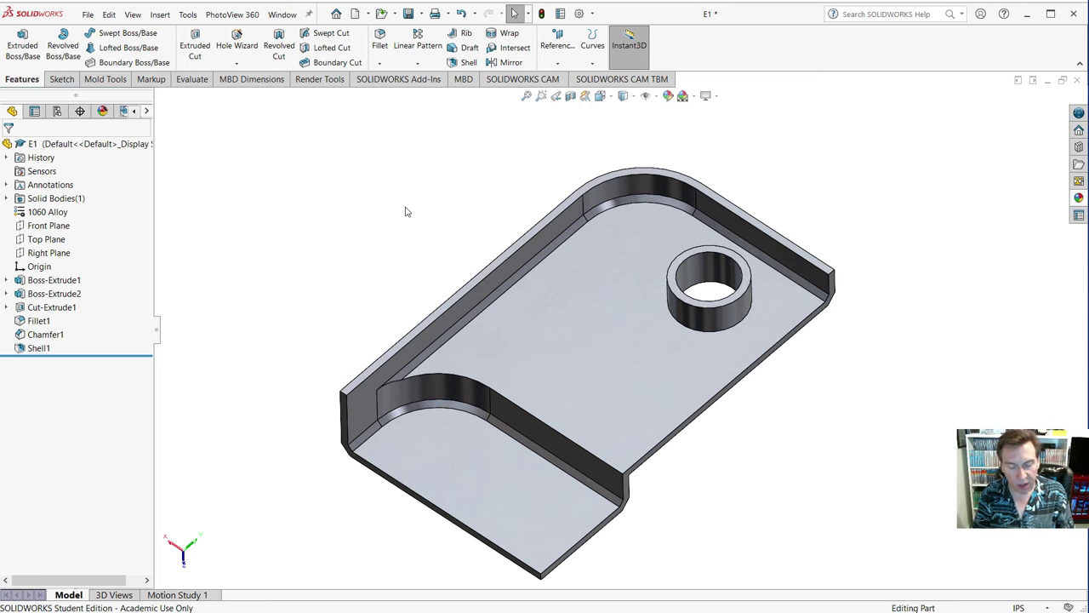
key("Left")
key("Left")
key("Right")
key("Right")
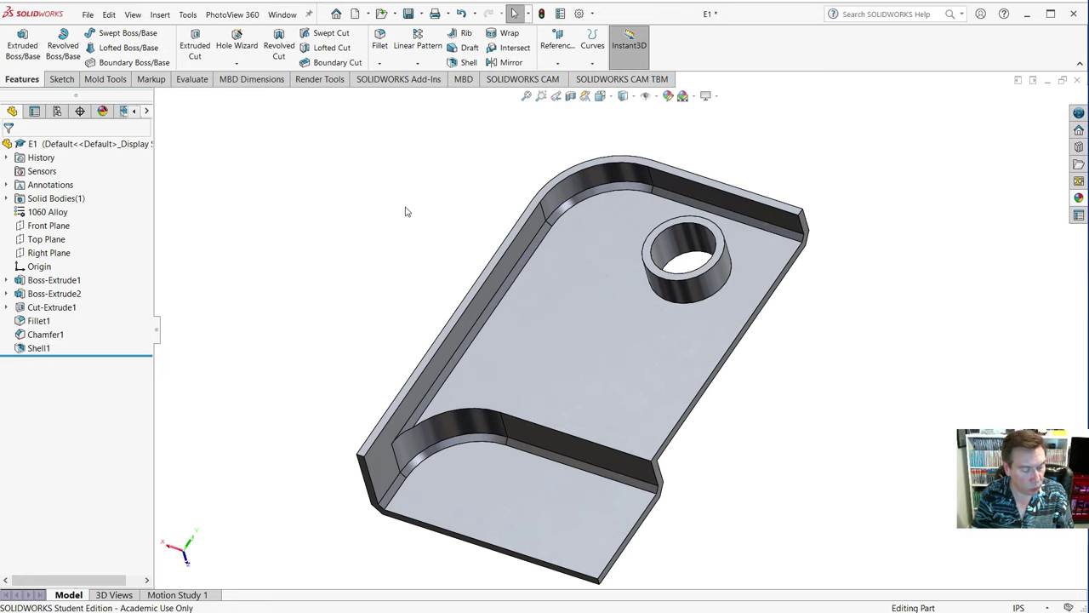
key("ctrl+Left")
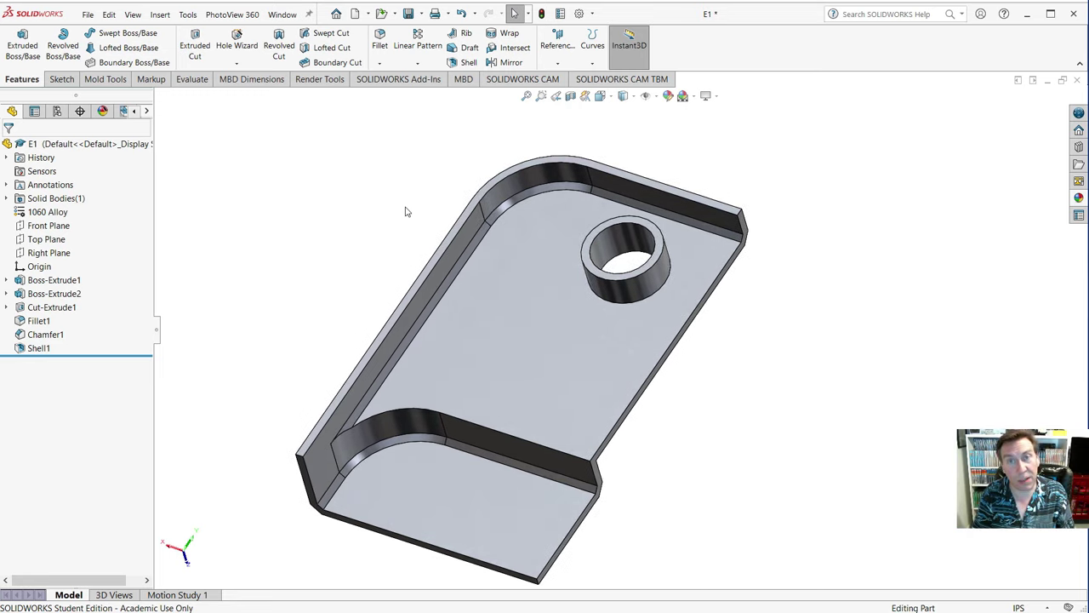
key("ctrl+Right")
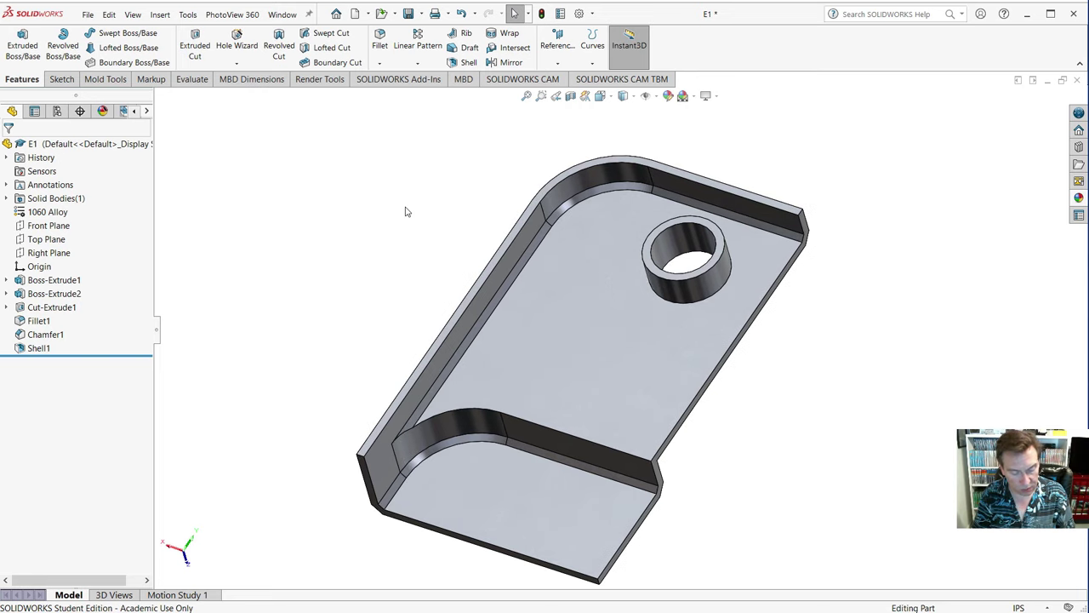
key("shift+Left")
key("shift+Right")
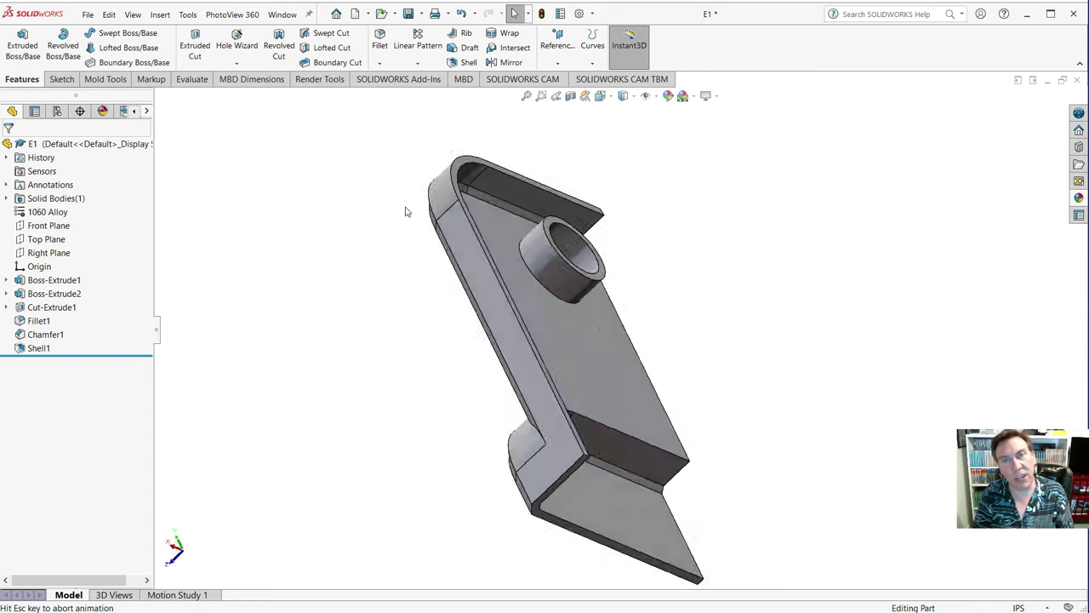
key("shift+Left")
key("shift+Right")
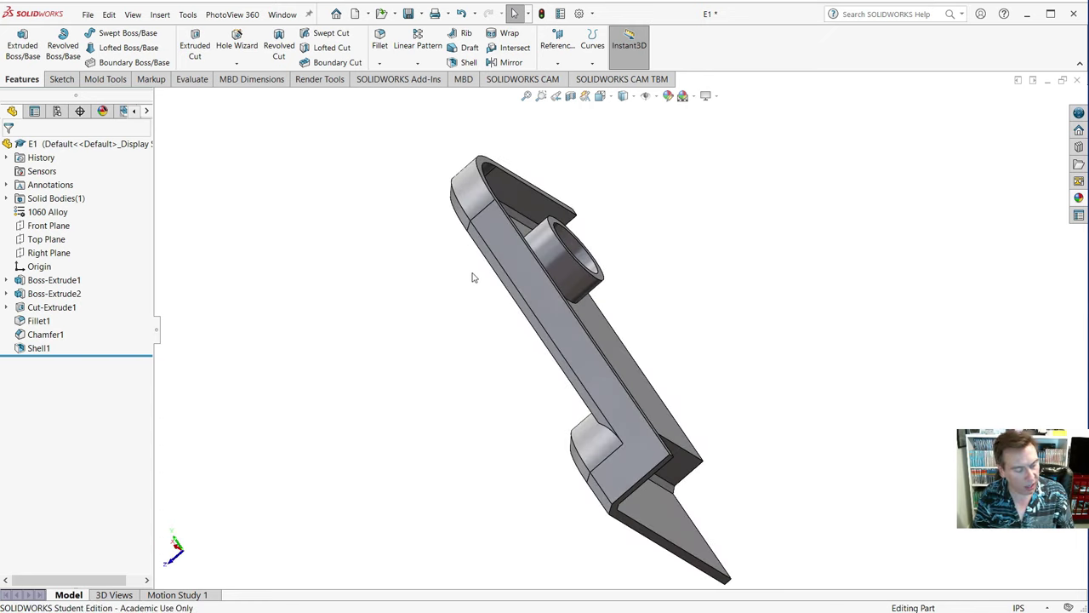
middle_click_drag(473, 276, 532, 285, "shift")
scroll(596, 293, "down", 3)
scroll(600, 301, "up", 2)
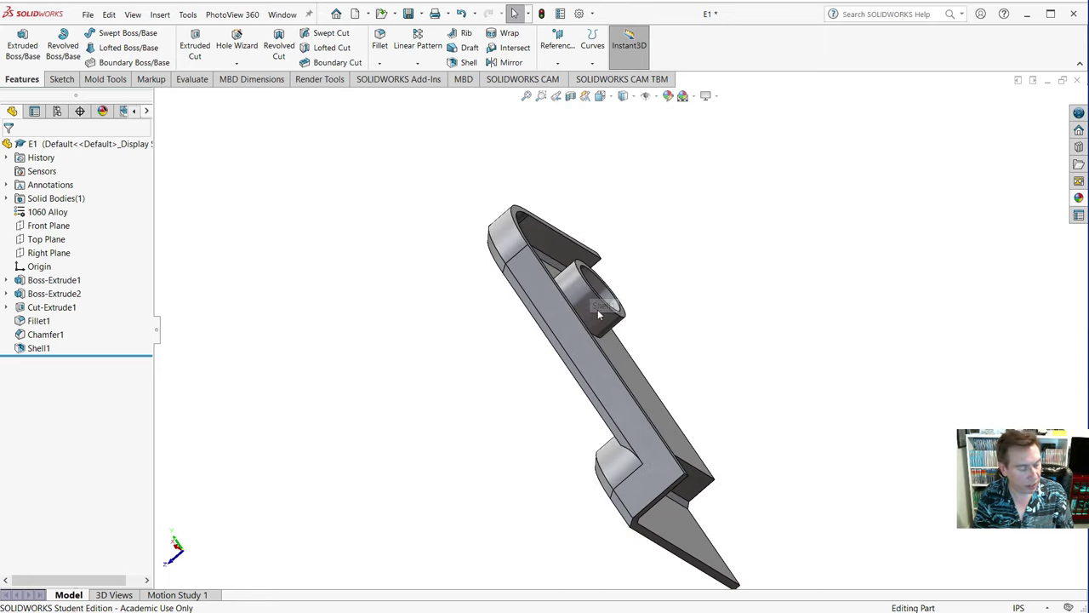
middle_click_drag(598, 315, 608, 275, "ctrl")
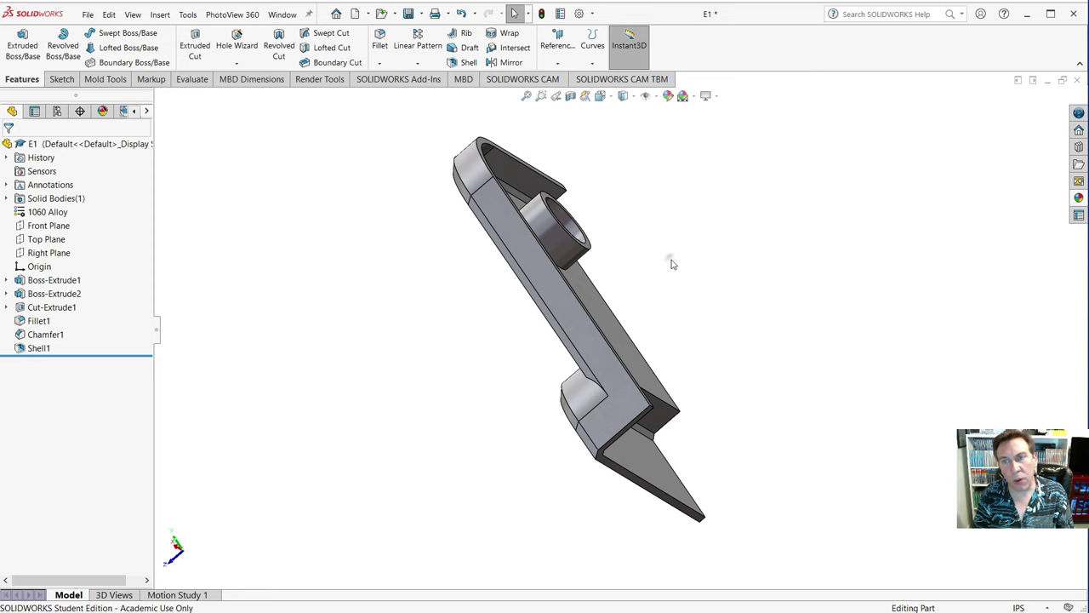
right_click_drag(678, 266, 570, 217)
right_click_drag(663, 269, 721, 282)
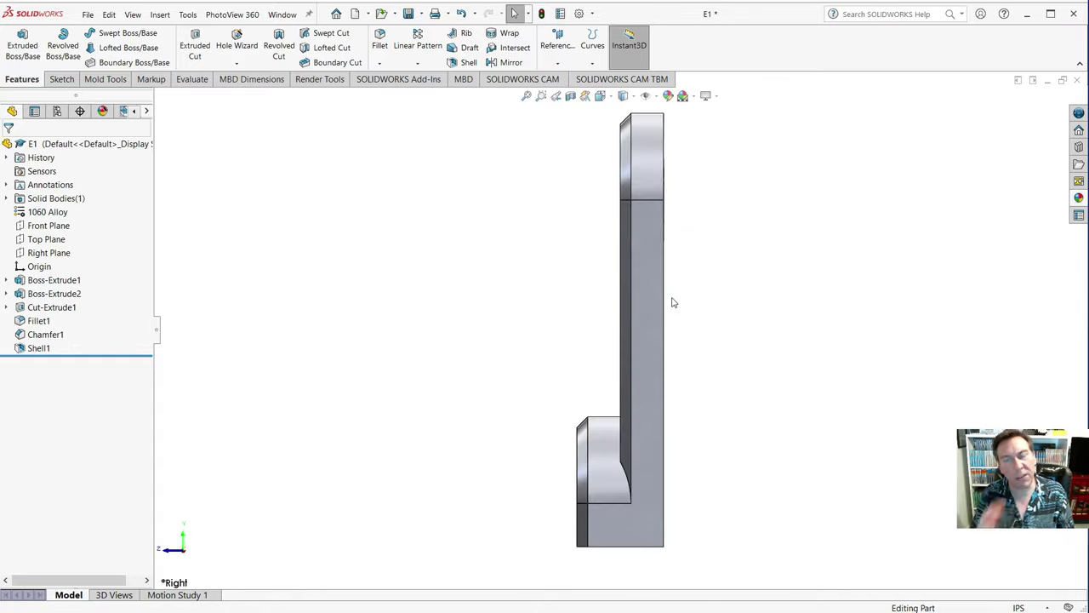
- Orbit and zoom in on the upright's through hole, then fit the whole part back in view
right_click_drag(494, 285, 624, 194)
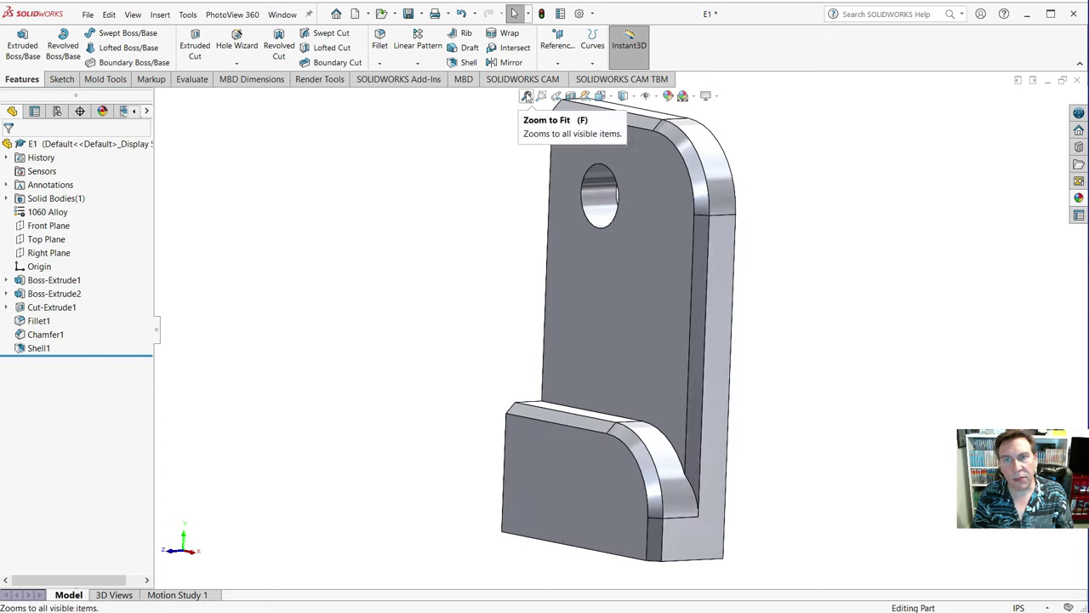
left_click(527, 96)
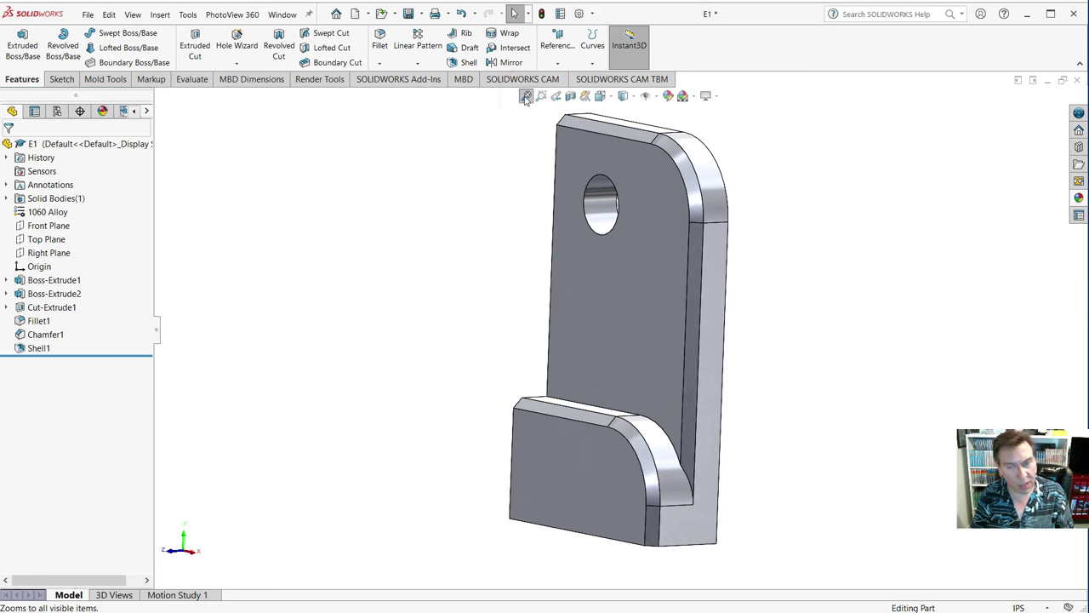
middle_click_drag(567, 247, 572, 296)
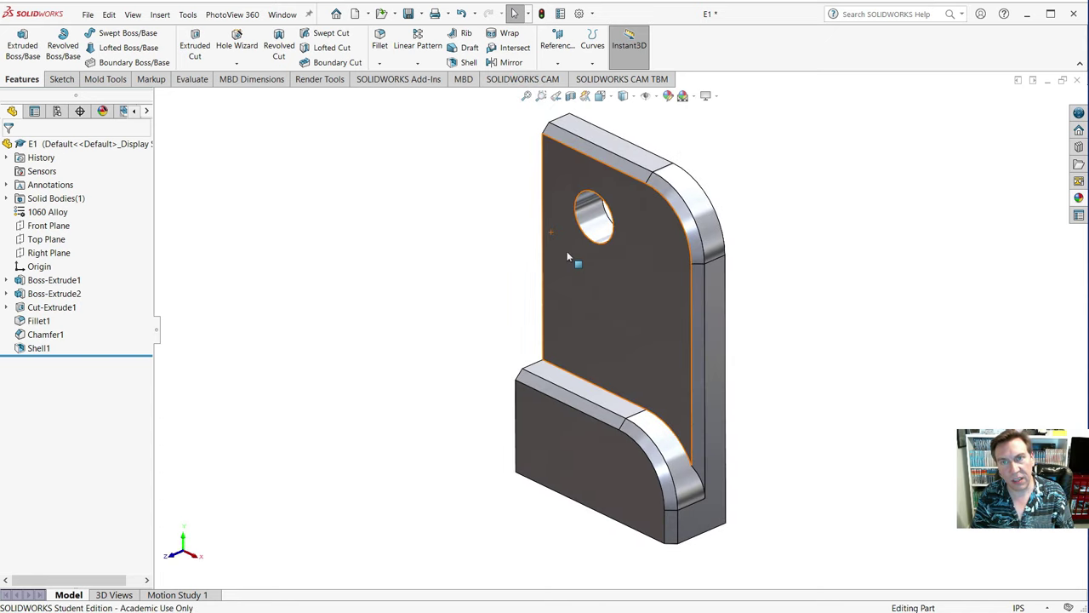
left_click(541, 95)
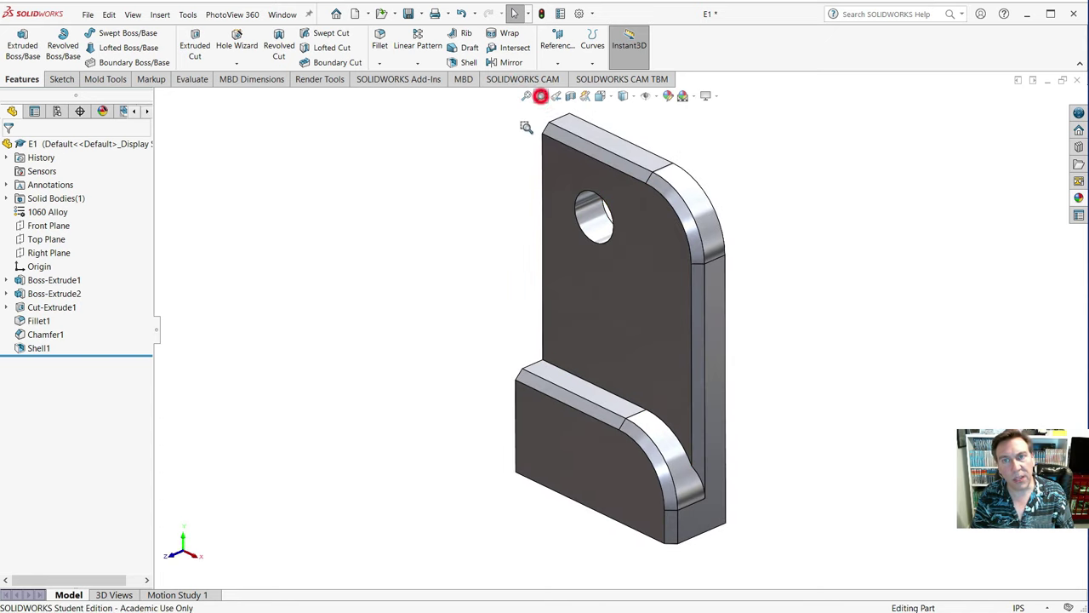
left_click_drag(557, 170, 645, 258)
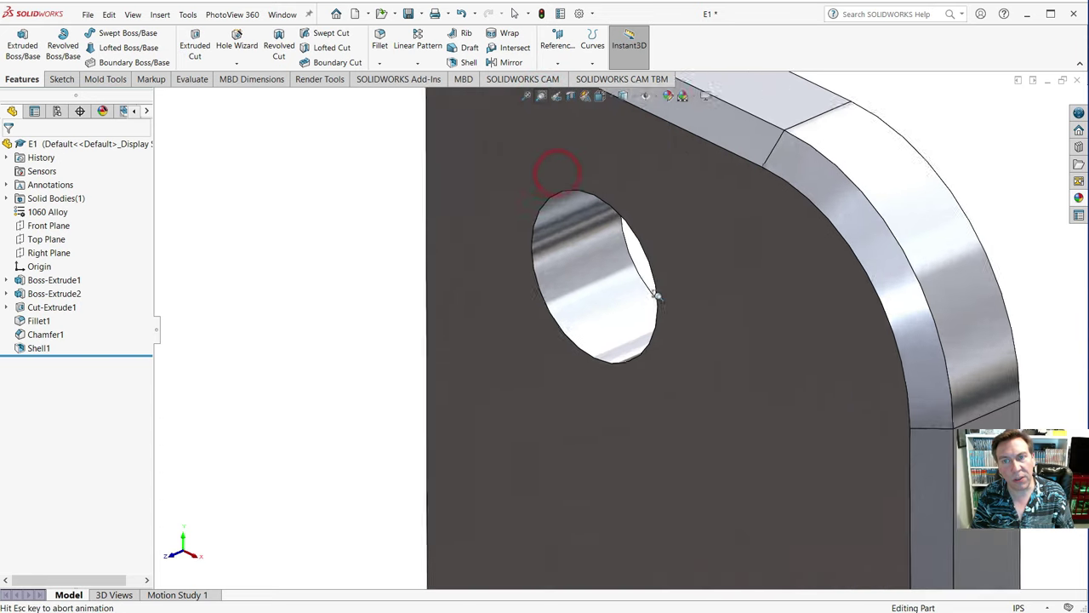
left_click(541, 95)
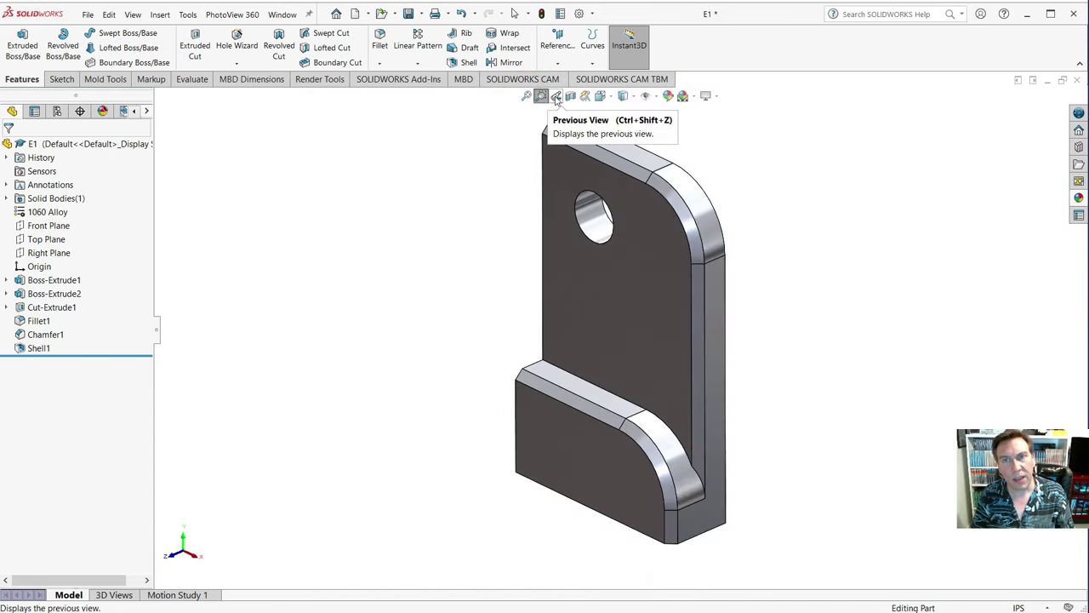
left_click(555, 97)
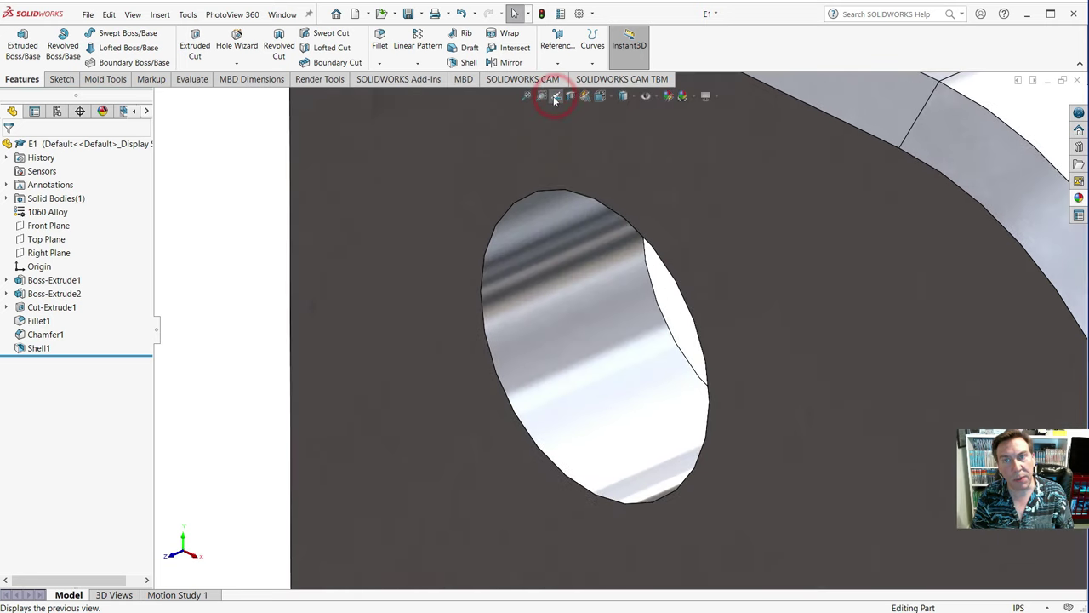
left_click(526, 96)
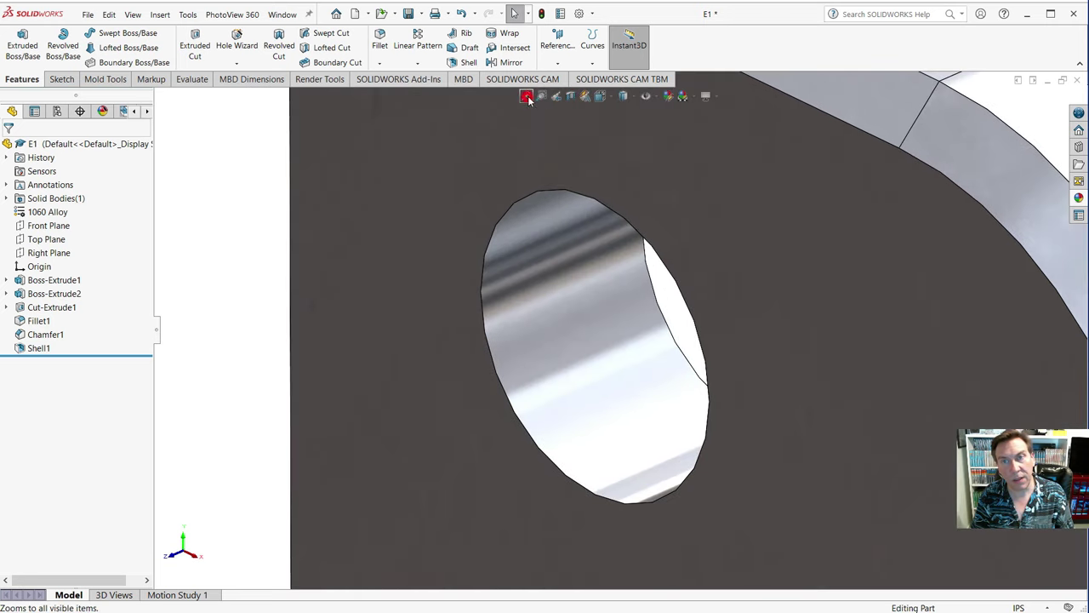
- Add a Front Plane section view cut through the hole to expose the shelled walls
left_click(570, 96)
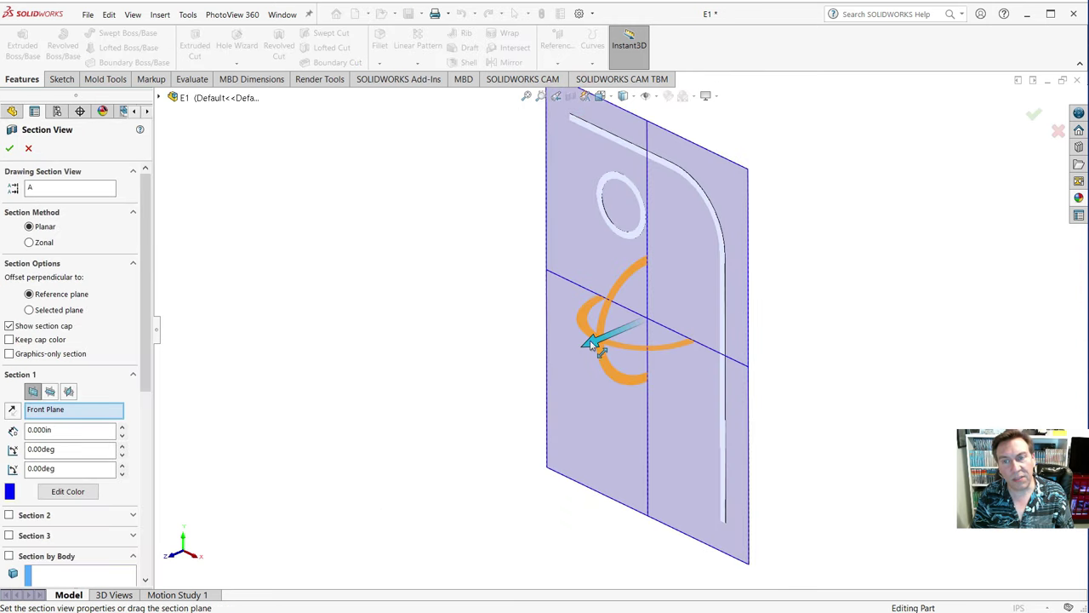
left_click_drag(570, 352, 656, 344)
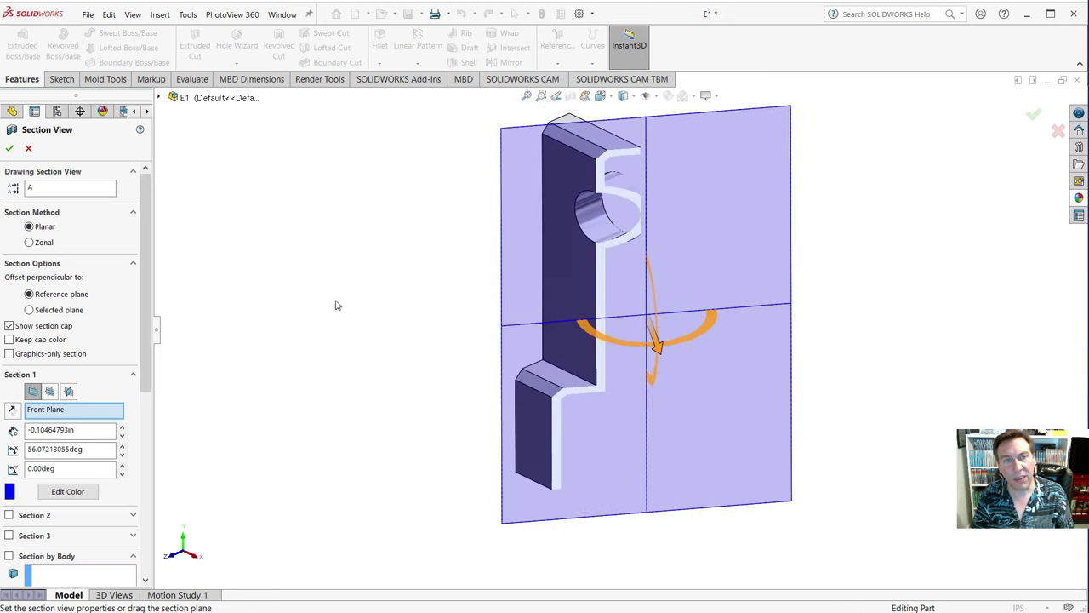
left_click(9, 149)
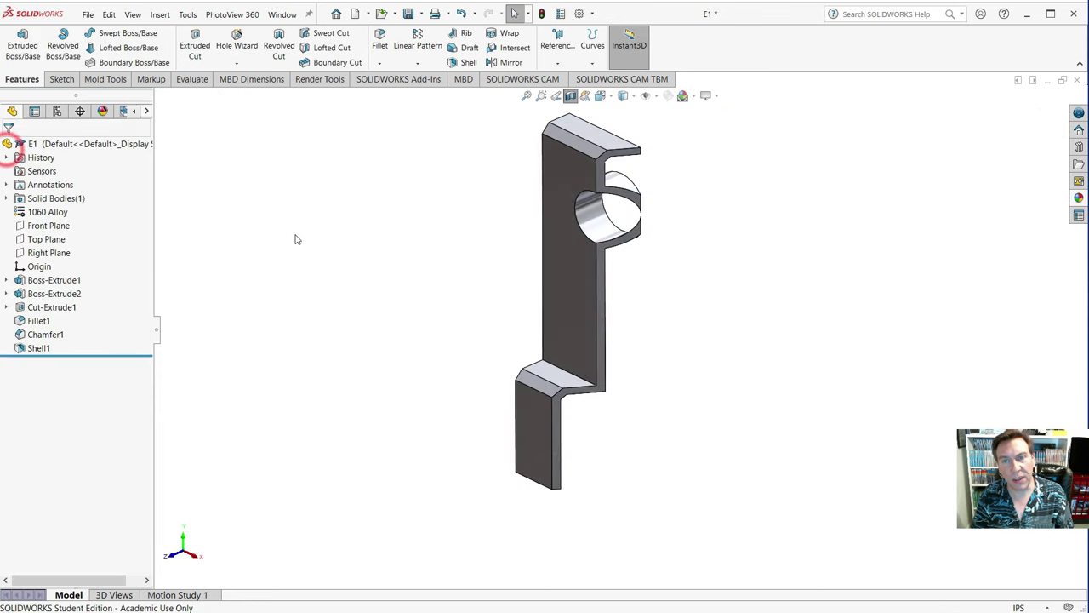
- Turn off the section view and display the full bracket in plain Shaded style without edges
middle_click_drag(547, 306, 600, 174)
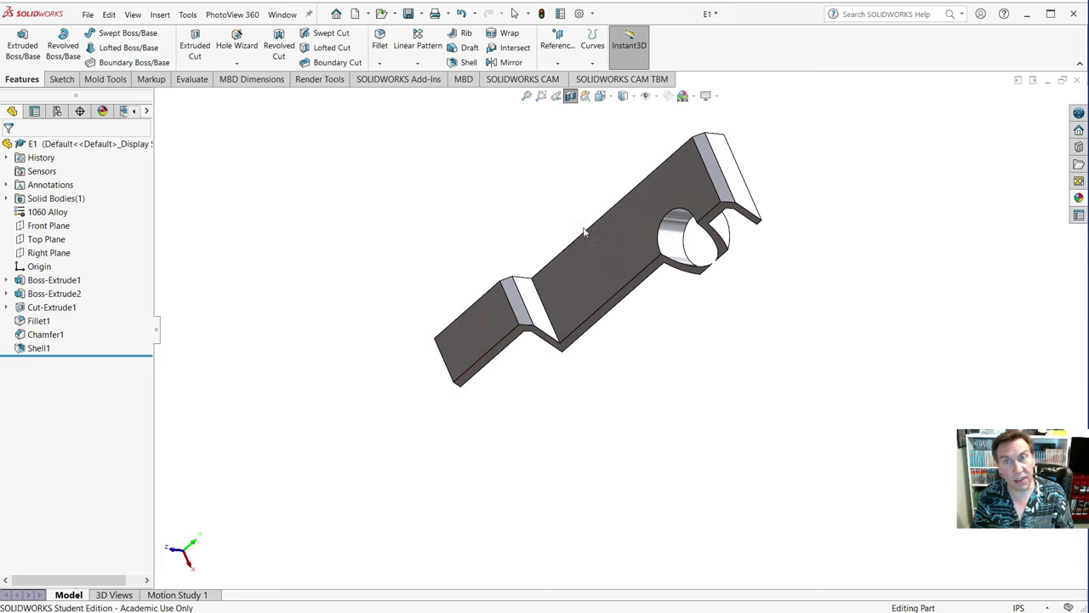
left_click(570, 96)
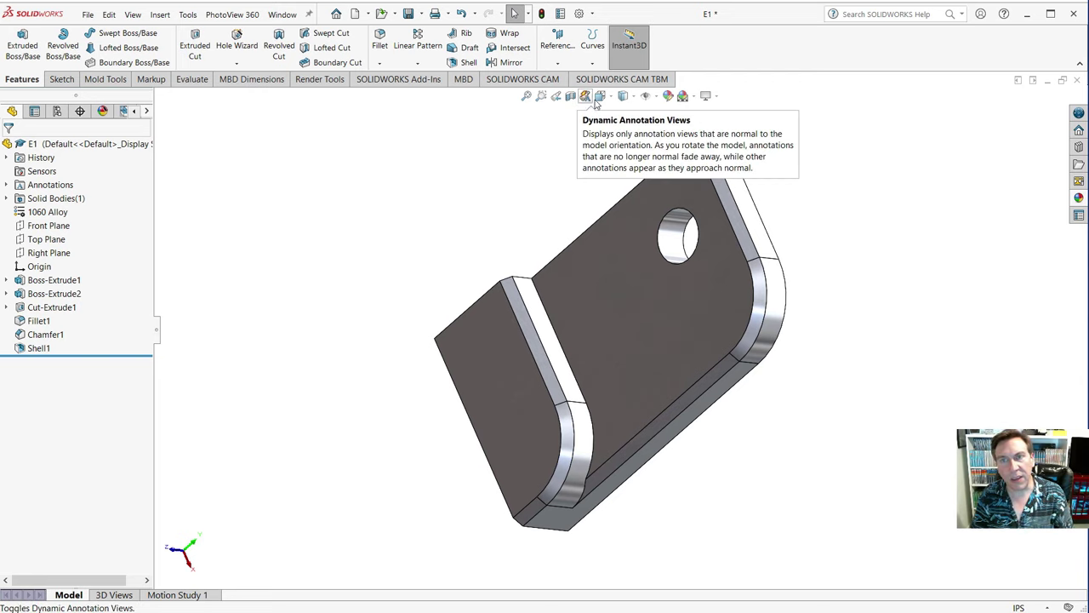
left_click(612, 99)
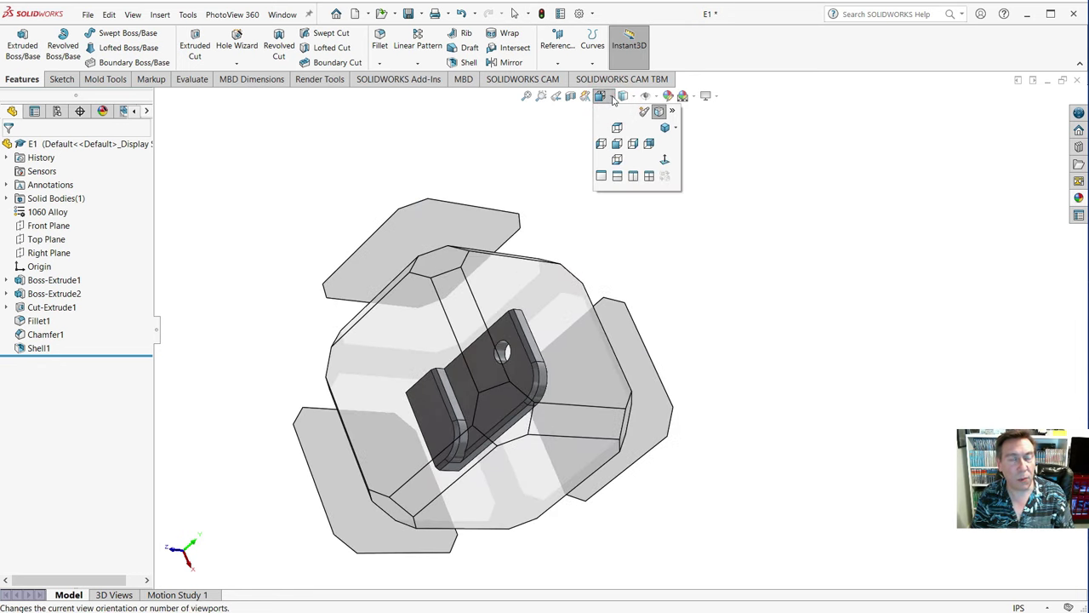
left_click(628, 99)
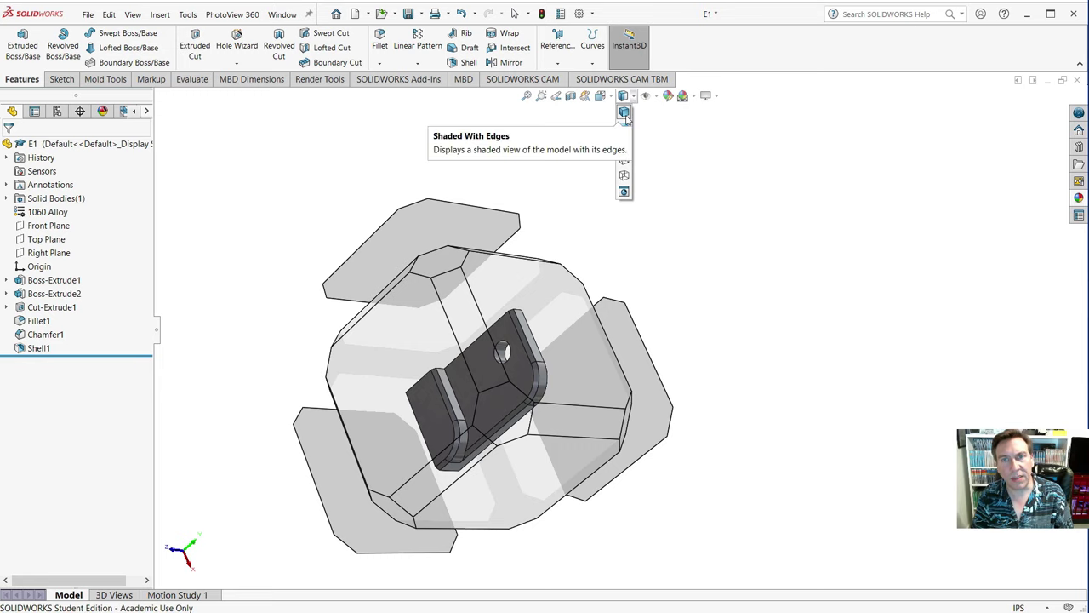
left_click(623, 129)
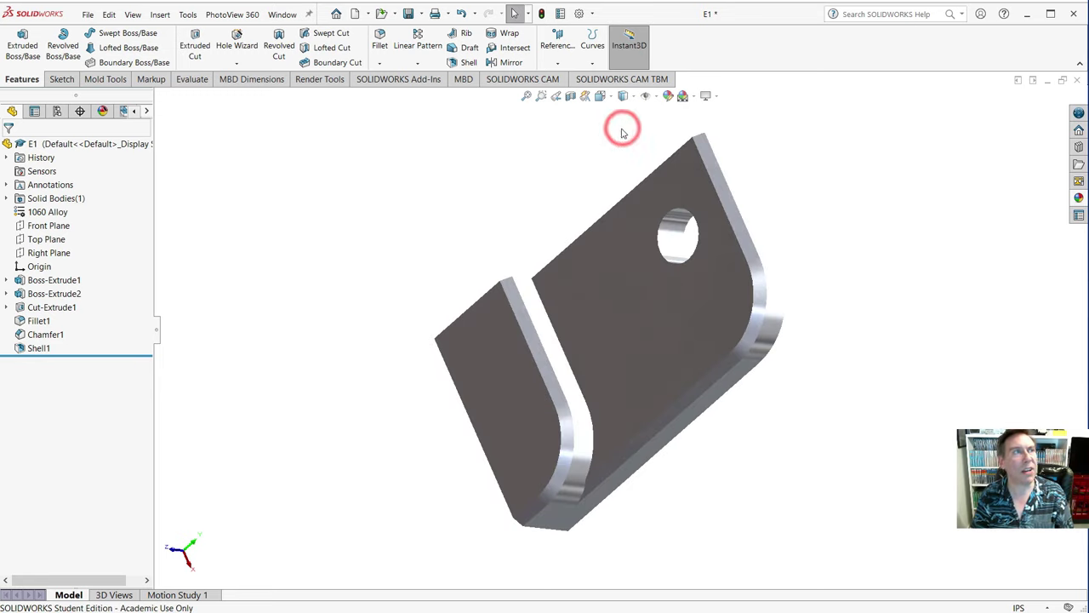
- Preview the bracket in Hidden Lines Visible, then switch it back to Shaded
left_click(631, 95)
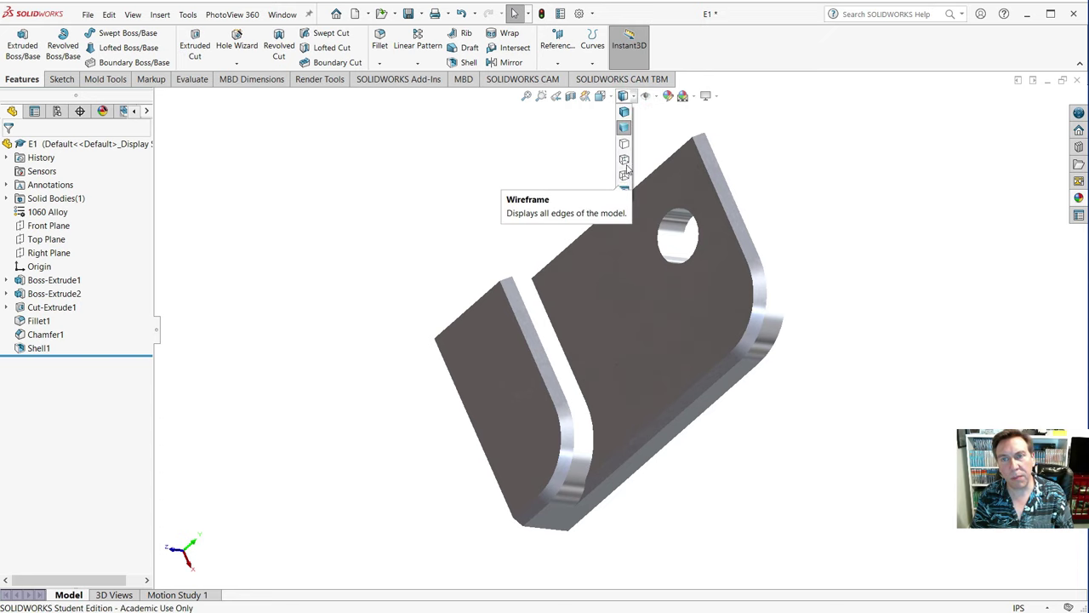
left_click(626, 160)
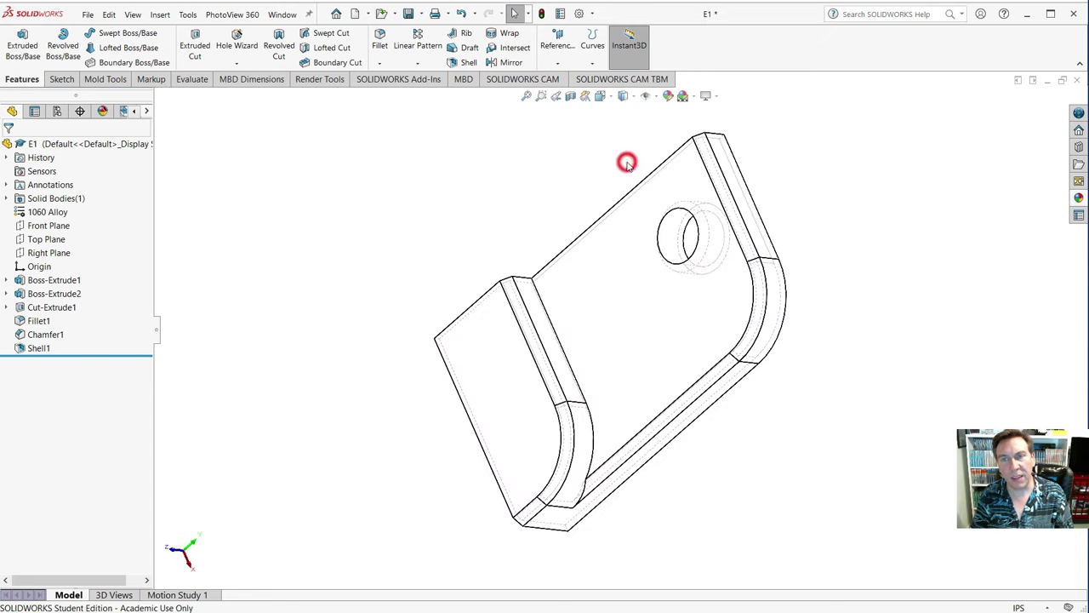
left_click(631, 97)
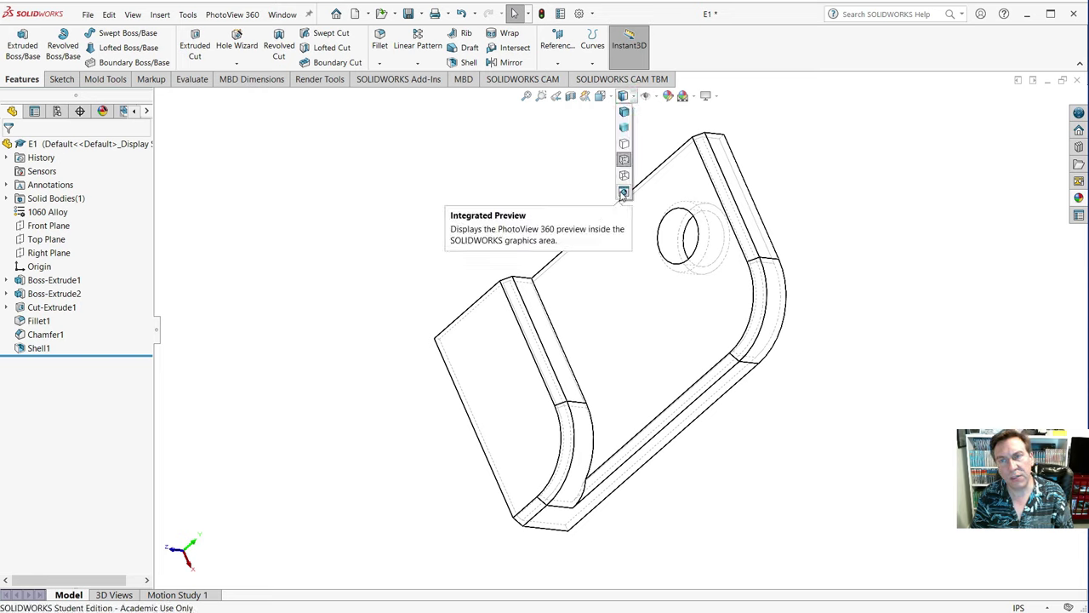
left_click(632, 97)
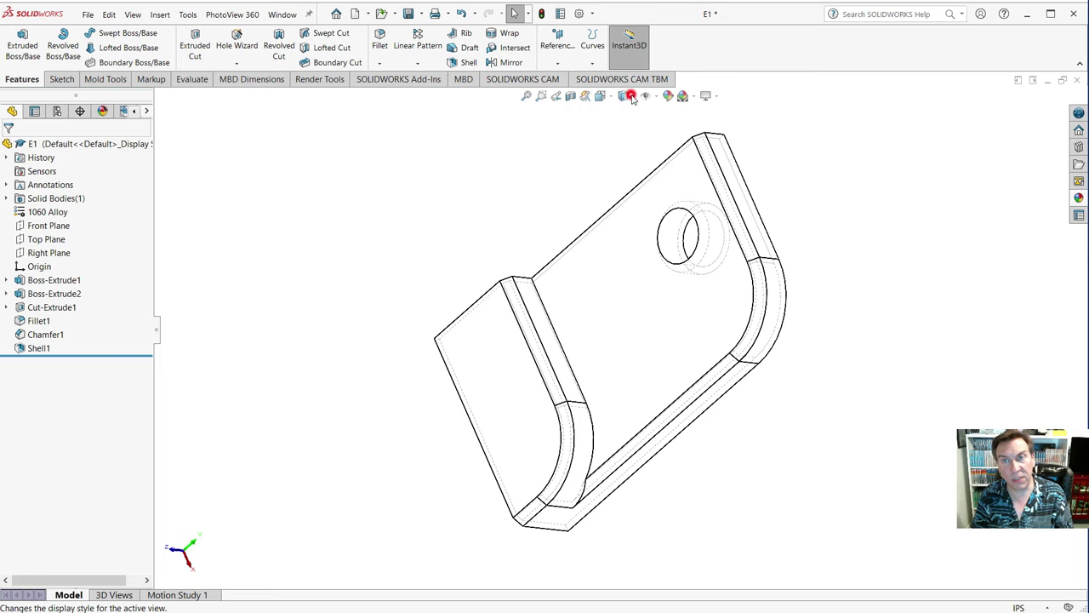
left_click(631, 97)
left_click(627, 112)
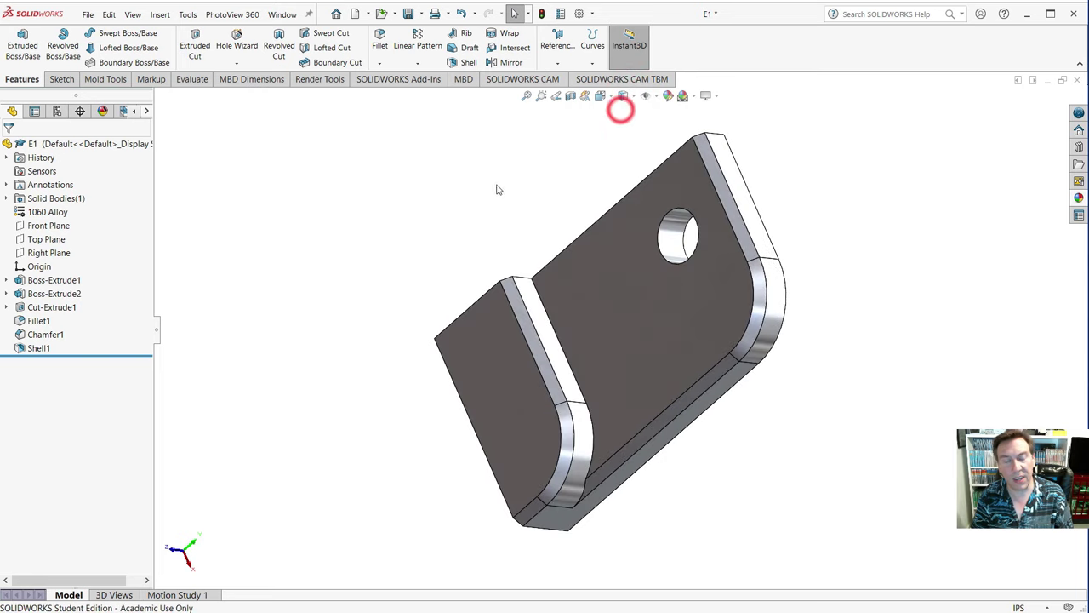
- Orbit the bracket upright so its large flat plate face faces the viewer, then deselect
middle_click_drag(477, 229, 554, 301)
left_click(572, 253)
middle_click_drag(416, 286, 499, 342)
scroll(523, 297, "down", 5)
scroll(522, 297, "up", 8)
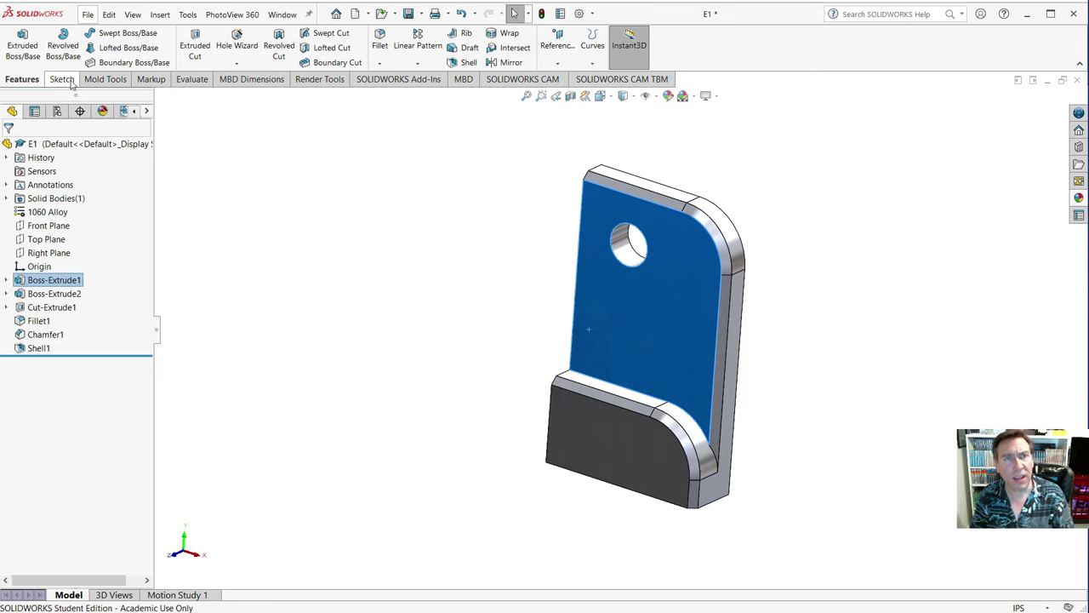
left_click(367, 231)
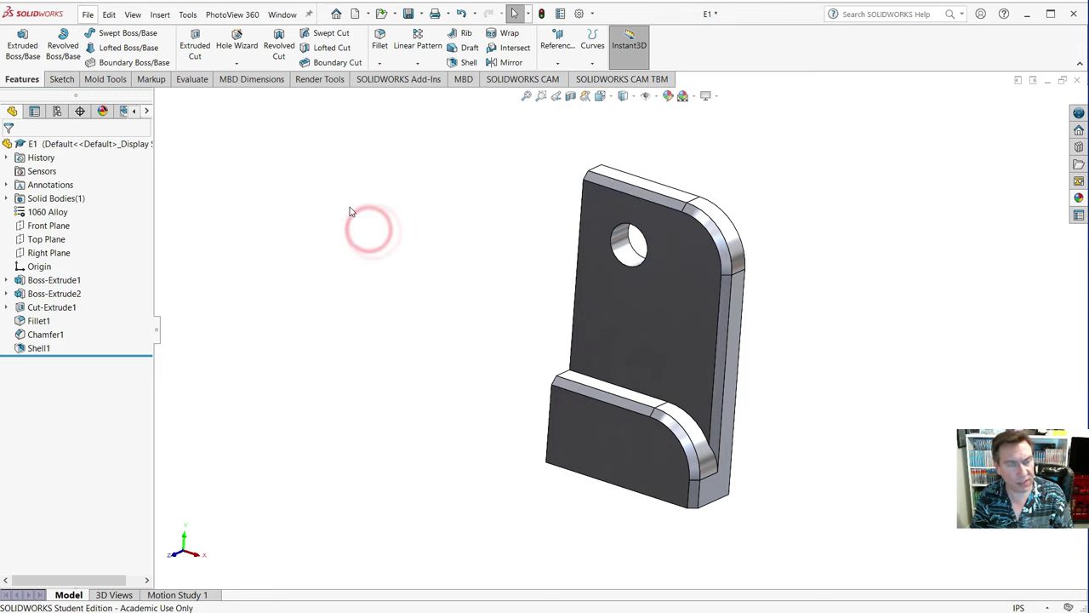
- Use Measure from the Evaluate tab to confirm the top edge is 2.000 in
left_click(191, 80)
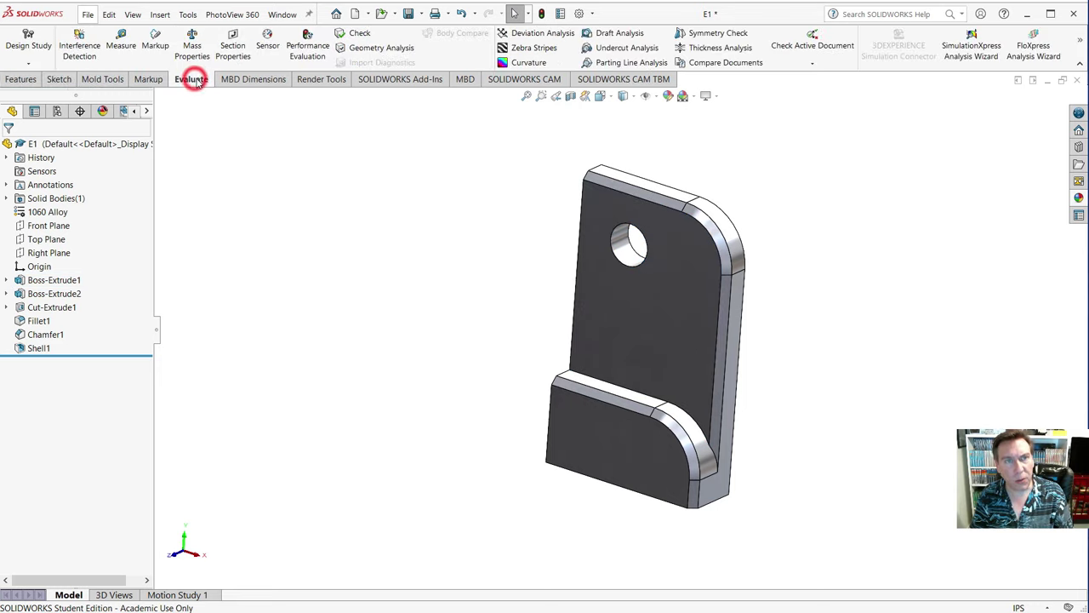
left_click(121, 40)
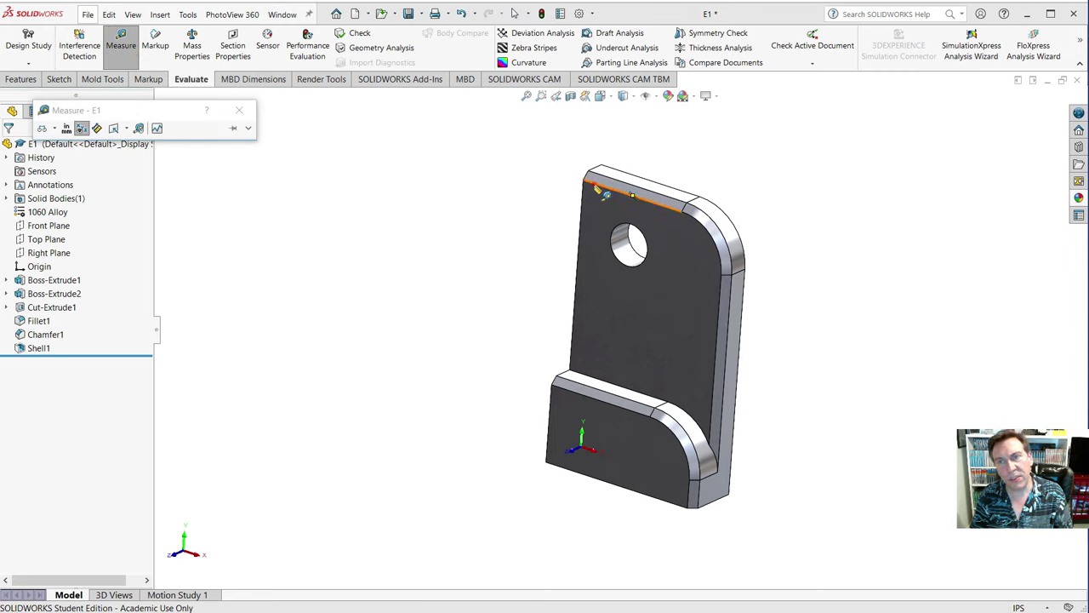
left_click(597, 189)
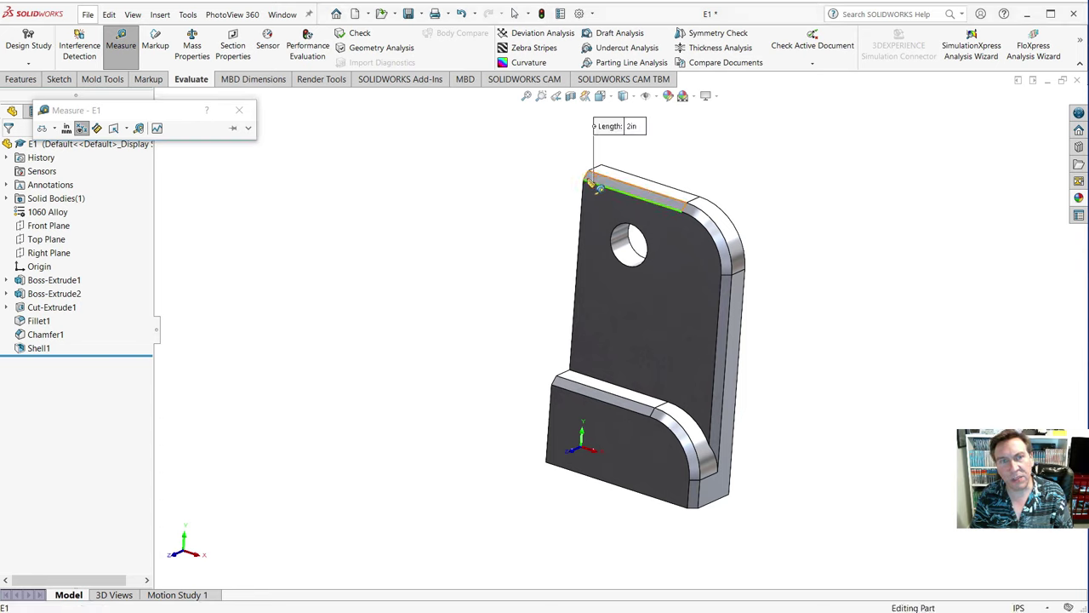
left_click(248, 128)
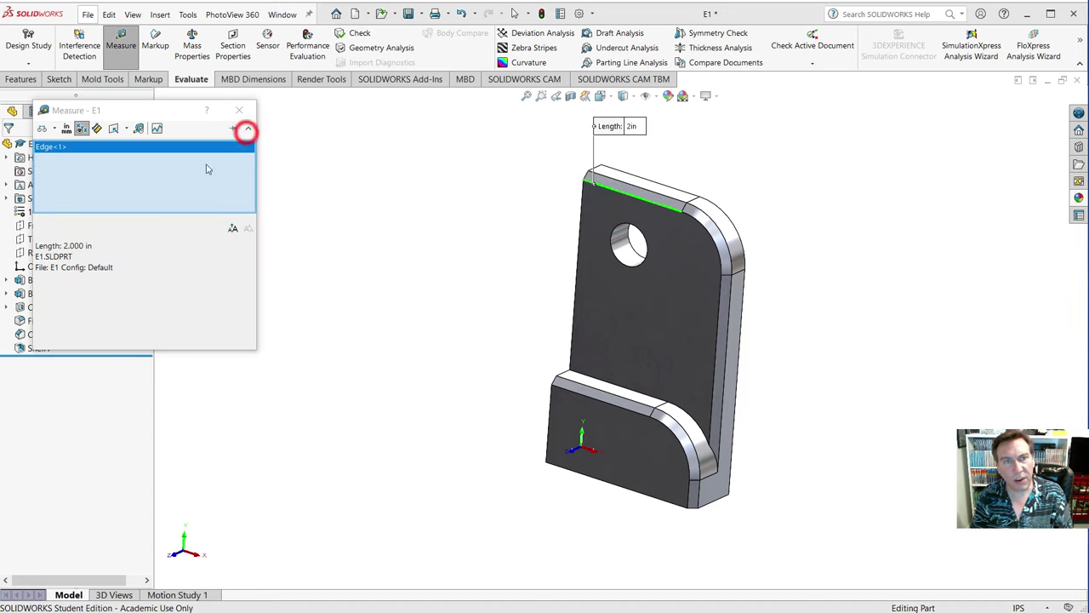
- Clear the selection, confirm the fillet arc radius is 1.000 in, and close Measure
right_click(46, 152)
left_click(68, 155)
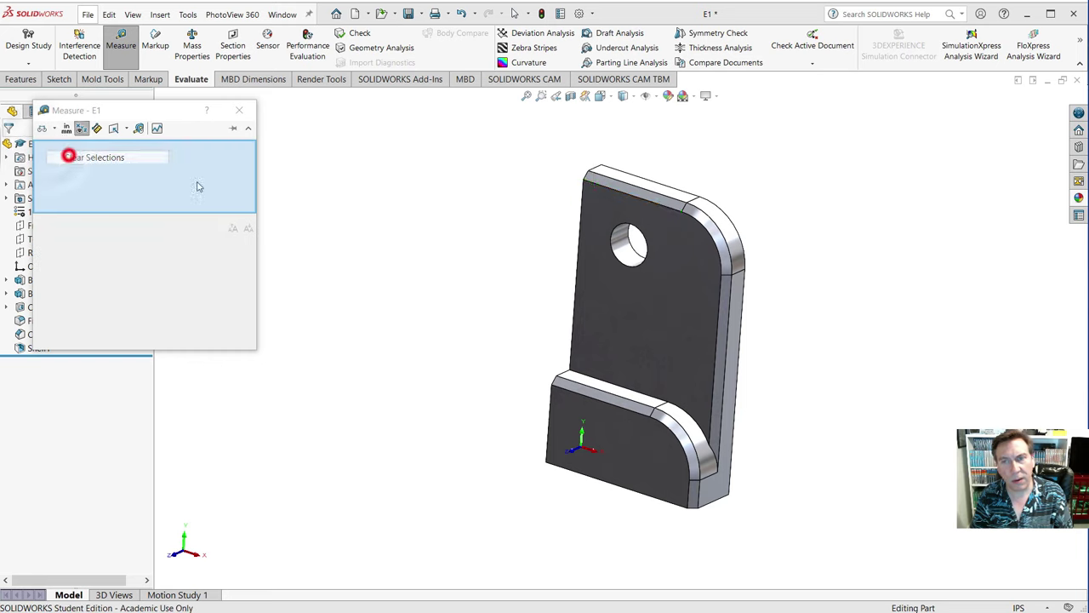
left_click(725, 241)
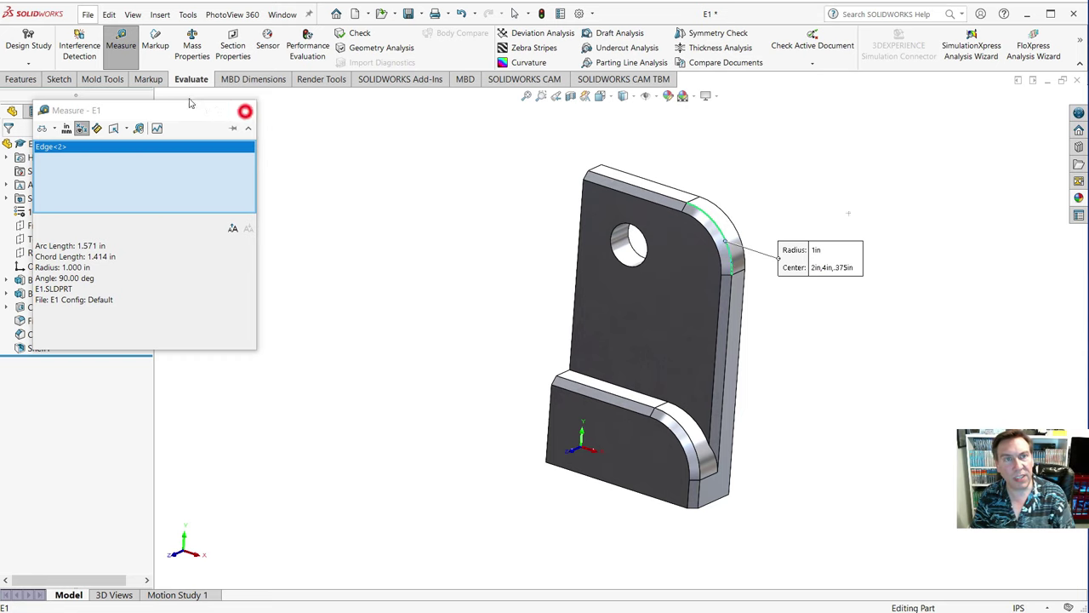
left_click(240, 110)
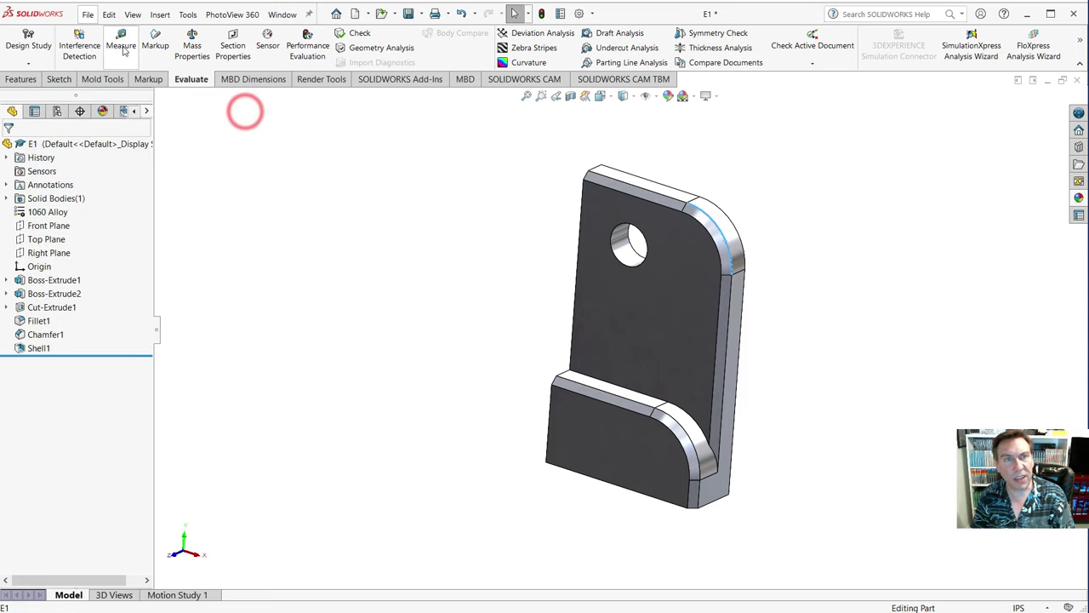
- Review E1's mass properties (0.19 lb, 1.98 in³) and unit options, then close the report
left_click(192, 44)
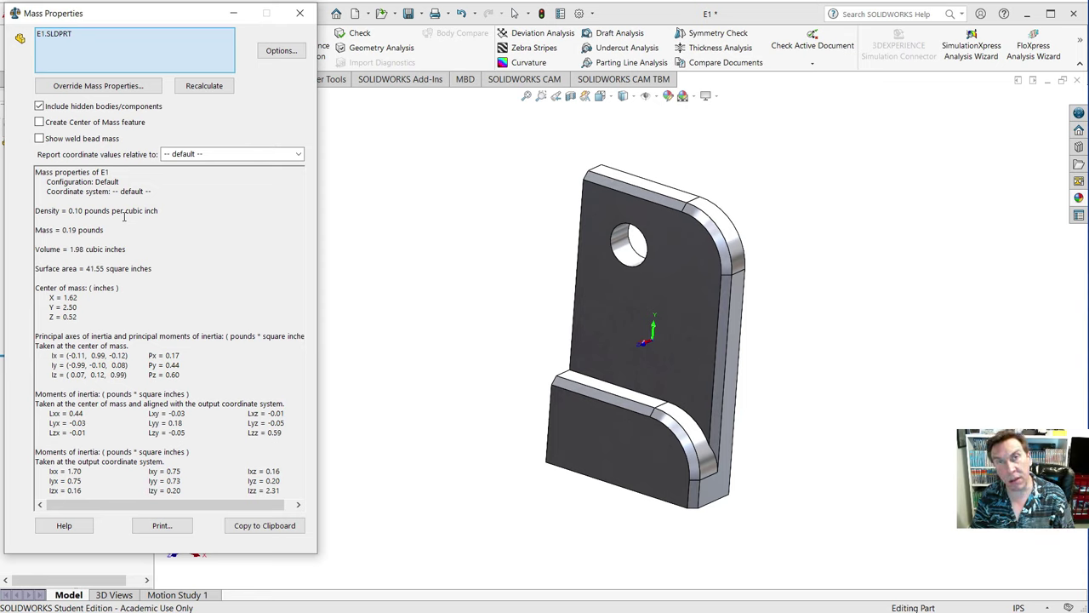
left_click(278, 52)
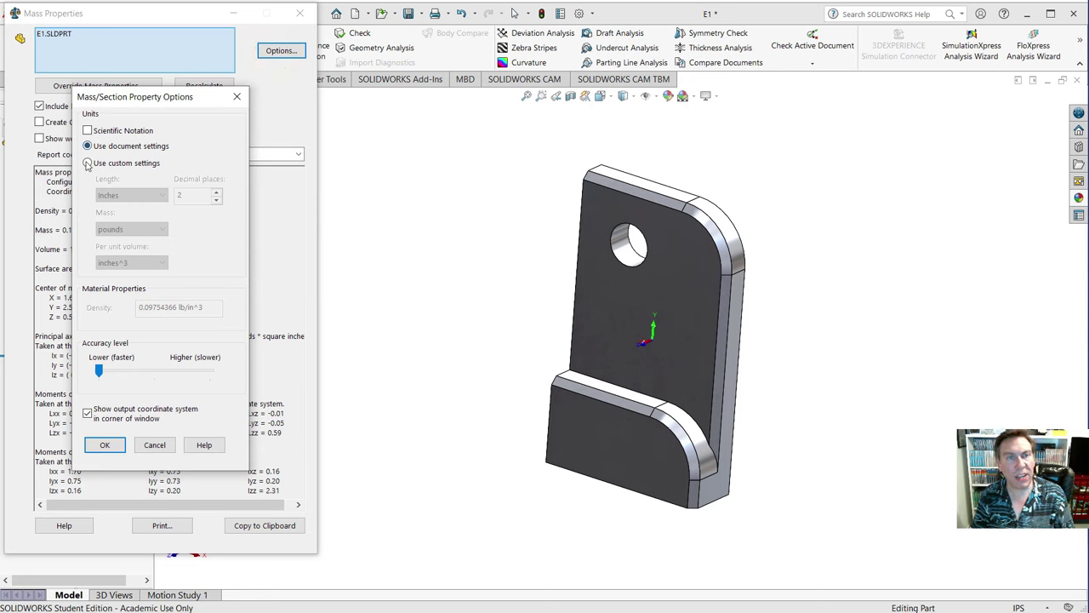
left_click(238, 99)
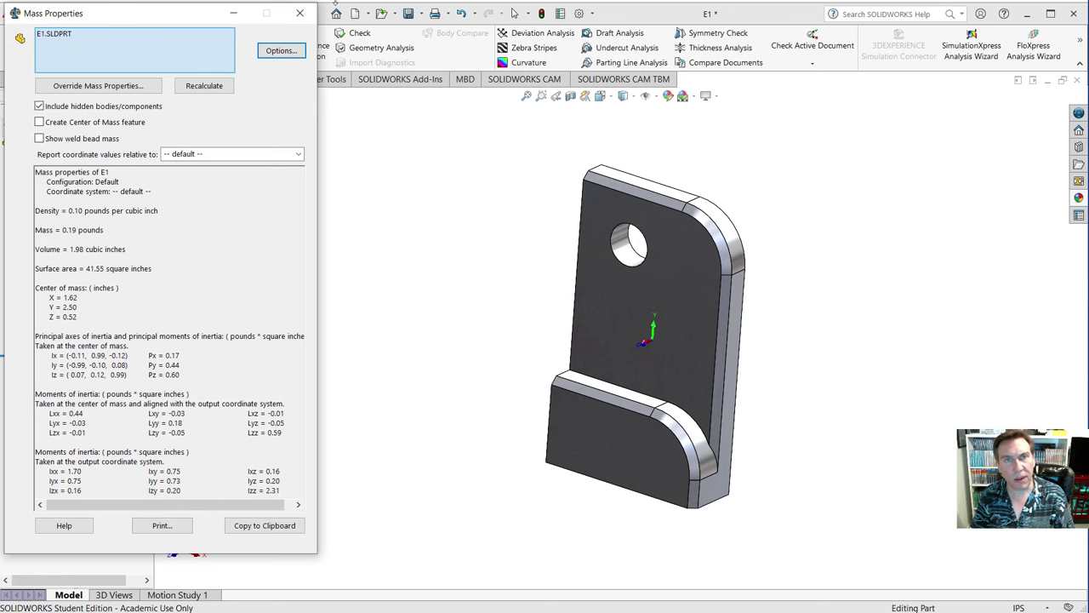
left_click(300, 13)
left_click(381, 181)
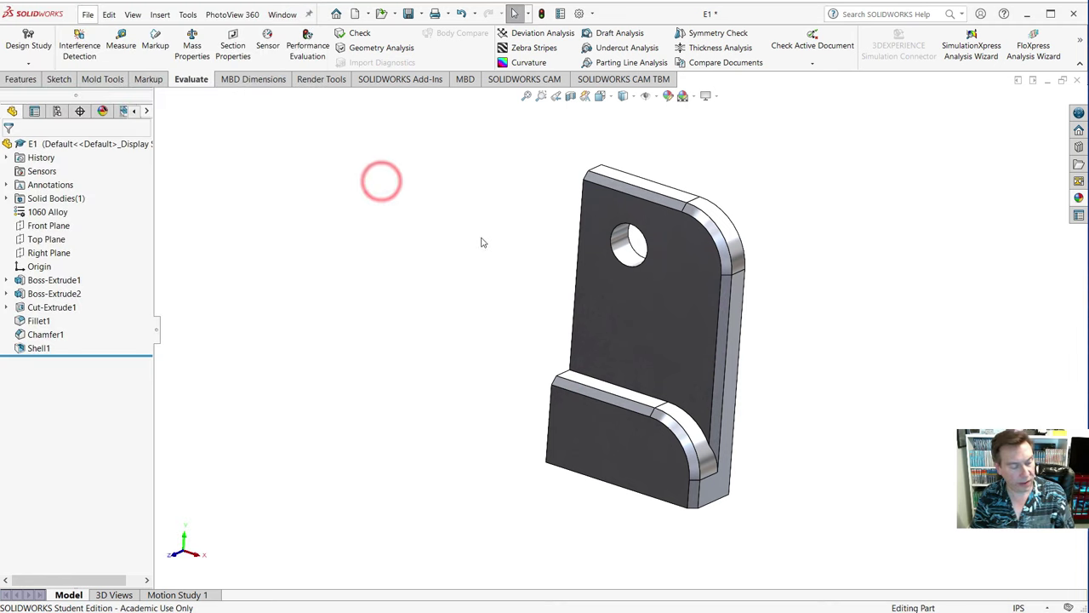
- Select the through hole's inner face and list its appearance targets (face, Cut-Extrude1, body, part)
scroll(483, 246, "up", 3)
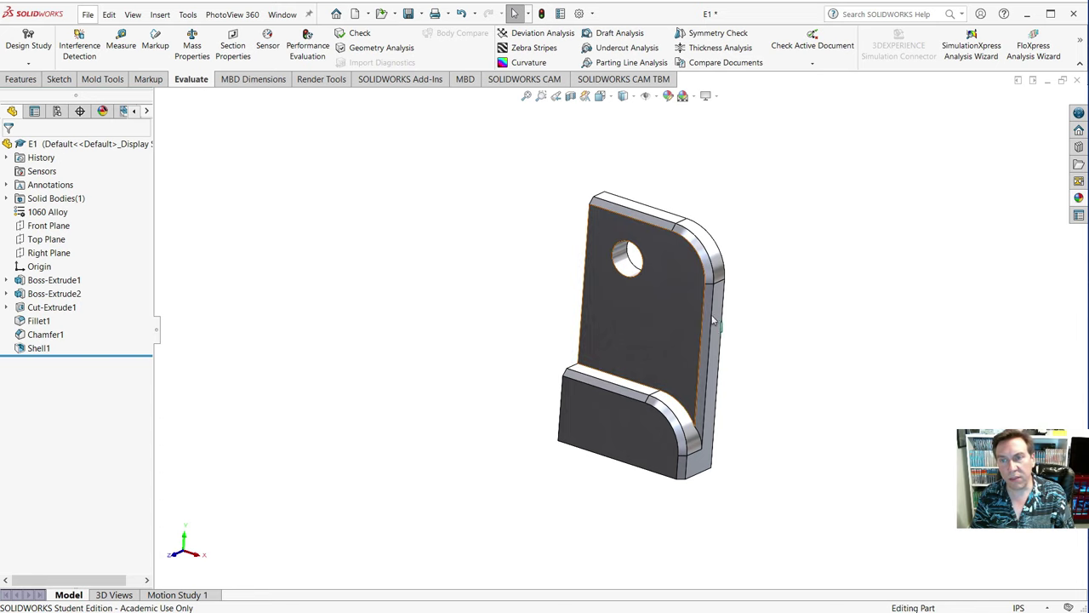
scroll(729, 308, "down", 2)
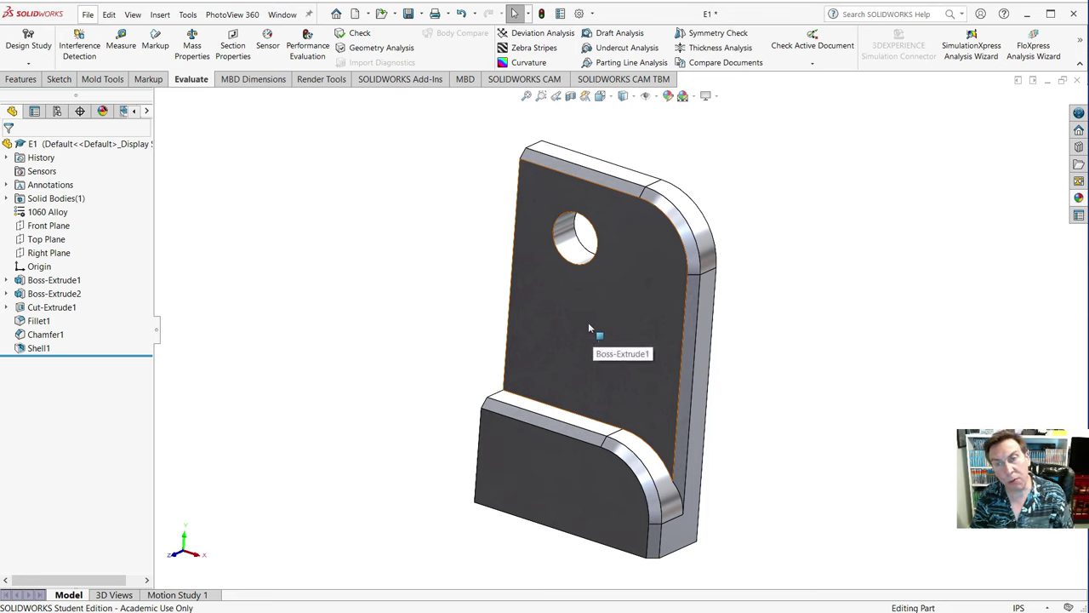
left_click(564, 250)
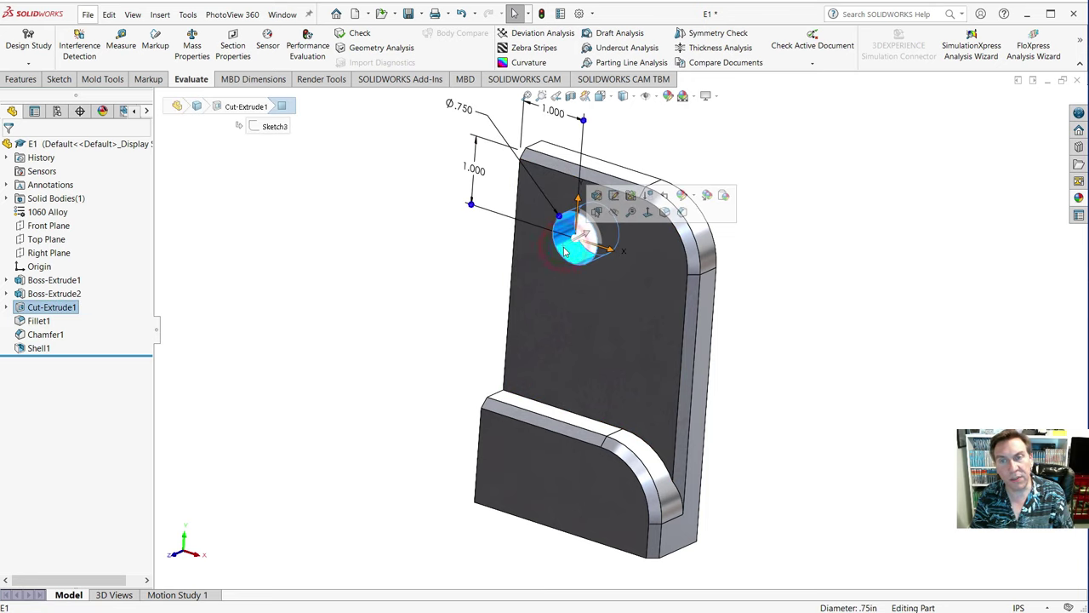
left_click(695, 196)
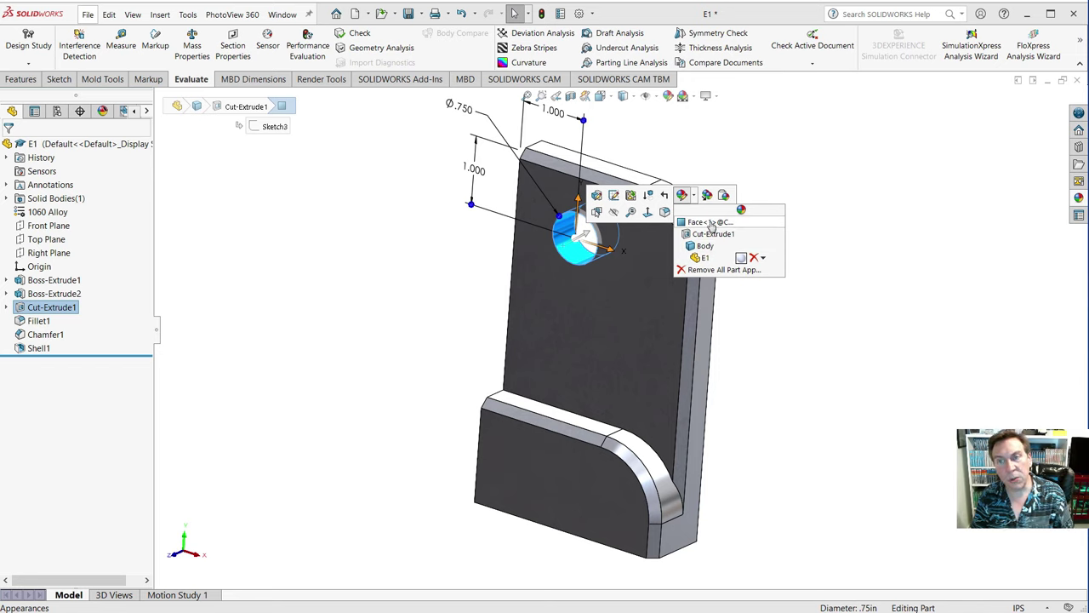
- Edit Cut-Extrude1's appearance, trying blue, green, yellow, purple, lavender and light blue colours
left_click(710, 237)
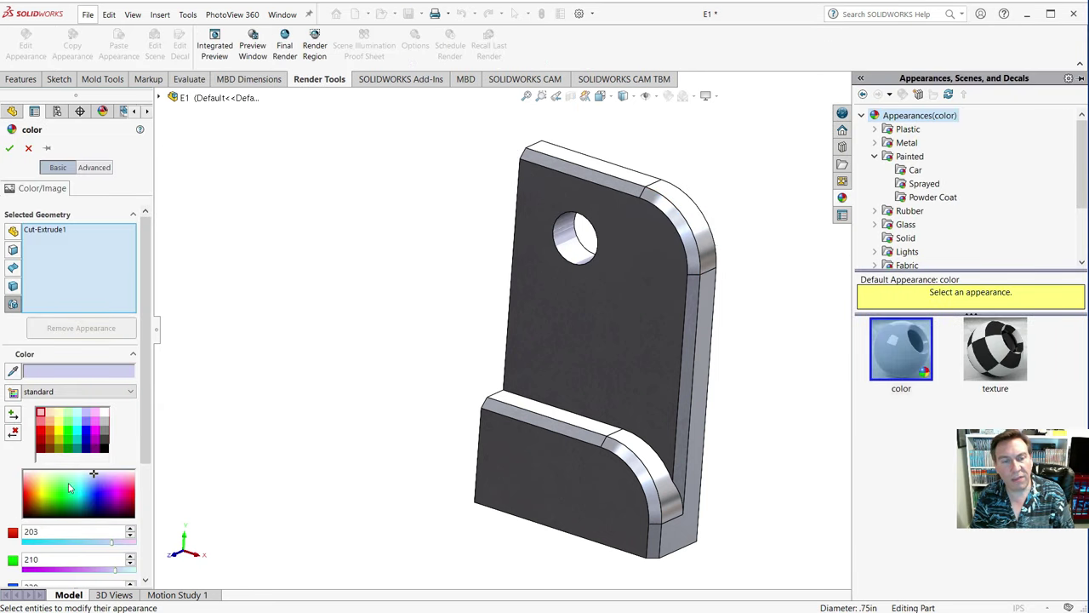
left_click(95, 494)
left_click(61, 487)
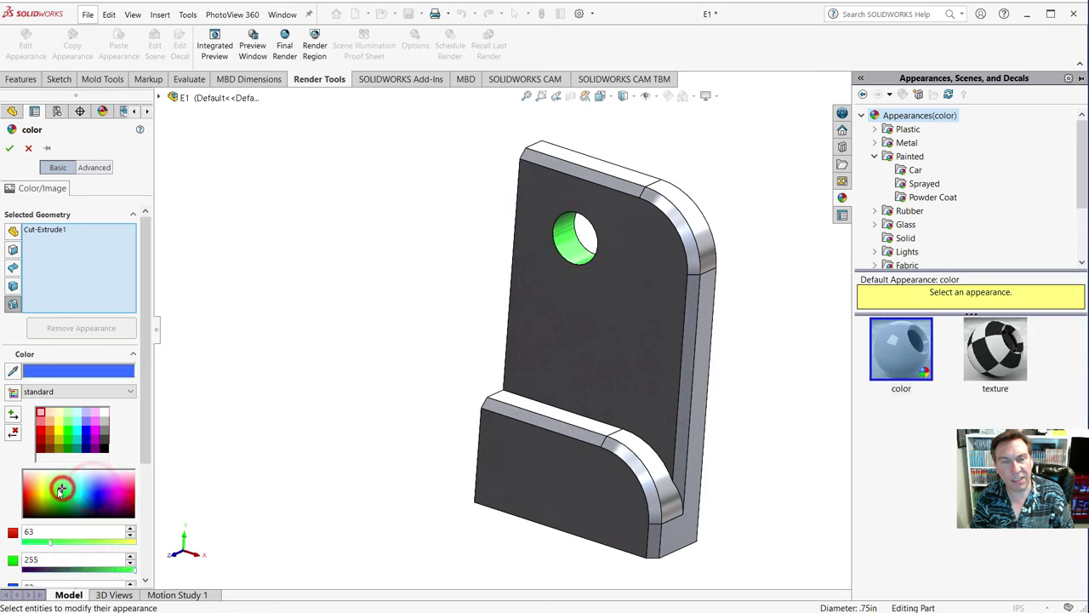
left_click(41, 492)
left_click(110, 488)
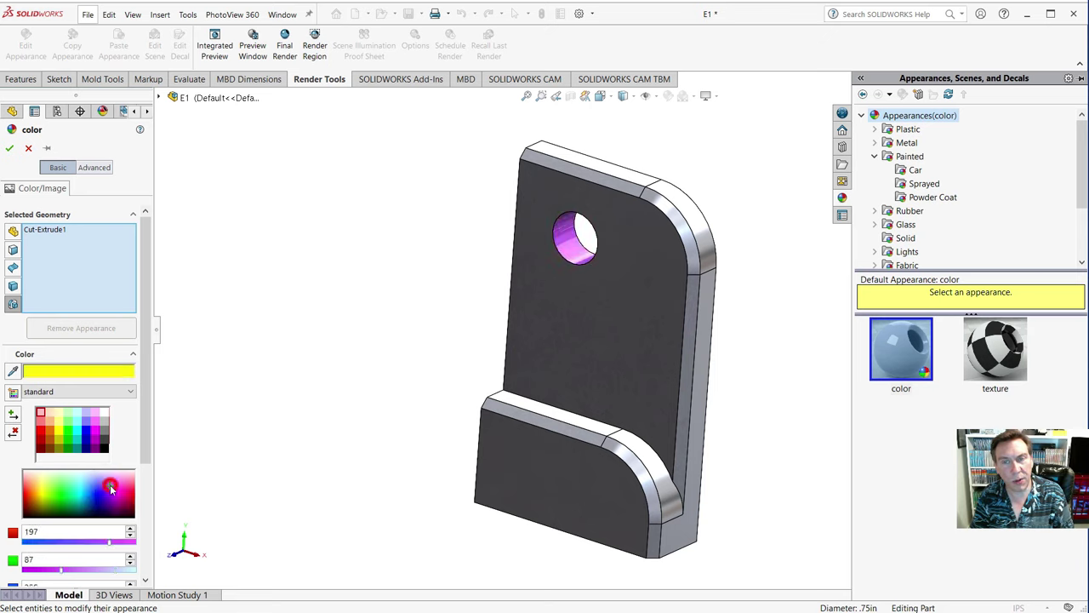
left_click(102, 490)
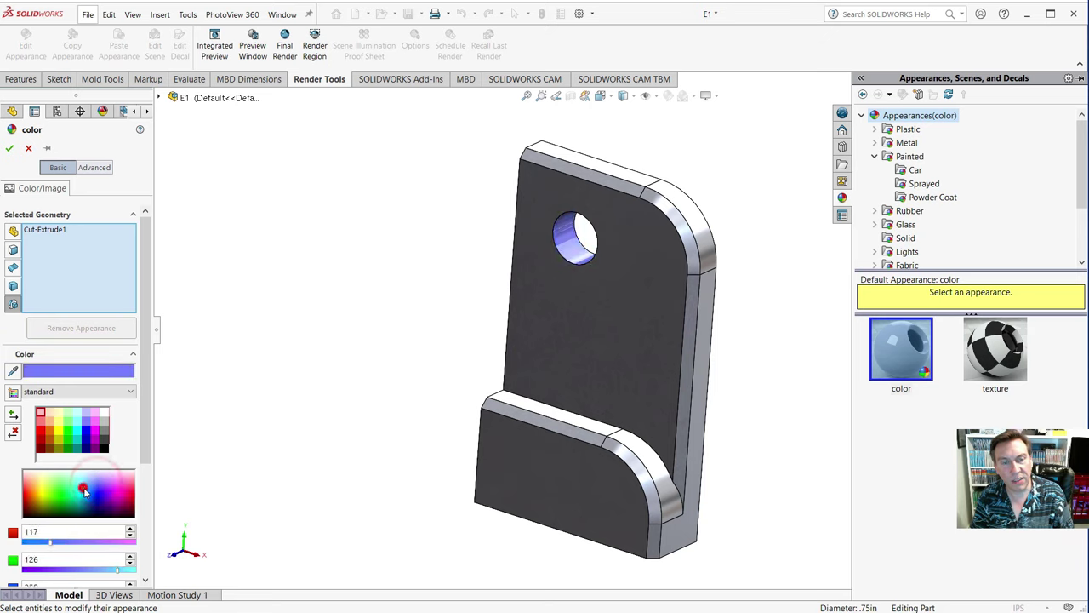
left_click(82, 488)
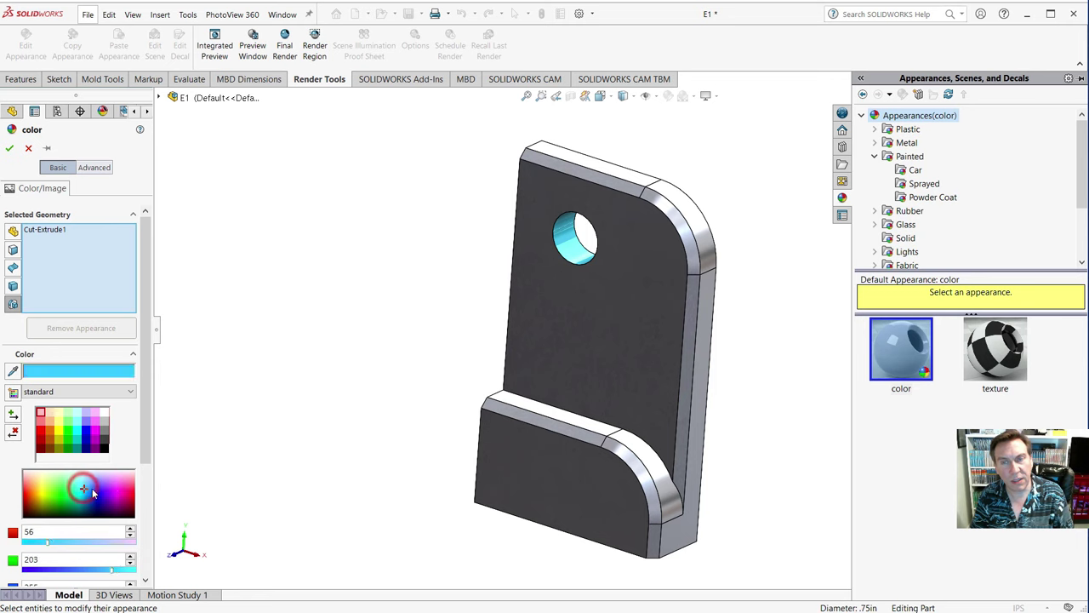
- Try blue high gloss plastic, then apply Painted > Car gloss blue paint to the hole
left_click(875, 129)
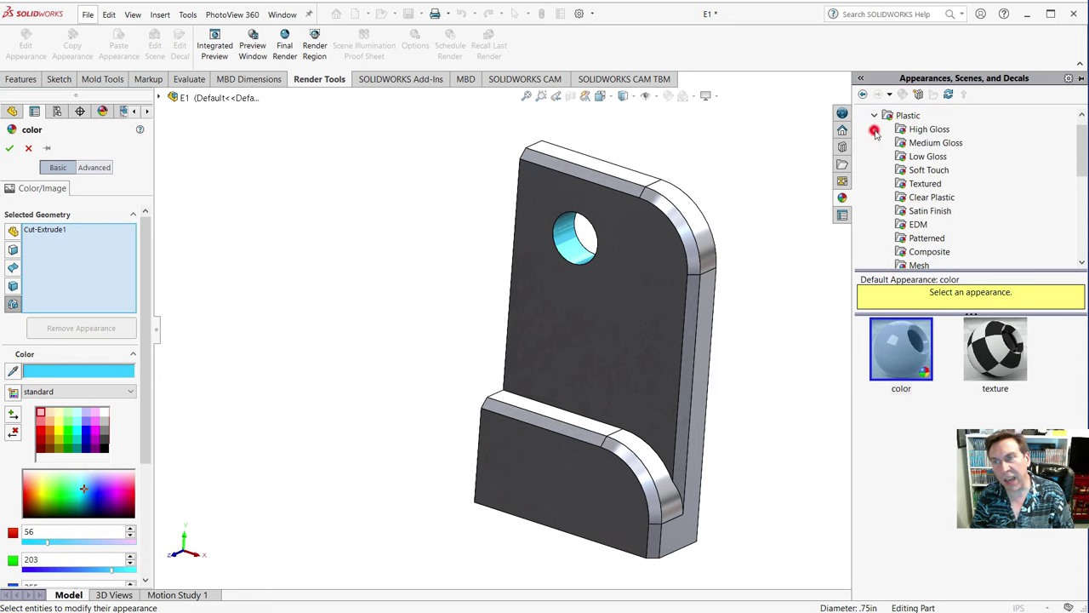
left_click(928, 129)
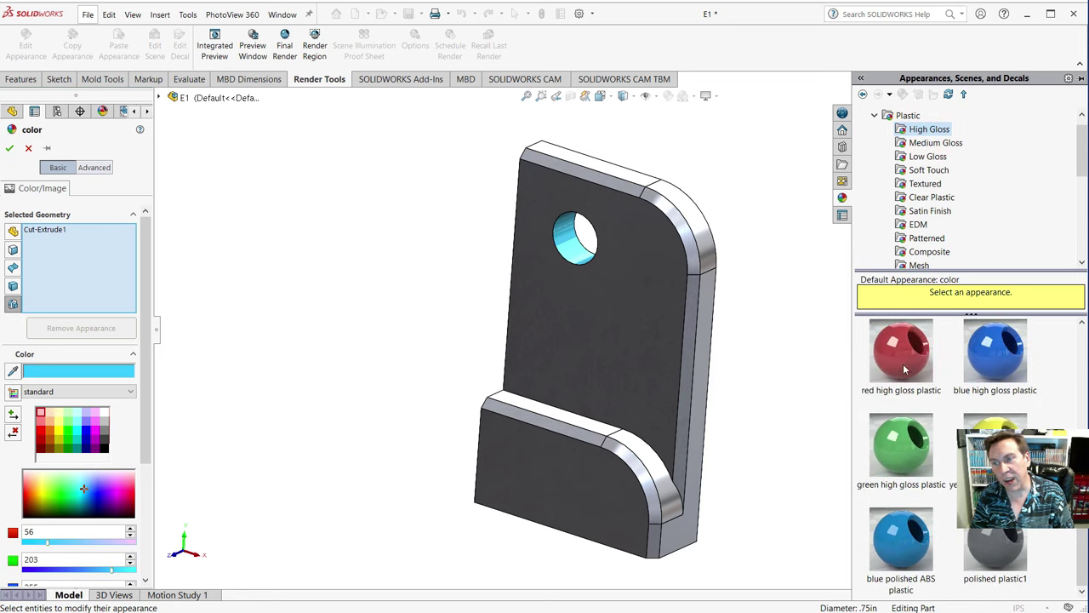
left_click(987, 357)
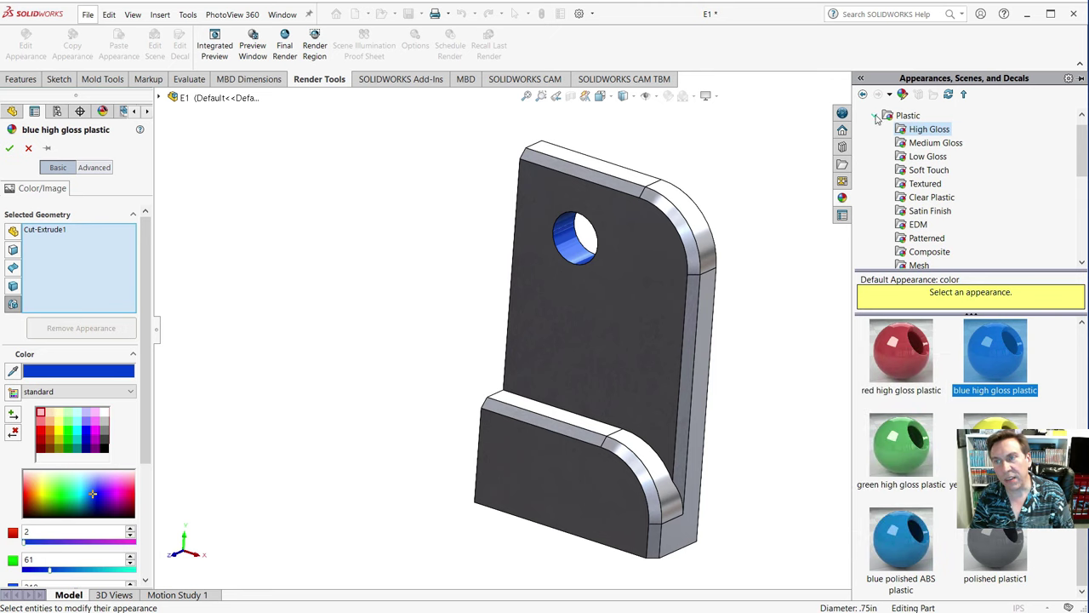
left_click(877, 117)
left_click(917, 170)
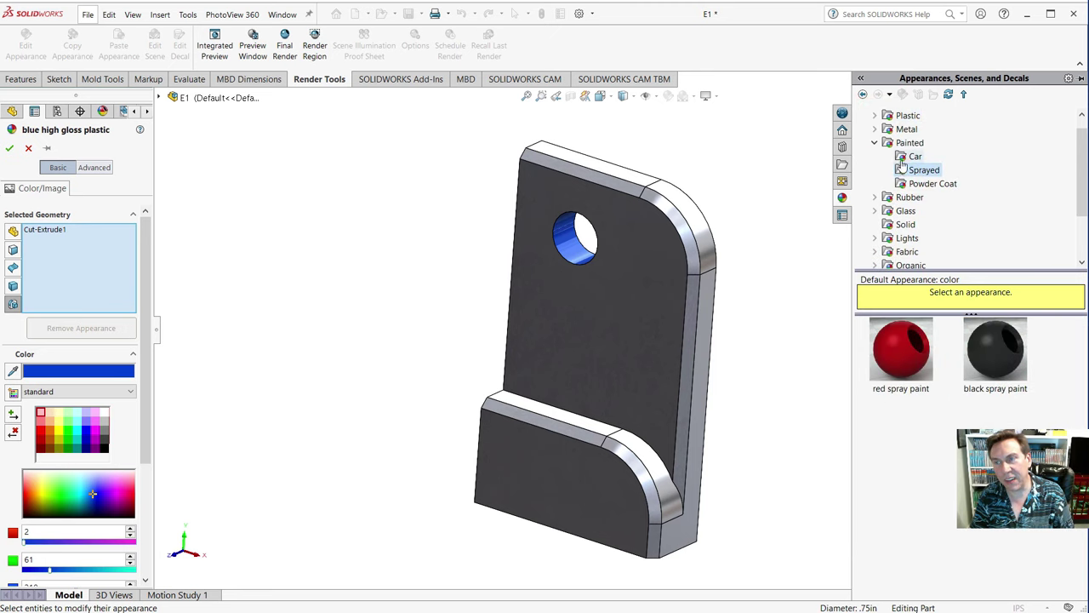
left_click(914, 157)
scroll(949, 460, "down", 2)
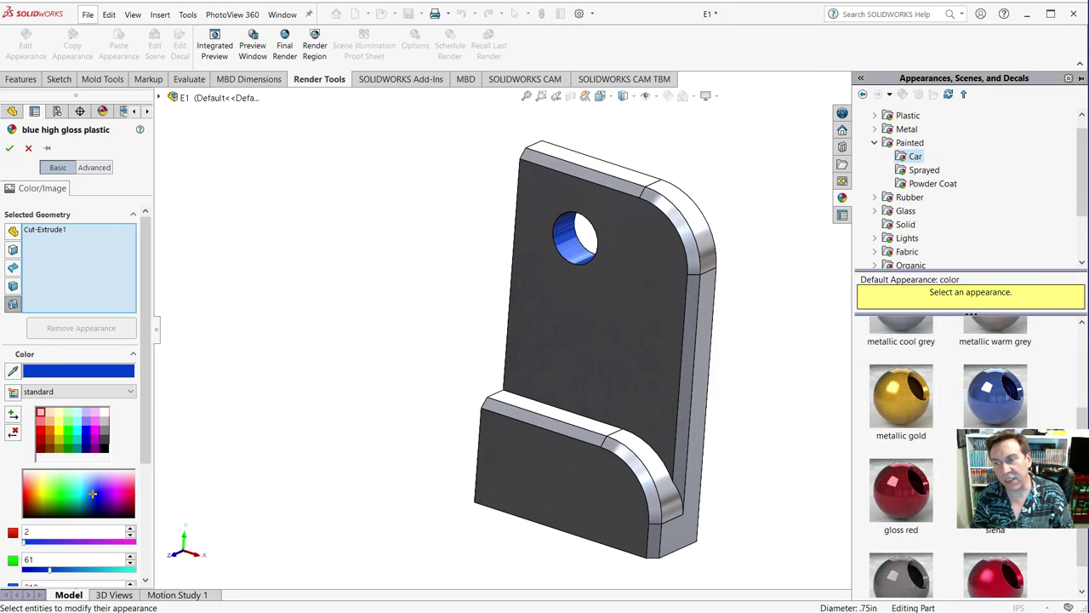
left_click(990, 410)
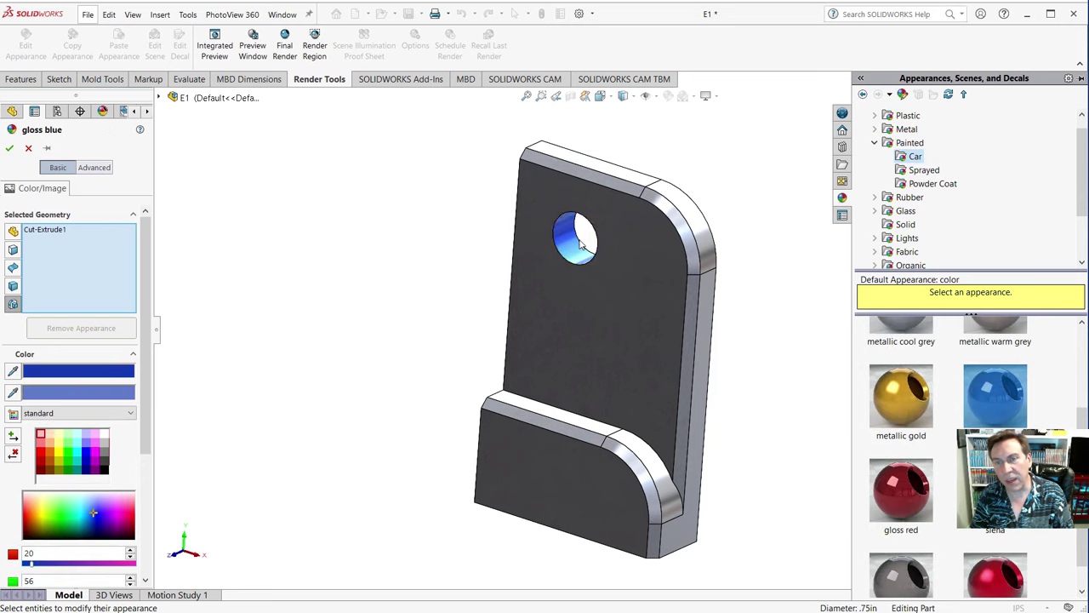
- Confirm the hole's gloss blue car-paint appearance and clear the selection
left_click(10, 148)
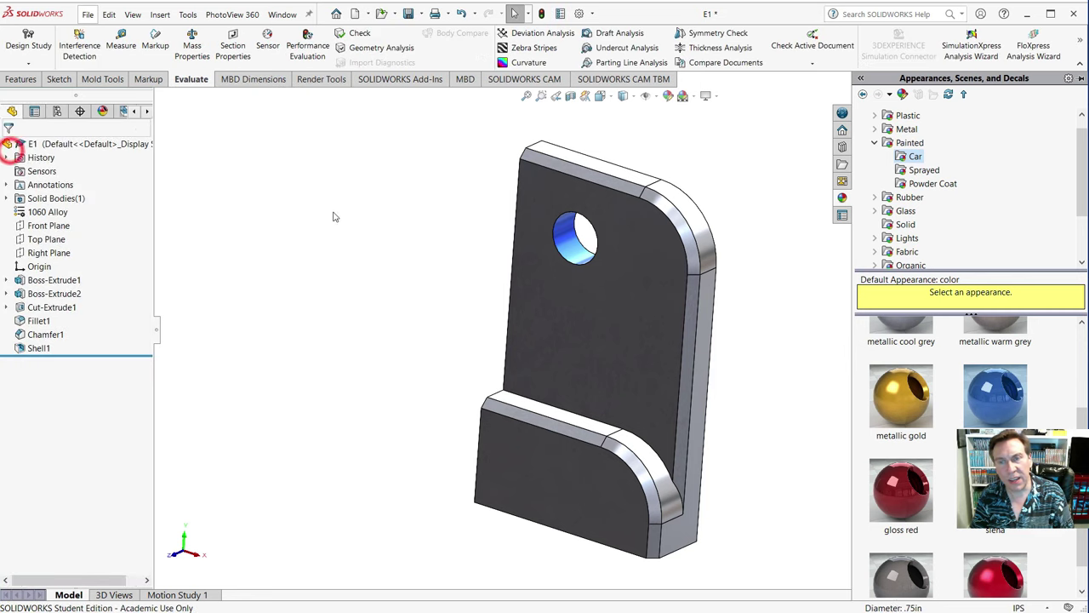
left_click(333, 212)
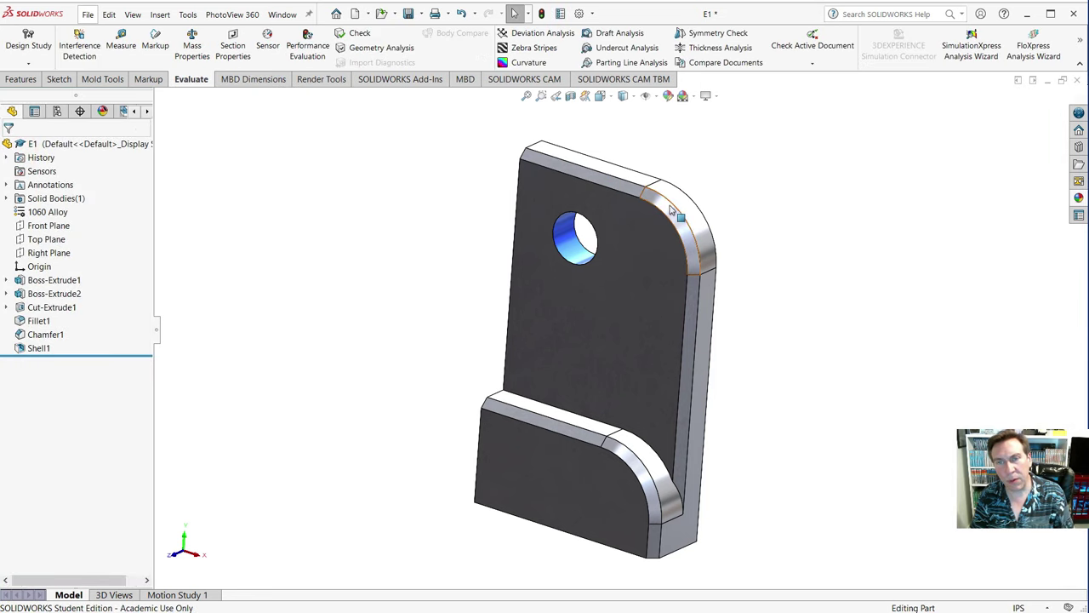
right_click(36, 341)
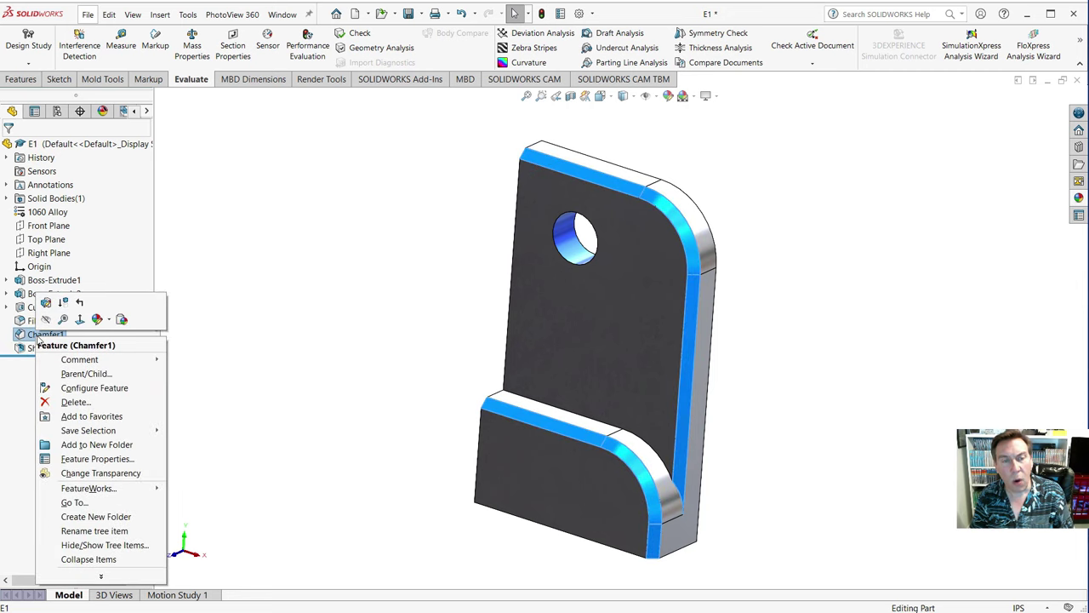
left_click(321, 280)
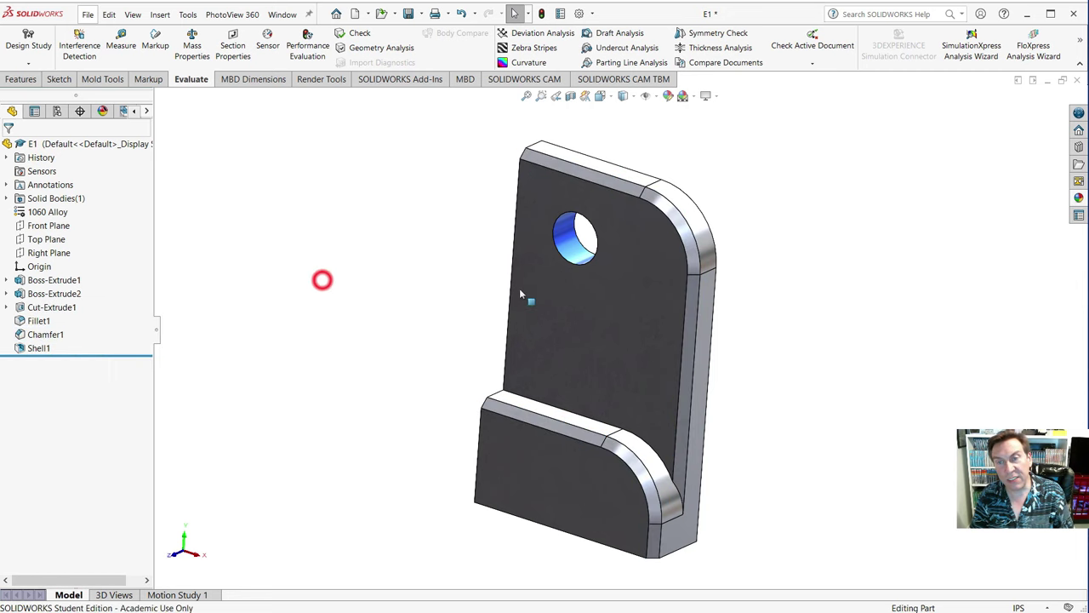
- Copy the hole's gloss blue appearance and paste it onto the Chamfer1 feature
right_click(575, 248)
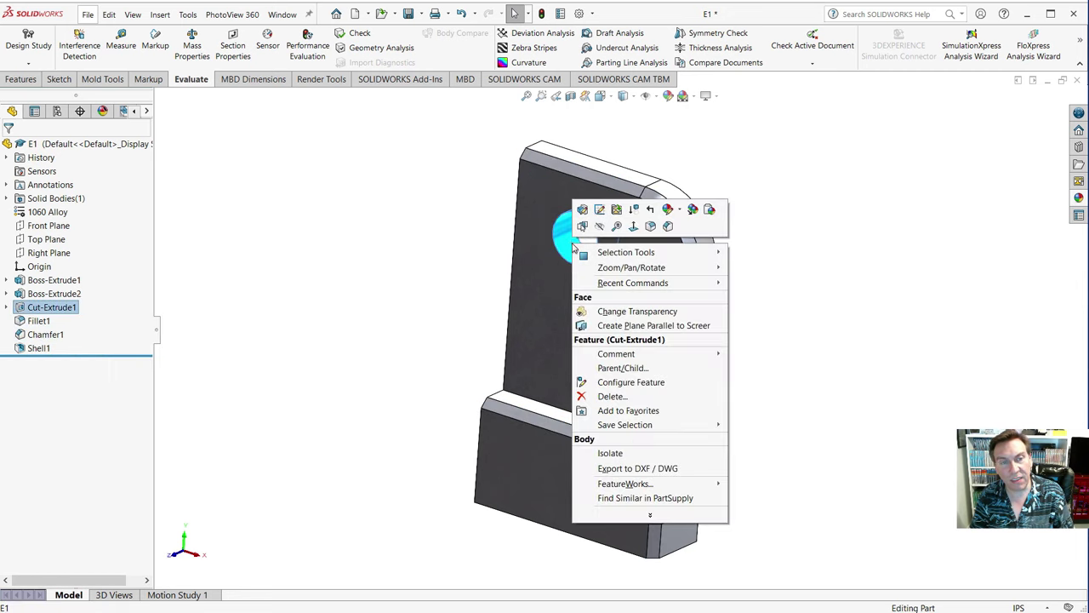
left_click(692, 210)
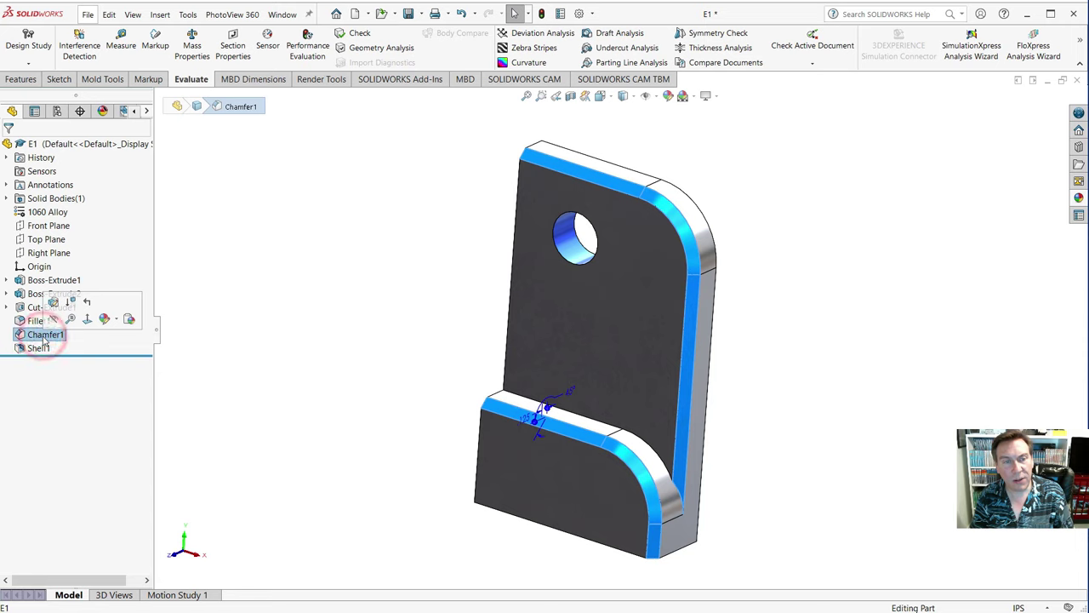
left_click(129, 320)
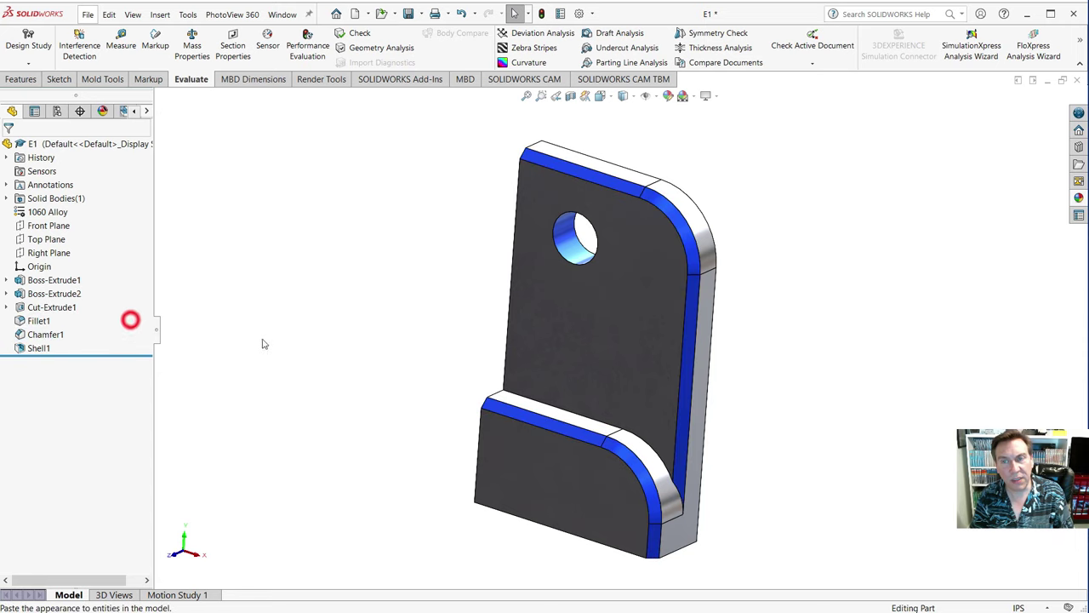
left_click(312, 333)
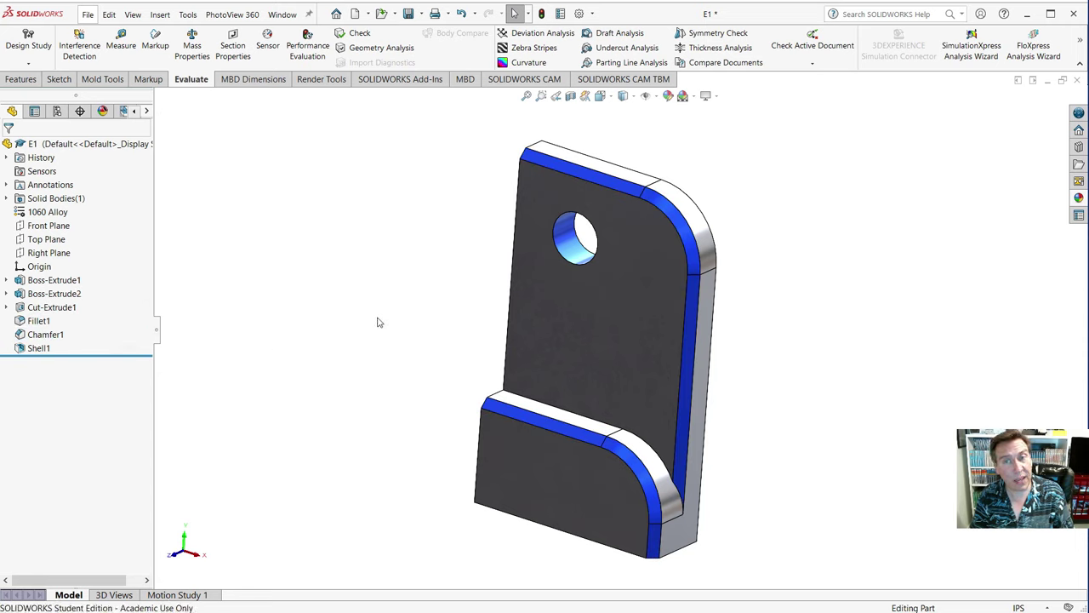
- Orbit the bracket to show its broad face and open the view display settings
mouse_move(403, 289)
middle_mouse_down("shift")
mouse_move(398, 309)
mouse_move(408, 292)
middle_mouse_up("shift")
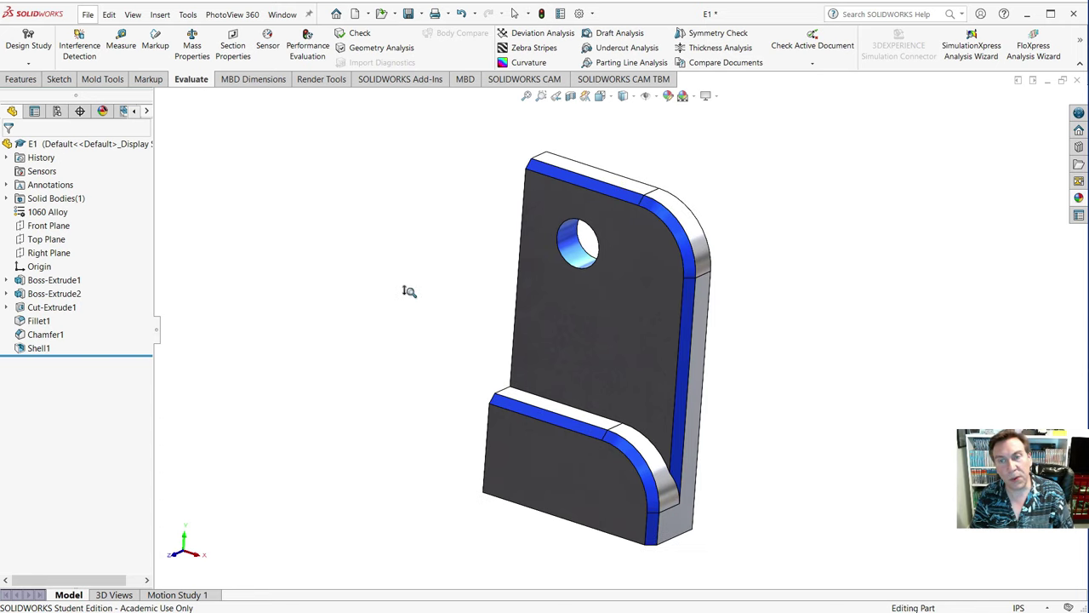
right_click_drag(515, 289, 391, 280)
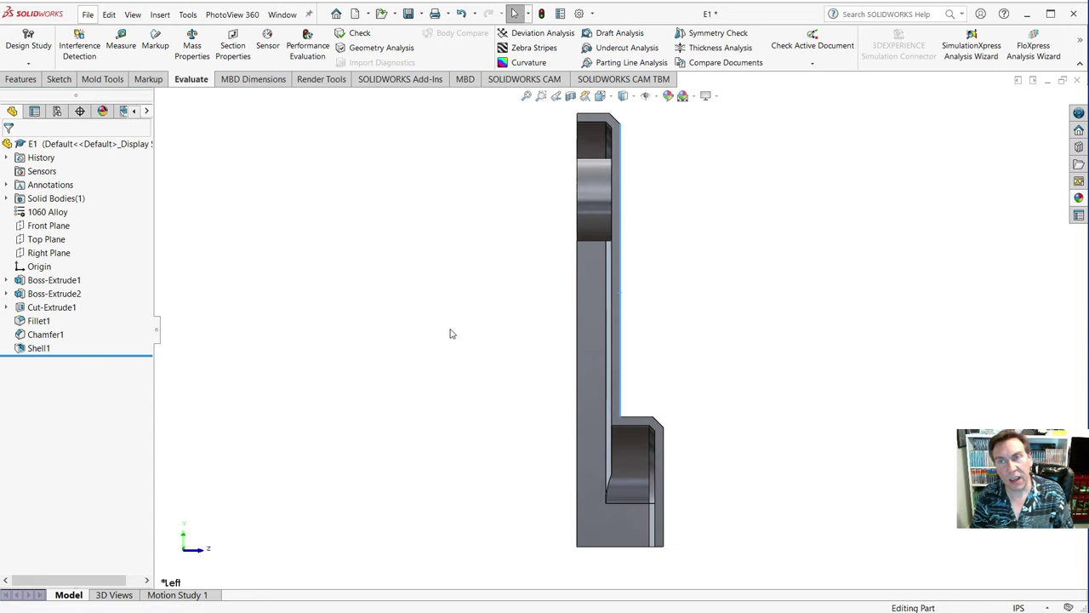
middle_click_drag(705, 246, 493, 291)
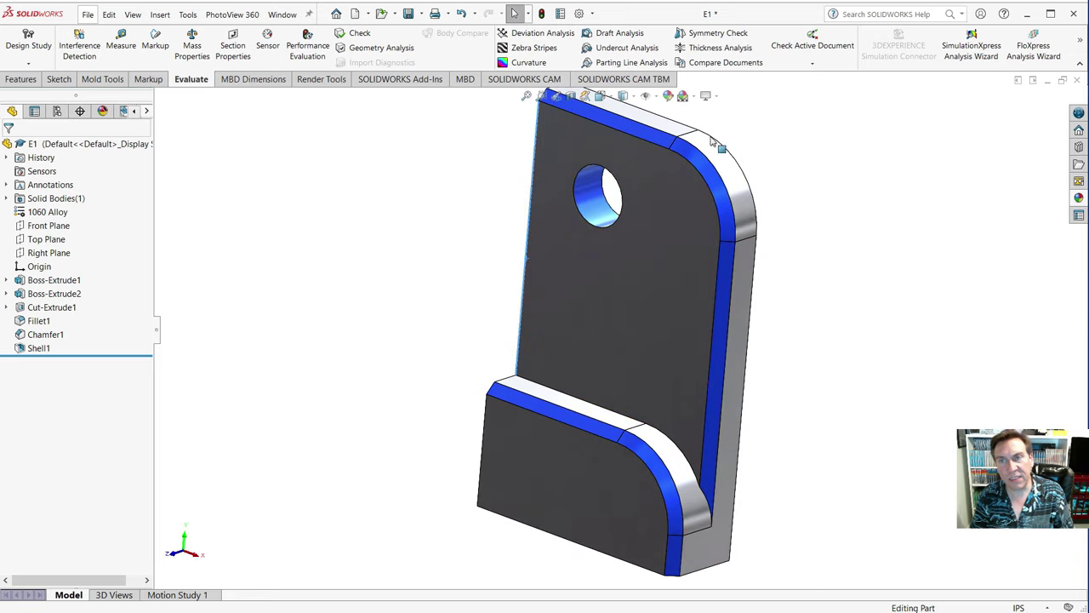
left_click(707, 95)
- Switch the bracket to a perspective view and show the SOLIDWORKS Add-Ins tab
left_click(712, 155)
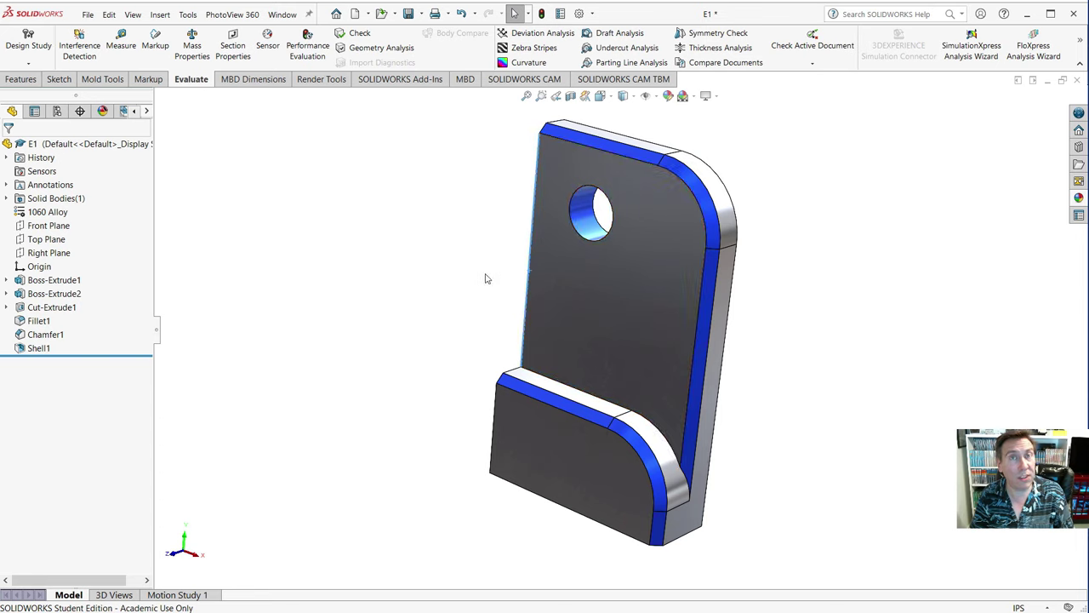
left_click(427, 232)
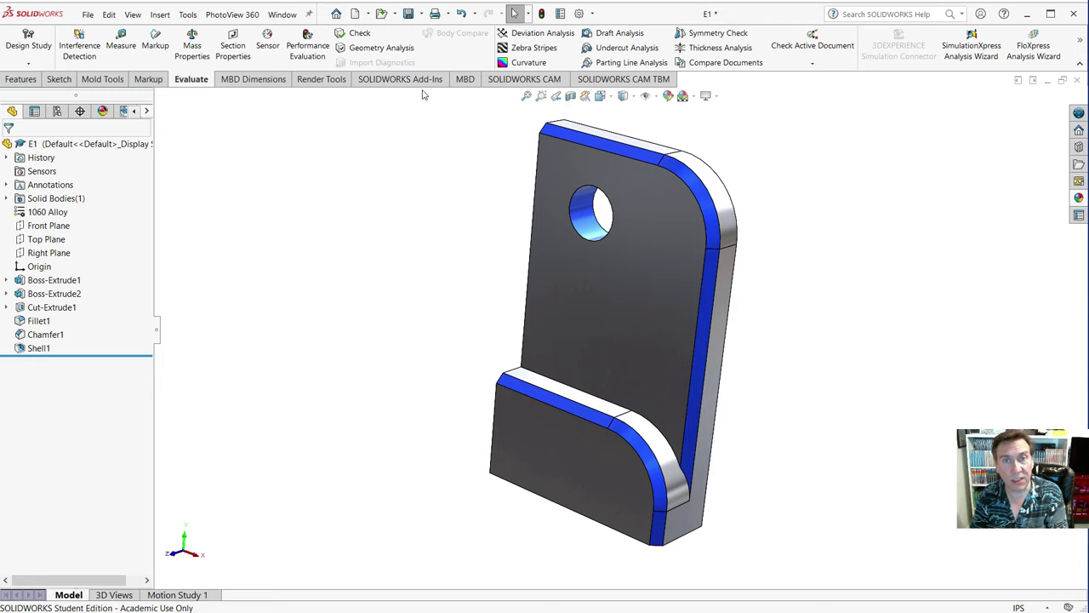
left_click(393, 80)
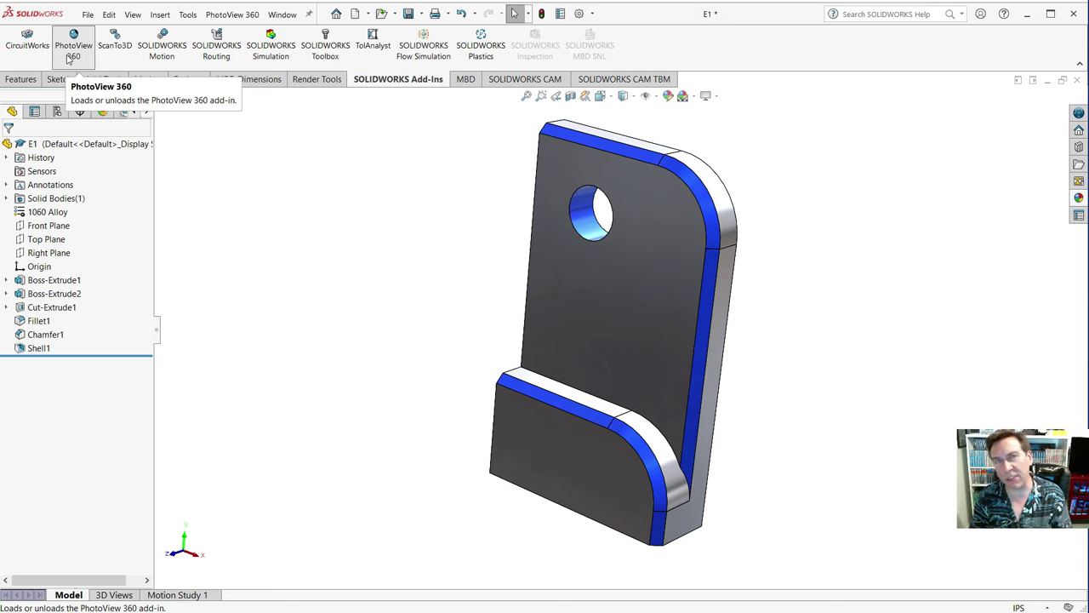
- Enable the PhotoView 360 add-in and start an Integrated Preview from Render Tools
left_click(69, 58)
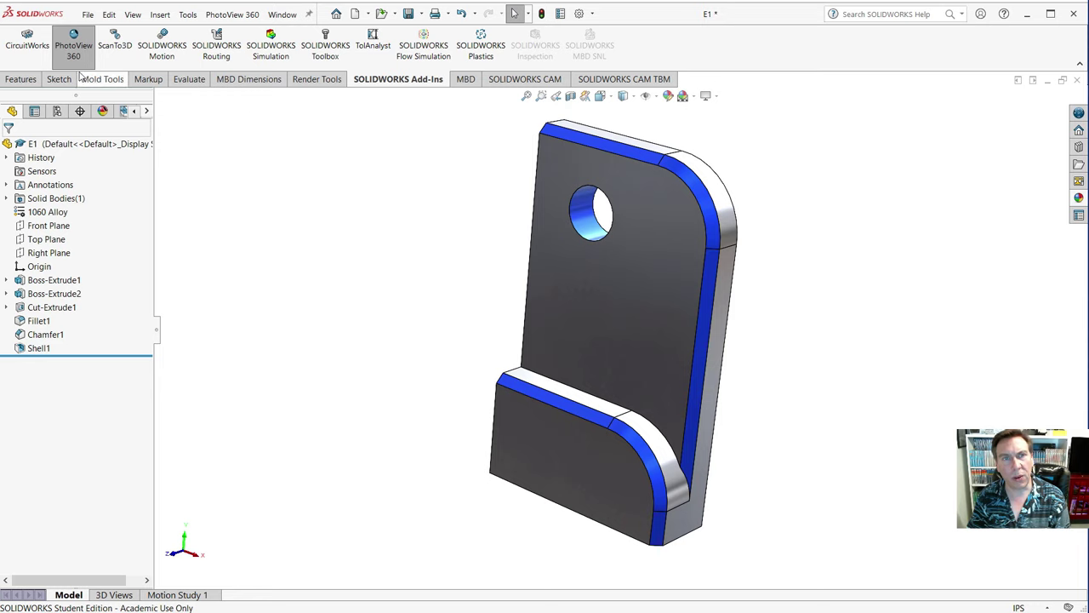
left_click(314, 79)
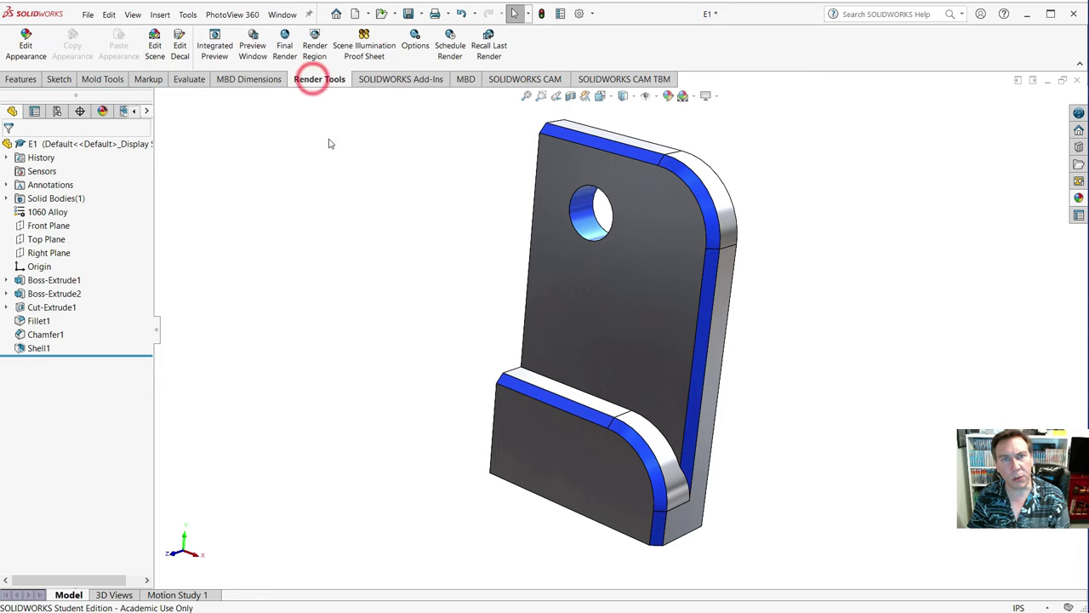
left_click(215, 50)
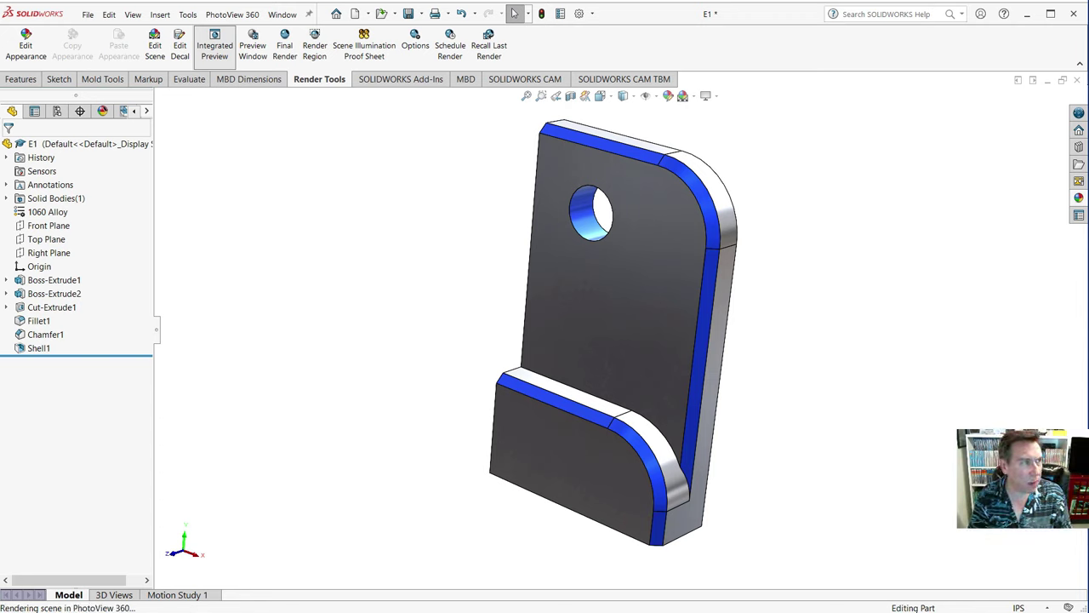
- Watch GPU 0 and CPU load in Task Manager during the render, then close it
key("ctrl+shift+Escape")
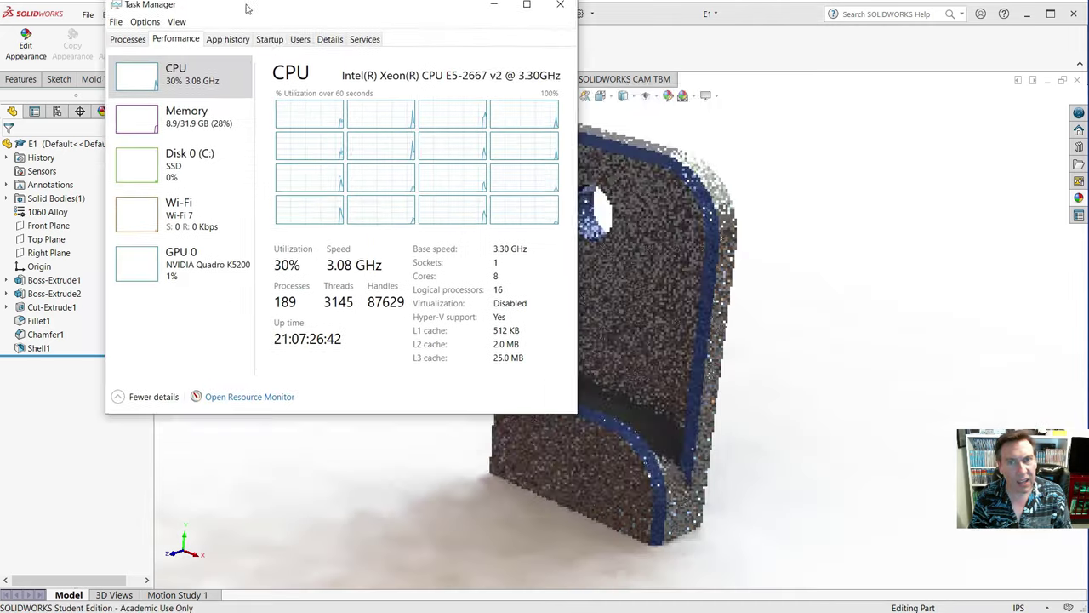
left_click_drag(214, 14, 132, 133)
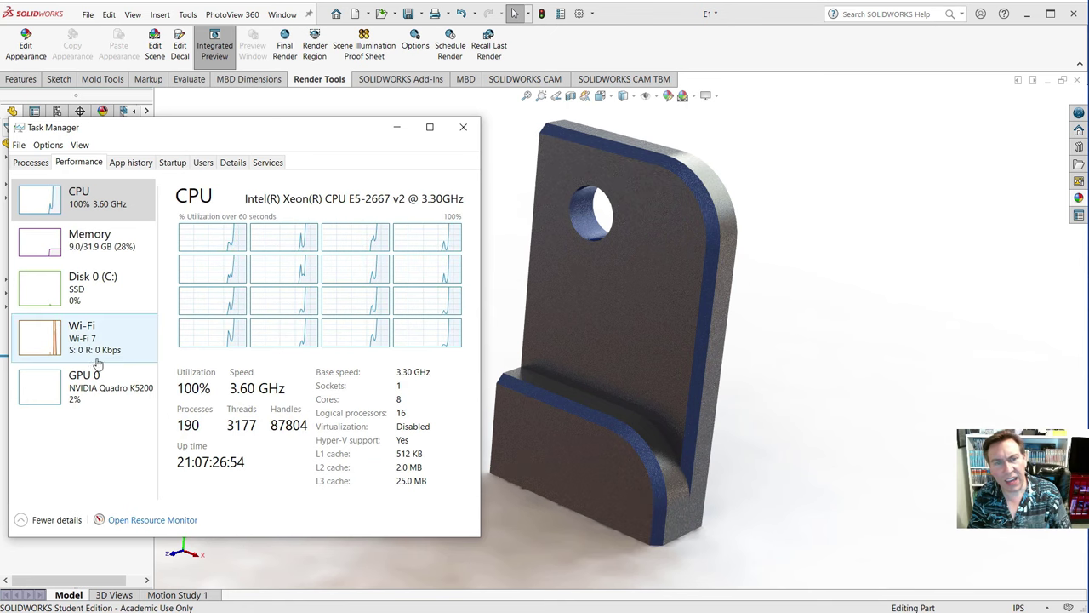
left_click(43, 390)
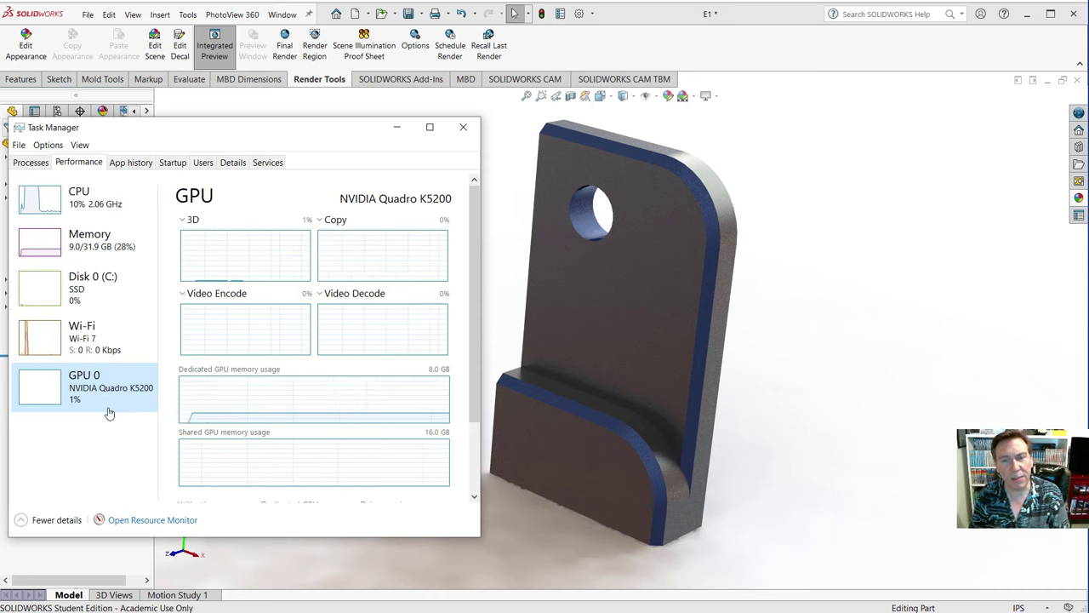
left_click(44, 200)
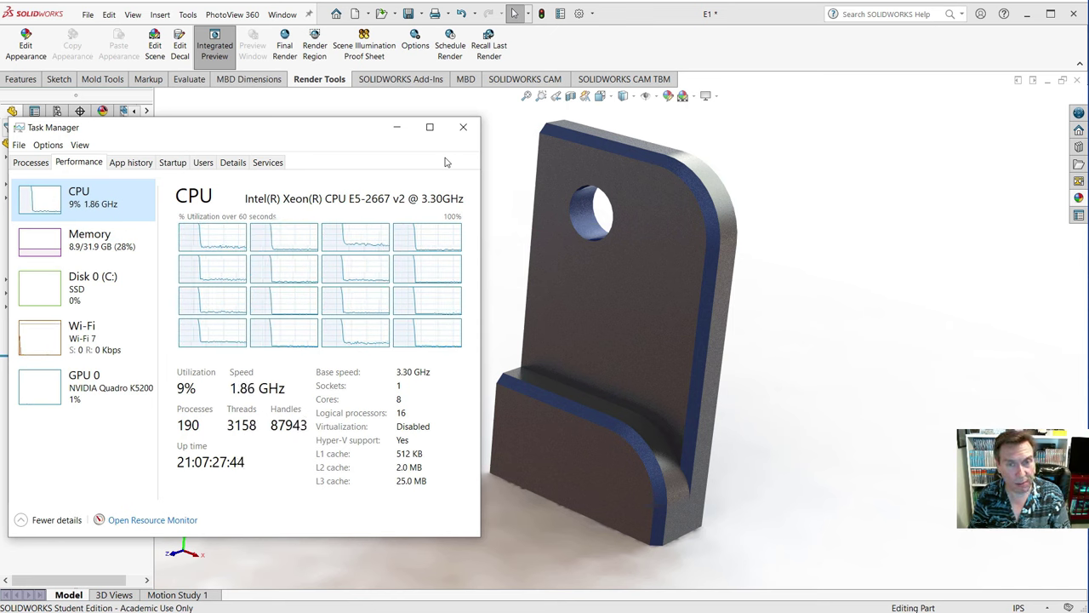
left_click(462, 126)
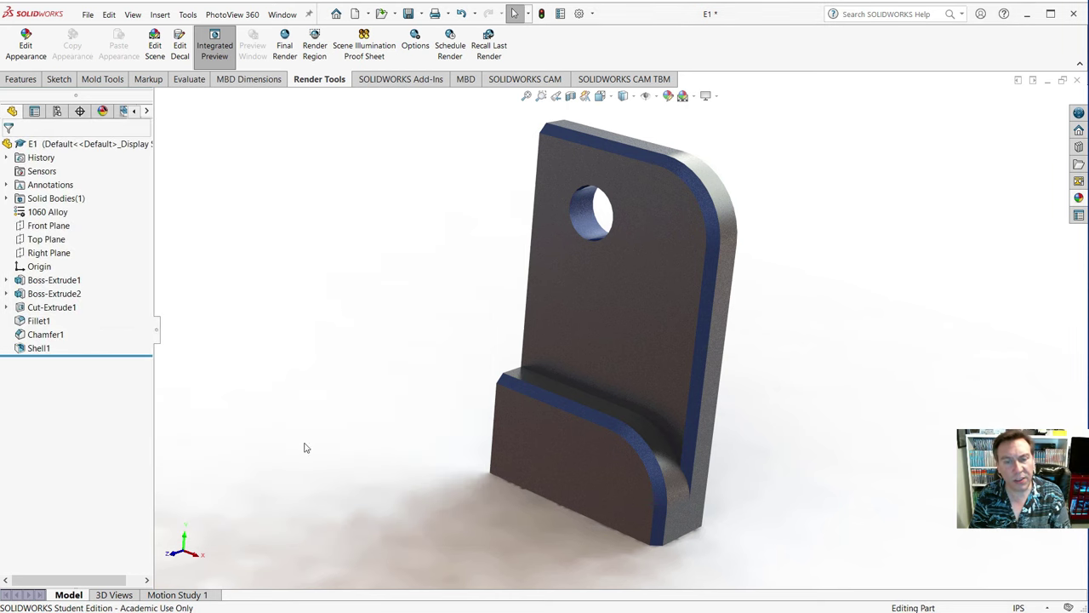
key("alt+Tab")
scroll(468, 449, "down", 15)
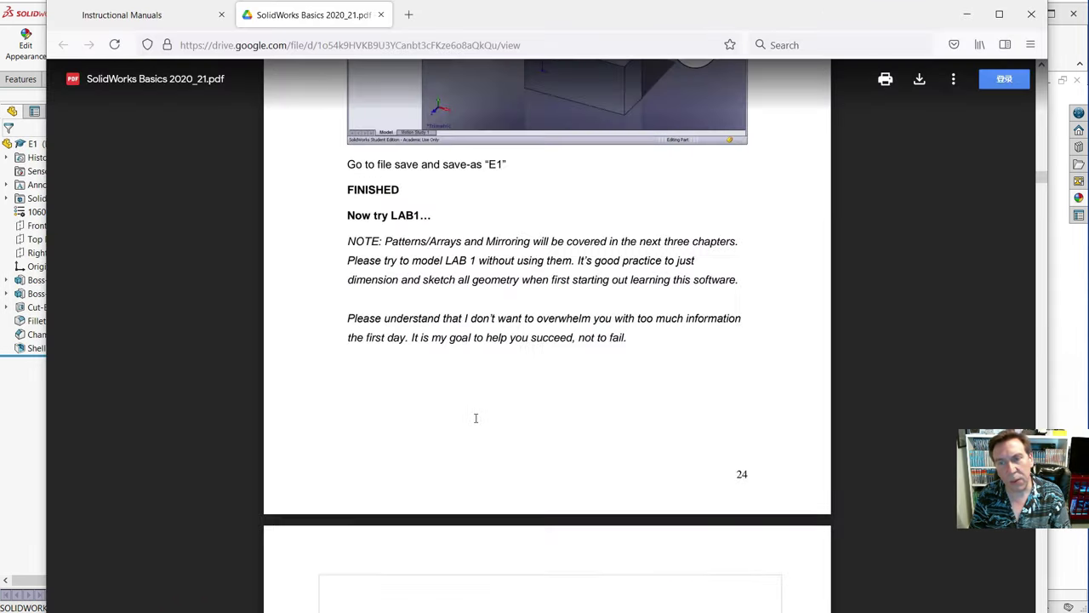
scroll(453, 385, "up", 2)
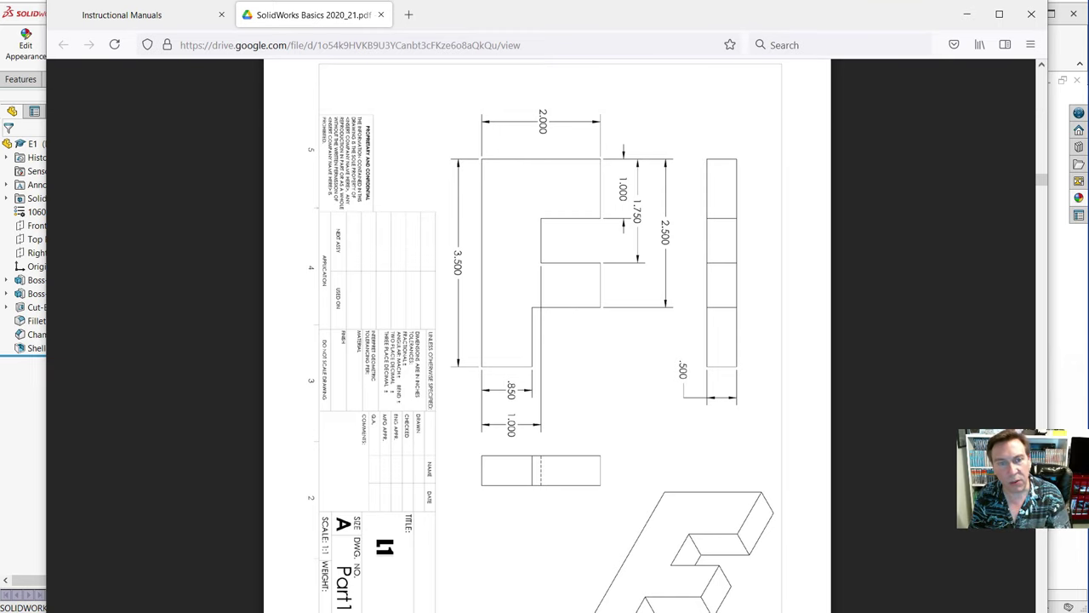
left_click(25, 412)
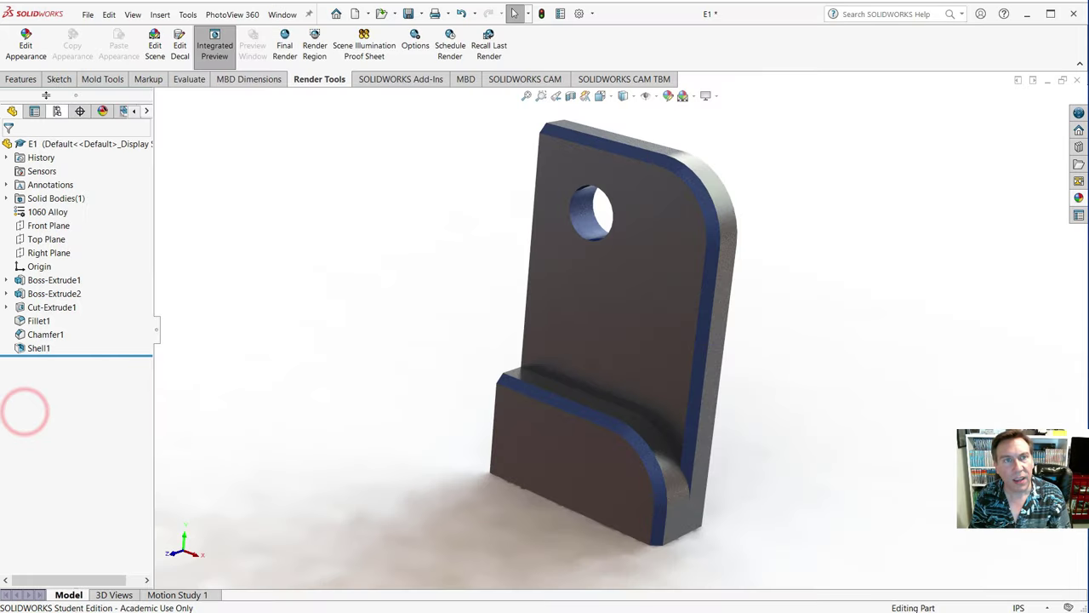
- Turn off Integrated Preview and create a new Part document, confirming it uses IPS units
left_click(215, 49)
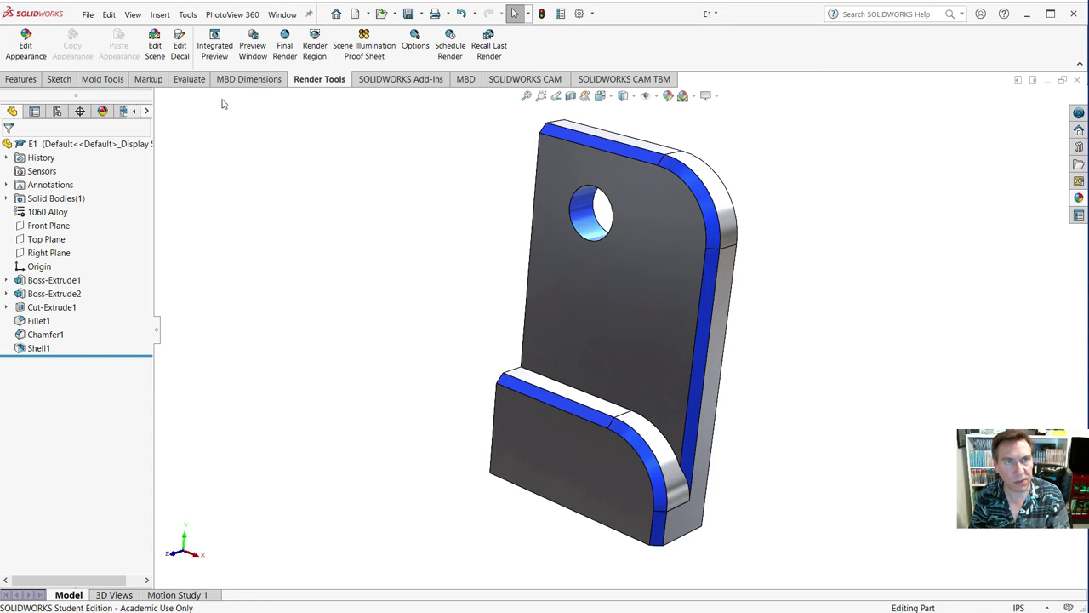
left_click(87, 16)
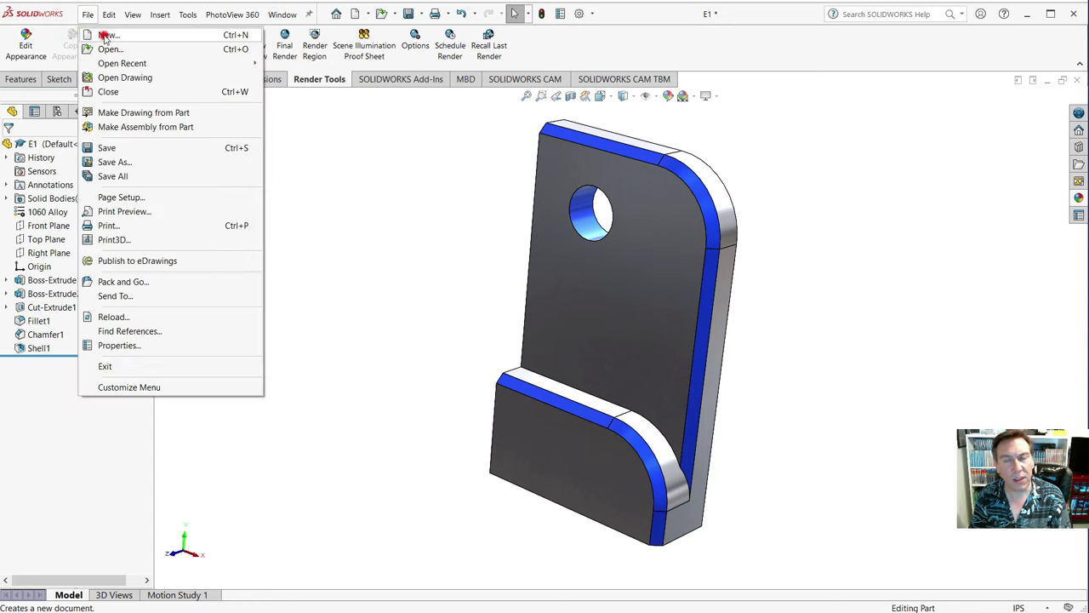
left_click(104, 36)
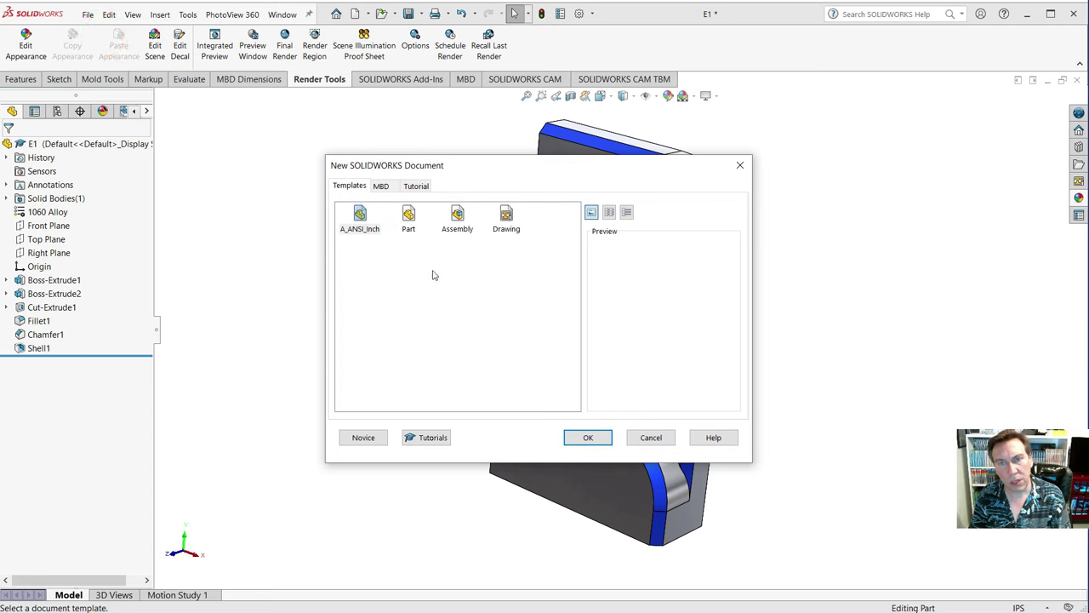
left_click(590, 437)
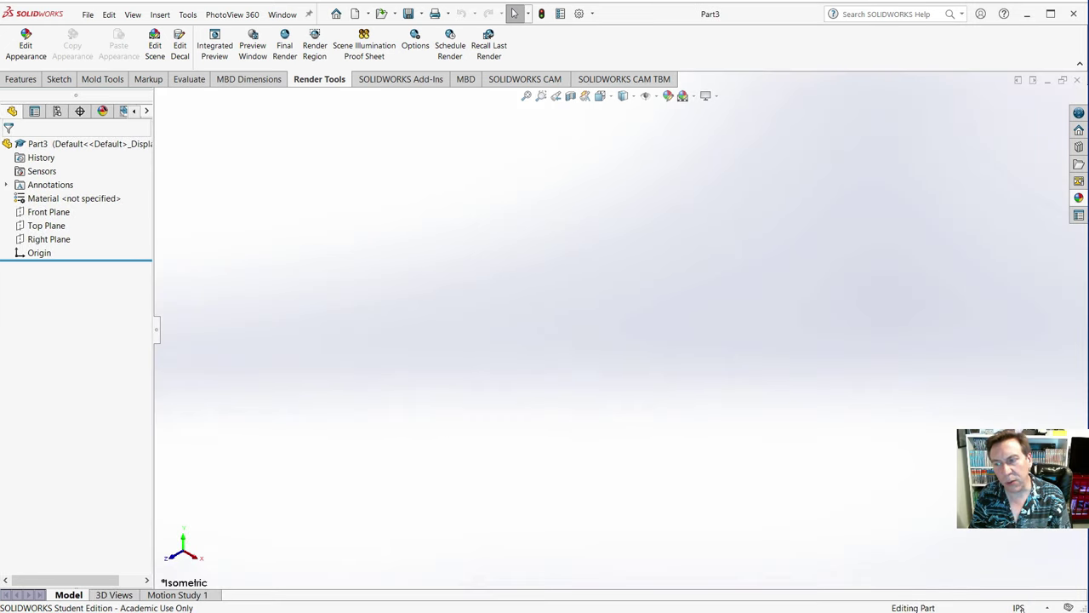
left_click(1026, 606)
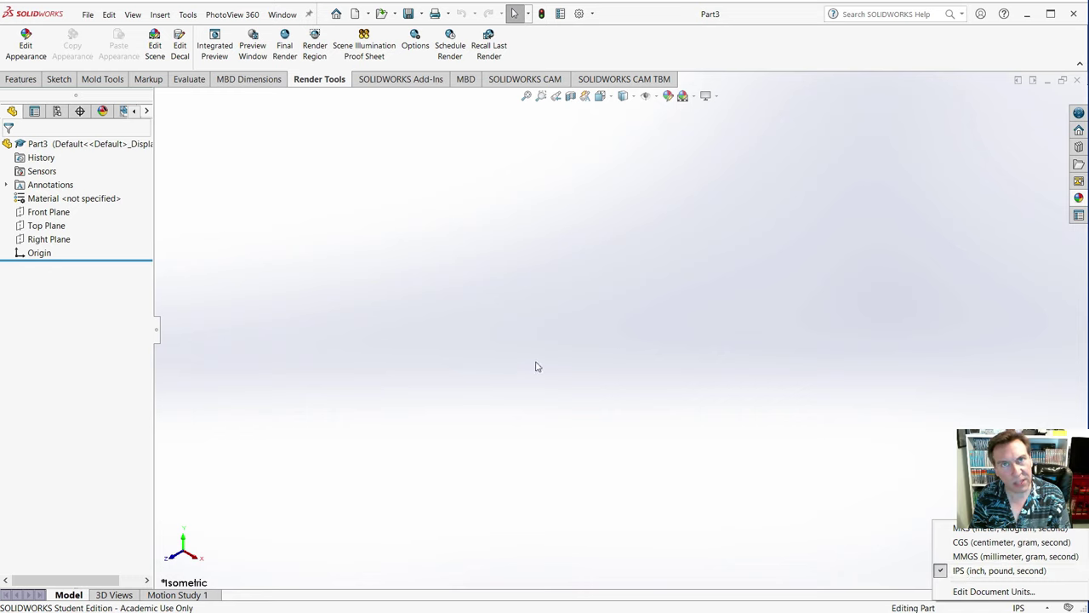
left_click(394, 316)
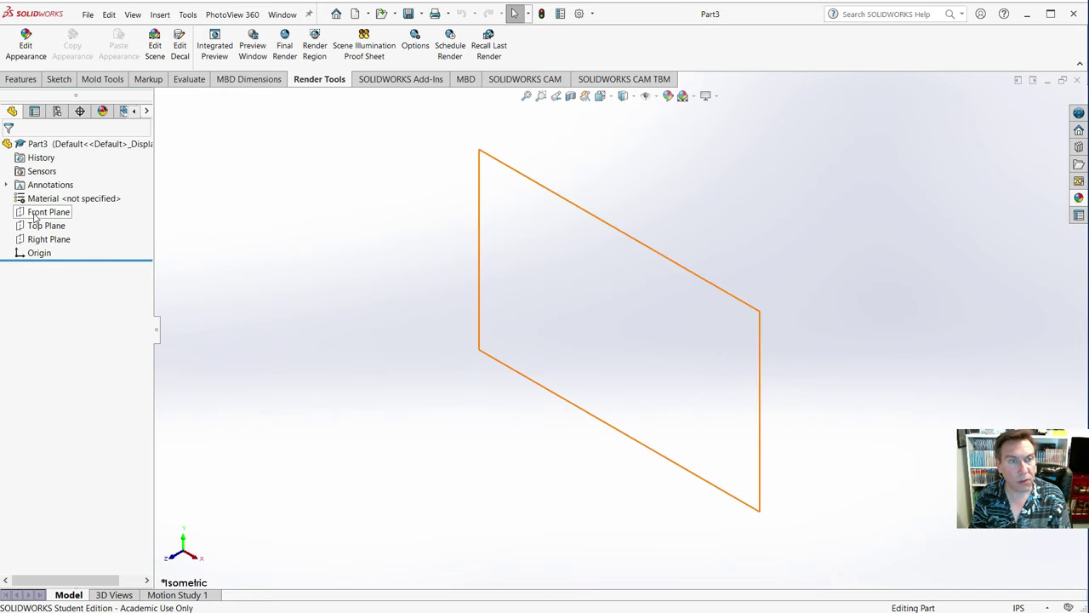
- Start a new sketch on the Front Plane
left_click(34, 212)
left_click(45, 198)
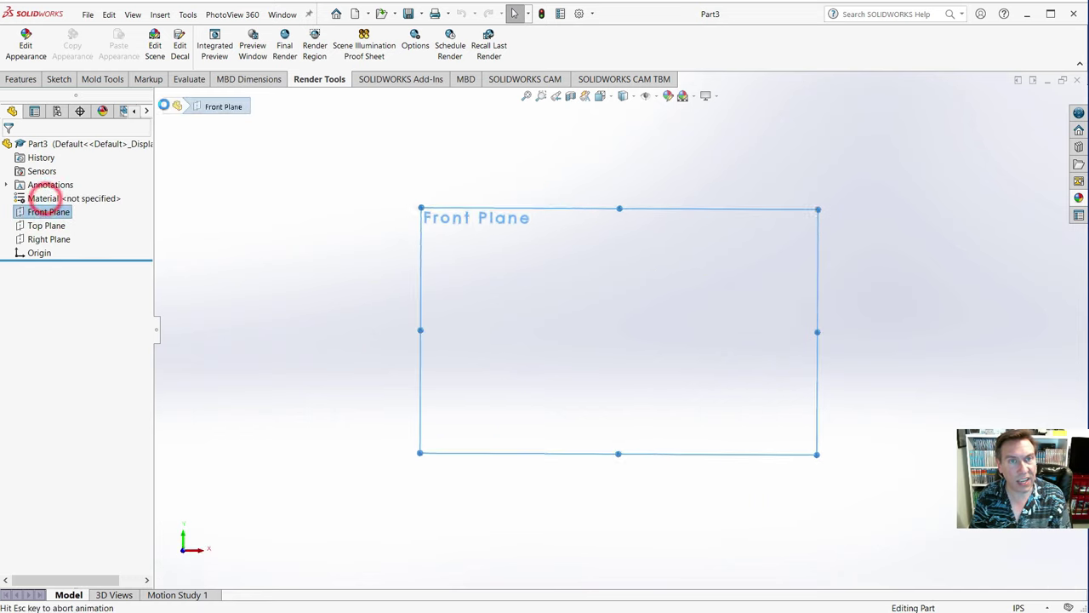
left_click(105, 32)
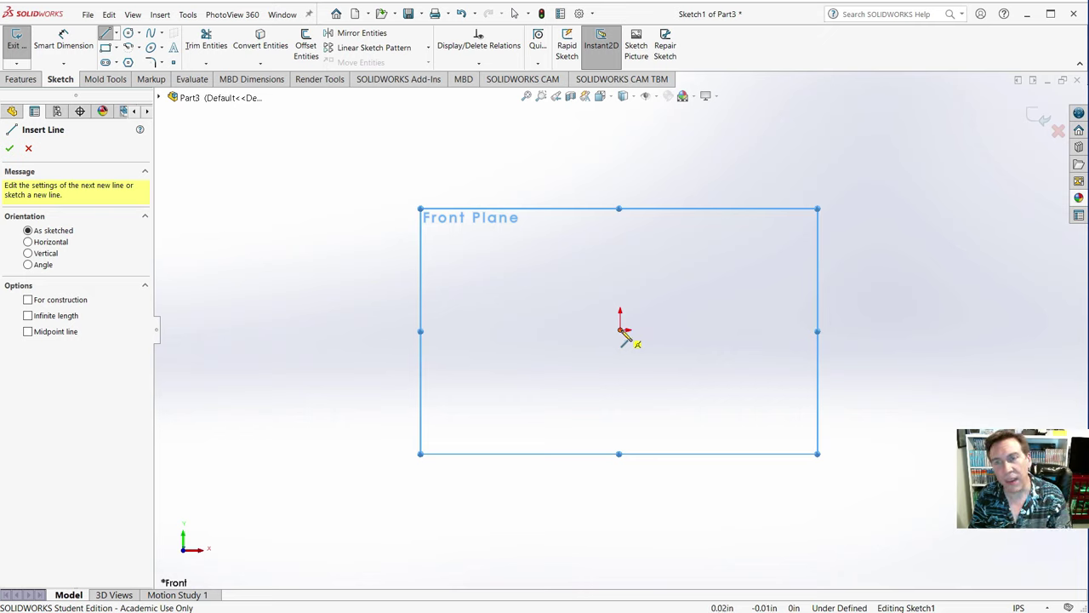
- Draw a closed stepped line outline from the origin, with a top notch and a lower right step
left_click(621, 330)
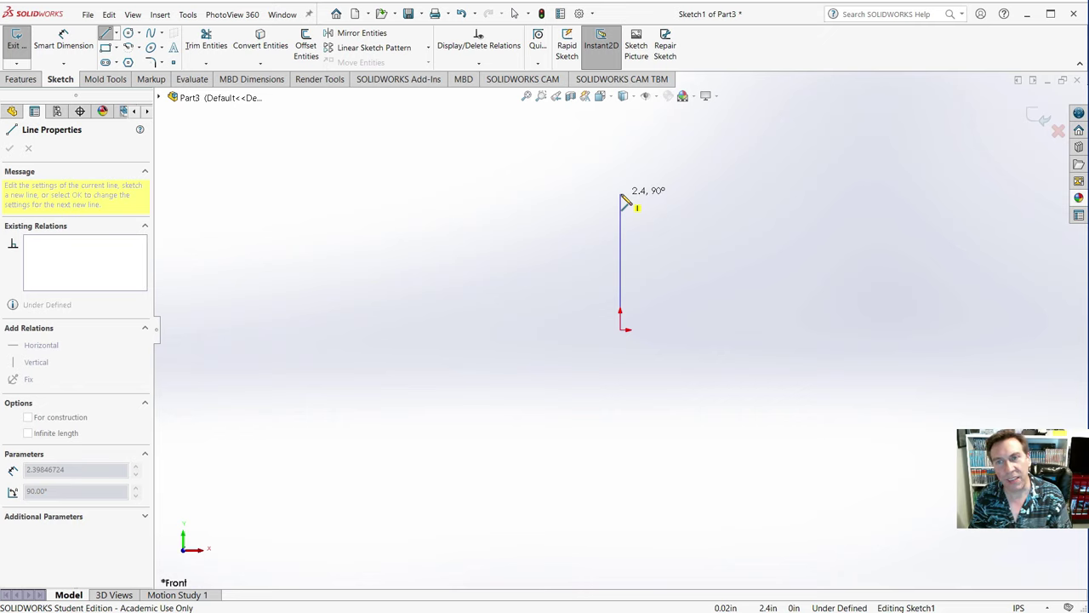
left_click(621, 204)
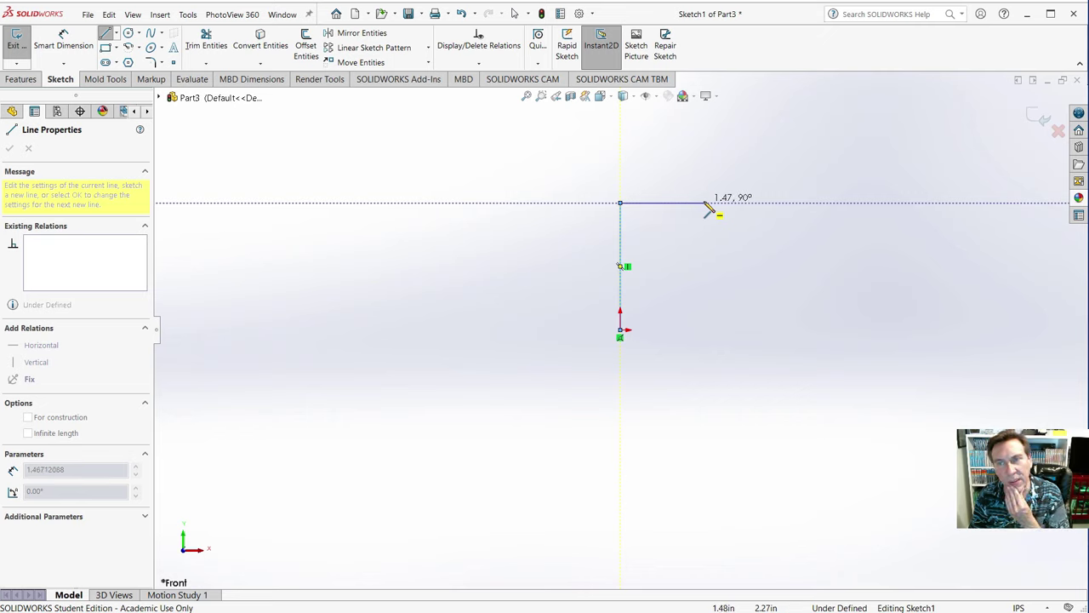
left_click(706, 203)
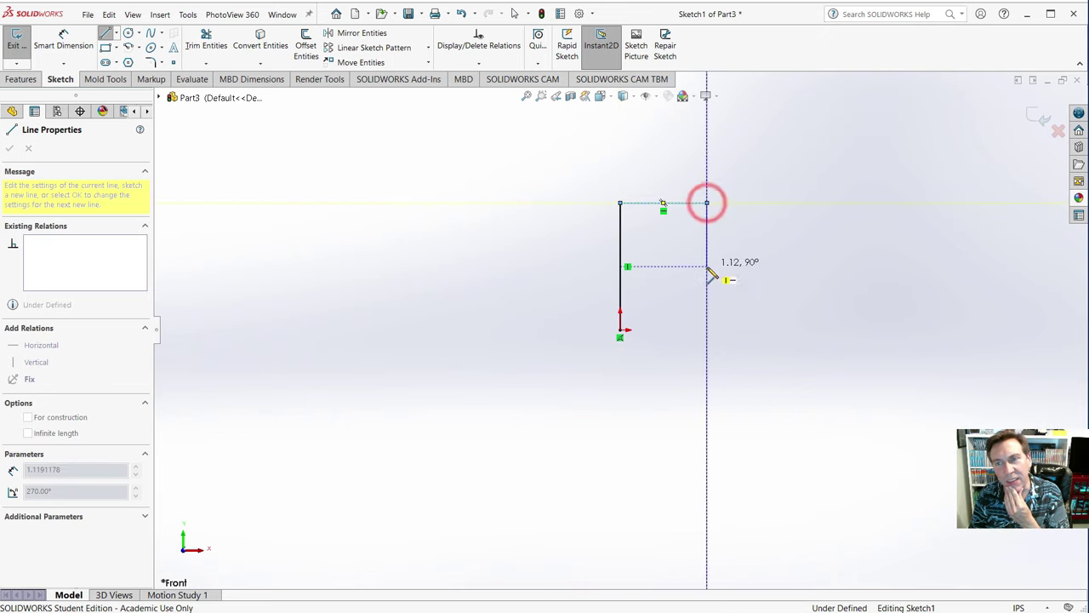
left_click(707, 267)
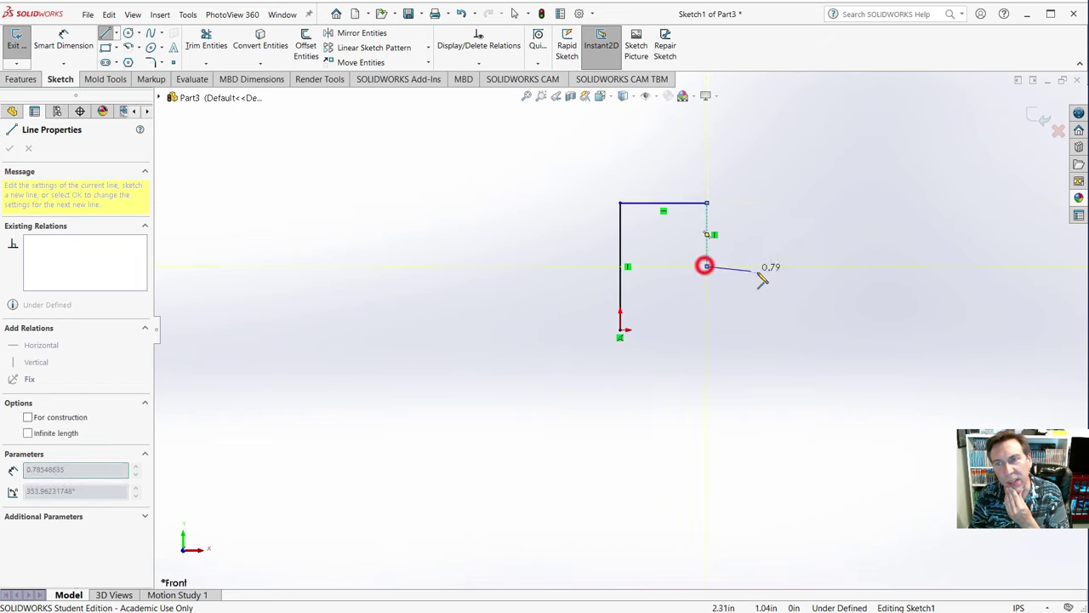
left_click(775, 267)
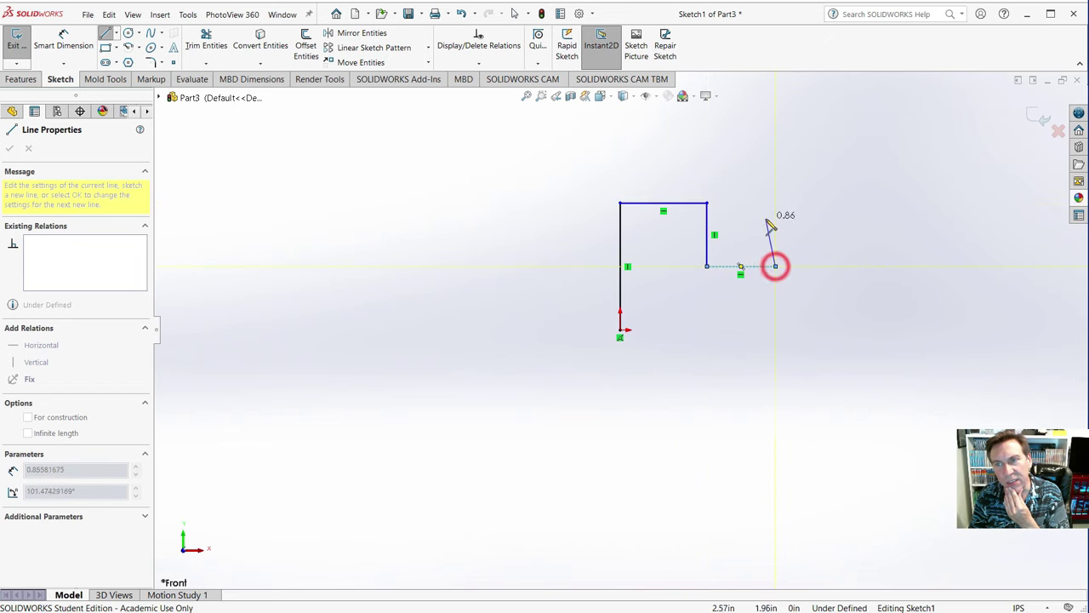
left_click(838, 202)
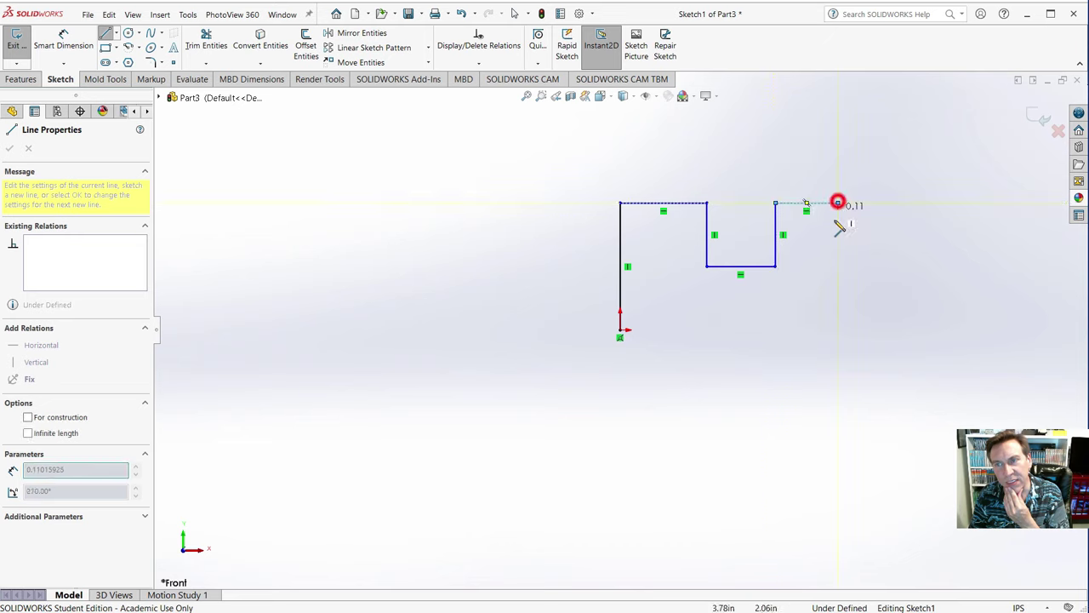
left_click(838, 278)
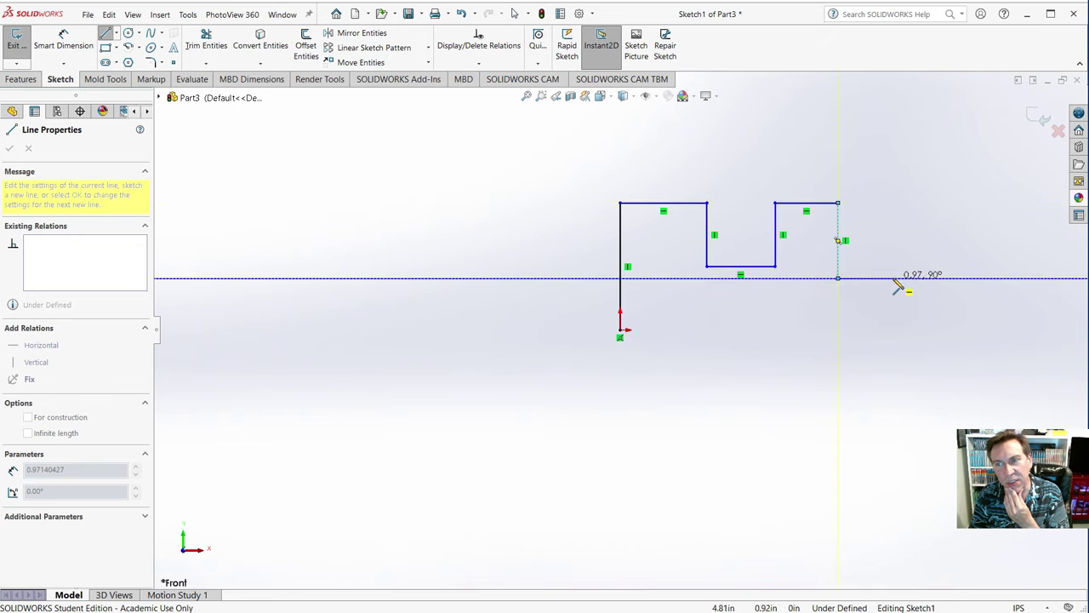
left_click(893, 278)
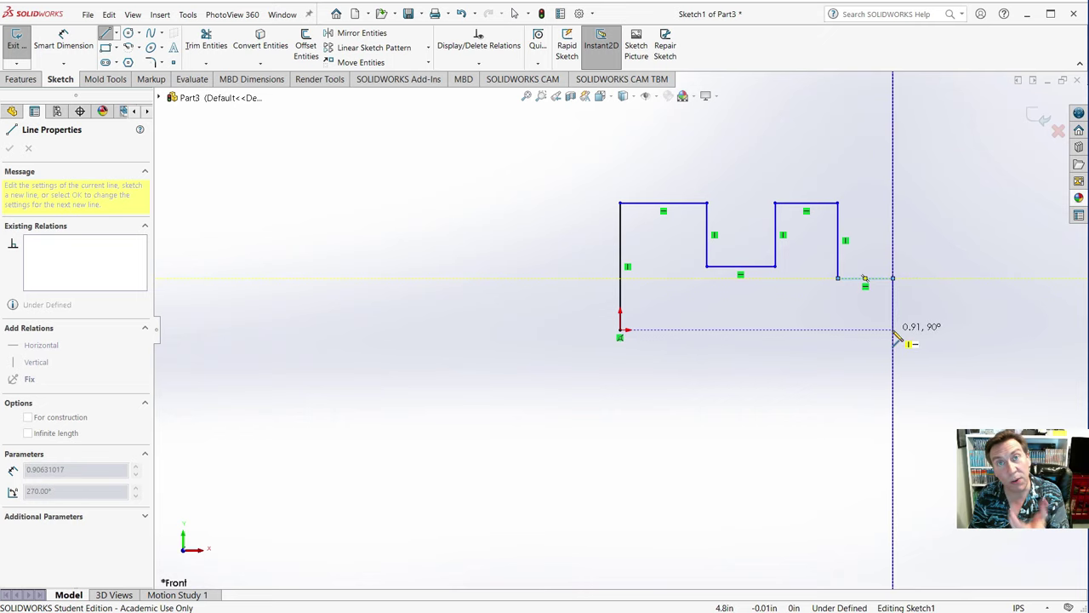
left_click(892, 329)
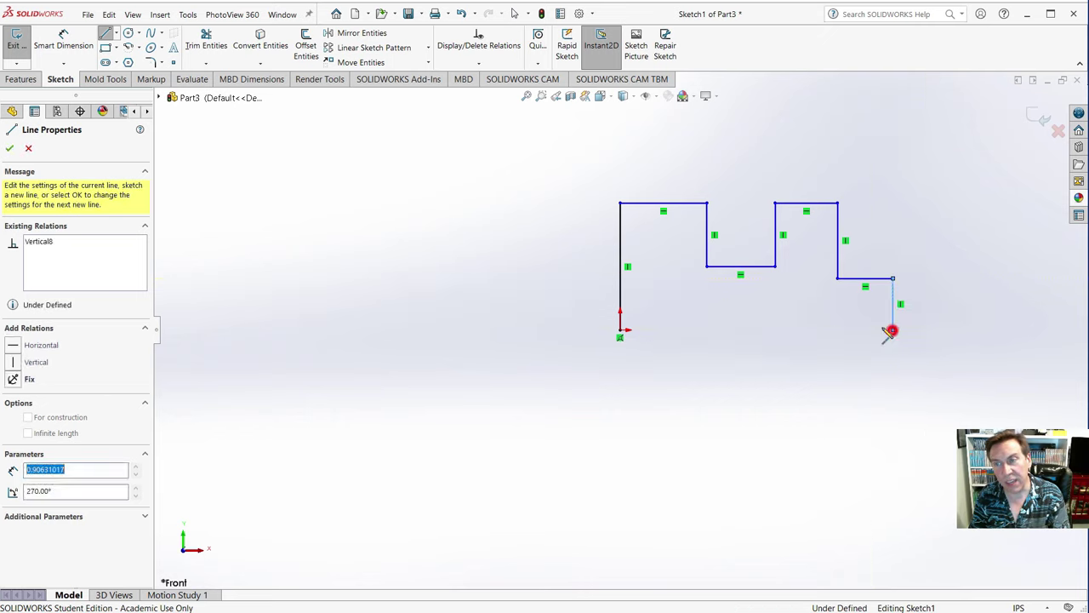
left_click(620, 329)
key("Escape")
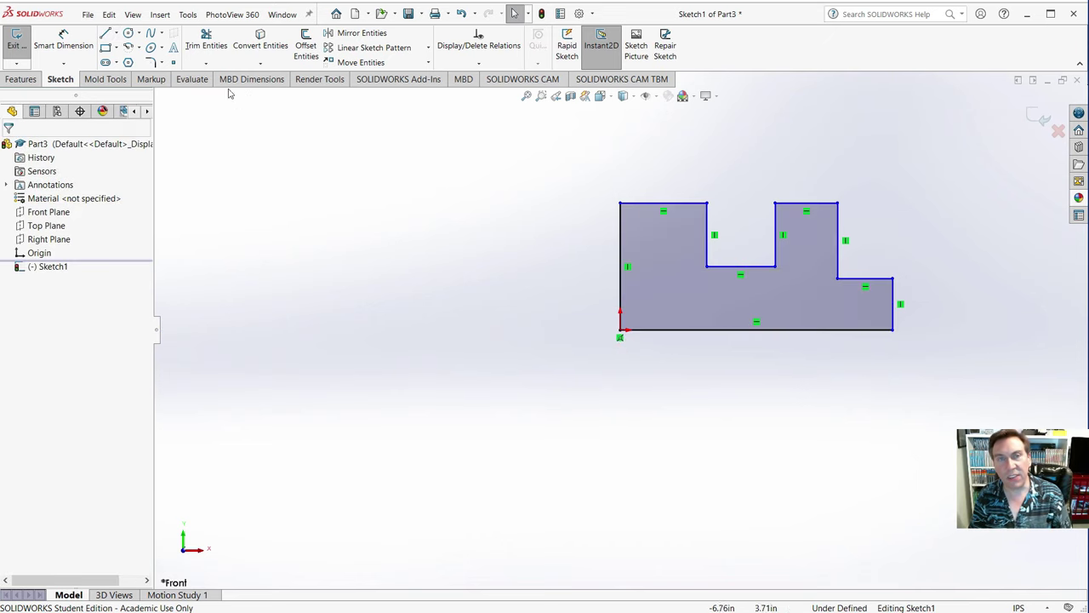
- Dimension the bottom edge 3.75 in and the left edge height 2.00 in
left_click(61, 39)
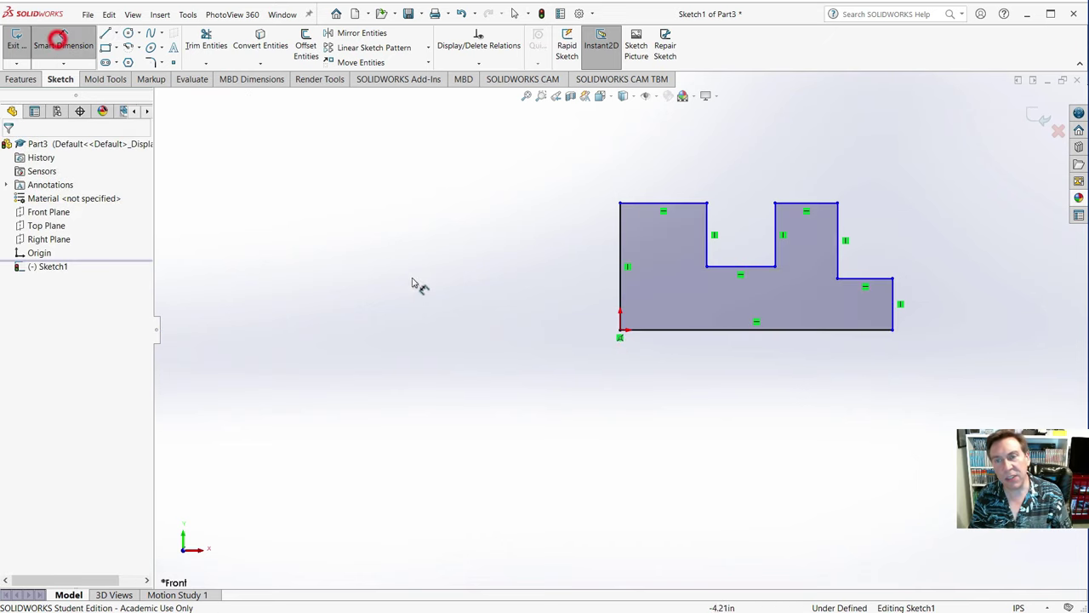
left_click(696, 330)
left_click(747, 365)
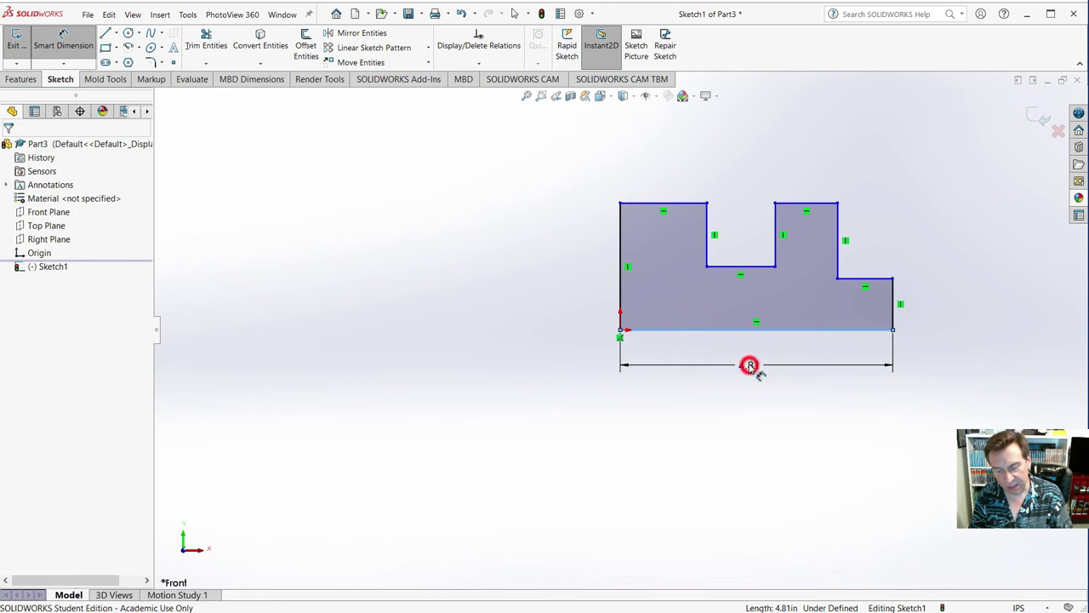
type("3.75")
key("Return")
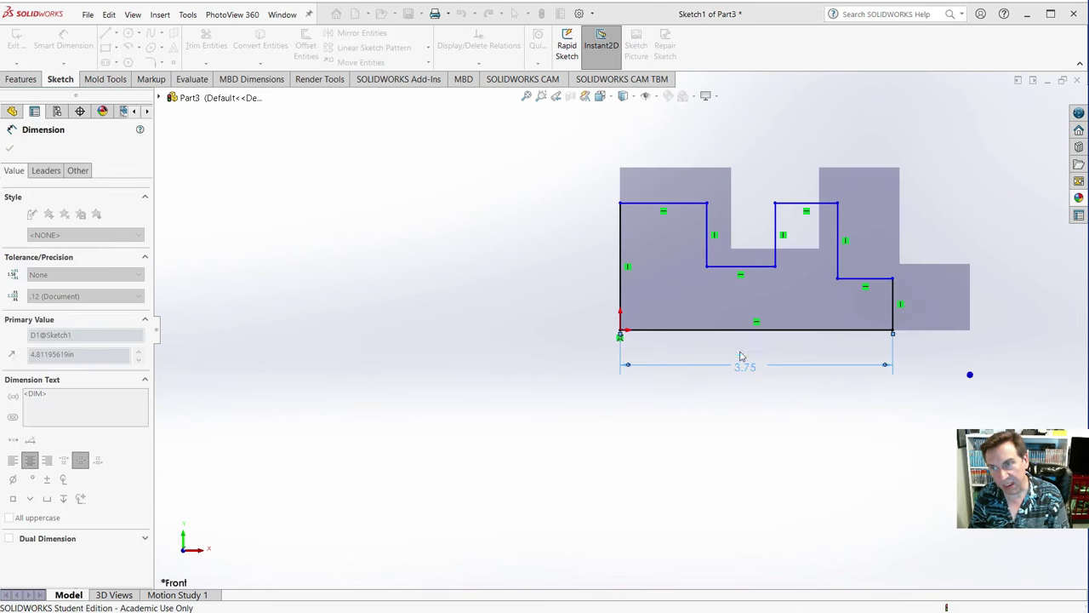
left_click(620, 248)
left_click(573, 264)
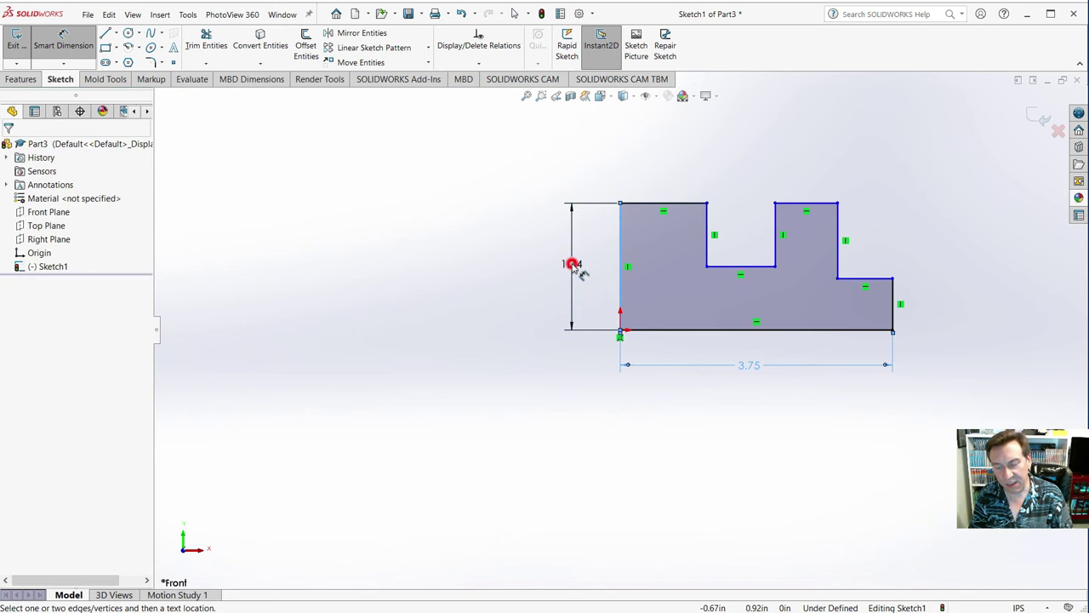
type("2")
key("Return")
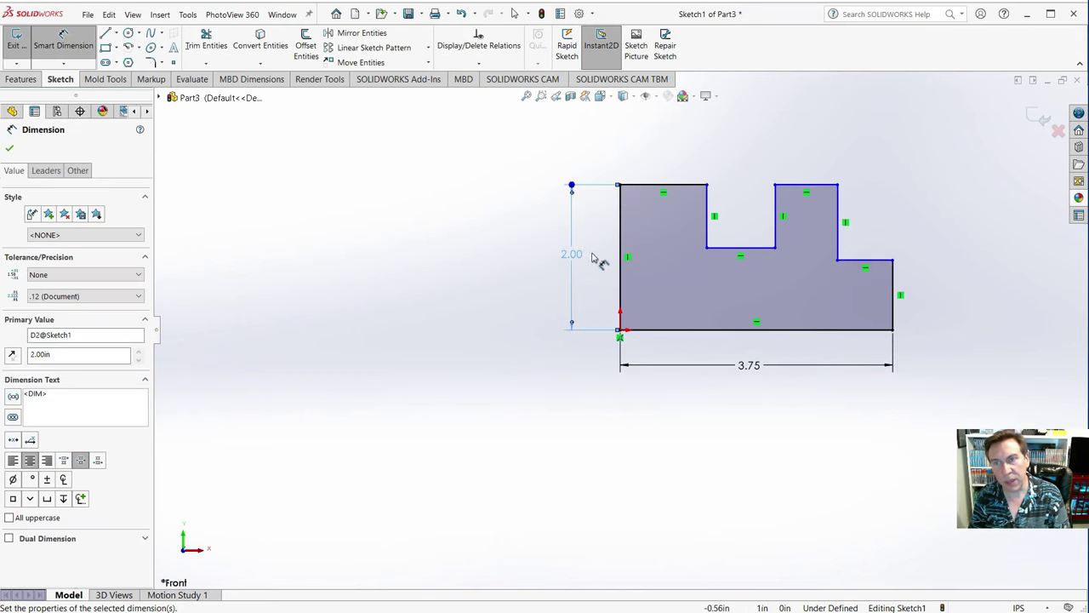
- Set the first tab's top-left edge width to 1.00 in
left_click(653, 183)
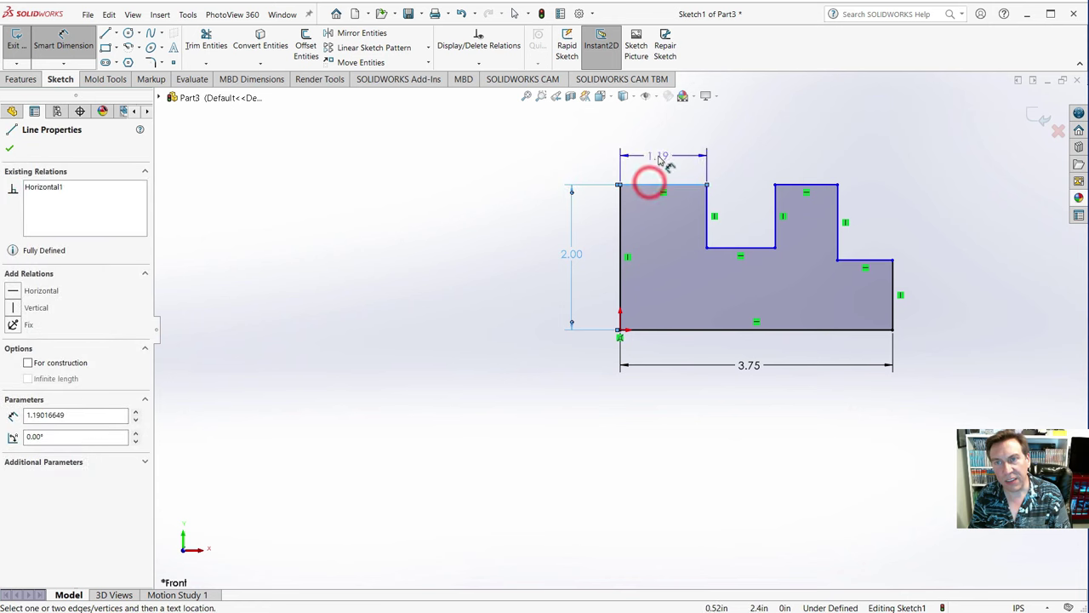
left_click(659, 154)
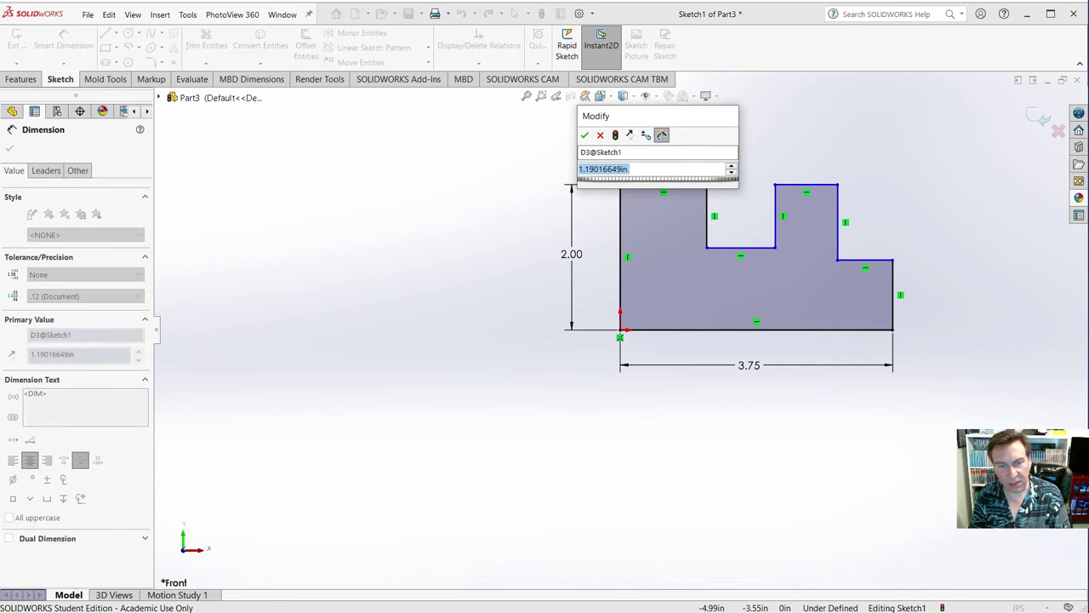
key("alt+Tab")
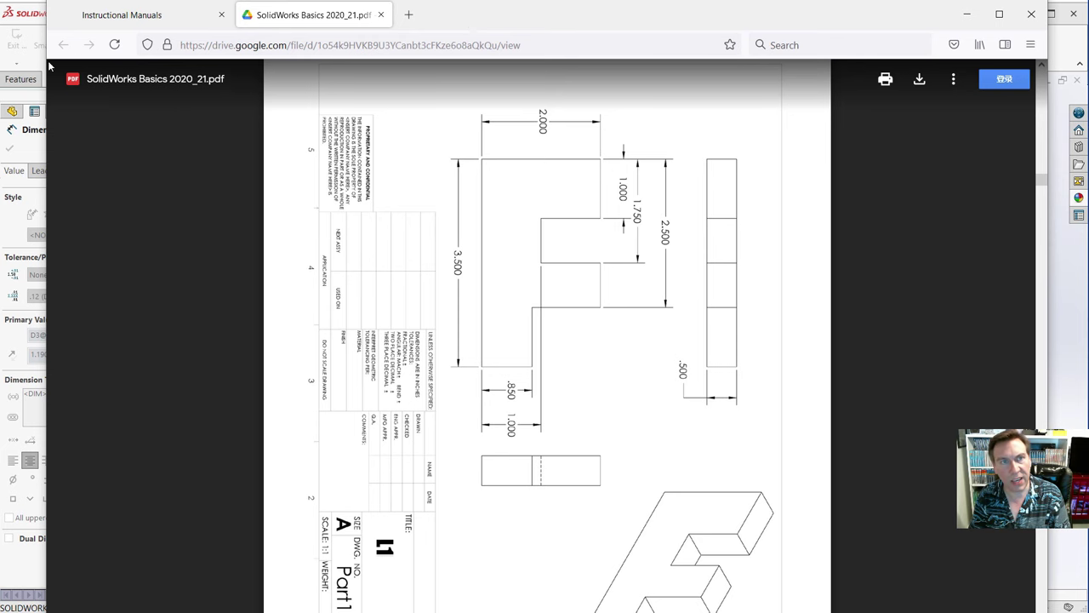
left_click(32, 14)
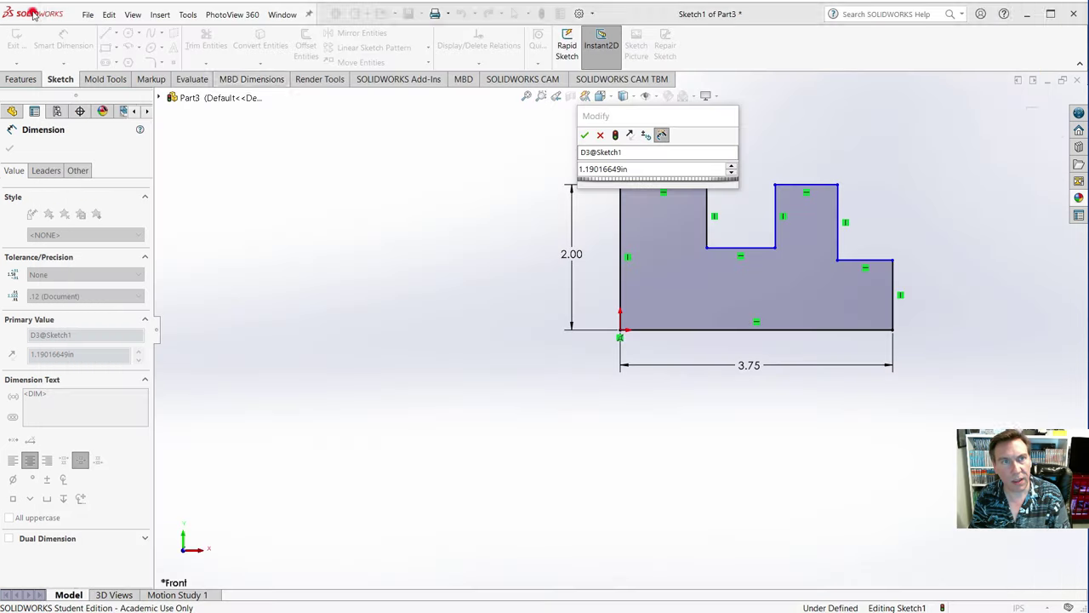
double_click(633, 169)
type("1")
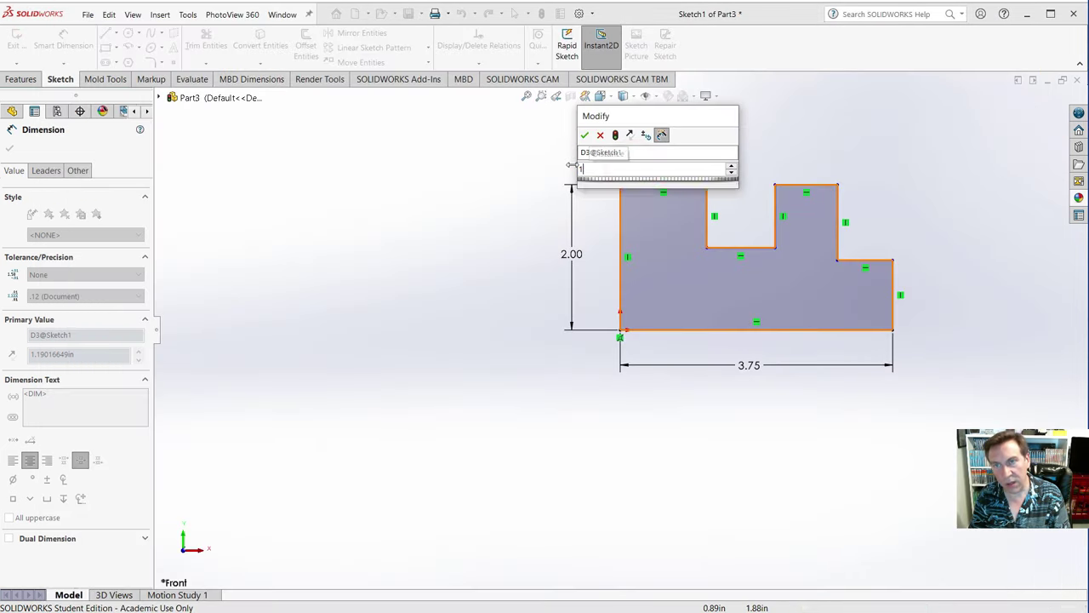
key("Return")
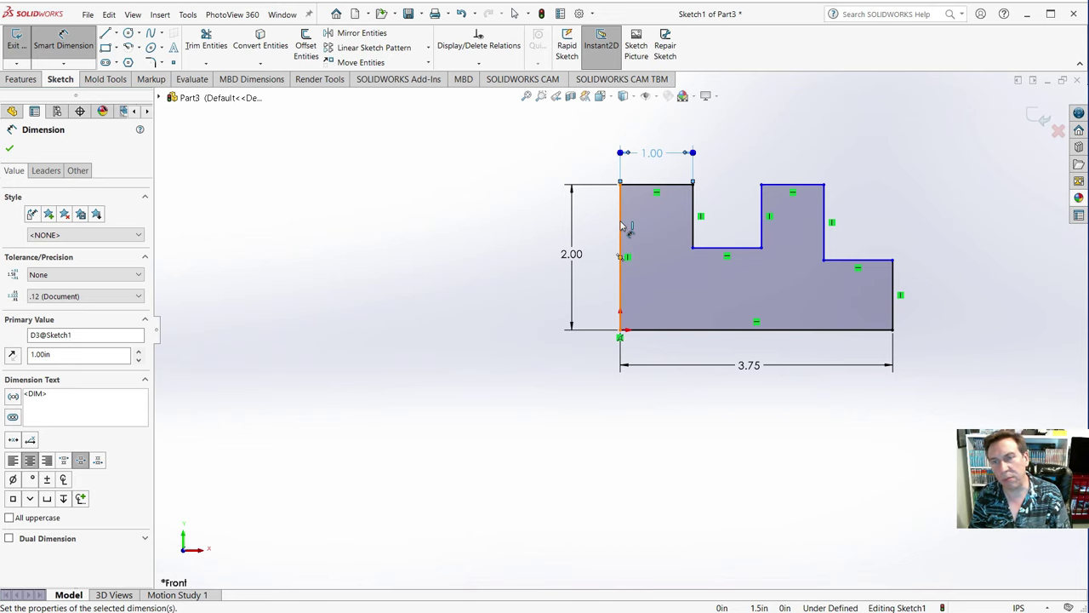
- Dimension the left edge to the notch's far side at 1.75 in
left_click(621, 225)
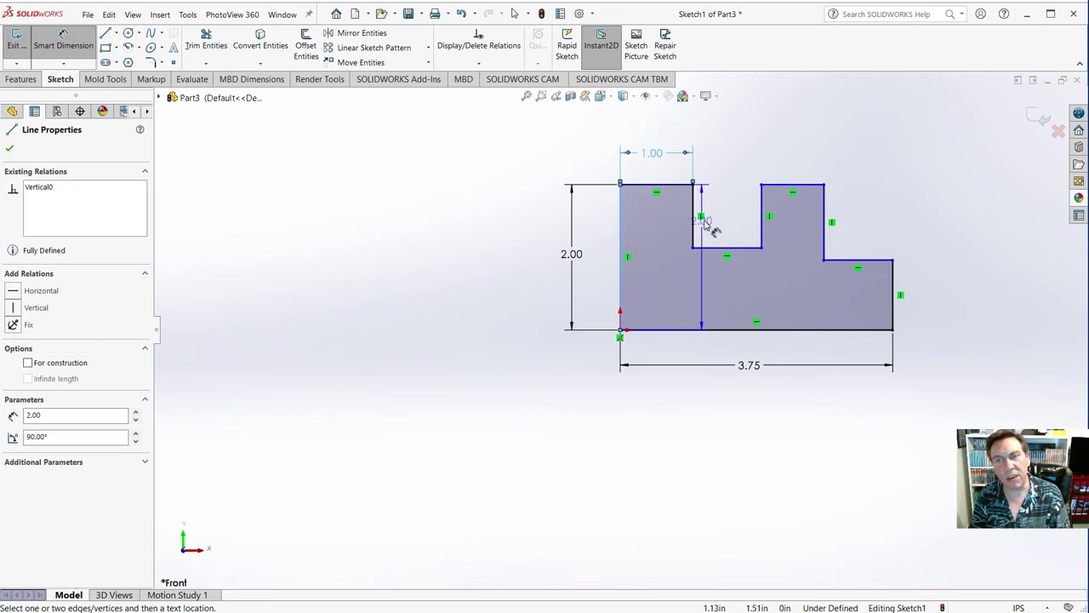
left_click(761, 213)
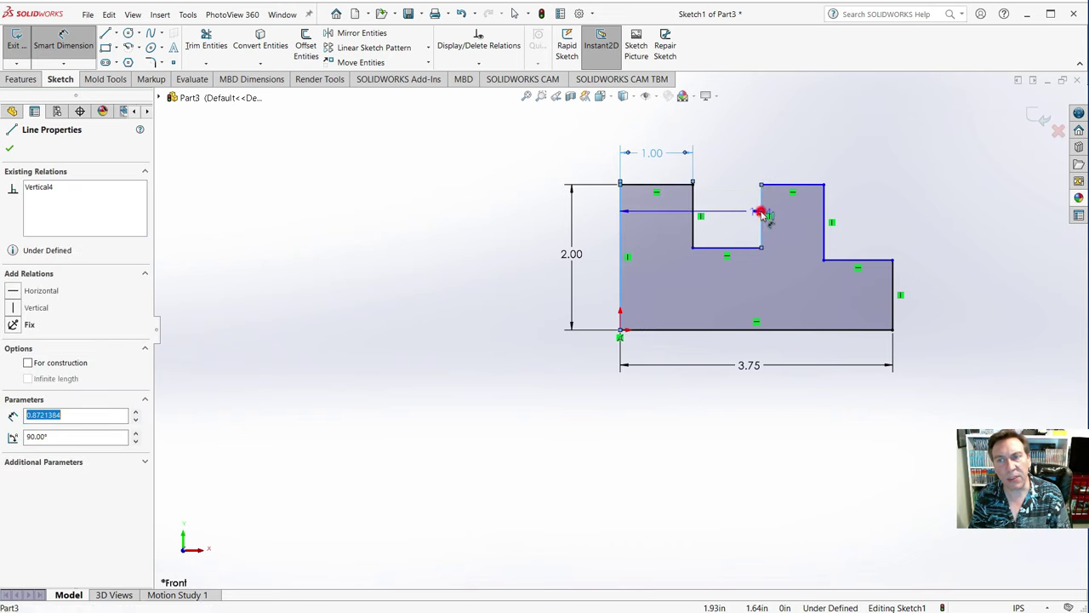
left_click(679, 119)
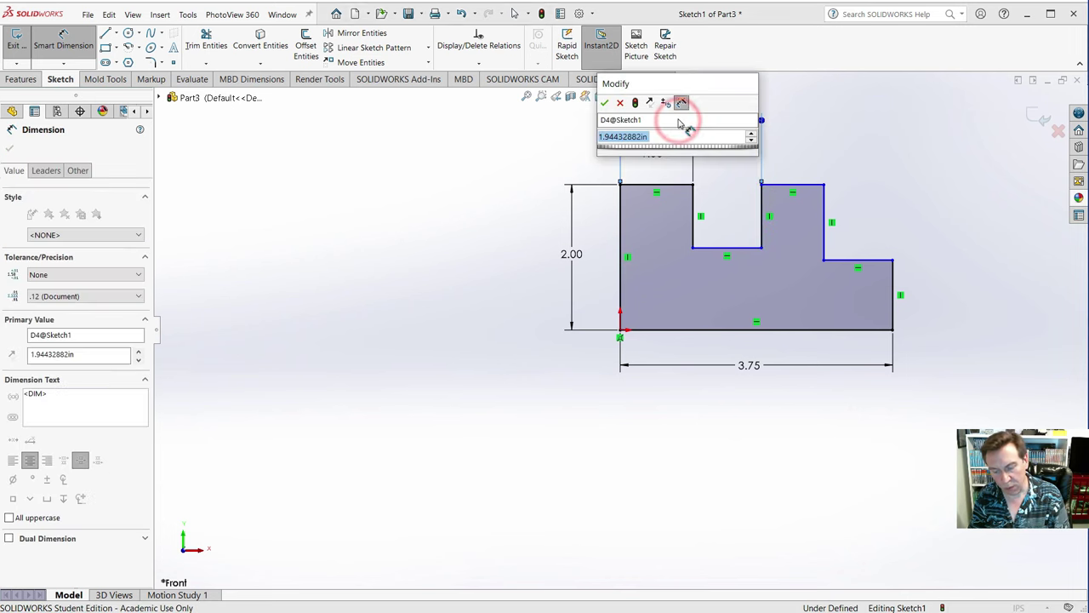
type("1.75")
key("Return")
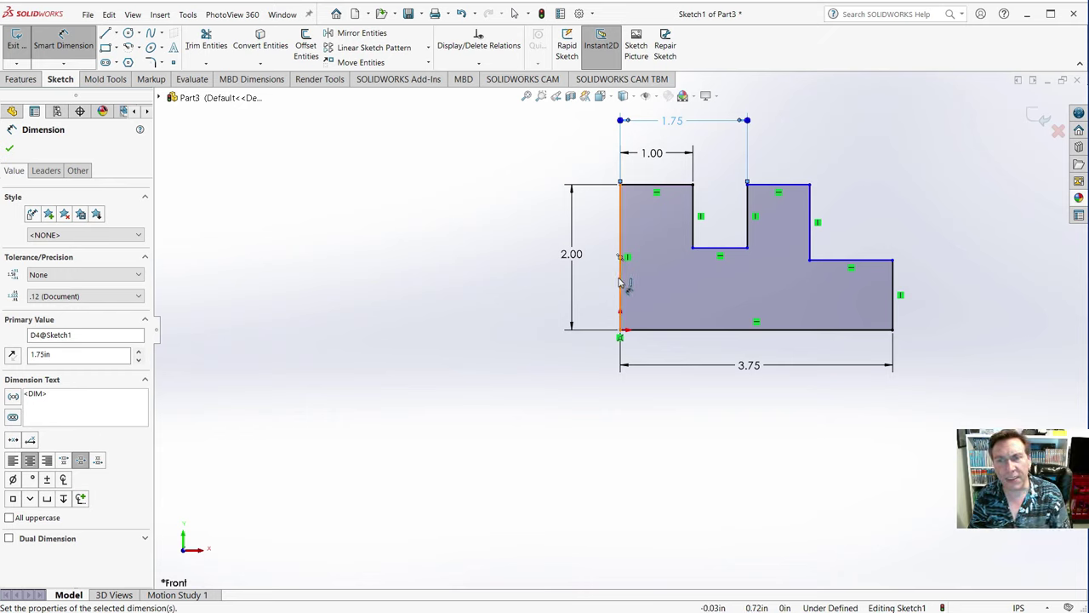
- Place a dimension from the left edge to the second tab's right edge
left_click(620, 277)
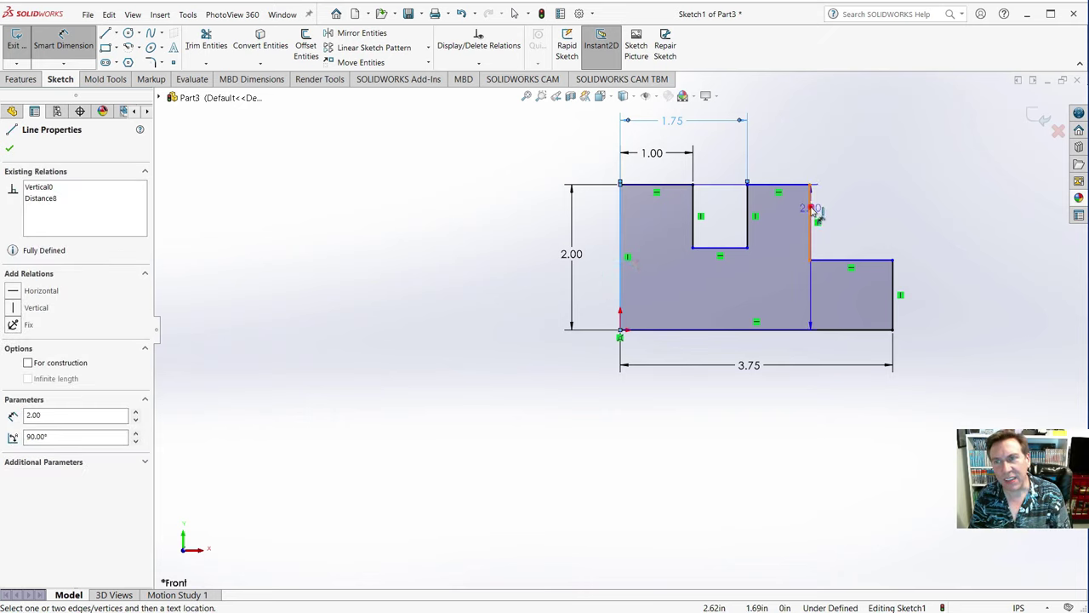
left_click(810, 209)
scroll(809, 208, "down", 2)
scroll(695, 255, "down", 2)
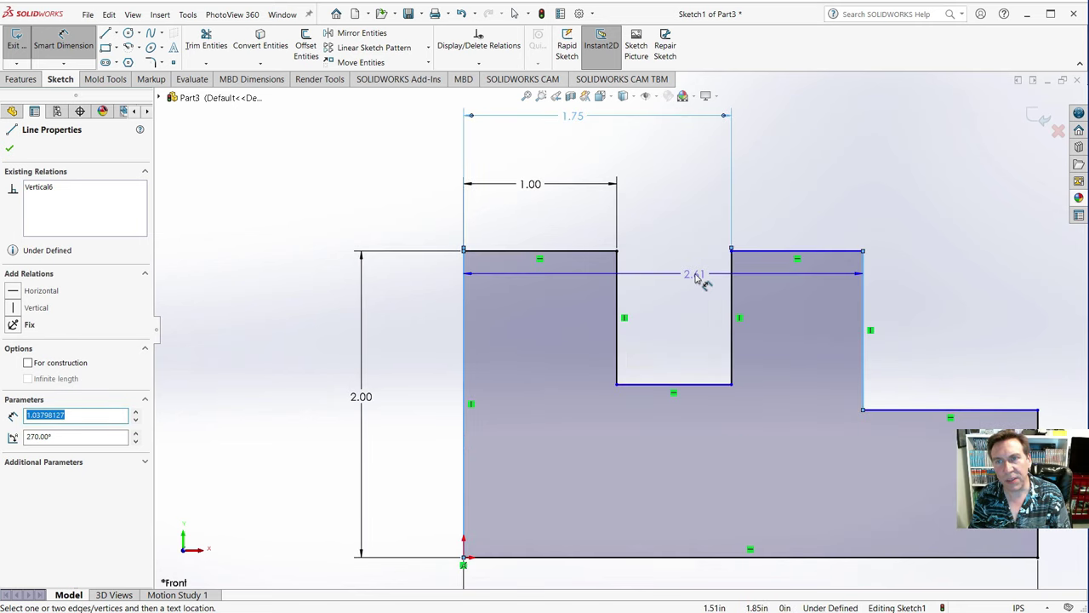
scroll(695, 281, "up", 3)
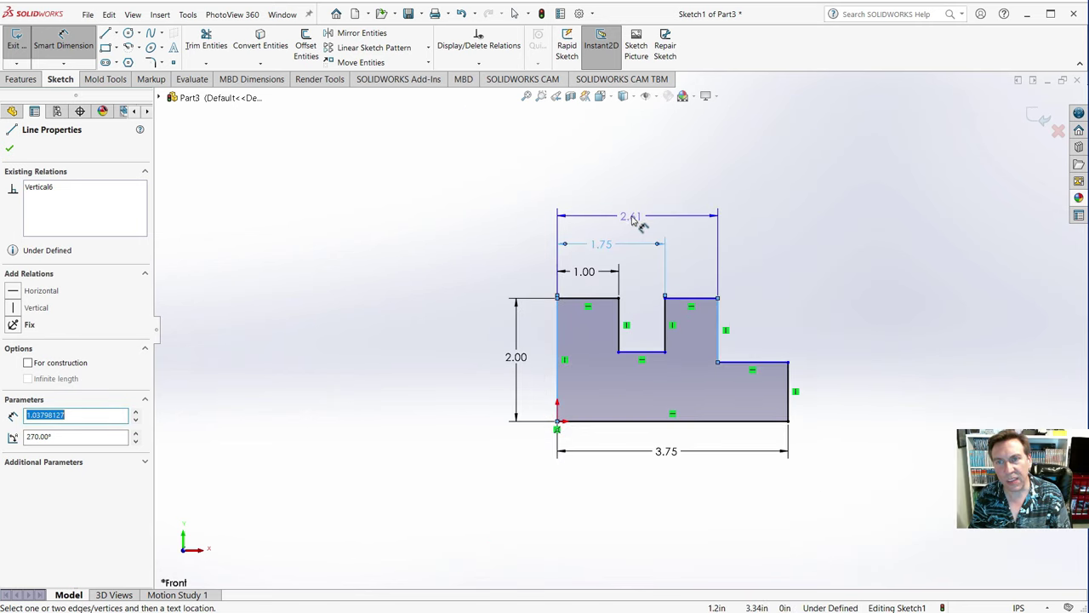
left_click(632, 215)
- Change the second tab's 2.61 outer width dimension to 2.50 in
key("alt+Tab")
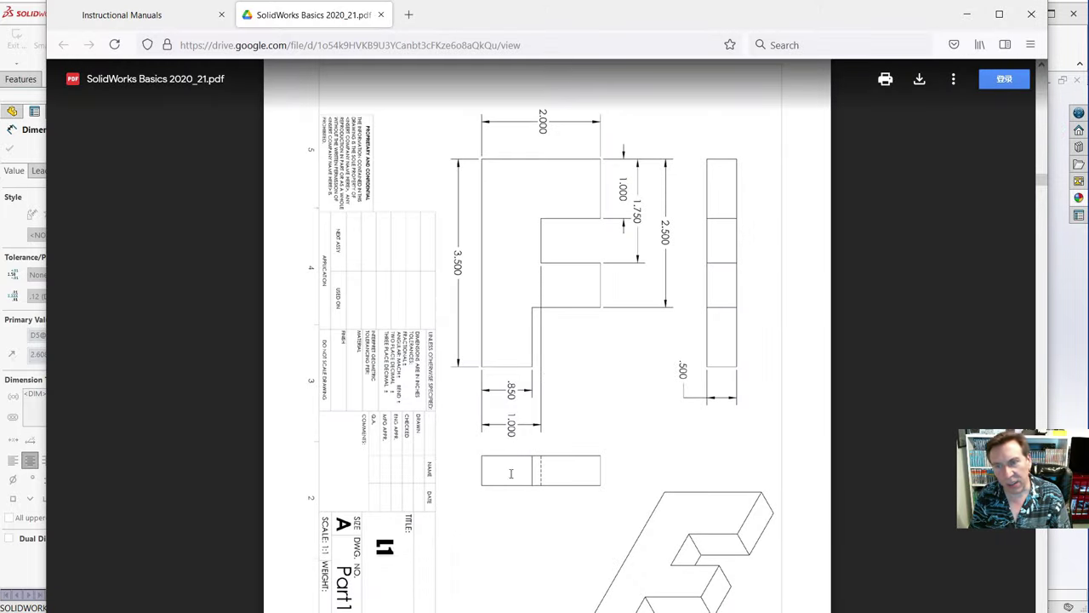
left_click(28, 11)
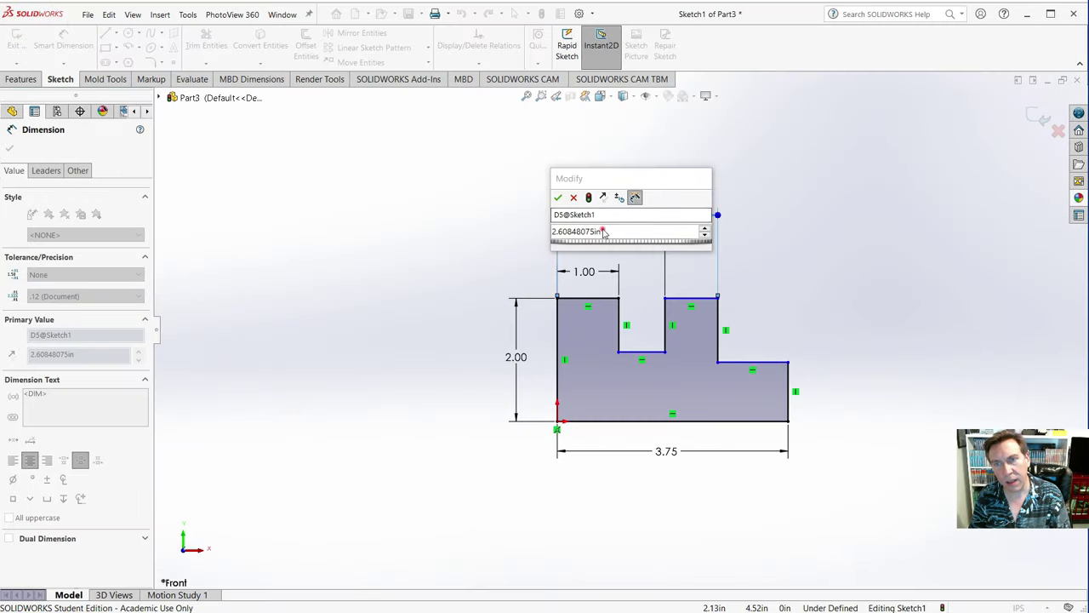
double_click(602, 232)
type("=")
key("Escape")
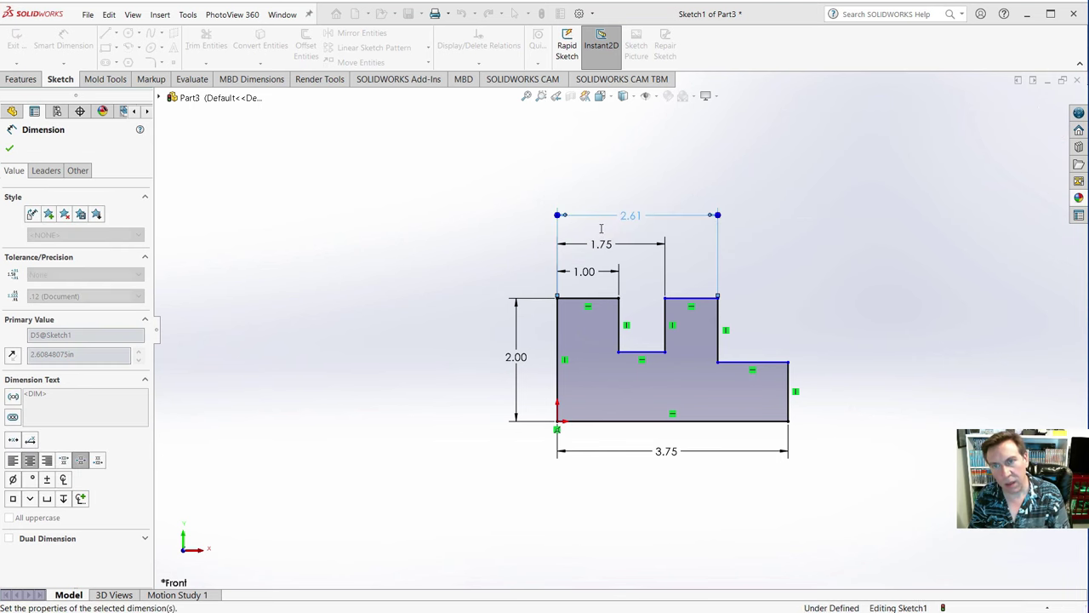
key("Return")
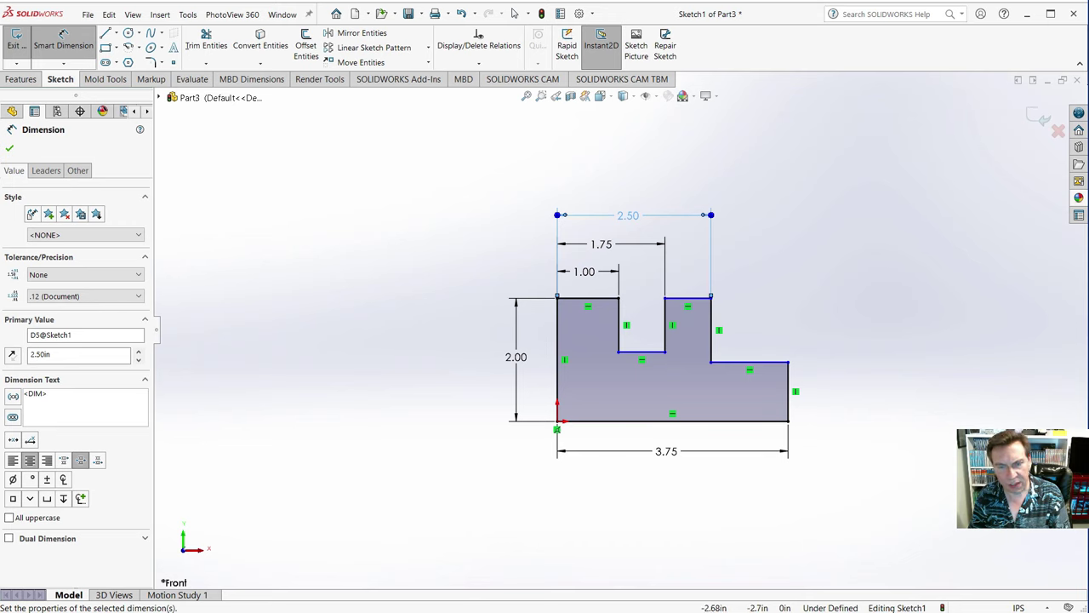
- Dimension the right step's vertical edge height at .85 in
left_click(787, 371)
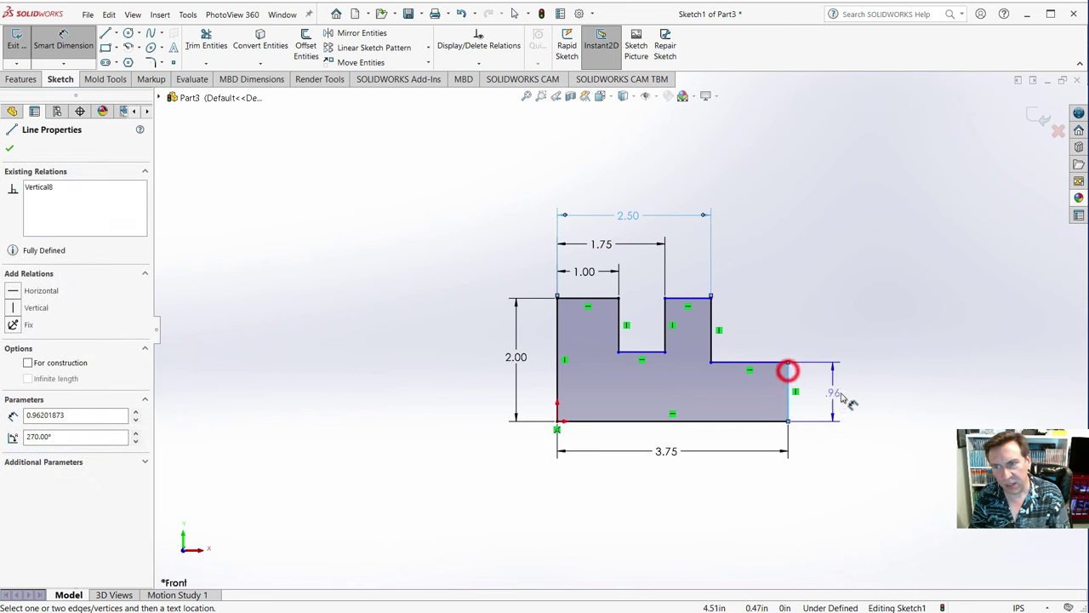
left_click(847, 394)
key("alt+Tab")
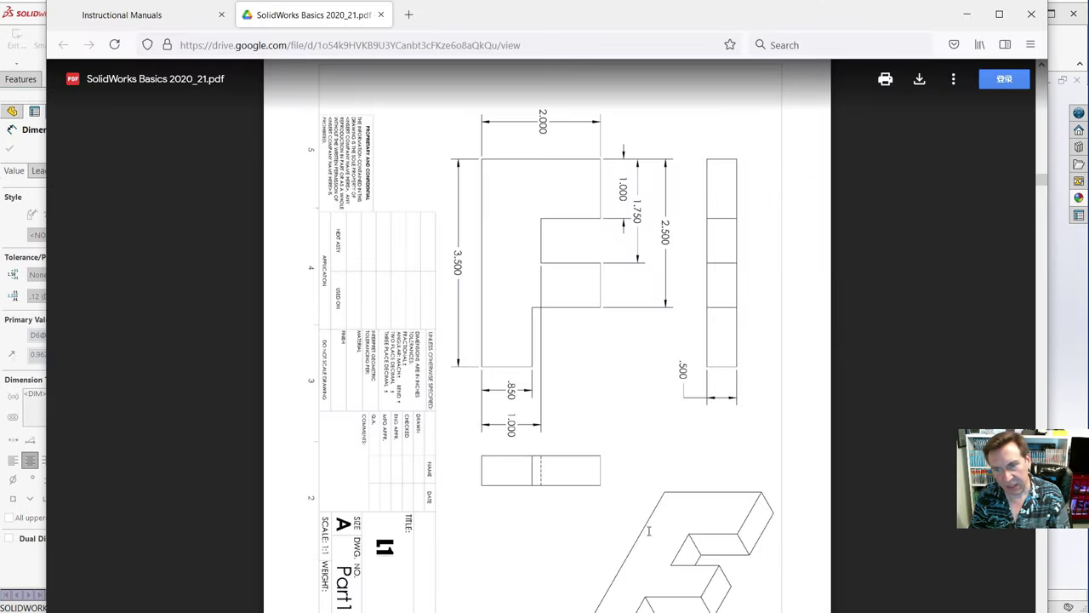
left_click(197, 14)
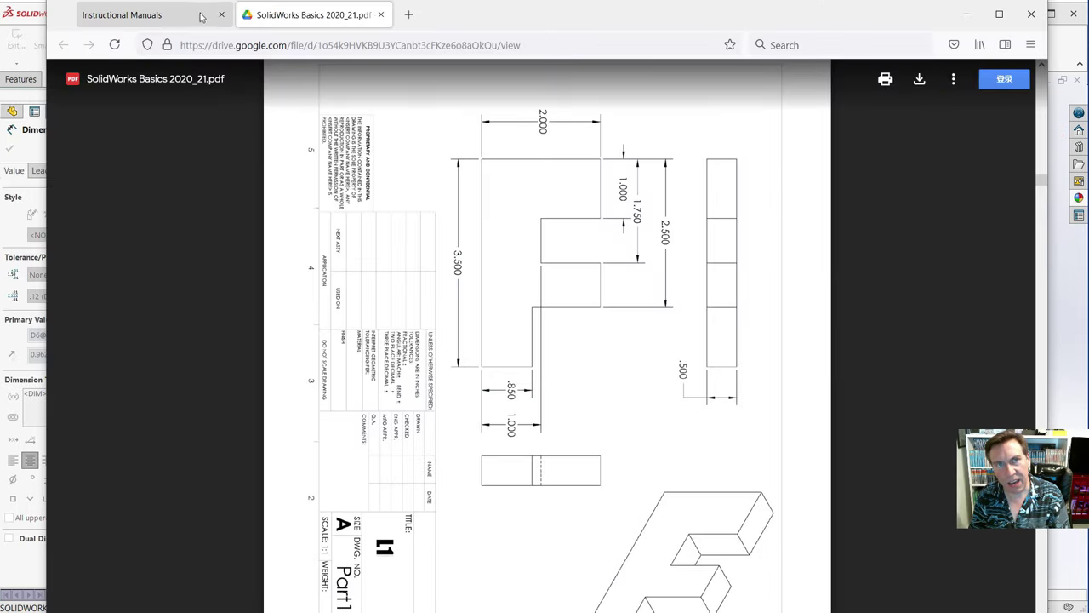
left_click(336, 14)
left_click(32, 13)
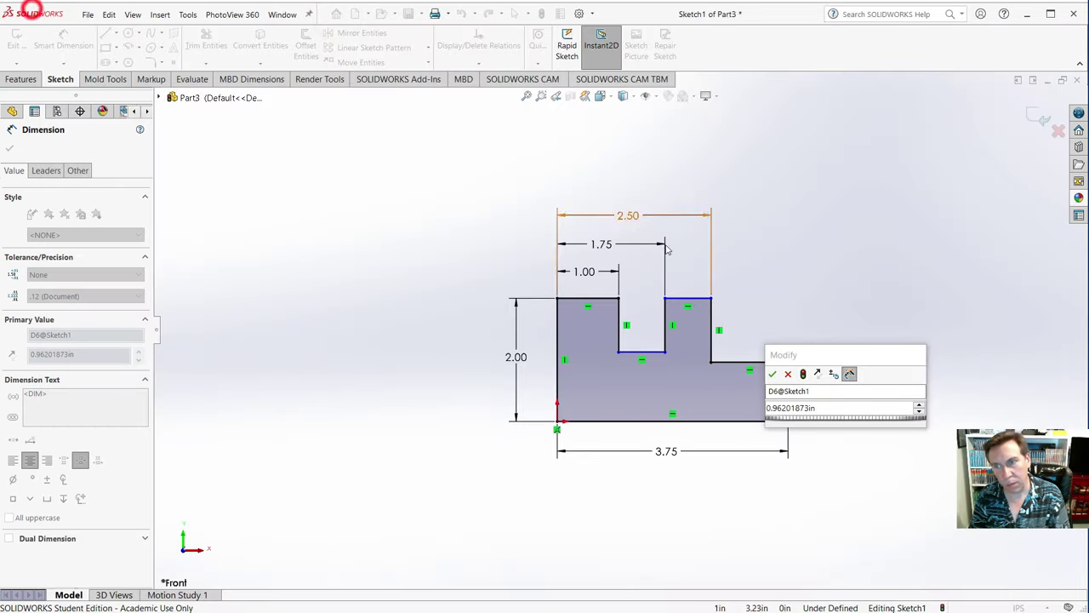
left_click(815, 408)
type(".85")
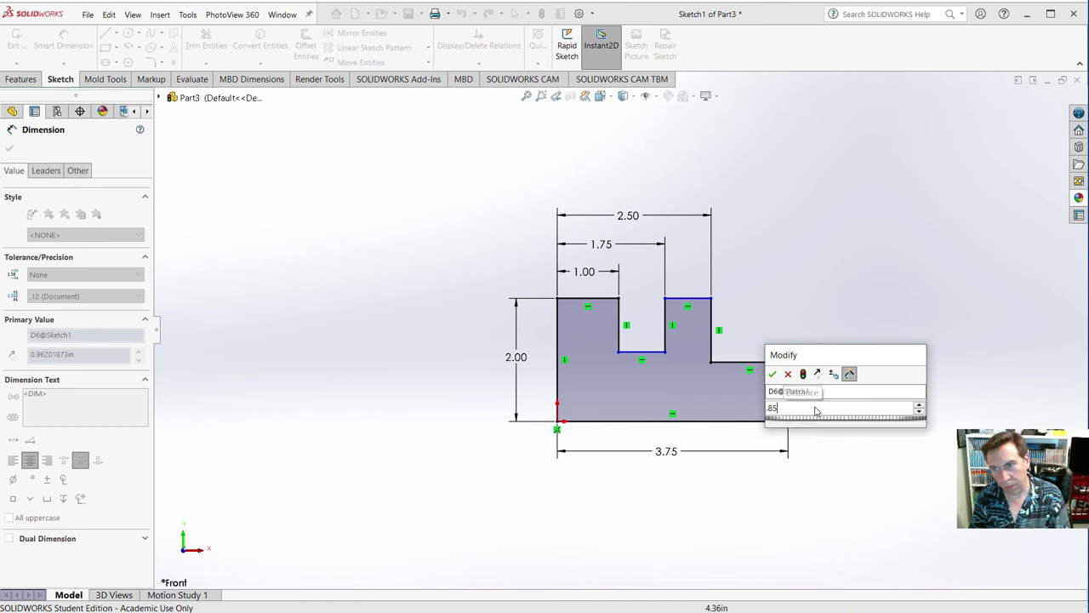
key("Return")
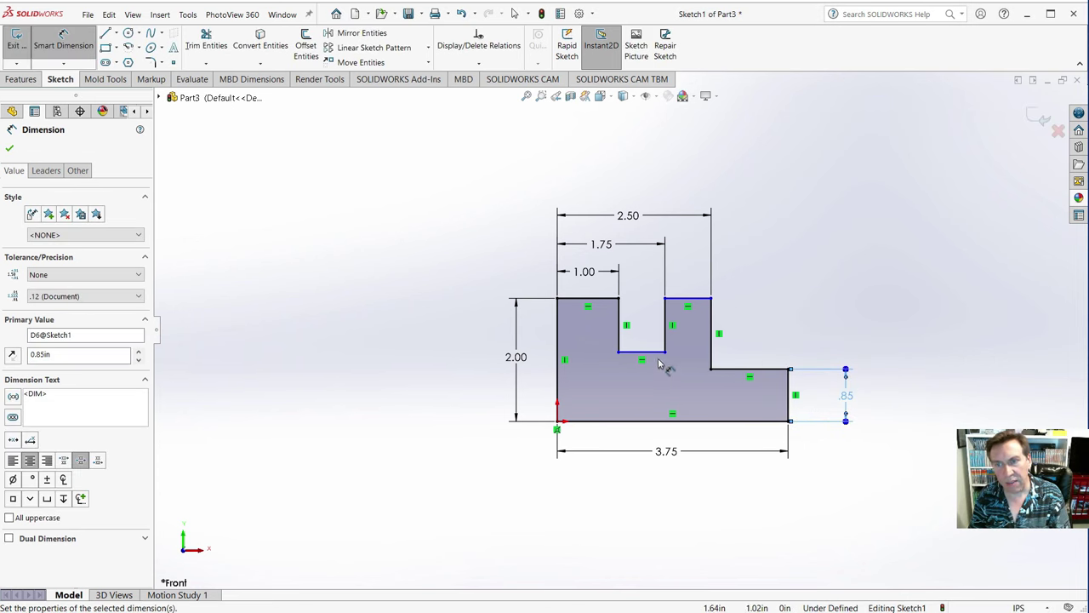
- Dimension the notch bottom 1.00 in above the base edge
left_click(655, 350)
left_click(755, 420)
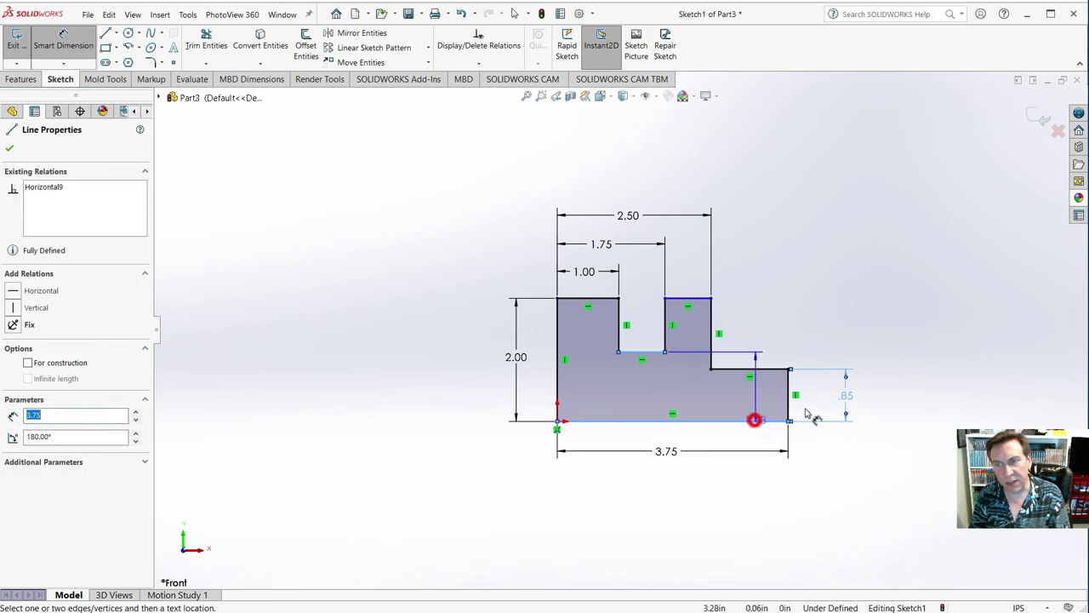
left_click(891, 388)
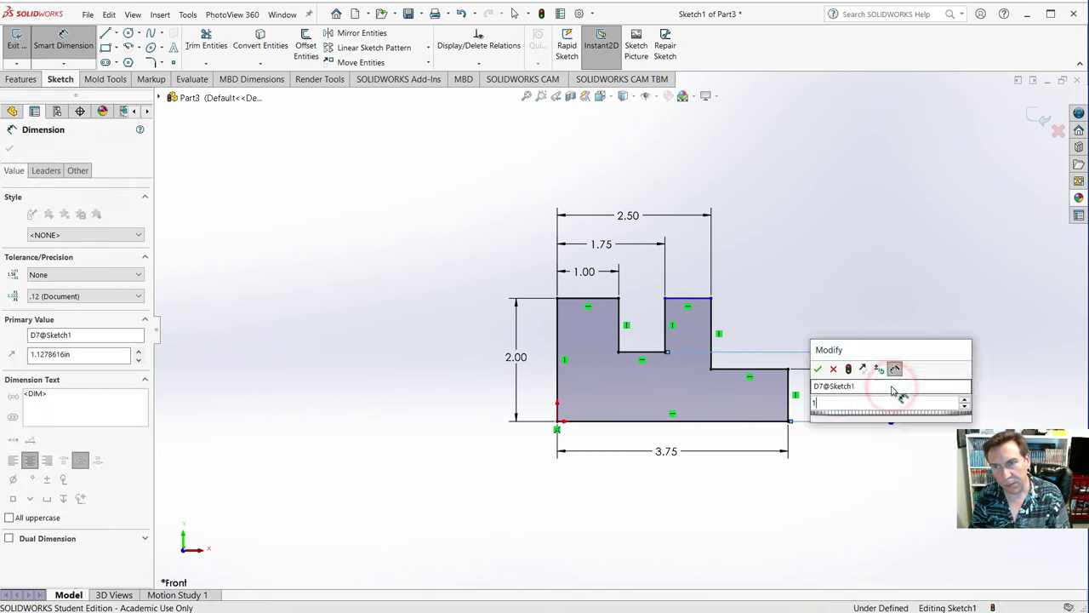
type("1")
key("Return")
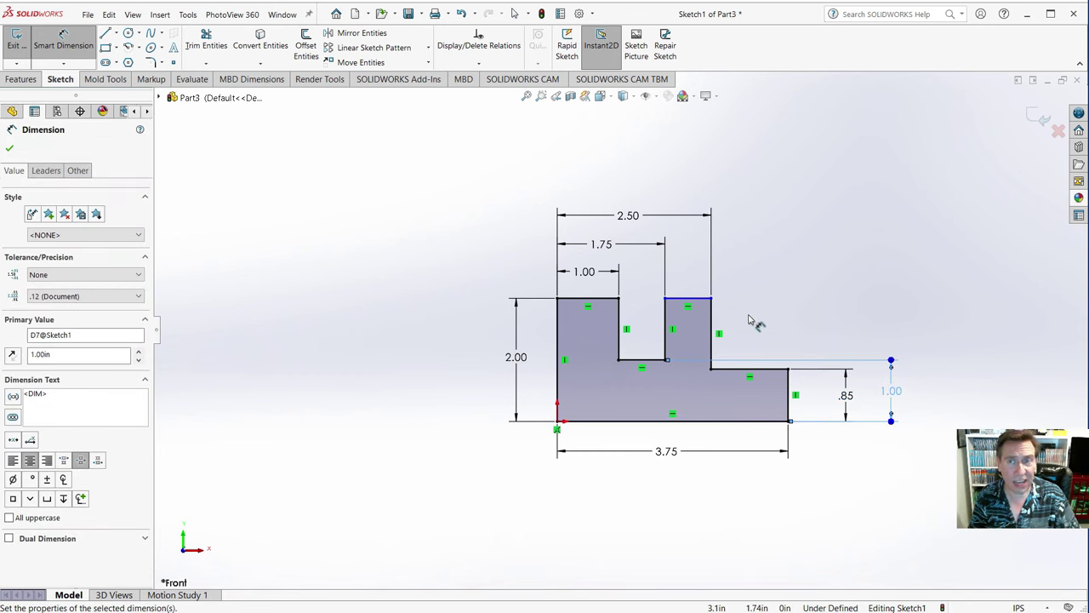
key("Escape")
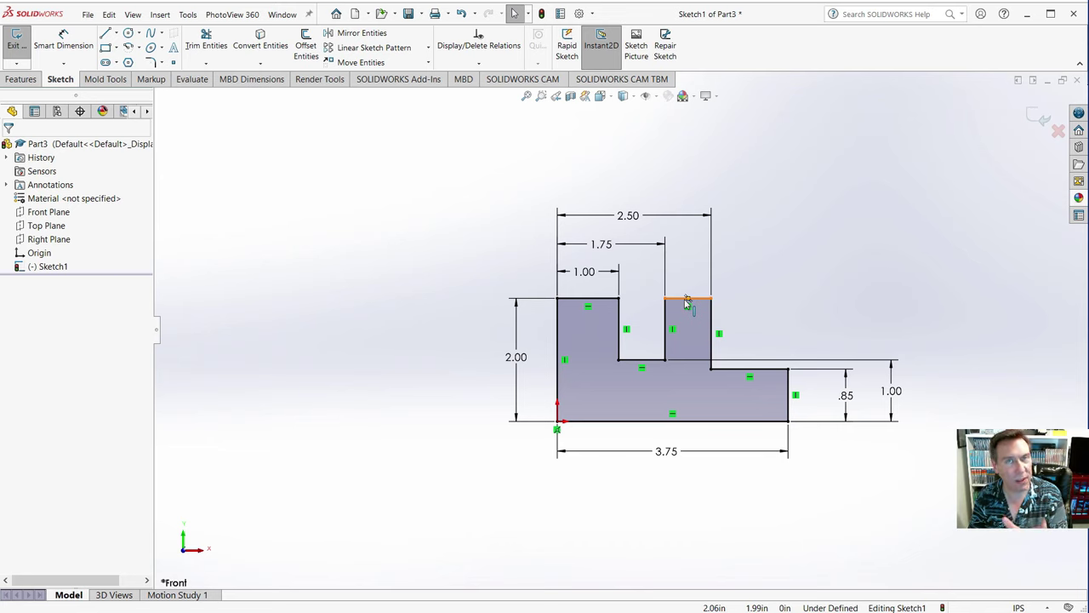
- Add a Collinear relation between the two tab top edges to fully define Sketch1
left_click(687, 299)
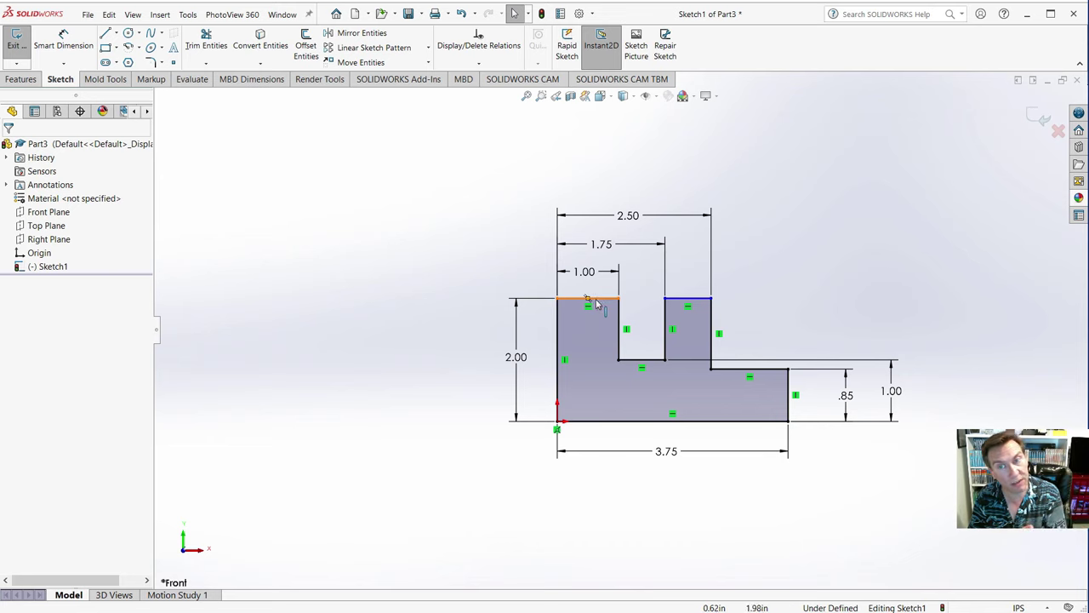
left_click(602, 298)
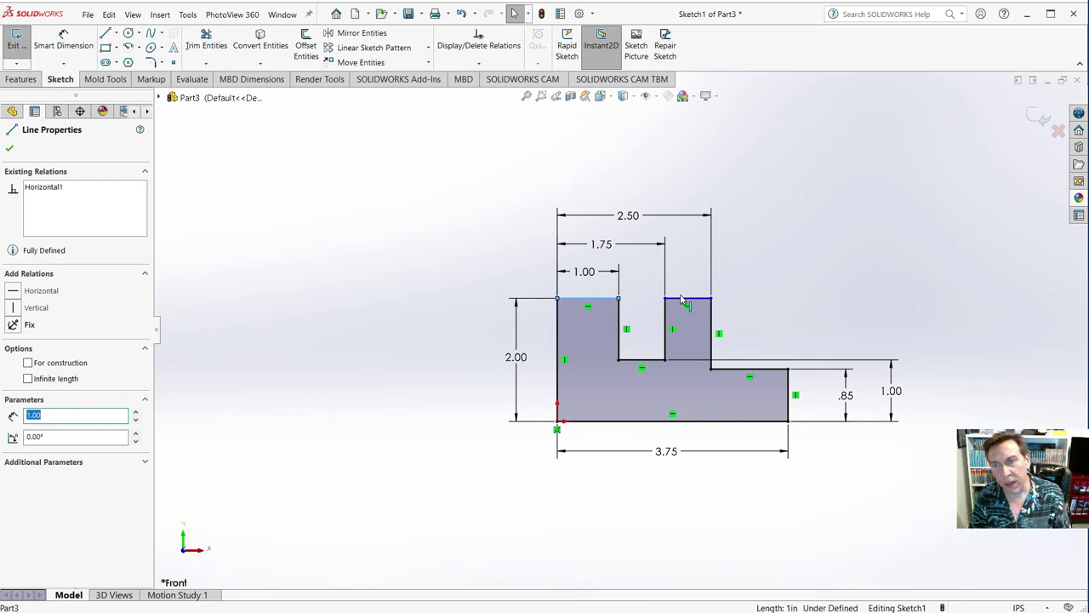
left_click(680, 300, "ctrl")
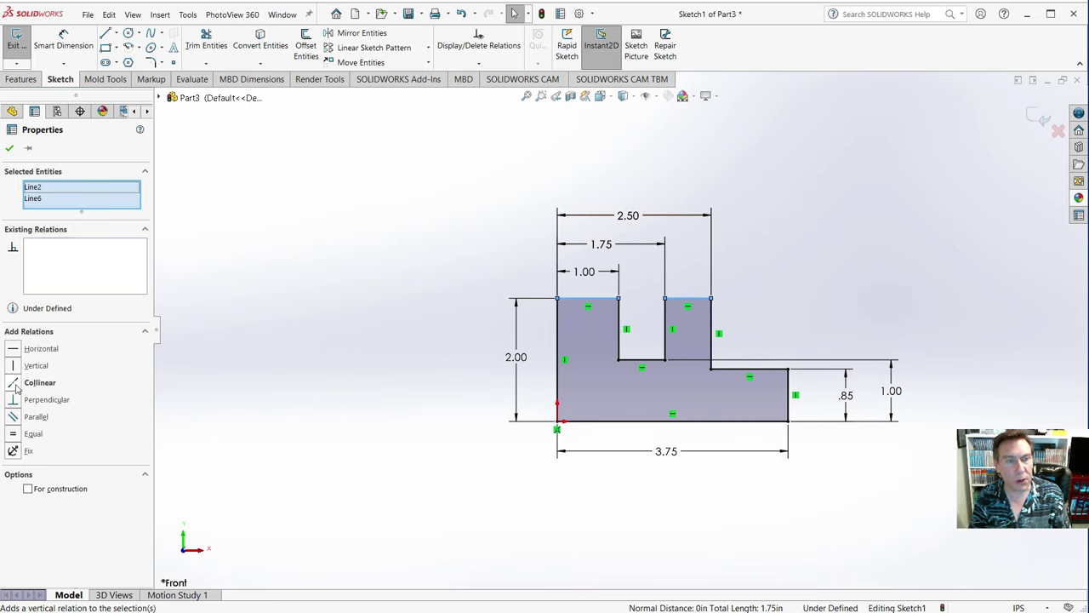
left_click(13, 384)
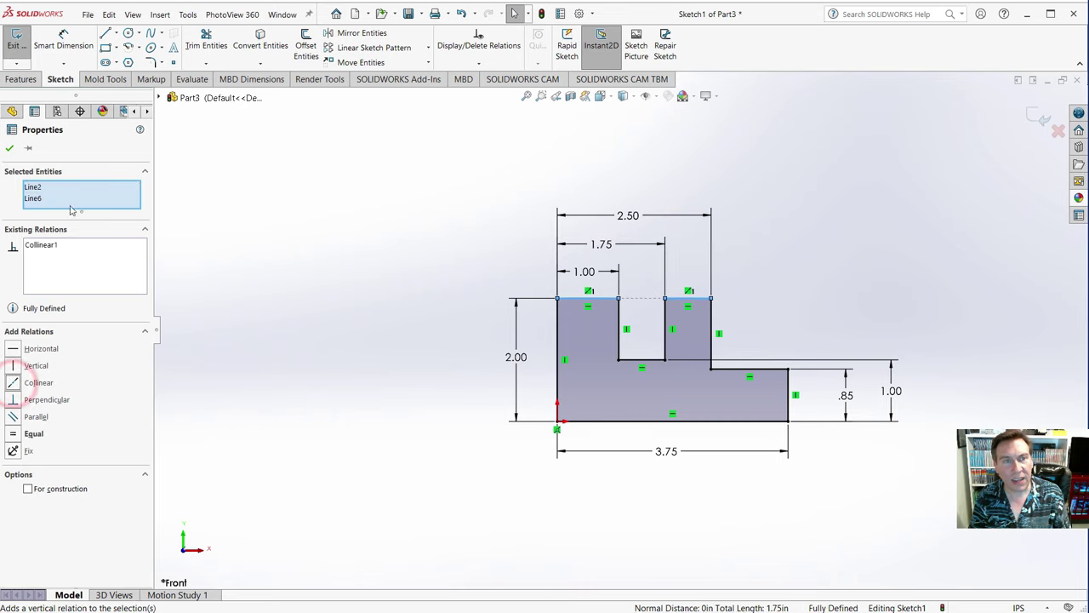
left_click(10, 148)
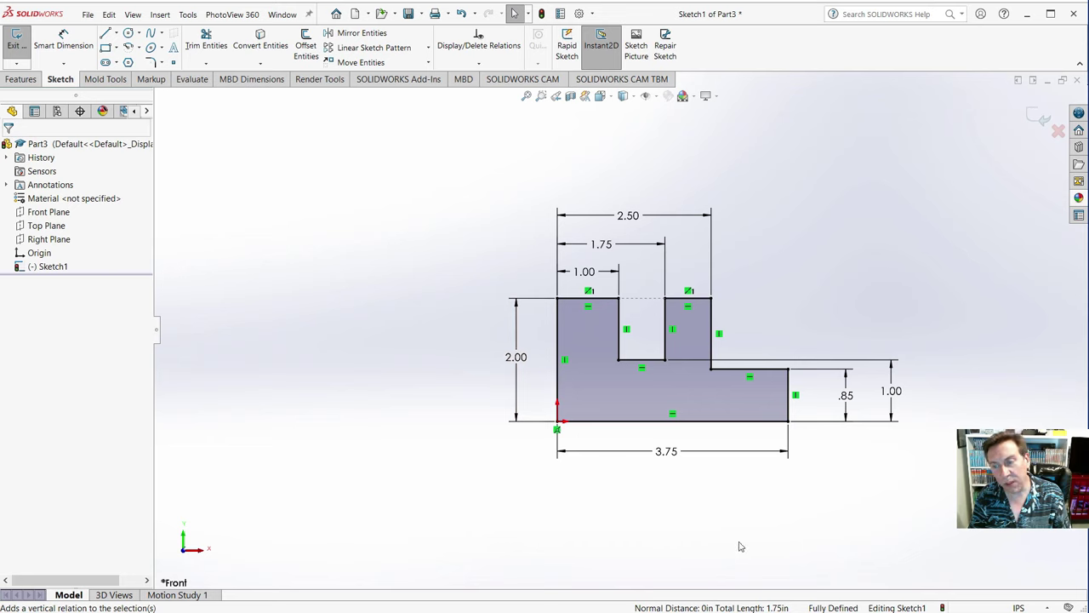
left_click(17, 81)
- Extrude the stepped sketch as a 0.50 in blind Boss-Extrude
left_click(23, 43)
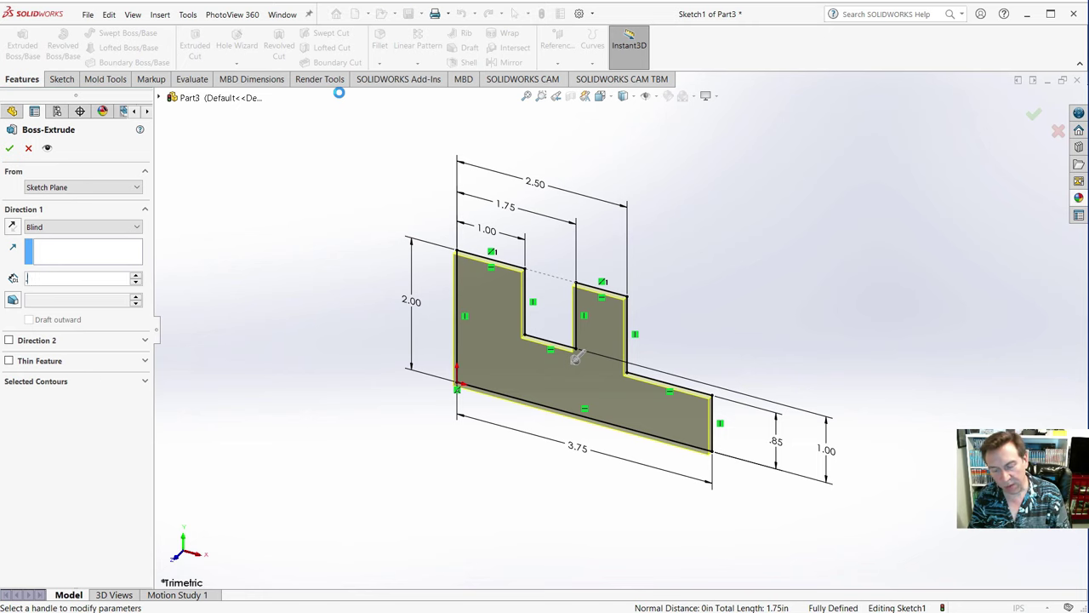
type(".5")
key("Return")
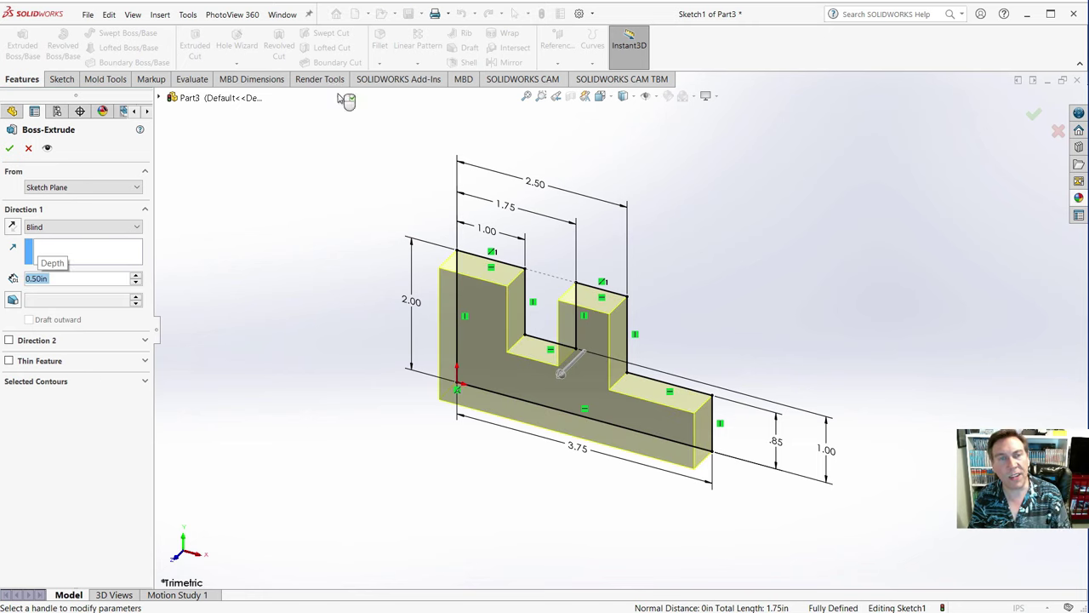
left_click(10, 151)
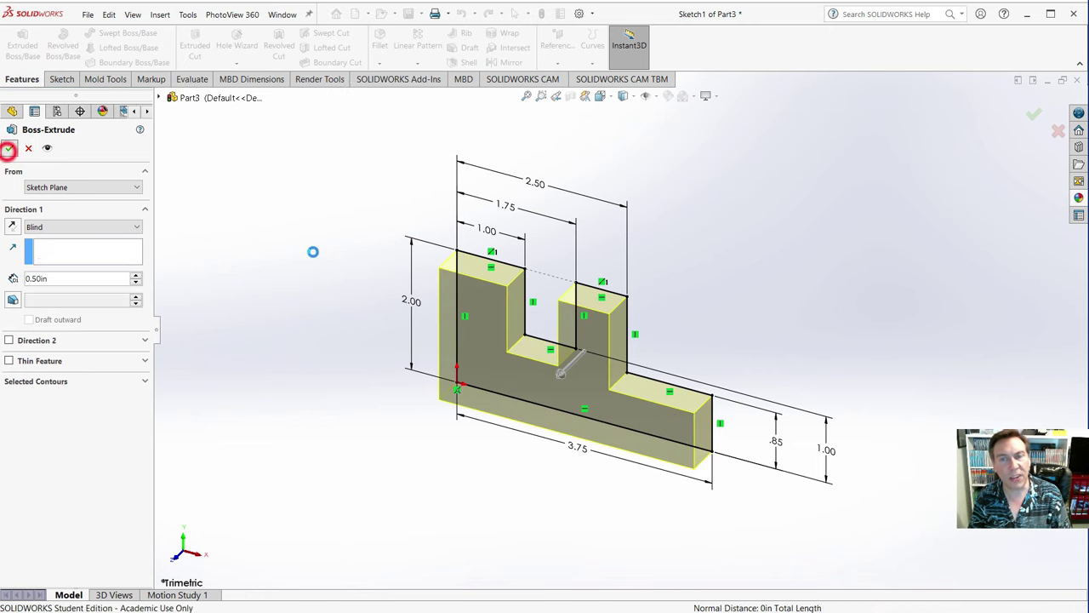
left_click(312, 254)
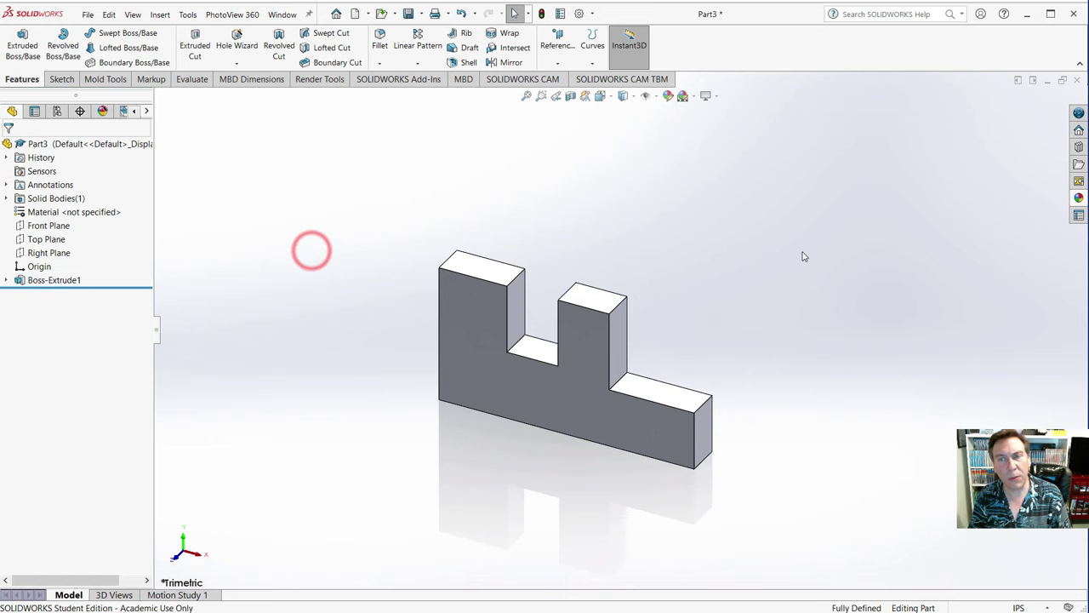
scroll(588, 407, "down", 2)
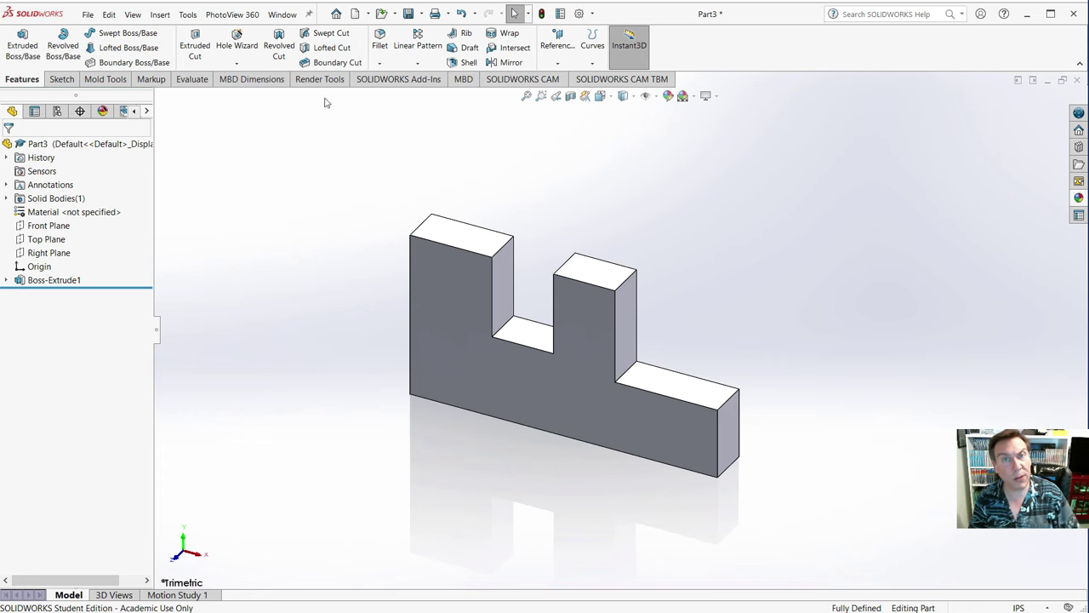
left_click(380, 41)
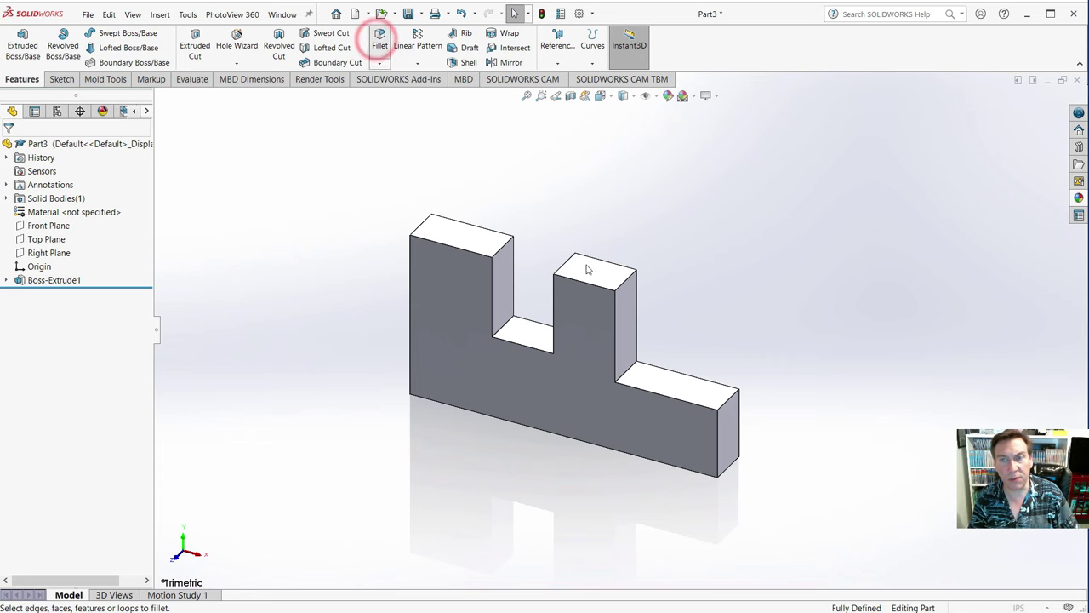
- Fillet the four tab and slot corner edges at 0.10 in radius, then show the reference PDF
left_click(626, 283)
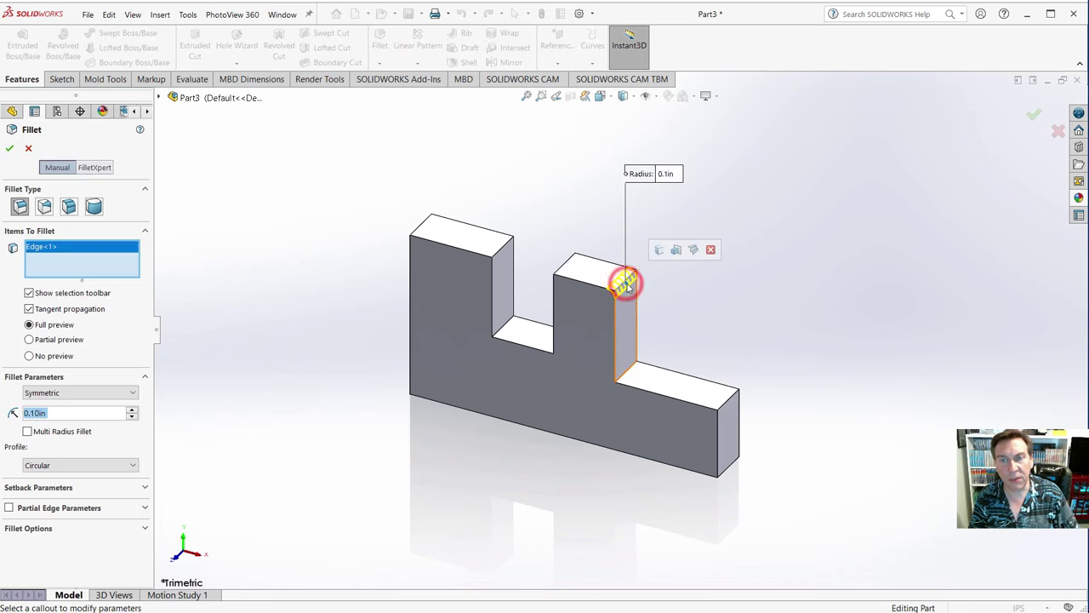
left_click(629, 372)
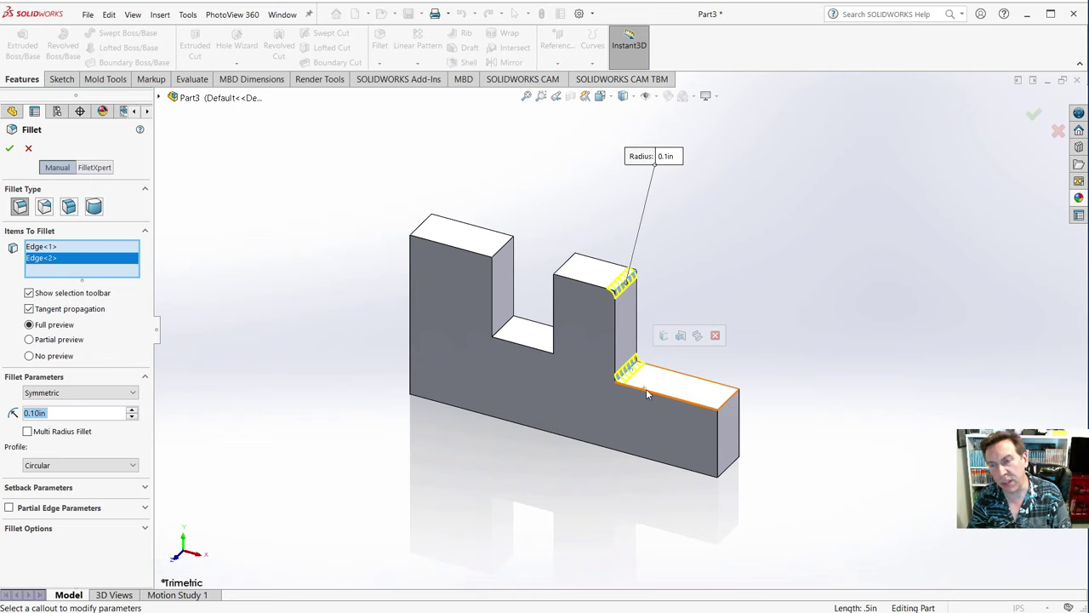
left_click(716, 401)
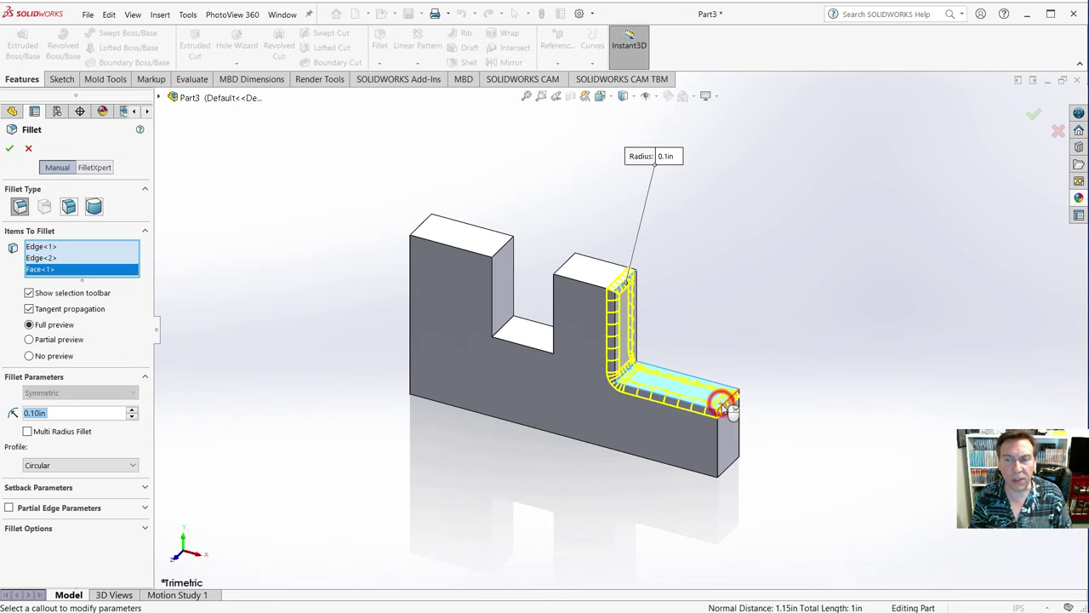
left_click(707, 397)
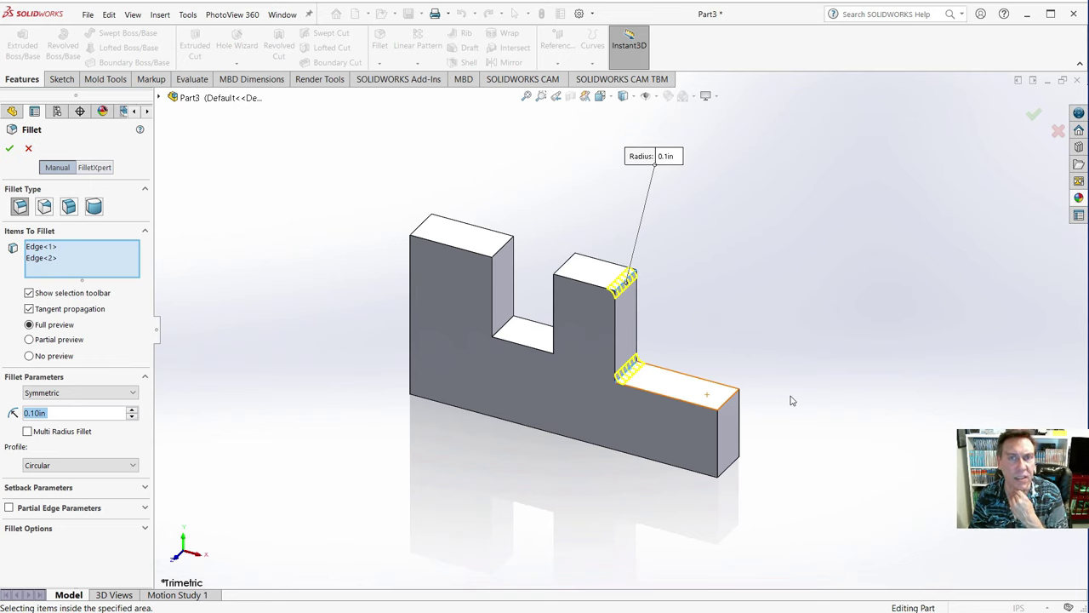
left_click(506, 326)
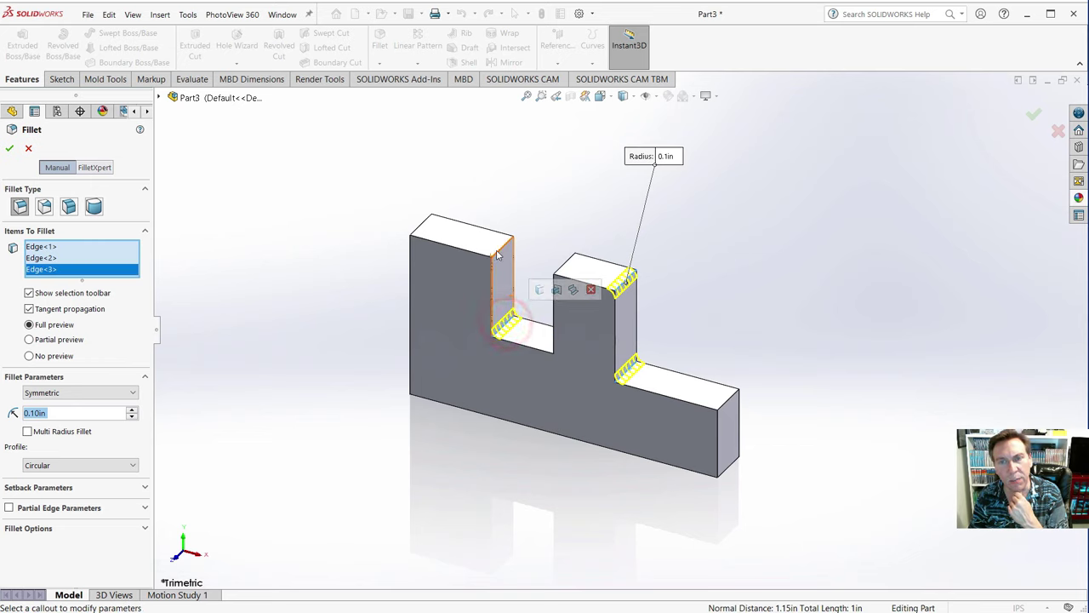
left_click(499, 250)
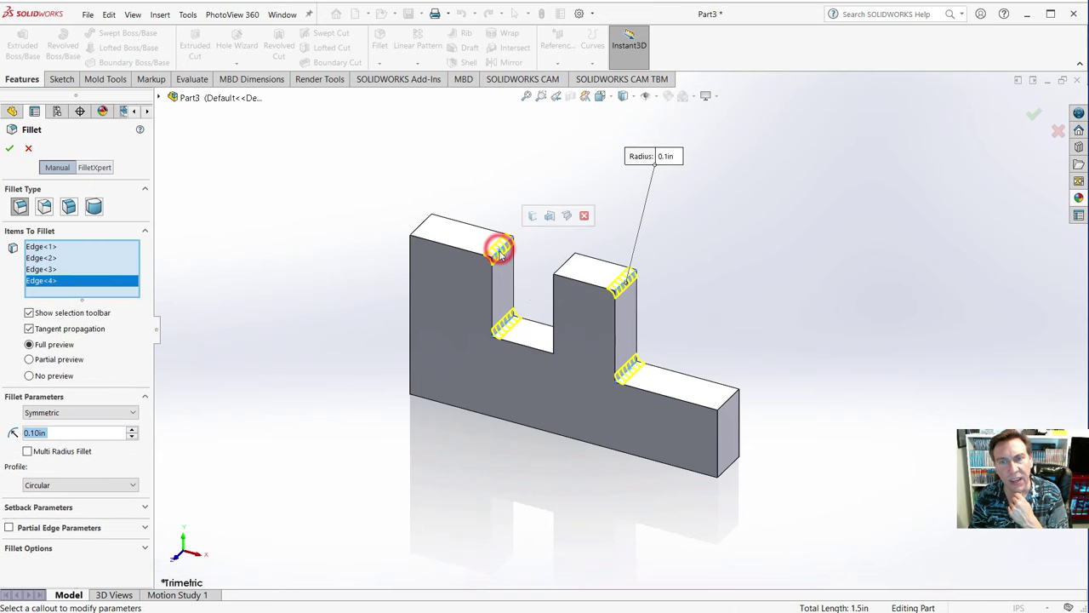
left_click(9, 150)
left_click(231, 309)
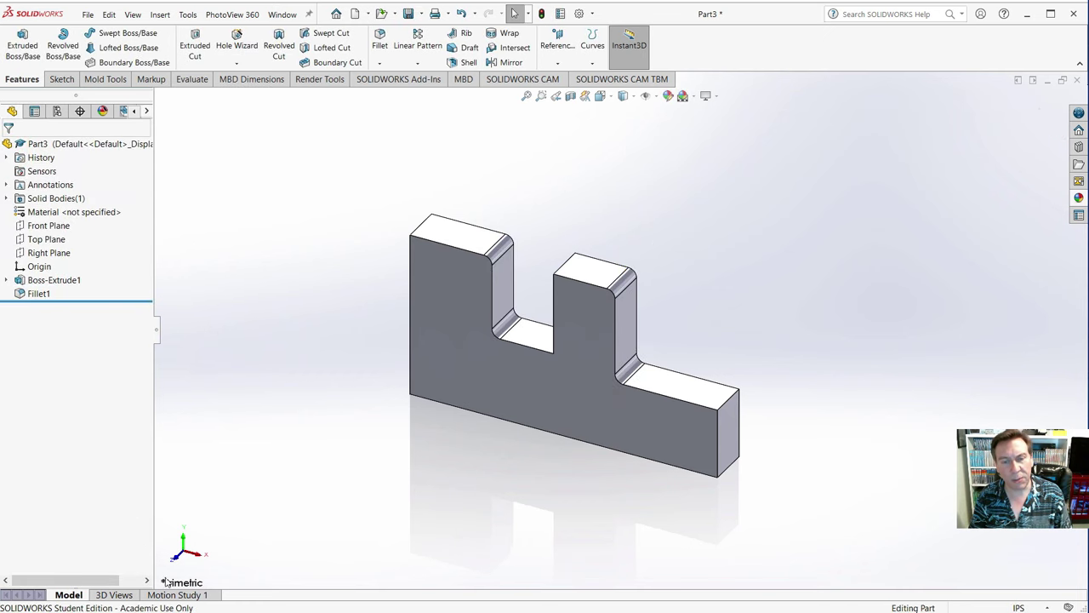
key("alt+Tab")
scroll(582, 434, "down", 8)
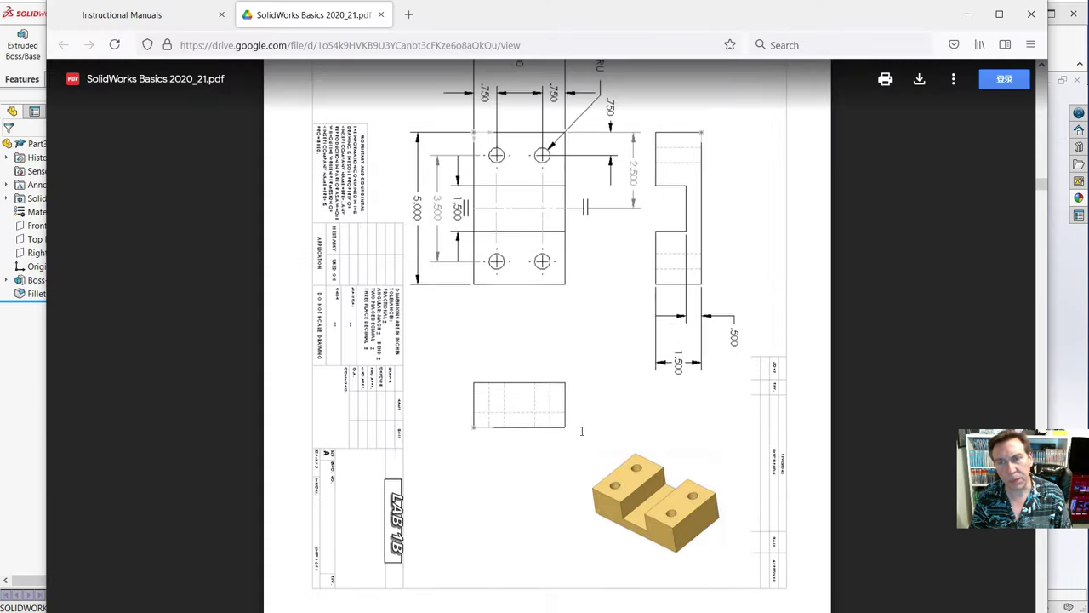
- Review the block drawing with four Ø.500 holes, then return to Part3 in SOLIDWORKS
scroll(544, 430, "up", 1)
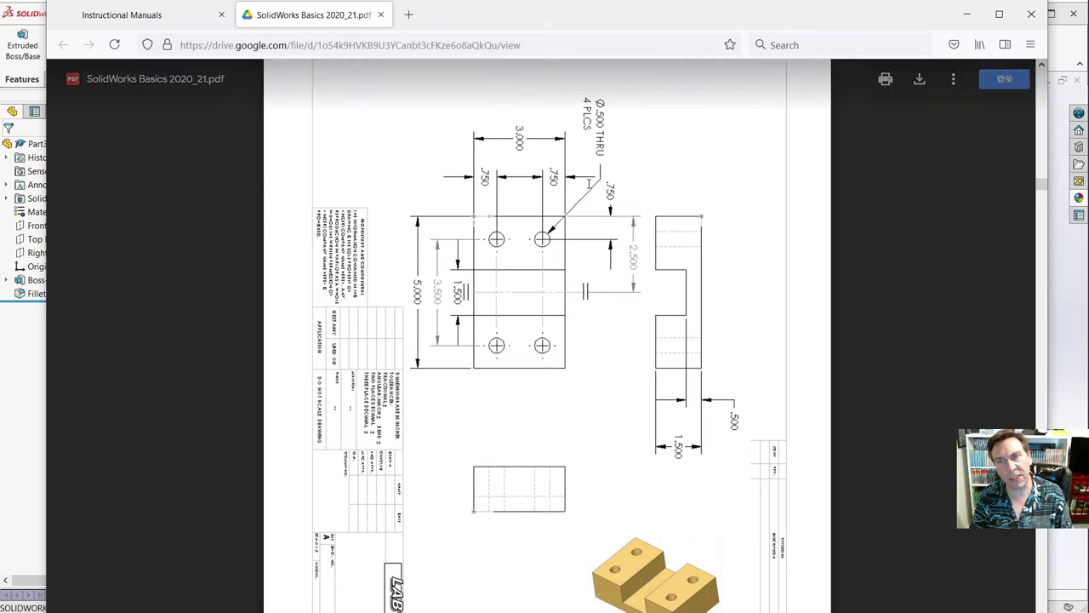
left_click(25, 17)
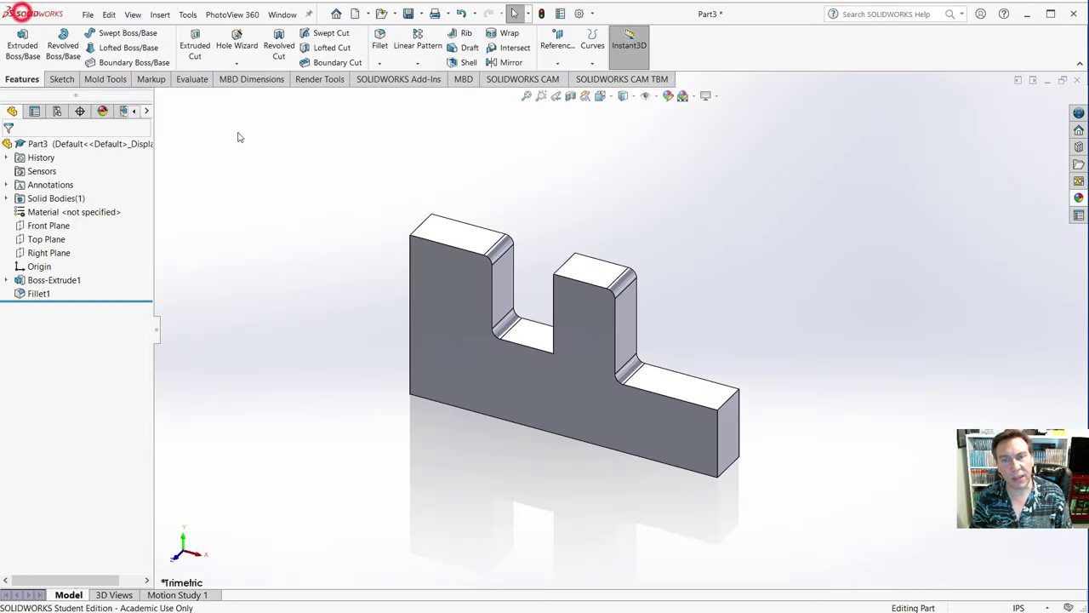
- Save the part as L1, then start a new SOLIDWORKS document
left_click(87, 15)
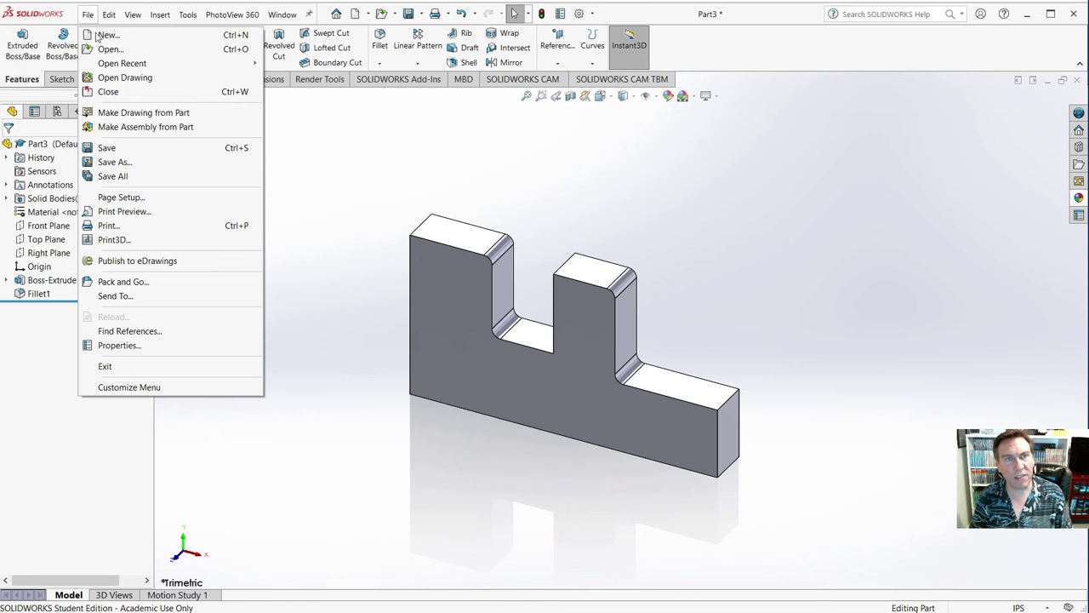
left_click(110, 149)
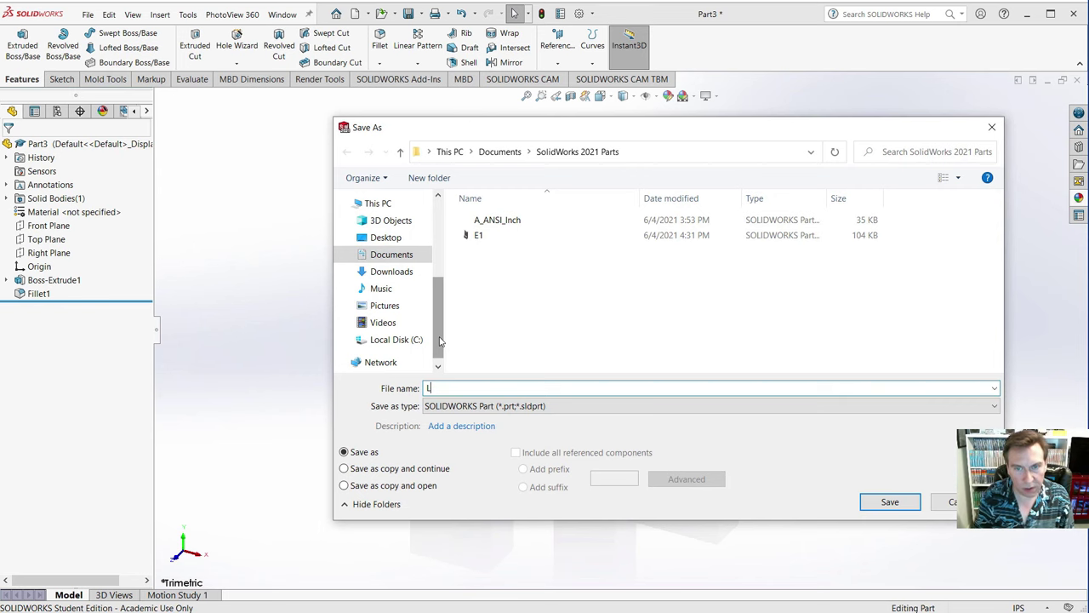
type("L1")
left_click(886, 500)
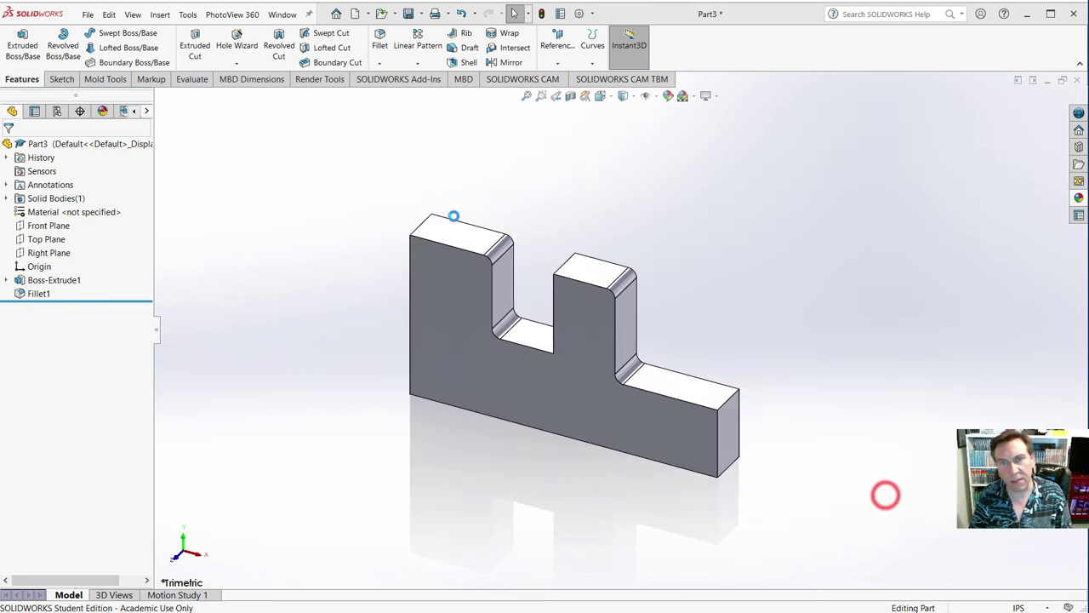
left_click(88, 14)
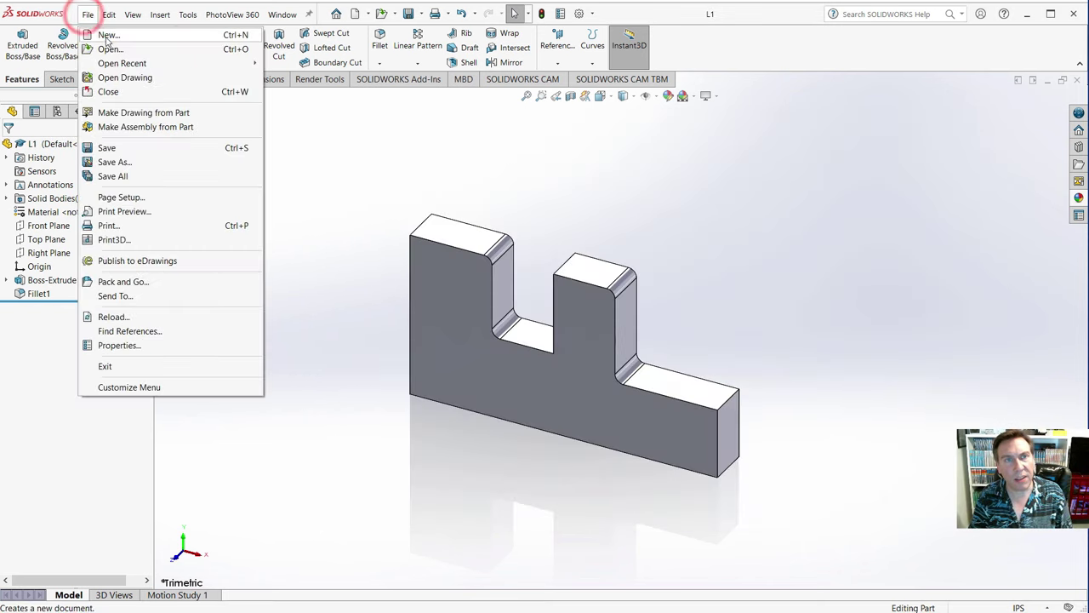
left_click(106, 34)
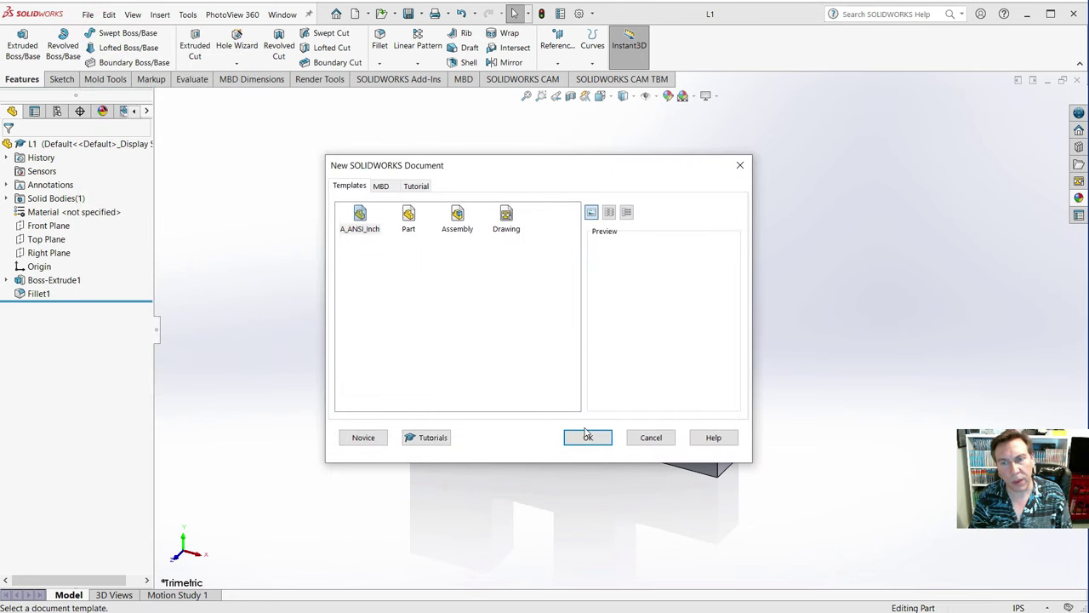
- Create Part4 in IPS units and open a new sketch on its Top Plane
left_click(599, 438)
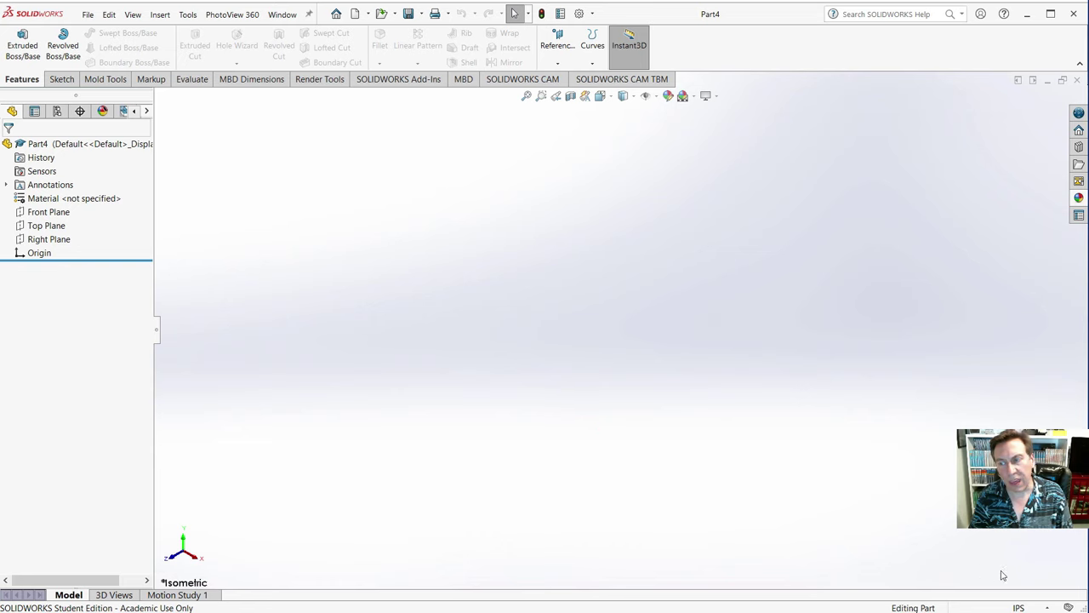
left_click(1018, 607)
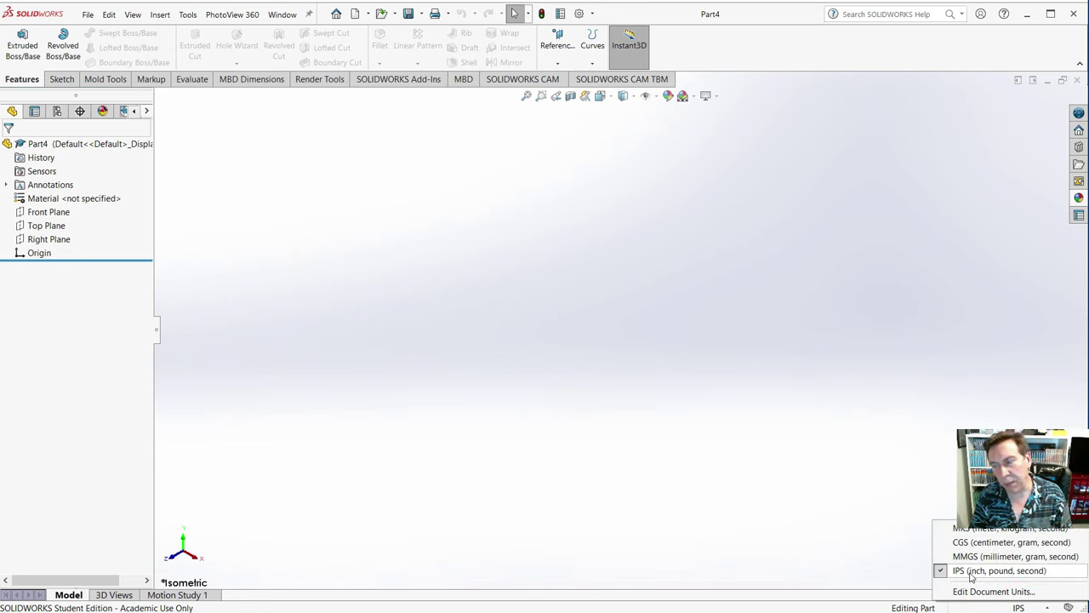
left_click(488, 286)
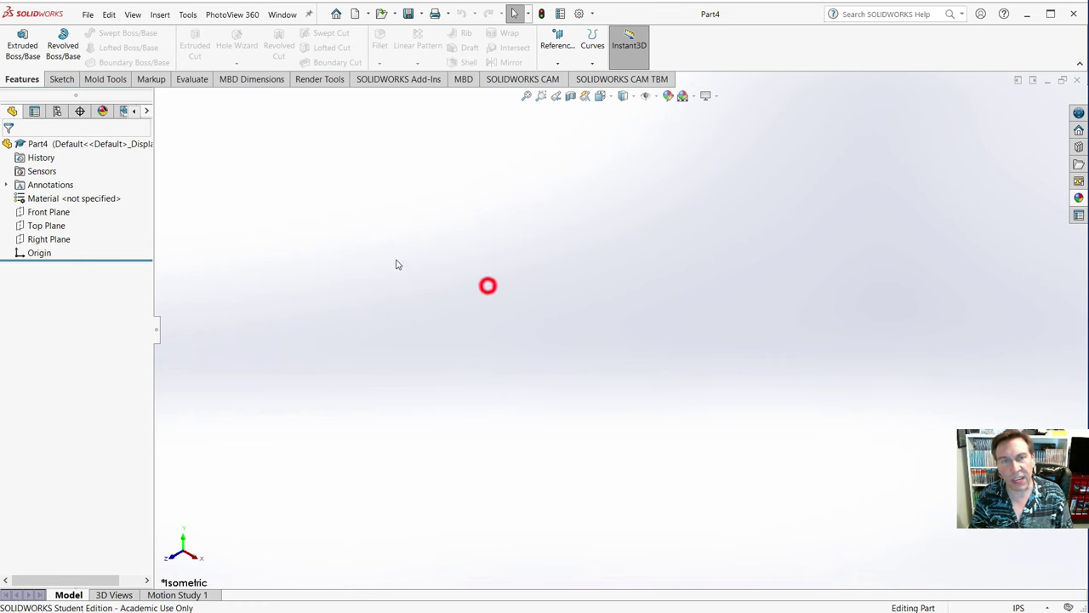
left_click(577, 14)
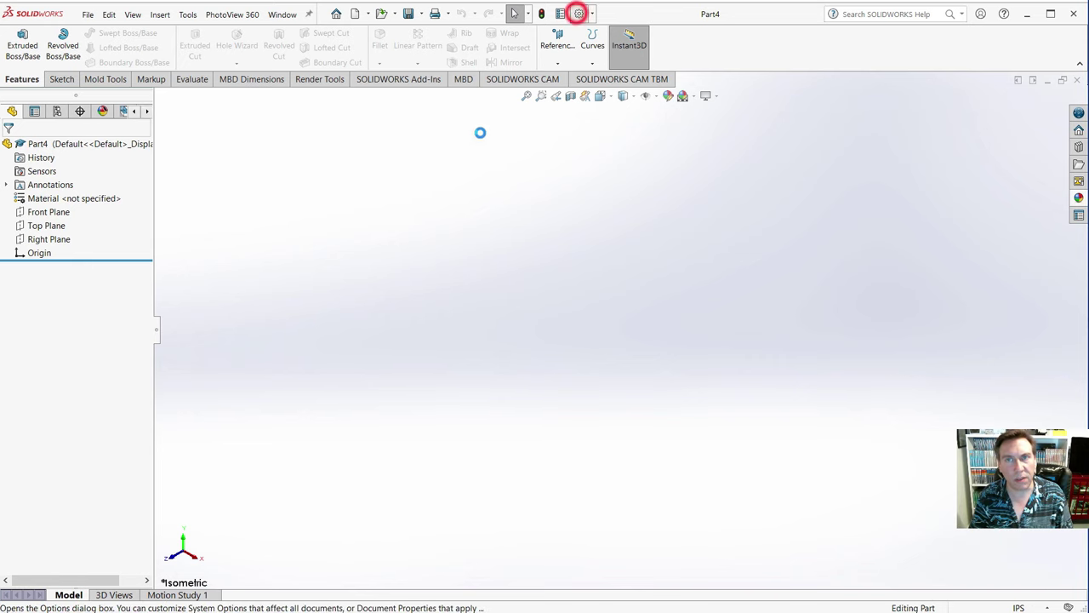
left_click(782, 129)
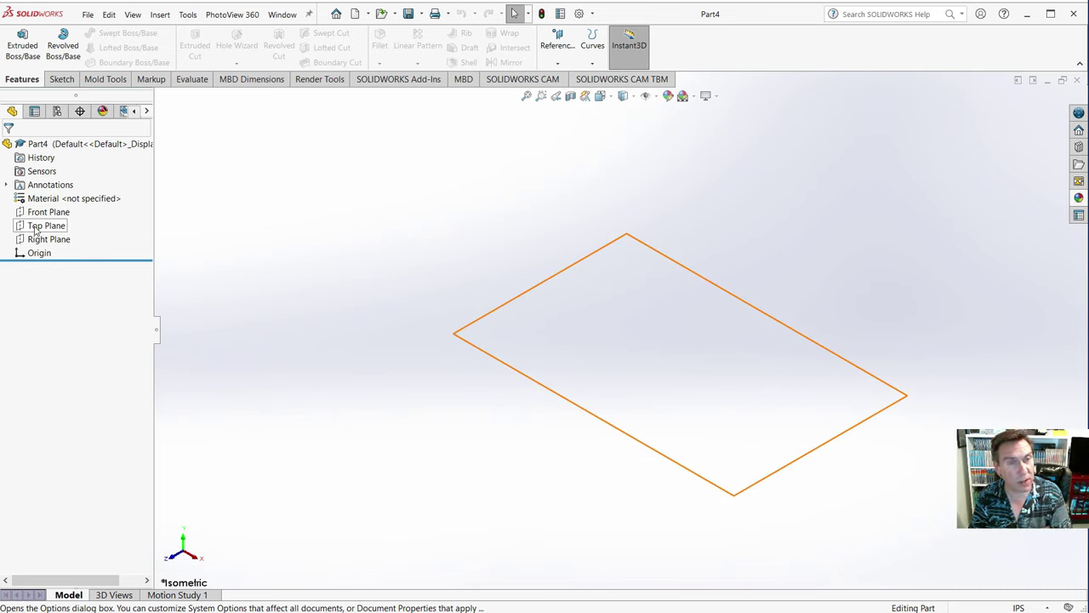
left_click(34, 227)
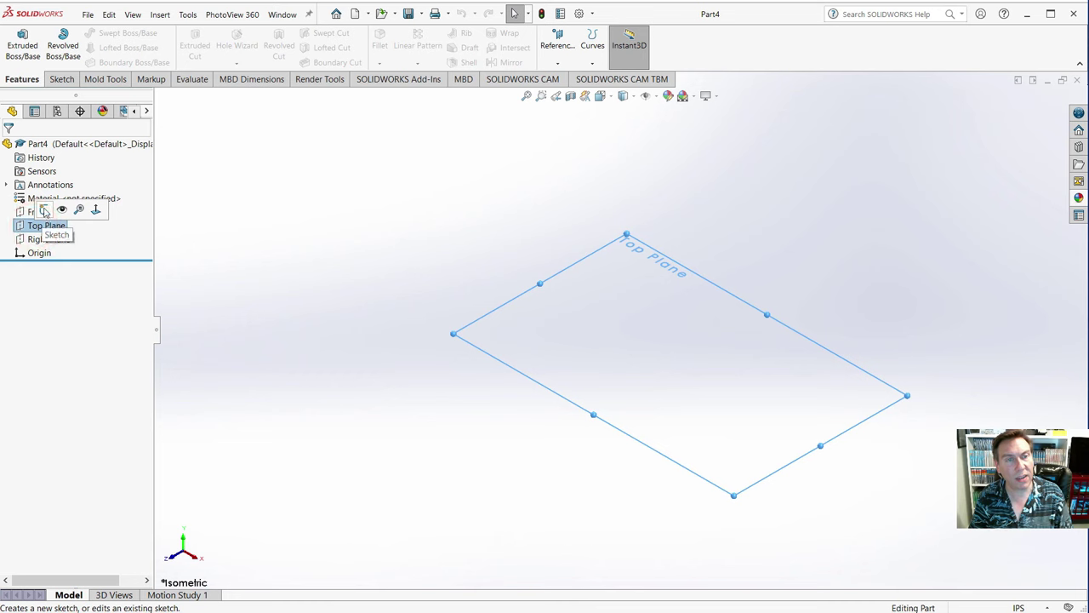
left_click(43, 208)
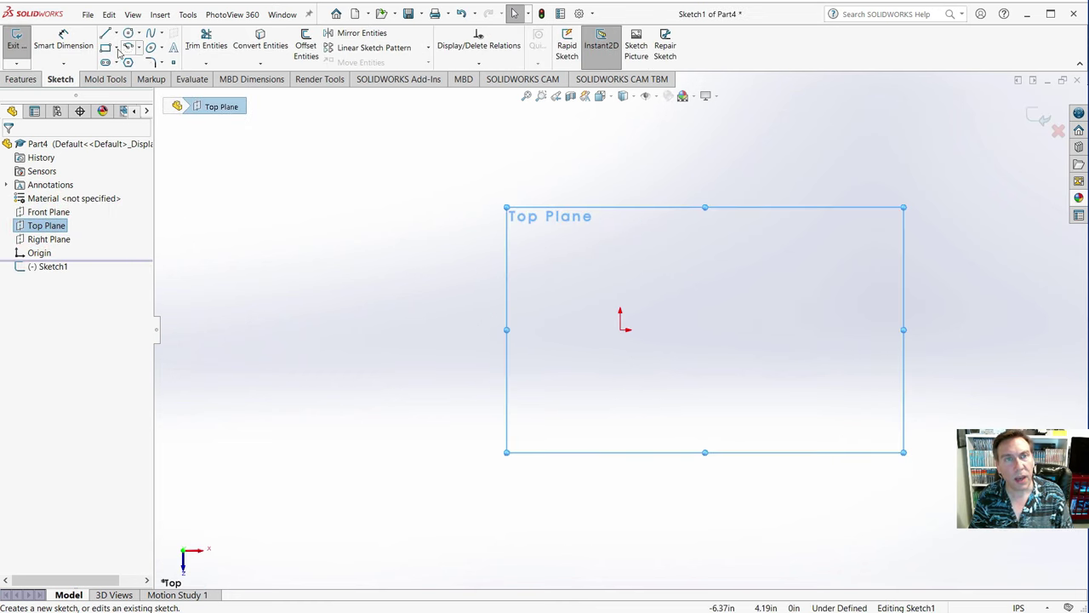
- Draw a center rectangle anchored at the origin
left_click(117, 47)
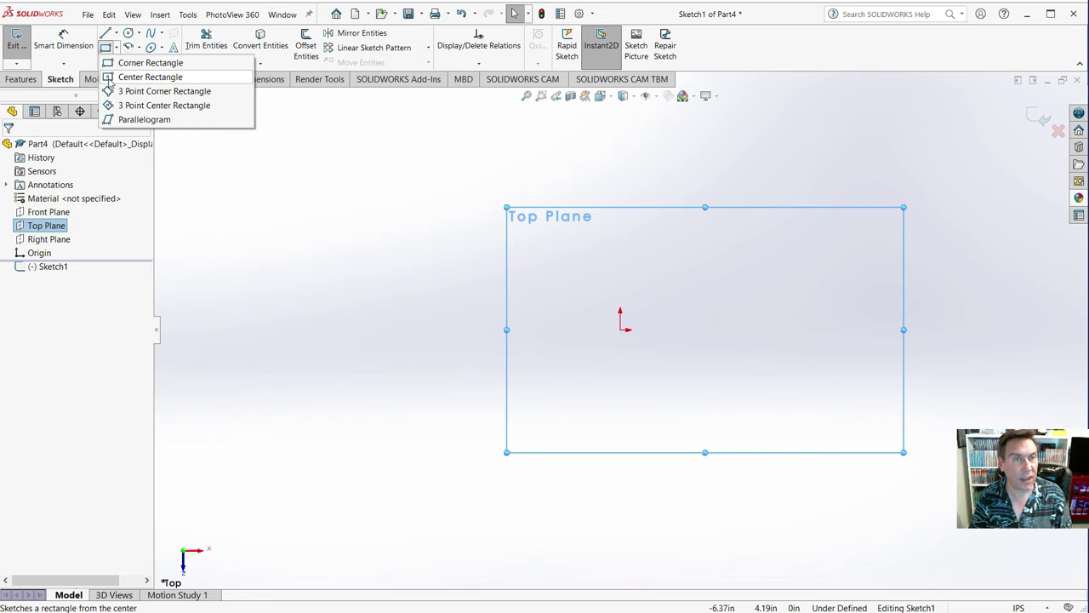
left_click(110, 77)
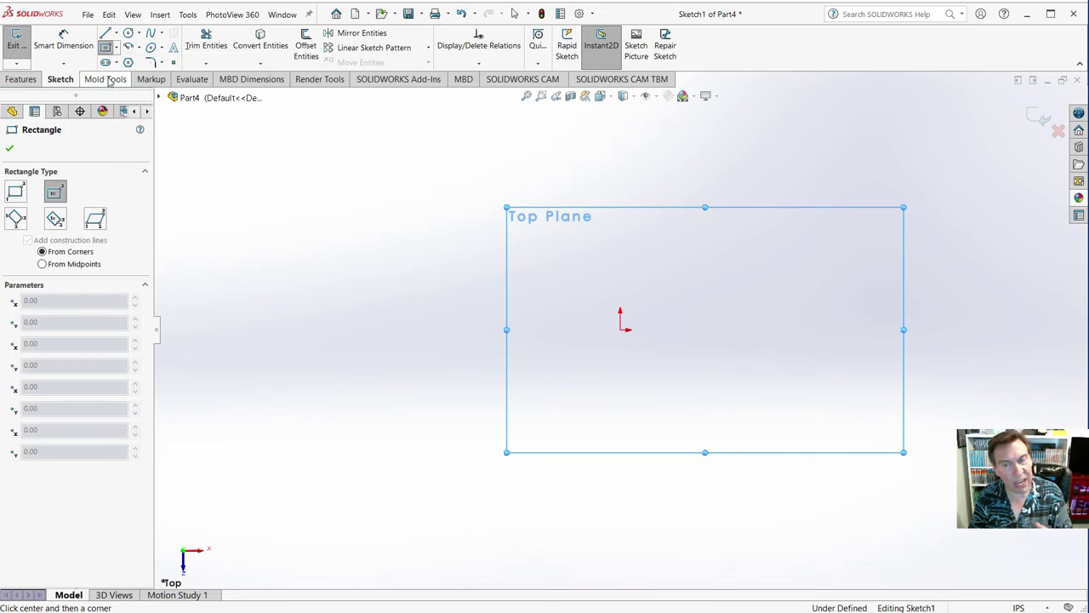
left_click(622, 330)
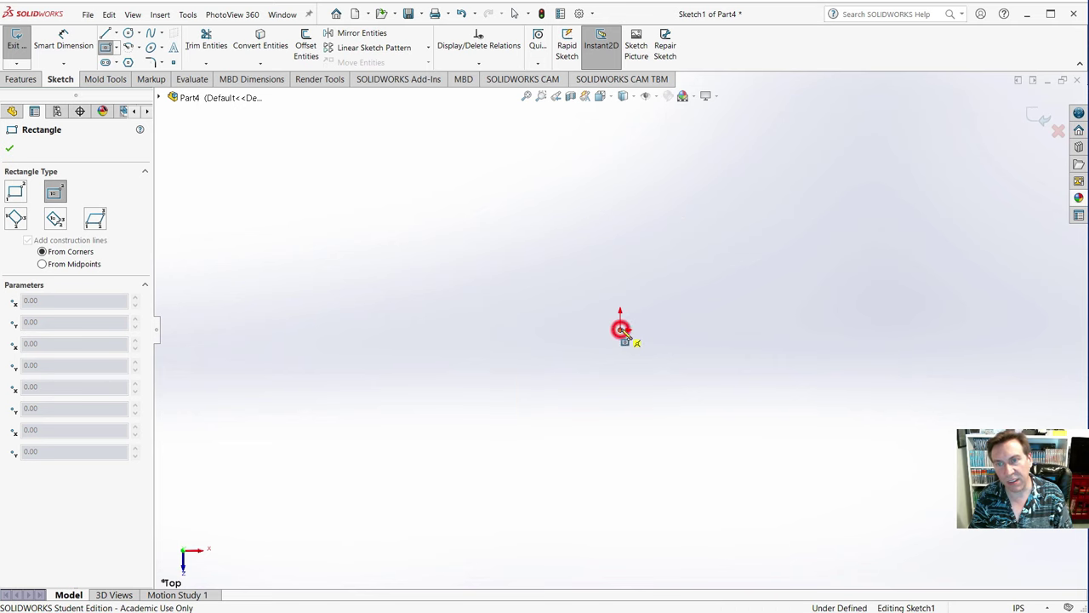
left_click(795, 211)
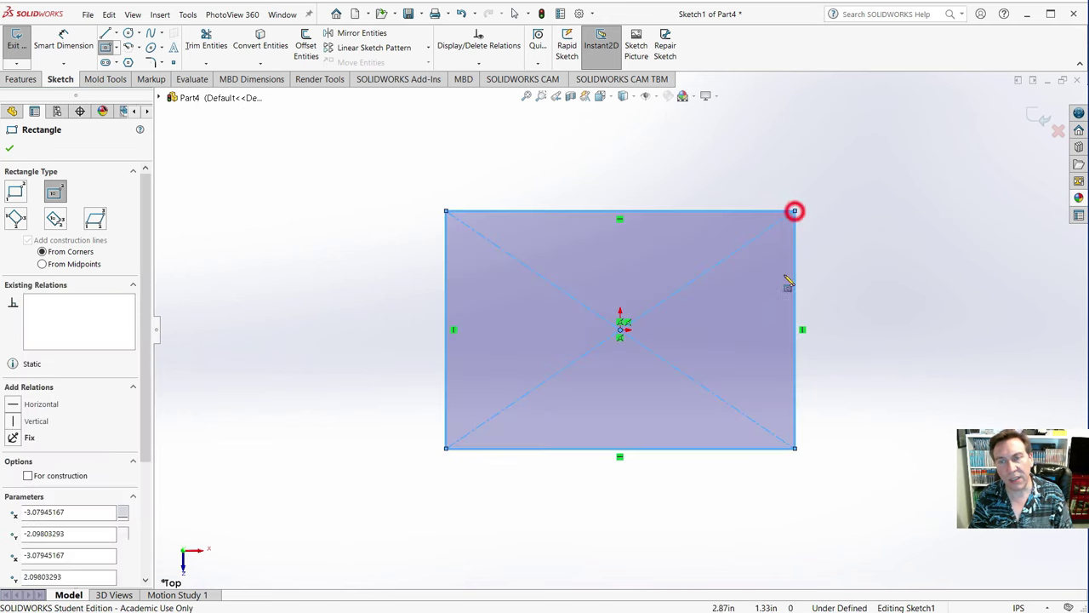
- Dimension the rectangle's bottom edge to 5.00 and left edge to 3.00
left_click(67, 42)
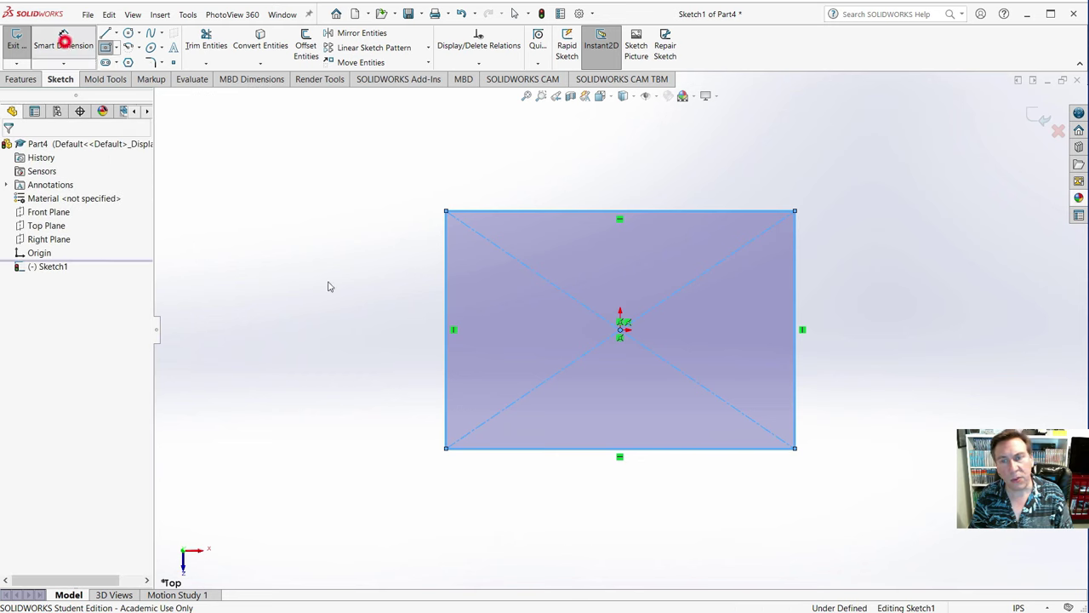
left_click(566, 449)
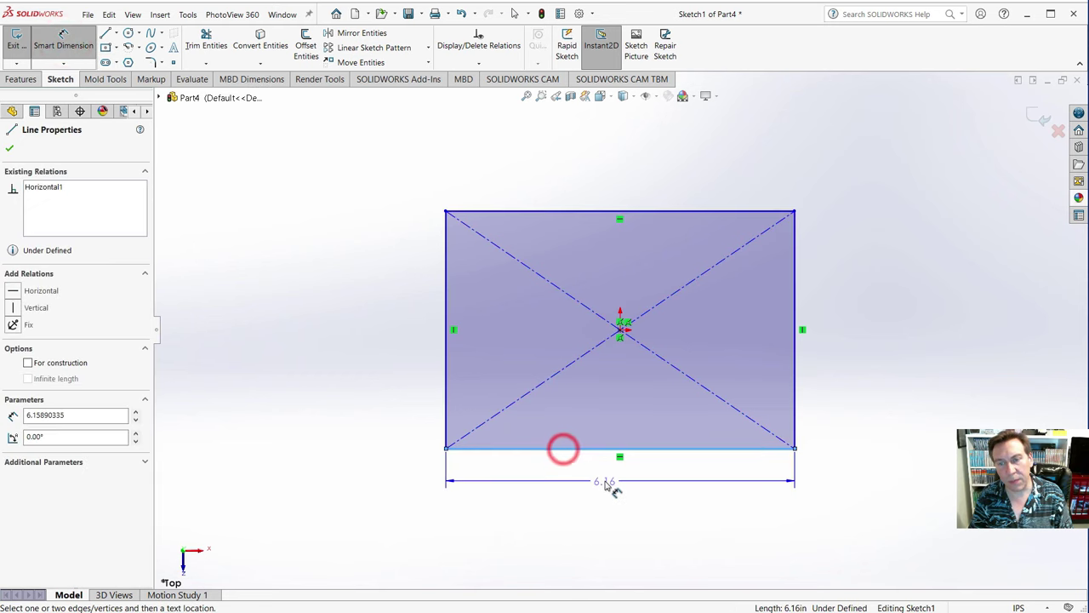
left_click(607, 479)
type("5.00in")
key("Return")
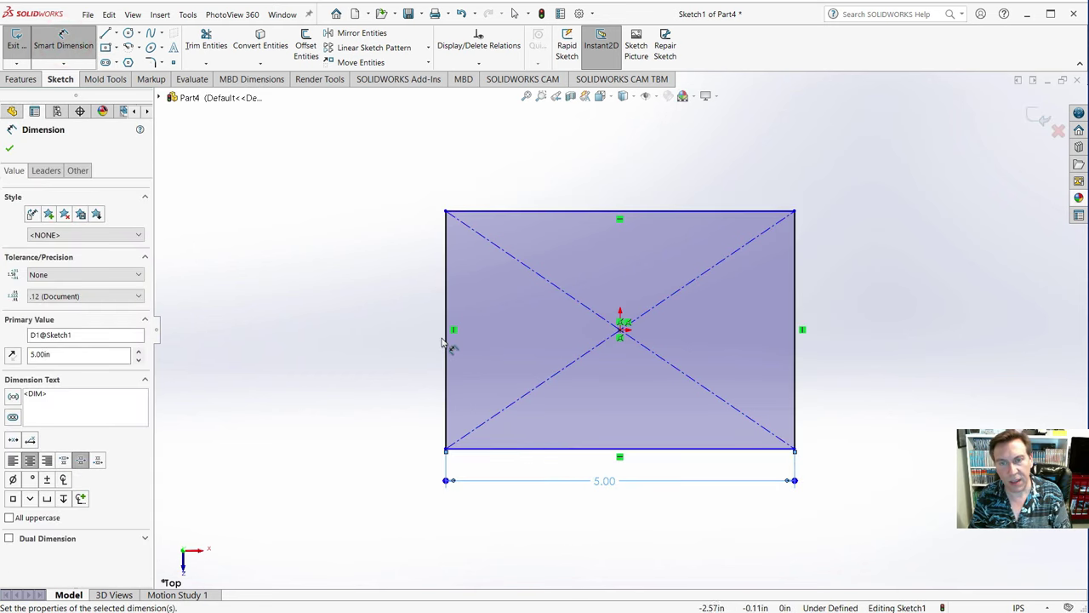
left_click(446, 341)
left_click(397, 332)
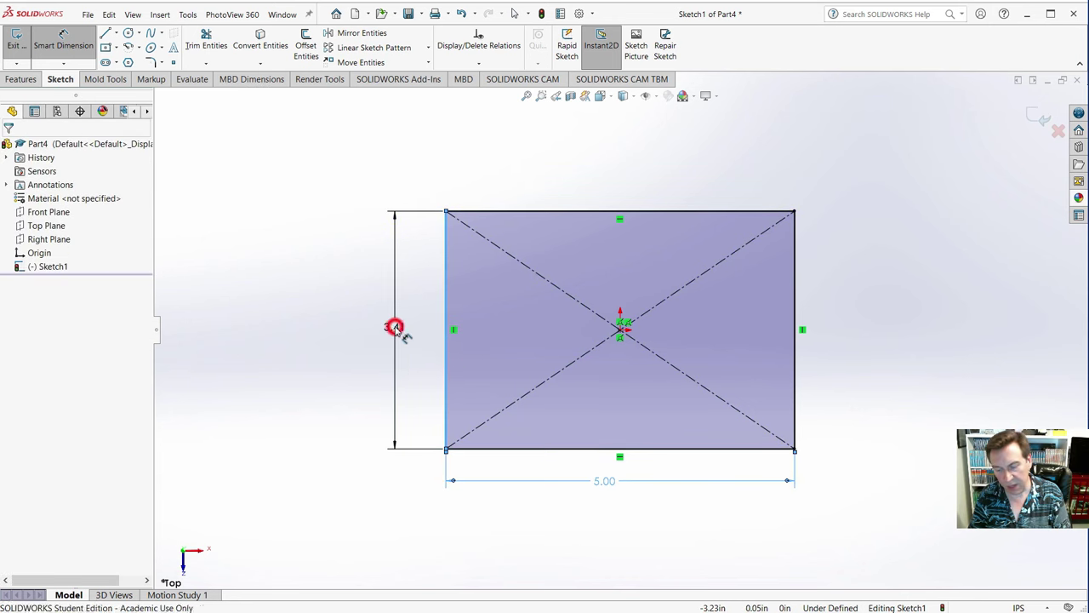
type("3.41")
key("Return")
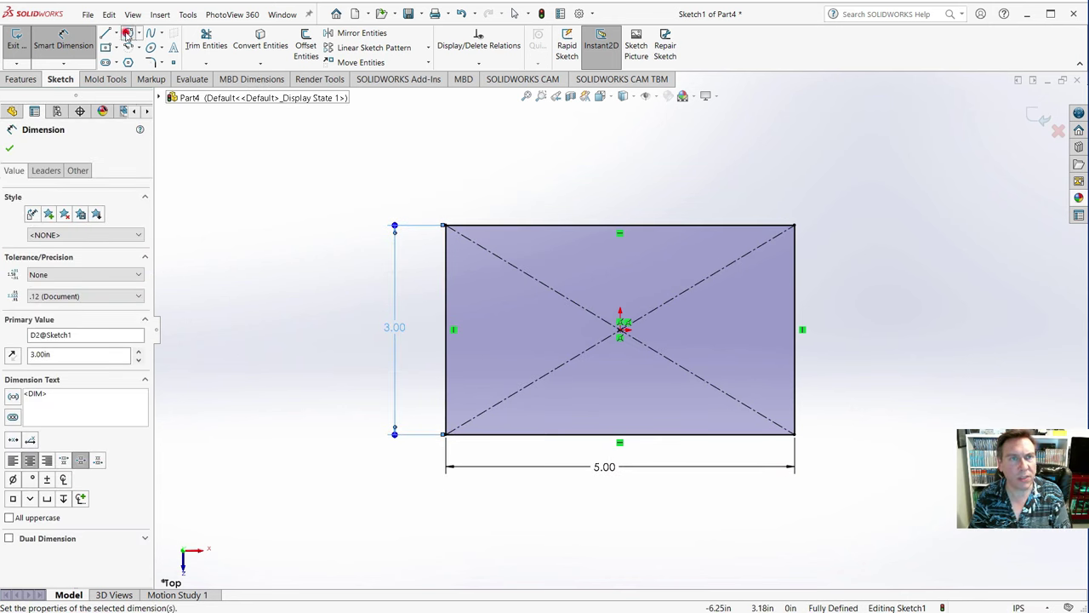
left_click(127, 34)
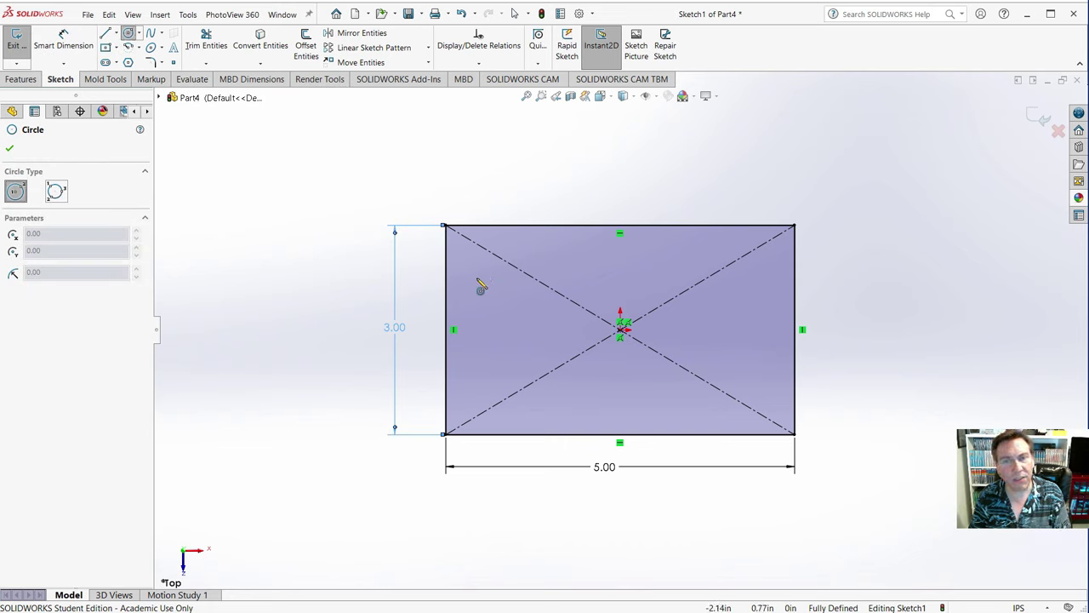
- Draw a hole circle near the rectangle's top-left corner and dimension its diameter to .50
left_click(476, 277)
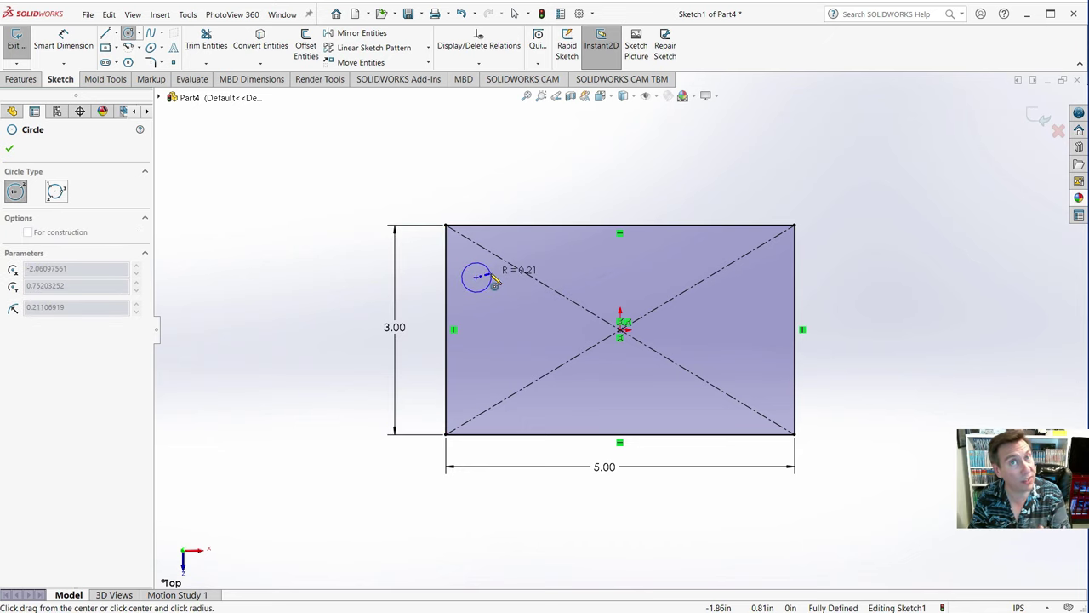
left_click(490, 275)
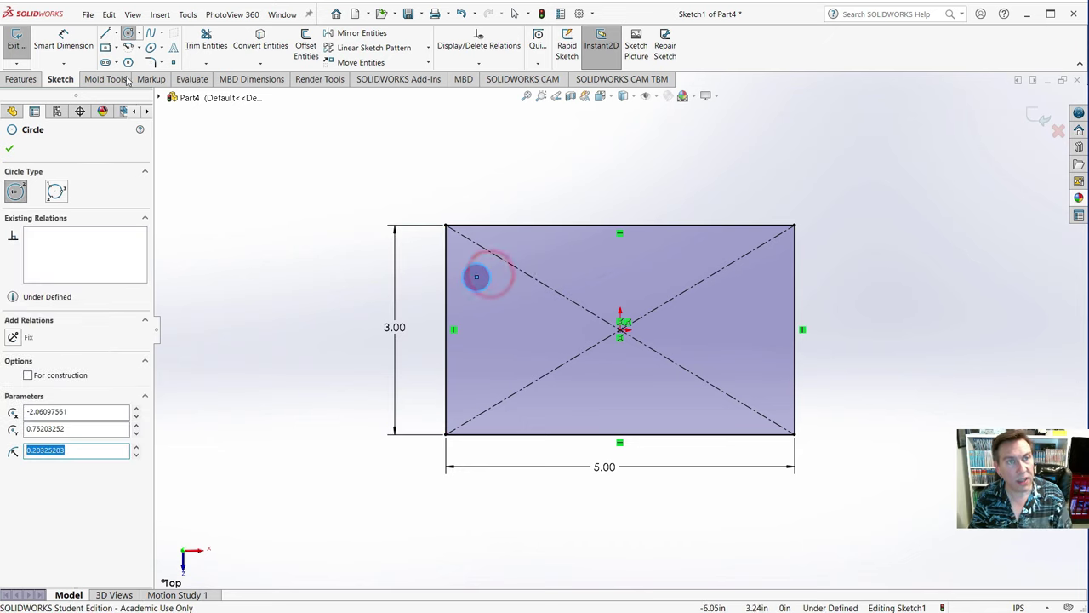
key("Escape")
left_click(476, 276)
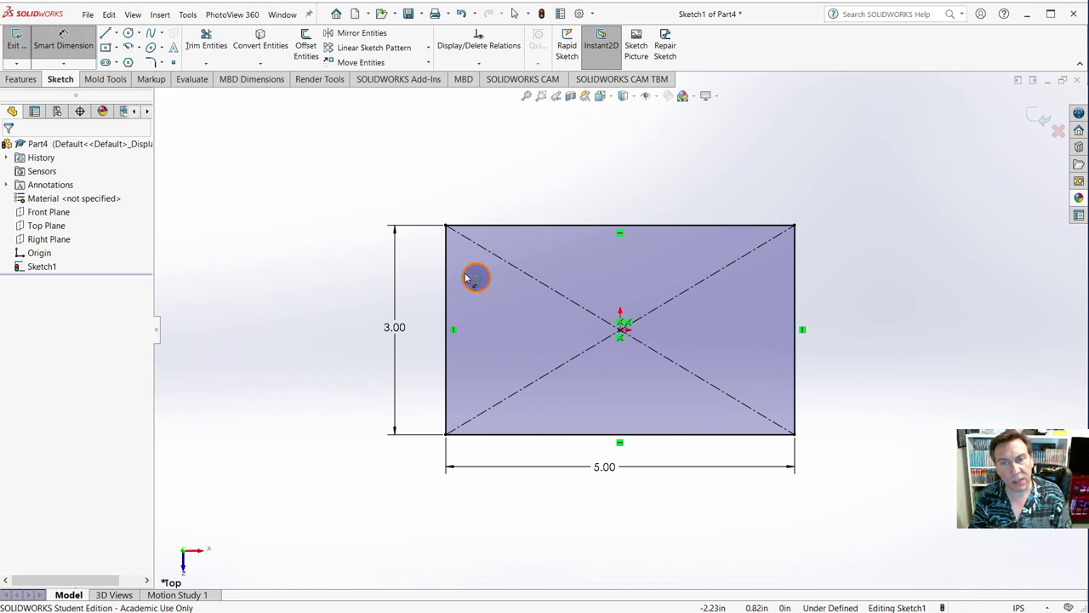
left_click(370, 184)
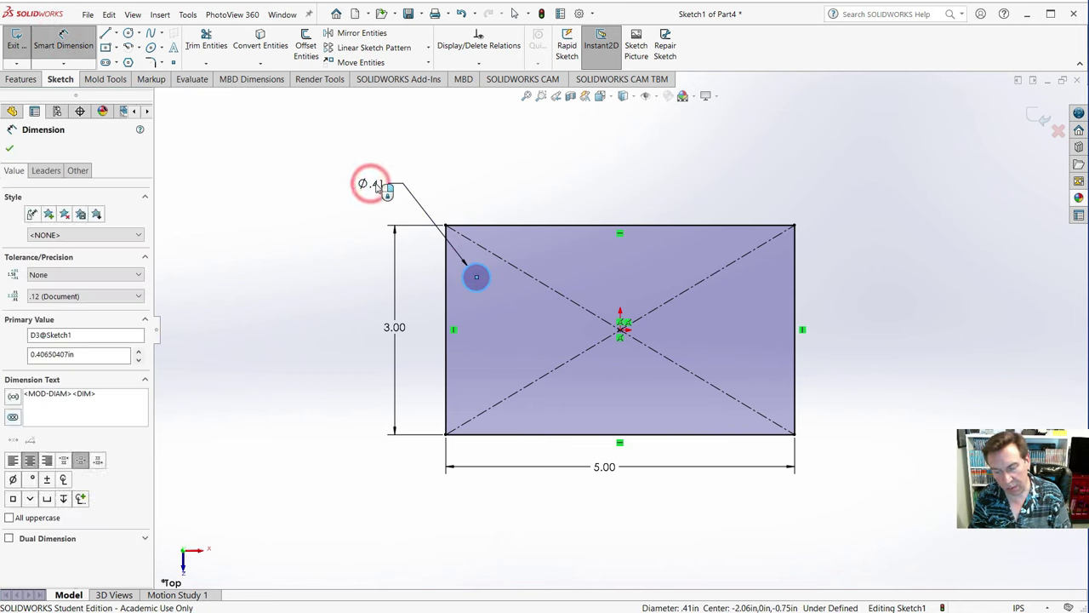
type(".58")
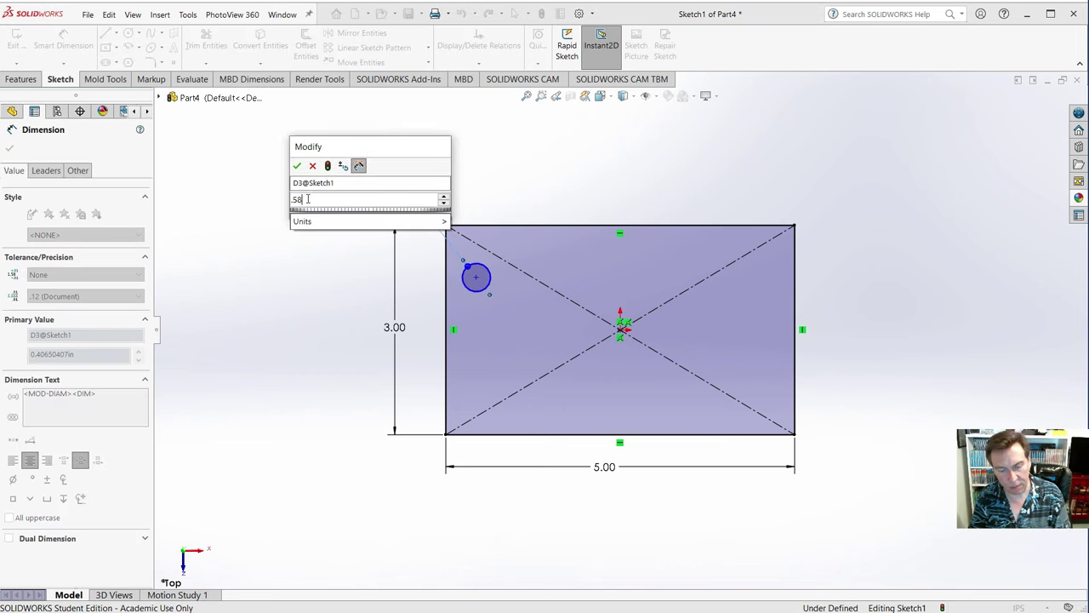
key("Escape")
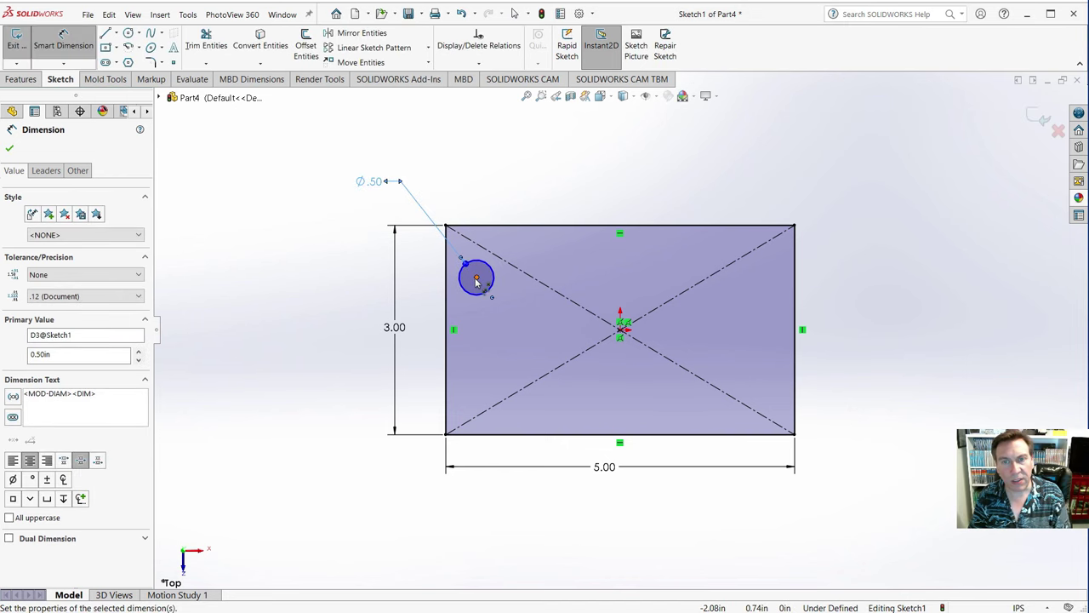
- Locate the hole centre .75 from the left edge and .75 from the top edge
left_click(477, 277)
left_click(445, 288)
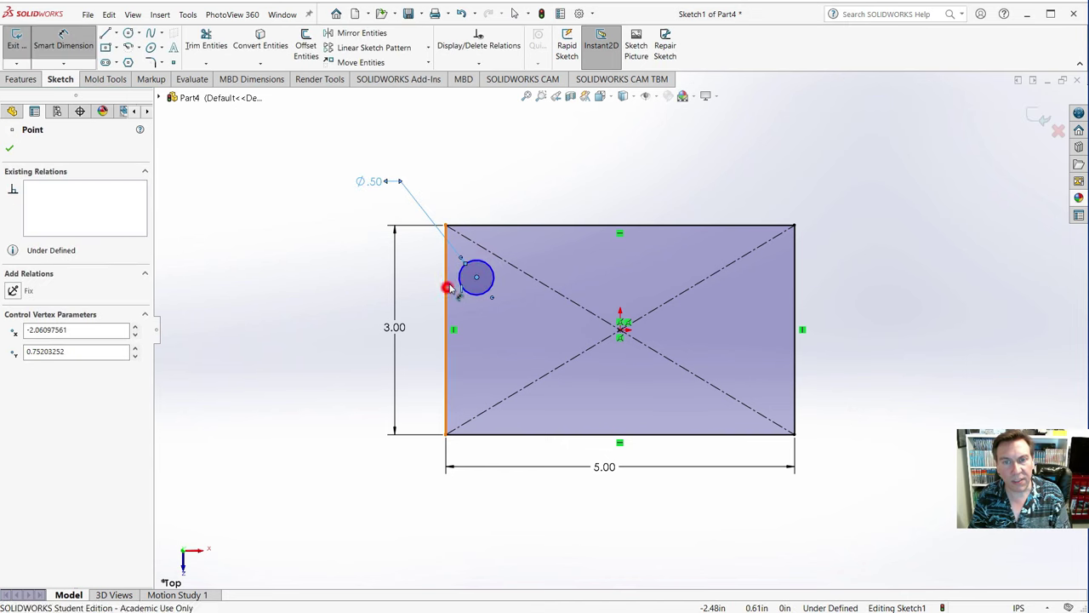
left_click(456, 195)
type(".75")
key("Return")
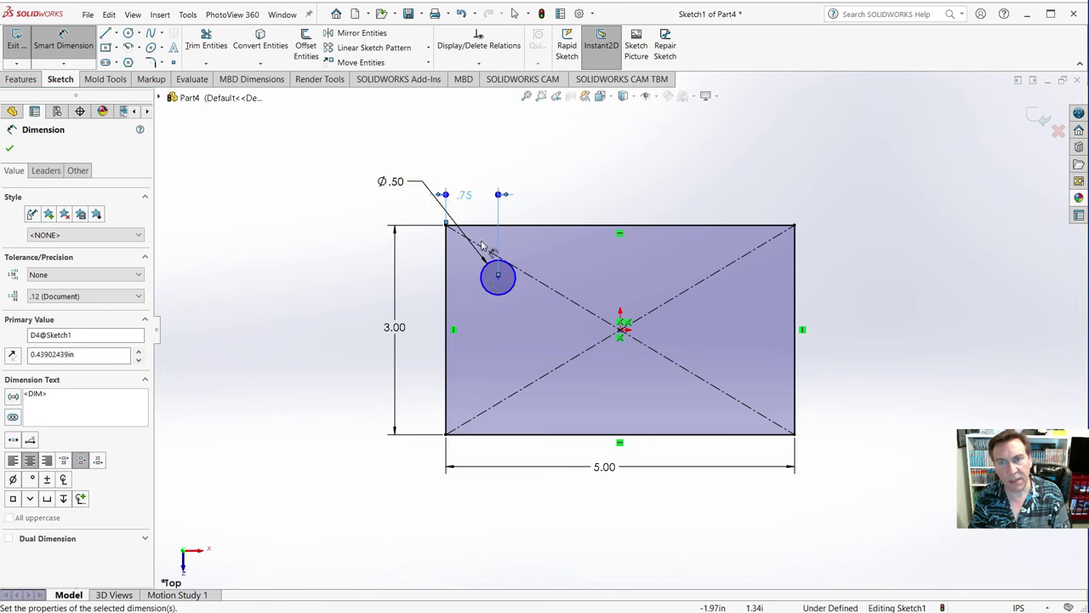
left_click(499, 277)
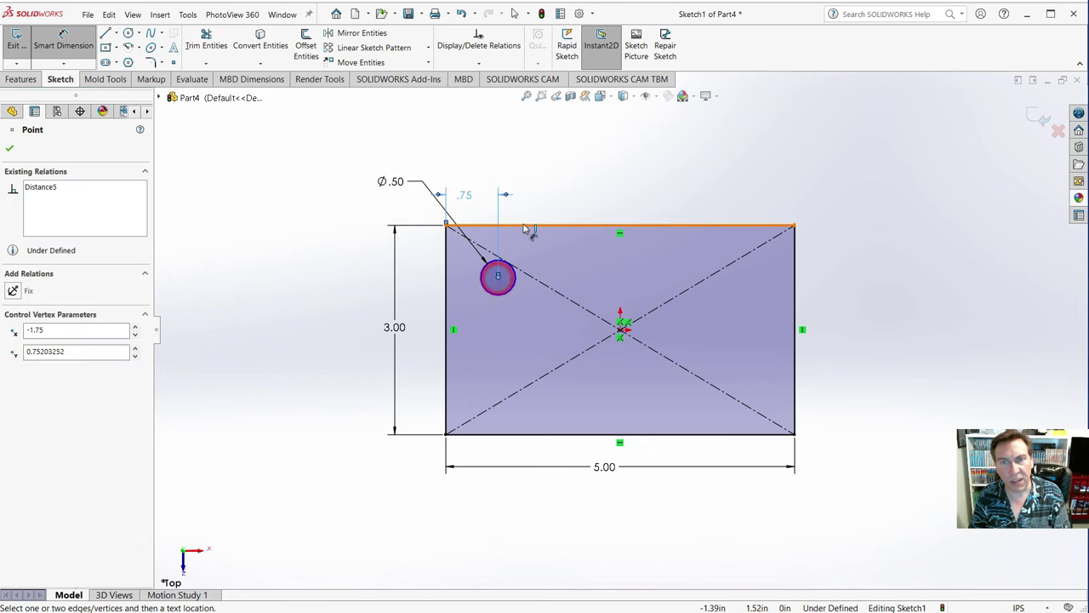
left_click(523, 224)
left_click(416, 255)
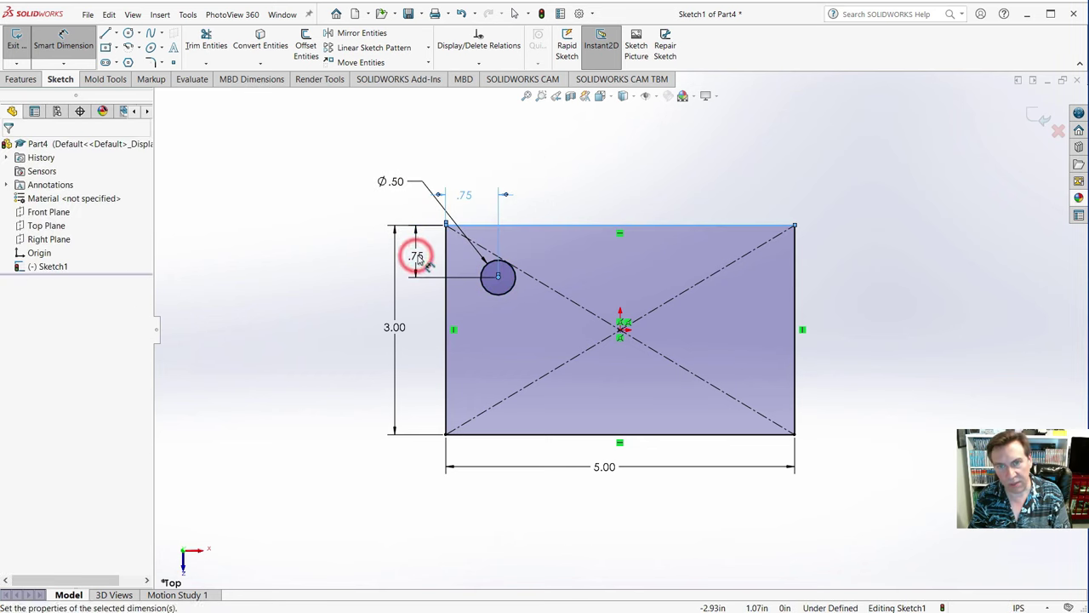
type(".75")
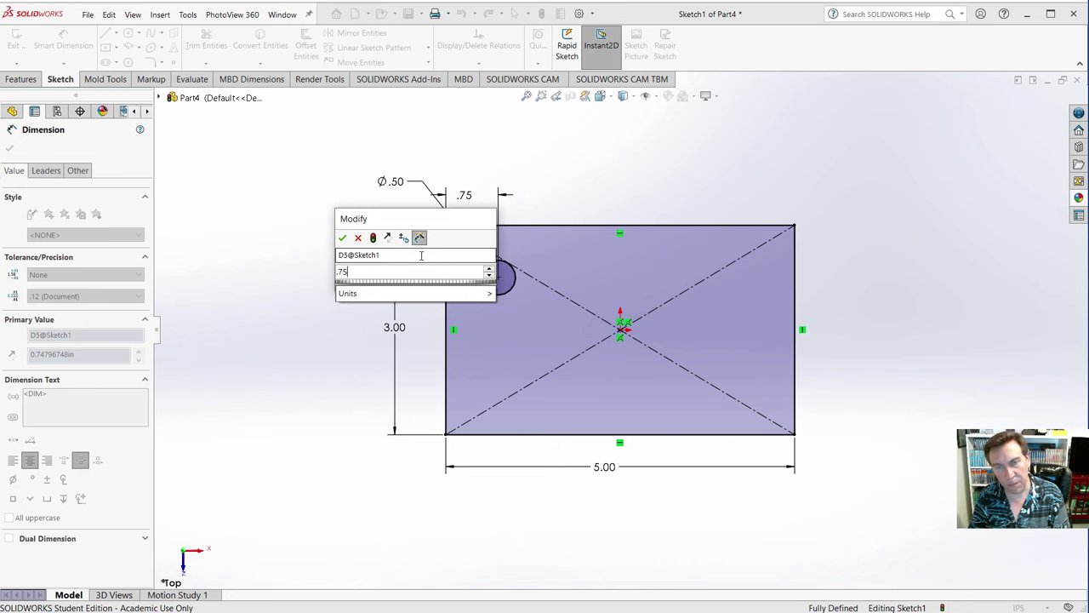
key("Return")
left_click(262, 324)
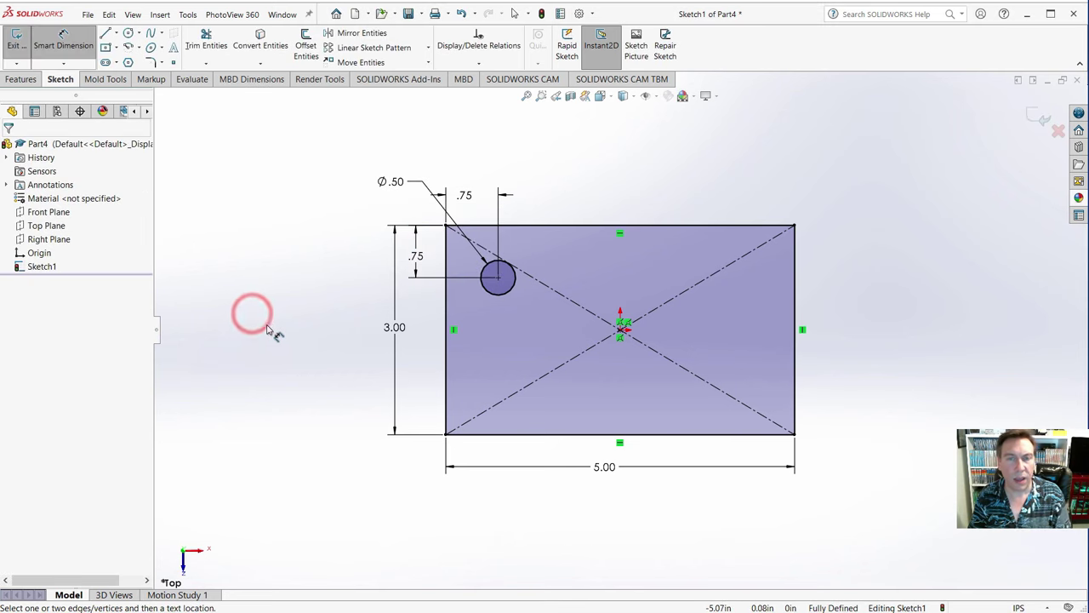
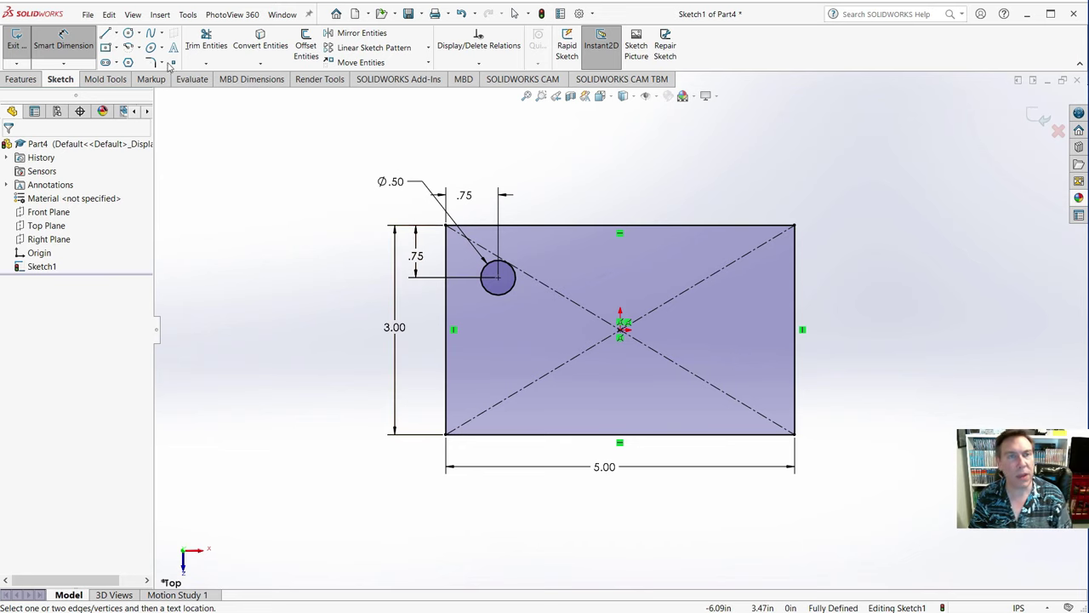
- Draw a vertical centerline from the top-edge midpoint to the origin and a horizontal one leftward
left_click(117, 34)
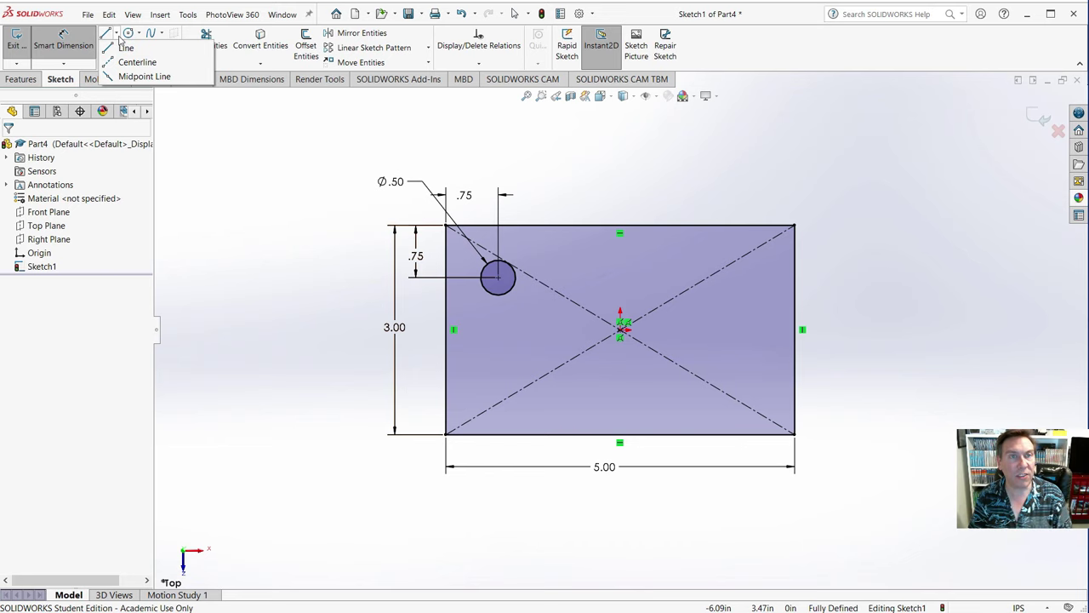
left_click(116, 65)
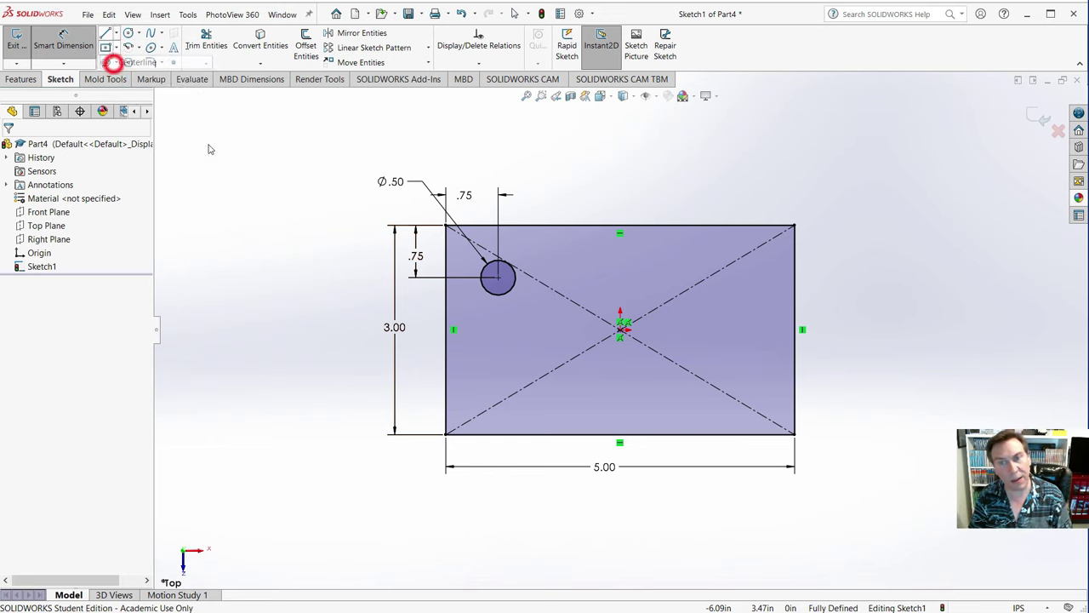
left_click(620, 249)
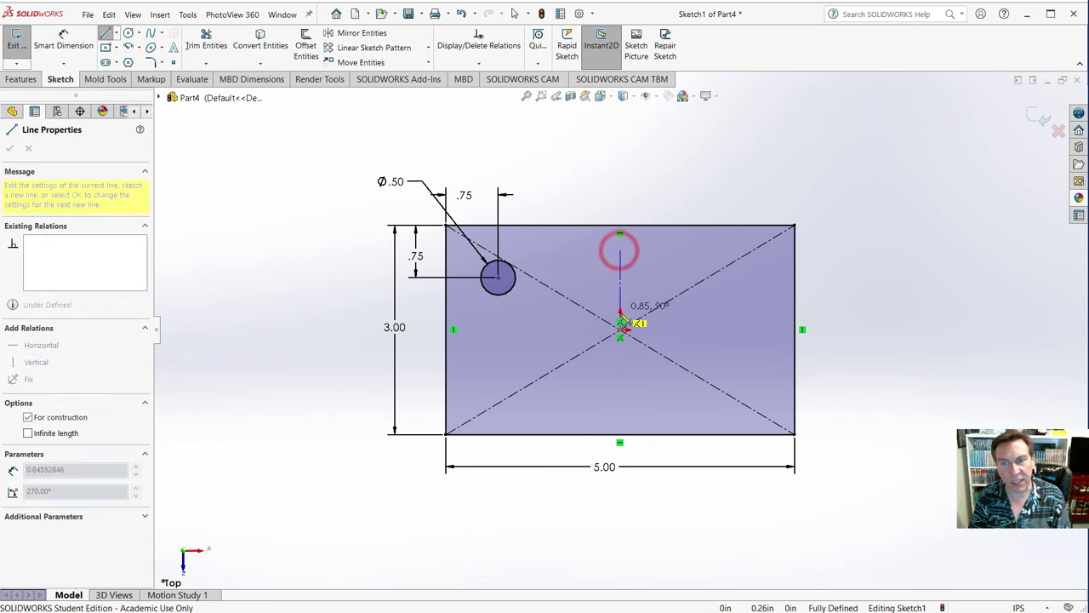
left_click(621, 330)
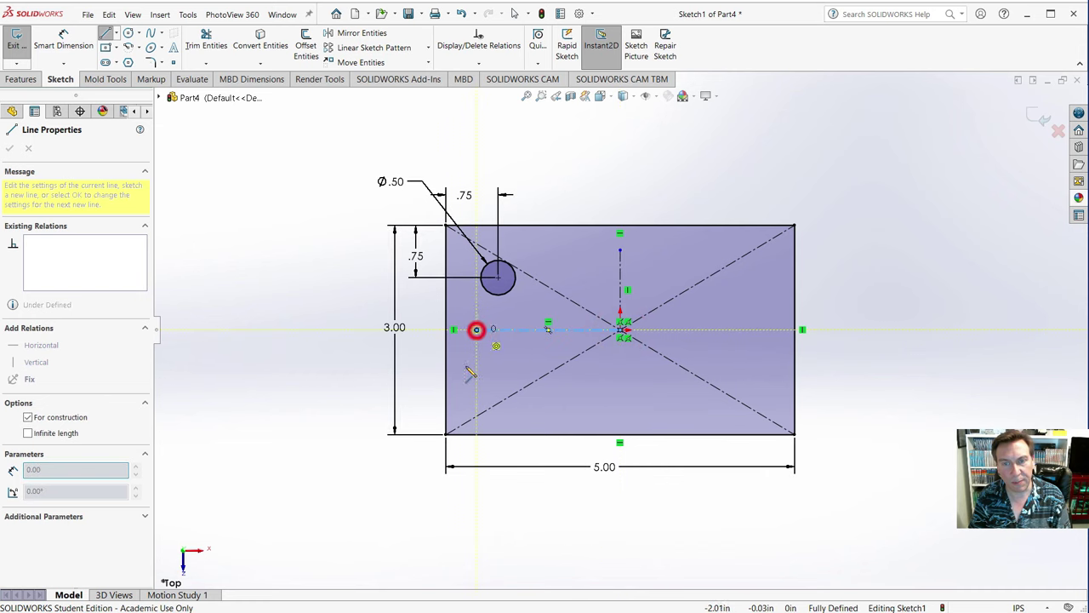
double_click(476, 329)
key("Escape")
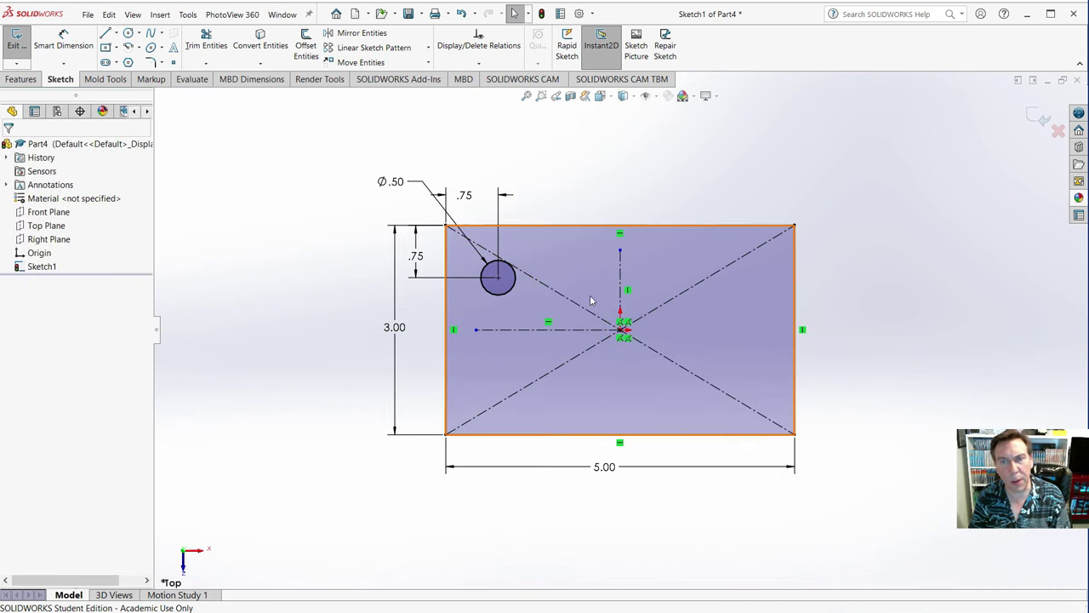
- Mirror the Ø.50 hole across the vertical centerline
left_click(505, 297)
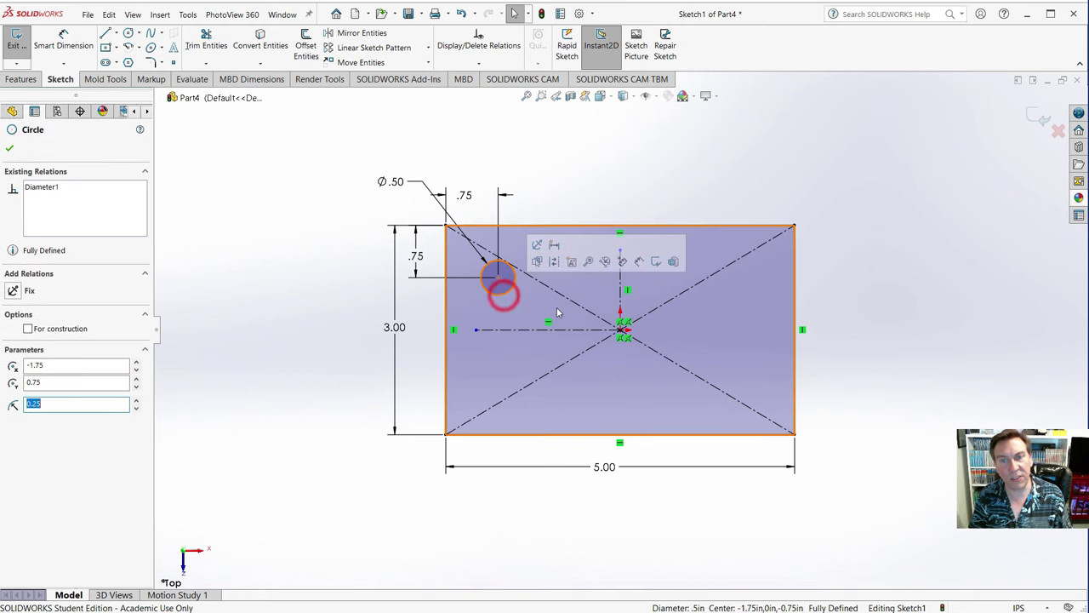
left_click(621, 302, "ctrl")
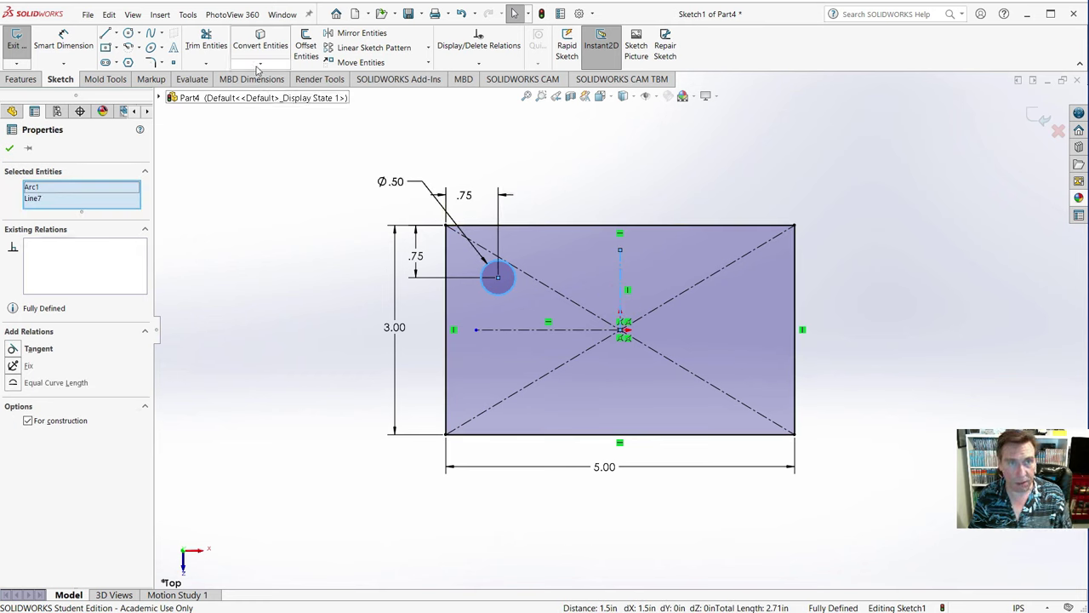
left_click(335, 35)
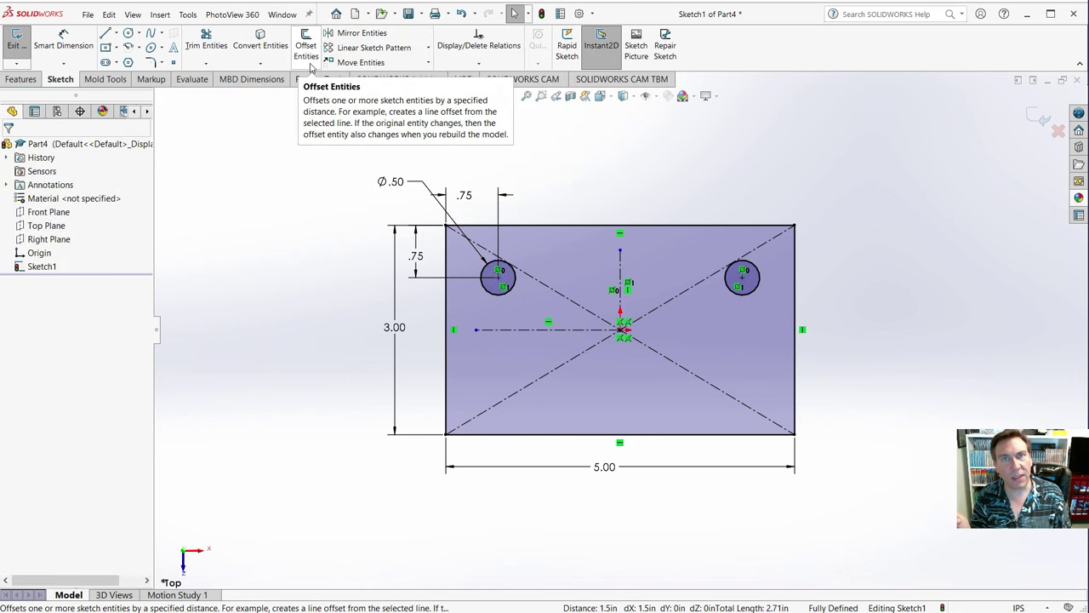
- Mirror both upper holes across the horizontal centerline to the bottom corners
left_click(251, 228)
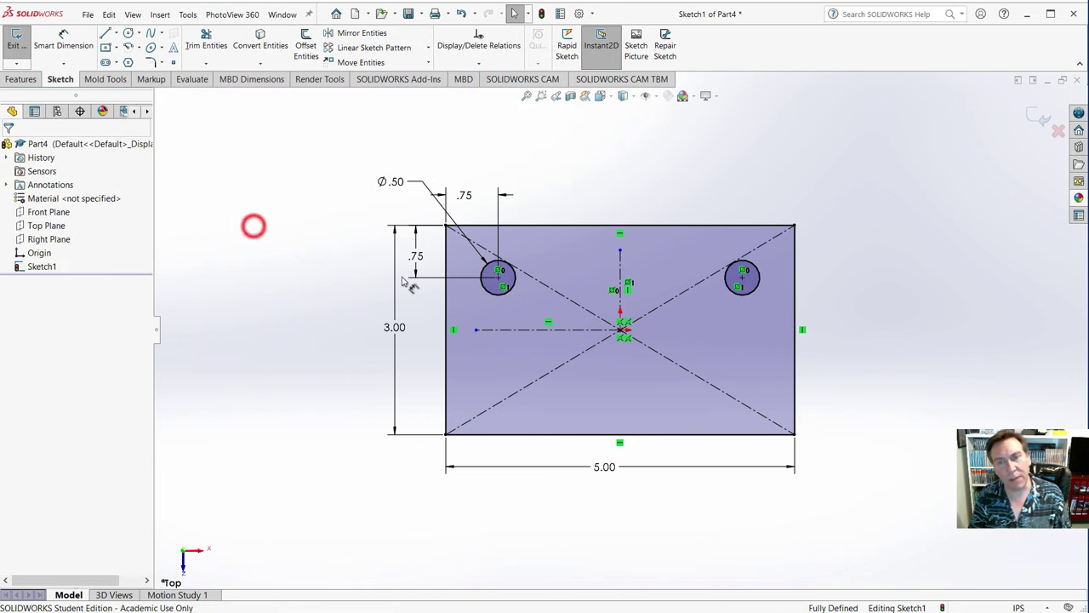
left_click(487, 292)
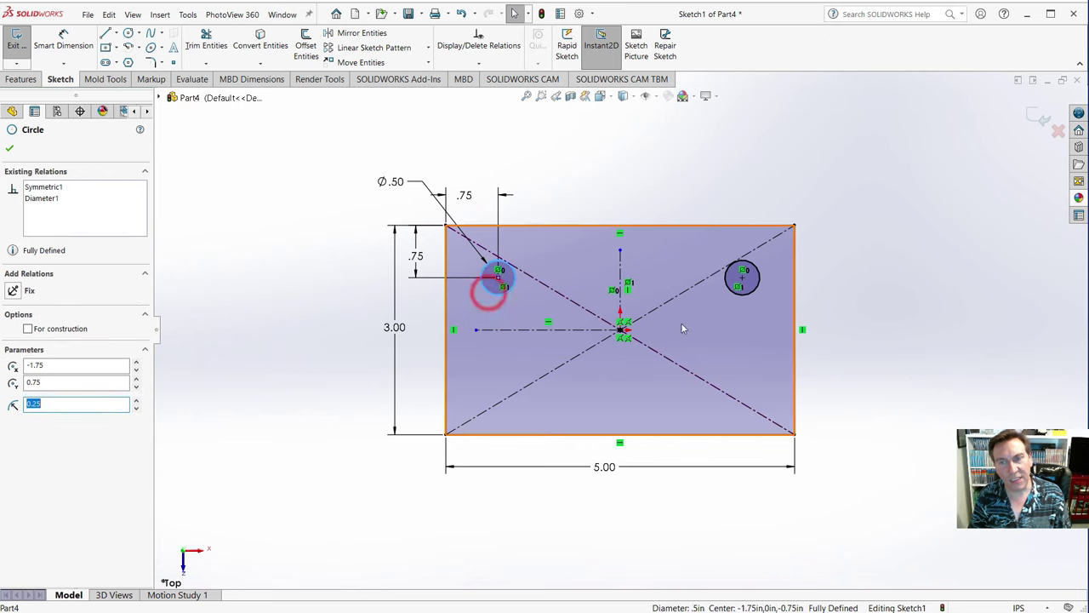
left_click(486, 270)
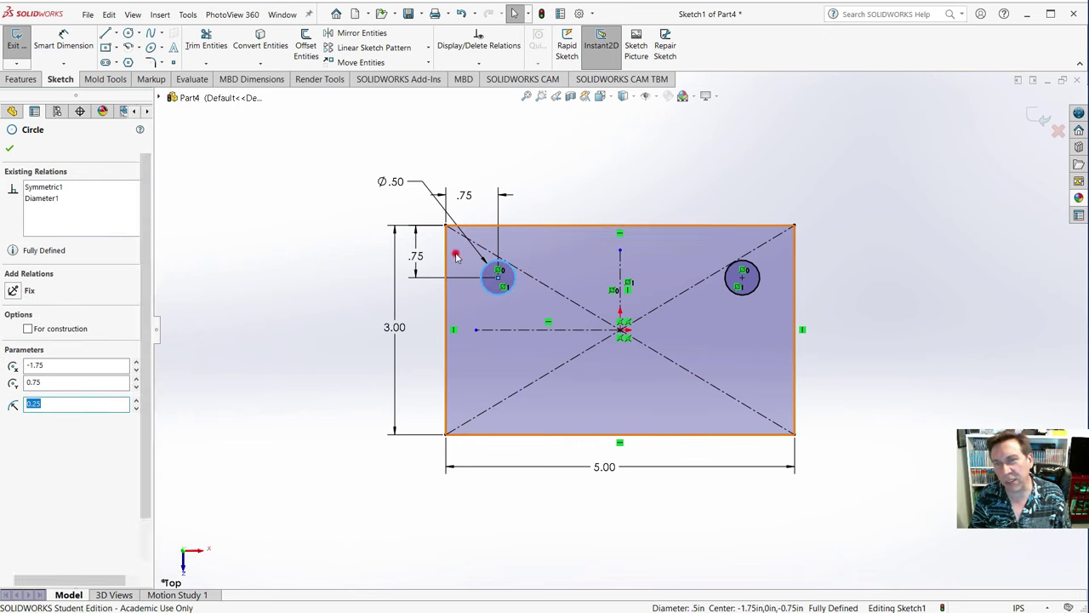
left_click(454, 249)
left_click(292, 159)
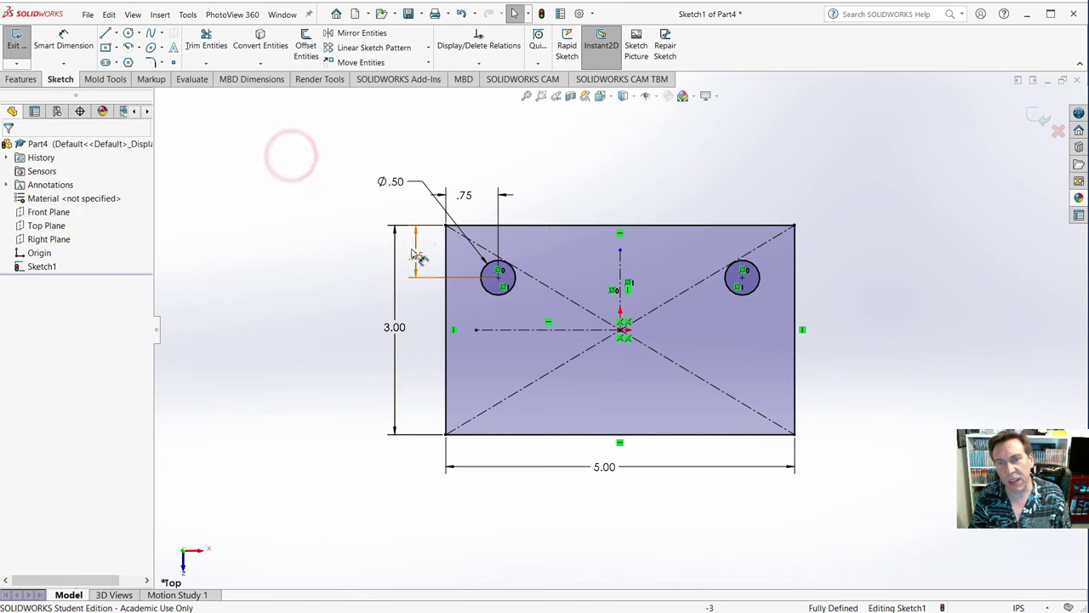
left_click_drag(432, 244, 778, 312)
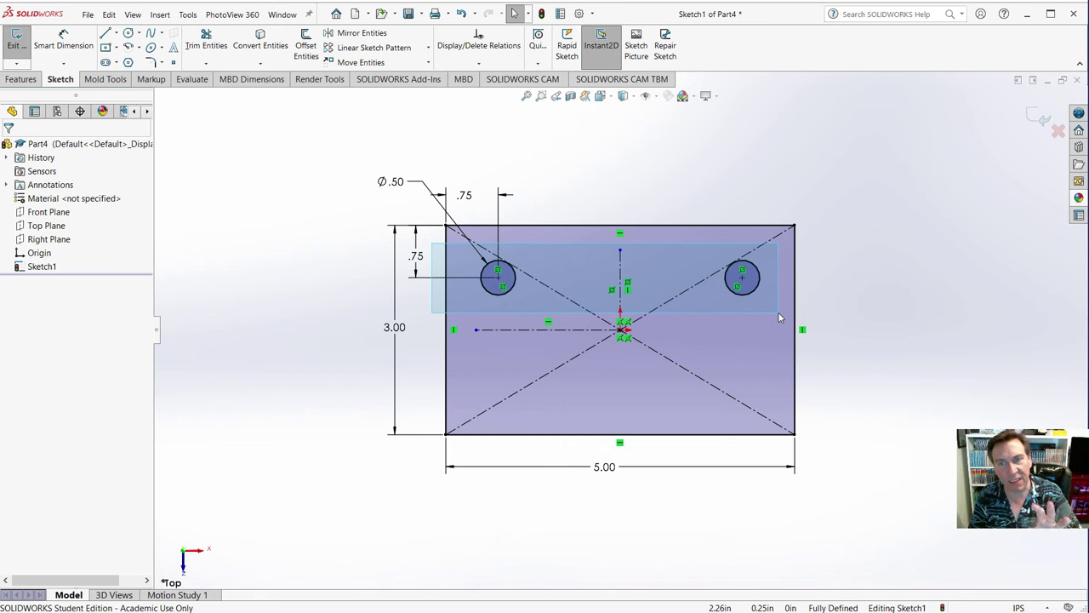
left_click_drag(777, 312, 773, 313)
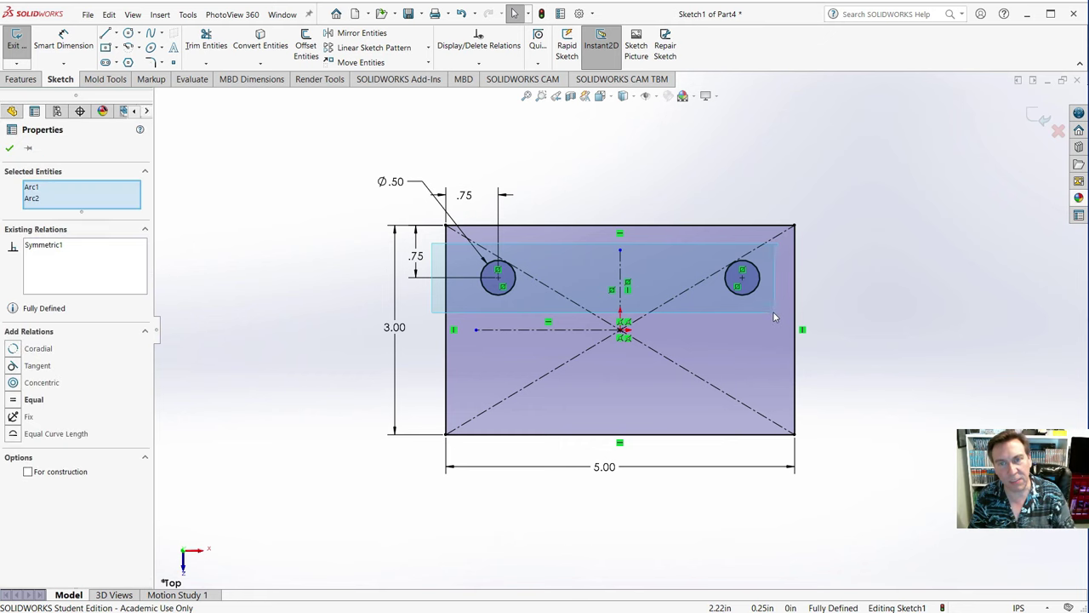
left_click(576, 330)
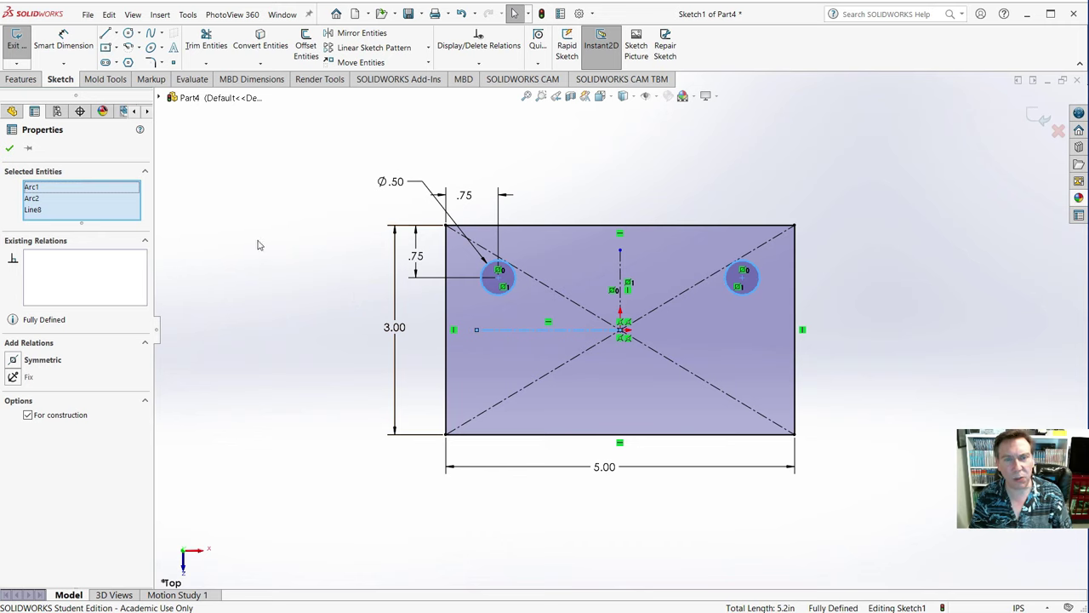
left_click(358, 32)
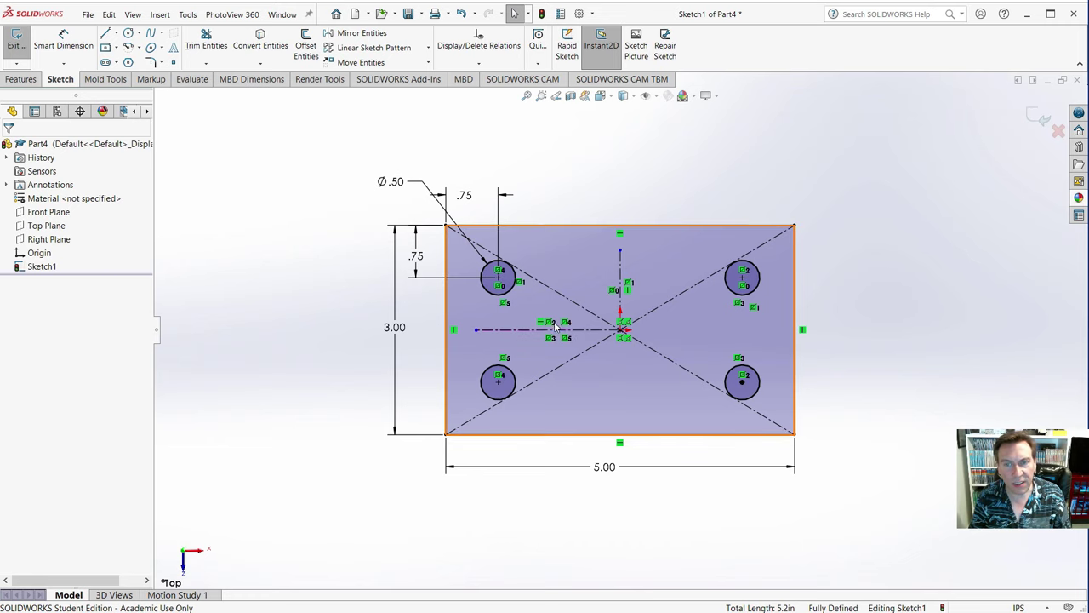
- Extrude the plate sketch 1.5 in deep into a solid block with four through holes
left_click(20, 78)
left_click(22, 44)
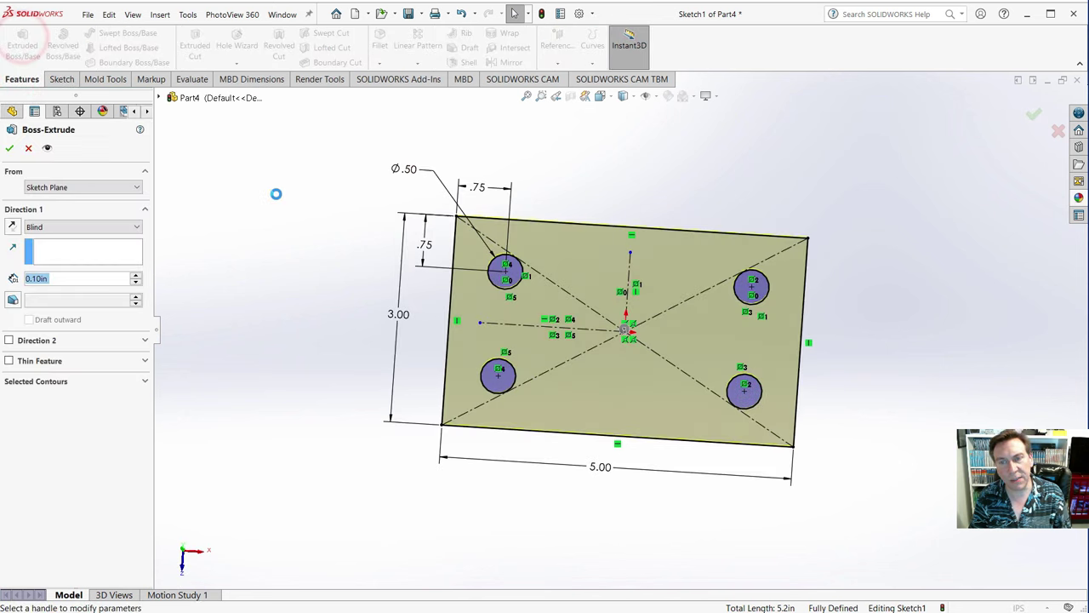
type("1.5")
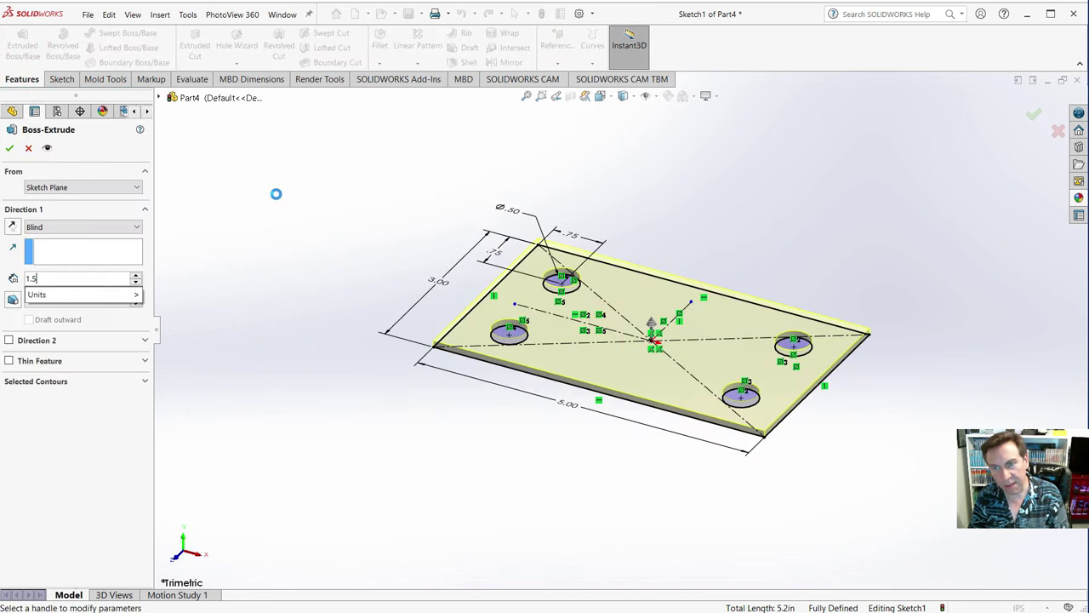
key("Return")
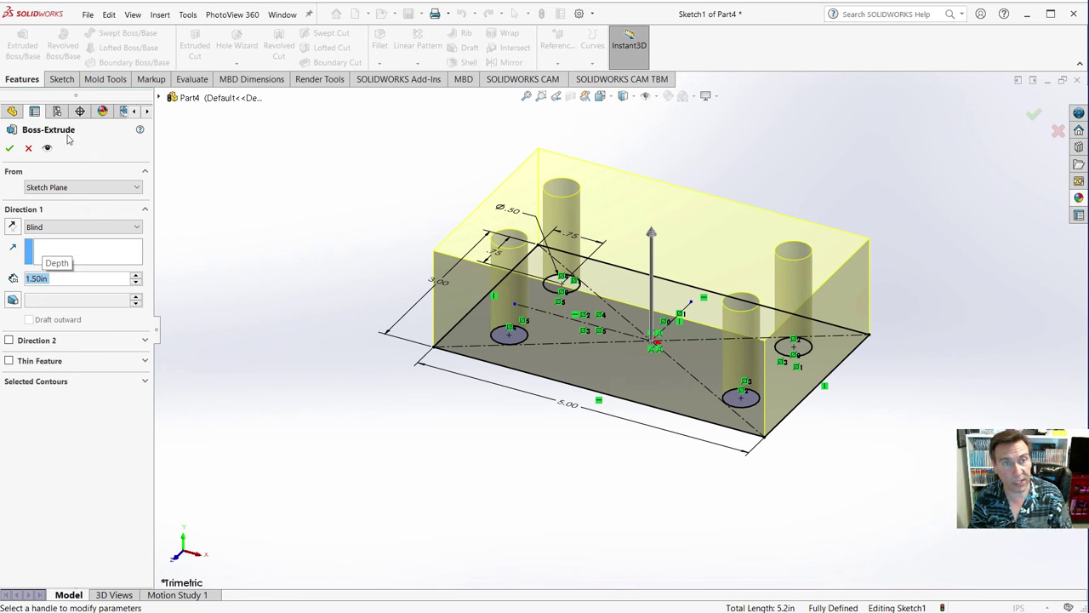
left_click(9, 149)
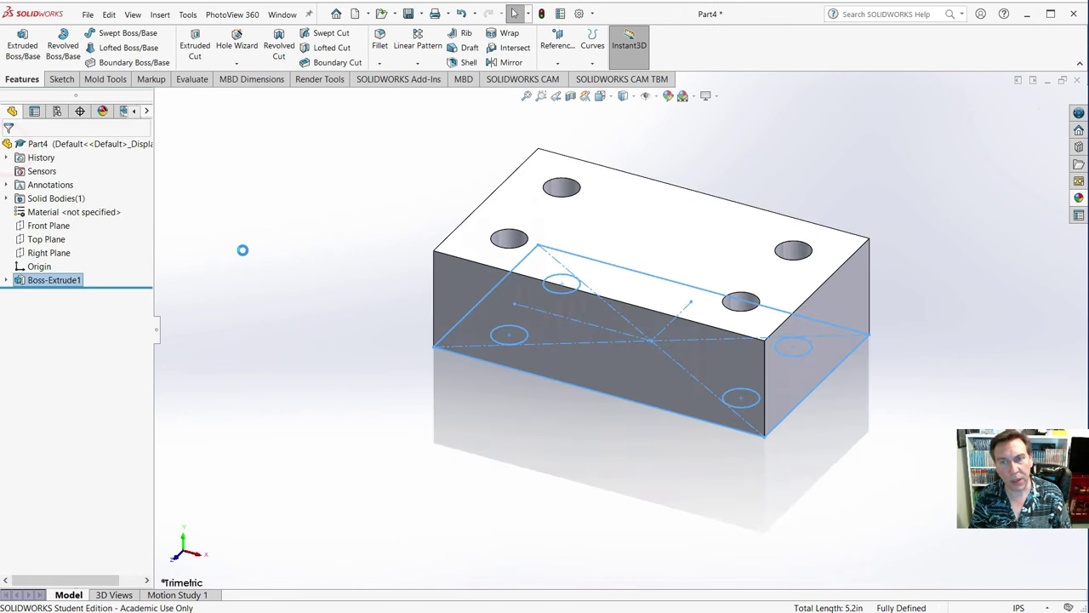
left_click(242, 249)
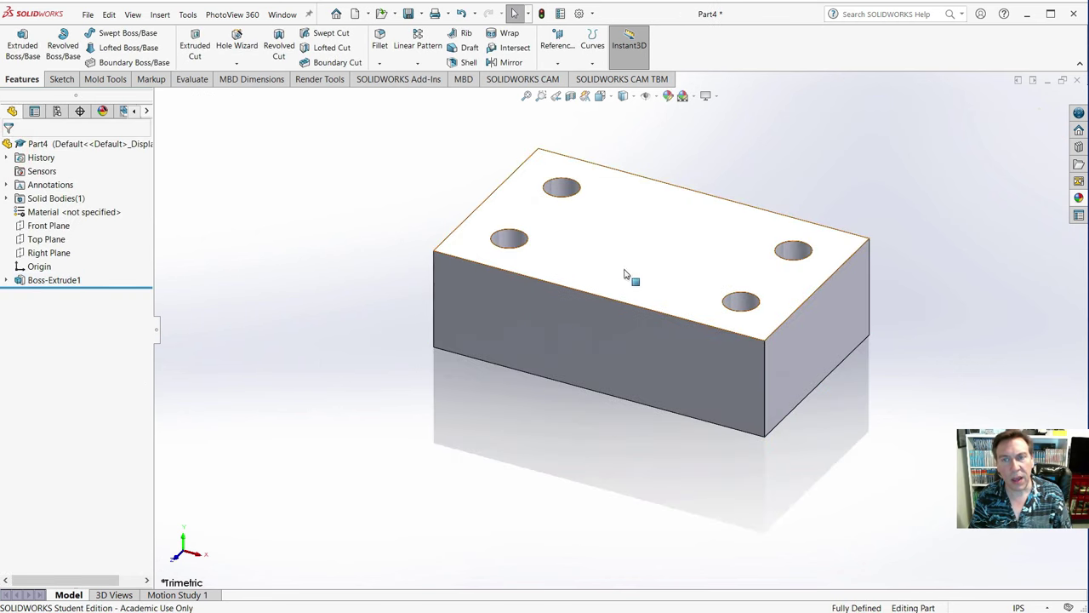
- Sketch a centre rectangle on the block's top face, centred on the origin and reaching the block's edge
left_click(645, 246)
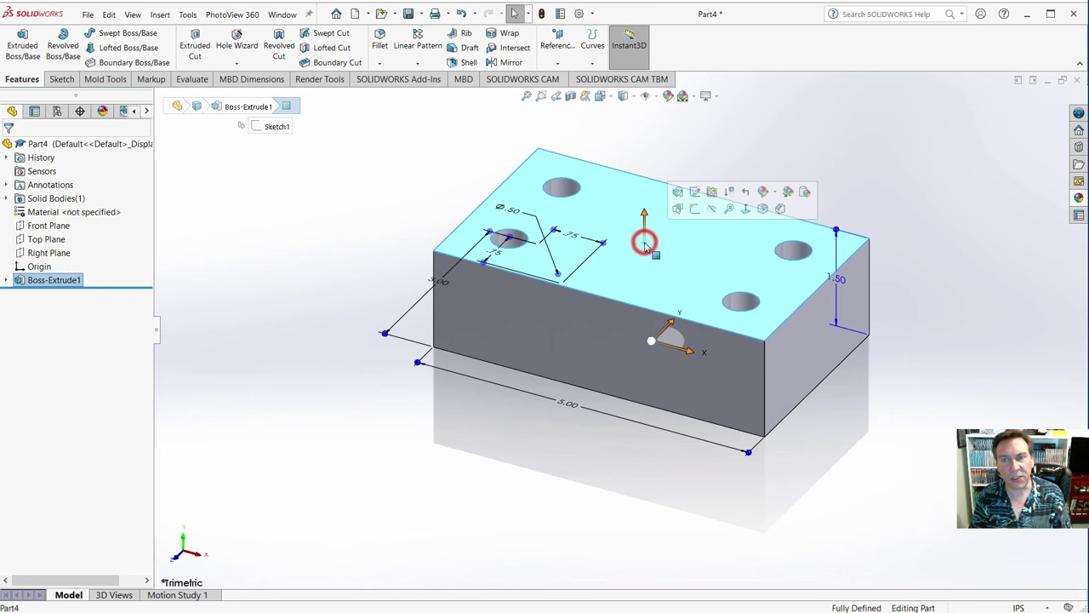
left_click(697, 211)
key("space")
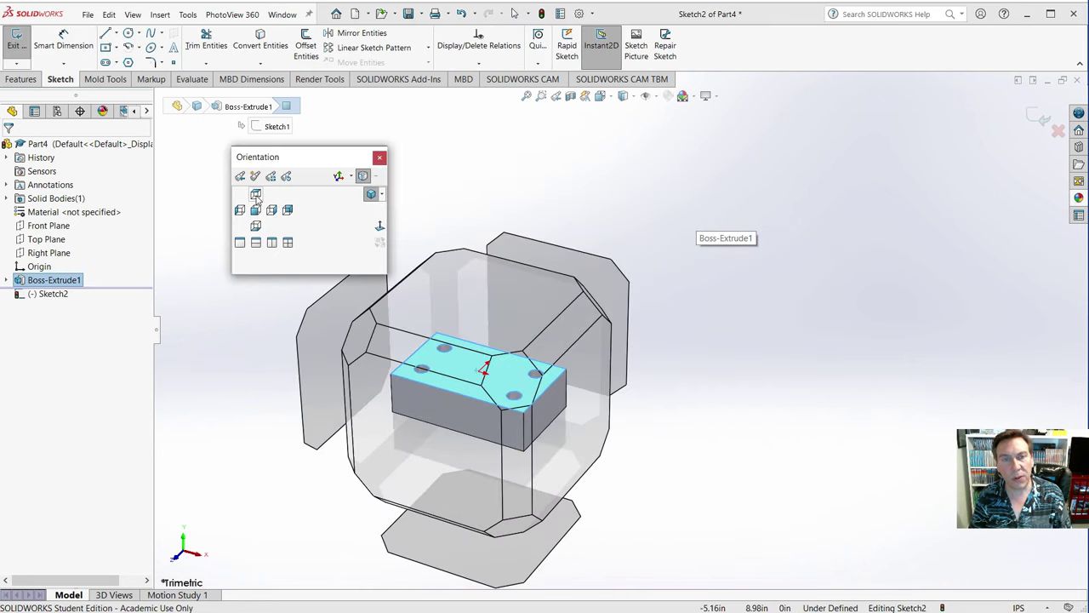
left_click(255, 194)
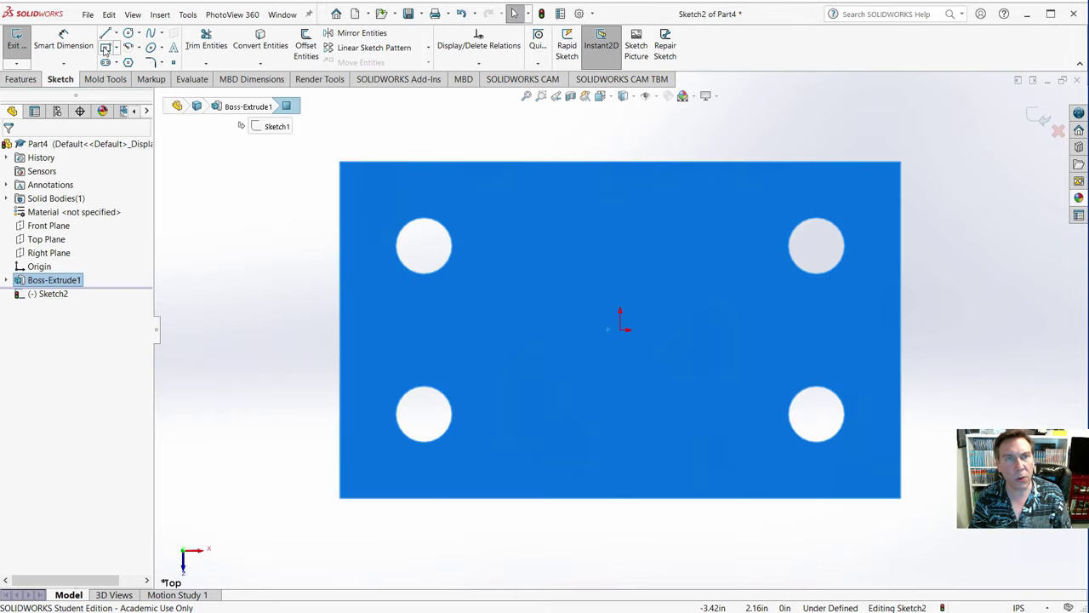
key("r")
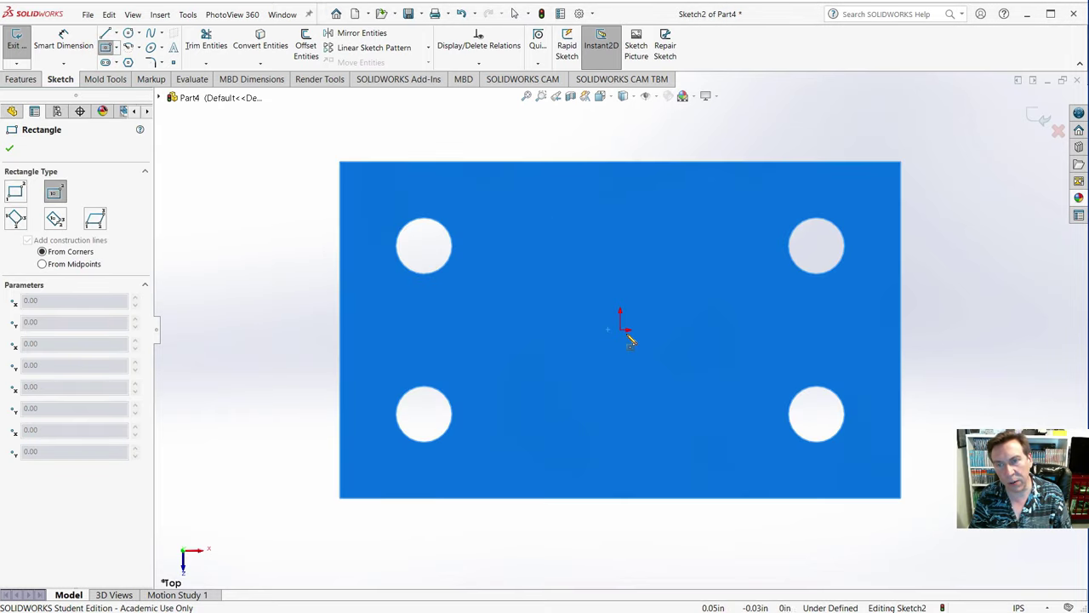
left_click(624, 332)
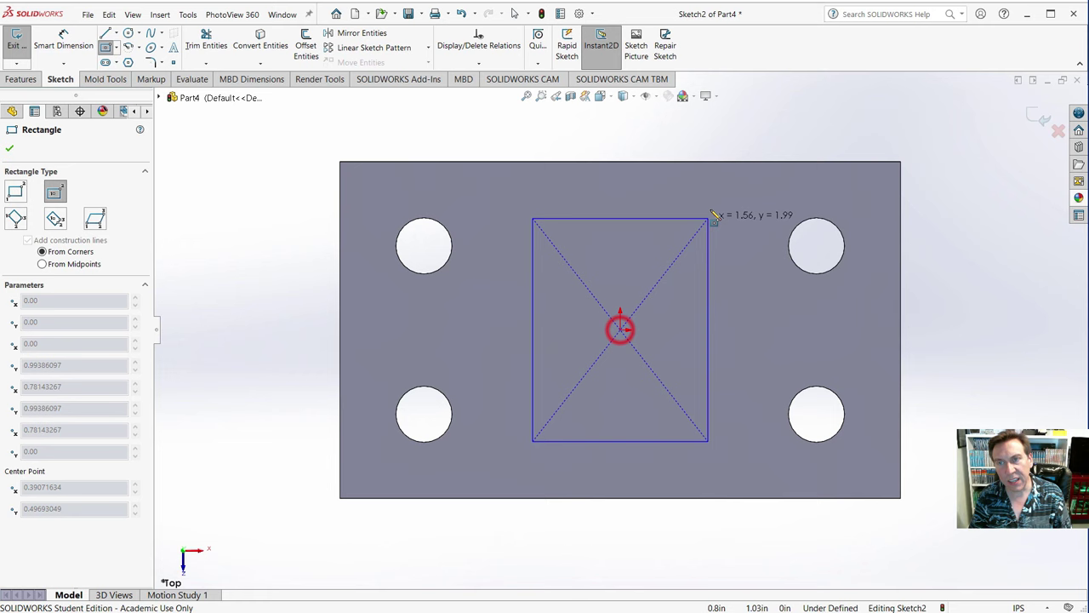
left_click(719, 162)
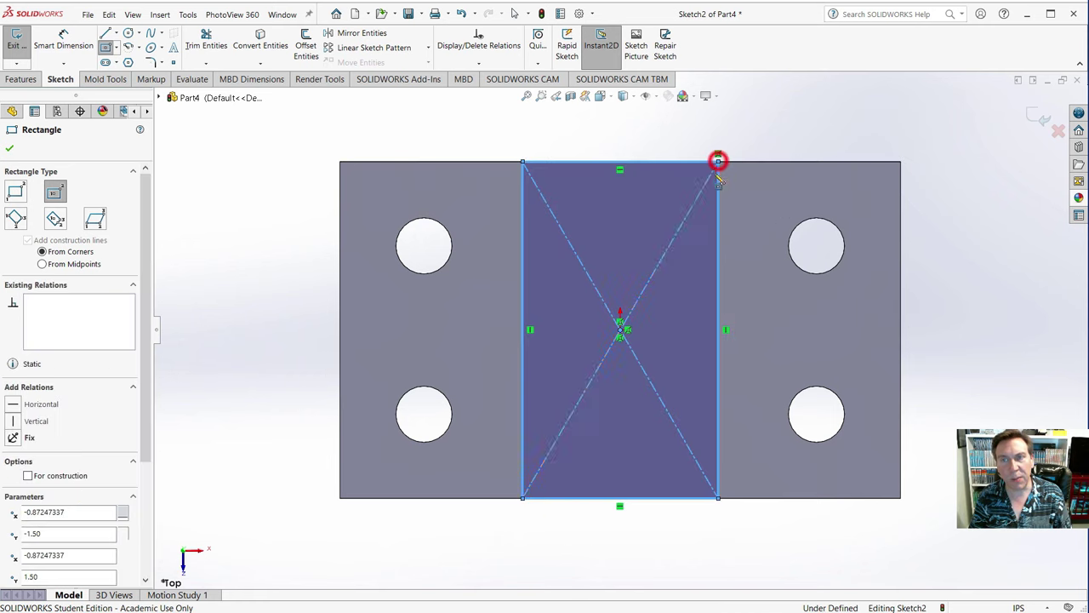
- Dimension the rectangle's top edge 1.50 in wide
left_click(62, 34)
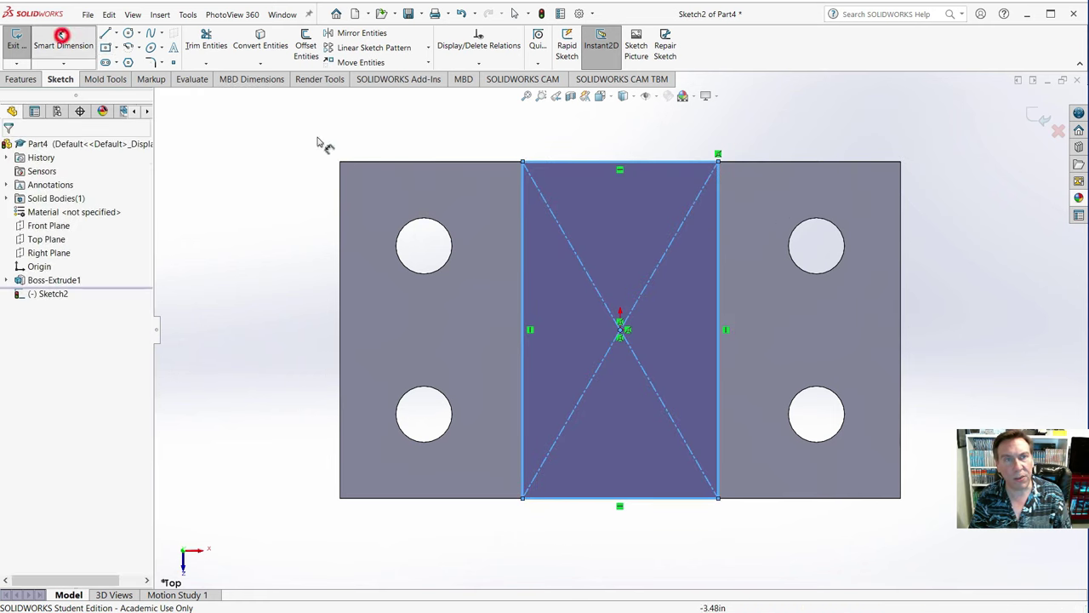
left_click(594, 160)
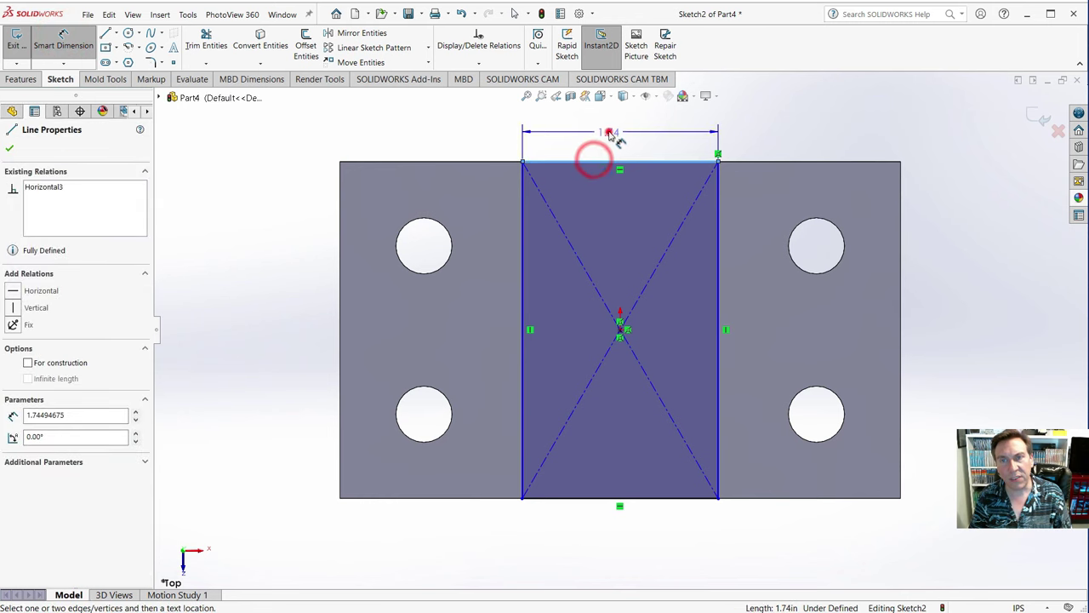
left_click(611, 133)
key("Return")
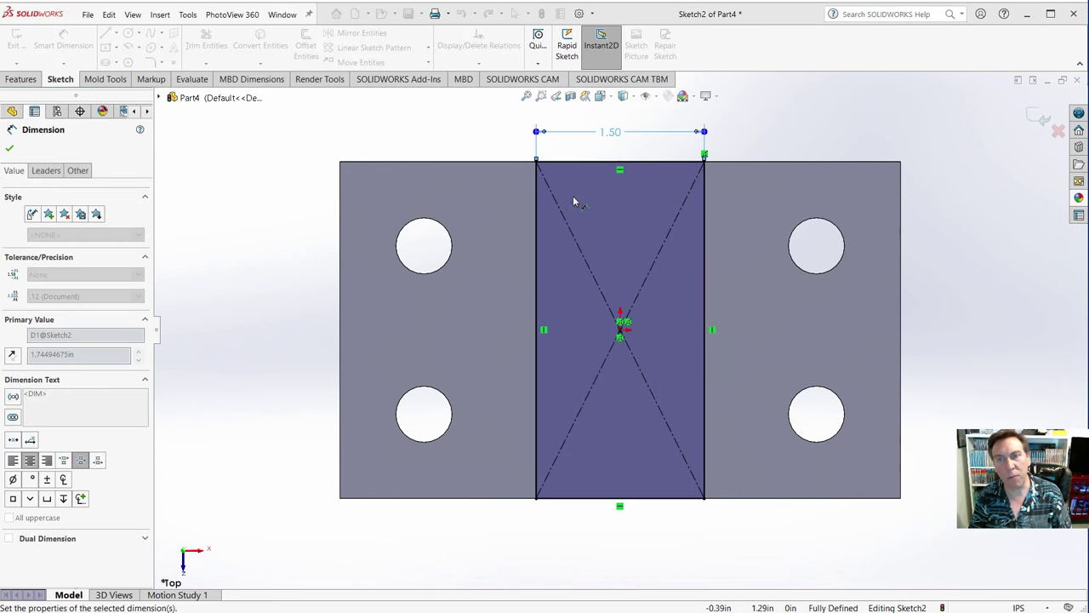
left_click(22, 79)
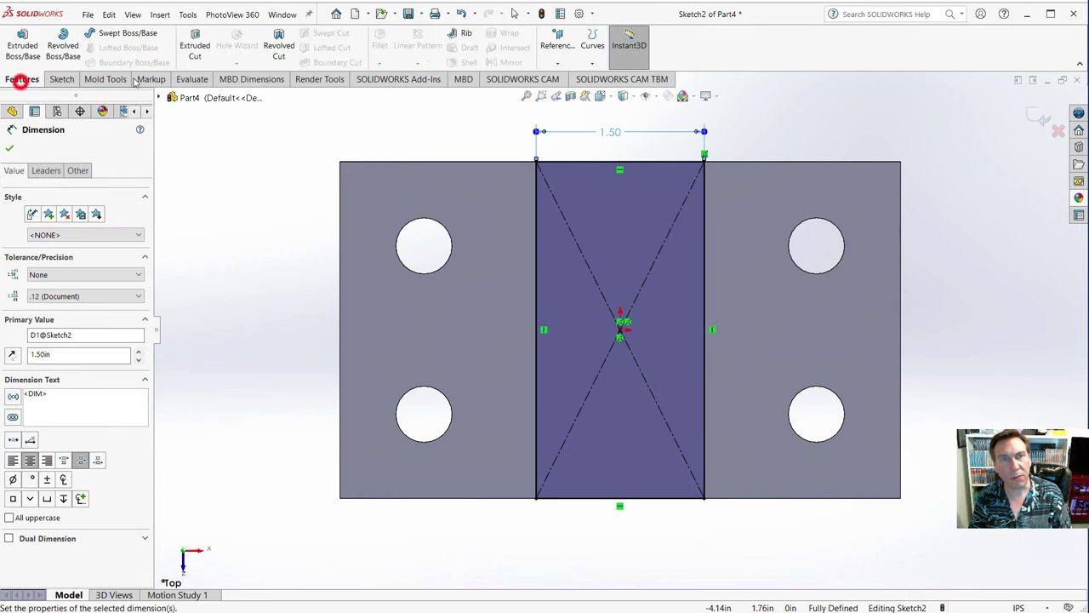
- Extrude-cut the rectangle 1.00 in deep to form the central channel
left_click(195, 39)
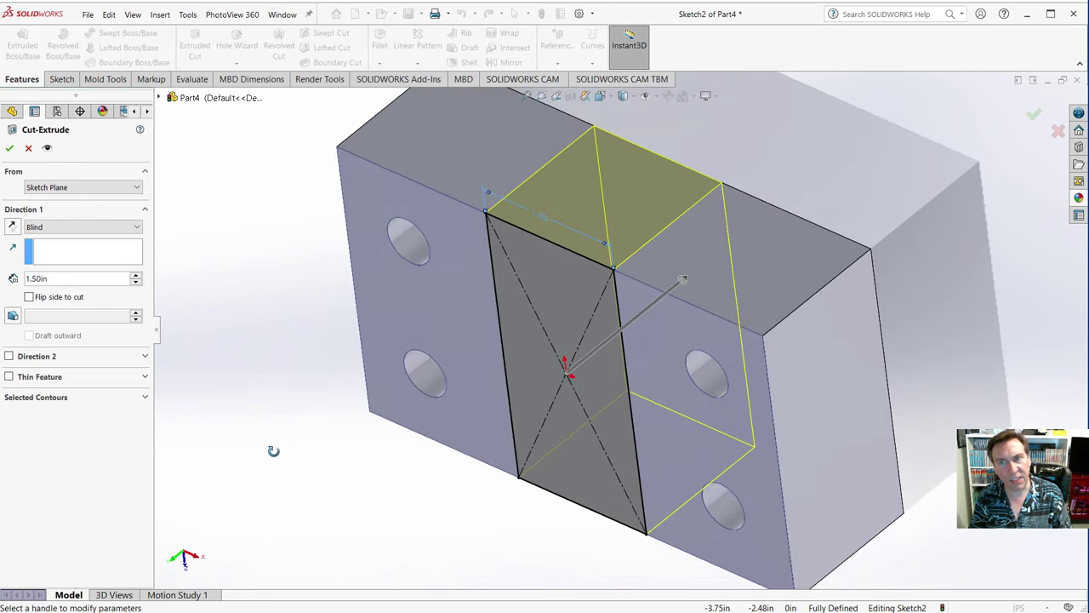
double_click(53, 279)
type("2.5")
key("Return")
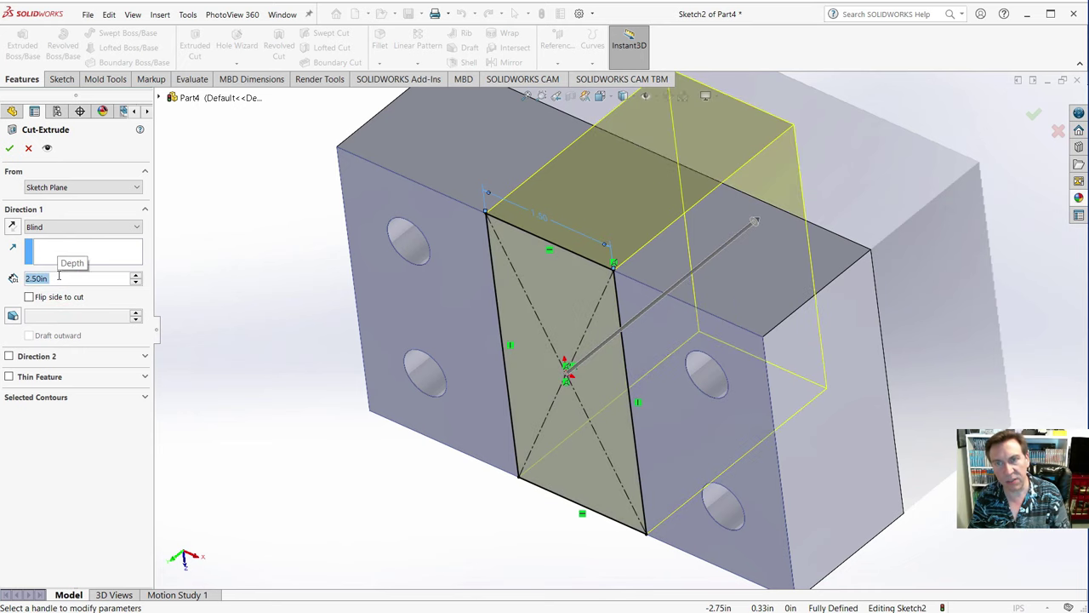
double_click(54, 278)
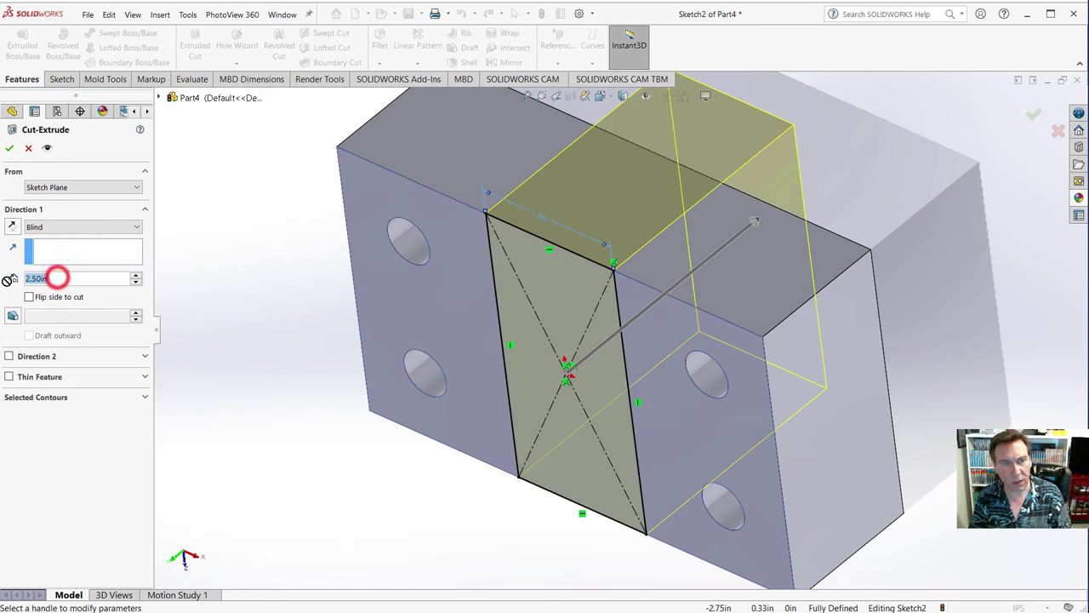
type("1")
key("Return")
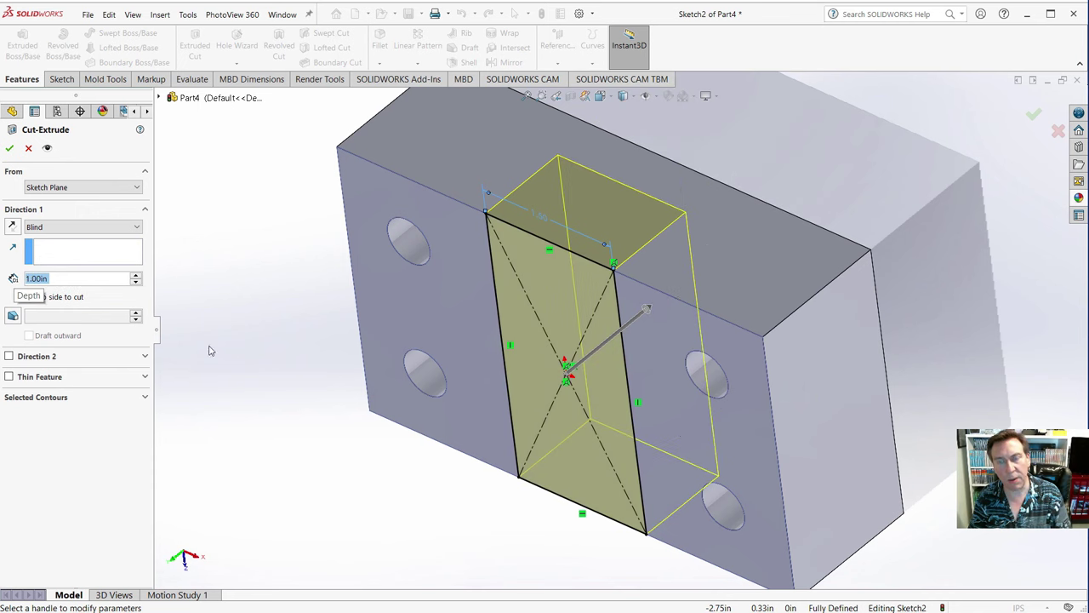
left_click(9, 149)
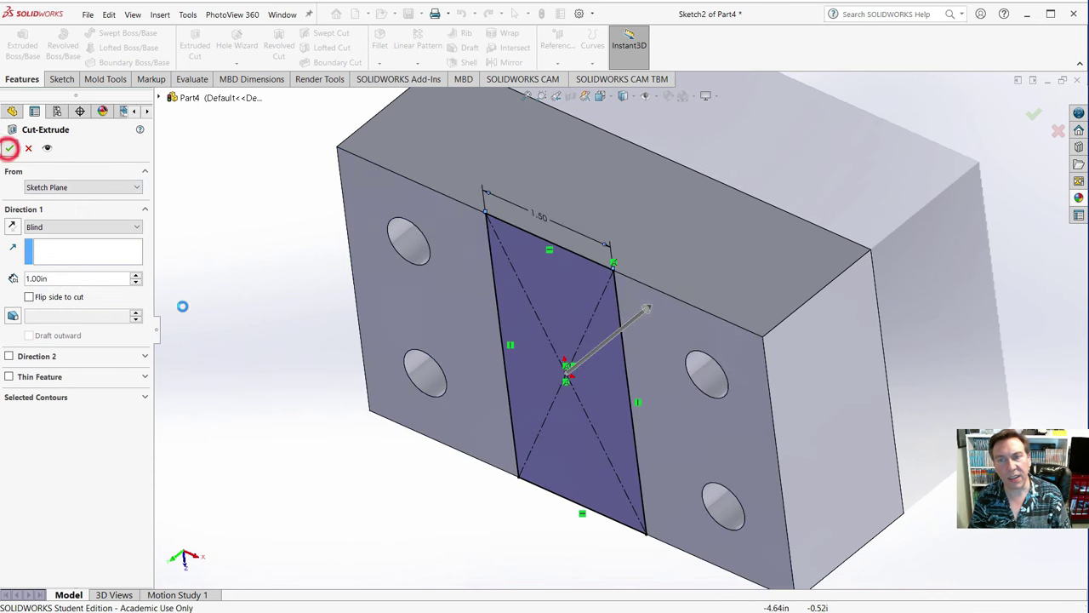
left_click(183, 308)
- Fit the part in the window and switch to an isometric view
key("f")
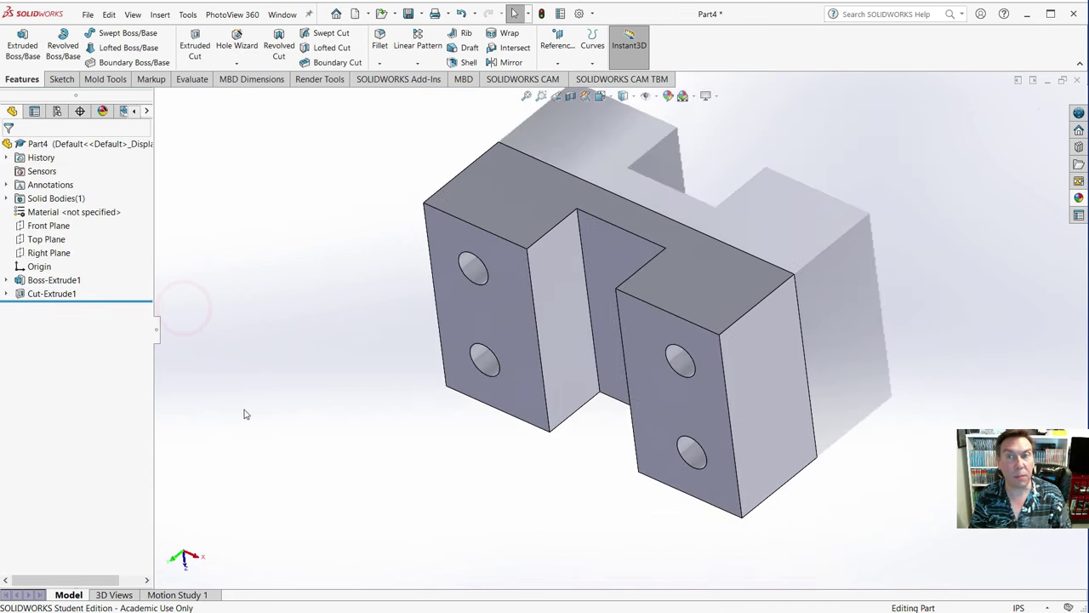
scroll(731, 213, "down", 2)
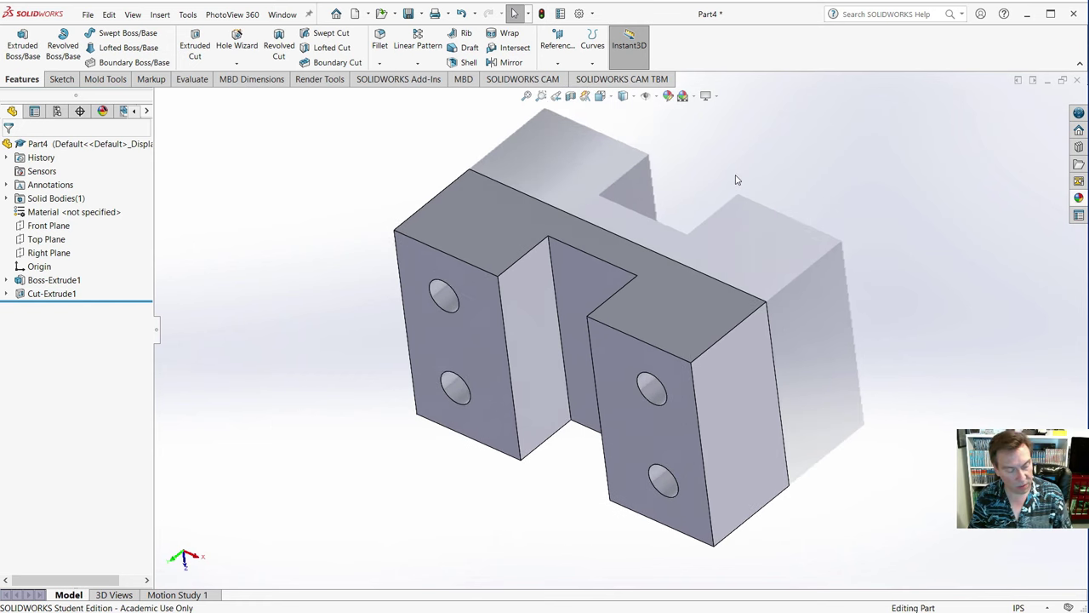
key("space")
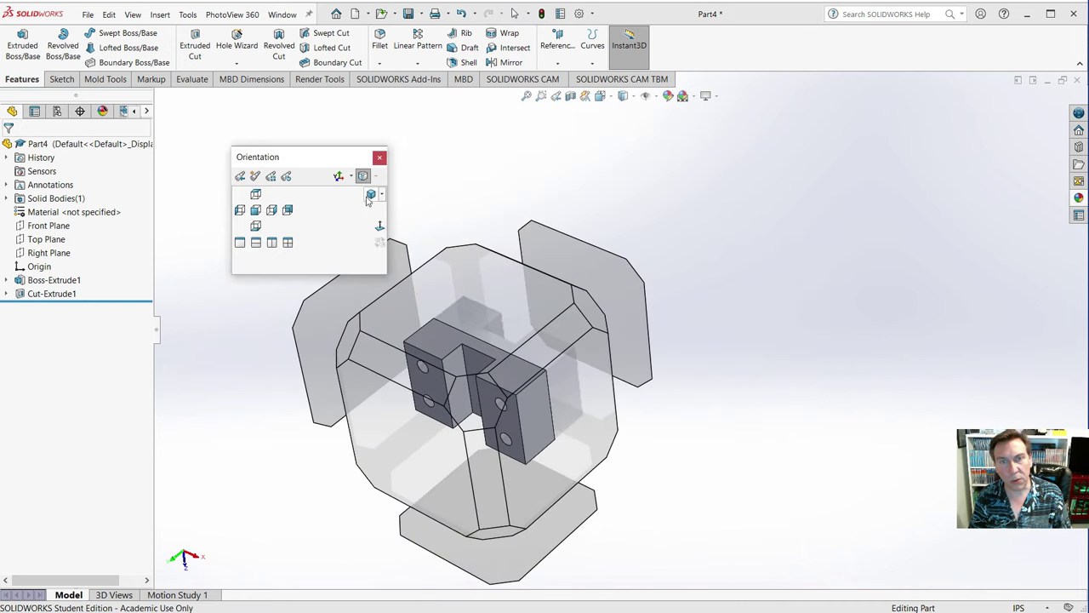
left_click(372, 195)
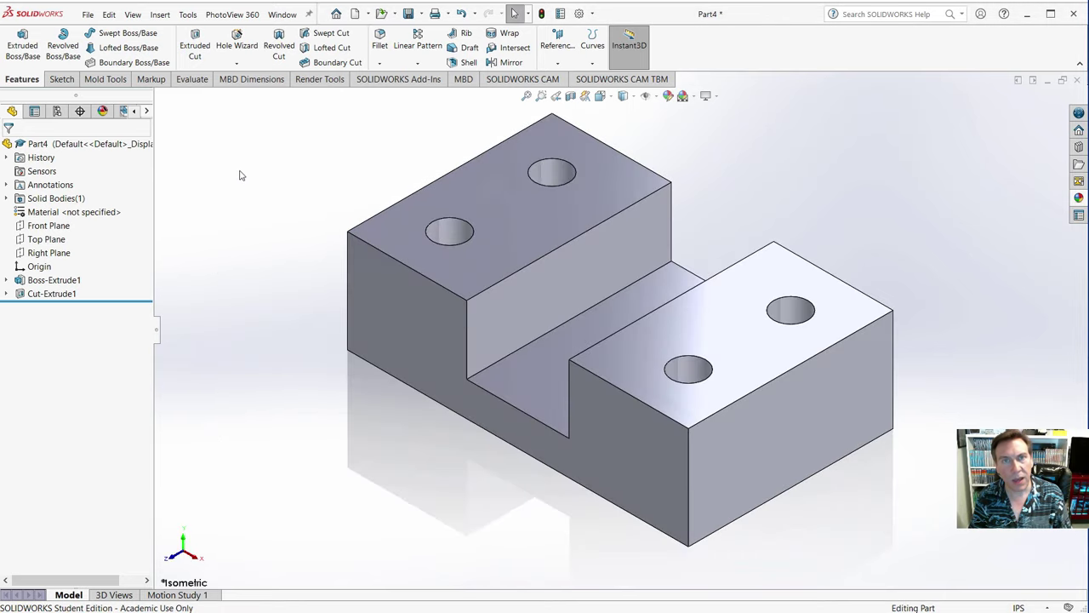
- Fillet the front, right, left and back vertical corner edges with a 0.5 in radius
left_click(380, 43)
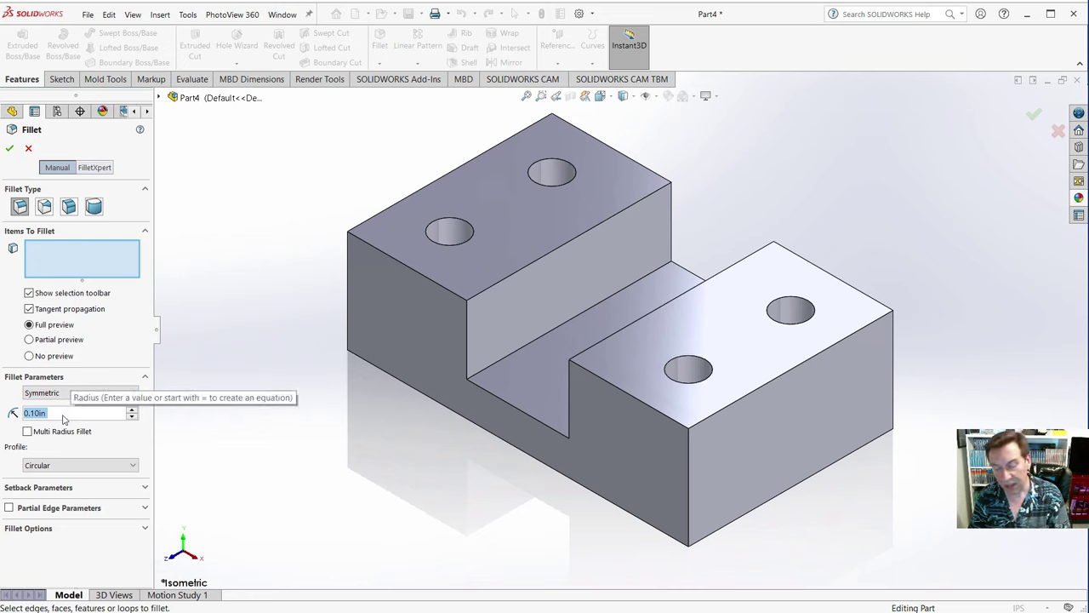
type("0.5")
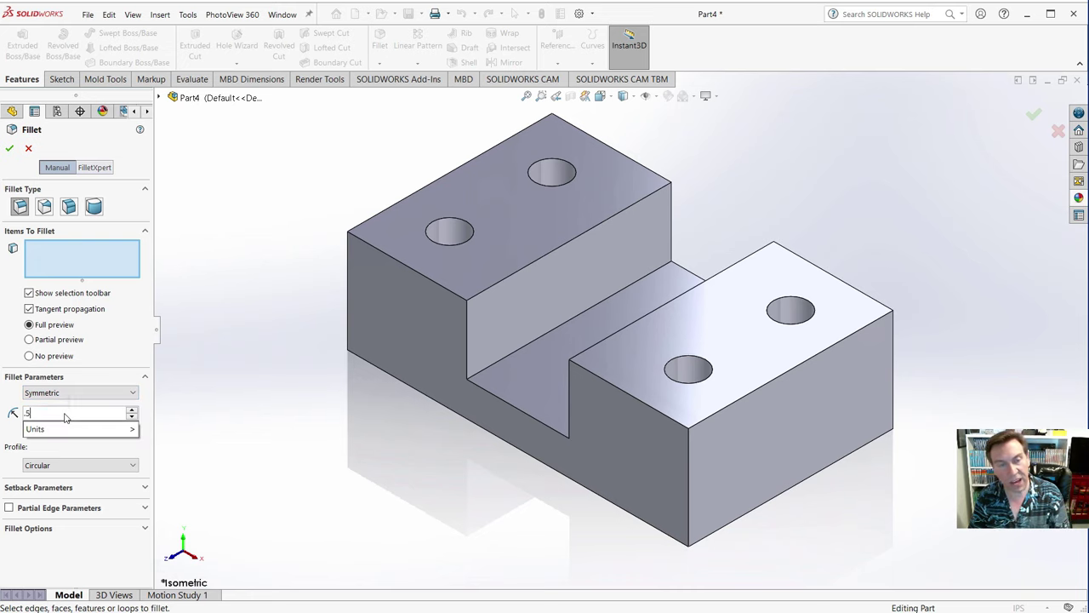
key("Return")
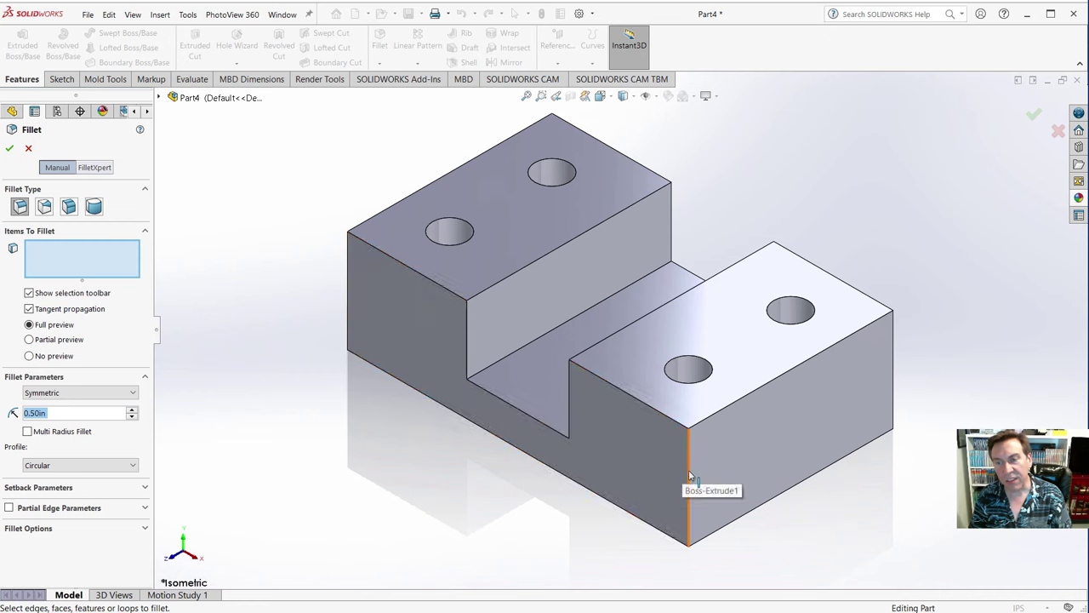
left_click(688, 473)
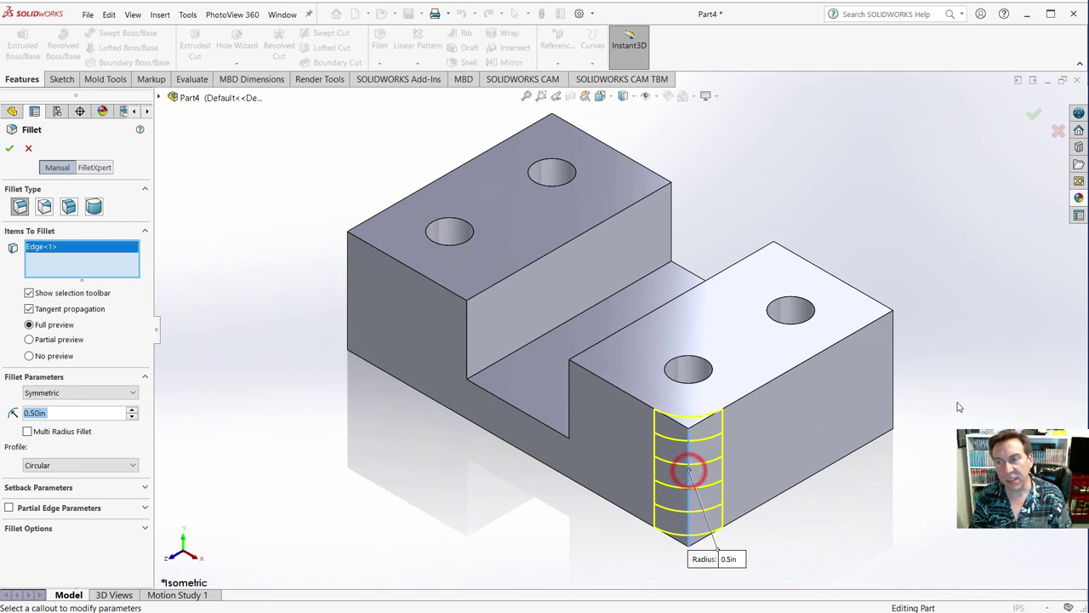
left_click(893, 364)
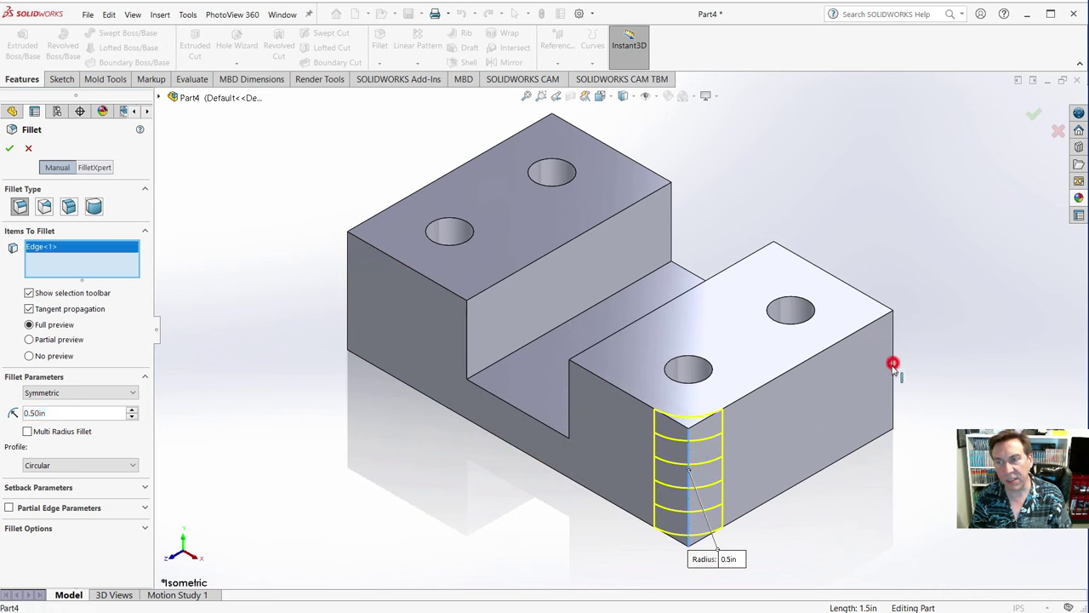
left_click(347, 287)
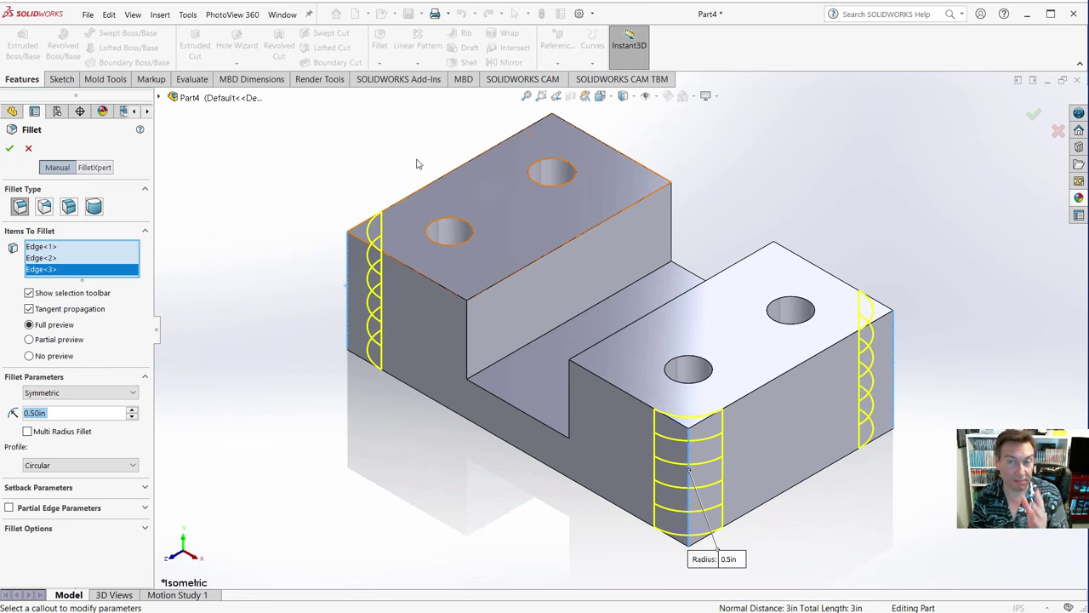
left_click(553, 143)
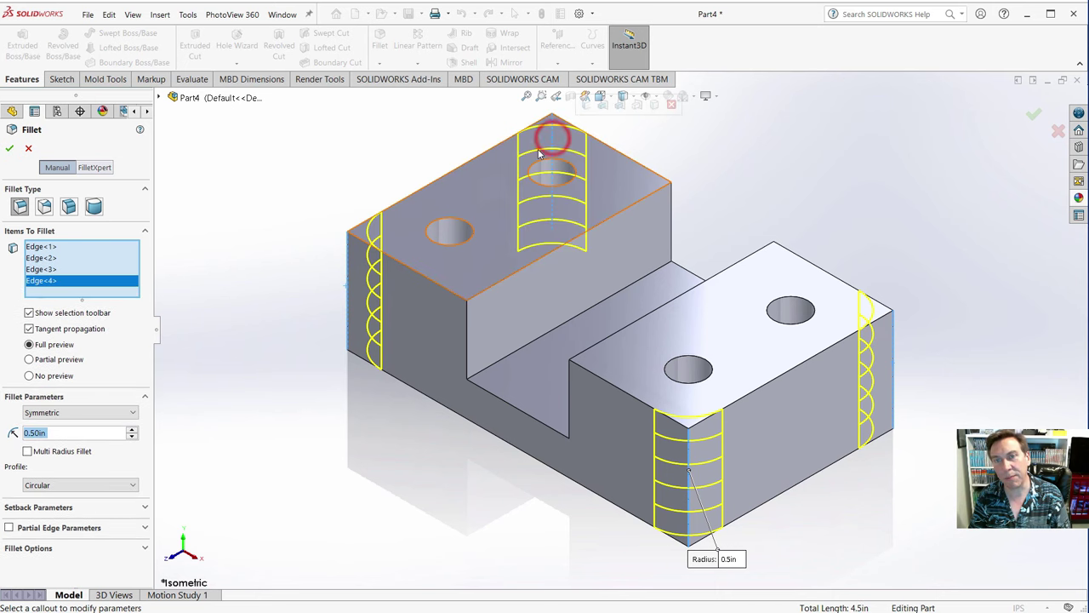
left_click(10, 149)
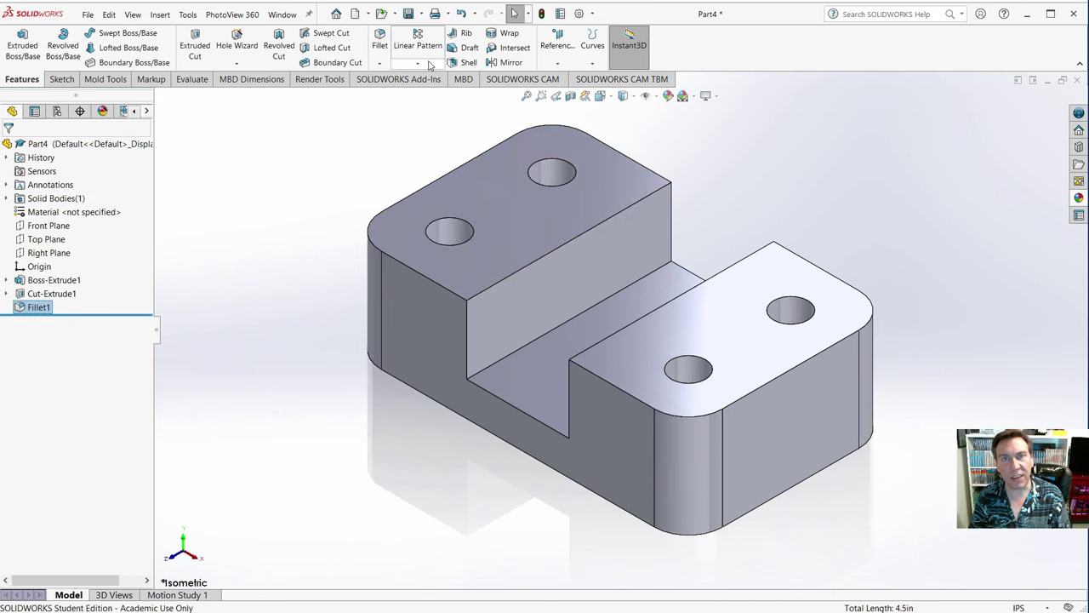
- Chamfer both blocks' top edge loops, the channel floor and channel wall edges at 0.125 in × 45°
left_click(378, 63)
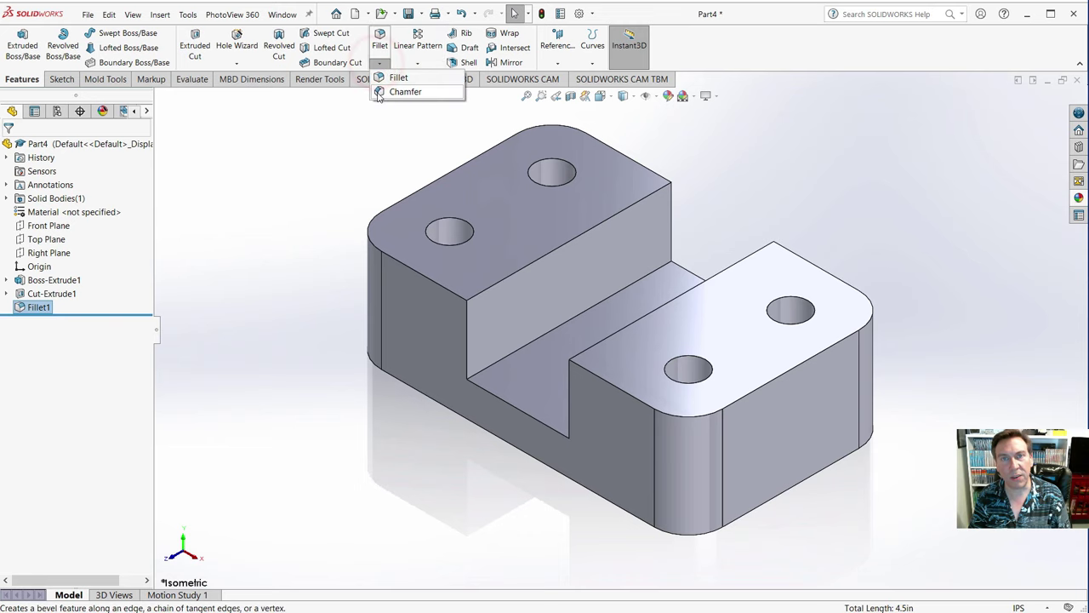
left_click(379, 93)
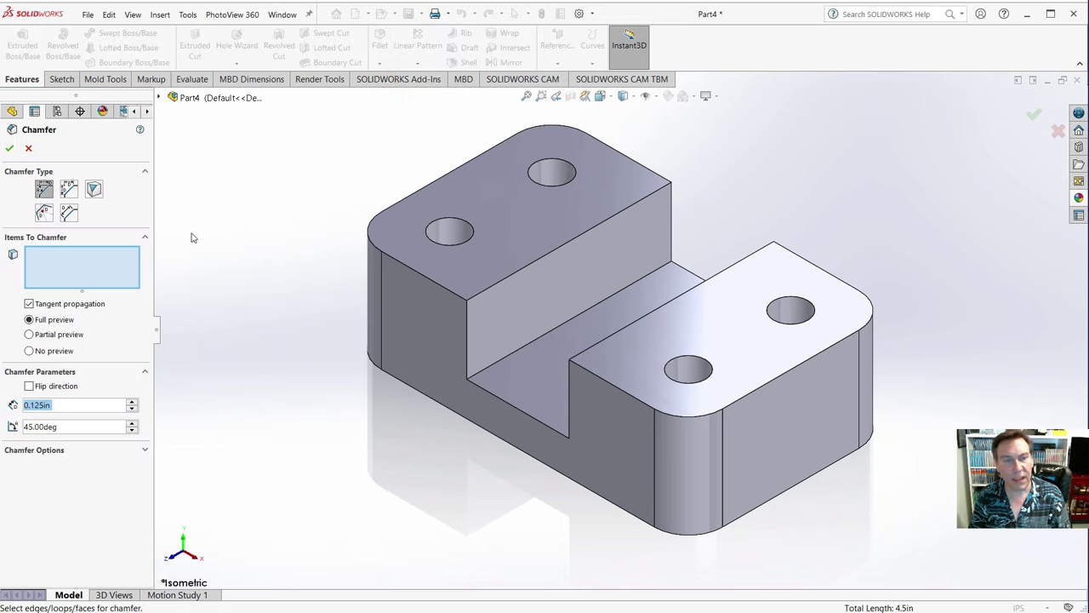
left_click(421, 274)
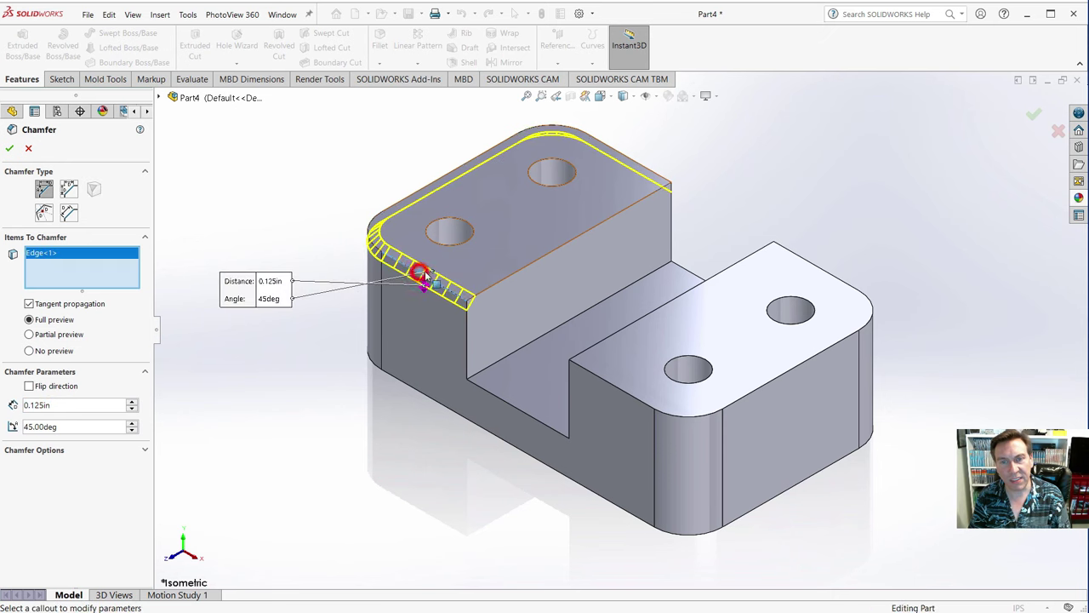
left_click(602, 386)
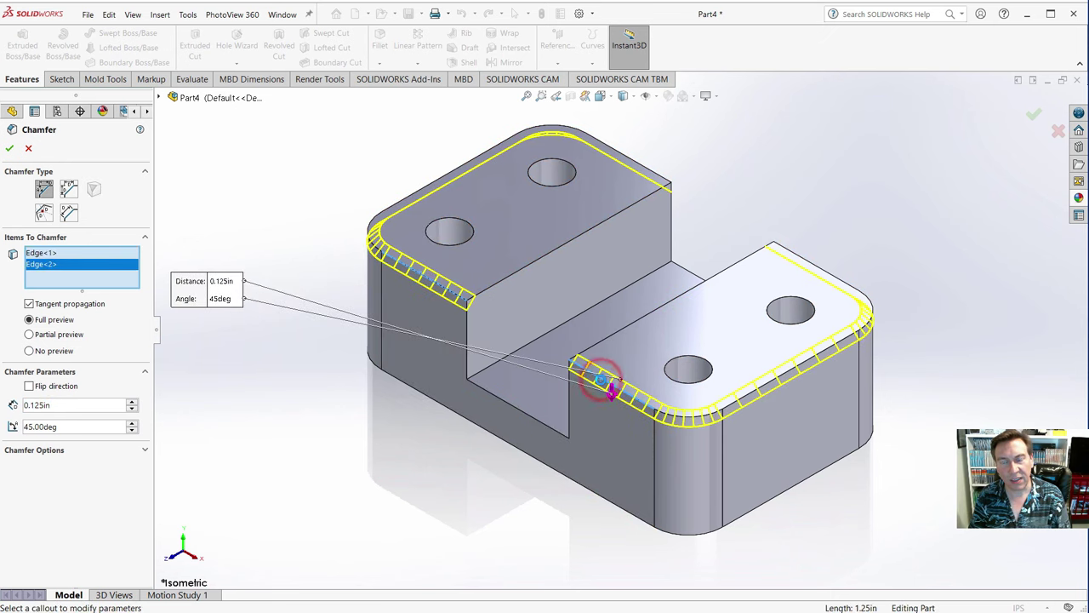
left_click(511, 387)
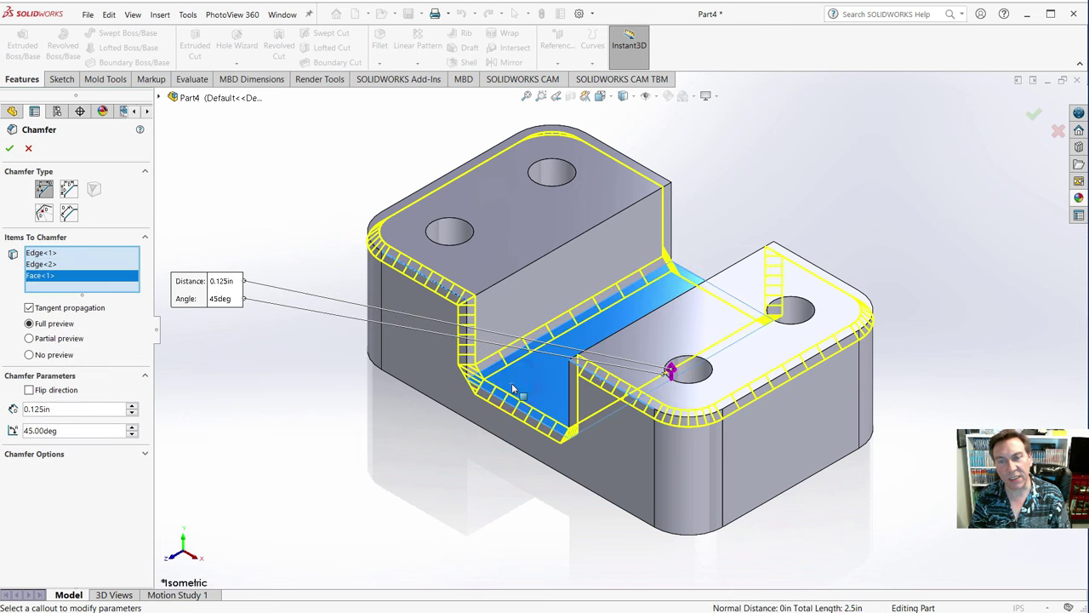
left_click(512, 280)
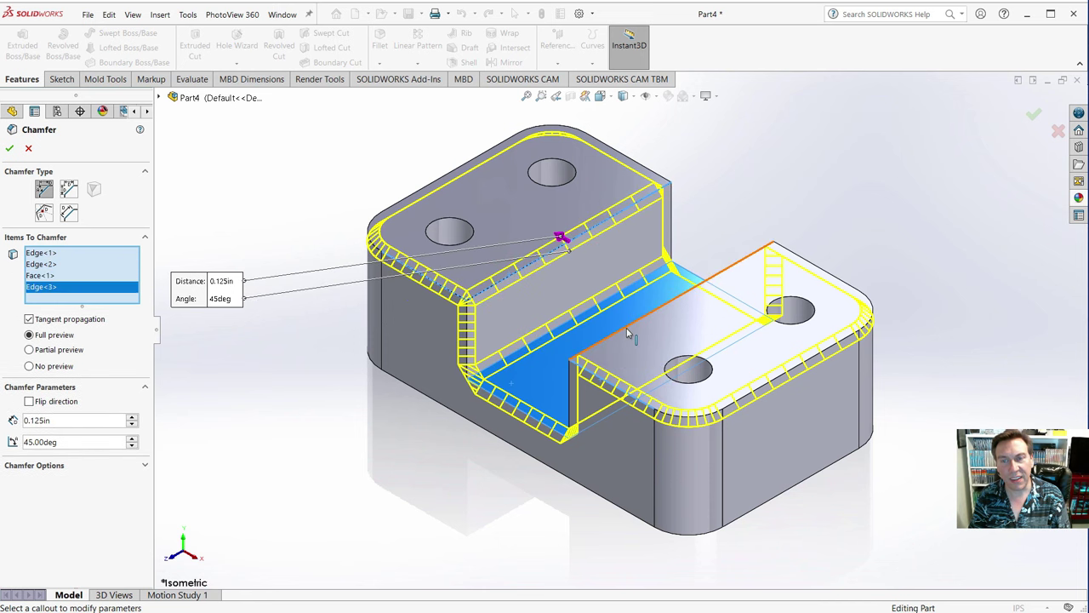
left_click(626, 329)
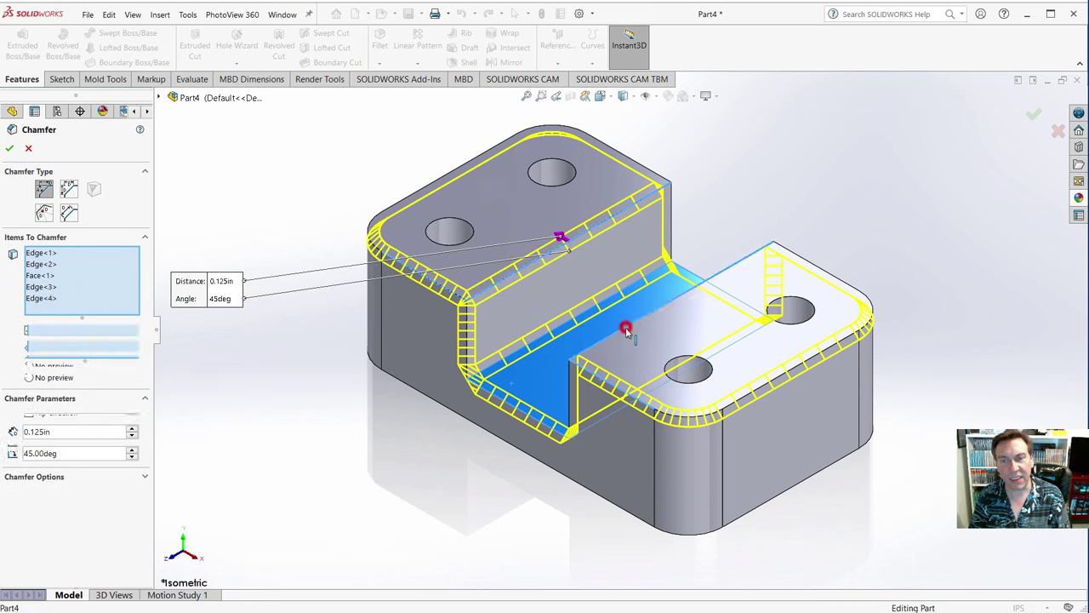
left_click(9, 148)
left_click(284, 375)
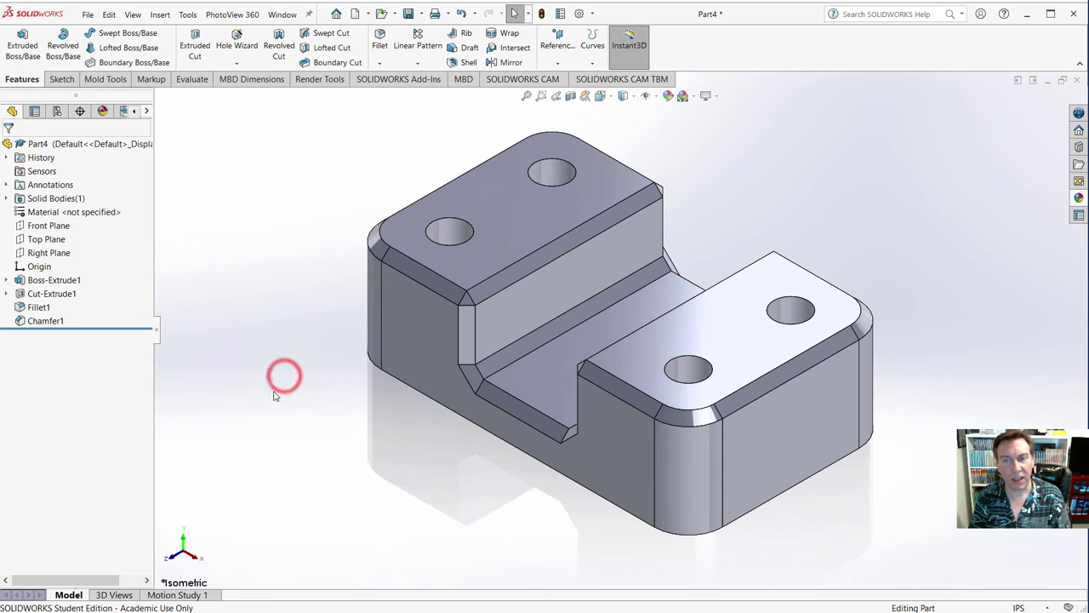
- Select the inner faces of all four holes and start a new face appearance for them
key("f")
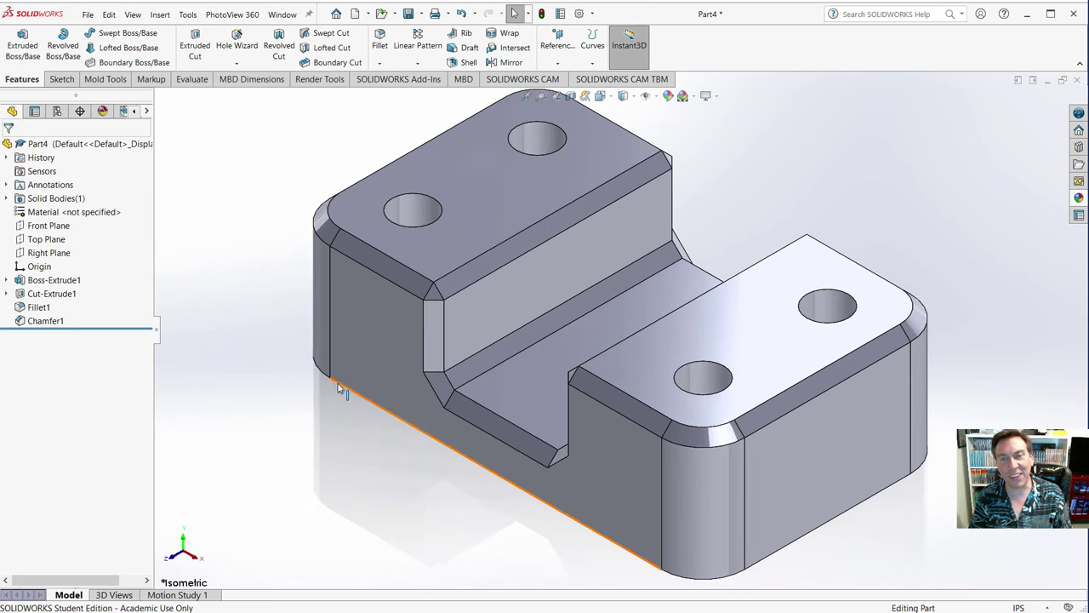
right_click_drag(336, 391, 393, 391)
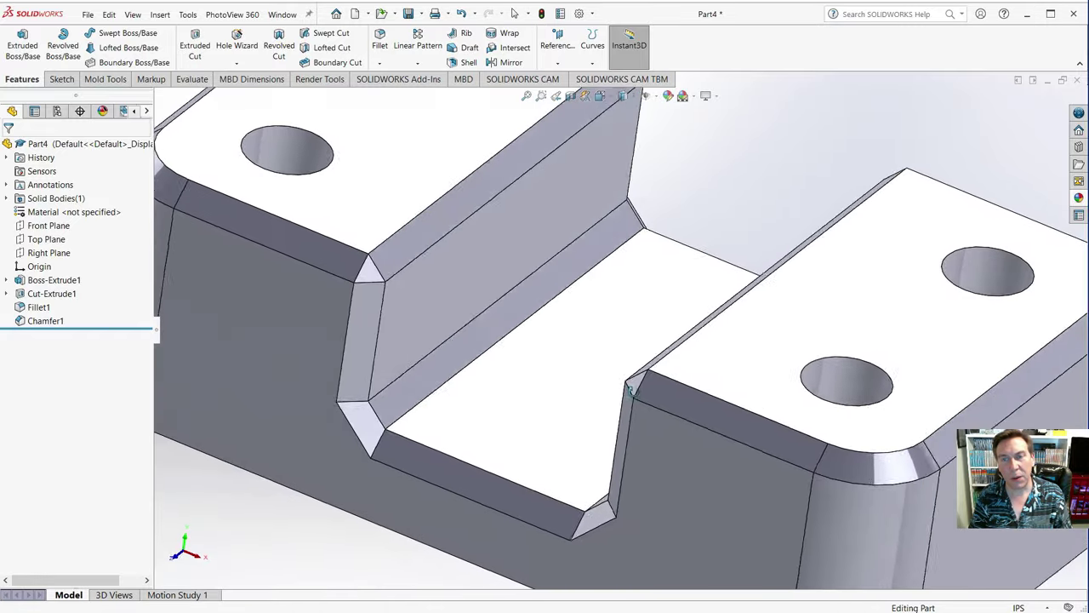
scroll(630, 389, "up", 3)
scroll(618, 368, "down", 10)
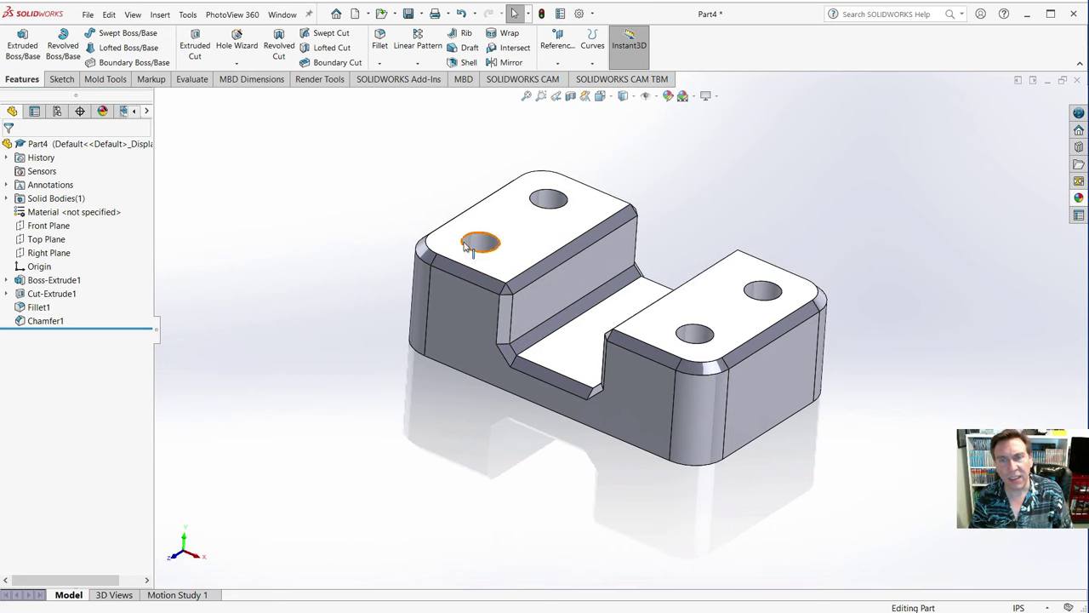
left_click(478, 244)
left_click(548, 199, "ctrl")
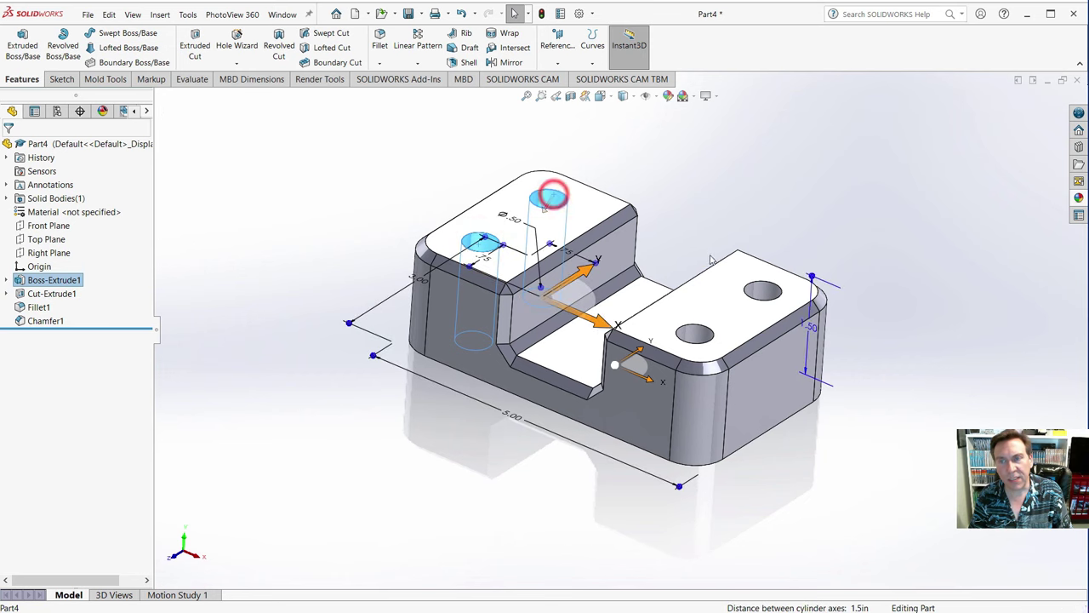
left_click(770, 294, "ctrl")
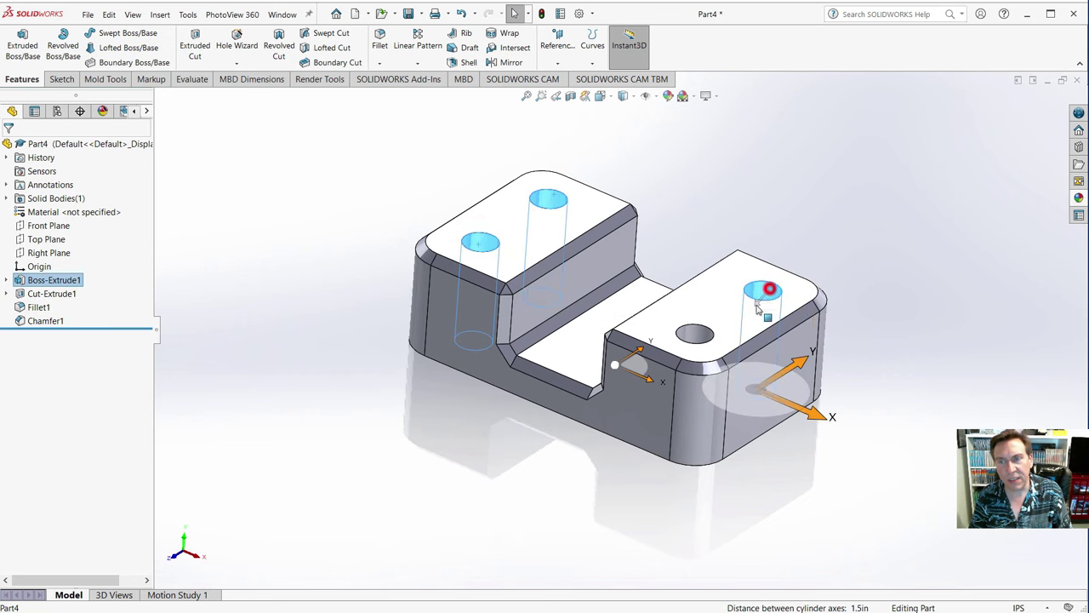
left_click(700, 336, "ctrl")
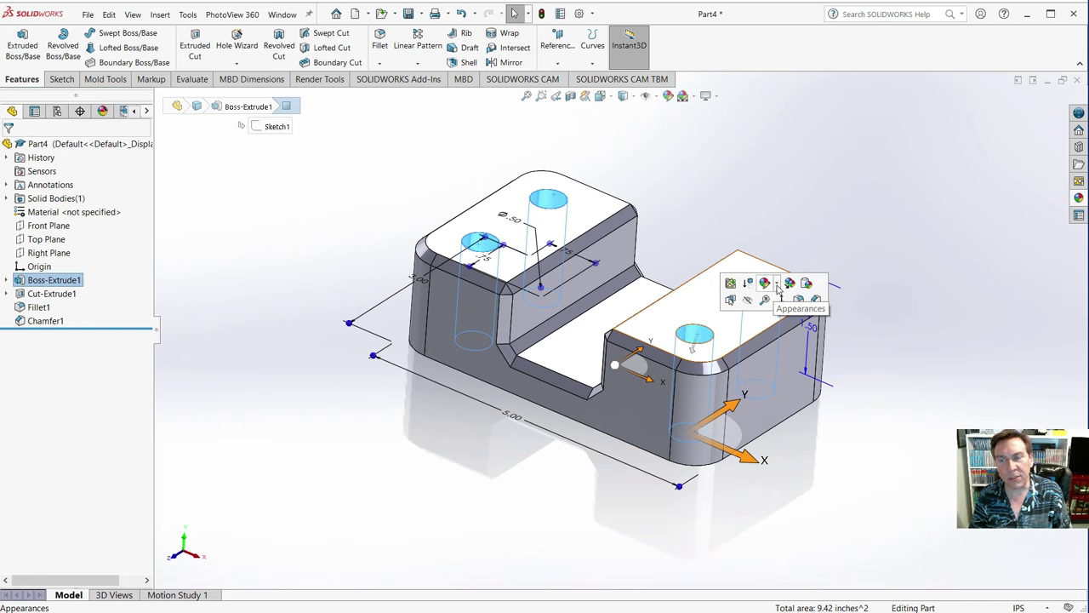
left_click(777, 286)
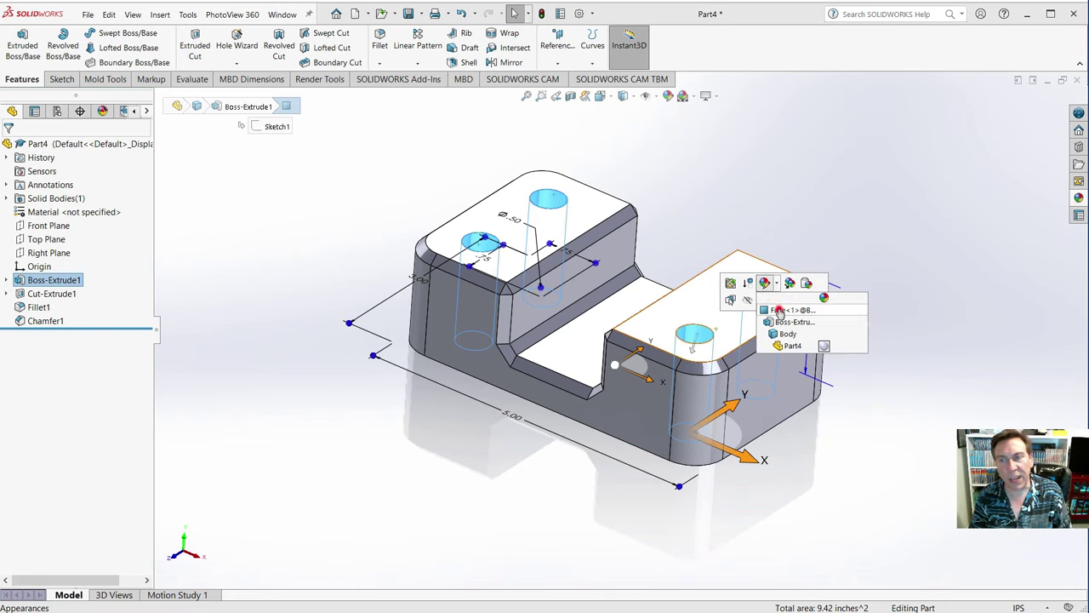
left_click(779, 310)
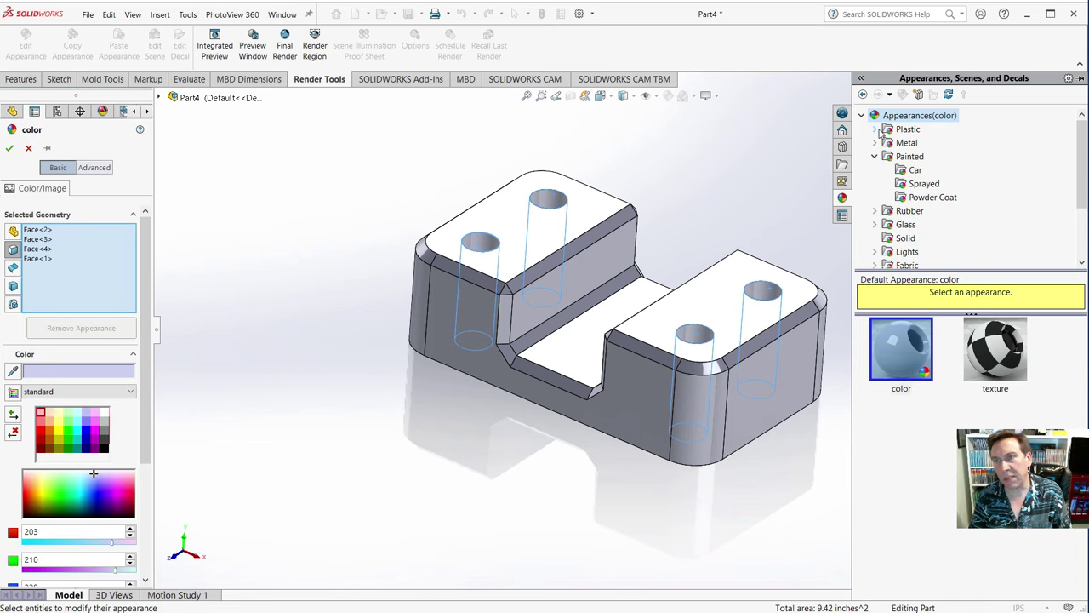
- Apply Green Neon Tube from Lights > Neon Tube to the four hole faces
scroll(904, 239, "down", 1)
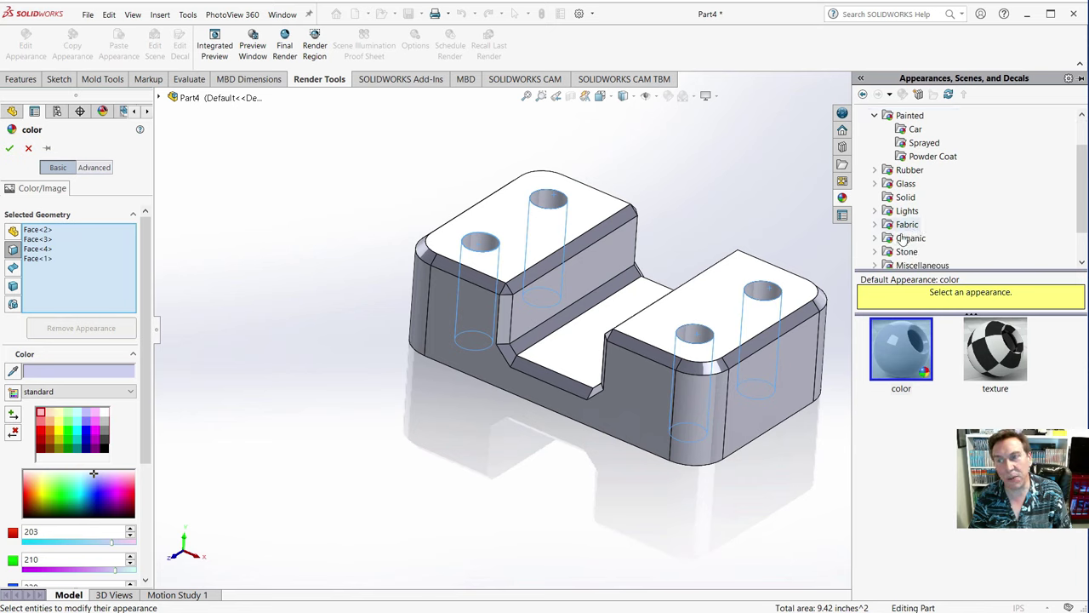
left_click(876, 212)
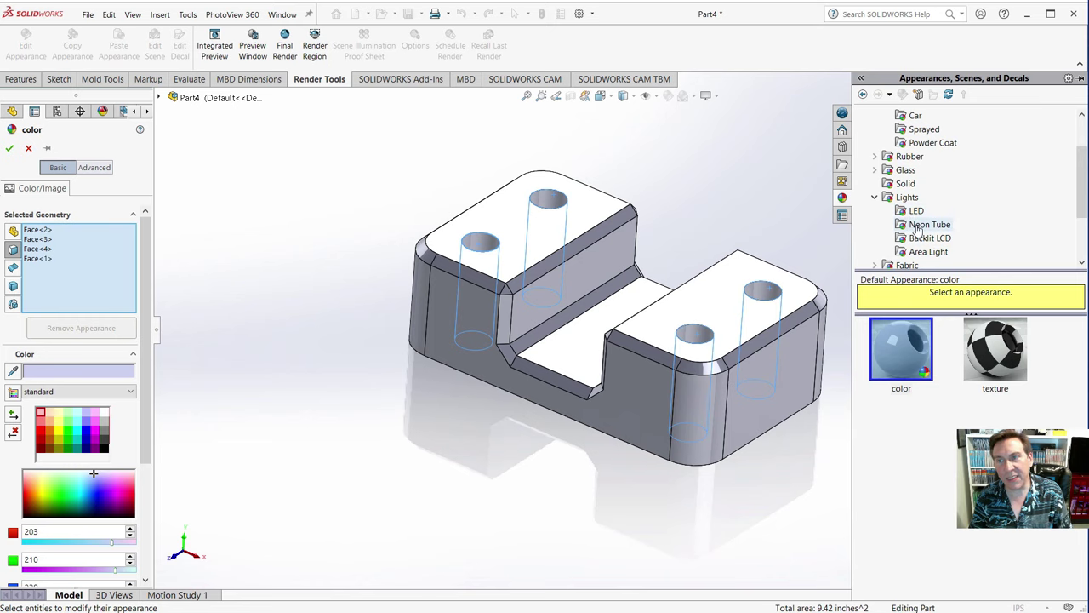
left_click(912, 226)
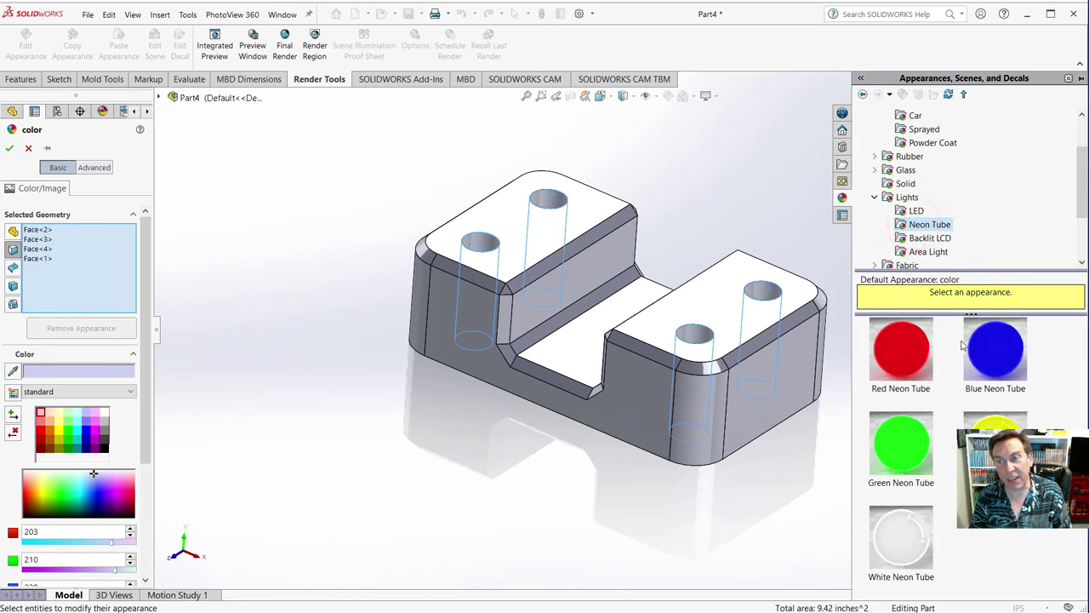
left_click(992, 363)
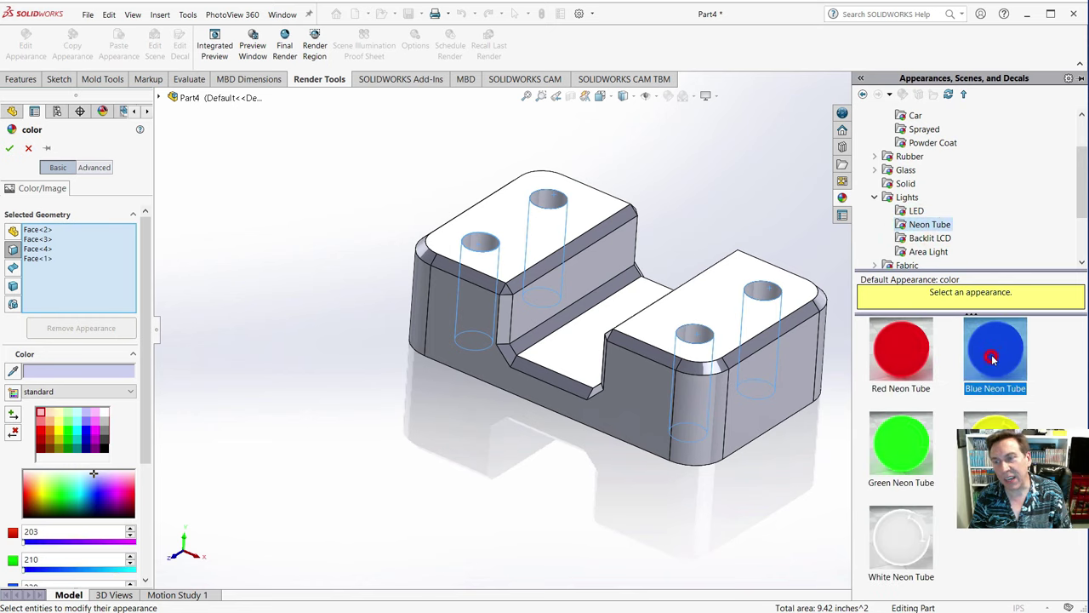
left_click(901, 442)
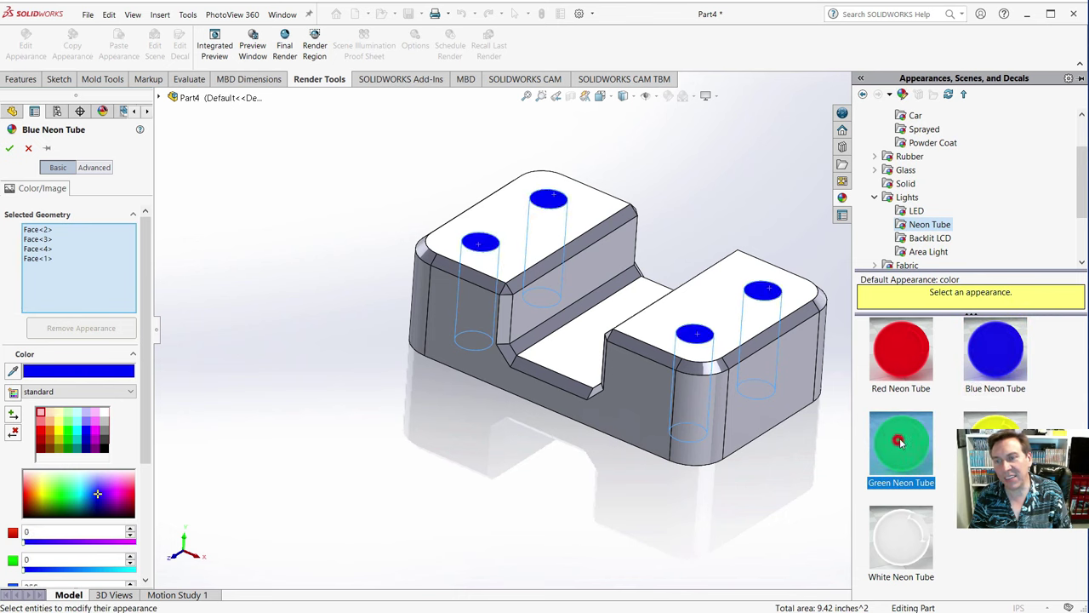
left_click(9, 149)
left_click(341, 261)
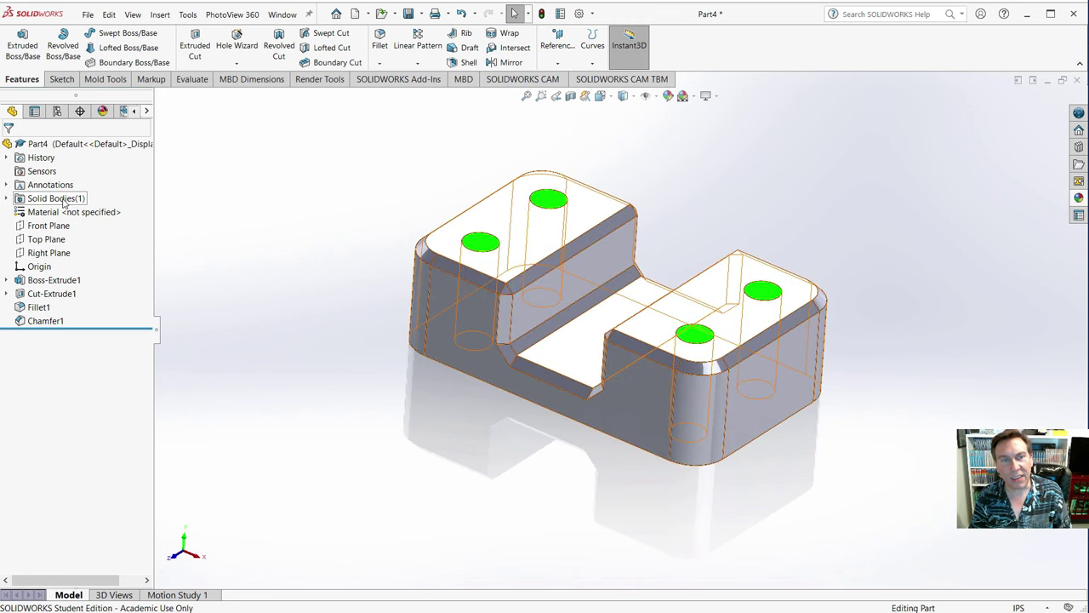
- Give the whole Part4 the Plastic > High Gloss white high gloss plastic appearance
right_click(38, 144)
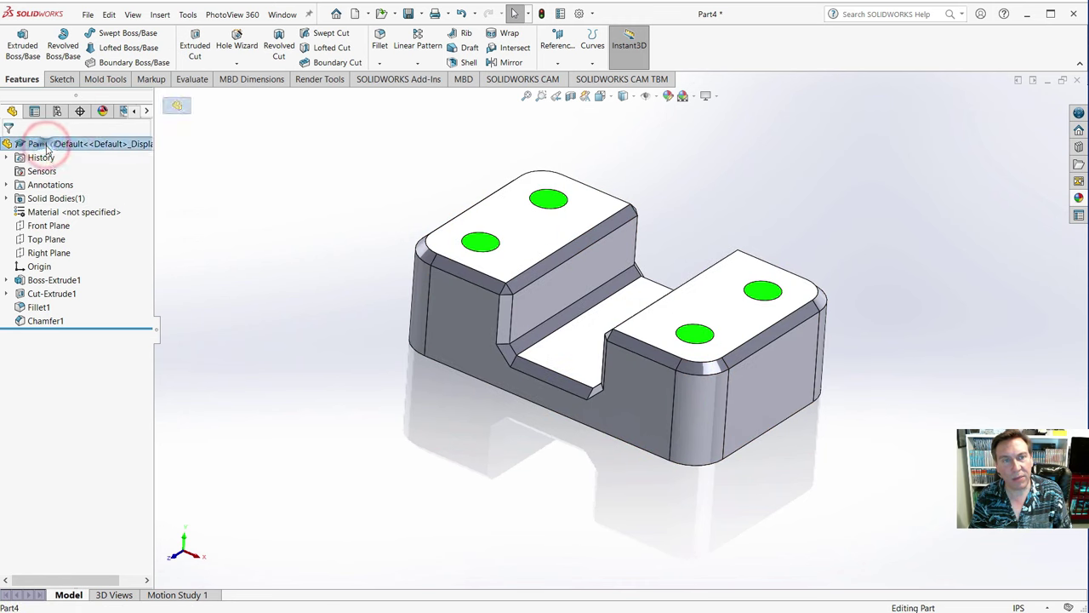
left_click(86, 129)
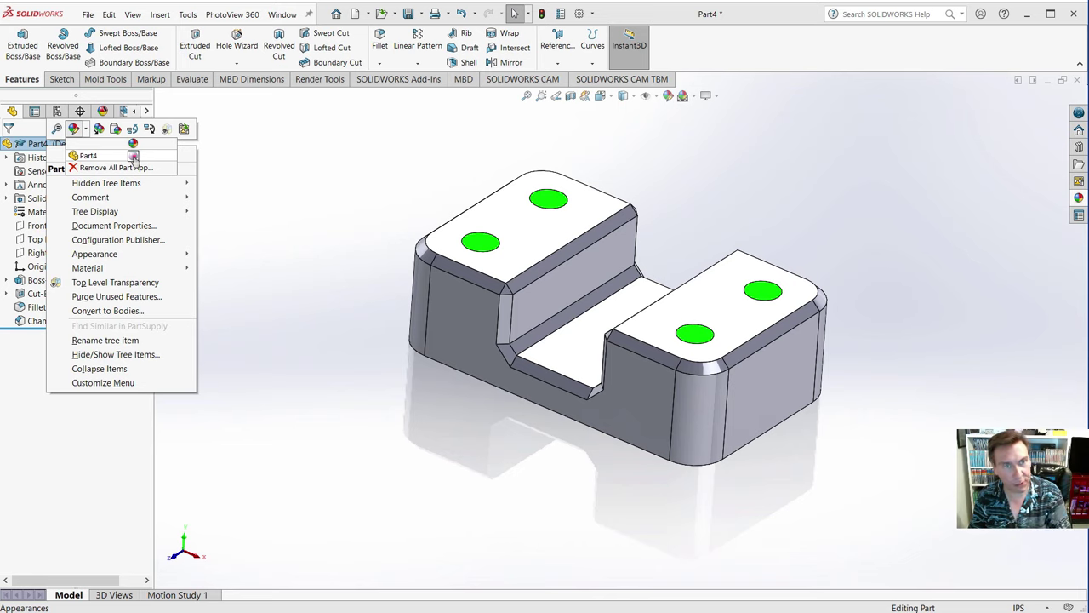
left_click(133, 158)
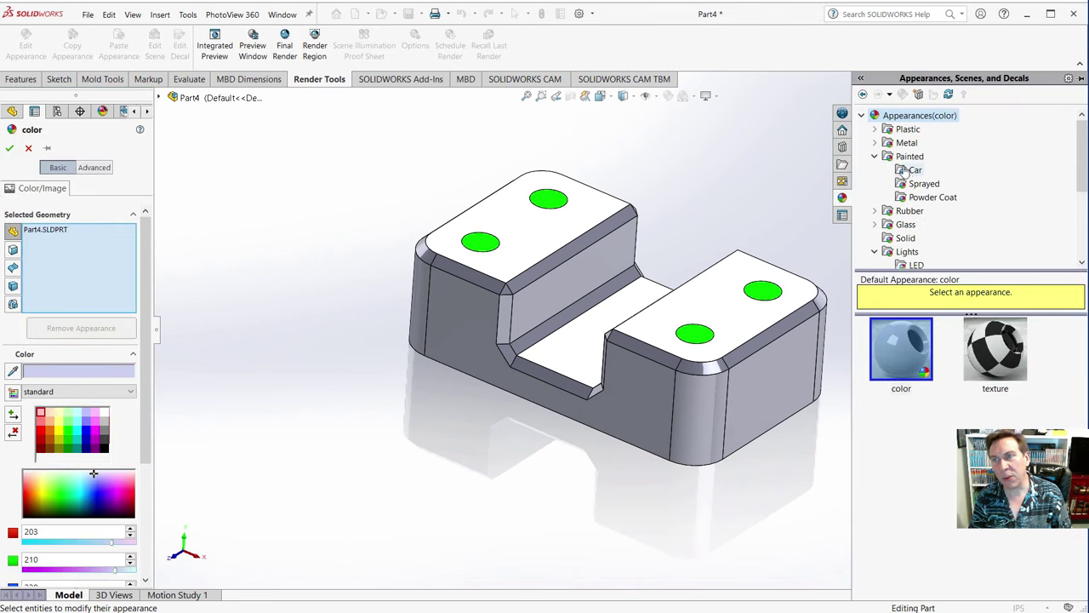
left_click(874, 131)
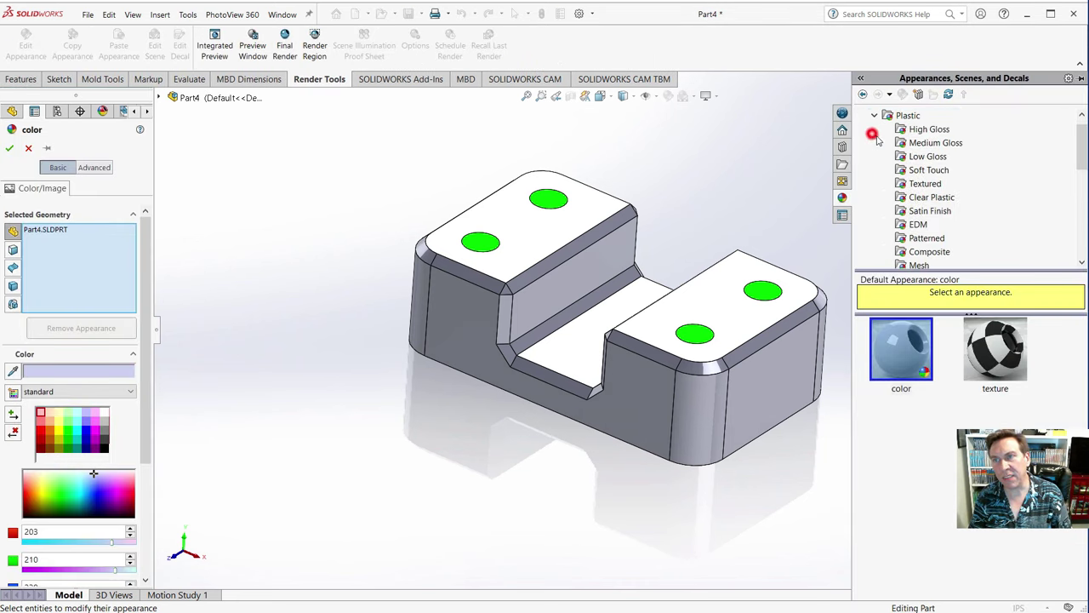
left_click(912, 129)
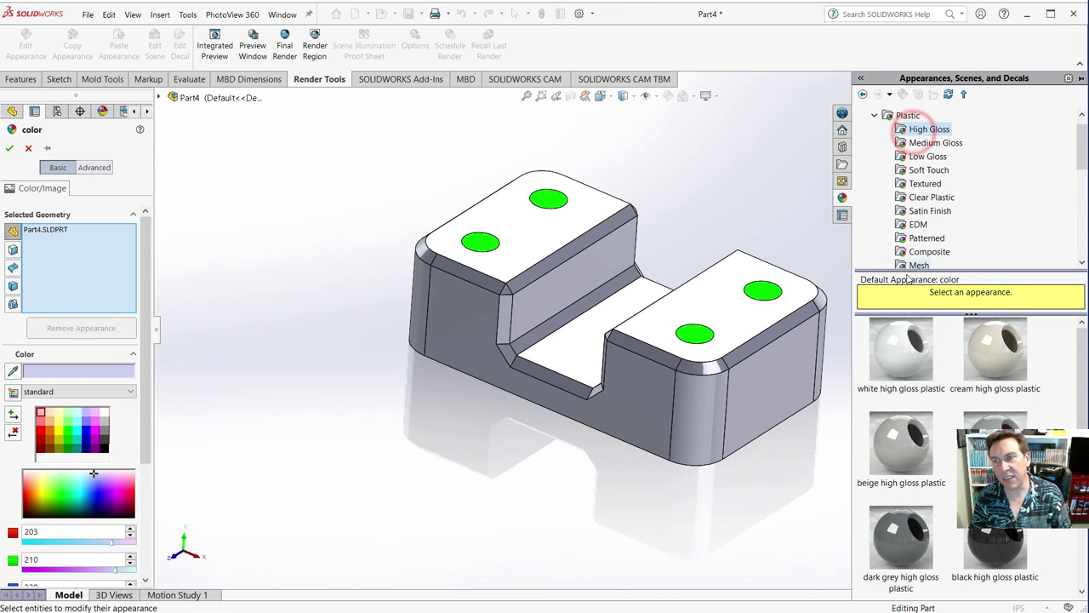
left_click(901, 347)
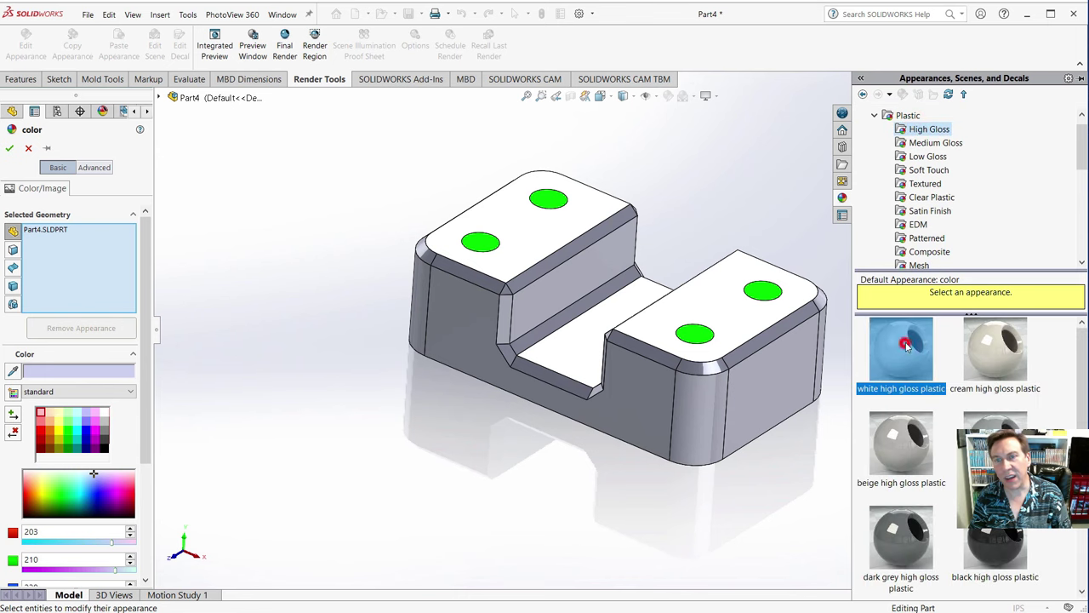
left_click(10, 147)
left_click(284, 226)
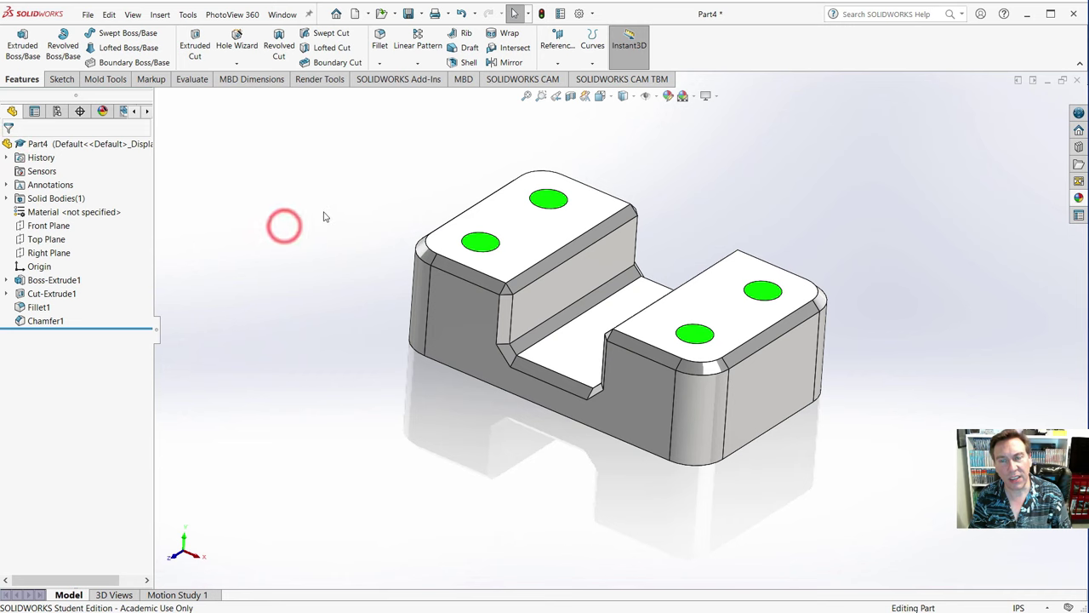
- Switch the part to the isometric view and turn on Perspective and Ambient Occlusion
key("space")
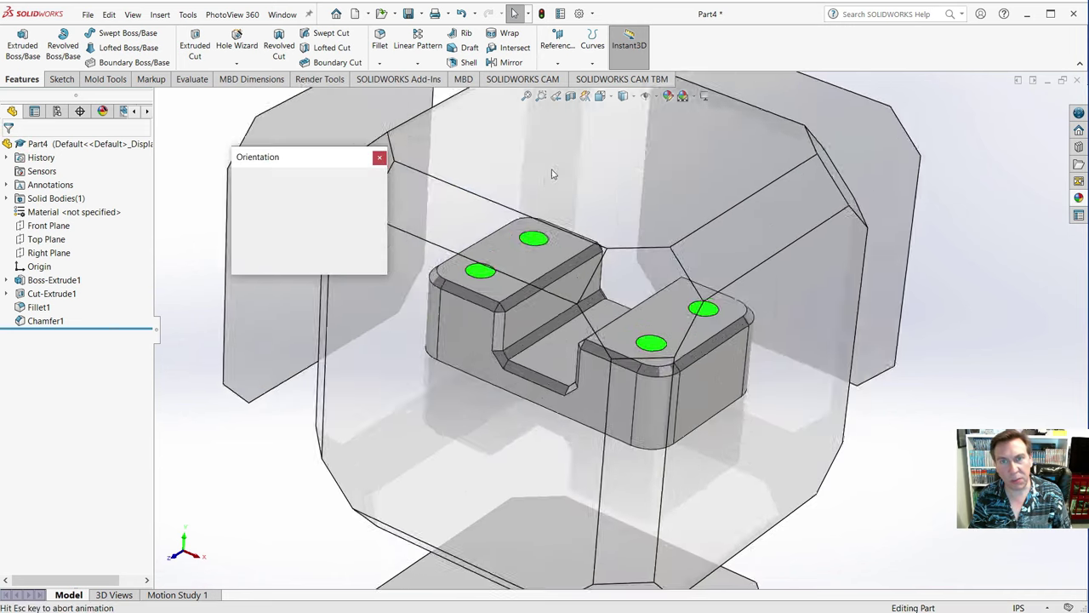
left_click(369, 191)
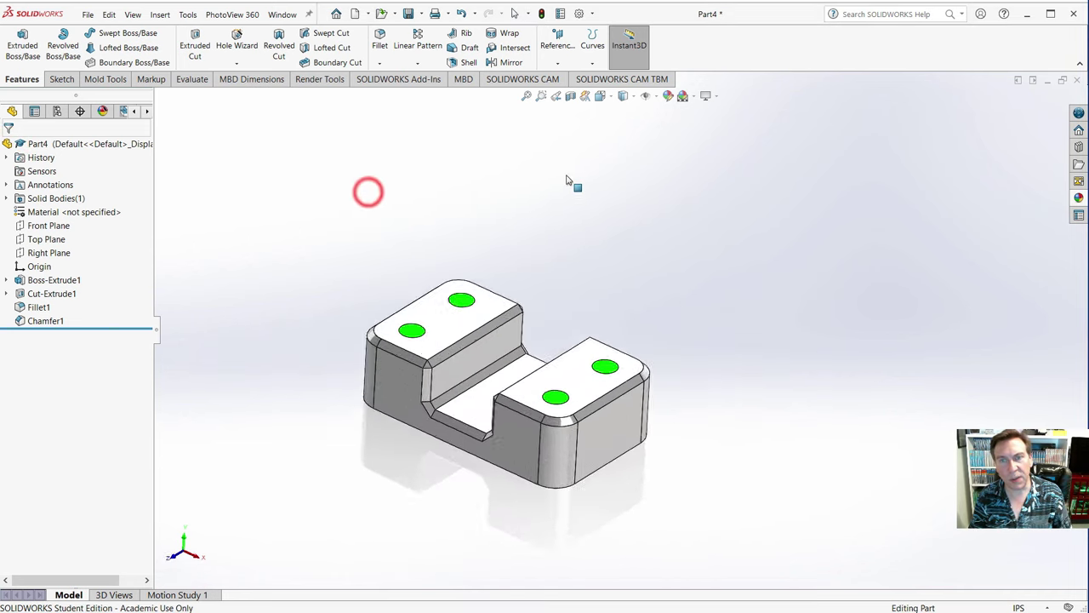
left_click(713, 95)
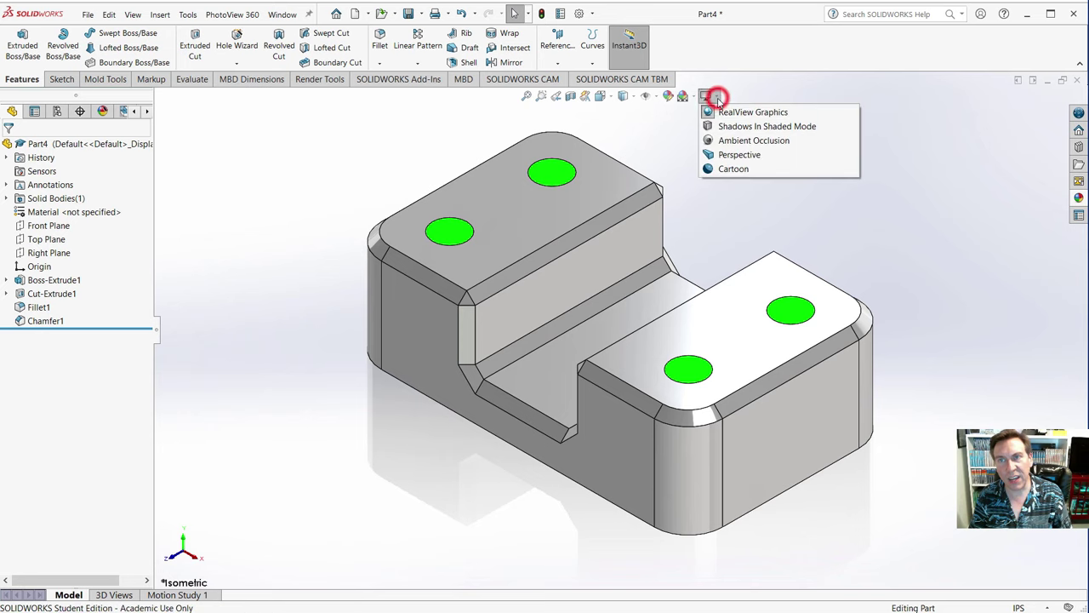
left_click(721, 155)
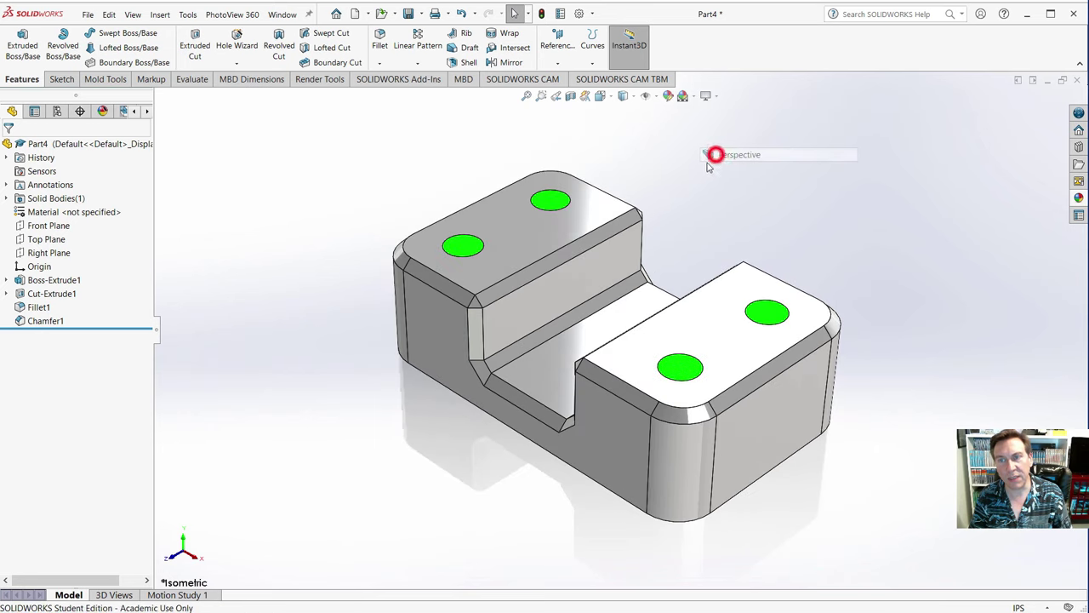
left_click(717, 99)
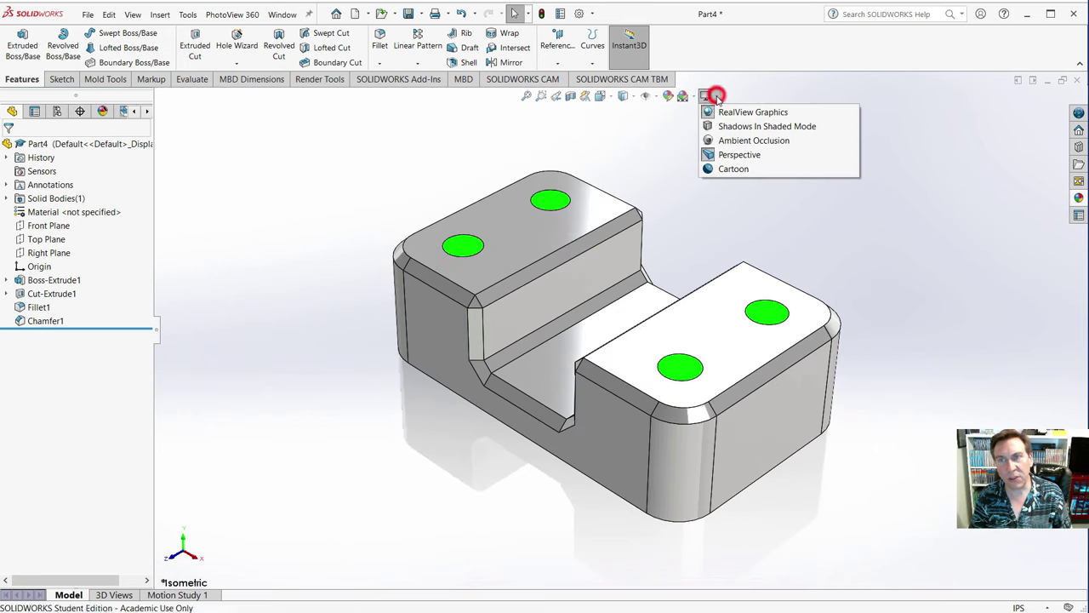
left_click(731, 141)
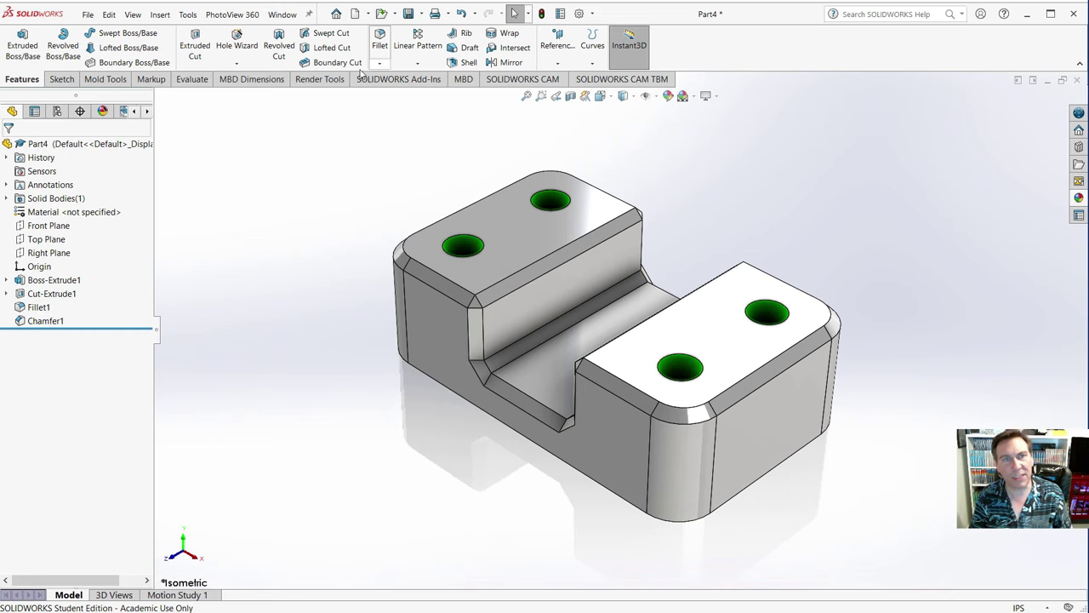
- Turn on the PhotoView 360 Integrated Preview from the Render Tools tab
left_click(327, 80)
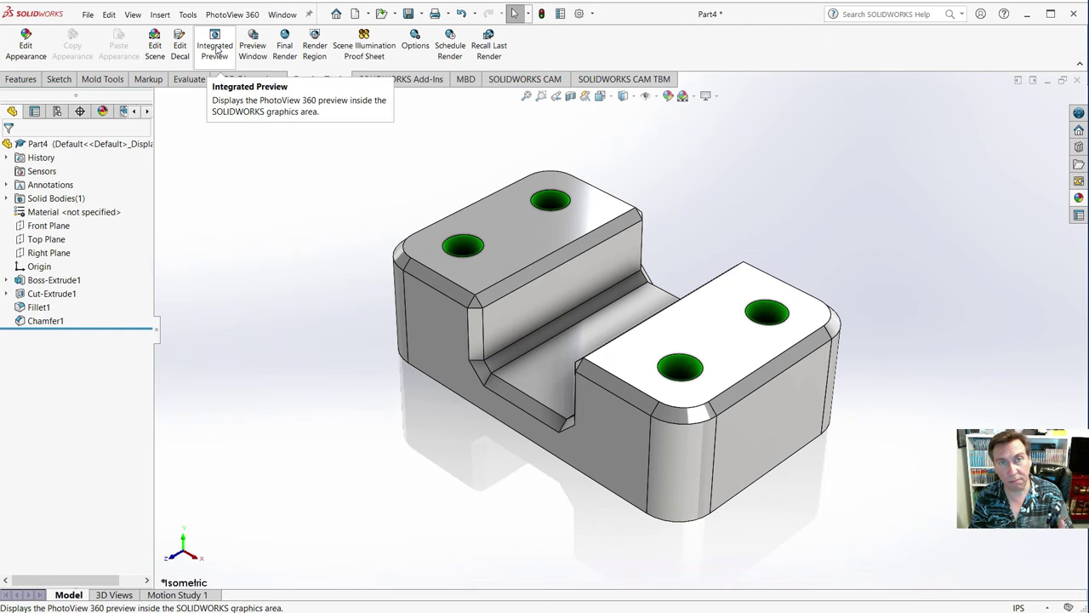
left_click(215, 47)
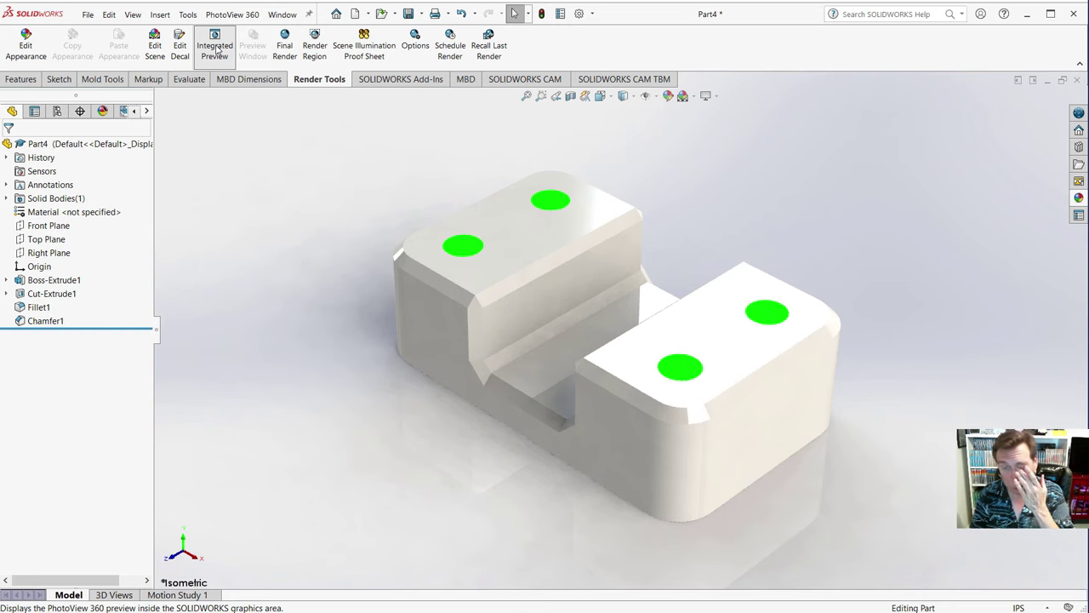
left_click(215, 47)
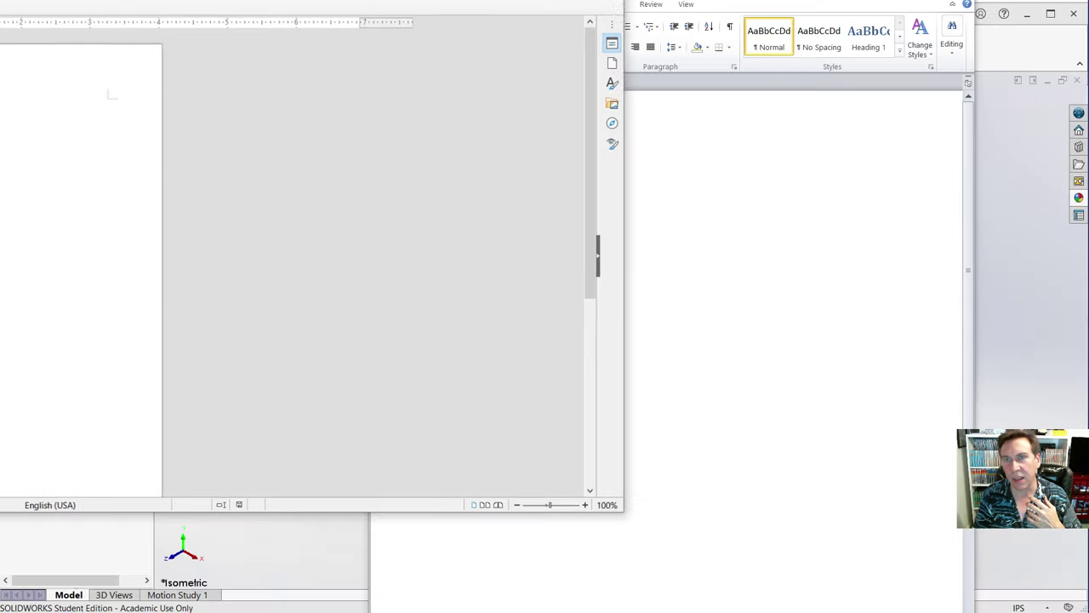
- Close LibreOffice Writer, paste the SOLIDWORKS screenshot below E1 in Word, and widen the window
left_click(627, 7)
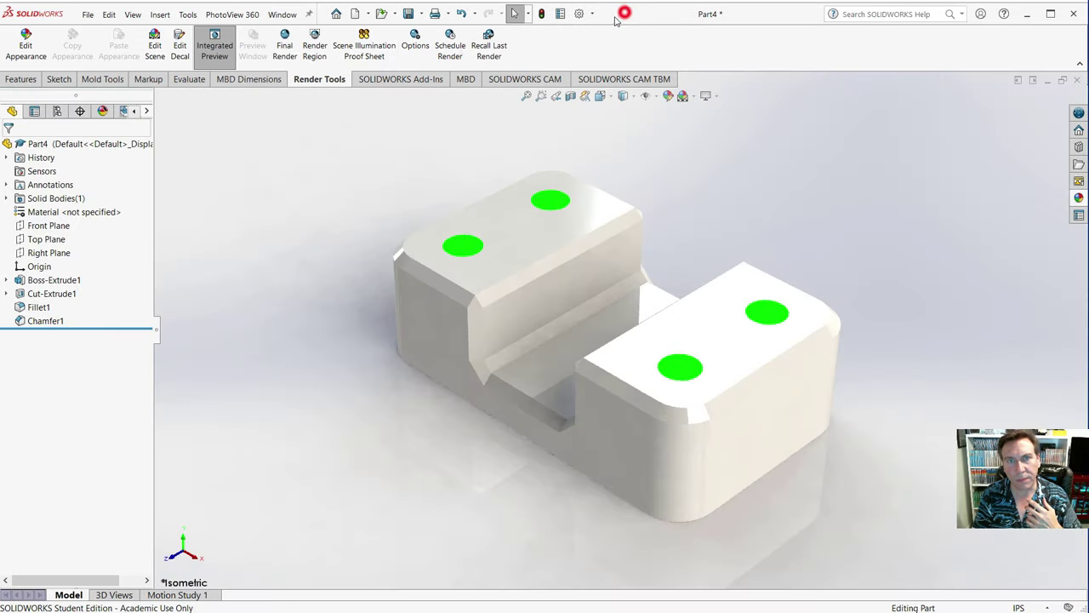
left_click(625, 14)
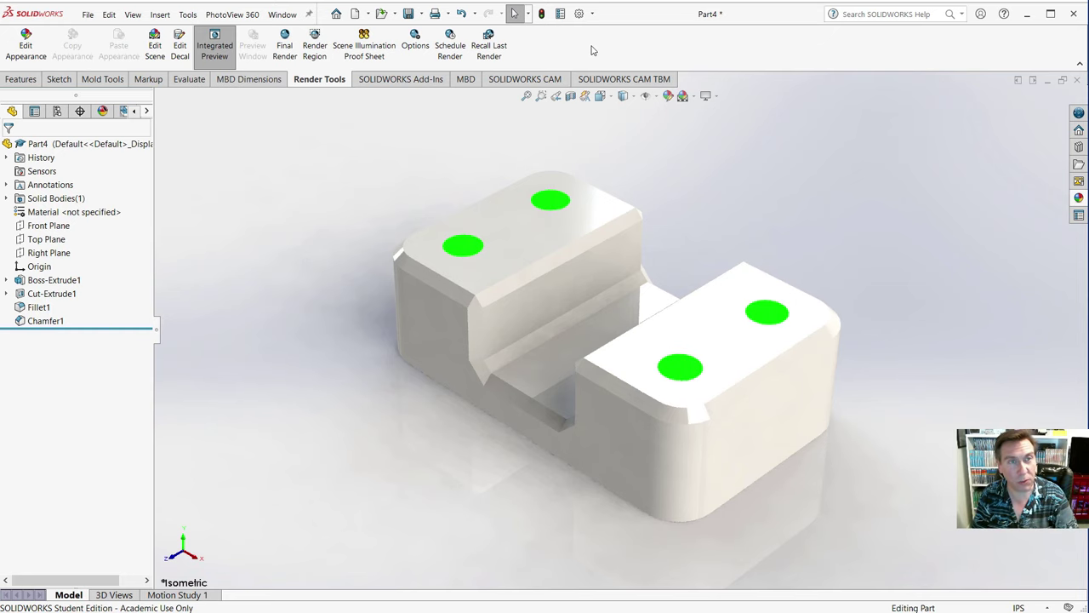
left_click(549, 610)
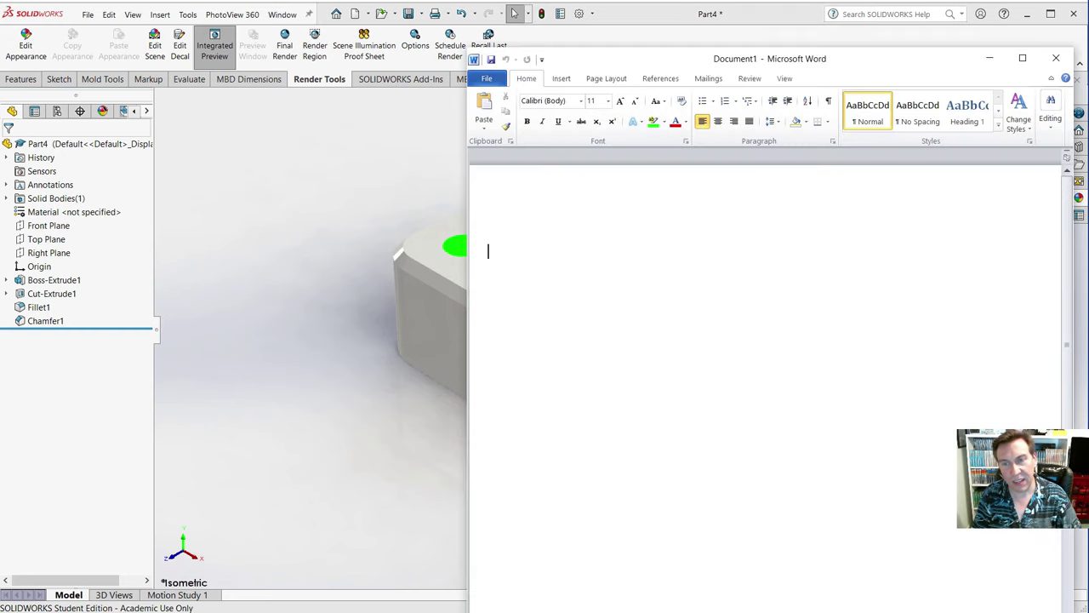
left_click(528, 255)
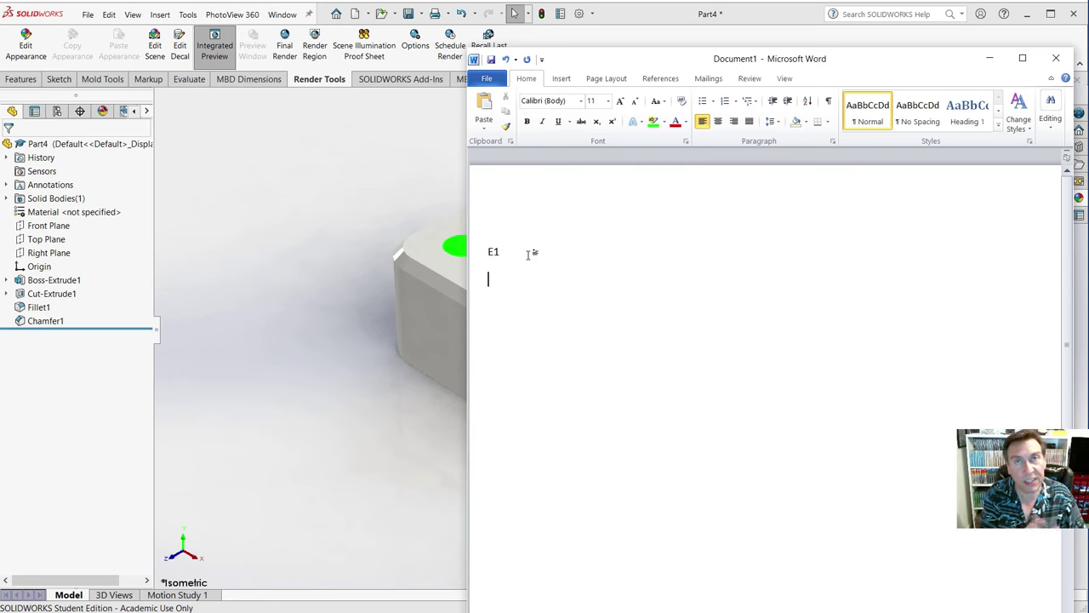
key("ctrl+v")
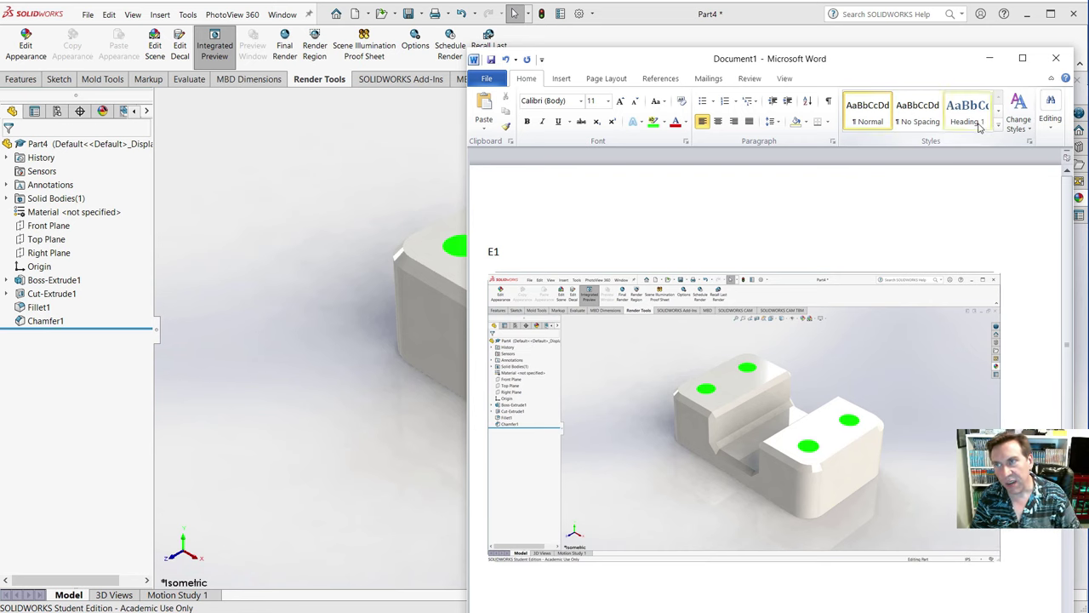
left_click_drag(1069, 128, 1085, 128)
left_click_drag(468, 223, 213, 222)
- Crop the E1 screenshot to remove its top, right, left-panel and bottom edges
left_click(534, 78)
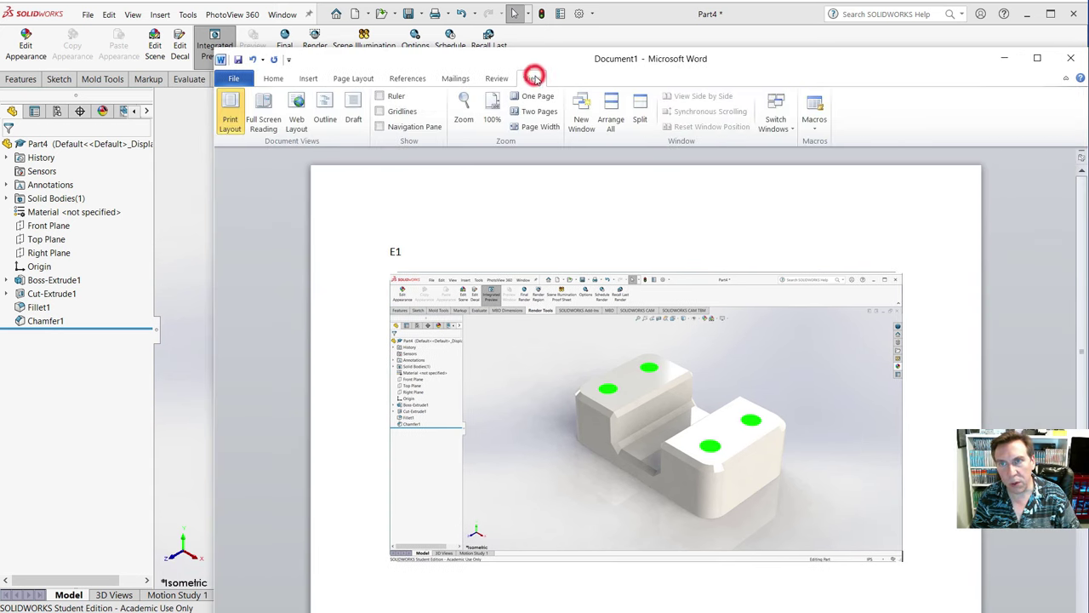
left_click(555, 326)
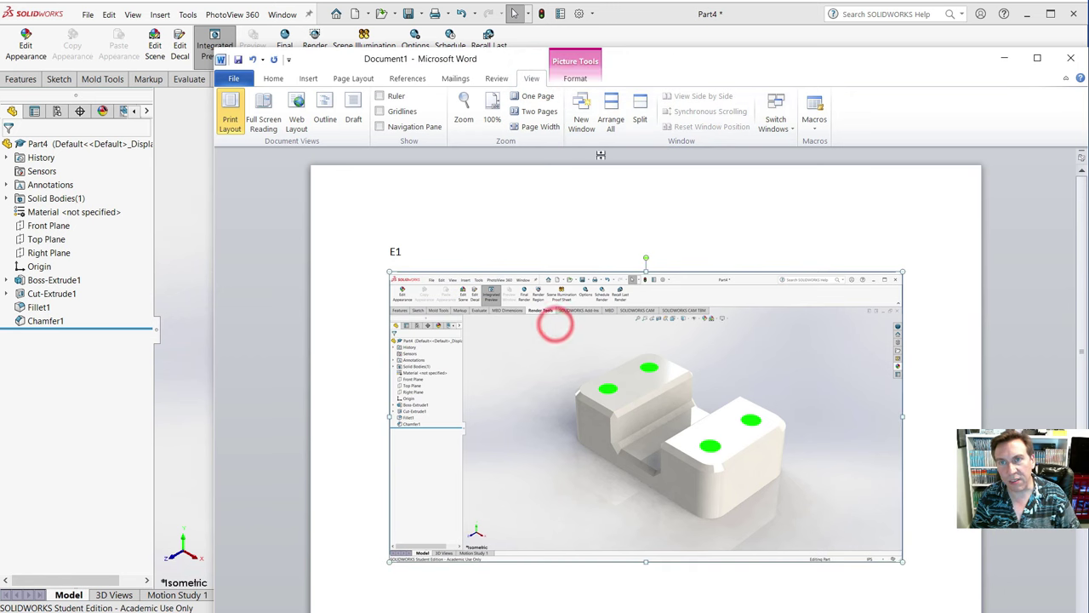
left_click(575, 78)
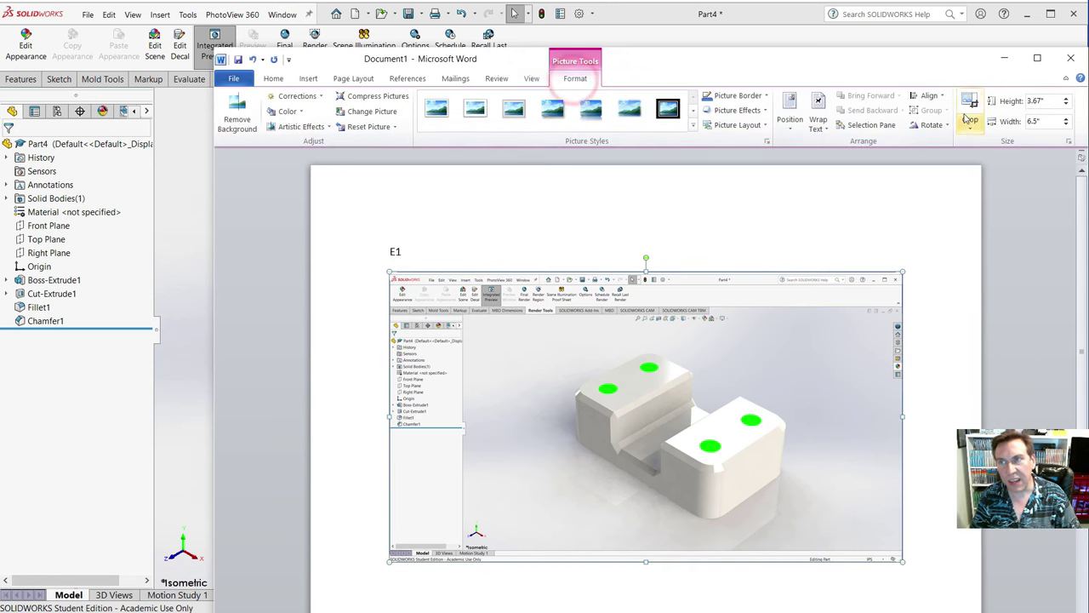
left_click(970, 102)
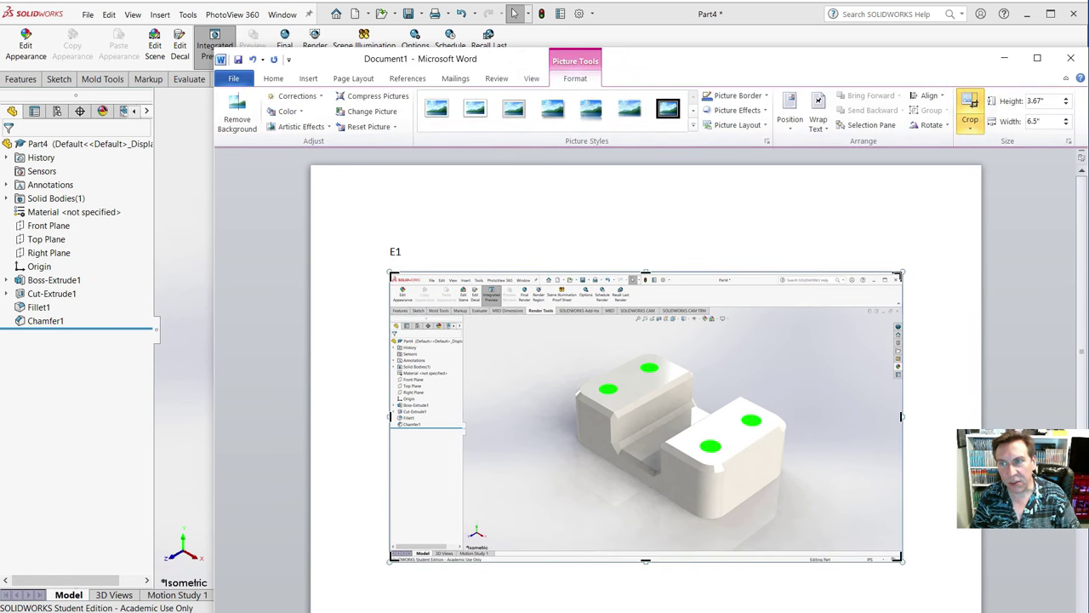
left_click_drag(899, 274, 792, 339)
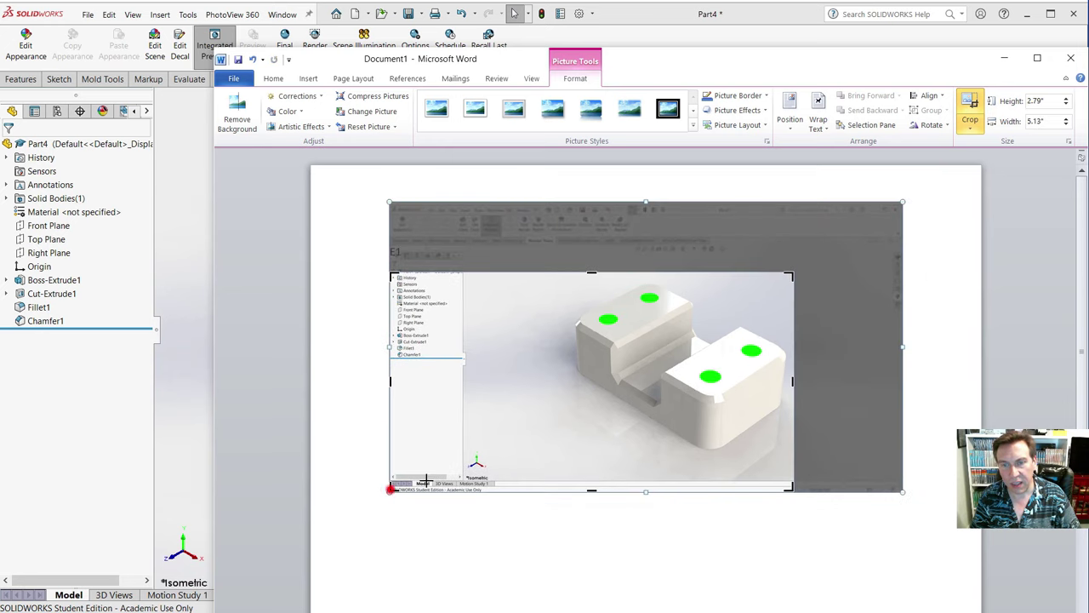
left_click_drag(392, 488, 556, 459)
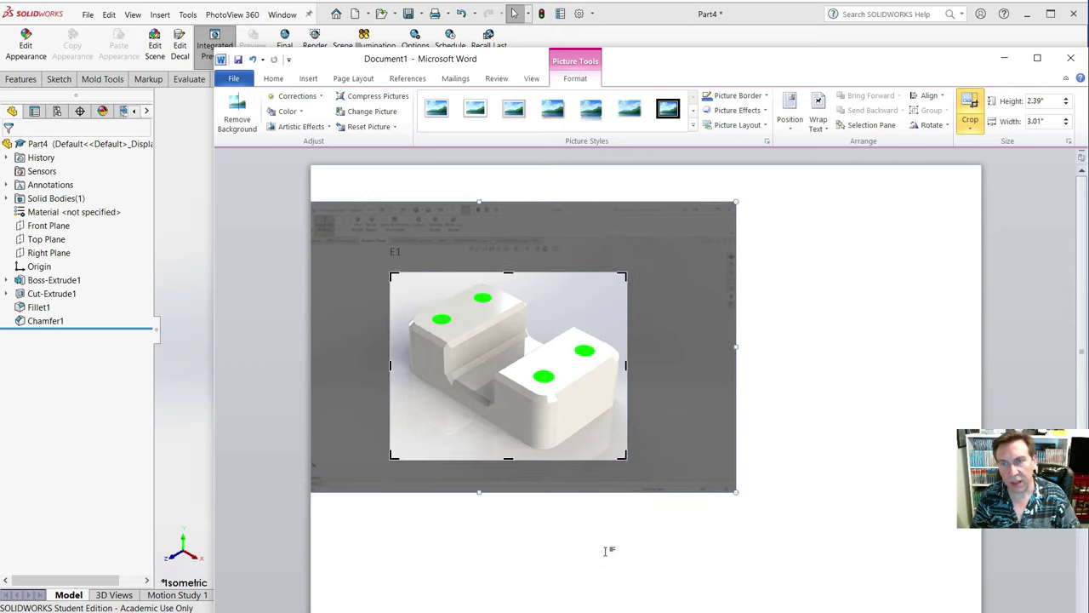
left_click(605, 547)
left_click(640, 560)
- Enlarge the picture to about 5.27 inches wide and apply a lighter brightness preset
left_click(554, 394)
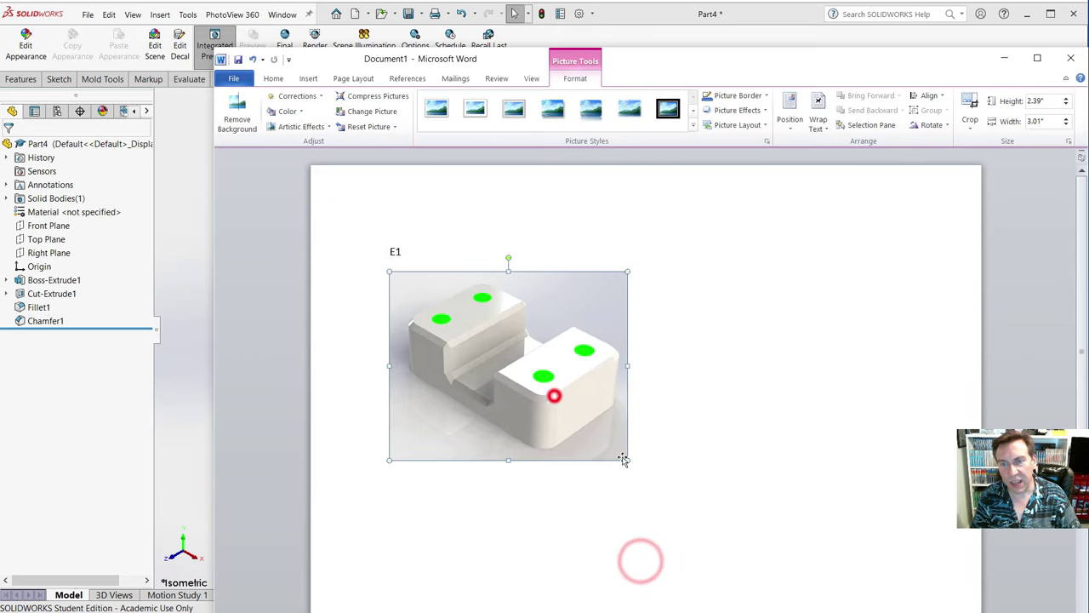
left_click_drag(629, 460, 806, 601)
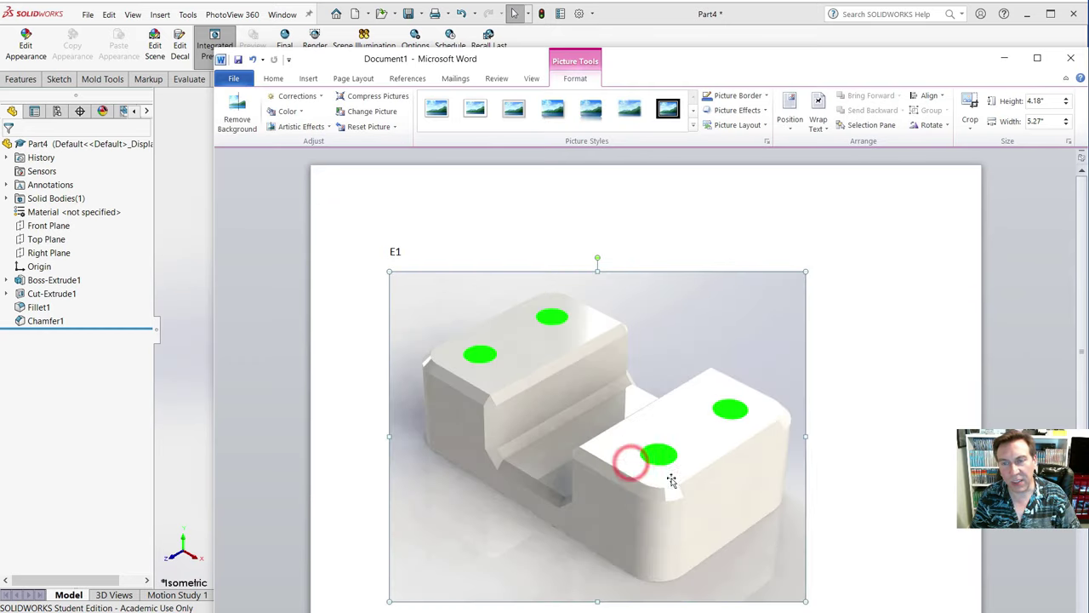
left_click(297, 96)
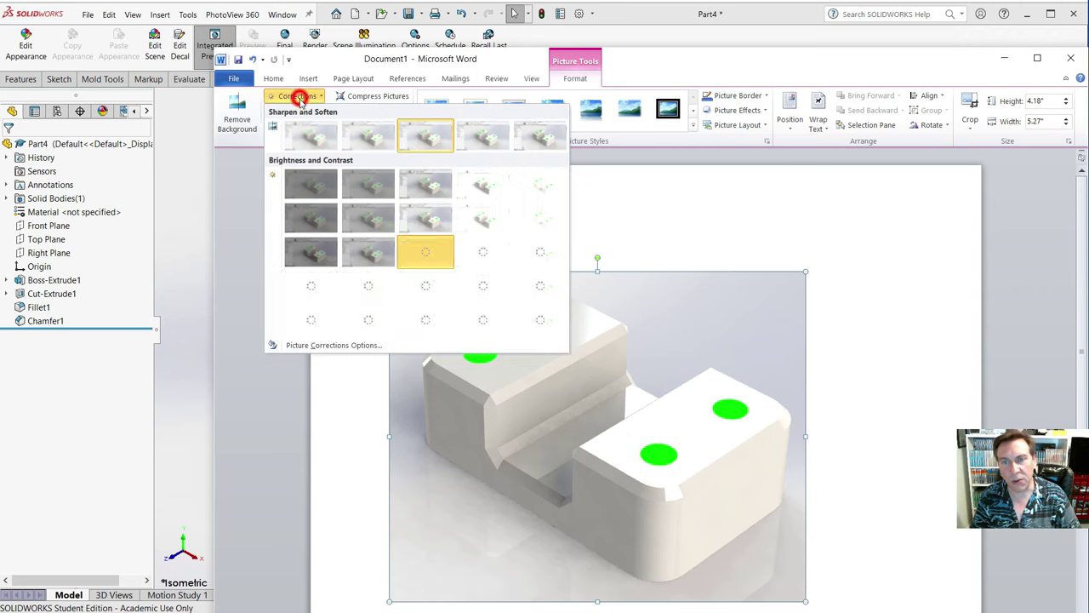
left_click(479, 223)
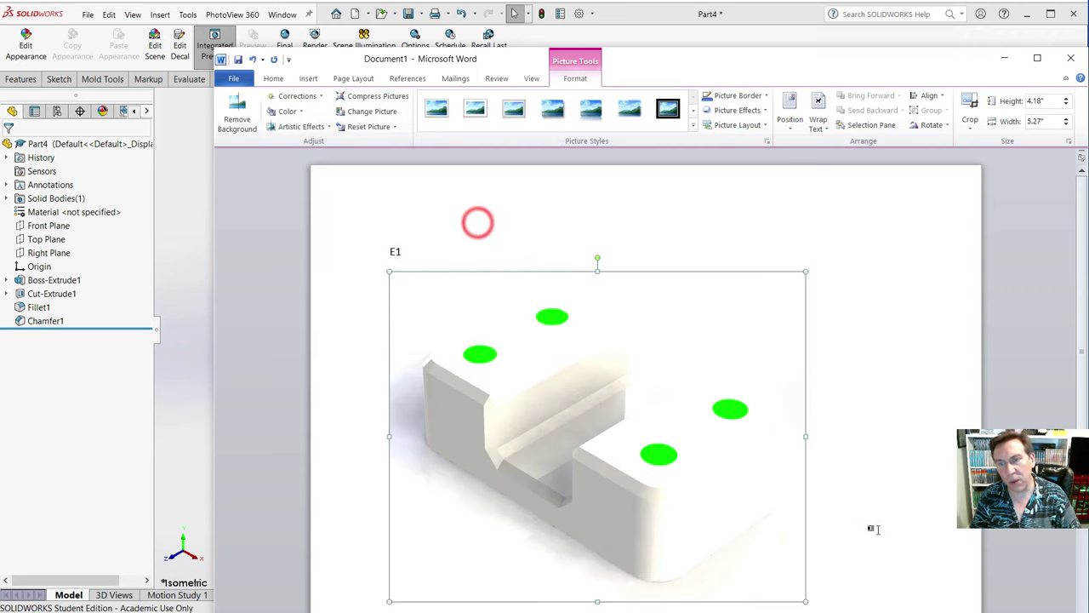
left_click(977, 547)
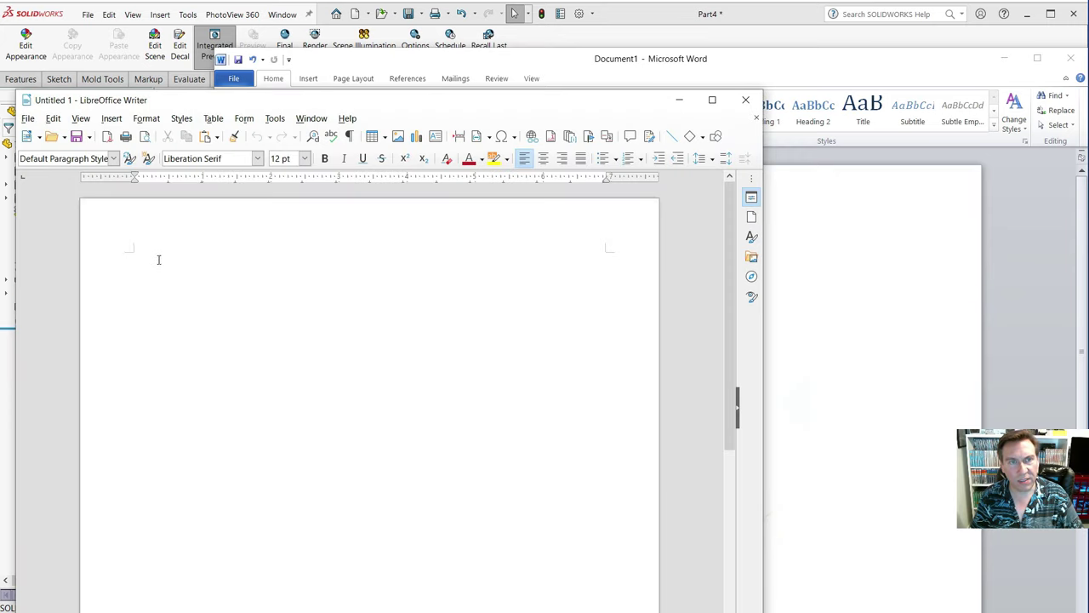
- Type 'E1' in Writer and paste the screenshot beneath it
left_click(158, 260)
type("E1")
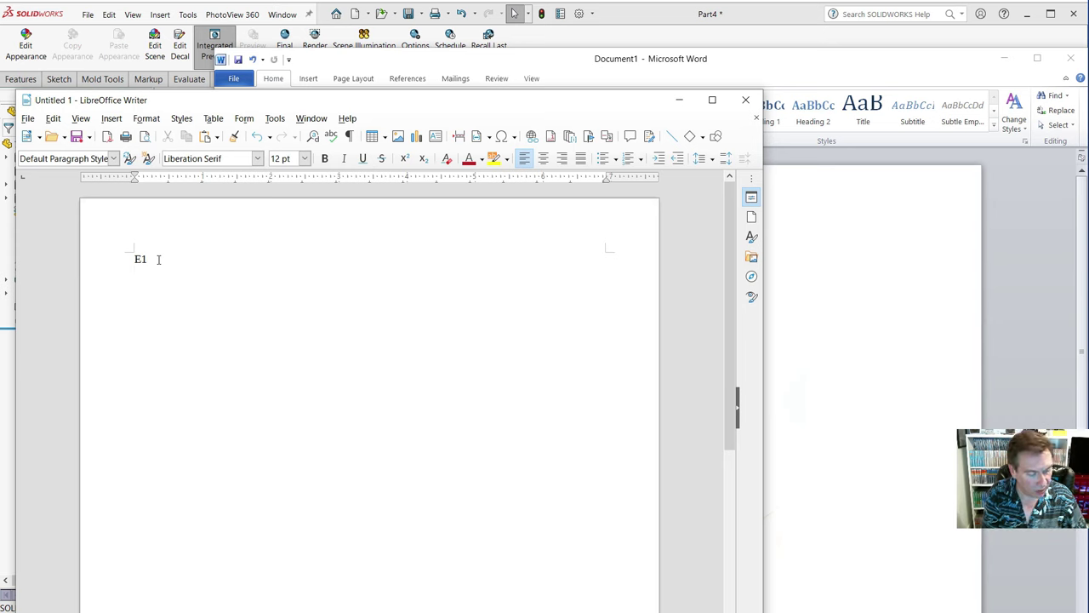
key("ctrl+v")
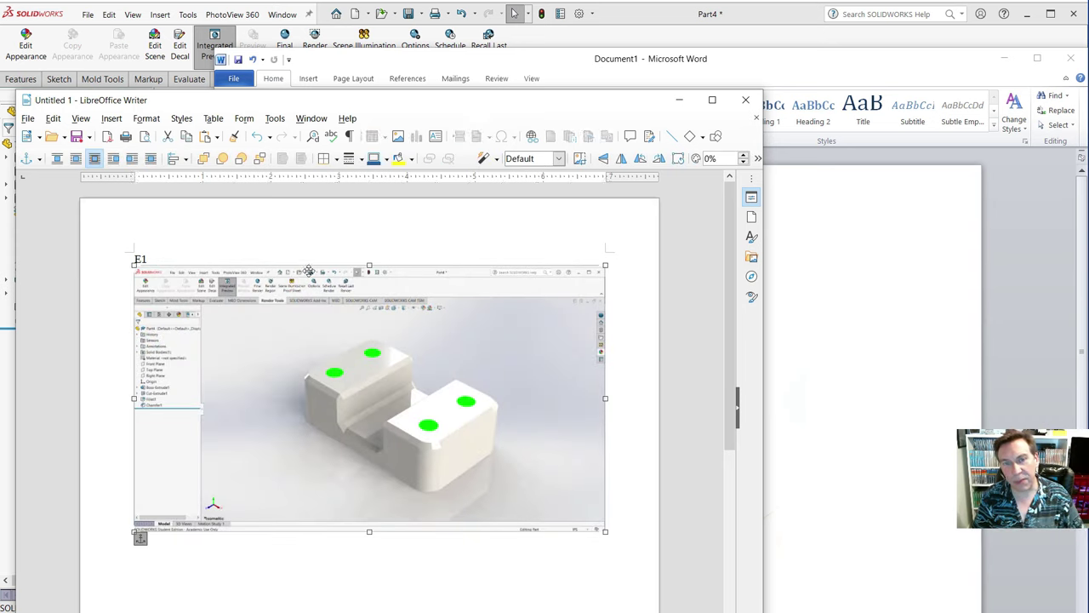
- Crop the pasted image down to just the part render
right_click(416, 351)
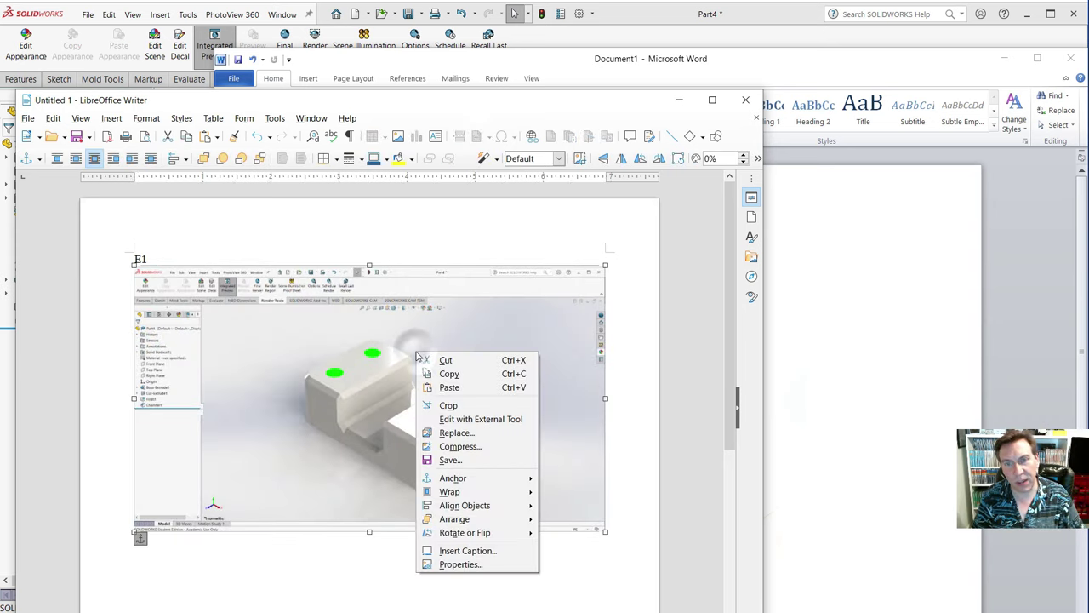
left_click(448, 405)
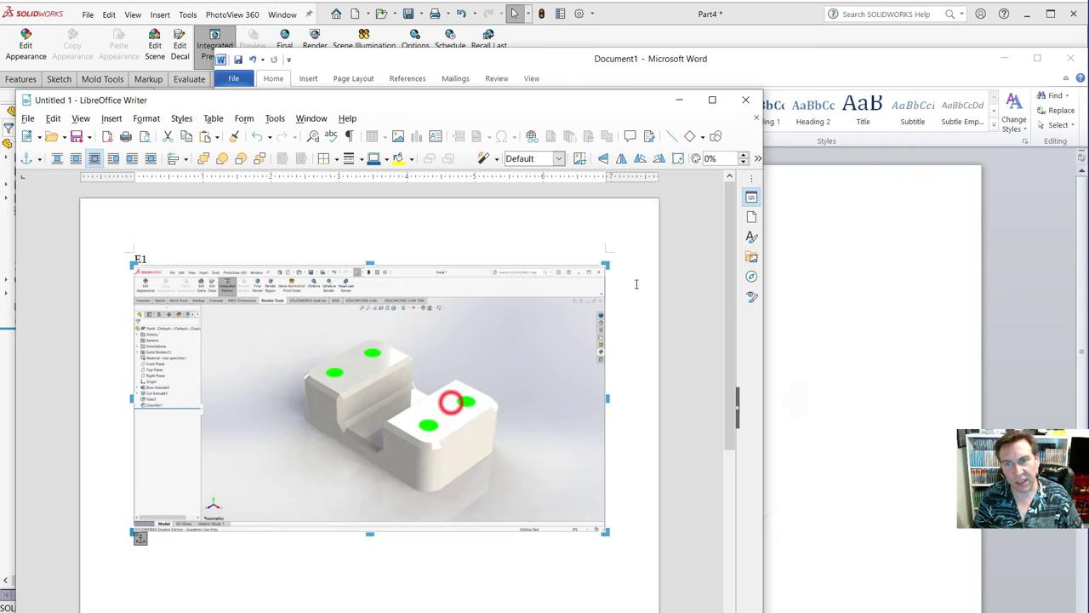
left_click_drag(605, 266, 511, 326)
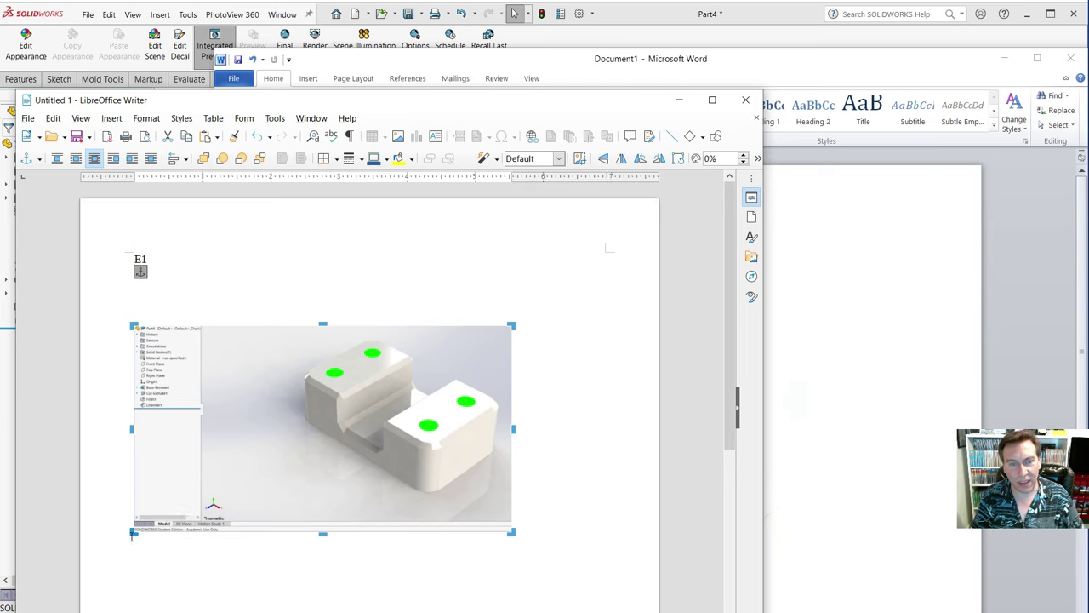
left_click_drag(133, 533, 272, 510)
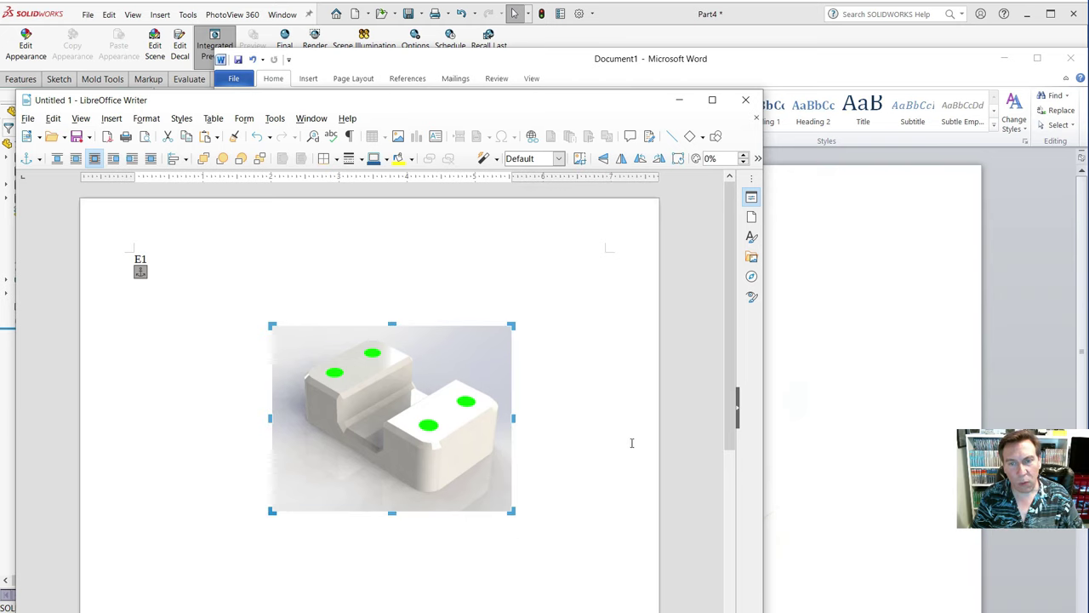
left_click(669, 411)
- Move the cropped image up under E1 and enlarge it
left_click_drag(396, 409, 285, 381)
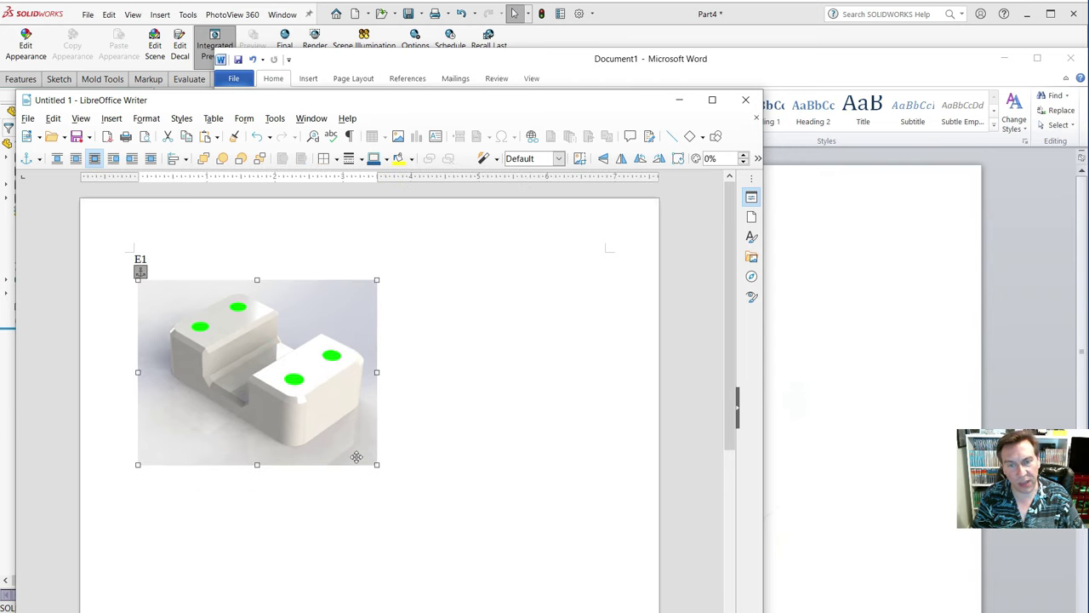
left_click_drag(376, 466, 524, 557)
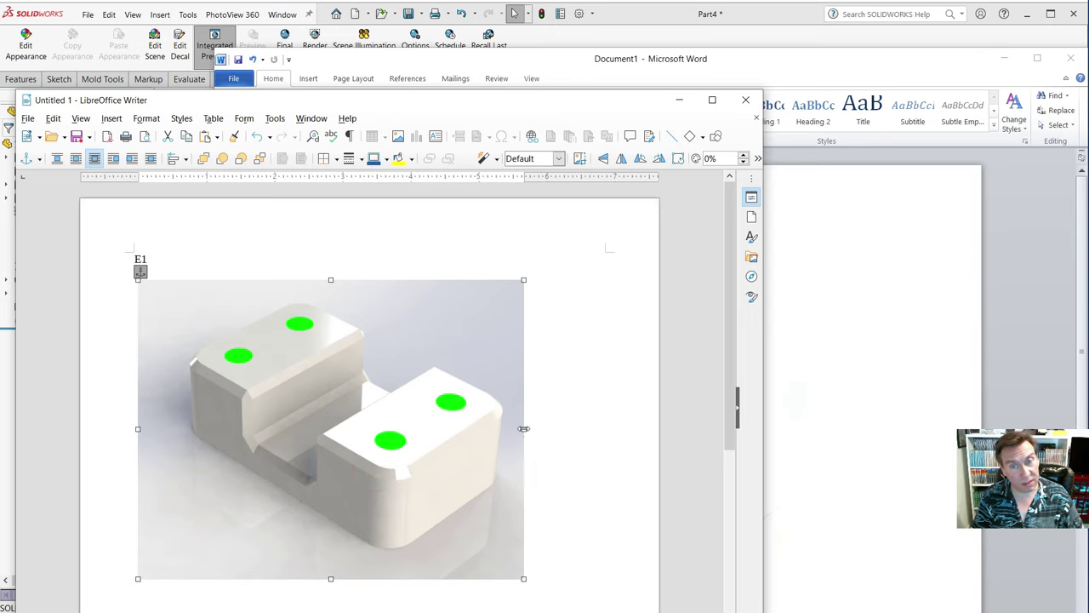
mouse_move(525, 429)
left_mouse_down()
mouse_move(600, 428)
mouse_move(519, 434)
left_mouse_up()
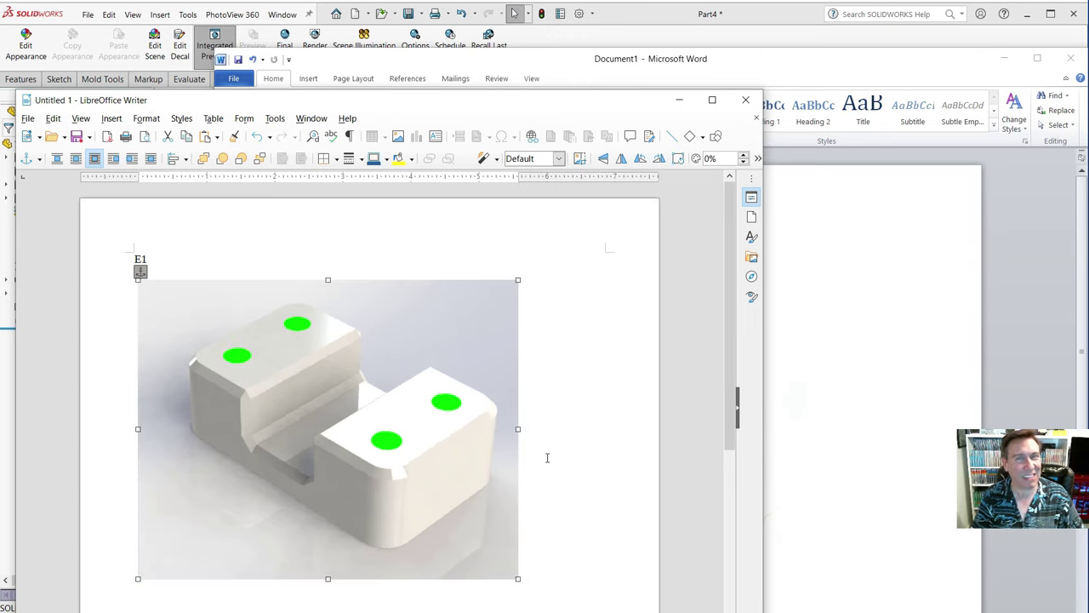
left_click_drag(517, 579, 412, 502)
- Set the Word picture's text wrapping to Through and position it just below E1
left_click(909, 408)
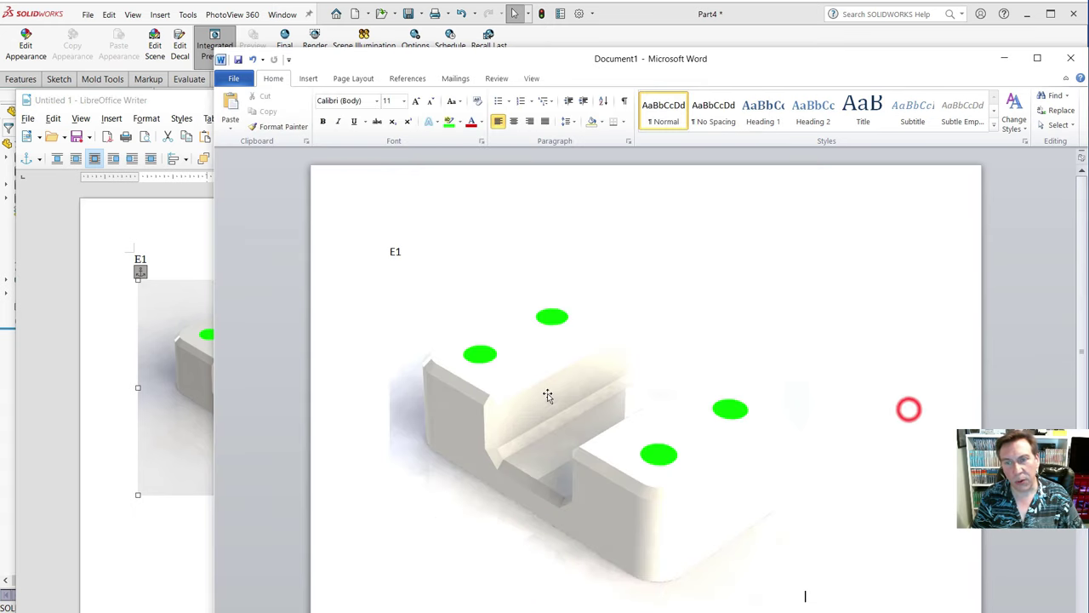
left_click(579, 410)
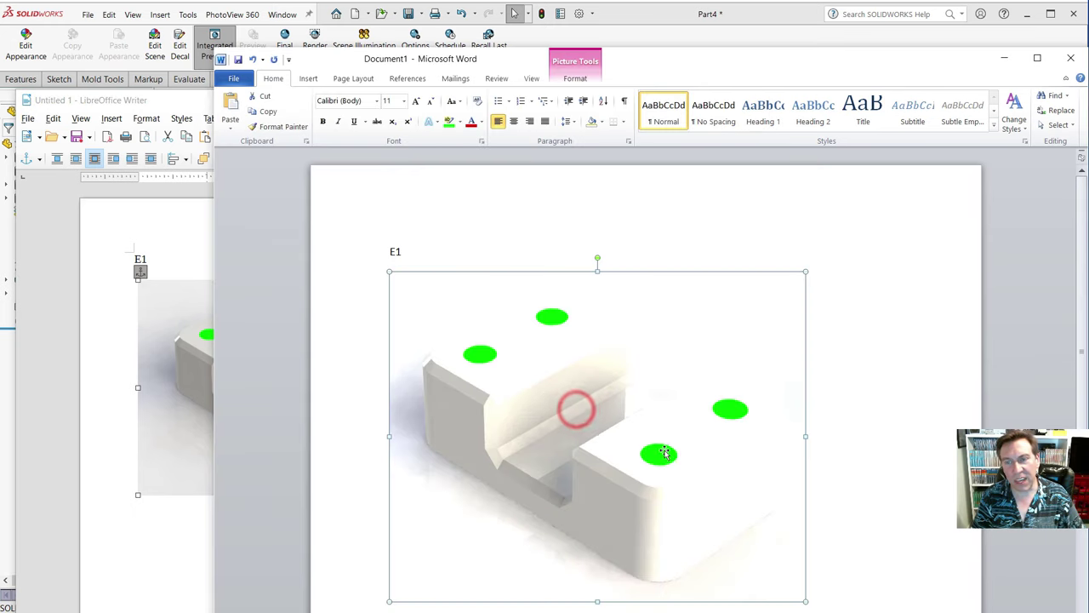
right_click(648, 396)
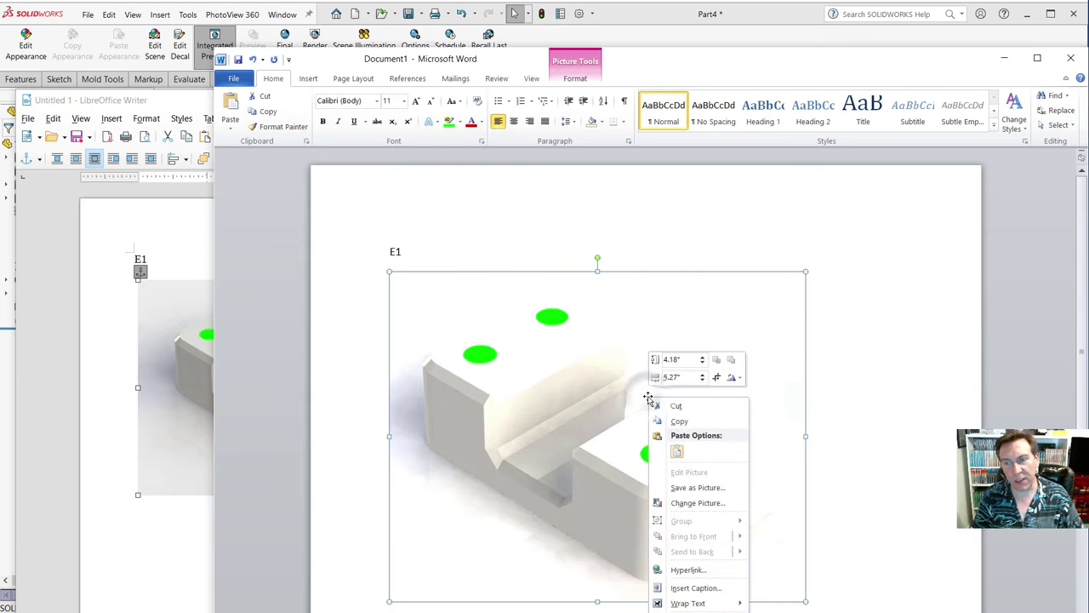
mouse_move(695, 604)
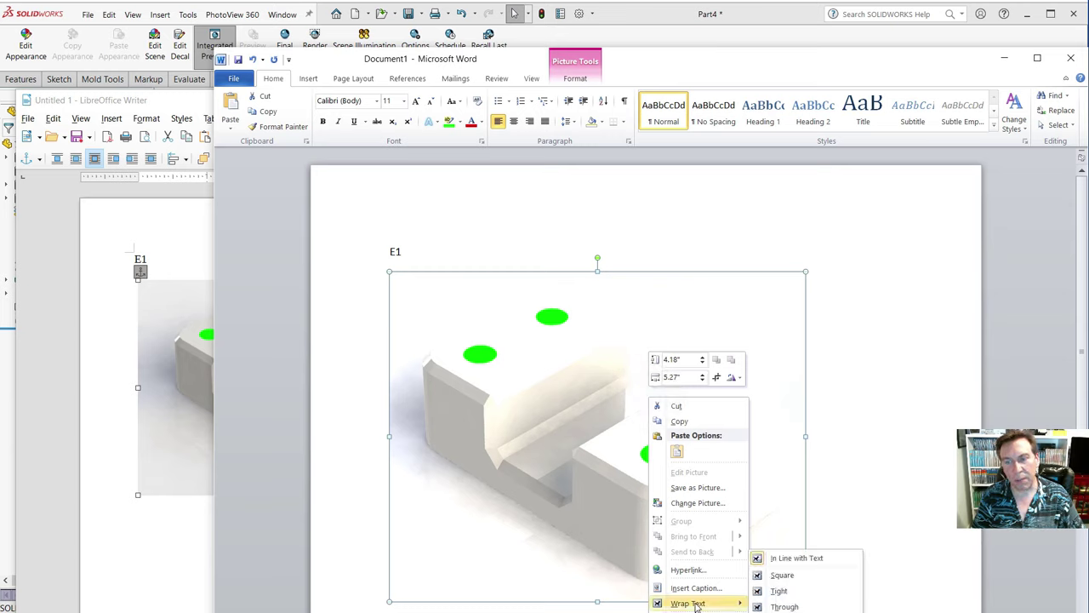
left_click(782, 606)
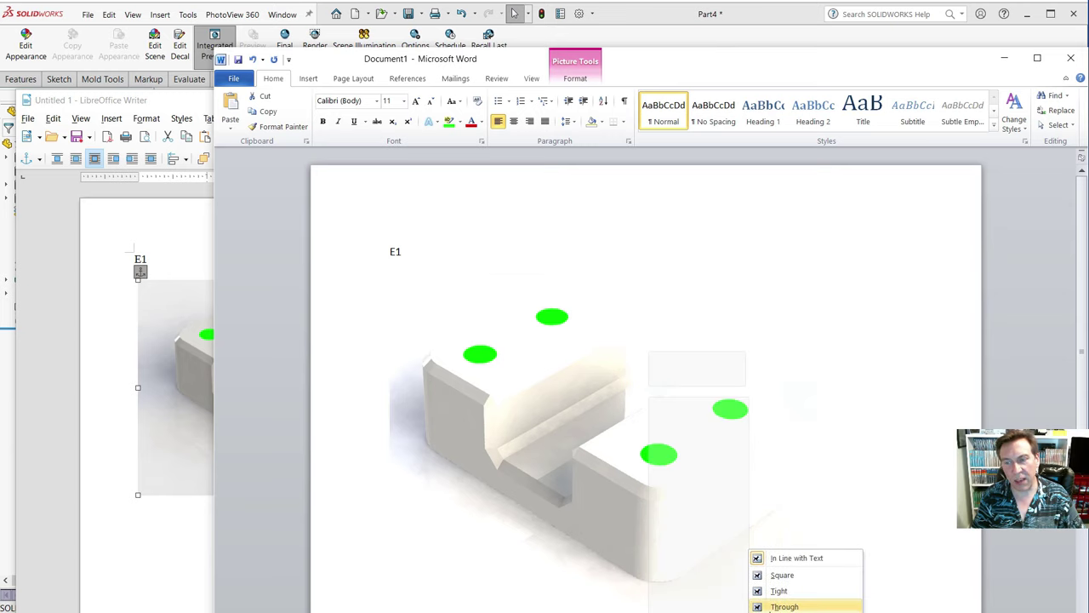
left_click(612, 530)
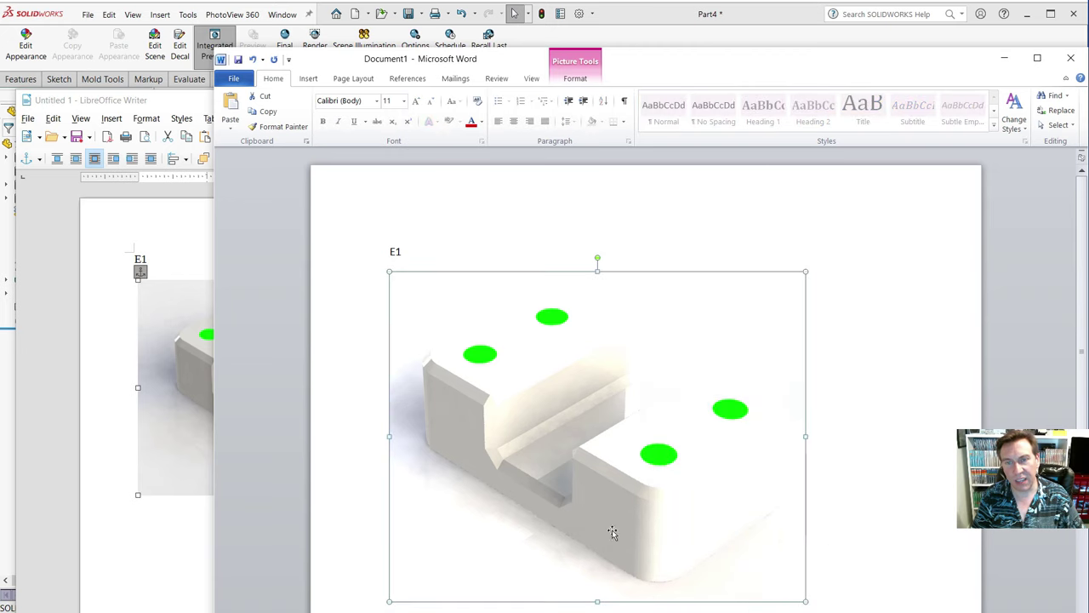
left_click_drag(559, 449, 583, 449)
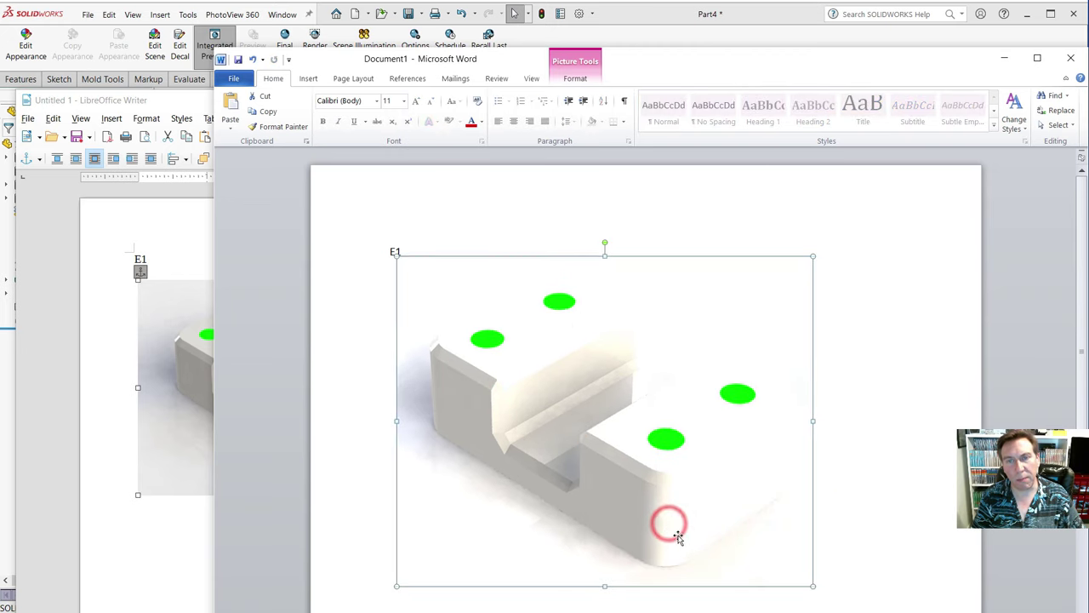
left_click(885, 372)
- Insert a page break to start a new blank page
left_click(856, 583)
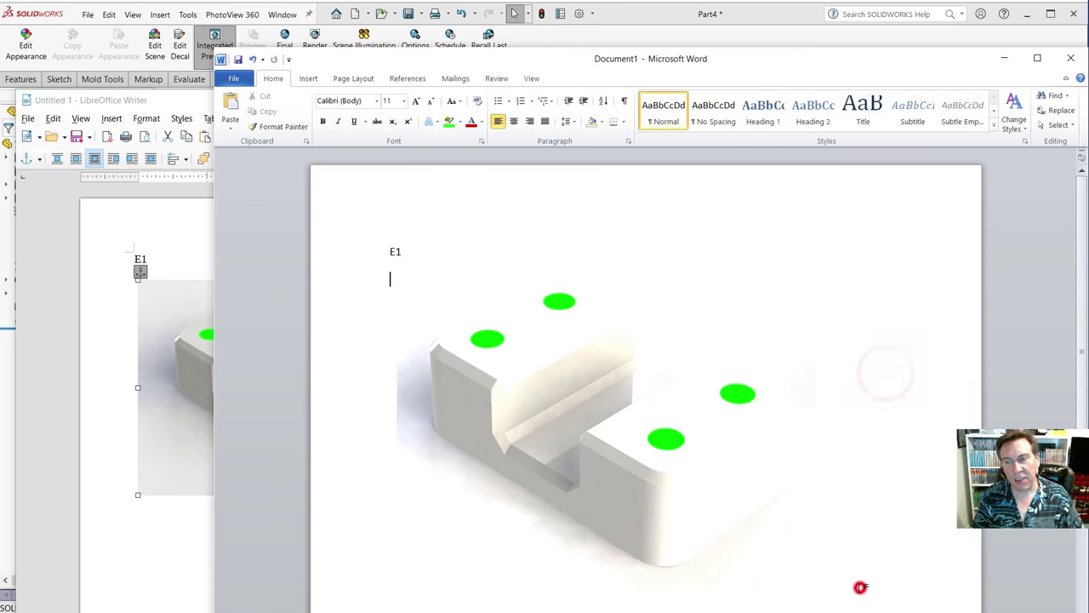
left_click(308, 78)
left_click(287, 106)
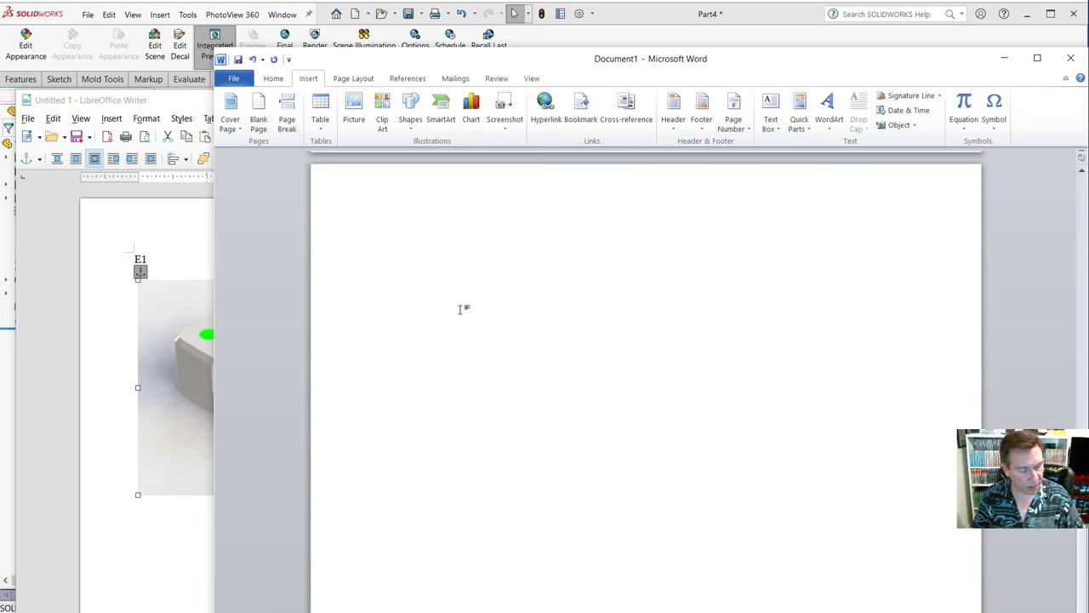
- Type 'E' to begin the next exercise label on the new page
type("E")
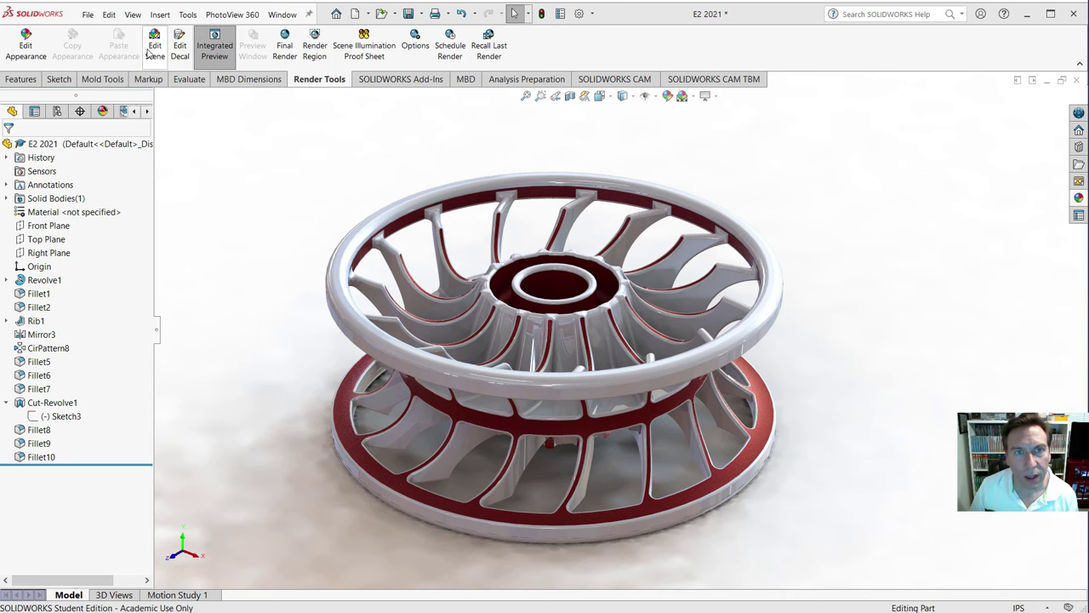
- Turn off the live render preview and create a new document from a template
left_click(218, 45)
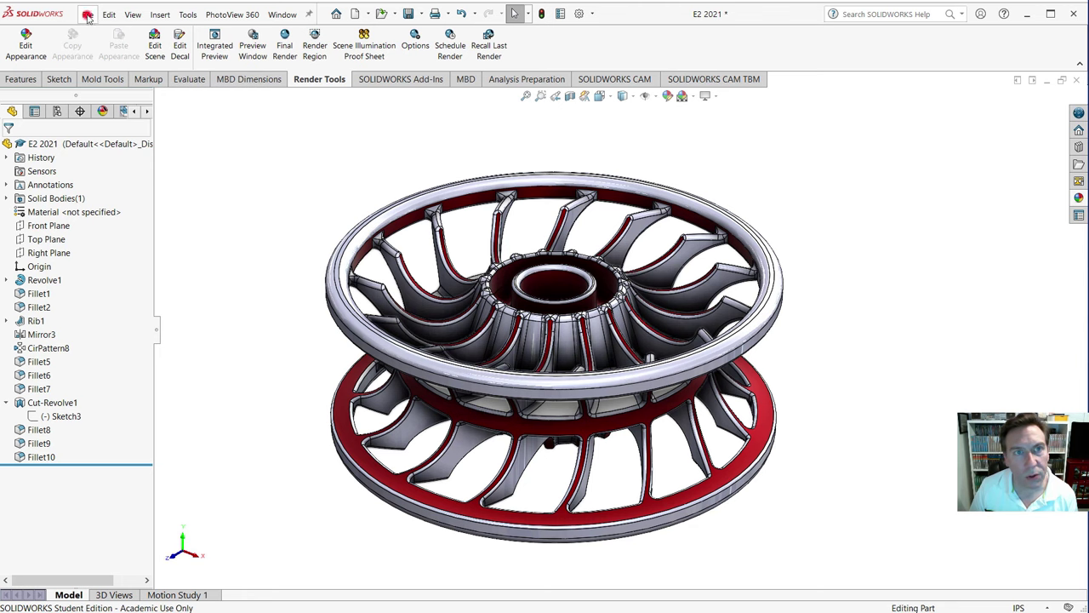
left_click(87, 15)
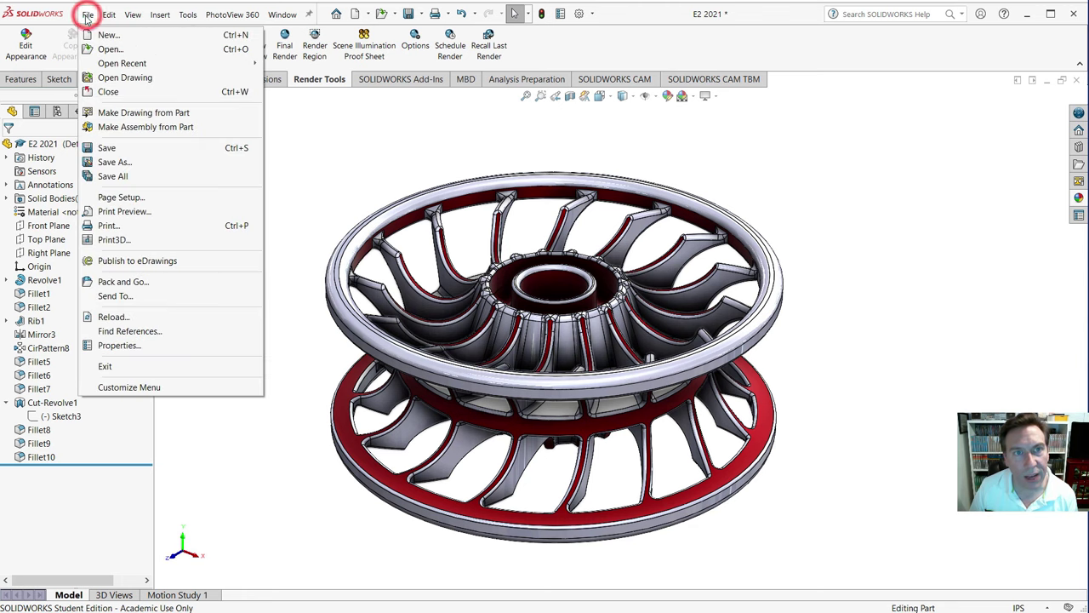
left_click(108, 35)
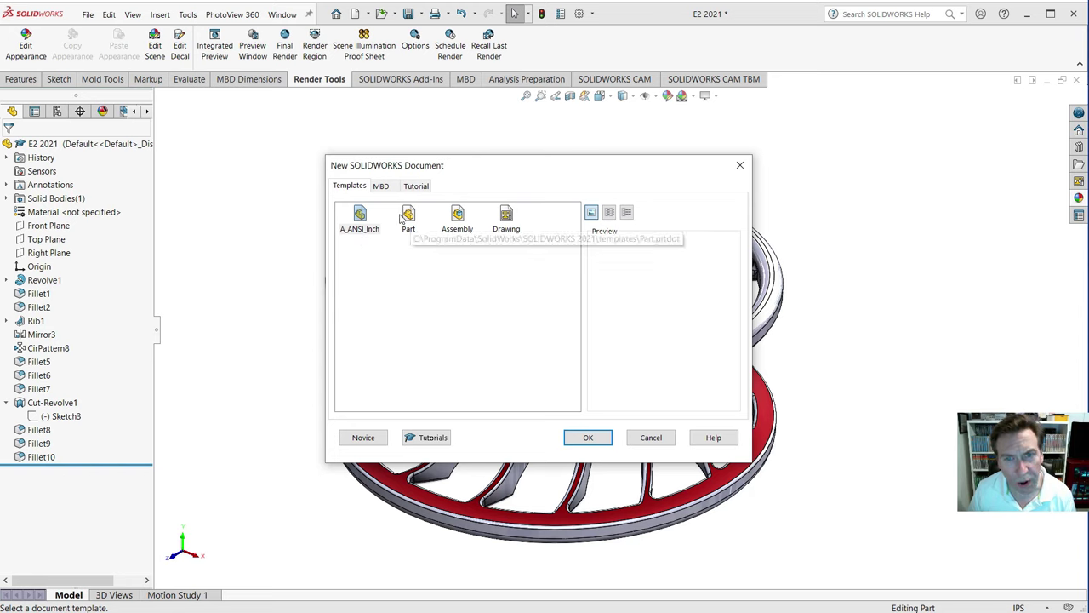
left_click(363, 437)
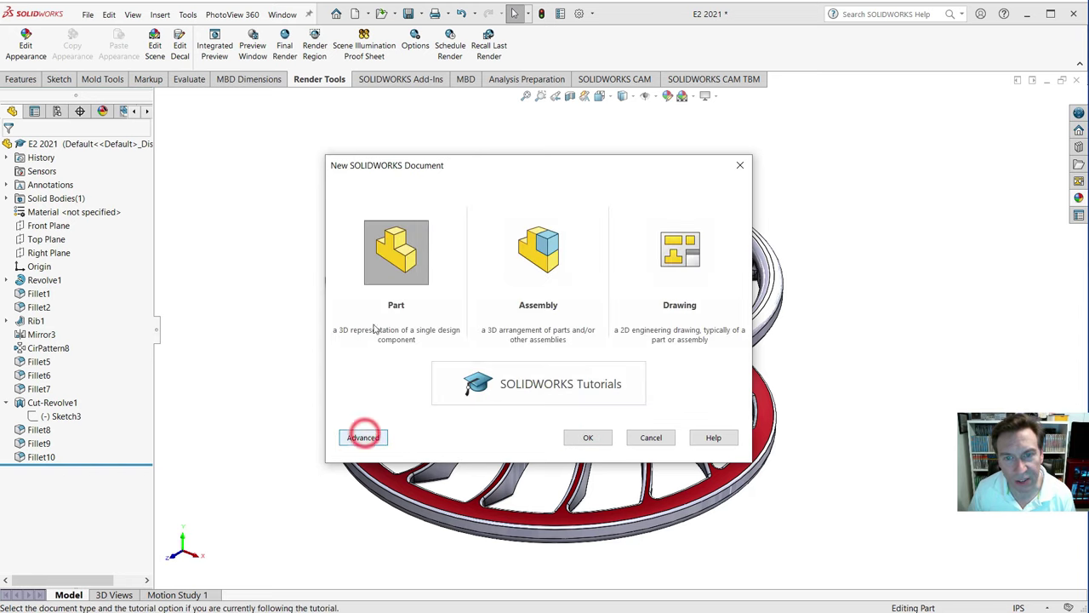
left_click(375, 437)
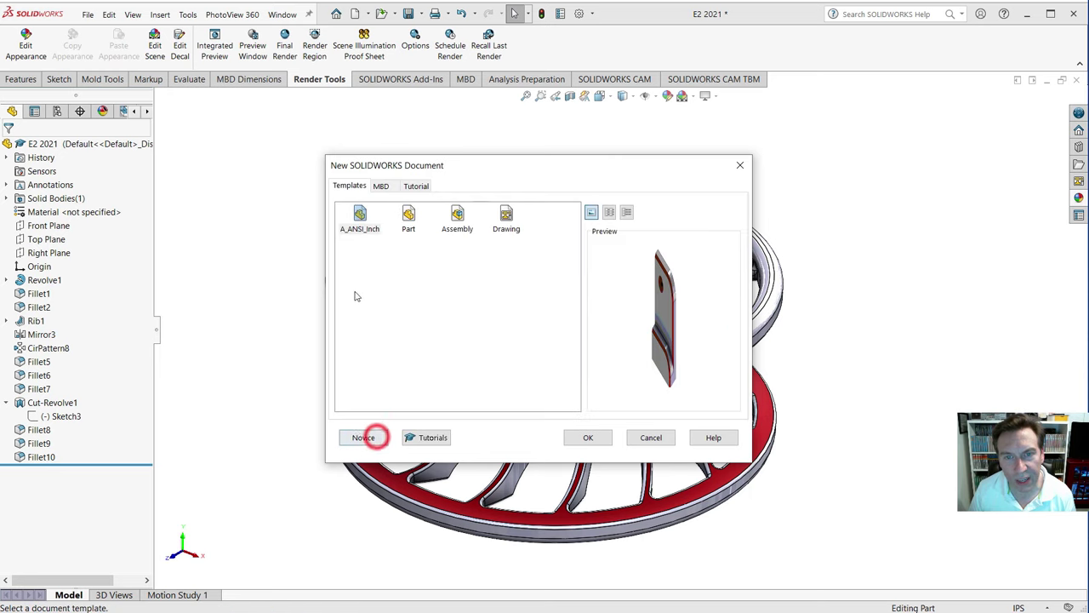
left_click(584, 443)
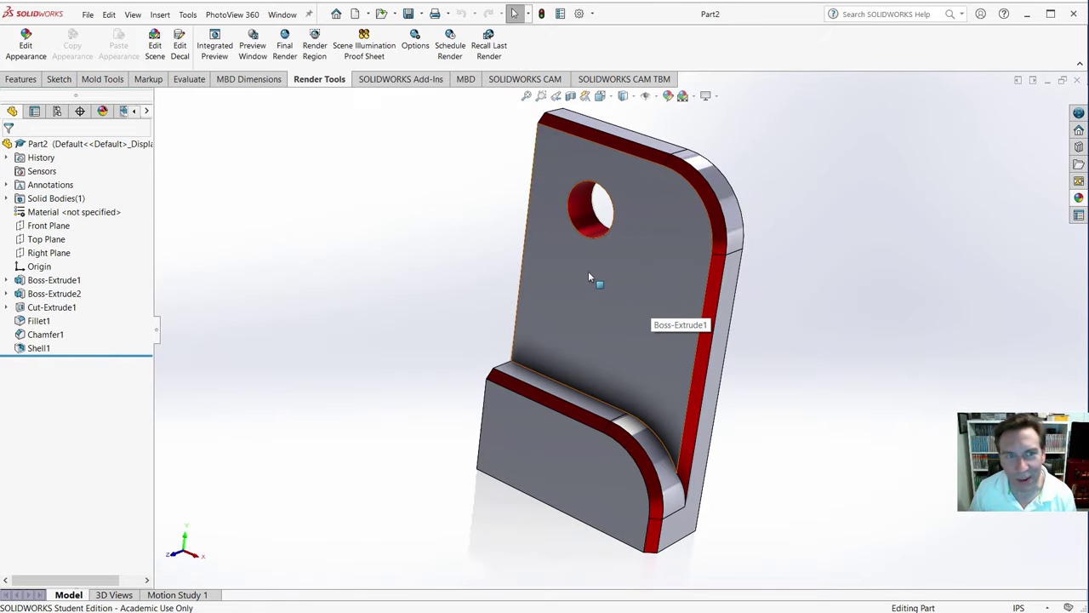
- Create a new blank part, Part3, from the plain Part template
left_click(87, 15)
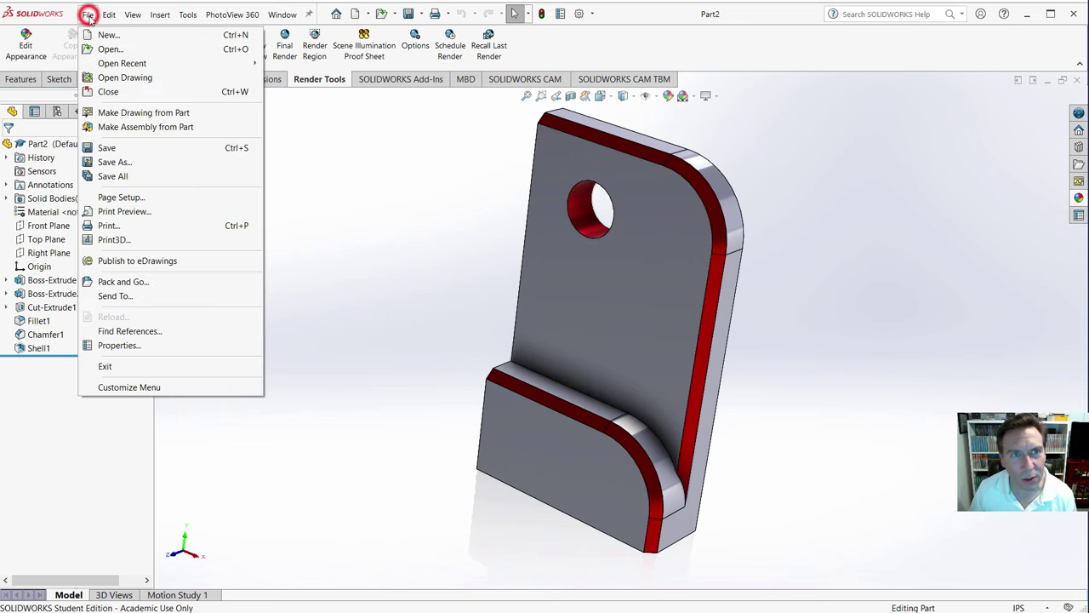
left_click(103, 34)
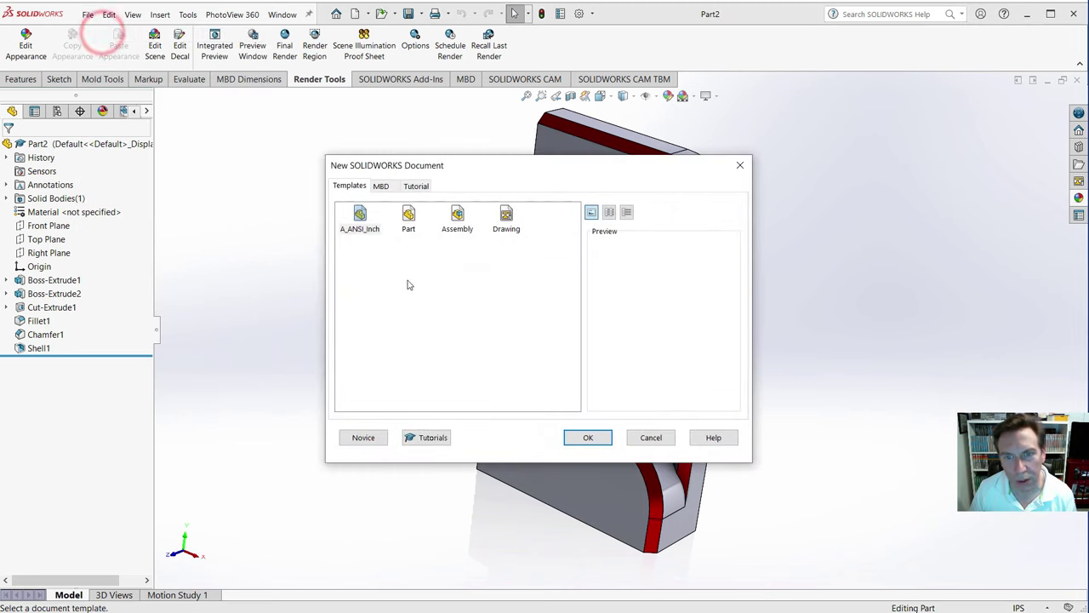
left_click(408, 217)
left_click(591, 436)
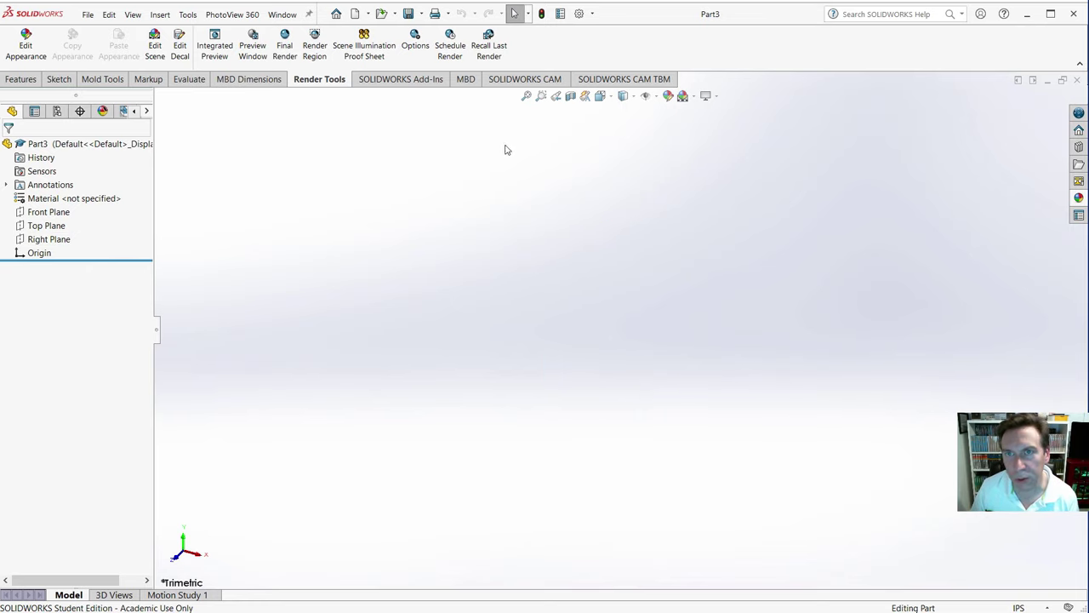
- Set the document's length units to three decimal places (.123)
left_click(576, 15)
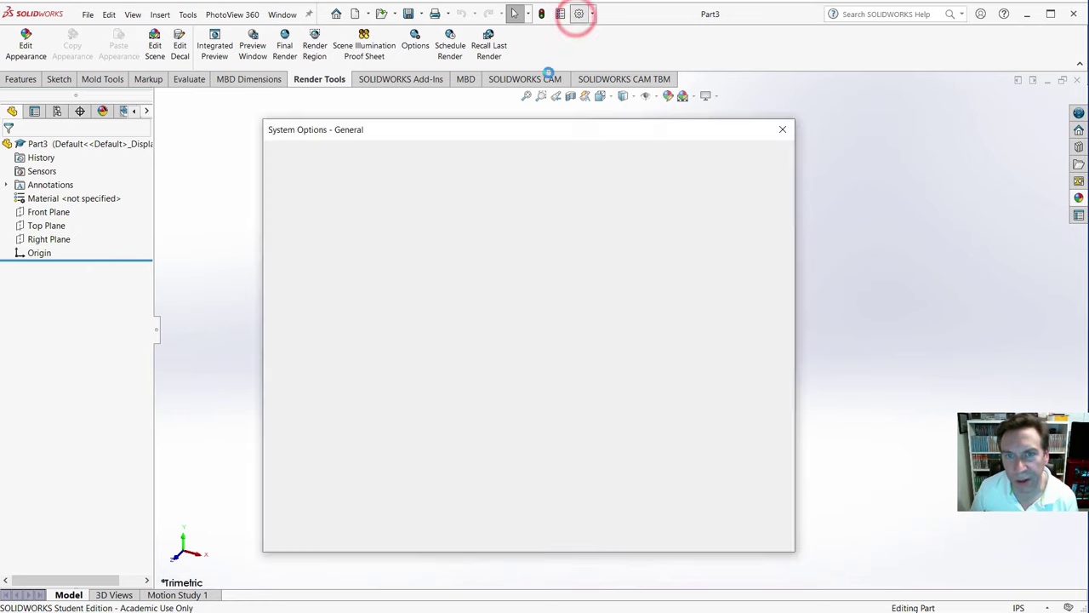
left_click(384, 156)
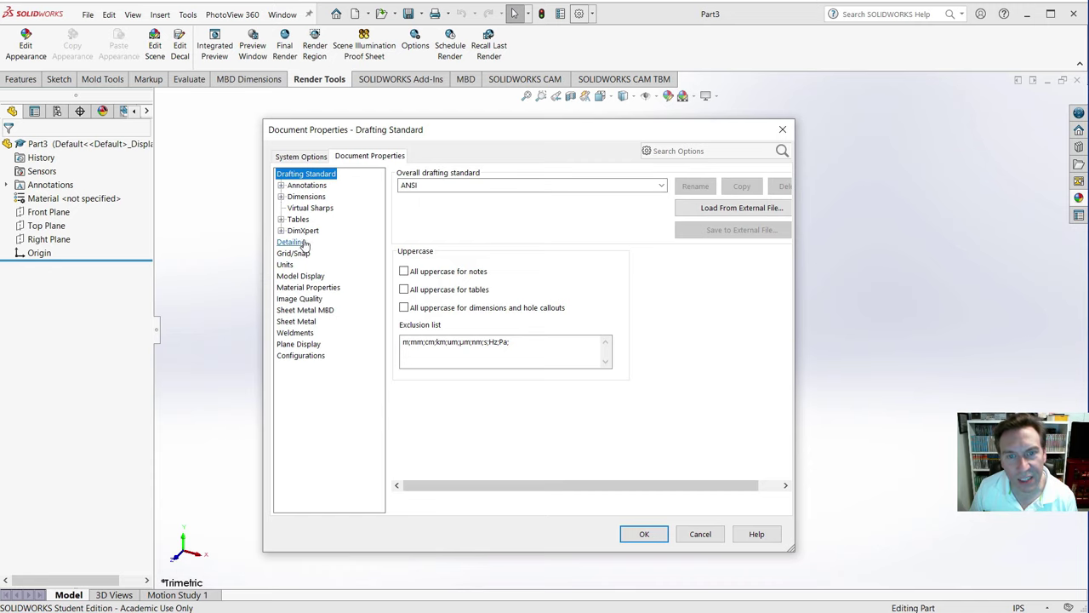
left_click(284, 265)
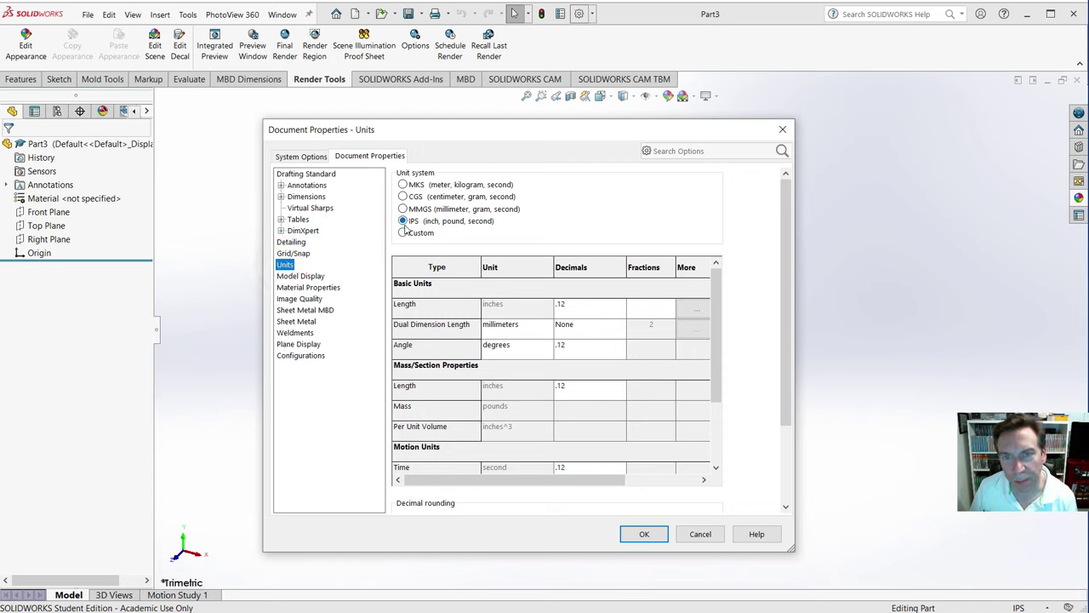
left_click(593, 307)
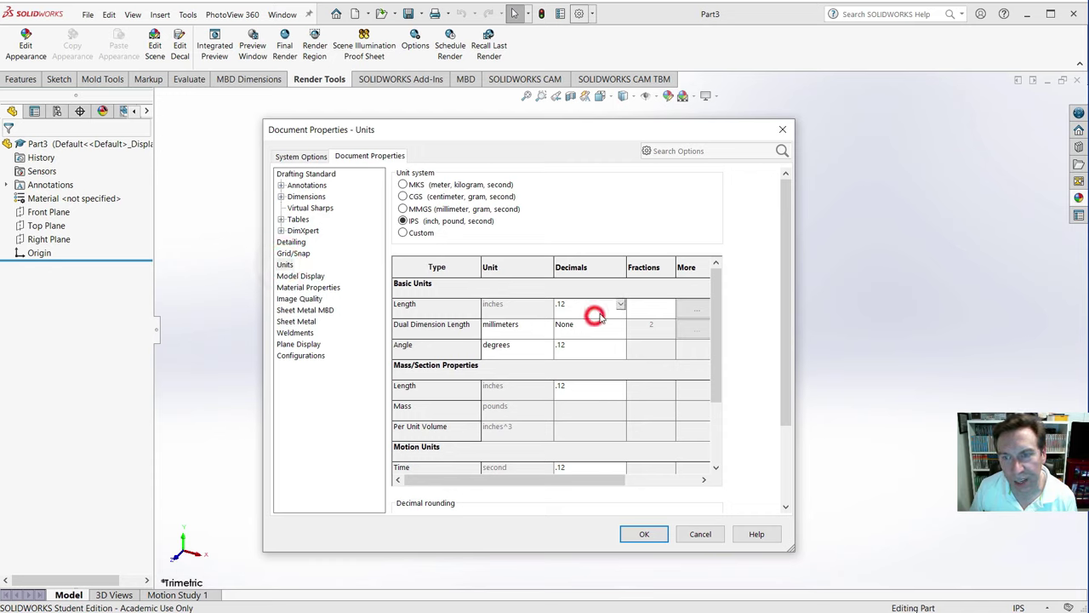
left_click(622, 307)
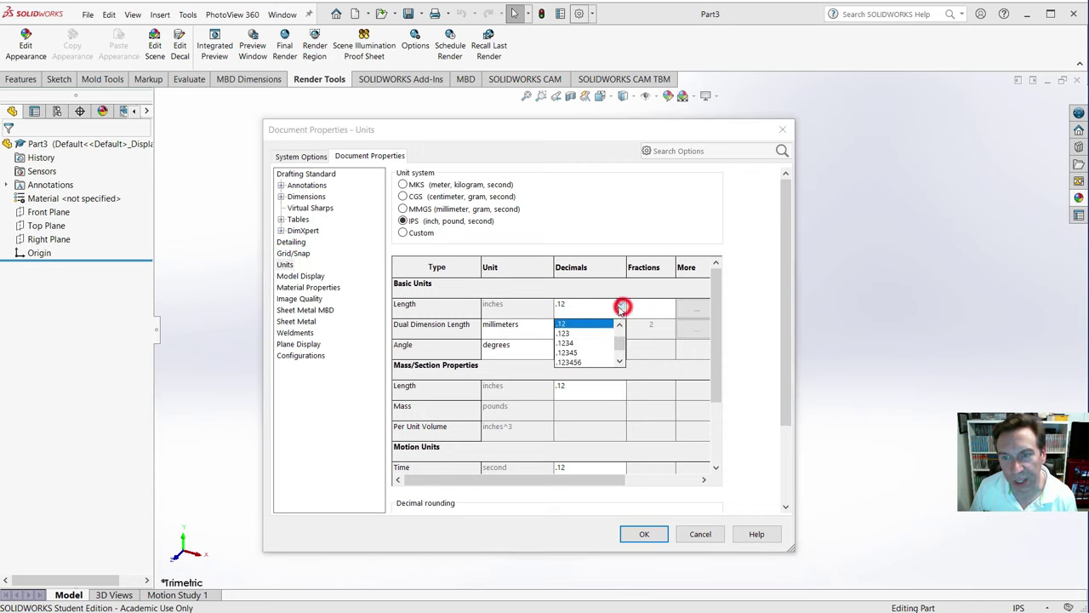
left_click(585, 335)
left_click(644, 534)
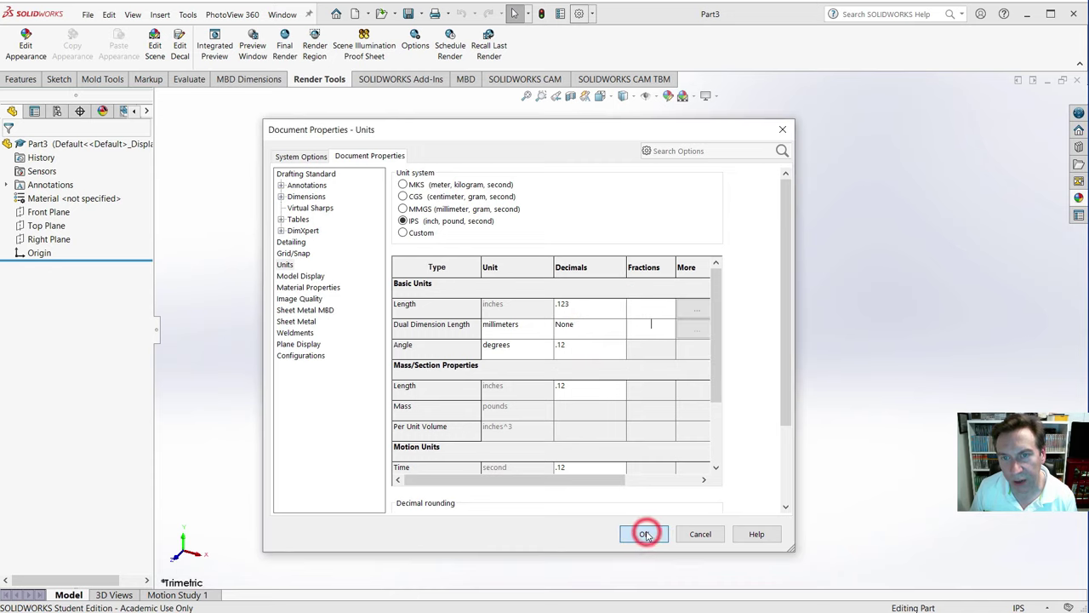
- Change the document's overall drafting standard to ISO
left_click(1019, 607)
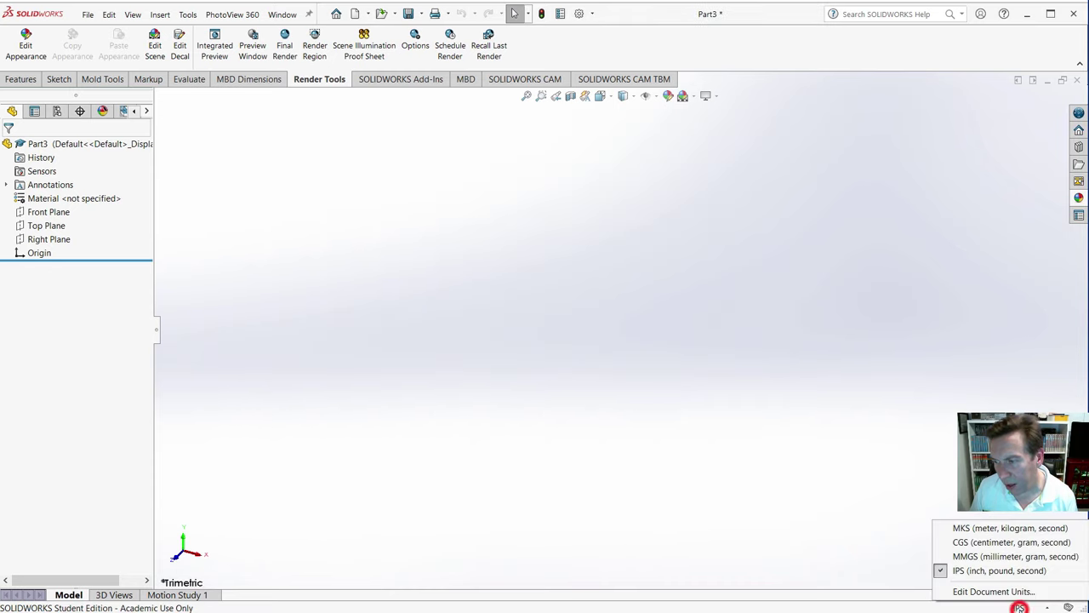
left_click(980, 590)
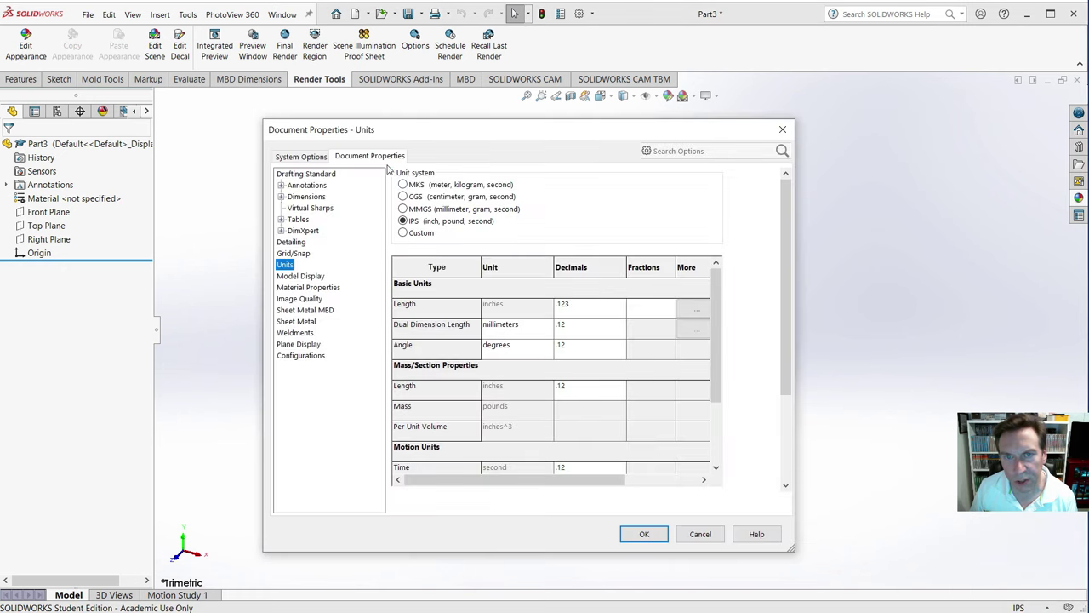
left_click(304, 174)
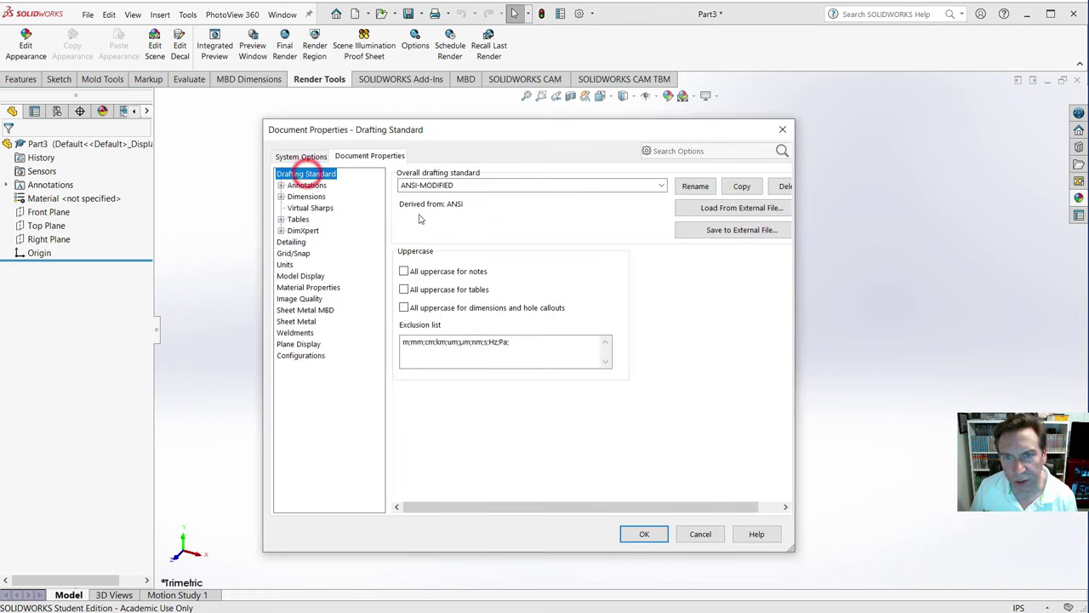
left_click(445, 185)
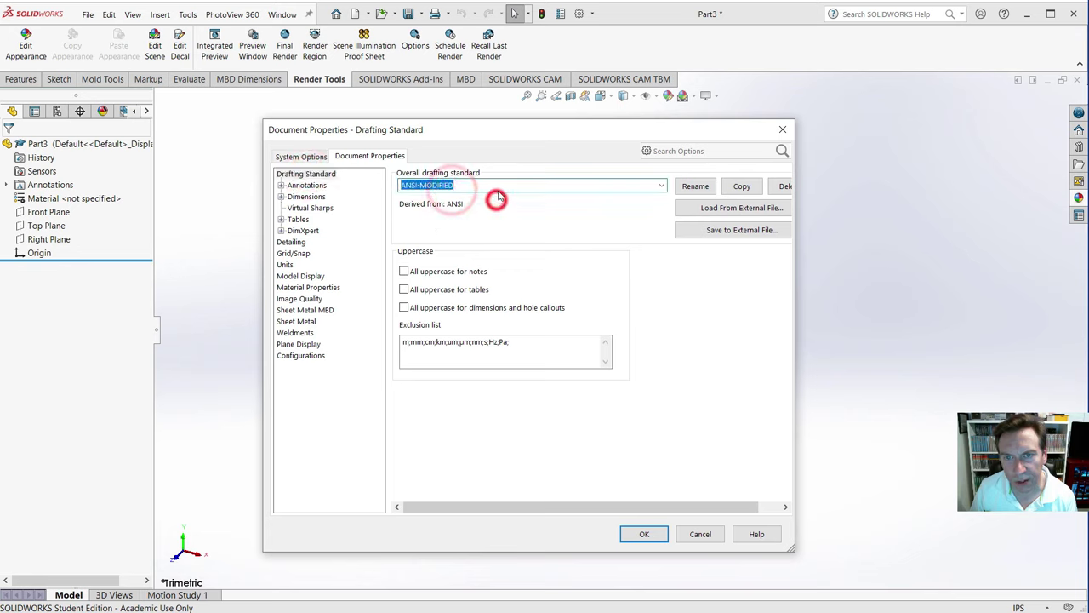
left_click(661, 185)
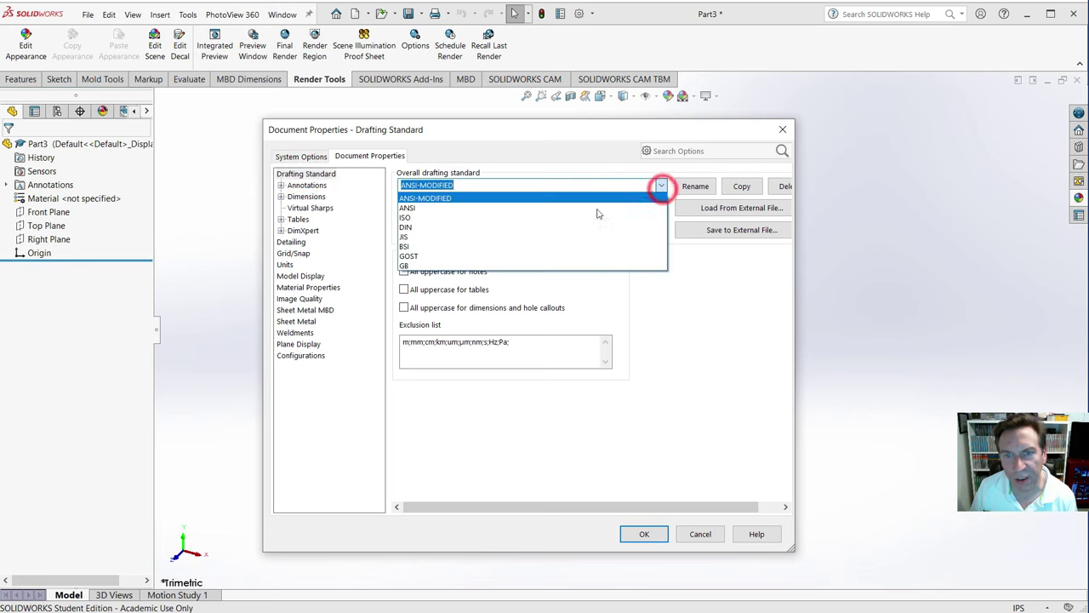
left_click(412, 217)
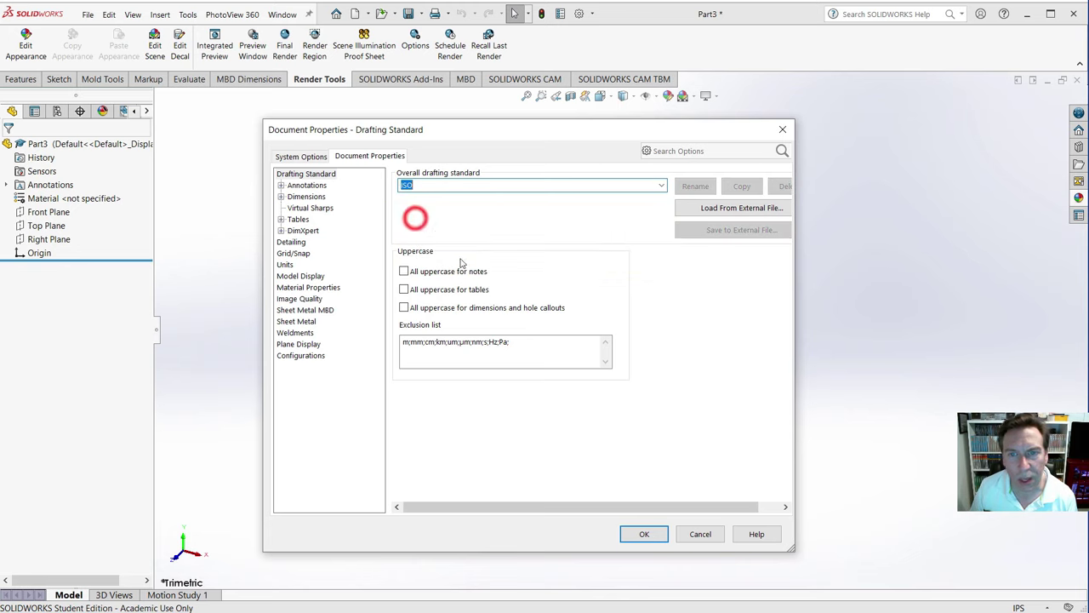
left_click(646, 534)
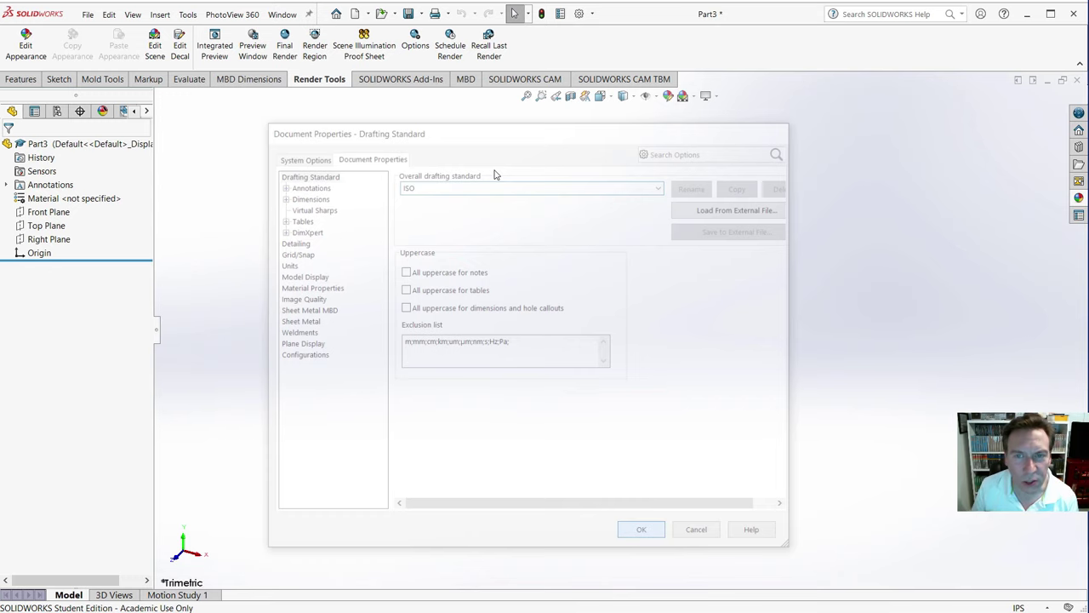
- Switch the drafting standard back to ANSI and confirm the unit settings
left_click(578, 13)
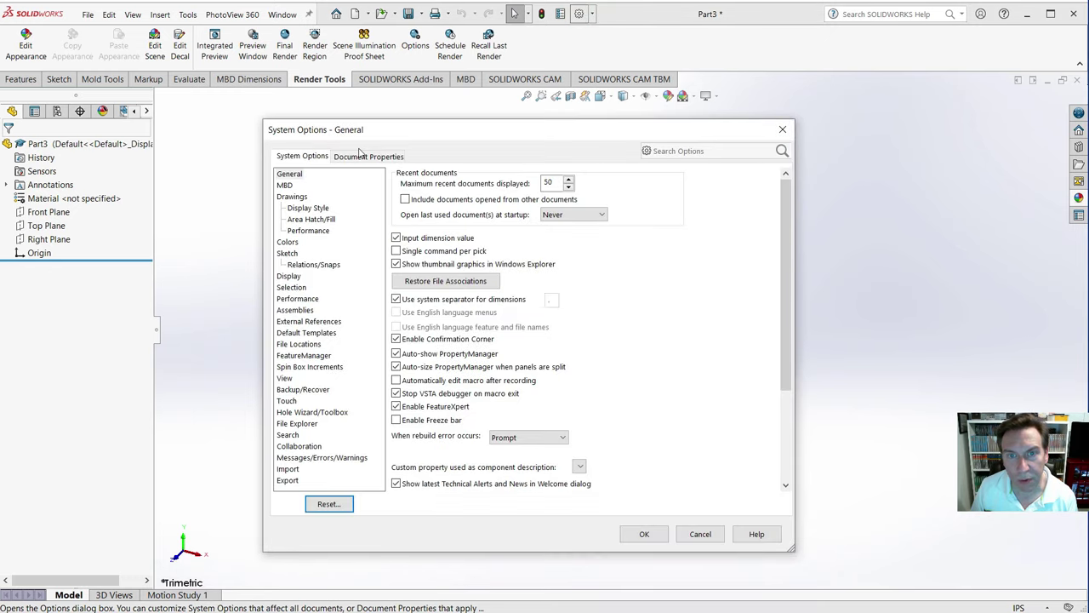
left_click(361, 155)
left_click(663, 186)
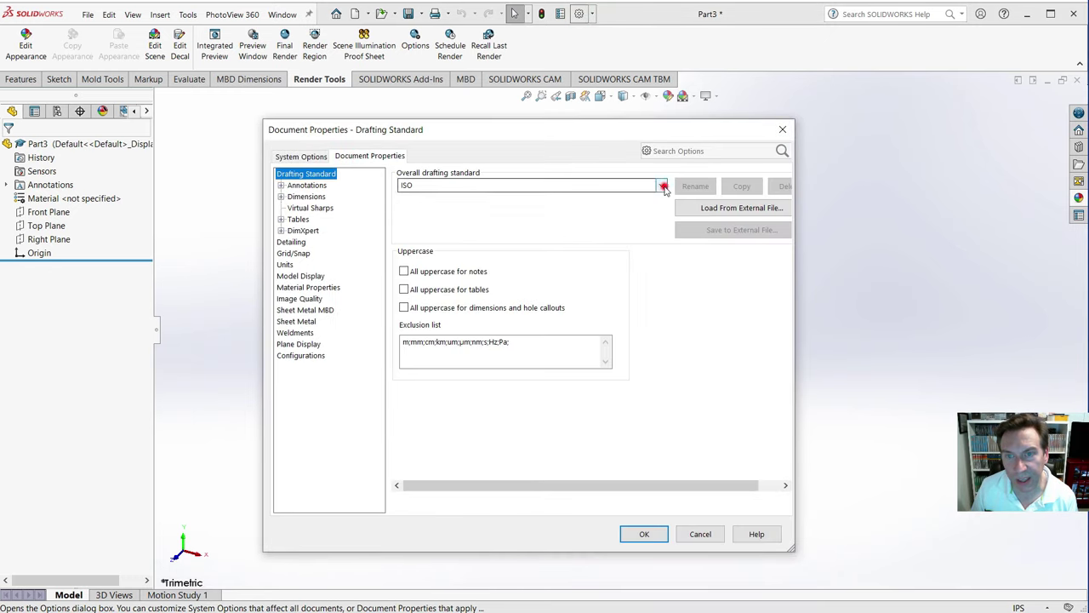
left_click(431, 198)
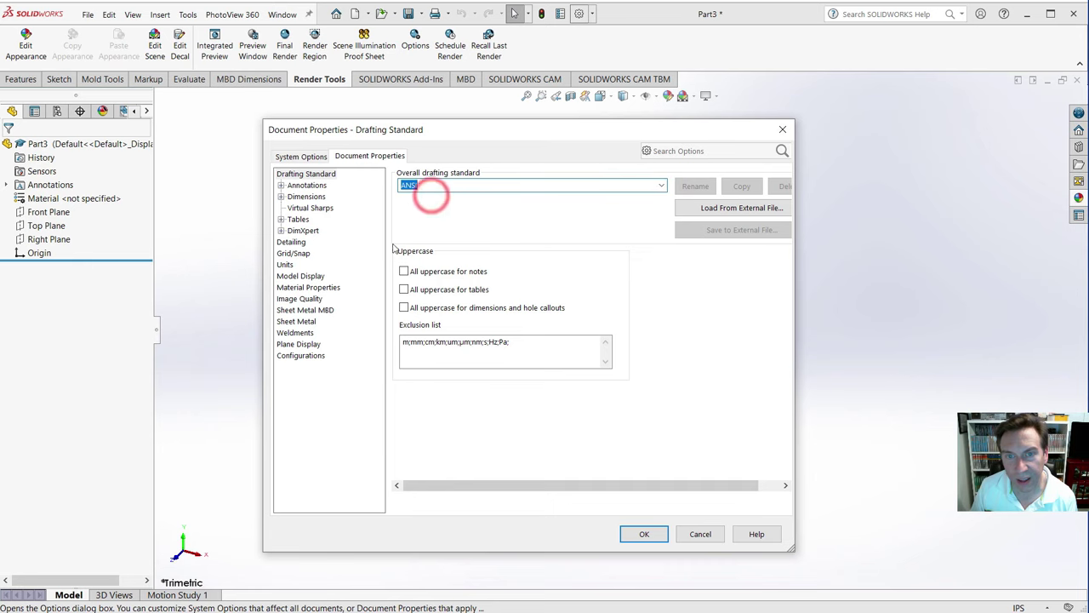
left_click(285, 264)
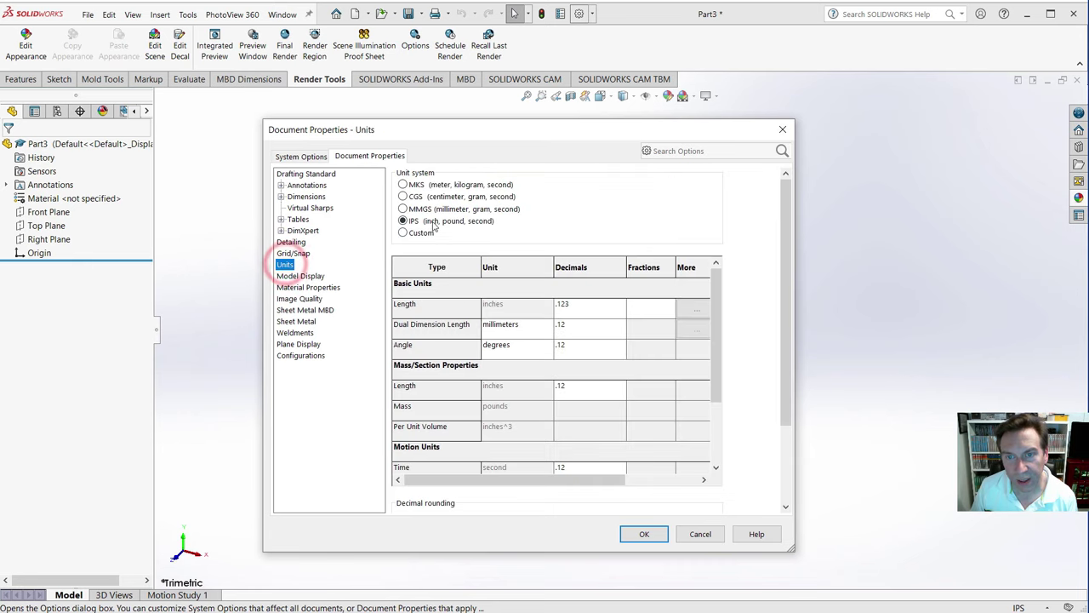
left_click(646, 533)
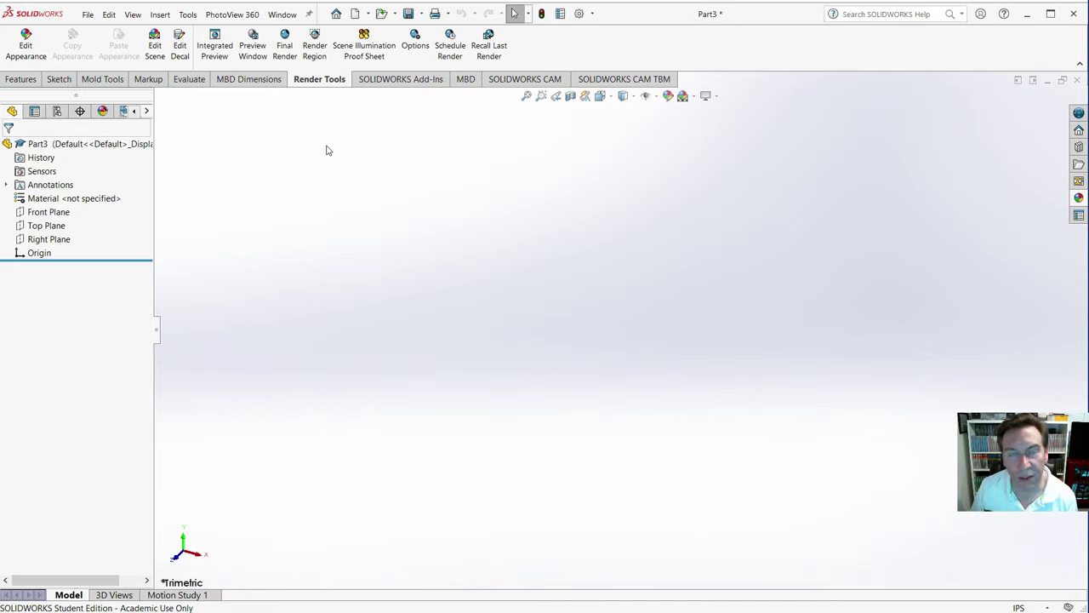
- Save the part as a Part Template over A_ANSI_Inch.PRTDOT, confirming the replacement
left_click(87, 15)
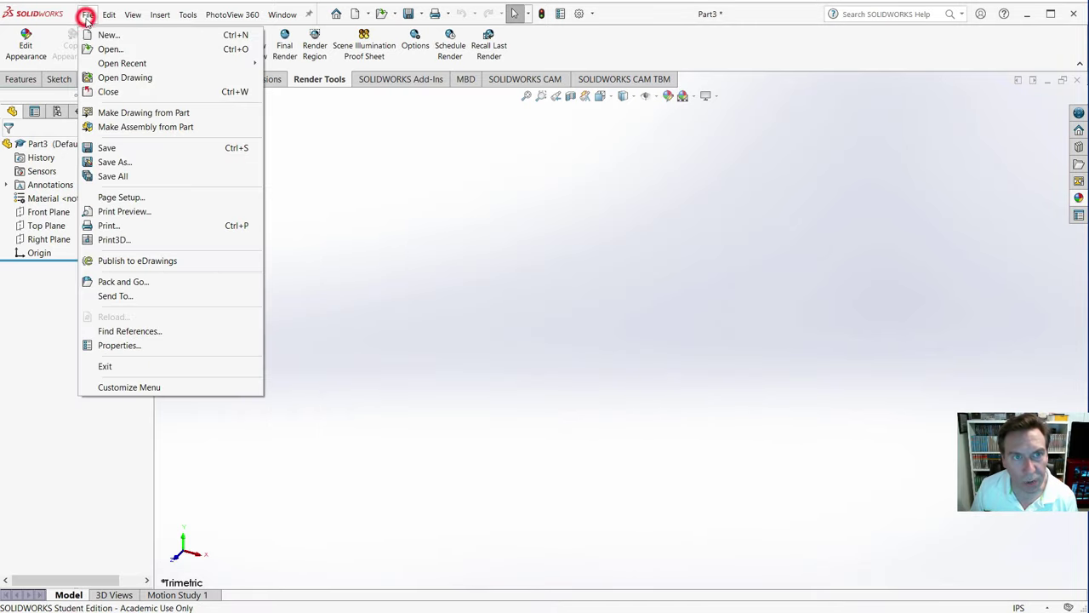
left_click(127, 162)
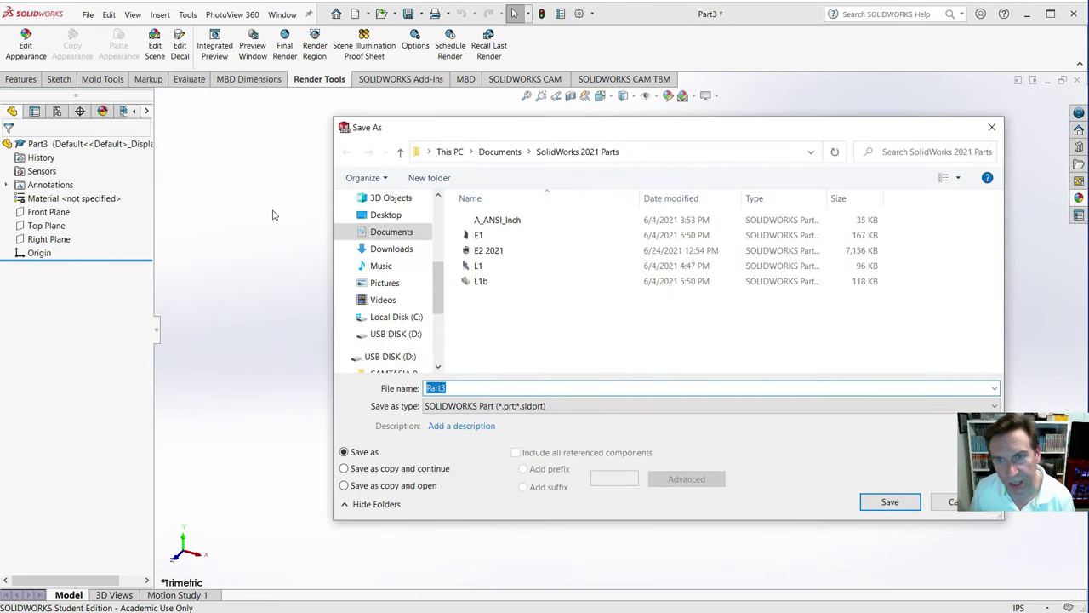
left_click(446, 409)
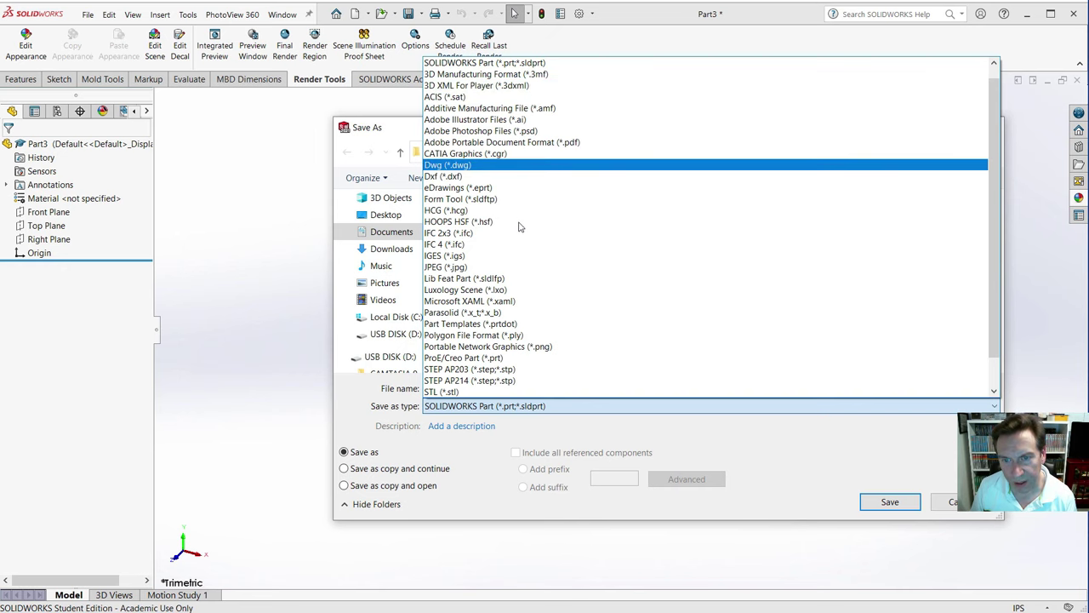
scroll(500, 196, "up", 1)
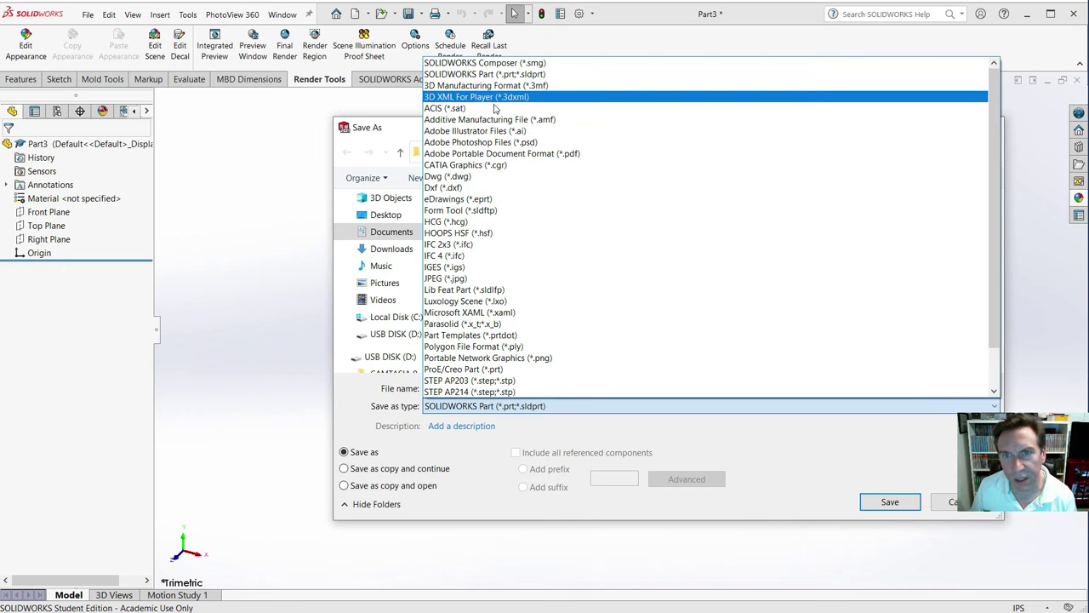
key("Escape")
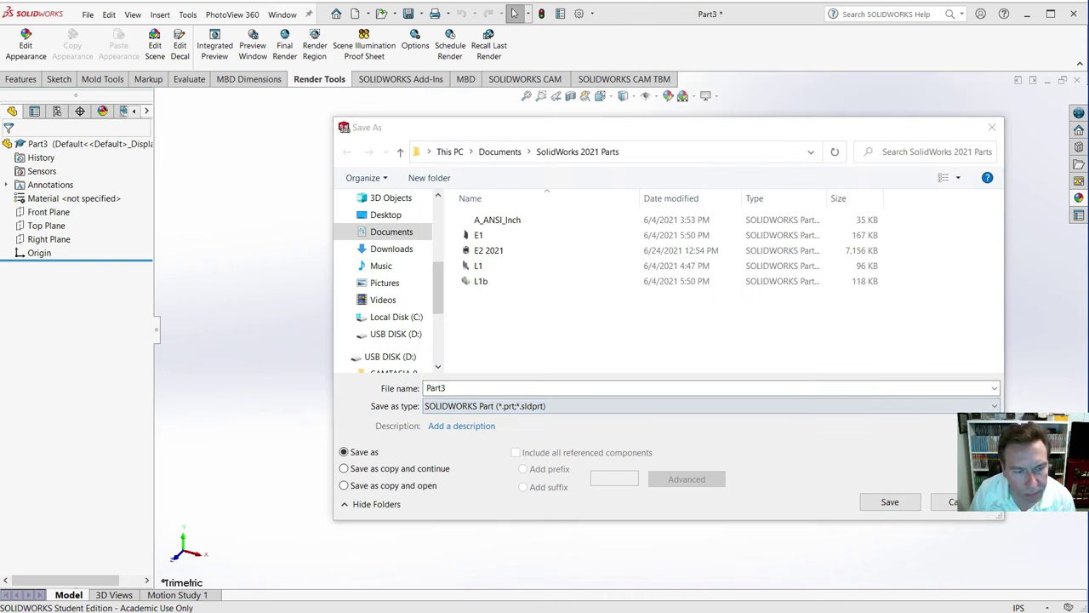
left_click(456, 400)
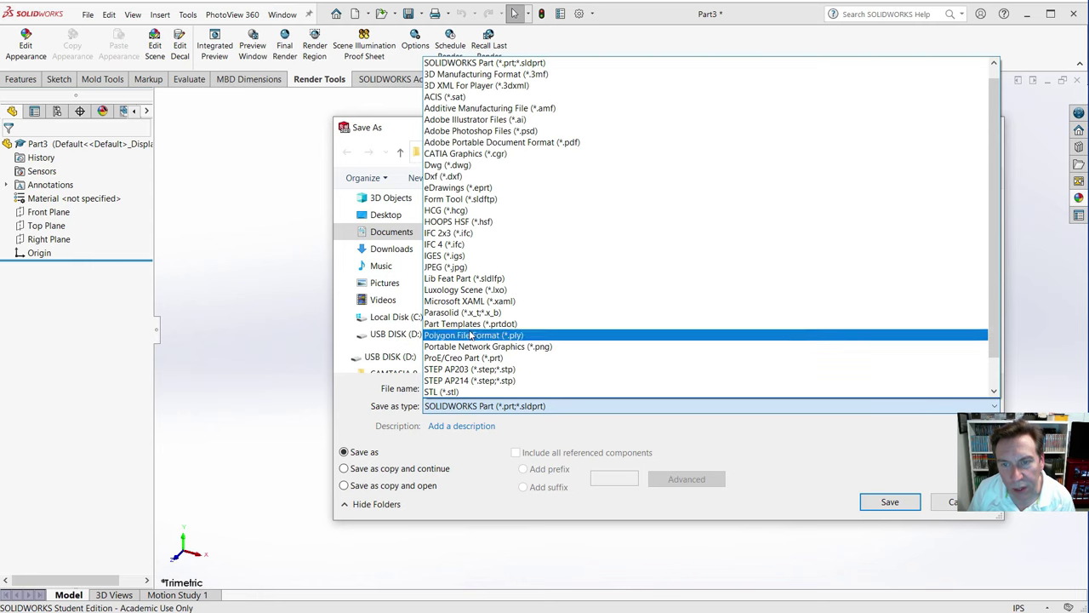
left_click(469, 324)
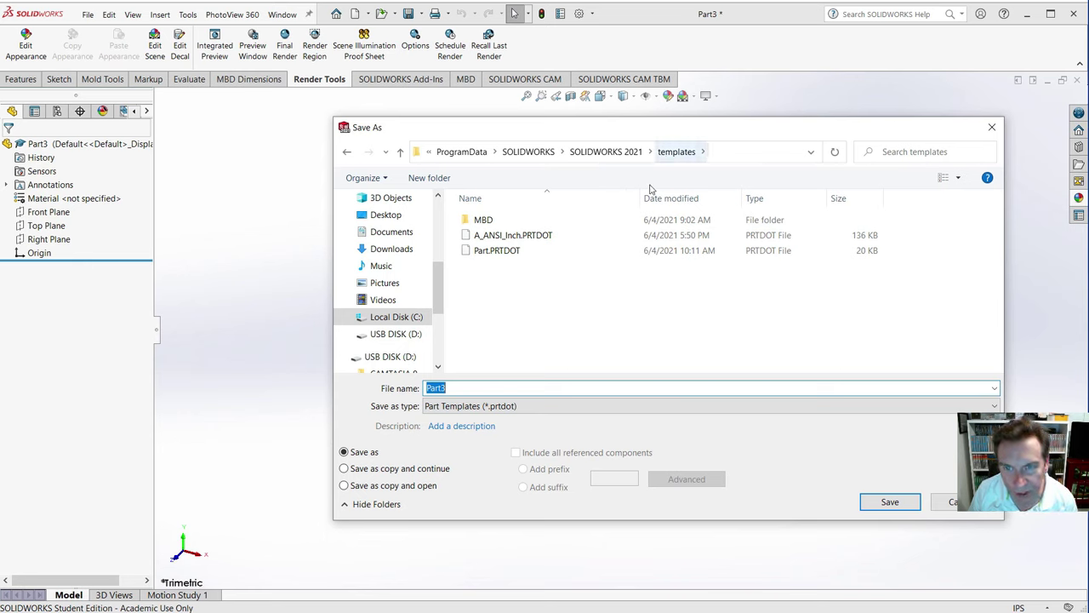
left_click(502, 236)
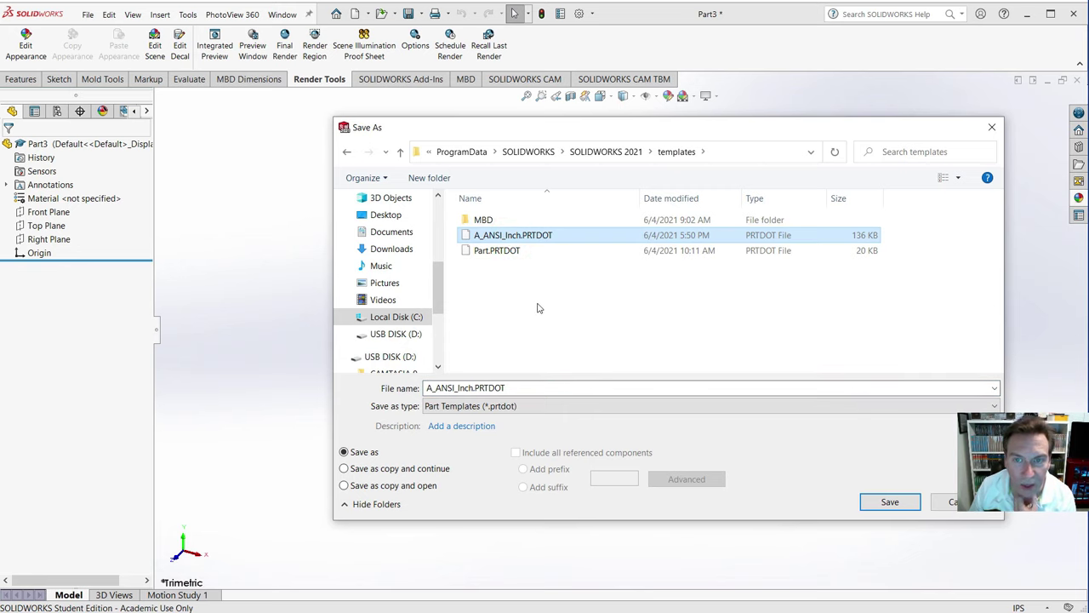
left_click(887, 502)
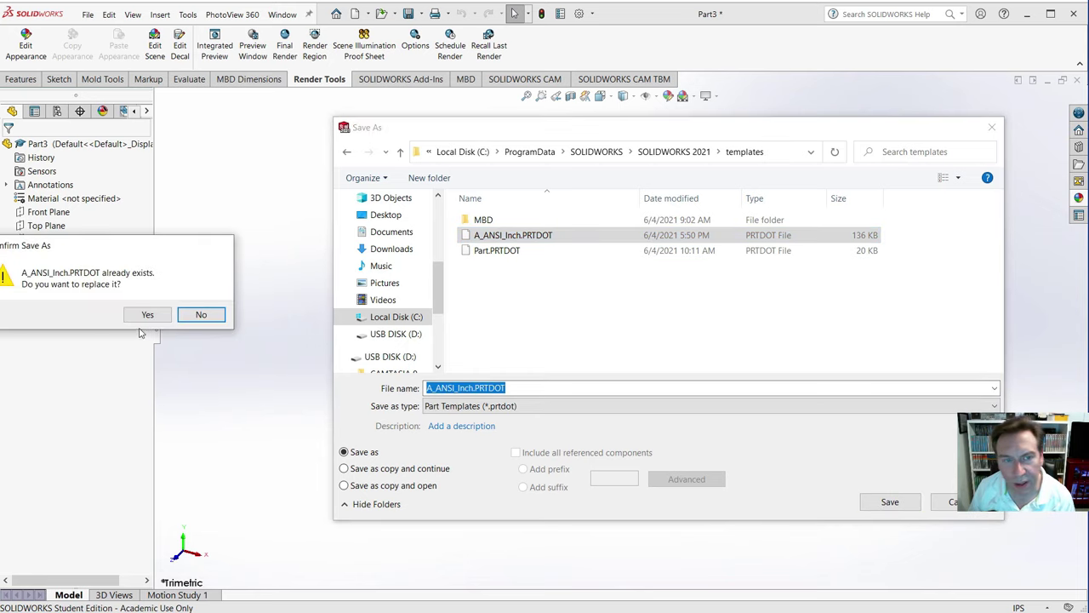
left_click(150, 315)
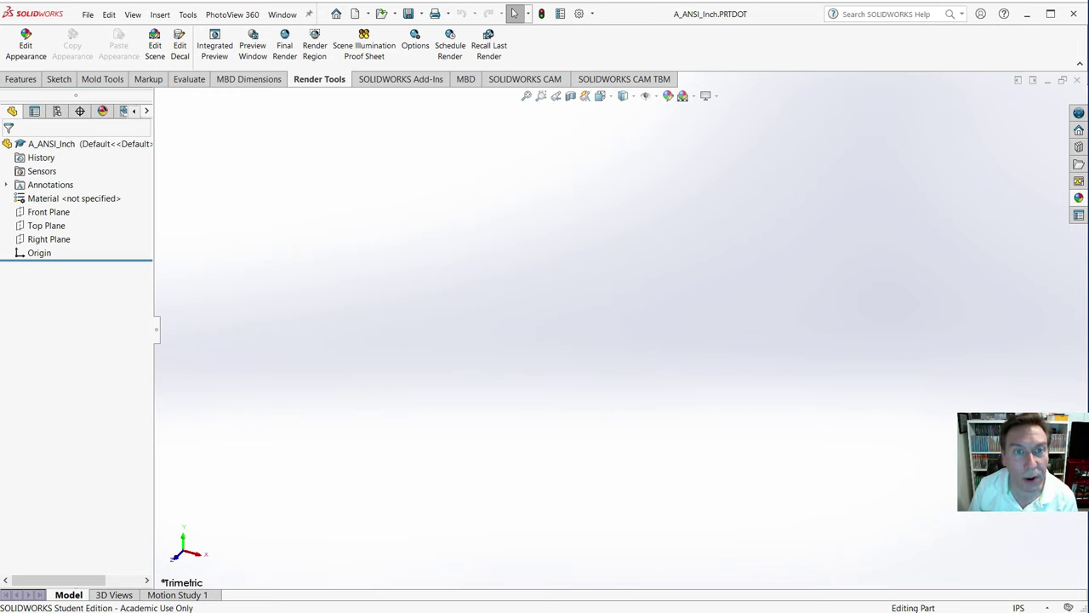
- Save the part to the Desktop under the name E2 using Save As
left_click(88, 16)
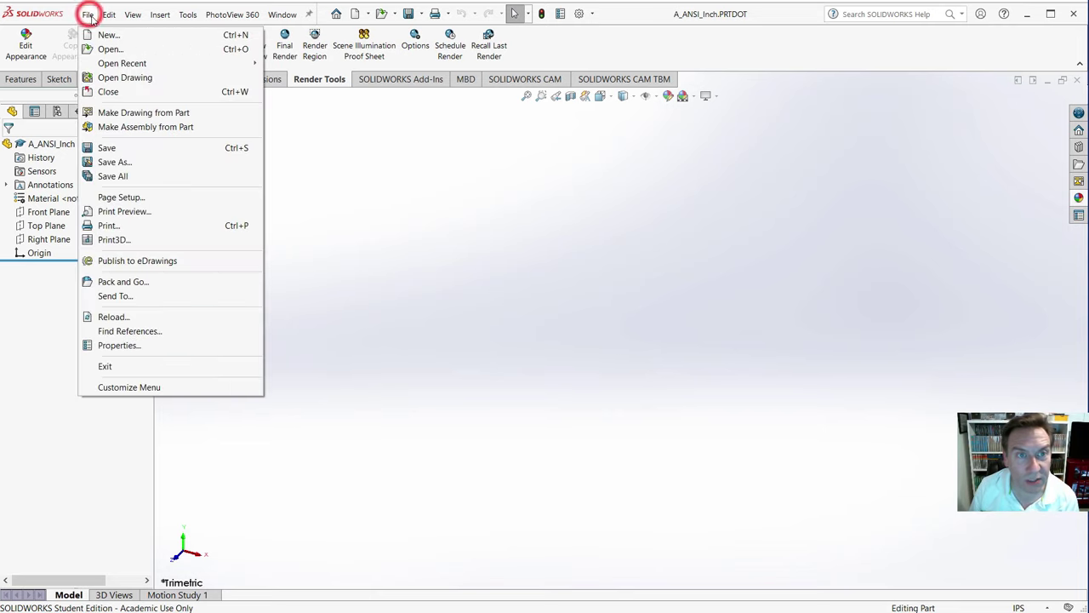
left_click(134, 162)
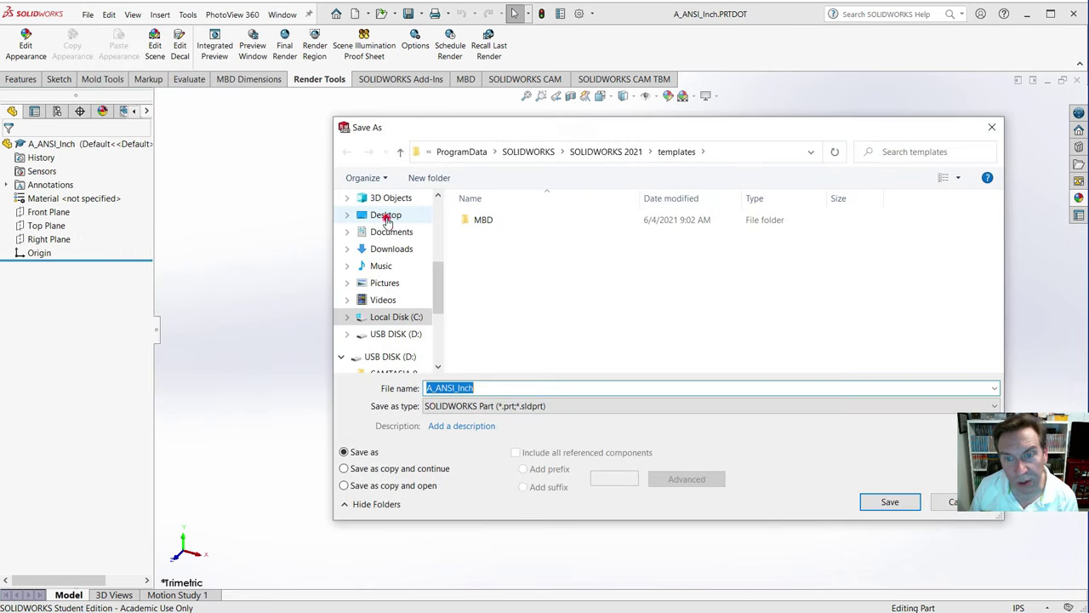
left_click(384, 215)
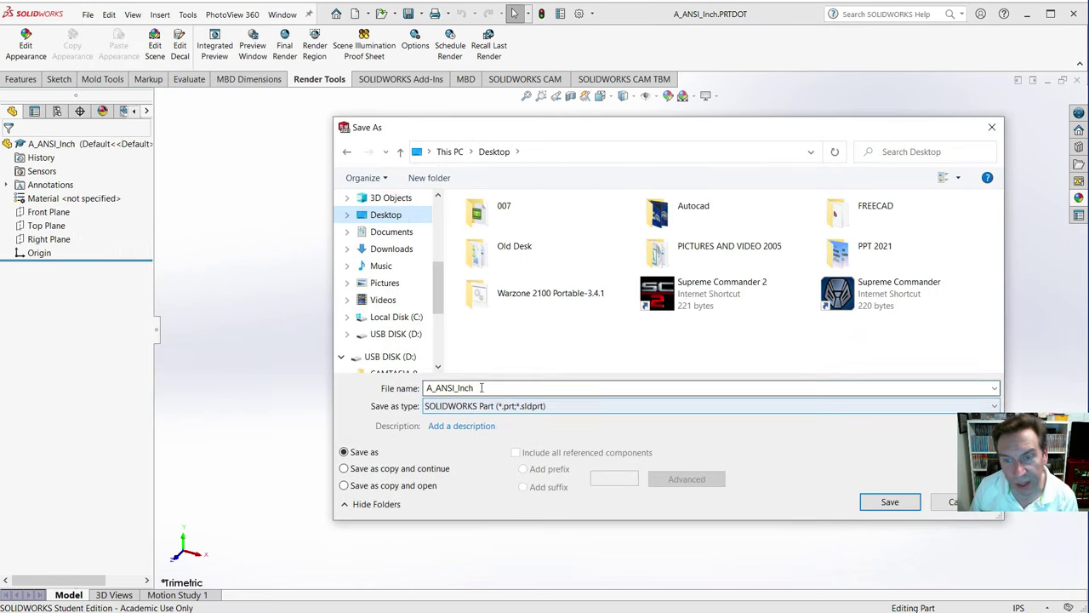
double_click(479, 387)
type("E2")
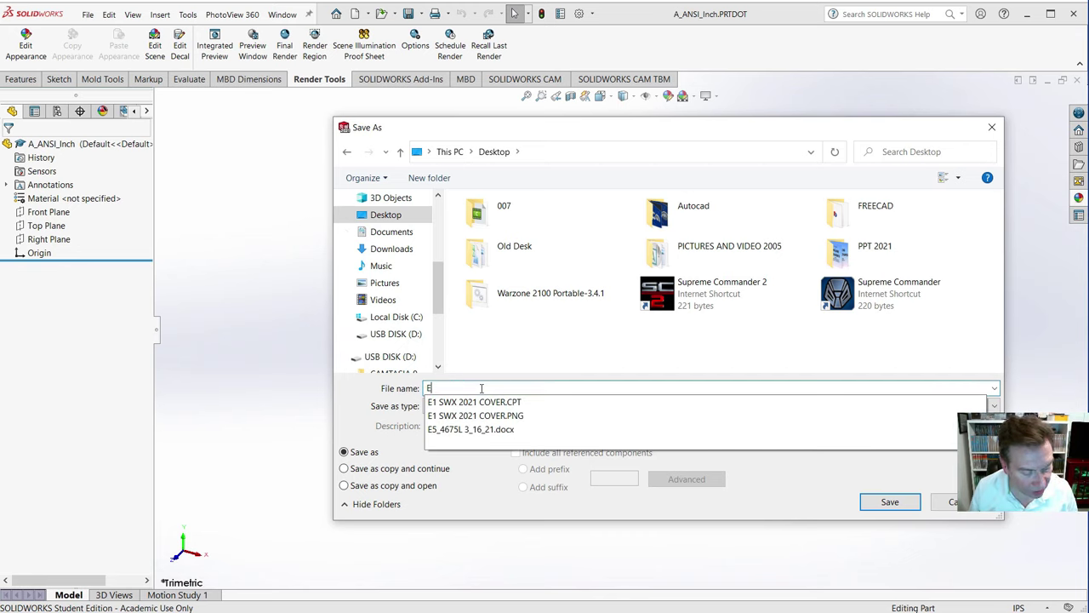
left_click(882, 503)
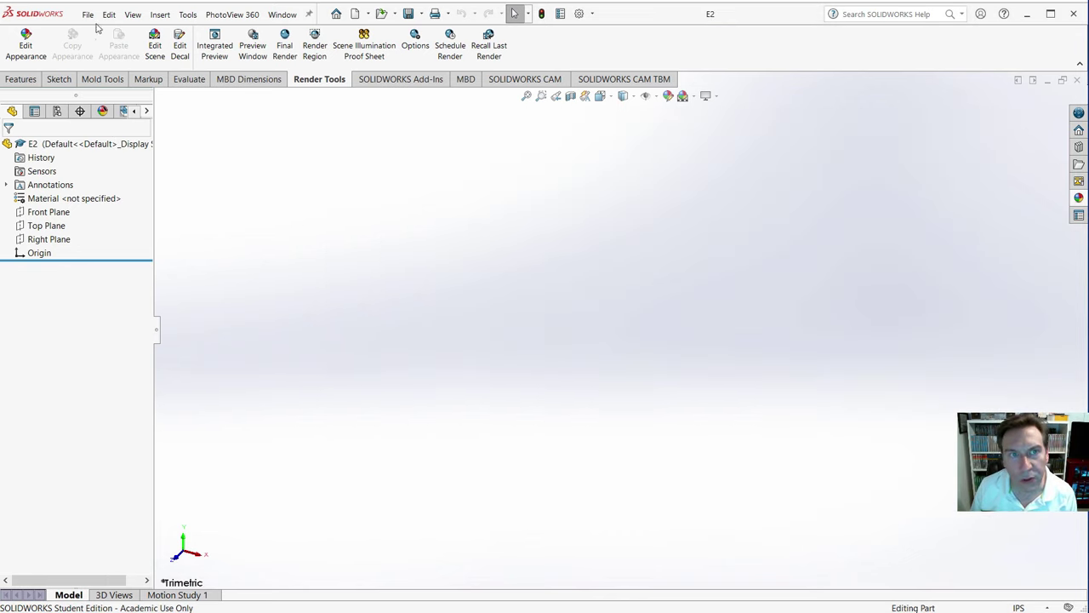
- Confirm the A_ANSI_Inch template is available in the New document dialog, then cancel
left_click(354, 15)
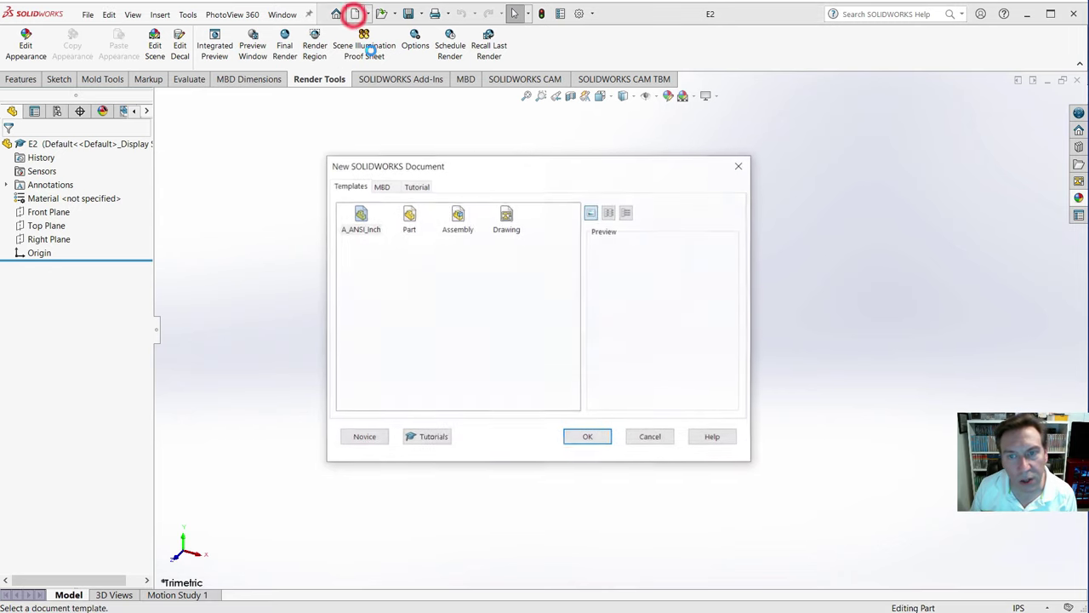
left_click(362, 218)
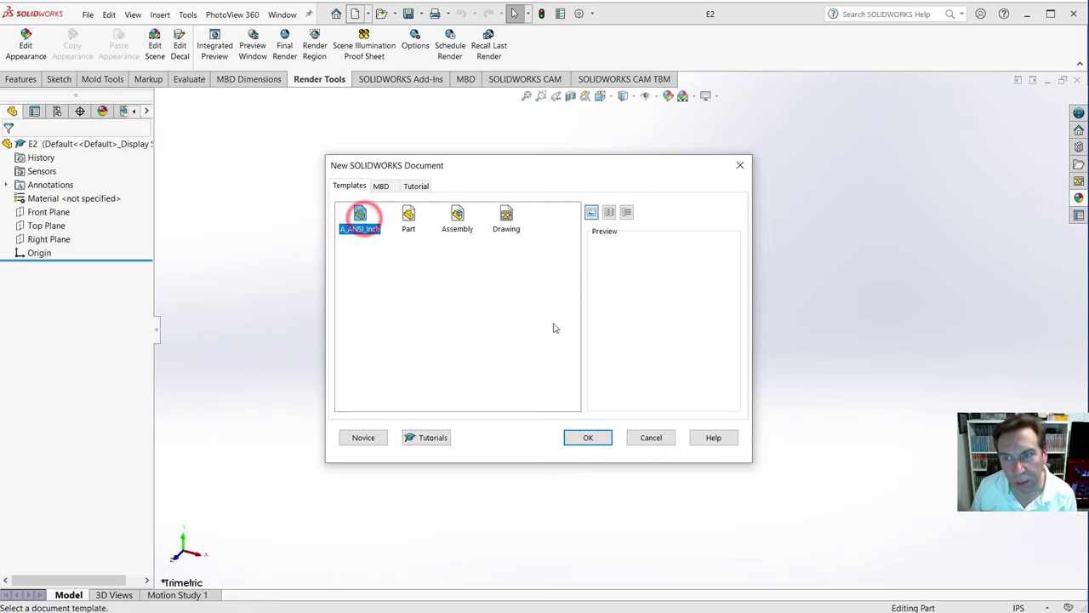
left_click(652, 438)
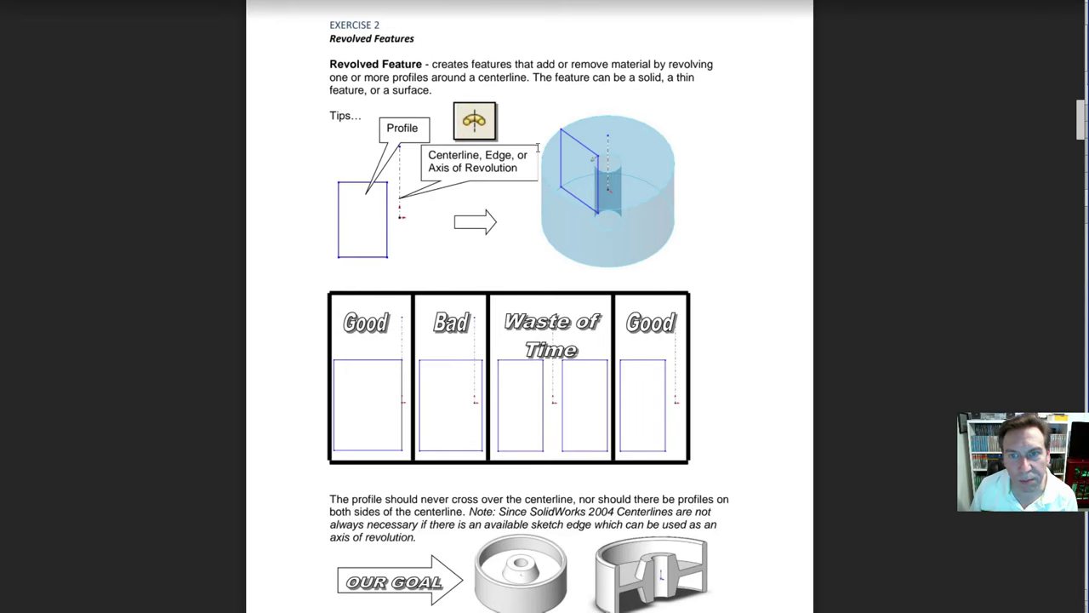
- Read through Exercise 2's revolve steps and dimensioned profile in the PDF, then return to E2
scroll(533, 180, "down", 4)
scroll(582, 213, "up", 3)
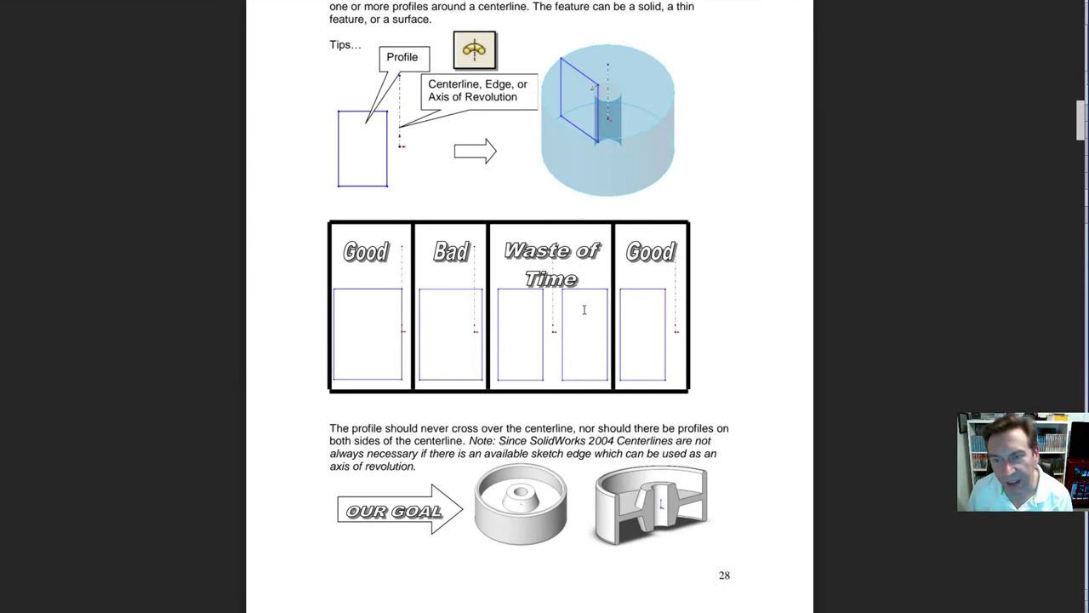
scroll(584, 309, "down", 1)
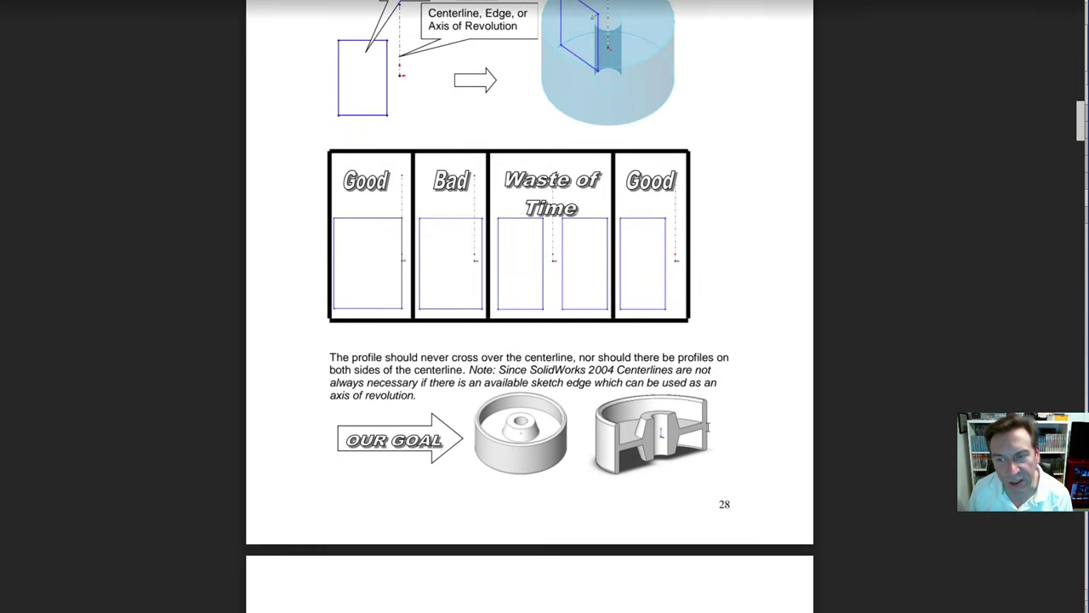
scroll(655, 420, "up", 2)
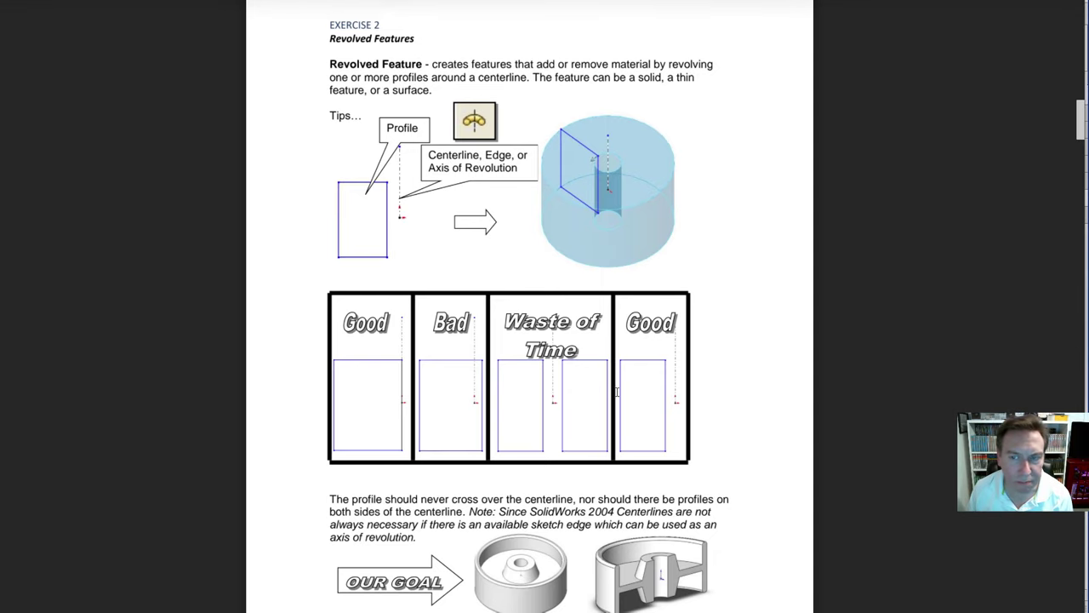
scroll(653, 426, "down", 6)
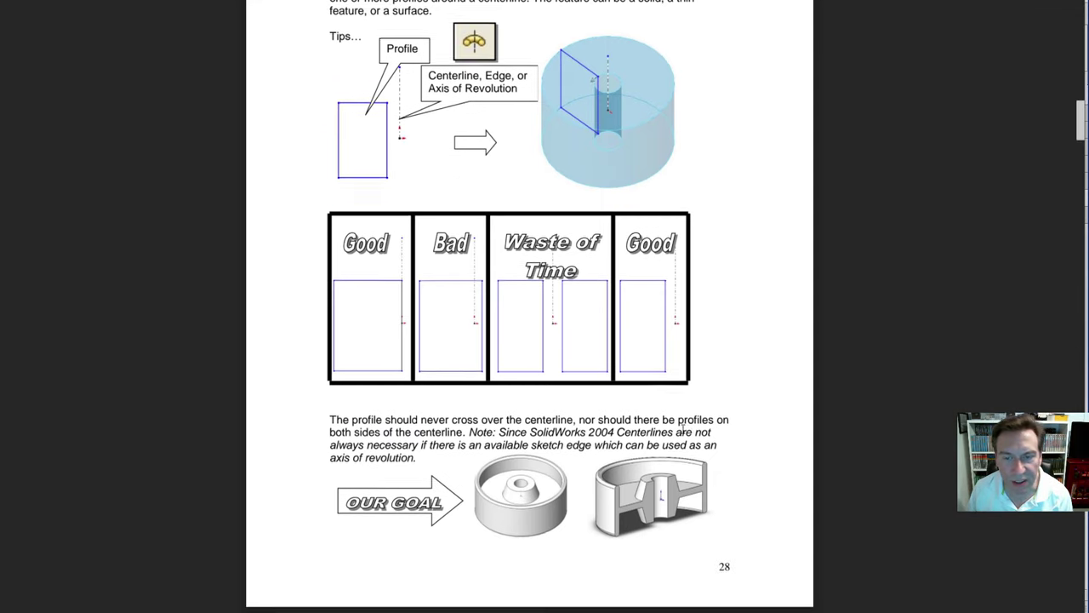
scroll(694, 426, "down", 2)
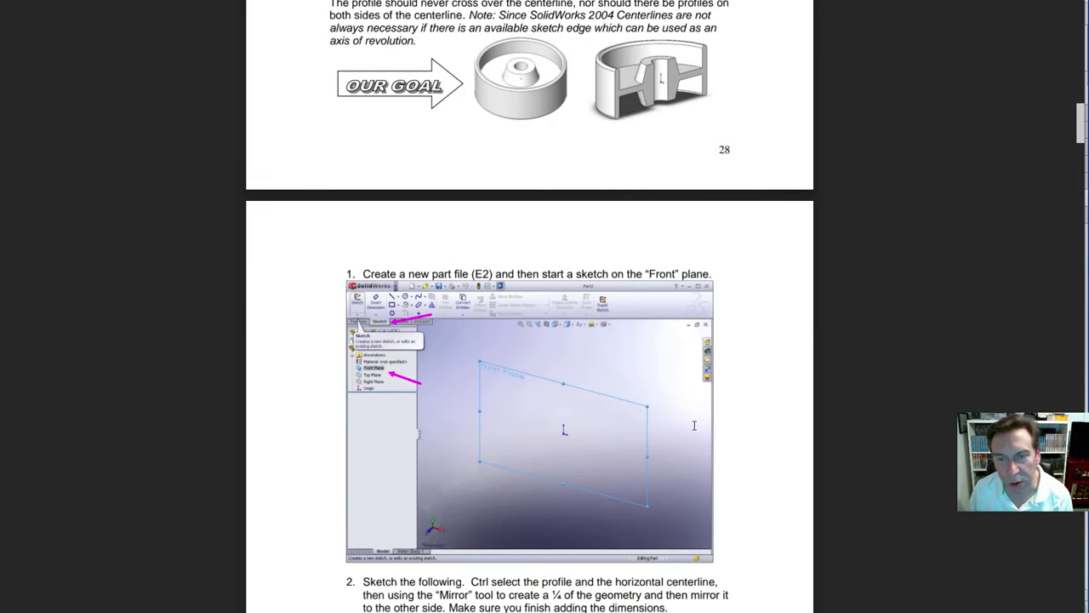
scroll(694, 425, "down", 4)
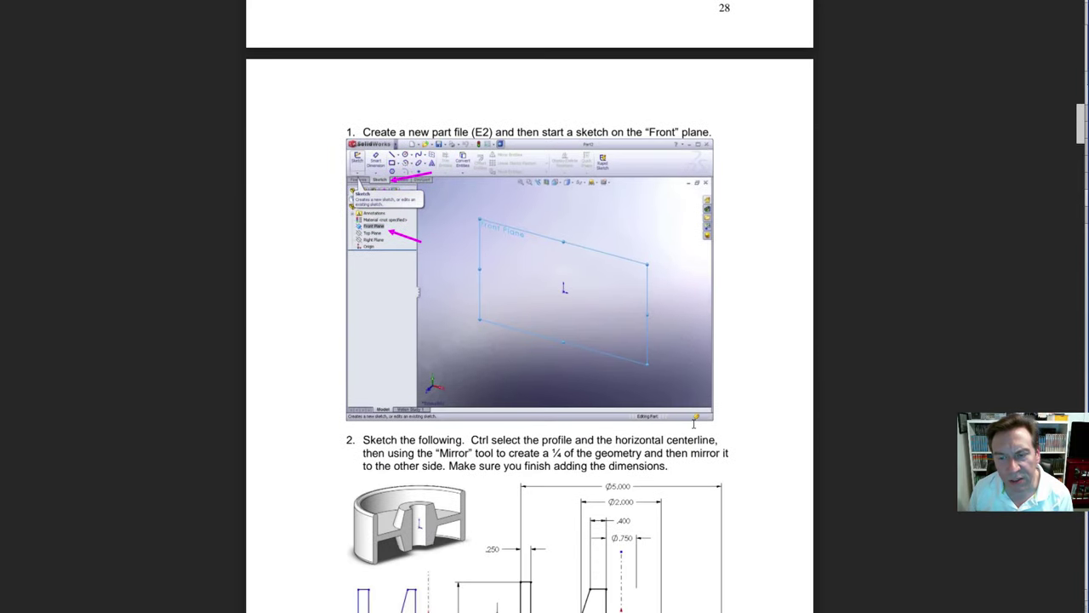
scroll(693, 422, "down", 1)
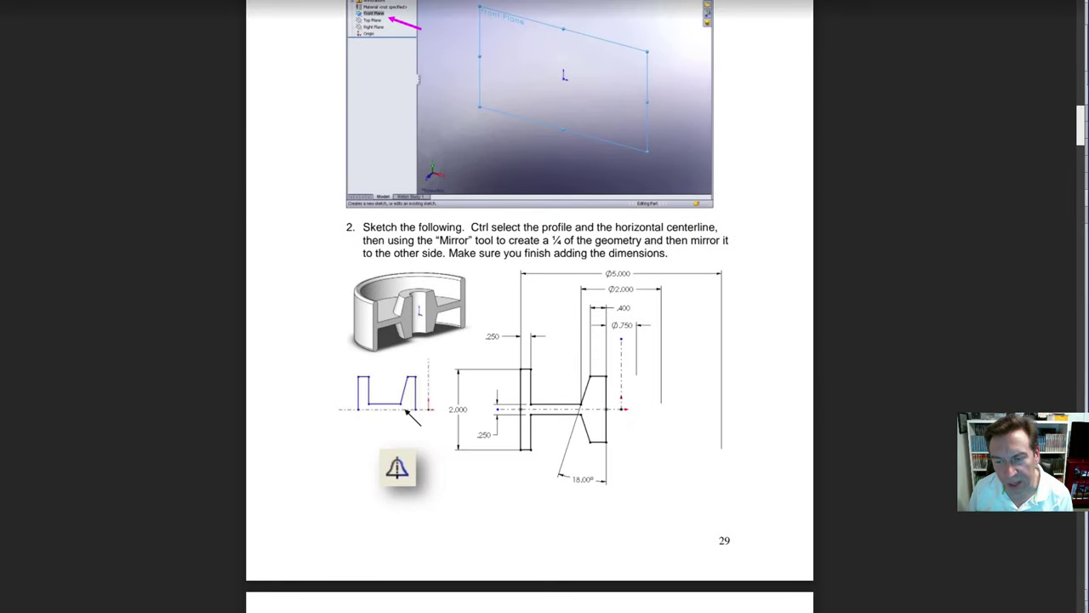
scroll(580, 437, "up", 3, "ctrl")
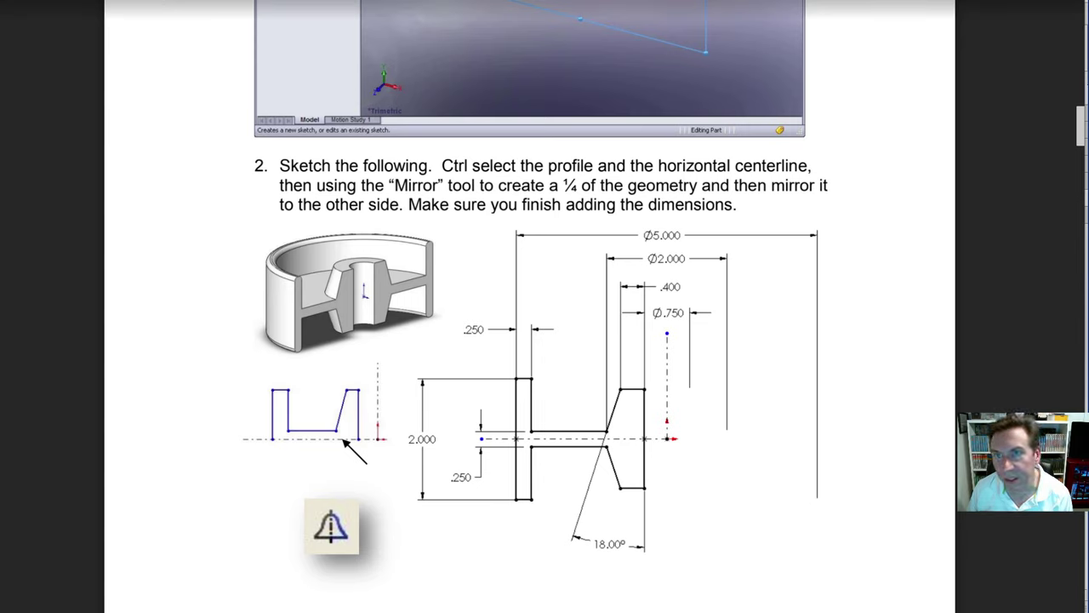
key("alt+Tab")
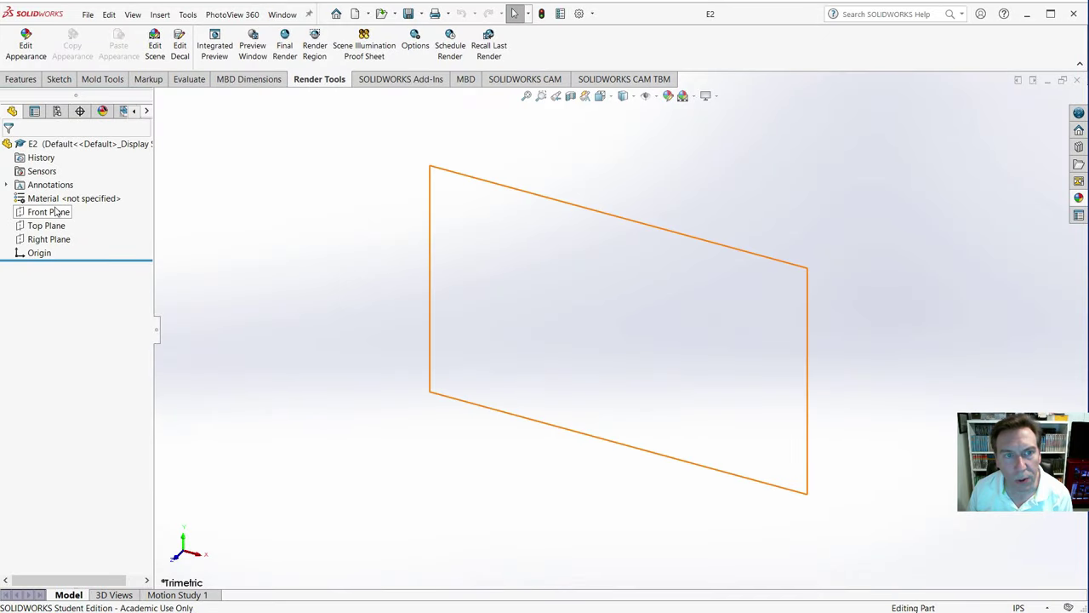
- In a Front Plane sketch, draw a vertical centerline and a leftward horizontal centerline meeting at the origin
left_click(51, 211)
left_click(59, 195)
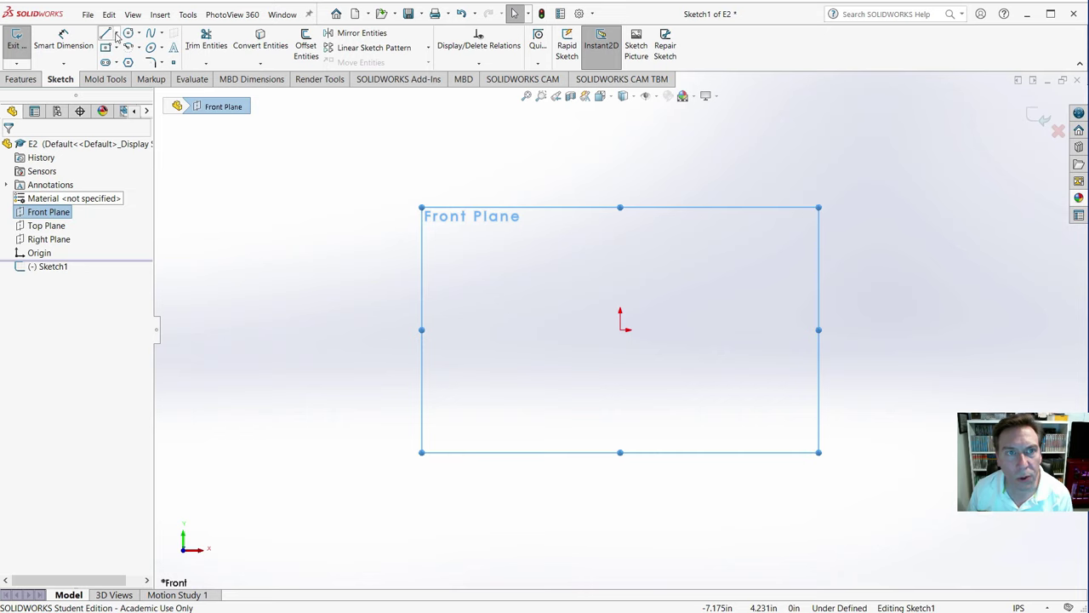
left_click(116, 36)
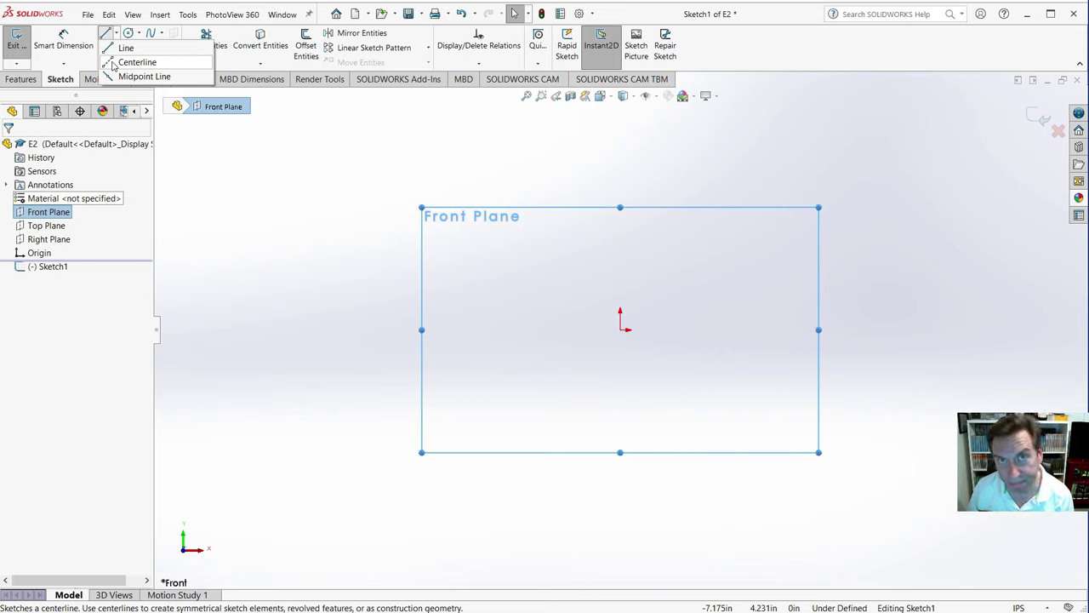
left_click(112, 64)
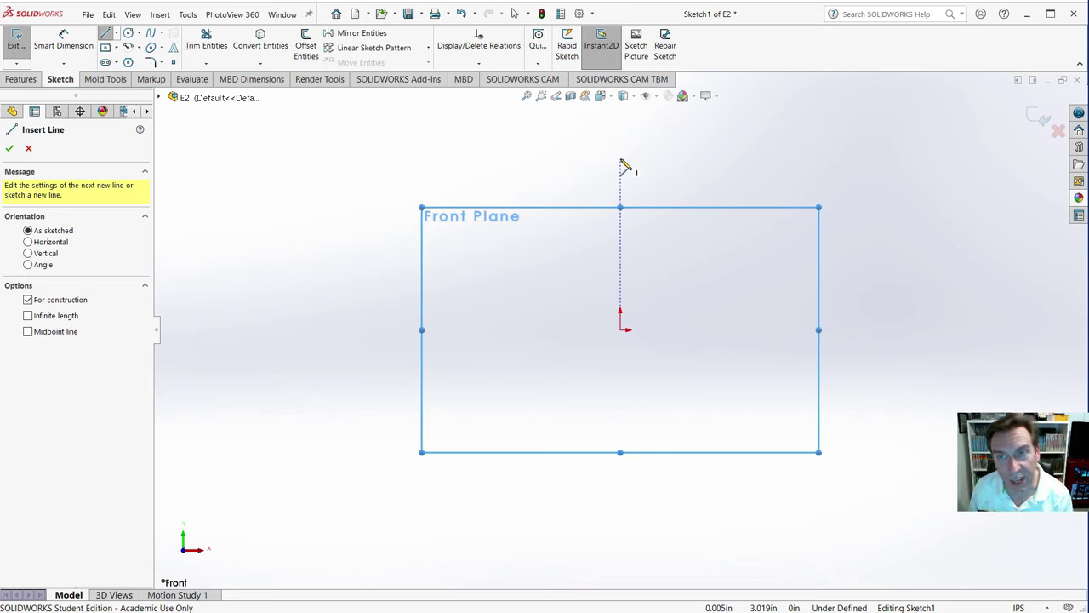
left_click(621, 160)
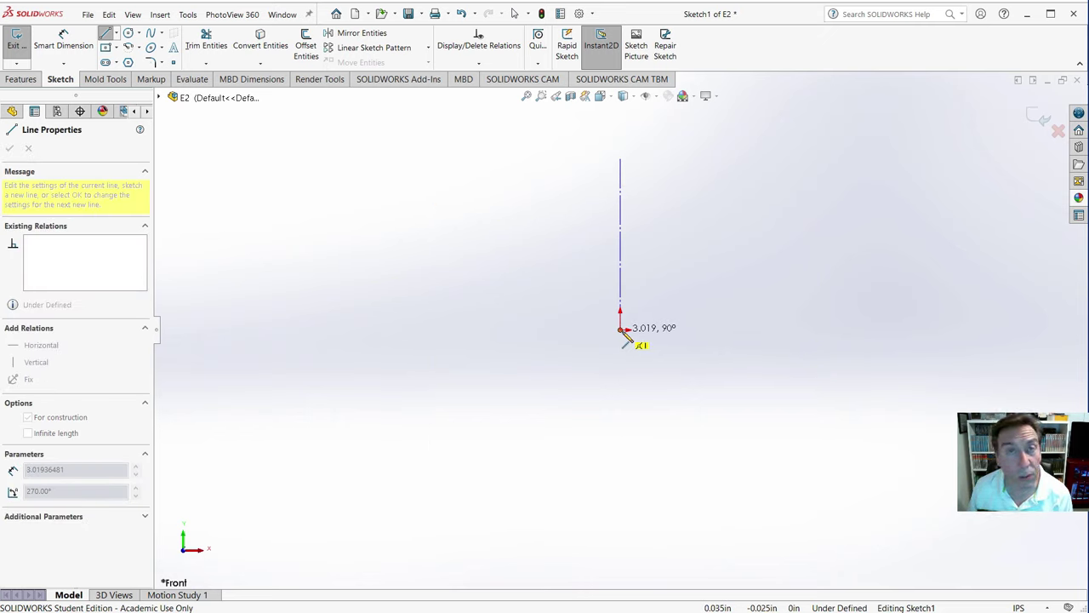
left_click(622, 331)
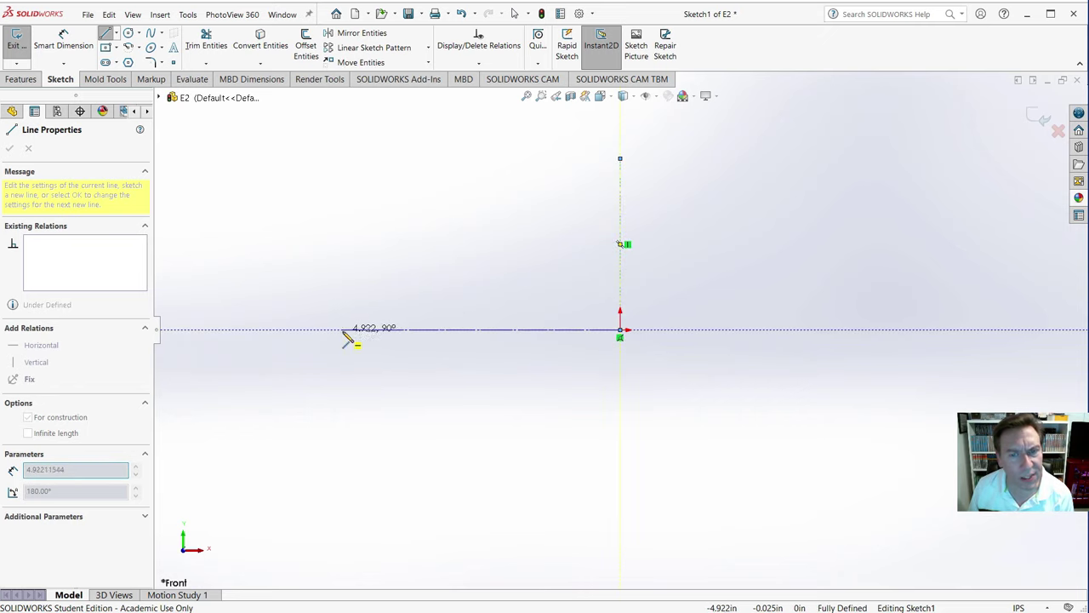
left_click(345, 330)
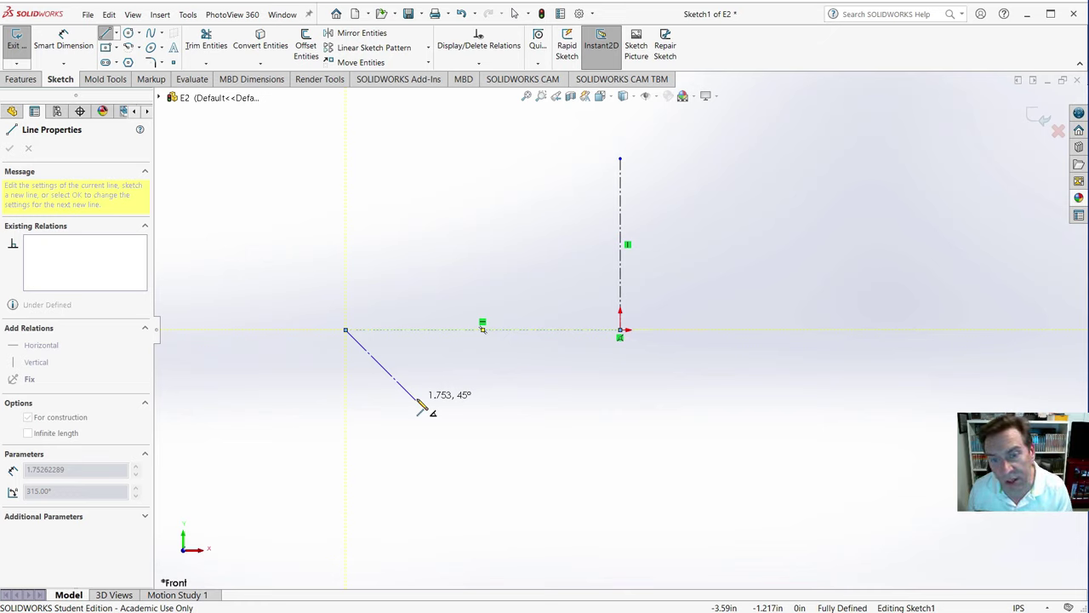
left_click(419, 405)
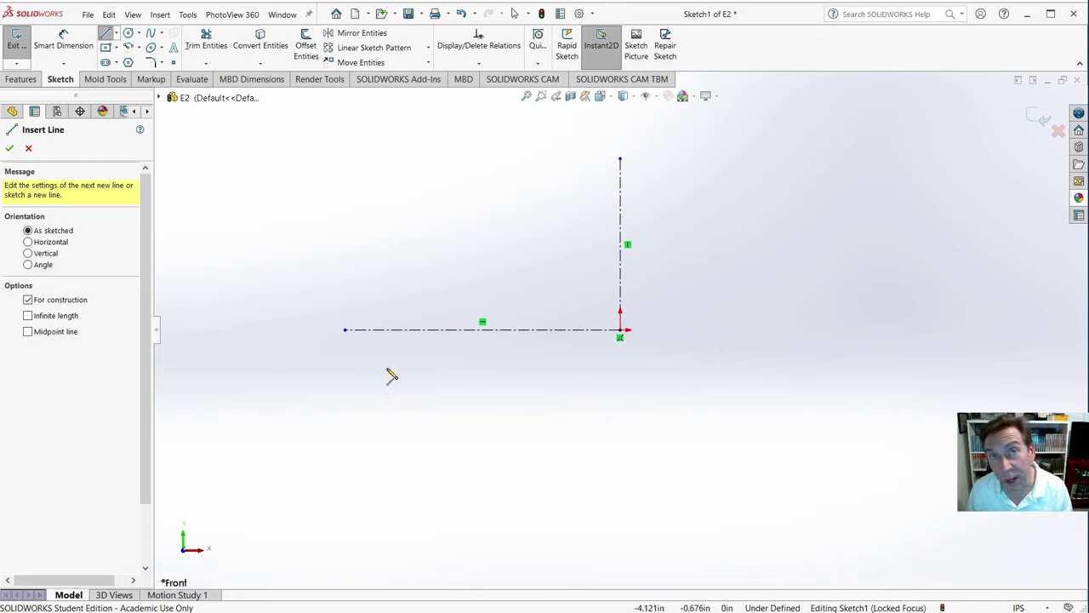
key("Escape")
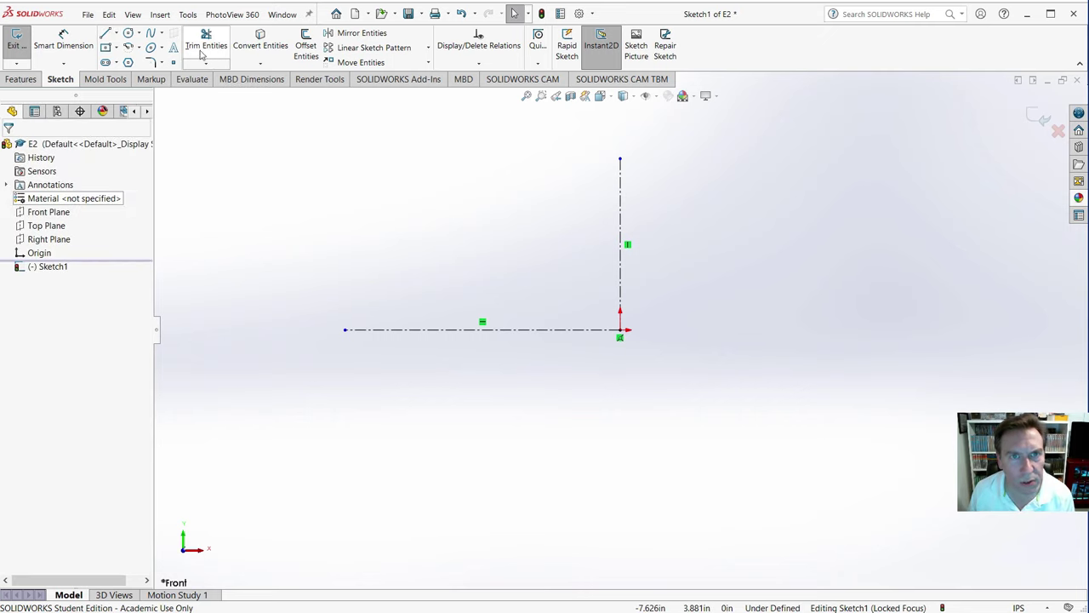
- Draw the stepped half-profile with a sloped taper edge and tall outer wall, ending on the centerline
left_click(118, 34)
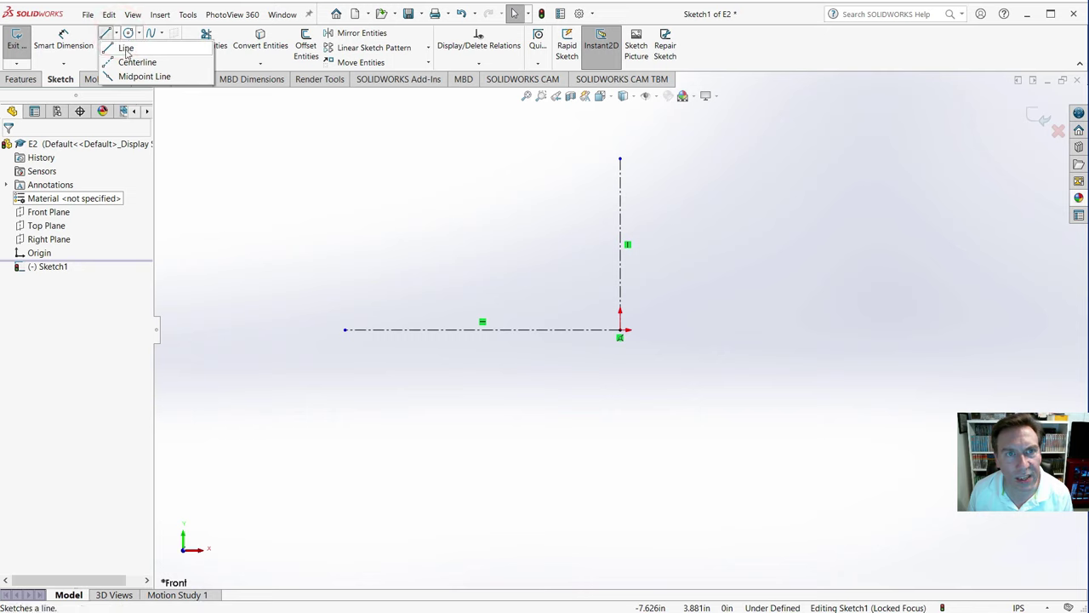
left_click(126, 49)
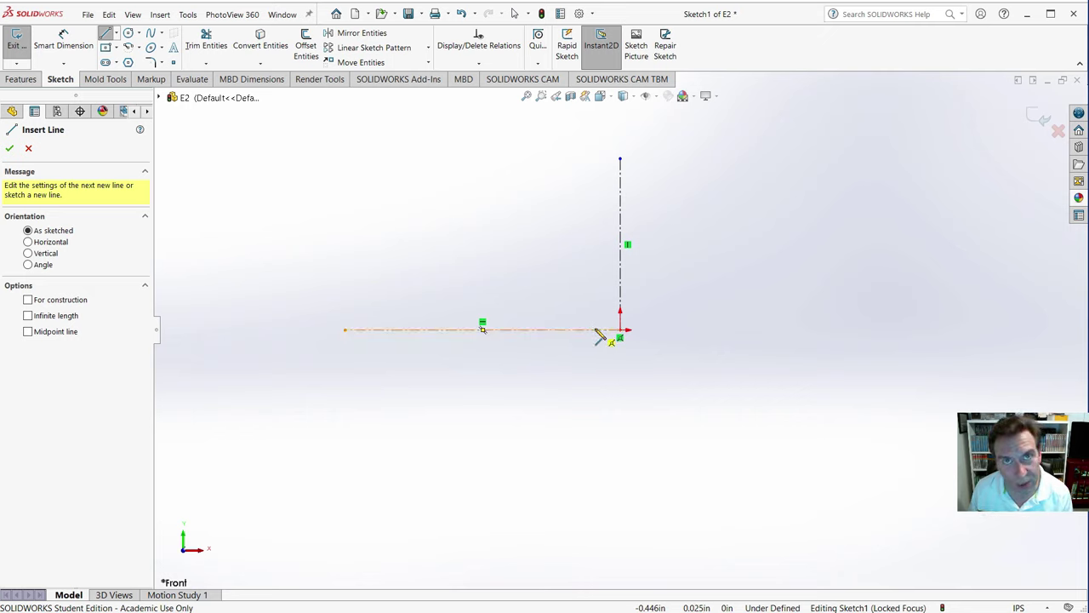
left_click(595, 330)
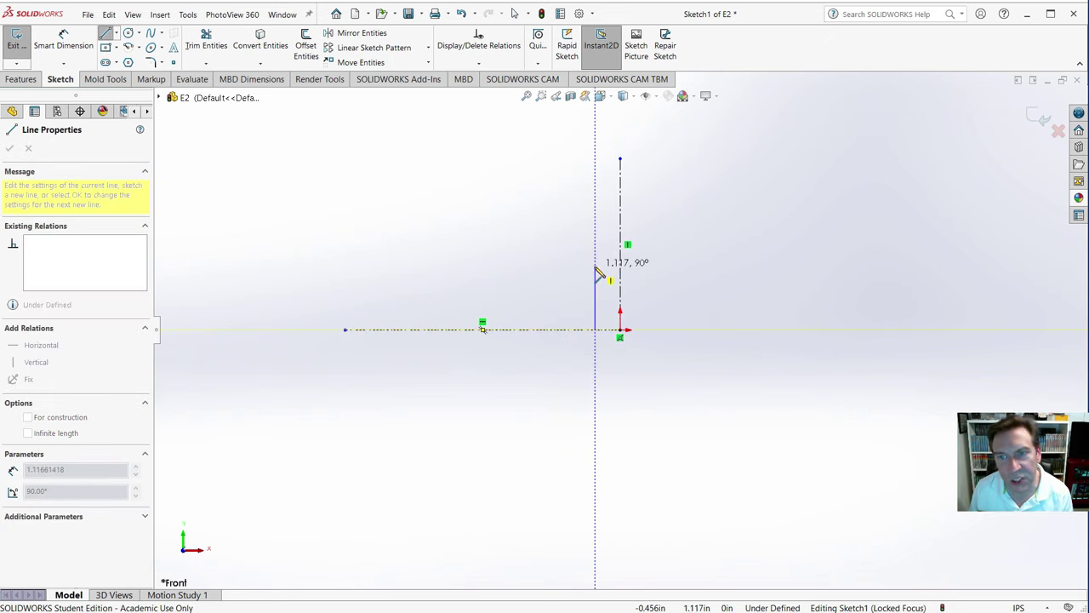
left_click(595, 272)
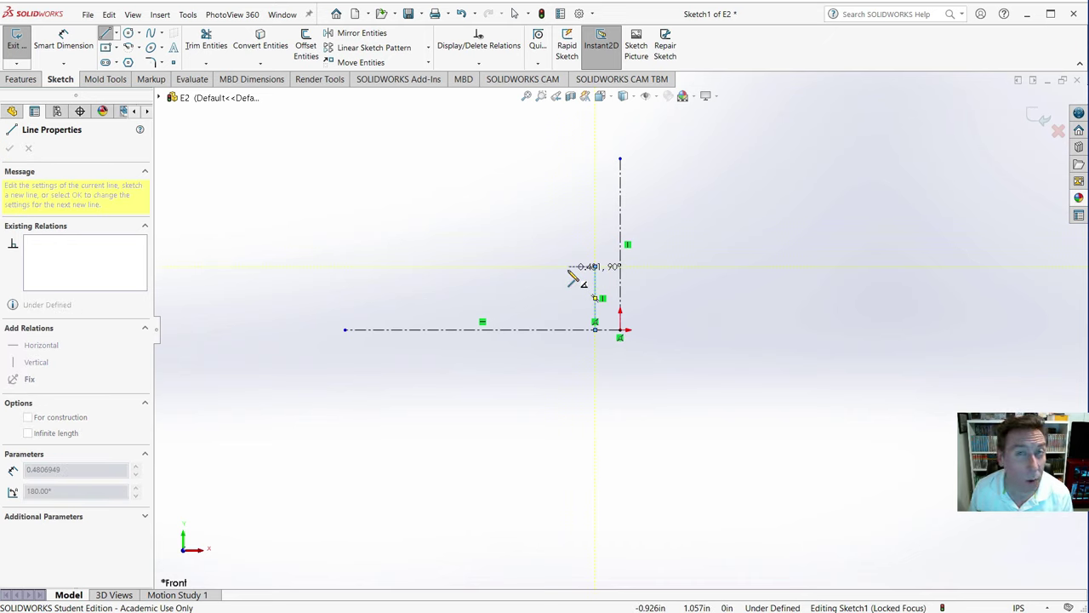
left_click(568, 267)
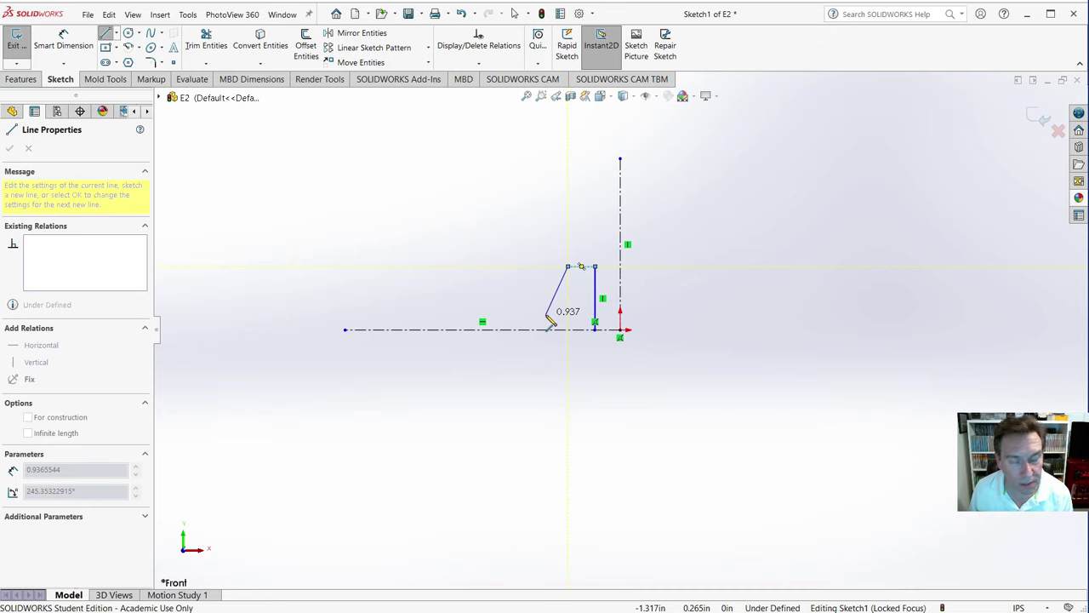
left_click(545, 315)
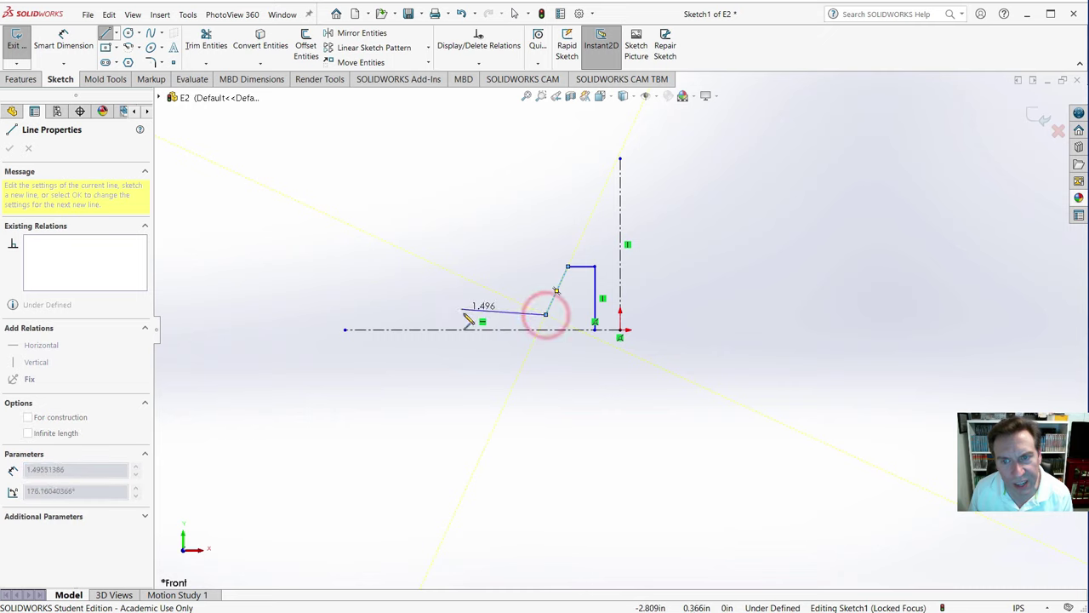
left_click(465, 315)
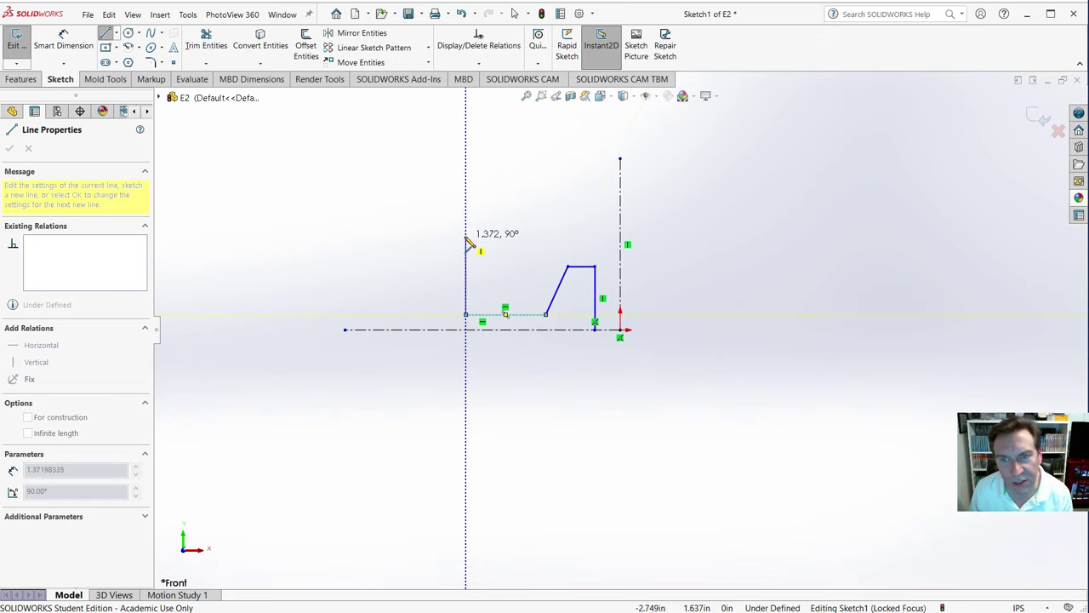
left_click(465, 236)
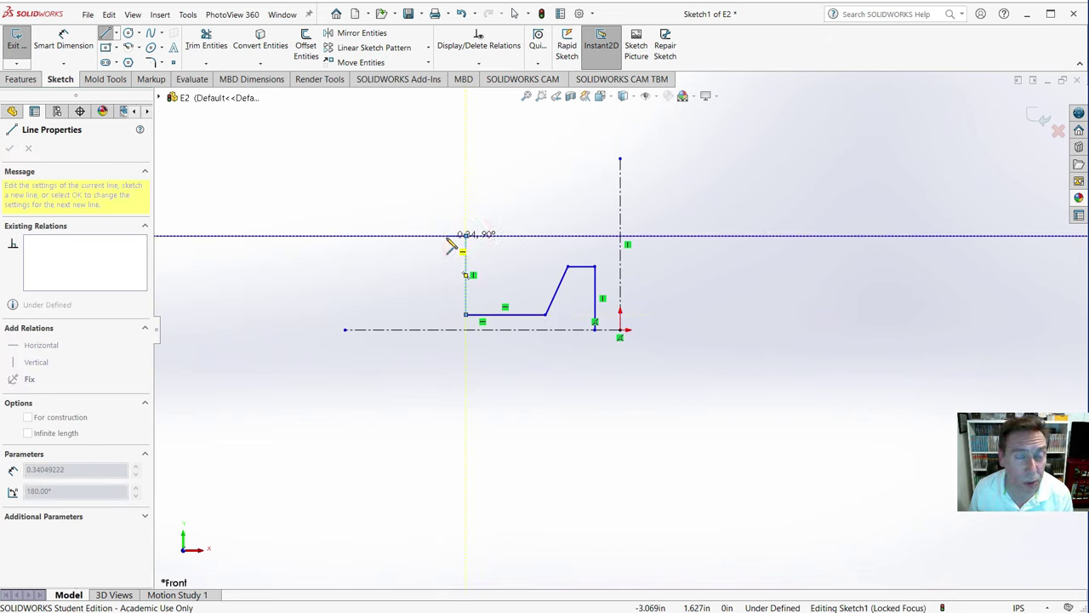
left_click(447, 236)
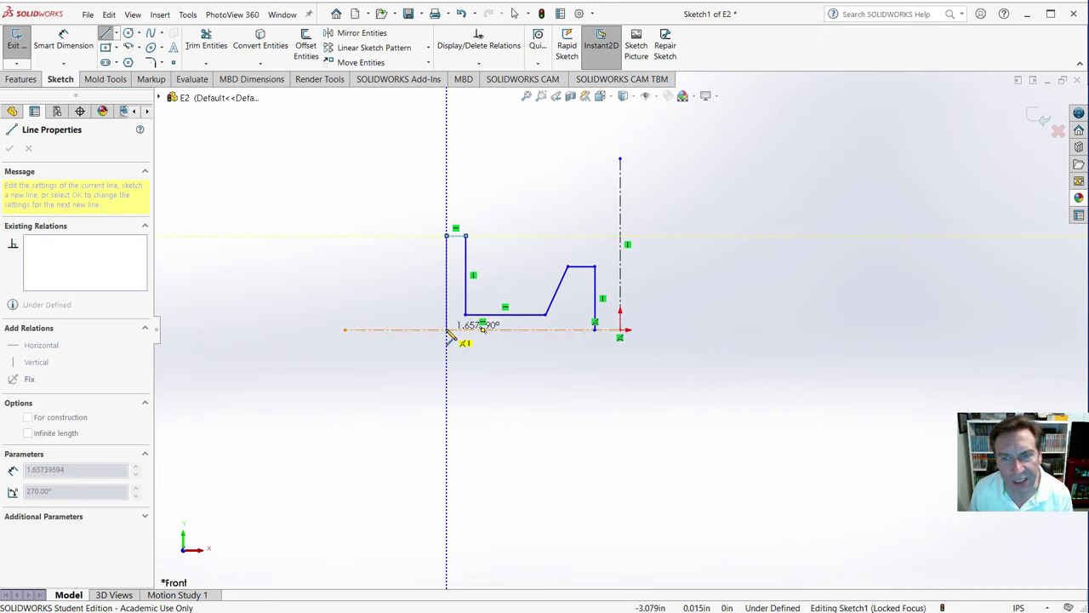
left_click(447, 329)
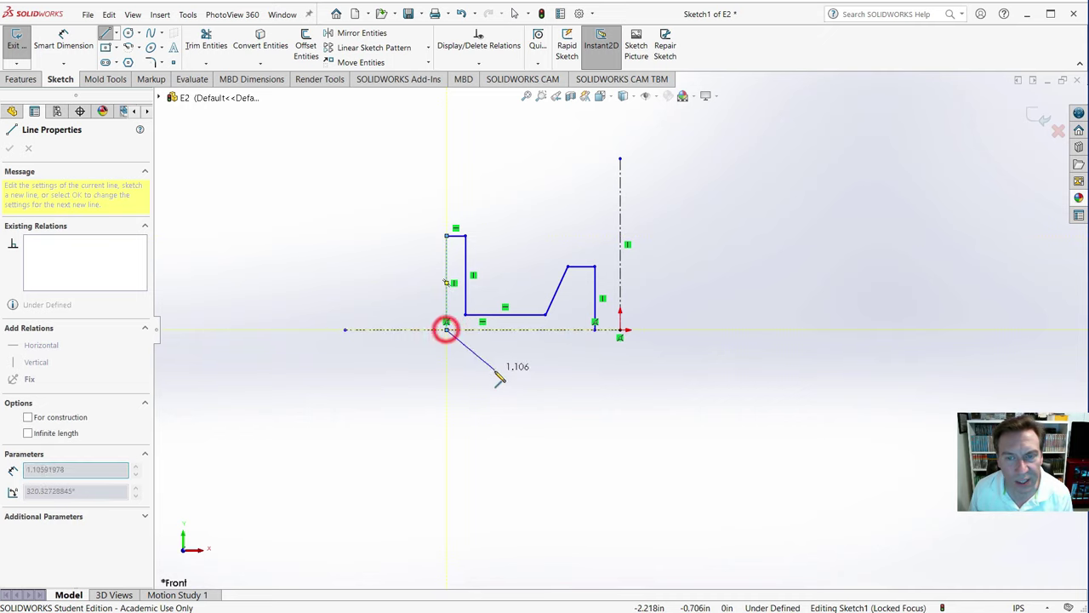
key("Escape")
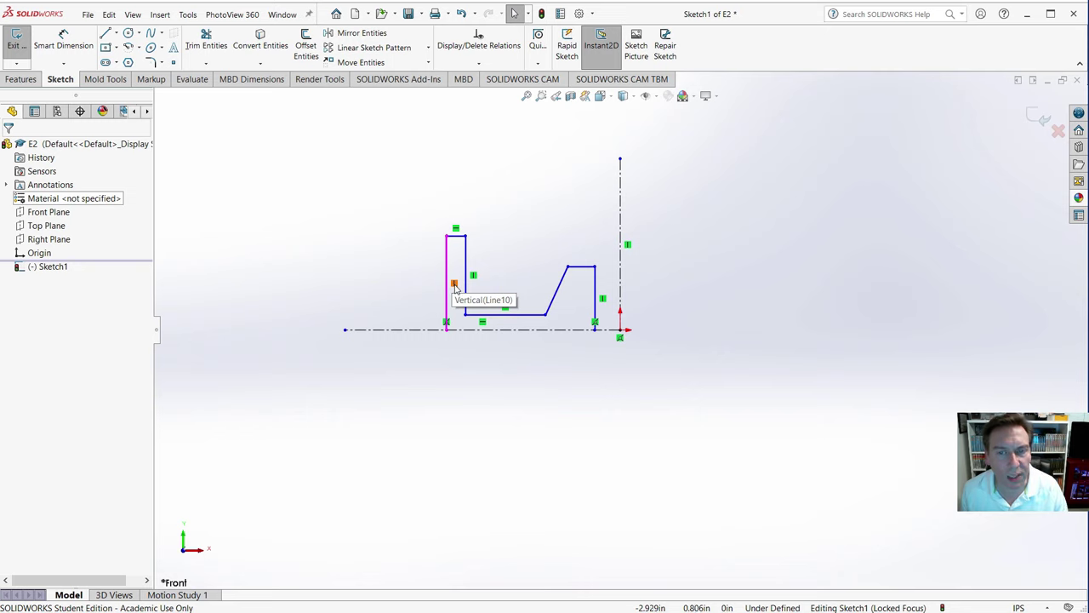
left_click(454, 284)
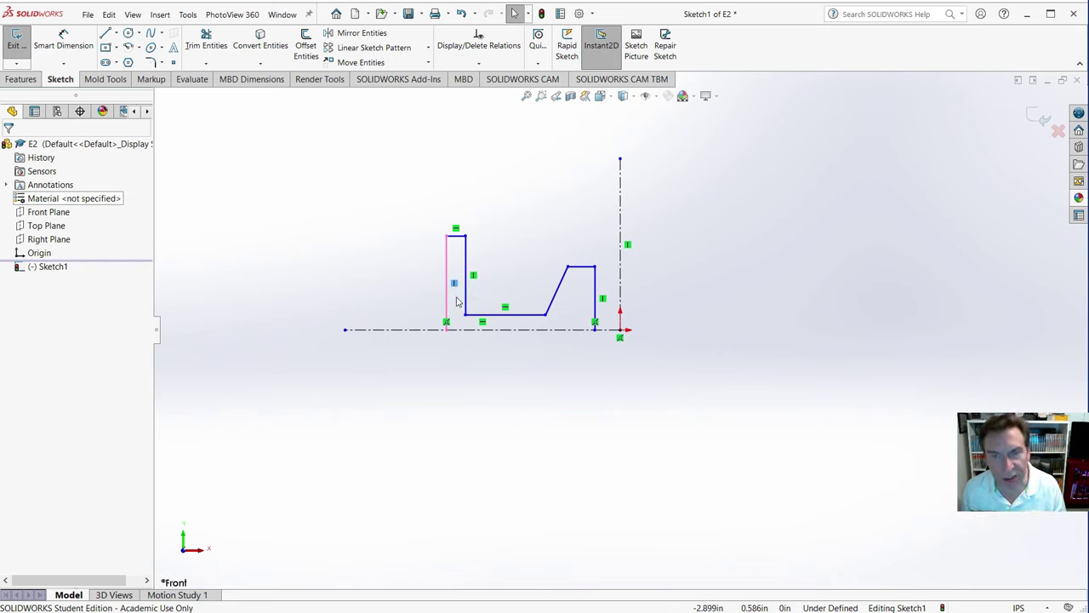
key("Delete")
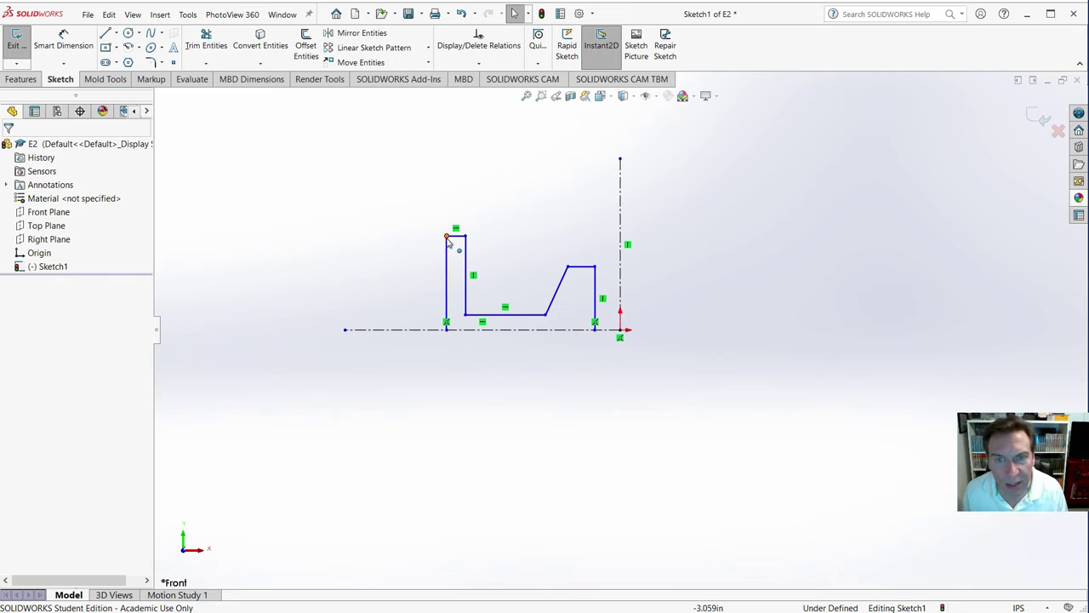
left_click_drag(447, 236, 389, 238)
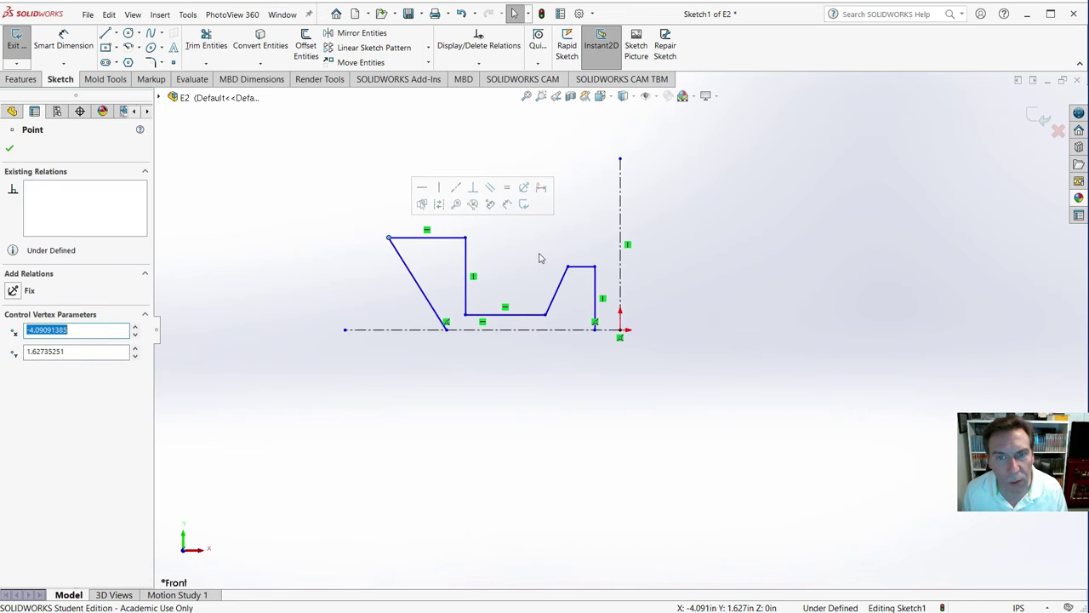
key("ctrl+z")
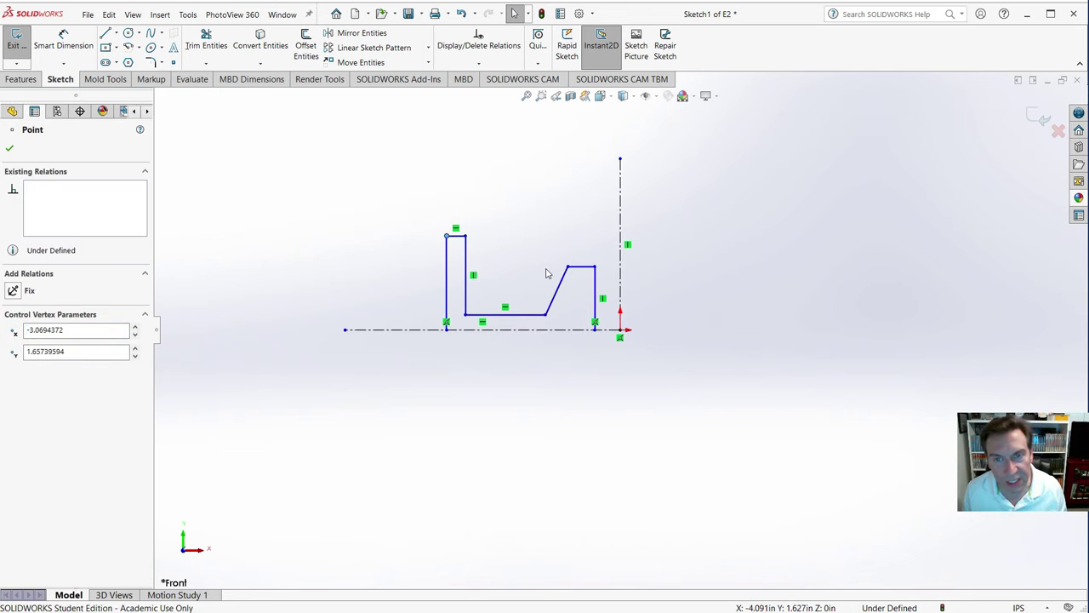
left_click(499, 282)
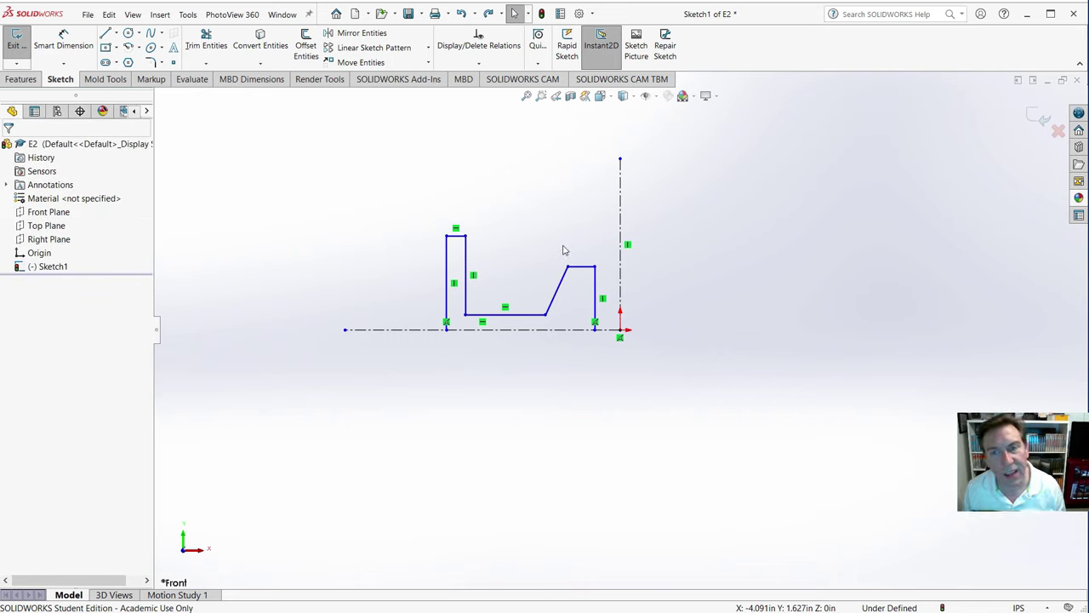
left_click(447, 264)
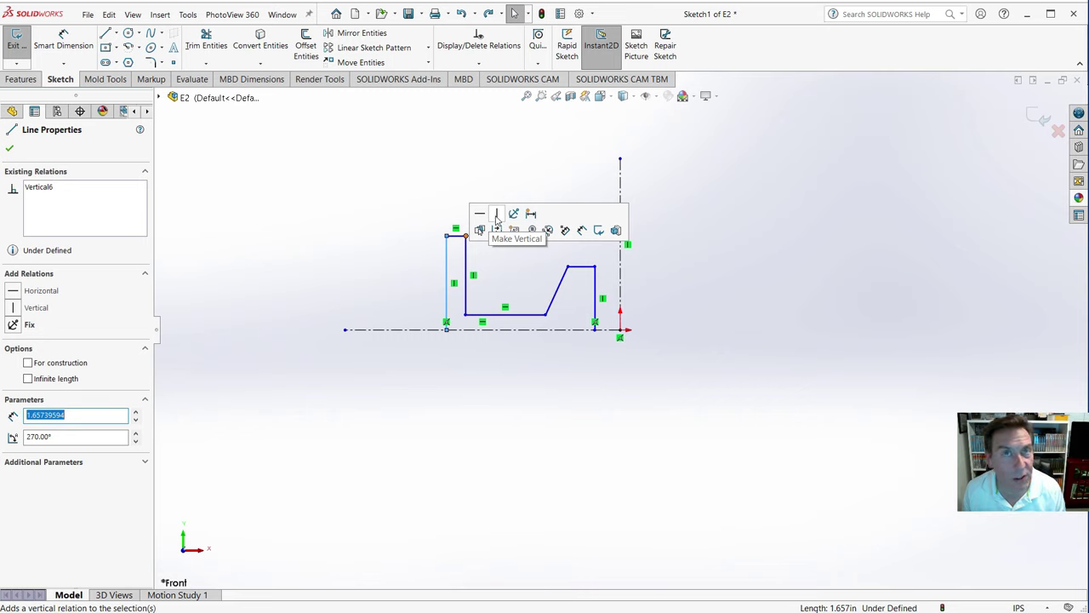
left_click(414, 169)
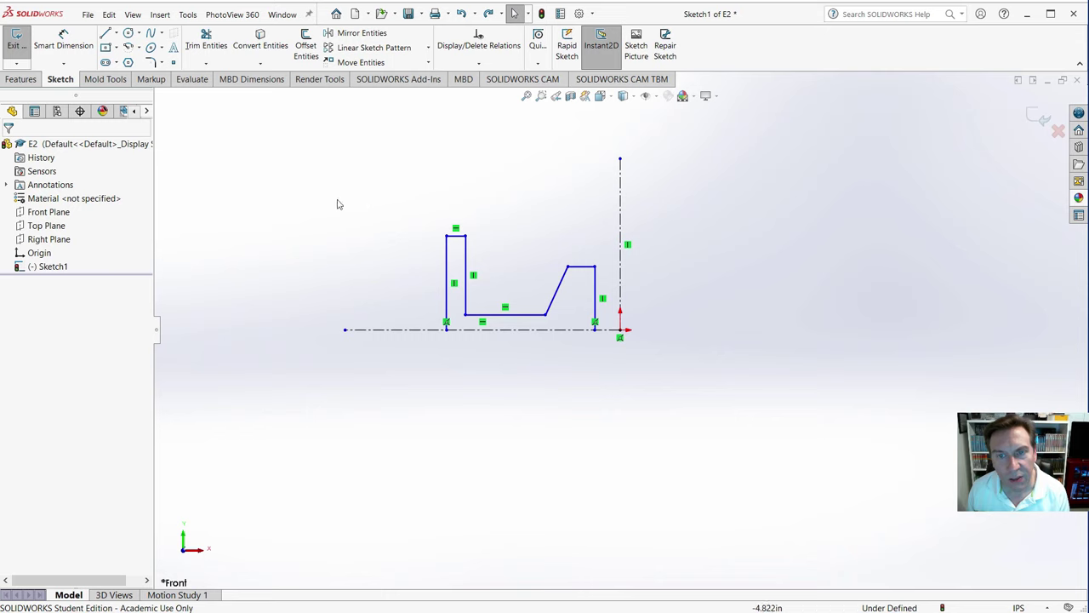
- Mirror the half-profile lines about the horizontal centerline with Mirror Entities
mouse_move(316, 194)
left_mouse_down()
mouse_move(552, 365)
mouse_move(667, 414)
left_mouse_up()
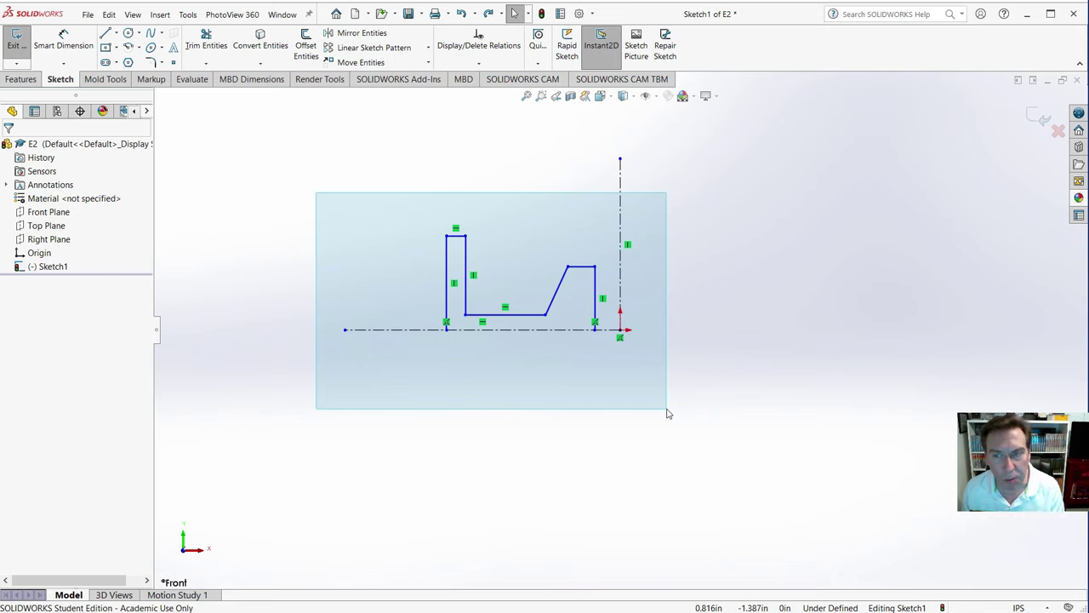
mouse_move(667, 414)
left_mouse_down()
mouse_move(615, 236)
mouse_move(621, 196)
mouse_move(710, 371)
left_mouse_up()
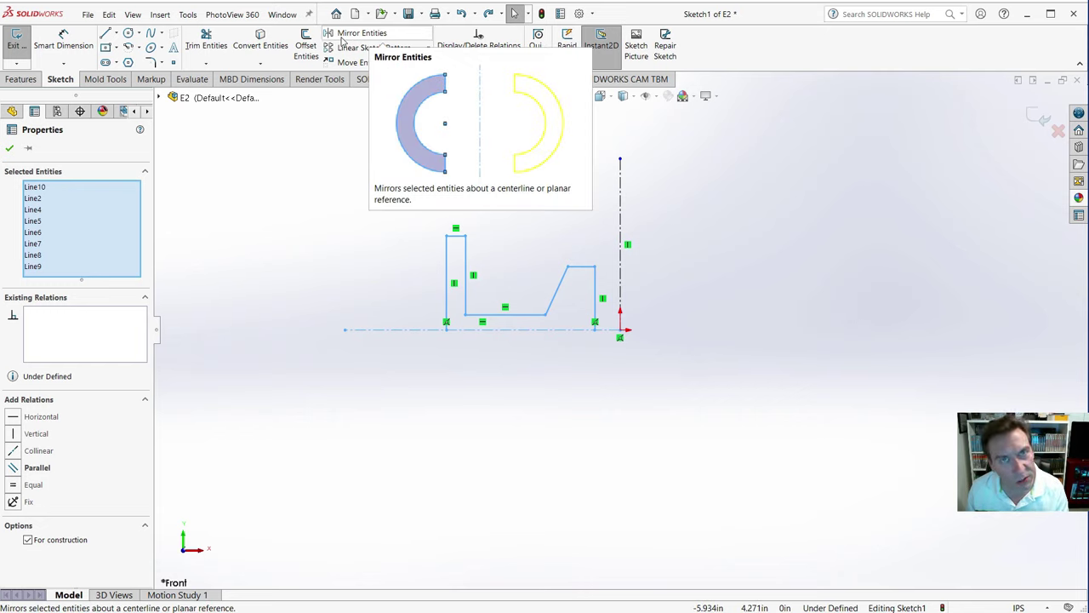
left_click(342, 36)
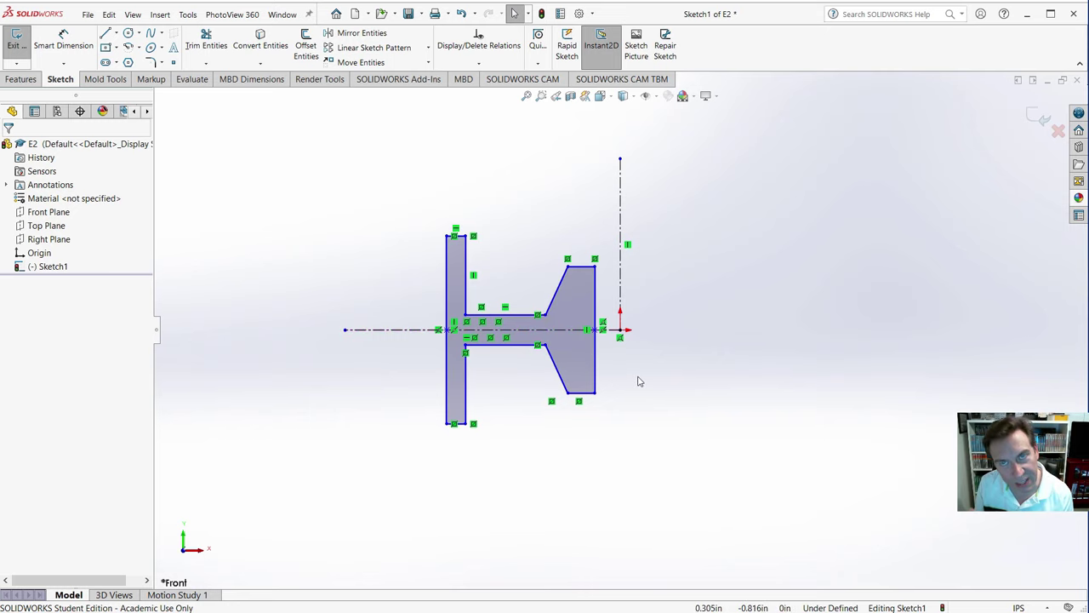
- Box-select the full mirrored sketch to review it, then clear the selection
mouse_move(291, 186)
left_mouse_down()
mouse_move(822, 513)
mouse_move(715, 471)
left_mouse_up()
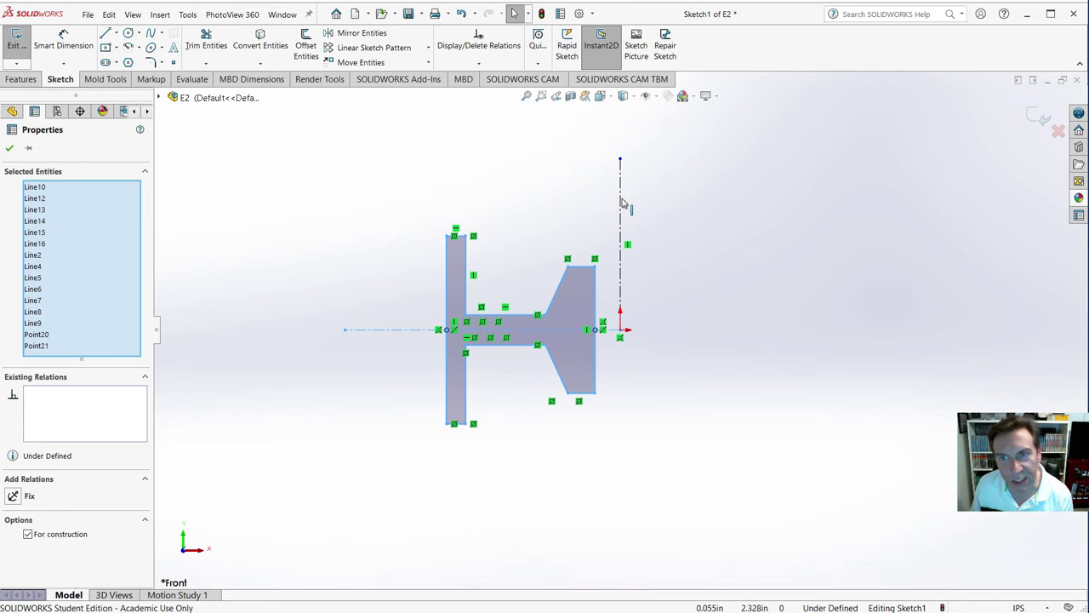
left_click(736, 238)
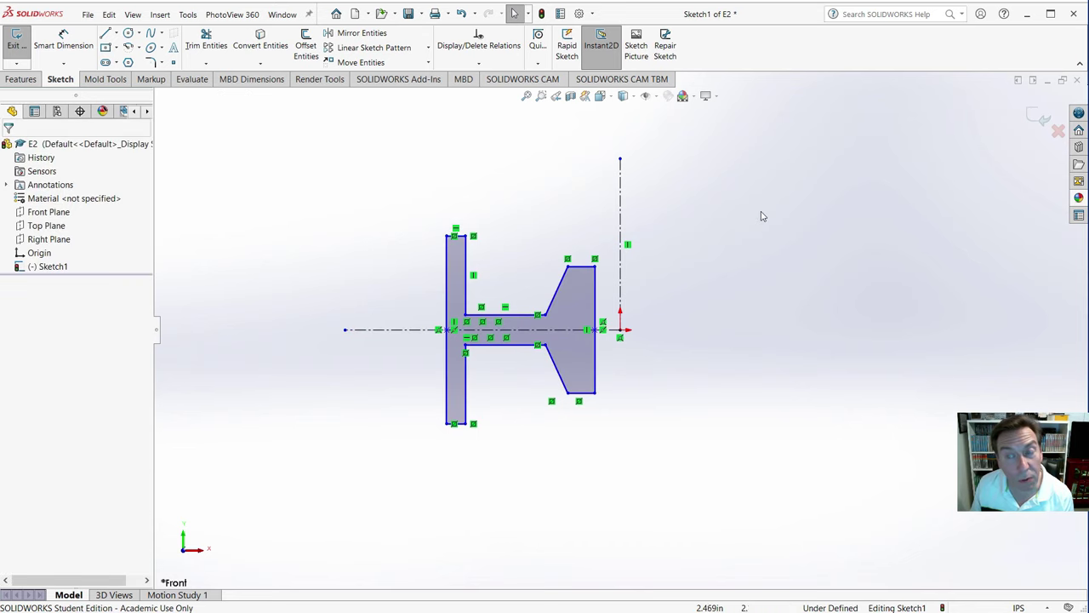
mouse_move(761, 211)
left_mouse_down()
mouse_move(609, 272)
mouse_move(382, 403)
mouse_move(370, 437)
mouse_move(393, 464)
left_mouse_up()
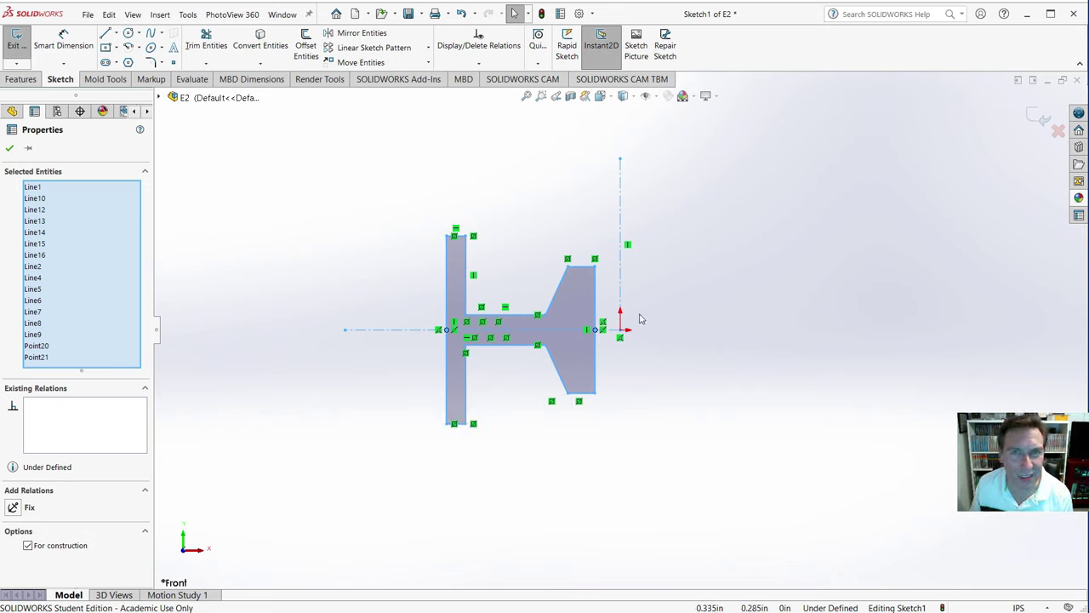
left_click(756, 292)
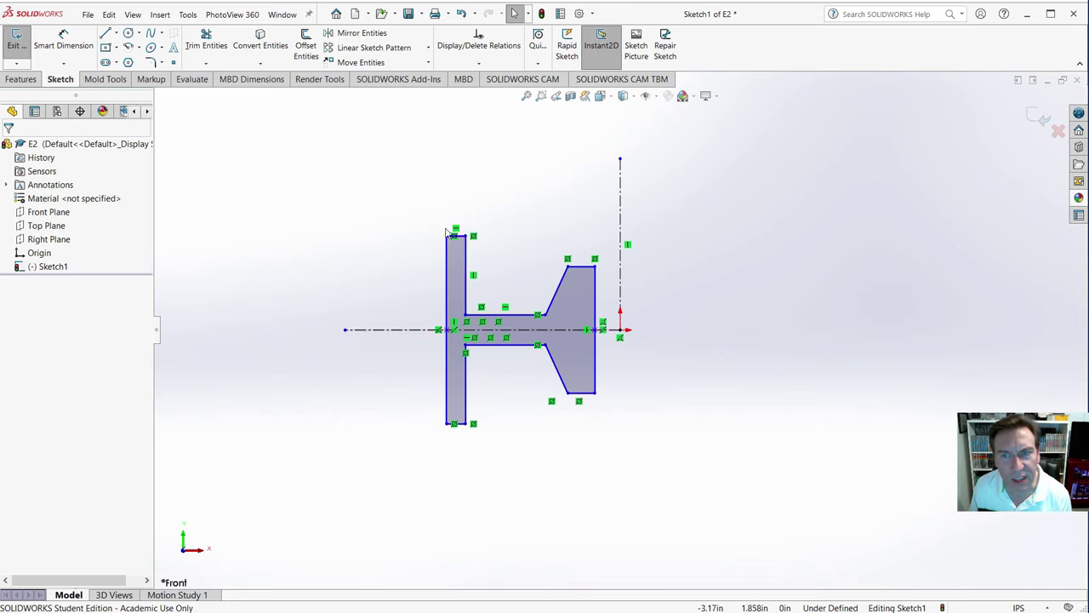
- Turn off Sketch Relations under View > Hide / Show so only the outline shows
left_click(134, 17)
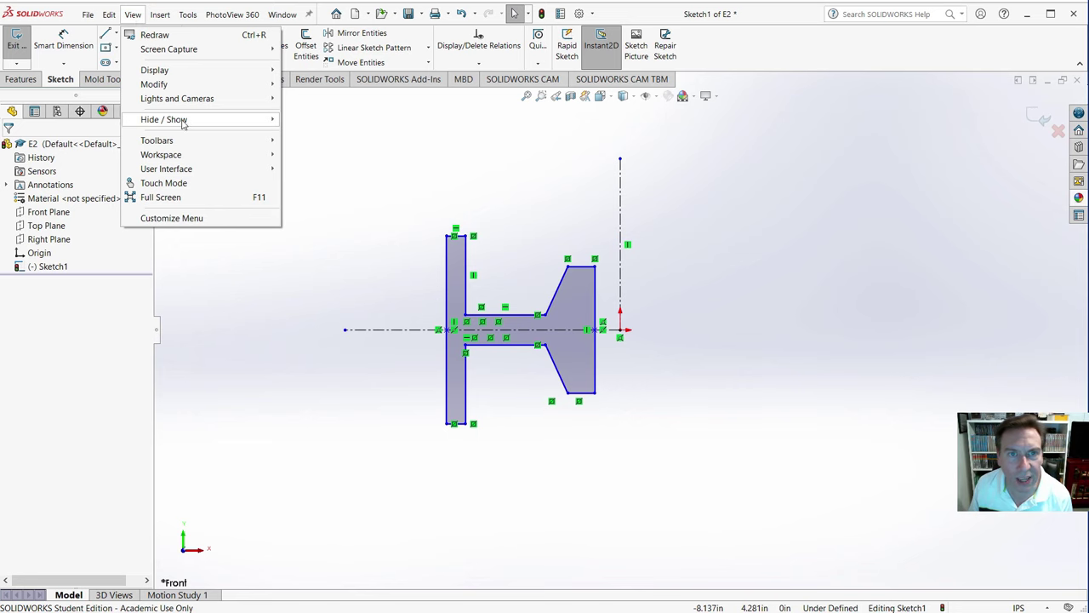
mouse_move(181, 121)
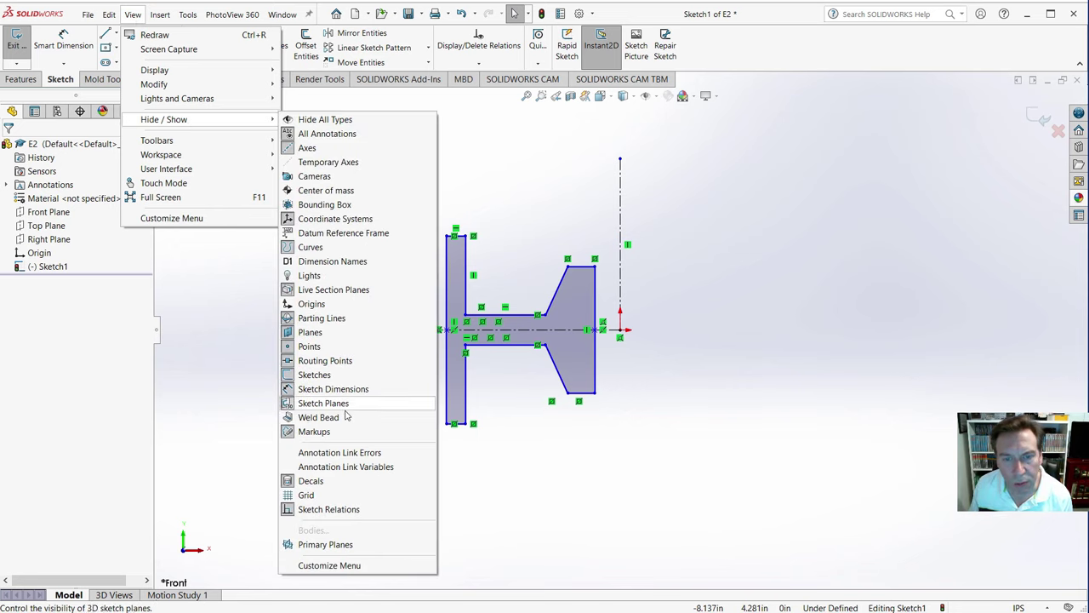
left_click(288, 508)
left_click(195, 330)
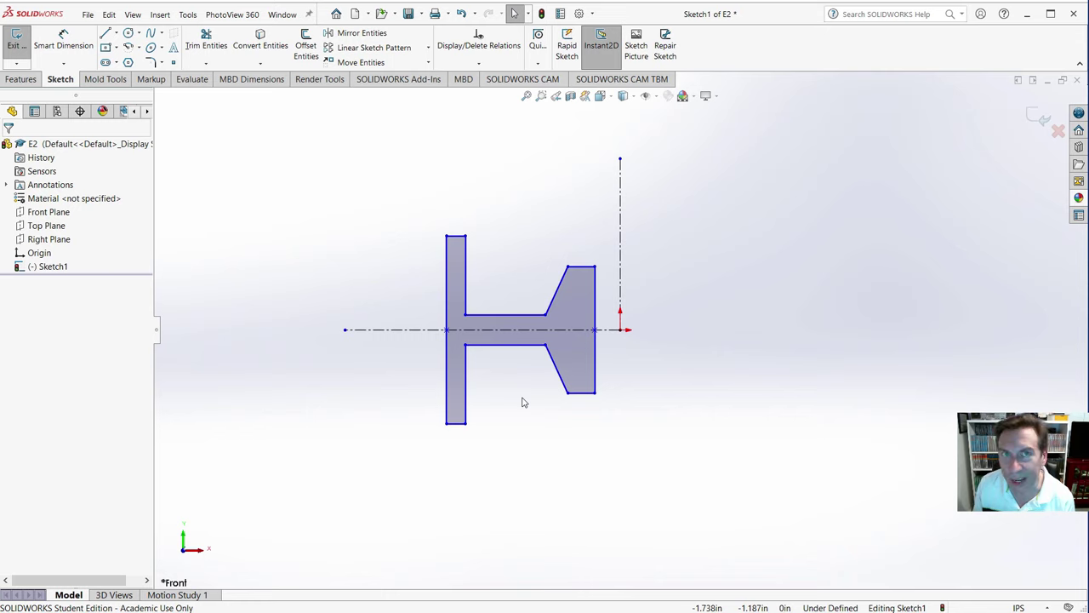
left_click(502, 314)
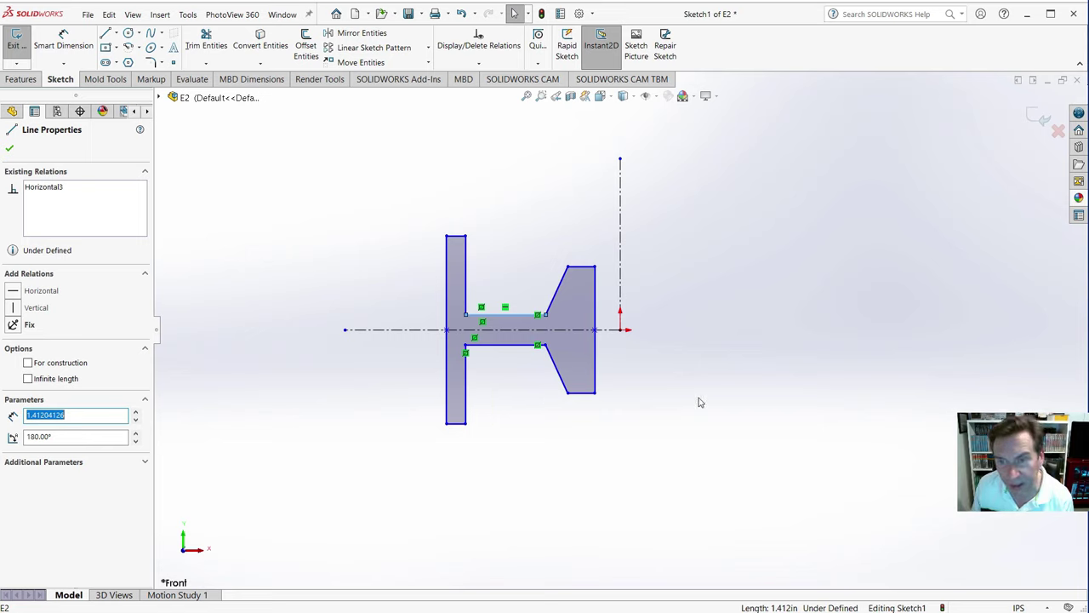
left_click(760, 384)
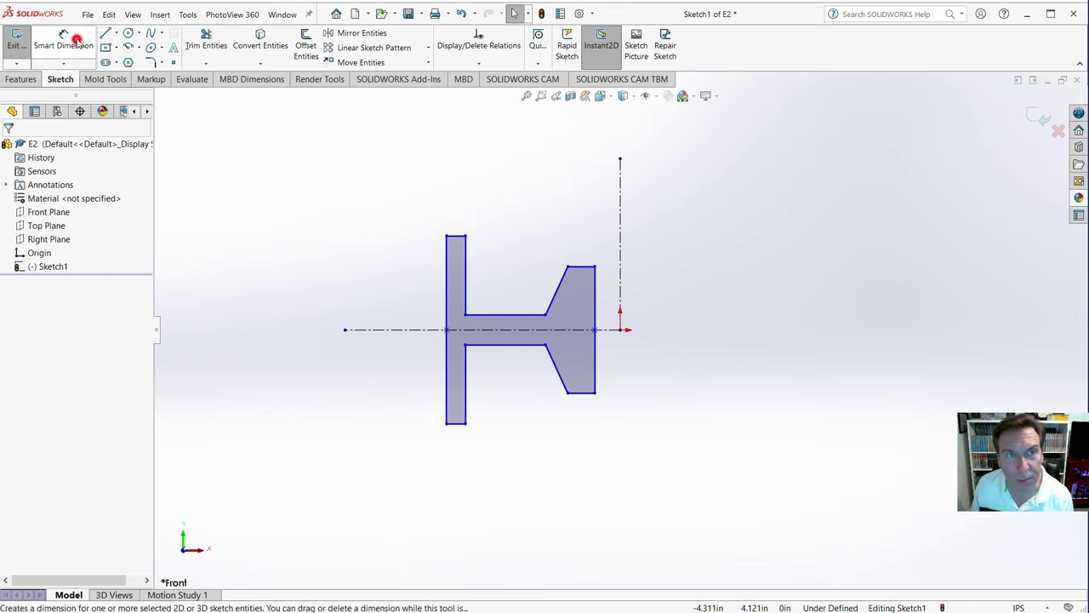
- Dimension the hub's distance from the vertical centerline to .750, checking the exercise drawing
left_click(75, 41)
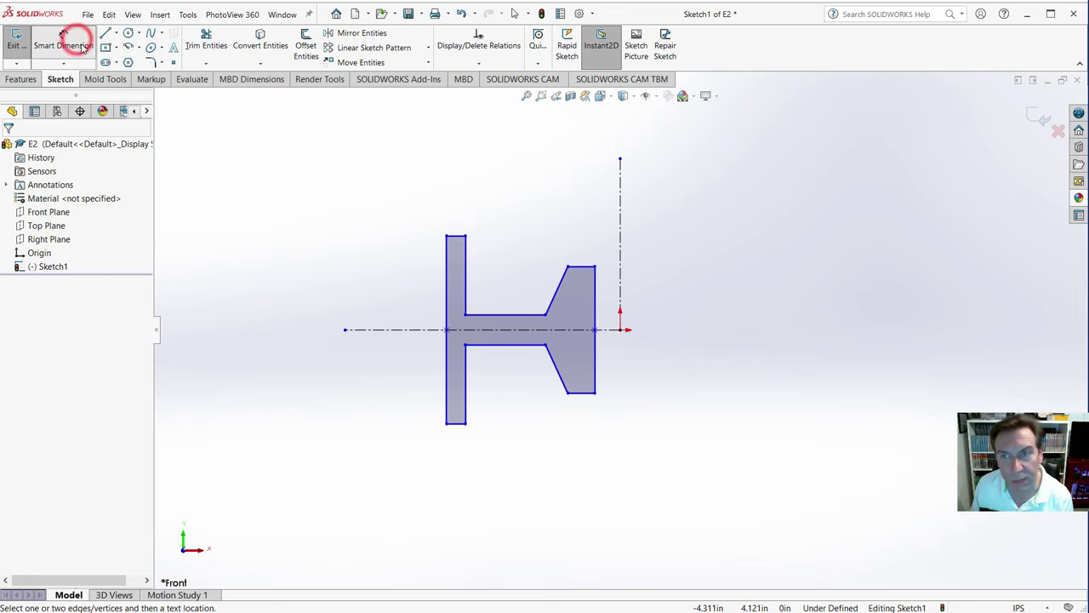
left_click(626, 276)
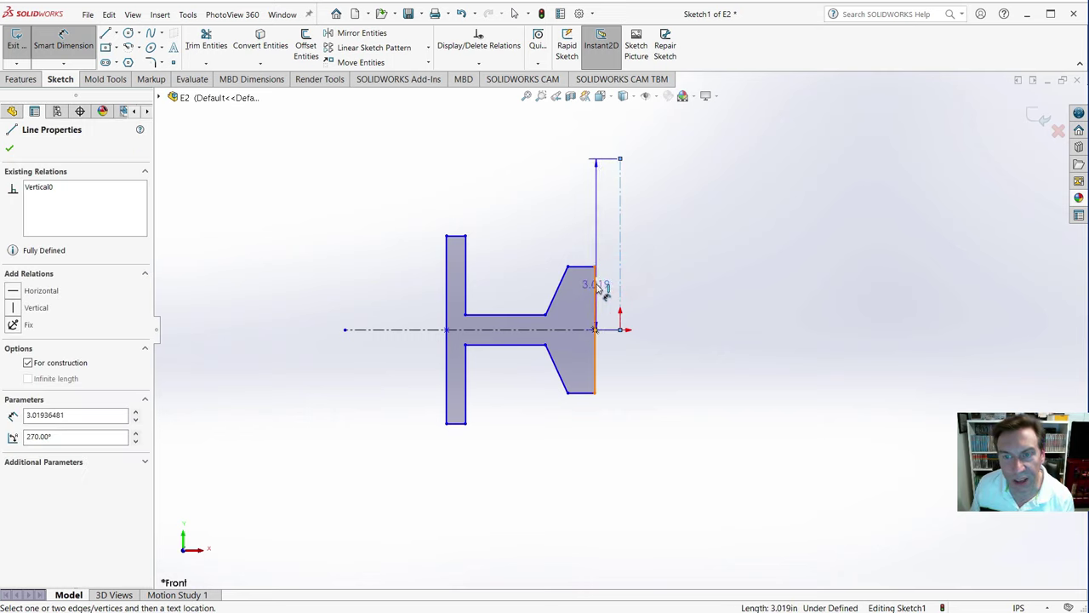
left_click(597, 288)
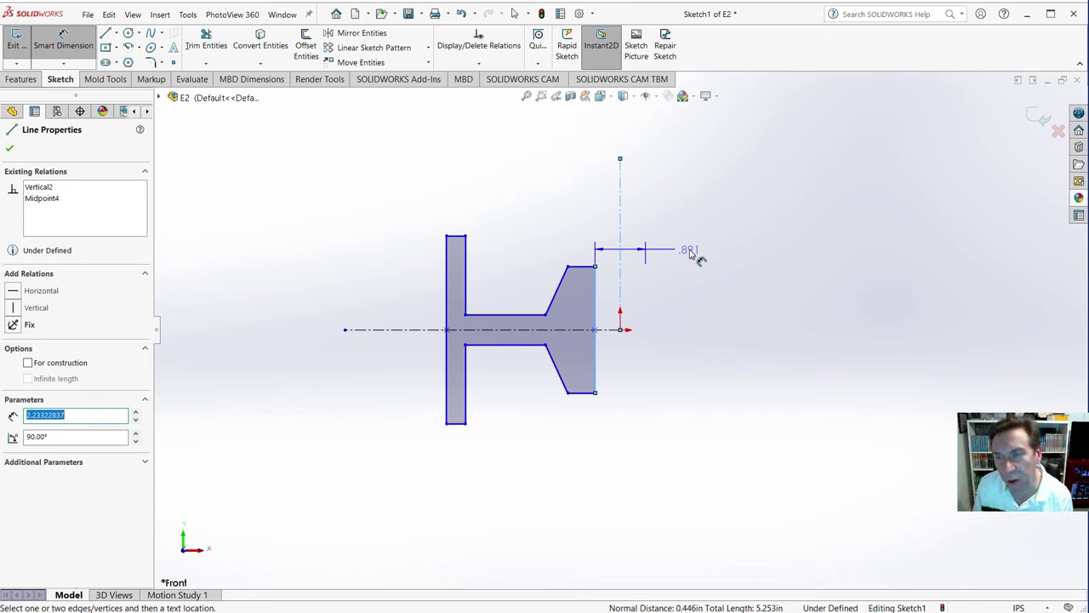
left_click(685, 249)
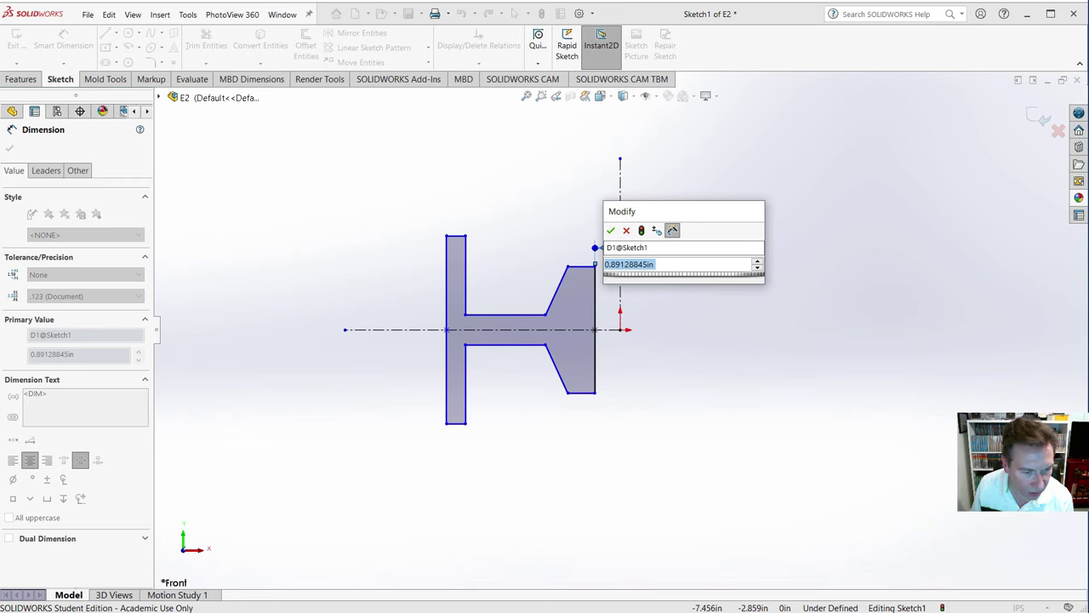
key("alt+Tab")
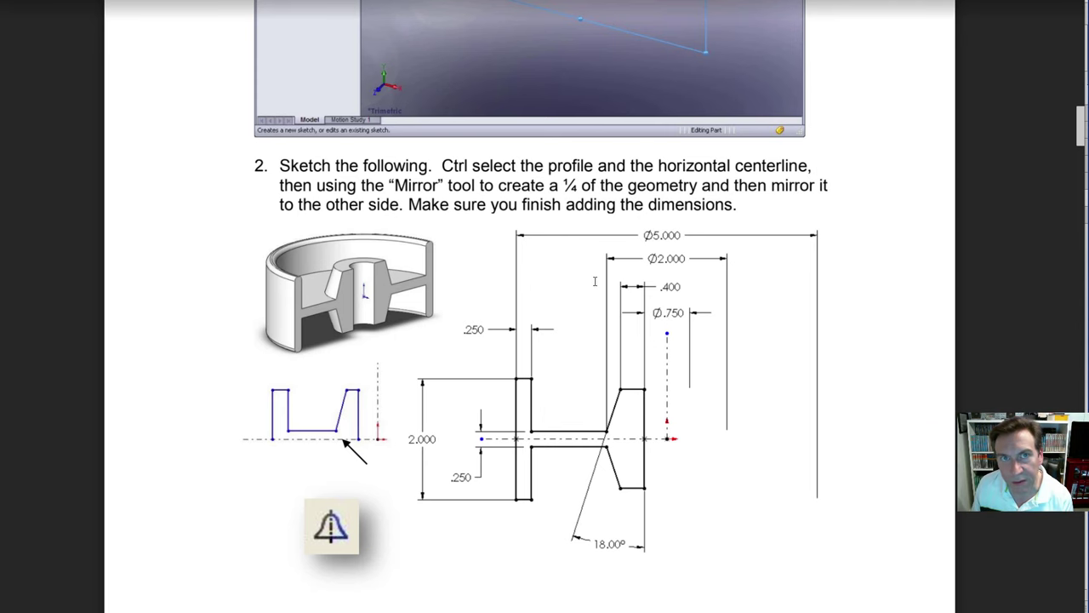
key("alt+Tab")
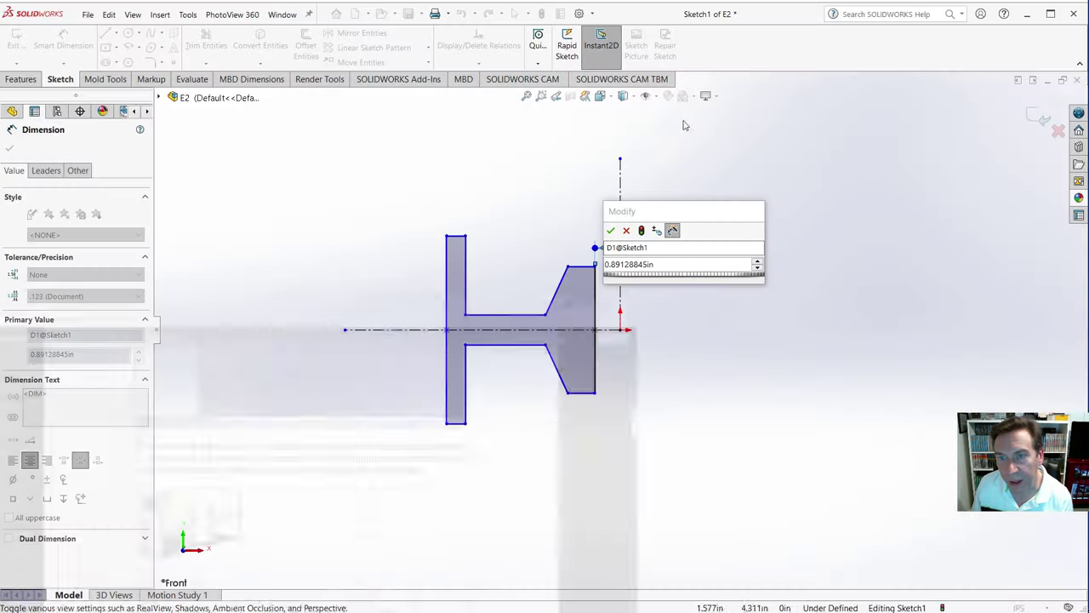
left_click(657, 266)
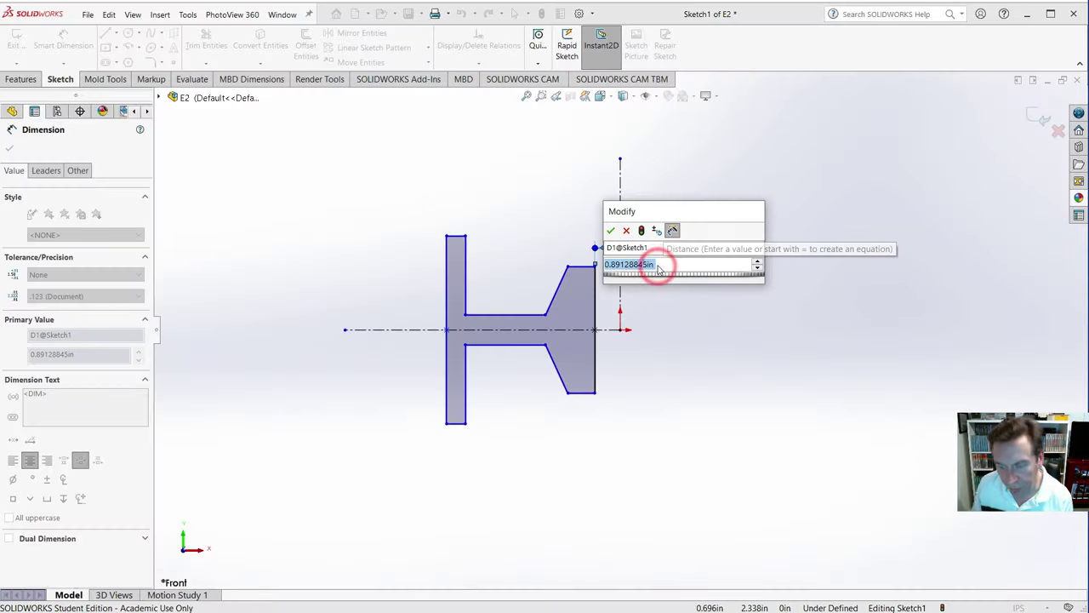
type(".75")
key("Return")
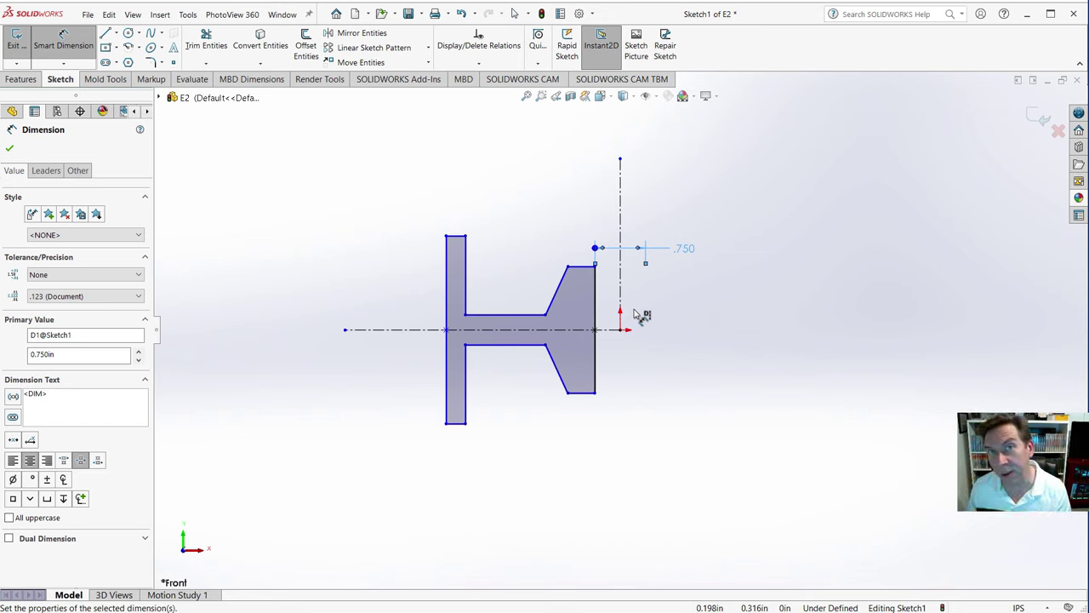
left_click(579, 268)
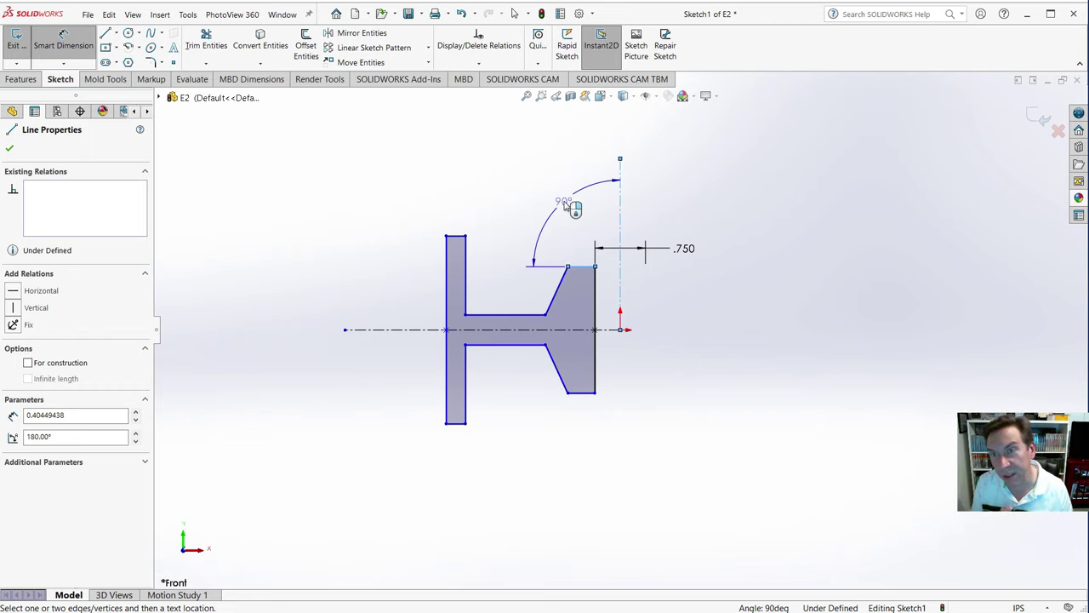
- Dimension the hub's flat top edge to .400
key("Escape")
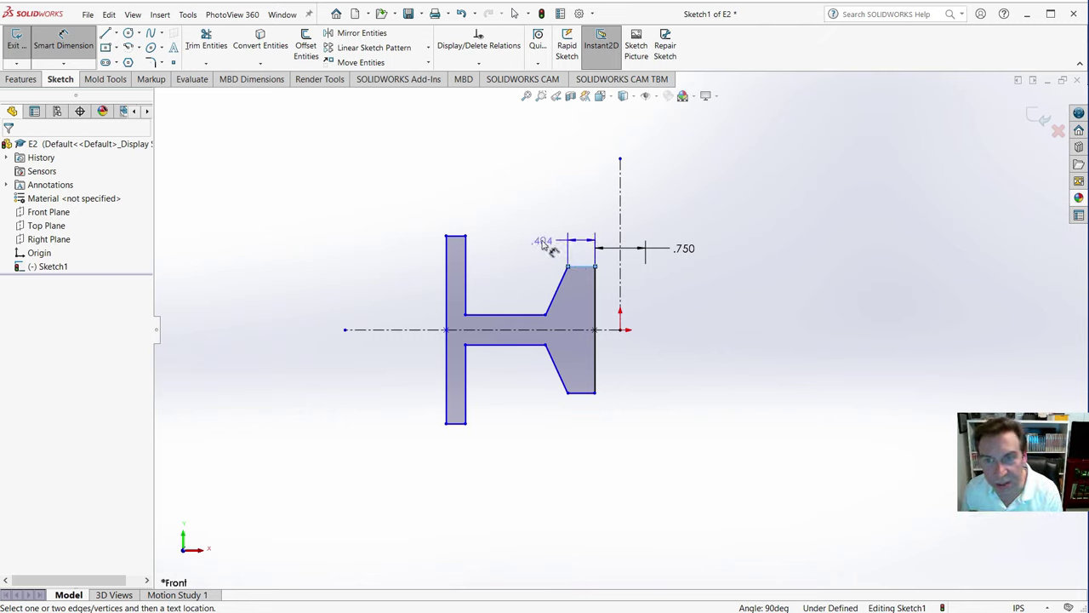
left_click(541, 240)
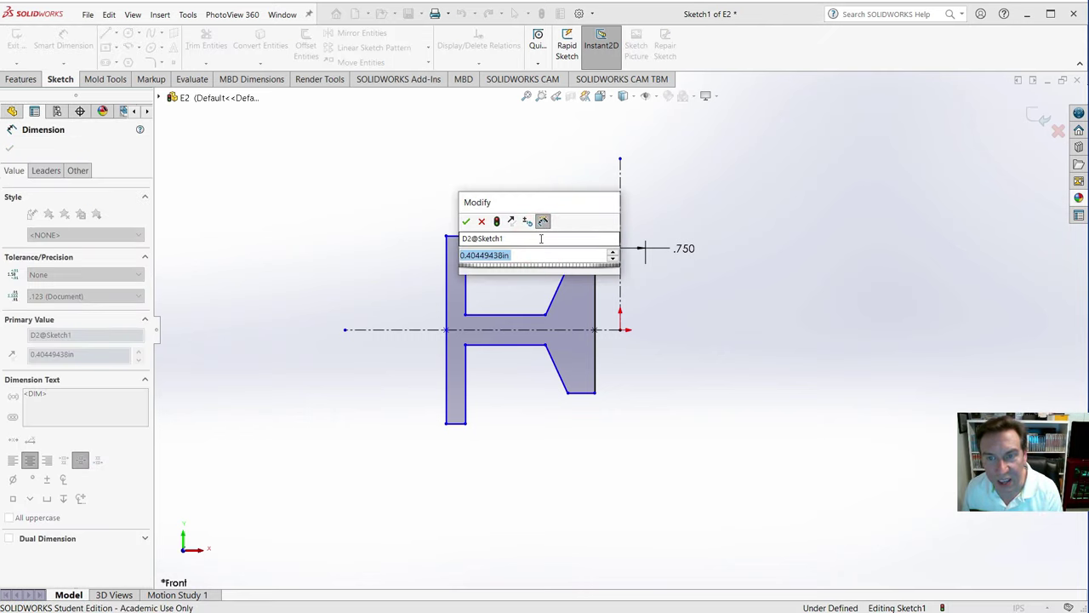
type(".4")
key("Return")
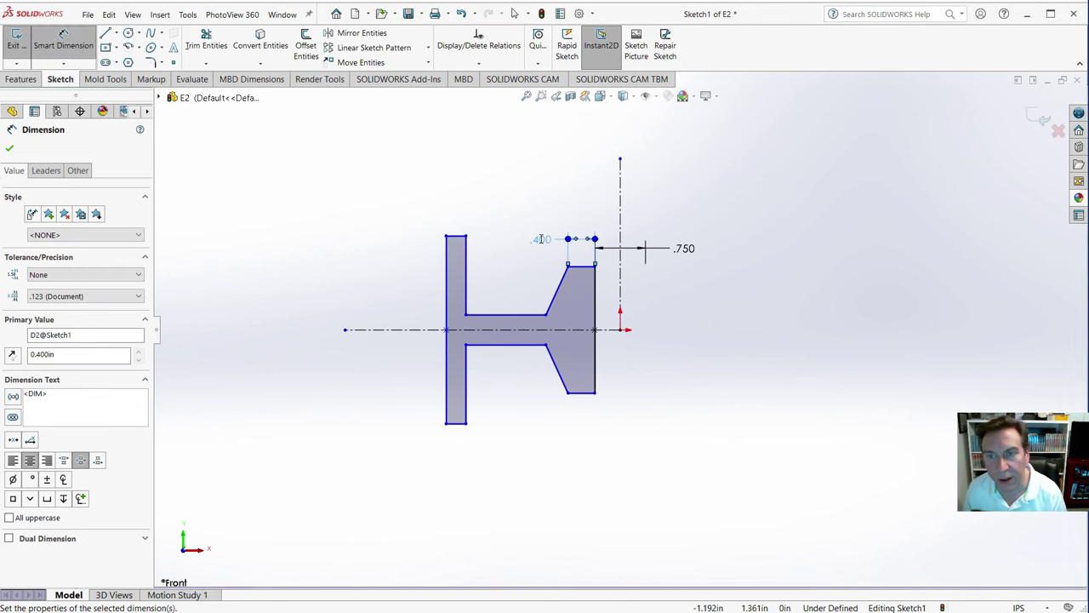
- Set the angle between the slanted taper edge and the vertical hub edge to 18°
left_click(554, 297)
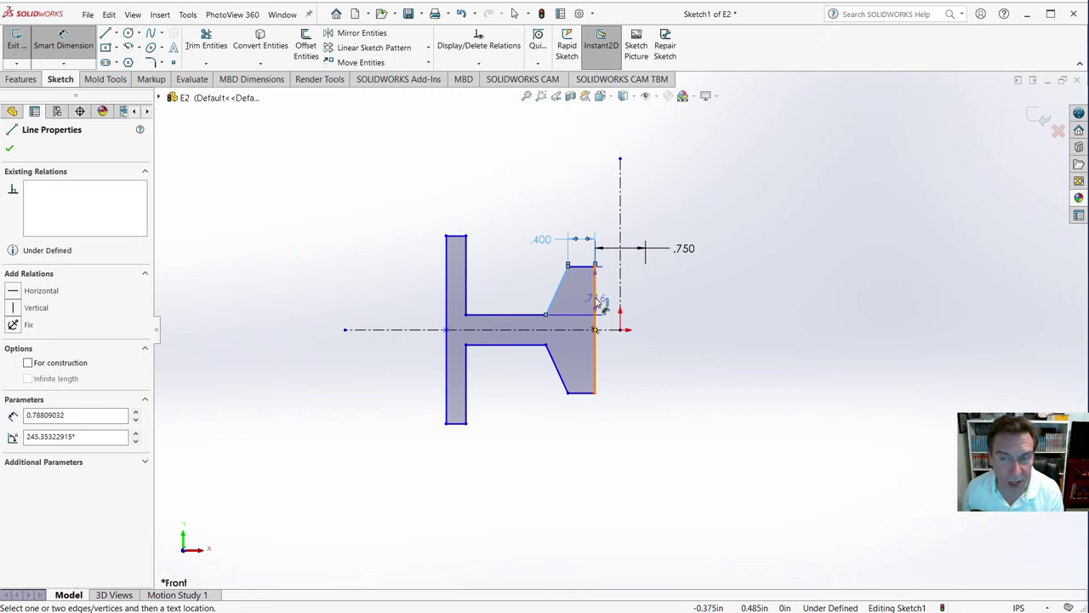
left_click(596, 302)
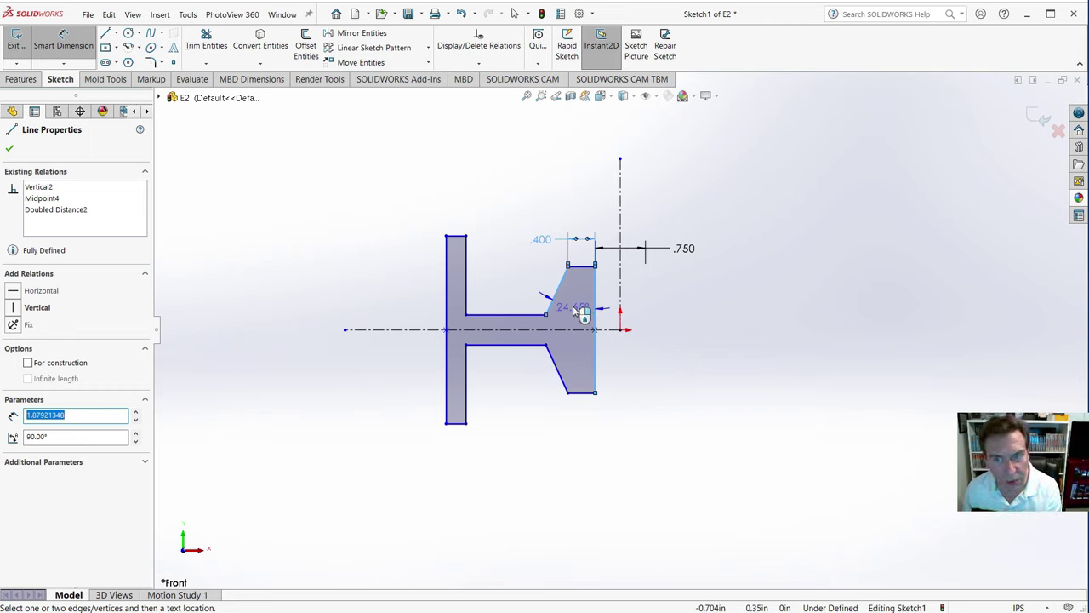
left_click(581, 313)
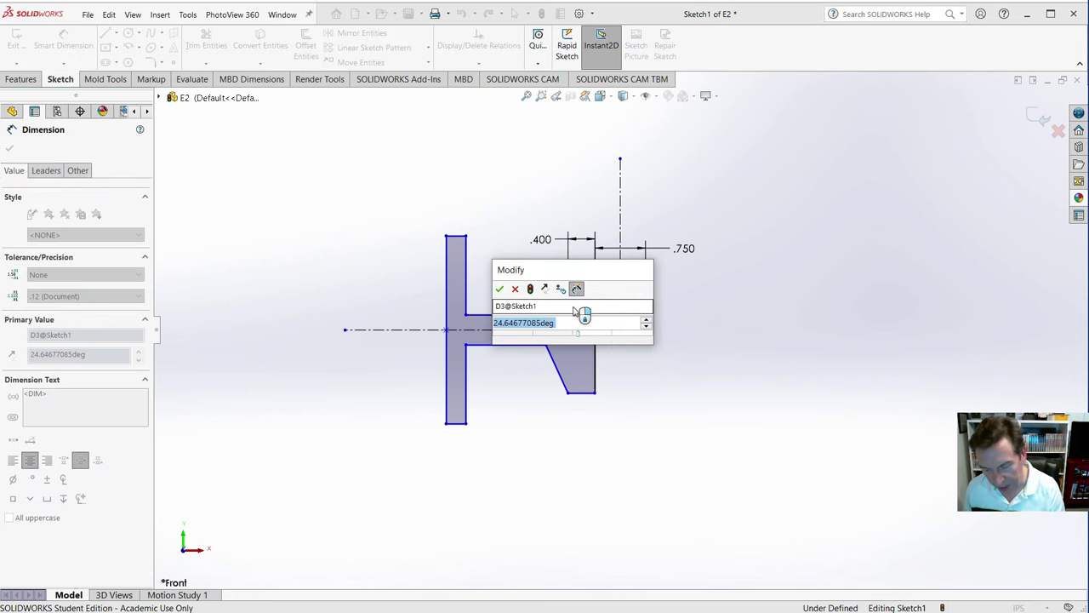
type("18")
key("Return")
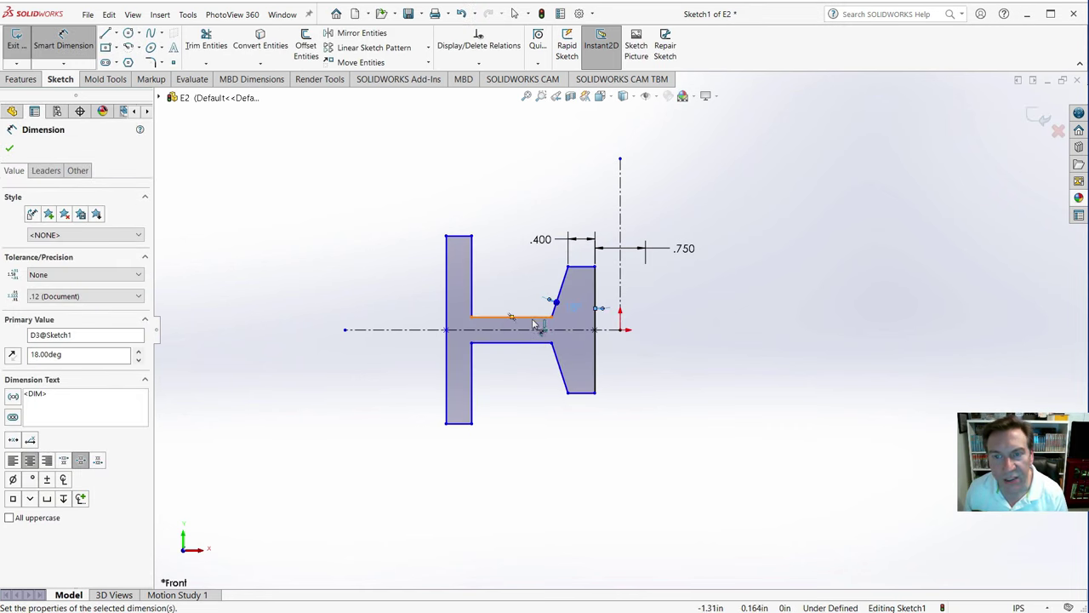
left_click(533, 317)
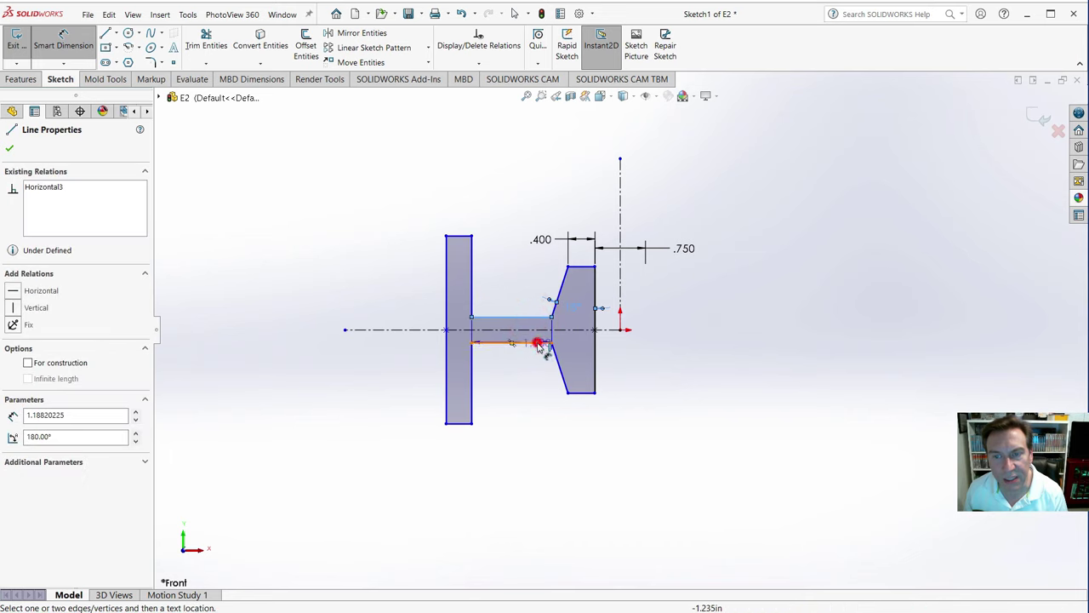
- Make the web .250 thick and start a diameter dimension from the web end to the centerline
left_click(538, 343)
left_click(401, 380)
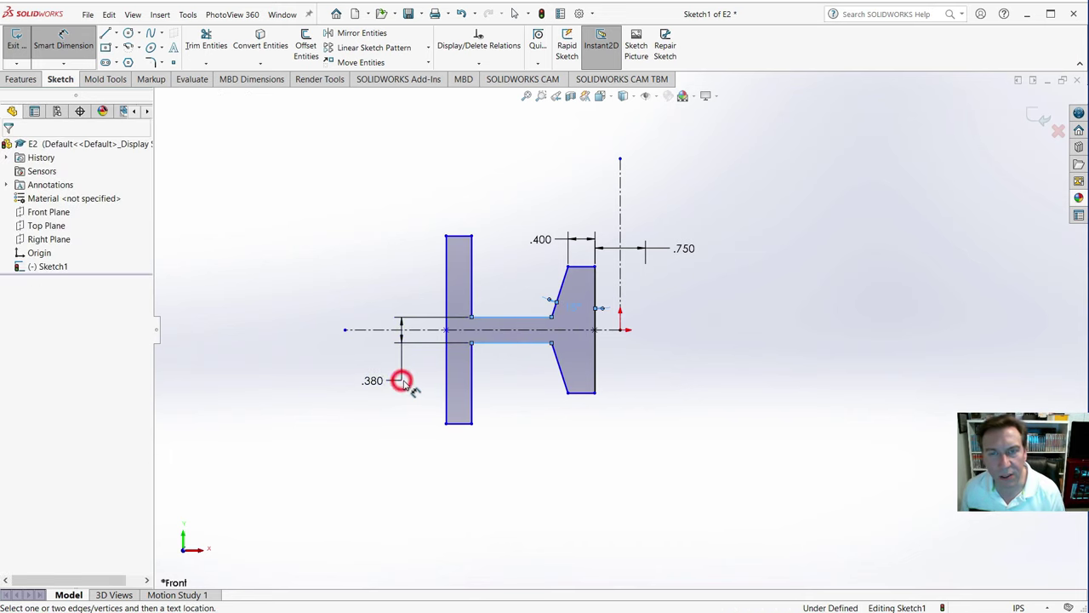
left_click(401, 381)
type(".25")
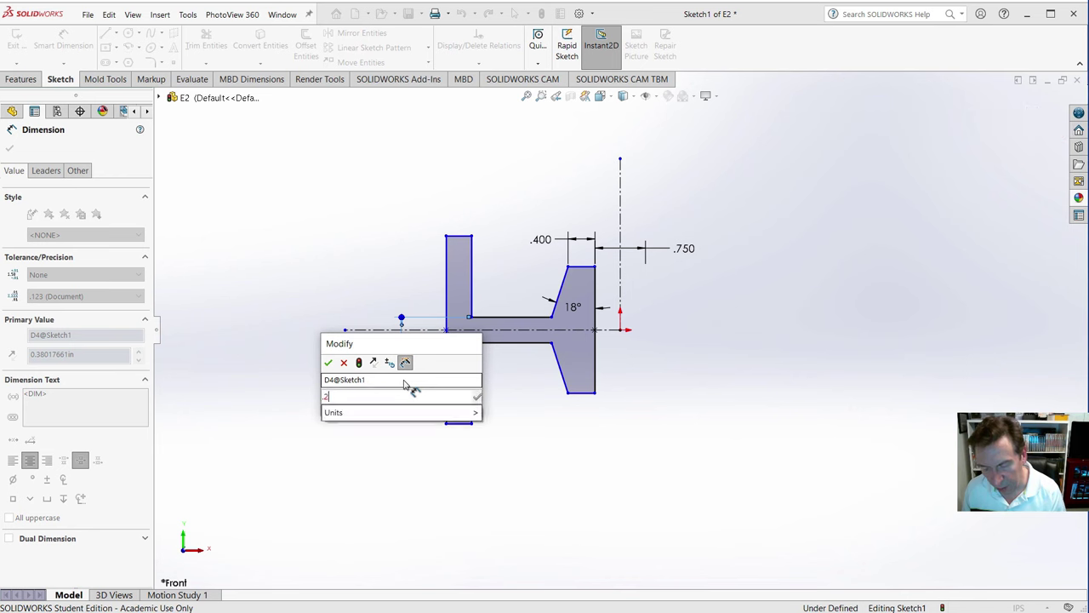
key("Return")
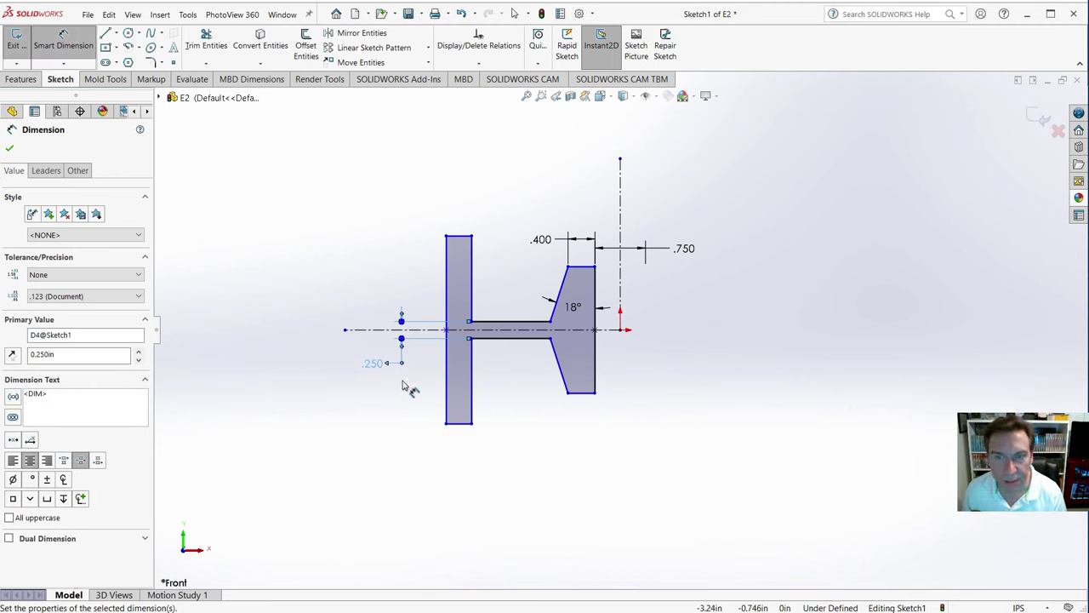
left_click(551, 324)
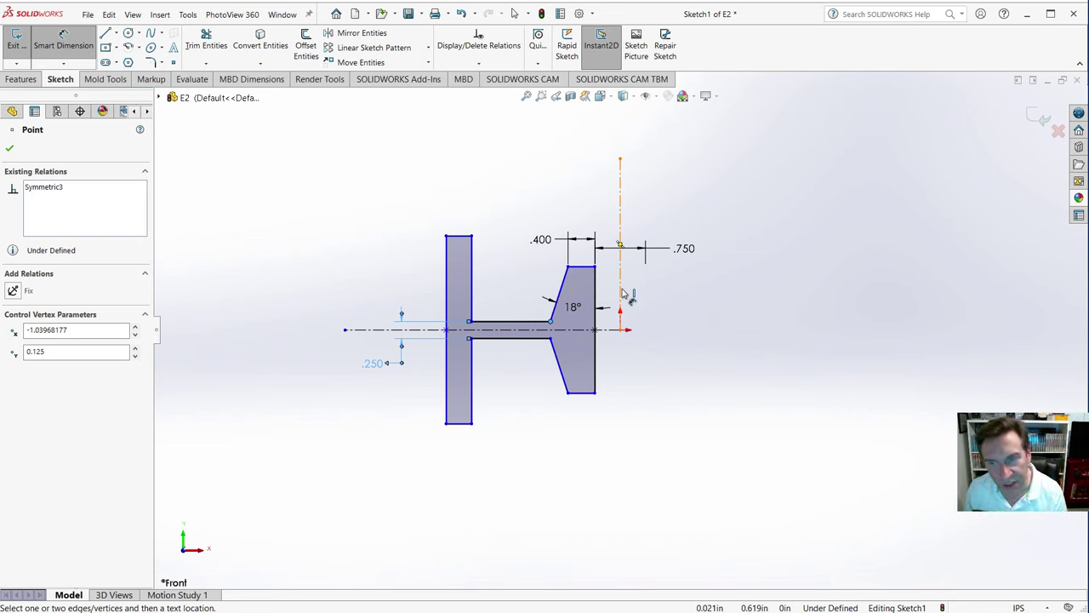
left_click(622, 291)
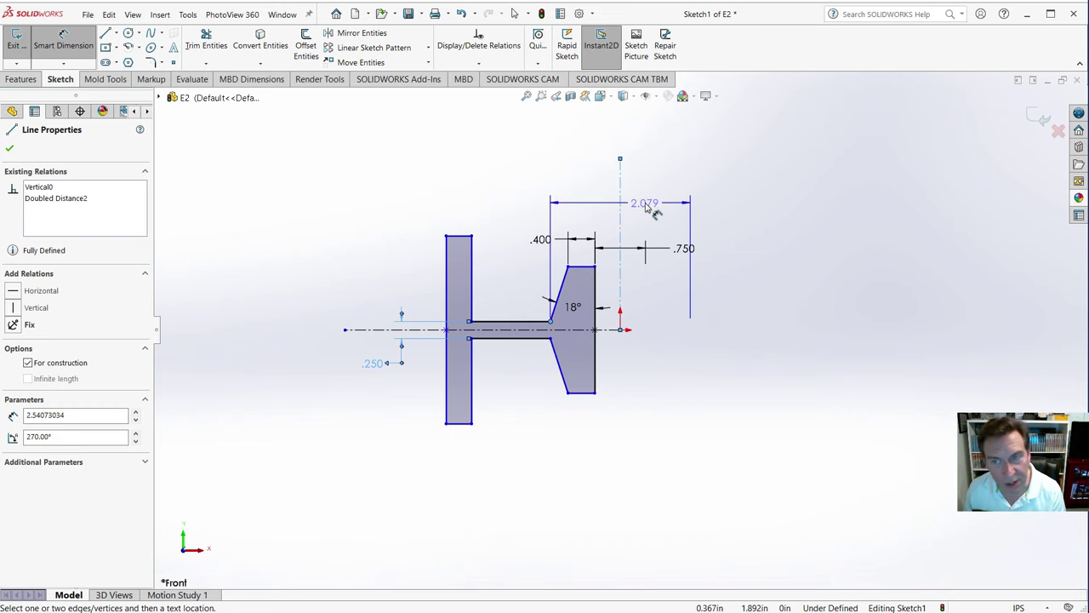
- Place the doubled dimension and set the taper base diameter to 2.000
left_click(646, 207)
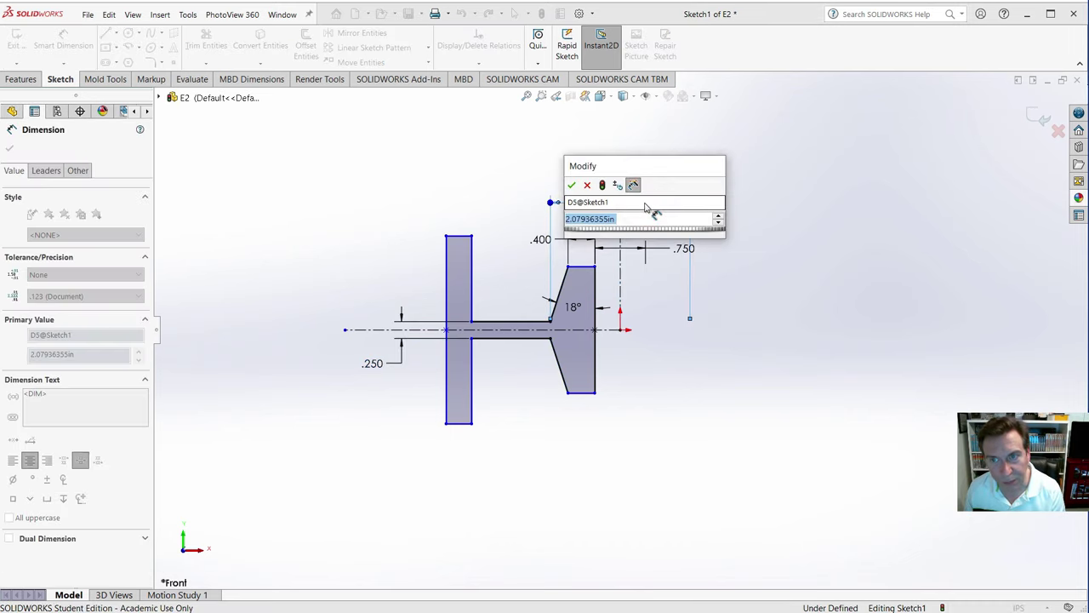
type("2")
key("Return")
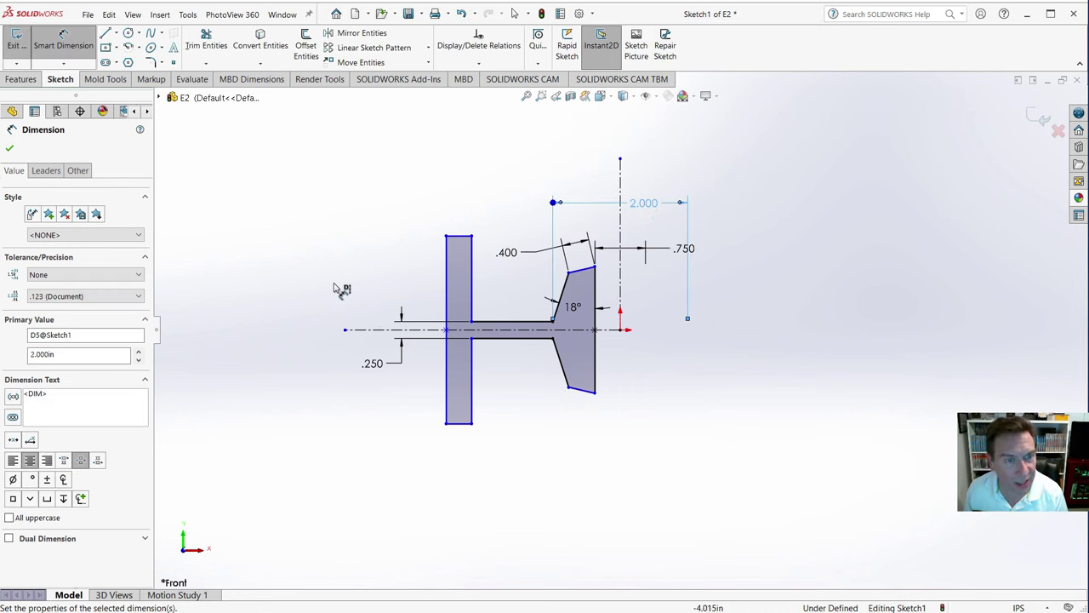
- Give the 2.000 dimension a Bilateral +.002/-.005 tolerance and a diameter symbol
left_click(50, 281)
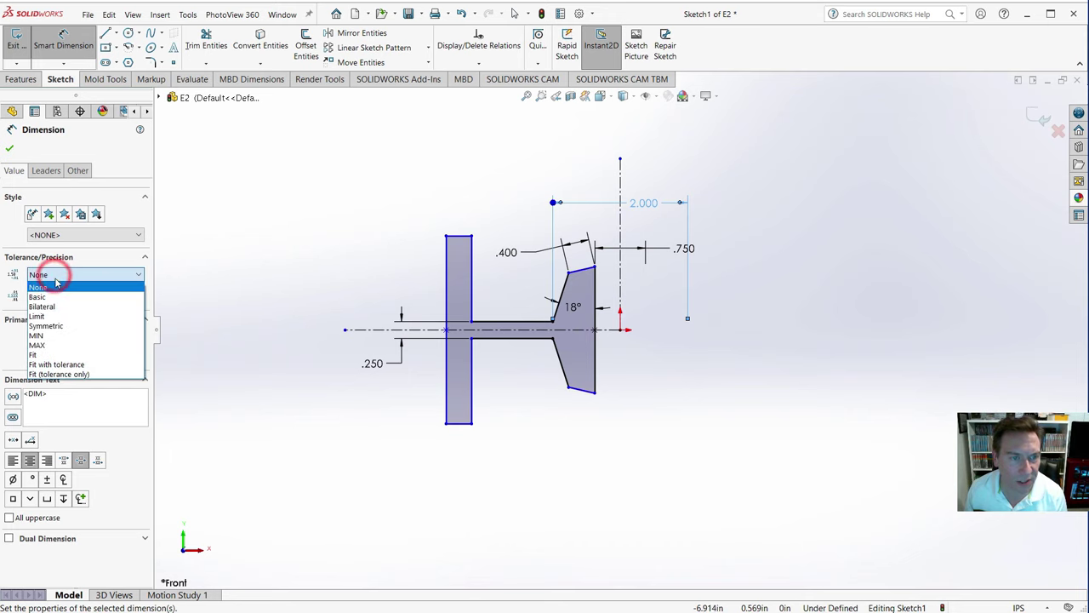
left_click(51, 306)
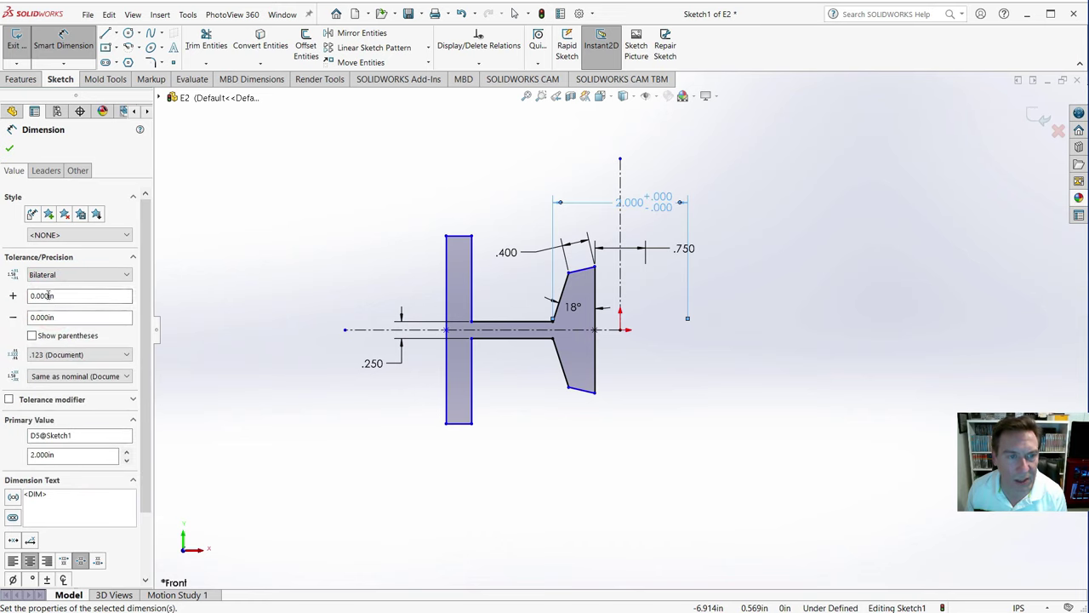
left_click(42, 295)
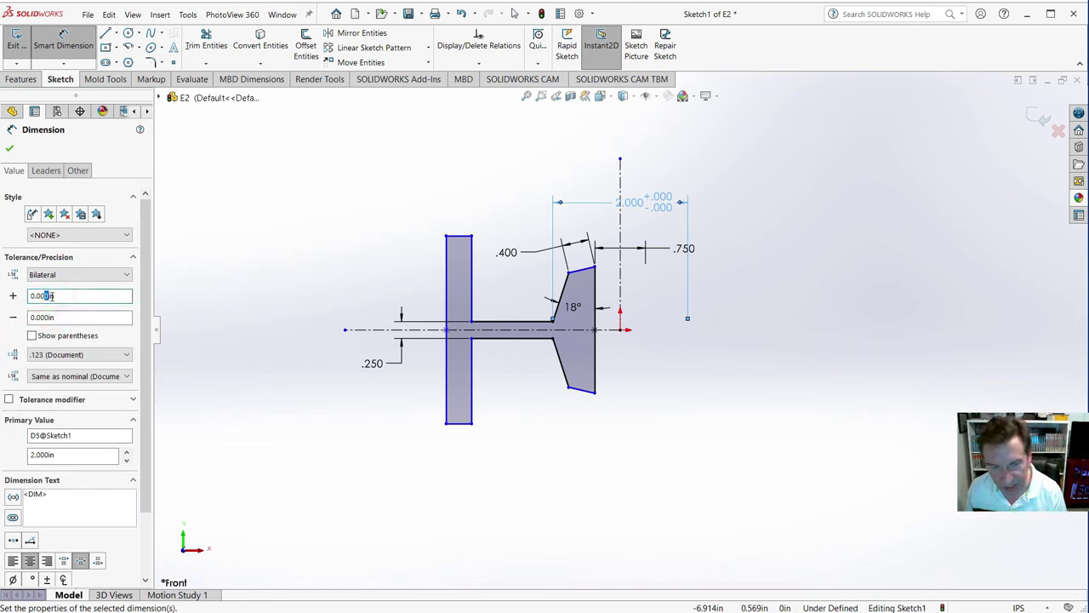
type("2")
left_click(42, 317)
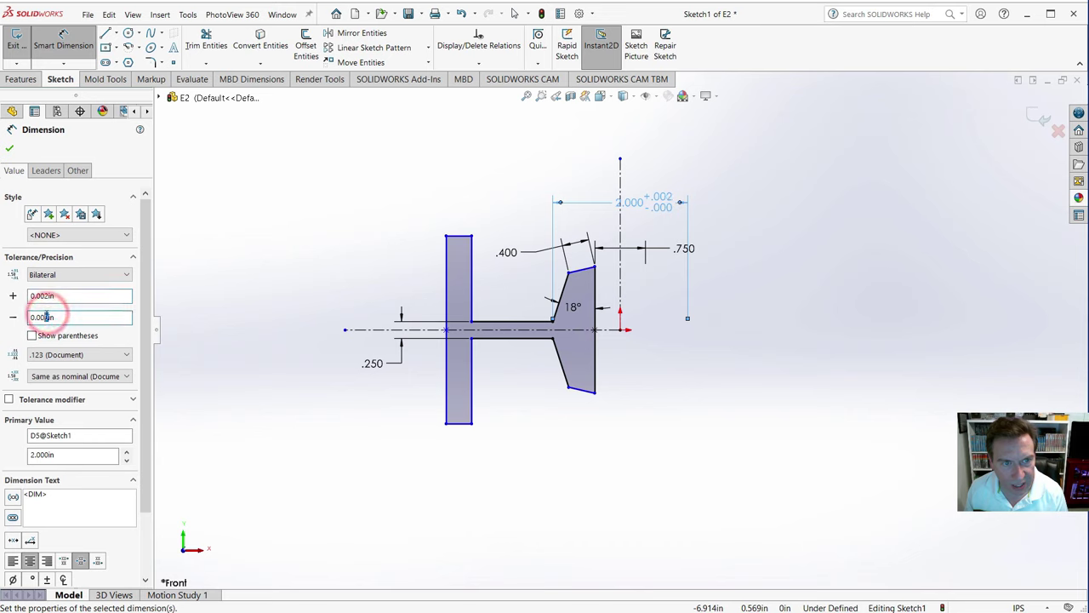
type("5")
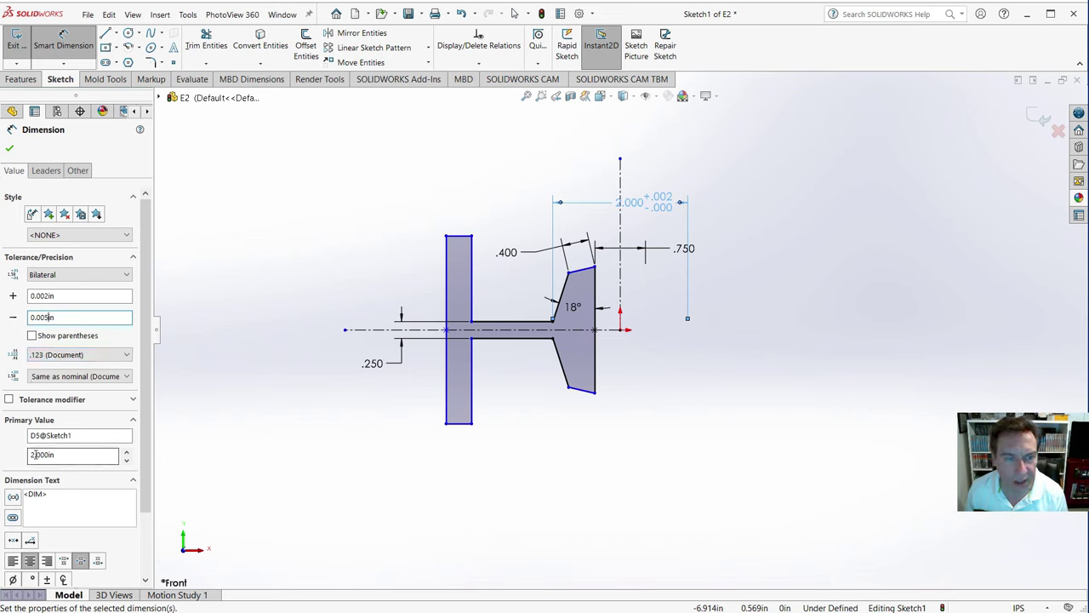
left_click(51, 509)
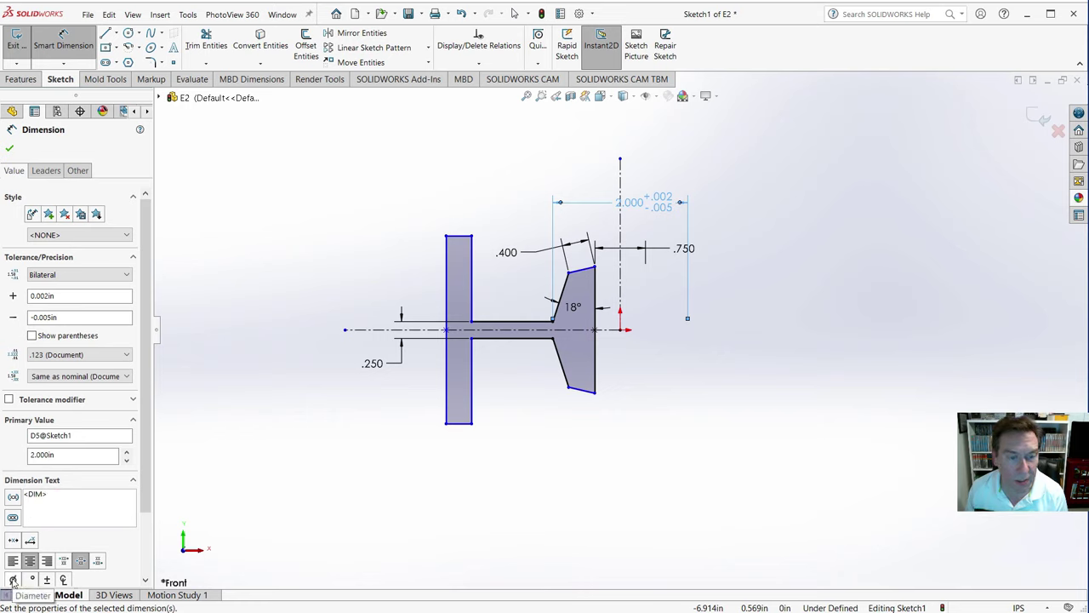
left_click(13, 579)
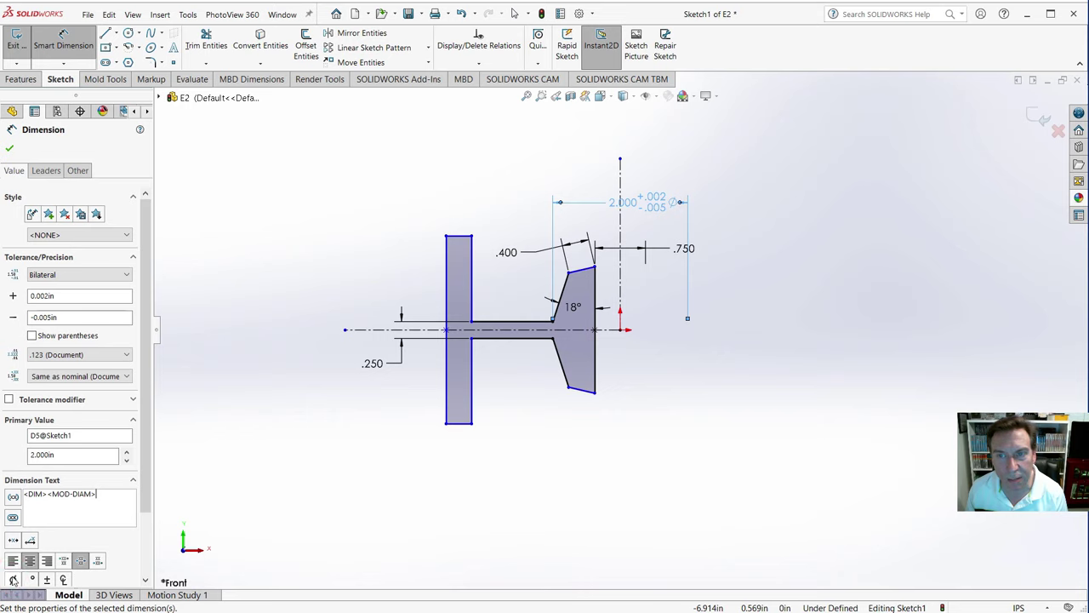
left_click(11, 148)
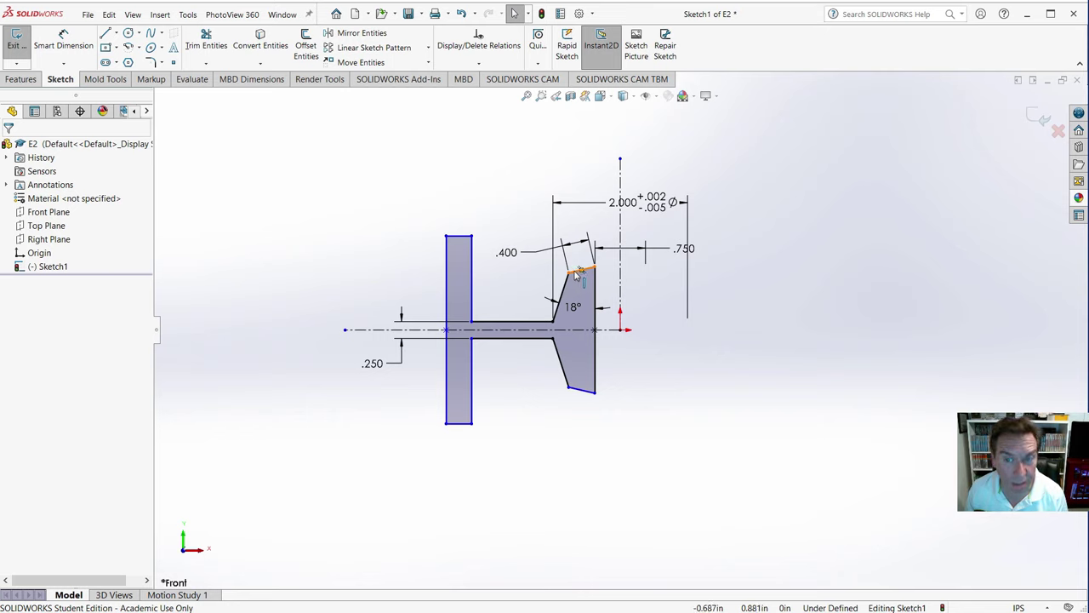
- Make the hub's short sloped top edge horizontal
left_click(576, 272)
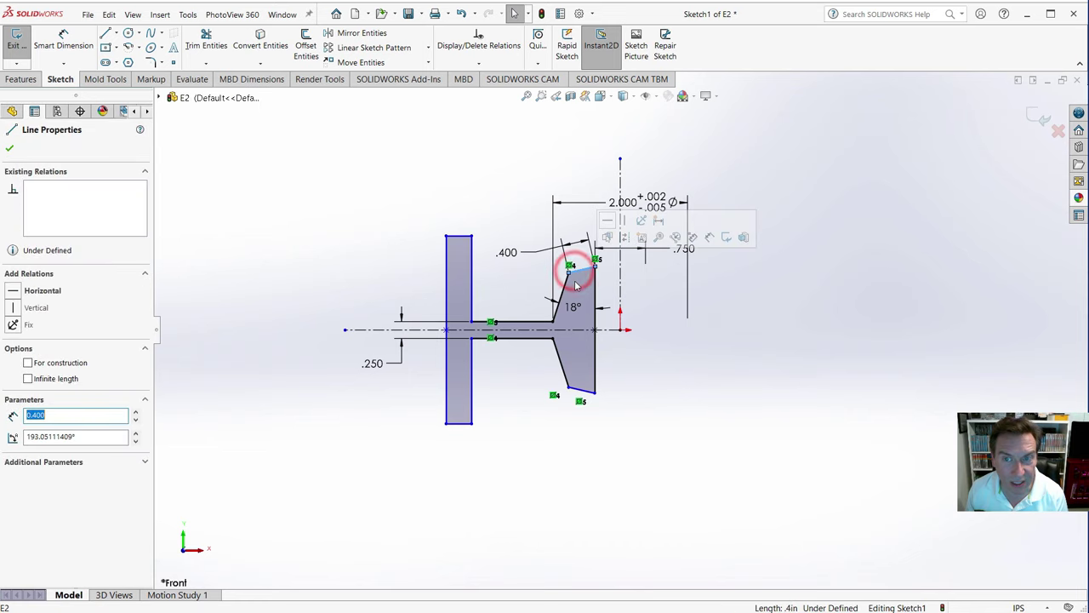
left_click(607, 220)
left_click(688, 381)
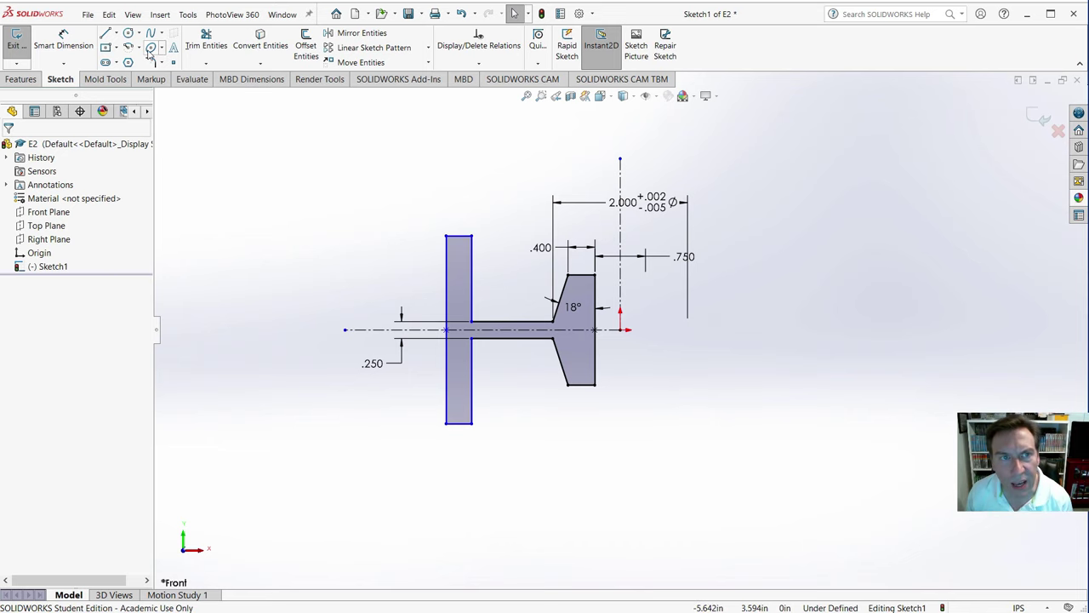
- Dimension the left rectangle's top edge to .375 wide and its left edge to 2.000 tall
left_click(71, 38)
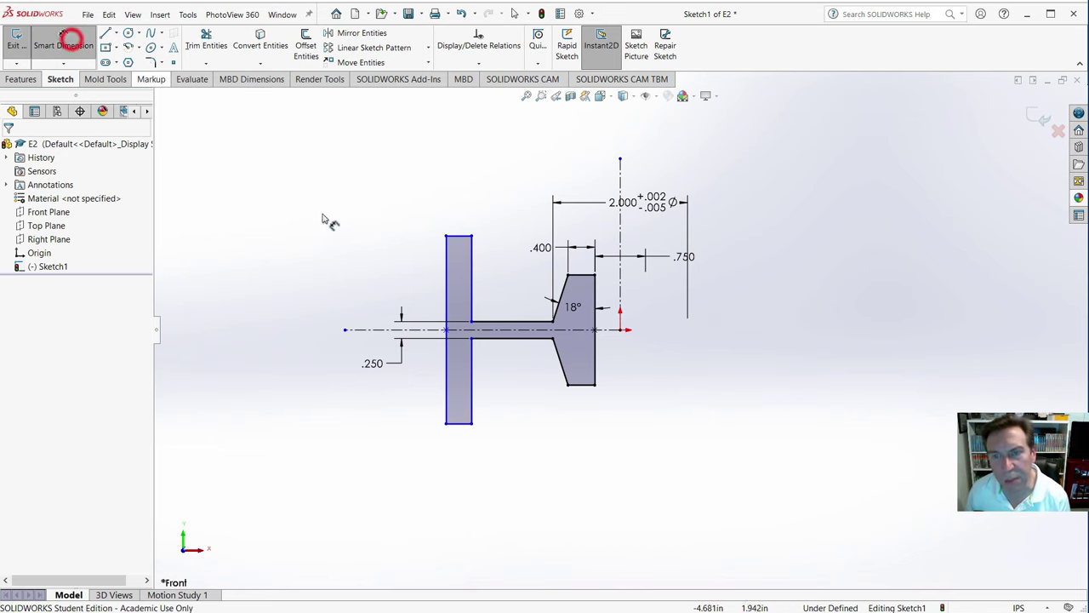
left_click(455, 236)
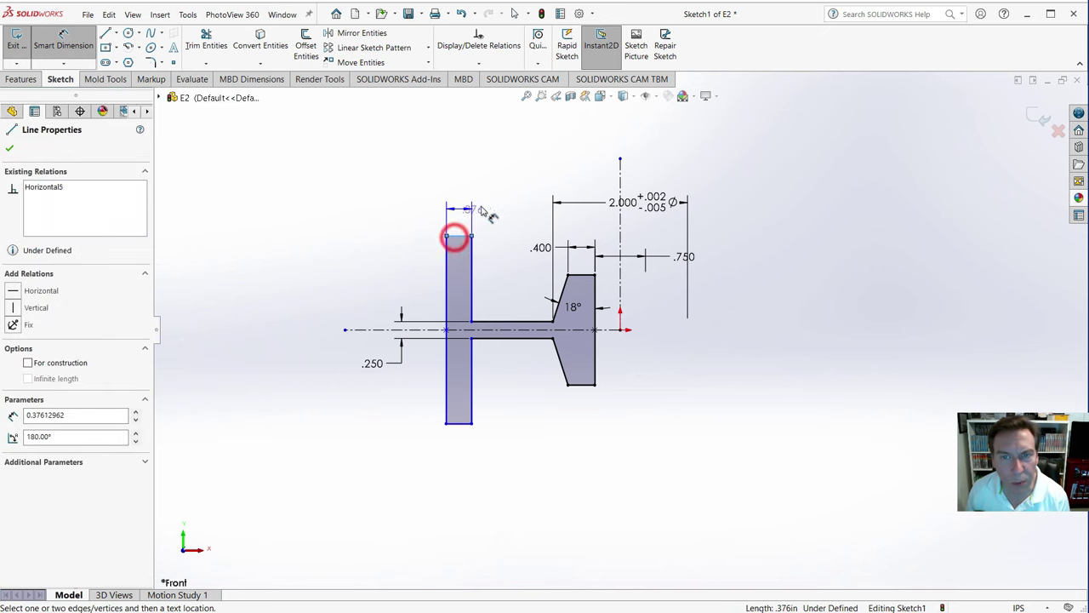
left_click(495, 207)
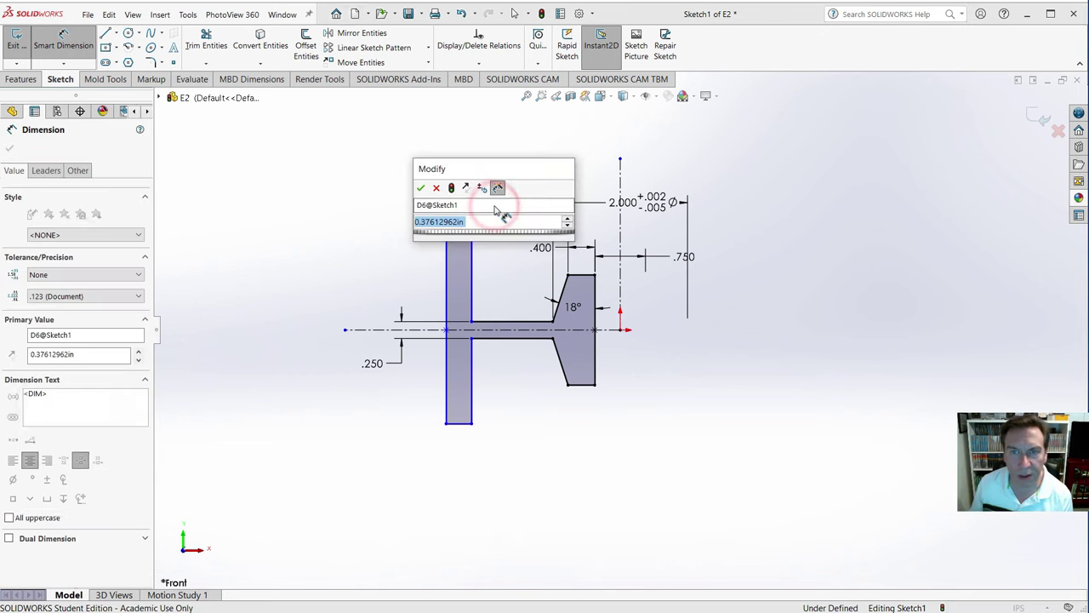
type(".375")
key("Return")
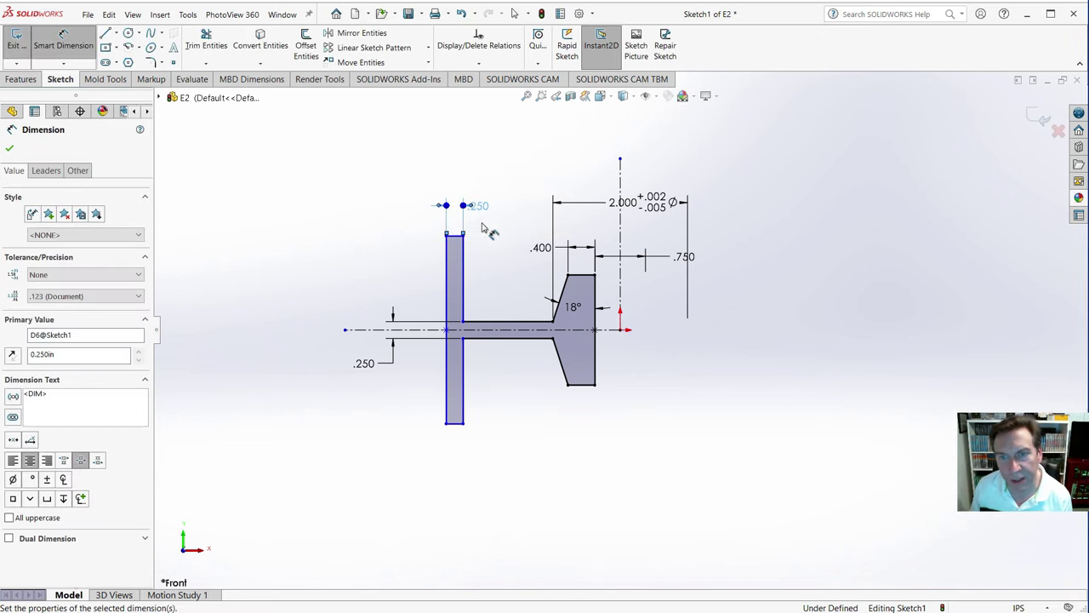
left_click(445, 270)
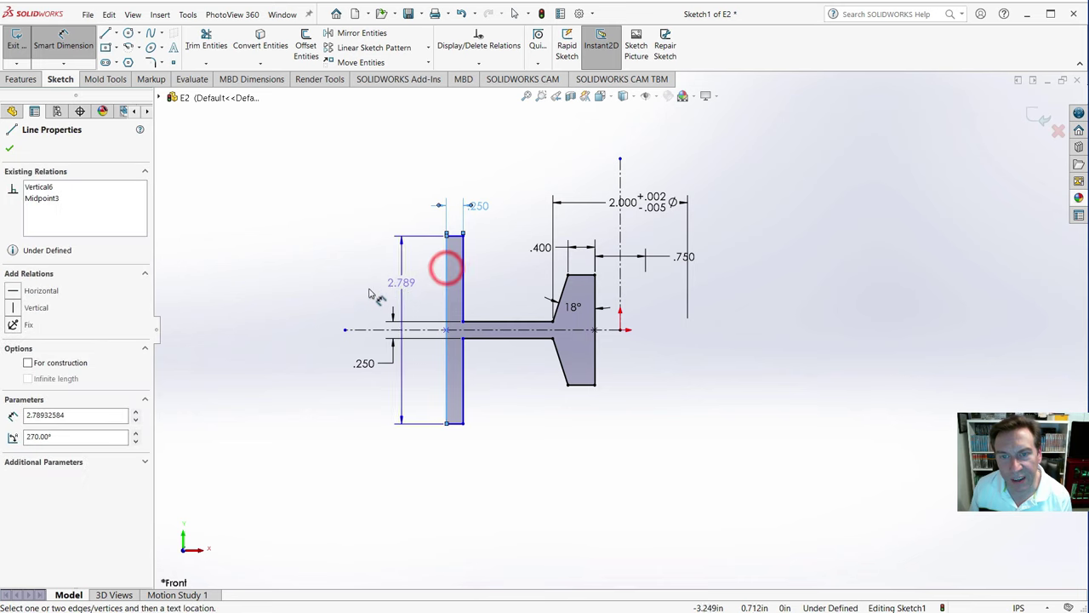
left_click(316, 310)
type("2")
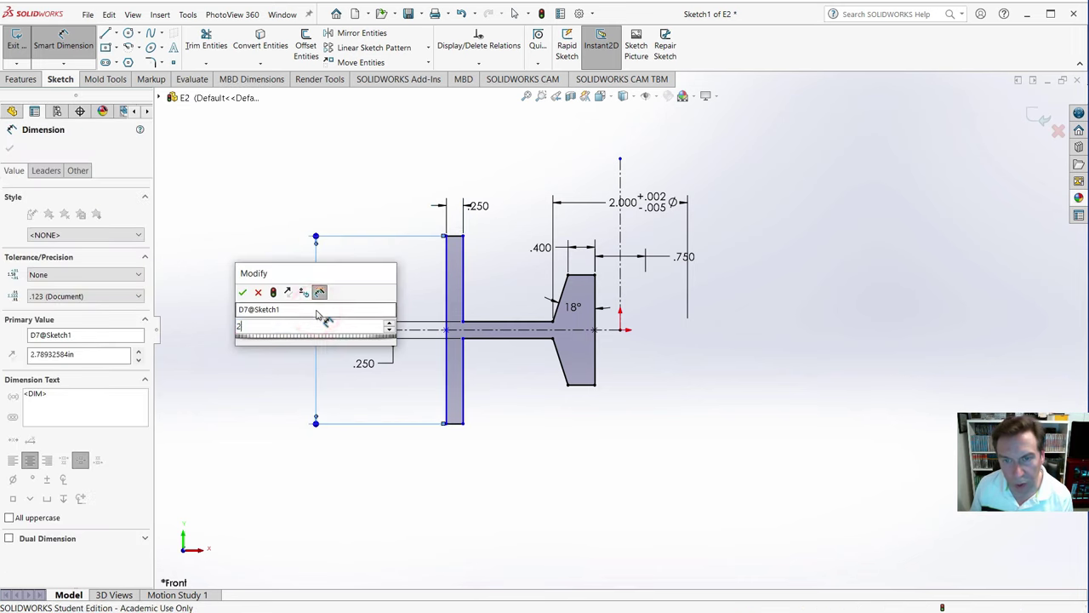
key("Return")
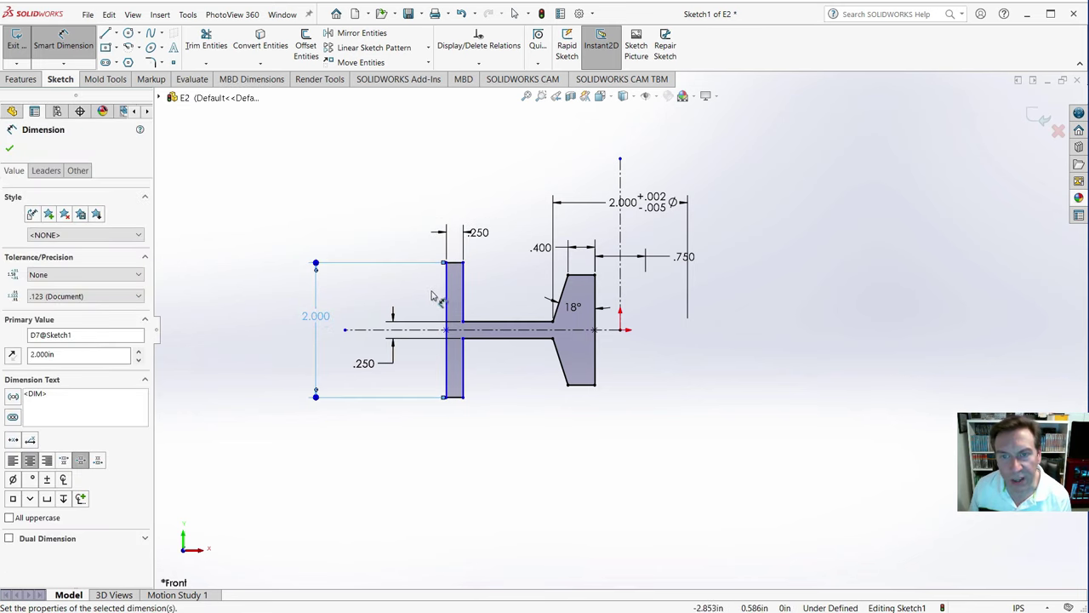
left_click(447, 293)
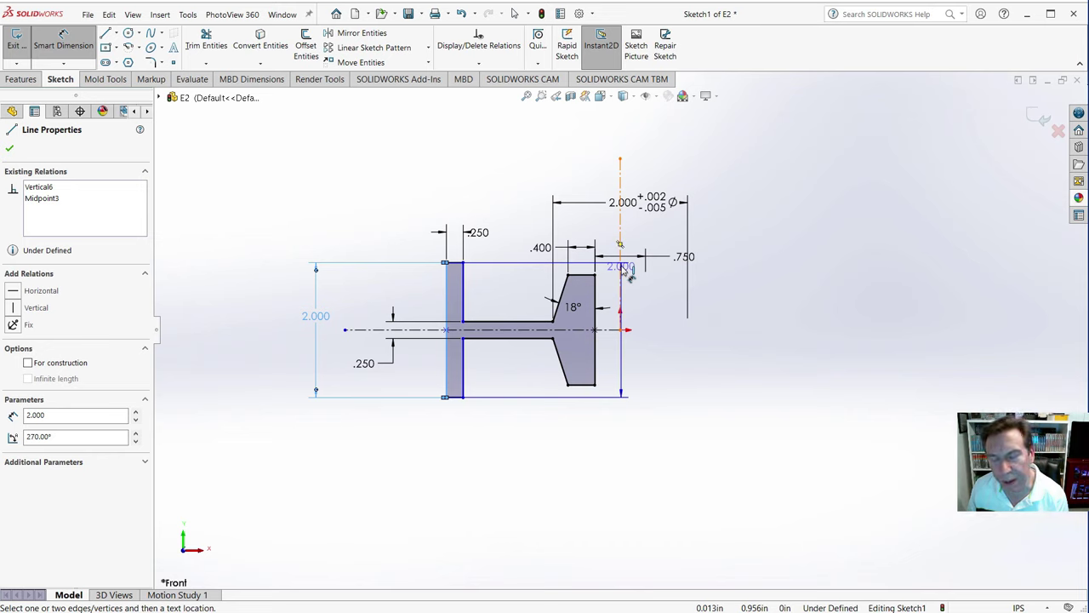
- Add a 5.000 overall diameter across the centerline and display 5.000 and .750 as diameters
left_click(622, 264)
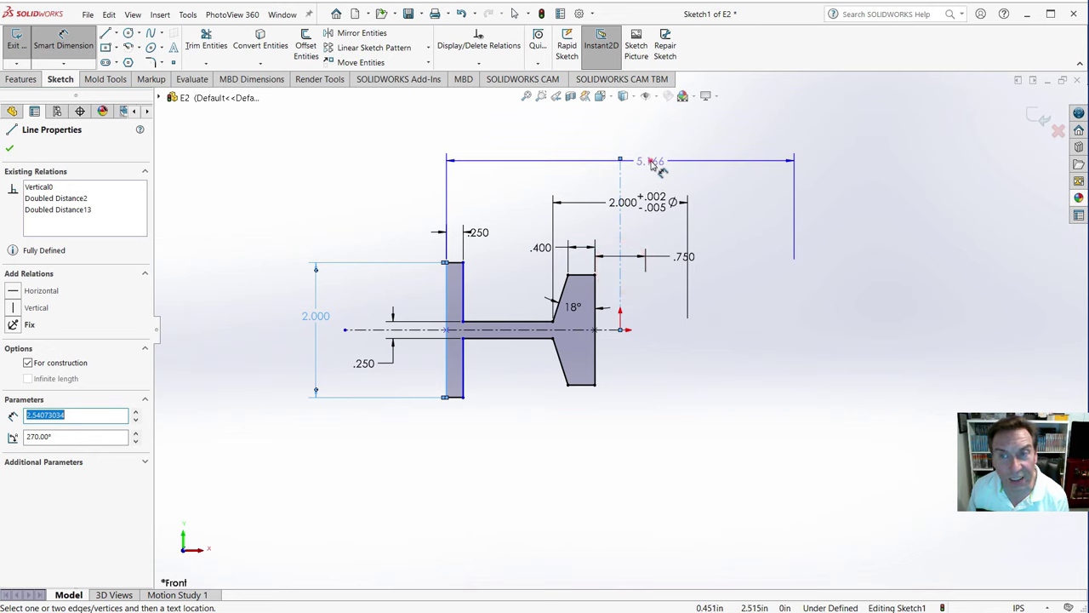
left_click(652, 162)
type("5")
key("Return")
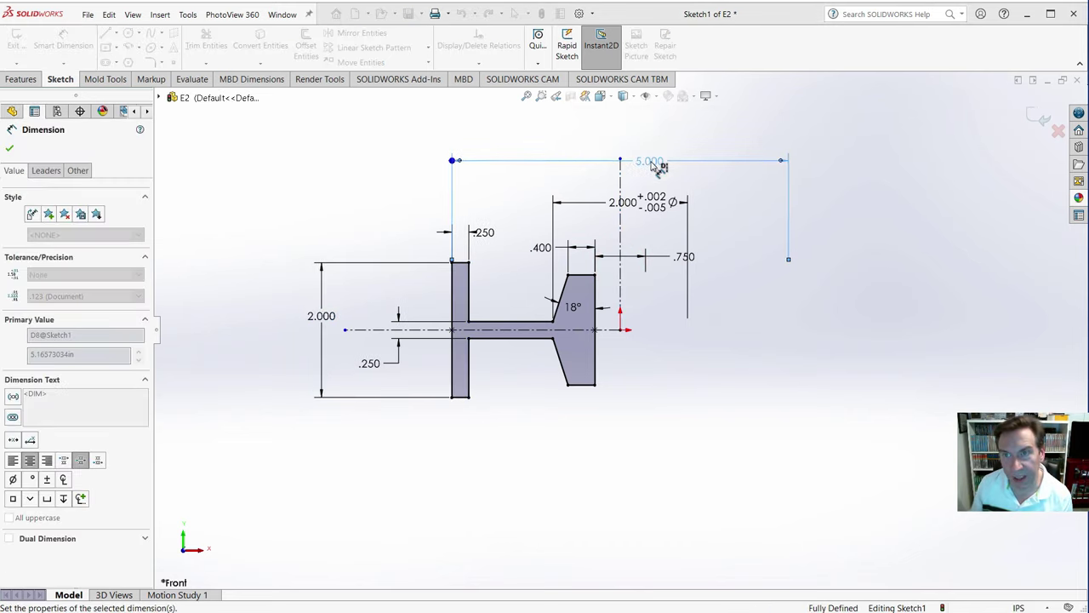
left_click(13, 479)
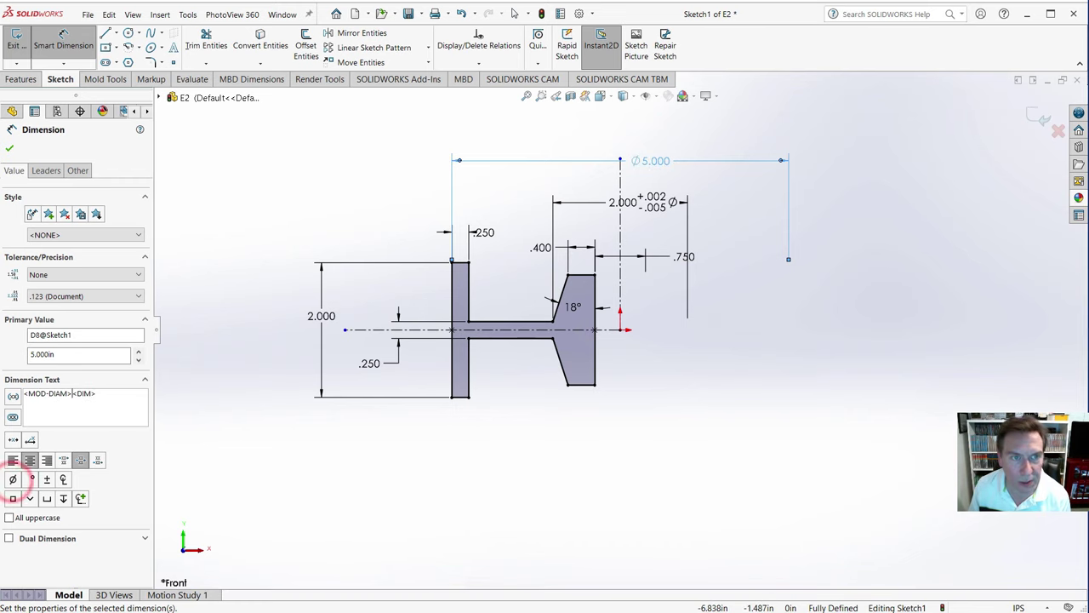
left_click(679, 255)
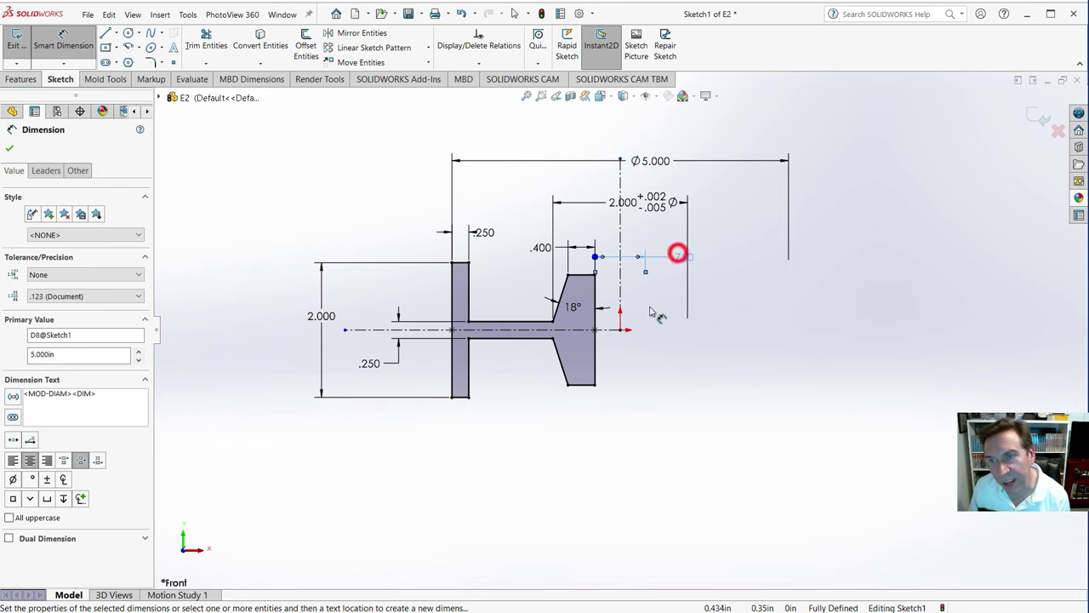
left_click(12, 480)
left_click(9, 148)
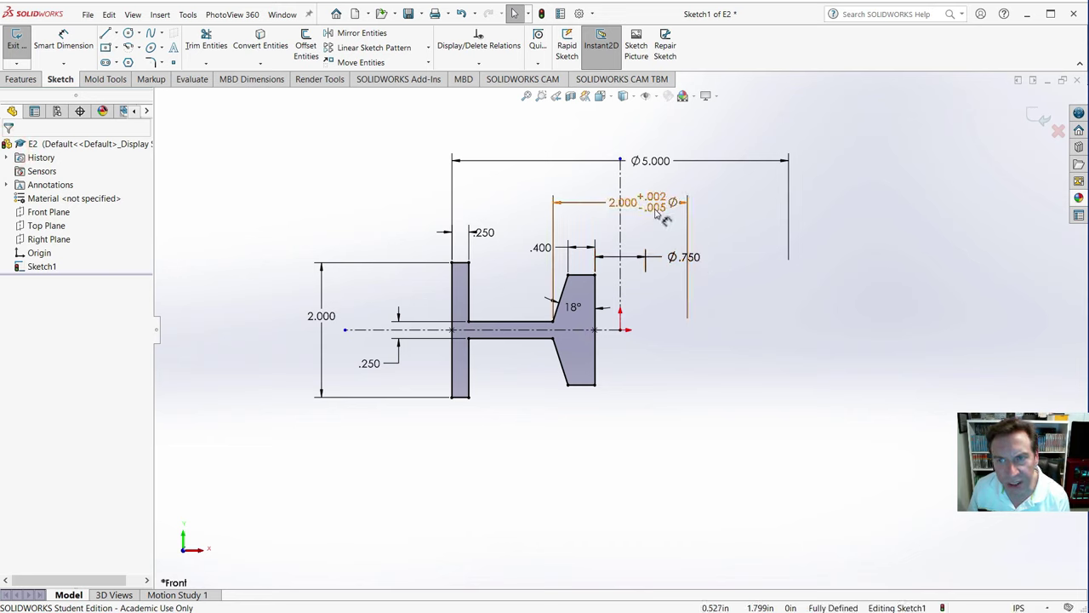
- Drag the 2.000, Ø5.000 and Ø.750 dimensions into tidier positions
left_click_drag(652, 203, 640, 206)
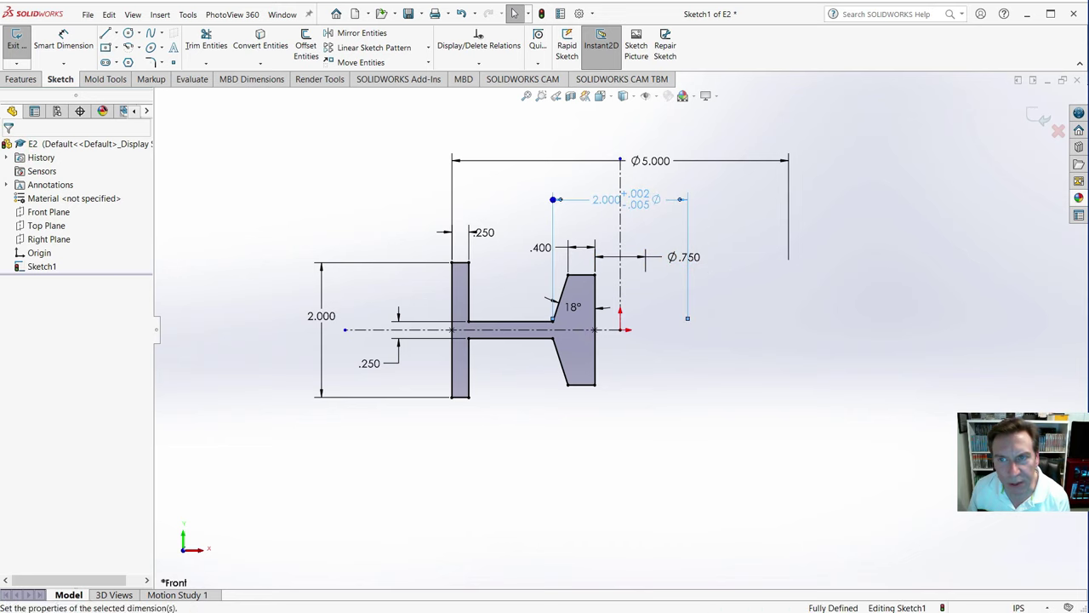
mouse_move(657, 163)
left_mouse_down()
mouse_move(647, 156)
mouse_move(625, 170)
left_mouse_up()
left_click_drag(685, 254, 628, 233)
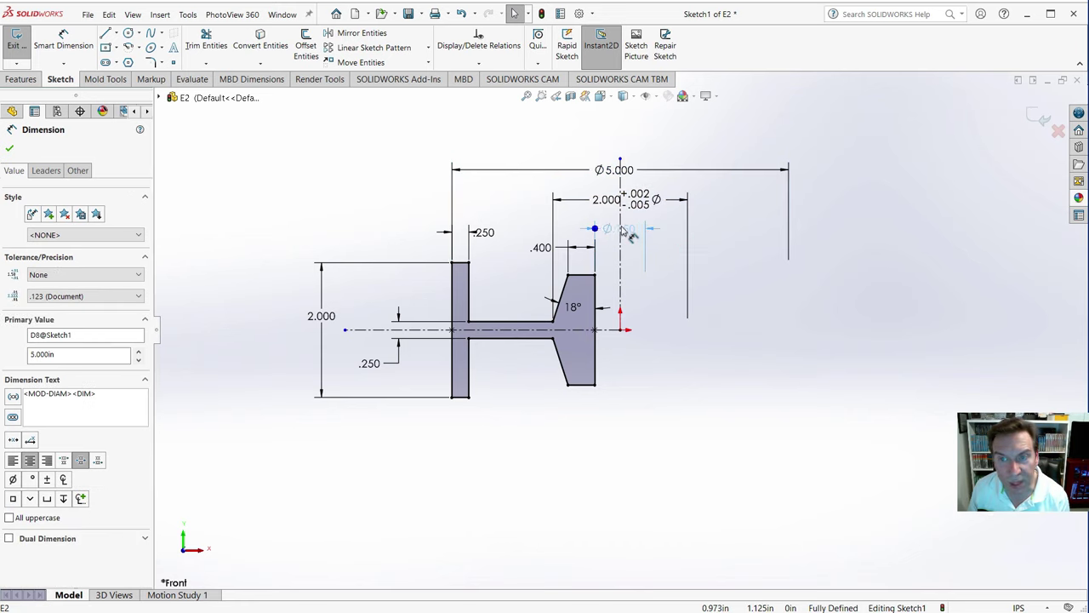
left_click(662, 287)
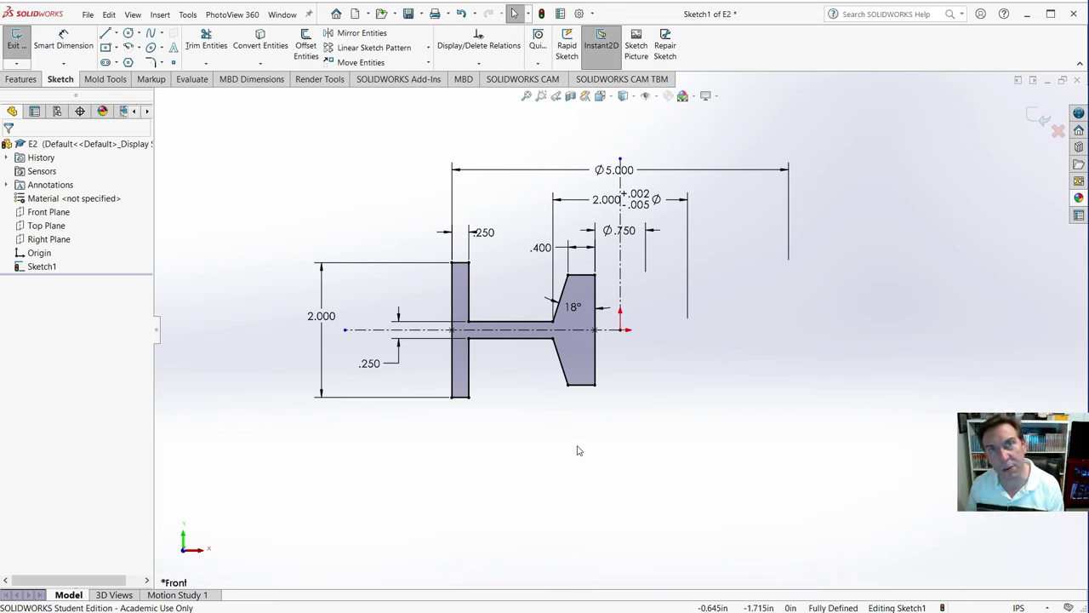
left_click(620, 262)
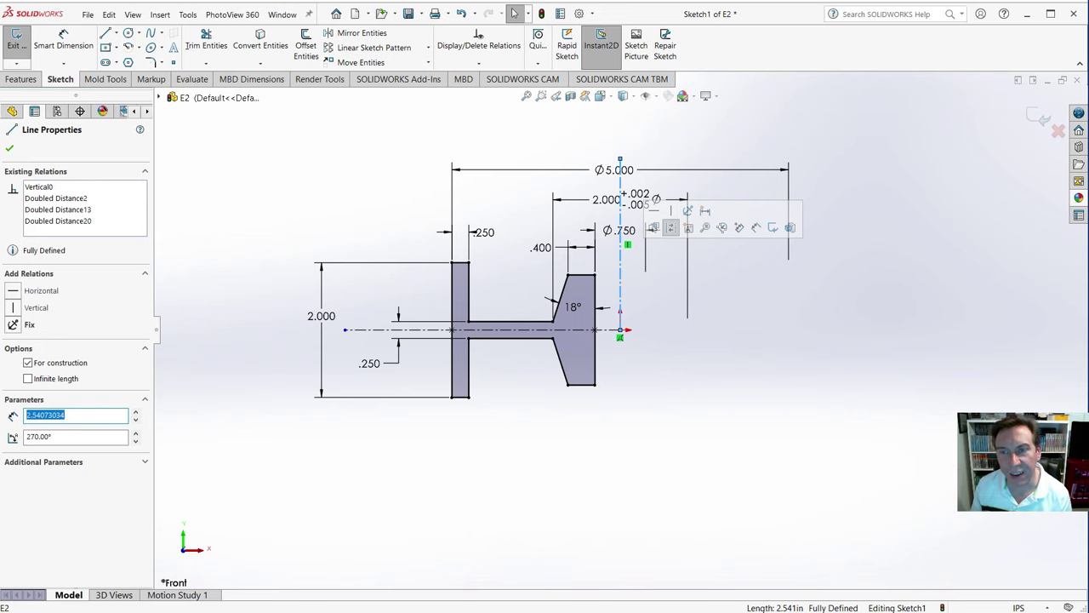
- Revolve Sketch1 a full 360° about the centerline with Revolved Boss/Base
left_click(29, 80)
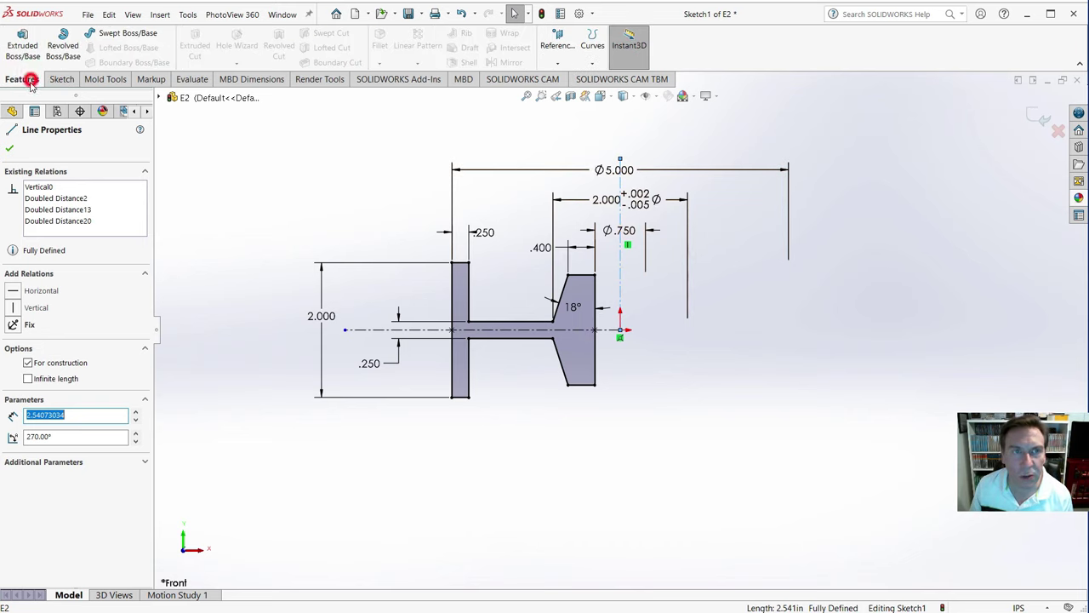
left_click(64, 47)
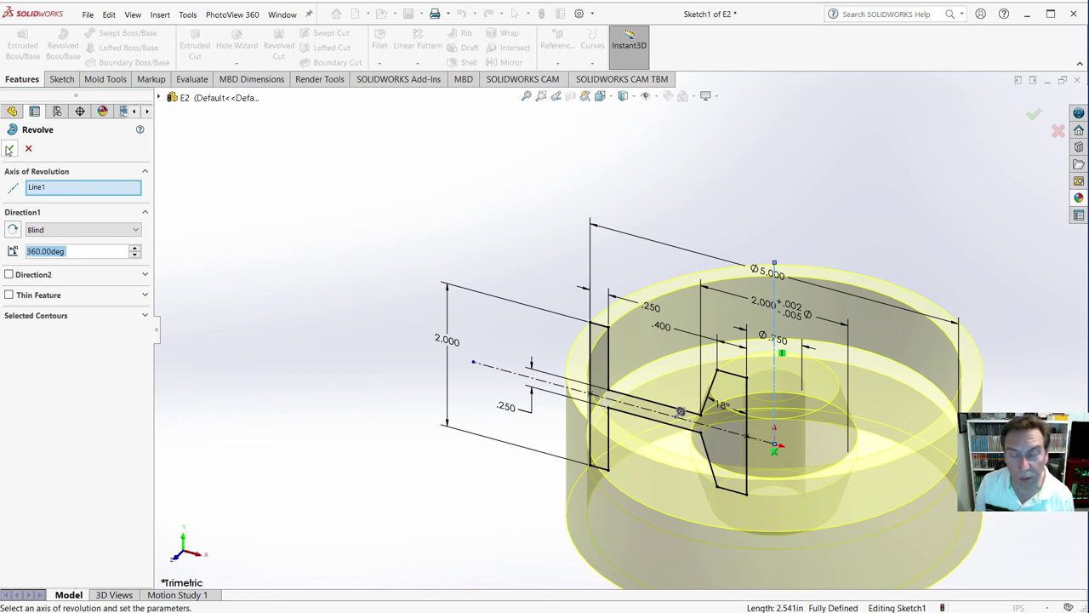
left_click(8, 150)
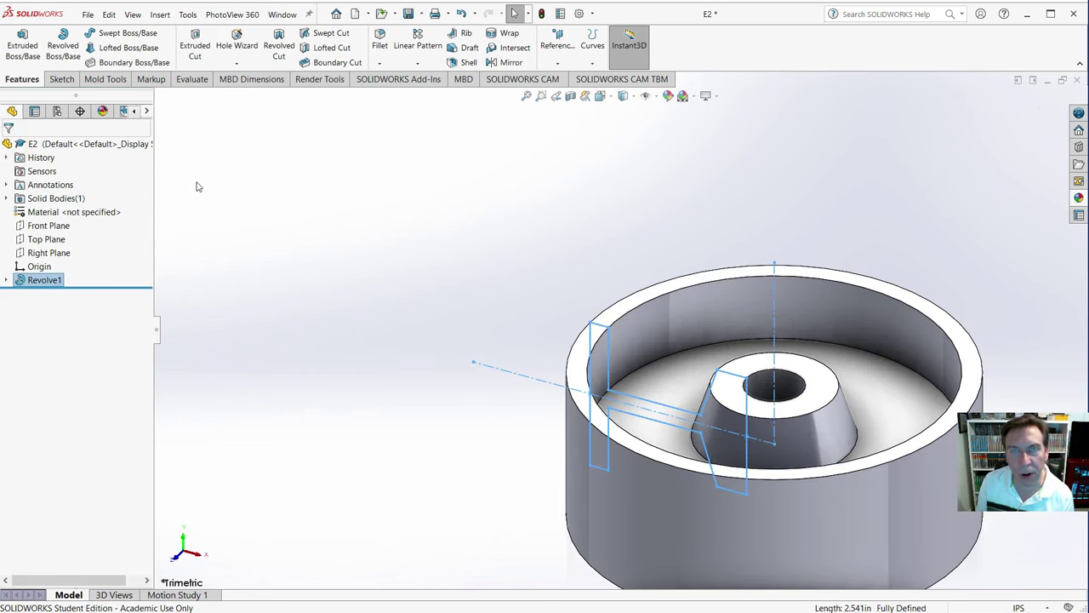
- Deselect and zoom to fit the whole revolved cup in the view
left_click(504, 201)
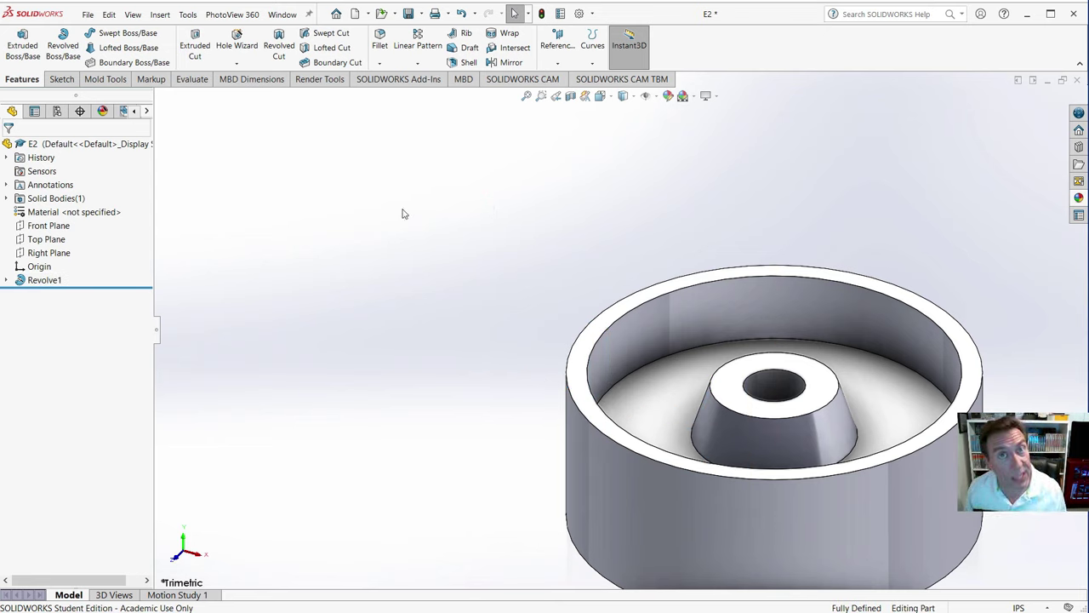
key("f")
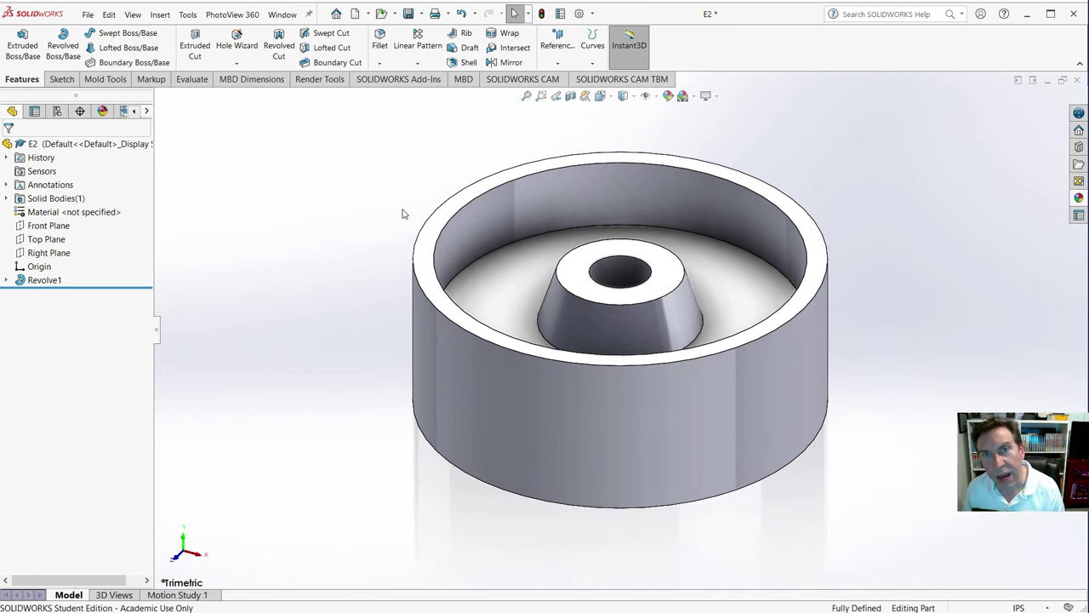
left_click(380, 39)
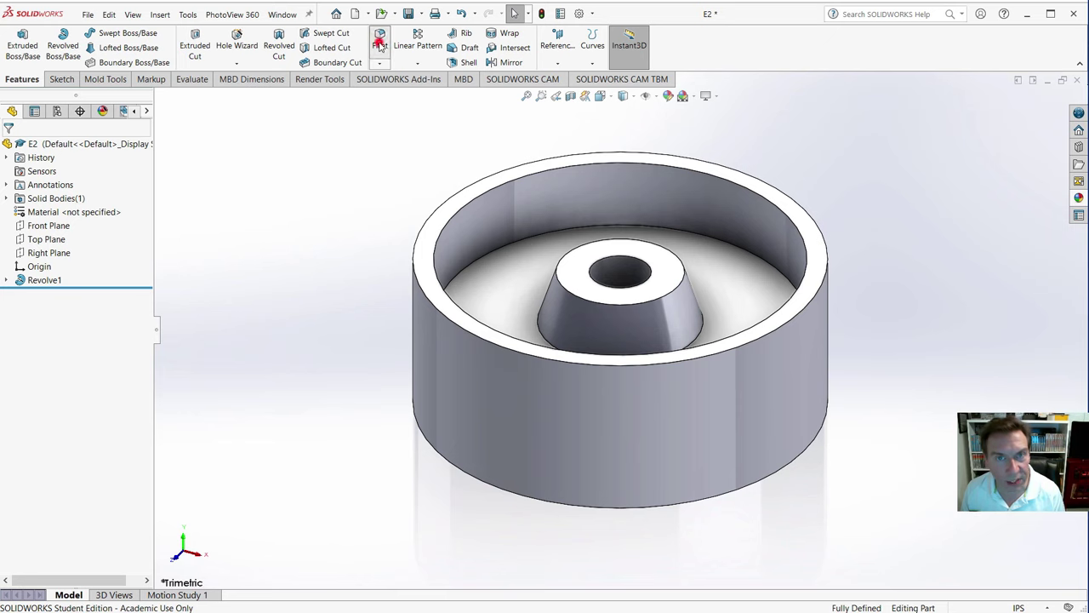
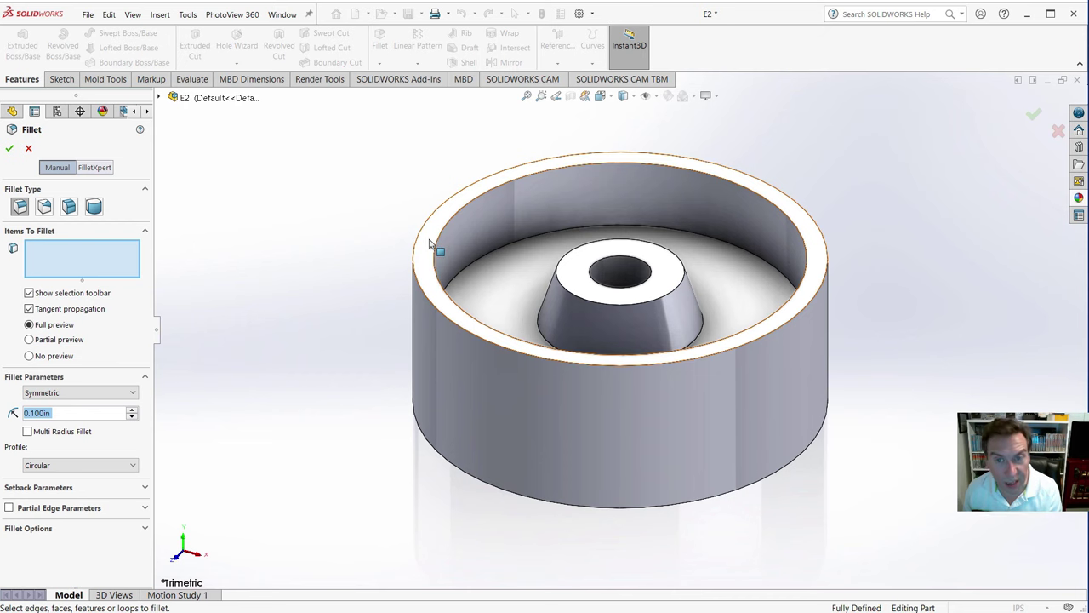
- Fillet the rim top, lower outer face, hub cone and inner cavity face at 0.1 in
left_click(429, 242)
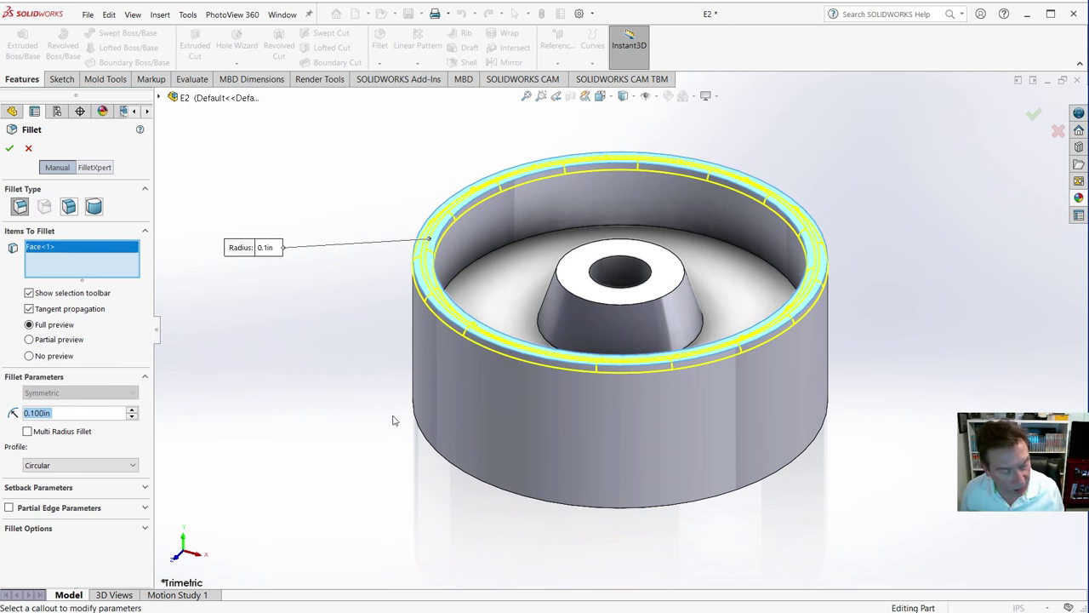
middle_click_drag(392, 420, 358, 372)
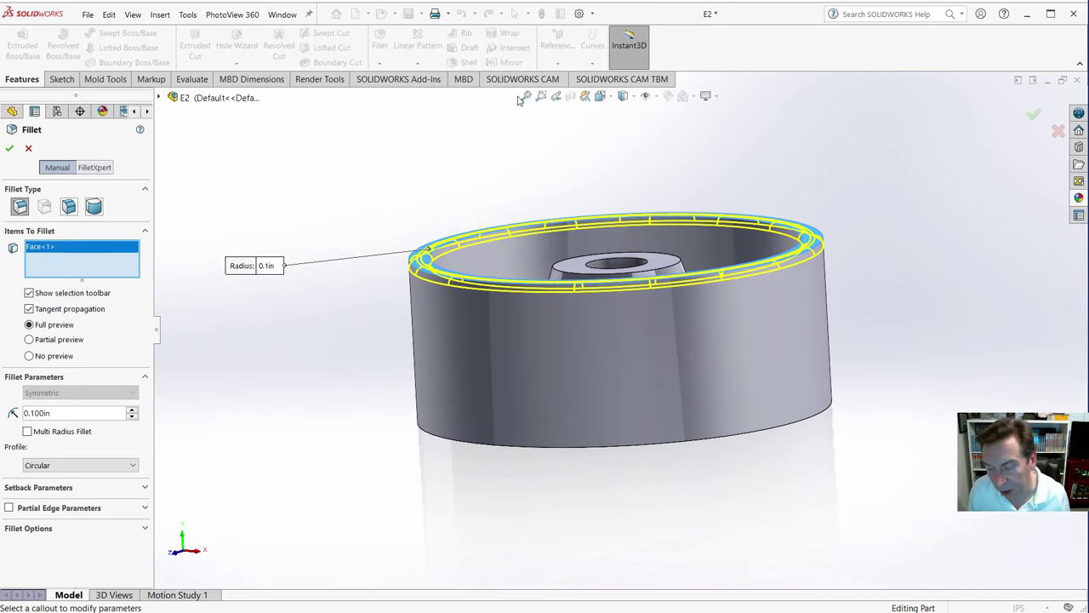
middle_click_drag(519, 101, 559, 176)
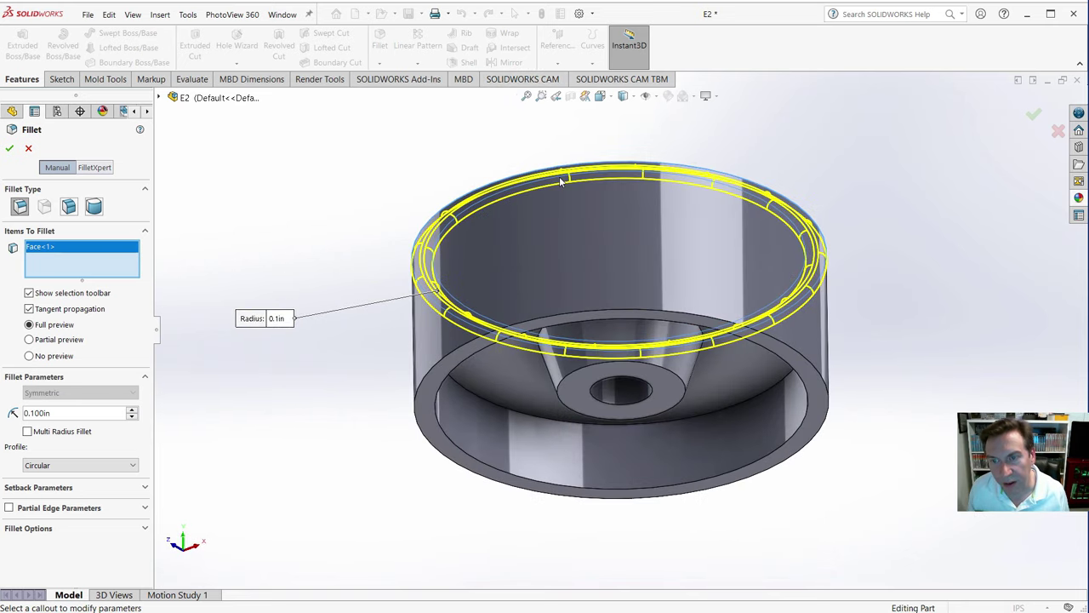
left_click(820, 421)
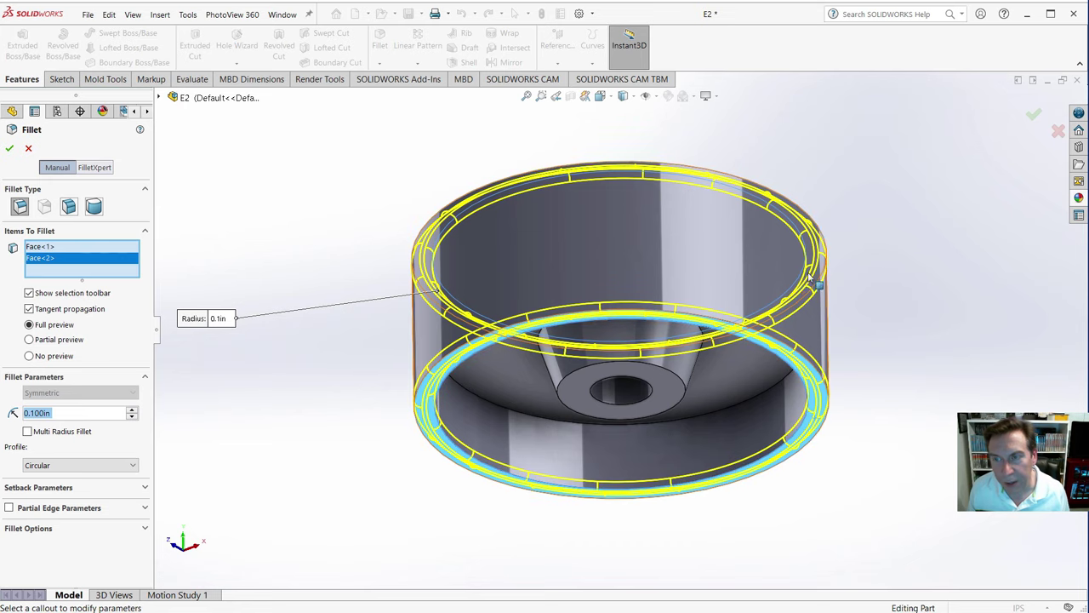
middle_click_drag(846, 205, 889, 390)
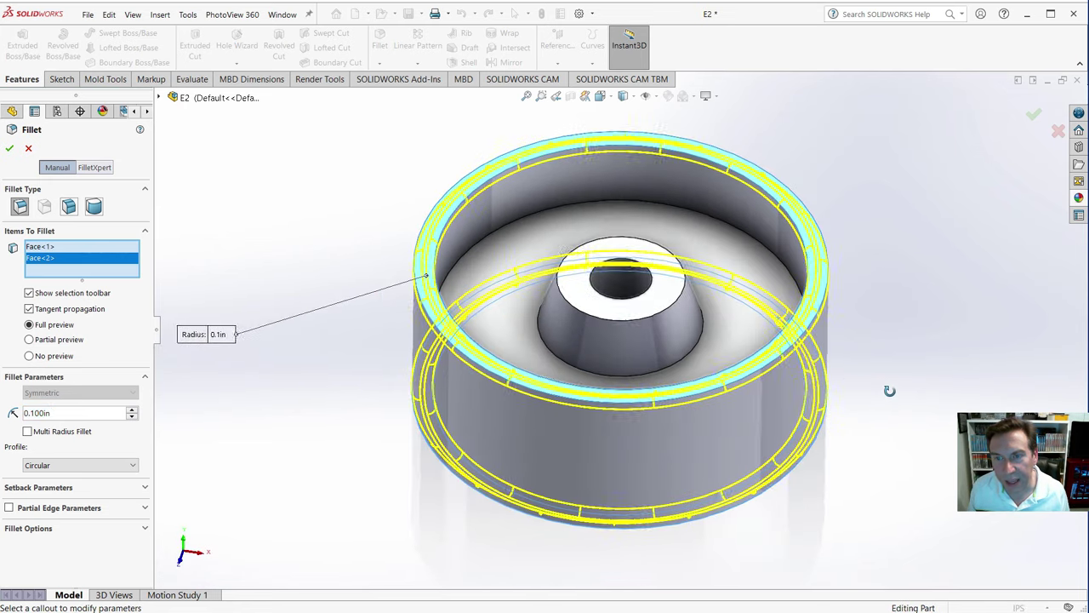
left_click(585, 330)
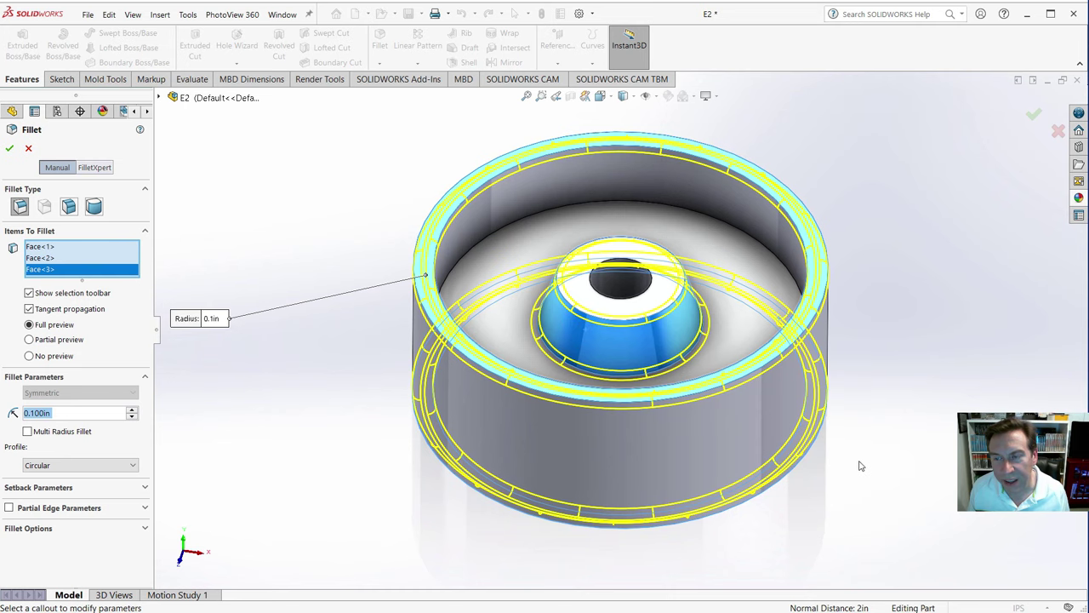
middle_click_drag(859, 462, 825, 383)
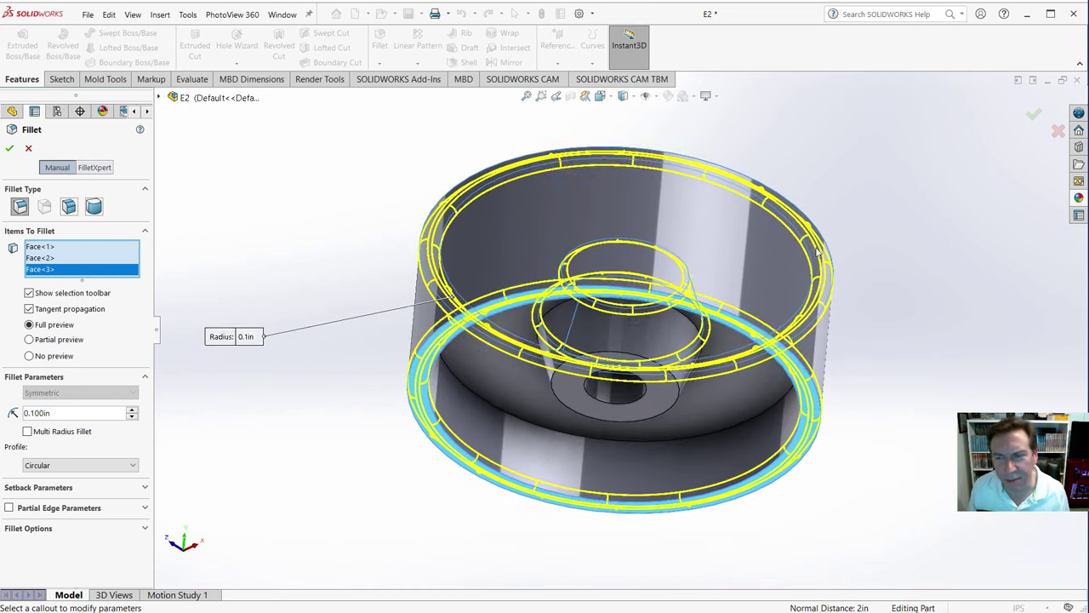
left_click(608, 340)
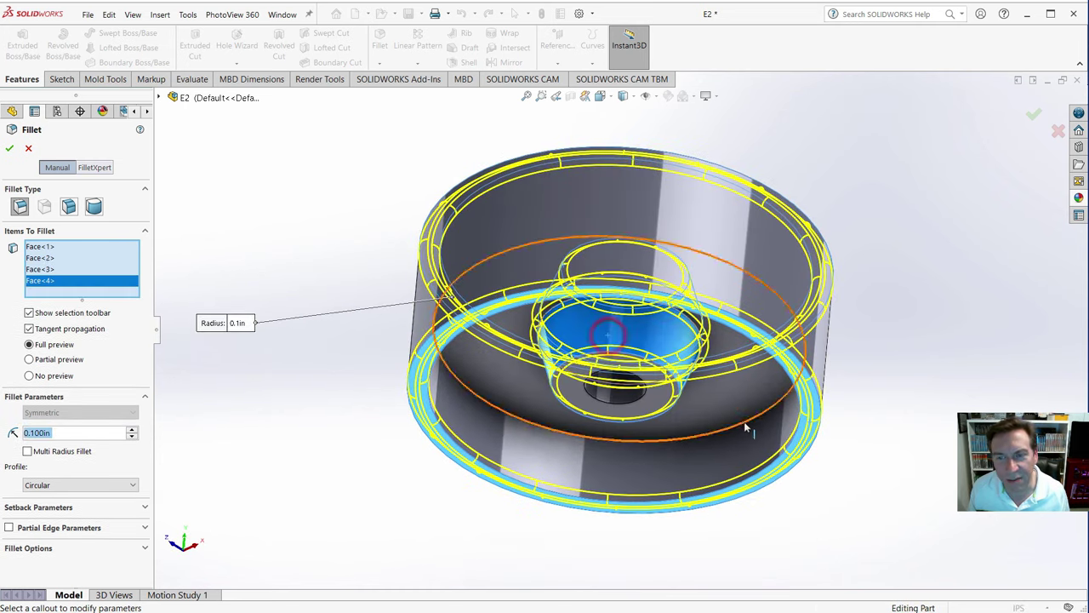
left_click(10, 148)
middle_click_drag(284, 219, 335, 429)
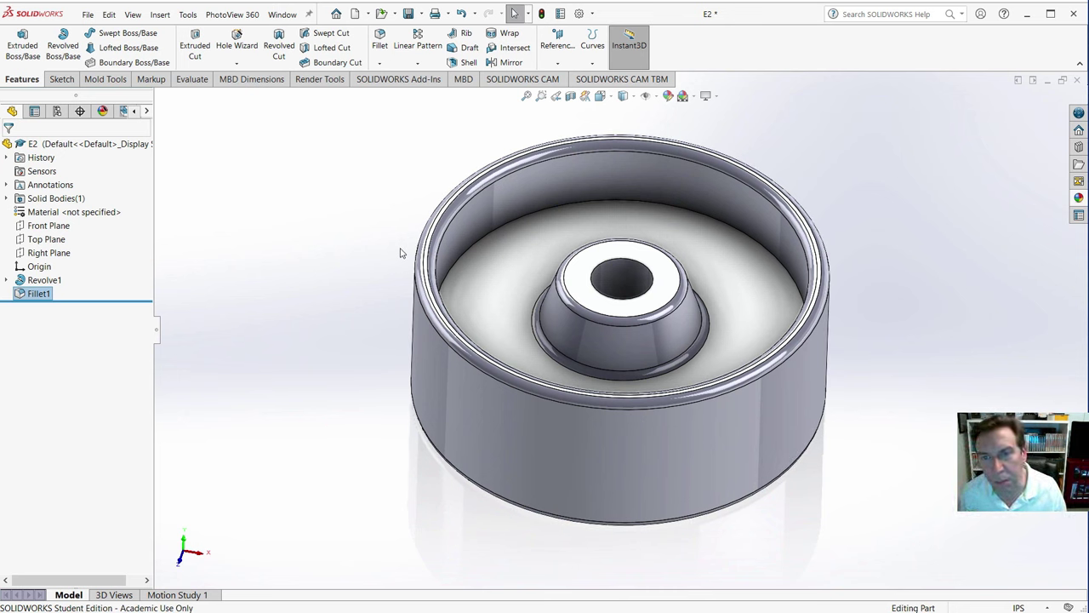
- Add a 0.5 in fillet on the cavity floor face and its inner edge
left_click(380, 39)
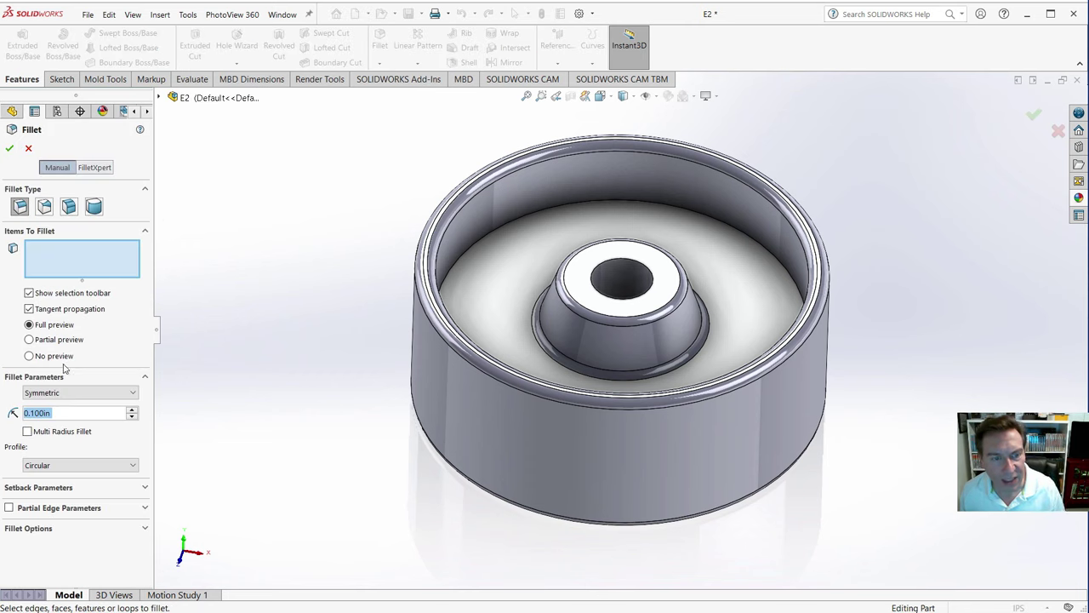
type("5")
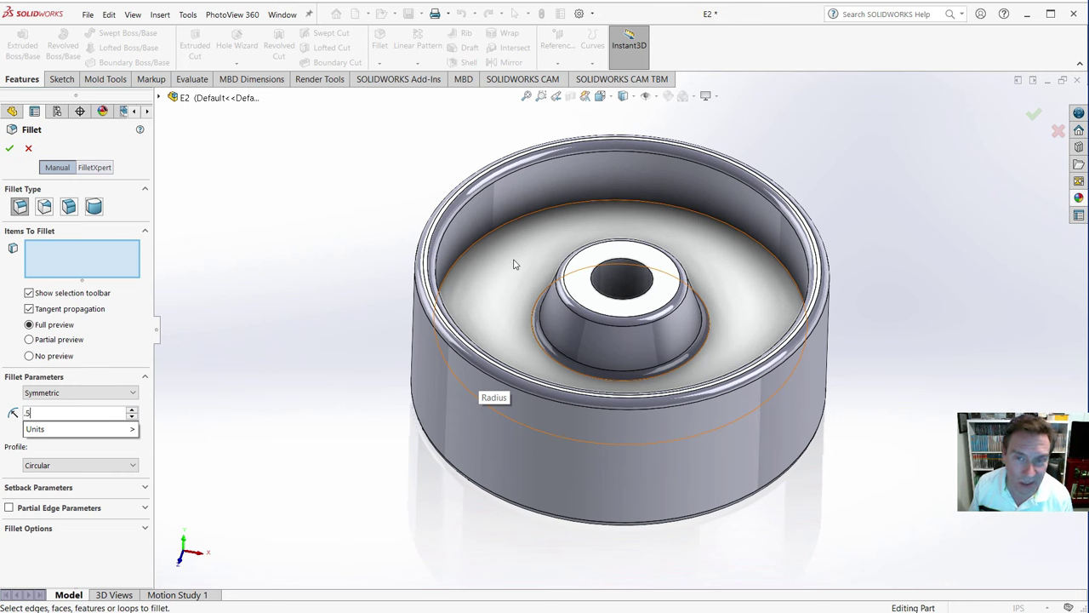
left_click(514, 264)
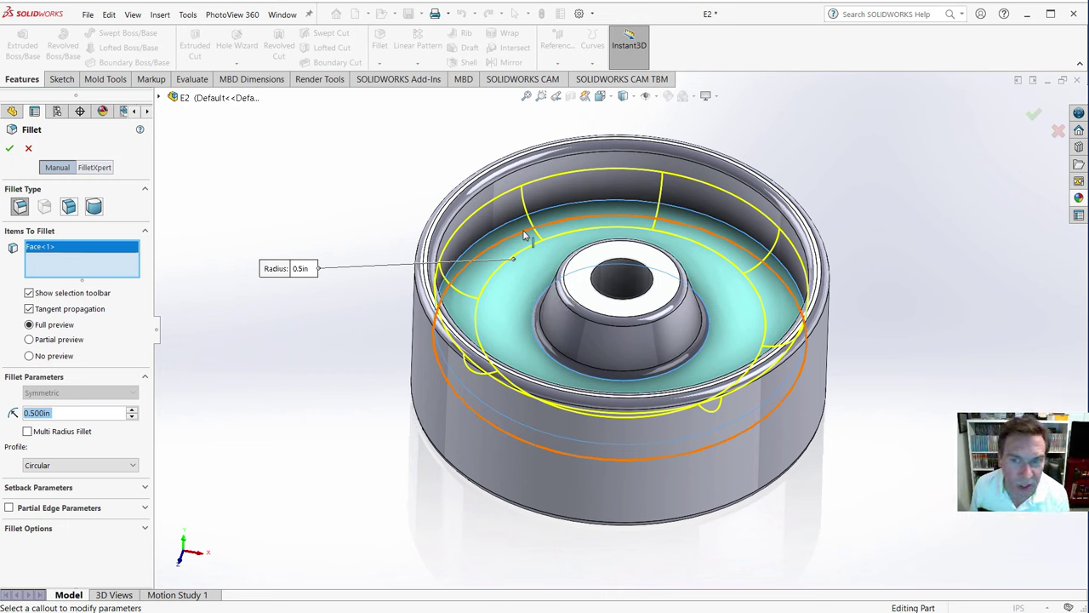
left_click(524, 234)
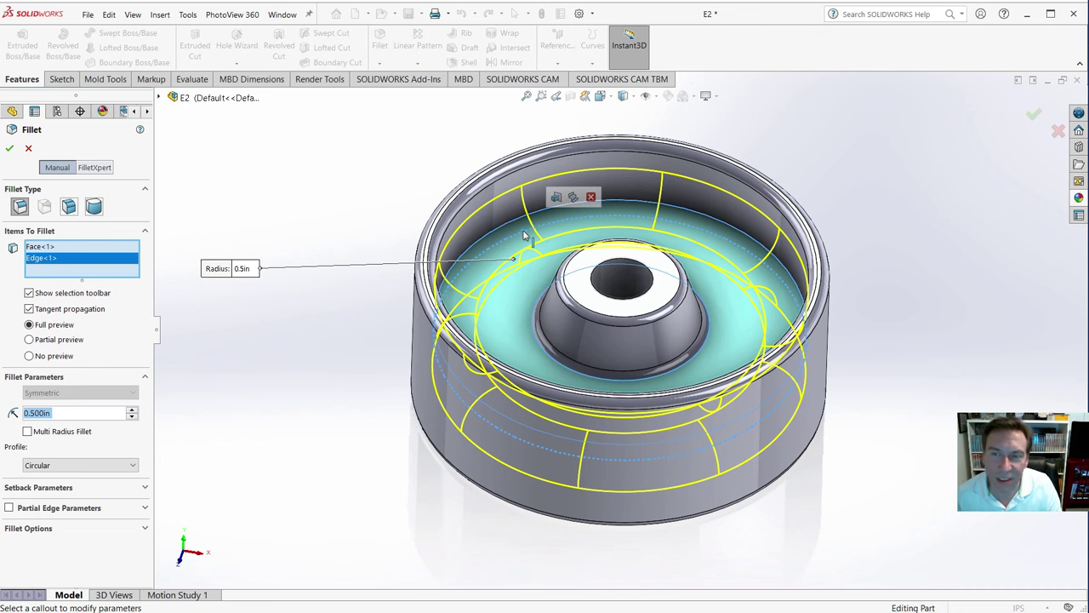
left_click(9, 150)
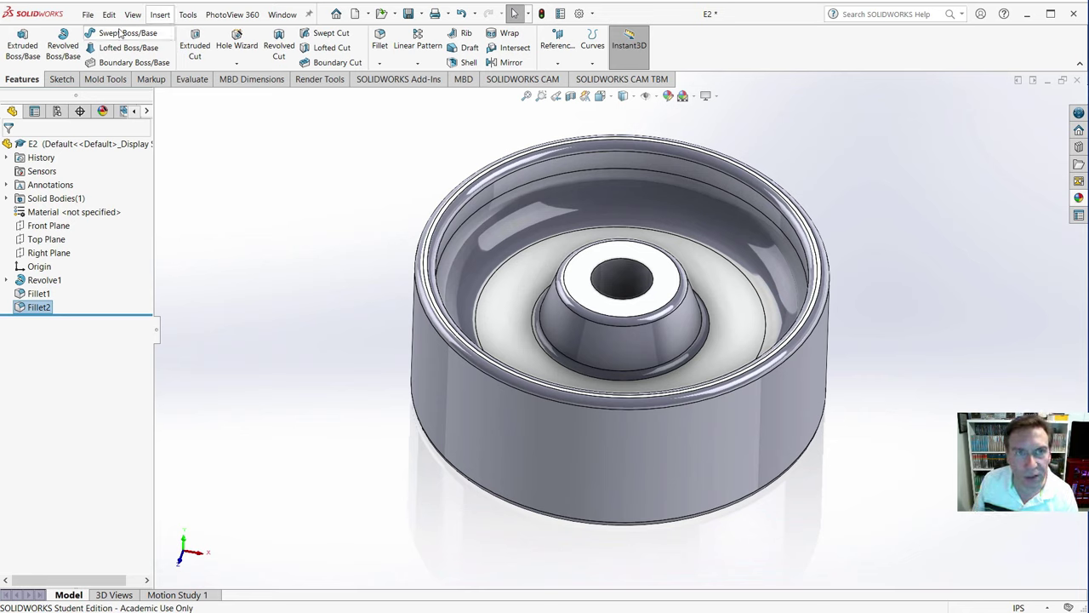
- Tile the open documents horizontally and close Part2
left_click(281, 17)
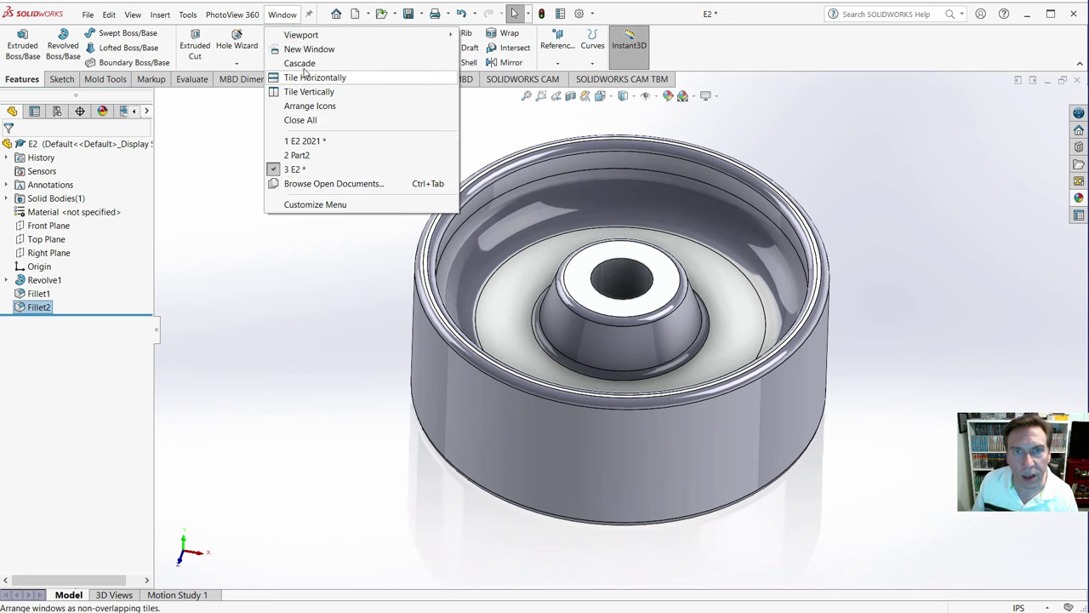
left_click(305, 76)
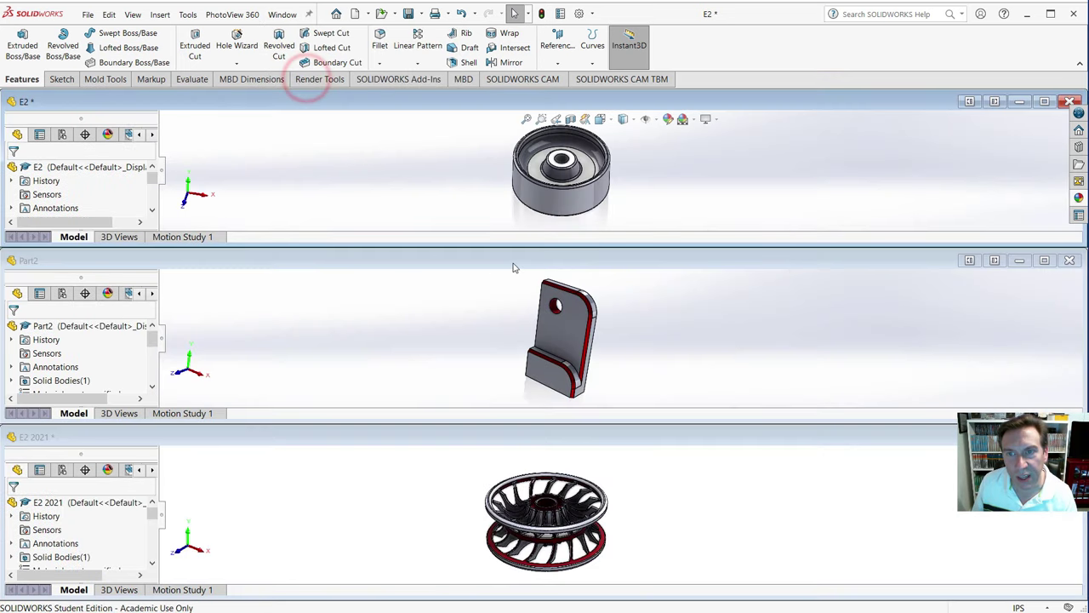
left_click(1069, 260)
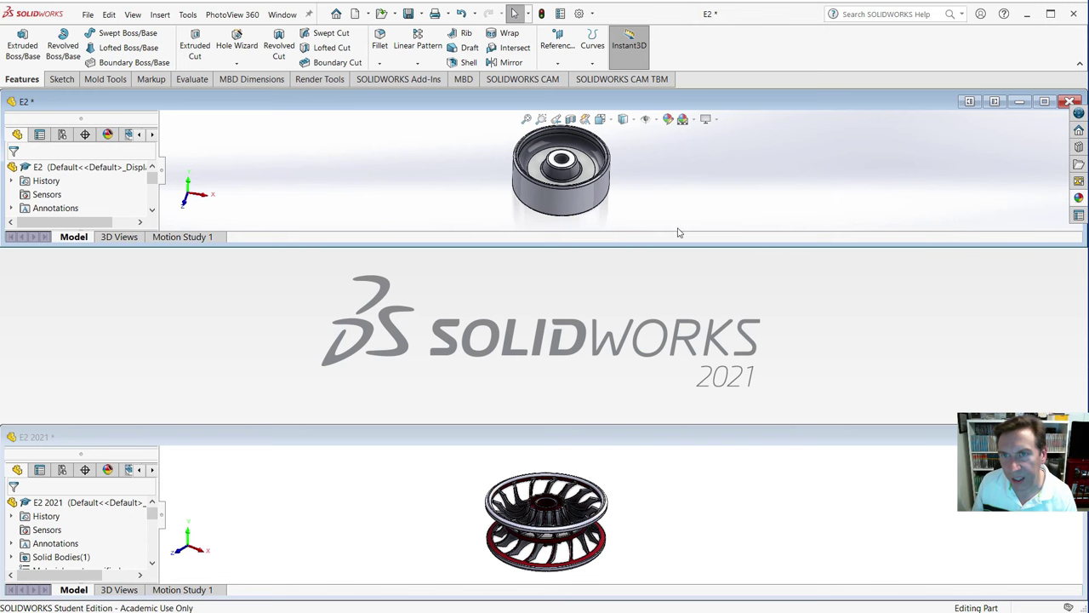
- Tile E2 and E2 2021 vertically, inspect the reference wheel, then maximize E2
left_click(283, 14)
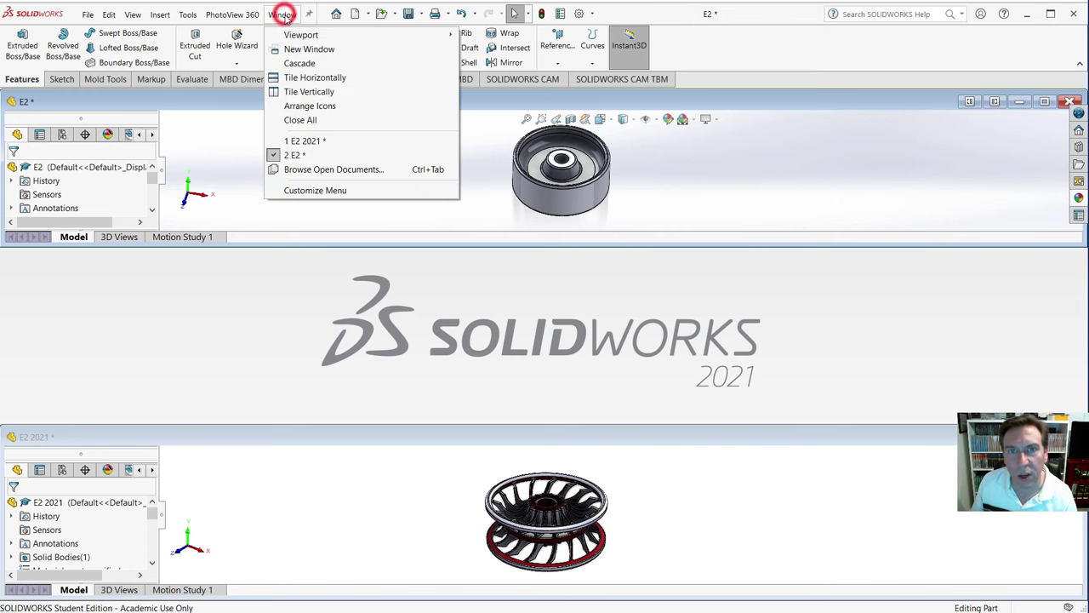
left_click(313, 91)
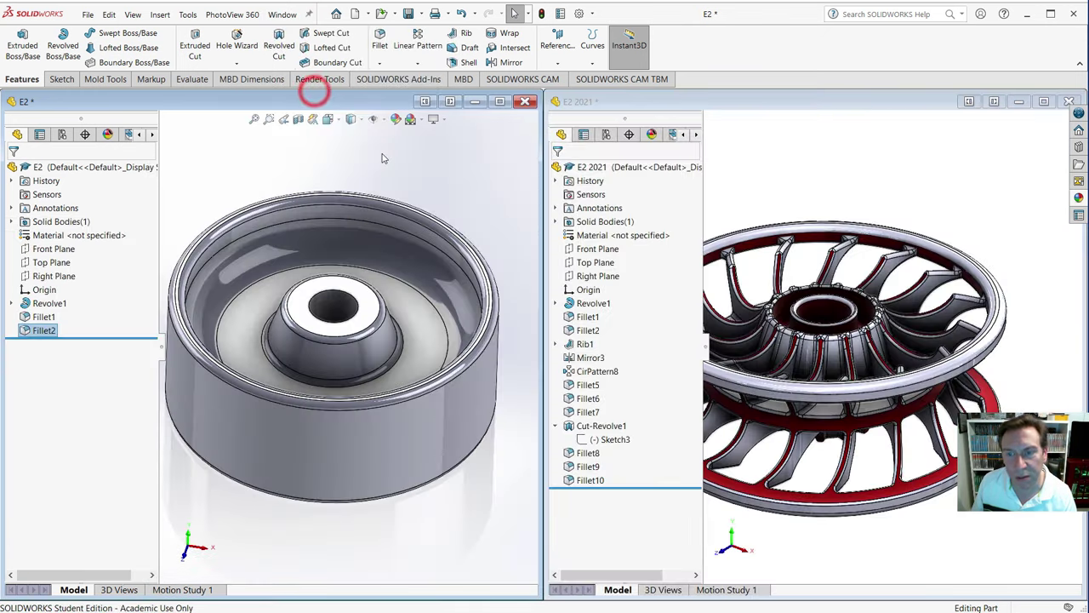
middle_click_drag(845, 361, 843, 384)
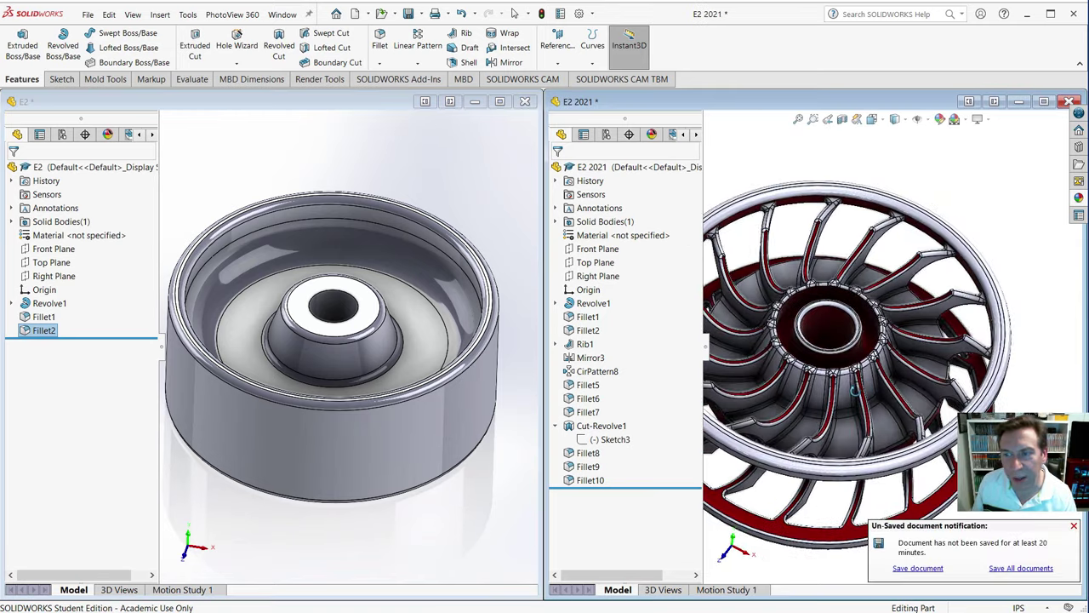
scroll(841, 385, "up", 5)
scroll(892, 389, "down", 4)
scroll(893, 386, "down", 3)
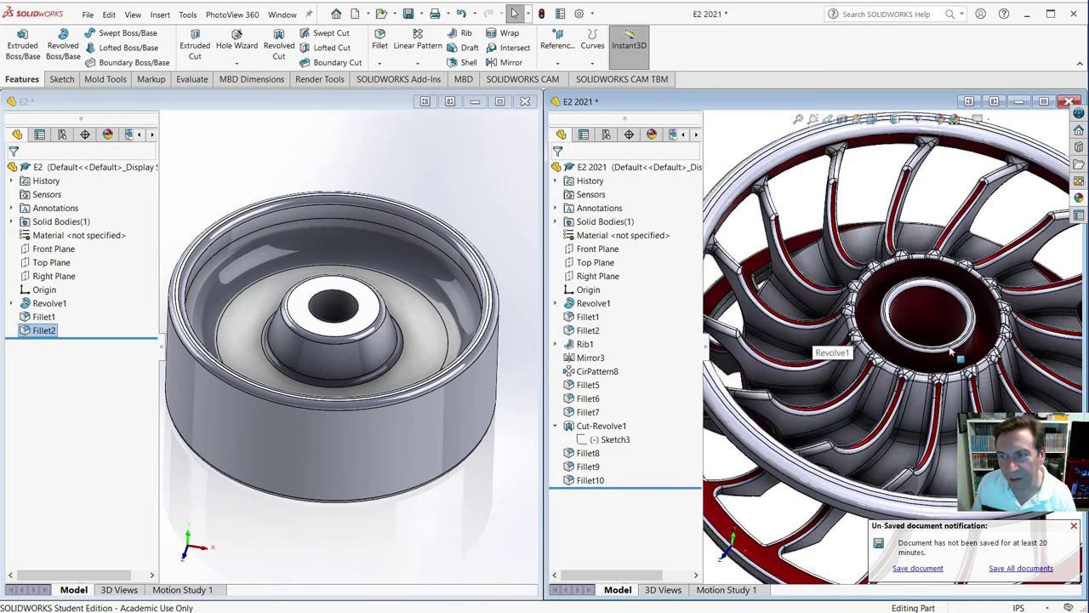
middle_click_drag(893, 386, 871, 294)
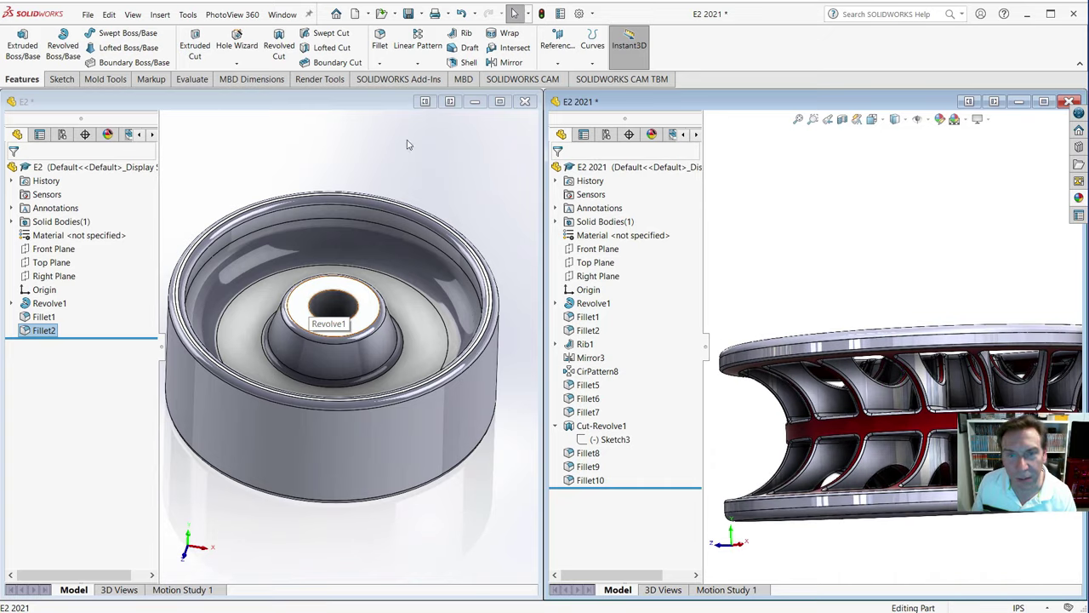
left_click(500, 102)
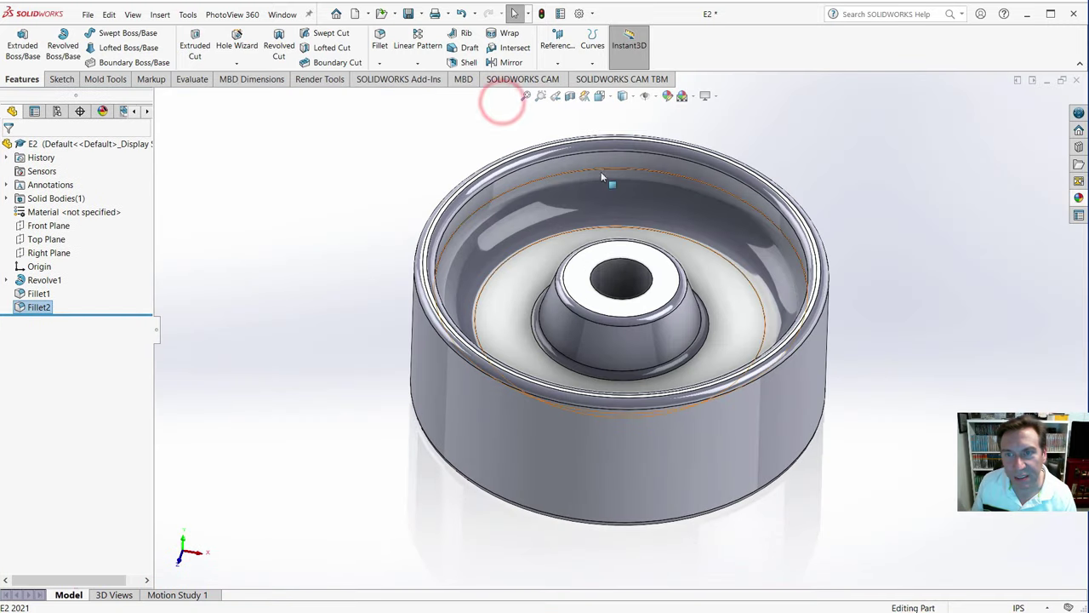
- Sketch on the hub's top face in Top view and start a spline at the hub circle
left_click(651, 262)
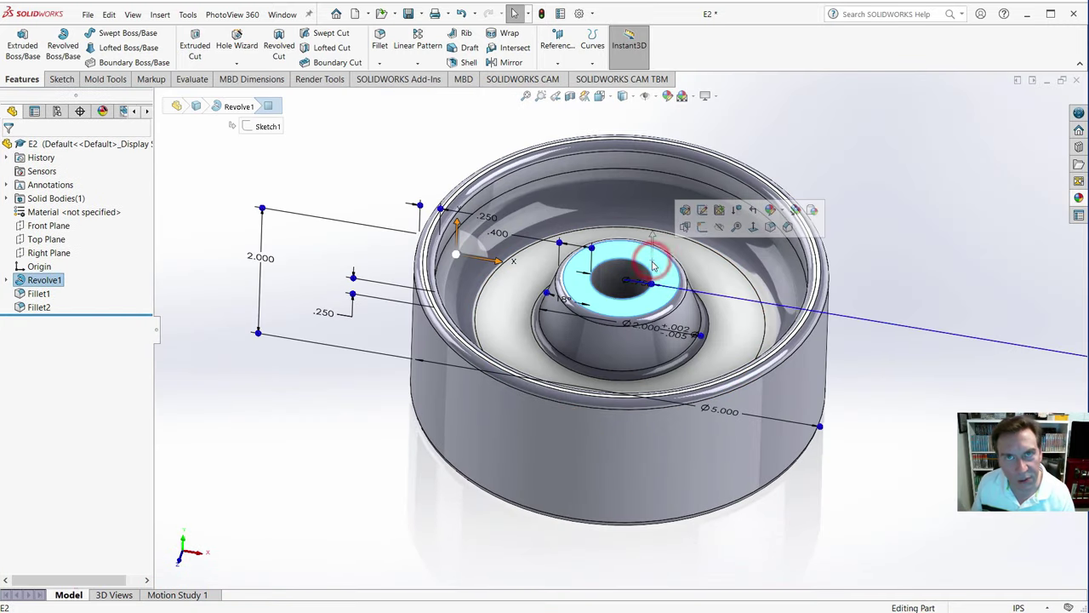
left_click(700, 228)
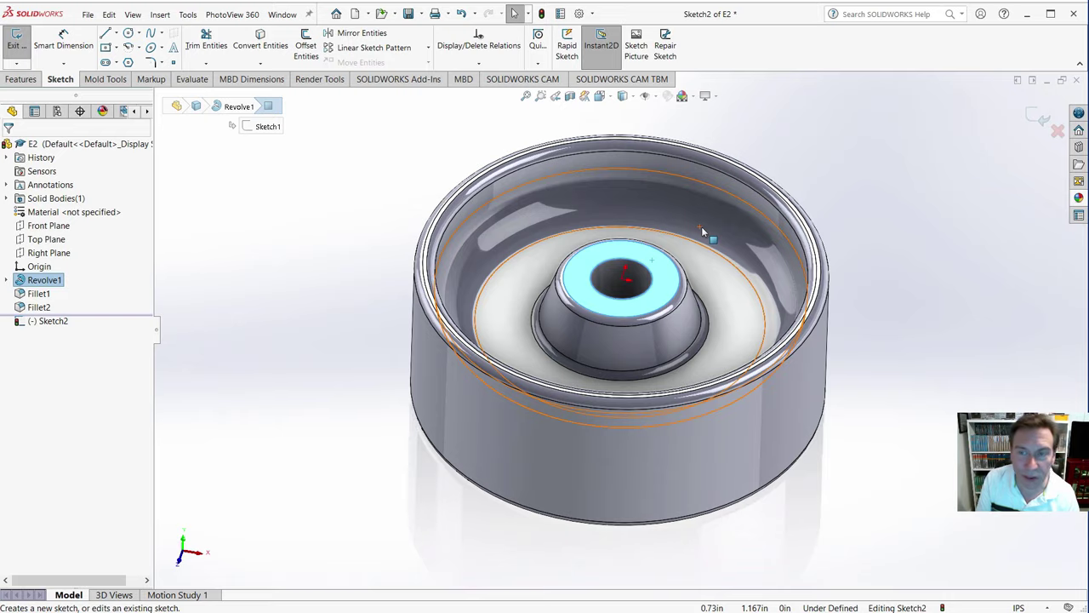
key("space")
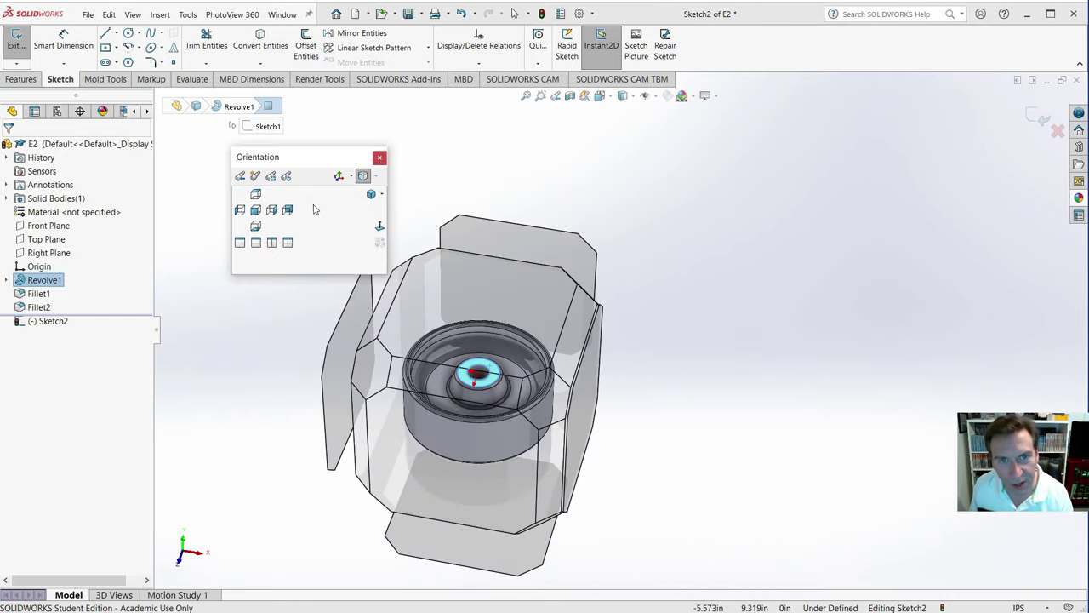
left_click(256, 195)
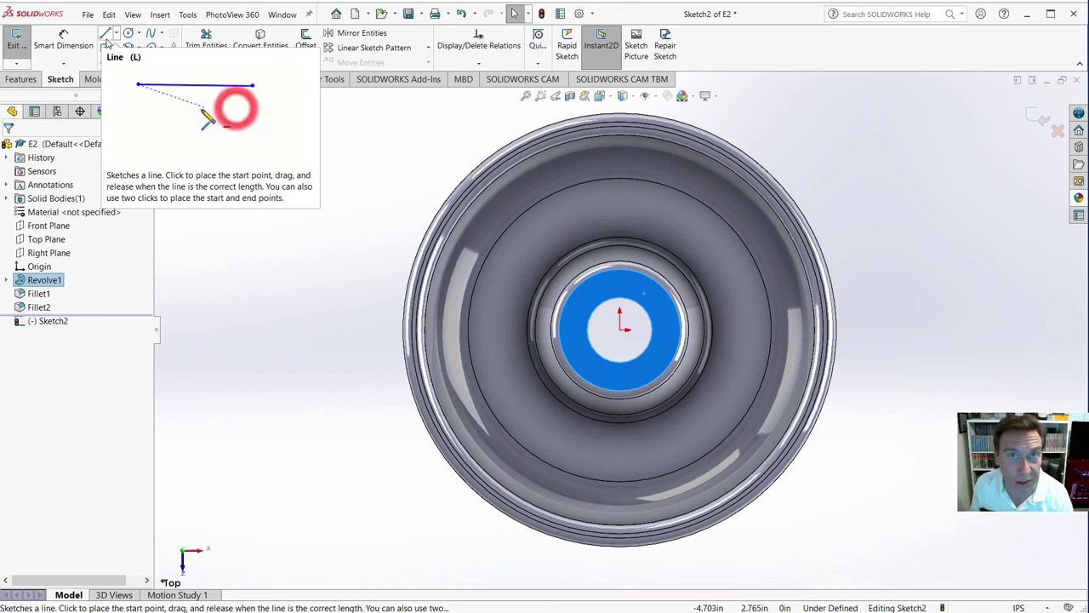
left_click(152, 34)
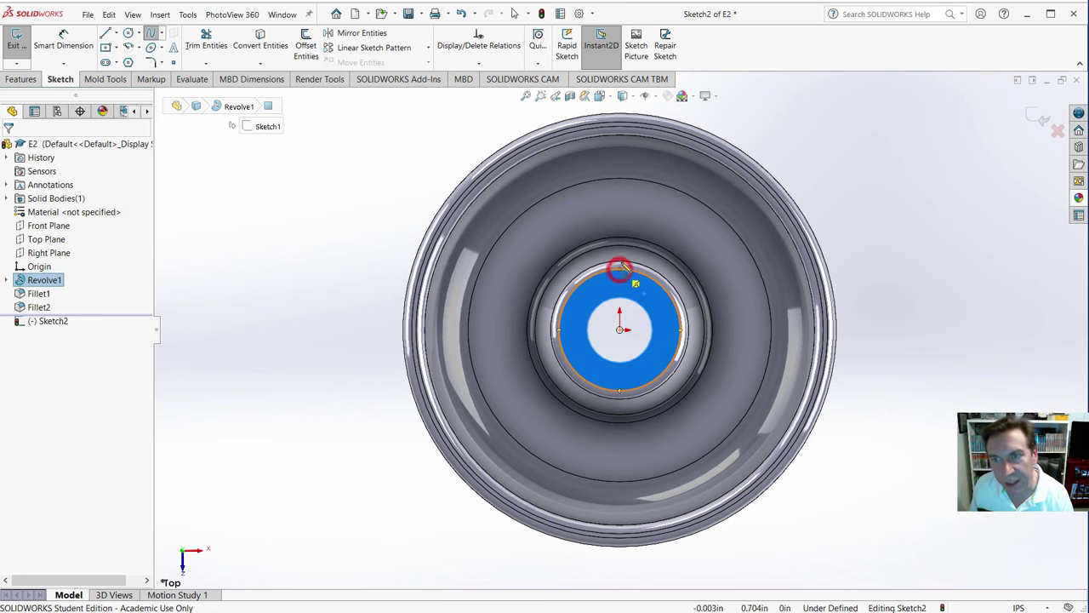
left_click(619, 269)
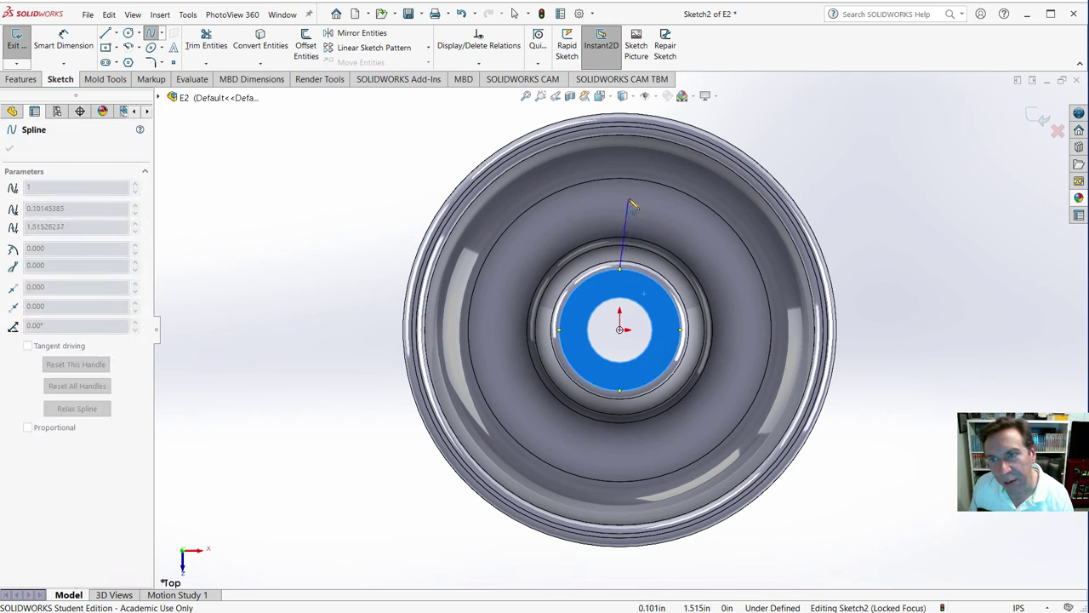
- Draw the blade spline straight up from the hub, then curving out to the outer rim circle
left_click(620, 202)
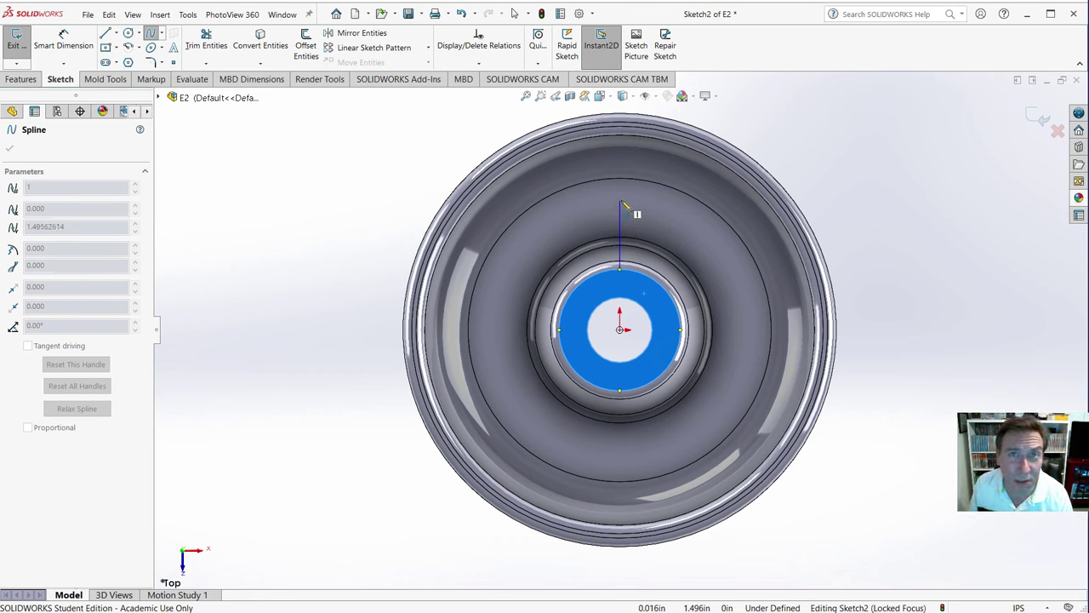
left_click(620, 202)
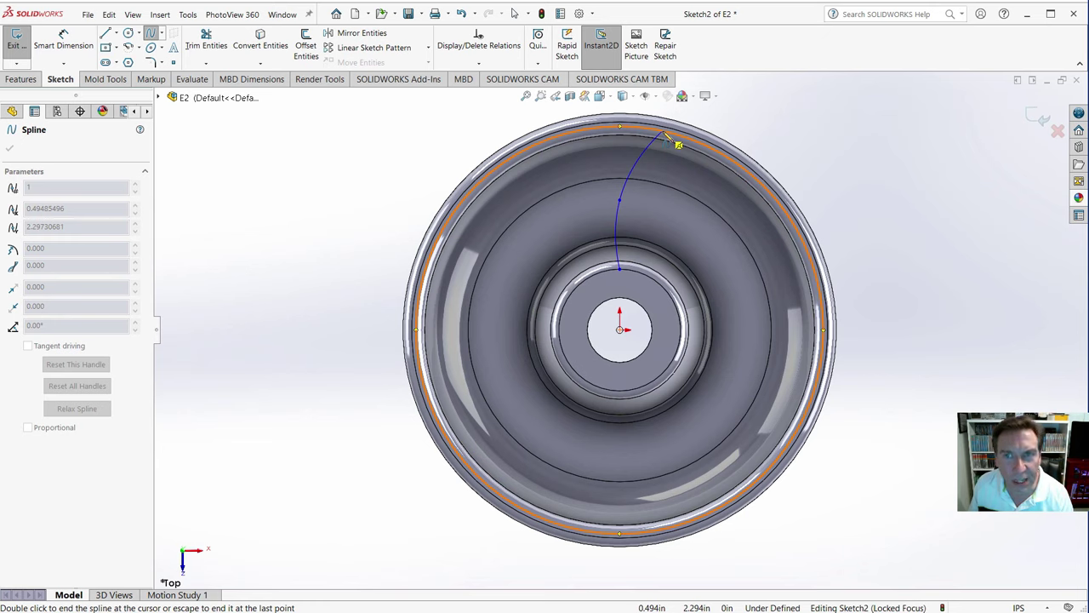
left_click(662, 128)
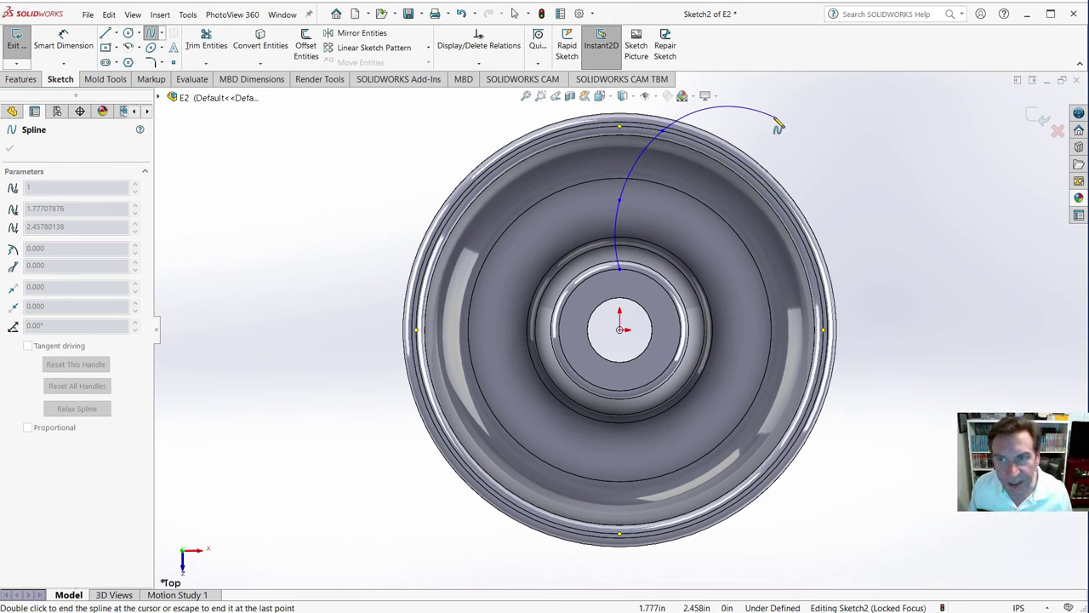
key("Escape")
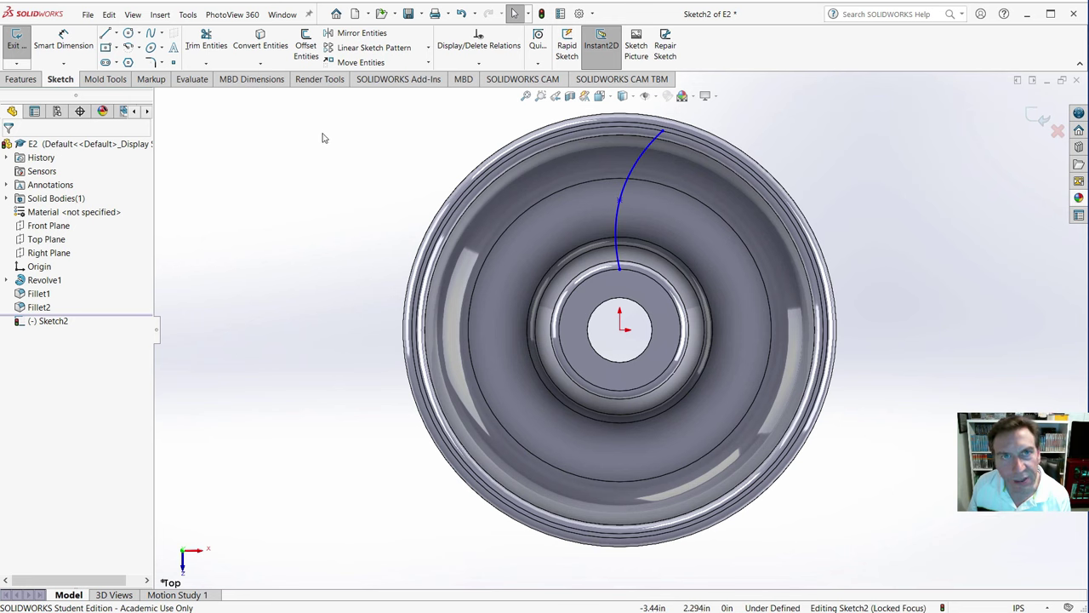
left_click(628, 196)
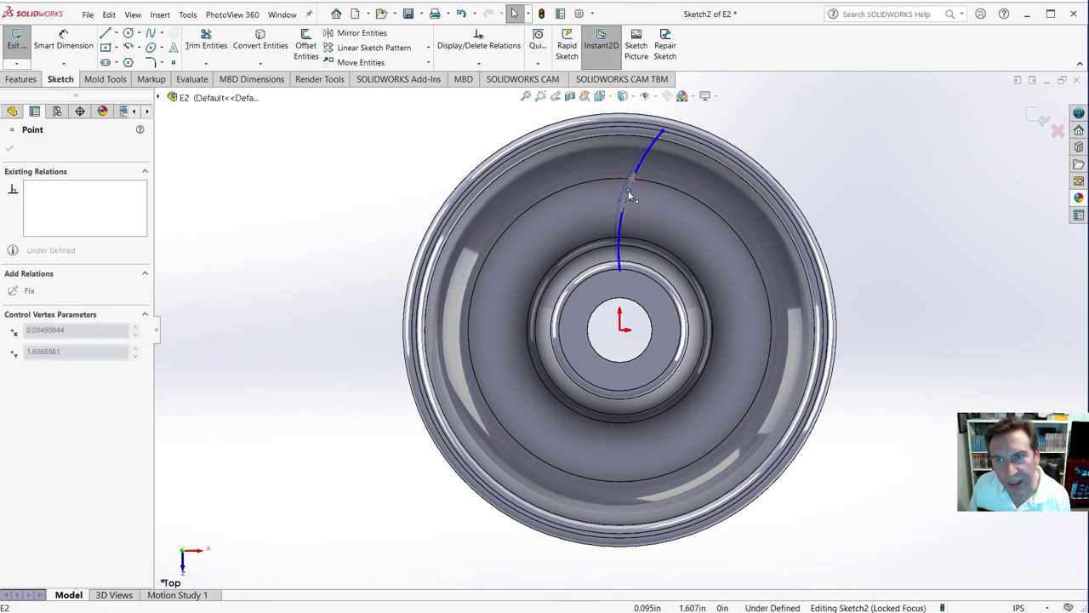
left_click(370, 142)
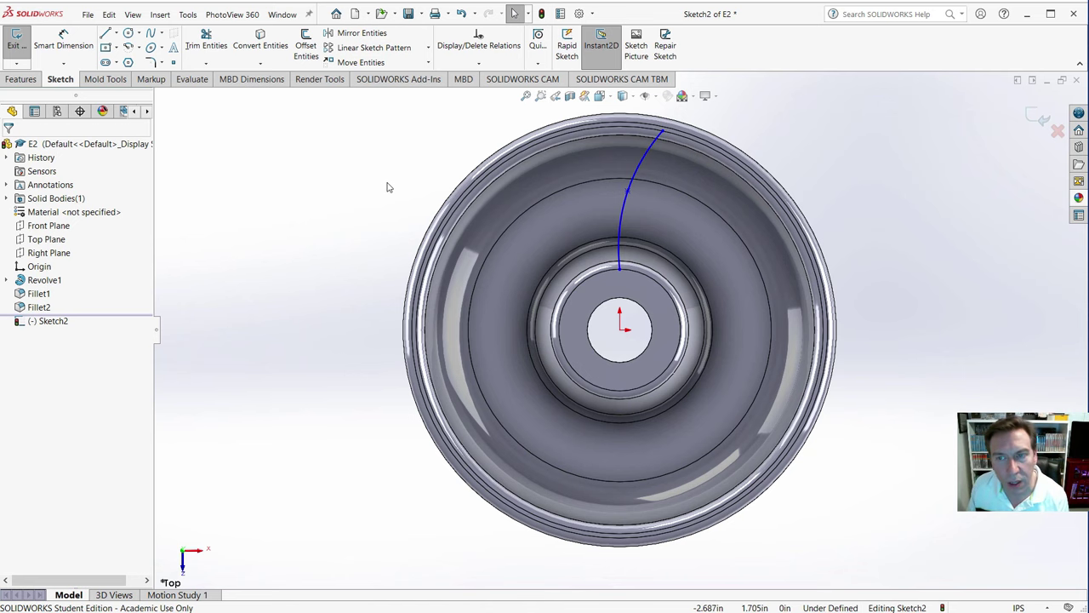
middle_click_drag(610, 351, 252, 114)
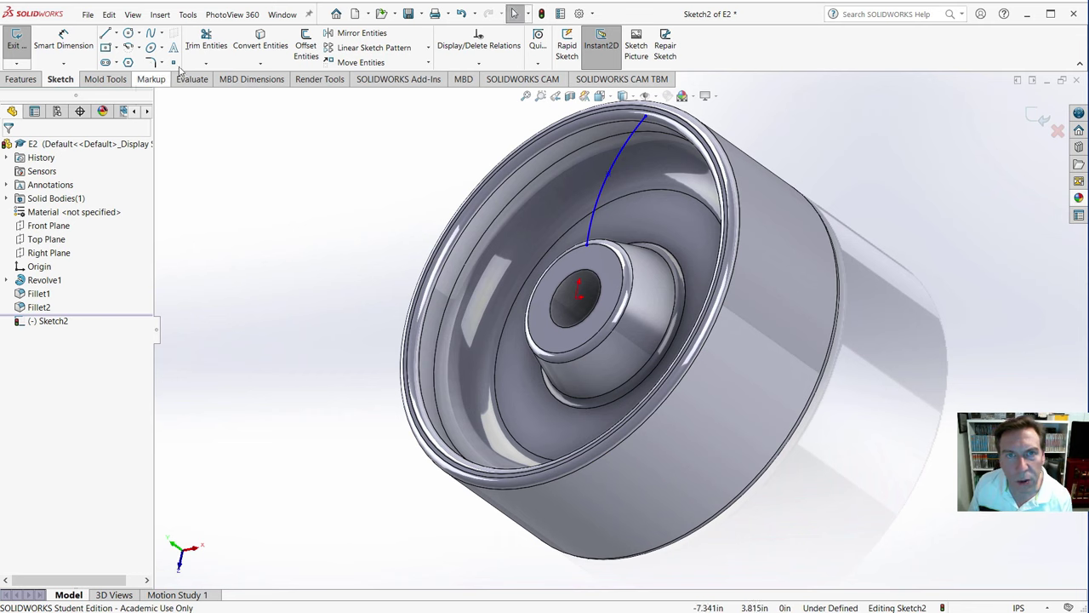
- Create Rib1 from the spline, 0.100 in thick, extruded normal to the sketch
left_click(21, 79)
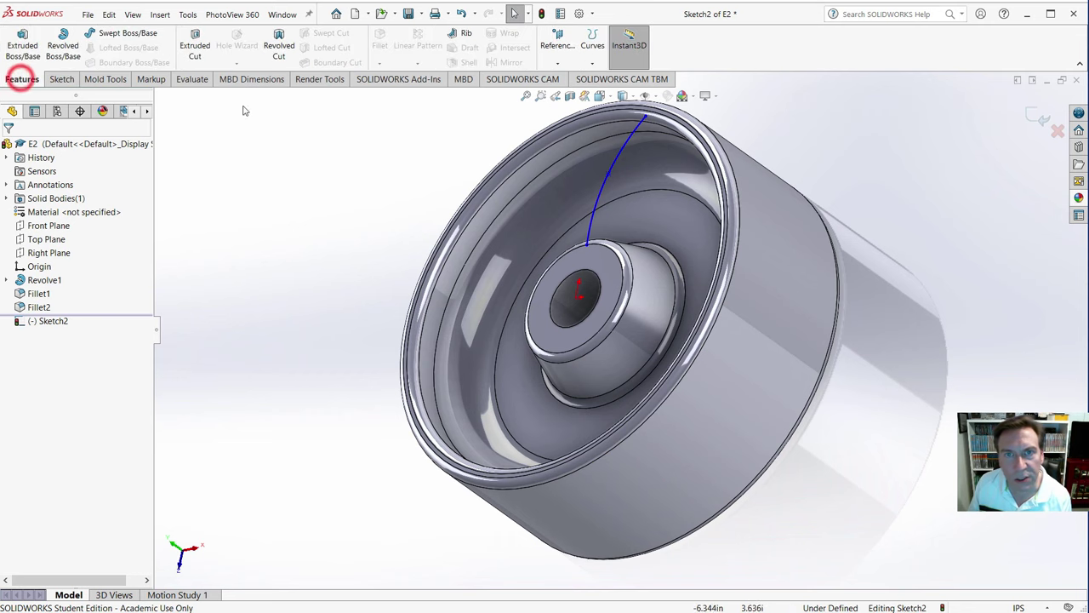
left_click(462, 32)
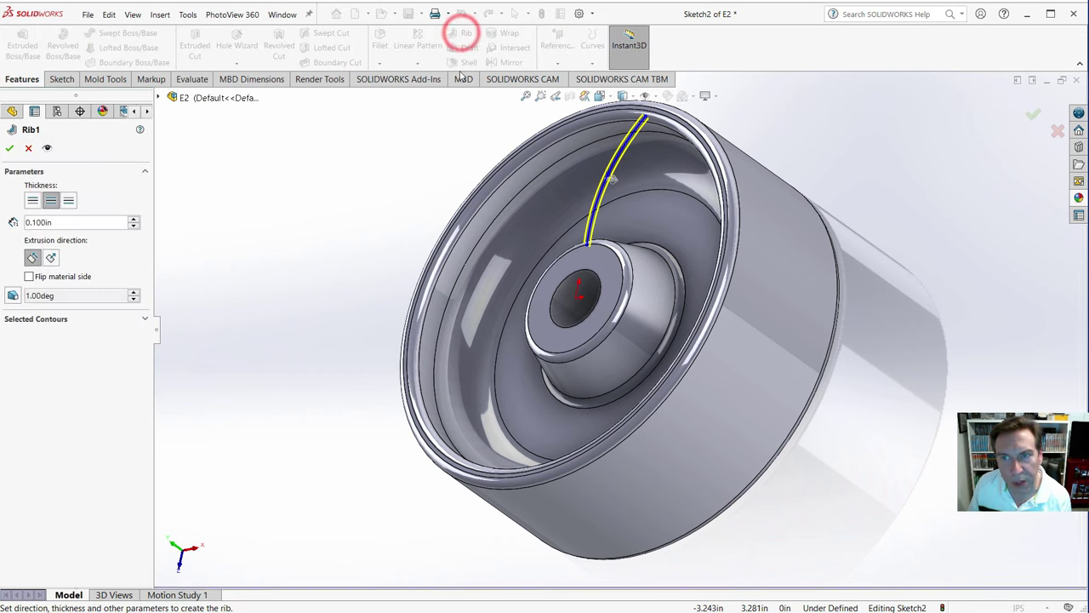
middle_click_drag(417, 182, 306, 195)
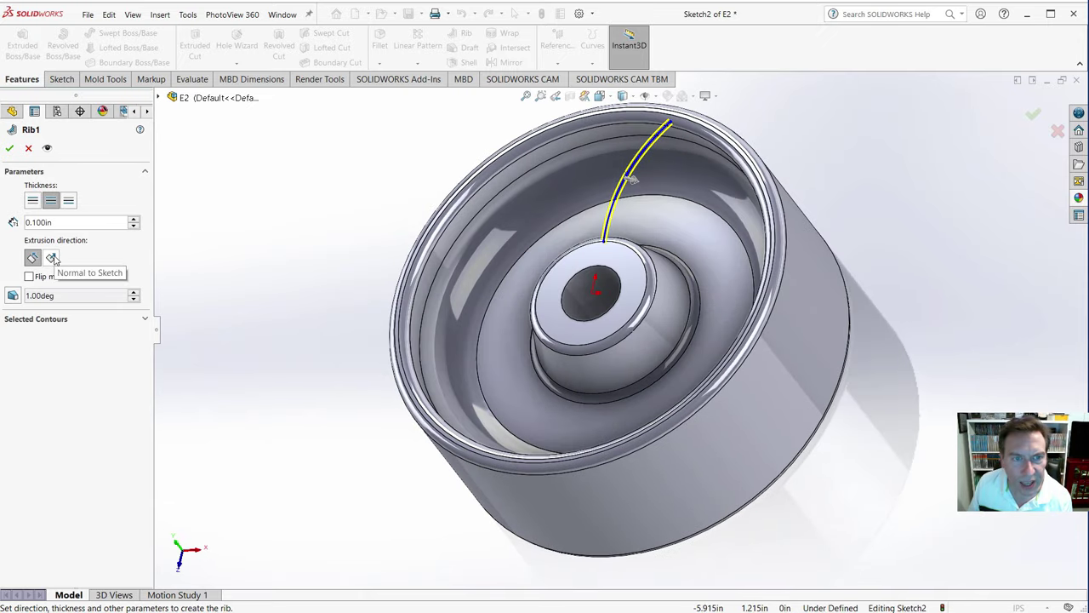
left_click(52, 258)
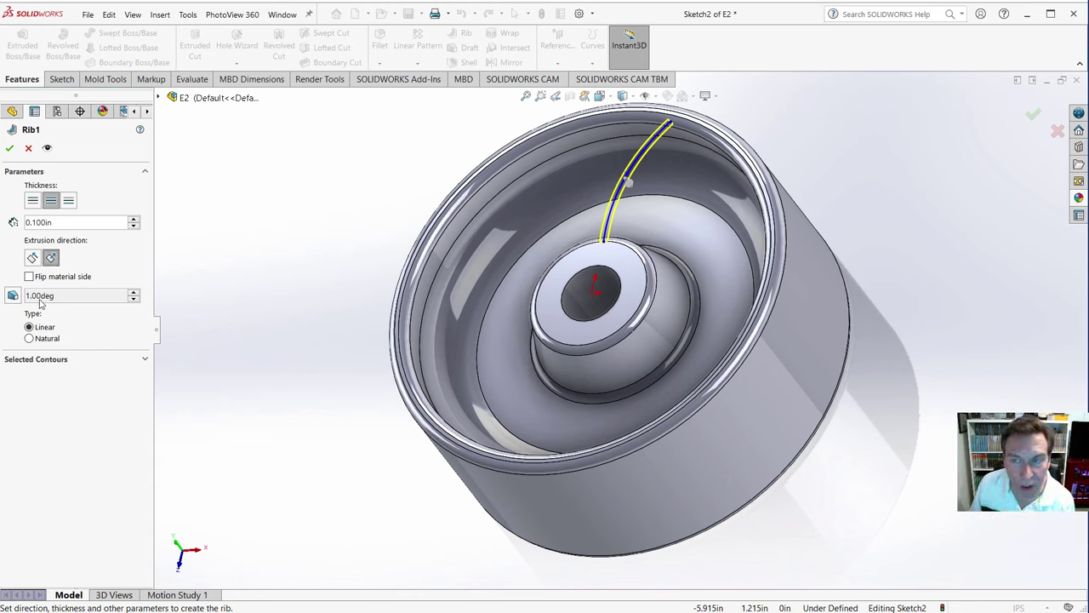
left_click(53, 258)
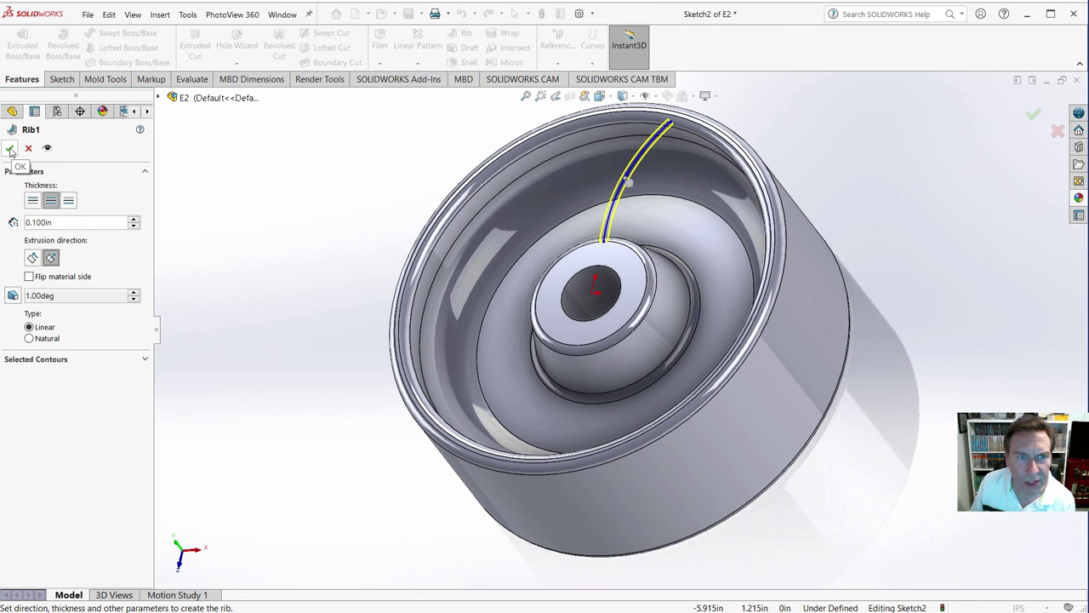
left_click(9, 150)
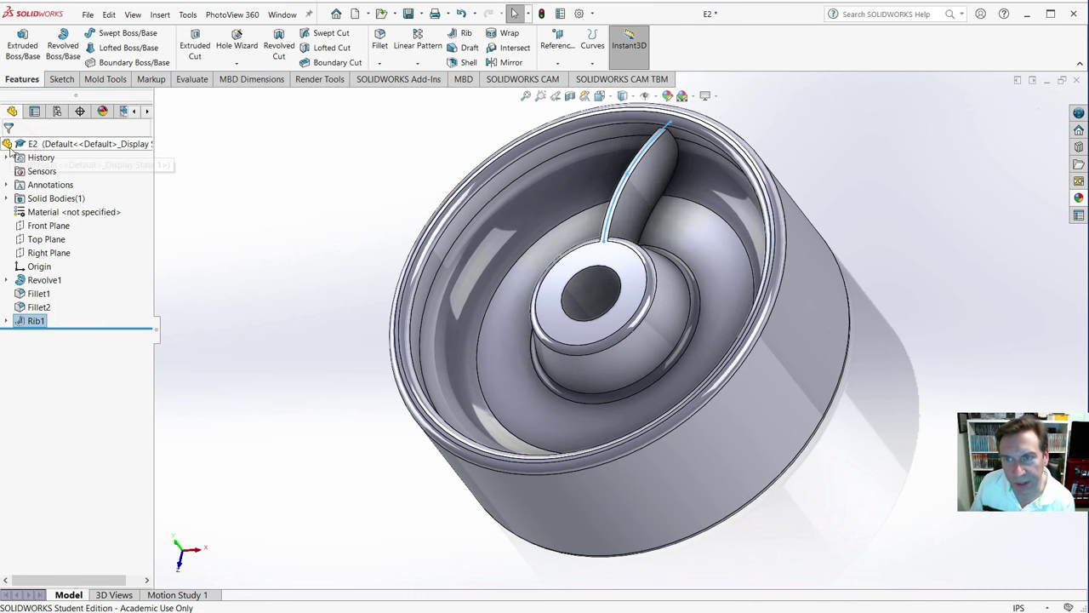
left_click(323, 172)
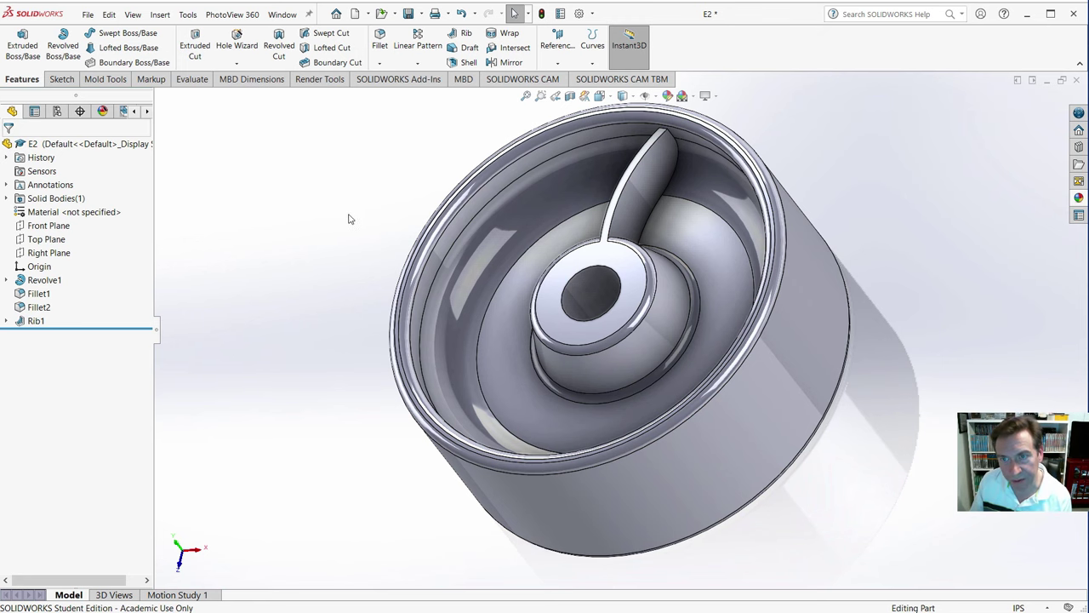
- Select Rib1 and the Top Plane in the feature tree, then orbit to check the plane
key("ctrl+1")
middle_click_drag(401, 315, 347, 228)
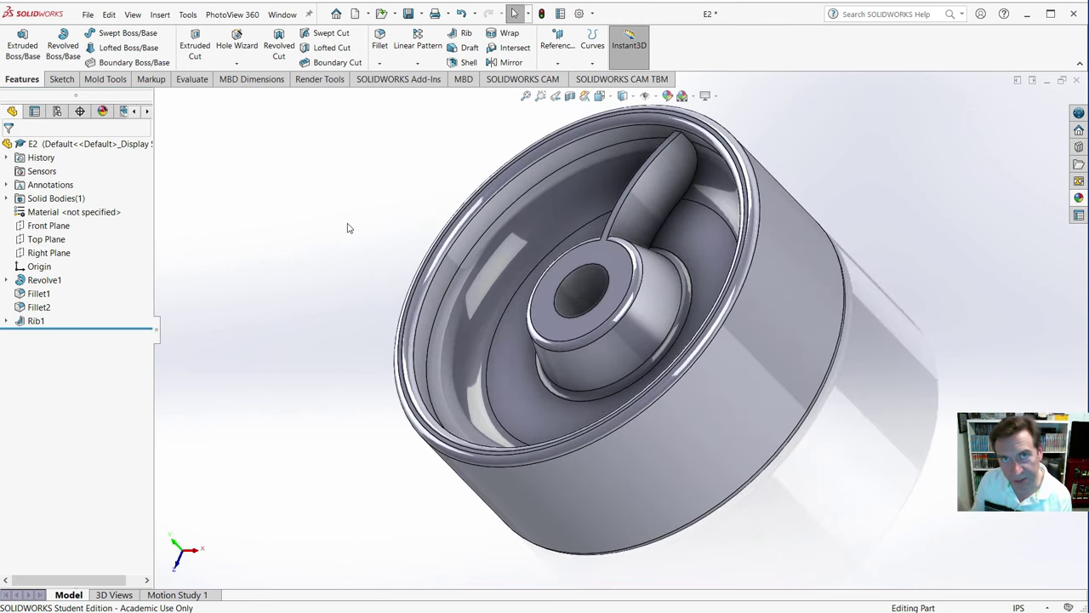
left_click(36, 321)
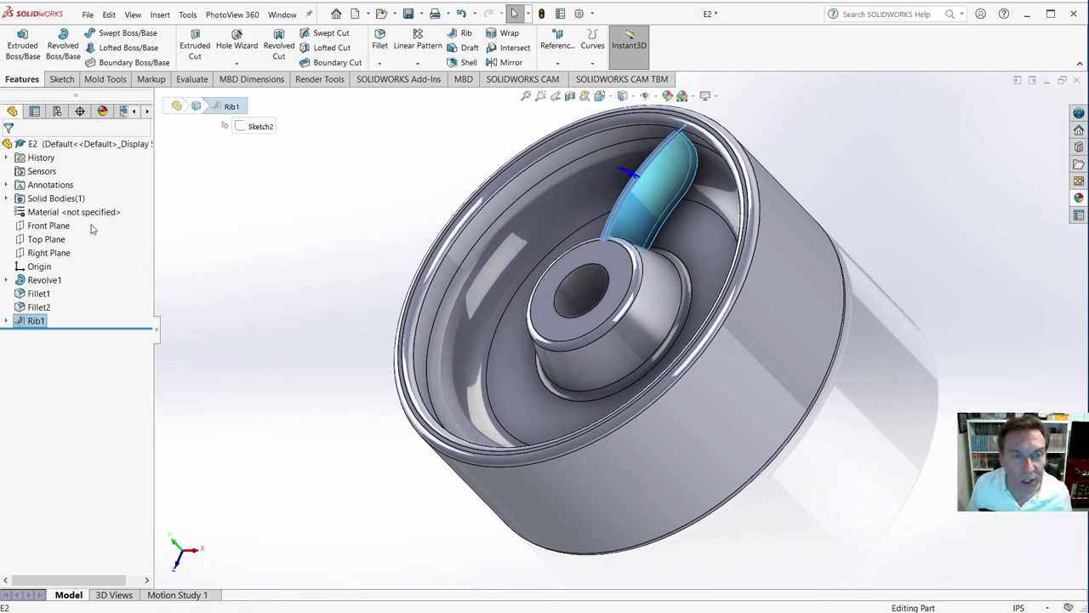
left_click(47, 241)
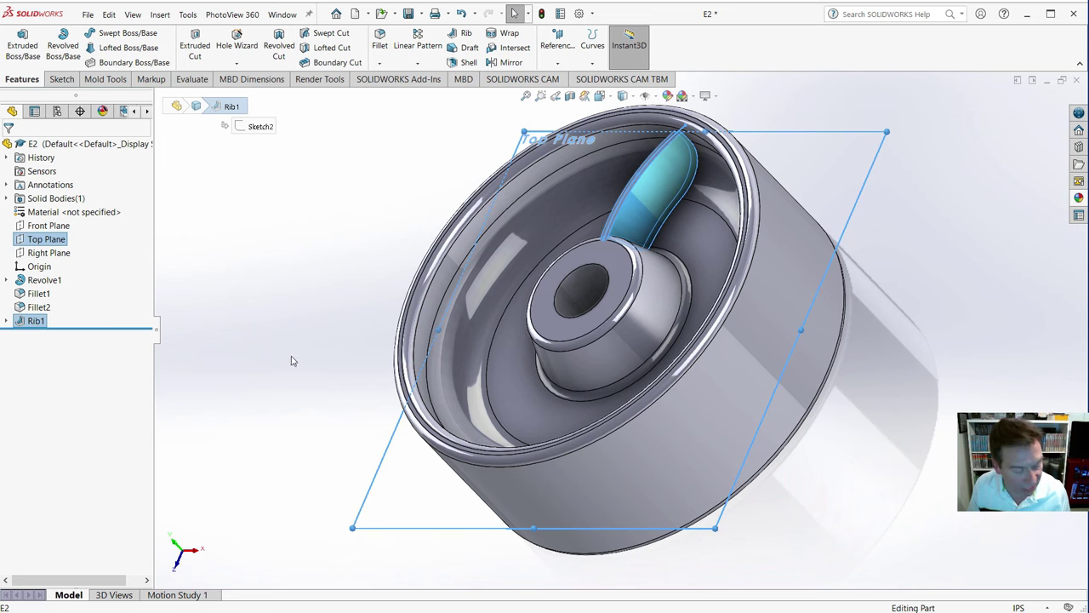
scroll(307, 357, "down", 5)
scroll(304, 340, "up", 5)
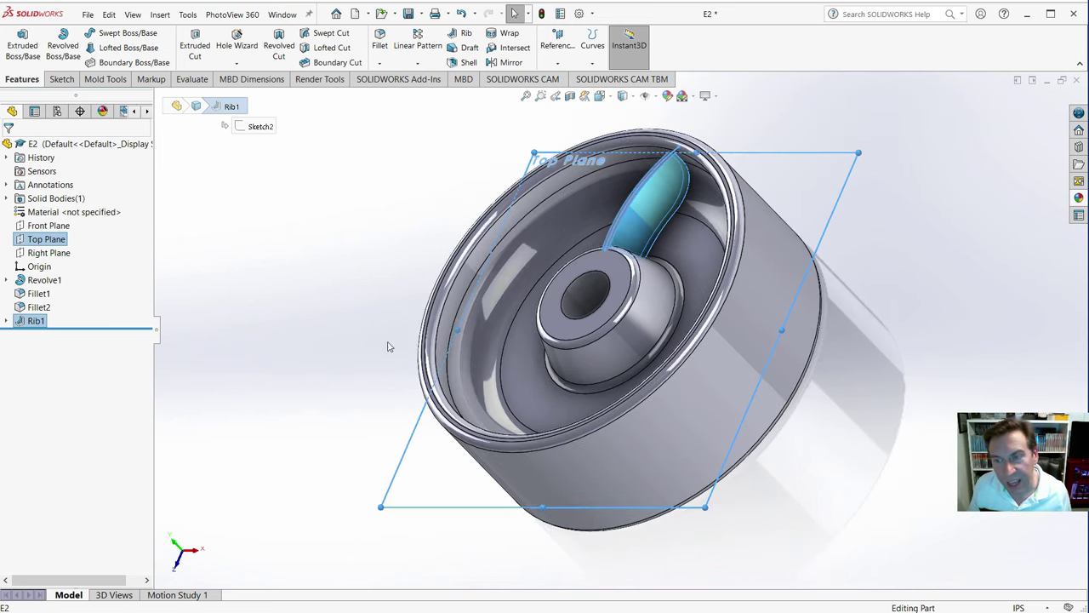
middle_click_drag(387, 348, 418, 368)
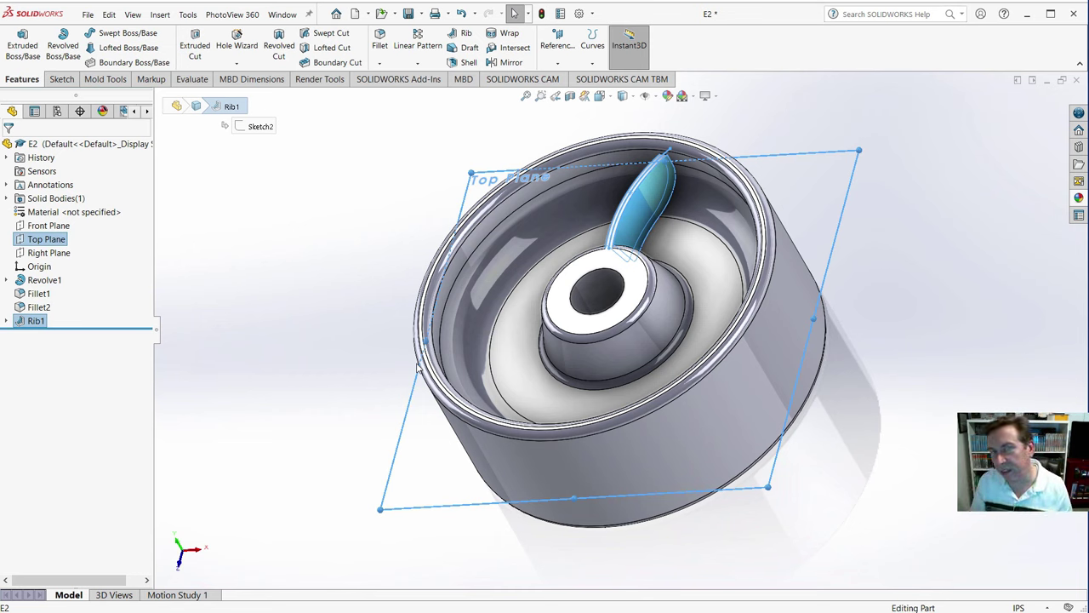
- Create Mirror1, copying Rib1 across the Top Plane
left_click(509, 61)
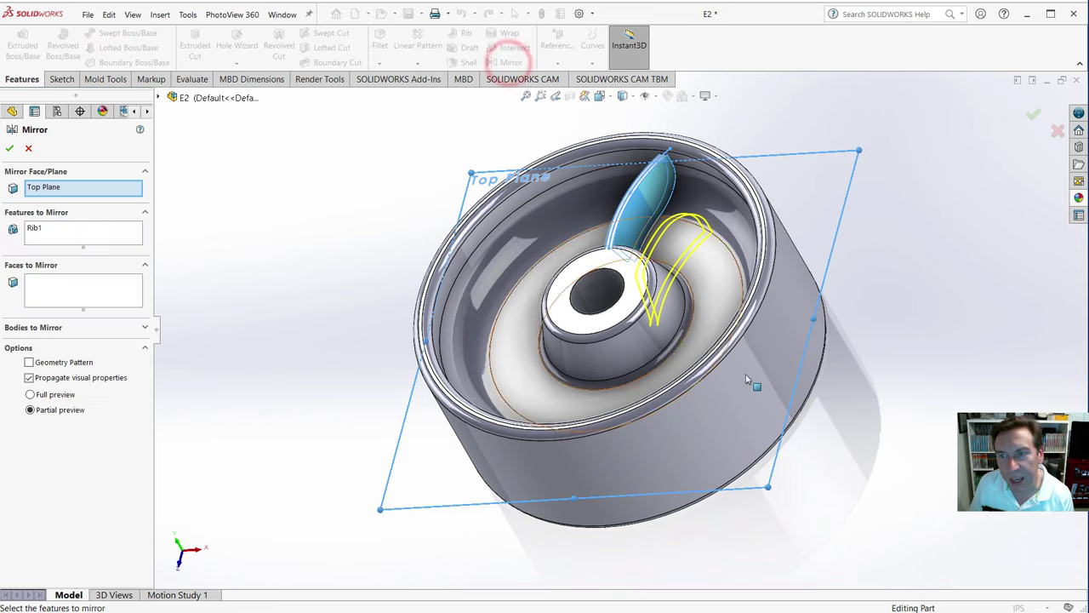
scroll(647, 357, "down", 5)
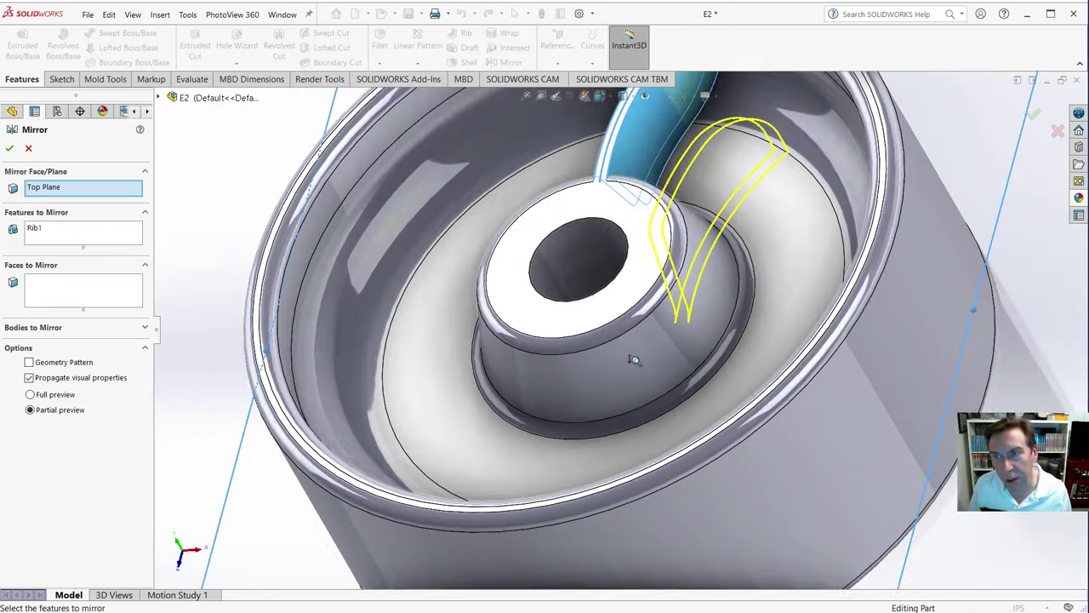
scroll(634, 359, "up", 3)
middle_click_drag(634, 359, 947, 357)
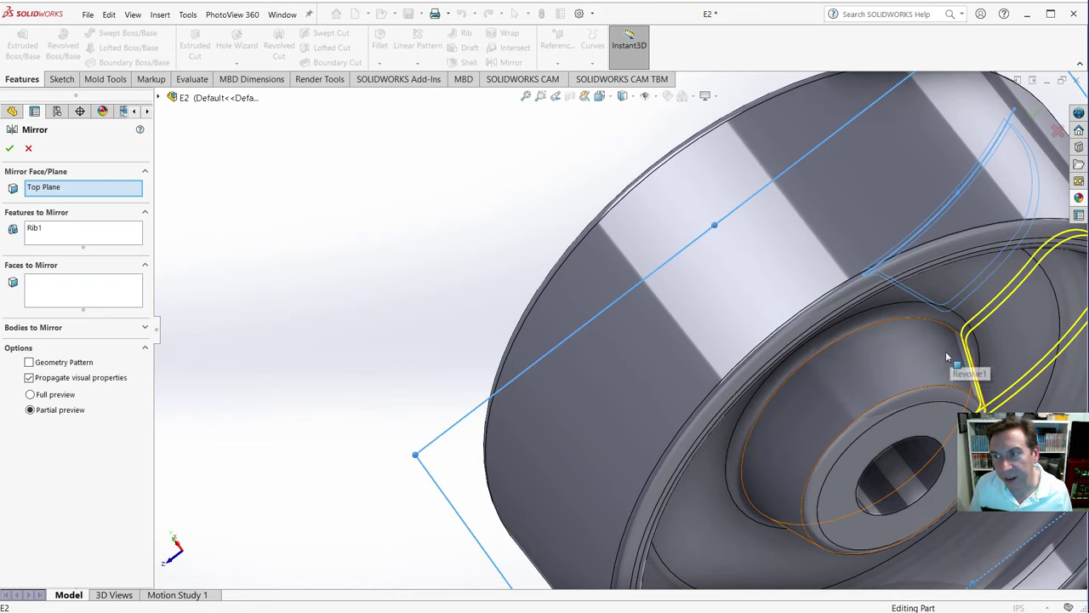
key("f")
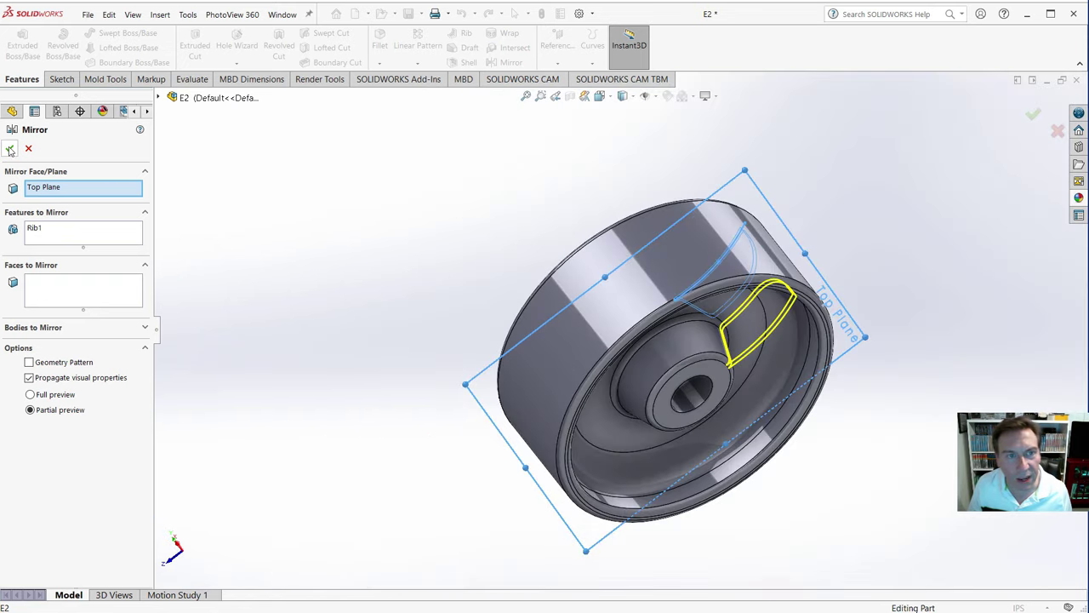
left_click(11, 150)
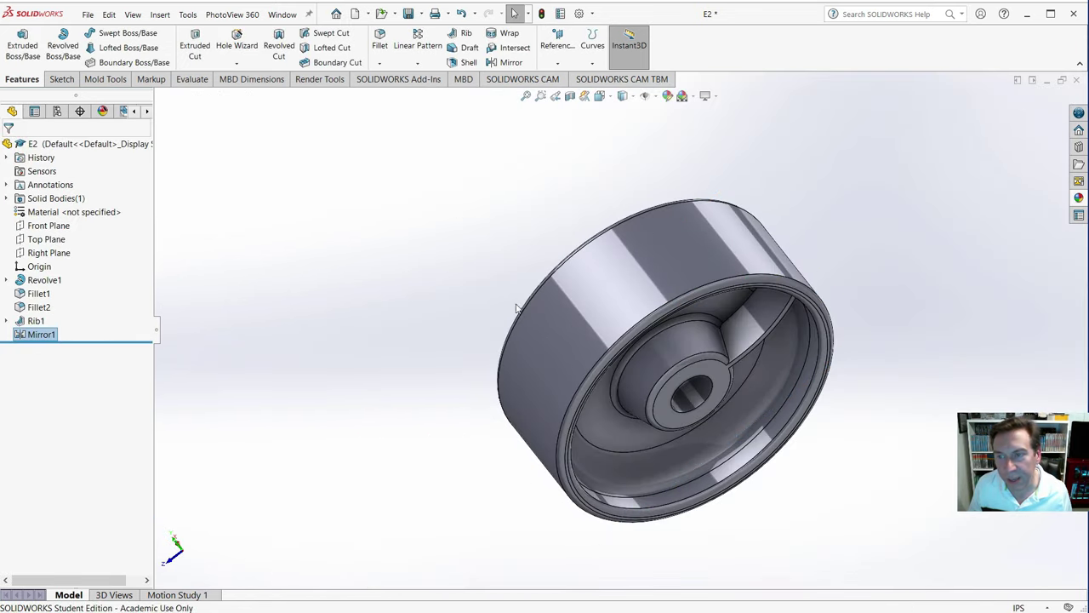
middle_click_drag(517, 308, 632, 381)
scroll(632, 381, "up", 1)
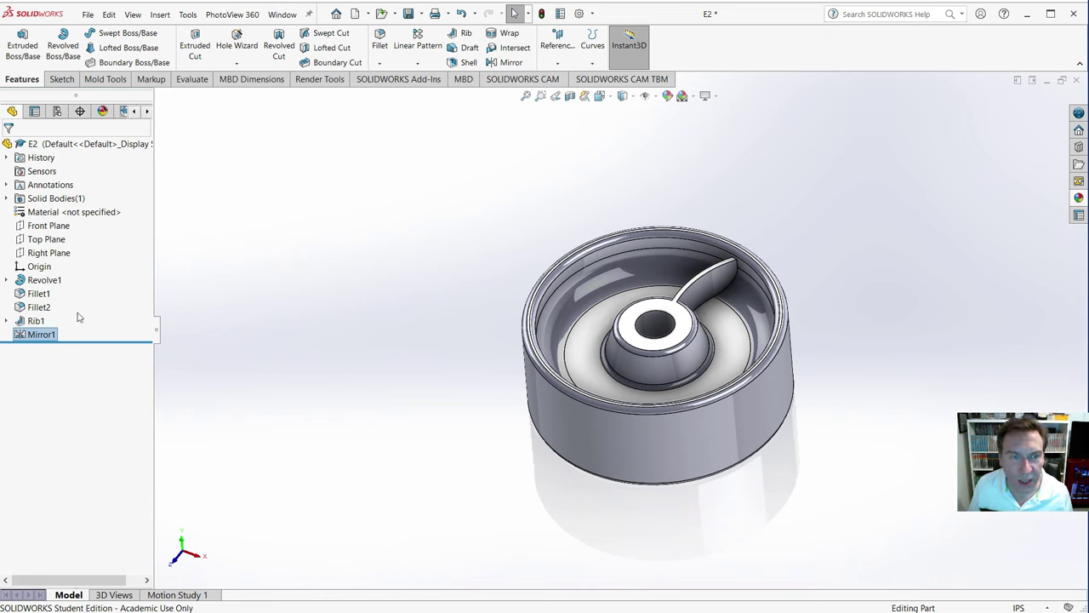
left_click(34, 320)
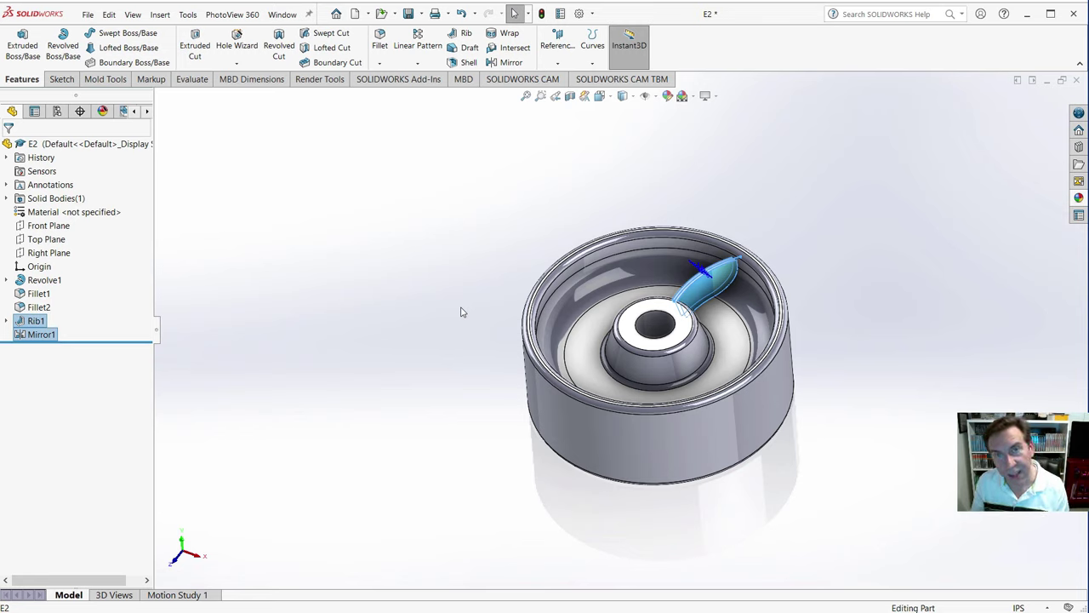
- Circular-pattern Rib1 and Mirror1 around the outer cylindrical face: 15 equal instances over 360°
left_click(417, 64)
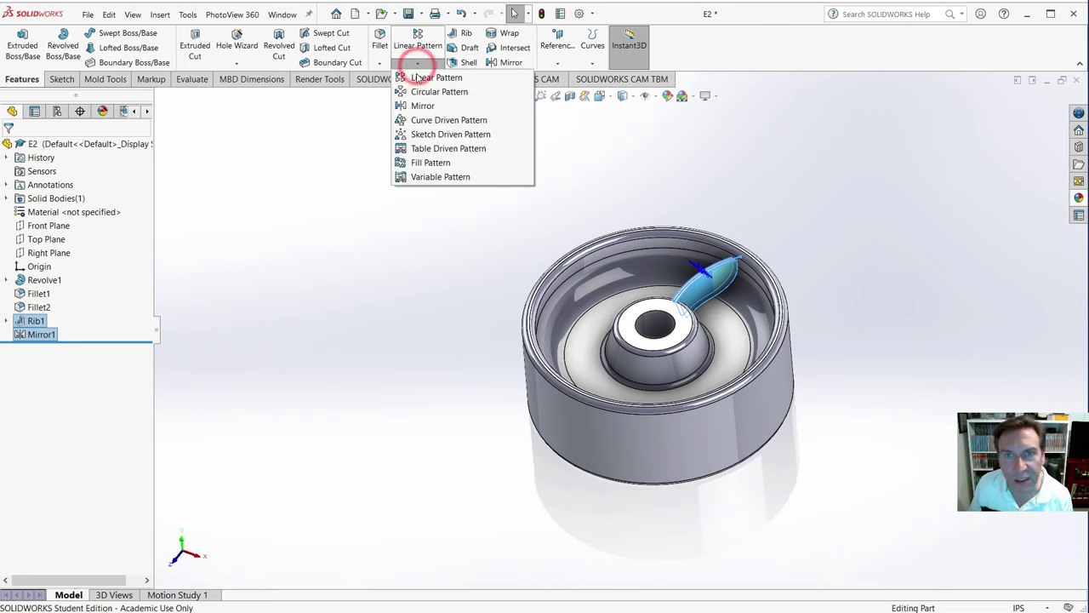
left_click(425, 91)
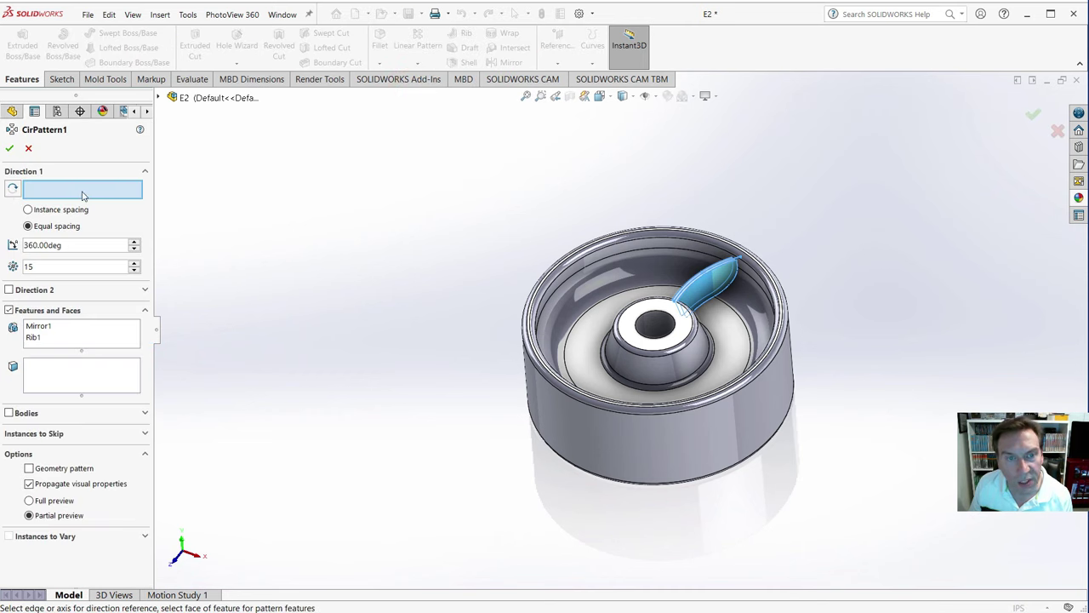
left_click(669, 450)
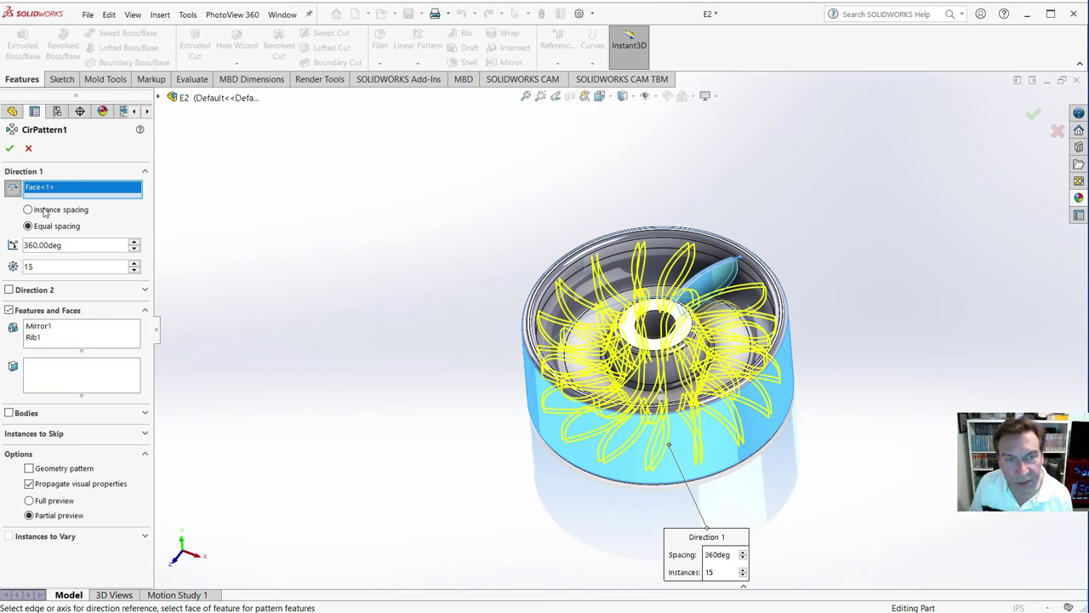
left_click(9, 149)
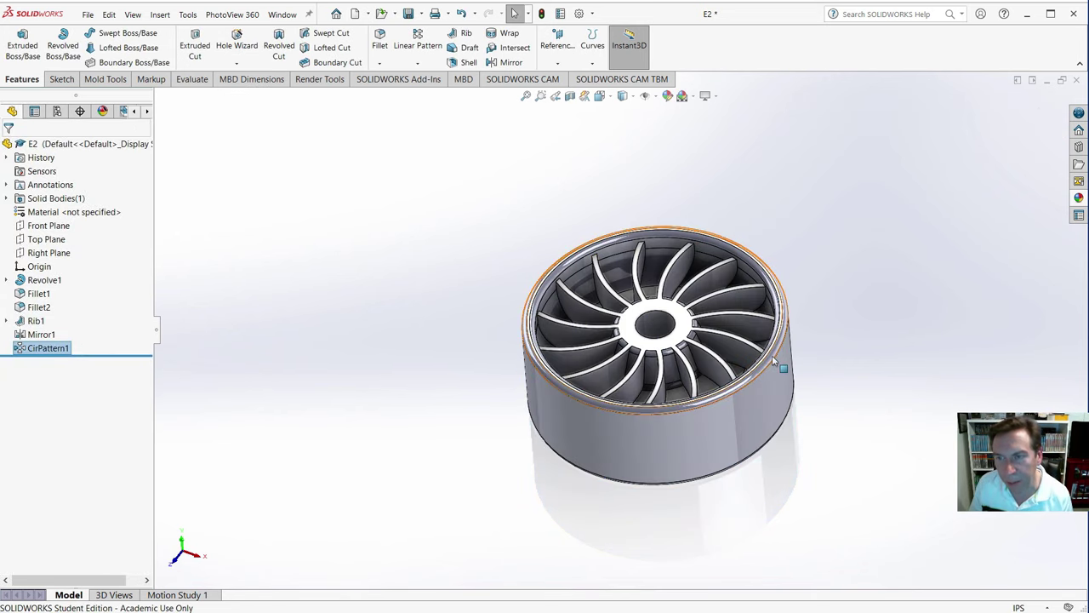
key("f")
scroll(774, 355, "down", 5)
middle_click_drag(773, 355, 511, 255)
key("f")
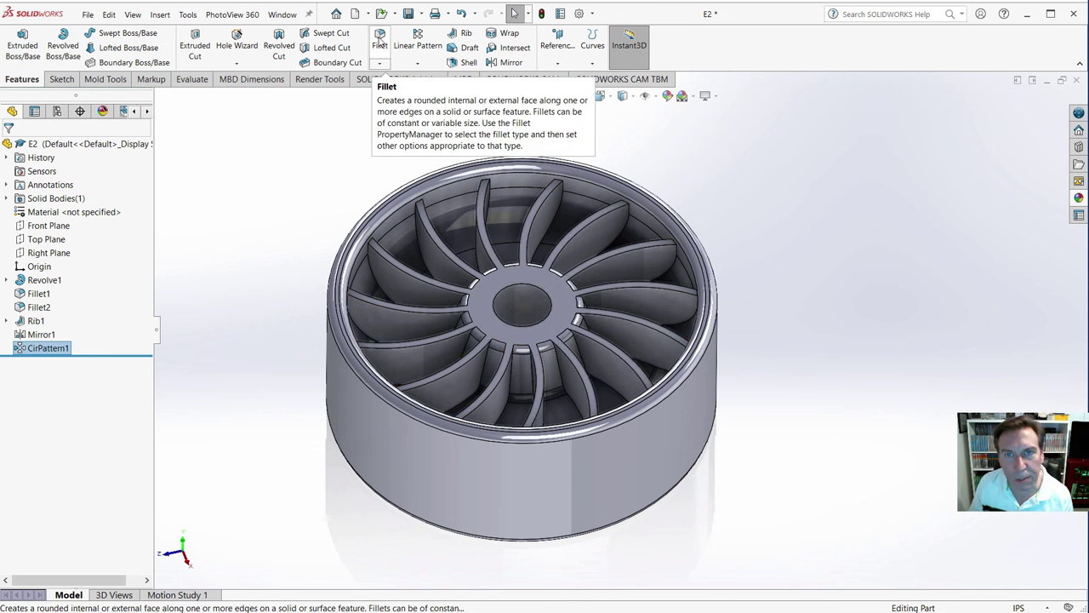
- Fillet the patterned blade faces at 0.04 in radius to create Fillet3
left_click(380, 43)
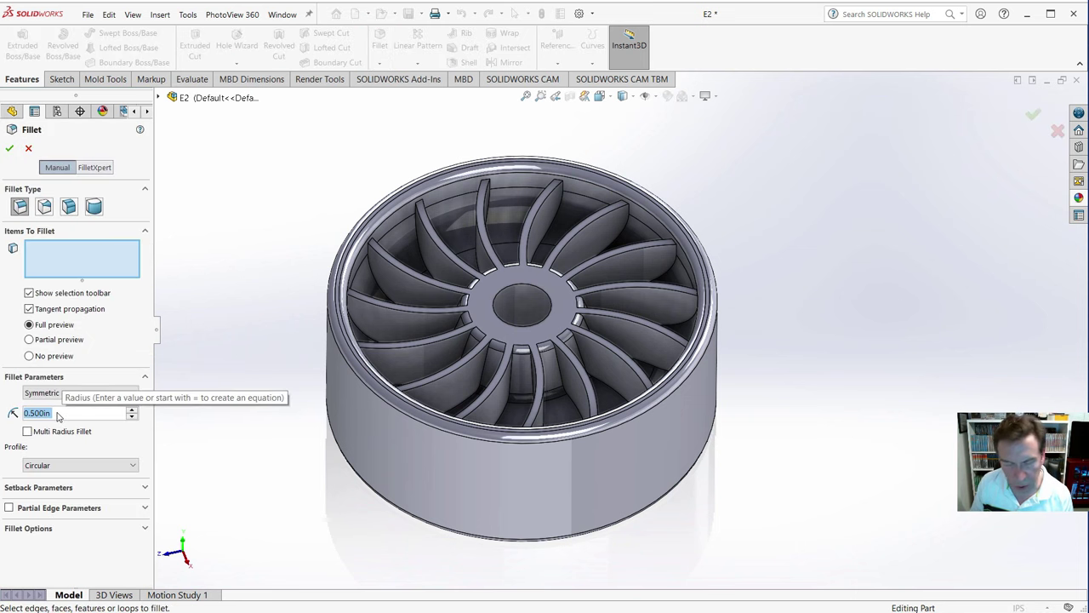
type(".0")
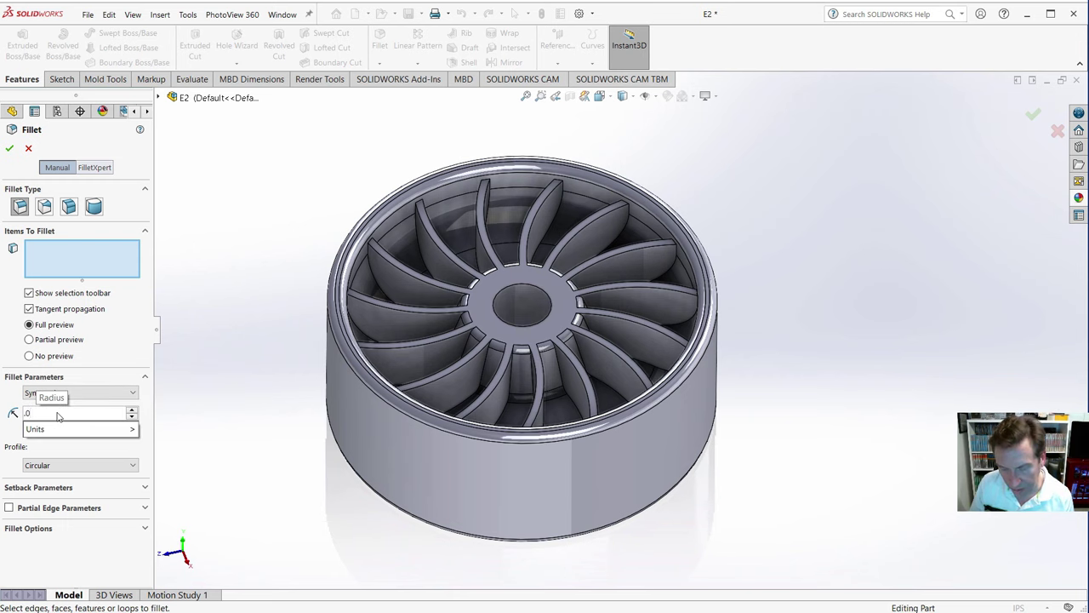
type("4")
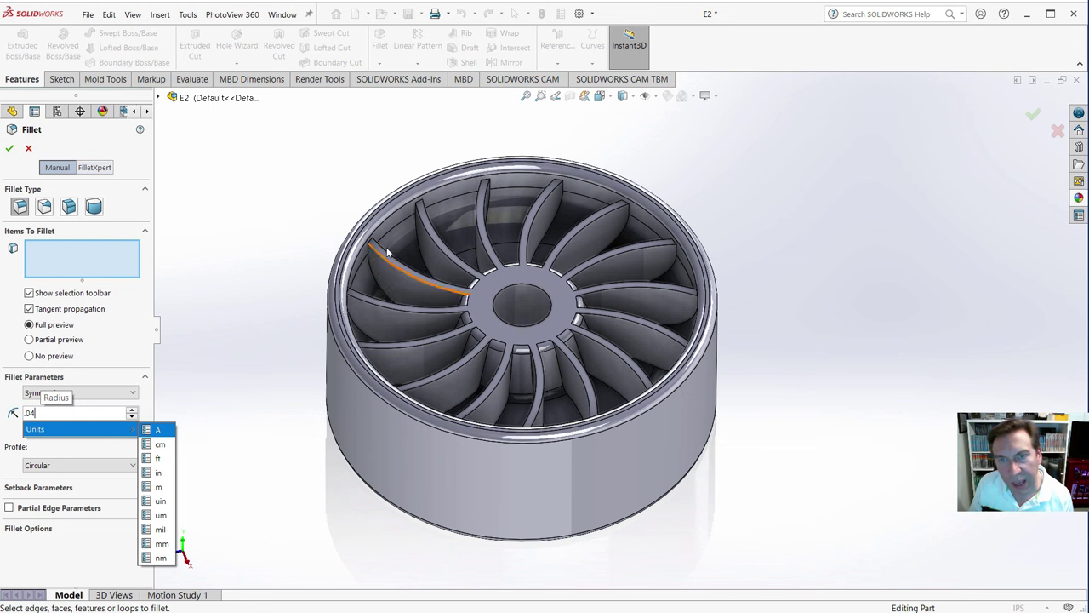
left_click(403, 214)
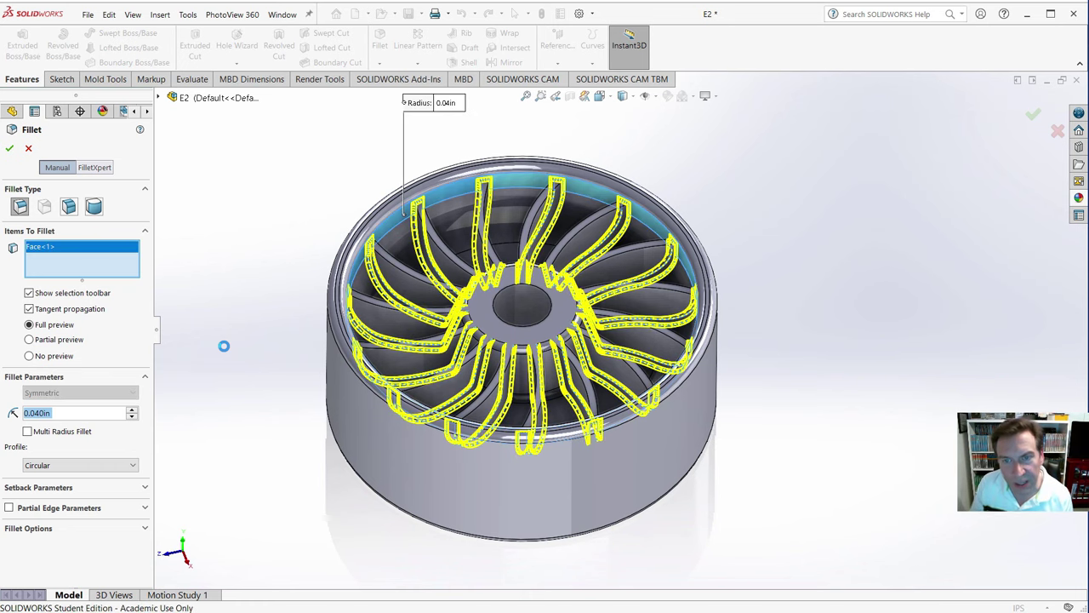
left_click(9, 150)
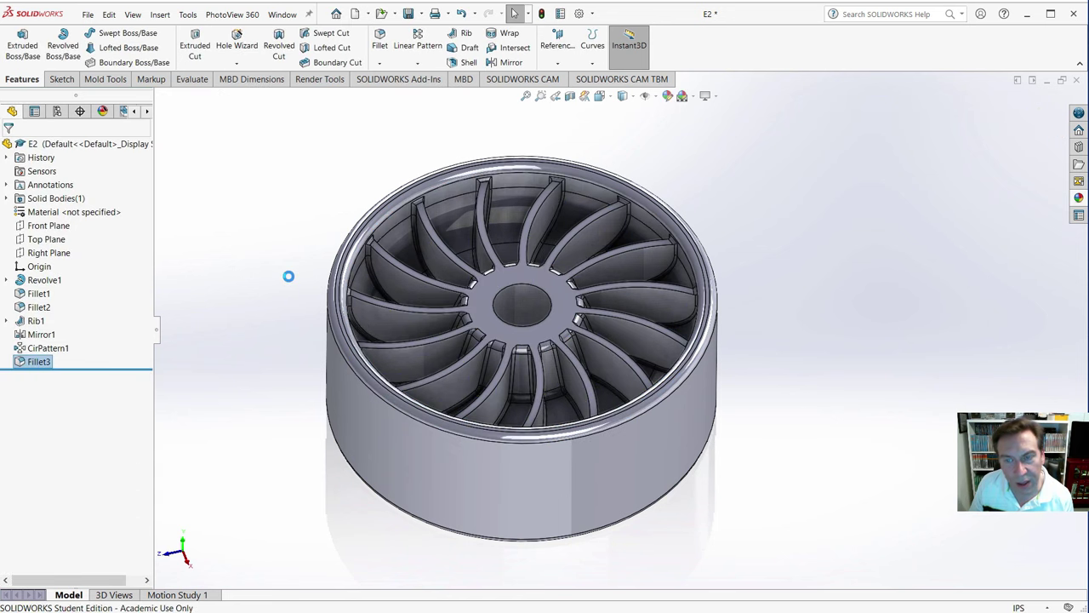
- Create Fillet4, rounding the rim edge loop and inner face on the wheel's far side at 0.04 in
scroll(420, 335, "down", 5)
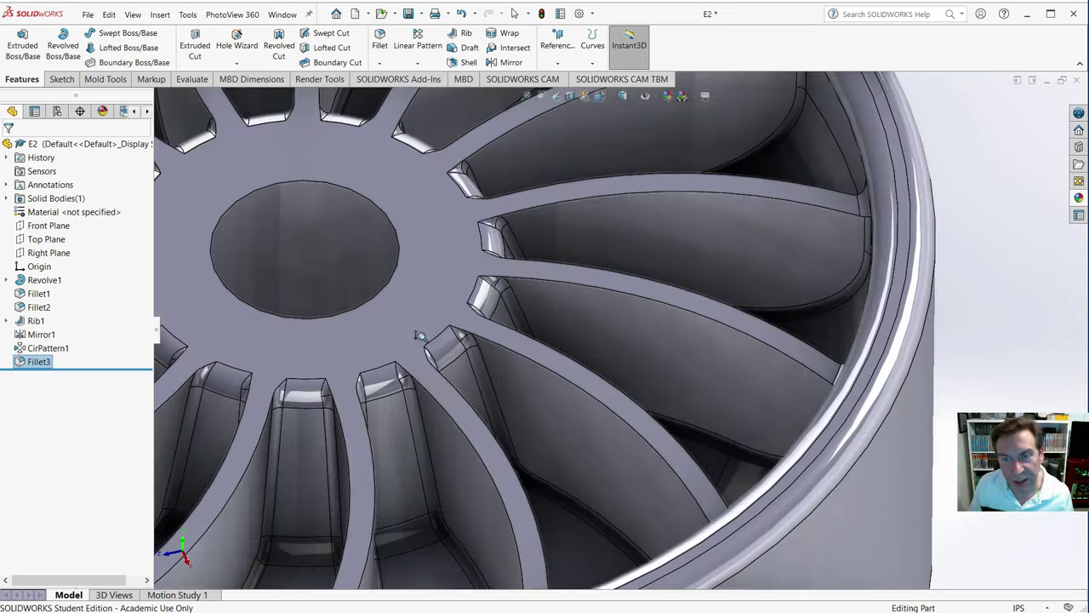
scroll(420, 335, "up", 5)
middle_click_drag(419, 335, 712, 400)
scroll(713, 400, "up", 5)
scroll(499, 308, "down", 3)
middle_click_drag(605, 513, 400, 94)
left_click(380, 38)
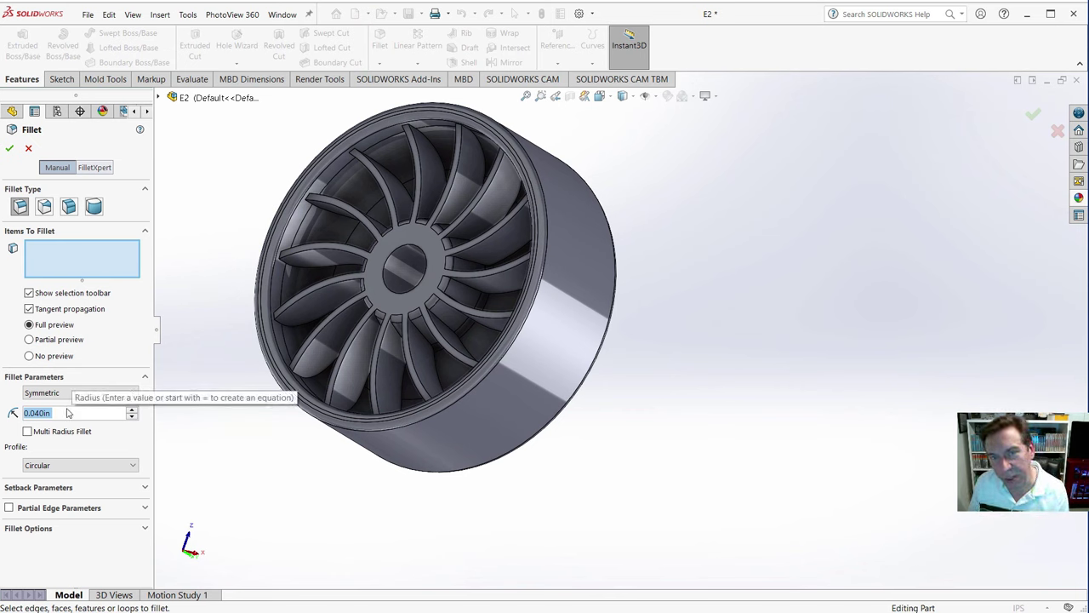
left_click(334, 173)
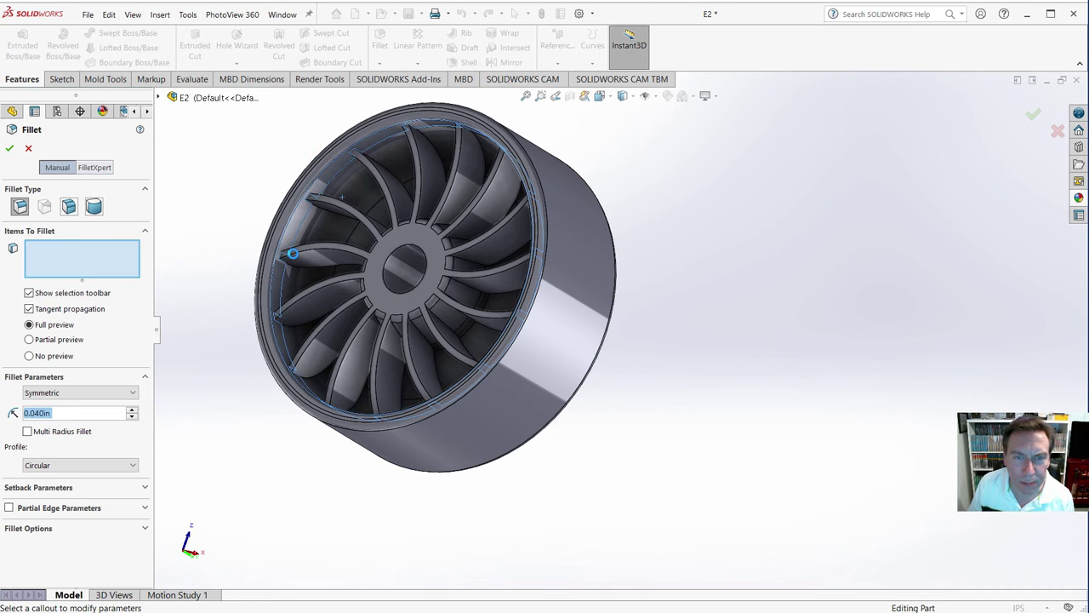
left_click(292, 253)
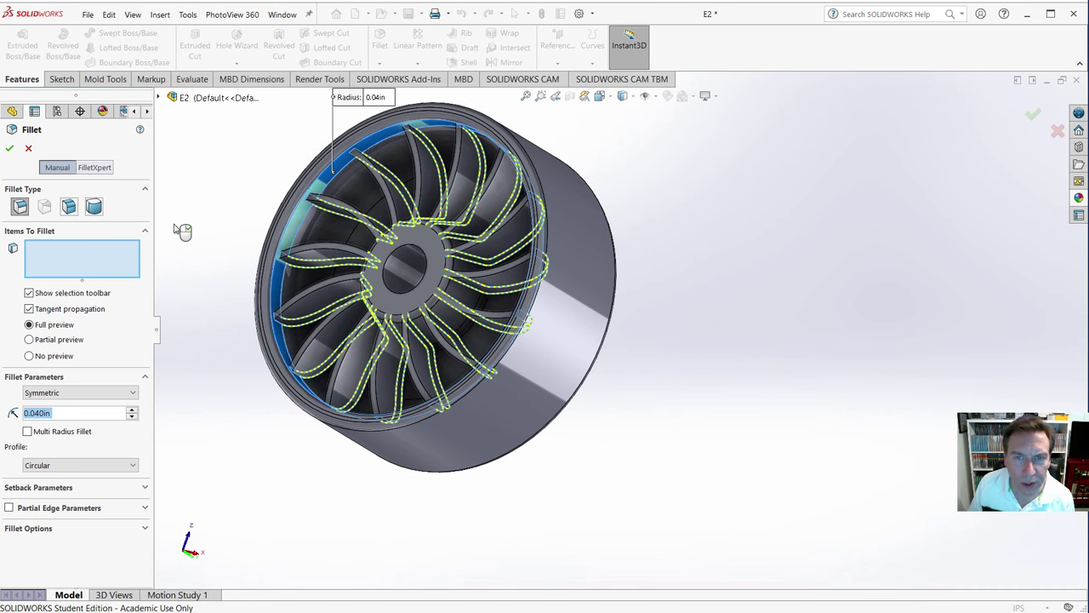
left_click(10, 149)
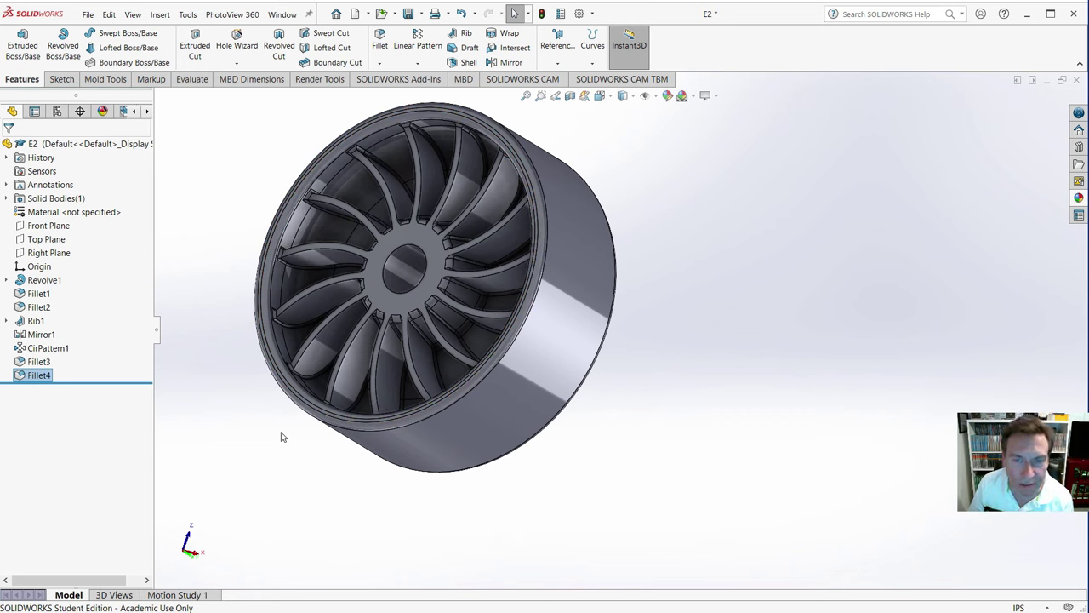
middle_click_drag(274, 425, 361, 375)
scroll(501, 307, "up", 3)
scroll(510, 281, "down", 5)
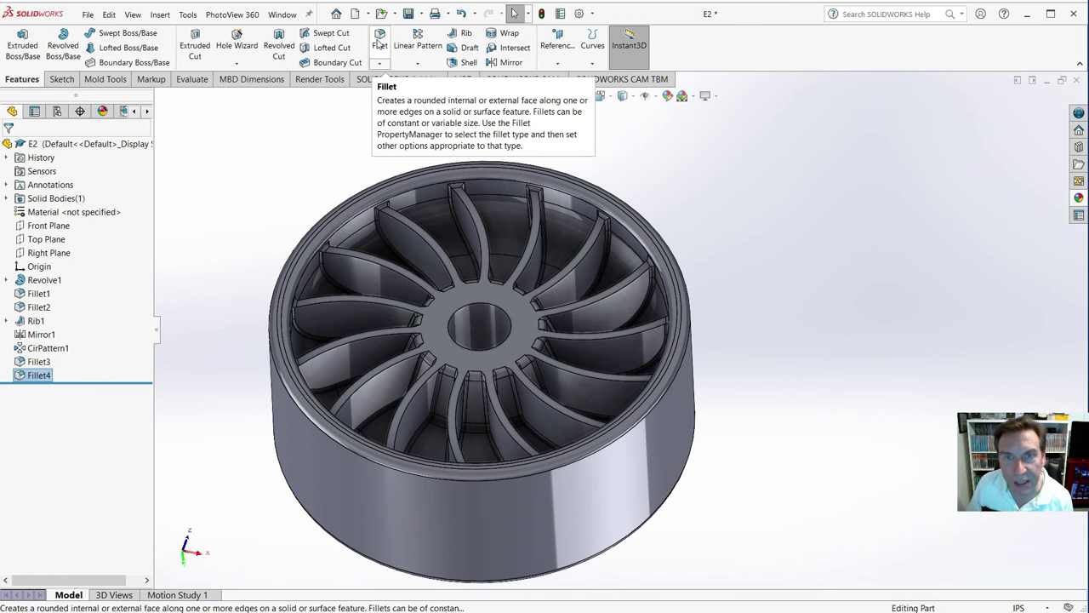
- Create Fillet5 with a 0.03 in radius on the hub face and its blade edges
left_click(380, 44)
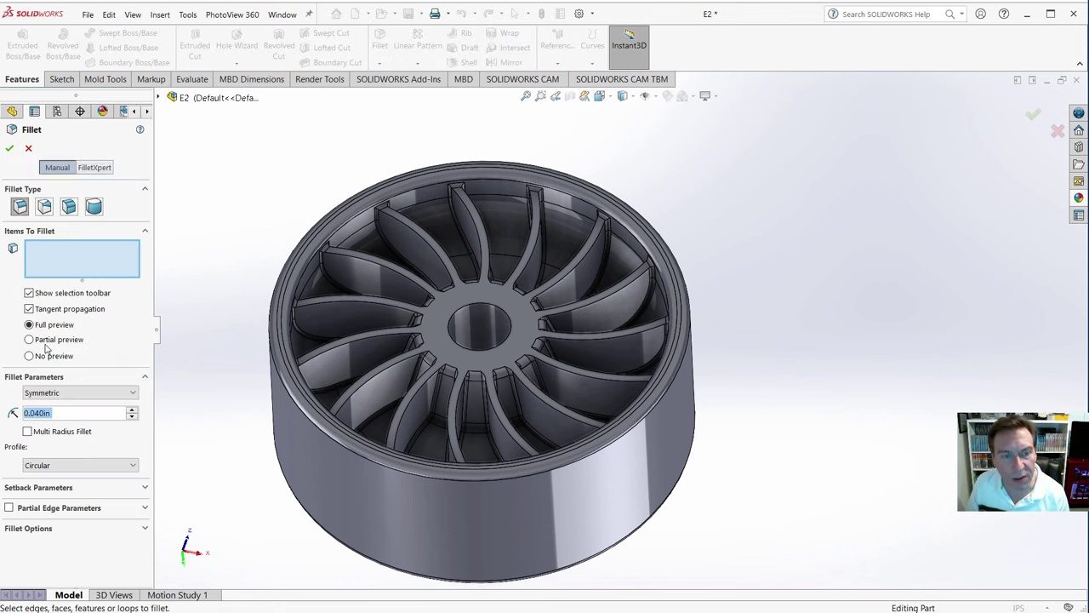
type(".036")
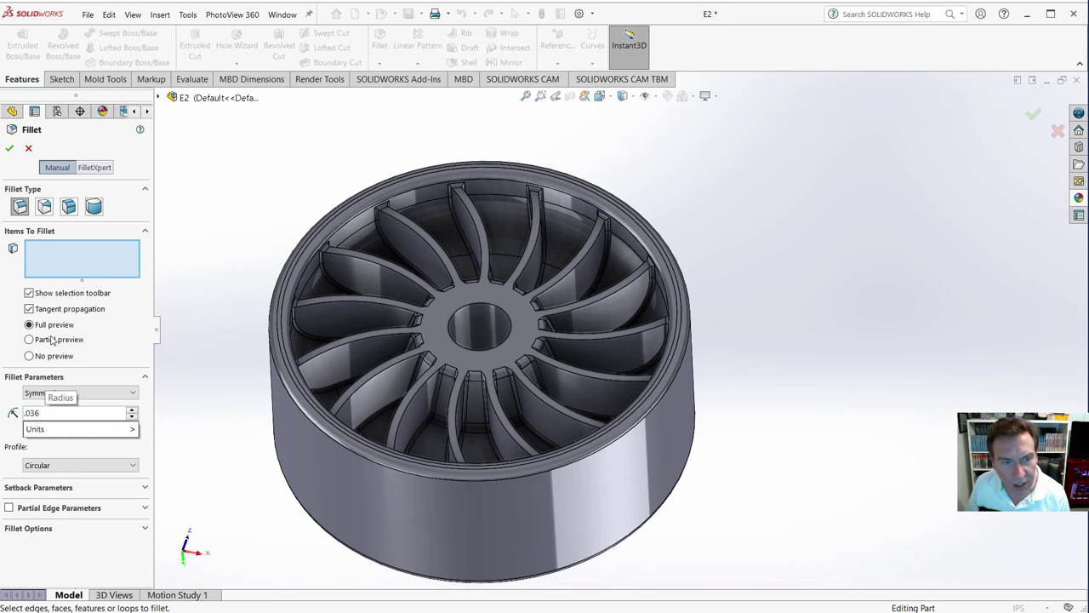
key("BackSpace")
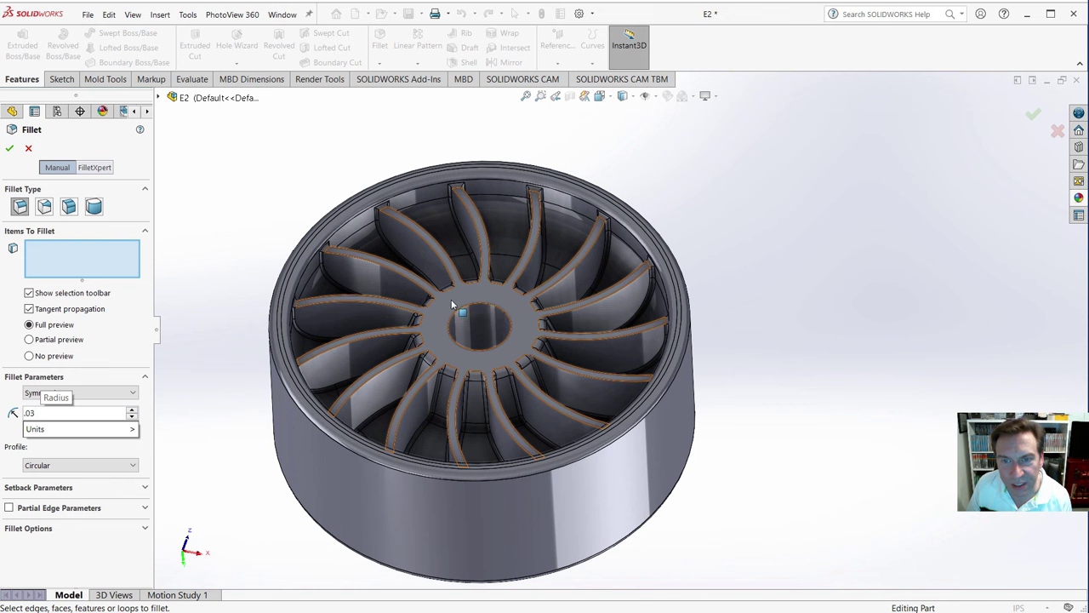
left_click(452, 304)
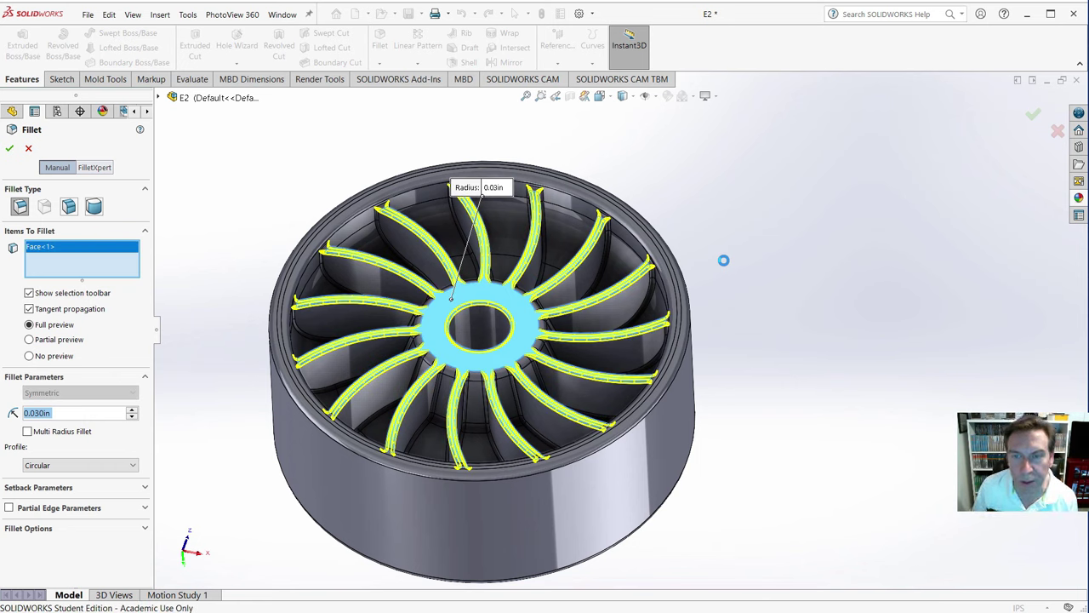
left_click(10, 150)
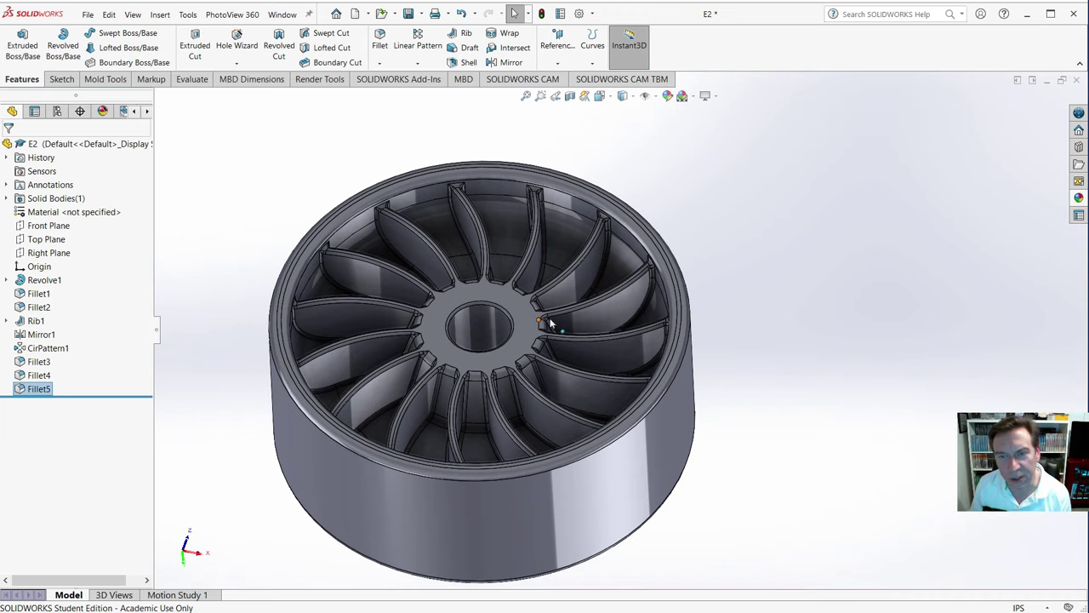
middle_click_drag(595, 335, 366, 328)
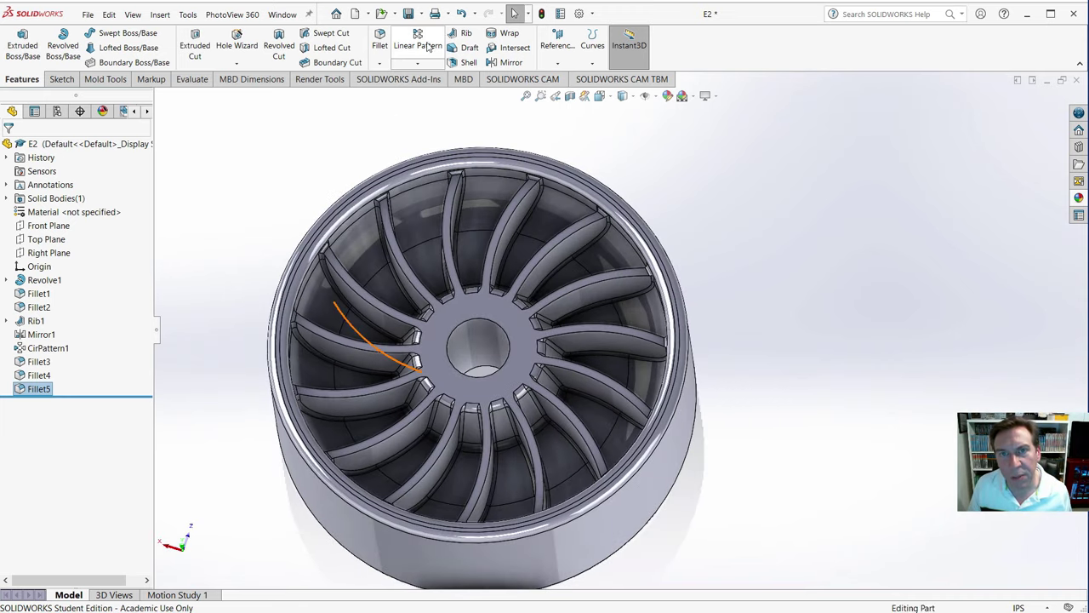
- Create Fillet6, rounding the opposite hub face at 0.03 in radius
left_click(380, 40)
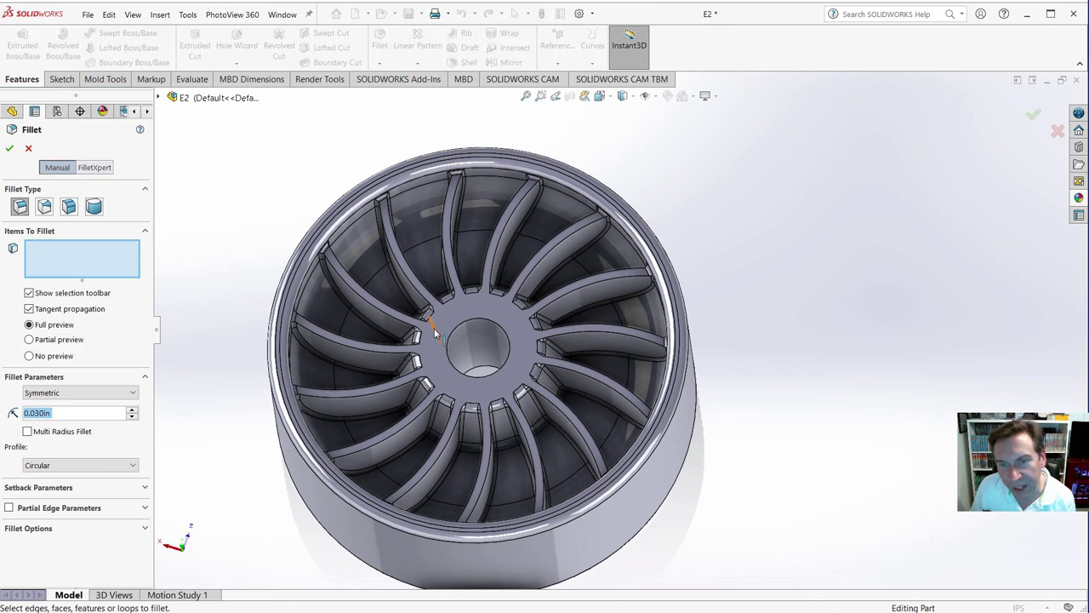
left_click(450, 325)
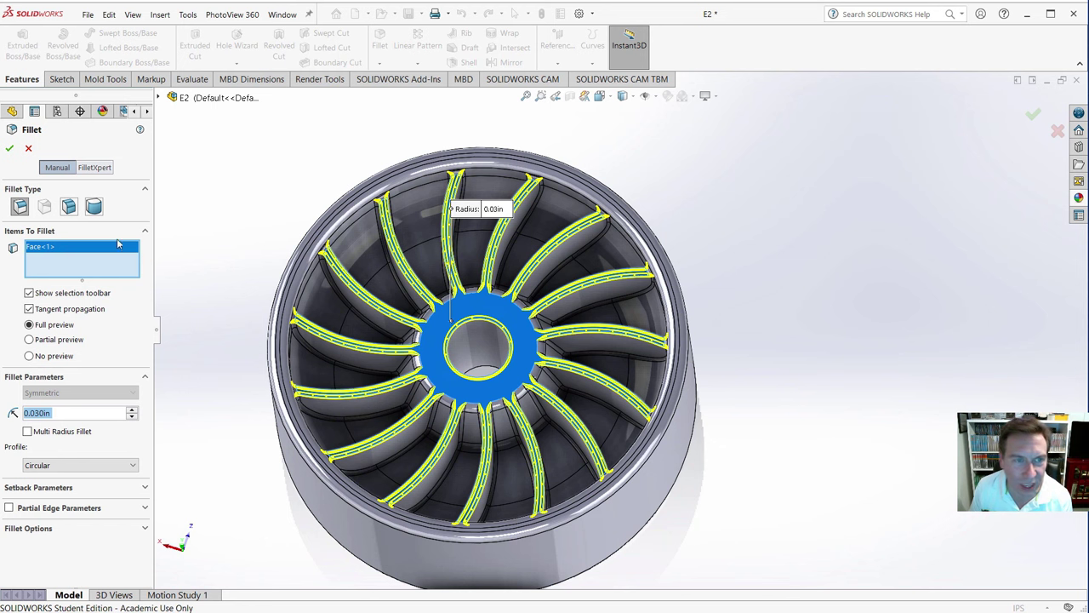
left_click(10, 149)
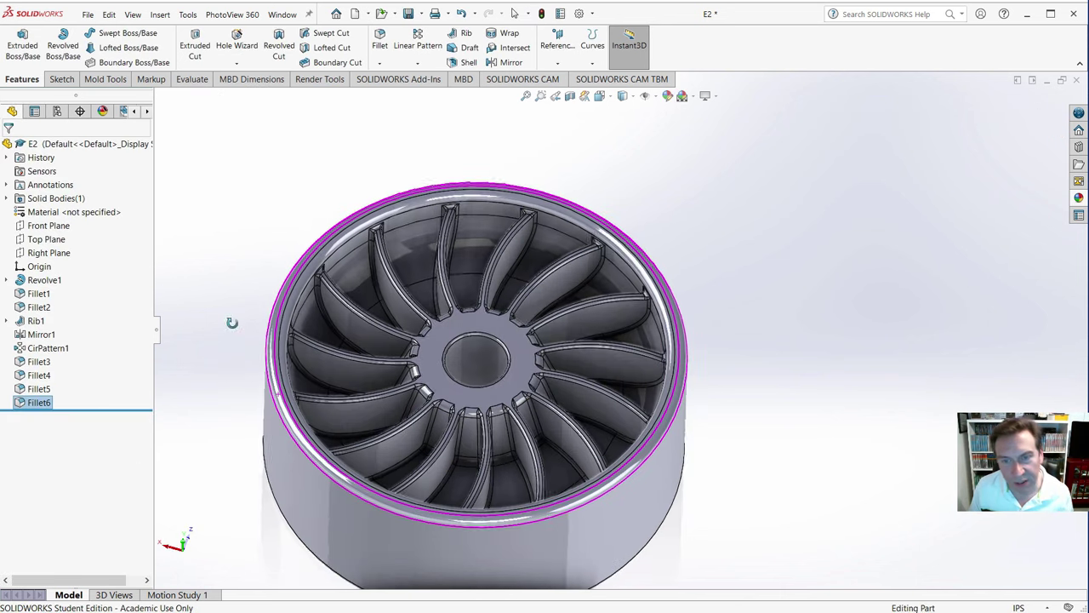
- Orbit the wheel from isometric to inspect the finished fillets
key("ctrl+7")
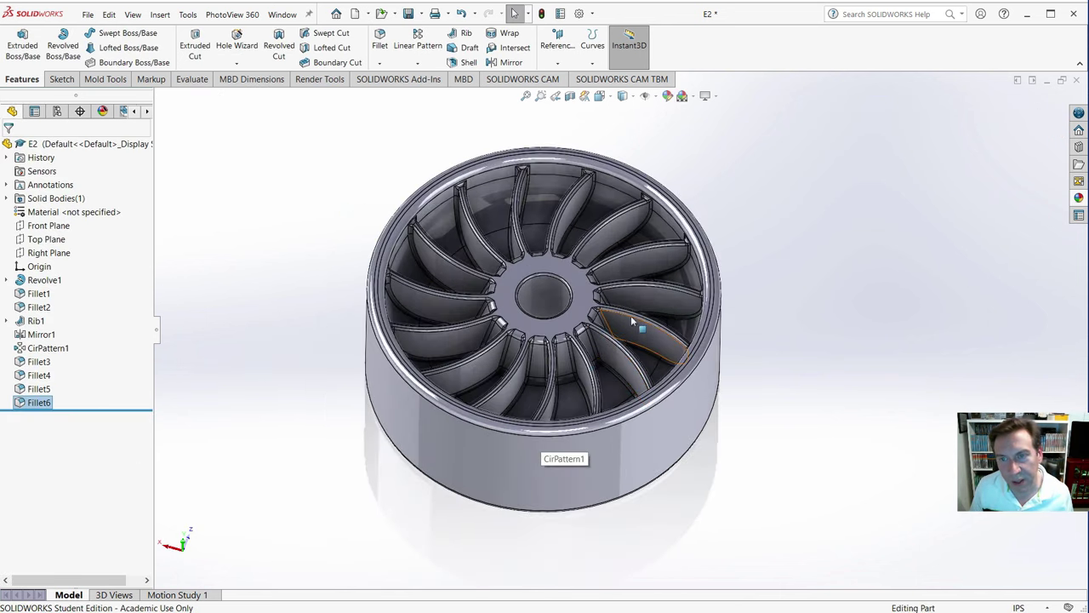
scroll(630, 315, "up", 5)
middle_click_drag(630, 315, 608, 293)
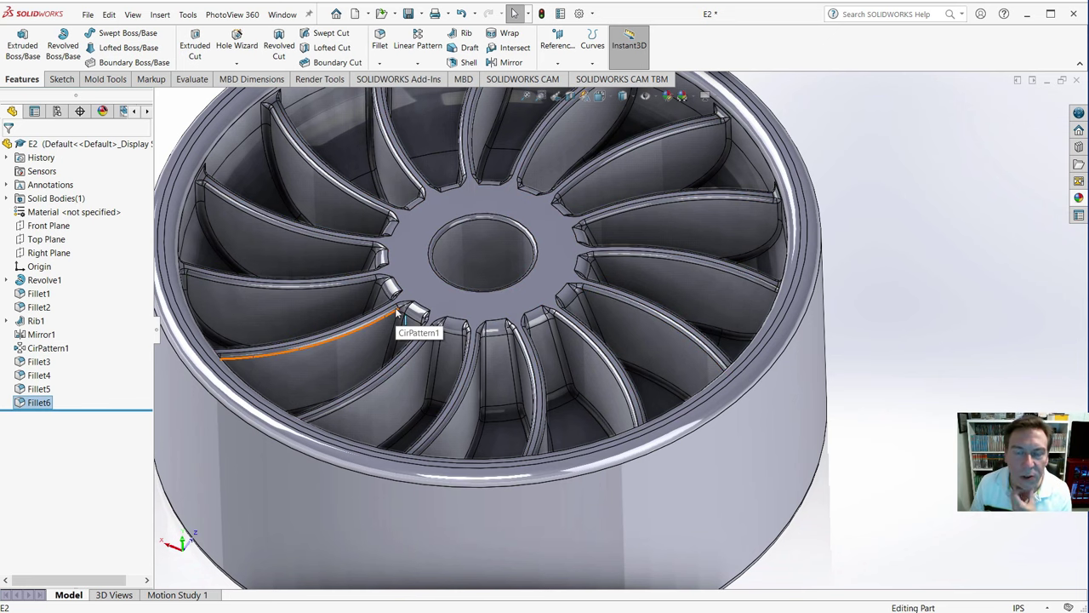
middle_click_drag(396, 313, 498, 328)
- Switch to the standard Front view and select the Front Plane
key("space")
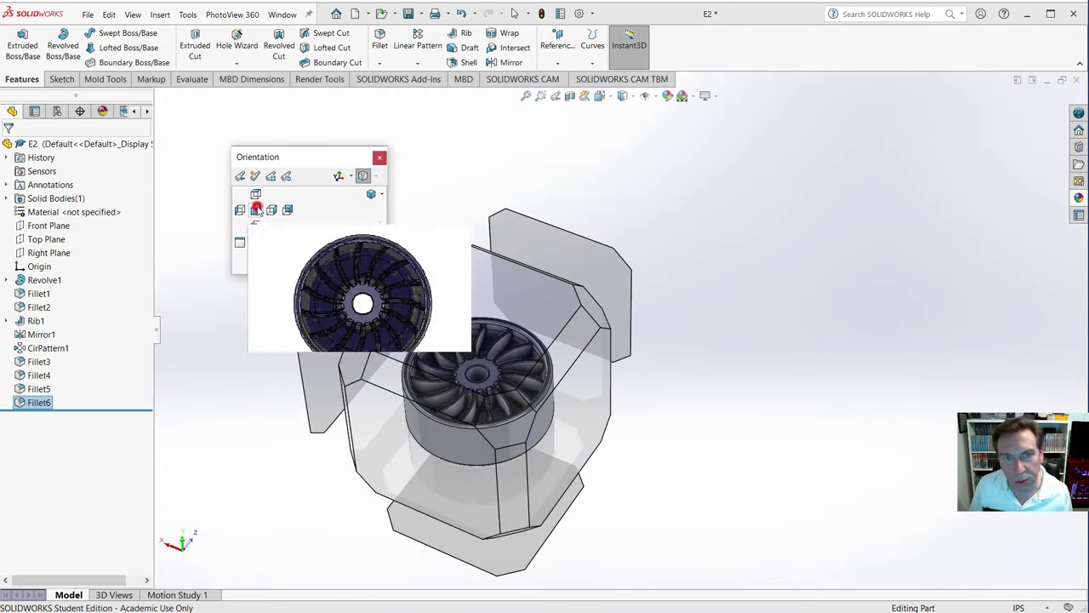
left_click(256, 209)
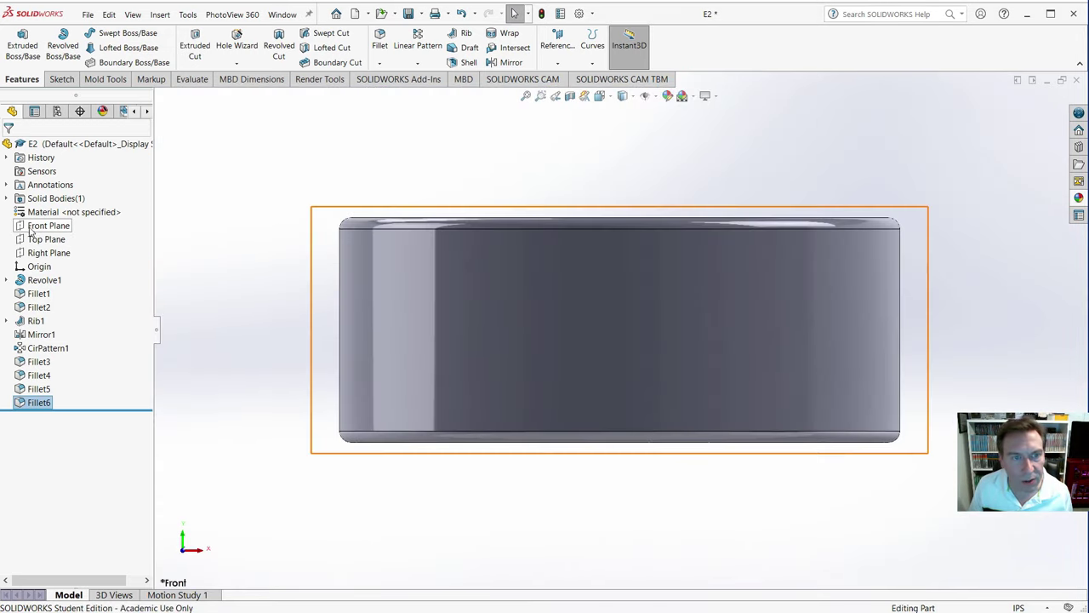
left_click(33, 228)
- Start a sketch on the Front Plane with the model displayed as wireframe
left_click(40, 207)
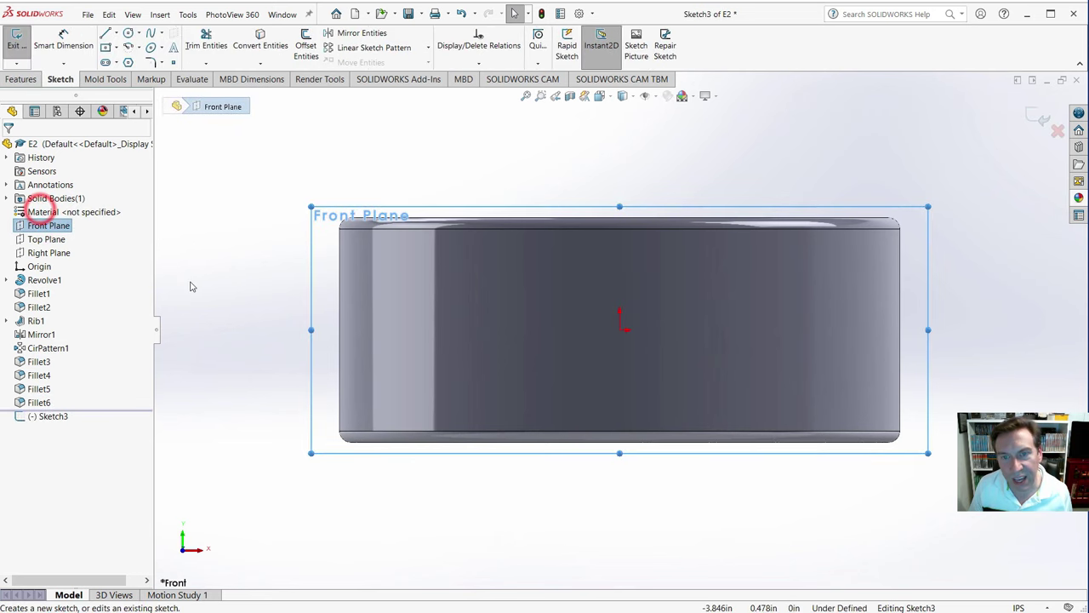
left_click(631, 97)
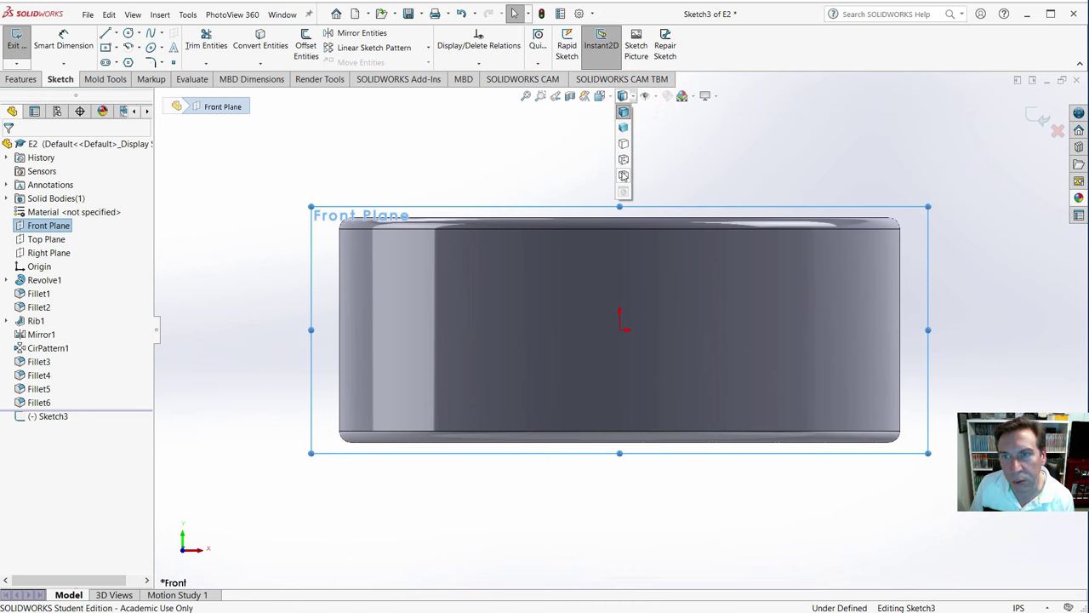
left_click(624, 175)
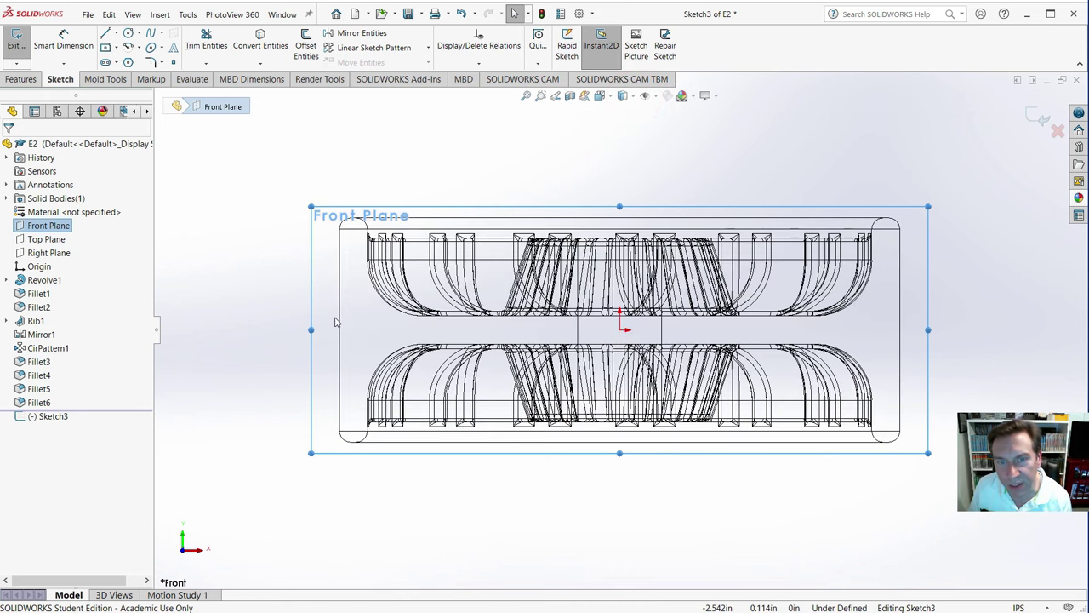
- Draw a circle centred on the wheel's left edge and dimension it Ø1.500
left_click(127, 34)
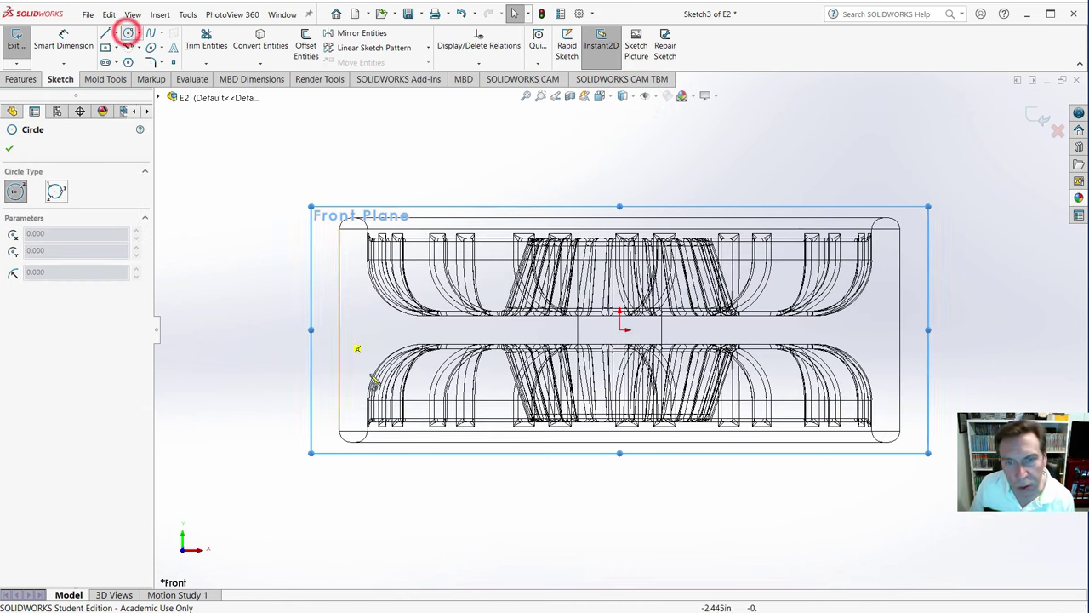
left_click(340, 329)
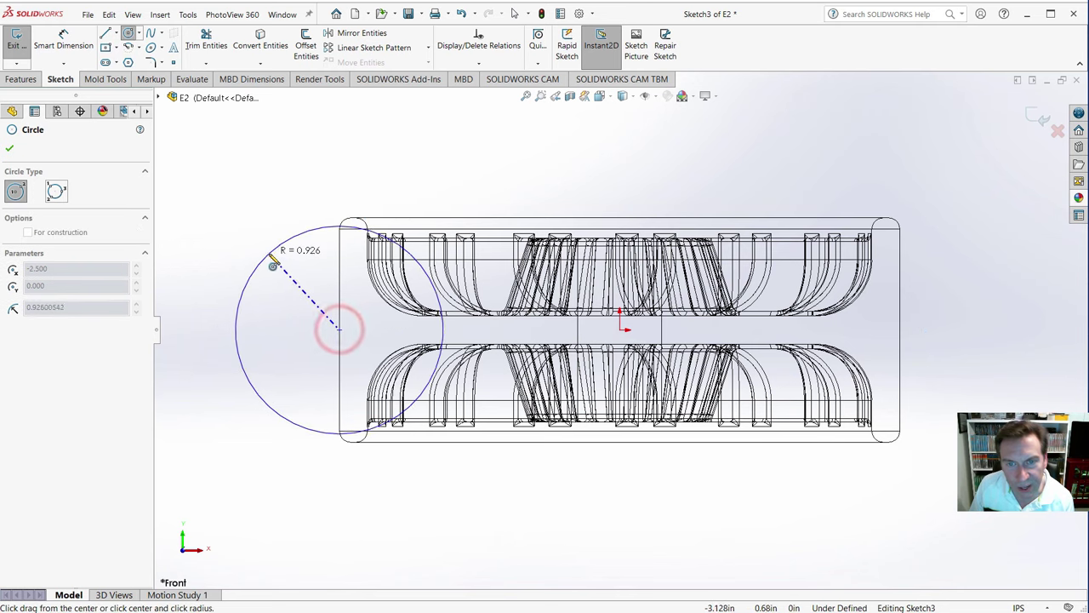
left_click(284, 270)
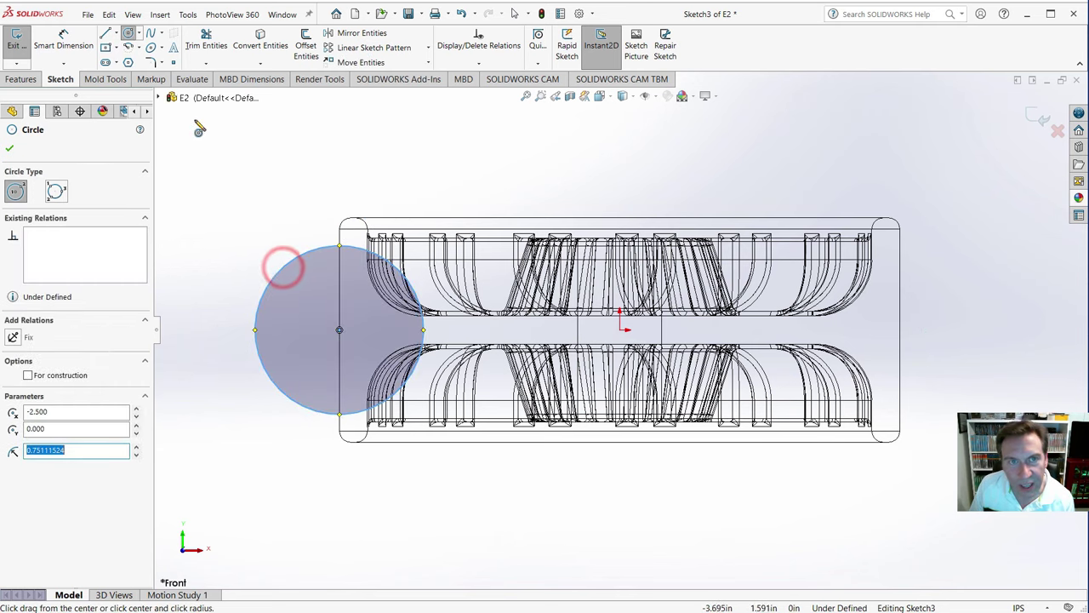
key("Escape")
left_click(282, 271)
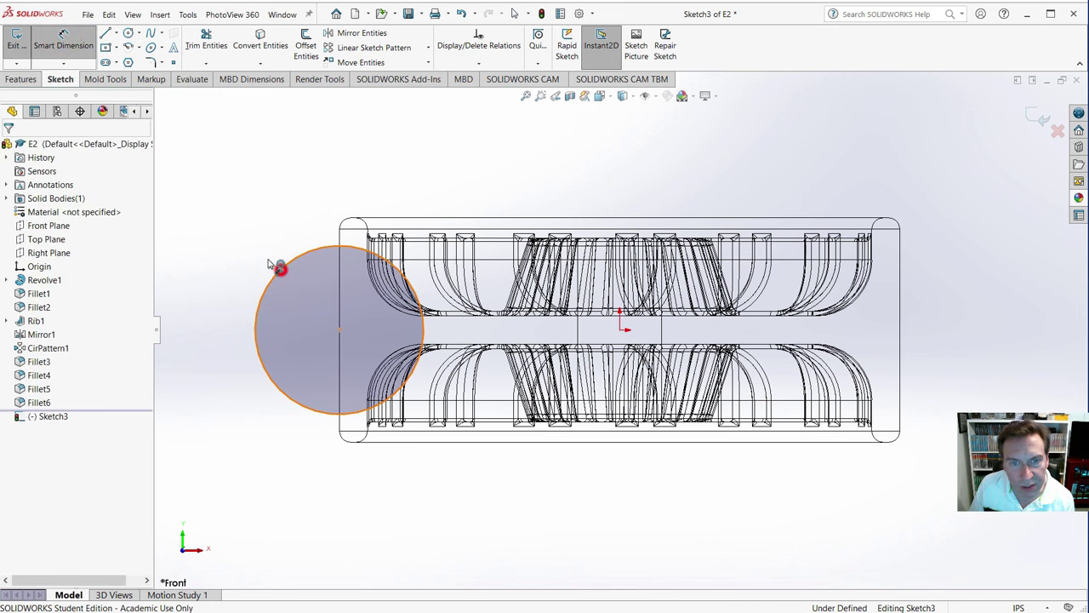
left_click(219, 228)
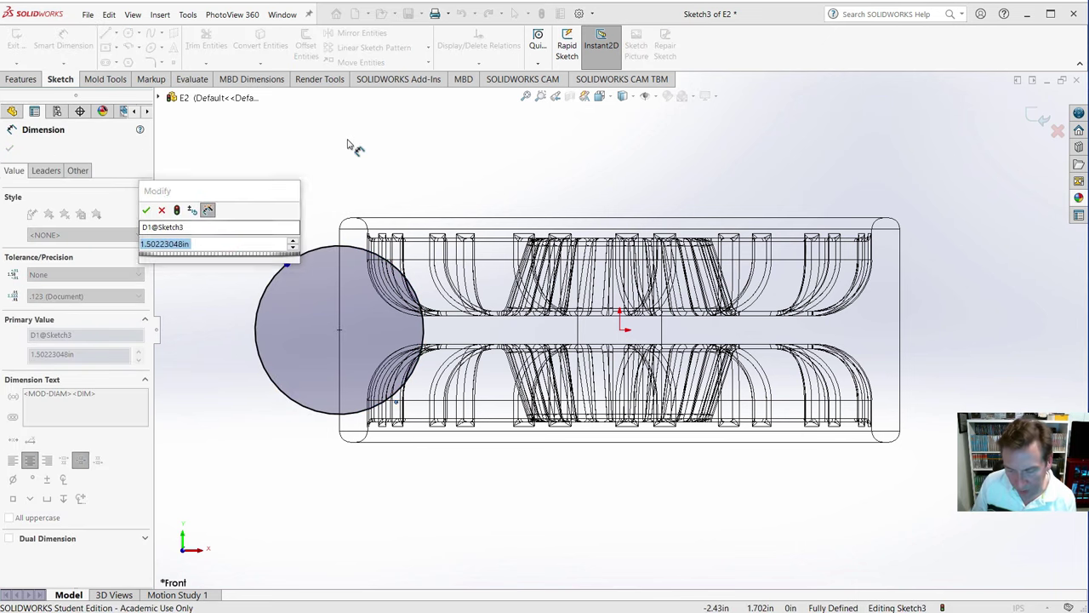
key("Return")
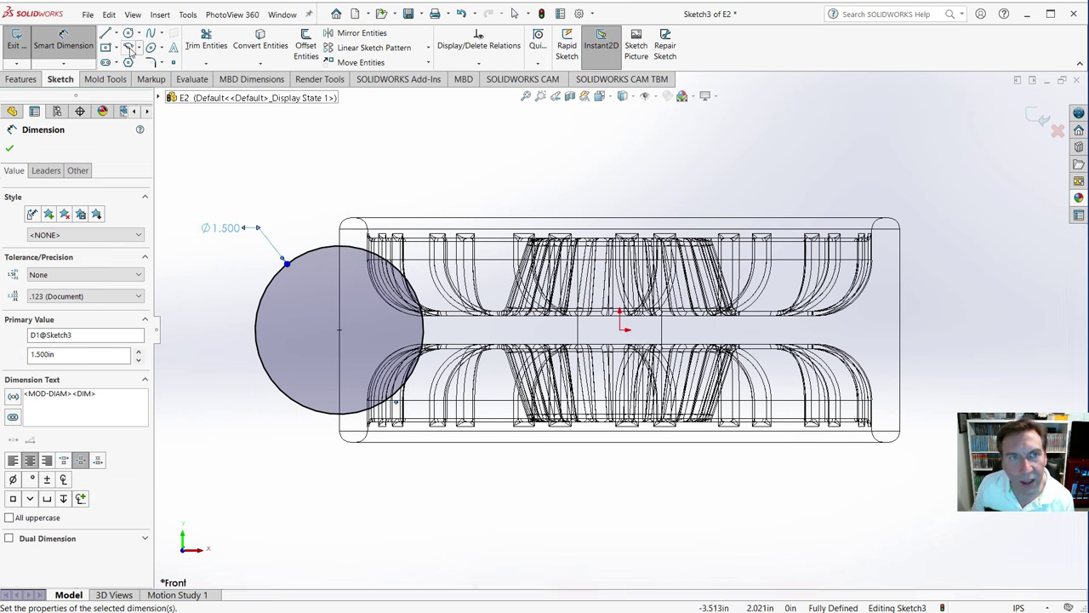
left_click(128, 34)
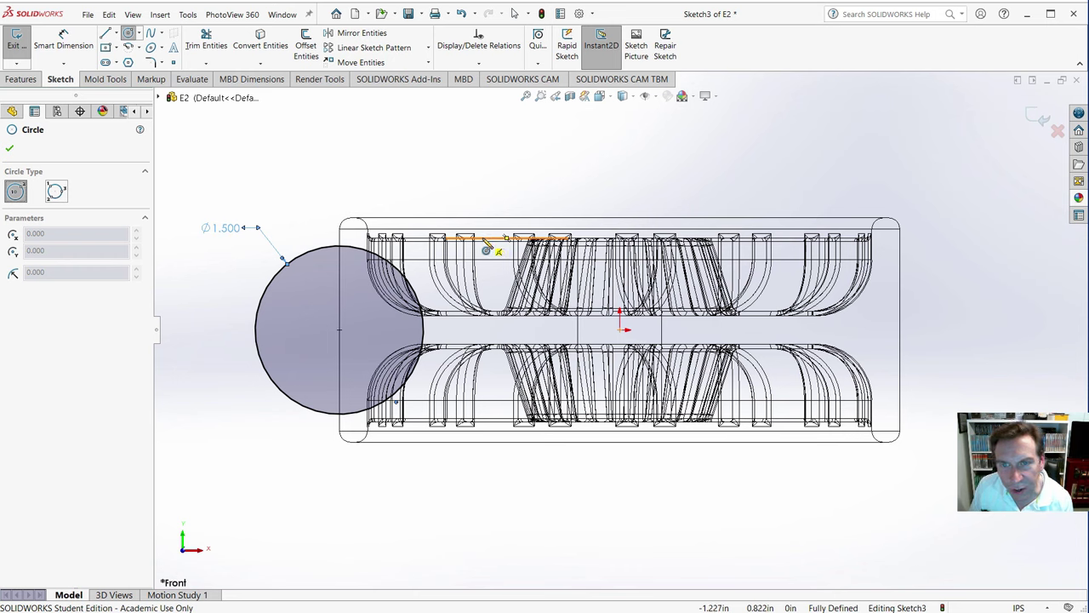
- Draw a Ø1.000 circle on the top edge, centred 1.000 right of the large circle's centre
left_click(482, 237)
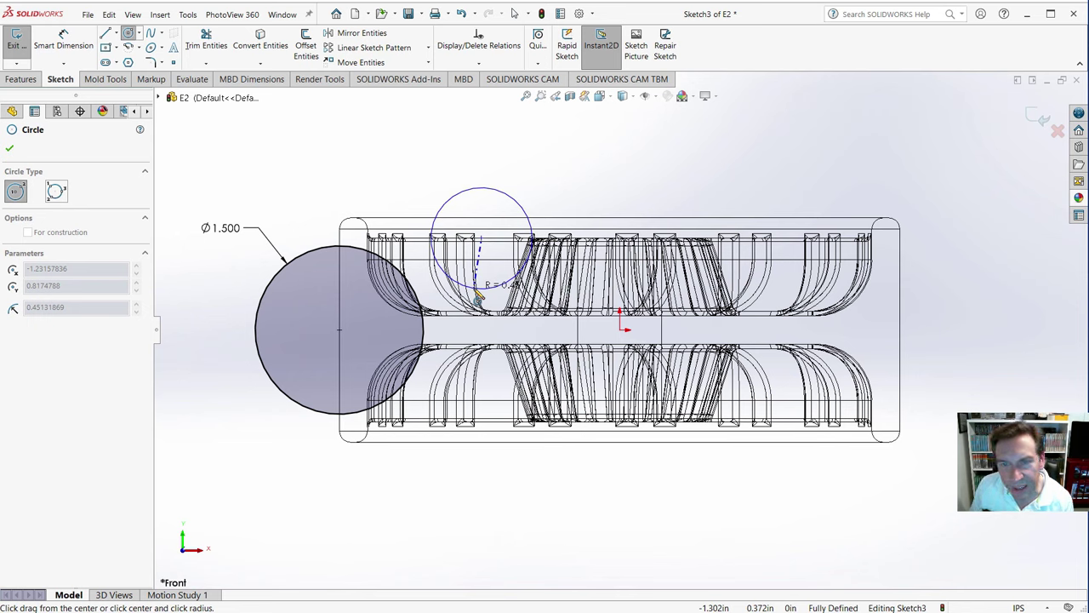
left_click(478, 293)
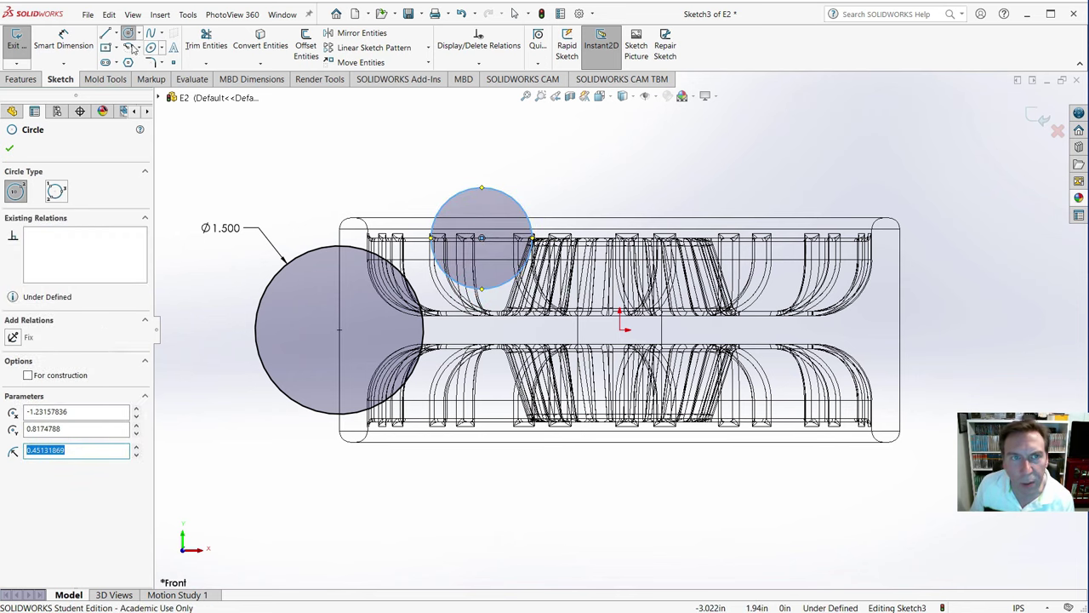
left_click(63, 40)
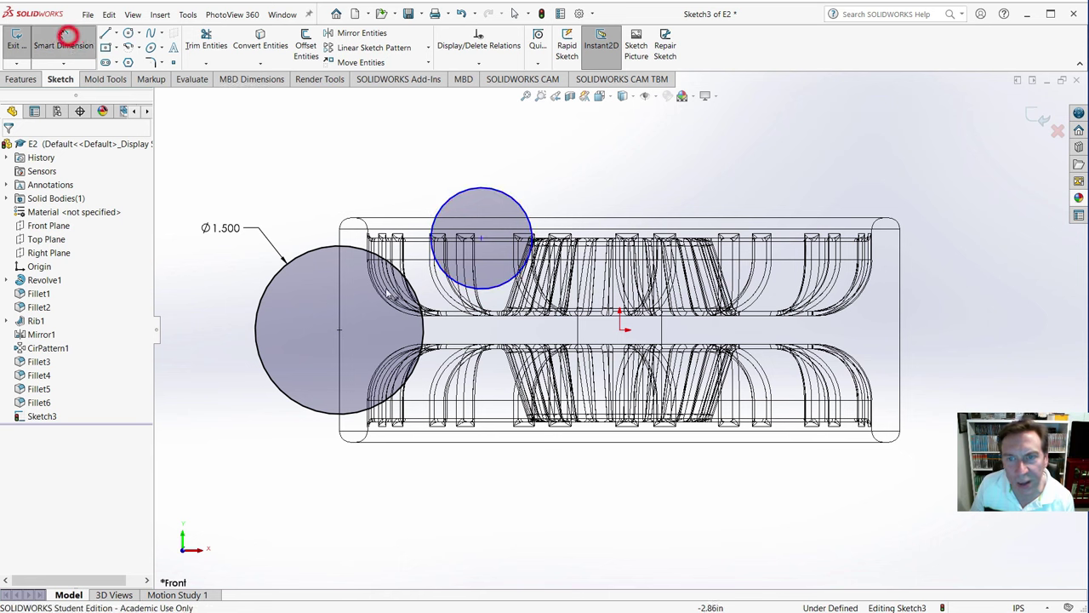
left_click(481, 239)
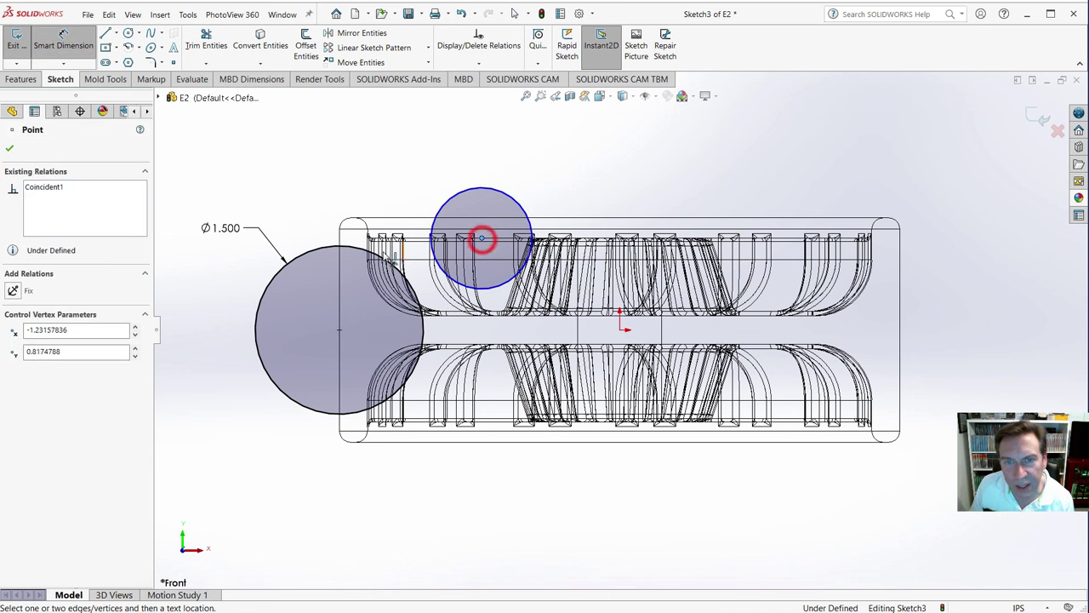
left_click(341, 238)
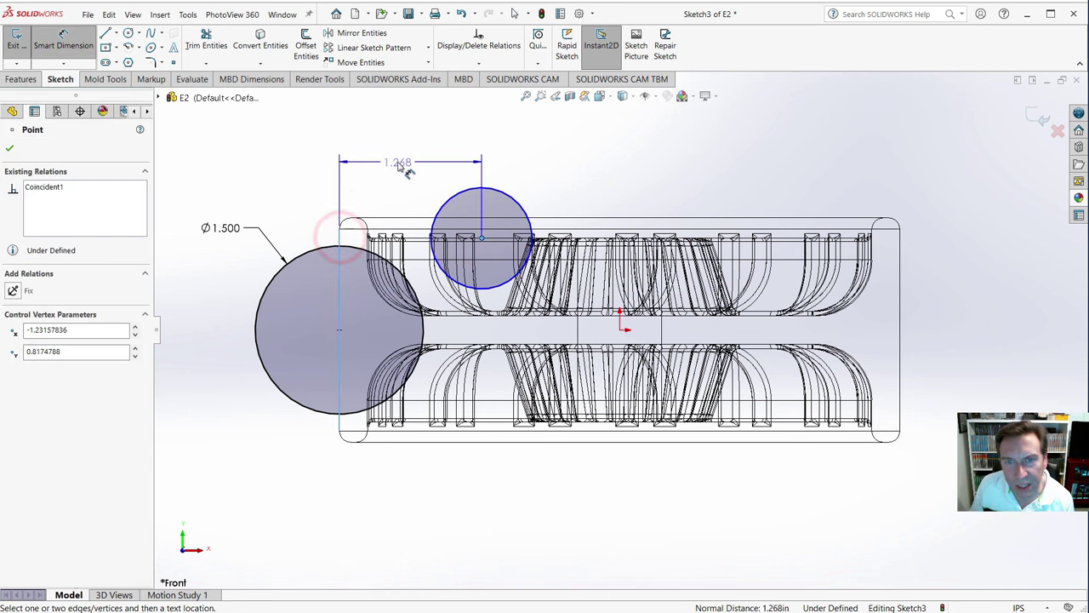
left_click(402, 155)
type("1.000in")
key("Return")
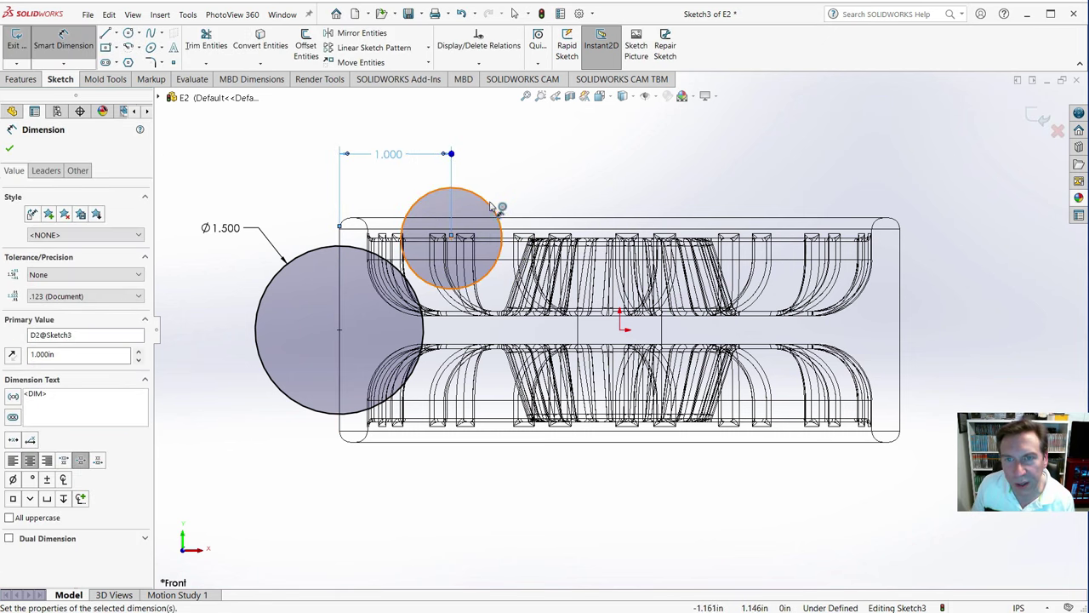
left_click(489, 207)
left_click(548, 161)
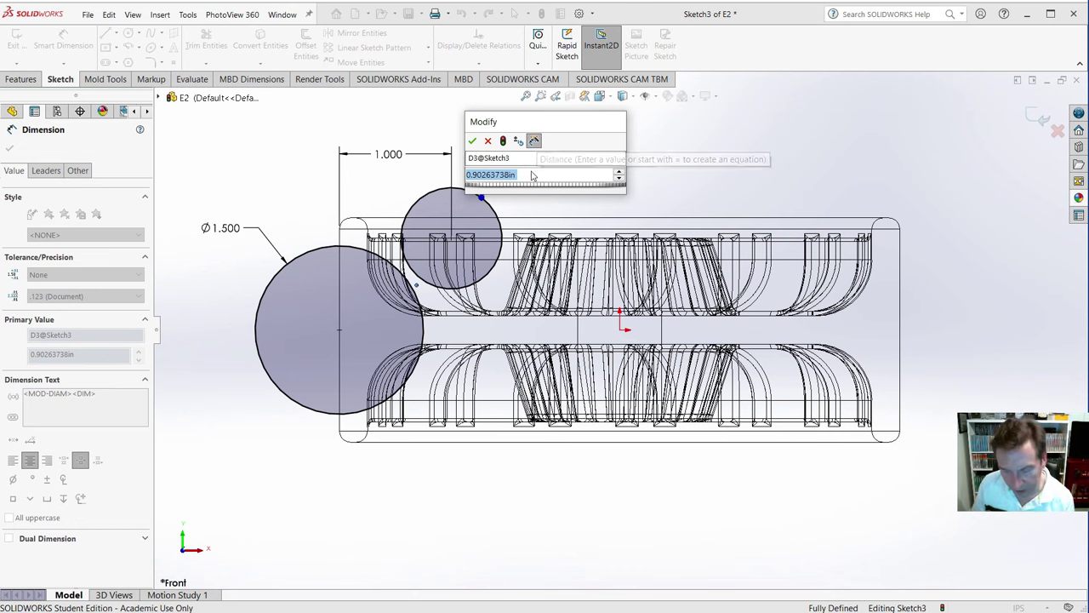
key("Return")
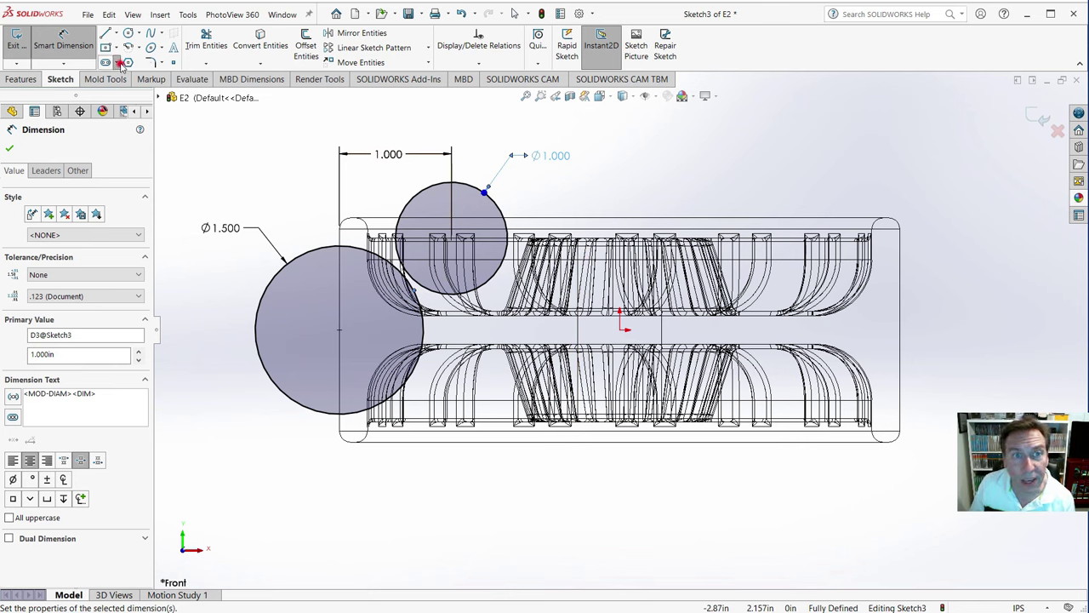
left_click(119, 64)
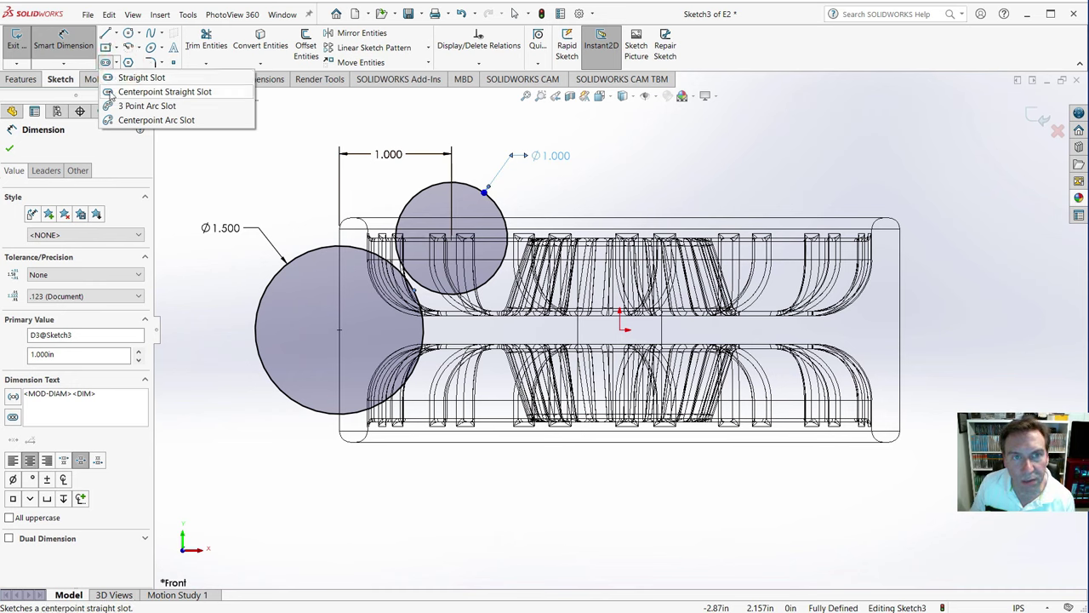
- Draw a vertical centre-point straight slot starting on the top edge
left_click(113, 92)
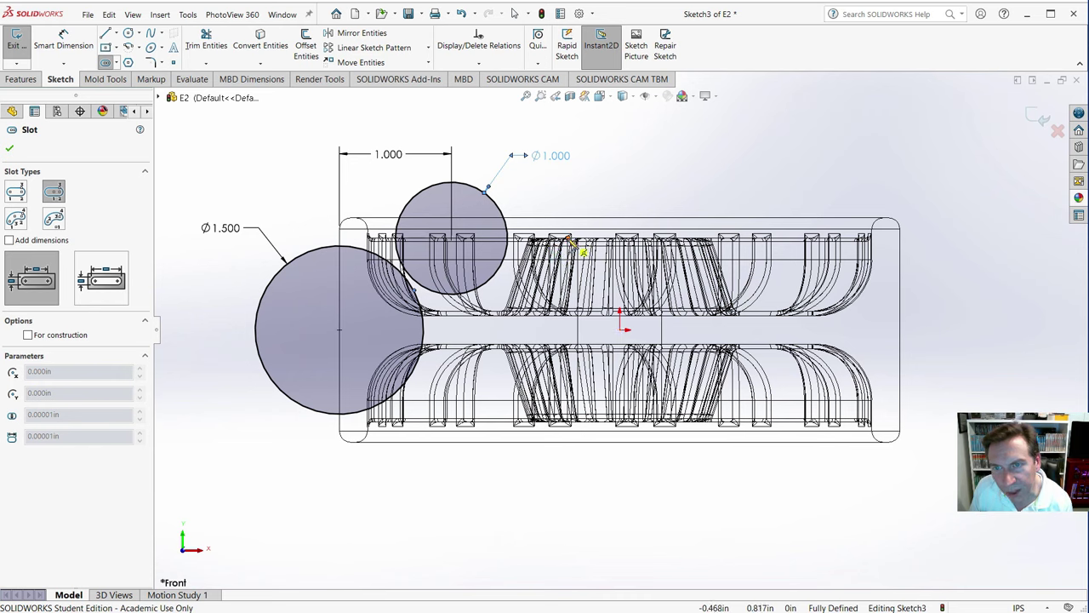
left_click(569, 238)
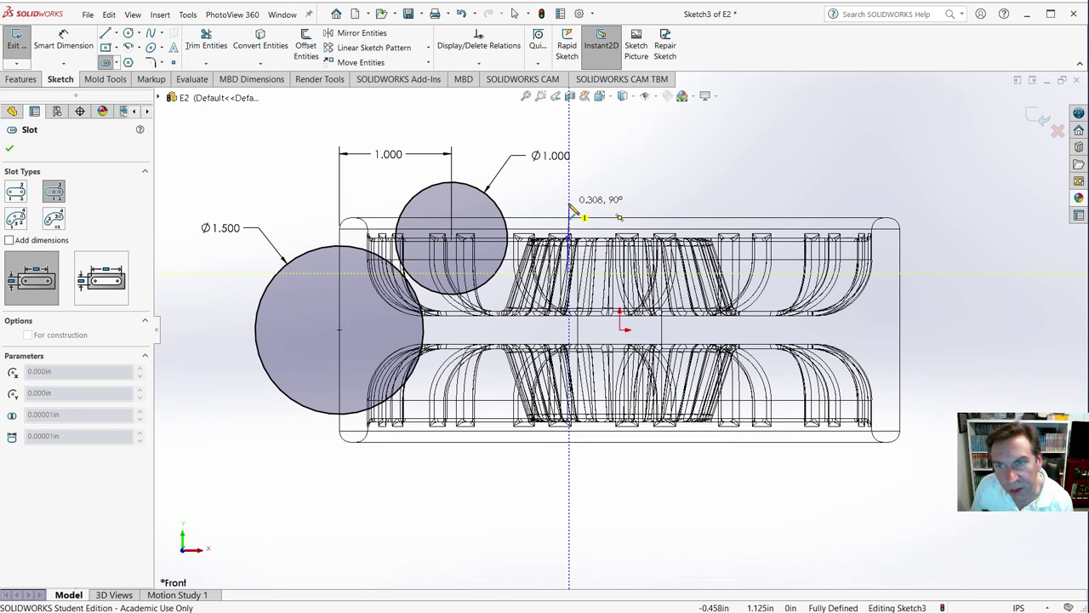
left_click(567, 204)
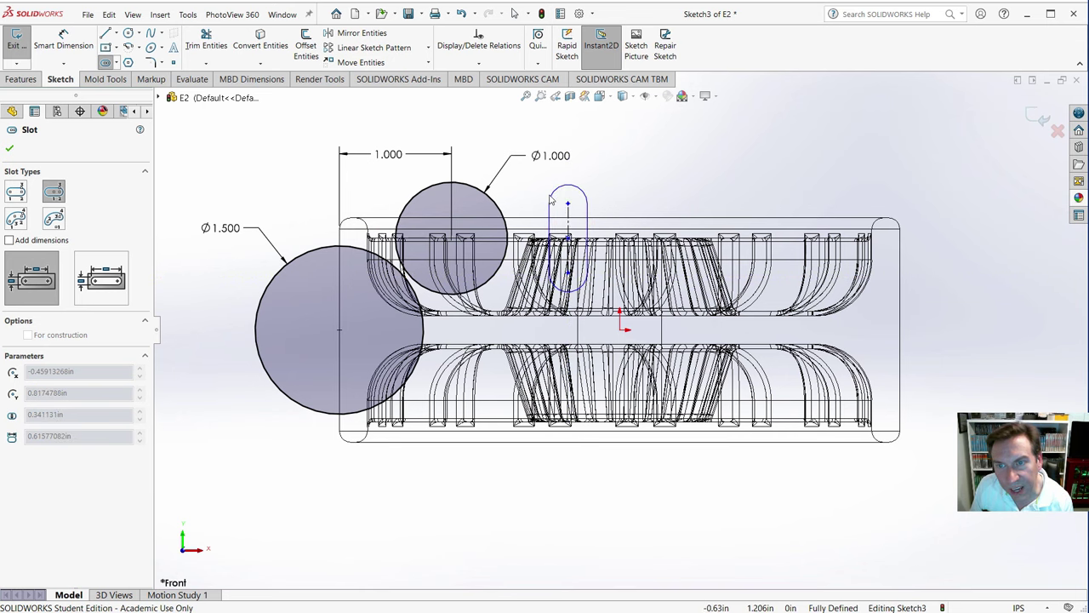
left_click(550, 197)
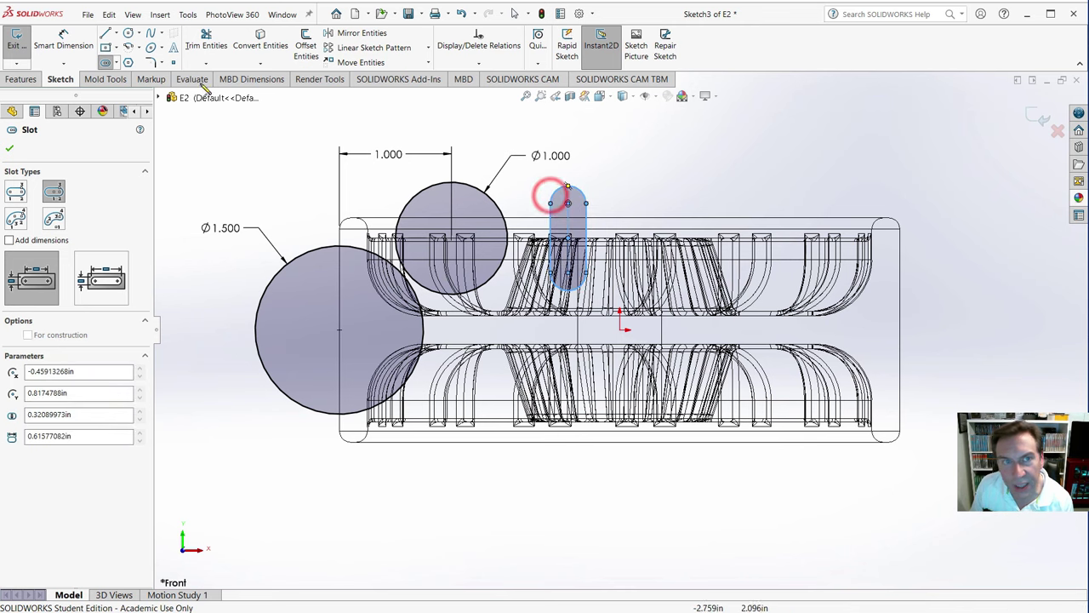
- Dimension the slot with an R.160 end radius and a .600 length
left_click(61, 36)
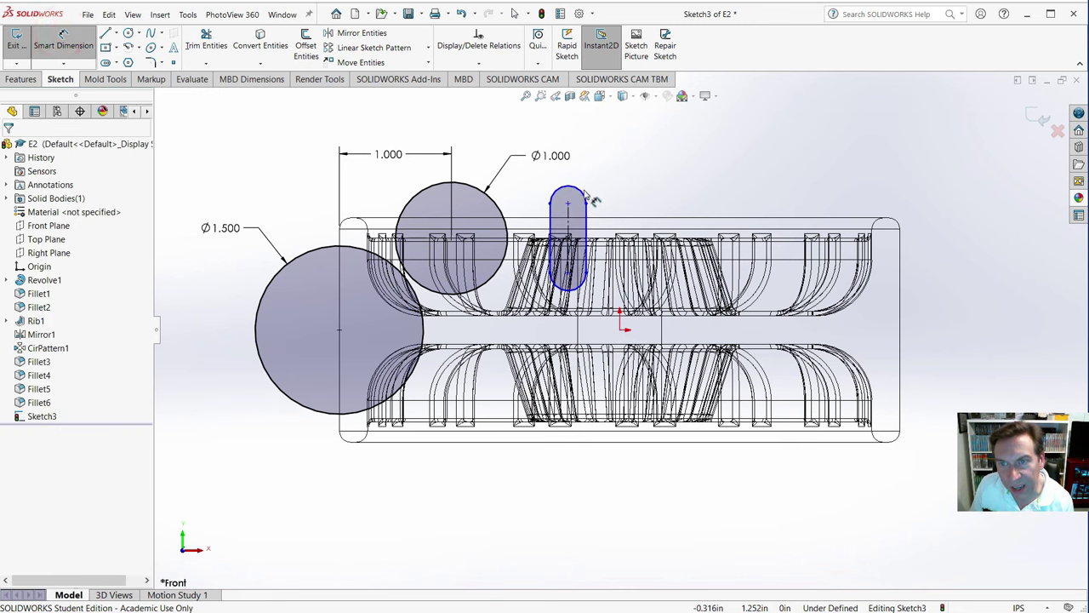
left_click(582, 196)
left_click(621, 161)
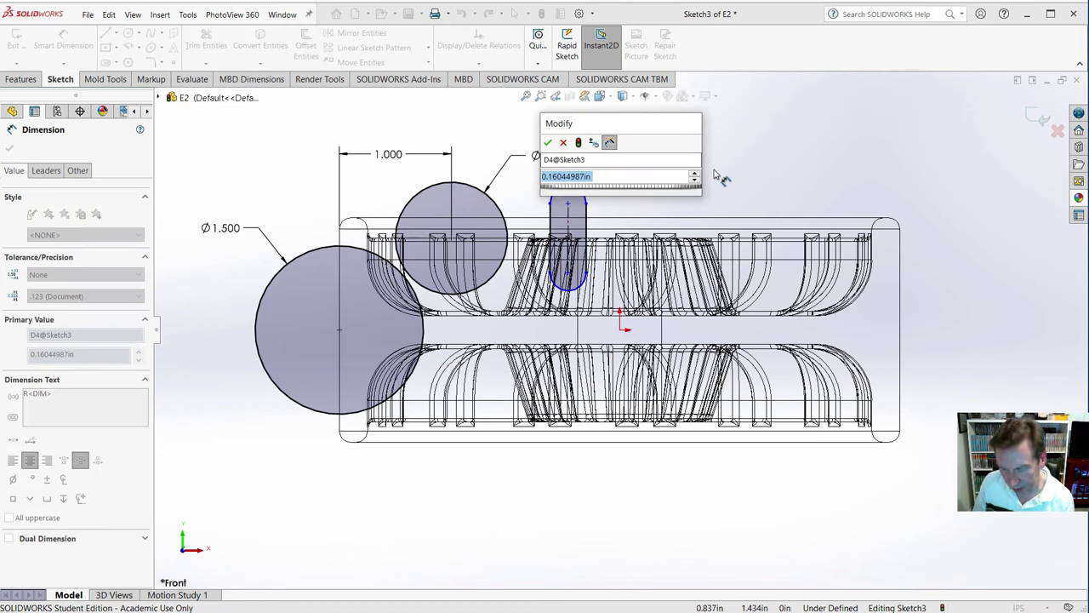
type(".16")
key("Return")
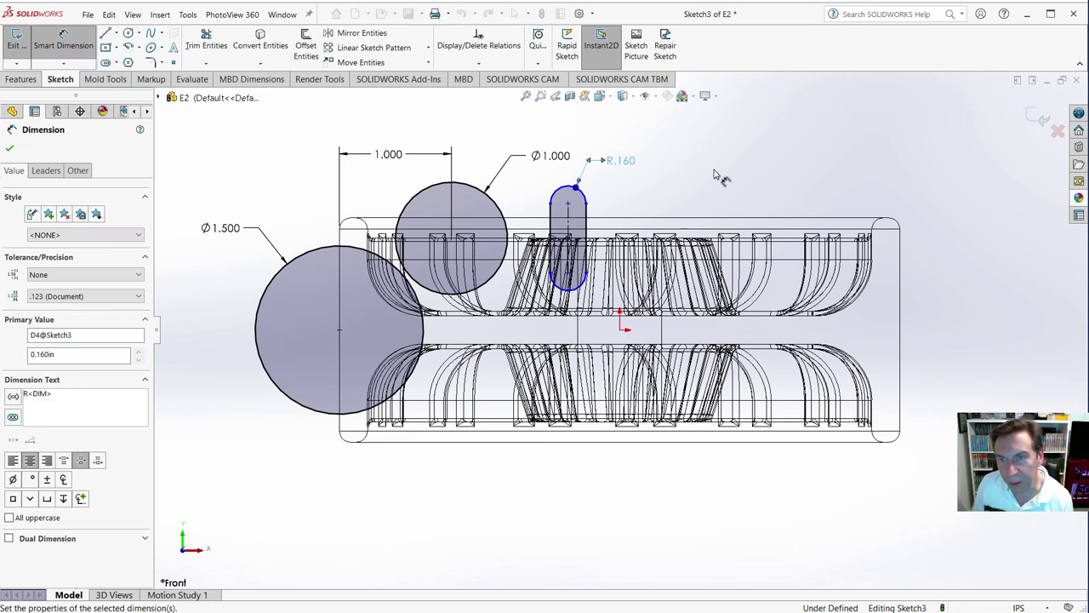
left_click(571, 215)
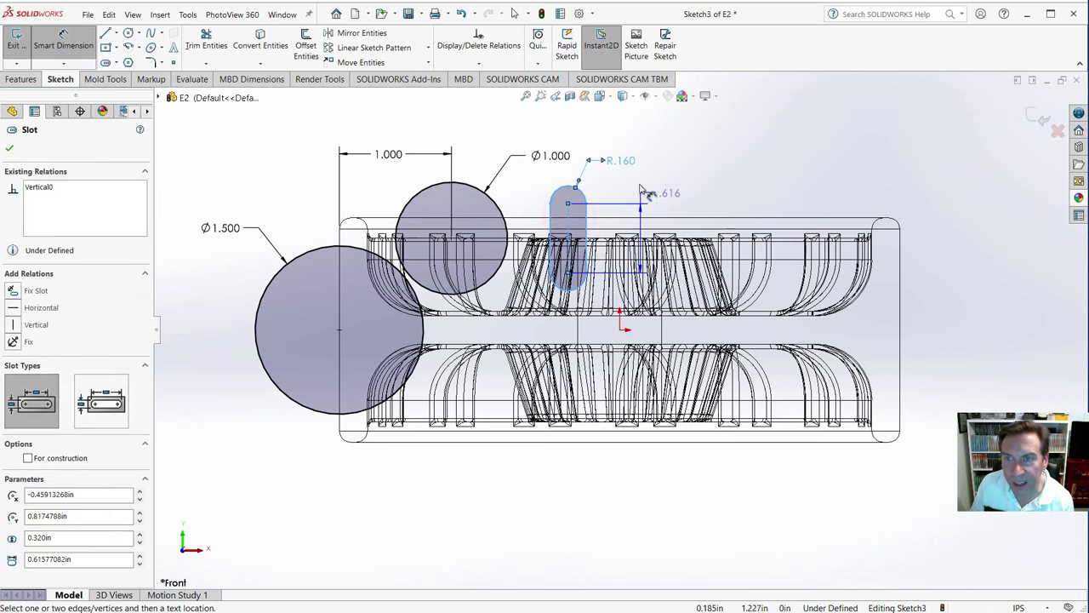
left_click(640, 187)
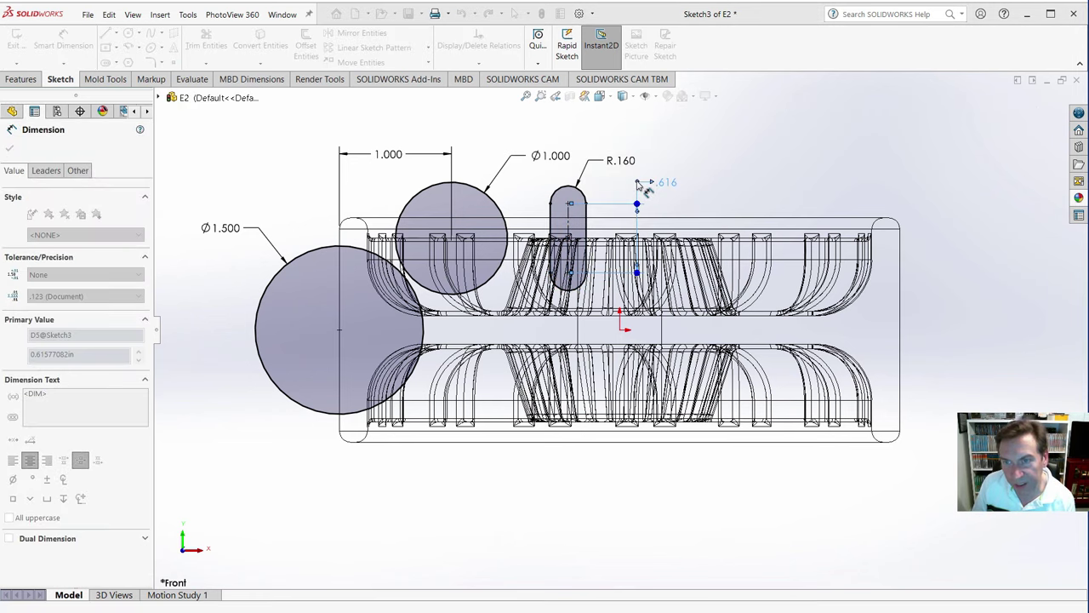
type(".6")
key("Return")
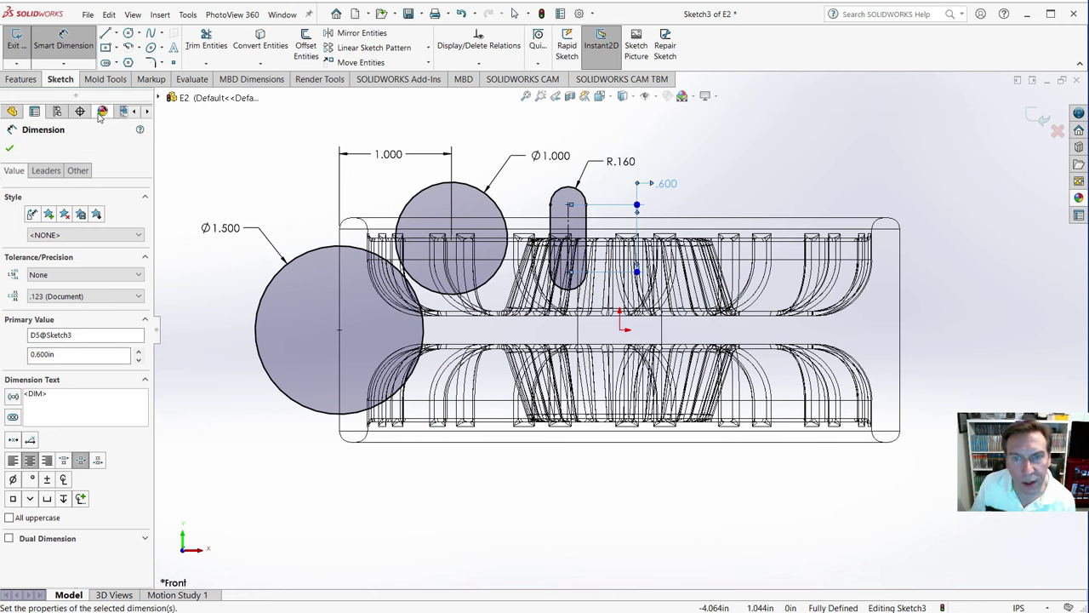
left_click(117, 35)
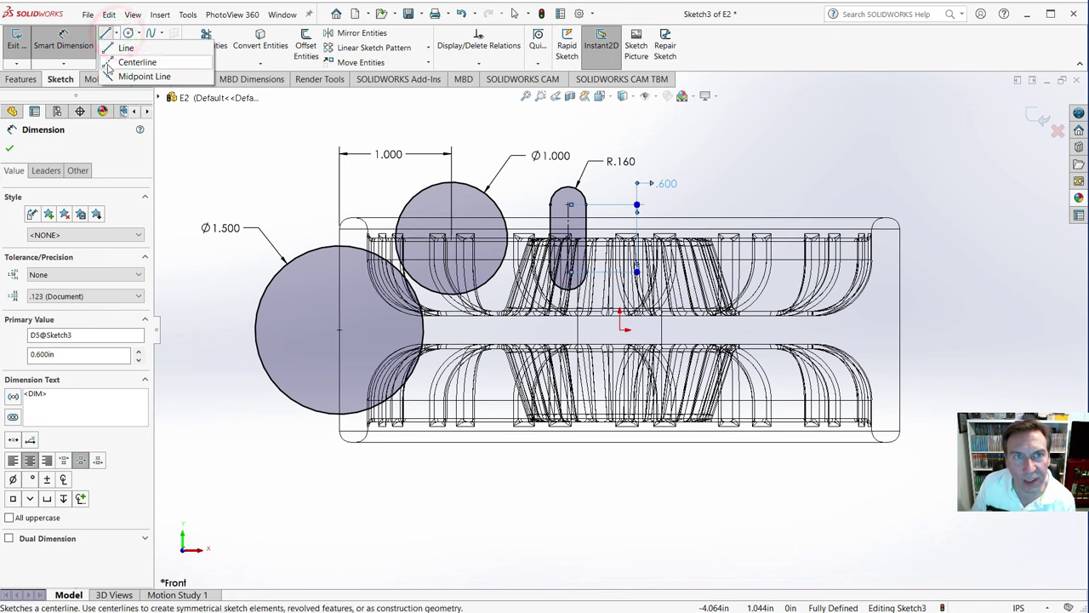
- Draw a horizontal centreline from the large circle's centre to the origin
left_click(112, 62)
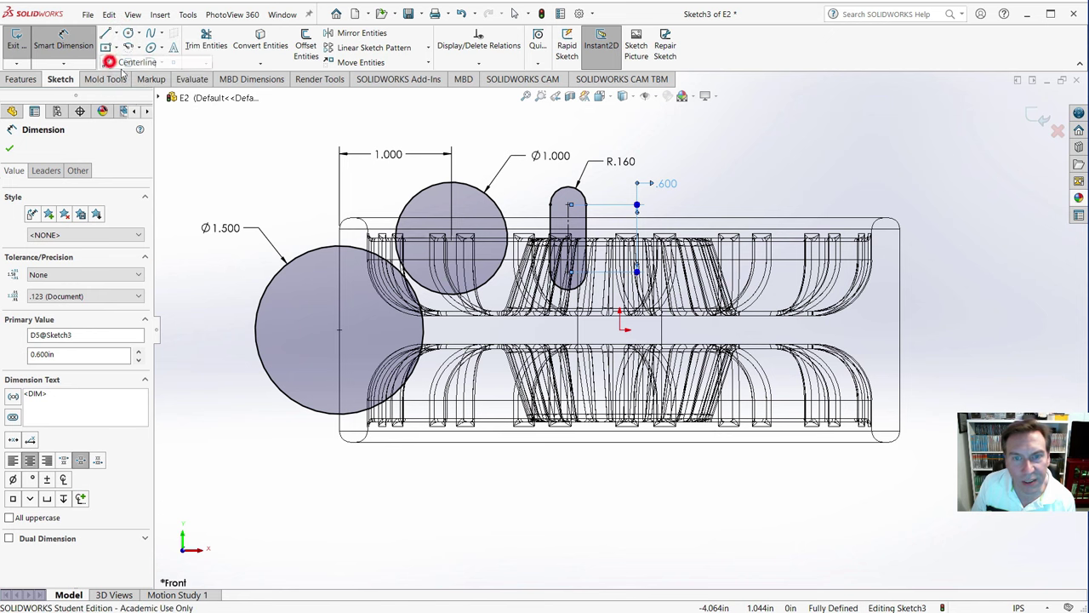
left_click(339, 329)
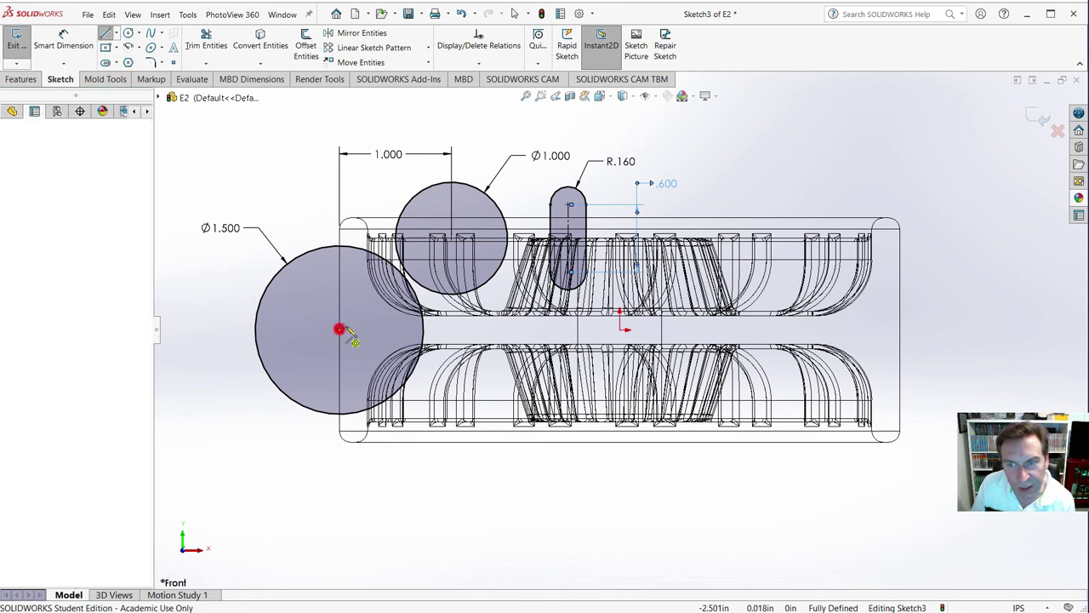
left_click(622, 329)
key("Escape")
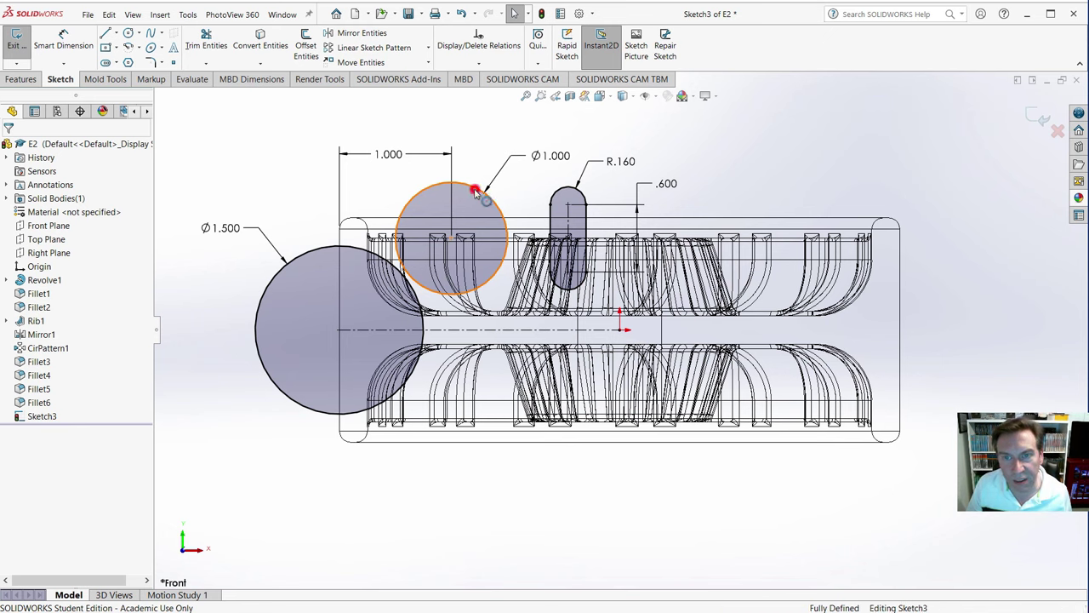
- Mirror the Ø1.000 circle and the slot below the horizontal centreline
left_click(484, 195)
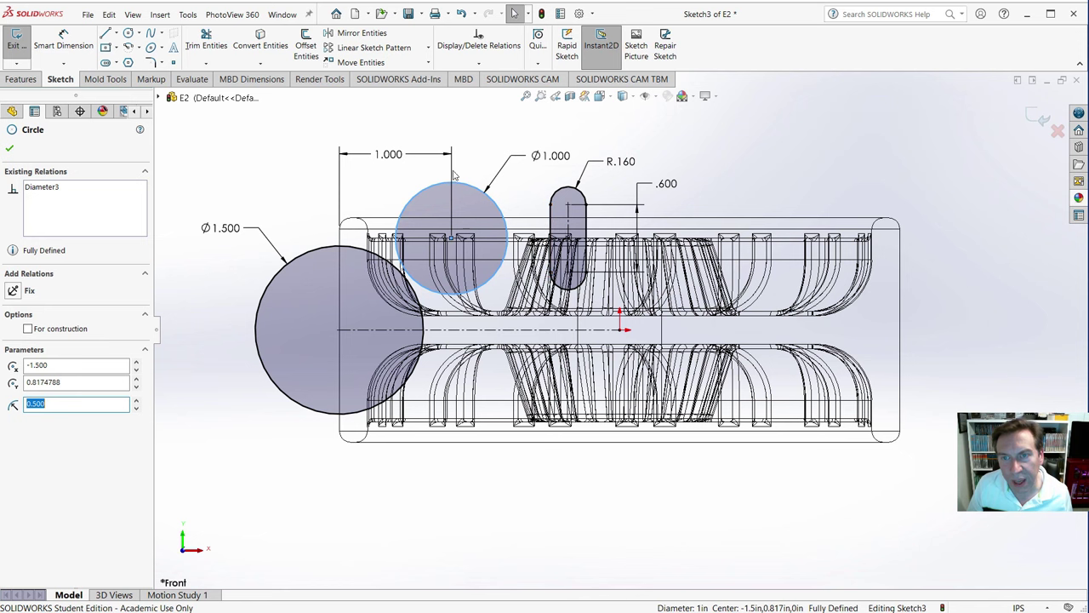
left_click(406, 114)
mouse_move(372, 113)
left_mouse_down()
mouse_move(509, 260)
mouse_move(609, 331)
left_mouse_up()
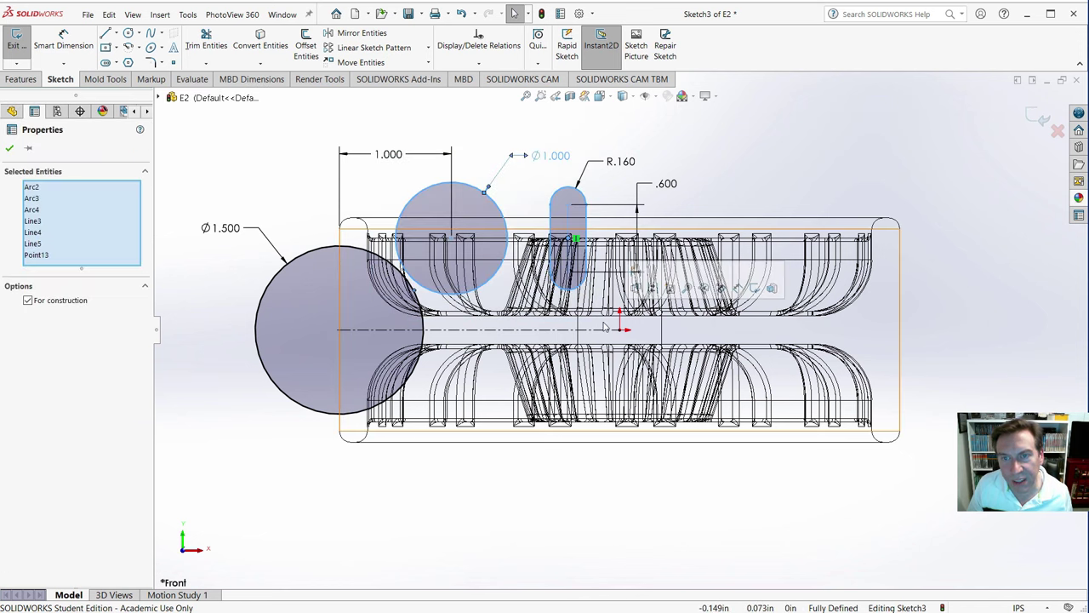
left_click(522, 329, "ctrl")
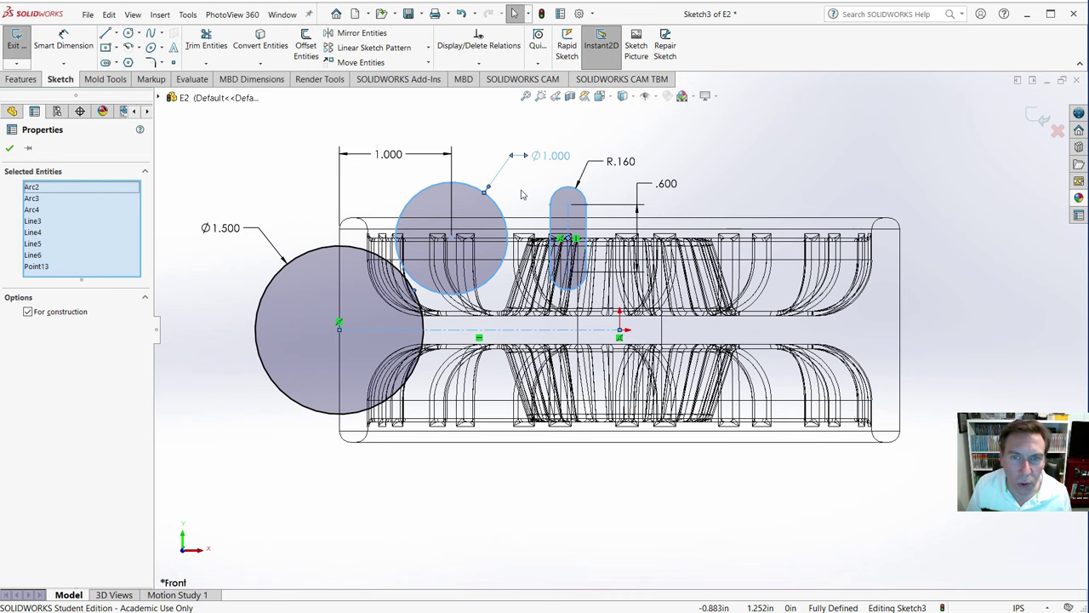
left_click(375, 31)
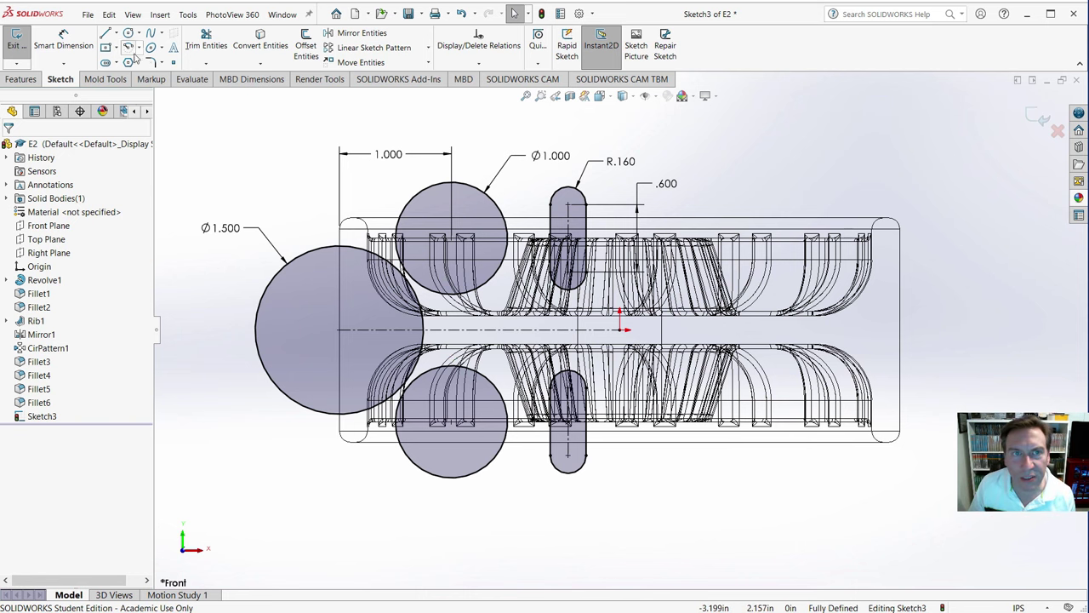
- Draw a vertical 1.788 in construction centreline up from the origin and select it
left_click(116, 34)
left_click(126, 56)
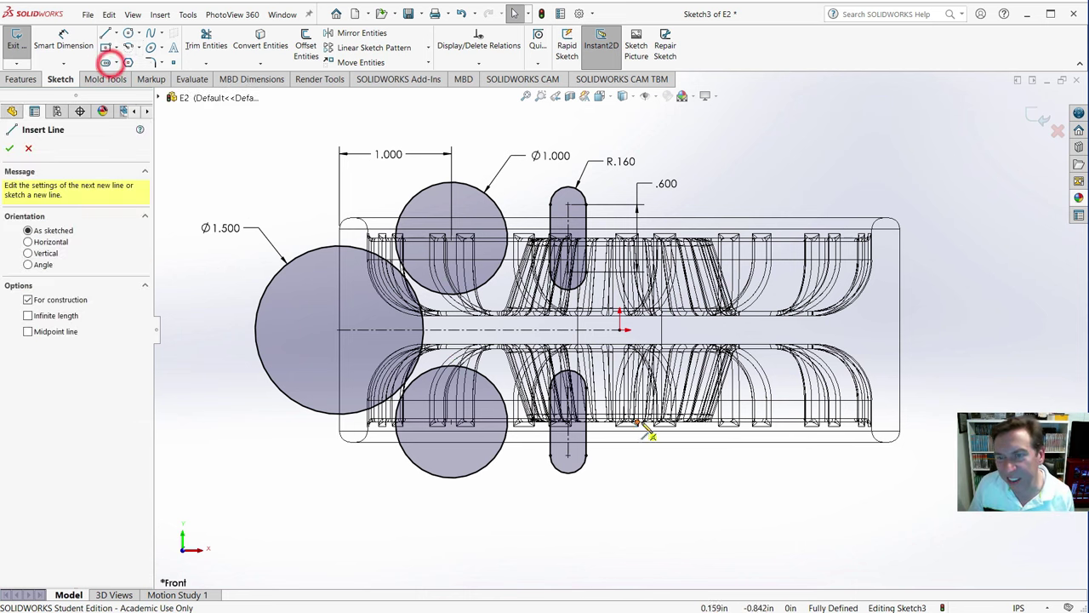
left_click(620, 330)
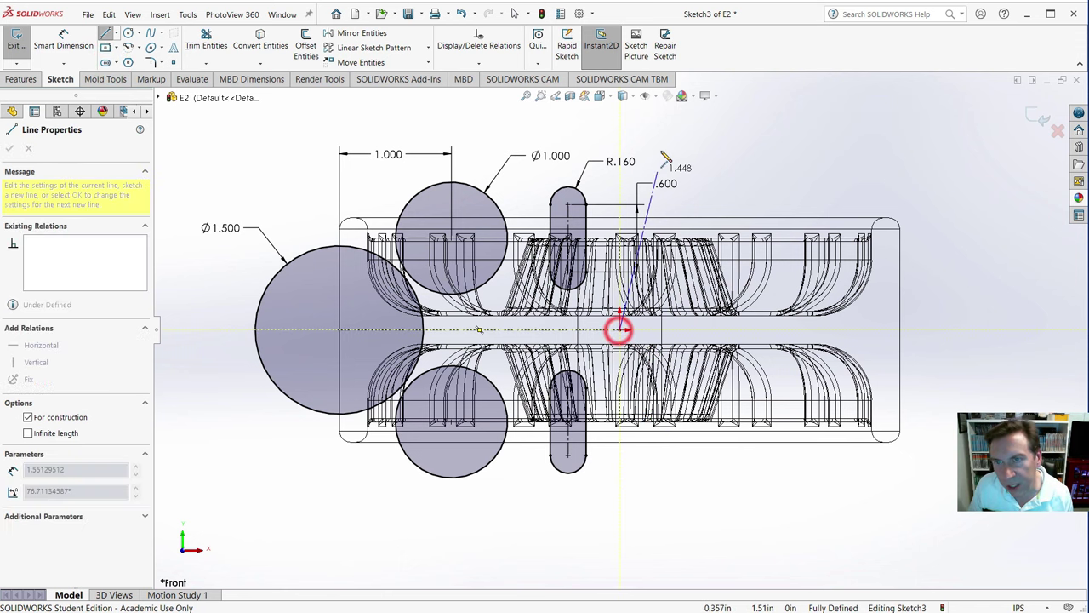
left_click(619, 130)
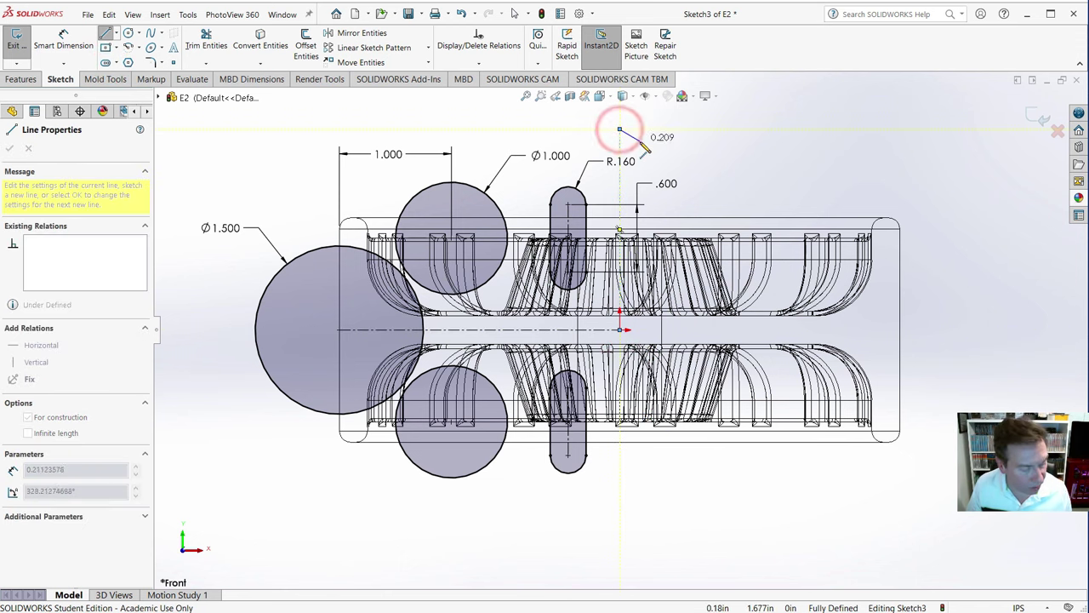
key("Escape")
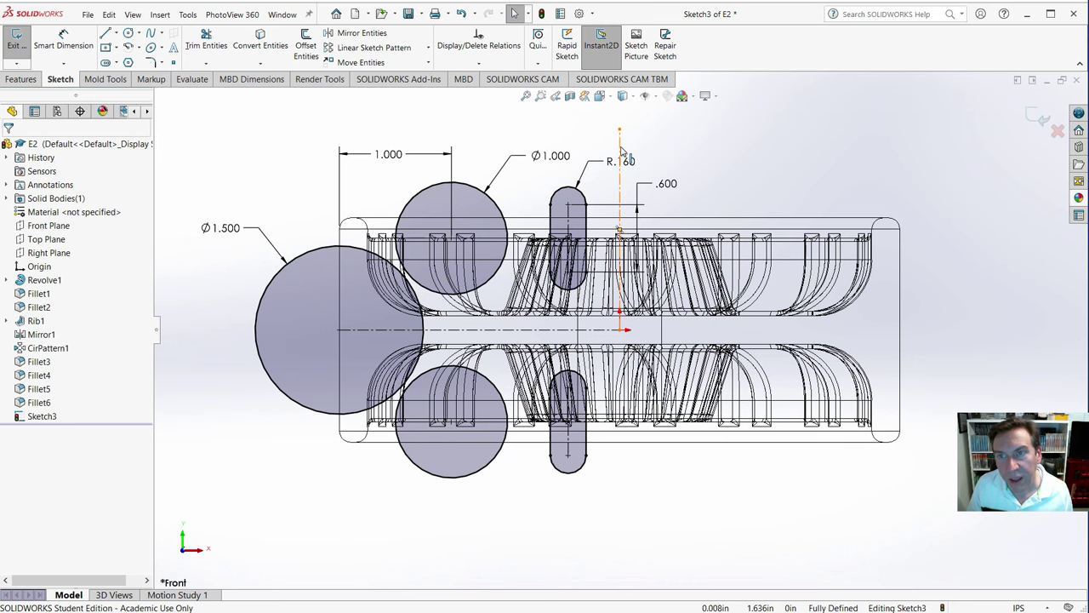
left_click(619, 146)
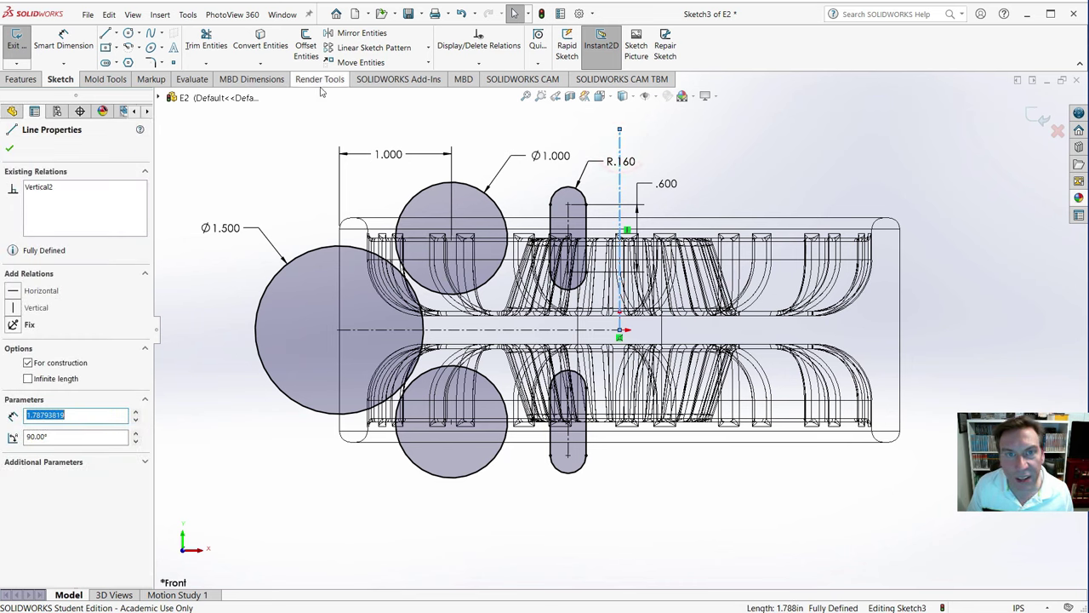
left_click(14, 79)
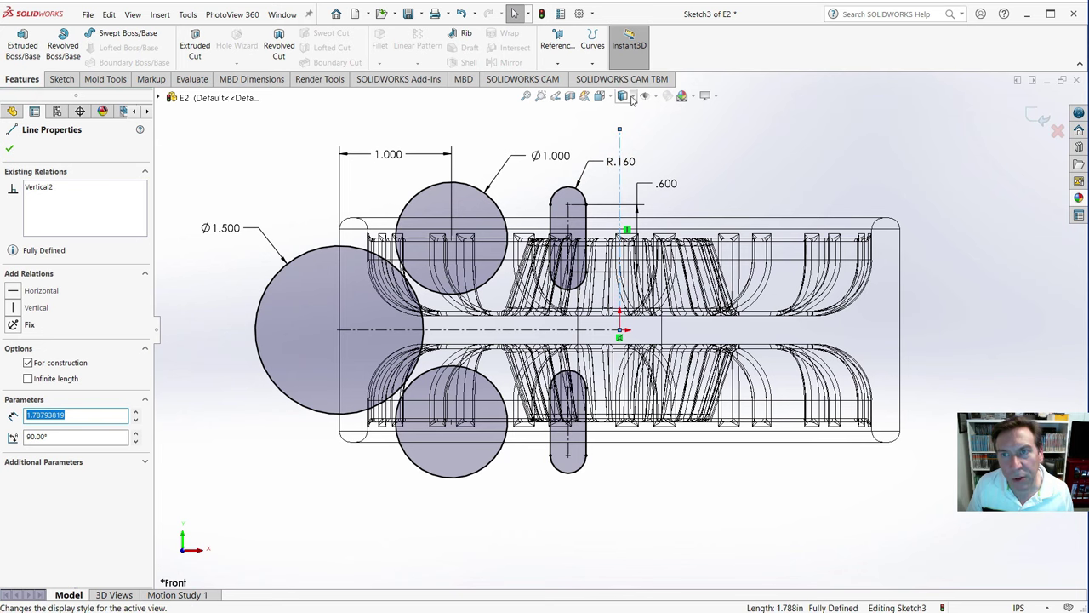
- Switch the display style to Shaded and orbit in around the hub
left_click(632, 100)
left_click(624, 112)
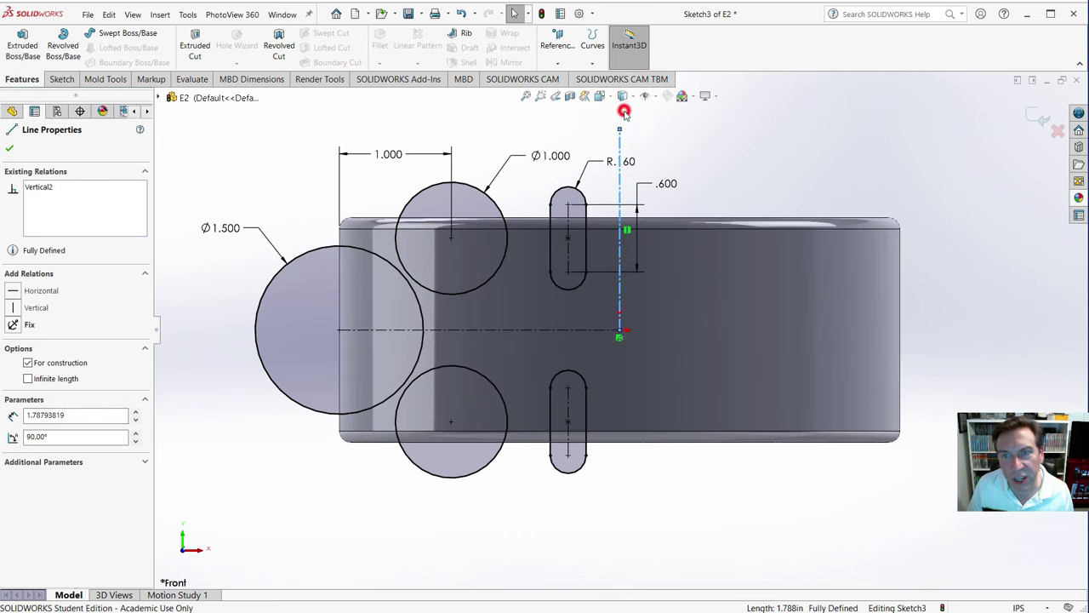
middle_click_drag(307, 151, 341, 252)
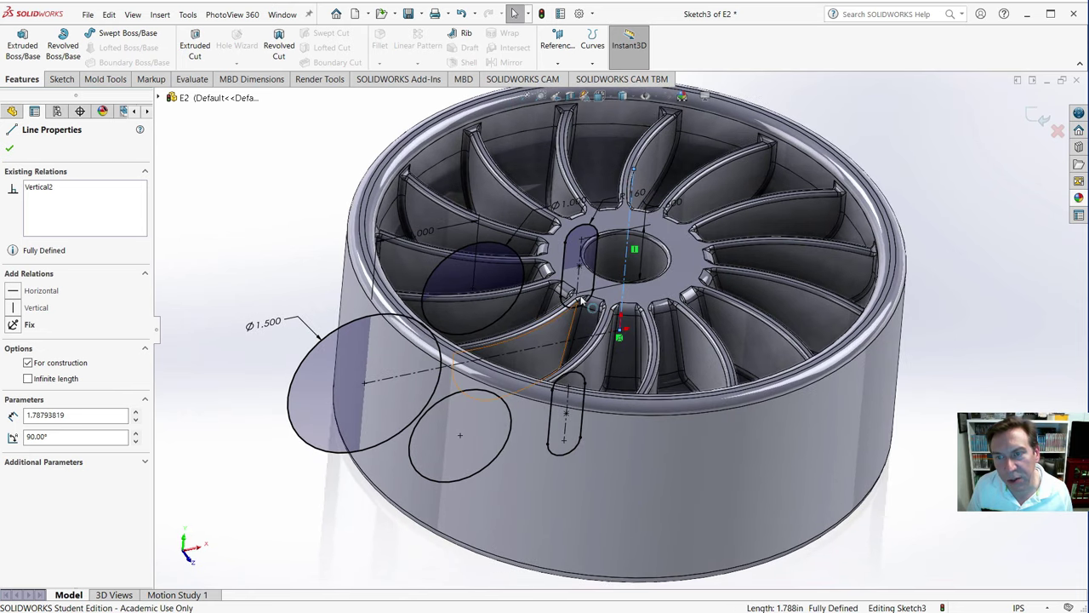
scroll(553, 358, "up", 2)
scroll(579, 329, "down", 6)
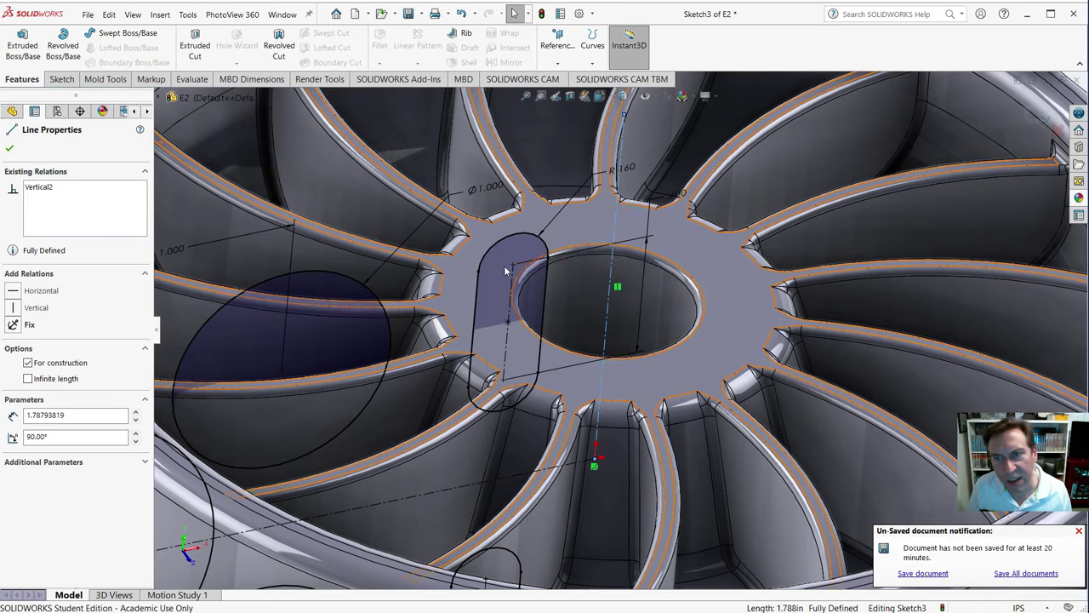
middle_click_drag(595, 340, 619, 222)
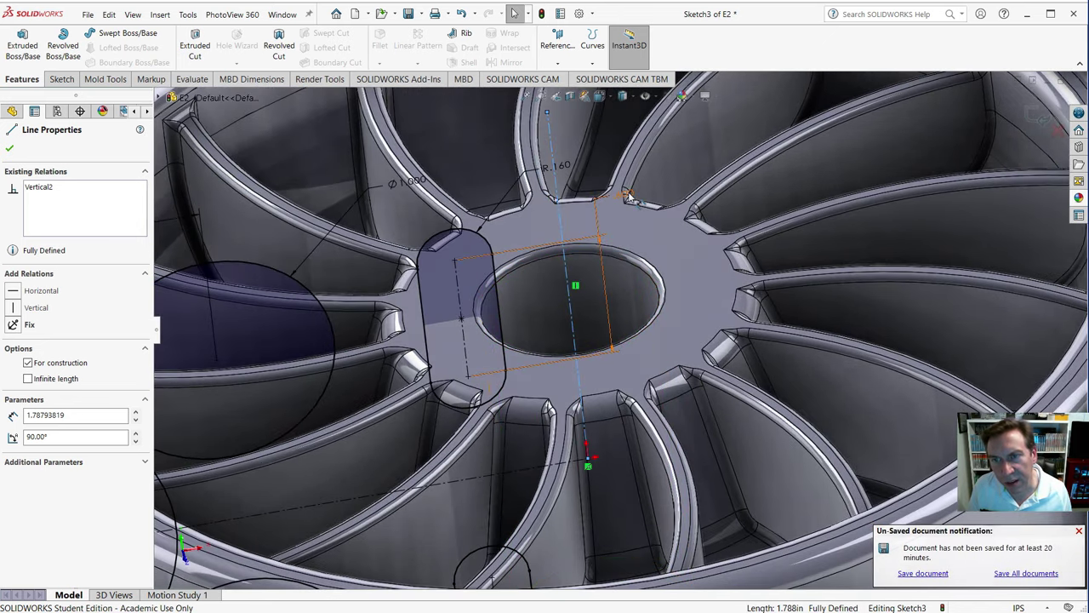
- Reduce the slot end radius from 0.160 in to 0.040 in, trying 0.100 and 0.050 first
double_click(627, 195)
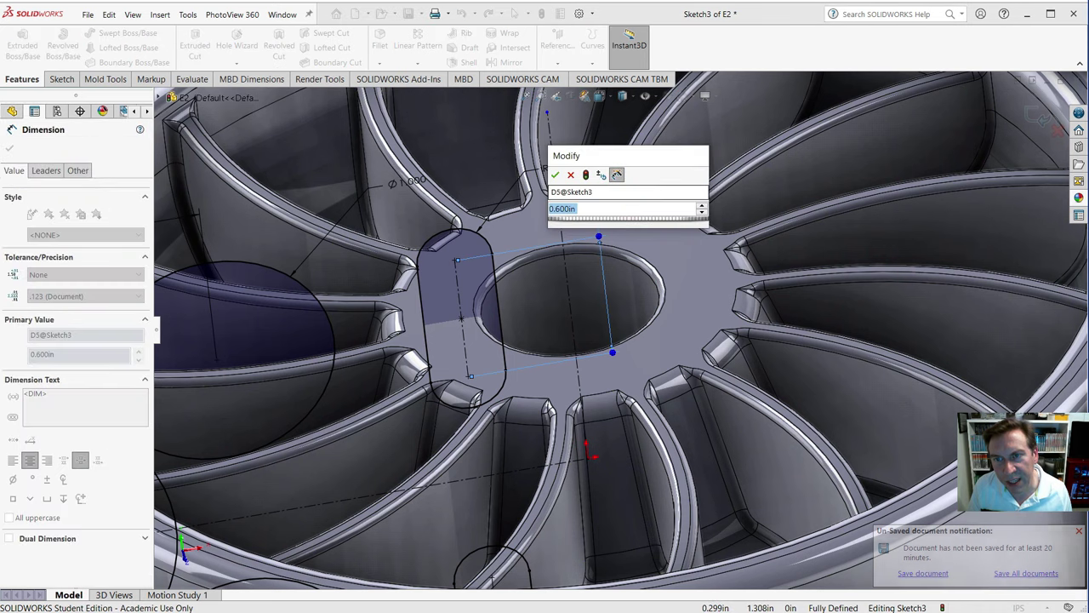
left_click(556, 175)
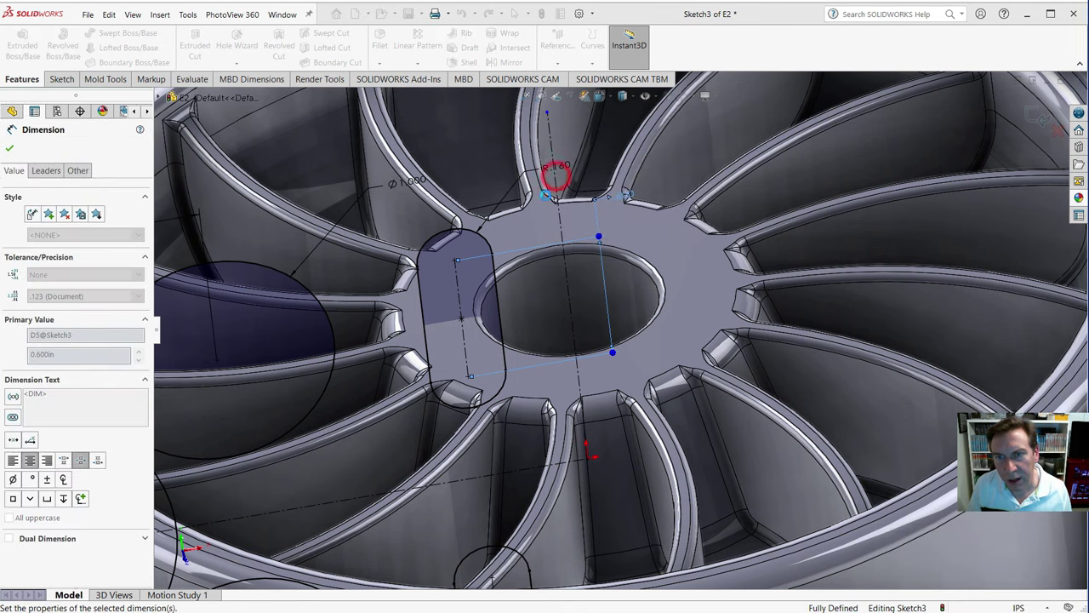
left_click(561, 167)
double_click(561, 167)
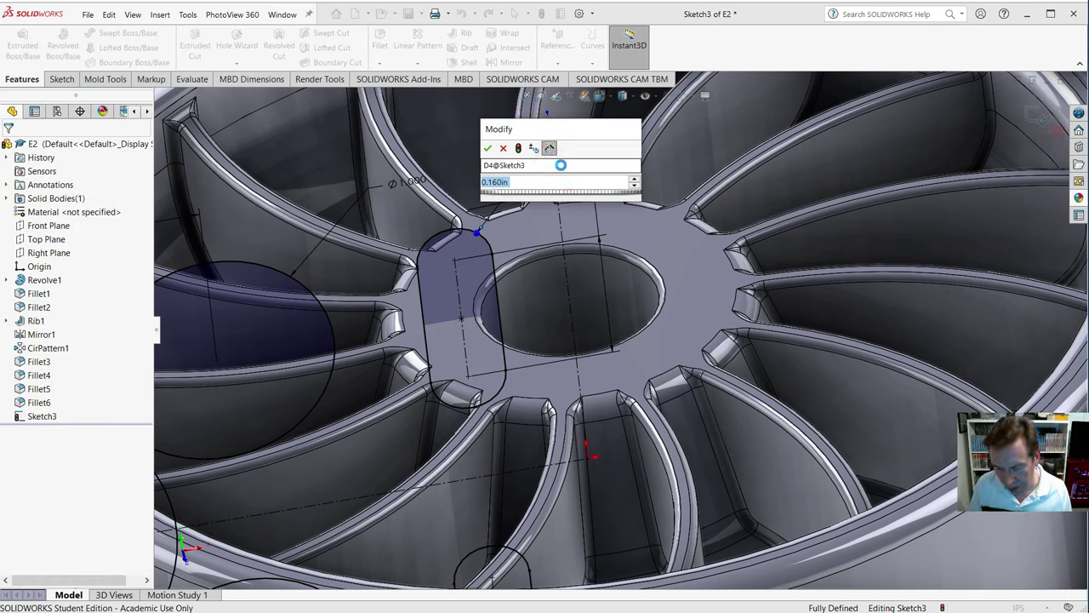
type(".1")
key("Return")
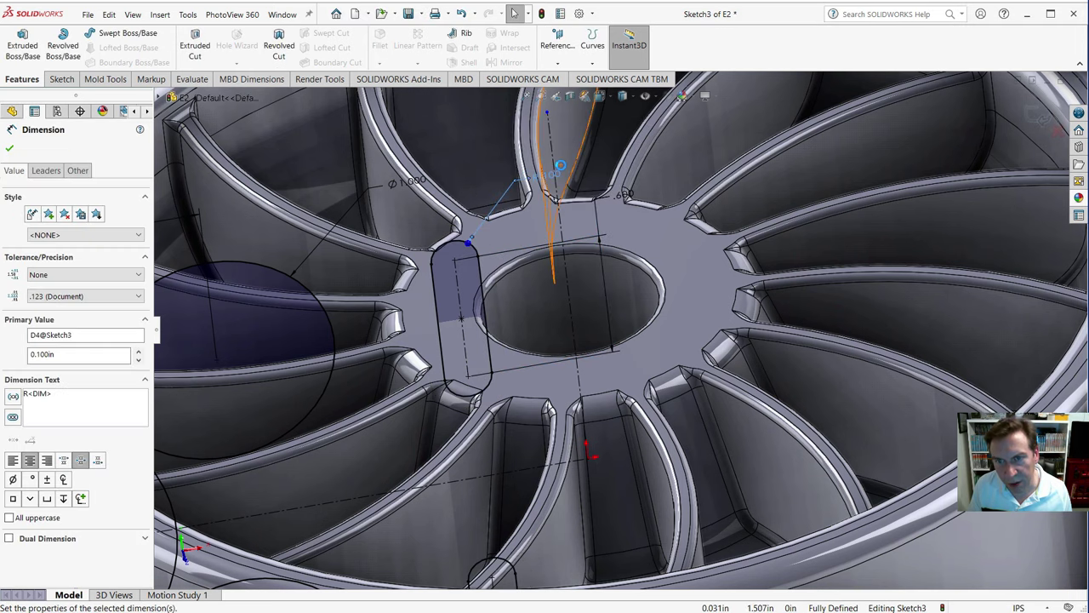
double_click(547, 177)
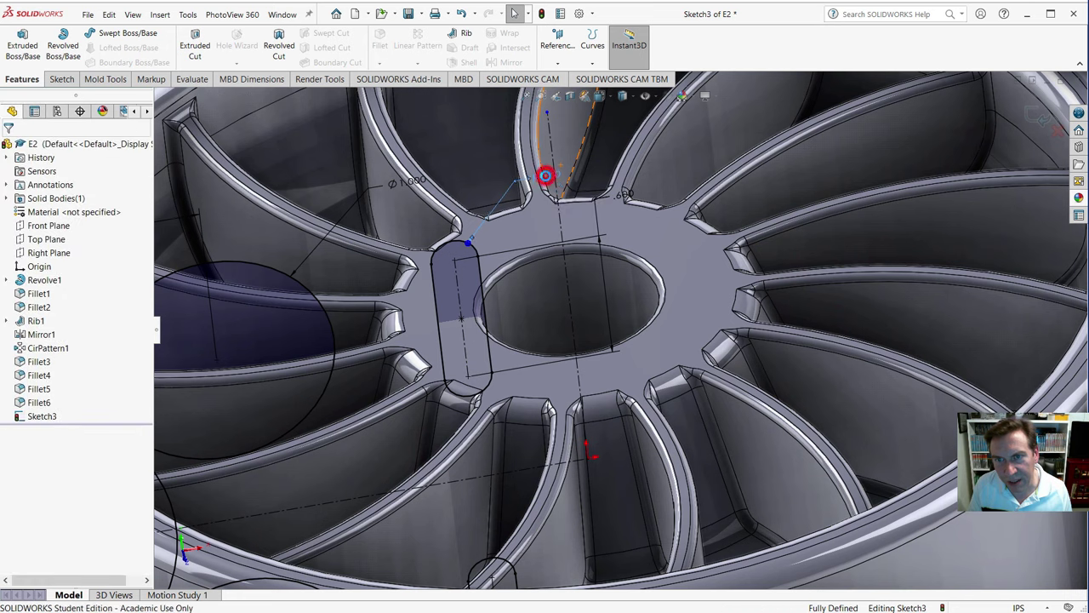
key("BackSpace")
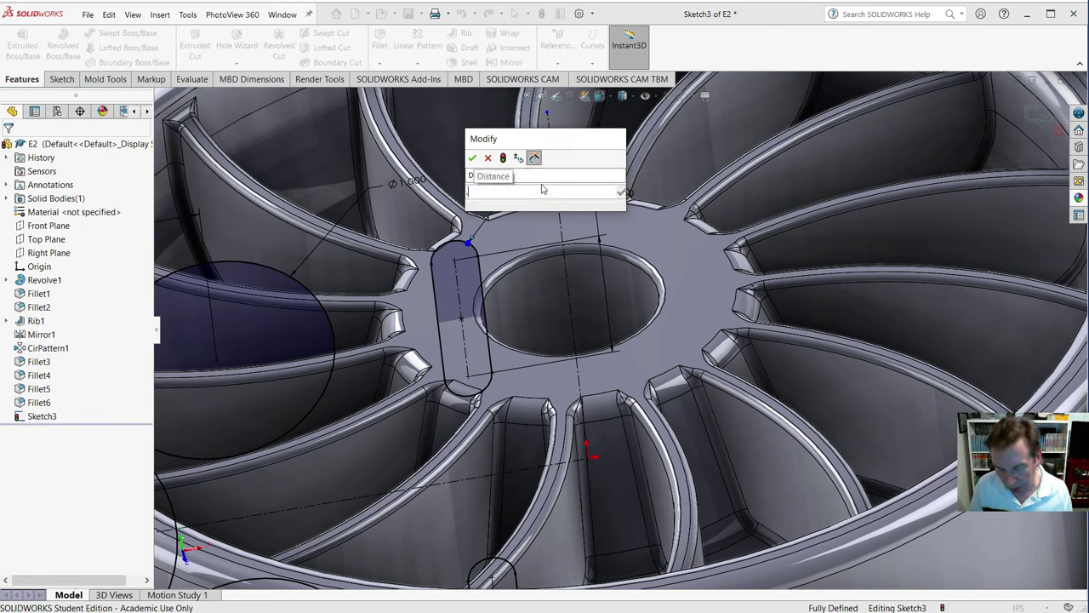
type(".05")
key("Return")
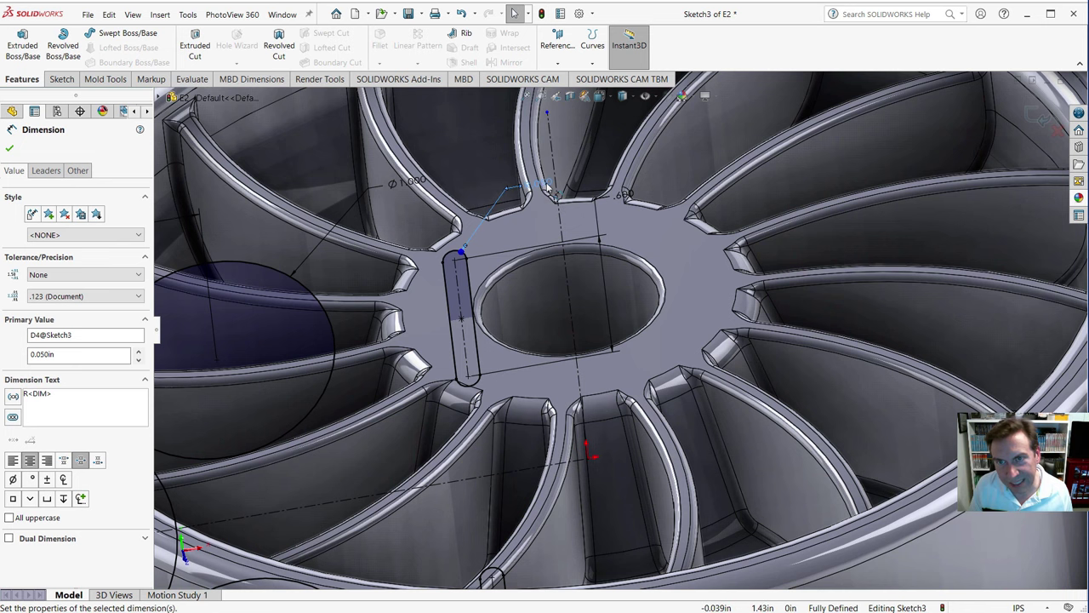
scroll(538, 194, "down", 5)
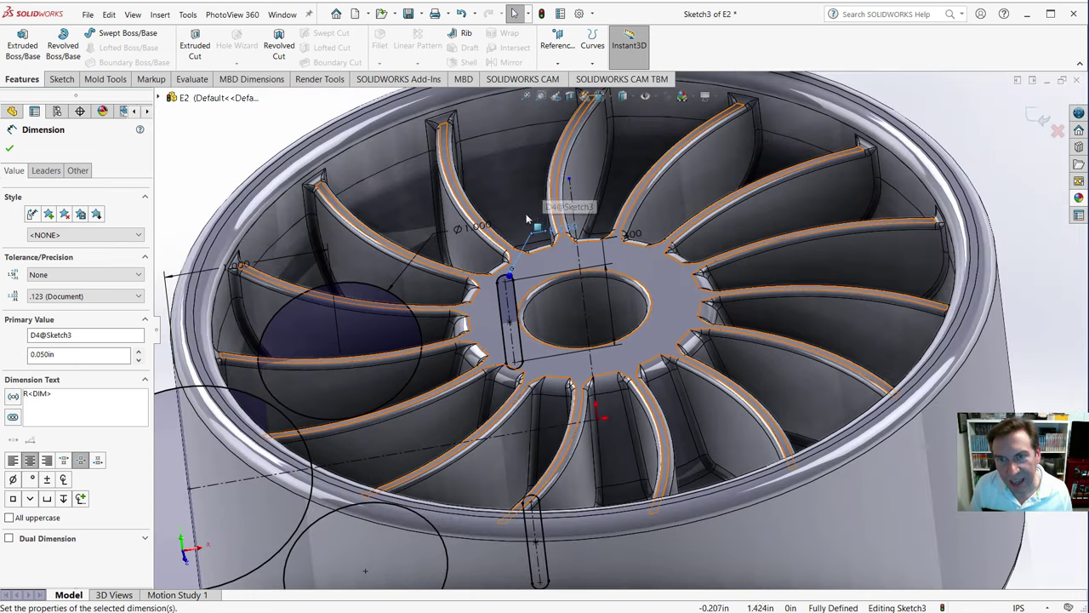
scroll(547, 228, "up", 8)
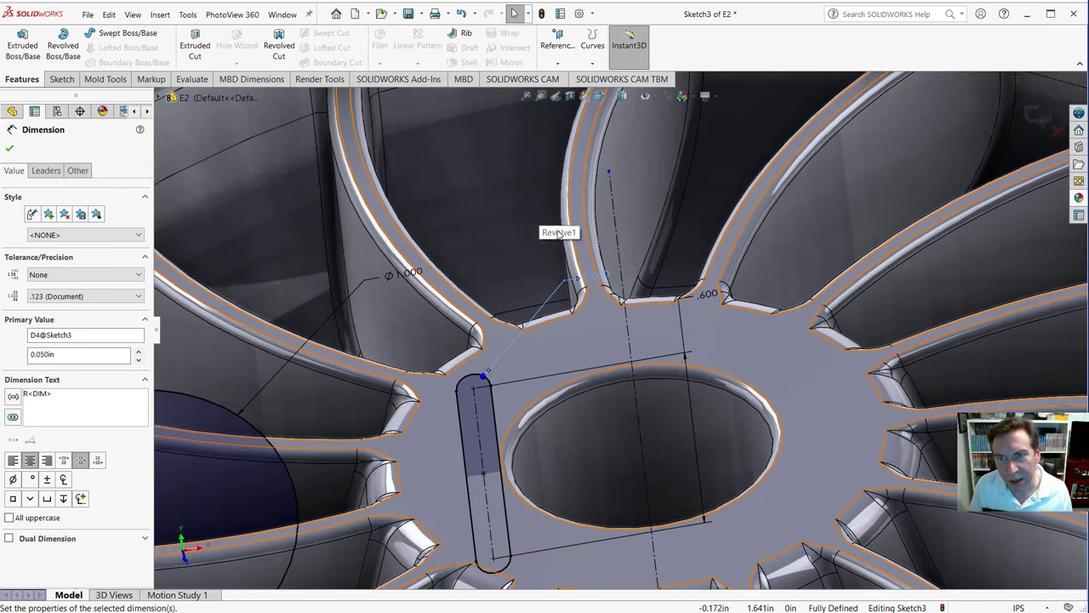
double_click(604, 275)
type(".04")
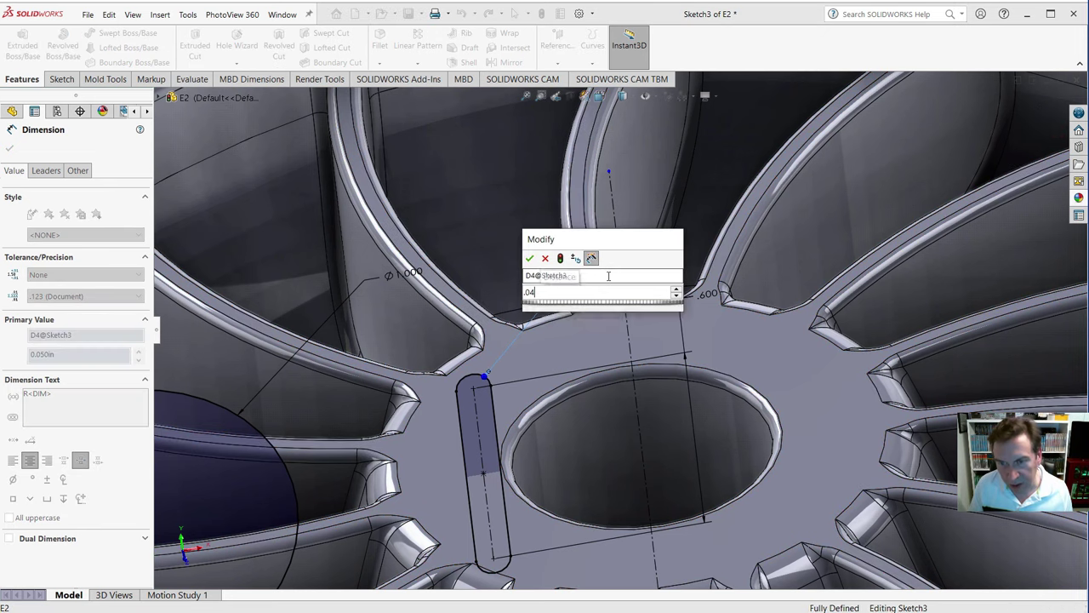
key("Return")
scroll(579, 420, "down", 2)
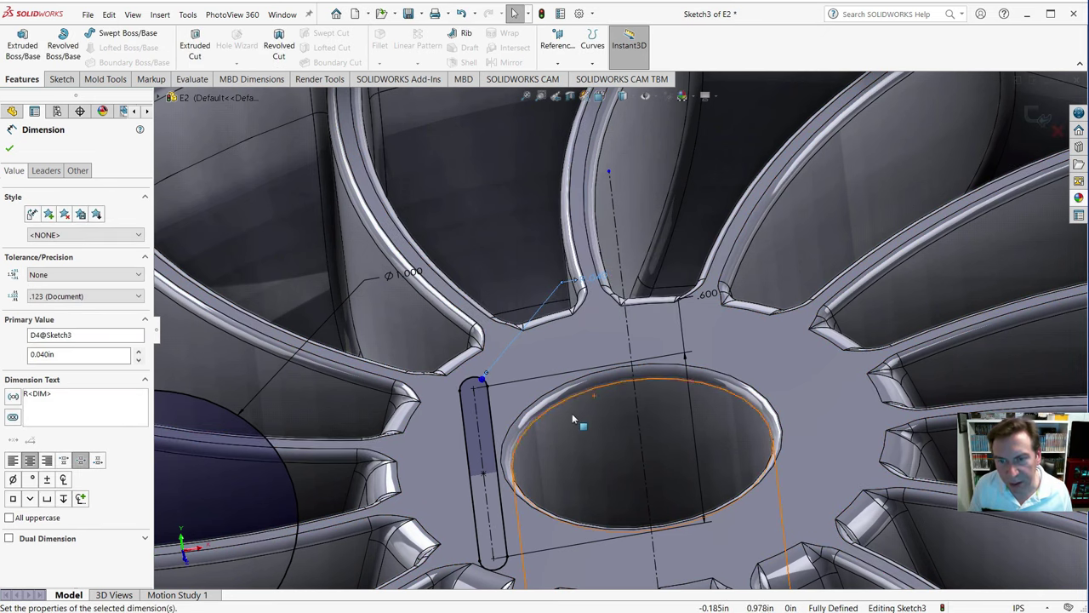
scroll(586, 435, "up", 3)
scroll(583, 438, "down", 6)
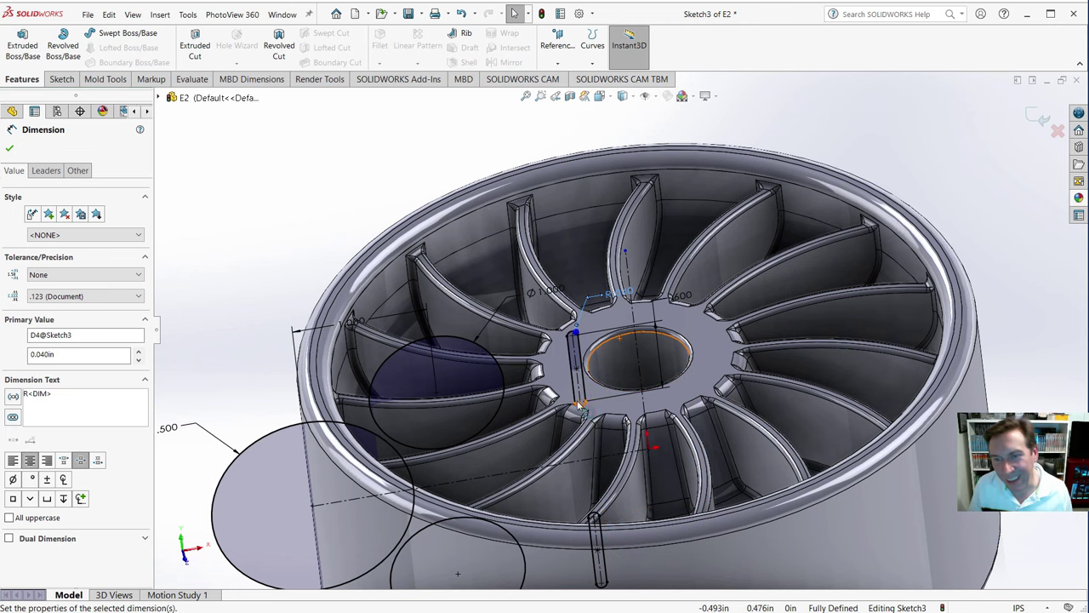
scroll(611, 494, "down", 3)
scroll(585, 283, "up", 1)
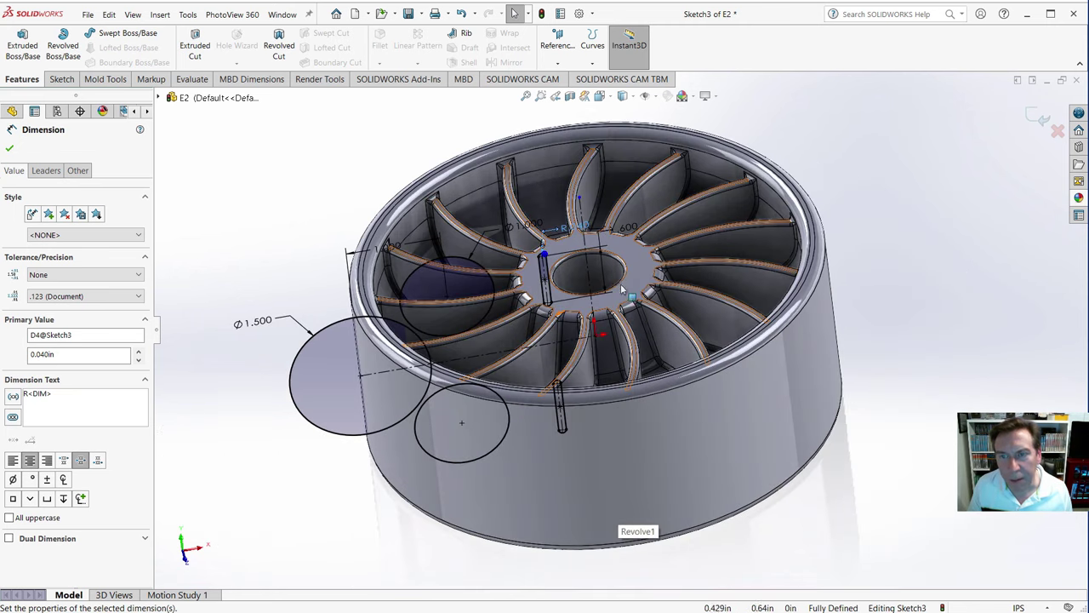
left_click(594, 311)
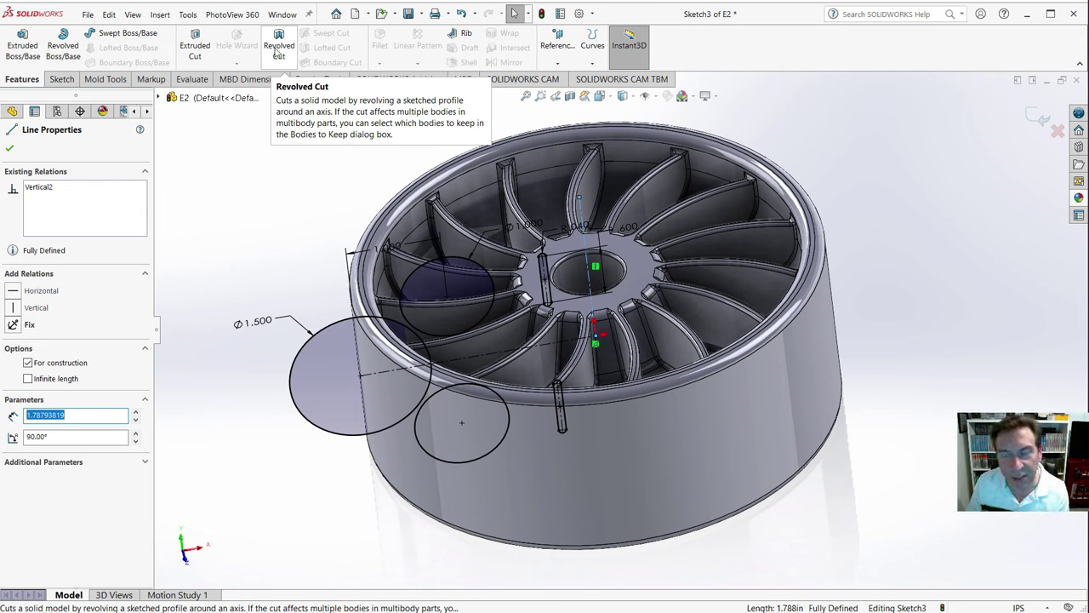
- Revolve-cut Sketch3 around the vertical centreline to create Cut-Revolve1
left_click(278, 47)
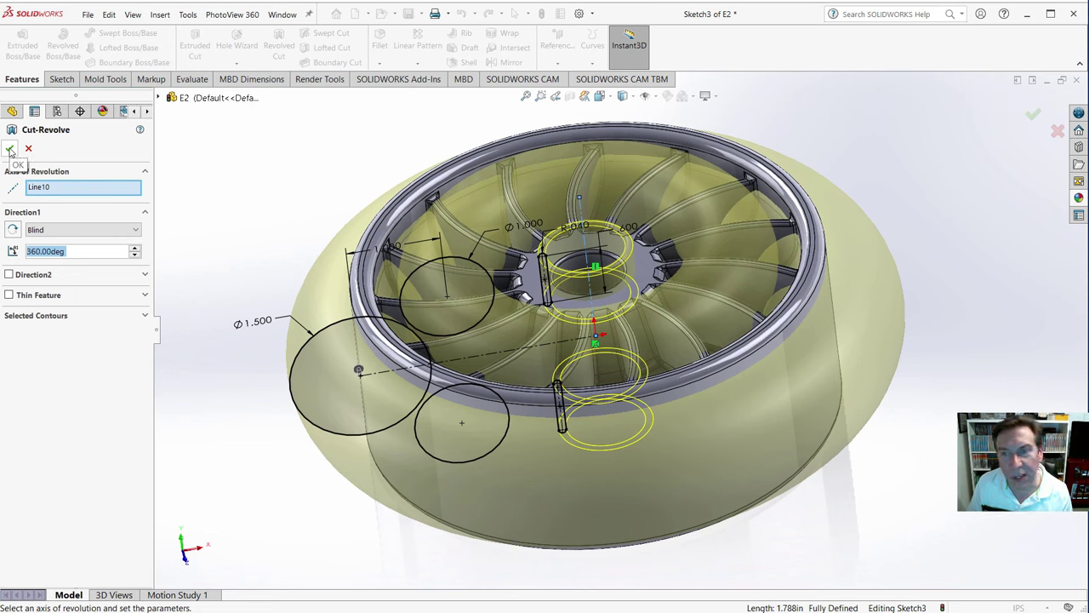
left_click(10, 151)
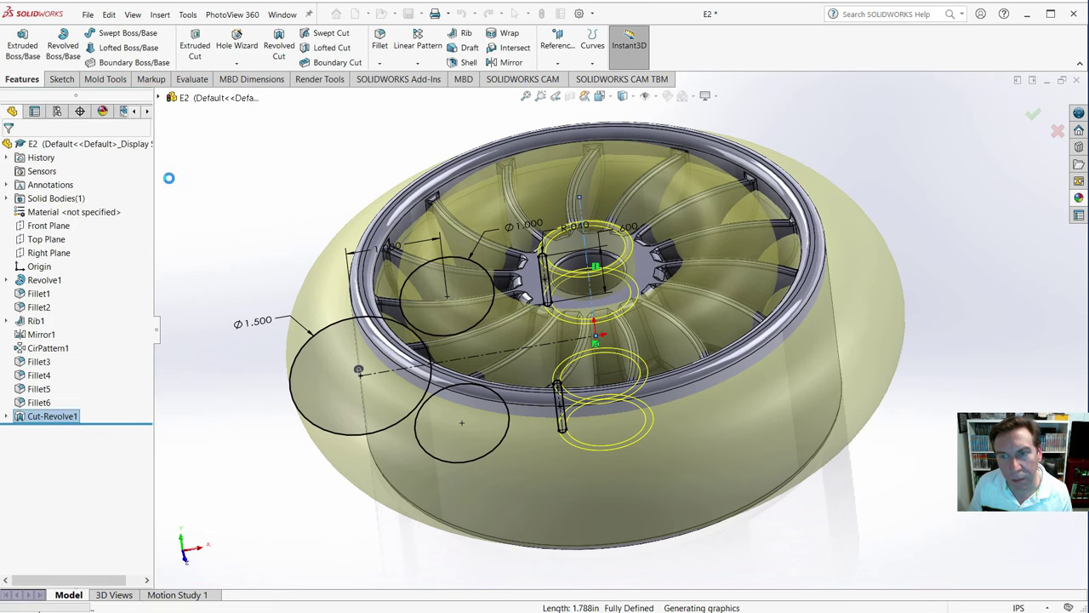
left_click(211, 280)
- Zoom and orbit to inspect the curved, scooped blades
scroll(544, 307, "up", 2)
scroll(624, 310, "down", 6)
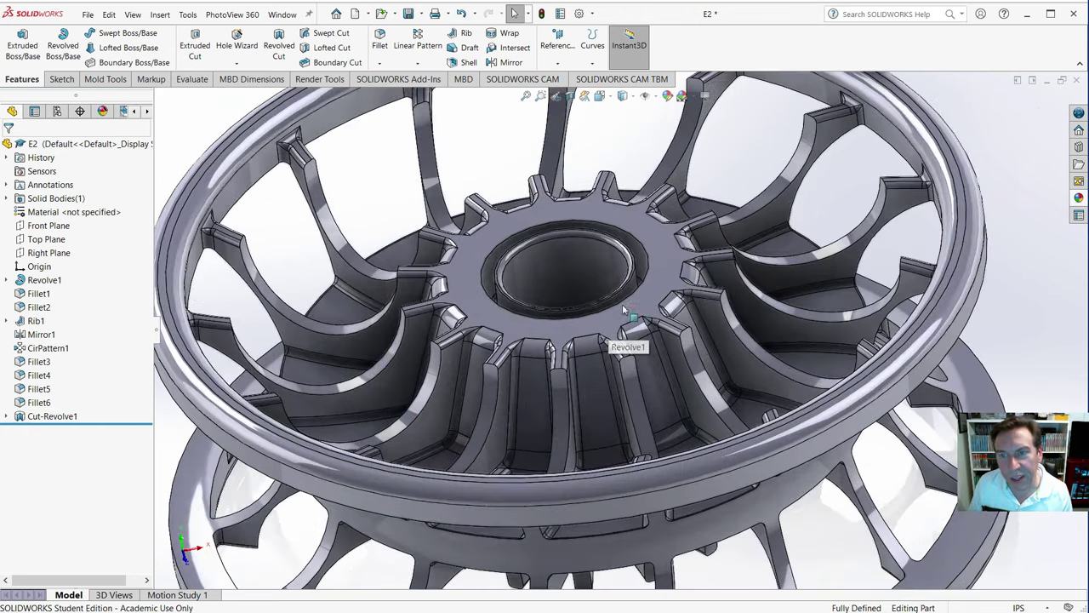
scroll(414, 247, "down", 3)
scroll(352, 272, "down", 3)
scroll(458, 409, "up", 4)
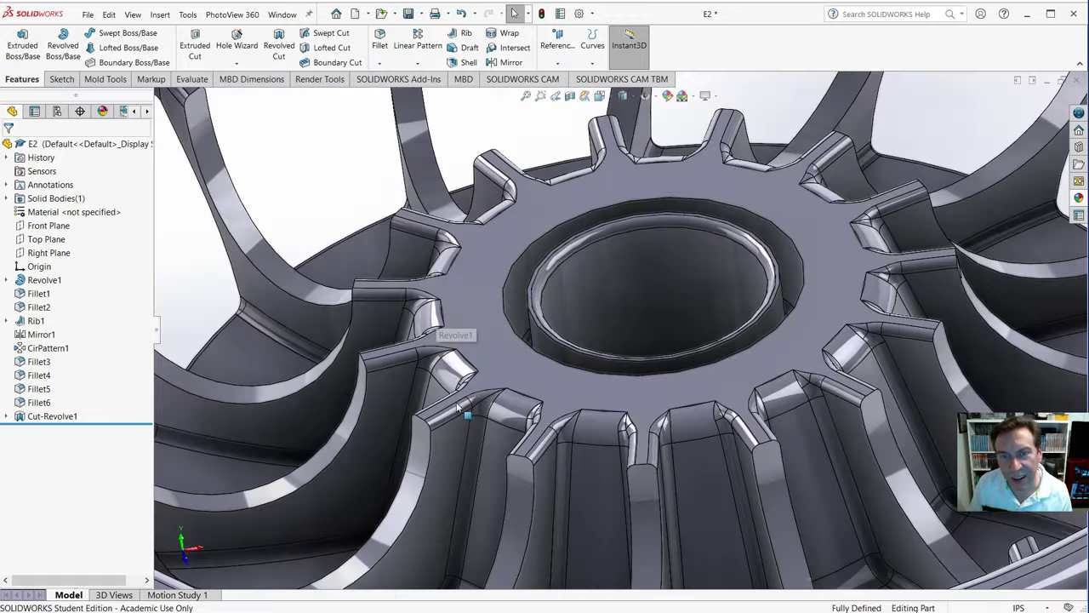
scroll(458, 409, "up", 5)
middle_click_drag(499, 480, 545, 502)
scroll(774, 353, "up", 2)
scroll(774, 353, "down", 2)
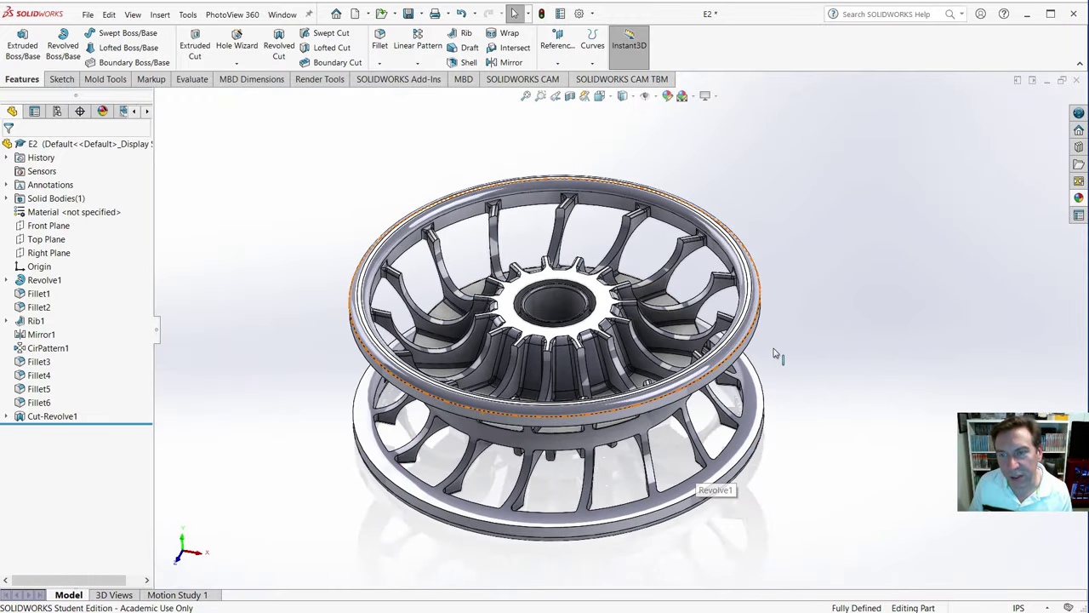
scroll(774, 353, "down", 1)
middle_click_drag(672, 287, 672, 272)
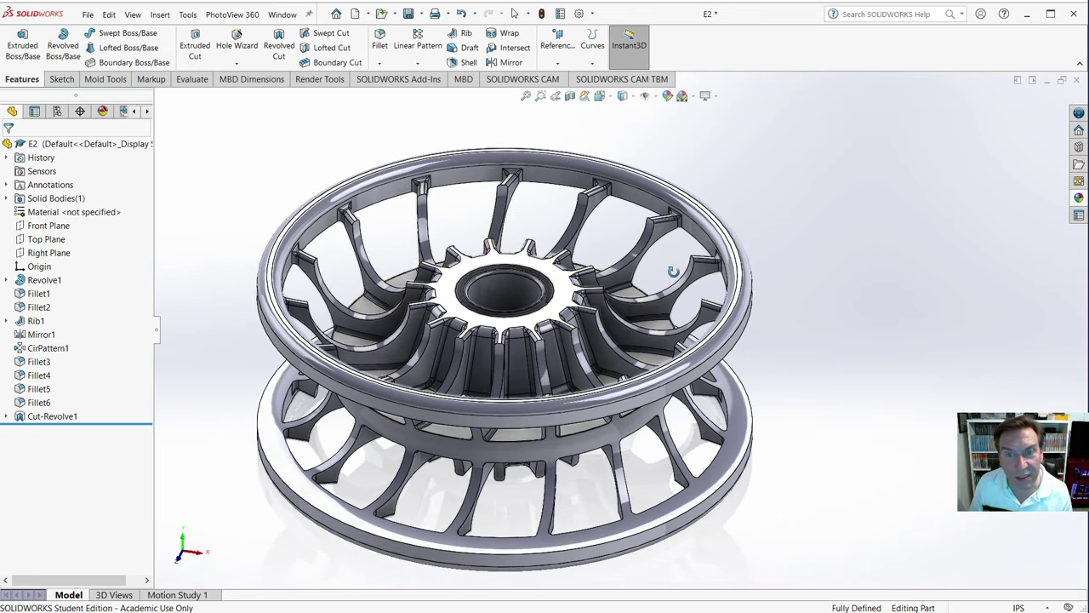
left_click(301, 138)
- Fillet the lower ring's top face edges at 0.025 in, creating Fillet7
left_click(385, 39)
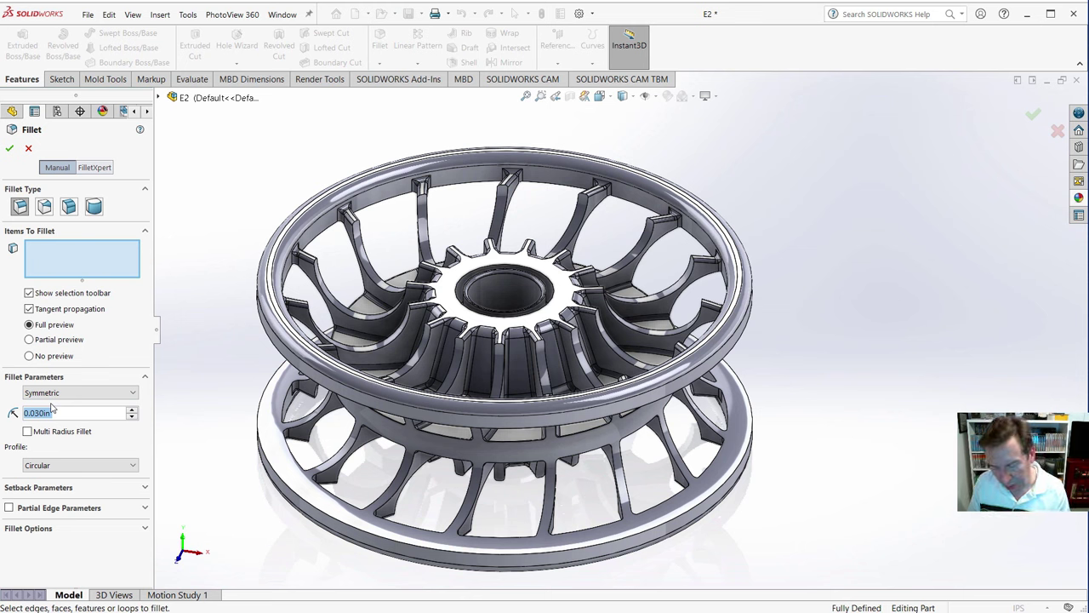
type(".025")
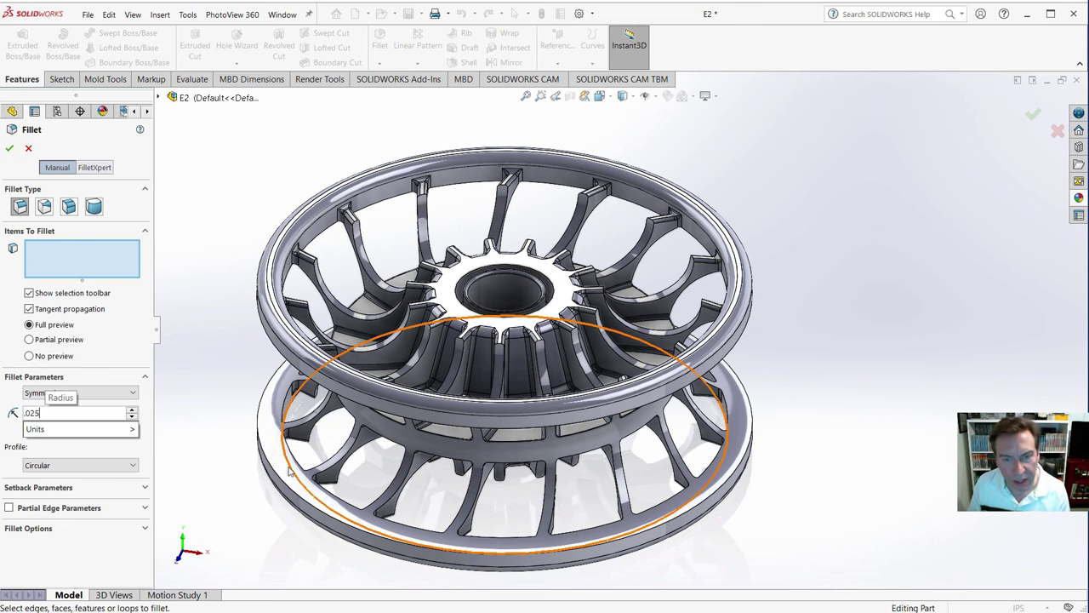
left_click(287, 481)
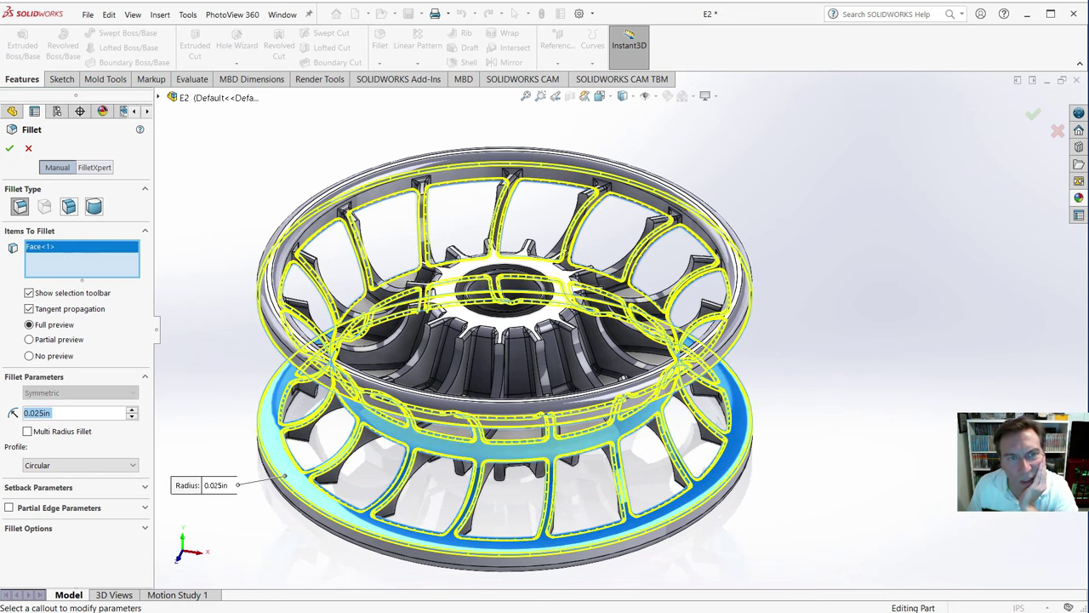
left_click(9, 150)
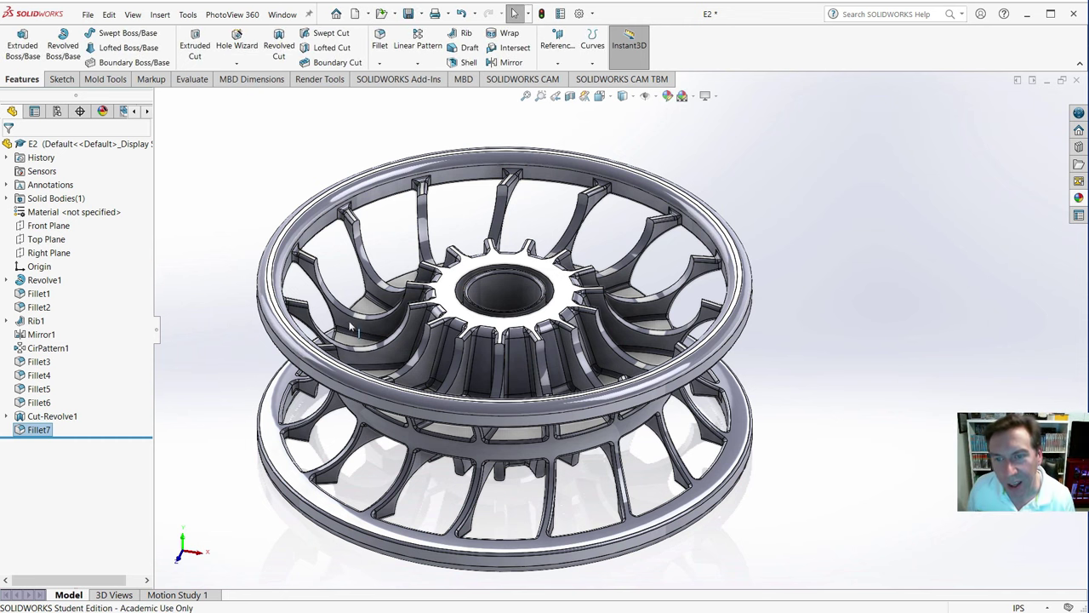
- Inspect the revolved cut's dimensions, then clear that selection
left_click(426, 237)
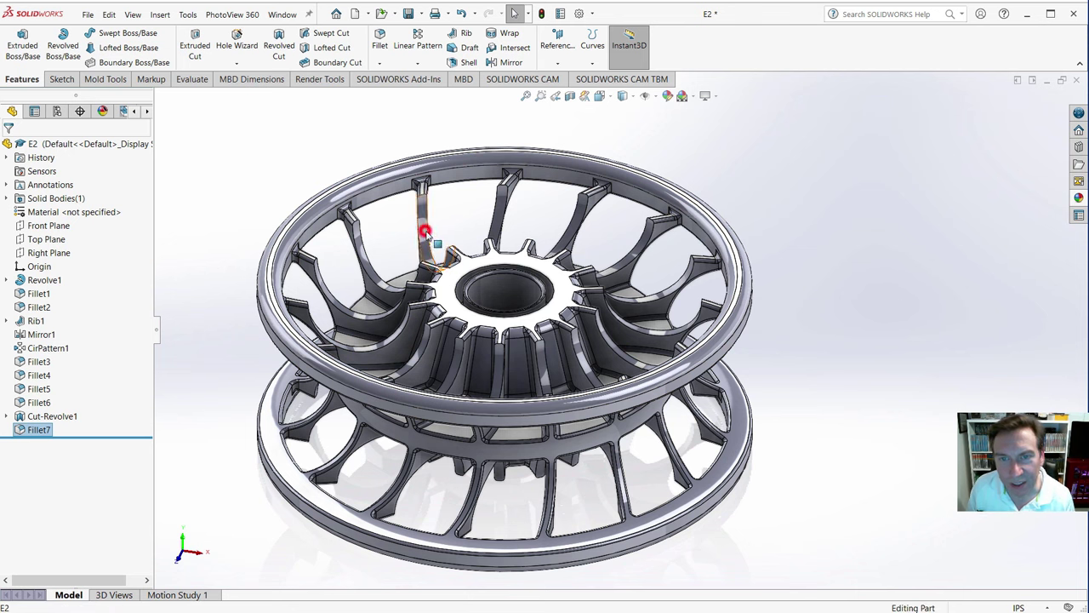
mouse_move(500, 223)
left_mouse_down()
mouse_move(516, 234)
mouse_move(570, 231)
left_mouse_up()
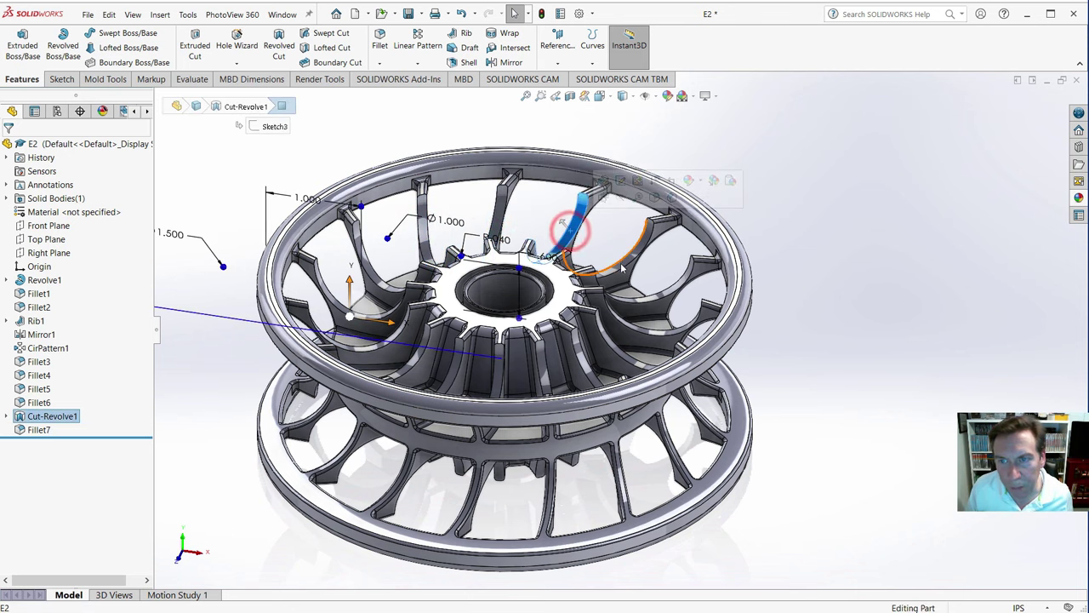
left_click_drag(626, 266, 623, 257)
left_click(386, 136)
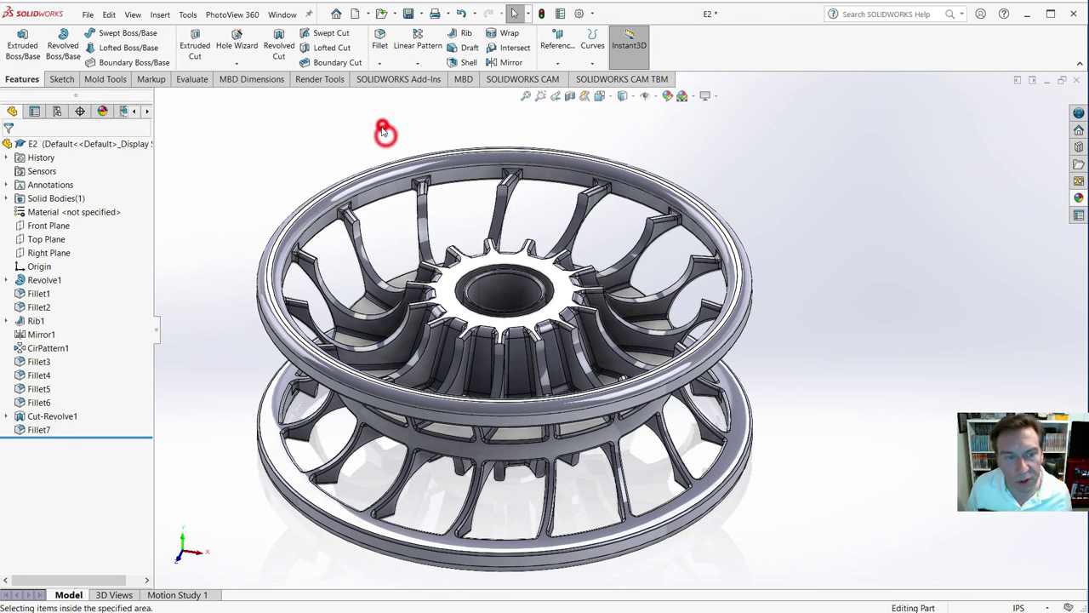
- Select the curved cut faces of ten blades around the wheel
left_click(361, 251)
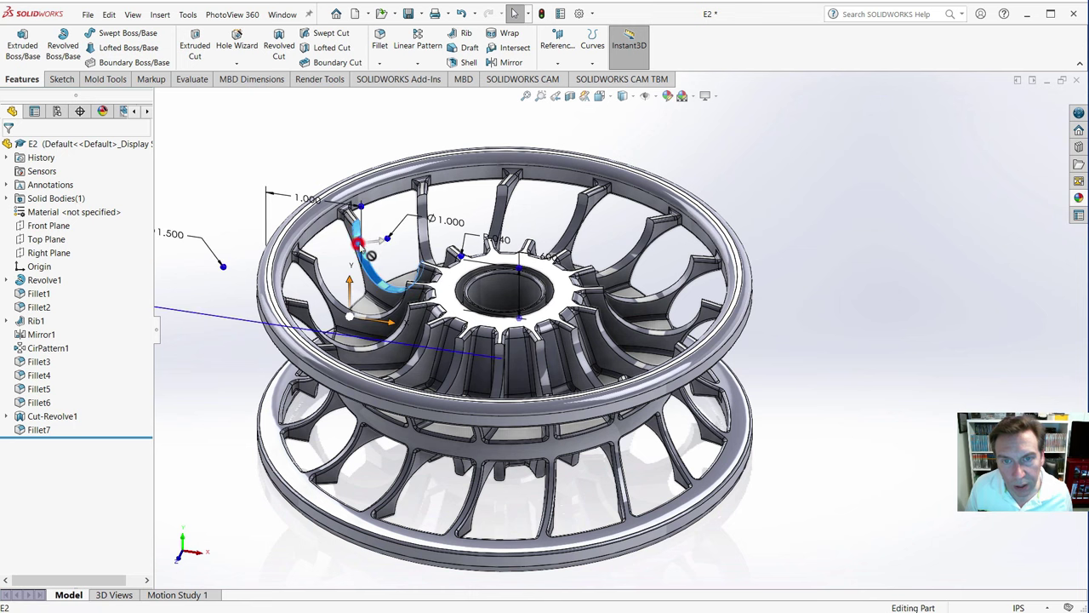
left_click(423, 235, "ctrl")
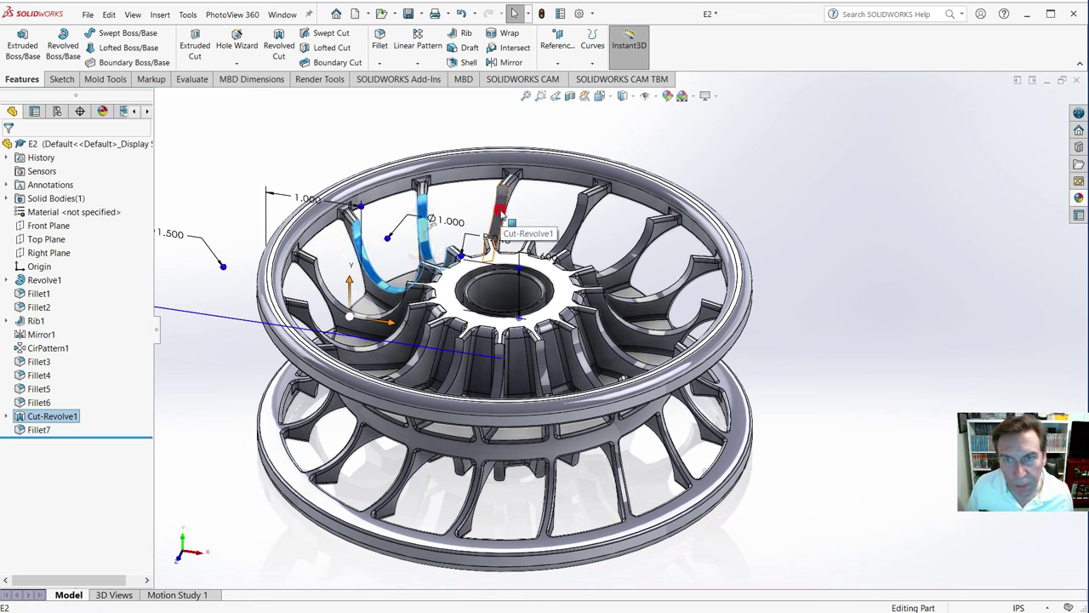
left_click(502, 211, "ctrl")
left_click(575, 223, "ctrl")
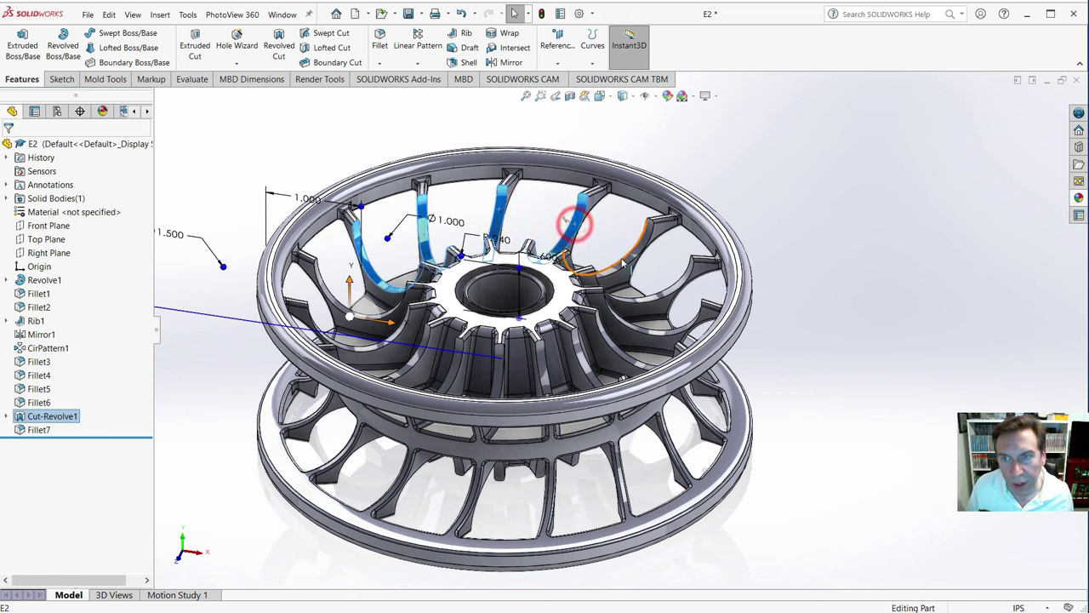
left_click(626, 259, "ctrl")
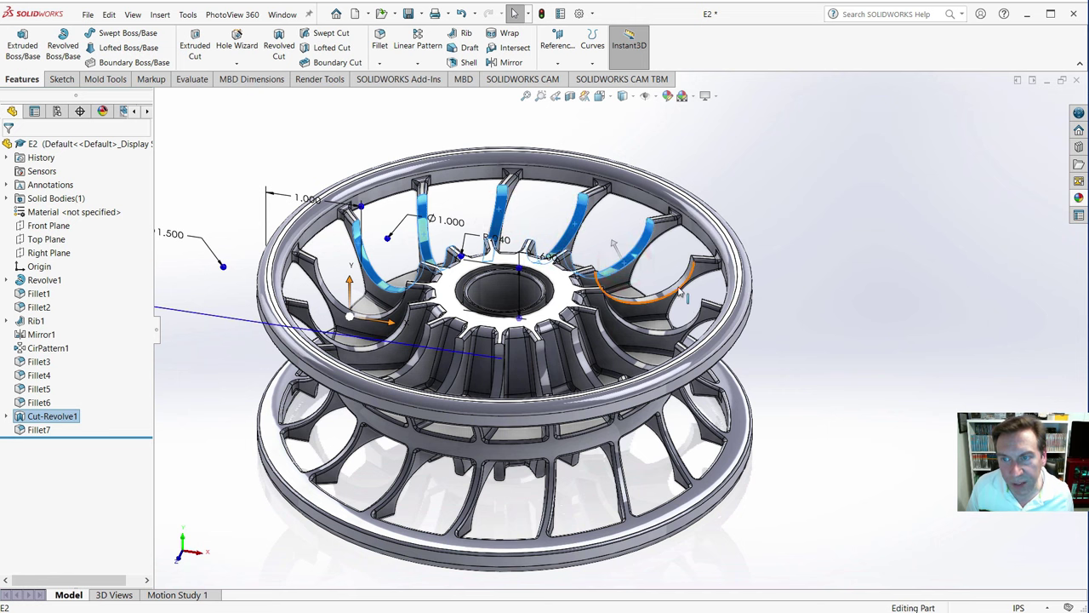
left_click(675, 286, "ctrl")
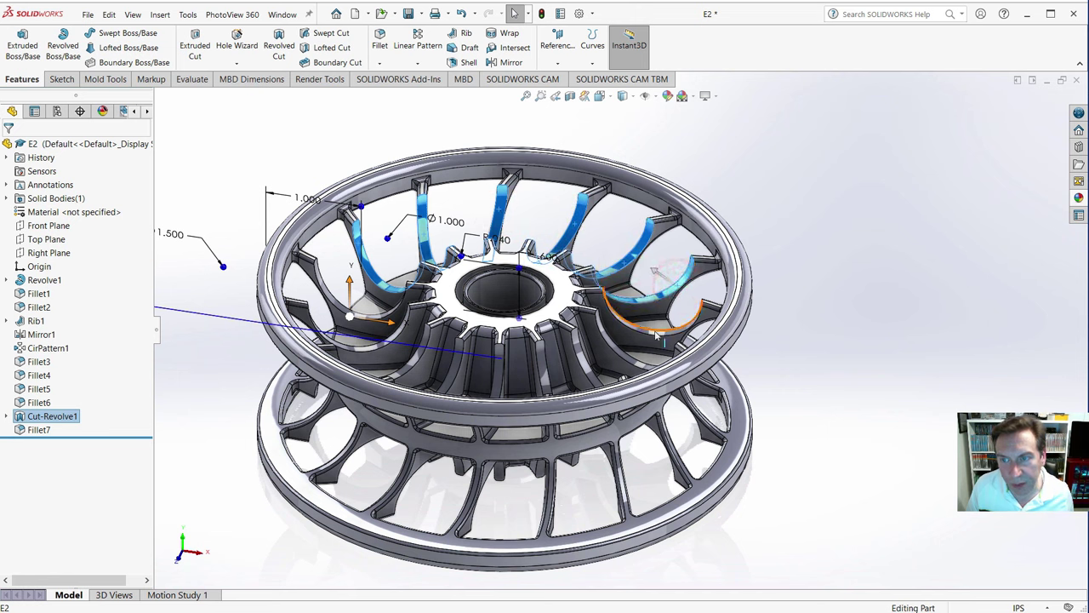
scroll(649, 345, "up", 3)
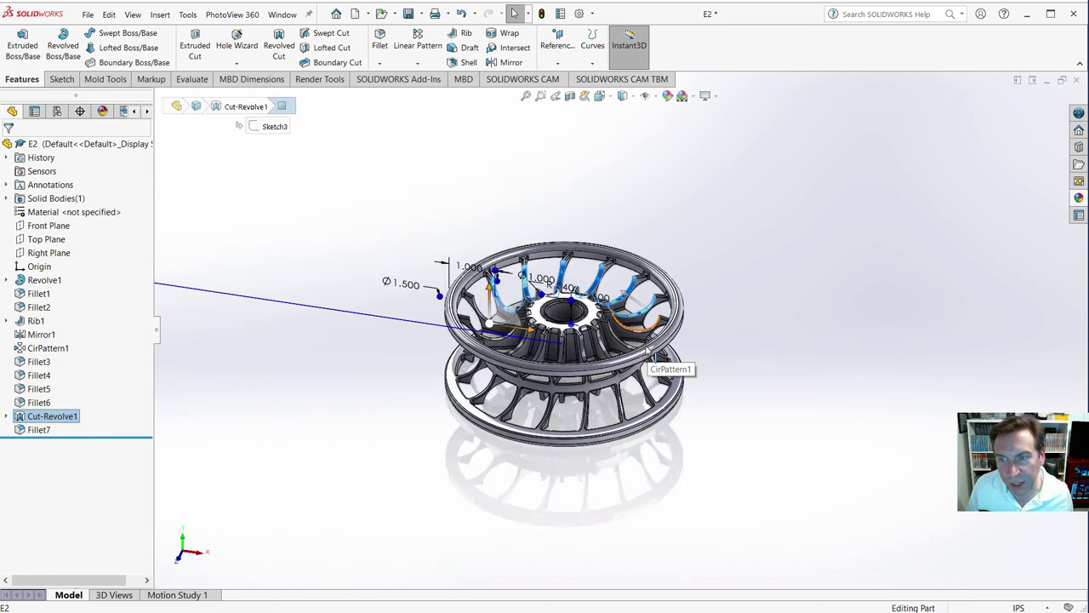
scroll(649, 346, "down", 5)
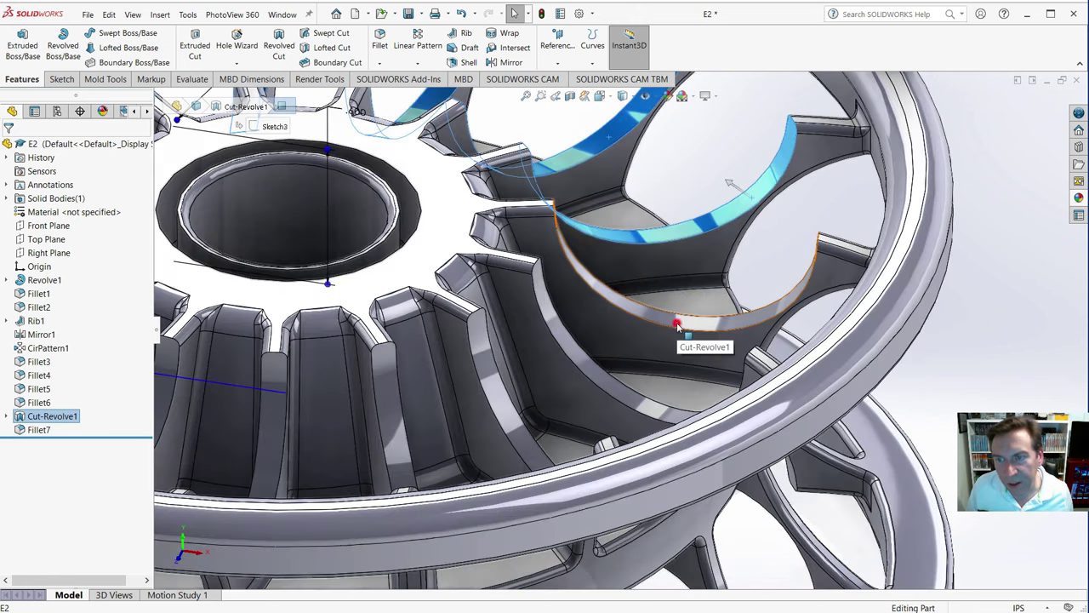
left_click(620, 387, "ctrl")
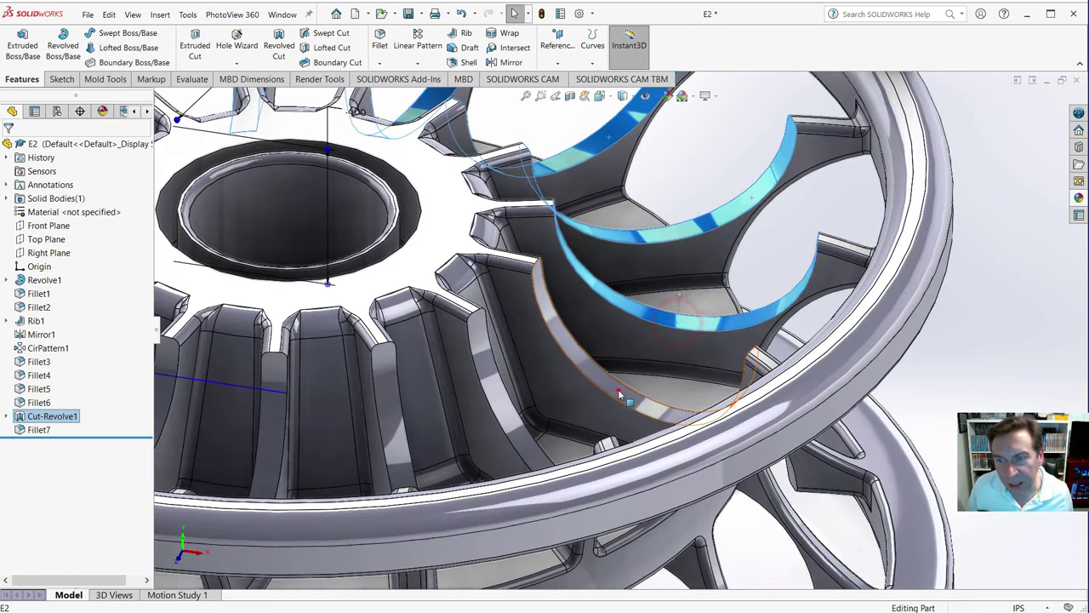
left_click(518, 435, "ctrl")
left_click(396, 442, "ctrl")
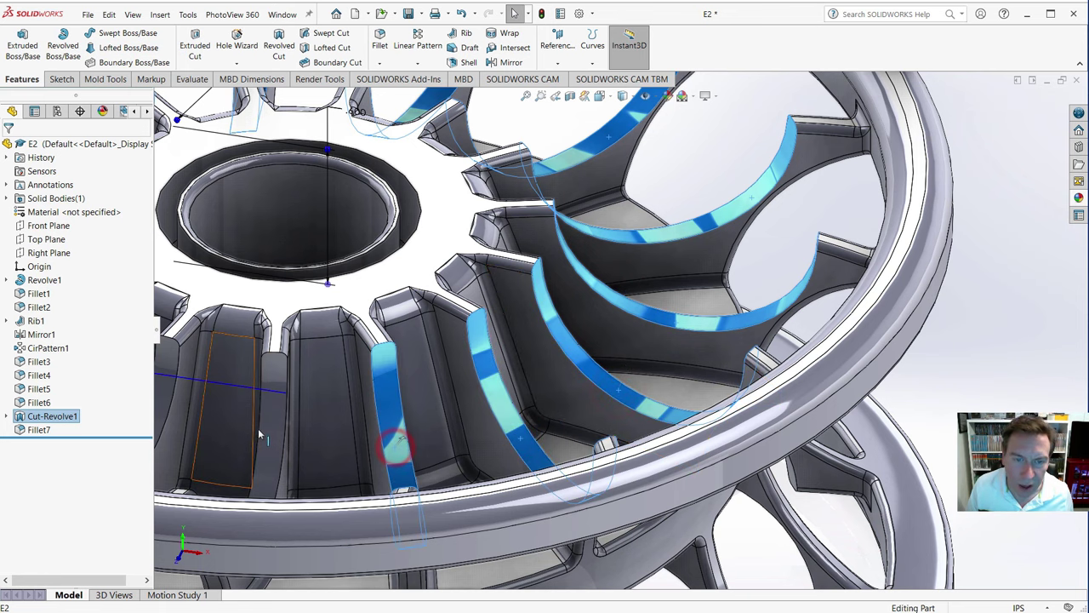
left_click(272, 428, "ctrl")
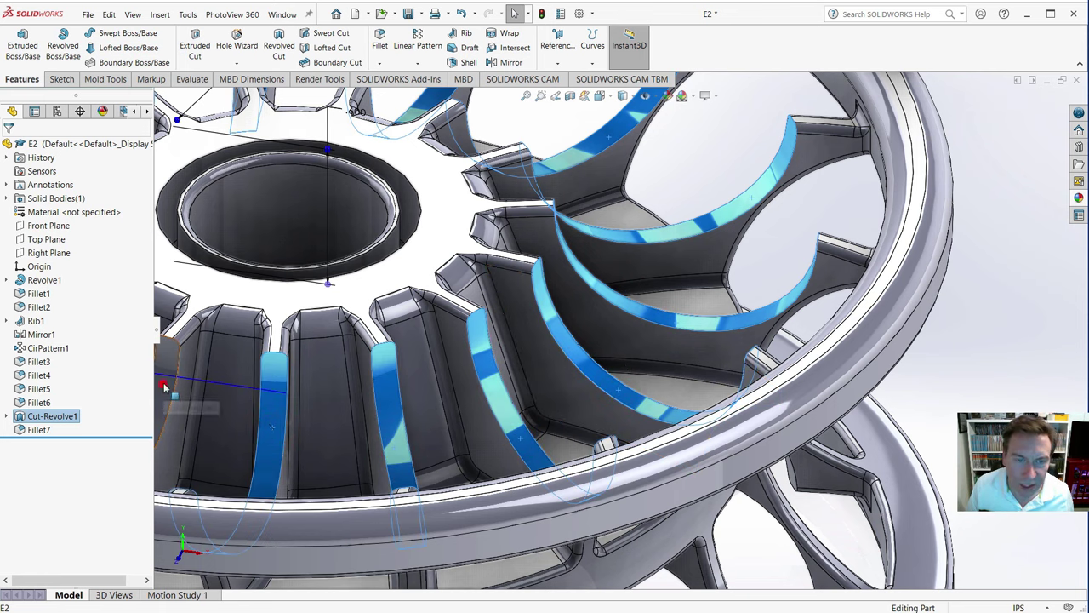
- Add the remaining left-side blade faces and the hub hole rim, then start a fillet
scroll(394, 410, "down", 5)
scroll(455, 432, "down", 3)
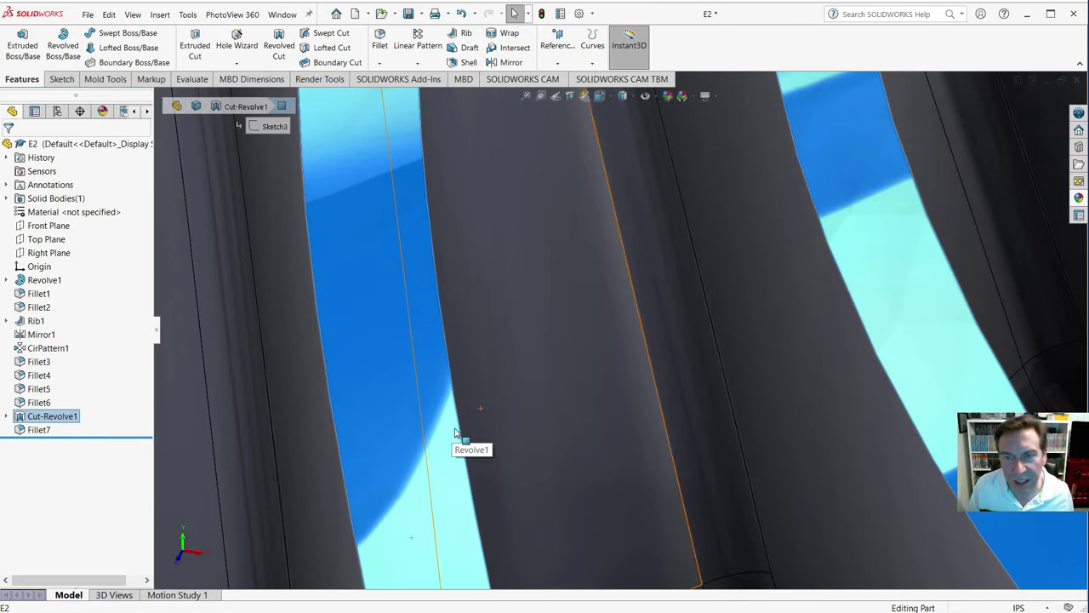
scroll(455, 433, "up", 8)
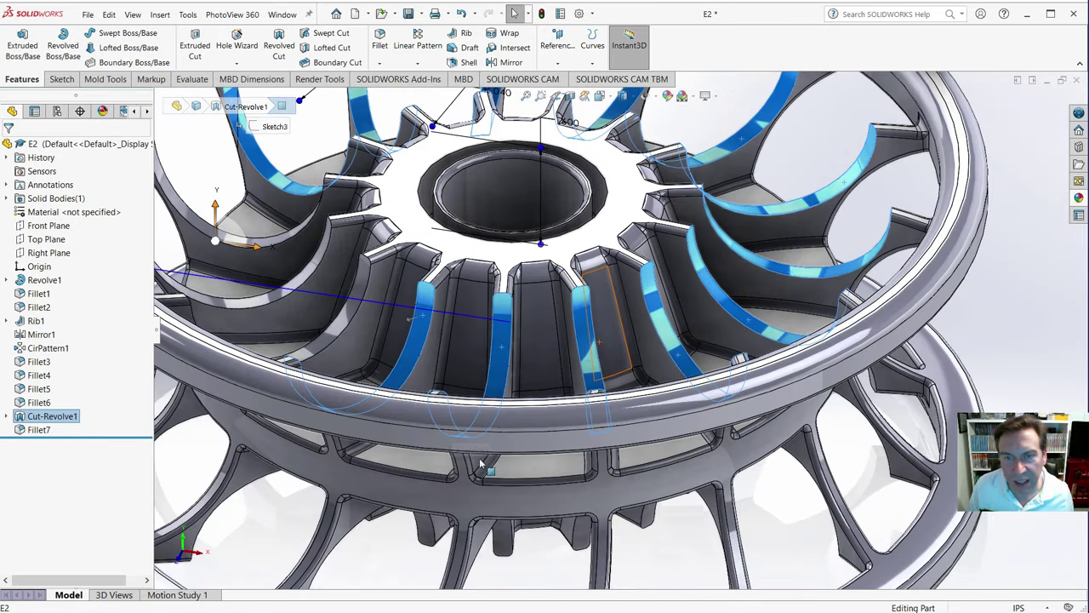
left_click(334, 344, "ctrl")
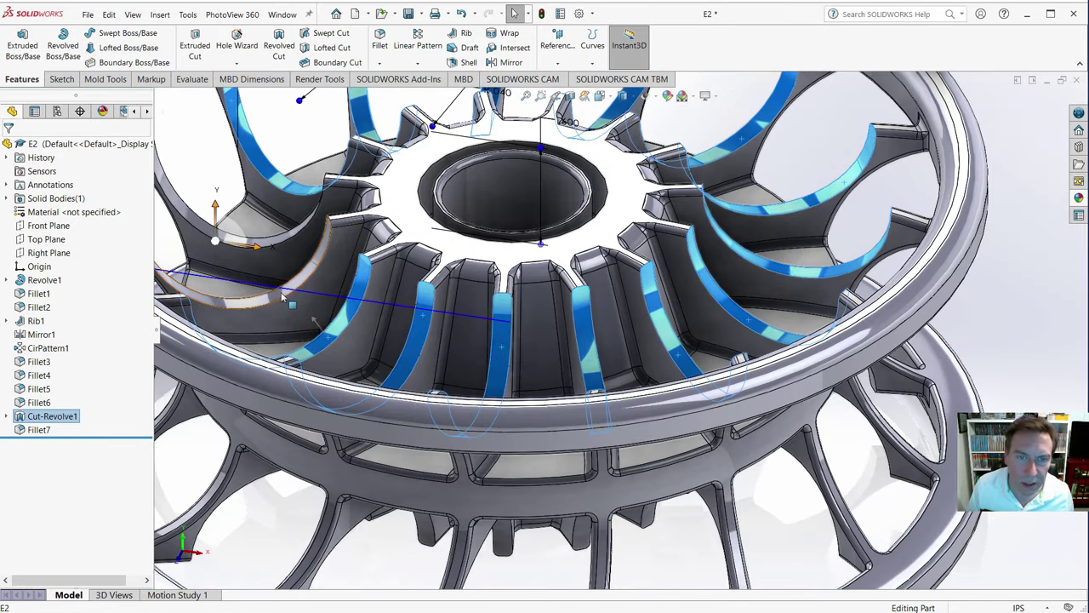
left_click(274, 294, "ctrl")
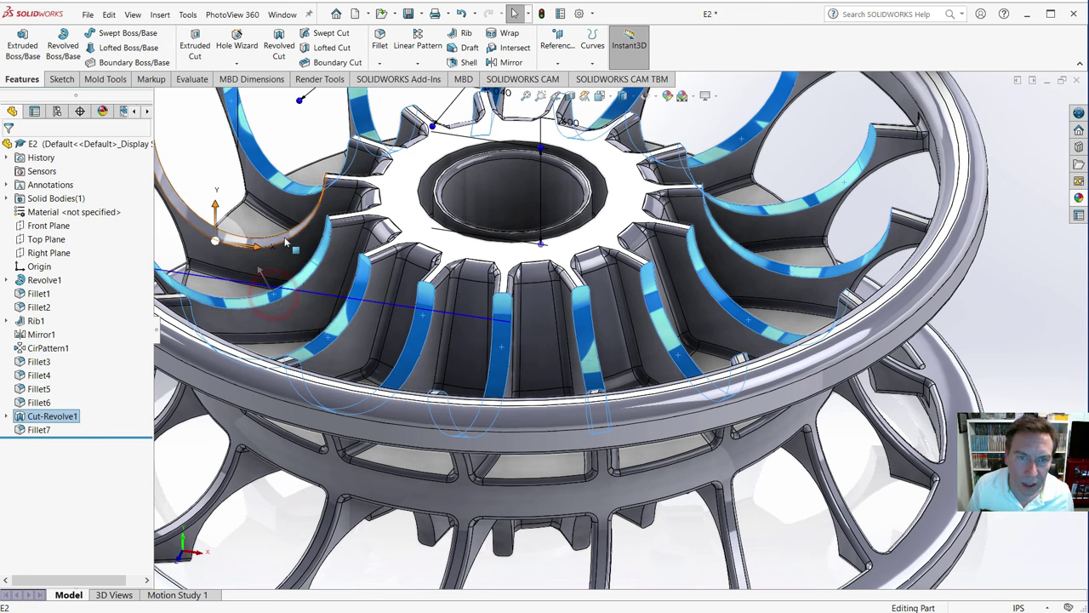
left_click(286, 242, "ctrl")
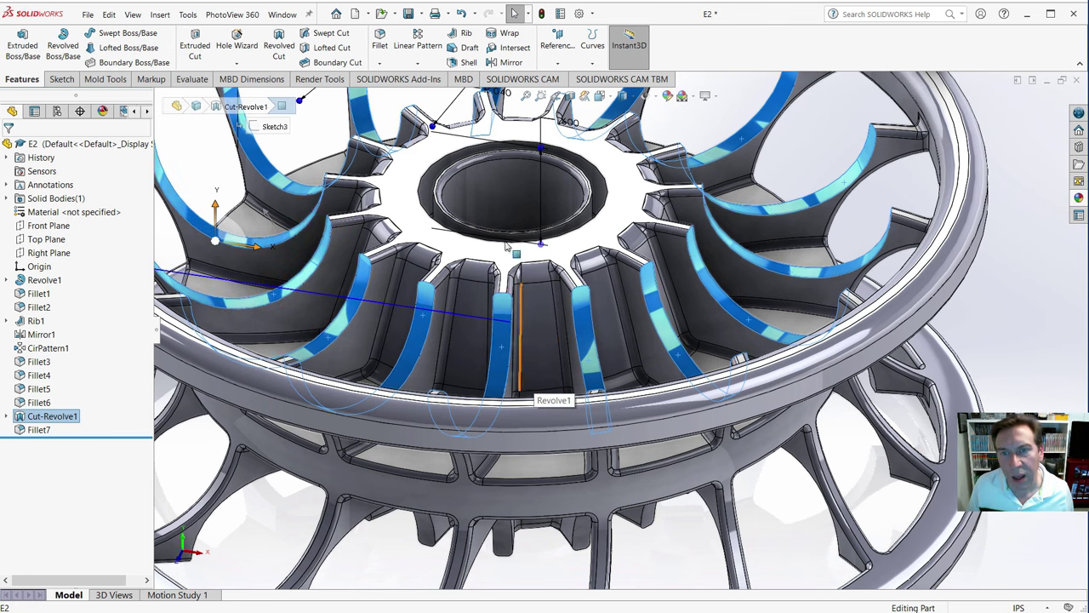
left_click(425, 180, "ctrl")
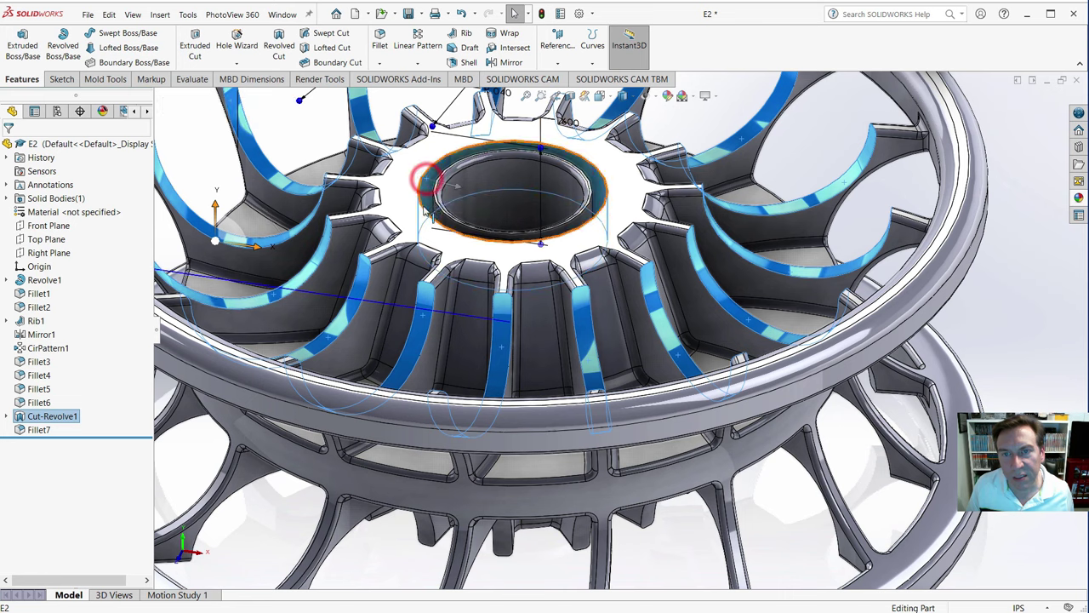
left_click(435, 203, "ctrl")
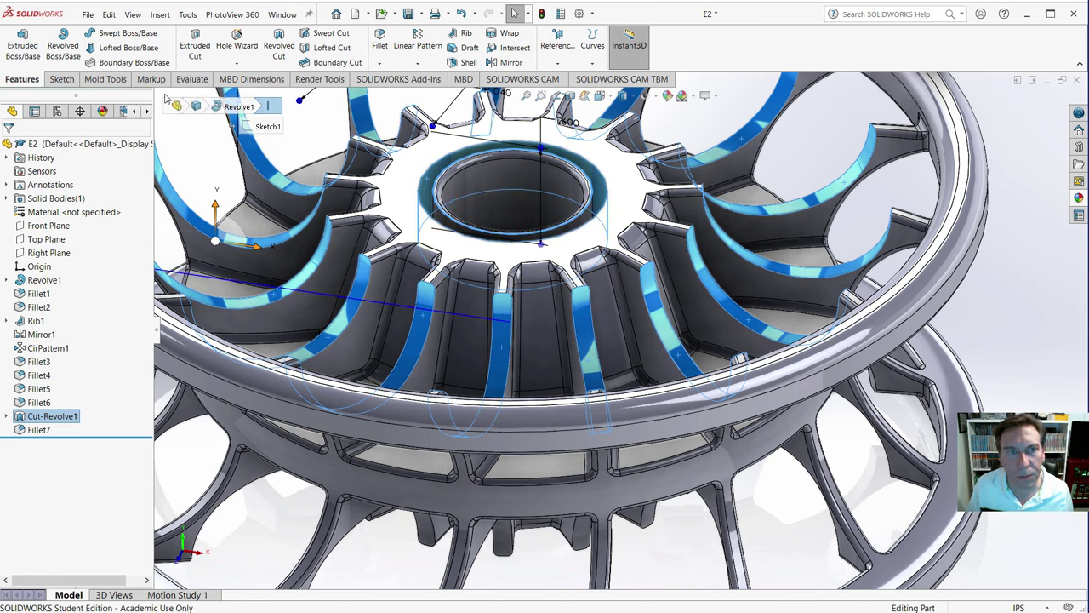
left_click(379, 39)
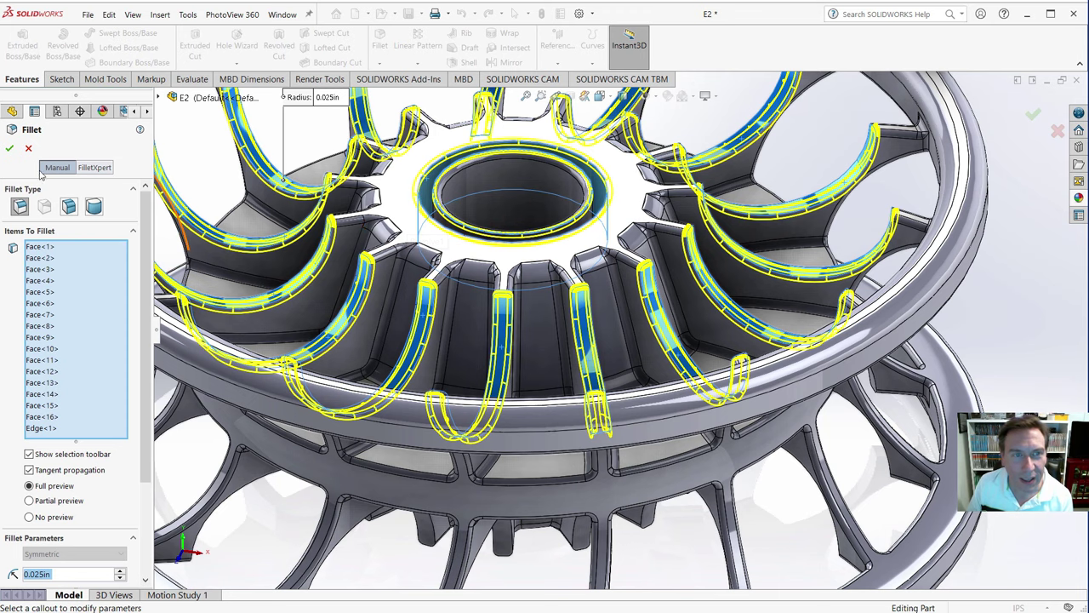
- Confirm the 0.025 in fillet on the 16 blade faces and one edge as Fillet8
left_click(10, 149)
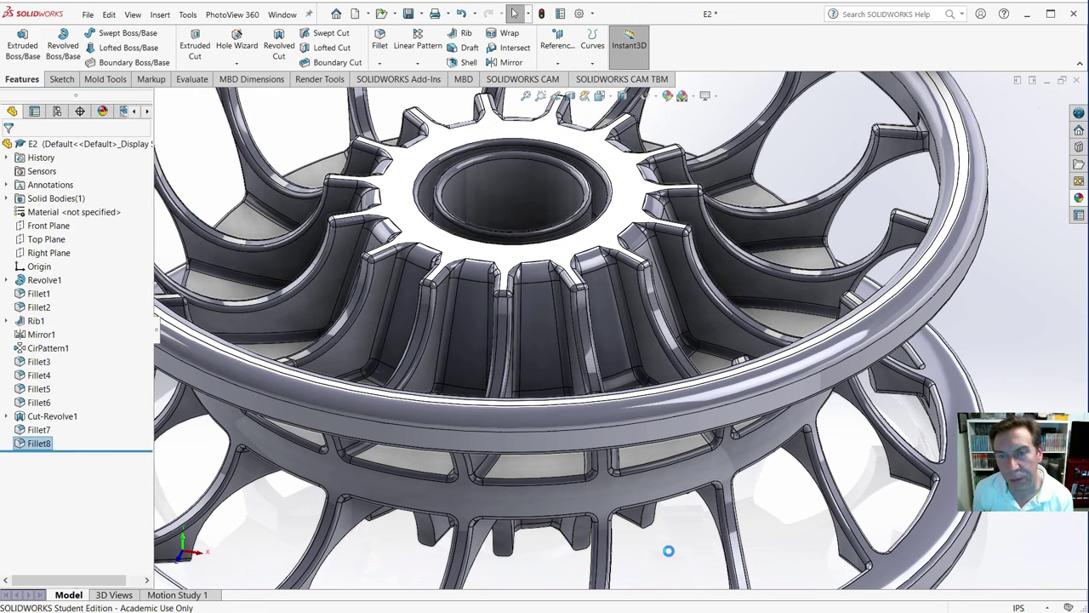
- Zoom out and orbit the wheel to a side view showing both rims
scroll(655, 354, "up", 5)
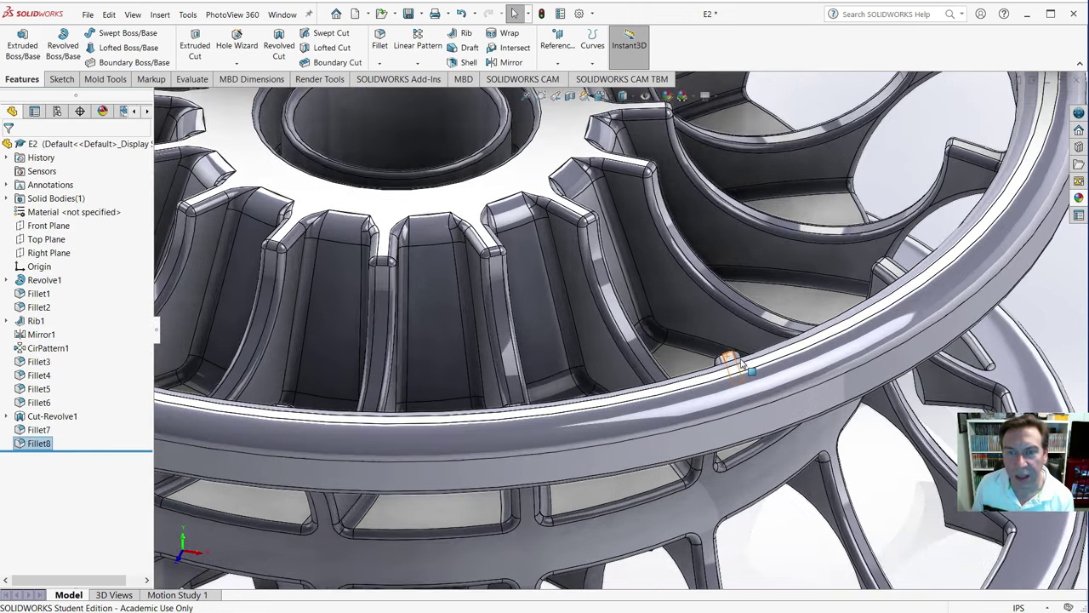
scroll(587, 307, "down", 2)
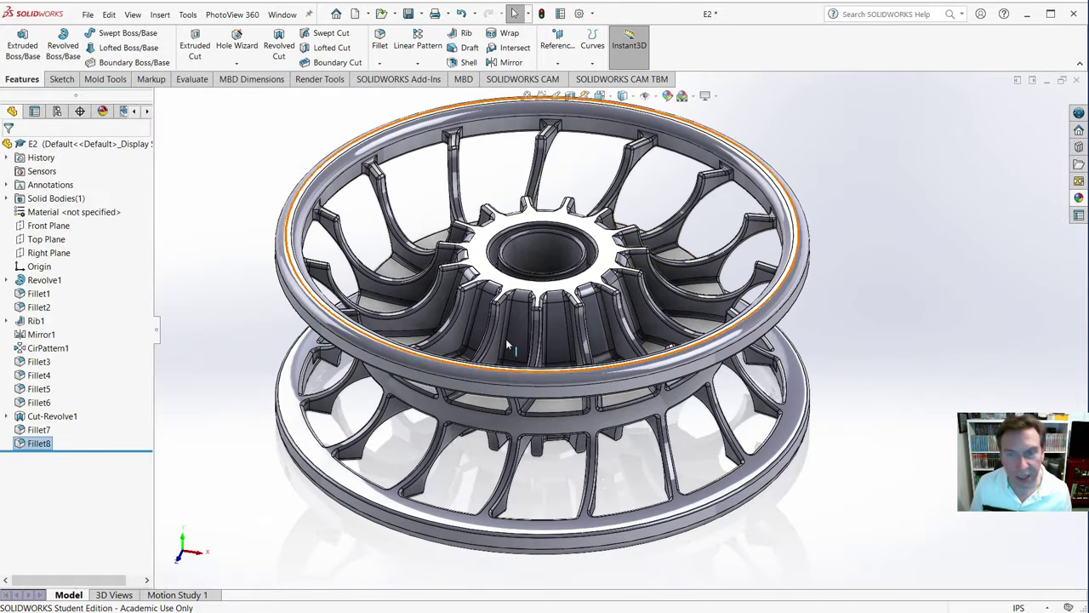
scroll(510, 358, "down", 5)
scroll(514, 371, "up", 6)
middle_click_drag(513, 371, 799, 285)
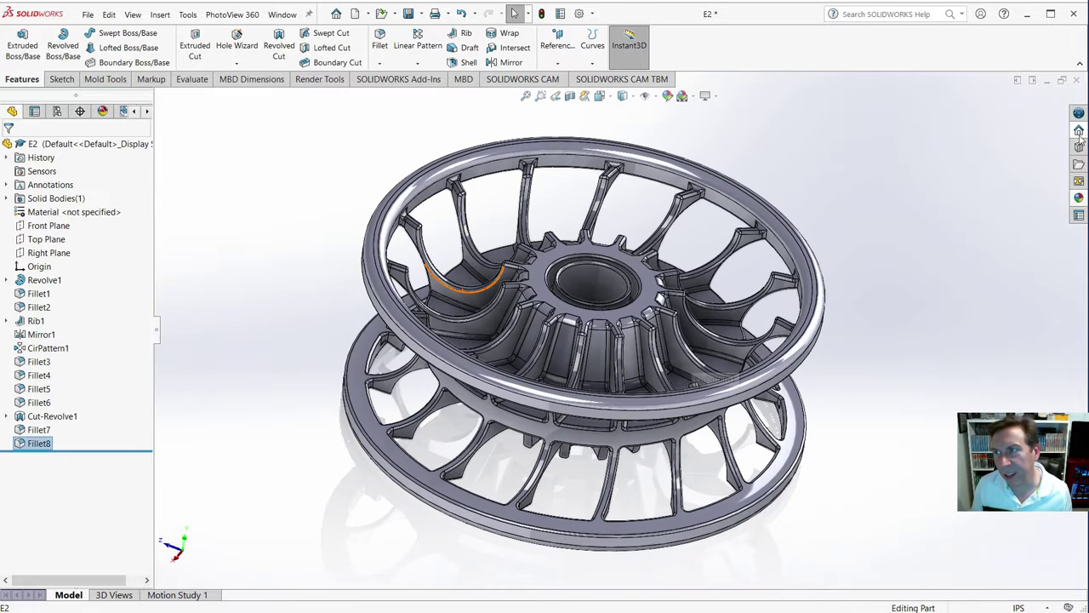
- Apply the clear thick glass appearance from Glass > Thick Gloss to the E2 wheel
left_click(56, 146)
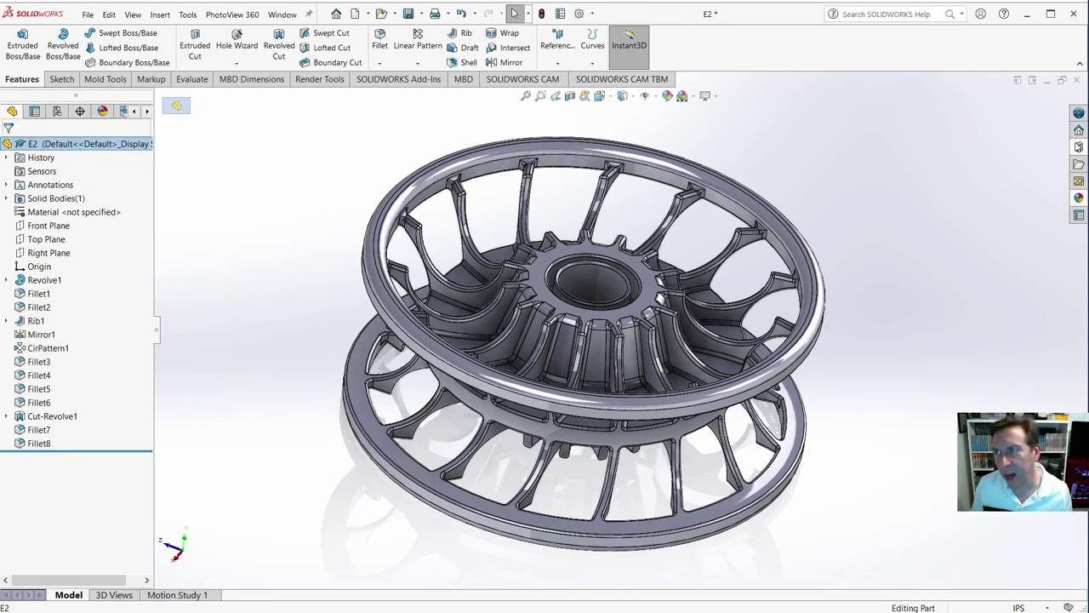
left_click(1077, 198)
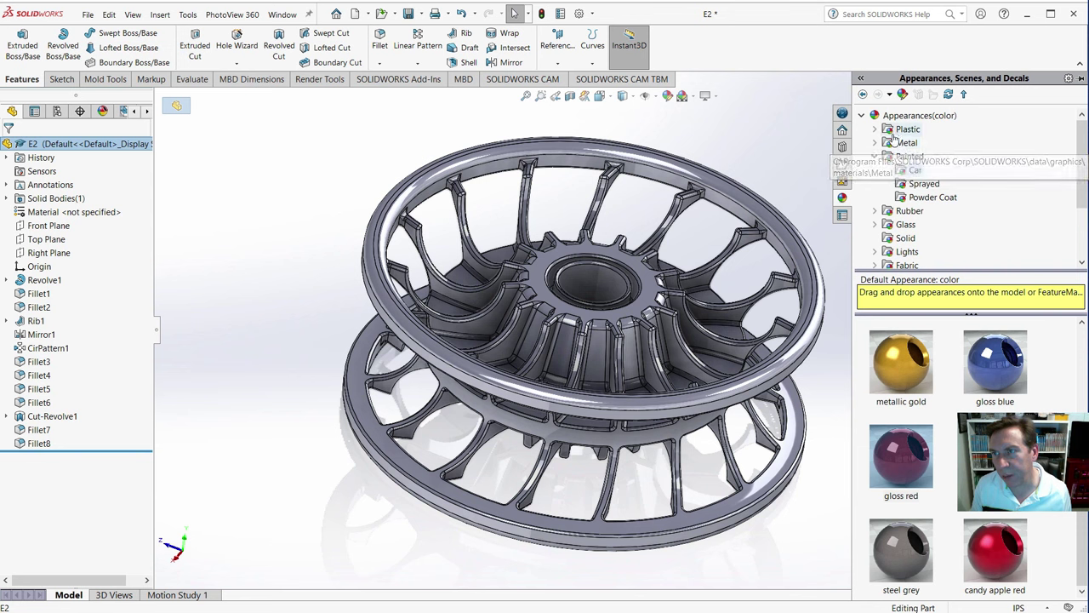
left_click(875, 224)
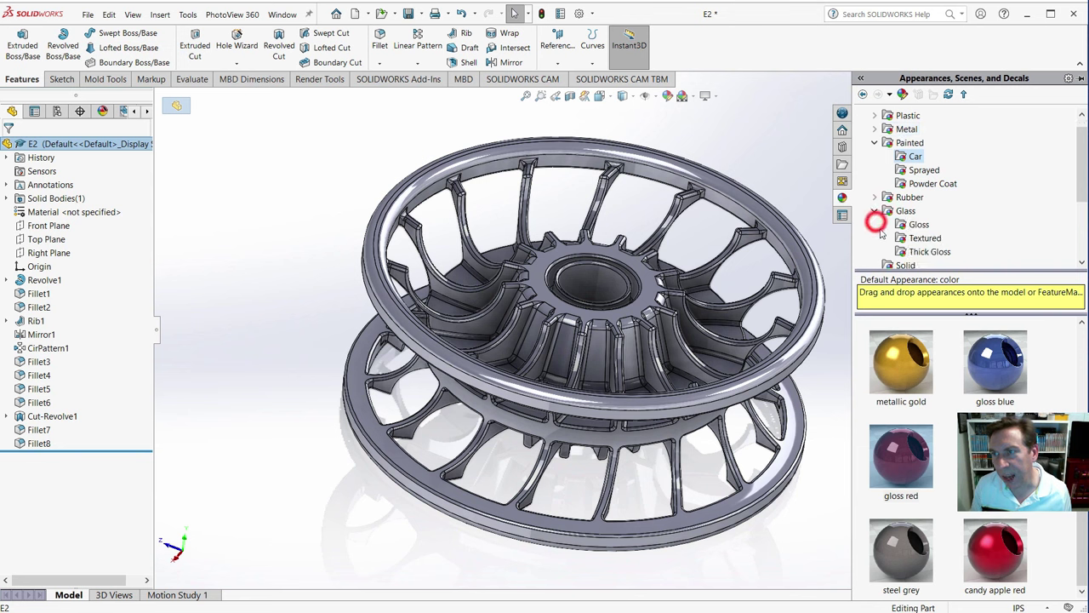
left_click(927, 253)
left_click(894, 347)
left_click_drag(894, 347, 864, 423)
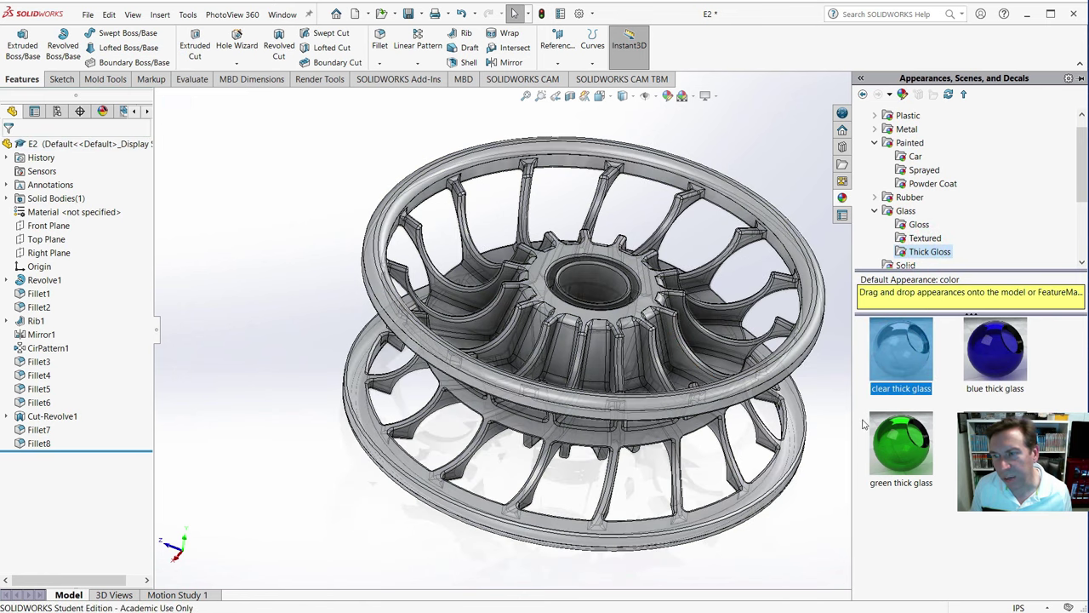
mouse_move(610, 312)
left_mouse_down()
mouse_move(590, 288)
mouse_move(486, 417)
left_mouse_up()
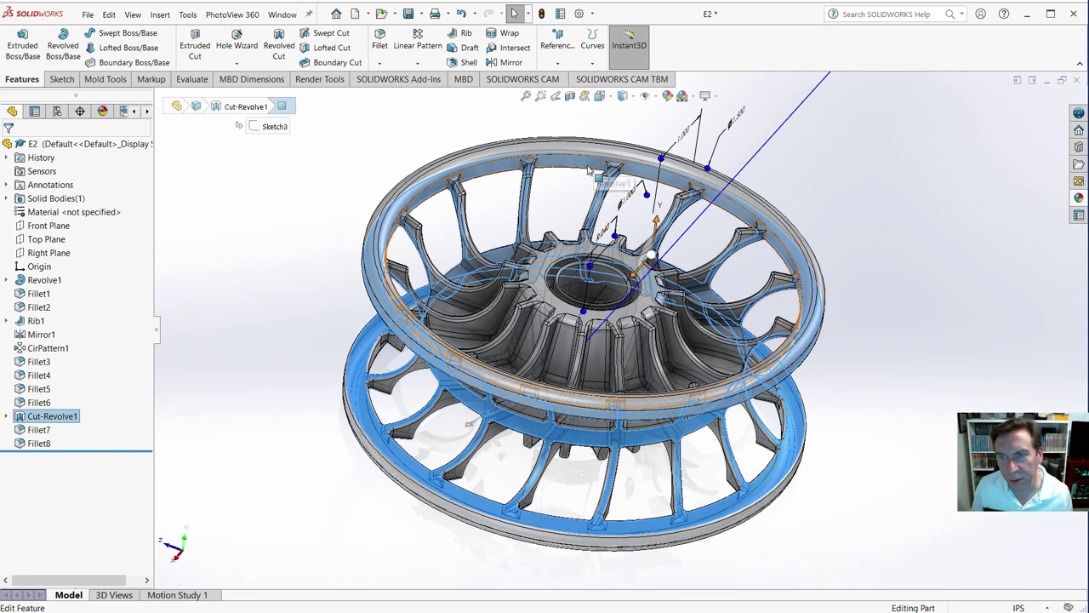
- Select the Cut-Revolve1 and Revolve1 features on the model for a new appearance
left_click(609, 289)
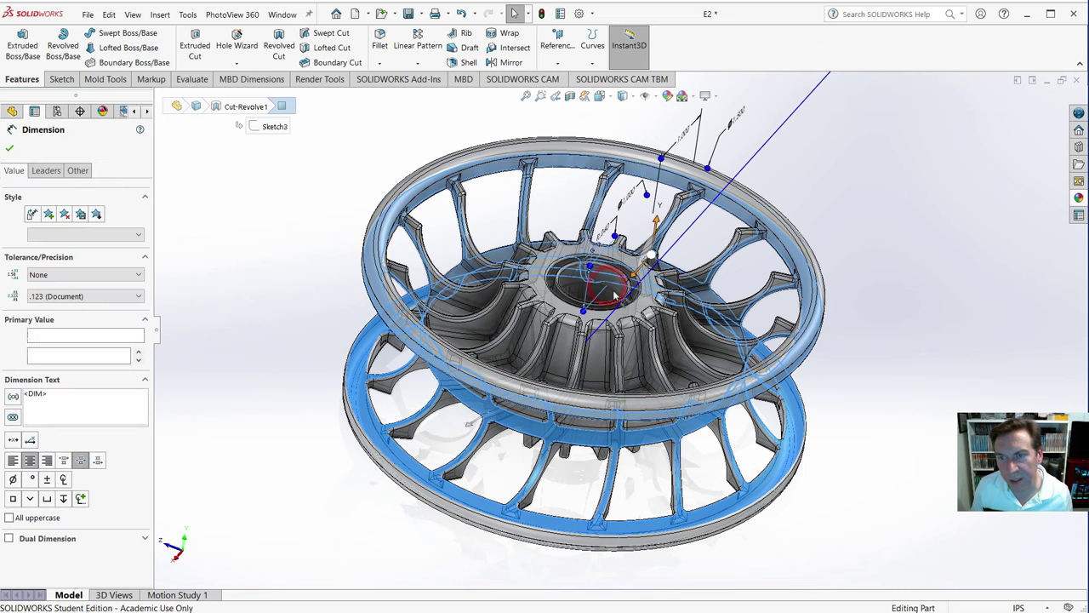
left_click(616, 291)
left_click(616, 291)
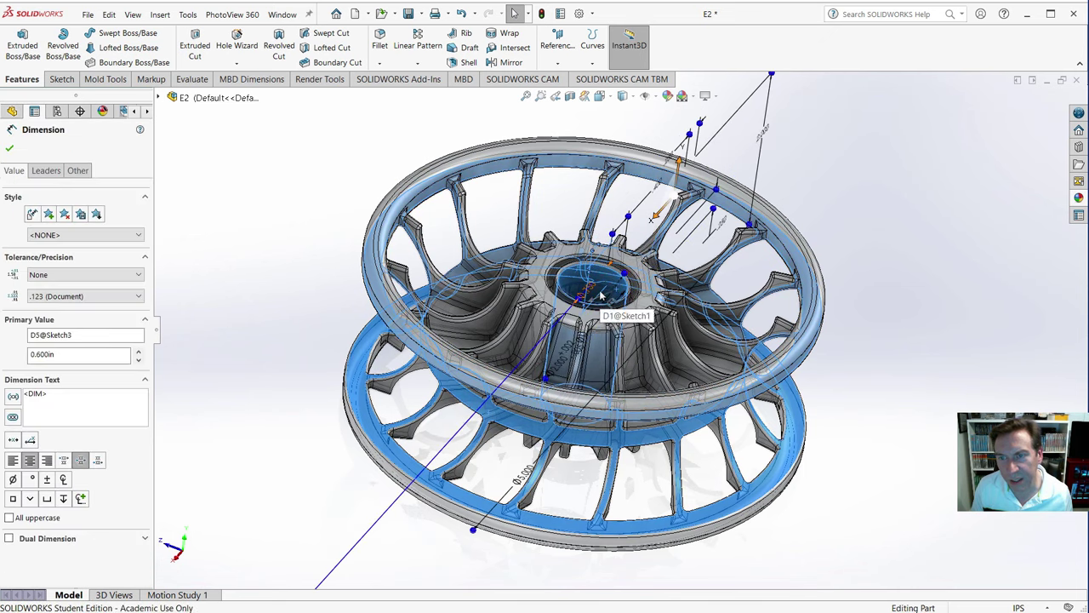
left_click(984, 384)
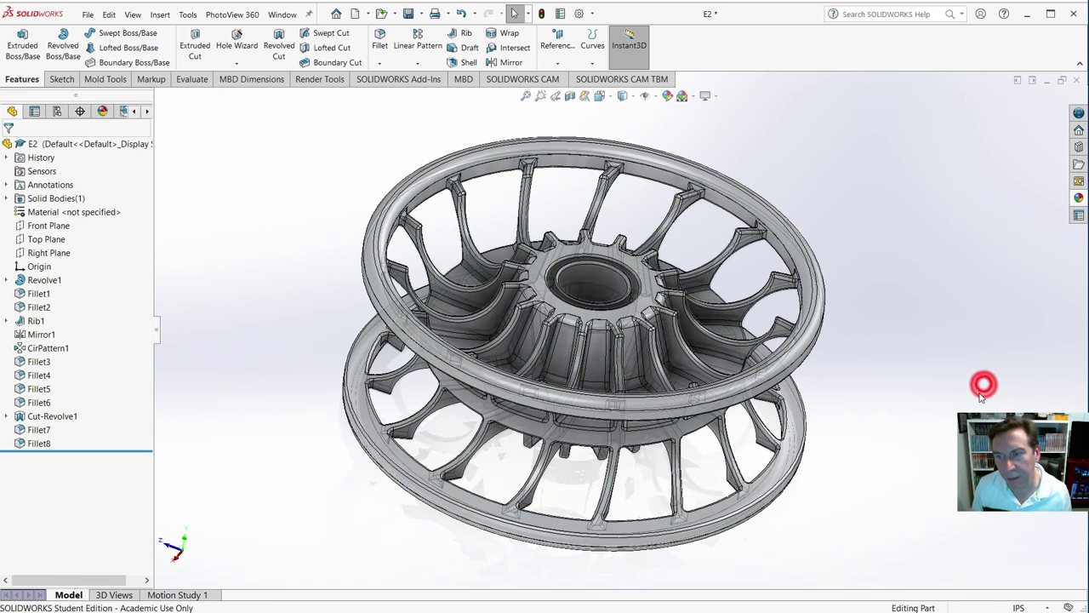
left_click(779, 472)
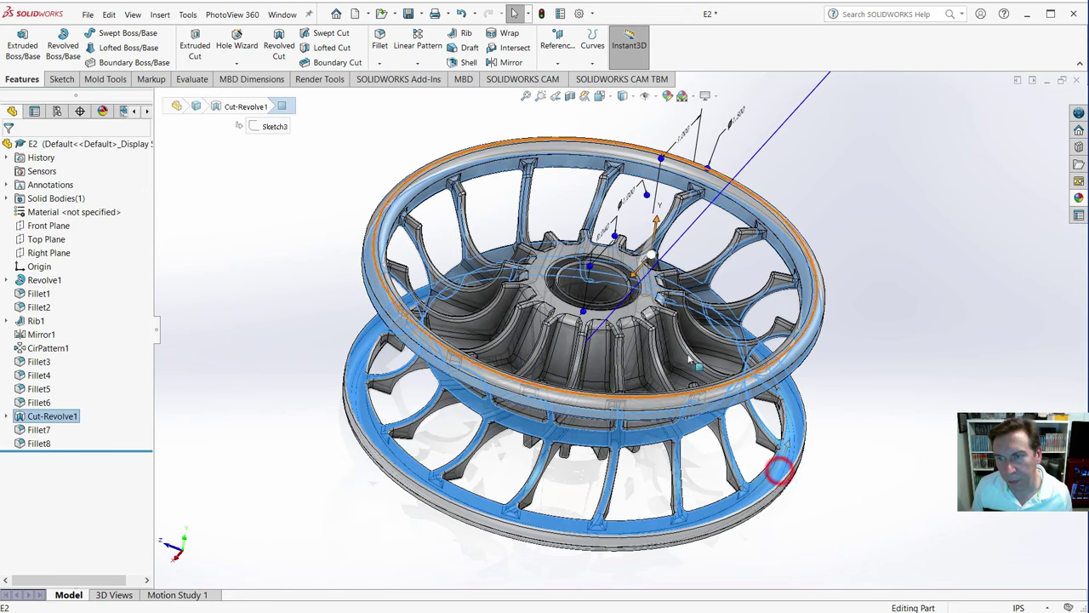
left_click(614, 296)
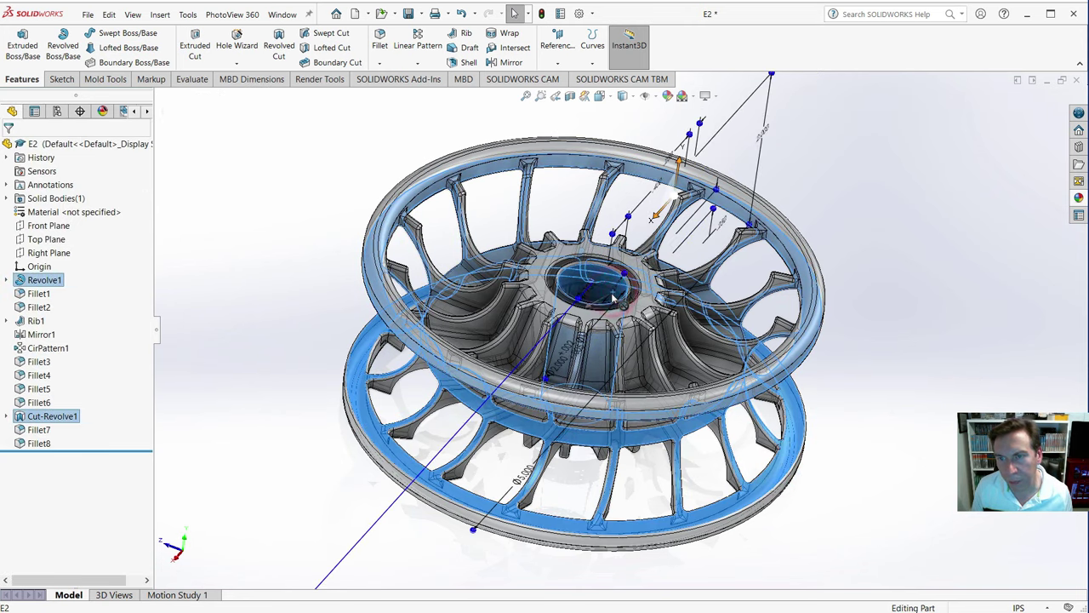
left_click(1078, 199)
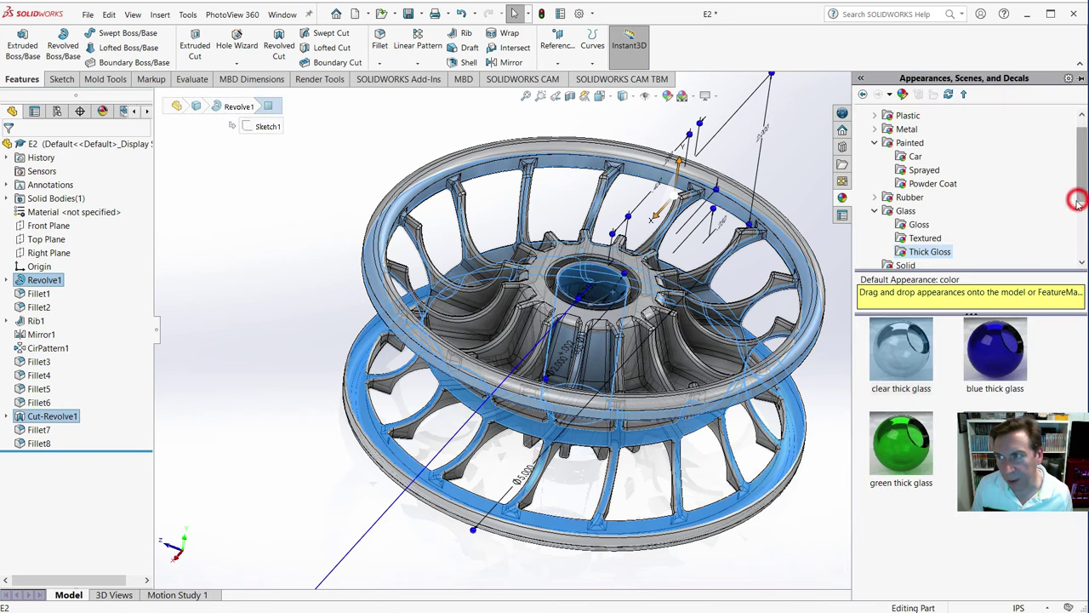
- Apply candy apple red car paint to the selected ring features
left_click(931, 251)
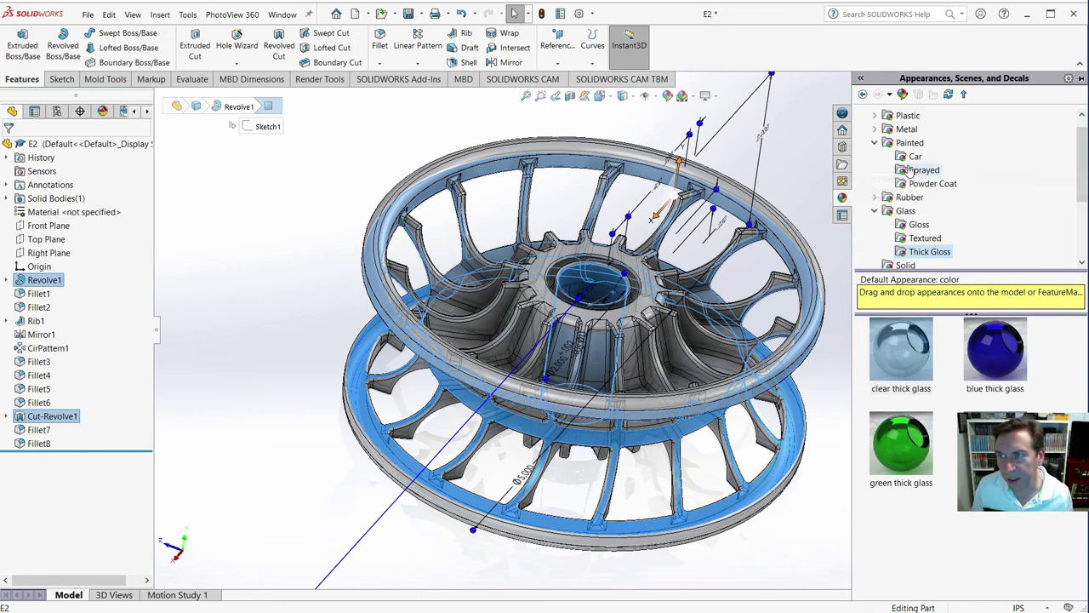
left_click(914, 158)
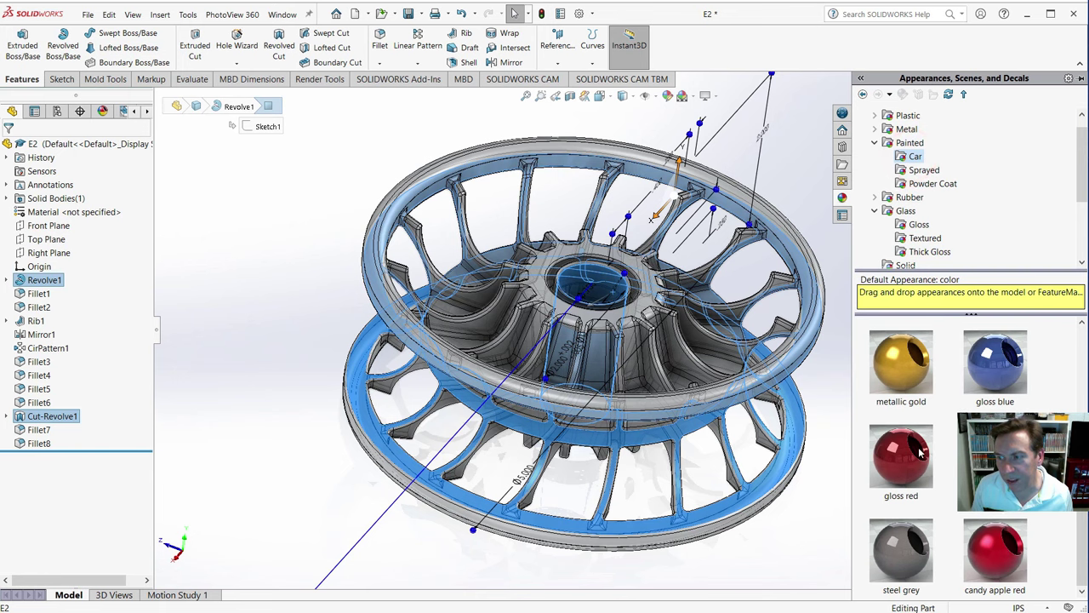
left_click(999, 565)
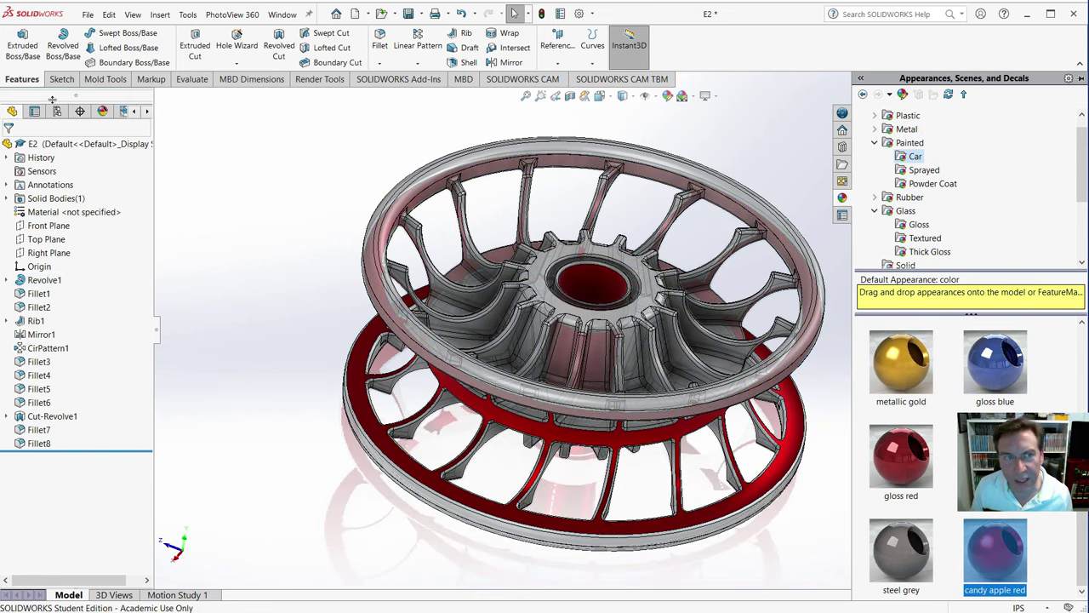
left_click(303, 169)
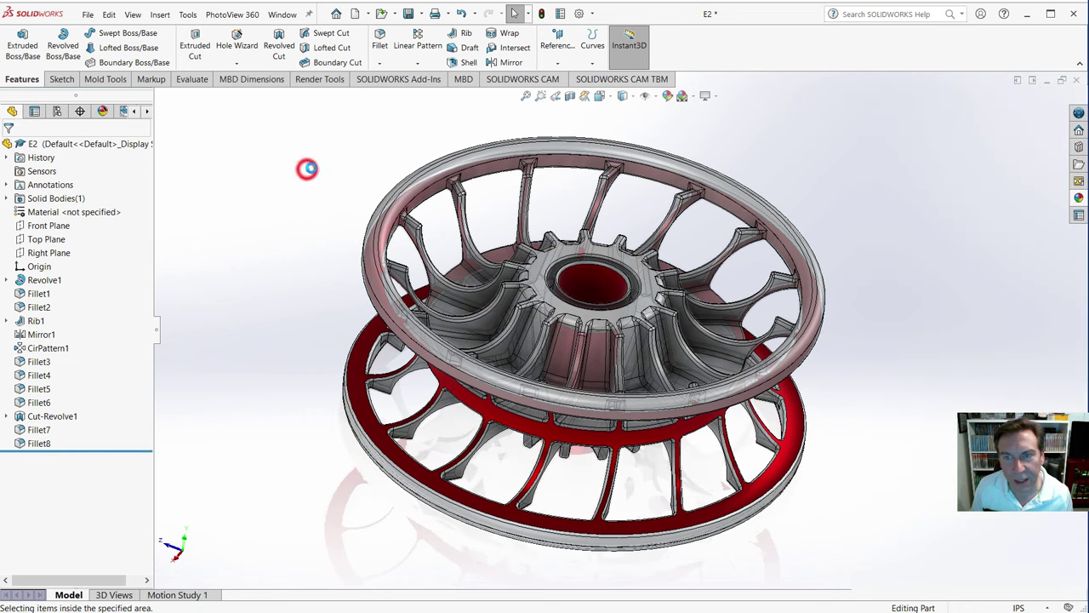
- Copy the lower ring's red appearance and paste it onto the upper ring's outer face
left_click(491, 170)
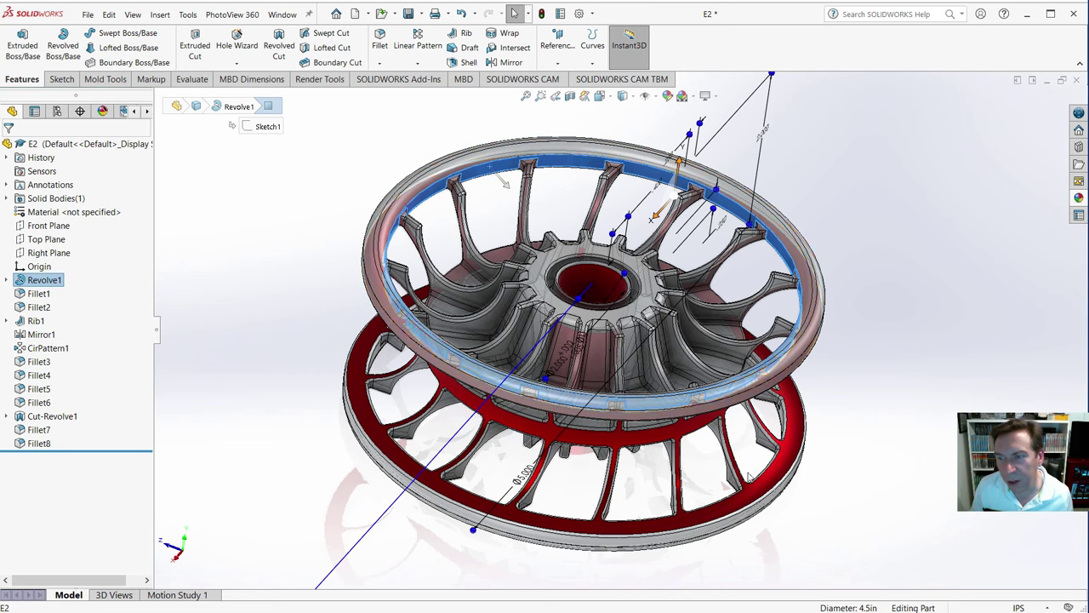
right_click(798, 454)
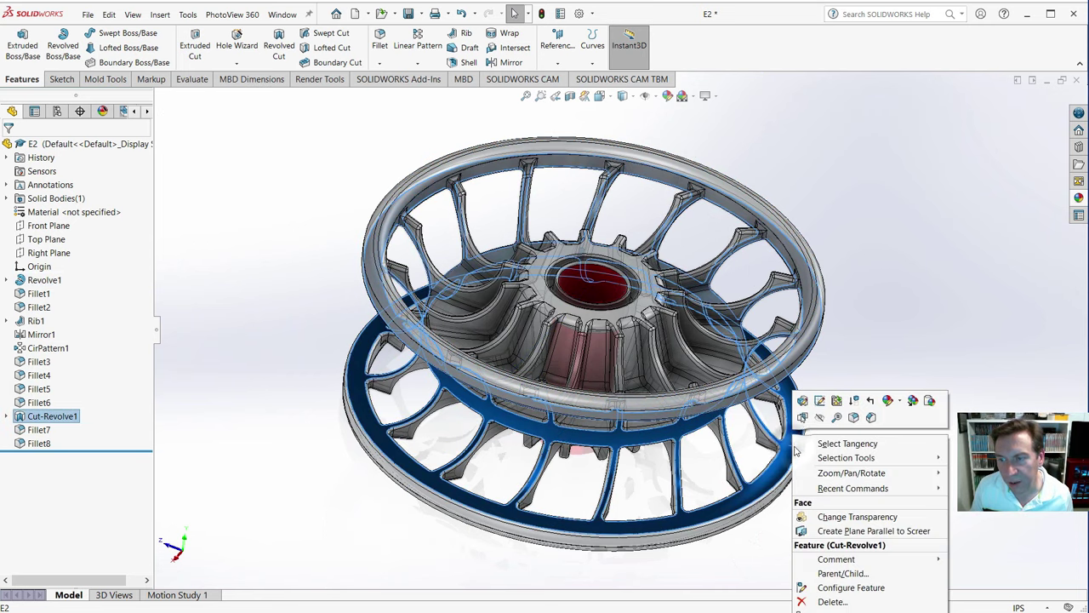
left_click(911, 400)
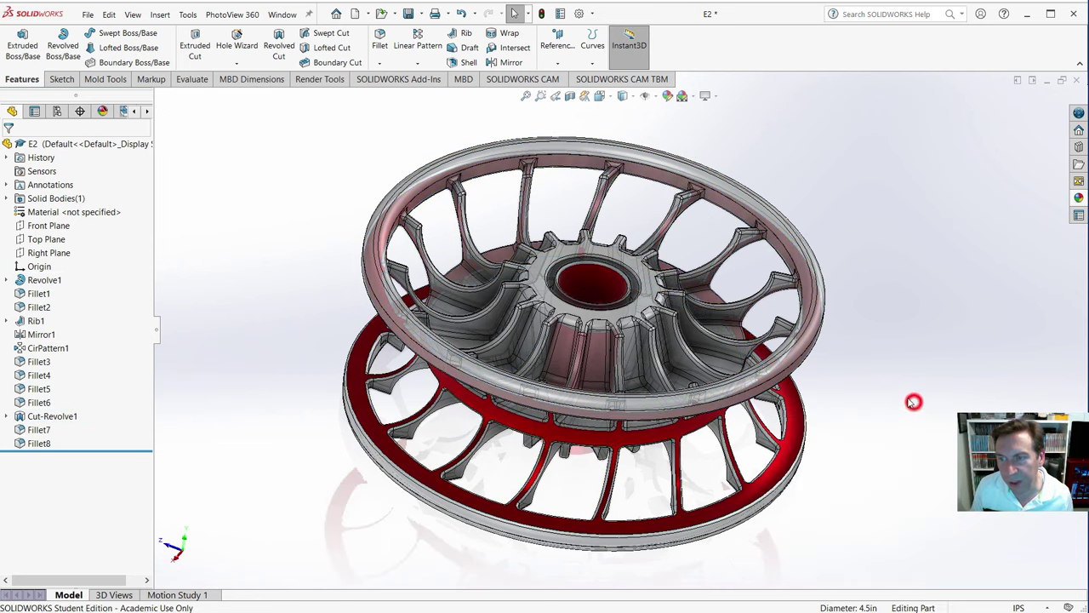
left_click(730, 207)
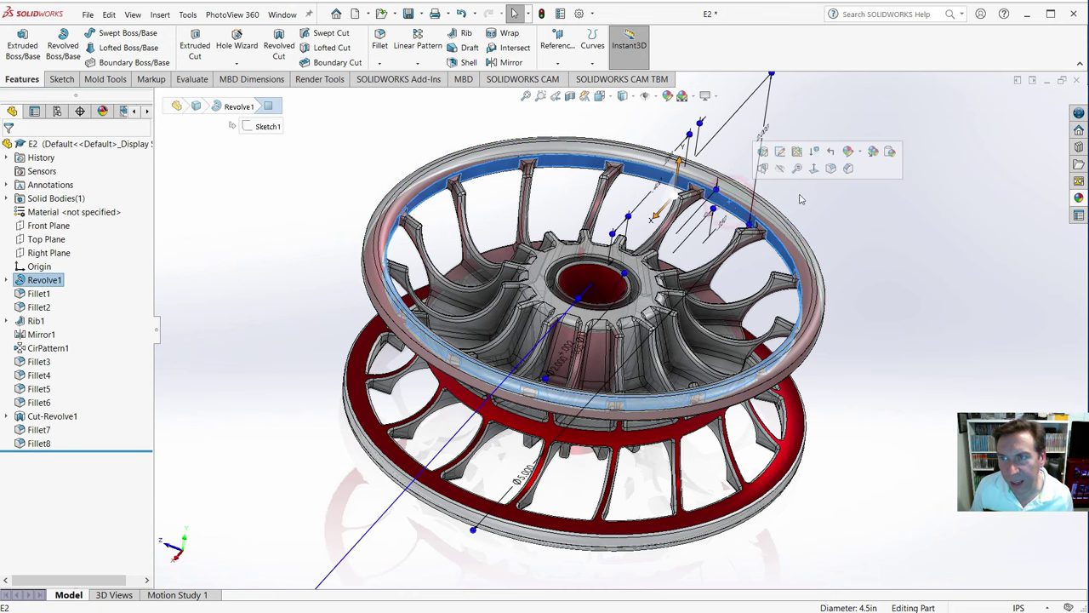
left_click(891, 152)
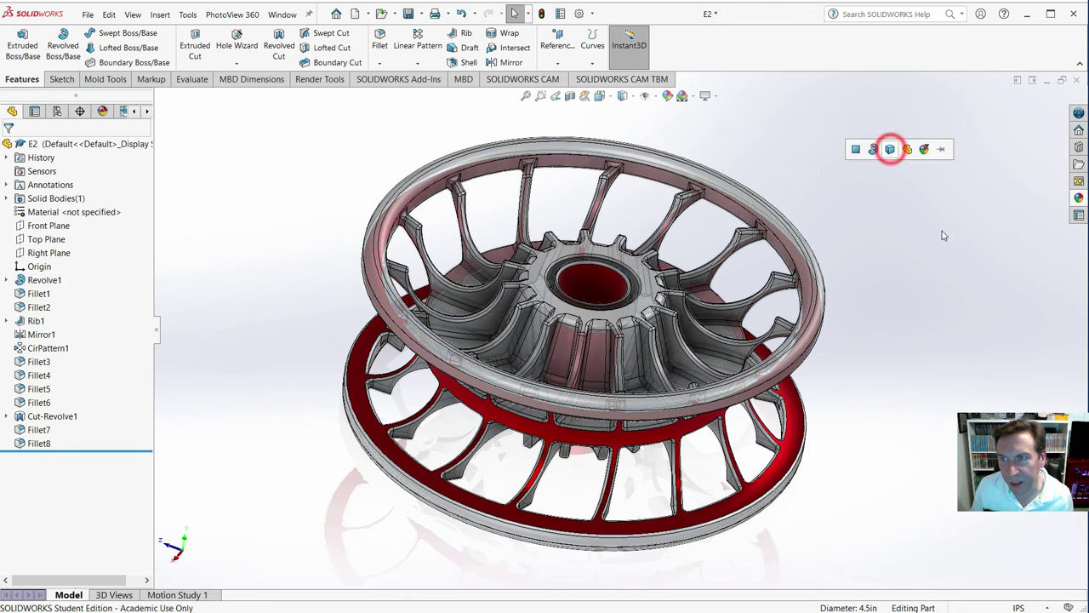
left_click(902, 242)
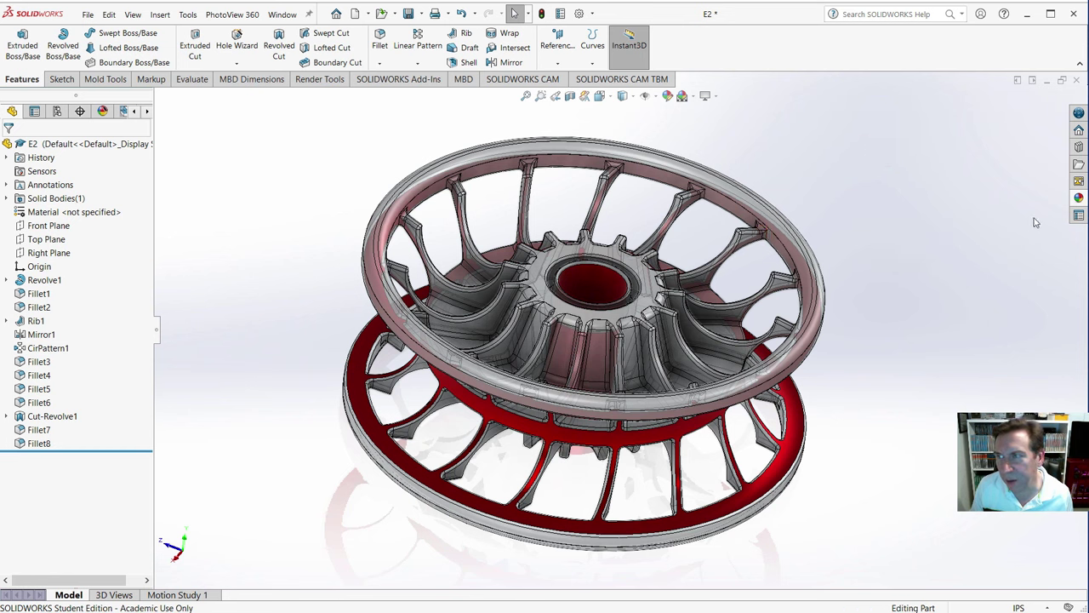
- Paint the upper ring's inner face candy apple red
left_click(1078, 199)
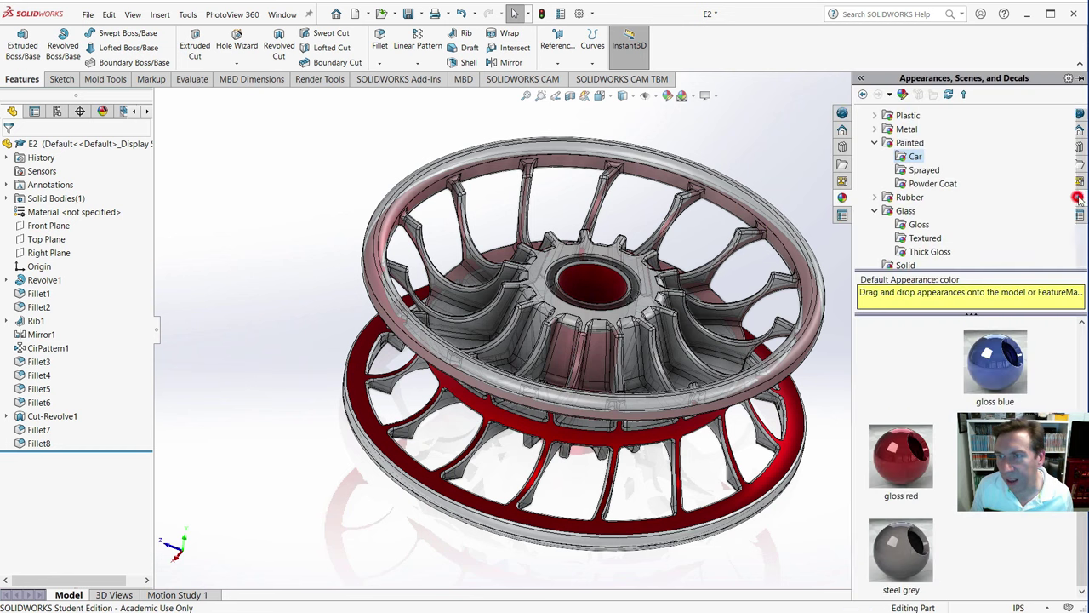
left_click(776, 248)
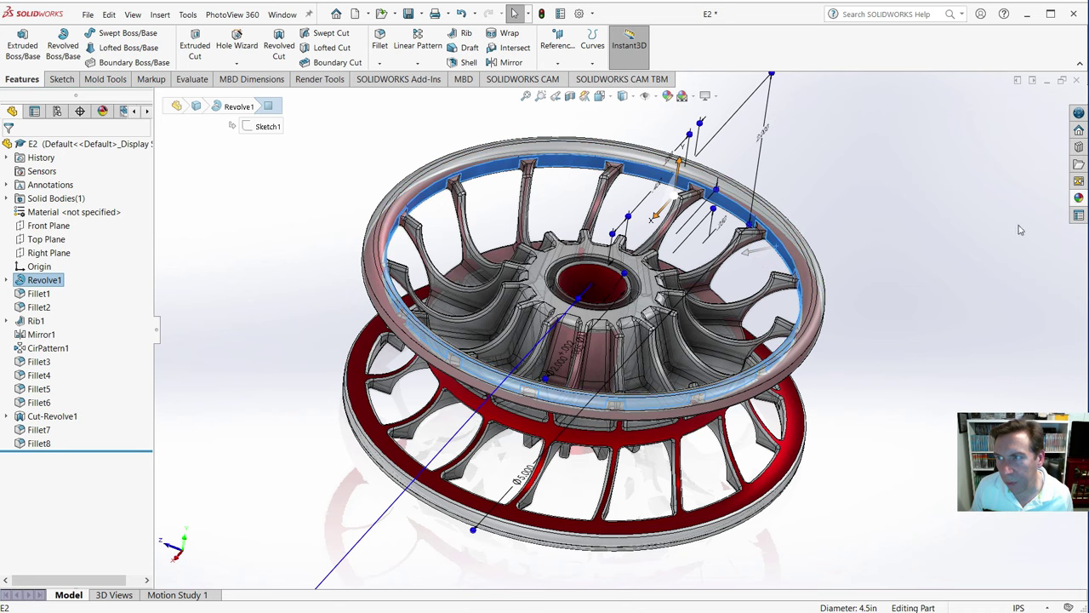
left_click(1078, 199)
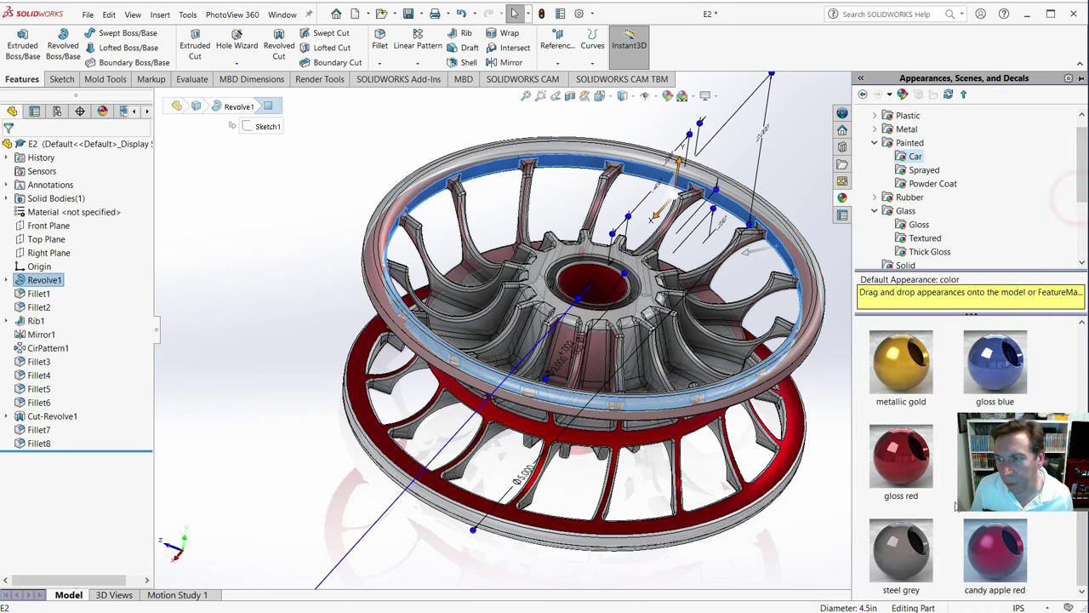
left_click(1015, 557)
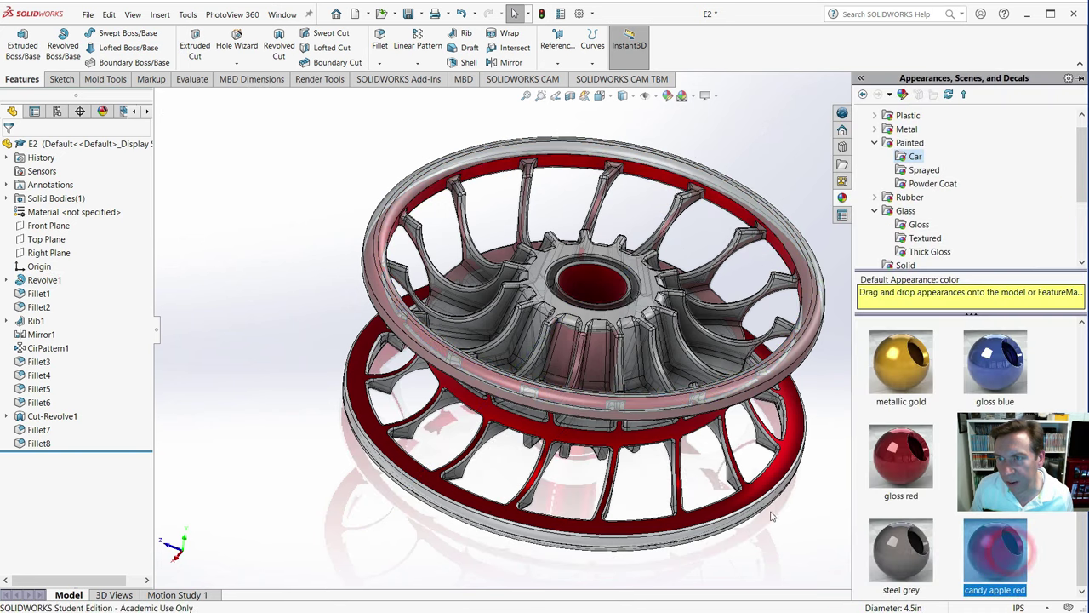
left_click(785, 556)
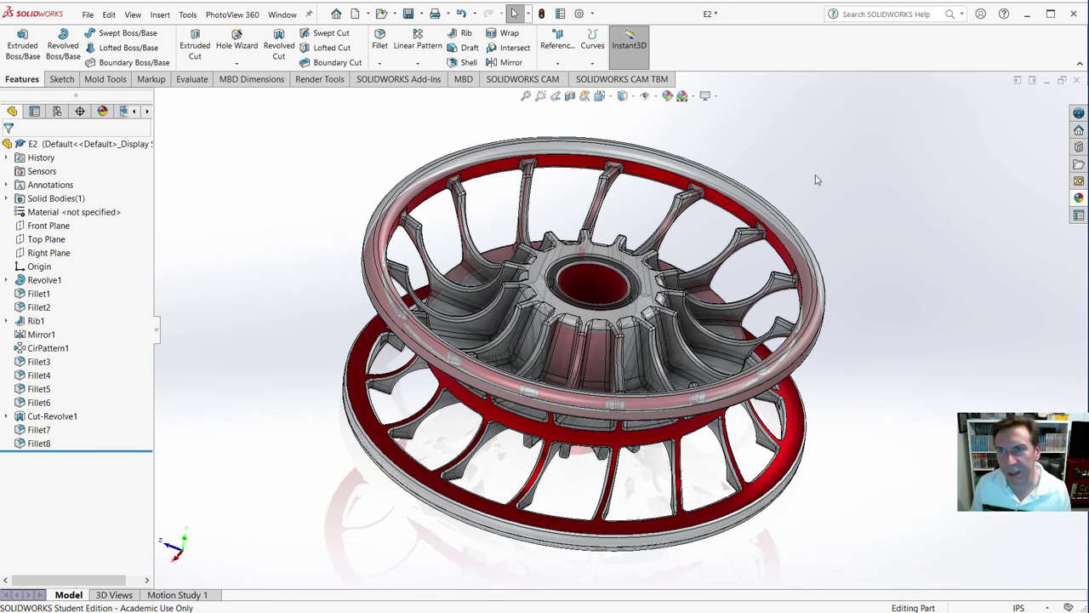
key("space")
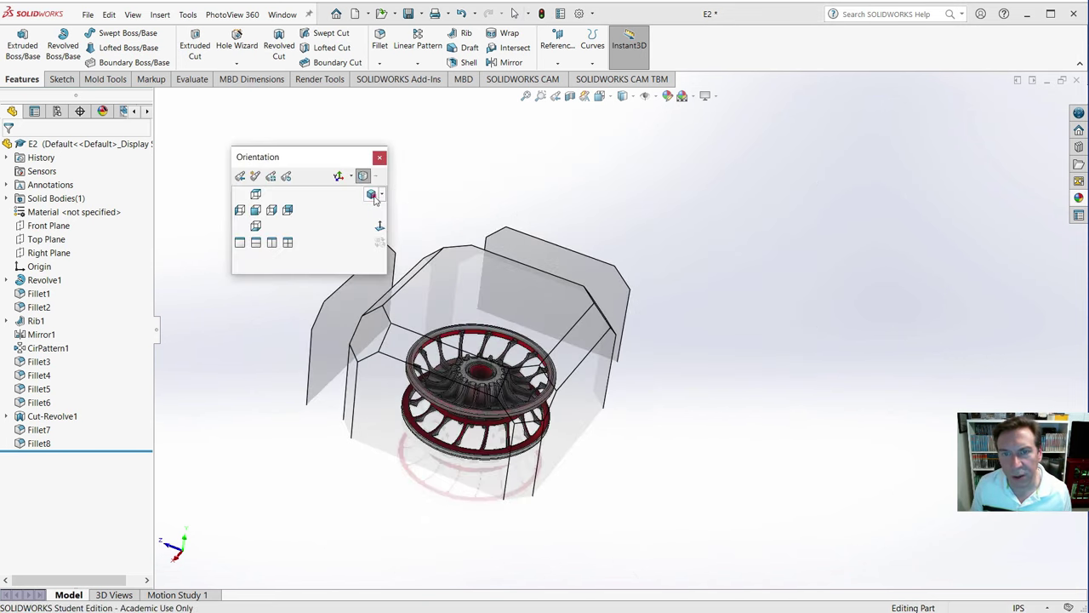
- Show the wheel in an isometric view with perspective turned on
left_click(372, 194)
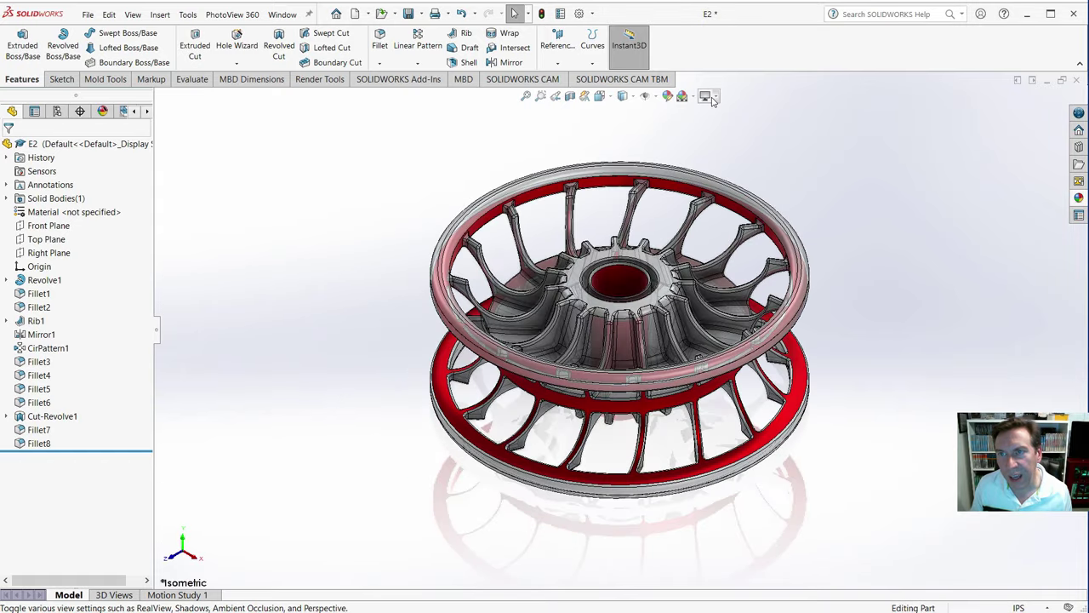
left_click(714, 98)
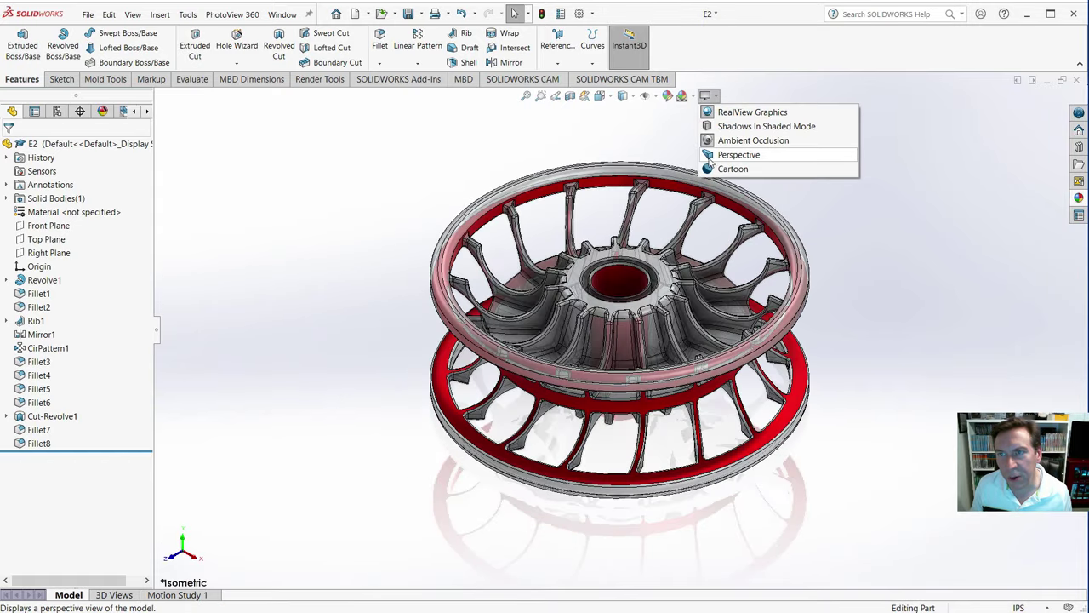
left_click(709, 156)
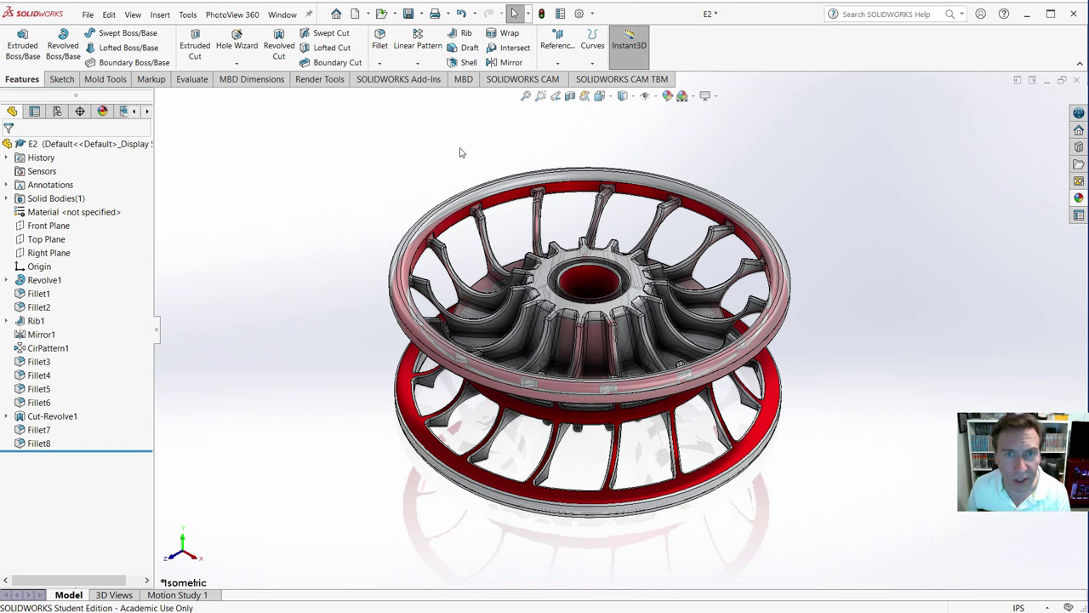
- Load the PhotoView 360 add-in and bring up the Render Tools
left_click(380, 80)
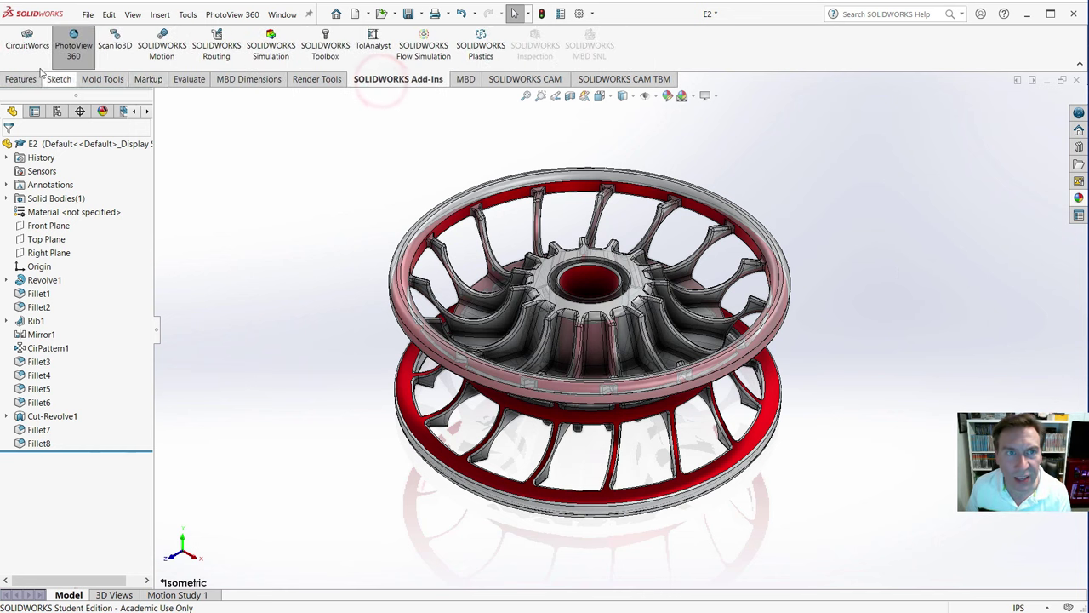
left_click(74, 51)
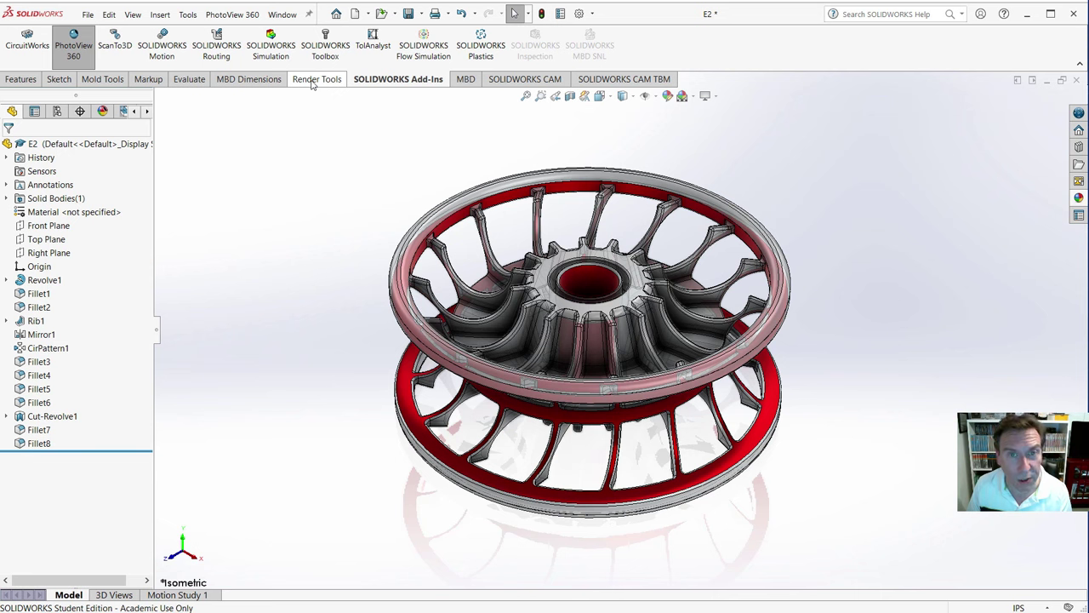
left_click(313, 81)
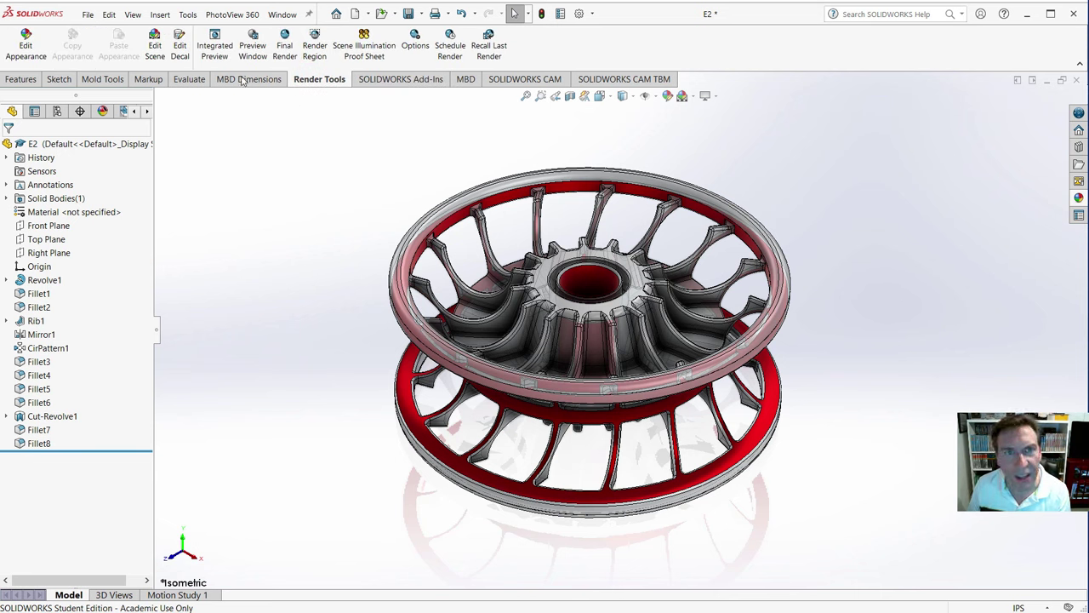
- Run the PhotoView 360 Integrated Preview of the wheel, checking CPU load in Task Manager
left_click(215, 43)
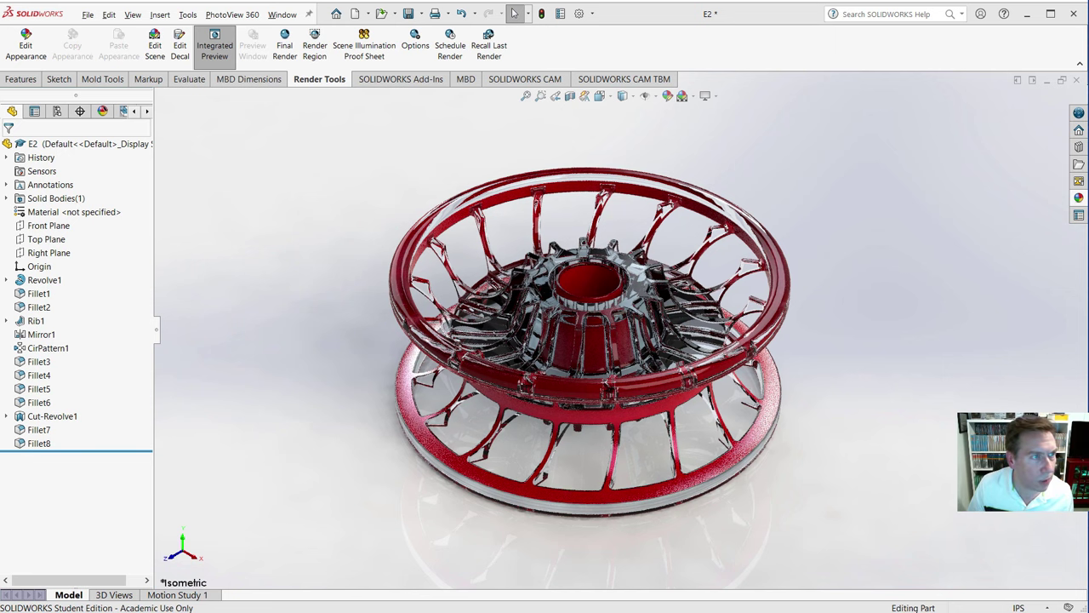
left_click_drag(0, 94, 173, 94)
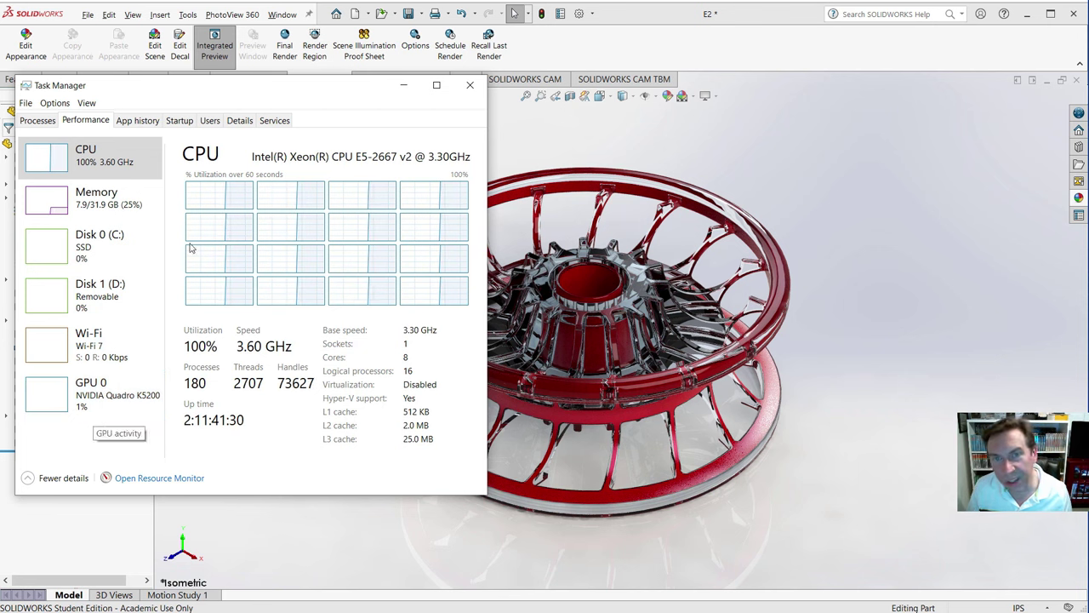
left_click(296, 85)
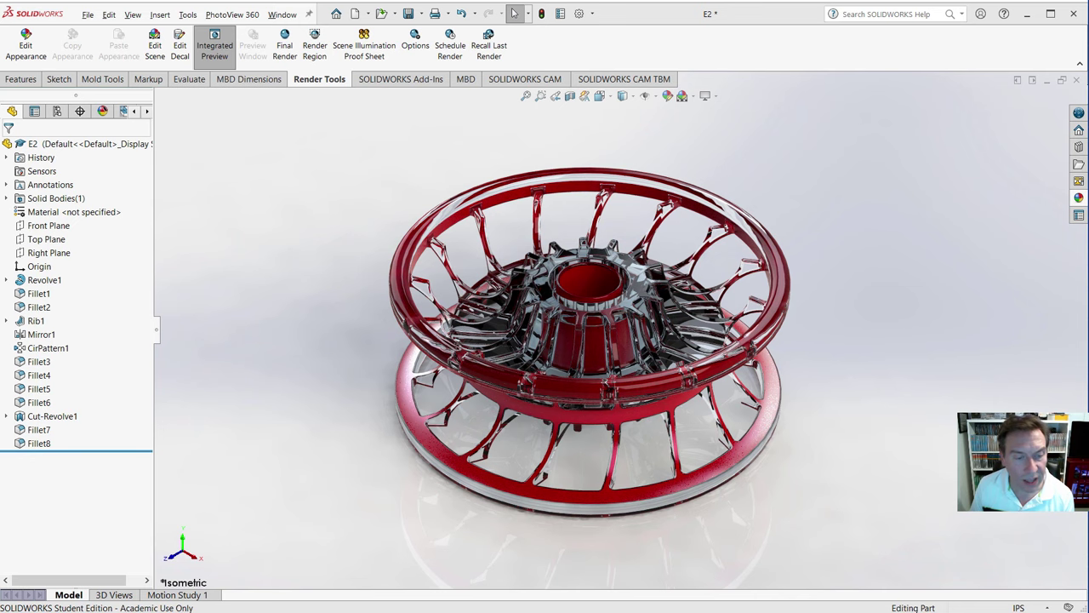
- Switch to the tutorial PDF and scroll down past the stepped shaft to the slotted round-head pin drawing
key("alt+Tab")
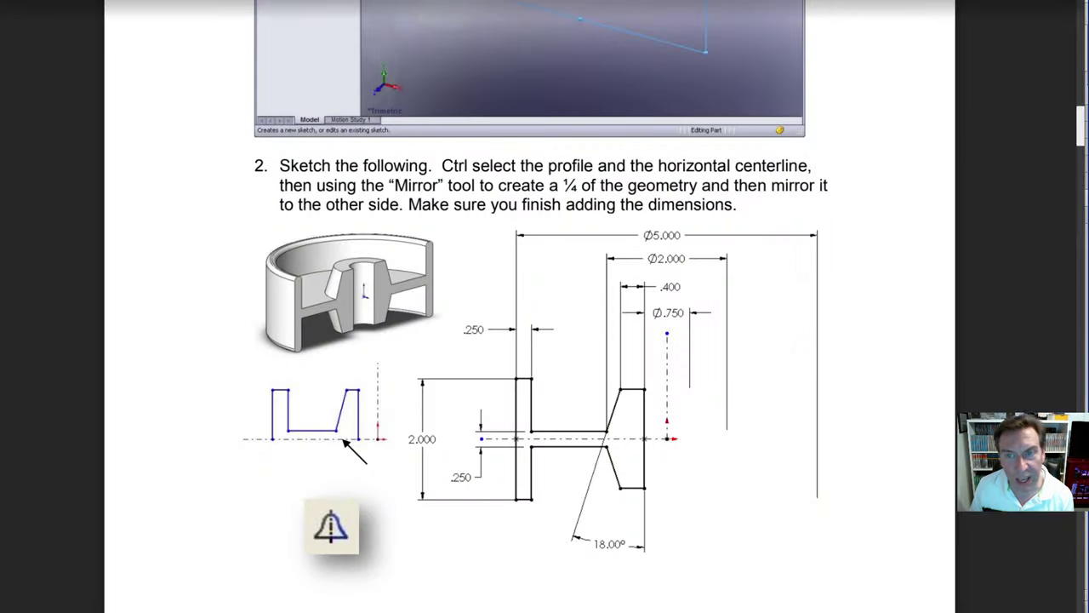
scroll(575, 331, "down", 10)
scroll(575, 331, "down", 15)
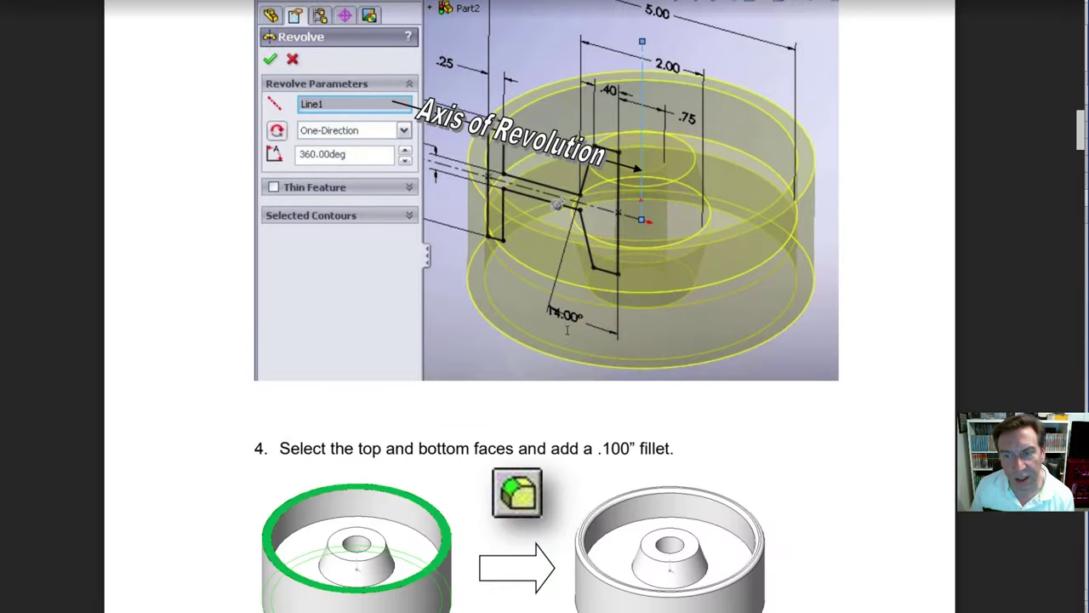
scroll(545, 333, "down", 8)
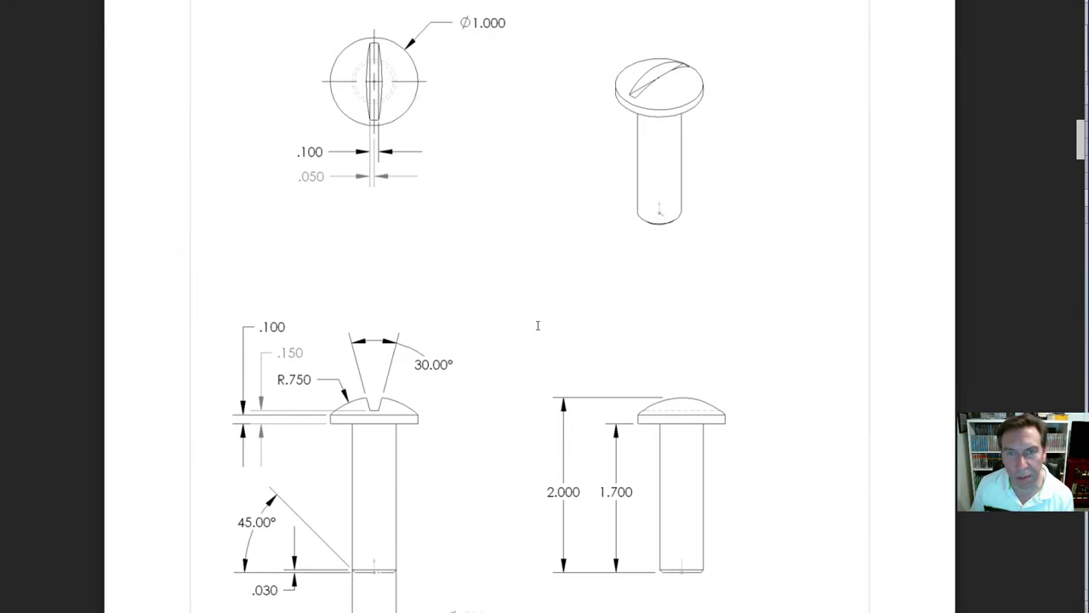
scroll(537, 325, "up", 2)
scroll(538, 325, "down", 15)
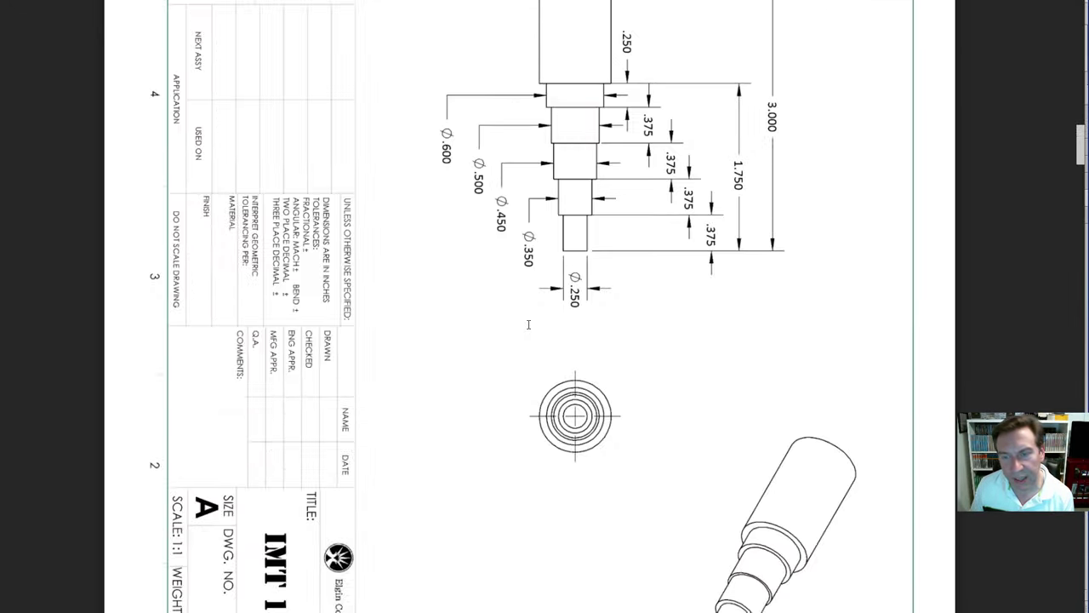
scroll(500, 403, "down", 4)
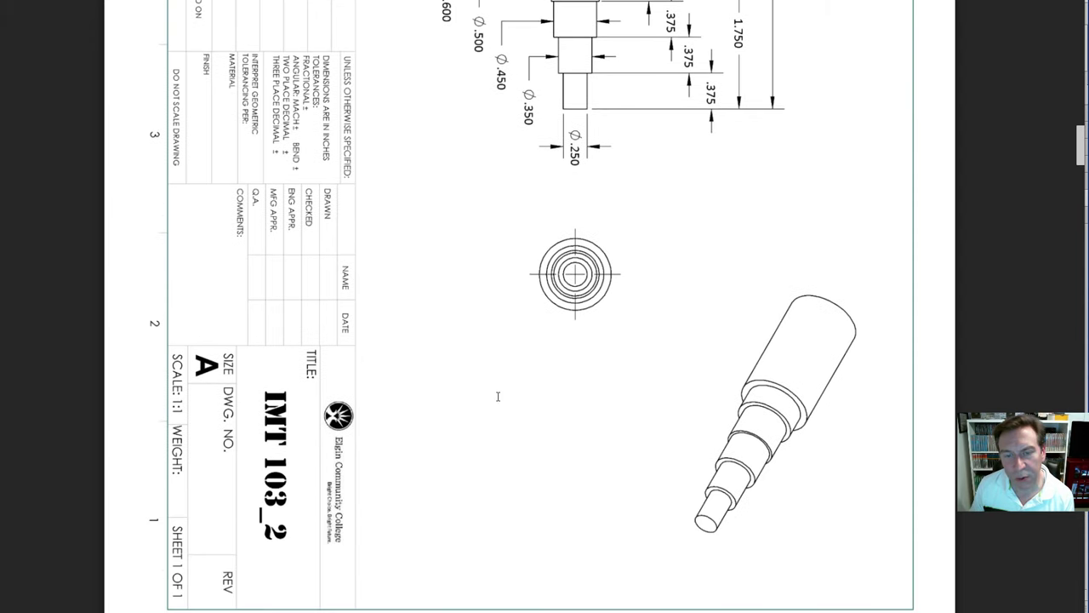
scroll(535, 394, "up", 8)
scroll(534, 394, "down", 2)
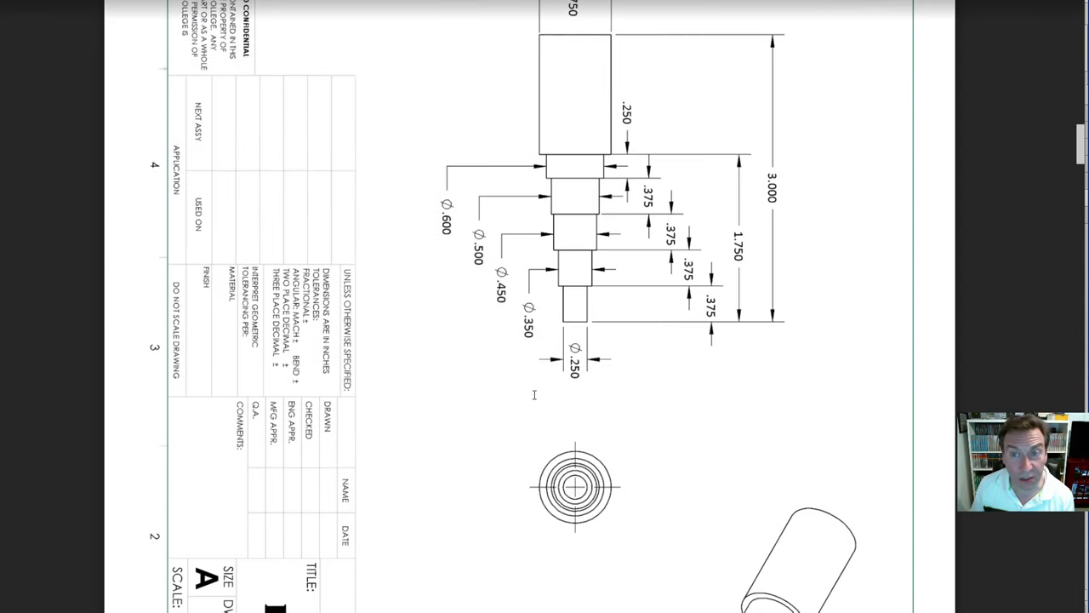
scroll(533, 394, "down", 4)
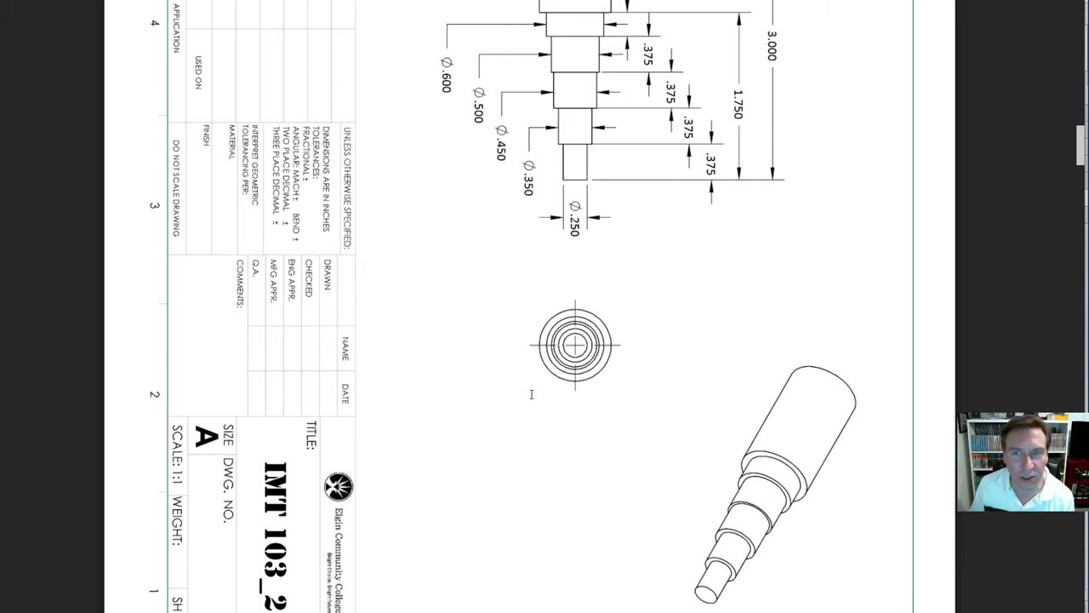
scroll(531, 394, "down", 20)
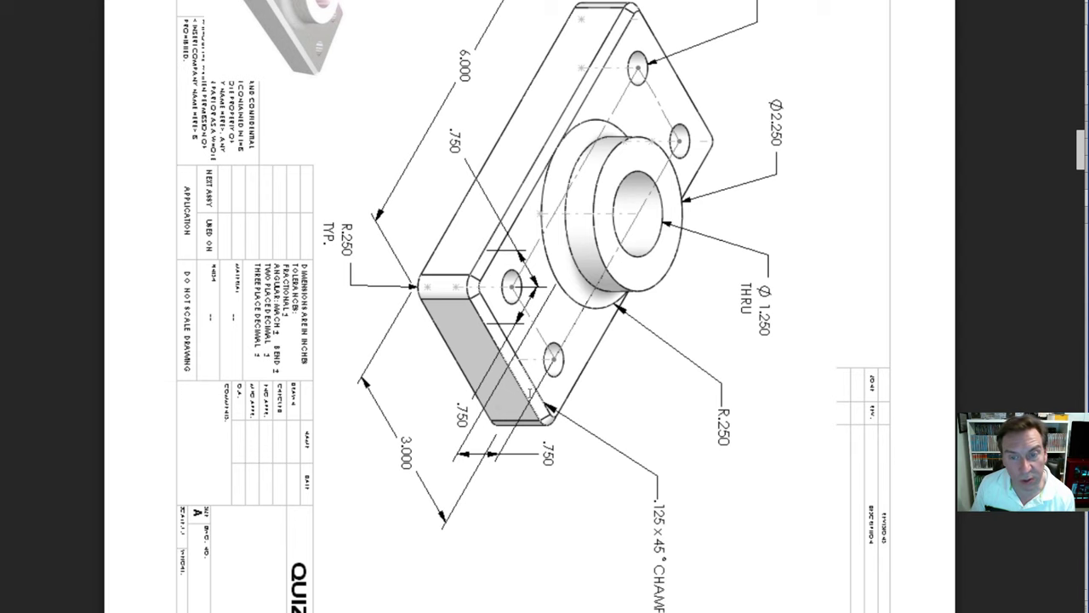
scroll(529, 393, "up", 15)
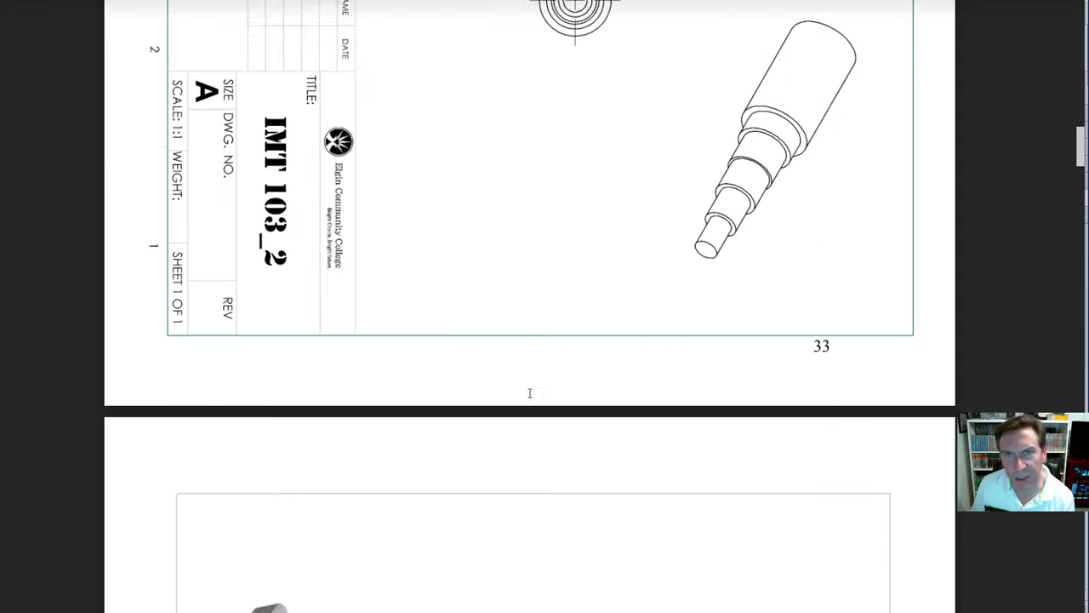
scroll(529, 393, "down", 20)
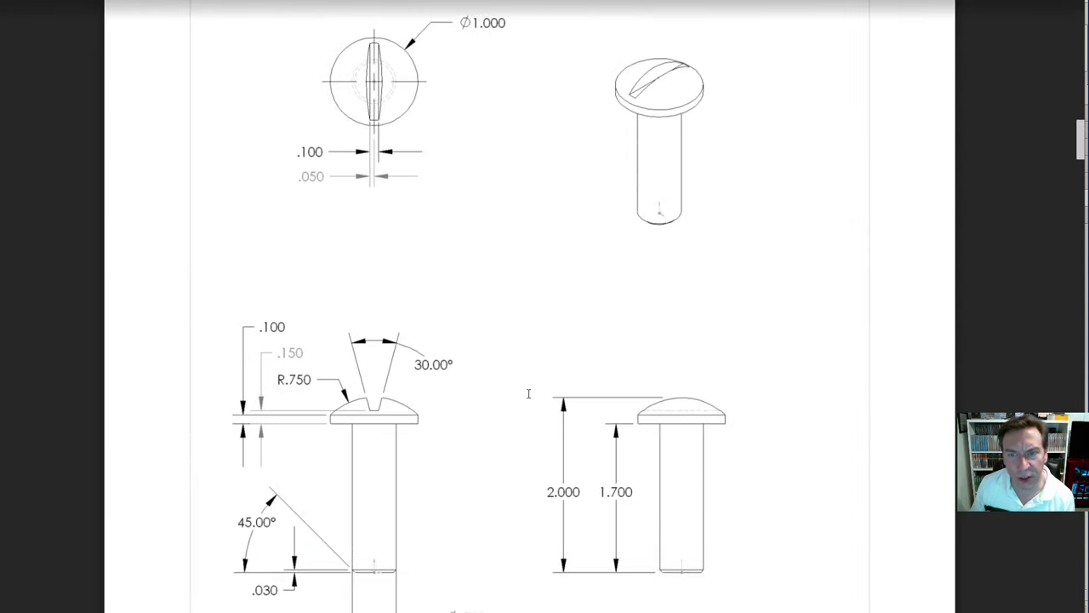
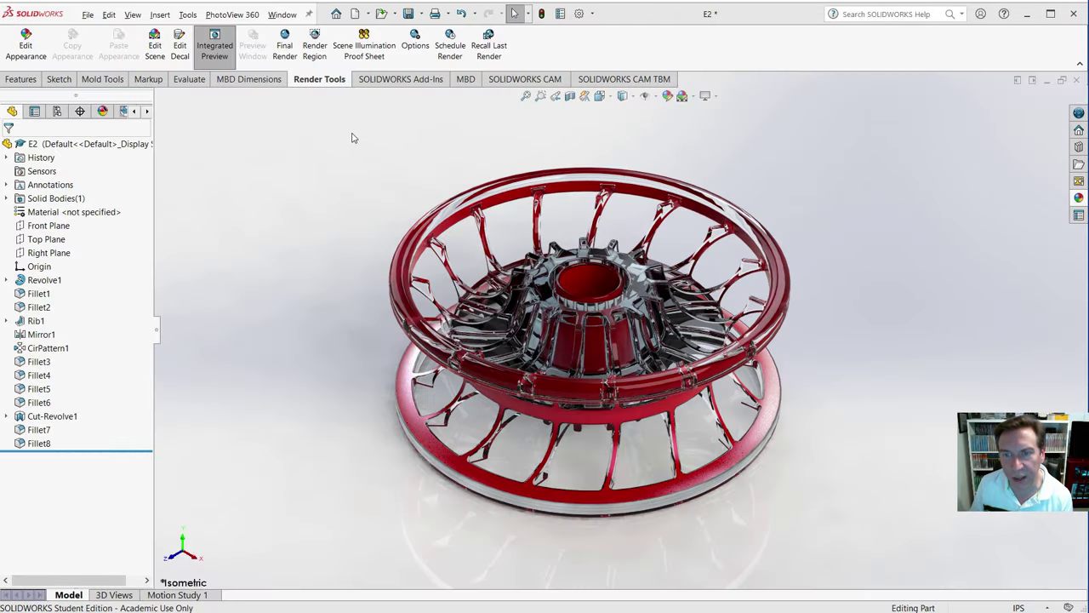
- Turn off Integrated Preview to return the wheel to shaded display, then save part E2
left_click(203, 58)
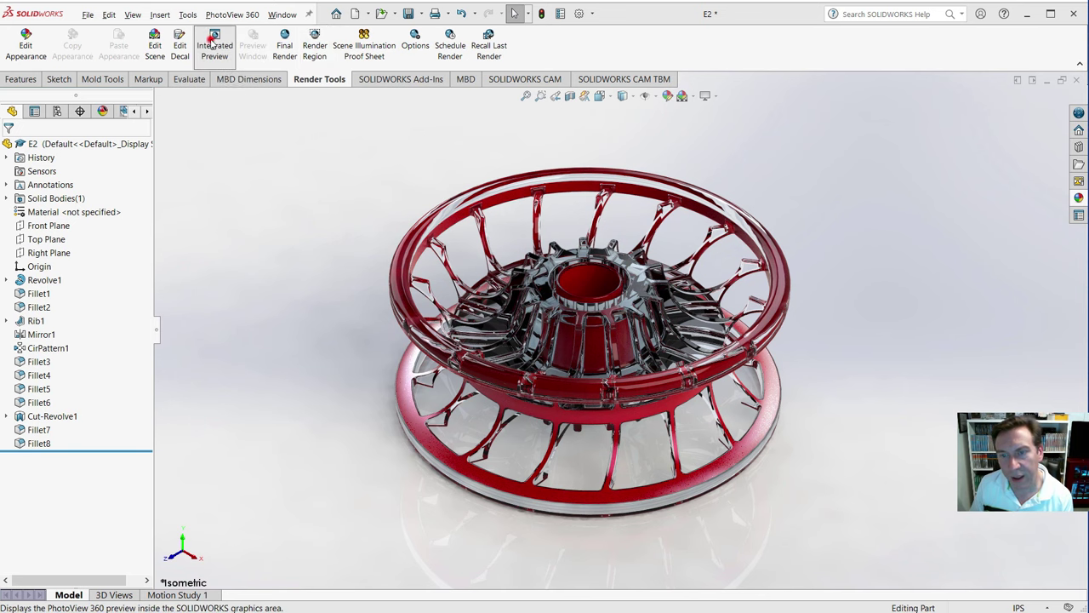
left_click(212, 43)
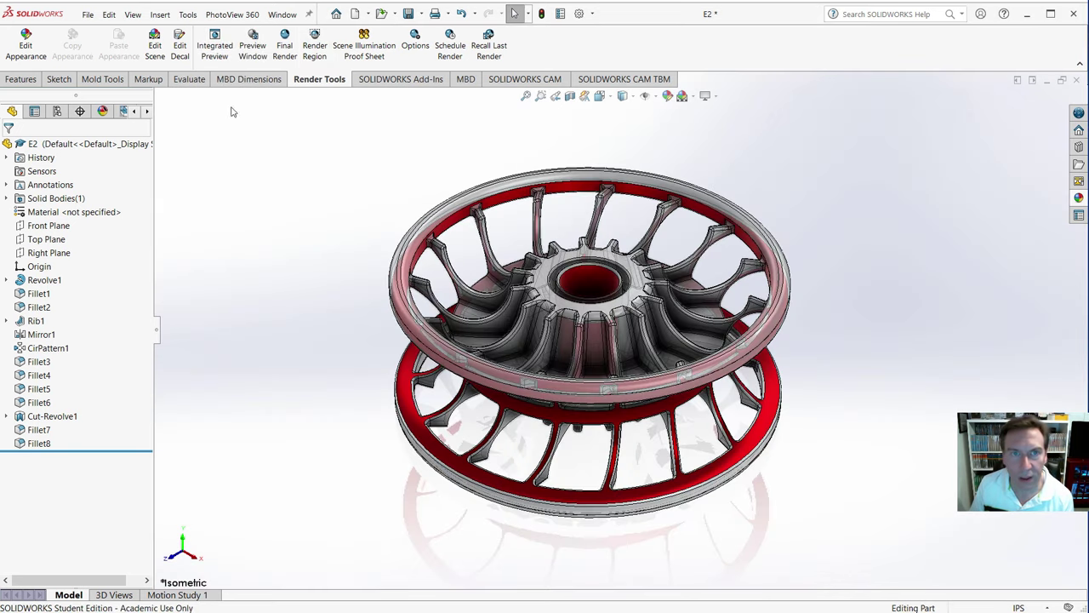
left_click(409, 14)
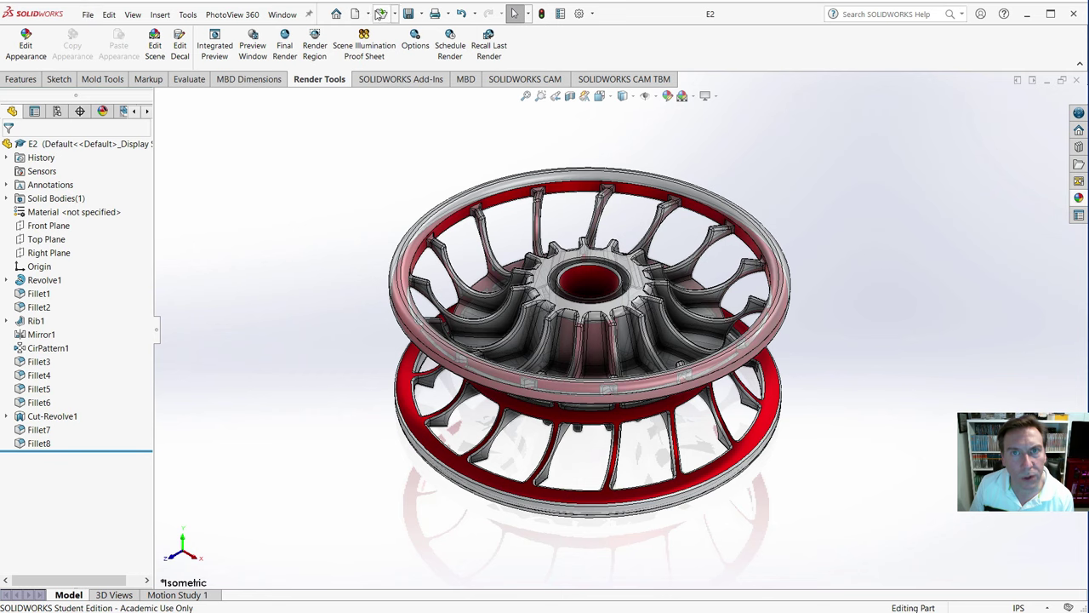
- Create a new part (Part4) from the Part template and open Sketch1 on its Front Plane
left_click(355, 14)
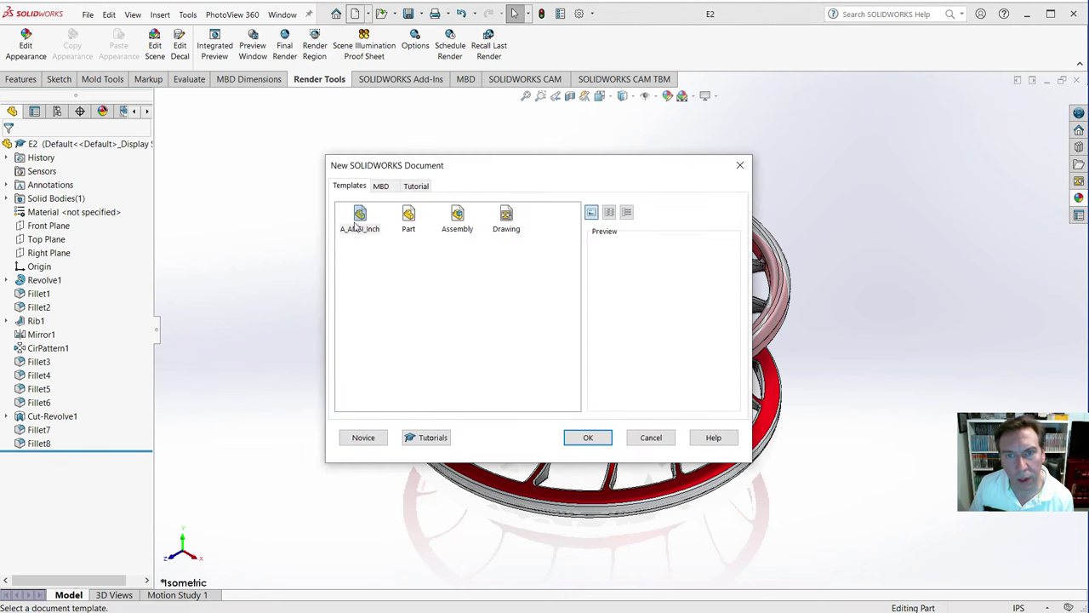
left_click(585, 437)
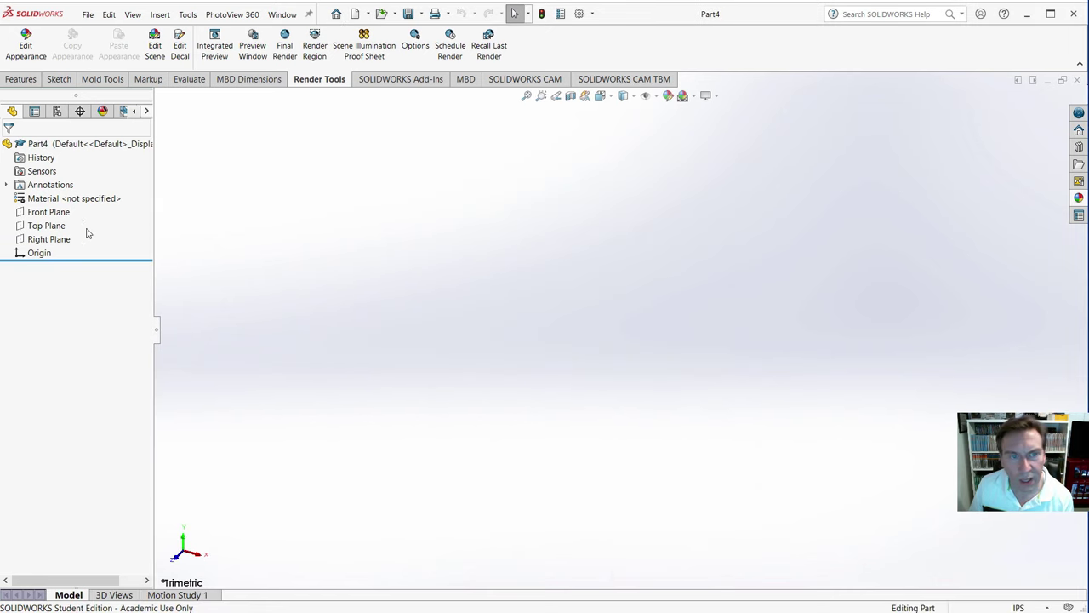
left_click(55, 217)
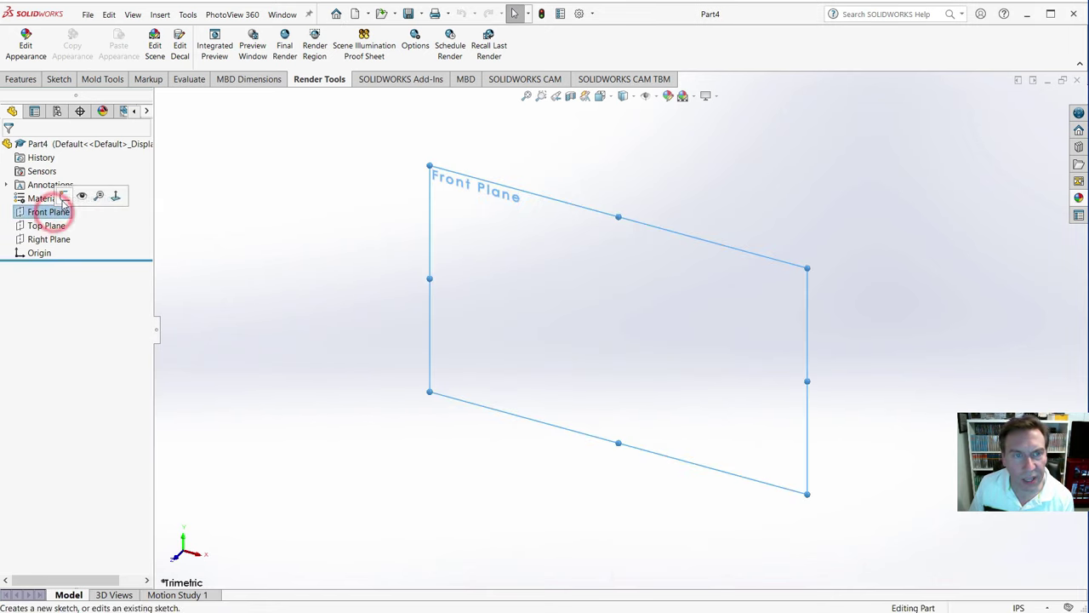
left_click(62, 195)
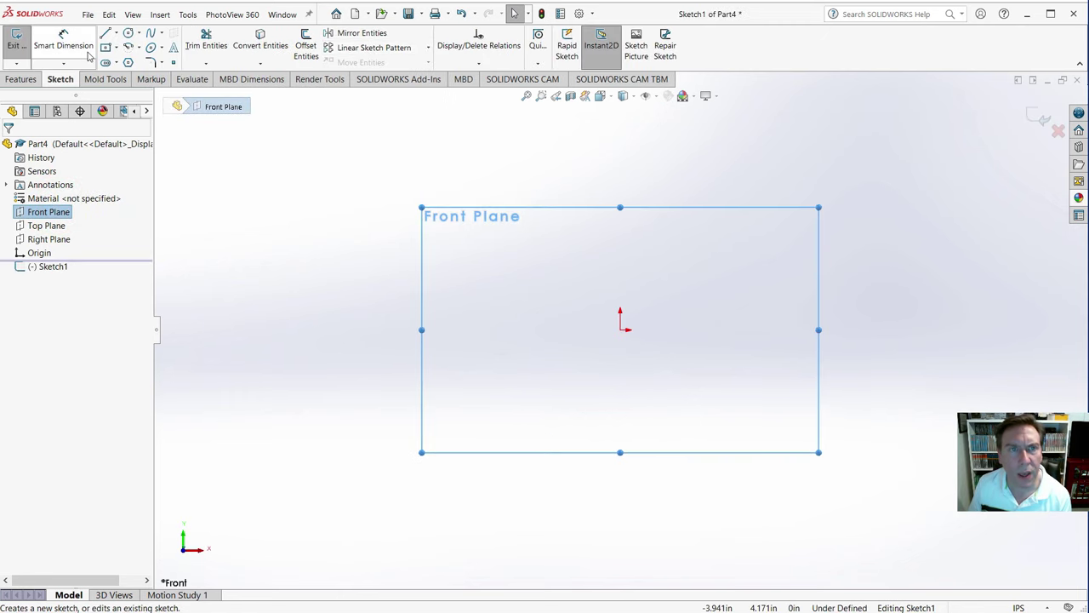
left_click(104, 32)
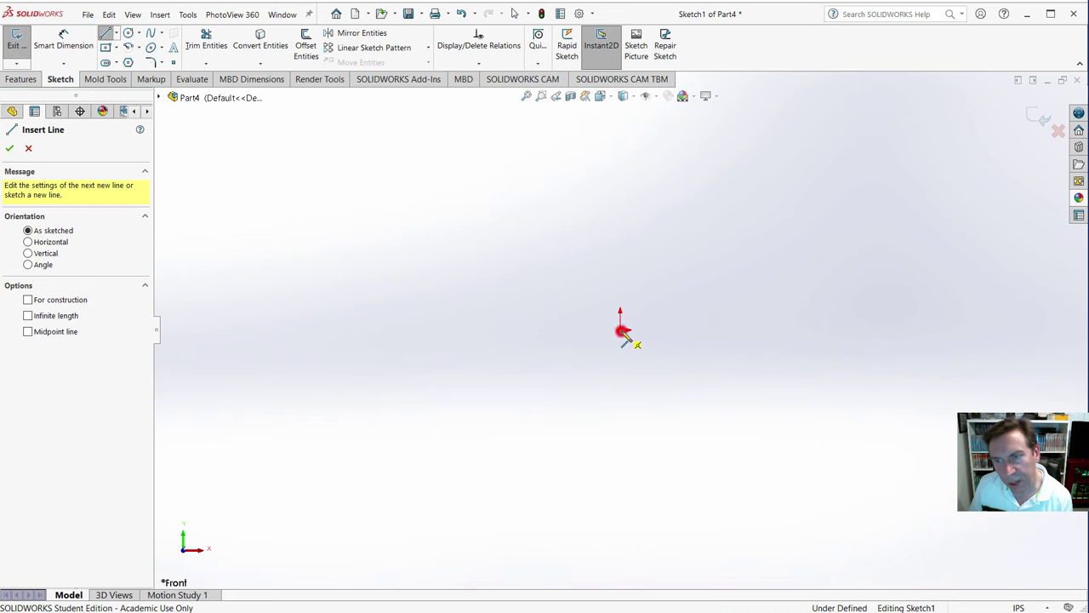
- Draw a closed tall narrow outline from the origin with a small ledge at the top left
left_click(620, 331)
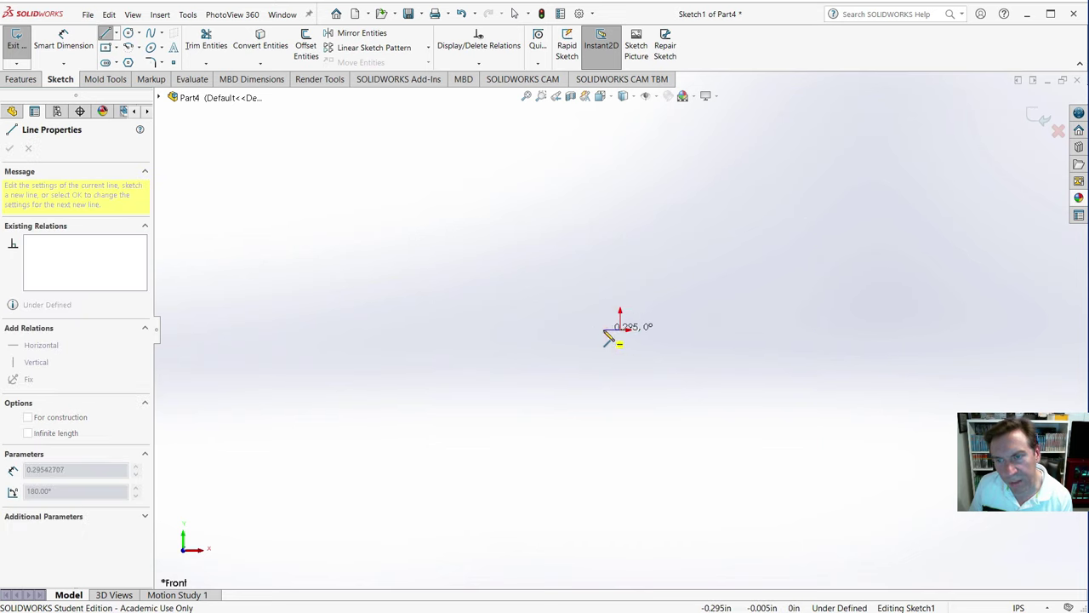
left_click(606, 329)
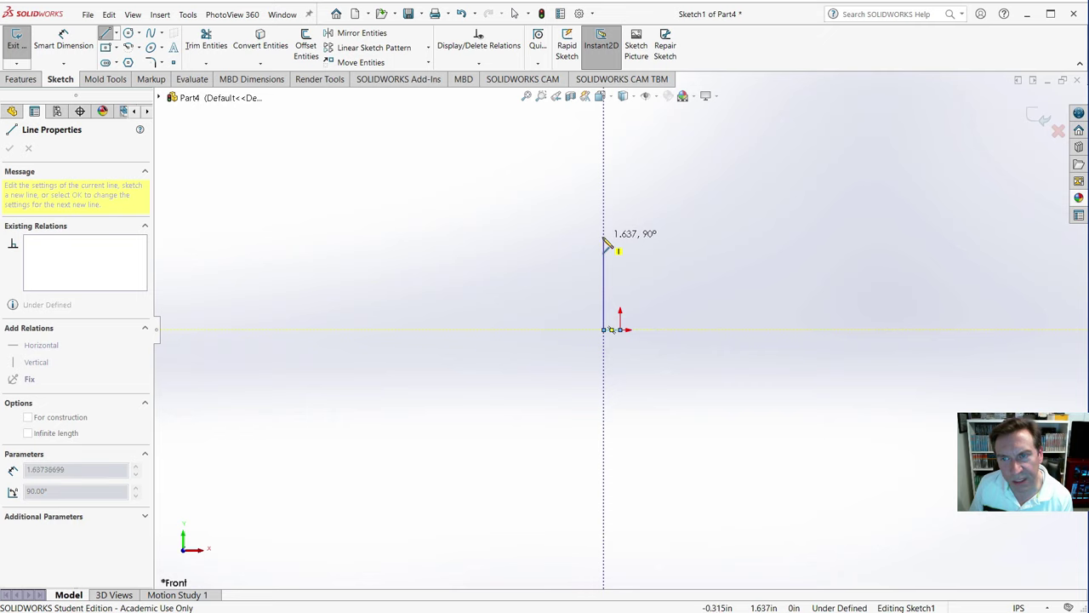
left_click(604, 235)
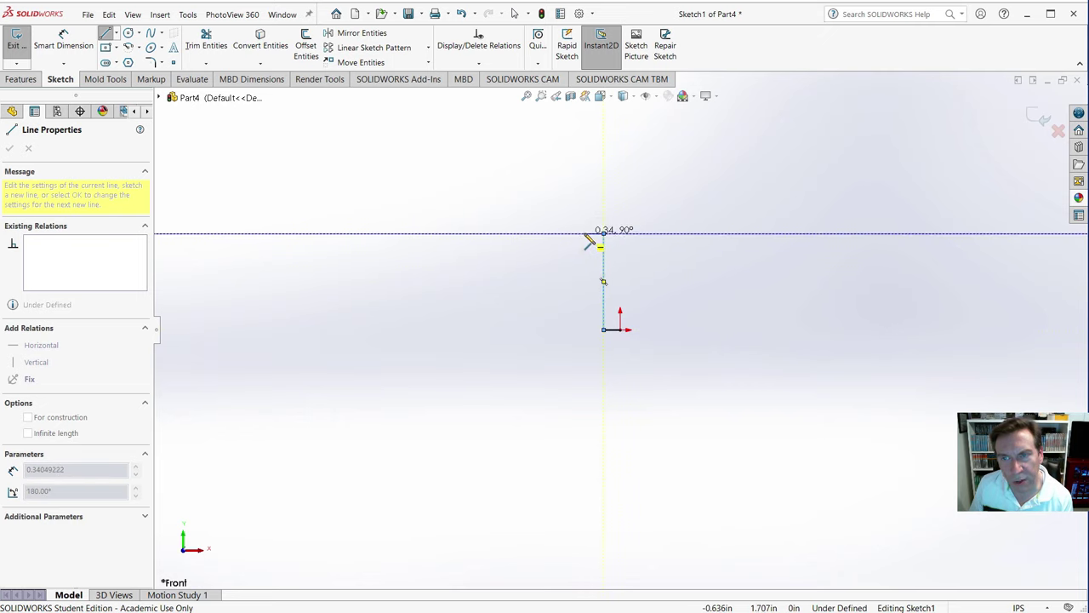
left_click(585, 235)
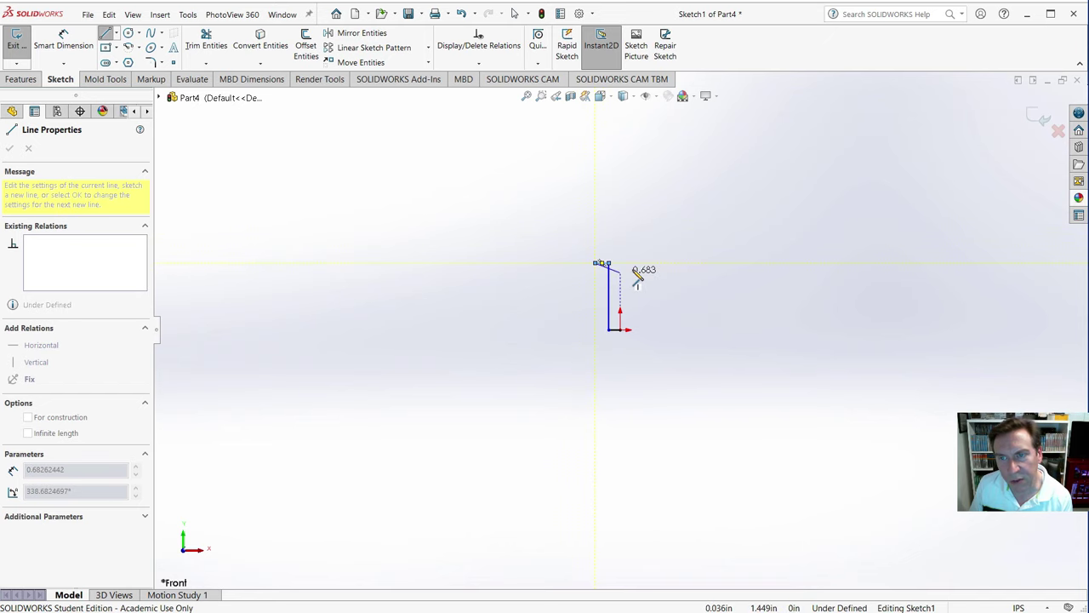
scroll(636, 279, "down", 5)
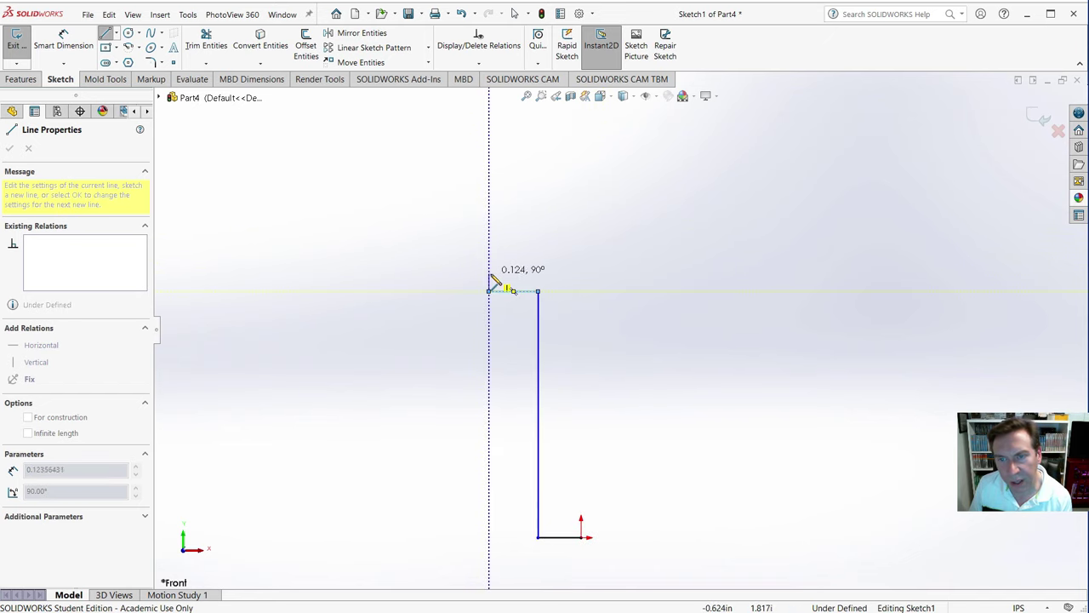
left_click(489, 275)
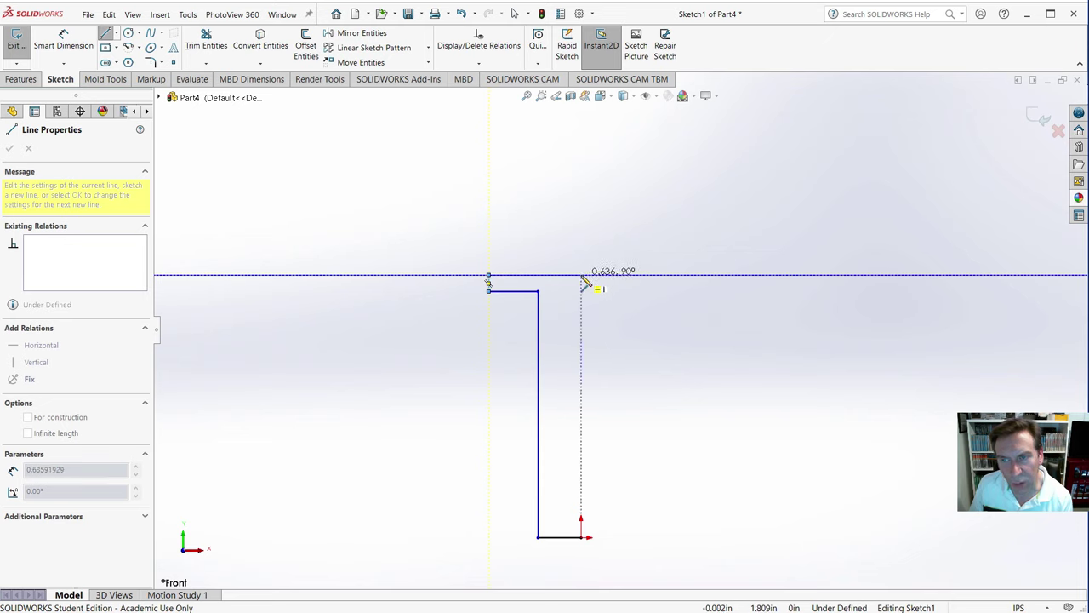
left_click(581, 275)
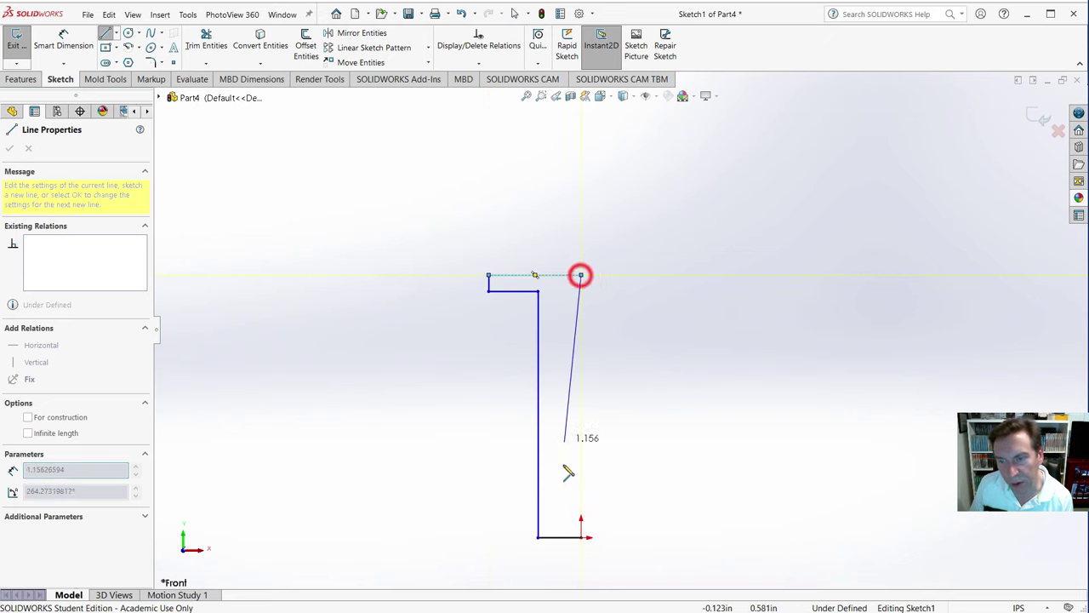
left_click(581, 536)
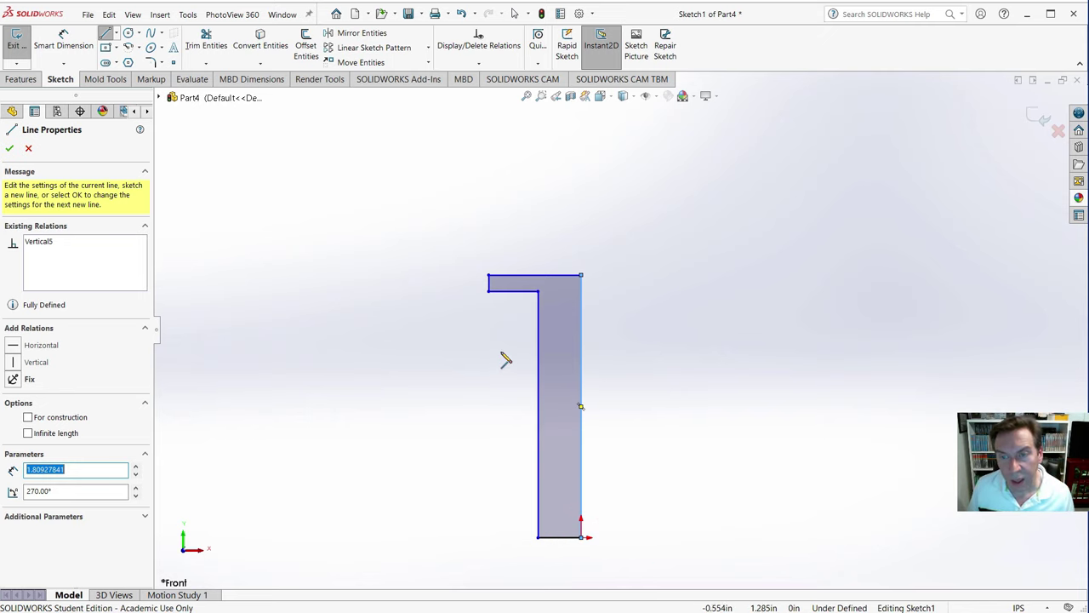
key("Escape")
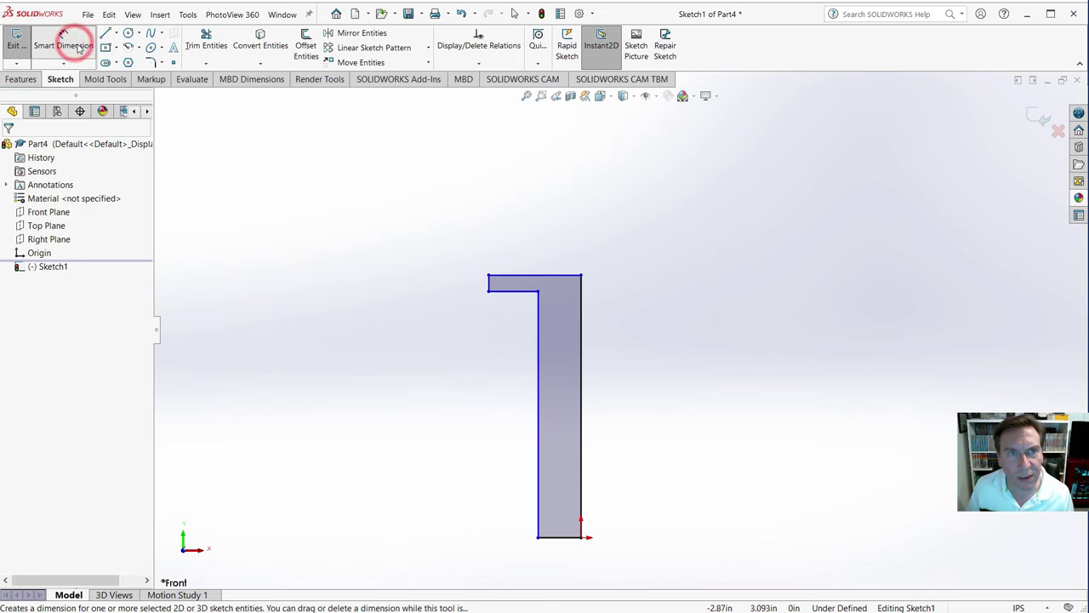
- Add a short vertical centerline running down from the origin, discarding a stray diagonal one
left_click(118, 32)
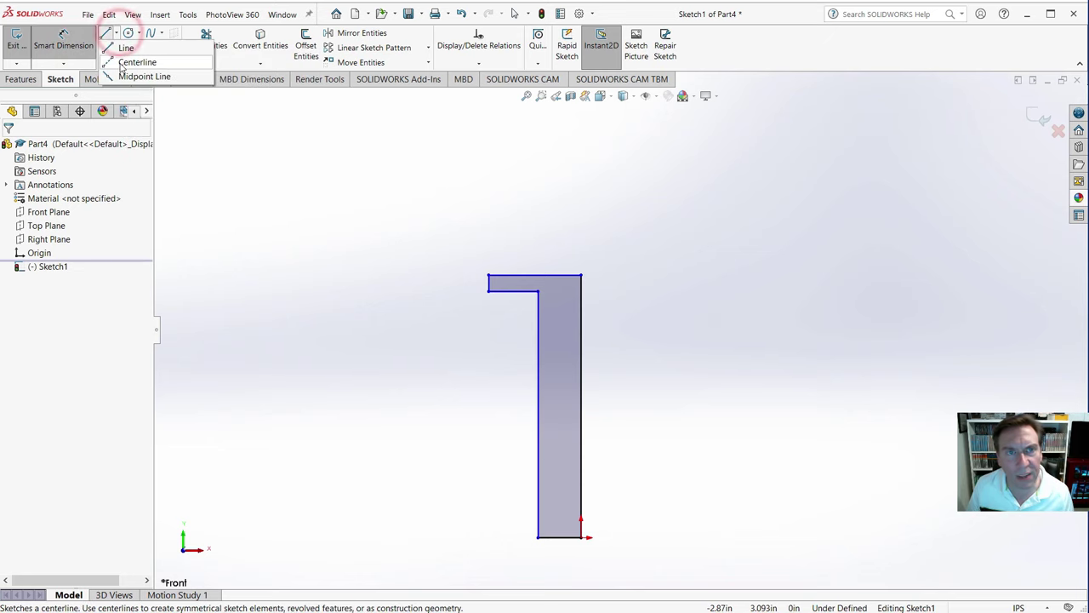
left_click(126, 59)
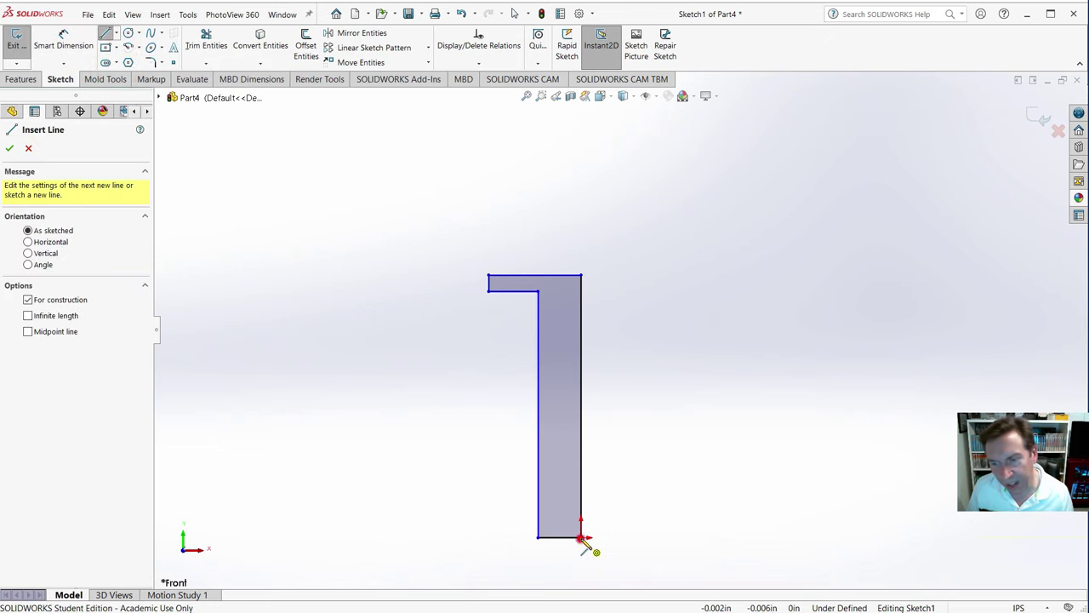
left_click(581, 538)
left_click(581, 564)
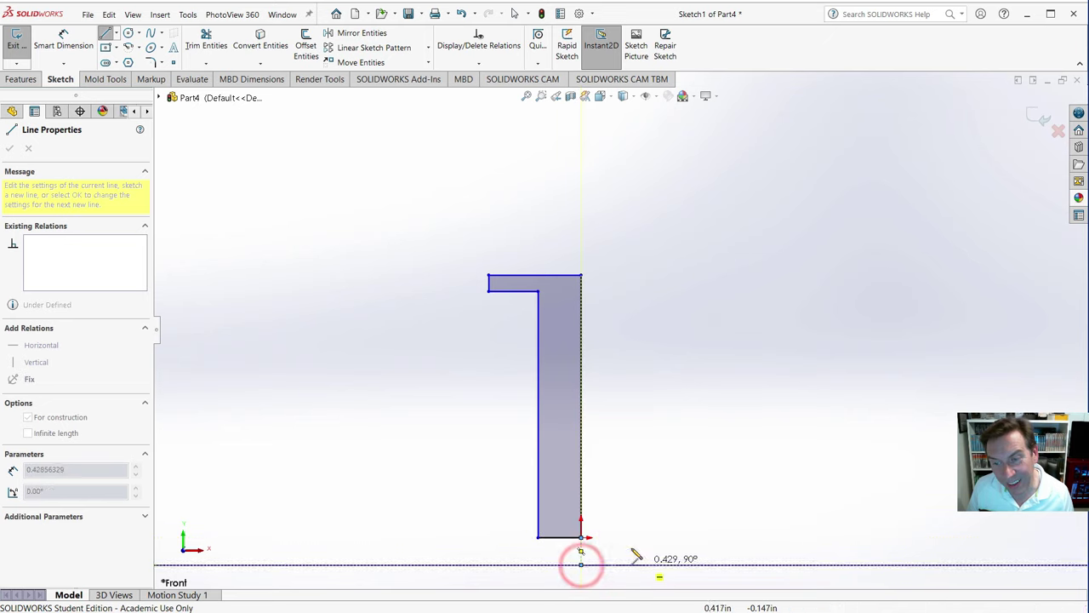
left_click(716, 316)
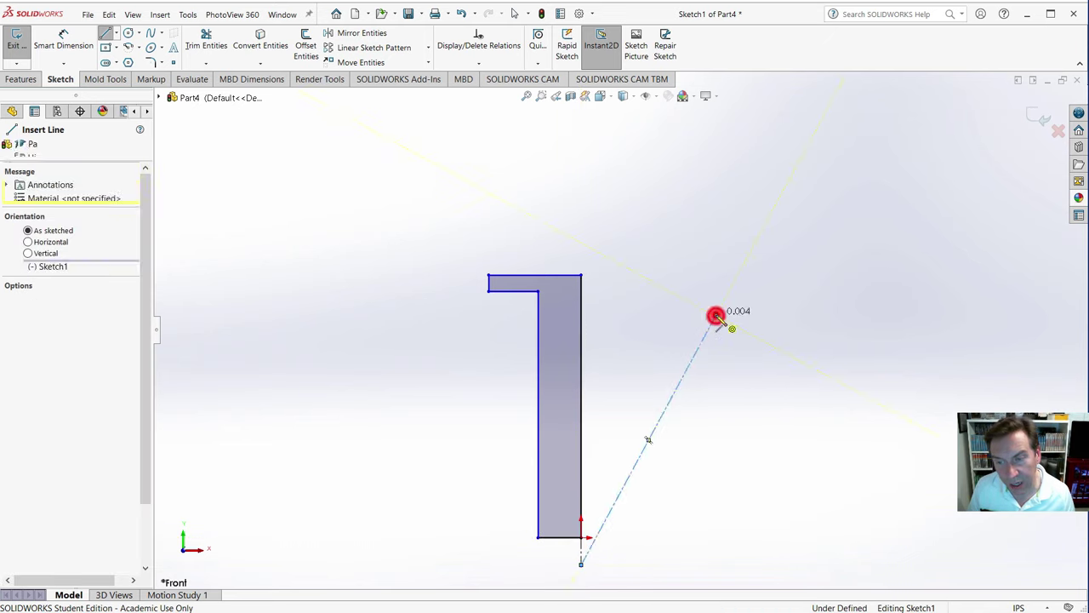
double_click(715, 316)
left_click(61, 39)
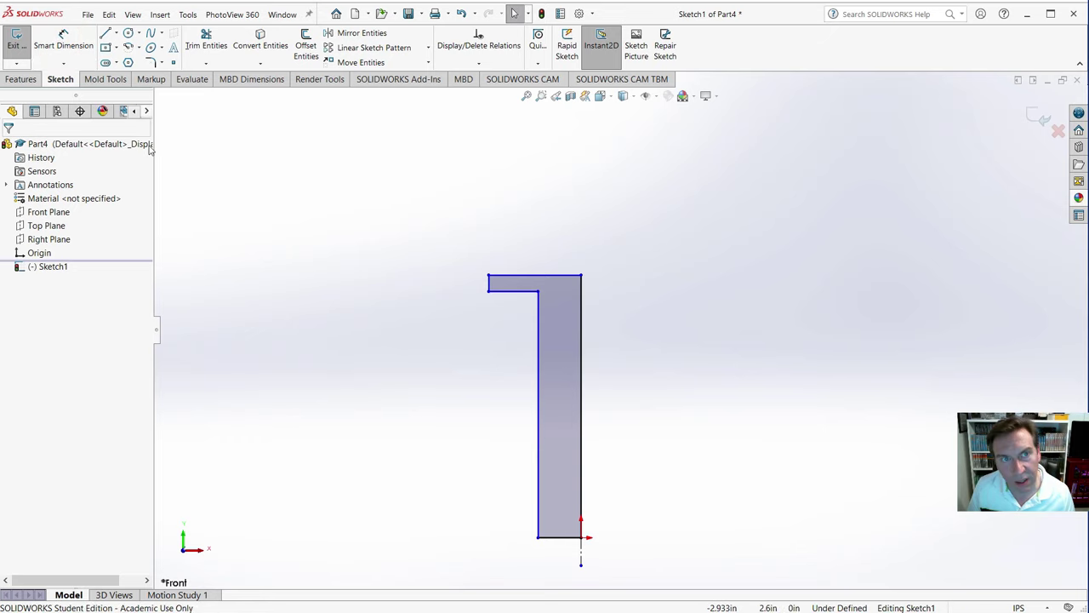
- Try a width dimension between the column's vertical edges, then back out without changing it
left_click(63, 37)
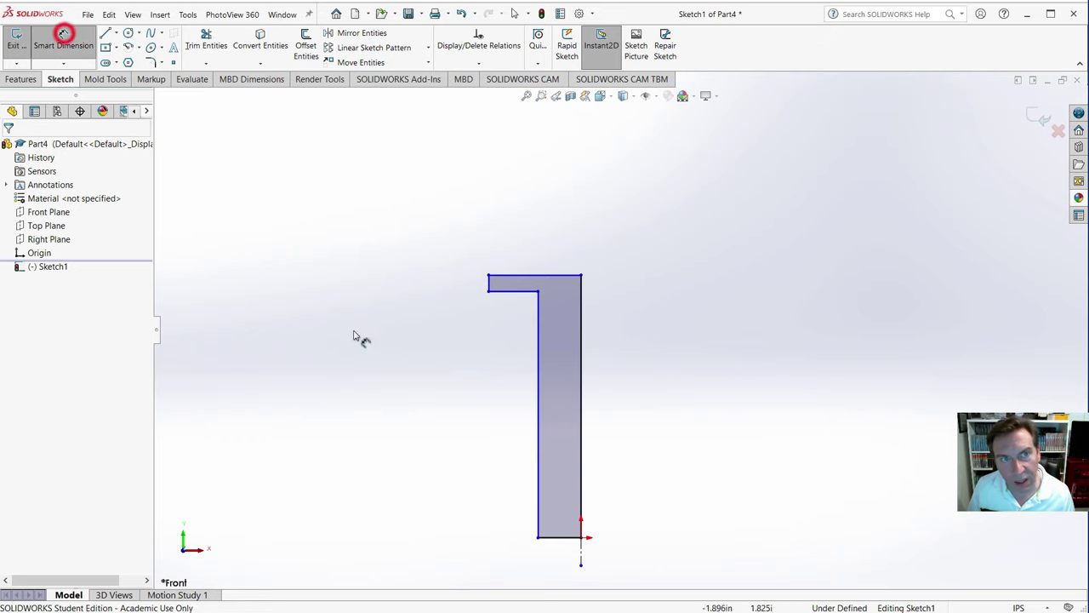
left_click(537, 460)
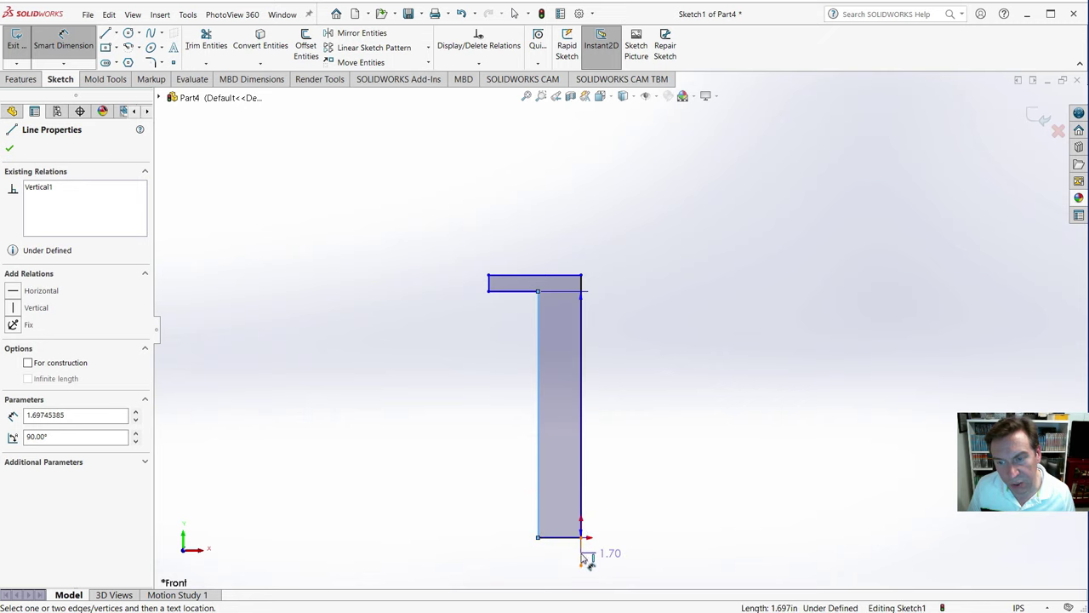
left_click(583, 462)
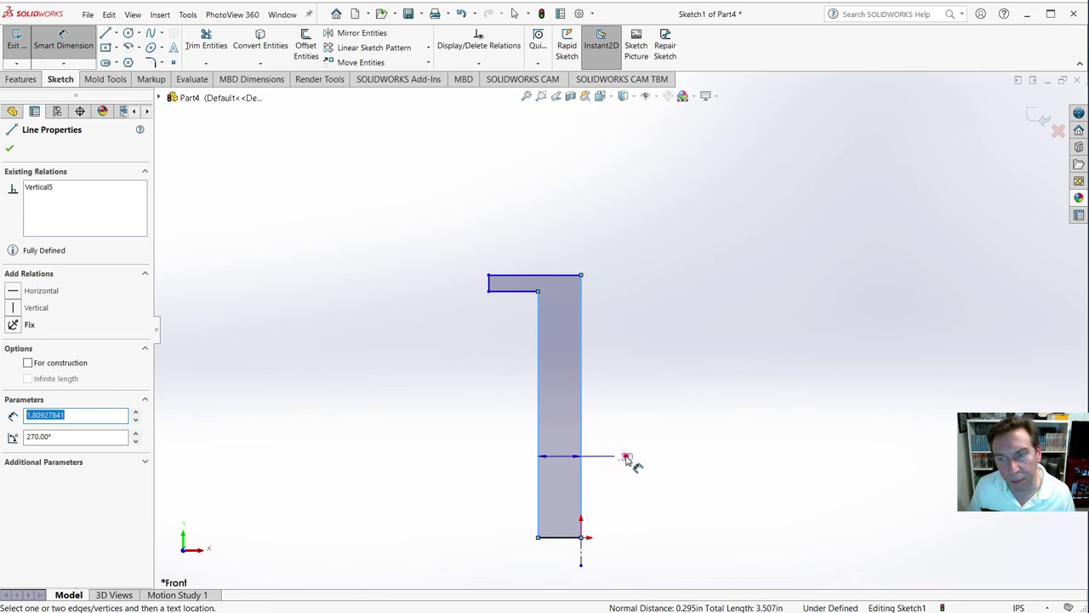
left_click(627, 458)
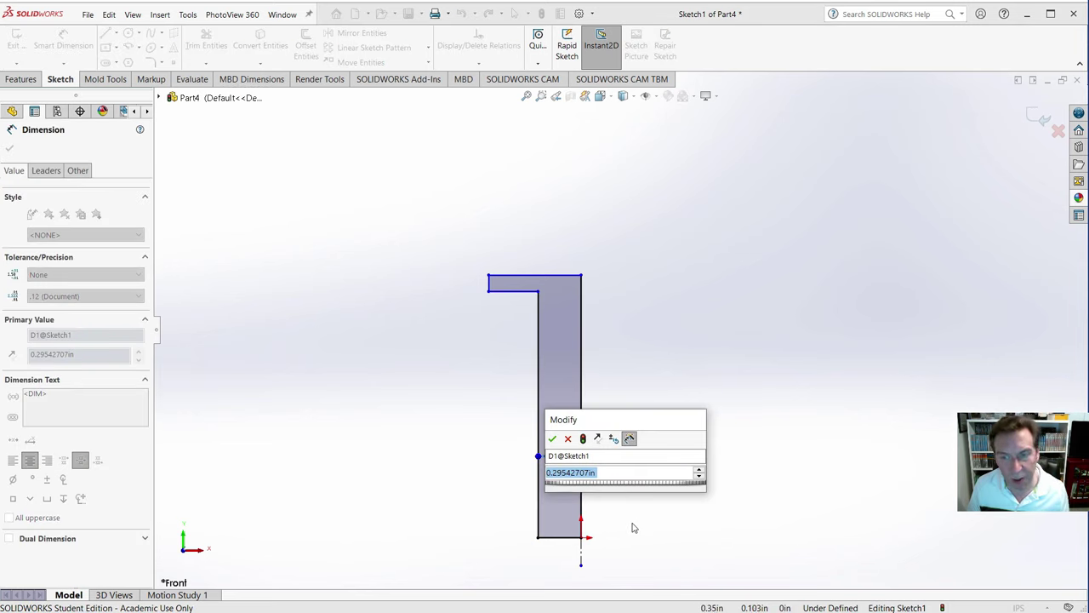
left_click(568, 439)
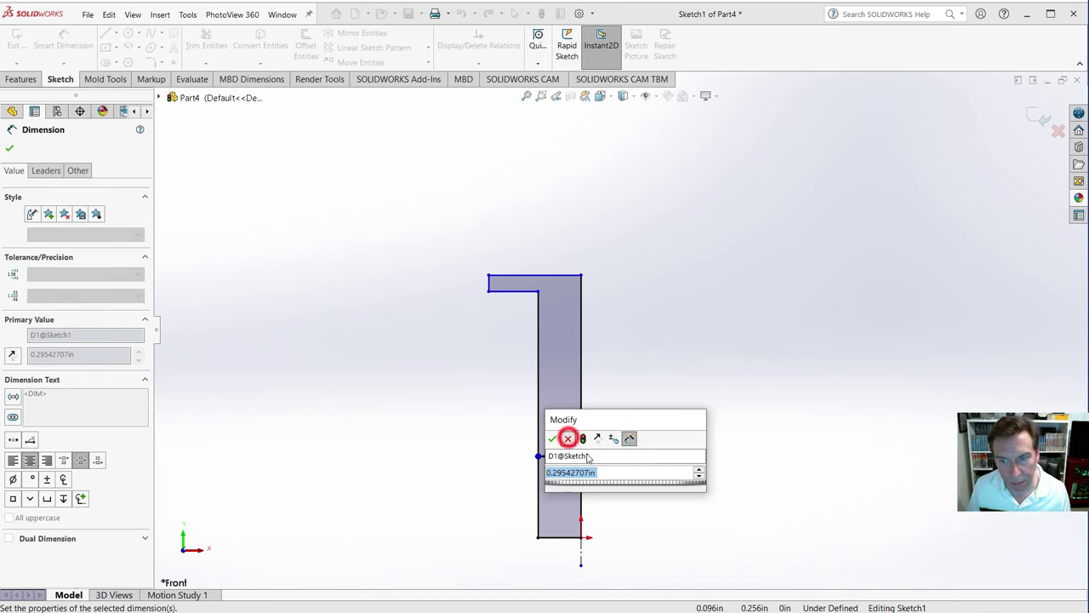
key("Escape")
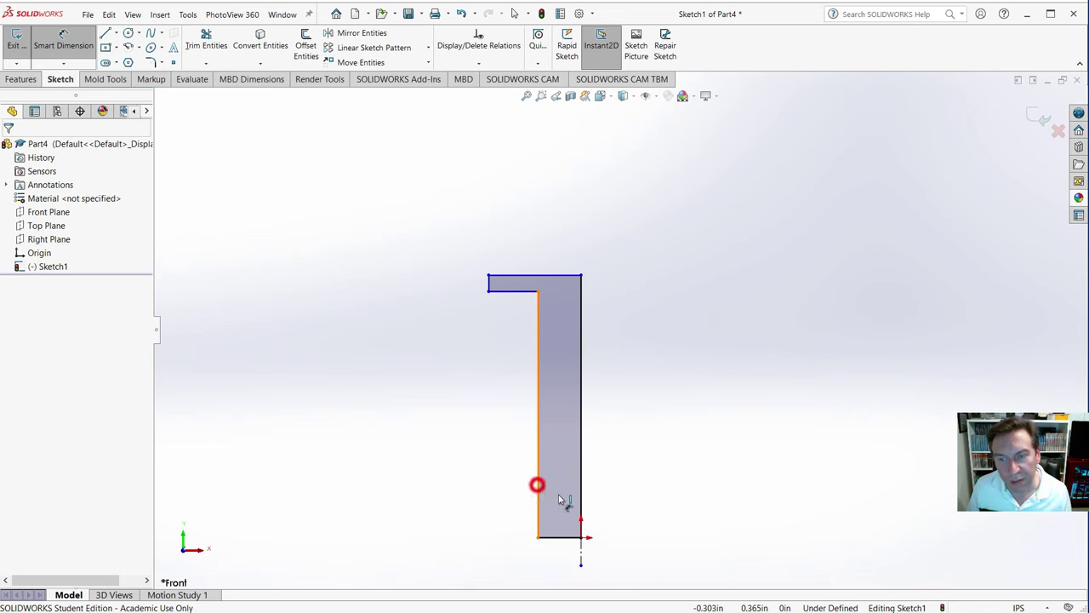
- Dimension the base edge to the centerline as .25, displayed as a Ø.50 diameter
left_click(538, 485)
left_click(579, 549)
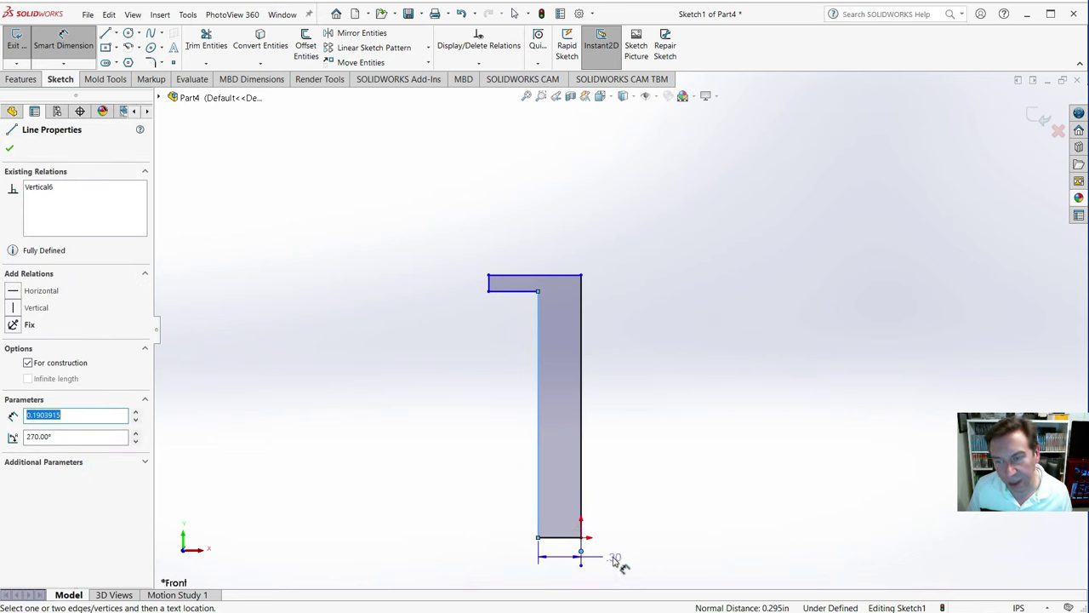
left_click(582, 551)
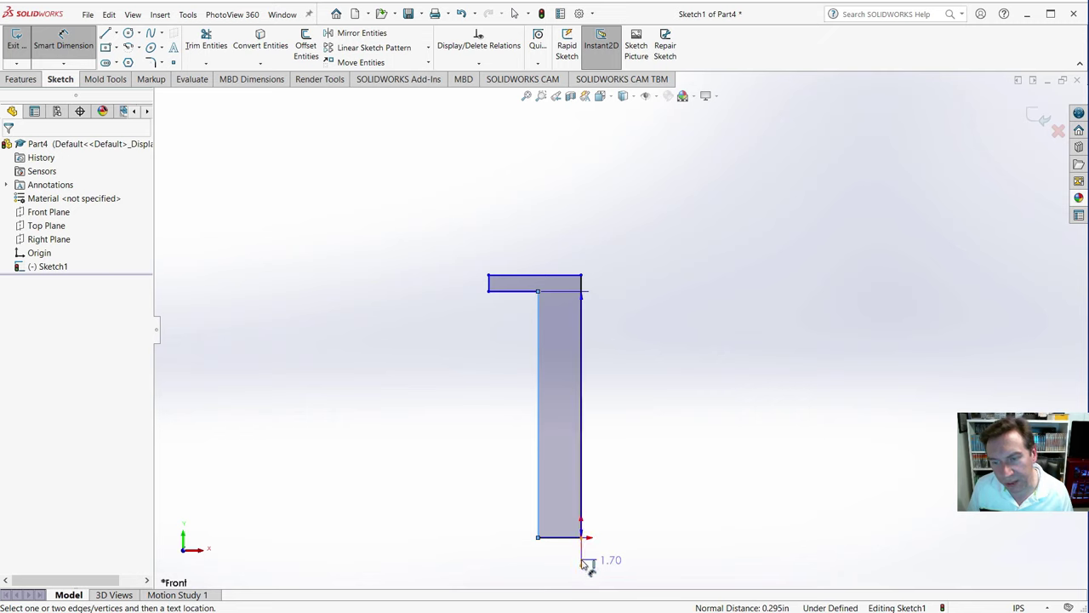
left_click(583, 562)
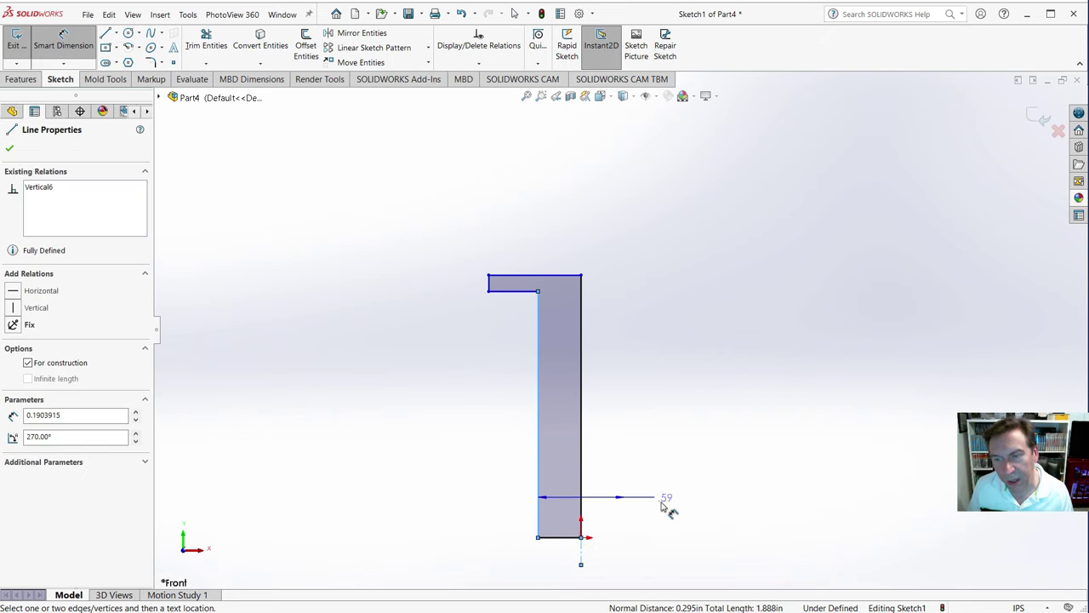
left_click(578, 582)
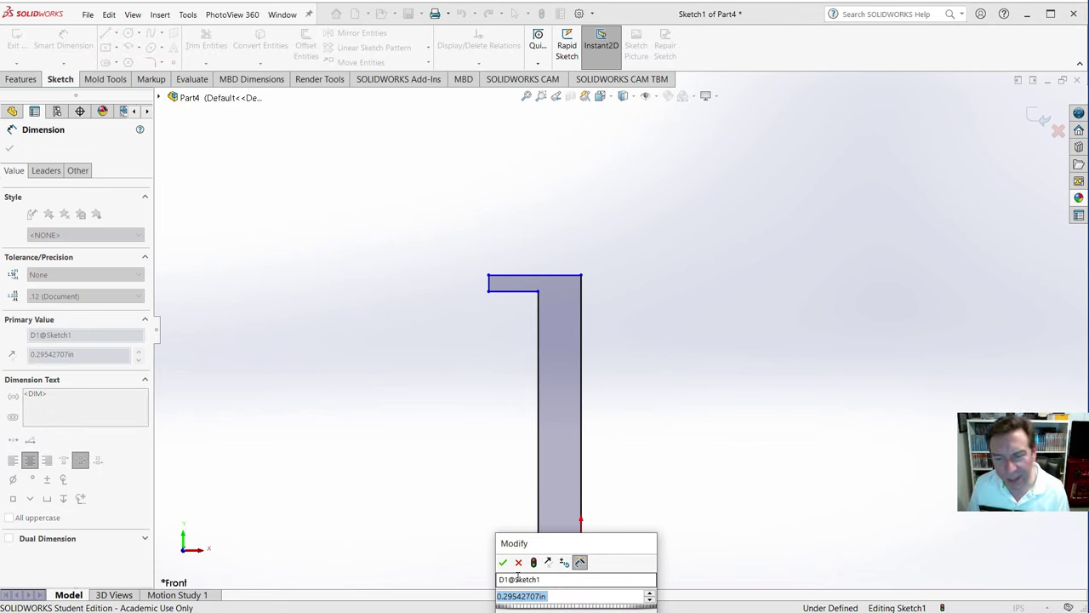
type(".25")
key("Return")
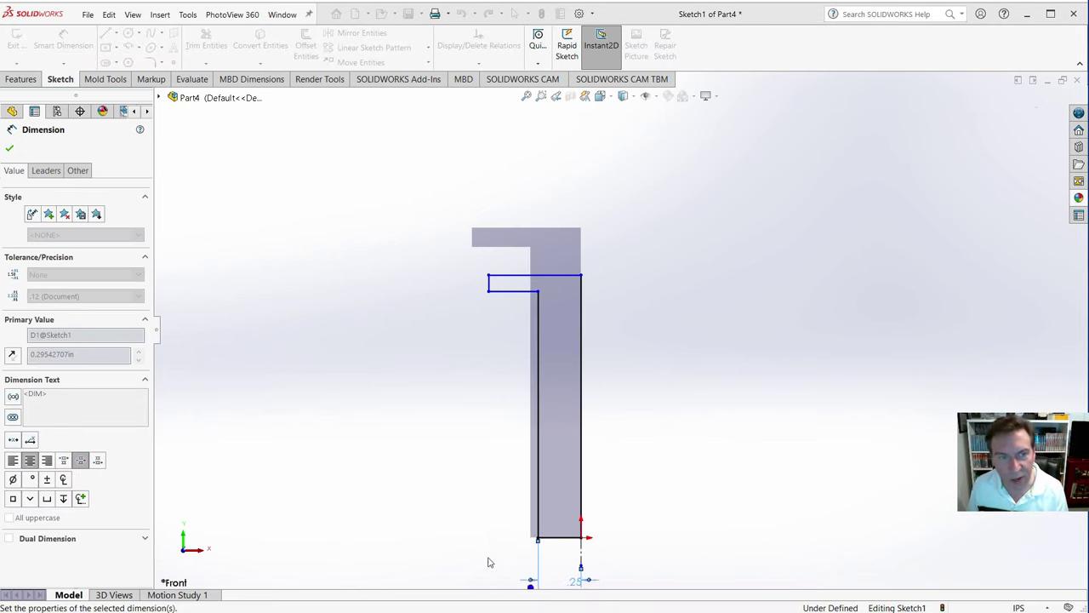
left_click(49, 172)
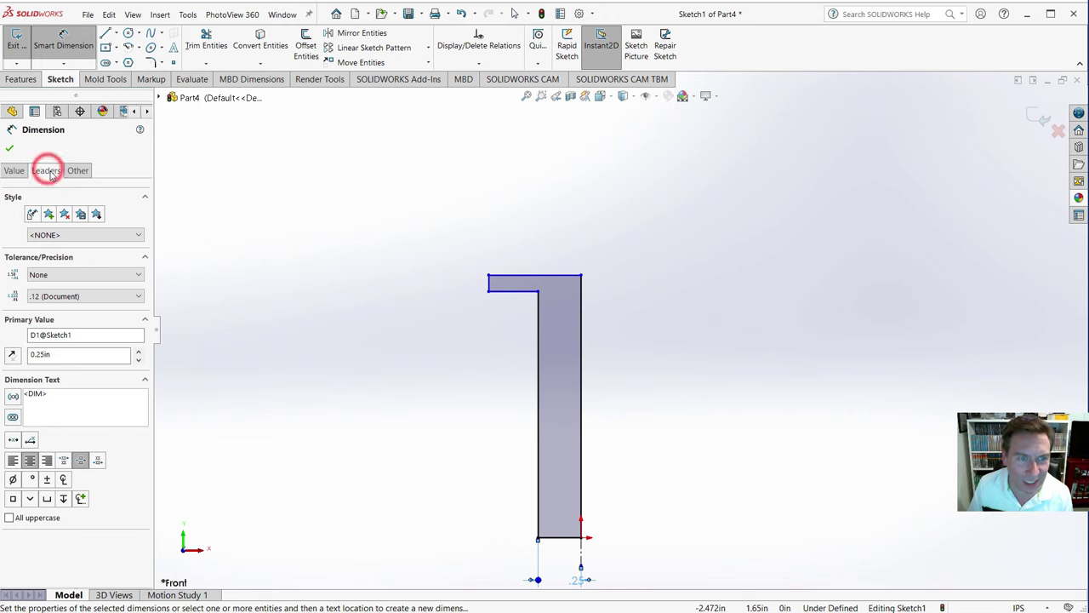
left_click(54, 257)
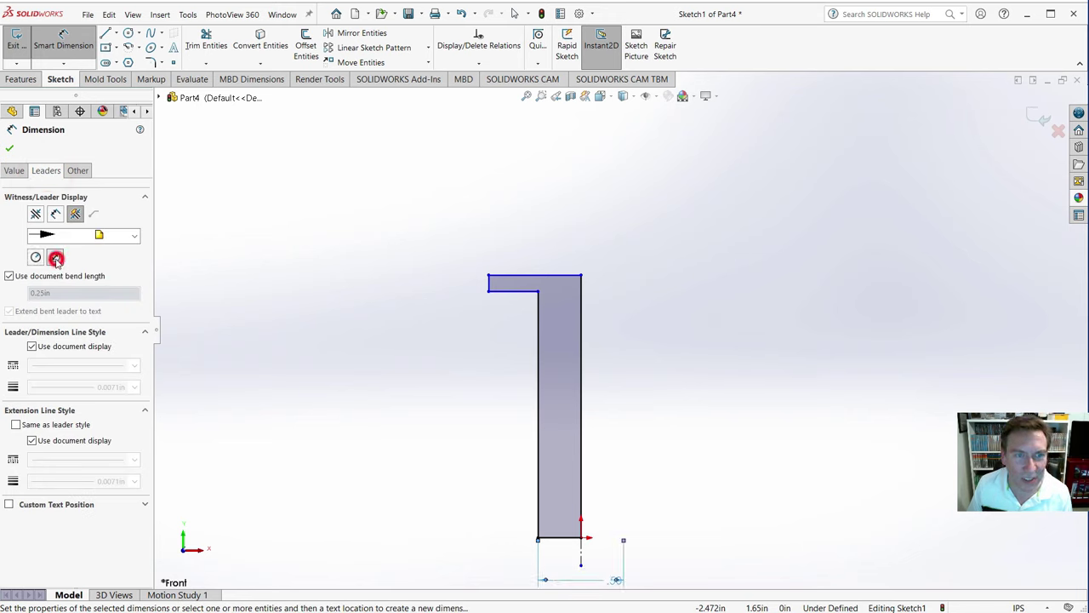
left_click(10, 148)
left_click(290, 300)
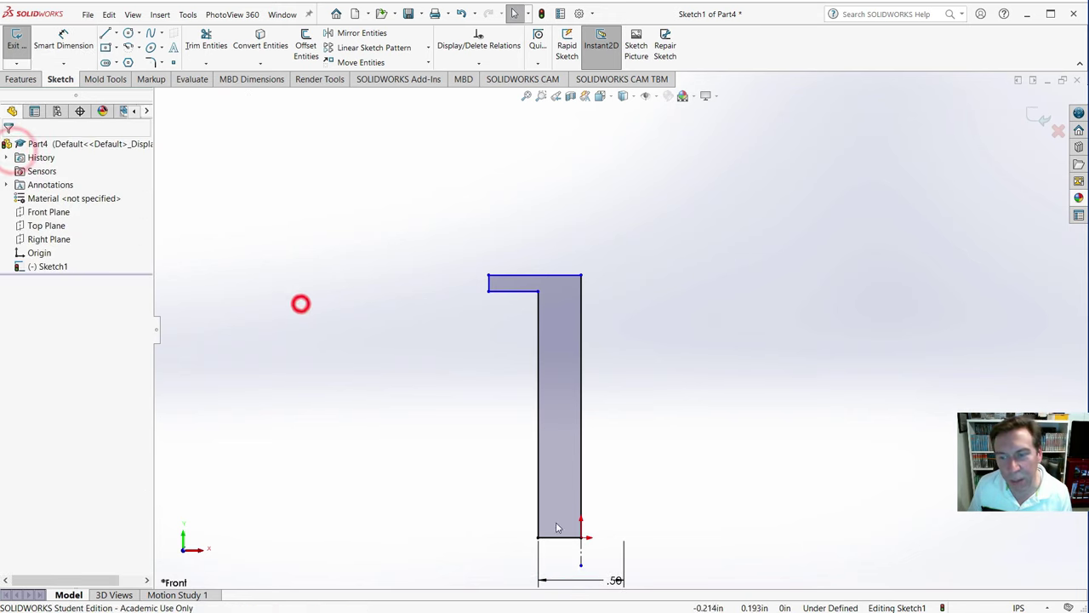
left_click_drag(612, 583, 578, 589)
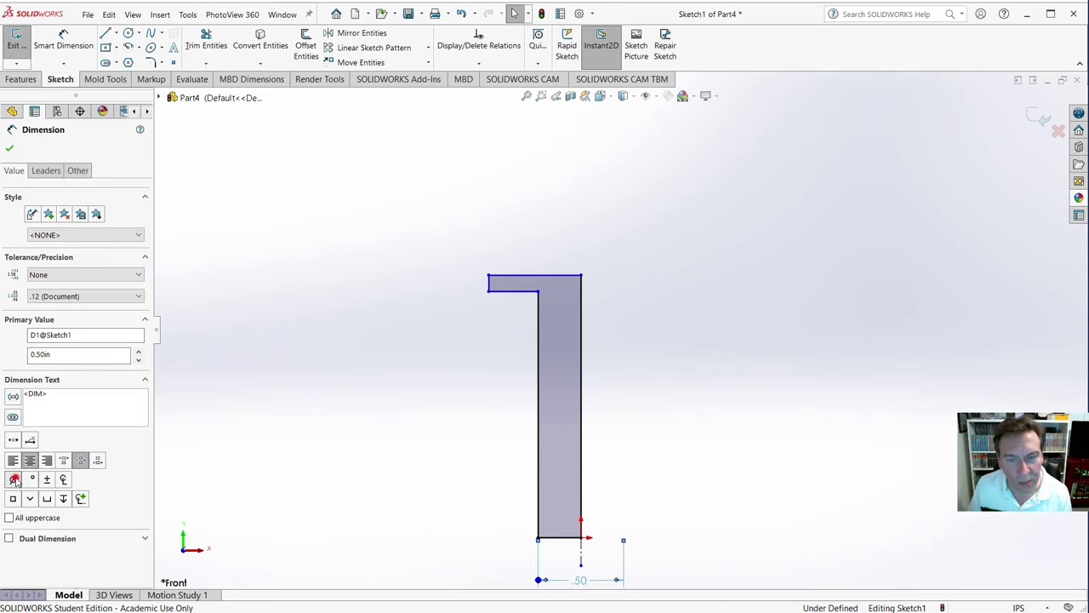
left_click(356, 425)
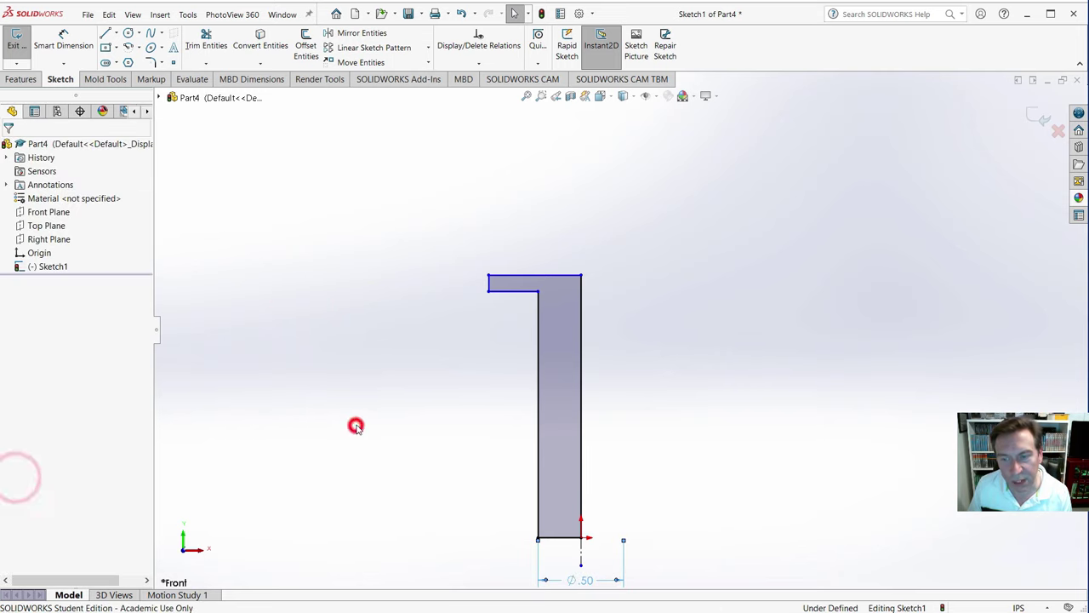
- Dimension the flange's outer edge against the centerline as Ø1.00 with the diameter symbol
left_click(64, 34)
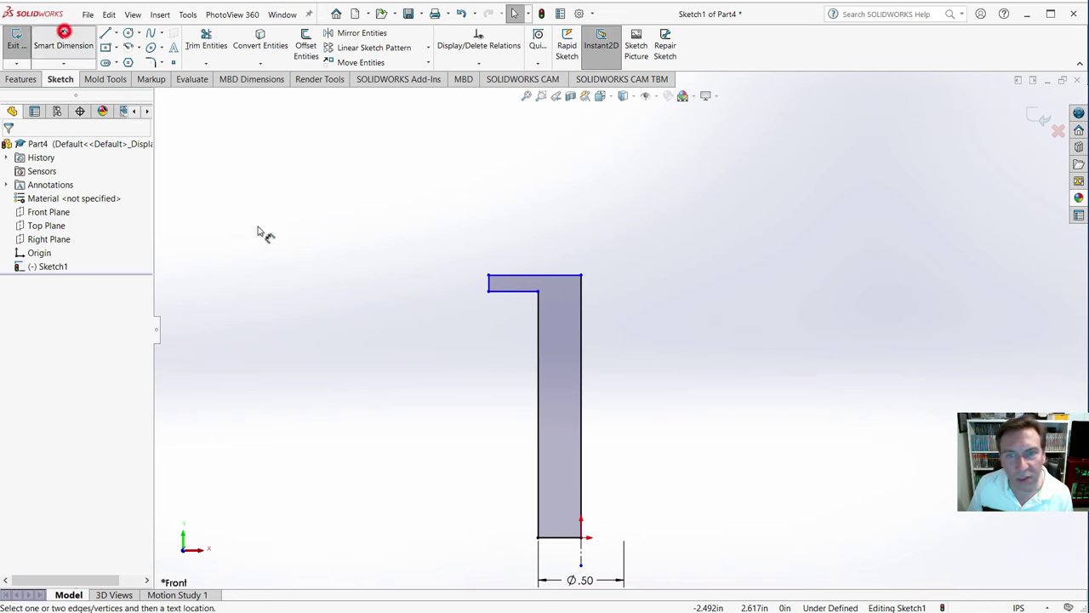
left_click(491, 284)
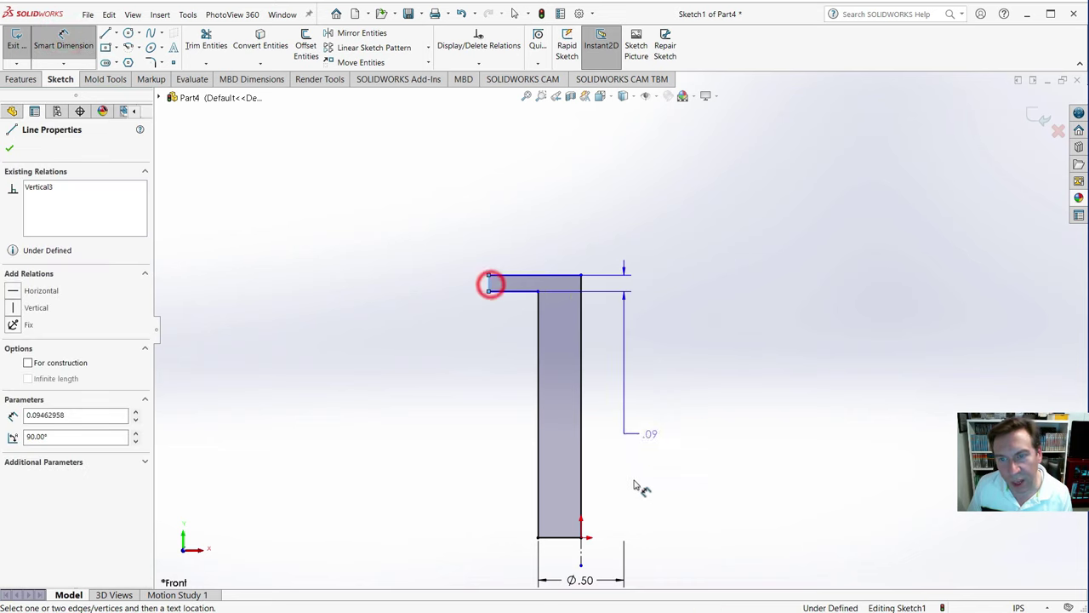
left_click(581, 552)
left_click(607, 194)
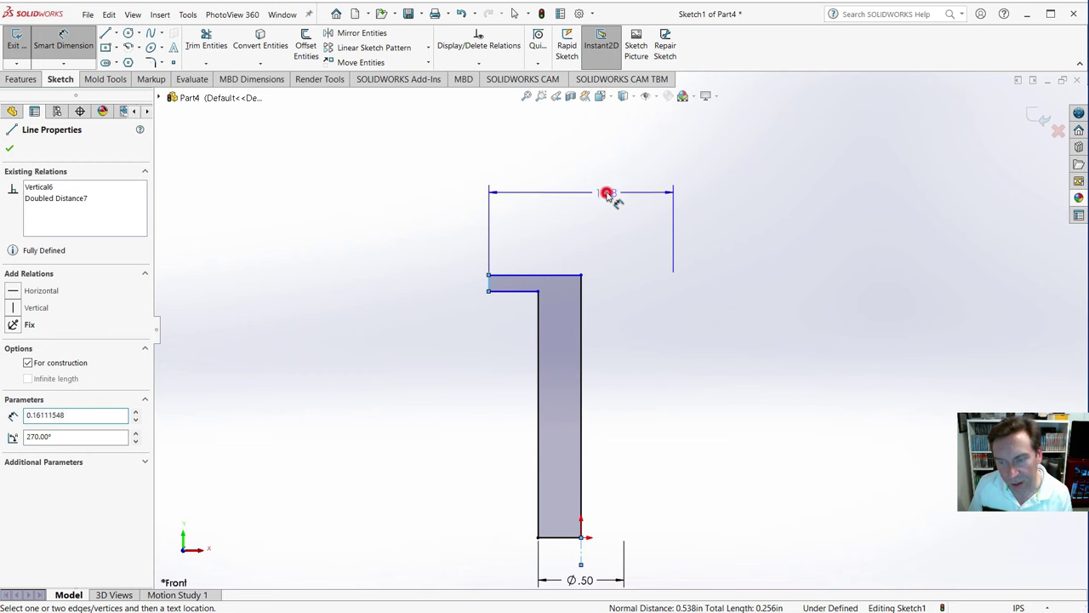
type("1")
key("Return")
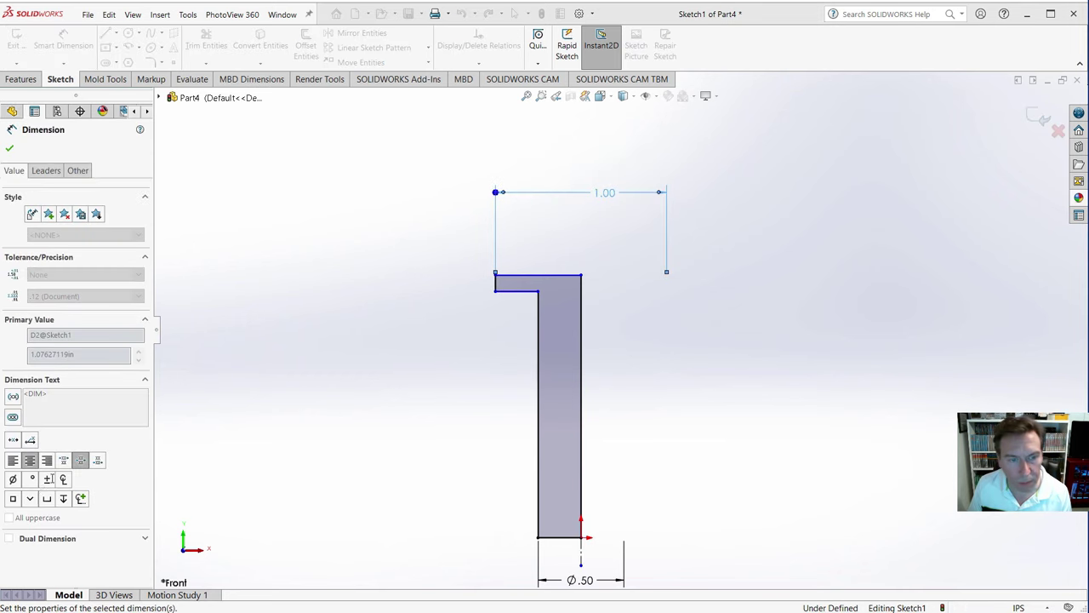
left_click(12, 477)
left_click(9, 148)
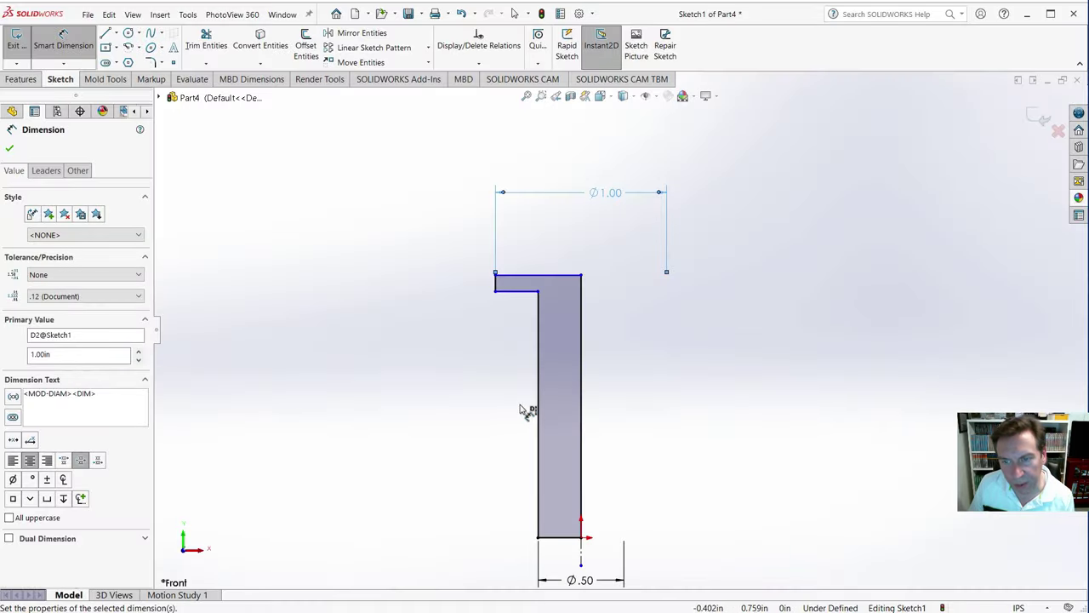
- Dimension the left vertical line to a 1.70 overall height
left_click(539, 413)
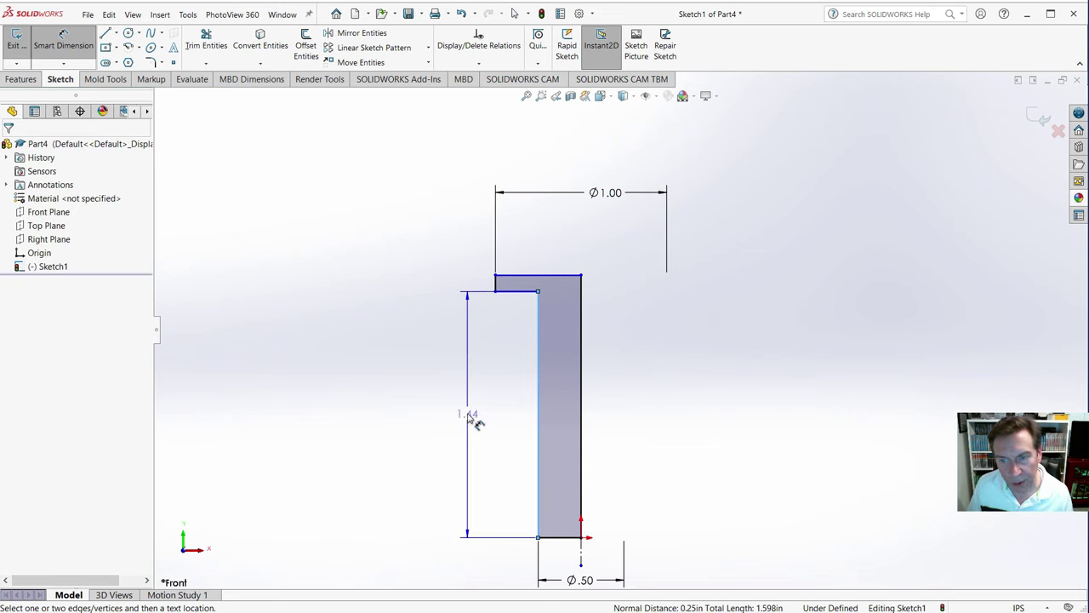
left_click(469, 417)
type("1.7")
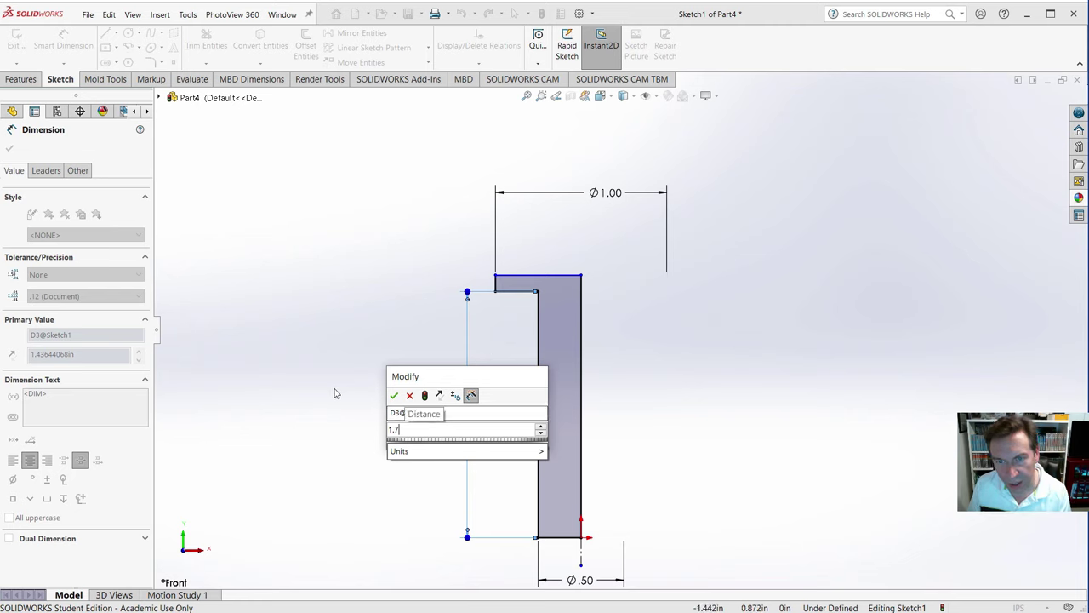
left_click(394, 397)
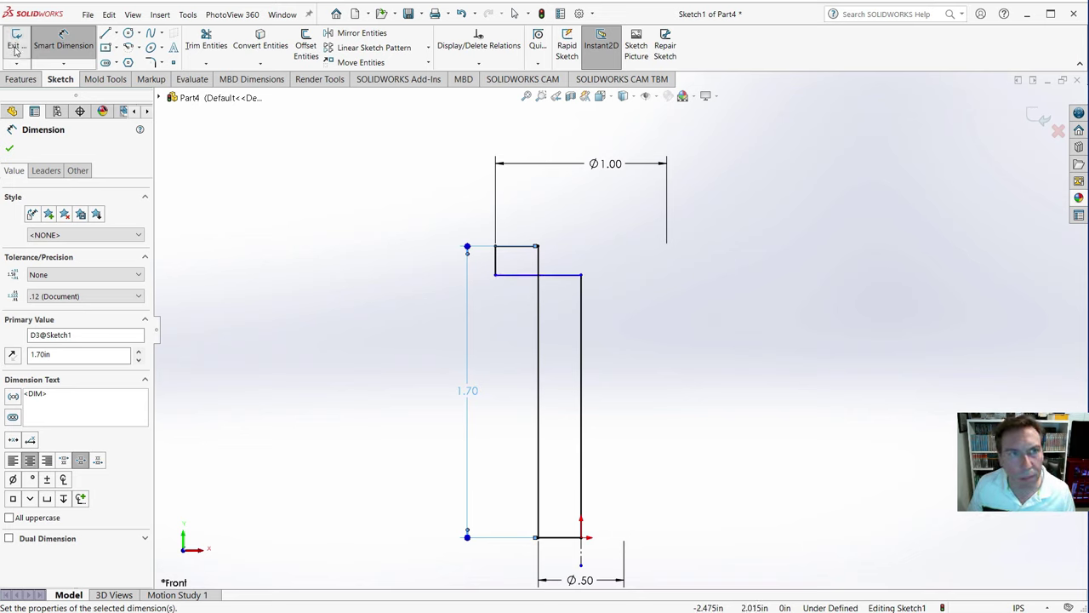
left_click(63, 62)
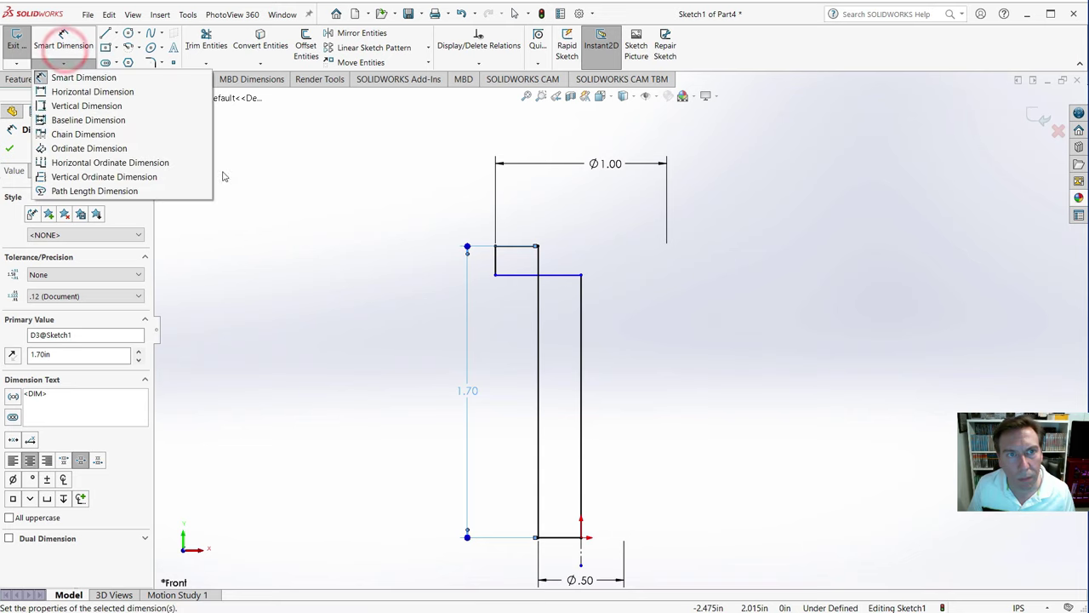
left_click(42, 77)
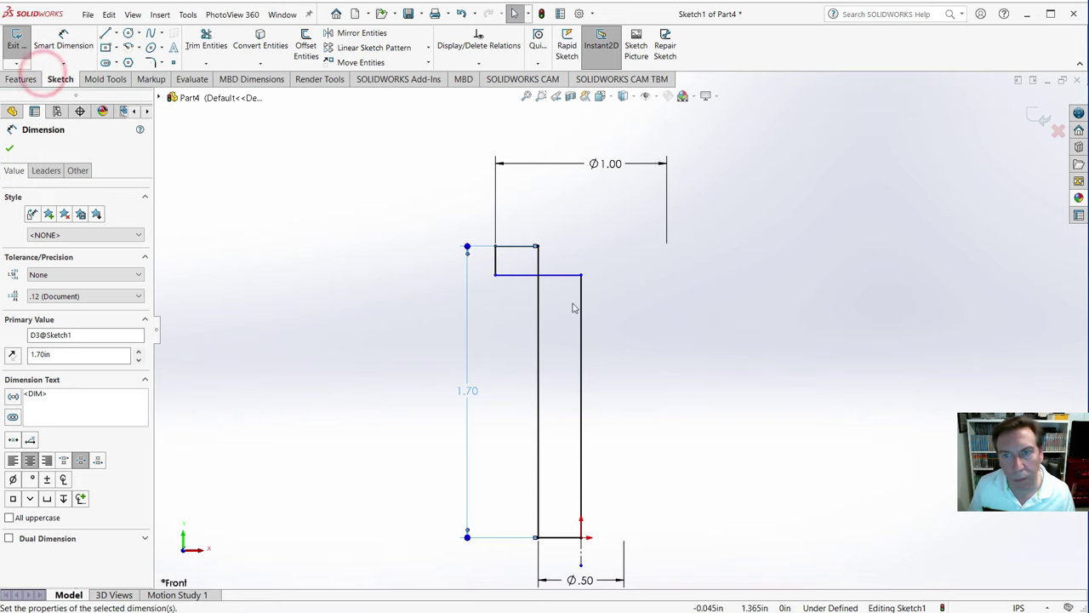
- Move the flange's top edge up and set the flange thickness to .06
left_click_drag(558, 274, 559, 220)
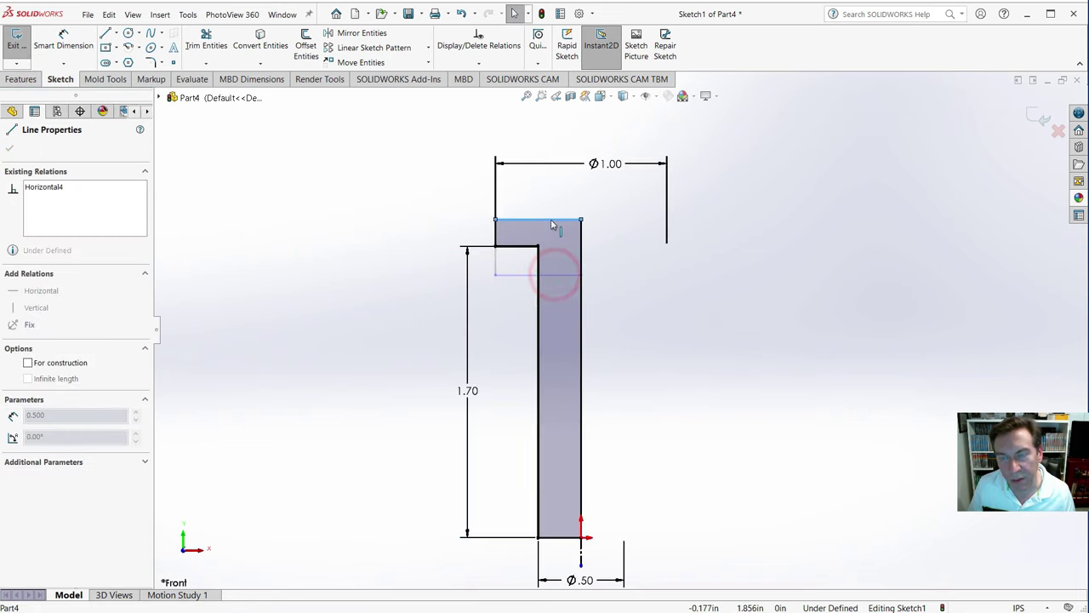
left_click(383, 286)
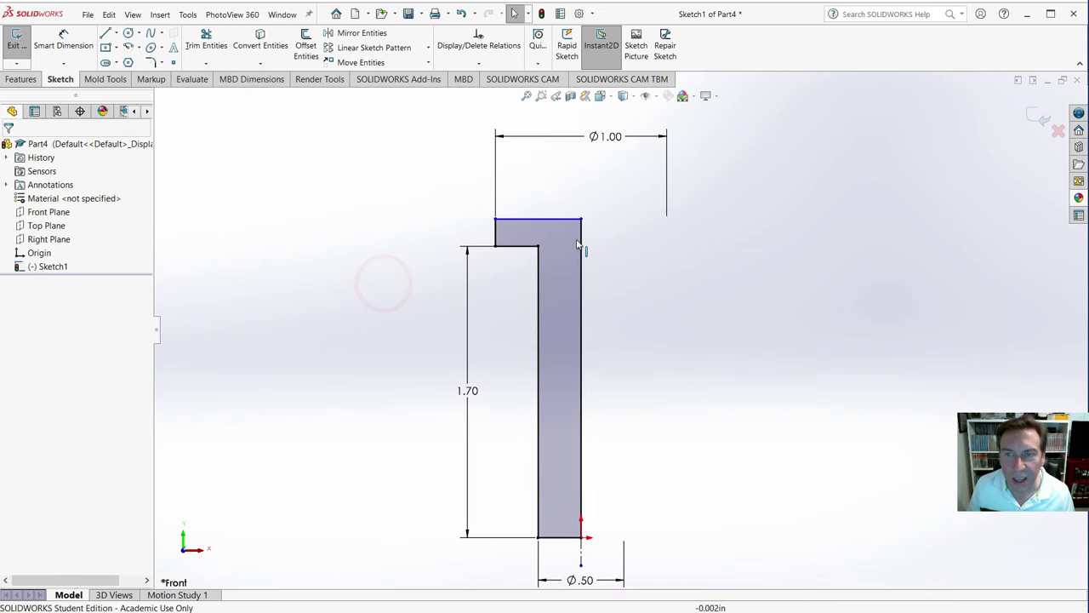
left_click(62, 38)
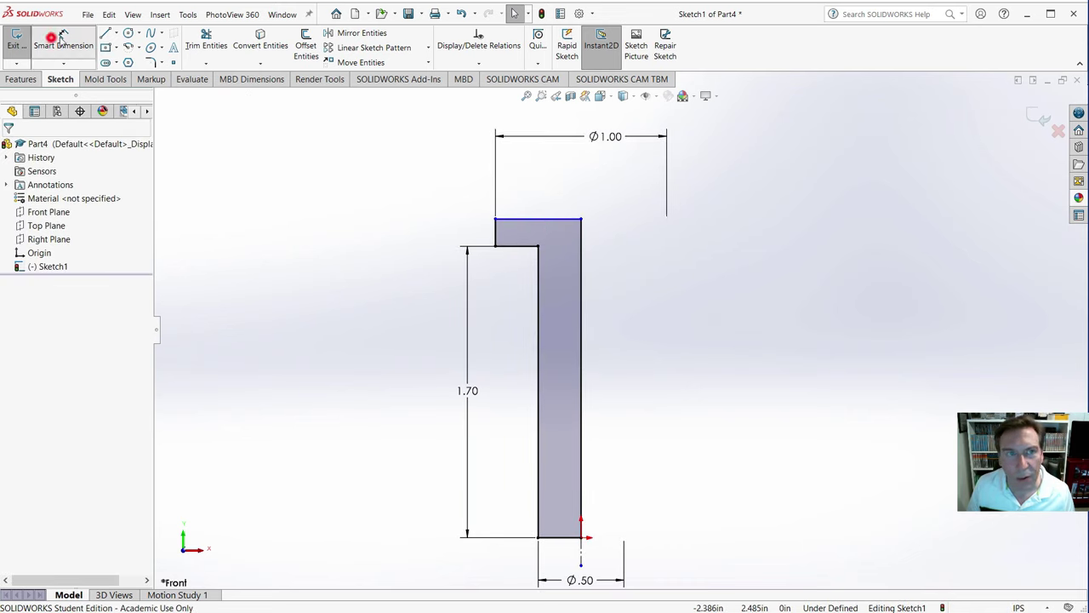
left_click(500, 236)
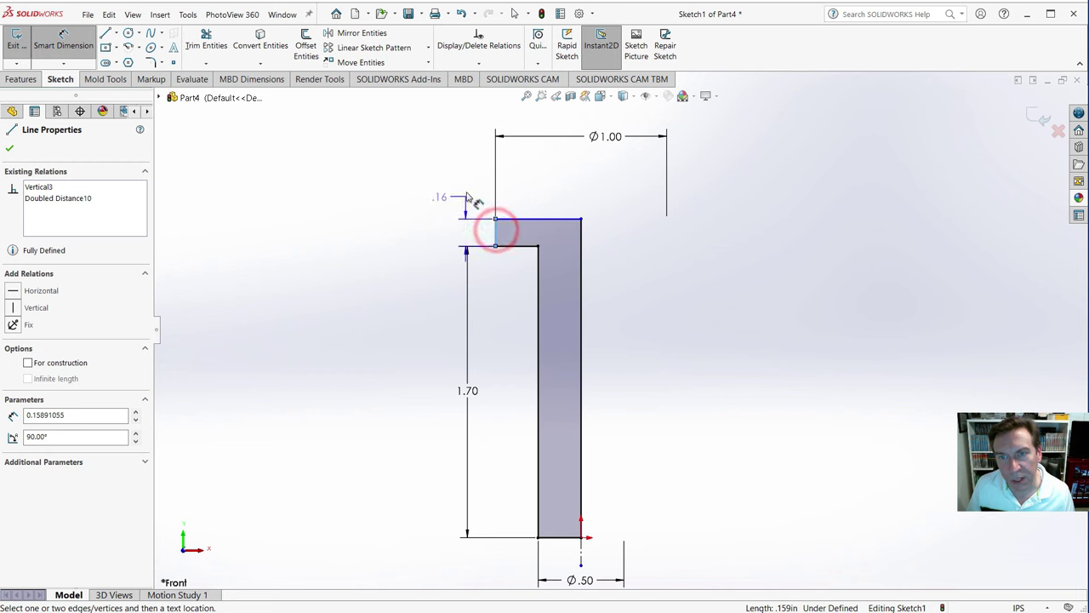
left_click(474, 187)
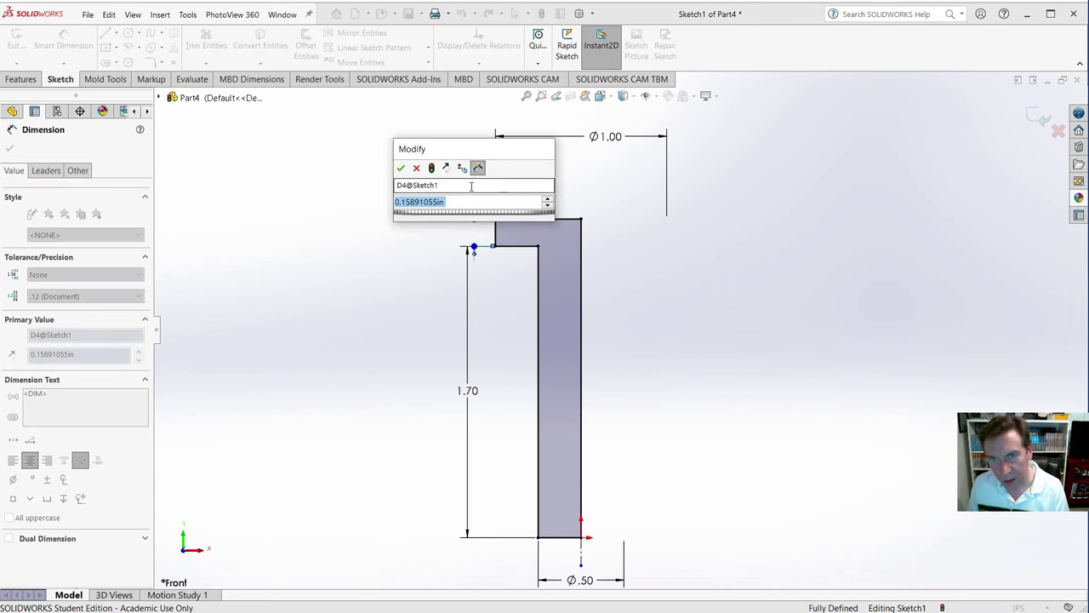
key("Return")
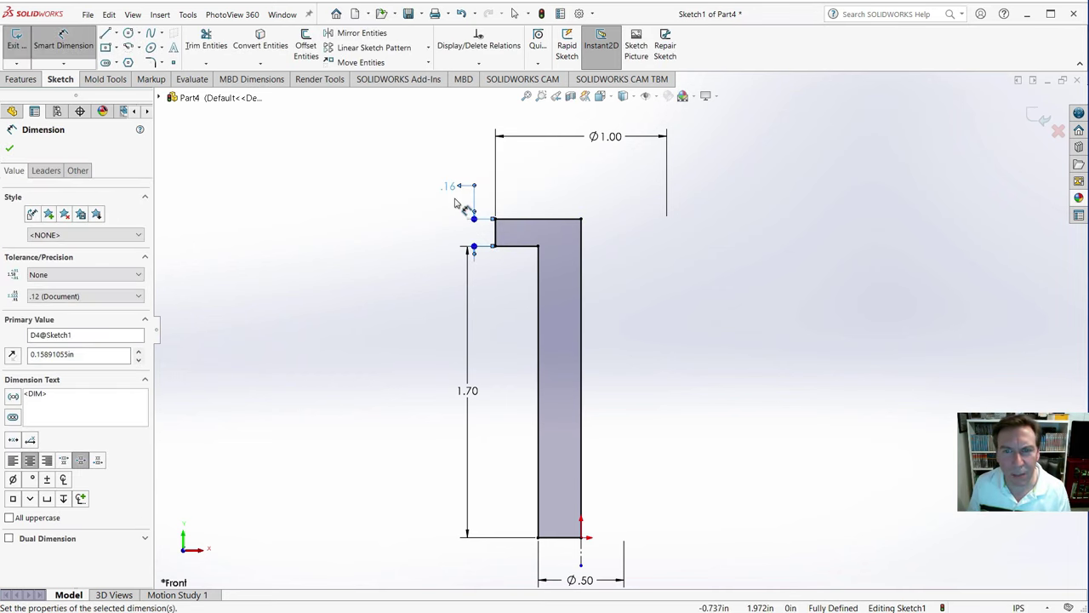
double_click(450, 186)
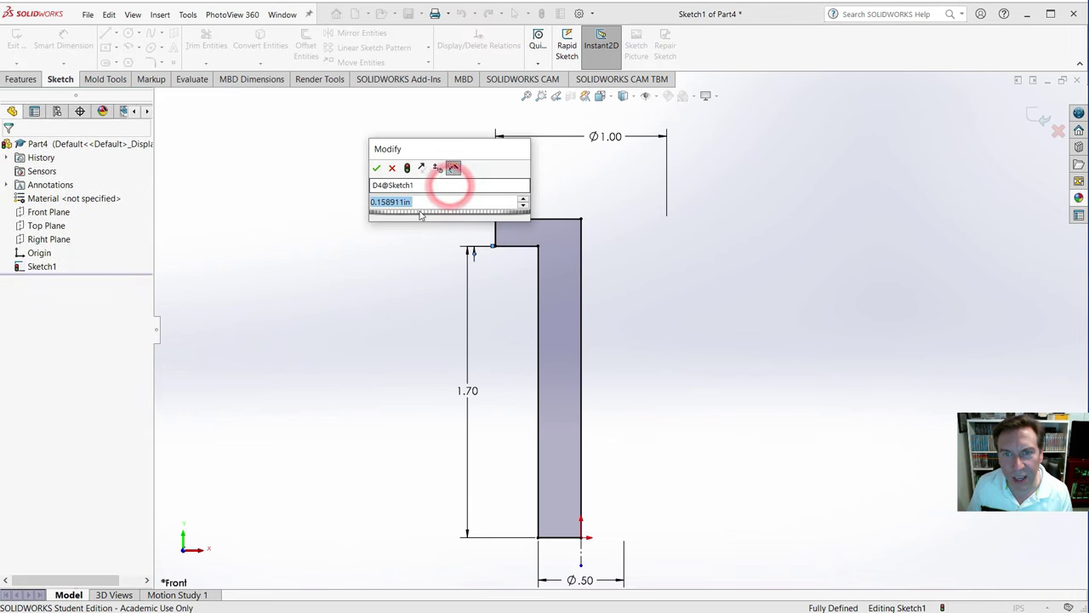
left_click_drag(428, 212, 428, 220)
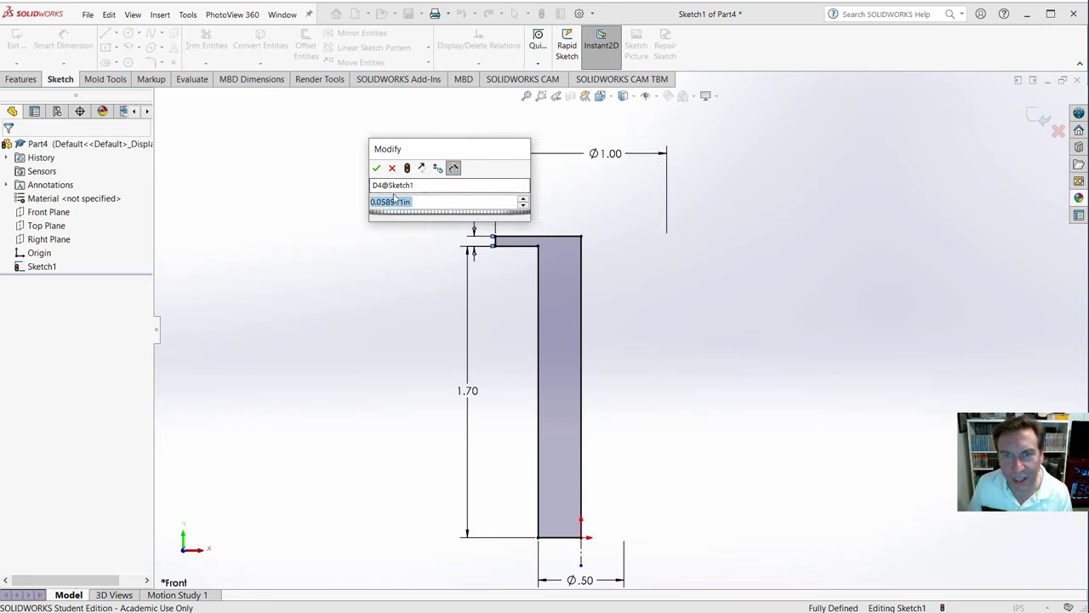
left_click(376, 170)
left_click(287, 289)
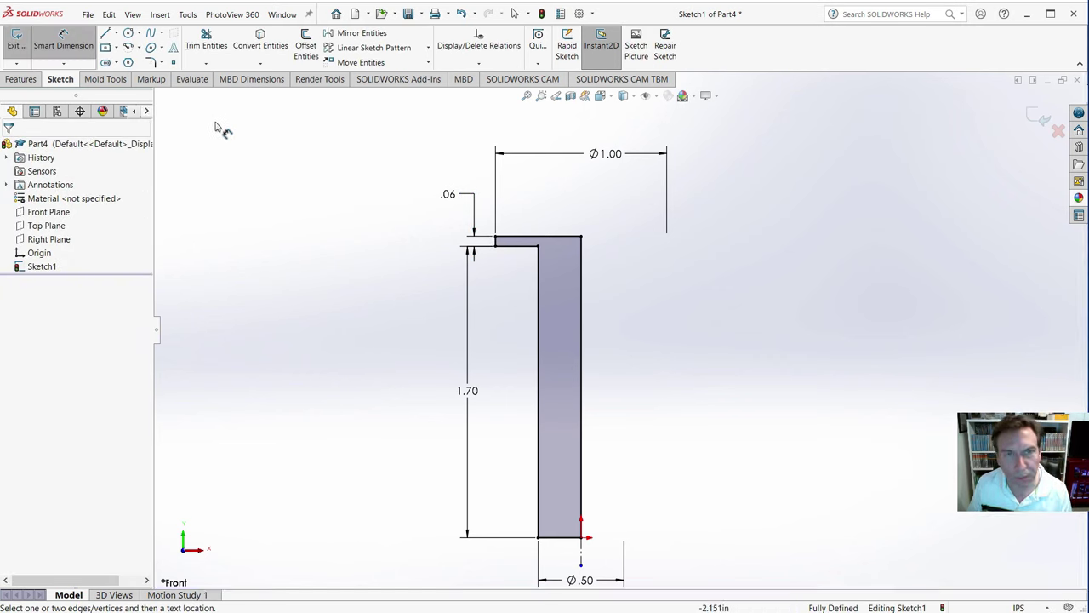
- Revolve Sketch1 a full 360° about the centerline into the Revolve1 flanged pin
left_click(22, 79)
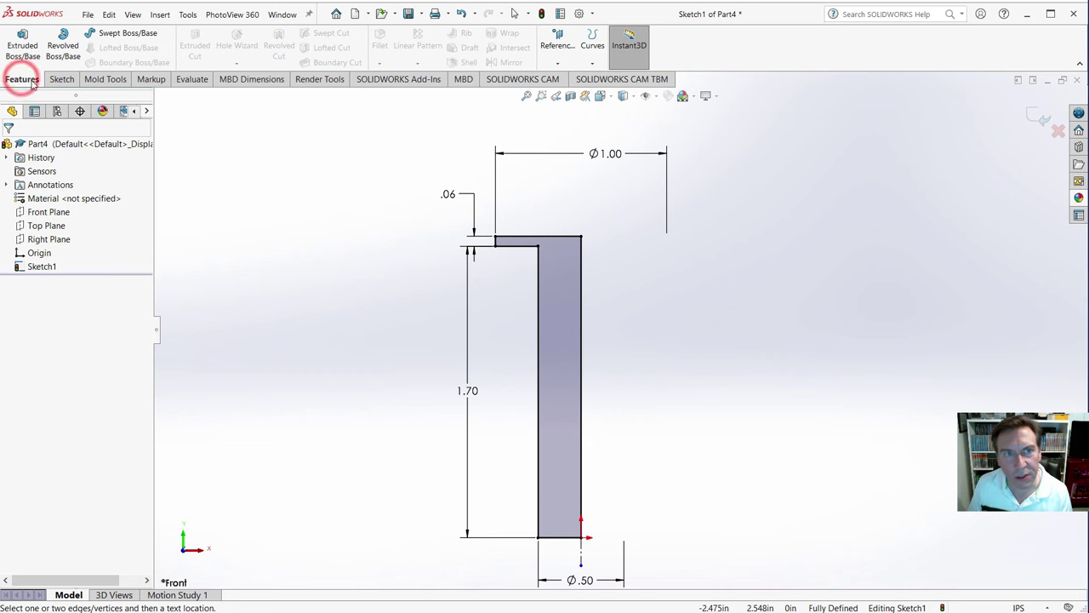
left_click(63, 43)
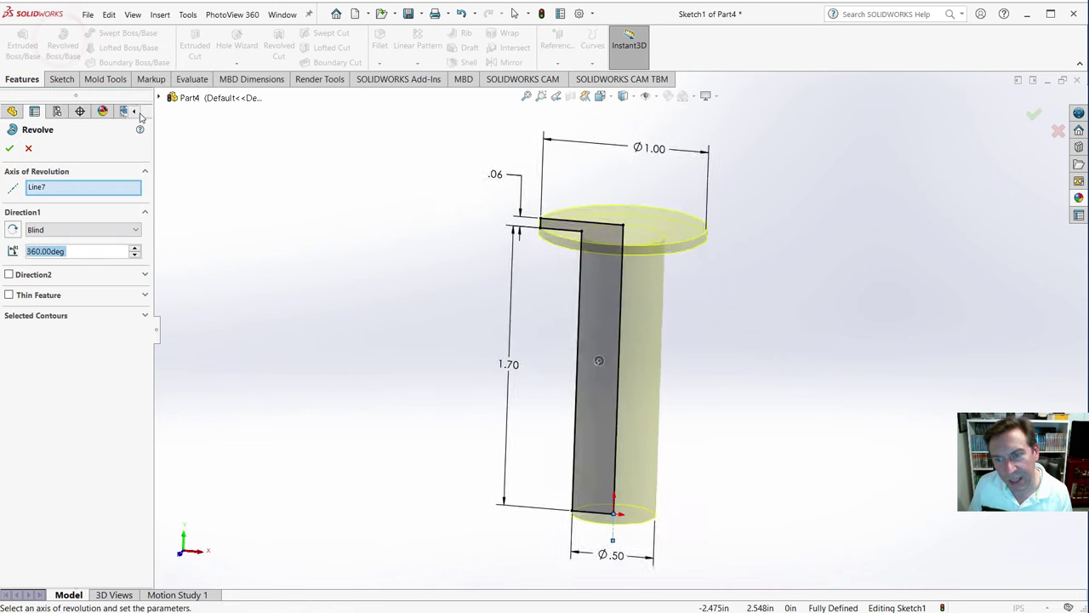
left_click(10, 149)
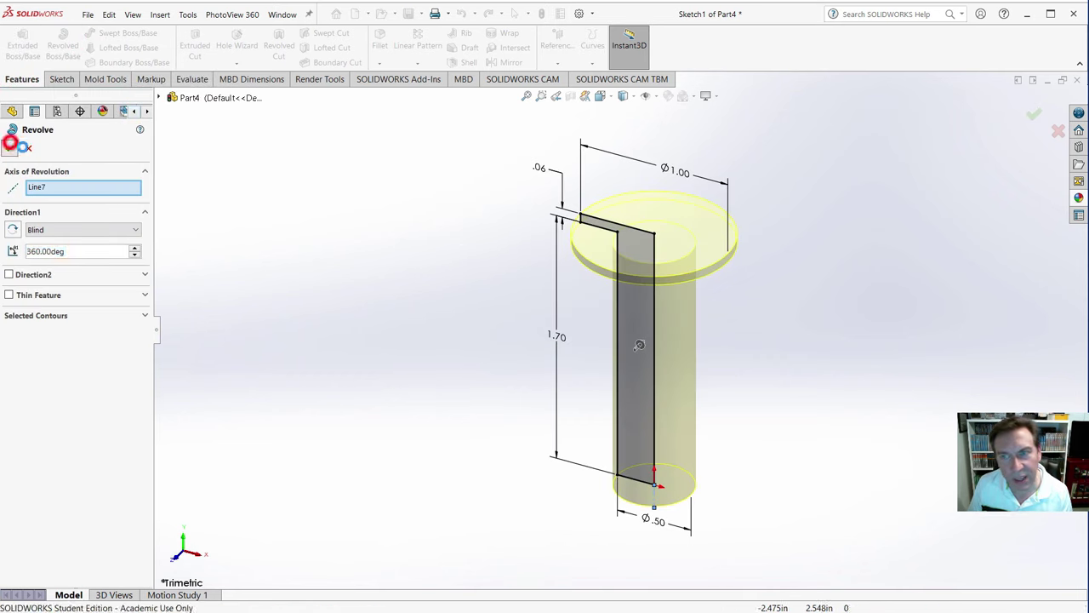
left_click(491, 311)
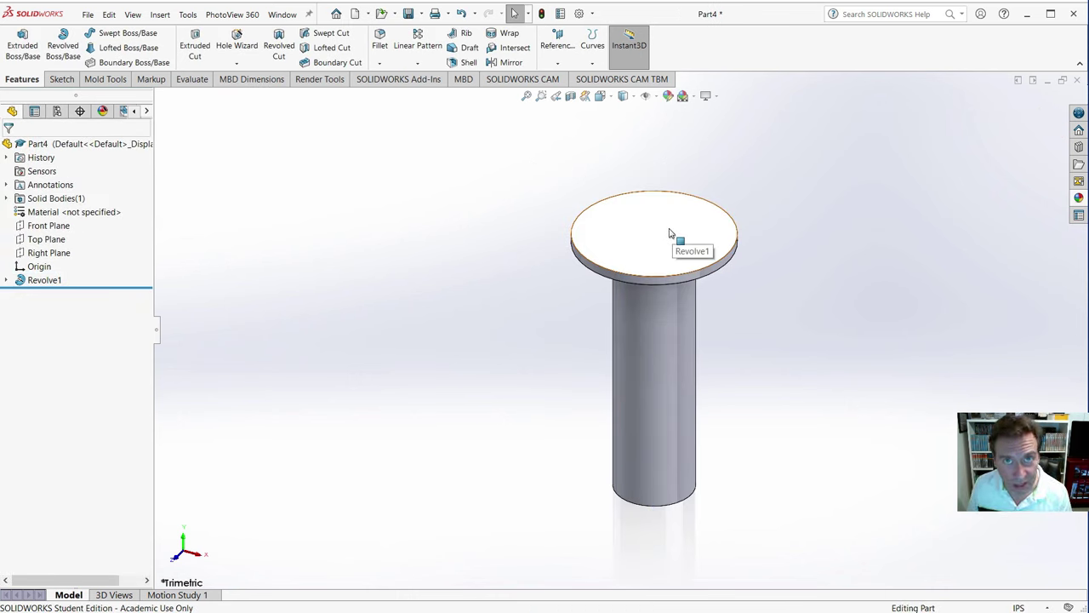
left_click(669, 221)
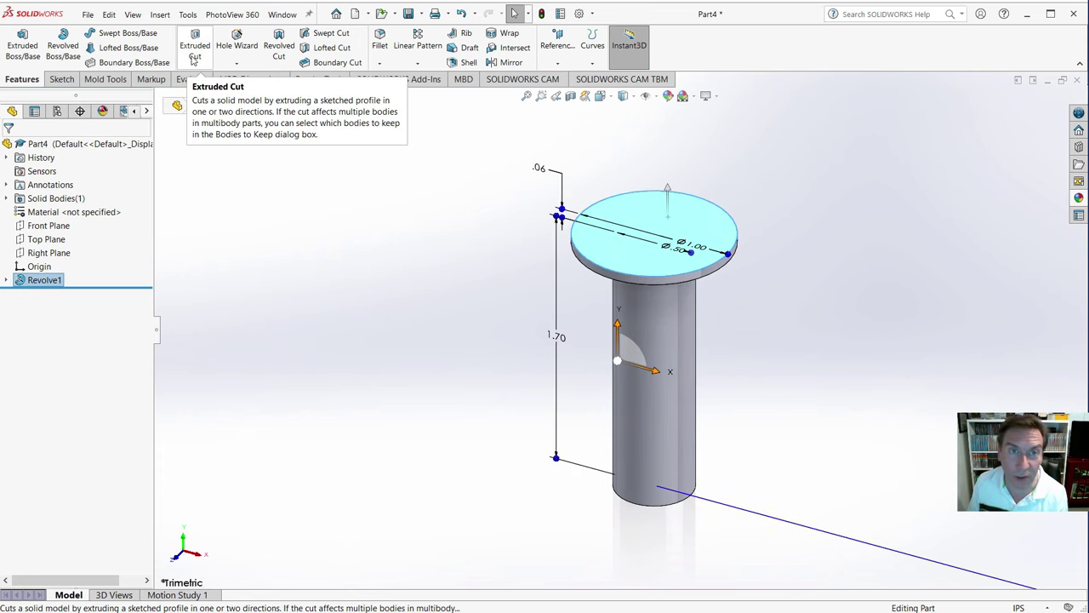
- Pin the menu bar so it stays visible, cancelling the accidentally opened Summary Information dialog
left_click(168, 17)
mouse_move(200, 66)
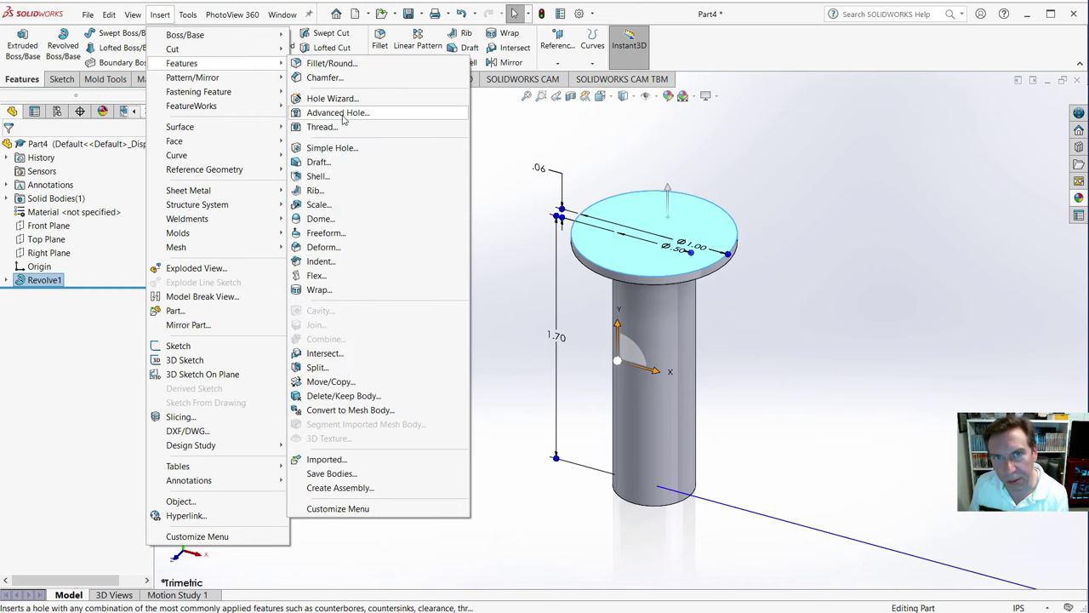
left_click(281, 16)
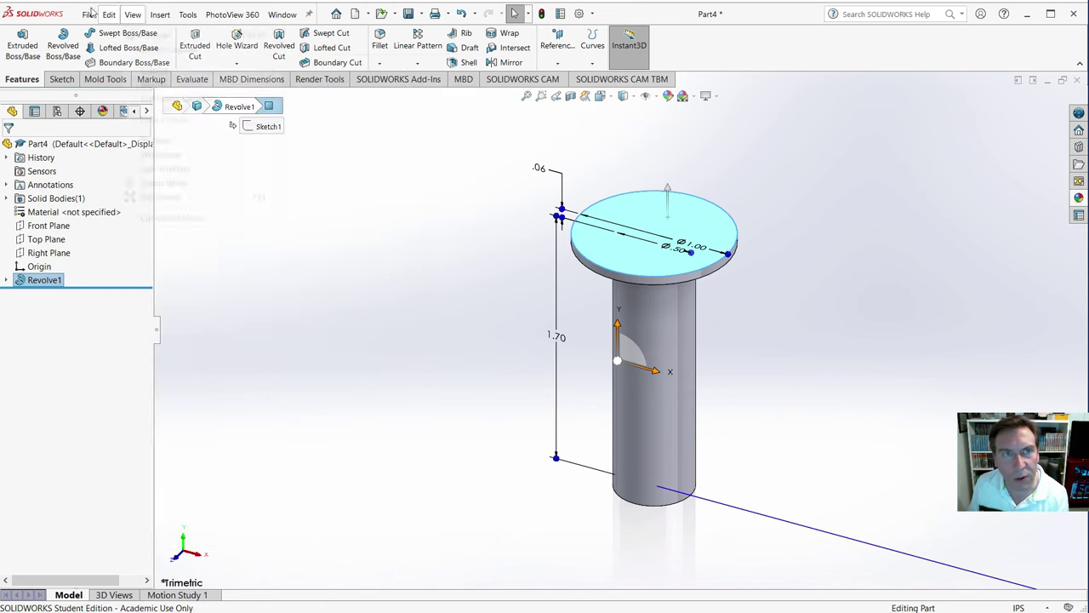
left_click(283, 15)
left_click(310, 17)
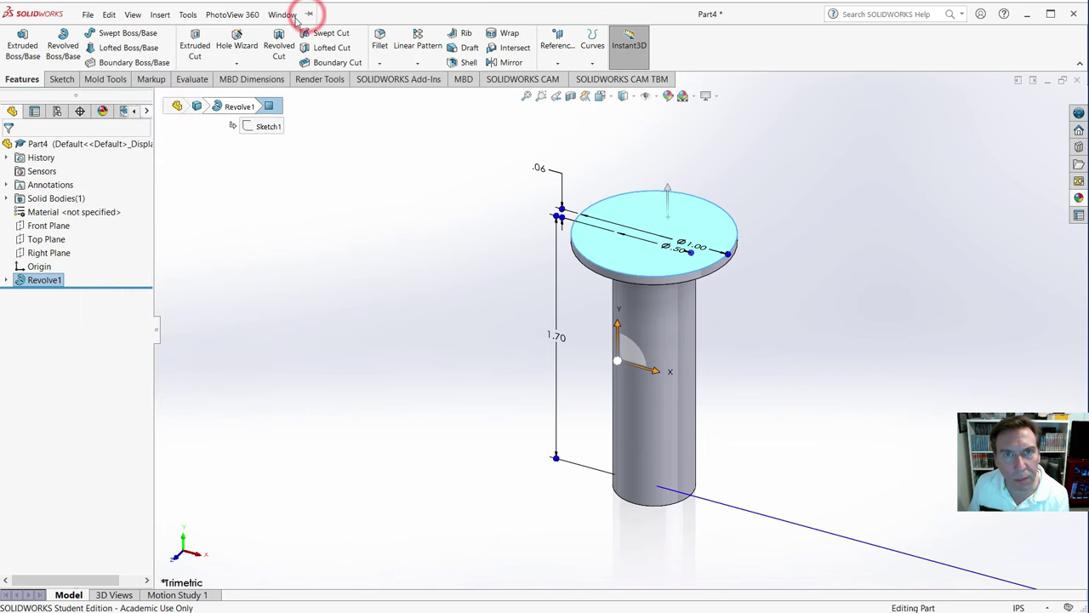
left_click(308, 15)
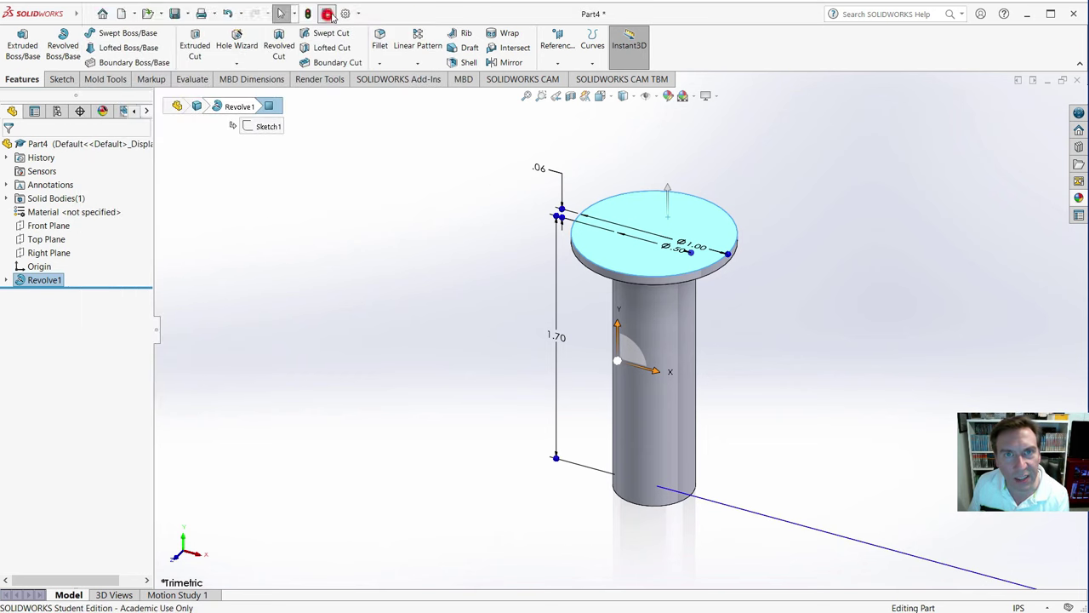
left_click(326, 14)
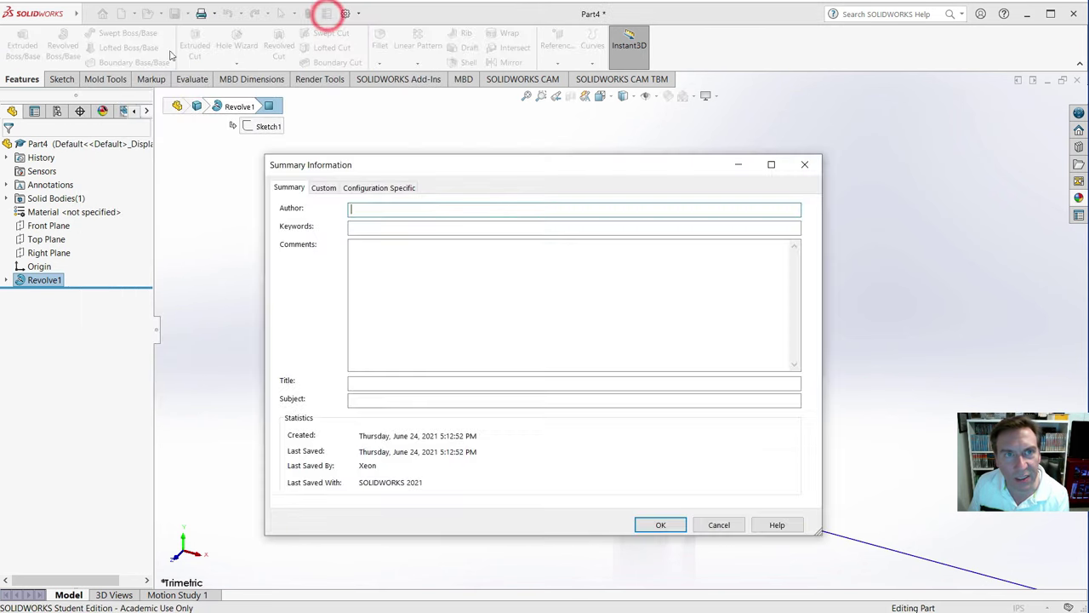
left_click(718, 525)
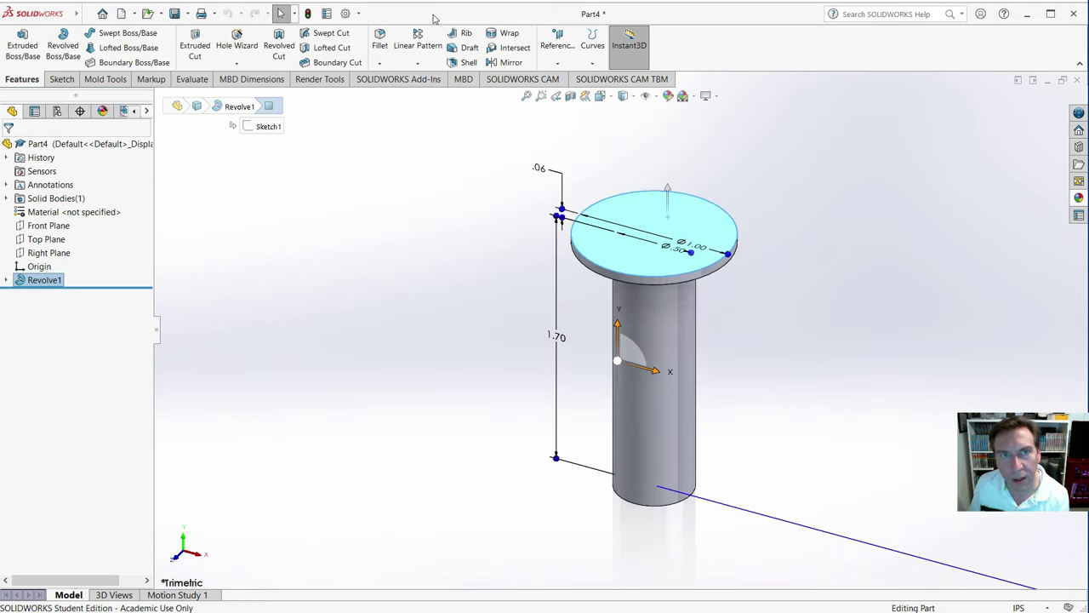
left_click(87, 15)
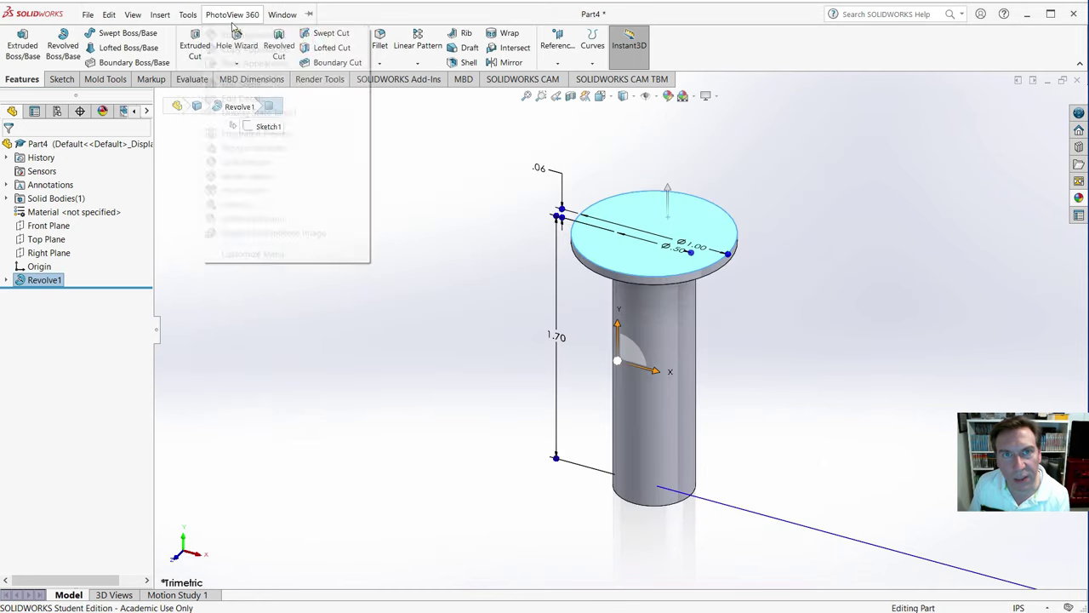
left_click(310, 15)
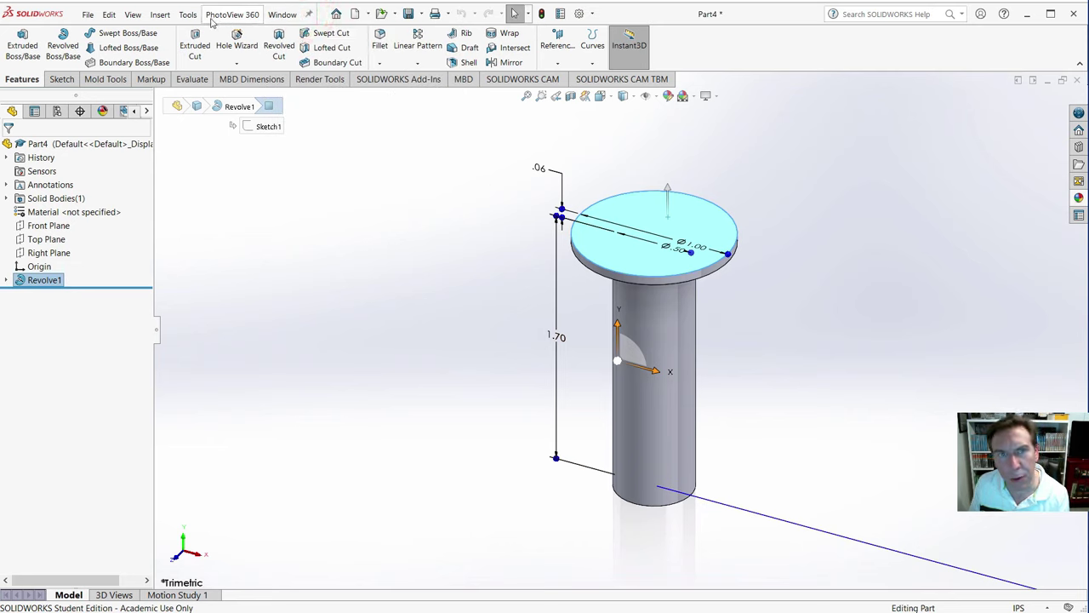
- Add a round Dome1 to the top face of the pin's head via Insert > Features > Dome
left_click(160, 14)
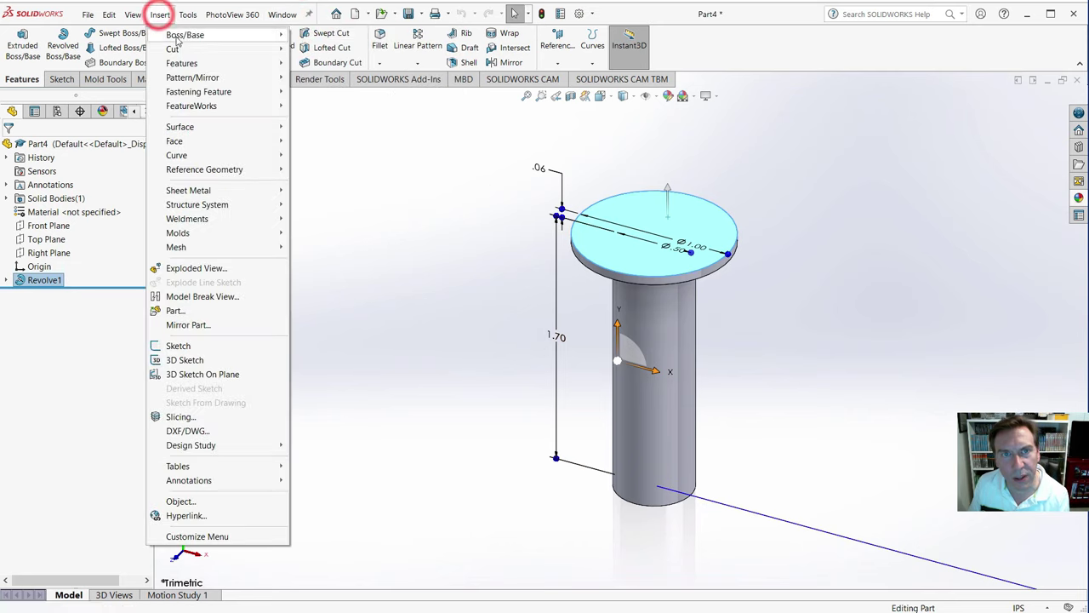
mouse_move(226, 70)
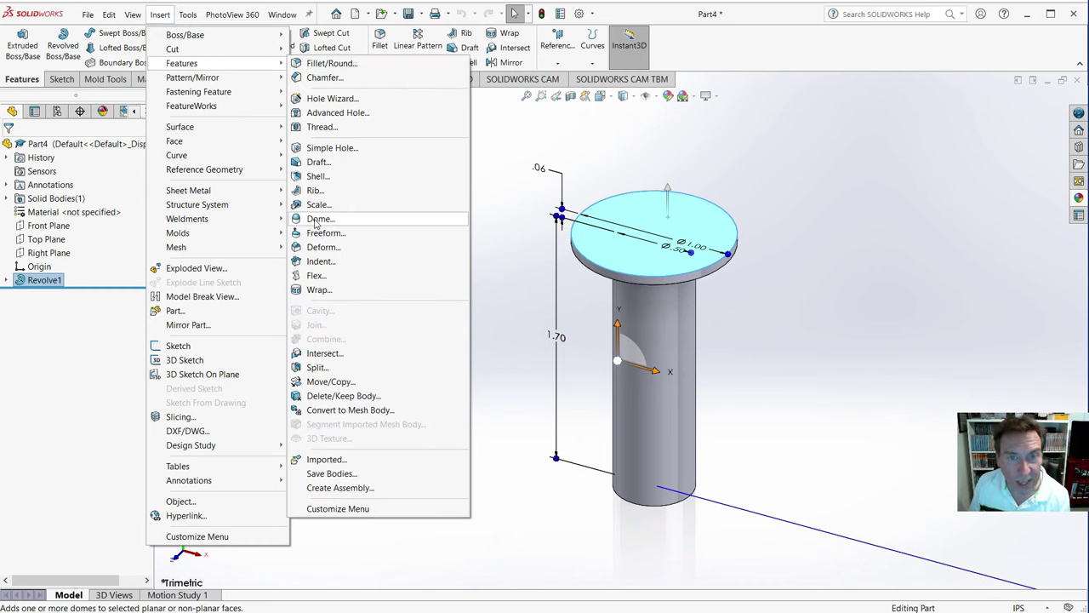
left_click(314, 221)
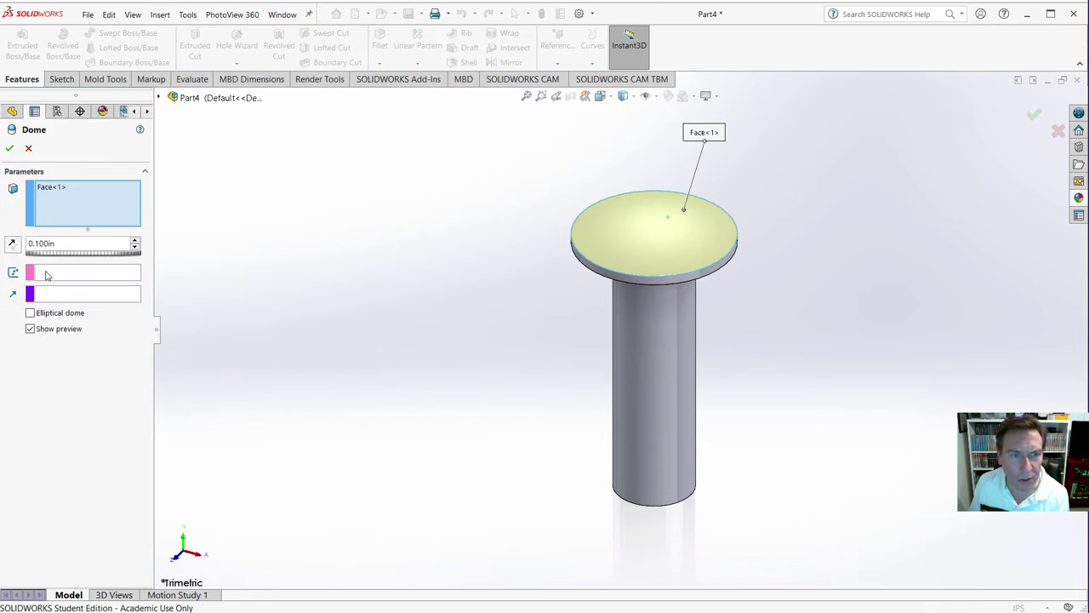
left_click(30, 313)
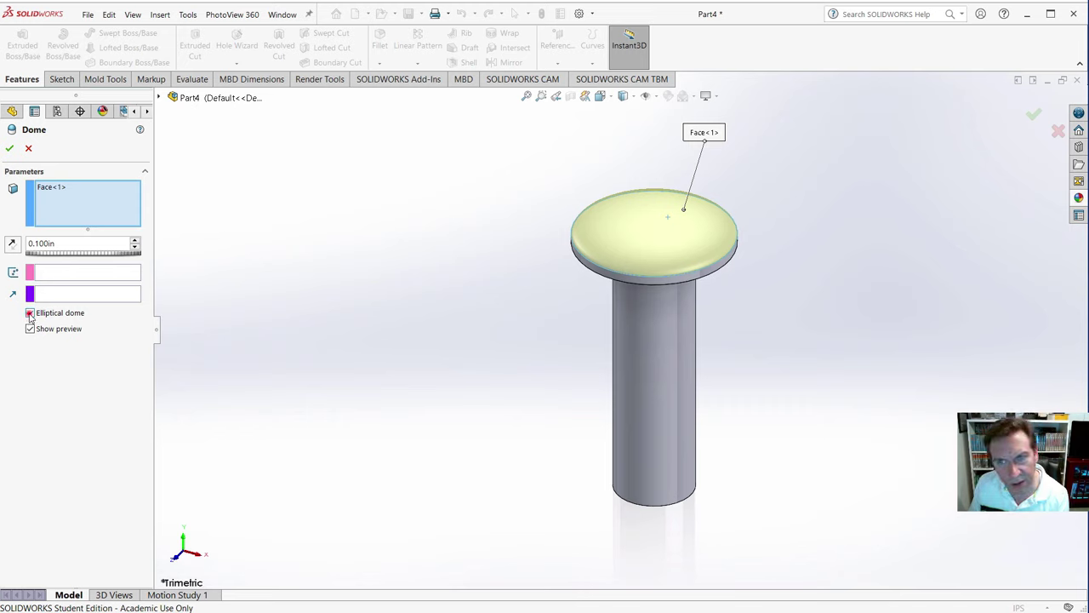
left_click(29, 313)
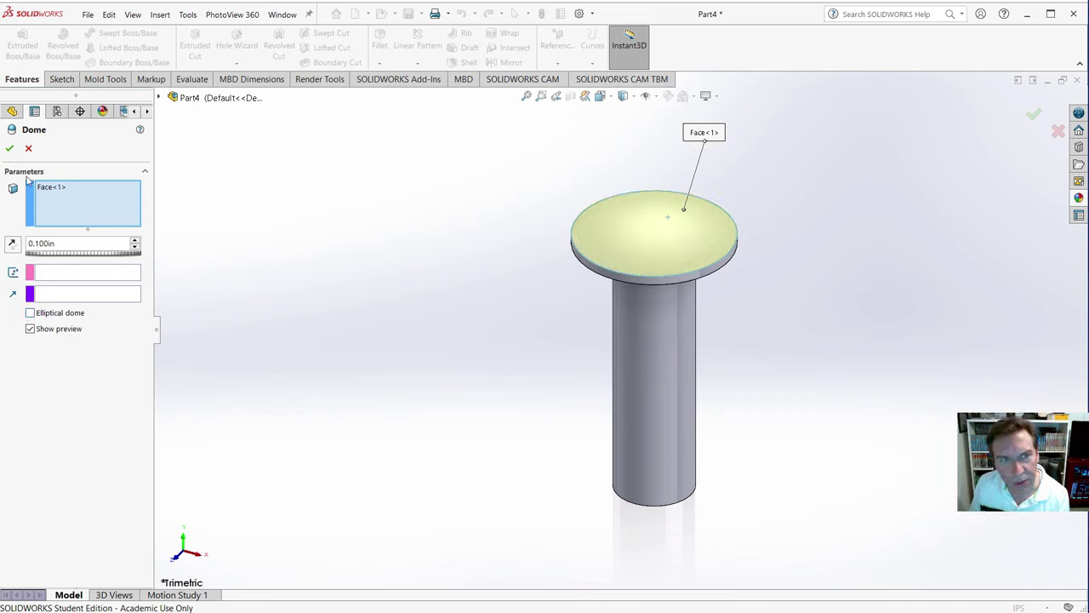
left_click(9, 149)
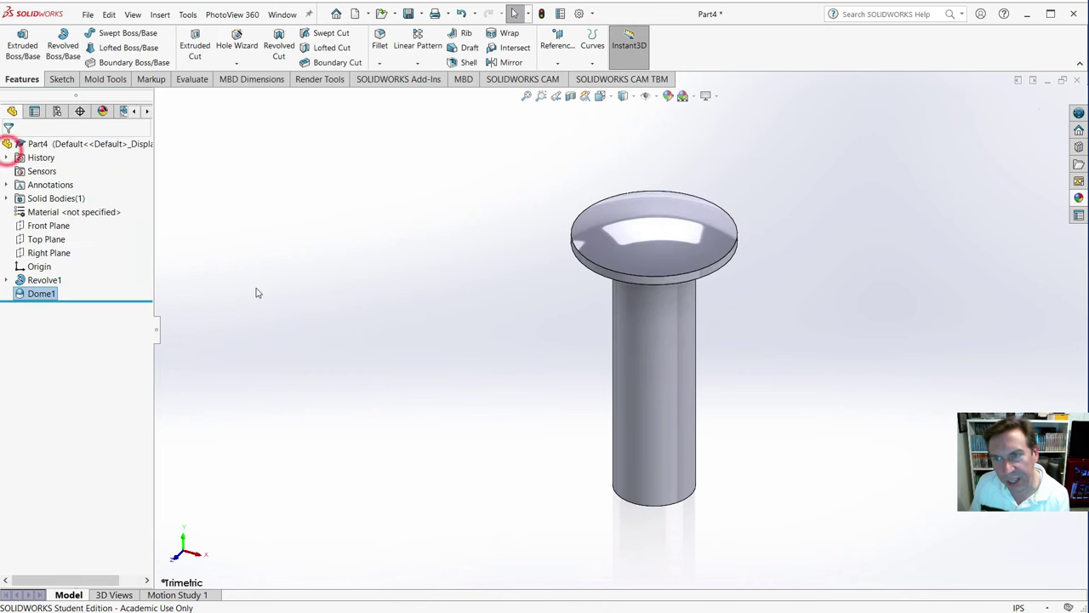
left_click(320, 333)
middle_click_drag(453, 419, 501, 387)
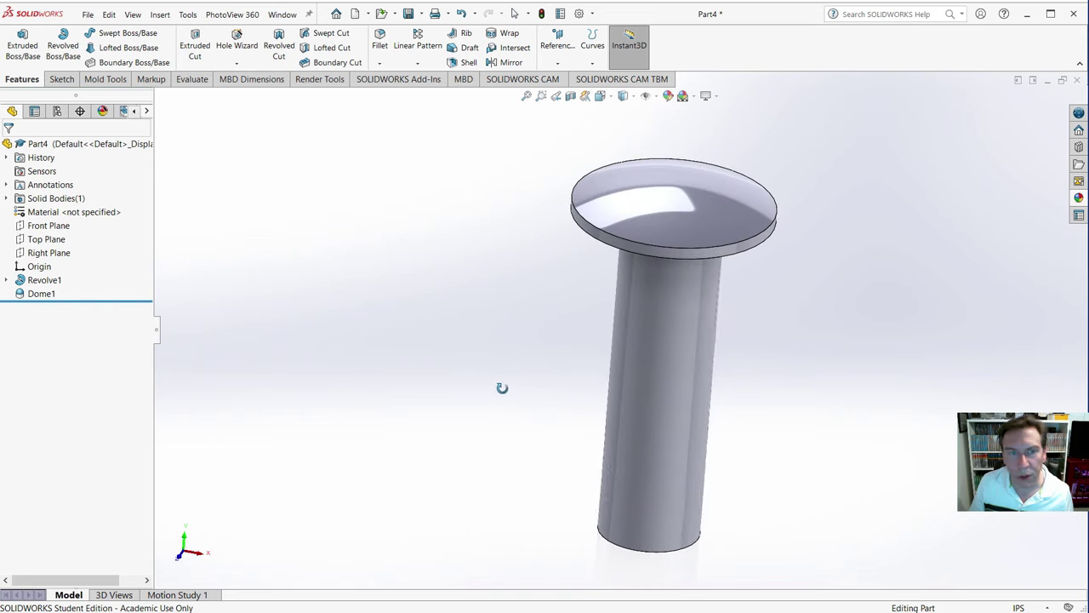
- Edit Dome1 and raise its height to 0.200in
left_click(34, 295)
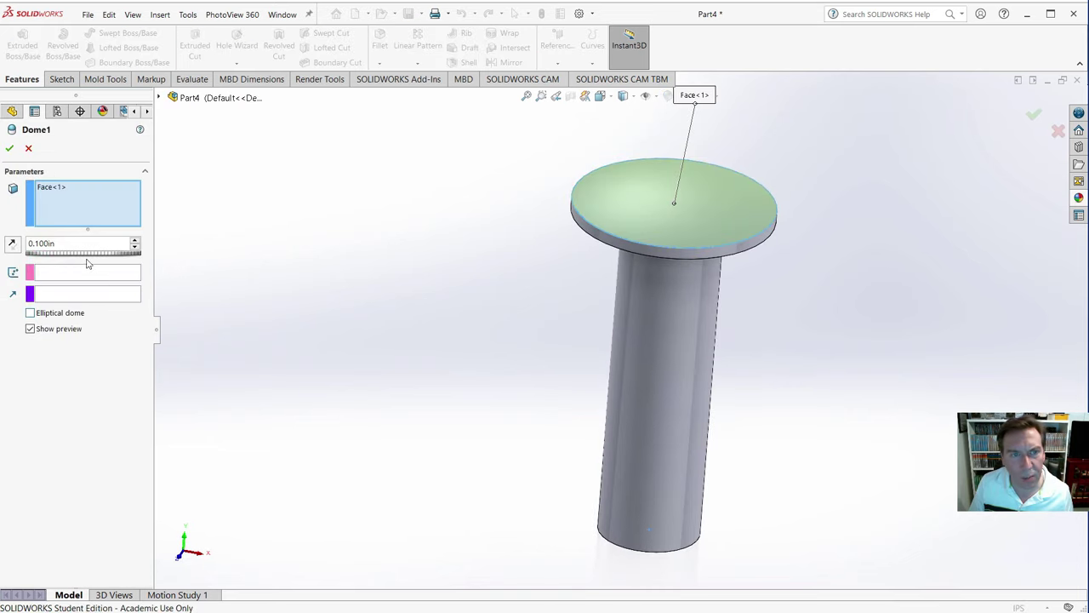
left_click(73, 253)
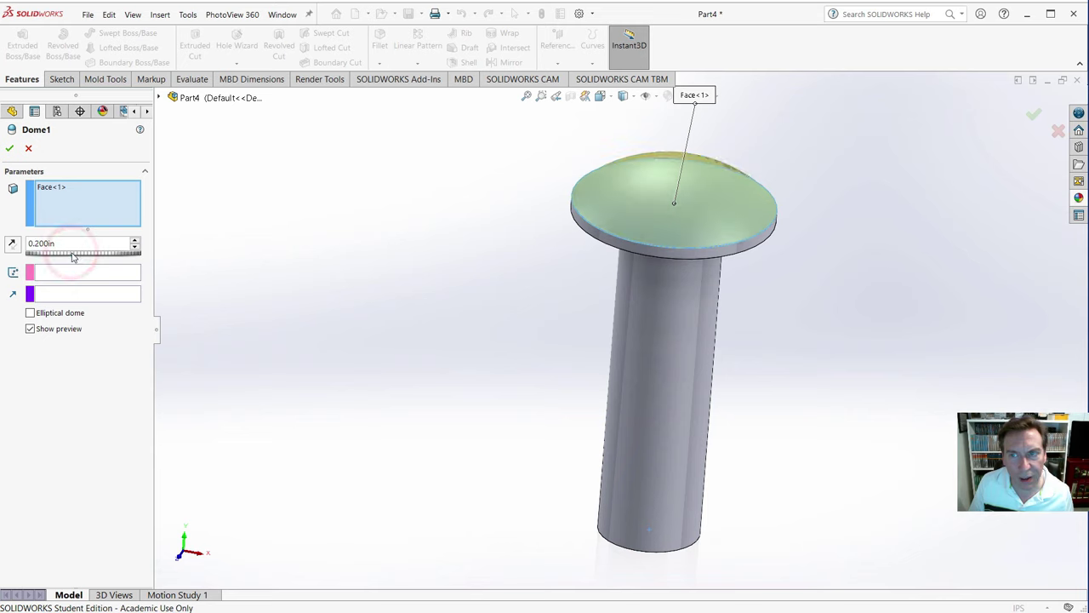
left_click(10, 150)
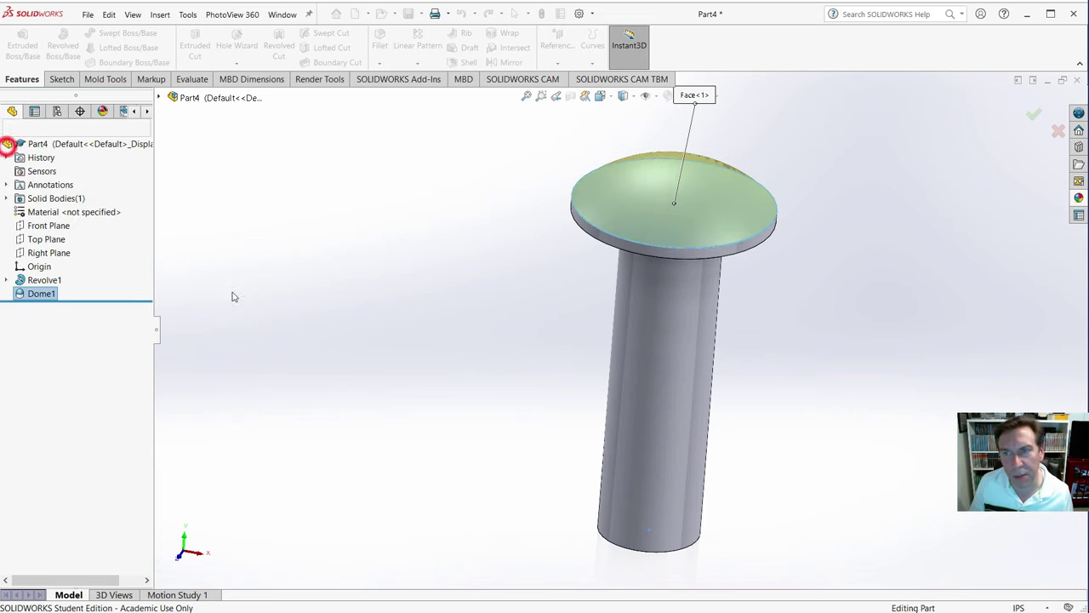
left_click(322, 334)
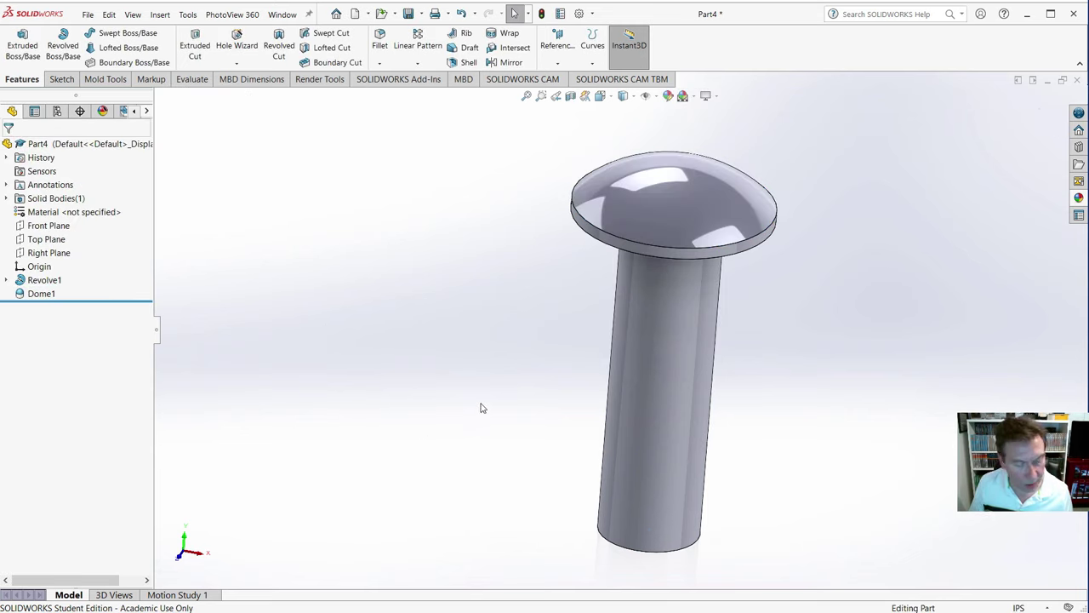
middle_click_drag(481, 408, 484, 432)
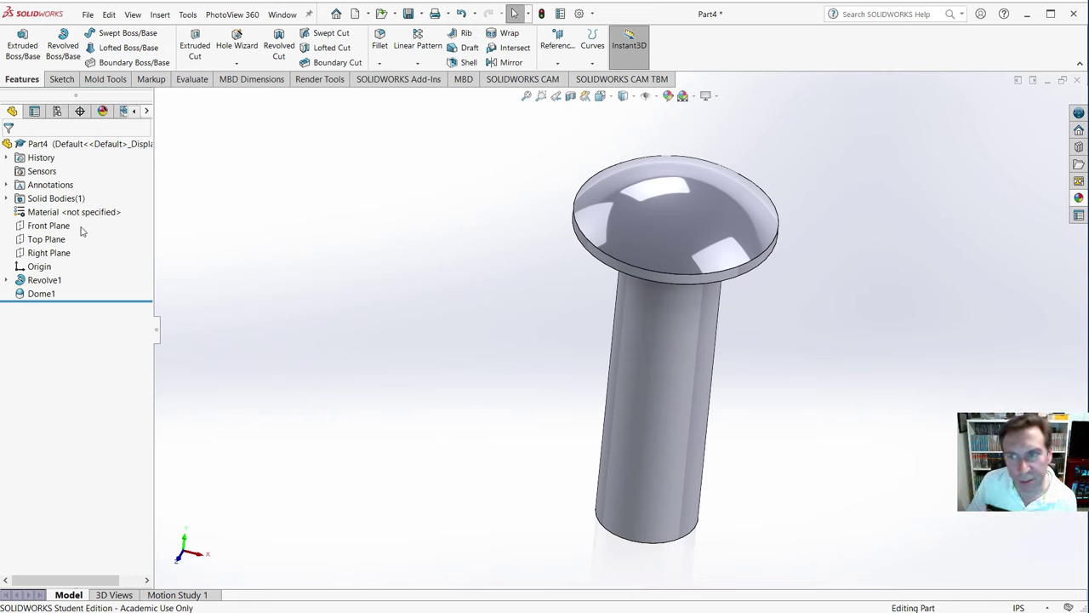
- Start Sketch2 on the Front Plane viewed head-on and draw a vertical centerline up from the origin
left_click(31, 228)
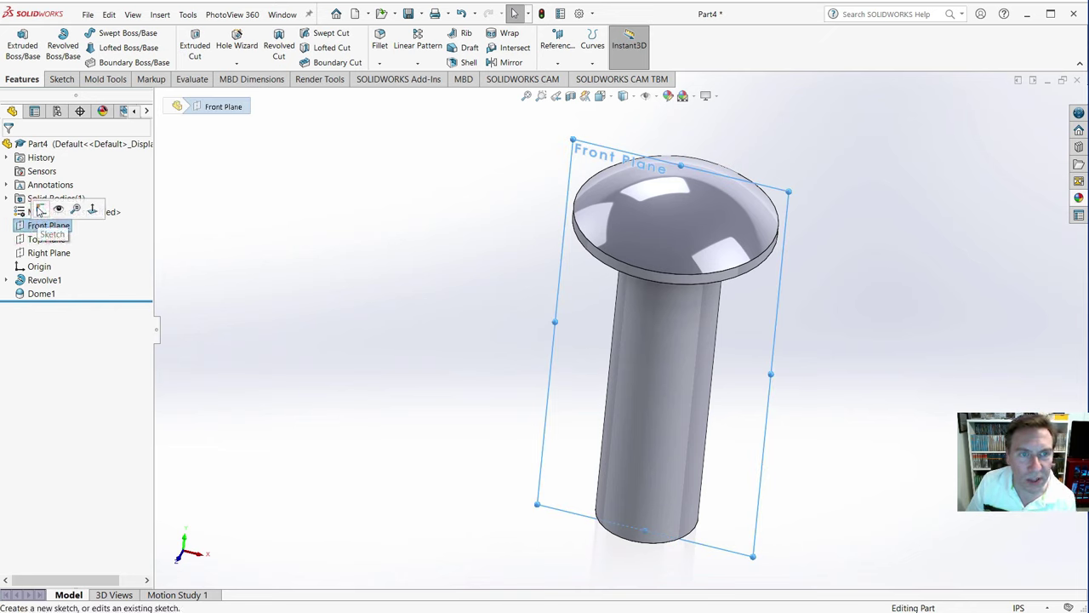
left_click(42, 210)
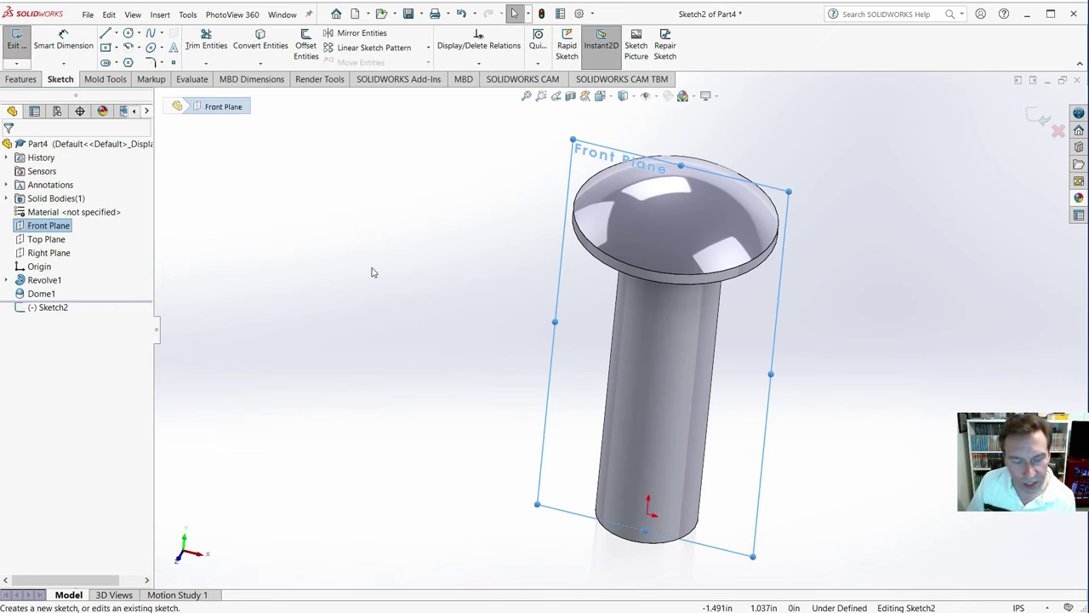
left_click(603, 96)
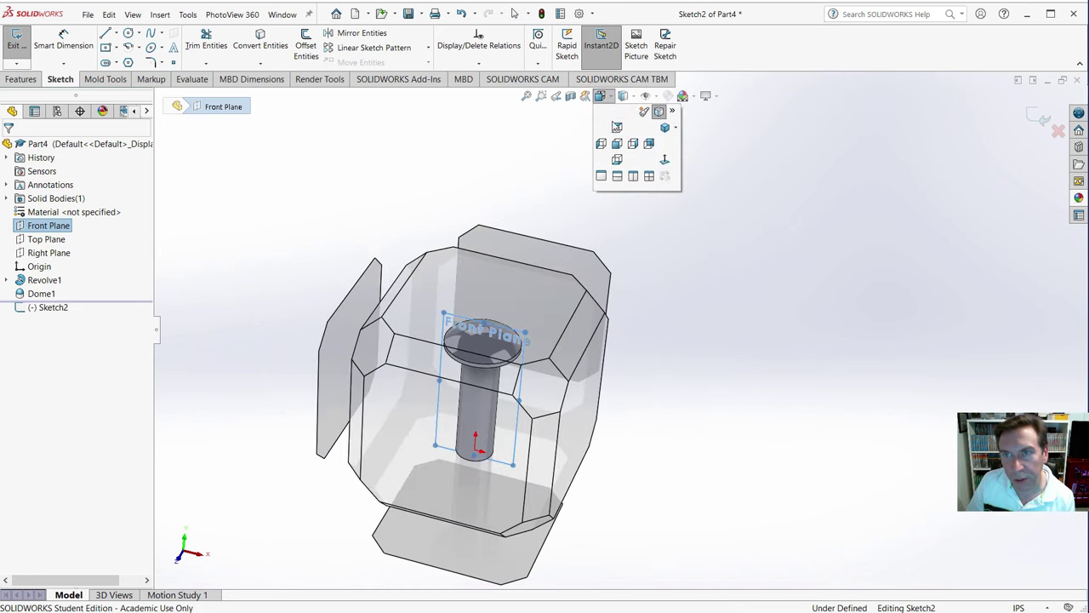
left_click(617, 144)
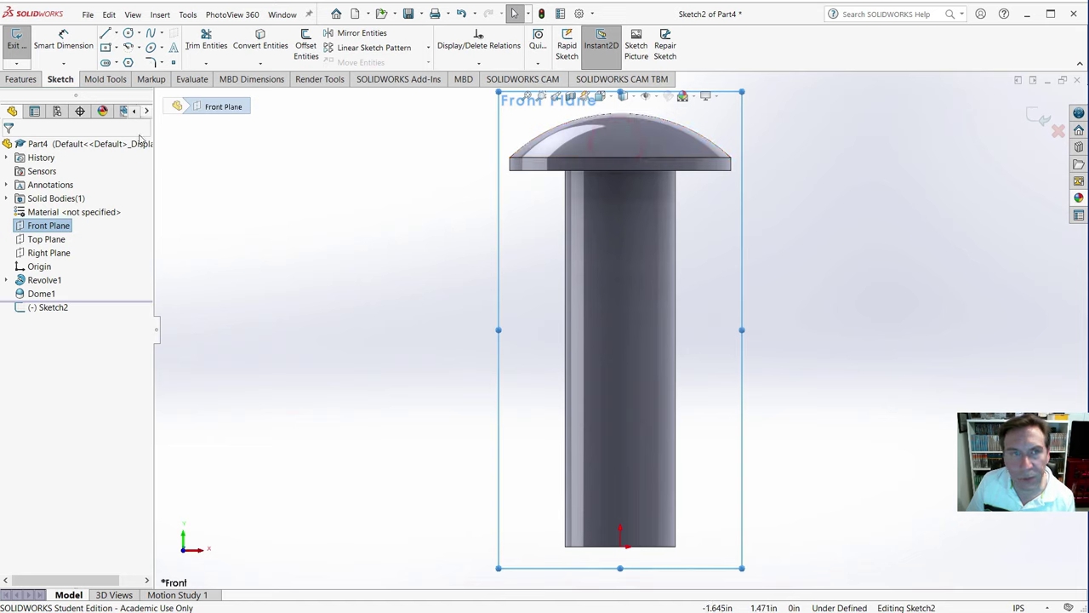
left_click(116, 33)
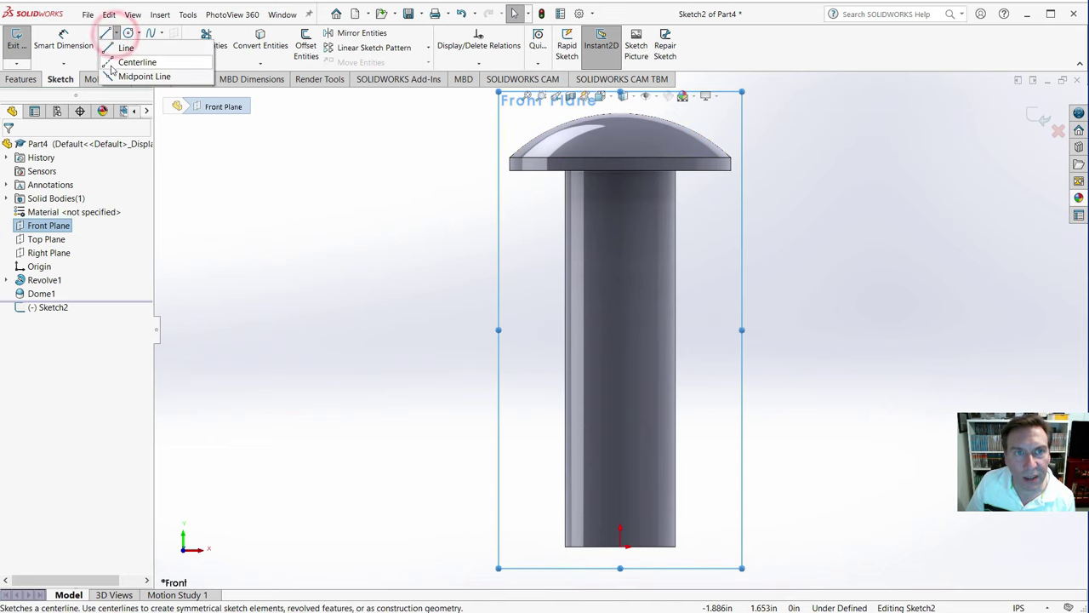
left_click(111, 62)
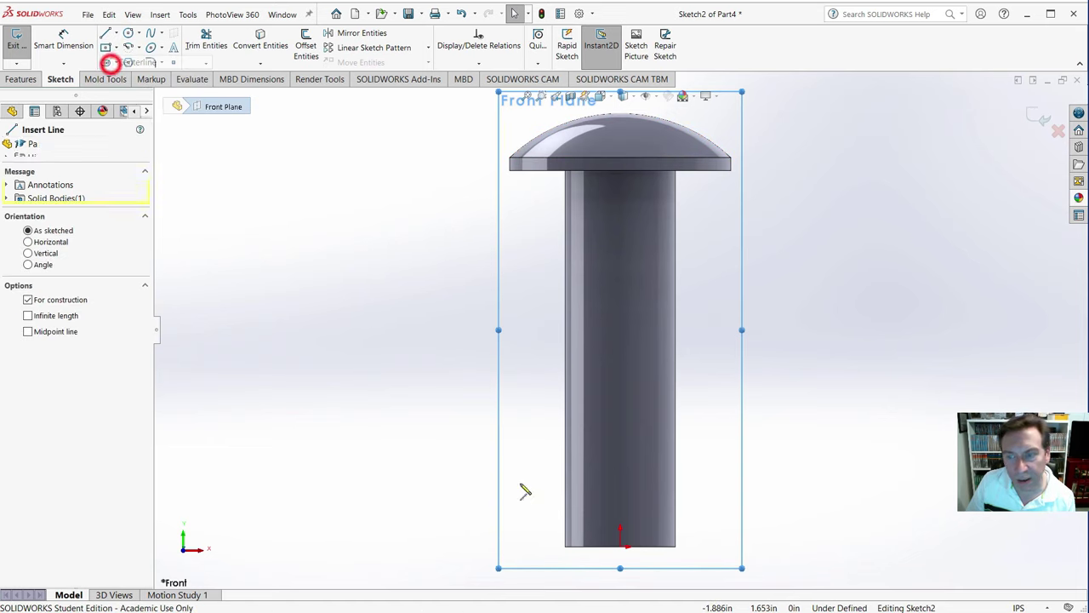
left_click(621, 547)
scroll(644, 311, "up", 3)
scroll(661, 365, "down", 5)
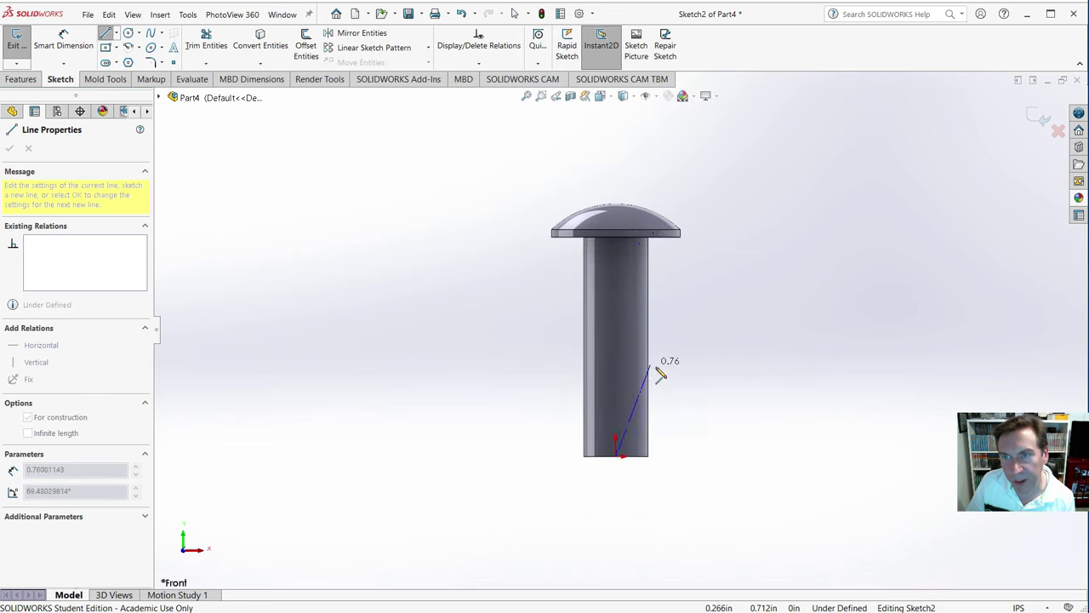
left_click(615, 165)
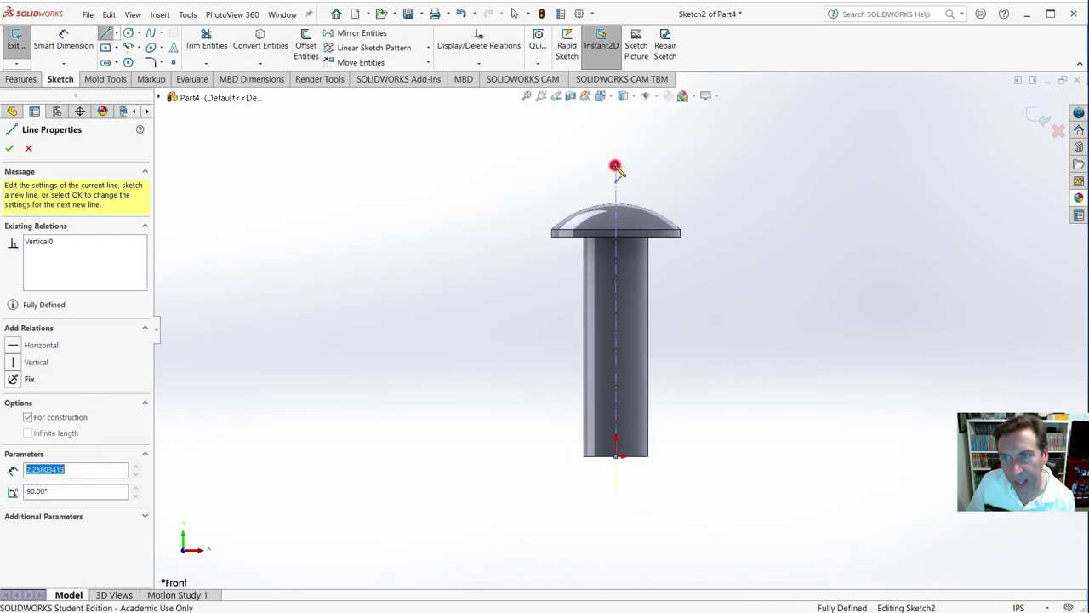
left_click(676, 194)
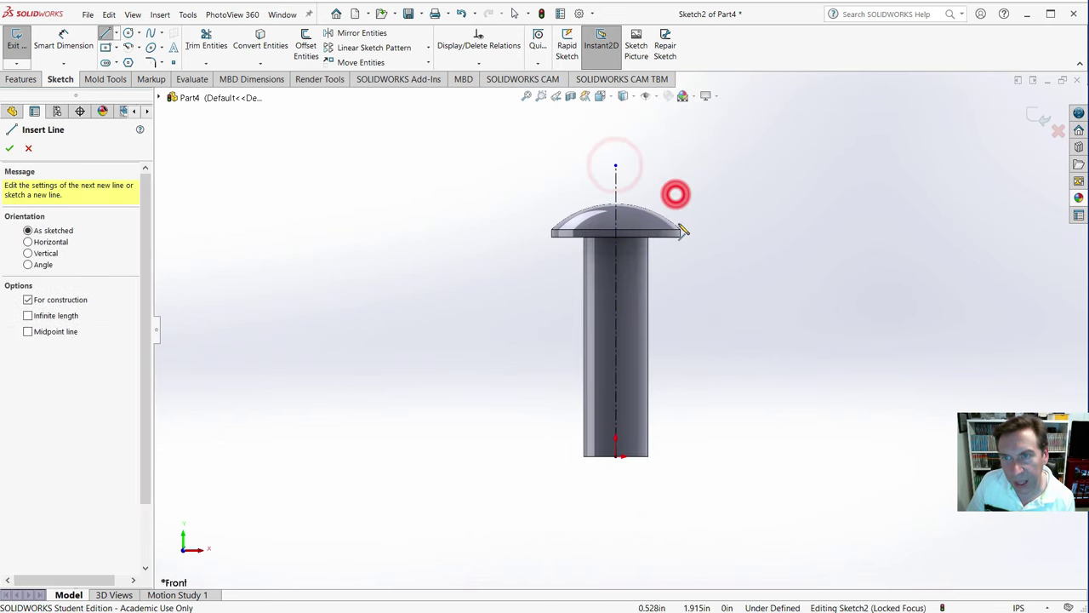
- Draw a slanted line down from the dome edge and a short horizontal line to the centerline
left_click(115, 34)
left_click(111, 47)
scroll(639, 219, "down", 3)
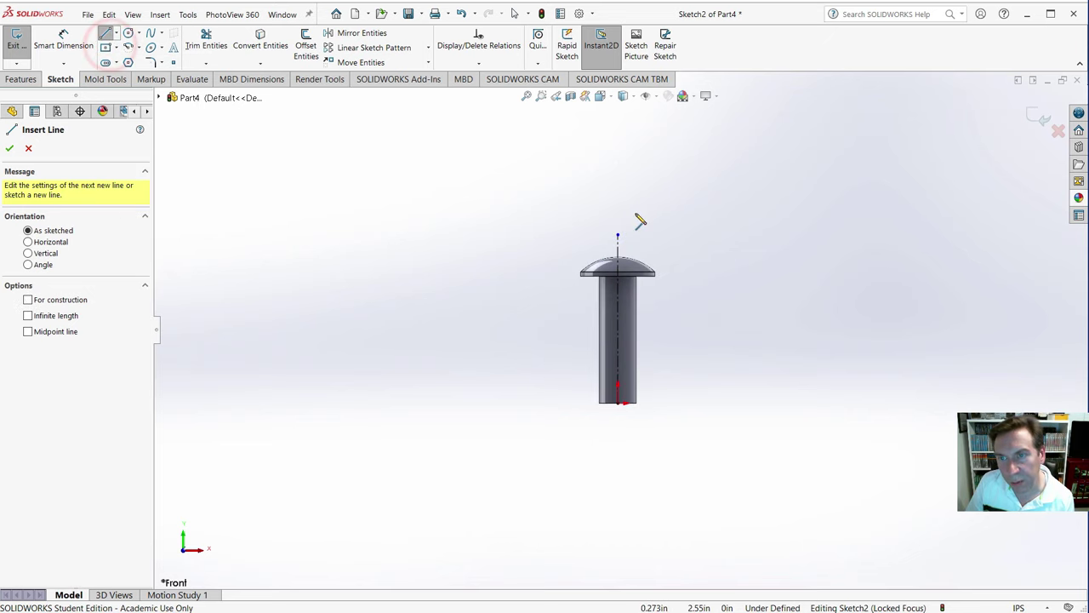
scroll(647, 271, "up", 3)
scroll(647, 270, "up", 2)
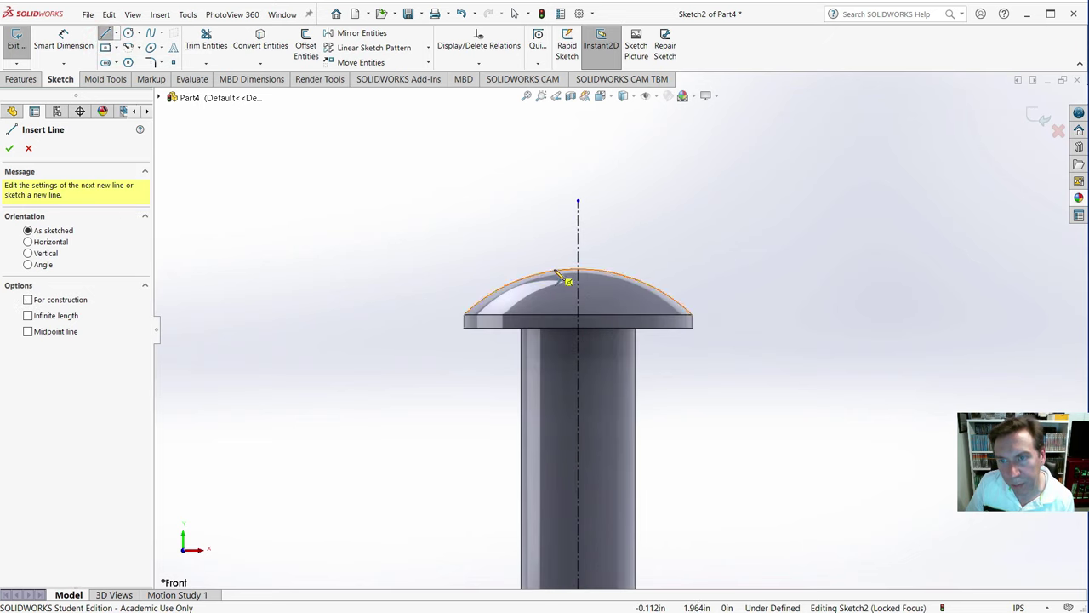
left_click(555, 272)
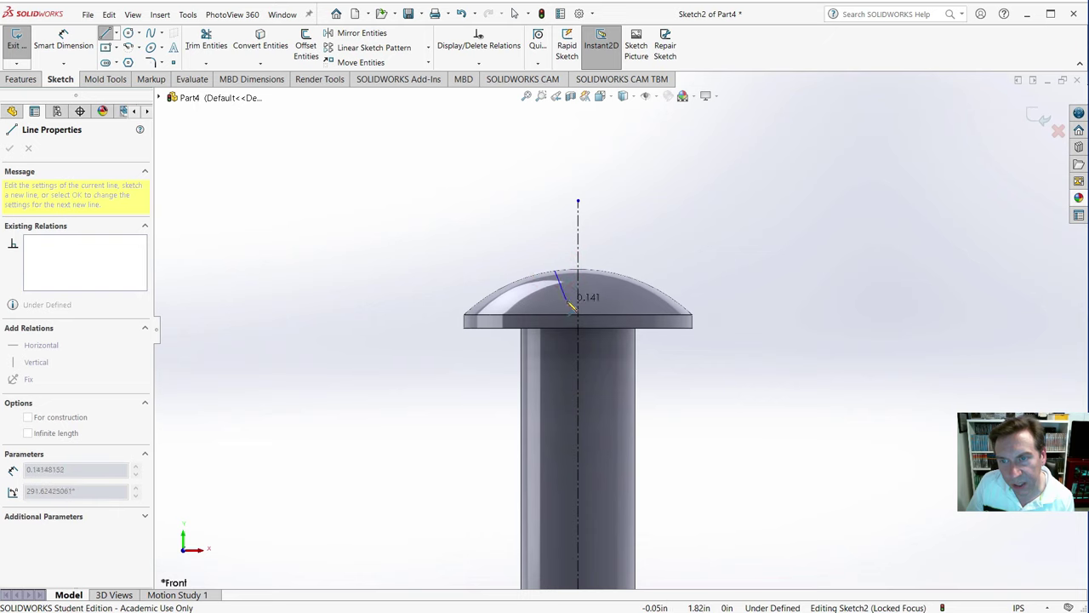
left_click(569, 301)
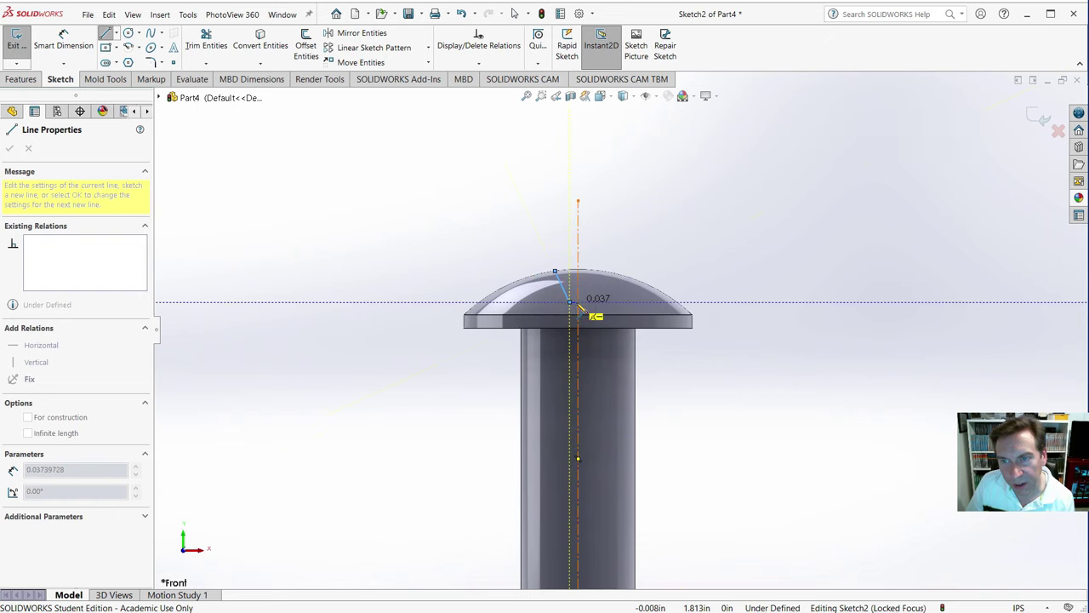
scroll(582, 309, "down", 3)
scroll(595, 320, "up", 6)
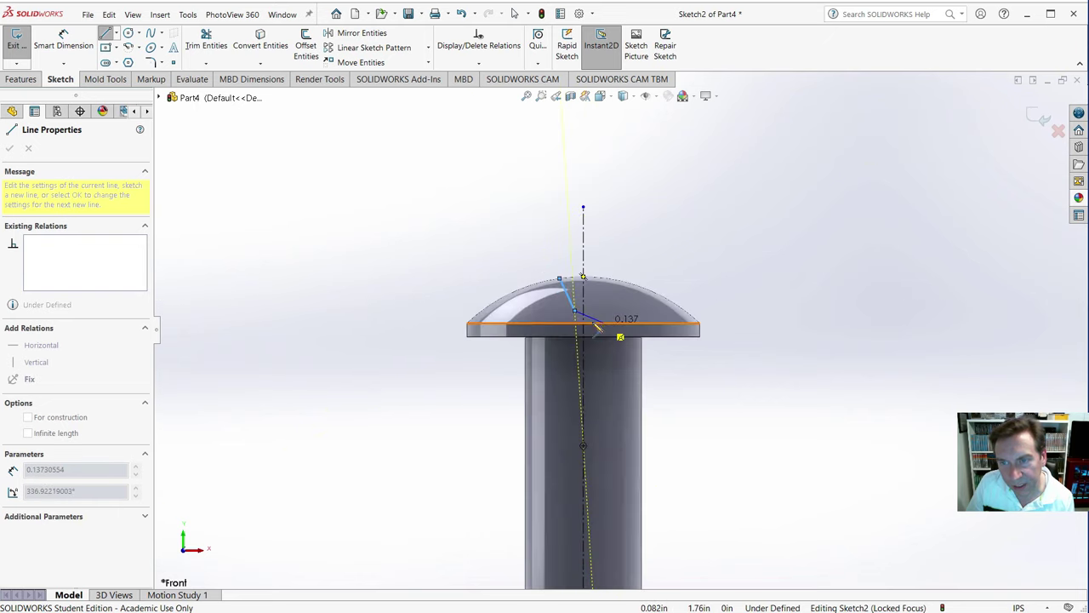
scroll(581, 318, "up", 3)
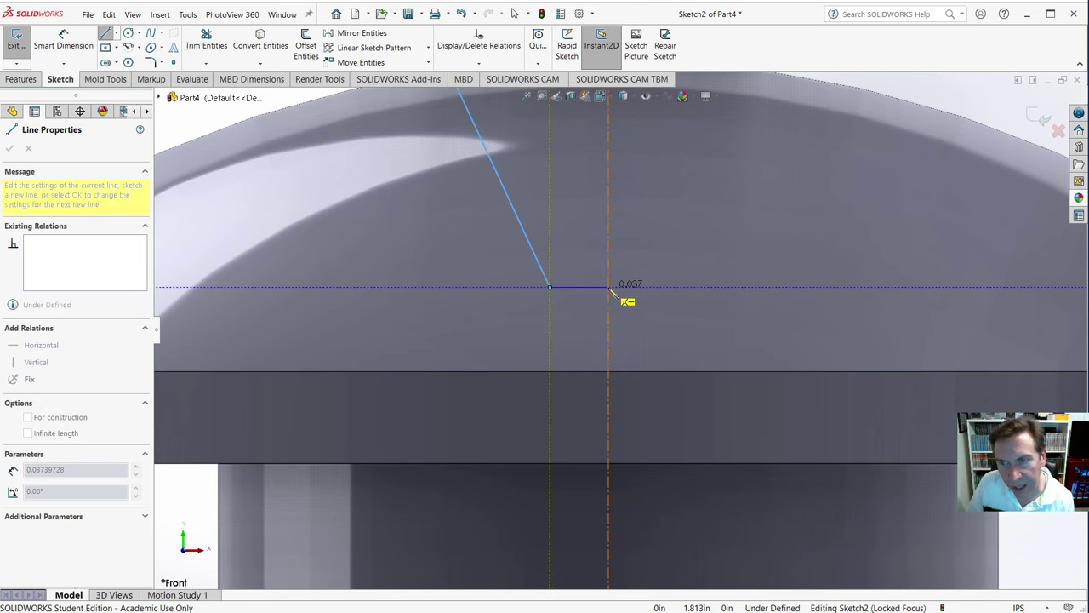
left_click(608, 288)
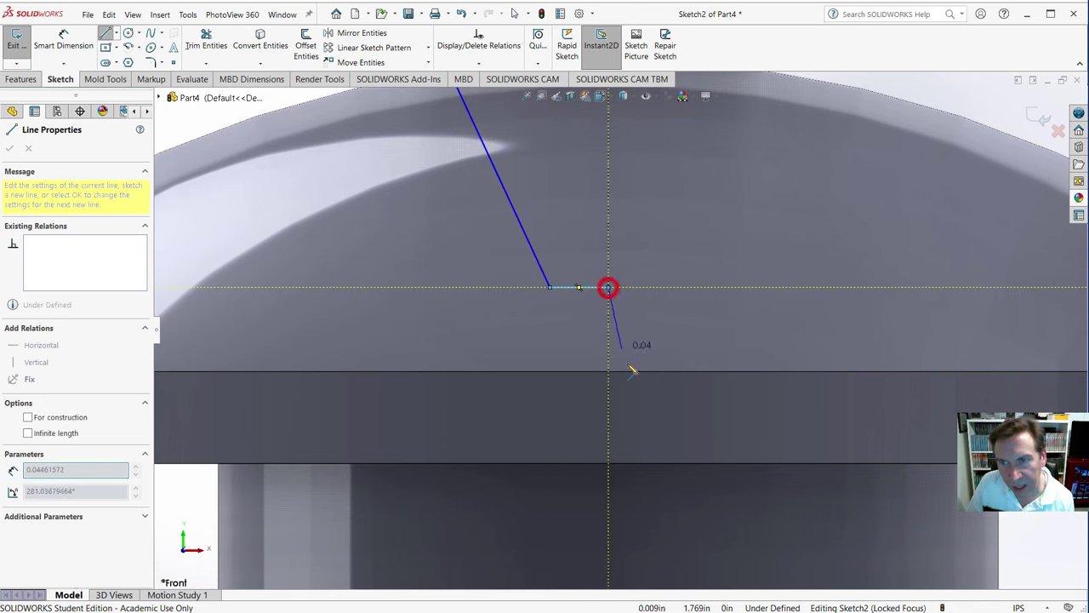
right_click(698, 412)
scroll(724, 417, "up", 2)
scroll(724, 421, "down", 6)
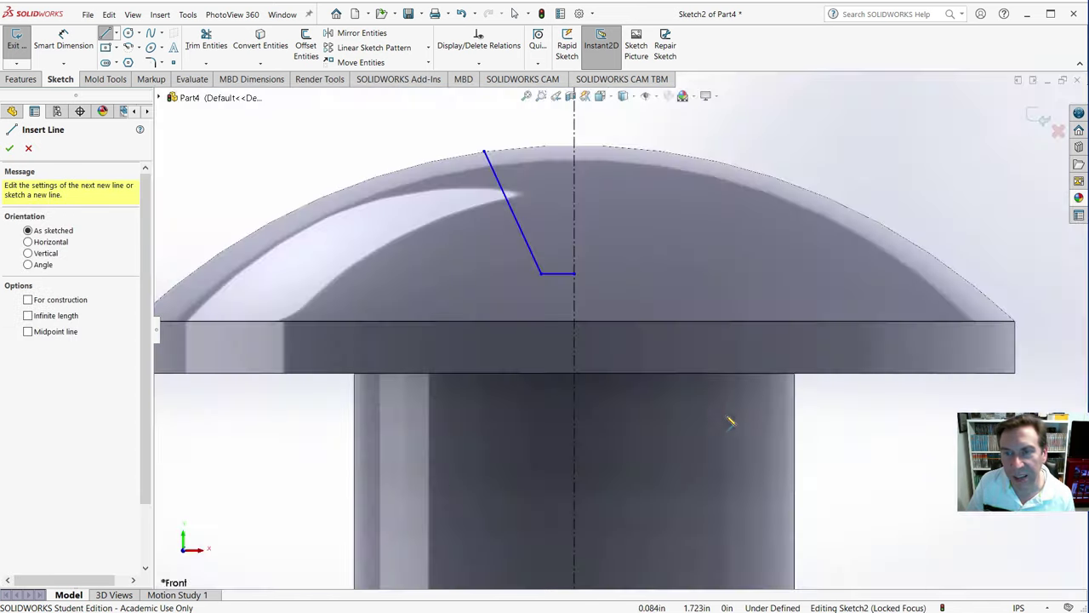
scroll(629, 341, "down", 5)
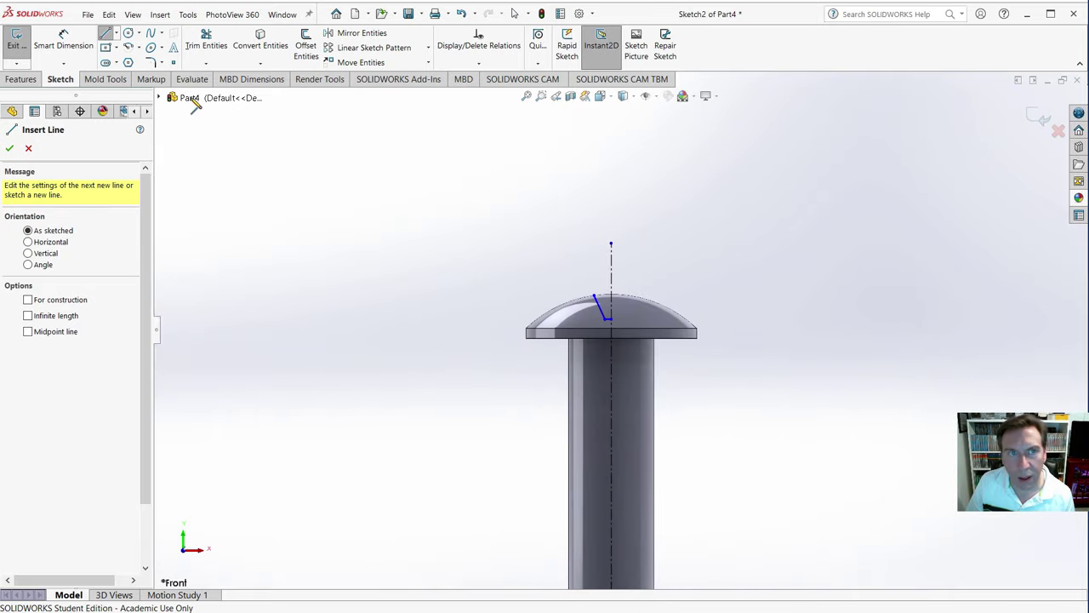
left_click(110, 36)
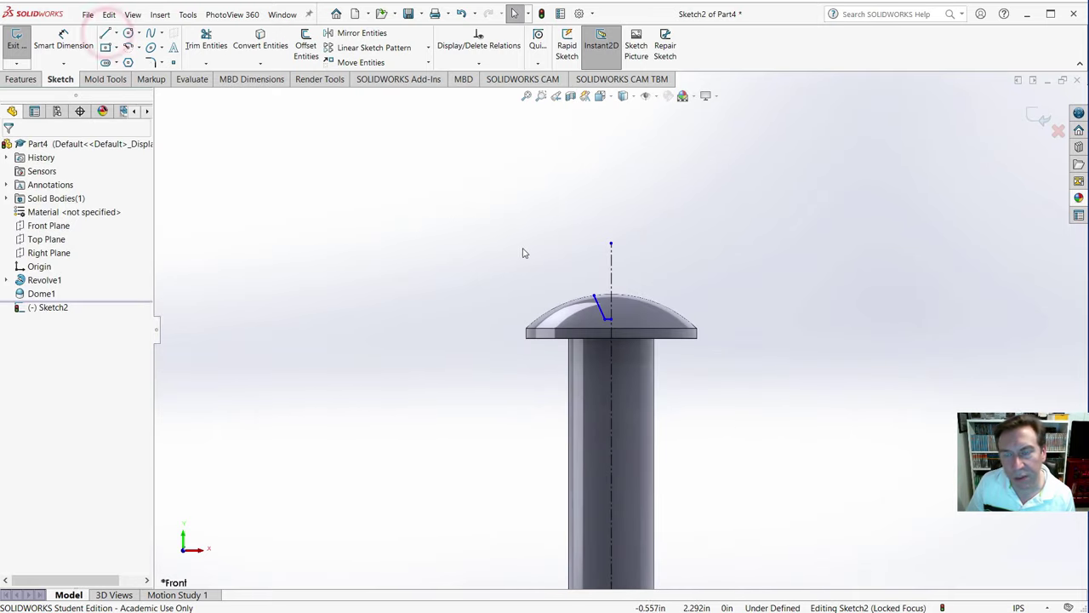
- Mirror the two sketched lines across the centerline to complete the V-shaped slot profile
scroll(524, 276, "down", 3)
left_click_drag(547, 230, 699, 552)
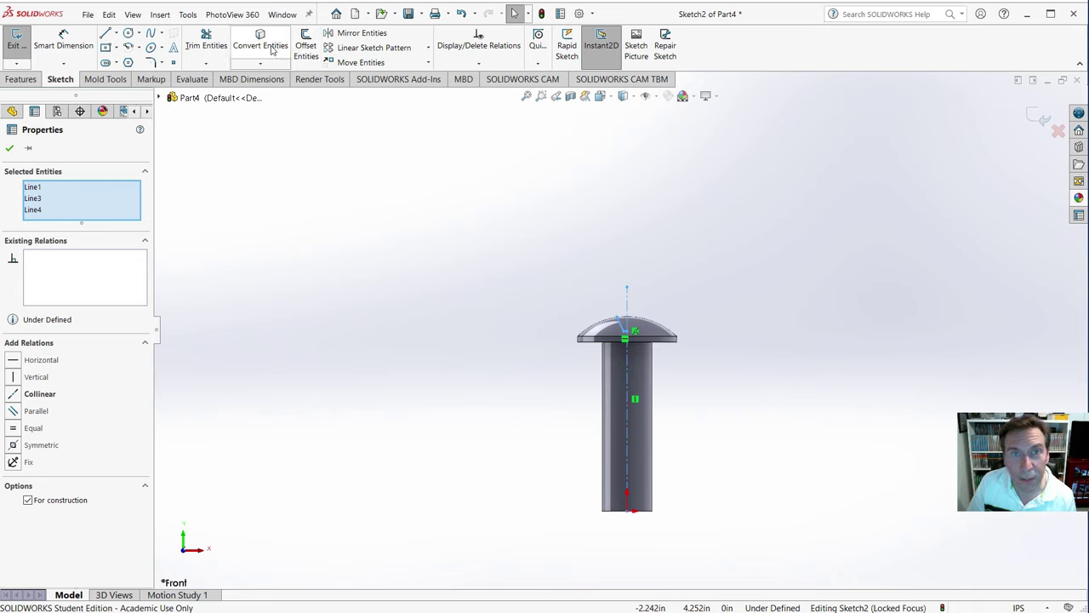
left_click(341, 33)
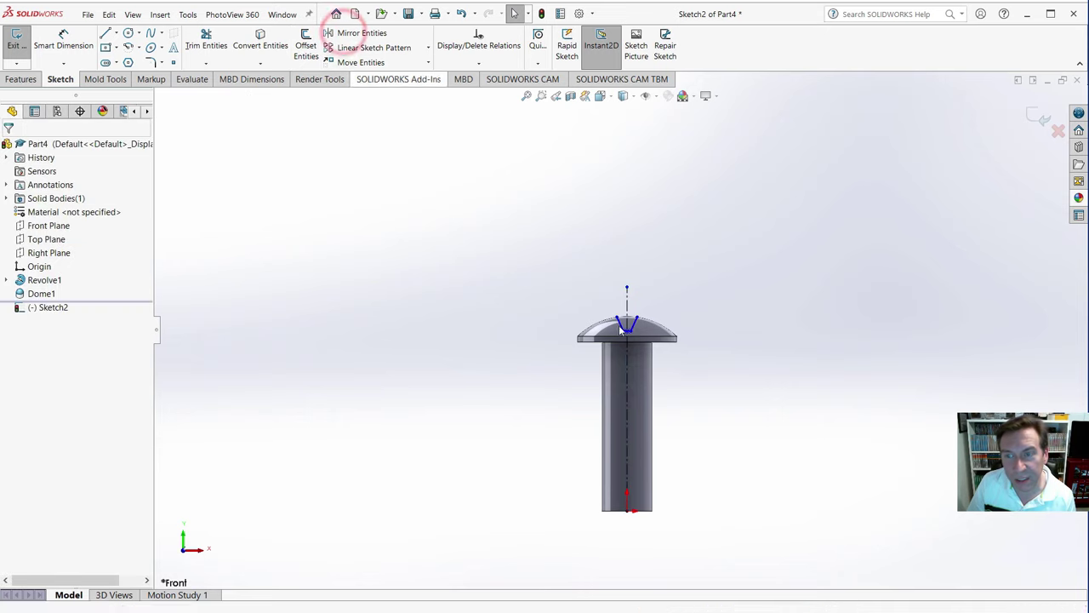
scroll(638, 328, "down", 5)
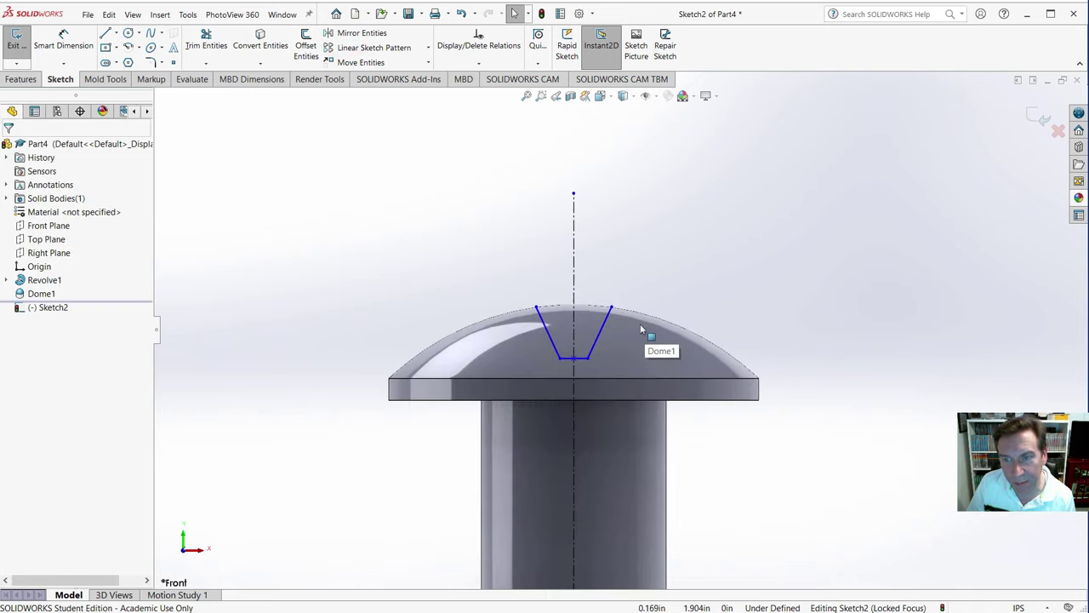
middle_click_drag(681, 312, 553, 400)
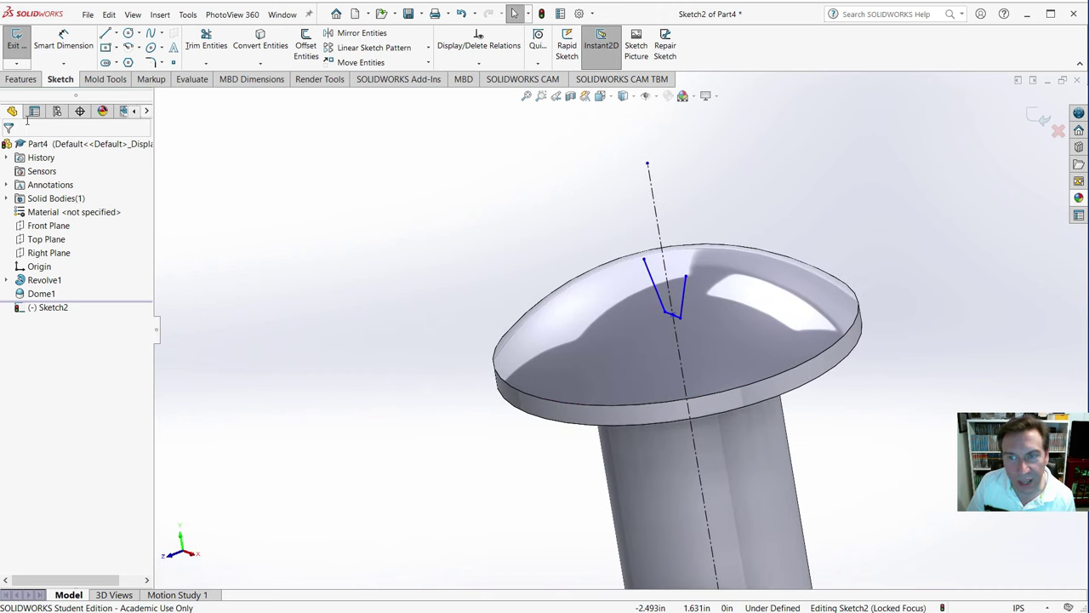
left_click(20, 78)
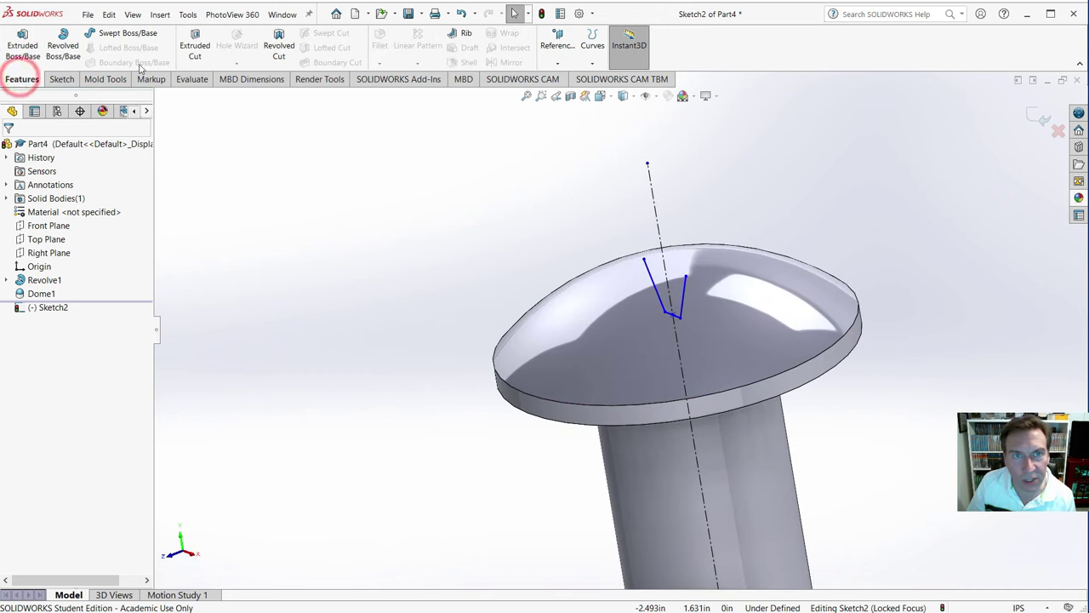
- Extrude-cut the V profile Through All – Both with Flip side to cut, creating Cut-Extrude1
left_click(195, 40)
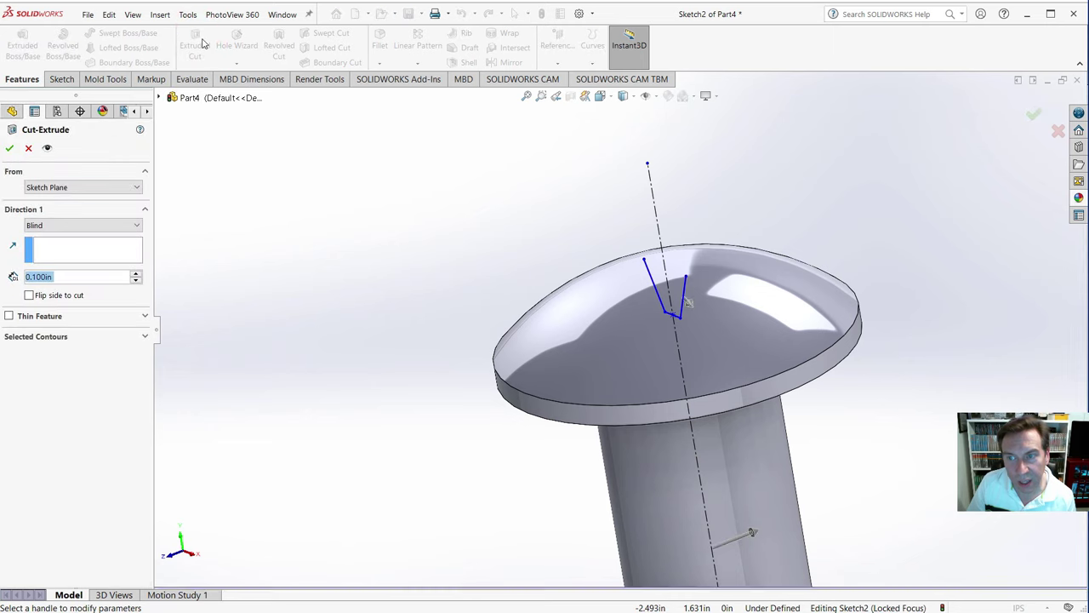
left_click(58, 223)
left_click(61, 255)
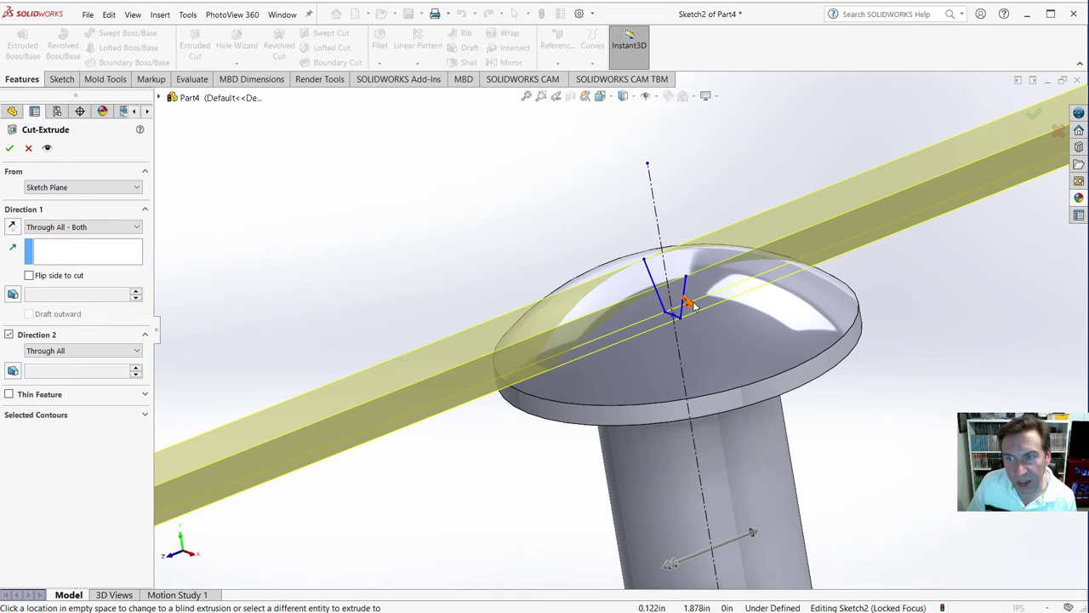
left_click(689, 305)
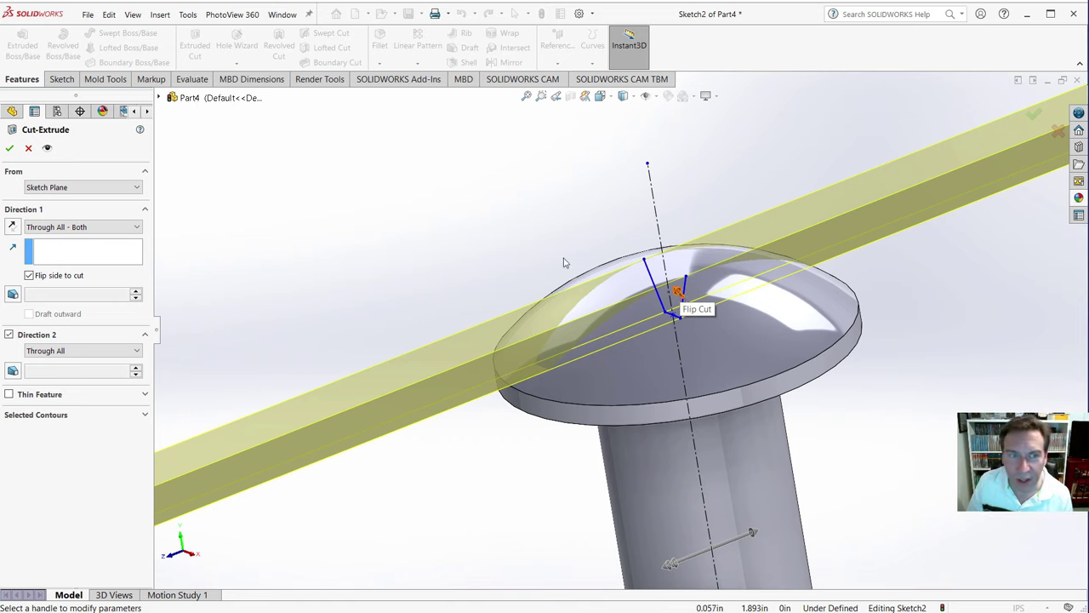
left_click(9, 147)
left_click(299, 219)
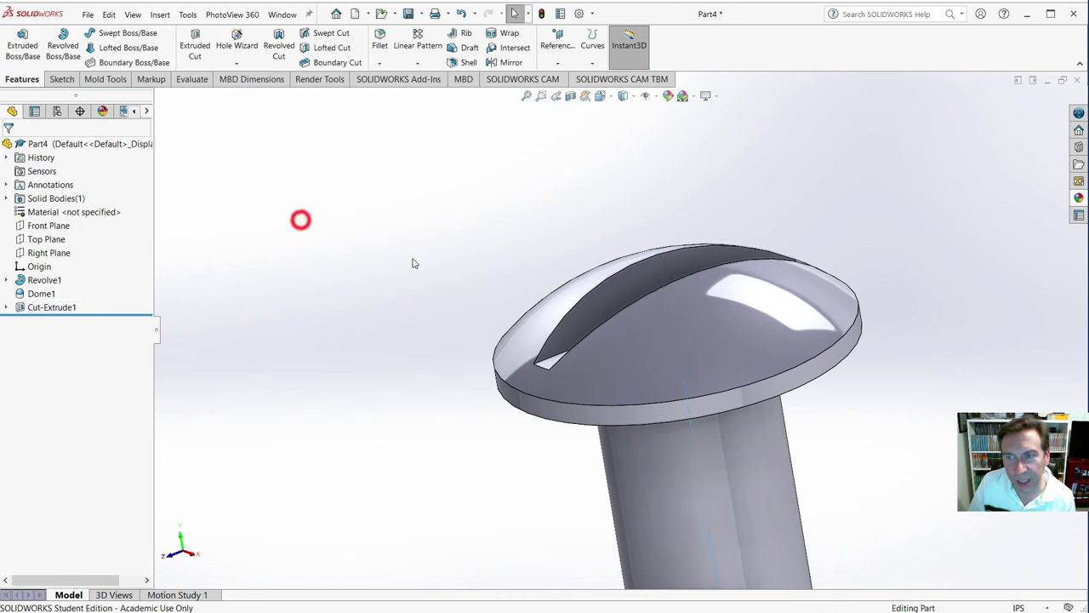
middle_click_drag(414, 263, 571, 334)
scroll(572, 334, "up", 5)
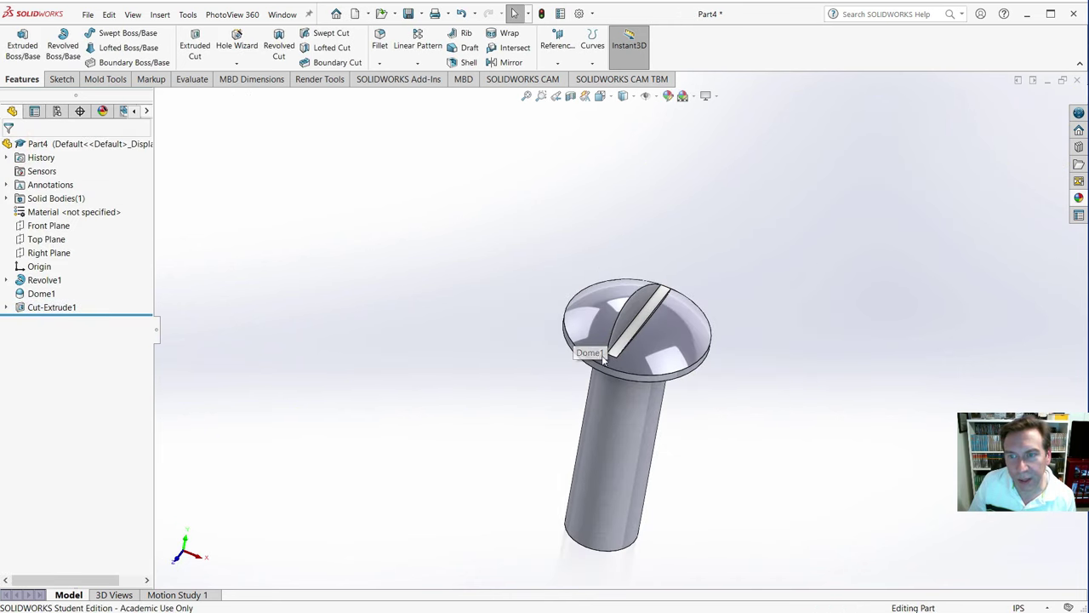
middle_click_drag(649, 451, 615, 233)
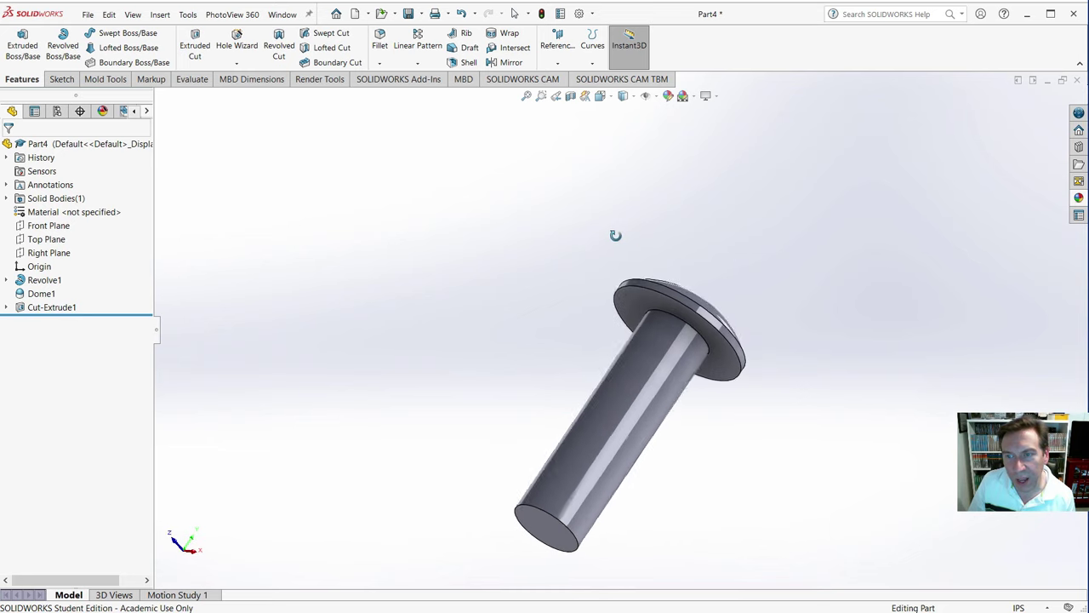
scroll(564, 483, "down", 4)
- Chamfer the shaft's circular end edge at 0.09370079in and 45°
left_click(566, 490)
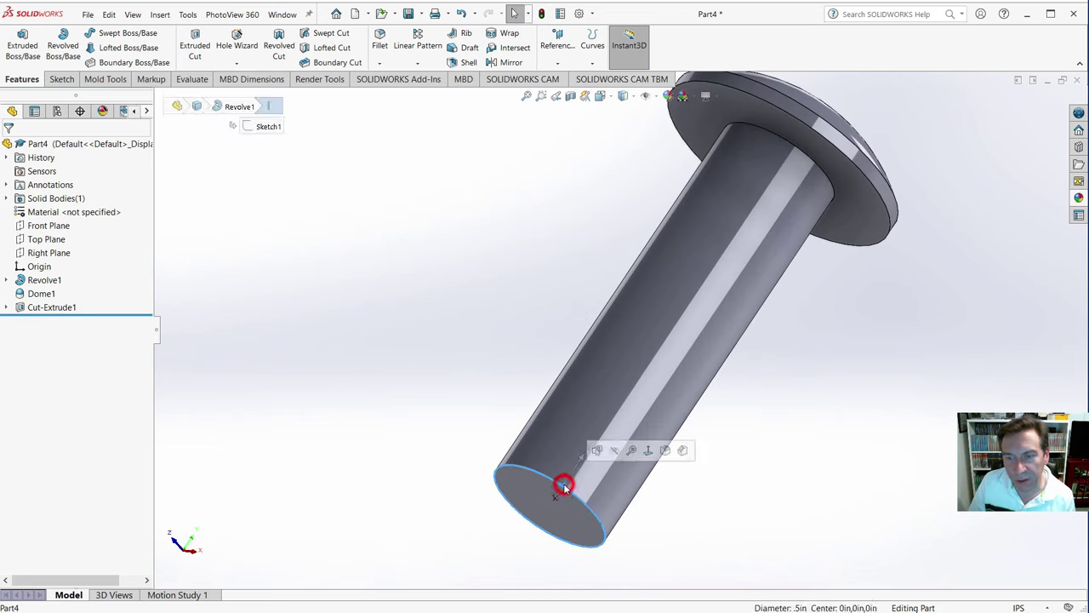
left_click(380, 63)
left_click(383, 92)
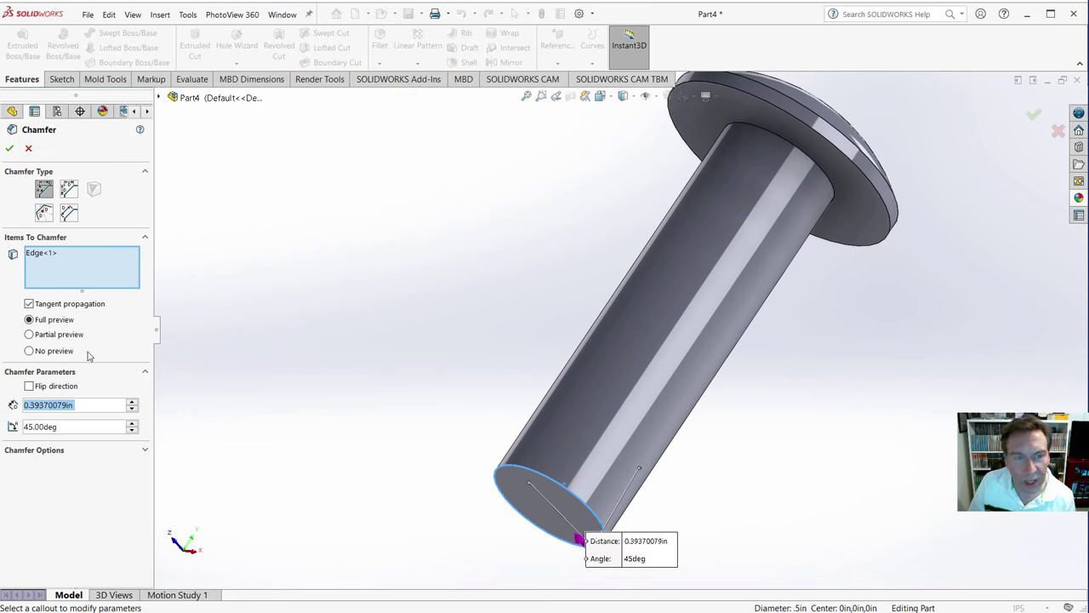
left_click(132, 409)
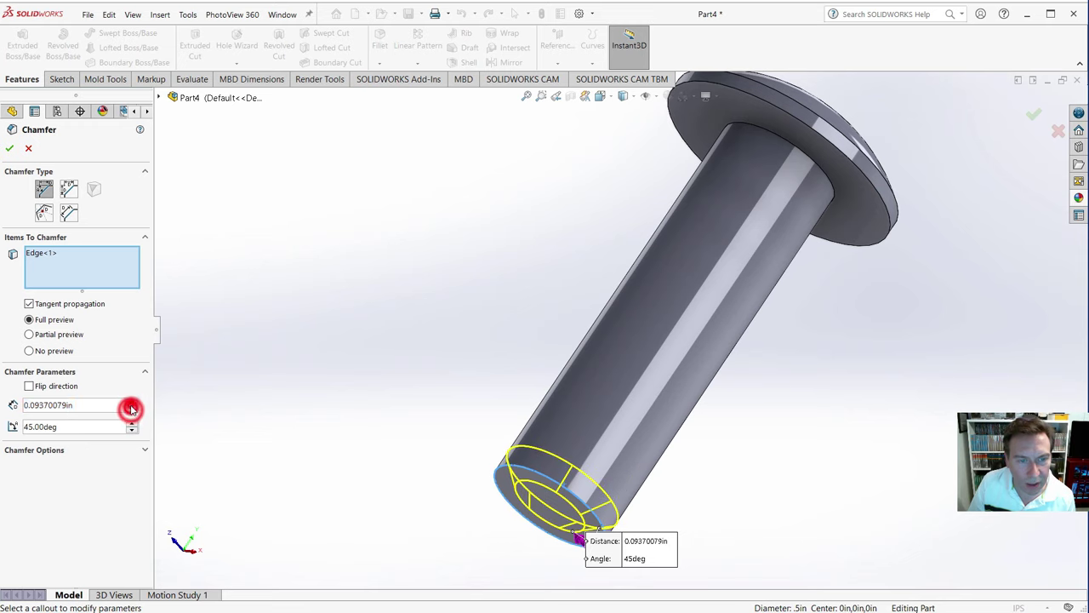
left_click(132, 410)
left_click(131, 410)
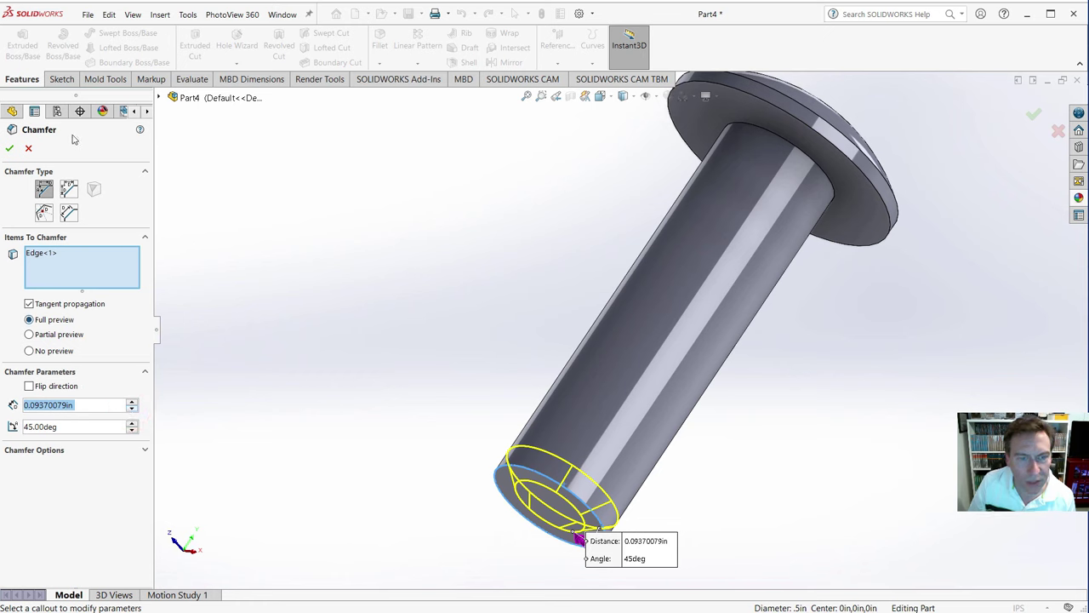
left_click(9, 148)
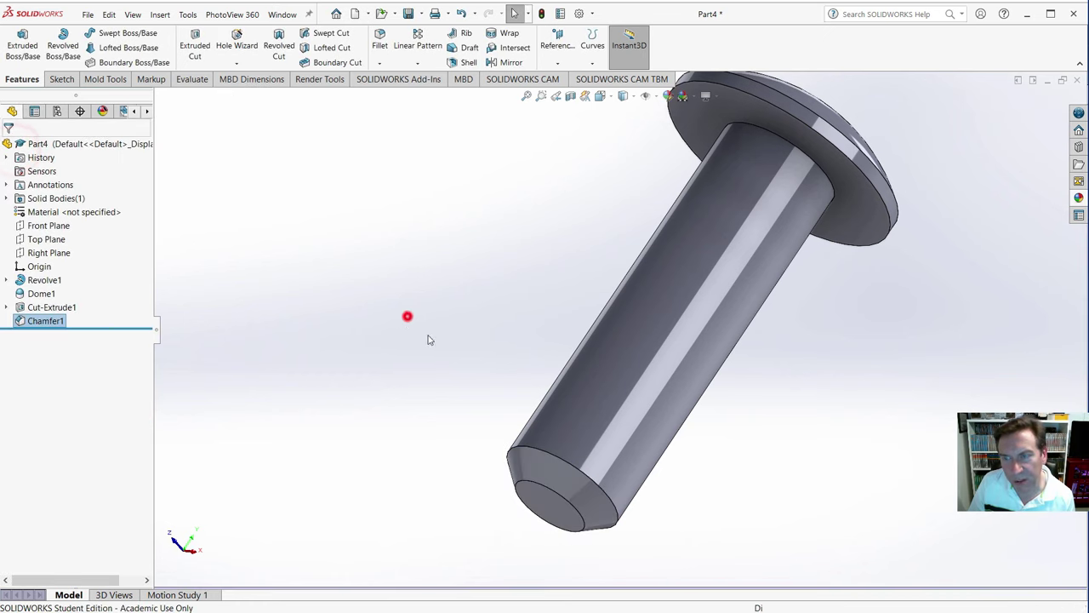
- Apply the Miscellaneous > Pattern screw thread appearance to the shaft's cylindrical face
left_click(644, 342)
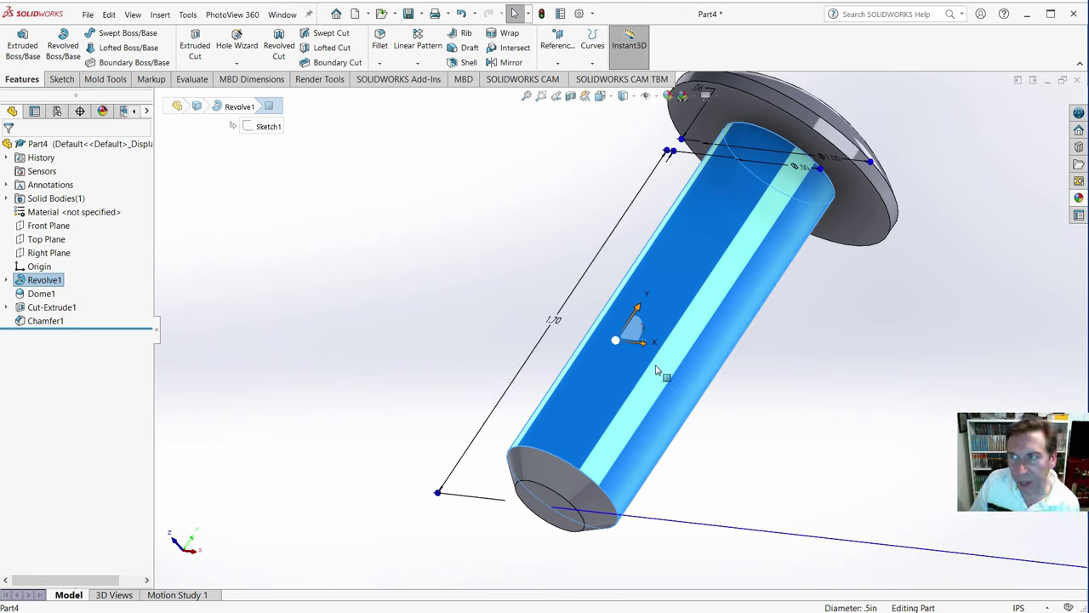
left_click(1079, 198)
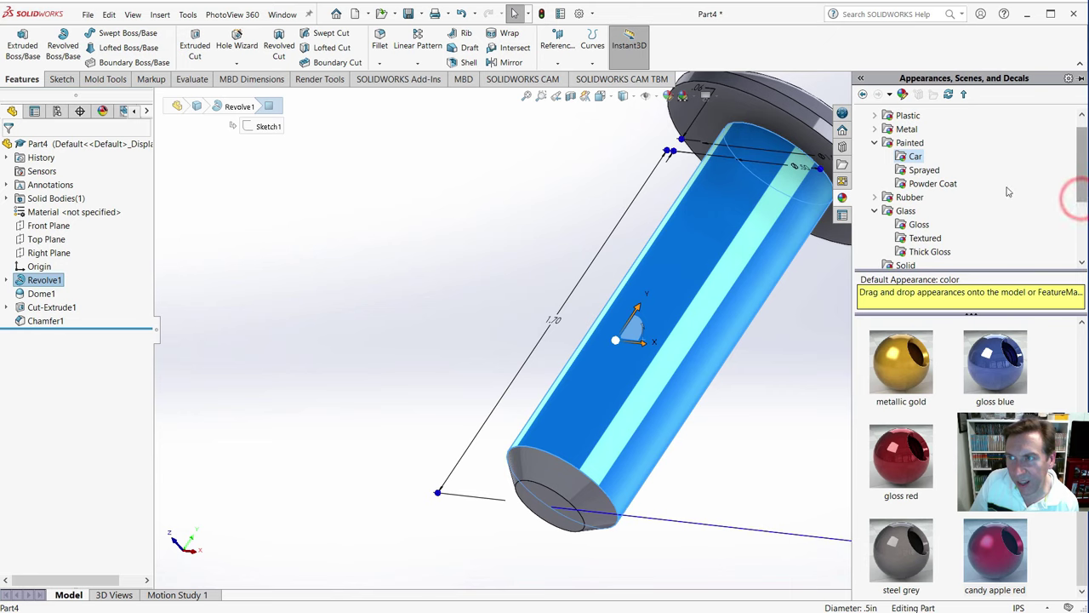
scroll(979, 183, "down", 2)
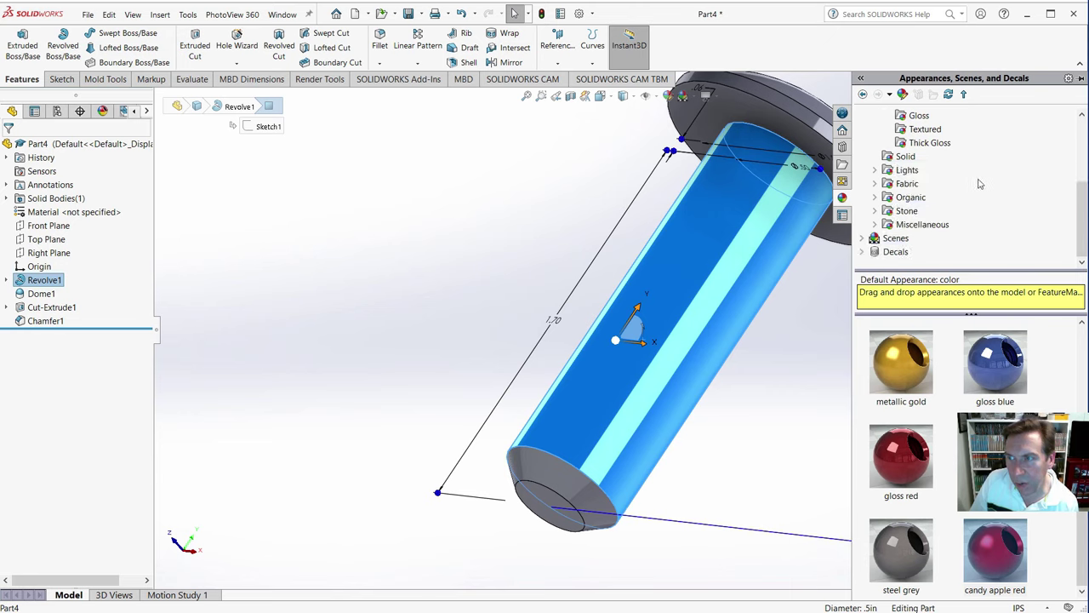
left_click(897, 226)
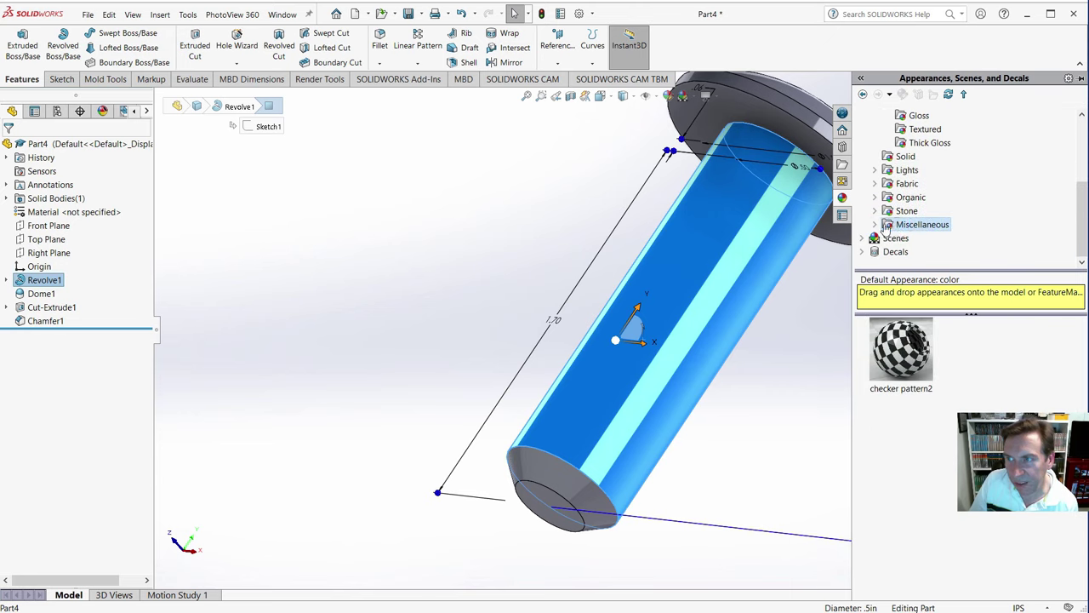
left_click(874, 225)
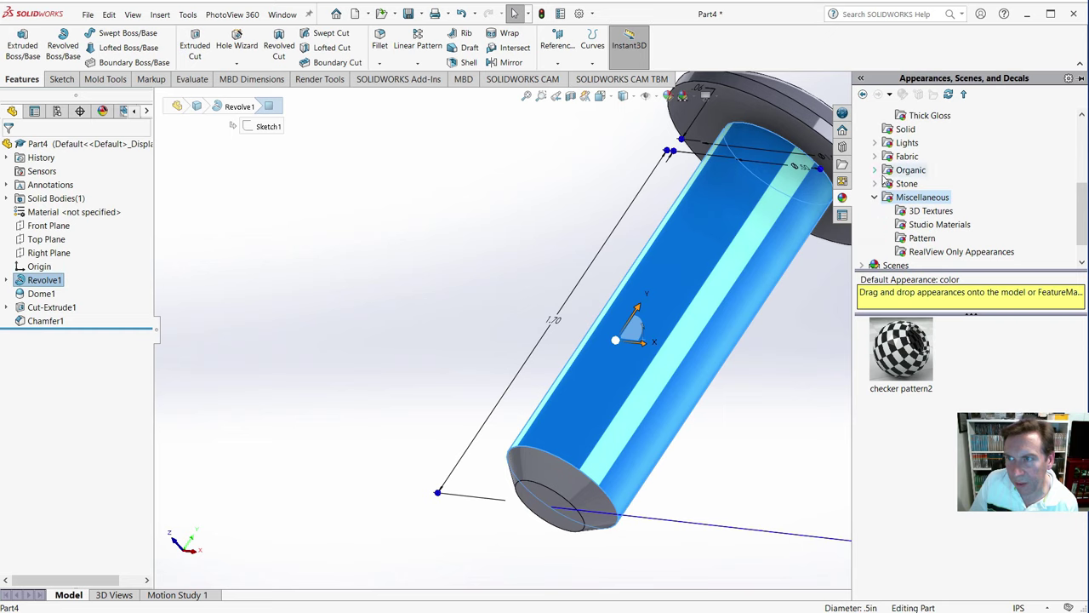
left_click(907, 245)
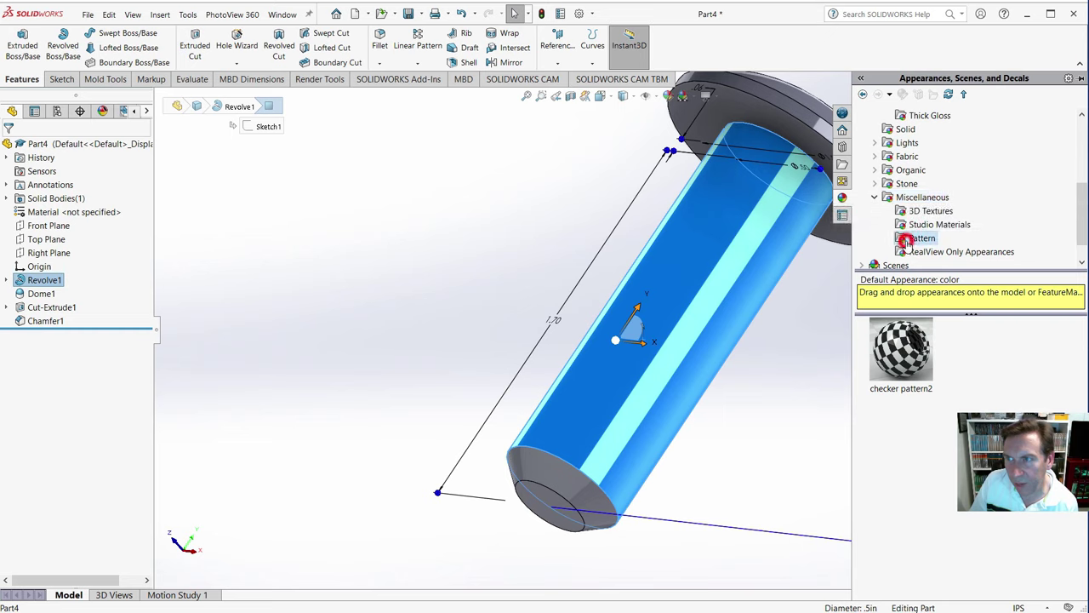
left_click(997, 549)
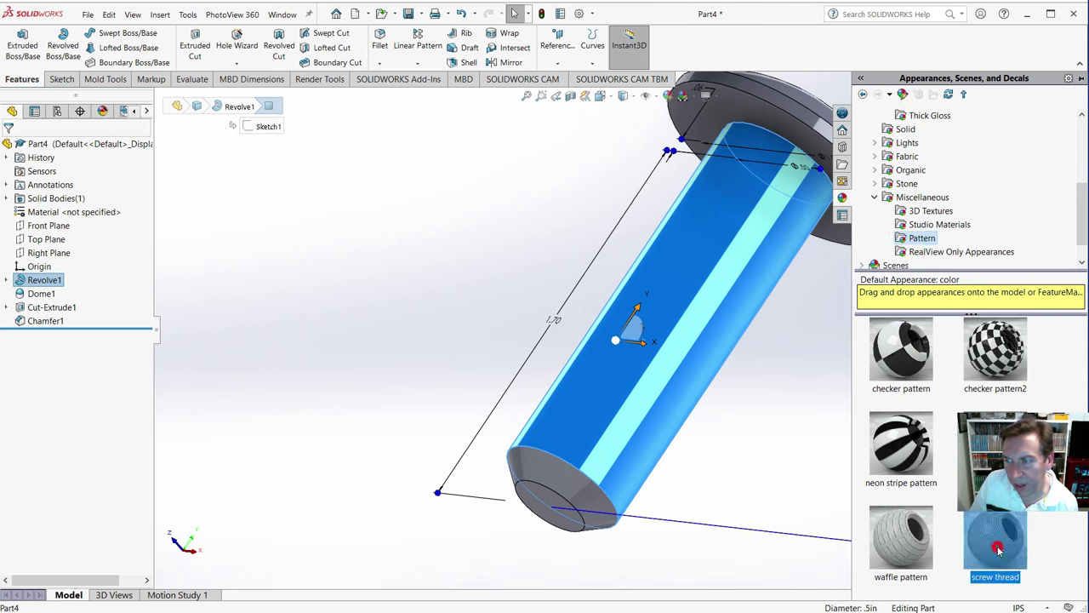
double_click(991, 542)
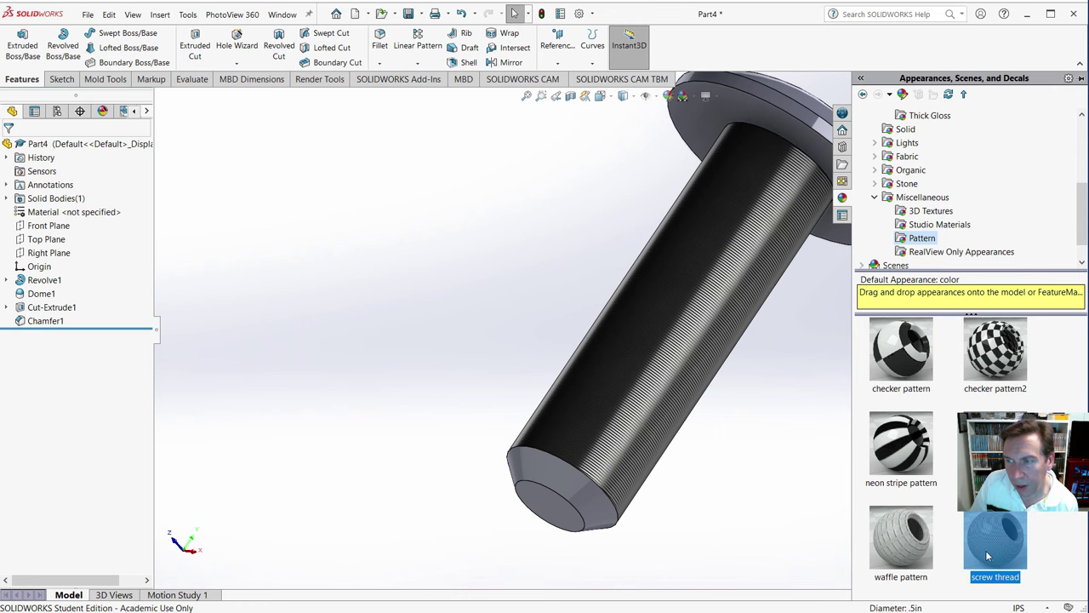
left_click(684, 289)
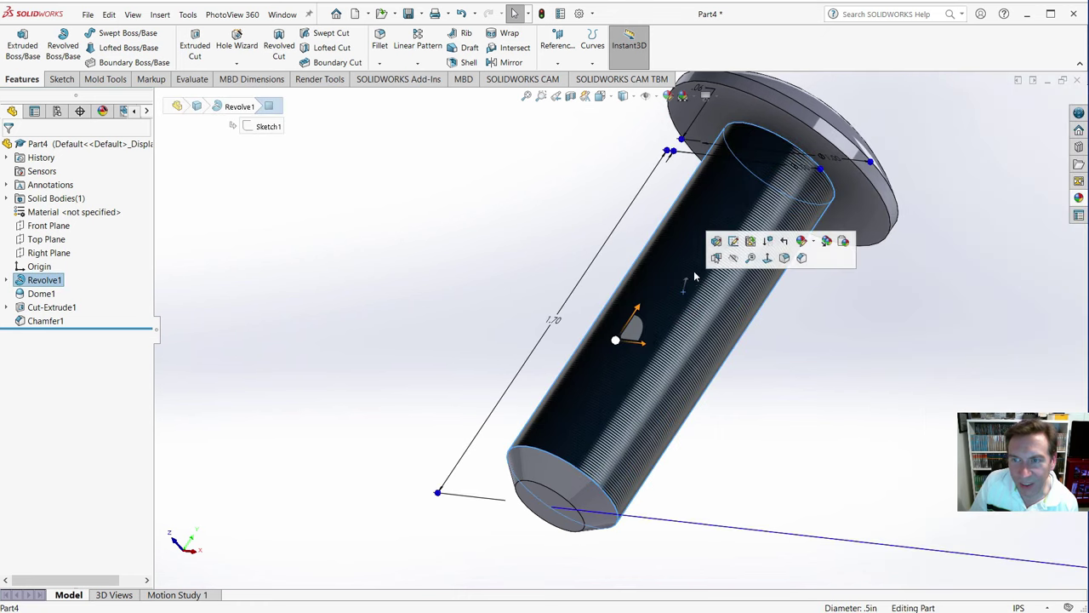
left_click(804, 402)
middle_click_drag(811, 374, 526, 371)
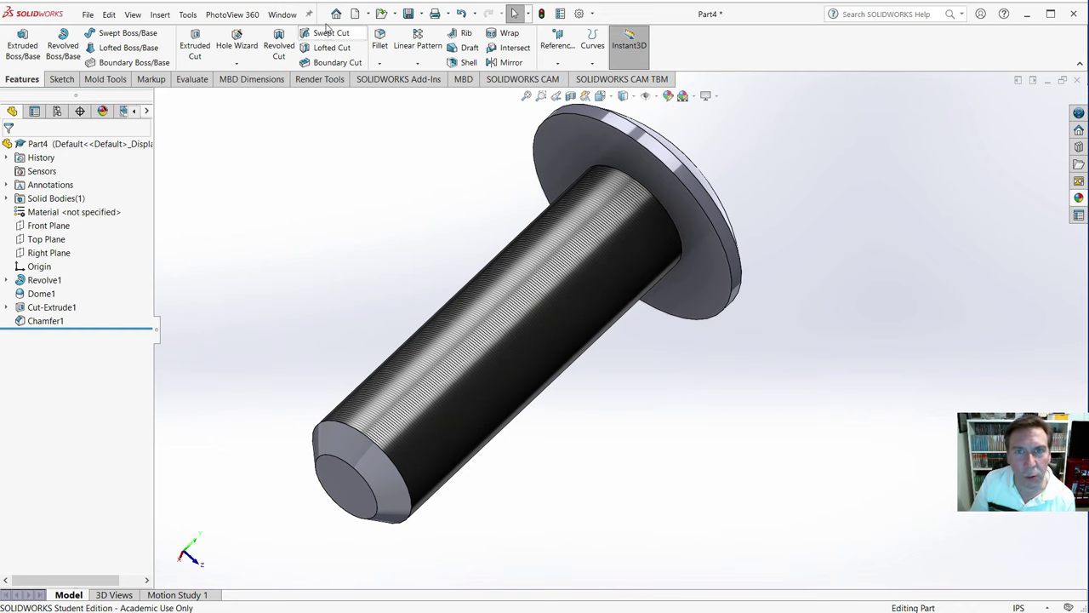
- Create the new Part5 document from the default Part template
left_click(356, 12)
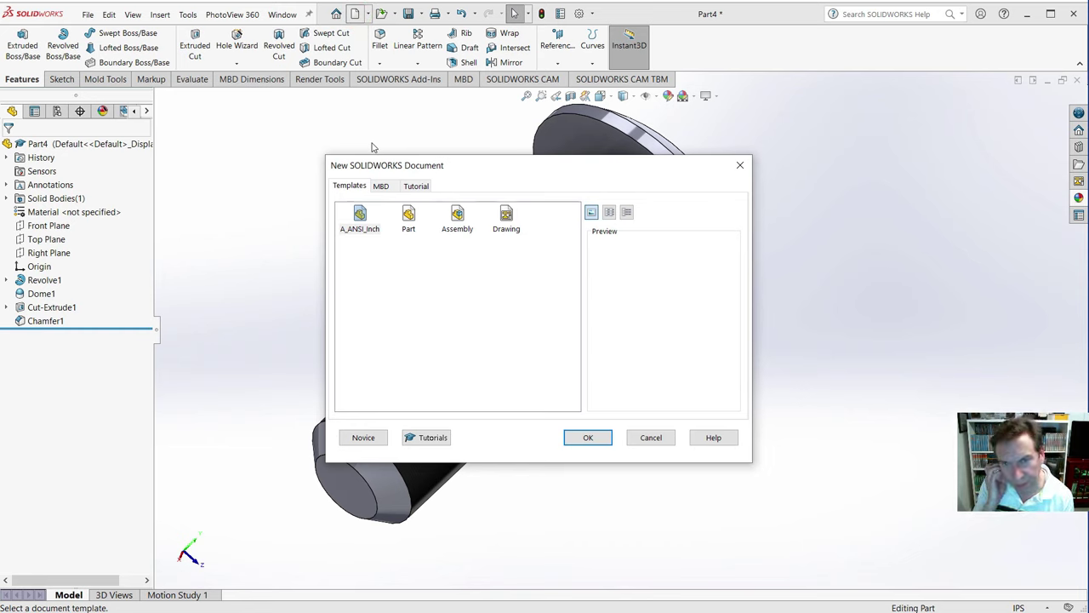
left_click(587, 436)
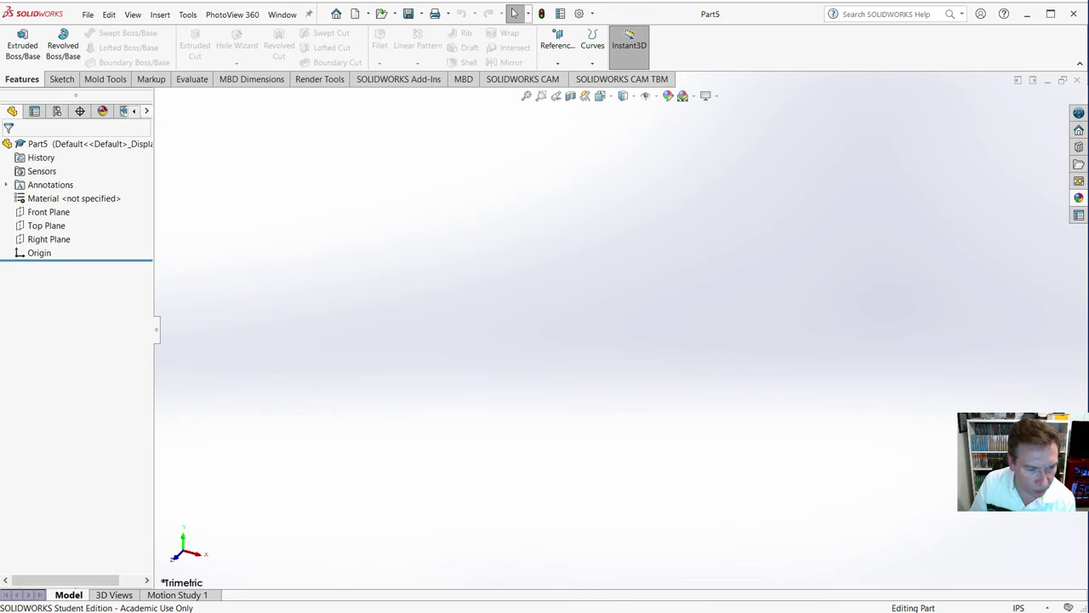
key("alt+Tab")
scroll(678, 306, "down", 15)
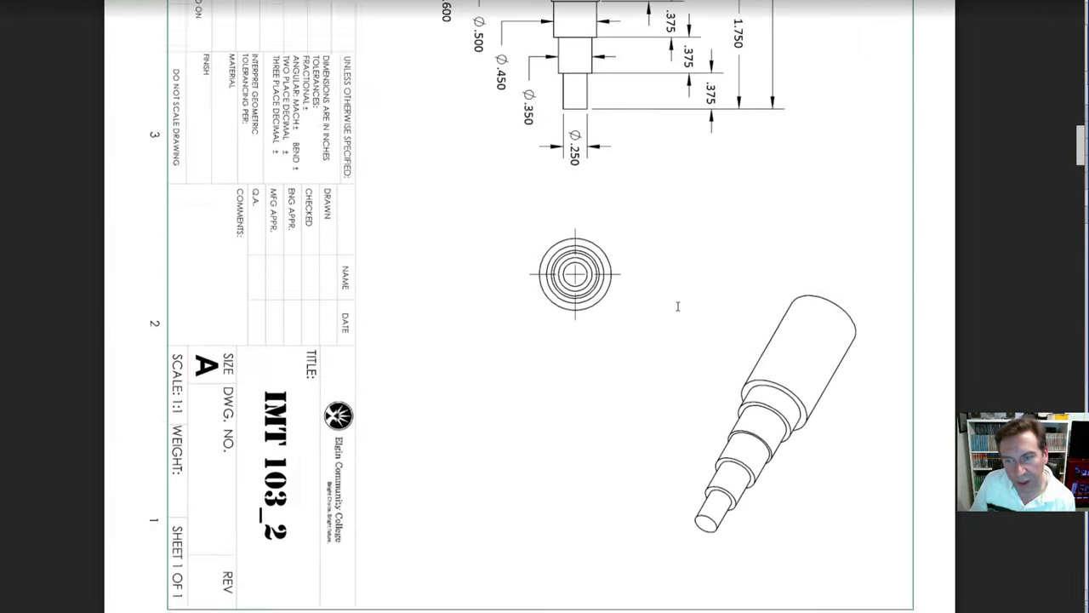
scroll(678, 306, "down", 10)
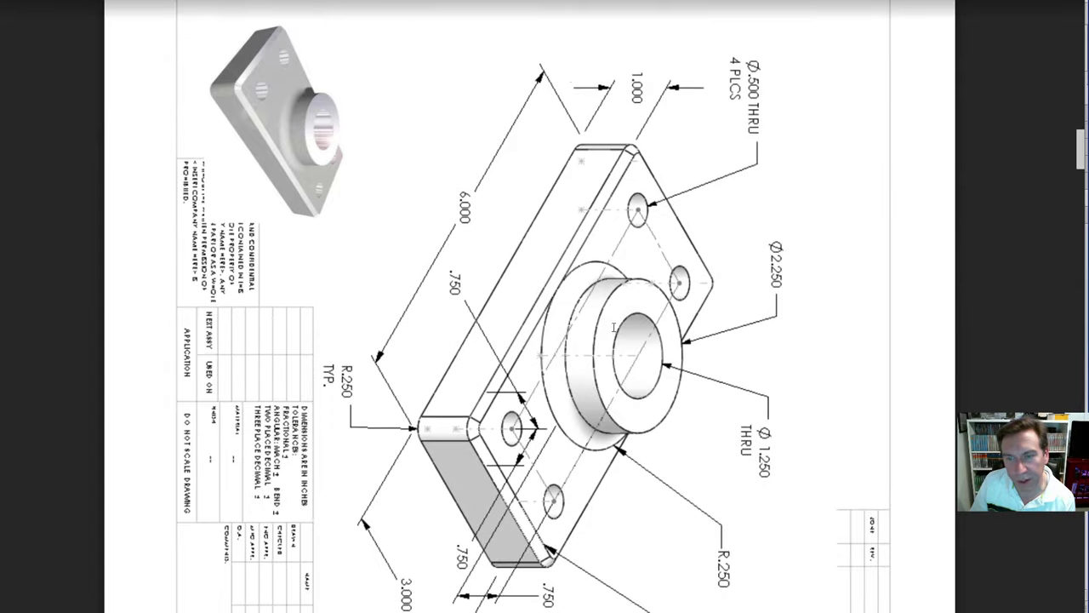
scroll(613, 327, "down", 3)
scroll(604, 324, "up", 3)
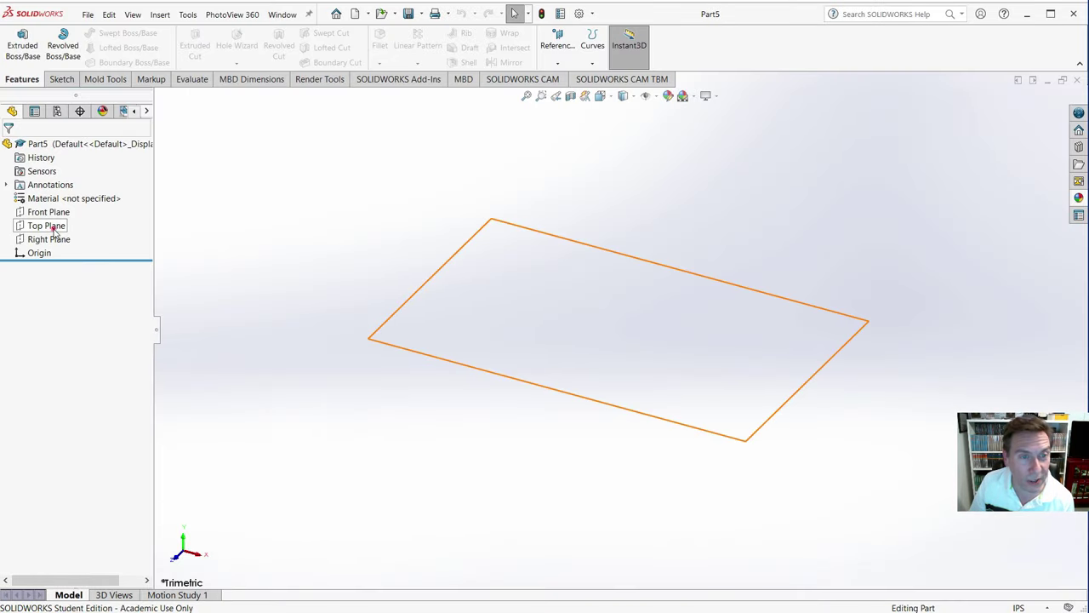
- Start a Top Plane sketch with an origin-centred rectangle and a top-left corner circle
left_click(51, 226)
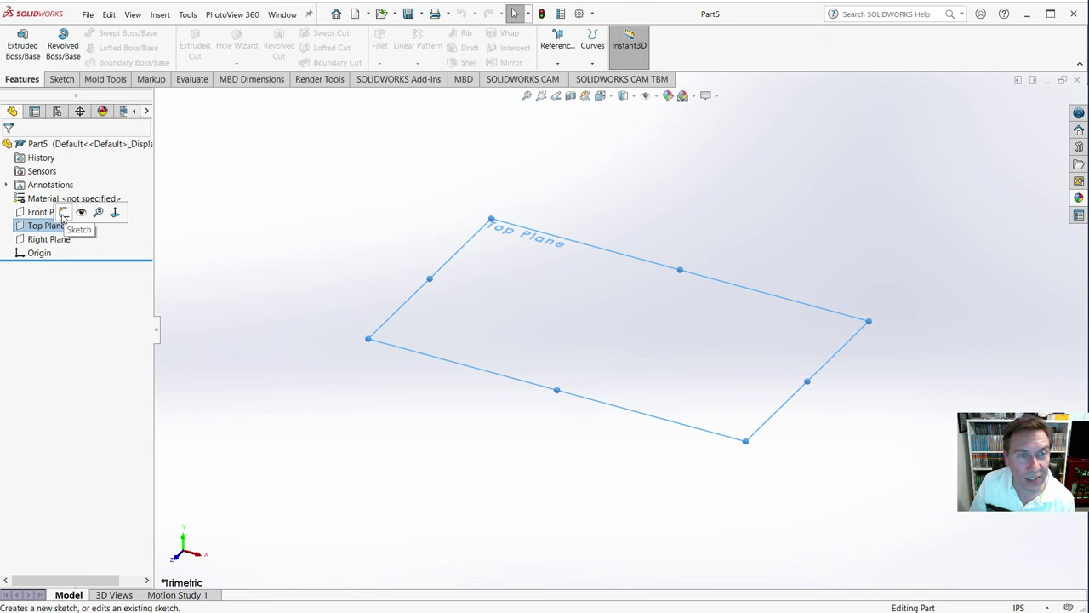
left_click(62, 213)
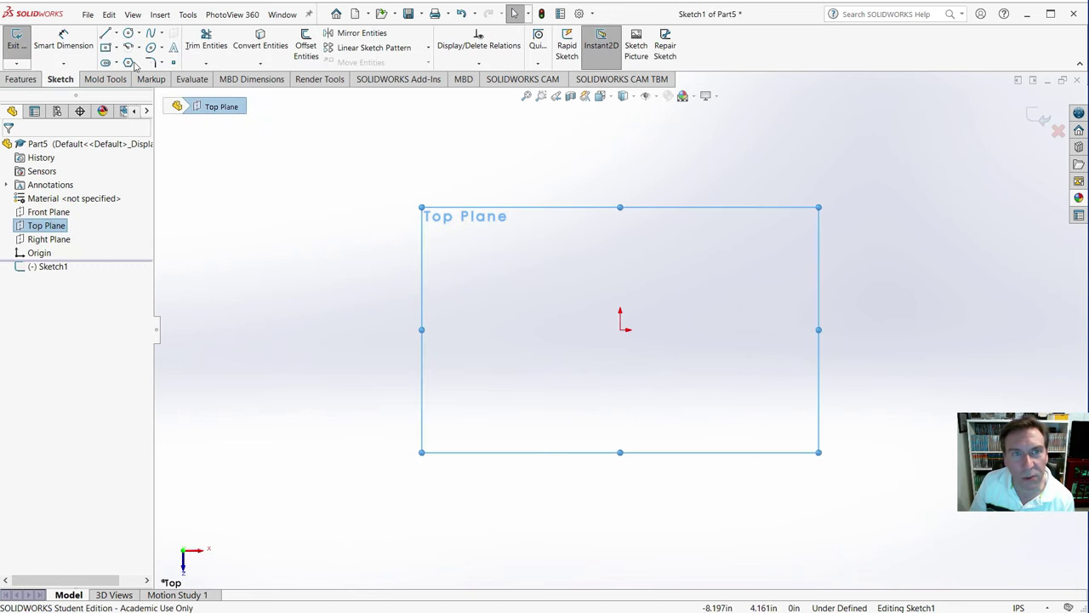
left_click(104, 48)
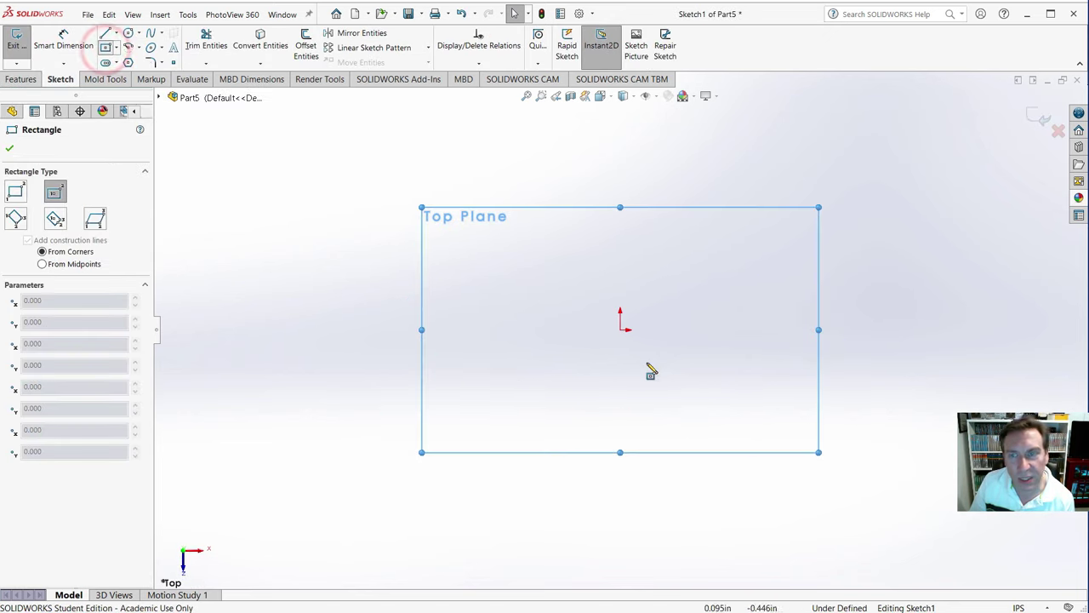
left_click(621, 330)
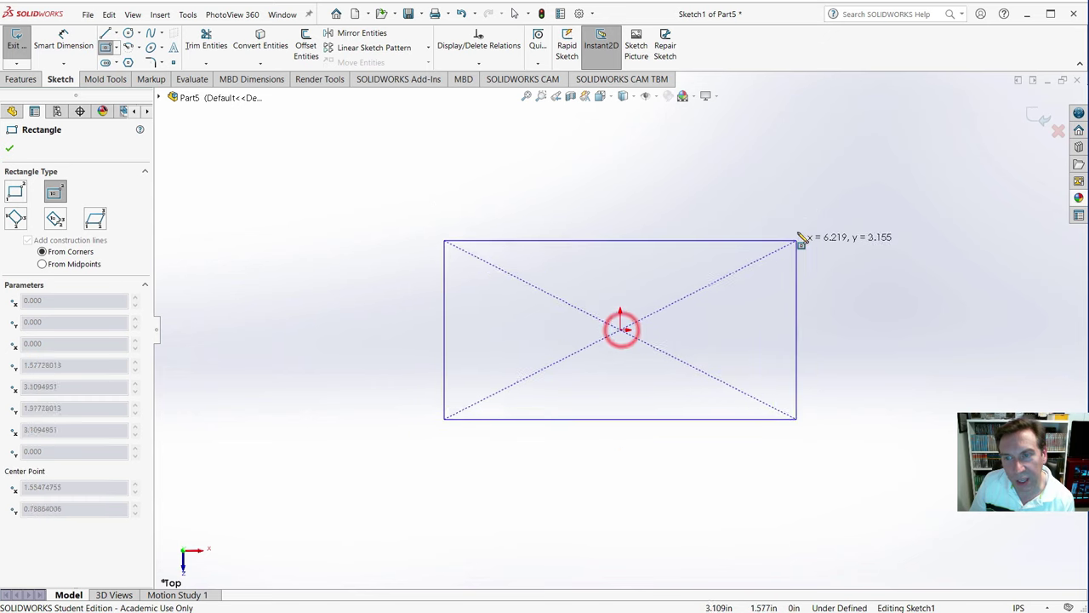
left_click(819, 219)
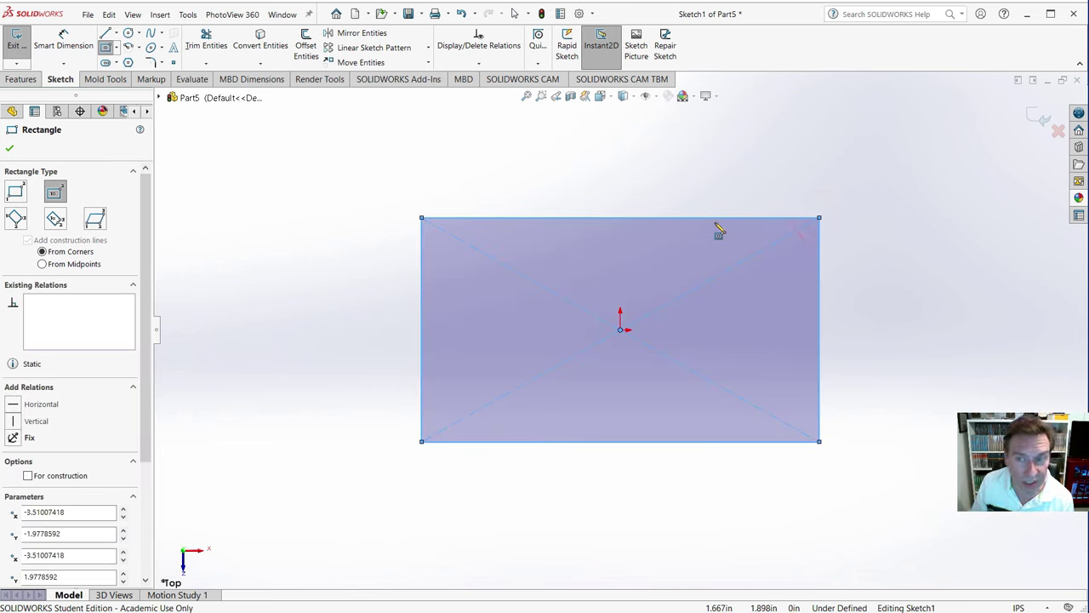
left_click(130, 34)
left_click(460, 269)
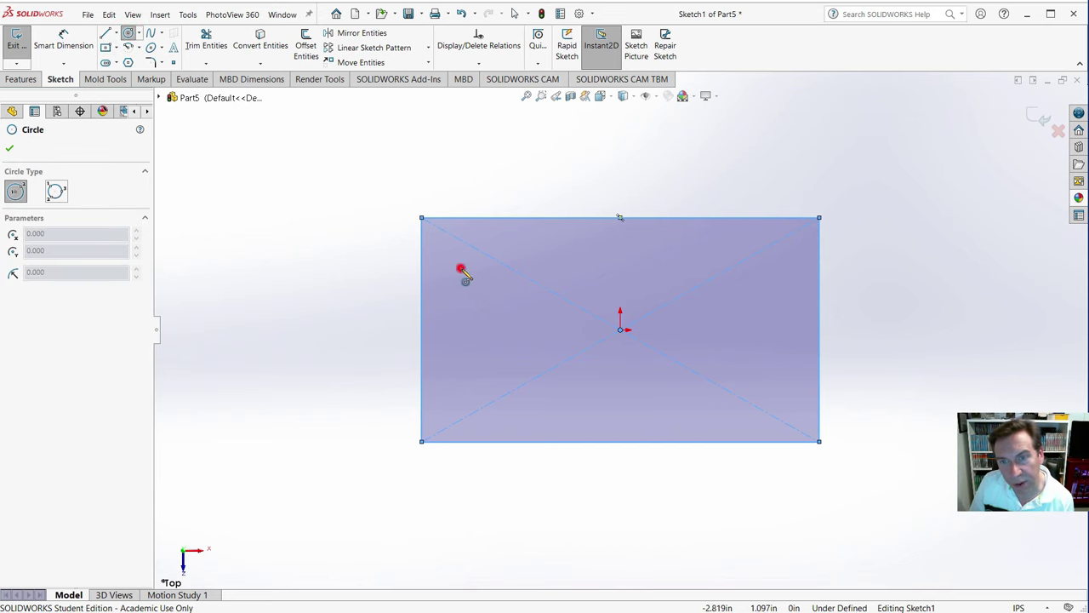
left_click(479, 293)
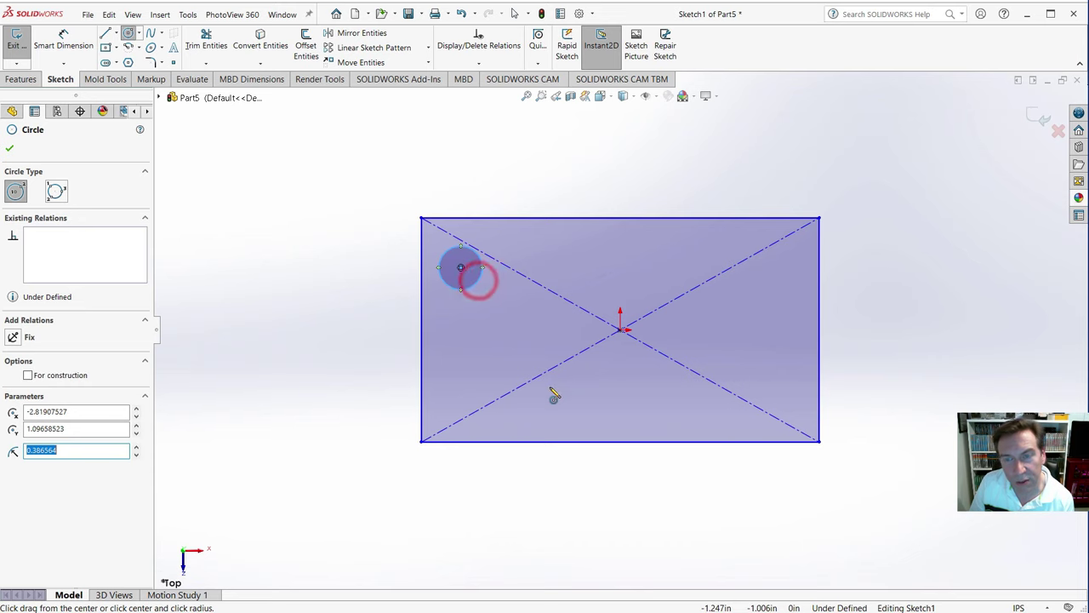
- Draw vertical and horizontal centerlines from the origin, deleting a stray diagonal segment
left_click(115, 33)
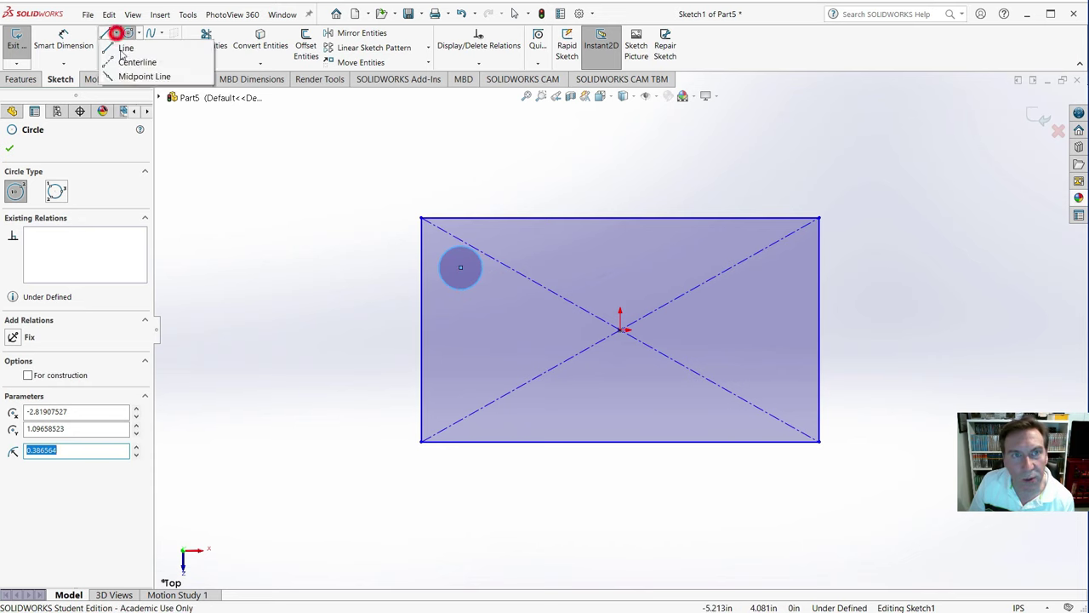
left_click(128, 62)
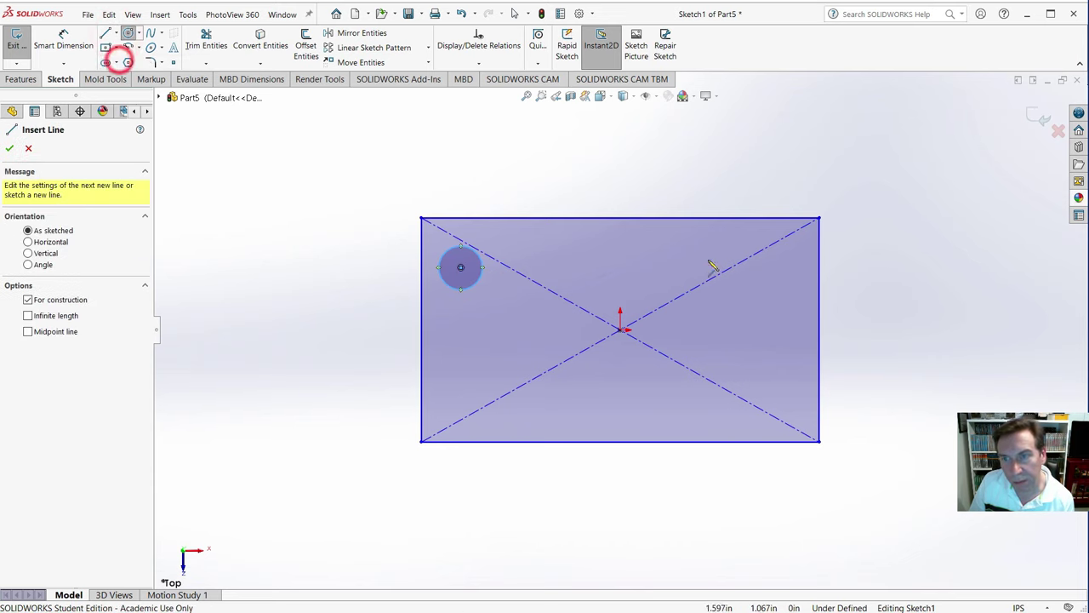
left_click(619, 234)
left_click(620, 329)
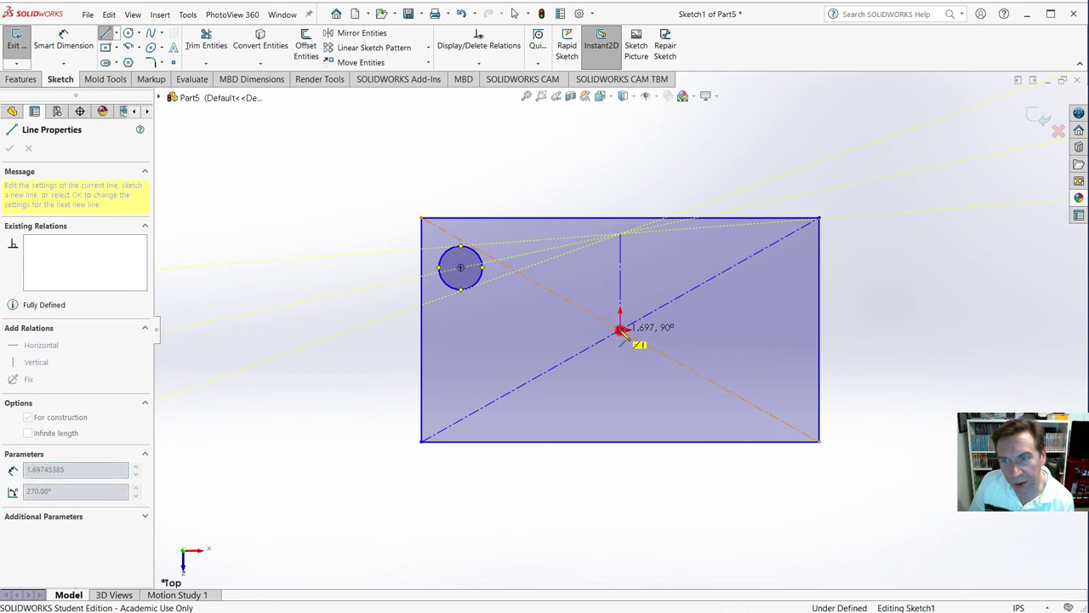
left_click(460, 329)
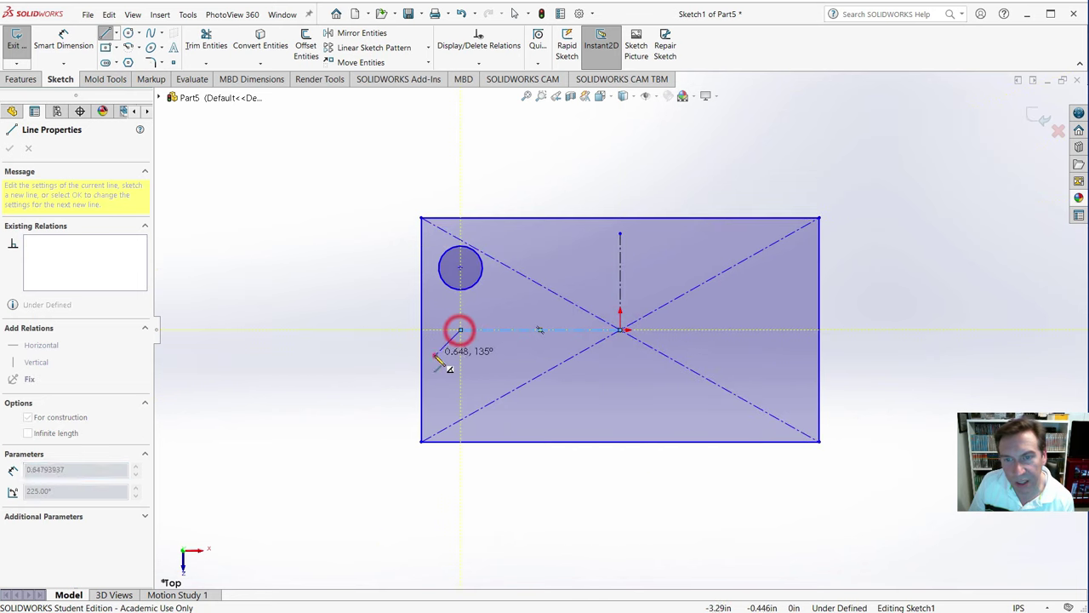
left_click(435, 355)
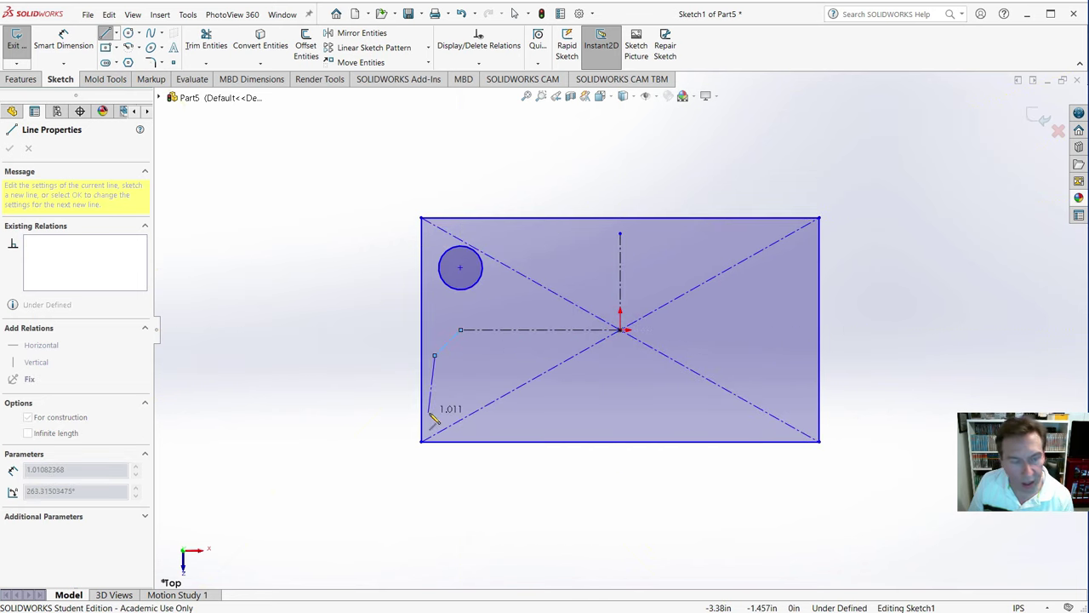
key("Escape")
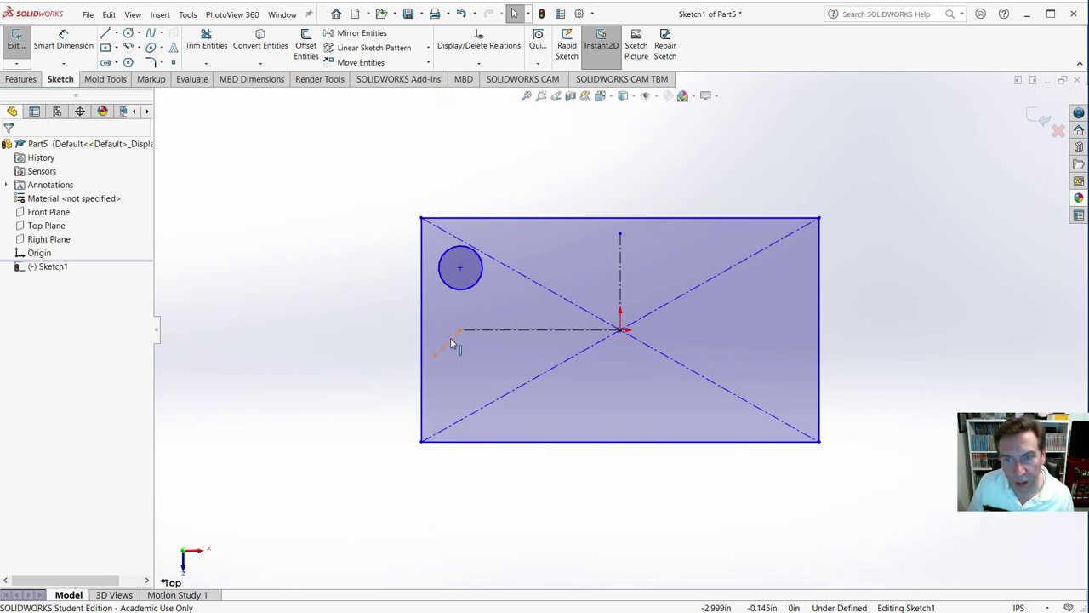
left_click(451, 338)
key("Delete")
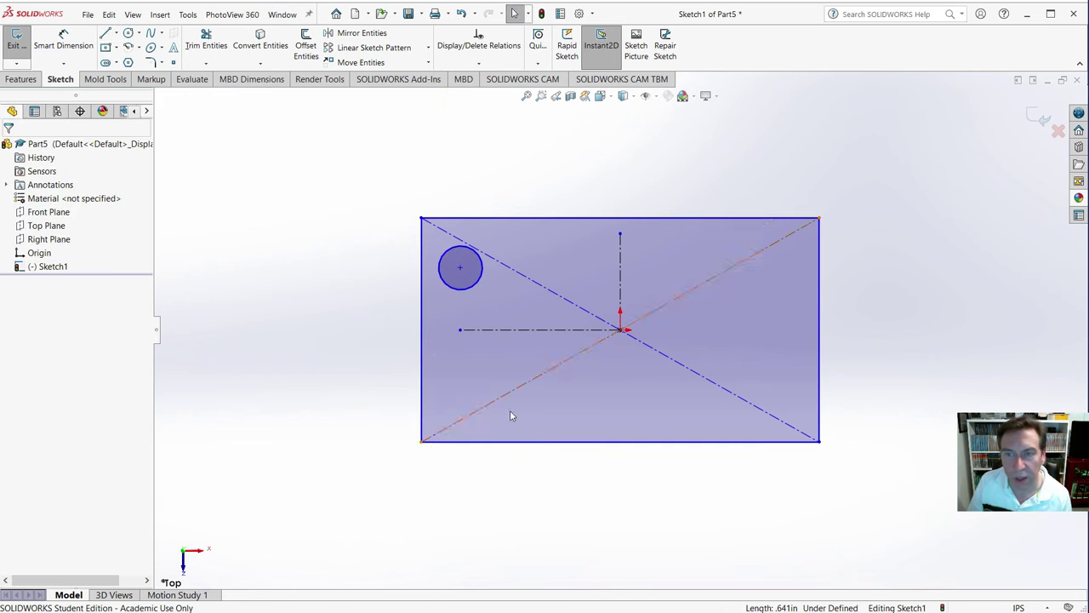
- Mirror the circle across the vertical centerline, then both top circles across the horizontal one
left_click(477, 293)
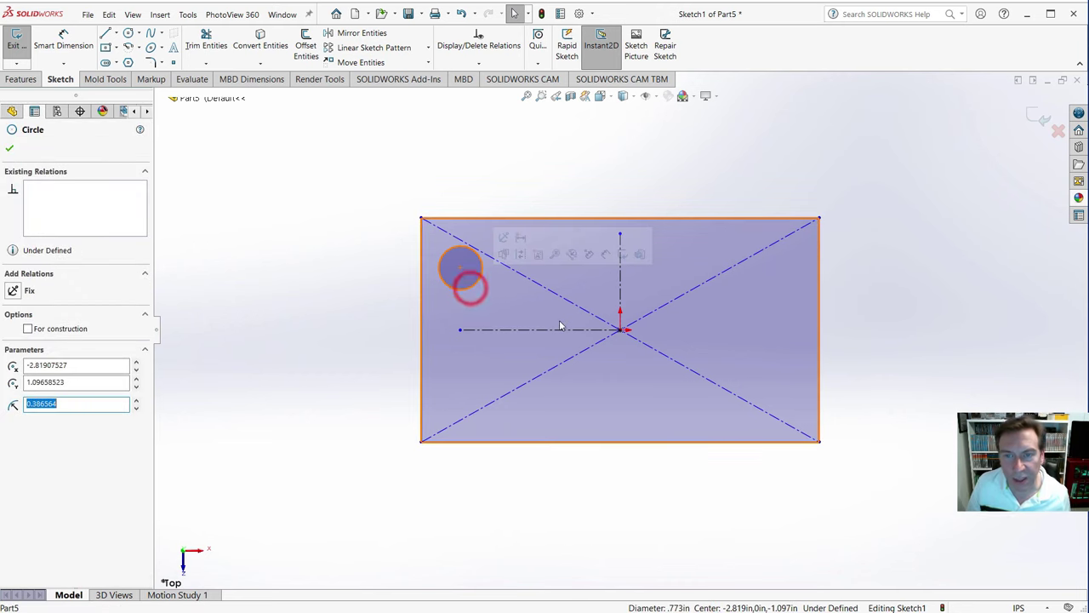
left_click(620, 289, "ctrl")
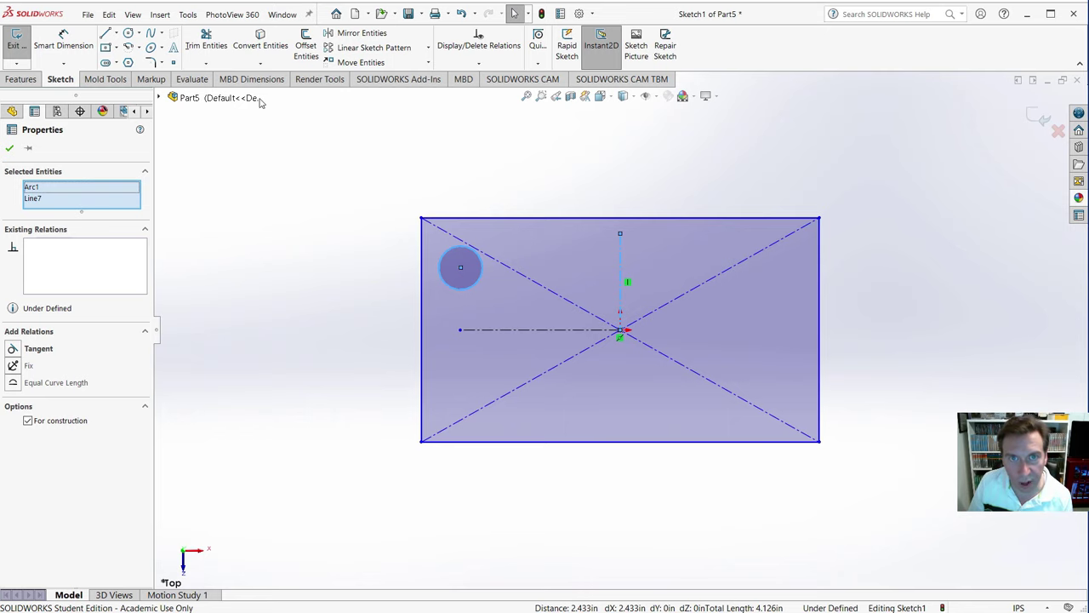
left_click(340, 34)
left_click(326, 191)
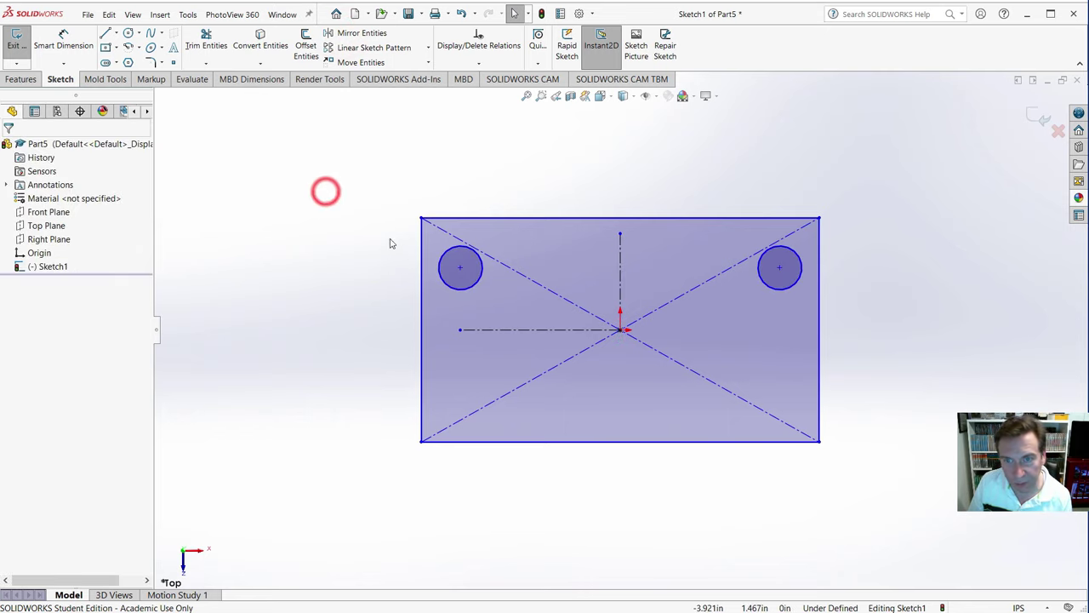
left_click_drag(374, 244, 813, 308)
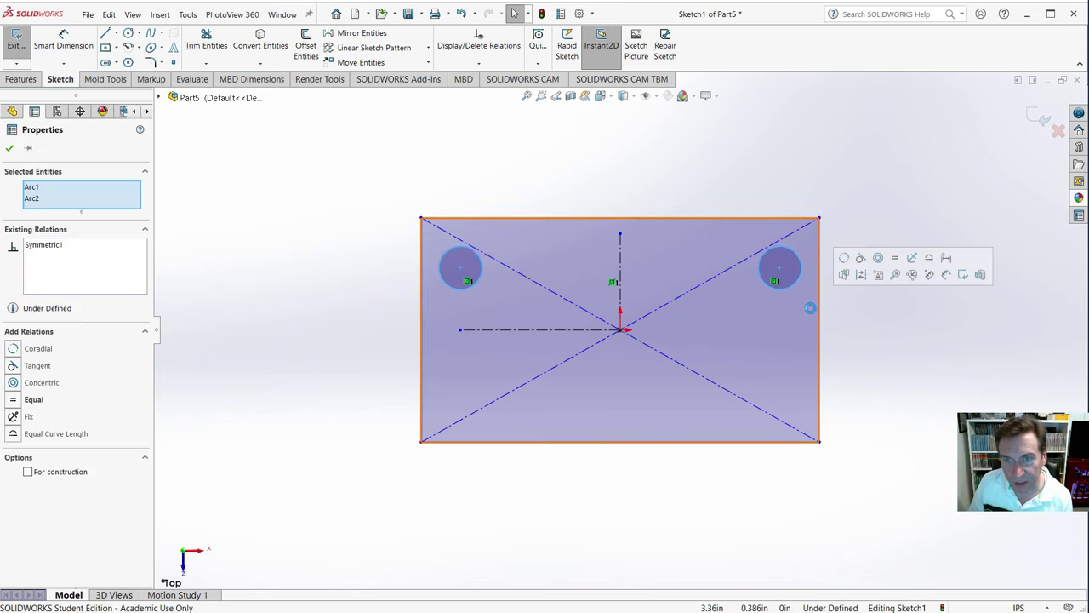
left_click(562, 329, "ctrl")
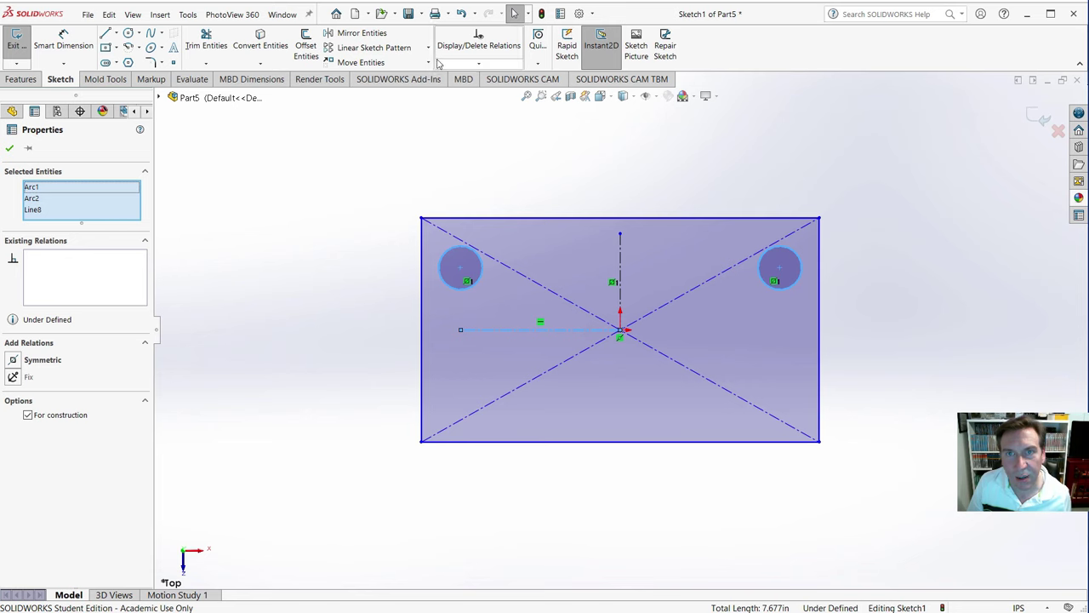
left_click(371, 33)
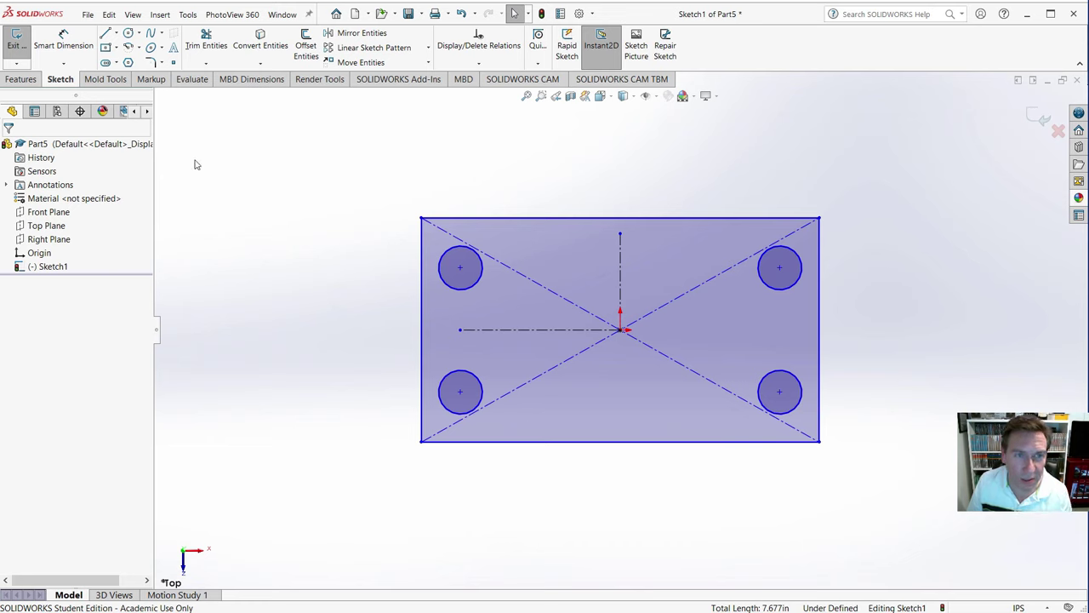
- Extrude Sketch1 to a 1 in depth as Boss-Extrude1
left_click(25, 79)
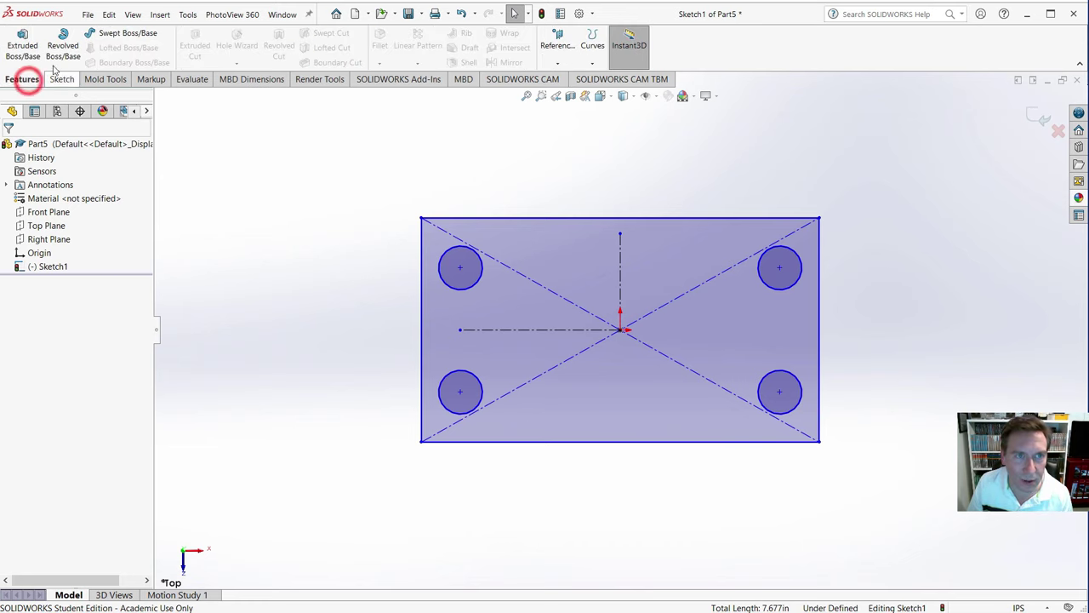
left_click(23, 43)
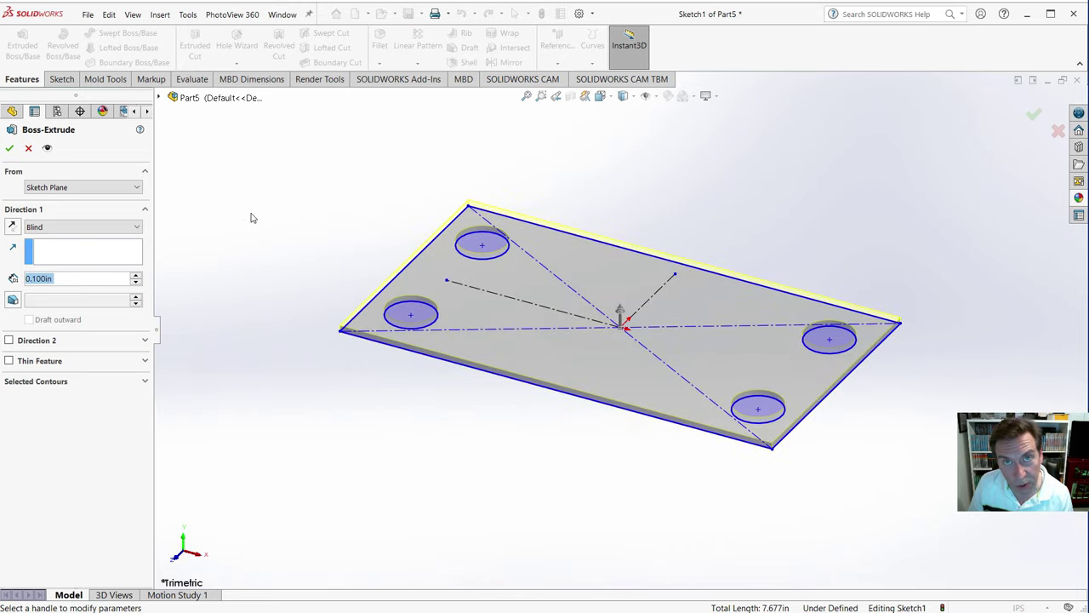
left_click_drag(621, 315, 621, 247)
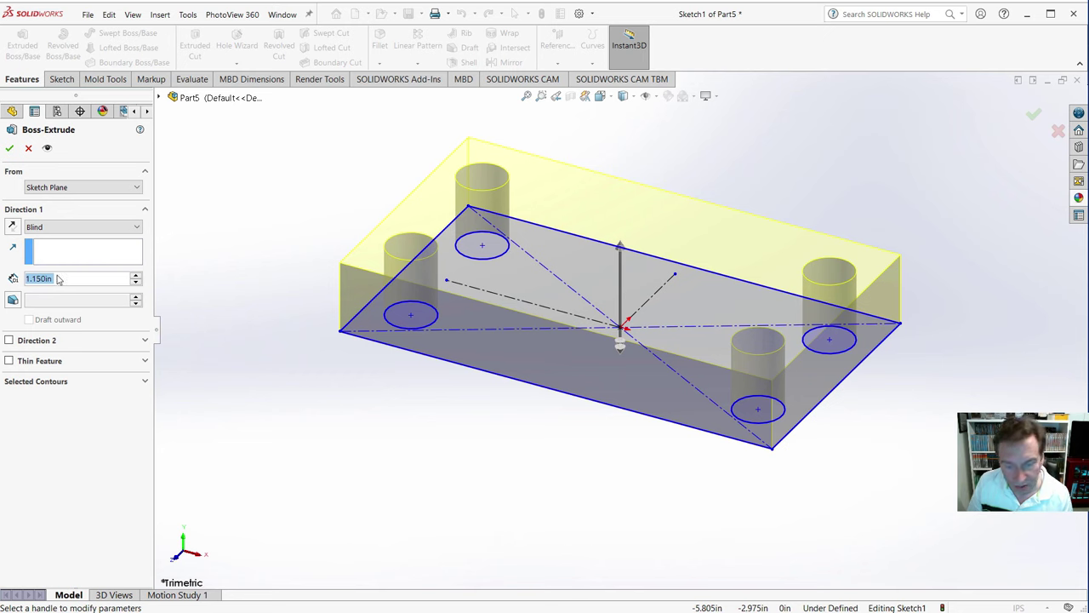
type("1")
key("Return")
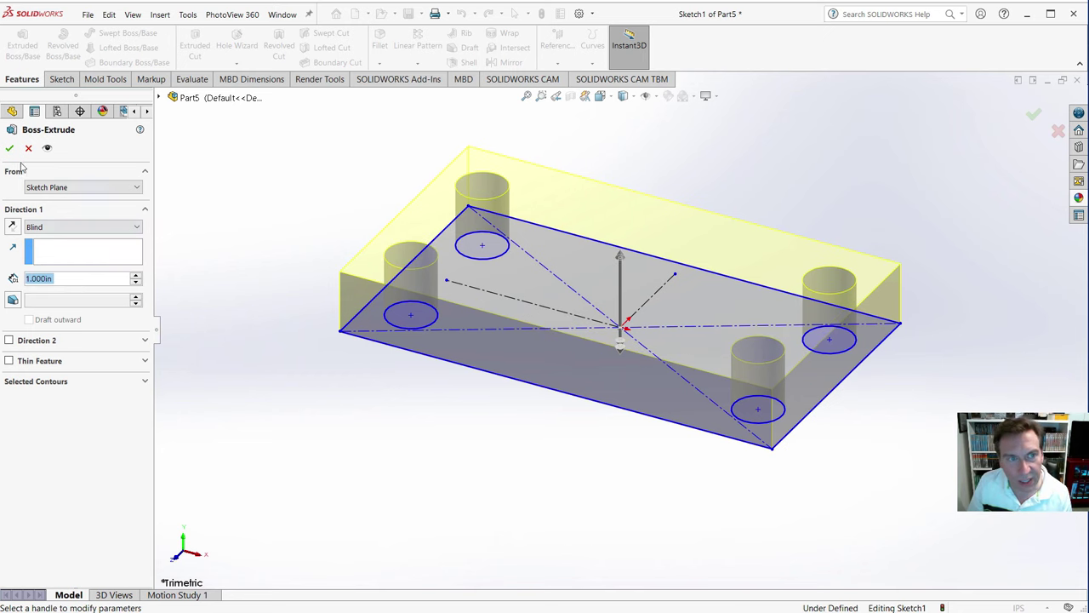
left_click(9, 148)
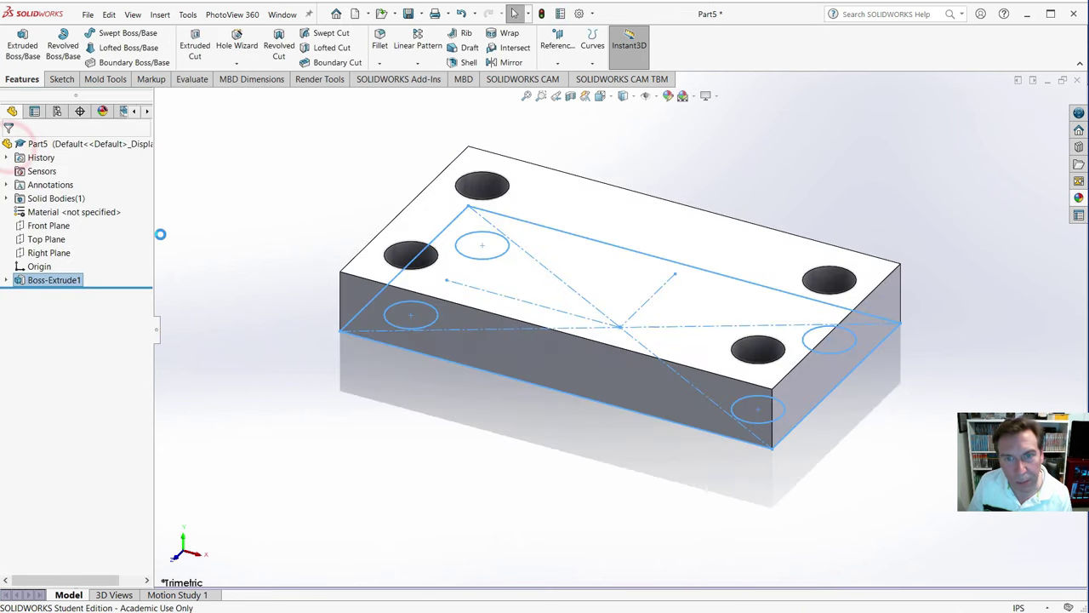
left_click(389, 139)
left_click(604, 252)
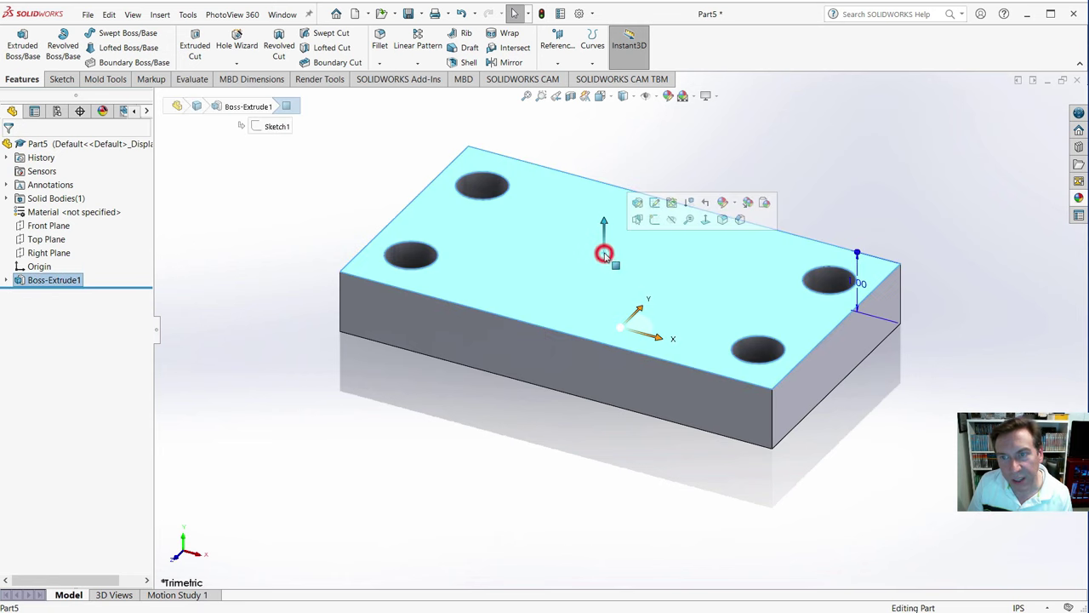
- Sketch an origin-centred circle on the block's top face and extrude it 0.75 in
left_click(655, 219)
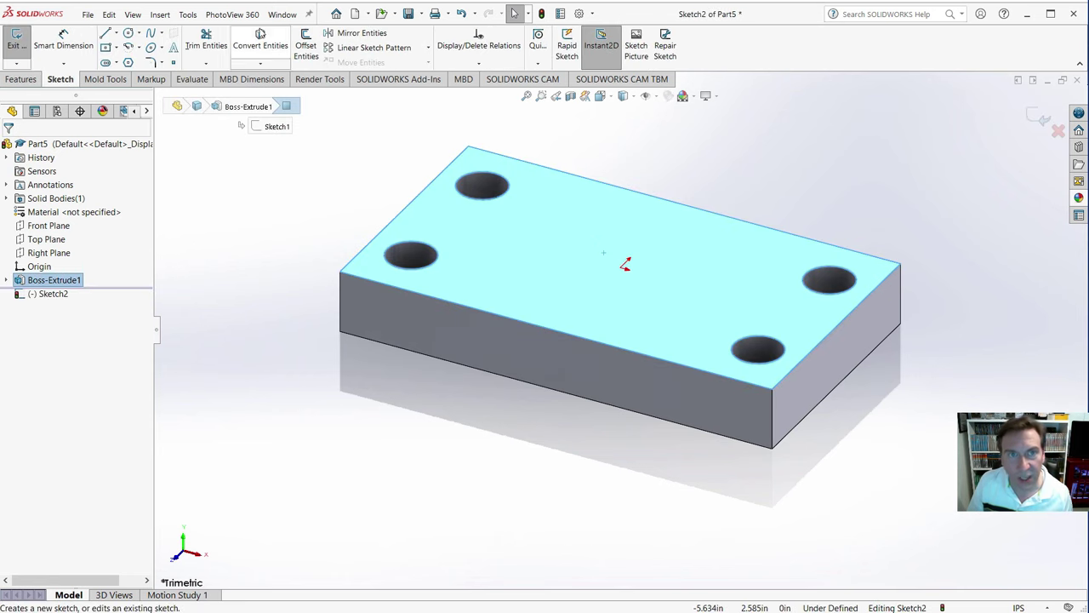
left_click(128, 34)
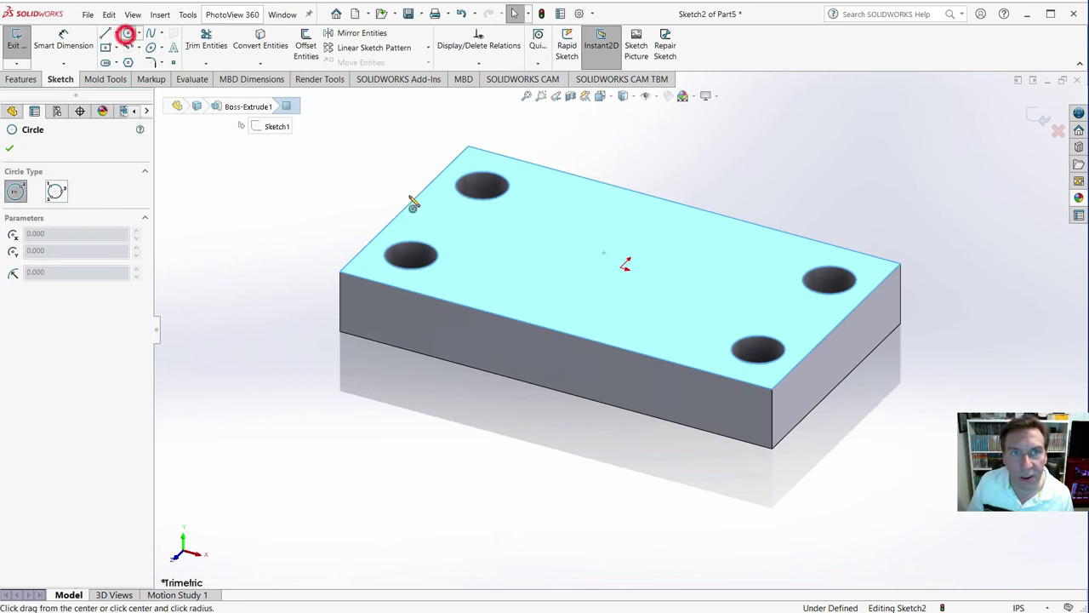
left_click(625, 265)
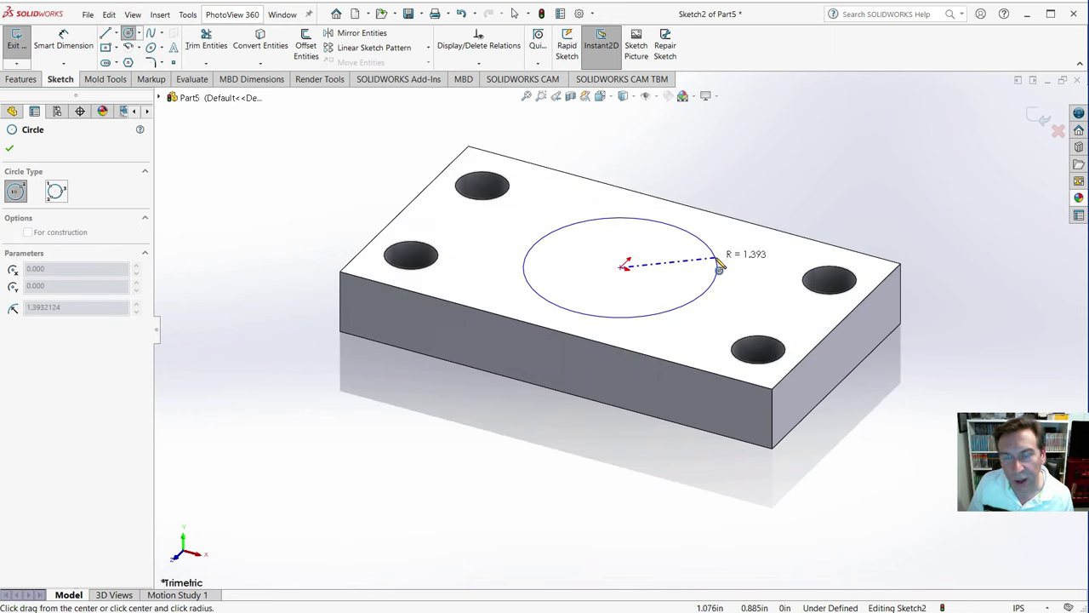
left_click(717, 265)
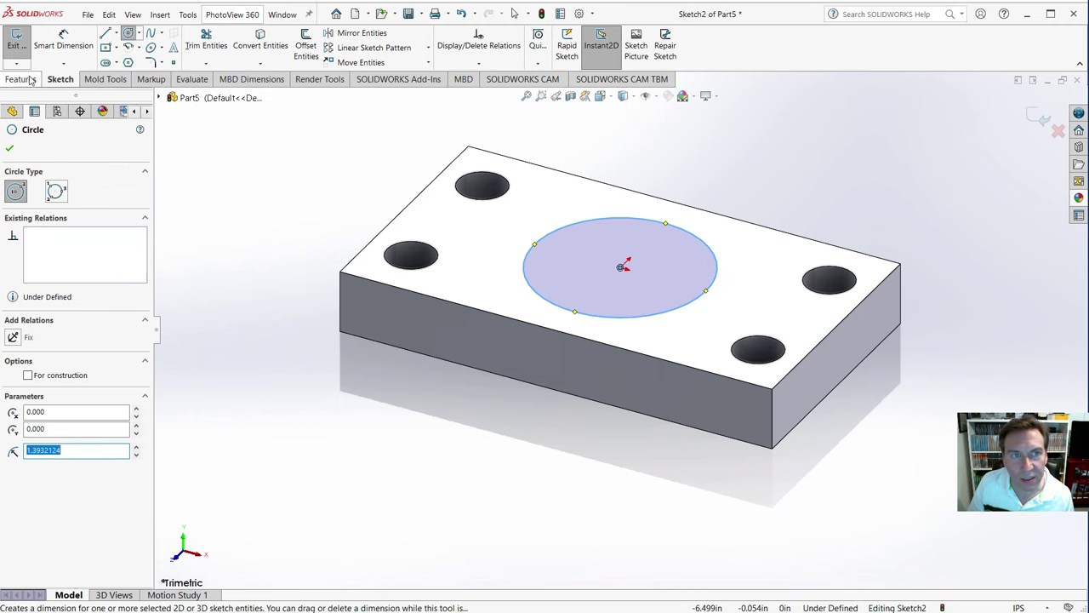
left_click(22, 78)
left_click(23, 46)
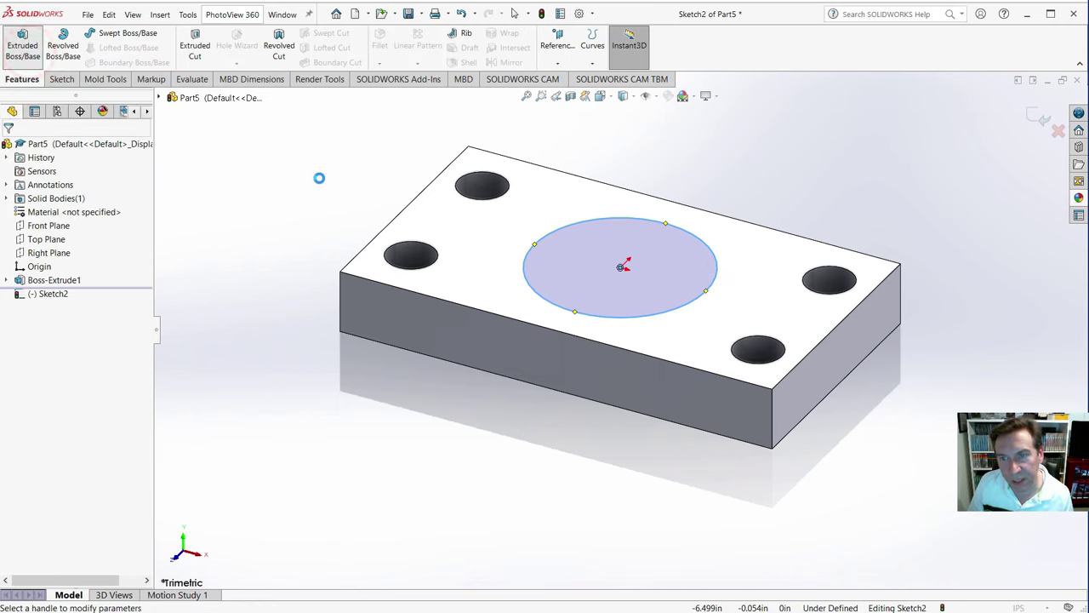
type("0.75")
key("Return")
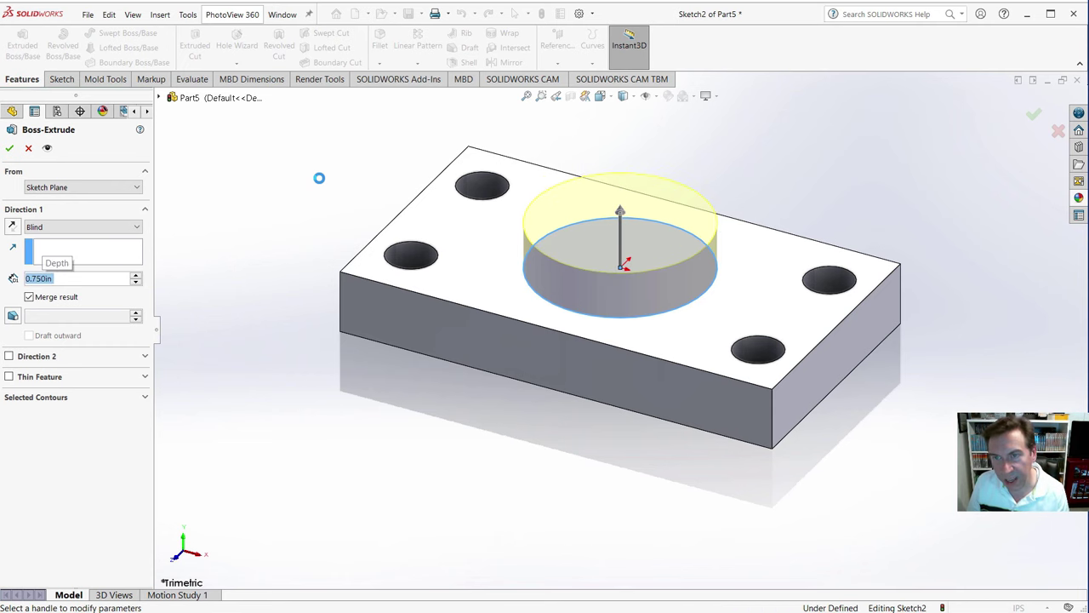
left_click(9, 147)
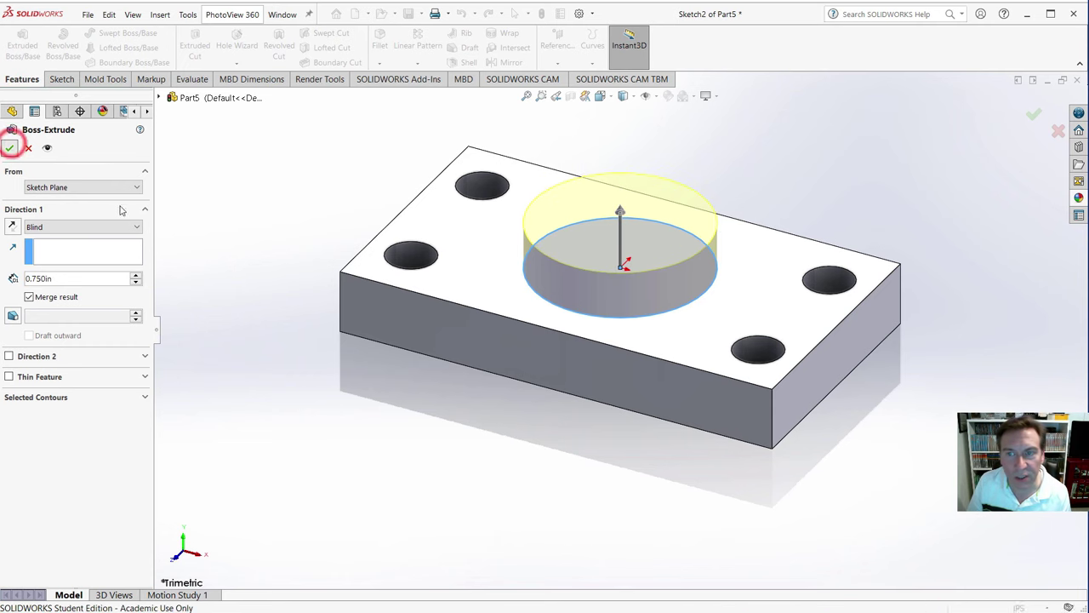
left_click(646, 213)
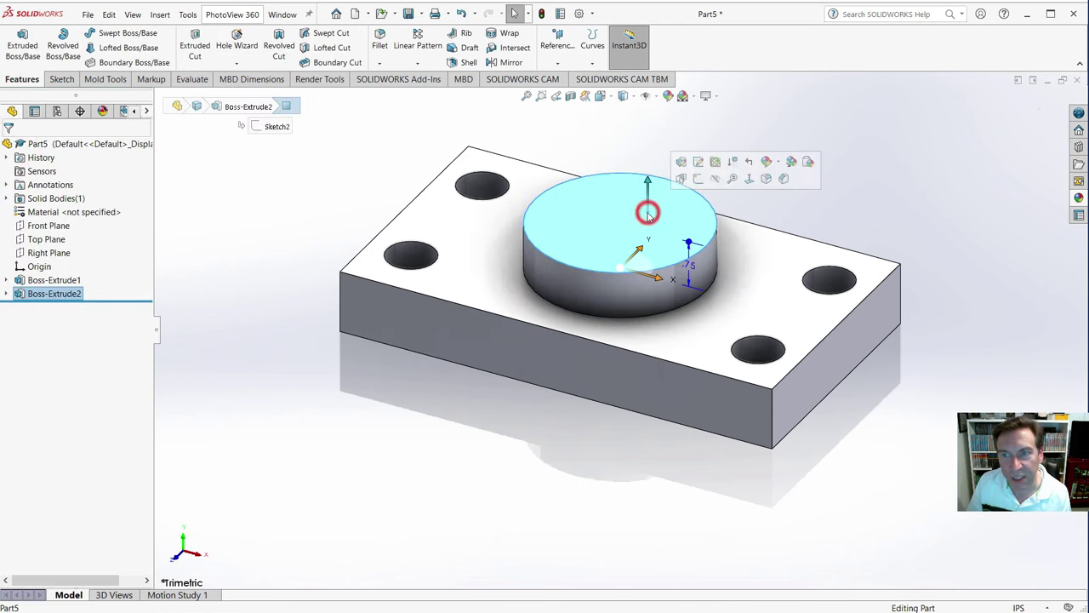
- Sketch a centred circle on the boss top and cut it Through All
left_click(695, 176)
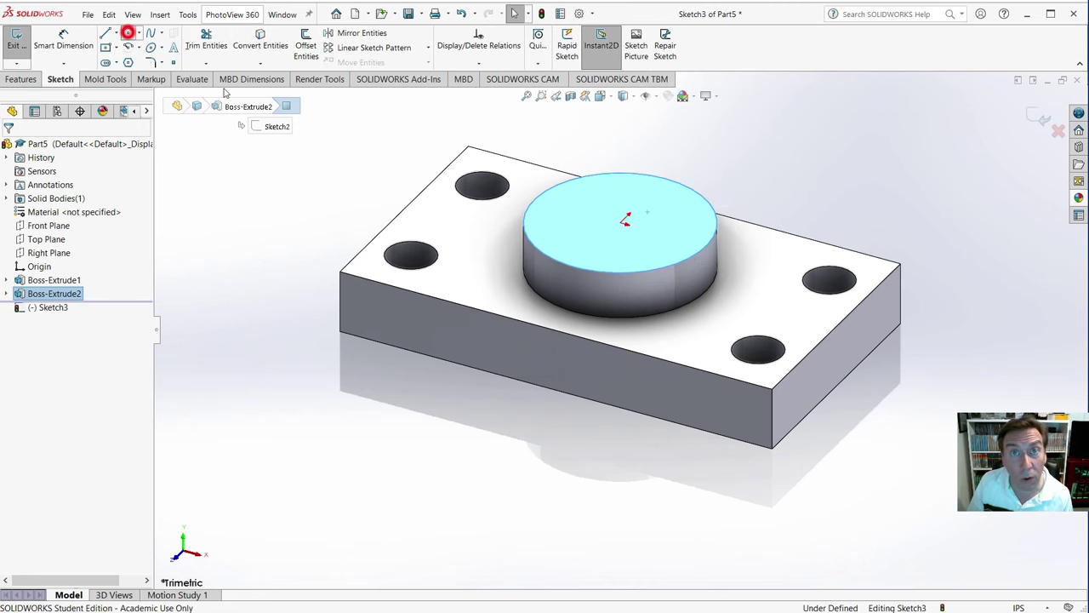
left_click(127, 32)
left_click(622, 221)
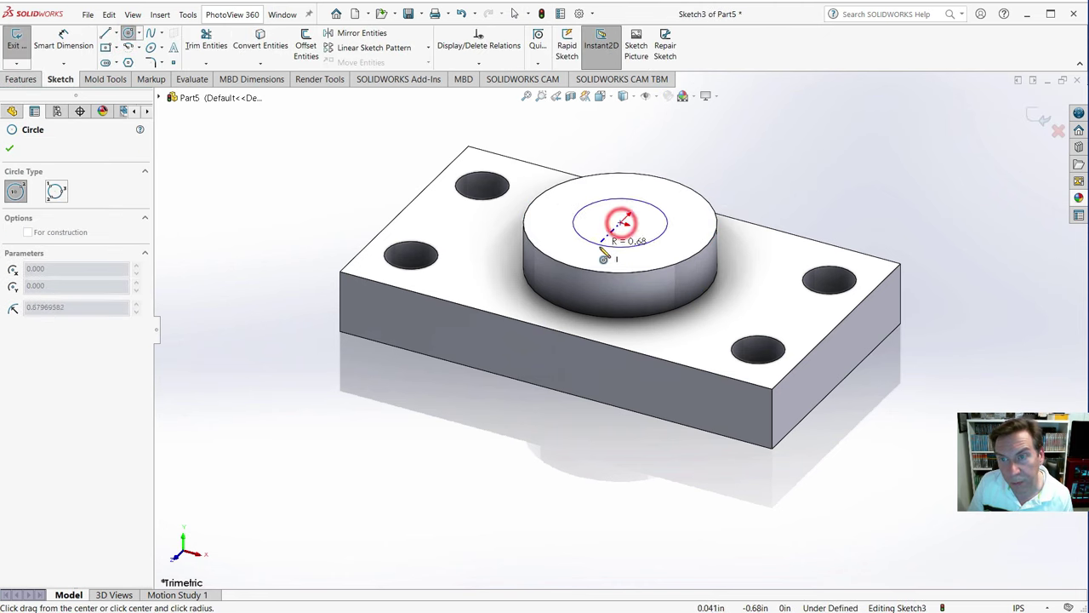
left_click(596, 248)
left_click(21, 79)
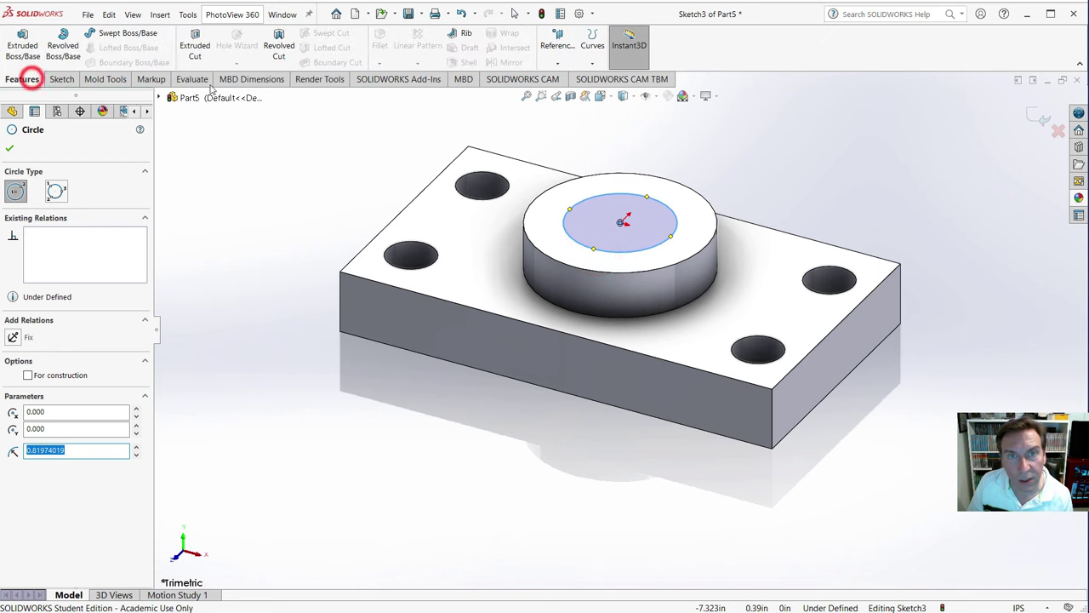
left_click(188, 45)
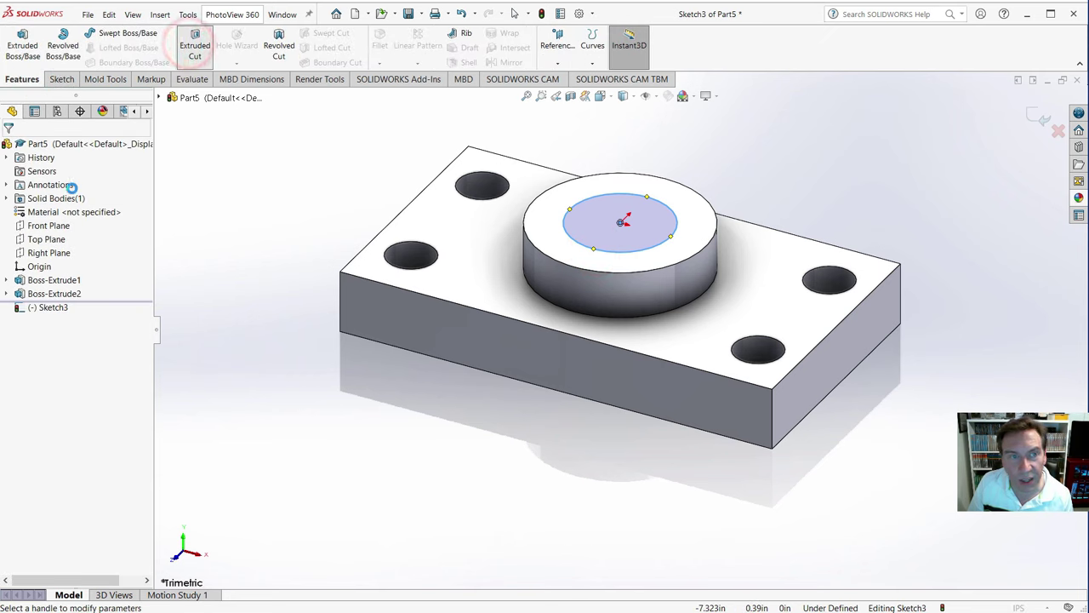
left_click(50, 225)
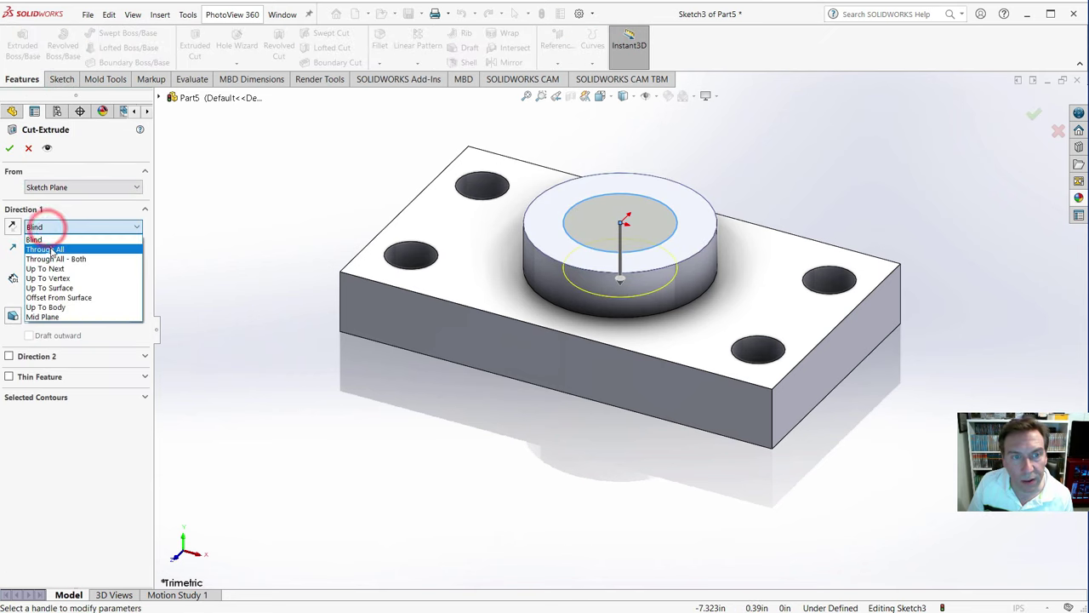
left_click(49, 247)
left_click(10, 147)
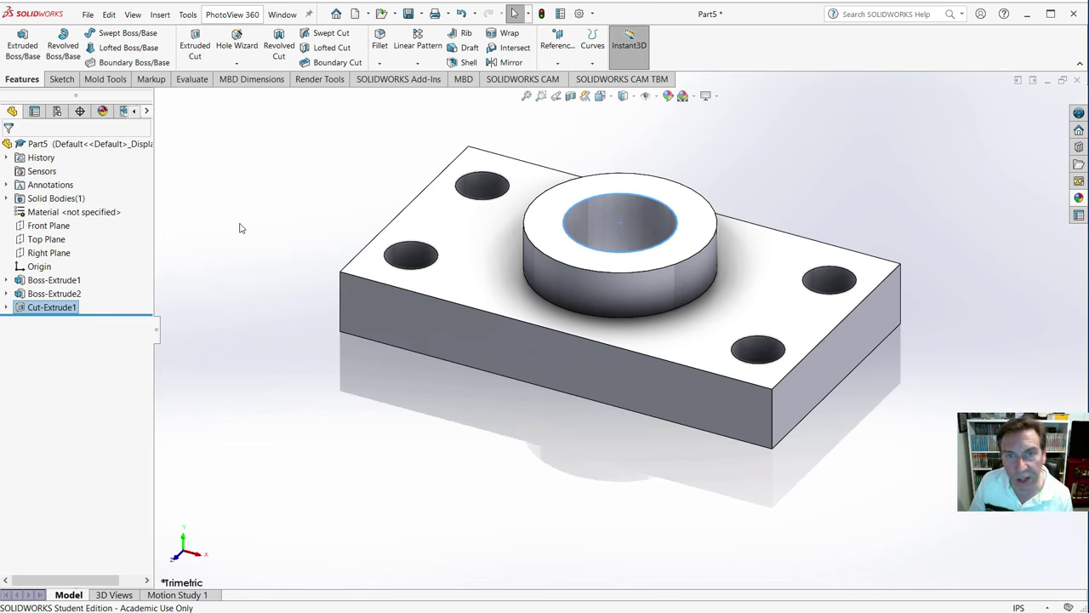
- Fillet the four vertical plate corners and the boss base edge at 0.25 in
key("f")
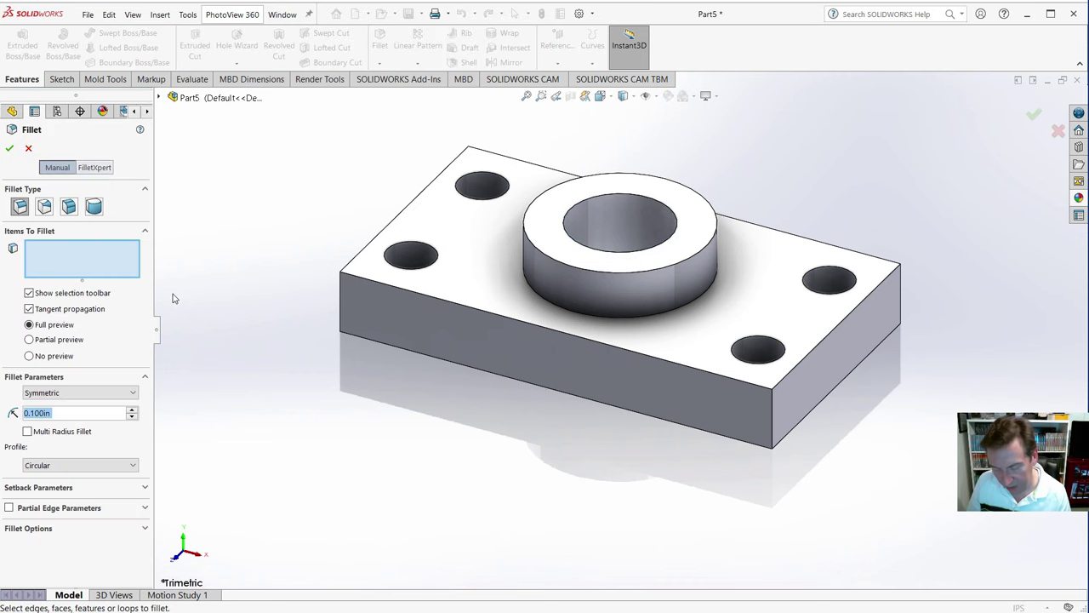
type(".25")
key("Return")
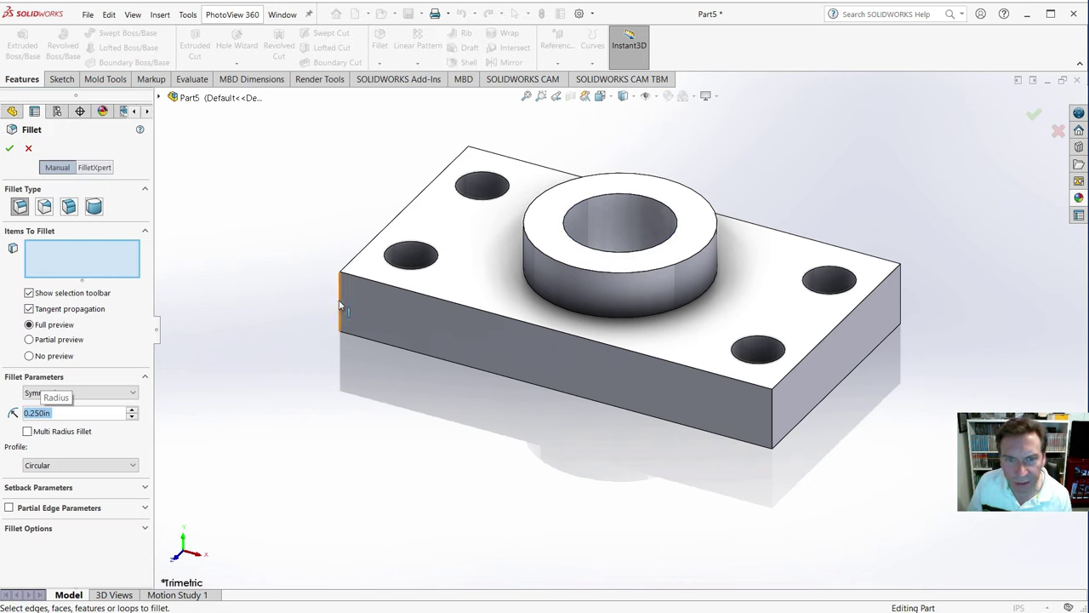
left_click(338, 303)
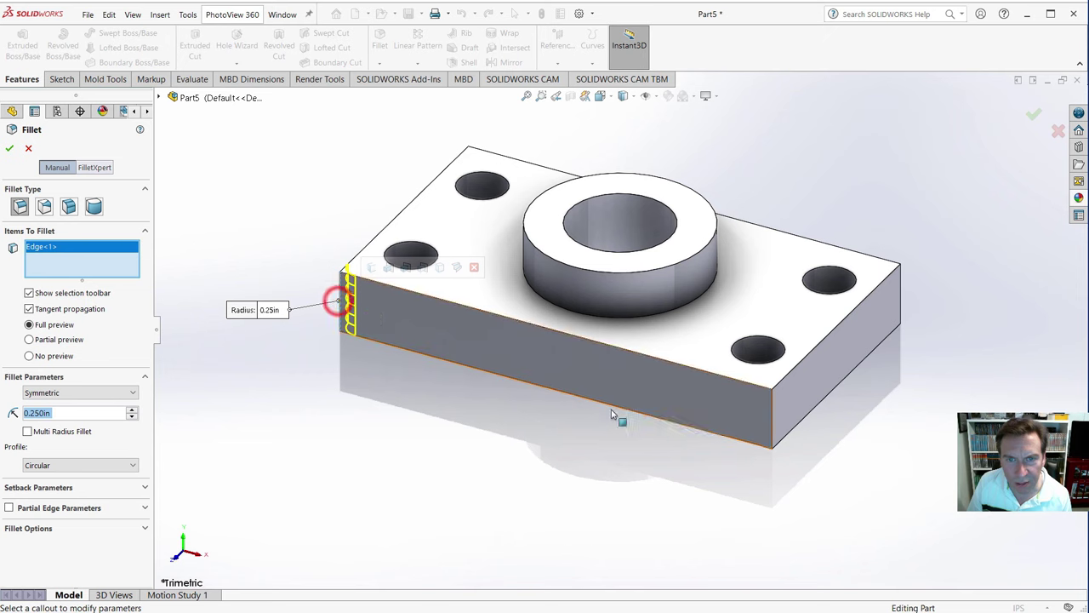
left_click(773, 417)
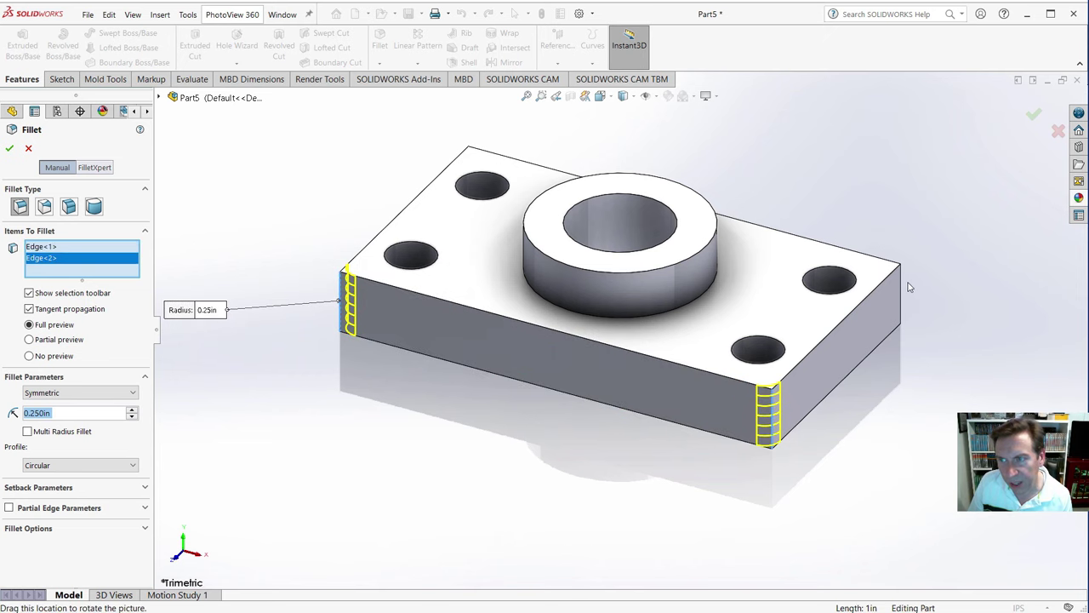
left_click(902, 287)
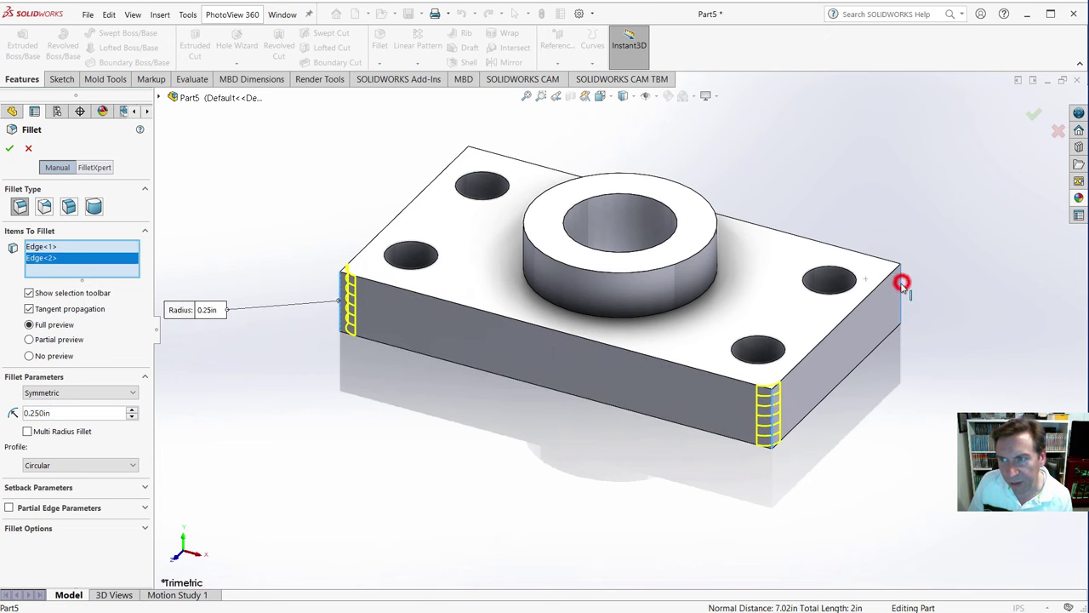
left_click(668, 315)
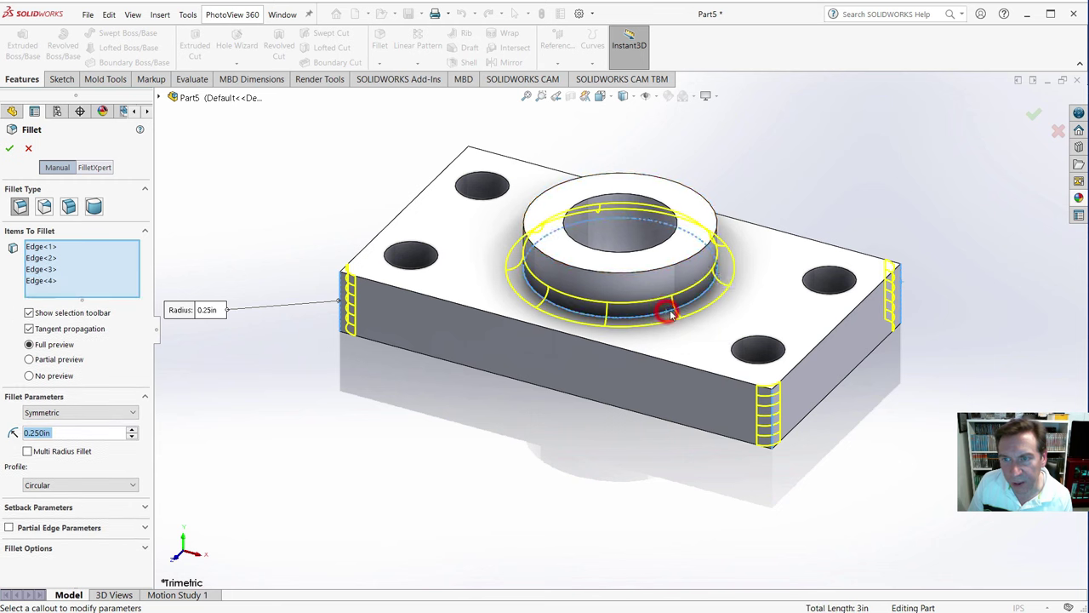
left_click(469, 168)
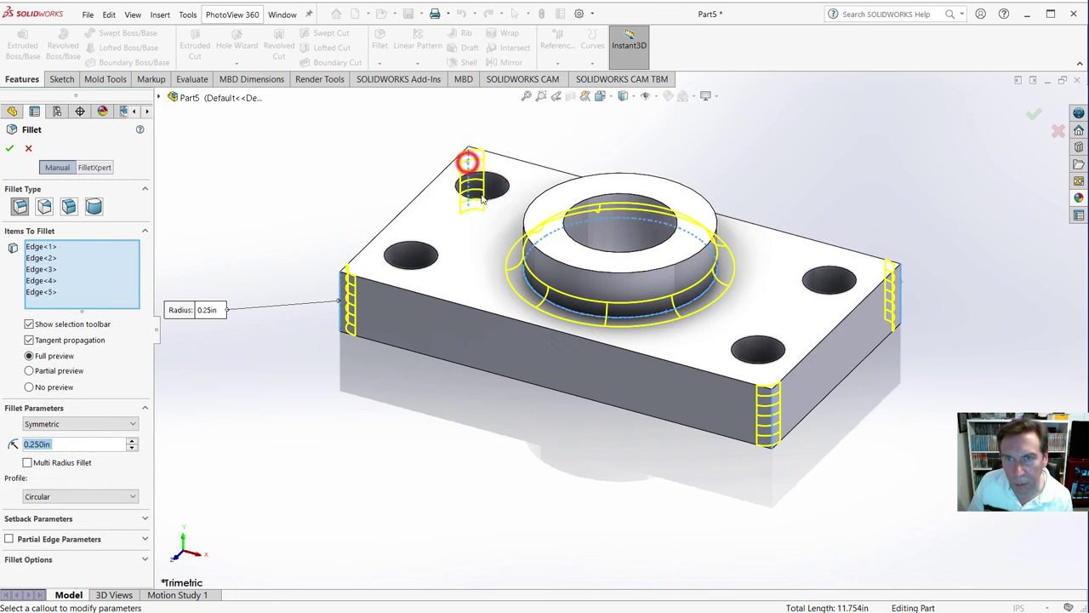
left_click(10, 150)
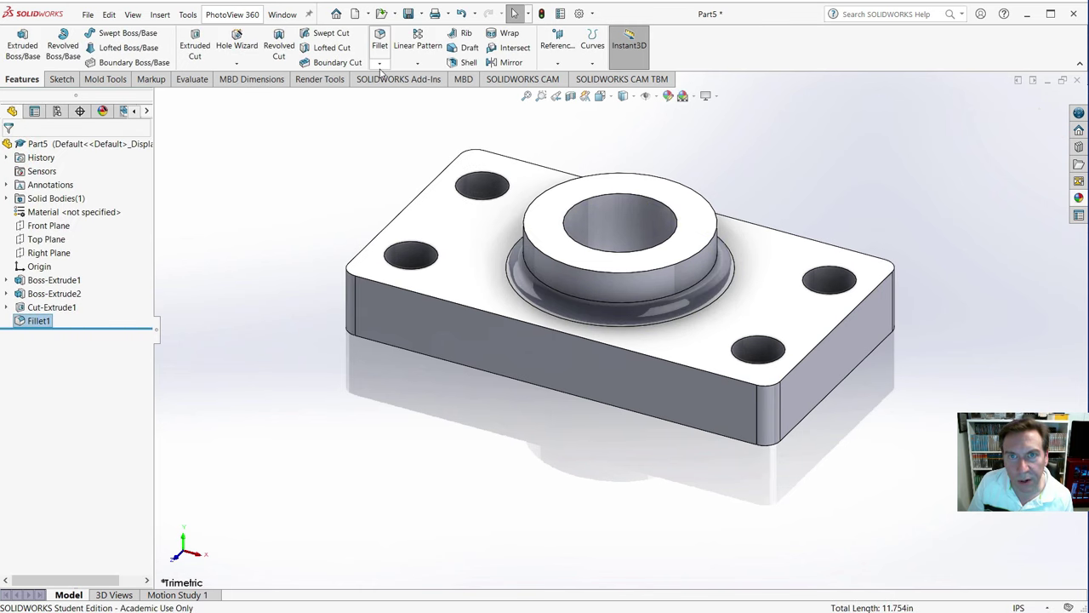
left_click(380, 63)
- Chamfer the plate's top outer edge loop at 0.100 in and 45°
left_click(380, 93)
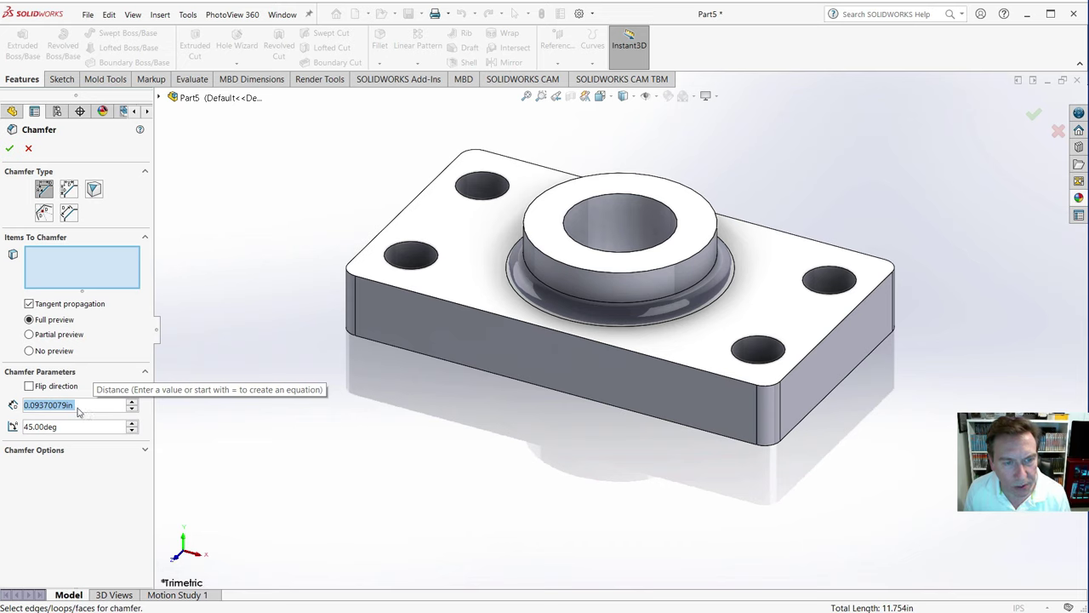
type("1")
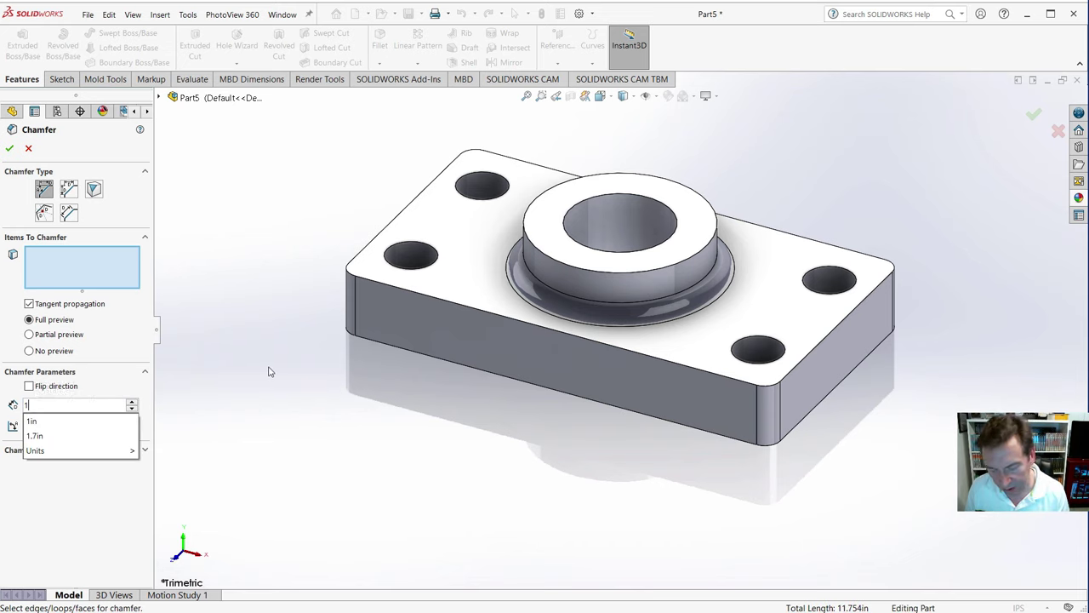
key("Down")
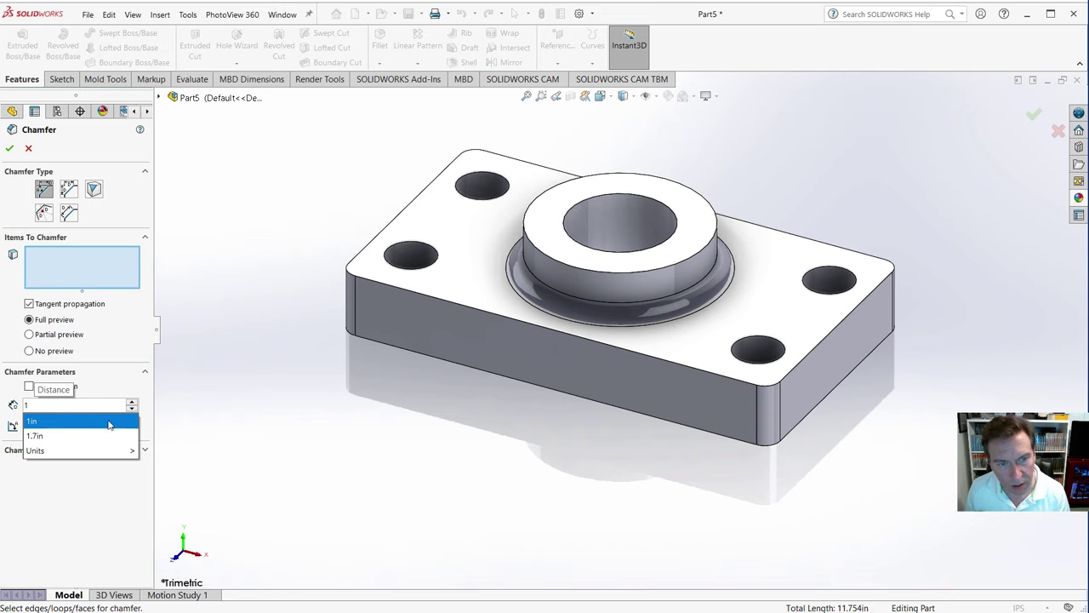
left_click(127, 521)
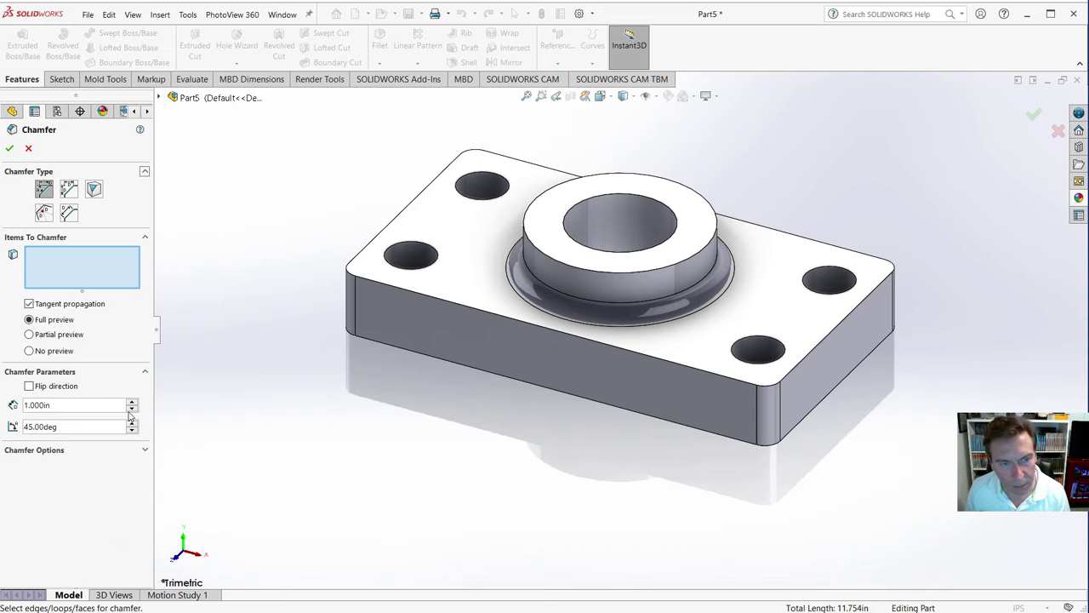
left_click(131, 408)
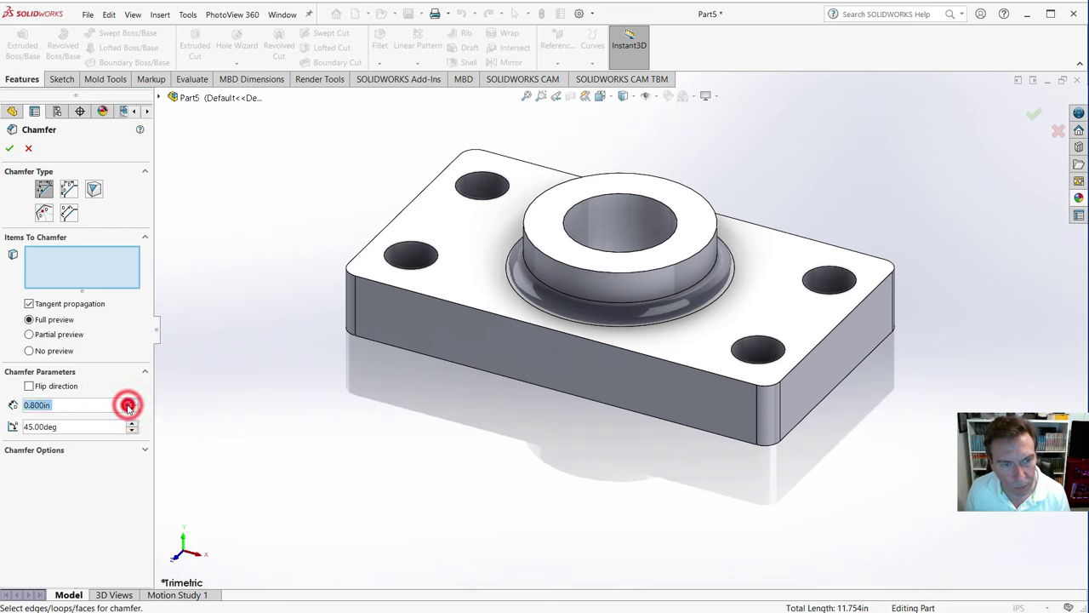
left_click(130, 404)
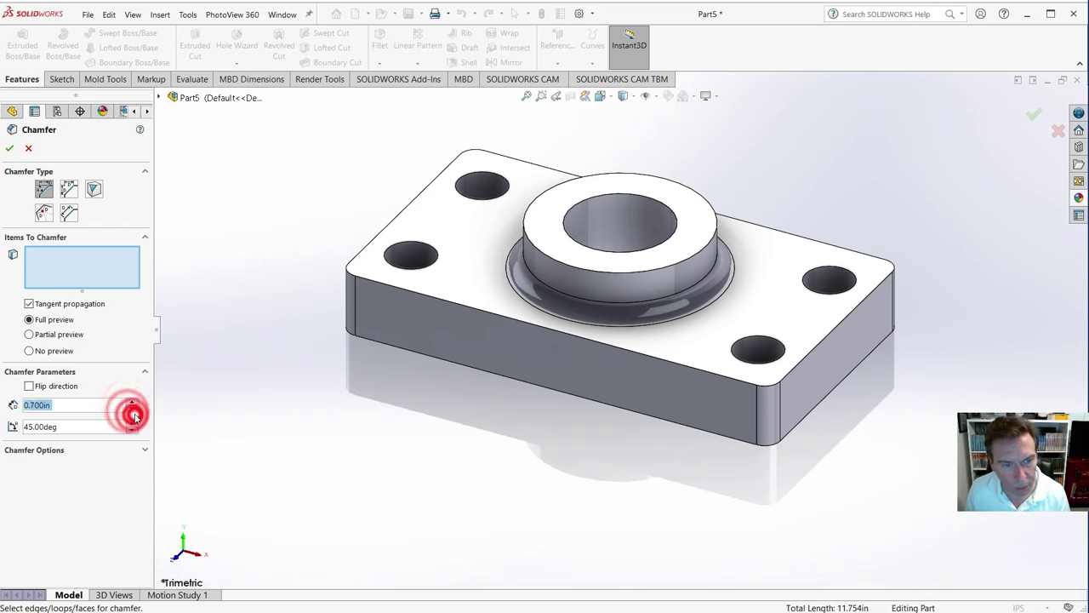
left_click(133, 410)
left_click(133, 410)
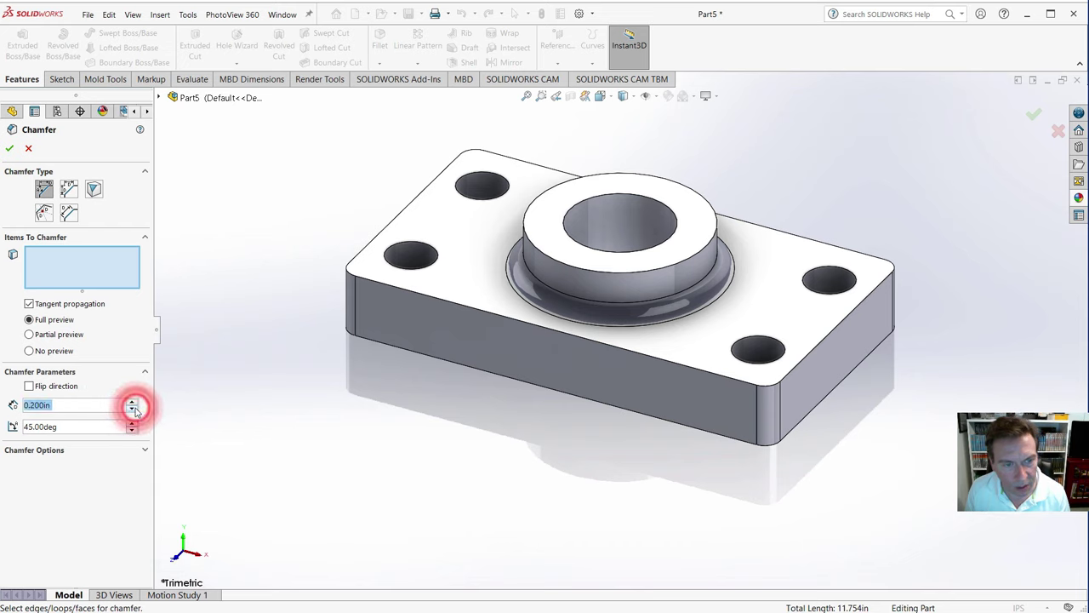
left_click(133, 411)
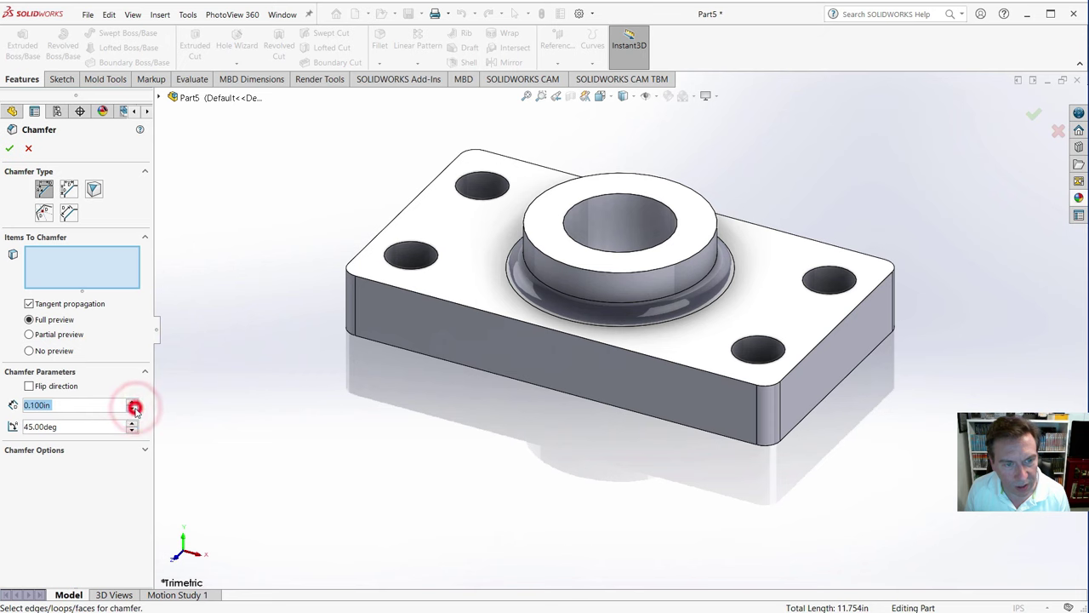
left_click(489, 313)
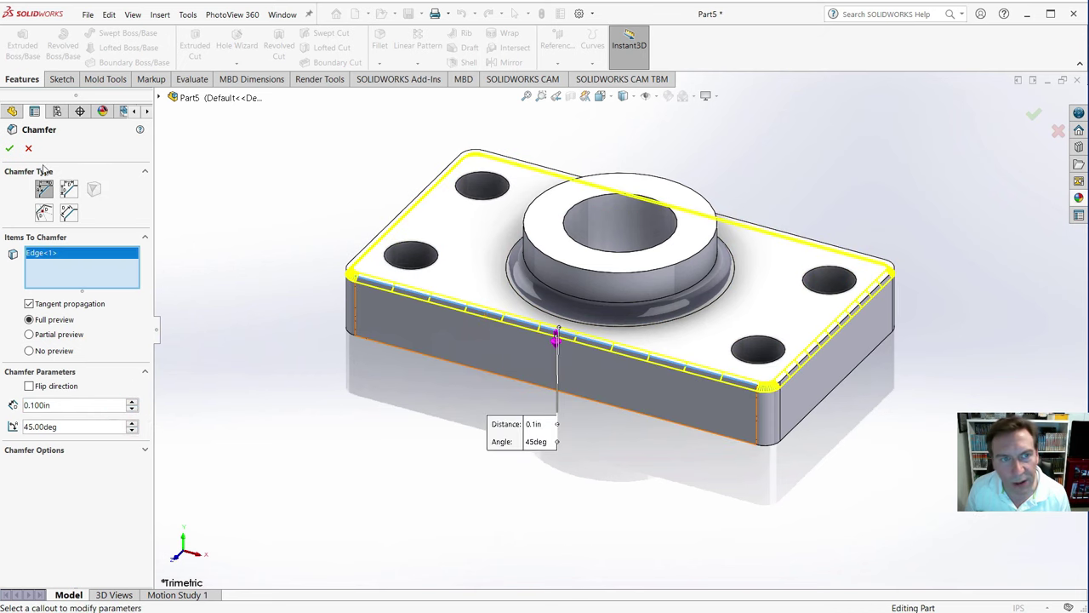
left_click(10, 148)
left_click(316, 364)
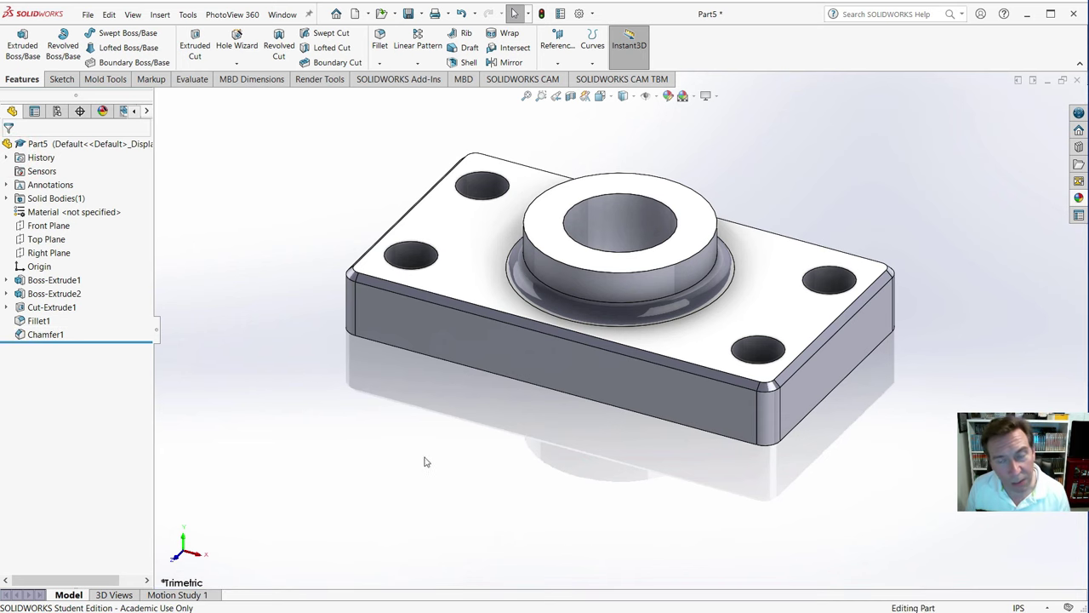
middle_click_drag(450, 413, 439, 437)
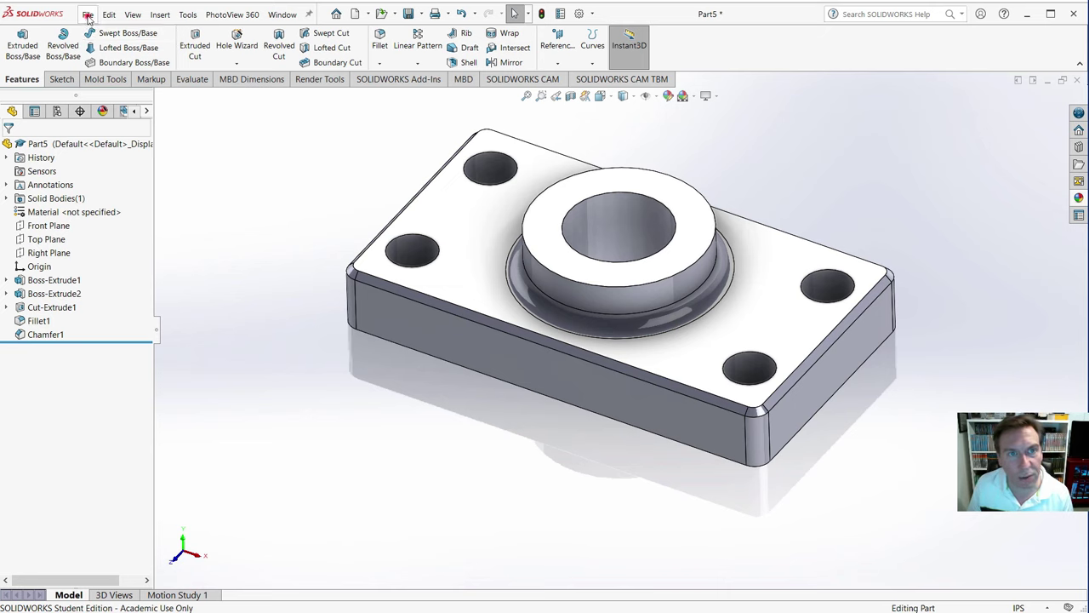
left_click(87, 17)
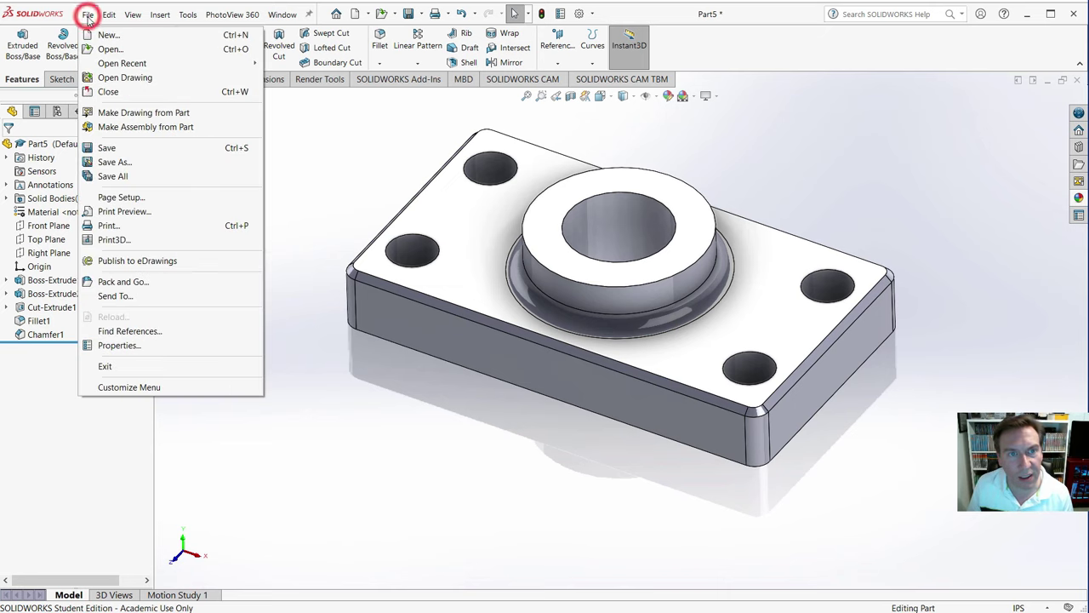
left_click(121, 163)
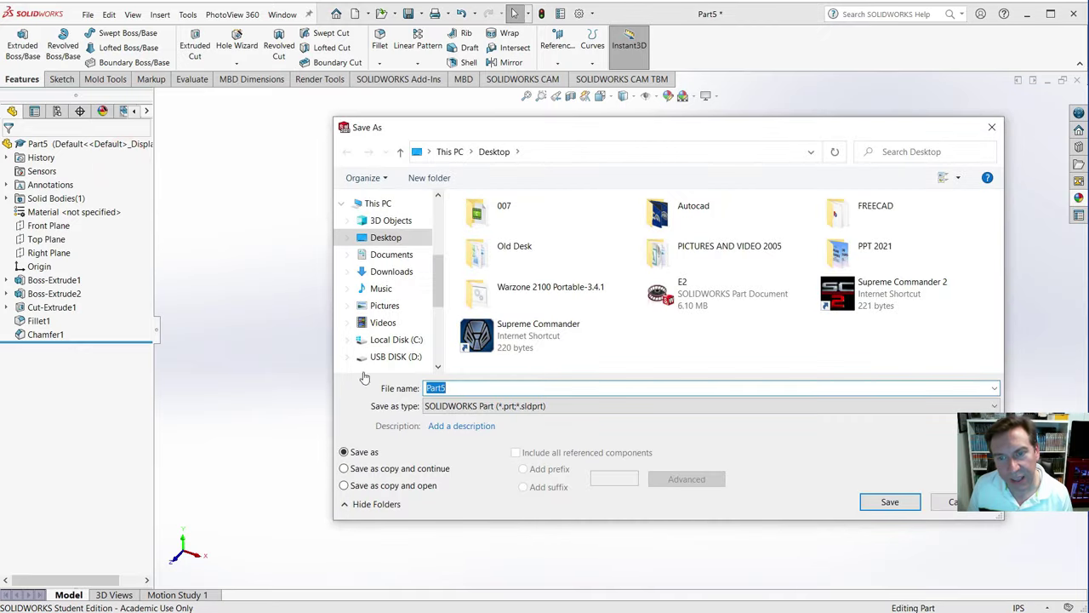
left_click(444, 406)
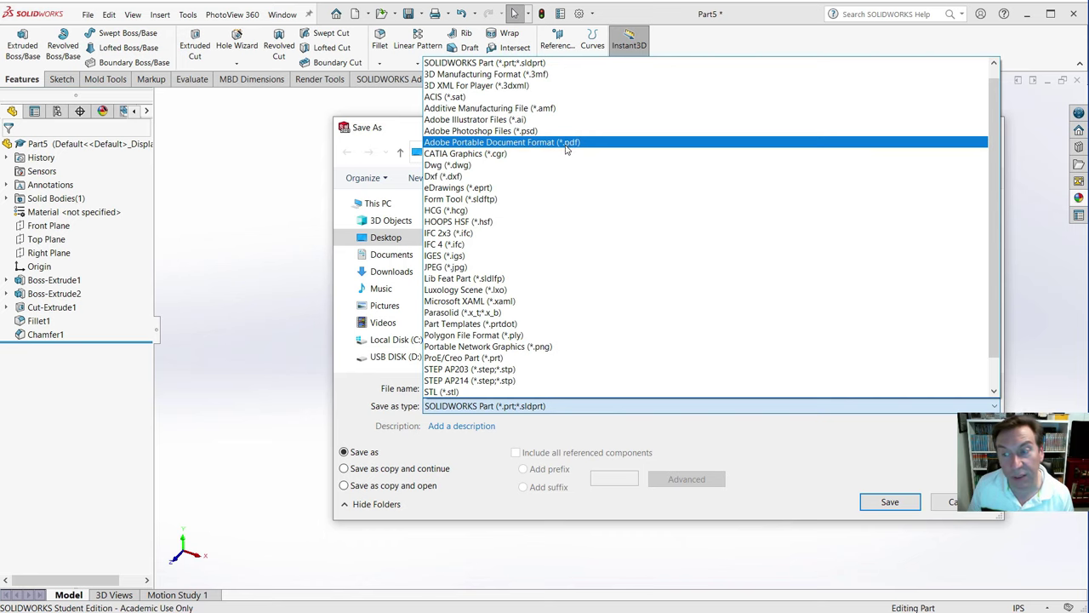
left_click(951, 500)
left_click(950, 501)
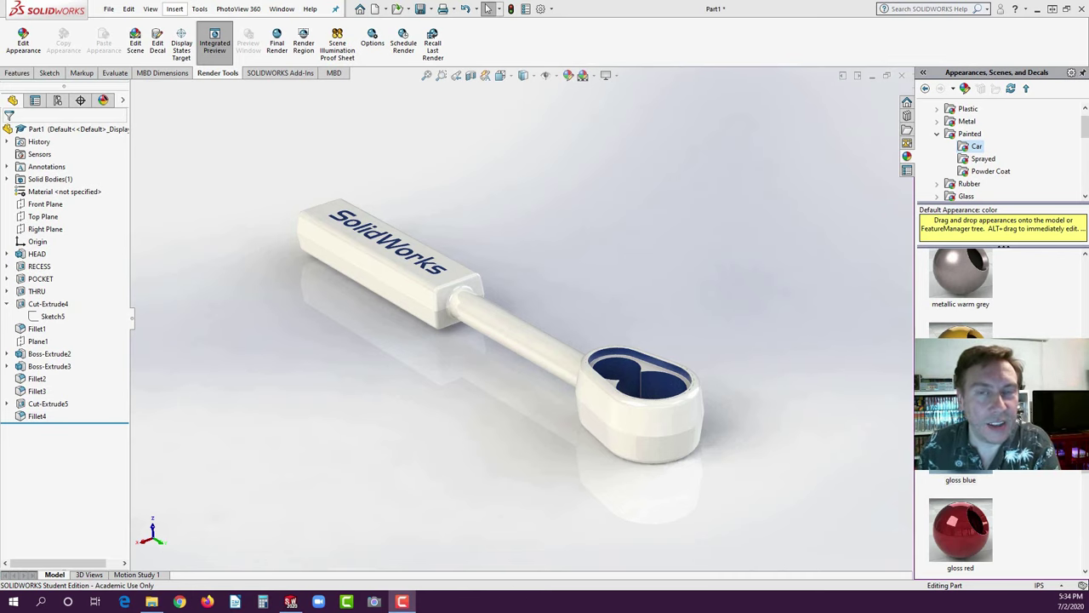
- Turn off Integrated Preview and create a new blank part, Part2
left_click(215, 43)
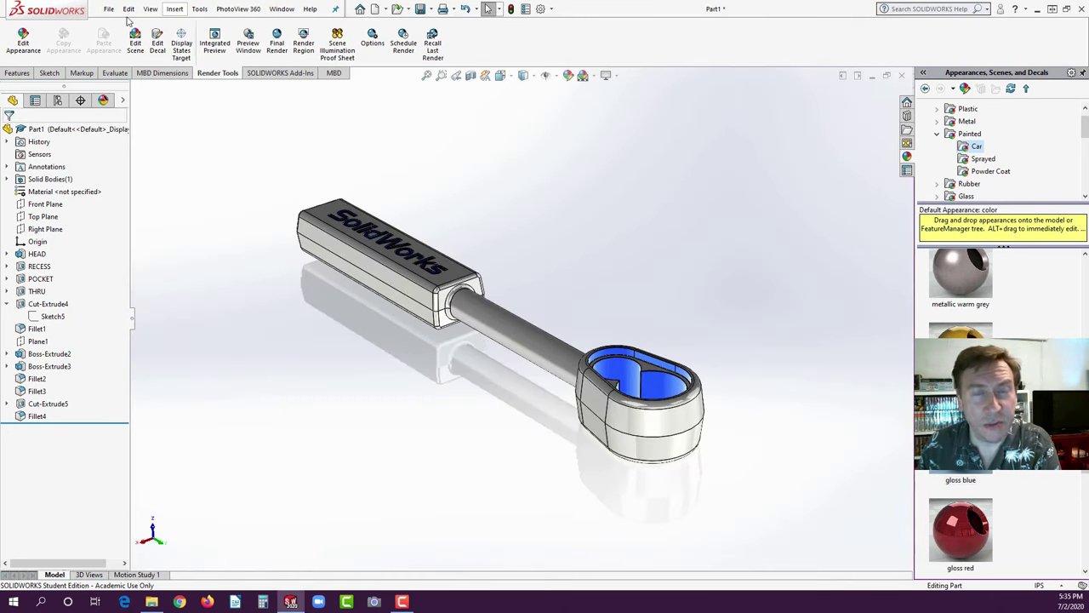
left_click(109, 8)
left_click(128, 26)
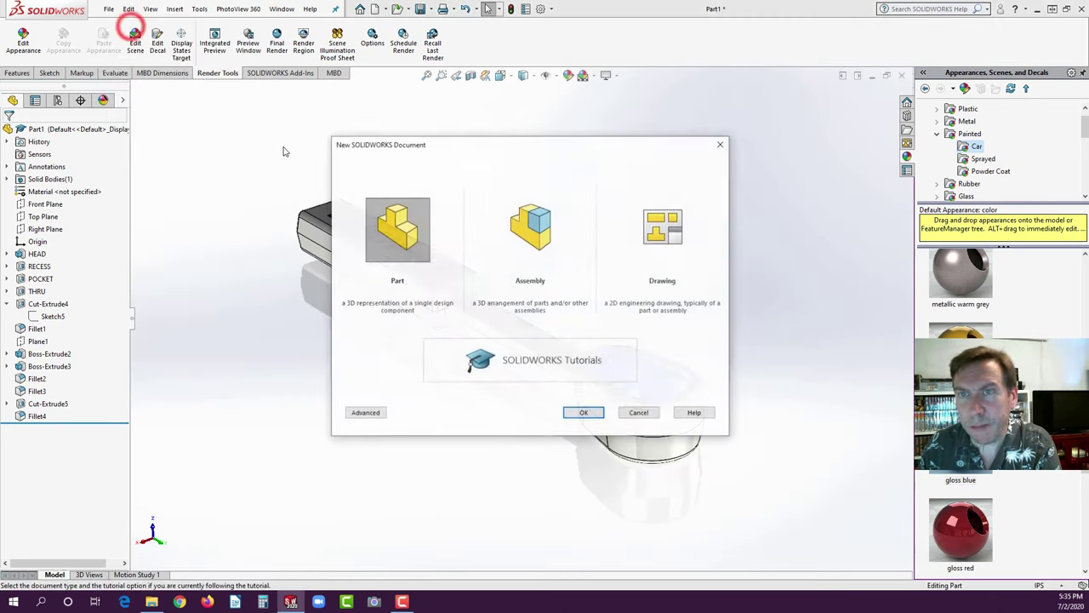
left_click(583, 414)
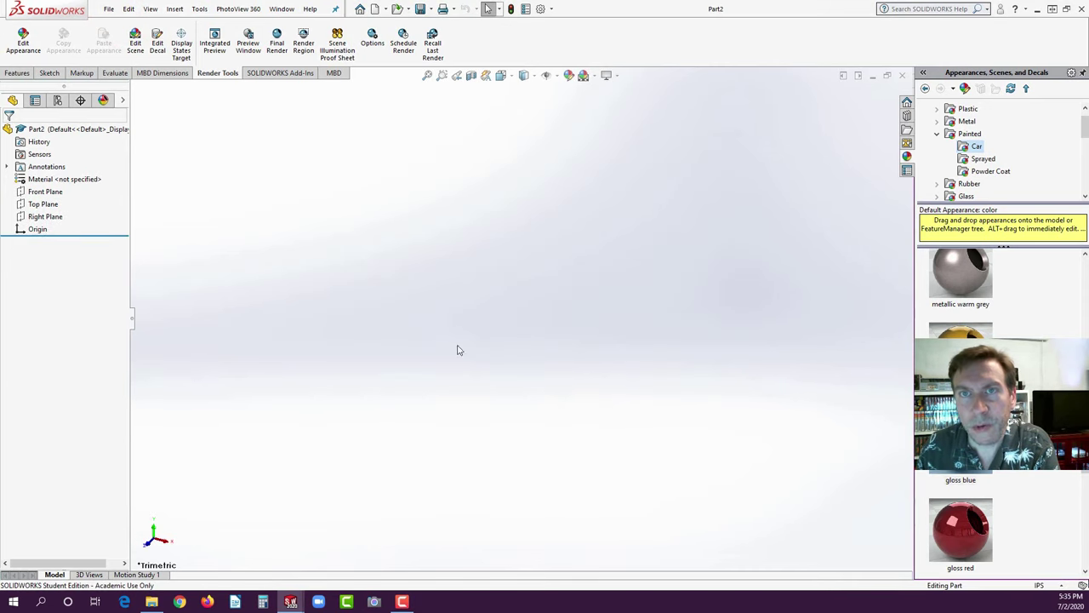
- Start Sketch1 on the Front Plane, then open a new browser tab
left_click(34, 194)
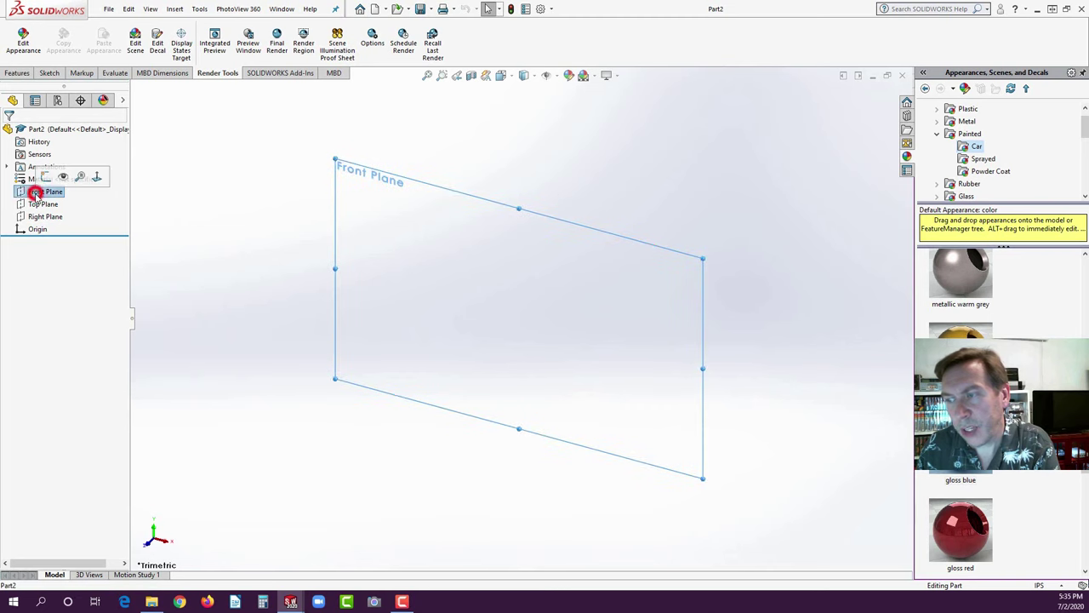
left_click(44, 179)
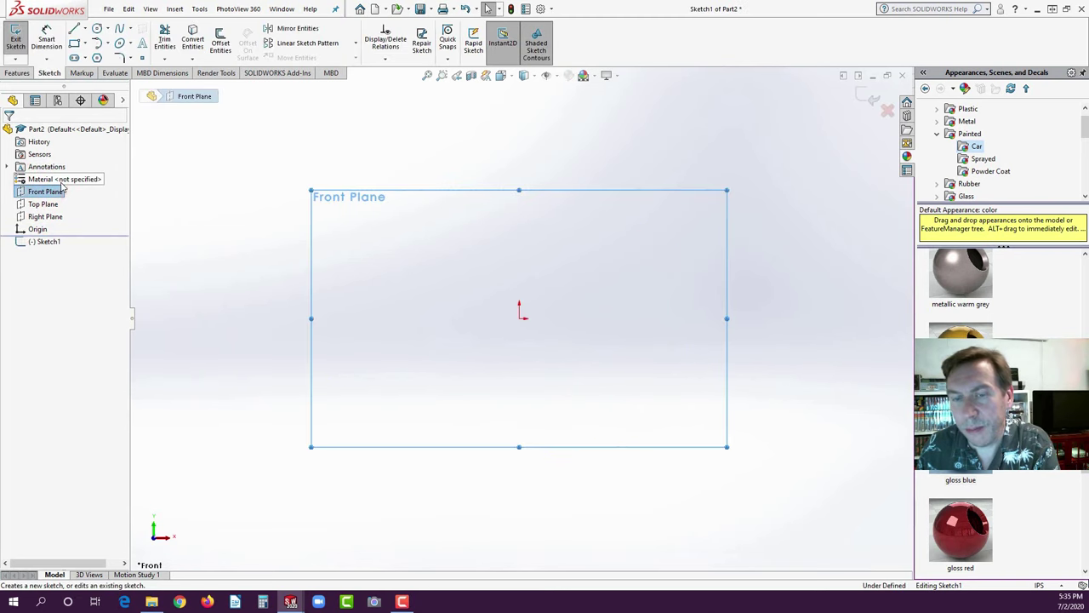
left_click(180, 602)
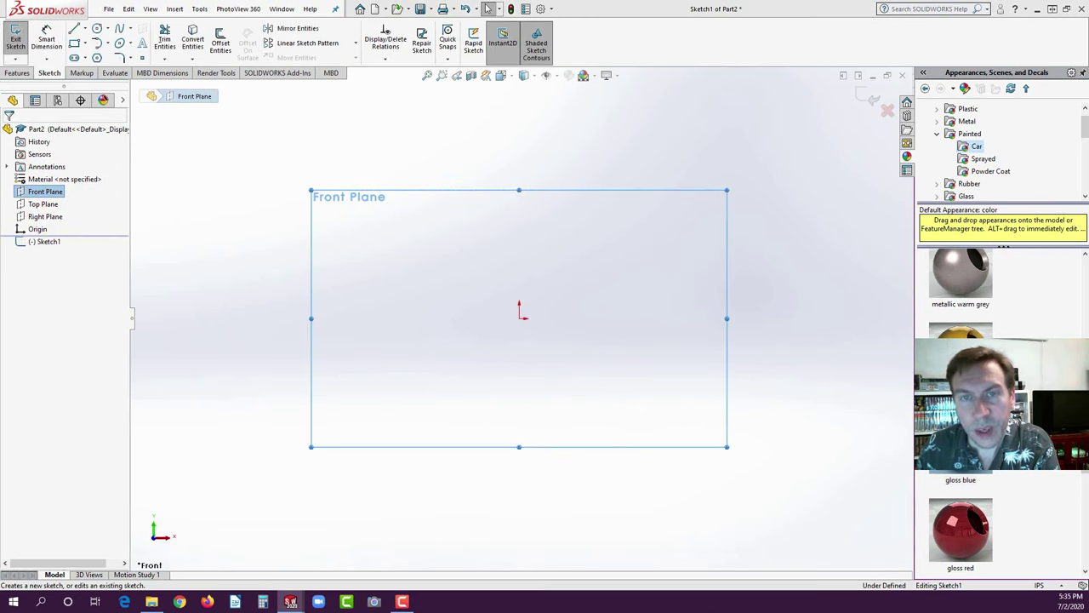
- Open the SolidWorks Basics 2019_20 PDF from vertanux1.com's Instructional Manuals page in Chrome
left_click(224, 51)
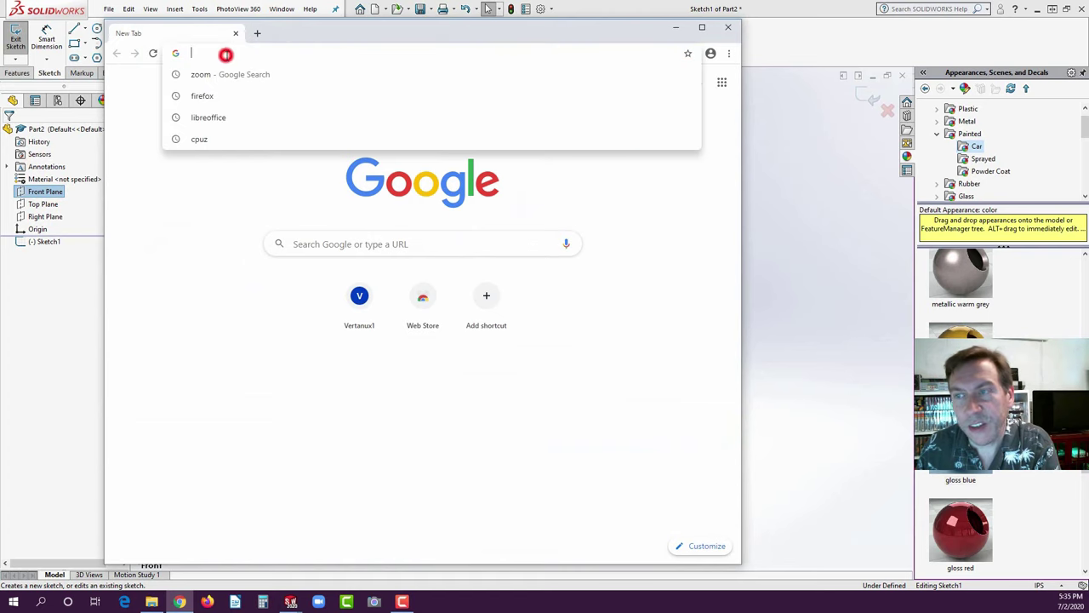
type("vertanux1.com")
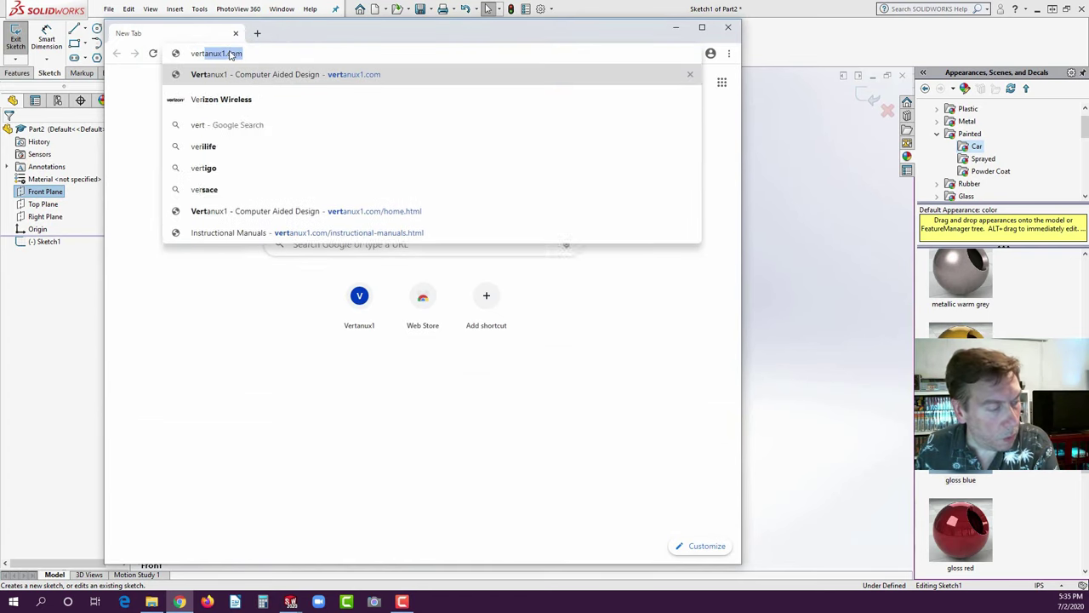
left_click(219, 76)
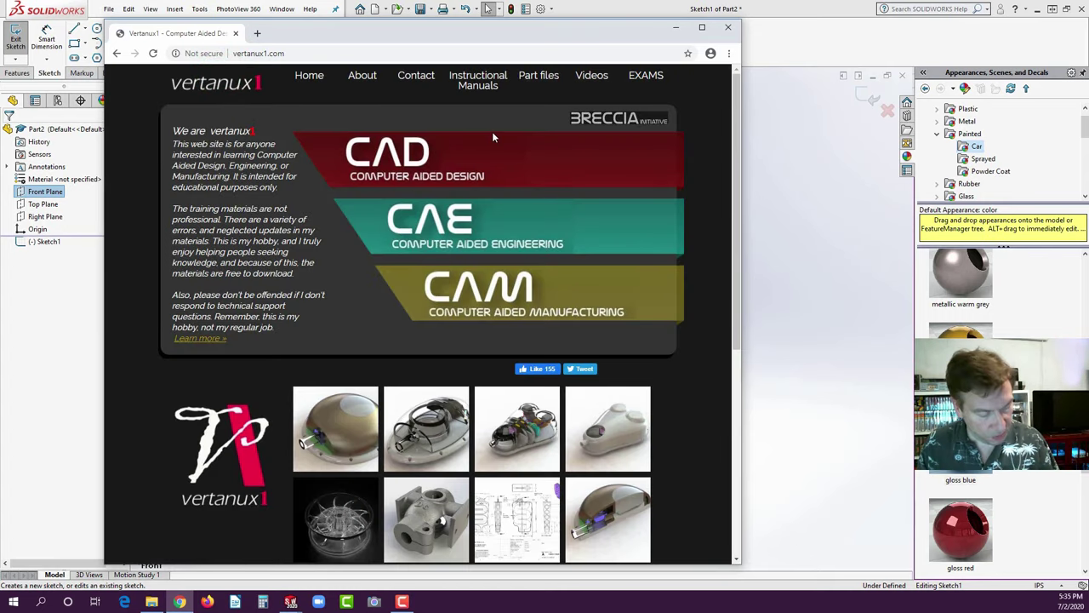
left_click(479, 88)
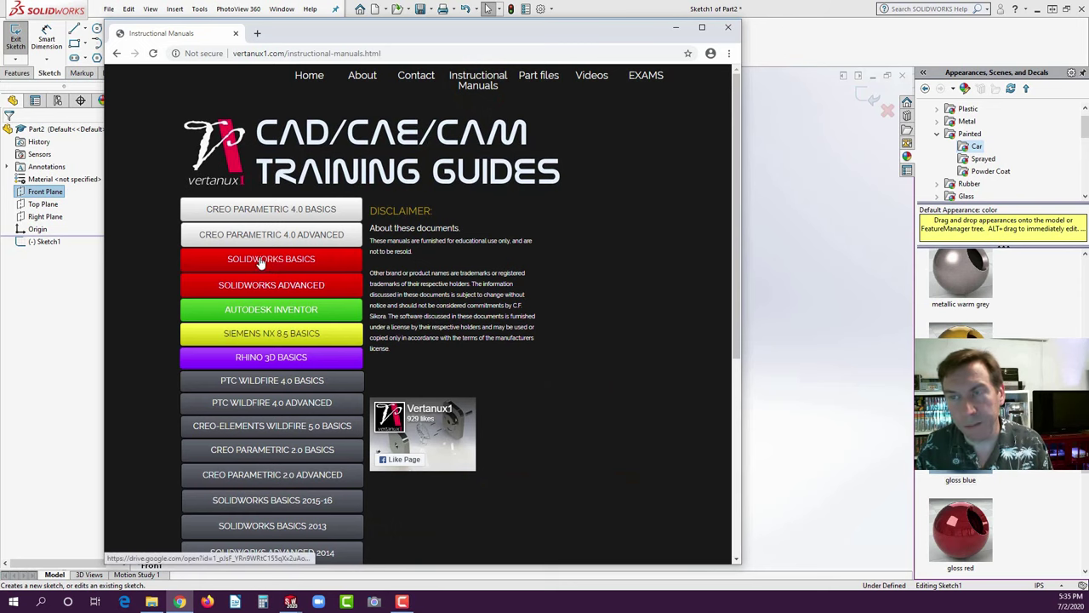
left_click(265, 261)
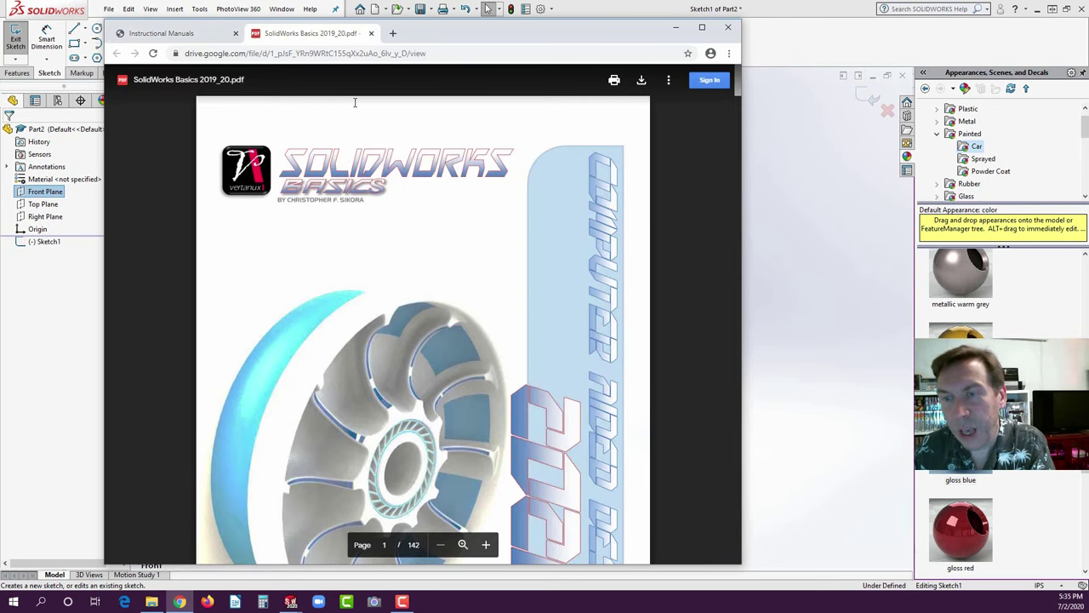
- Scroll the PDF to Exercise 3 Secondary Feature Modeling on page 35
scroll(660, 271, "down", 4)
left_click_drag(736, 94, 729, 201)
scroll(648, 225, "down", 6)
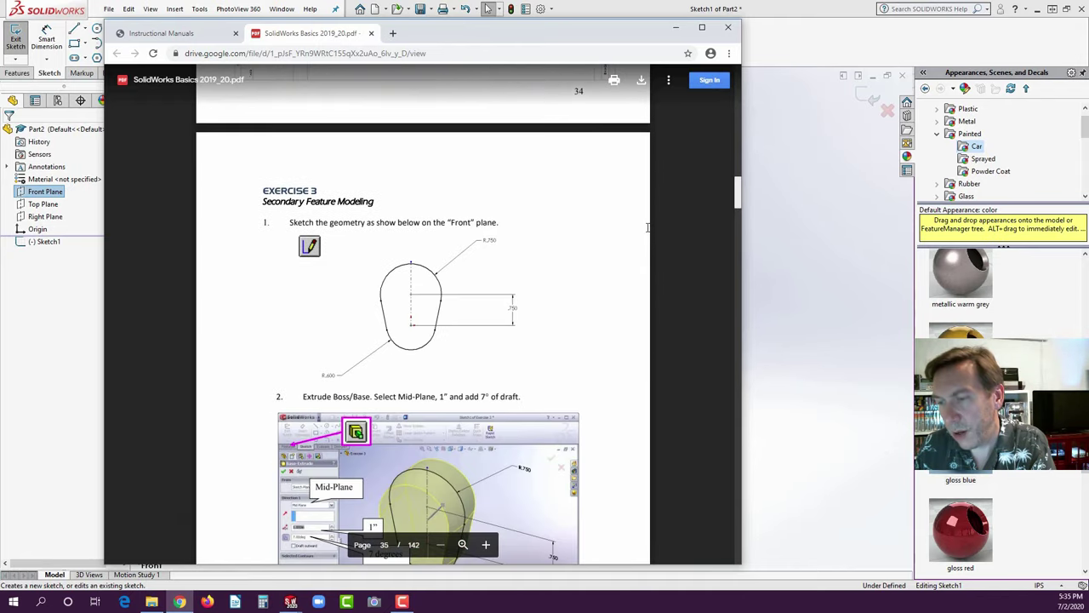
scroll(647, 225, "up", 1)
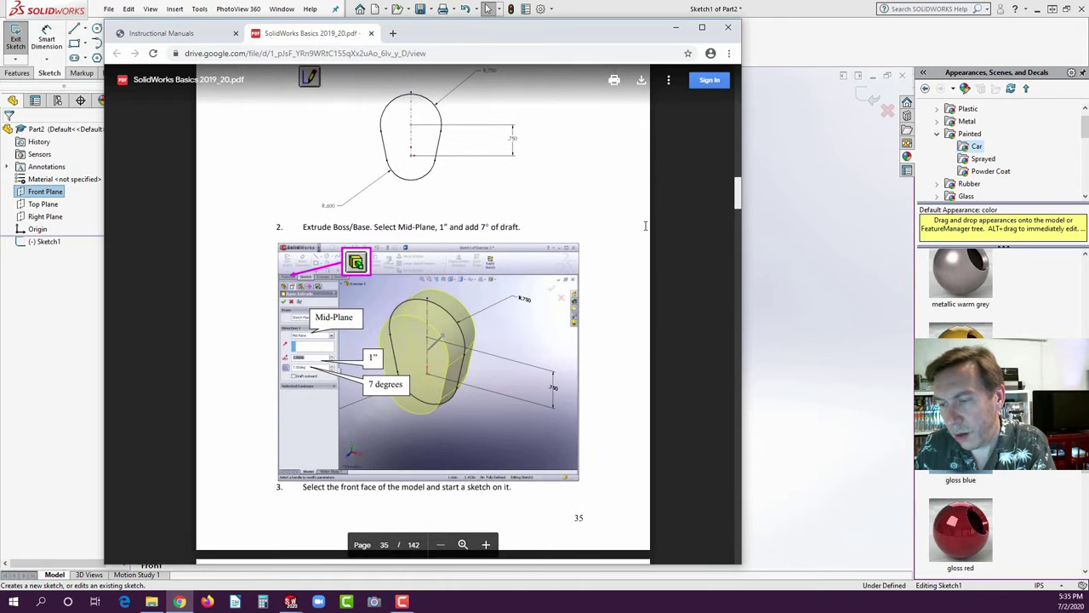
scroll(644, 223, "up", 2)
scroll(640, 223, "down", 1)
scroll(640, 223, "down", 5)
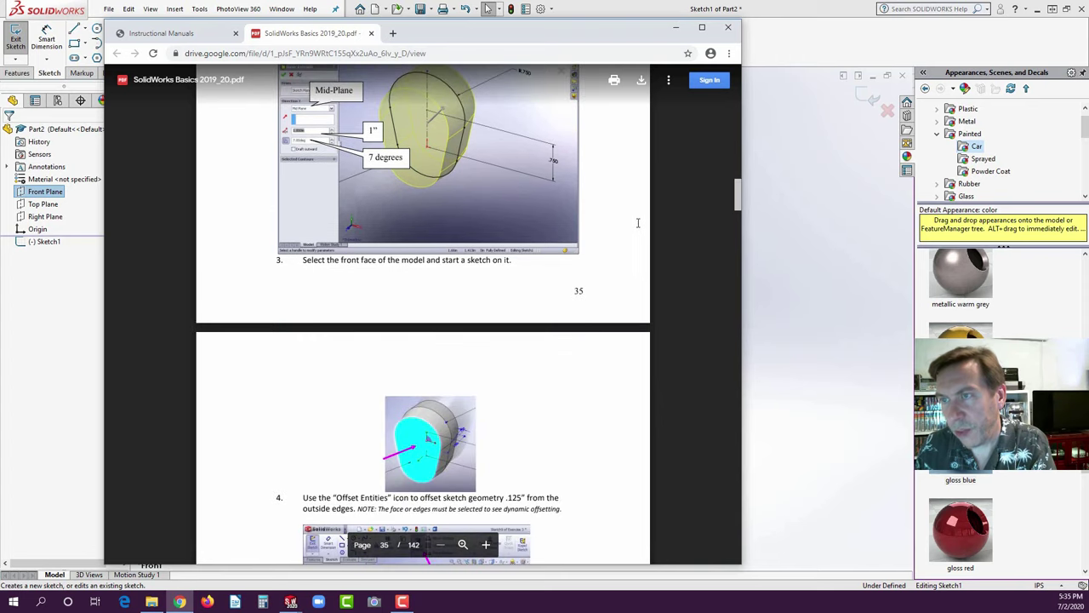
scroll(638, 222, "up", 4)
scroll(637, 221, "up", 3)
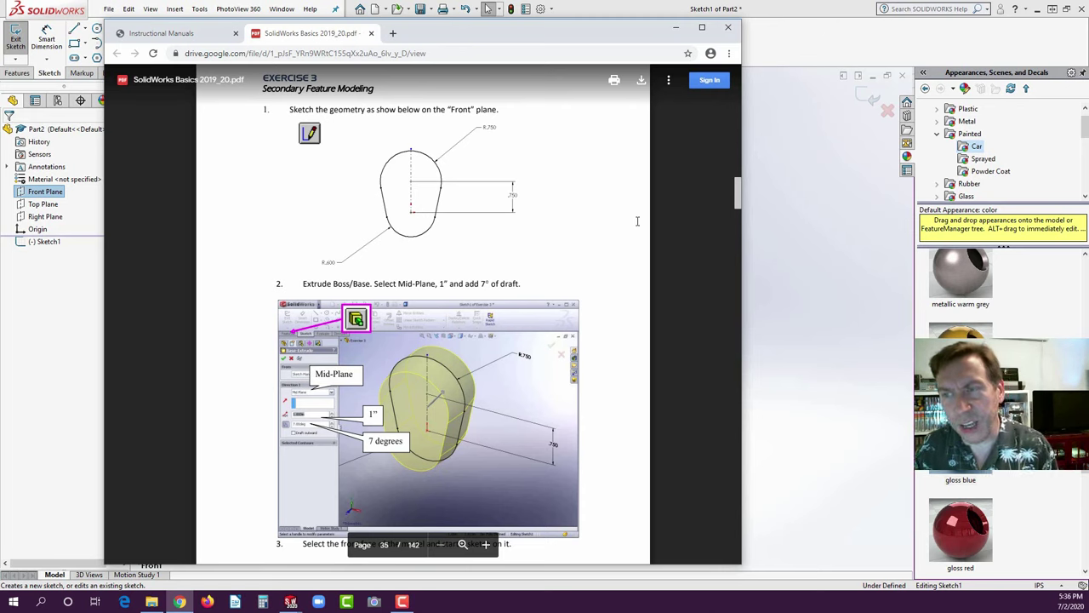
- Draw a vertical centerline rising from the origin on the Front Plane sketch
left_click(58, 296)
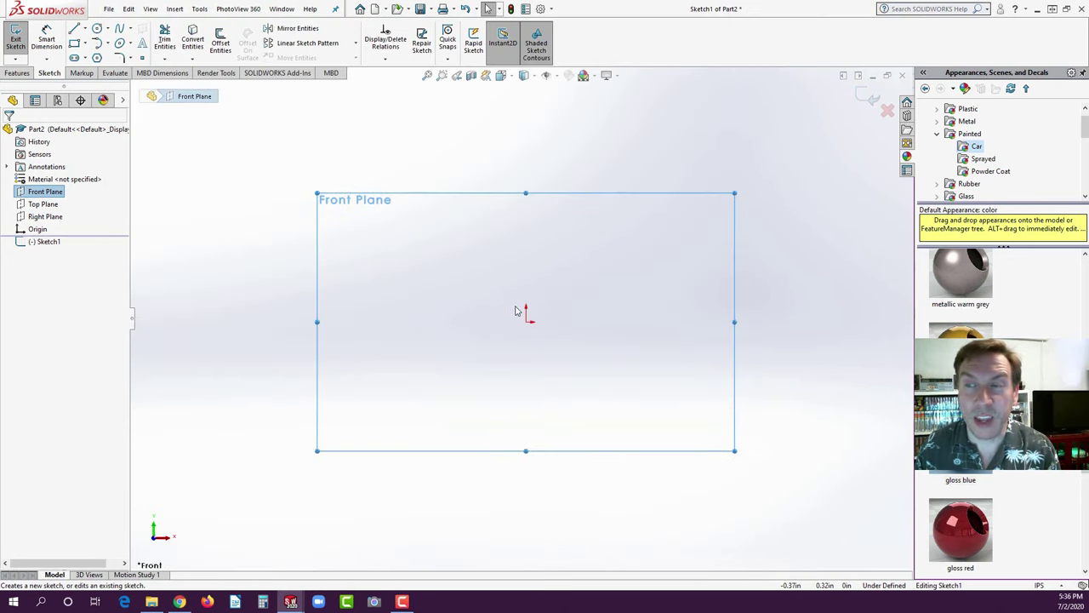
left_click(85, 30)
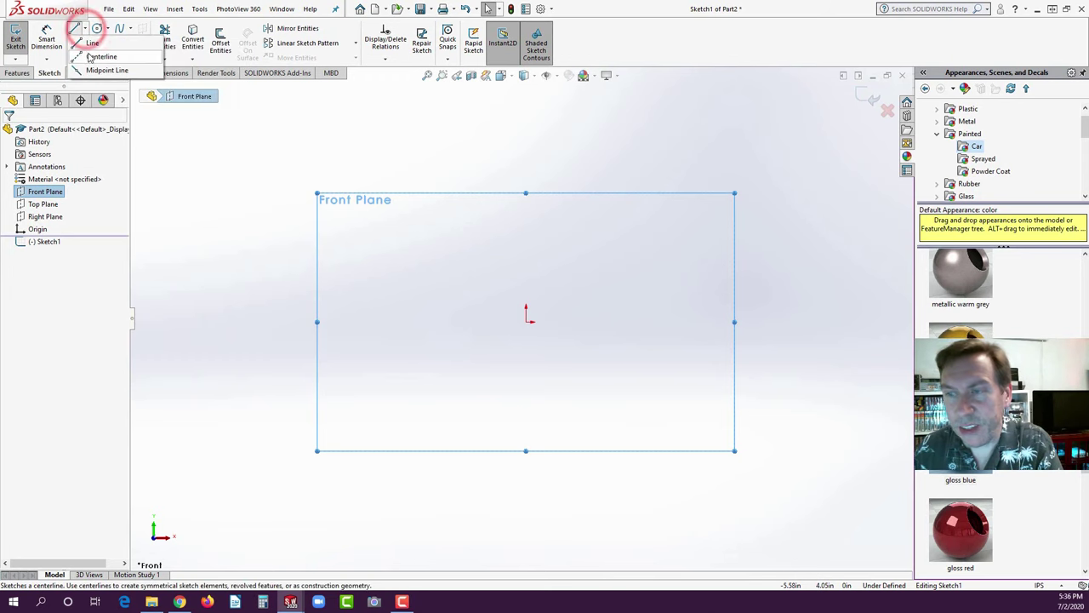
left_click(85, 57)
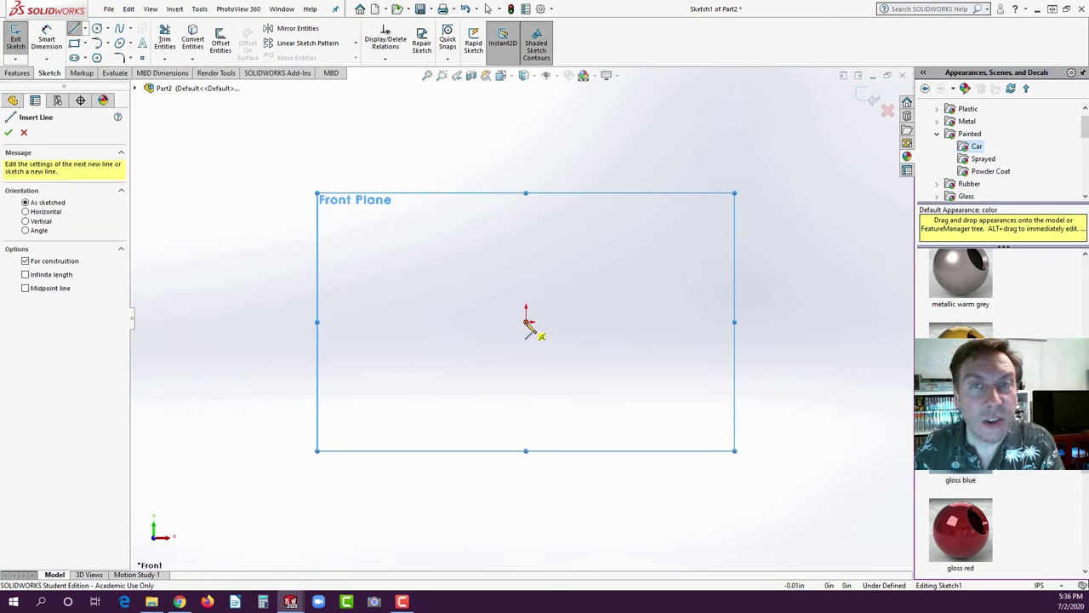
left_click(526, 322)
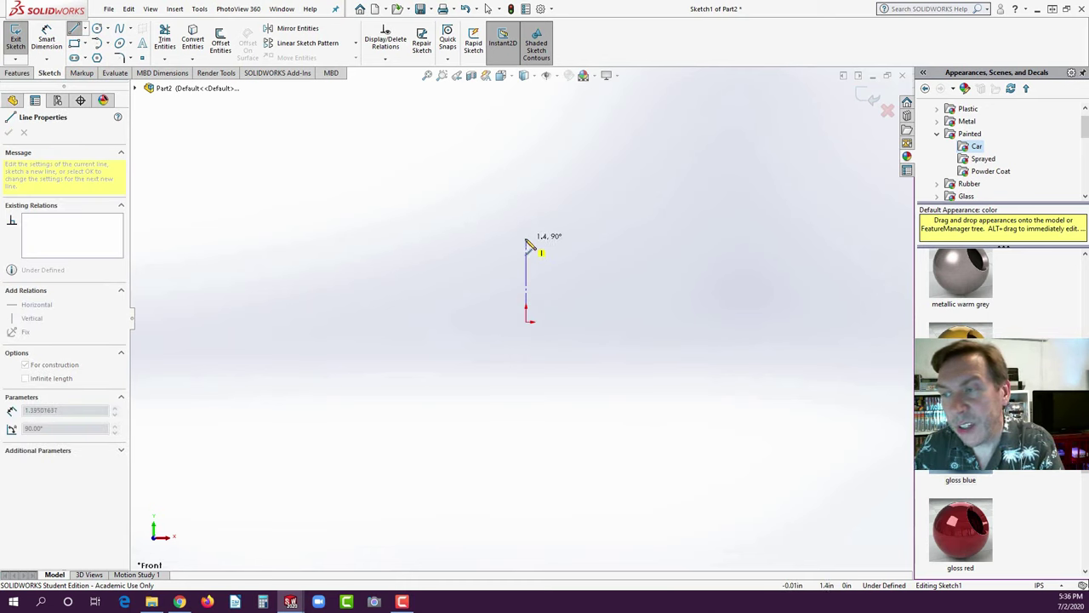
left_click(526, 236)
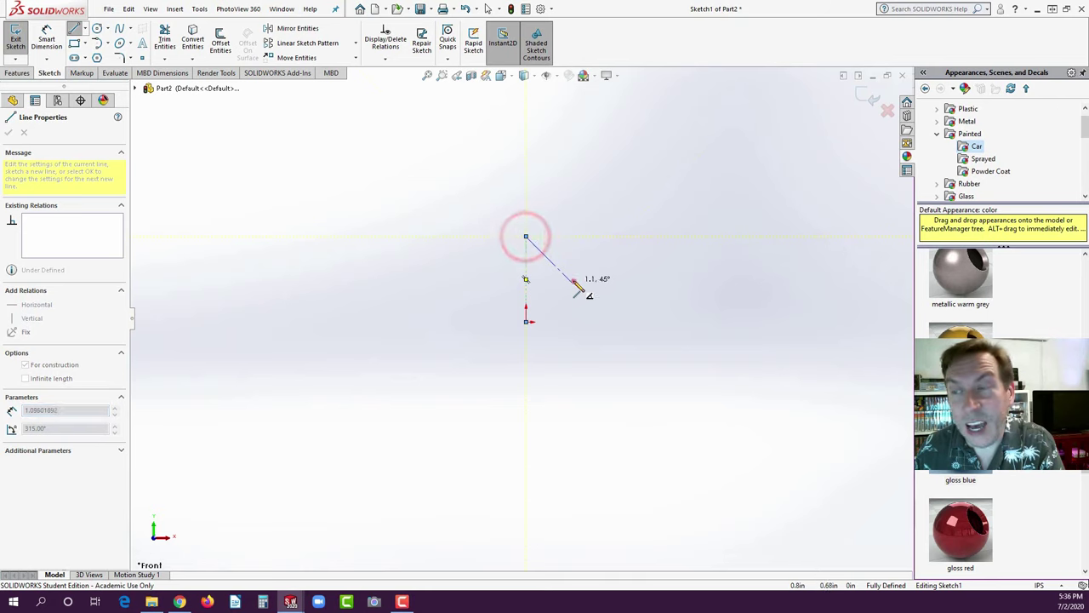
right_click_drag(576, 283, 635, 315)
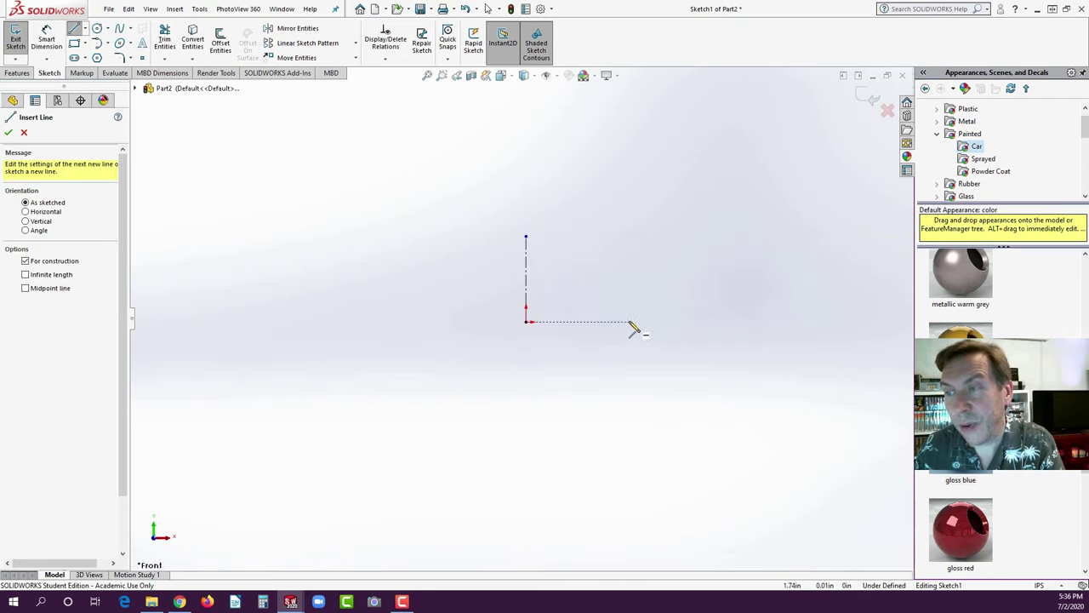
key("Escape")
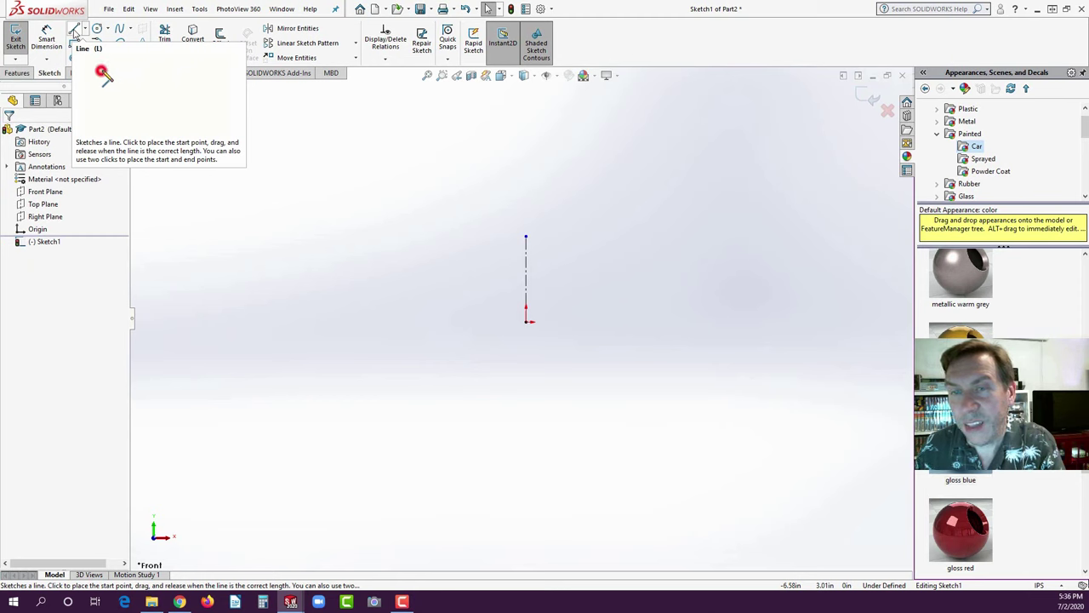
- Draw a short slanted line to the lower left of the centerline
left_click(74, 30)
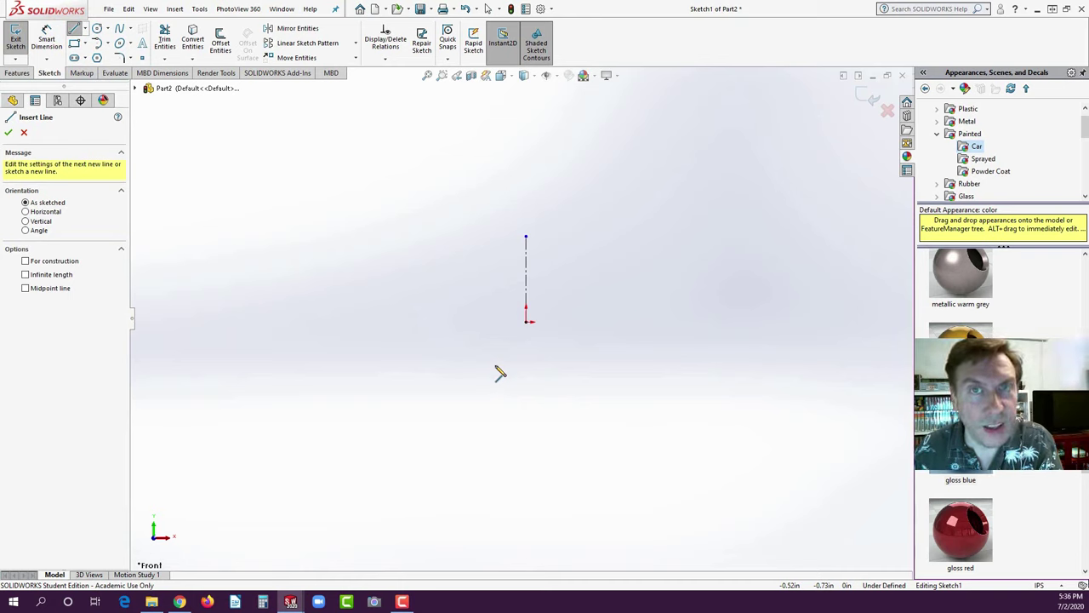
left_click(494, 364)
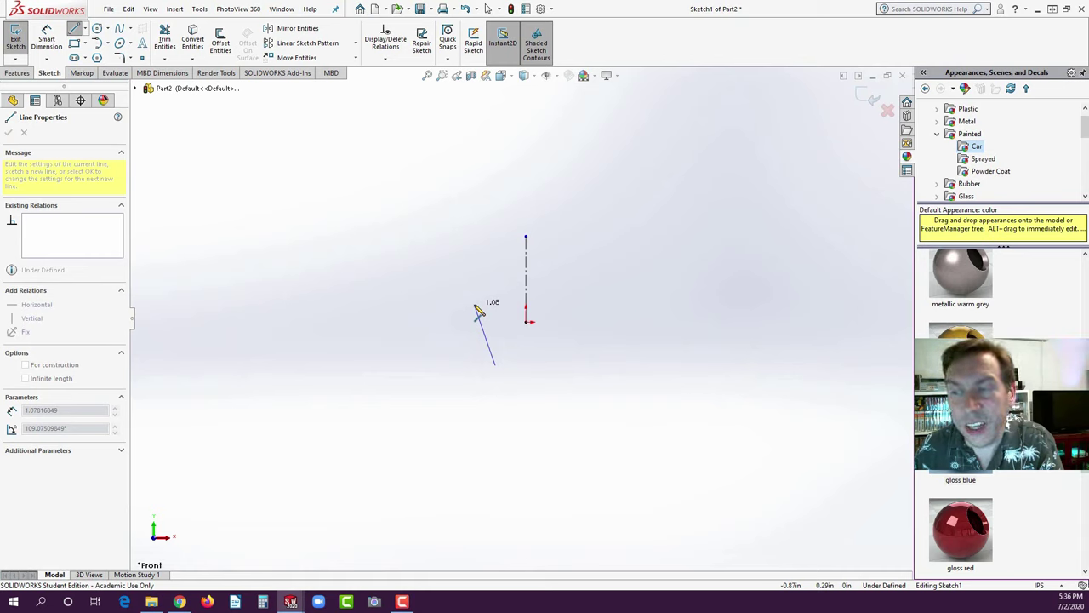
left_click(474, 304)
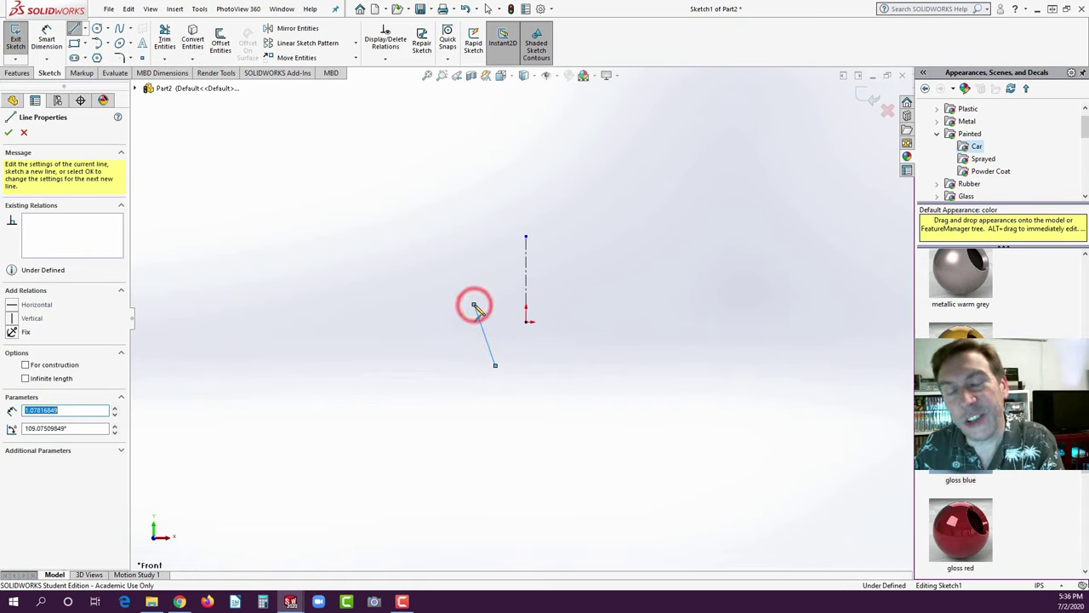
key("Escape")
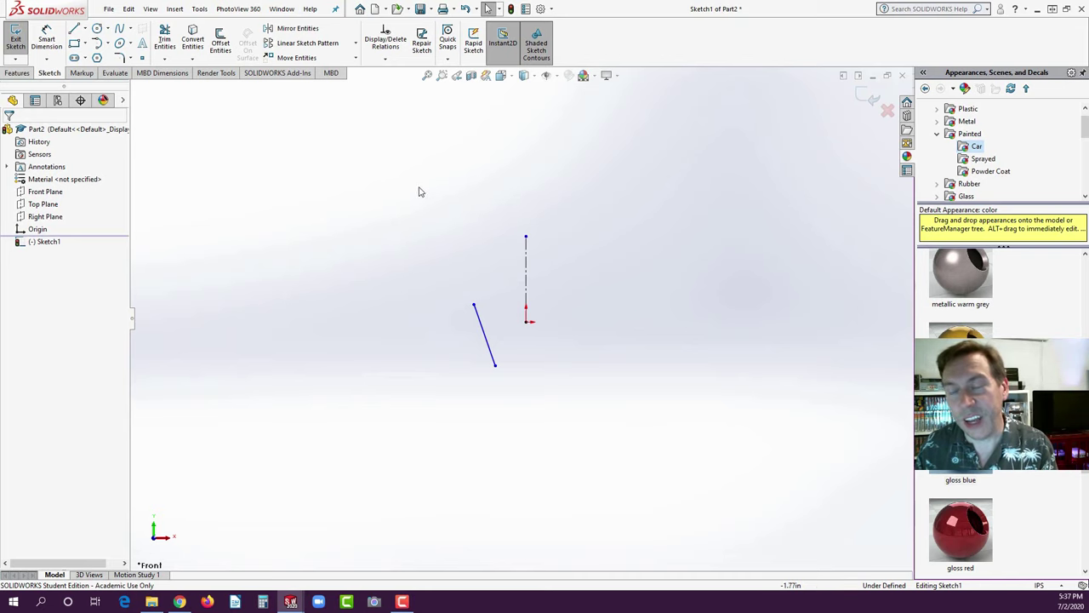
- Mirror the slanted line across the vertical centerline to form a symmetric pair
left_click_drag(416, 185, 613, 400)
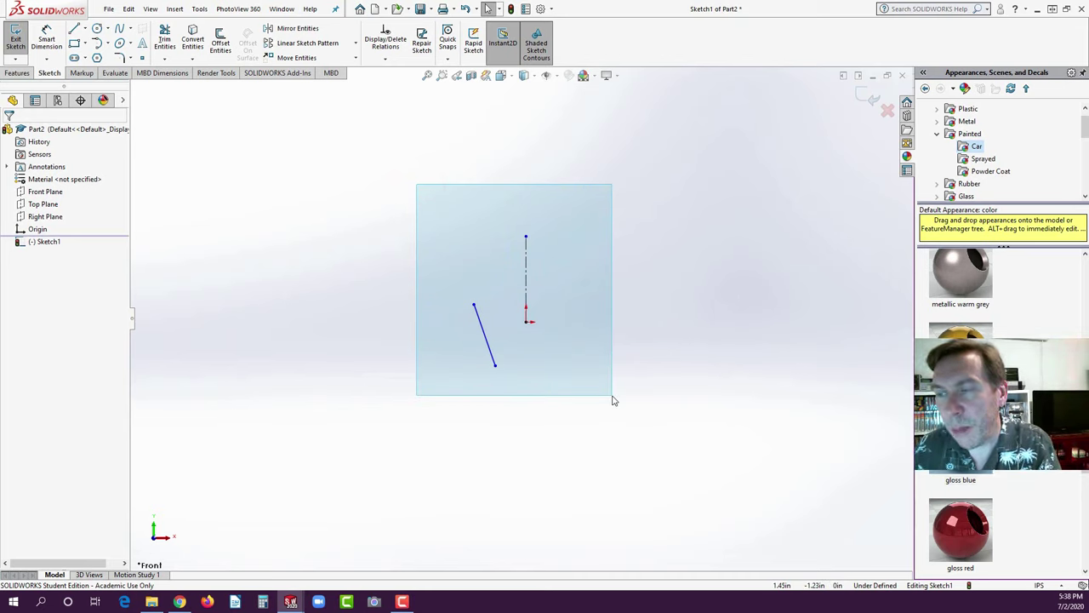
left_click_drag(613, 400, 613, 400)
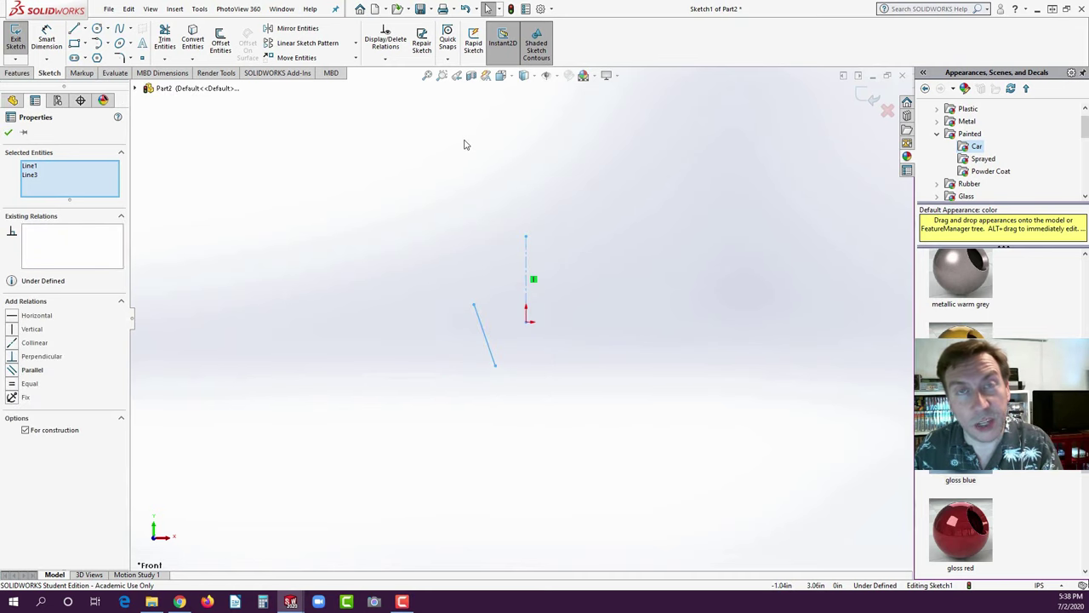
left_click(290, 29)
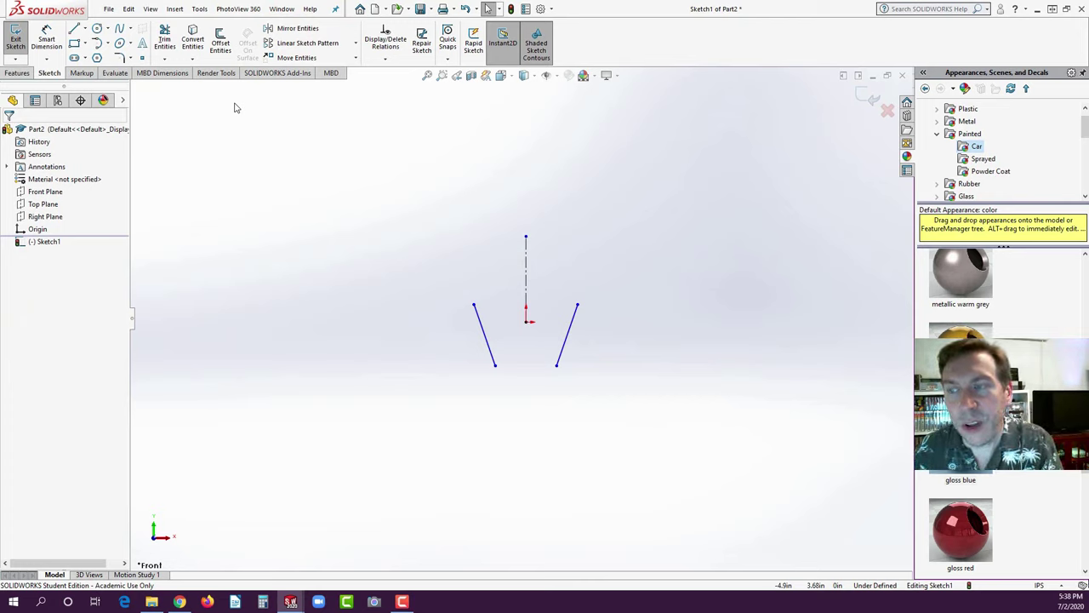
left_click(107, 43)
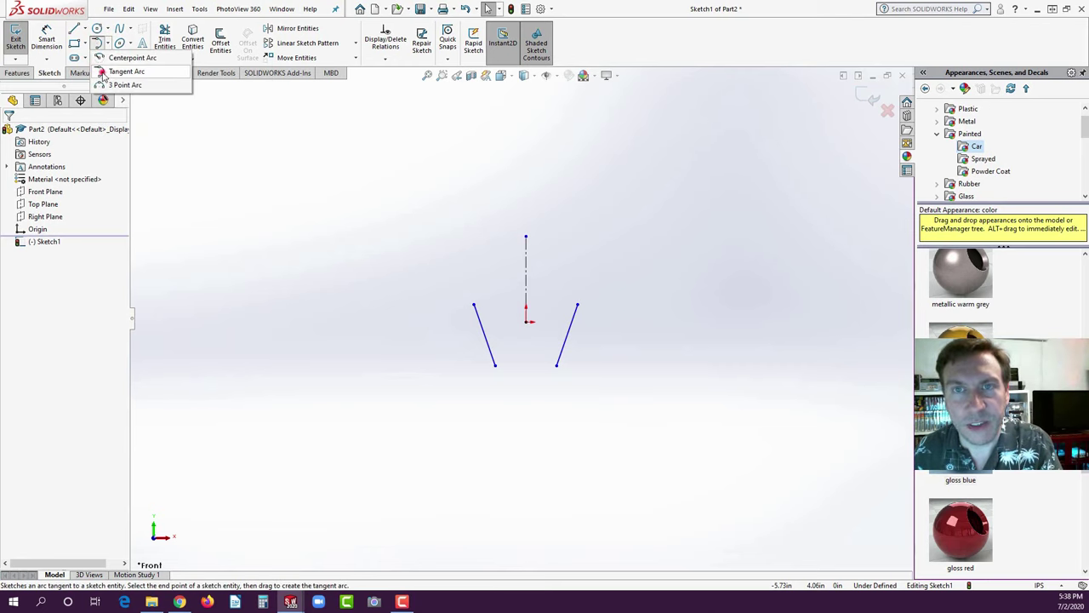
- Join the lines' top ends and bottom ends with tangent arcs, closing the teardrop profile
left_click(104, 72)
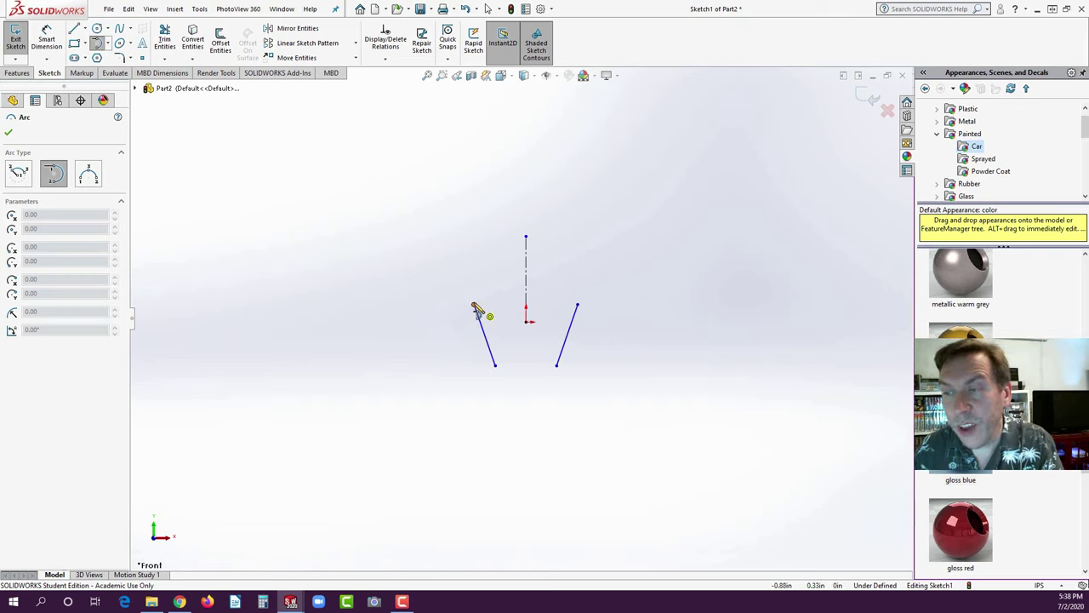
left_click(476, 308)
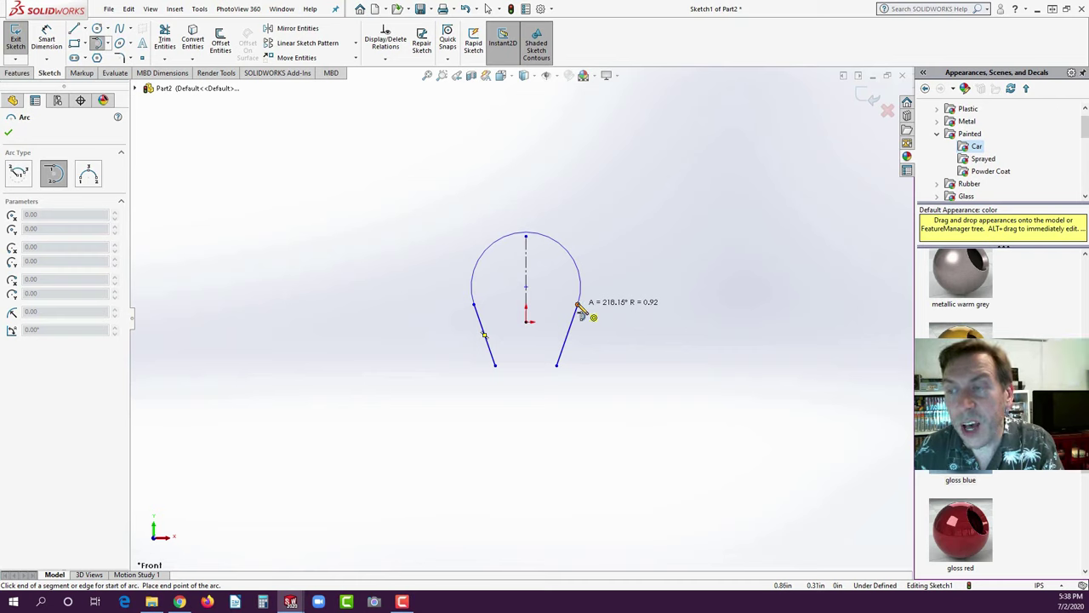
left_click(578, 307)
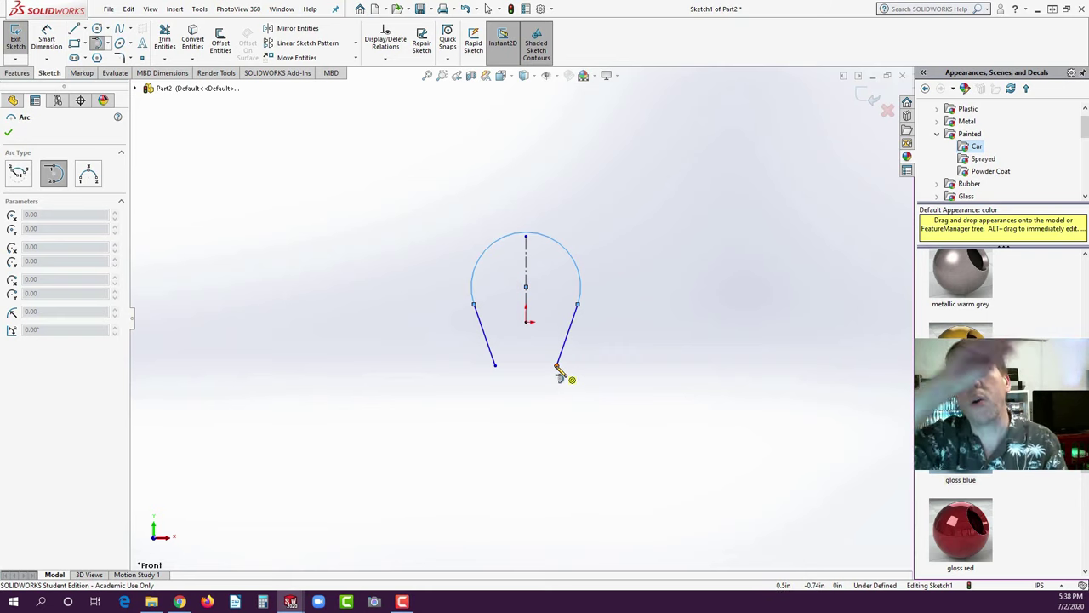
left_click(556, 367)
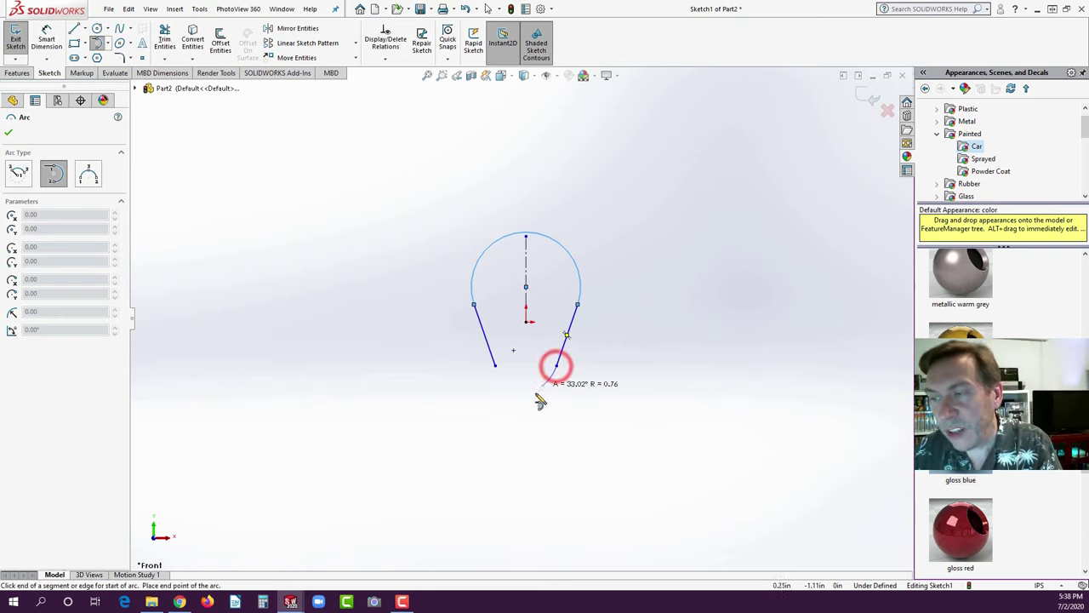
left_click(495, 367)
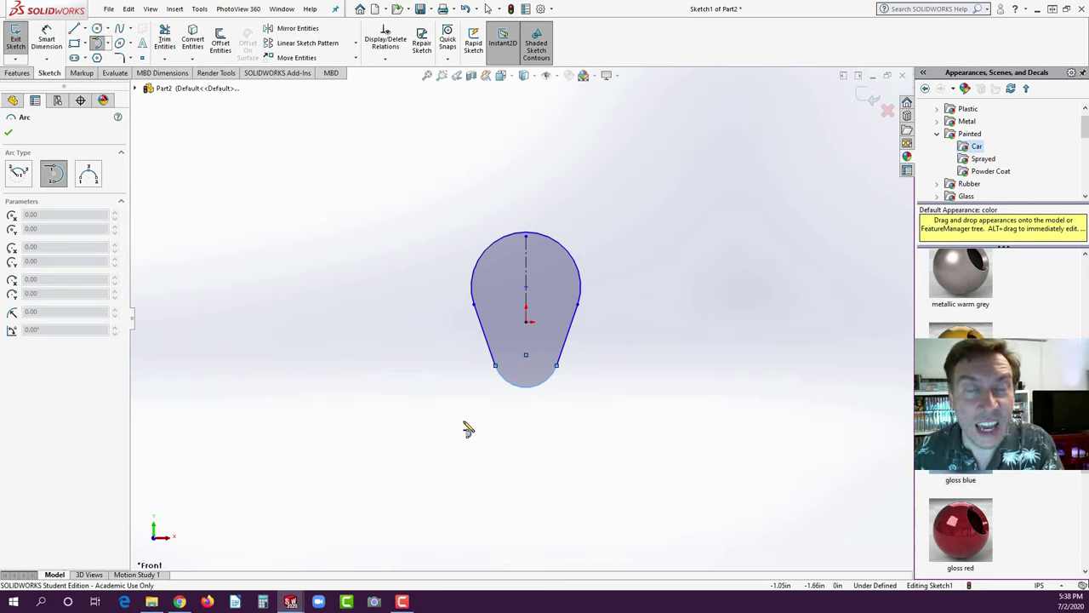
key("Escape")
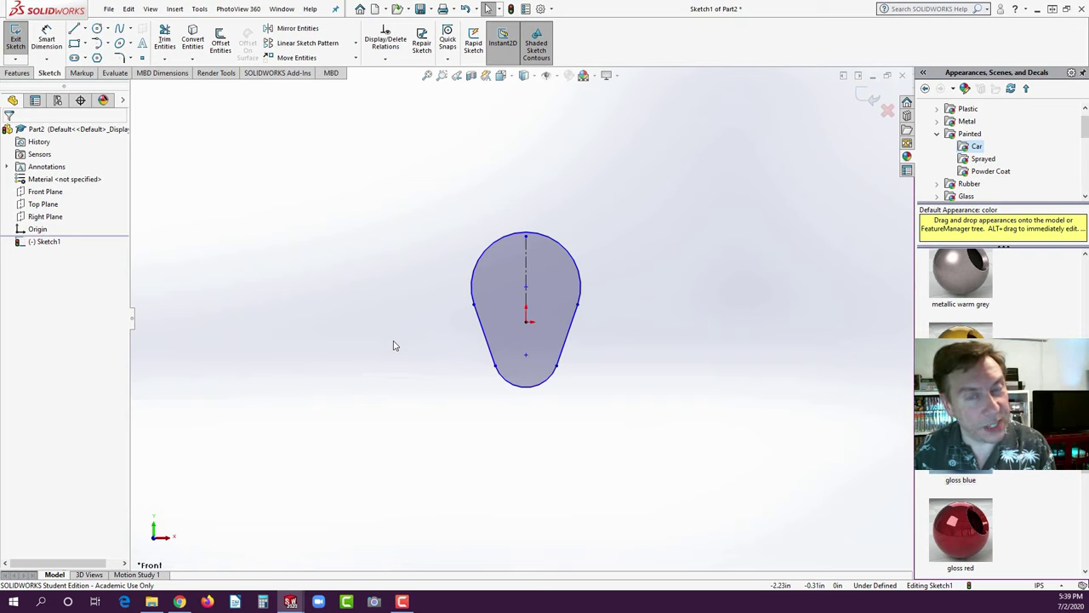
- Dimension the bottom arc radius to .60 and the top arc radius to .75
left_click(47, 39)
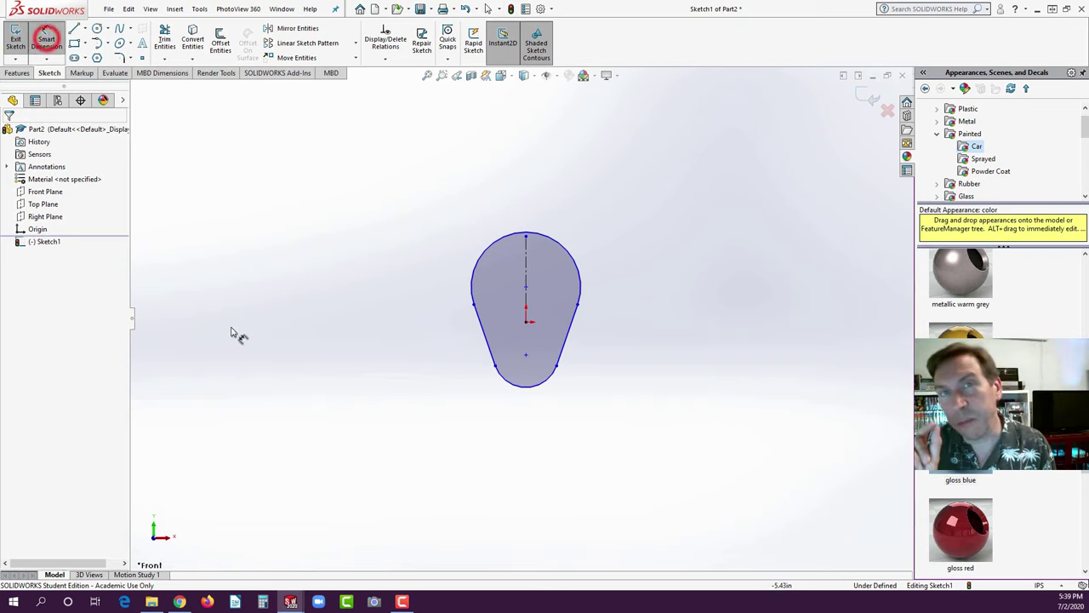
left_click(540, 383)
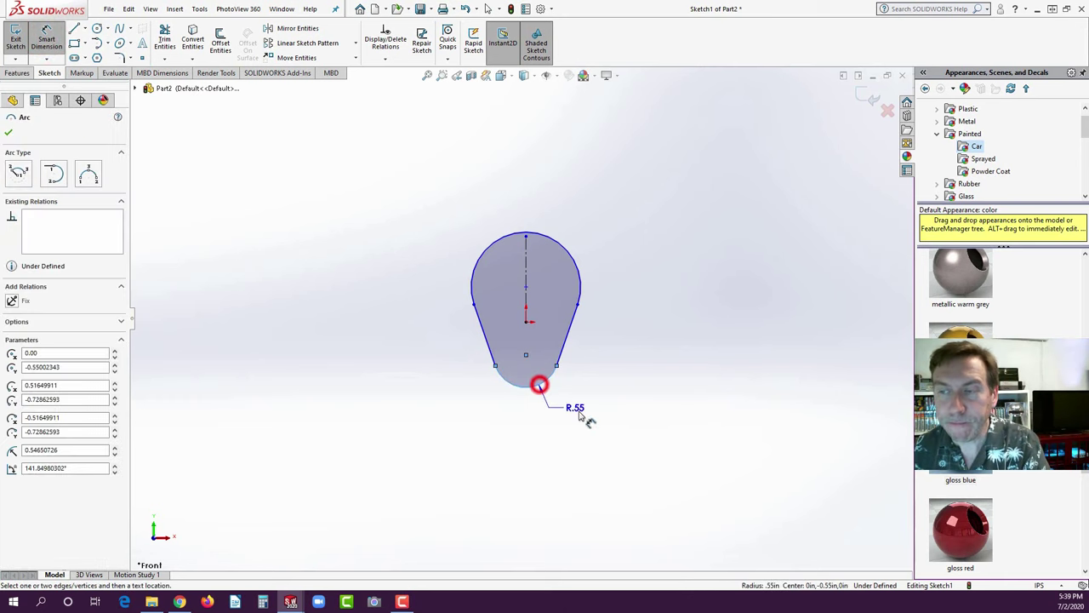
left_click(590, 419)
type(".6")
key("Return")
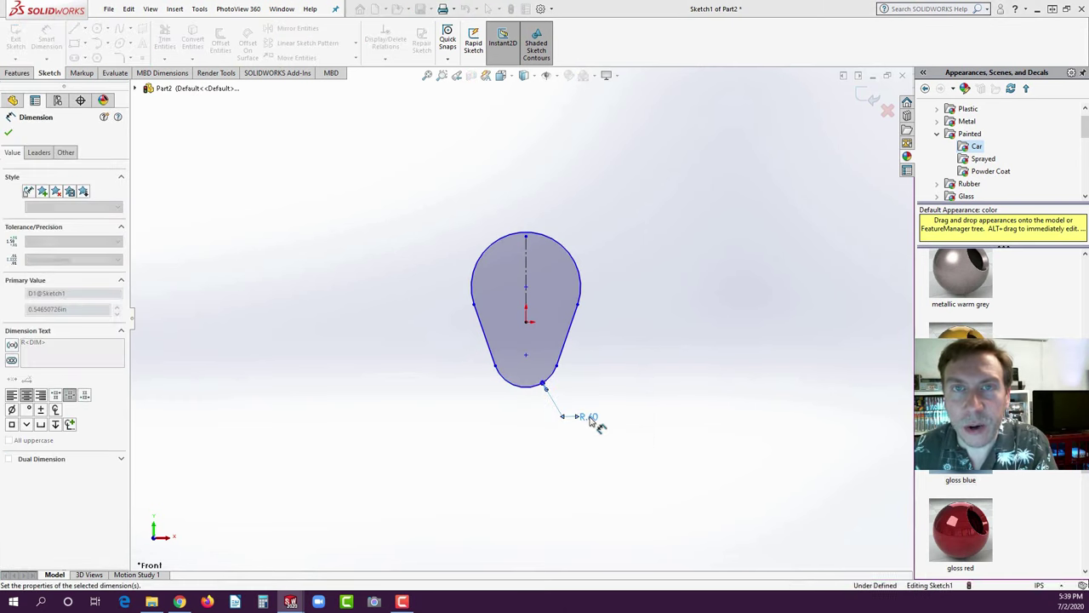
left_click(560, 244)
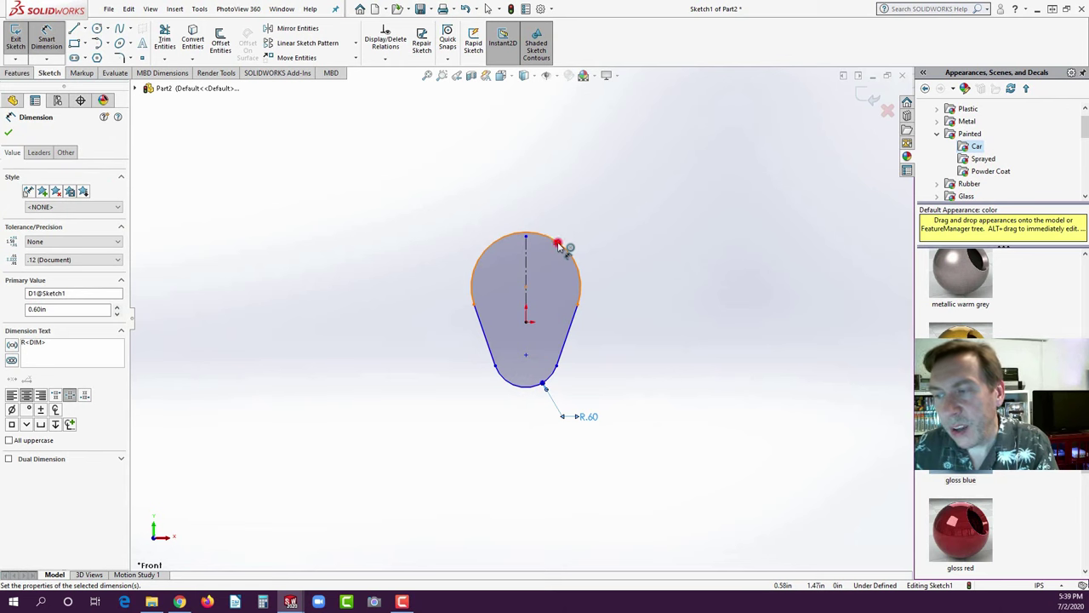
left_click(618, 216)
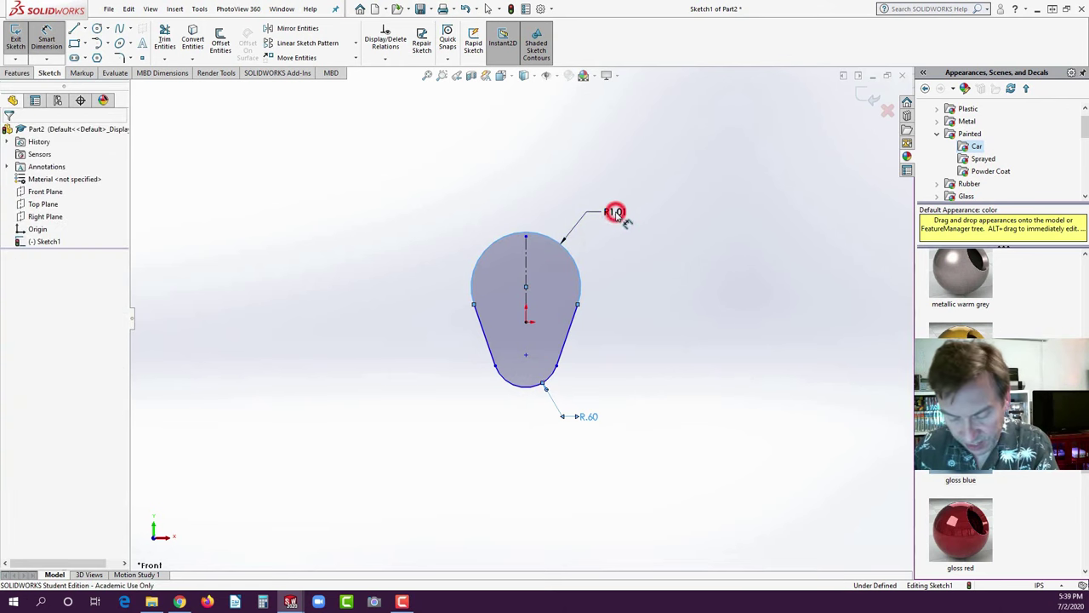
type(".75")
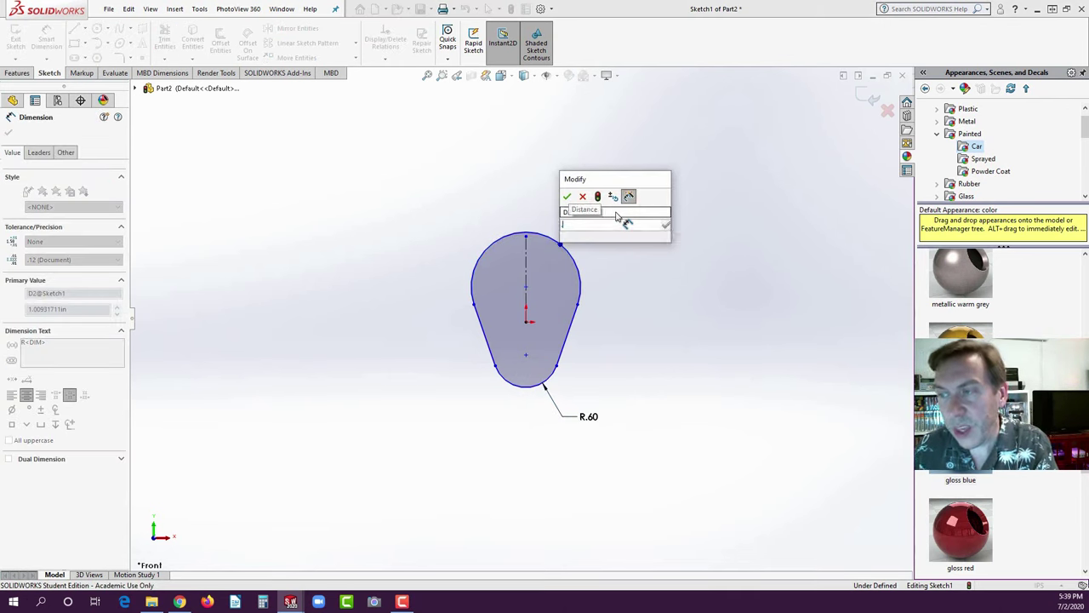
key("Return")
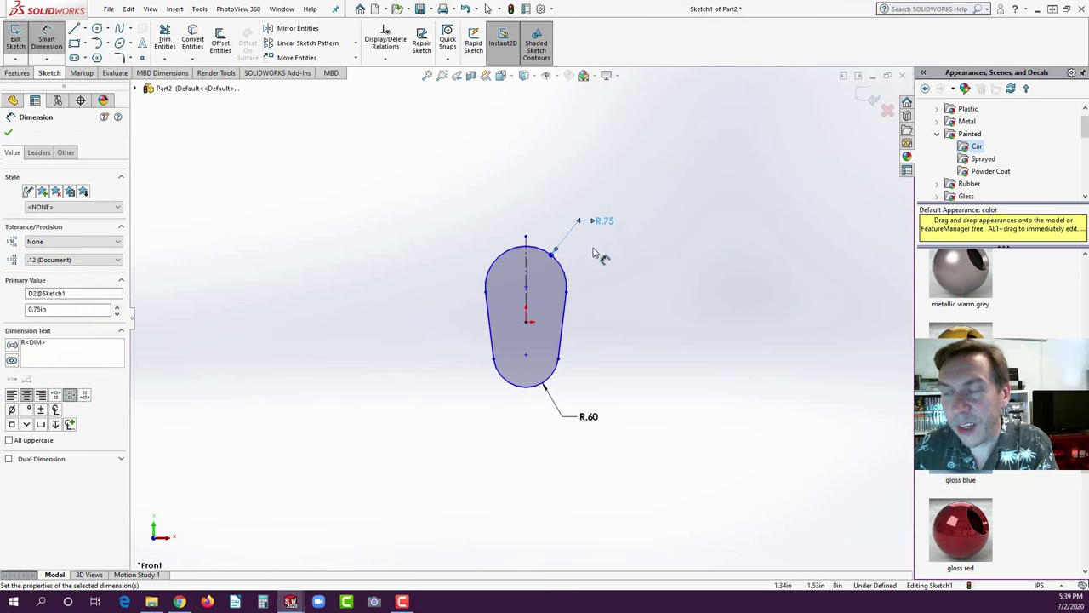
- Add a vertical dimension for the spacing between the bottom and top arc centres
left_click(510, 384)
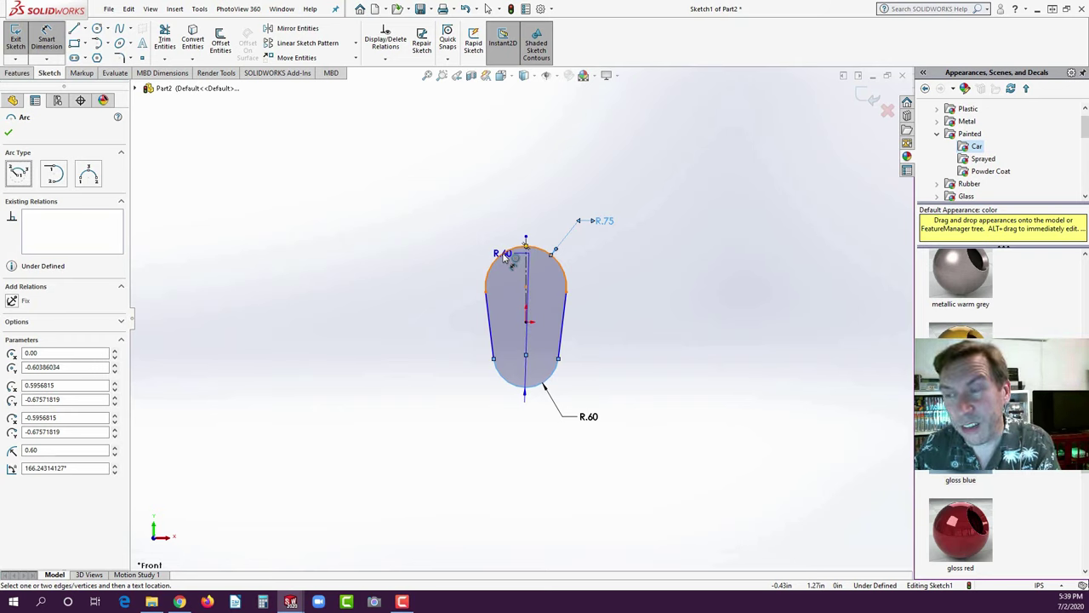
left_click(503, 251)
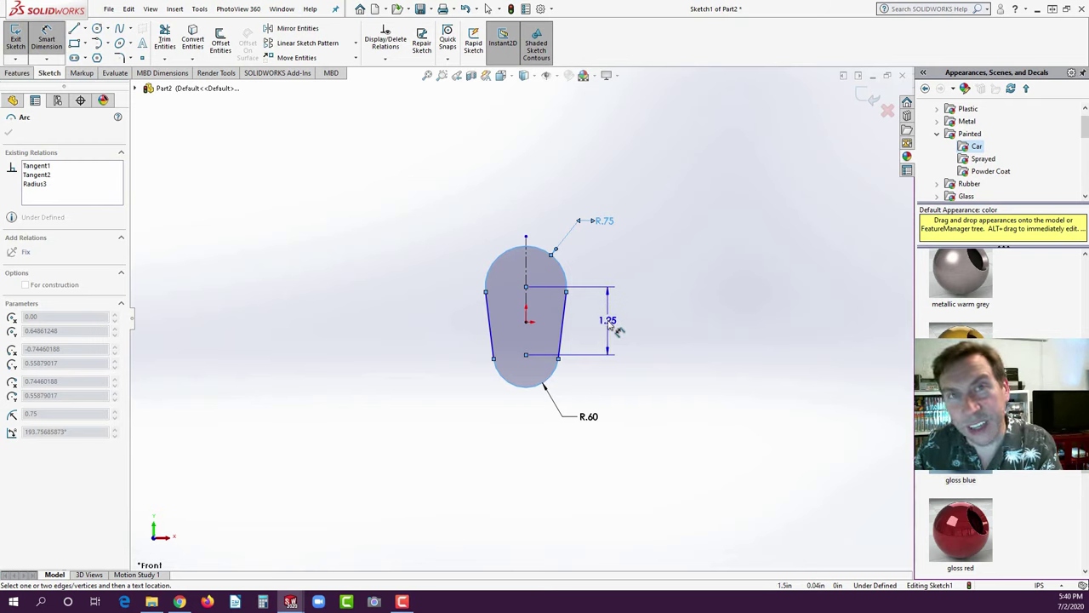
left_click(608, 320)
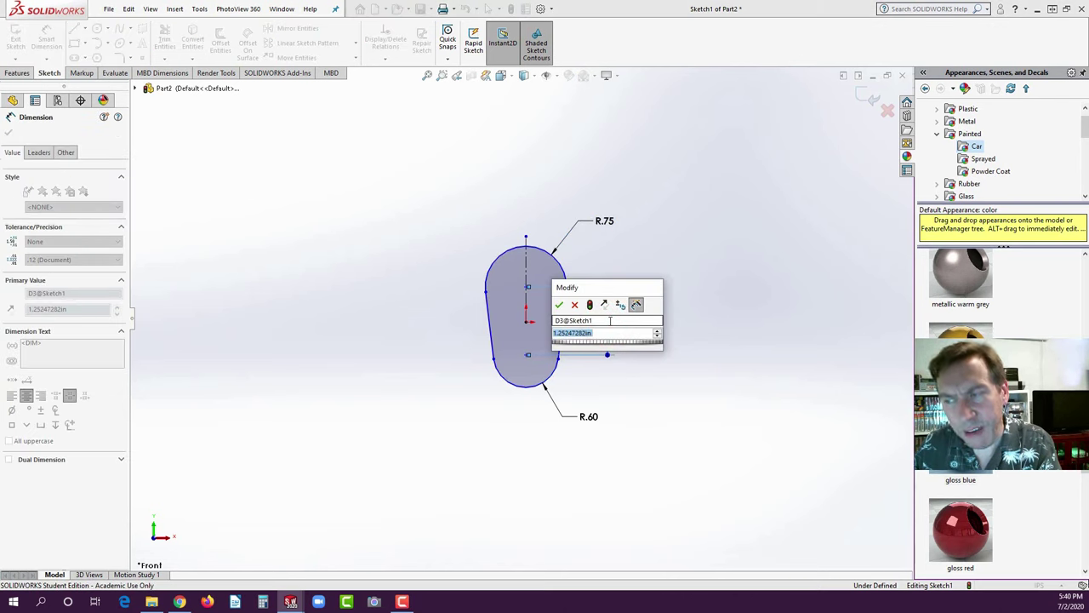
type("1.25")
key("Return")
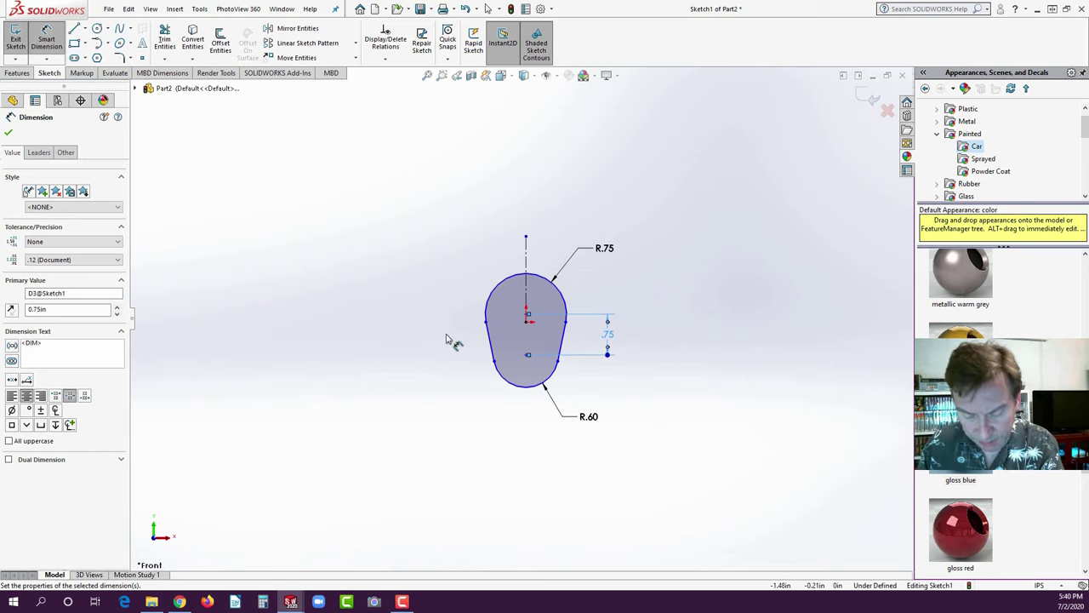
key("Escape")
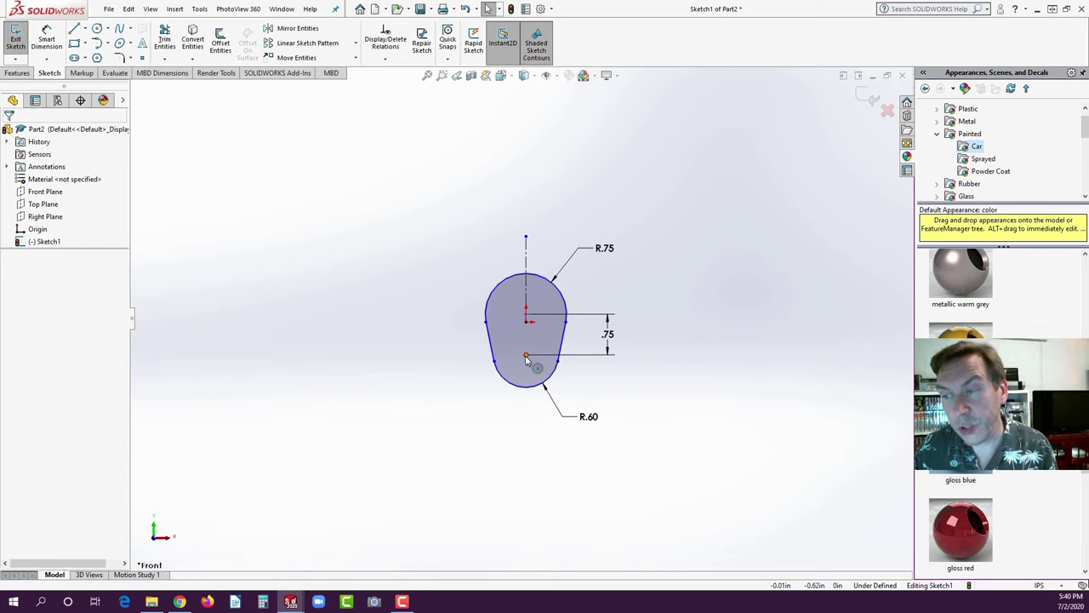
- Snap the bottom arc's centre point onto the origin, fully defining the teardrop sketch
left_click(526, 357)
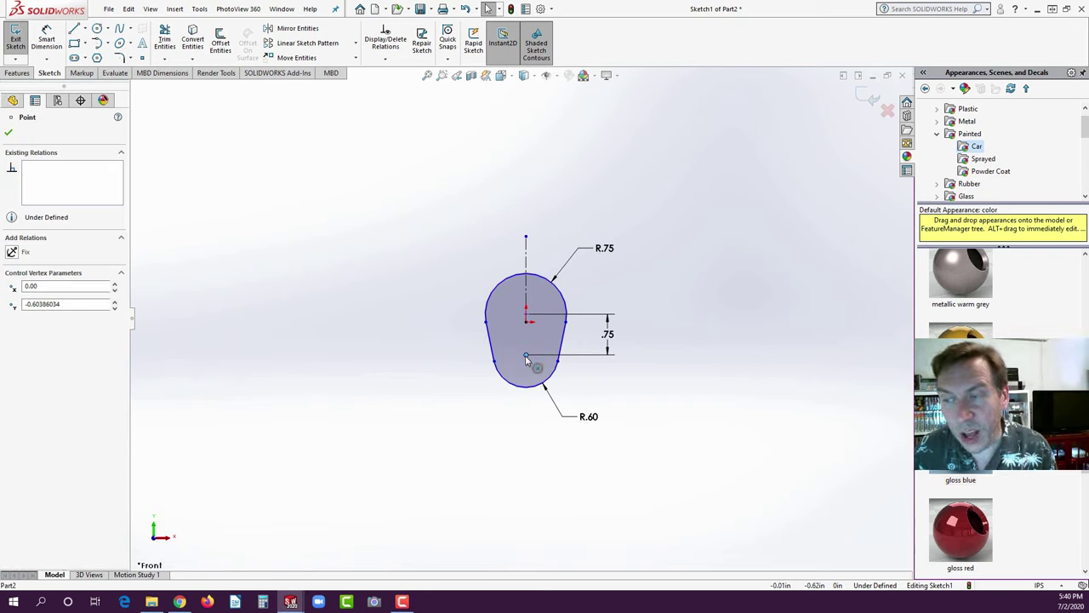
left_click_drag(526, 358, 526, 327)
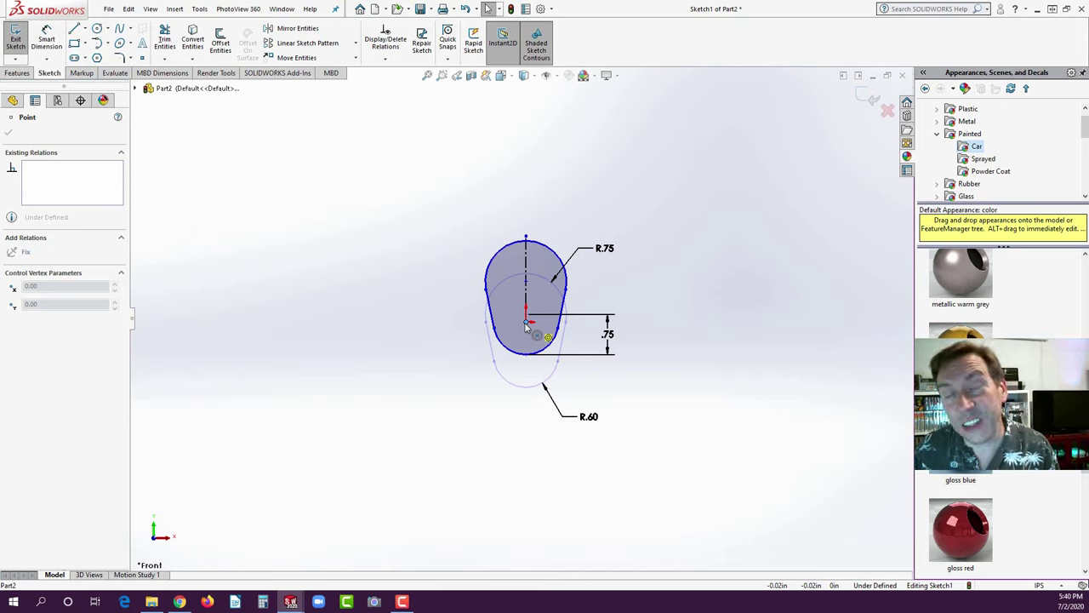
left_click_drag(525, 327, 527, 324)
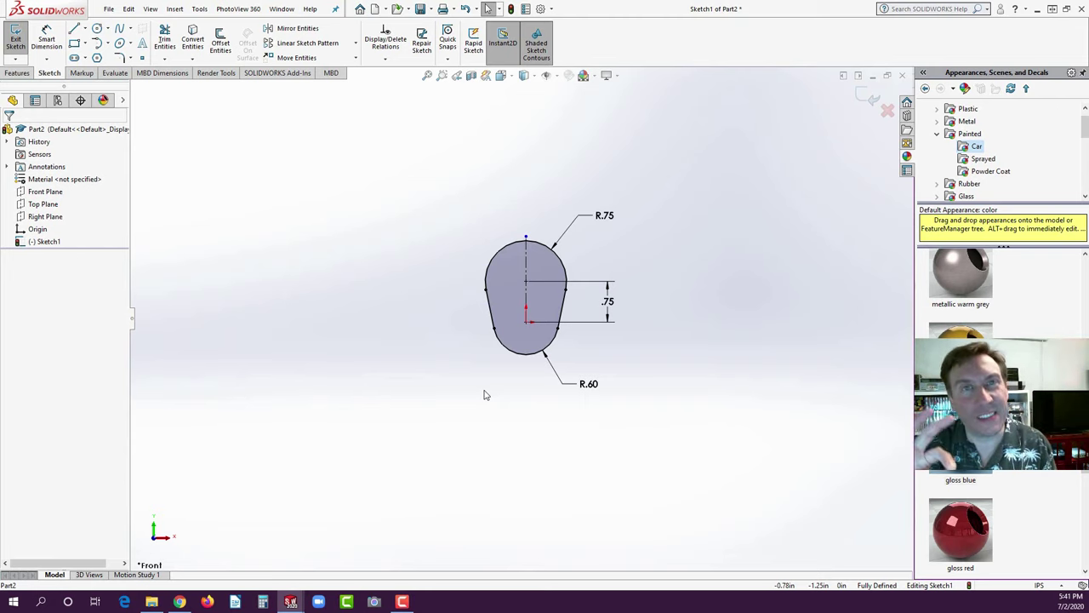
left_click(420, 324)
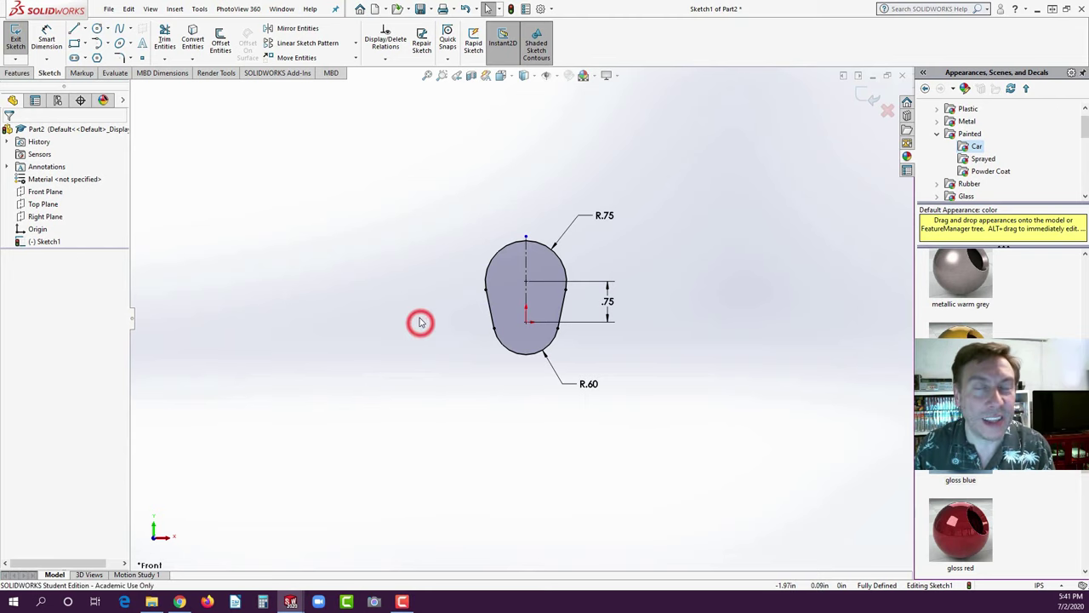
- Extrude the teardrop sketch as a boss with Mid Plane end condition and 1.00in depth
left_click(17, 72)
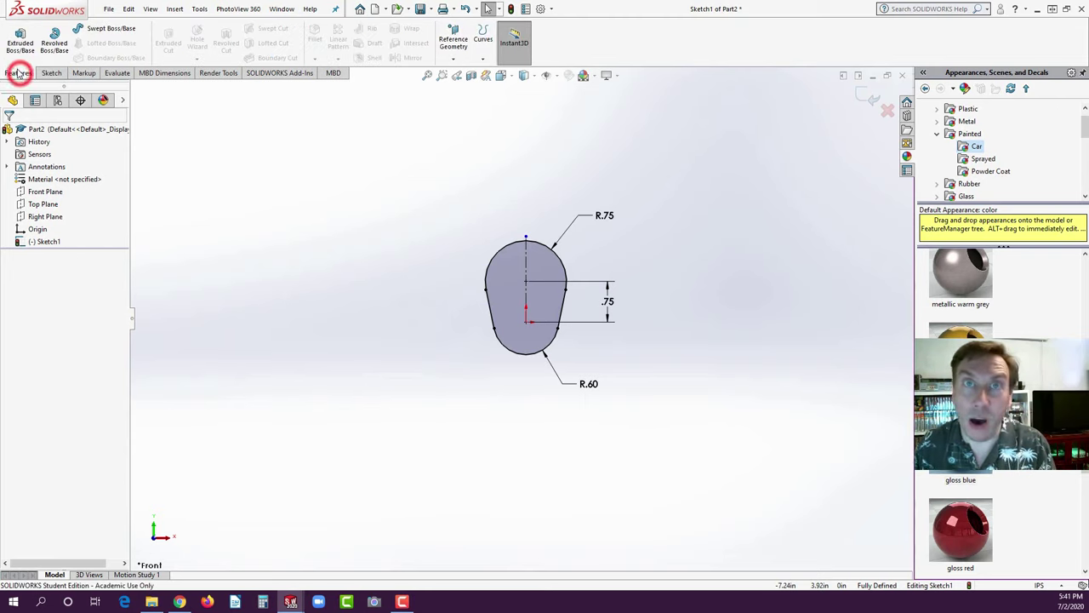
left_click(19, 42)
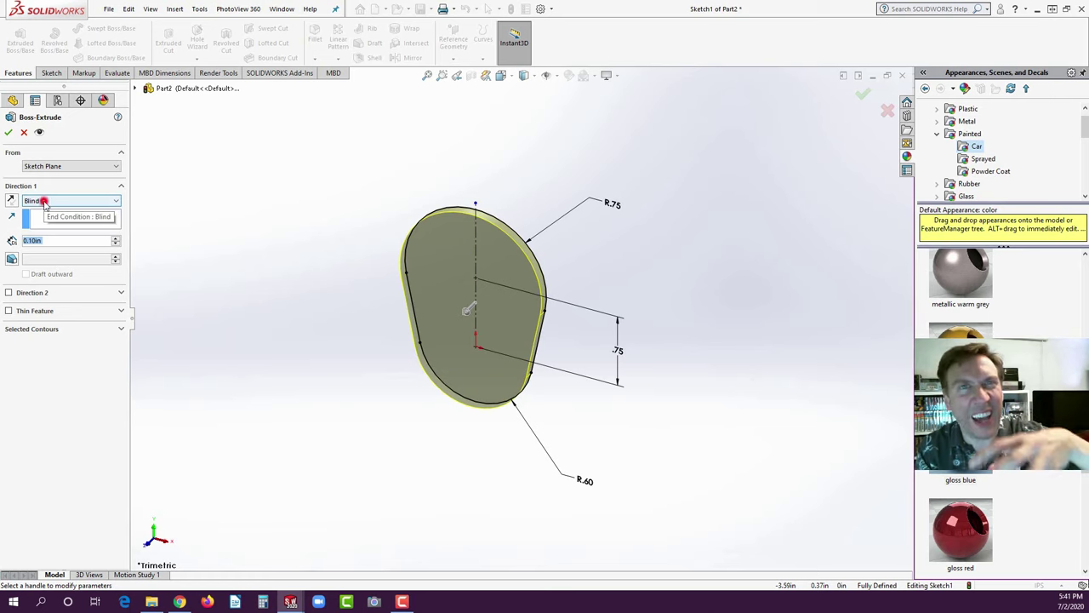
left_click(45, 202)
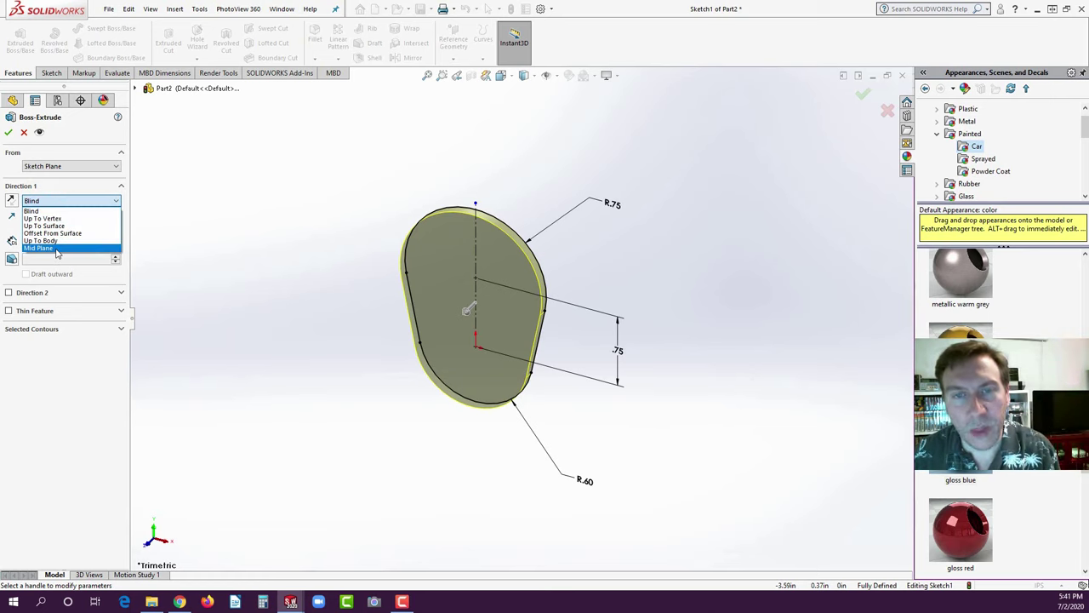
left_click(55, 248)
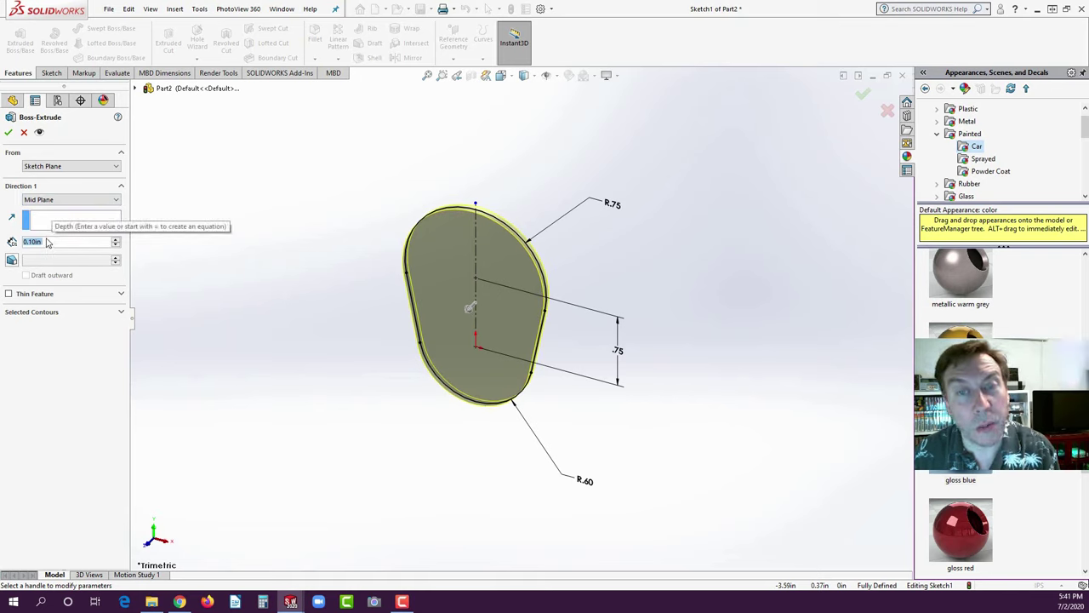
type("1")
key("Return")
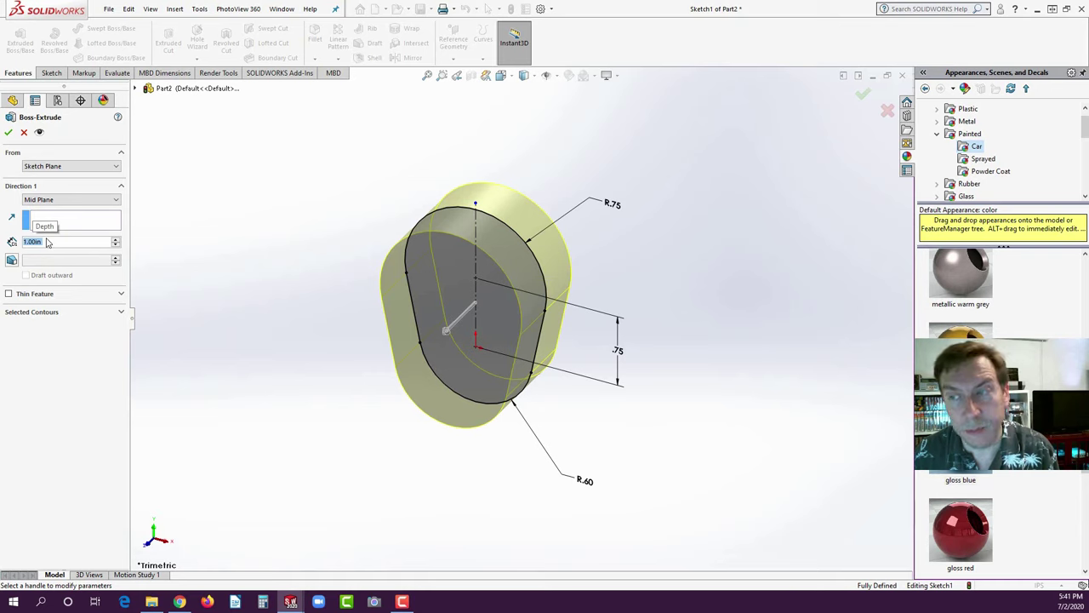
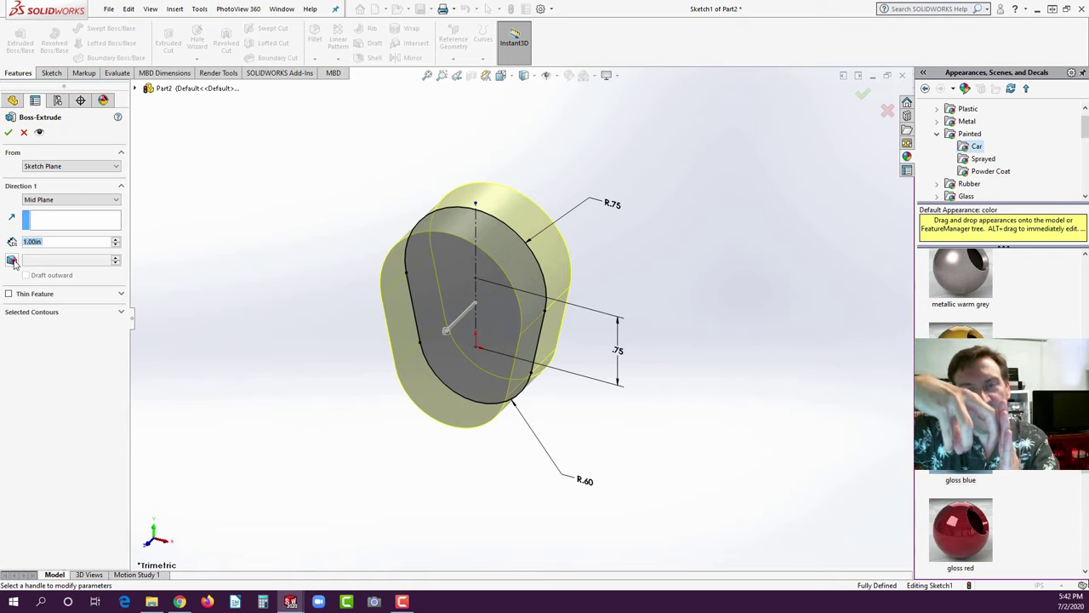
- Add a 7.00° draft to the mid-plane extrusion, leaving it tapering inward
left_click(11, 259)
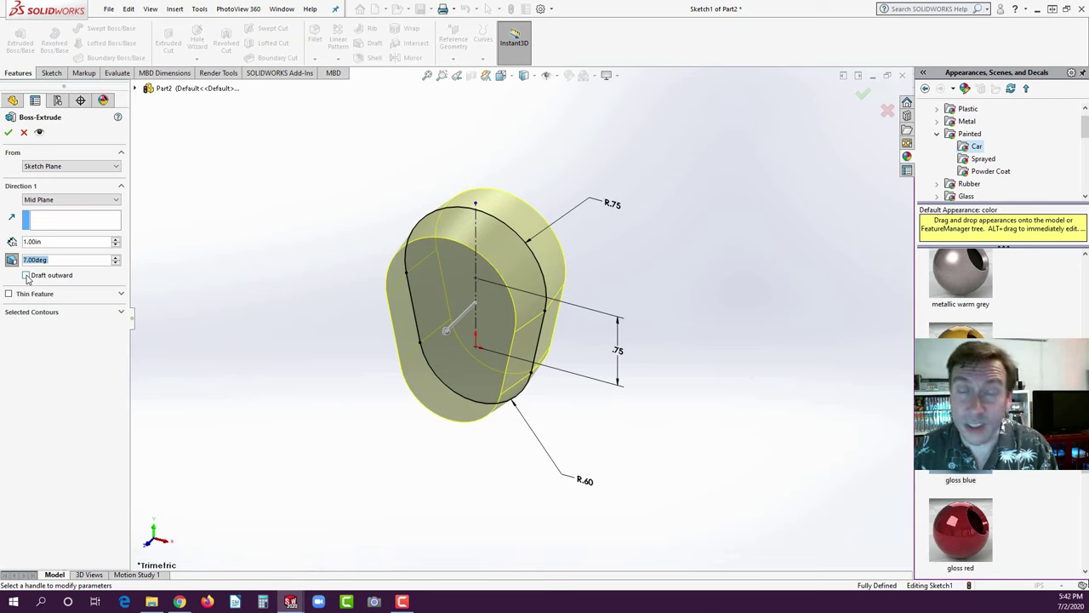
left_click(27, 275)
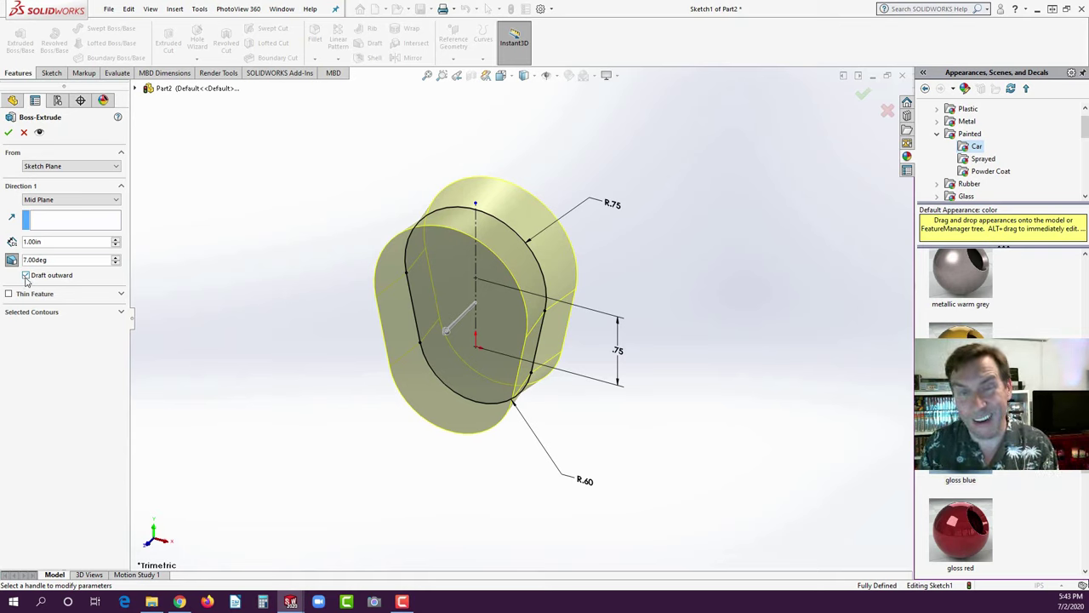
left_click(27, 276)
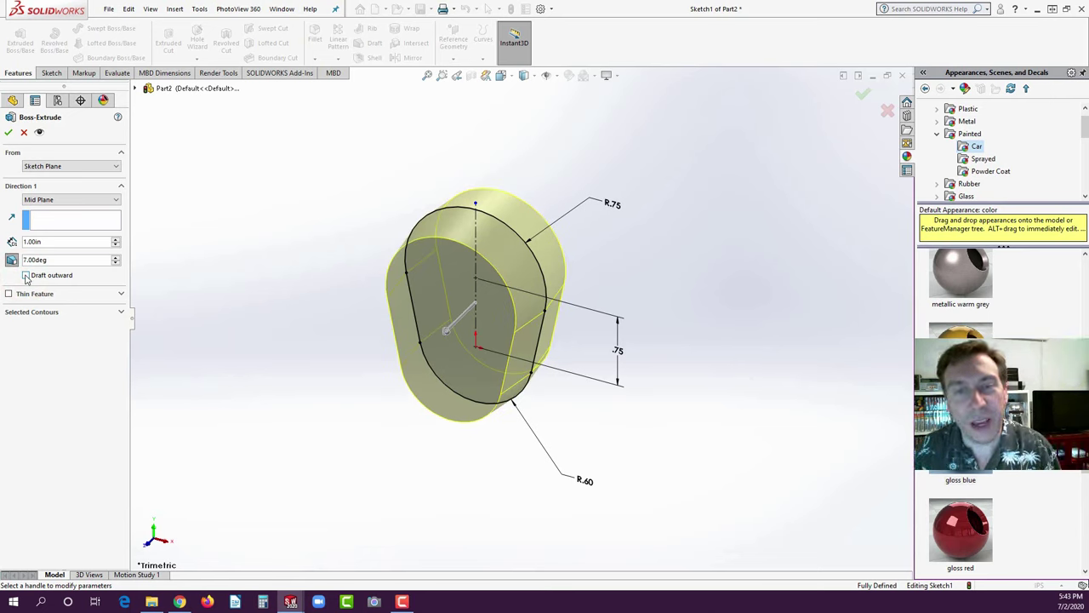
- Confirm the drafted Boss-Extrude1 and open Sketch2 on its front face
left_click(8, 132)
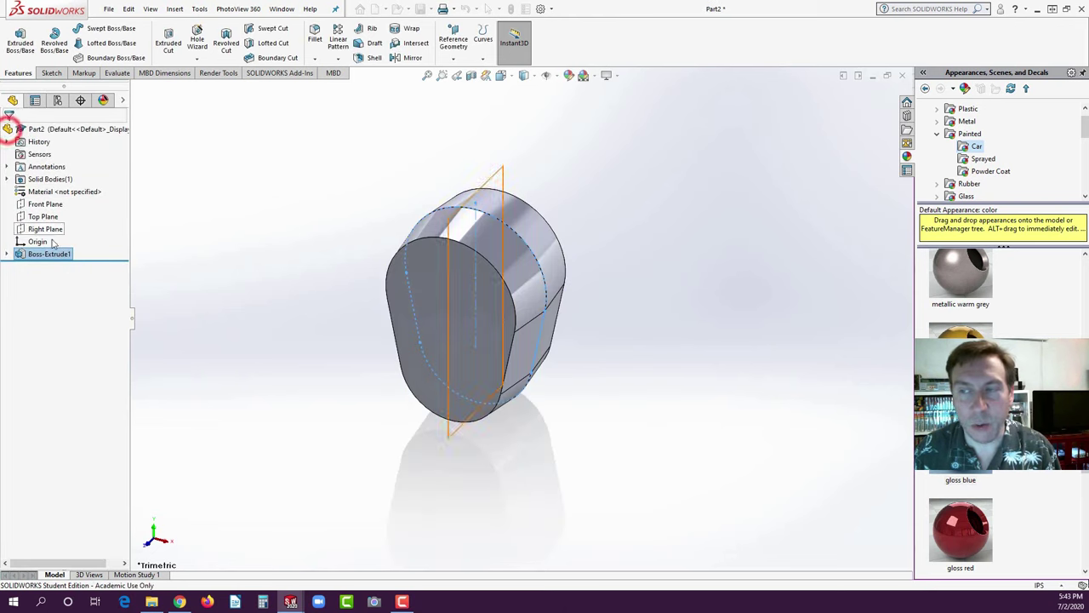
left_click(444, 296)
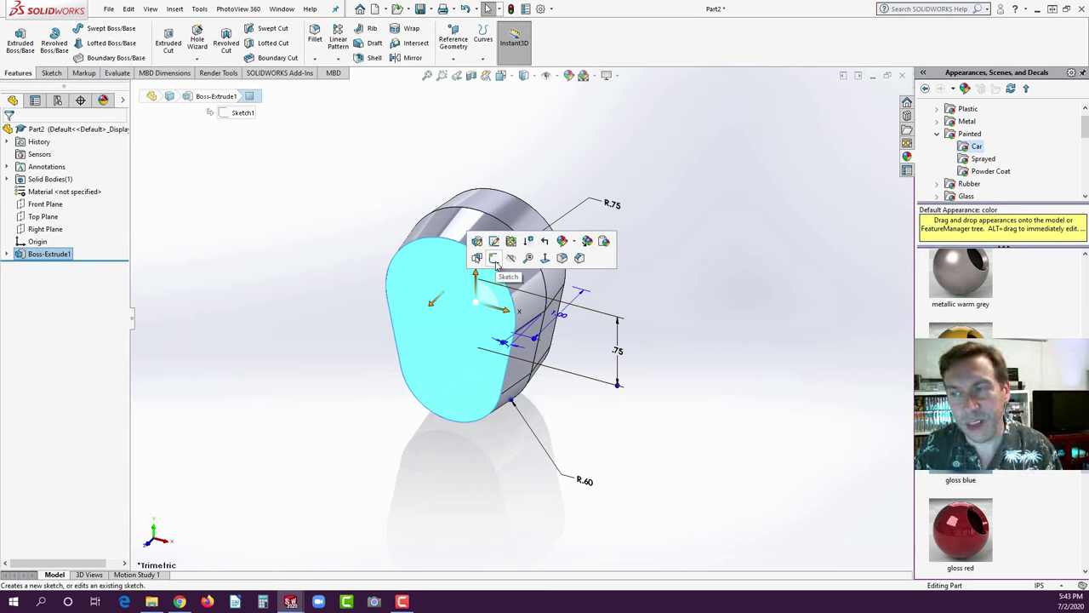
left_click(49, 73)
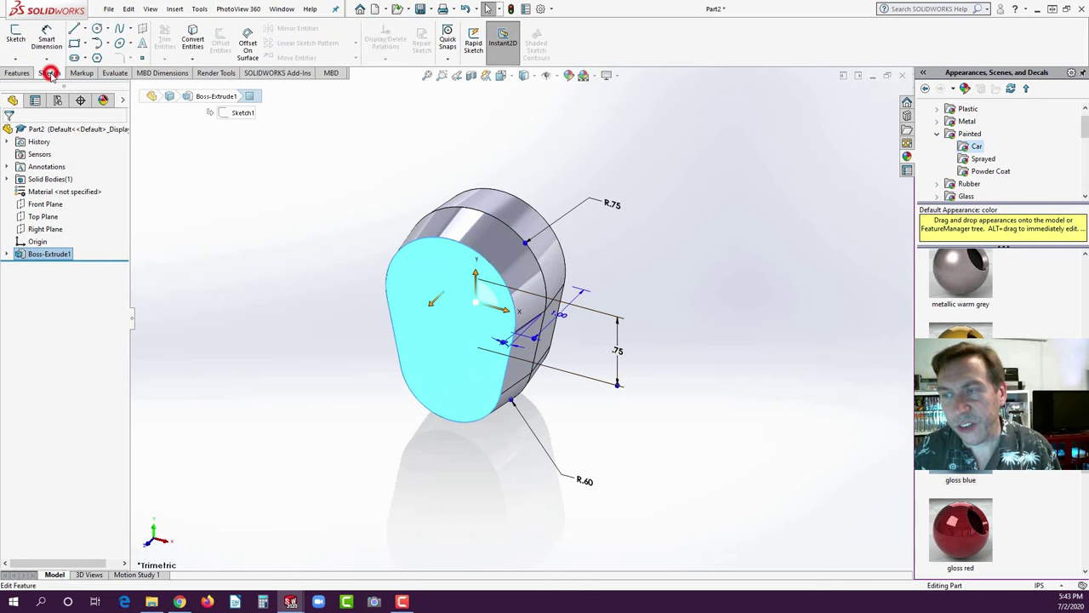
left_click(15, 36)
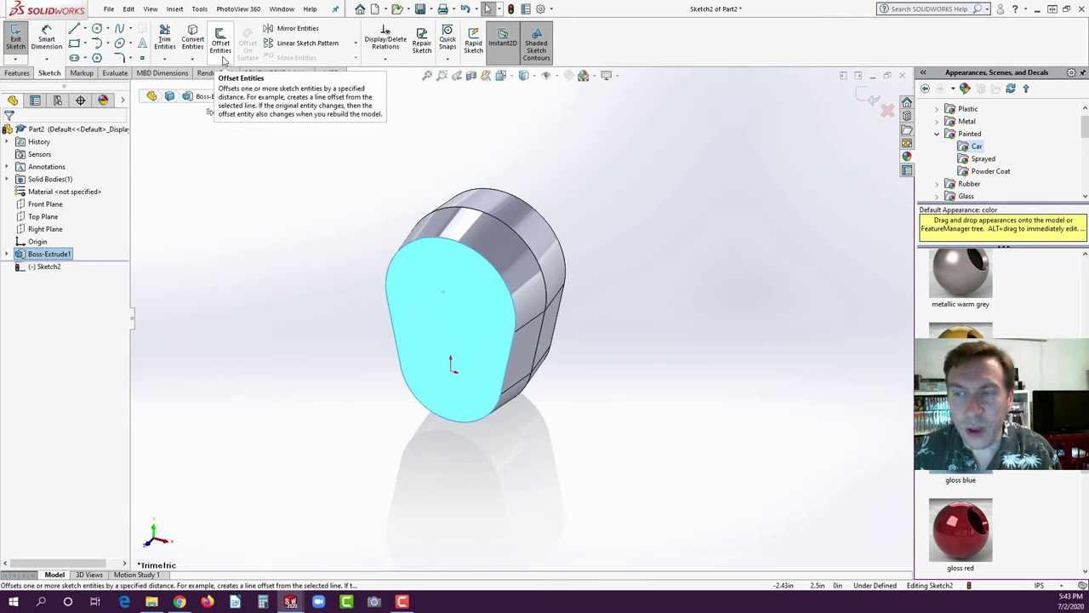
- Offset the front face outline 0.125in inward with Reverse checked
left_click(222, 58)
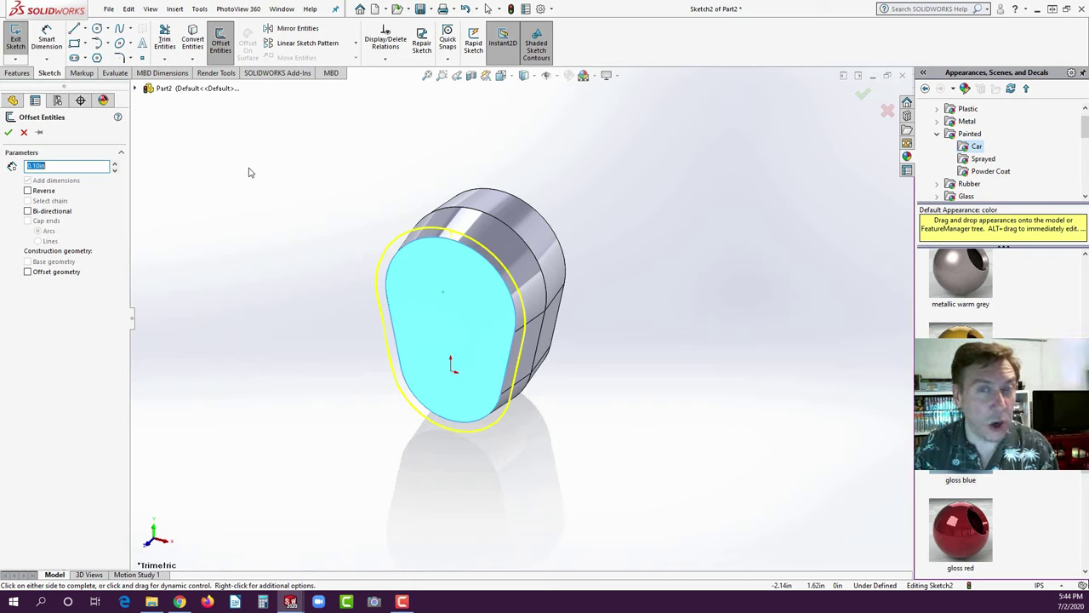
left_click(28, 191)
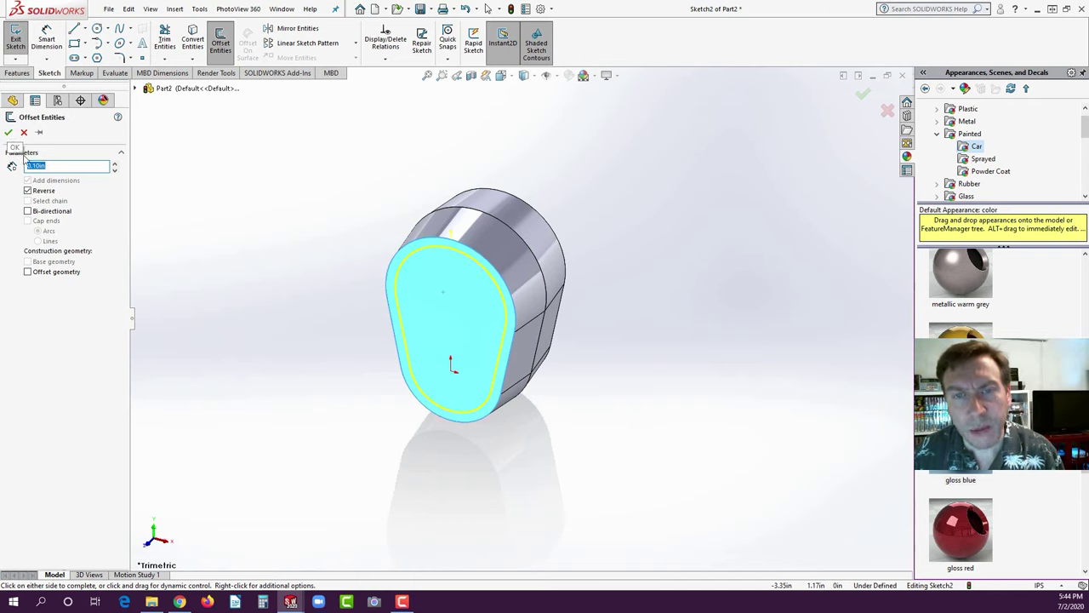
type(".125")
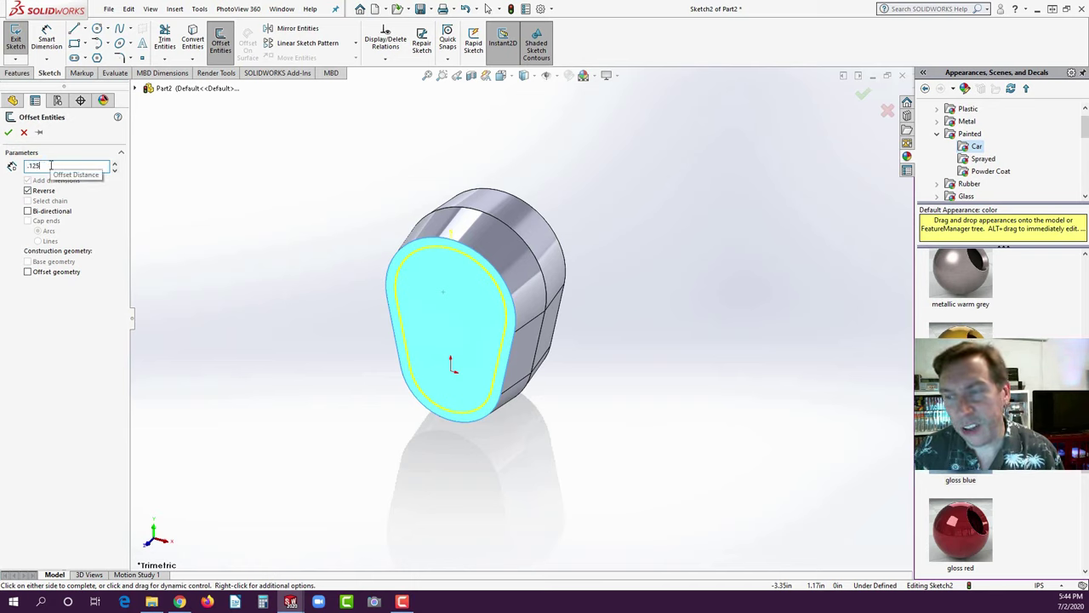
key("Return")
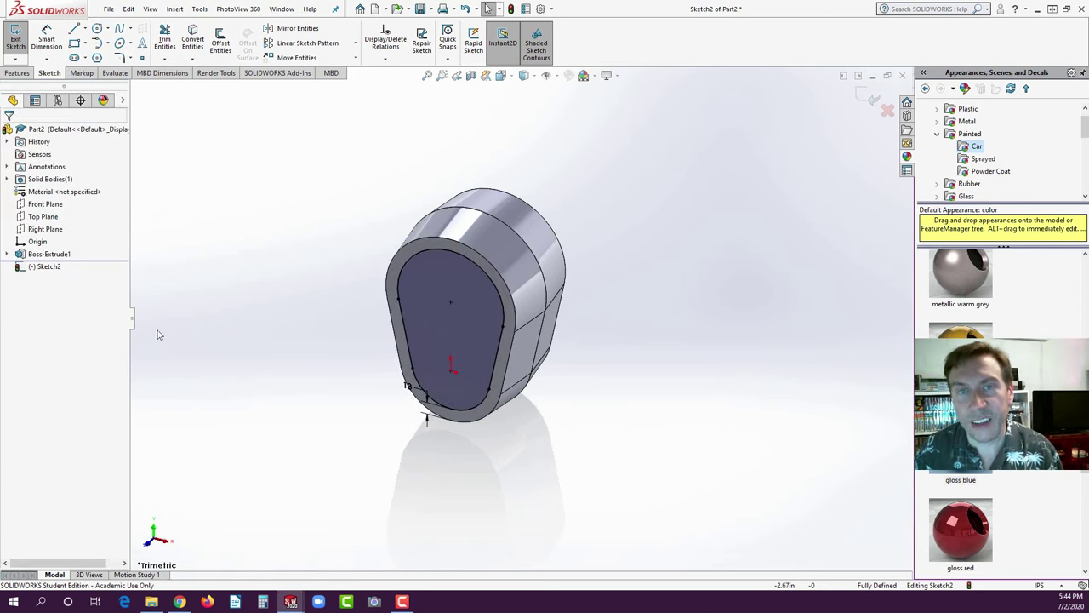
- Give the .13 offset dimension a Bilateral tolerance with .123 primary precision
left_click_drag(397, 384, 378, 371)
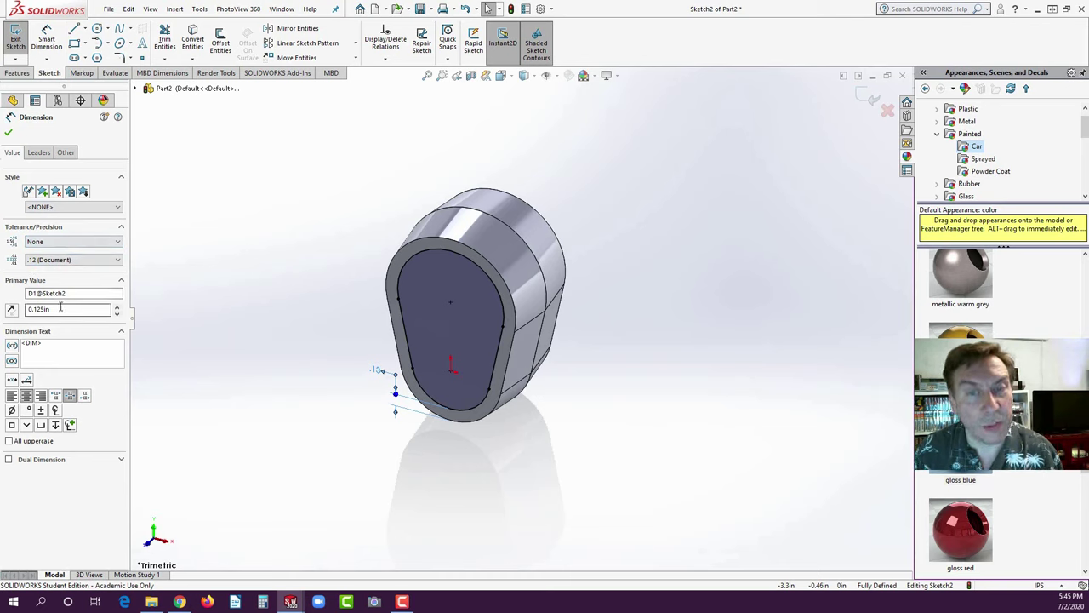
left_click(63, 244)
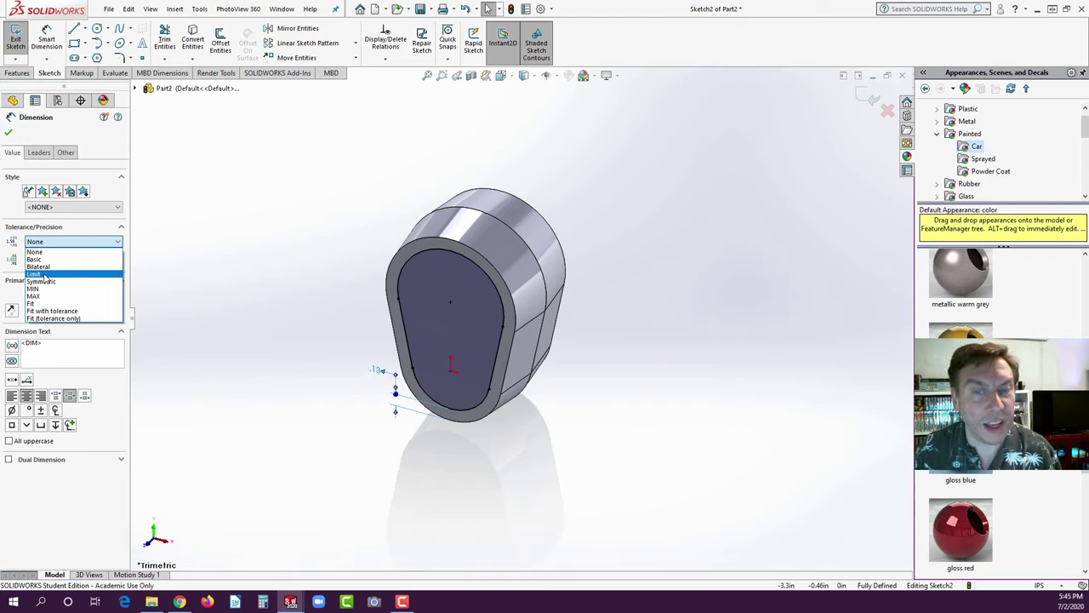
left_click(49, 266)
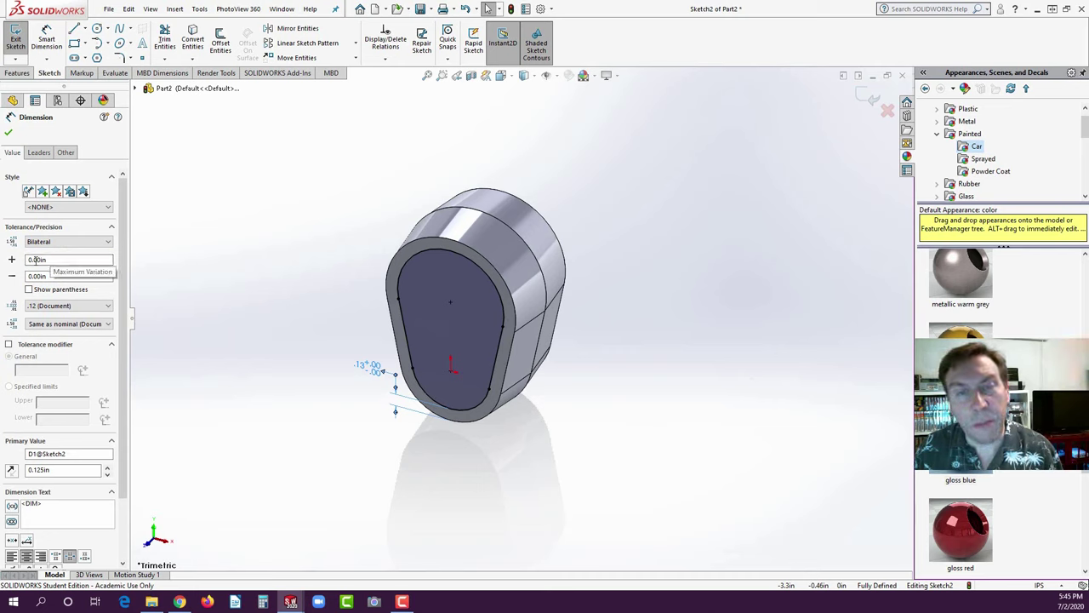
left_click(49, 305)
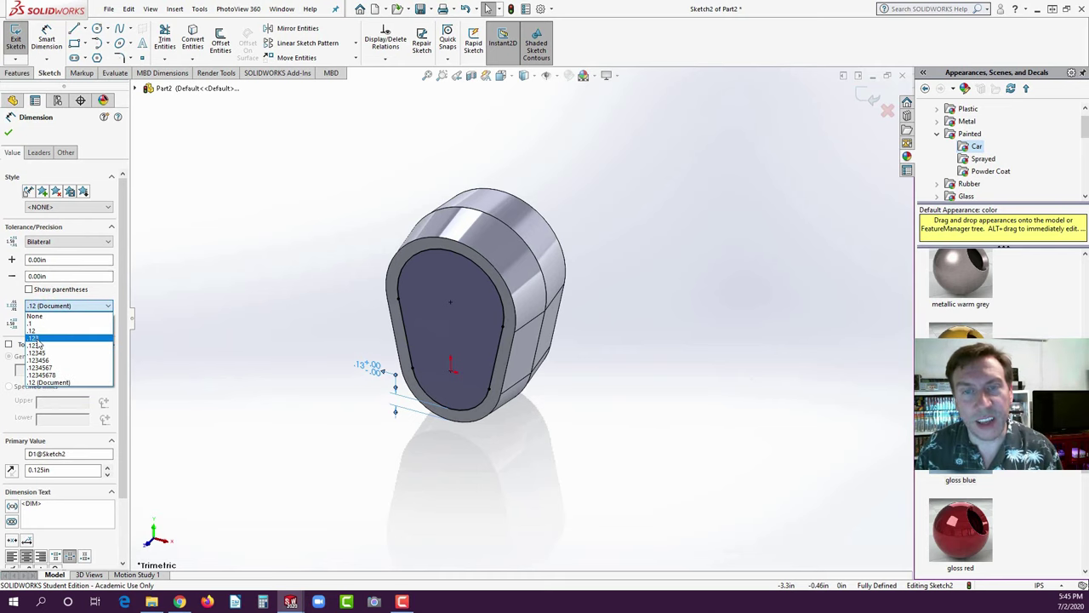
left_click(36, 337)
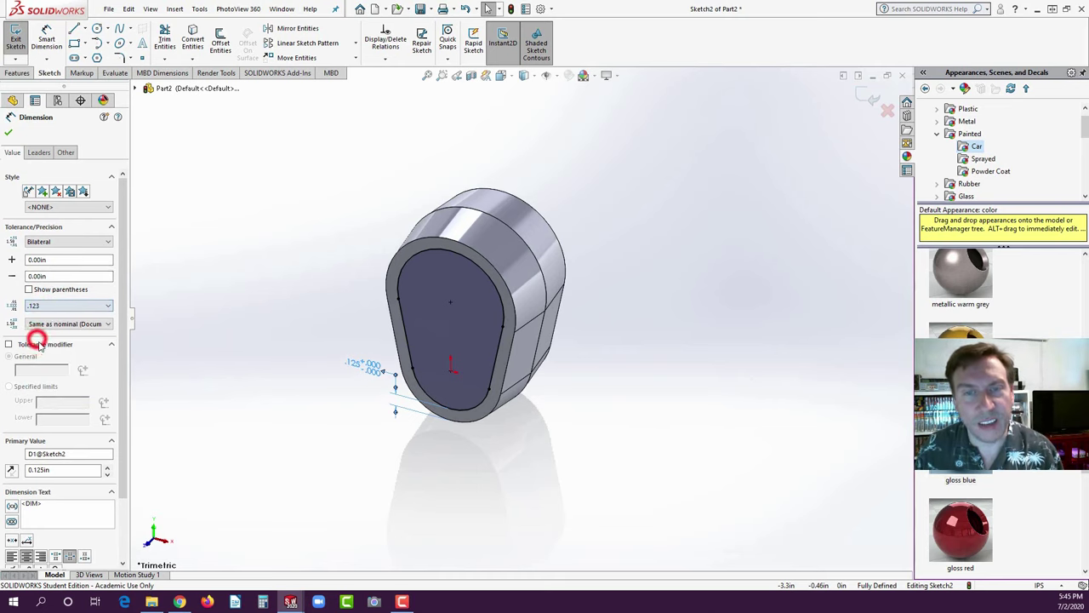
- Enter +0.005 / -0.007 tolerance values at .123 tolerance precision and accept the dimension
left_click(38, 259)
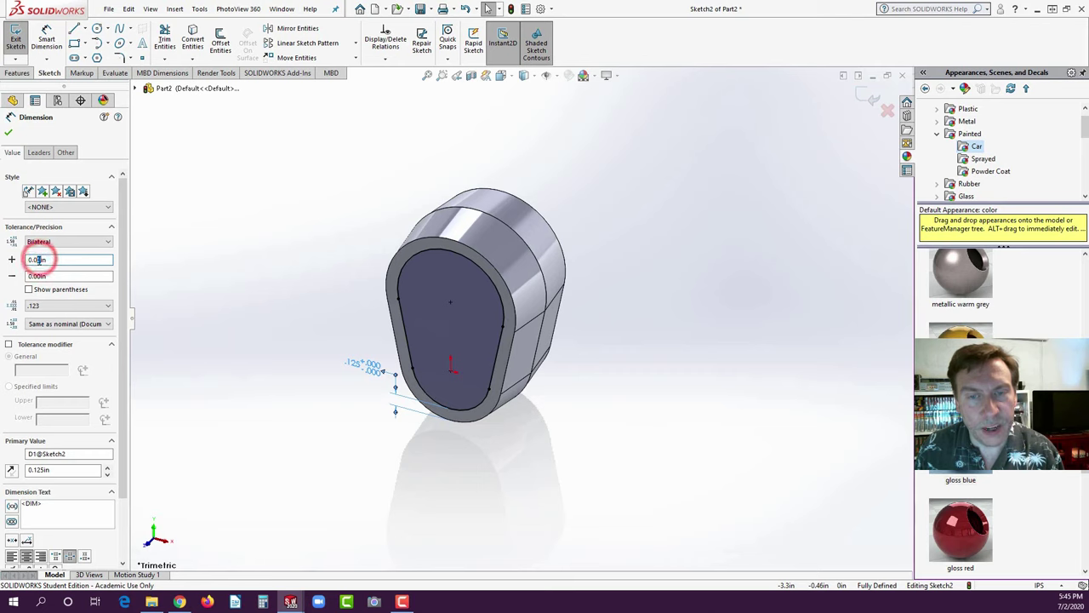
left_click(40, 259)
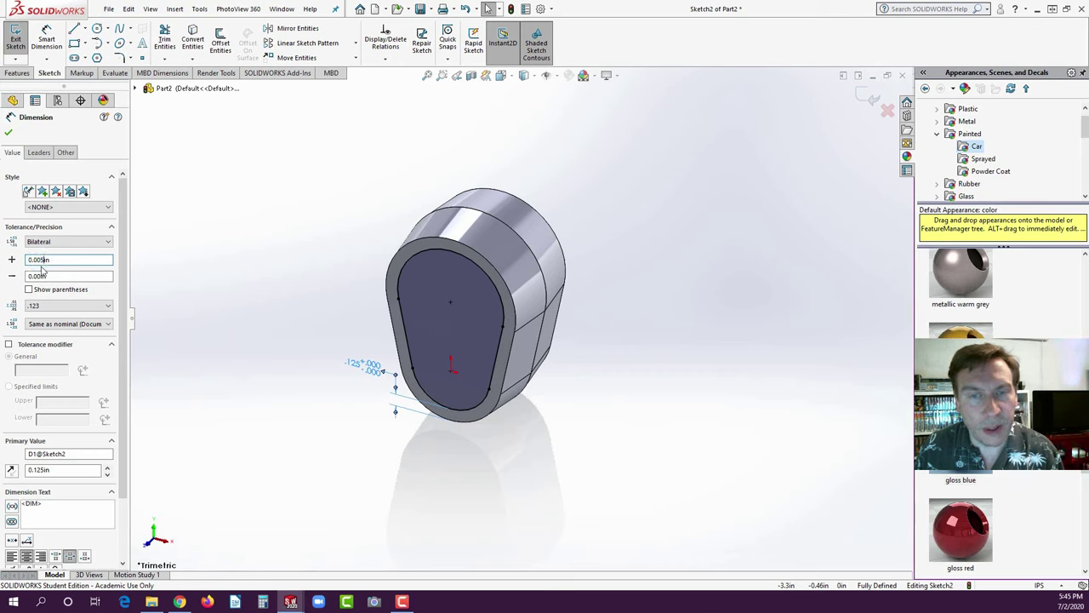
type("5")
left_click(37, 276)
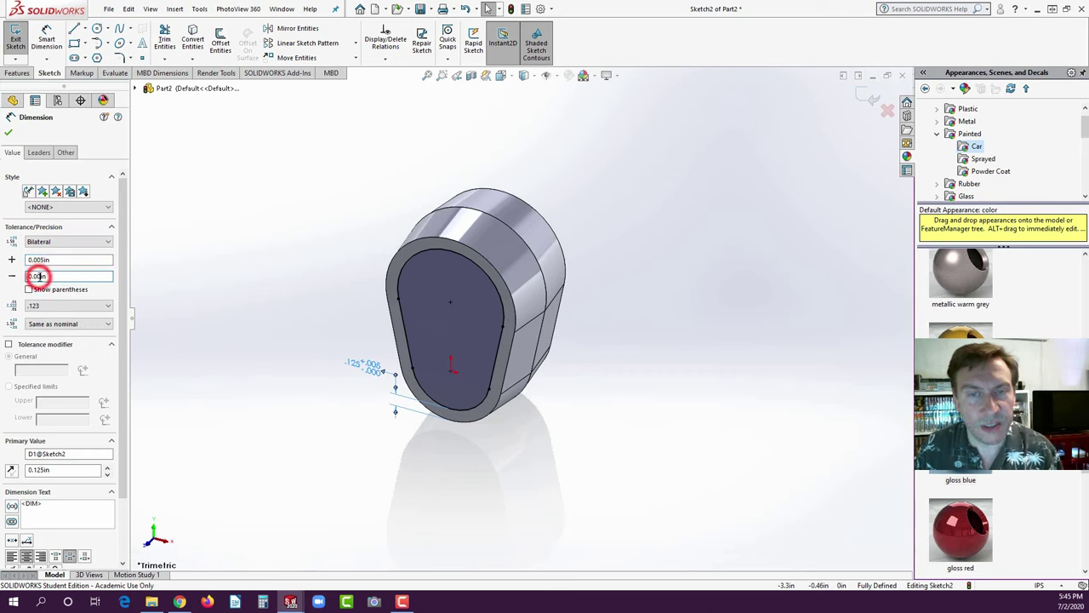
type("5")
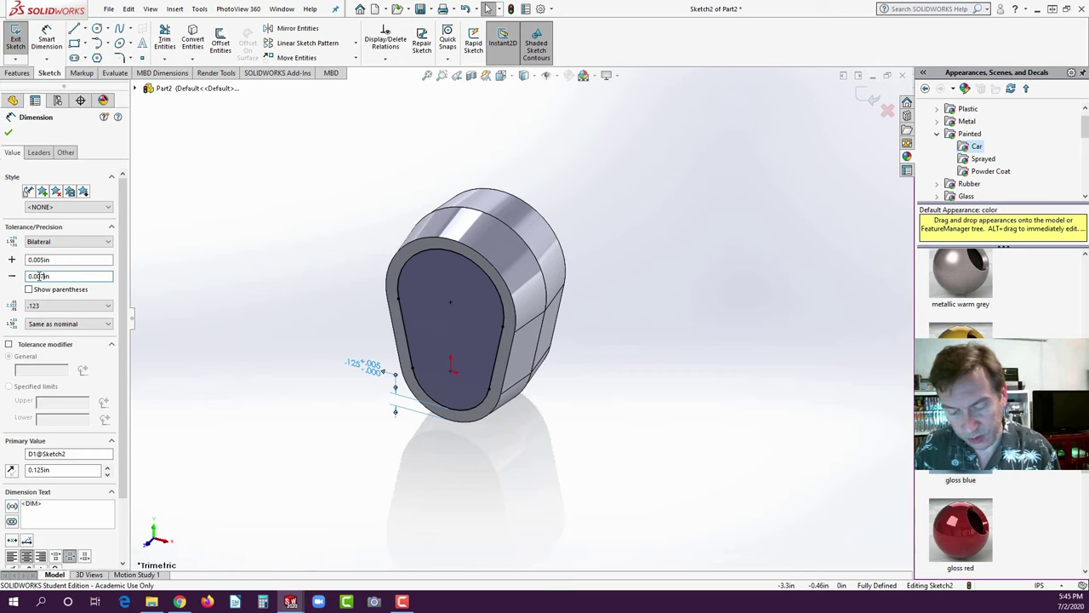
left_click(54, 260)
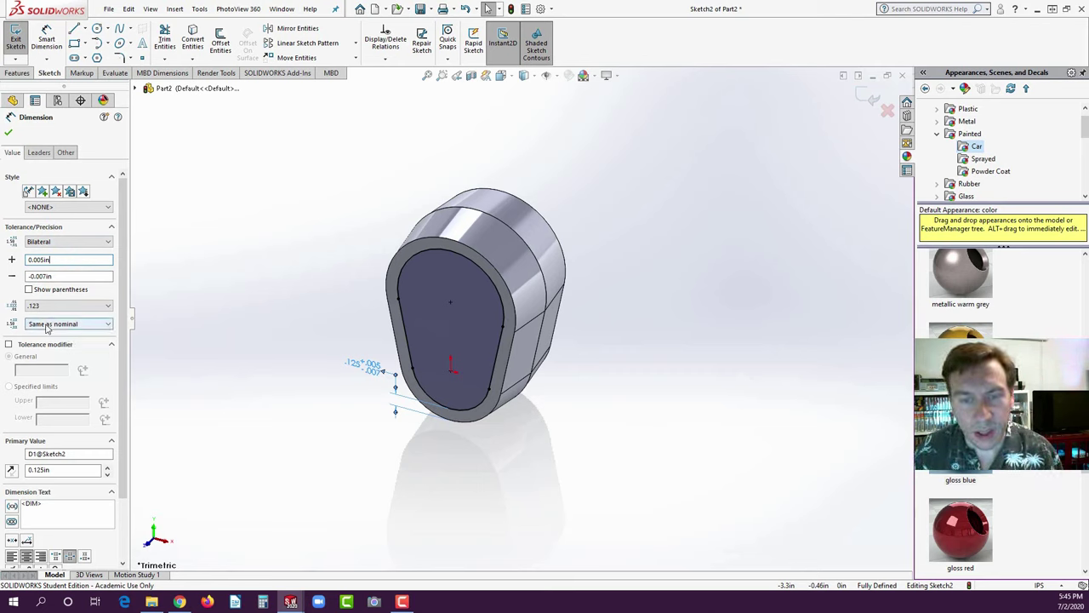
left_click(42, 326)
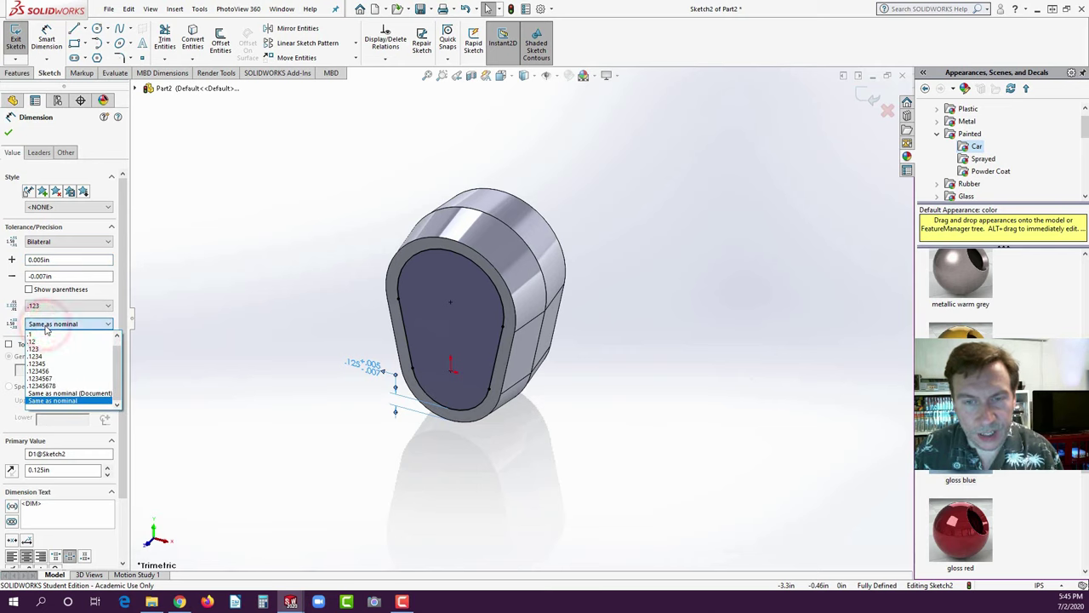
left_click(39, 348)
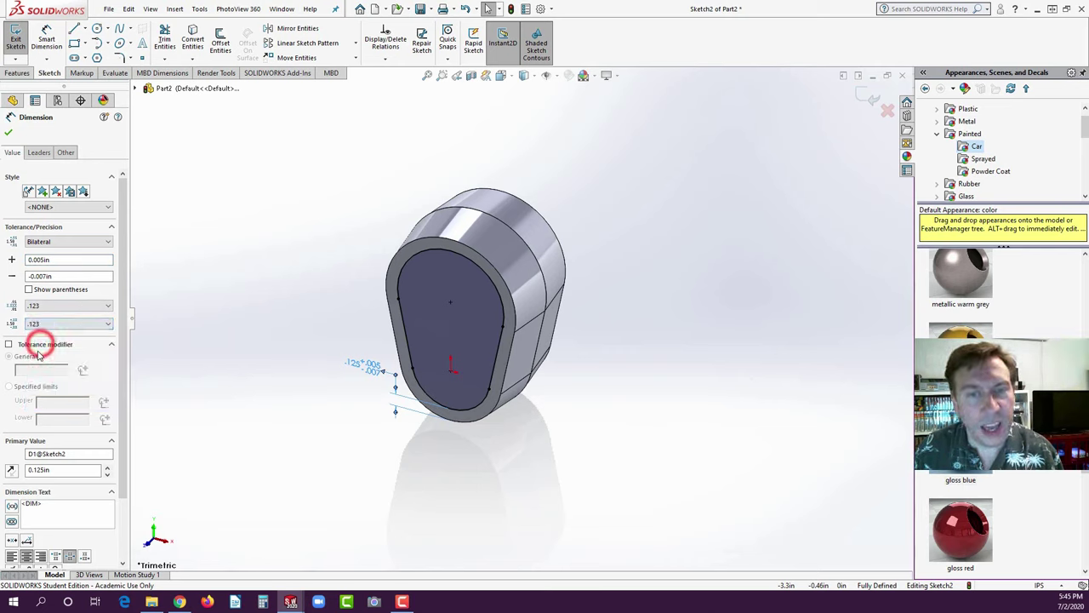
left_click(45, 324)
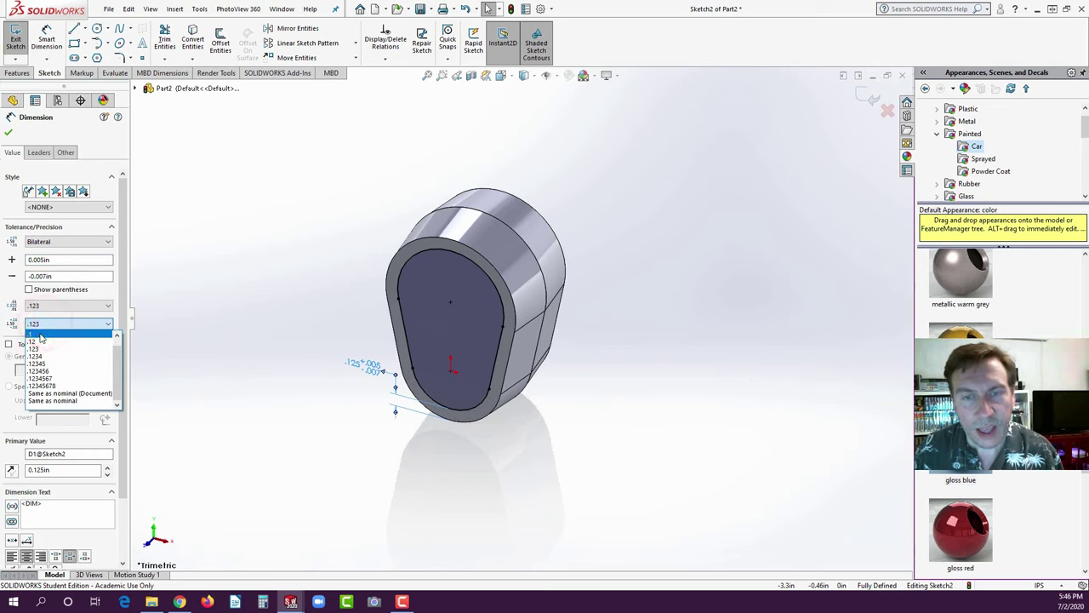
left_click(40, 328)
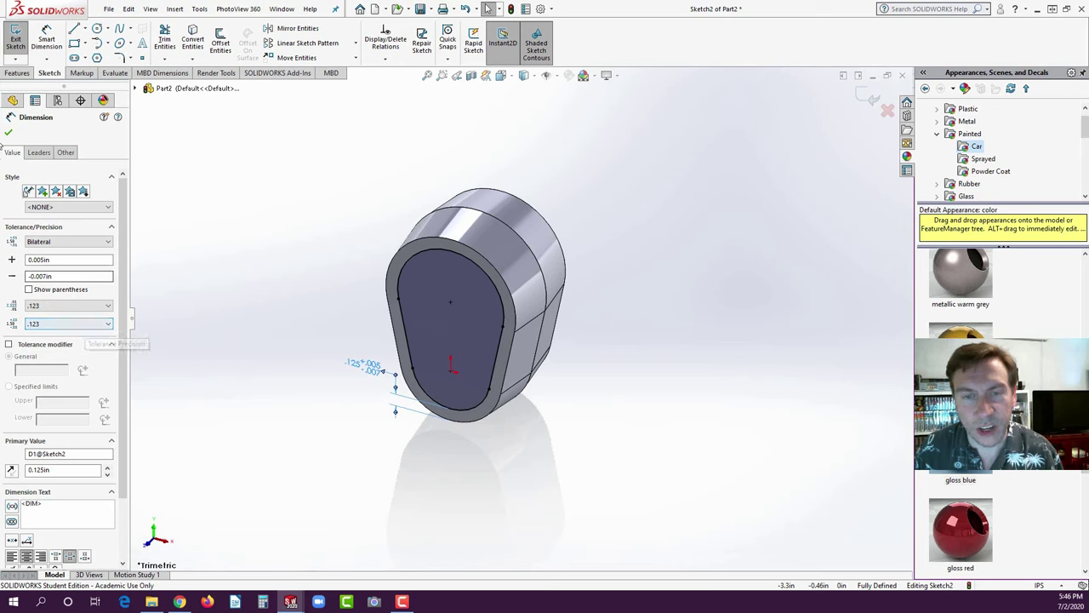
left_click(8, 133)
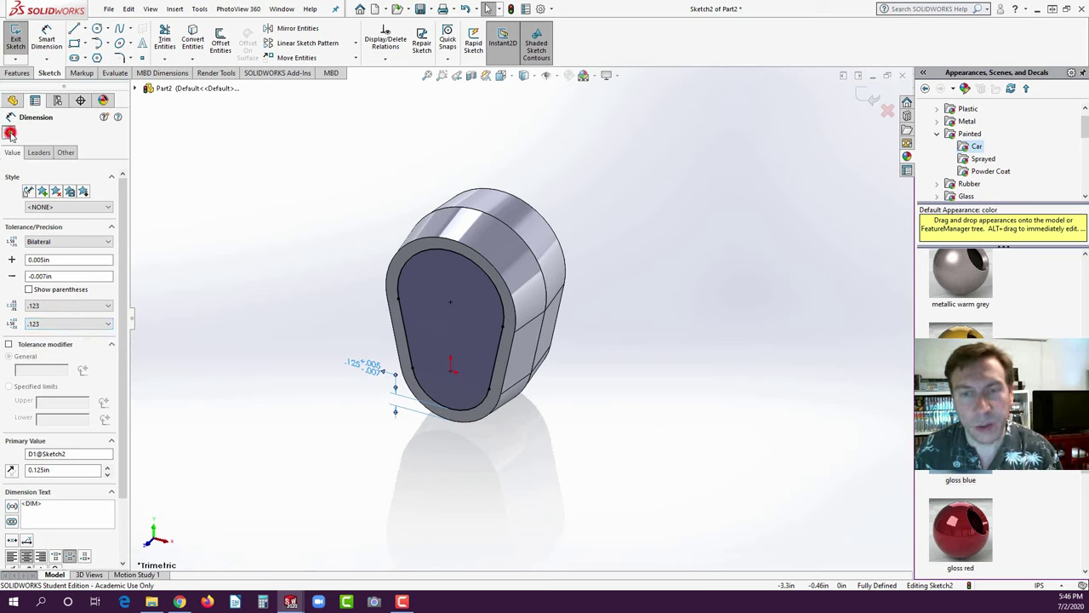
left_click(316, 197)
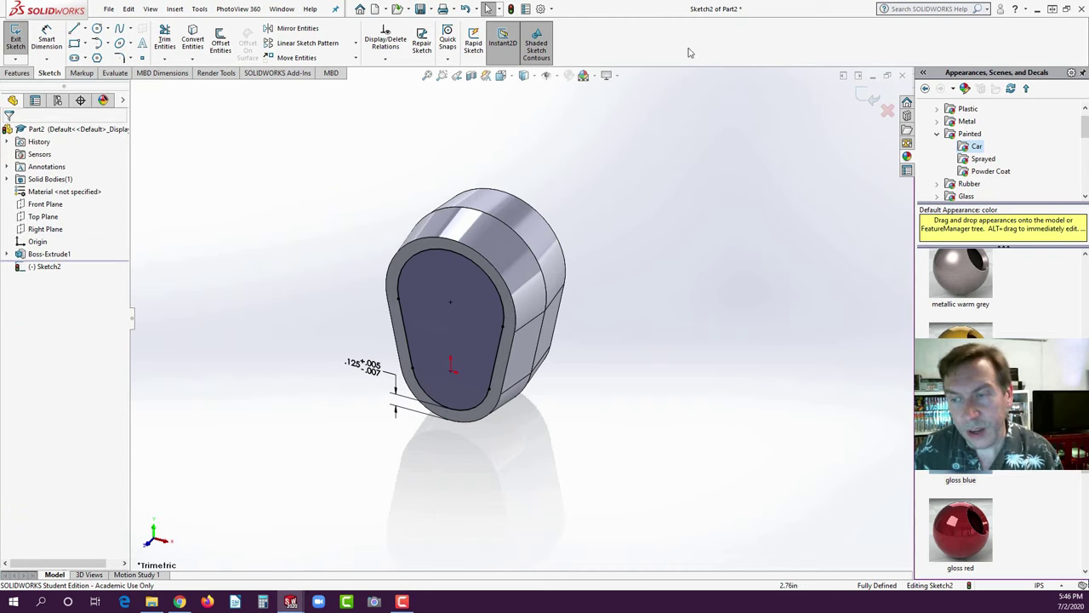
- Set the document's Length decimals to .123 under Document Properties > Units
left_click(538, 10)
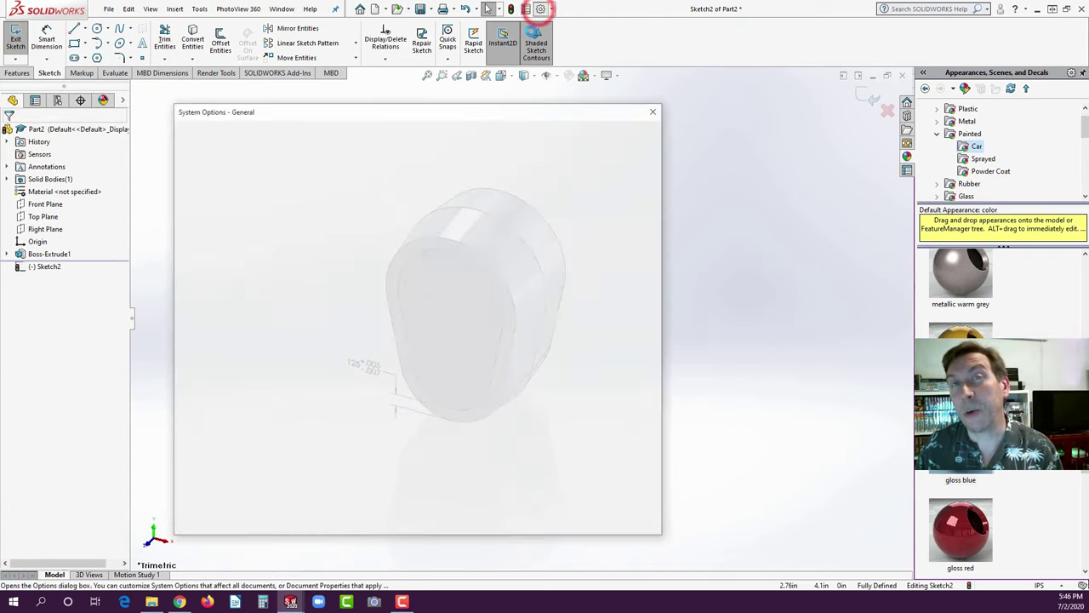
left_click(260, 134)
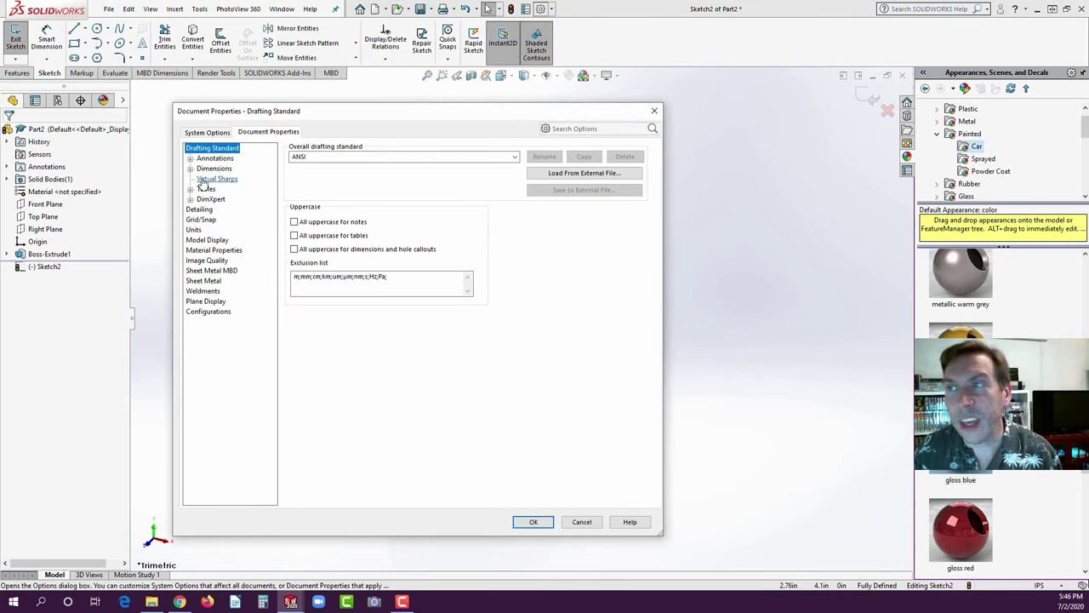
left_click(194, 228)
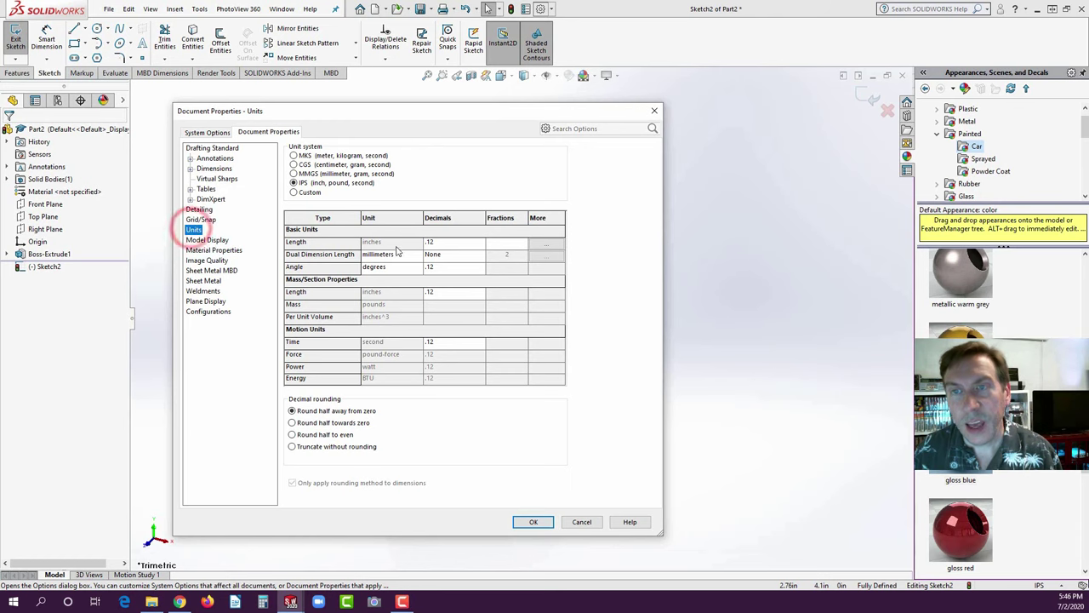
left_click(466, 245)
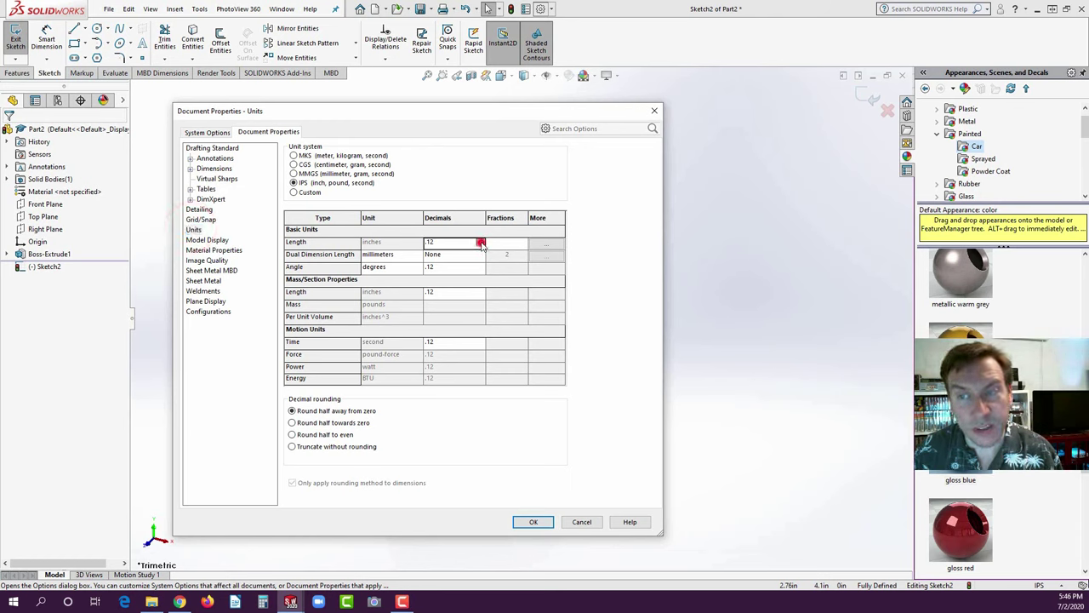
left_click(480, 242)
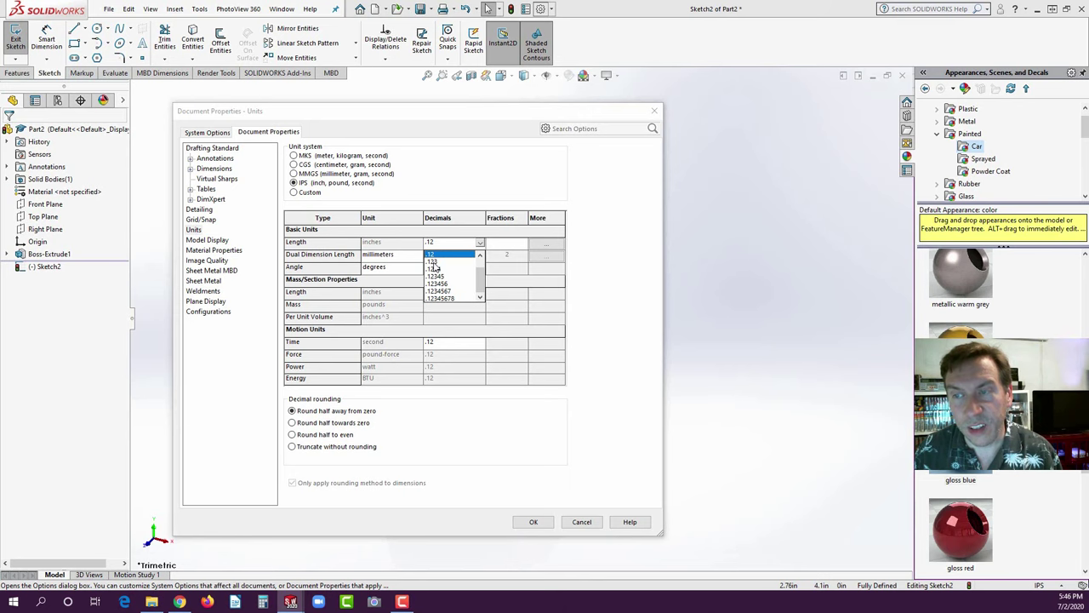
left_click(434, 261)
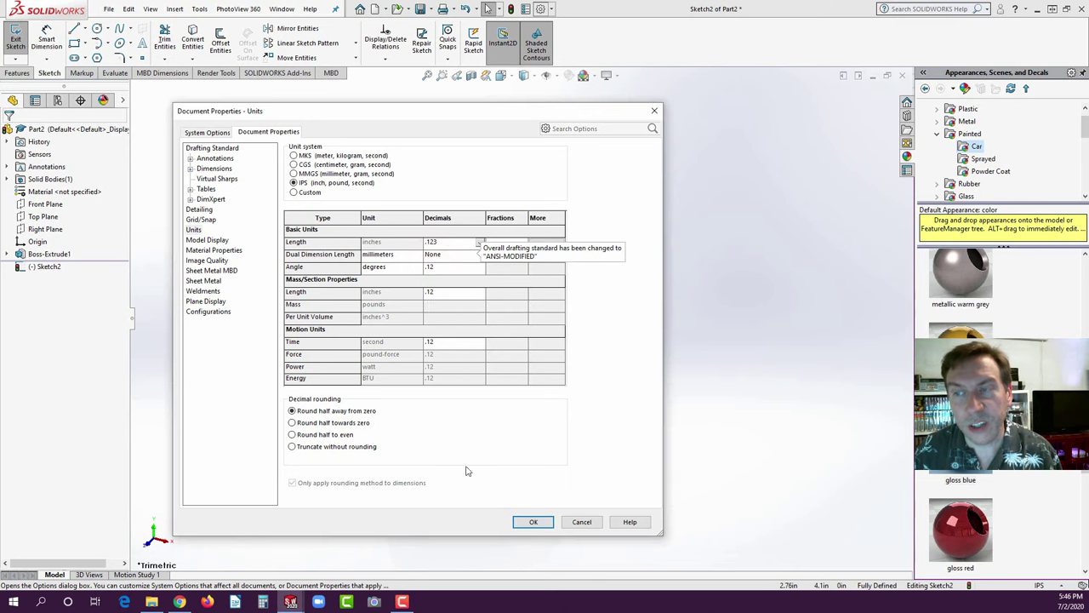
left_click(533, 522)
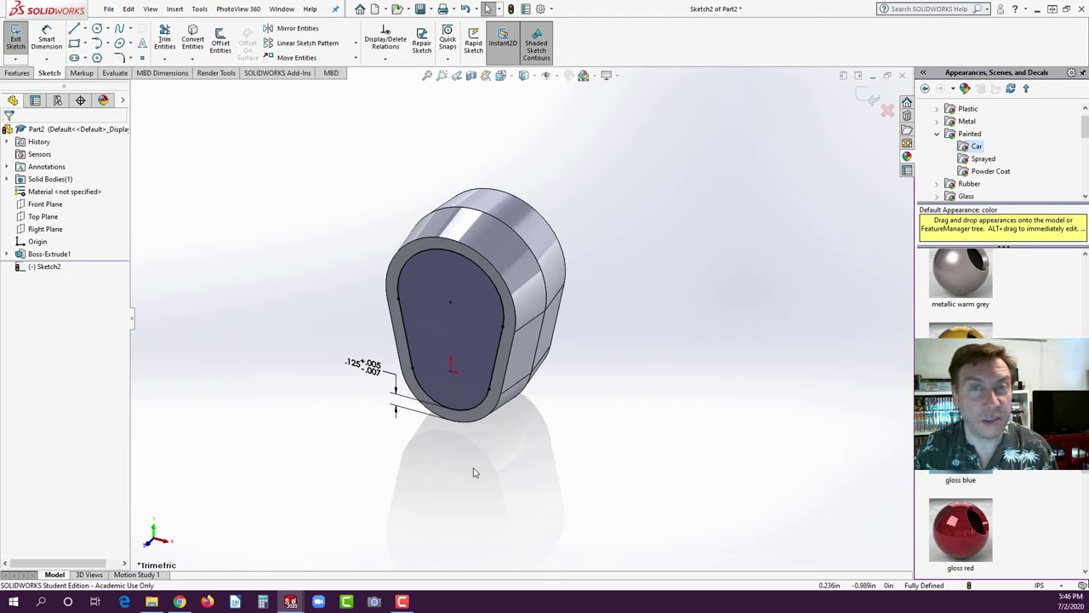
- Extrude-cut the offset sketch 0.125in Blind into the front face as Cut-Extrude1
left_click(17, 73)
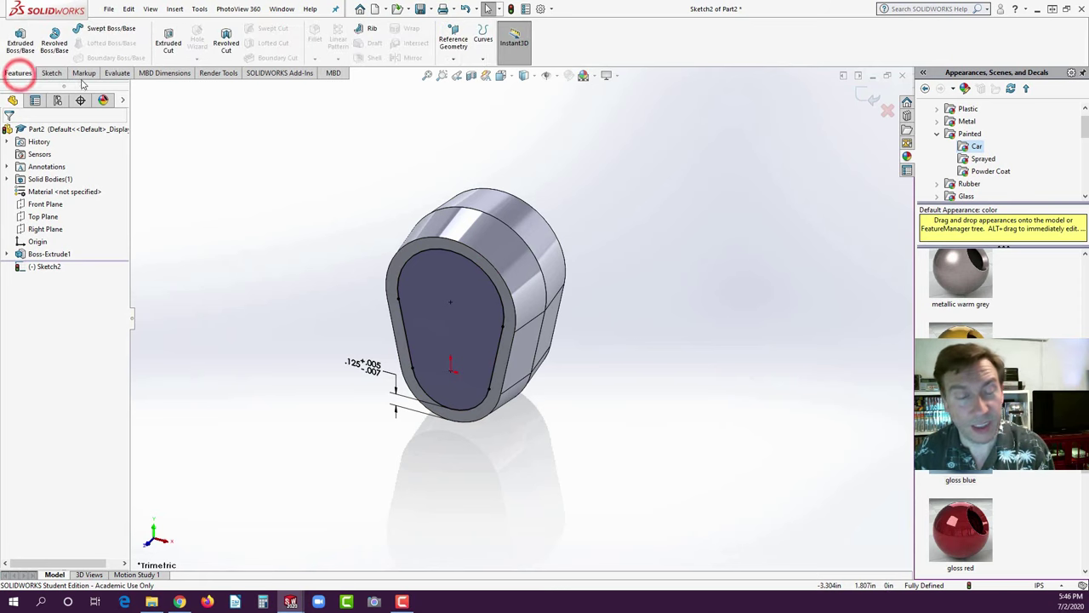
left_click(169, 41)
left_click(168, 40)
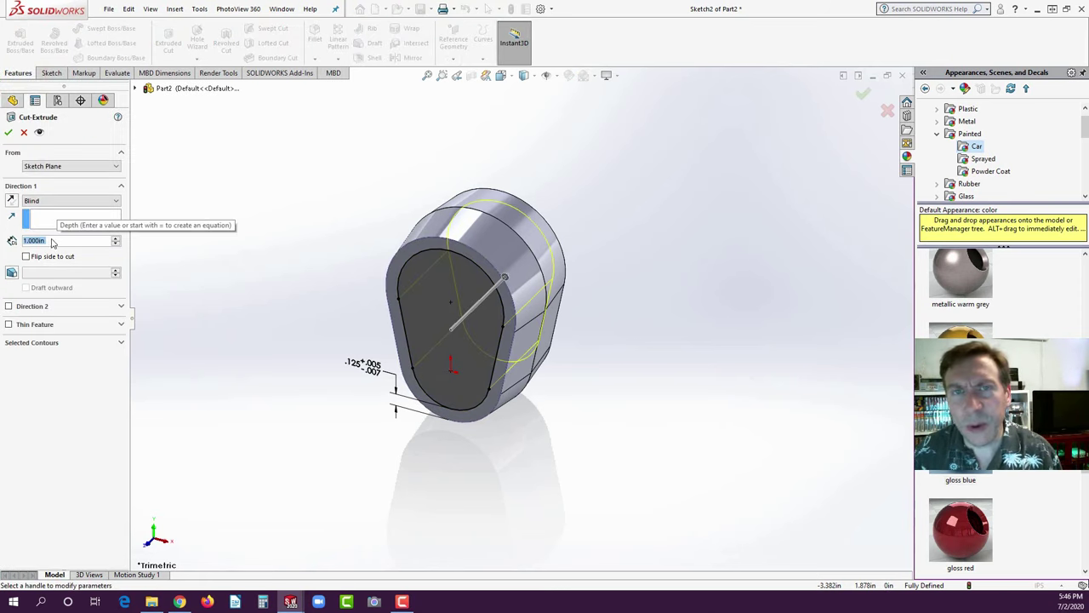
type(".125")
key("Return")
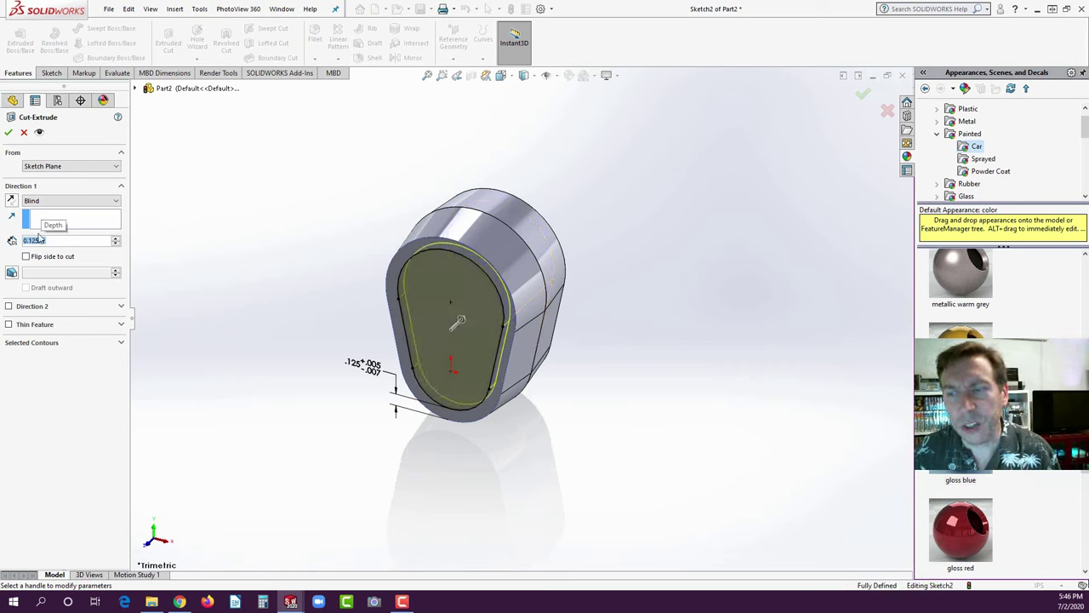
left_click(8, 131)
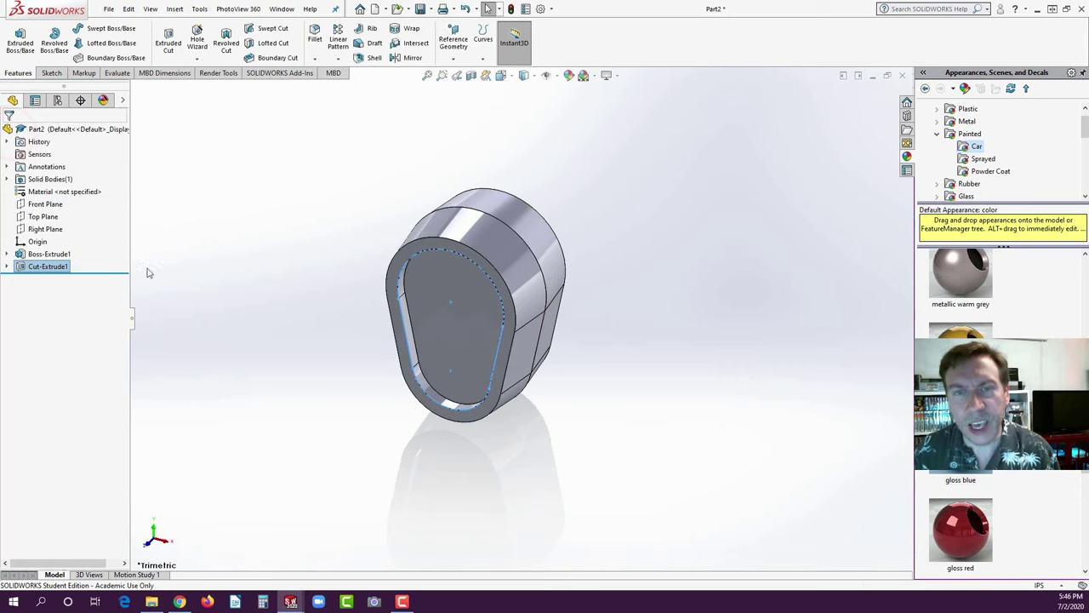
left_click(209, 282)
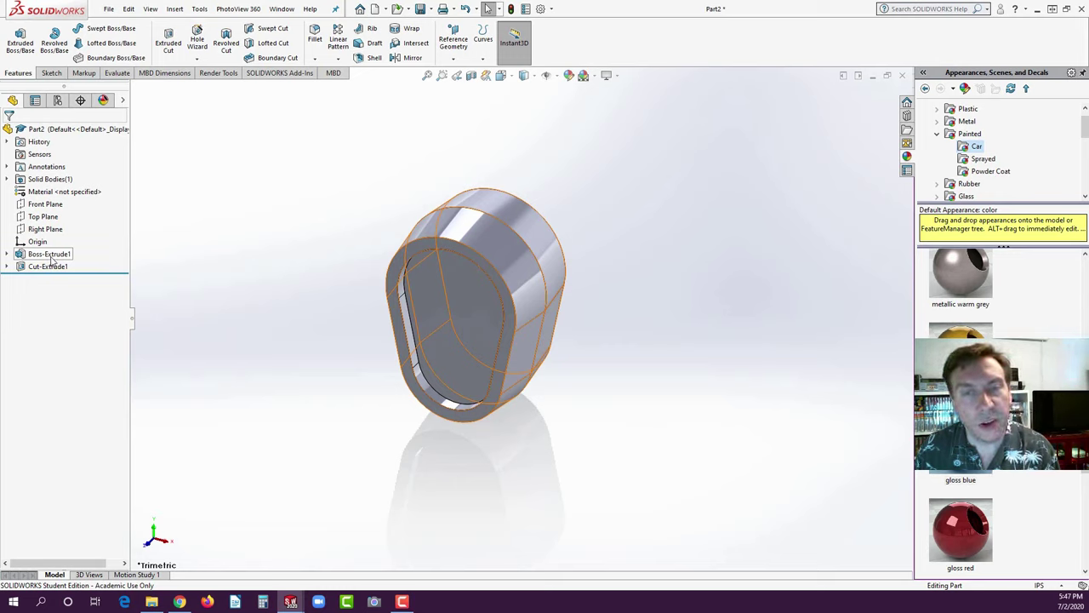
- Rename Boss-Extrude1 to HEAD in the FeatureManager tree
left_click(51, 254)
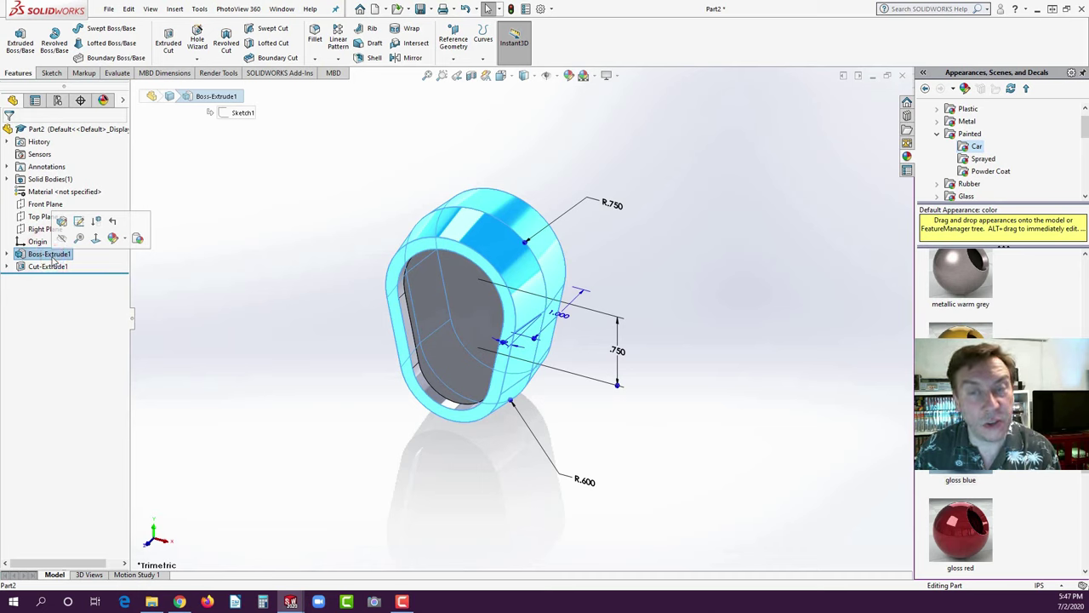
left_click(51, 254)
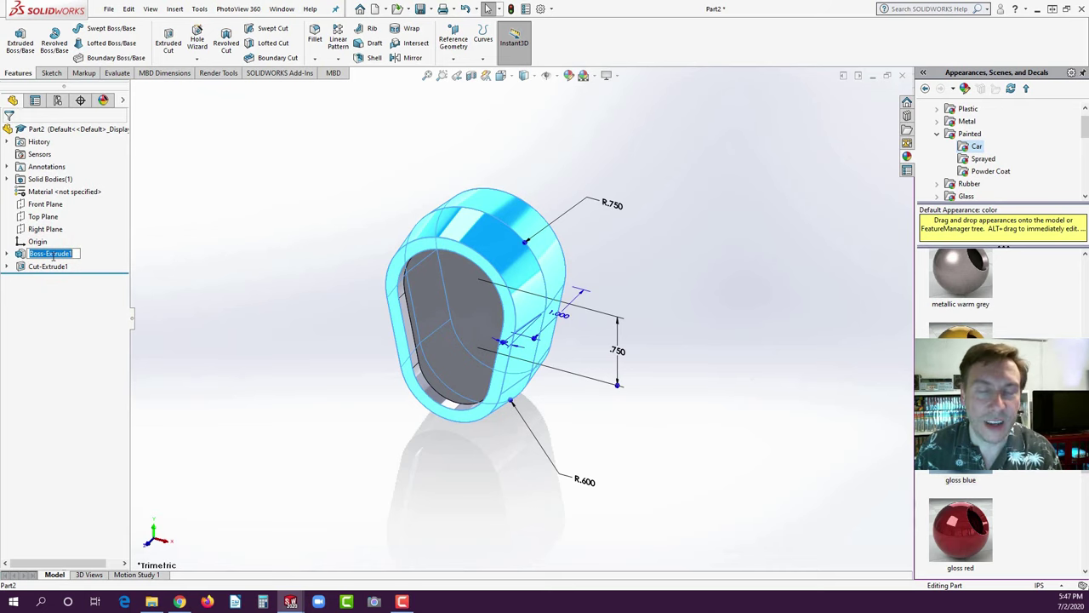
type("HE")
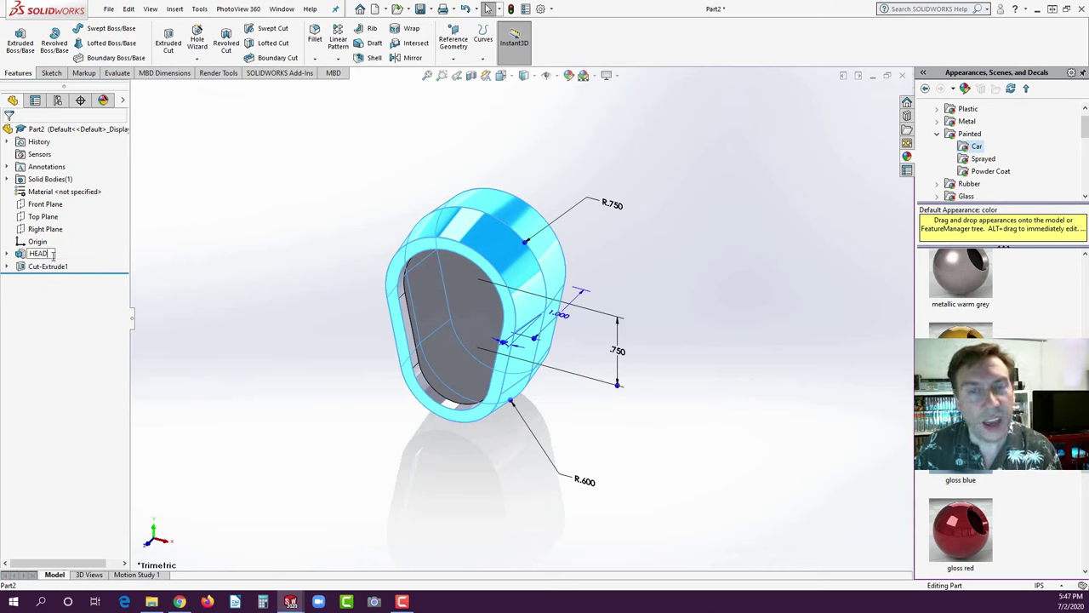
type("AD")
key("Return")
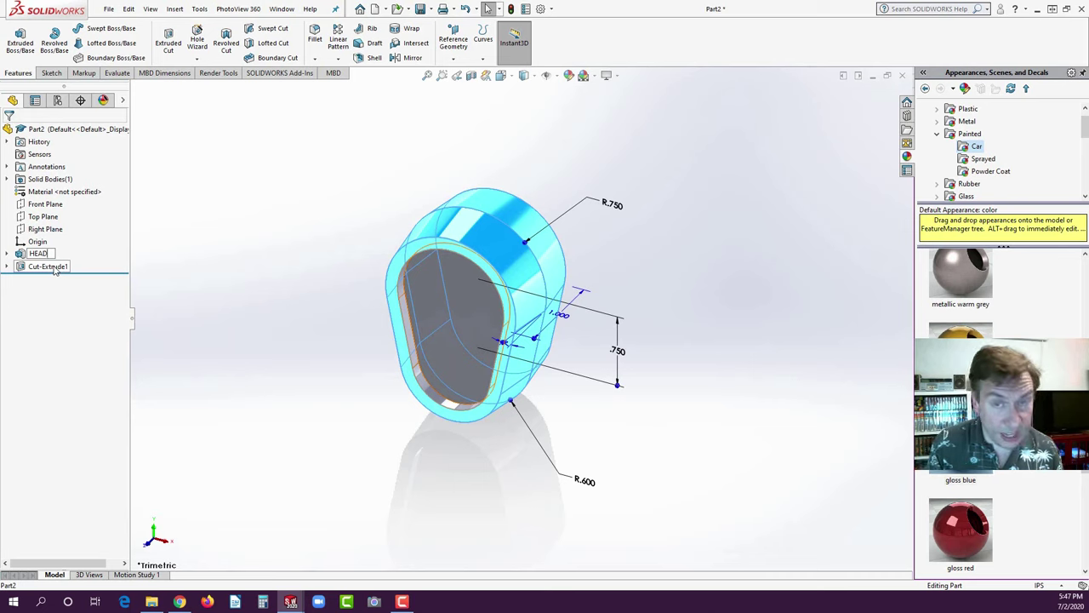
- Rename Cut-Extrude1 to RECESS
left_click(51, 267)
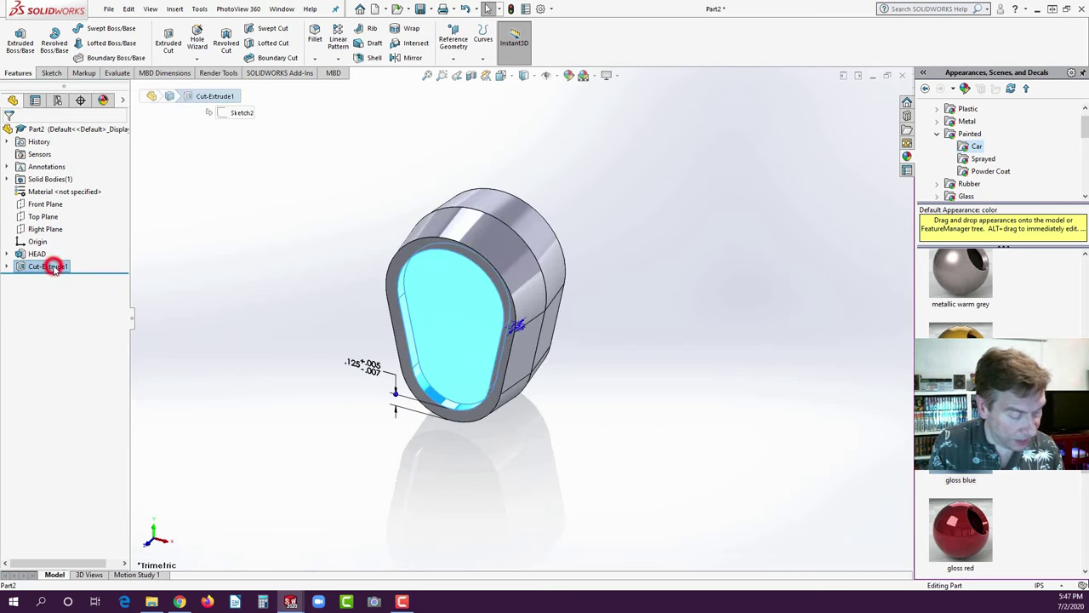
left_click(51, 266)
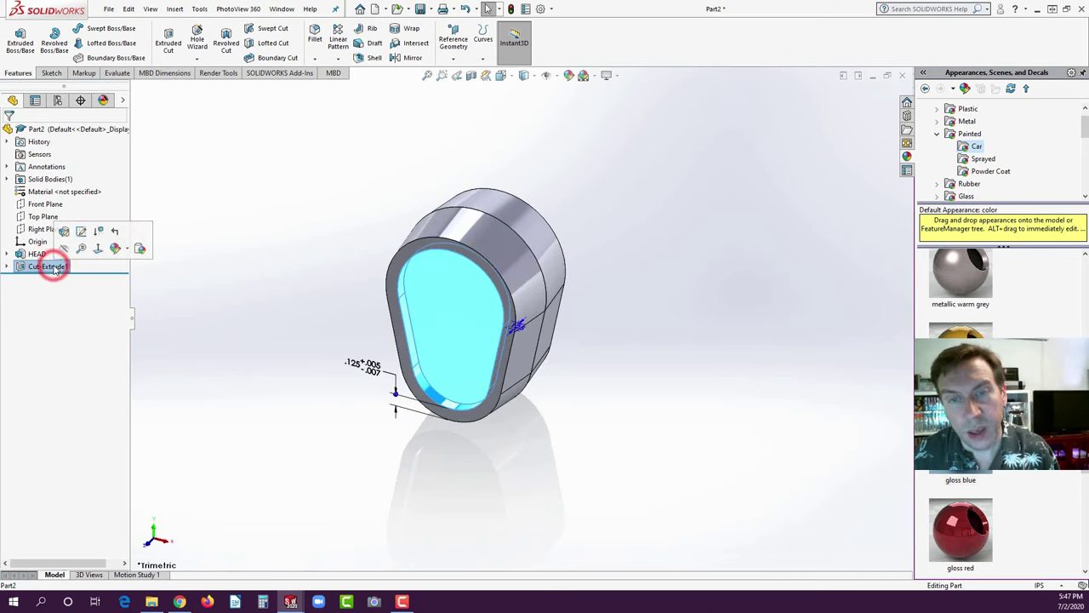
type("RECESS")
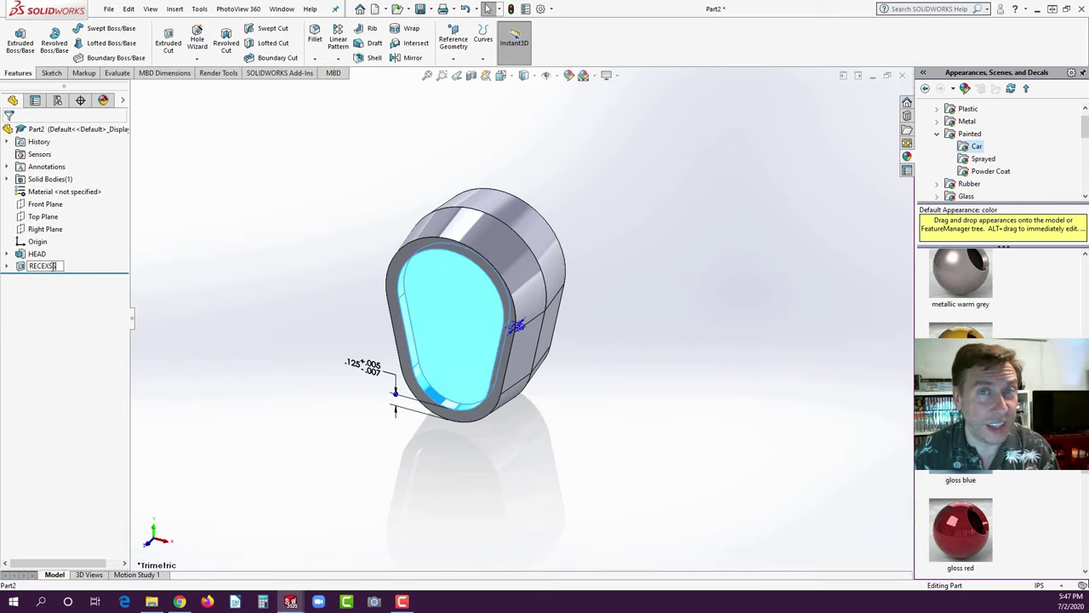
key("BackSpace")
type("S")
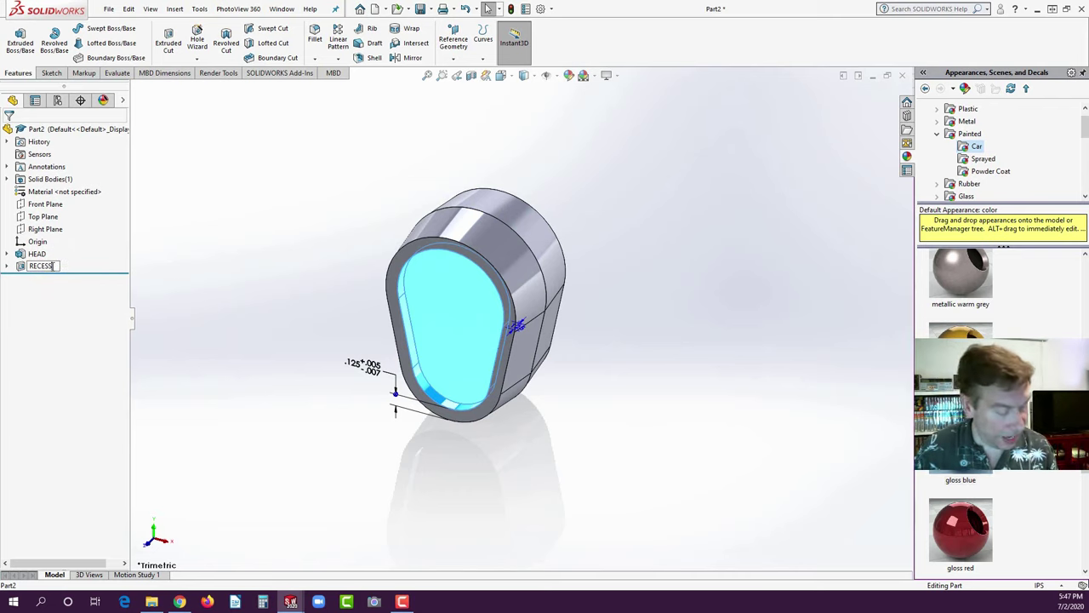
left_click(184, 241)
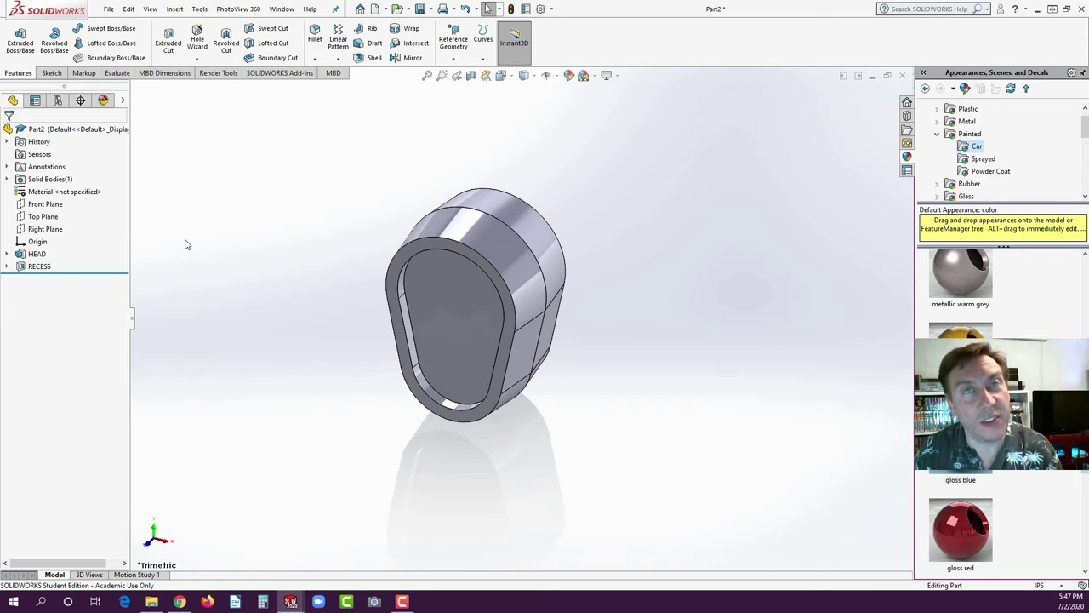
- Start a sketch on the recess floor and draw a circle of about 0.334 radius at the origin
left_click(448, 312)
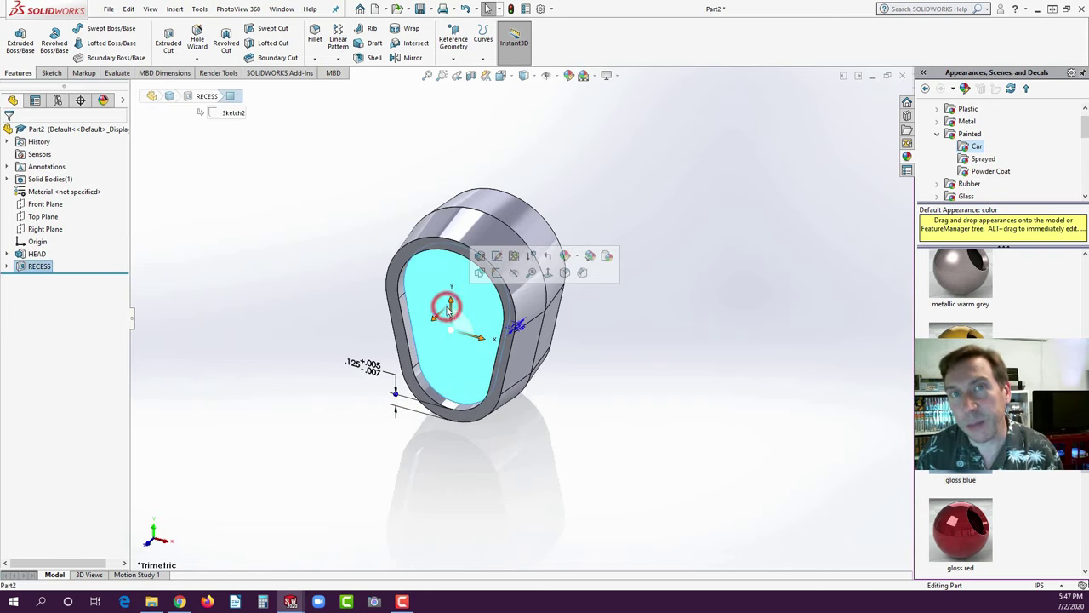
left_click(498, 274)
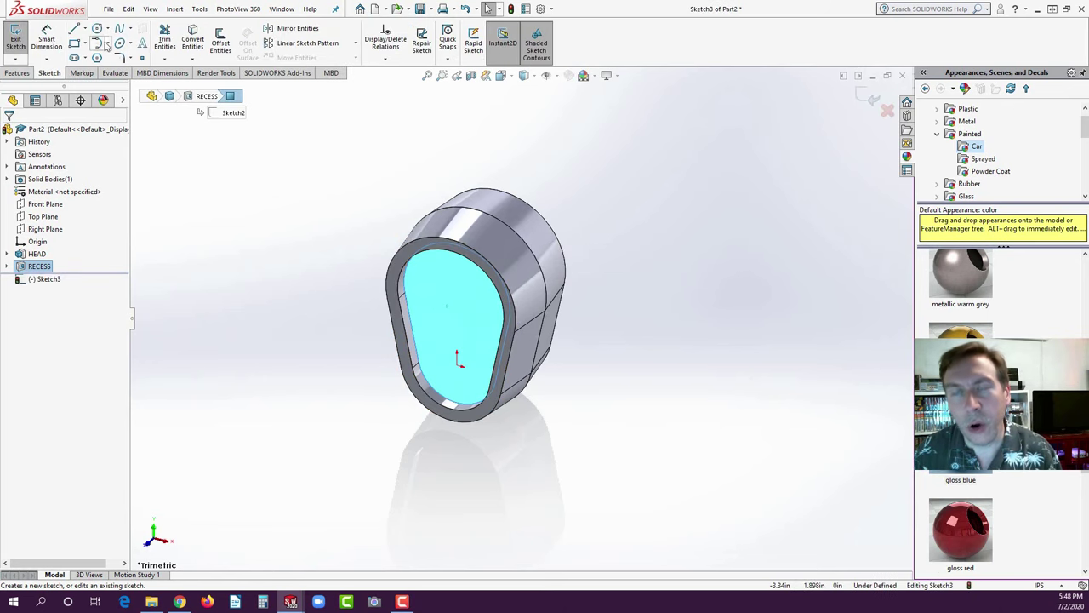
left_click(97, 28)
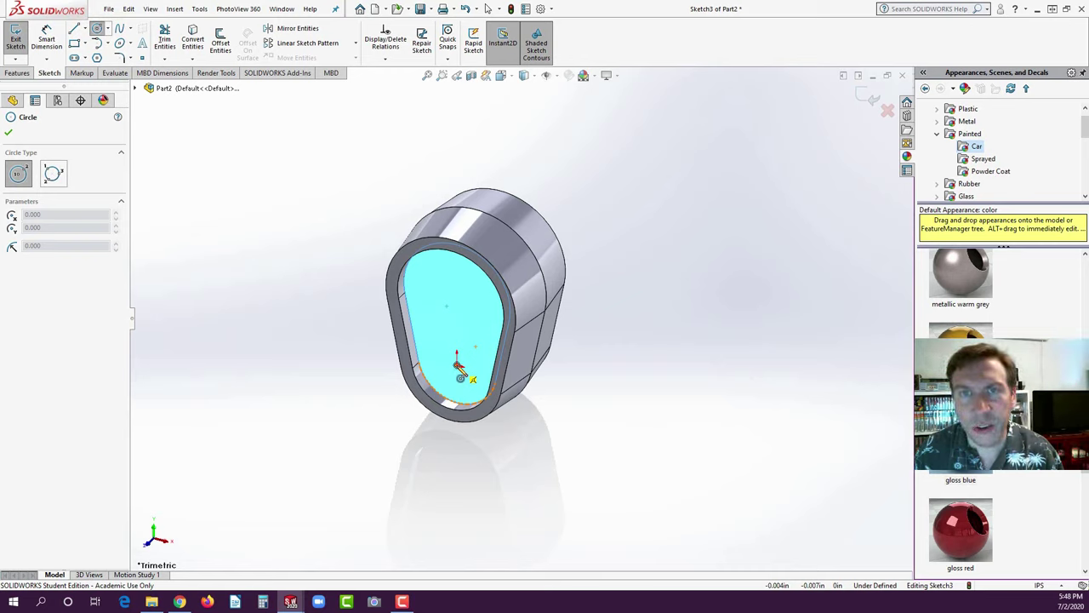
left_click(458, 366)
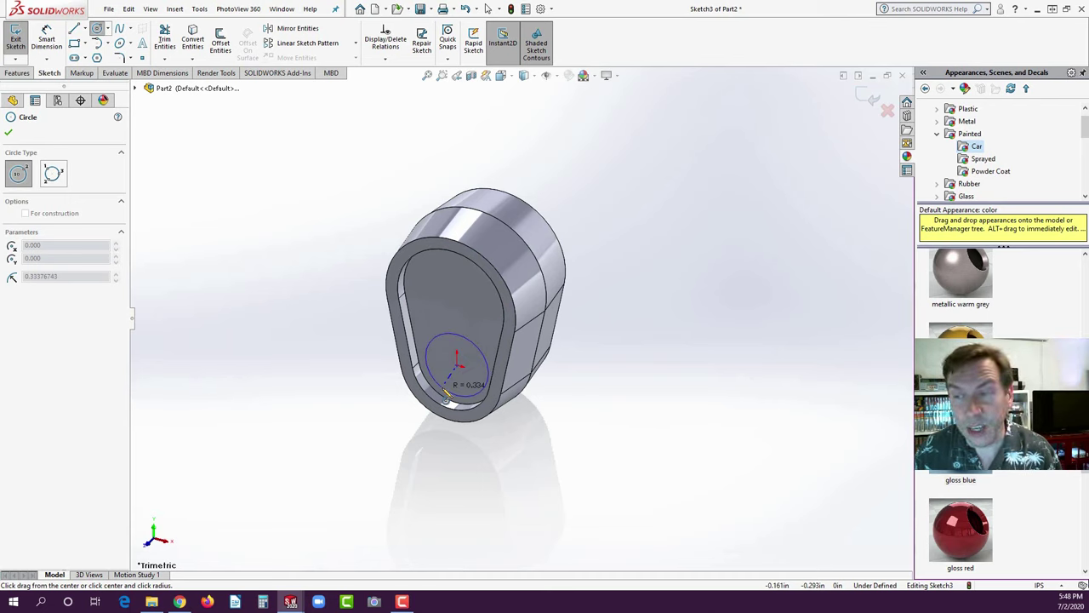
left_click(445, 392)
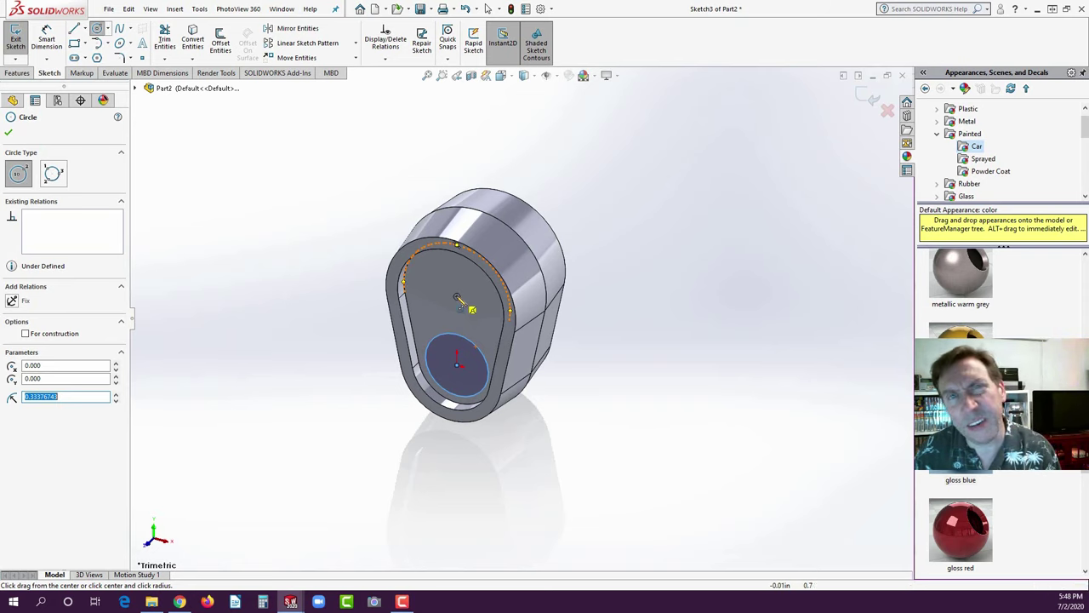
- Draw a larger circle of about 0.506 radius centred 0.750 above the origin
left_click(457, 297)
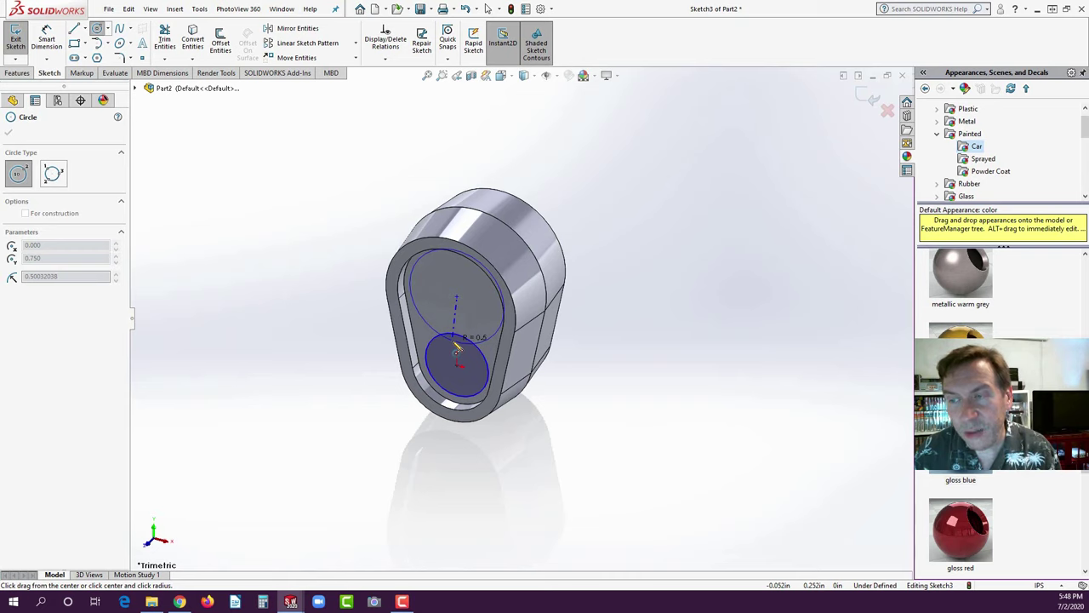
left_click(457, 345)
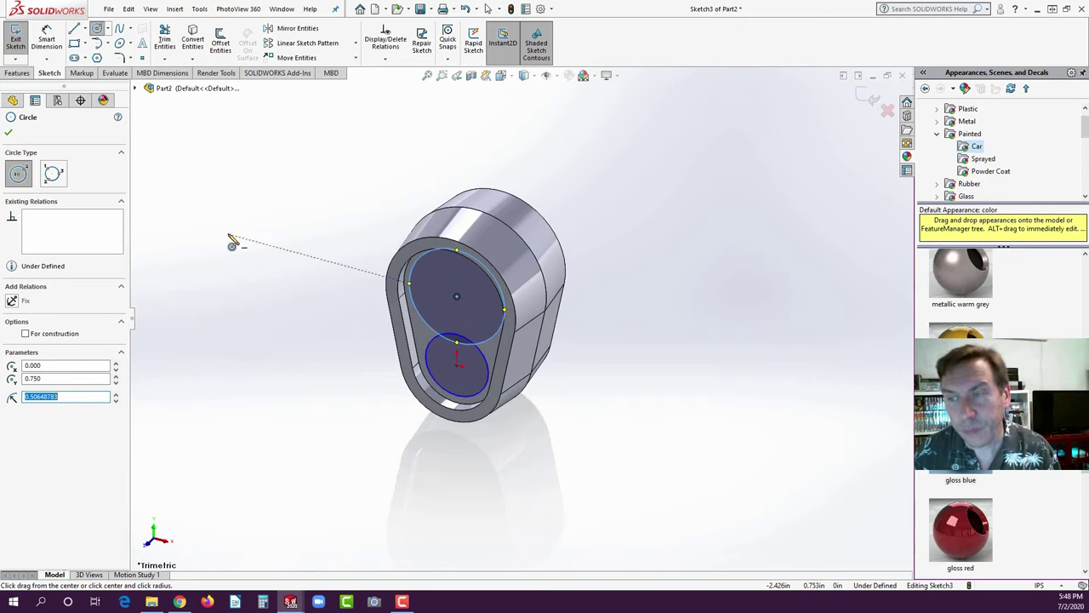
key("Escape")
scroll(232, 244, "down", 2)
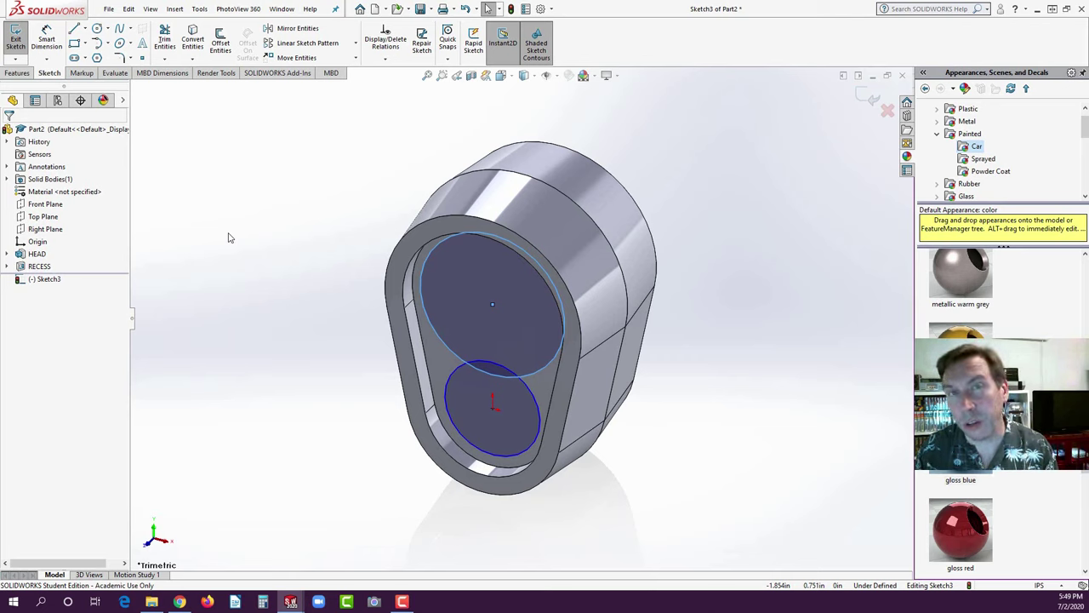
- Using Trim to closest, remove the upper circle's arc inside the lower circle
left_click(165, 59)
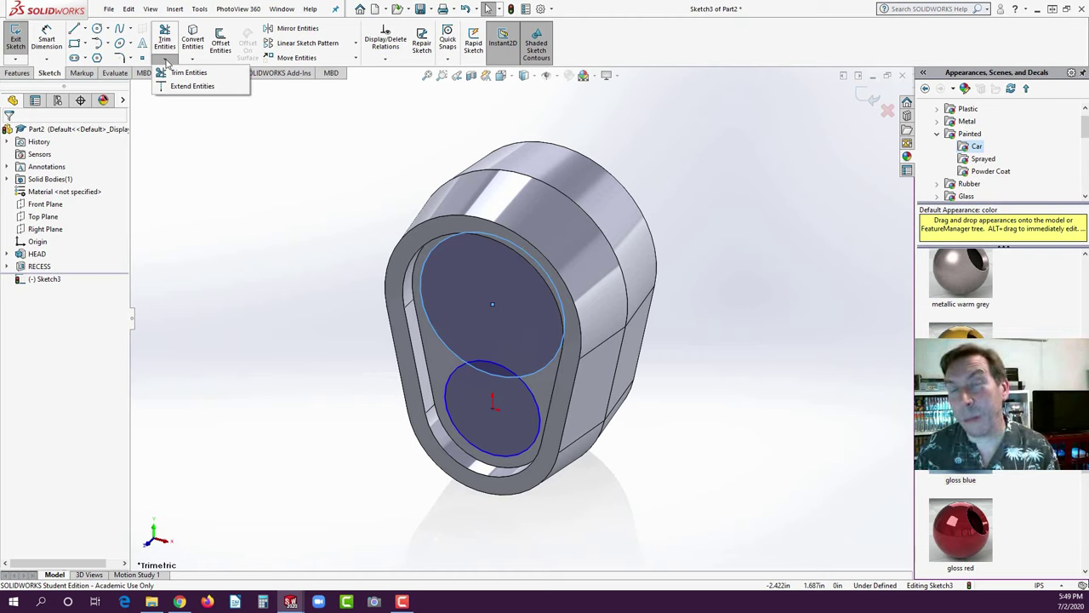
left_click(174, 73)
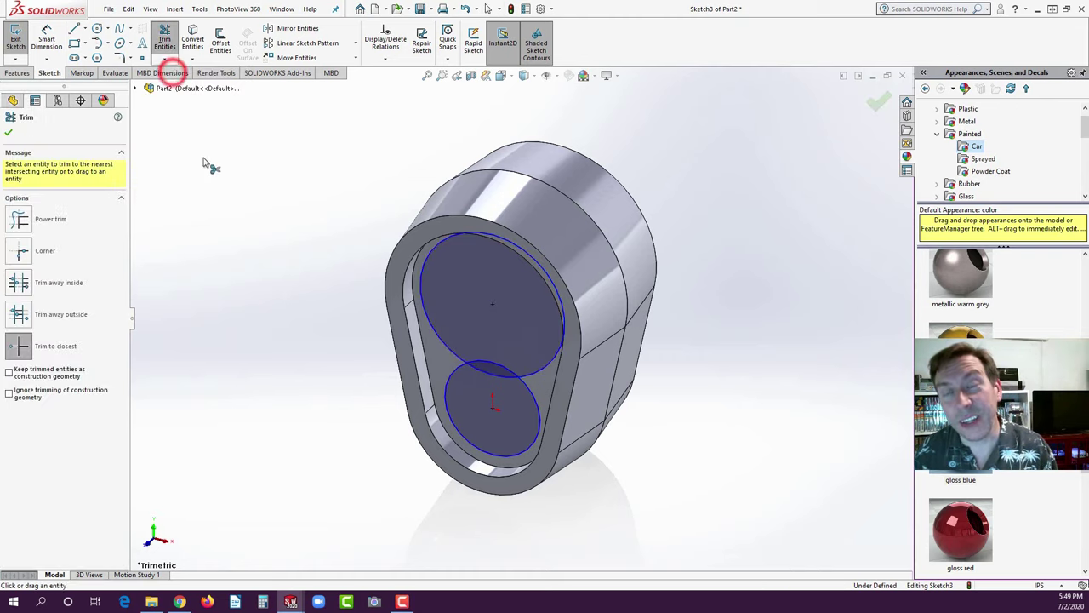
left_click(22, 220)
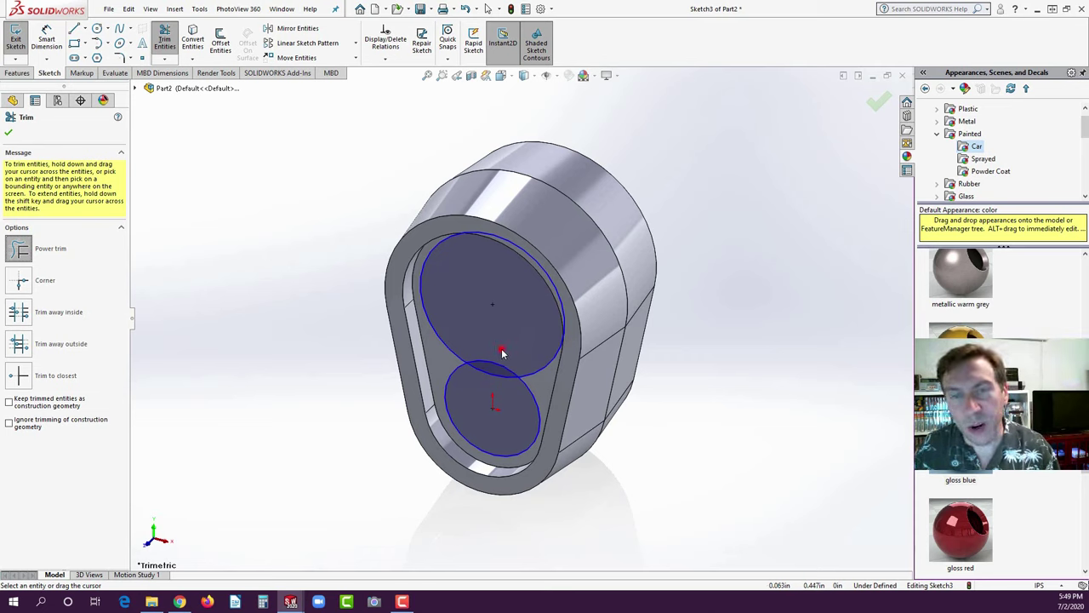
left_click(501, 350)
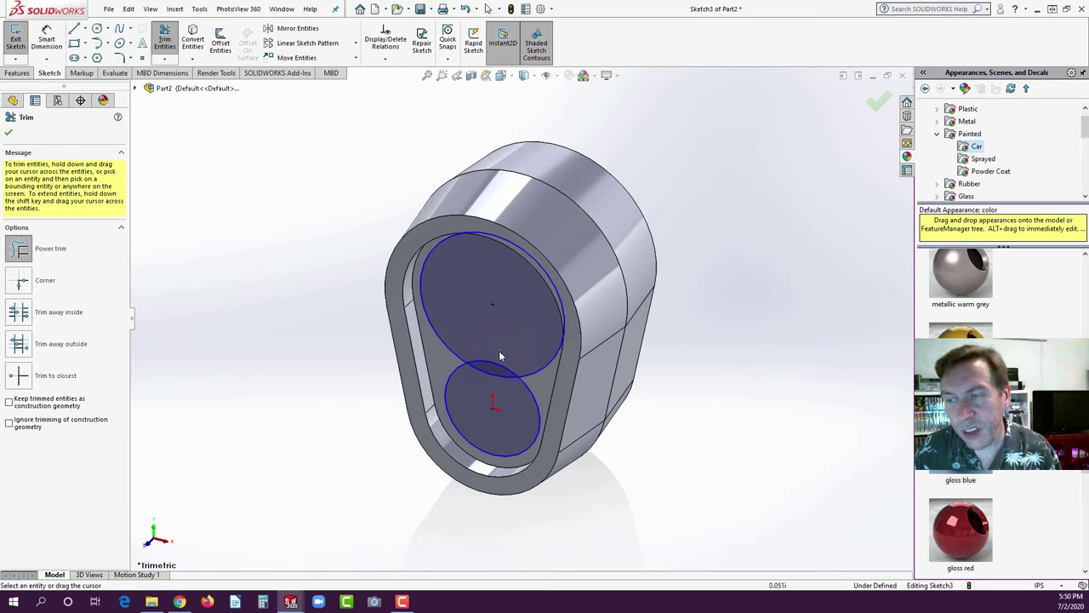
left_click_drag(501, 354, 500, 368)
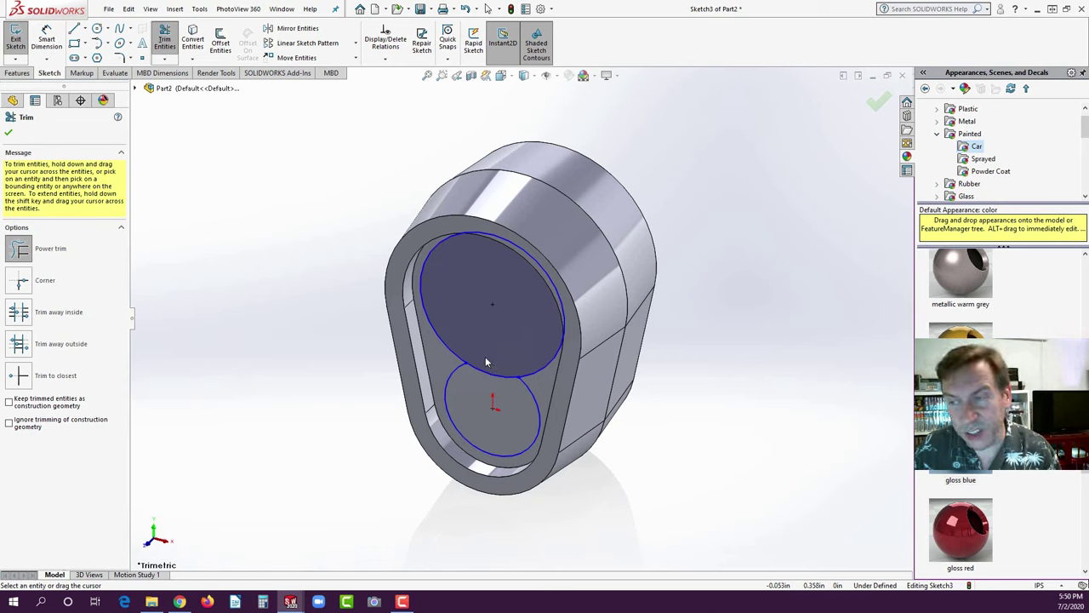
left_click(26, 381)
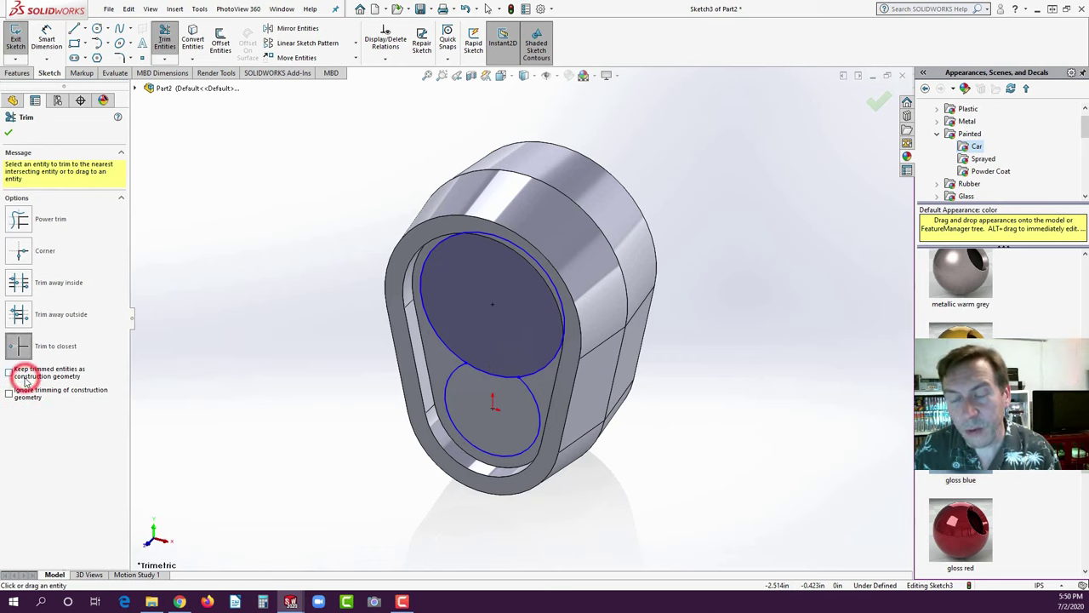
left_click(492, 375)
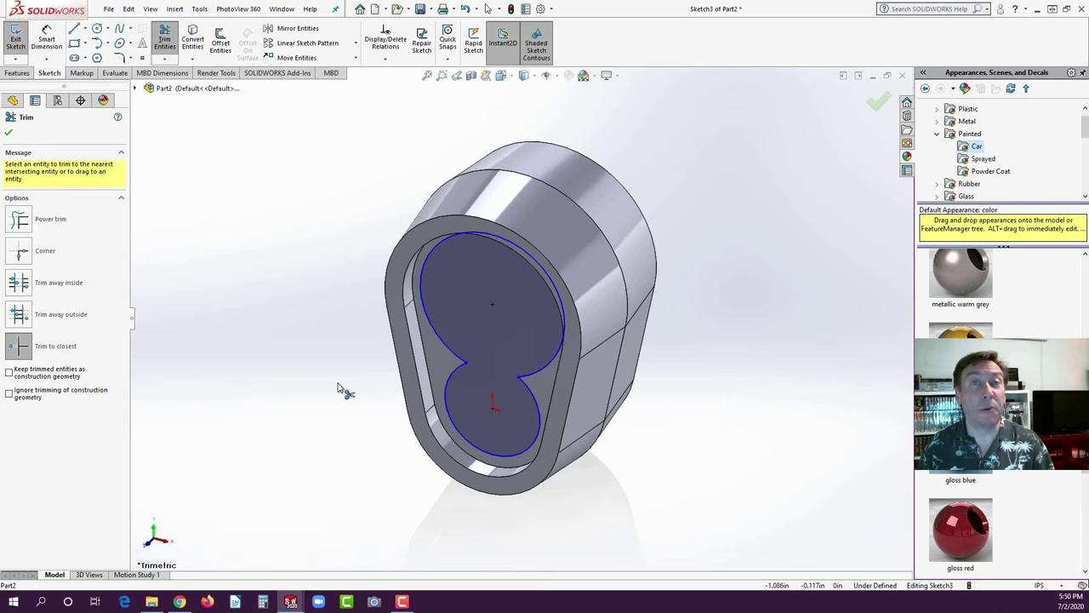
left_click(46, 39)
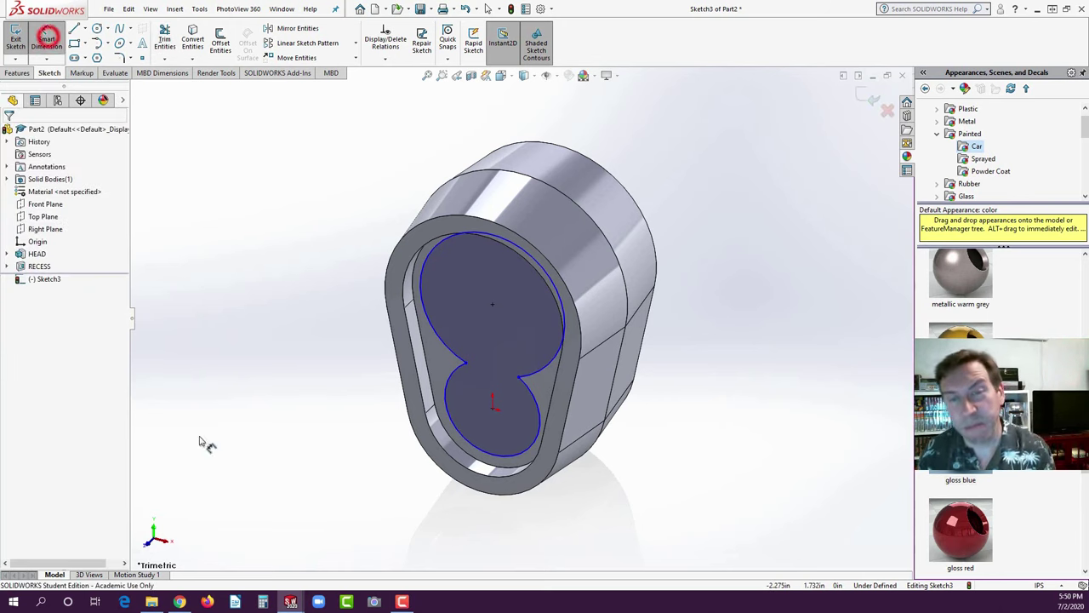
- Dimension the lower arc at 0.35in radius and display it as diameter Ø.700
left_click(522, 454)
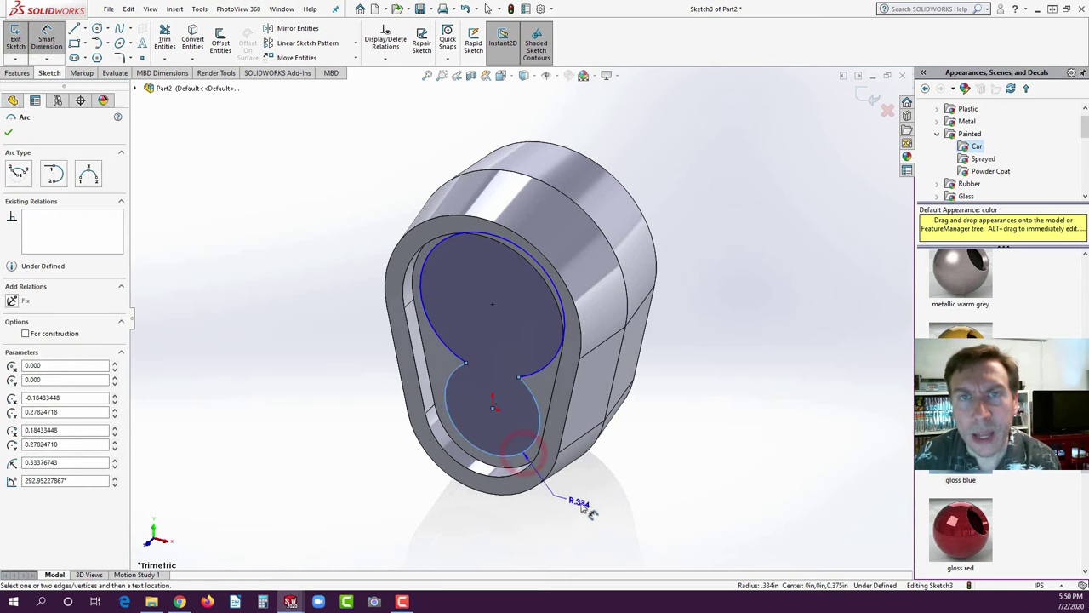
left_click(592, 514)
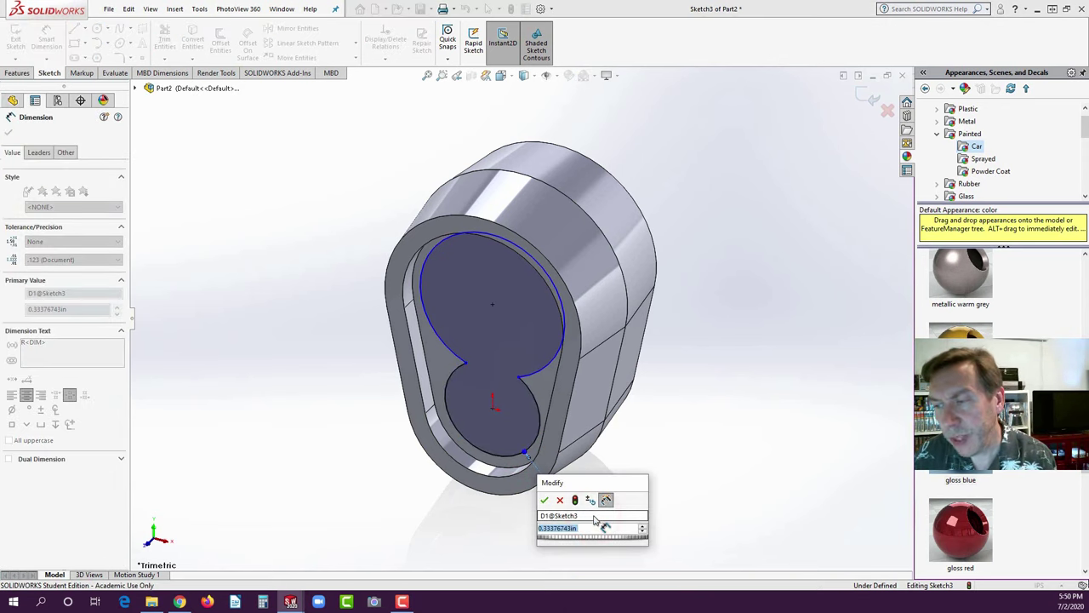
type(".35")
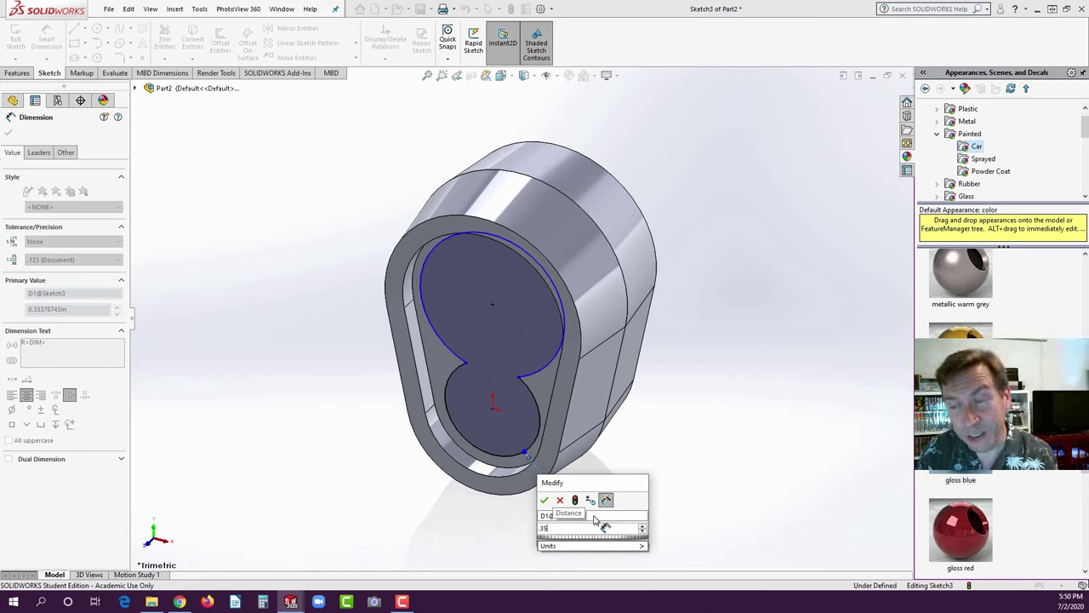
left_click(544, 499)
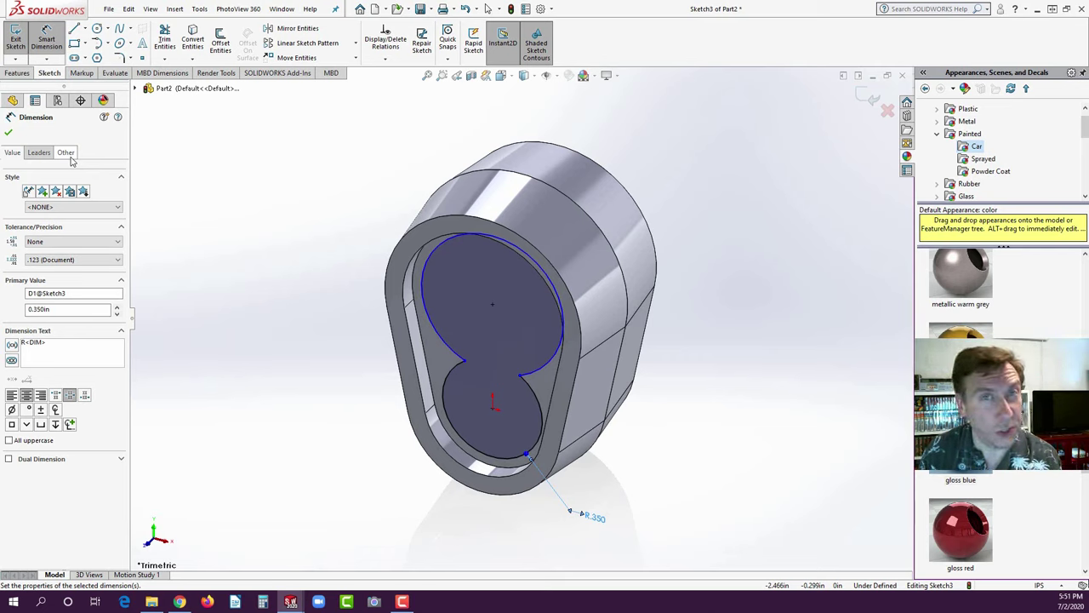
left_click(39, 153)
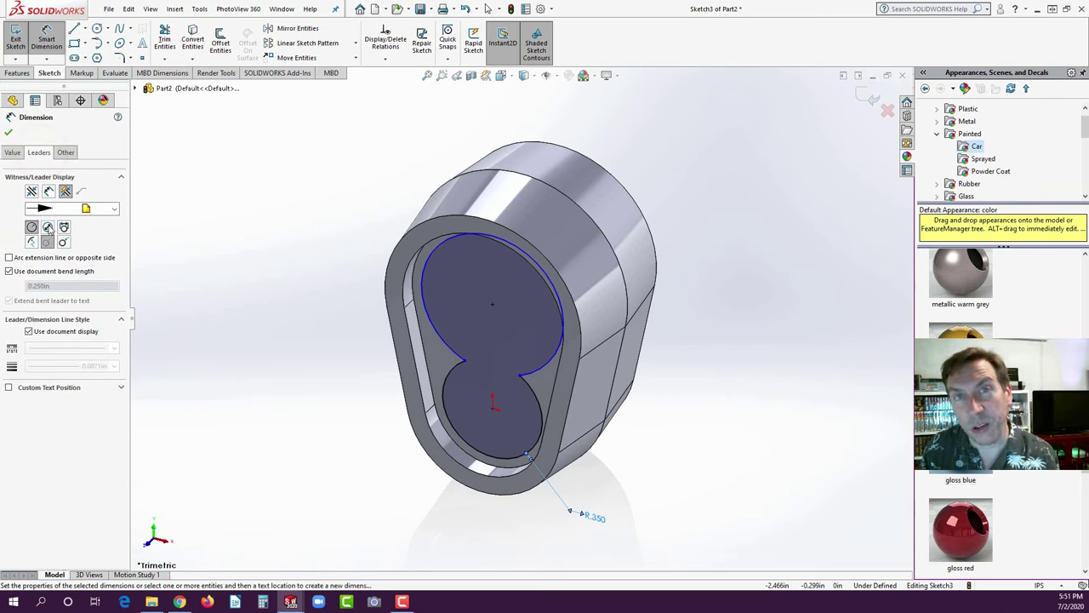
left_click(48, 227)
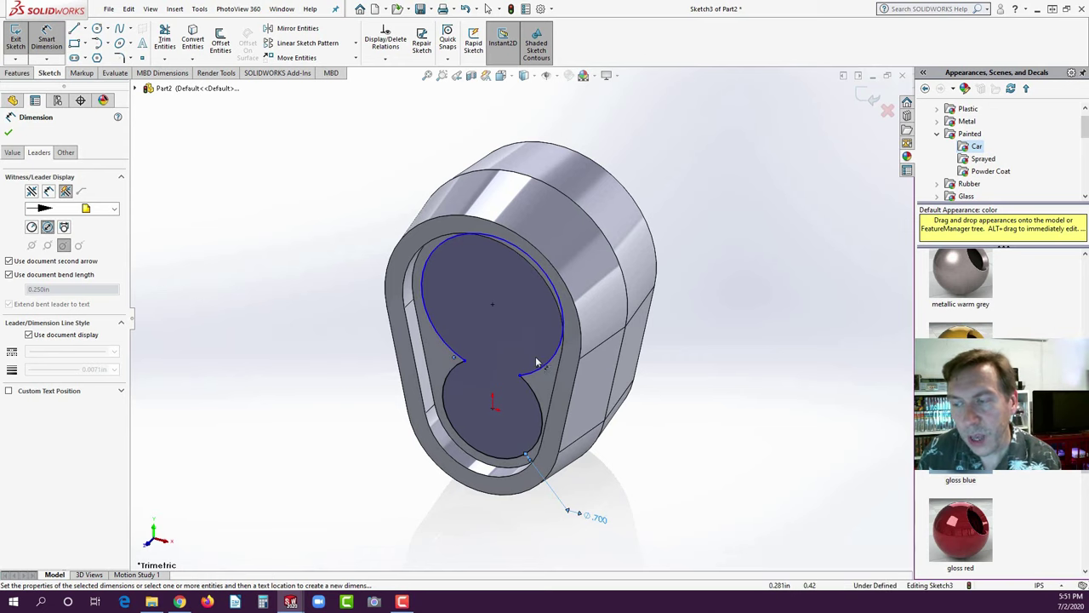
- Dimension the upper arc of Sketch3 to a 0.5 in radius
left_click(560, 348)
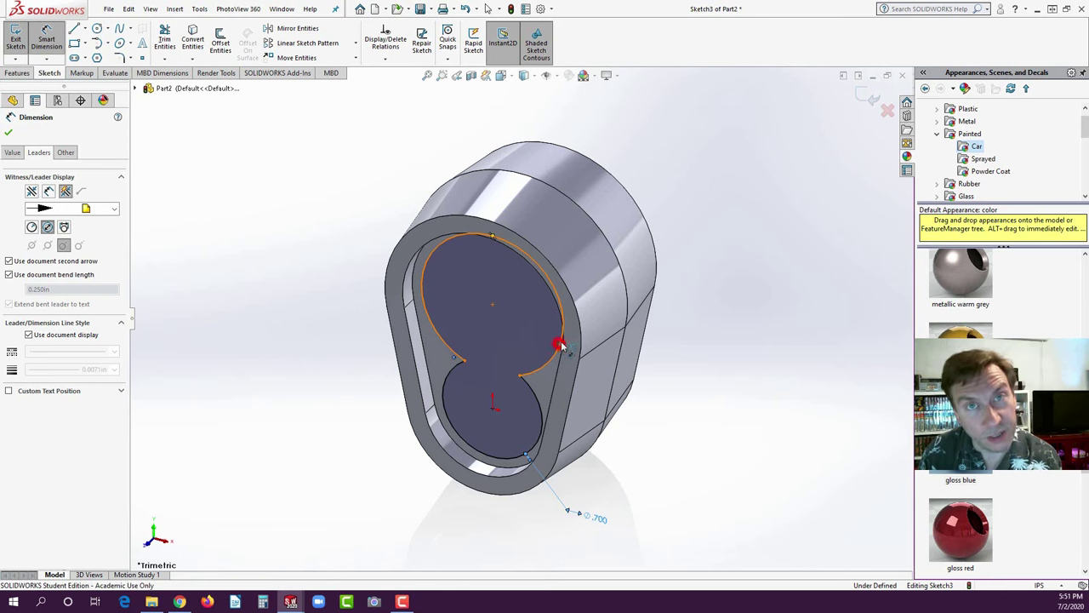
left_click(696, 183)
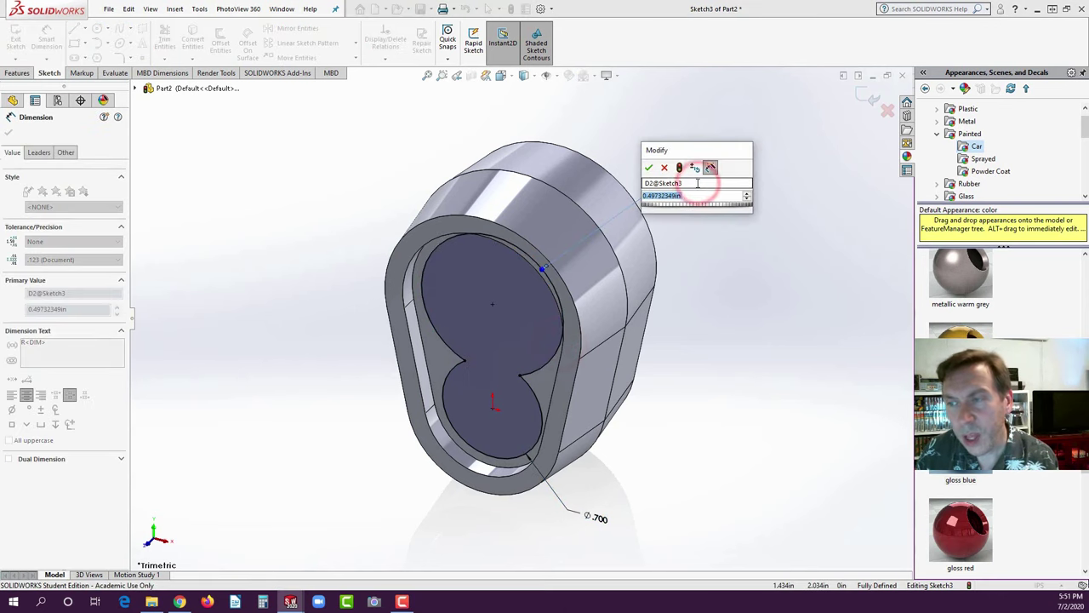
key("BackSpace")
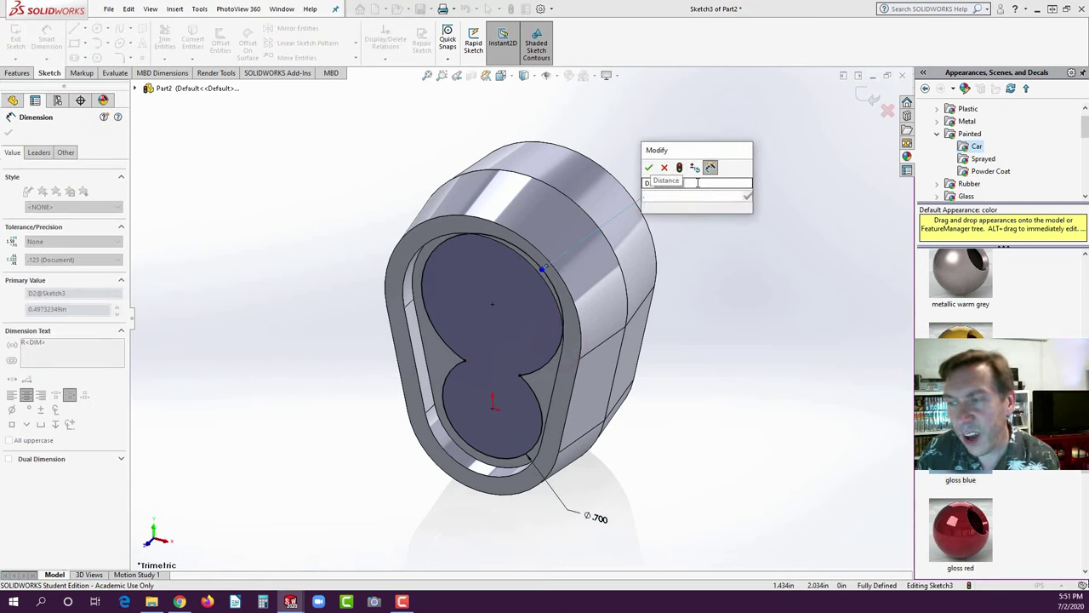
type(".5")
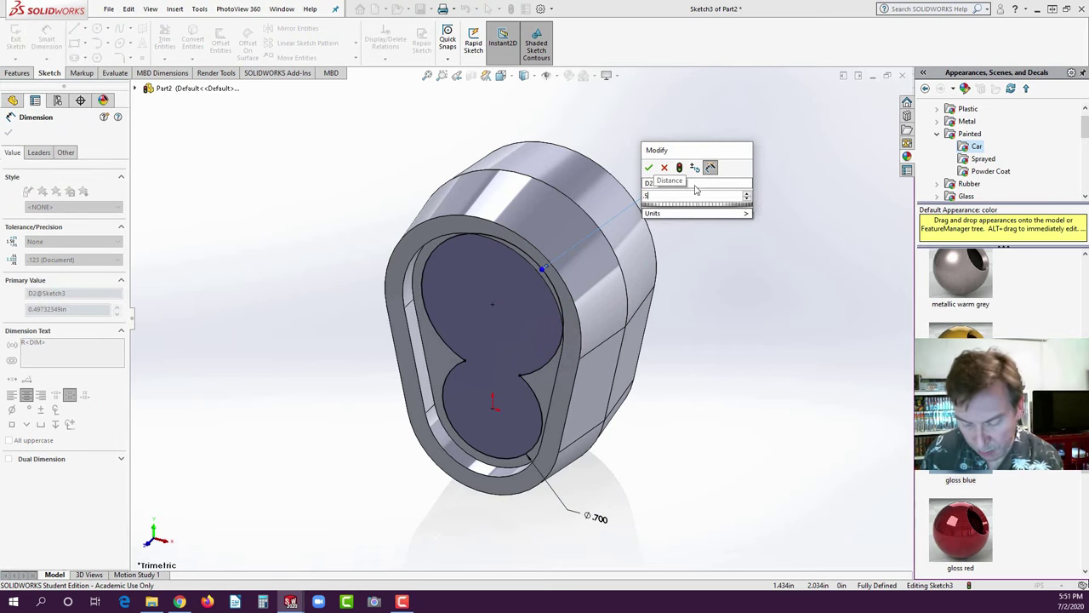
left_click(646, 196)
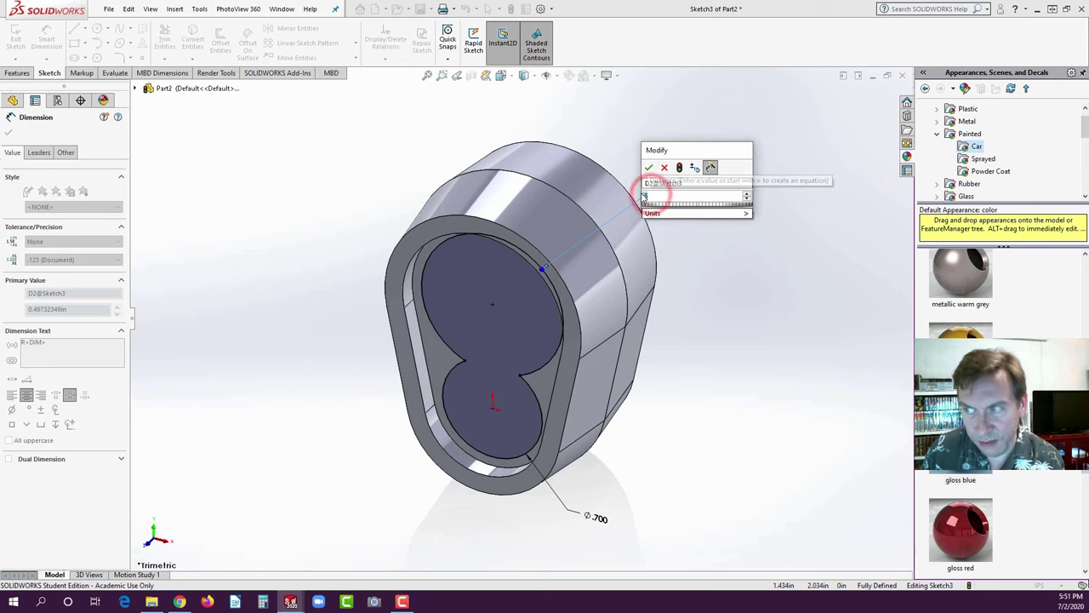
left_click(648, 194)
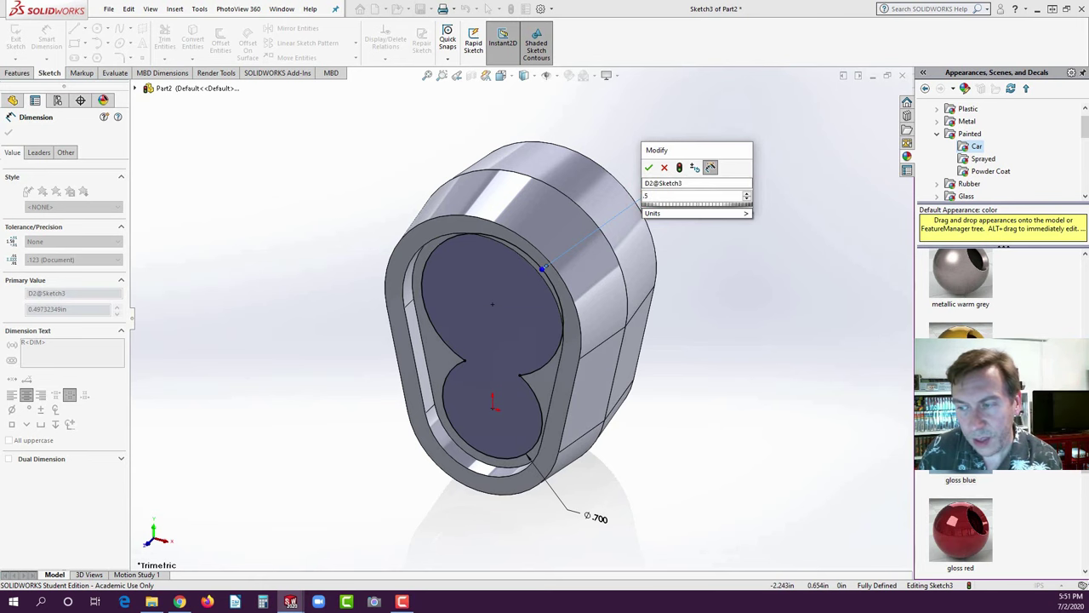
key("alt+Tab")
scroll(425, 374, "down", 15)
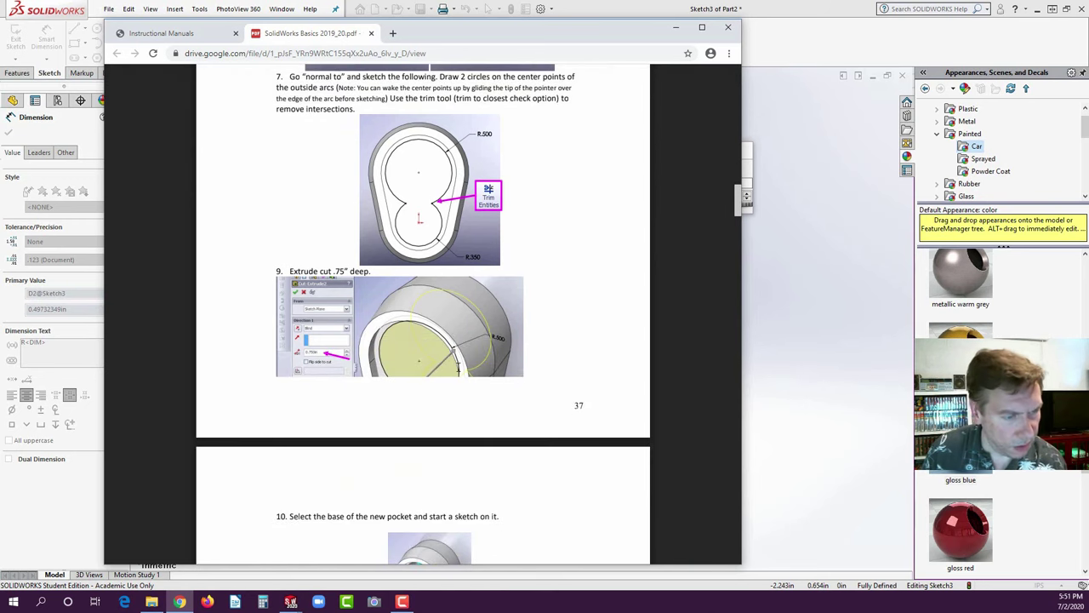
left_click(789, 9)
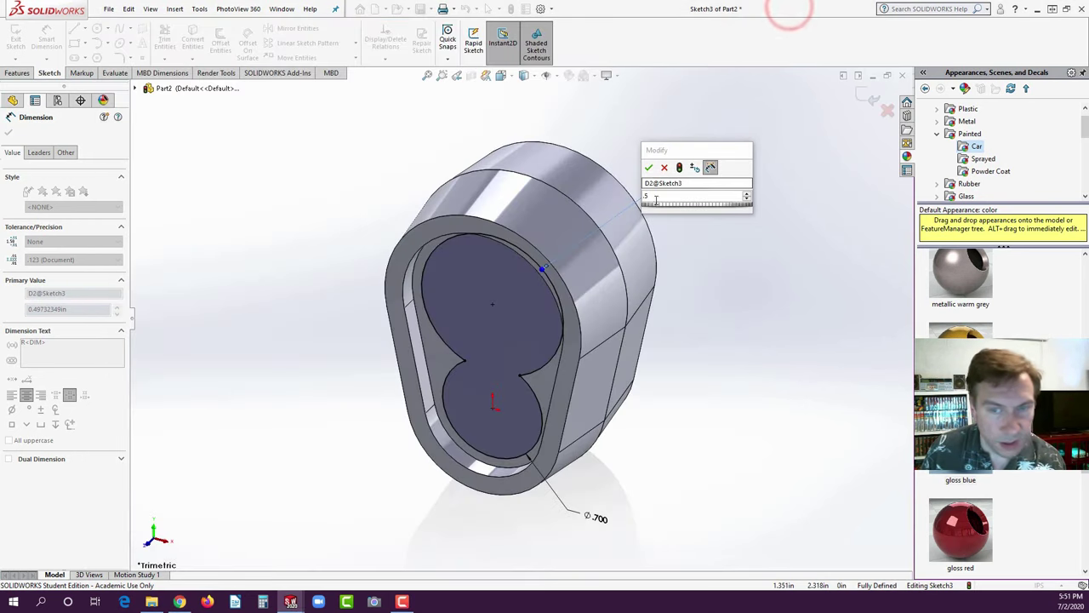
left_click(647, 167)
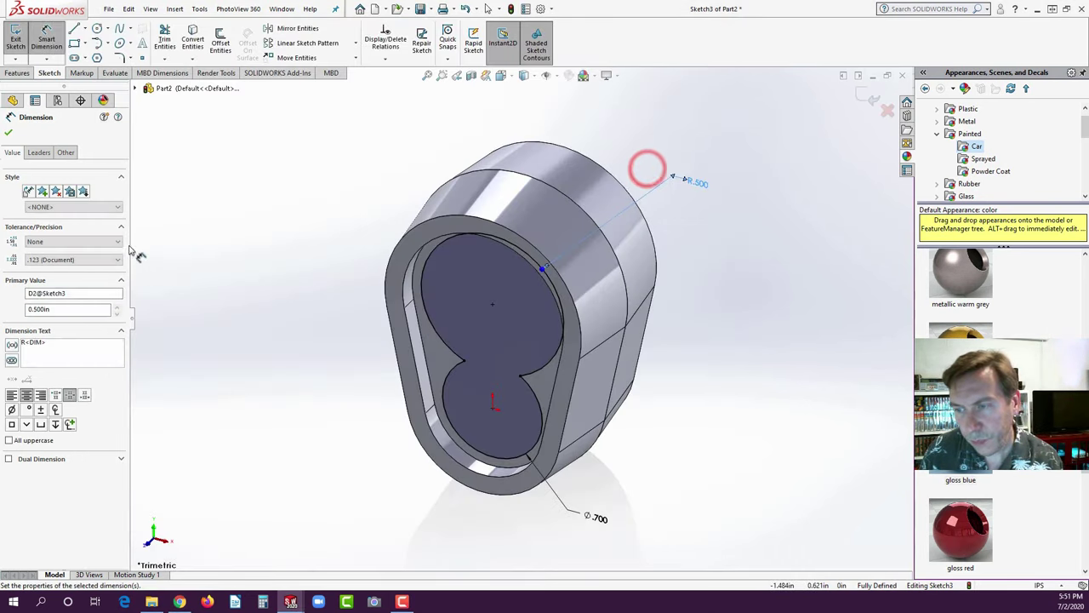
- Show the upper arc dimension as a diameter, reading Ø1.000
left_click(38, 153)
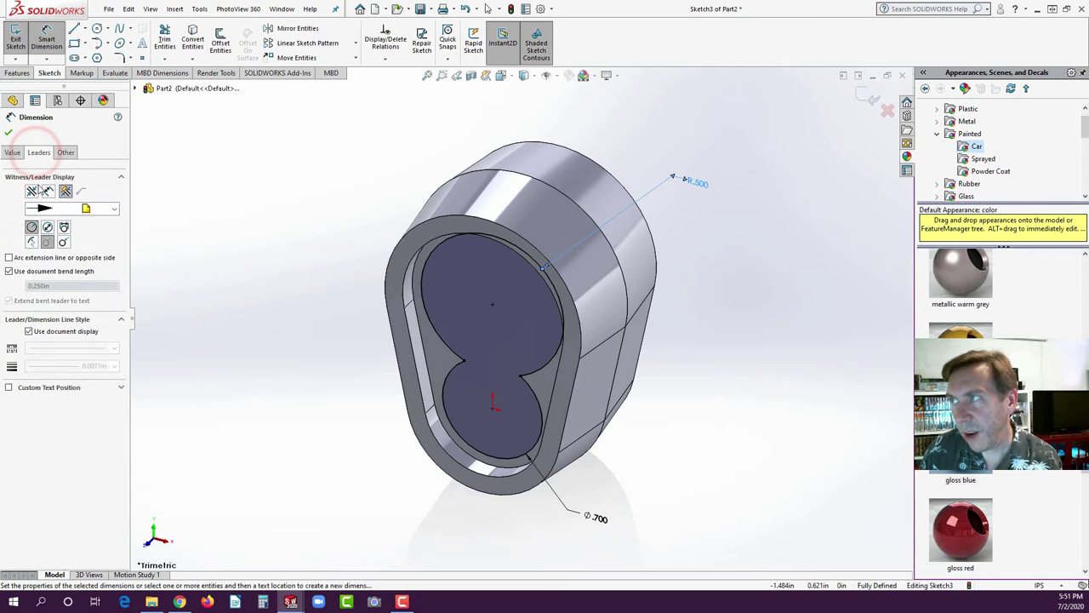
left_click(47, 227)
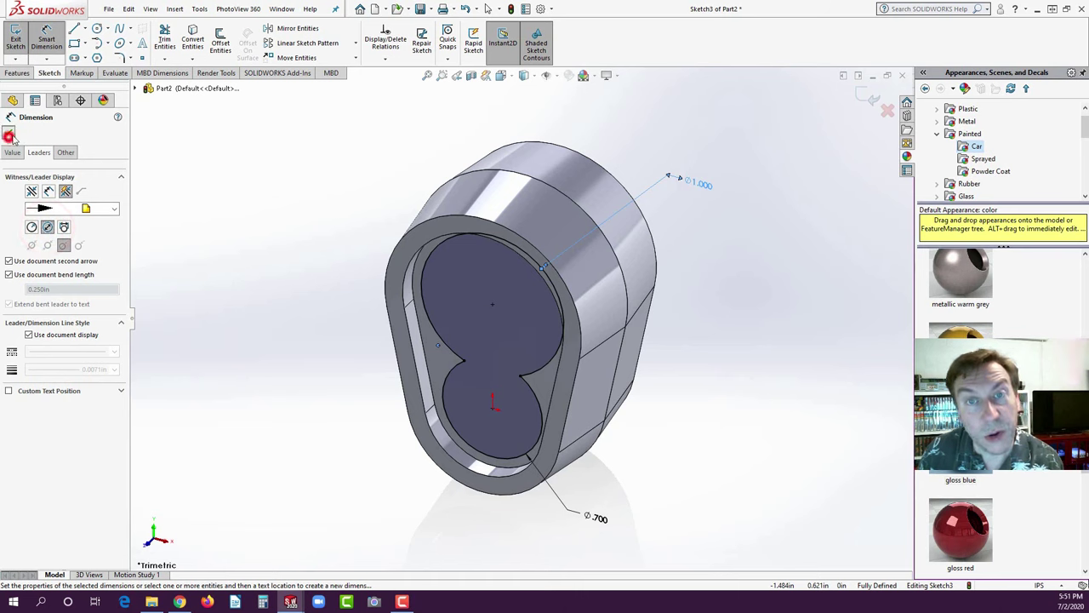
left_click(152, 231)
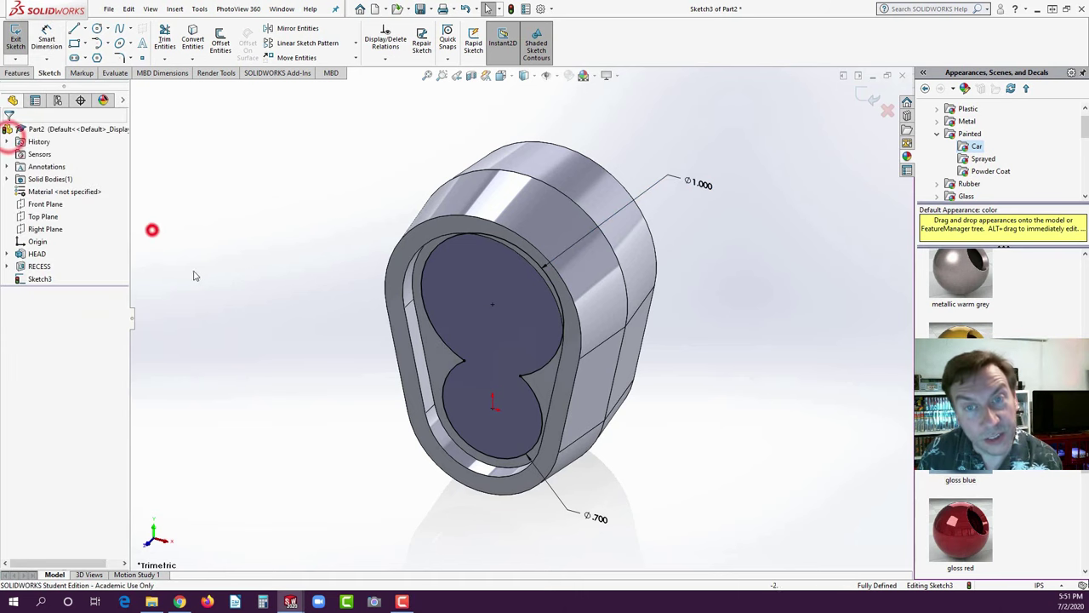
- Extruded-cut the figure-eight sketch 0.75 in deep (Blind), then orbit toward the front
left_click(15, 75)
left_click(167, 40)
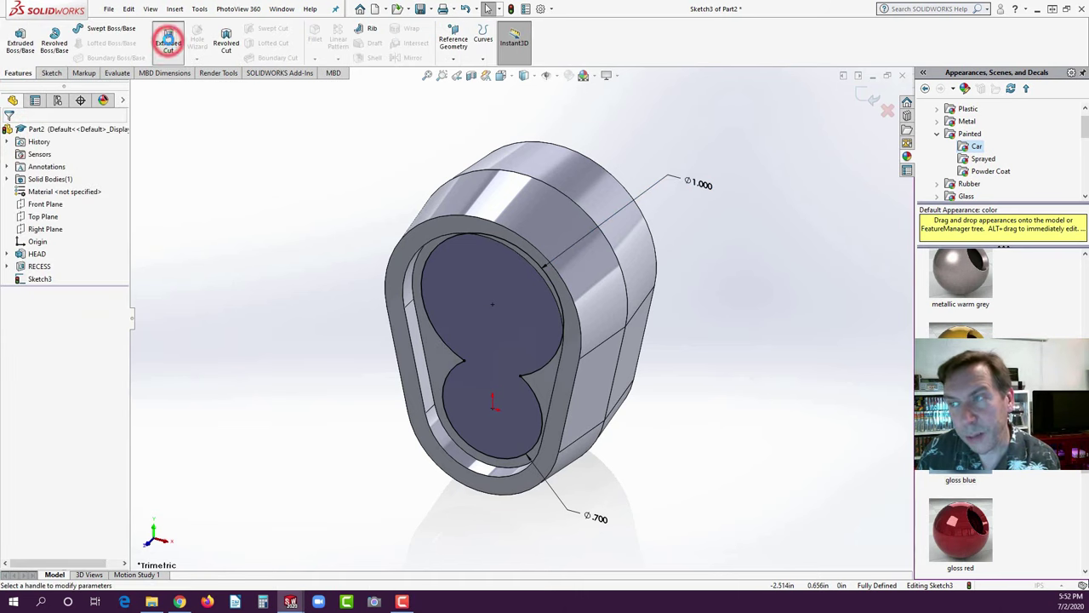
type(".75")
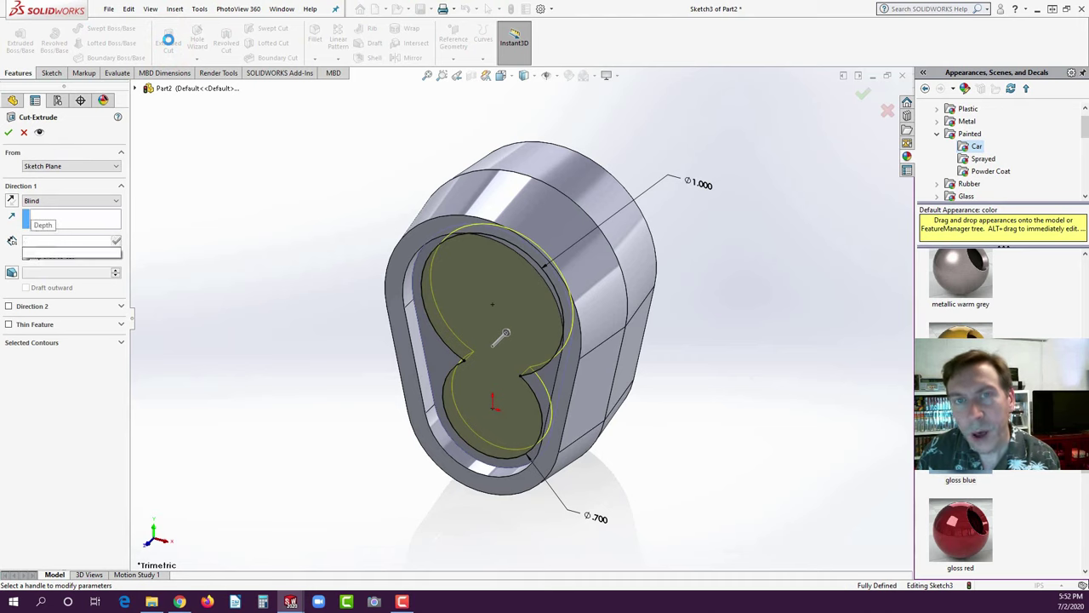
key("Return")
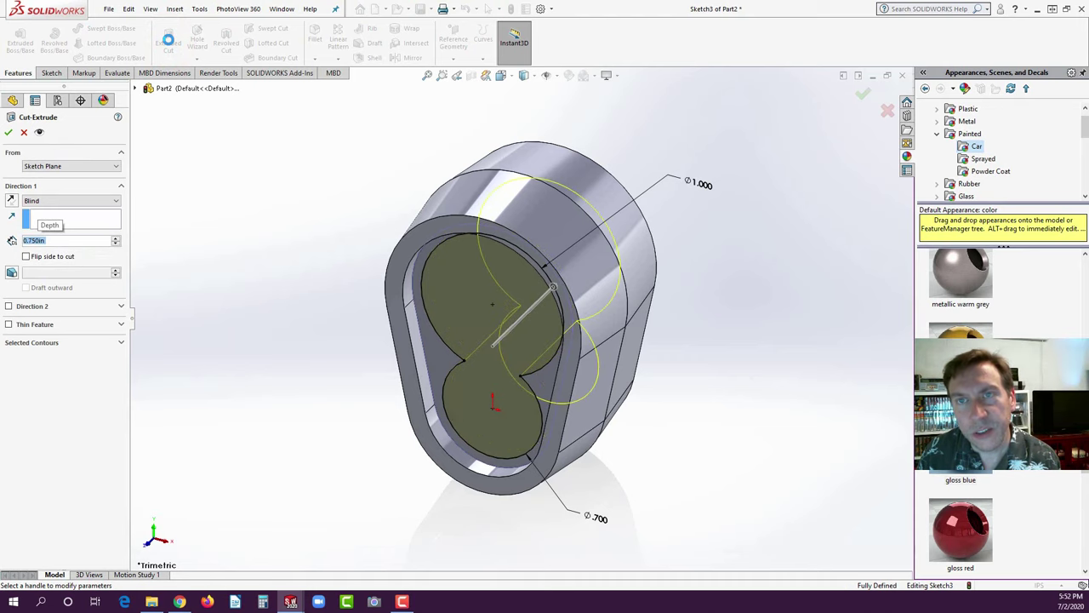
left_click(9, 134)
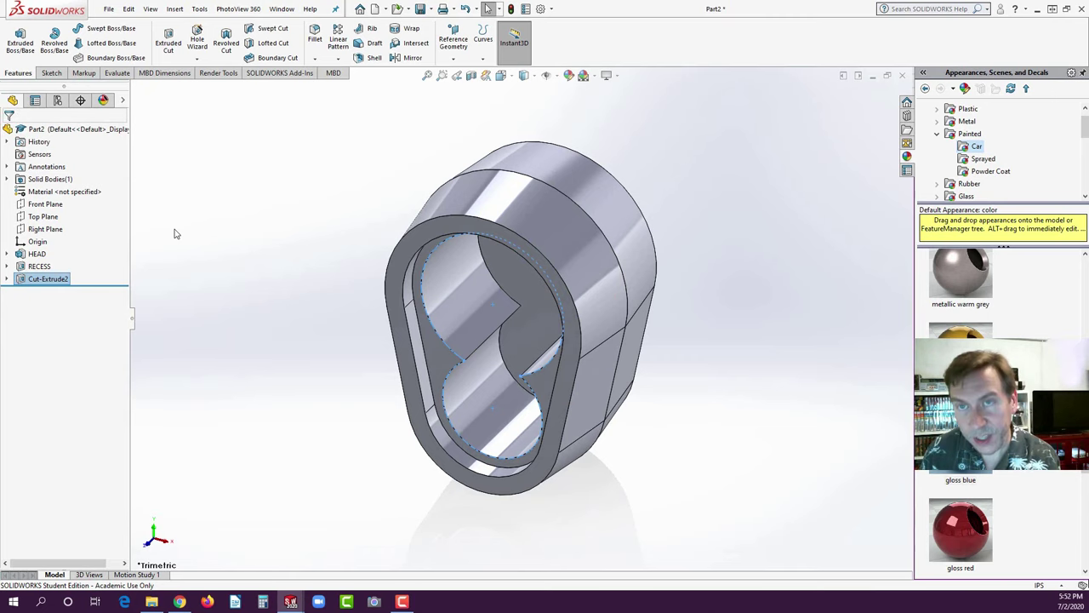
left_click(337, 326)
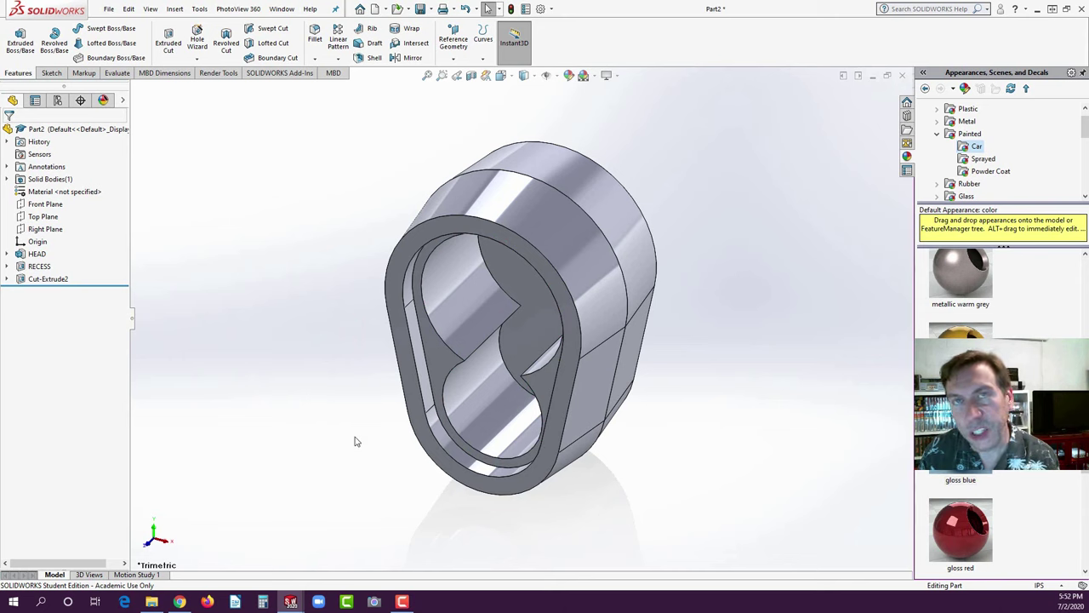
middle_click_drag(357, 440, 379, 369)
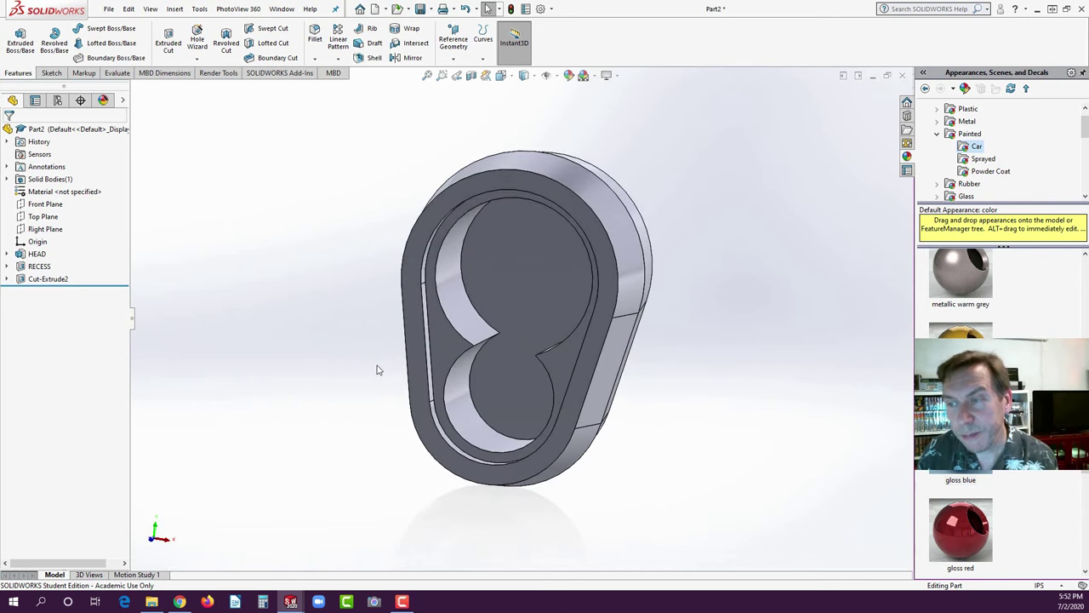
- Start a new sketch on the pocket floor and view it Normal To
left_click(517, 380)
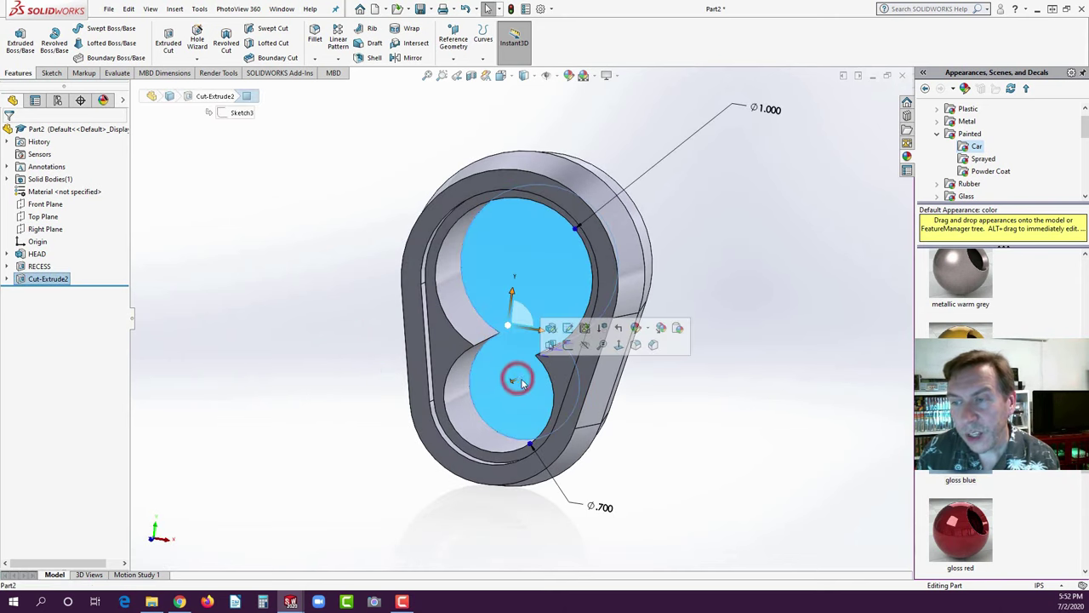
left_click(567, 345)
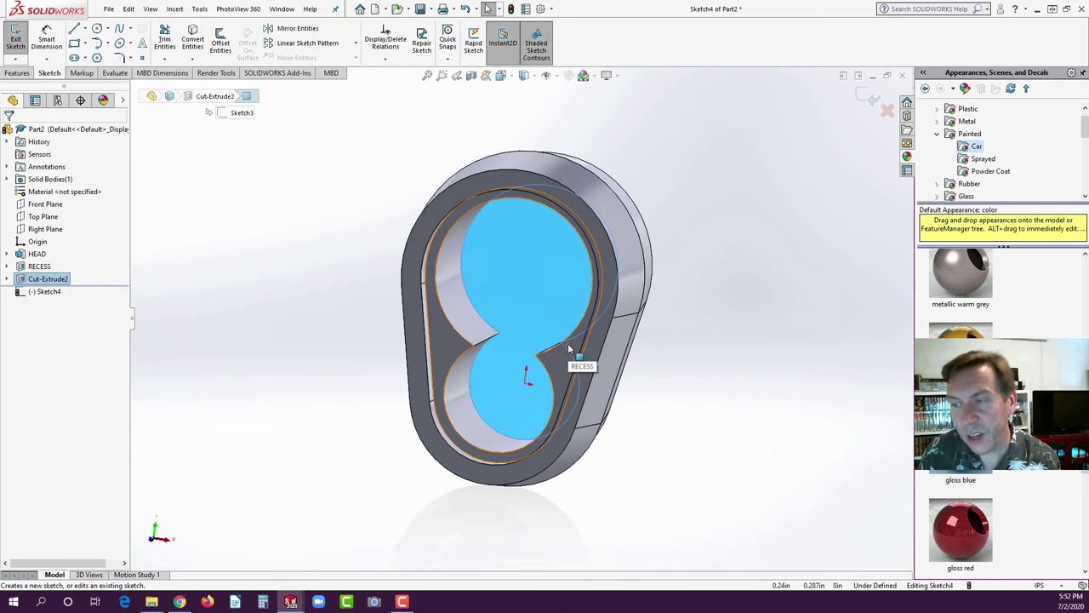
key("space")
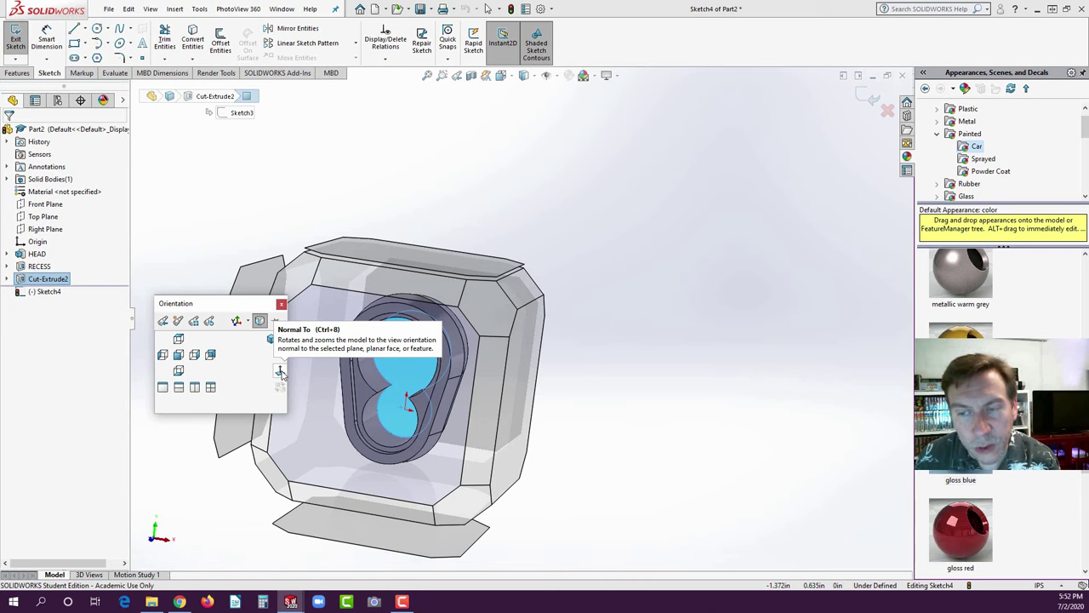
left_click(280, 372)
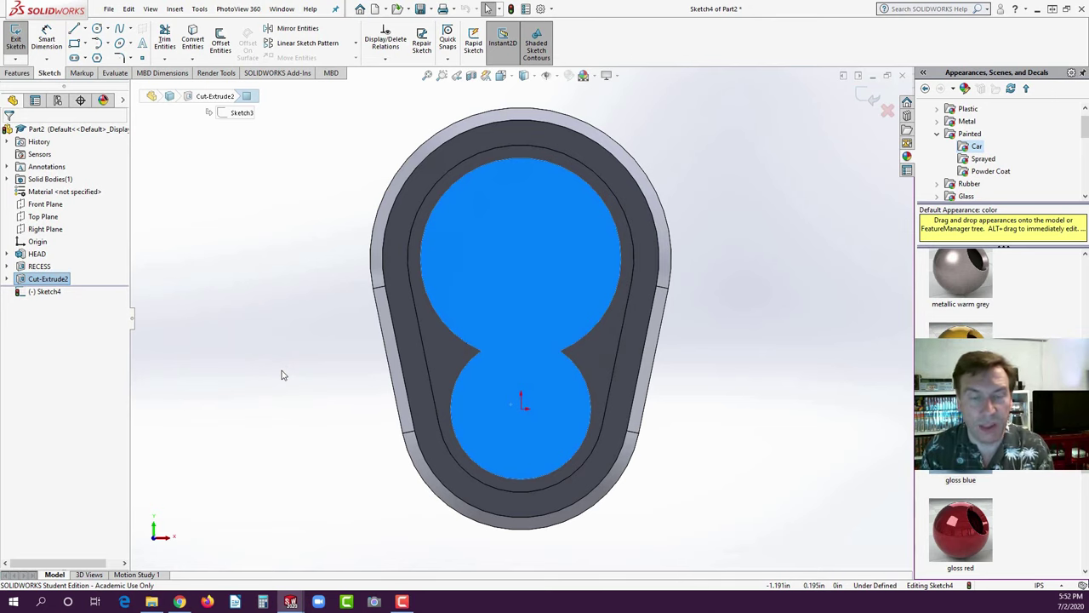
- Draw a circle centred on the origin and dimension its diameter to 0.350 in
left_click(97, 29)
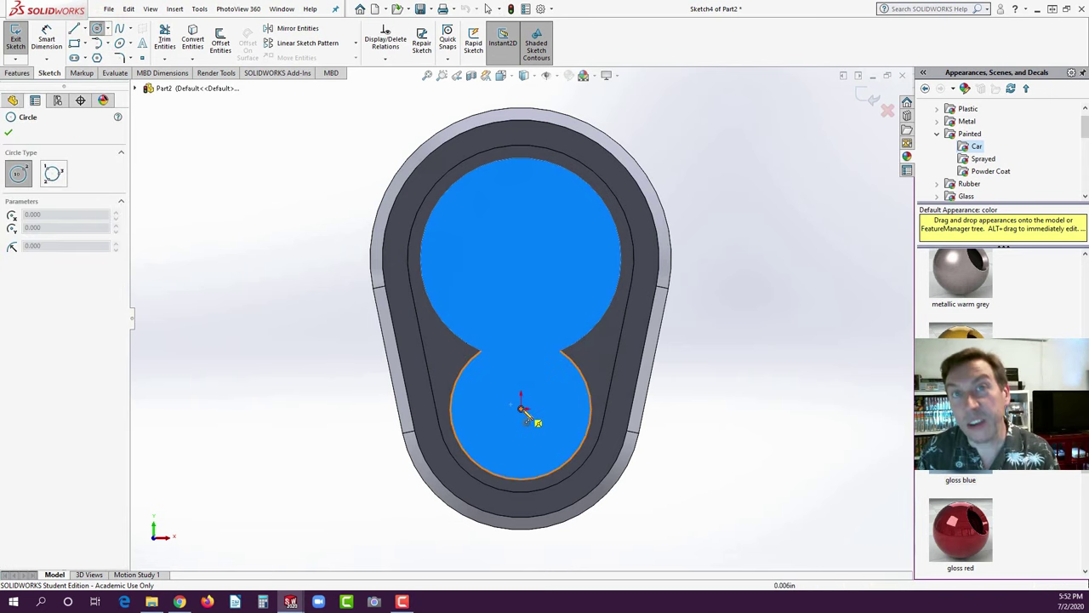
left_click(522, 406)
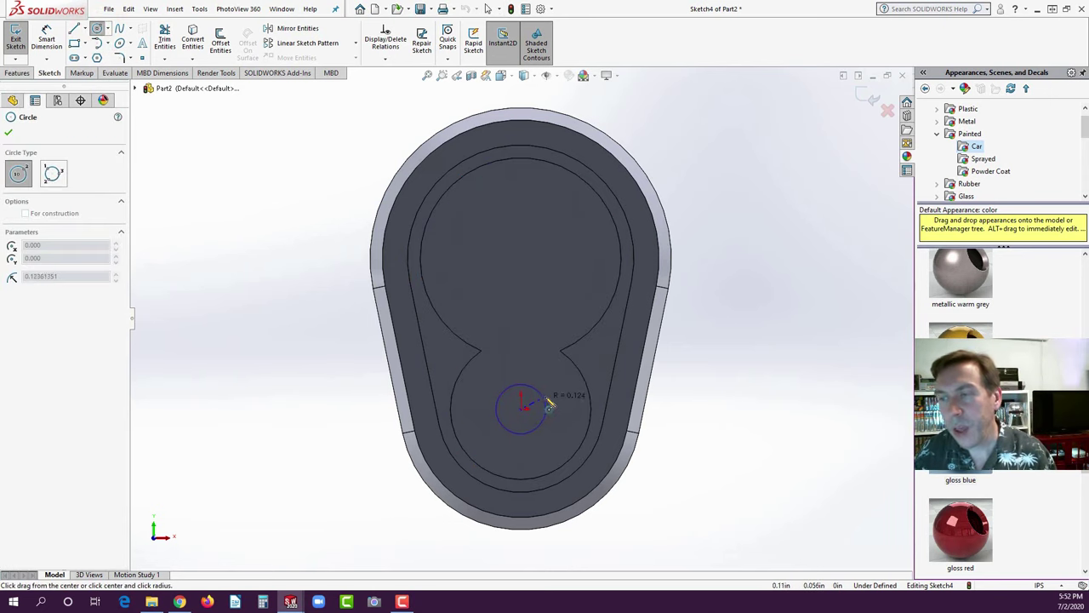
left_click(549, 406)
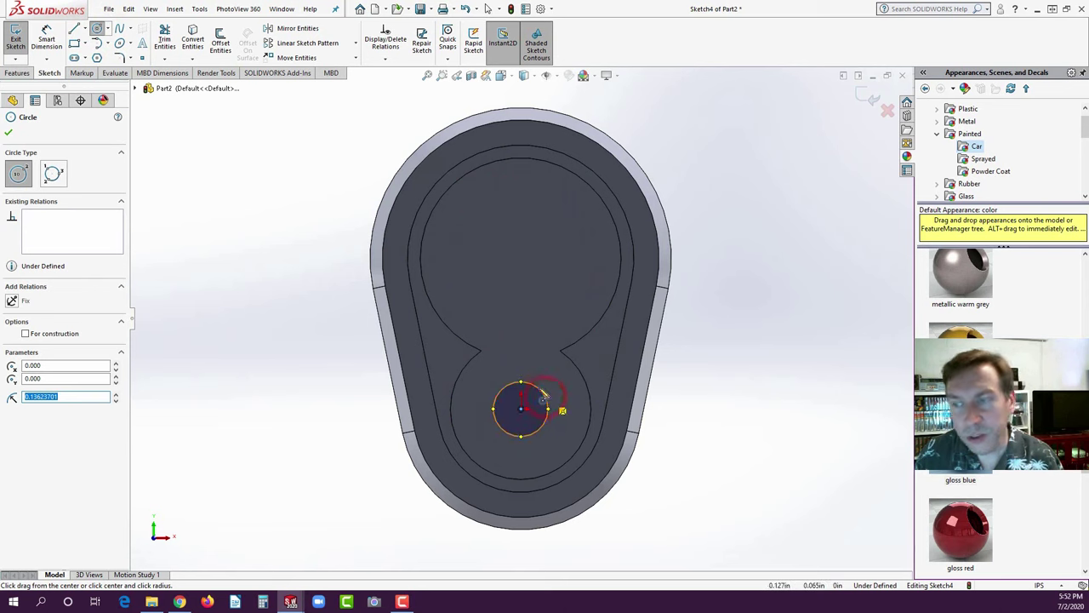
left_click(43, 48)
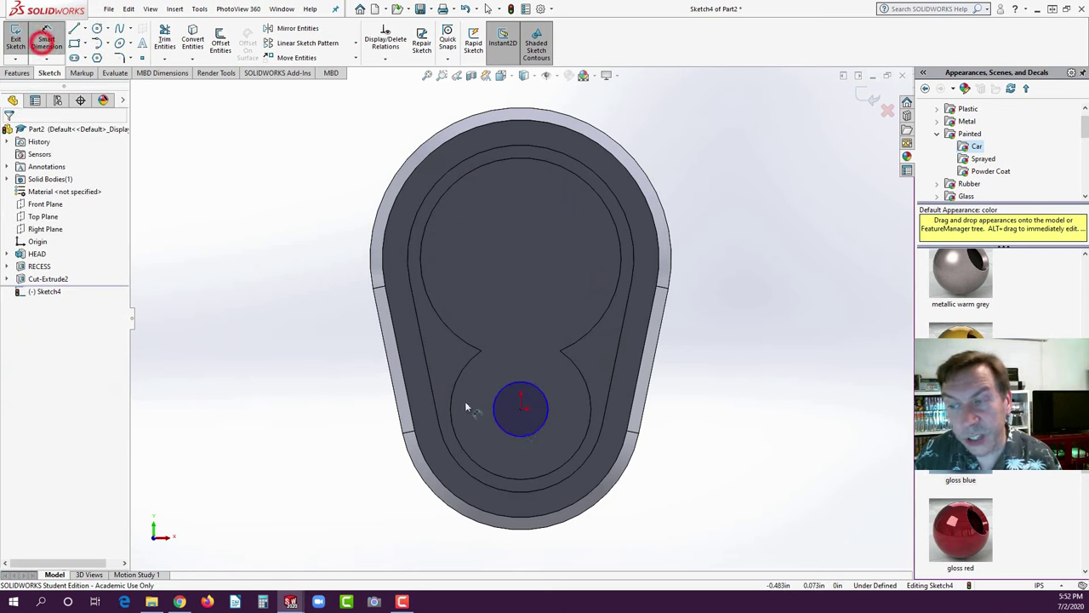
left_click(504, 429)
left_click(382, 482)
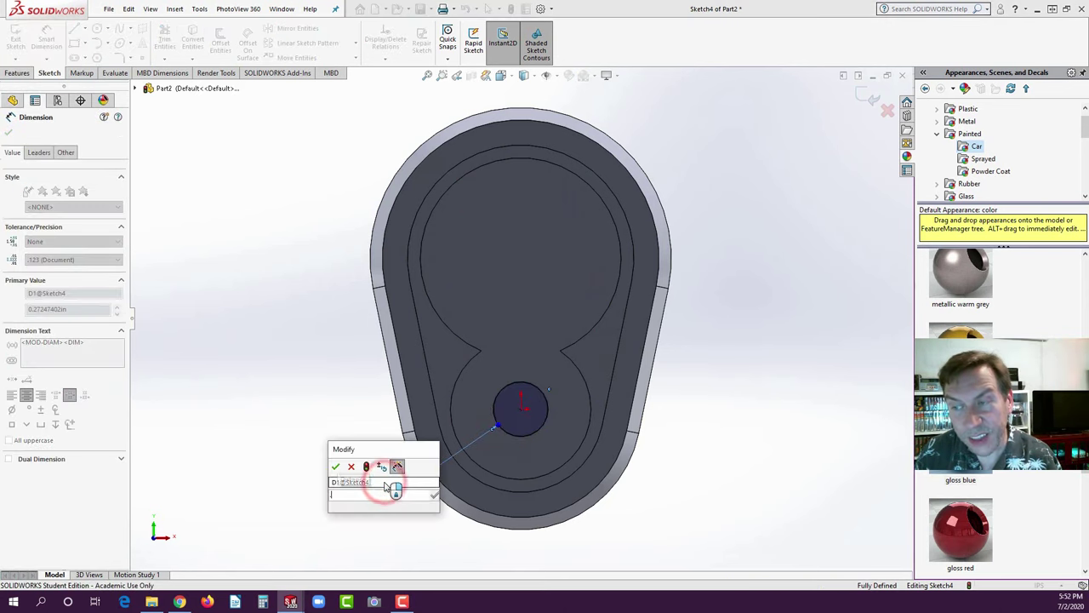
type(".35")
key("Return")
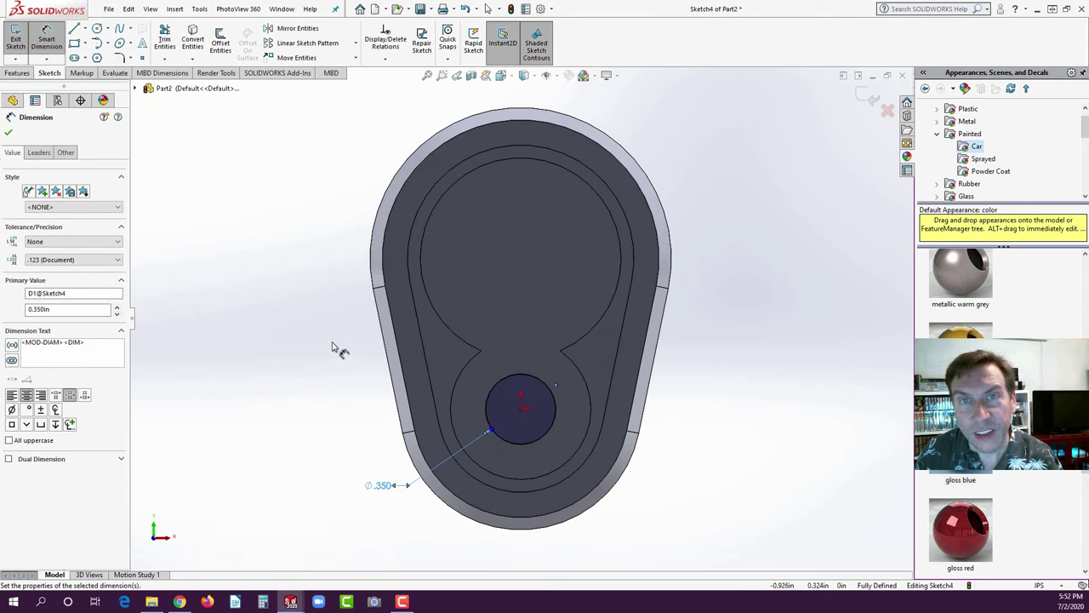
left_click(332, 343)
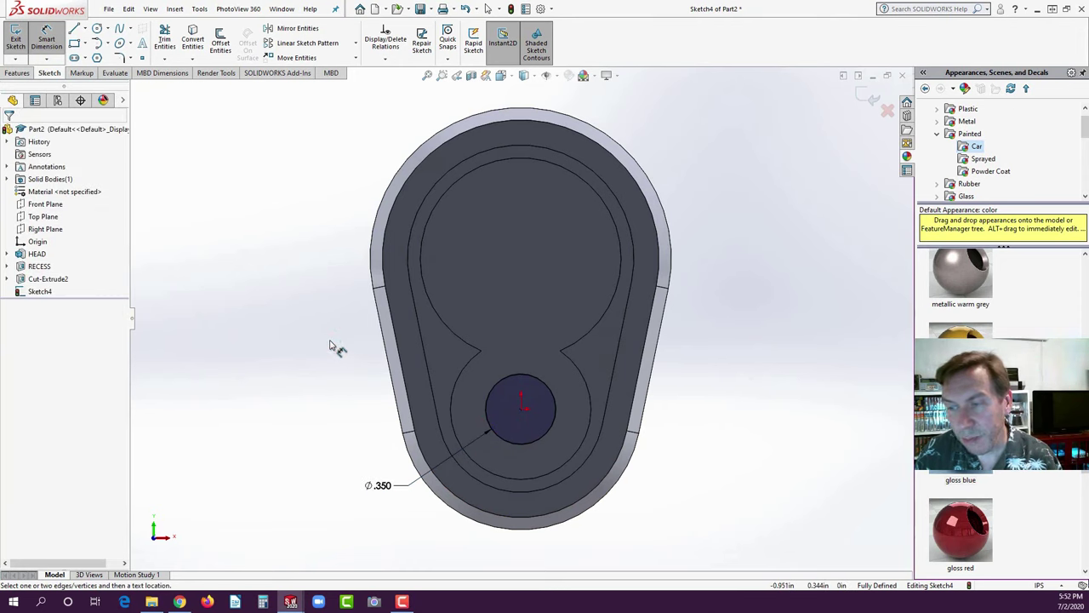
left_click(96, 29)
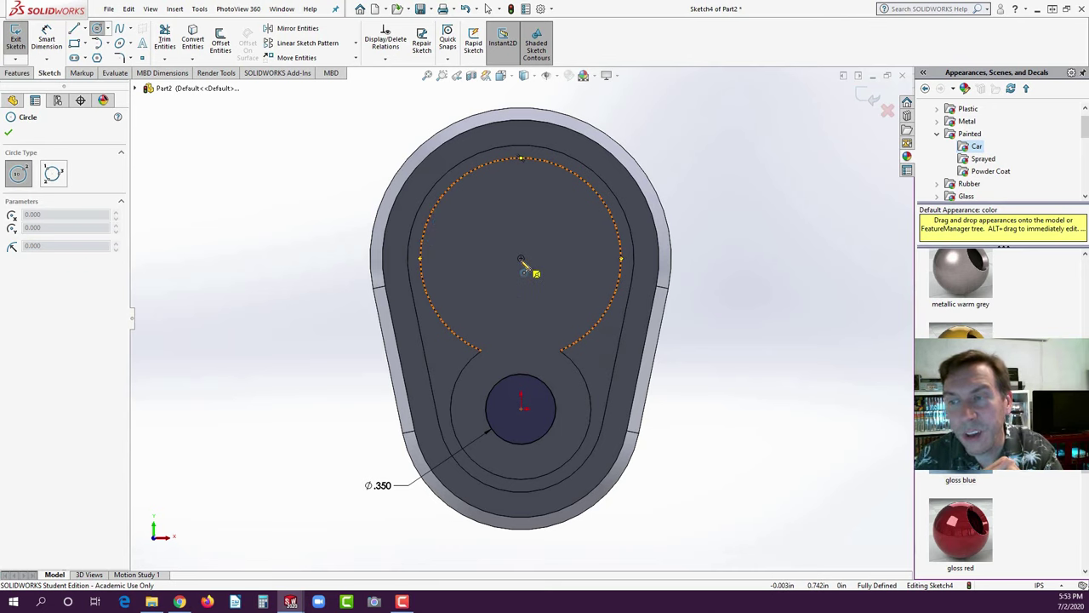
- Draw a second circle centred on the upper arc's centre
left_click(521, 259)
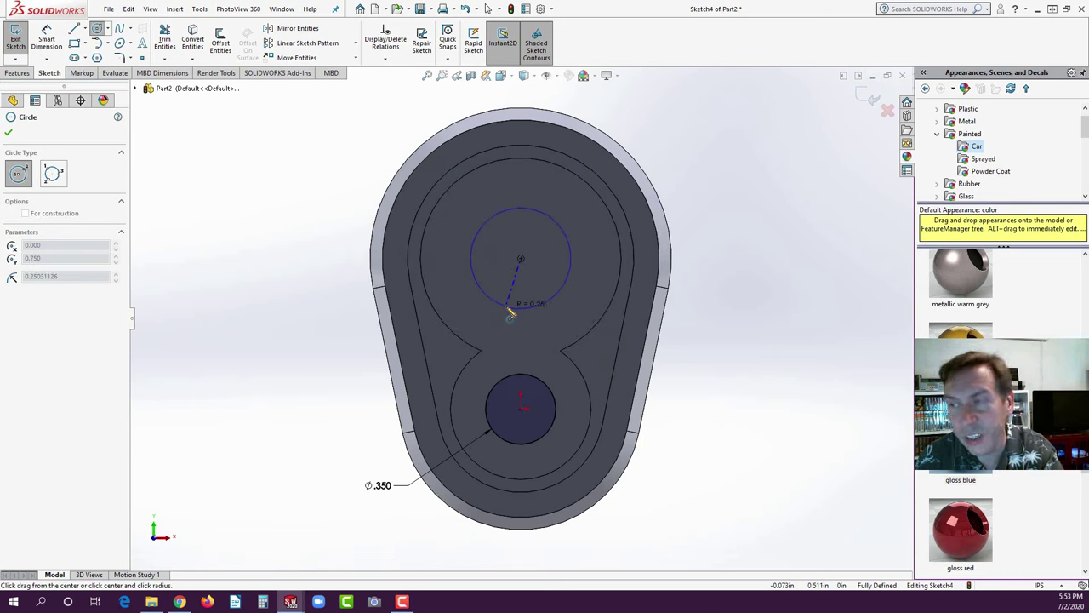
left_click(509, 314)
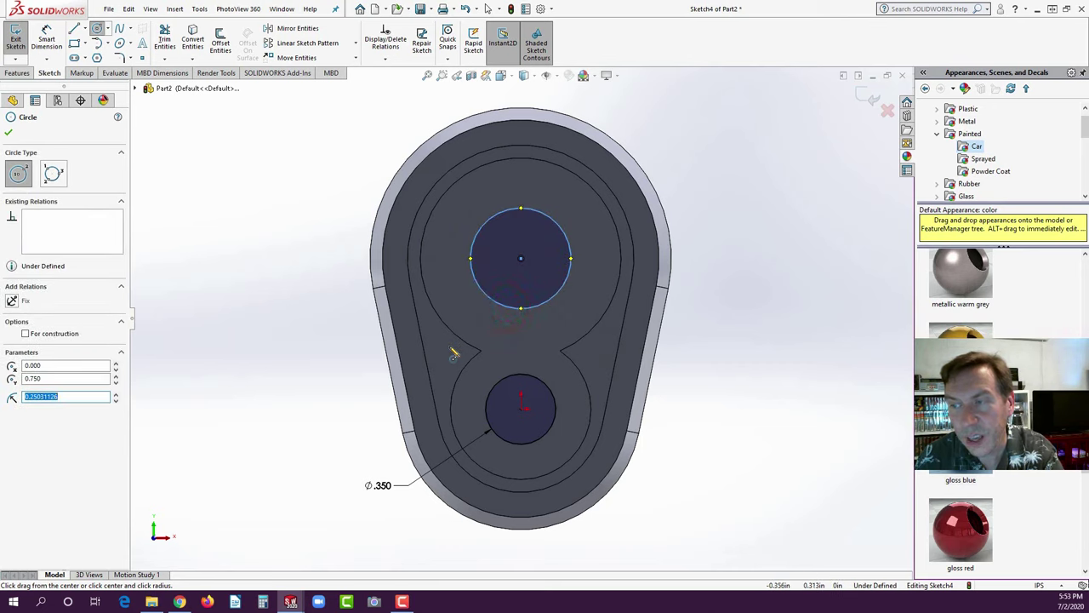
key("Escape")
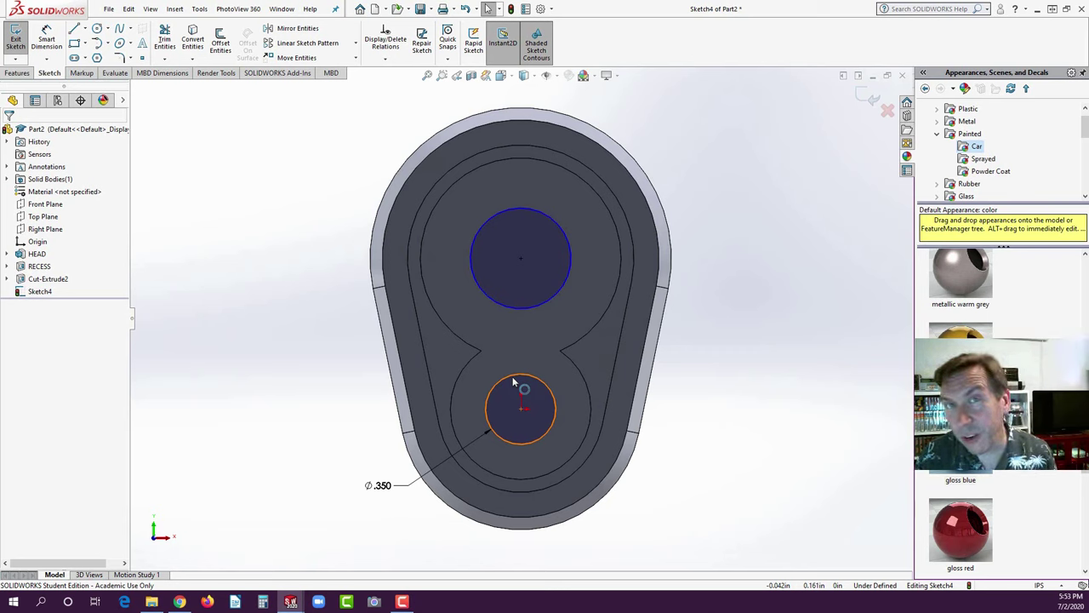
- Apply an Equal relation between the upper circle and the Ø.350 lower circle
left_click(512, 378)
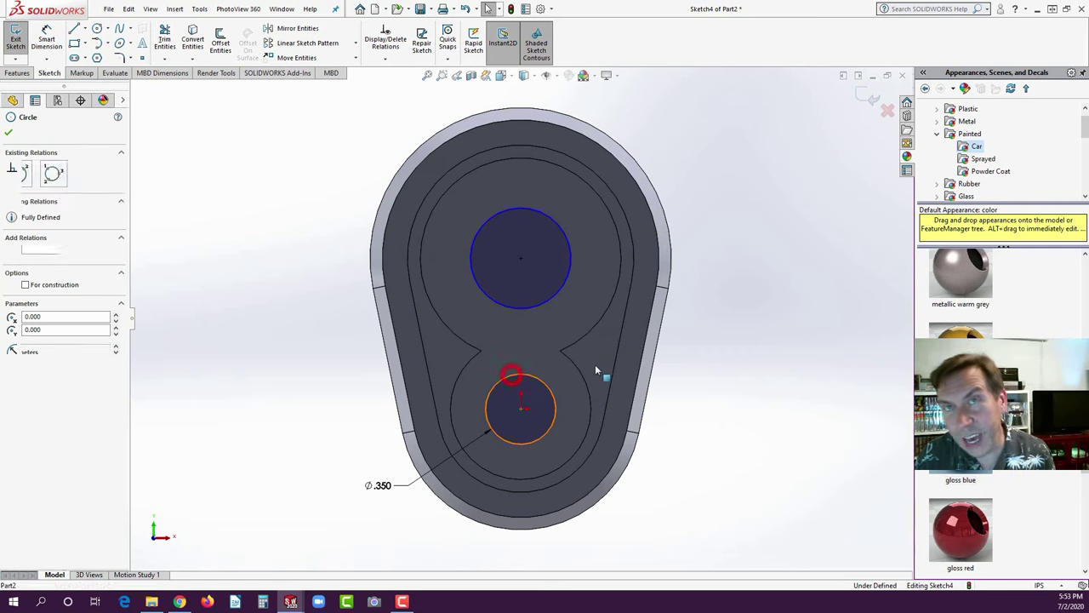
left_click(516, 308, "ctrl")
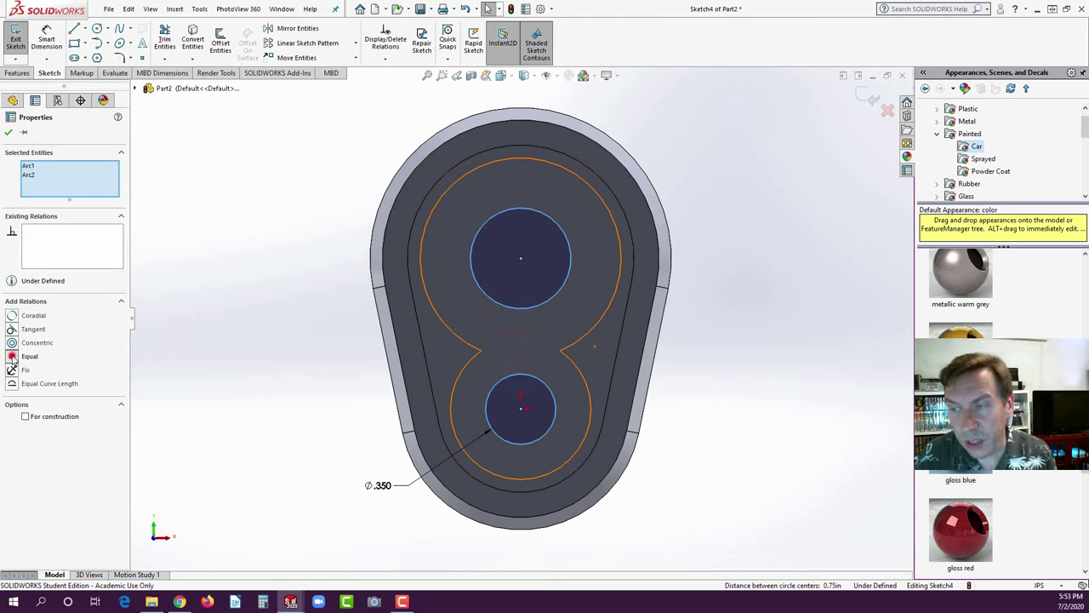
left_click(12, 359)
left_click(187, 347)
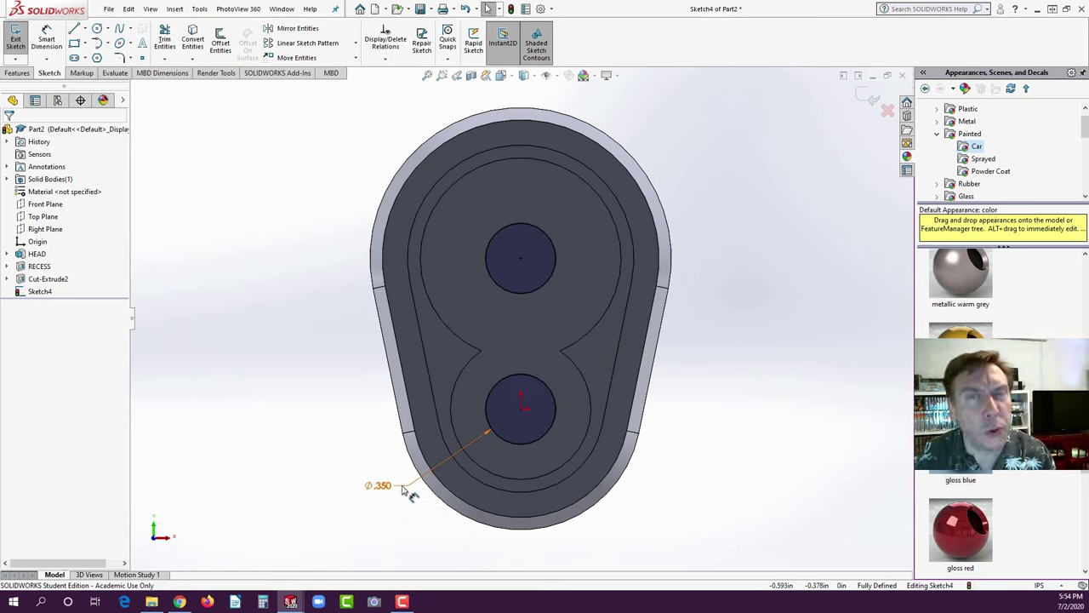
- Add a second line '2 PLCS.' to the Ø.350 dimension text
left_click(405, 490)
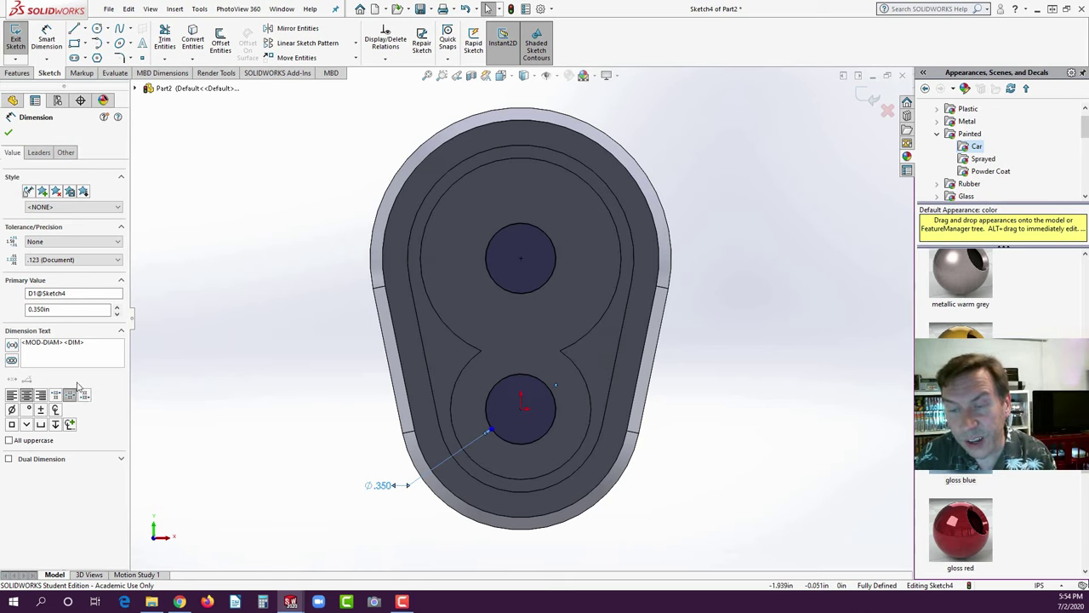
left_click(85, 345)
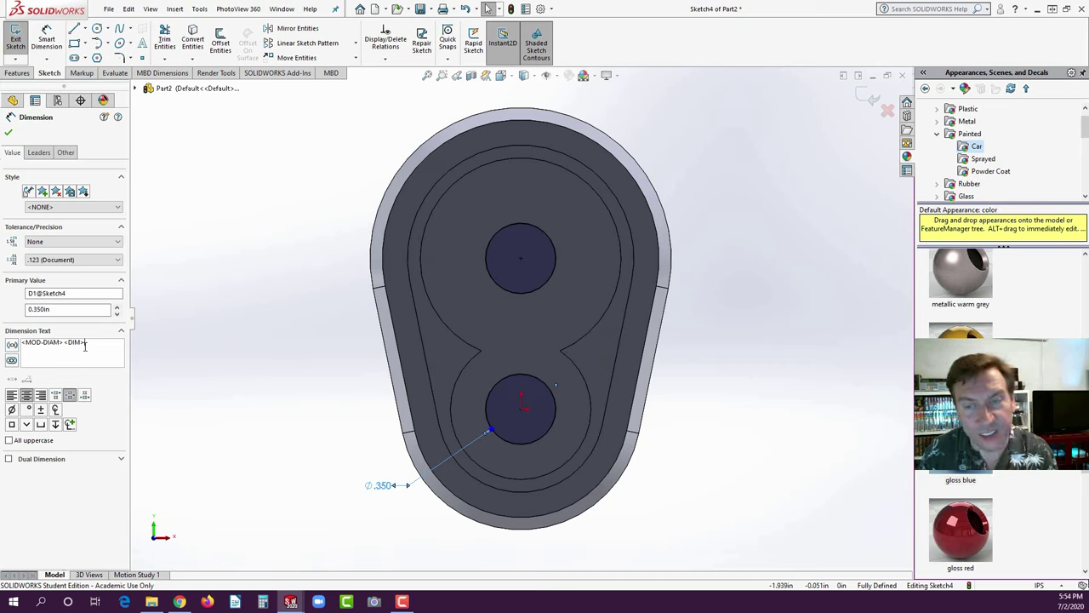
key("Return")
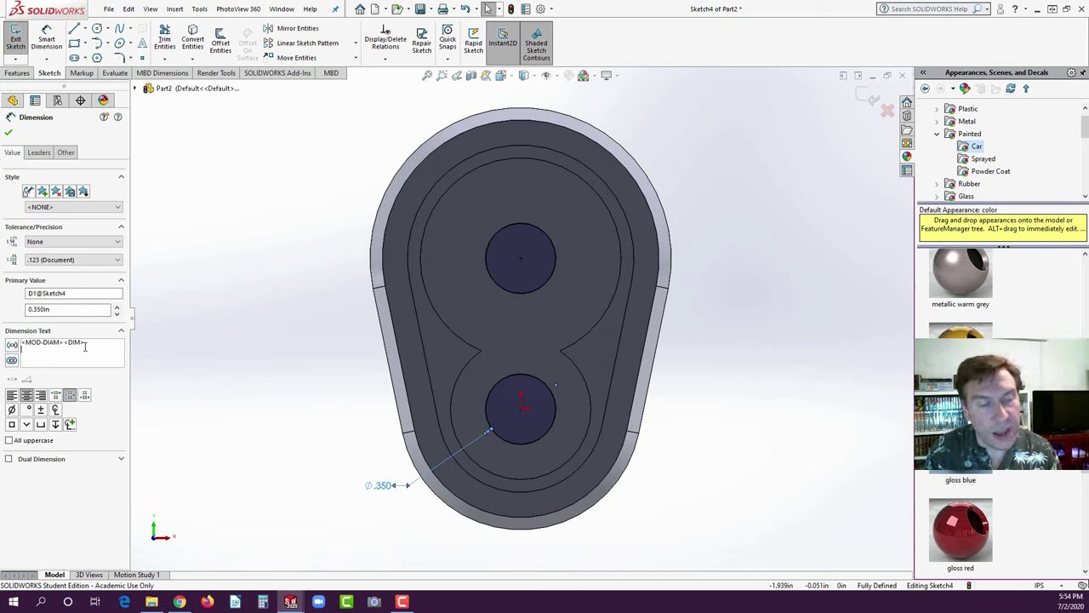
type("23")
key("BackSpace")
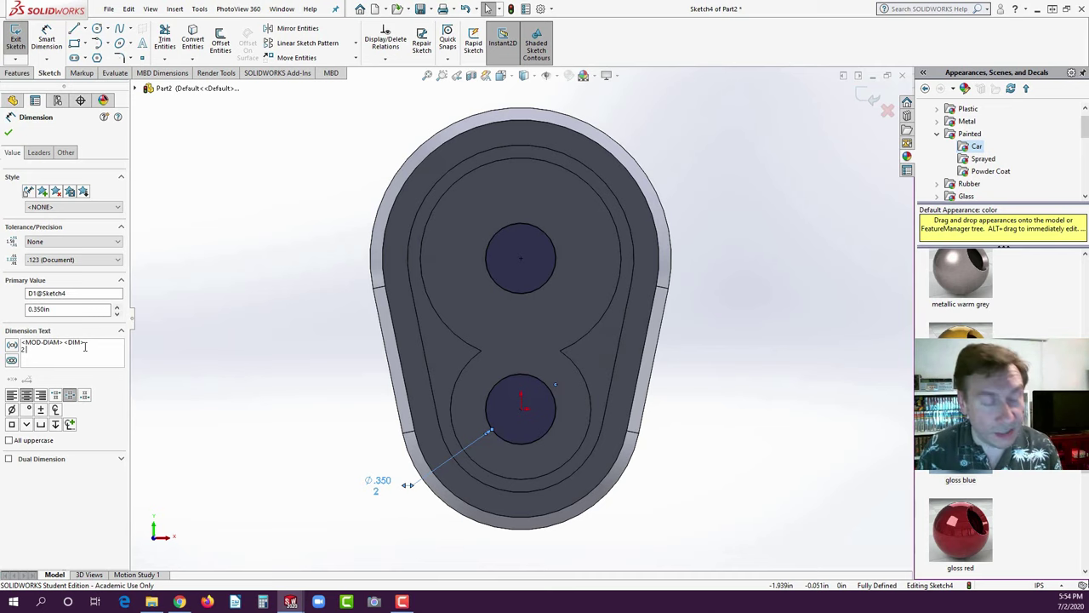
type("PLCS.")
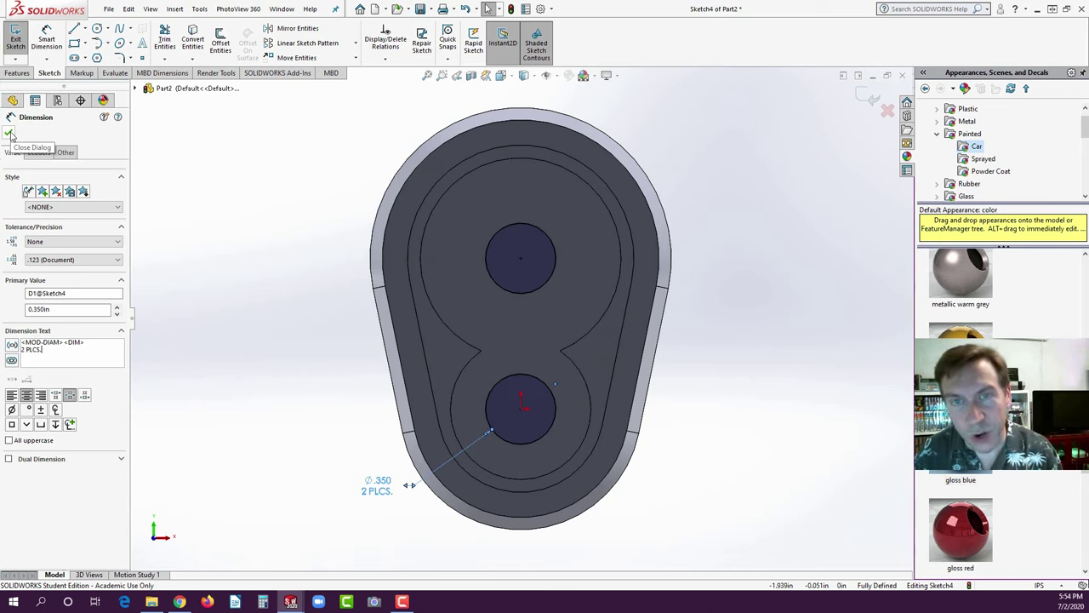
left_click(10, 135)
left_click(165, 237)
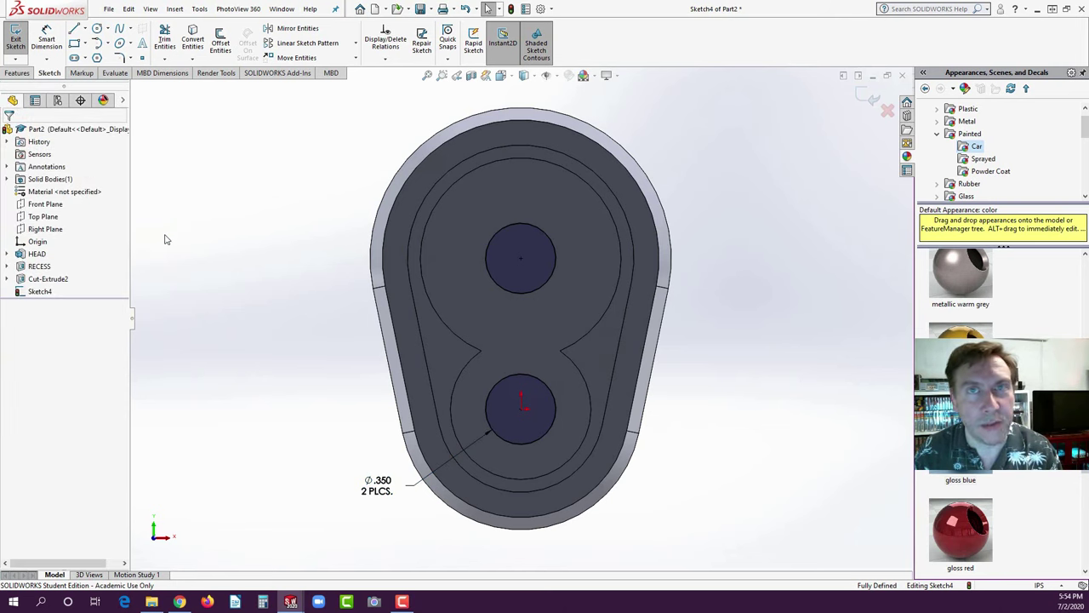
- Extruded-cut both Ø.350 circles Through All, then view the holes from behind
left_click(17, 73)
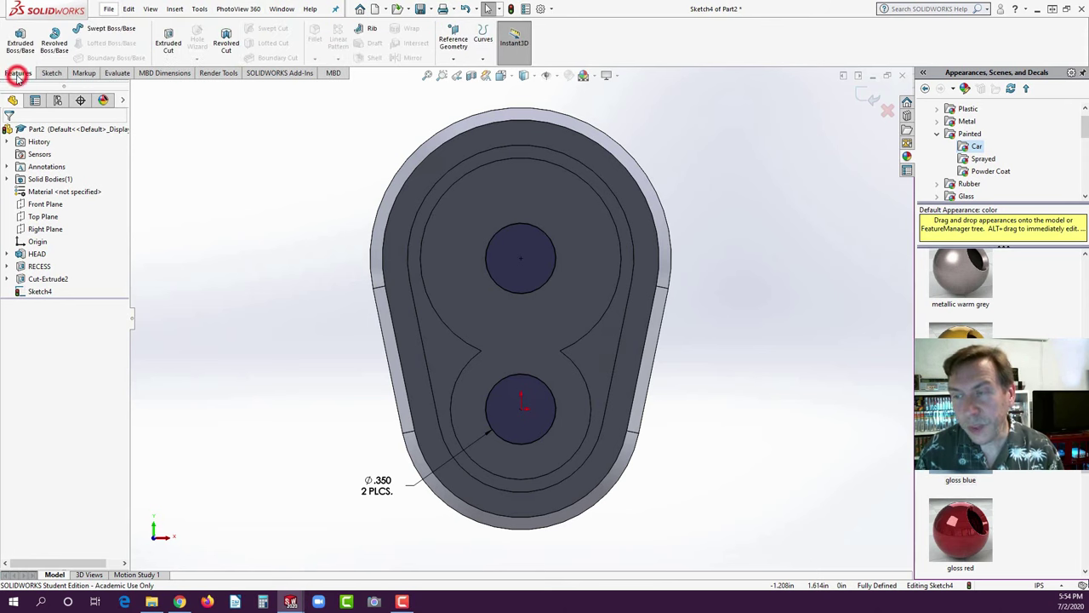
left_click(168, 44)
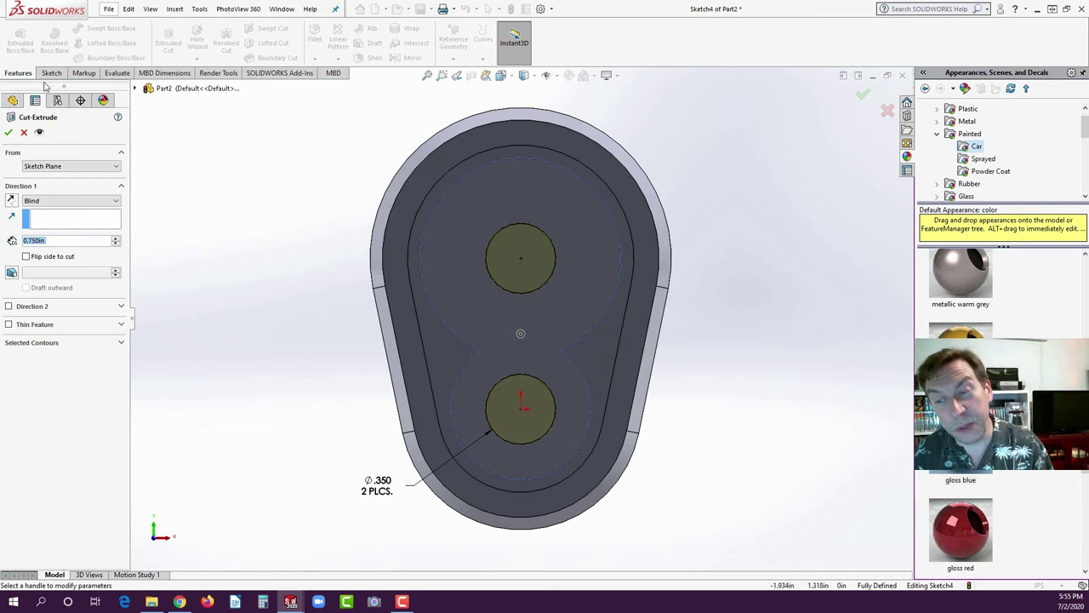
middle_click_drag(296, 254, 228, 314)
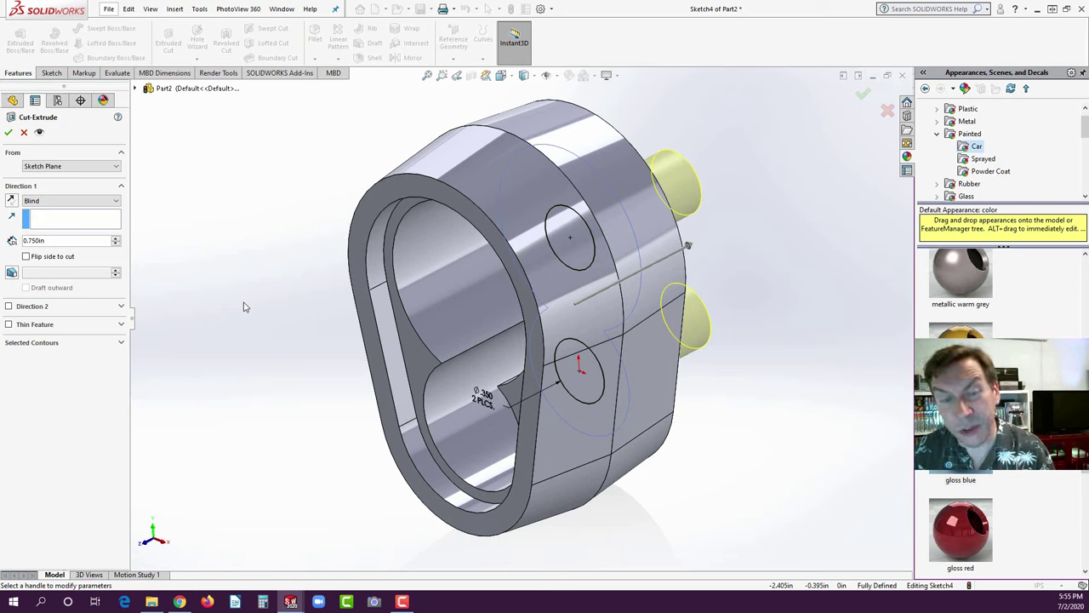
left_click(99, 202)
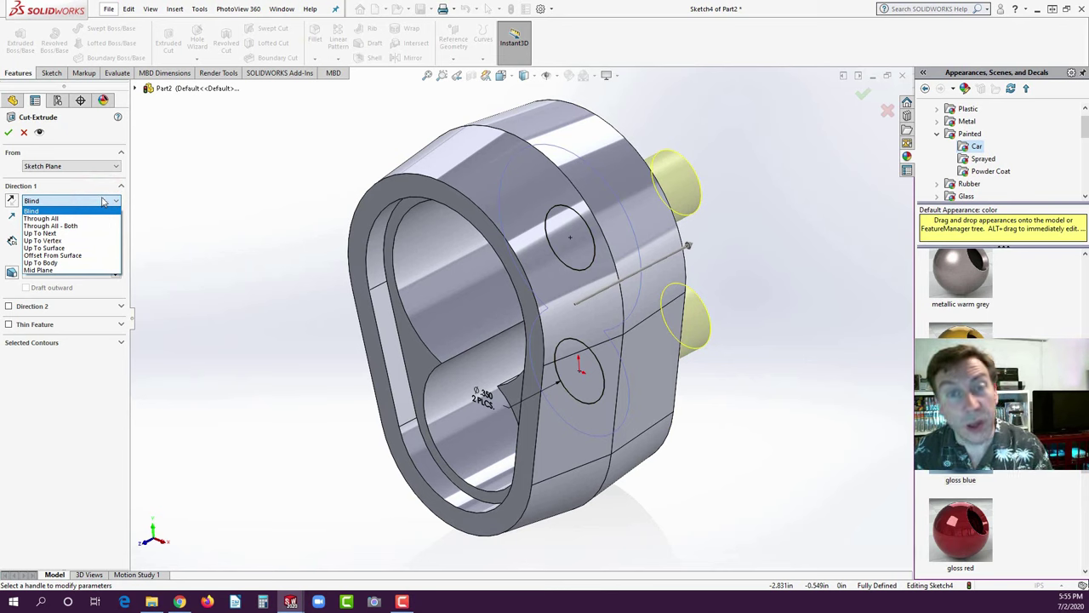
left_click(68, 218)
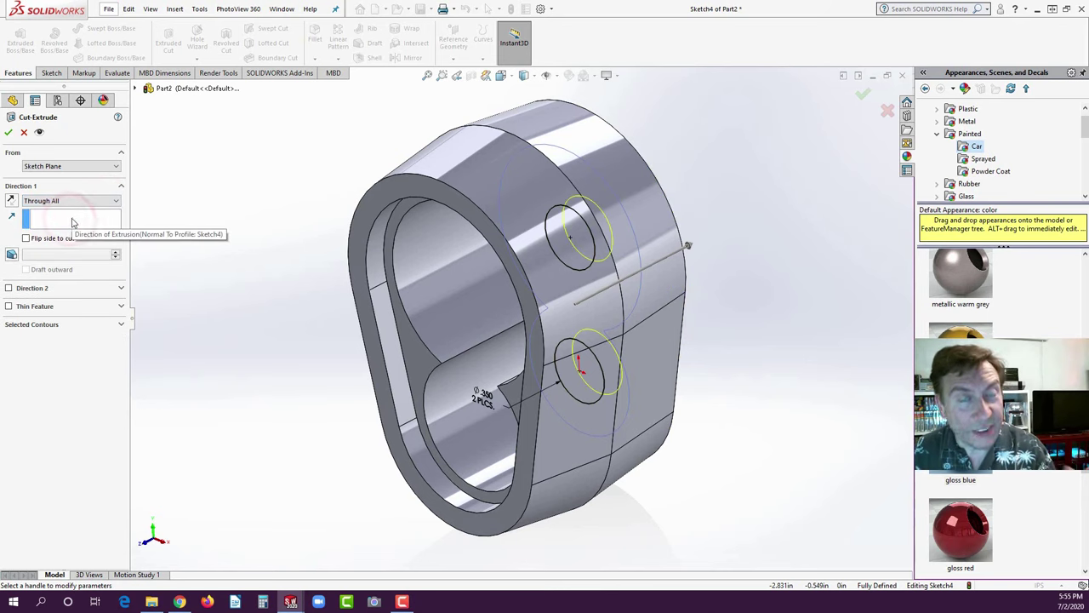
left_click(8, 132)
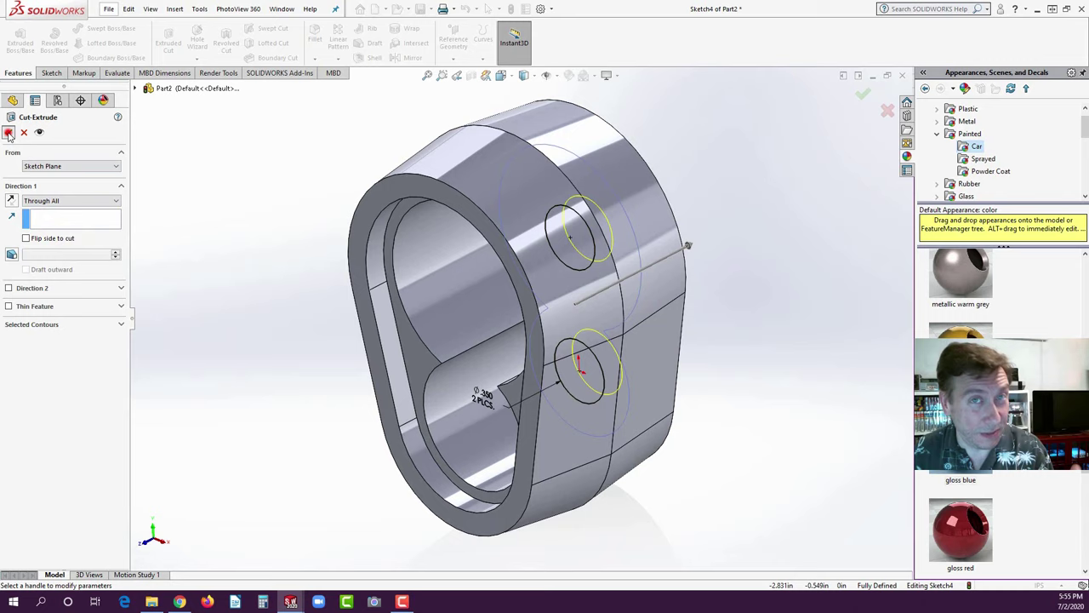
left_click(197, 318)
middle_click_drag(371, 335, 372, 233)
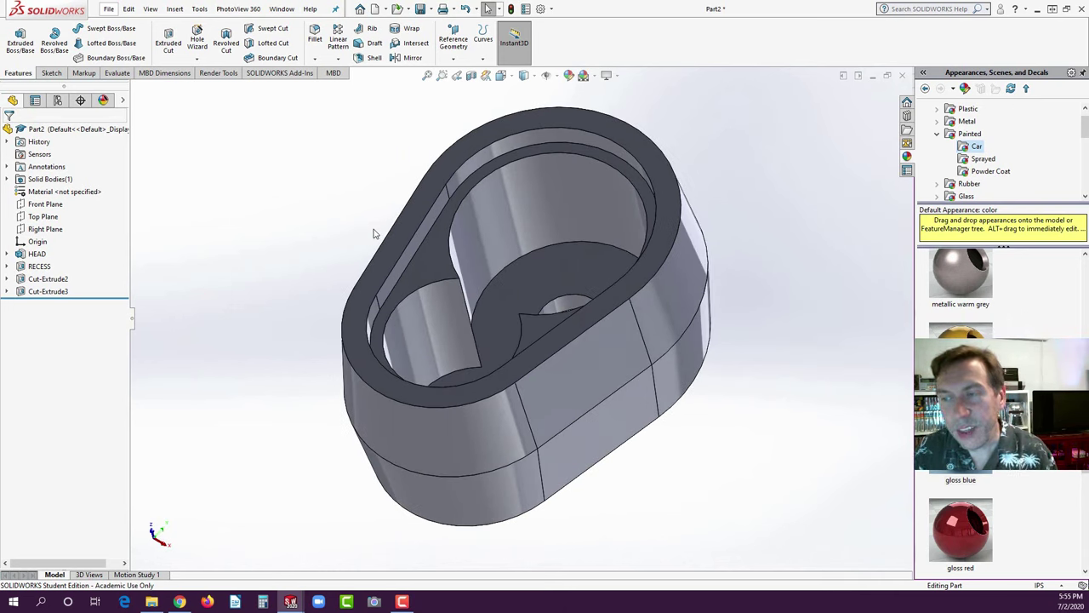
- Fillet the top and bottom outer edges at 0.100 in, excluding the inner circular edge
left_click(315, 34)
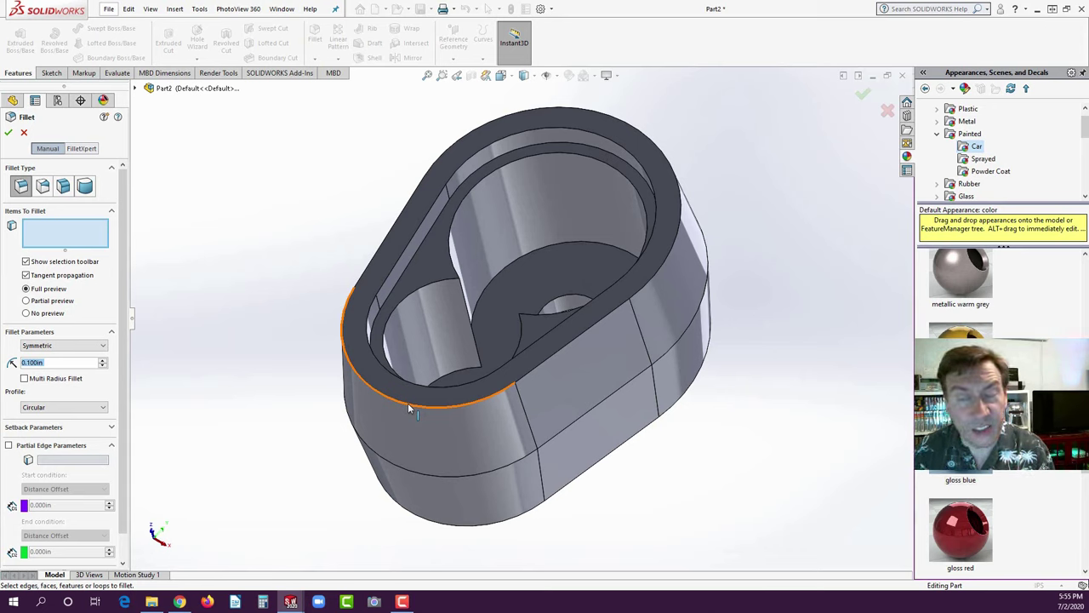
left_click(408, 402)
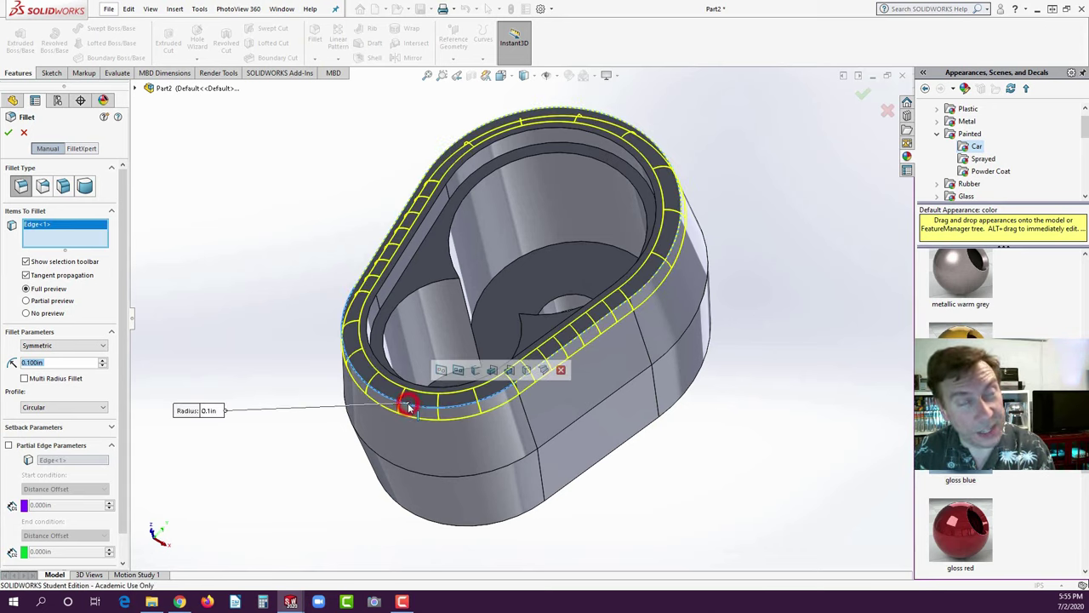
left_click(441, 524)
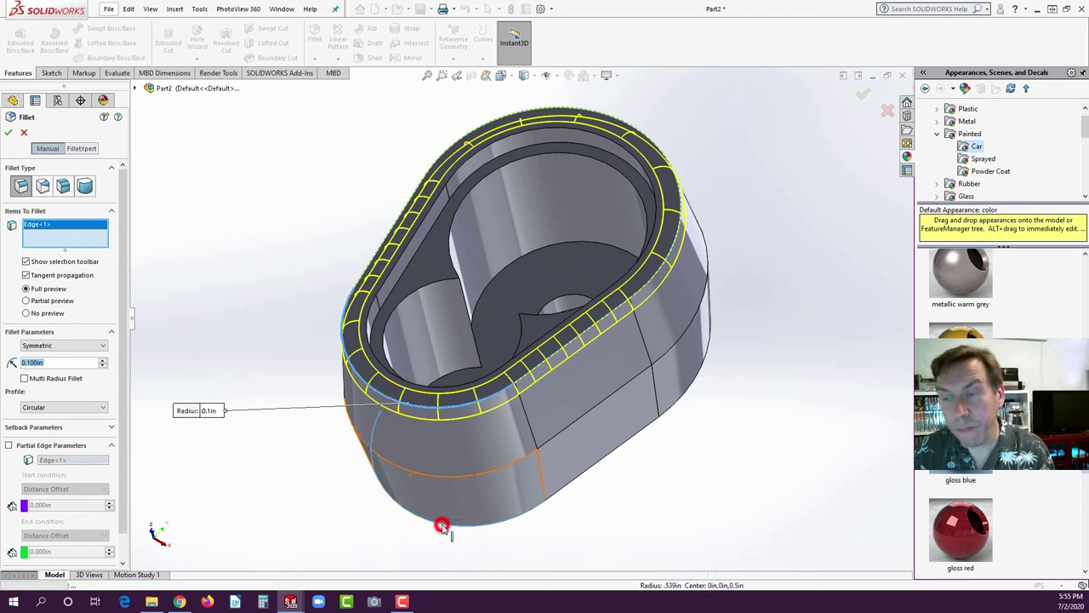
left_click(567, 405)
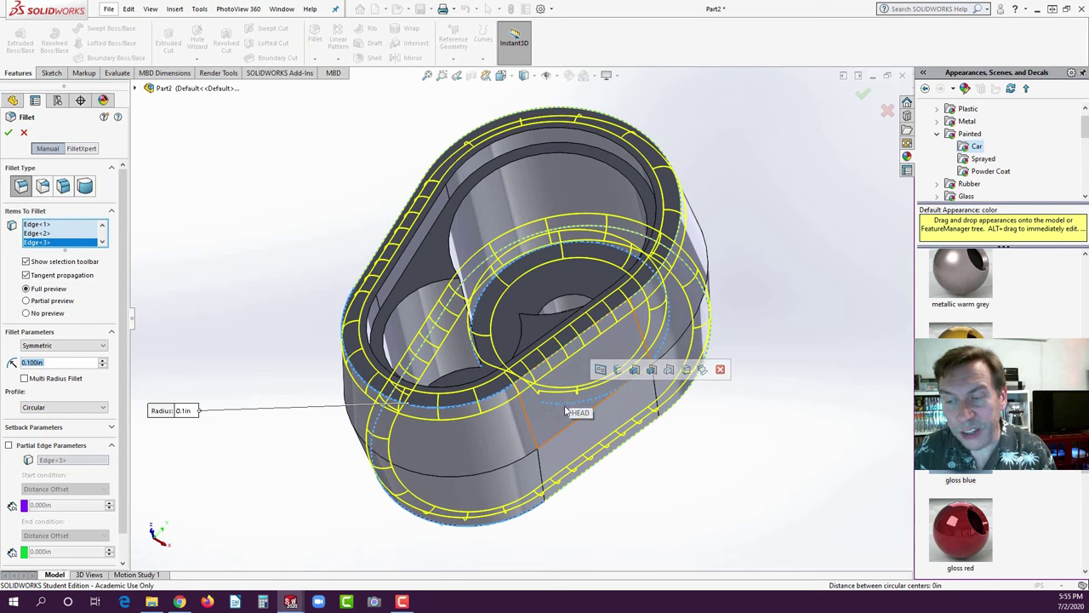
left_click(564, 405)
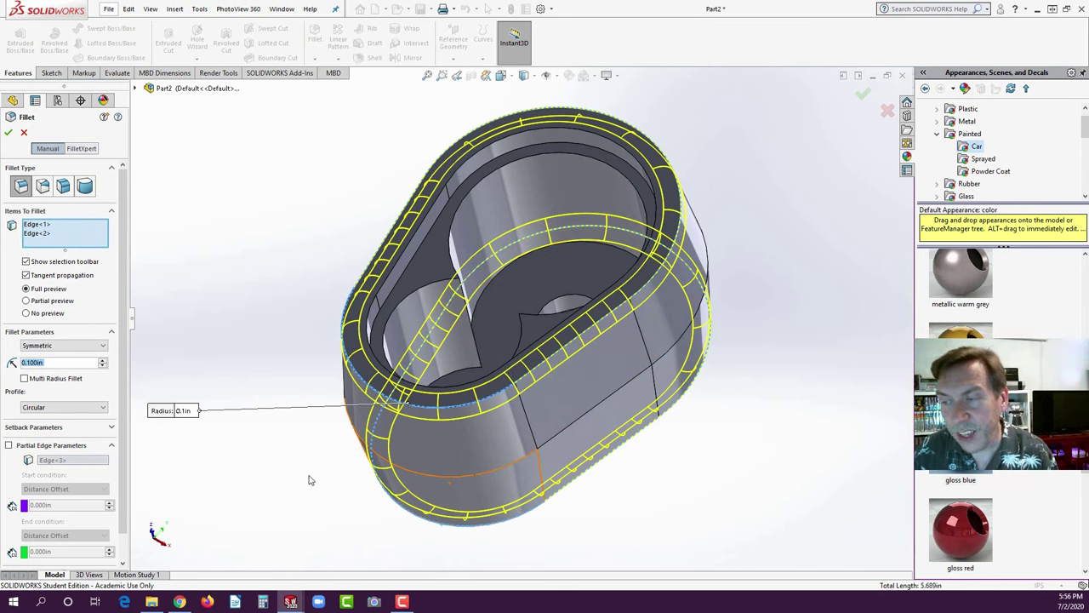
left_click(8, 135)
left_click(276, 226)
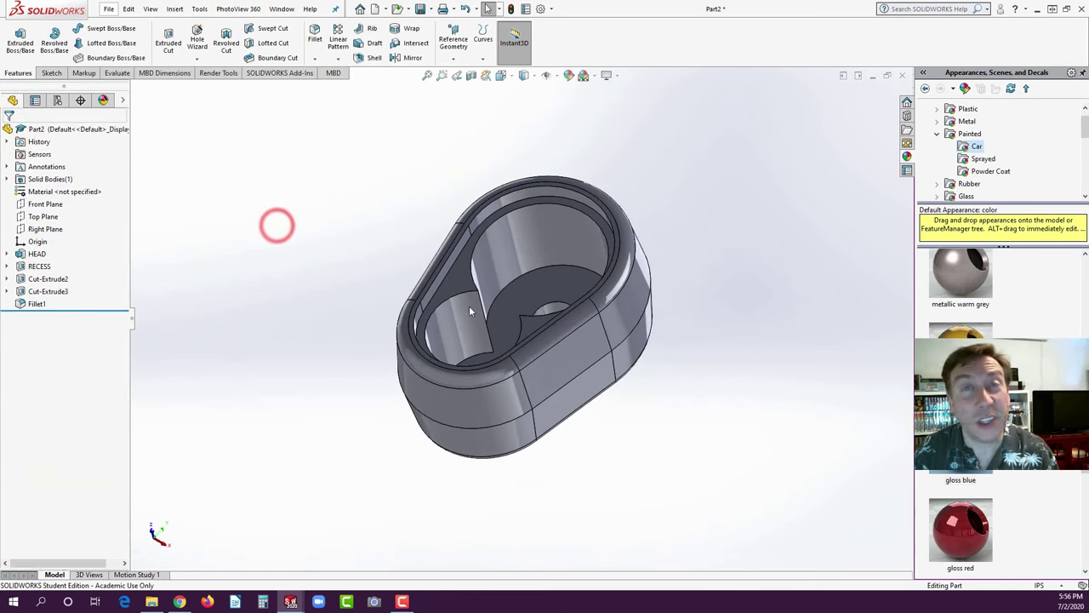
- Orbit to inspect the ring, switch to Isometric view, and select the Top Plane
middle_click_drag(468, 311, 527, 307)
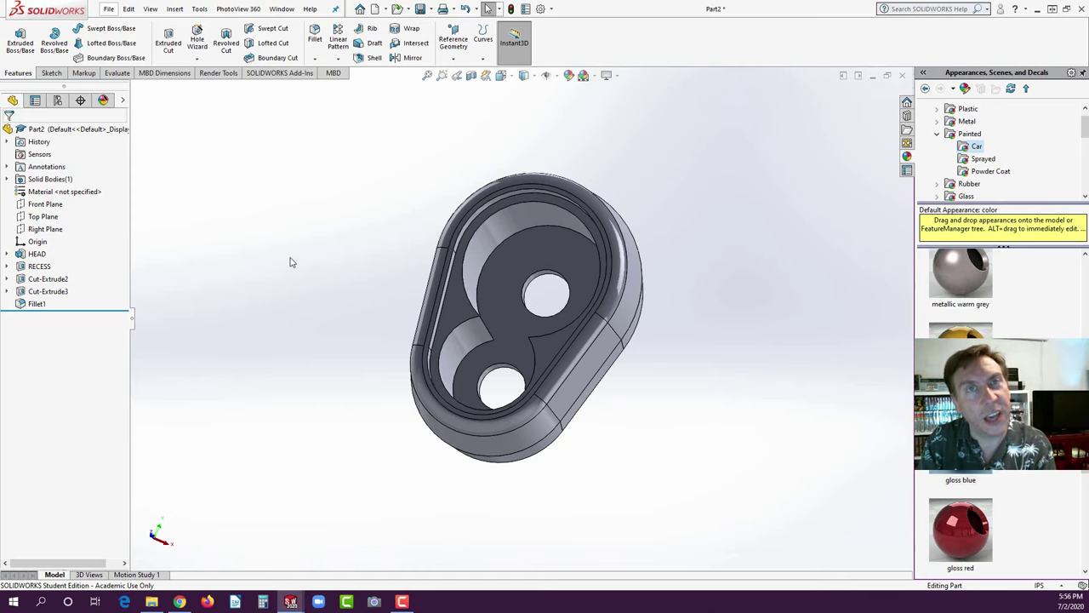
key("space")
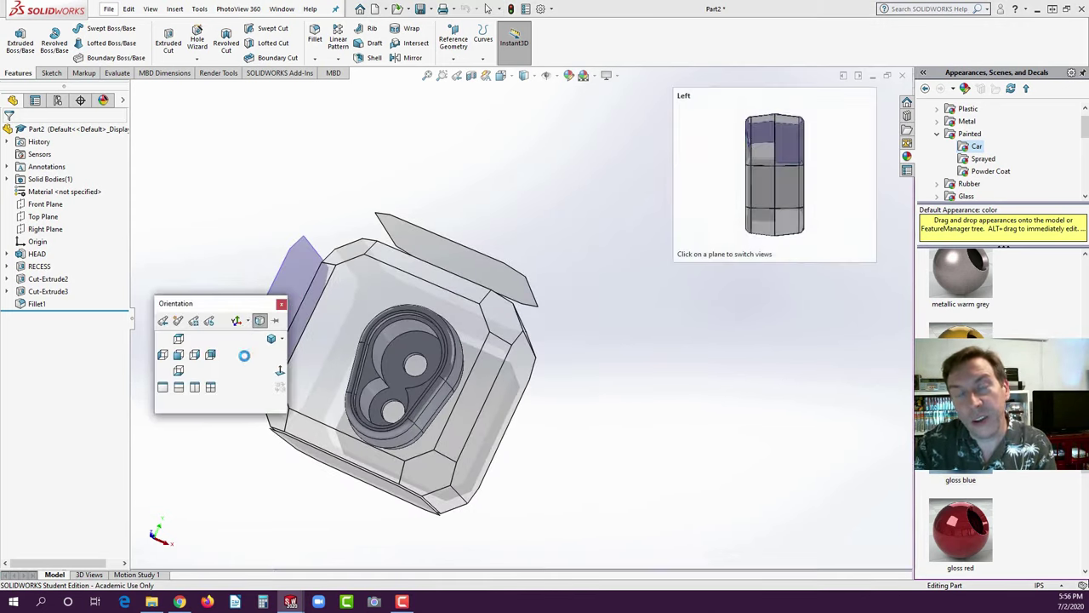
left_click(271, 339)
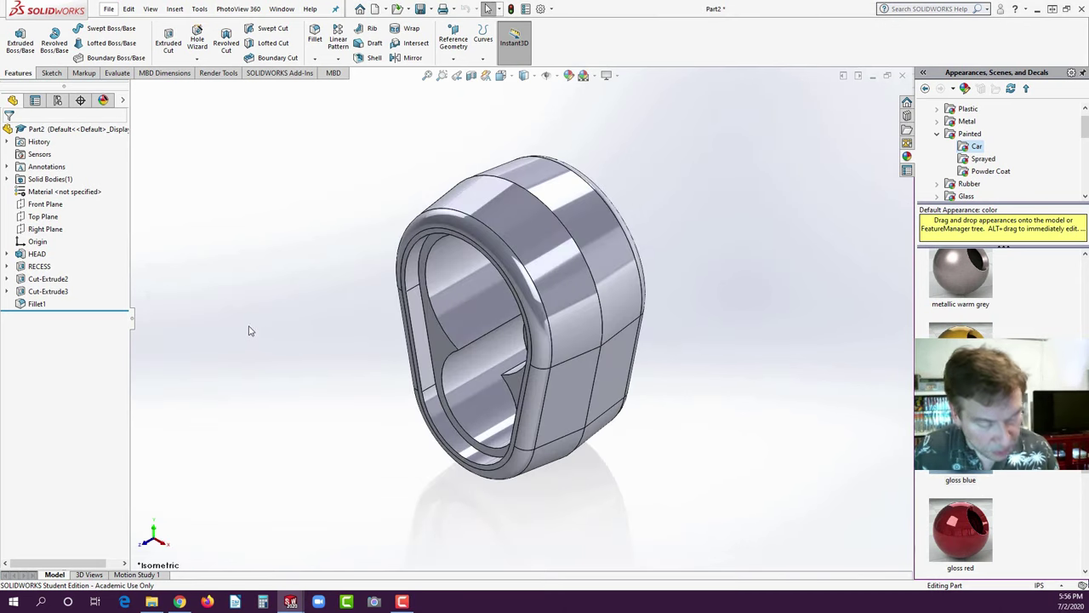
left_click(44, 217)
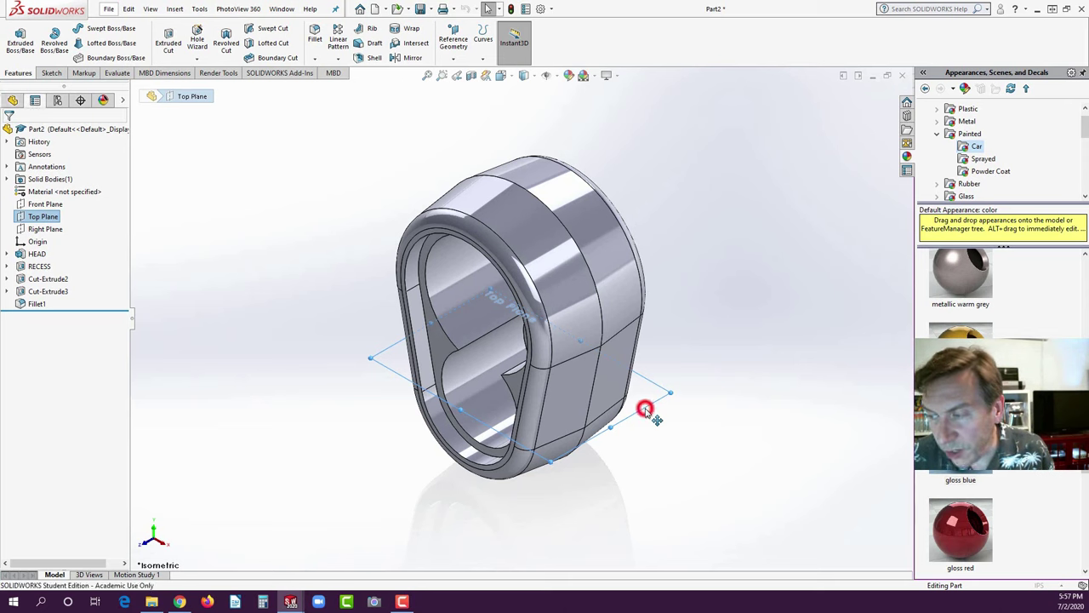
- Create Plane1 offset 4 in below the Top Plane by Ctrl-dragging it
left_click_drag(644, 408, 638, 515, "ctrl")
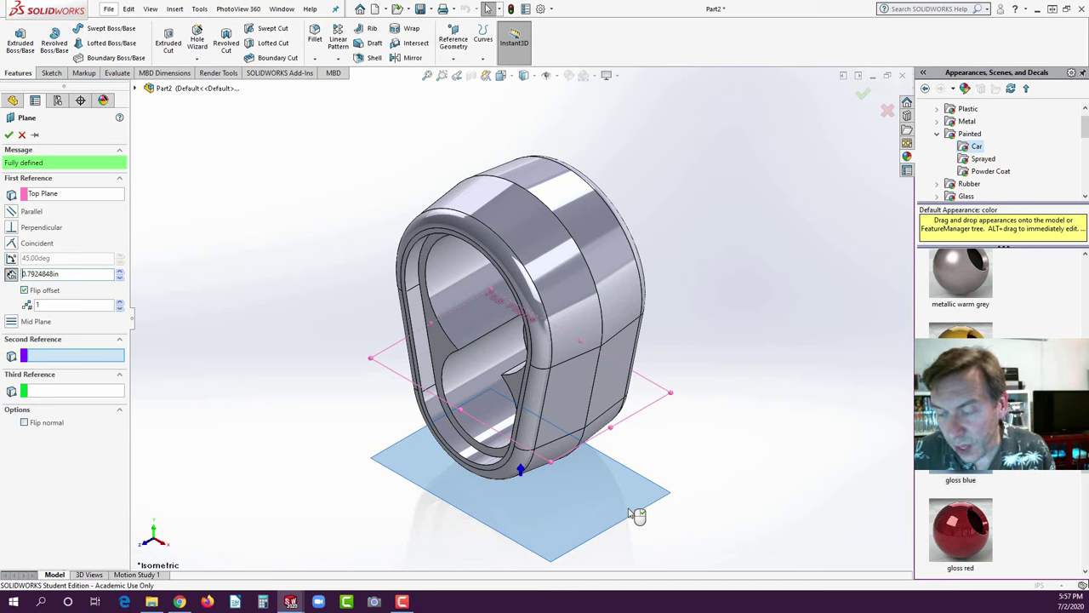
left_click_drag(634, 514, 634, 514)
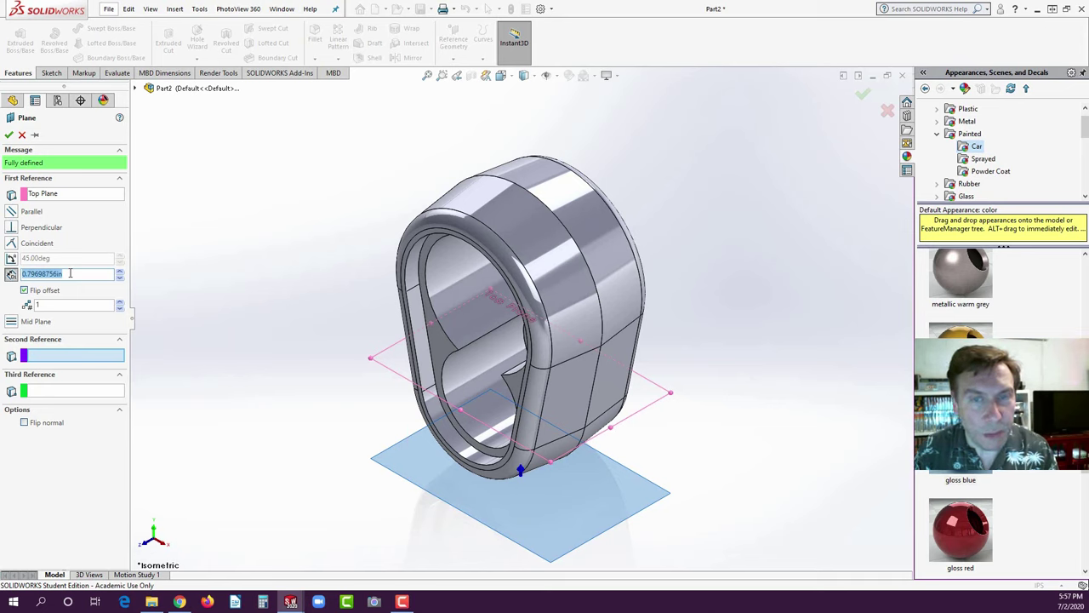
type("4")
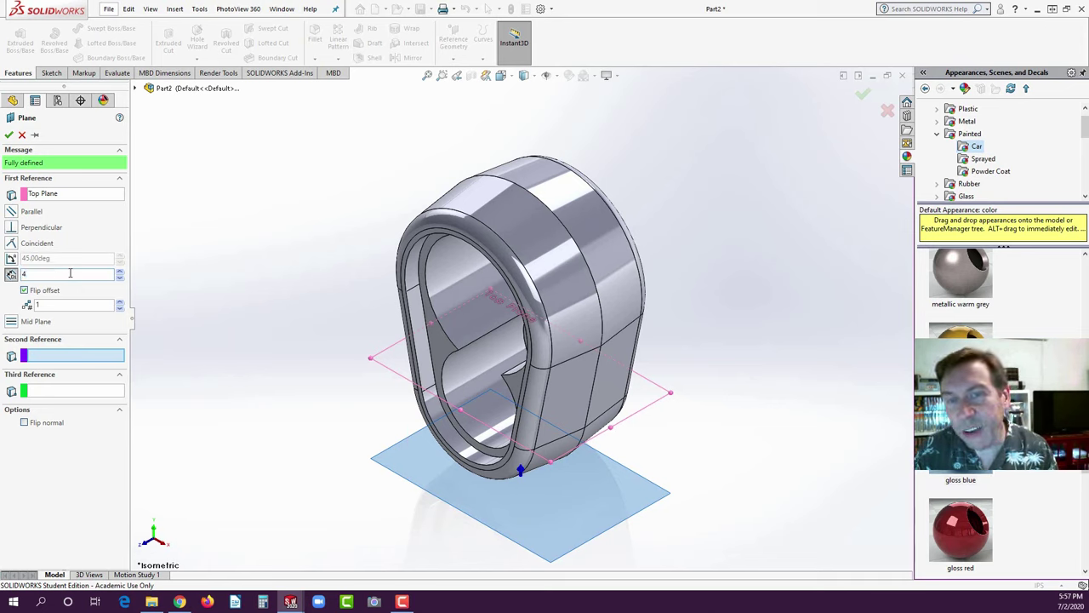
left_click(9, 134)
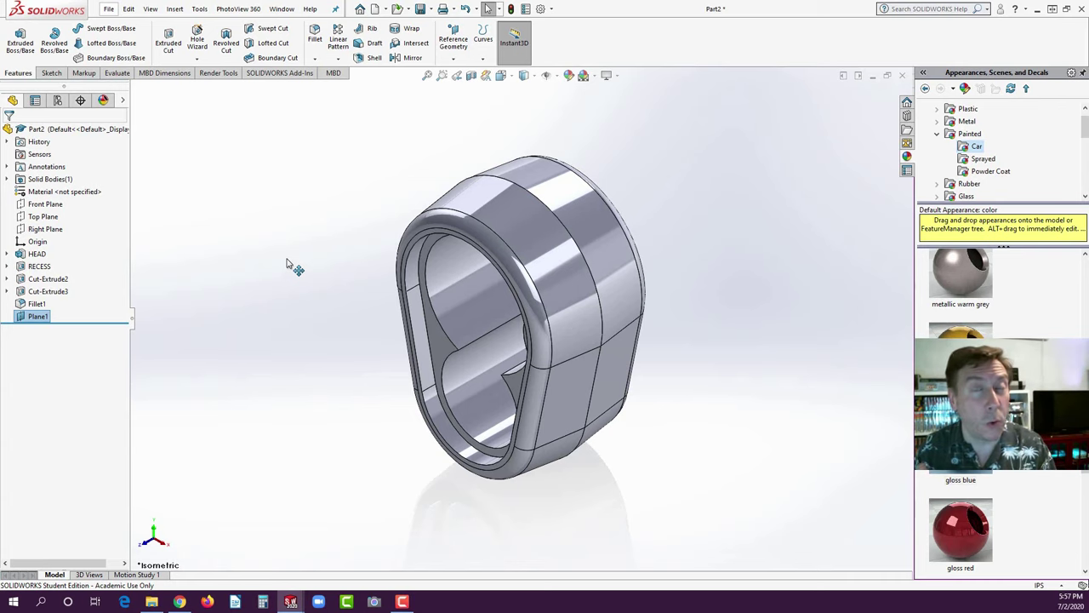
- Zoom to fit and start a new sketch on Plane1
key("f")
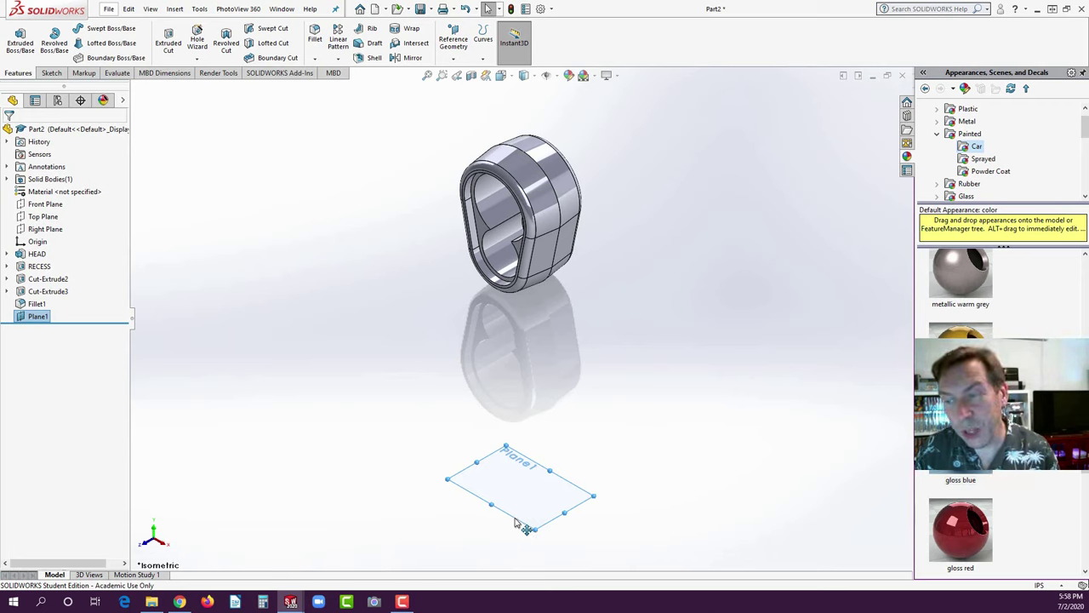
left_click(515, 523)
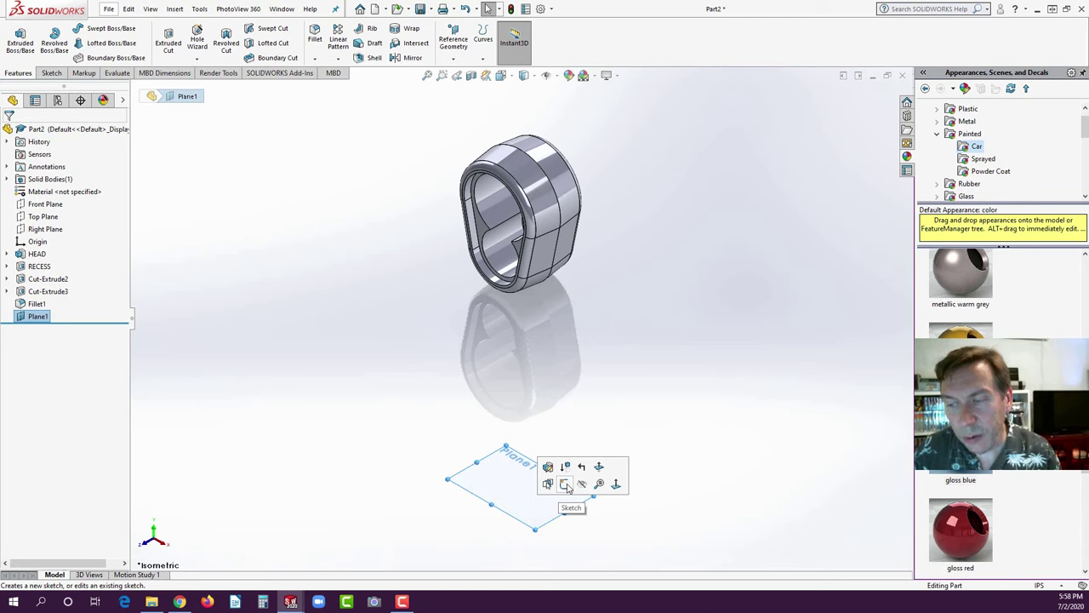
left_click(565, 483)
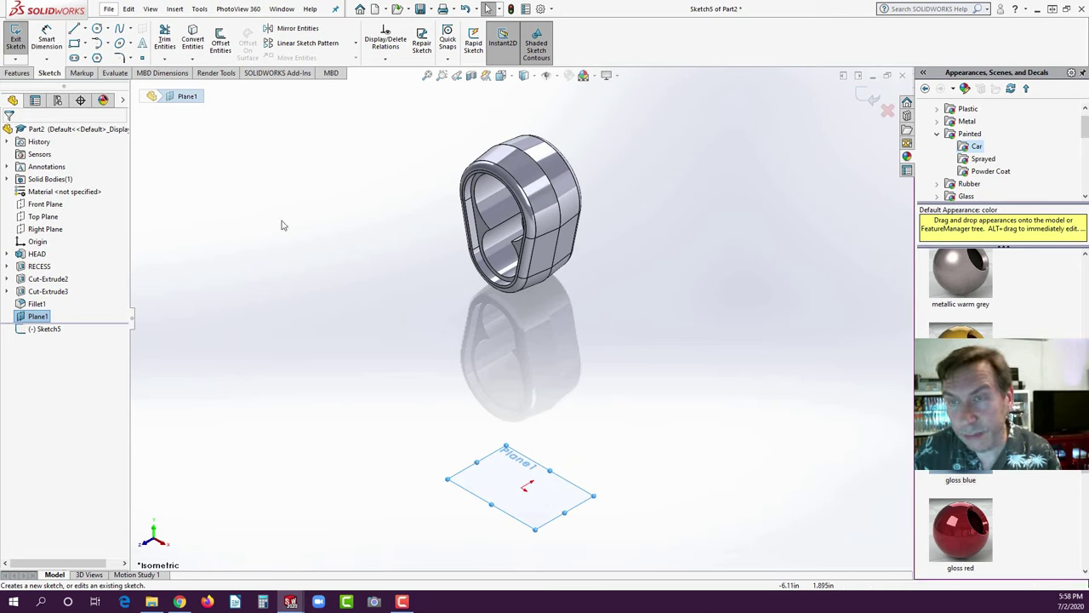
- Draw a circle at the origin and dimension its diameter to 0.500 in
left_click(97, 30)
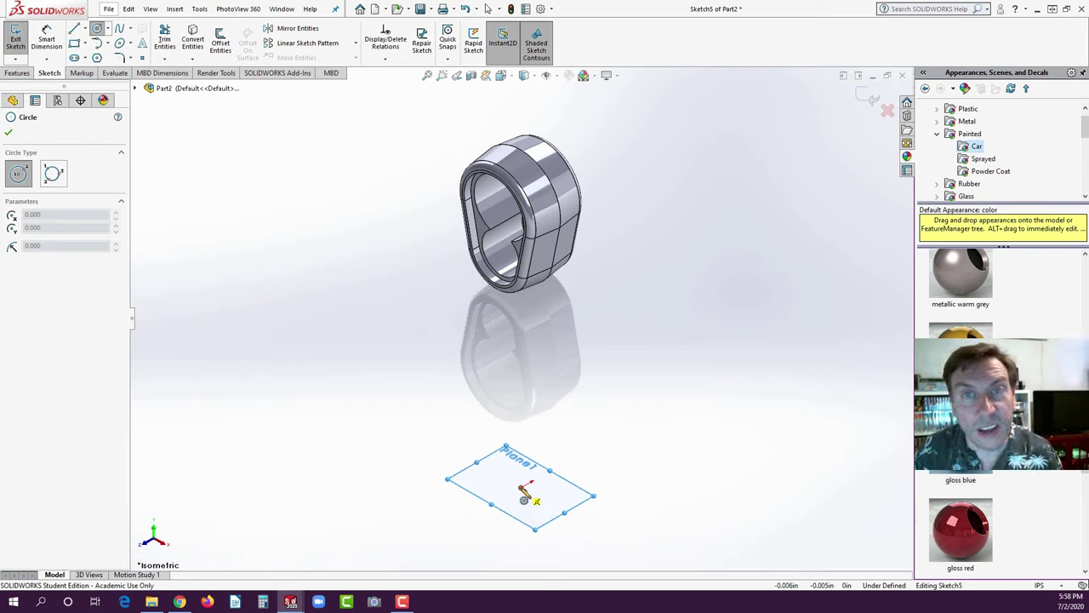
left_click(524, 494)
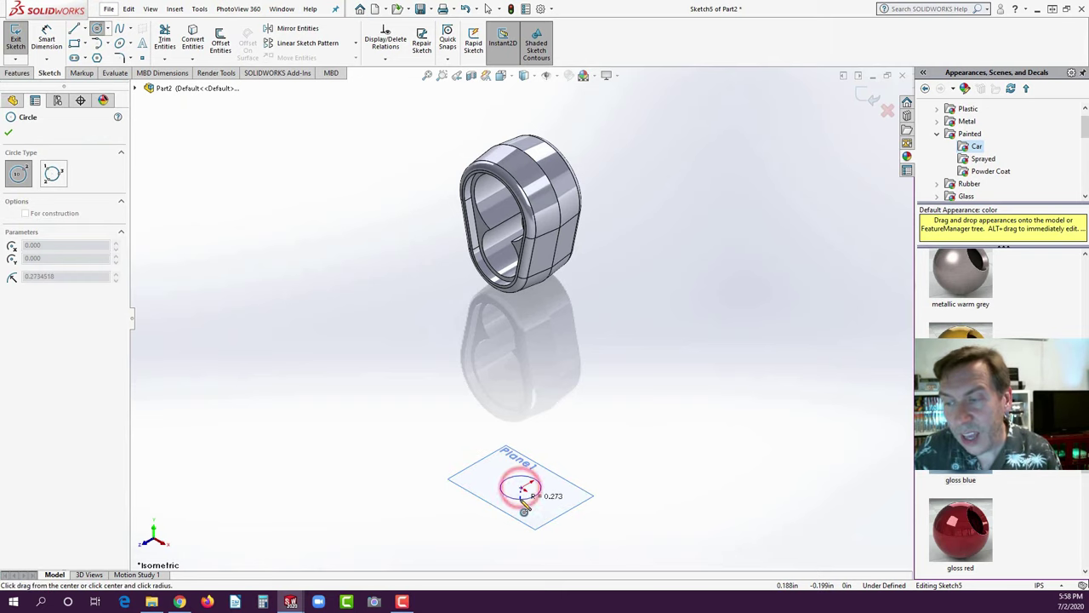
left_click(536, 508)
left_click(46, 39)
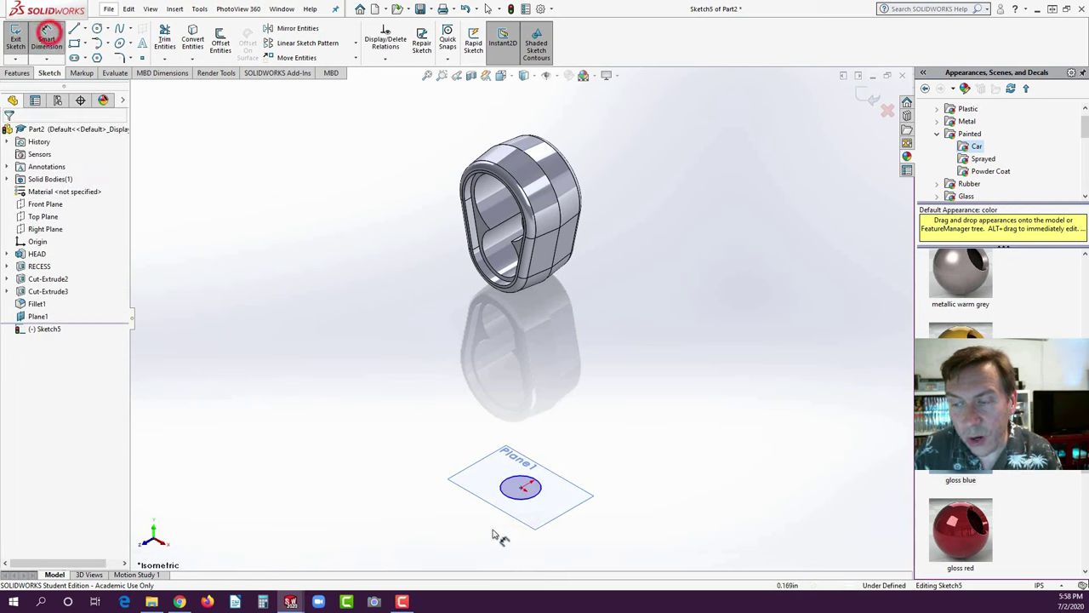
left_click(541, 490)
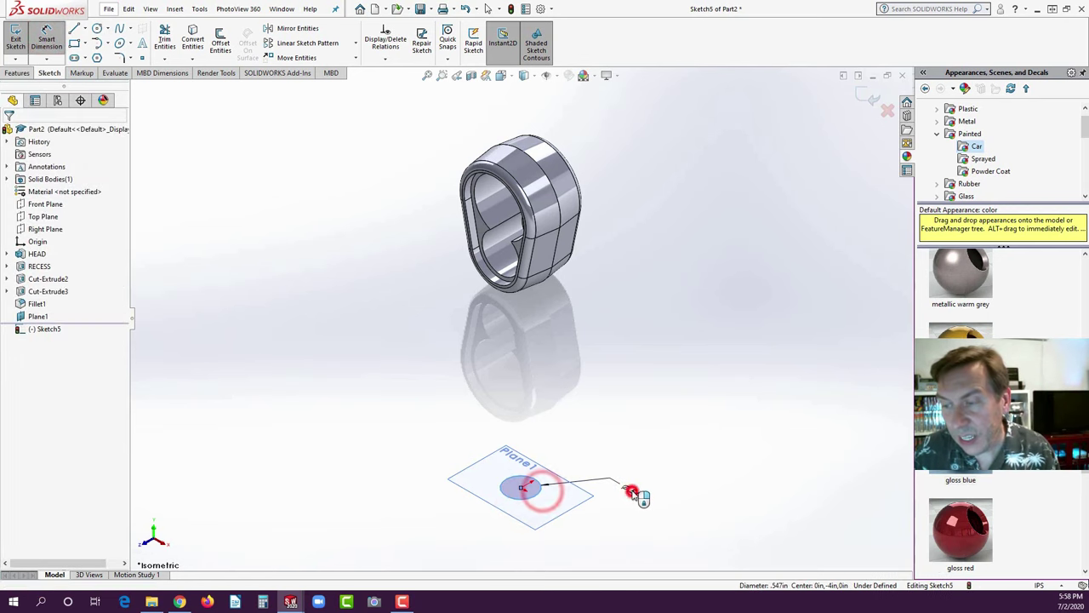
left_click(637, 496)
type(".500in")
key("Return")
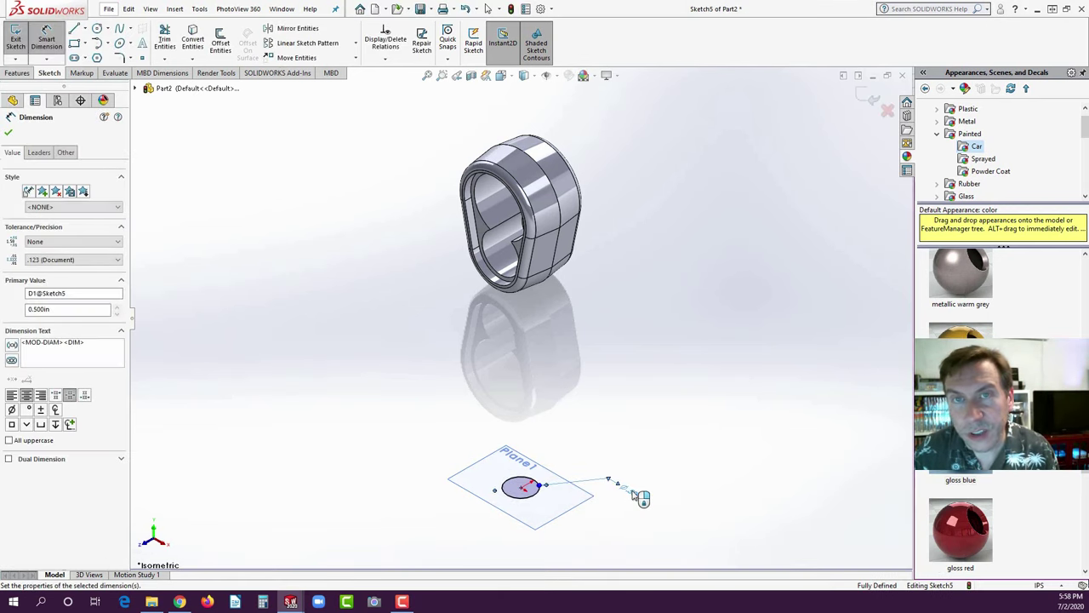
left_click(632, 444)
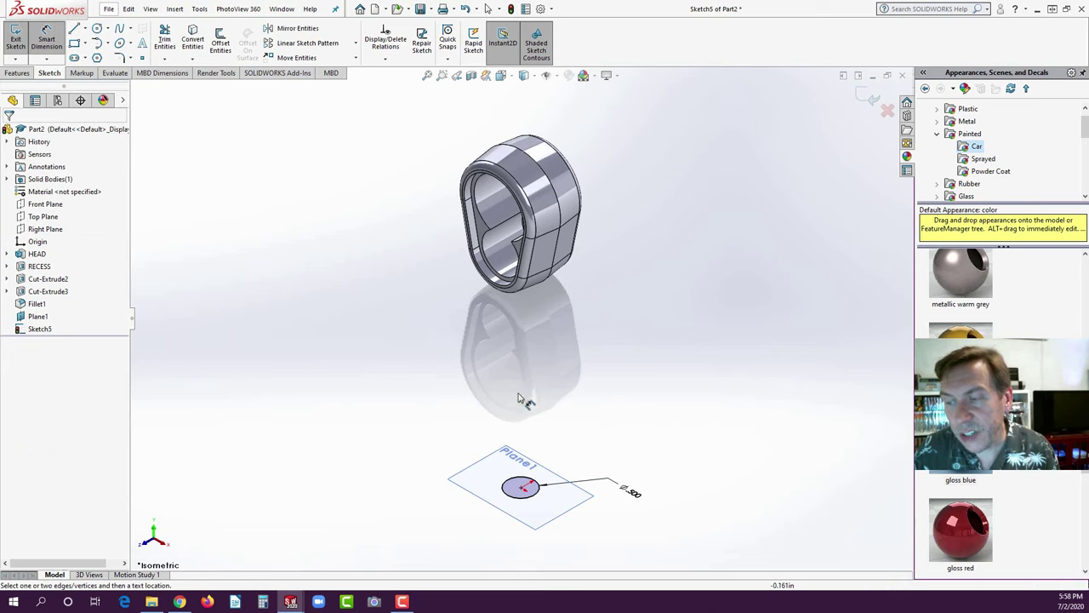
left_click(12, 74)
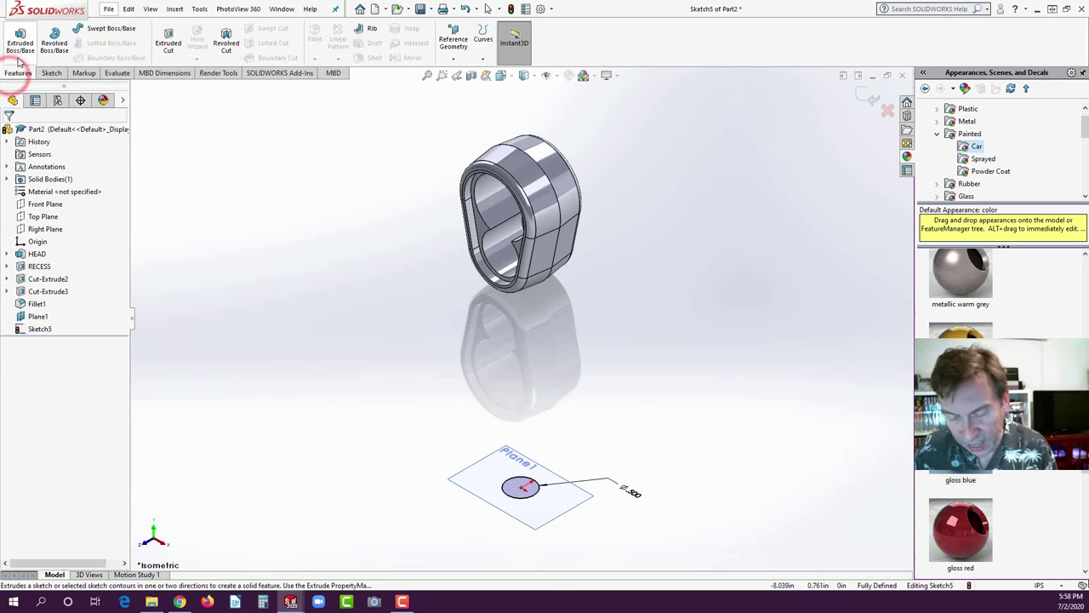
left_click(20, 46)
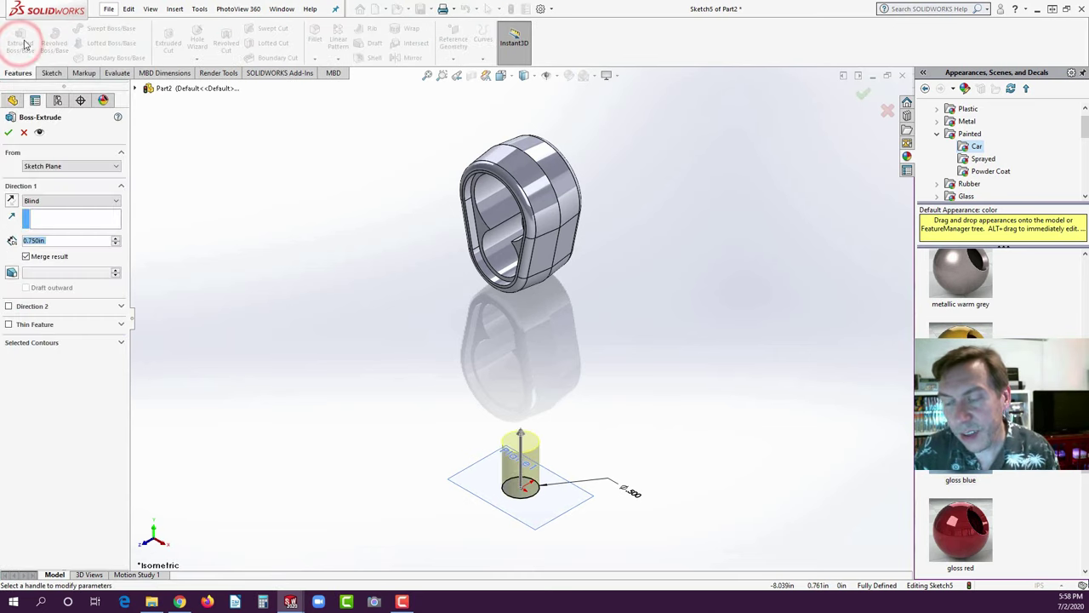
- Drag the Ø0.500 shaft extrusion upward to about 3.830 in Blind so it meets the ring
left_click(521, 433)
left_click(520, 283)
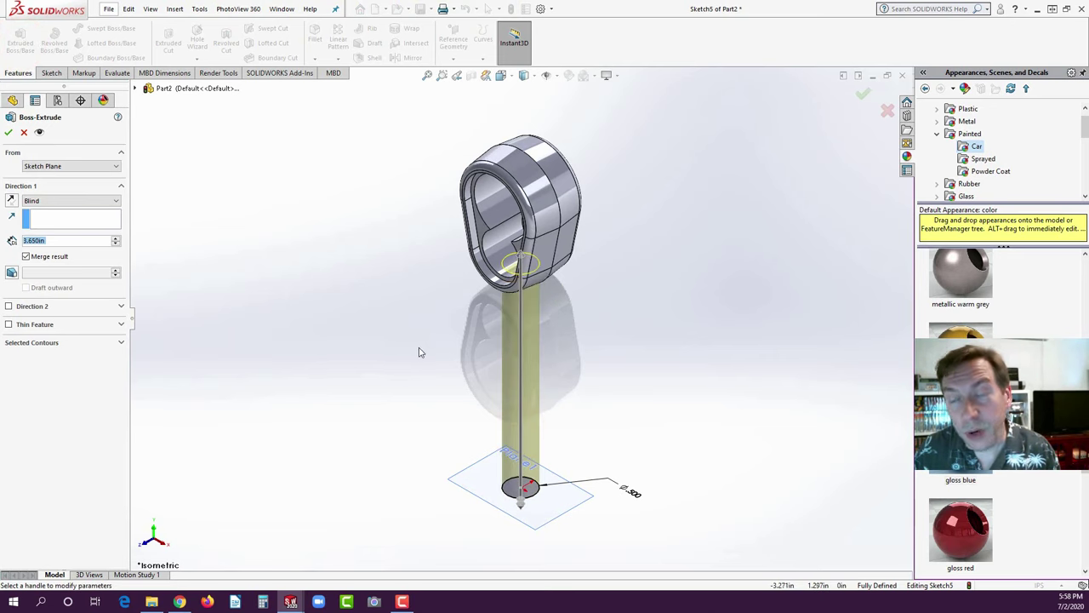
mouse_move(421, 352)
middle_mouse_down()
mouse_move(498, 324)
mouse_move(554, 265)
middle_mouse_up()
left_click_drag(554, 265, 566, 252)
middle_click_drag(565, 252, 575, 273)
scroll(574, 272, "down", 5)
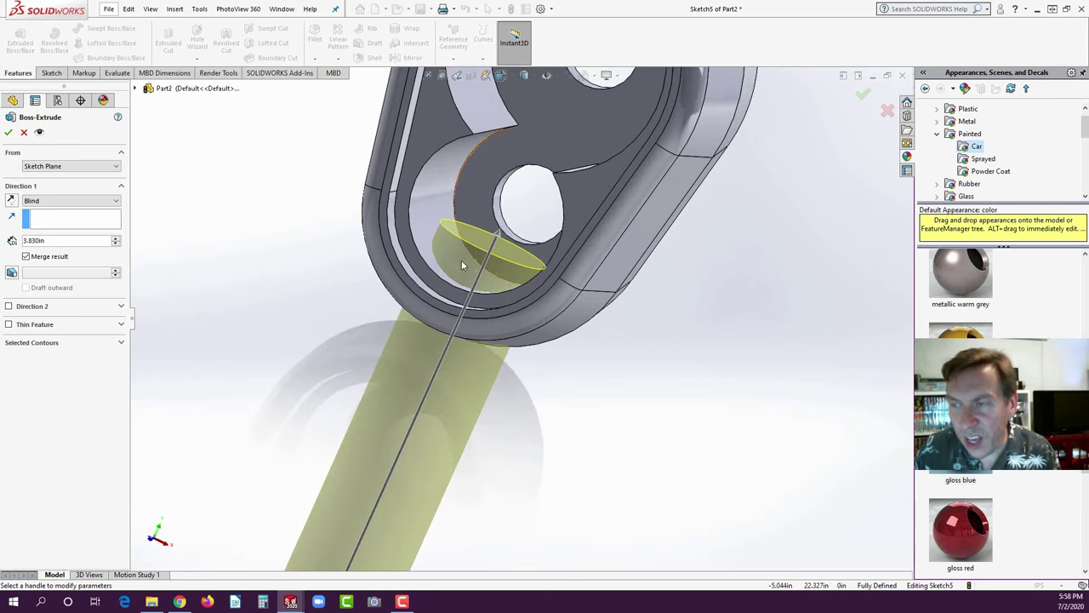
scroll(621, 351, "up", 2)
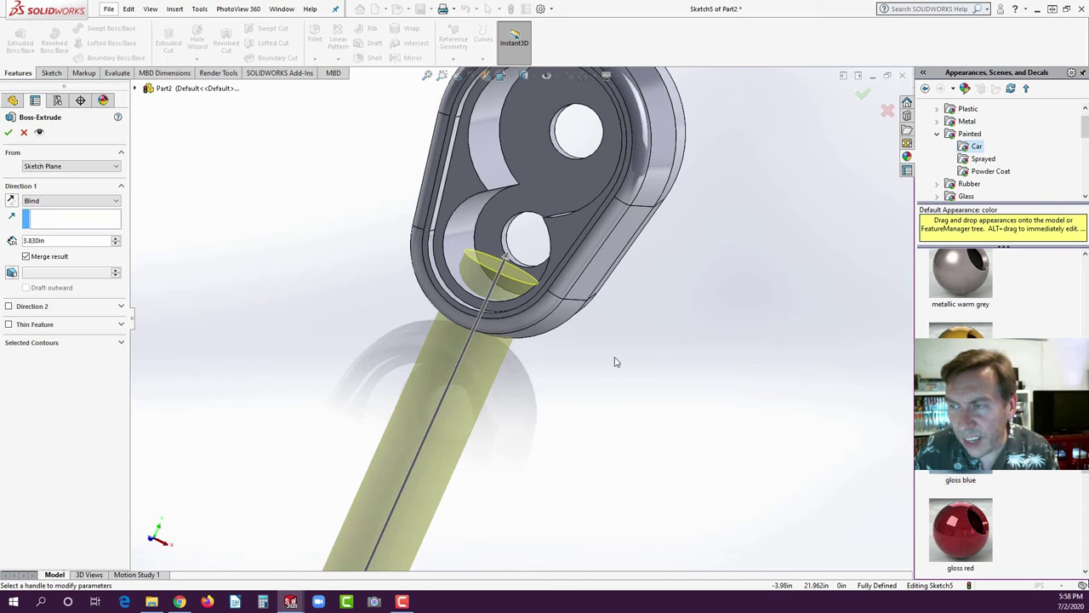
scroll(616, 362, "up", 2)
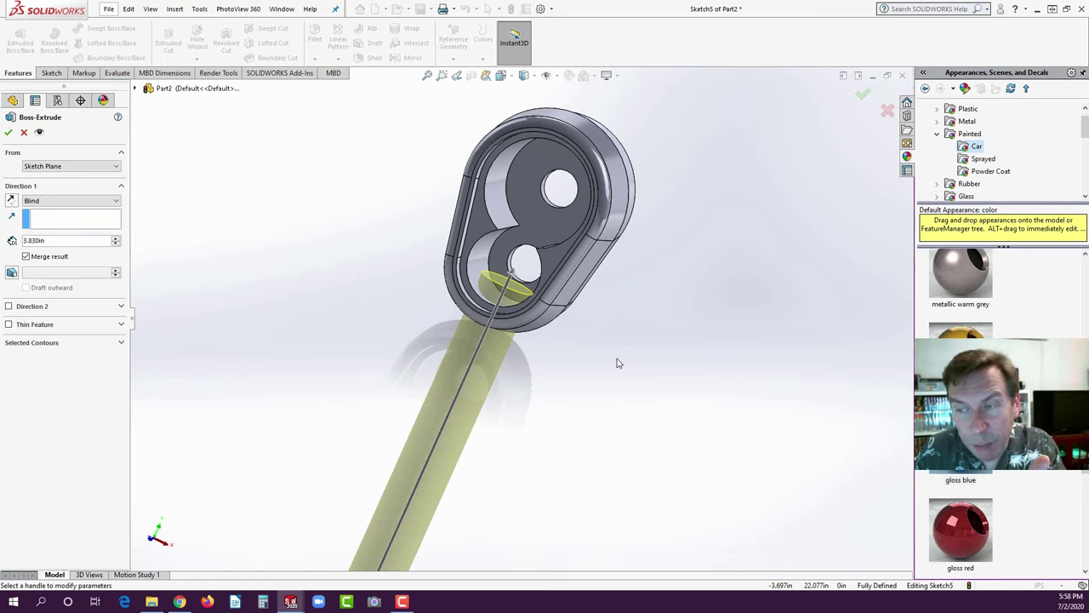
- Set the shaft extrusion's end condition to Up To Next and accept it as Boss-Extrude2
left_click(117, 201)
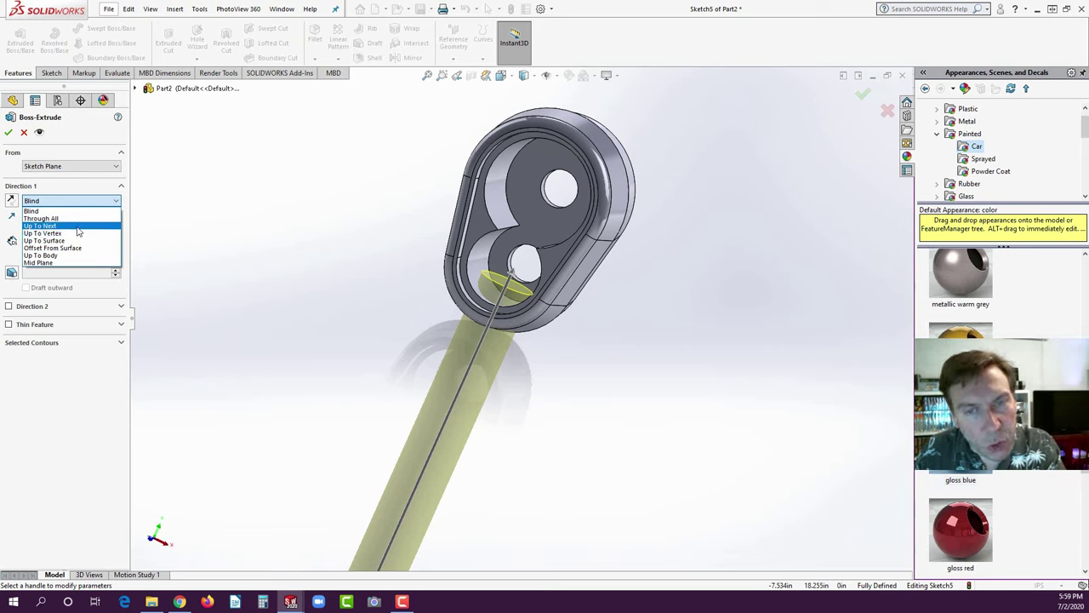
left_click(76, 226)
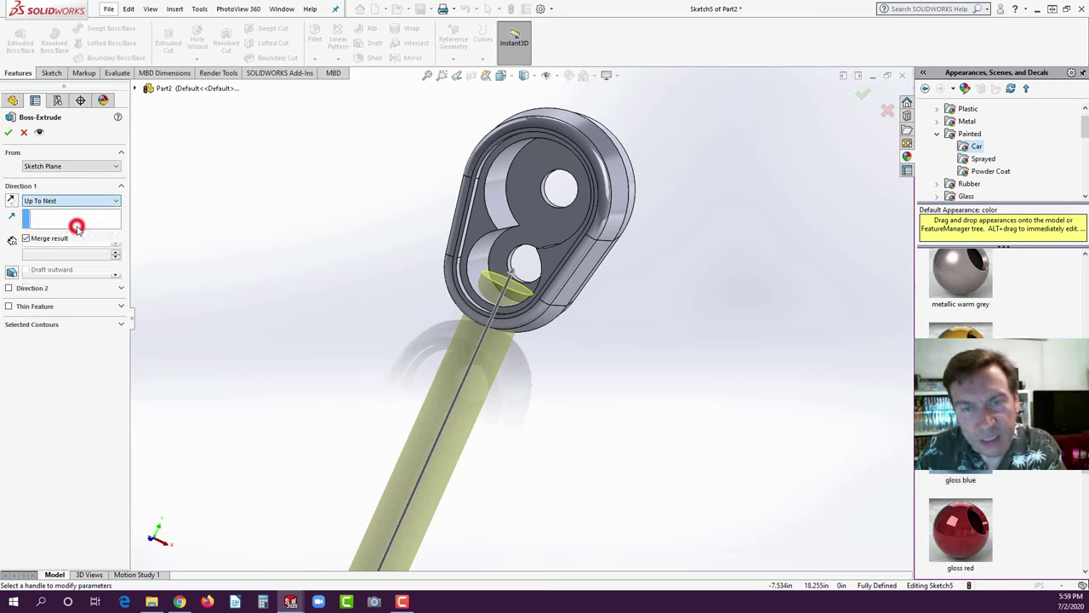
middle_click_drag(556, 396, 521, 350)
scroll(519, 352, "down", 2)
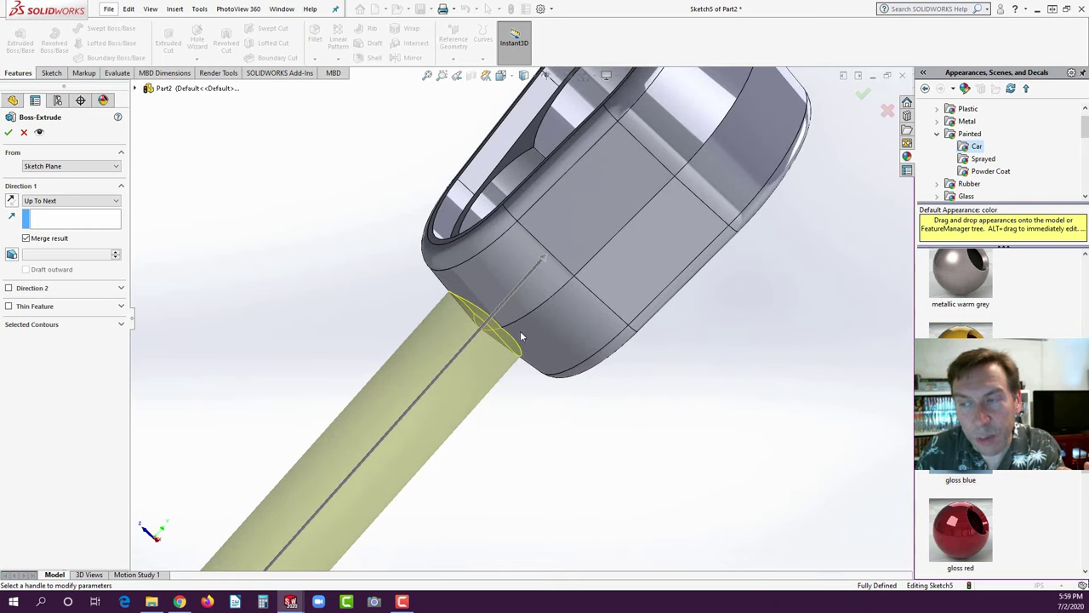
mouse_move(519, 331)
middle_mouse_down()
mouse_move(517, 440)
mouse_move(540, 342)
mouse_move(523, 328)
middle_mouse_up()
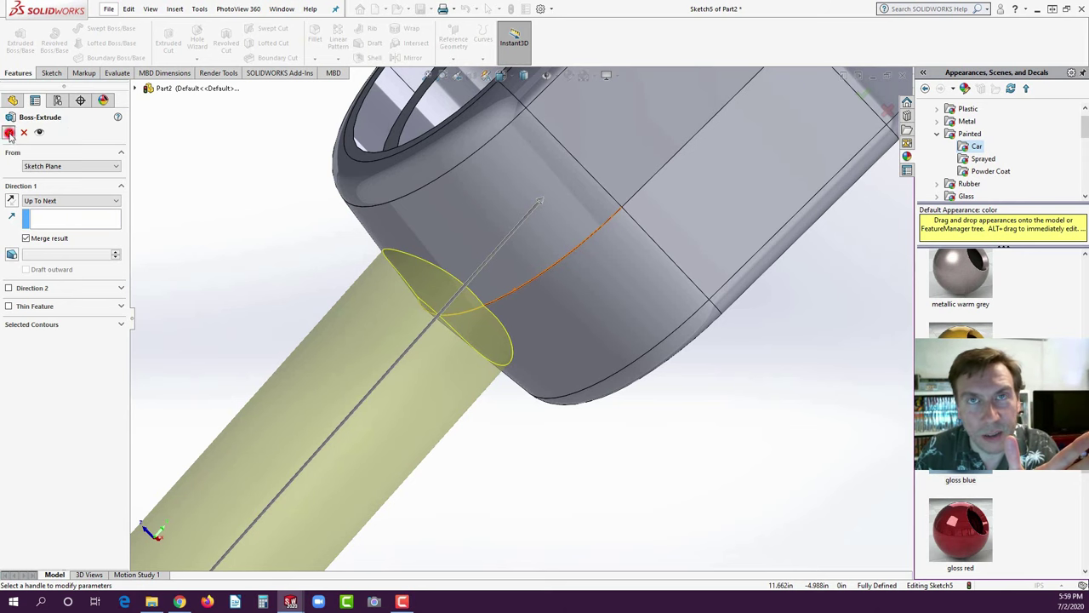
left_click(9, 133)
mouse_move(265, 244)
middle_mouse_down()
mouse_move(343, 298)
mouse_move(345, 346)
mouse_move(462, 253)
mouse_move(498, 419)
middle_mouse_up()
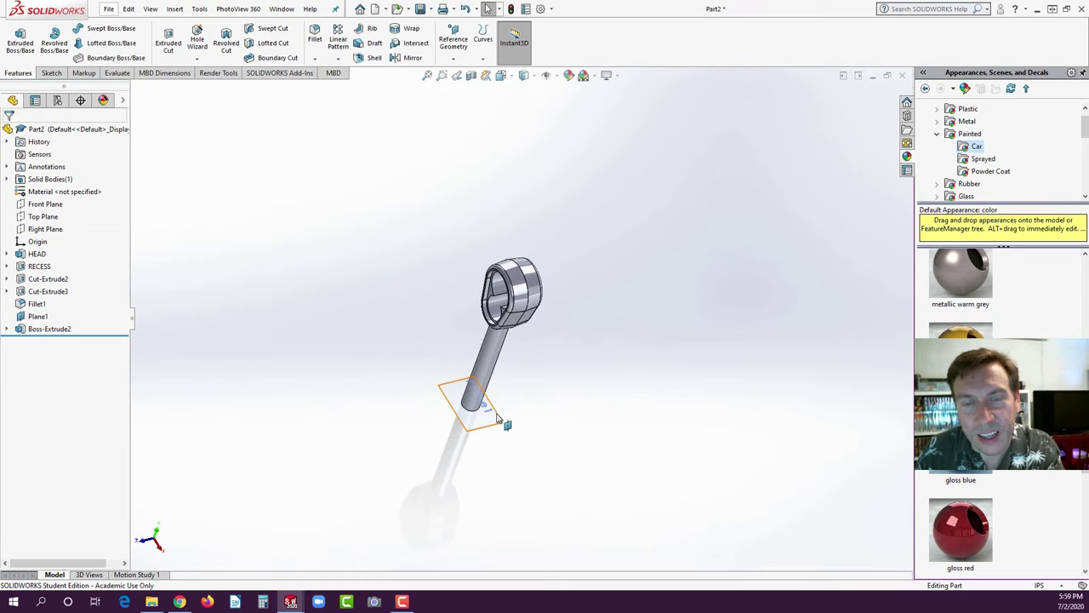
- Hide Plane1 from its right-click menu and turn the model so the head faces forward
scroll(499, 419, "down", 5)
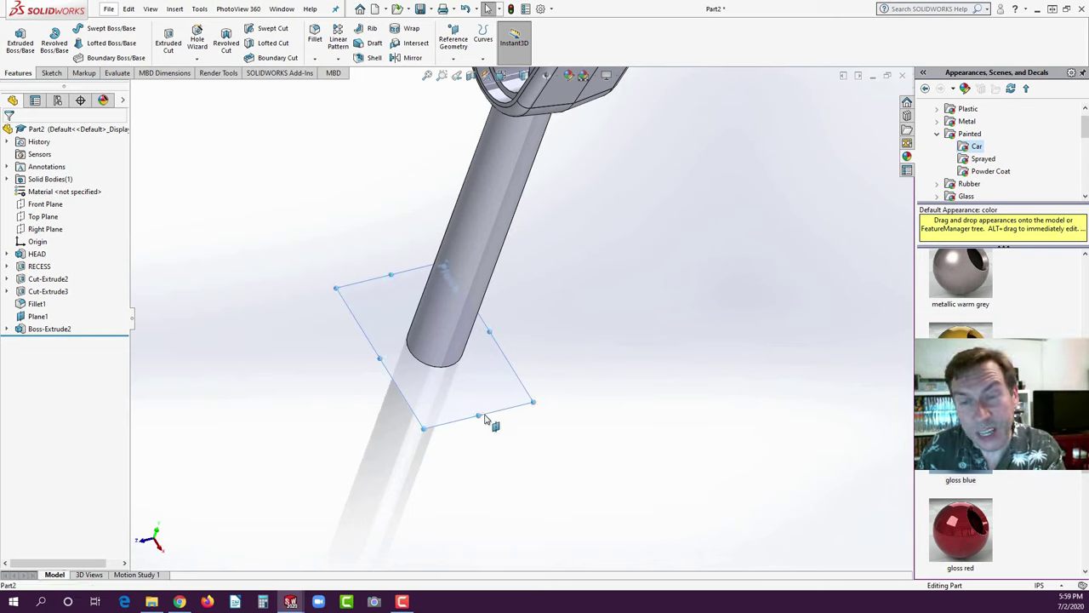
right_click(485, 419)
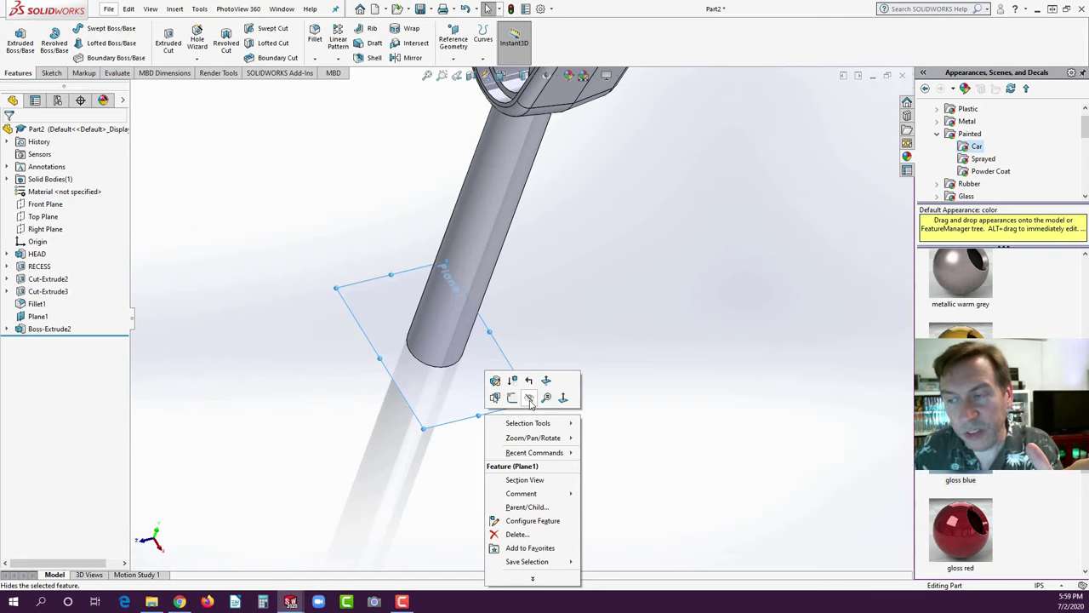
left_click(529, 400)
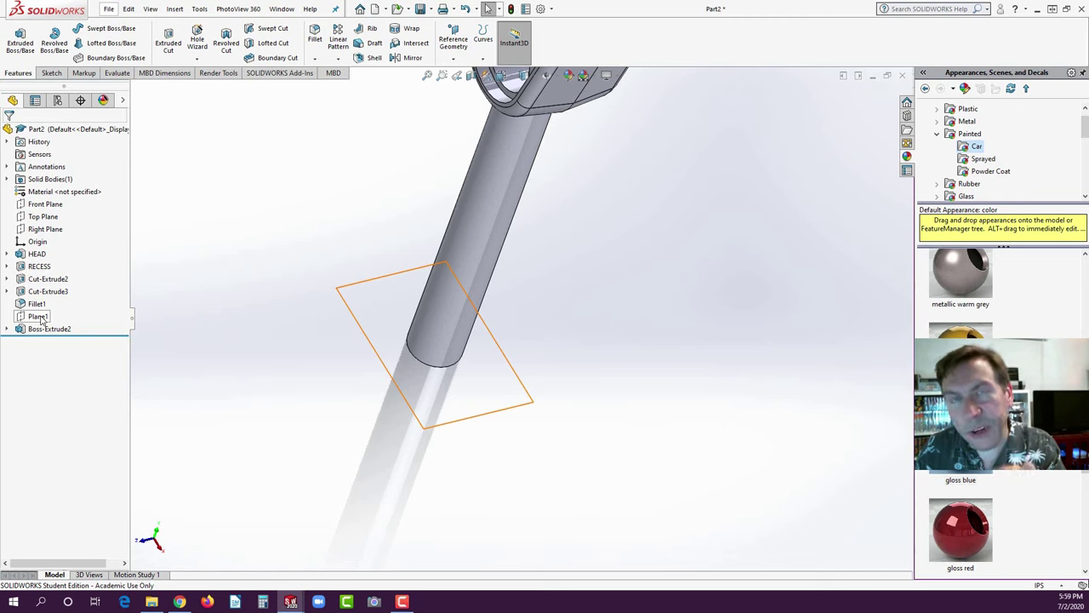
left_click(39, 317)
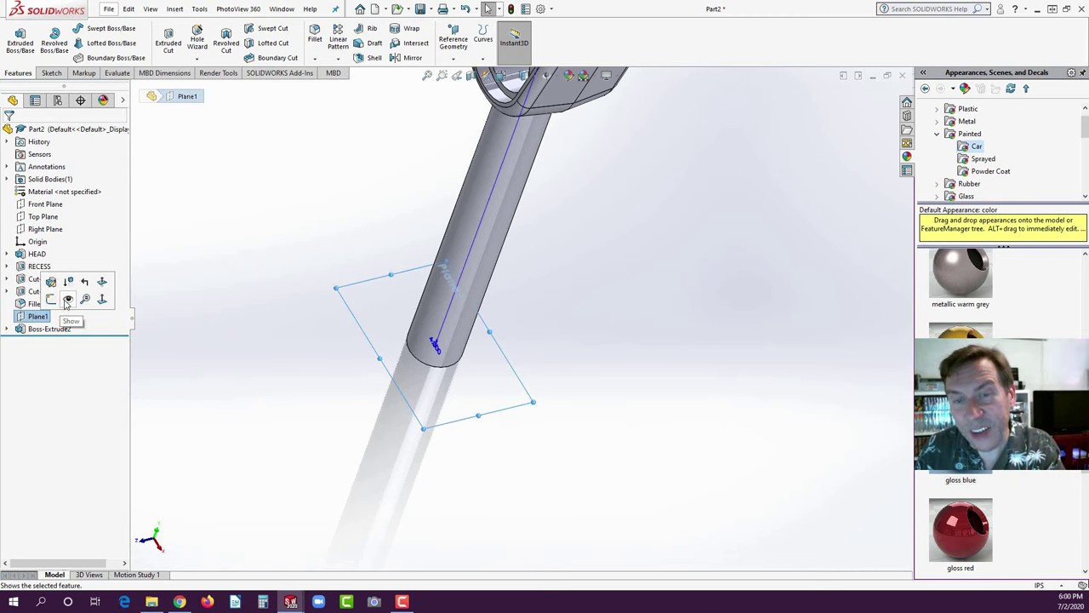
left_click(228, 353)
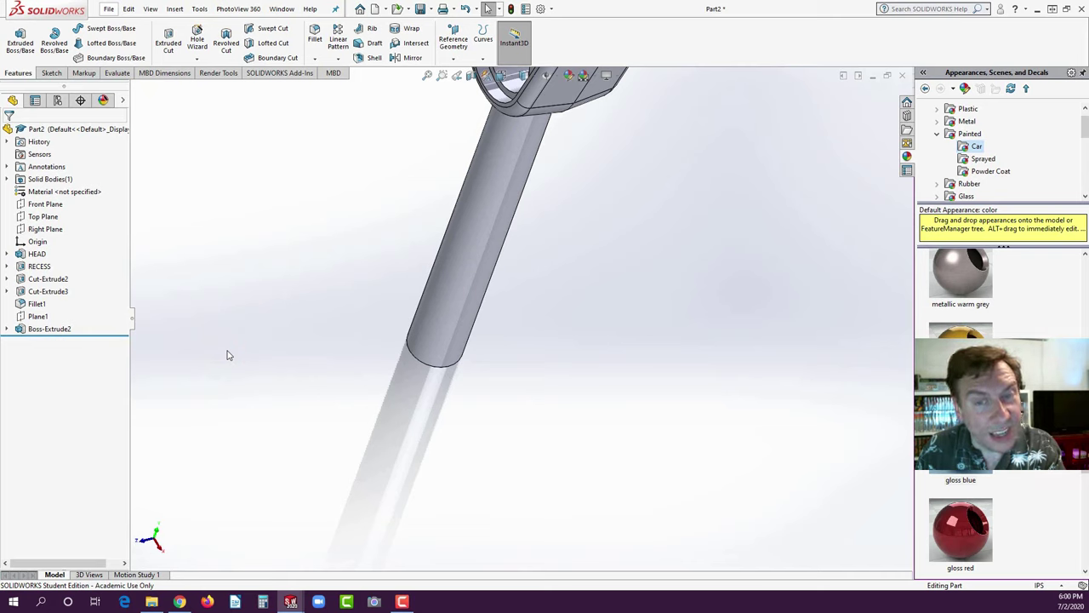
scroll(270, 417, "up", 2)
scroll(508, 363, "down", 6)
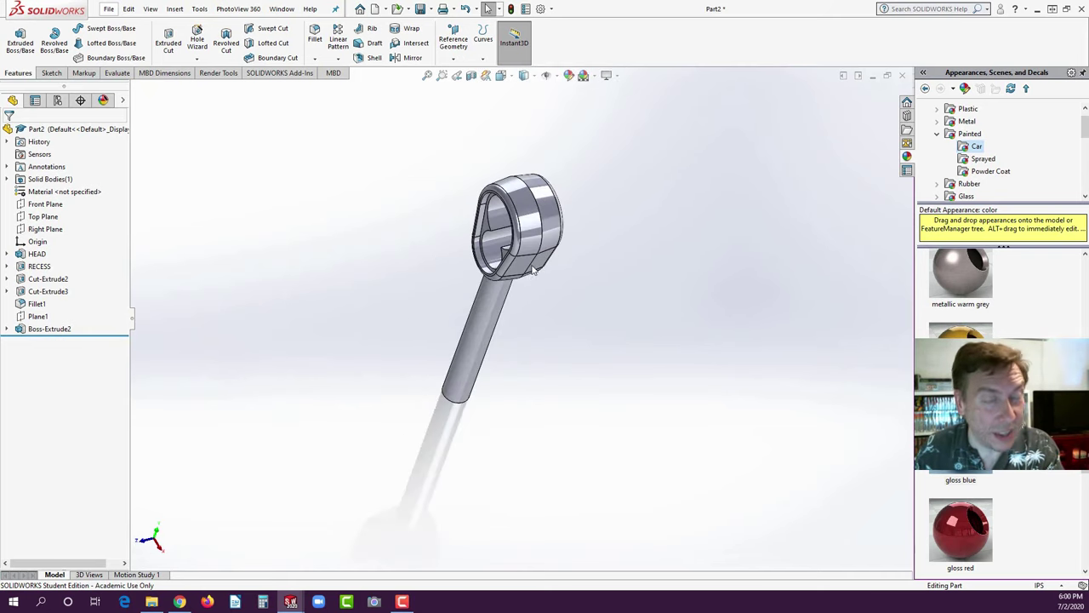
middle_click_drag(464, 337, 360, 289)
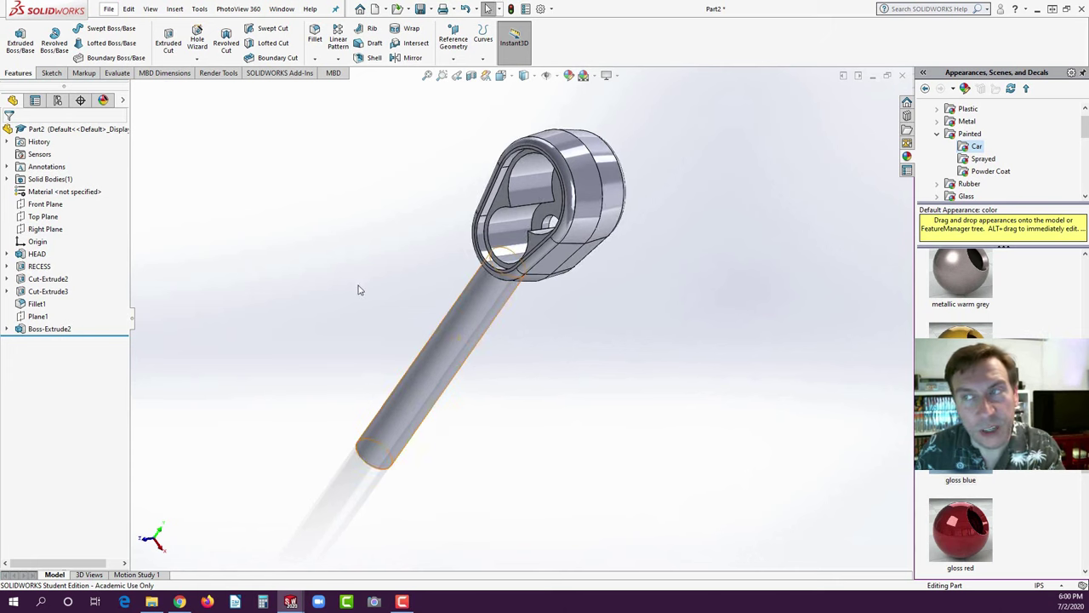
- Start Sketch6 on the Front Plane and set the view Normal To it
left_click(52, 205)
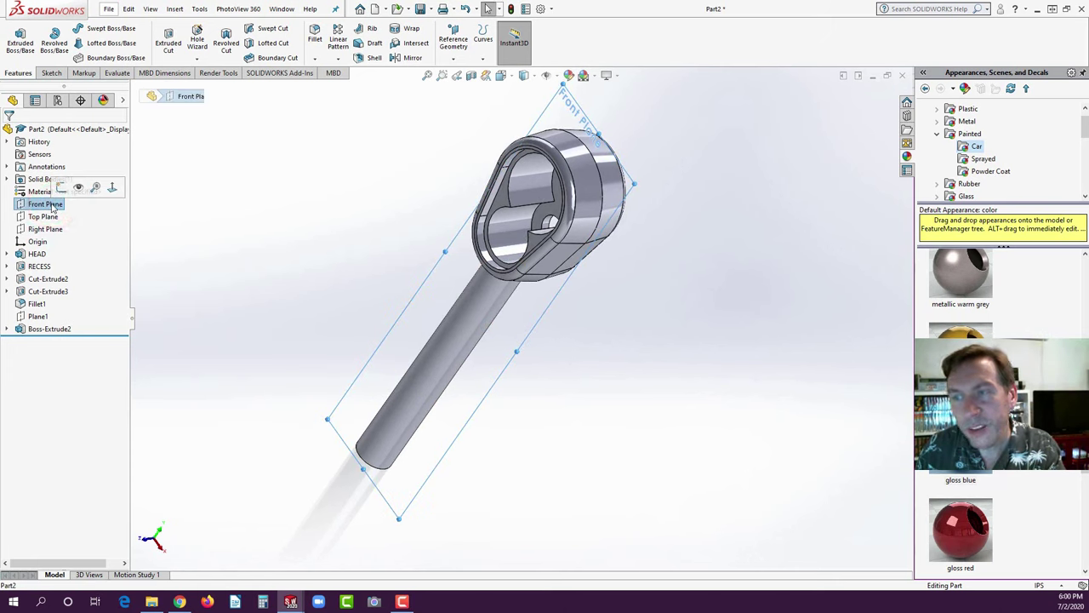
left_click(61, 187)
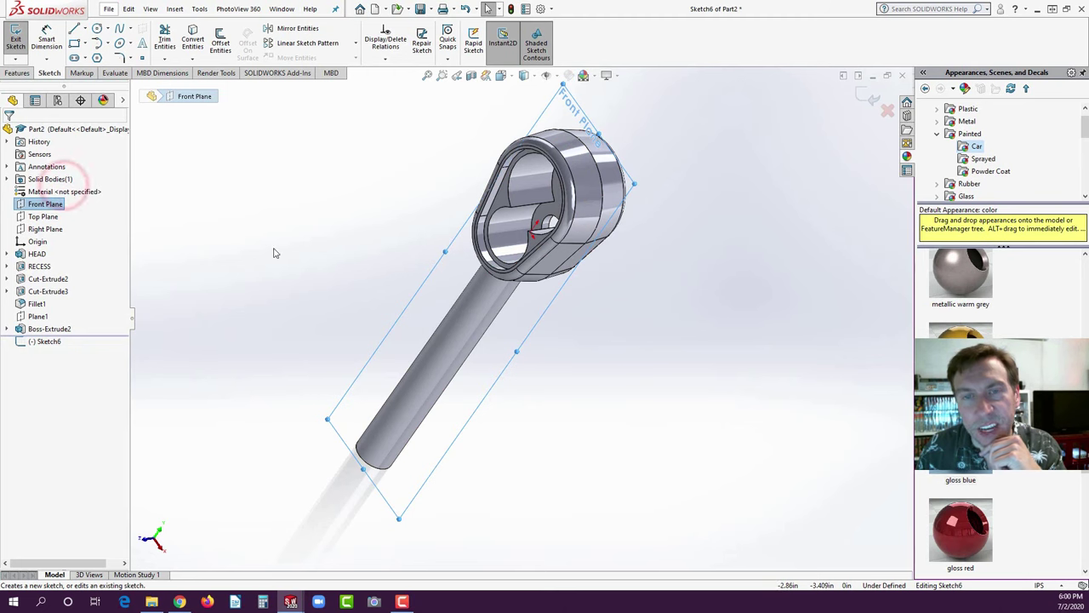
key("space")
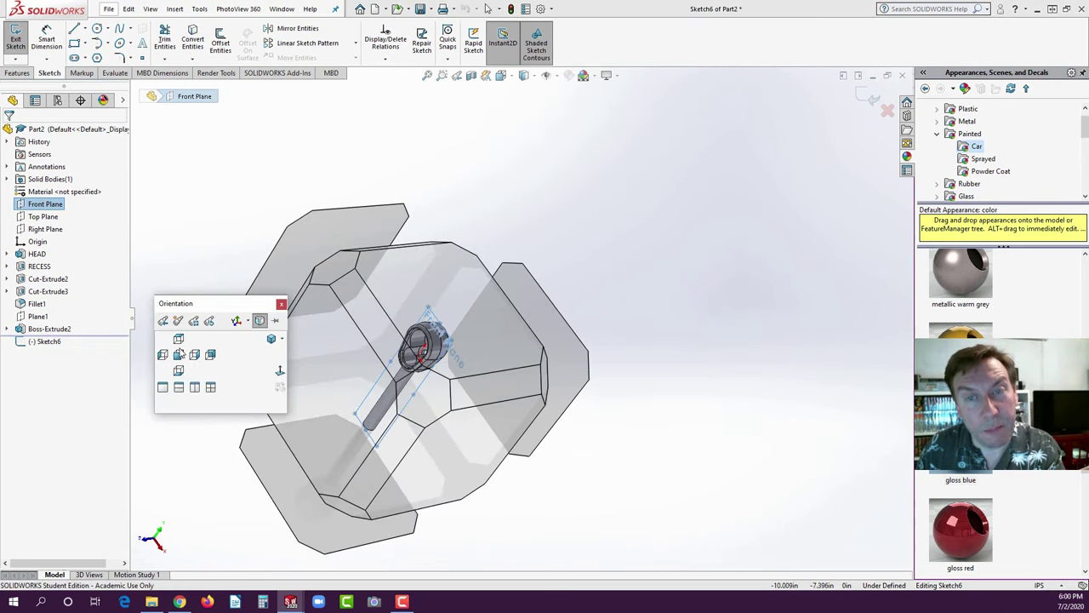
left_click(178, 353)
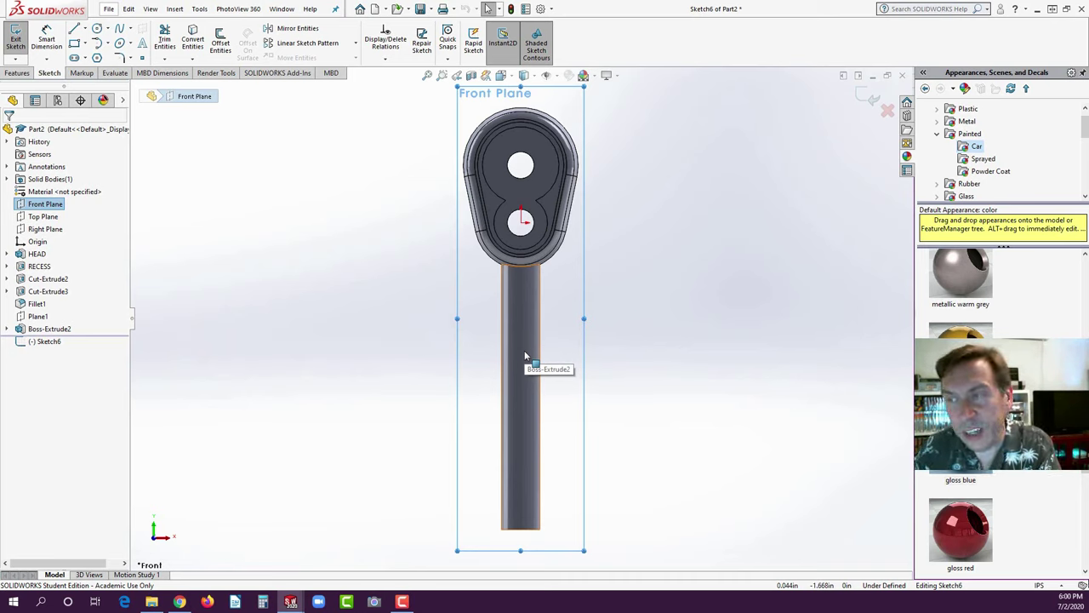
scroll(525, 359, "up", 5)
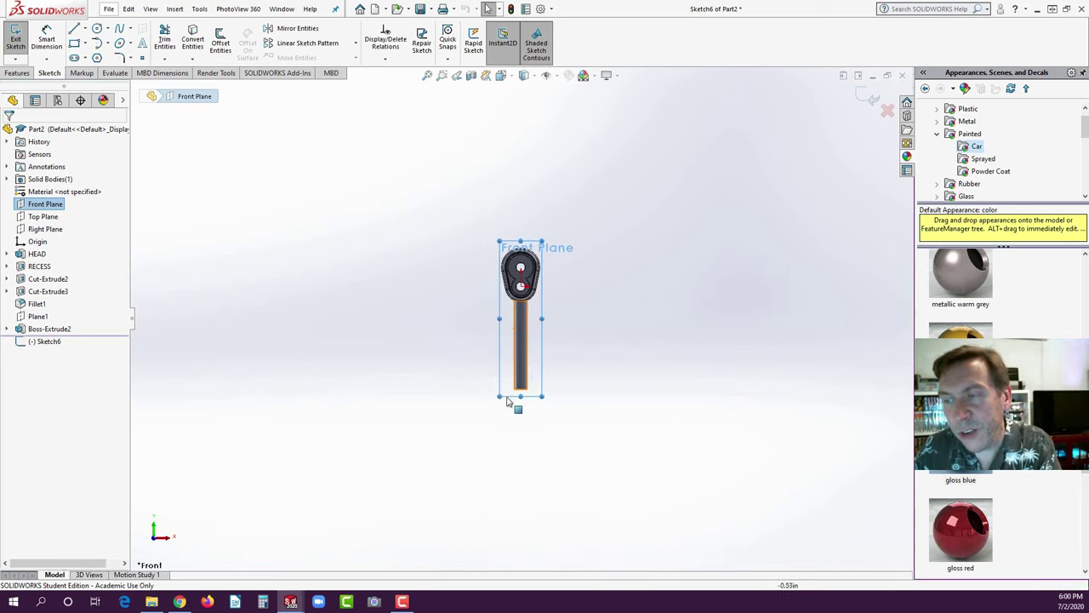
scroll(522, 431, "down", 4)
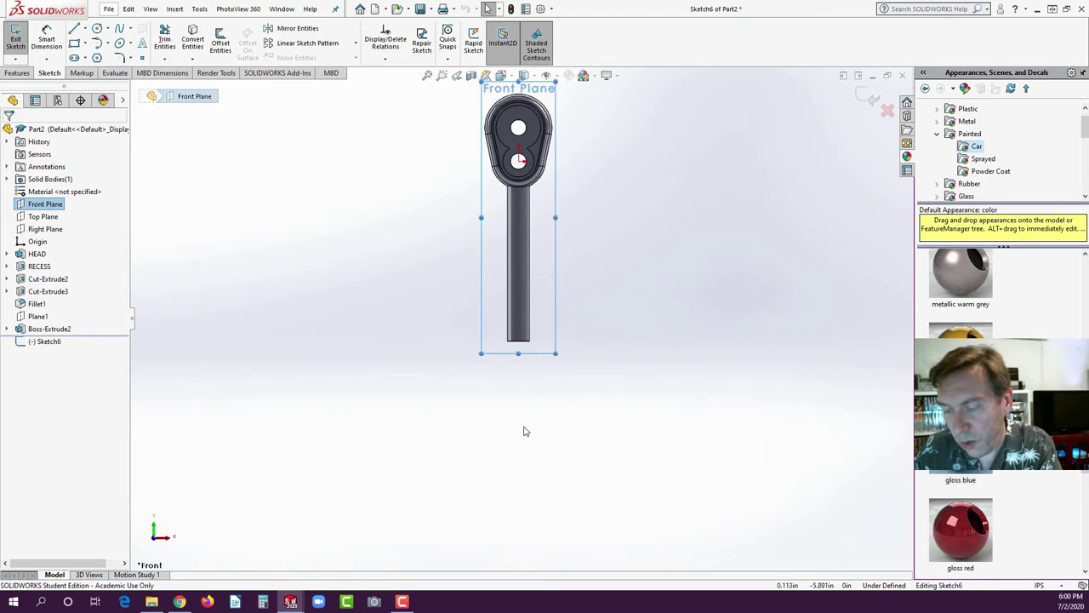
scroll(523, 431, "up", 1)
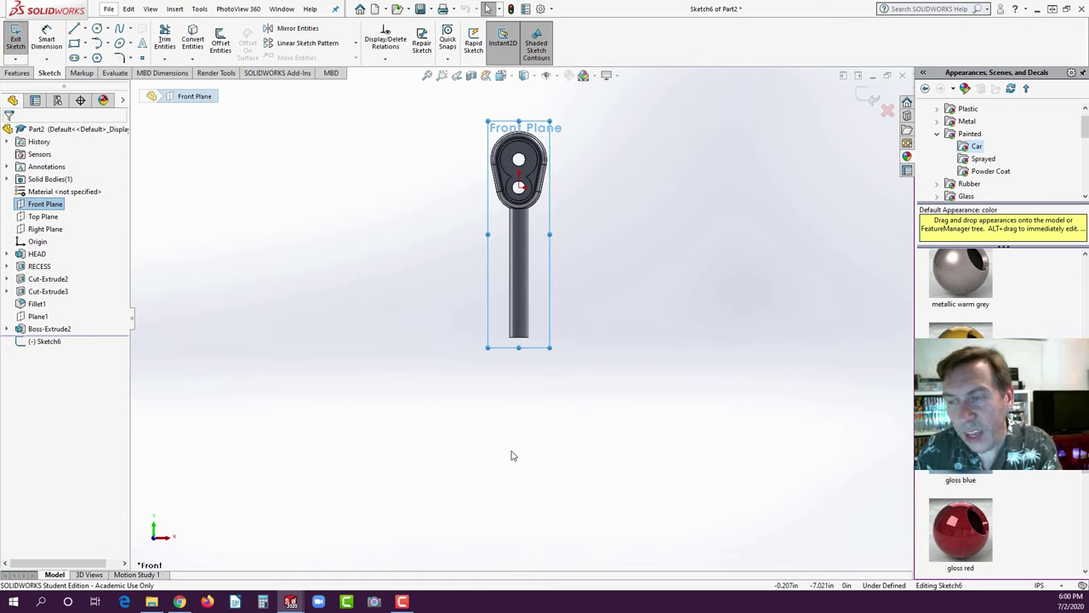
scroll(505, 437, "down", 1)
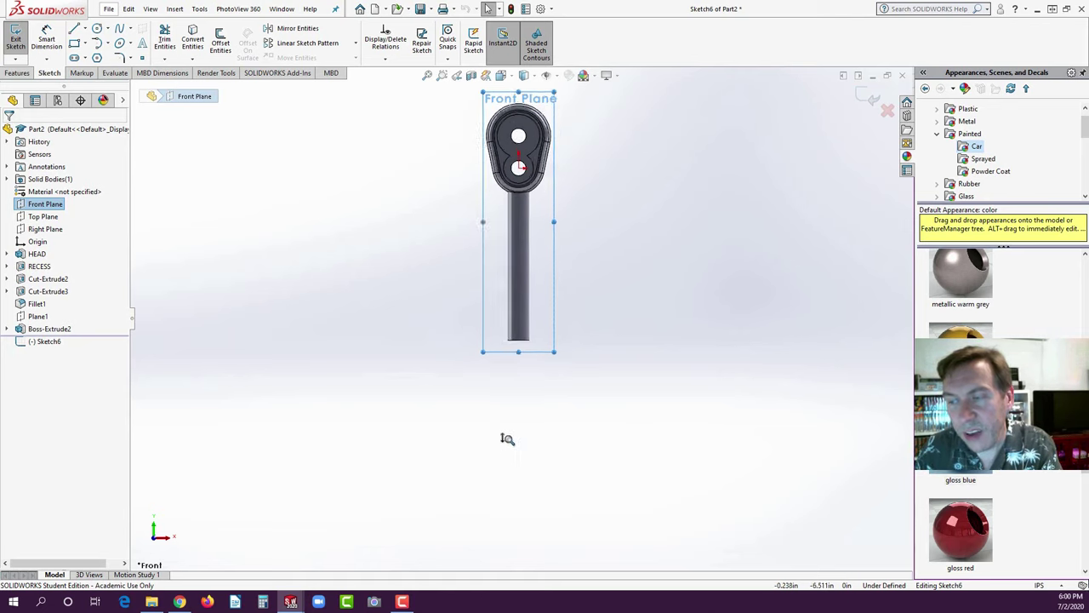
scroll(513, 445, "up", 2)
mouse_move(516, 454)
middle_mouse_down()
mouse_move(532, 469)
mouse_move(520, 408)
middle_mouse_up()
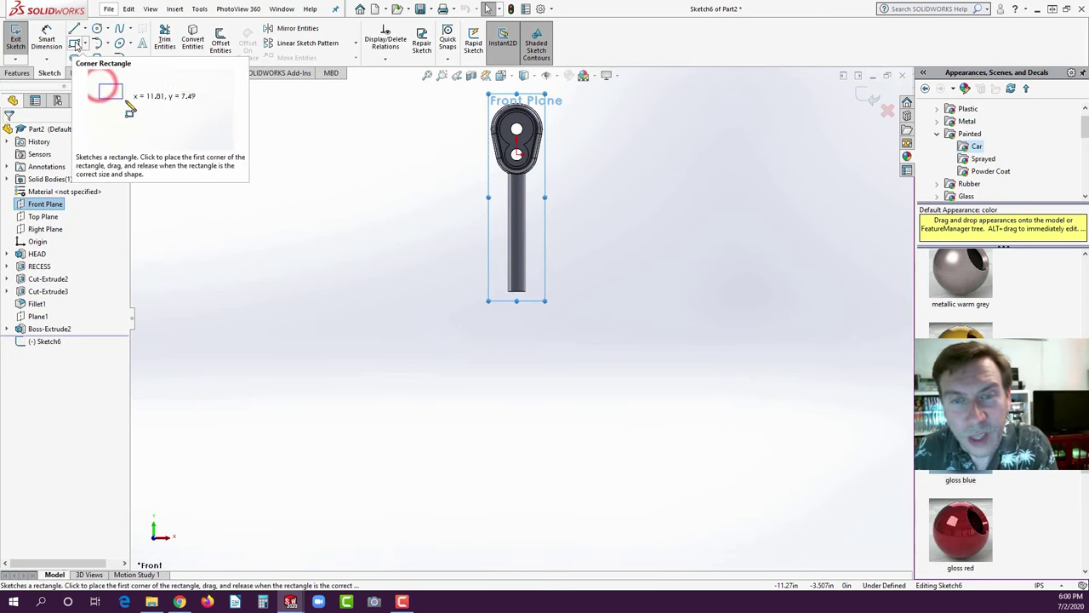
left_click(86, 46)
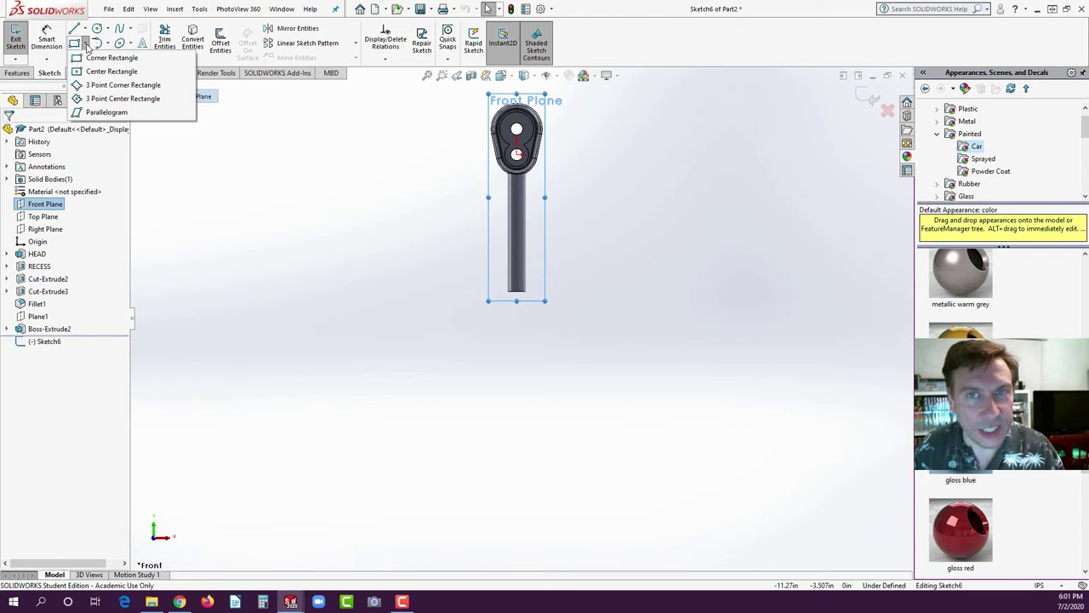
- Draw a tall corner rectangle to the right of the shaft
left_click(92, 57)
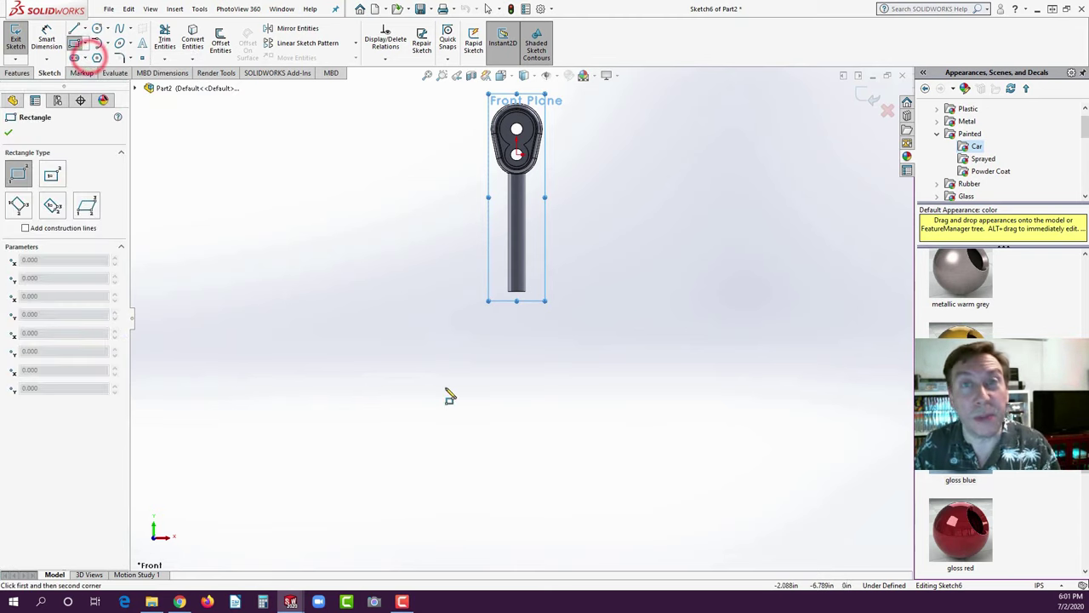
left_click(622, 281)
left_click(661, 385)
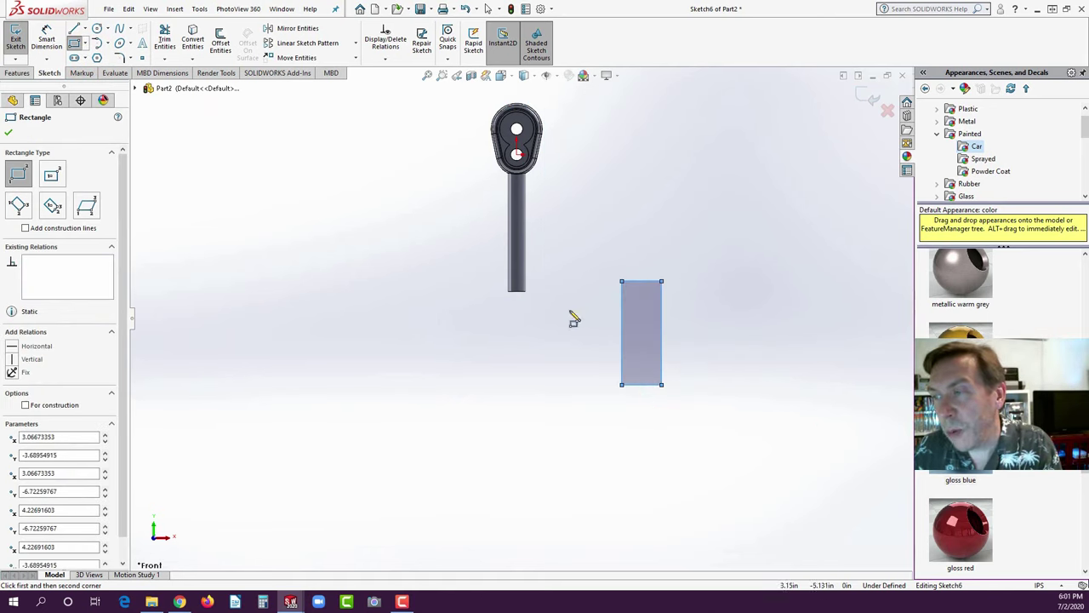
- Add a vertical centerline rising from the rectangle's top-edge midpoint
left_click(84, 30)
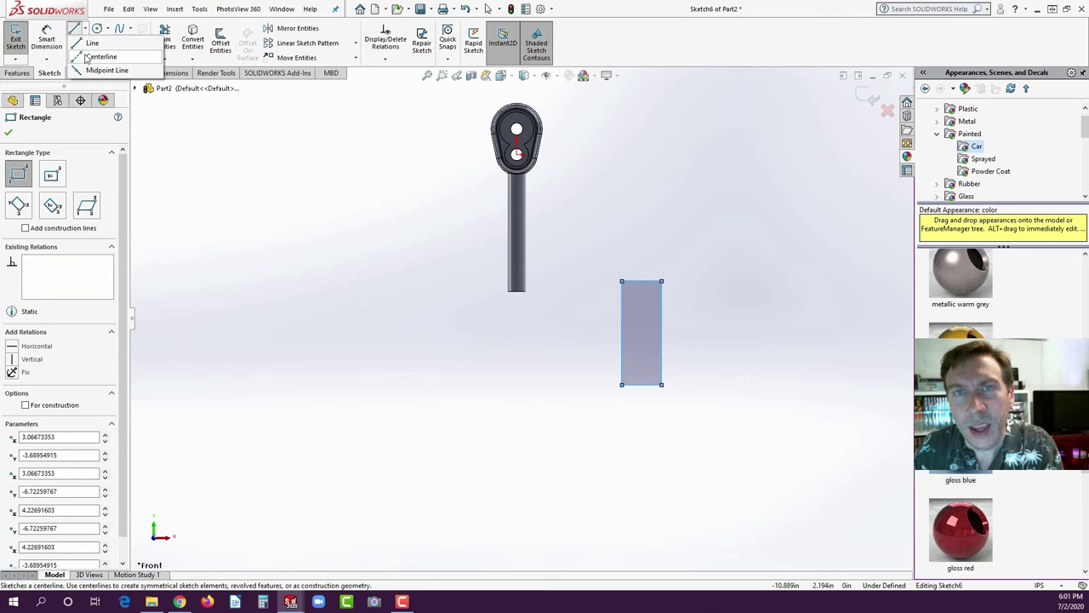
left_click(79, 57)
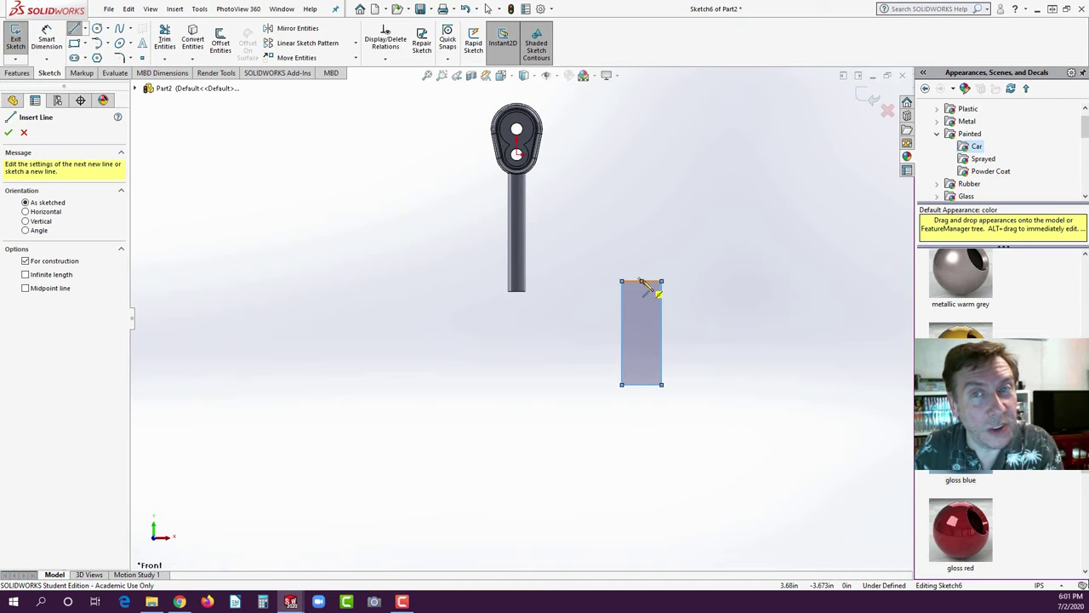
left_click(641, 281)
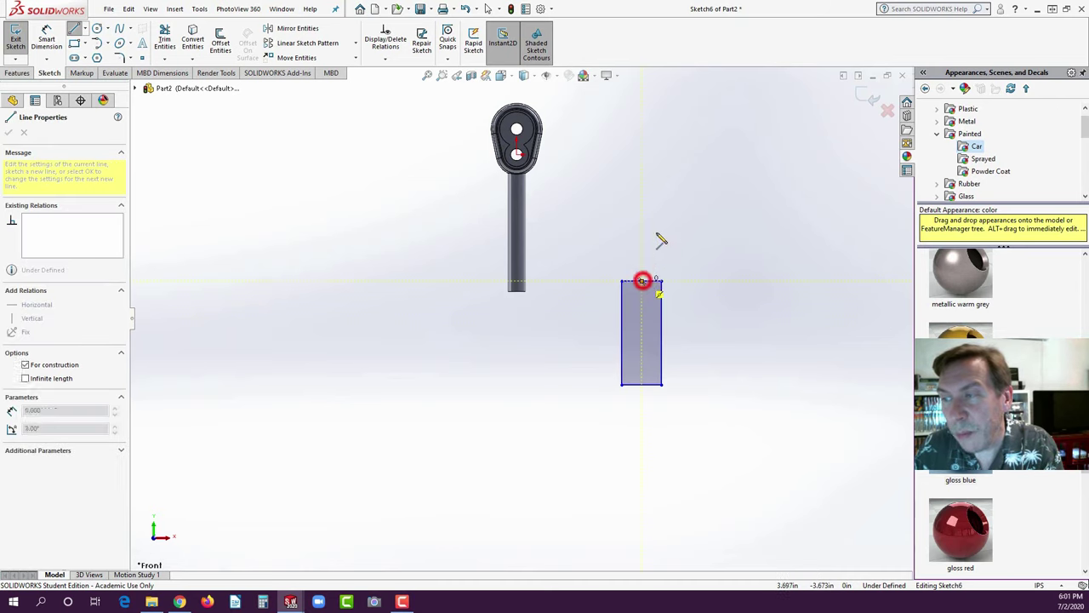
left_click(641, 178)
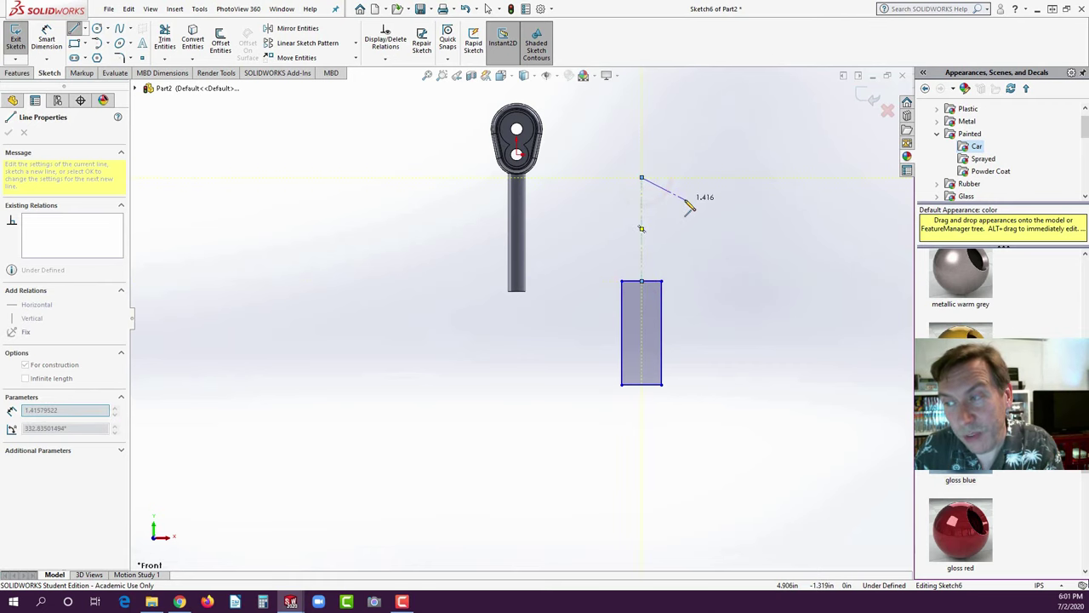
key("Escape")
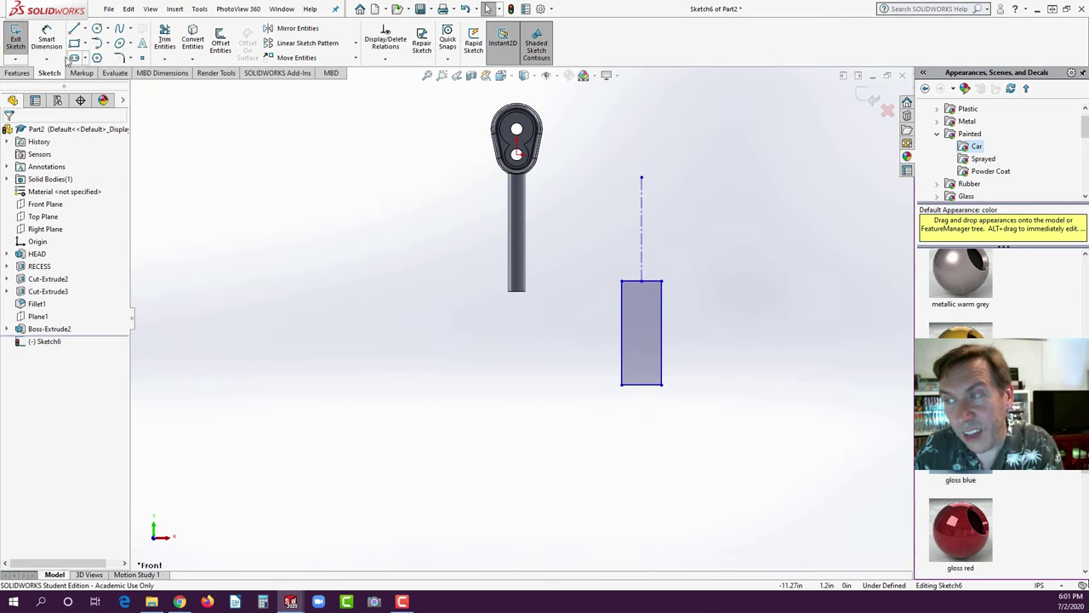
- Dimension the rectangle 4.000 tall and 1.000 wide
left_click(47, 41)
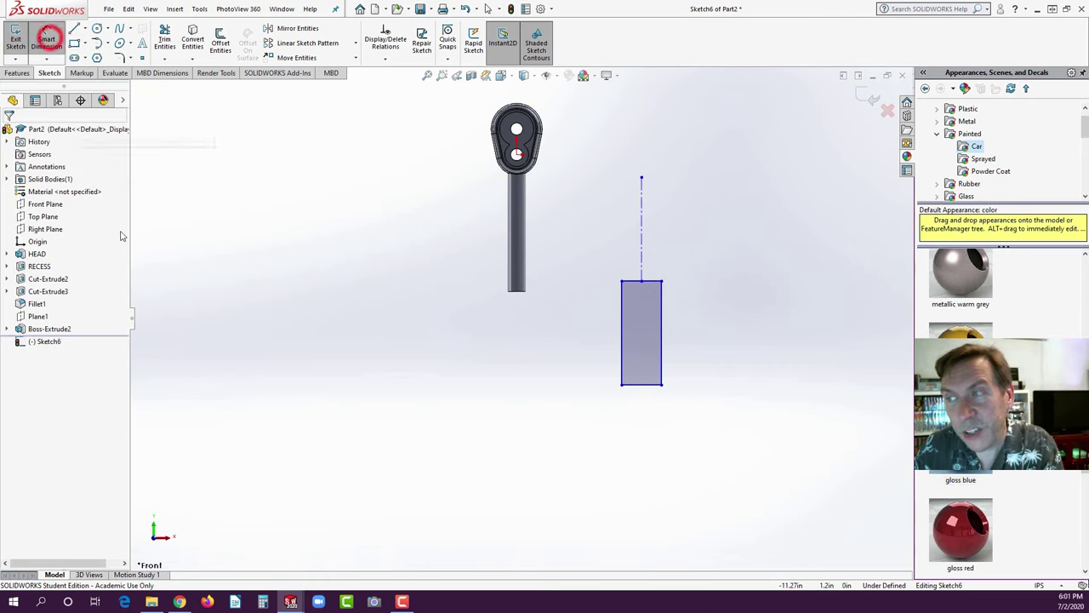
left_click(661, 332)
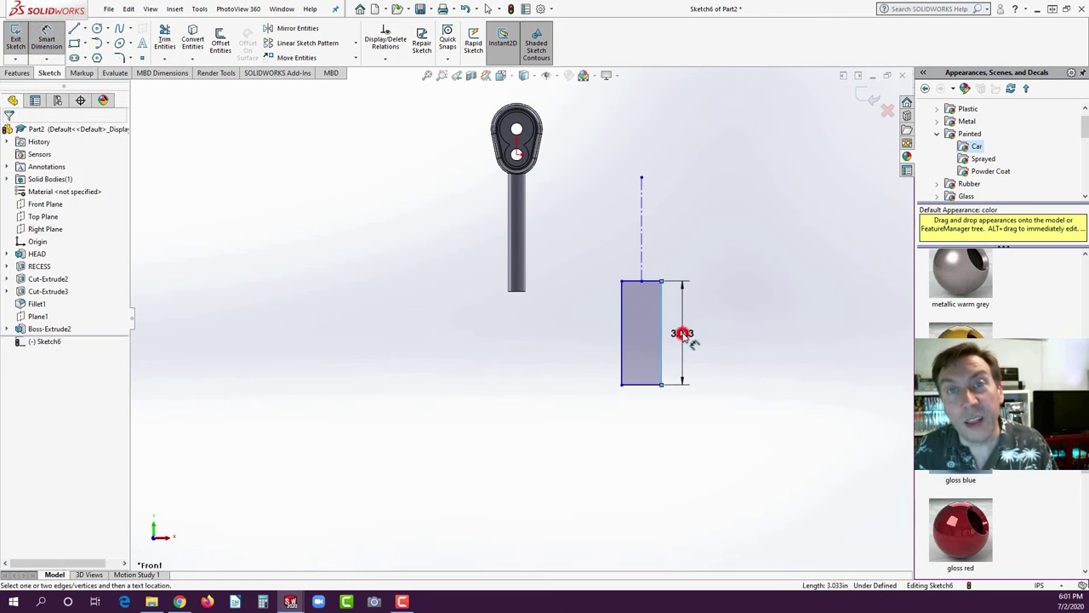
left_click(682, 334)
type("4")
key("Return")
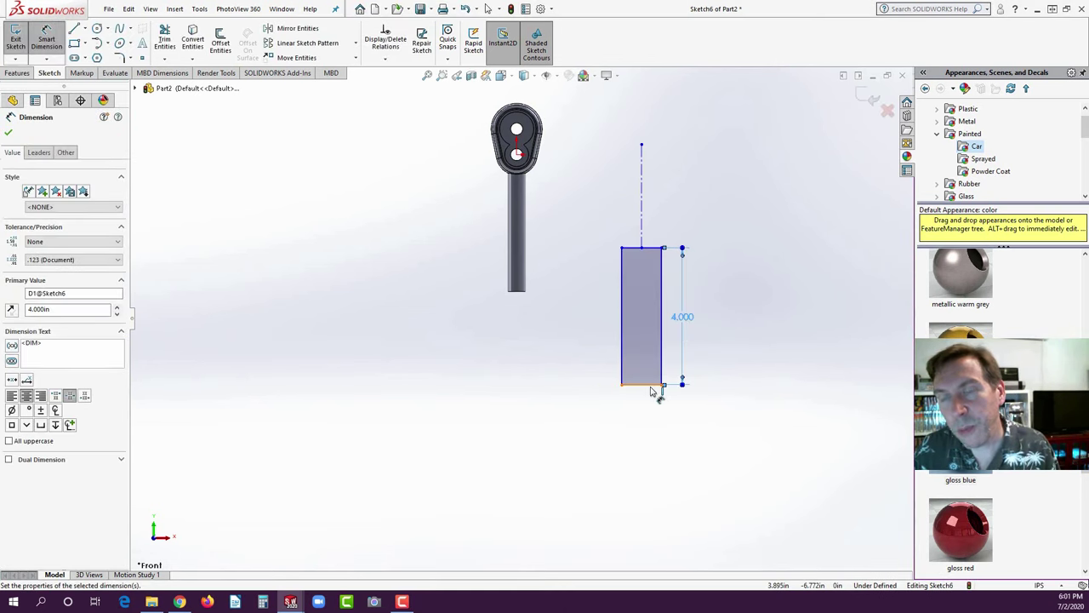
left_click(650, 387)
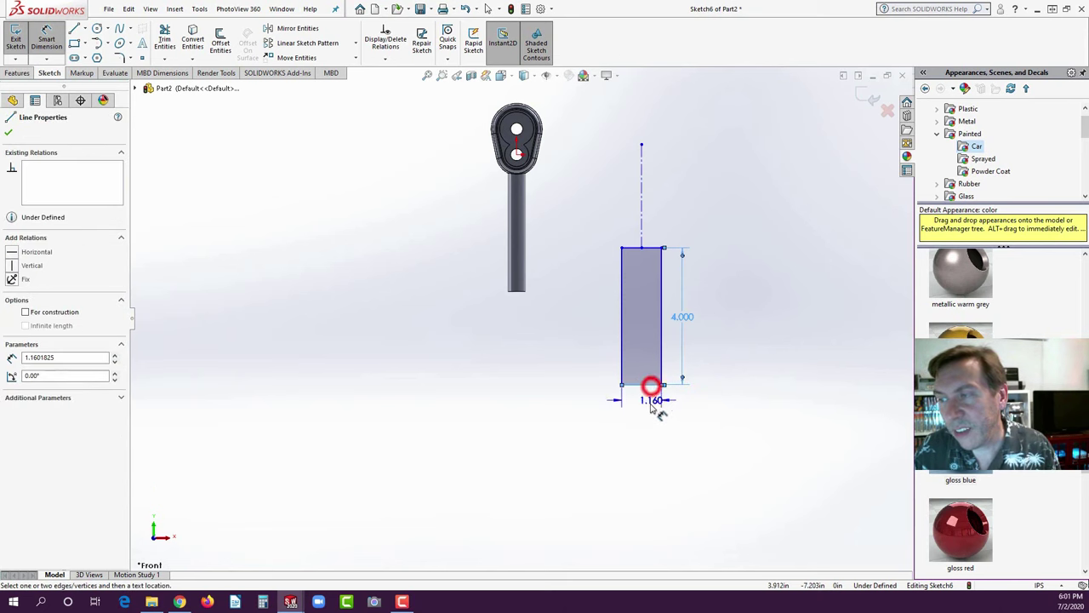
left_click(651, 412)
type("1.000in")
key("Return")
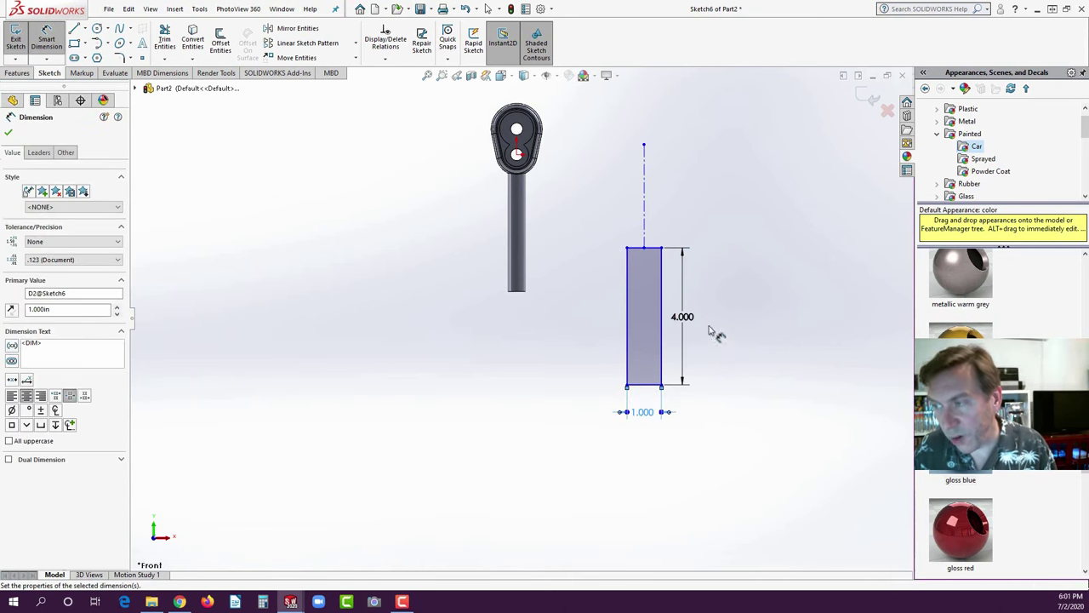
- Dimension the vertical centerline to 3.700 long
left_click(644, 170)
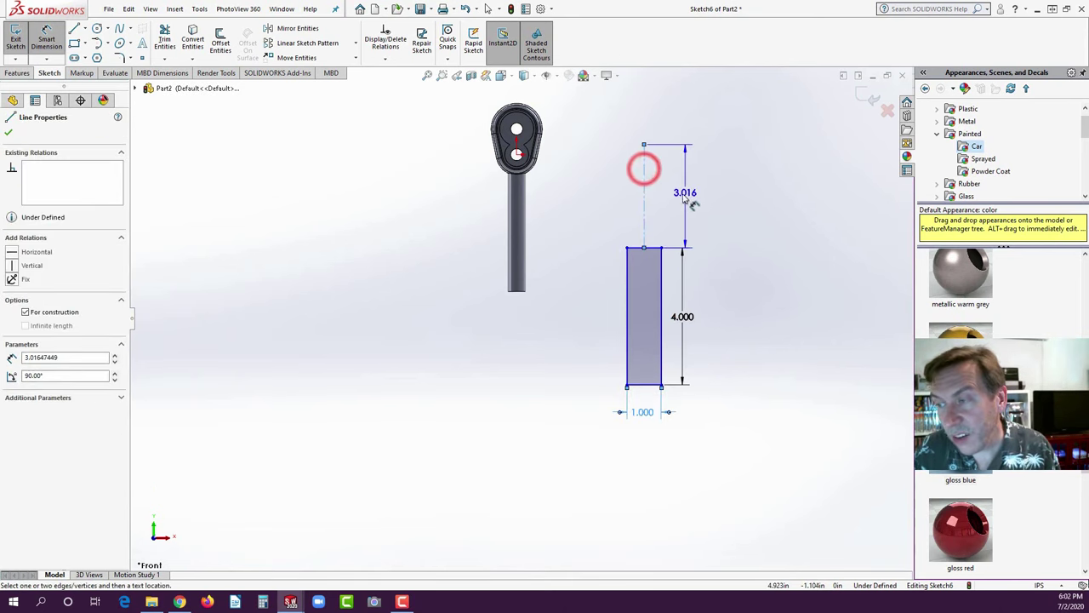
left_click(682, 198)
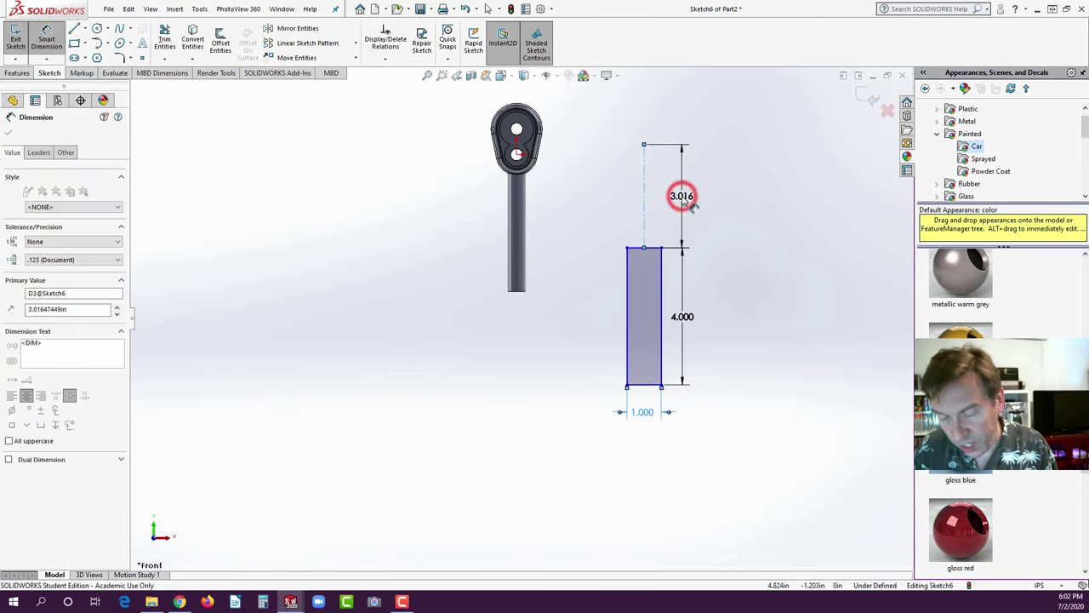
type("3.7")
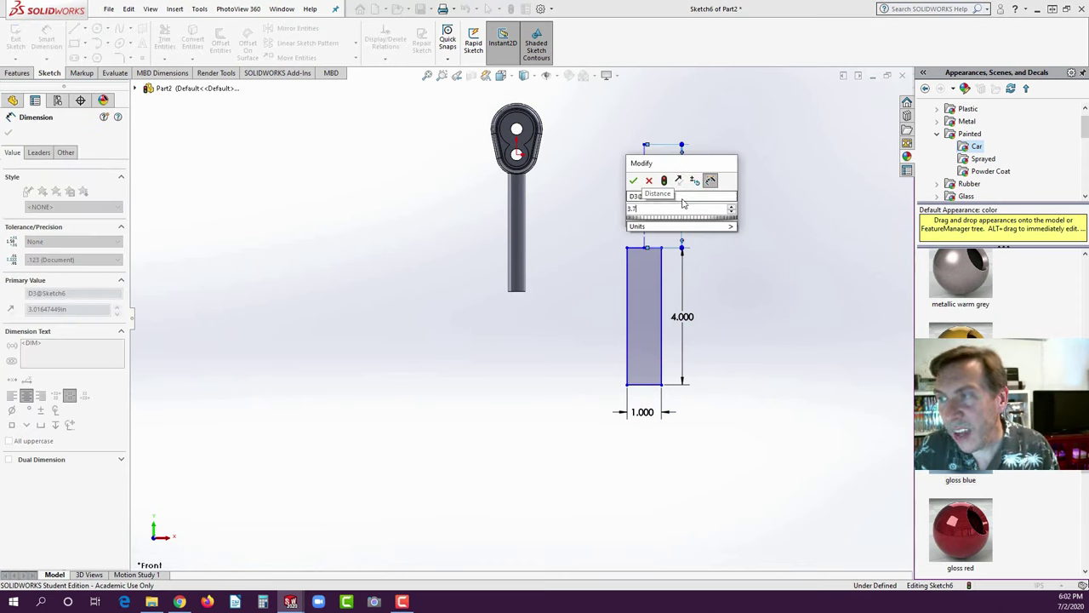
key("Return")
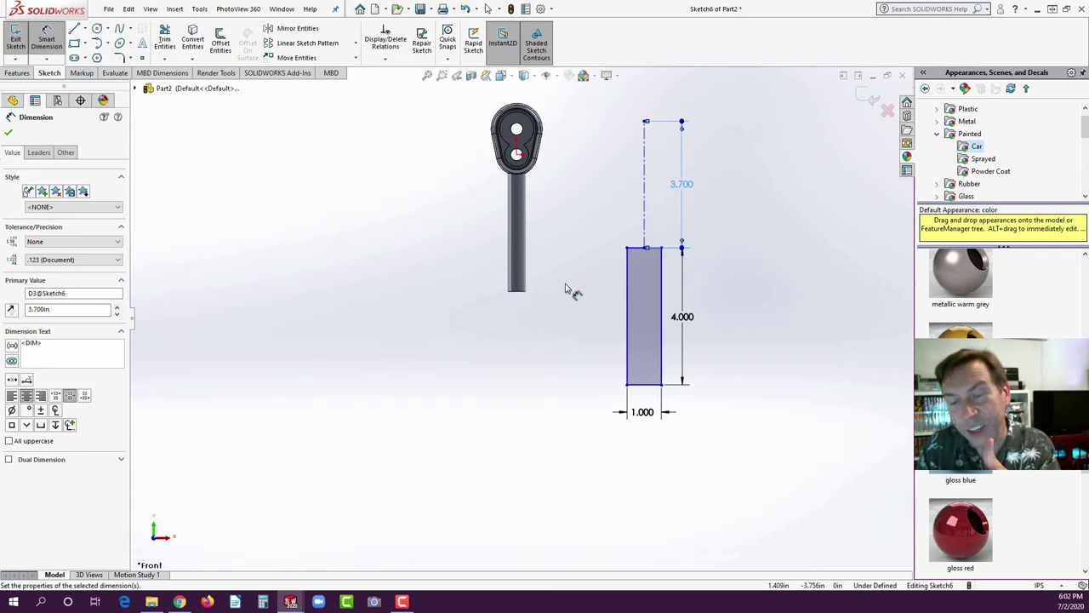
key("Escape")
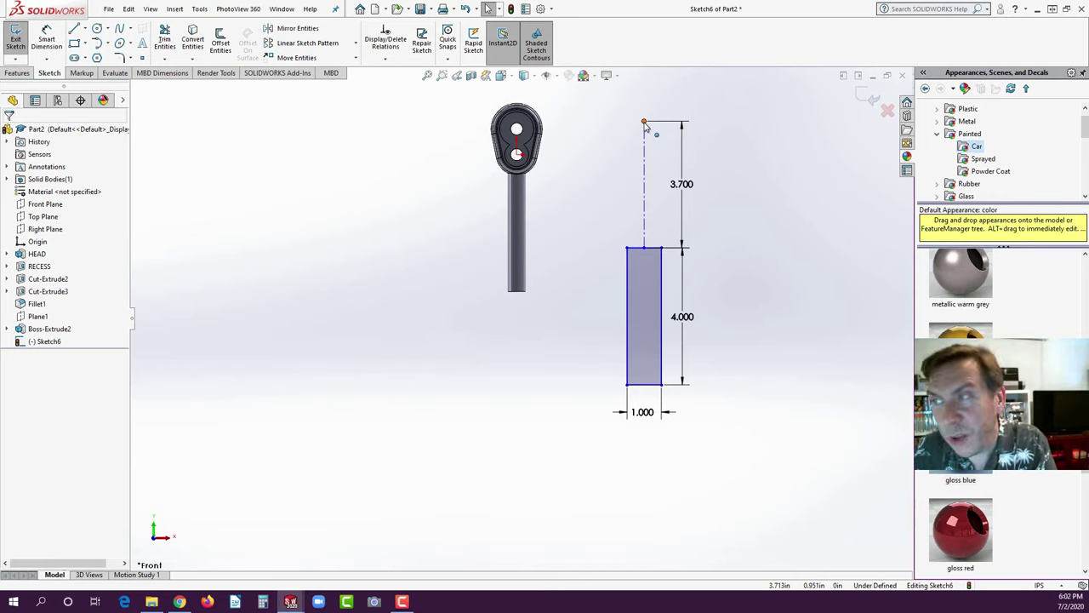
- Make the centerline's top endpoint coincident with the head's bore centre, fully defining Sketch6
left_click(644, 124)
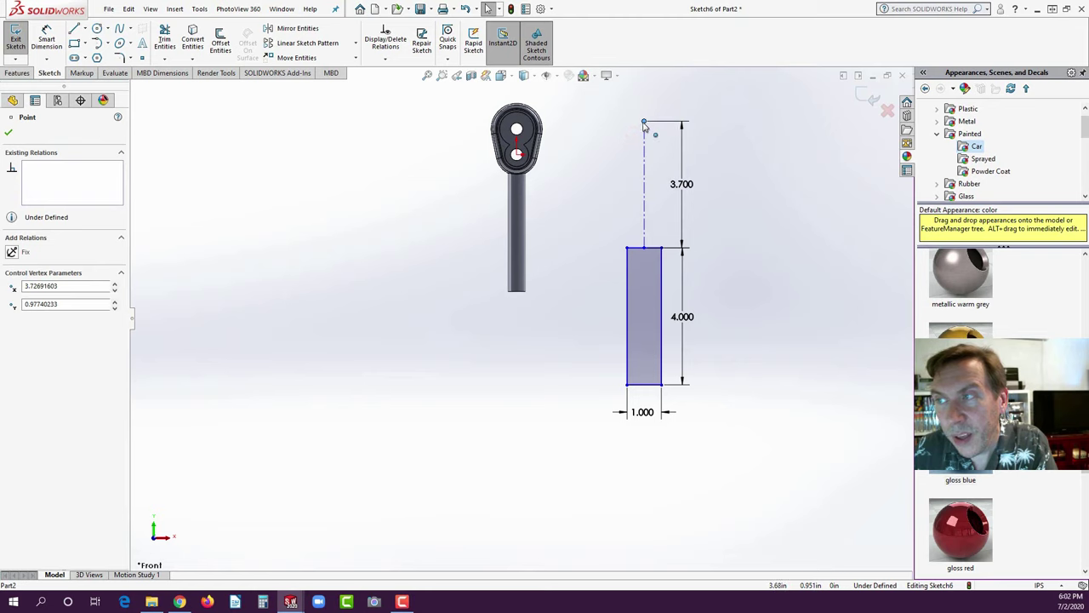
mouse_move(644, 123)
left_mouse_down()
mouse_move(600, 154)
mouse_move(516, 156)
left_mouse_up()
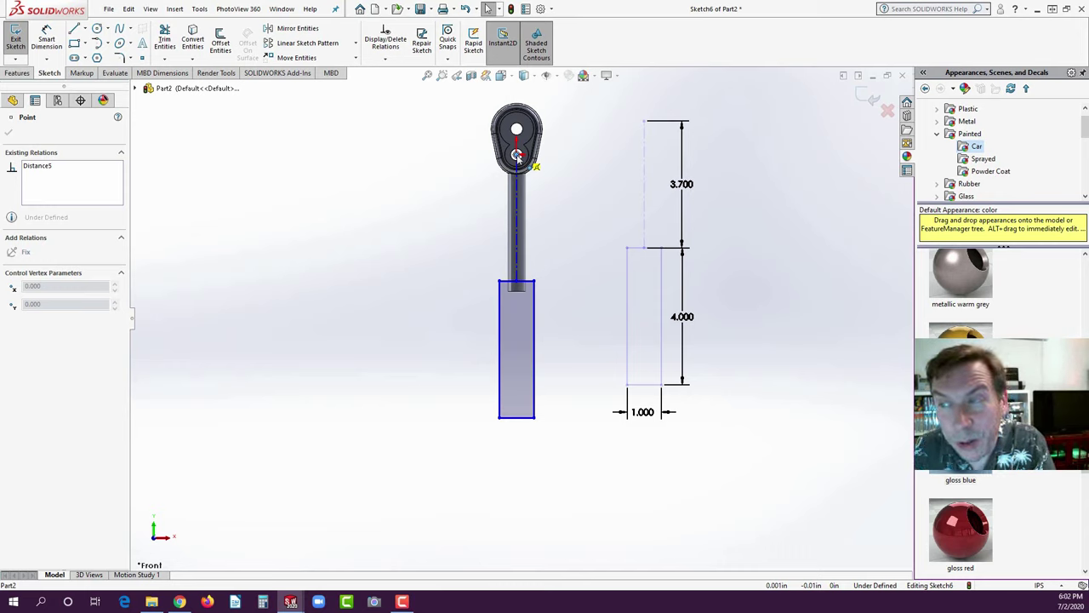
left_click(516, 156)
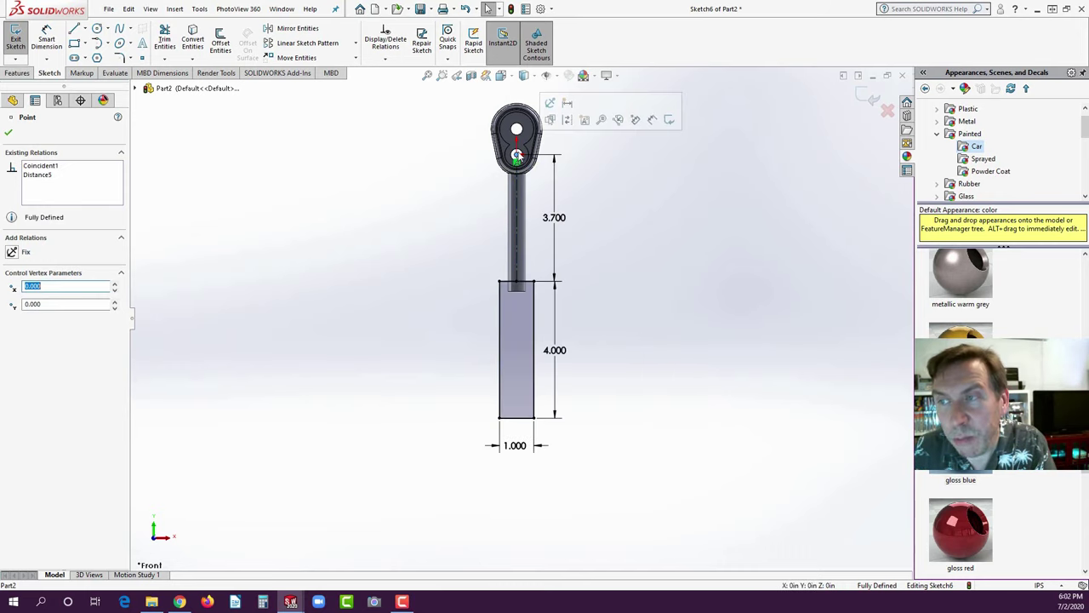
left_click(455, 227)
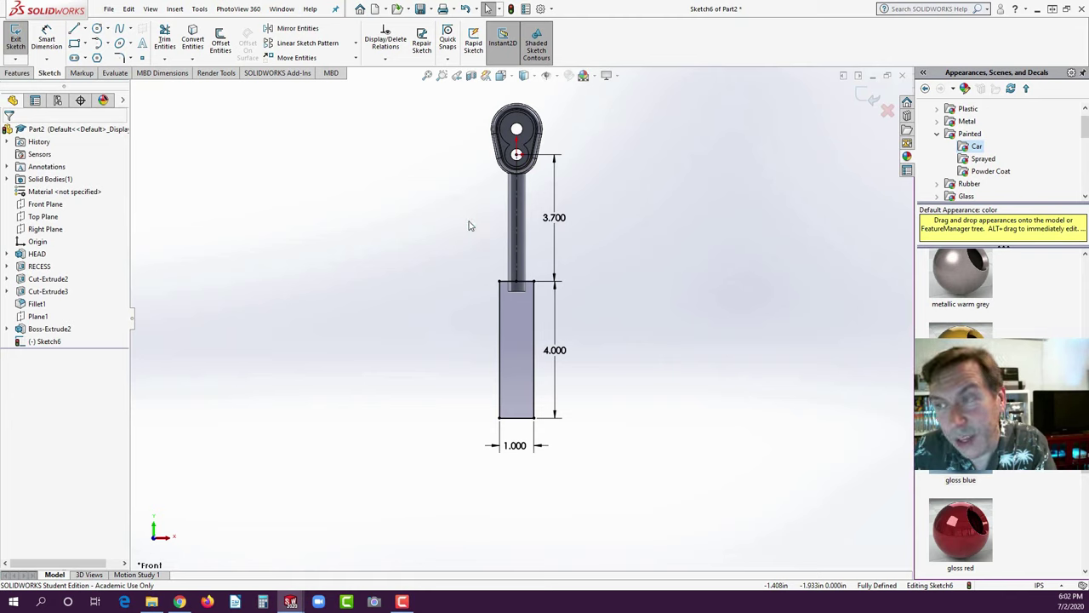
middle_click_drag(632, 293, 595, 340)
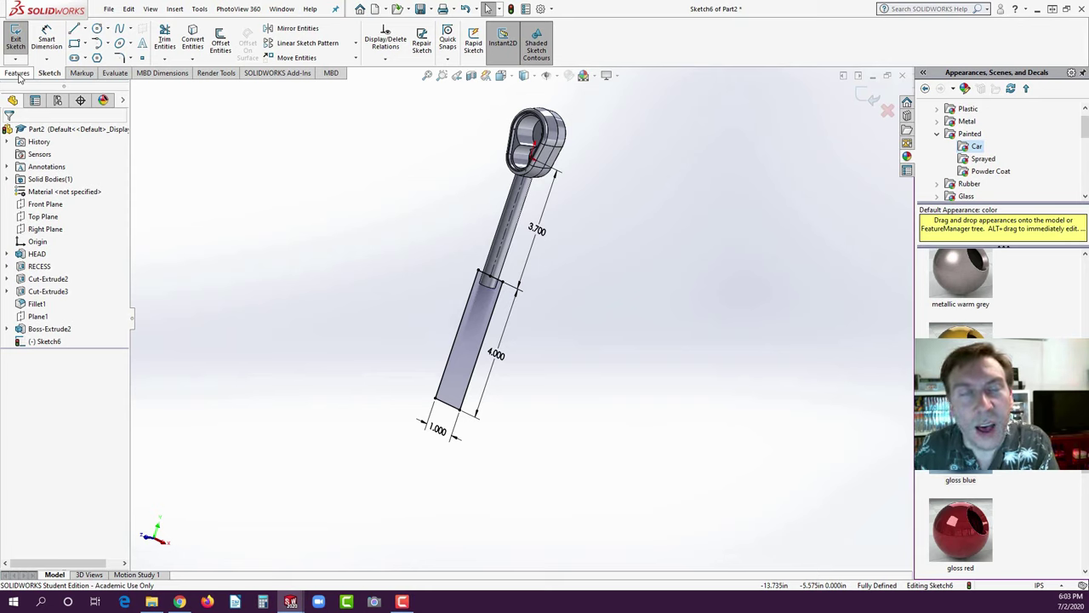
- Extrude the handle sketch Mid Plane to a 0.750 in depth
left_click(17, 74)
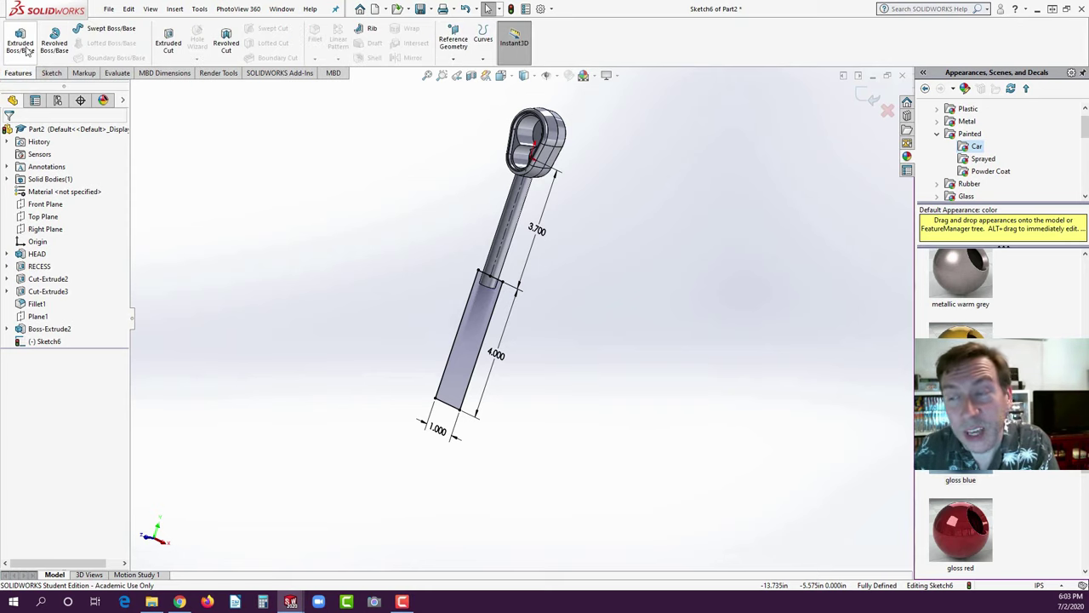
left_click(24, 45)
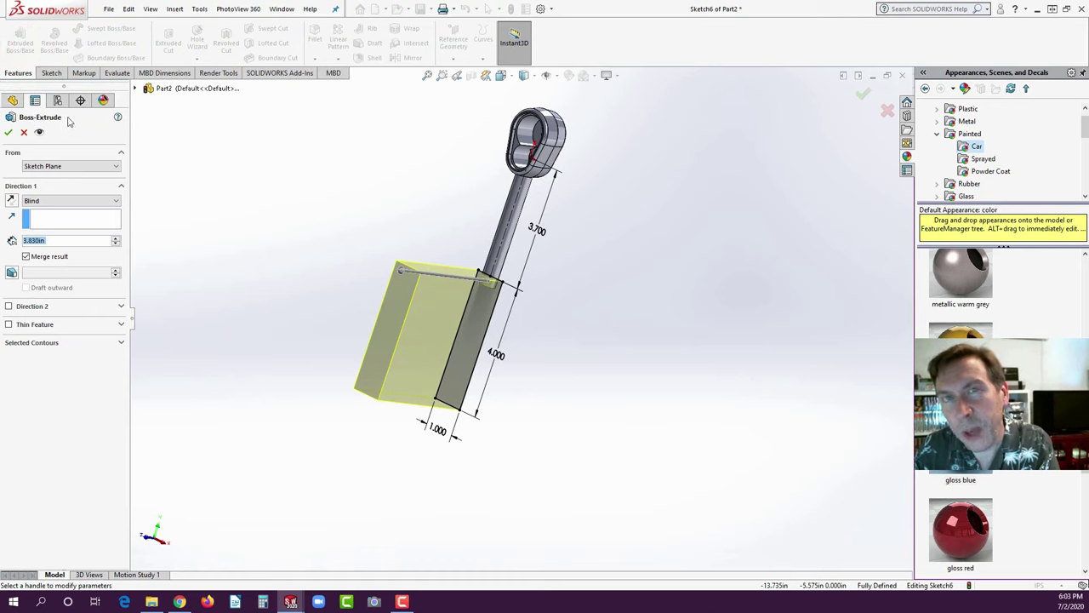
left_click(51, 201)
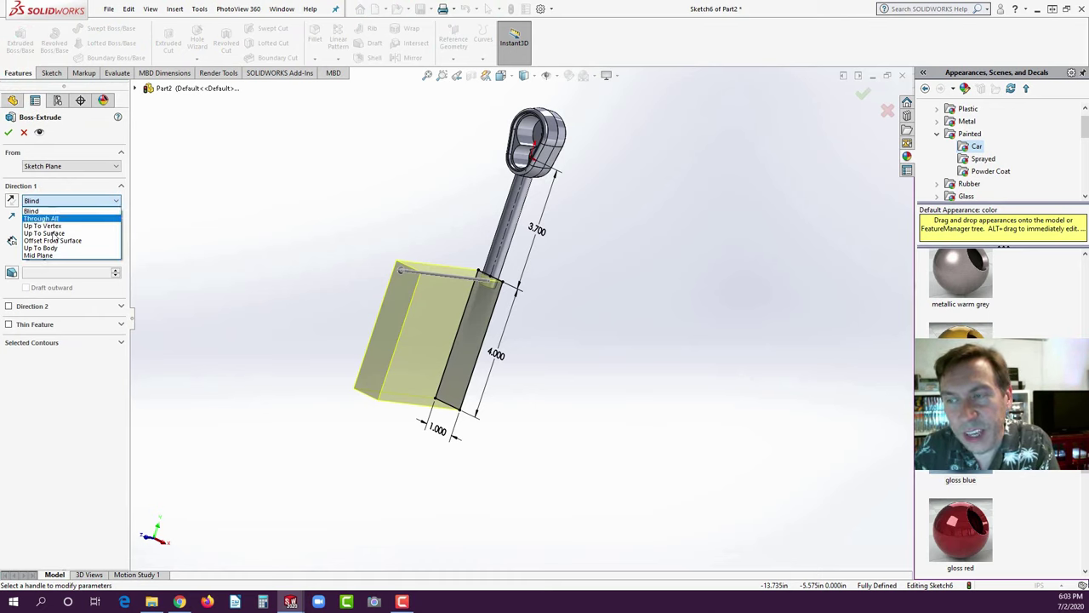
left_click(49, 255)
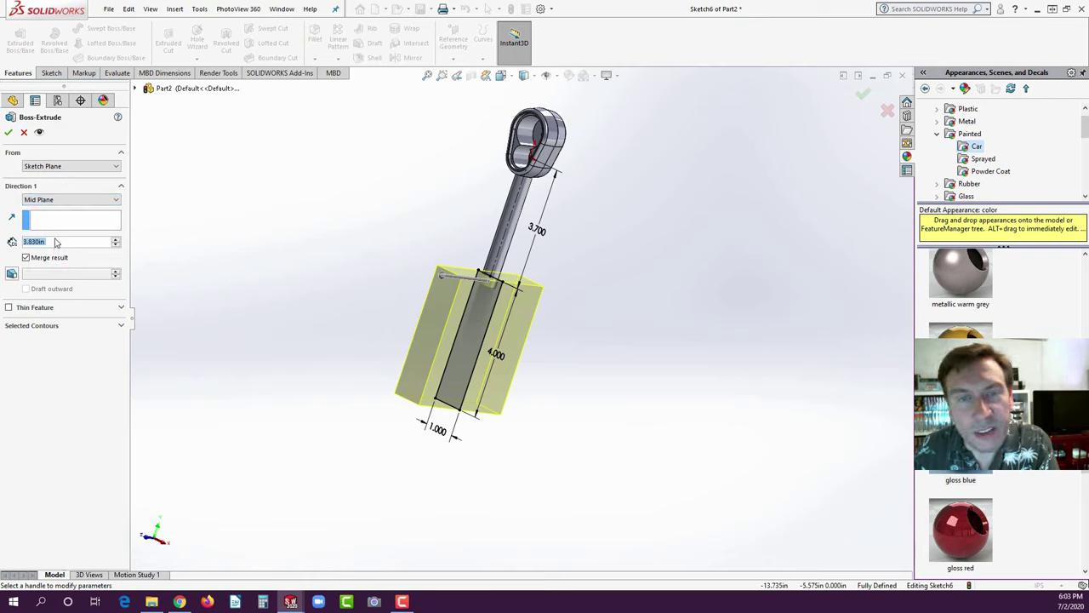
key("BackSpace")
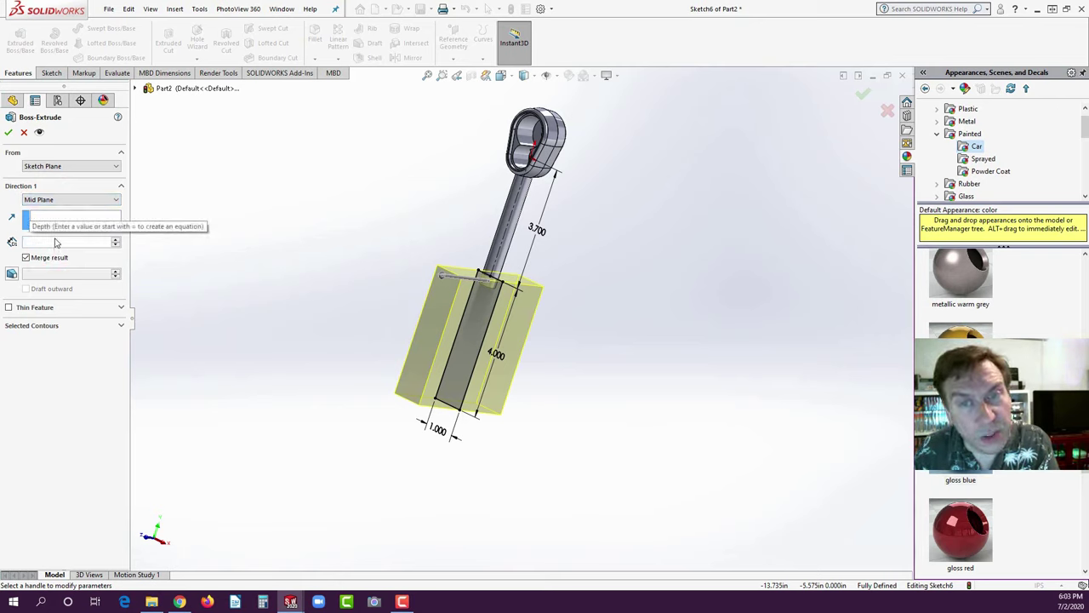
left_click(40, 242)
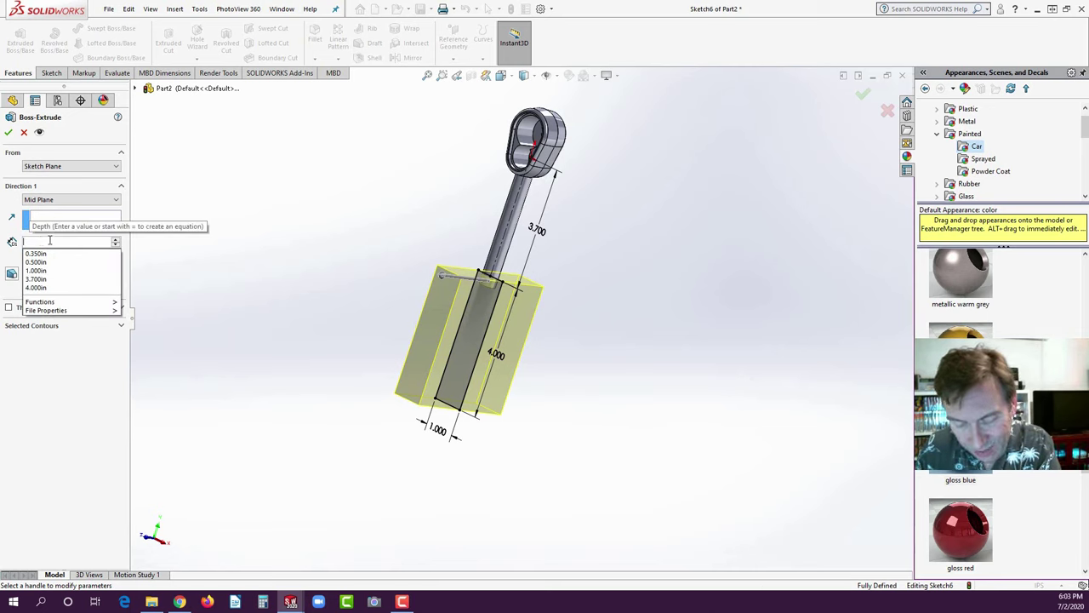
type("1")
key("Return")
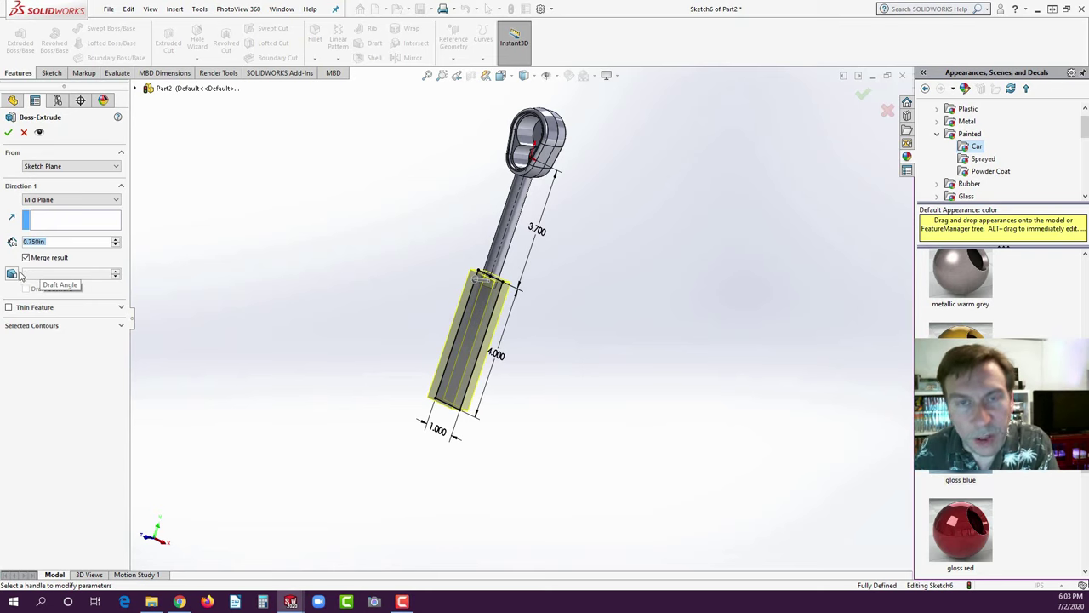
- Add a 7° draft and accept the extrusion as Boss-Extrude3
left_click(12, 273)
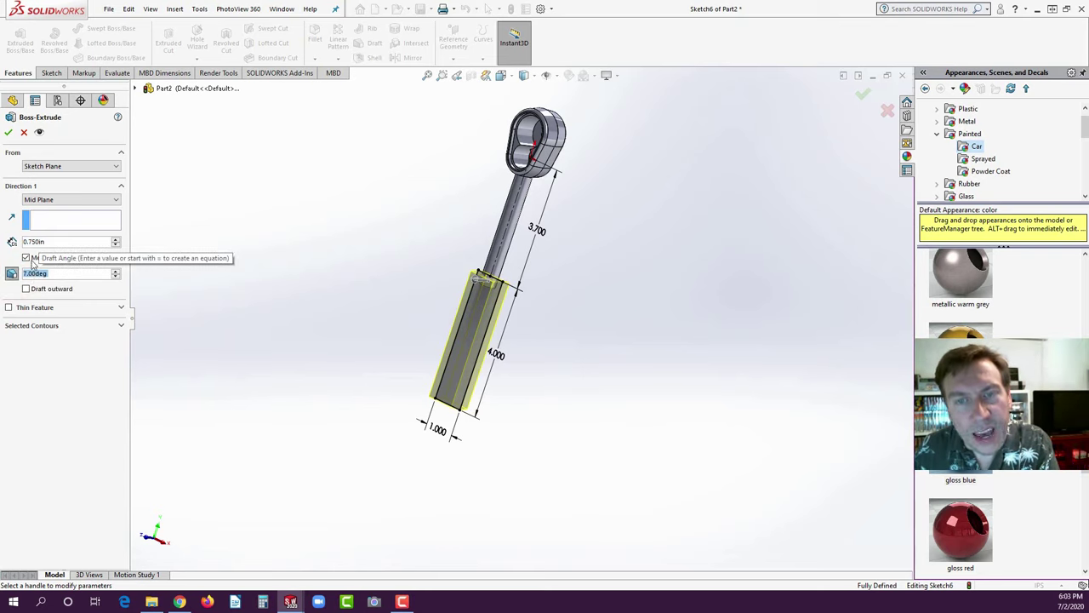
left_click(9, 135)
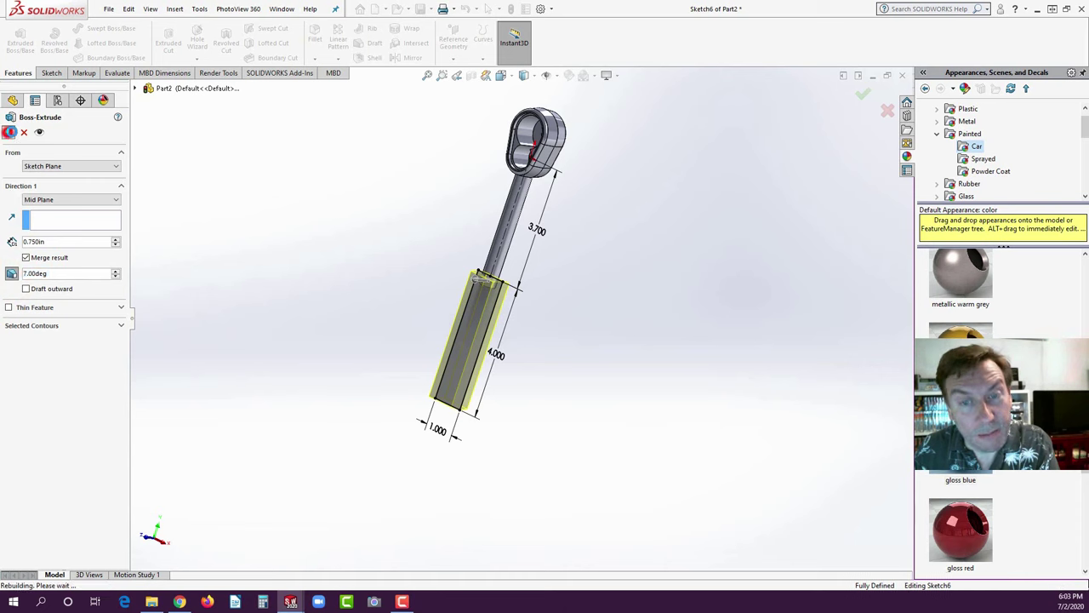
left_click(253, 277)
middle_click_drag(511, 289, 481, 298)
scroll(481, 297, "down", 3)
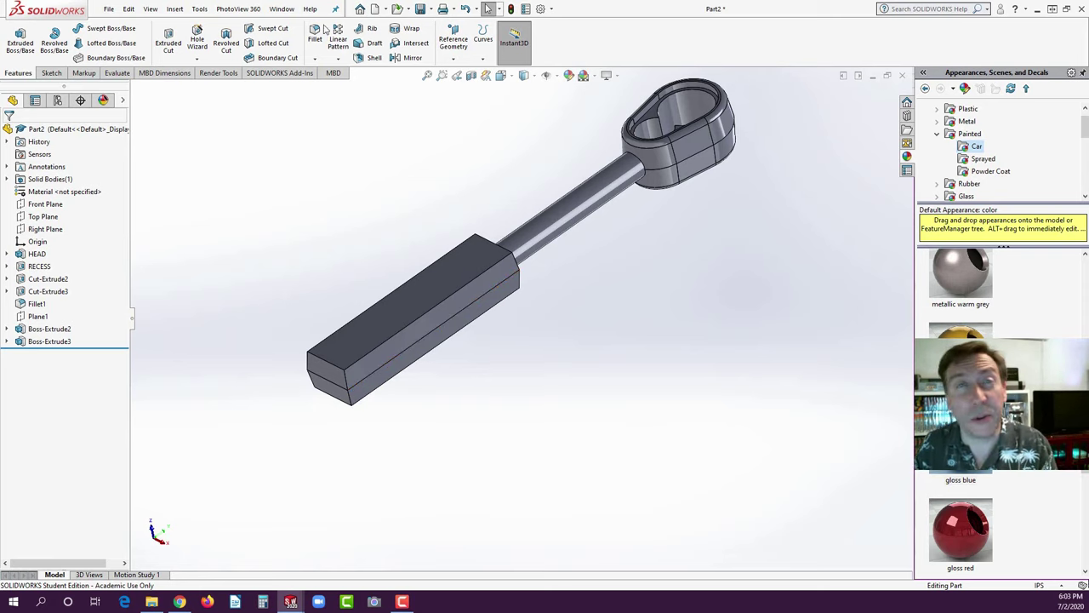
- Round the handle's four long edges with a 0.100 in fillet as Fillet2
left_click(314, 36)
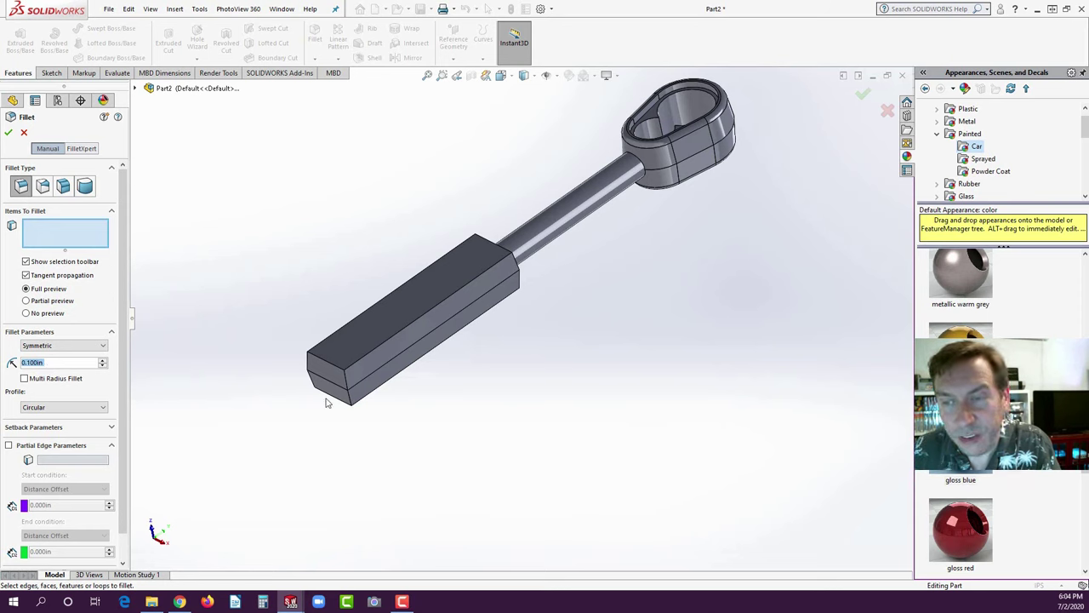
left_click(414, 322)
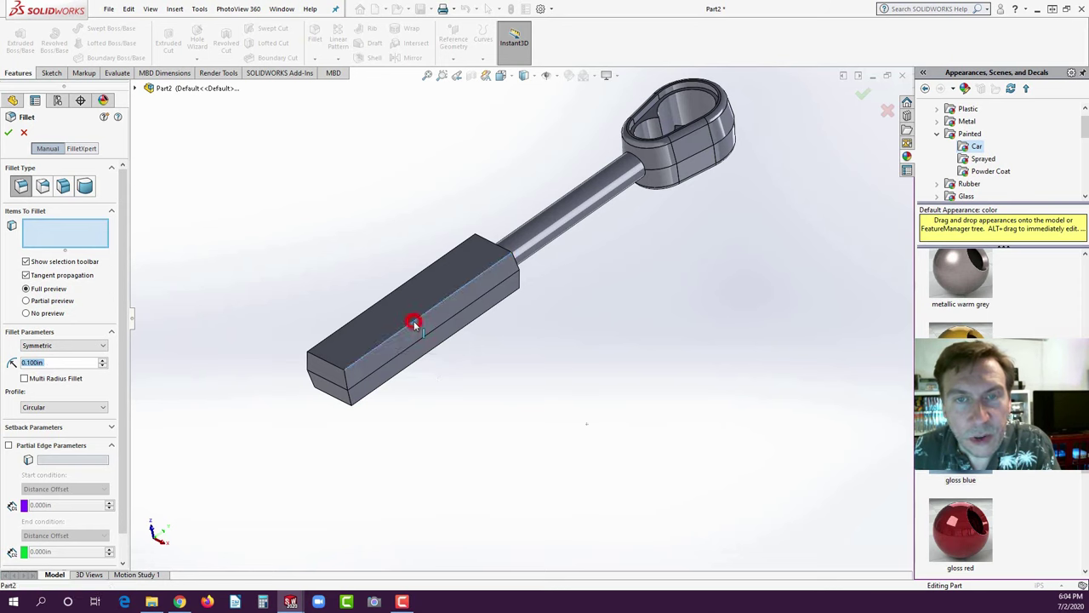
left_click(389, 292)
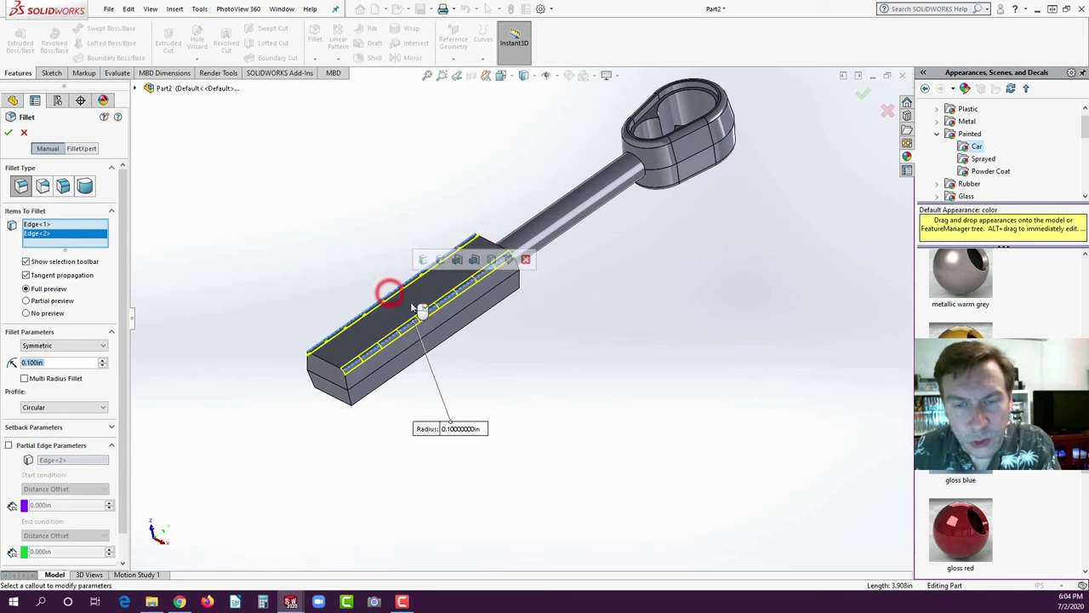
left_click(447, 338)
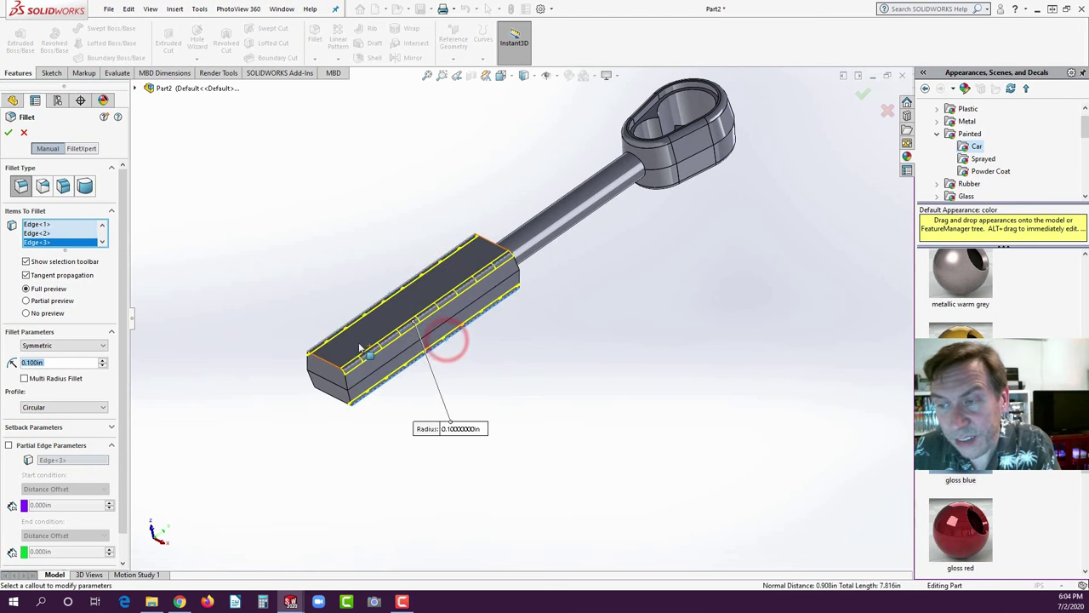
left_click(323, 387)
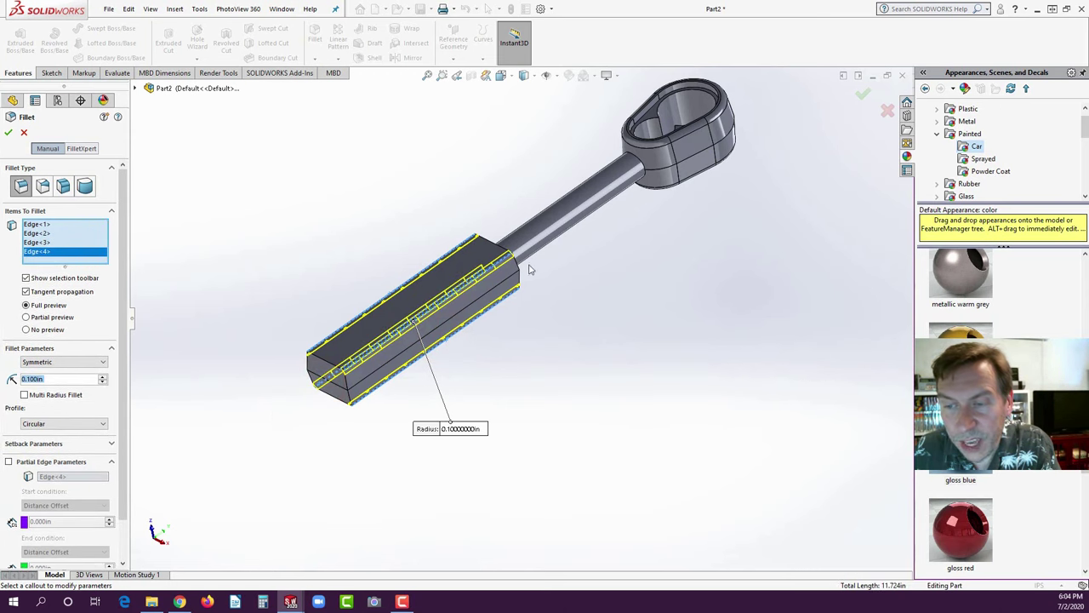
left_click(8, 131)
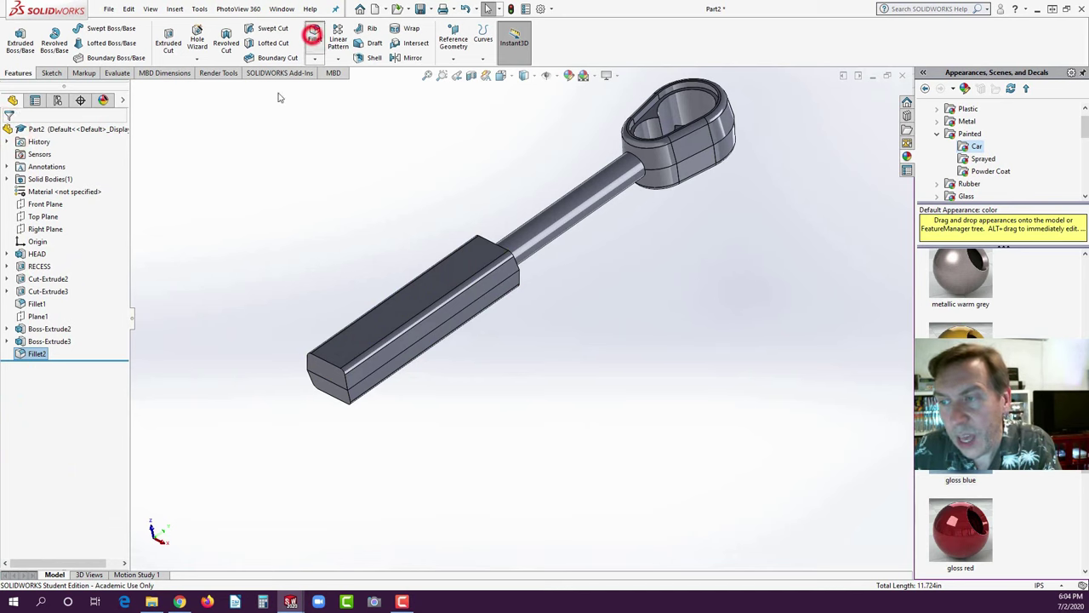
left_click(313, 35)
- Fillet the handle's end edges and the shaft face with a 0.060 in radius as Fillet3
type(".06")
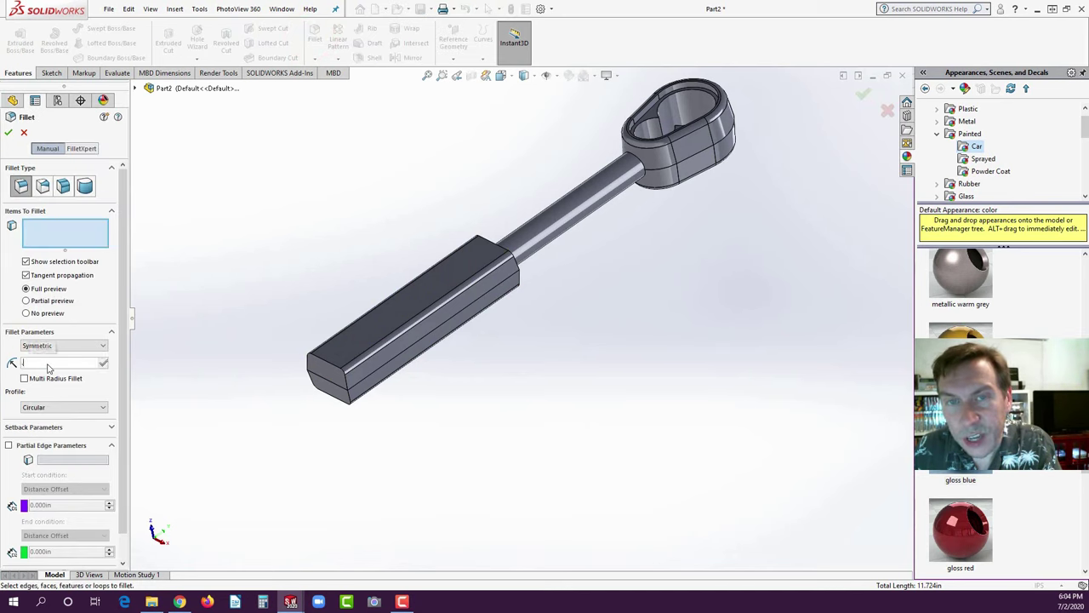
key("Return")
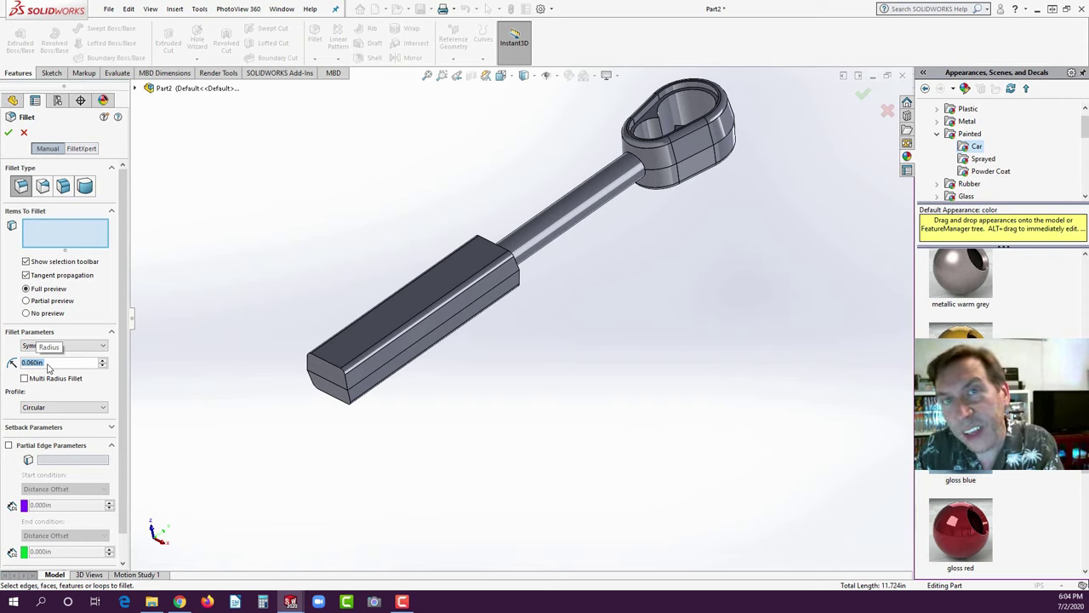
left_click(326, 364)
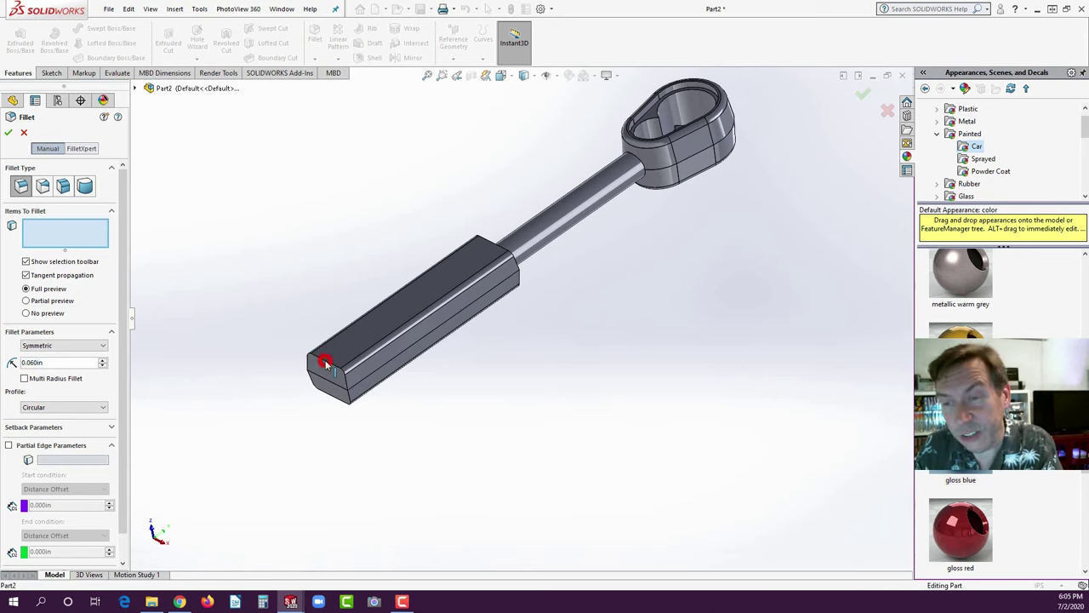
left_click(346, 407)
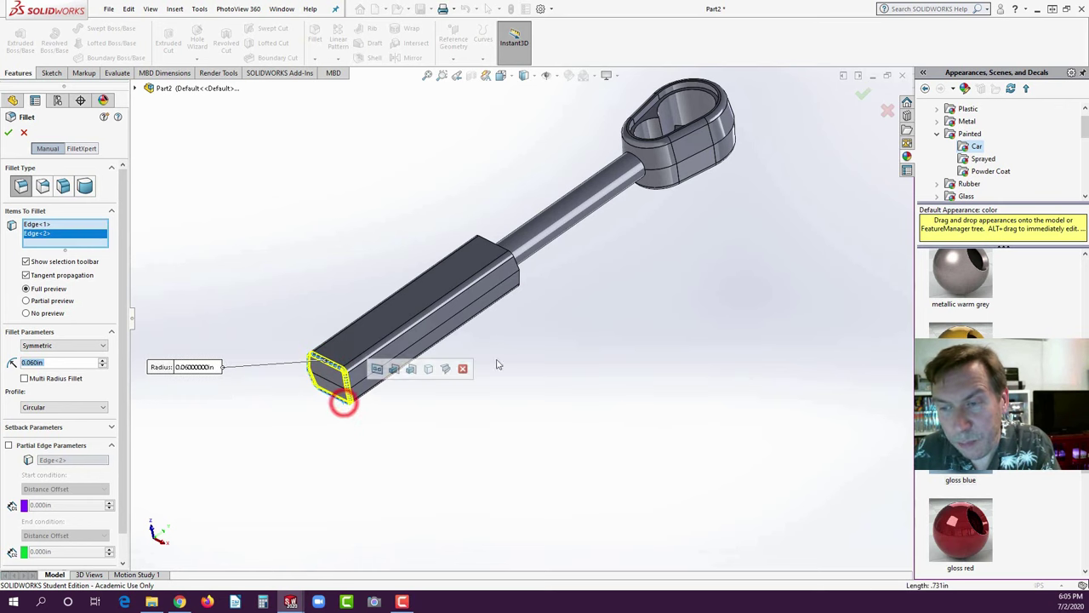
left_click(487, 242)
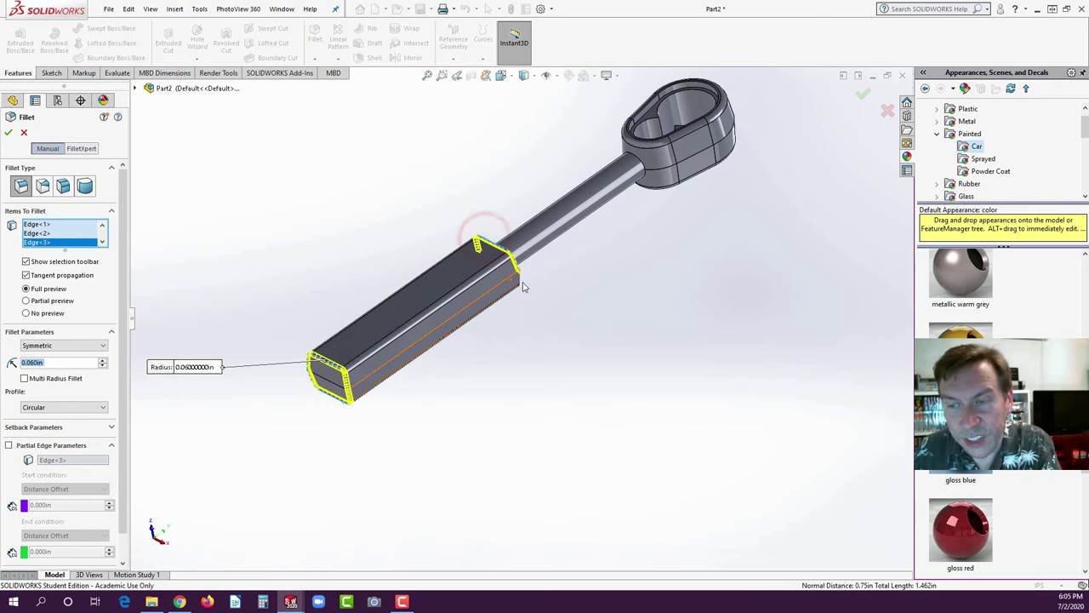
left_click(522, 286)
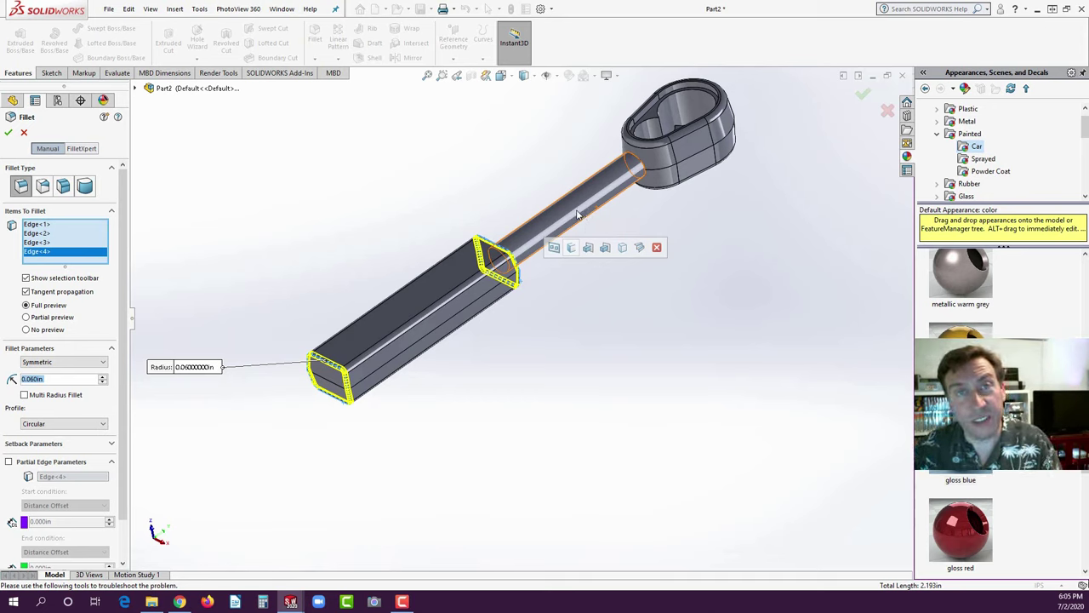
left_click(576, 213)
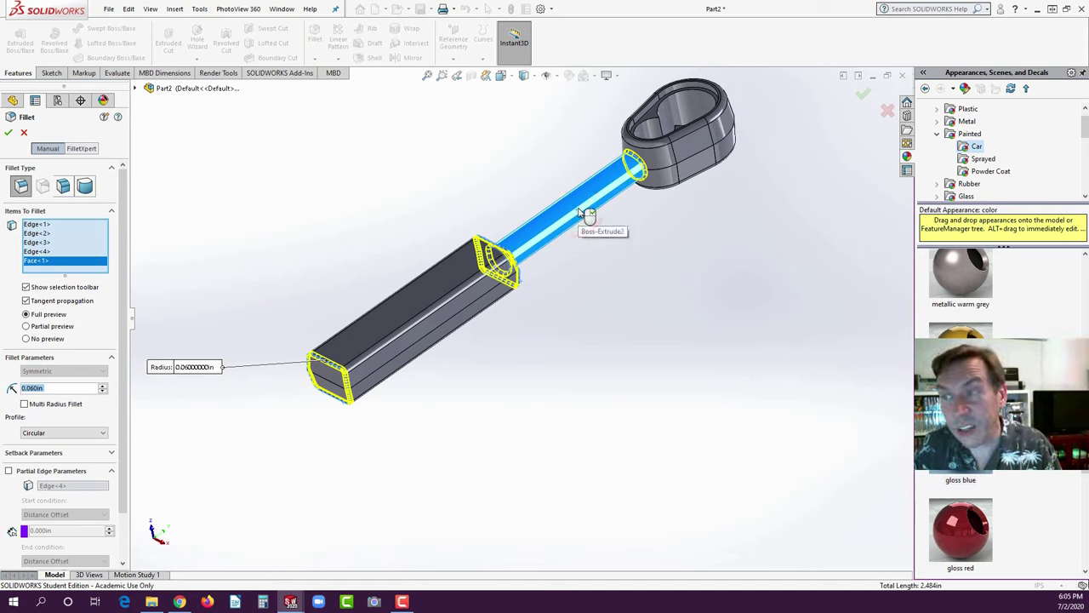
left_click(9, 132)
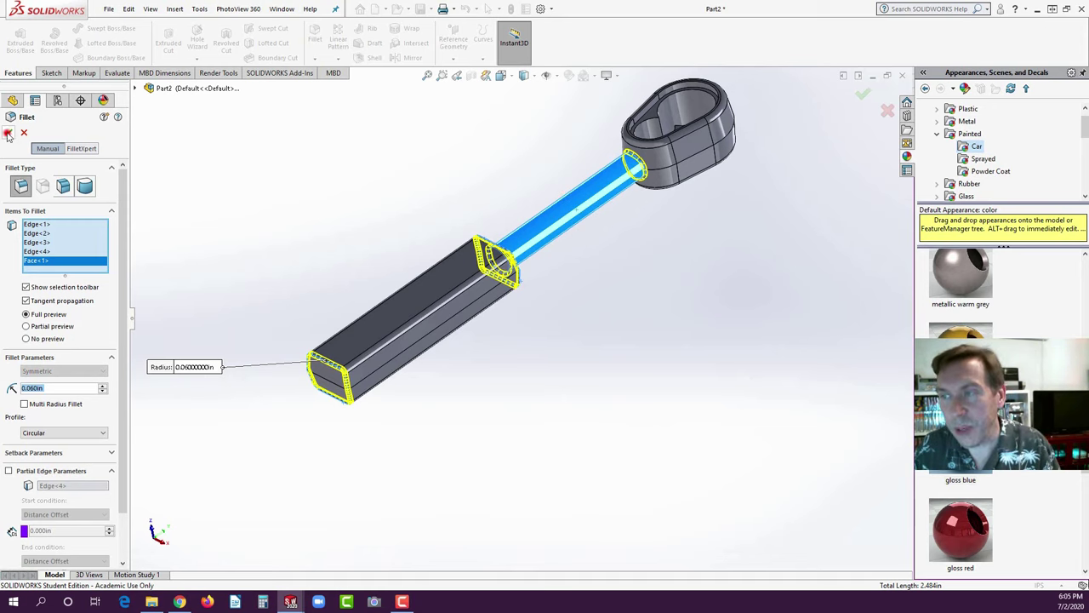
middle_click_drag(183, 199, 492, 244)
scroll(533, 151, "down", 3)
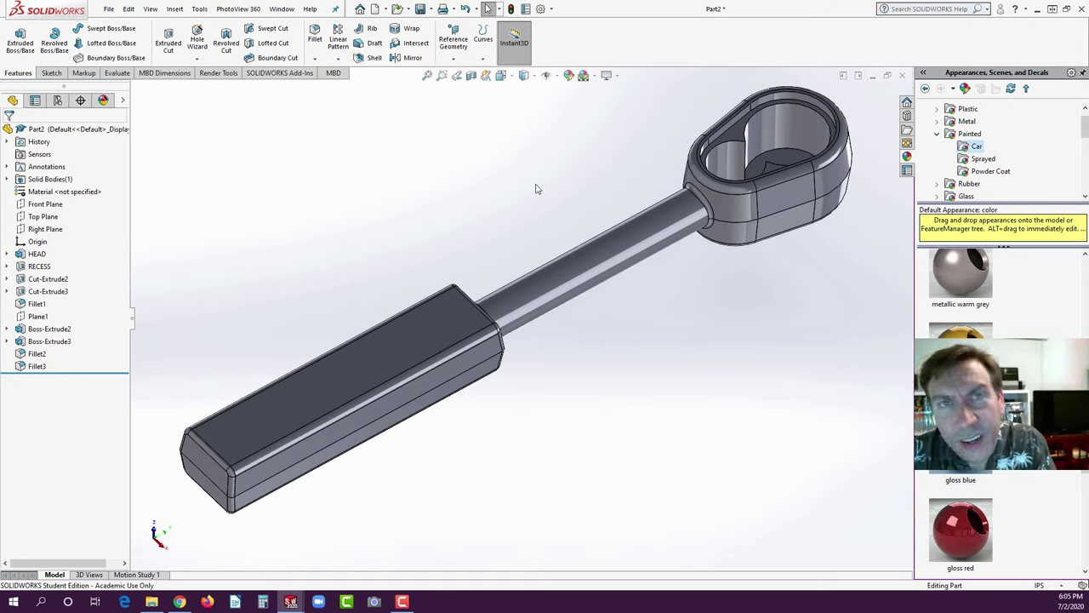
- Start a new sketch on the handle's top face and view it Normal To
left_click(338, 386)
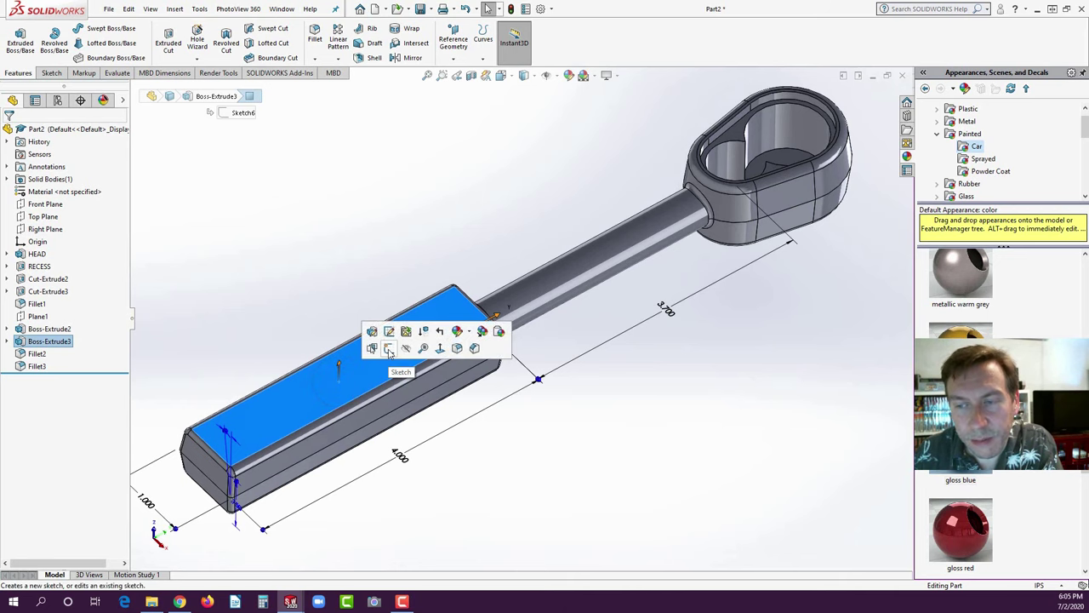
left_click(388, 349)
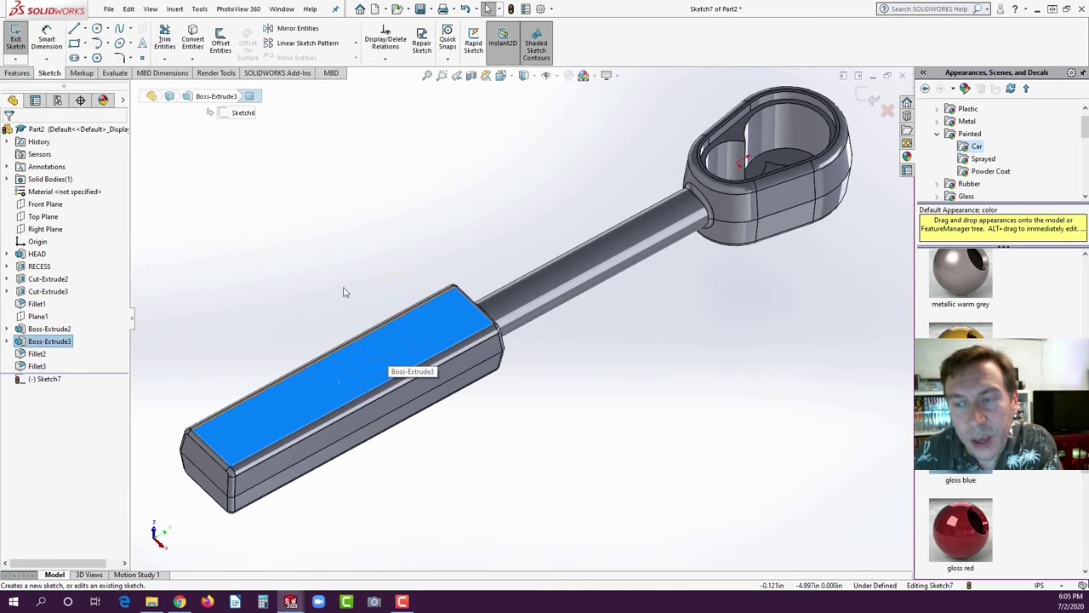
key("space")
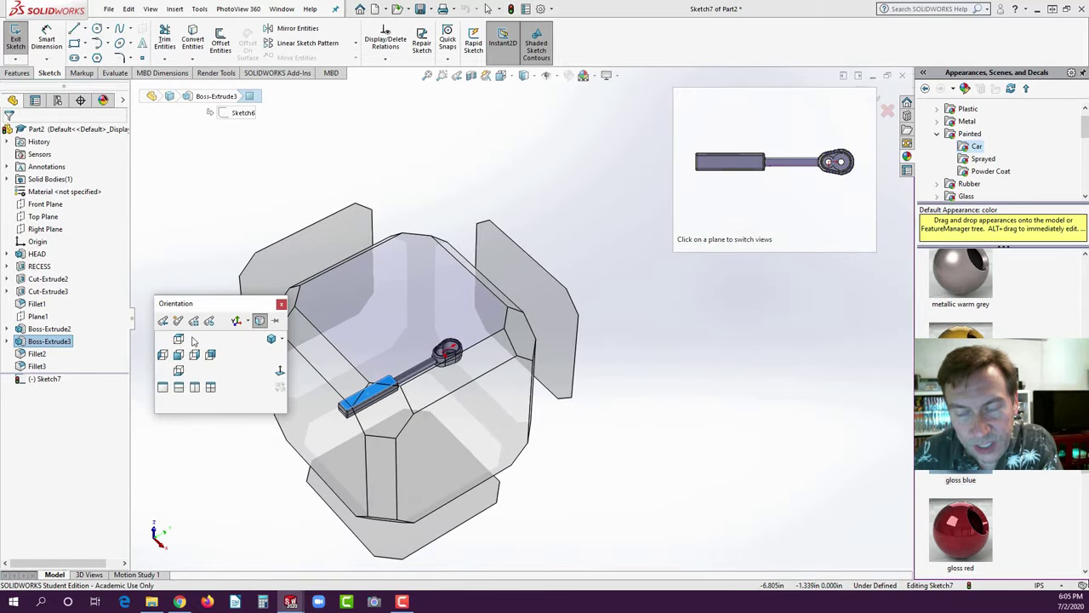
left_click(181, 340)
- Switch to the front view, roll the wrench level horizontally, and zoom in on the handle
key("space")
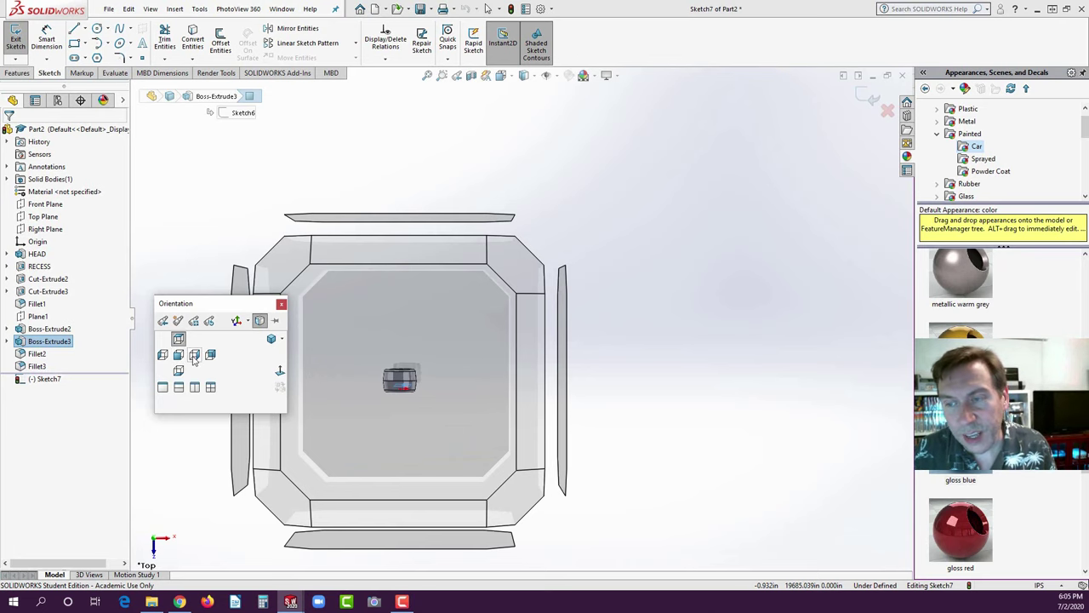
left_click(194, 357)
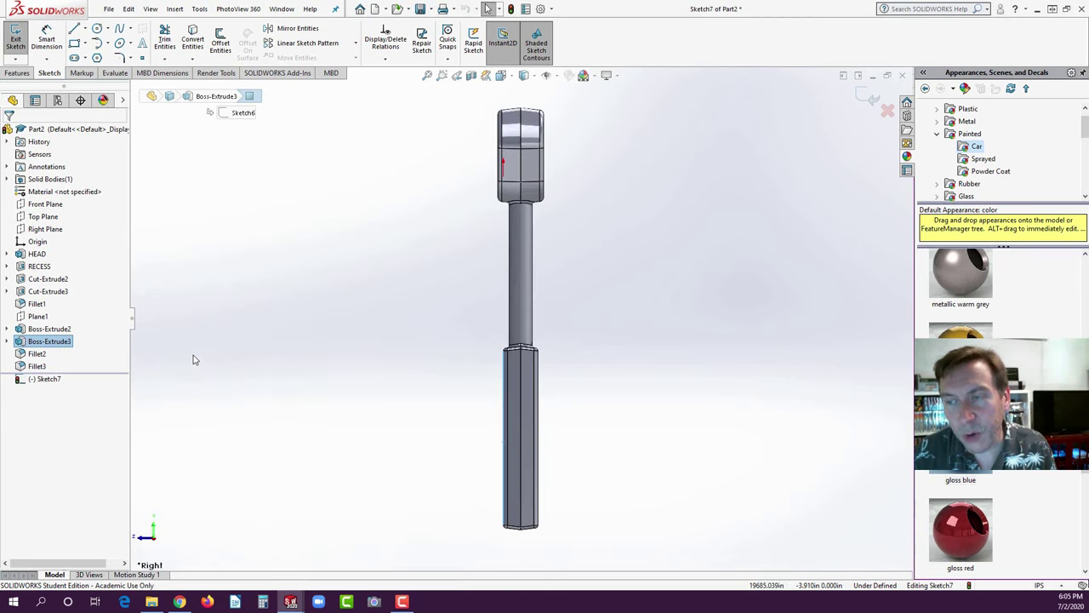
key("space")
left_click(180, 354)
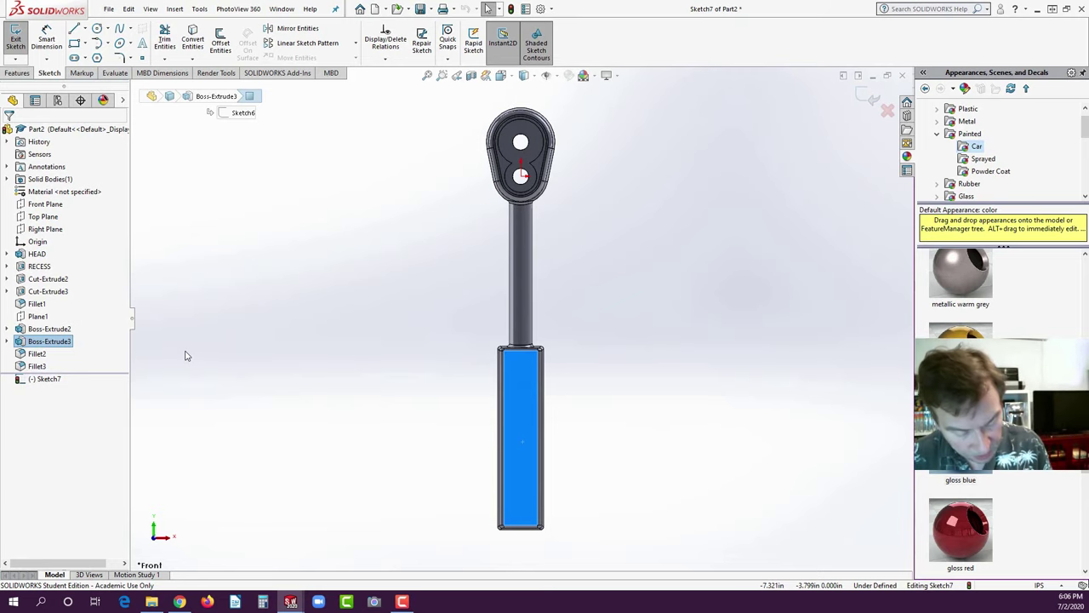
key("alt+Right")
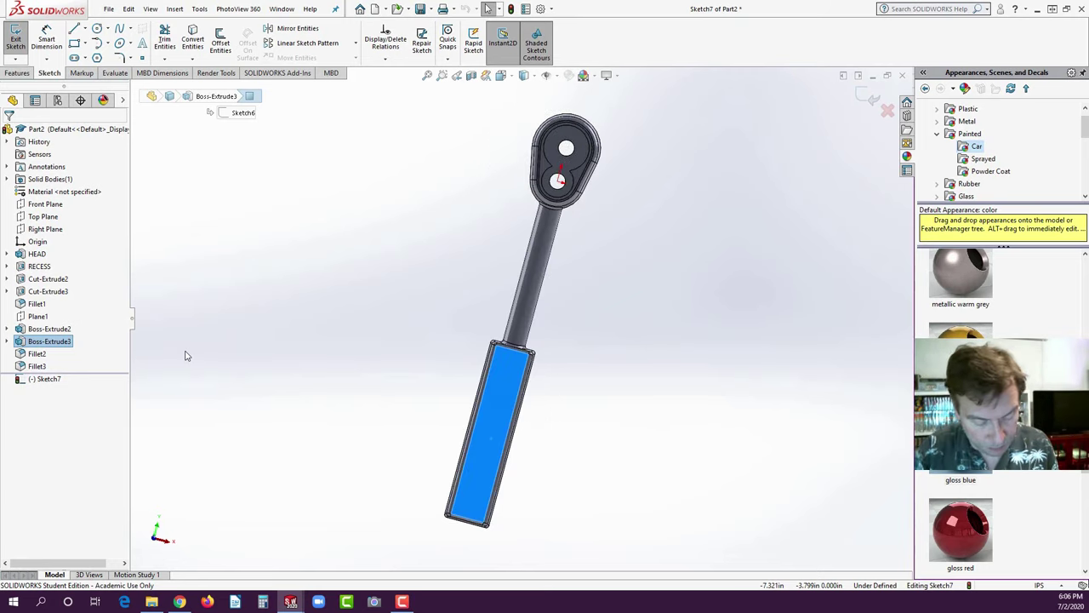
key("alt+Right")
key("alt+Right")
key("alt+Right")
key("alt+Right")
key("alt+Right")
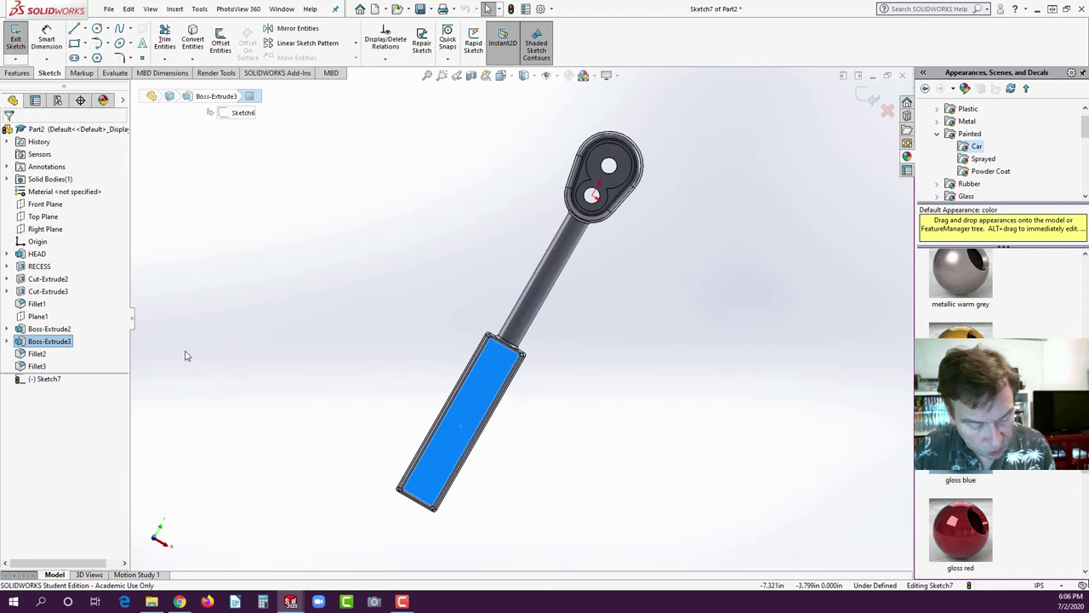
key("alt+Right")
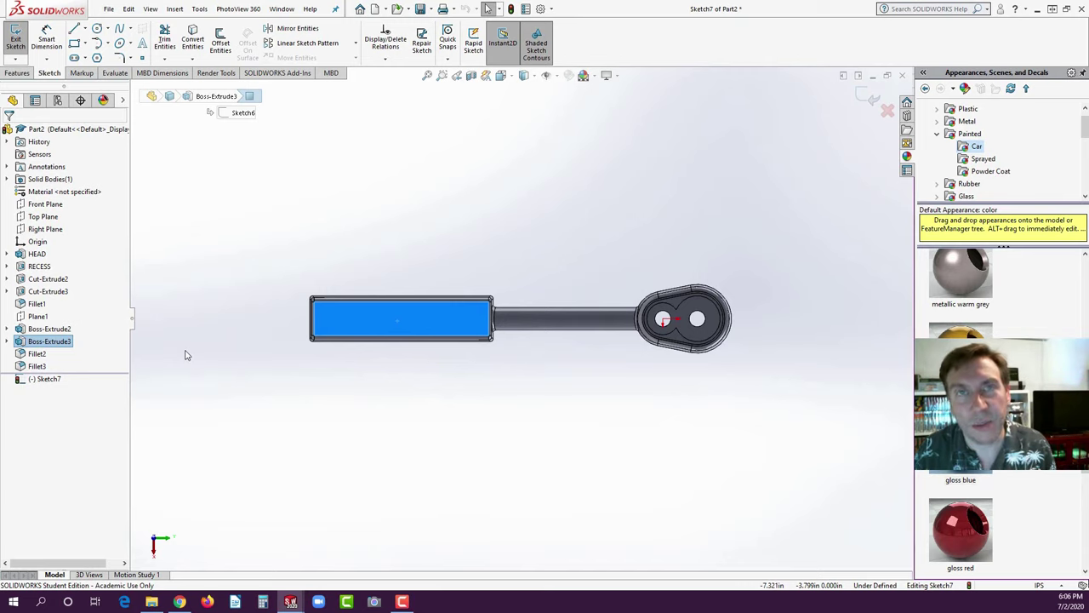
scroll(417, 341, "down", 3)
scroll(384, 320, "down", 1)
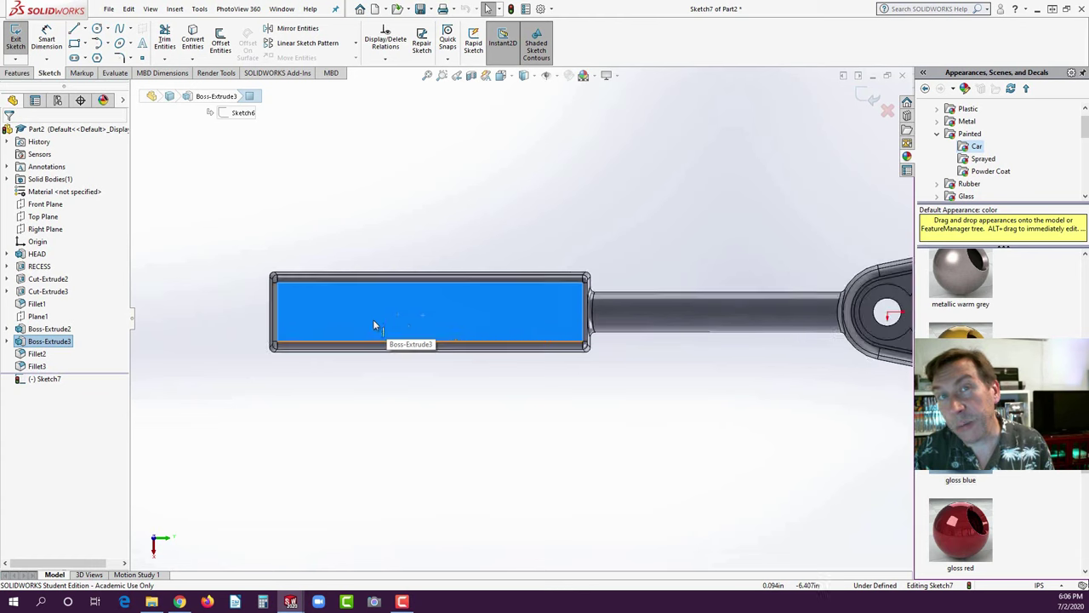
scroll(373, 319, "down", 1)
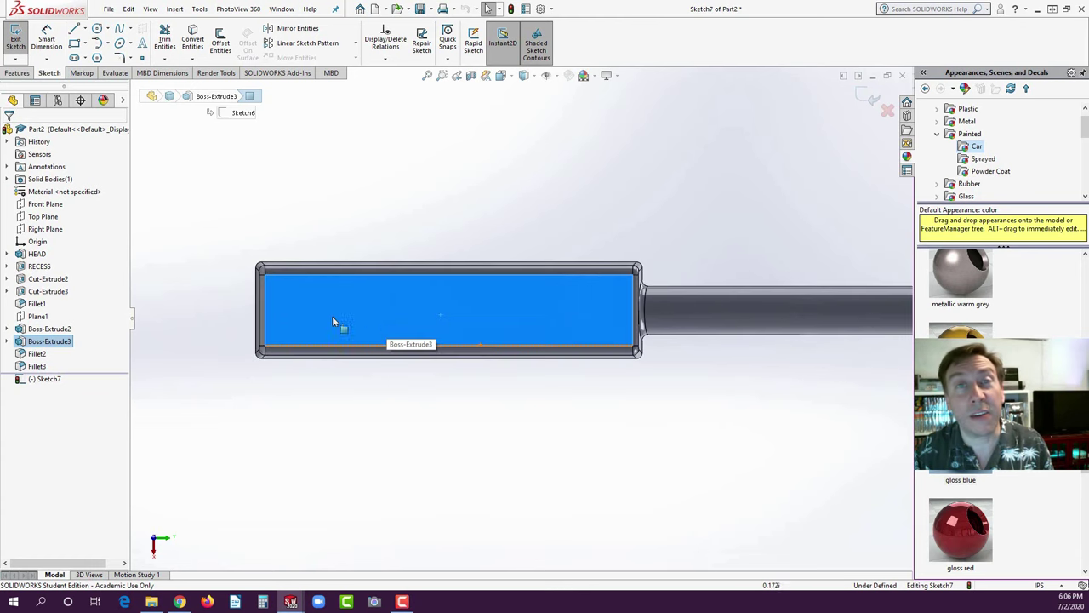
- Draw a roughly 3.251in construction centerline across the handle face, then nudge it slightly up
left_click(85, 31)
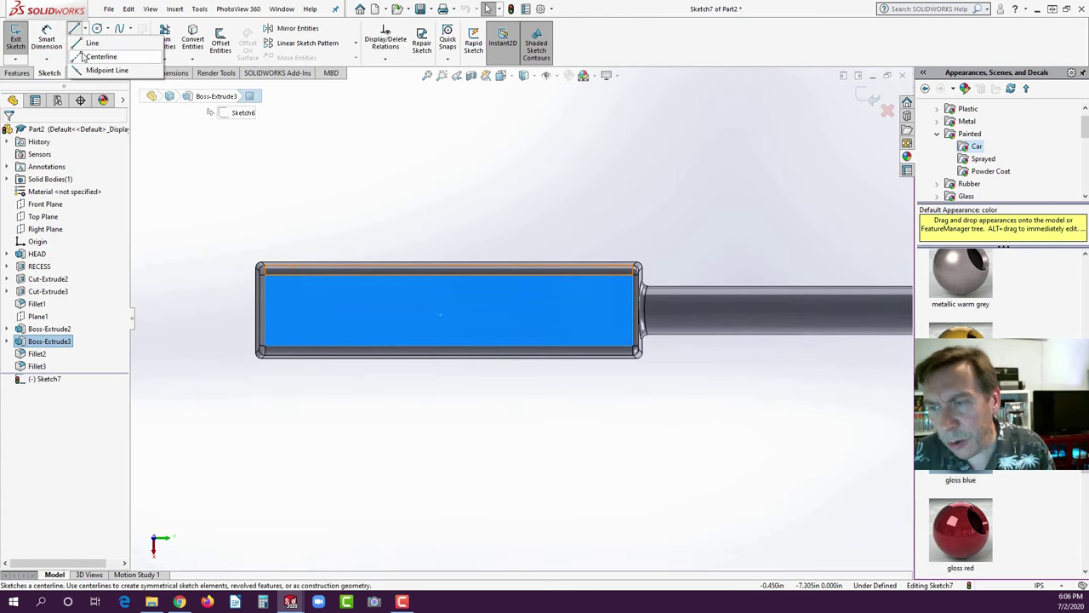
left_click(77, 56)
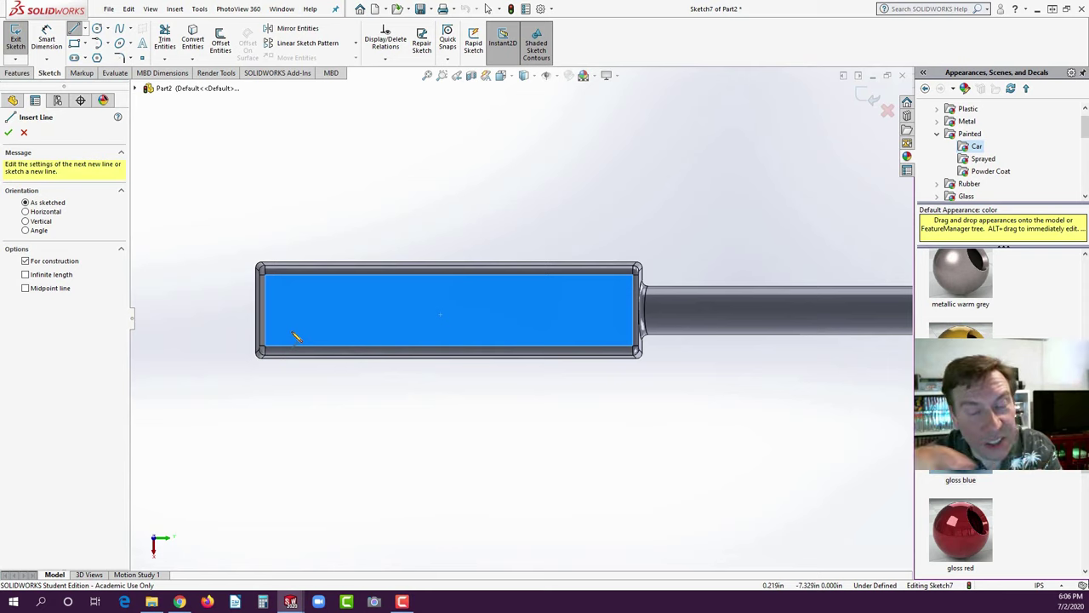
left_click(294, 333)
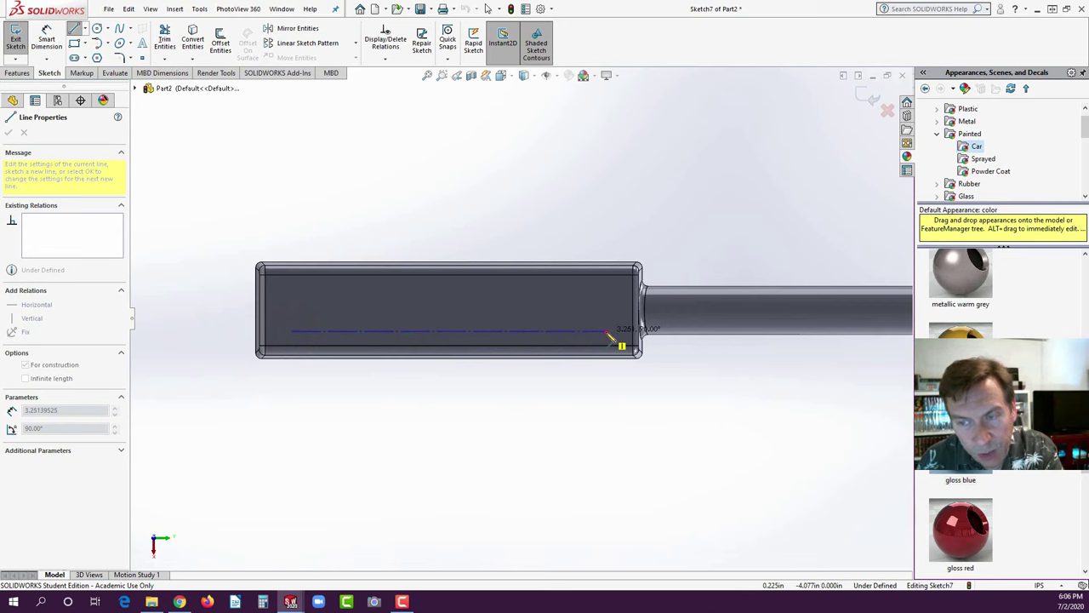
left_click(608, 333)
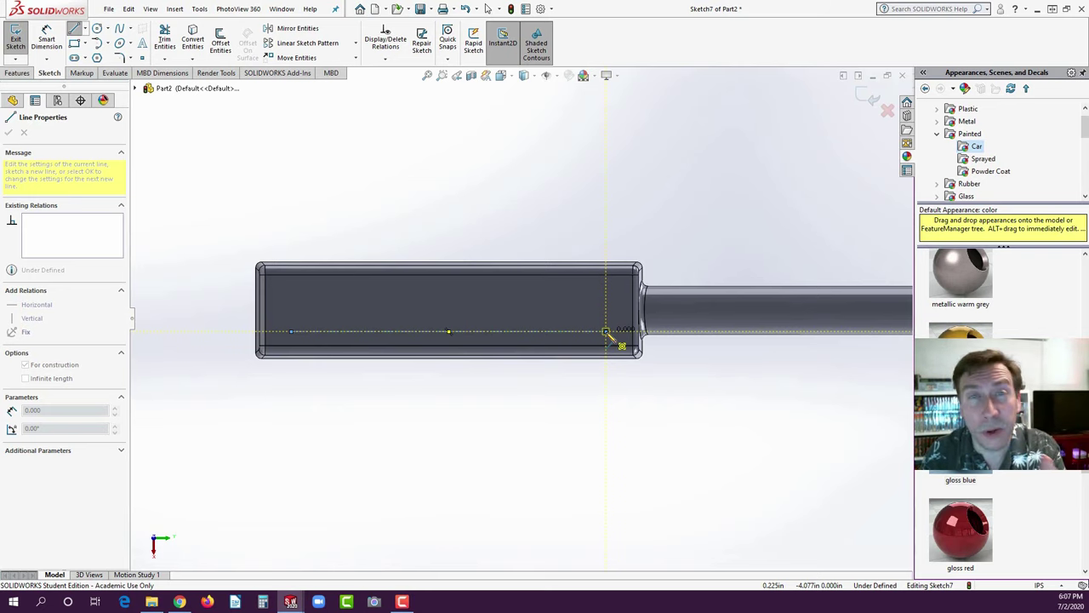
left_click(606, 332)
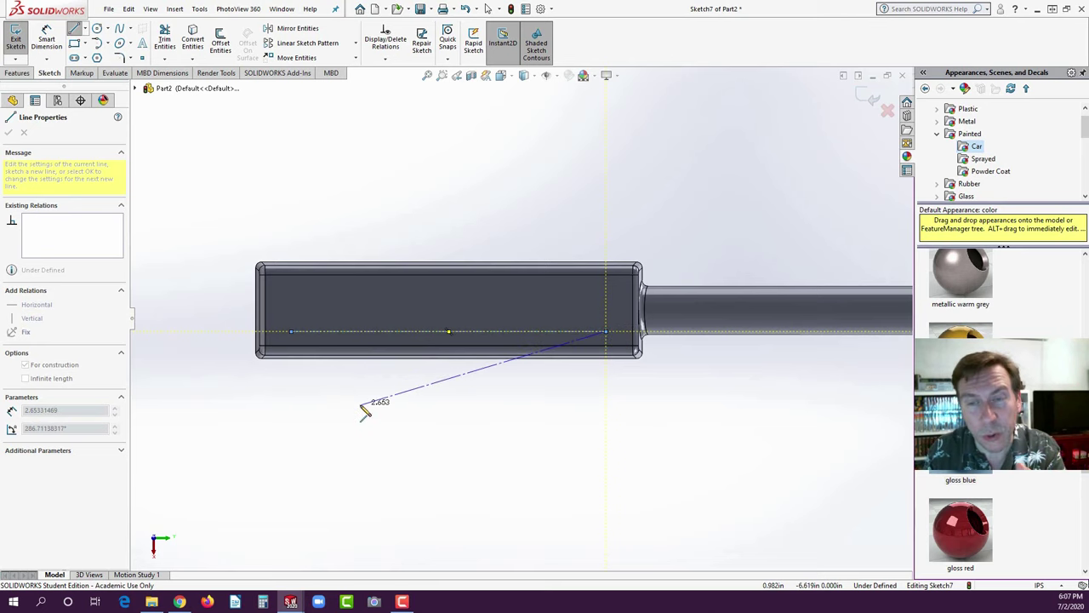
key("Escape")
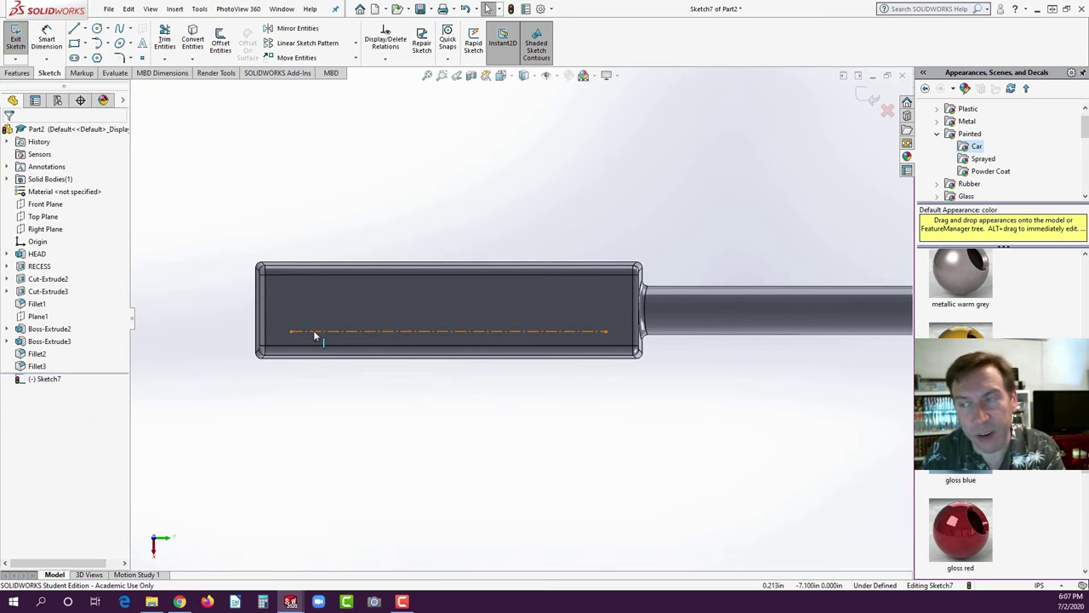
mouse_move(313, 331)
left_mouse_down()
mouse_move(312, 301)
mouse_move(301, 329)
left_mouse_up()
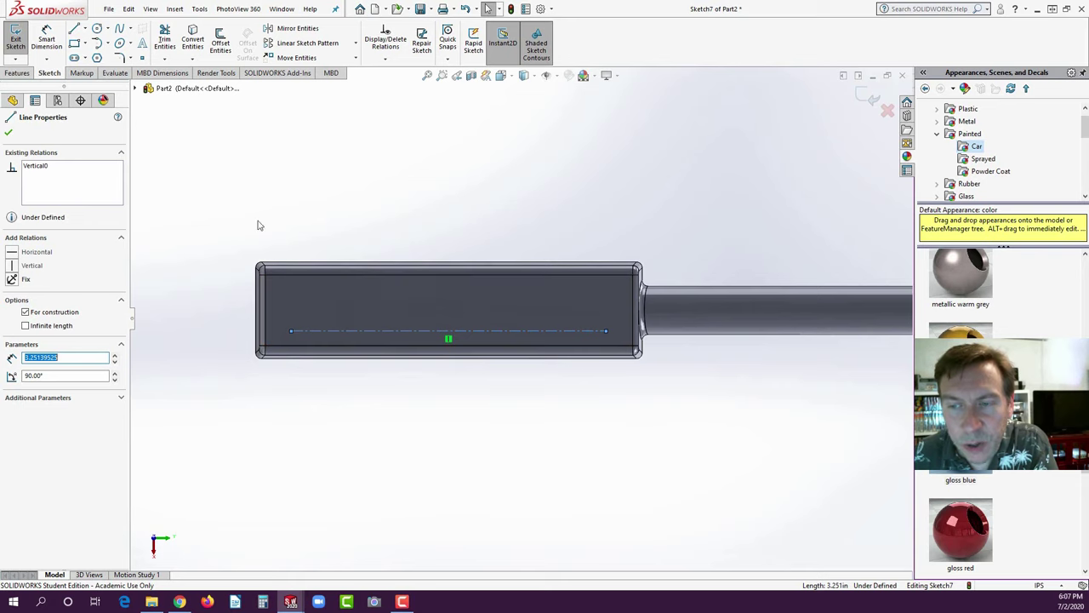
- Add sketch text 'SolidWorks' that follows the centerline Line1
left_click(145, 46)
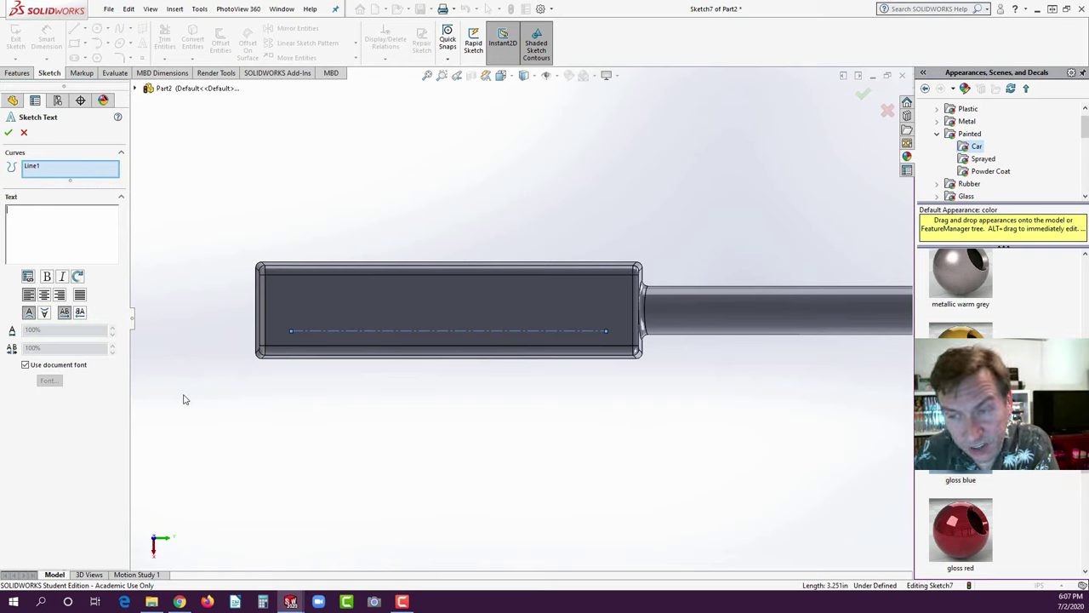
left_click(12, 213)
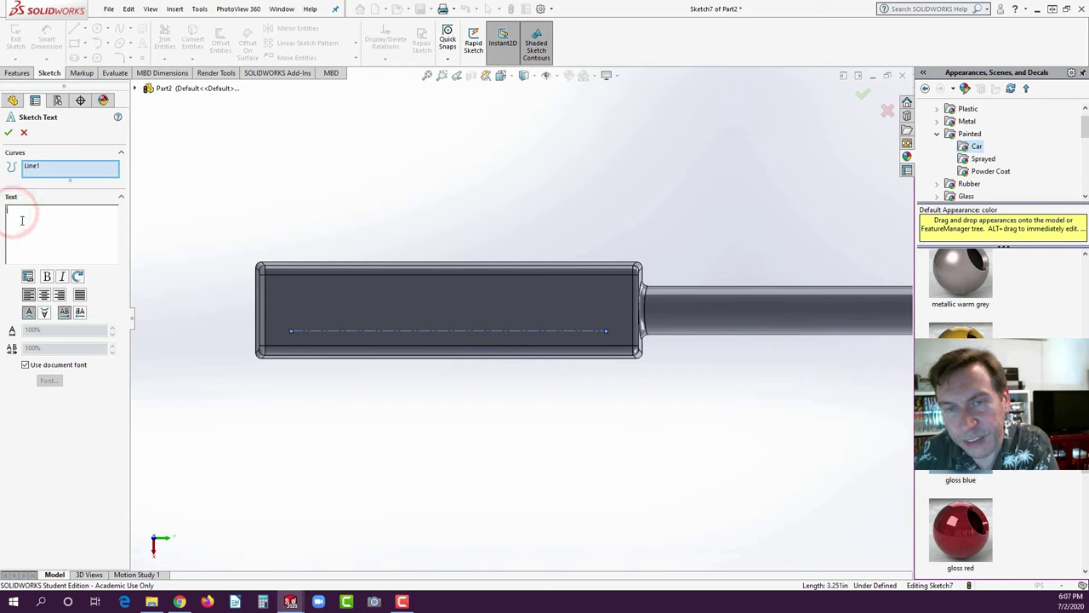
type("Solid")
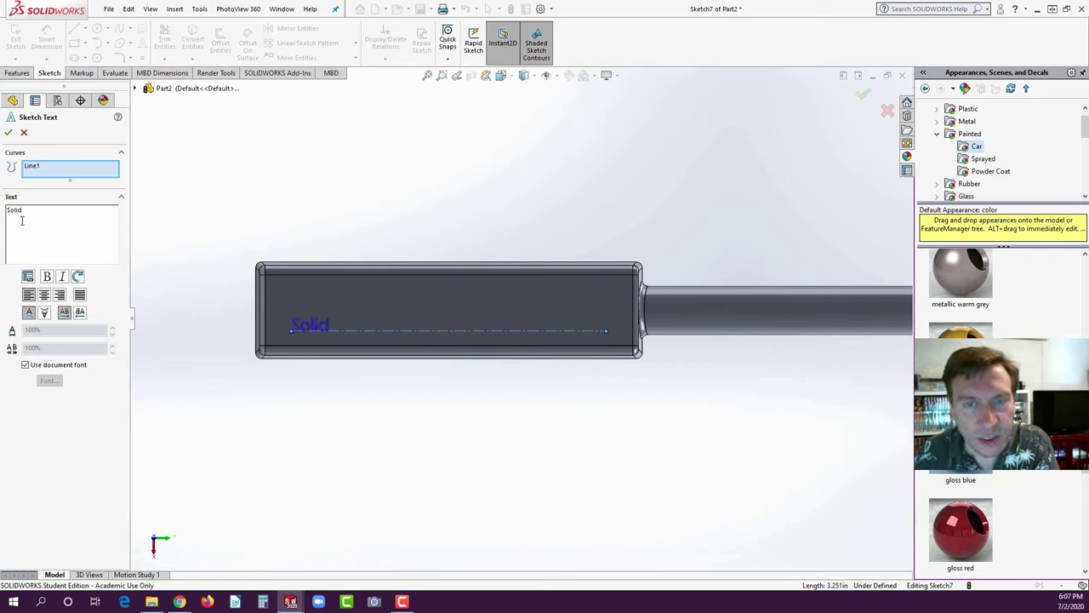
type("Works")
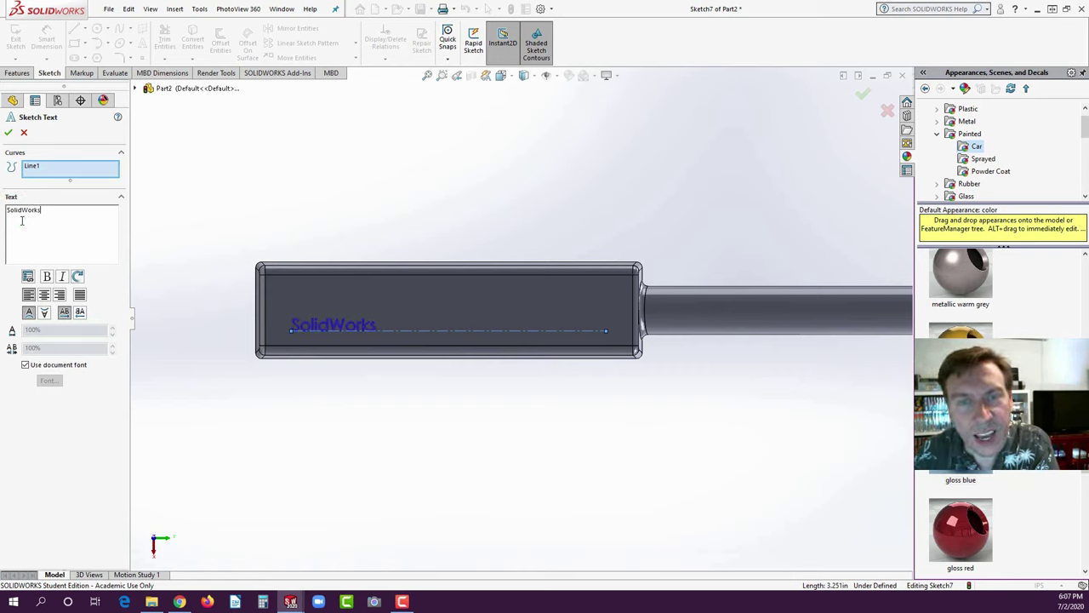
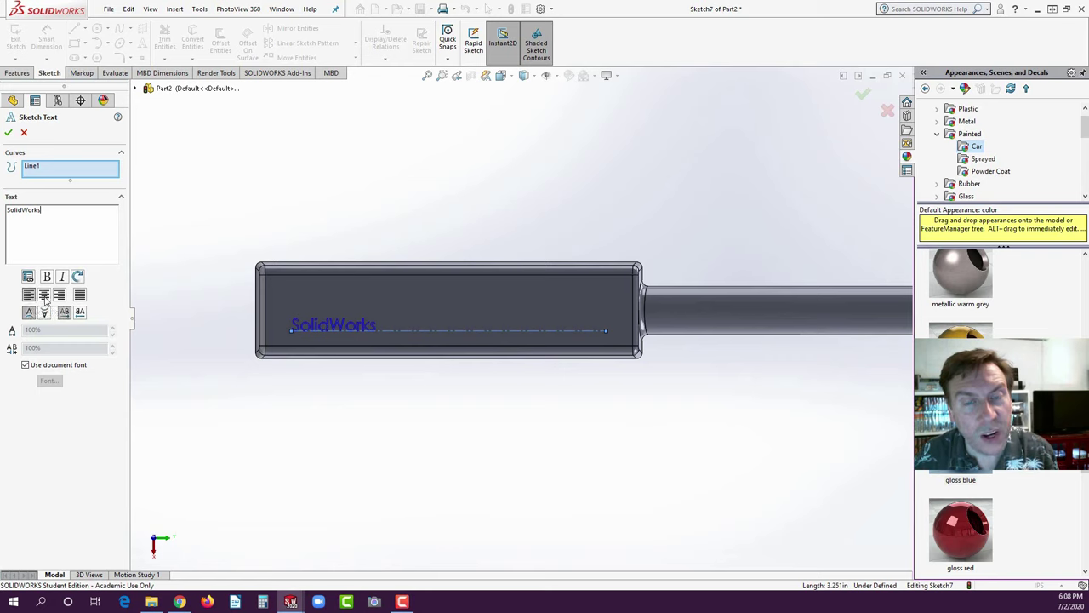
- Center and fit the SolidWorks text along Line1, dropping the document font for a custom one
left_click(45, 297)
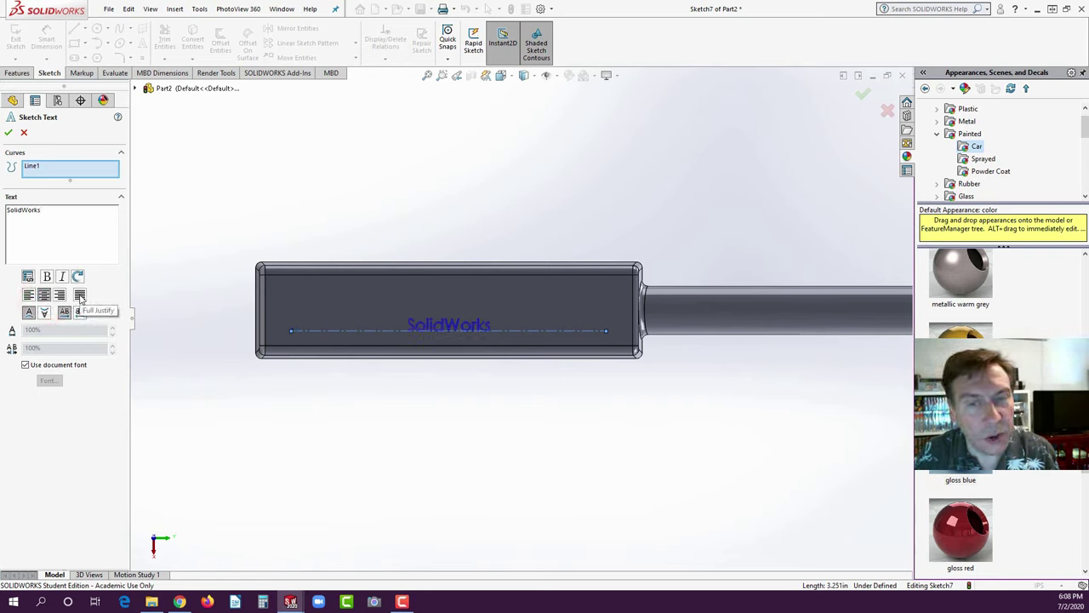
left_click(80, 295)
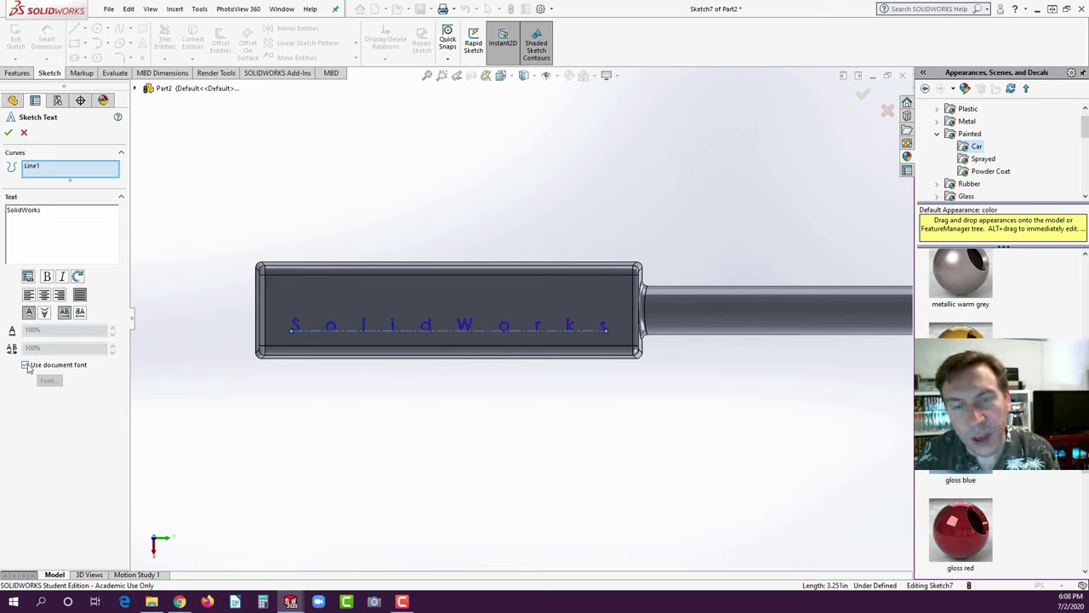
left_click(27, 365)
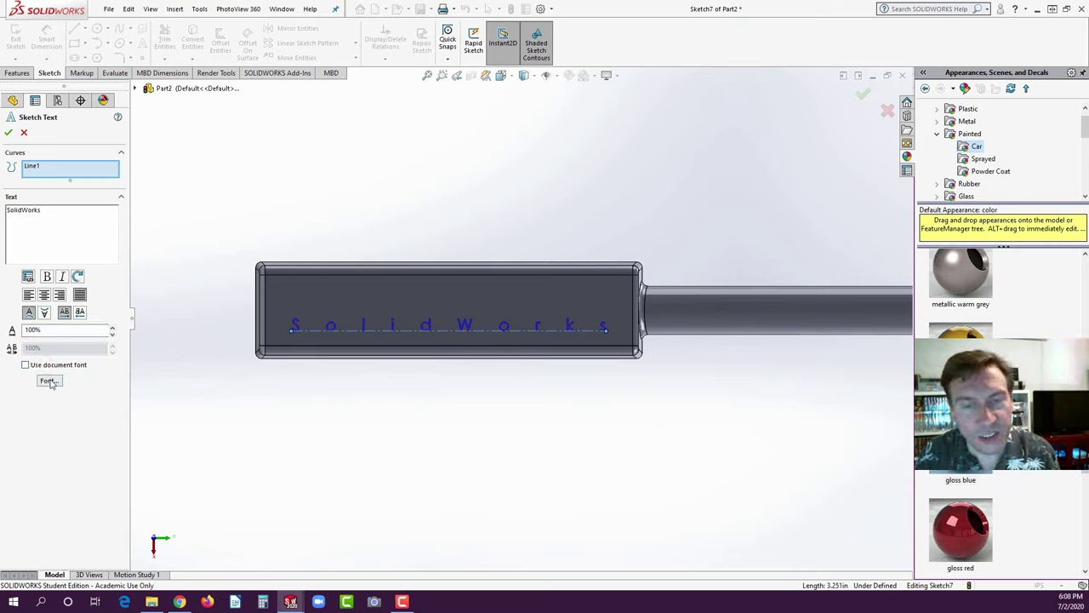
left_click(50, 380)
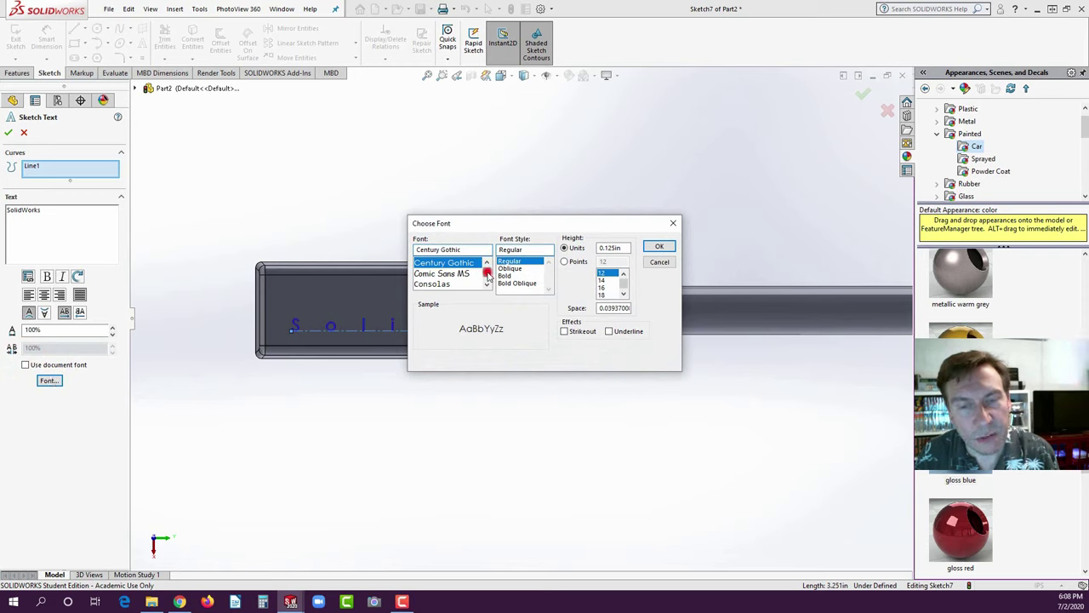
- Set the SolidWorks sketch text to Arial with a 0.375 in height
left_click_drag(488, 272, 487, 285)
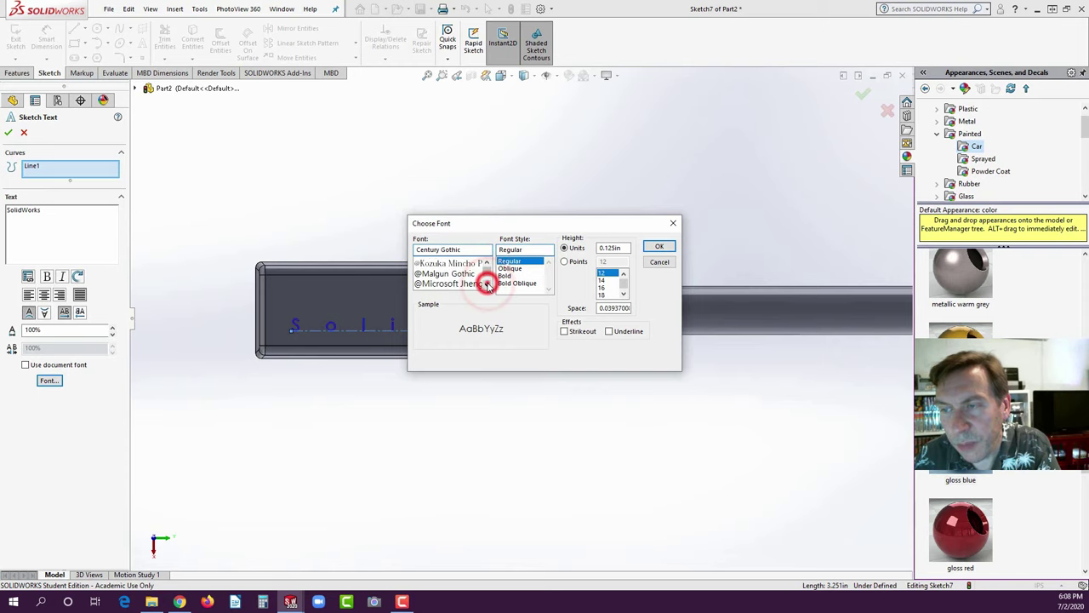
left_click_drag(488, 286, 488, 285)
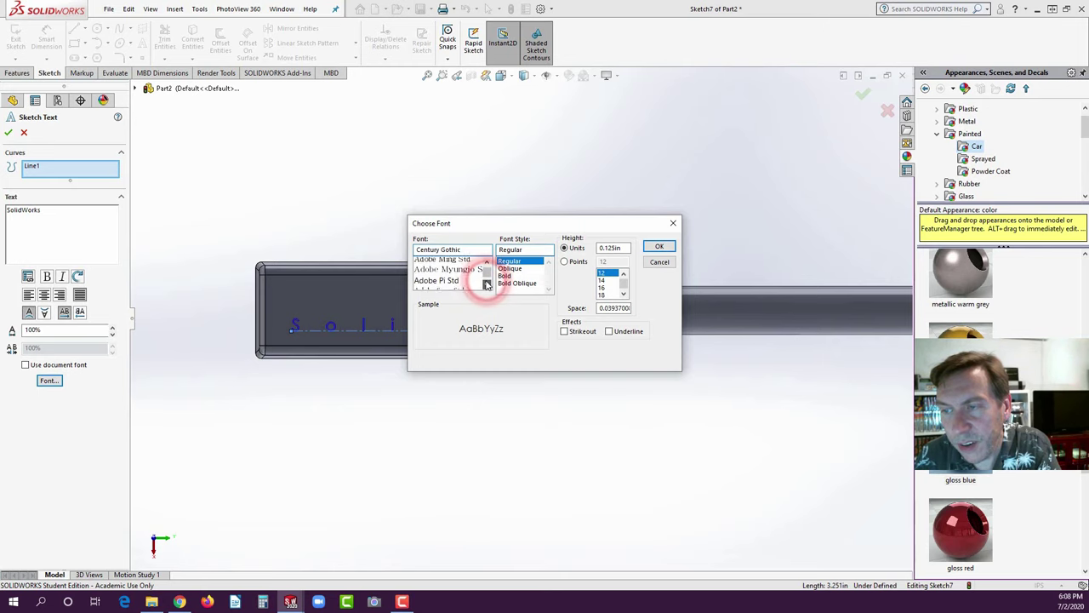
left_click_drag(488, 285, 487, 285)
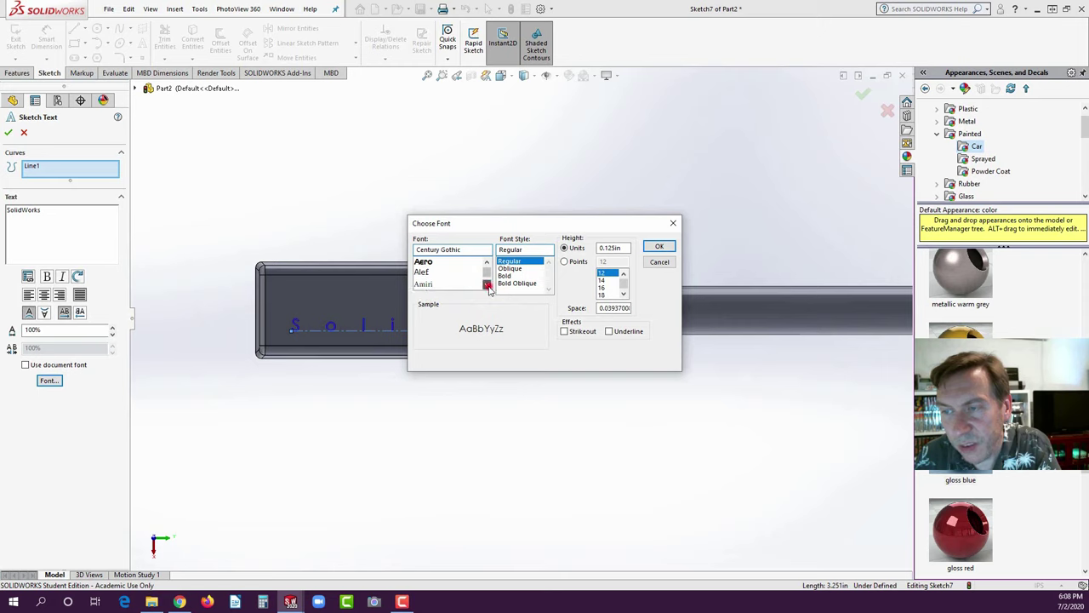
left_click_drag(488, 287, 487, 287)
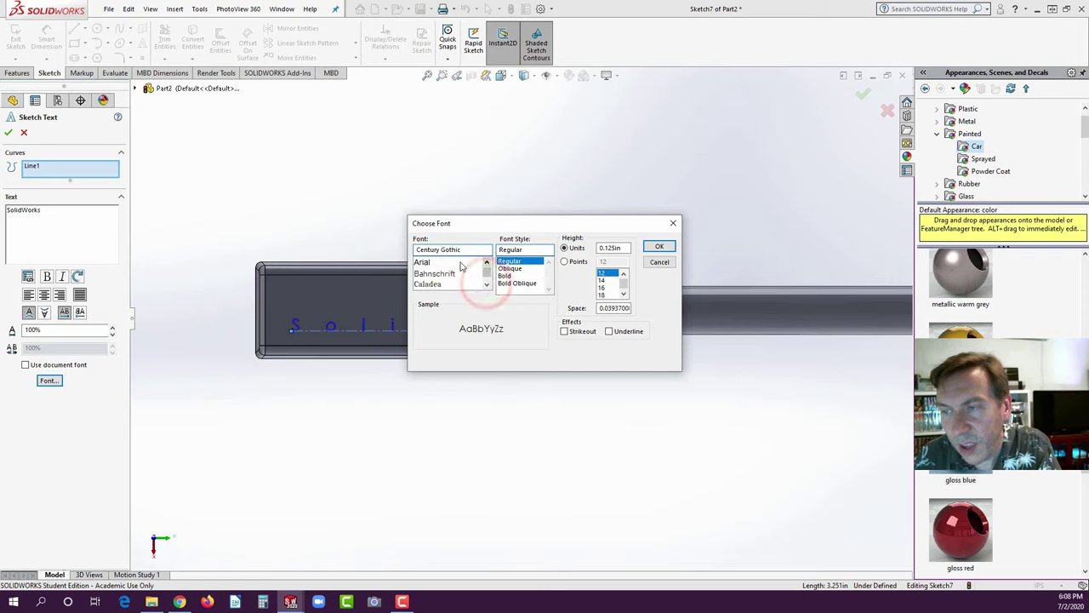
left_click(423, 262)
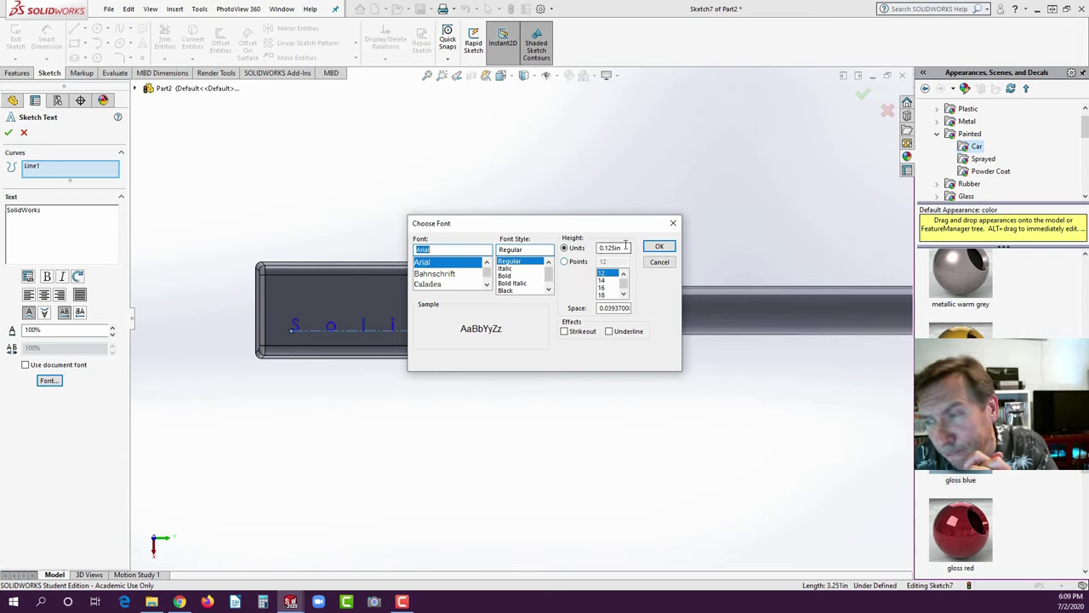
left_click(626, 247)
left_click_drag(626, 246, 607, 246)
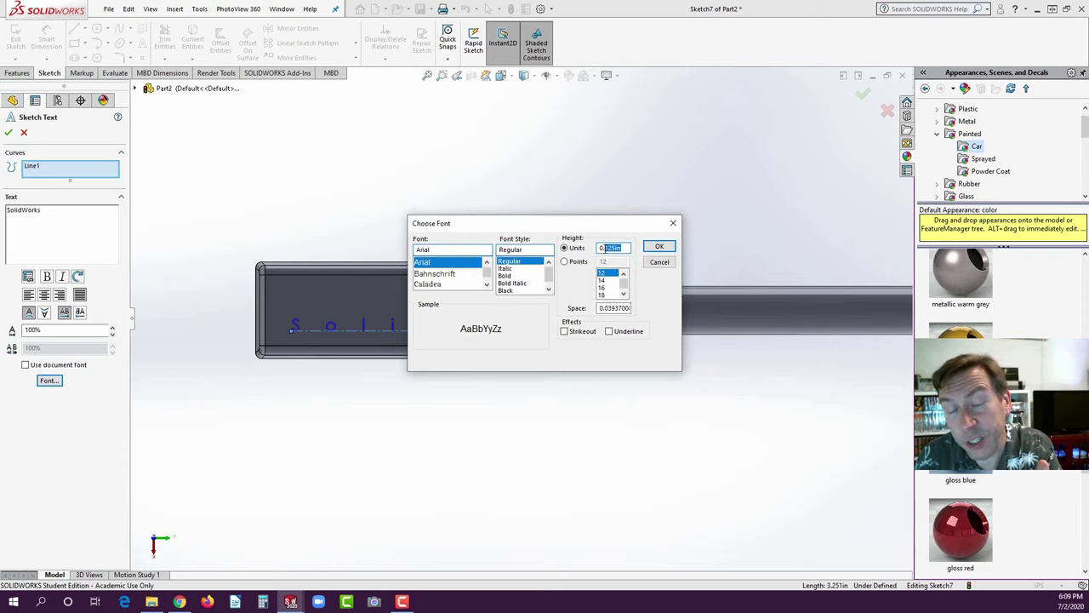
type("375")
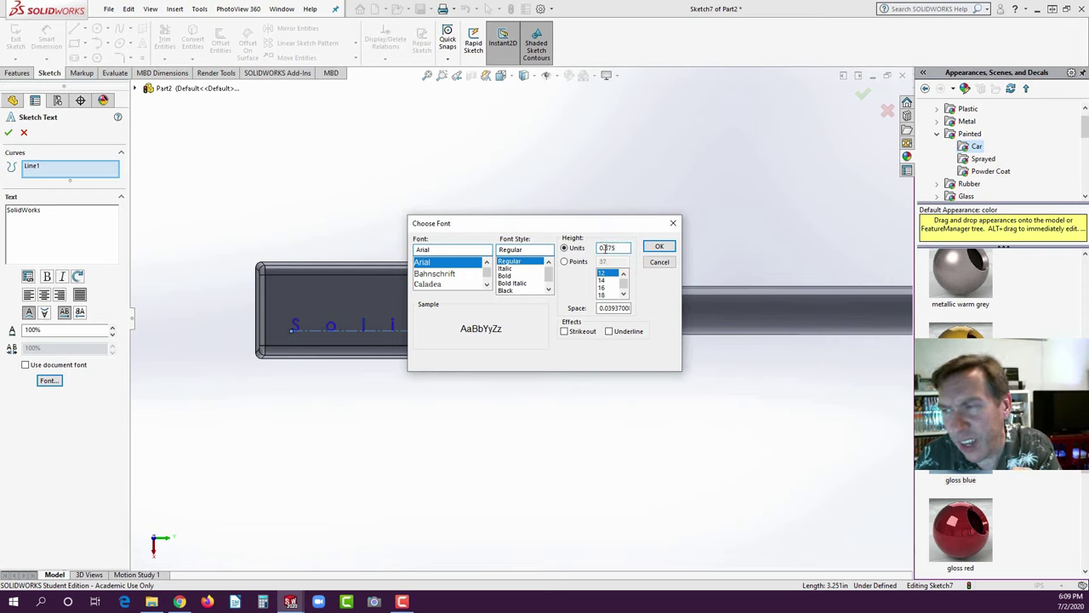
left_click(656, 247)
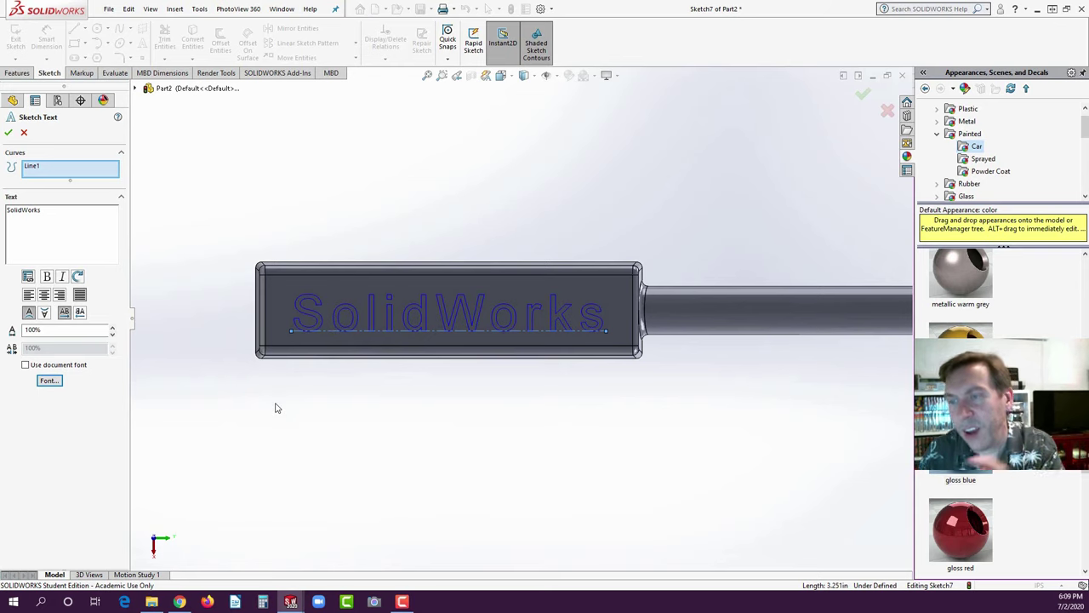
- Accept the sketch text and extrude-cut it blind 0.020 in into the handle's top face
left_click(8, 134)
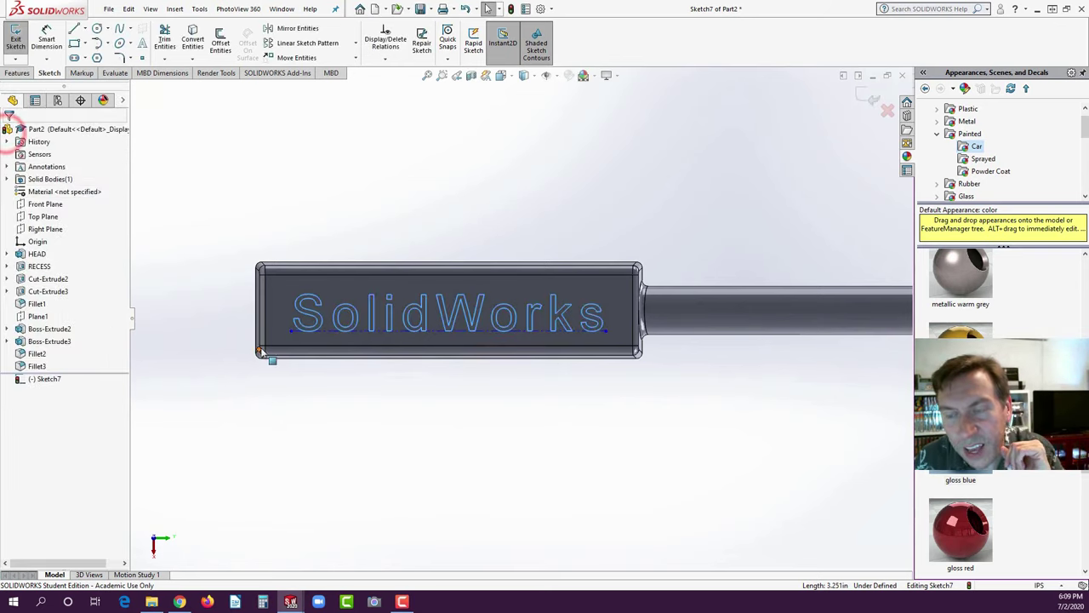
mouse_move(273, 360)
middle_mouse_down()
mouse_move(304, 223)
mouse_move(299, 243)
mouse_move(289, 238)
middle_mouse_up()
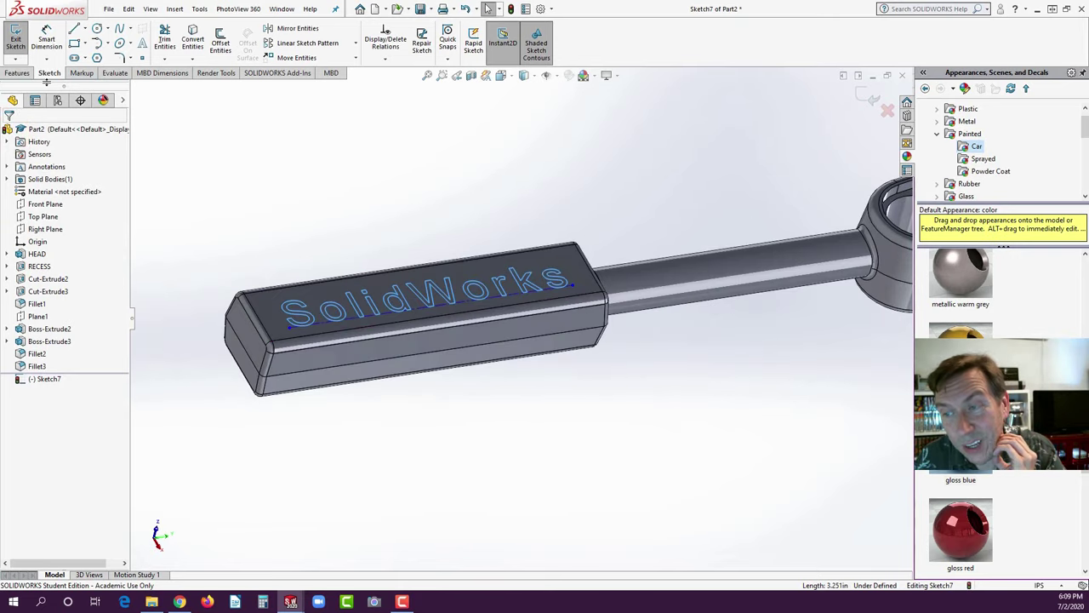
left_click(17, 72)
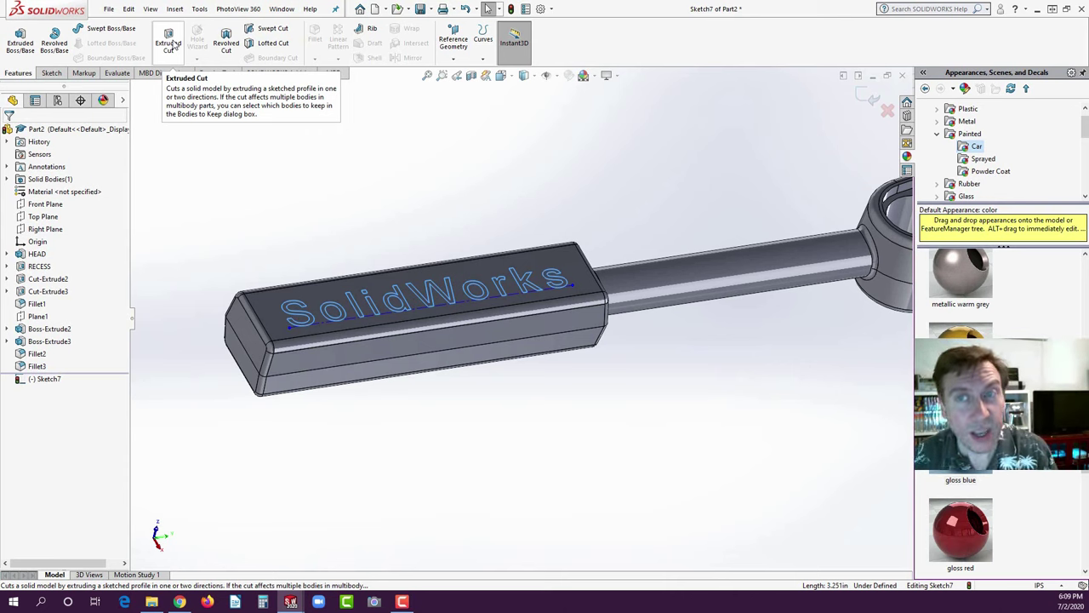
left_click(170, 42)
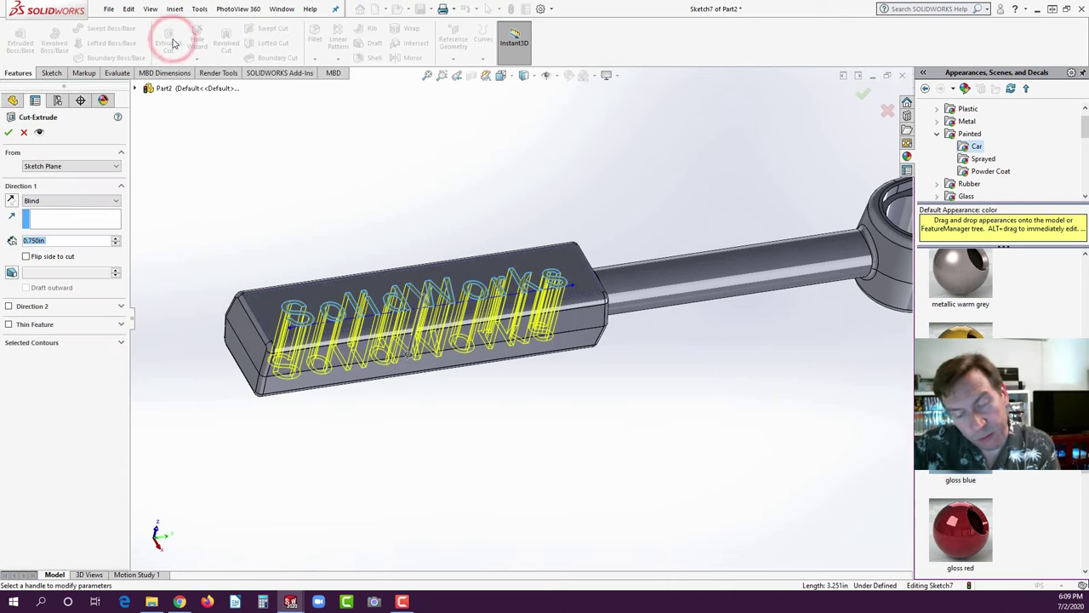
type(".02")
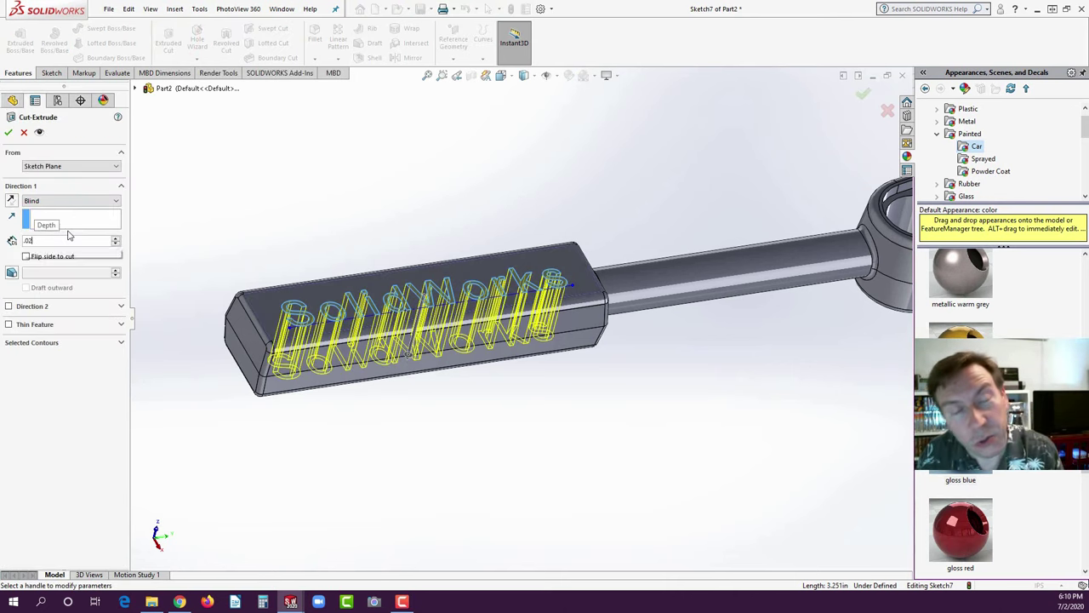
key("Return")
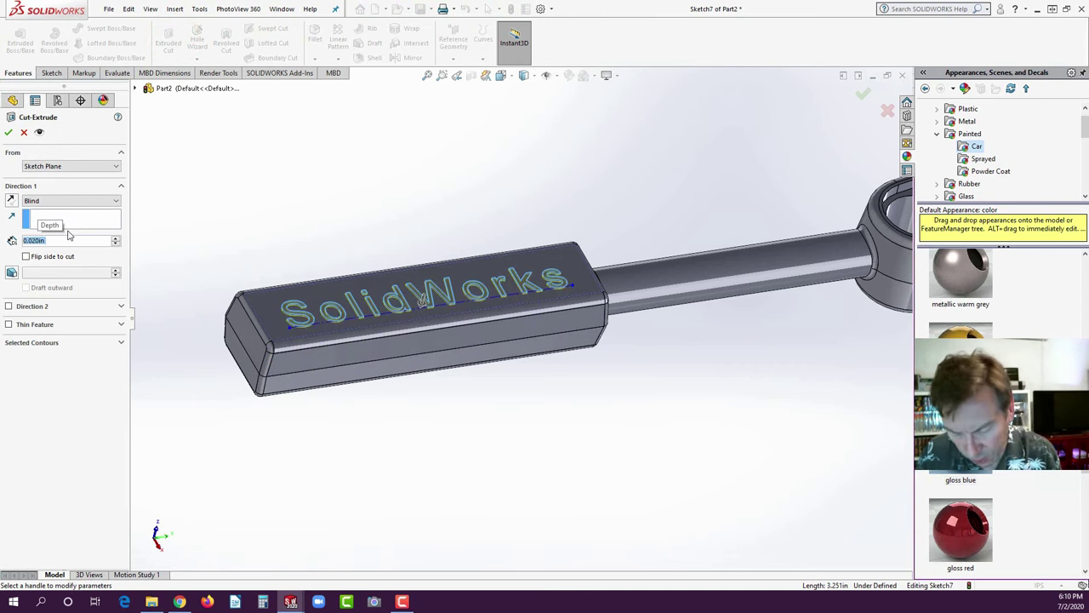
left_click(8, 134)
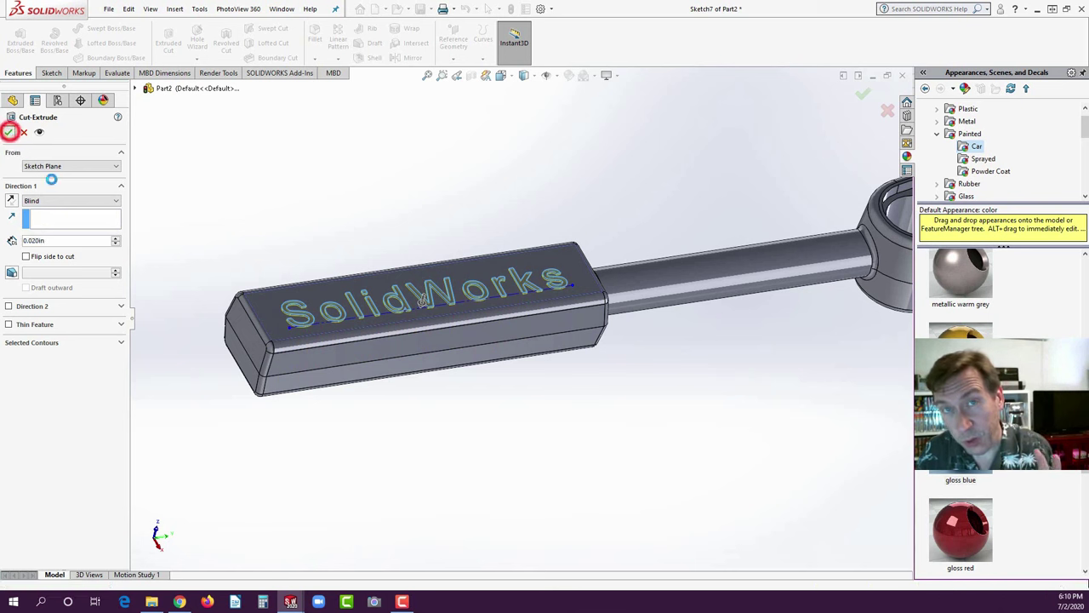
middle_click_drag(219, 249, 604, 359)
scroll(535, 297, "down", 3)
scroll(510, 332, "down", 2)
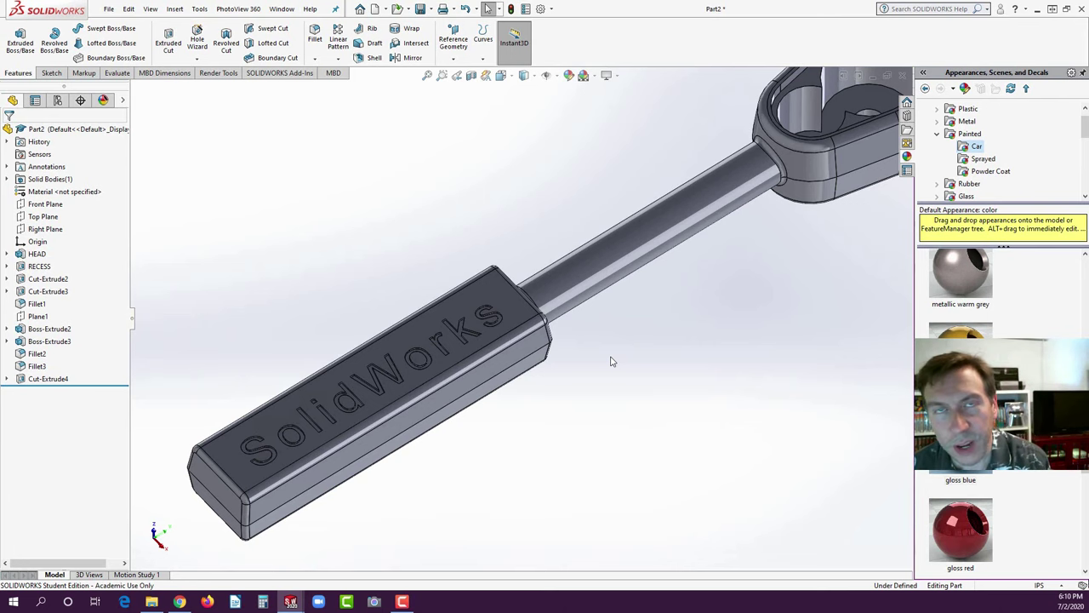
left_click(180, 602)
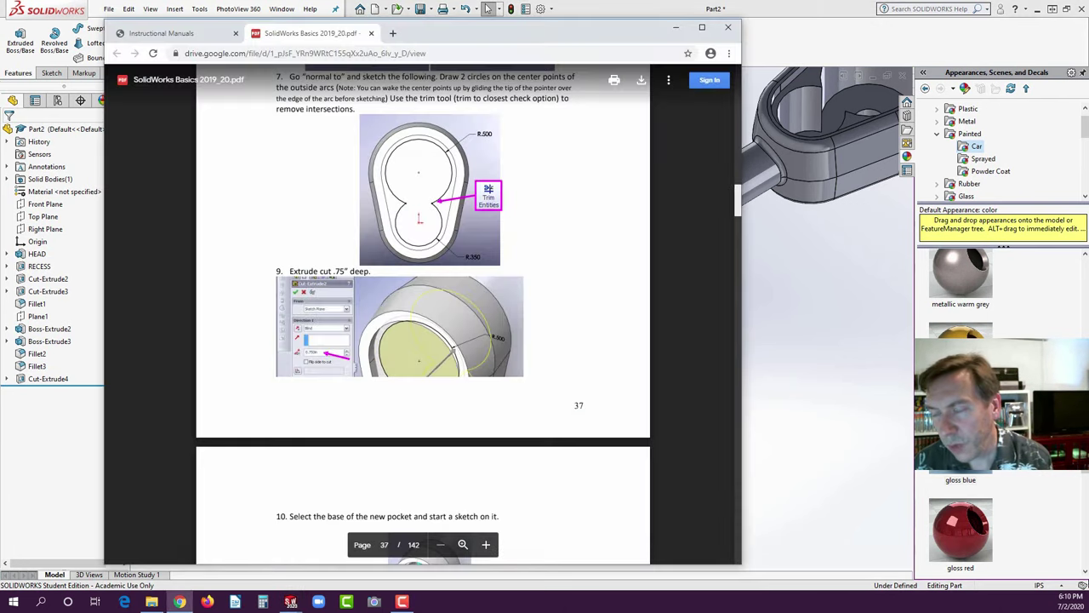
scroll(525, 321, "down", 5)
scroll(528, 328, "down", 15)
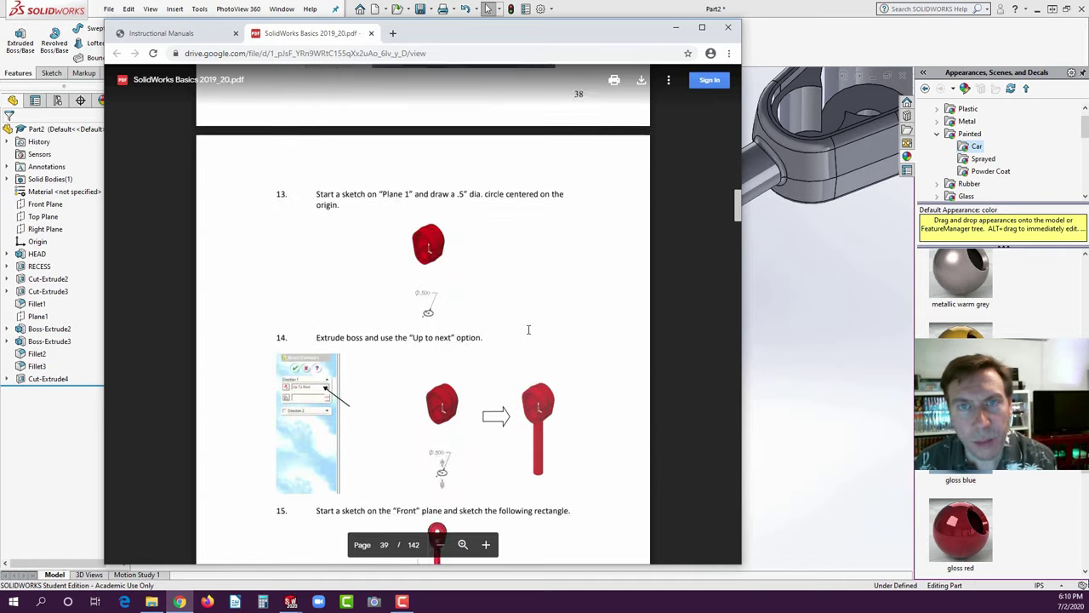
scroll(526, 329, "down", 8)
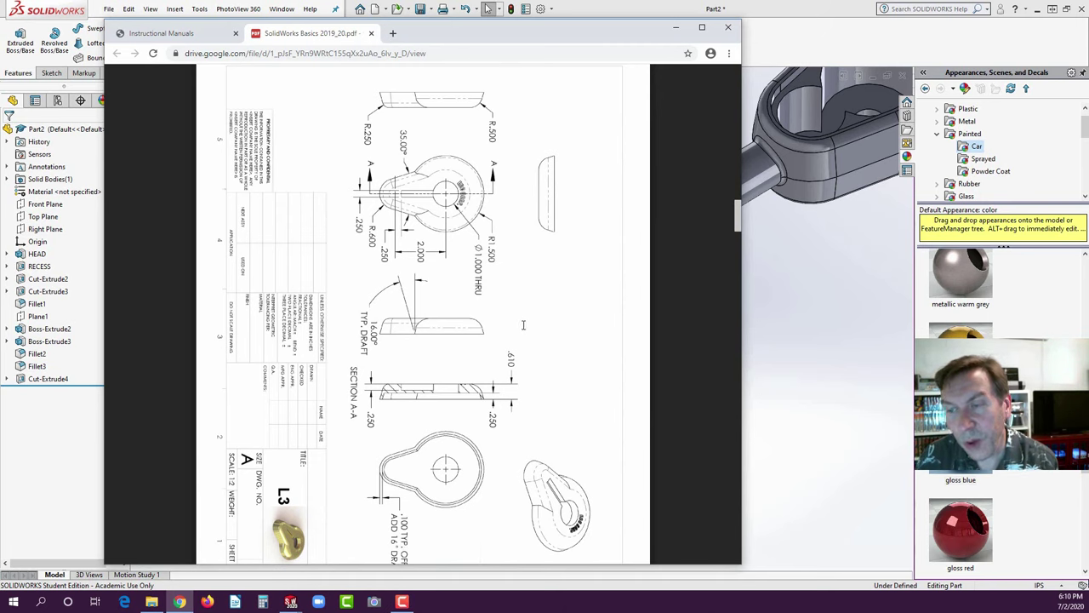
scroll(524, 325, "down", 6)
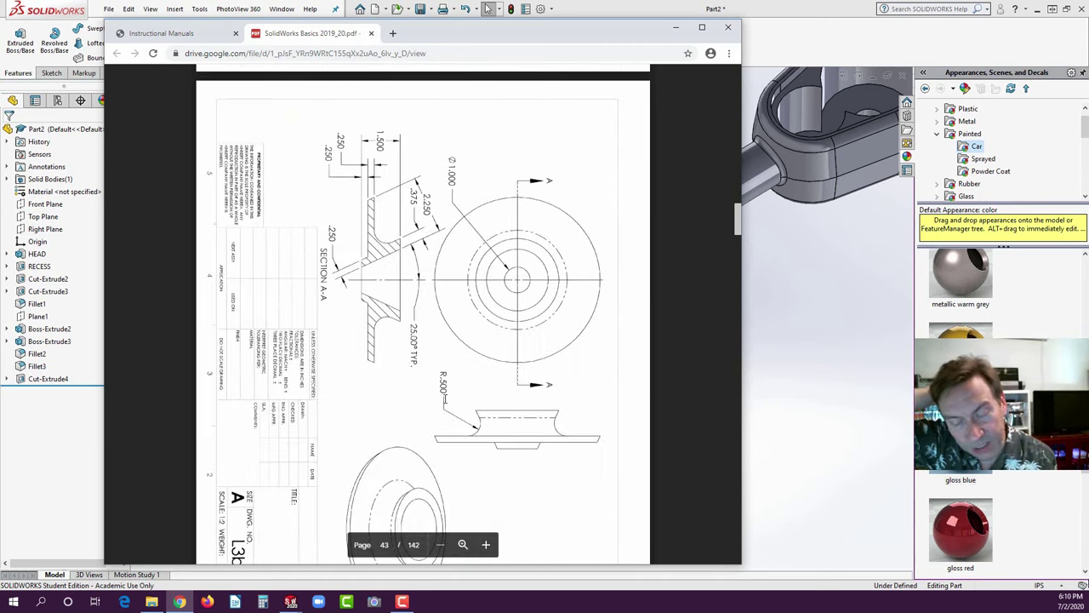
scroll(445, 397, "down", 2)
scroll(445, 397, "up", 4)
scroll(445, 396, "down", 3)
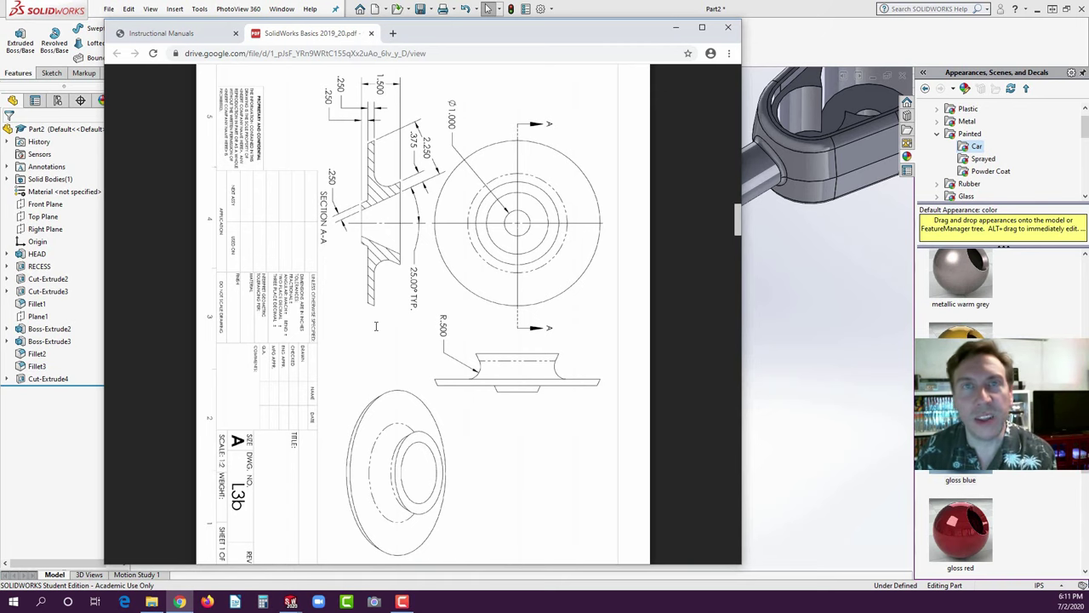
scroll(413, 294, "up", 1)
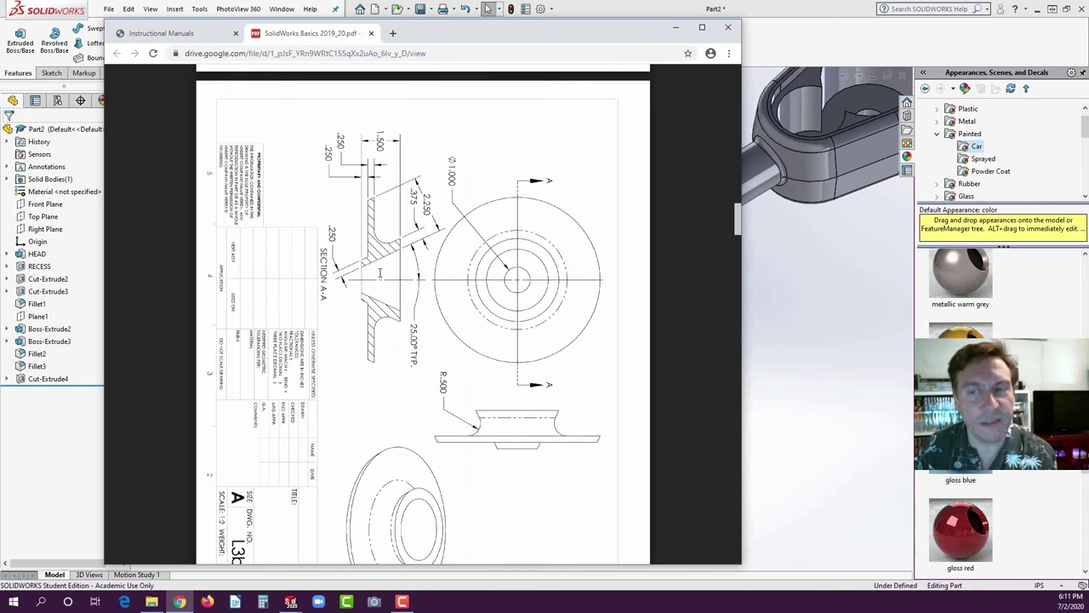
scroll(390, 302, "down", 1)
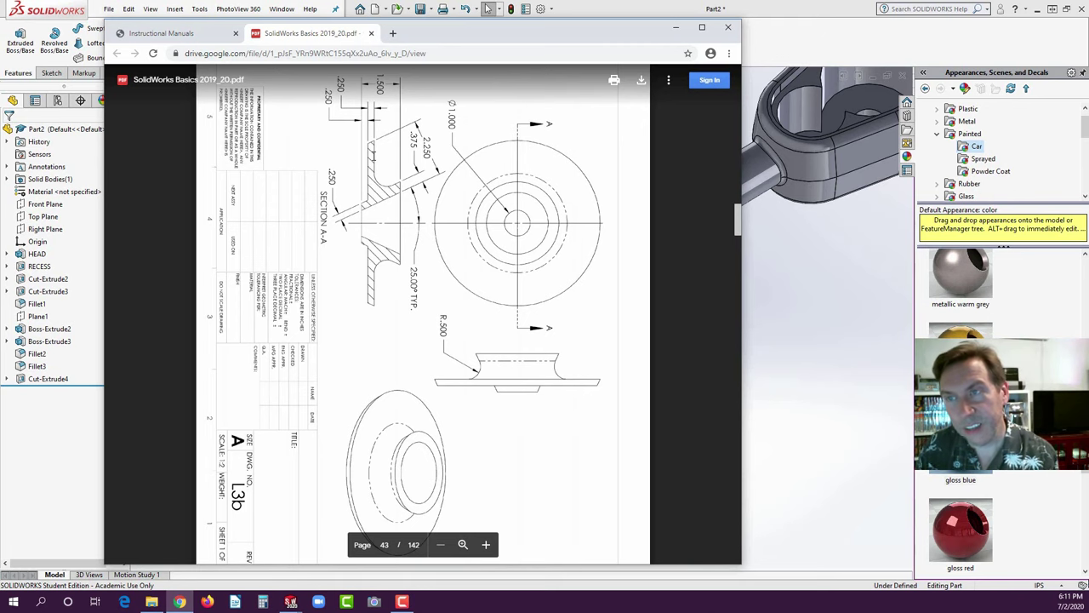
left_click(810, 298)
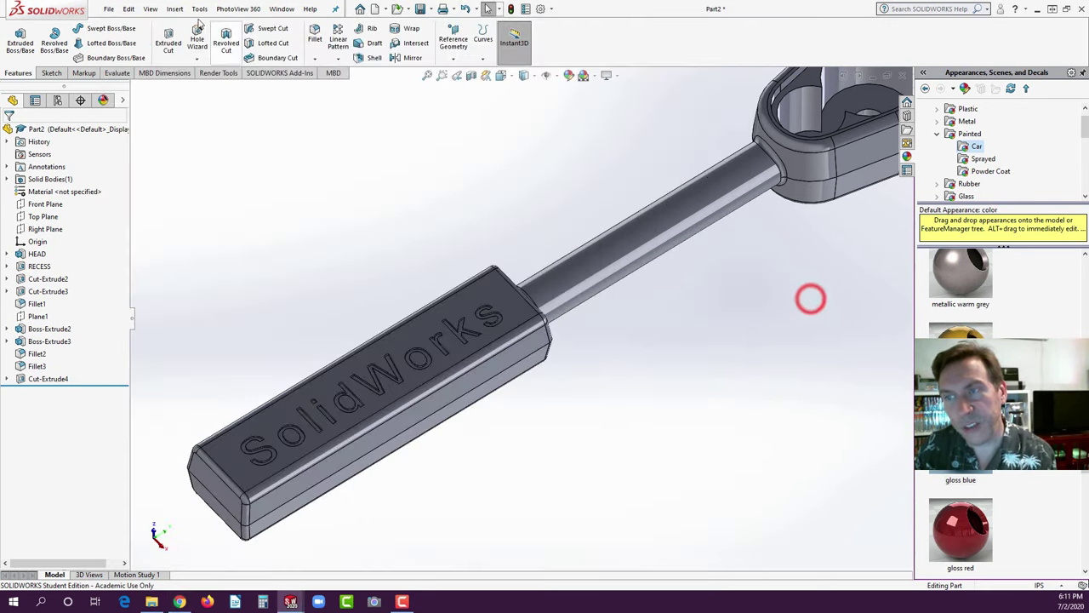
- Create a new part and draw a vertical centerline up from the origin on the Front Plane
left_click(376, 9)
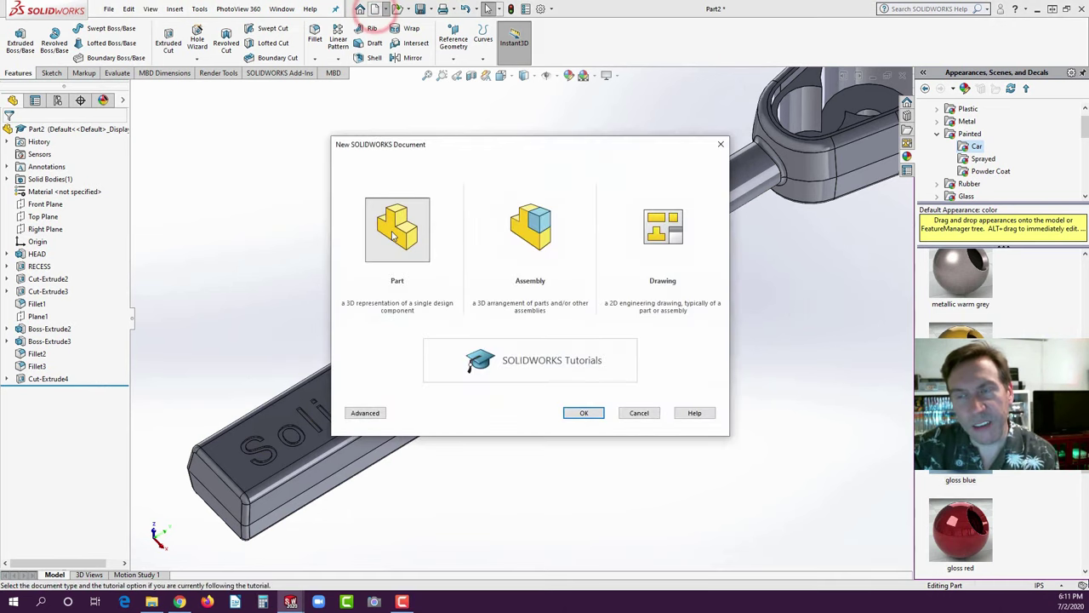
left_click(584, 413)
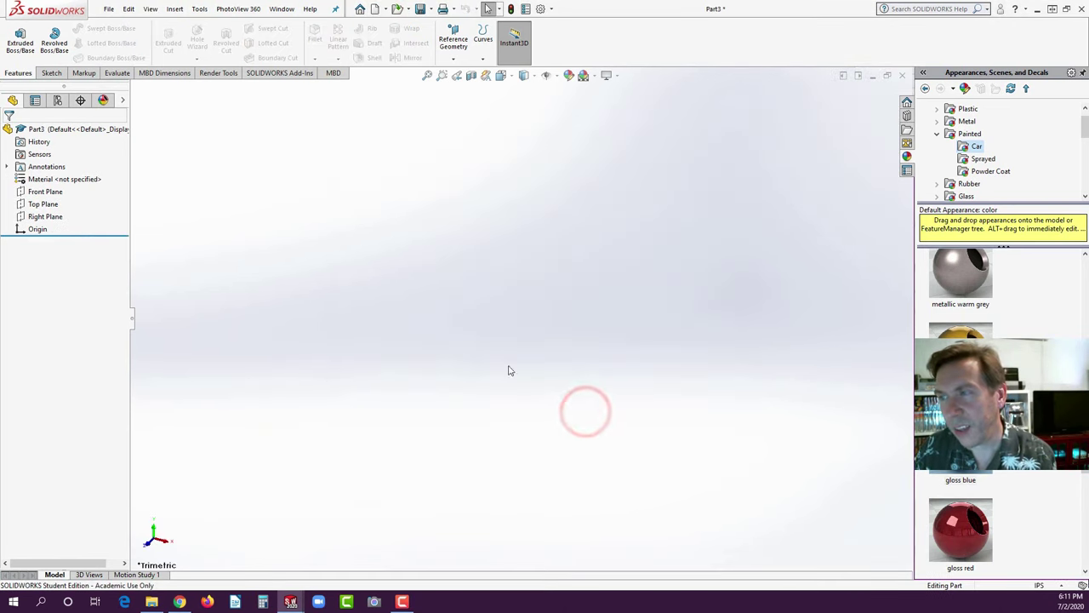
left_click(47, 193)
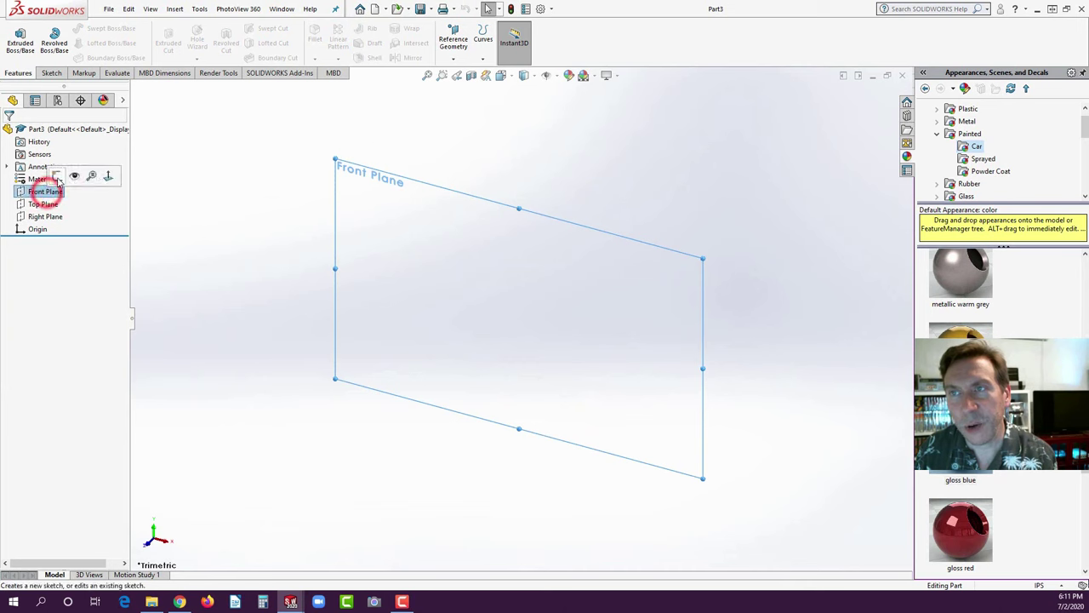
left_click(53, 175)
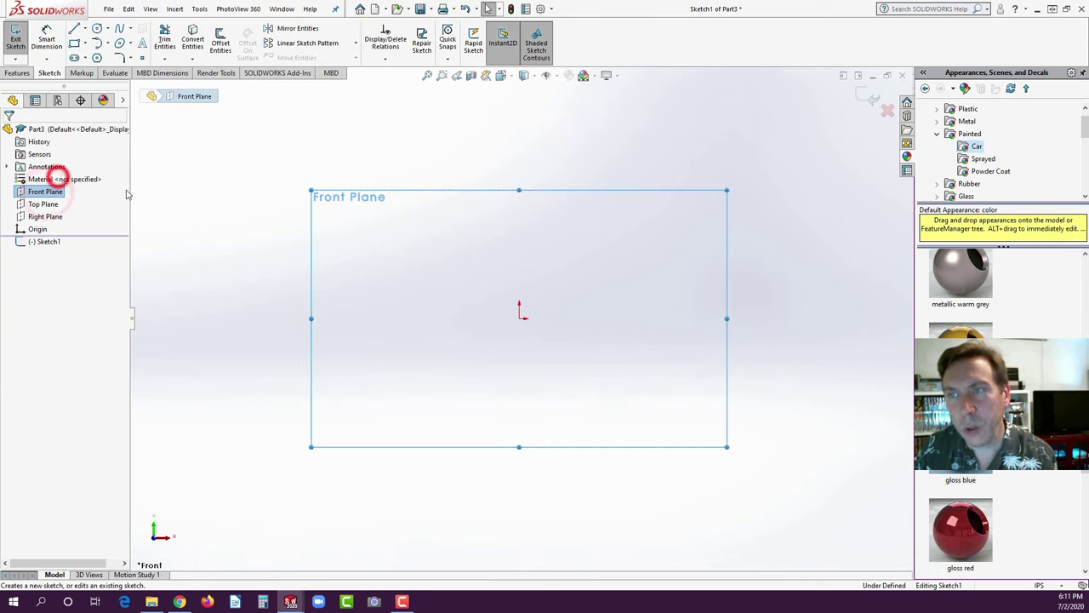
left_click(84, 28)
left_click(76, 56)
left_click(519, 311)
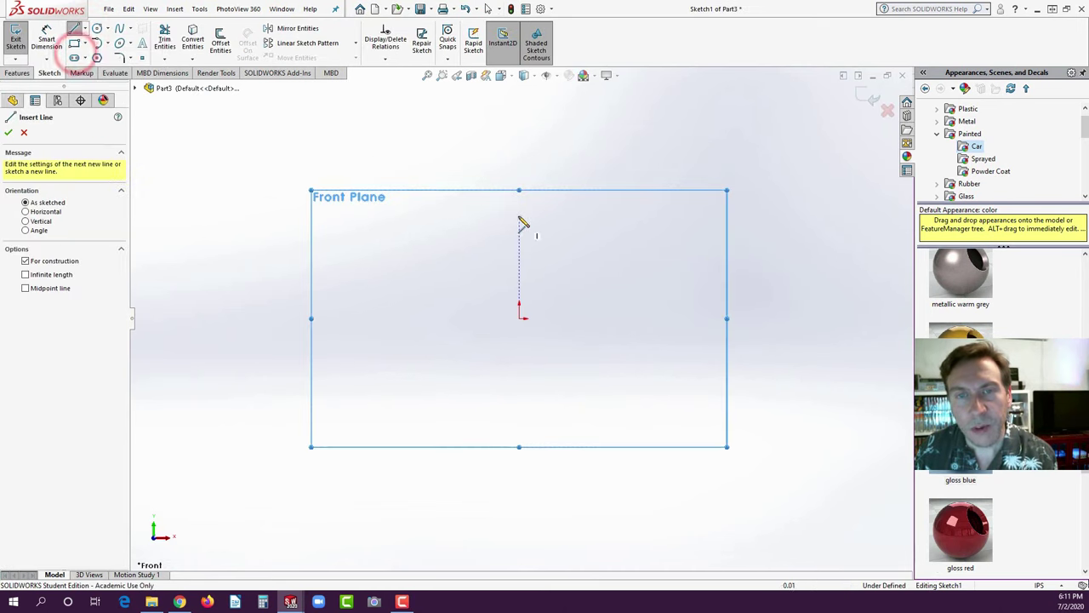
left_click(518, 217)
left_click(518, 315)
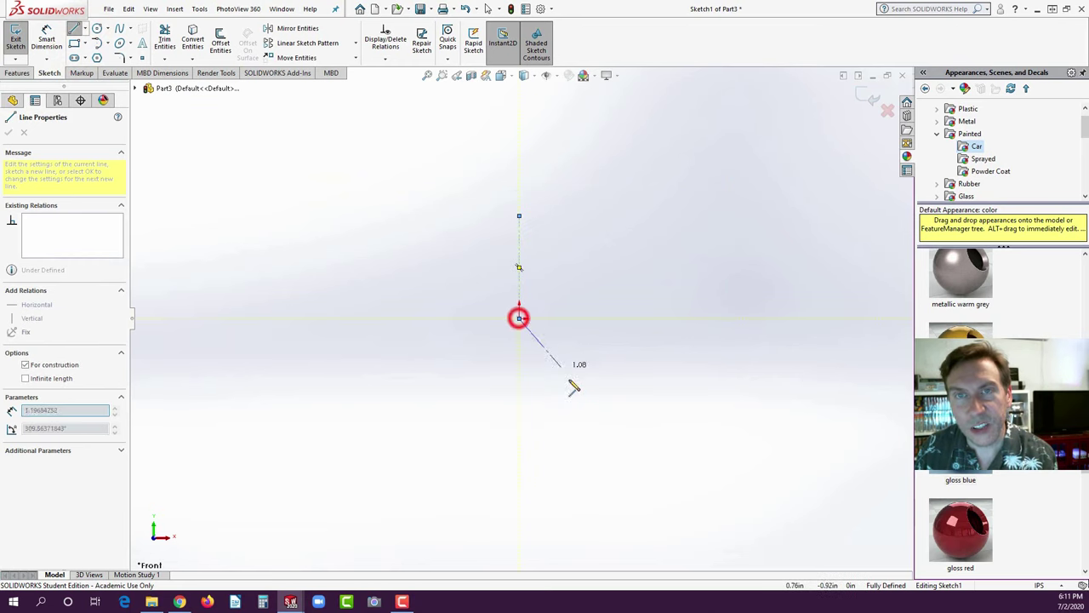
left_click(570, 382)
- Draw the closed angled line profile beside the centerline, checking the reference PDF midway
left_click(81, 28)
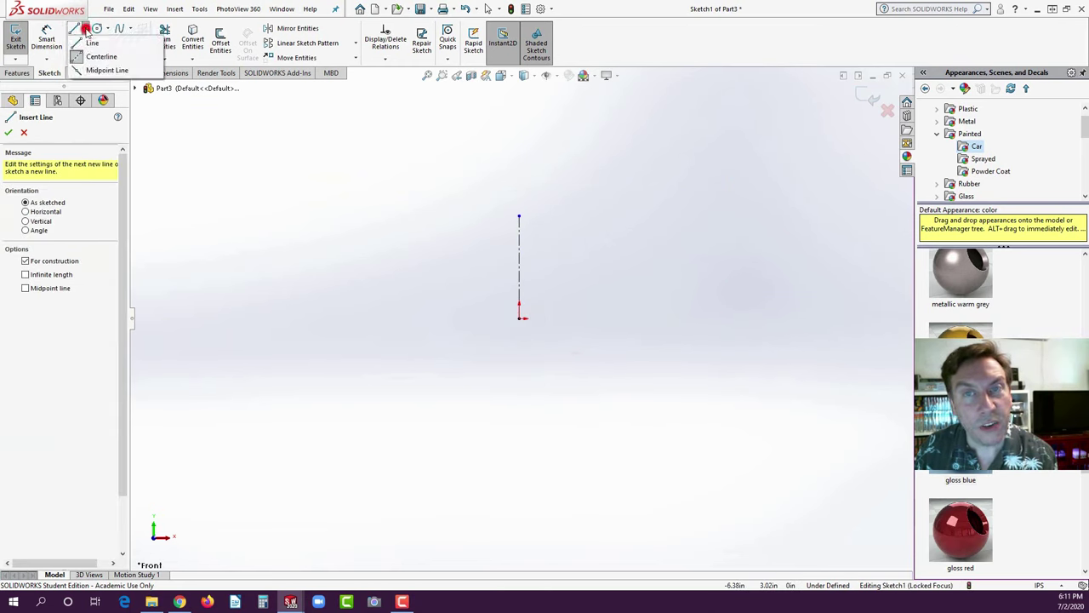
left_click(76, 42)
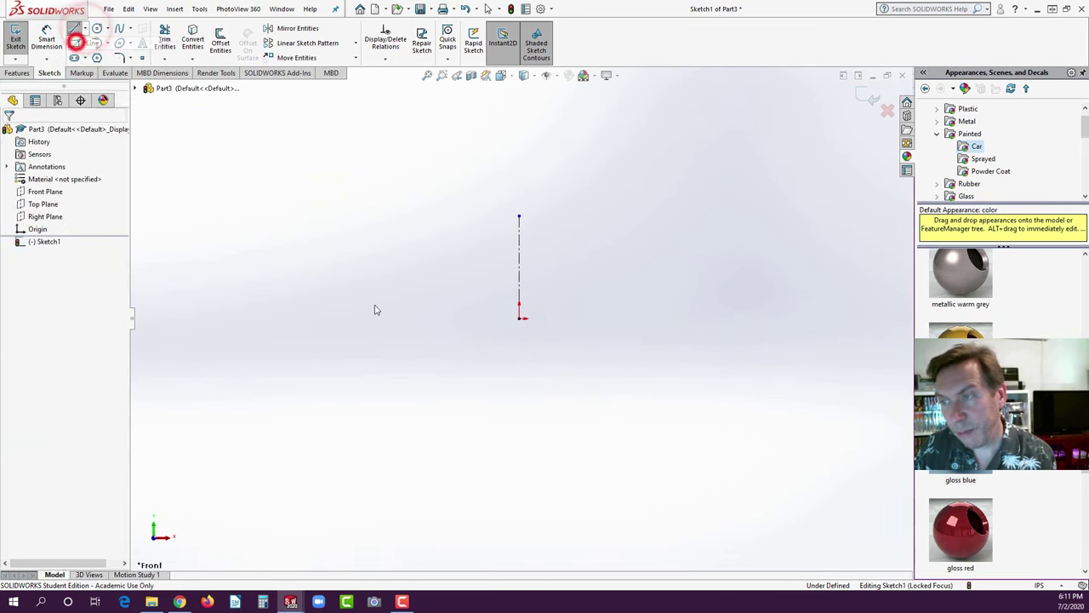
left_click(490, 319)
left_click(470, 317)
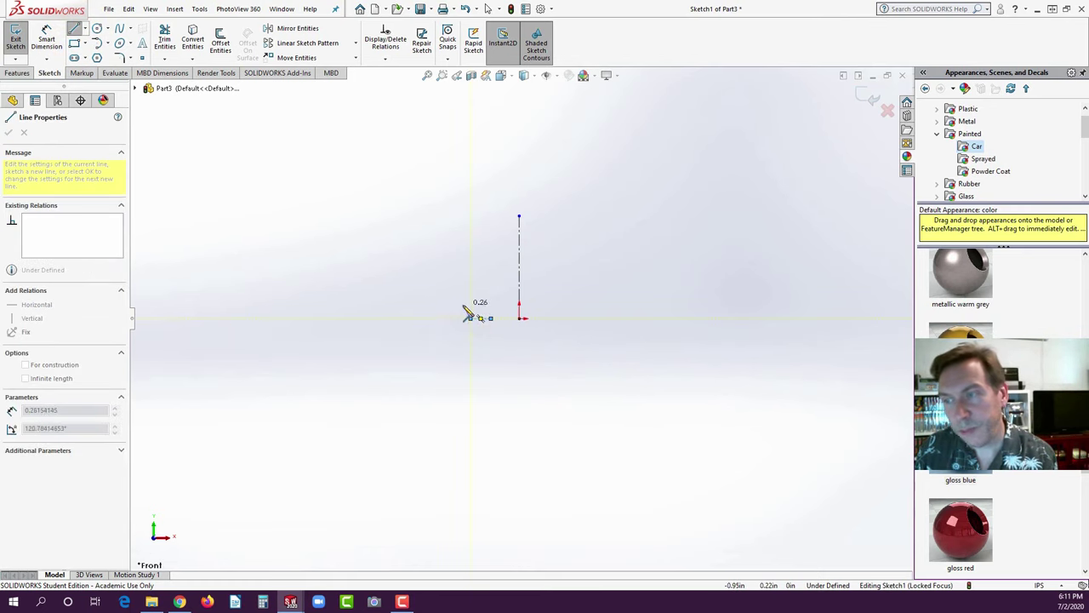
left_click(459, 301)
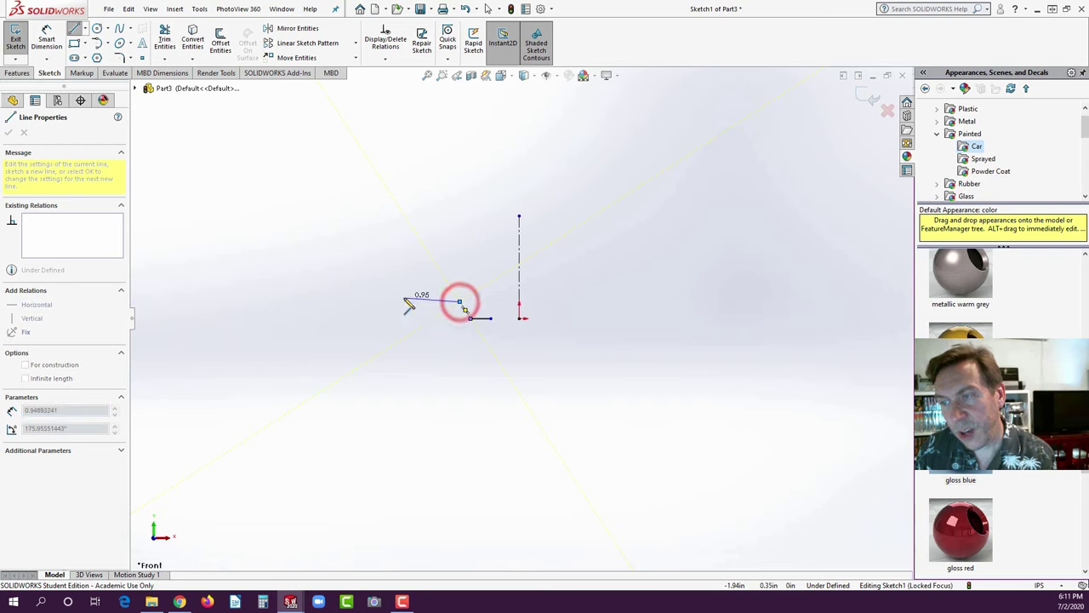
left_click(311, 301)
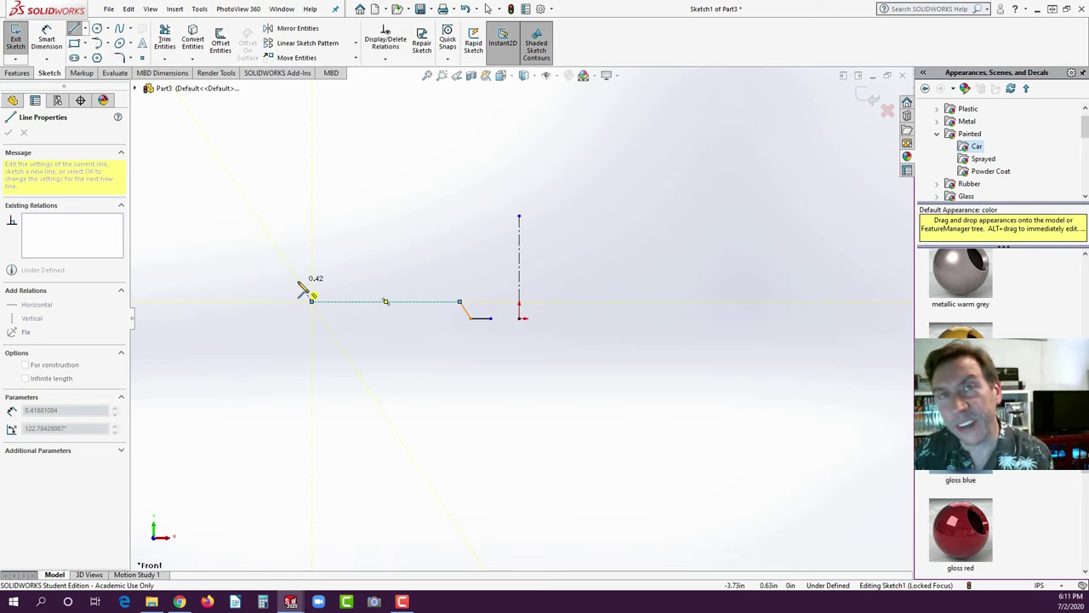
left_click(298, 280)
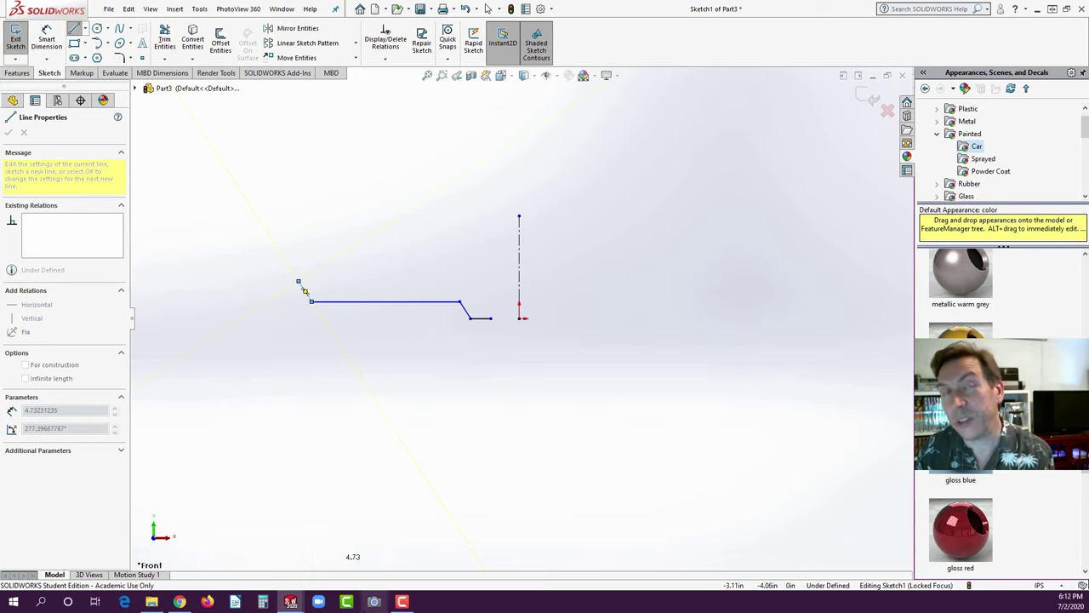
left_click(179, 602)
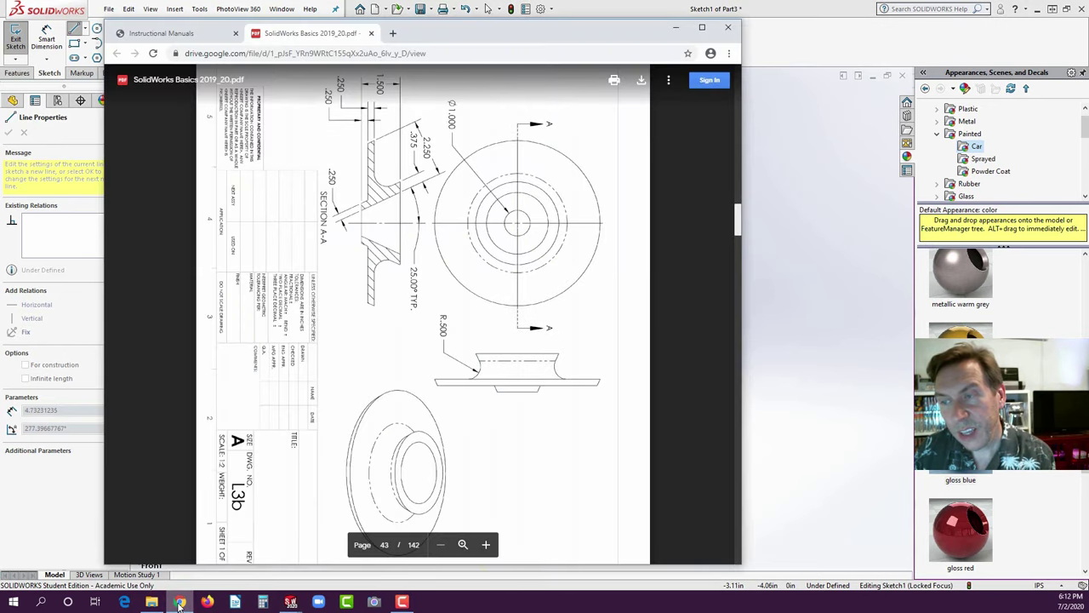
left_click(179, 601)
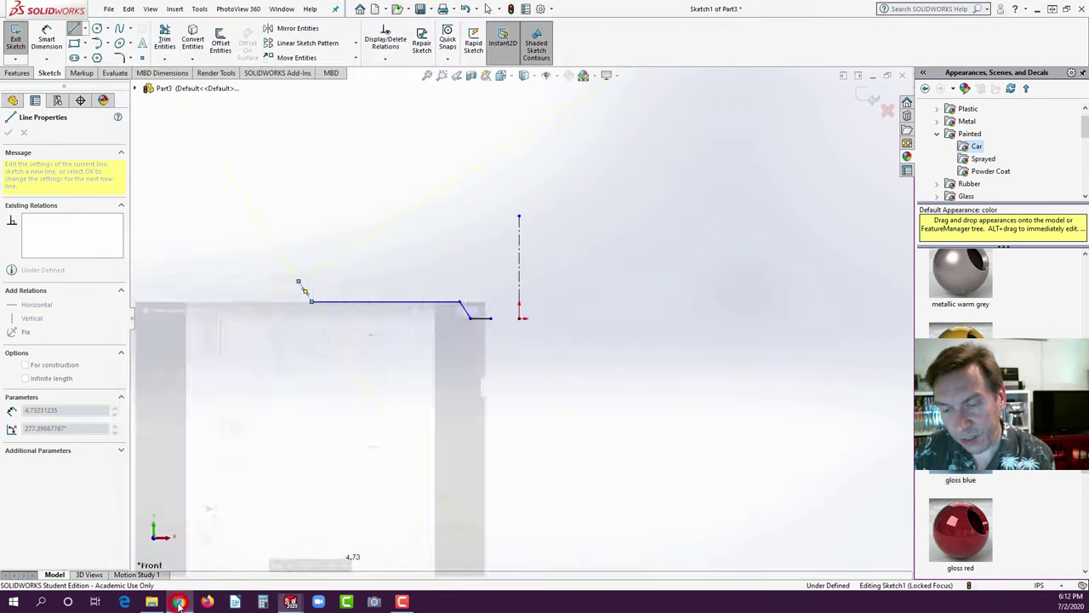
left_click(298, 281)
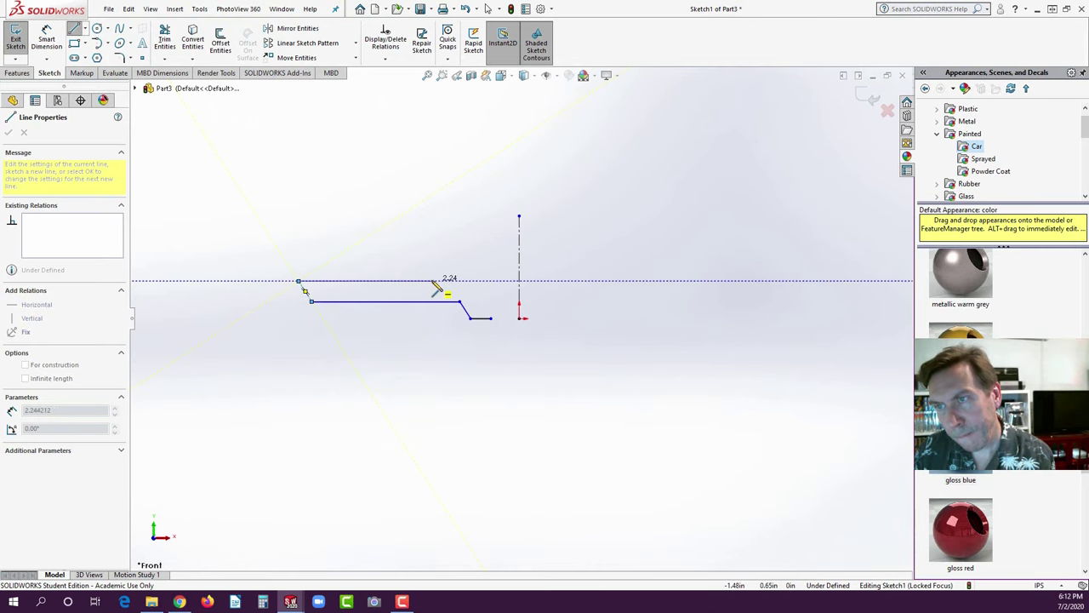
left_click(431, 281)
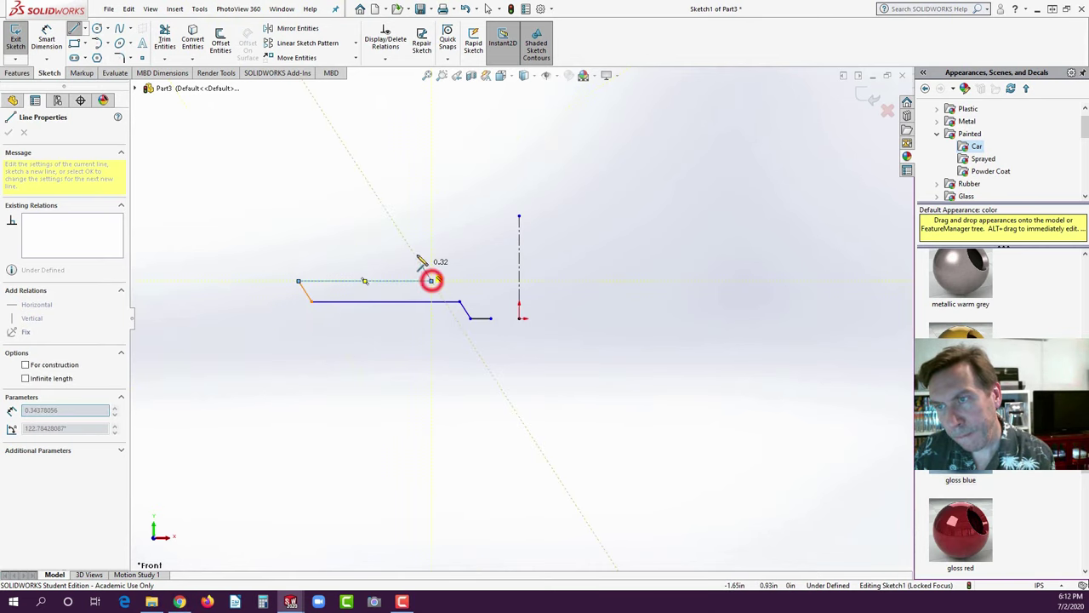
left_click(399, 231)
left_click(431, 230)
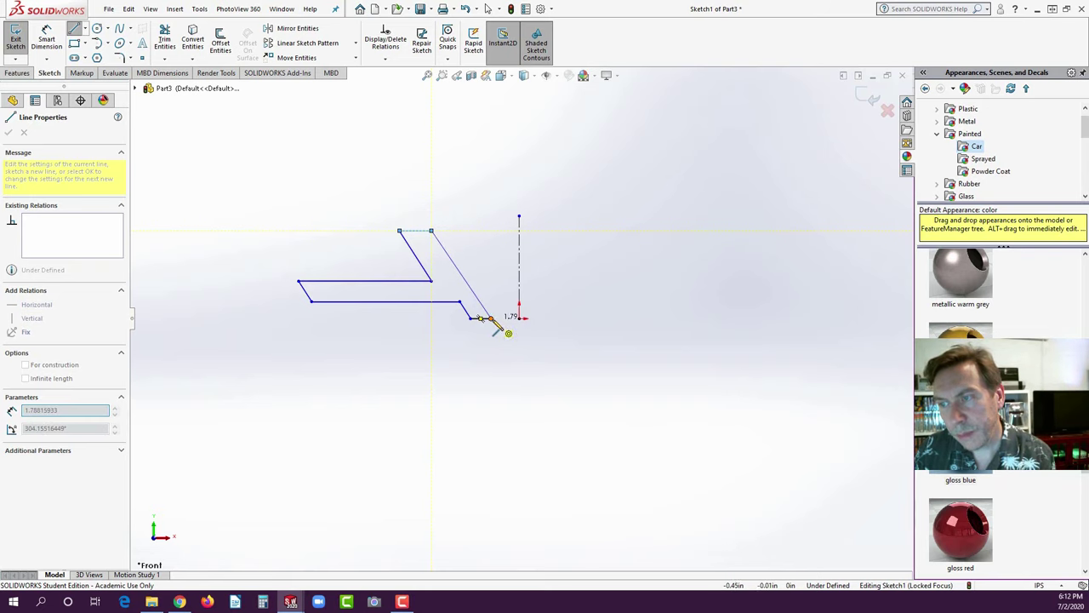
left_click(490, 319)
key("Escape")
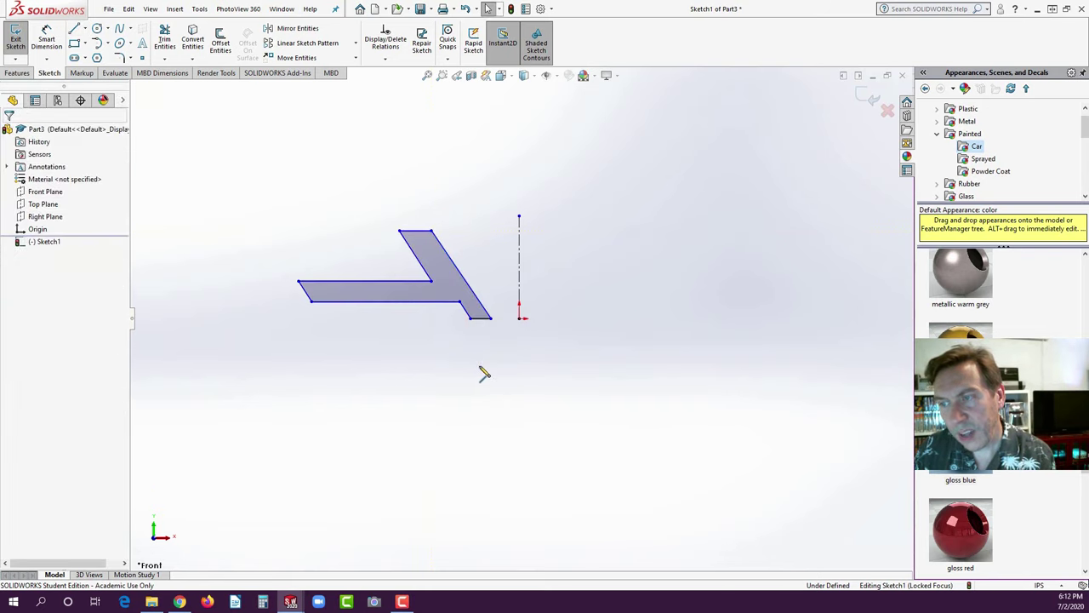
- Make the two slanted edges of the profile parallel
left_click(418, 260)
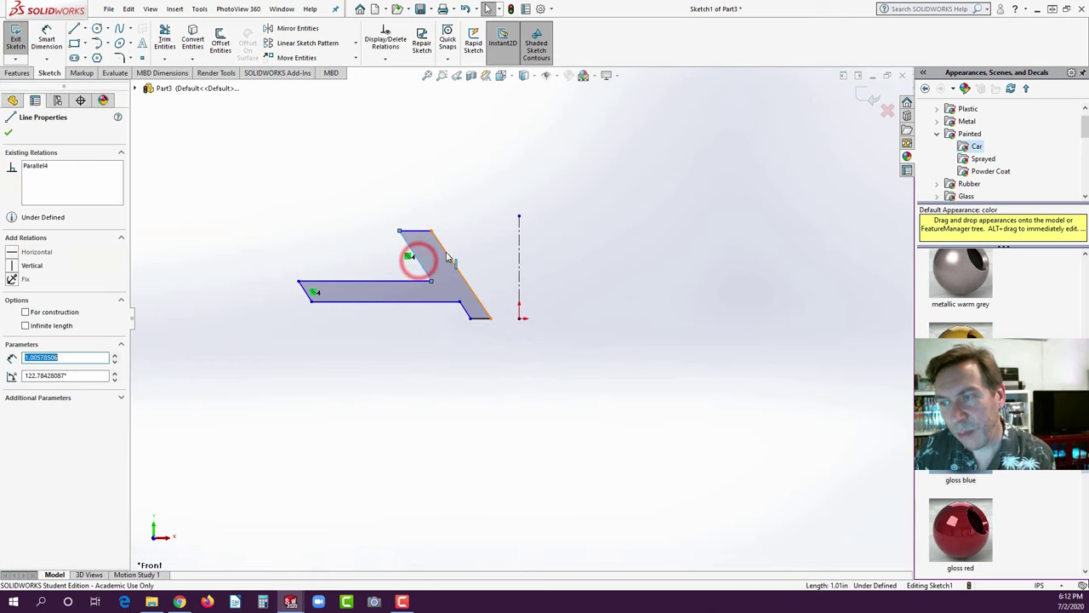
left_click(446, 250, "ctrl")
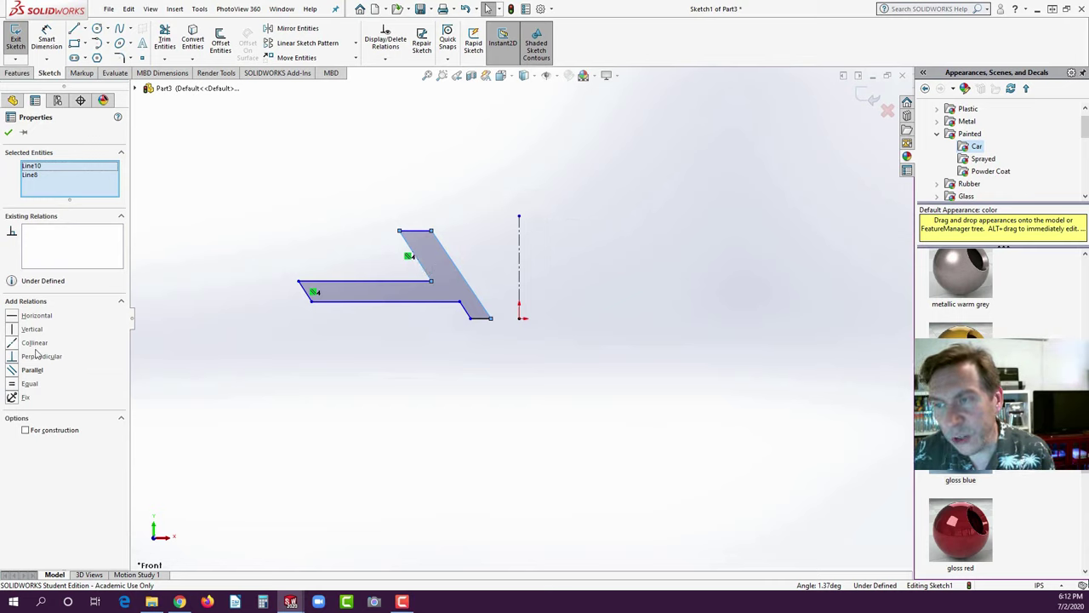
left_click(12, 370)
left_click(212, 388)
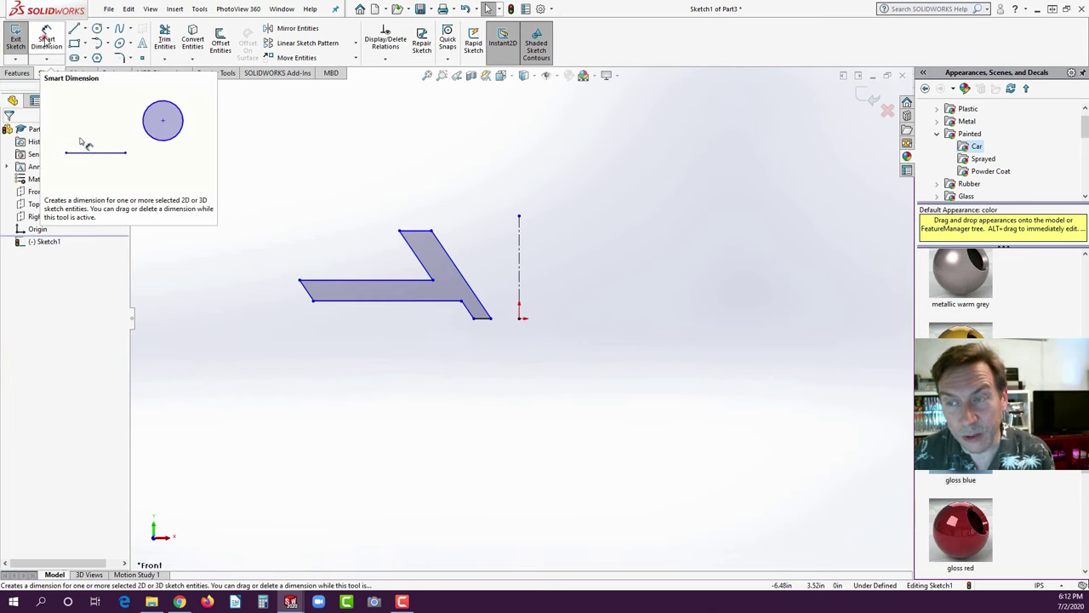
- Dimension the profile's overall height to 1.50 in
left_click(47, 40)
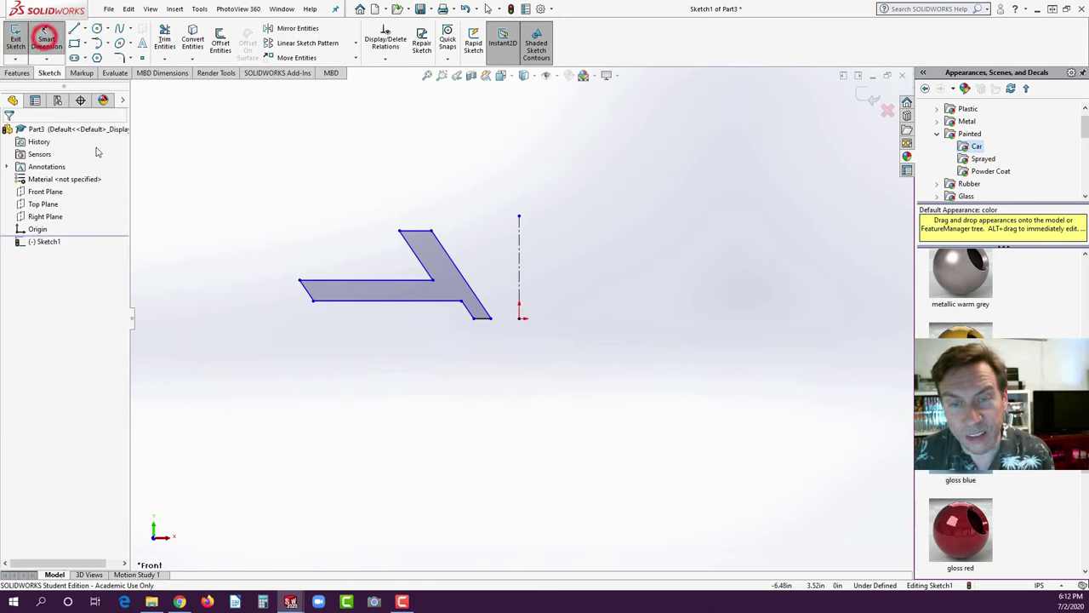
left_click(483, 318)
left_click(415, 230)
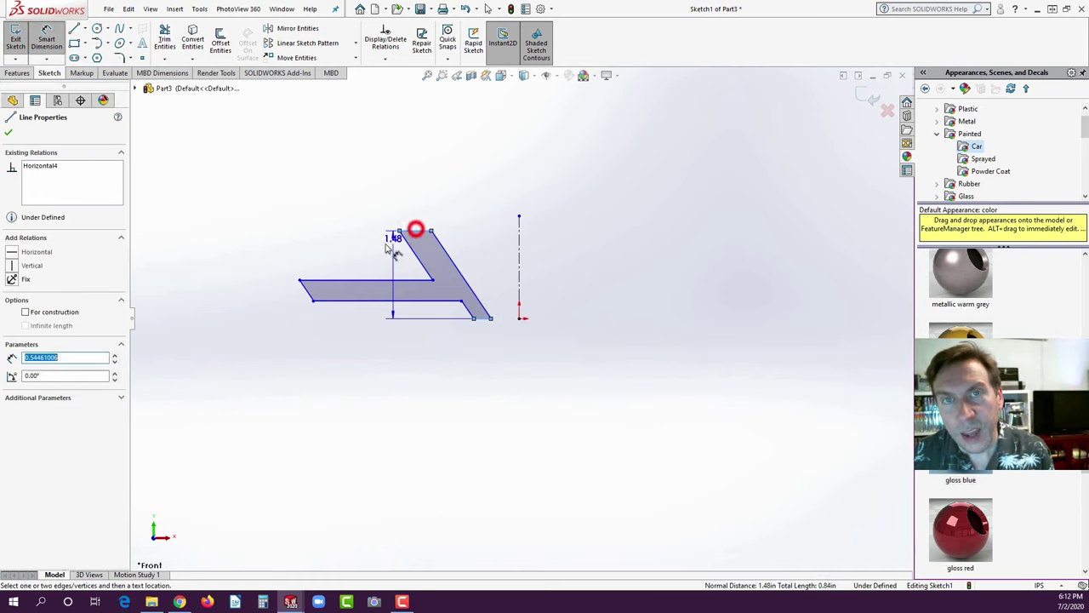
left_click(199, 275)
type("1.5")
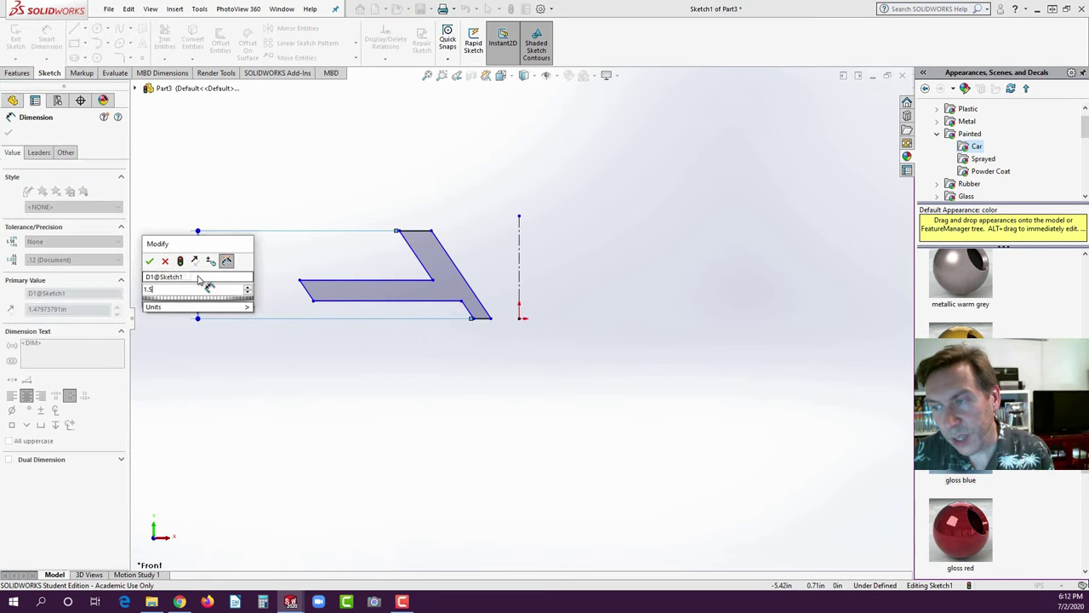
key("Return")
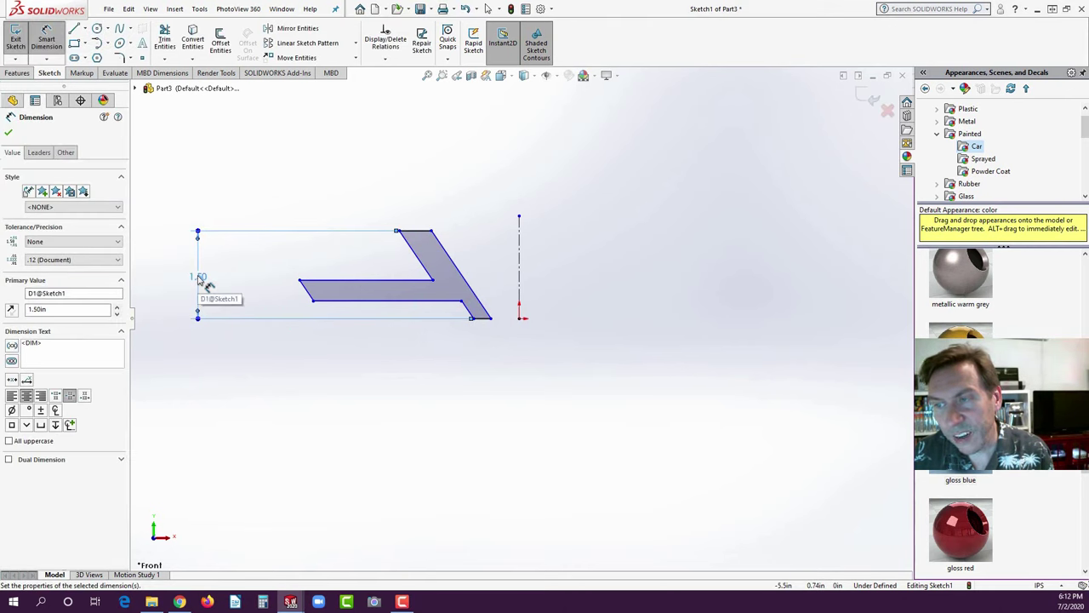
- Review the short left edge's relations, selecting its Midpoint6 relation
left_click(306, 290)
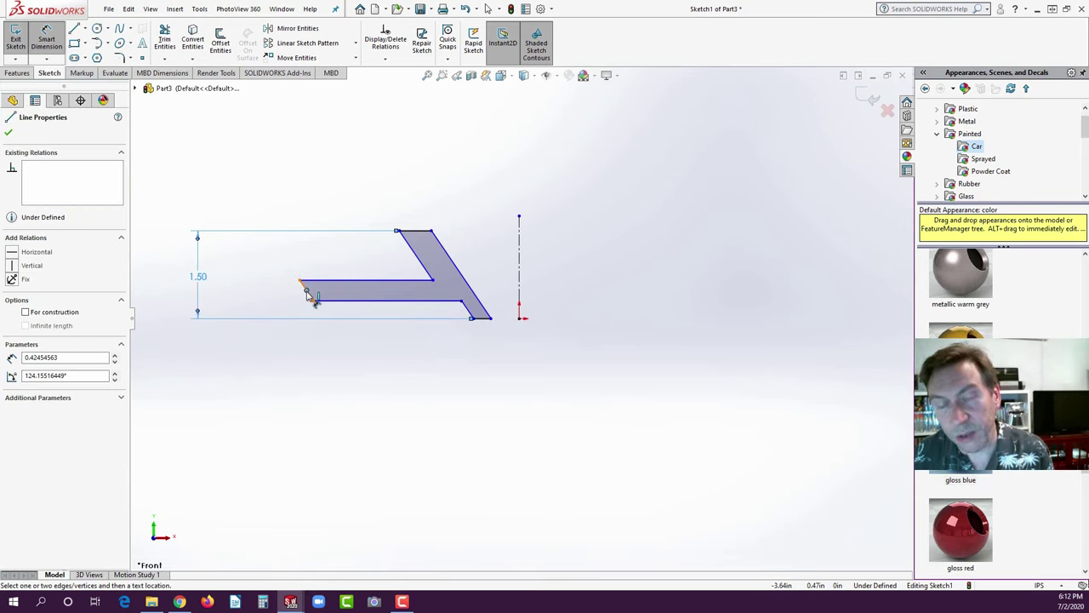
left_click(307, 291)
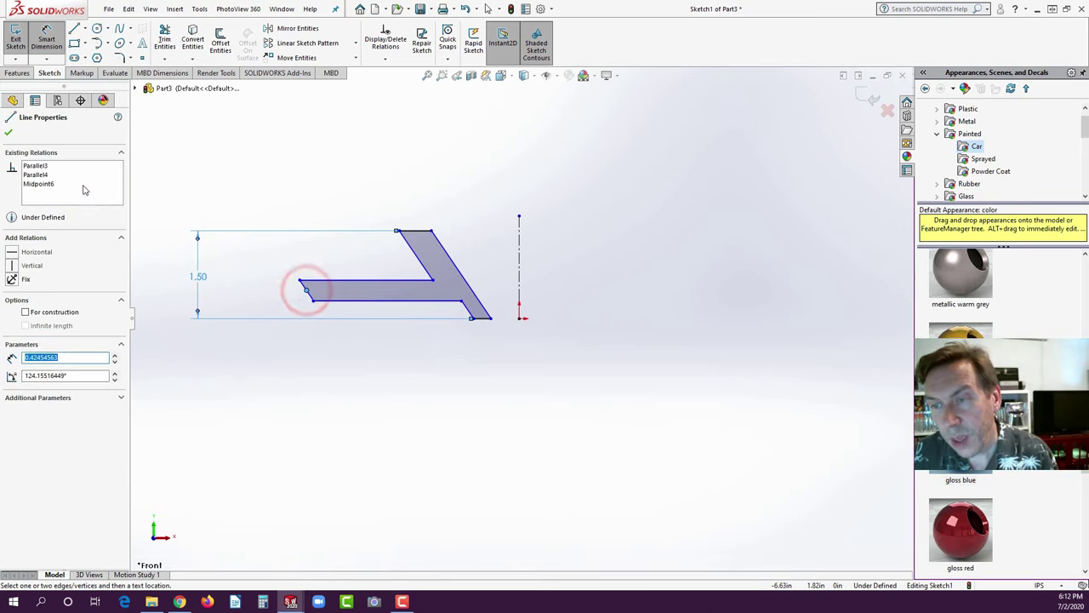
right_click(84, 189)
left_click(107, 190)
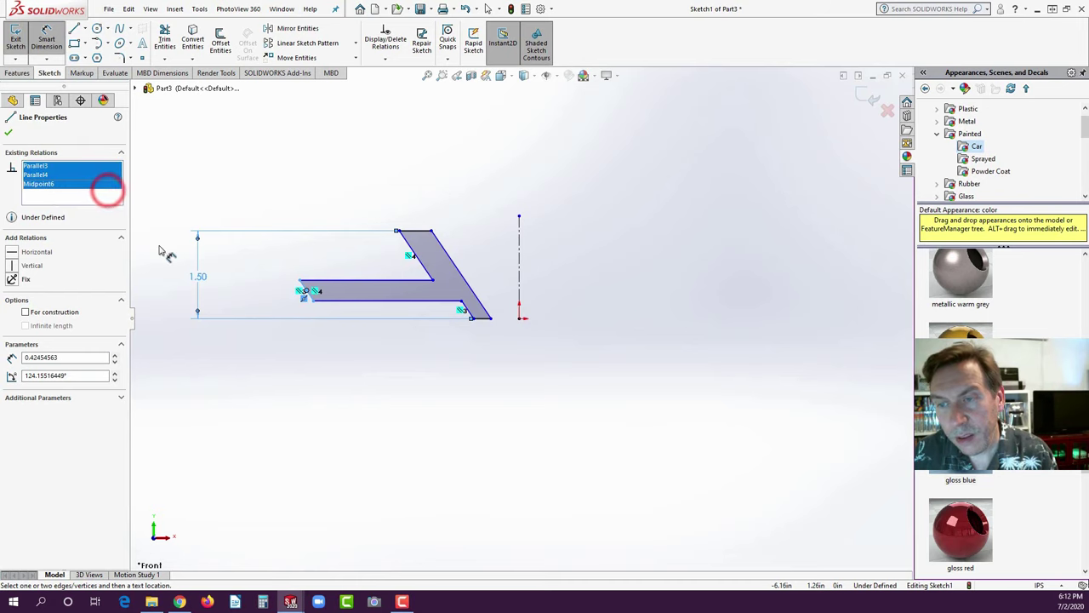
left_click(51, 184)
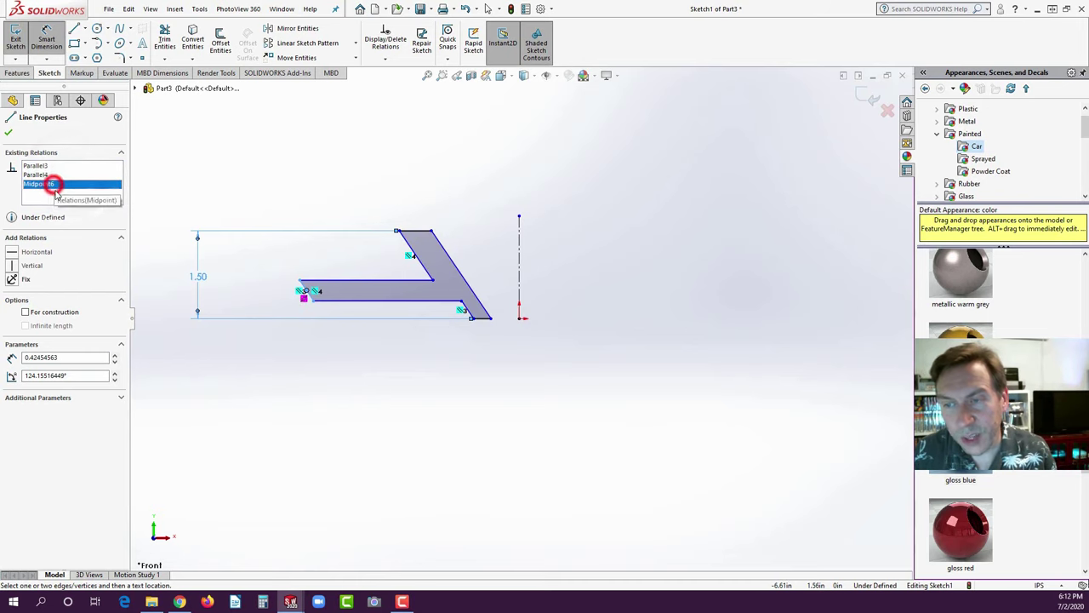
left_click(260, 199)
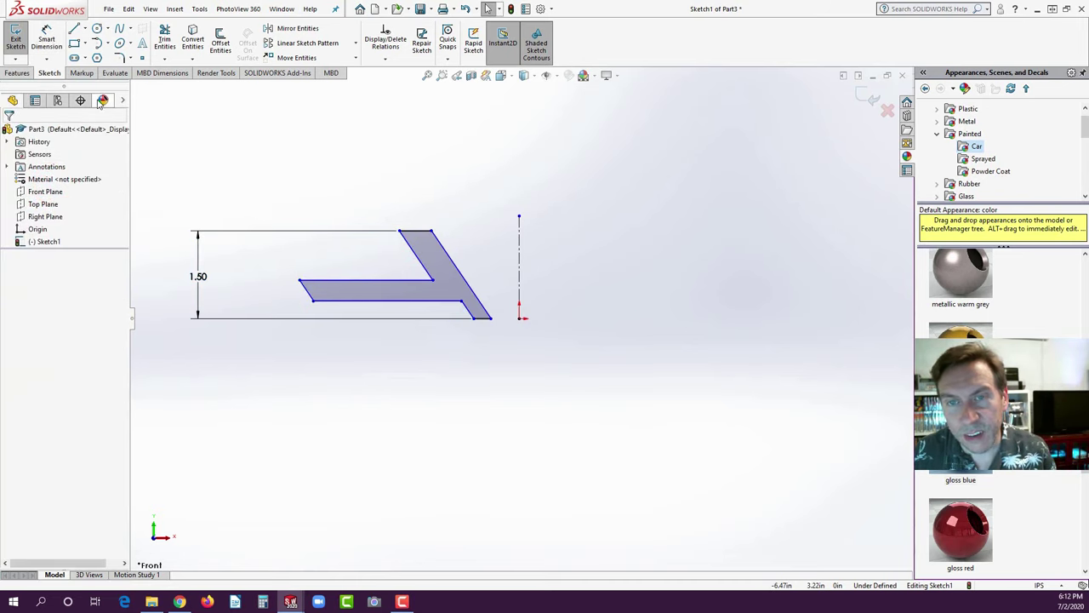
- Dimension the horizontal arm thickness to 0.25 in, then pick both slanted edges for a width
left_click(47, 38)
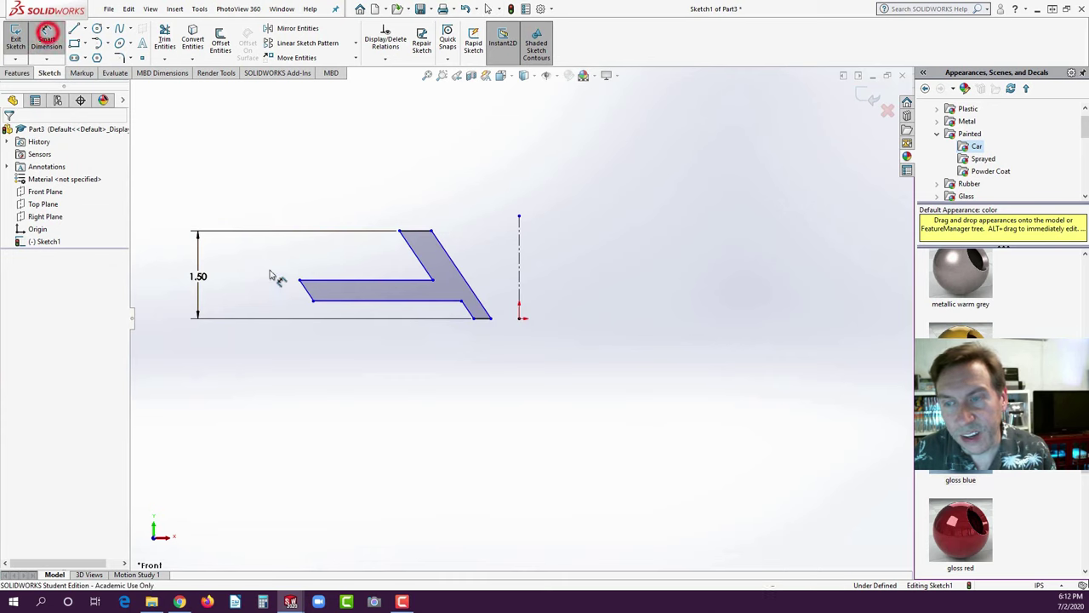
left_click(306, 298)
left_click(267, 290)
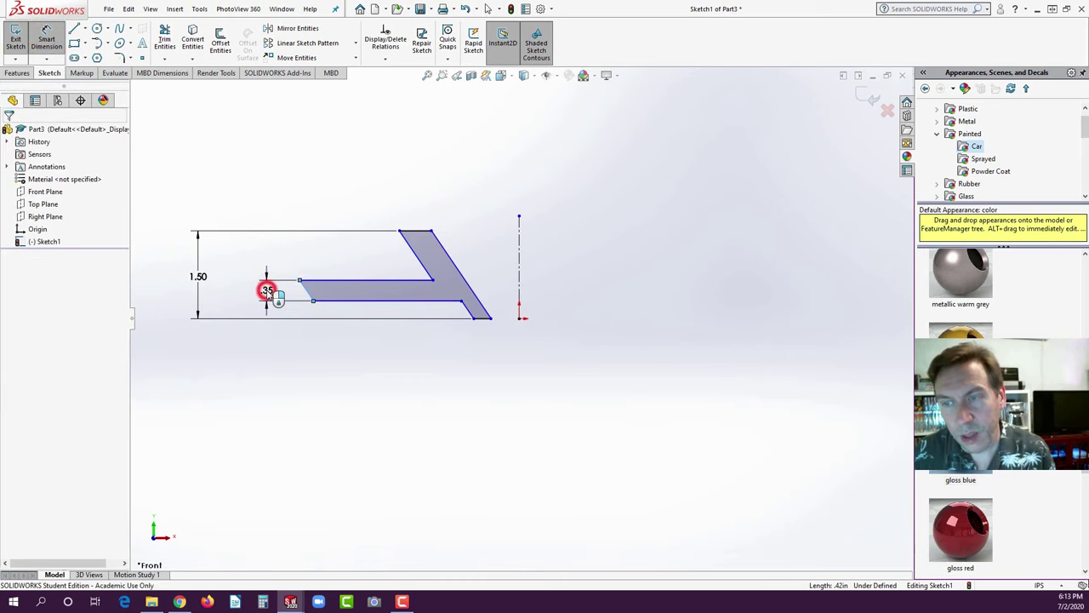
type(".25")
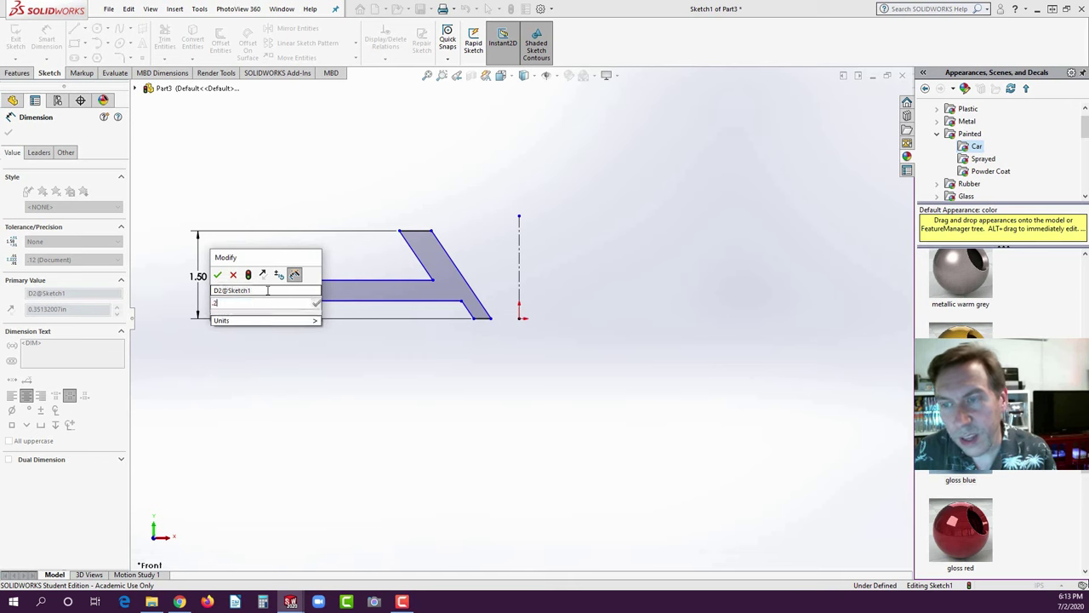
key("Return")
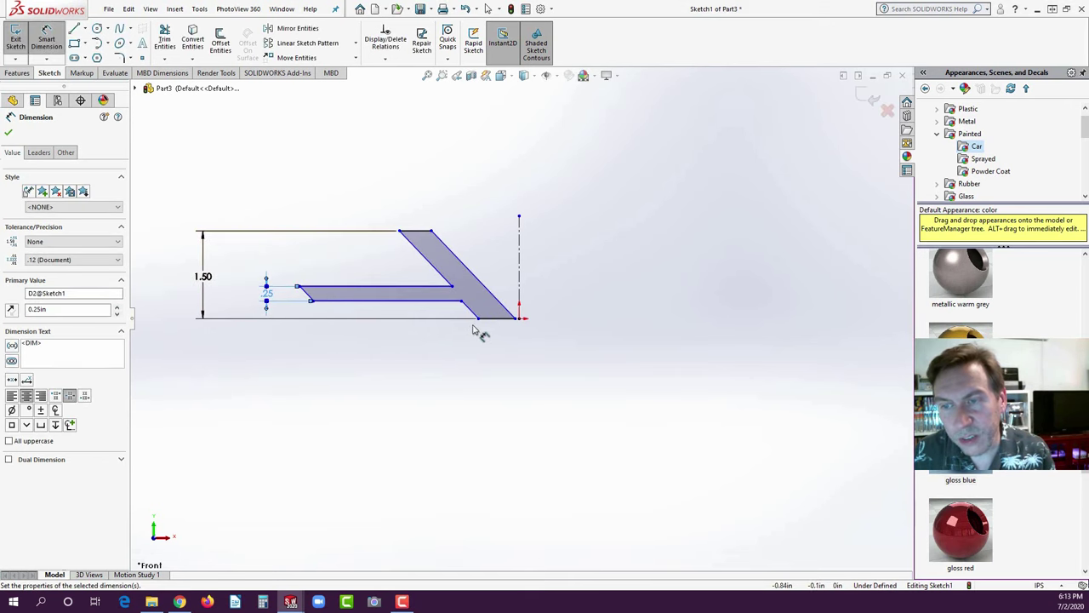
left_click(472, 311)
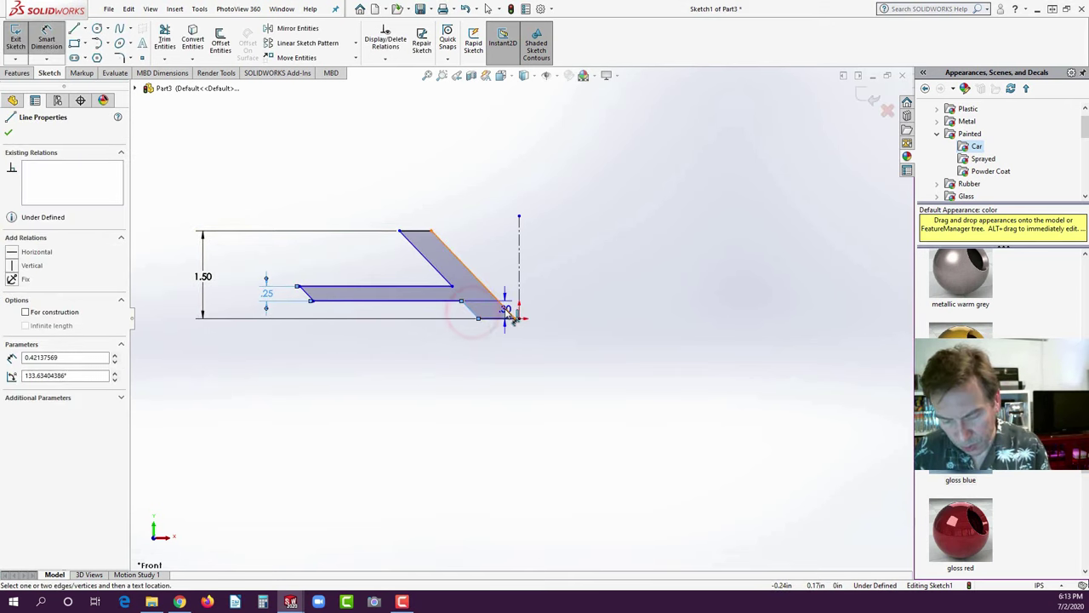
left_click(502, 307)
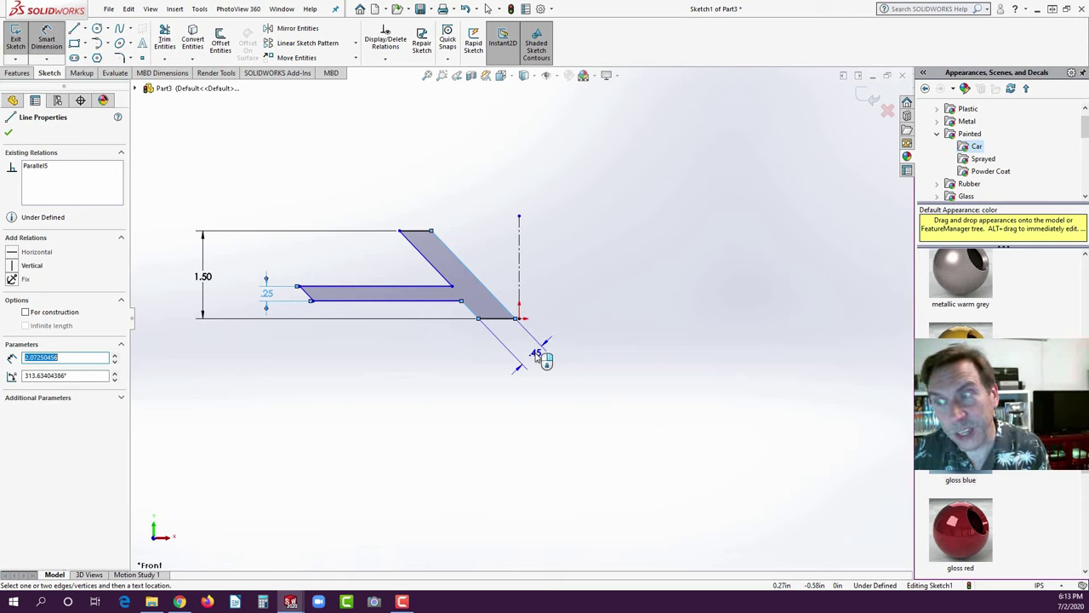
- Set the slanted arm width to .25 and its top edge to .38
left_click(541, 356)
type(".25")
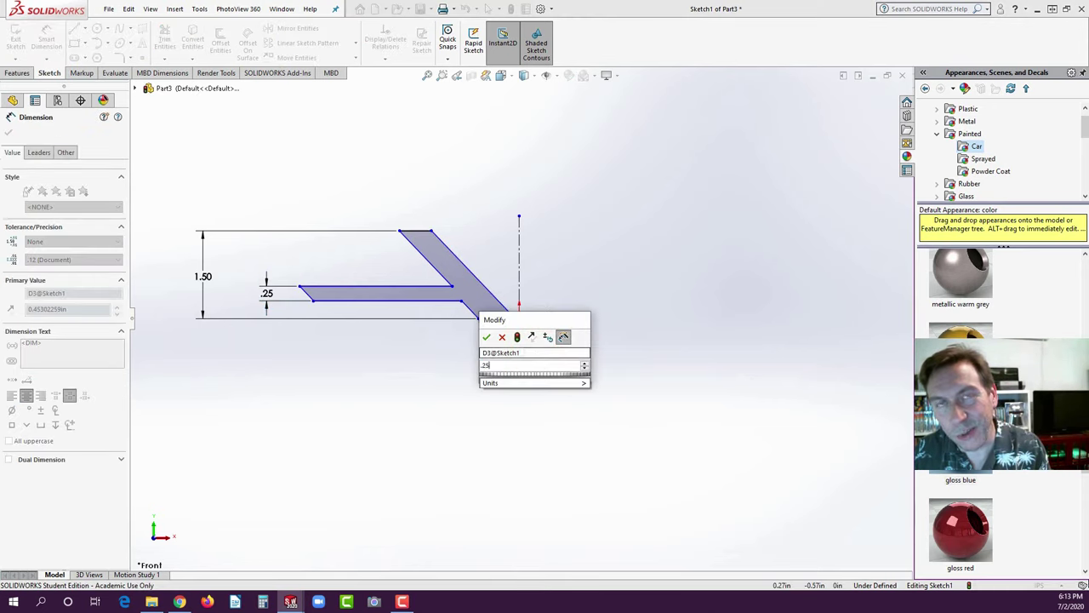
key("Return")
left_click(426, 253)
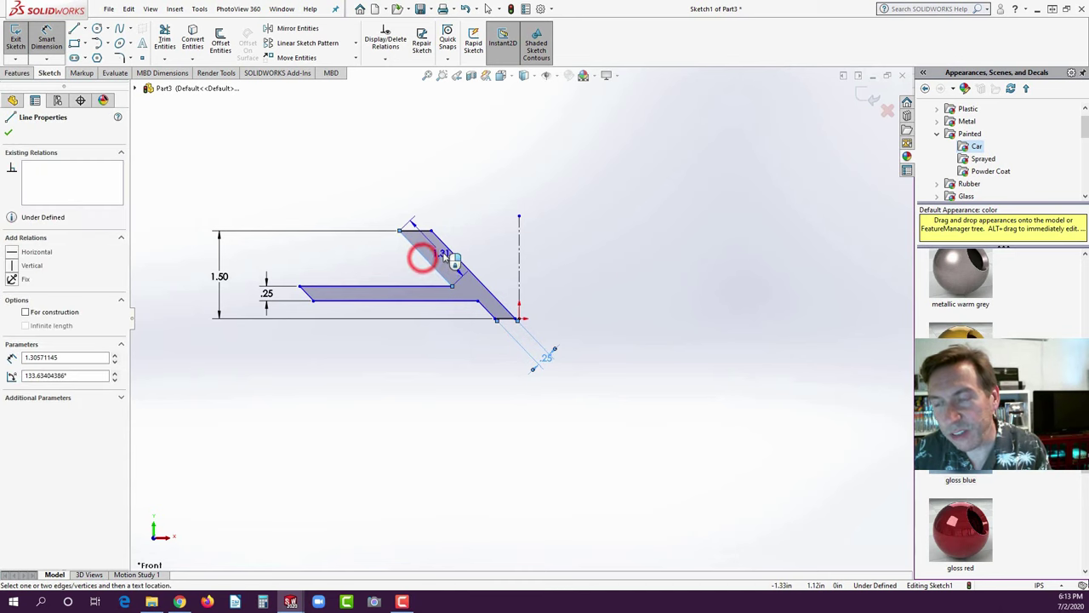
left_click(450, 253)
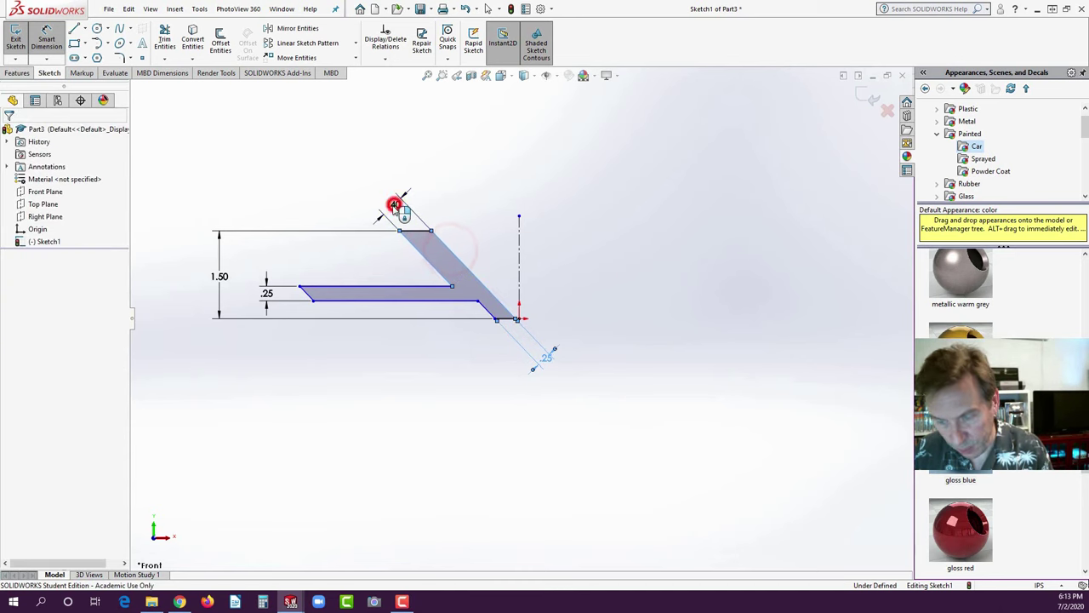
double_click(398, 207)
type(".38")
key("Return")
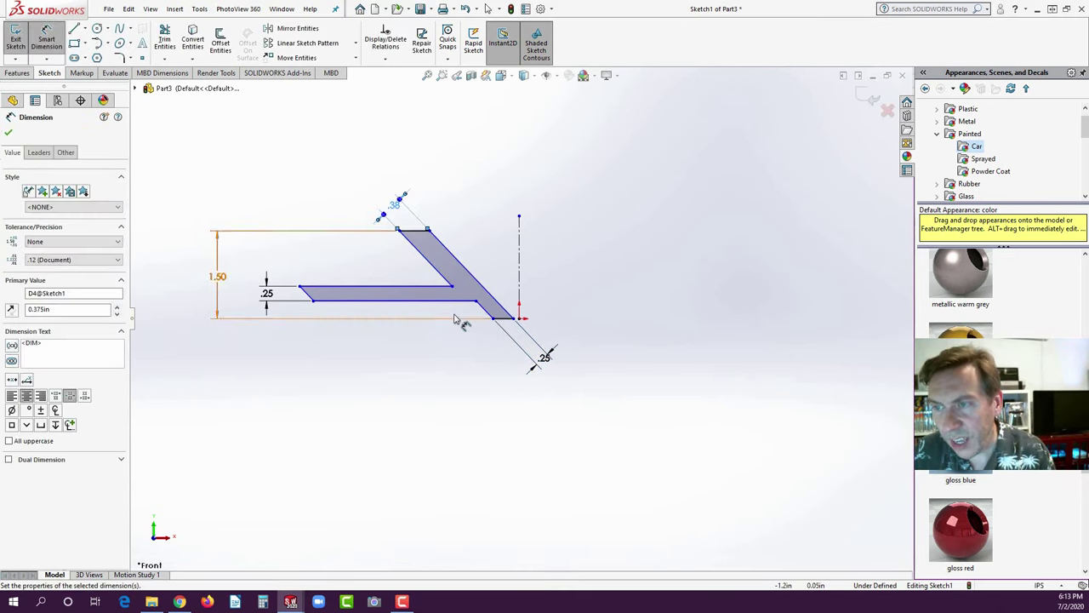
- Reposition the lower line and dimension the lower strip to .25
left_click(487, 312)
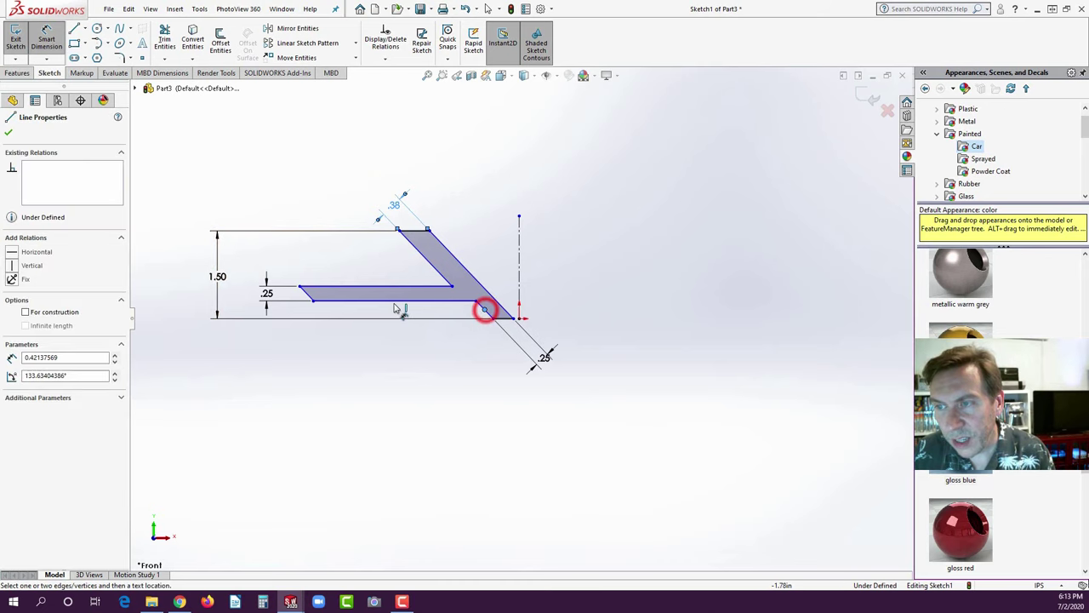
left_click(479, 329)
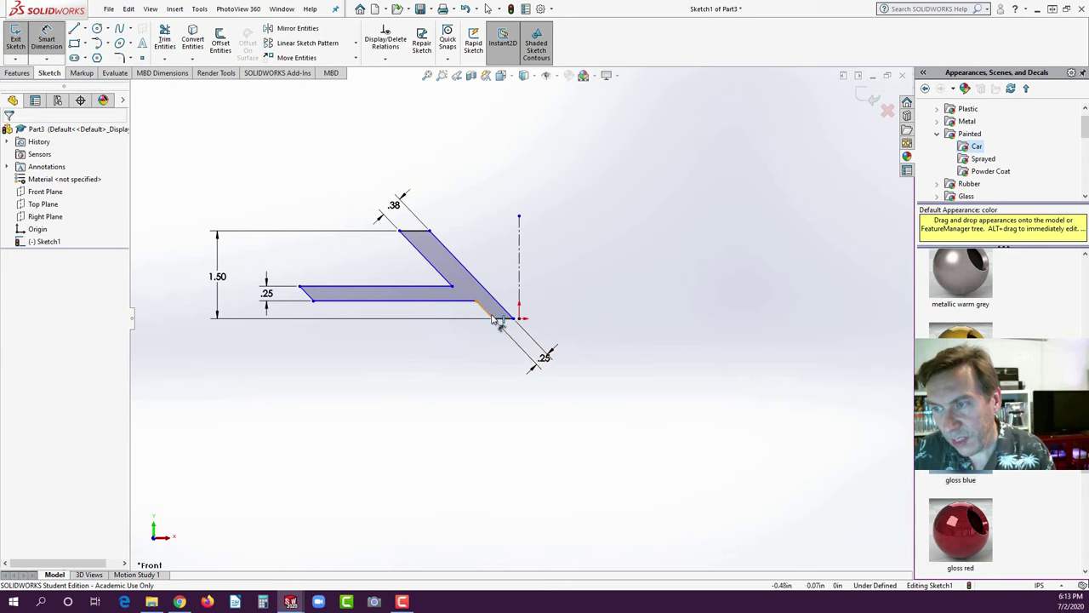
left_click_drag(491, 312, 290, 316)
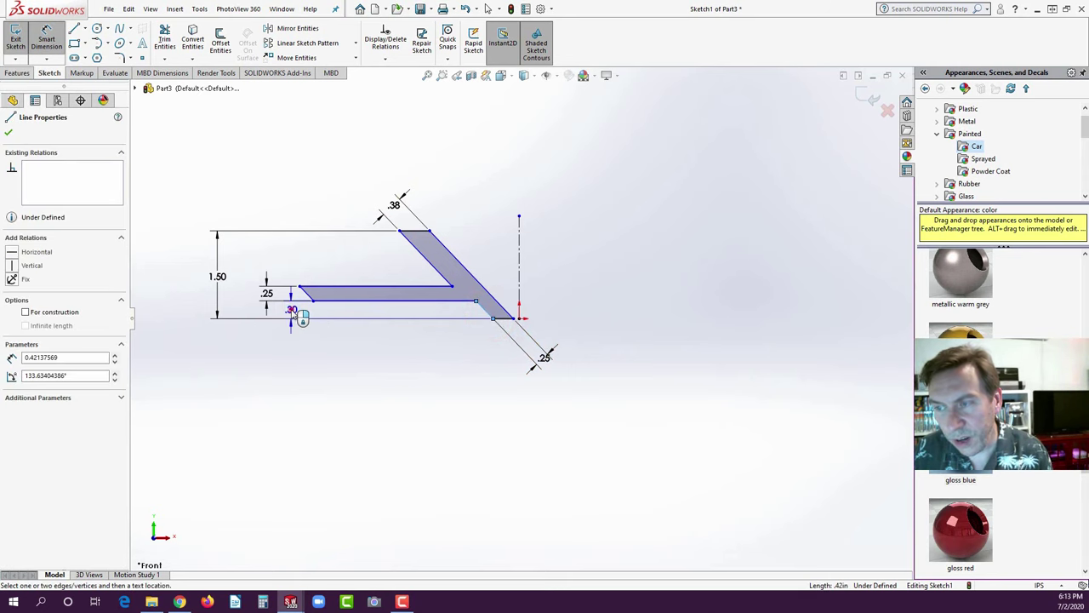
double_click(292, 309)
type(".25")
key("Return")
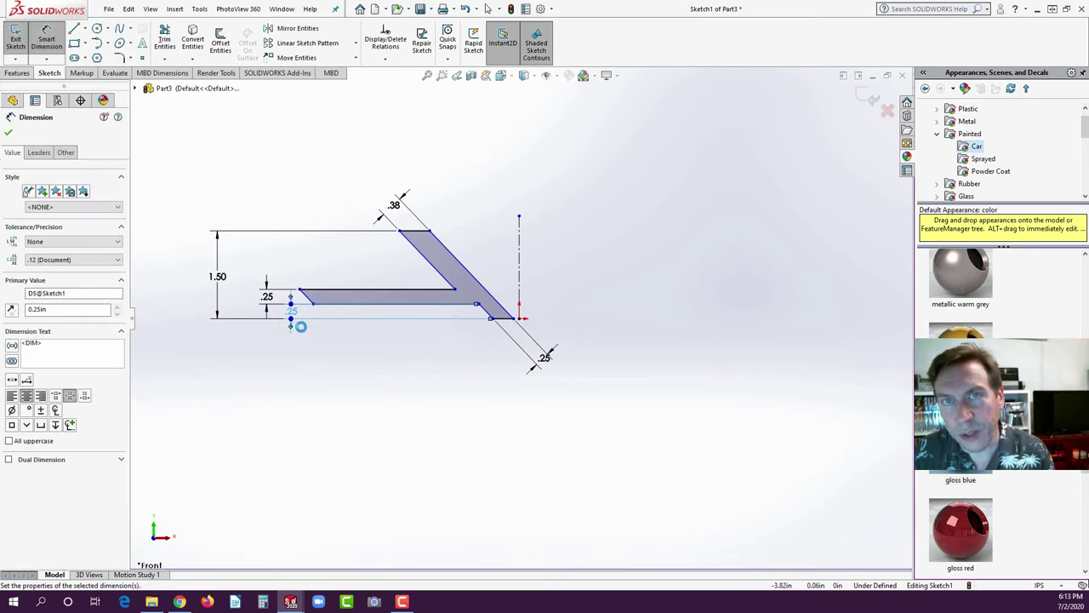
- Dimension the bottom right corner 1.00 from the centerline and join the loose endpoint to close the profile
left_click(514, 318)
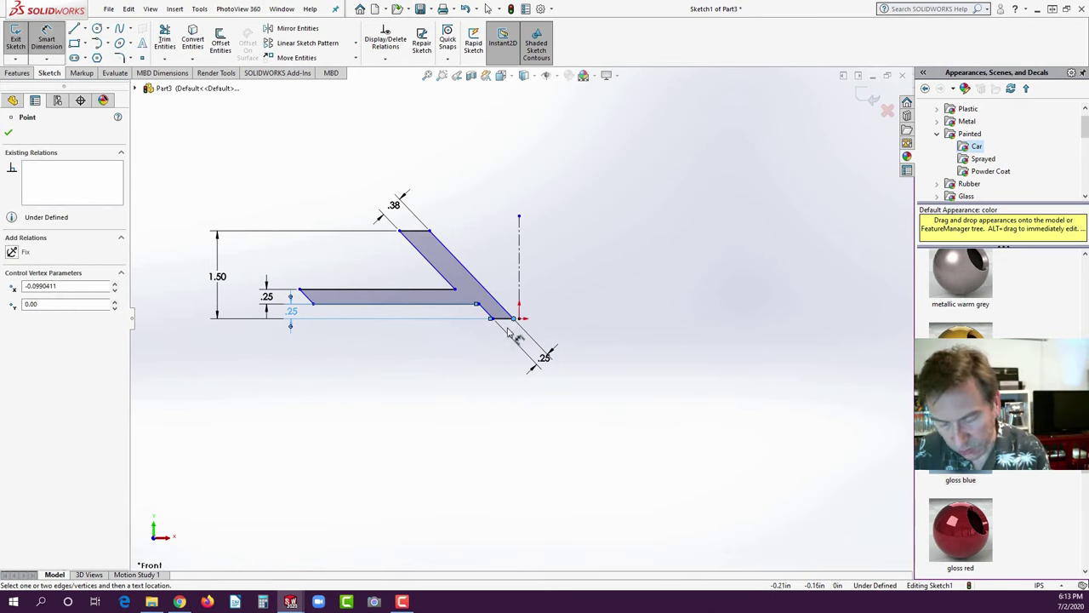
left_click(519, 276)
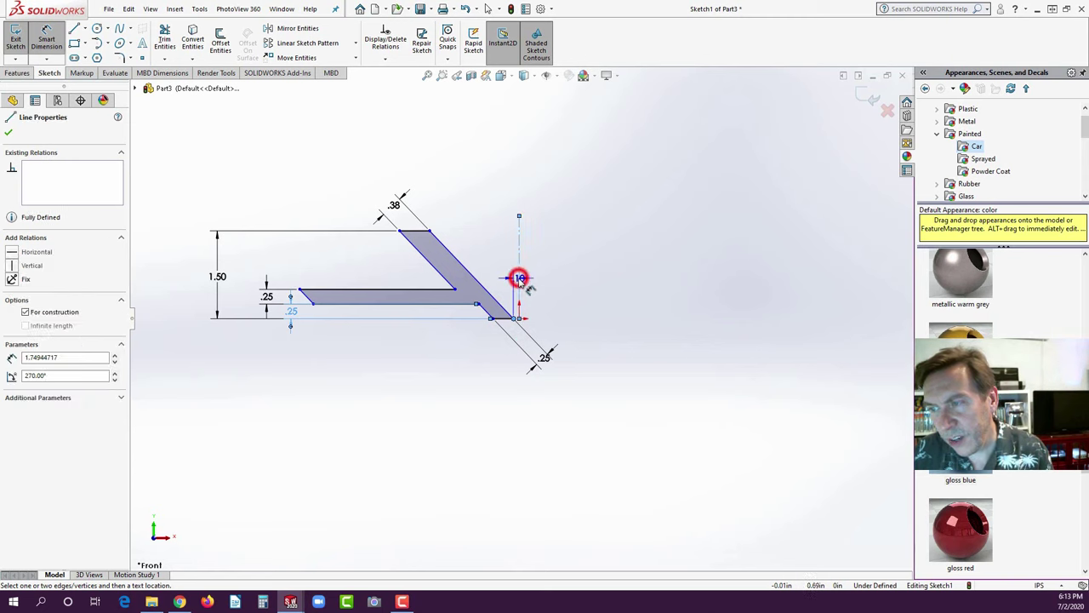
left_click(545, 282)
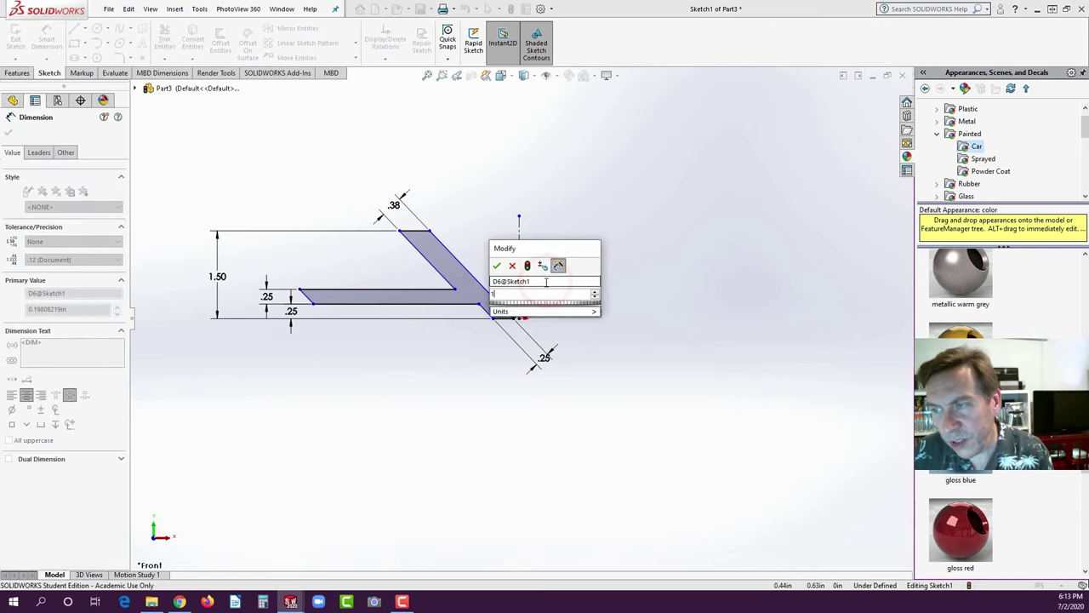
type("1")
key("Return")
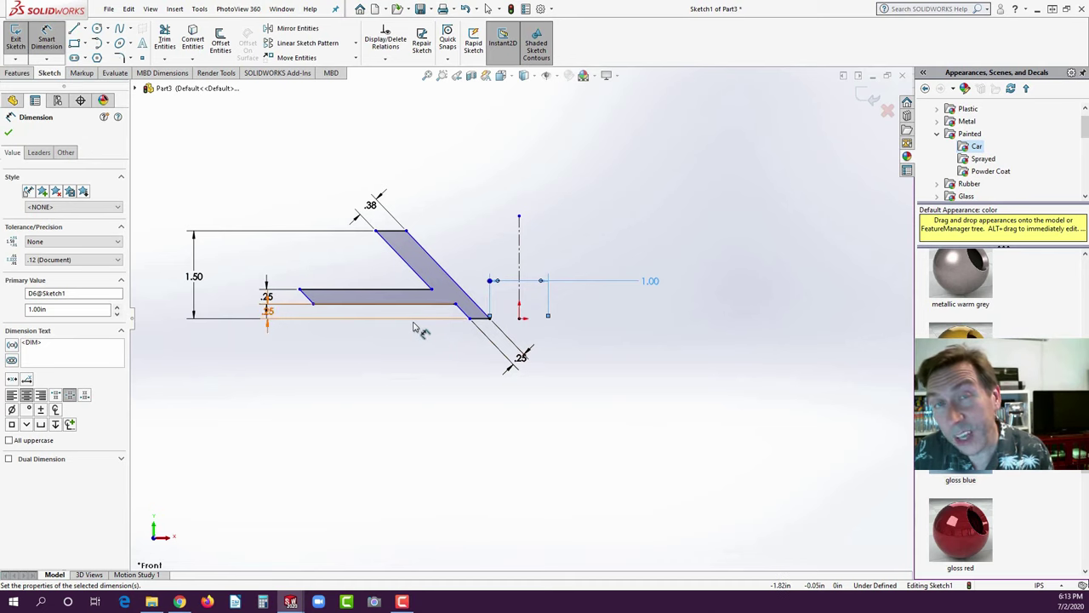
key("Escape")
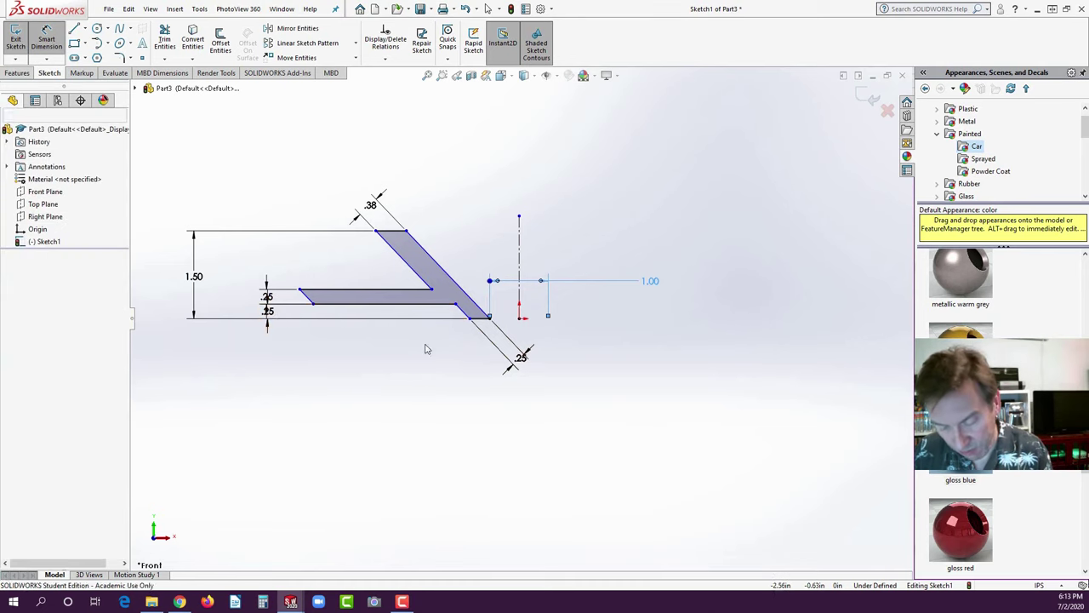
left_click_drag(482, 322, 489, 318)
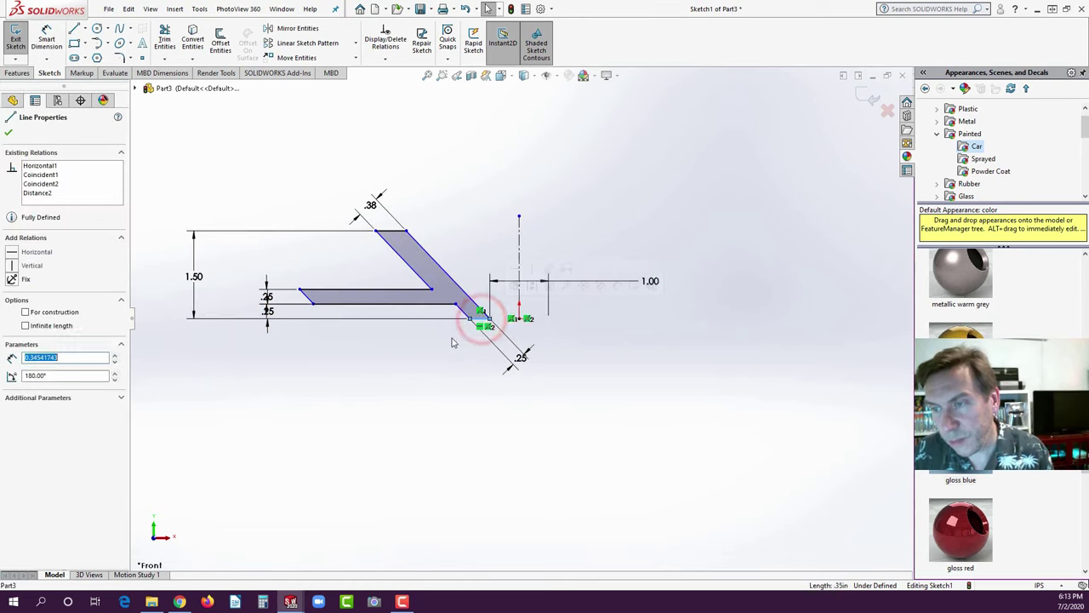
left_click(450, 337)
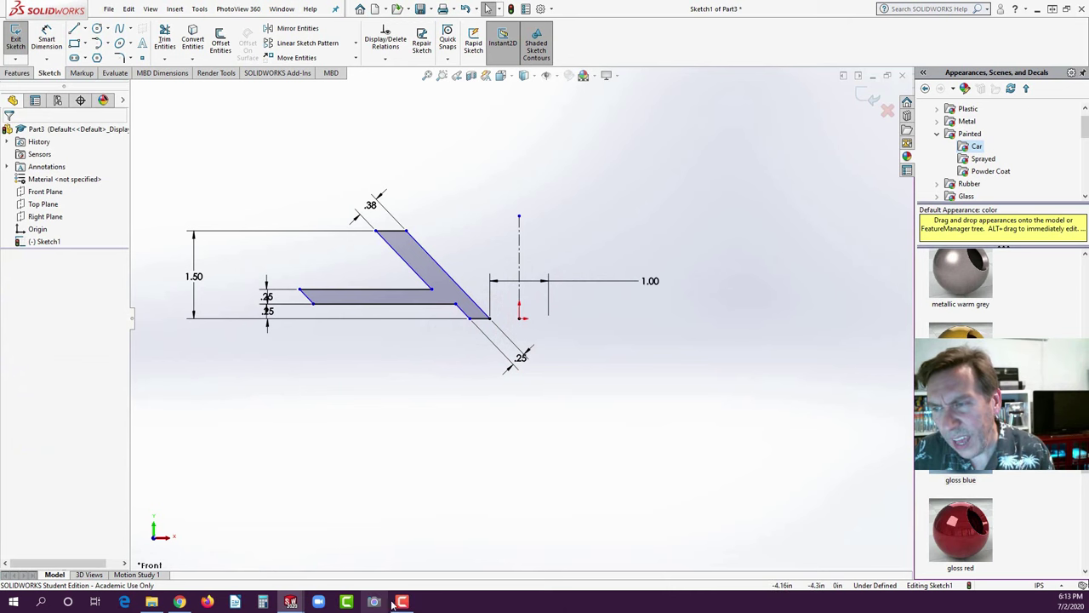
left_click(179, 602)
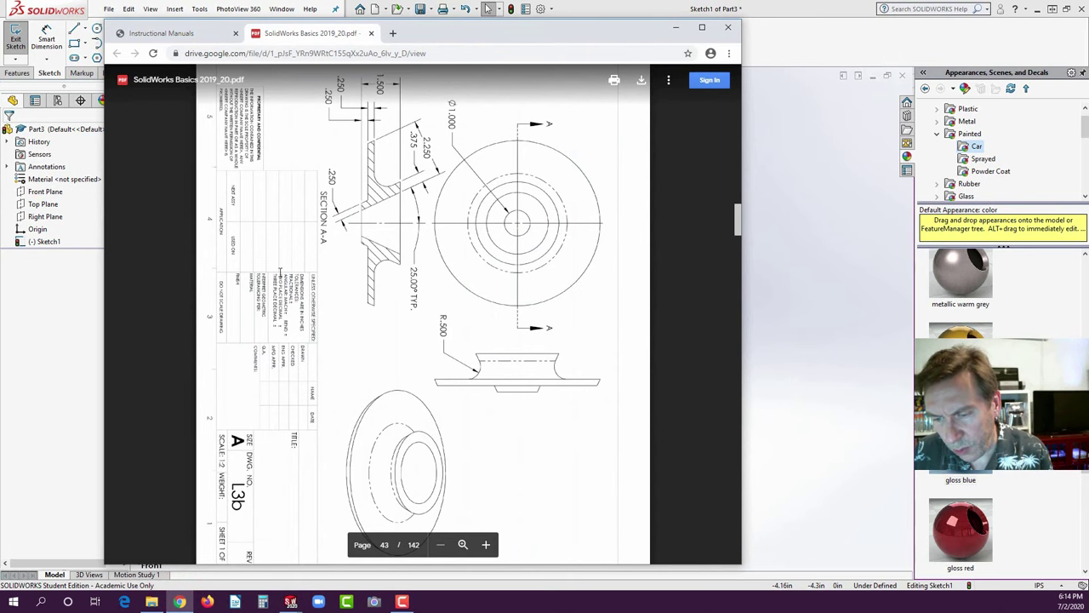
- Go back from the L3b reference PDF to the SOLIDWORKS sketch
left_click(49, 317)
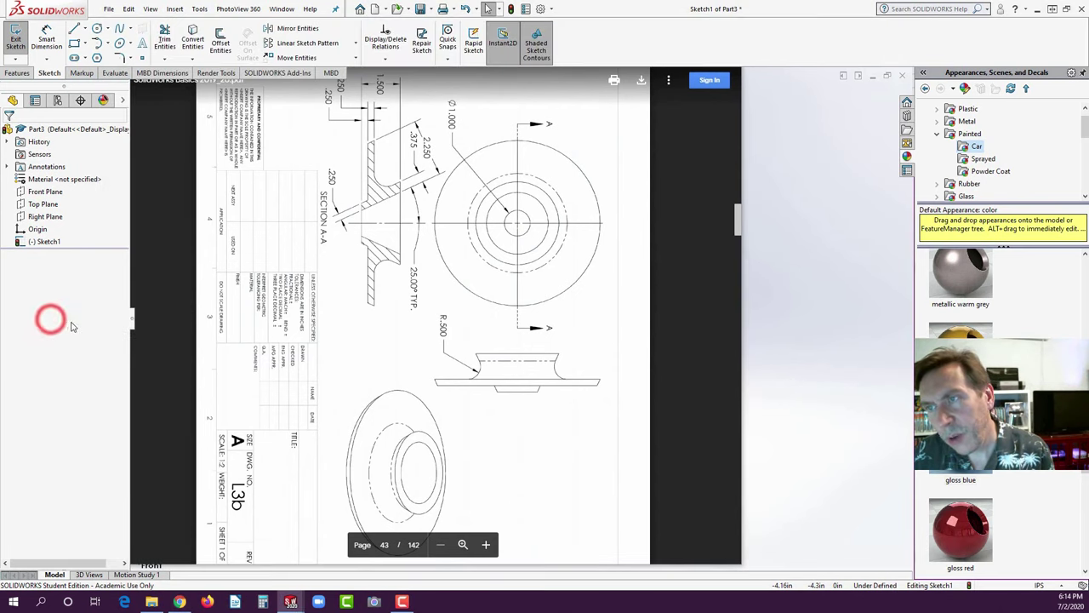
scroll(449, 285, "down", 1)
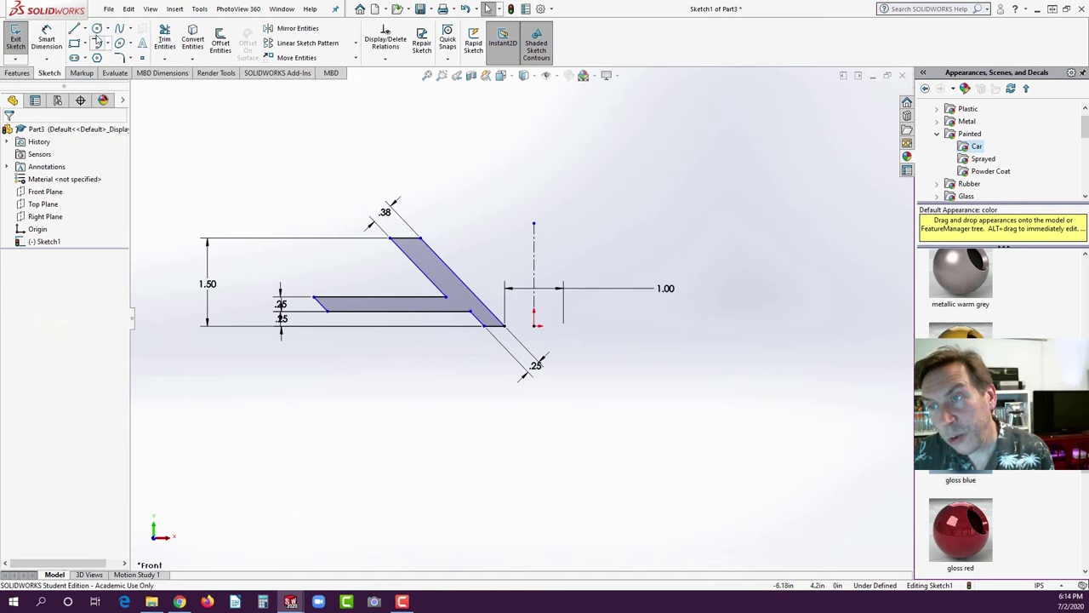
- Set the distance between the parallel slanted edges to 2.25
left_click(47, 38)
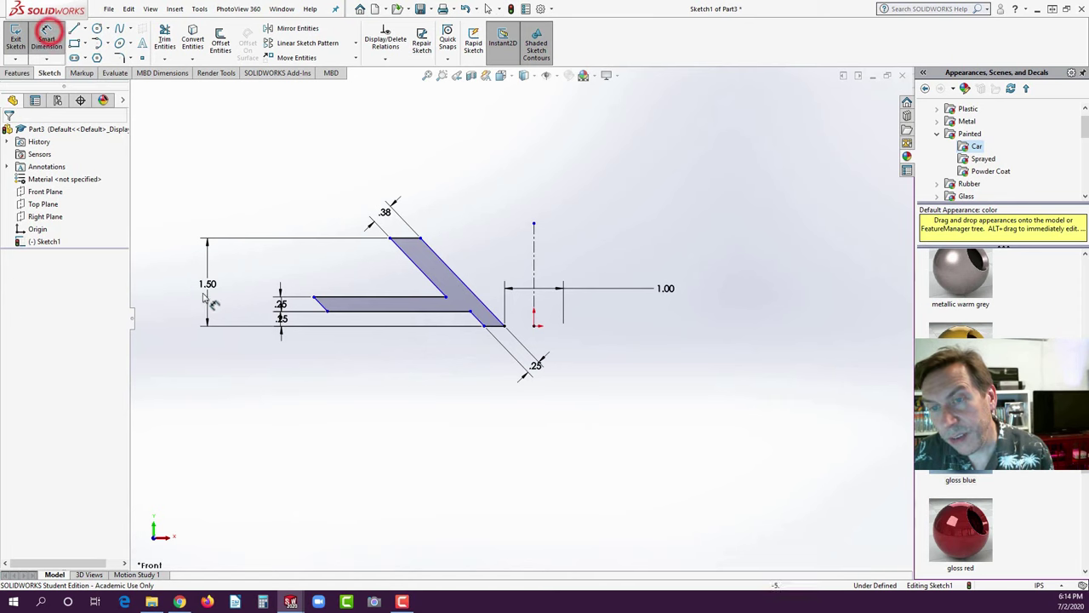
left_click(318, 303)
left_click(453, 276)
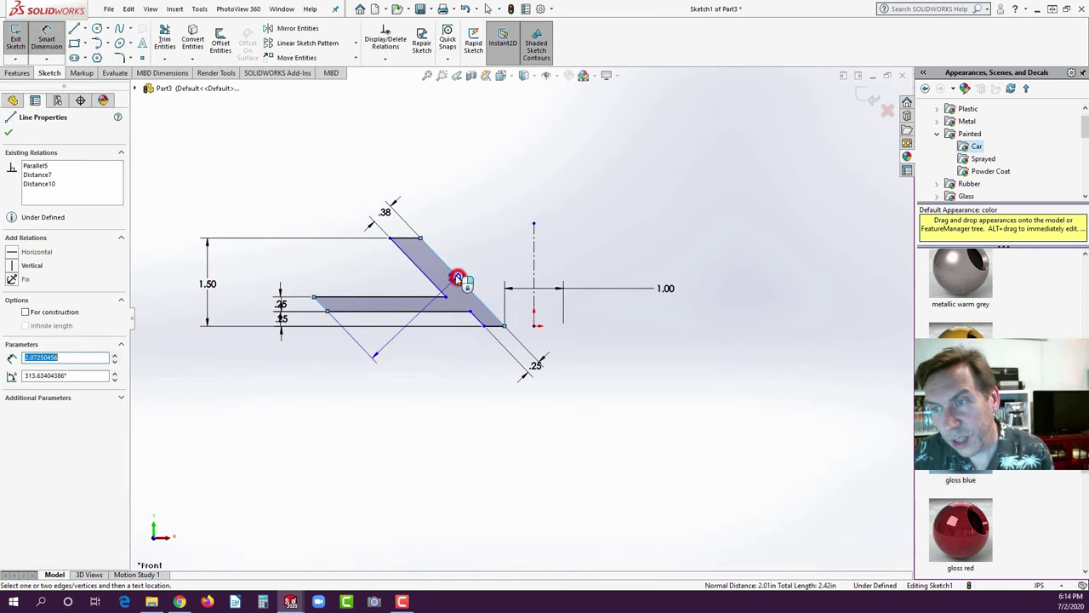
left_click(308, 202)
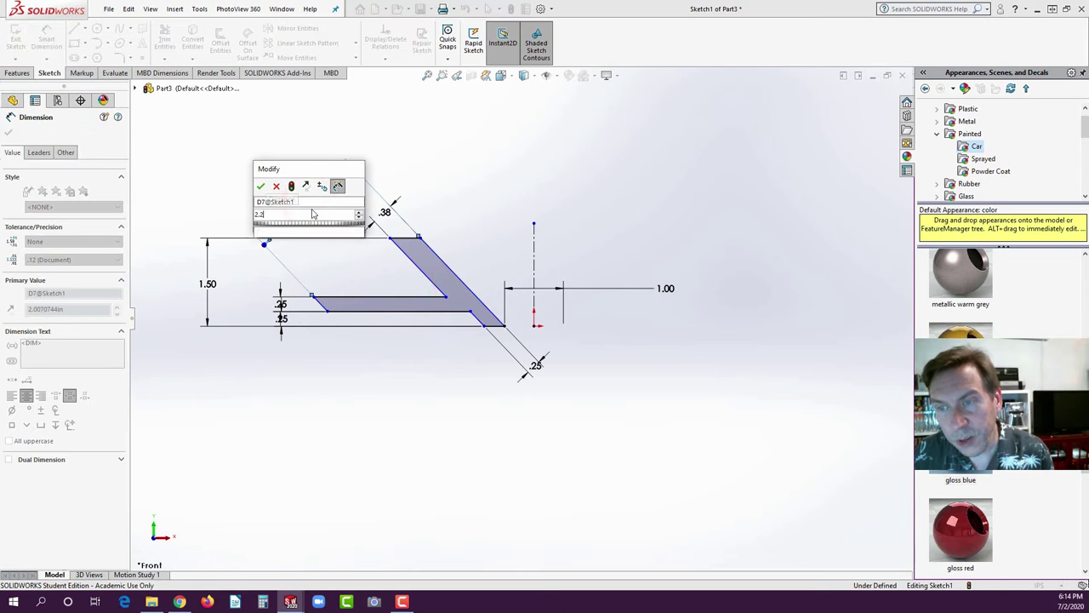
type("2.25")
key("Return")
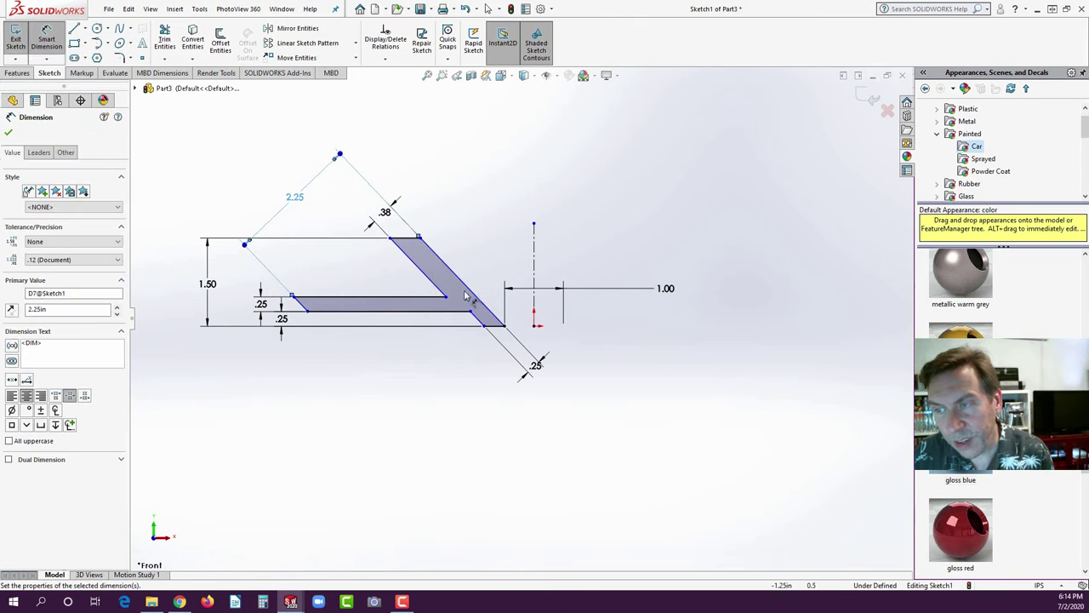
- Dimension the slanted edge at 25° to the centerline, then check the reference PDF
left_click(442, 261)
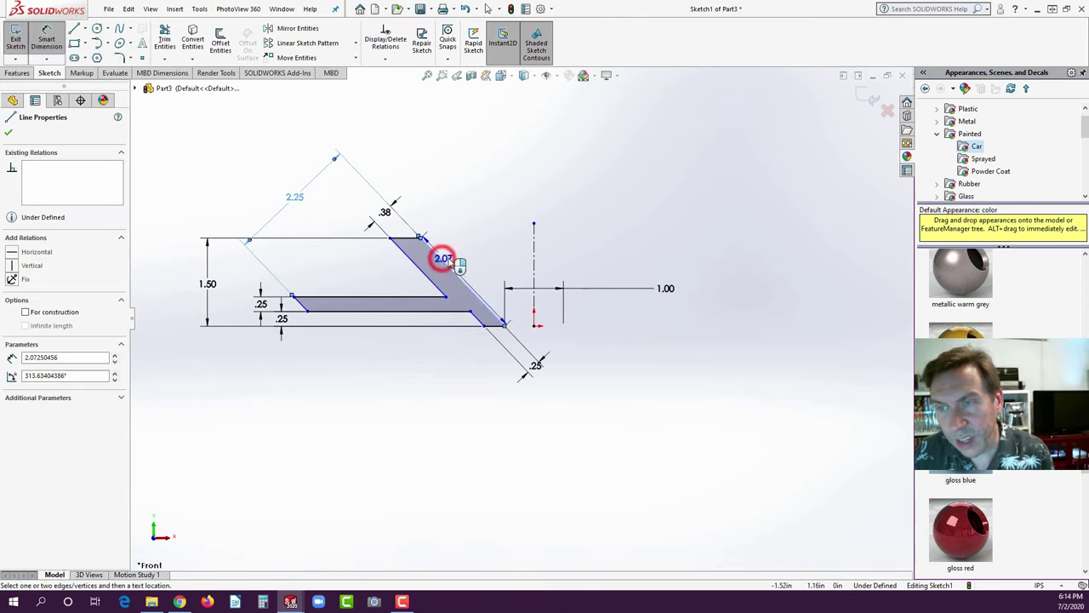
left_click(534, 251)
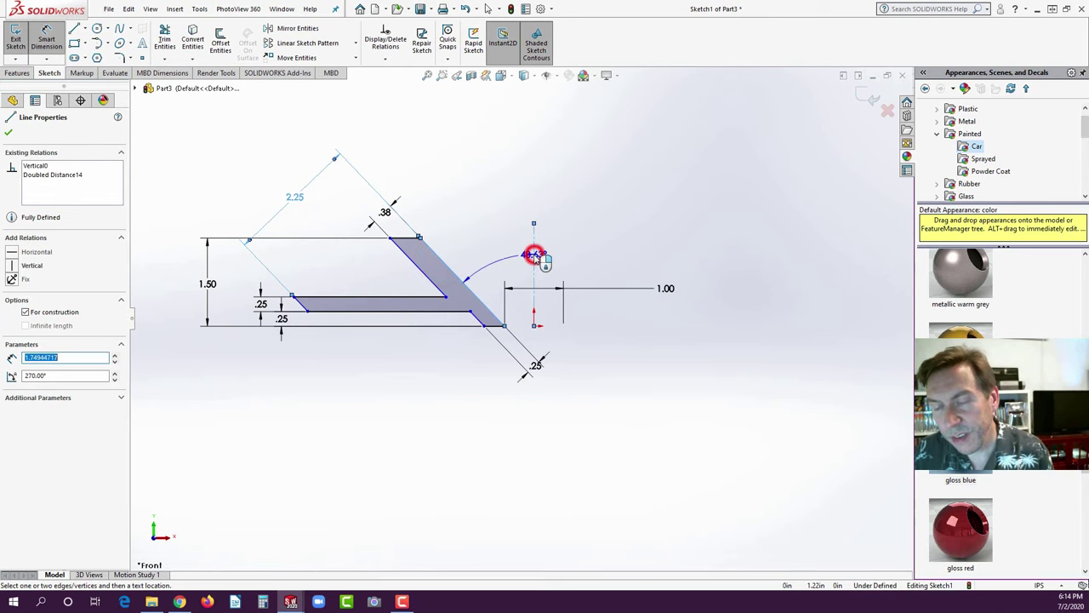
left_click(486, 226)
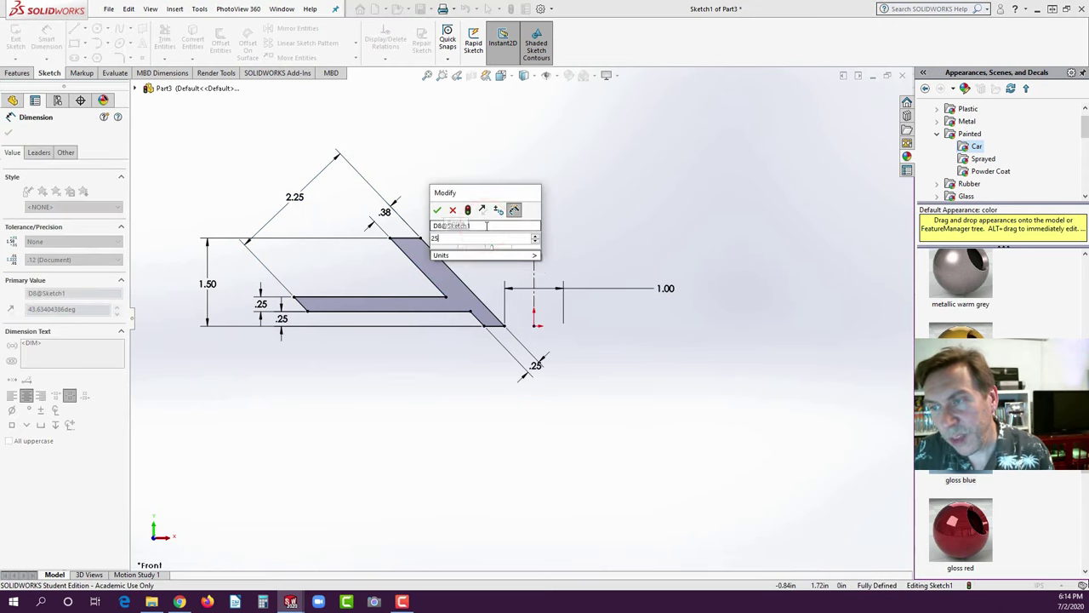
type("25")
key("Return")
left_click(406, 356)
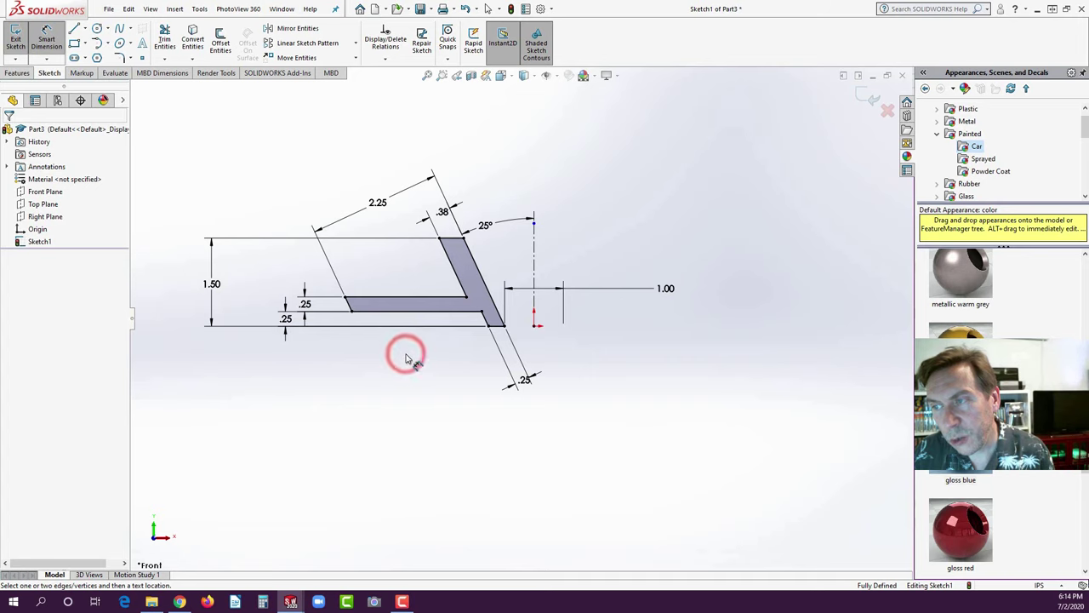
left_click(209, 602)
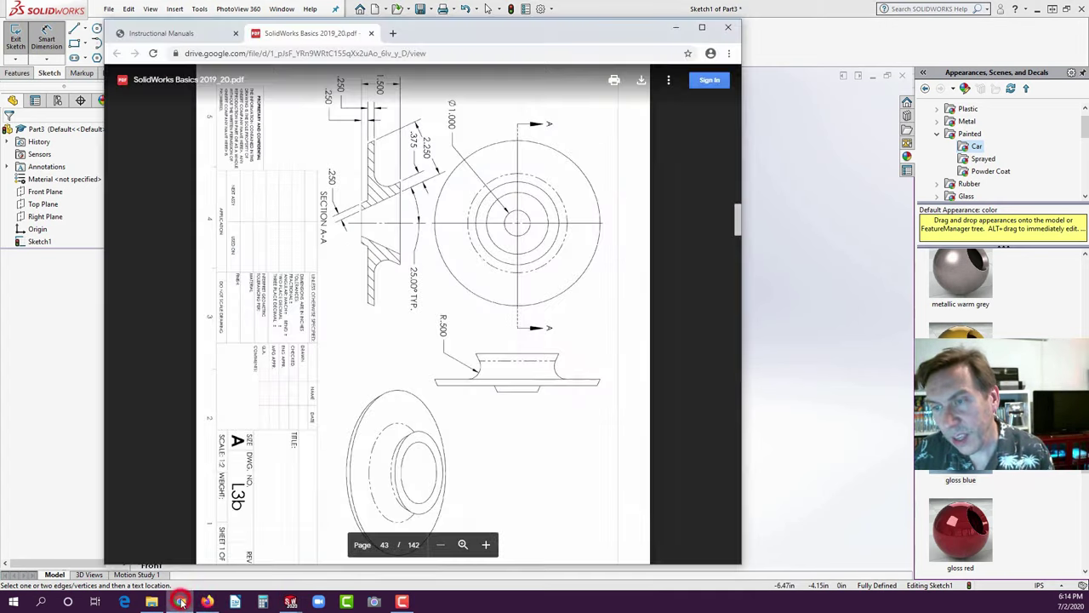
left_click(179, 601)
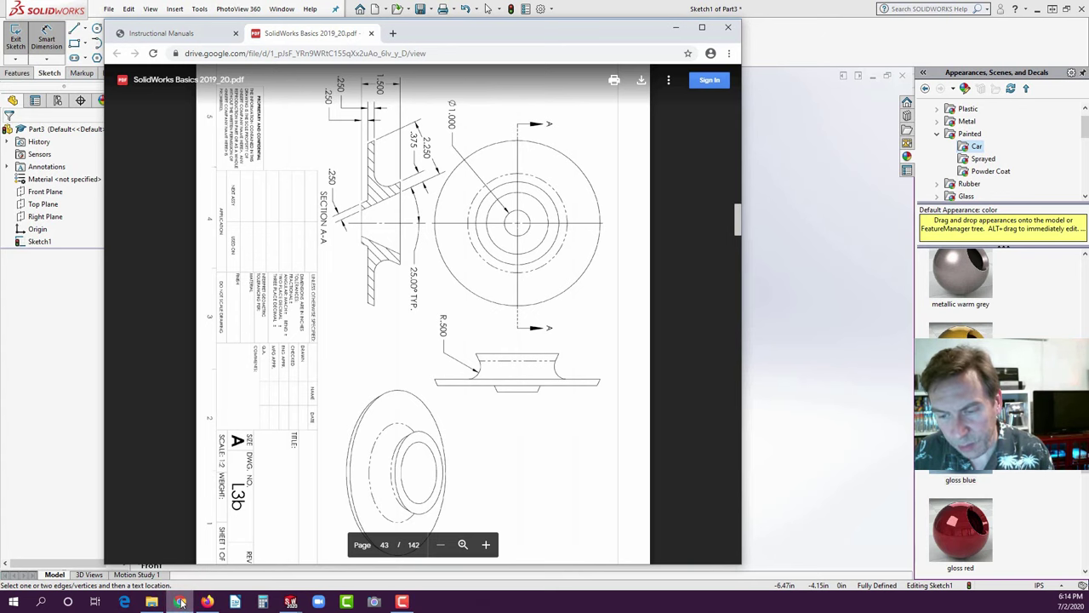
left_click(180, 601)
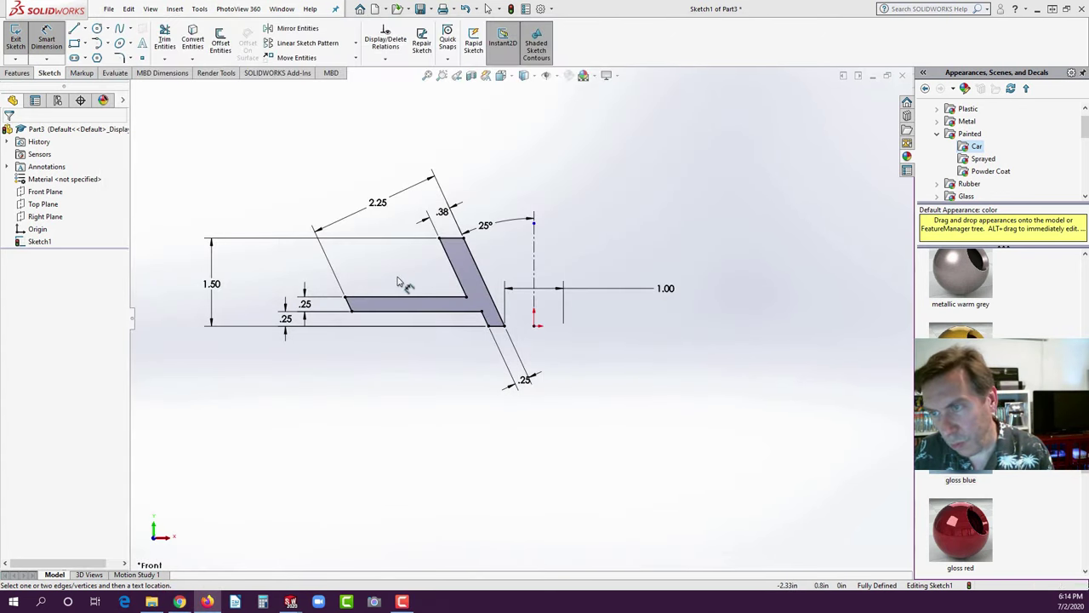
- Revolve the sketch about the centerline into a solid cup
left_click(17, 72)
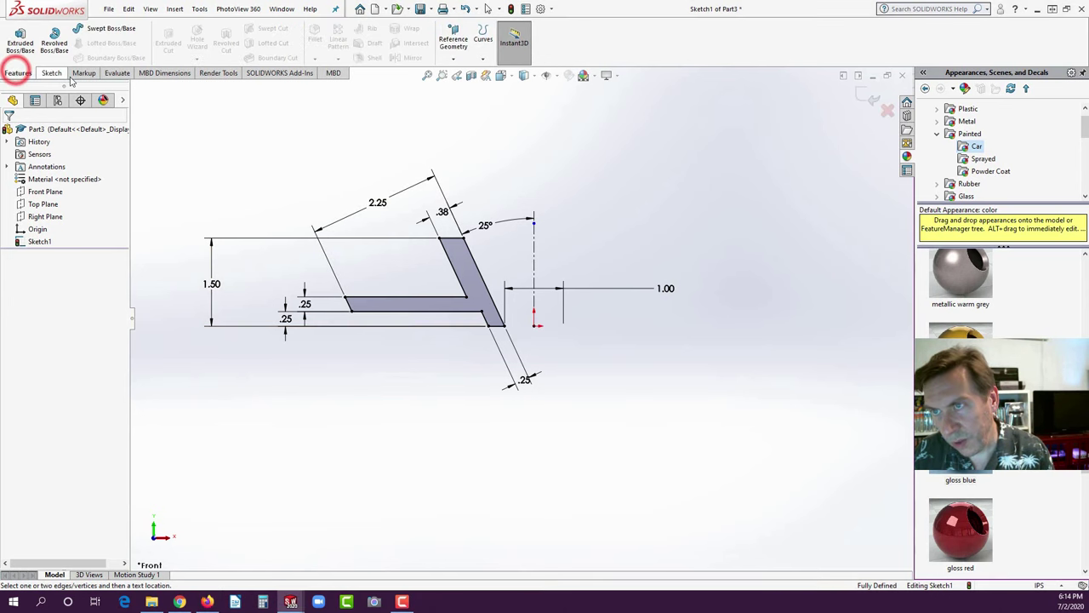
left_click(52, 41)
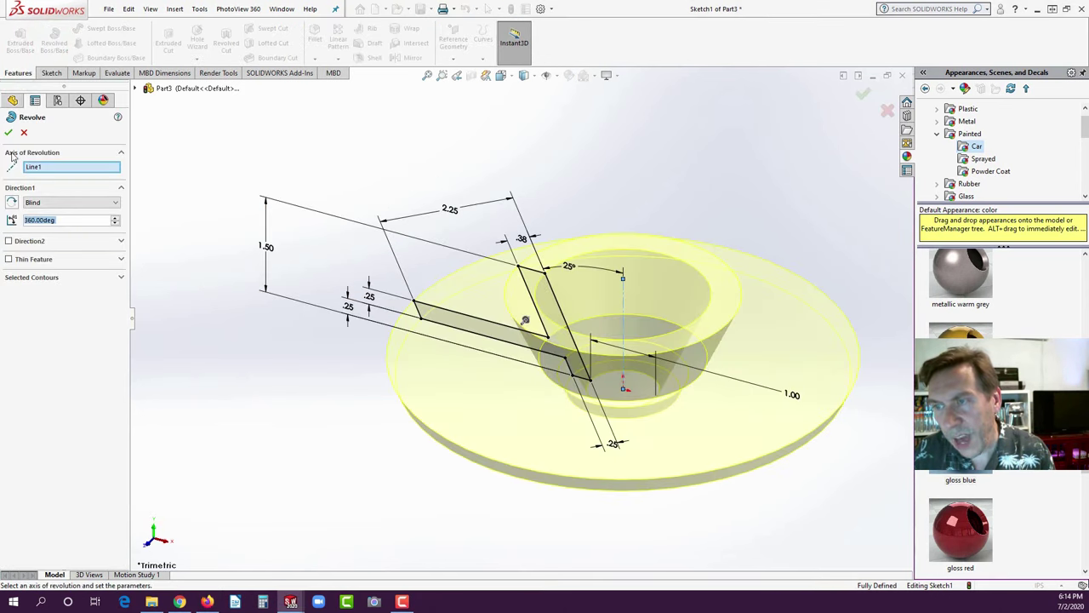
left_click(9, 130)
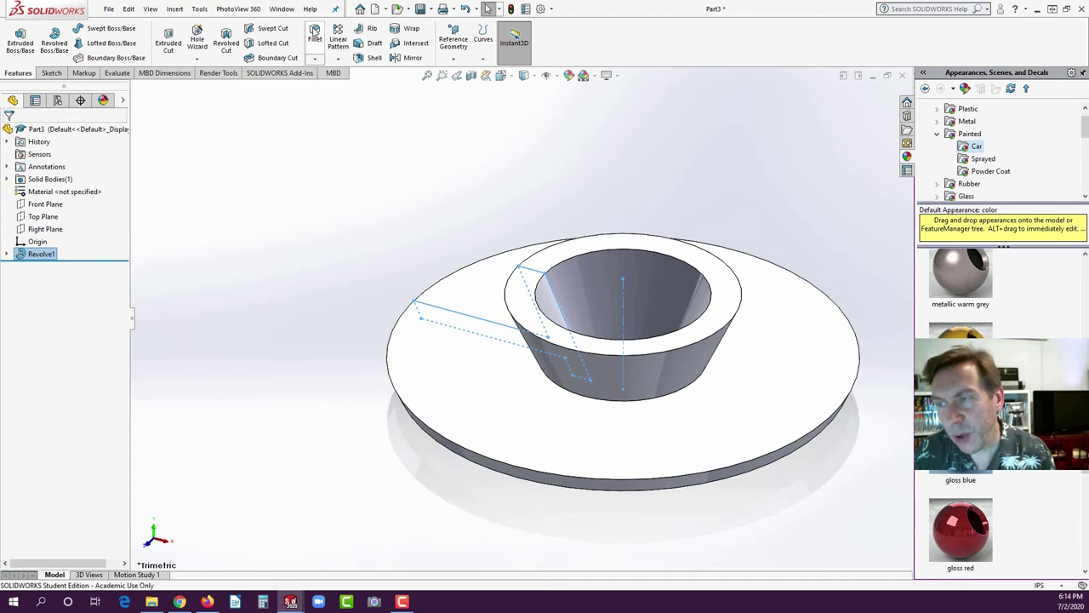
- Fillet the edge where the cone meets the flange at 0.50 in
left_click(315, 33)
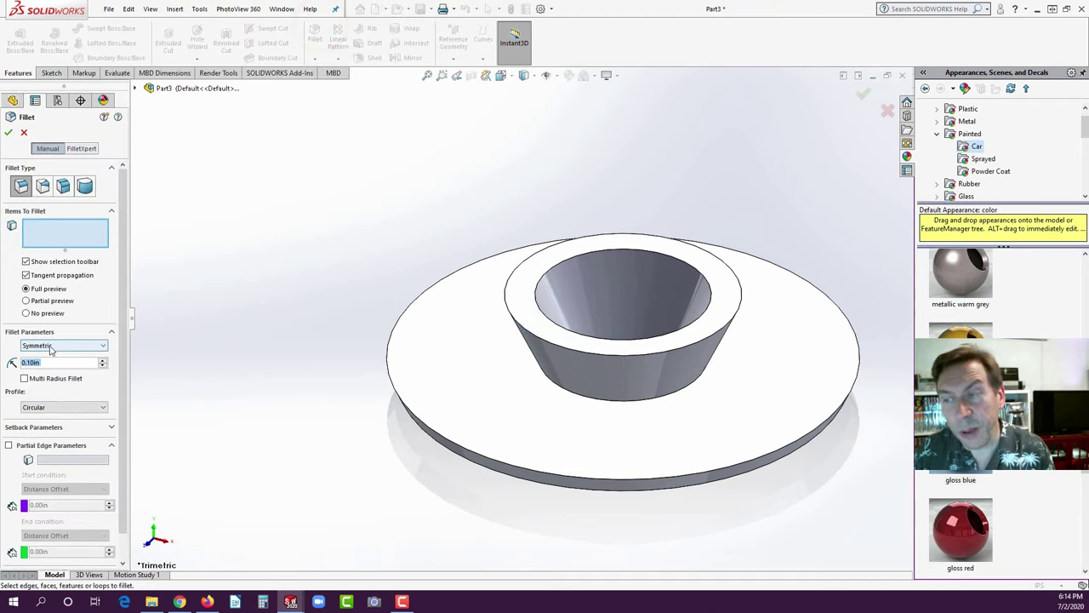
left_click(576, 397)
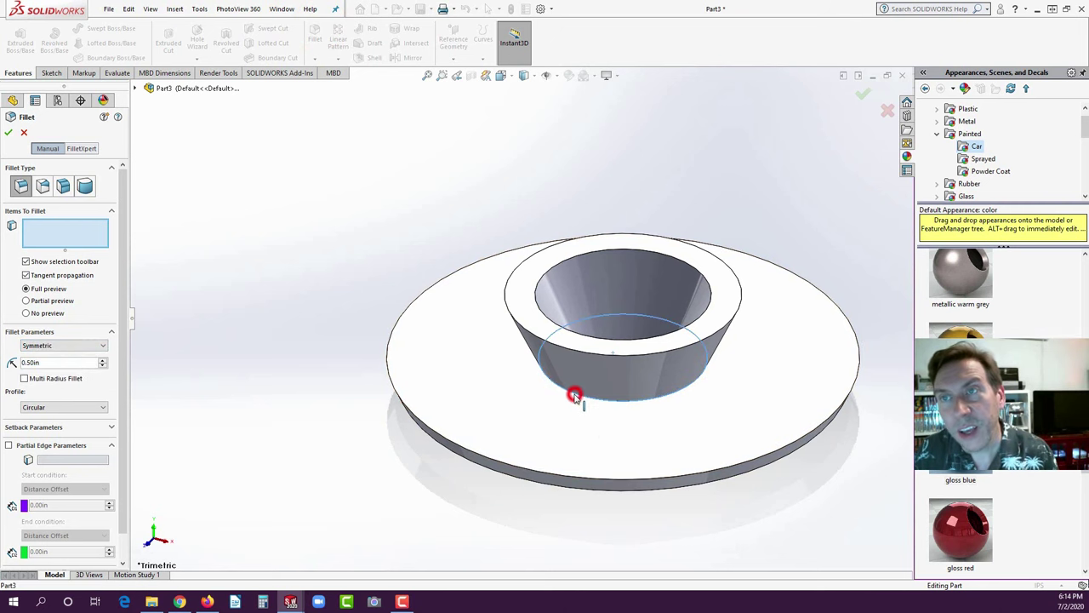
left_click(9, 134)
scroll(287, 287, "up", 2)
left_click(287, 287)
scroll(587, 388, "down", 2)
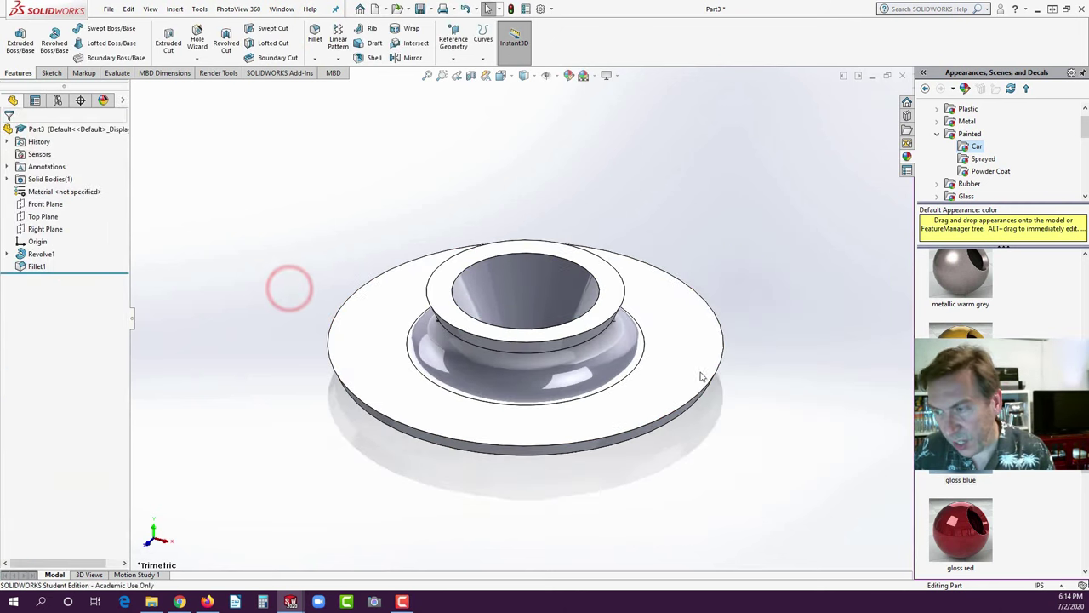
middle_click_drag(587, 388, 489, 398)
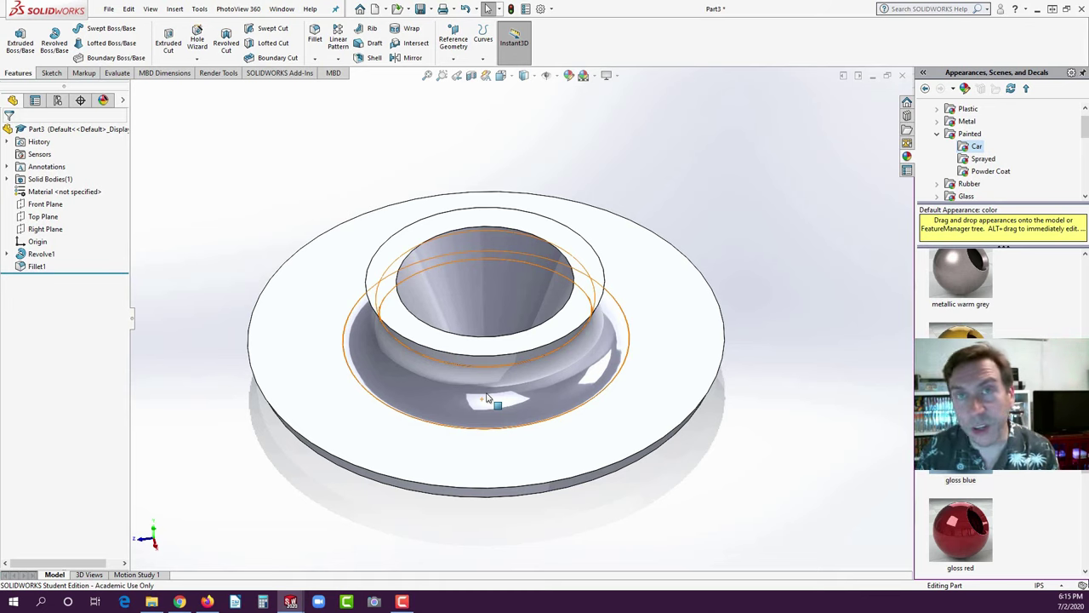
left_click(304, 165)
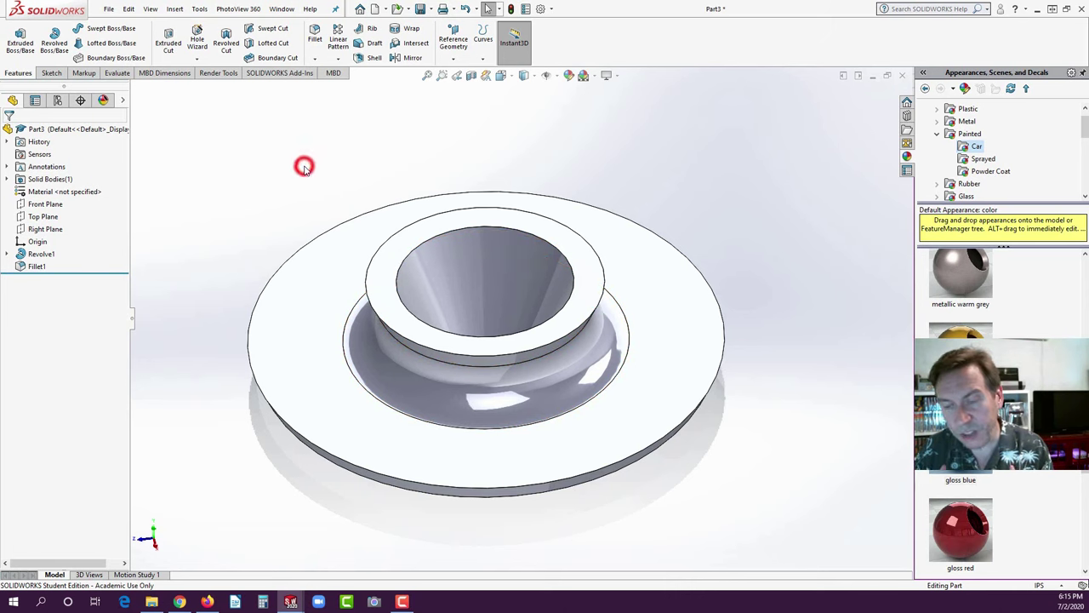
- Save the part as L3b and start a new document
left_click(419, 10)
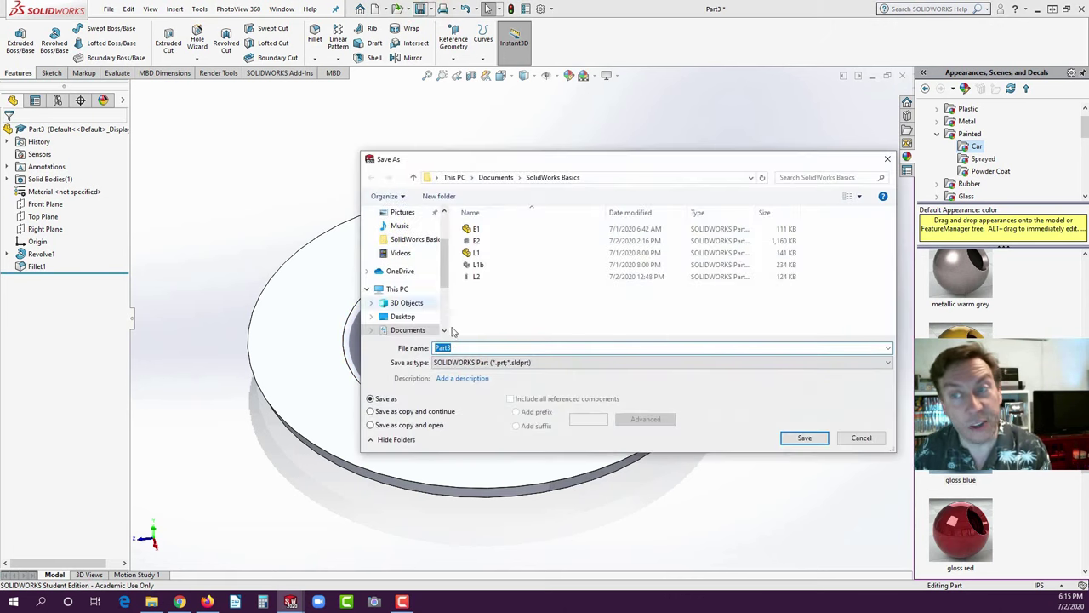
type("L")
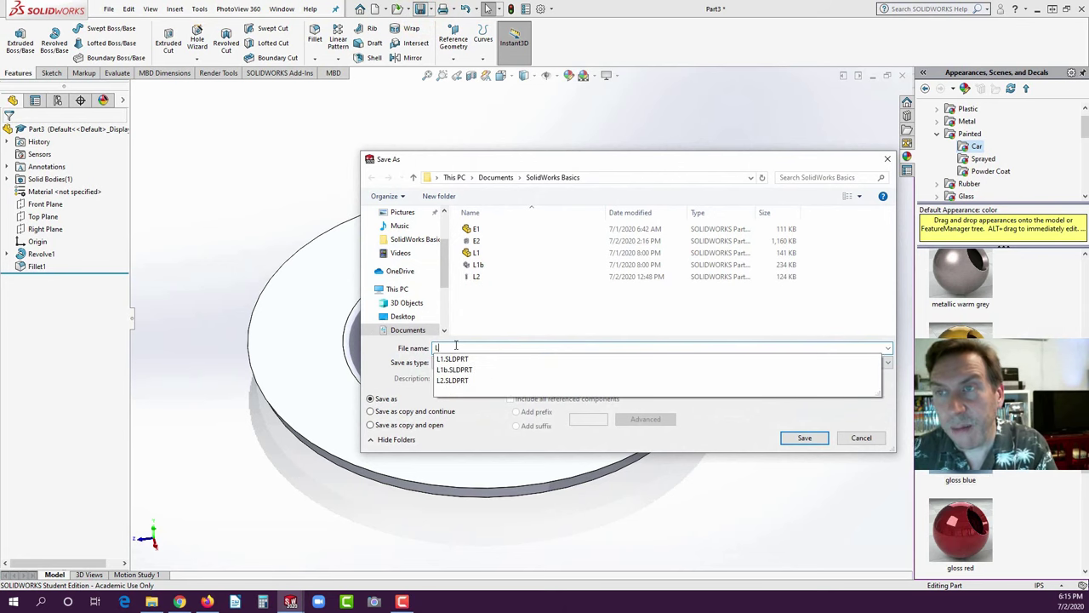
type("3")
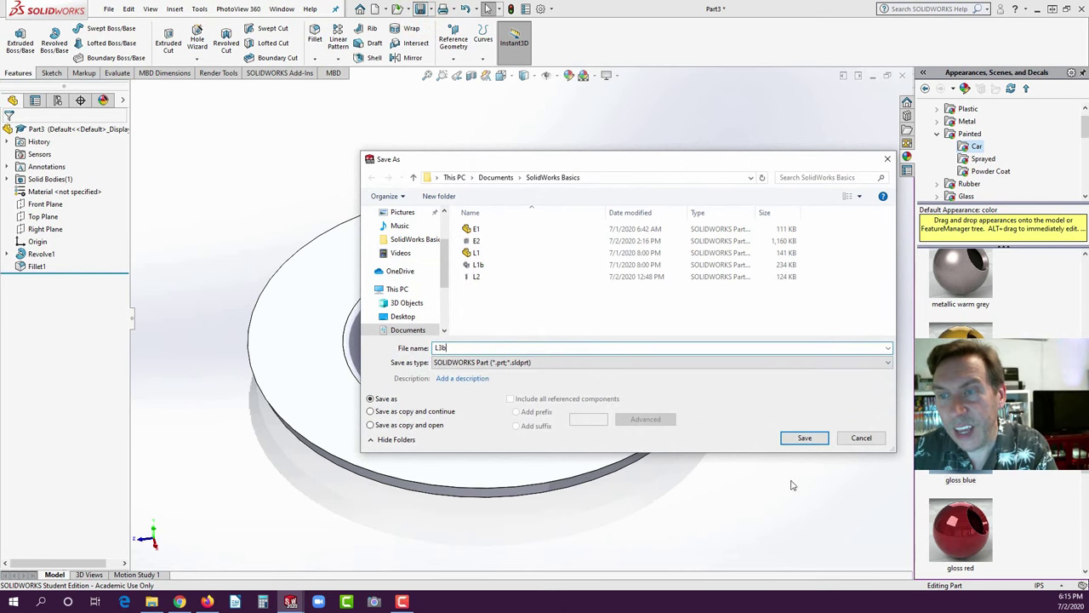
type("b")
left_click(804, 439)
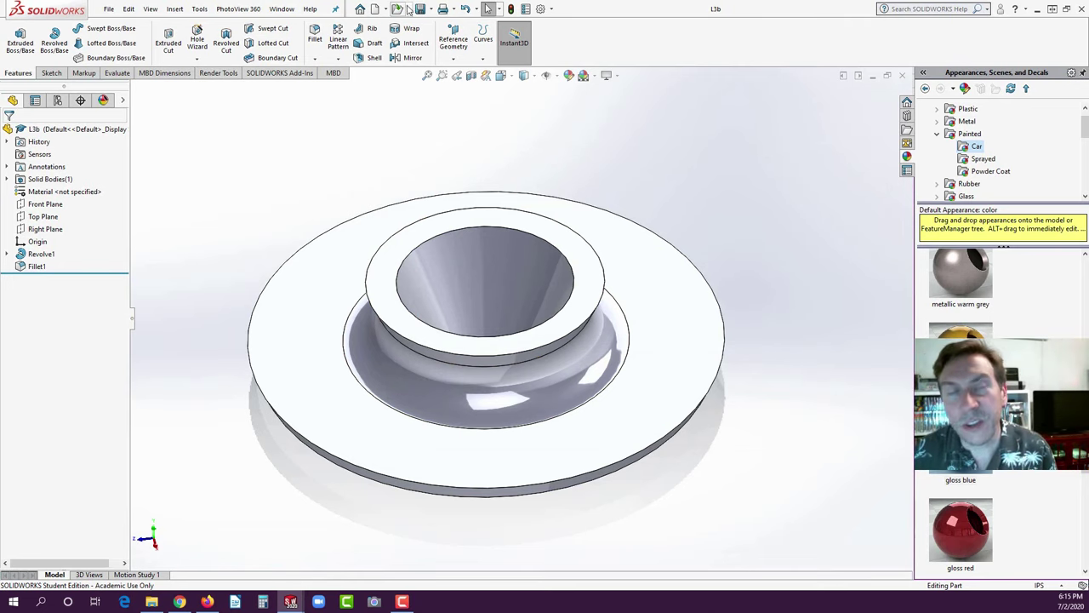
left_click(377, 10)
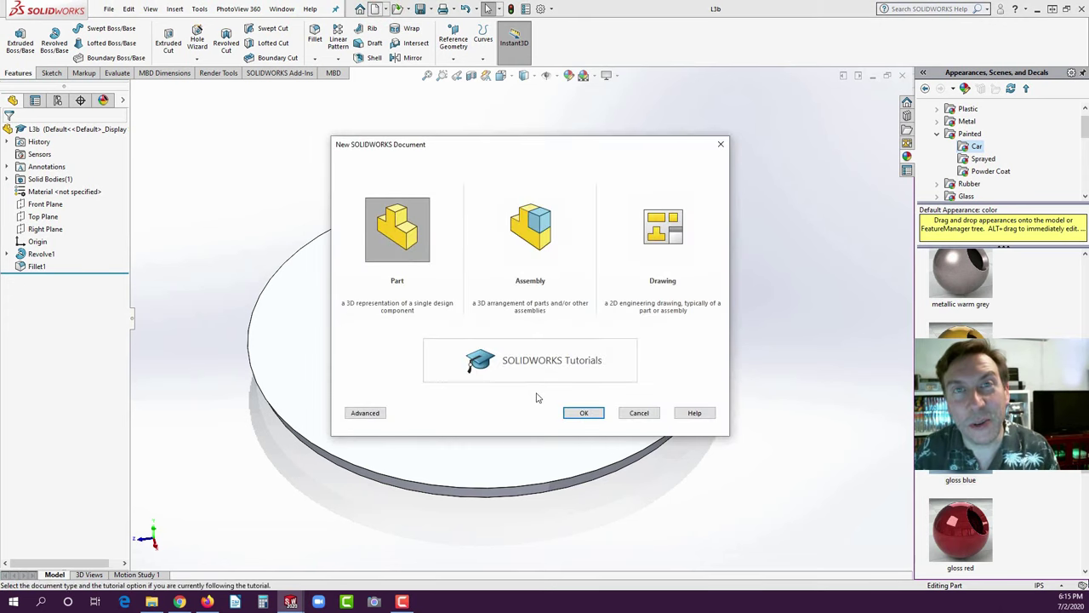
- Create blank Part4 and bring up the SolidWorks Basics PDF in Firefox at page 42
left_click(584, 411)
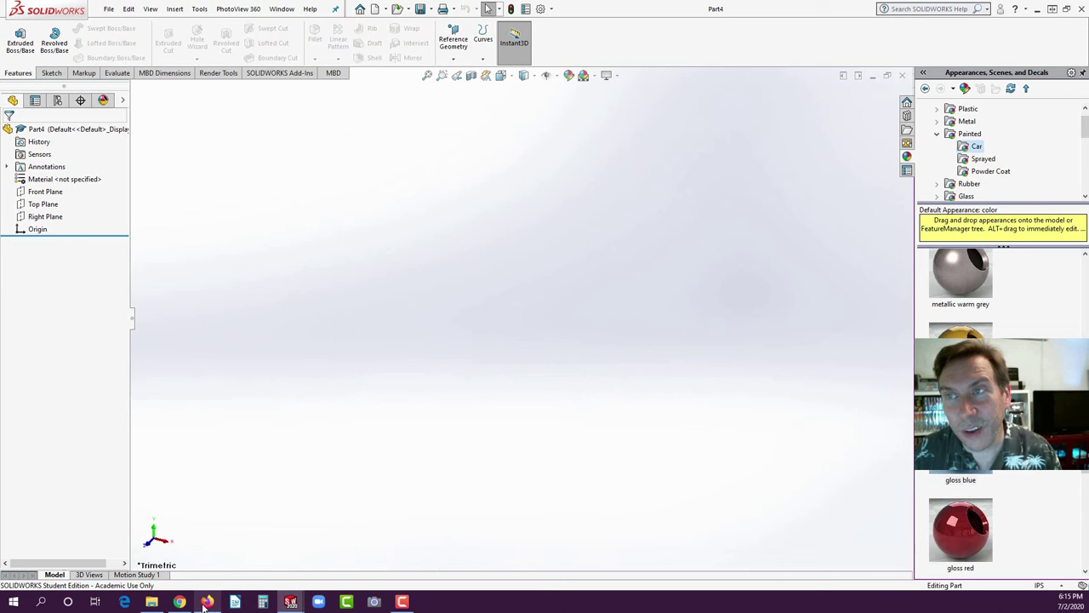
mouse_move(205, 601)
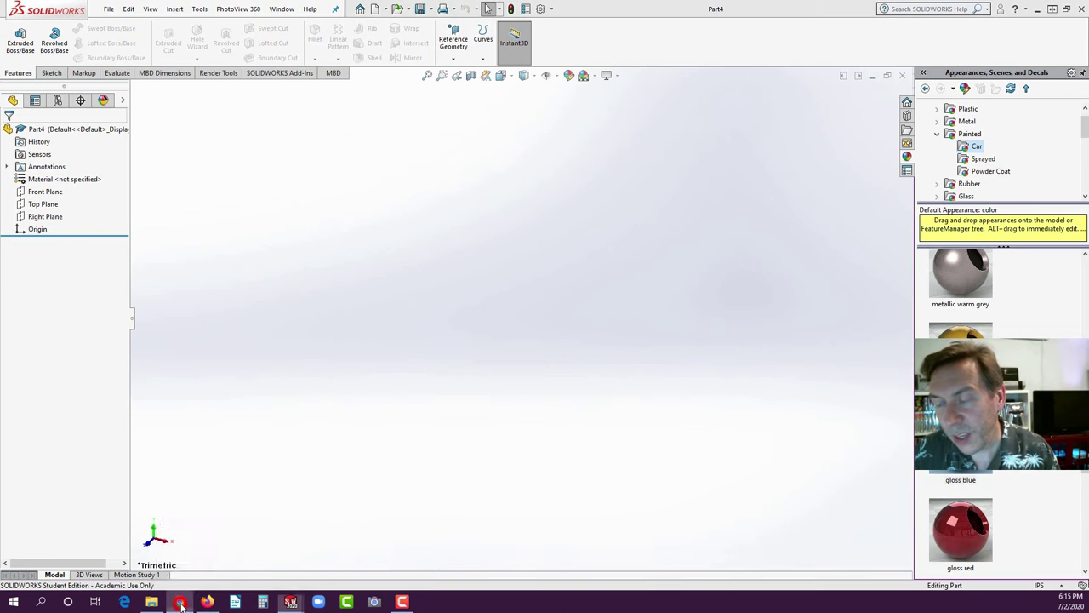
left_click(181, 601)
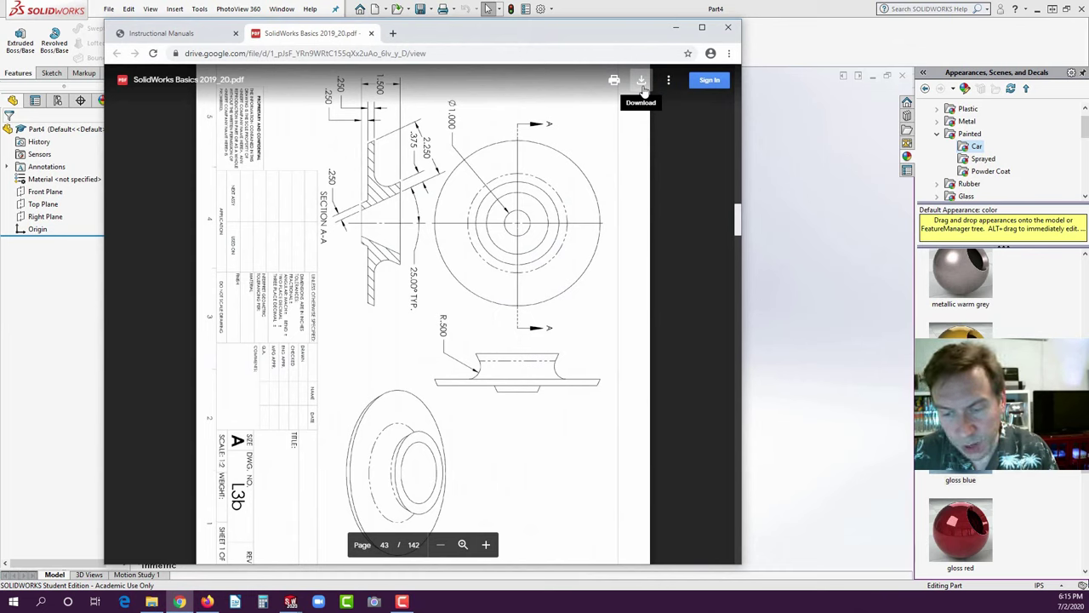
key("super+e")
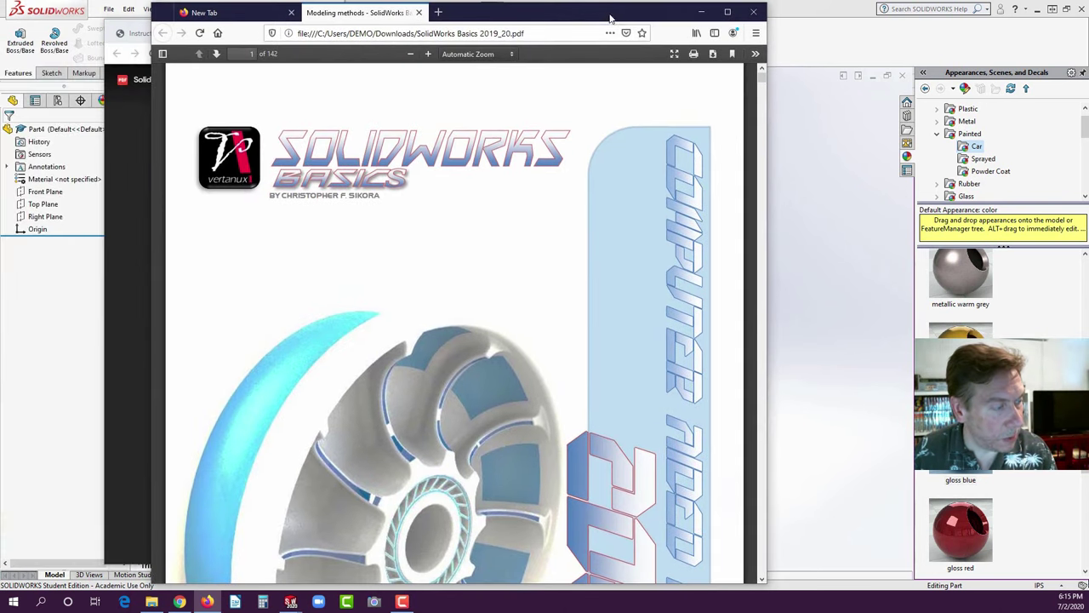
left_click_drag(609, 17, 668, 4)
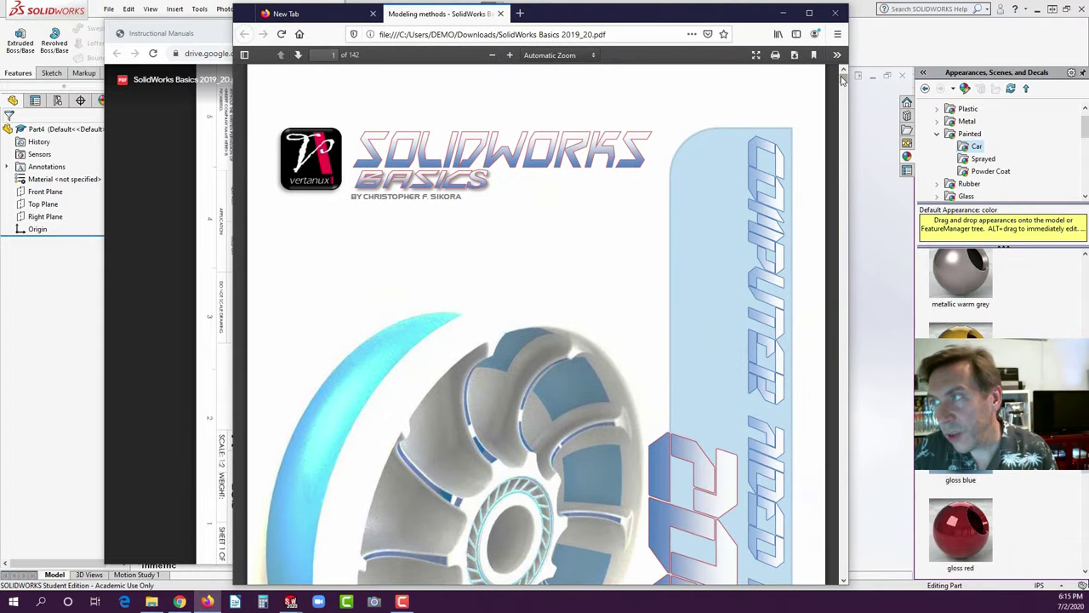
mouse_move(842, 79)
left_mouse_down()
mouse_move(853, 236)
mouse_move(859, 223)
left_mouse_up()
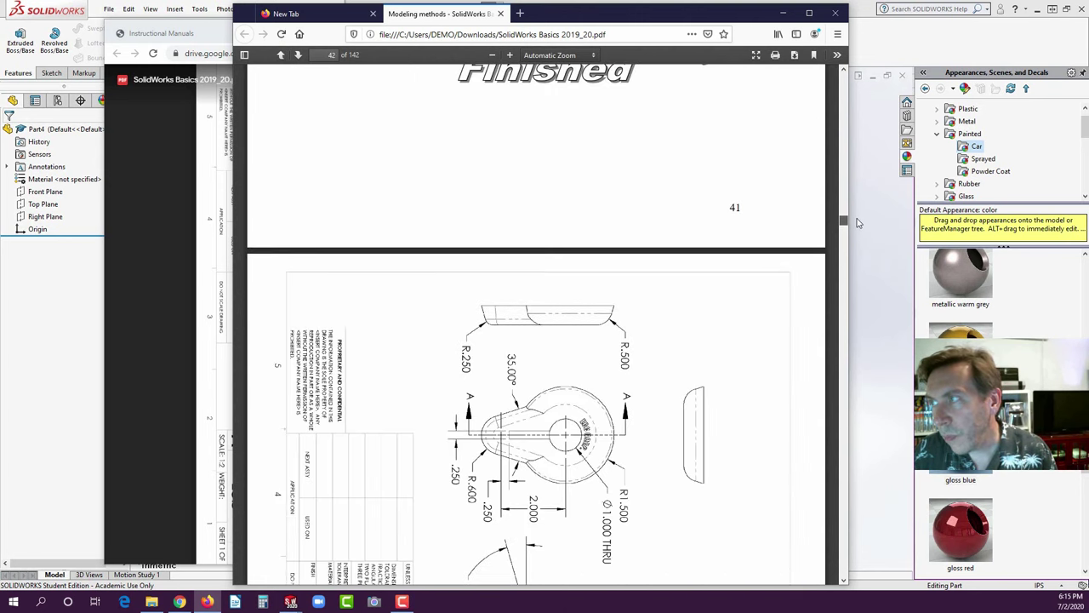
- Scroll to the keyhole drawing and try full-screen view and the page context menu
scroll(744, 299, "down", 4)
right_click(741, 294)
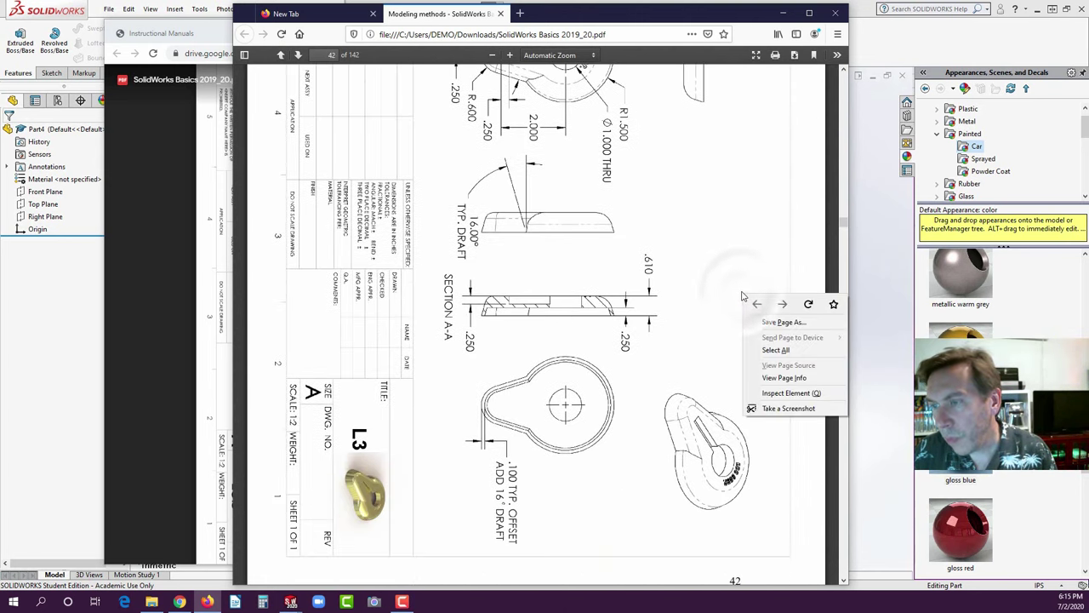
left_click(724, 238)
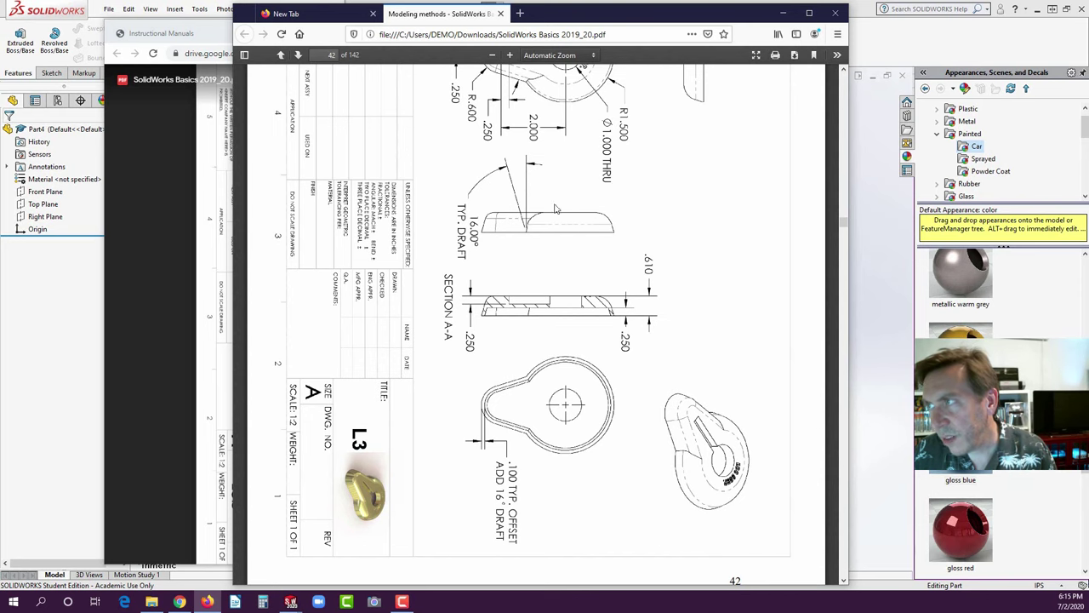
scroll(626, 299, "down", 2)
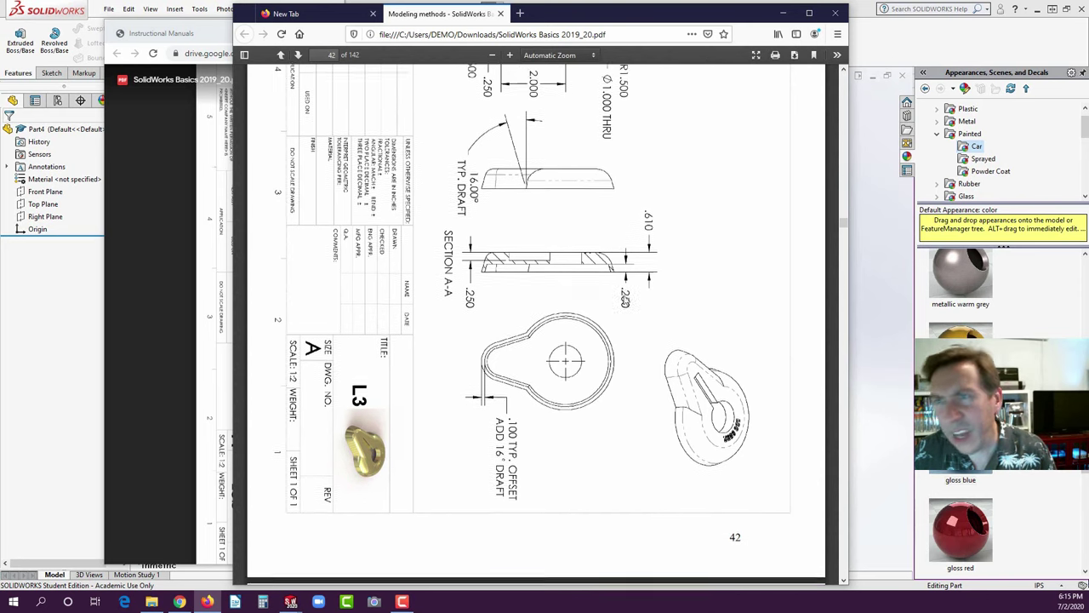
left_click(755, 54)
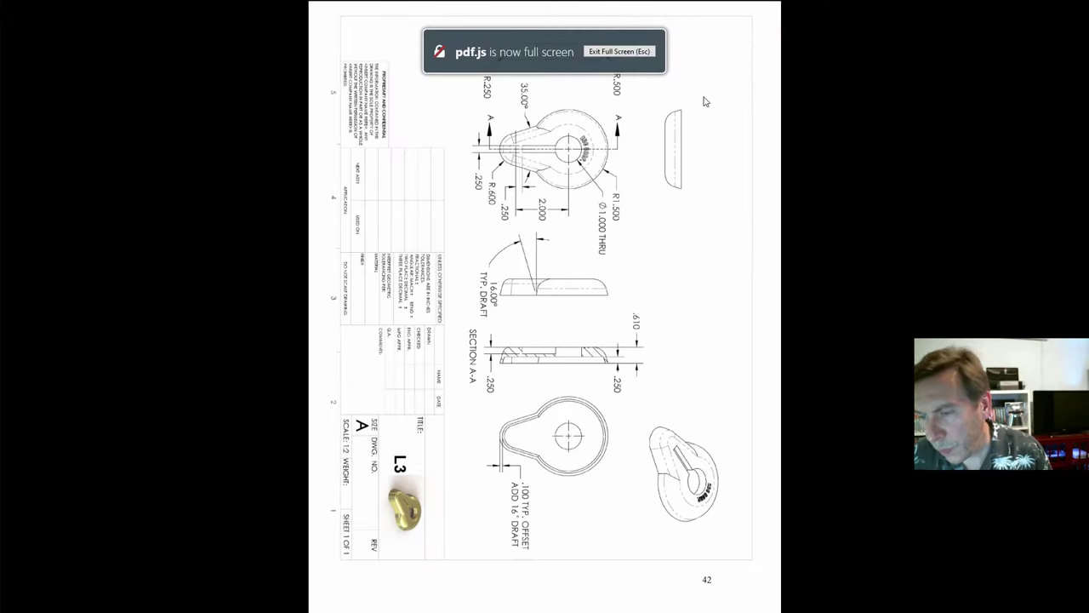
key("Escape")
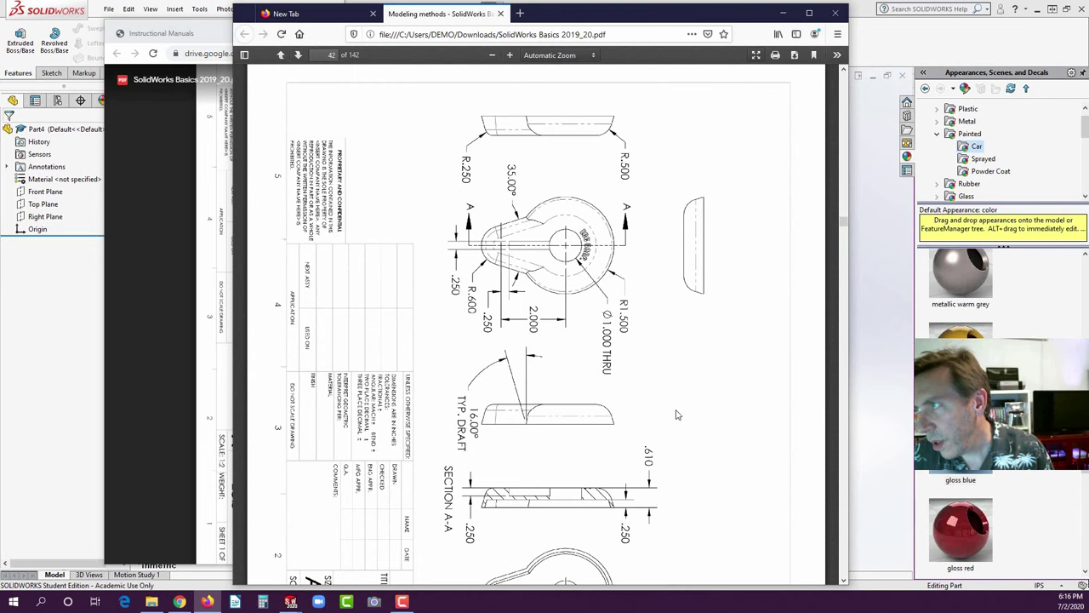
right_click(622, 358)
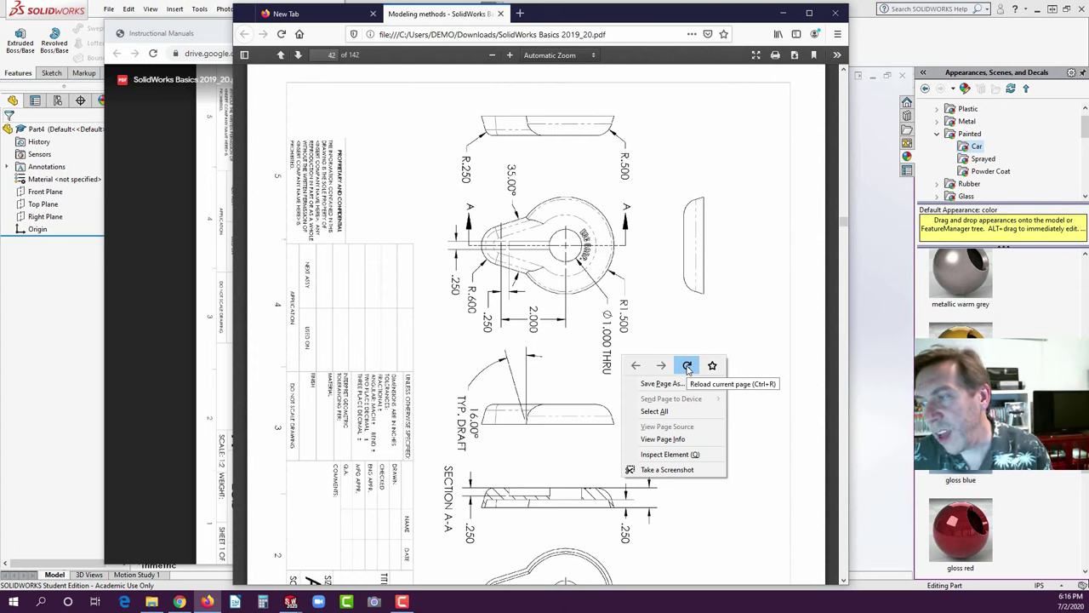
right_click(511, 474)
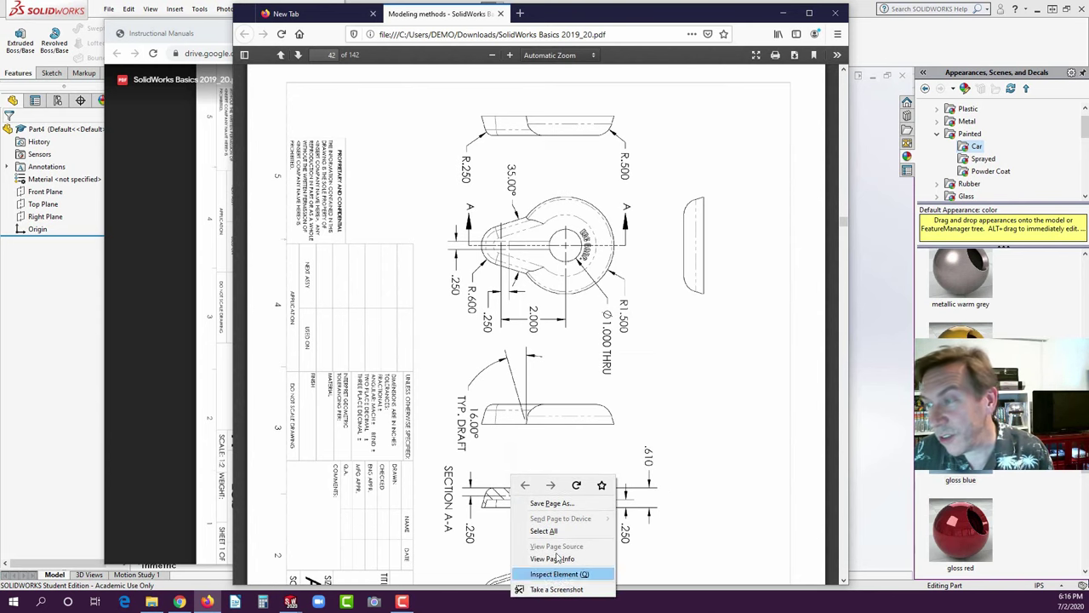
left_click(499, 425)
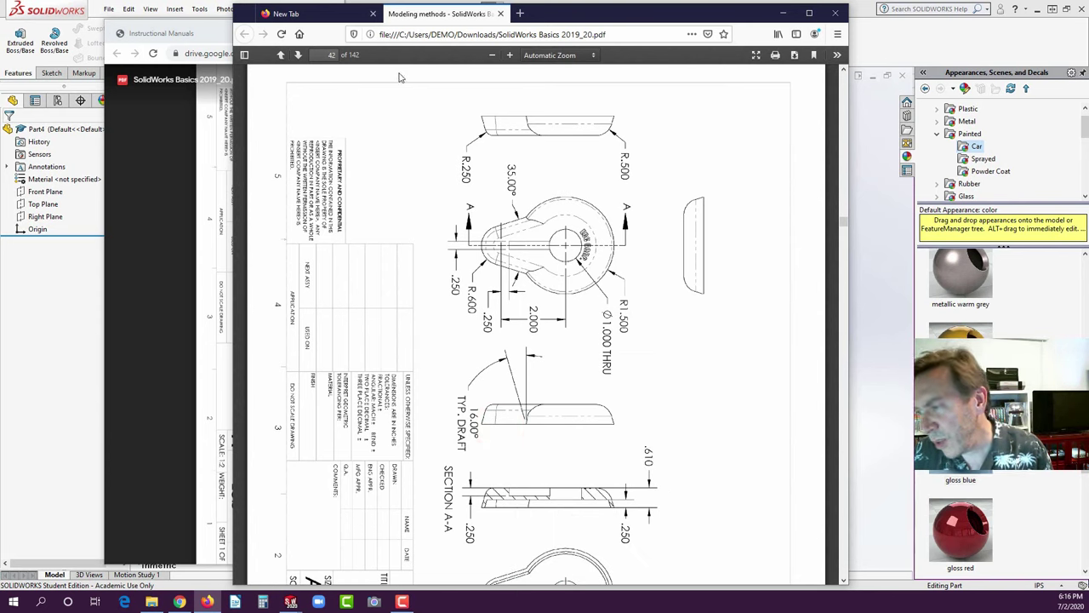
- Rotate the page counterclockwise to read drawing L3 upright, then return to SOLIDWORKS
left_click(837, 55)
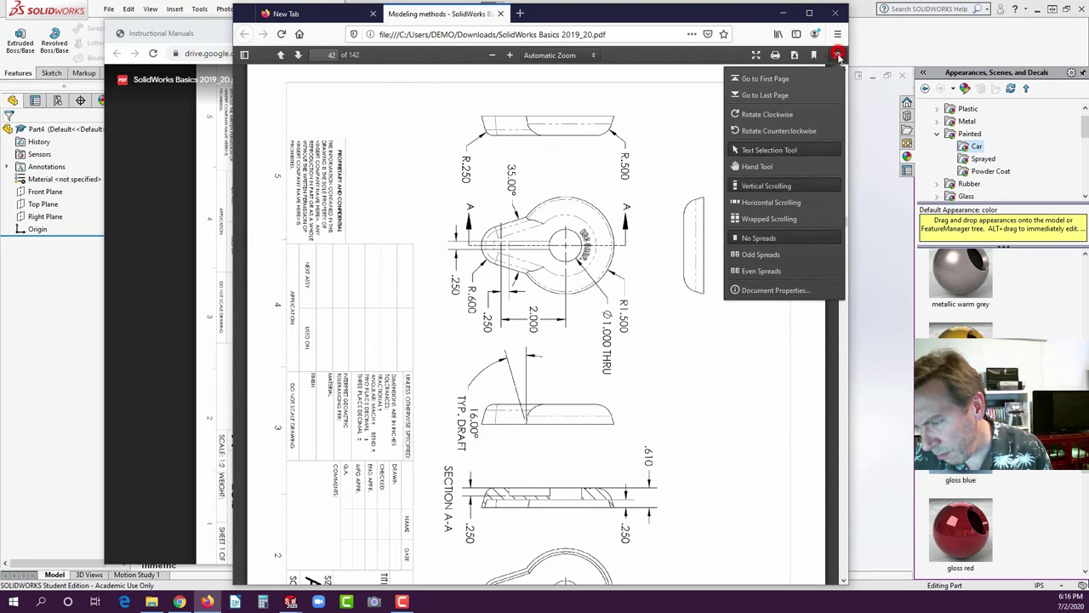
left_click(746, 133)
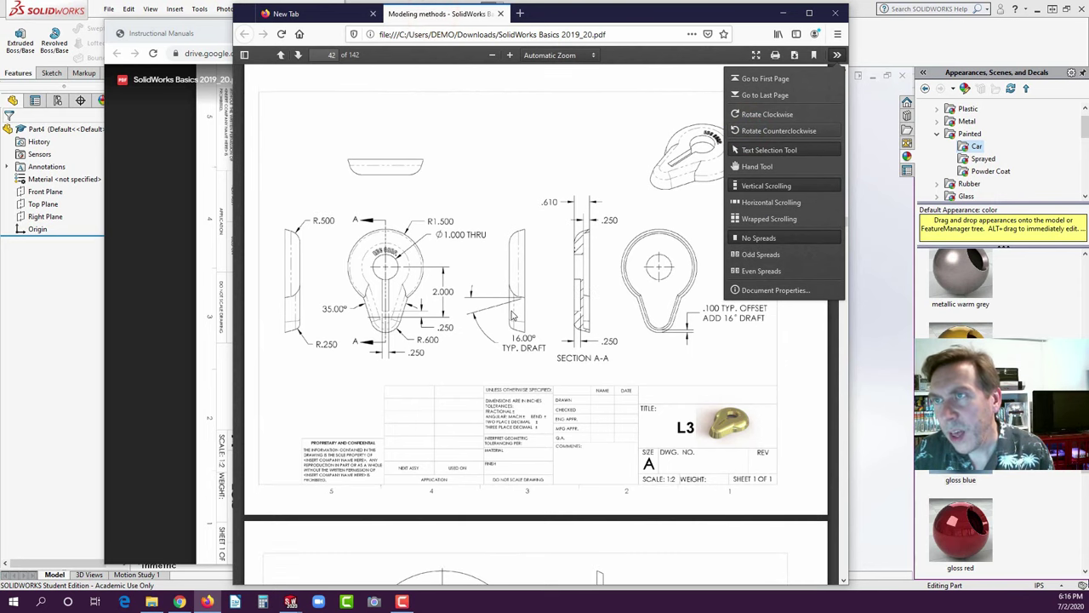
left_click(837, 55)
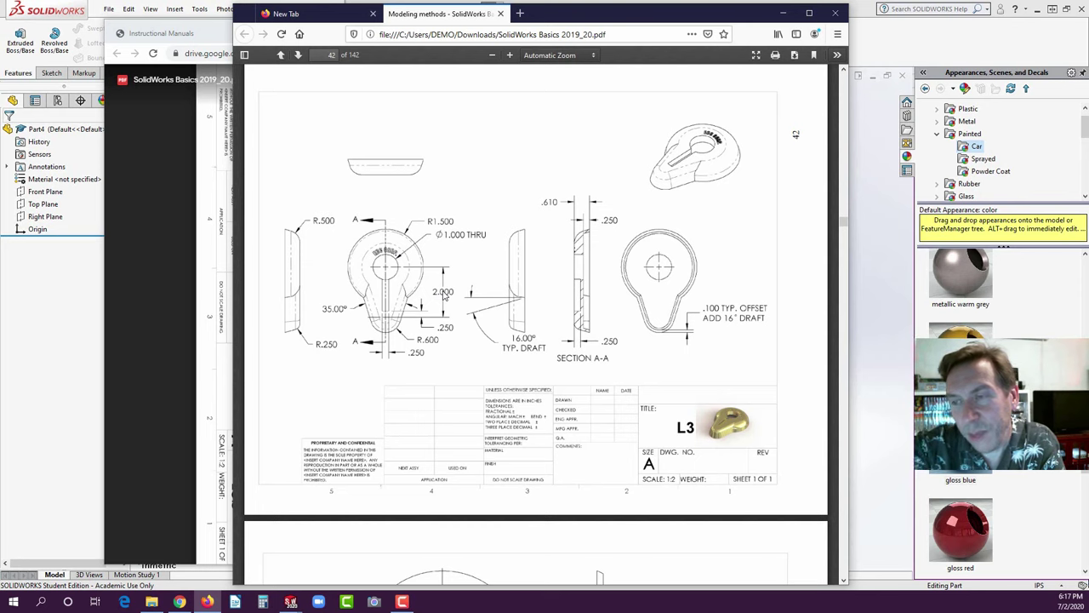
left_click(74, 329)
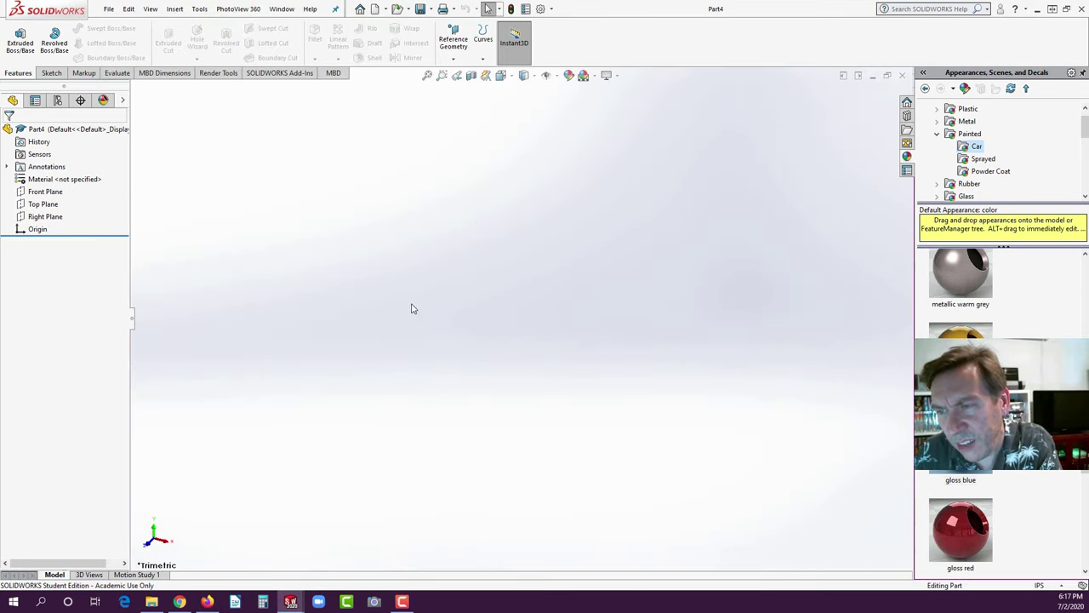
- Start a Front Plane sketch with a vertical centerline rising from the origin
left_click(38, 190)
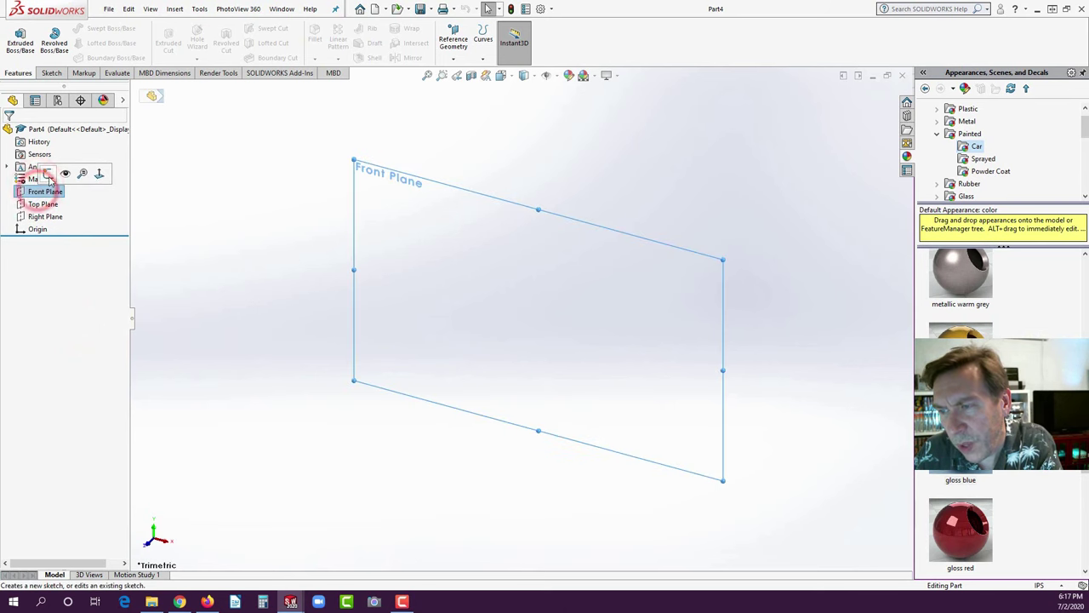
left_click(48, 172)
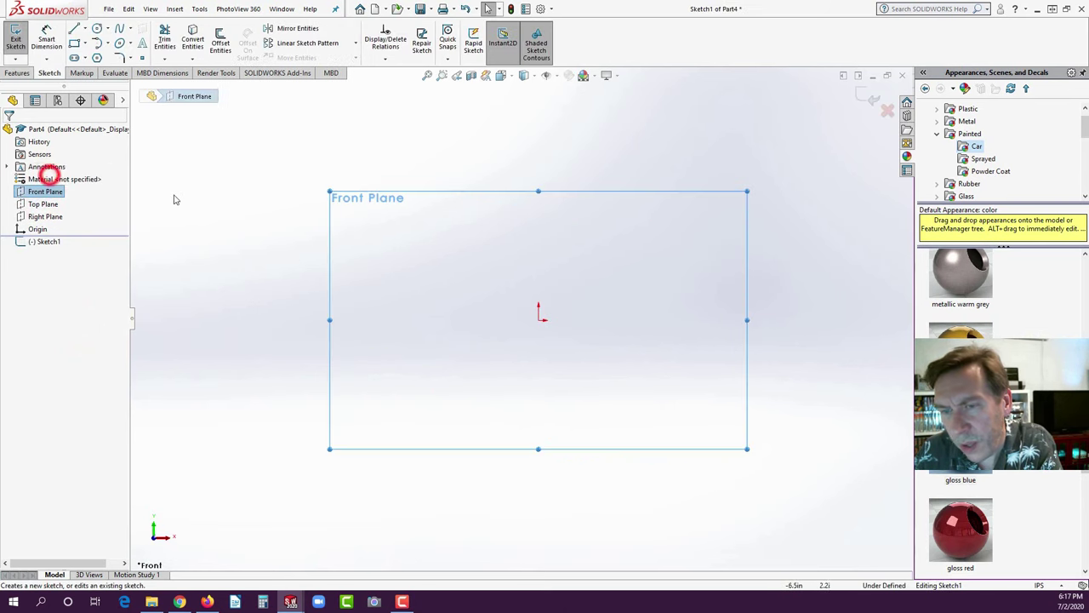
left_click(84, 29)
left_click(80, 58)
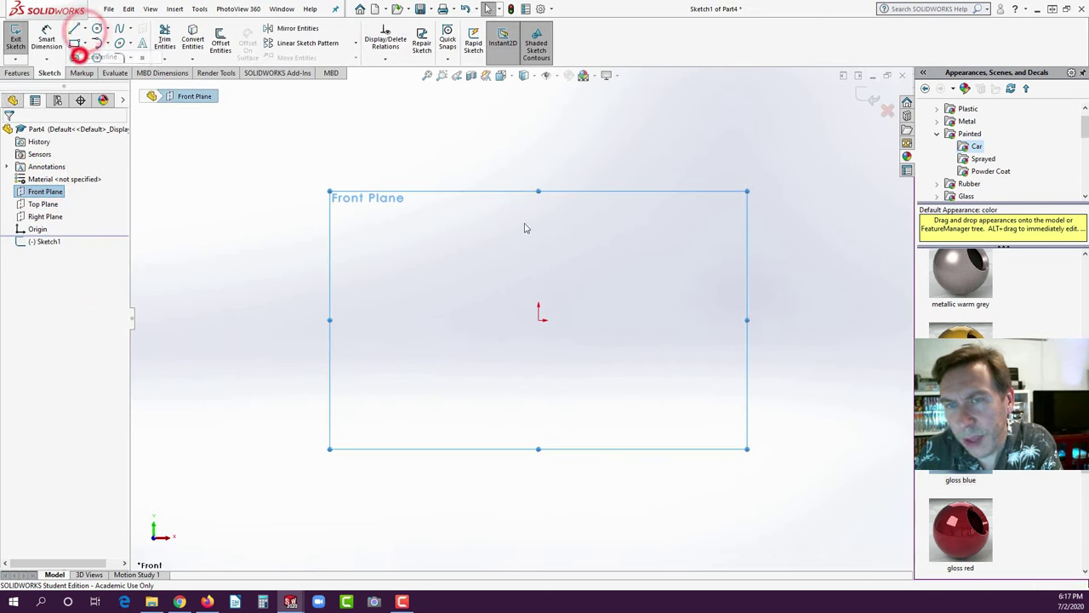
left_click(538, 320)
left_click(539, 163)
double_click(608, 235)
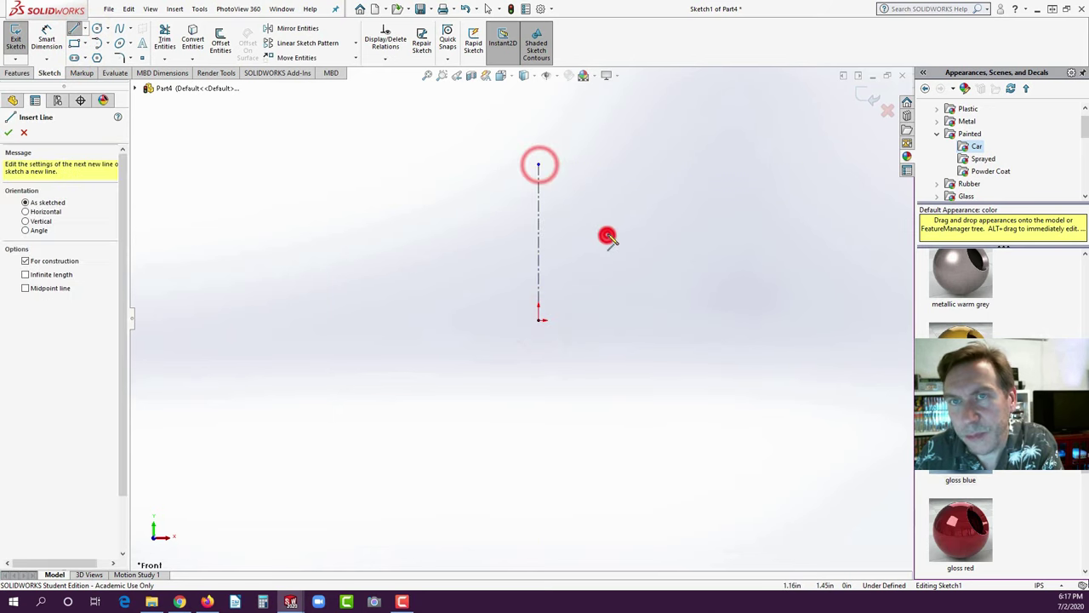
- Draw the left tapered side line and mirror it across the centerline
left_click(85, 29)
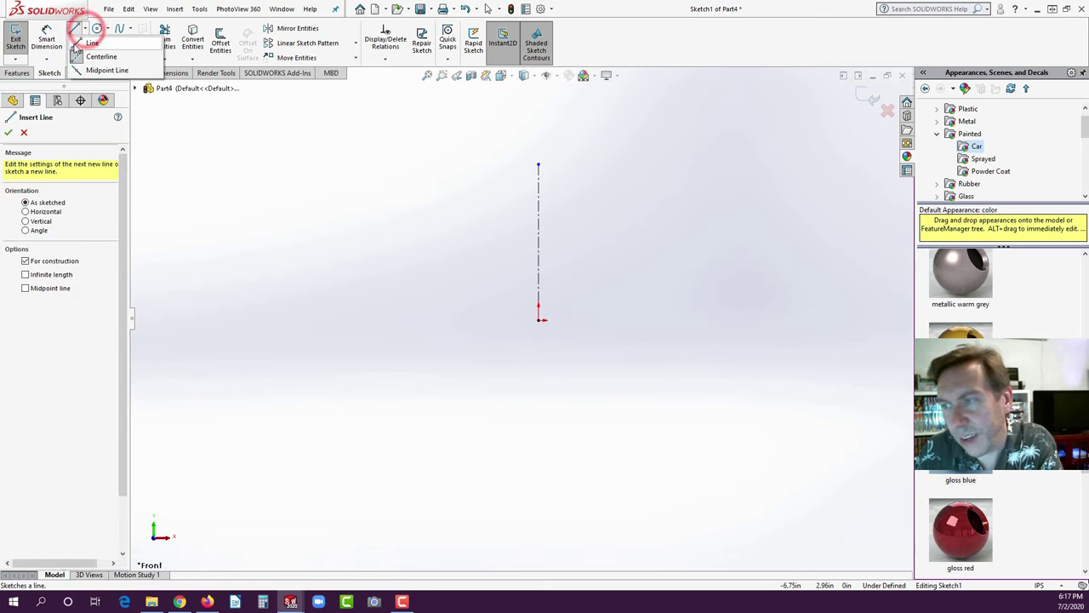
left_click(76, 42)
left_click(505, 362)
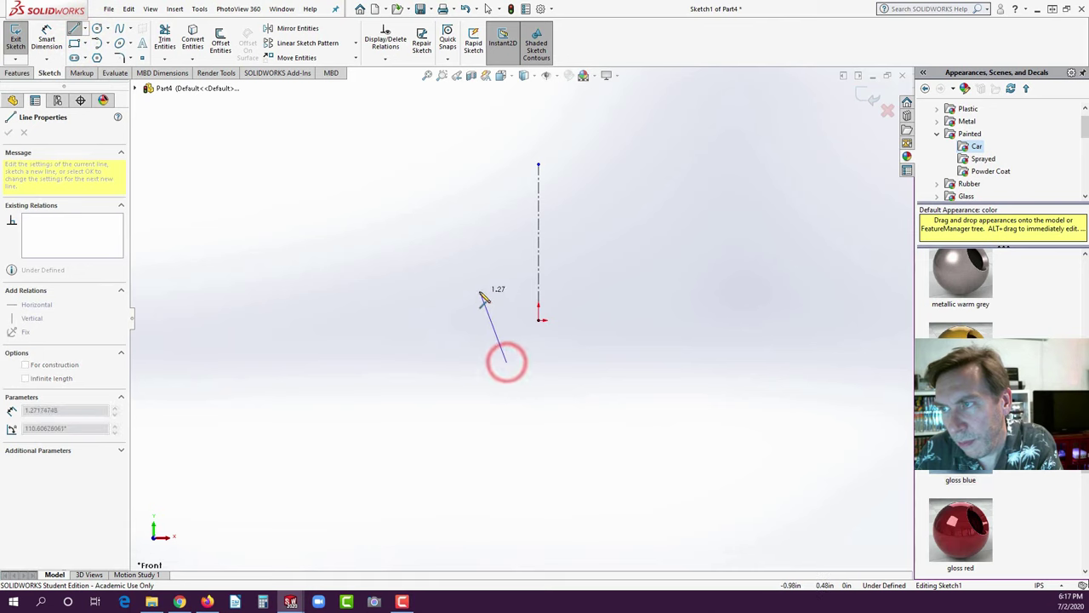
left_click(479, 292)
key("Escape")
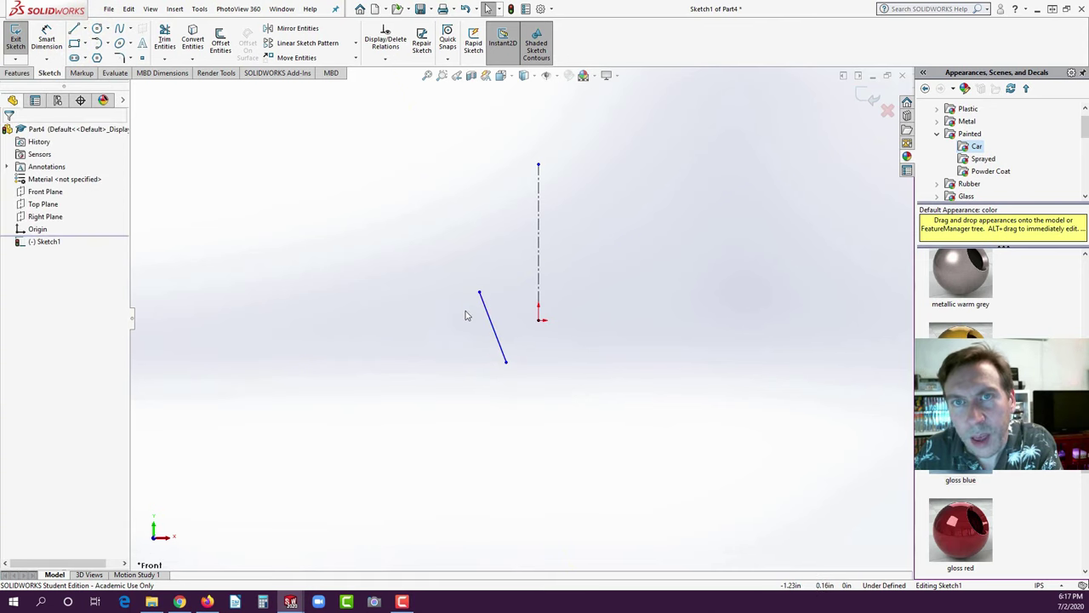
left_click_drag(402, 108, 624, 418)
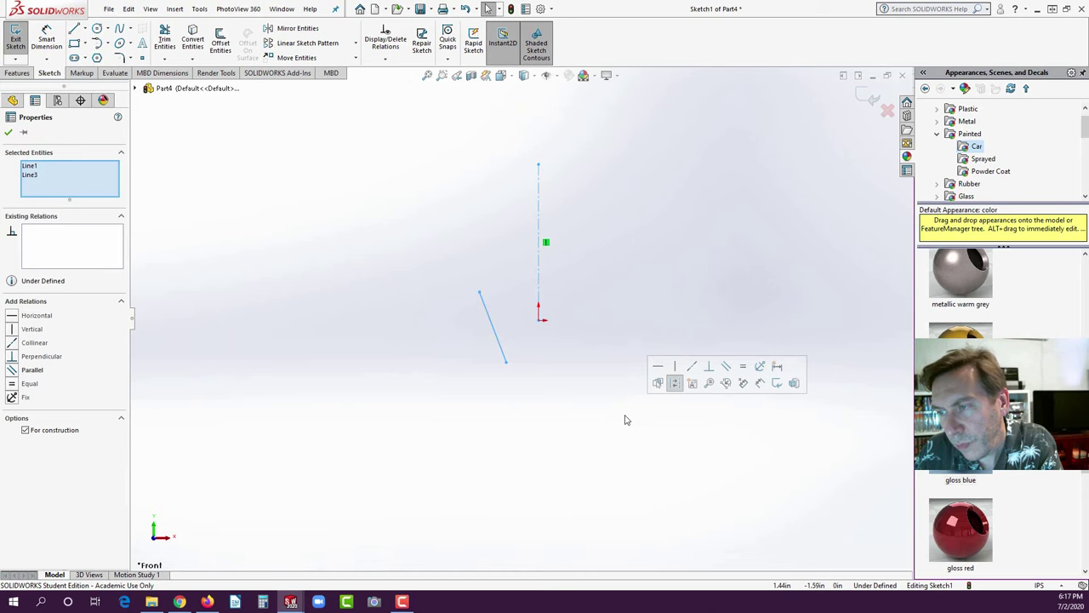
left_click(316, 30)
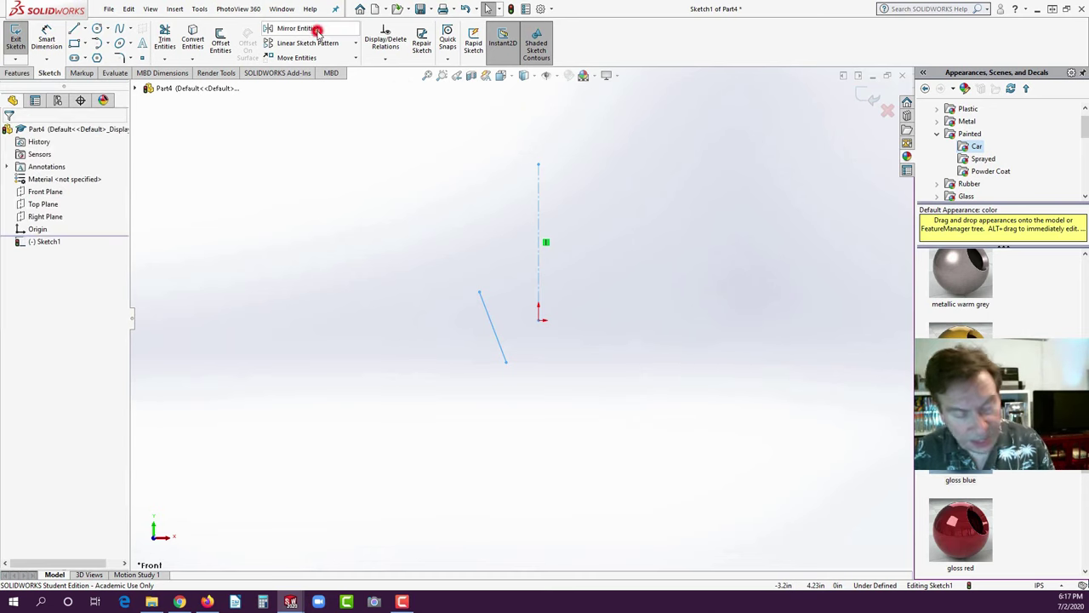
- Join the two side lines' lower ends with a tangent arc
left_click(97, 43)
left_click(570, 363)
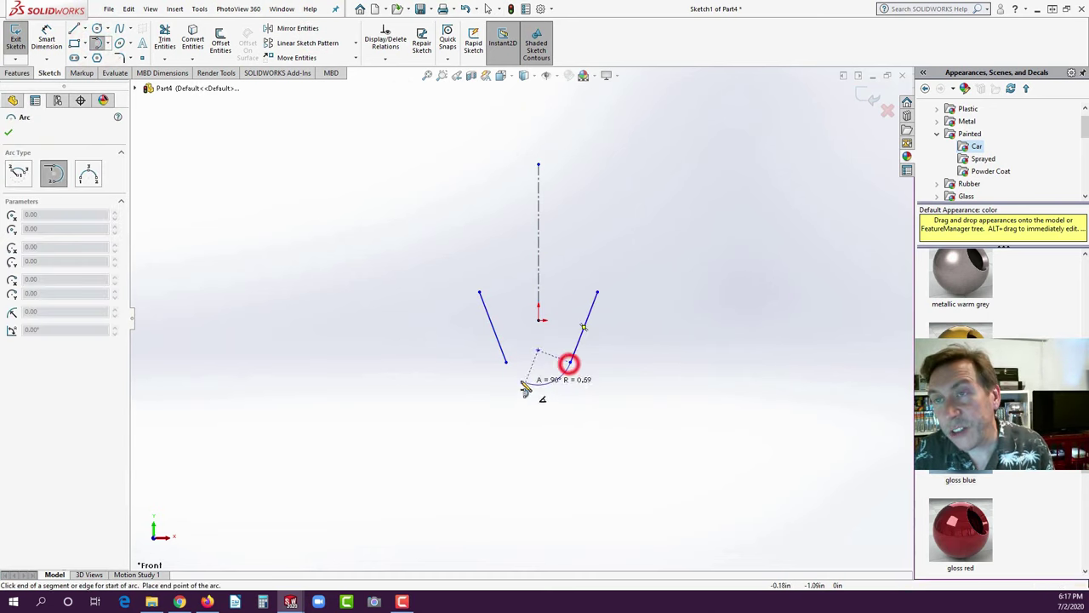
left_click(507, 364)
key("Escape")
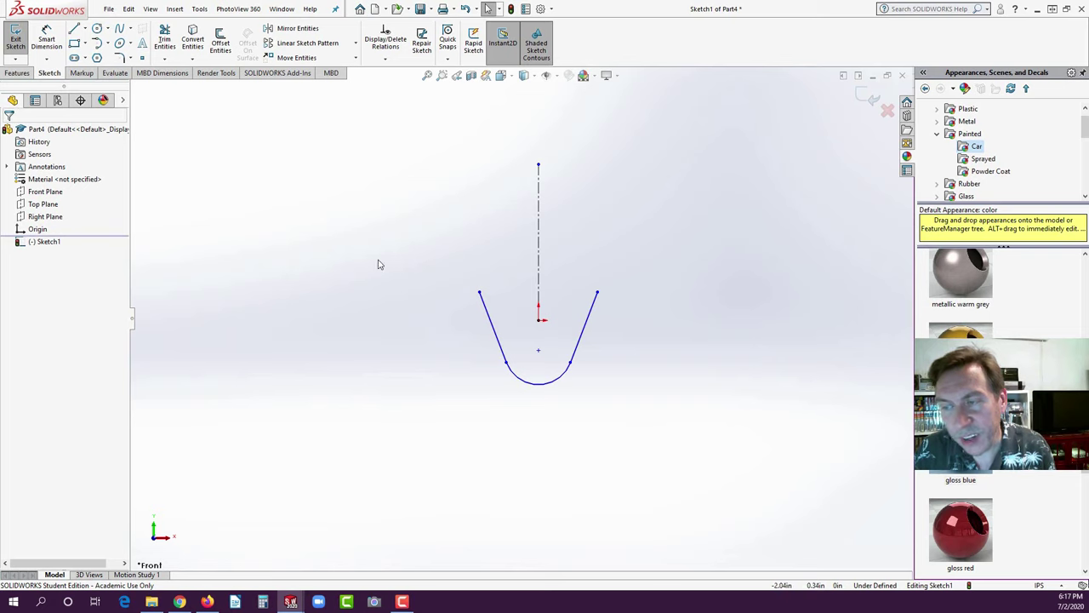
- Span the side lines' upper ends with an upward-bulging three-point arc
left_click(106, 43)
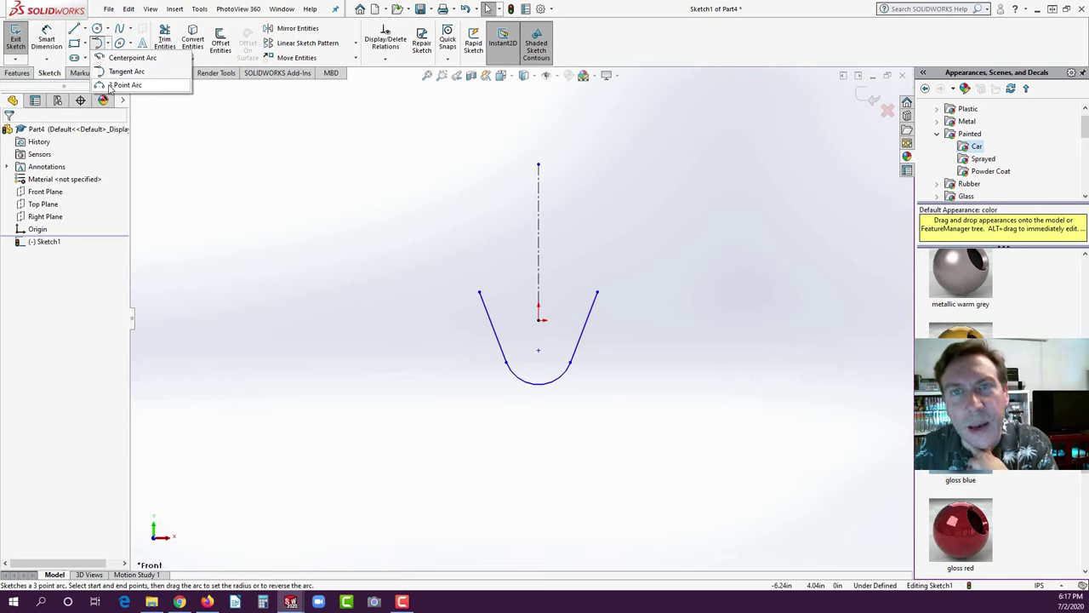
left_click(109, 86)
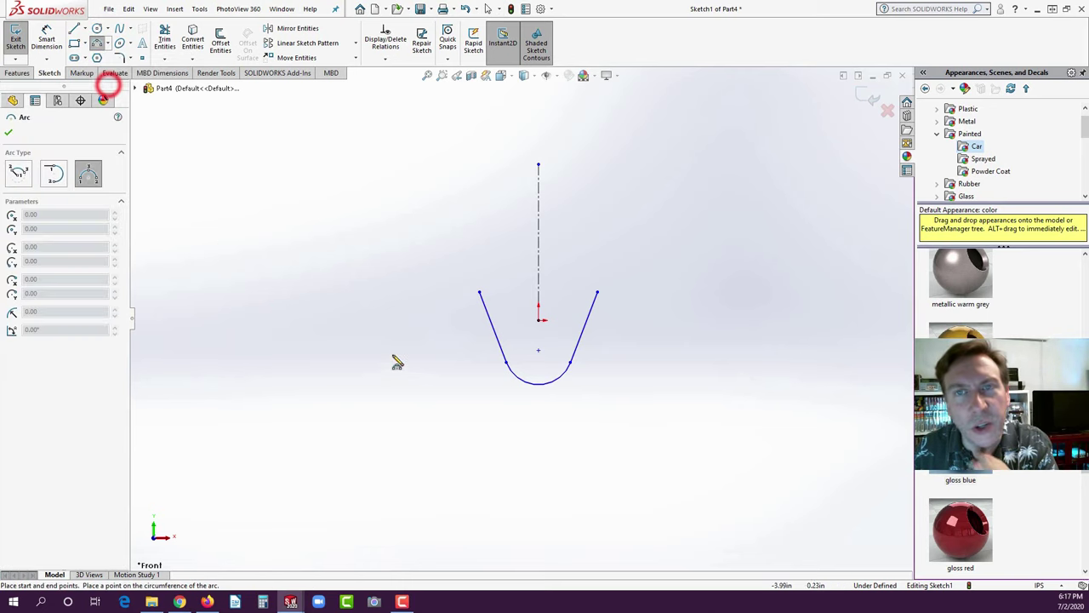
left_click(479, 292)
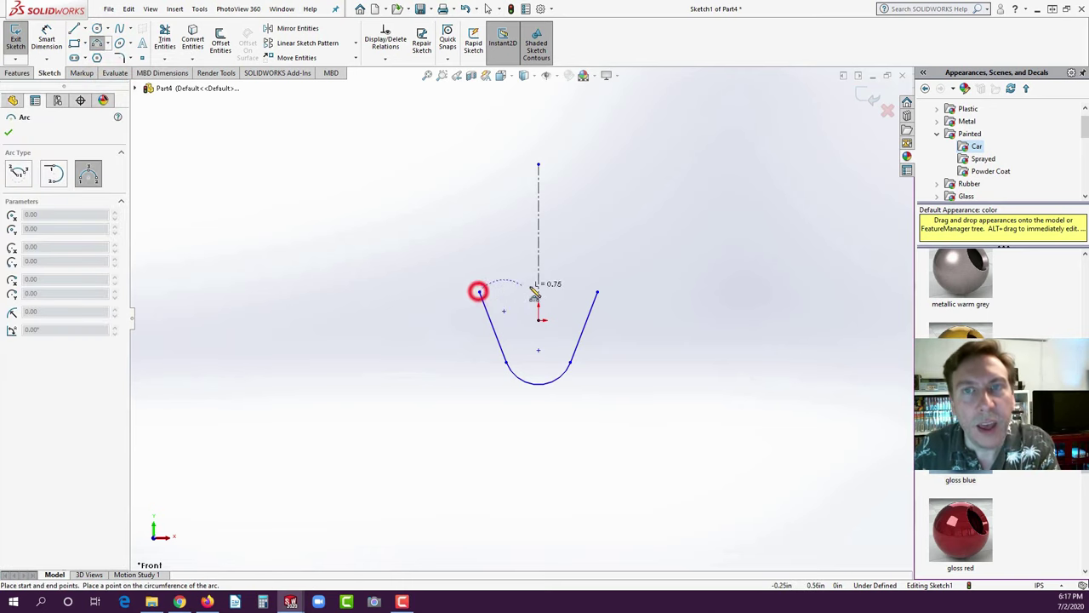
left_click(597, 292)
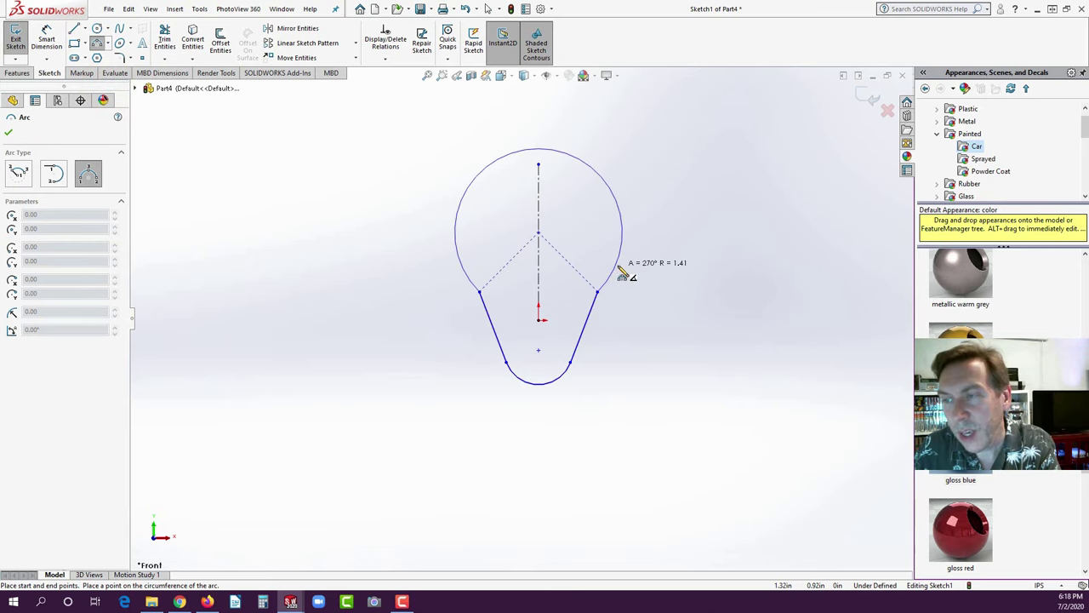
left_click(625, 262)
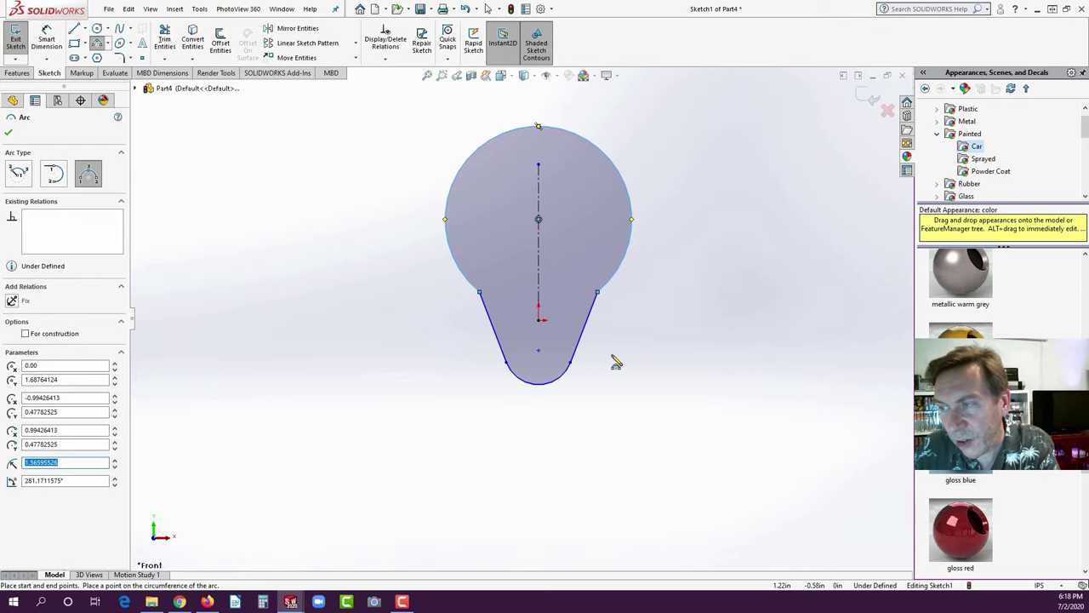
key("Escape")
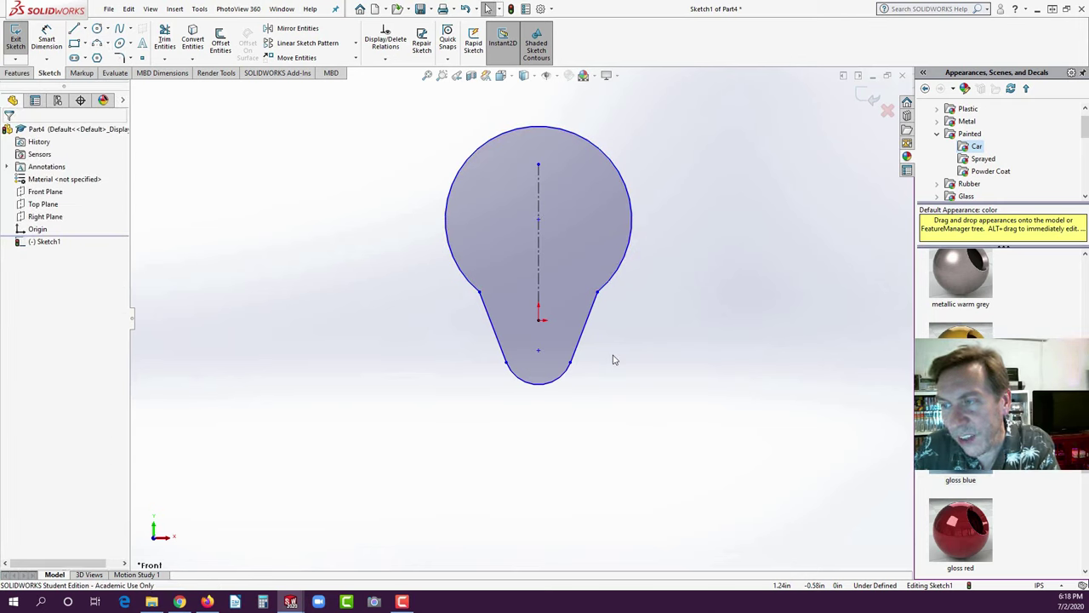
- Dimension the bottom arc radius to 0.60 and the top arc radius to 1.50
left_click(46, 39)
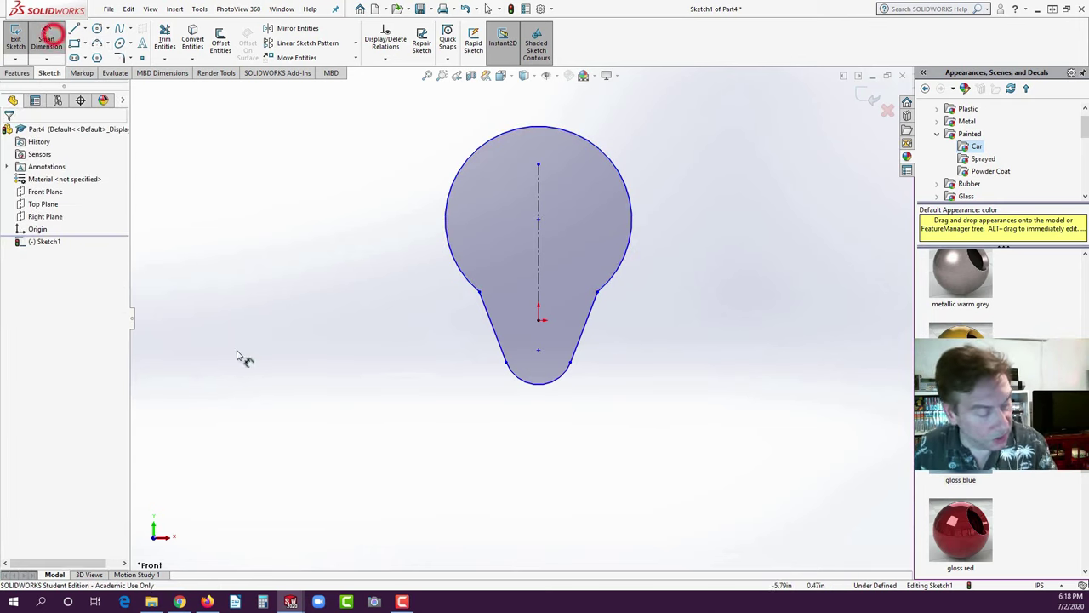
left_click(561, 381)
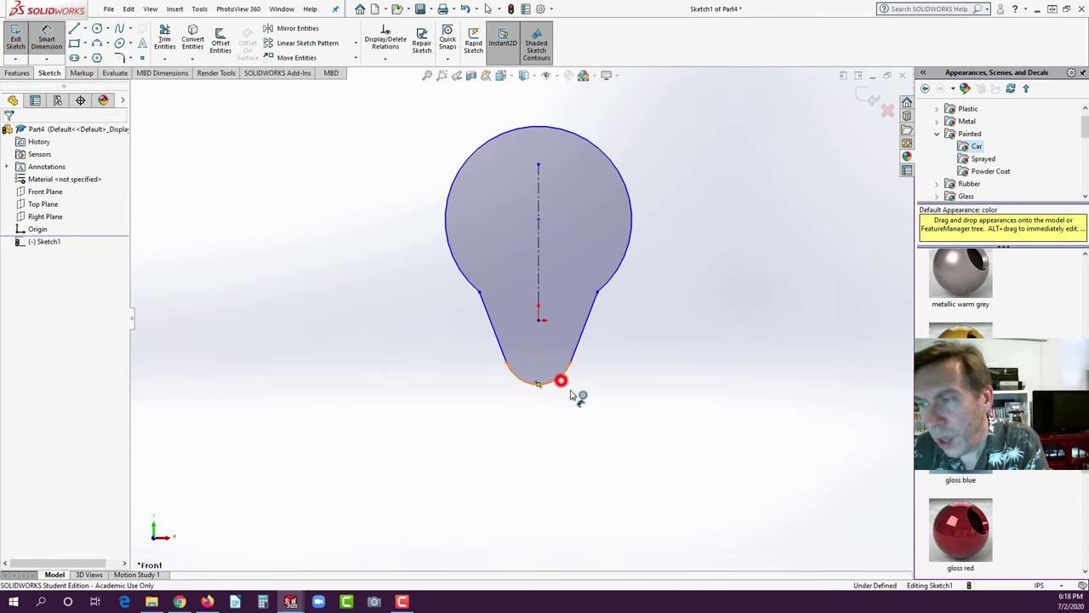
left_click(618, 405)
type(".6")
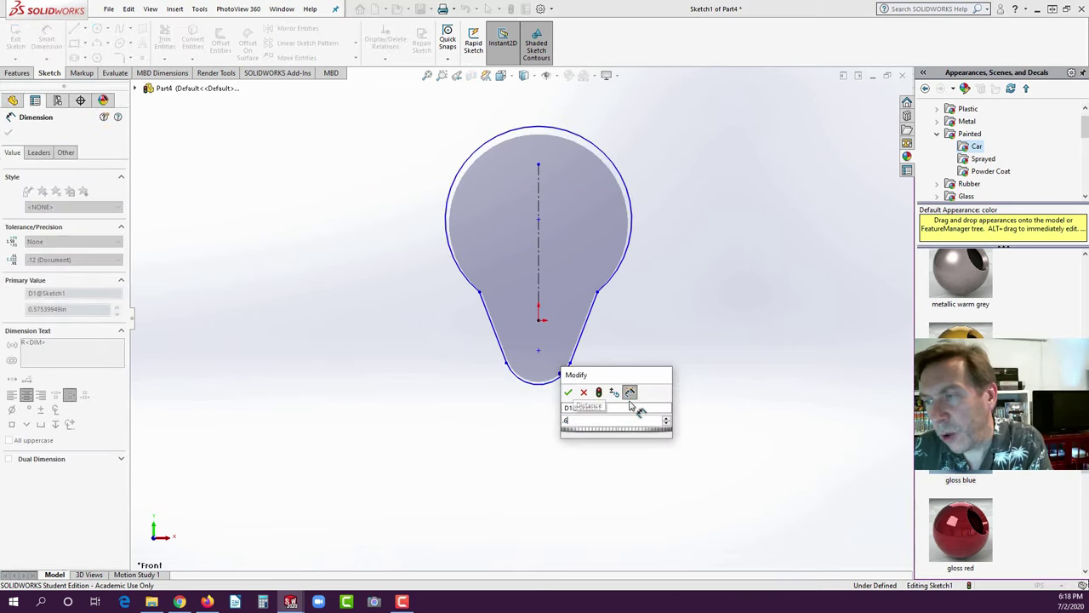
key("Return")
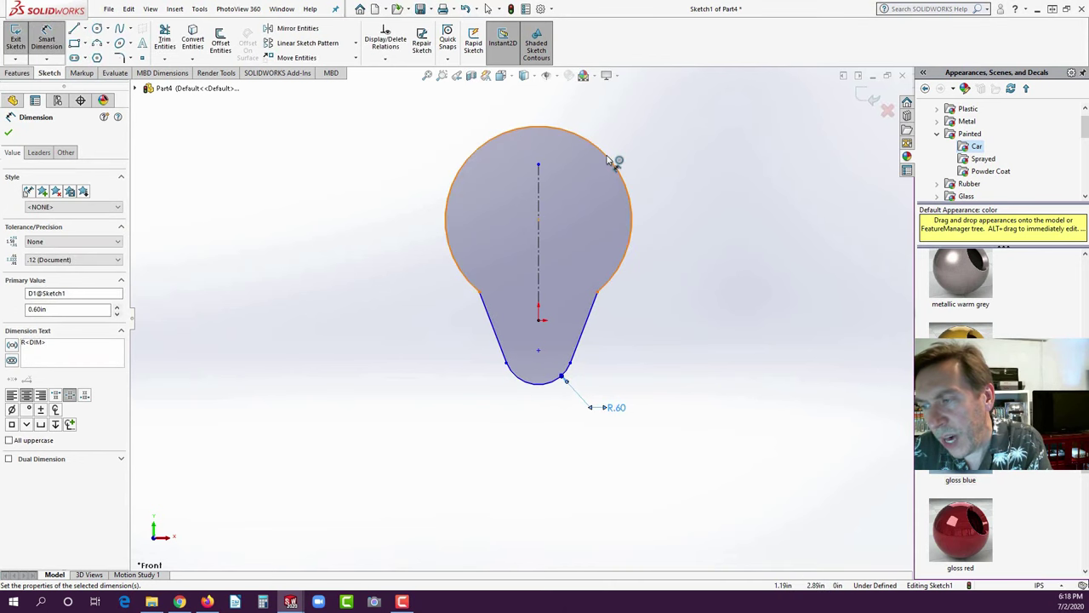
left_click(609, 151)
left_click(650, 124)
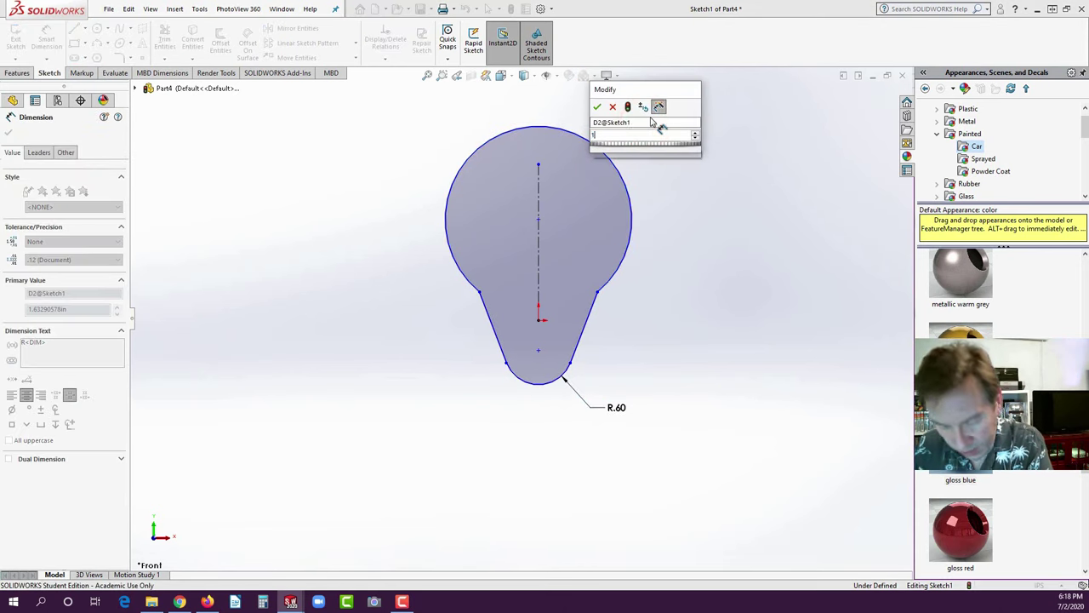
type("1.5")
key("Return")
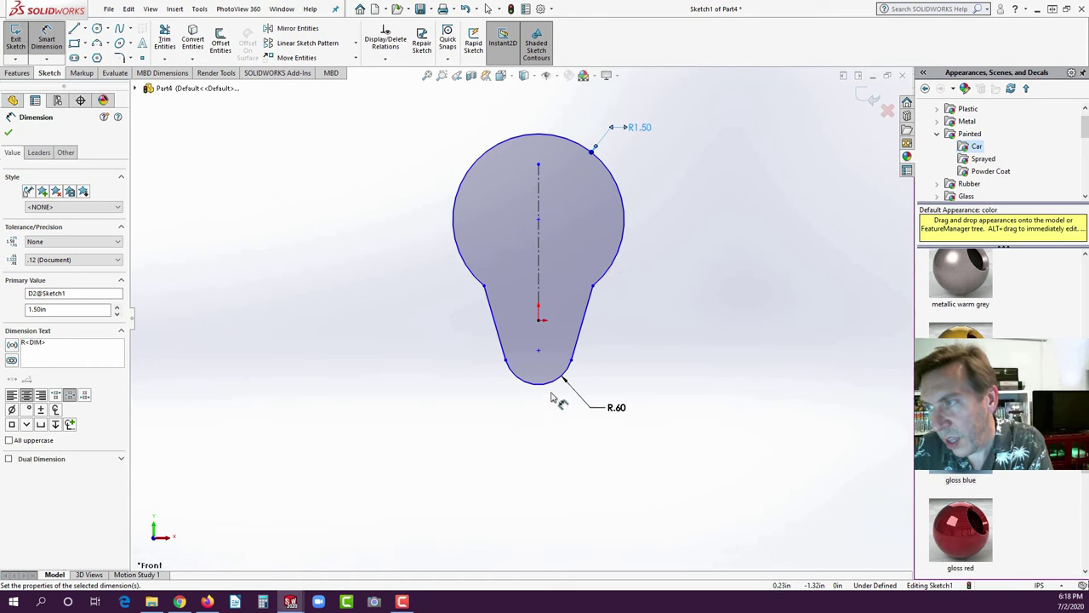
- Set 2.00 between the arc centres and 35° between the side lines
left_click(548, 383)
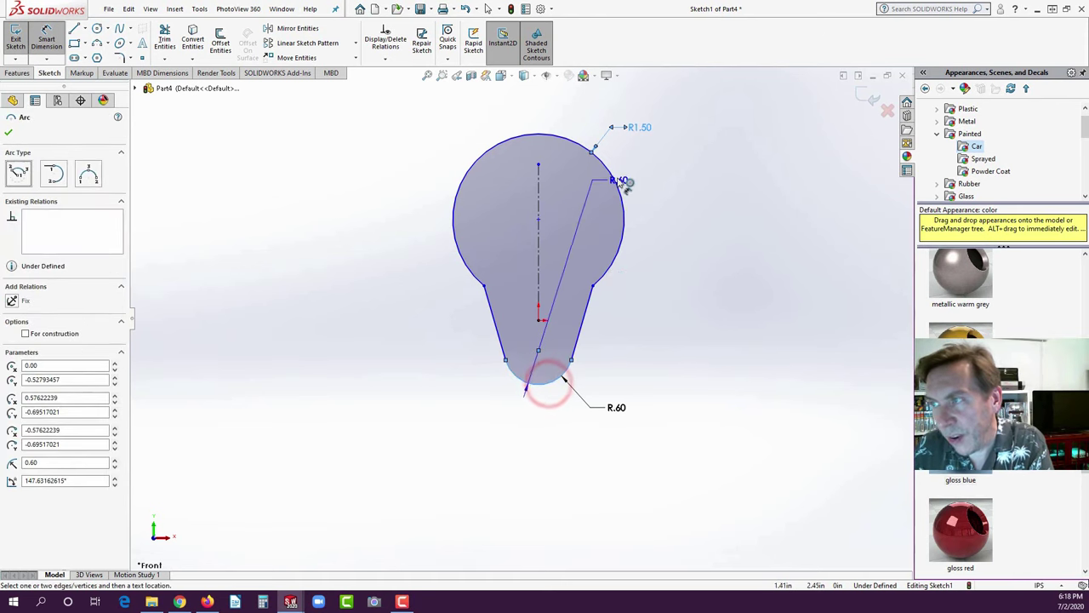
left_click(617, 177)
left_click(672, 275)
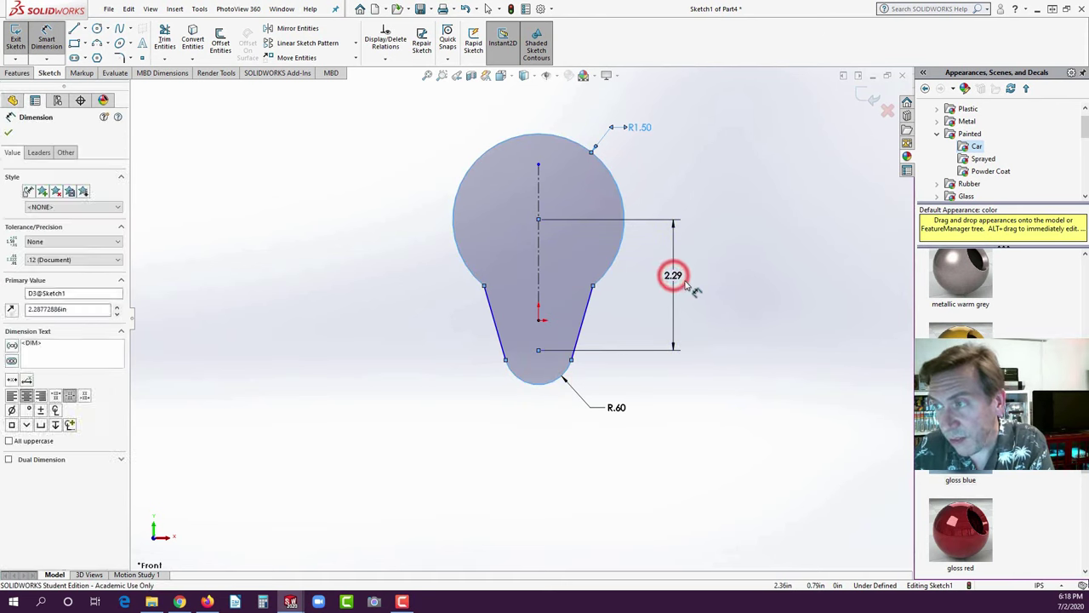
type("2")
key("Return")
left_click(496, 322)
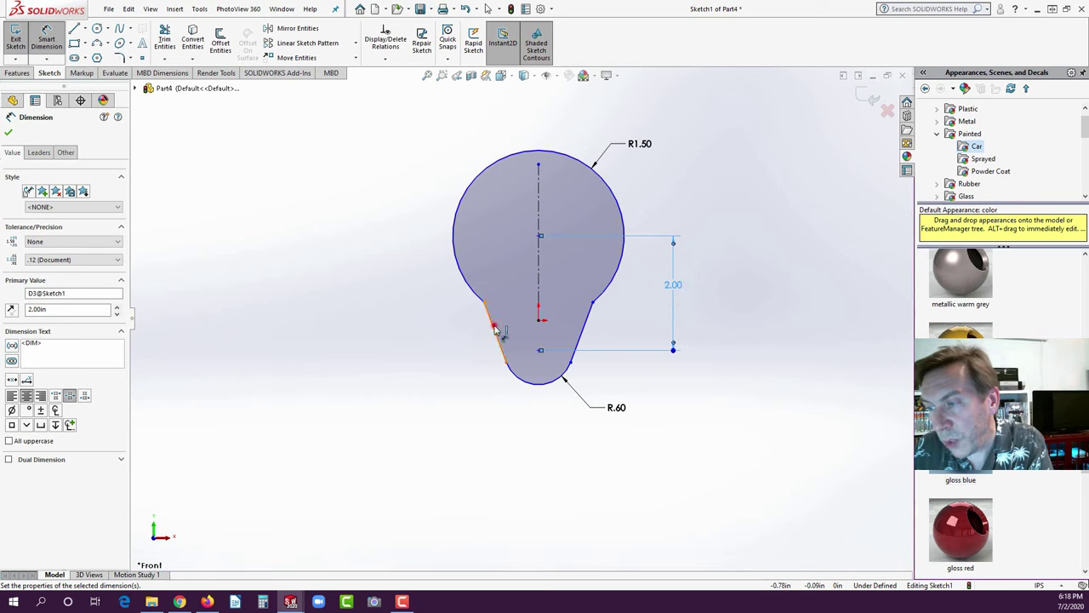
left_click(586, 320)
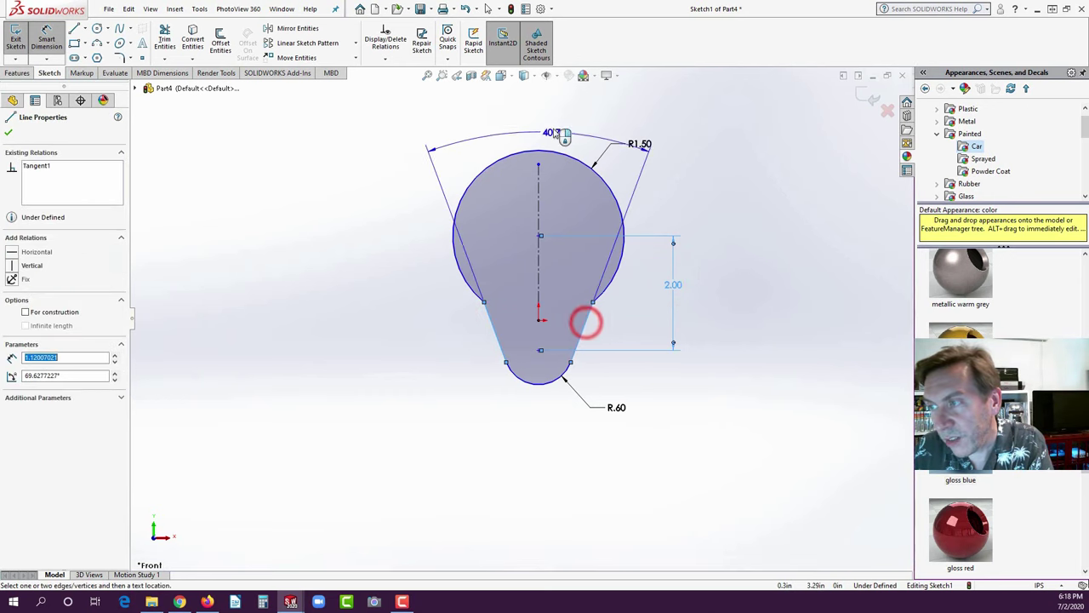
left_click(541, 126)
type("35")
key("Return")
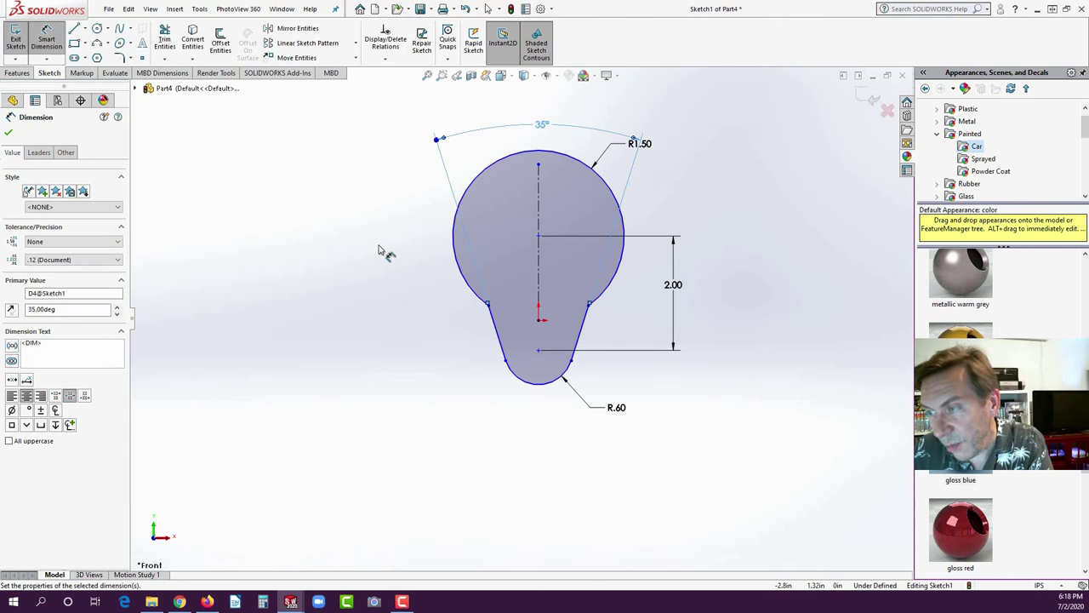
- Drag the bottom arc centre onto the origin so the sketch is fully defined
left_click(396, 458)
double_click(538, 352)
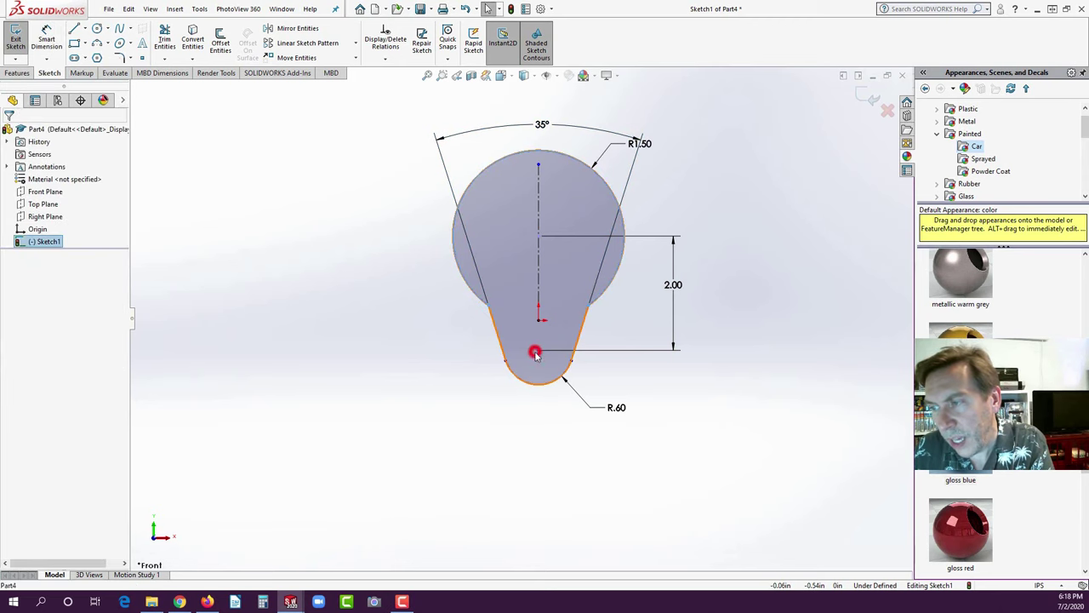
left_click(396, 394)
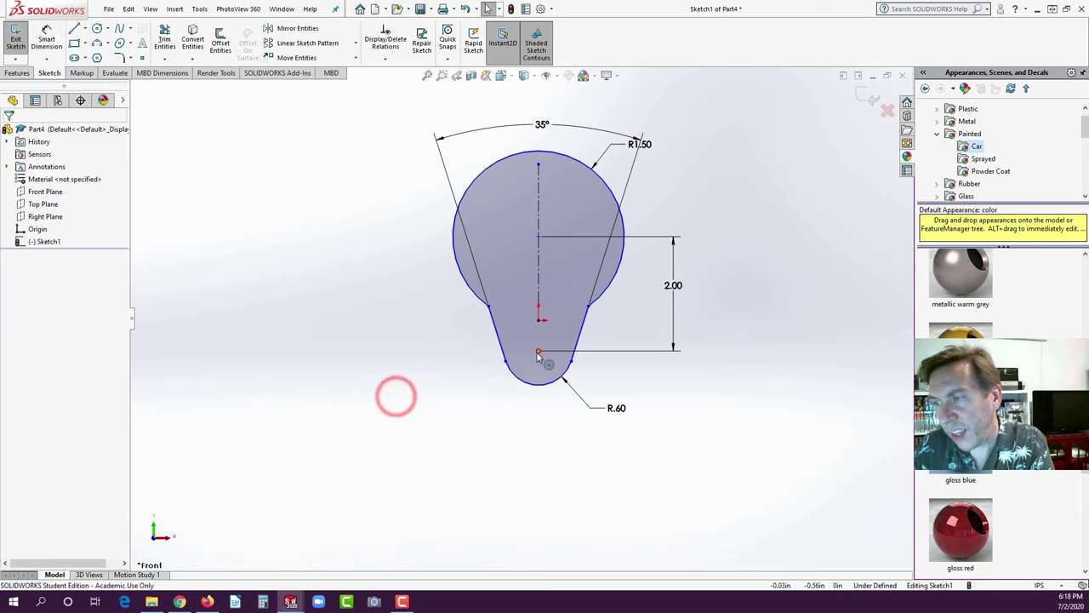
left_click_drag(538, 351, 544, 315)
left_click(450, 388)
left_click(440, 414)
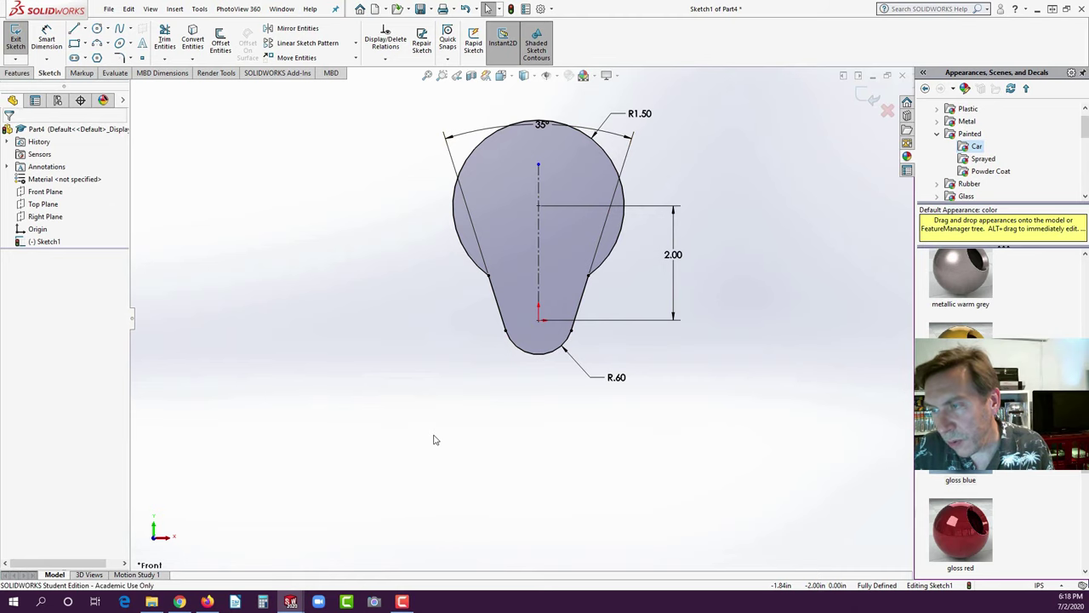
left_click(180, 602)
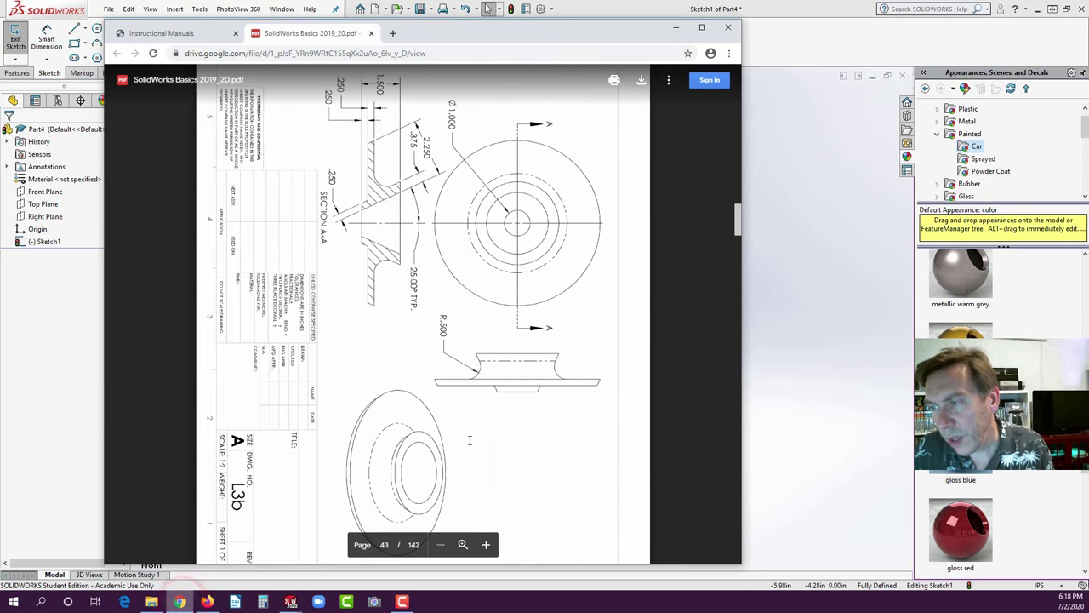
scroll(508, 414, "up", 1)
left_click(207, 601)
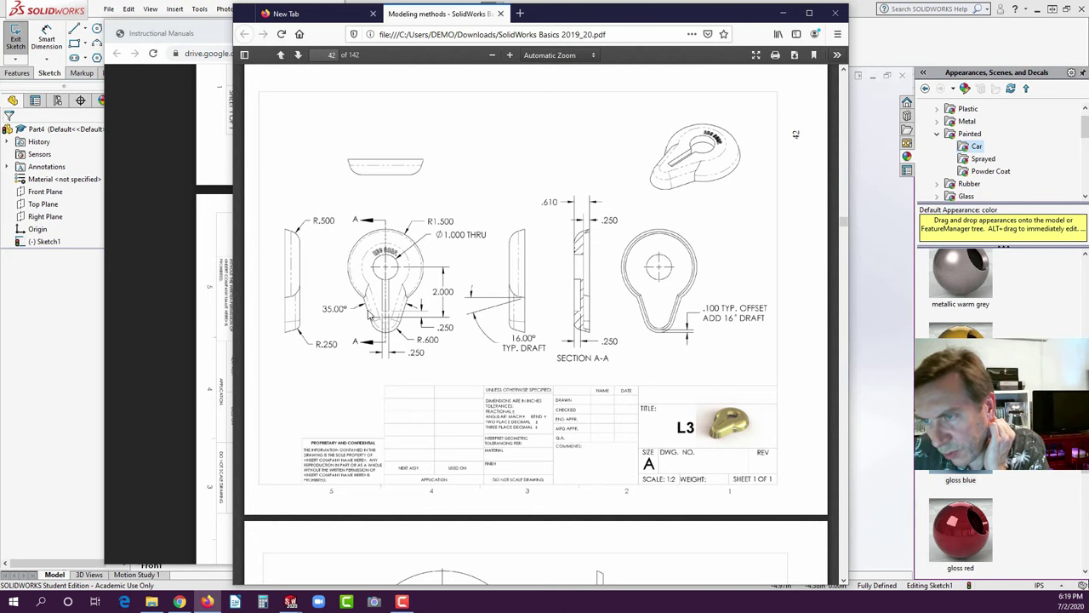
left_click(73, 366)
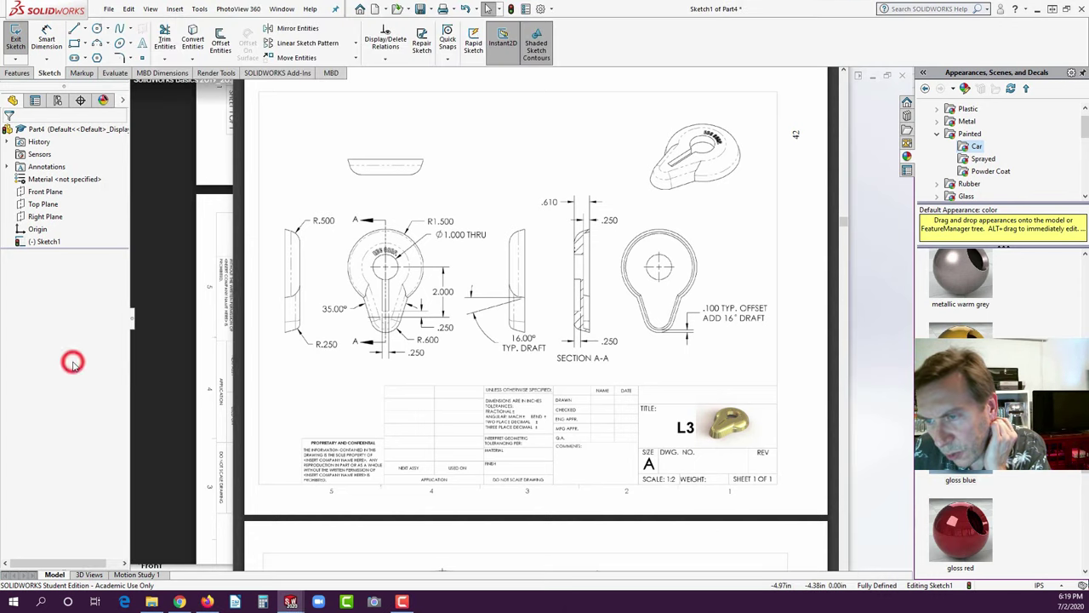
scroll(574, 243, "down", 3)
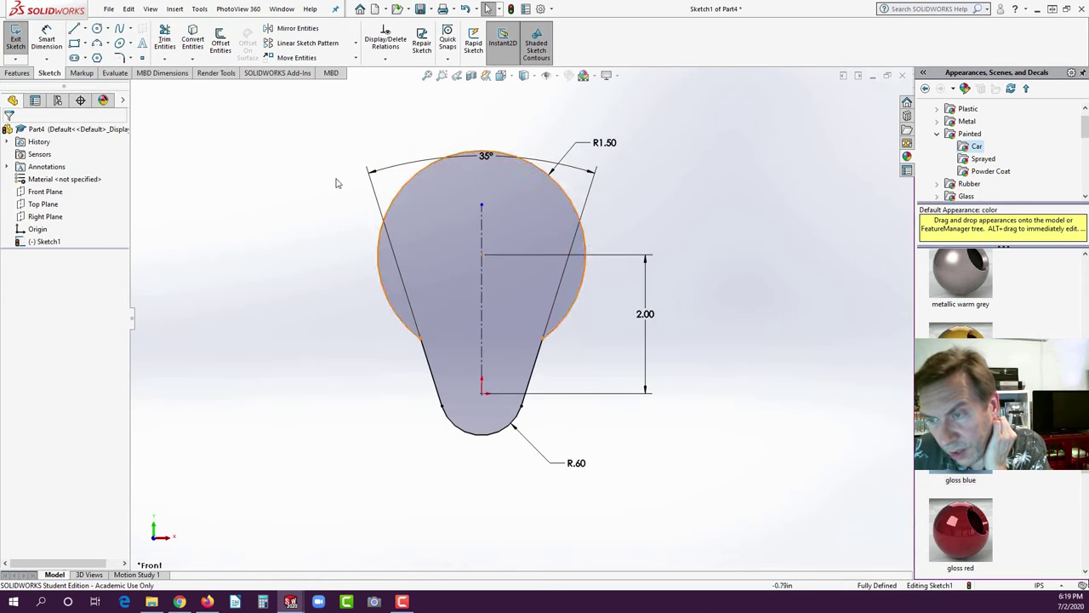
left_click(18, 72)
- Extrude the keyhole sketch as a Blind boss 0.61in deep
left_click(20, 40)
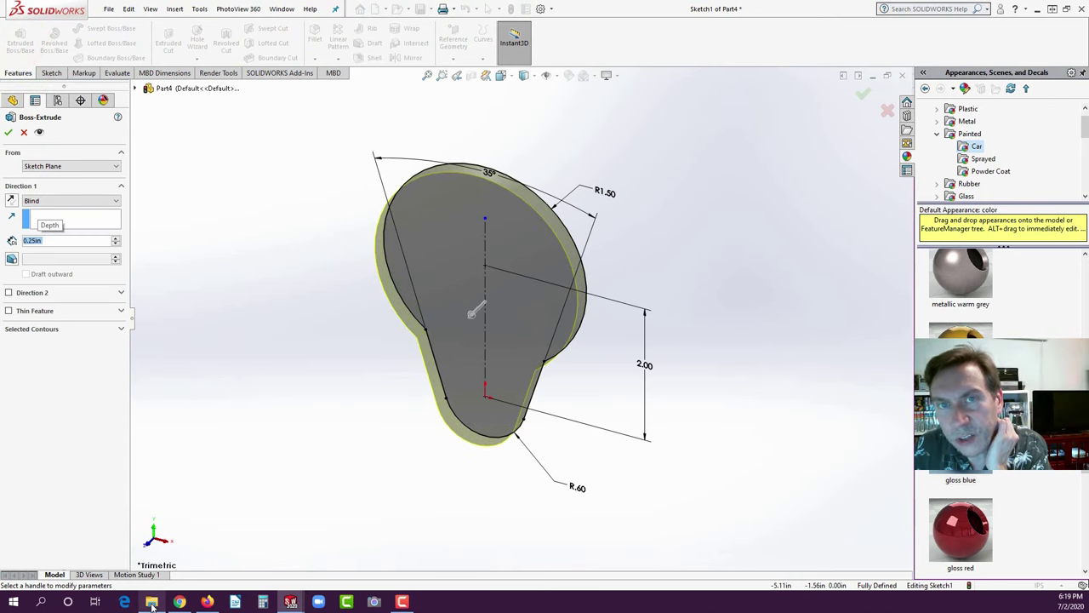
mouse_move(153, 604)
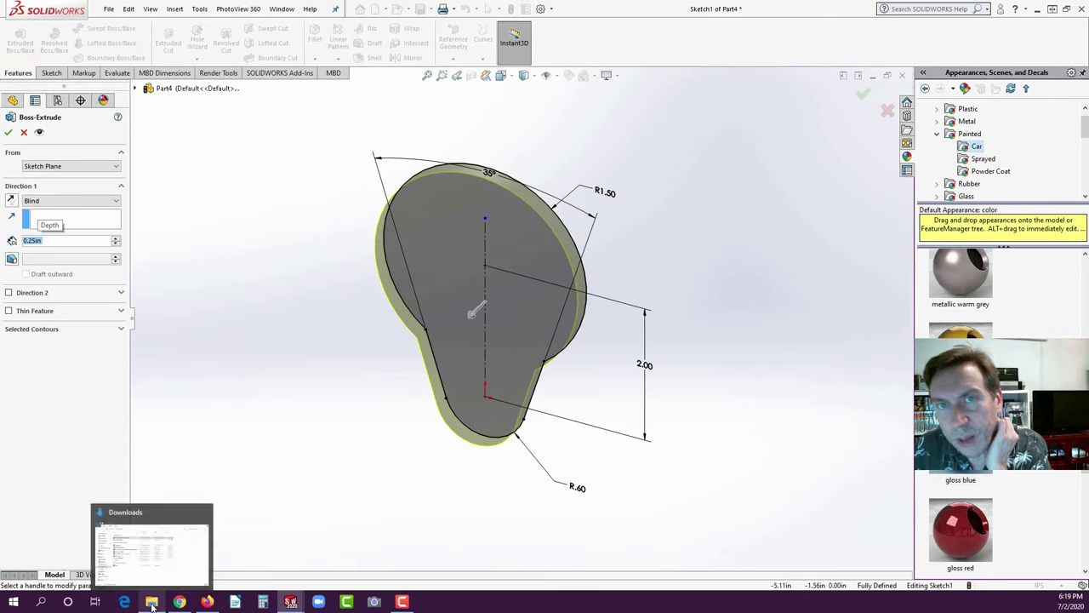
left_click(208, 603)
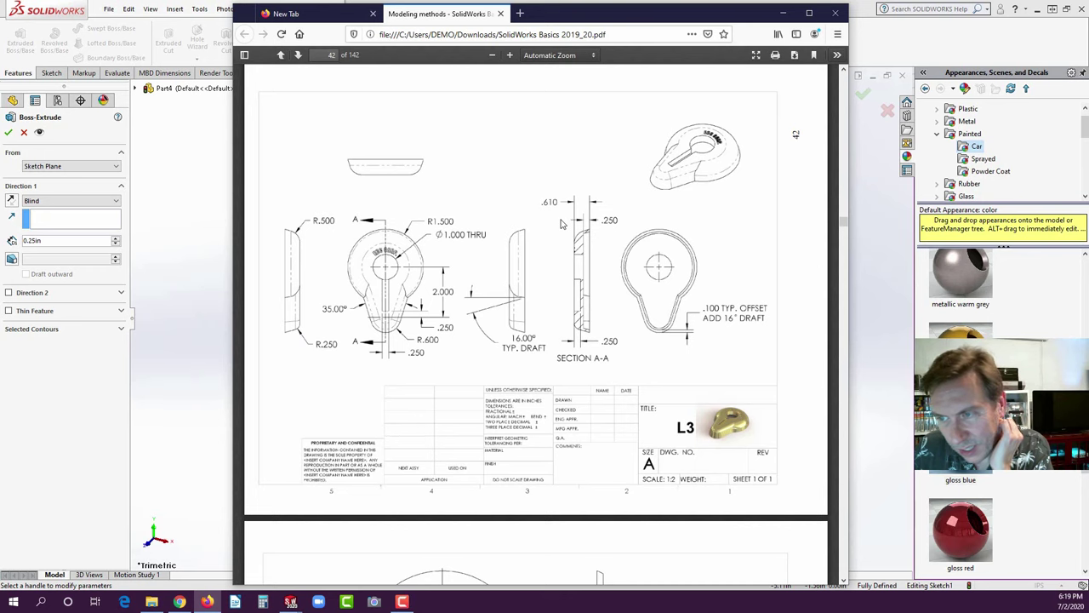
left_click(69, 367)
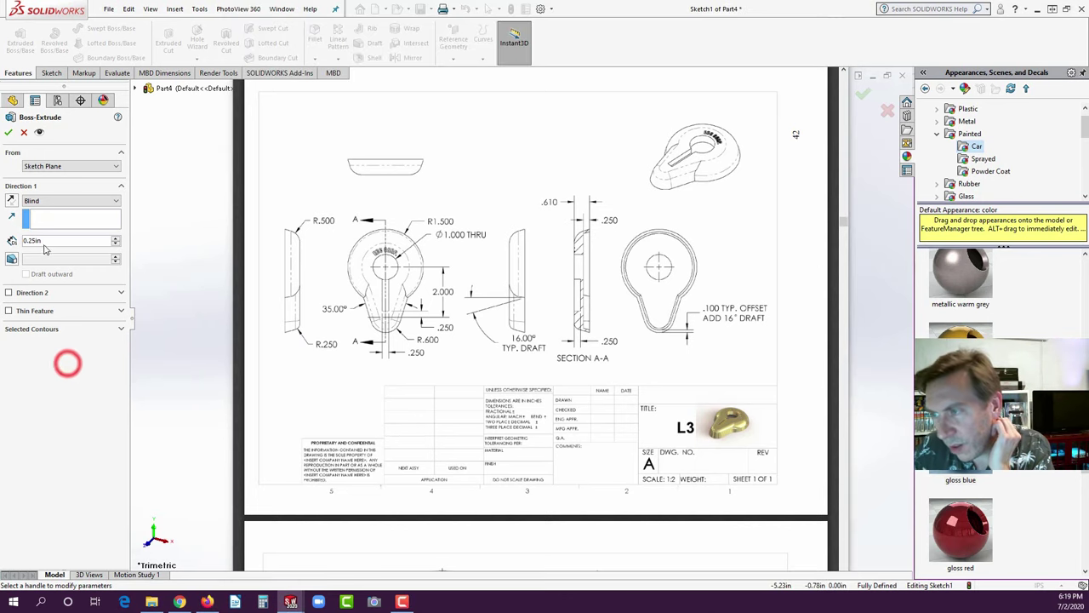
left_click(34, 240)
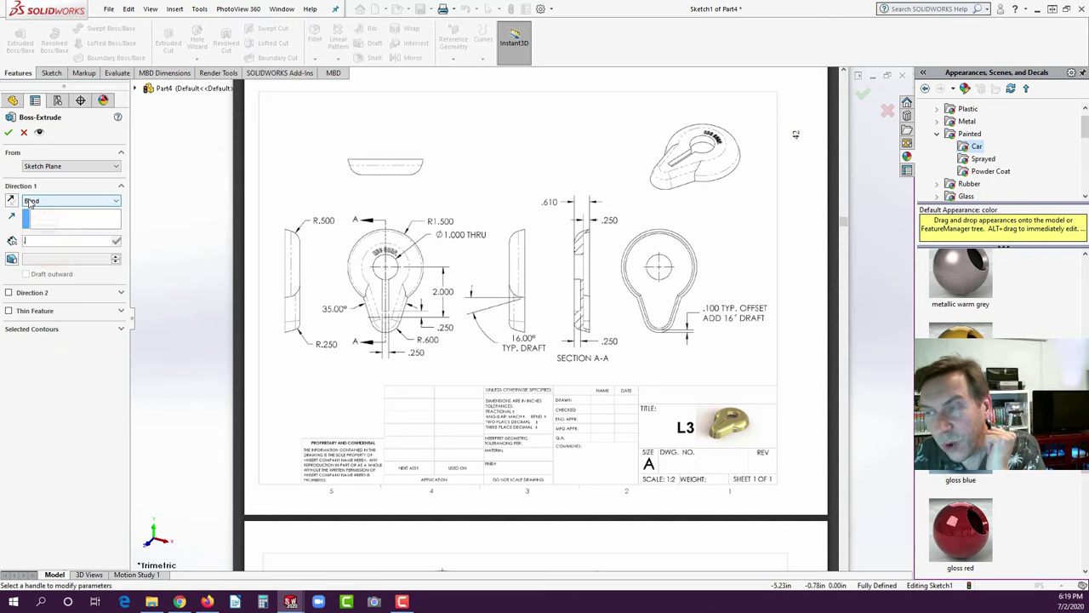
type(".61")
key("Return")
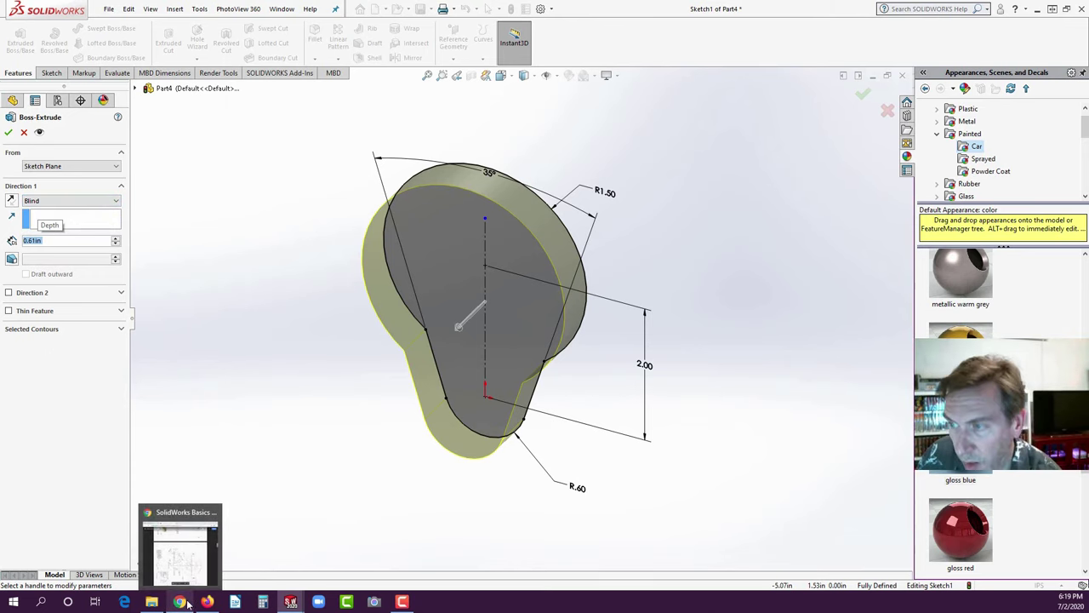
- Add a 16° draft to the extrusion and accept Boss-Extrude1
left_click(205, 602)
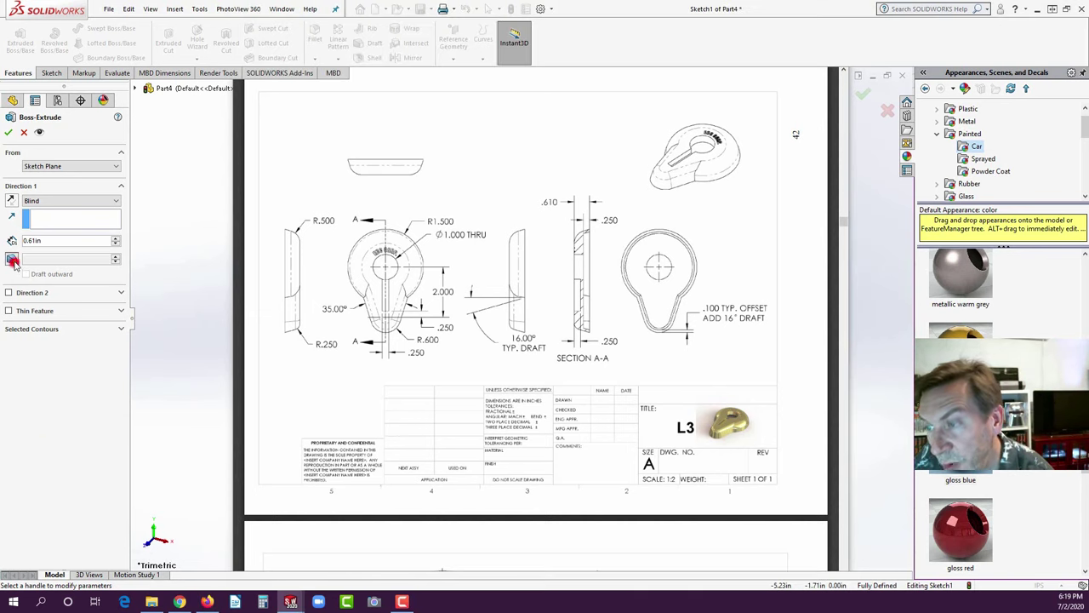
left_click(12, 258)
left_click(116, 255)
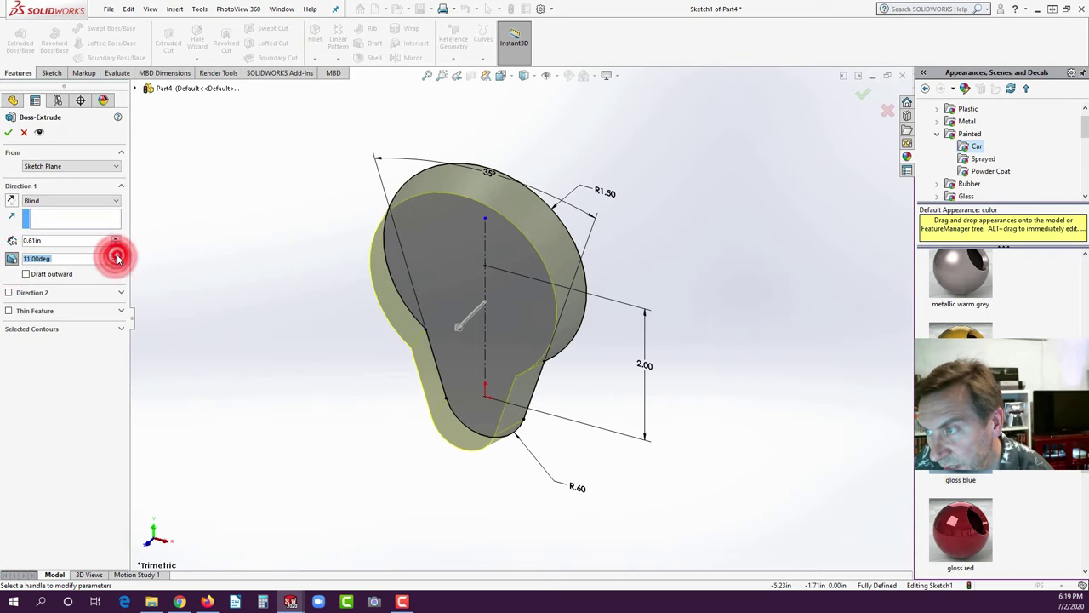
left_click(116, 254)
left_click(116, 254)
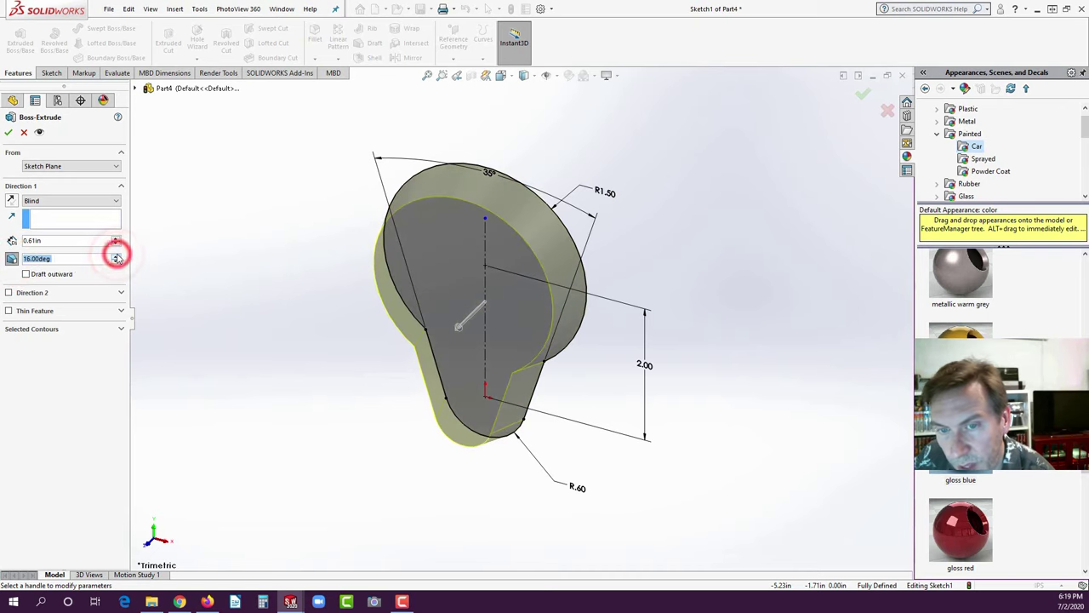
left_click(8, 132)
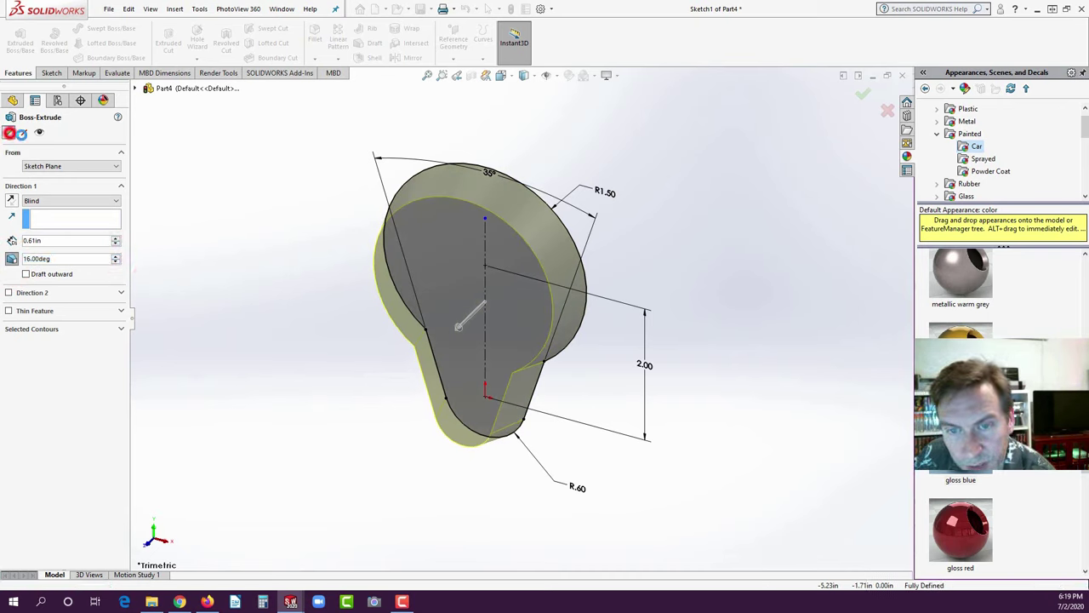
left_click(337, 328)
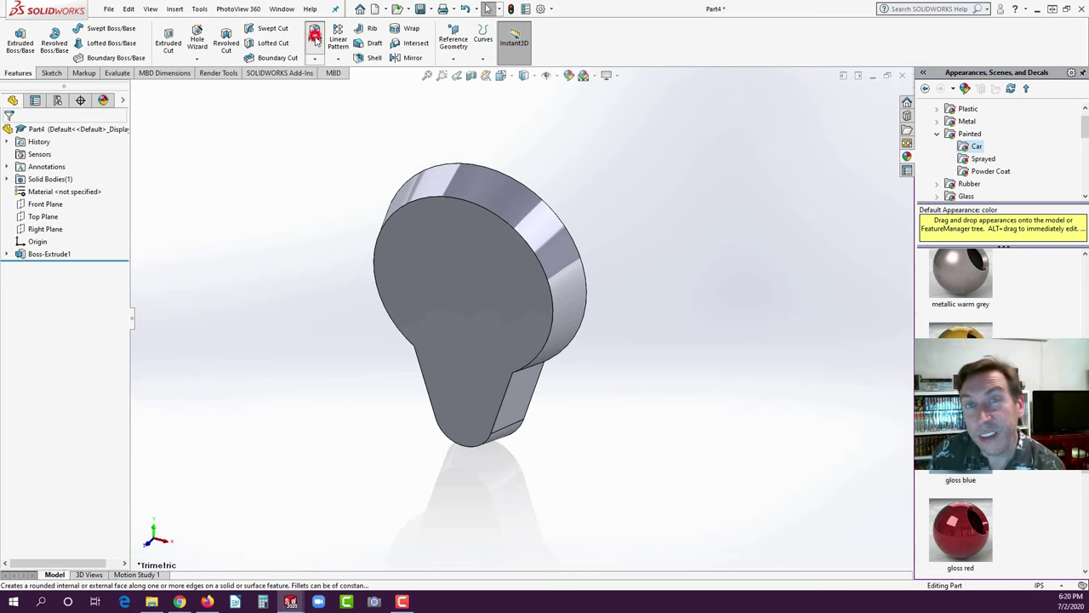
- Round the narrow-end edge with a 0.25in fillet
left_click(314, 39)
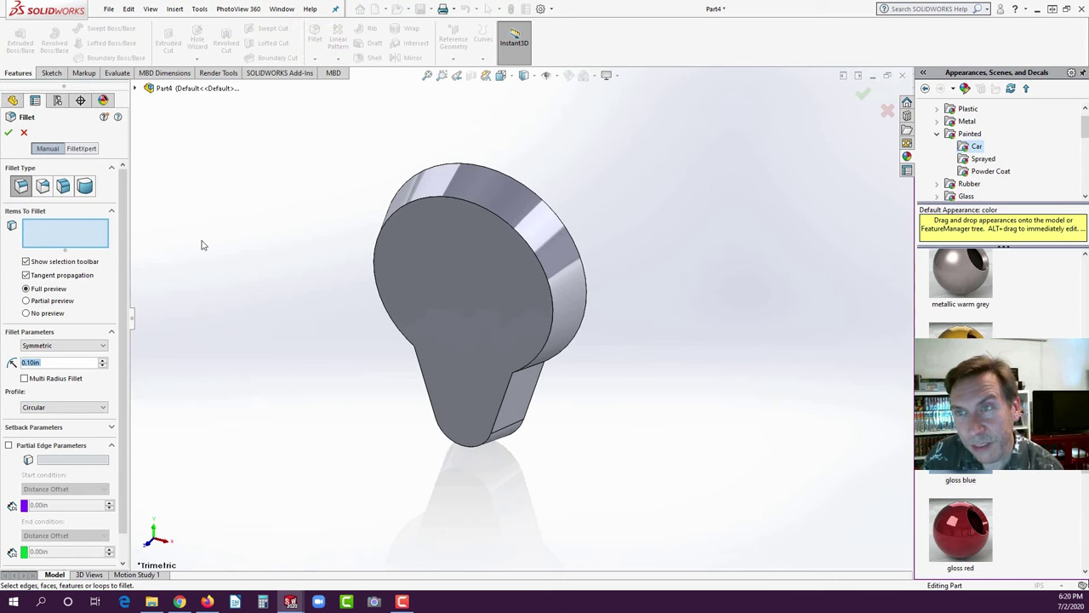
left_click(207, 602)
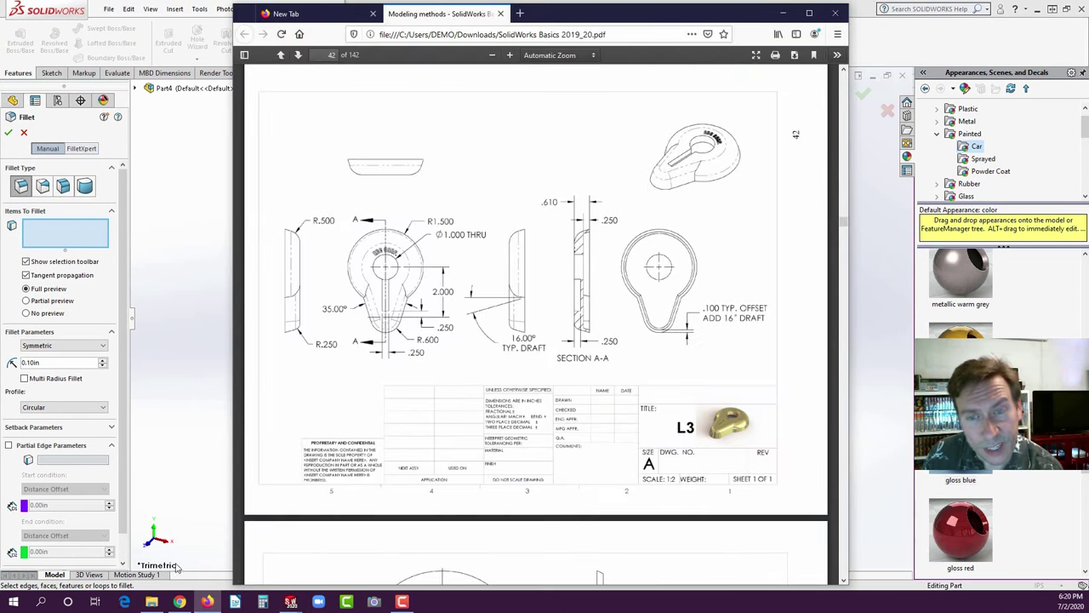
left_click(178, 477)
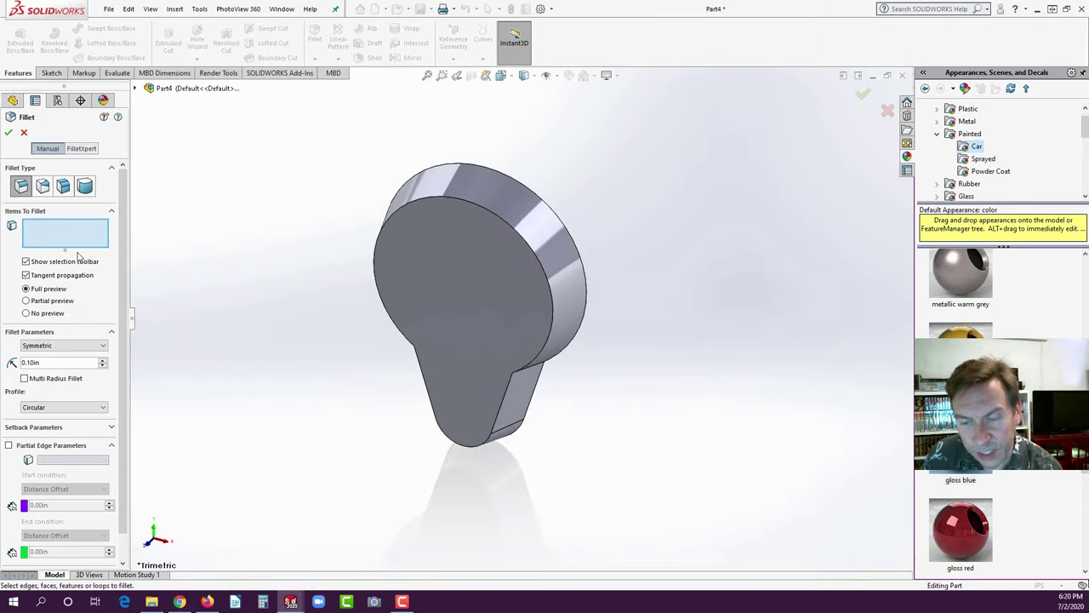
left_click(41, 362)
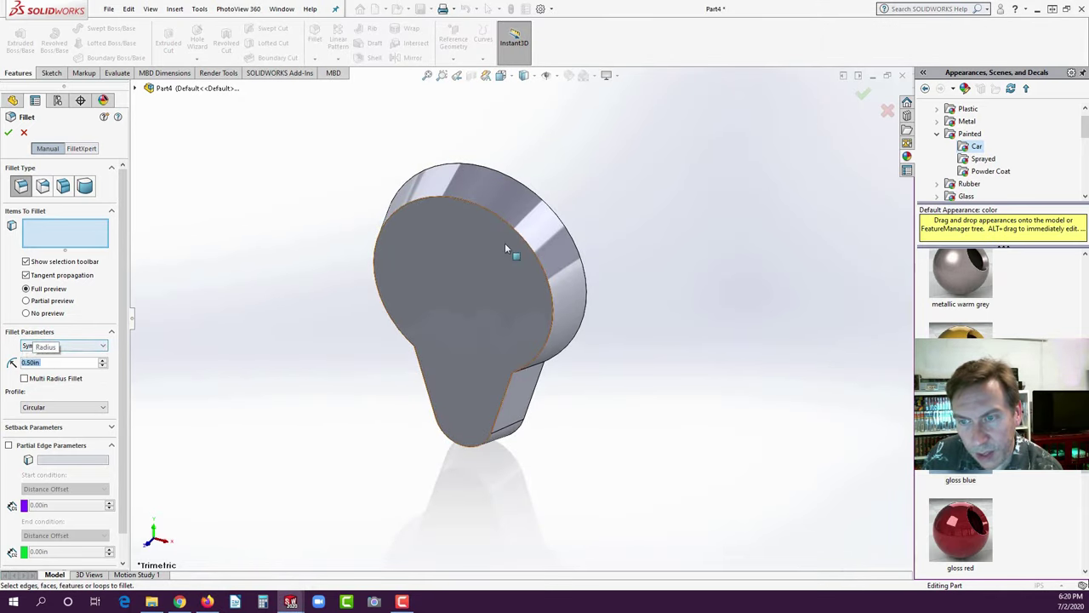
left_click(487, 211)
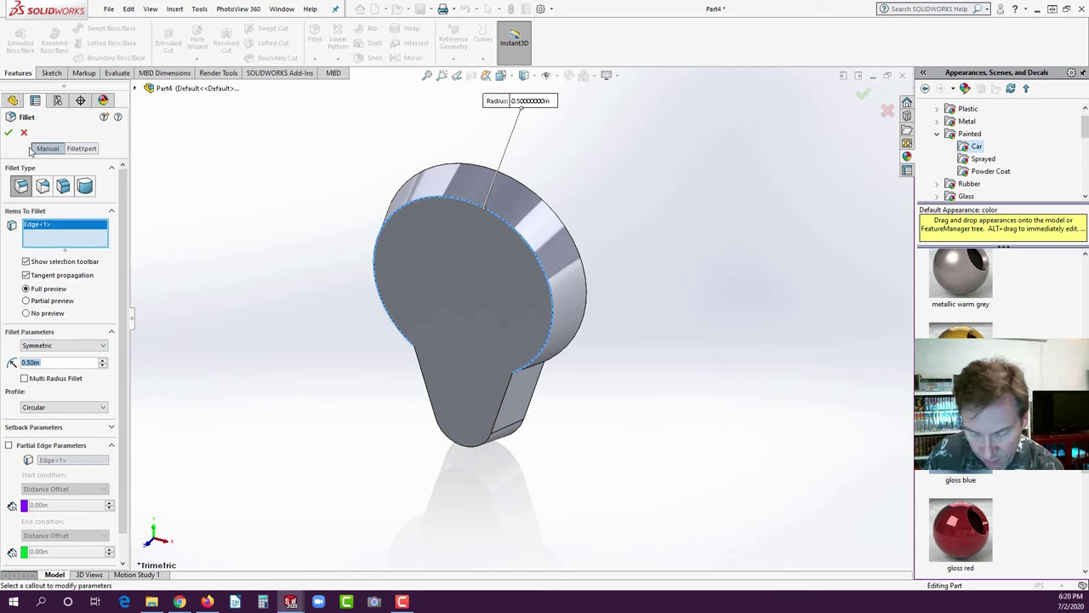
left_click(457, 202)
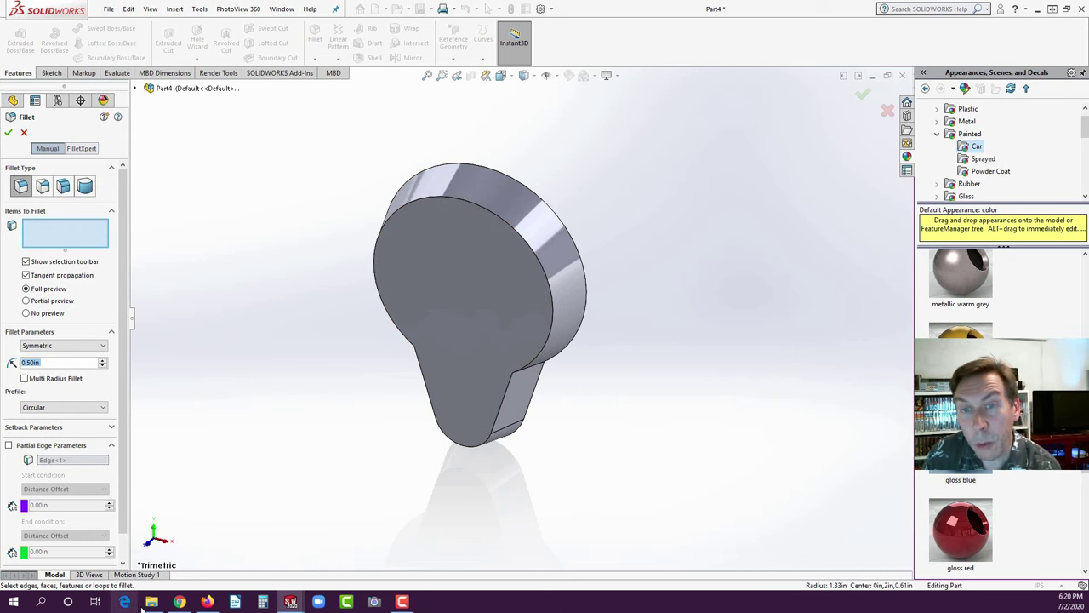
left_click(206, 601)
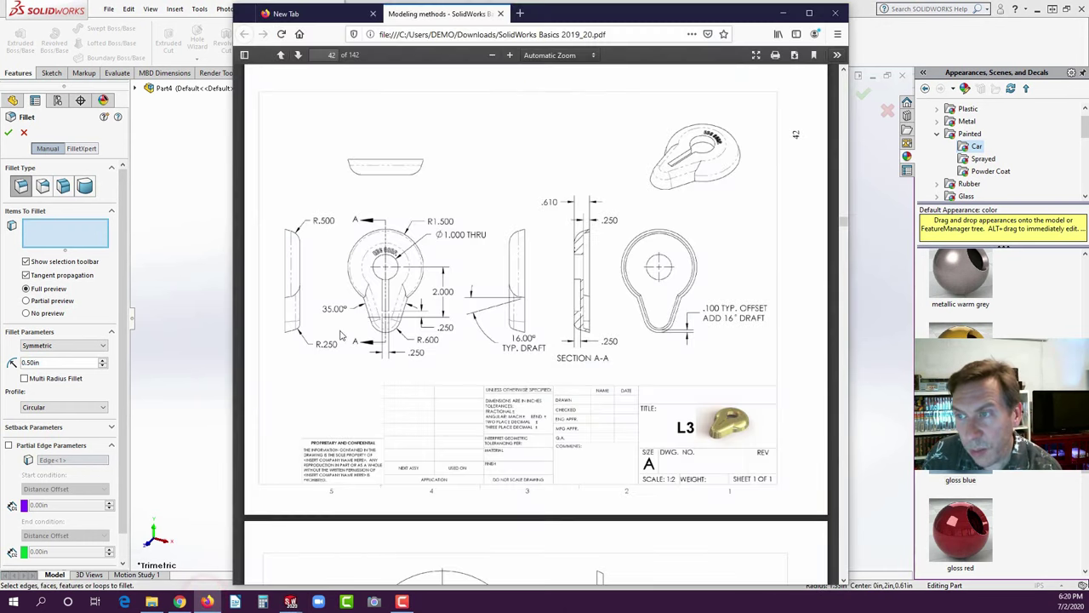
left_click(200, 290)
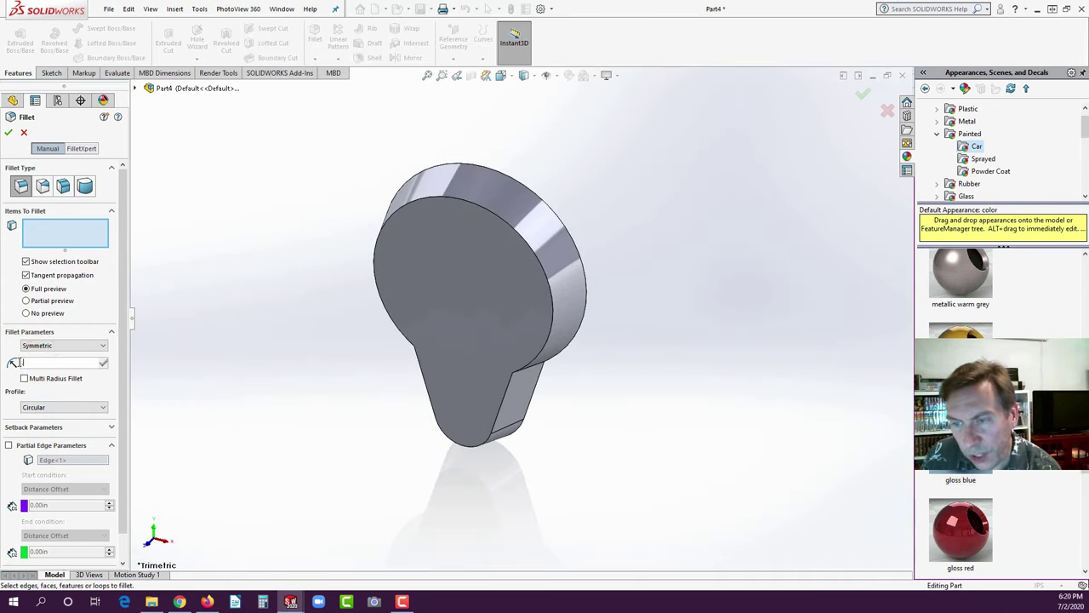
type(".25")
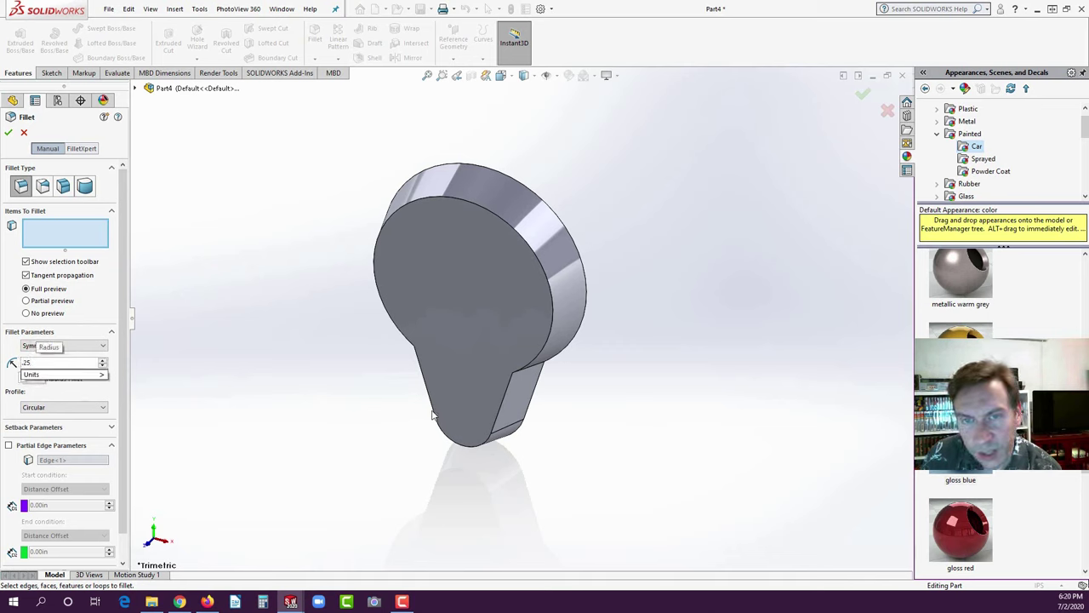
left_click(432, 412)
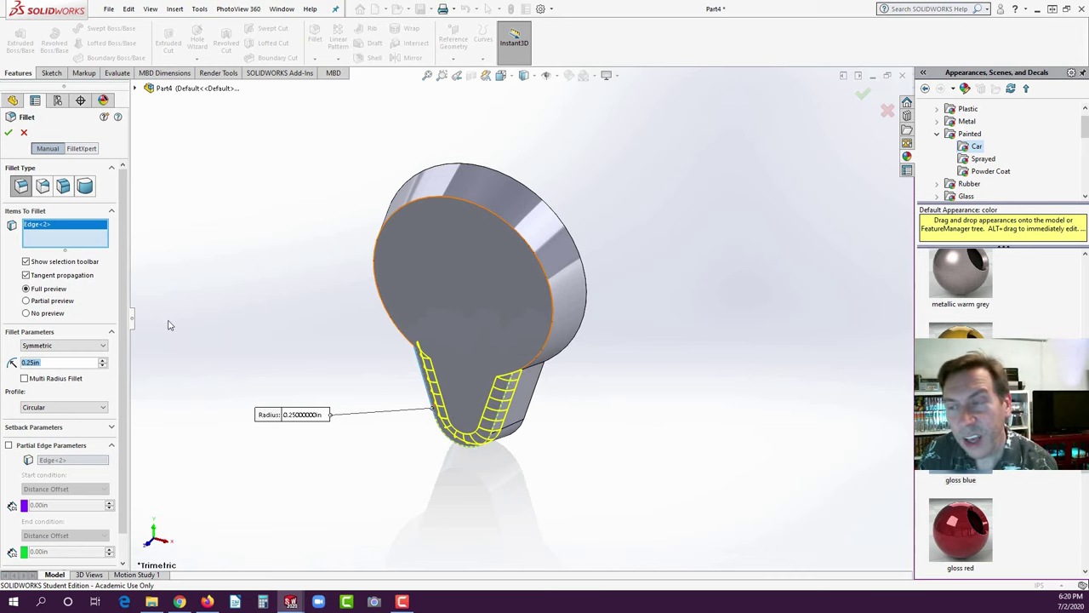
left_click(7, 133)
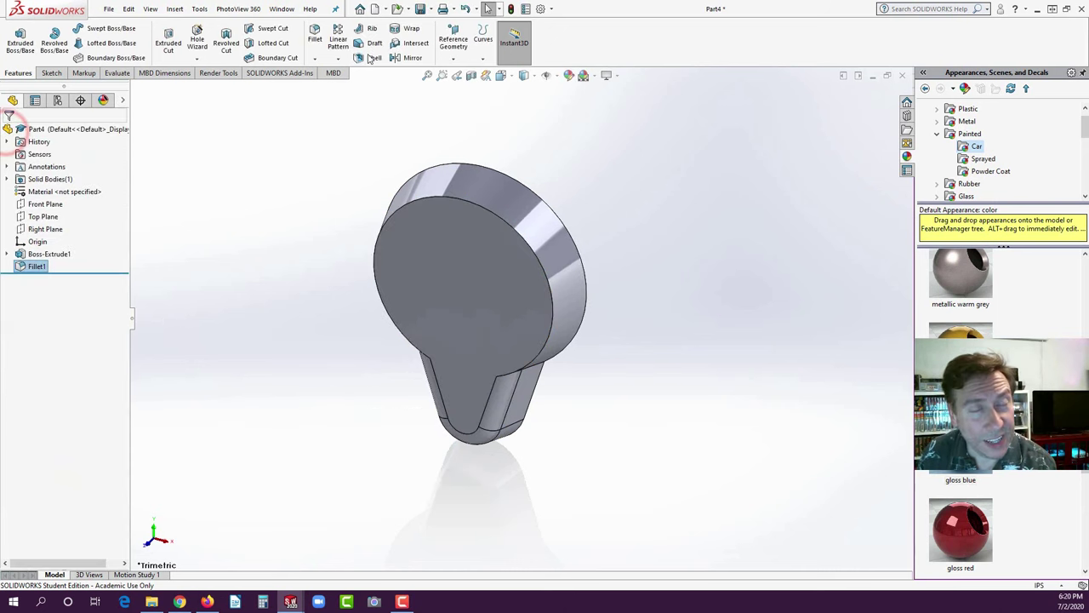
- Fillet the front circular edge at 0.50in and turn to the Front view
key("Return")
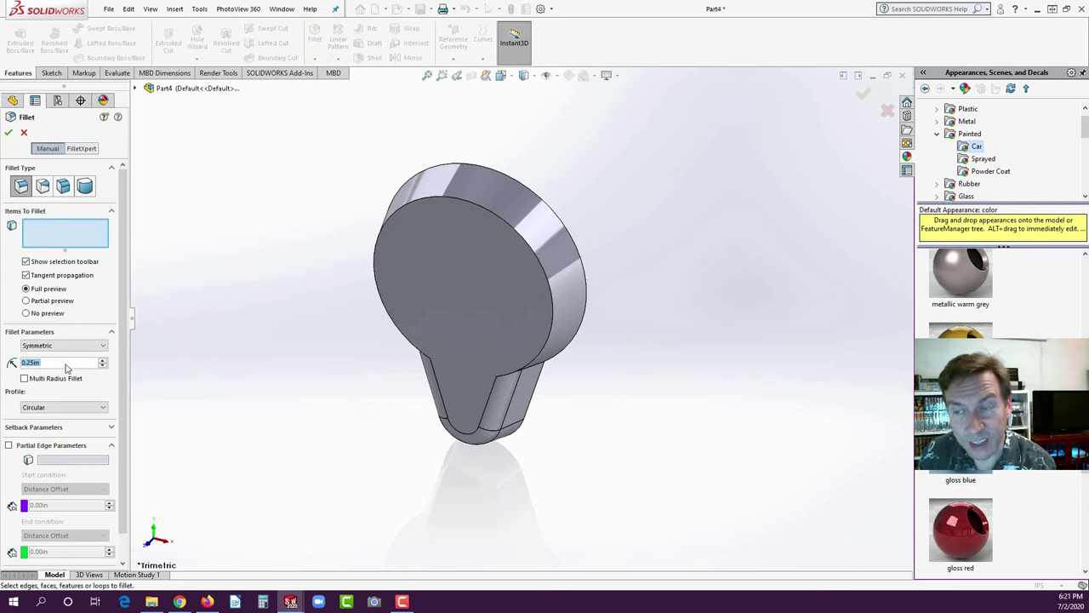
left_click(497, 218)
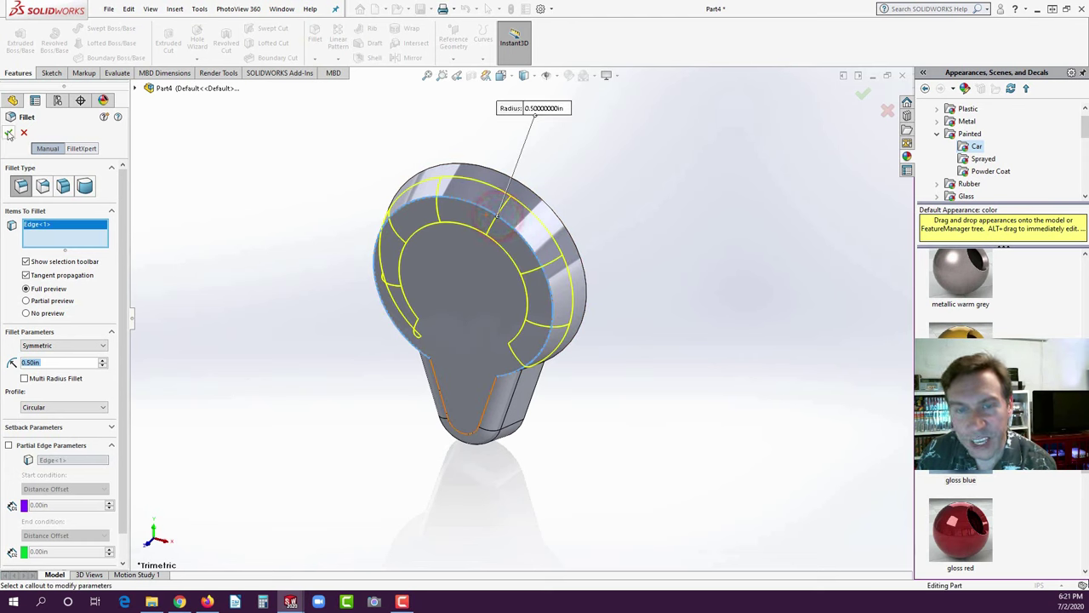
left_click(8, 134)
middle_click_drag(178, 236, 253, 188)
key("ctrl+1")
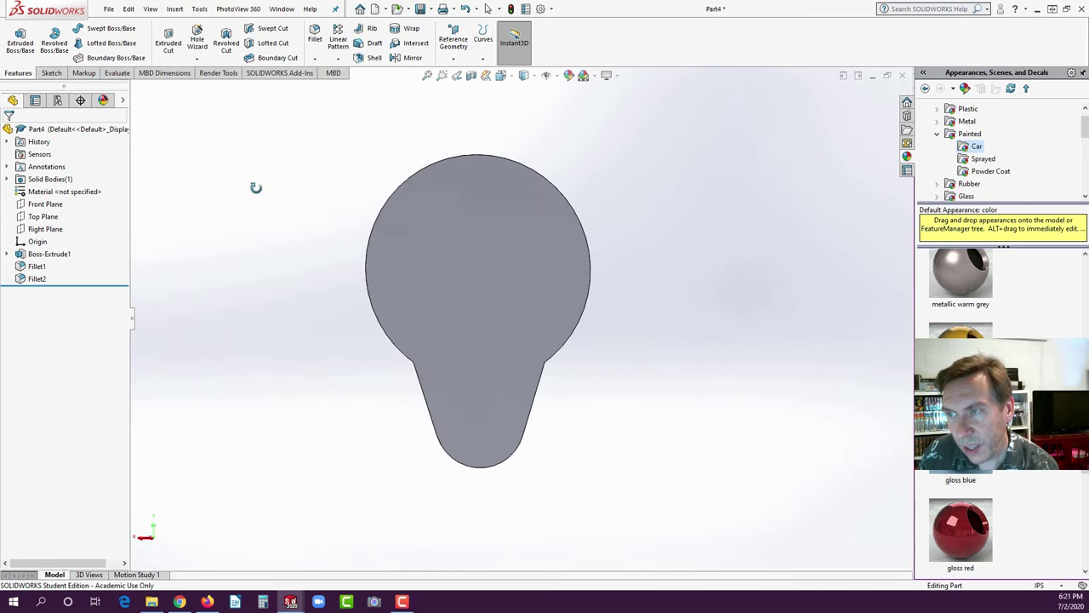
- Sketch on the flat face a 0.10in inward offset of the part outline
left_click(477, 267)
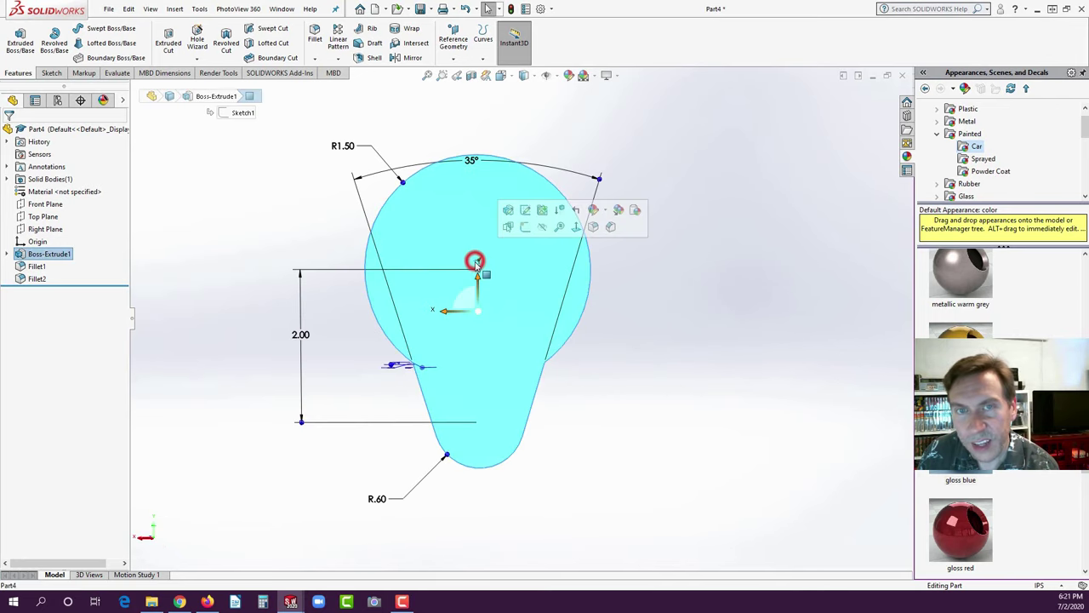
left_click(527, 228)
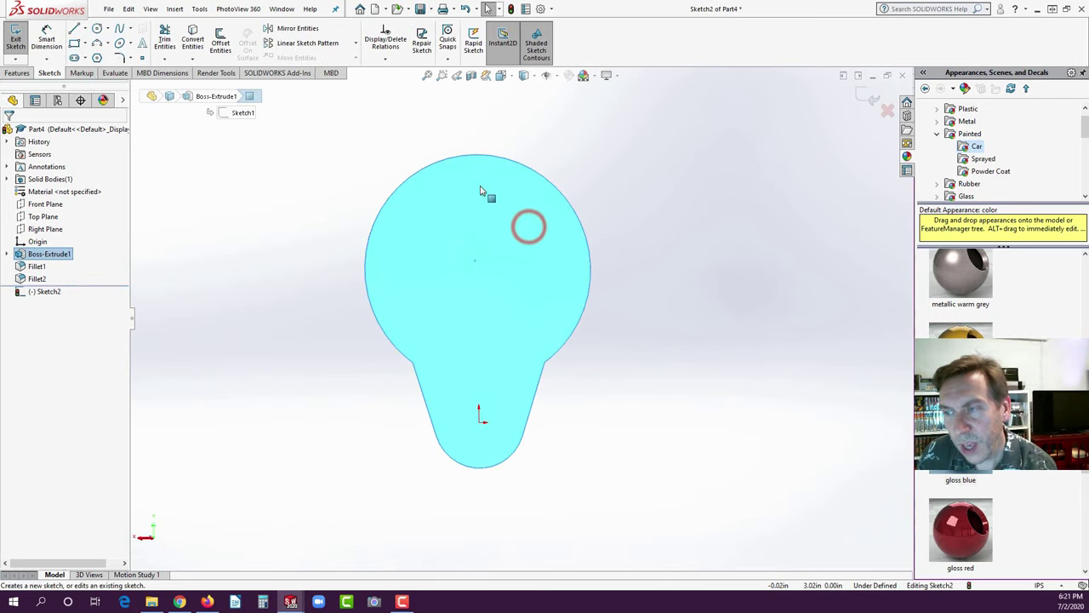
left_click(220, 47)
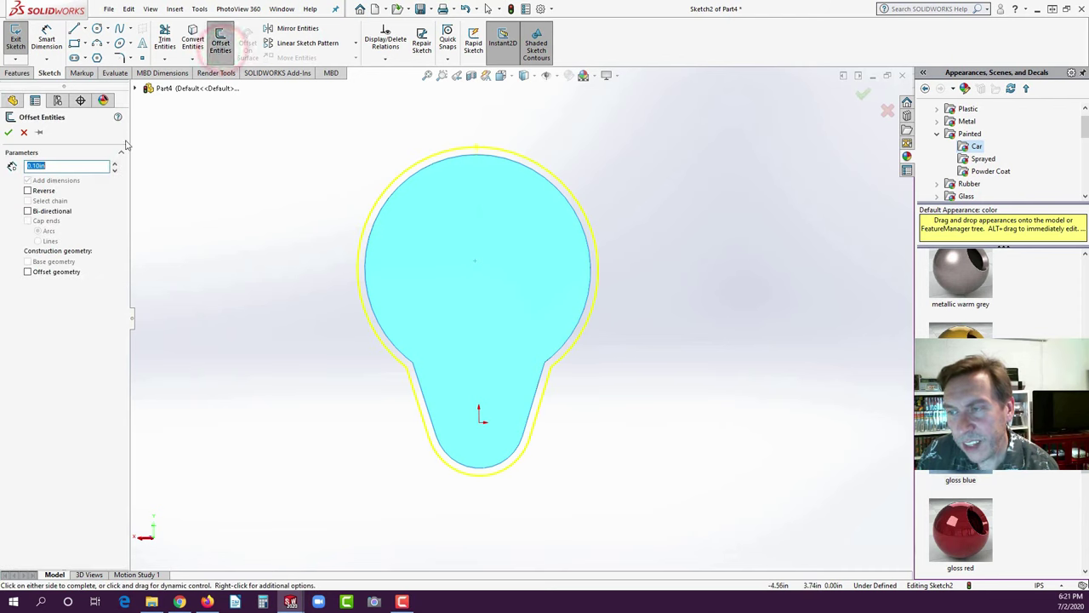
left_click(28, 191)
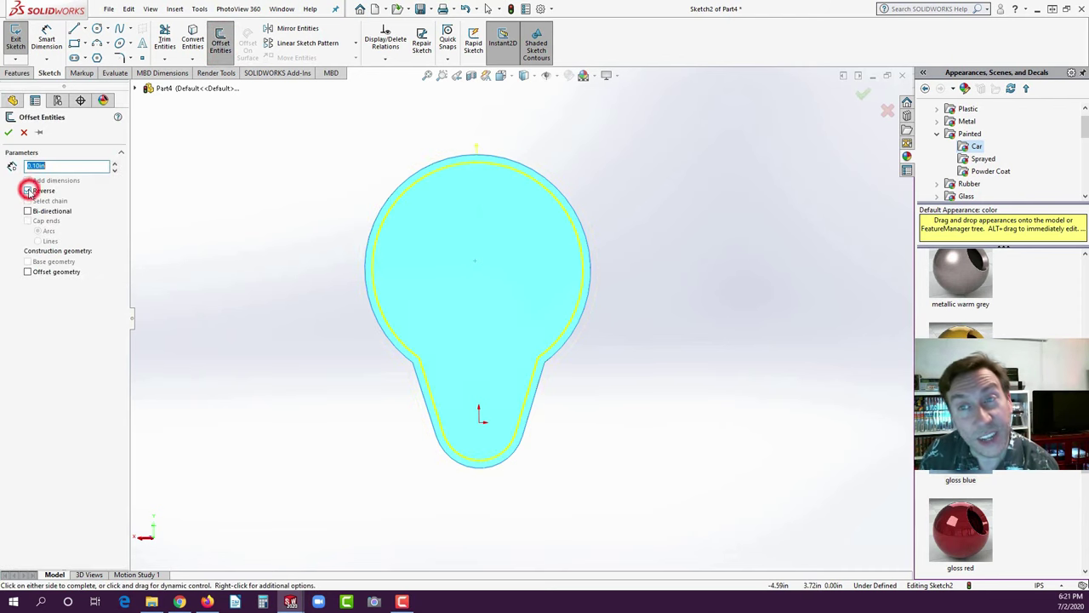
left_click(7, 132)
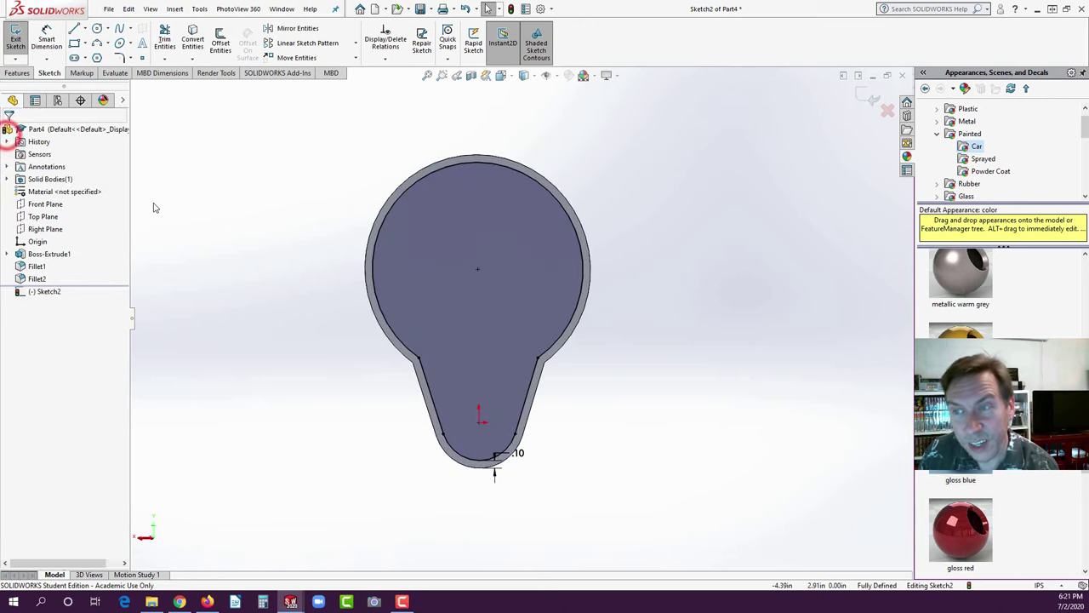
- Cut the offset outline Blind 0.25in deep with a 16° draft
left_click(15, 74)
left_click(169, 41)
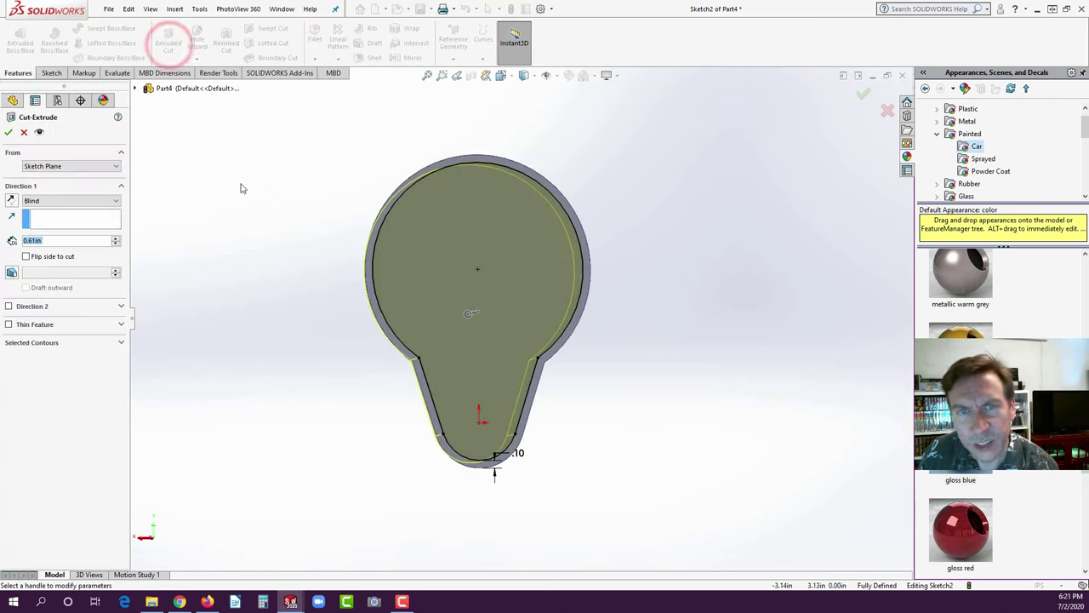
middle_click_drag(240, 188, 348, 256)
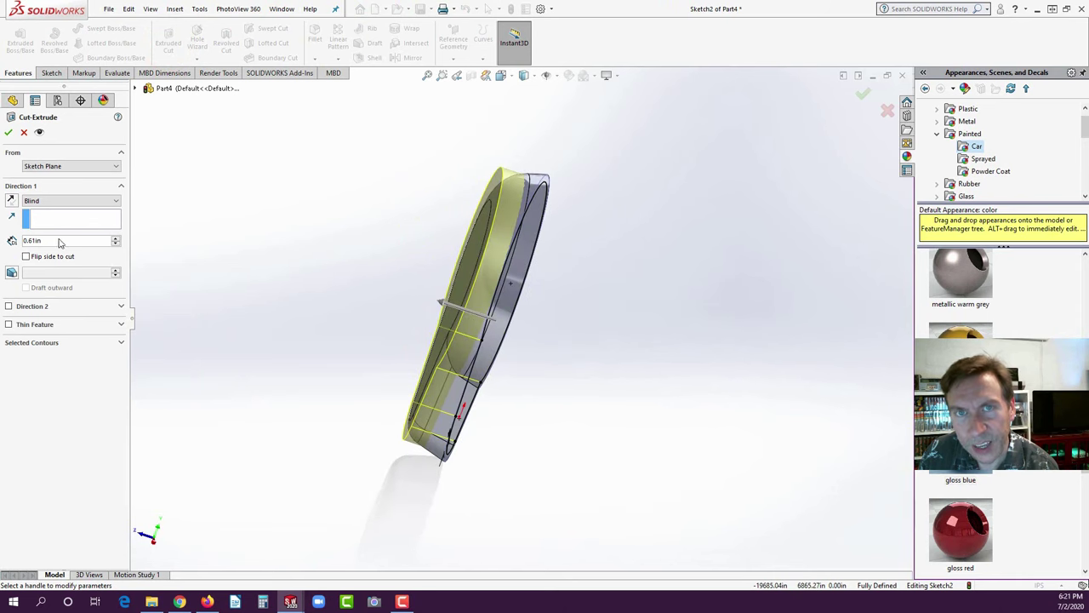
left_click(207, 602)
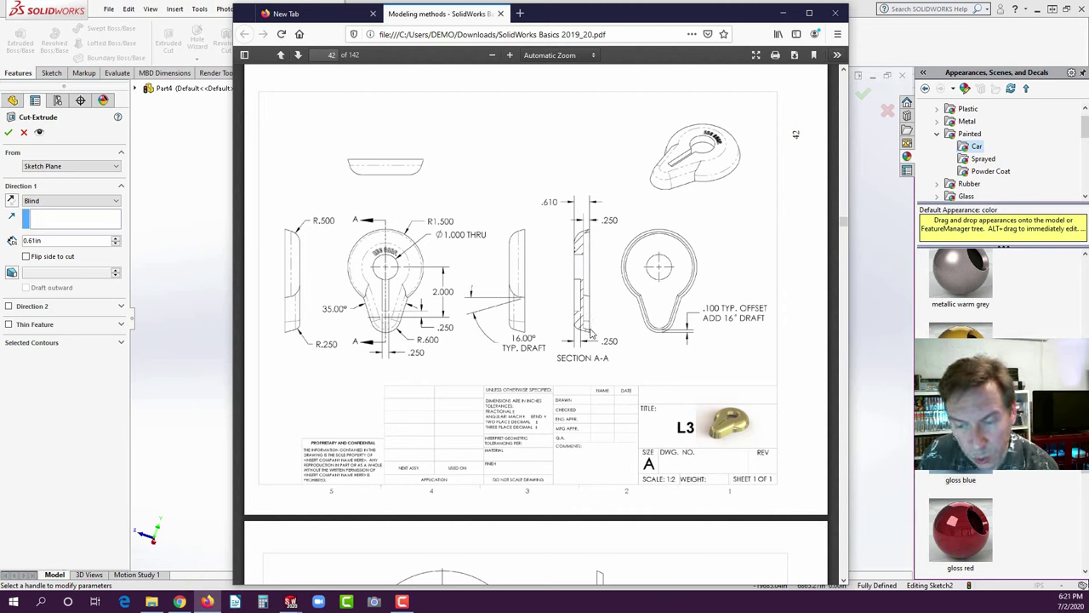
left_click(86, 408)
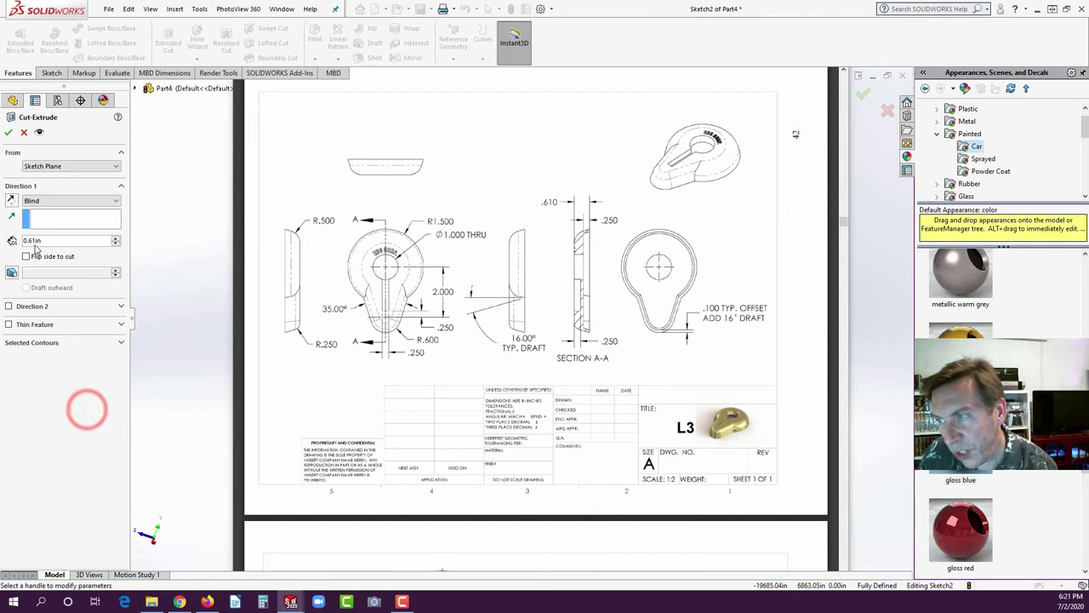
double_click(35, 242)
type(".2")
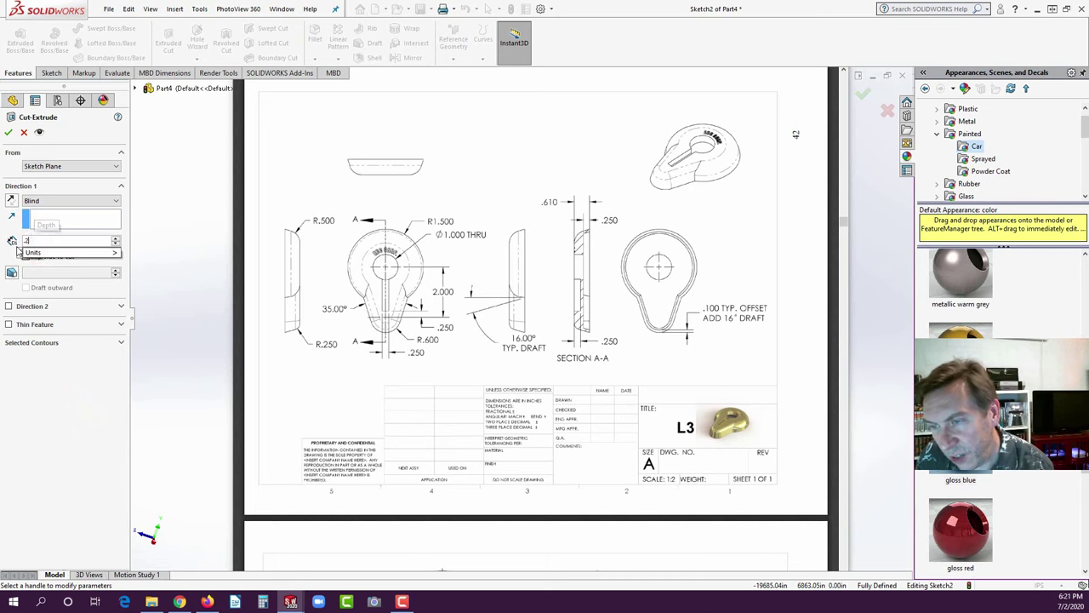
type("5")
left_click(47, 272)
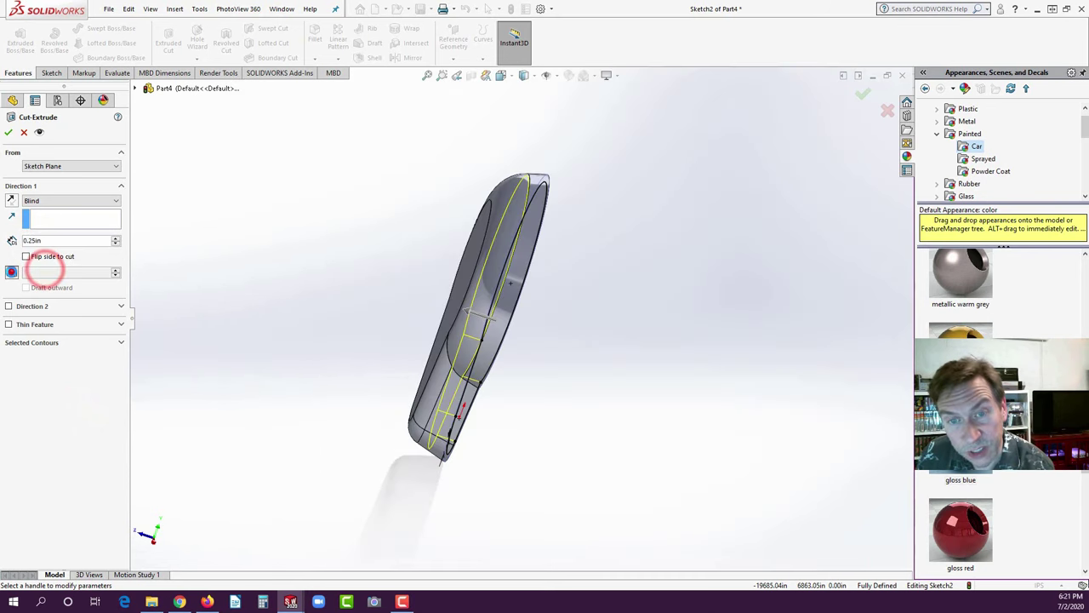
left_click(12, 271)
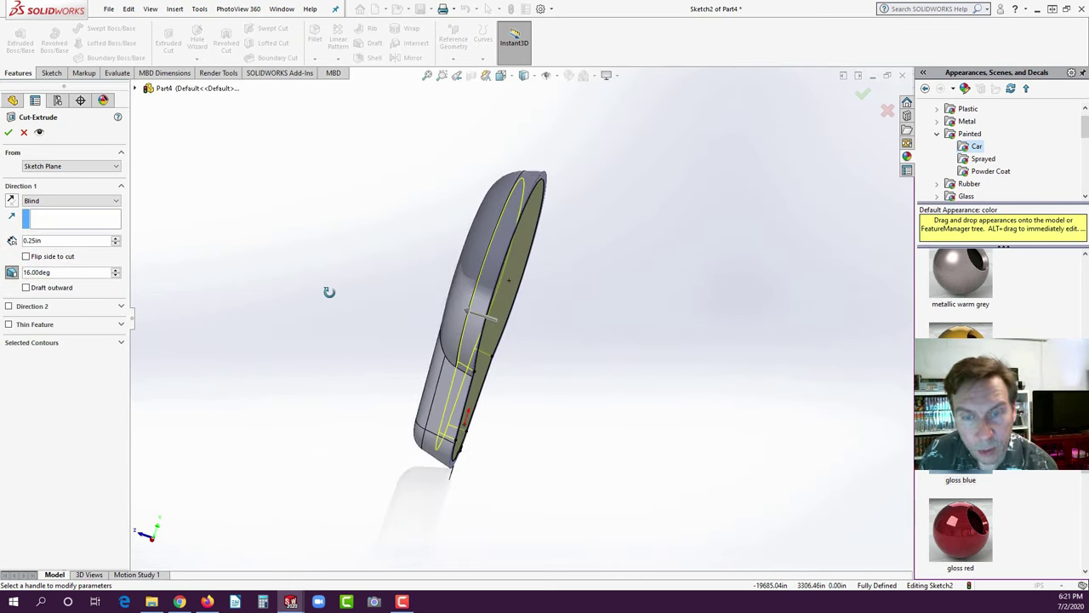
left_click(8, 132)
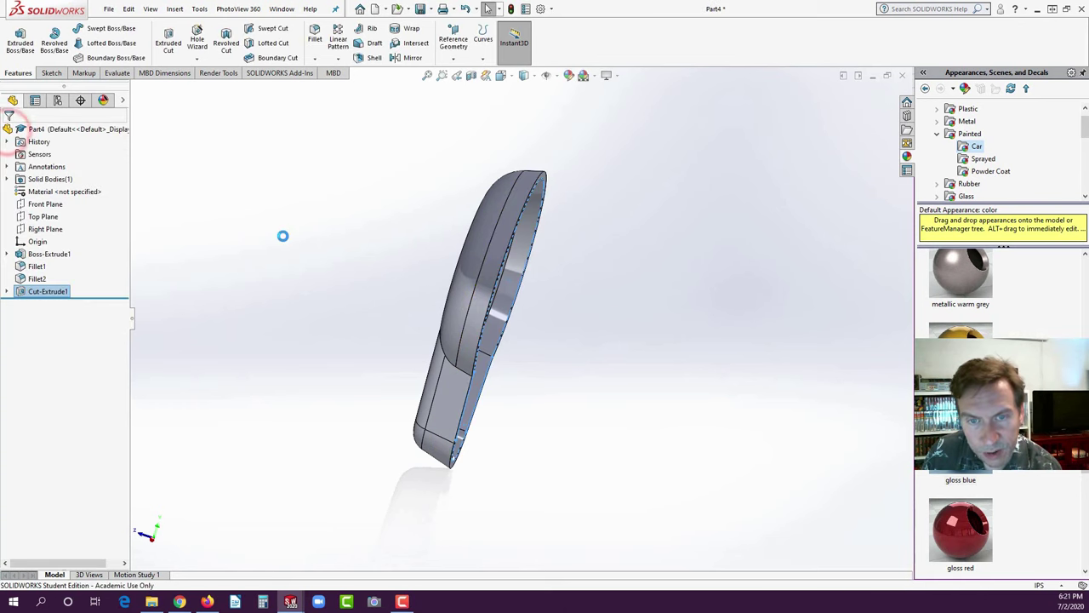
middle_click_drag(448, 249, 528, 269)
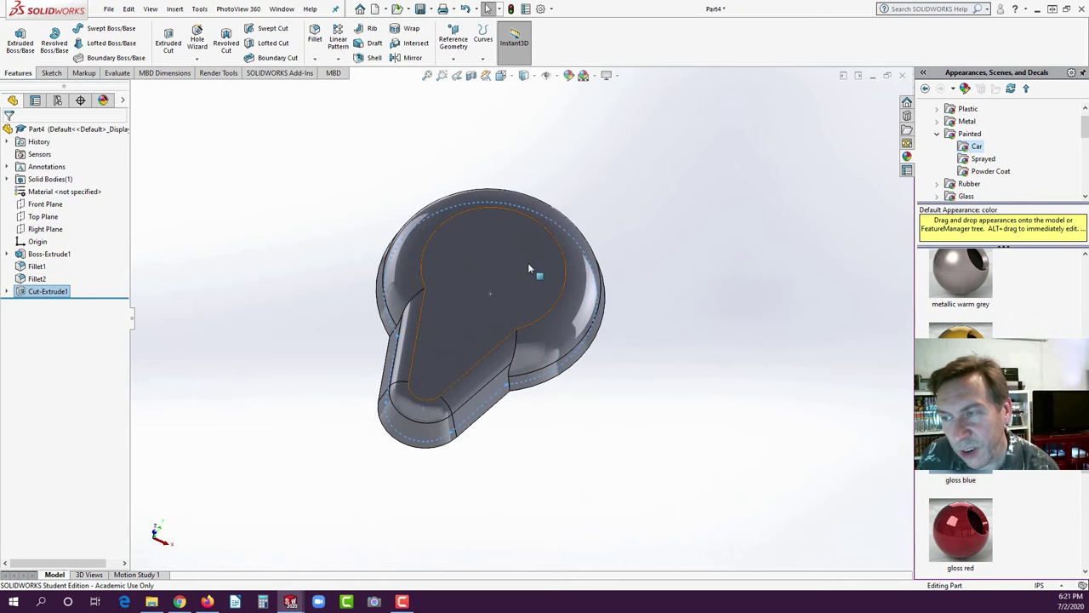
- Sketch a 1.00-diameter circle on the pocket floor centred on the round end
left_click(501, 247)
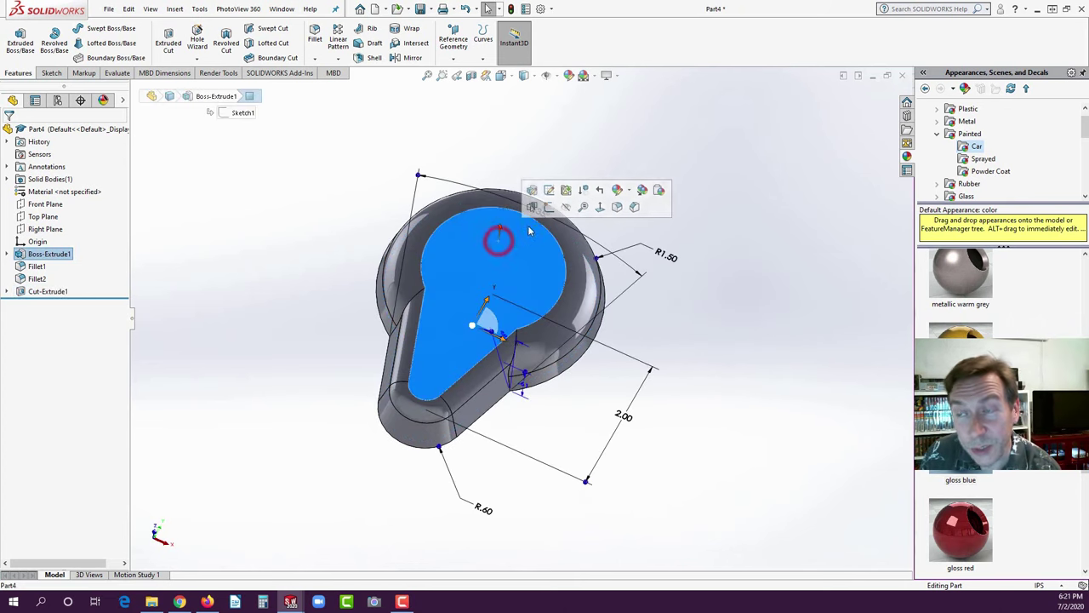
left_click(548, 209)
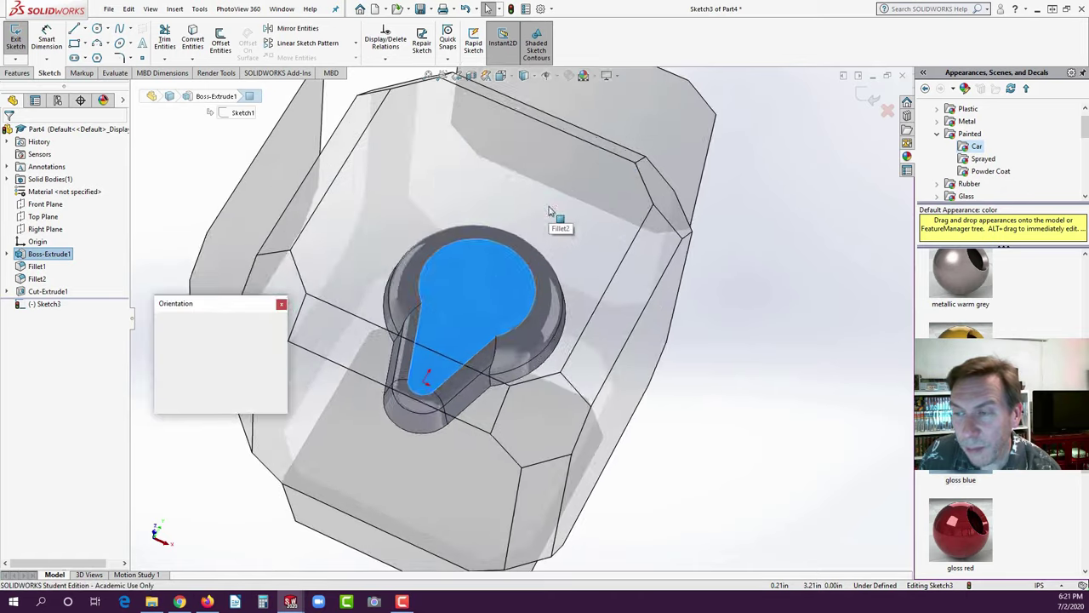
left_click(430, 312)
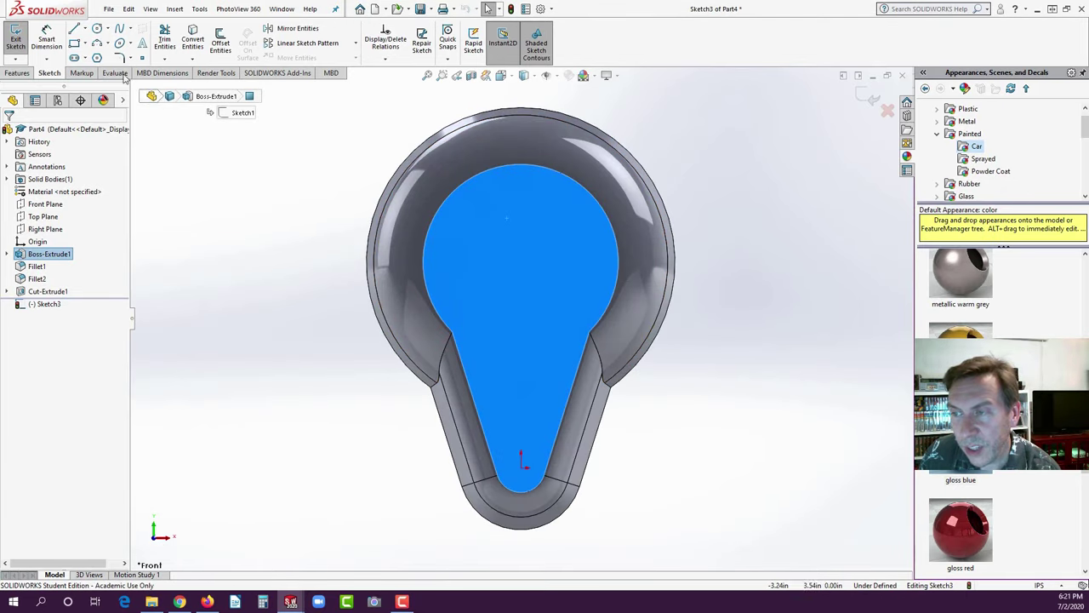
left_click(98, 29)
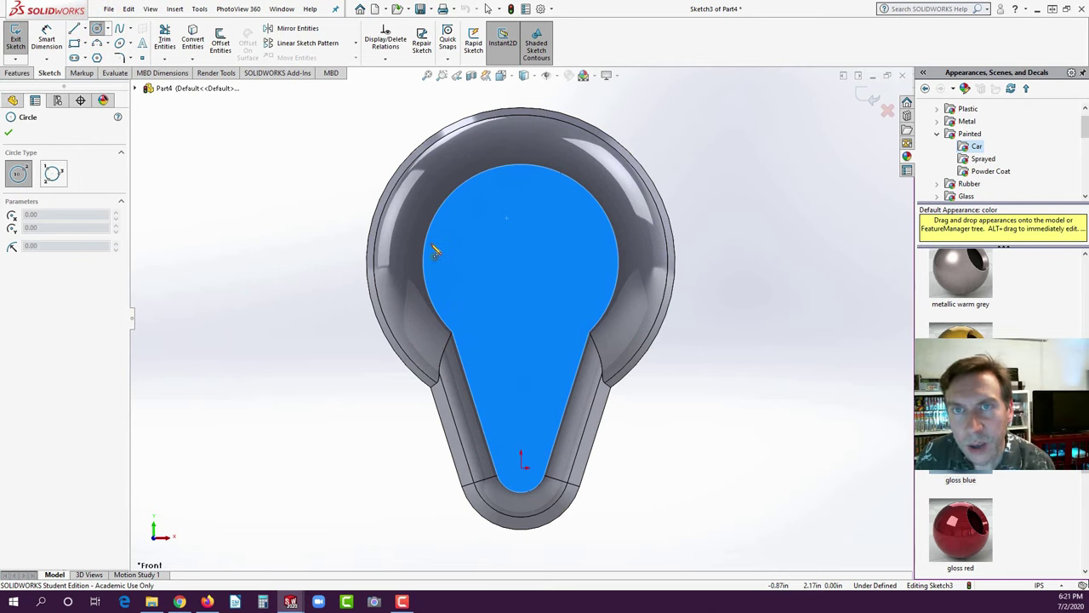
left_click(521, 262)
left_click(520, 293)
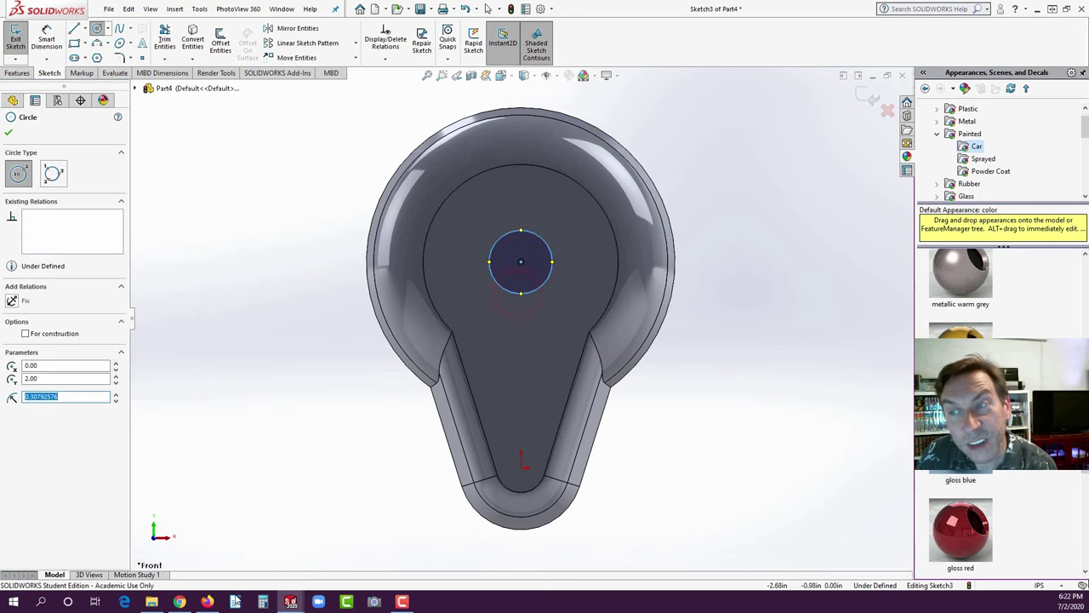
left_click(209, 602)
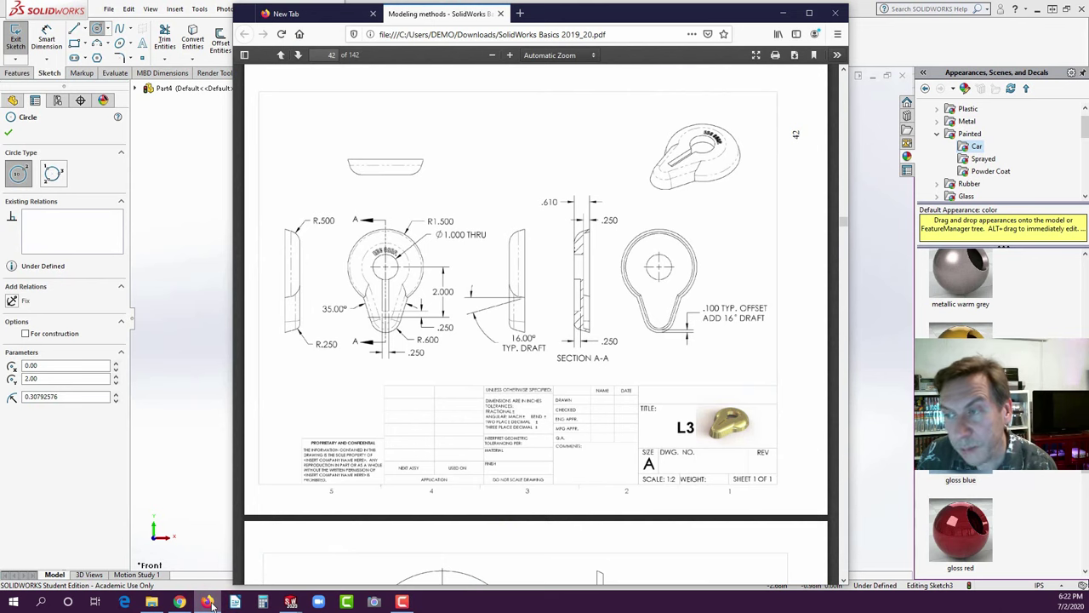
left_click(210, 602)
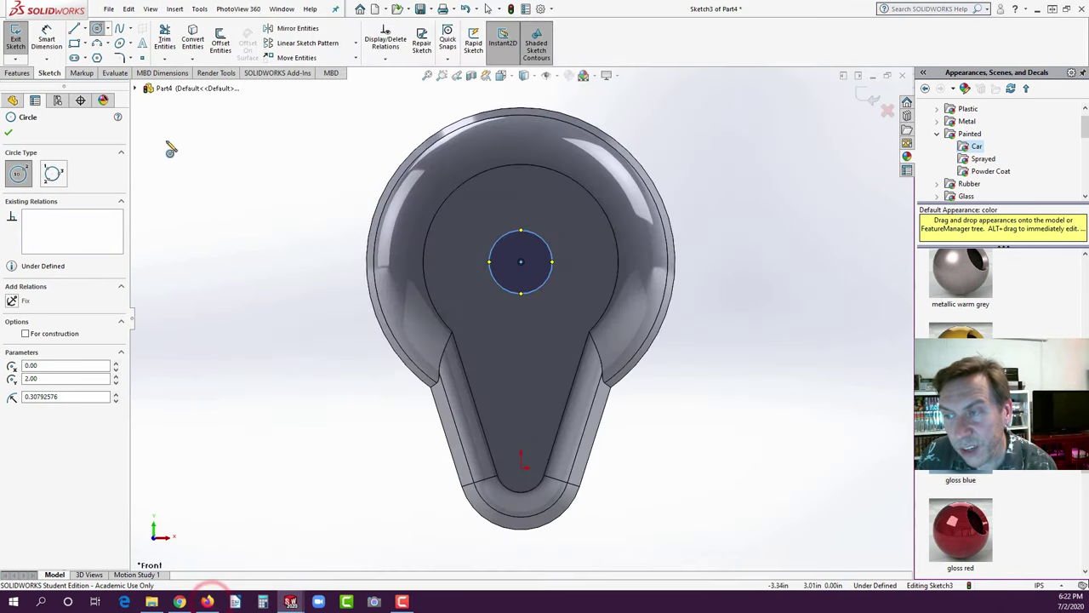
left_click(44, 41)
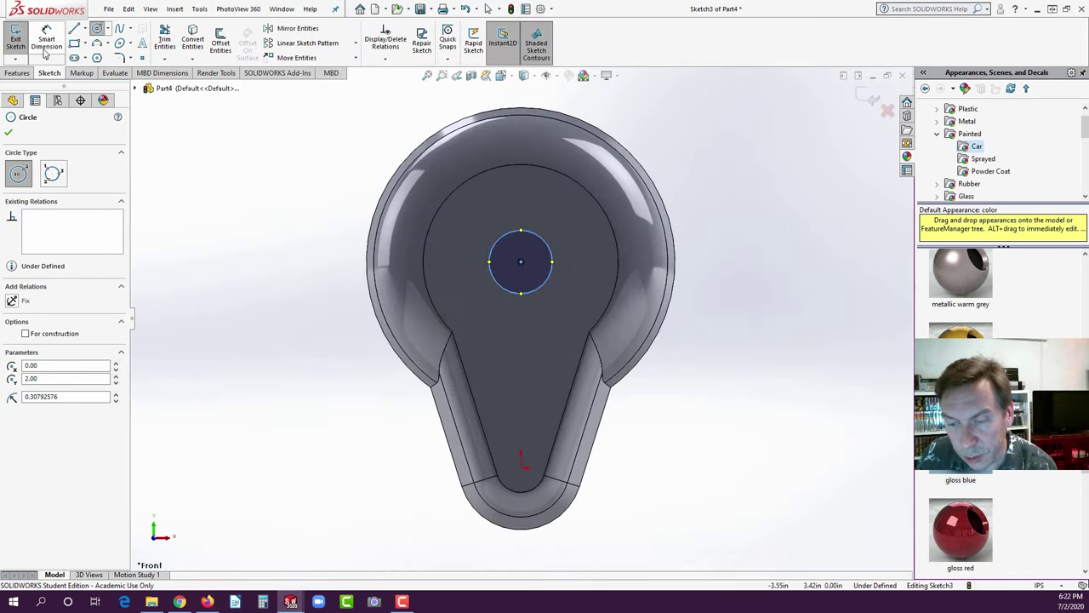
left_click(548, 244)
left_click(718, 122)
type("1")
key("Return")
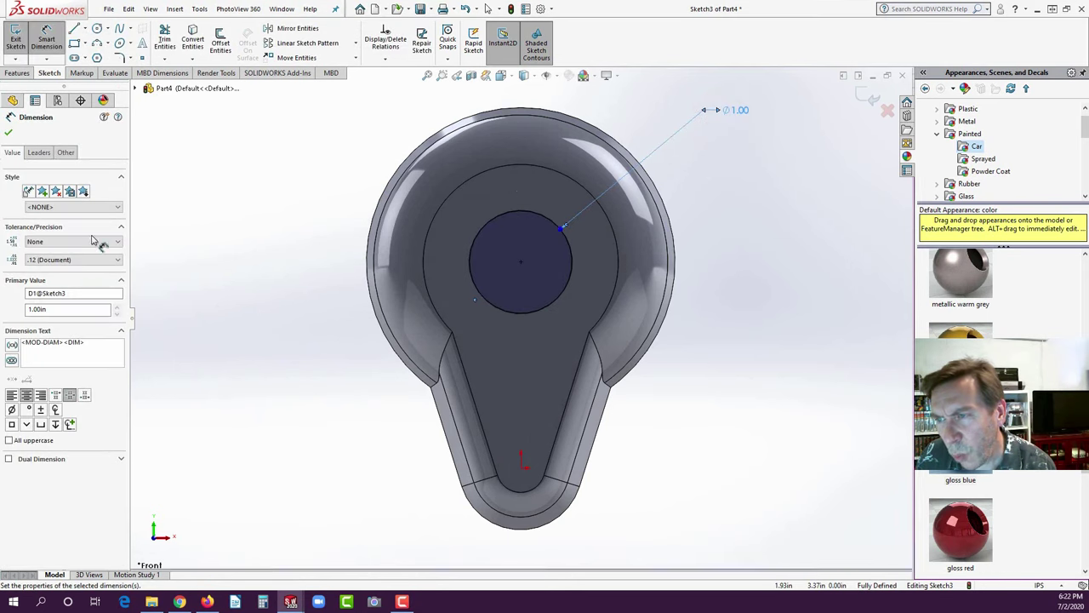
- Extrude-cut the circle with a Through All end condition as Cut-Extrude2
left_click(20, 74)
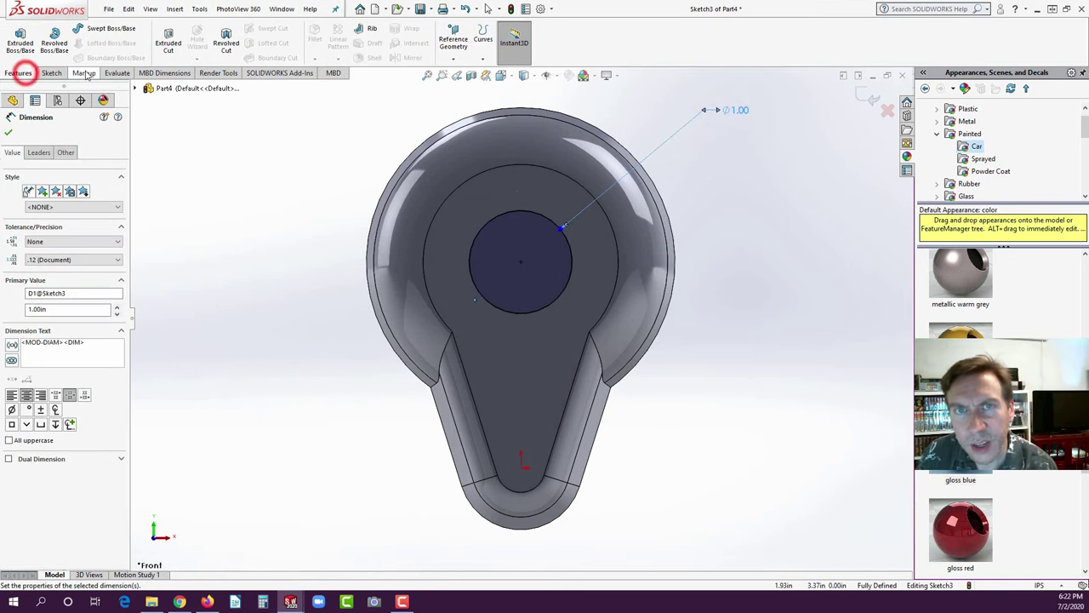
left_click(168, 43)
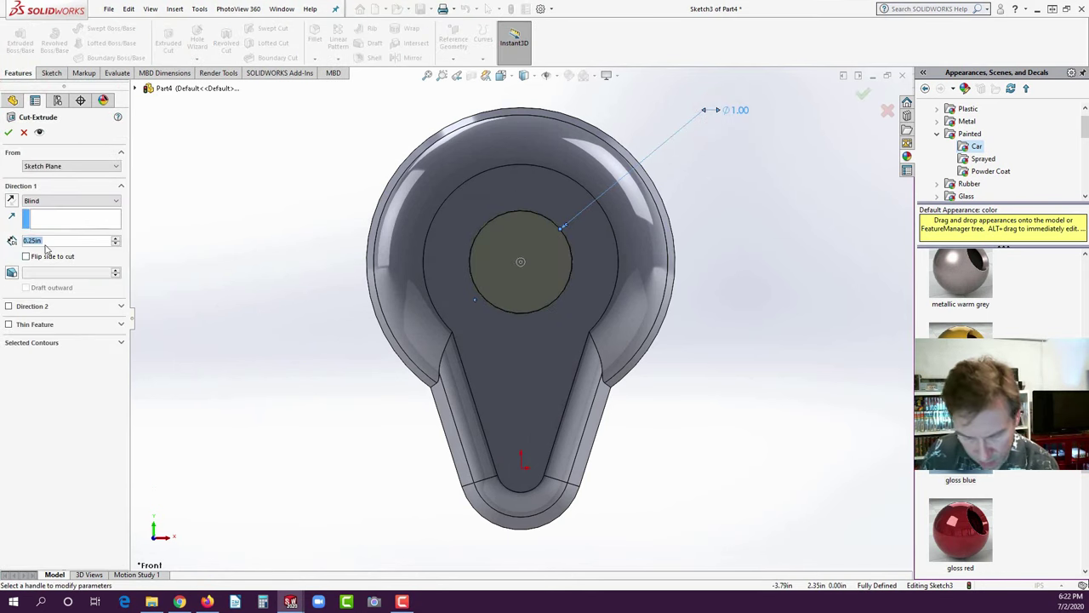
left_click(38, 201)
left_click(43, 212)
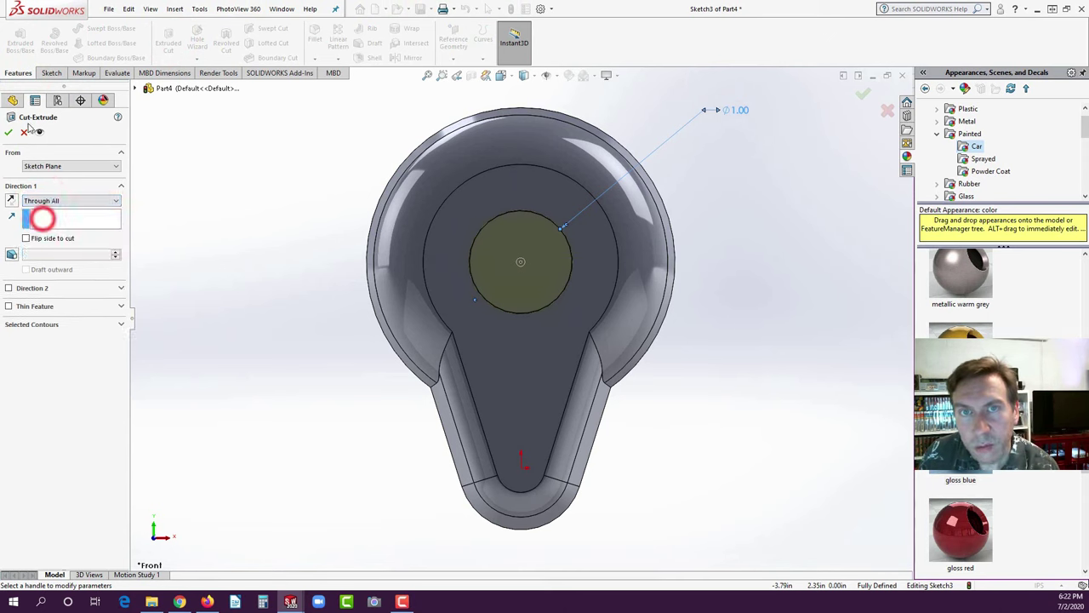
left_click(8, 133)
left_click(226, 213)
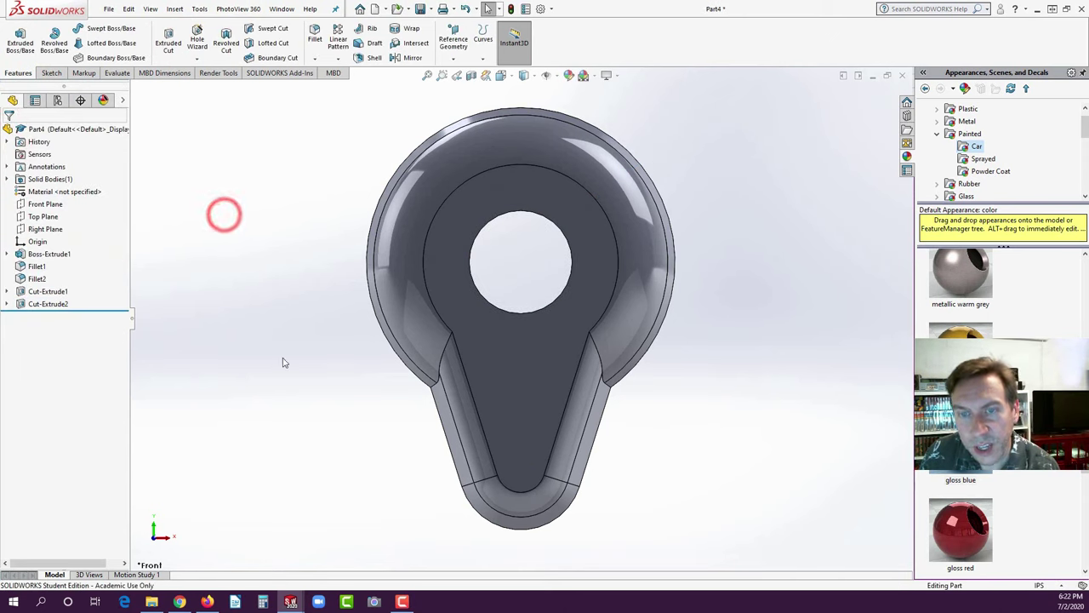
- Start a sketch on the front face and draw a corner rectangle with a centreline at its bottom midpoint
left_click(551, 337)
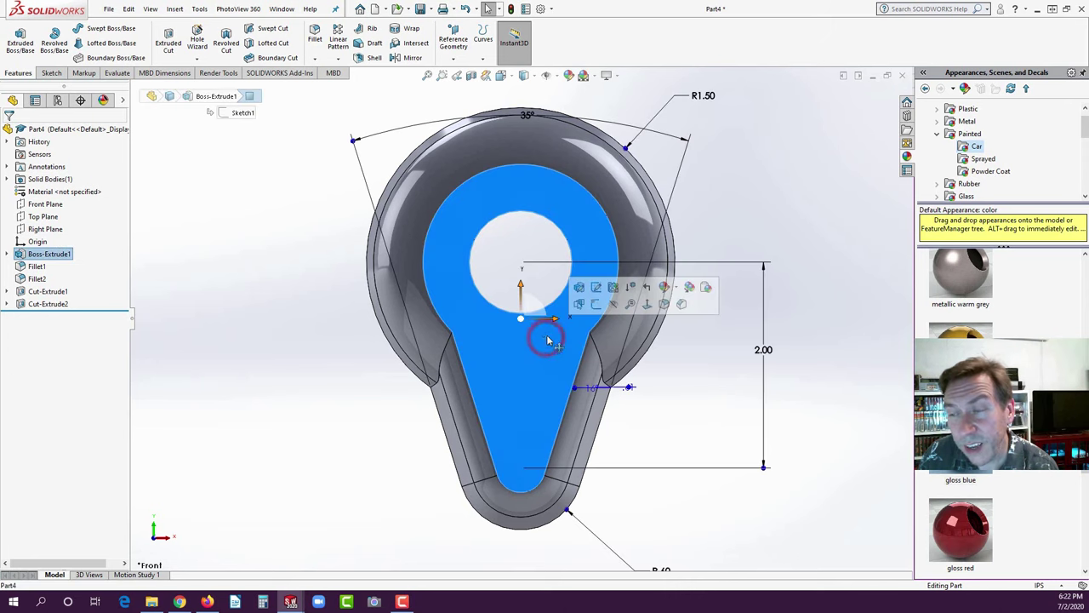
left_click(596, 303)
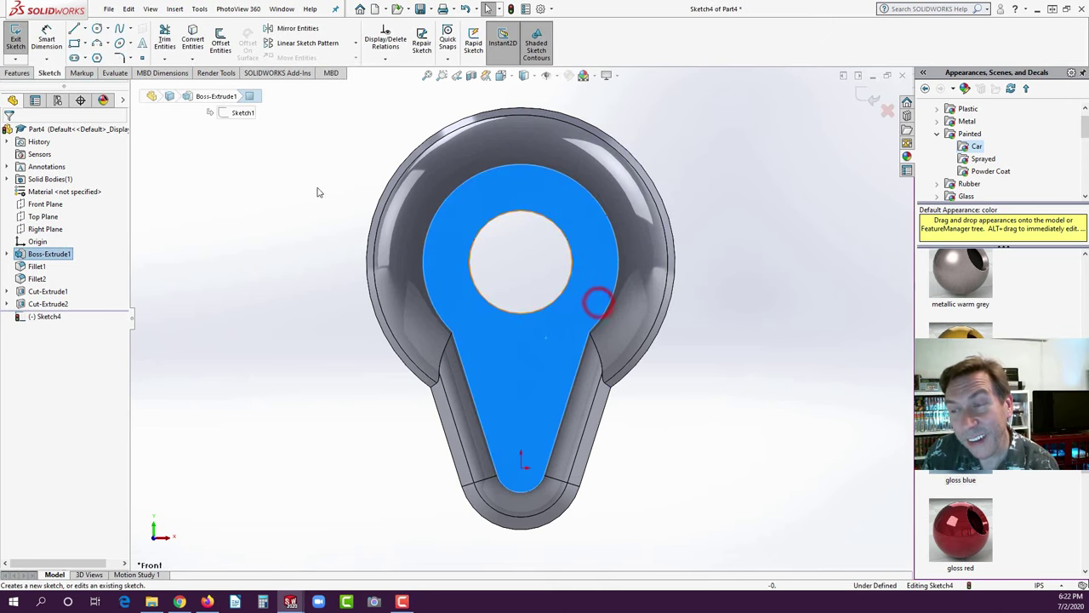
left_click(74, 44)
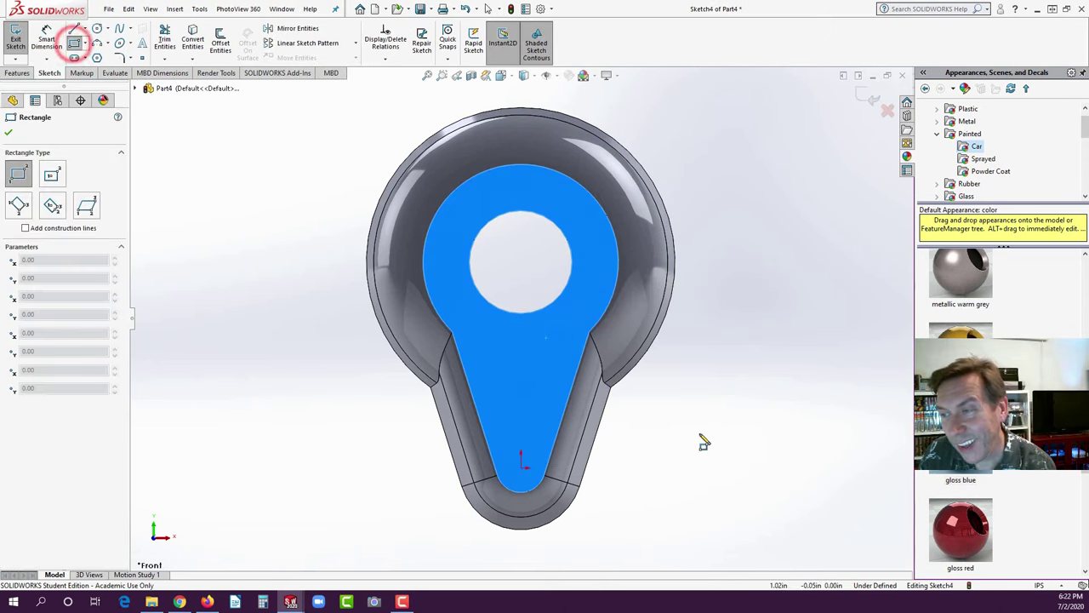
left_click(758, 313)
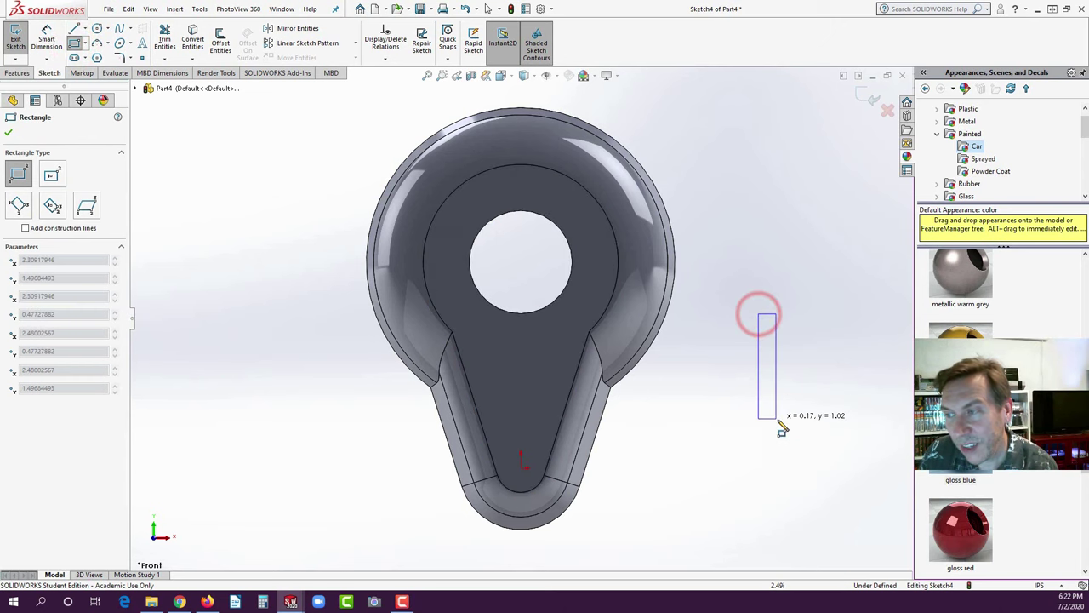
left_click(789, 434)
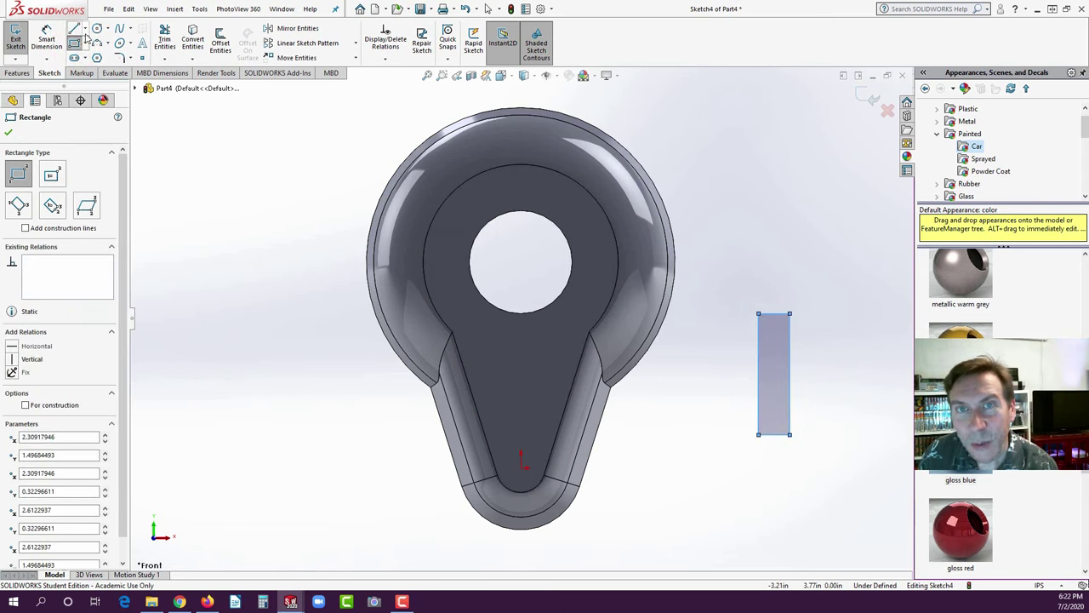
left_click(85, 28)
left_click(78, 57)
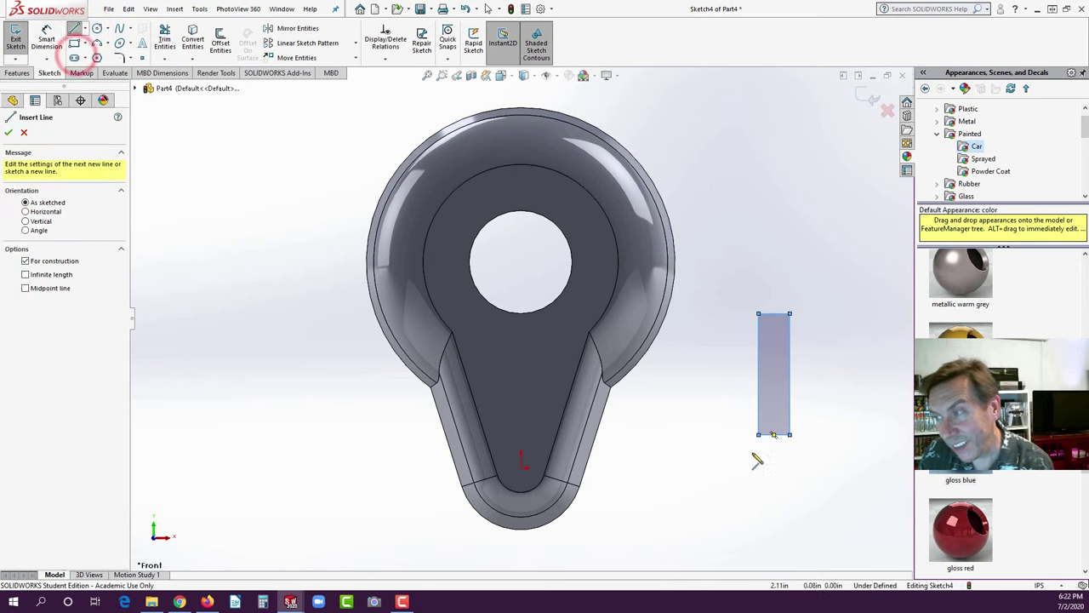
left_click(773, 435)
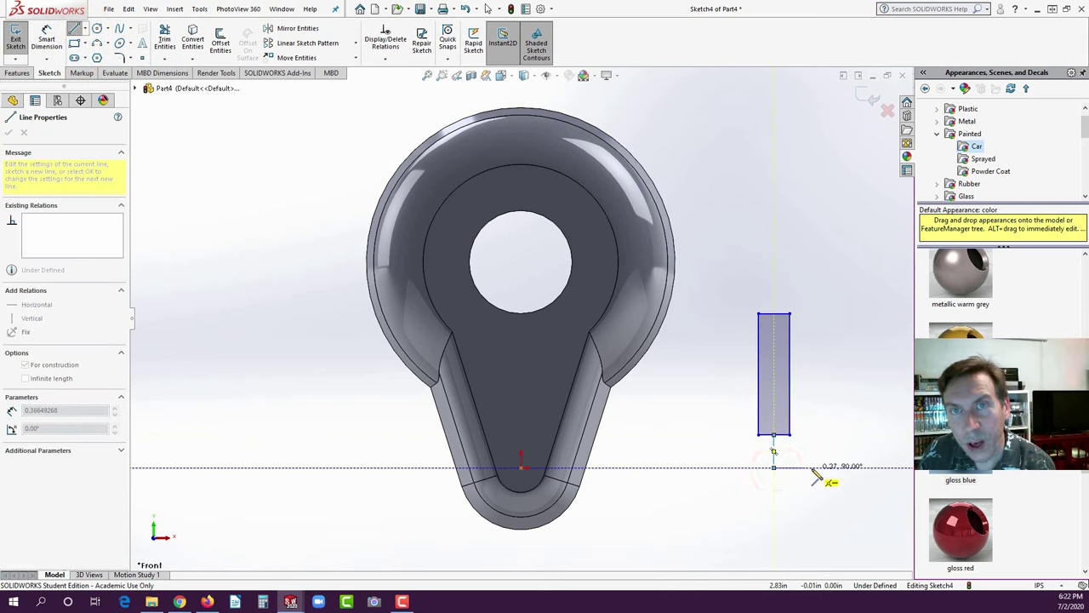
key("Escape")
- Dimension the centreline for the .25 offset and set the rectangle height to 2.00
left_click(47, 43)
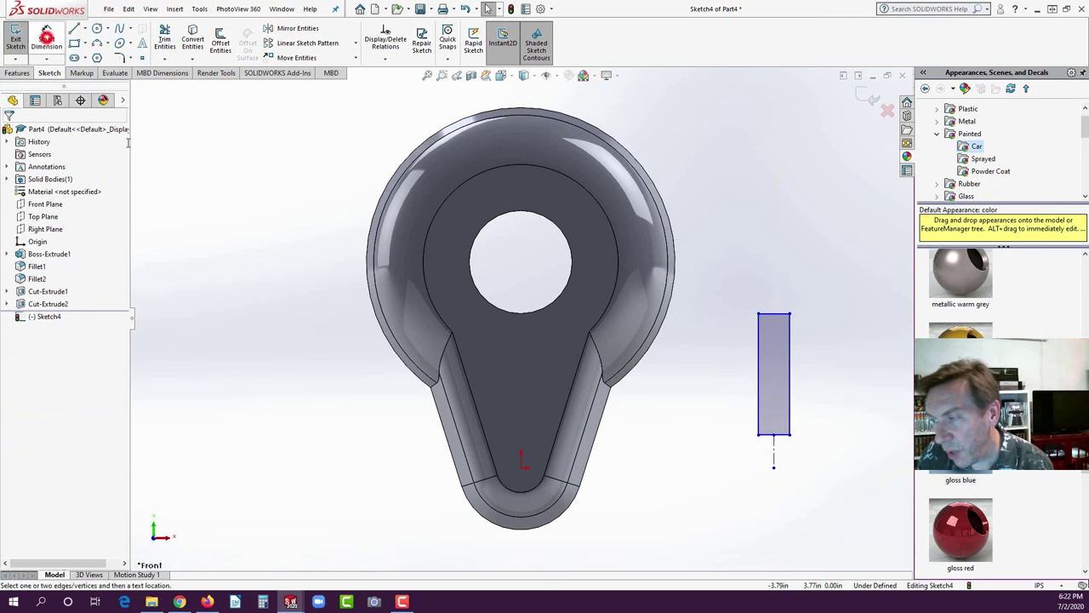
left_click(773, 454)
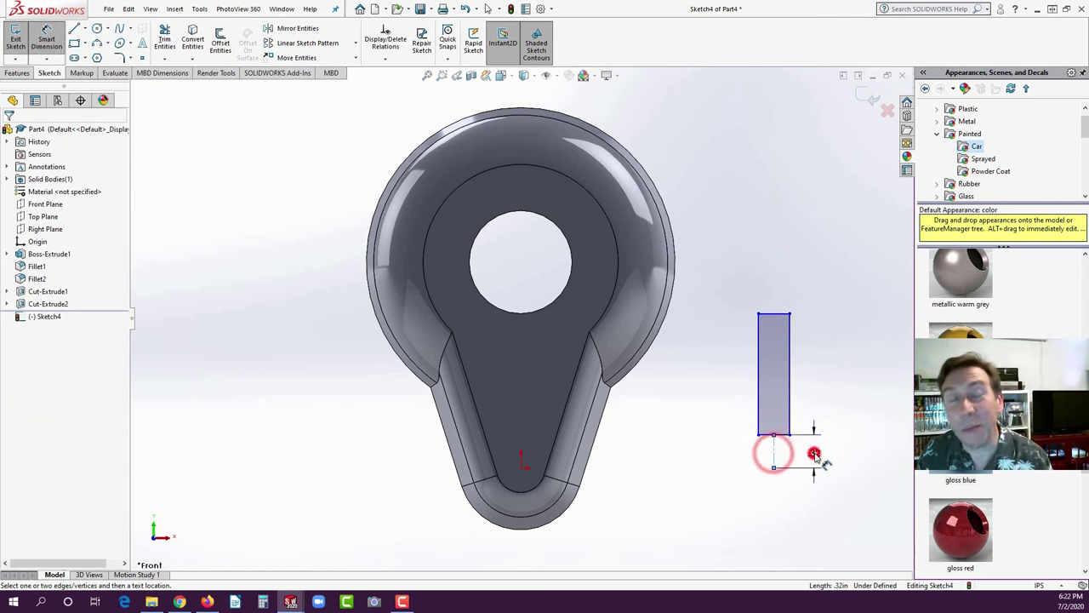
left_click(813, 453)
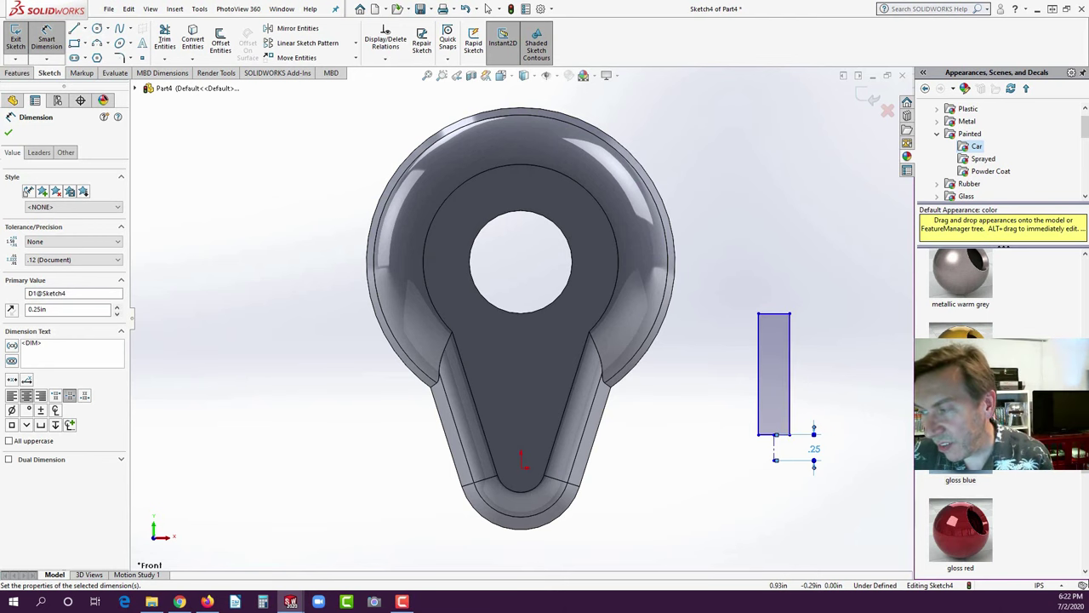
left_click(207, 601)
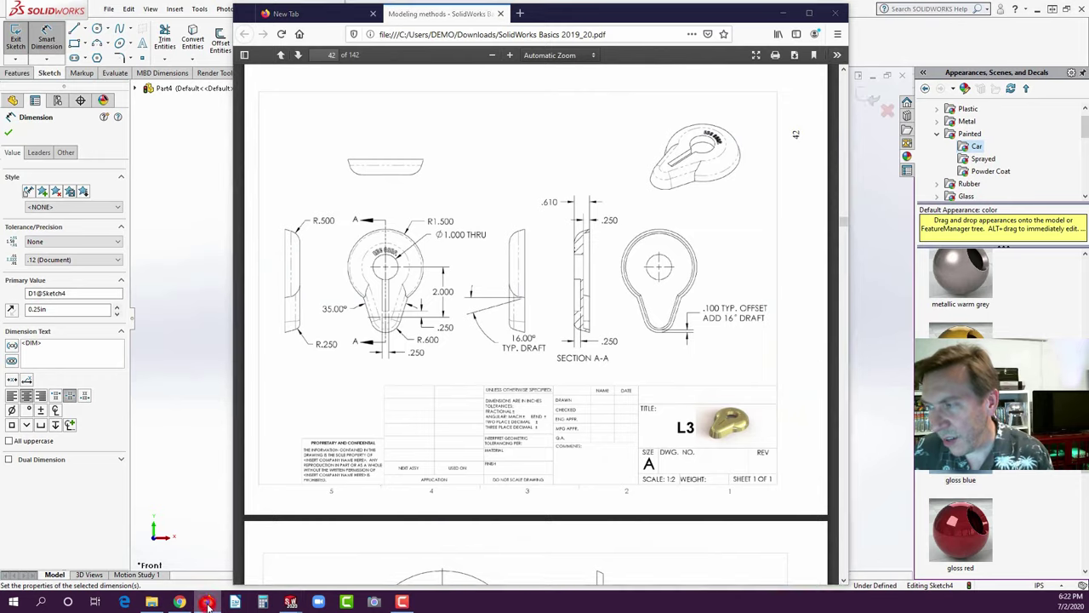
left_click(207, 601)
left_click(791, 363)
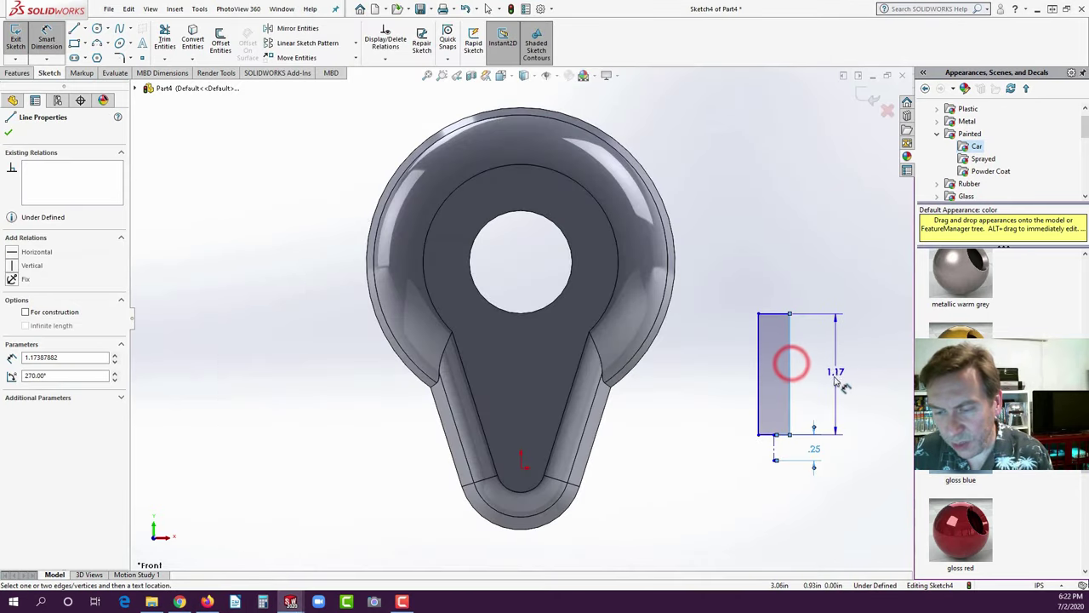
left_click(834, 377)
type("2in")
key("Return")
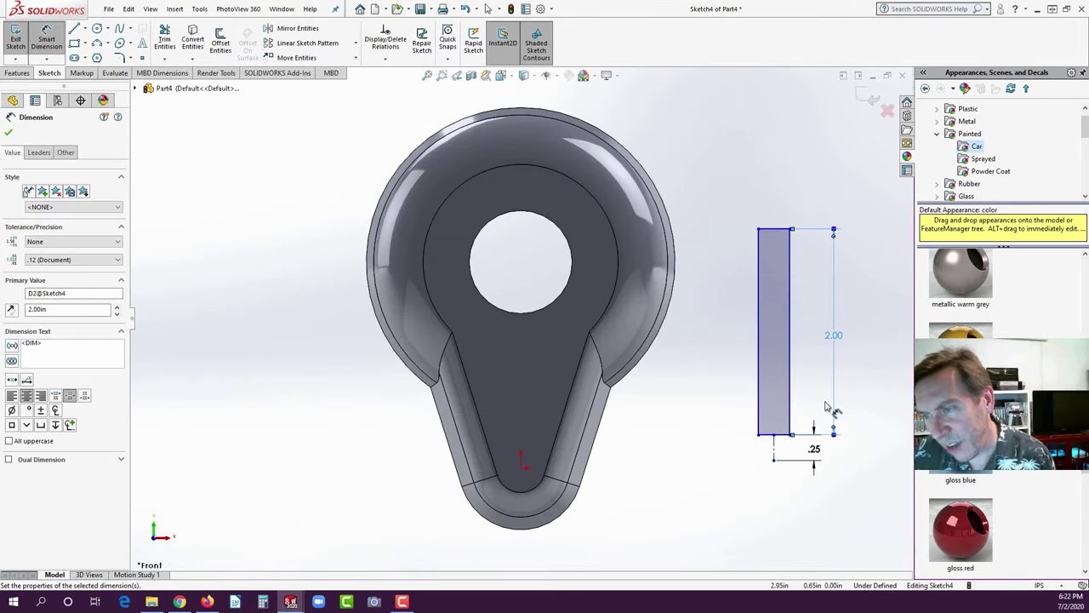
left_click(826, 409)
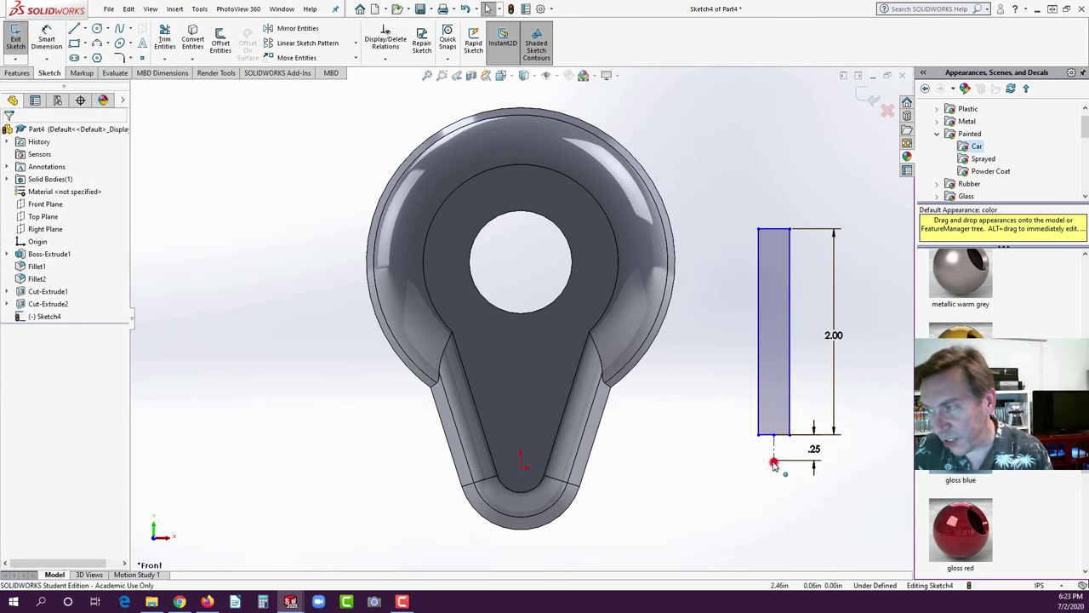
- Set the rectangle width to .25 and drag it into place below the hole toward the origin
mouse_move(774, 464)
left_mouse_down()
mouse_move(600, 480)
mouse_move(686, 459)
mouse_move(758, 460)
left_mouse_up()
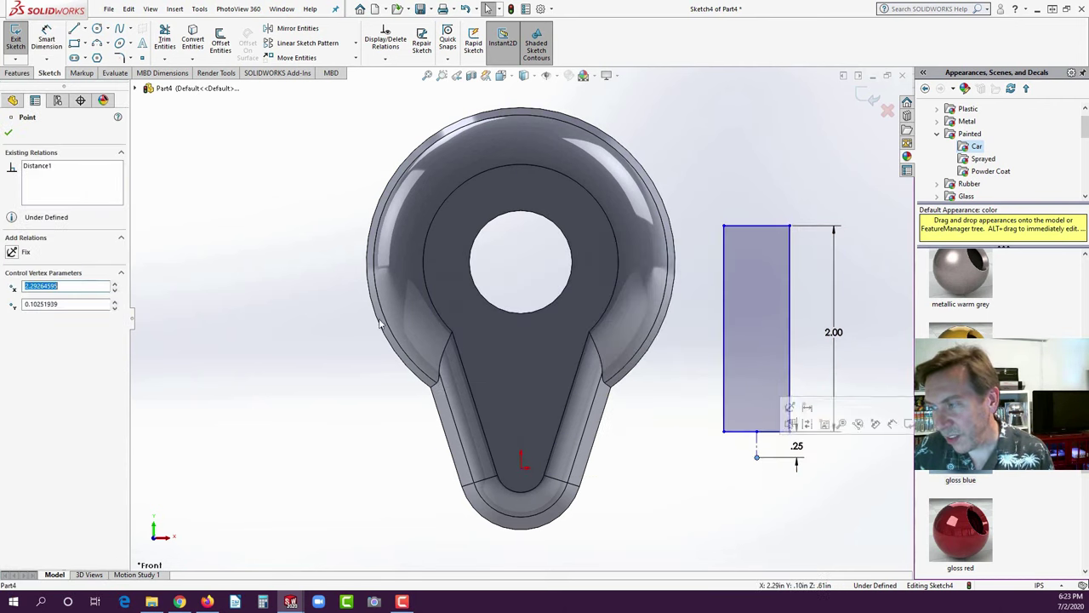
left_click(47, 40)
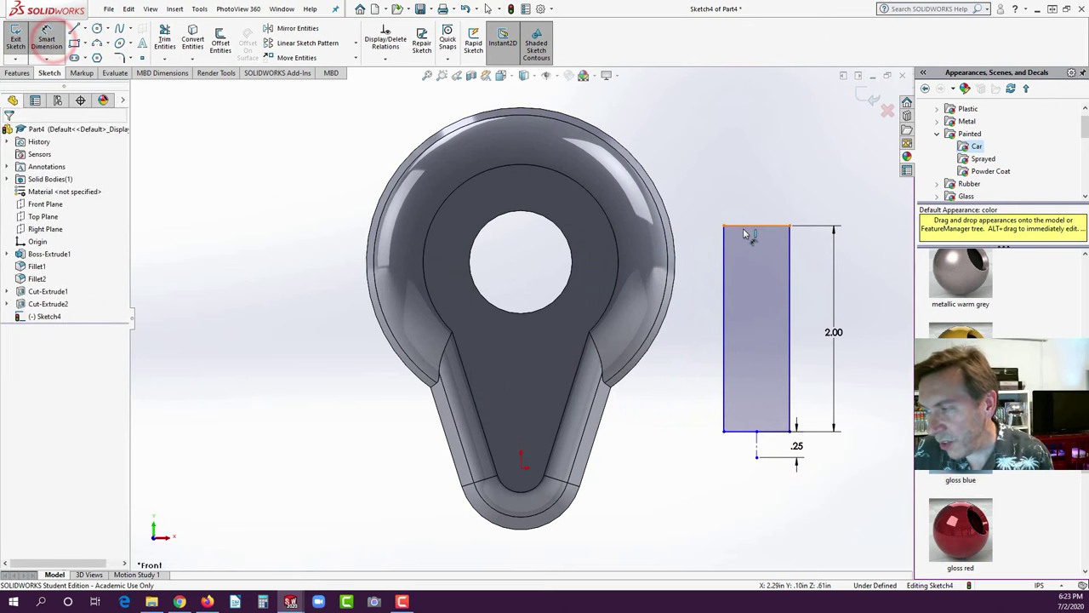
left_click(742, 225)
left_click(764, 183)
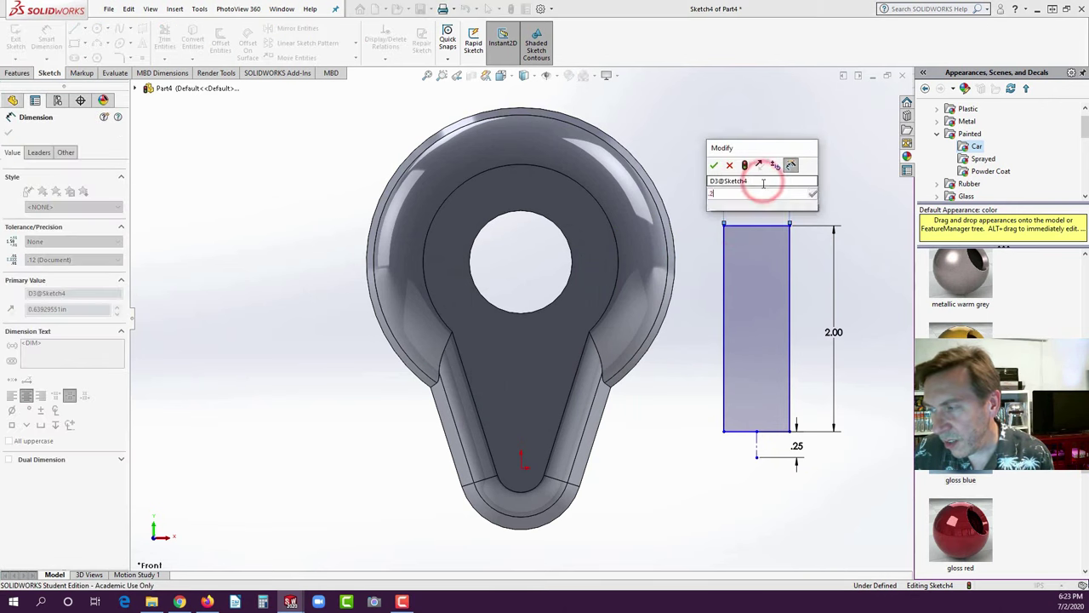
type(".25")
key("Return")
key("Escape")
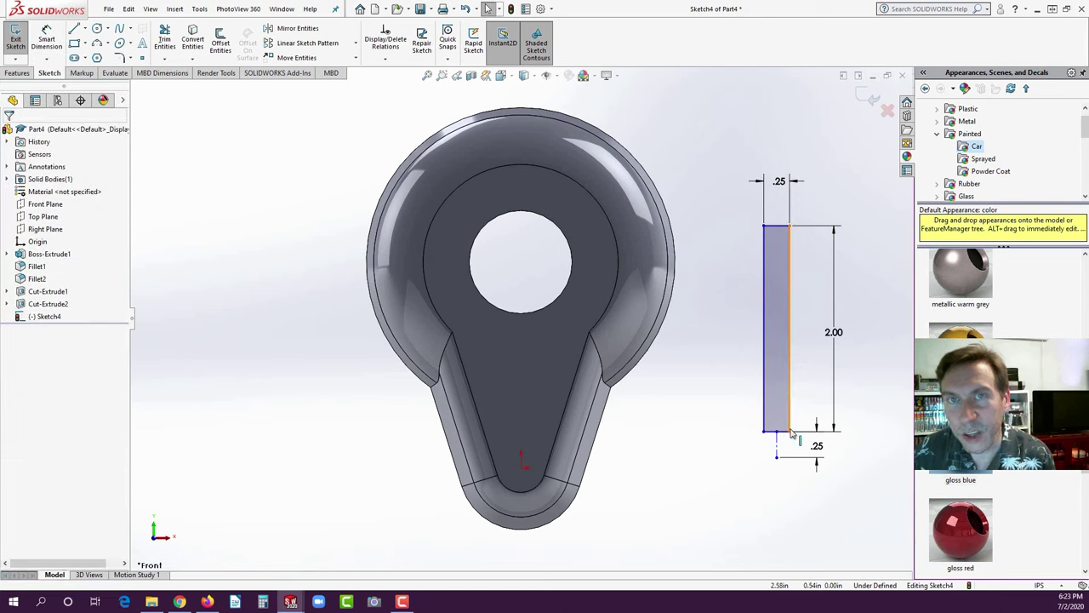
mouse_move(777, 461)
left_mouse_down()
mouse_move(698, 452)
mouse_move(521, 474)
left_mouse_up()
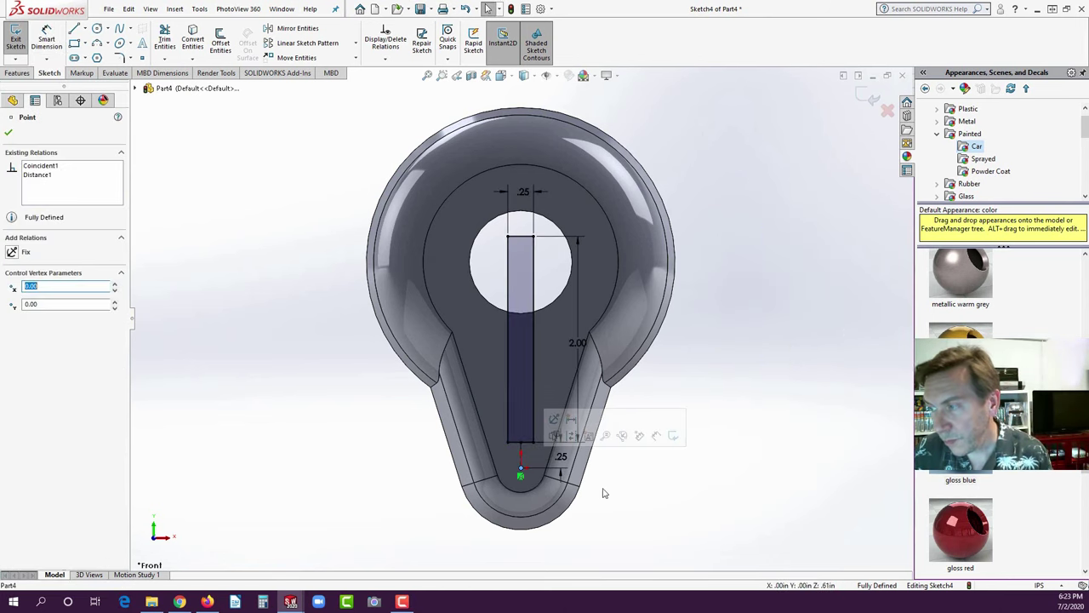
- Extruded-cut the .25 × 2.00 rectangle through the part and orbit to inspect the slot
left_click(14, 73)
left_click(167, 38)
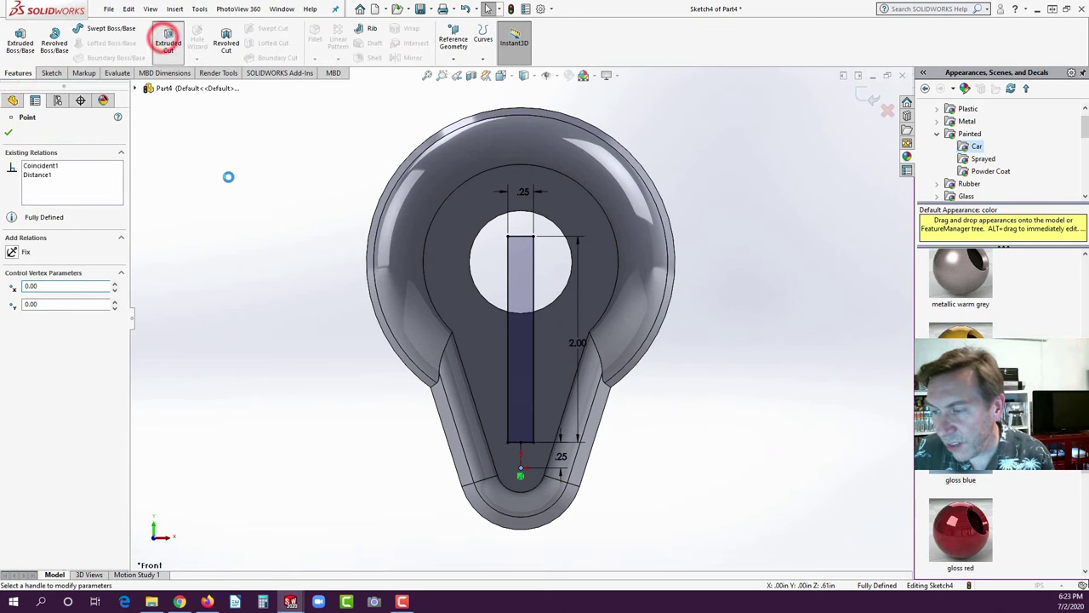
key("Escape")
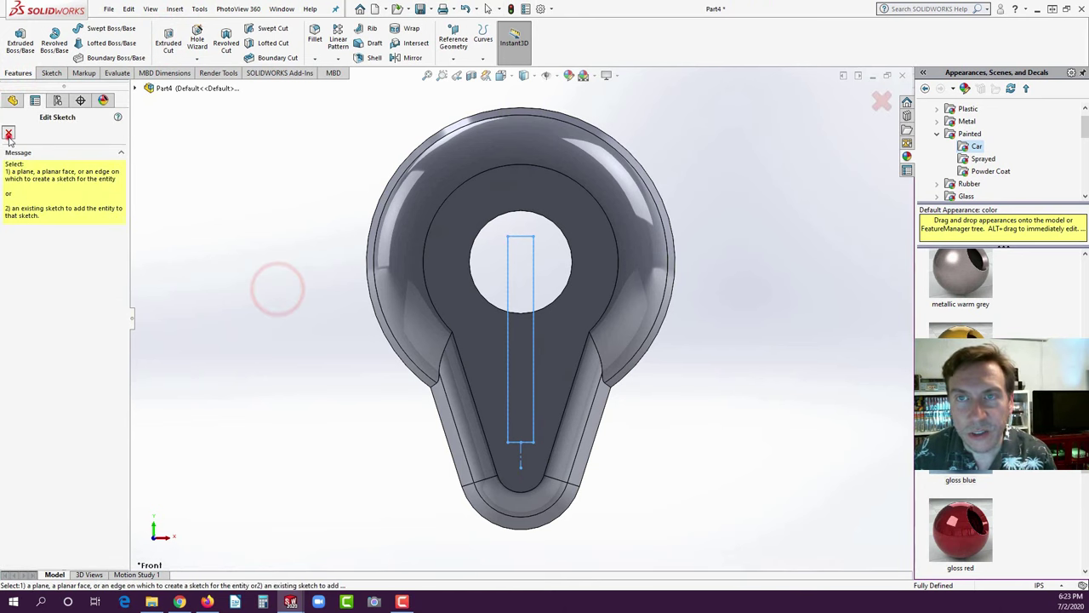
left_click(8, 132)
left_click(207, 239)
middle_click_drag(382, 326, 325, 172)
middle_click_drag(346, 272, 350, 377)
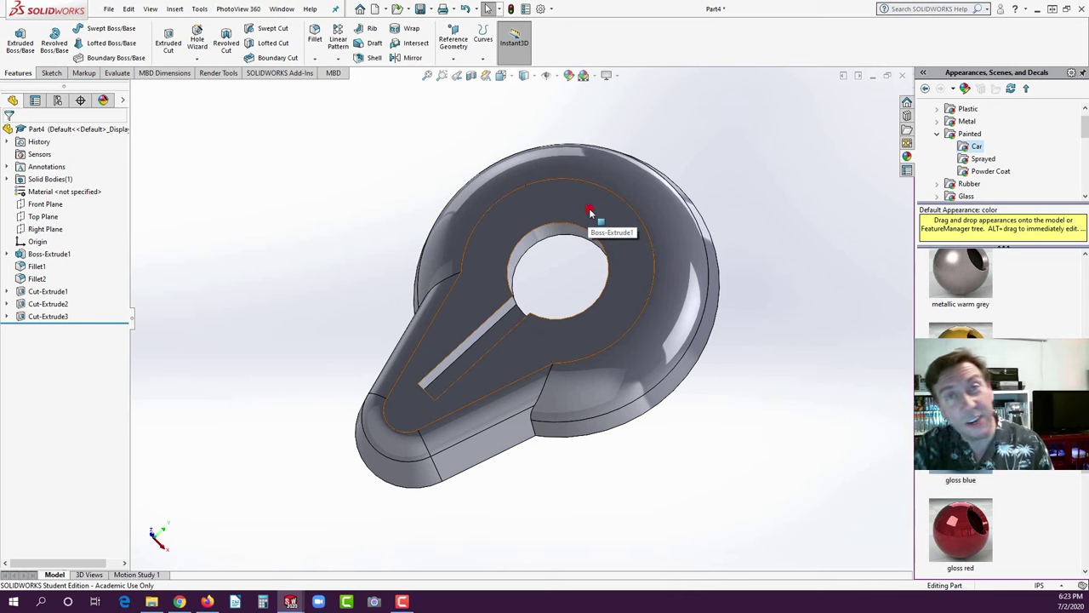
- Open a new sketch on the front face, view it from Front, and pick the Centerpoint Arc tool
left_click(588, 207)
left_click(642, 177)
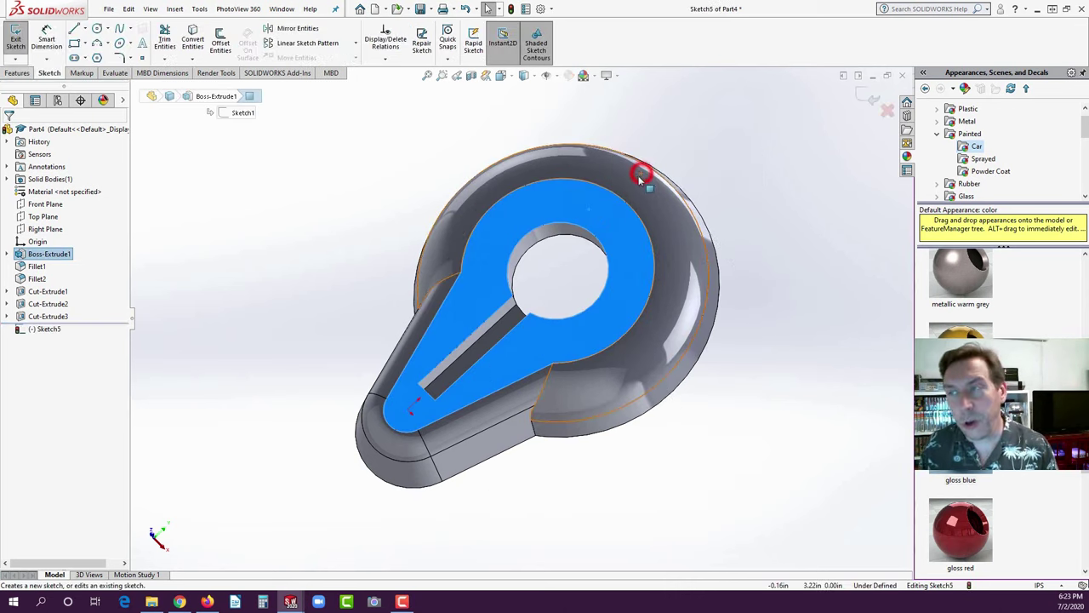
key("space")
left_click(394, 313)
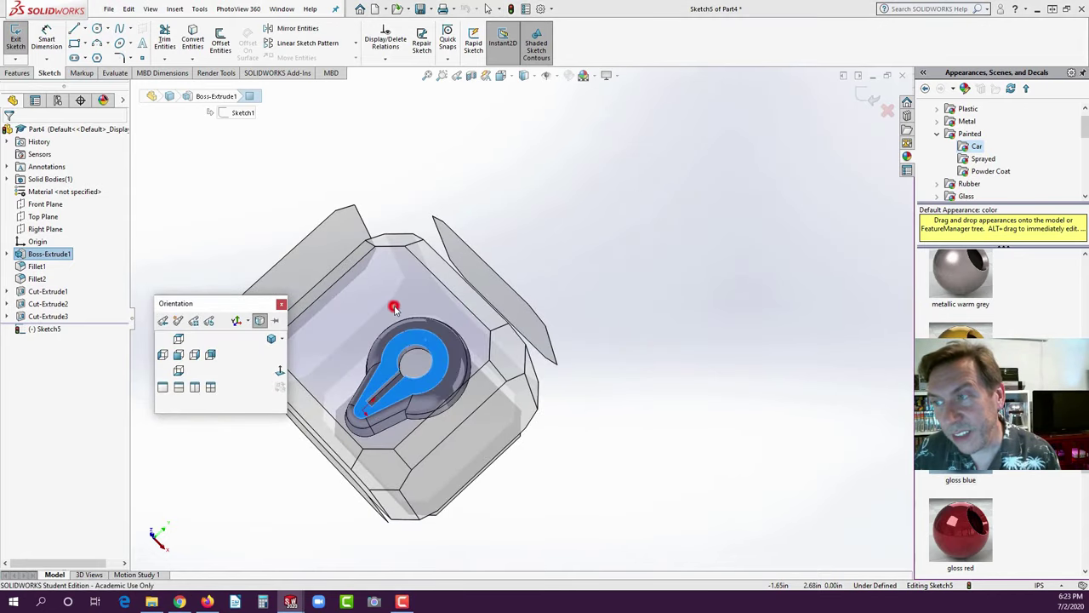
key("space")
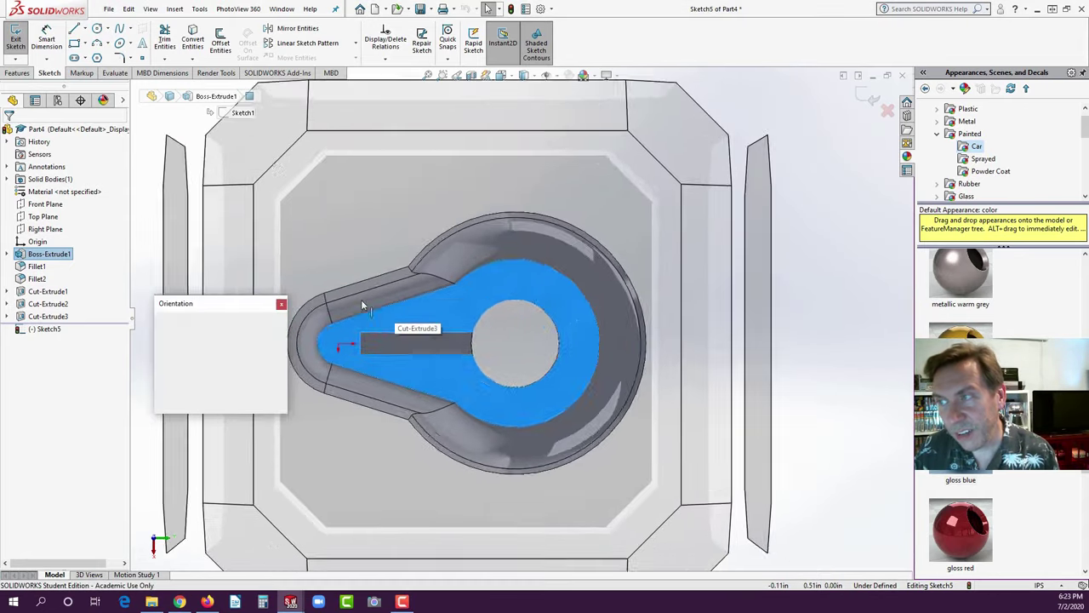
left_click(180, 355)
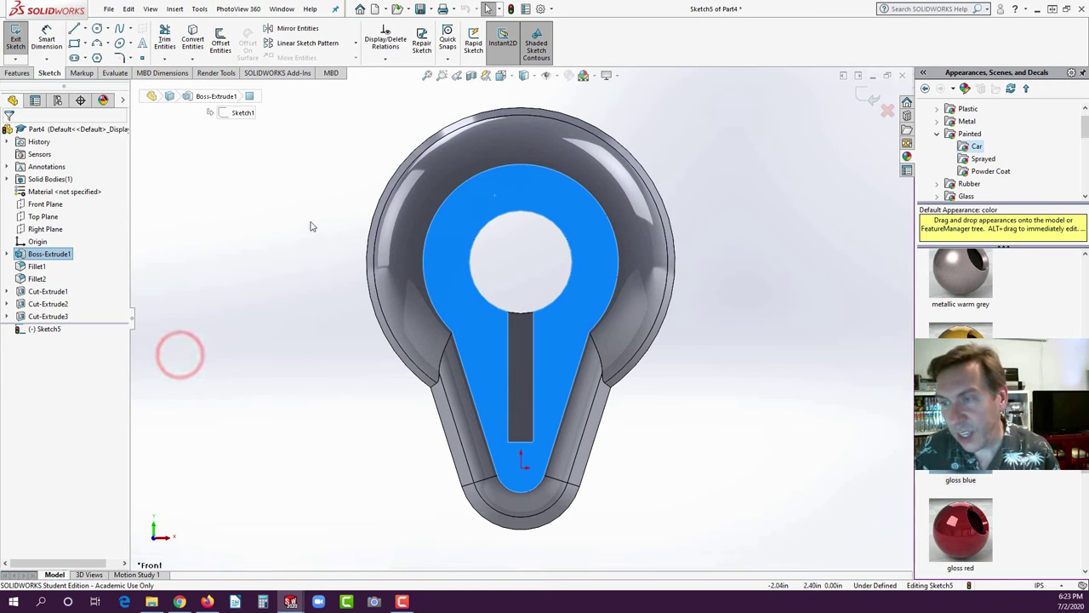
left_click(108, 44)
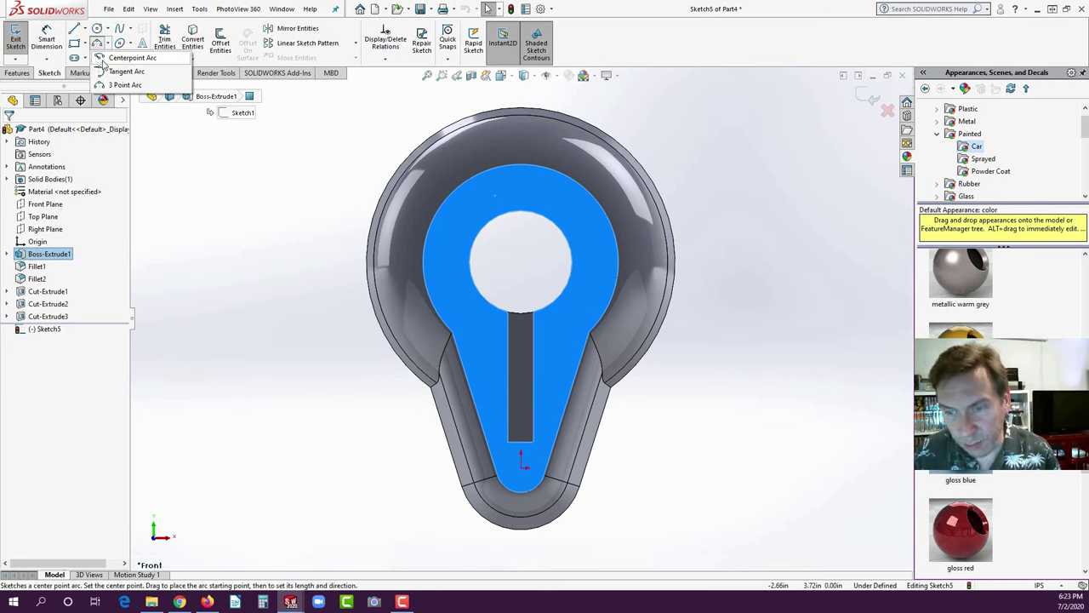
left_click(103, 57)
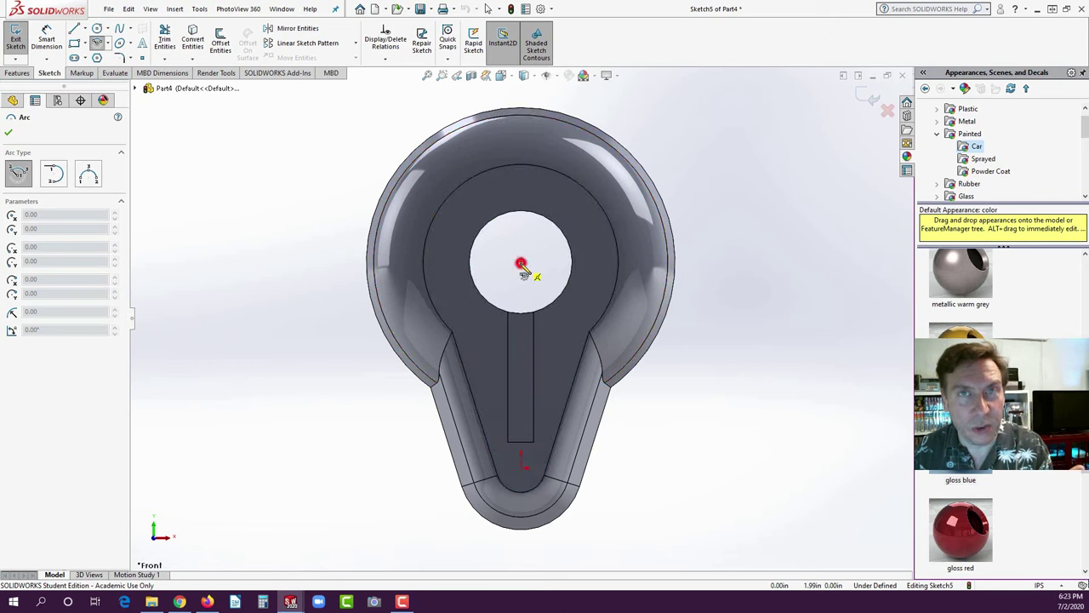
- Draw a roughly 0.62 in radius construction arc centred on the hole over its top, then select it
left_click(521, 262)
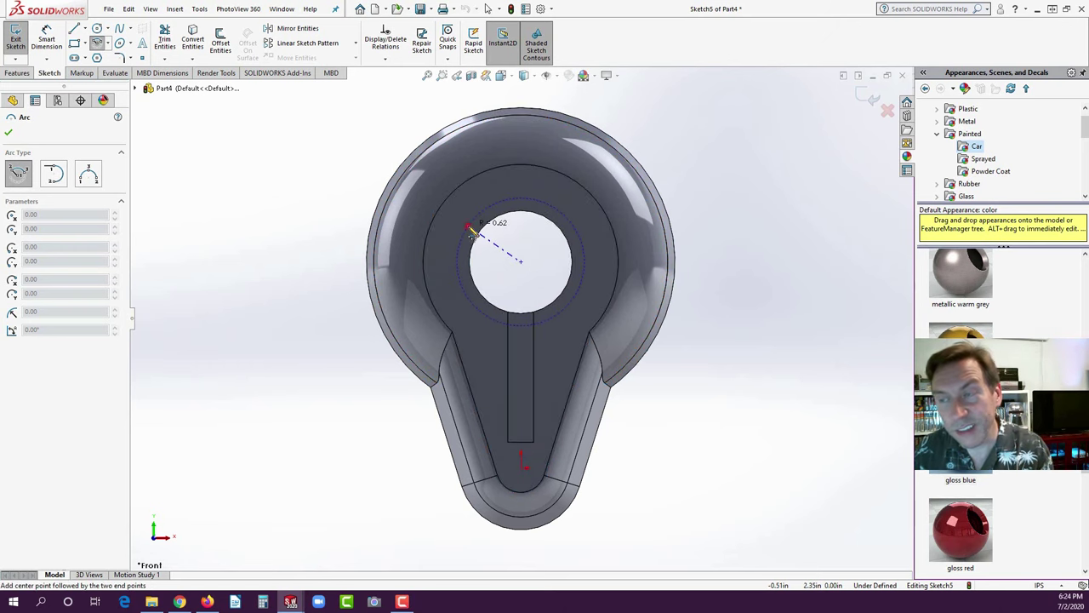
left_click(469, 227)
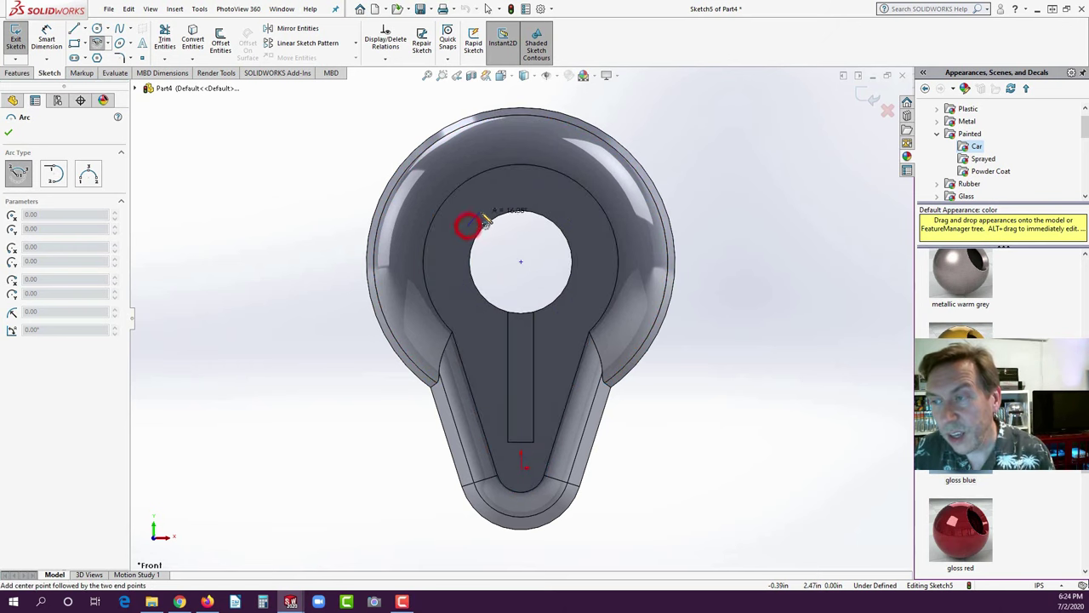
left_click(576, 227)
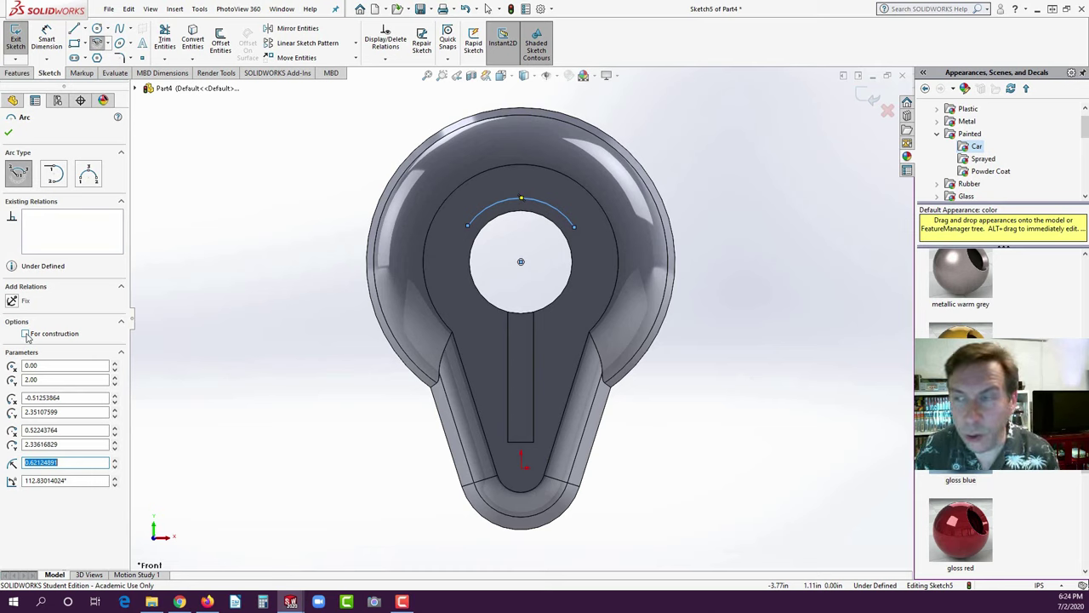
left_click(26, 334)
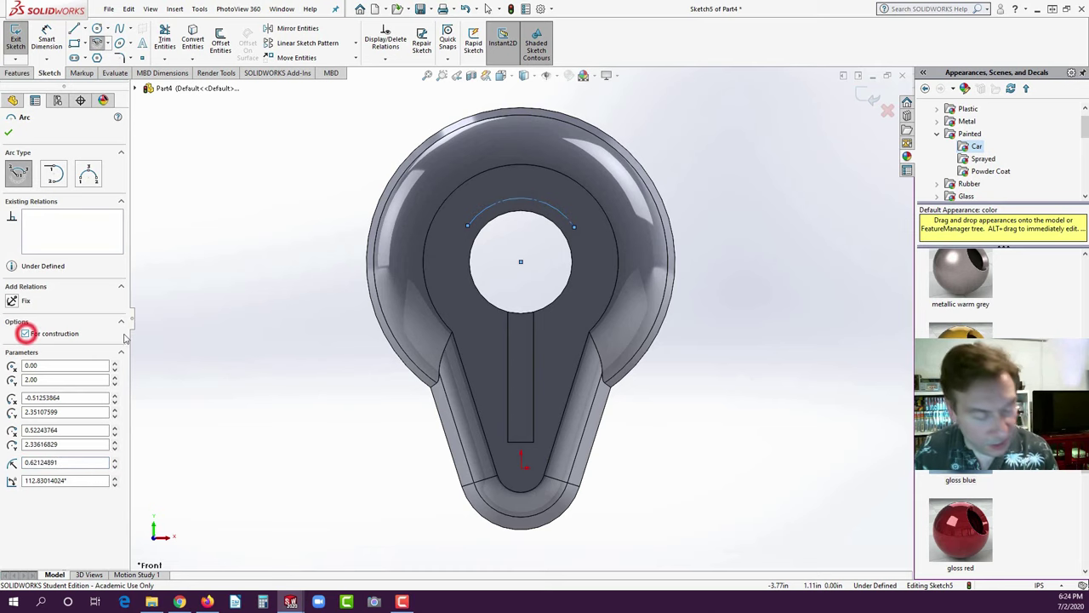
left_click(9, 133)
left_click(263, 168)
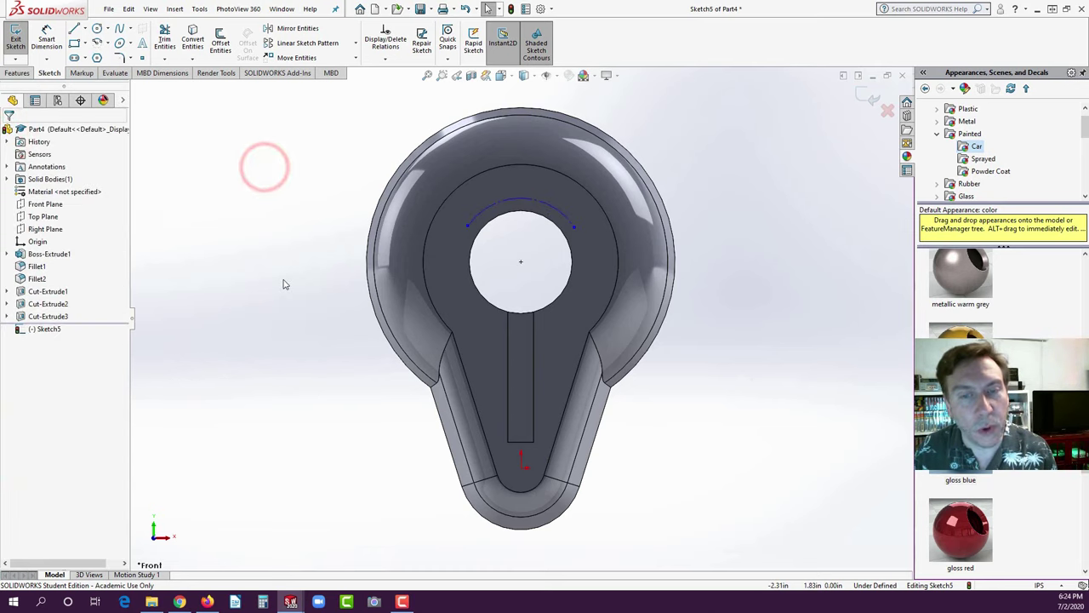
left_click(544, 202)
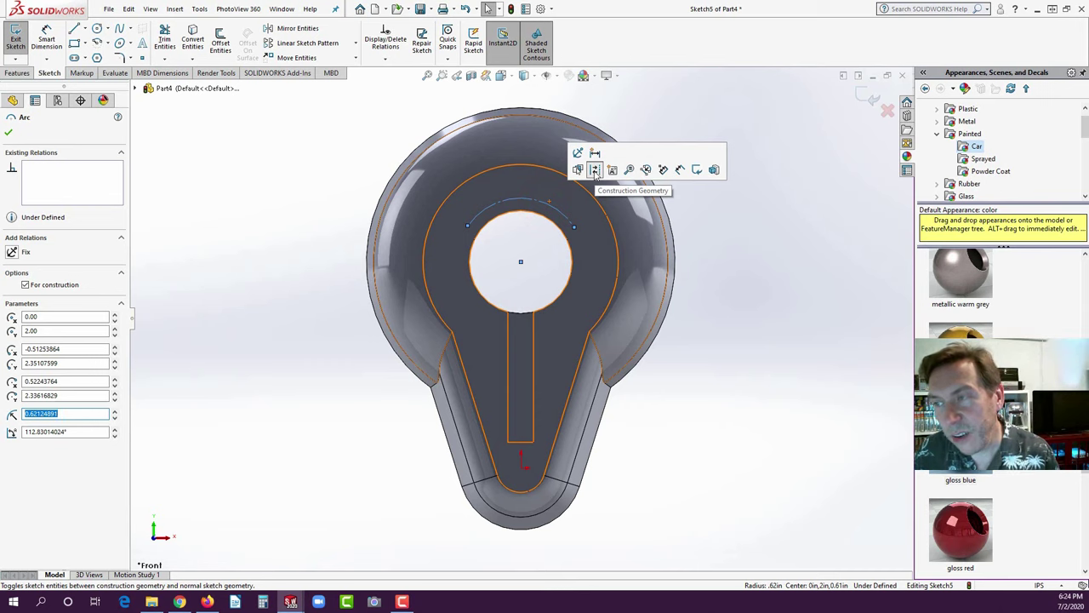
left_click(336, 171)
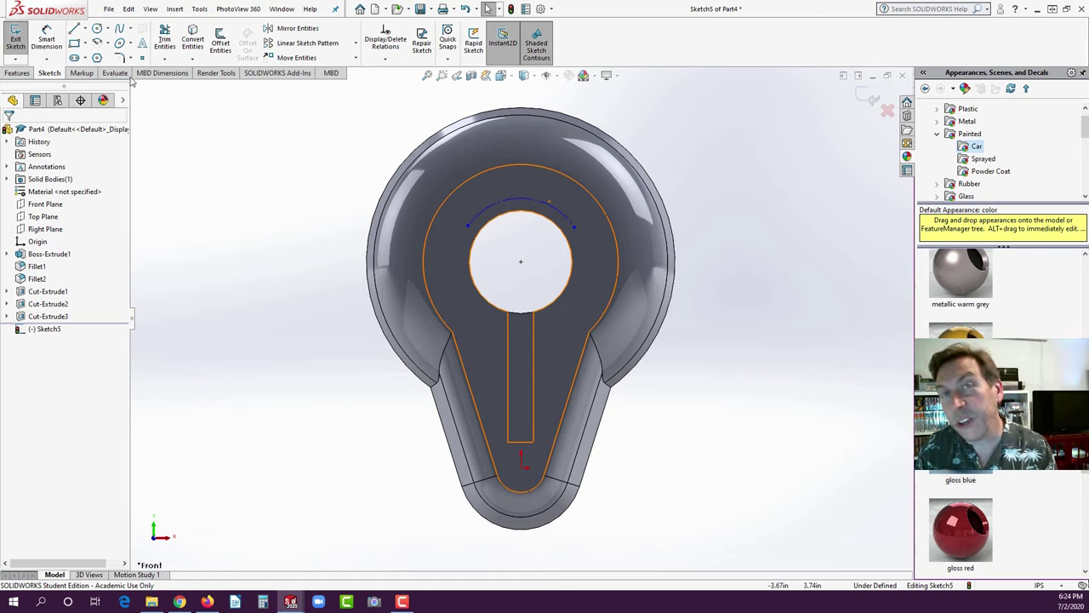
left_click(479, 222)
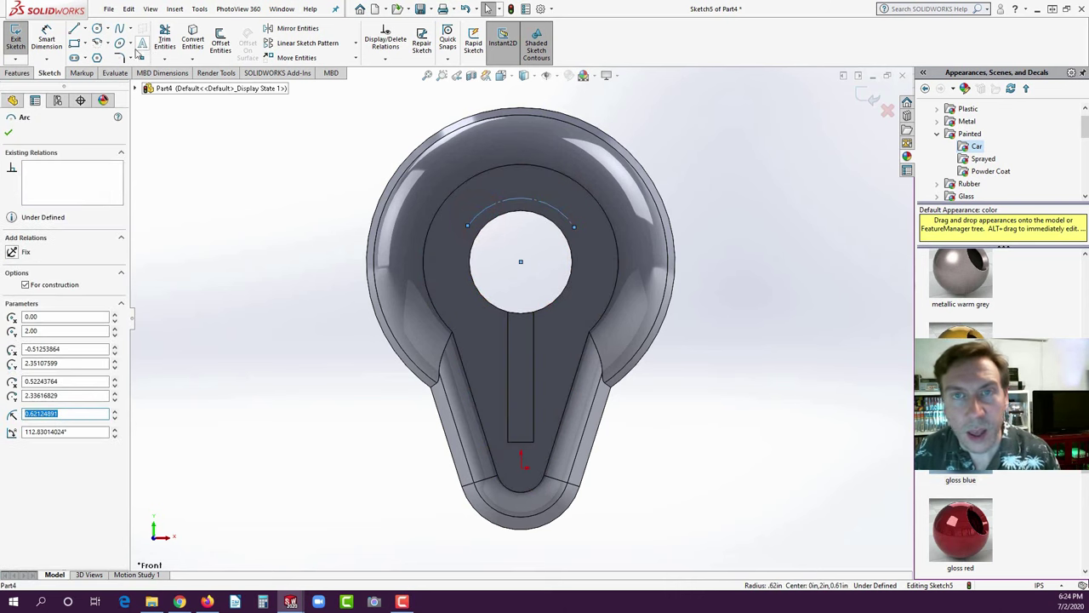
- Add sketch text 'ELGIN.EDU' following the construction arc above the hole
left_click(141, 44)
left_click(25, 215)
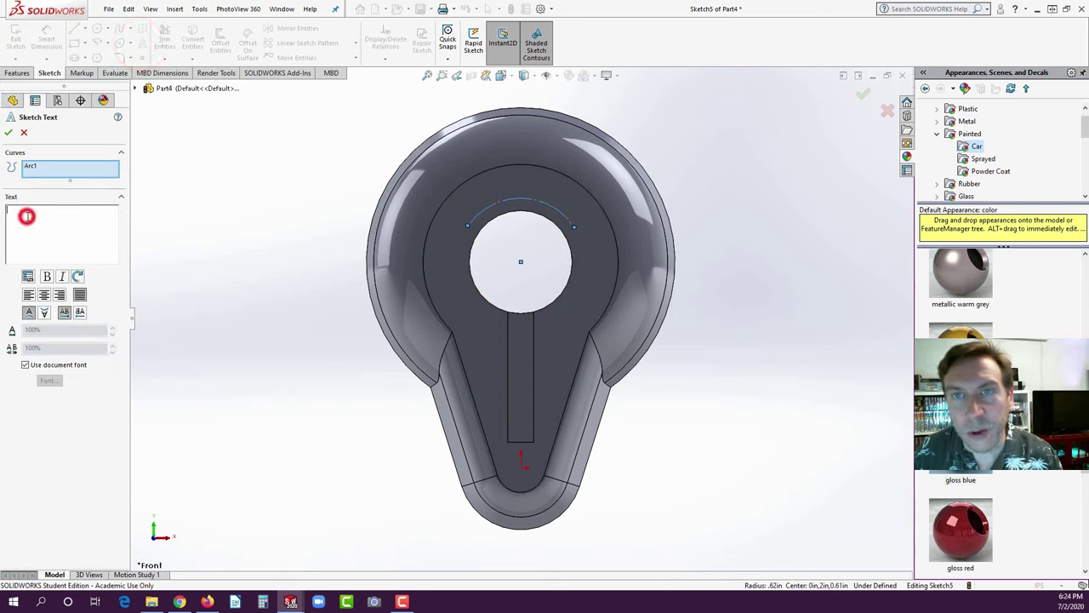
type("ECC")
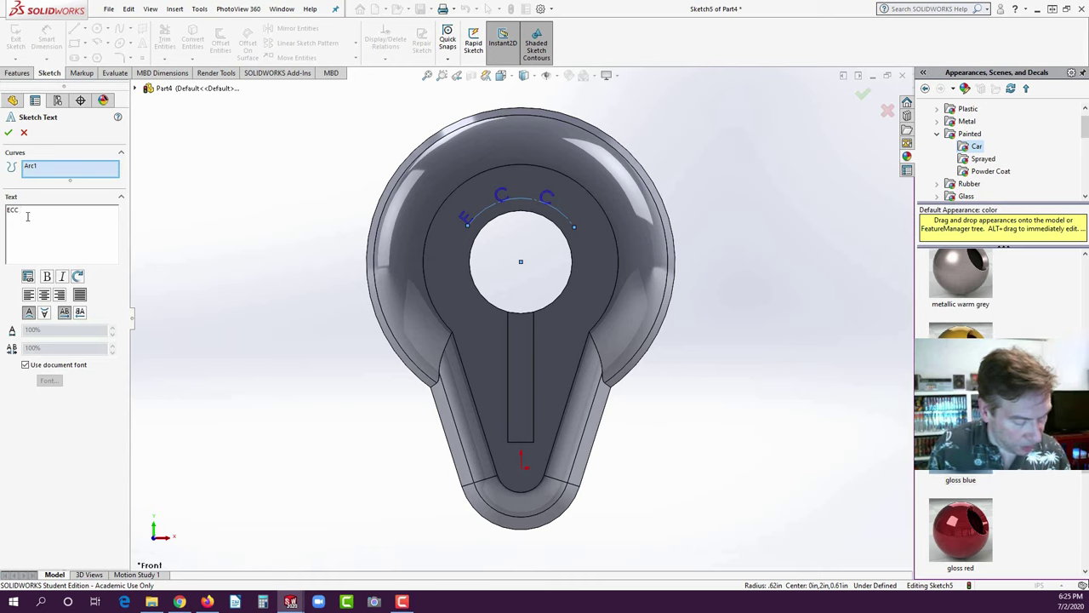
key("BackSpace")
key("BackSpace")
key("BackSpace")
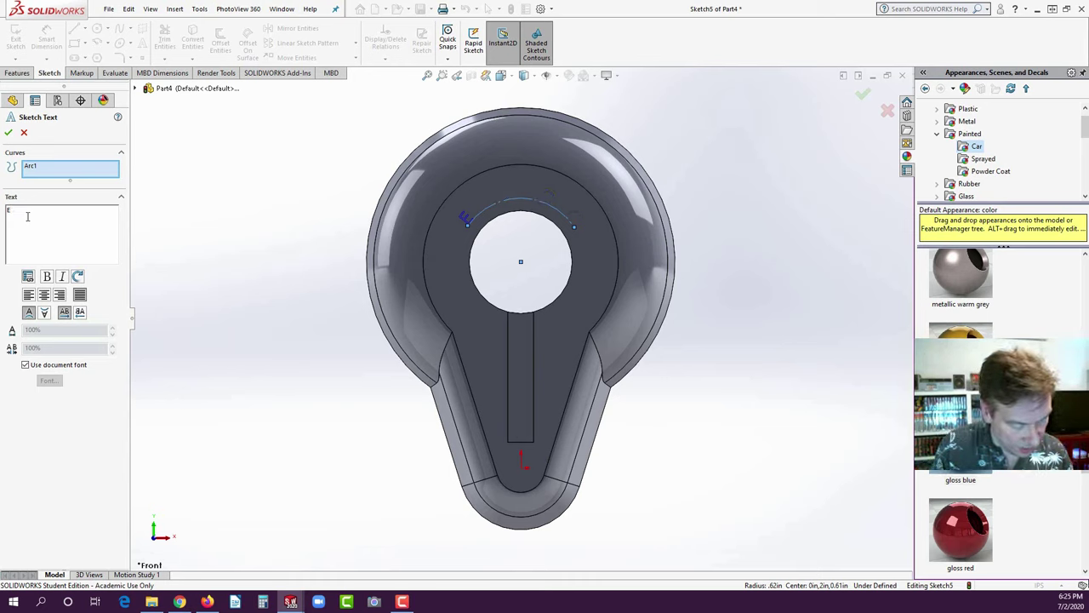
type("LGIN.edu")
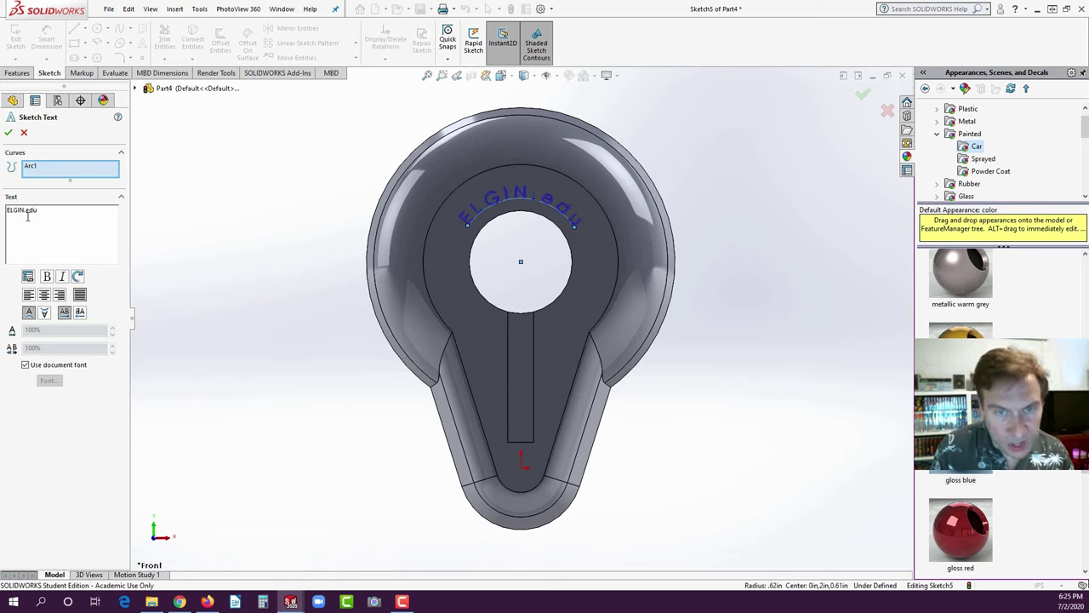
key("BackSpace")
key("BackSpace")
key("BackSpace")
key("BackSpace")
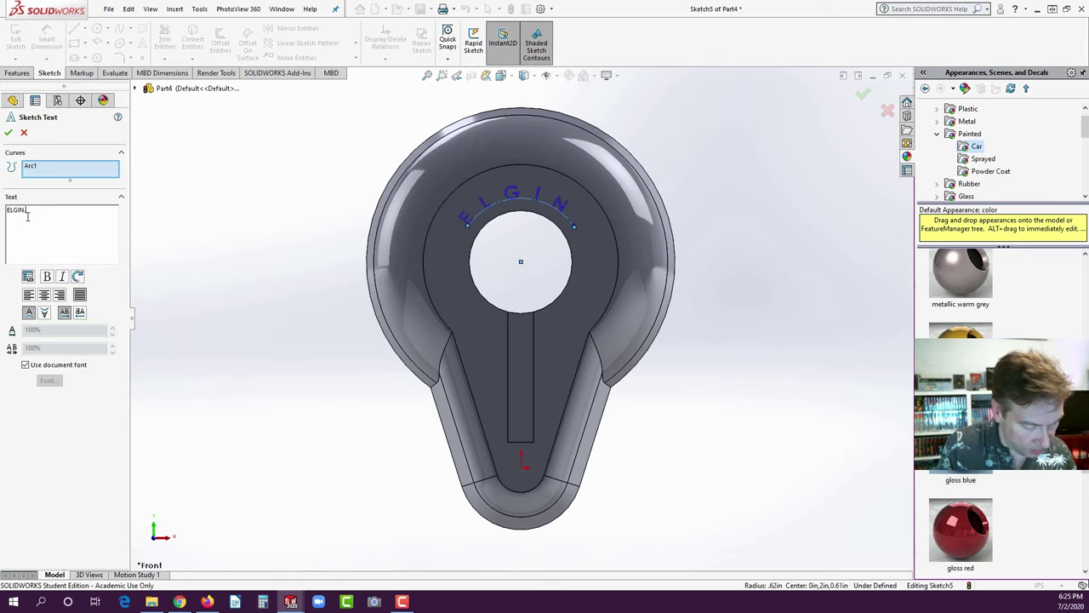
type(".EDU")
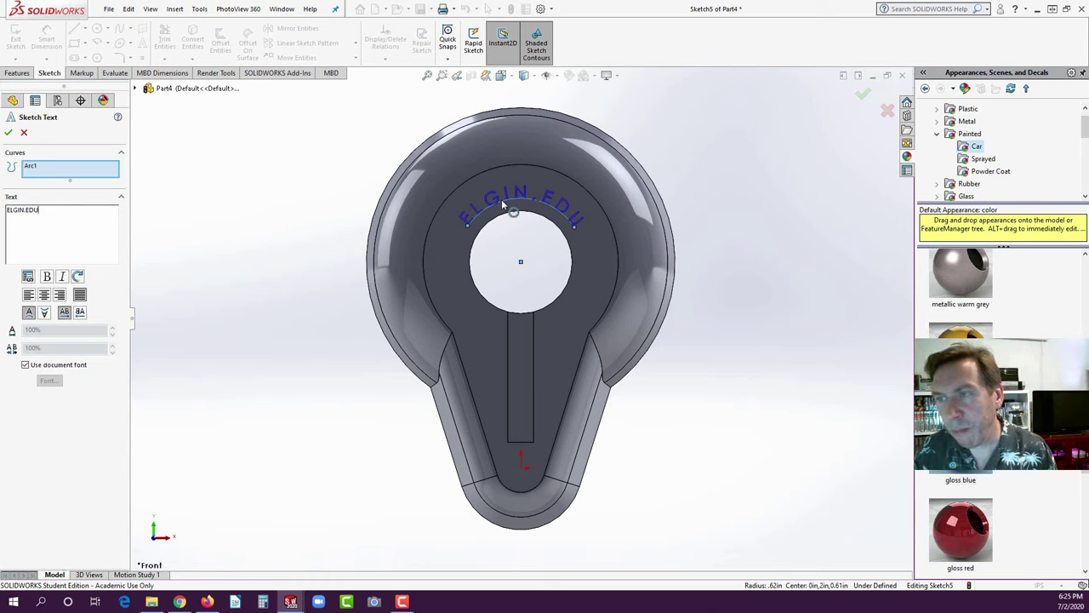
left_click(9, 133)
middle_click_drag(292, 311, 306, 234)
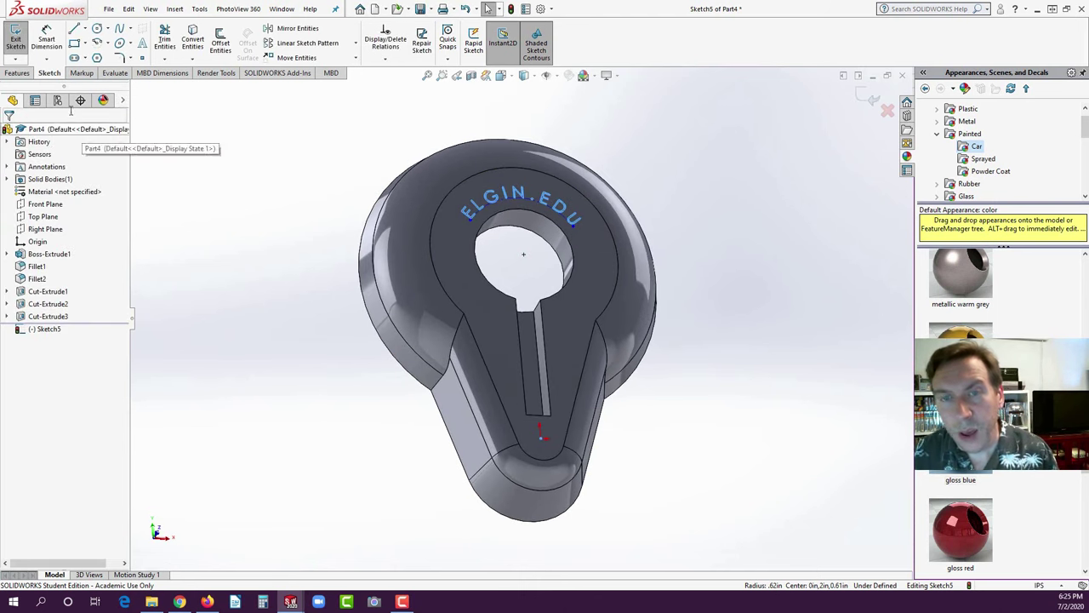
- Extruded-cut the ELGIN.EDU text to a Blind depth of .002 in and zoom in to inspect it
left_click(17, 73)
left_click(168, 43)
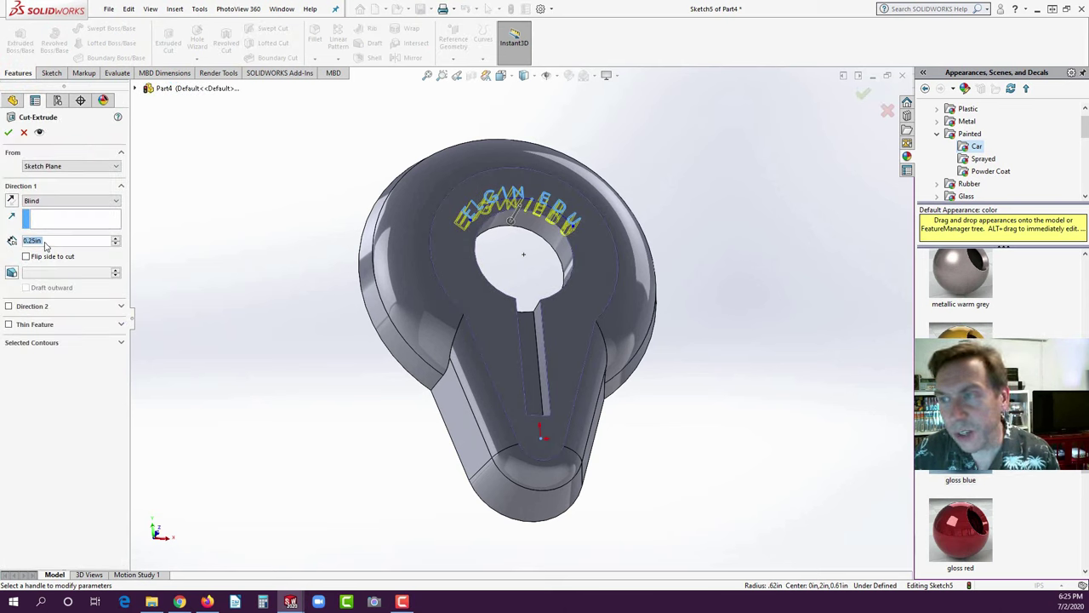
type("002")
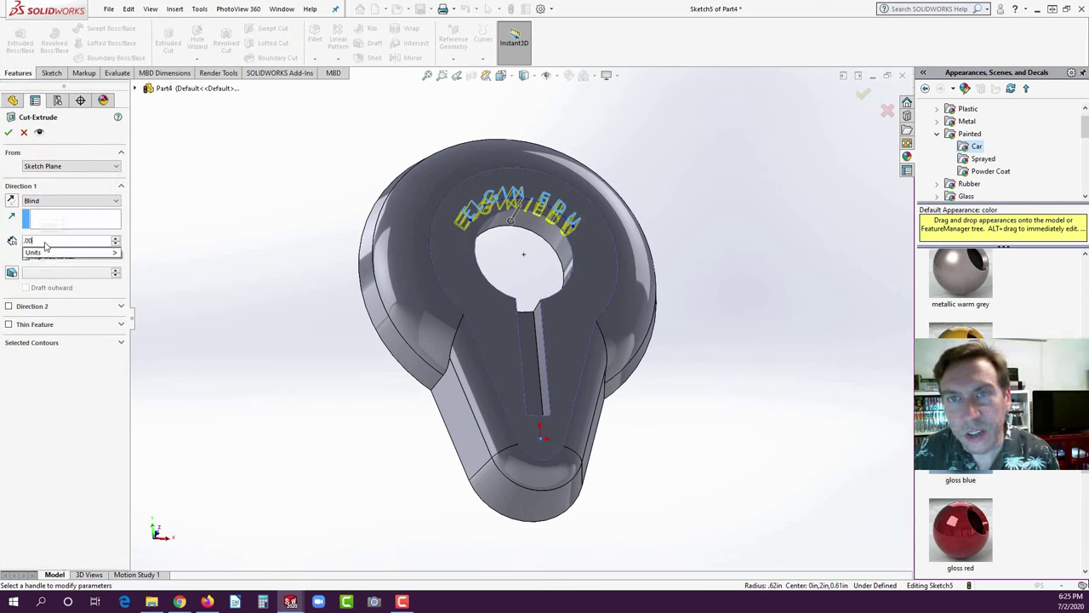
left_click(8, 134)
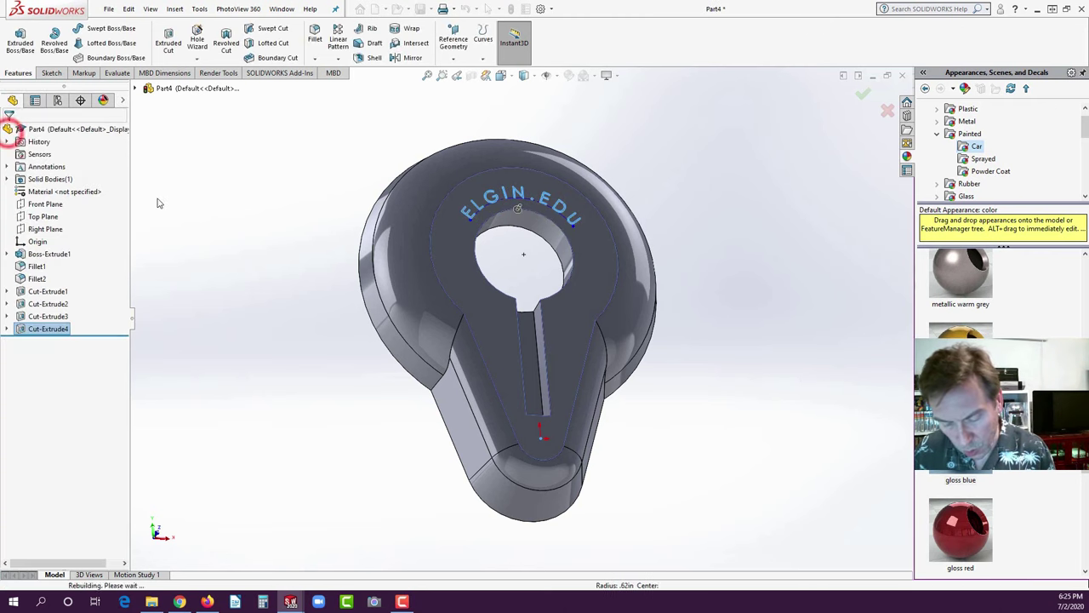
left_click(200, 213)
scroll(536, 192, "down", 3)
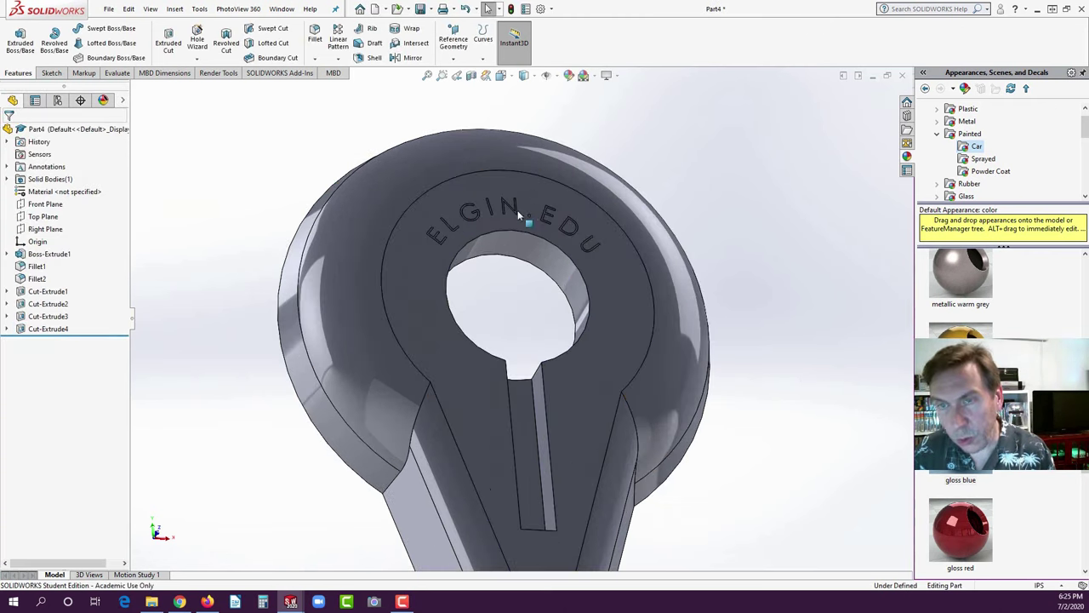
middle_click_drag(536, 192, 543, 360)
scroll(543, 360, "up", 2)
scroll(476, 302, "down", 2)
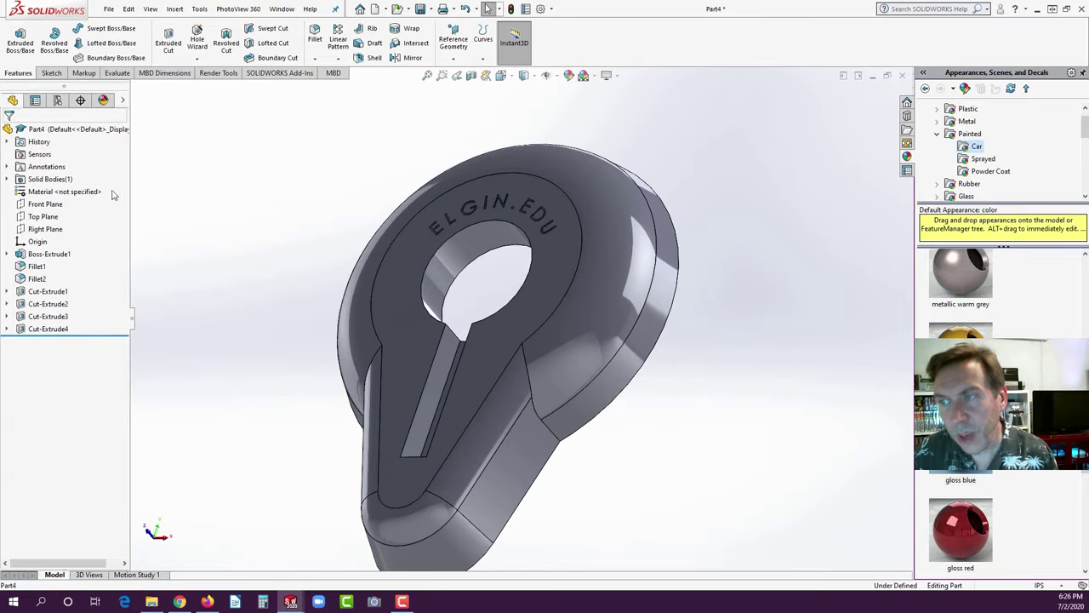
- Assign Brass as the part material via the Material entry in the FeatureManager tree
right_click(59, 197)
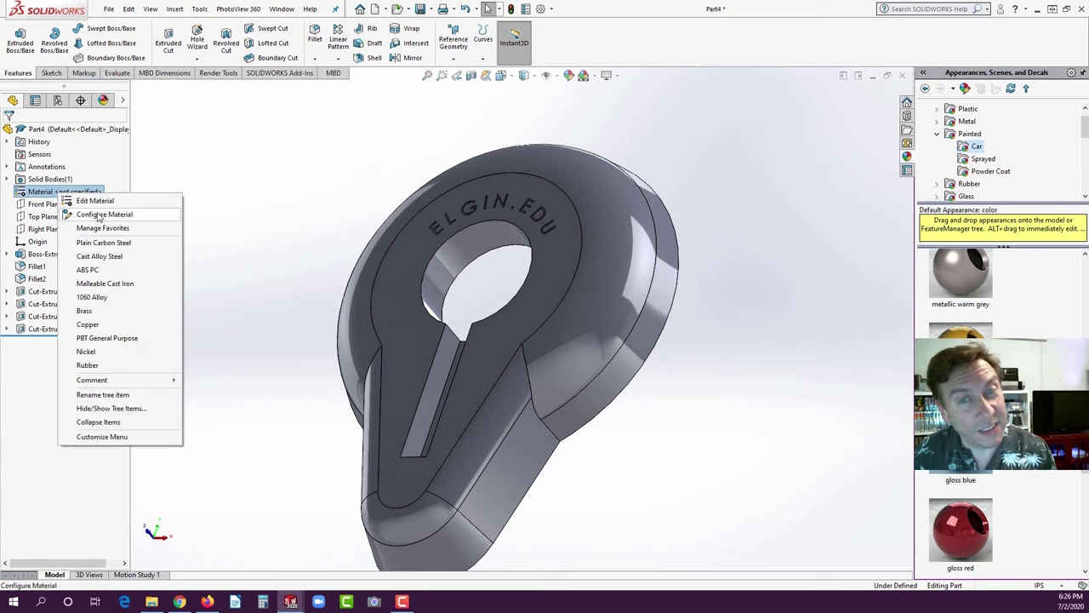
left_click(86, 311)
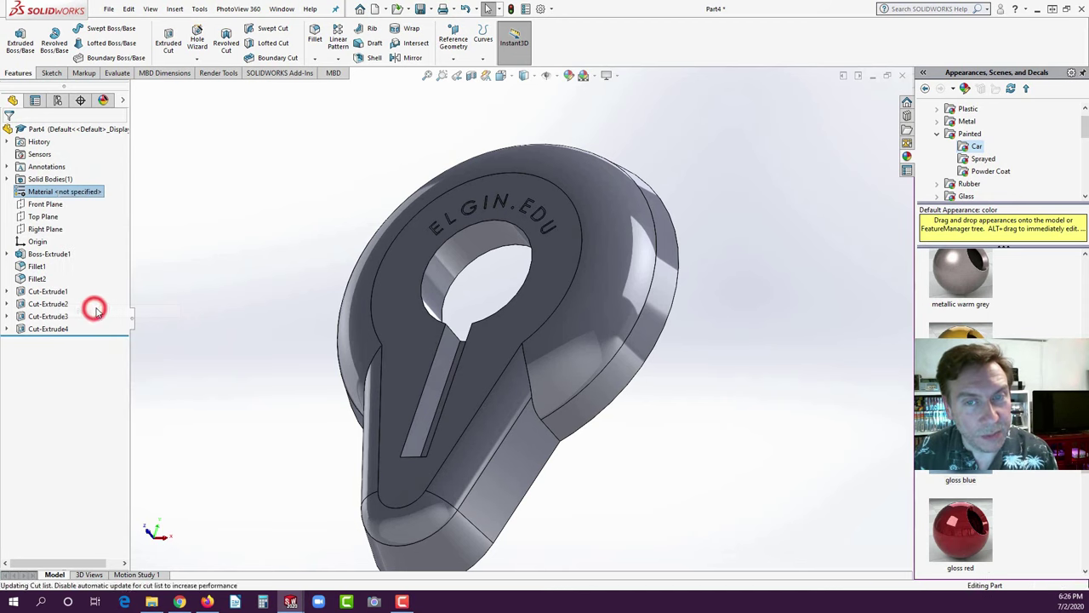
middle_click_drag(551, 245, 255, 213)
left_click(267, 164)
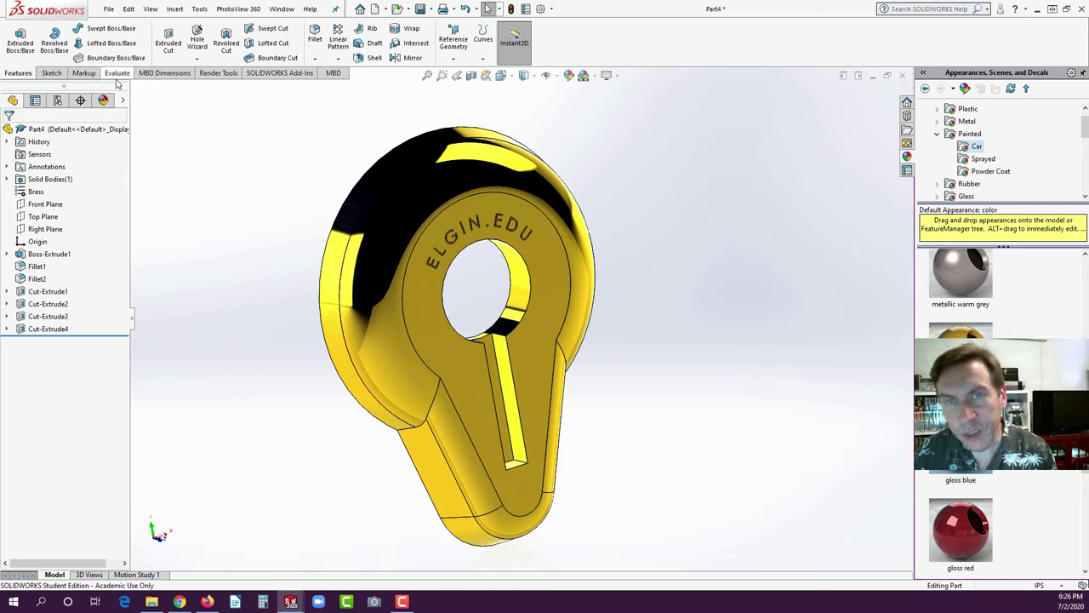
left_click(114, 75)
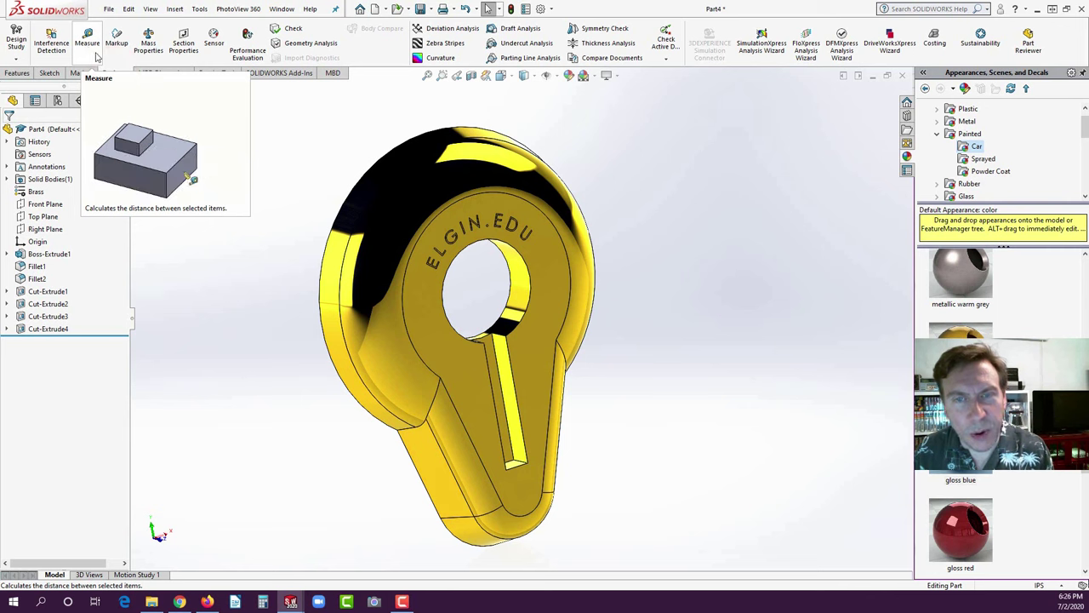
left_click(149, 49)
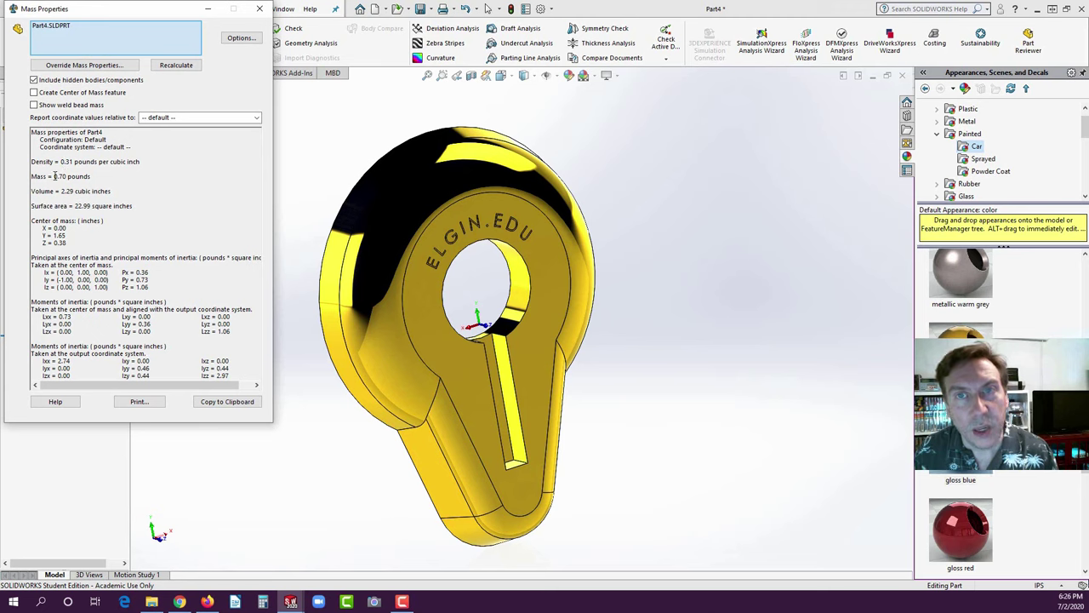
left_click(58, 176)
double_click(57, 176)
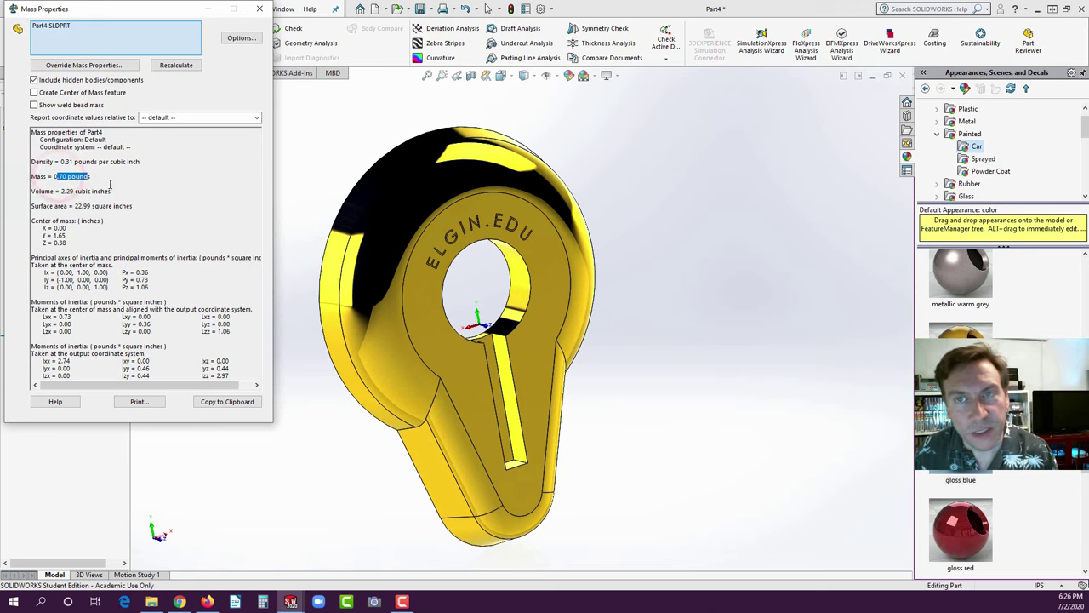
left_click(109, 182)
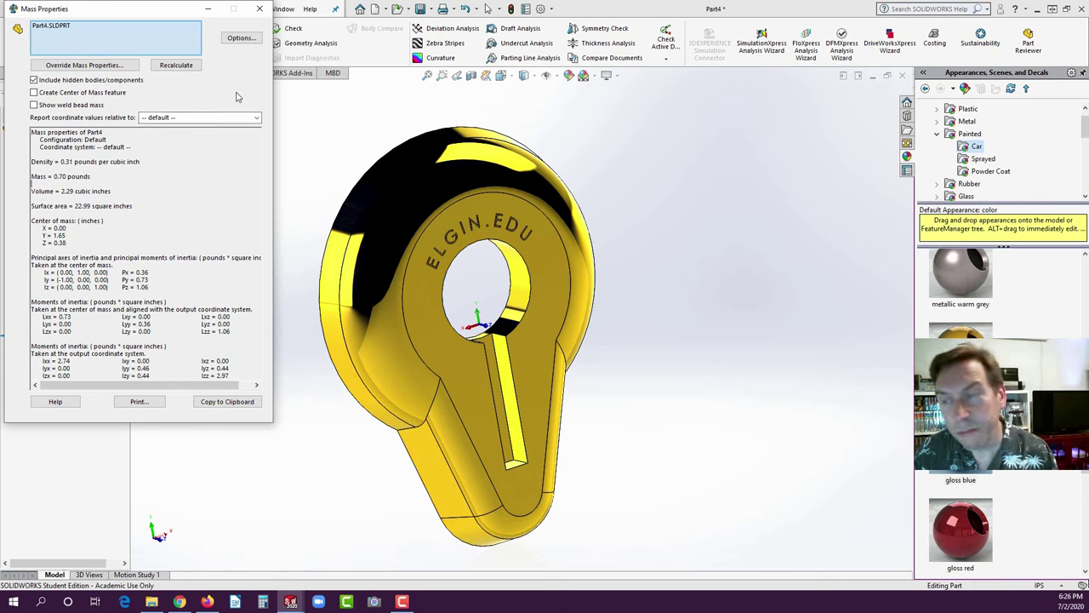
left_click(260, 9)
left_click(292, 151)
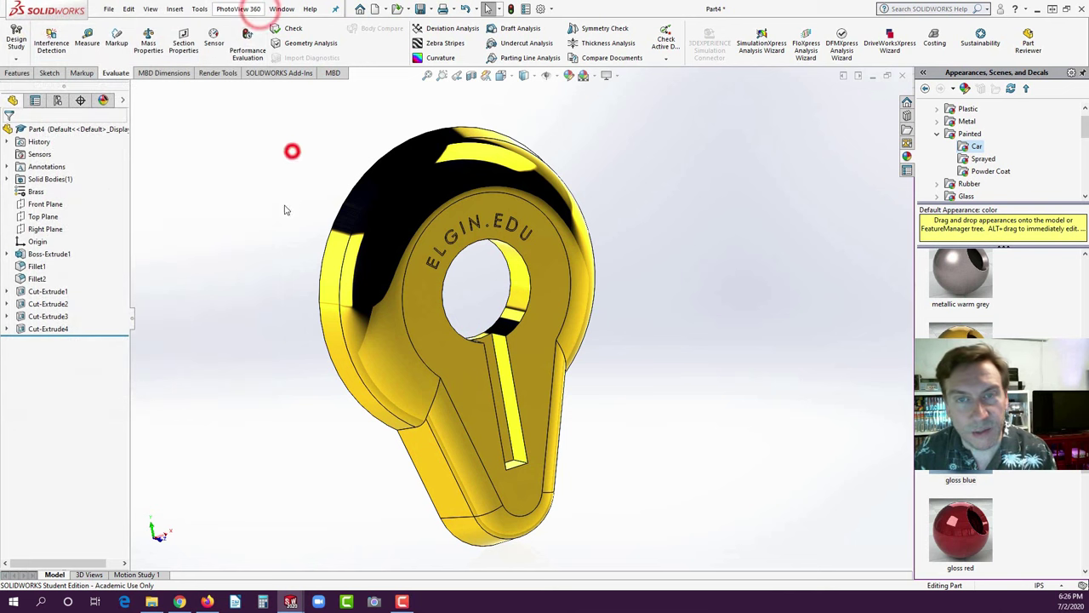
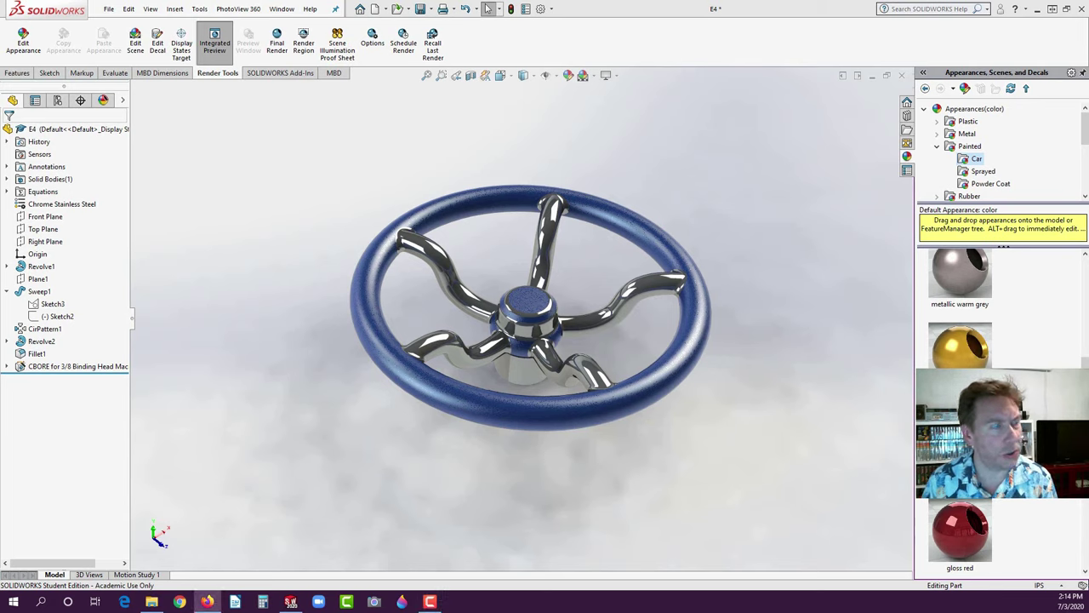
- Bring up the Firefox SolidWorks Basics PDF and center it over the steering wheel model
left_click(207, 601)
left_click_drag(183, 13, 445, 40)
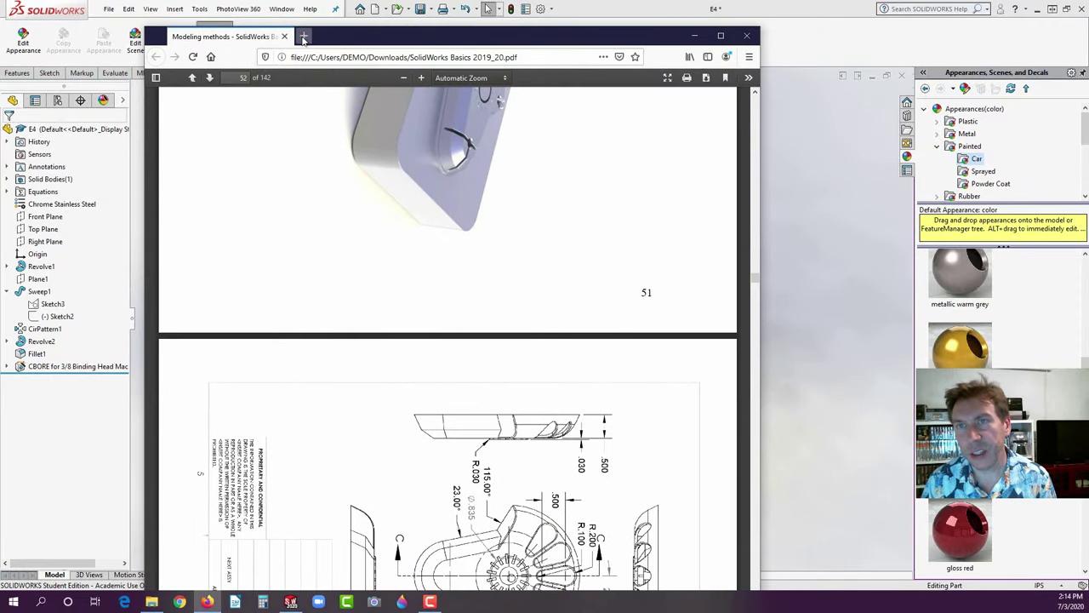
- Load vertanux1.com in a new tab, open the SOLIDWORKS BASICS manual, and return to Instructional Manuals
left_click(304, 36)
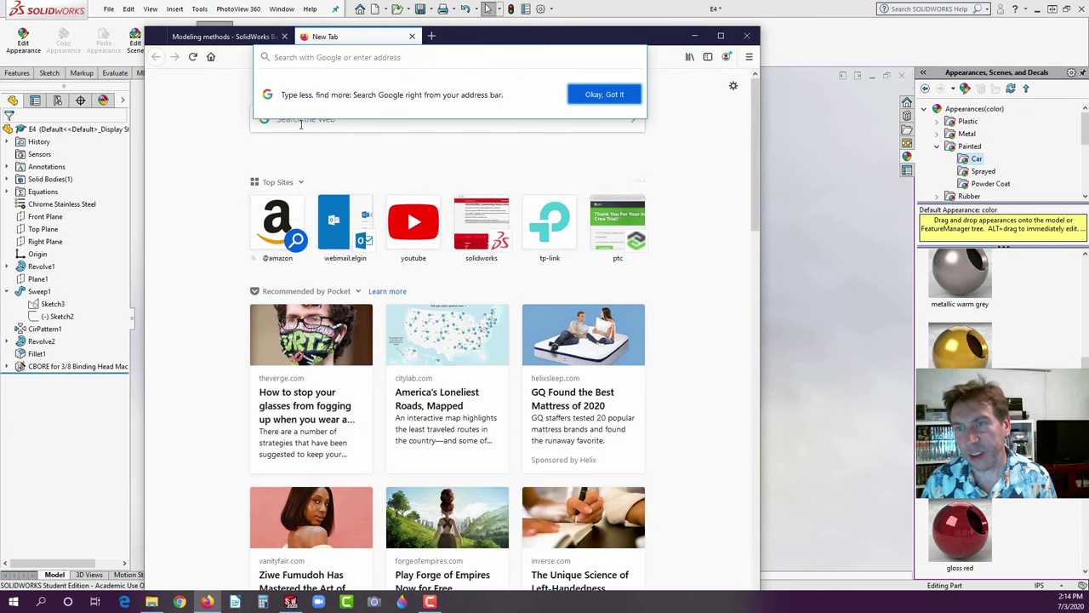
type("ve")
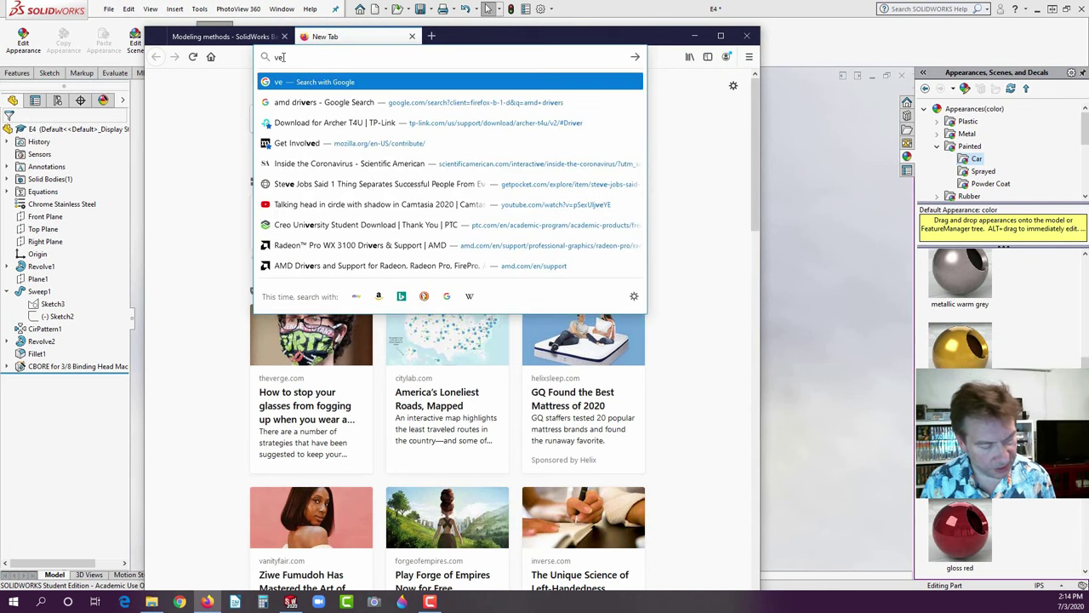
type("rta")
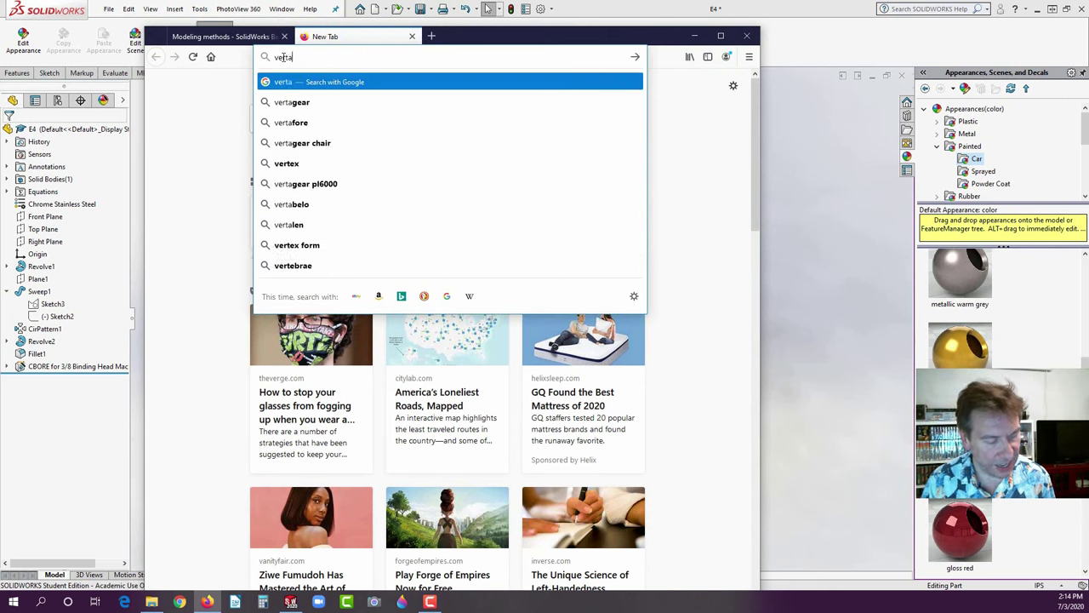
type("nux")
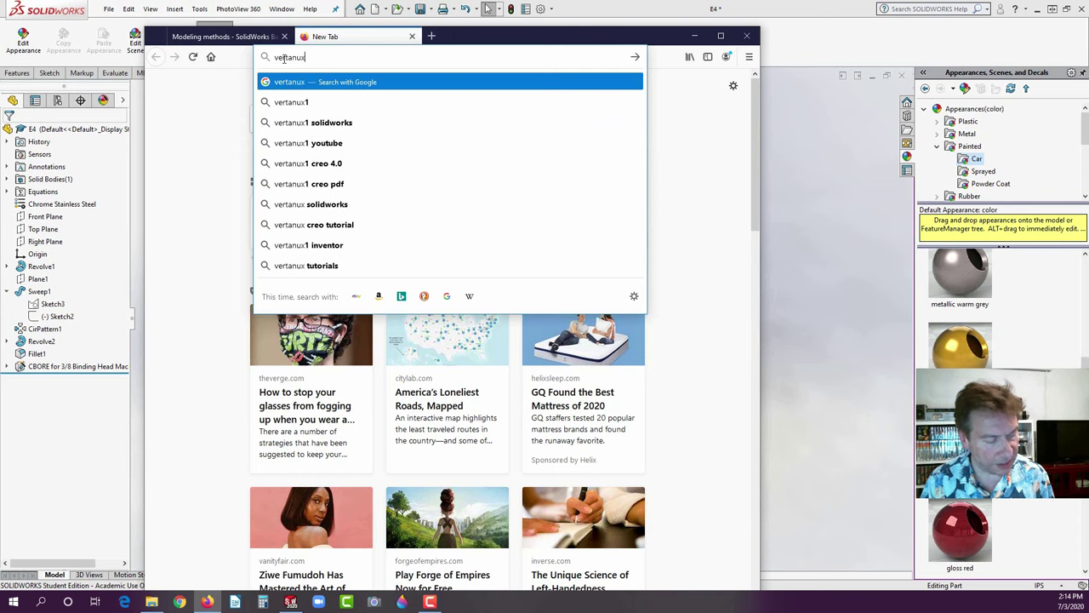
type("12")
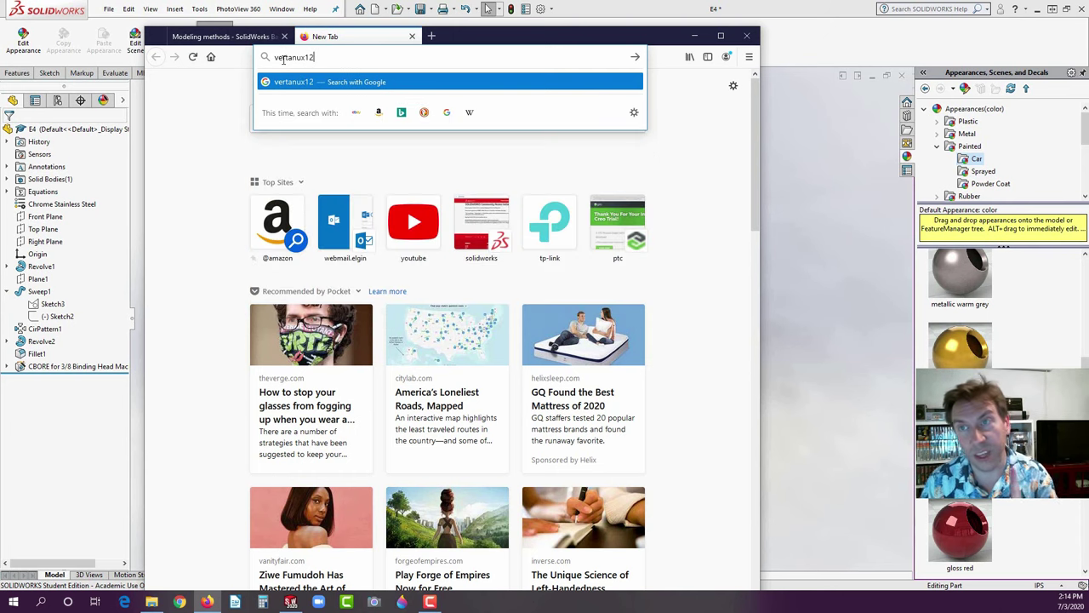
key("BackSpace")
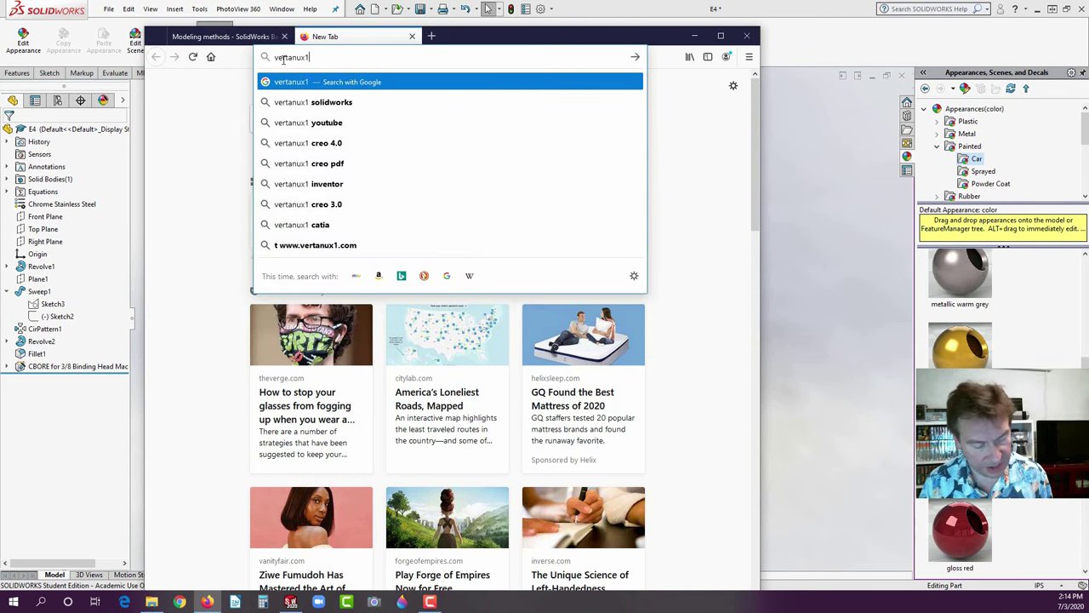
type(".c")
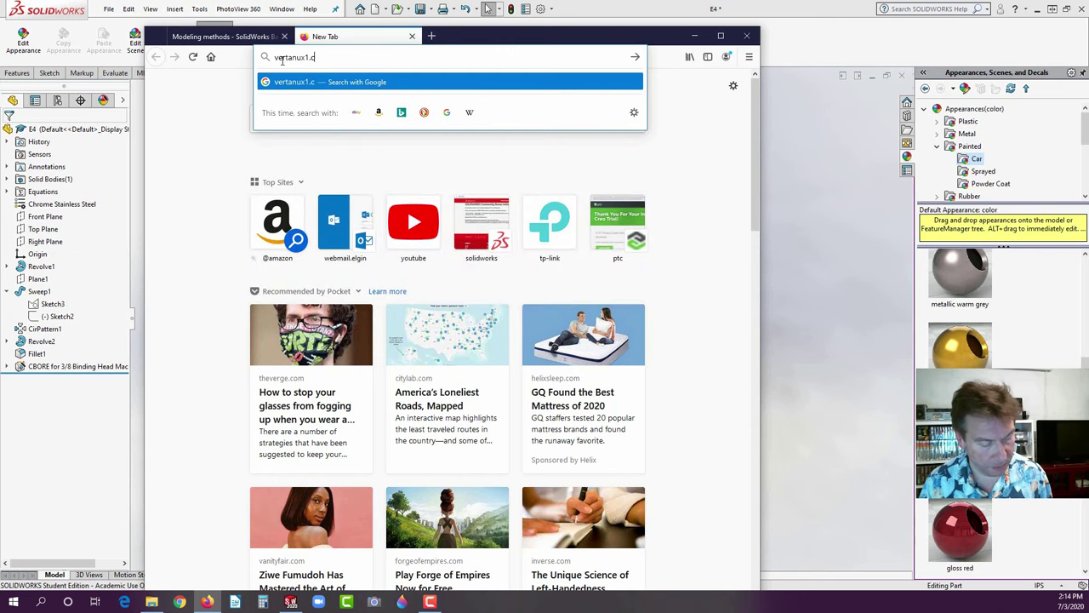
type("om")
key("Return")
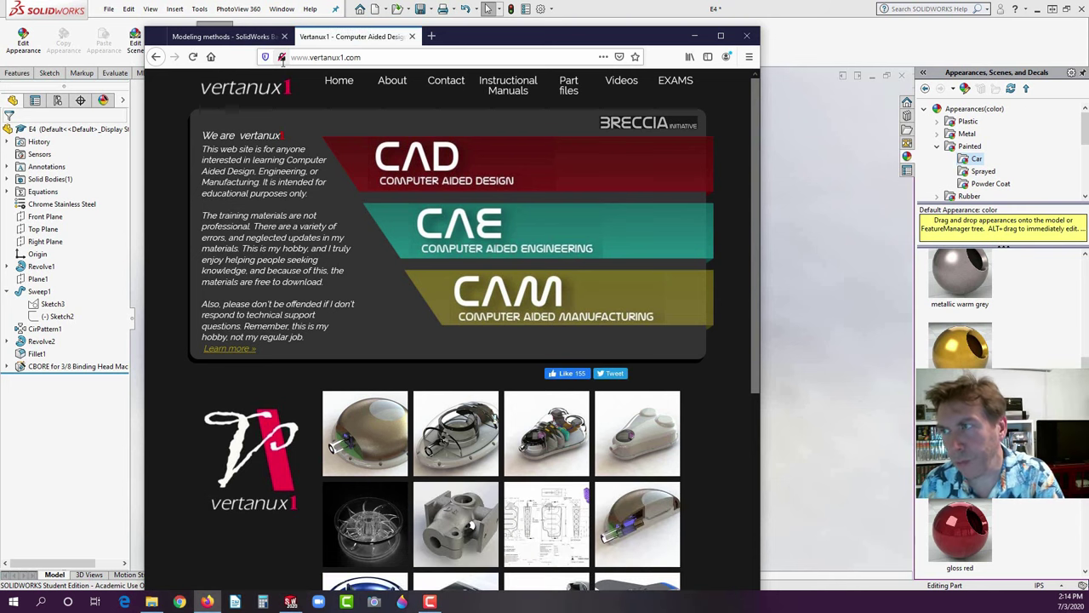
left_click(505, 85)
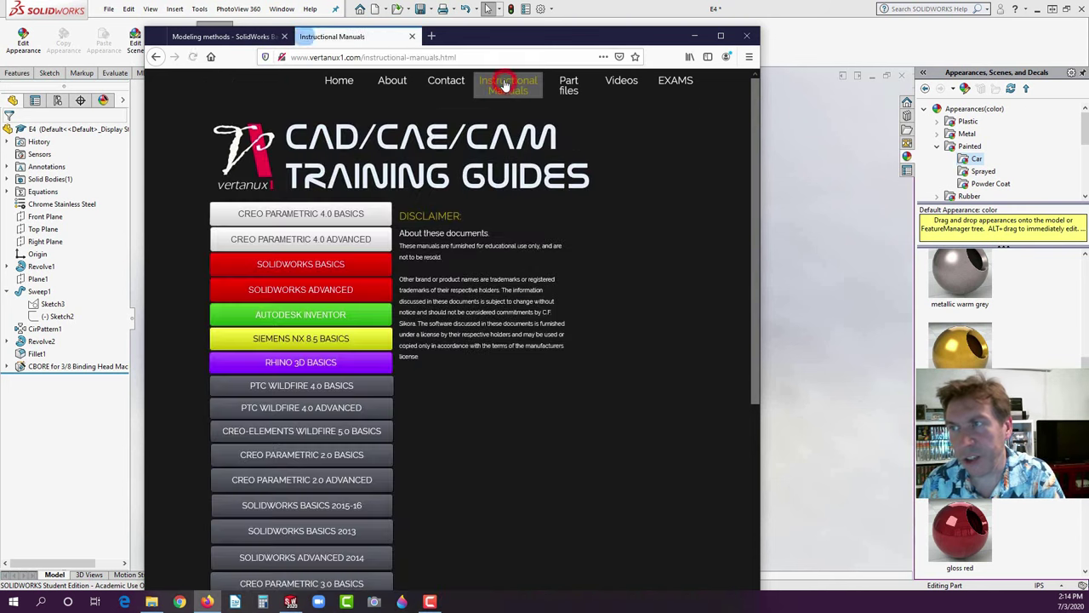
left_click(308, 265)
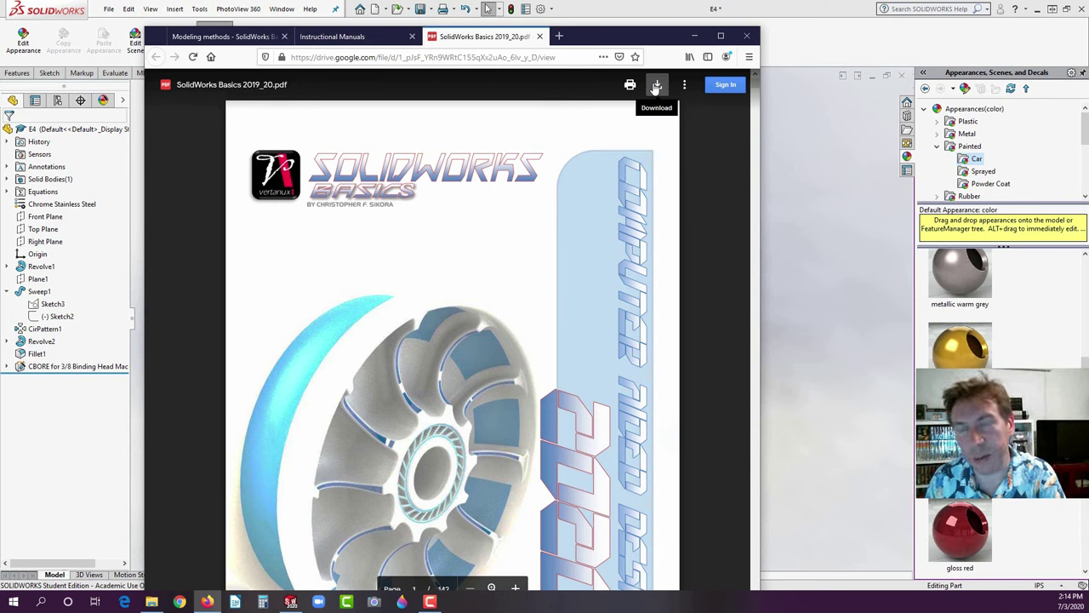
left_click(350, 37)
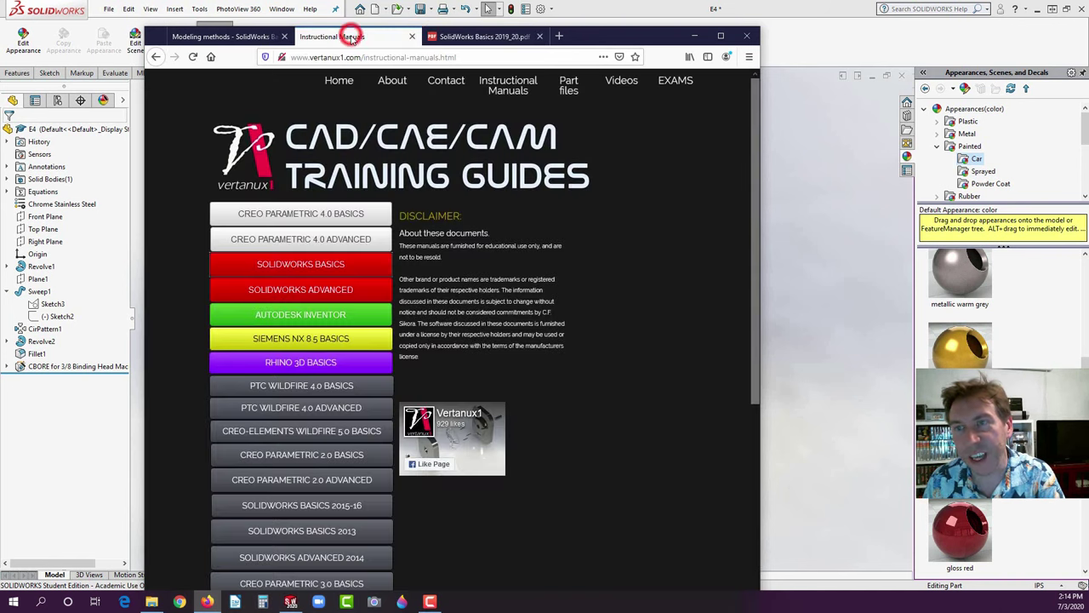
- Scroll the Modeling methods PDF from page 52 up to Exercise 4 on page 44, then return to SOLIDWORKS
left_click(219, 36)
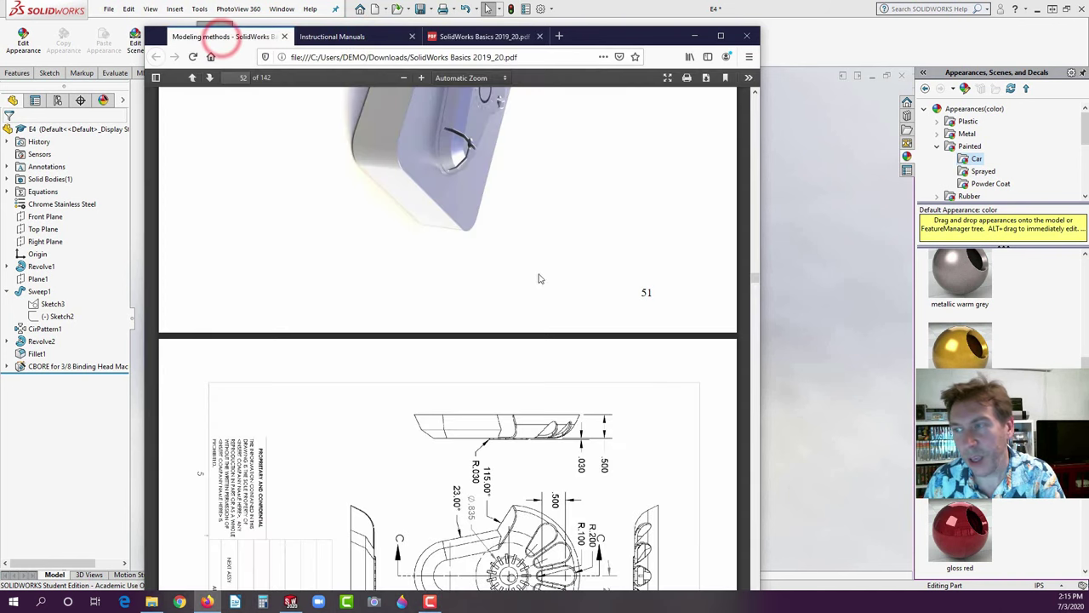
scroll(581, 265, "up", 5)
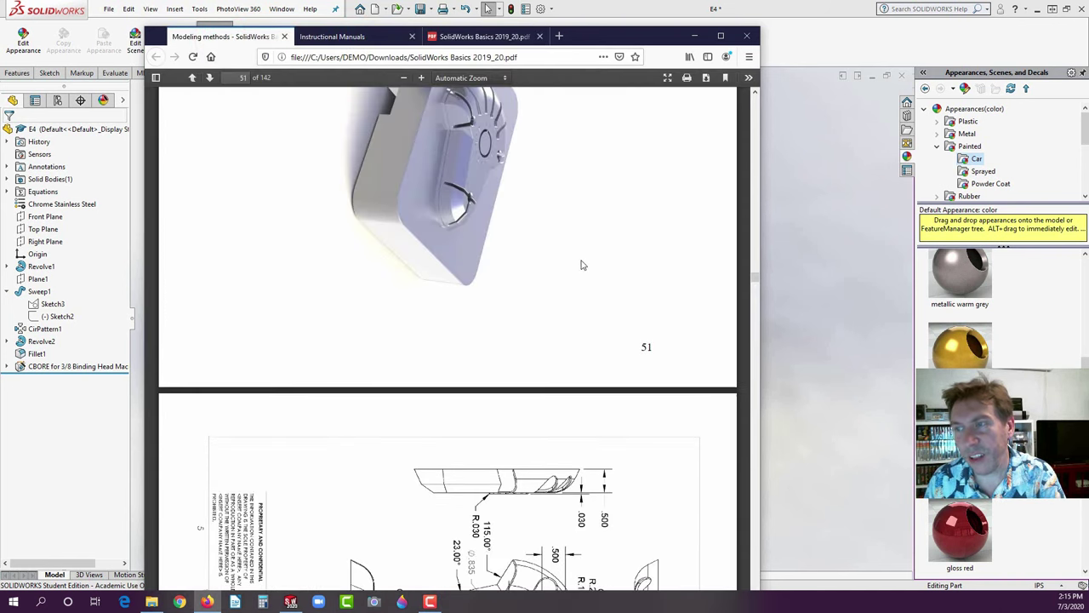
scroll(581, 265, "up", 10)
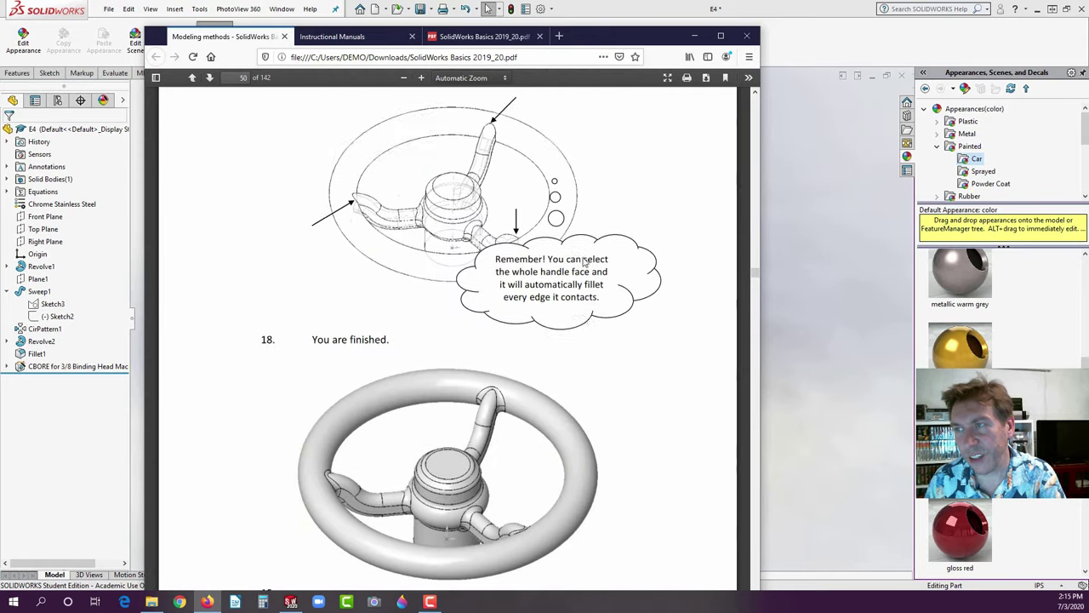
scroll(583, 253, "up", 15)
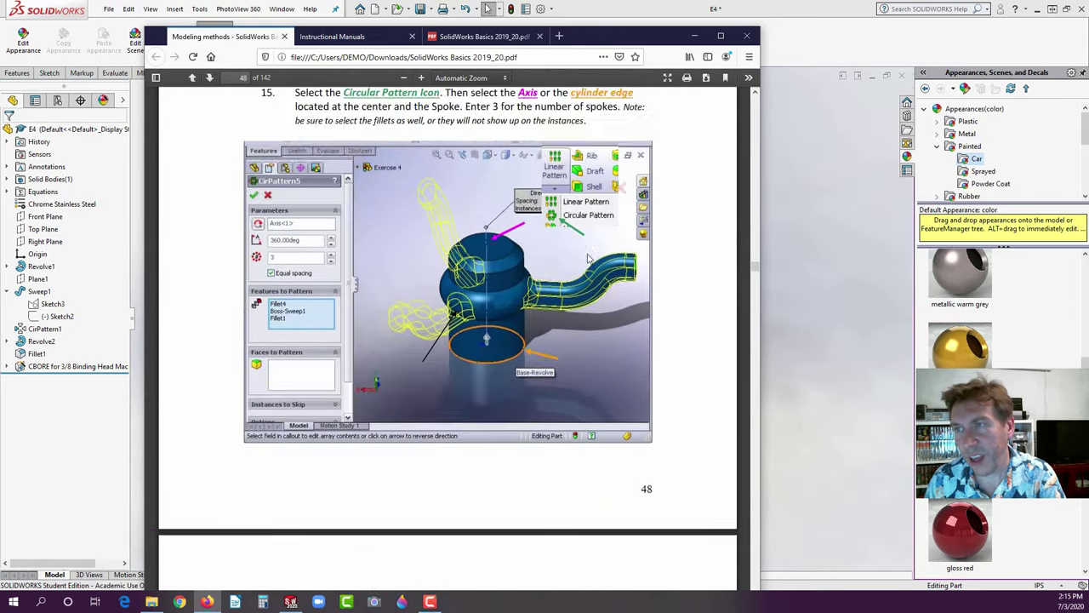
scroll(590, 259, "up", 15)
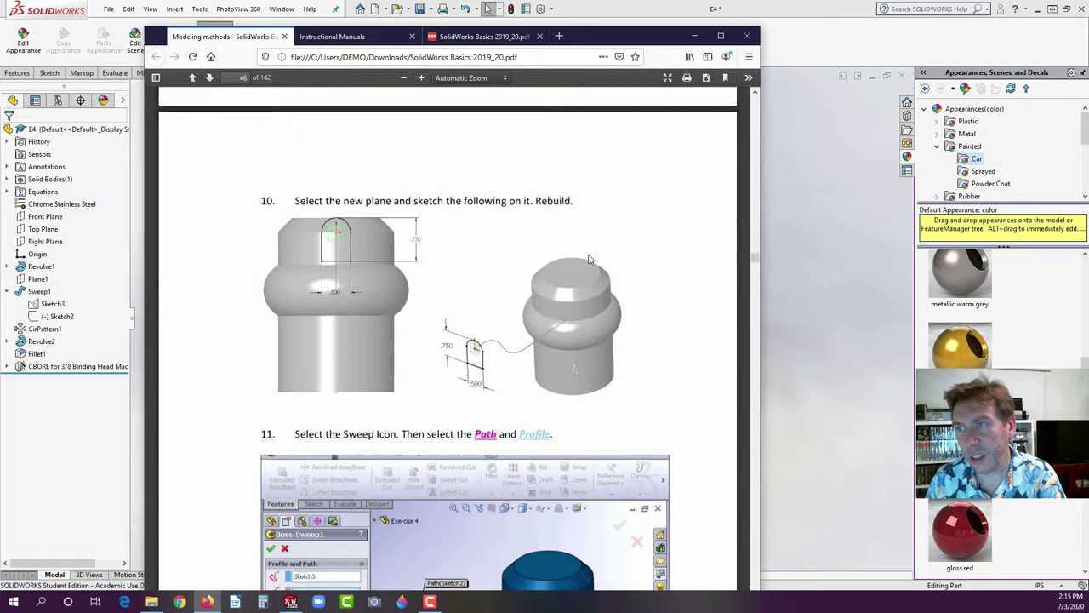
scroll(589, 259, "up", 15)
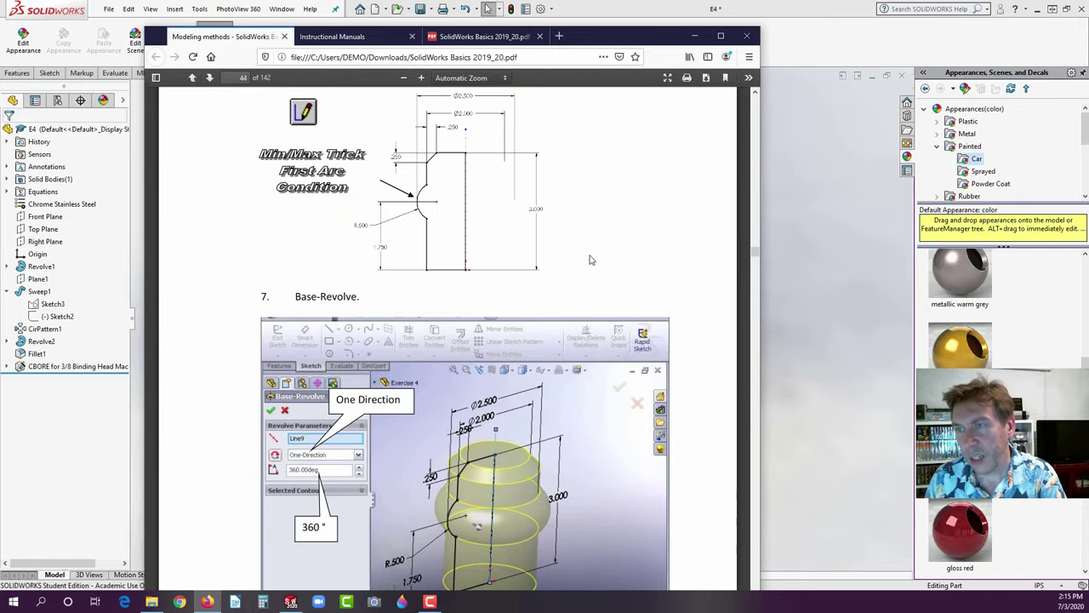
scroll(590, 262, "down", 5)
scroll(589, 261, "up", 8)
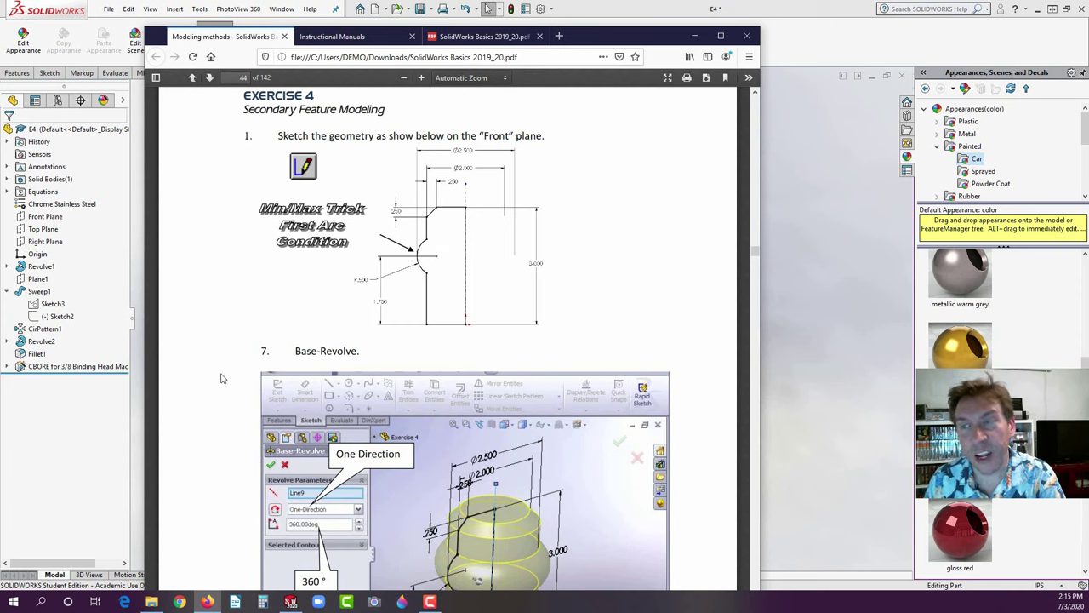
left_click(73, 425)
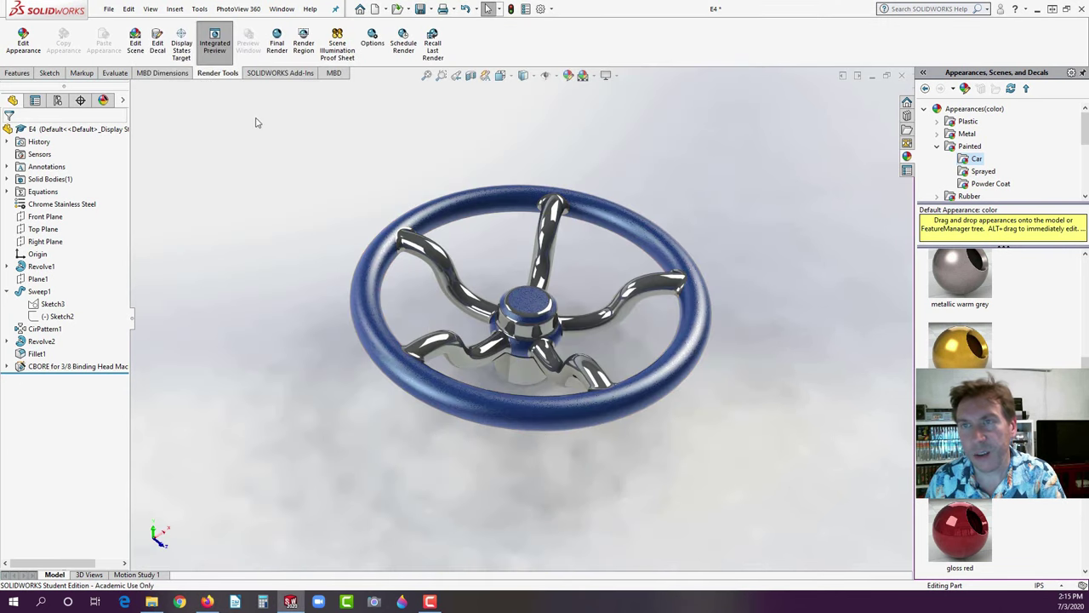
- Turn off Integrated Preview, create a new Part, and start Sketch1 on the Front Plane
left_click(214, 45)
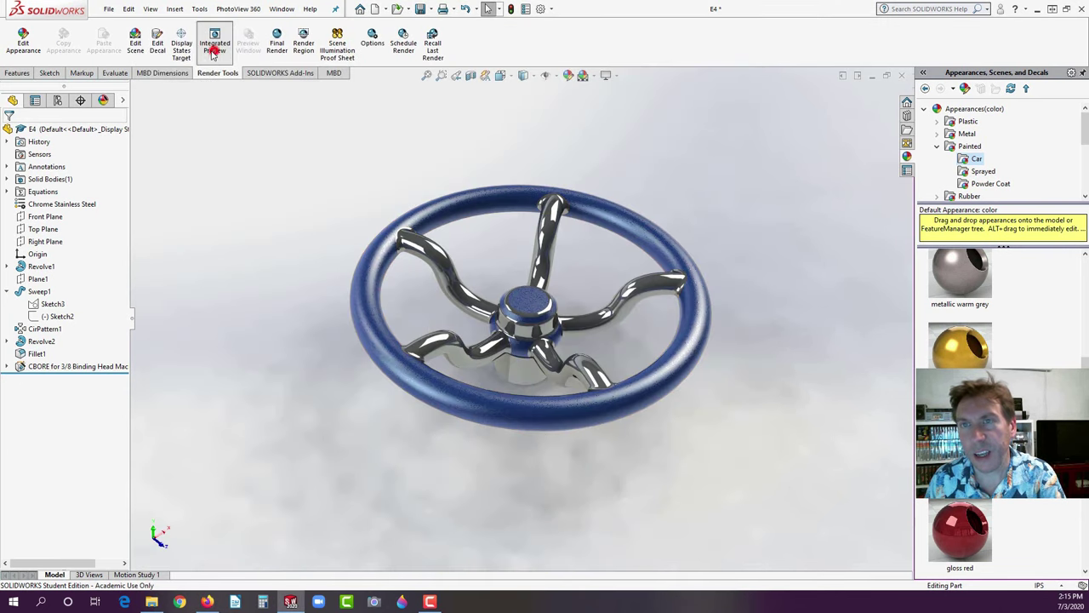
left_click(375, 8)
left_click(383, 236)
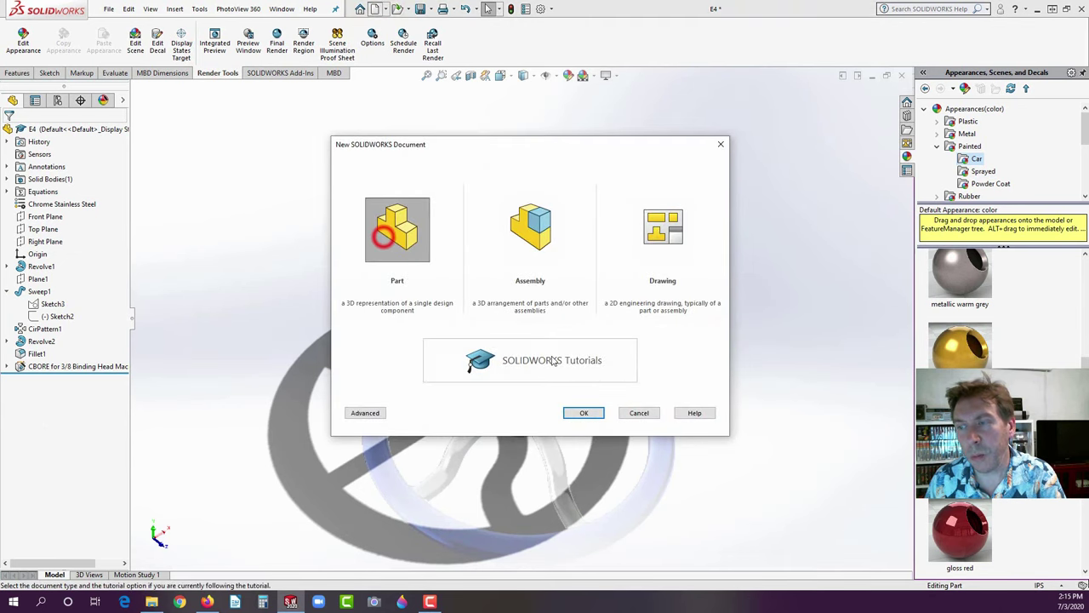
left_click(573, 414)
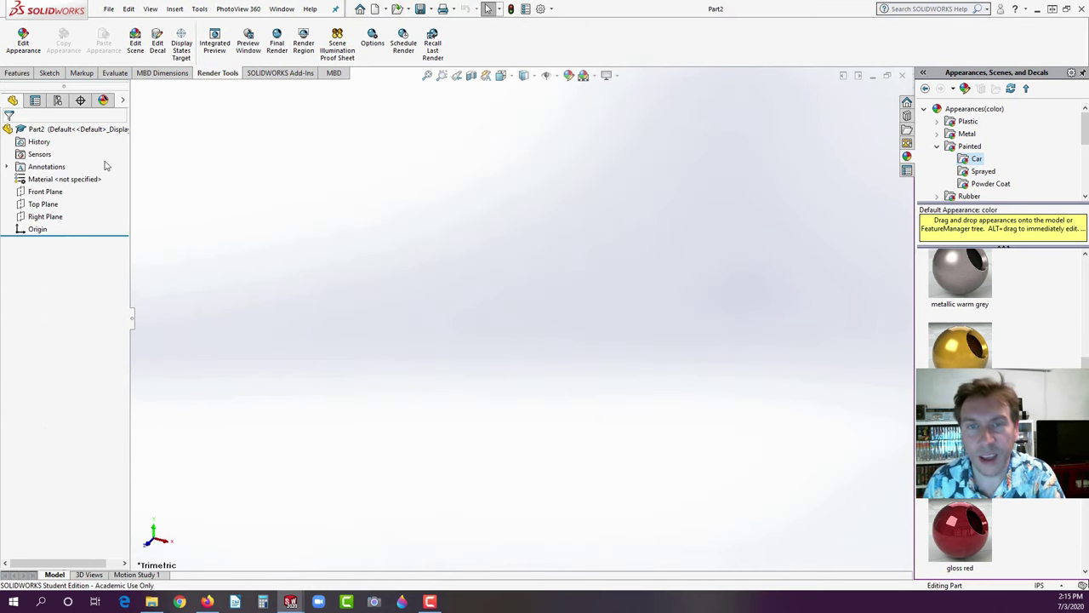
left_click(39, 191)
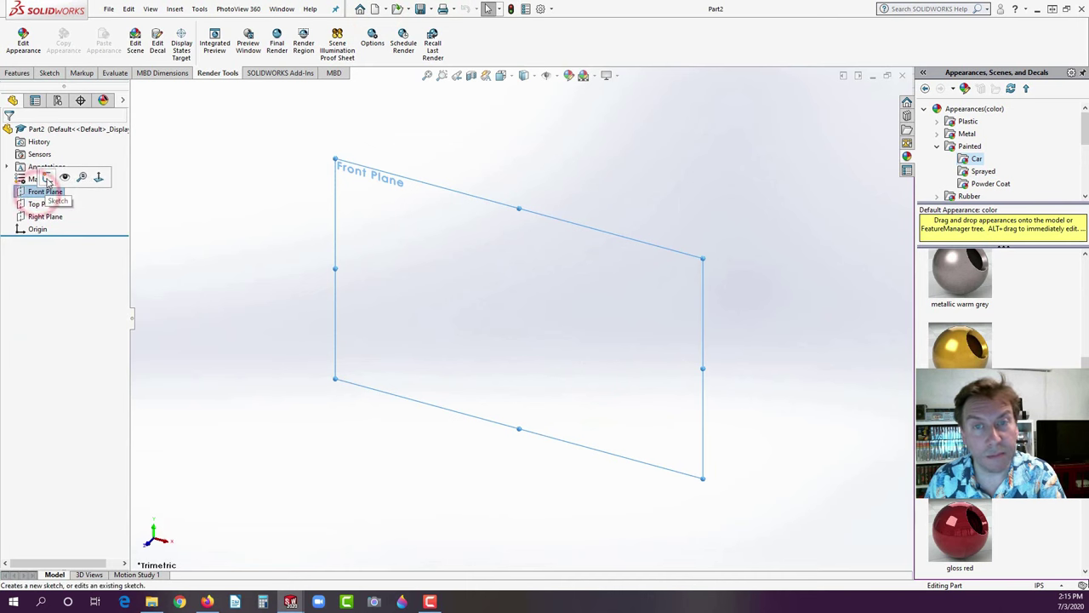
left_click(48, 179)
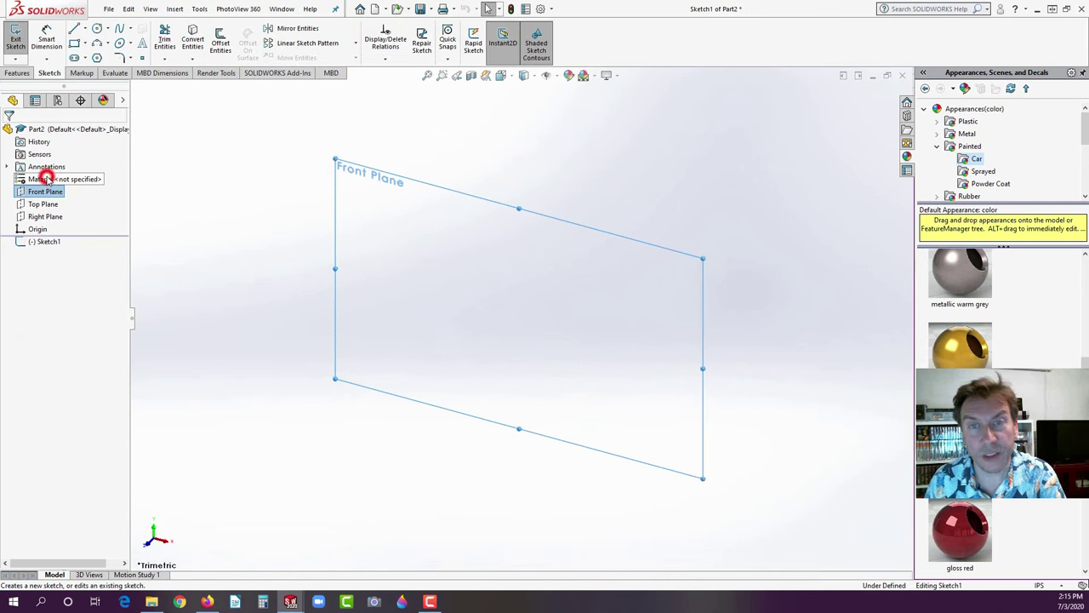
- Draw a corner rectangle from the origin up-left, roughly 0.97 wide by 2.6 high
left_click(75, 44)
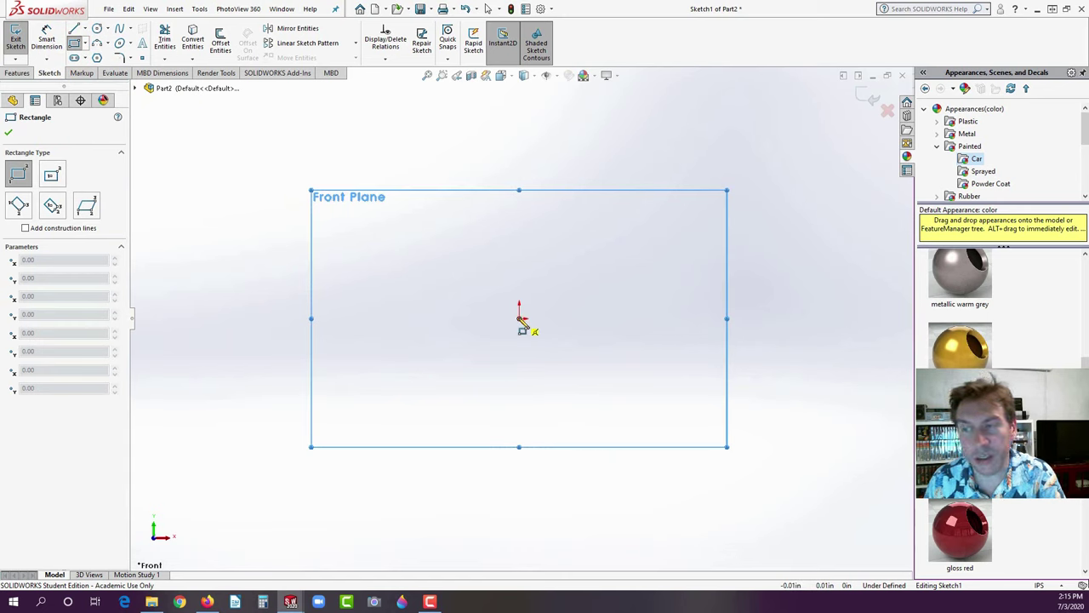
left_click(520, 319)
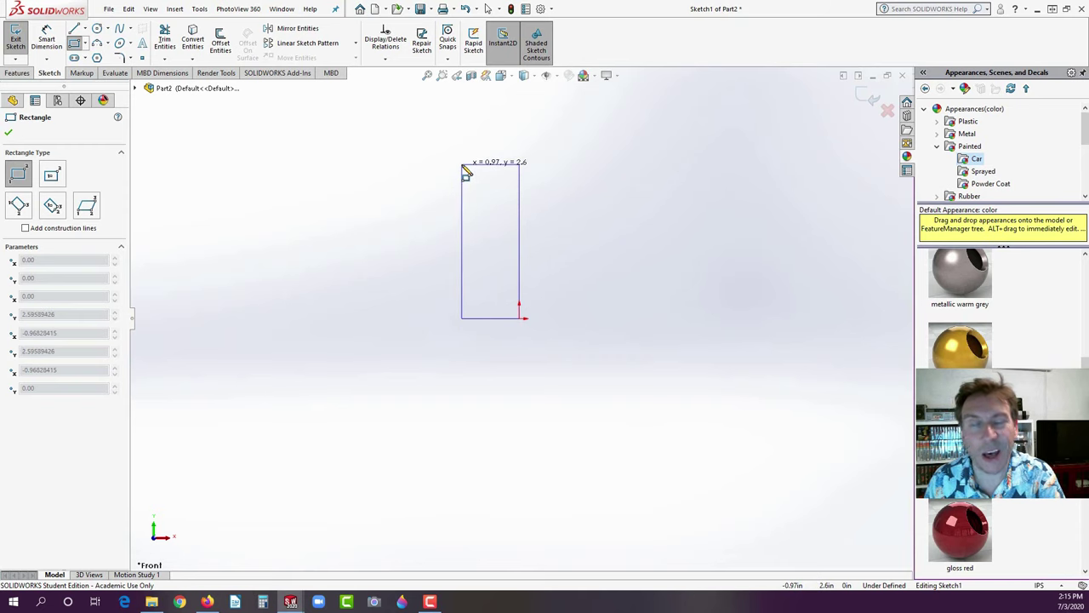
left_click(462, 165)
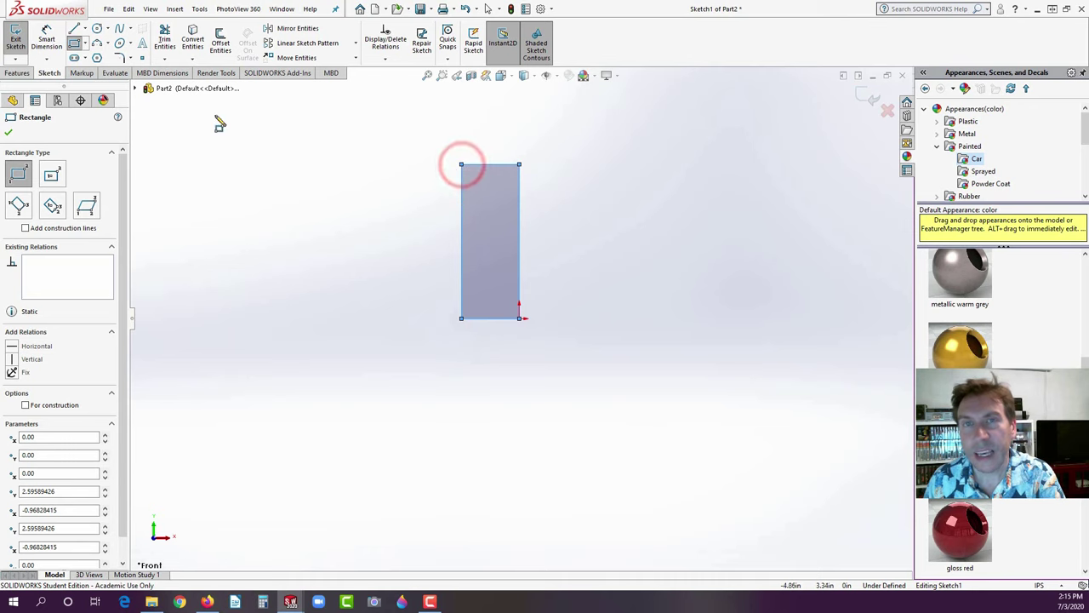
left_click(48, 39)
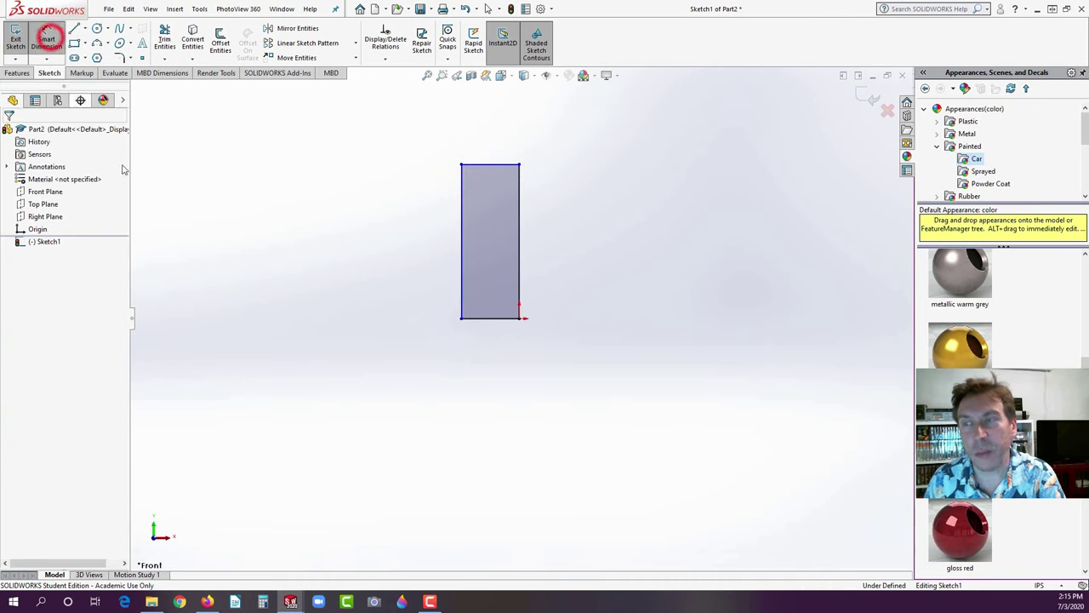
- Dimension the rectangle's right edge to 3.00 and bottom edge to 1.00, then zoom to fit
left_click(519, 239)
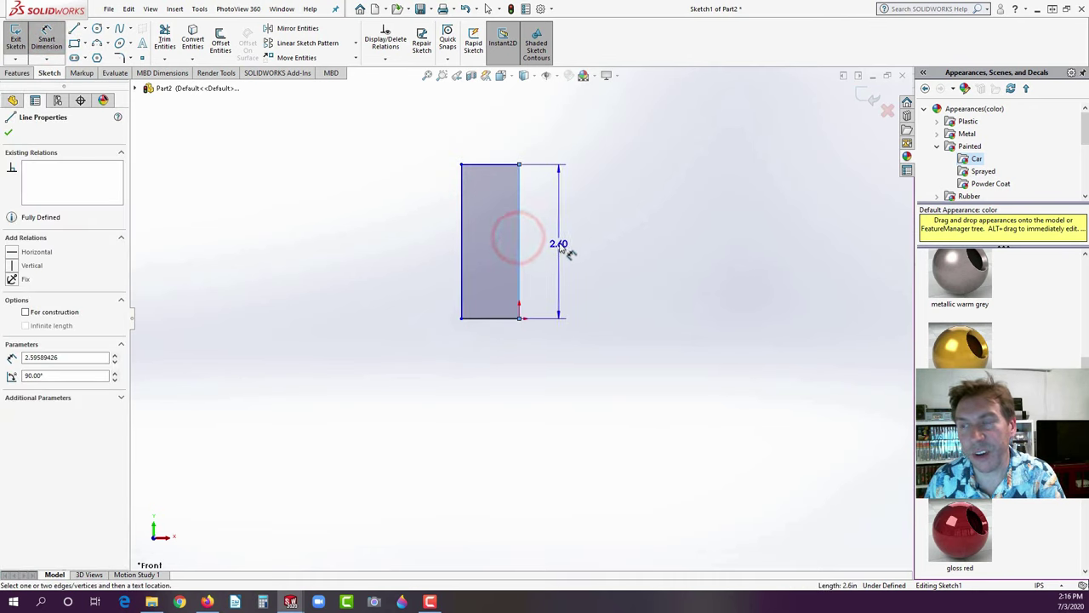
left_click(562, 244)
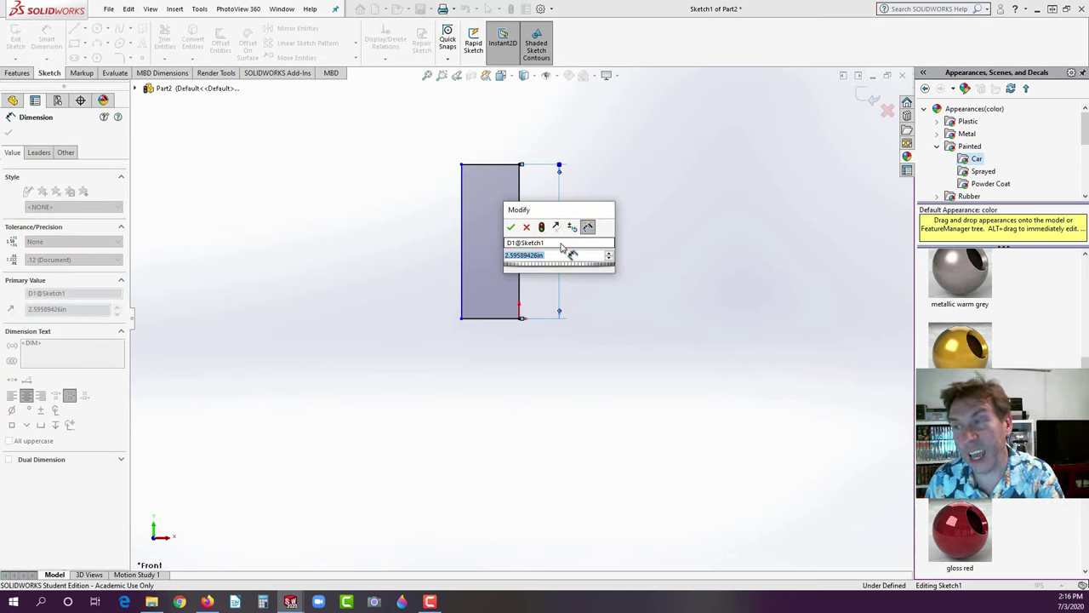
type("3")
key("Return")
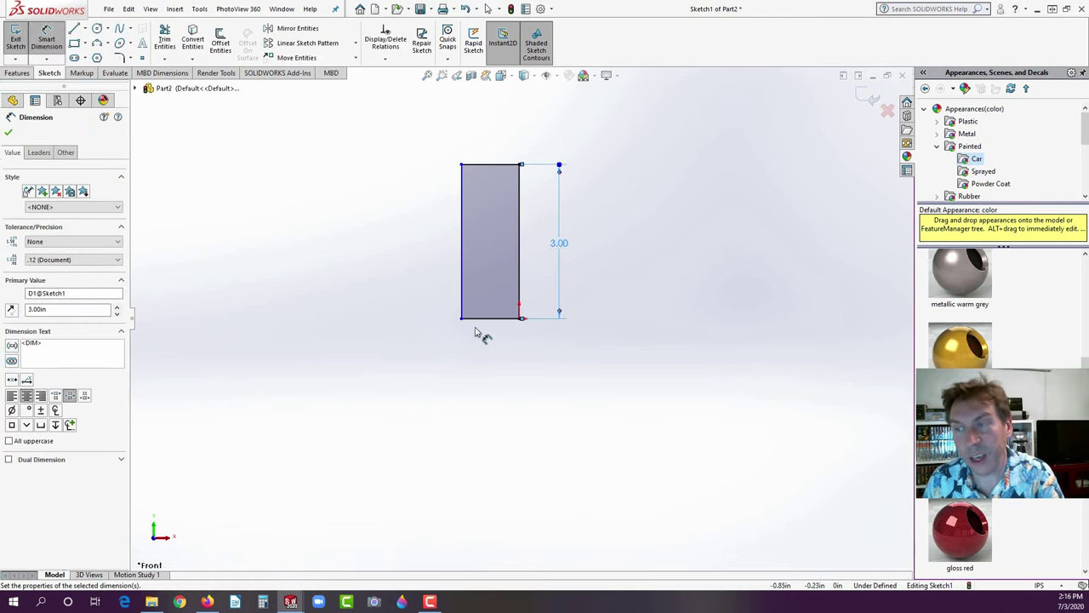
left_click(477, 319)
left_click(488, 350)
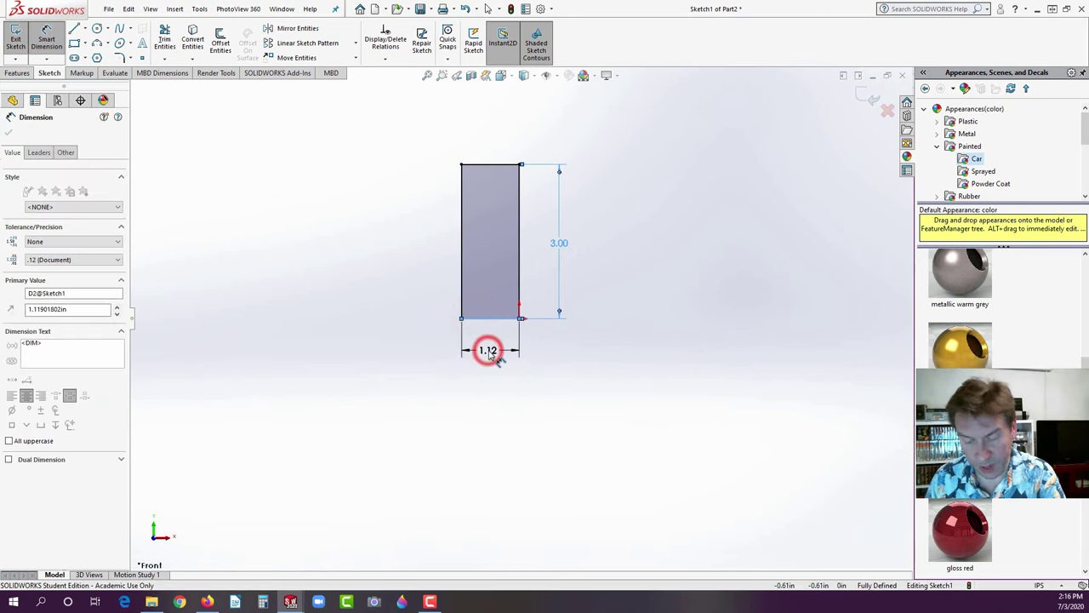
type("1")
key("Return")
left_click(378, 199)
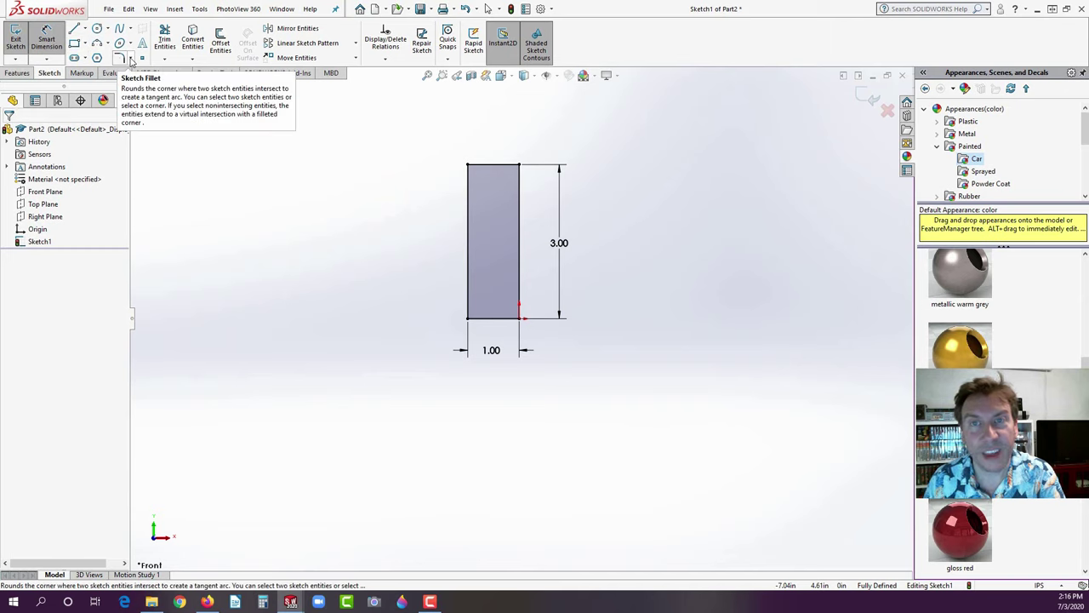
key("f")
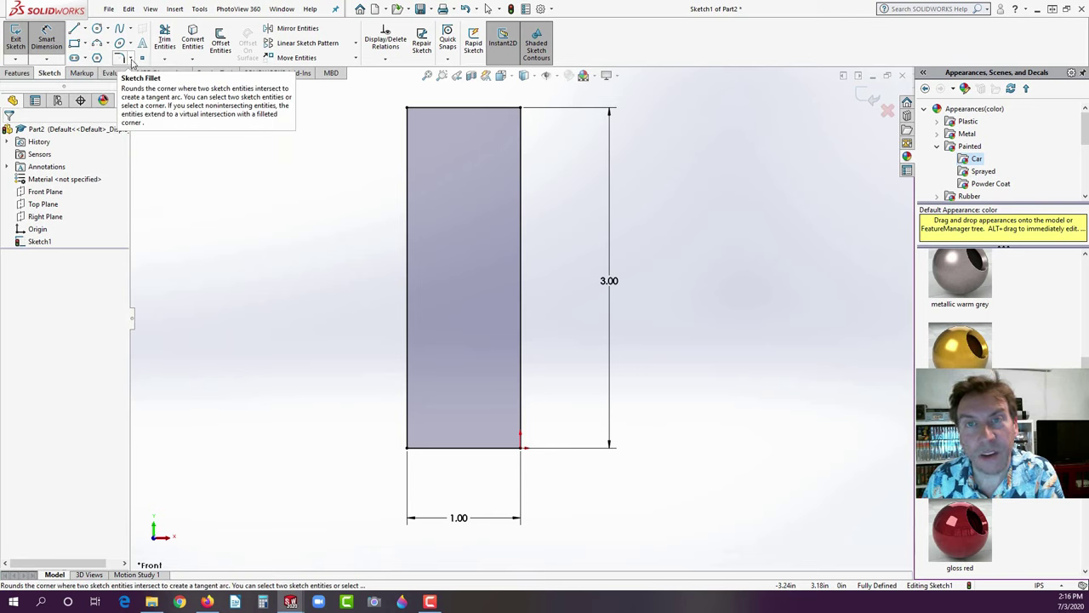
- Chamfer the top-left corner 0.25 in equal distance and drag both .25 dimensions clear
left_click(132, 62)
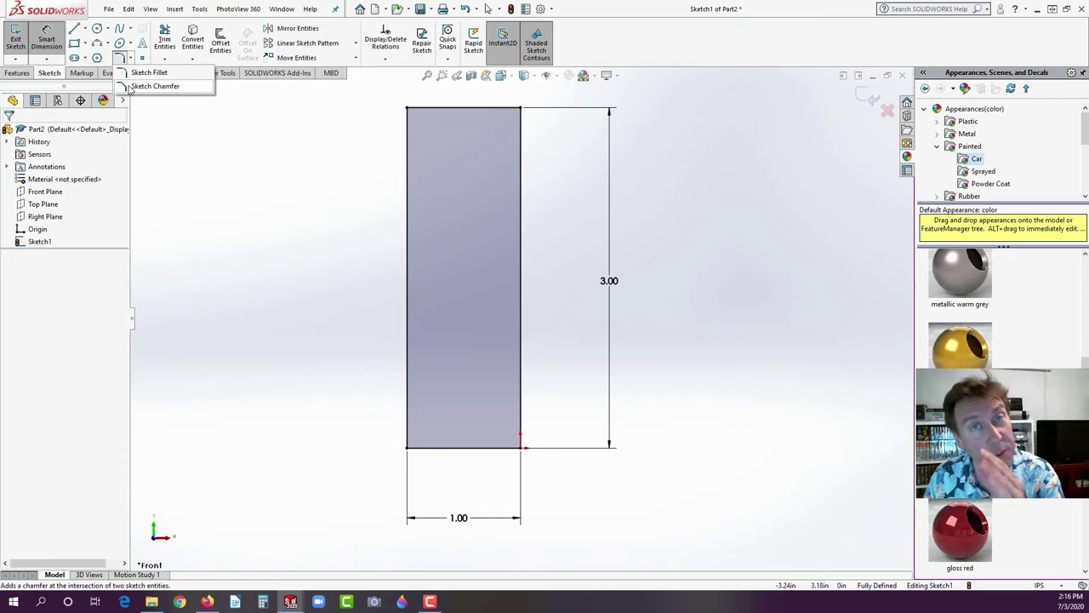
left_click(135, 87)
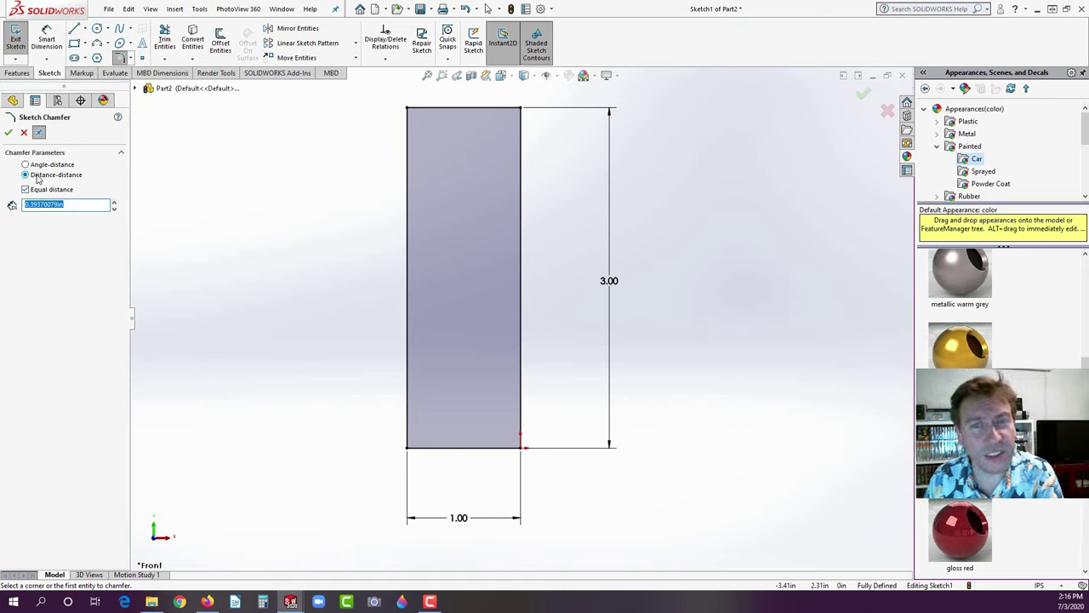
type("0.25in")
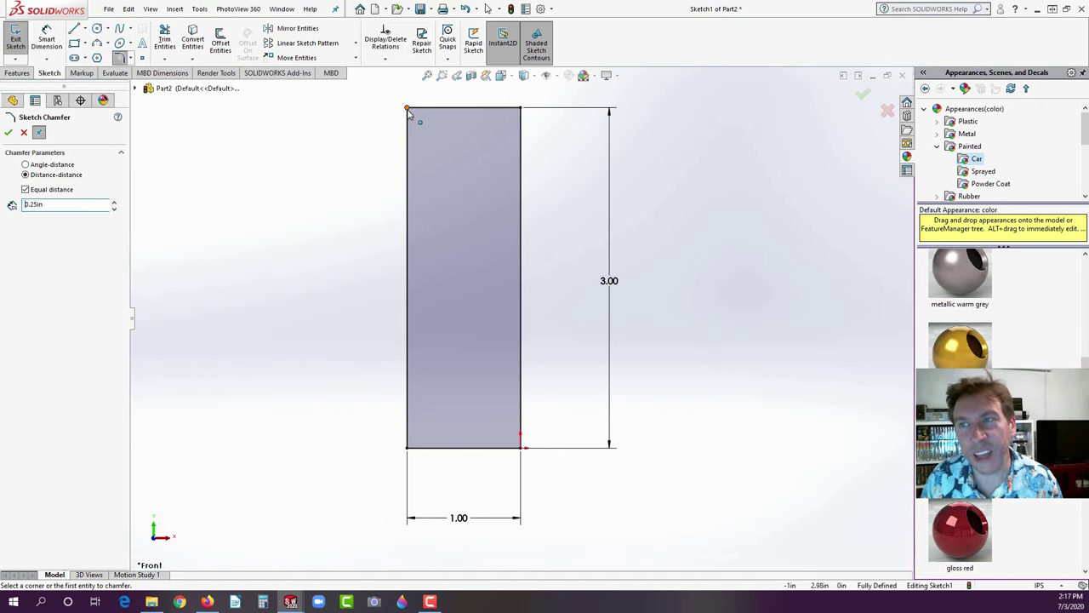
left_click(408, 110)
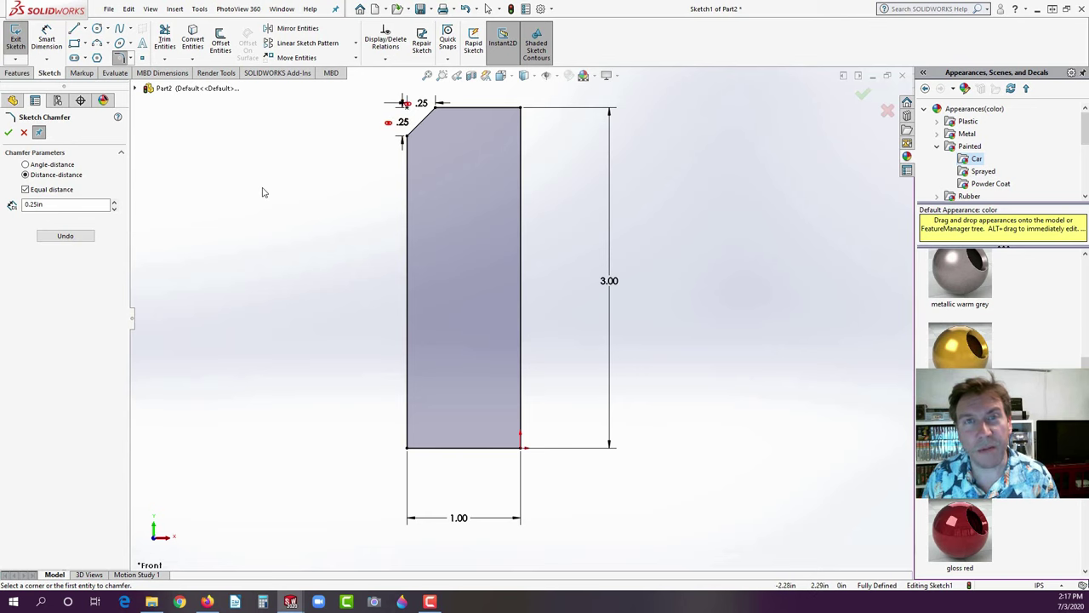
left_click(8, 132)
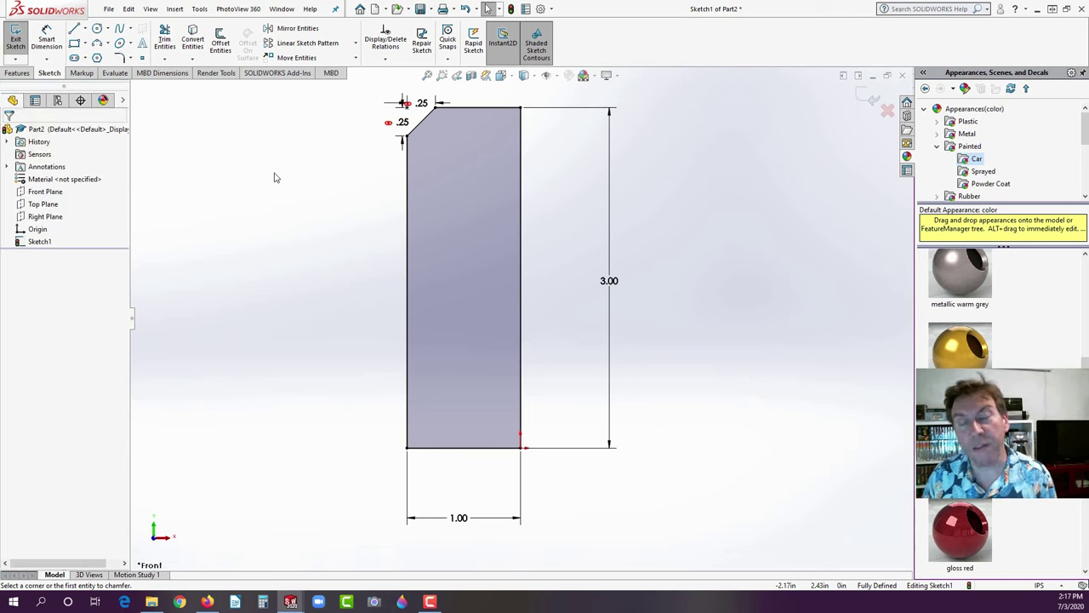
left_click_drag(401, 123, 375, 164)
left_click_drag(421, 104, 479, 93)
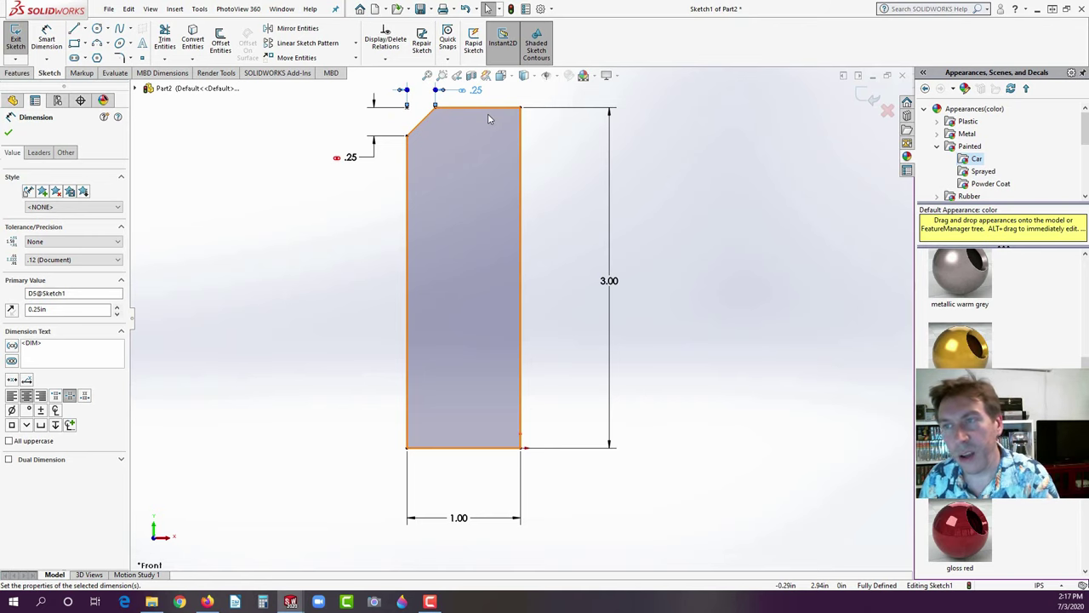
left_click(358, 275)
- Draw a circle near the rectangle's left edge and dimension its diameter to 1.00
key("z")
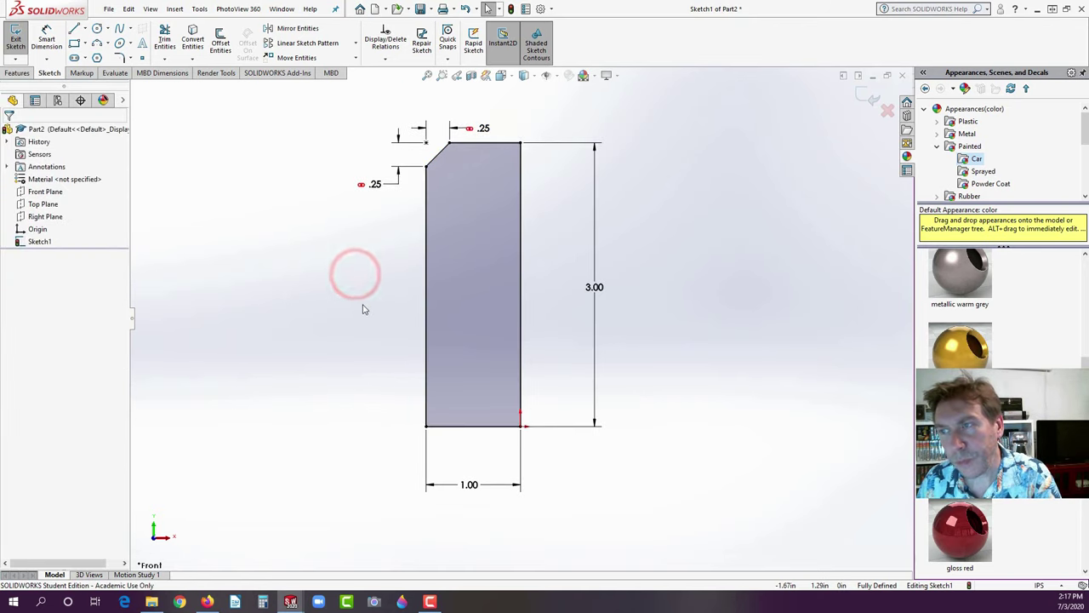
left_click(351, 250)
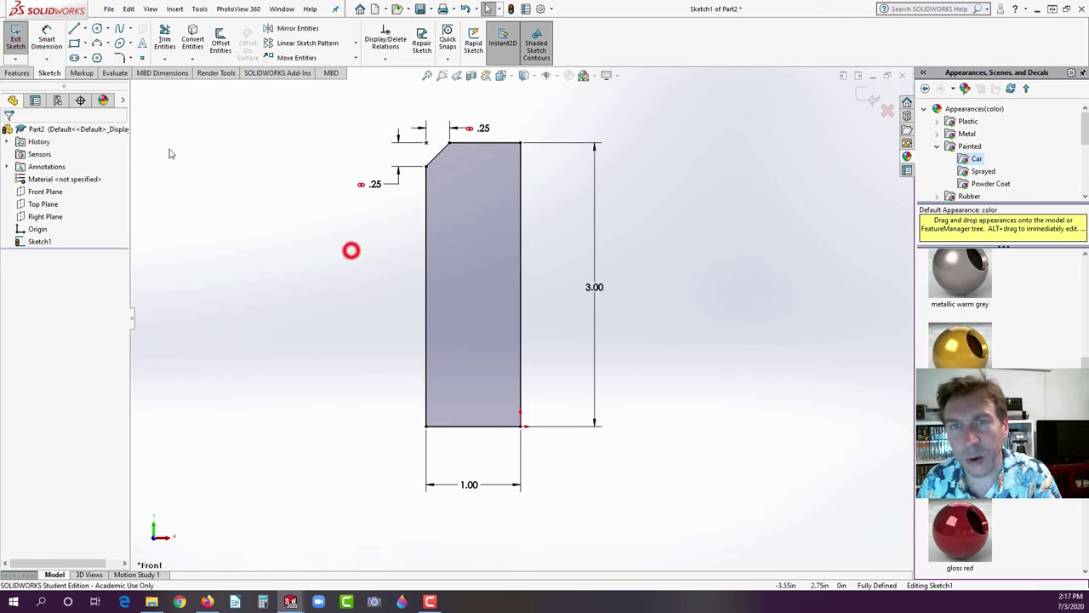
left_click(97, 30)
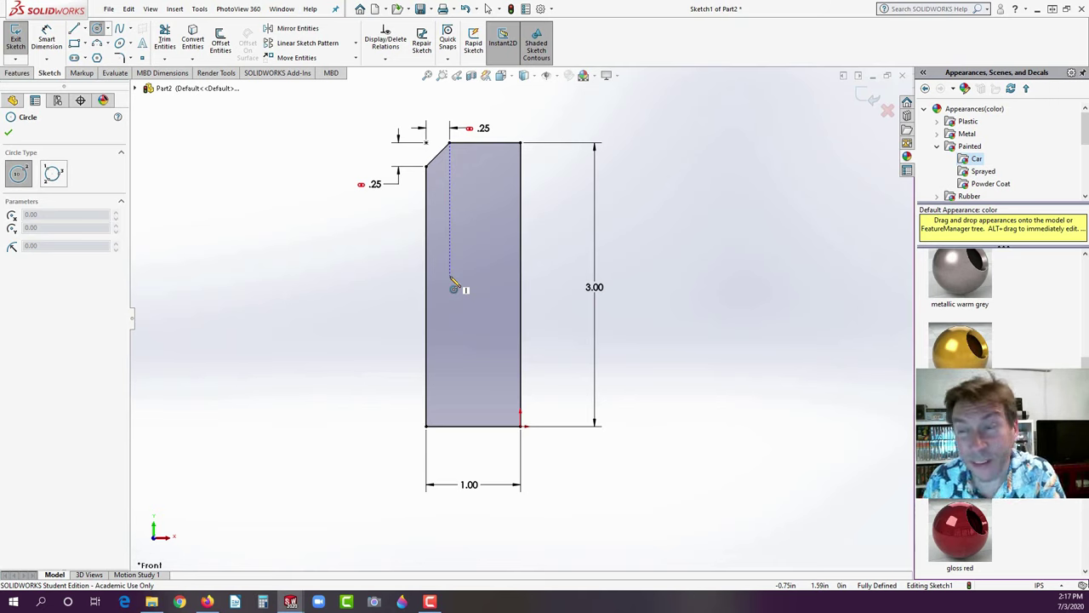
left_click(448, 275)
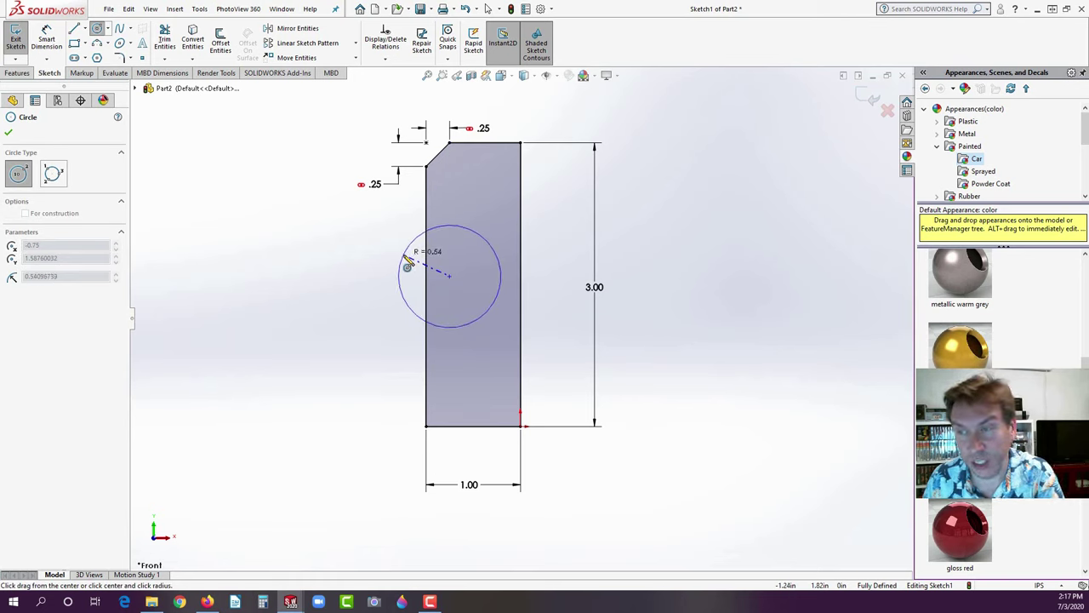
left_click(407, 266)
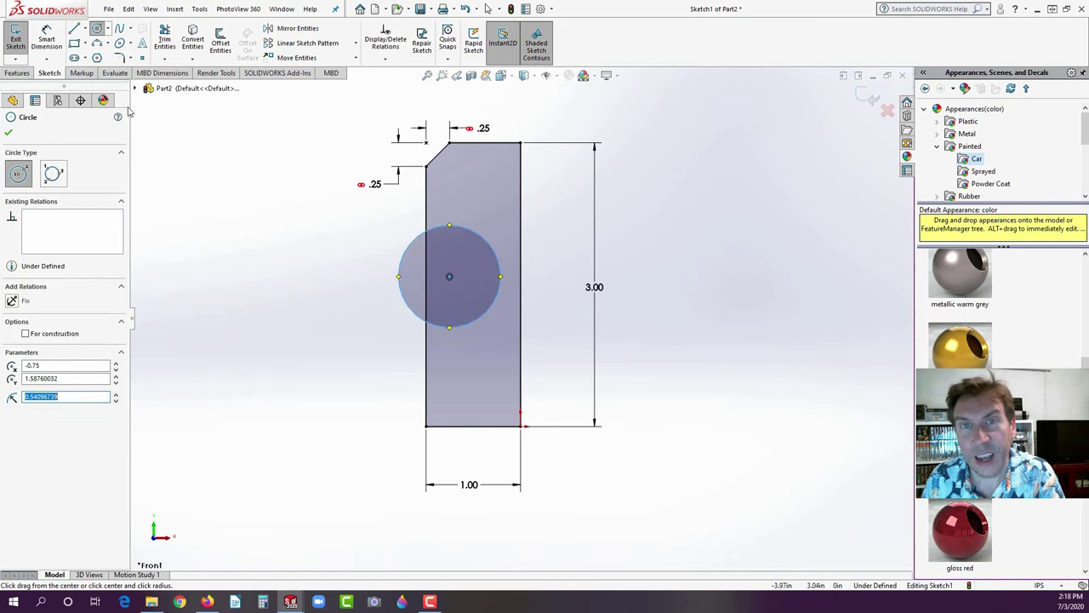
left_click(47, 41)
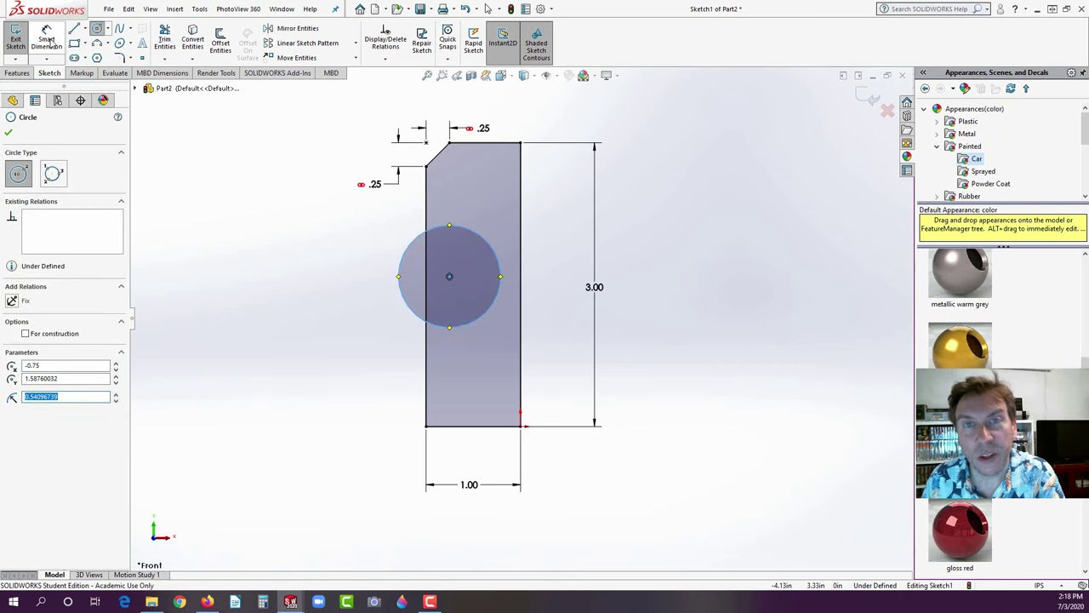
left_click(405, 254)
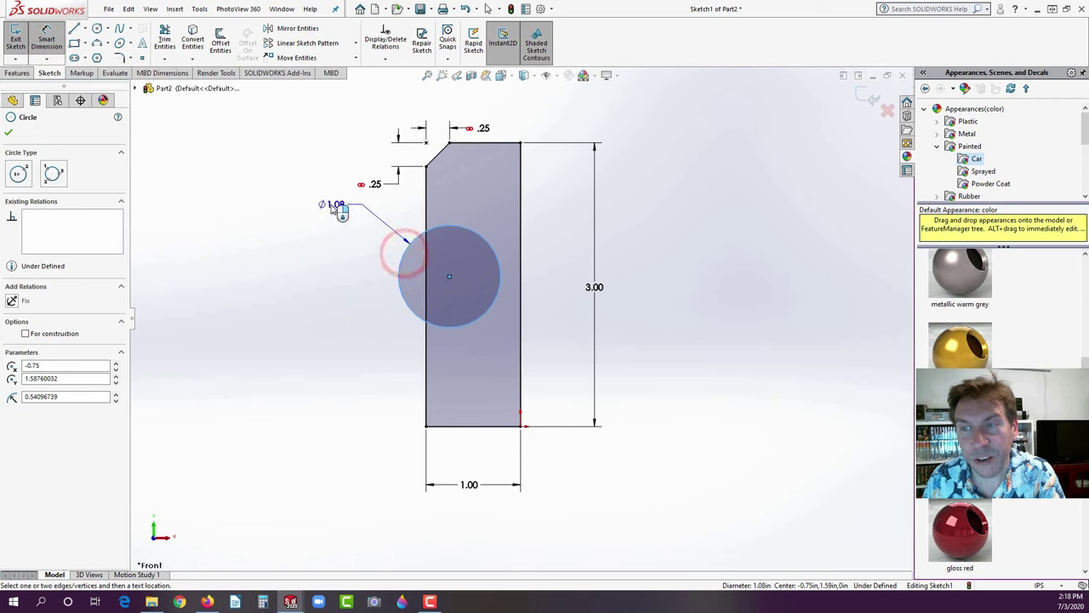
left_click(338, 208)
type("1.00in")
key("Return")
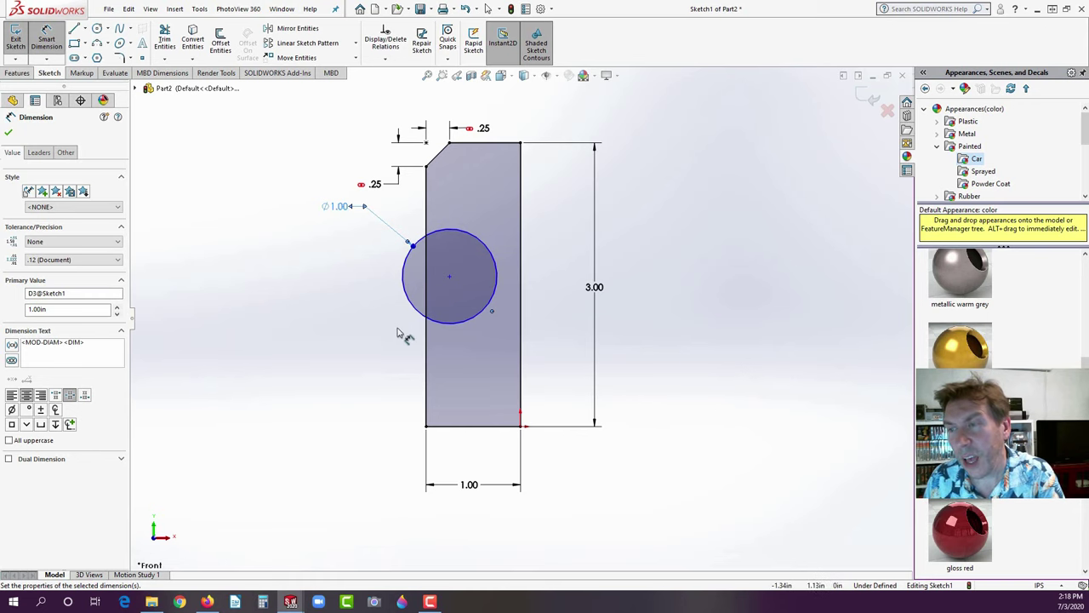
- Dimension the circle's centre 1.75 above the rectangle's bottom edge
left_click(450, 279)
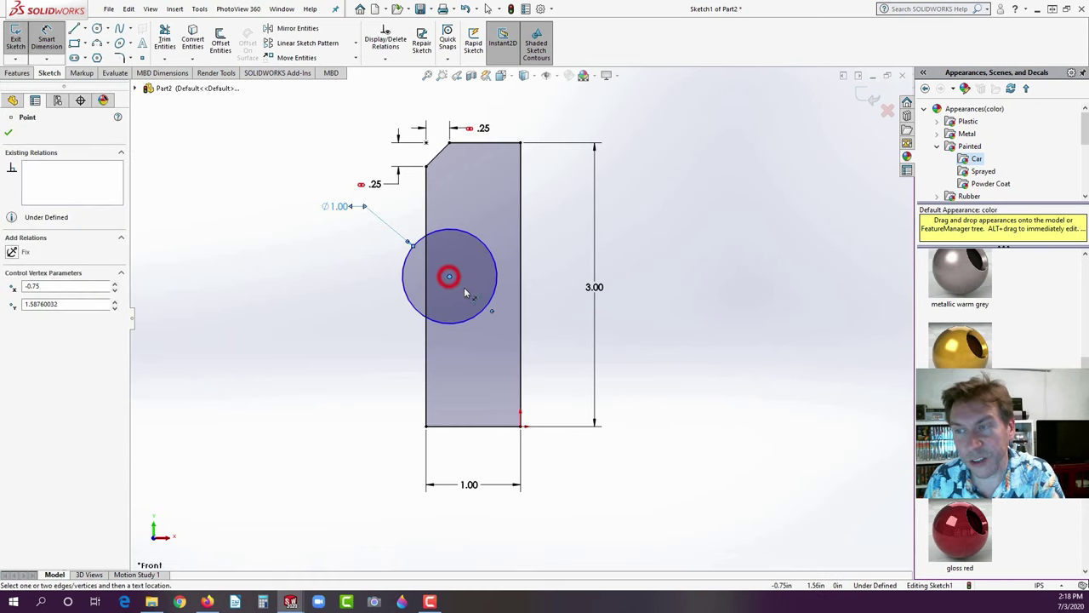
left_click(462, 428)
left_click(368, 353)
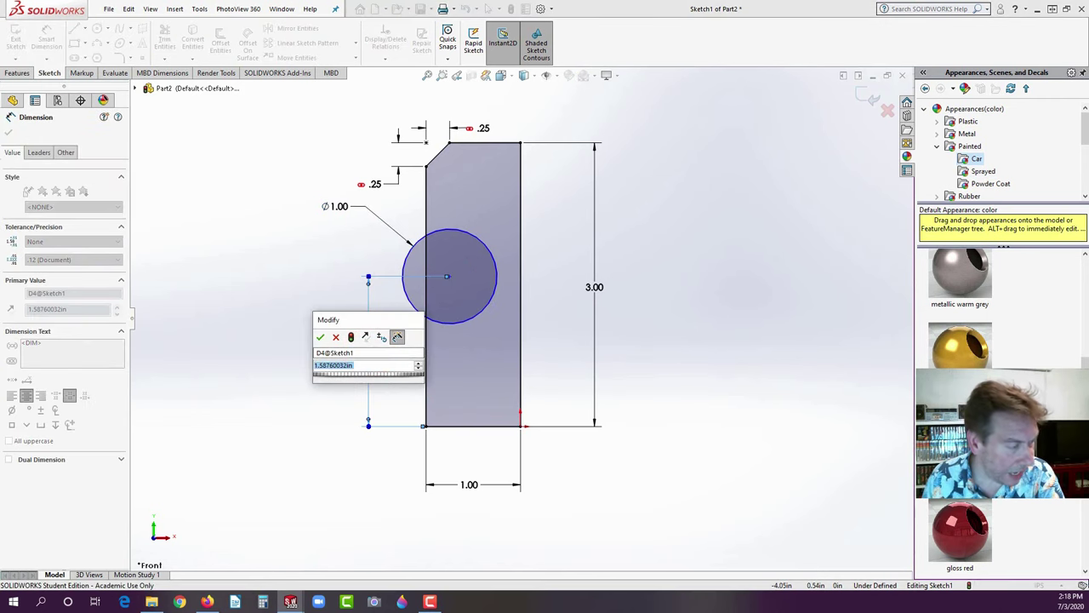
left_click(207, 602)
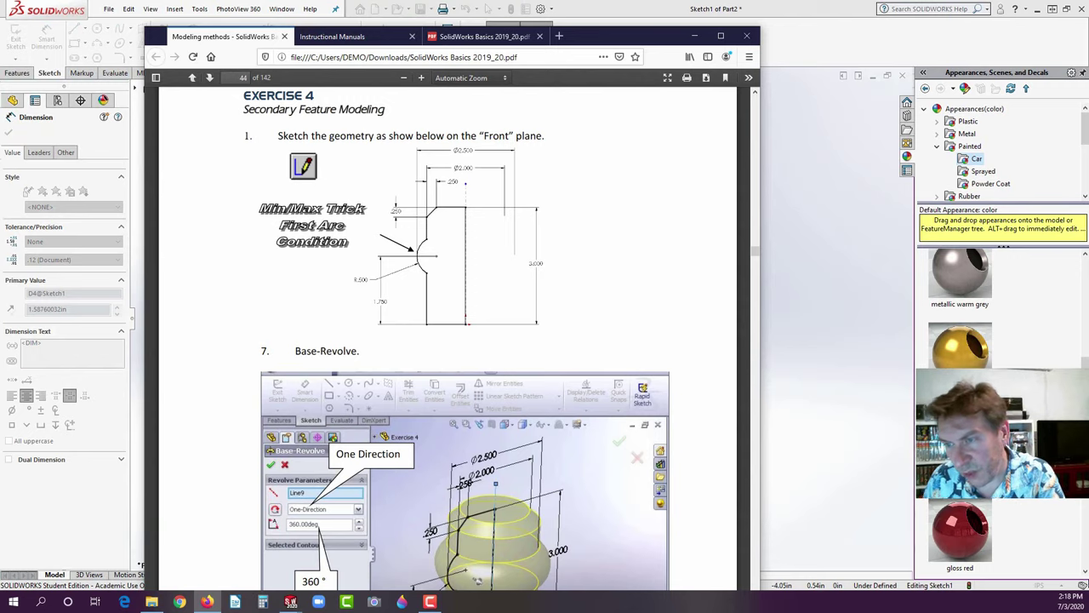
left_click(207, 602)
left_click(328, 361)
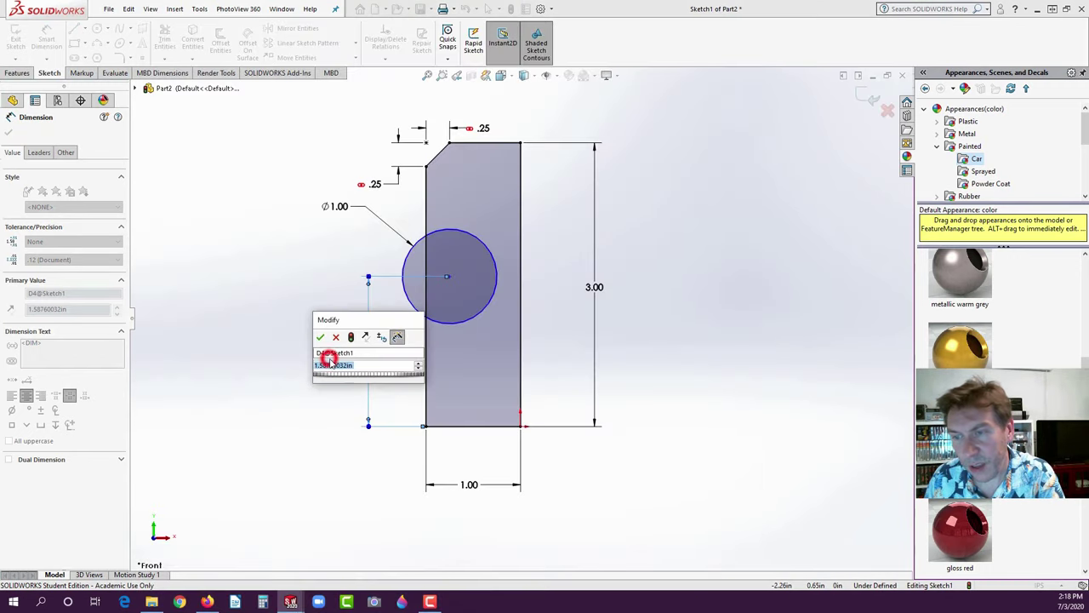
type("1.75")
key("Return")
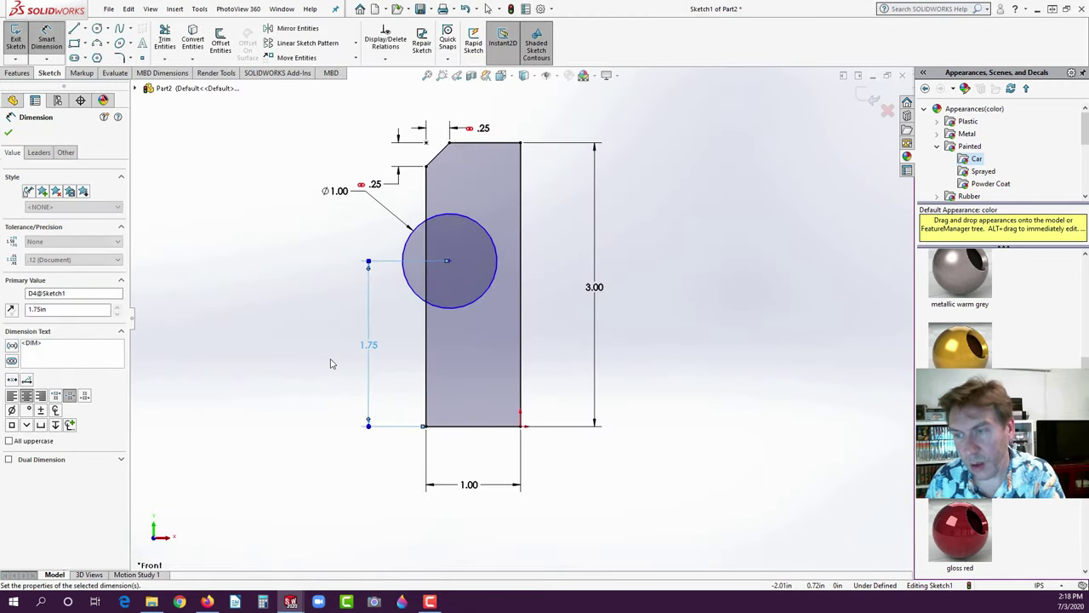
left_click(334, 357)
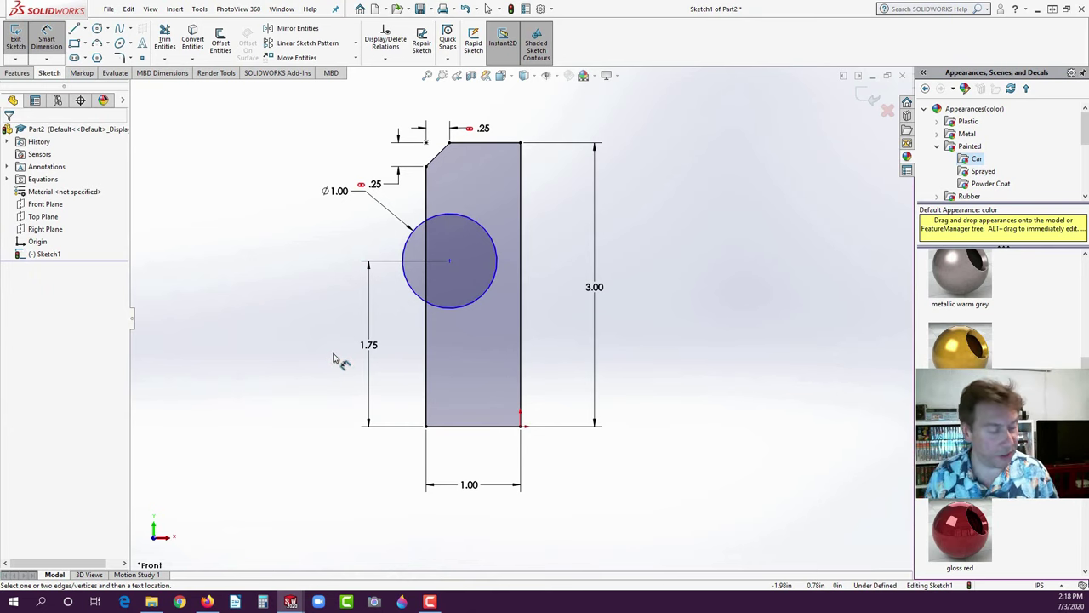
- Add a Vertical relation between the circle's centre and the chamfer's top endpoint
key("Escape")
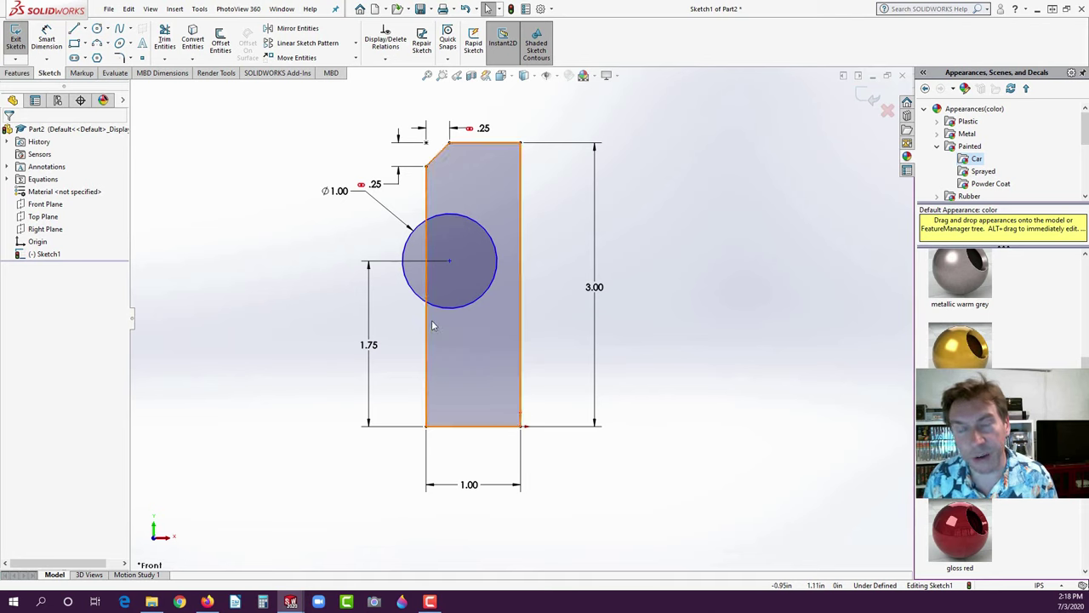
left_click(450, 264)
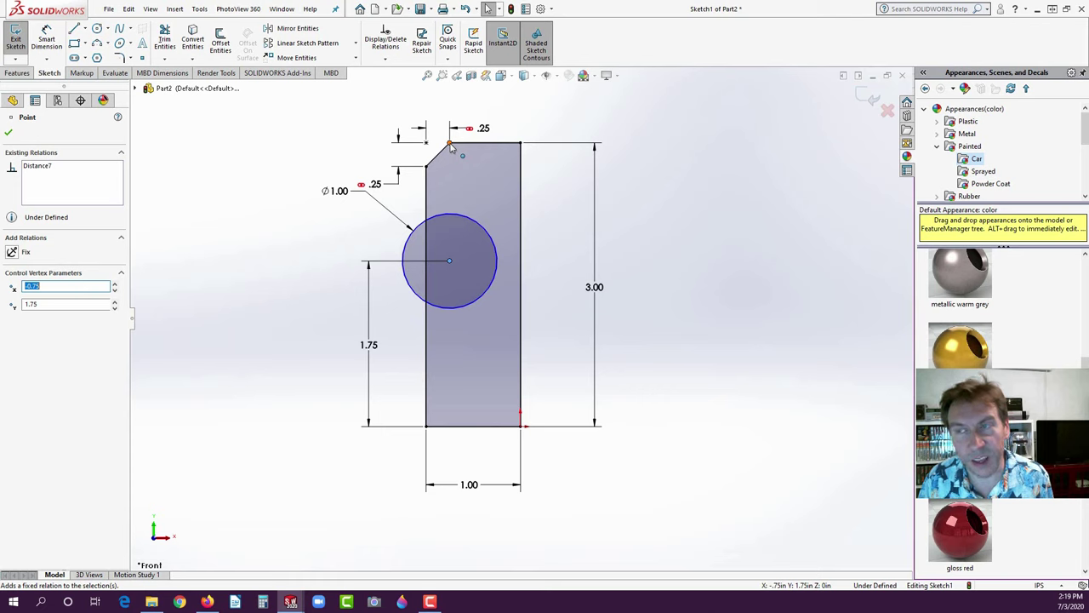
left_click(451, 145, "ctrl")
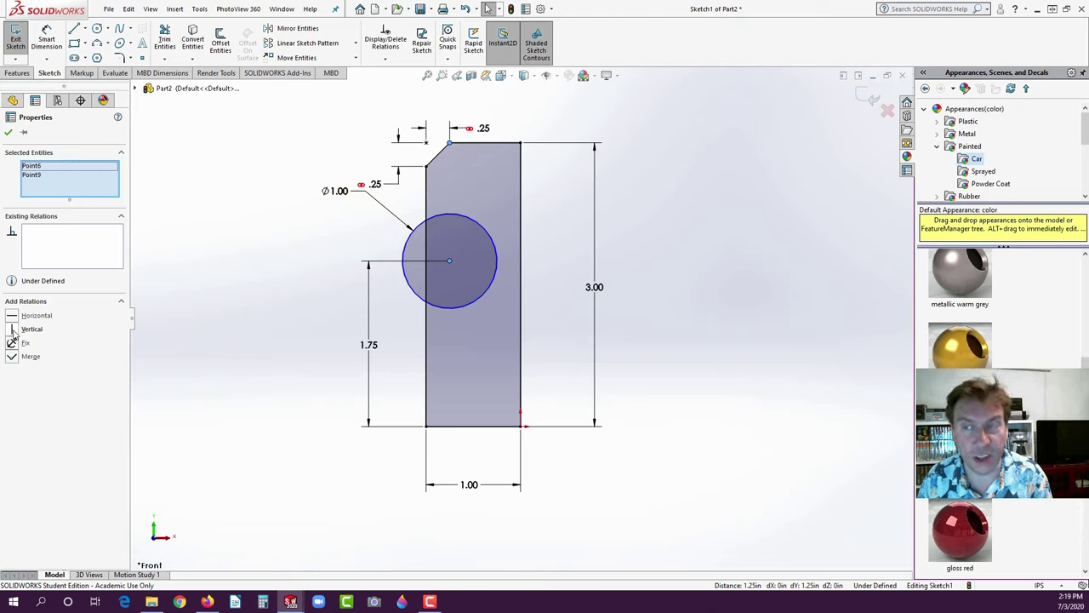
left_click(13, 332)
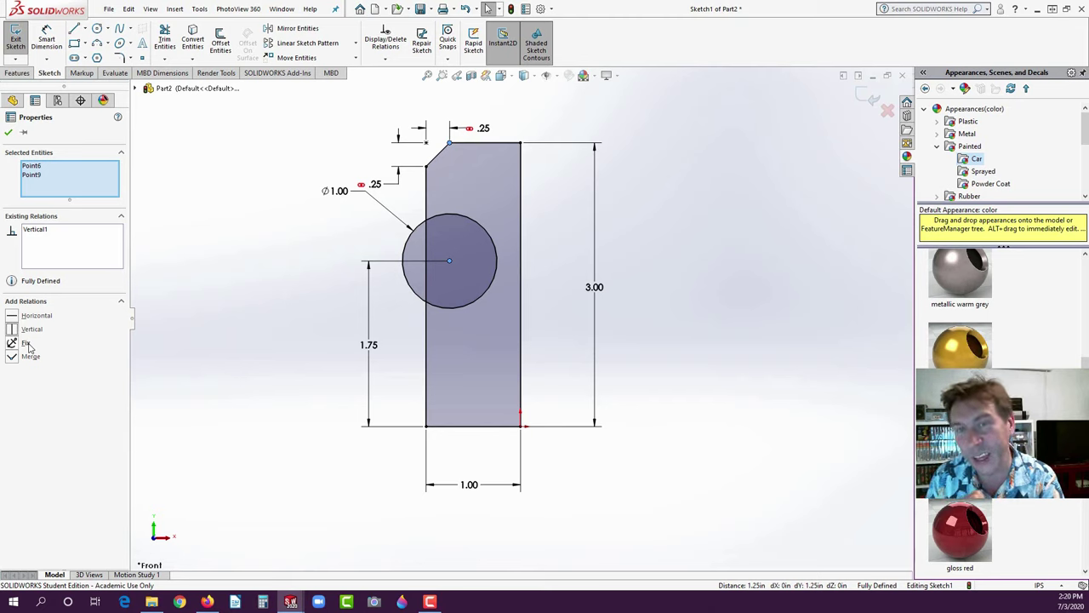
left_click(9, 133)
left_click(232, 221)
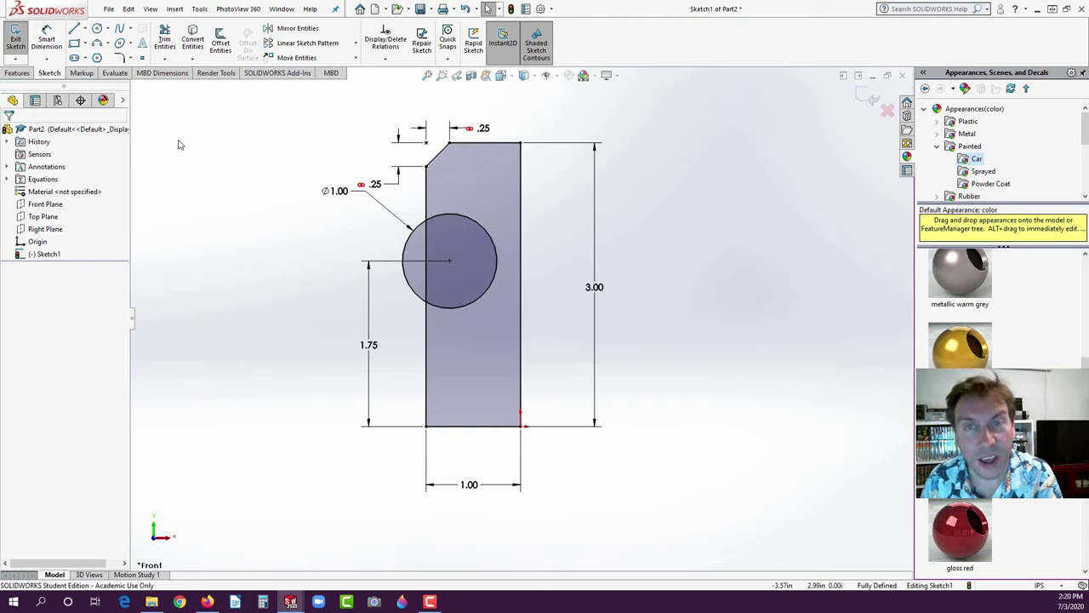
- Revolve the circle, rectangle and crescent regions 360° Blind around the right edge (Line2)
left_click(22, 75)
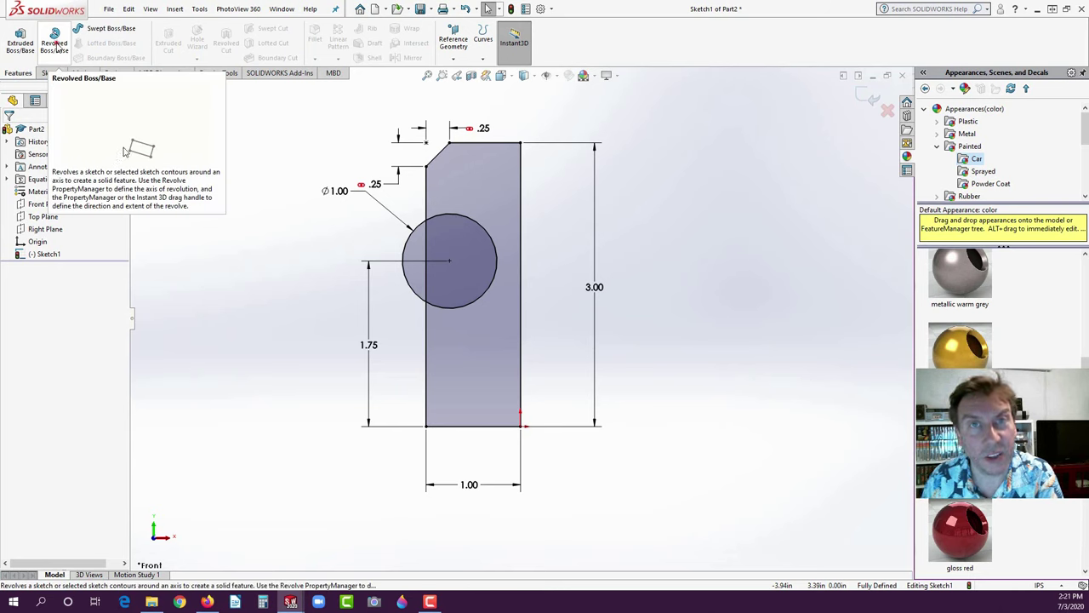
left_click(55, 42)
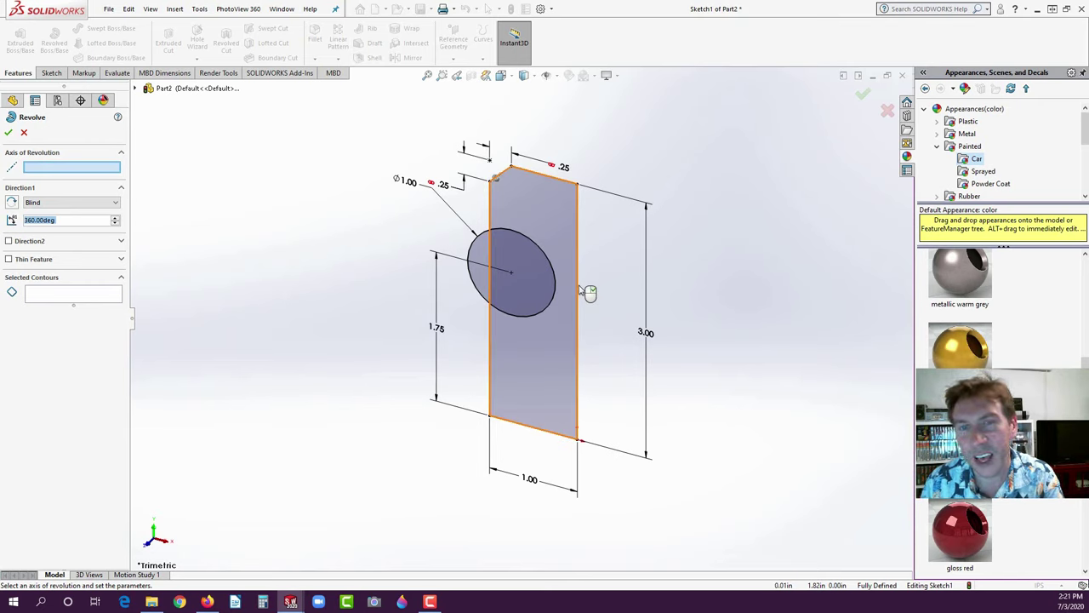
left_click(57, 297)
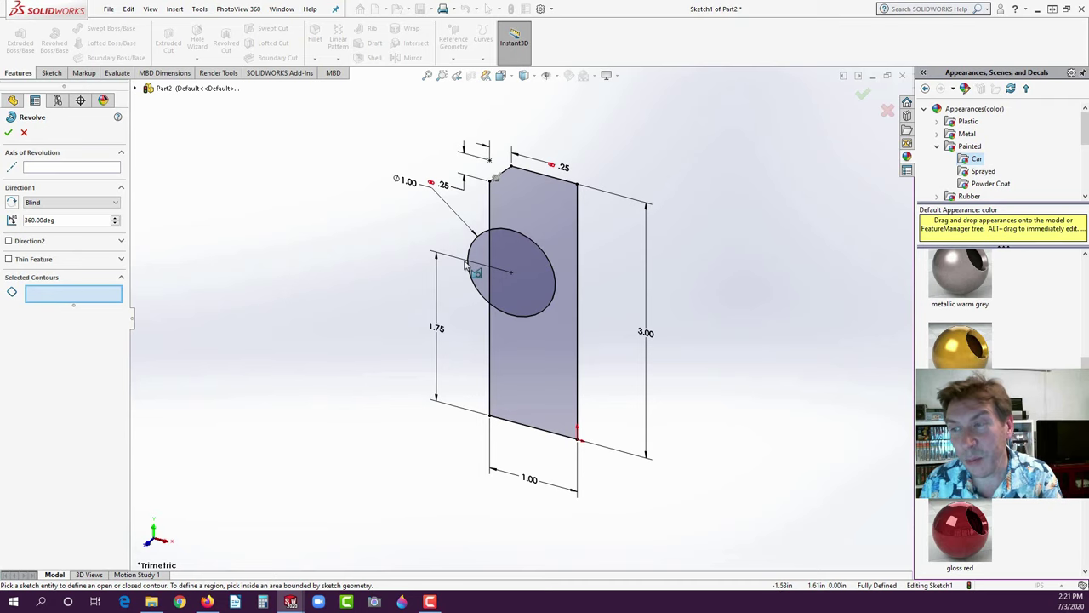
left_click(516, 248)
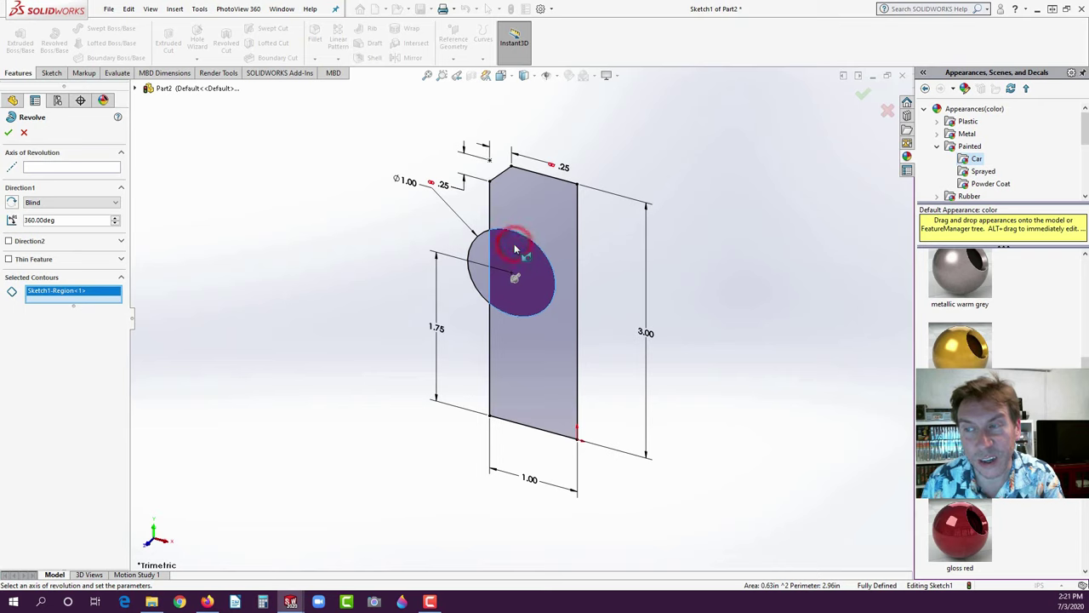
left_click(528, 221)
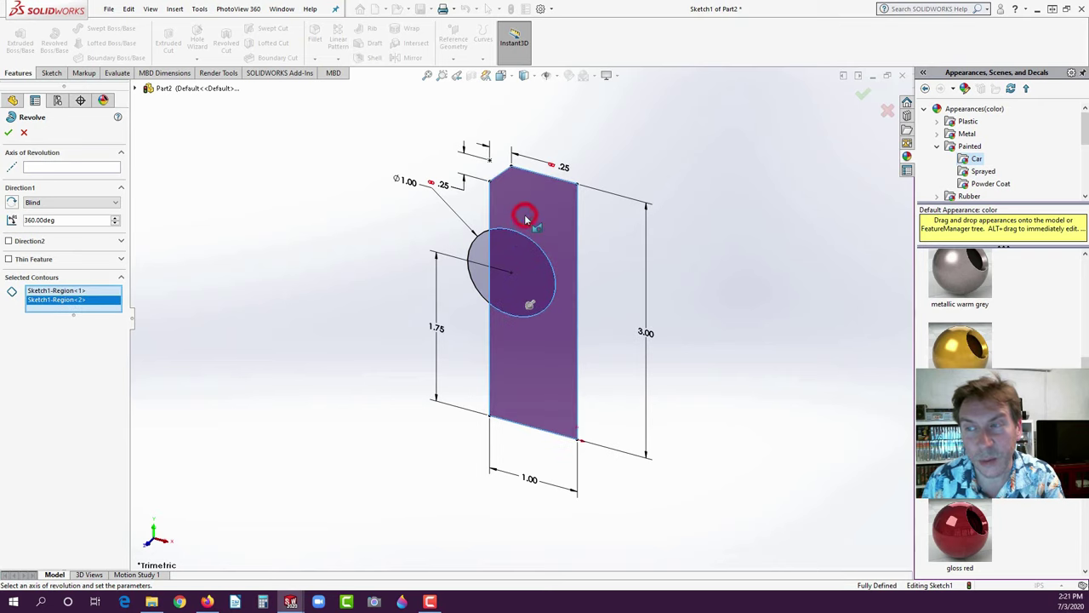
left_click(479, 248)
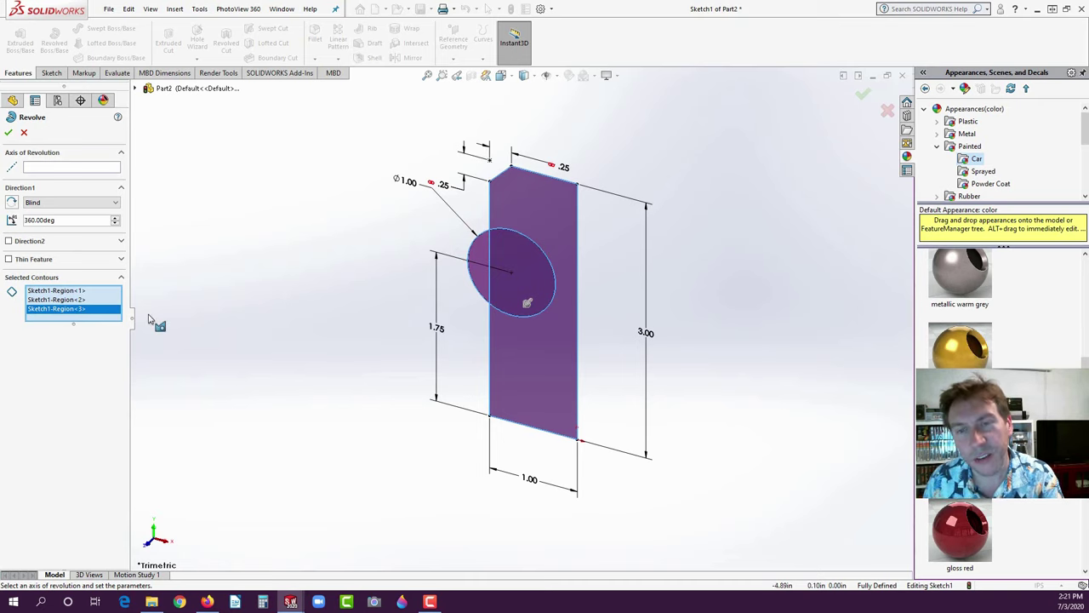
left_click(42, 168)
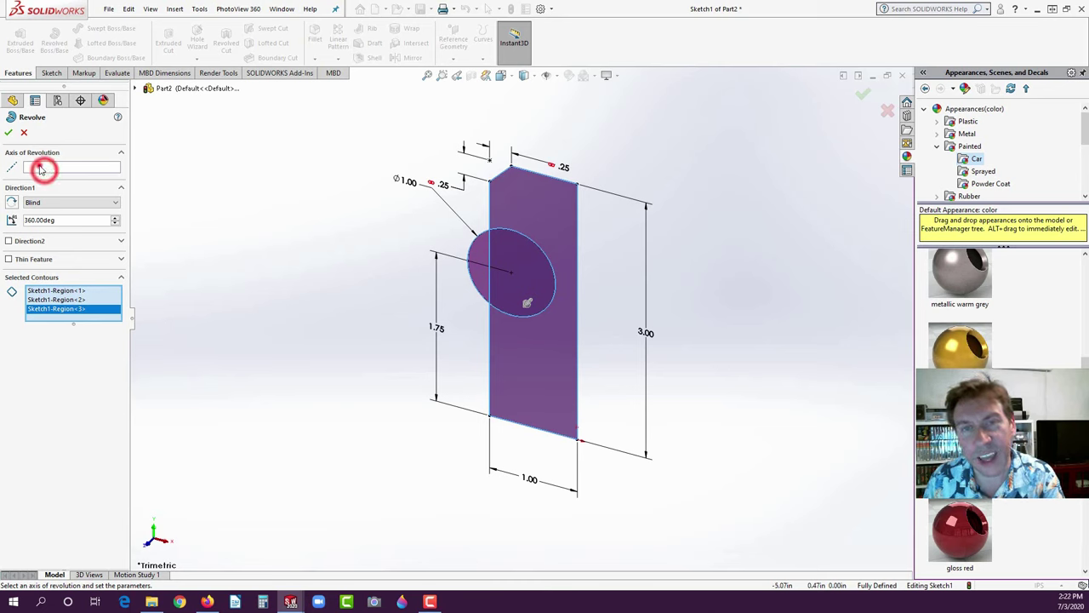
left_click(578, 267)
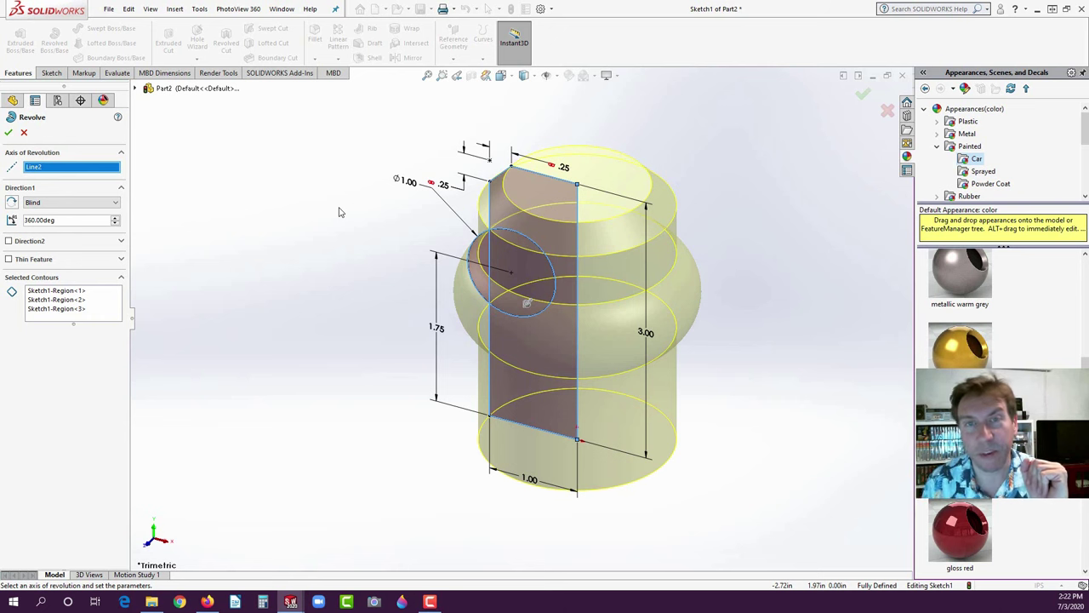
left_click(8, 132)
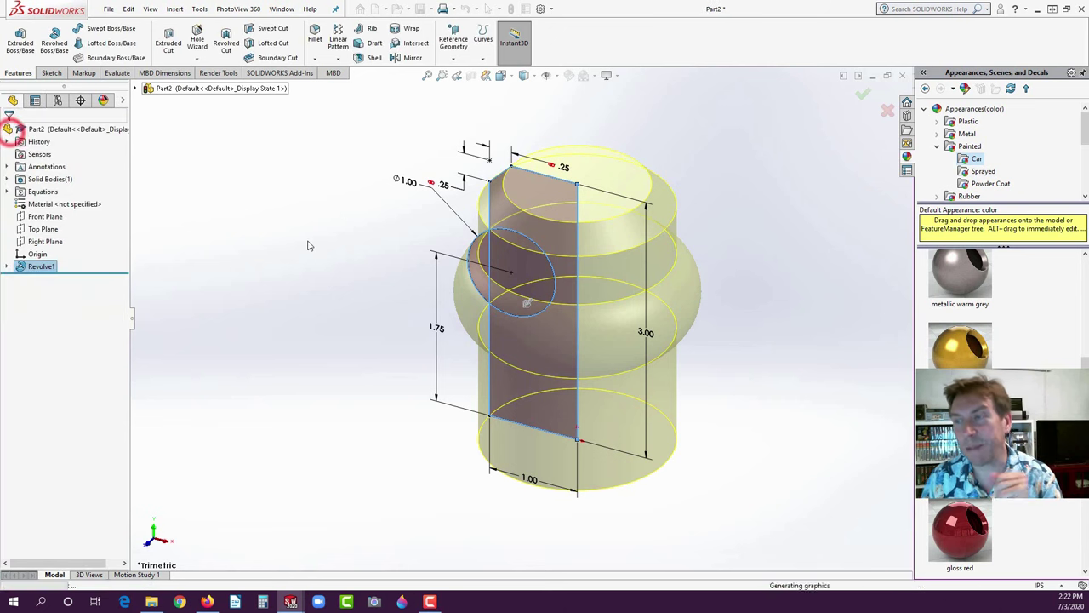
left_click(333, 254)
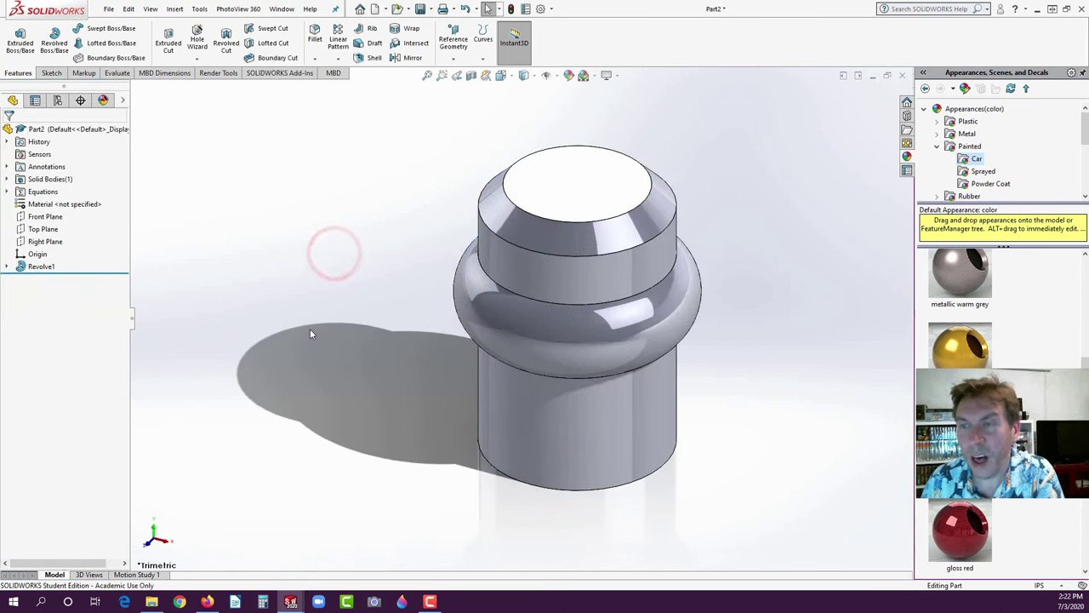
- Begin Sketch2 on the Front Plane, with the revolved hub shown behind it
left_click(315, 167)
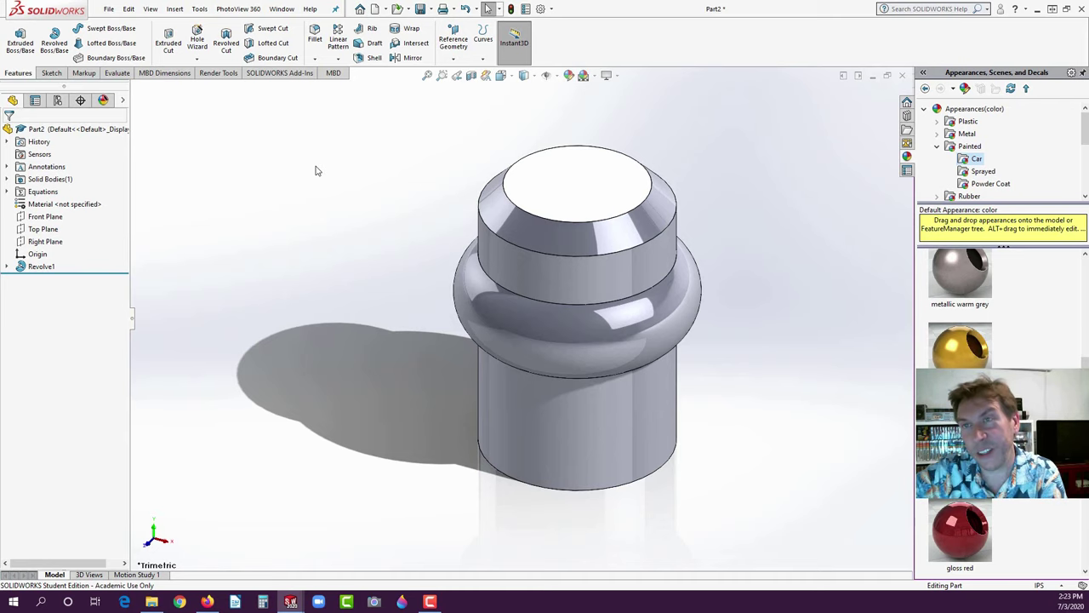
left_click(34, 218)
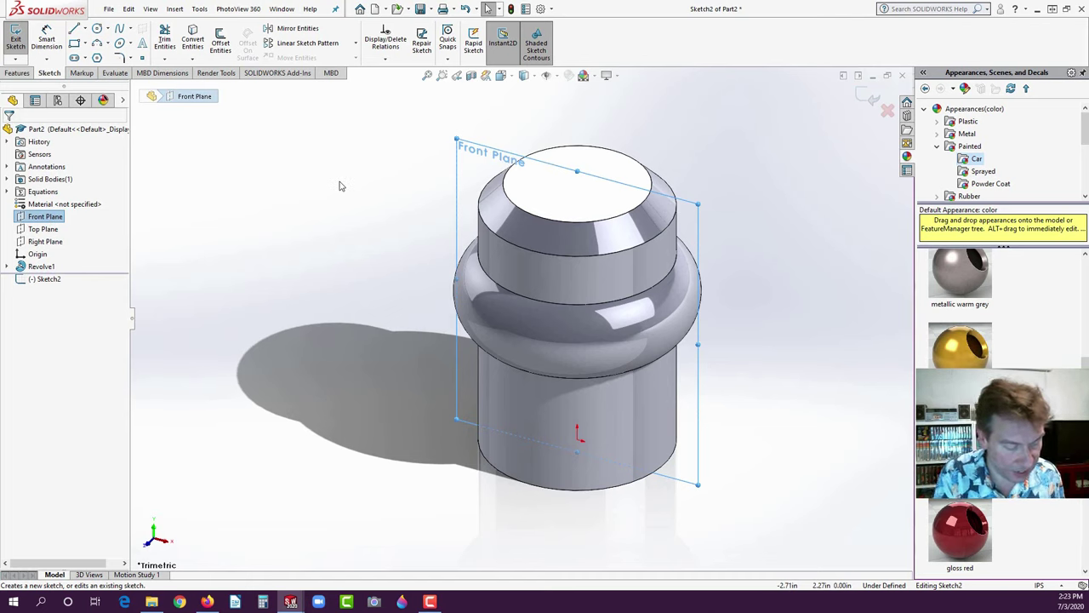
- In Front view, draw a vertical centerline from the origin about 1.73 in up to the bulge centre
key("ctrl+1")
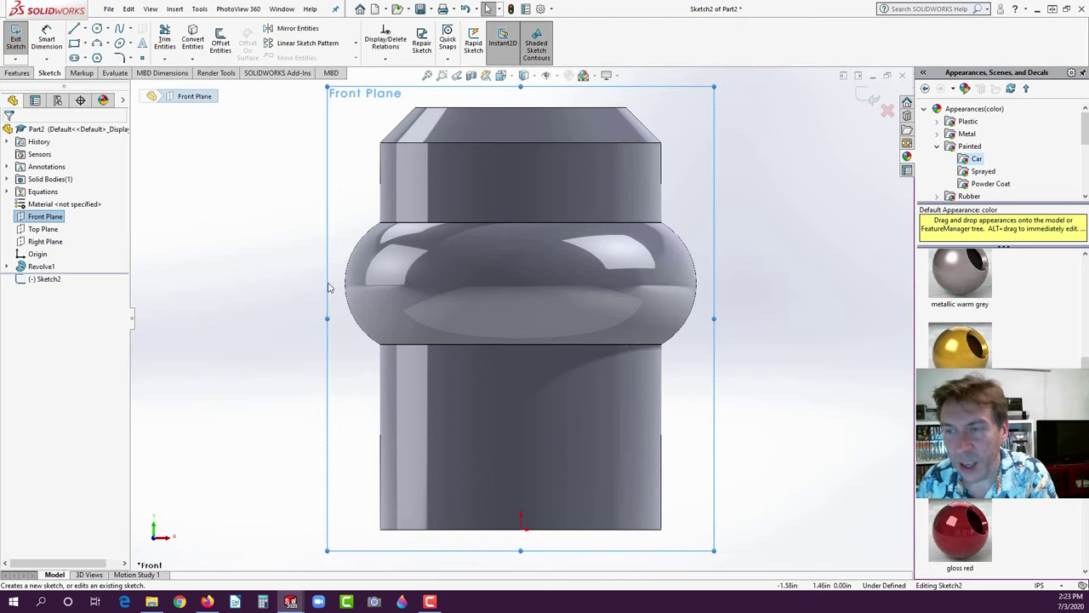
scroll(432, 284, "up", 1)
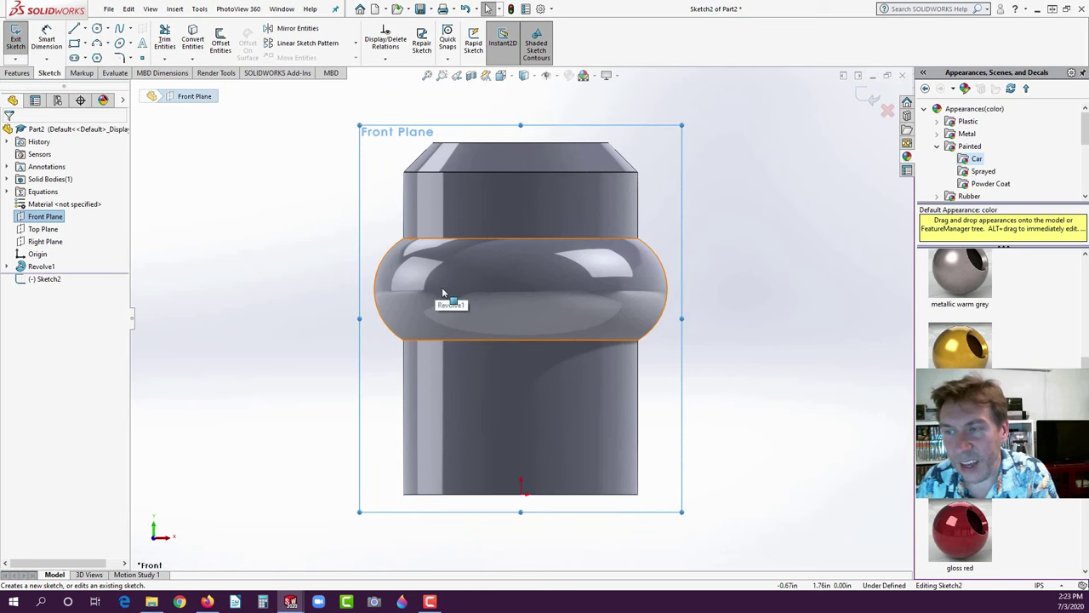
left_click(86, 28)
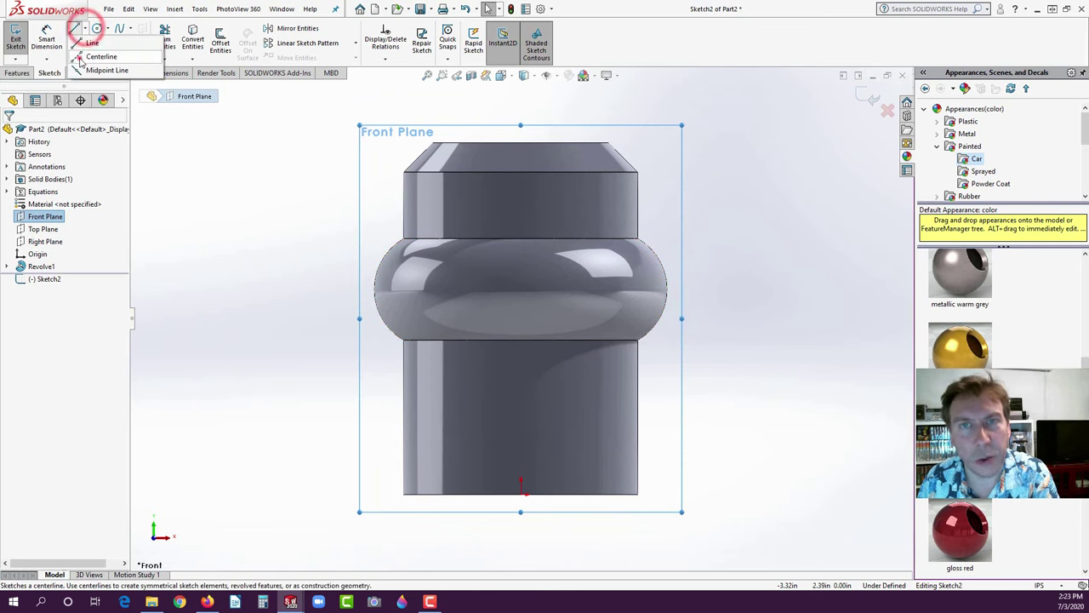
left_click(101, 56)
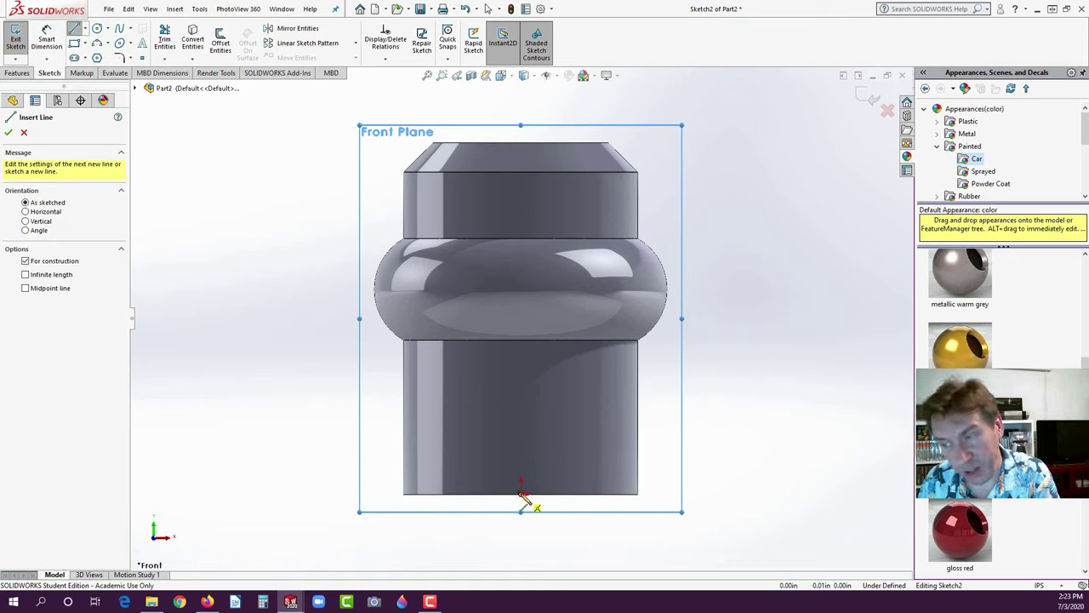
left_click(521, 494)
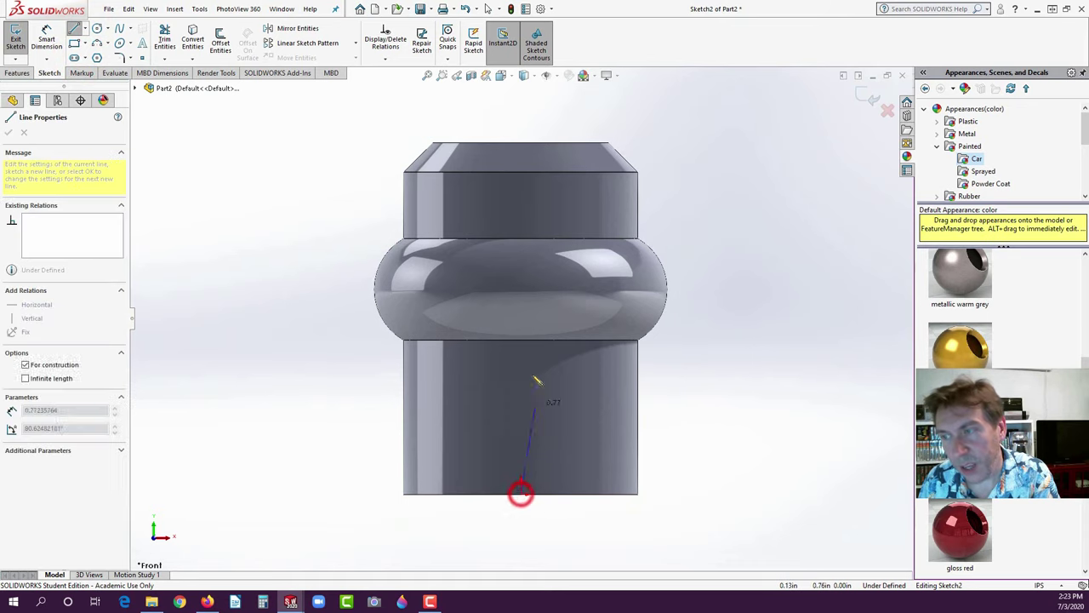
left_click(521, 294)
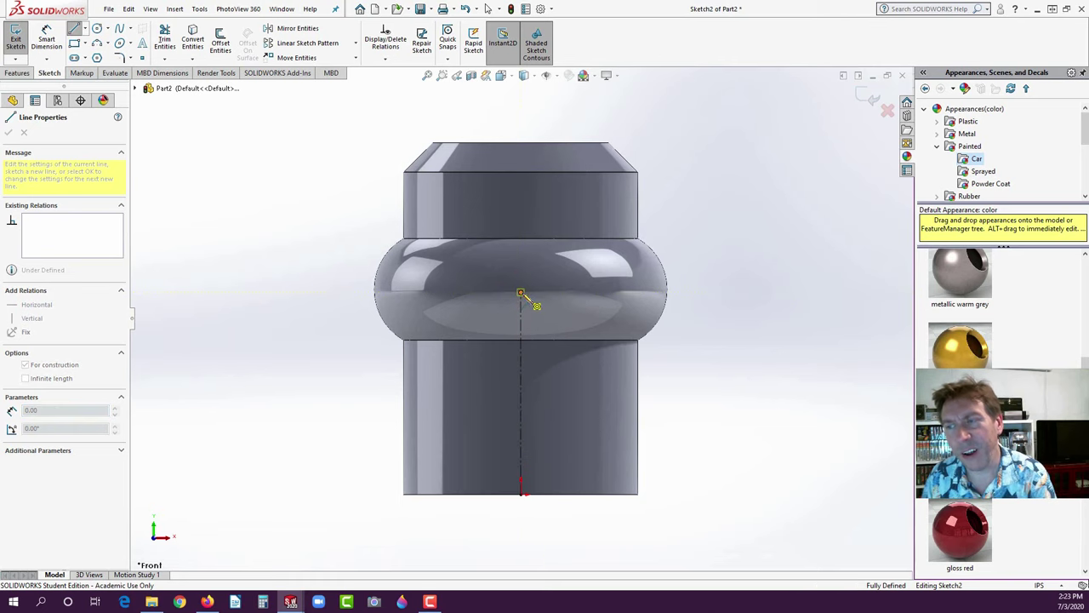
key("Escape")
key("Escape")
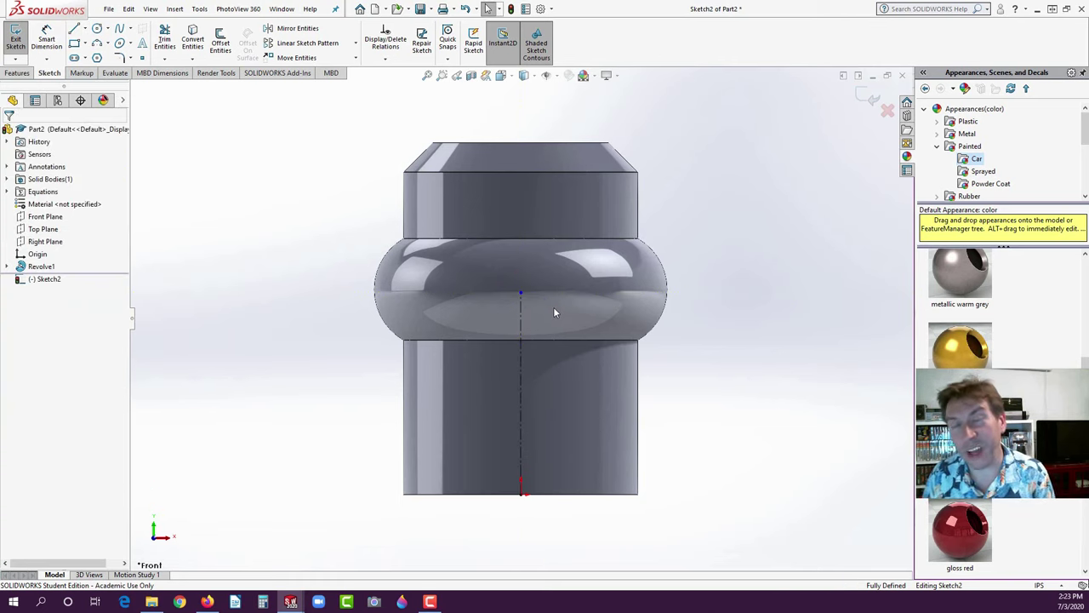
- Dimension the vertical centerline's length to 1.75 in
left_click(47, 40)
left_click(521, 380)
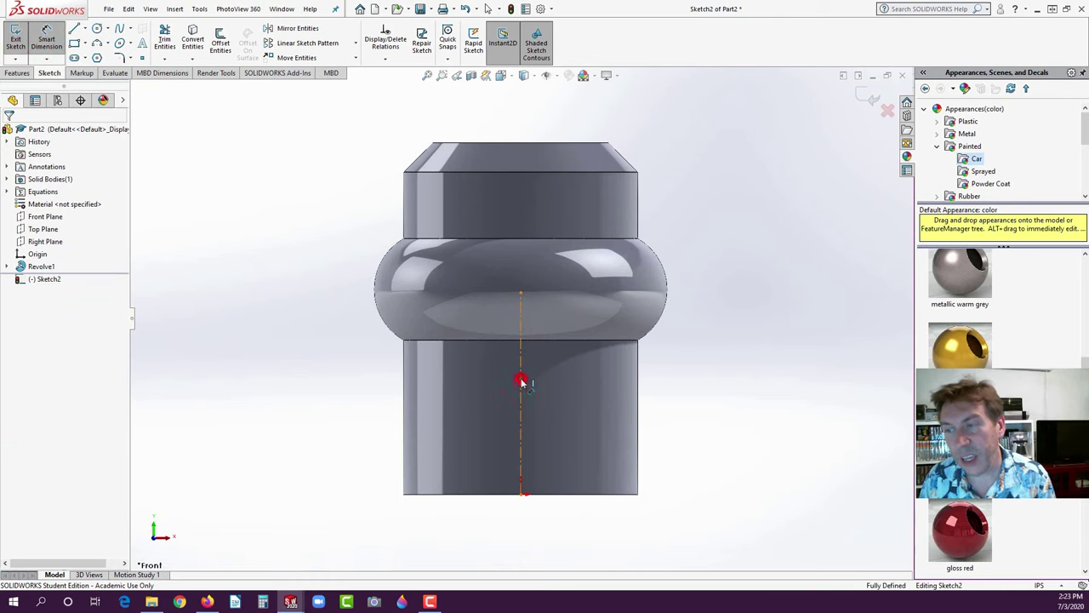
left_click(733, 385)
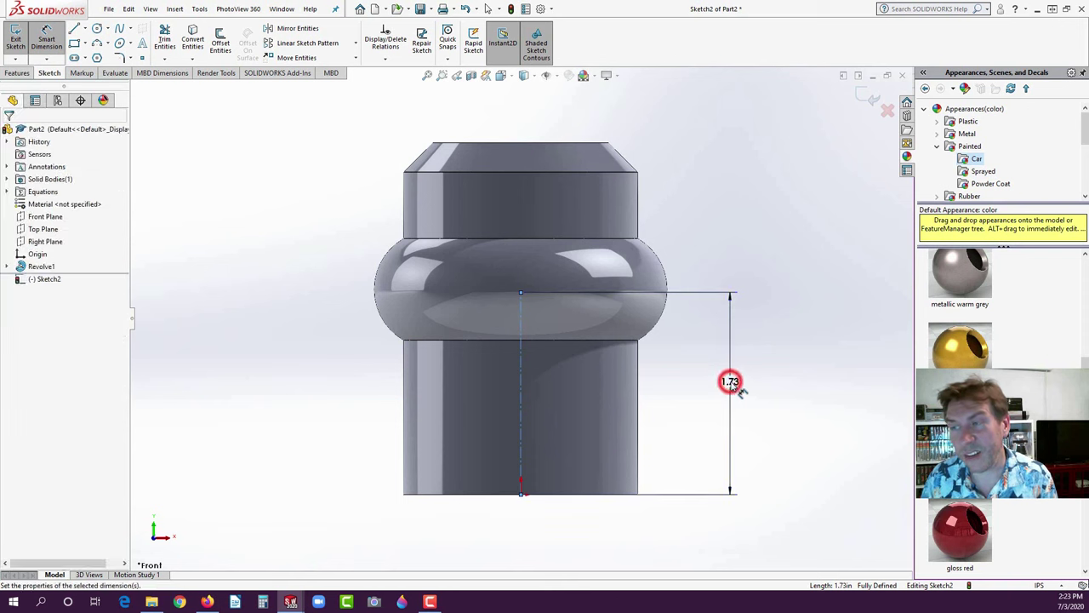
type("1.75")
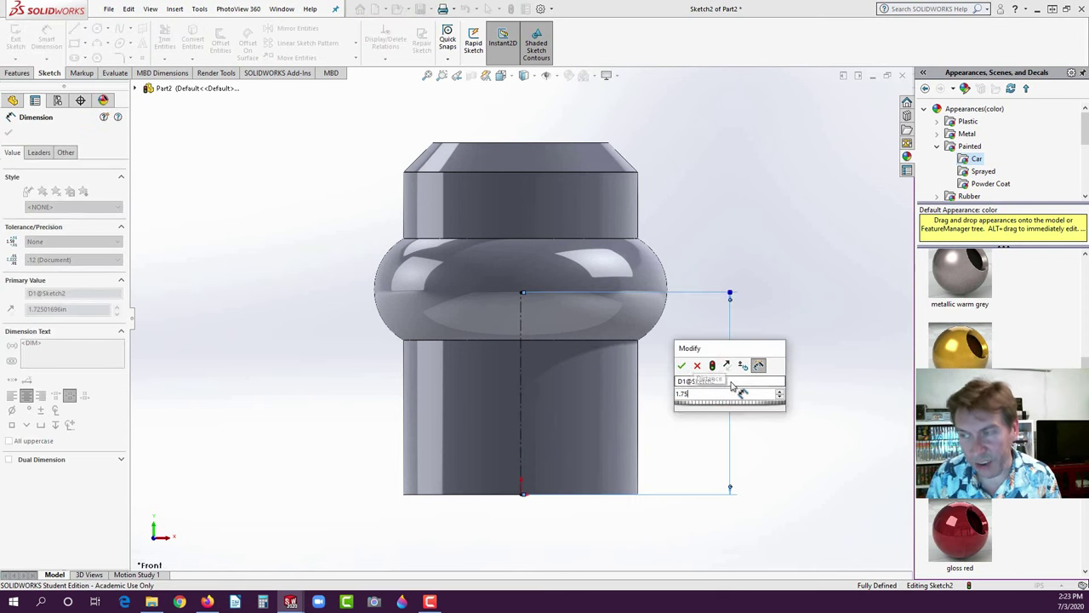
key("Return")
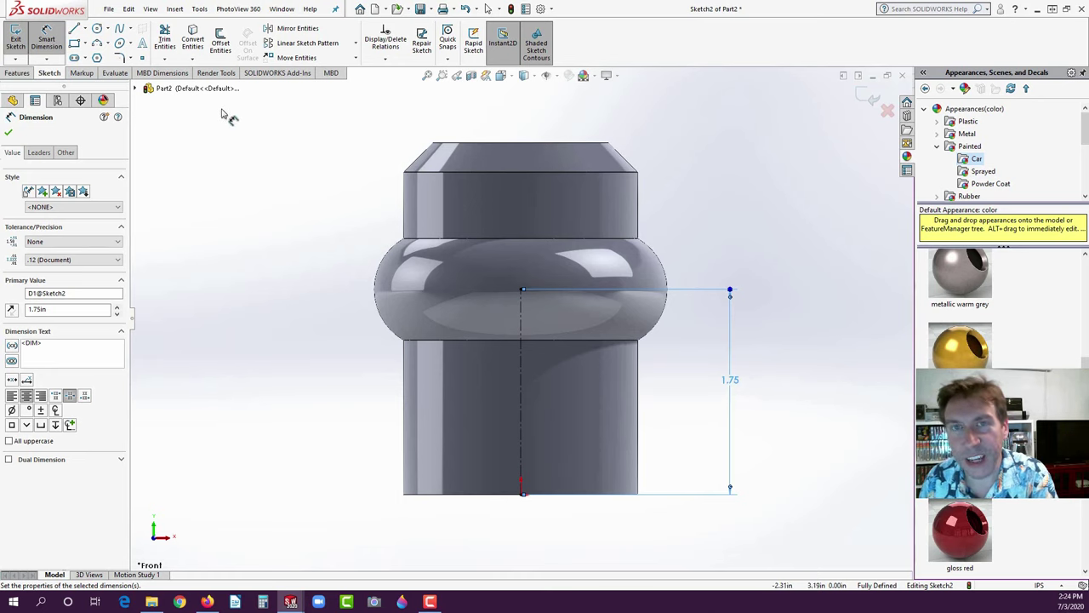
- Show the Spline options: Spline, Style Spline and Equation Driven Curve
left_click(130, 29)
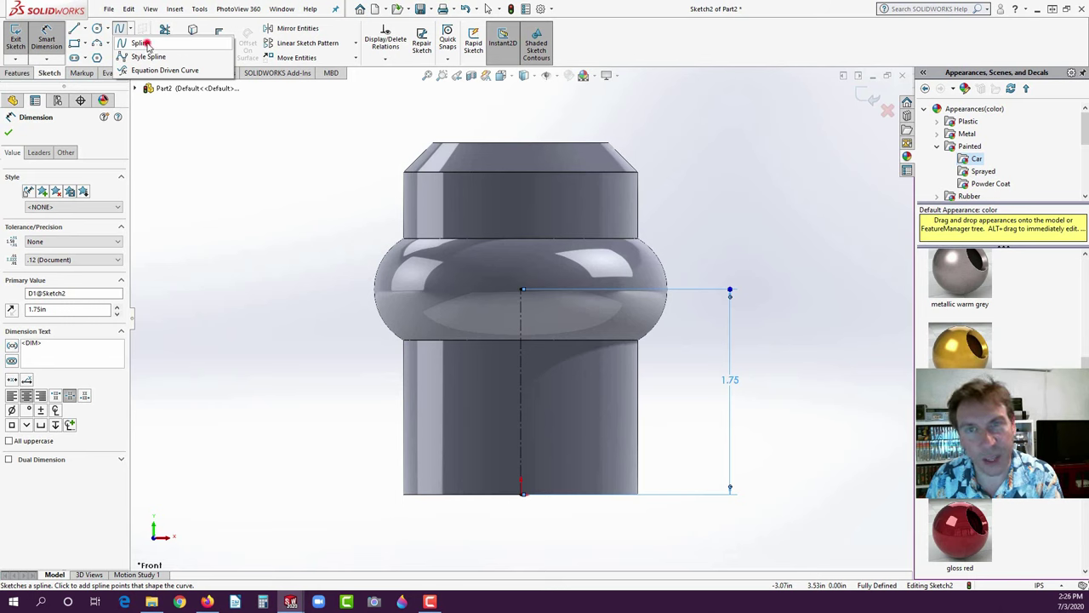
- Draw a spline from the centerline's top, past the bulge's left edge, ending at the upper left
left_click(144, 43)
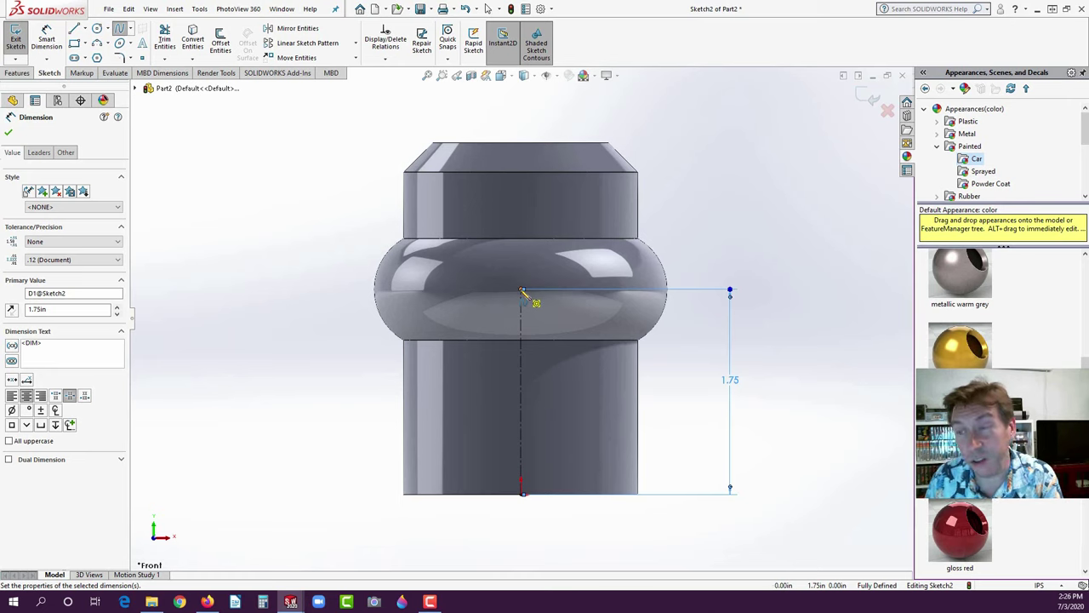
left_click(521, 292)
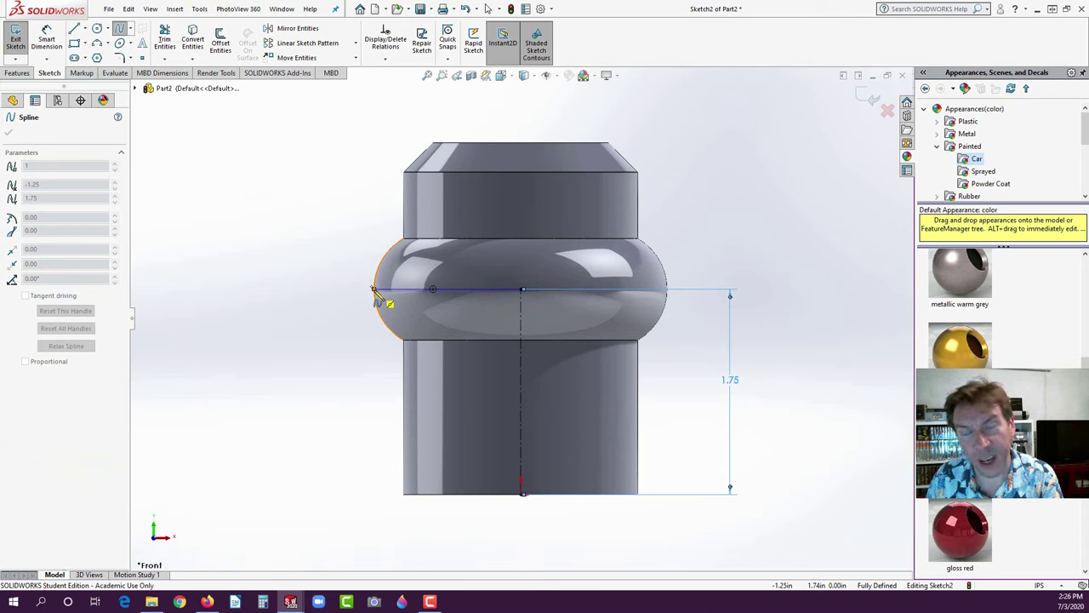
left_click(375, 290)
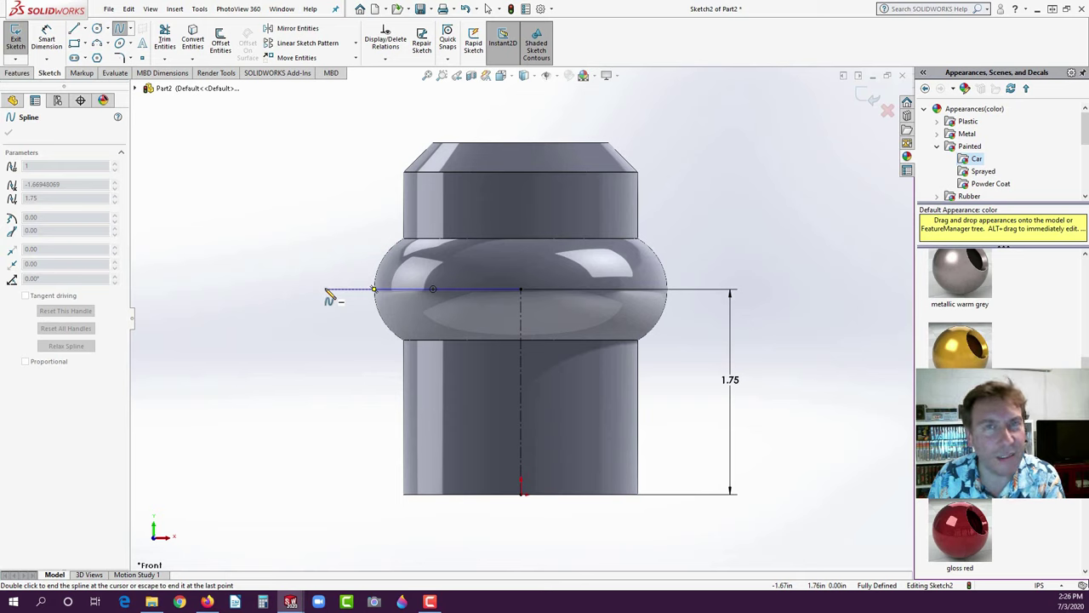
left_click(327, 292)
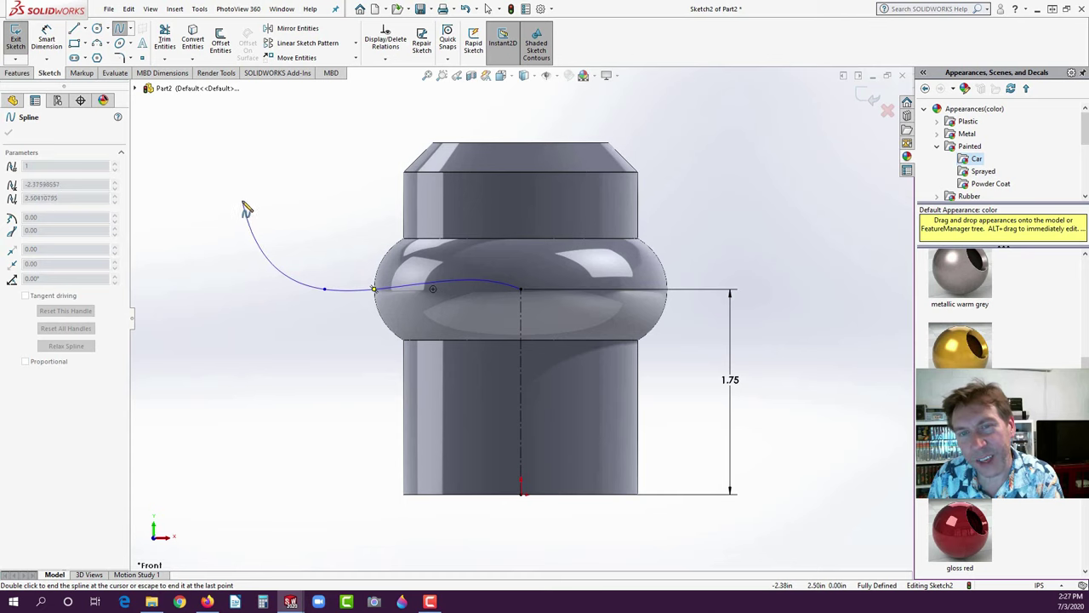
left_click(242, 201)
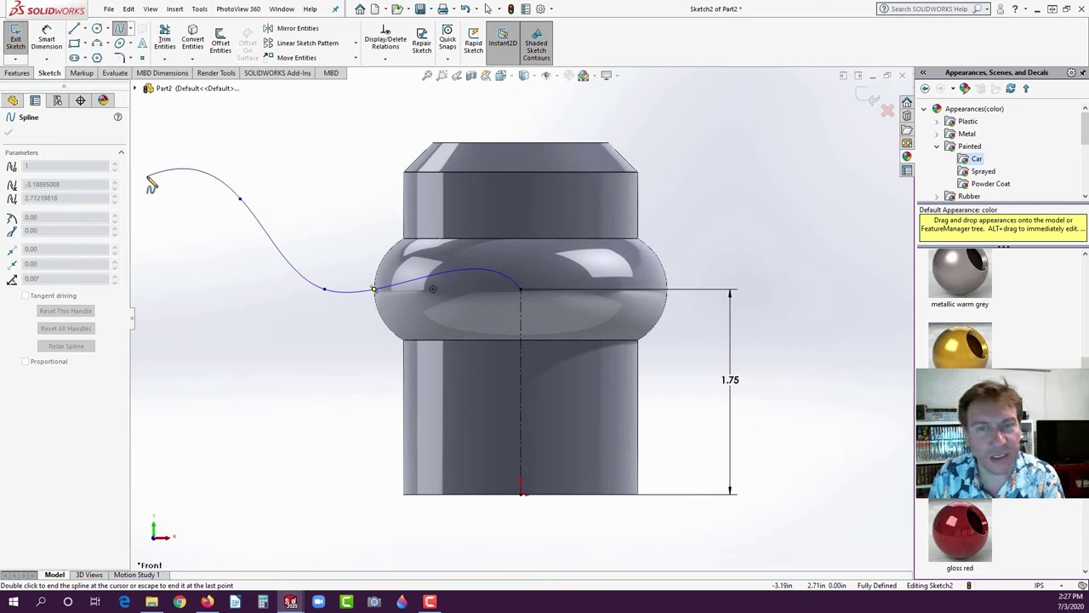
left_click(146, 172)
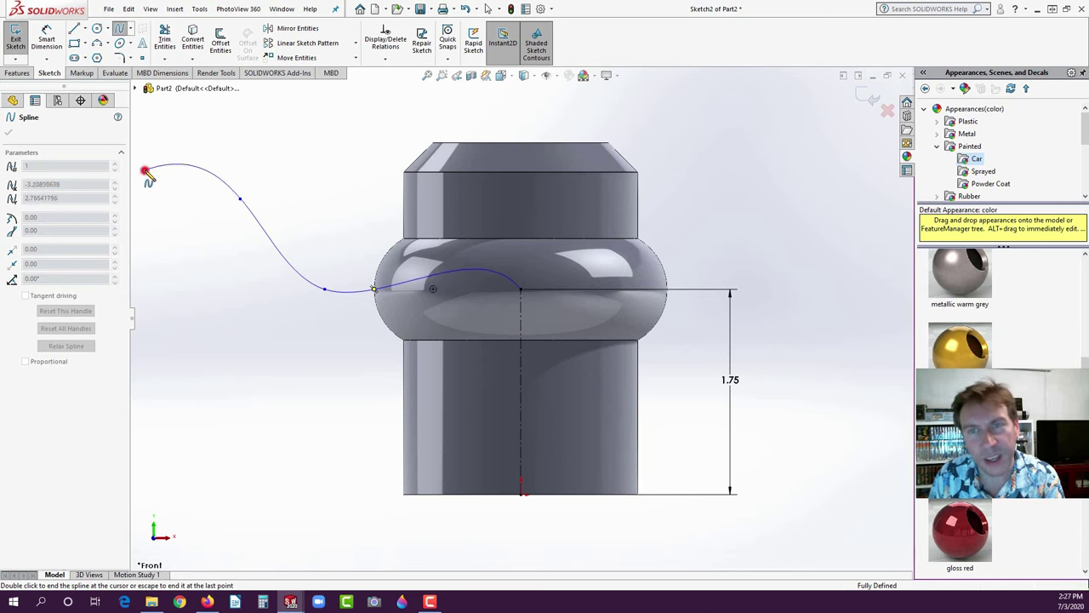
left_click(145, 171)
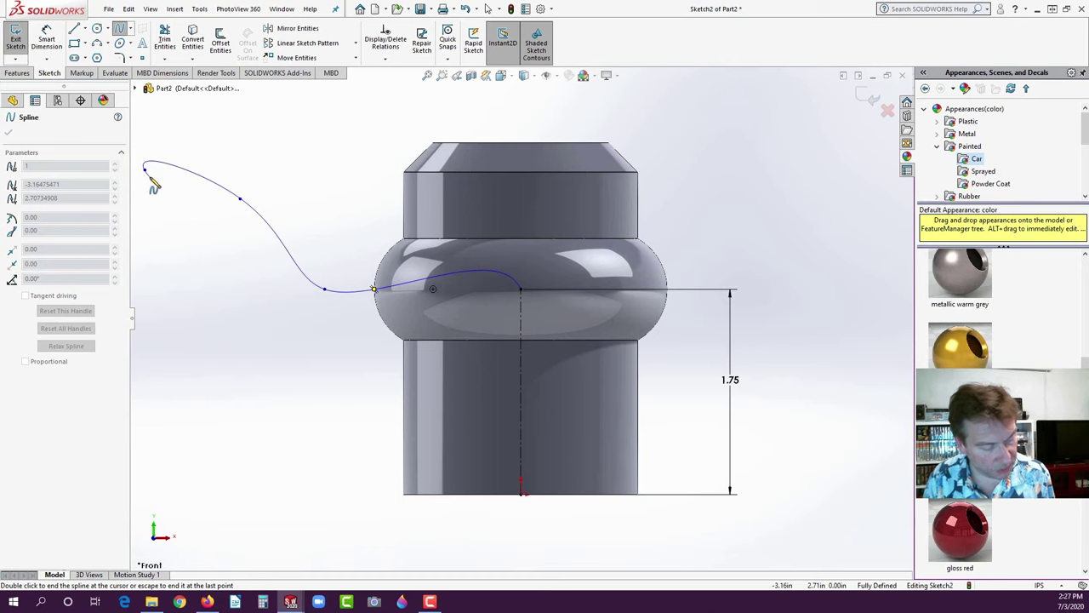
key("f")
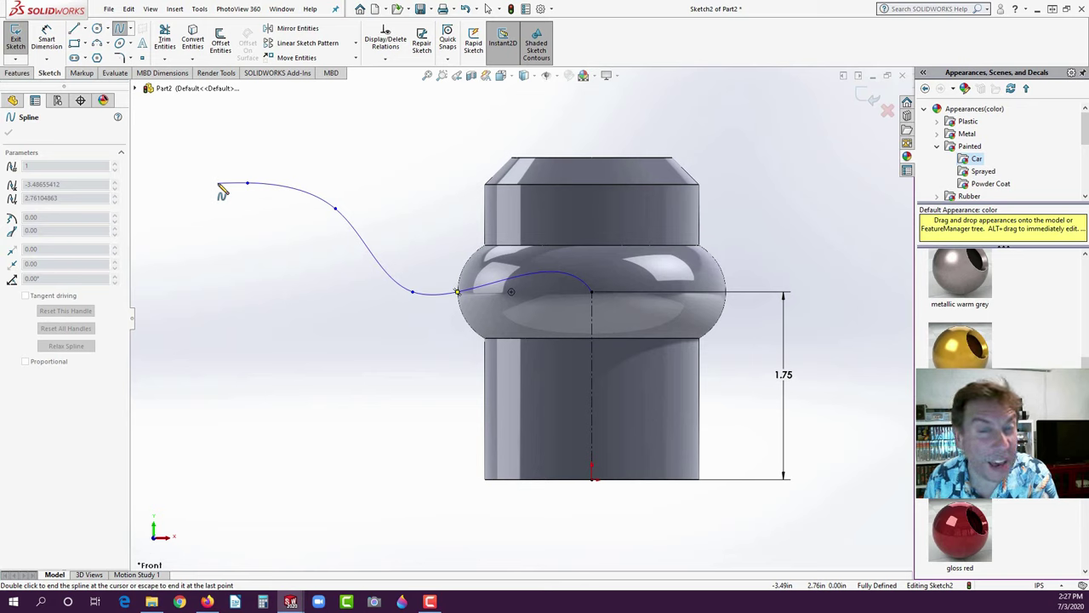
double_click(219, 183)
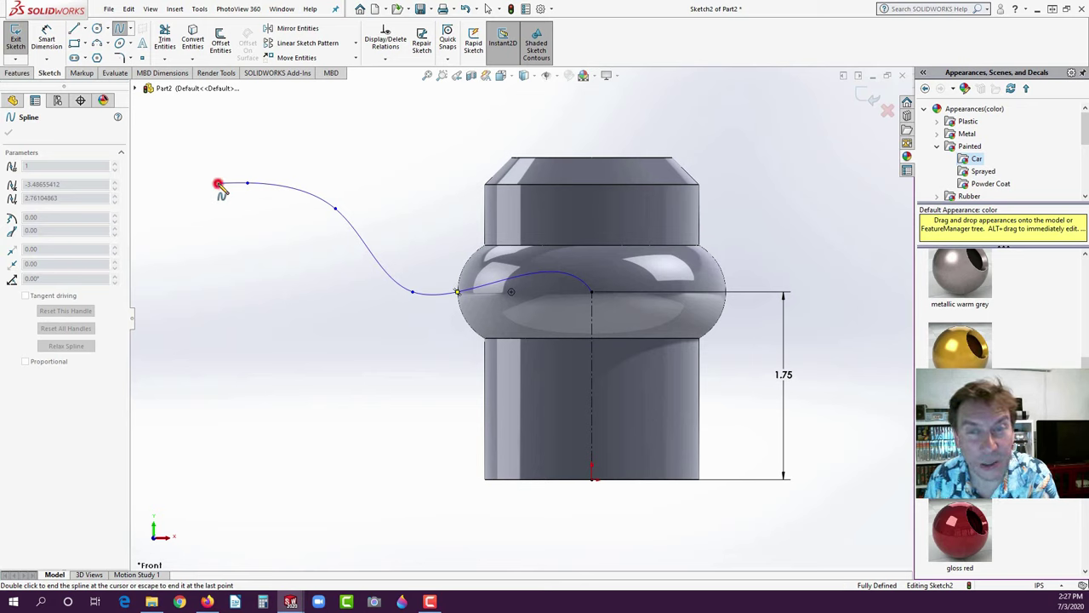
key("Escape")
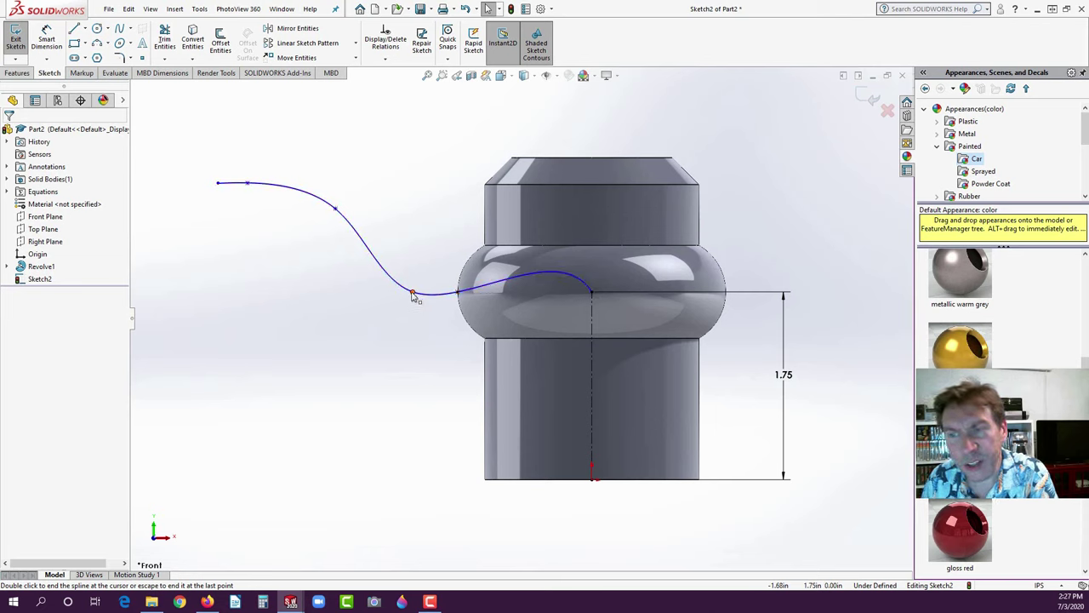
- Drag a spline point beside the hub to smooth the bend, then rebuild to exit Sketch2
left_click_drag(412, 293, 389, 279)
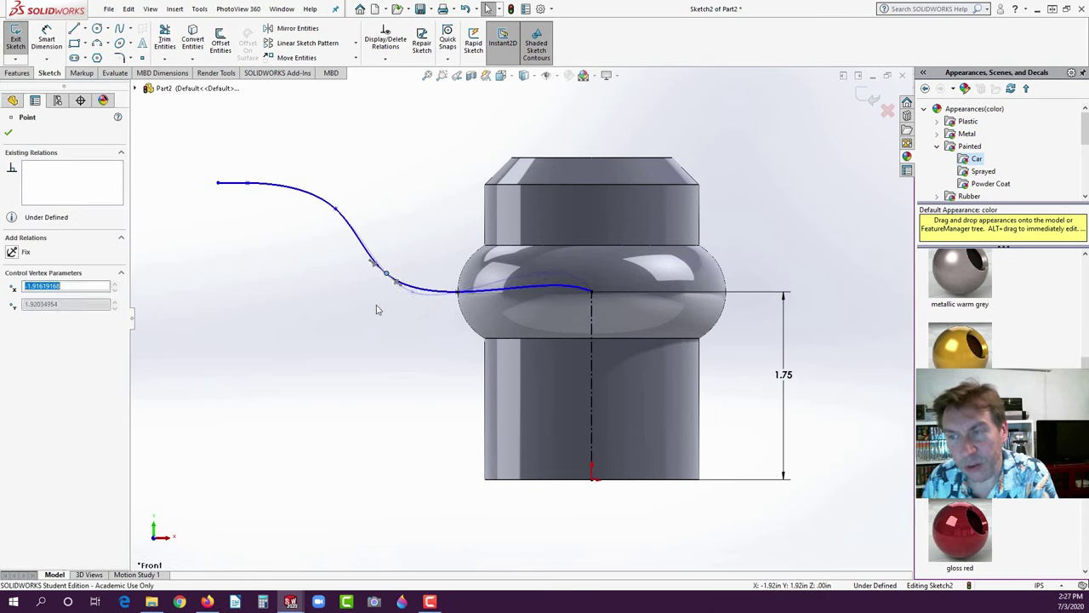
left_click(377, 309)
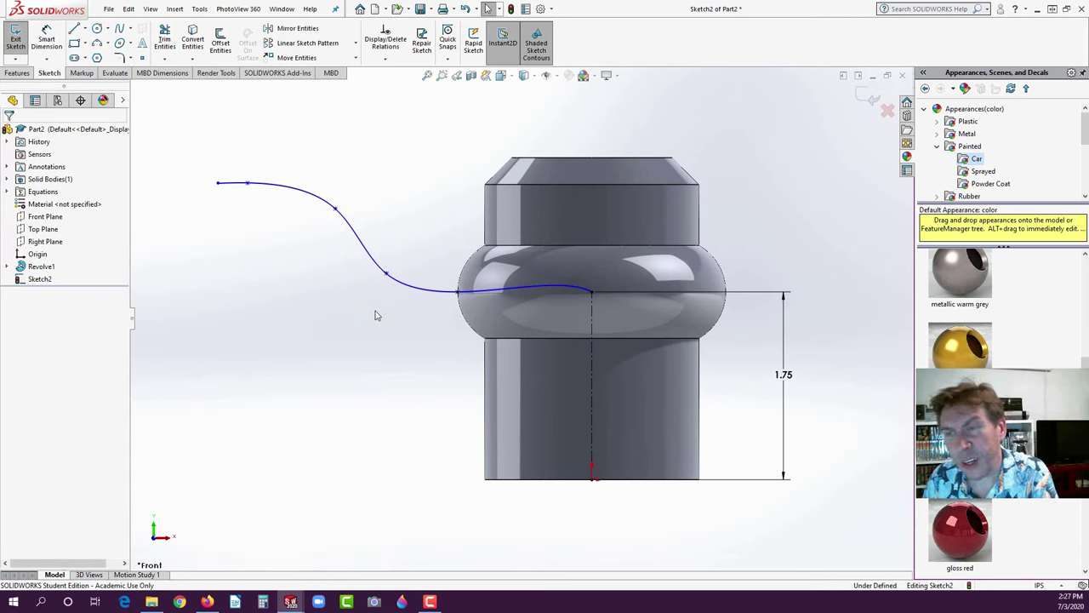
left_click(387, 274)
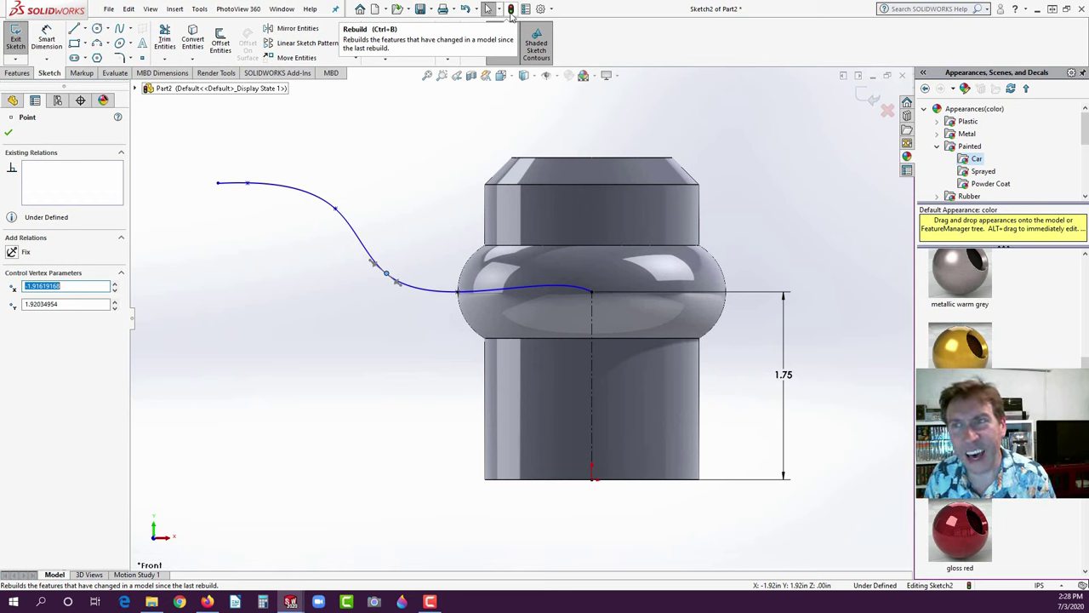
left_click(510, 10)
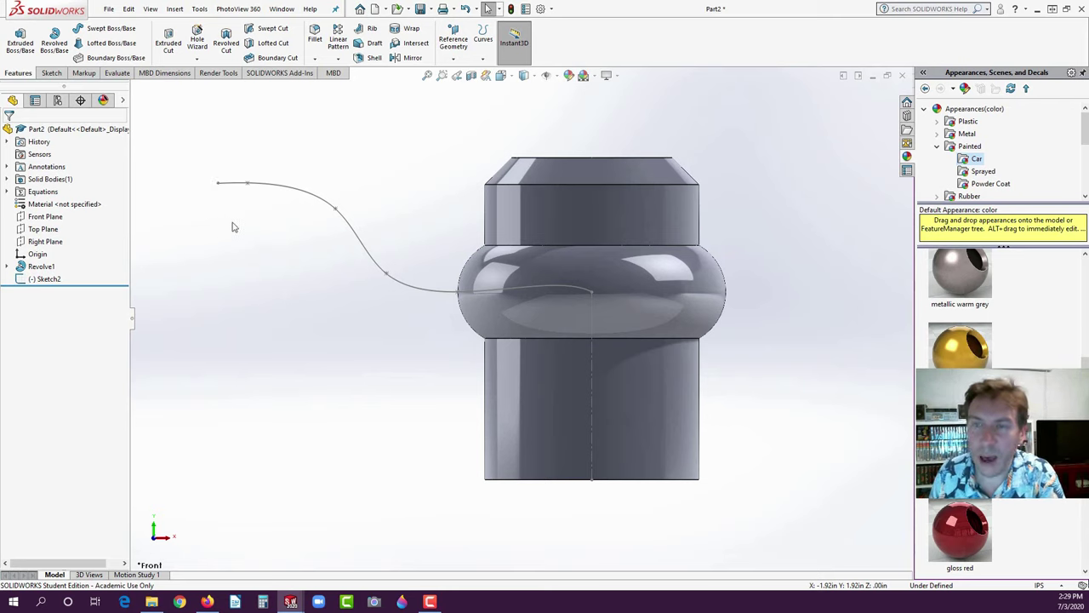
- Orbit the model to an angled 3D view showing the spline beside the hub
middle_click_drag(287, 227, 325, 308)
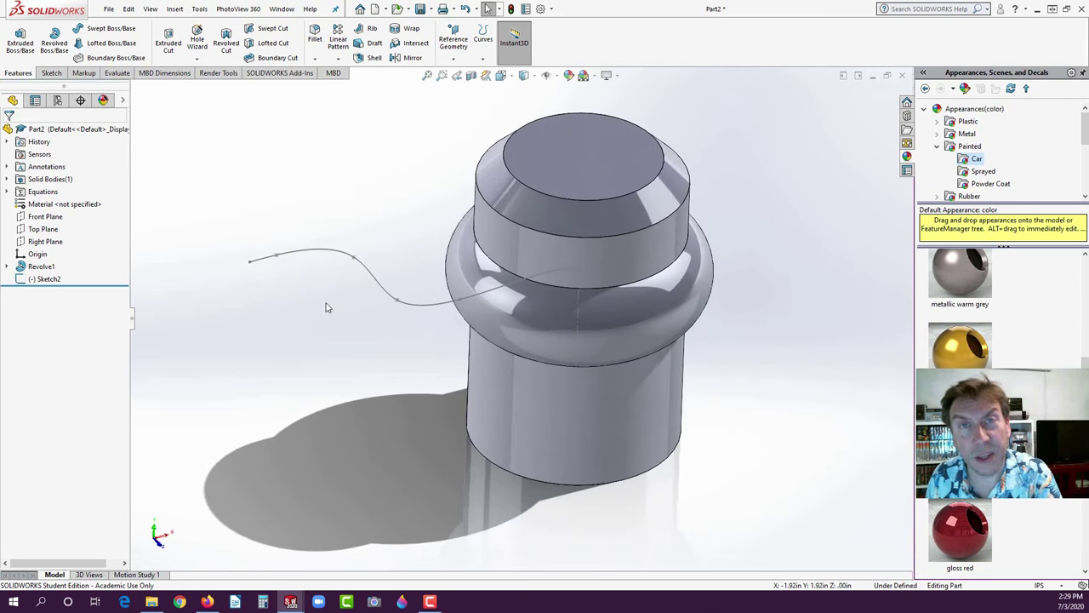
middle_click_drag(326, 307, 333, 312)
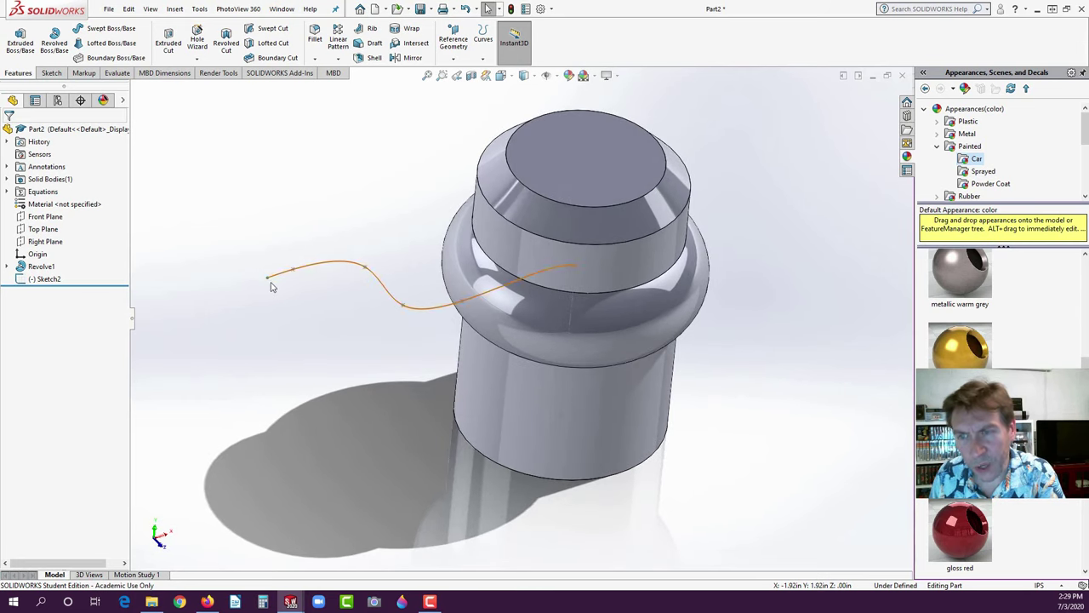
- Start a new Plane from the Reference Geometry list, with nothing selected
left_click(345, 176)
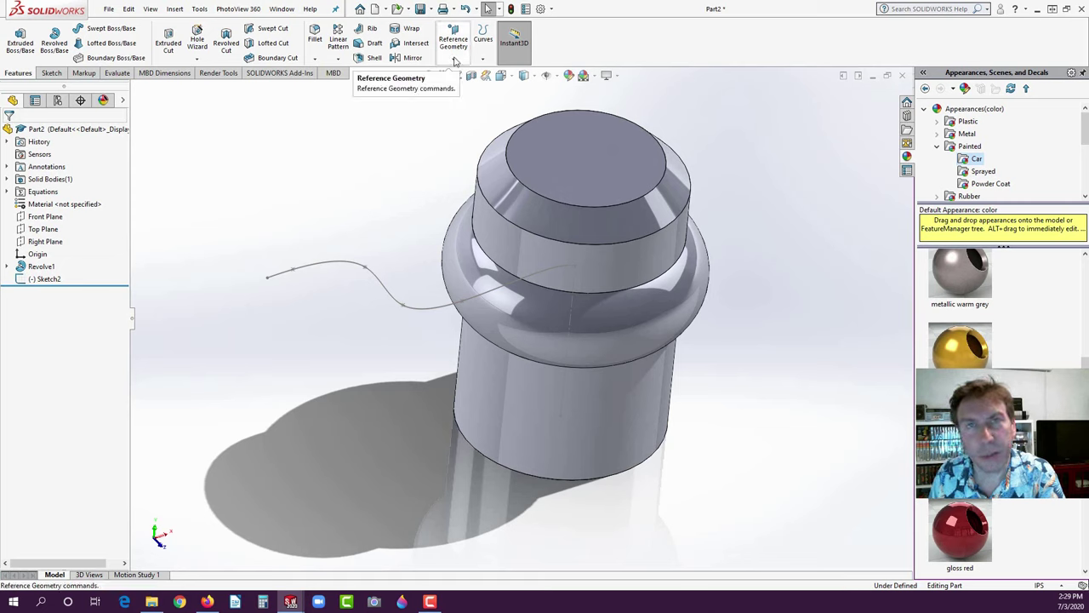
left_click(454, 59)
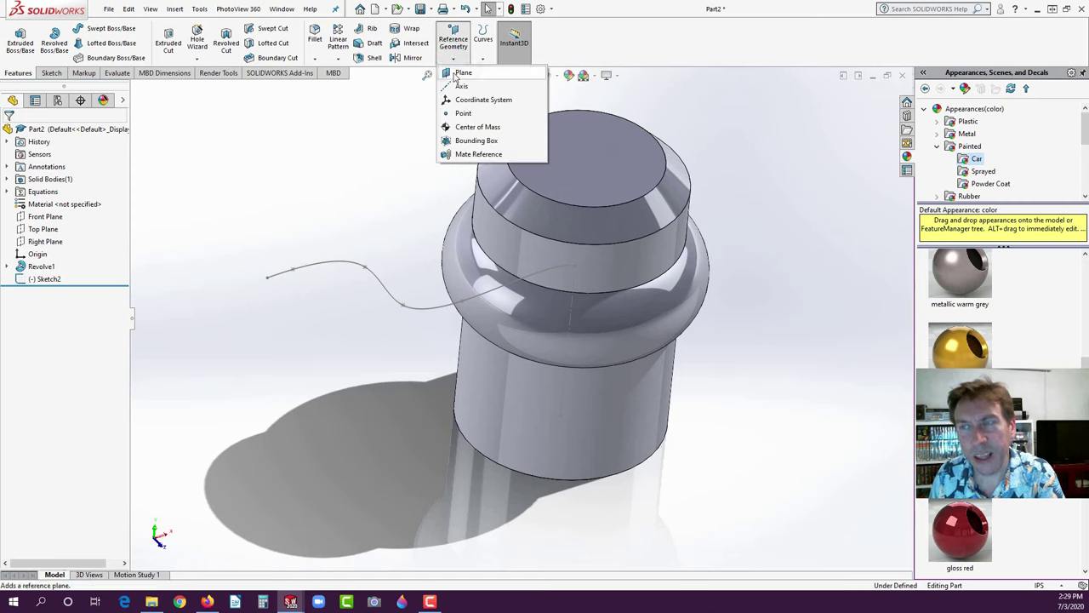
left_click(457, 75)
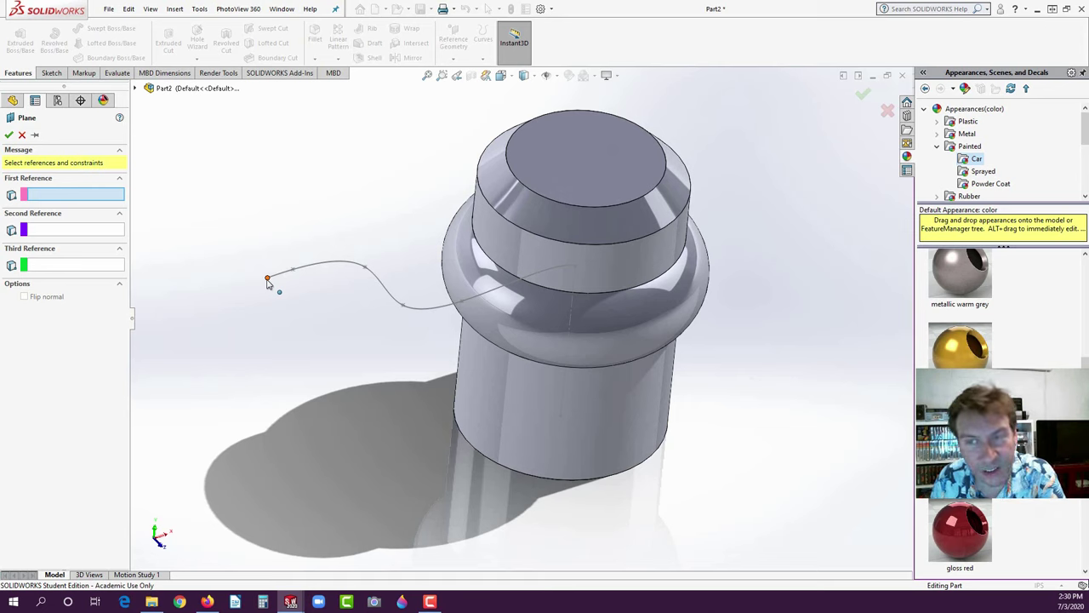
- Create Plane1 through the spline's outer endpoint, perpendicular to the spline
left_click(267, 280)
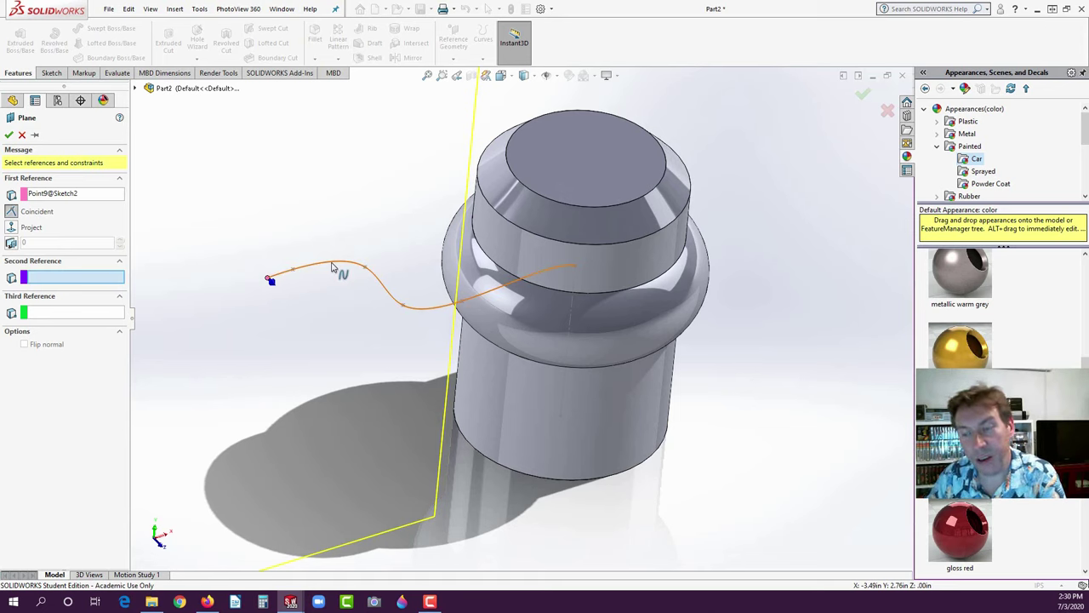
left_click(332, 266)
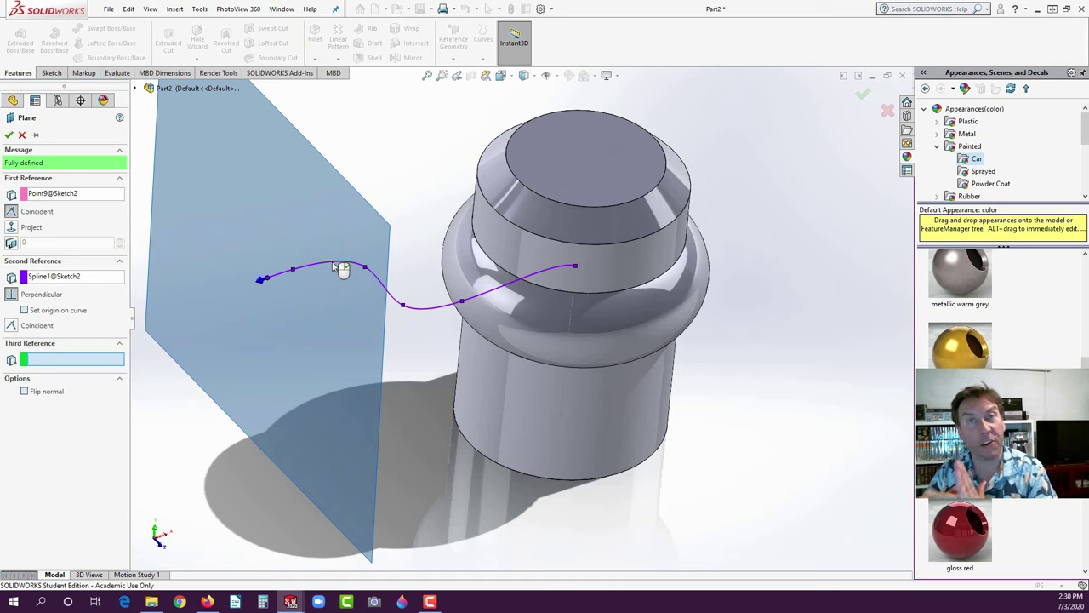
left_click(7, 136)
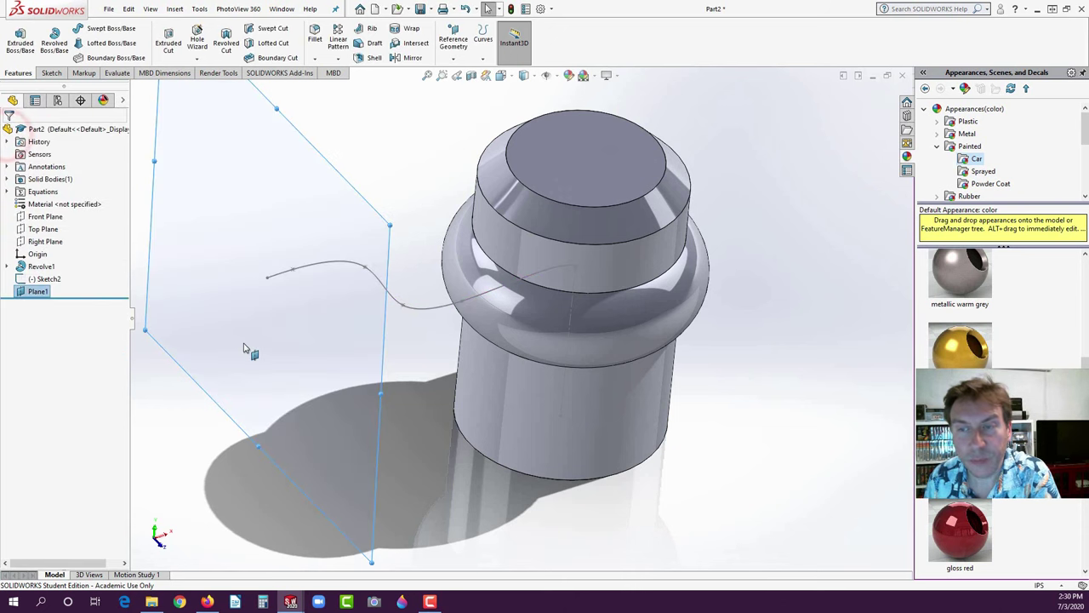
left_click(364, 202)
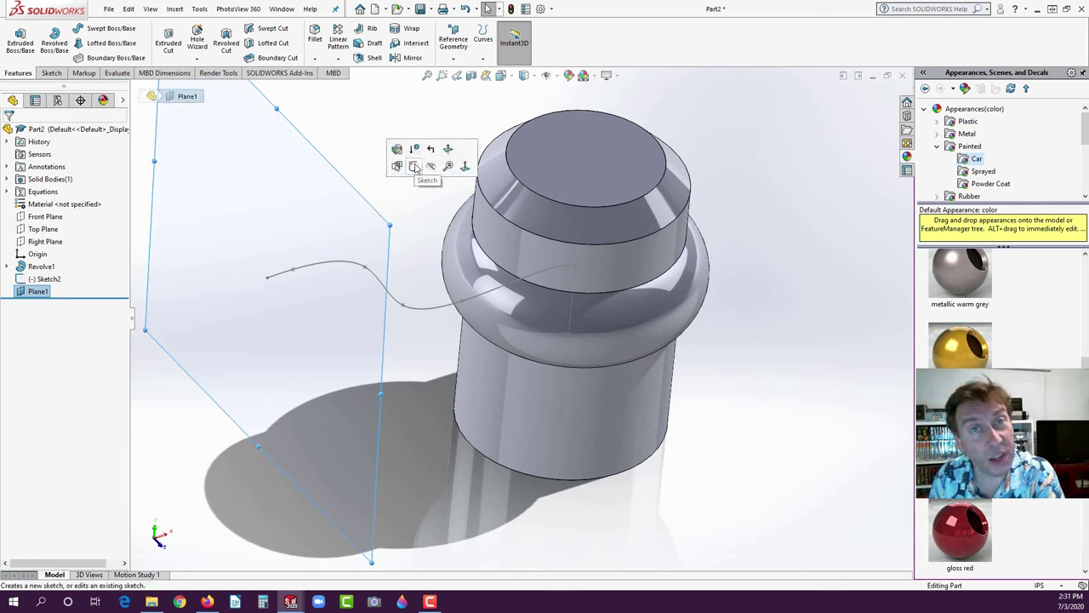
- Open Sketch3 on Plane1 and draw a circle of about 0.34 in radius on the spline's outer end
left_click(415, 166)
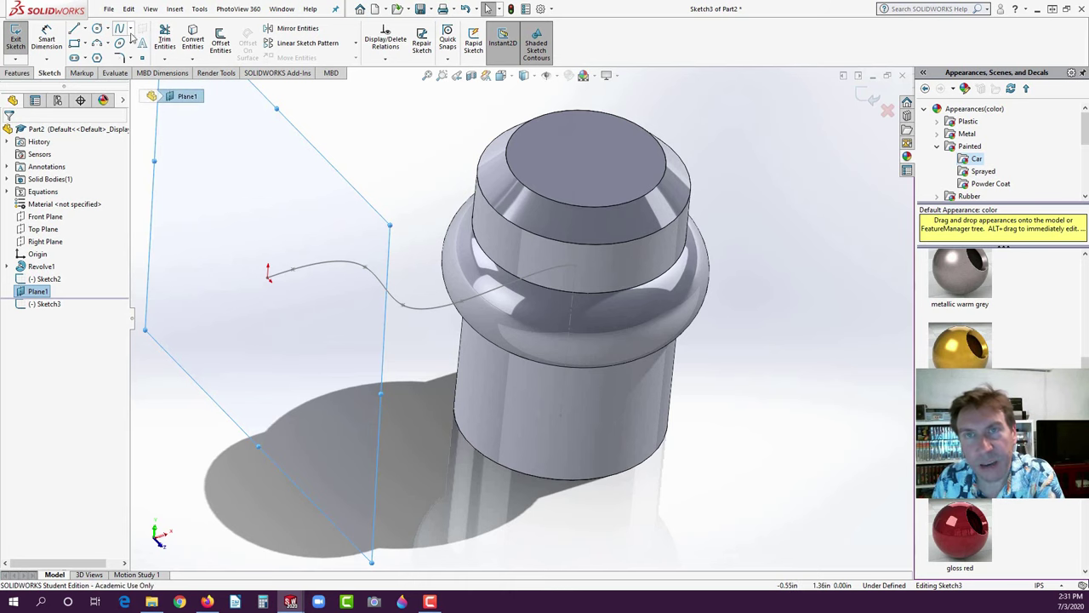
left_click(98, 30)
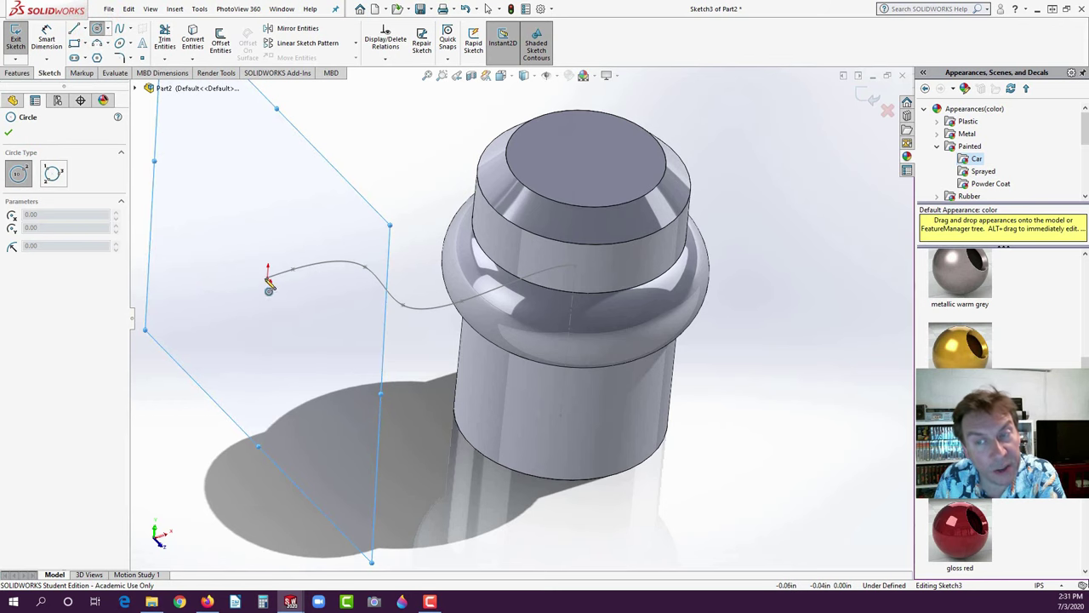
mouse_move(301, 334)
middle_mouse_down()
mouse_move(320, 340)
mouse_move(315, 349)
mouse_move(304, 347)
mouse_move(294, 304)
mouse_move(318, 364)
mouse_move(306, 348)
mouse_move(309, 358)
middle_mouse_up()
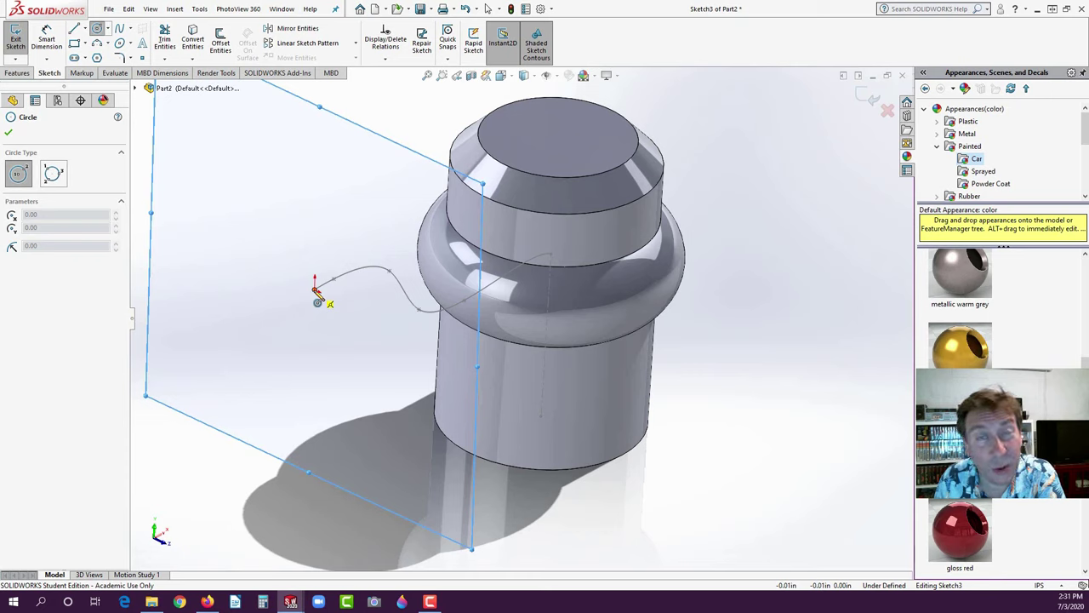
left_click(314, 290)
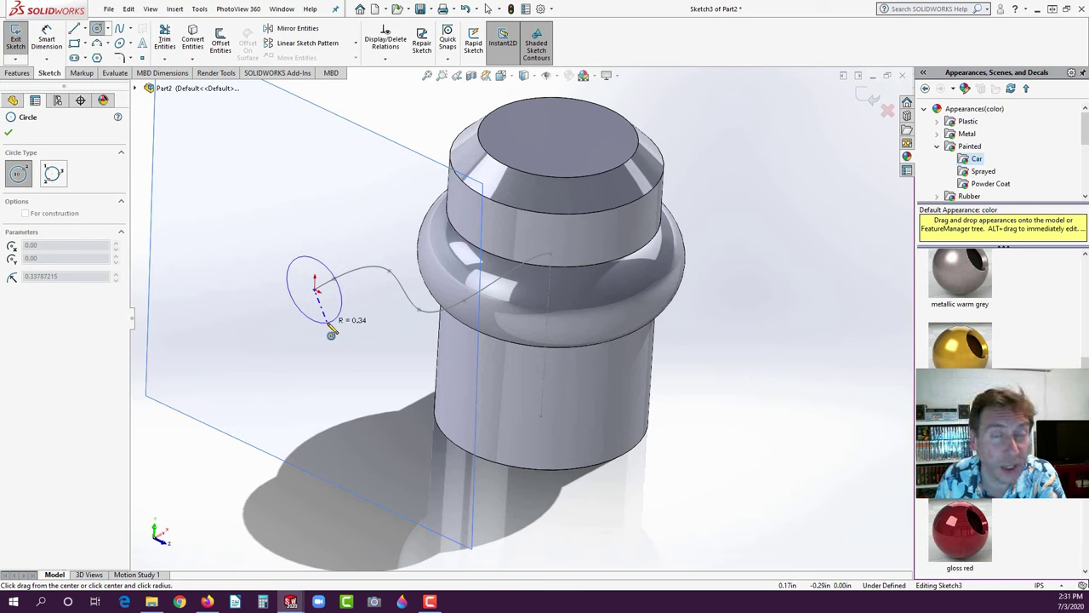
left_click(331, 333)
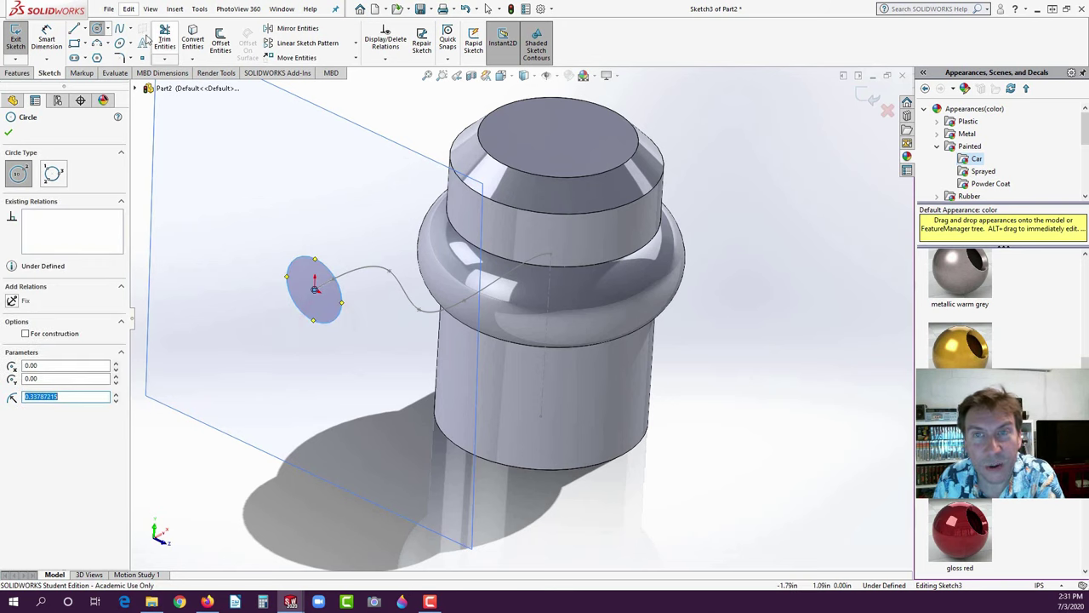
left_click(47, 38)
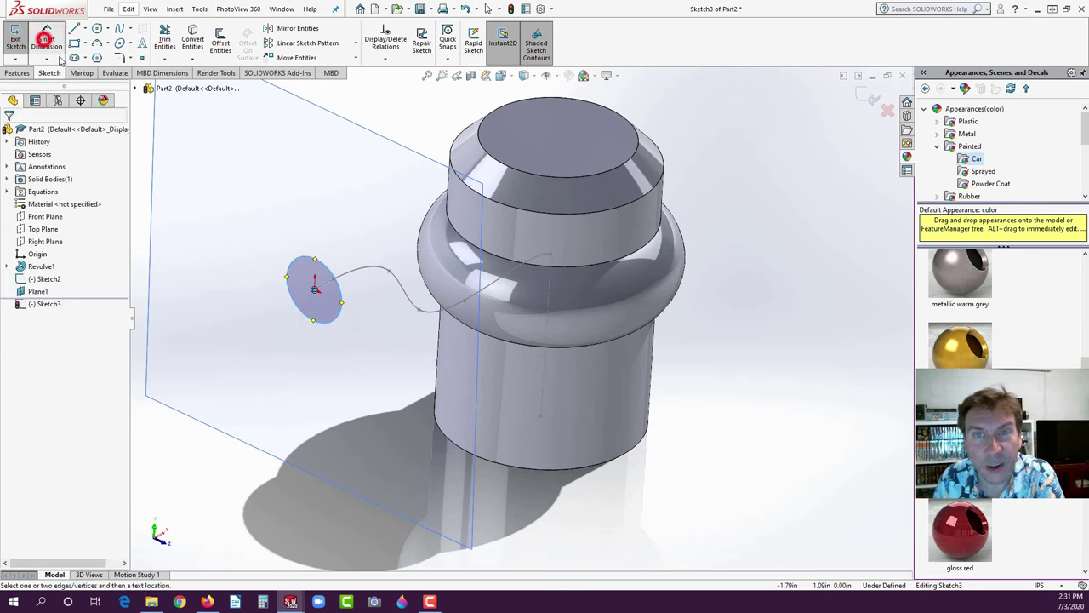
- Dimension the spoke profile circle's diameter, correcting it from 0.75 in to 0.50 in
left_click(319, 263)
left_click(240, 195)
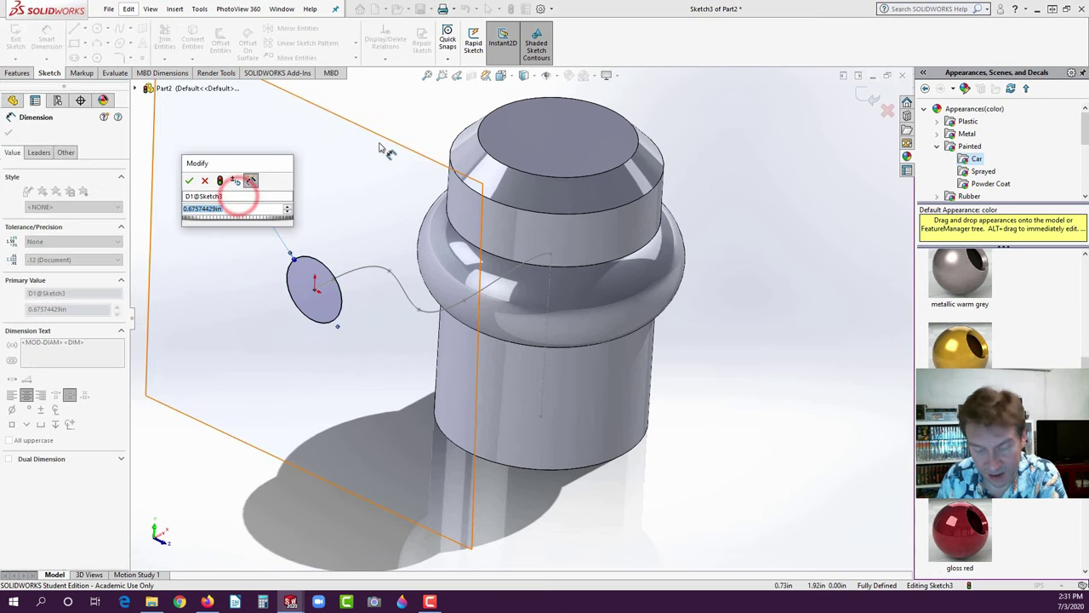
type(".5")
key("BackSpace")
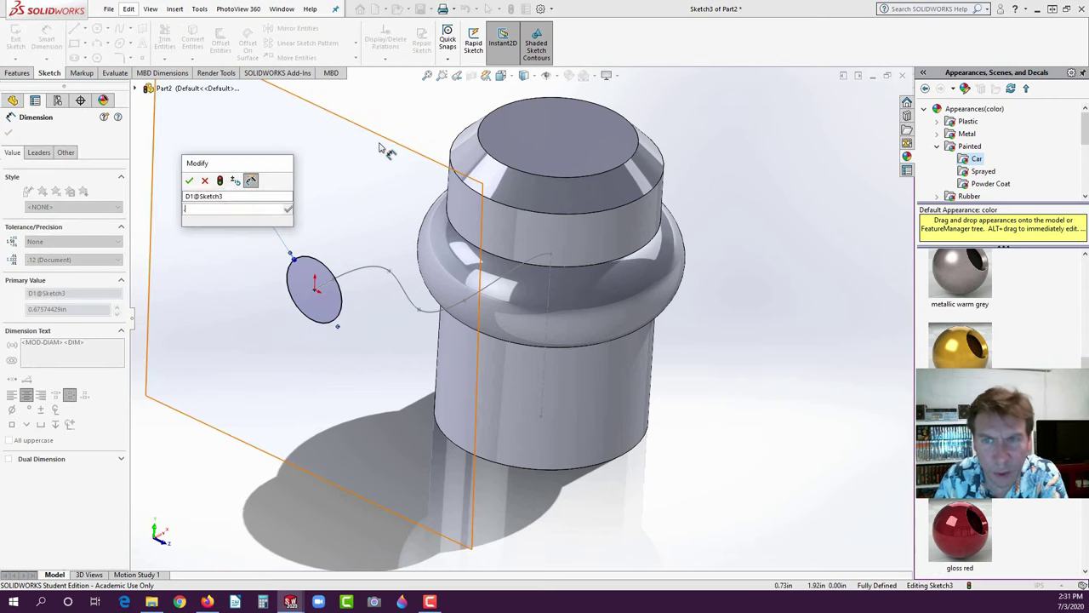
type("75")
key("Return")
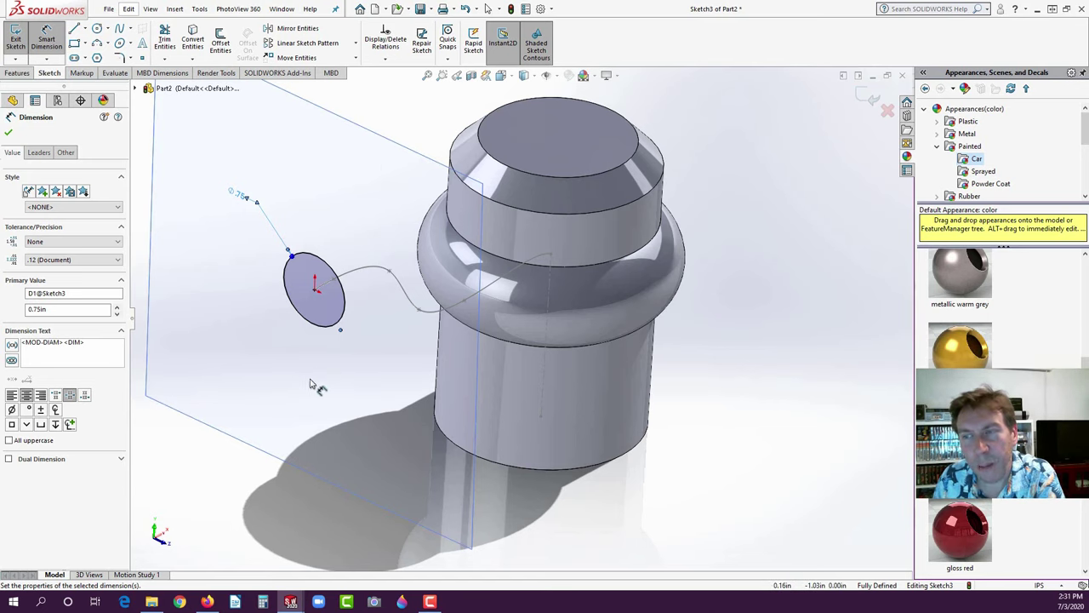
mouse_move(315, 382)
middle_mouse_down()
mouse_move(287, 365)
mouse_move(319, 400)
middle_mouse_up()
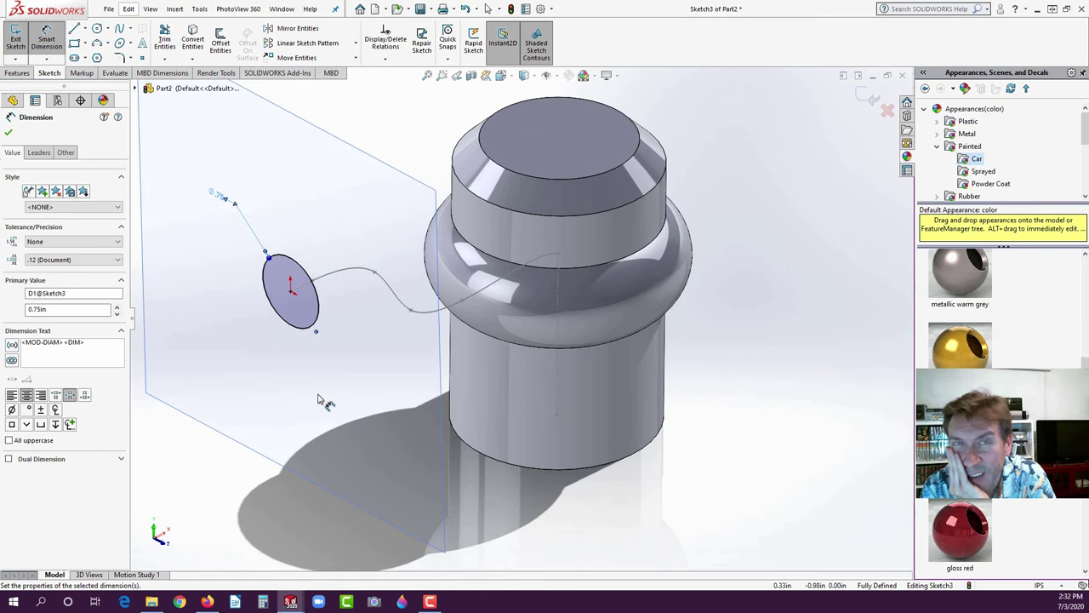
double_click(221, 197)
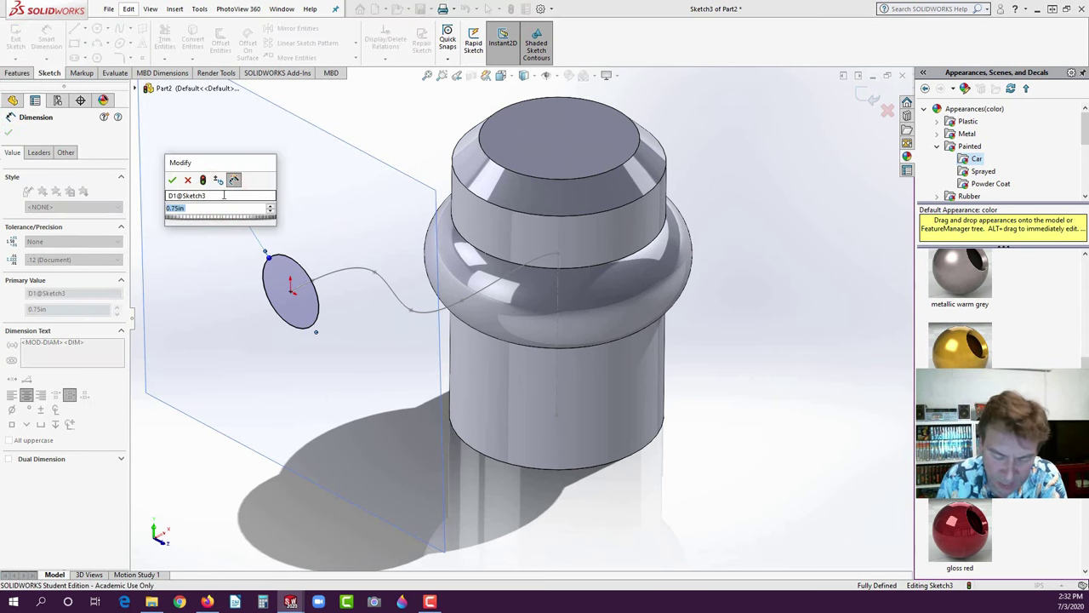
type(".5")
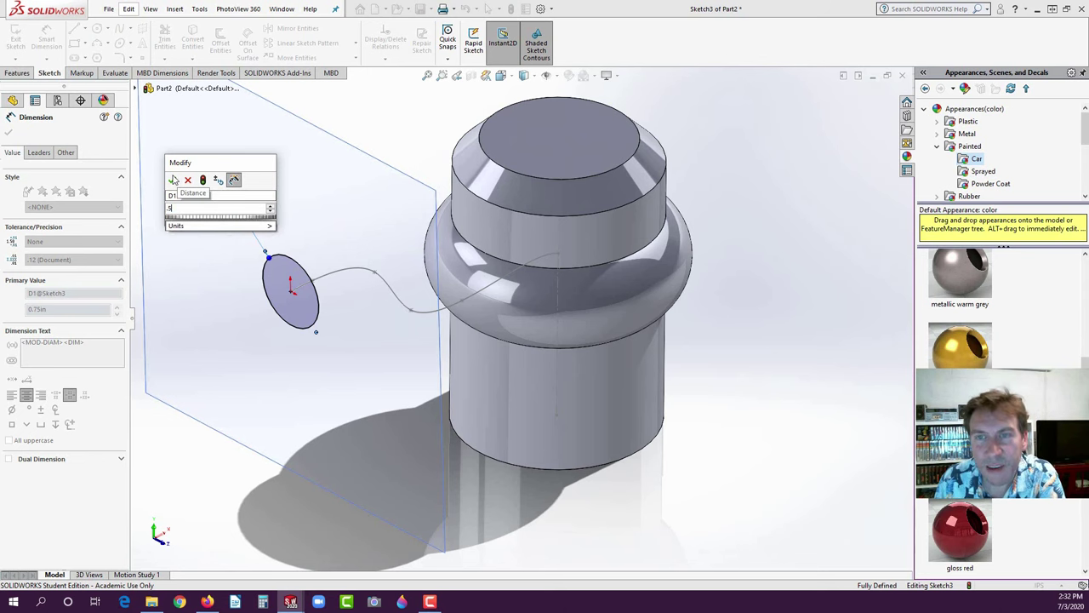
left_click(173, 179)
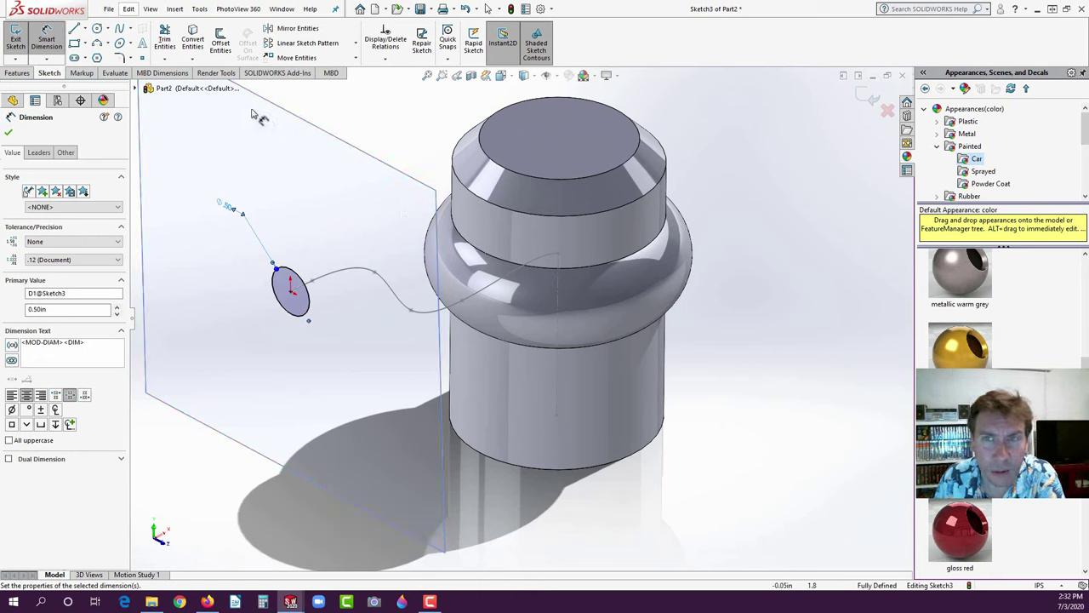
left_click(12, 74)
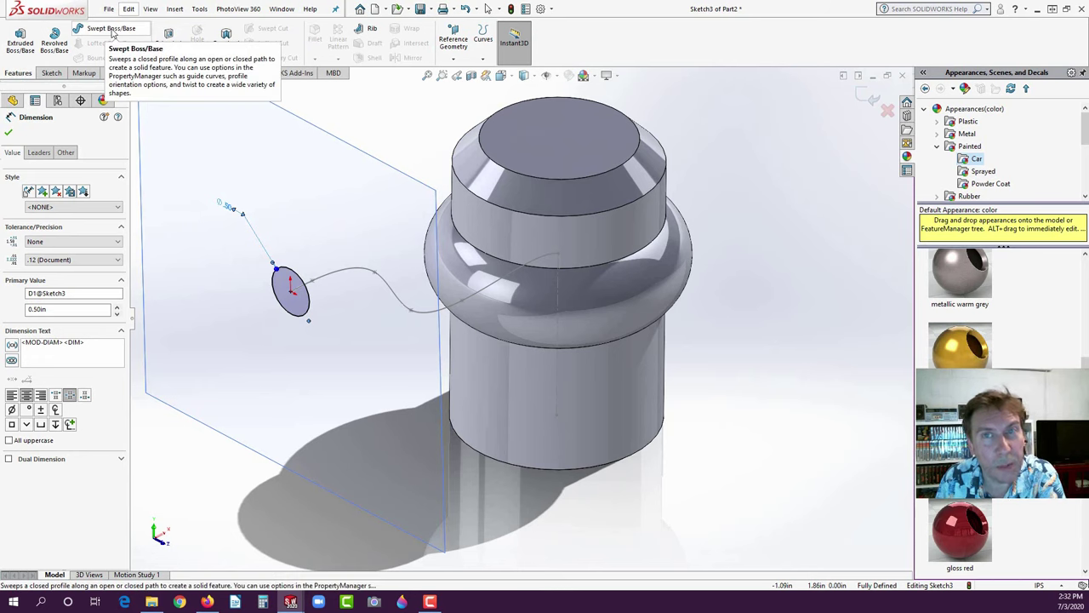
- Sweep Sketch3's small circle along Sketch2's curved path to create Sweep1, the first spoke
left_click(111, 32)
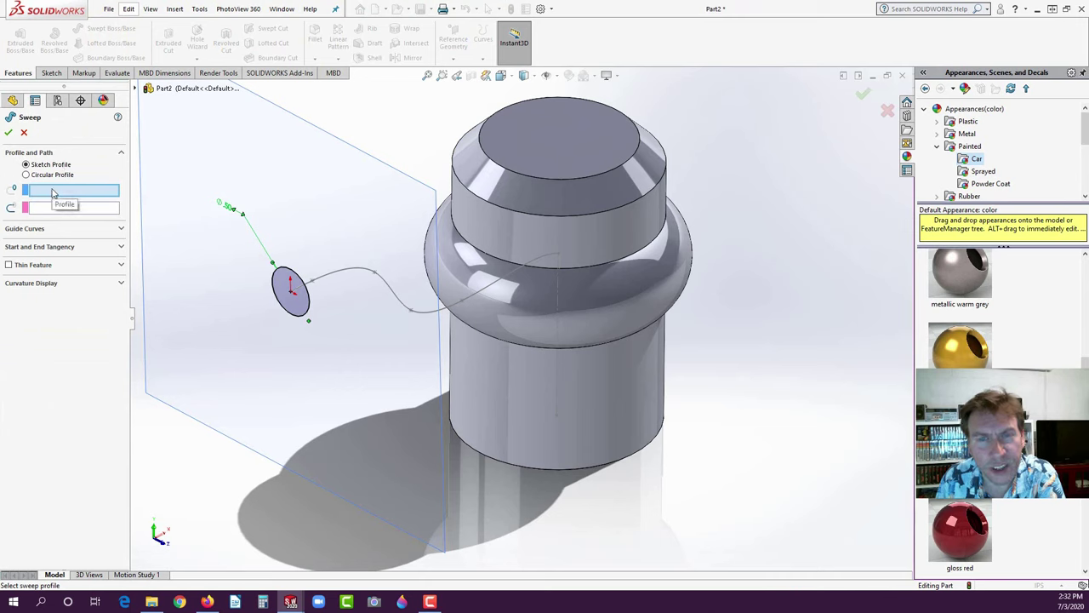
left_click(291, 316)
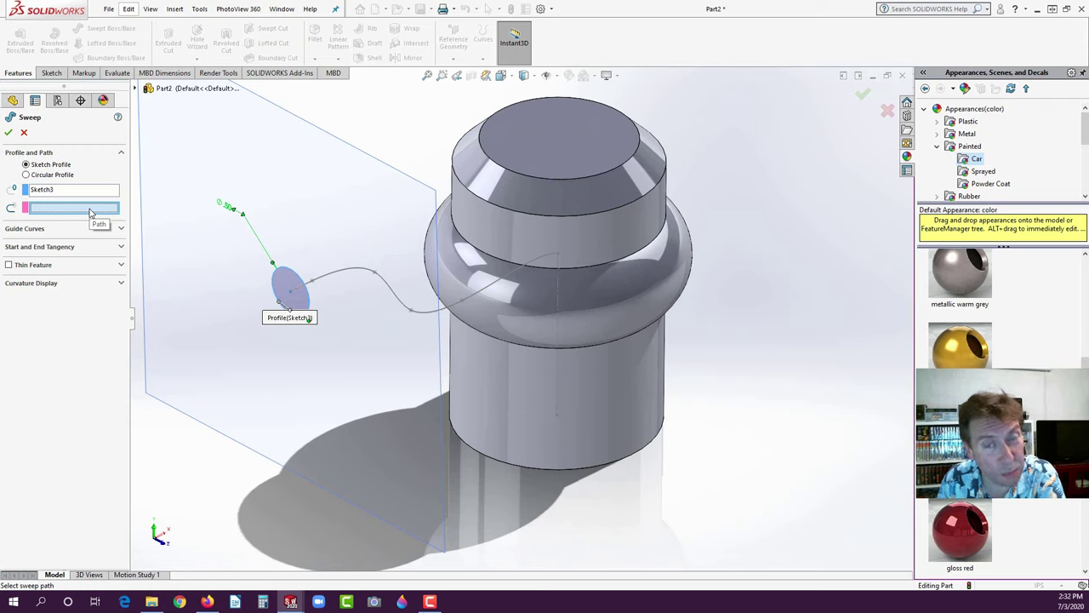
left_click(355, 270)
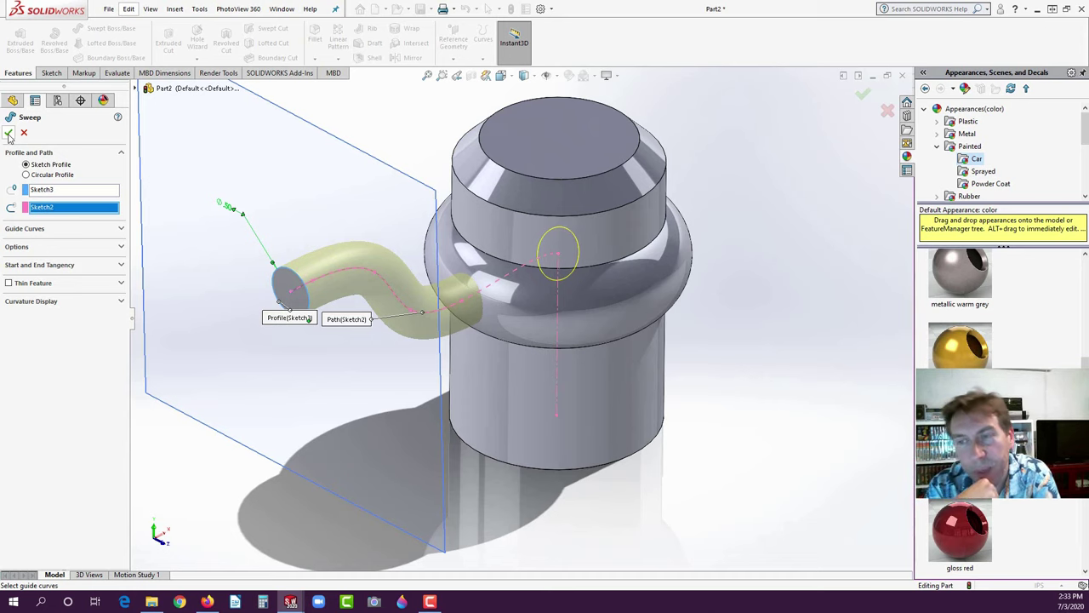
left_click(8, 133)
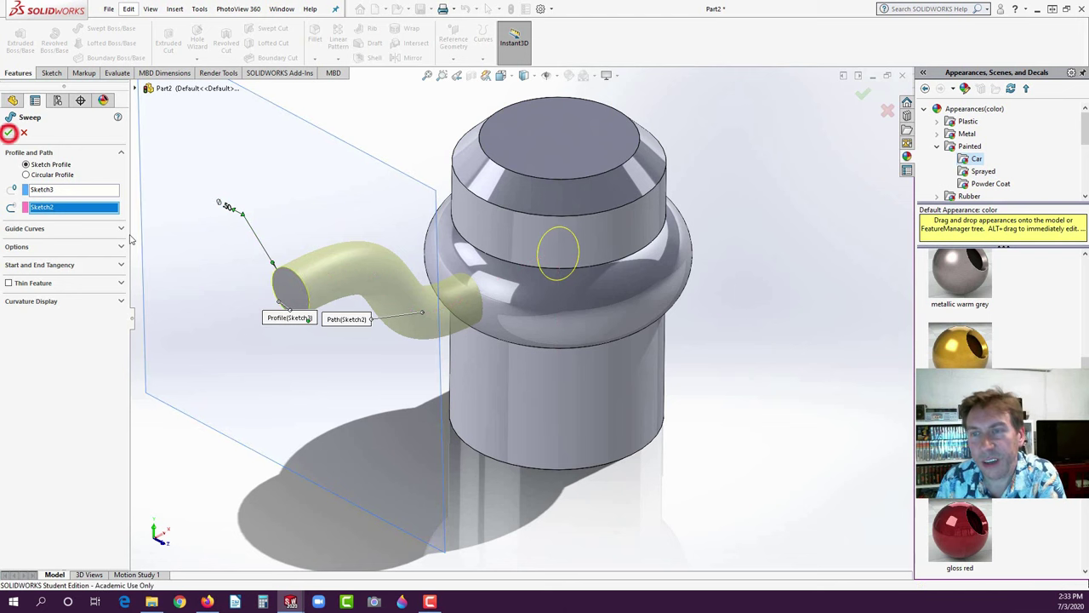
left_click(223, 470)
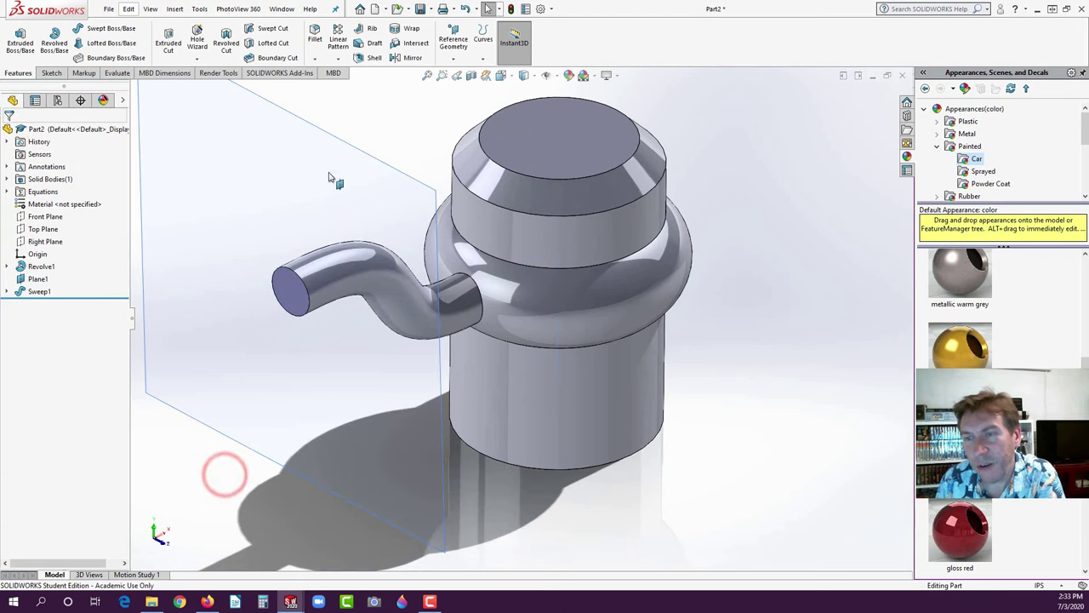
- Hide Plane1, zoom to fit the model, and select Sweep1 in the tree
left_click(388, 166)
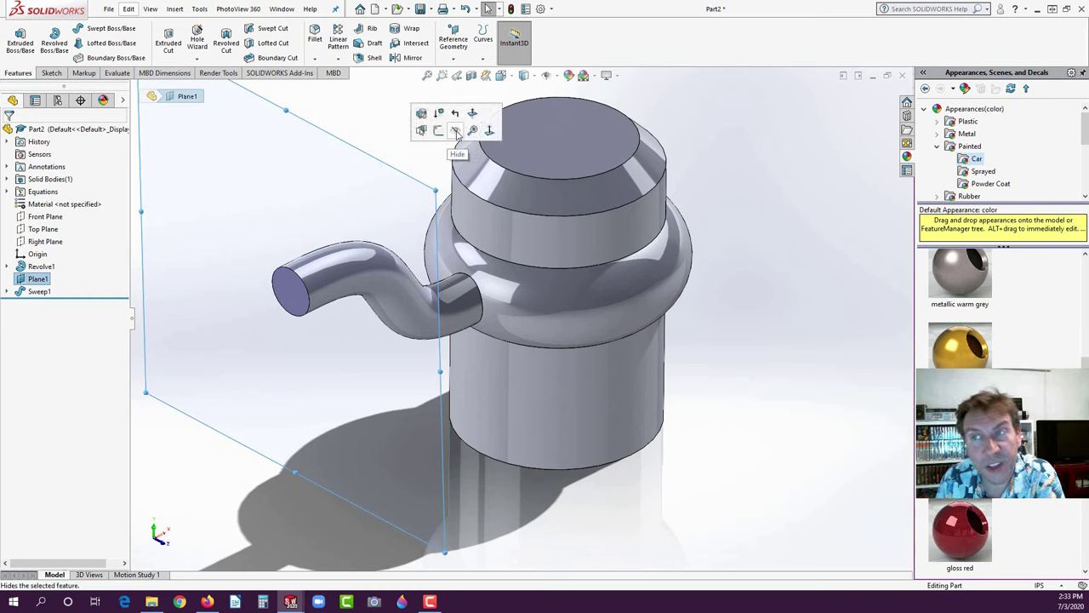
left_click(457, 132)
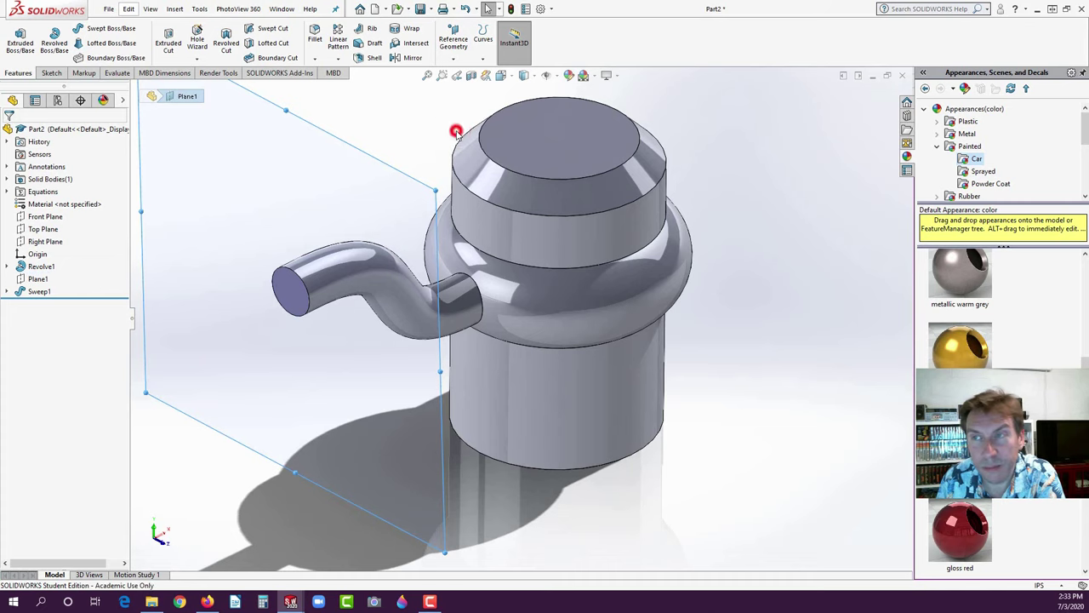
key("f")
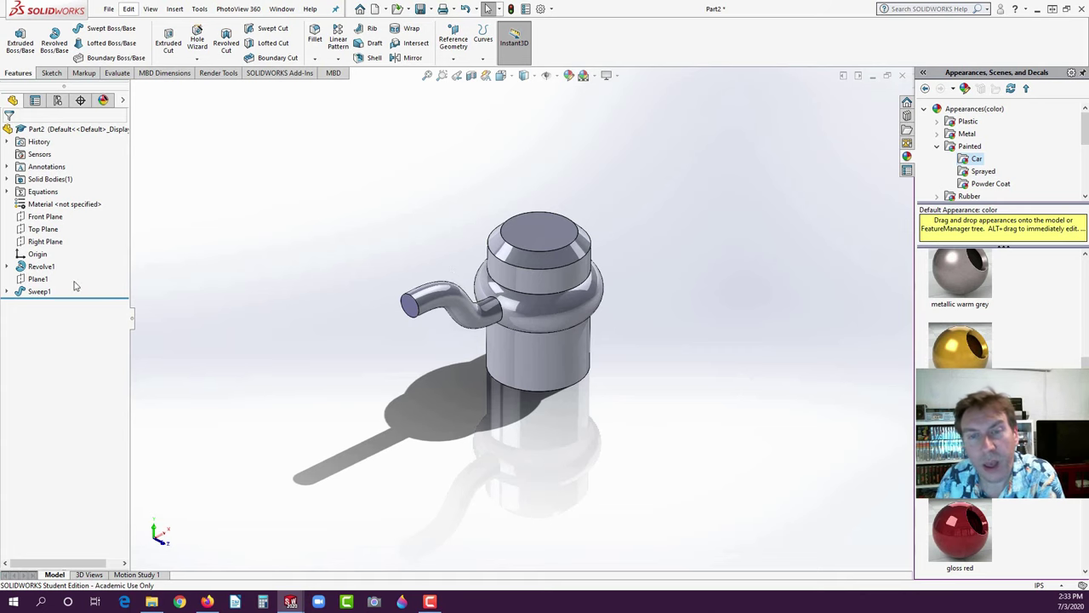
left_click(40, 291)
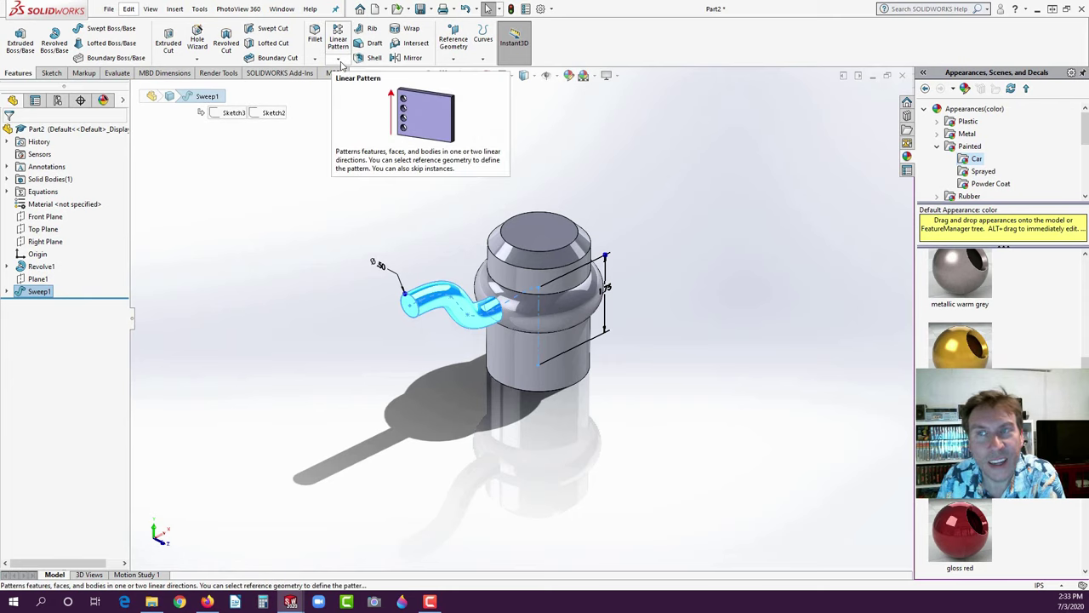
- Circular-pattern Sweep1 into 5 equally spaced spokes around the hub cylinder axis
left_click(340, 59)
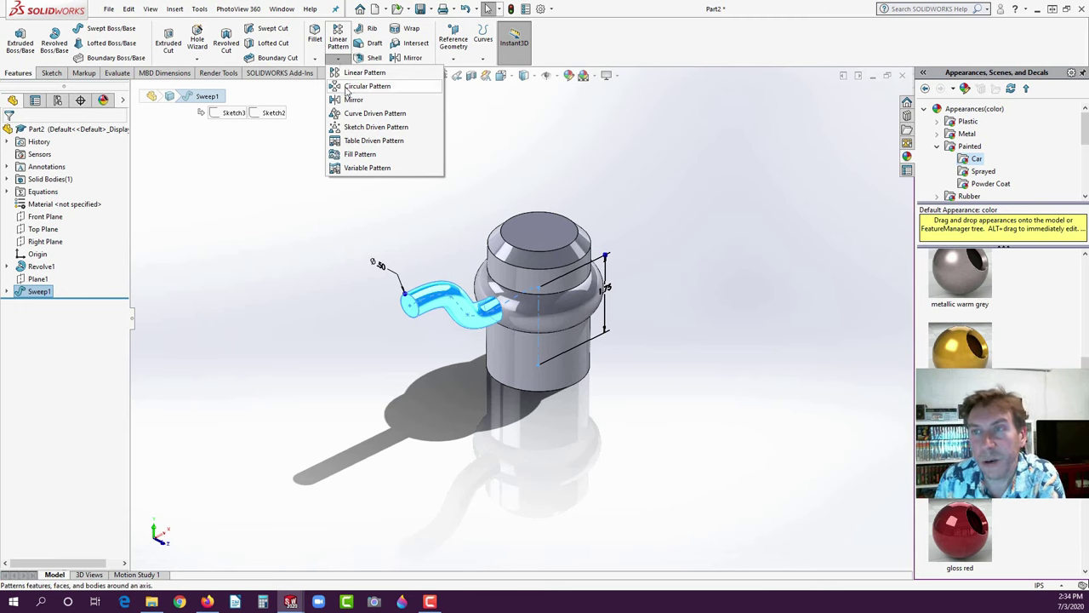
left_click(346, 88)
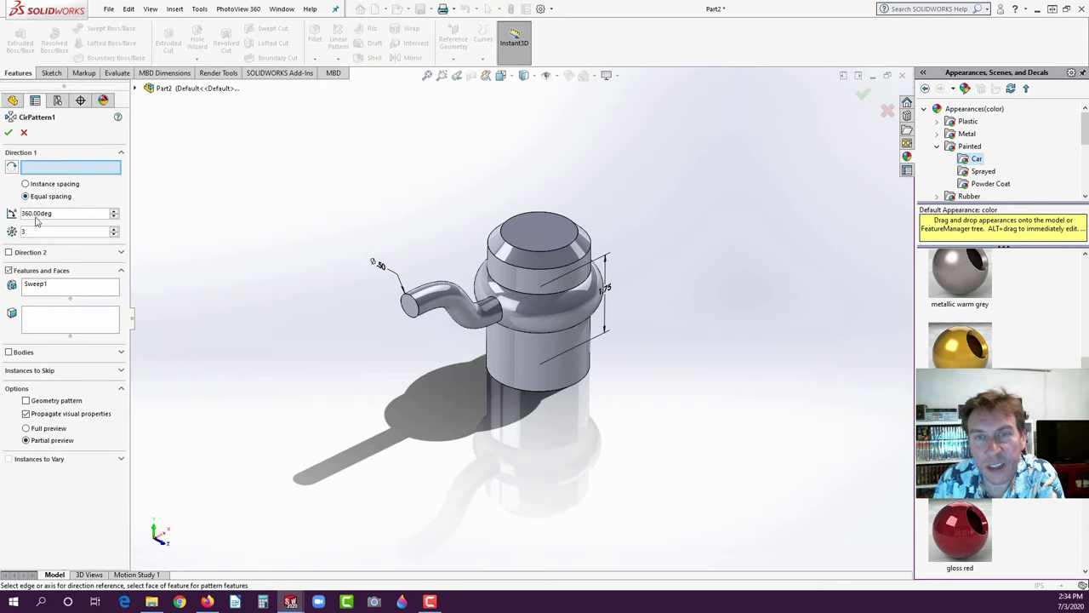
left_click(28, 231)
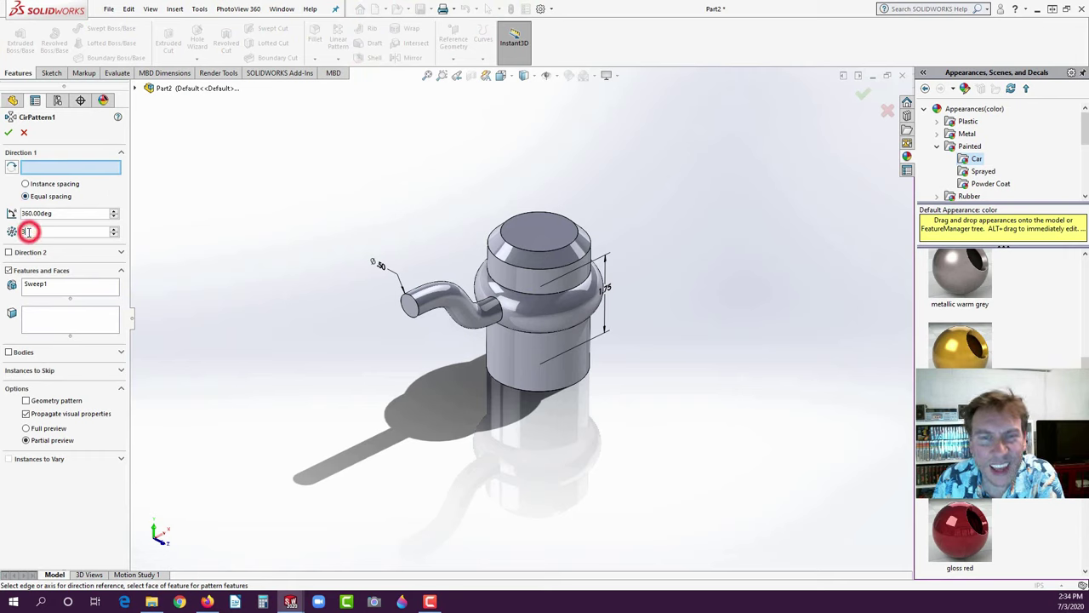
type("5")
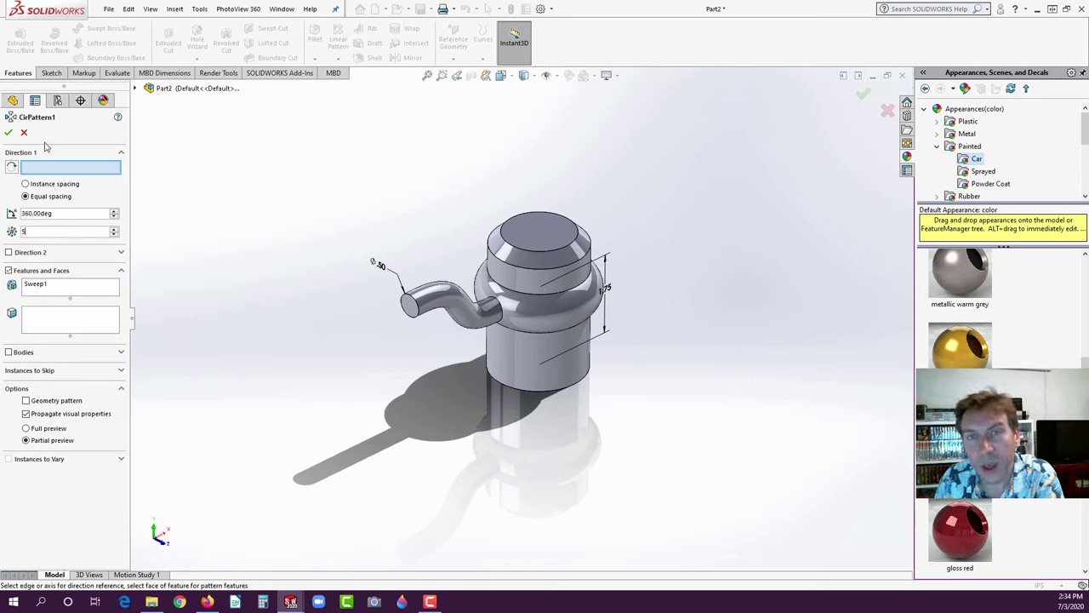
left_click(521, 320)
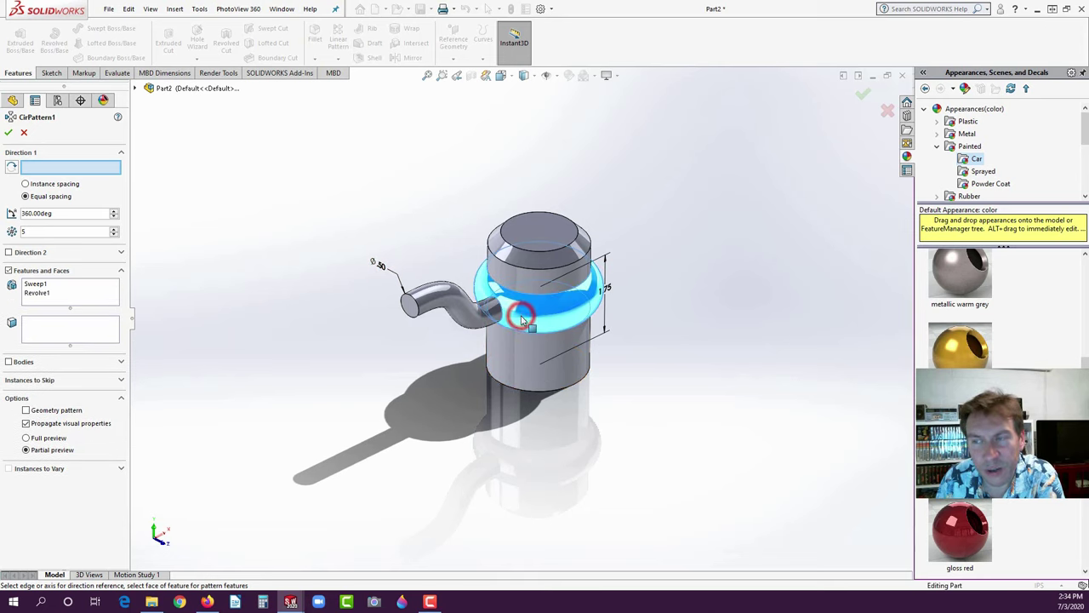
left_click(525, 319)
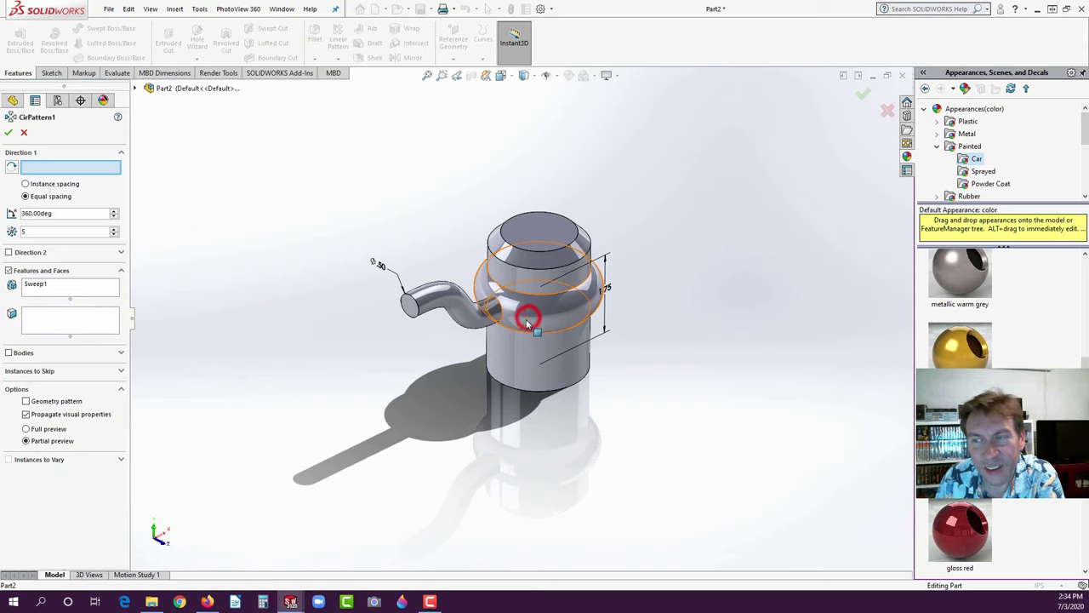
left_click(511, 361)
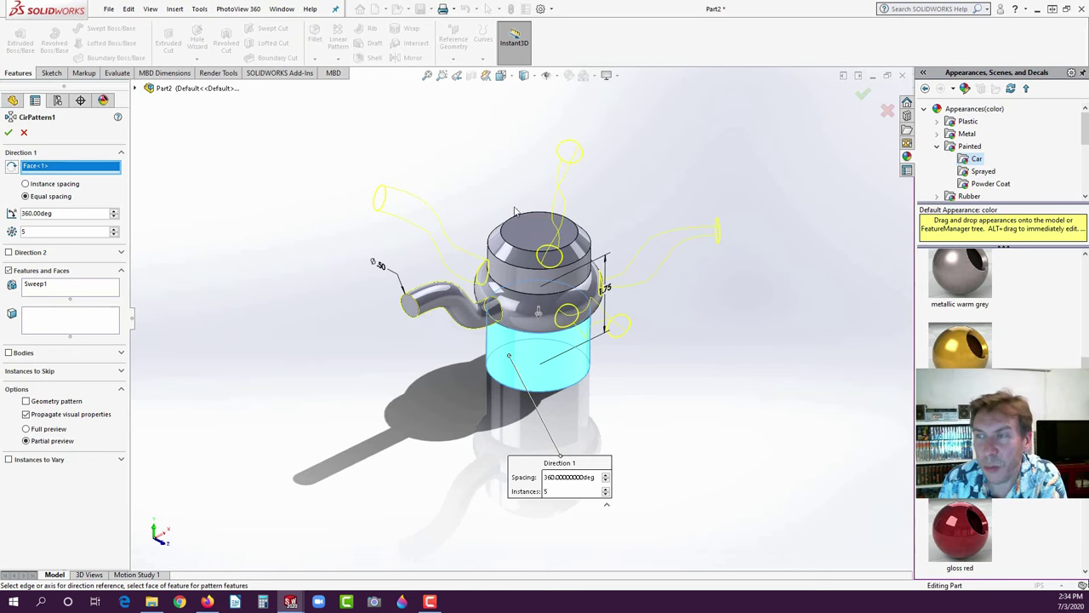
left_click(9, 132)
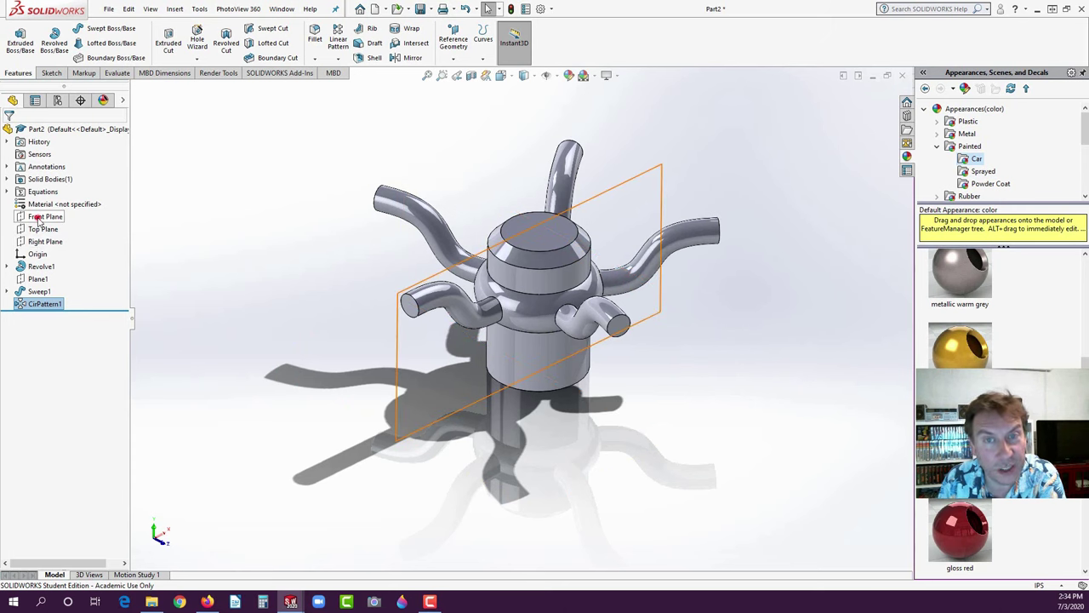
- Start a new sketch on the Front Plane and view it from the front
left_click(40, 218)
left_click(47, 202)
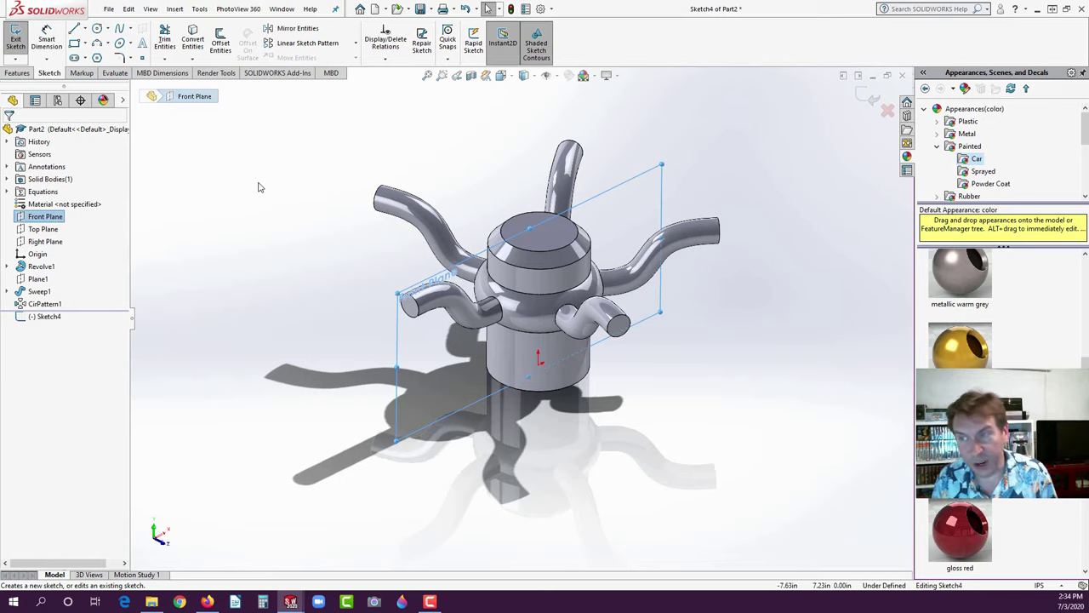
key("space")
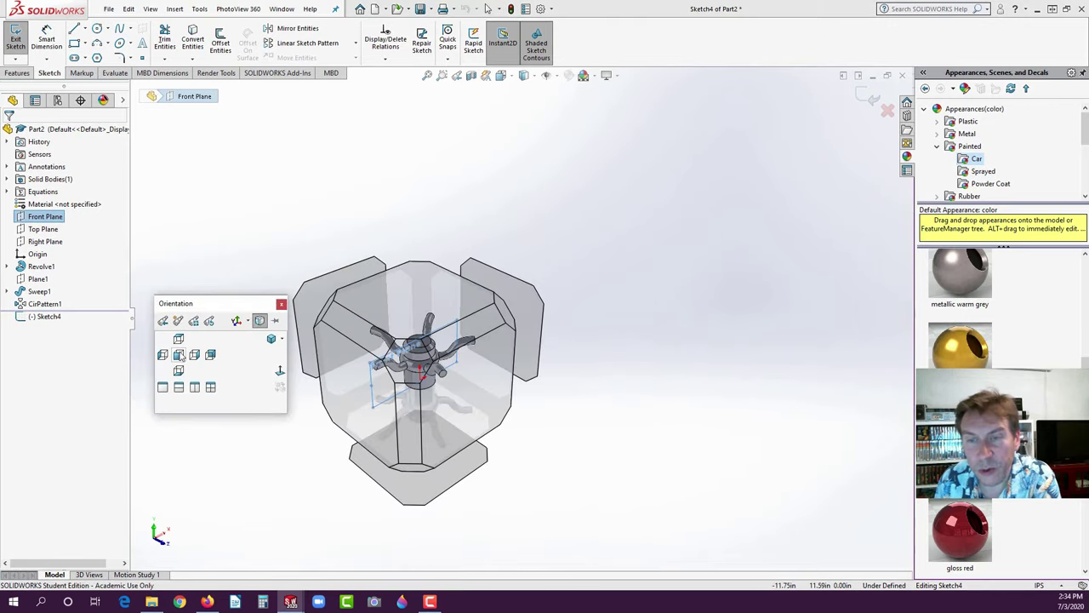
left_click(179, 355)
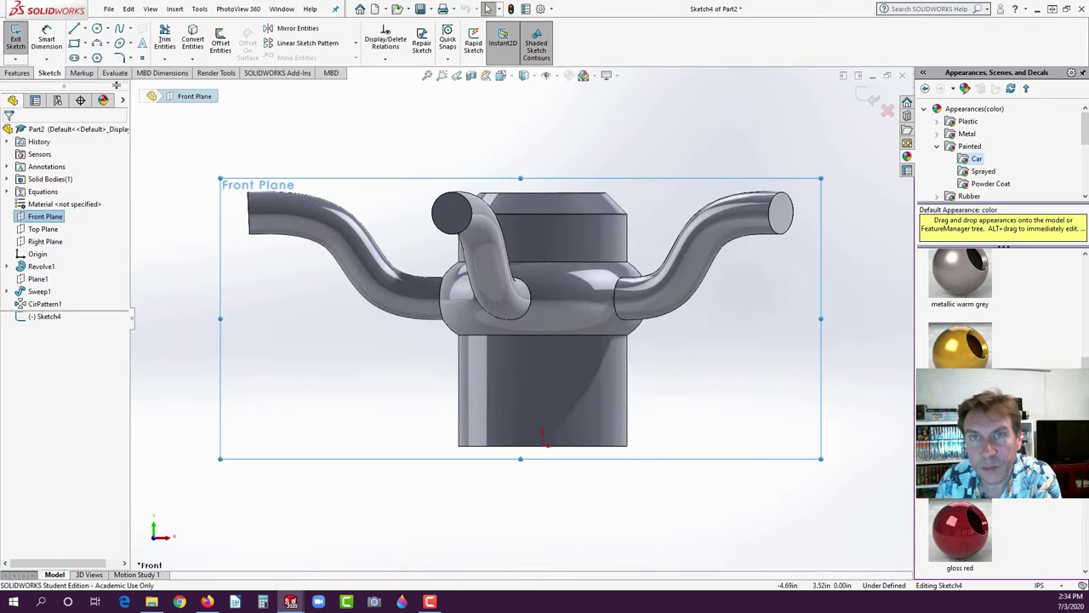
- Draw a circle centred on the left spoke's end and dimension it to Ø1.00 in
left_click(96, 28)
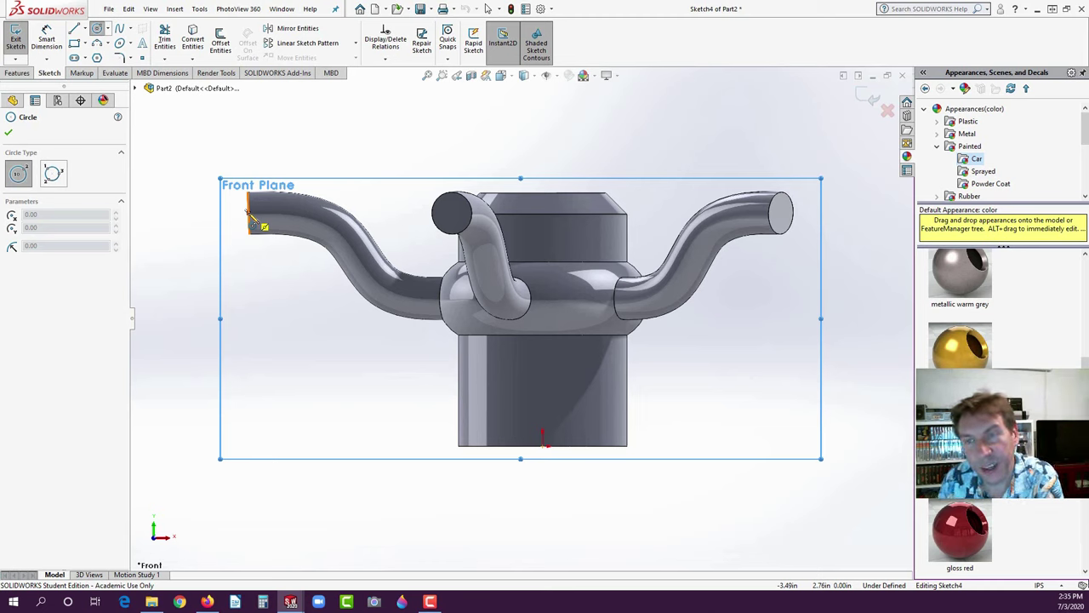
left_click(248, 213)
left_click(274, 245)
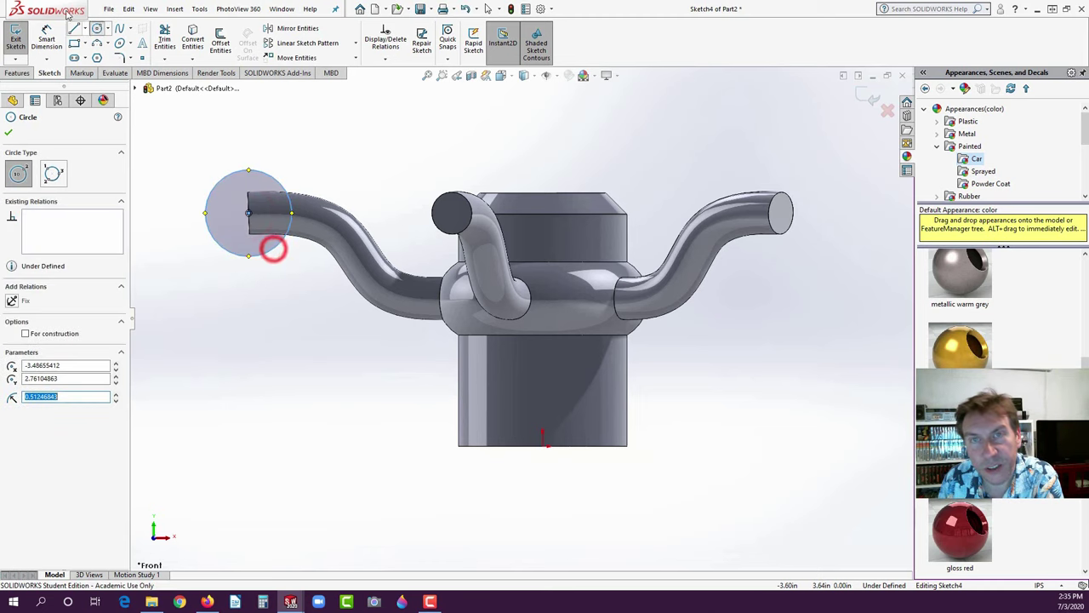
left_click(47, 43)
left_click(259, 172)
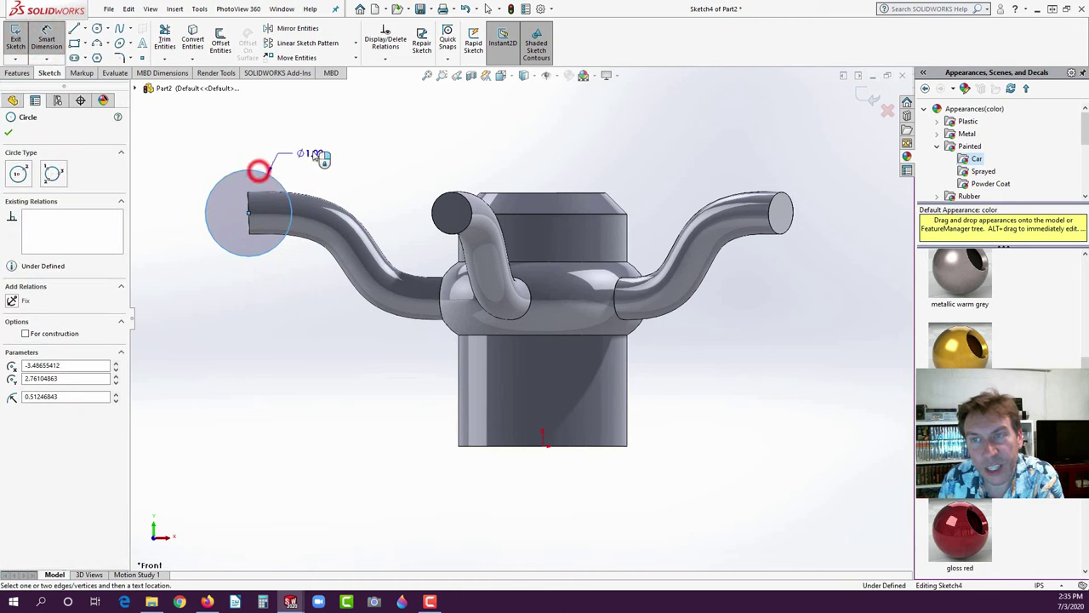
left_click(417, 134)
type("1.00in")
key("Return")
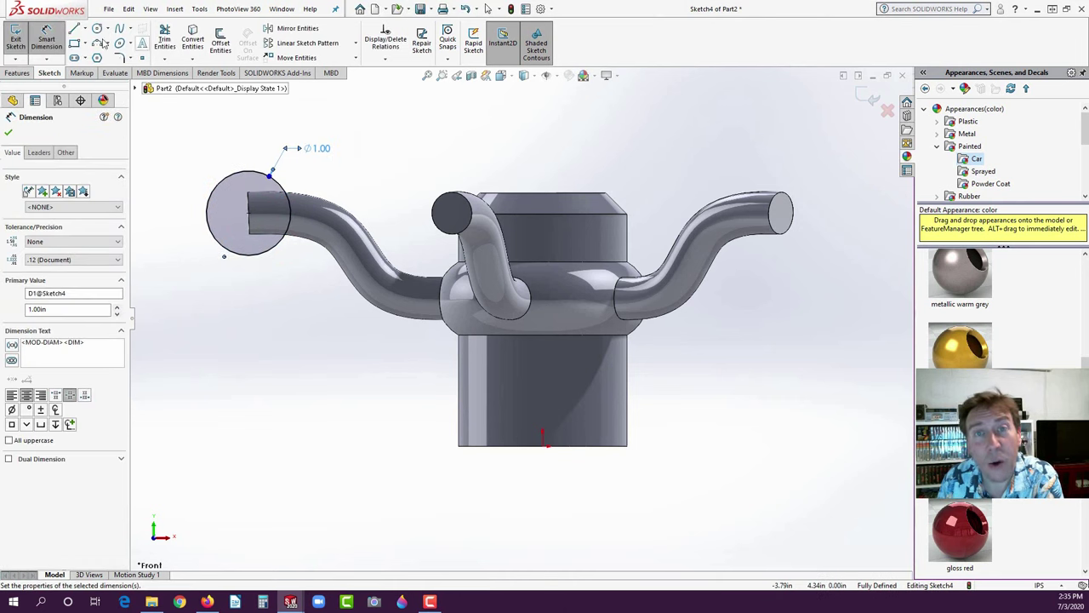
left_click(86, 30)
left_click(88, 32)
left_click(86, 30)
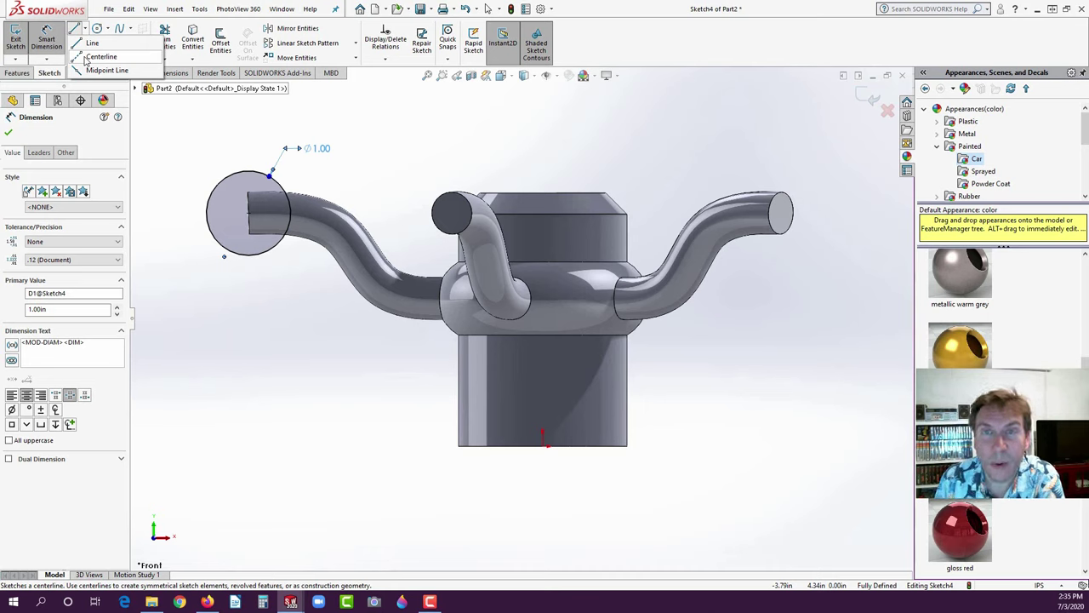
- Draw a vertical construction centerline up through the hub's centre
left_click(85, 57)
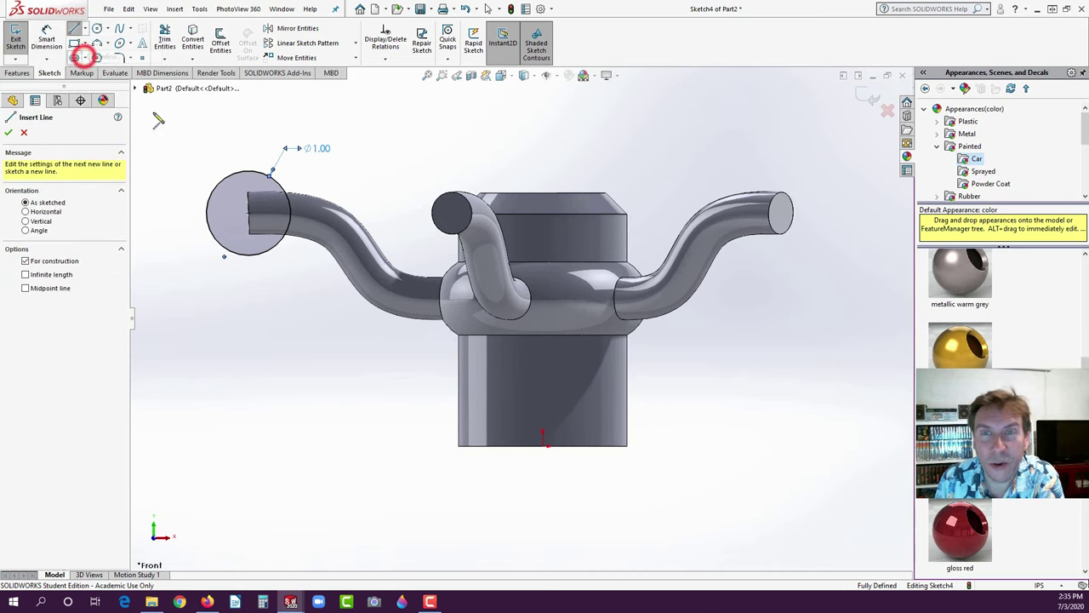
left_click(542, 444)
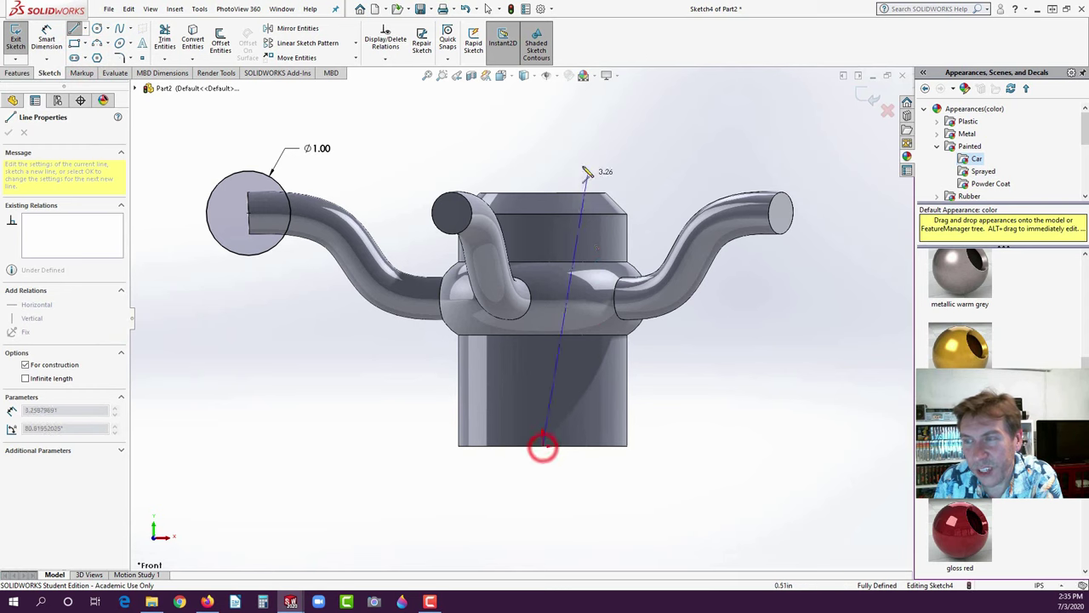
left_click(542, 153)
right_click(585, 176)
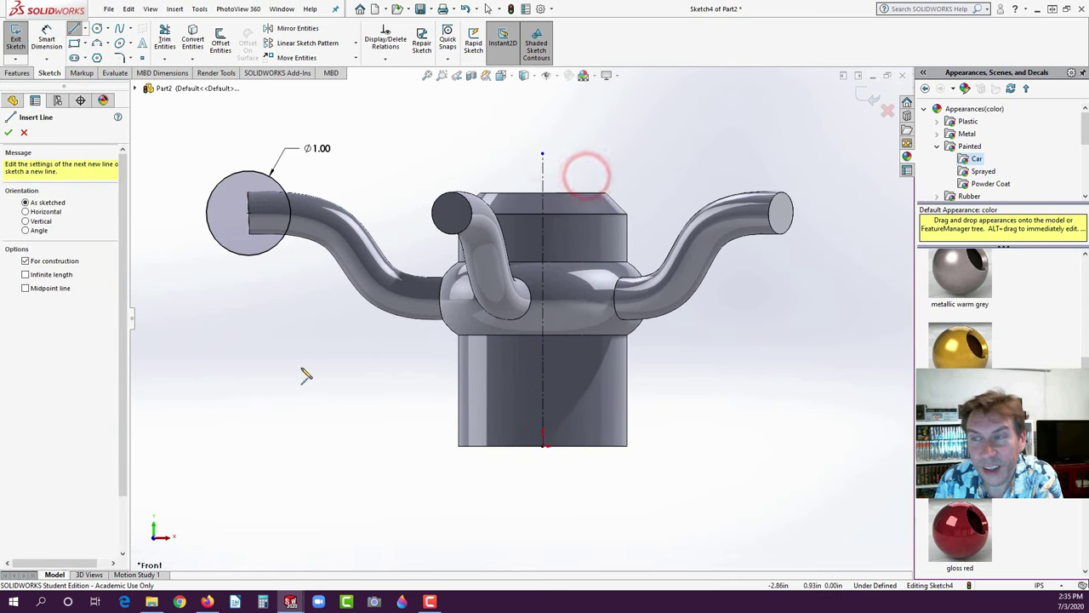
- Revolve the Ø1.00 circle 360° around the centerline to form the rim, Revolve2
left_click(18, 73)
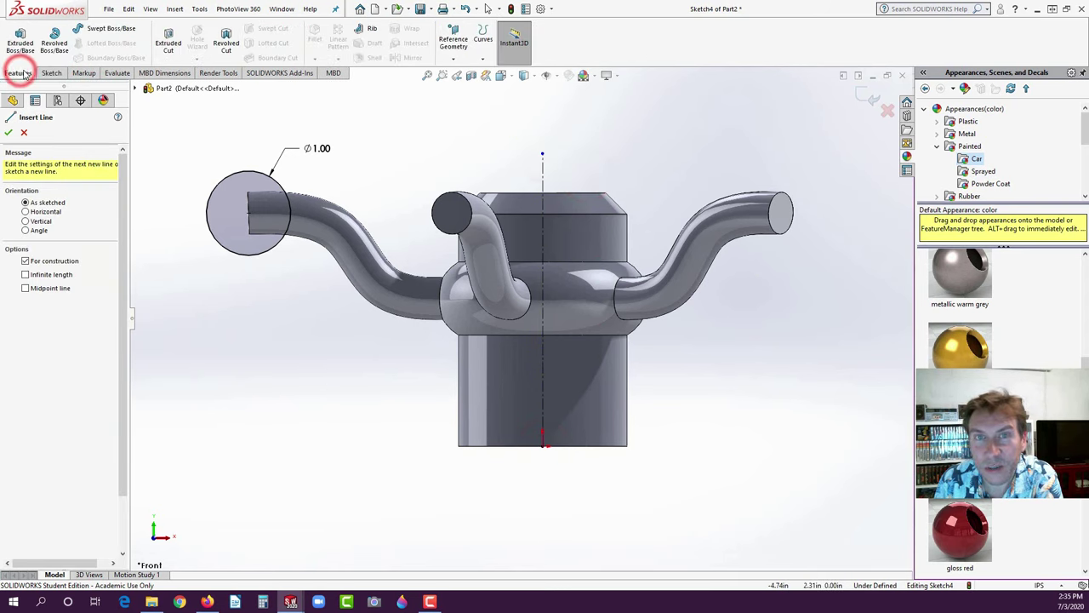
left_click(58, 40)
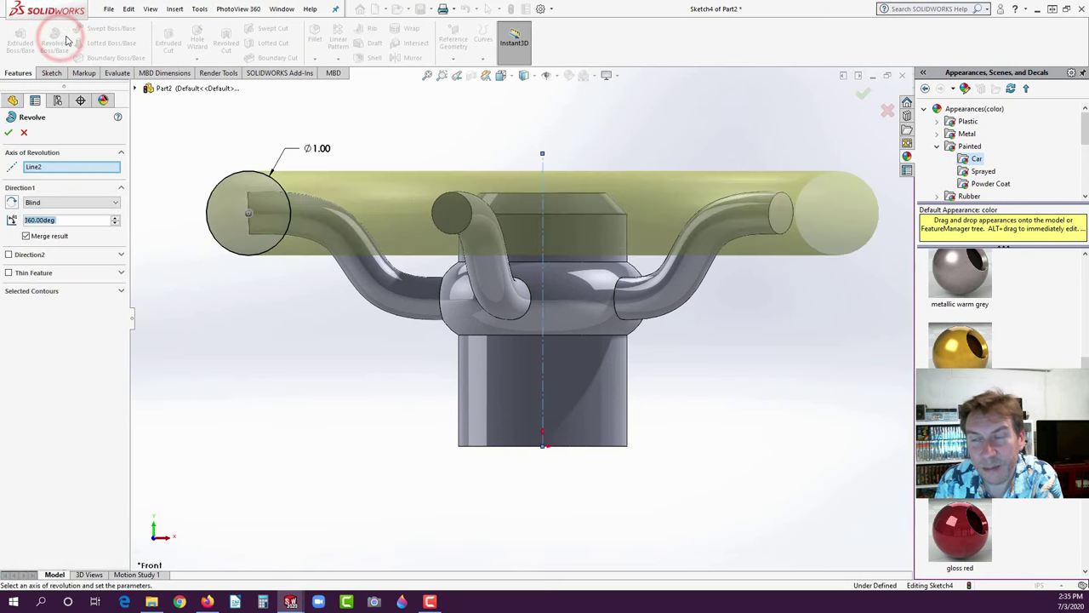
left_click(8, 131)
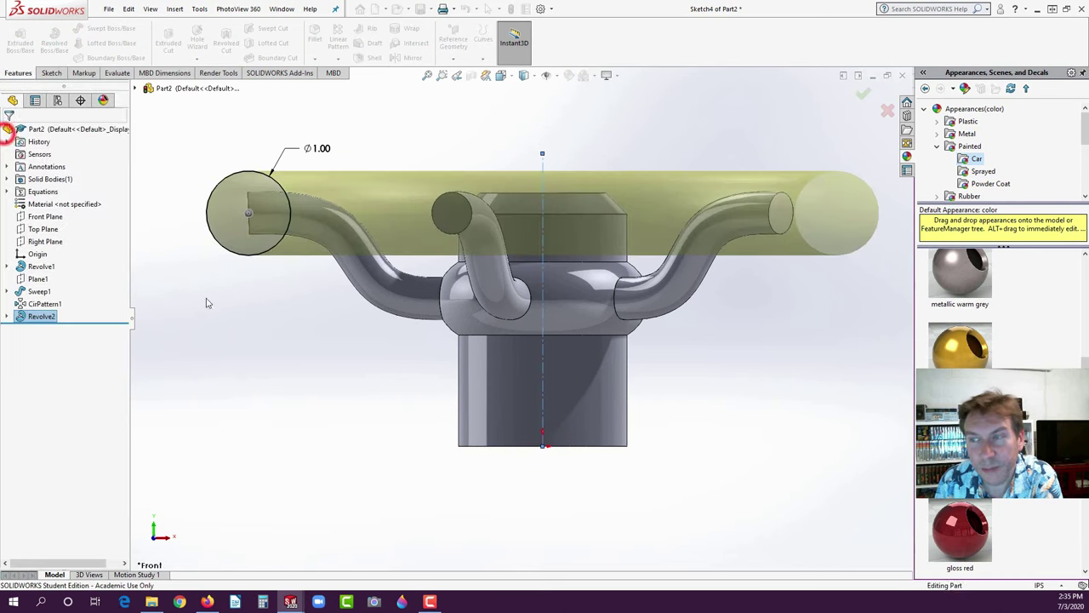
left_click(248, 322)
middle_click_drag(303, 349, 364, 423)
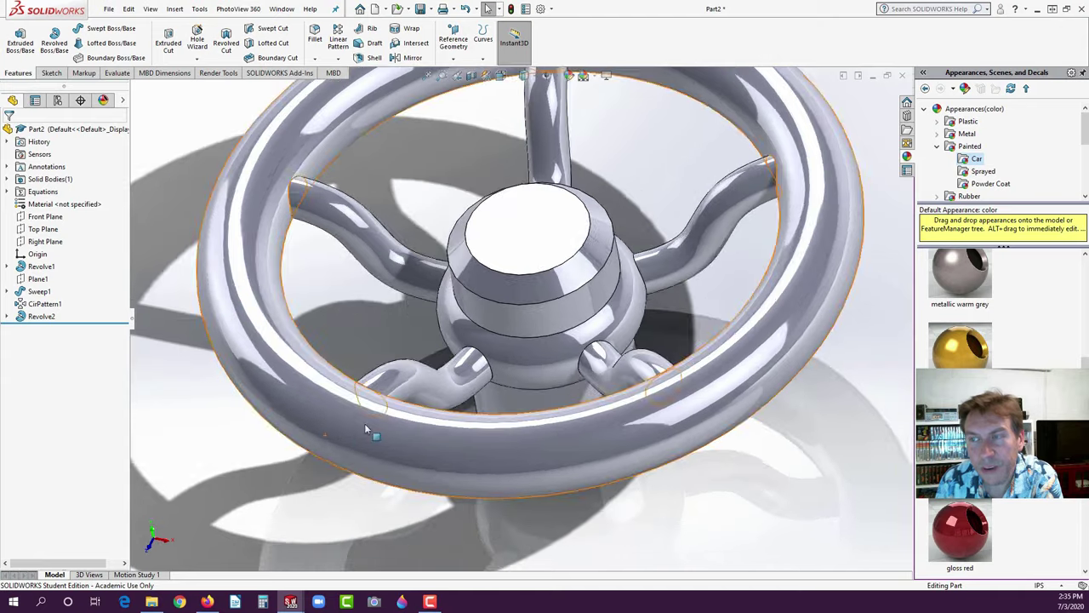
key("f")
middle_click_drag(587, 295, 570, 290)
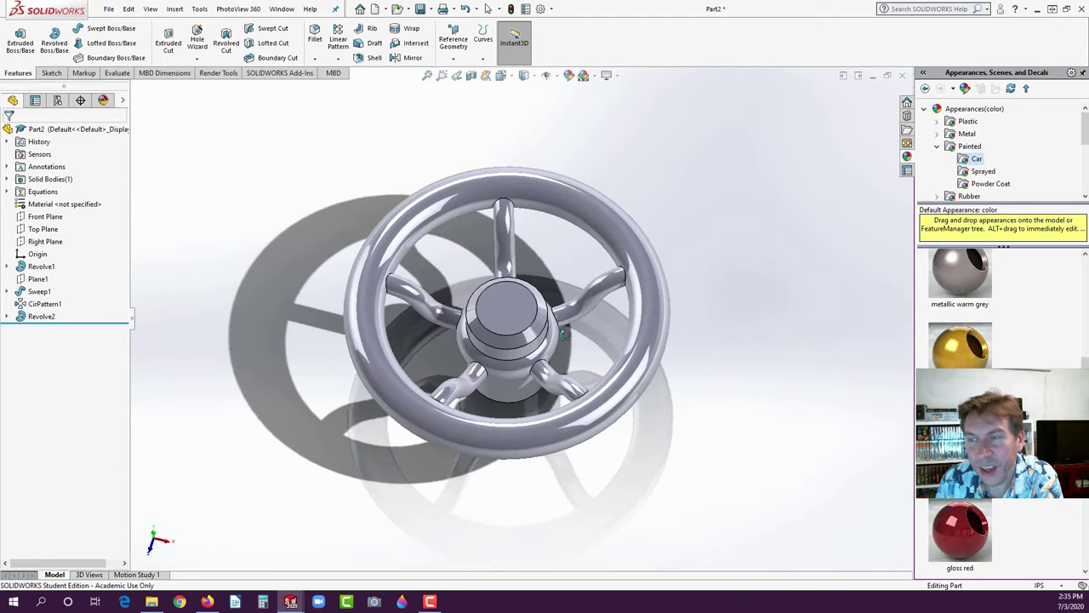
middle_click_drag(563, 335, 553, 333)
scroll(553, 334, "down", 3)
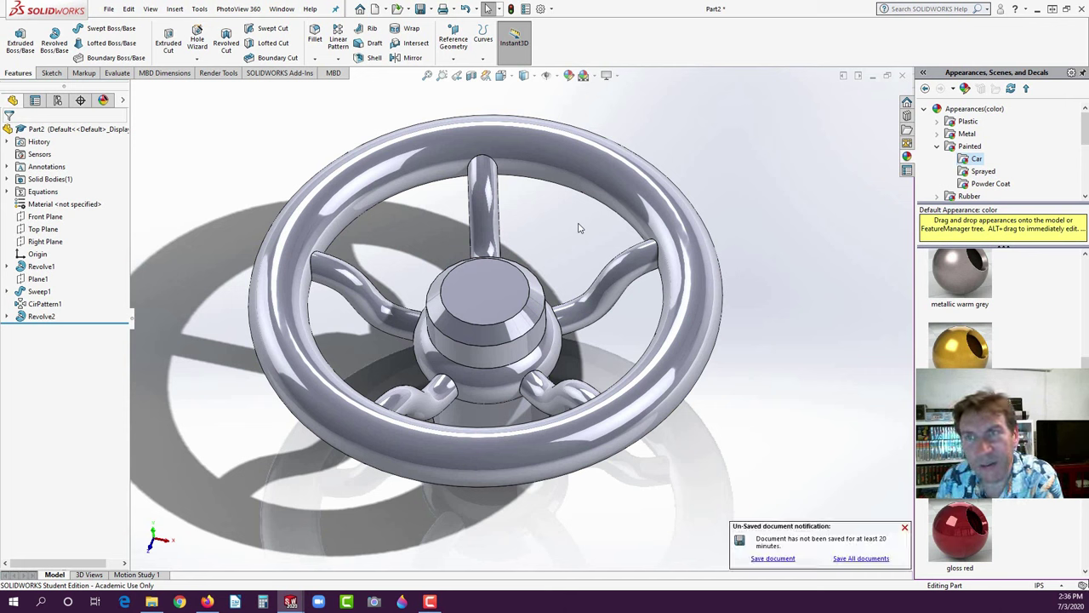
- Fillet the spoke joints on the rim face and two hub faces with a 0.20 in radius
left_click(315, 39)
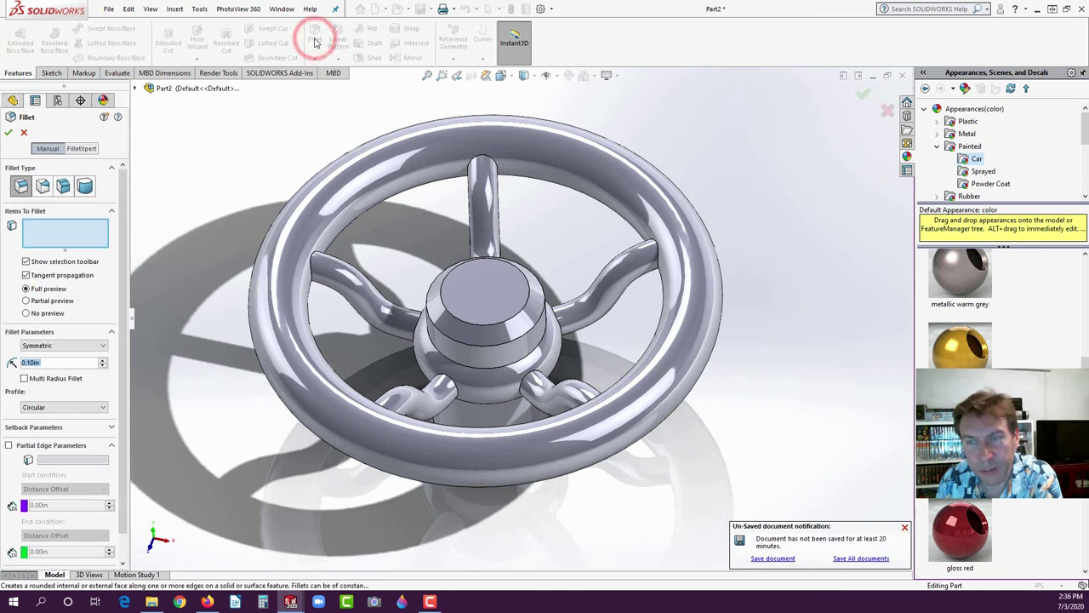
key("BackSpace")
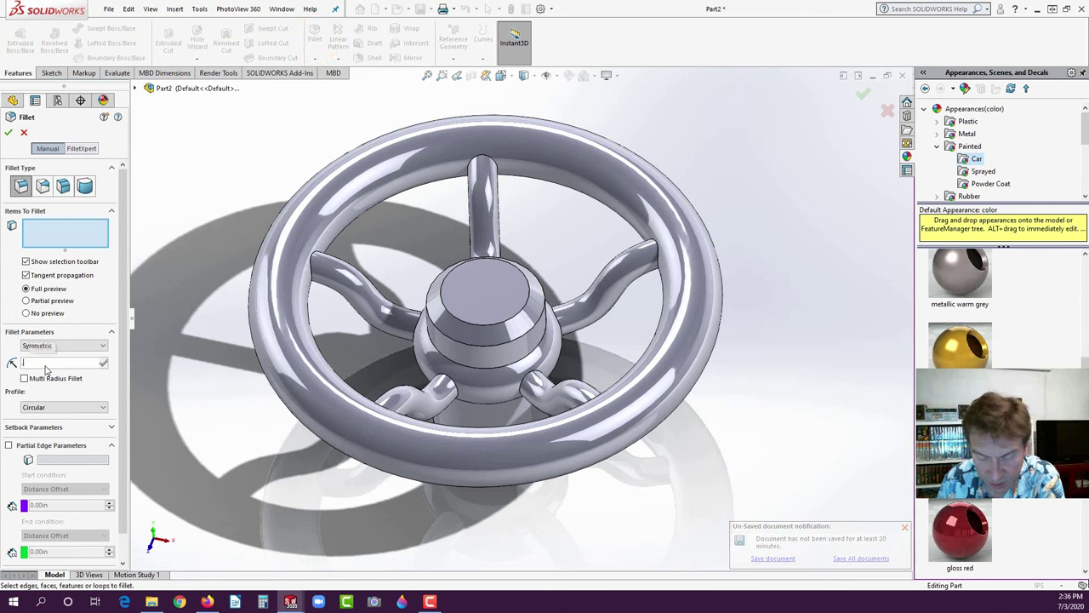
type("2")
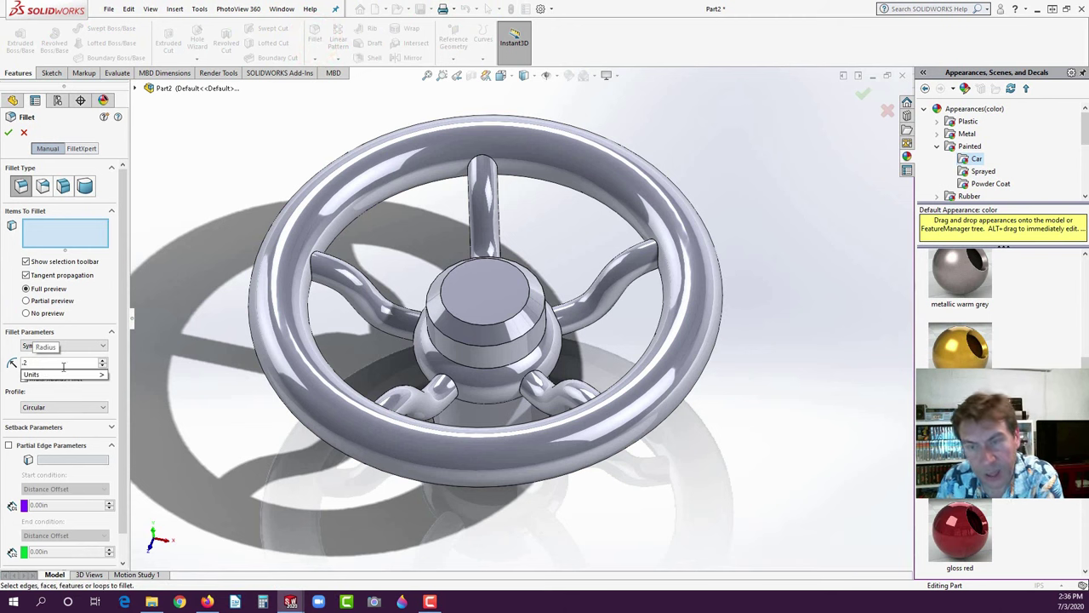
mouse_move(47, 373)
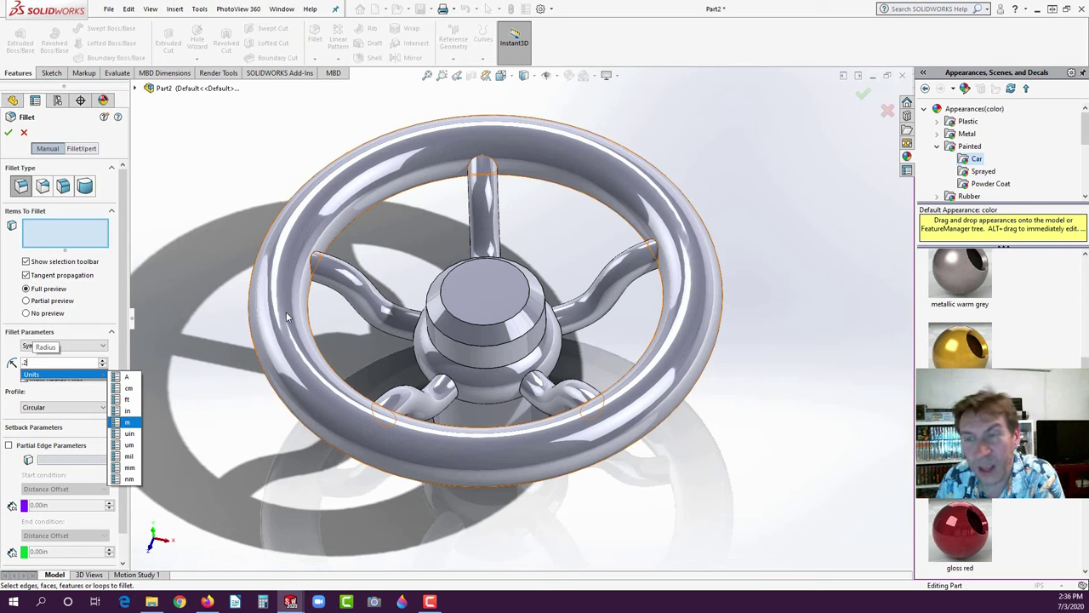
left_click(284, 320)
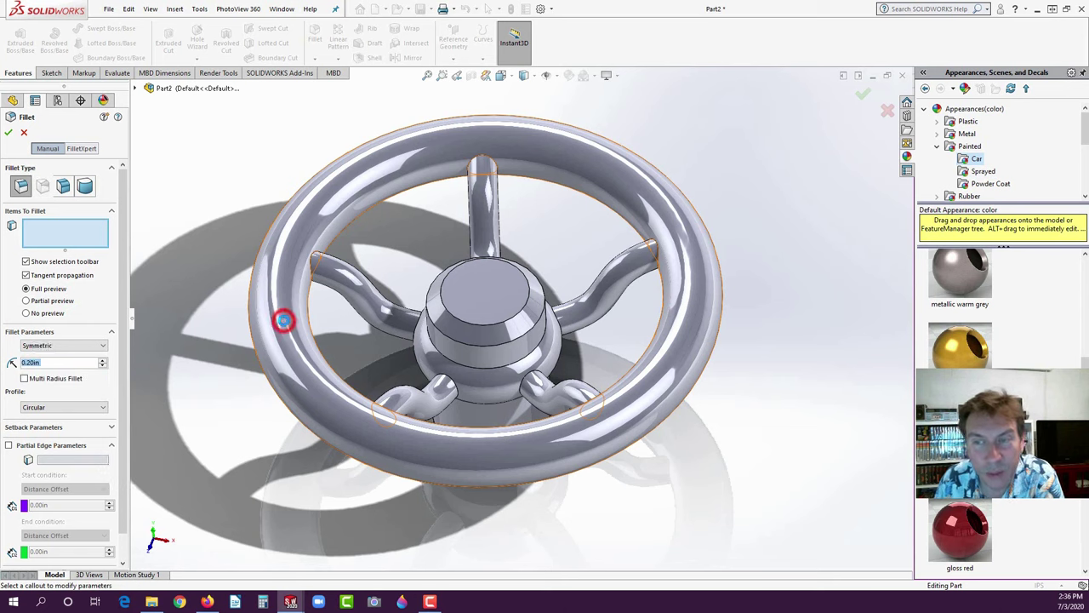
left_click(283, 320)
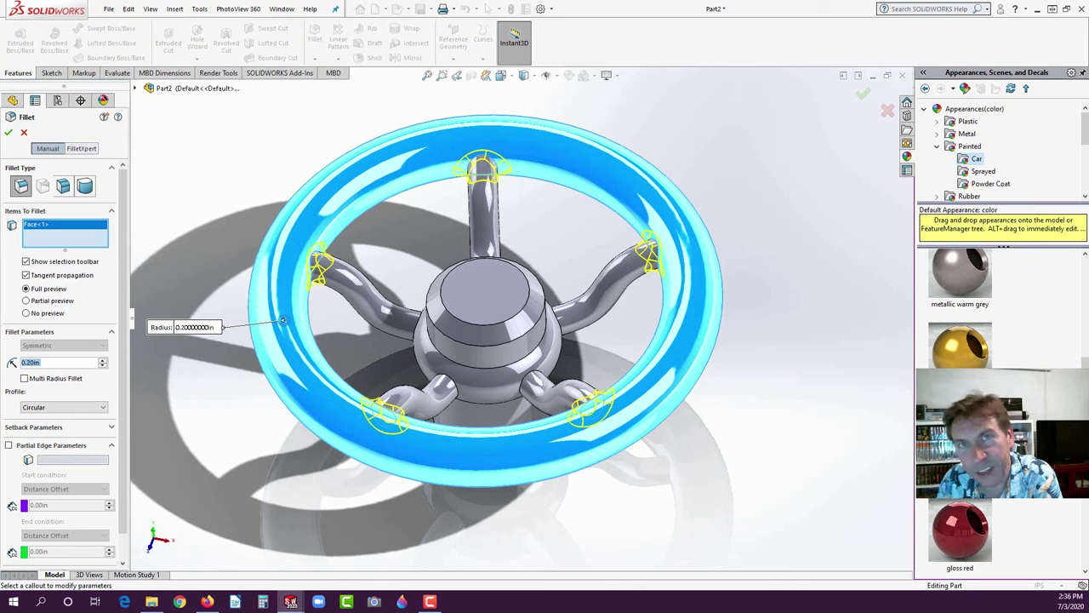
left_click(433, 355)
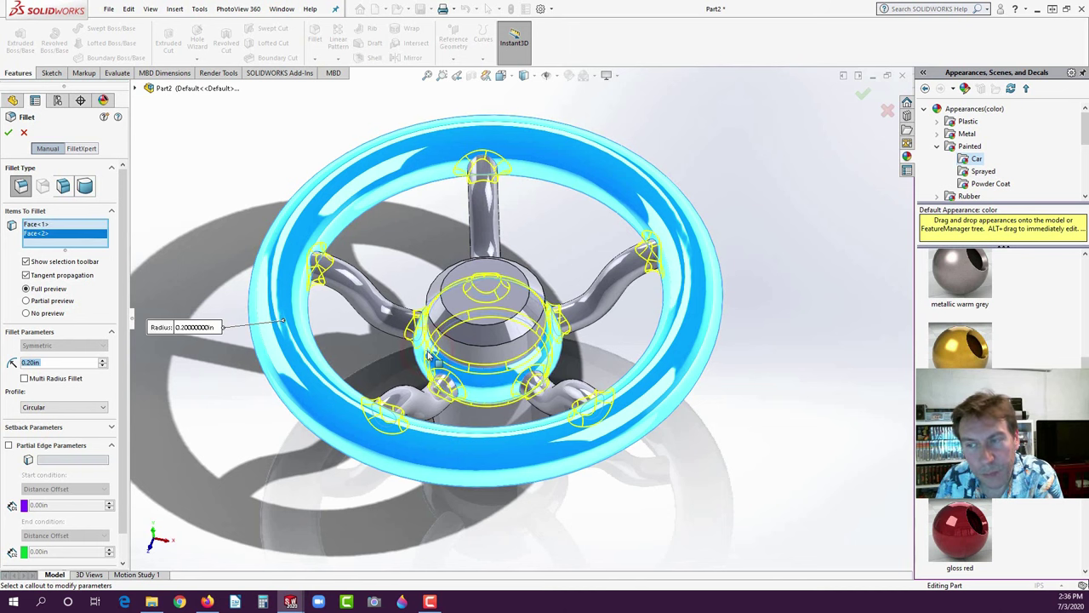
left_click(442, 319)
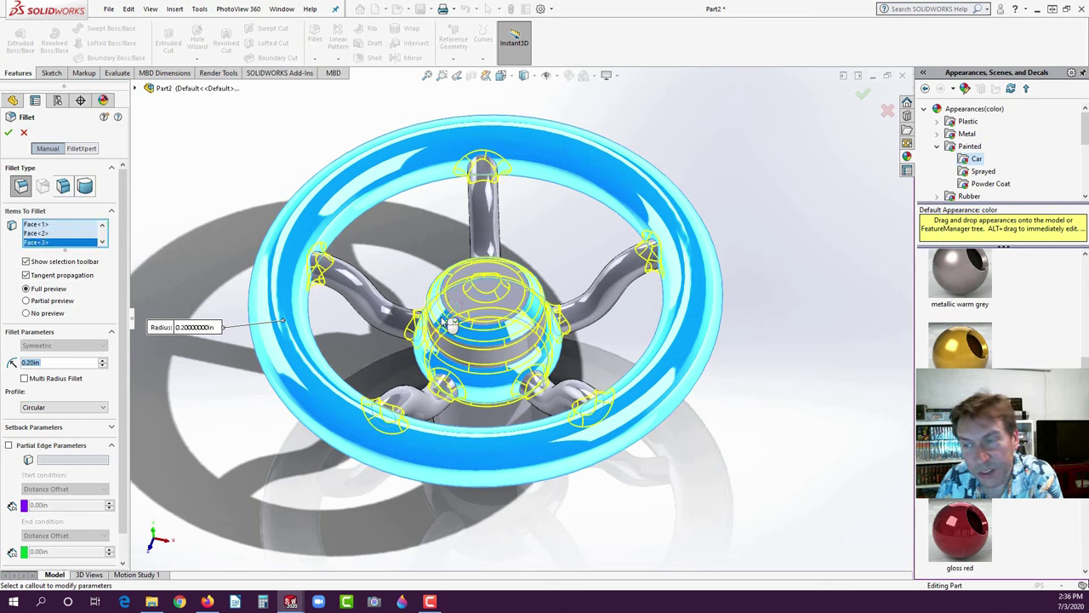
left_click(8, 133)
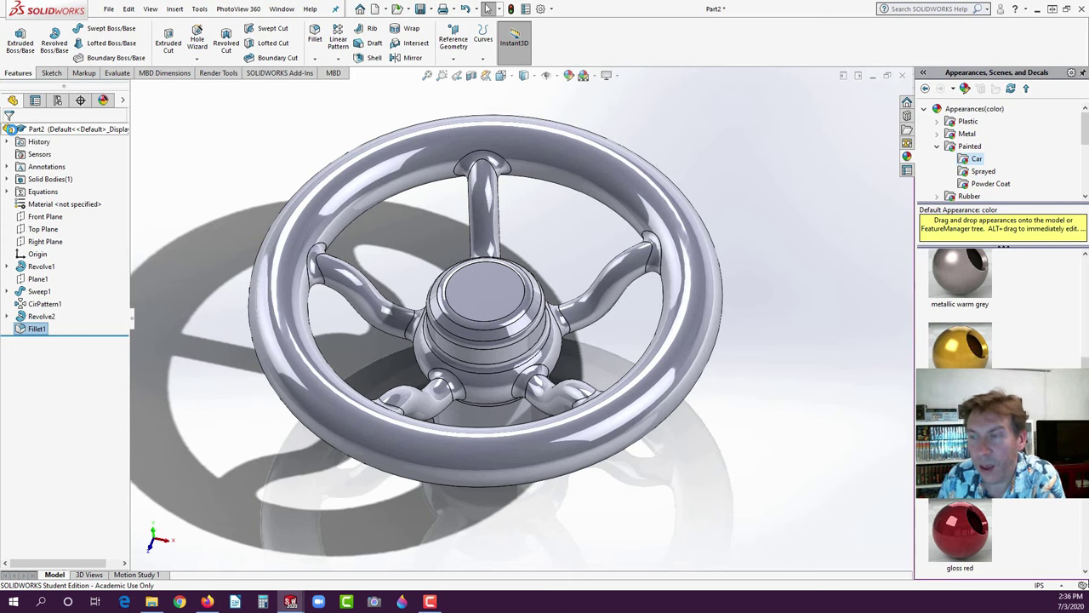
- Select the hub's flat top face and bring up the Hole Wizard dropdown
middle_click_drag(449, 404, 490, 330)
scroll(479, 414, "up", 3)
scroll(466, 434, "down", 2)
scroll(498, 329, "down", 3)
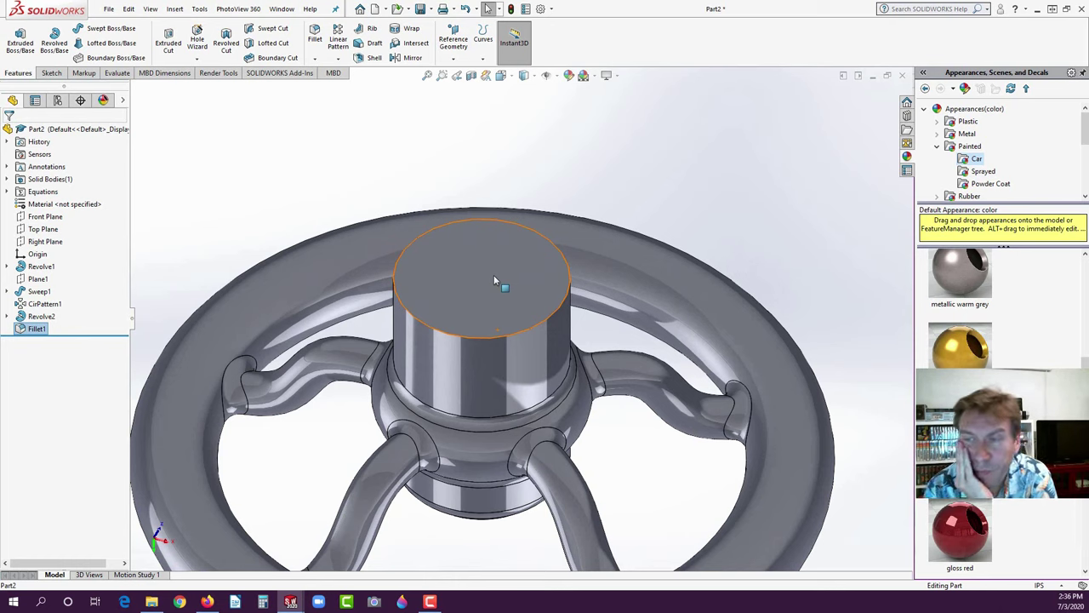
left_click(489, 270)
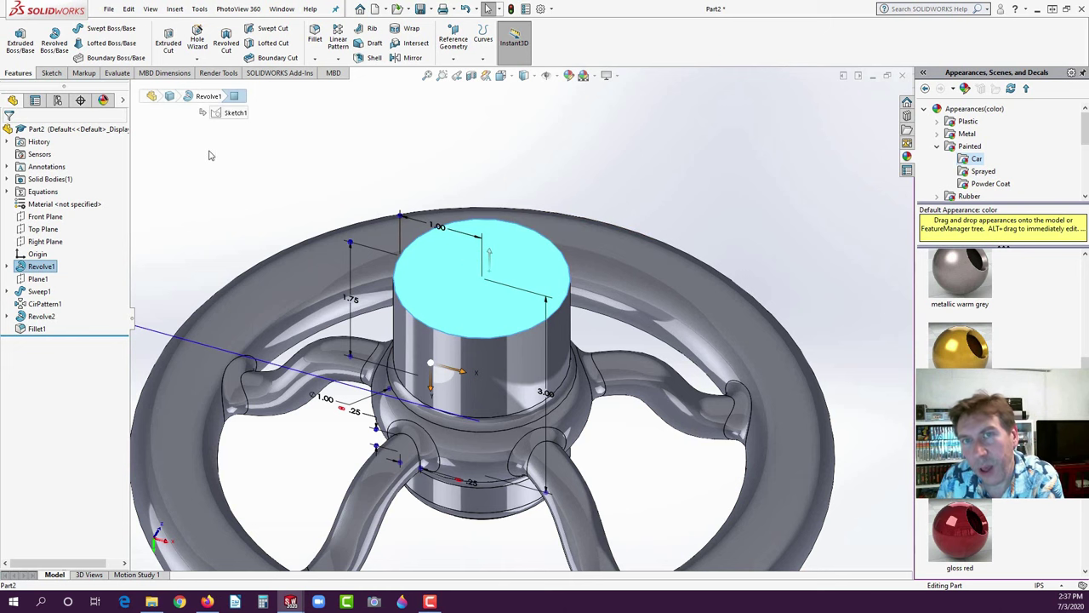
left_click(196, 59)
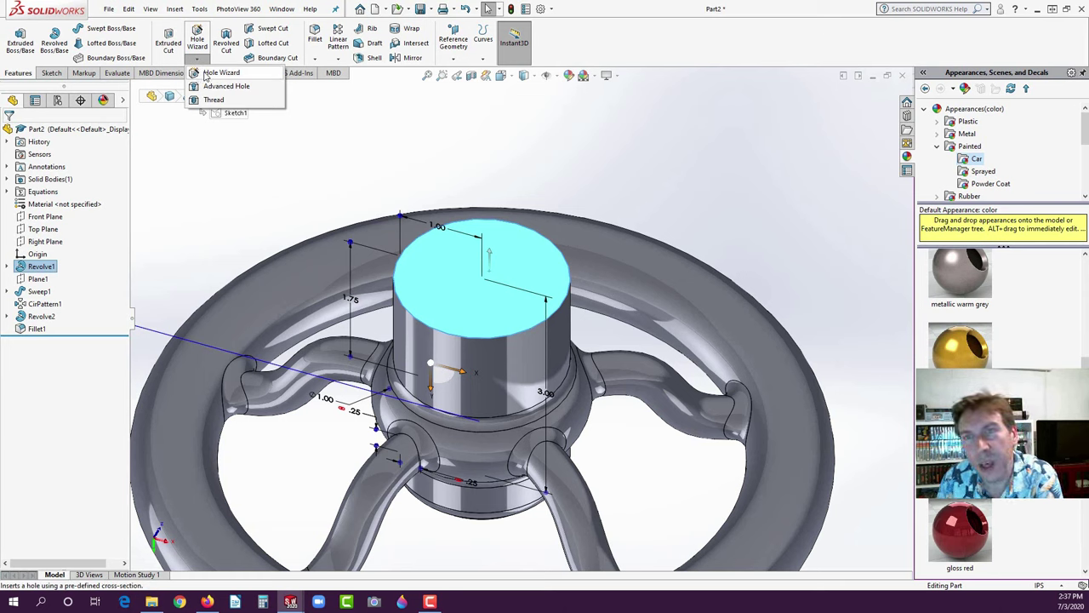
- Start a Hole Wizard counterbore using the ANSI Inch standard and Binding Head Screw type
left_click(205, 74)
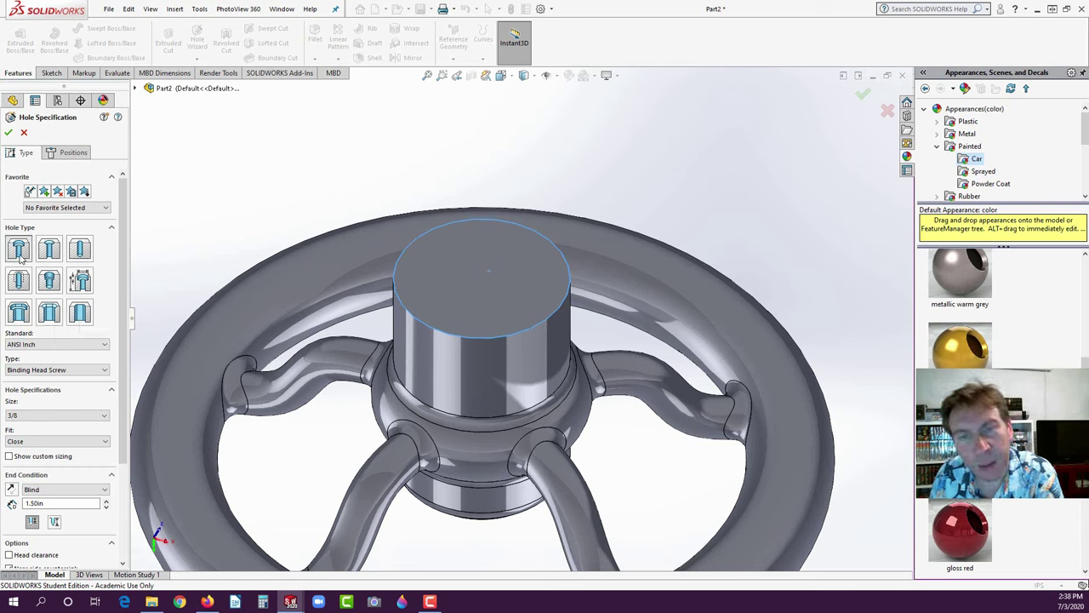
left_click(46, 343)
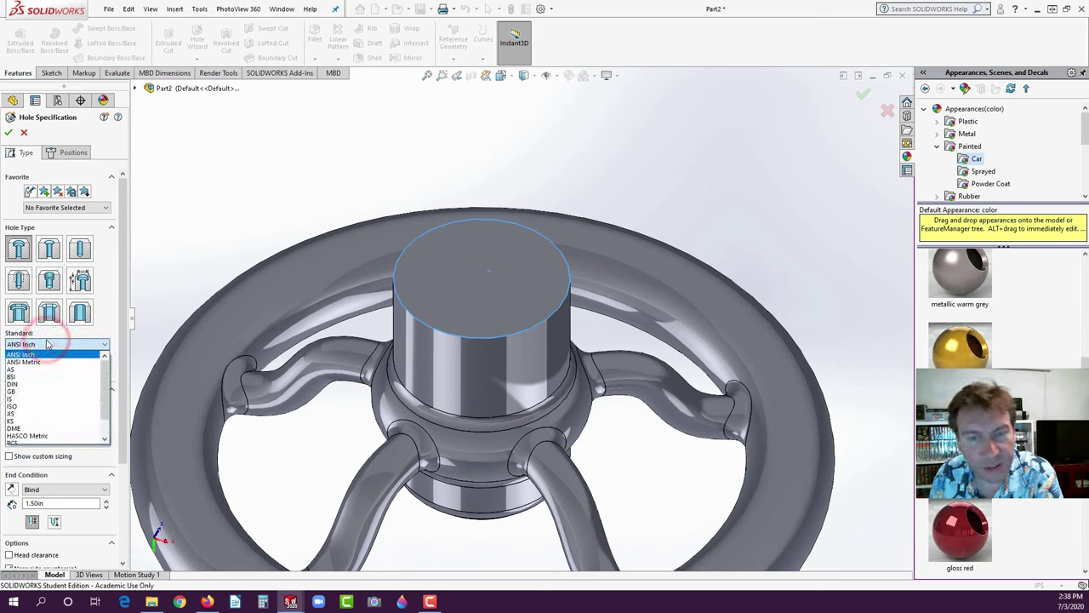
left_click(46, 342)
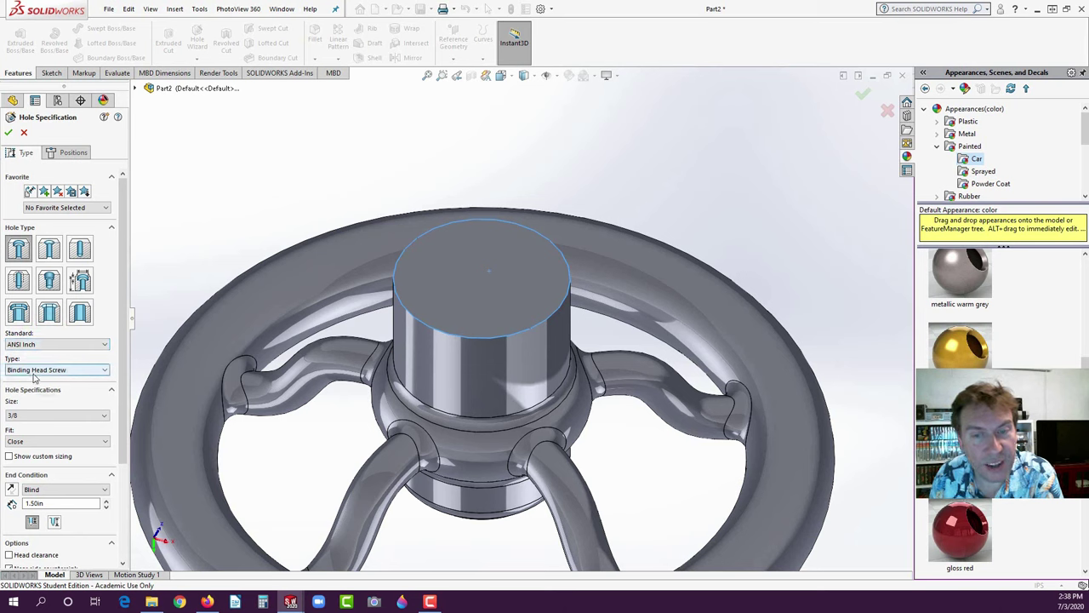
left_click(36, 369)
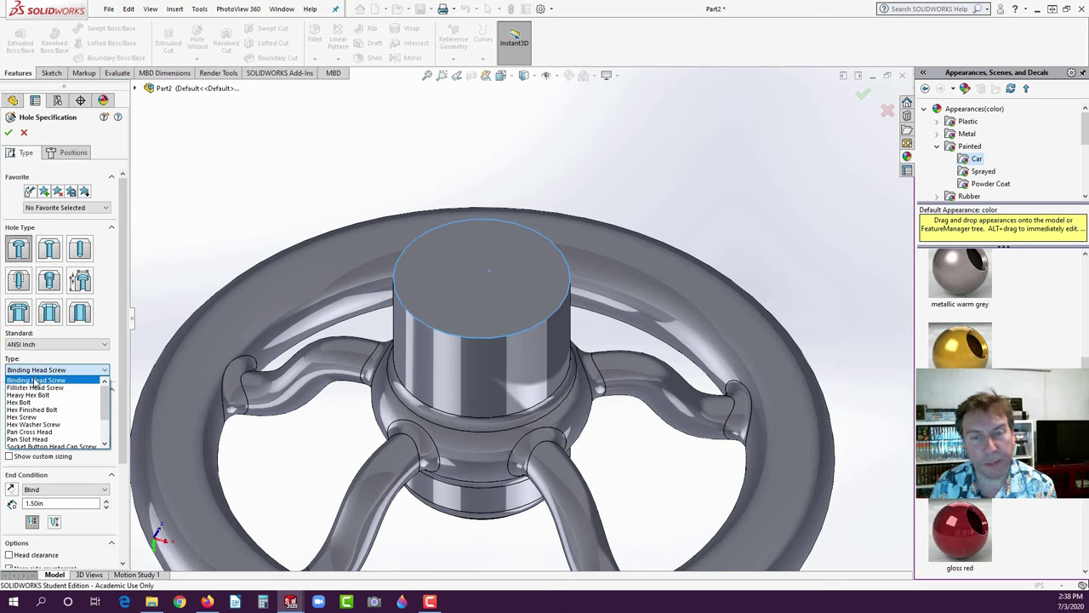
left_click(36, 379)
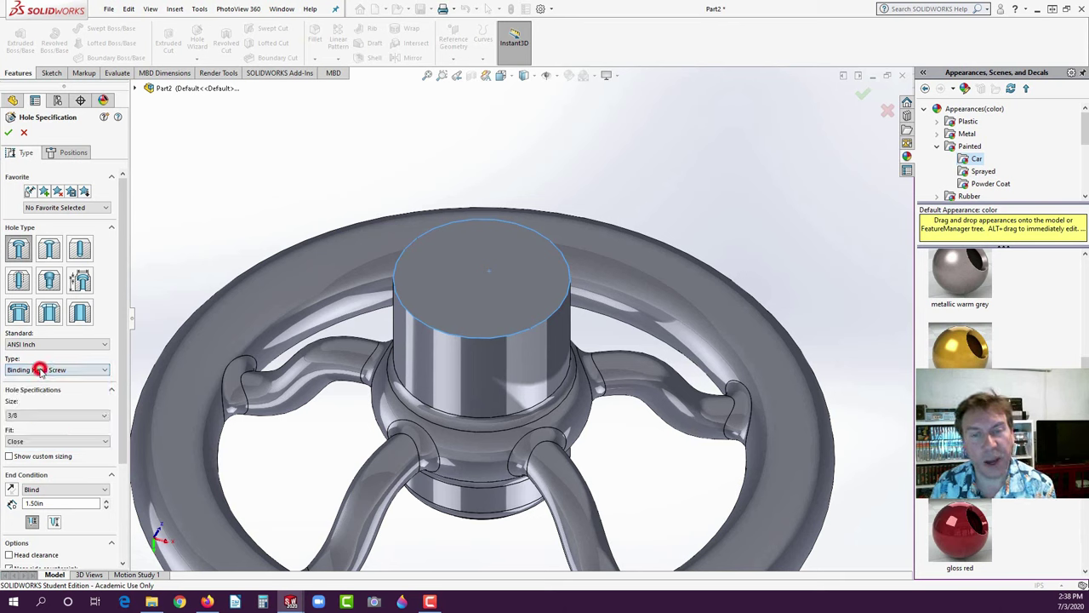
- Keep the 3/8 size, Close fit, and a Blind end condition 1.50 in deep
left_click(33, 416)
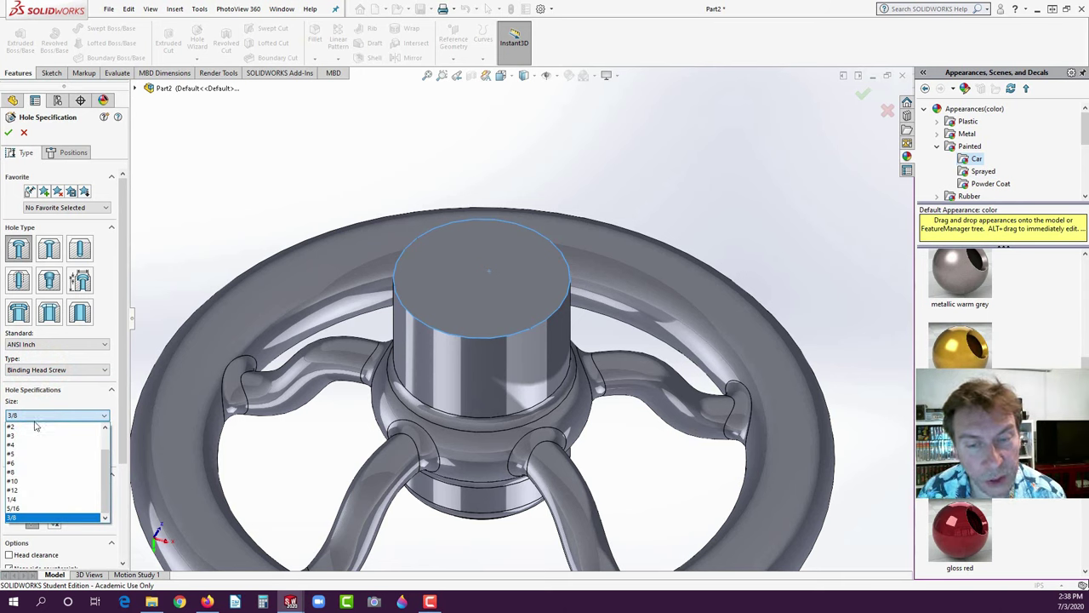
left_click(103, 459)
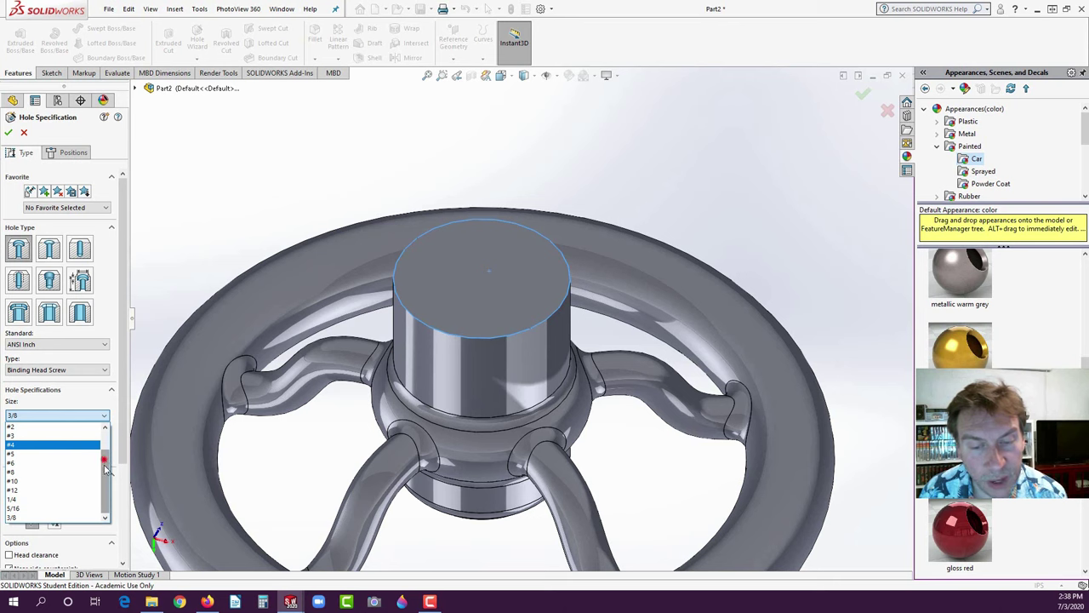
left_click(21, 518)
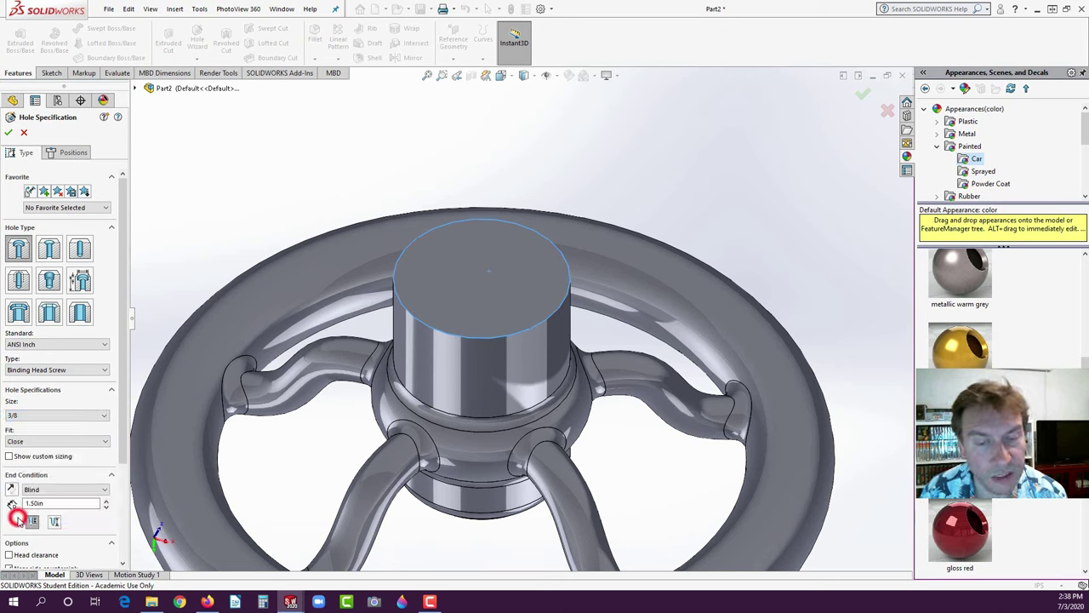
left_click(26, 441)
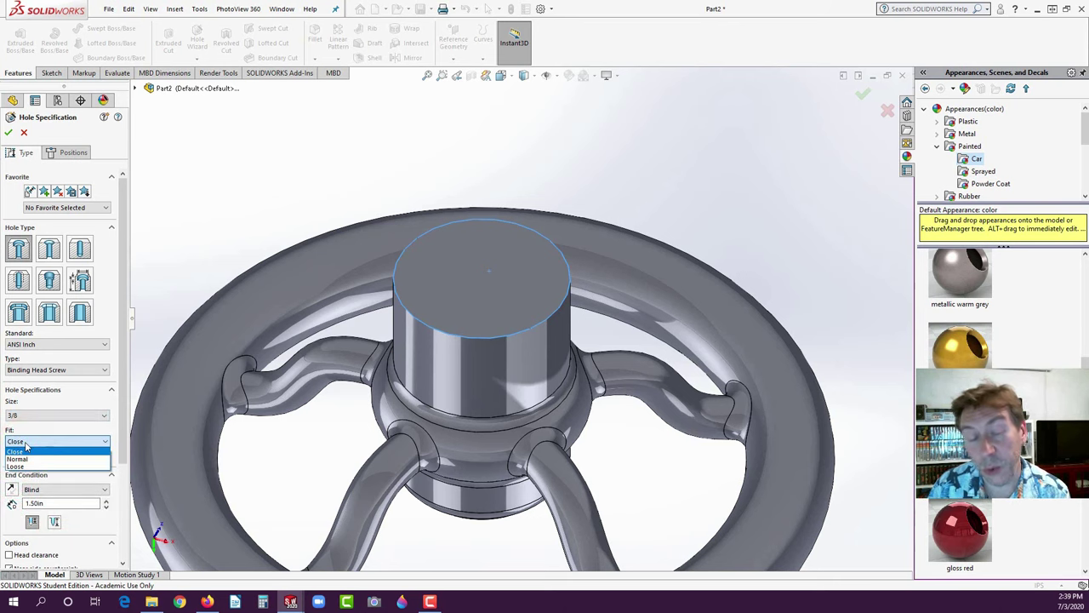
left_click(26, 448)
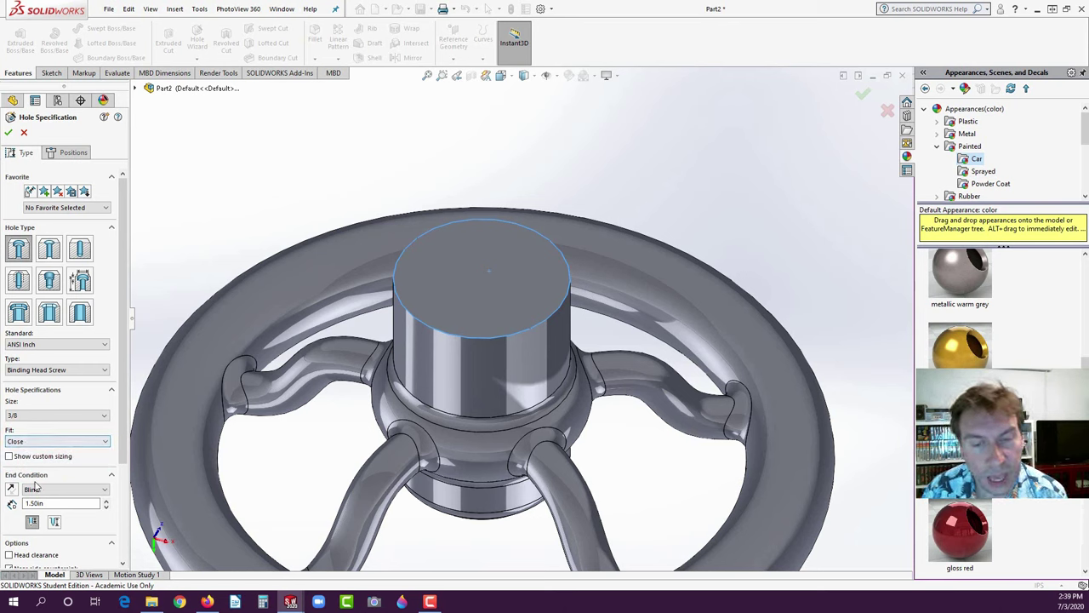
left_click_drag(123, 458, 124, 460)
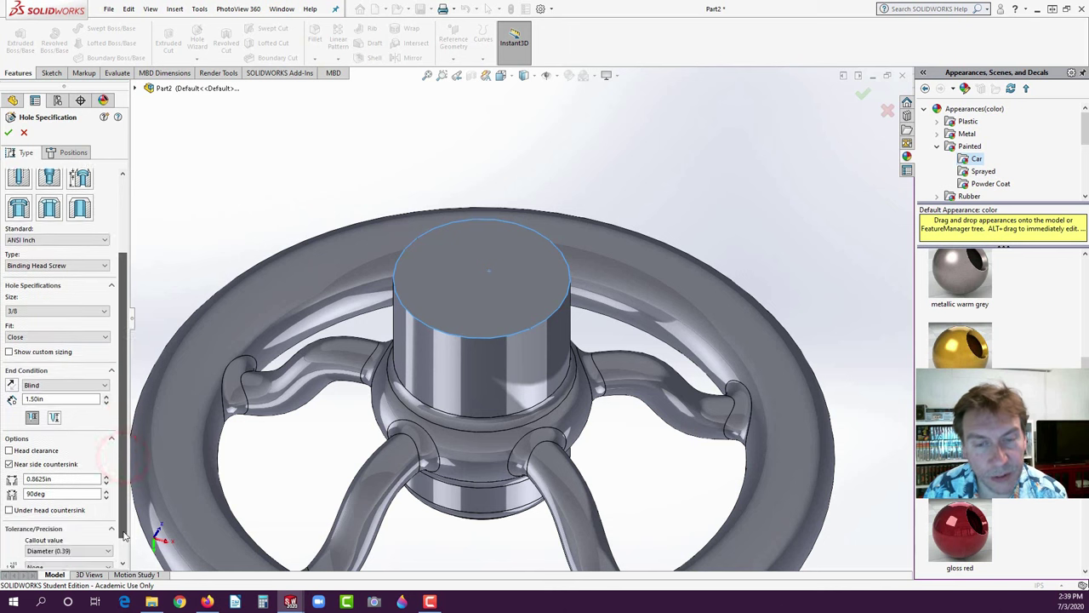
left_click(46, 388)
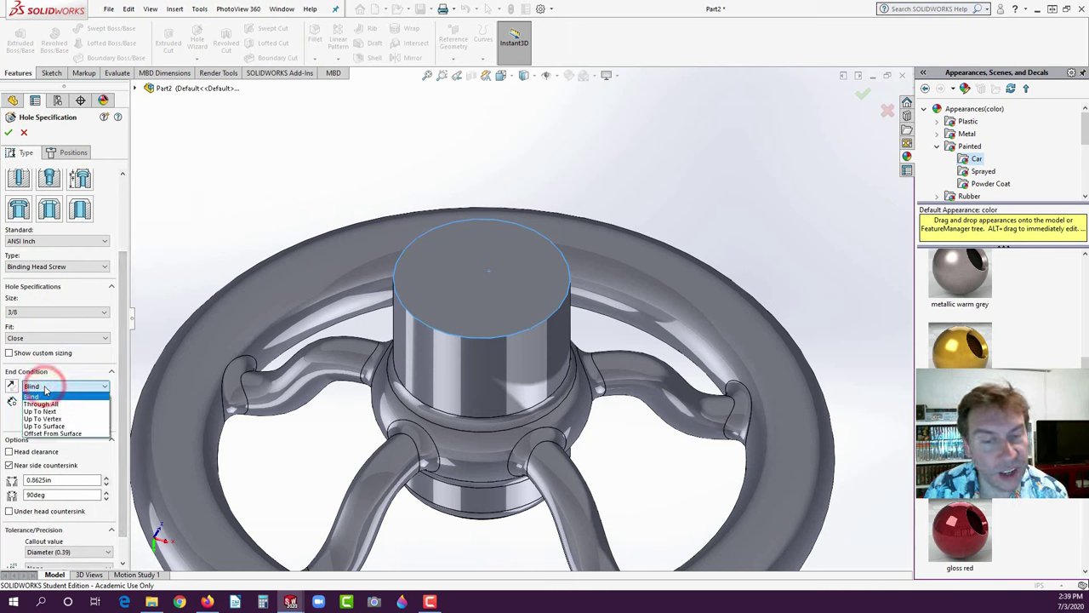
left_click(46, 388)
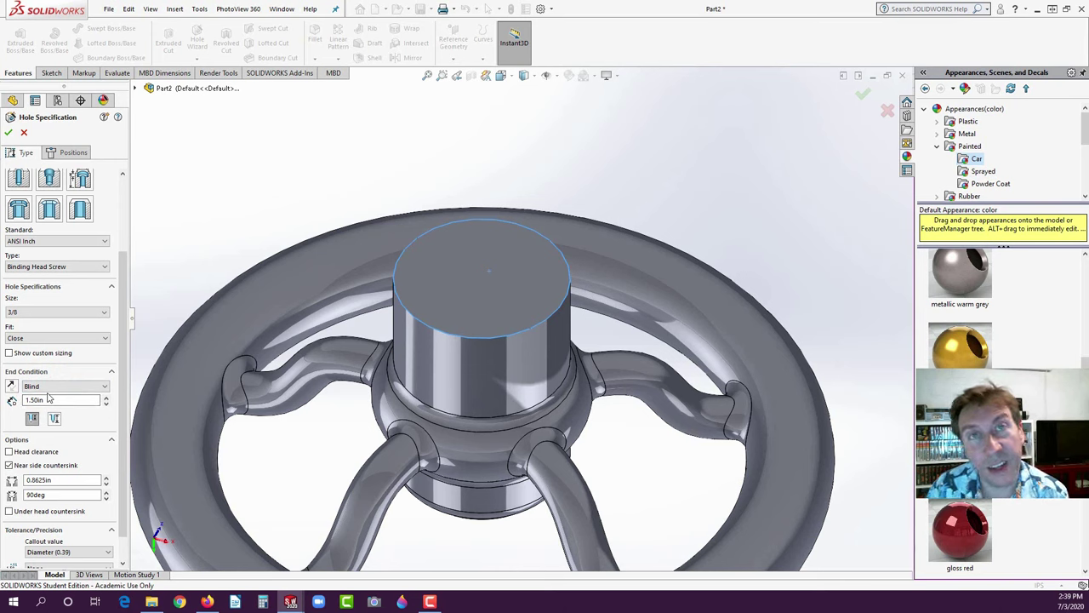
left_click(47, 399)
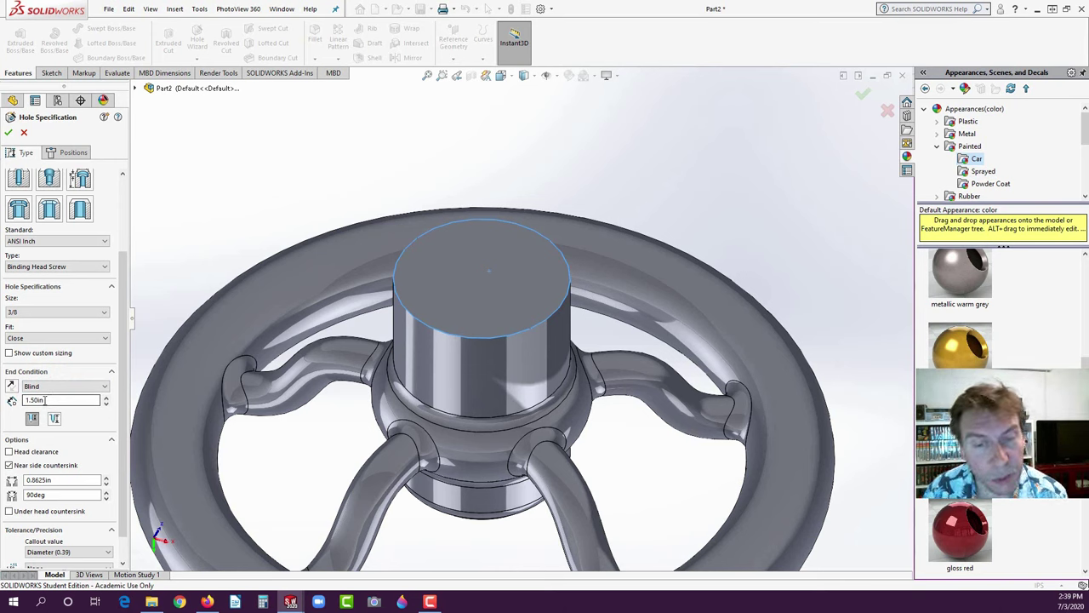
left_click(122, 435)
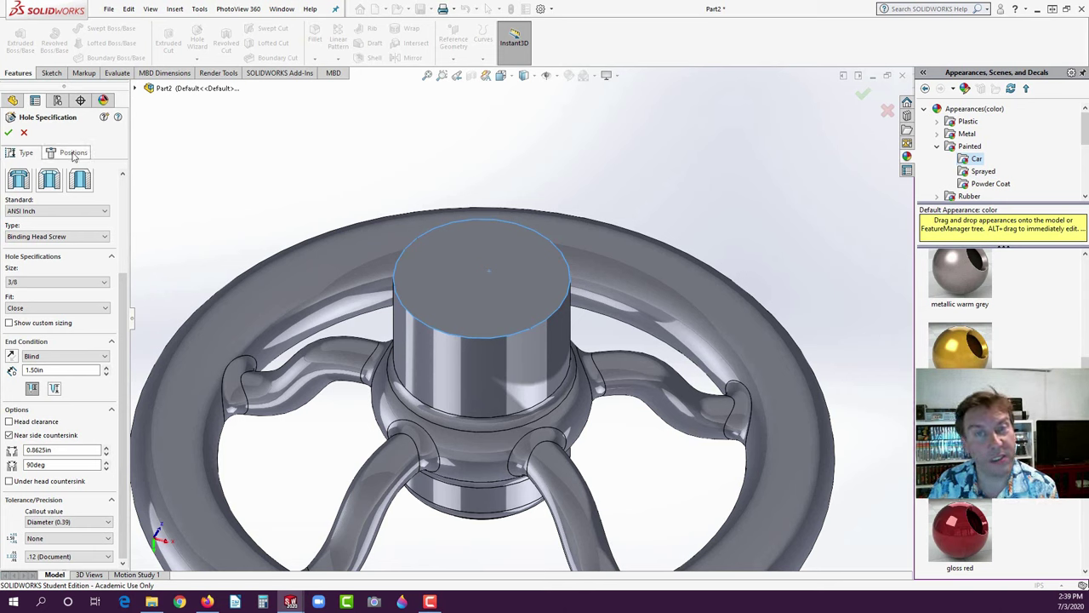
- Place the hole at the centre of the hub's top face and finish the counterbored cut
left_click(66, 154)
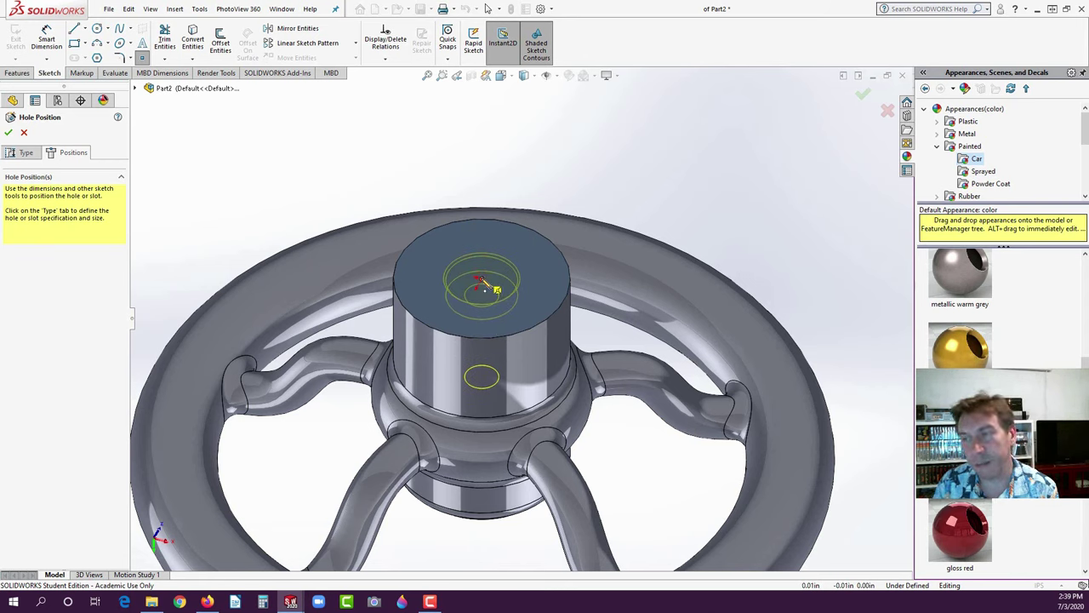
left_click(480, 281)
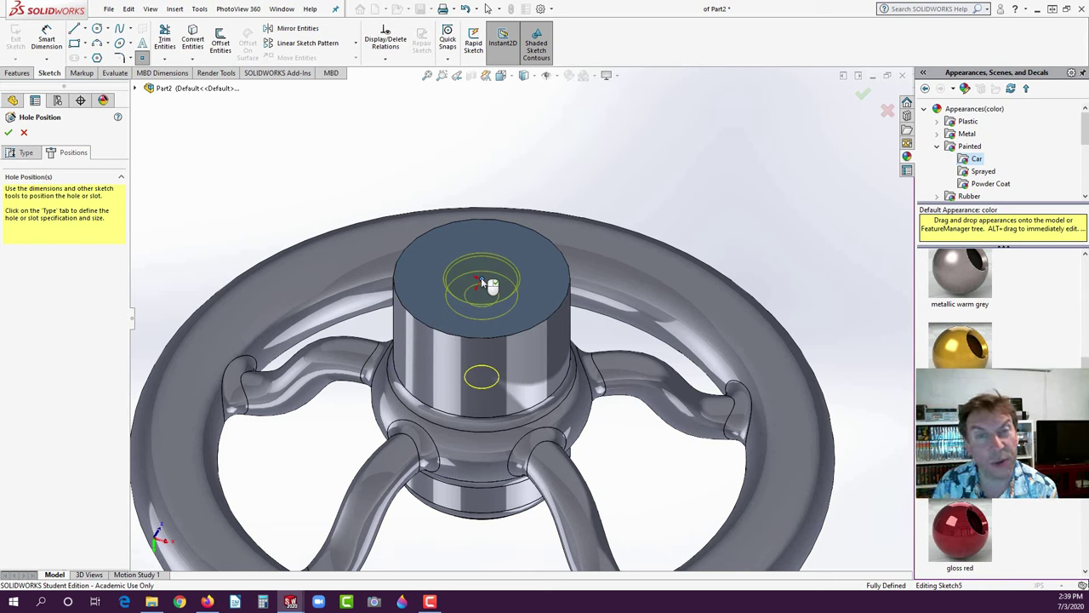
key("Return")
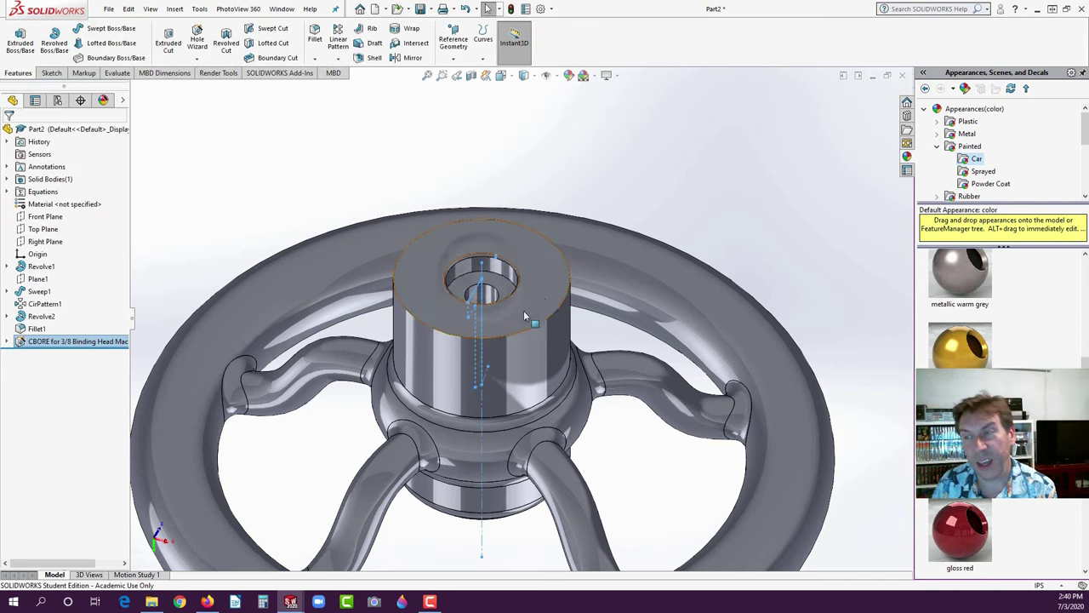
- Orbit and zoom to inspect the counterbored hub hole, then fit the whole wheel at an oblique view
middle_click_drag(758, 117, 400, 554)
scroll(380, 490, "down", 5)
middle_click_drag(361, 426, 349, 371)
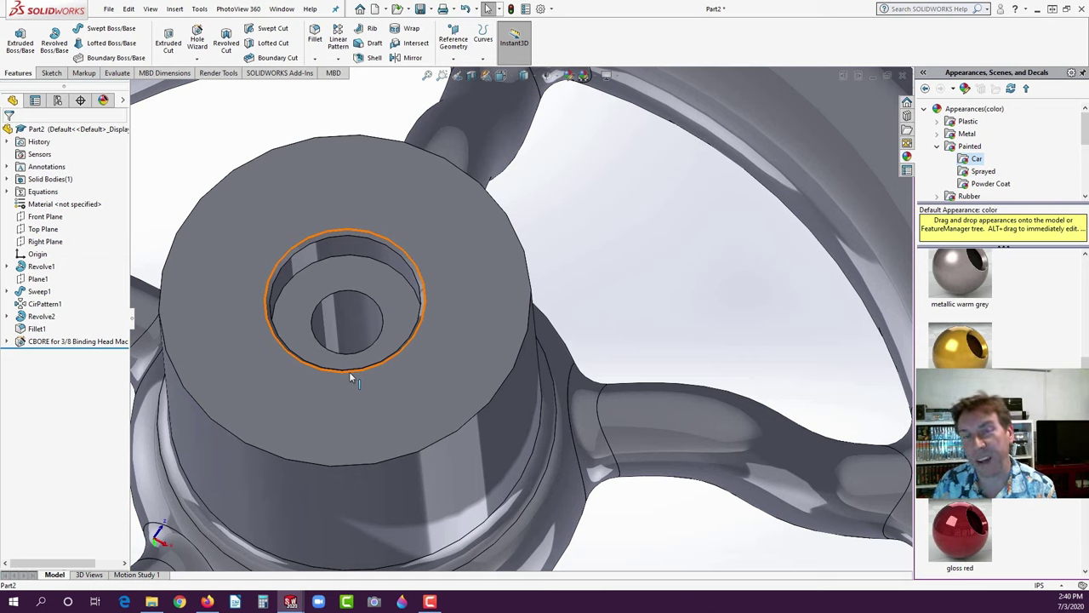
middle_click(618, 298)
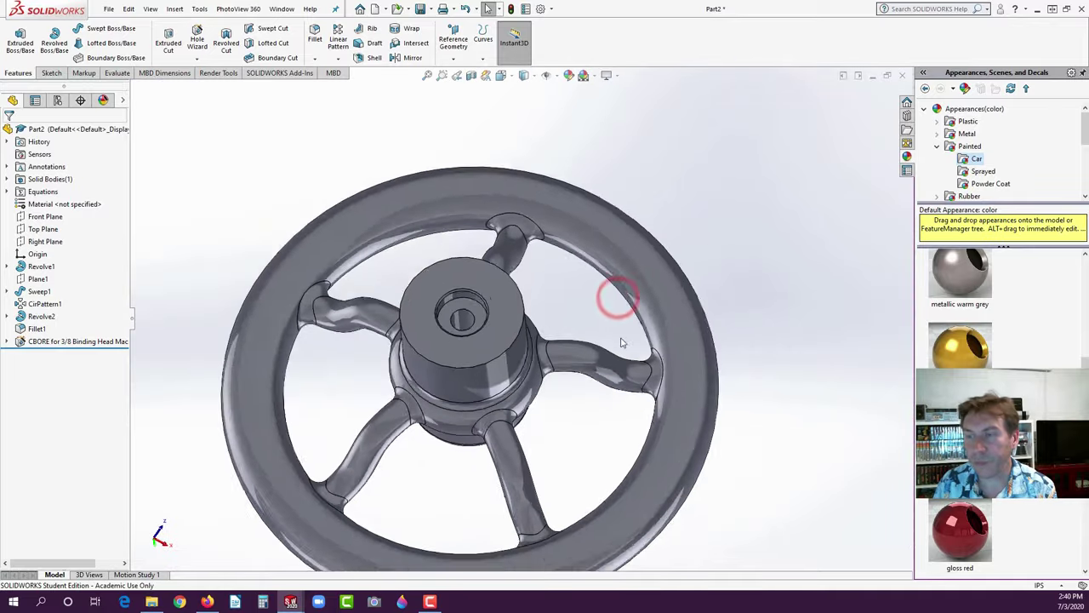
middle_click_drag(627, 322, 420, 495)
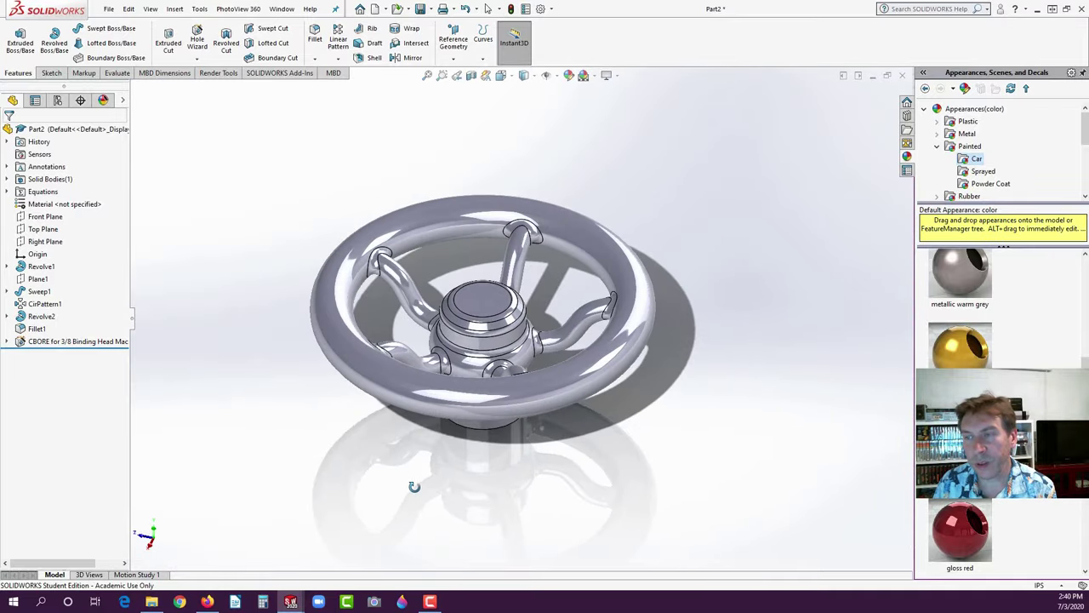
scroll(562, 301, "down", 3)
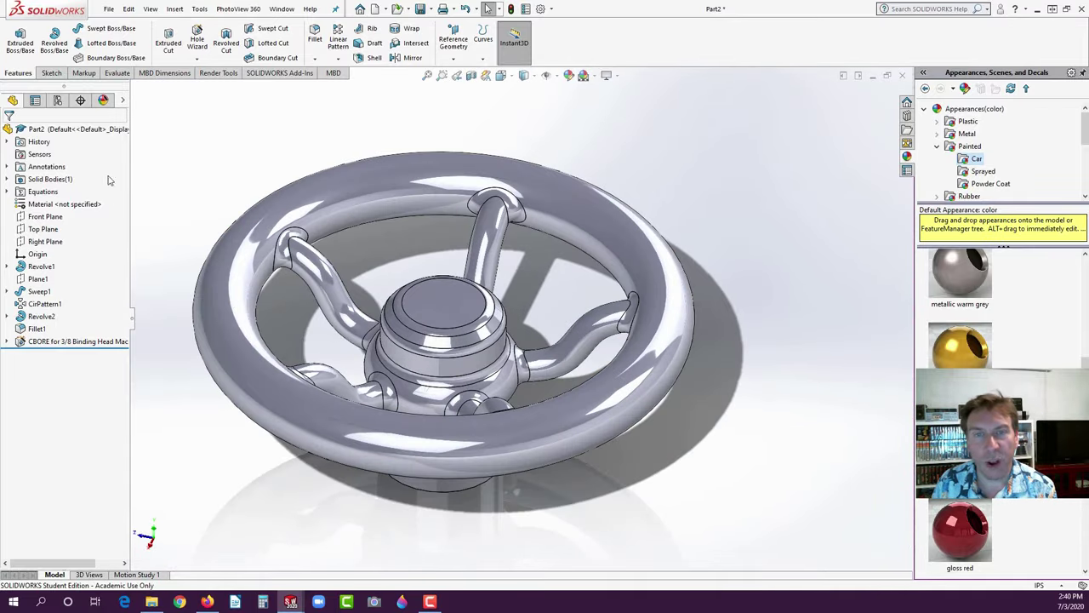
- Assign Steel > Chrome Stainless Steel to the part, with properties shown in N/mm^2 (MPa)
right_click(40, 206)
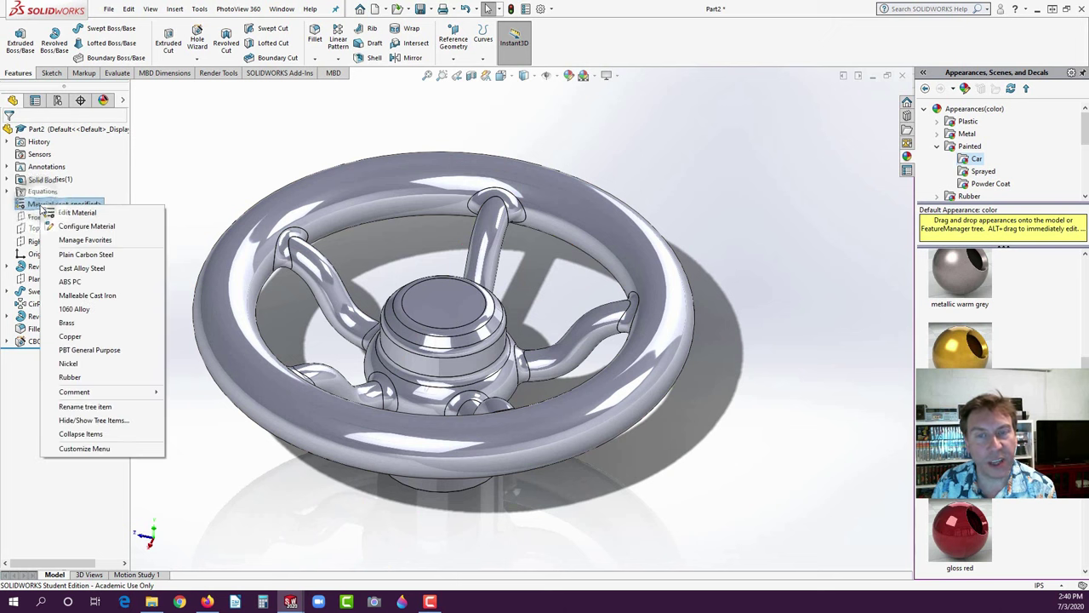
left_click(57, 213)
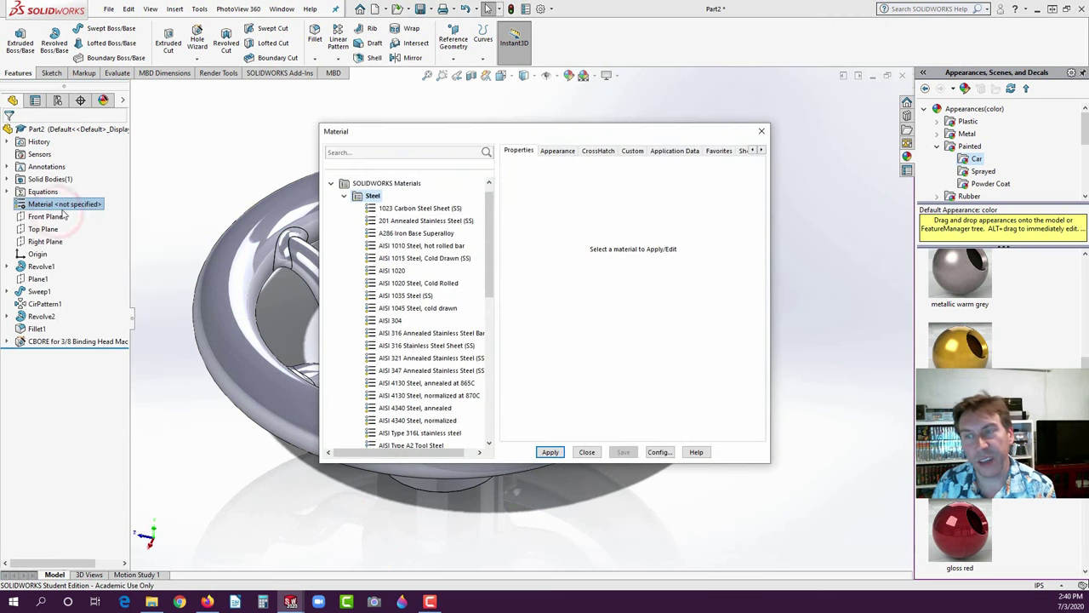
scroll(486, 238, "down", 5)
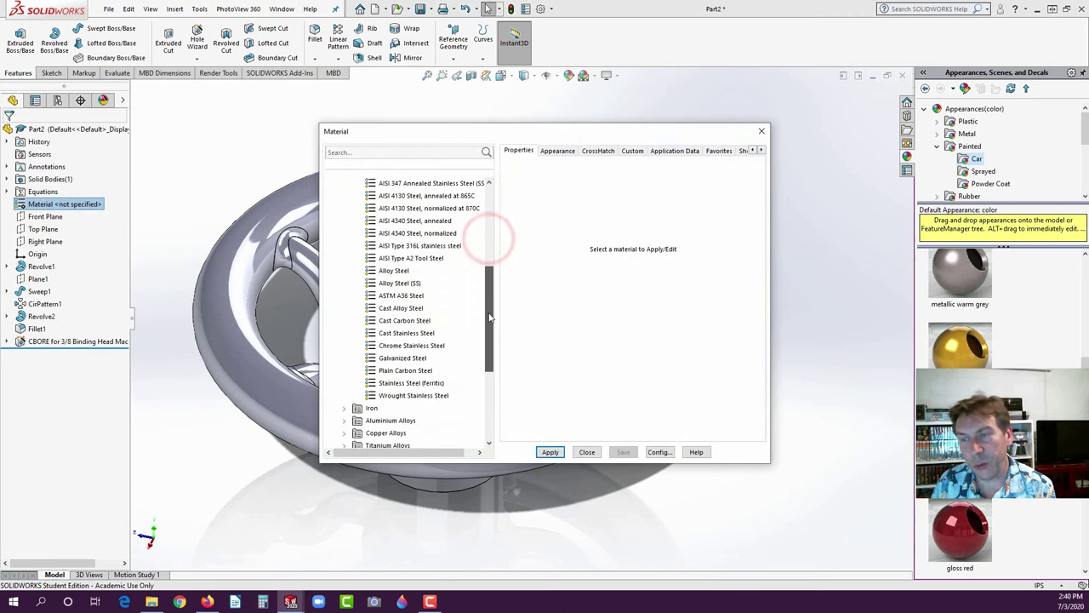
left_click(406, 345)
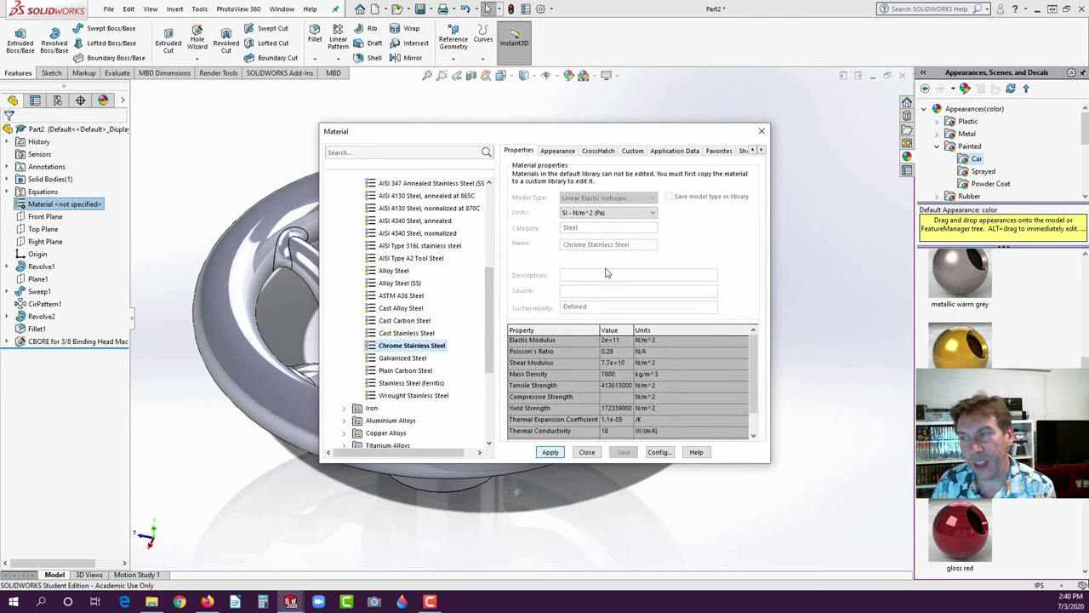
left_click(609, 213)
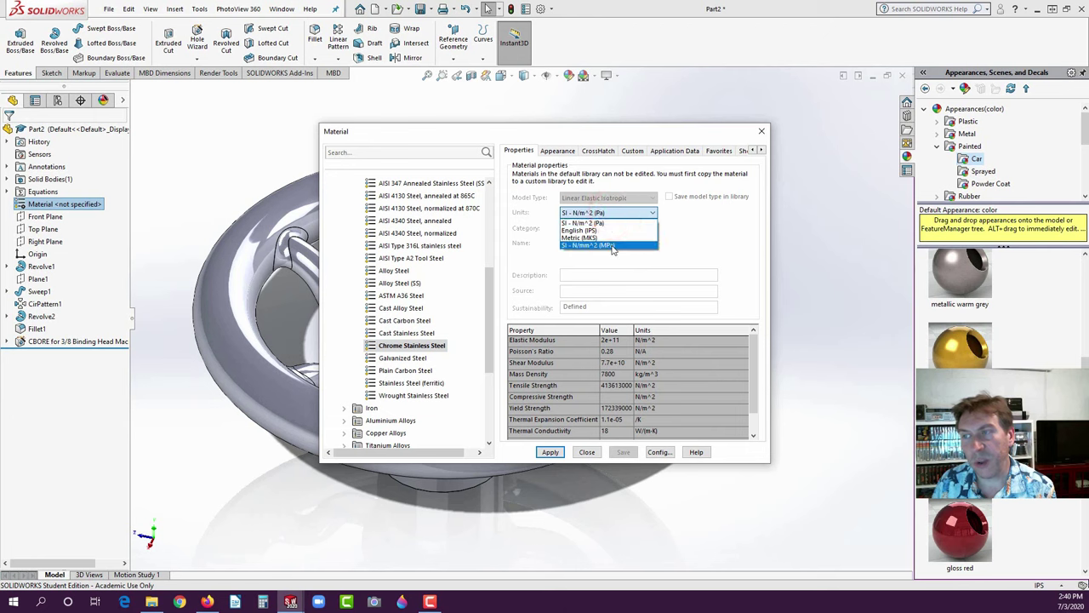
left_click(609, 245)
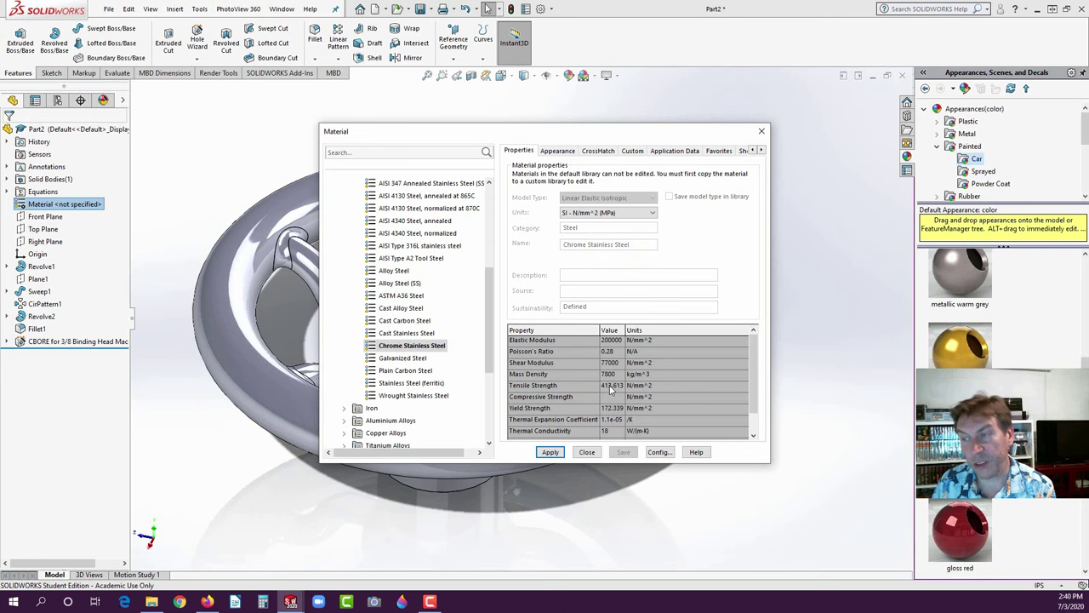
left_click(551, 451)
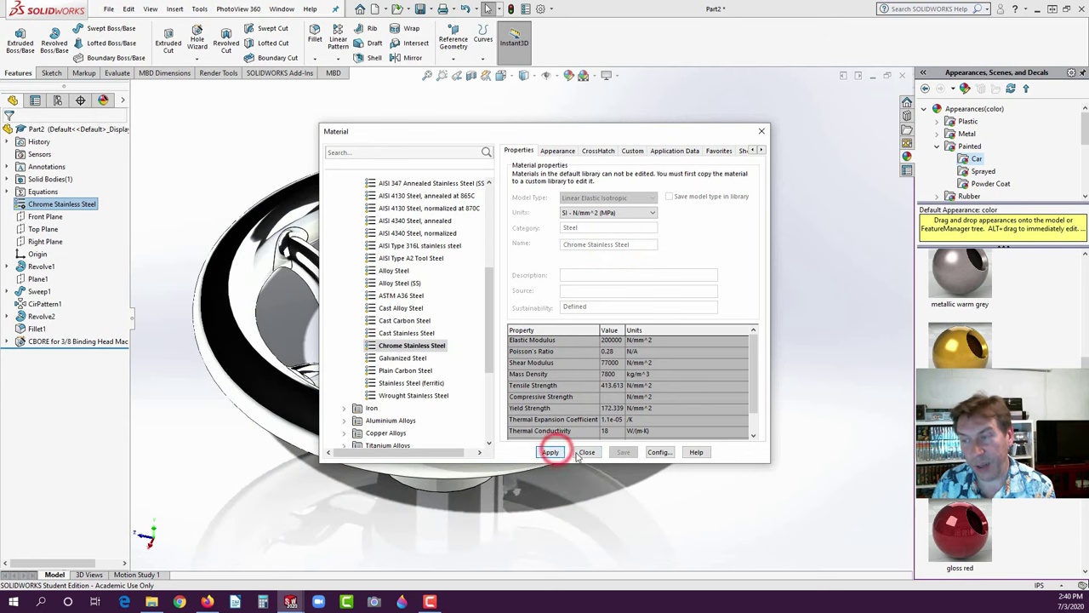
left_click(585, 452)
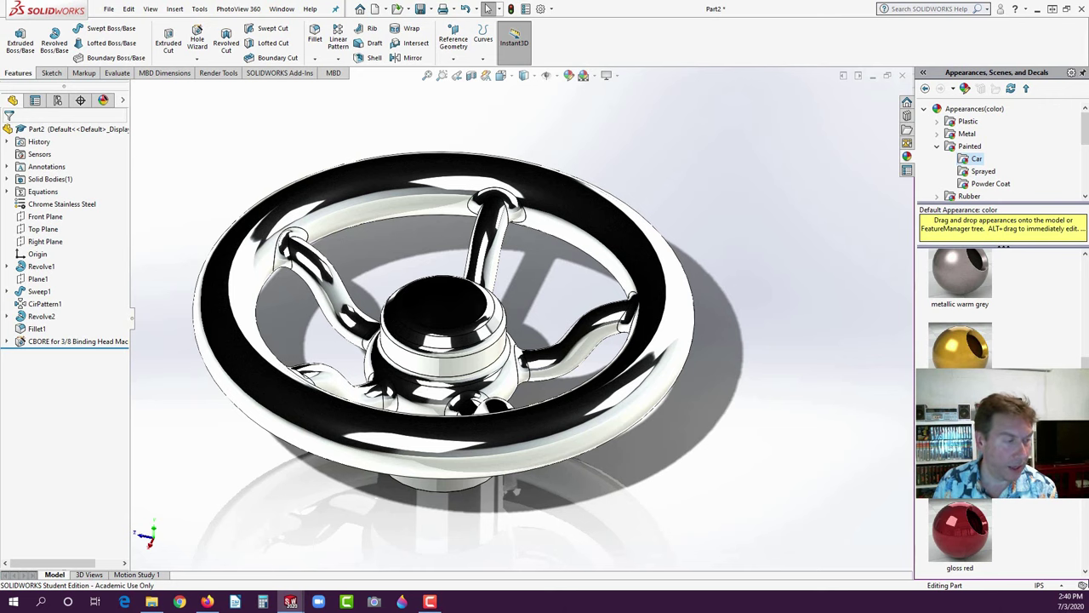
- Switch to Firefox and scroll the SolidWorks Basics 2019_20 PDF from page 44 to page 52's handwheel drawing
key("alt+Tab")
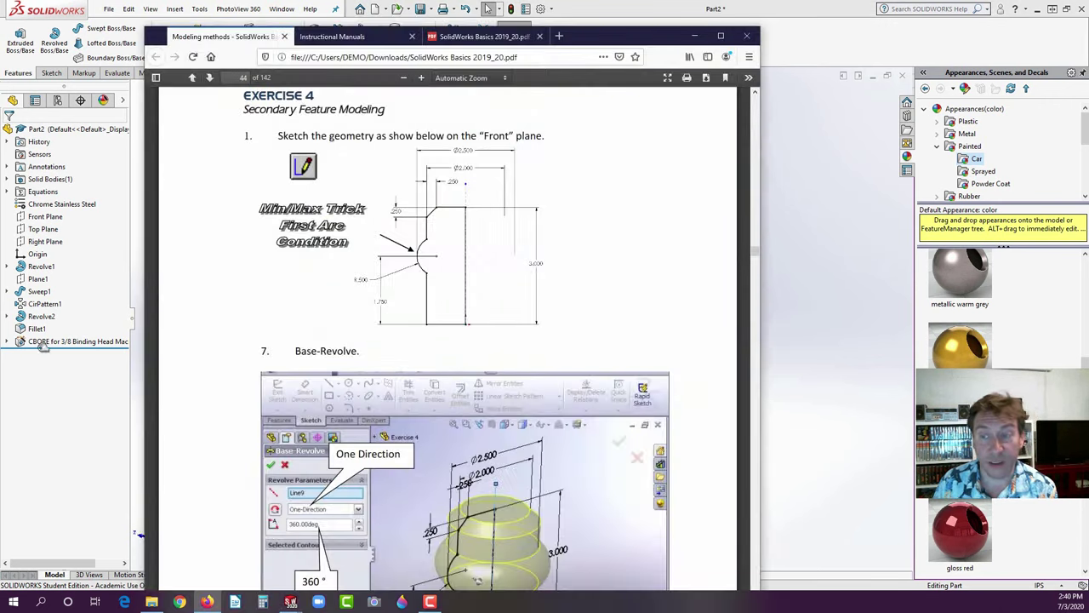
scroll(561, 271, "down", 1)
scroll(561, 271, "down", 20)
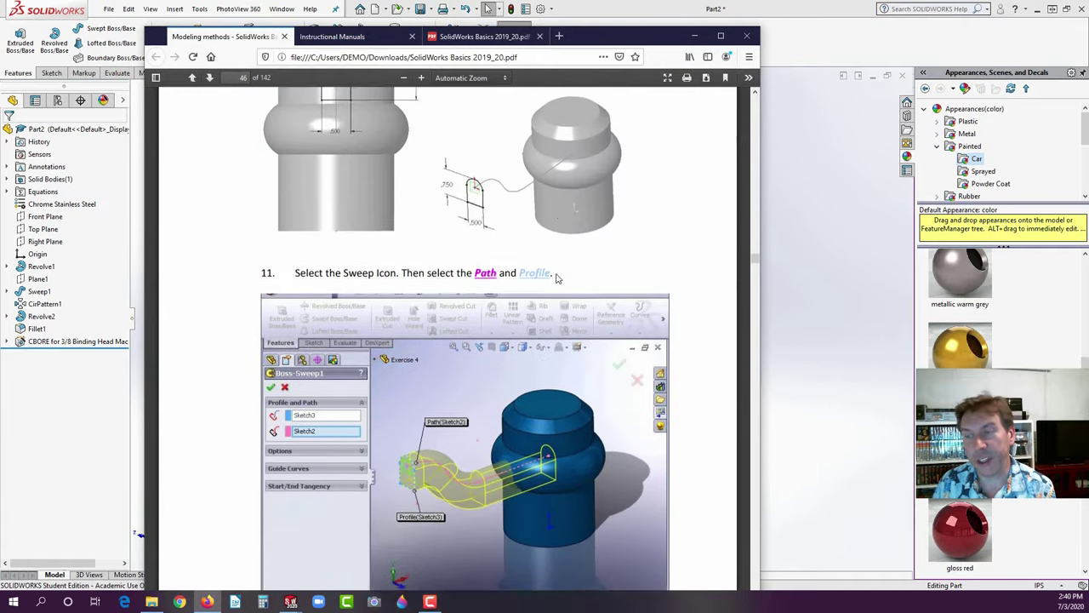
scroll(557, 278, "down", 20)
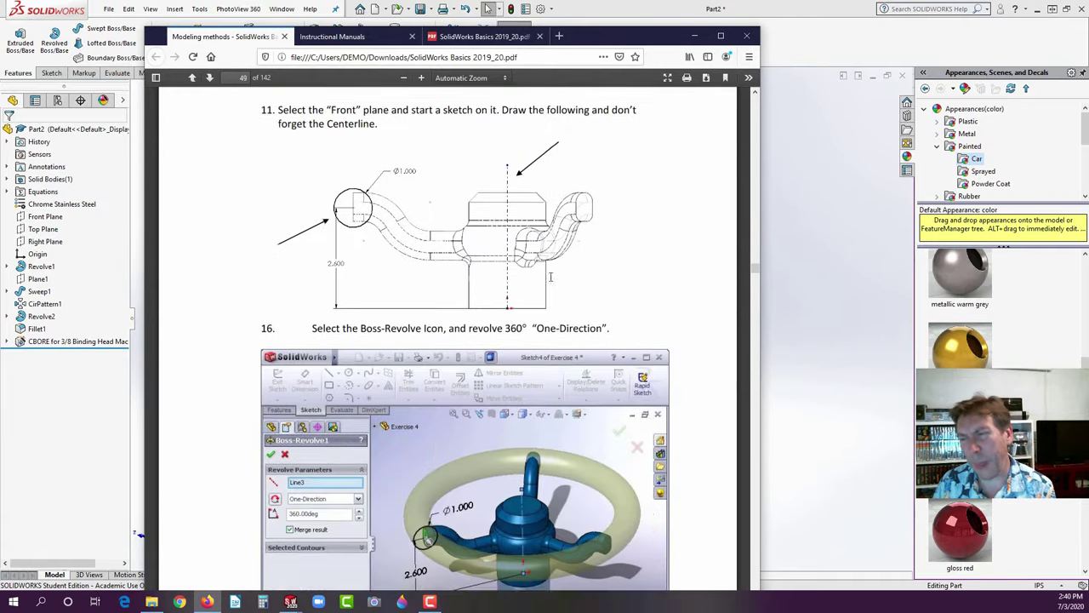
scroll(549, 280, "down", 20)
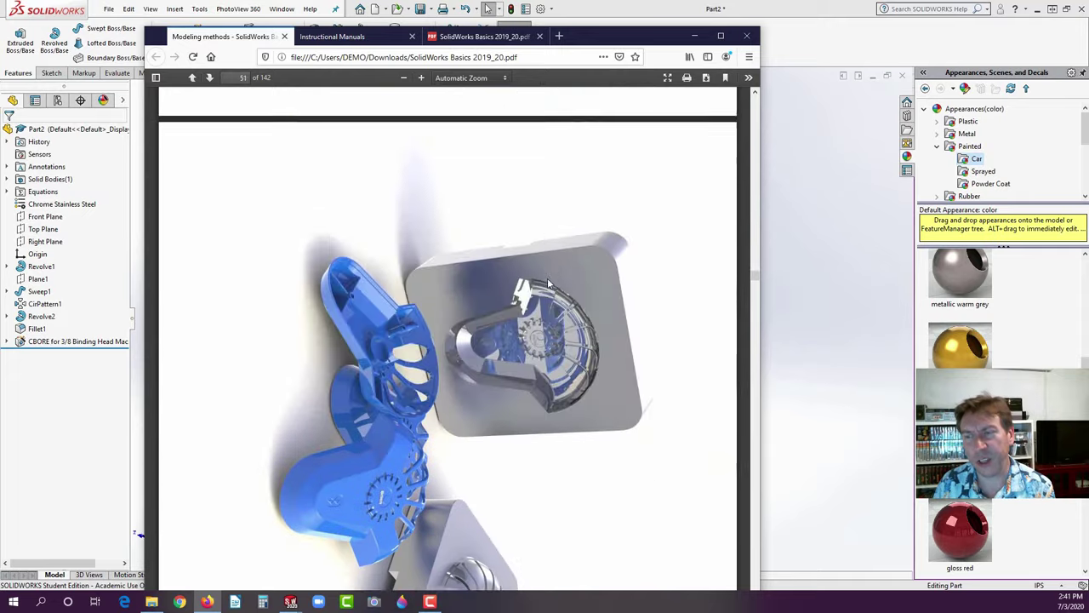
scroll(547, 281, "down", 3)
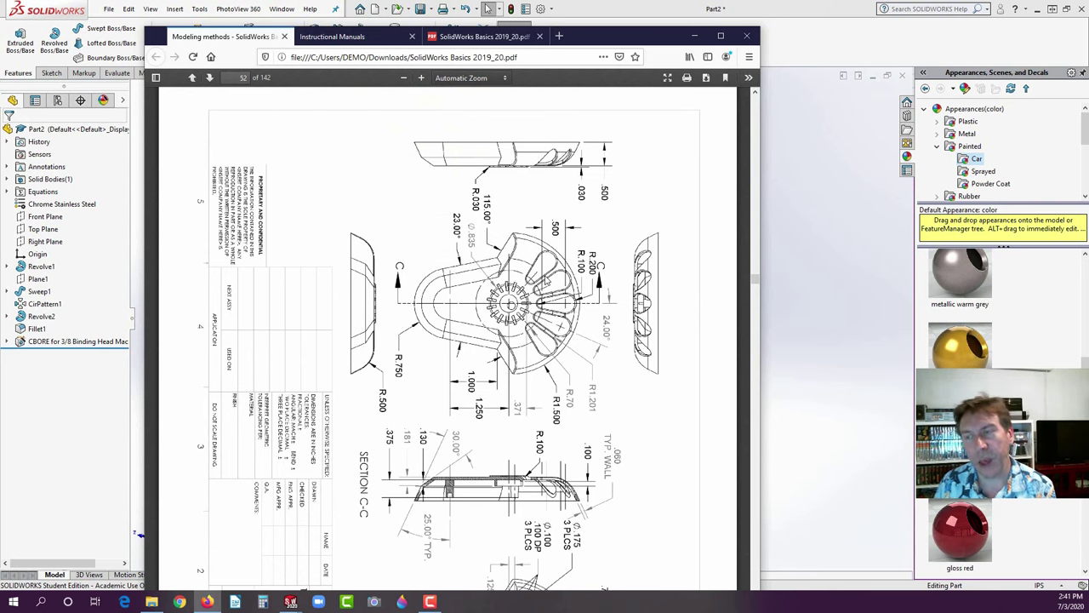
scroll(568, 336, "down", 1)
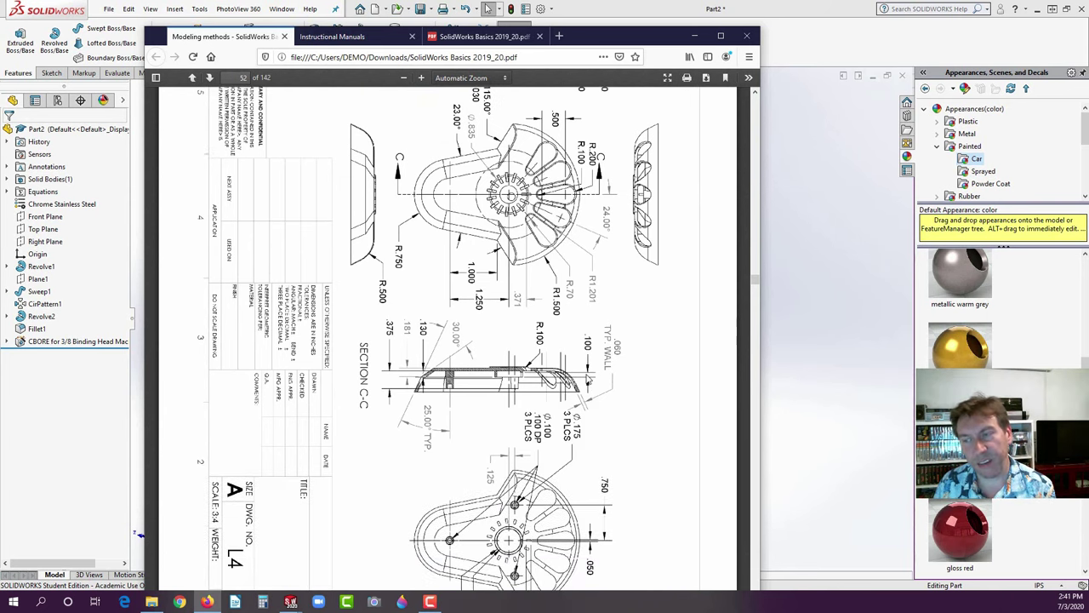
scroll(596, 376, "up", 1)
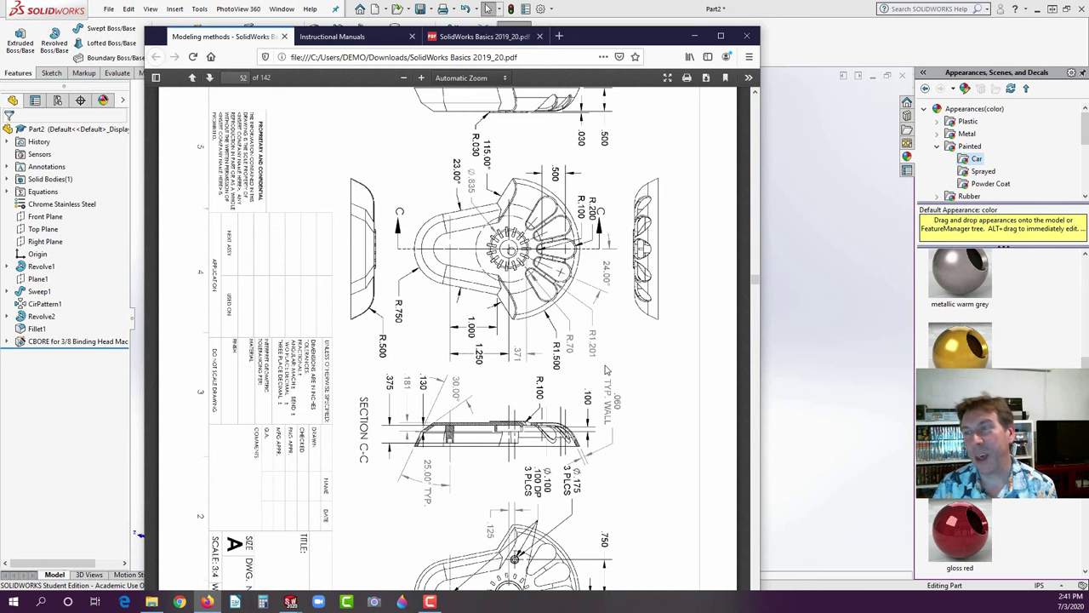
scroll(577, 324, "up", 1)
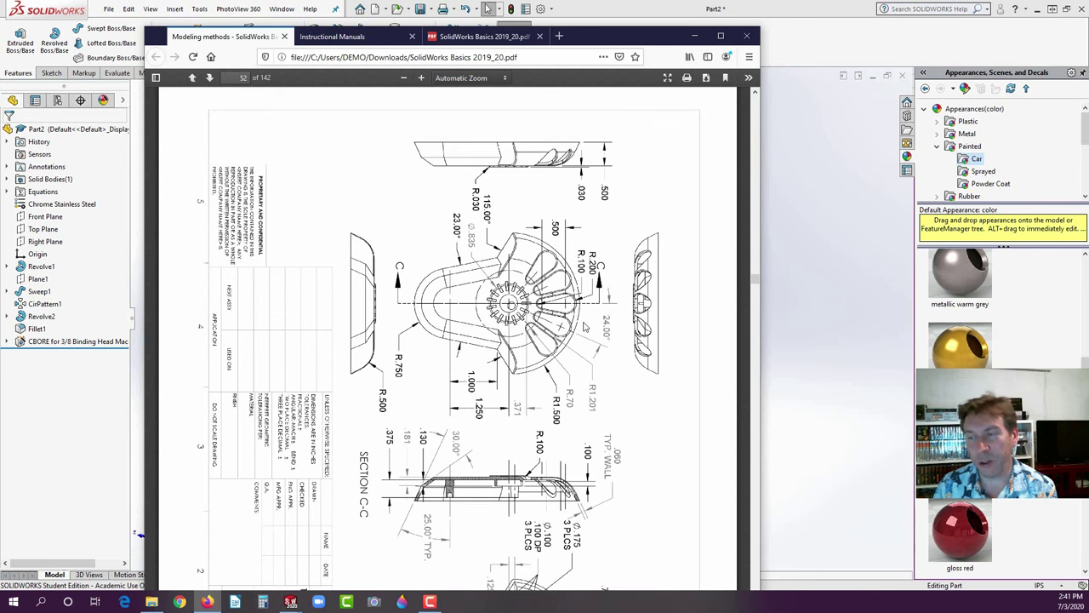
scroll(634, 371, "down", 1)
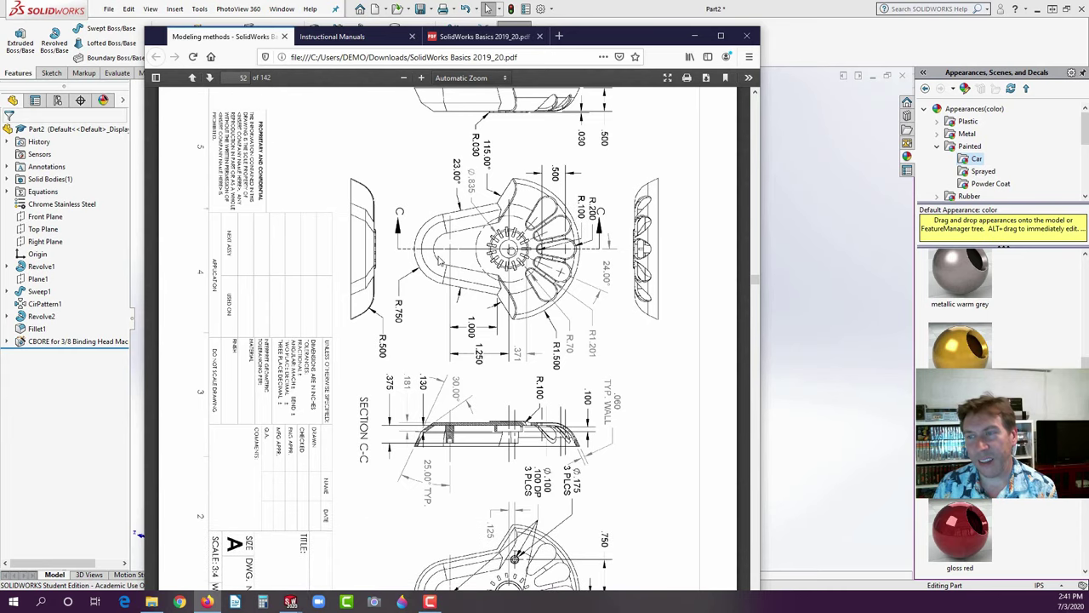
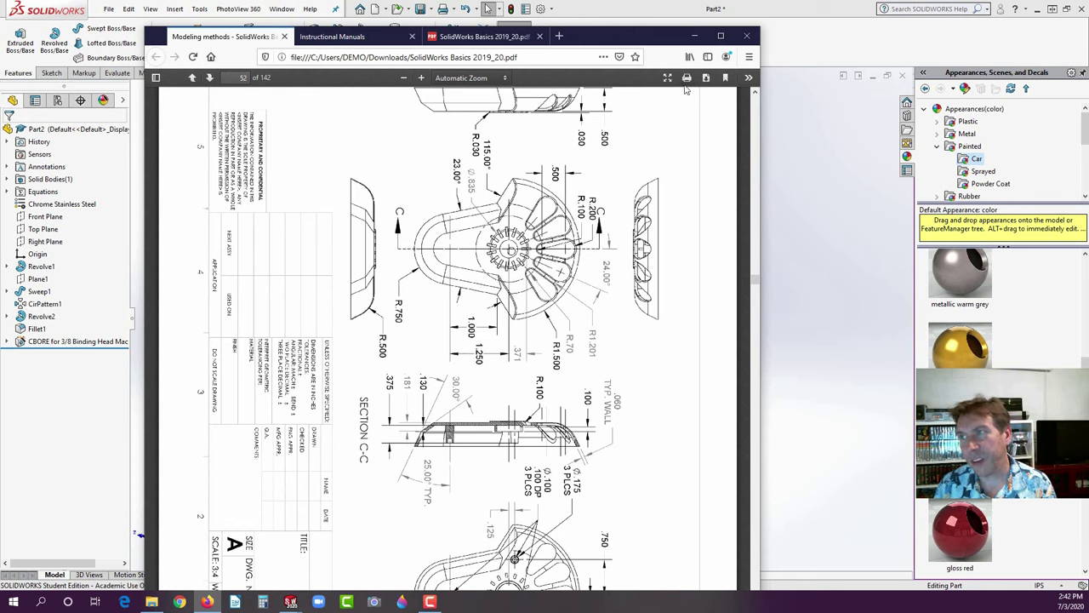
- Rotate the knob drawing PDF page counterclockwise into landscape, then go back to SOLIDWORKS
left_click(748, 78)
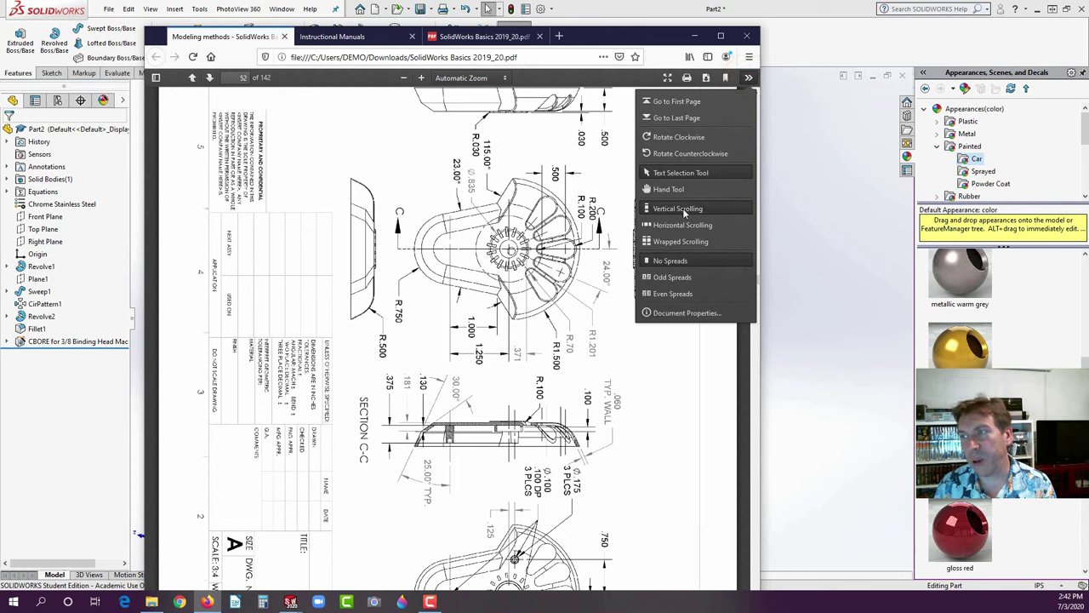
left_click(681, 153)
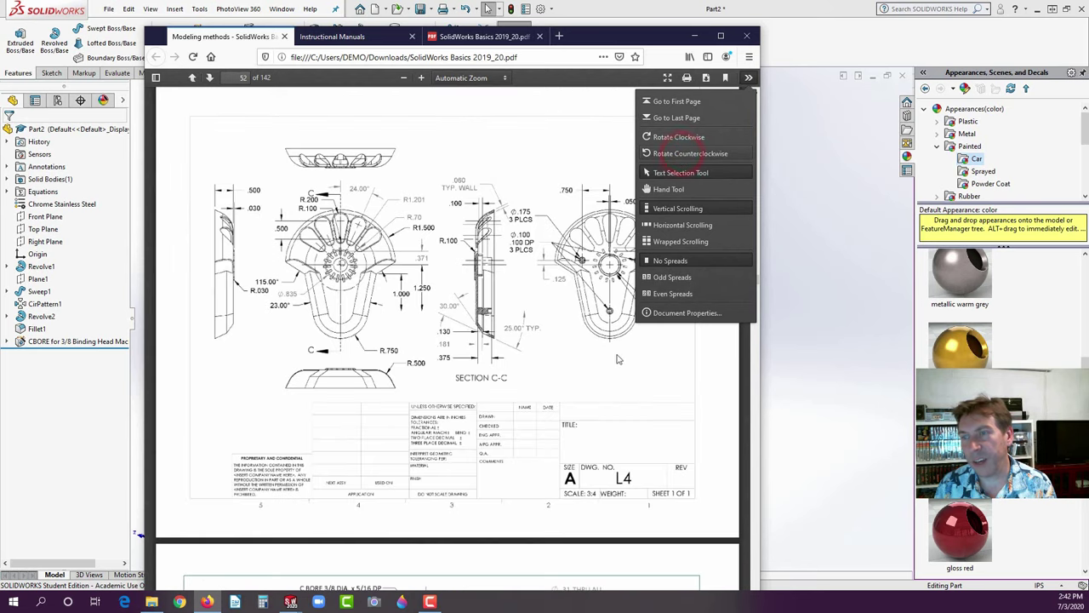
left_click(614, 372)
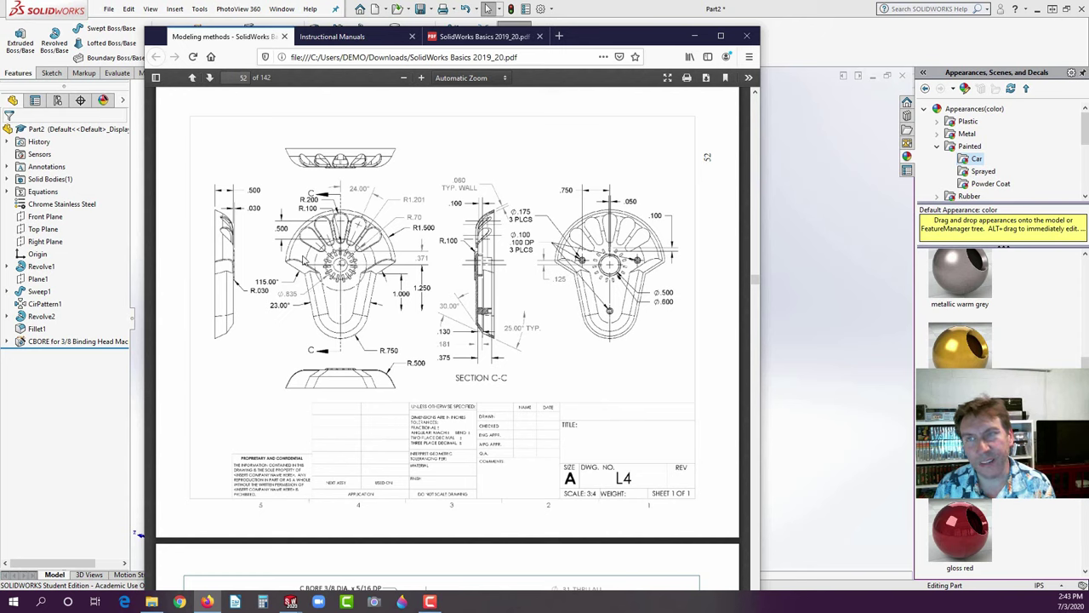
left_click(56, 444)
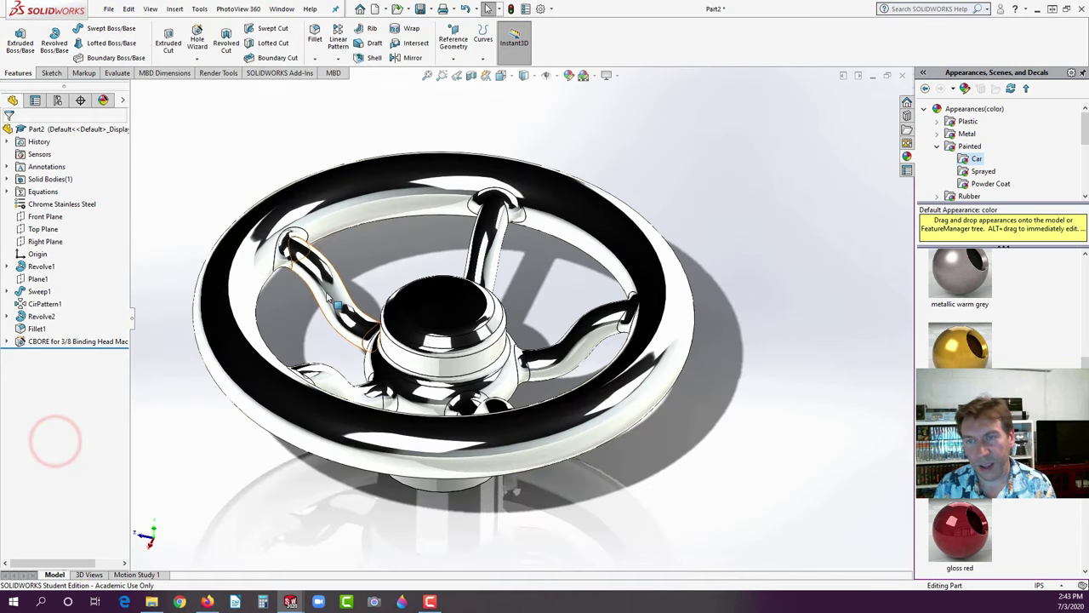
- Create a new part document, Part3, and start Sketch1 on the Front Plane
left_click(375, 9)
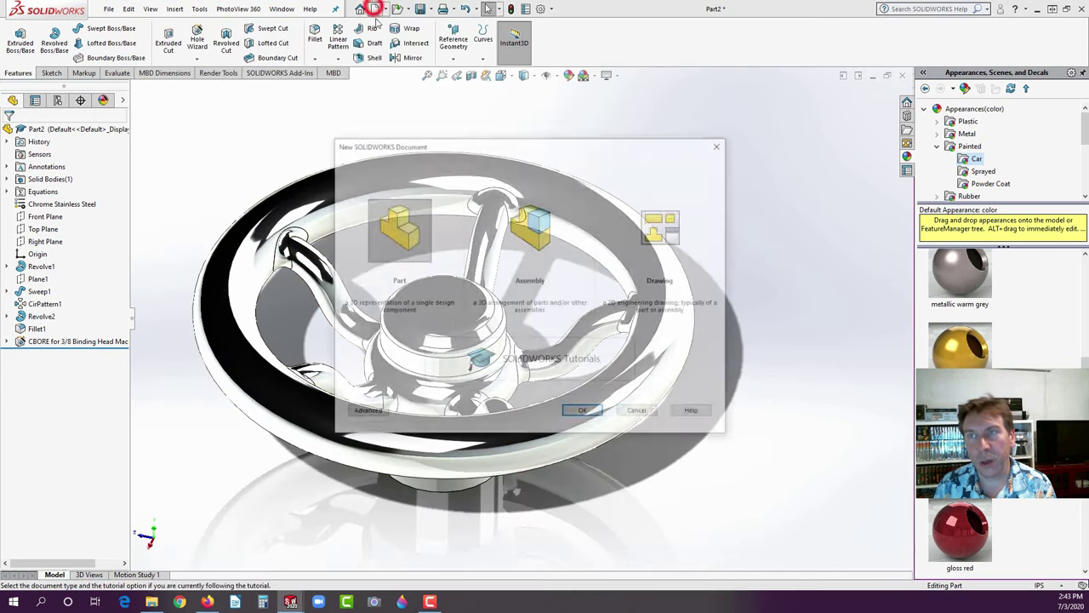
left_click(381, 246)
left_click(574, 414)
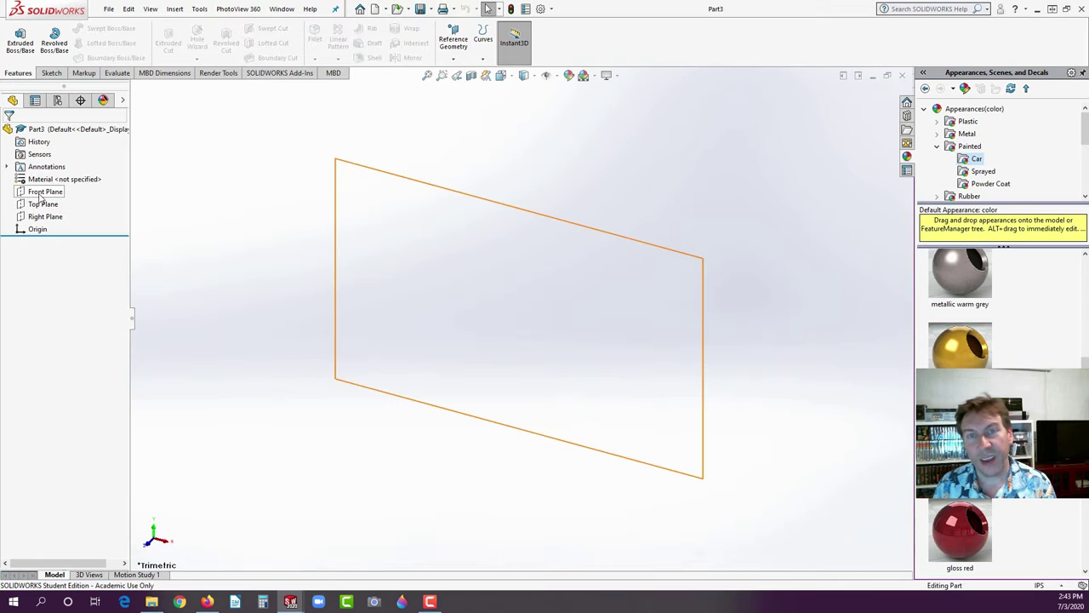
left_click(40, 194)
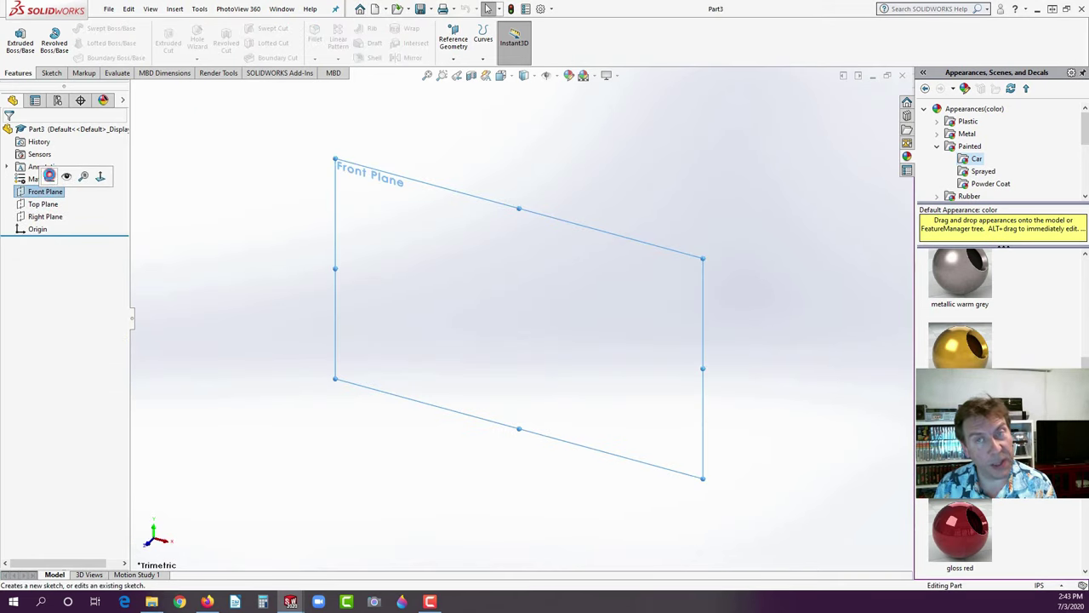
left_click(49, 175)
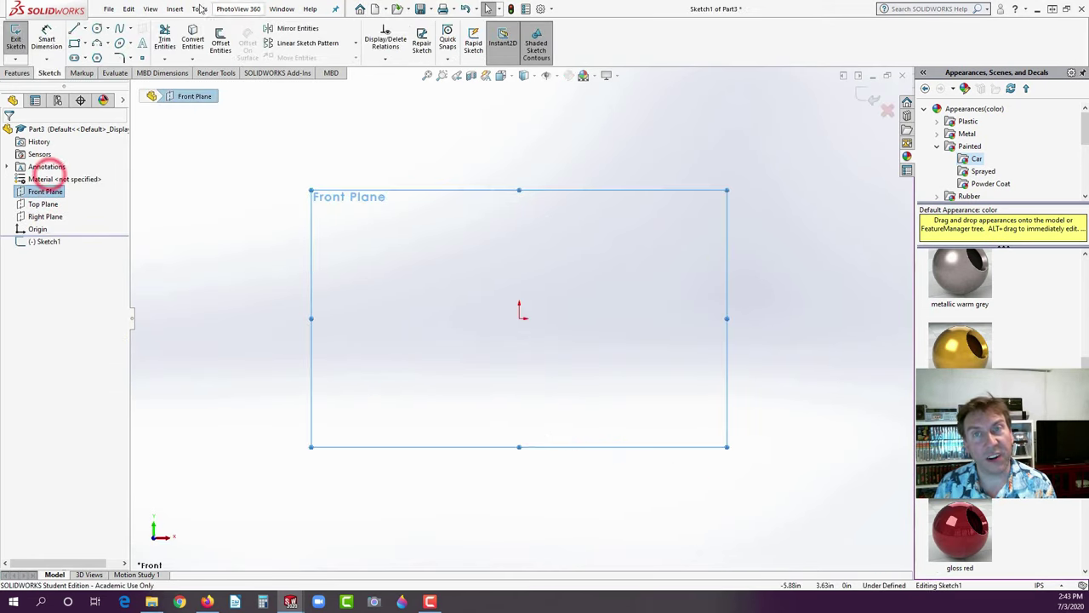
- Draw a vertical centerline straight up from the sketch origin
left_click(85, 28)
left_click(90, 54)
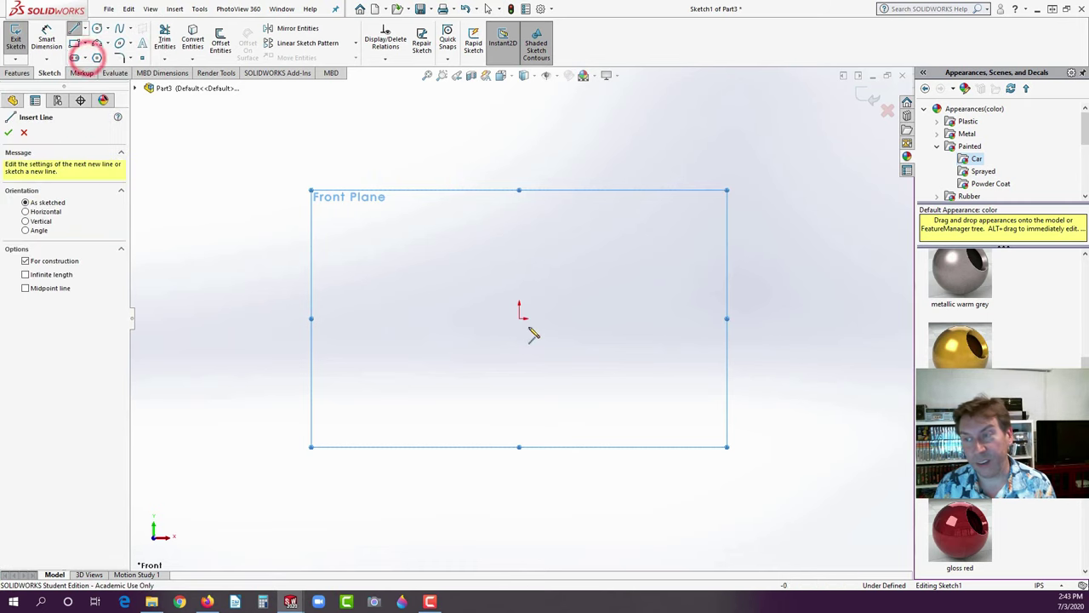
left_click(521, 316)
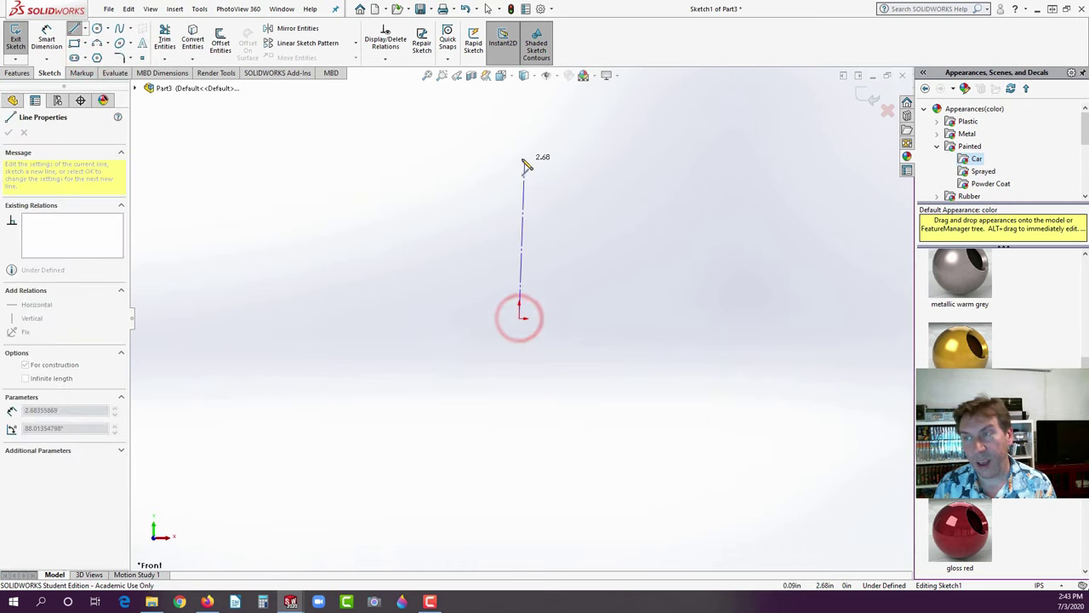
left_click(518, 161)
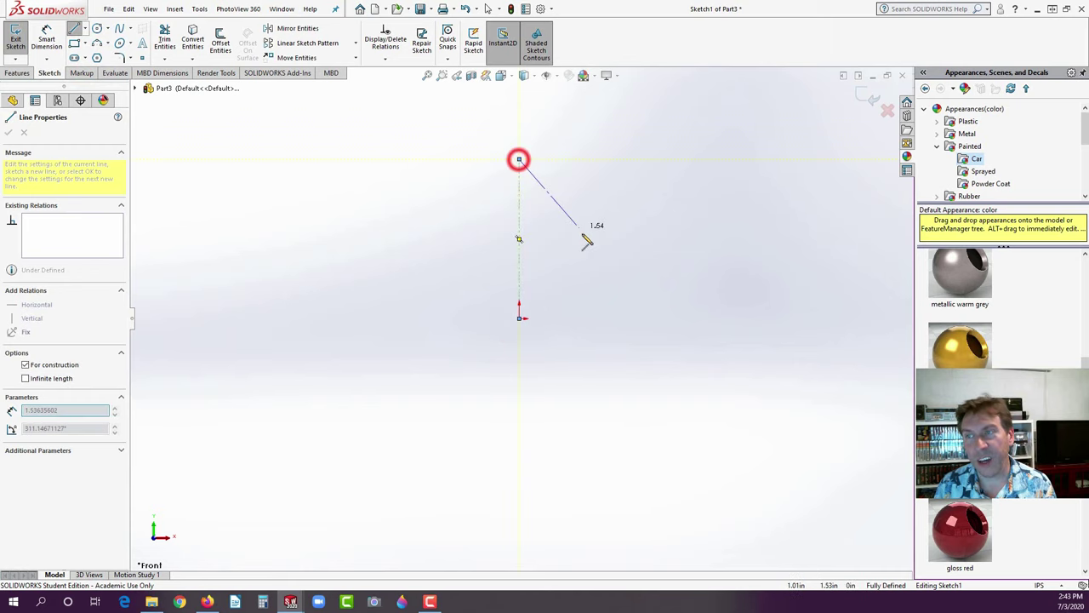
left_click(581, 233)
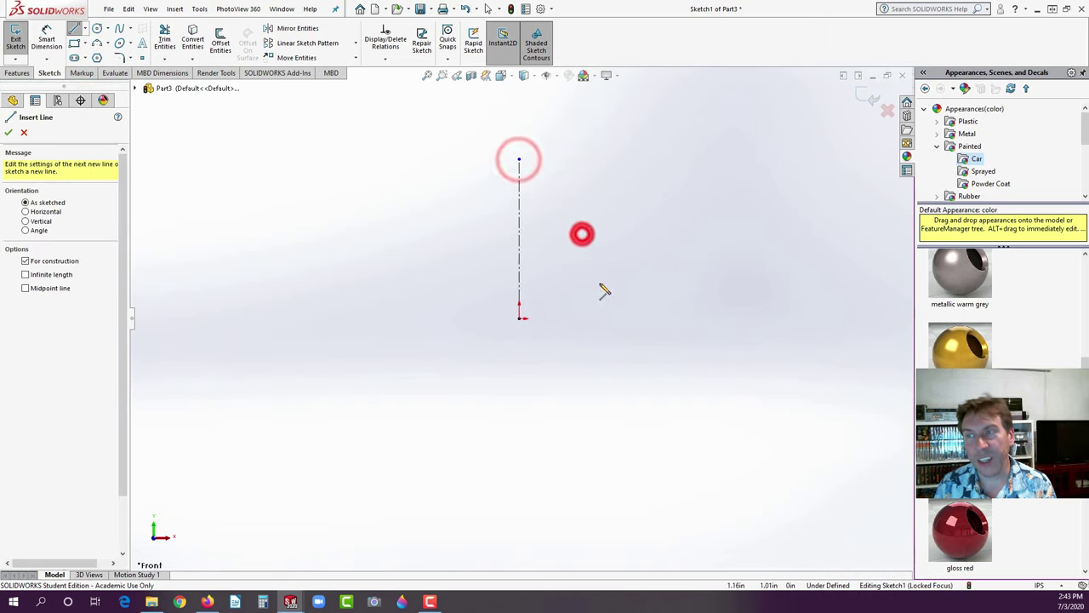
- Draw two connected line segments left of the centerline and select them with the centerline
left_click(85, 30)
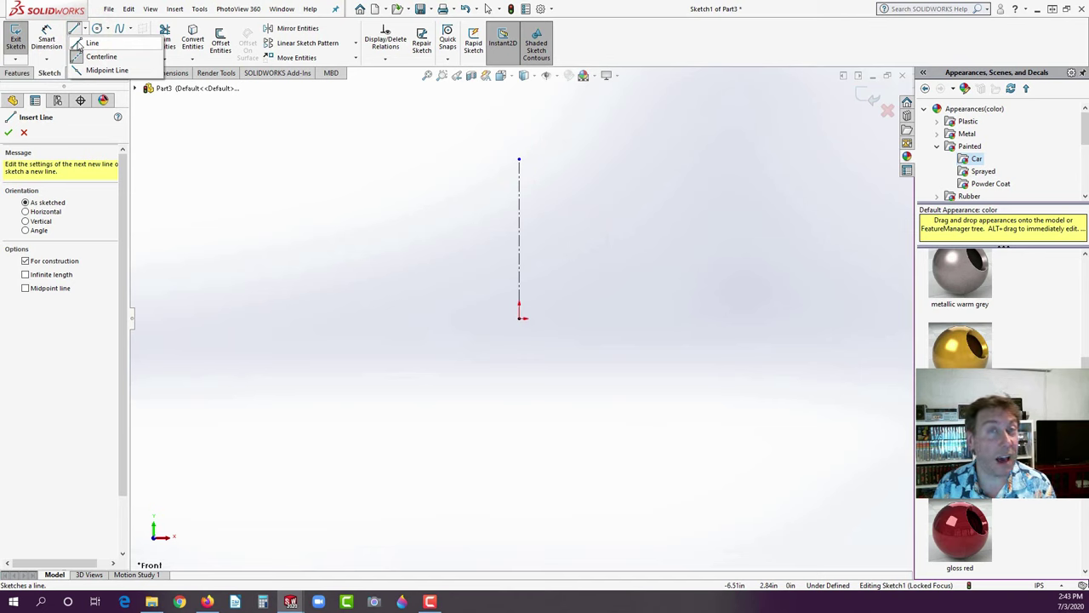
left_click(77, 42)
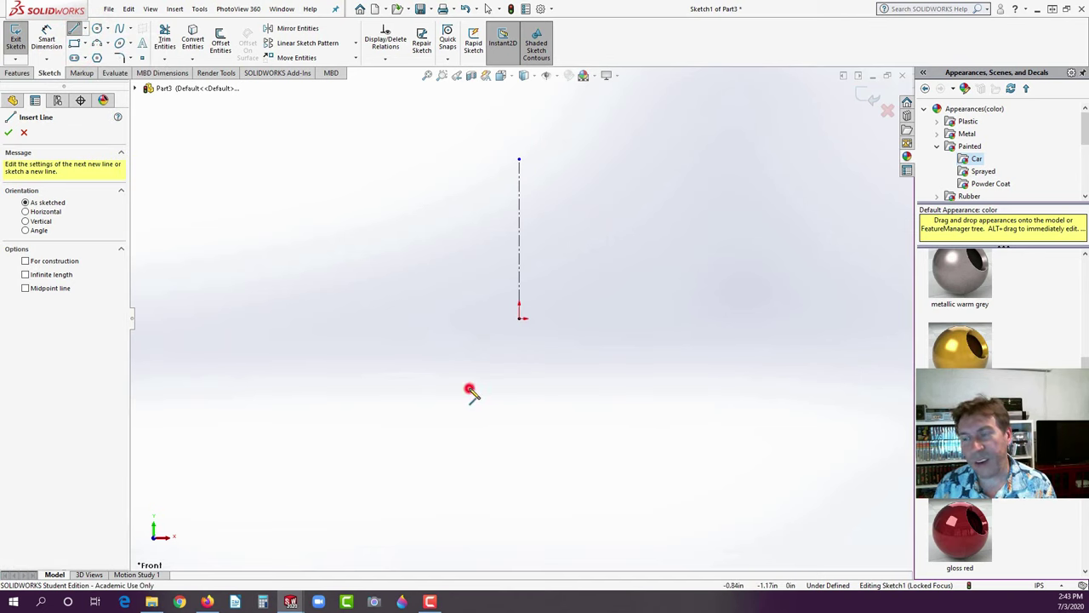
left_click(468, 388)
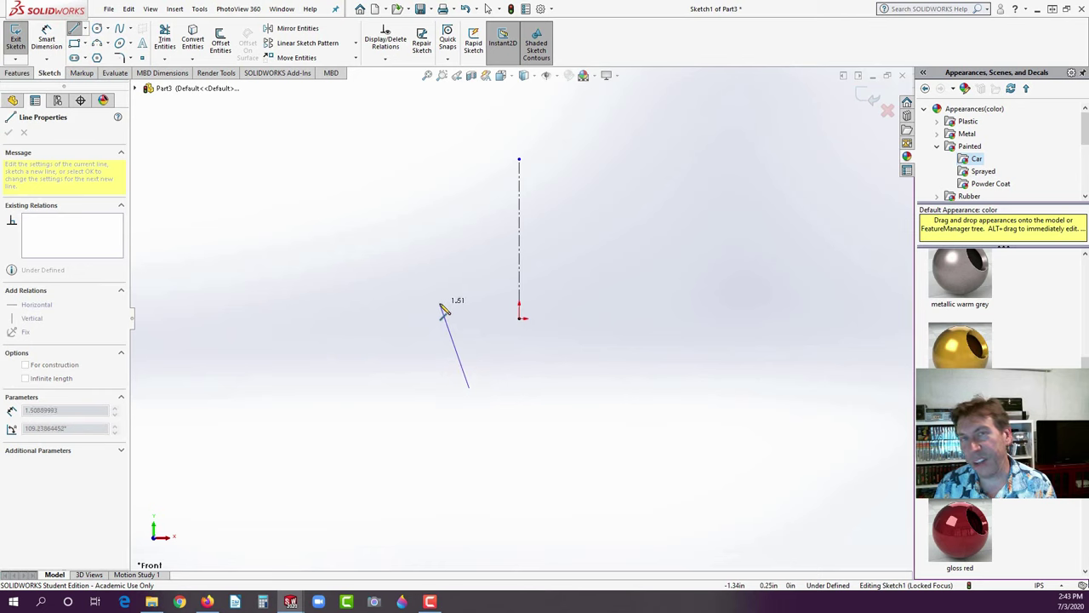
left_click(439, 304)
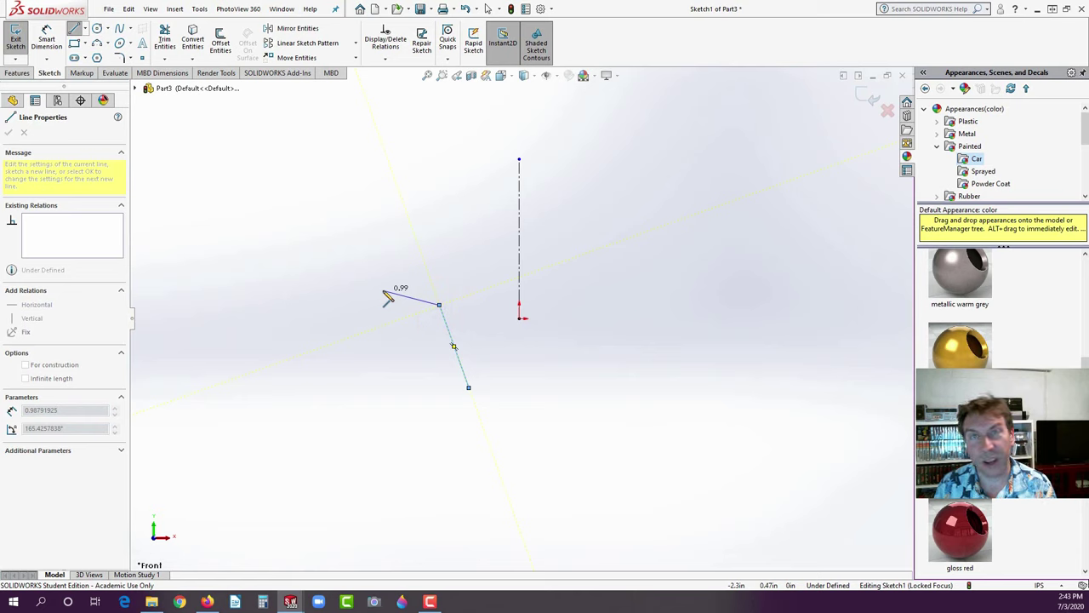
left_click(382, 292)
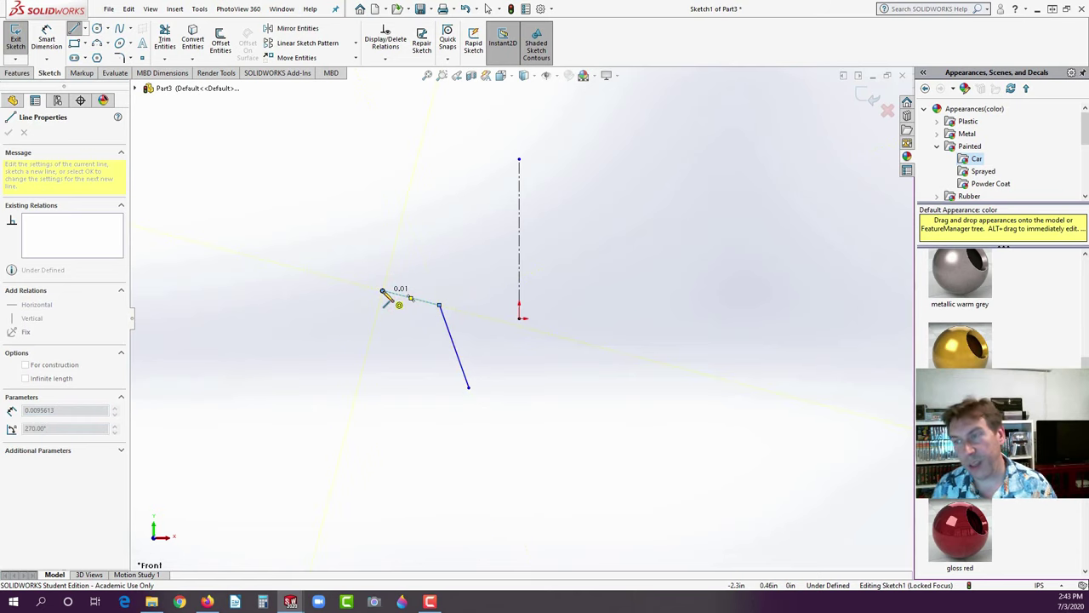
key("Escape")
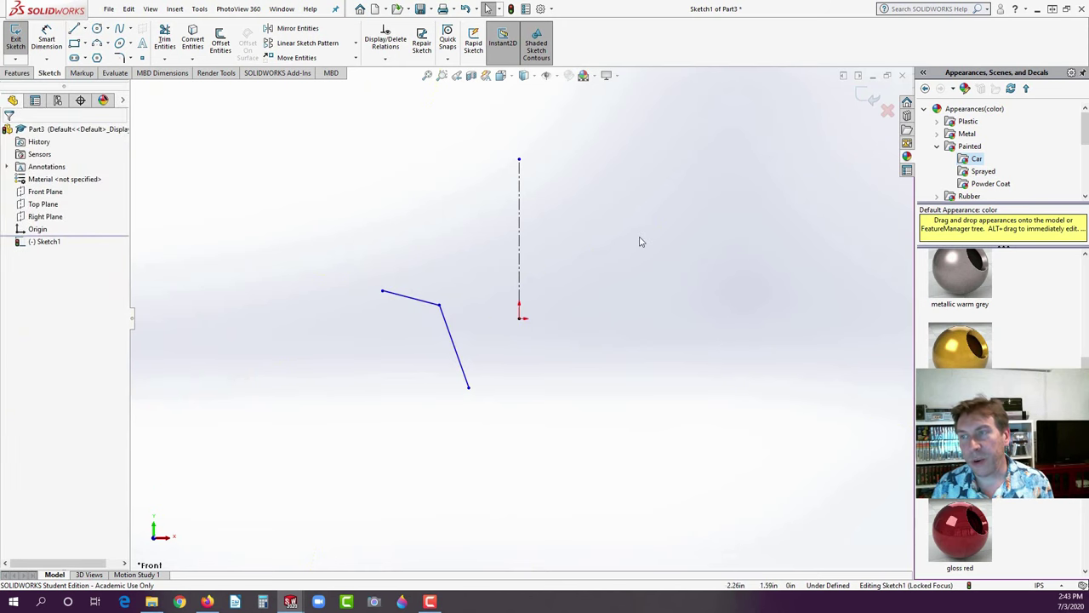
left_click_drag(655, 226, 333, 429)
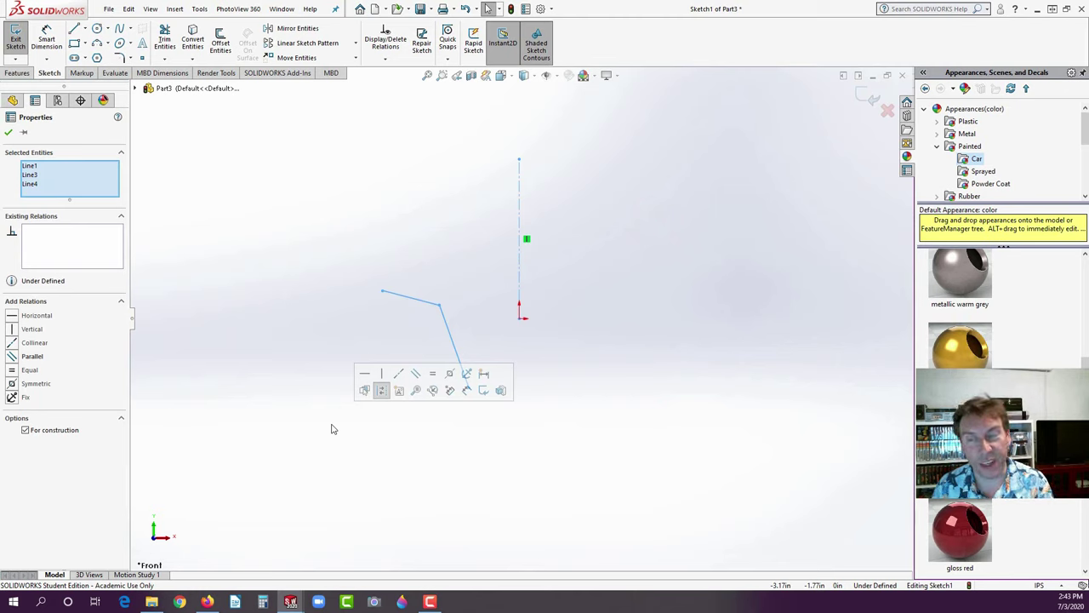
- Mirror the two segments across the centerline and join their lower ends with a tangent arc
left_click(295, 32)
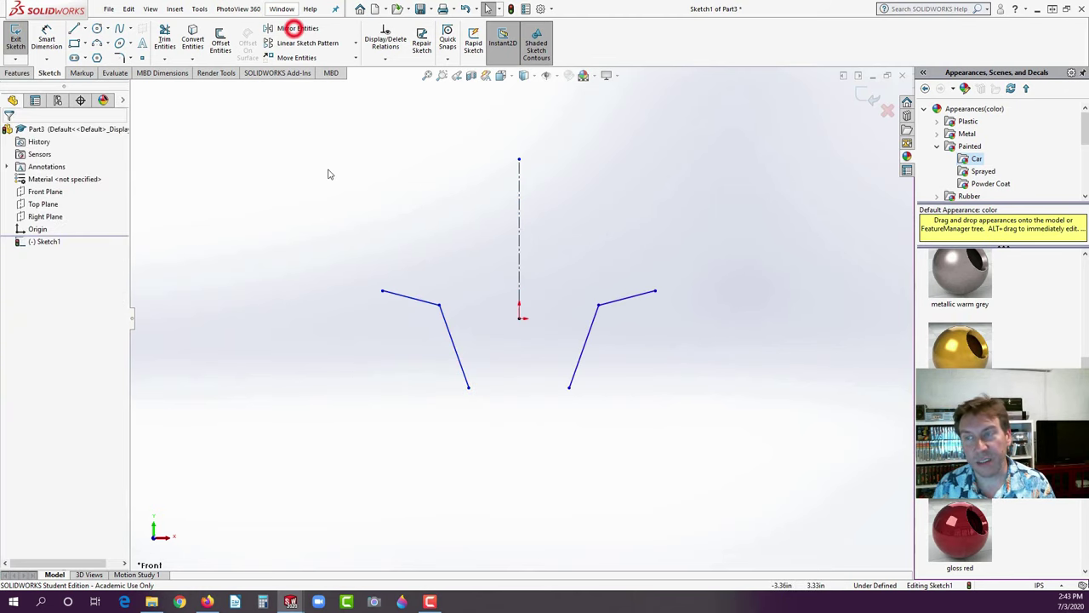
left_click(107, 44)
left_click(100, 68)
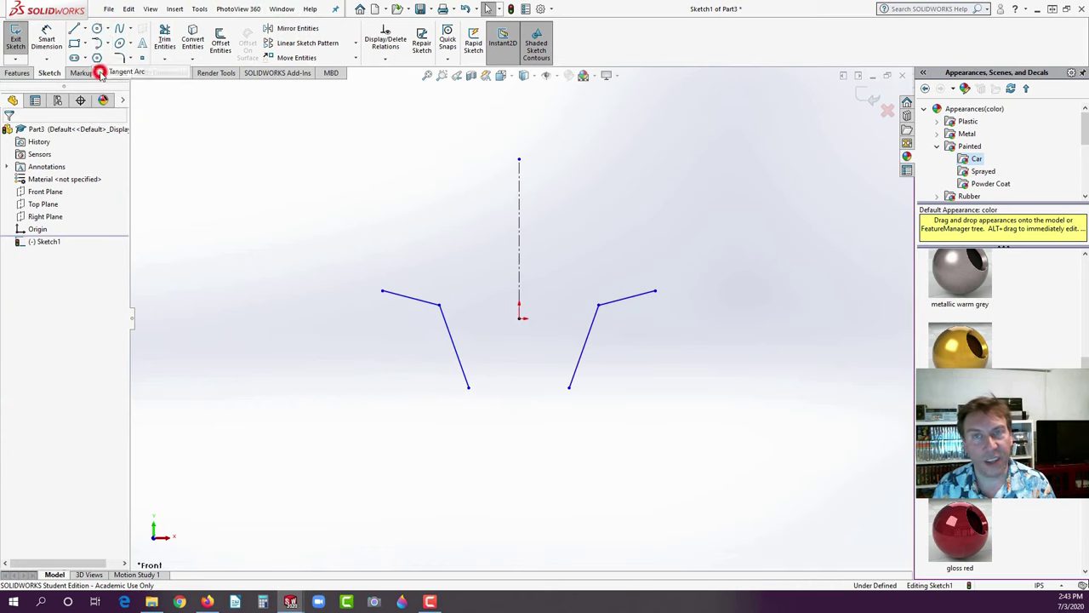
left_click(569, 387)
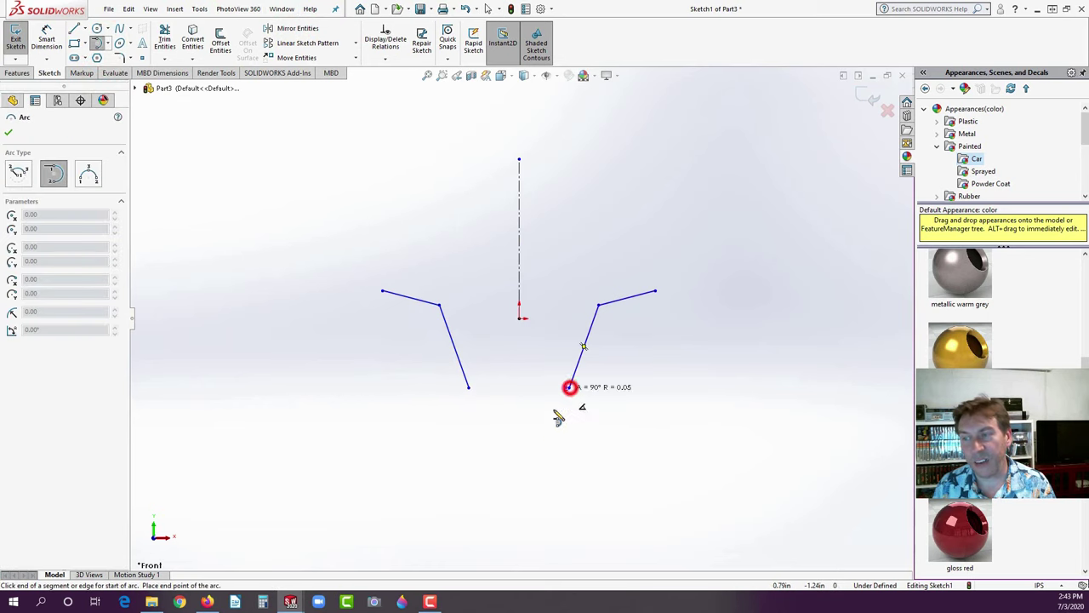
left_click(468, 387)
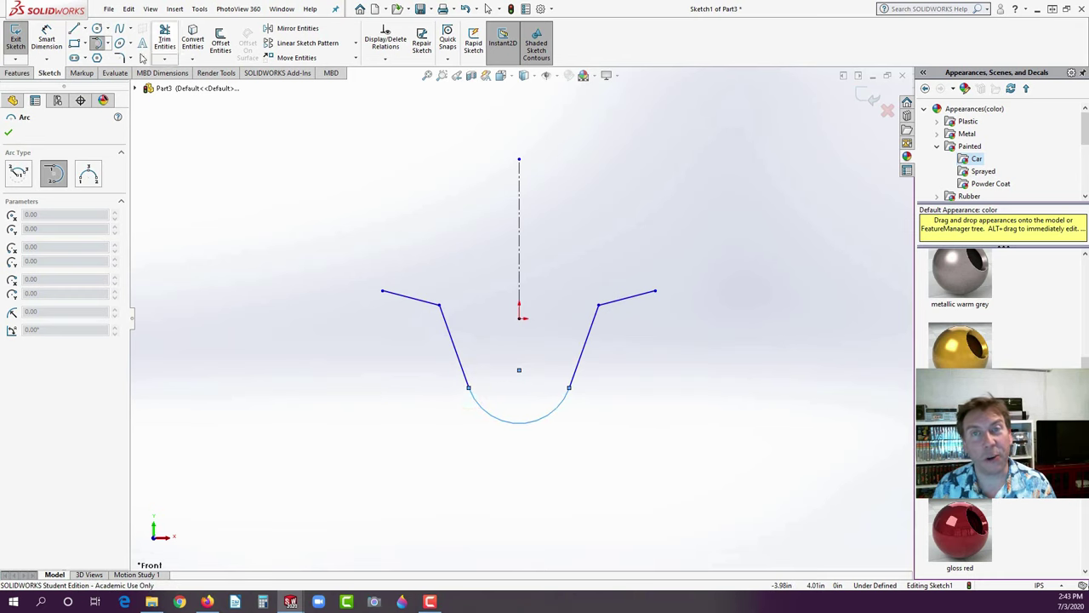
- Close the profile with a three-point arc across the top between the shoulder endpoints
left_click(106, 44)
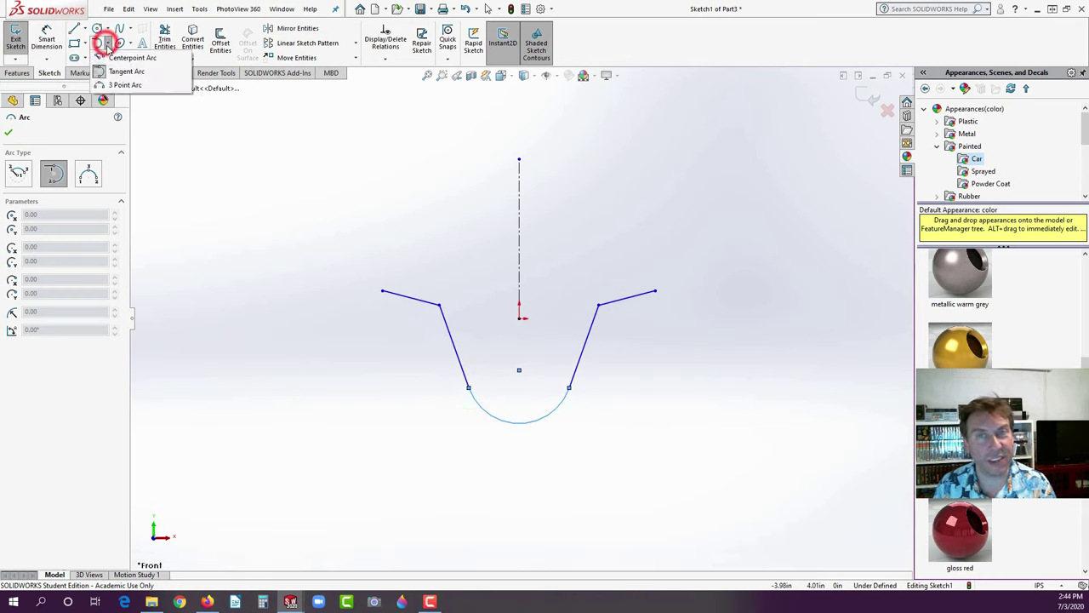
left_click(100, 85)
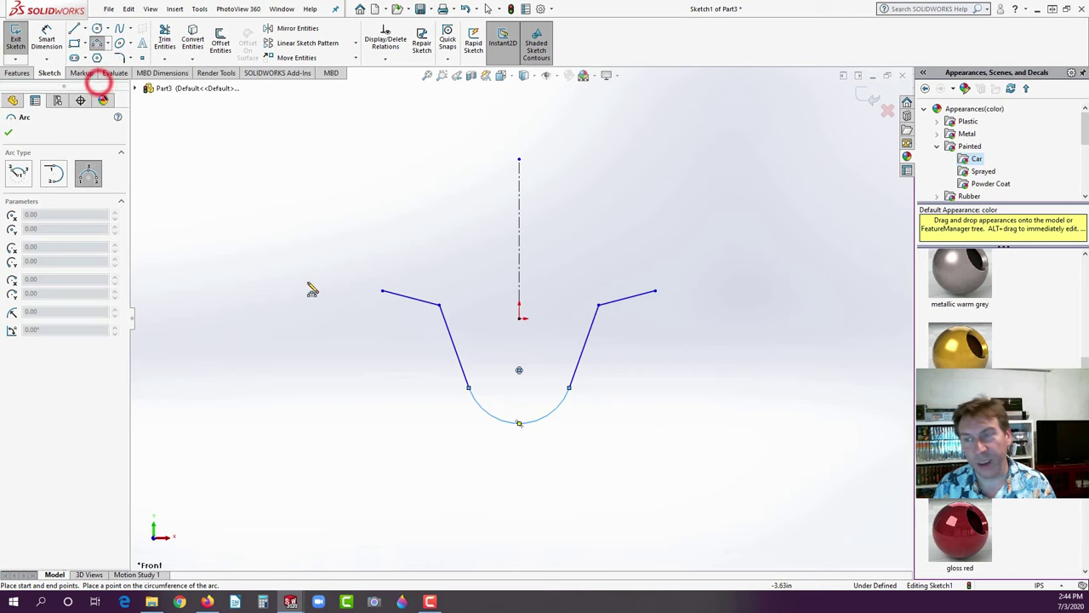
left_click(382, 292)
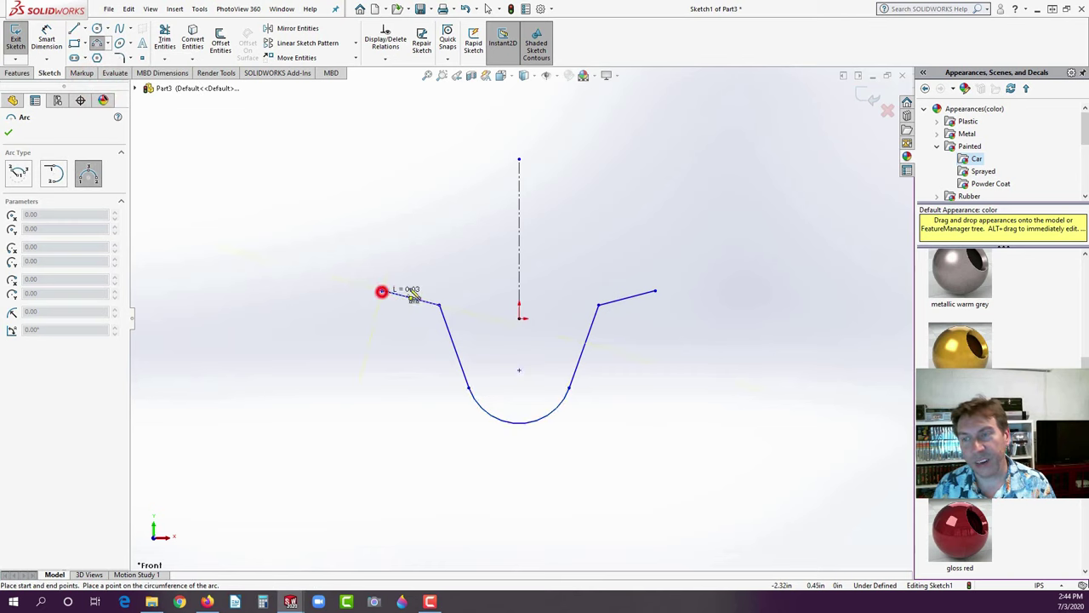
left_click(655, 291)
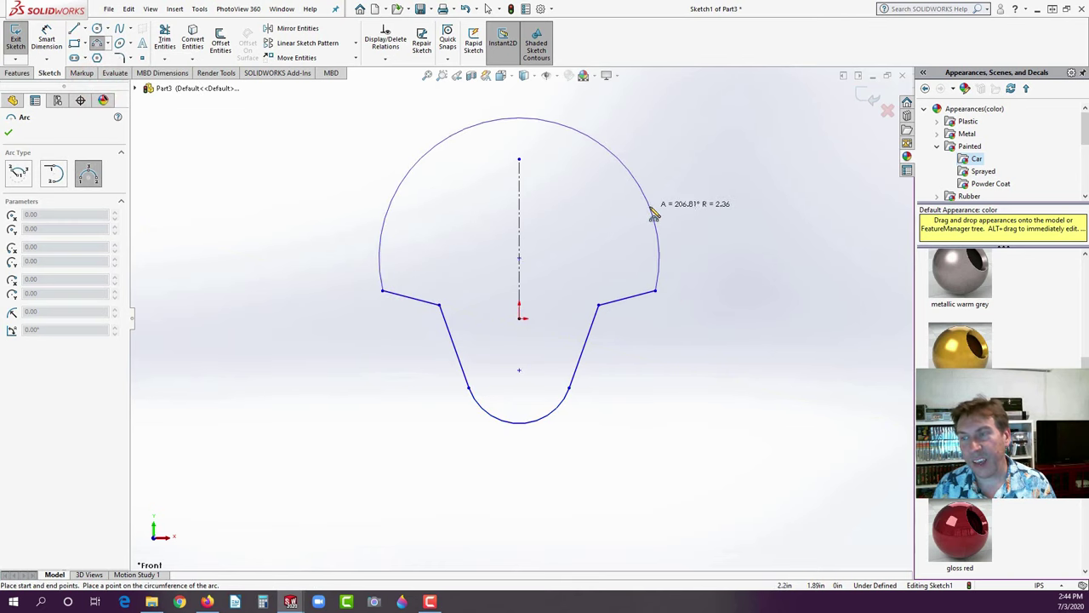
left_click(651, 208)
key("Escape")
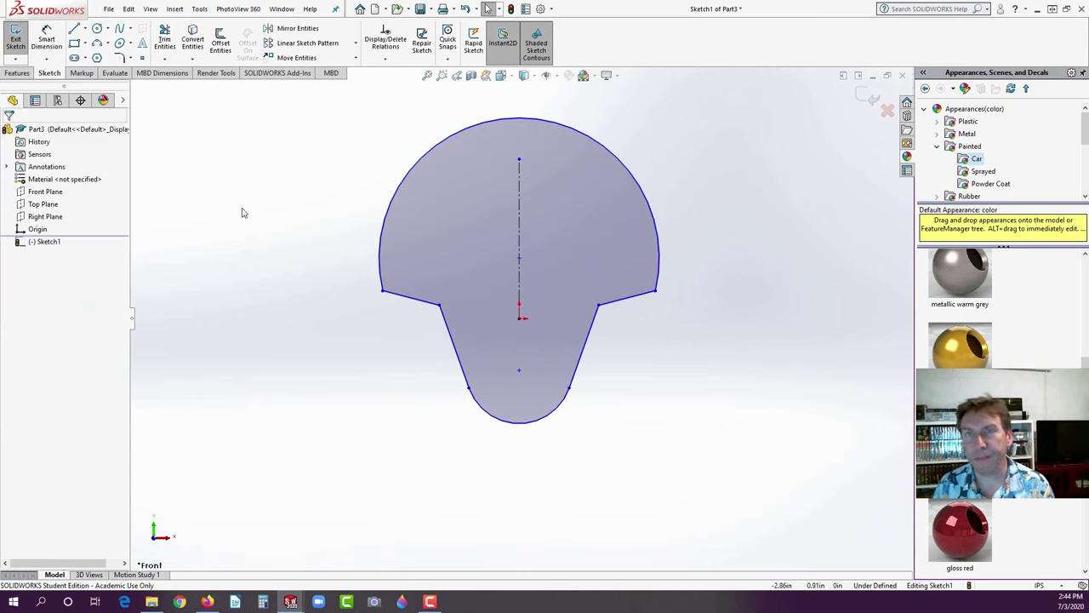
left_click(48, 36)
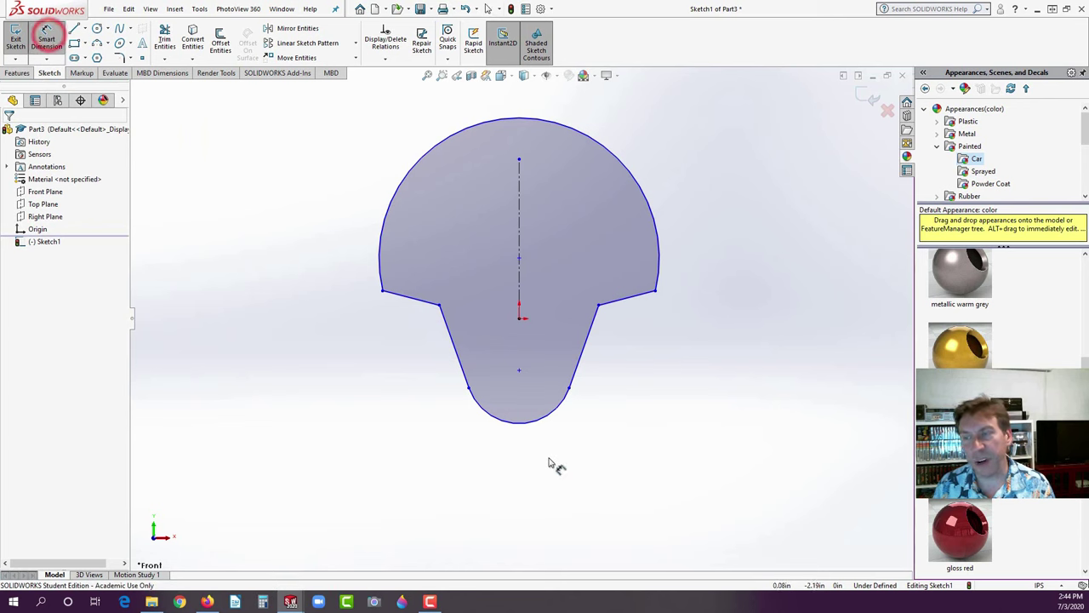
- Dimension the bottom arc with a radius of R.75
left_click(539, 418)
left_click(589, 448)
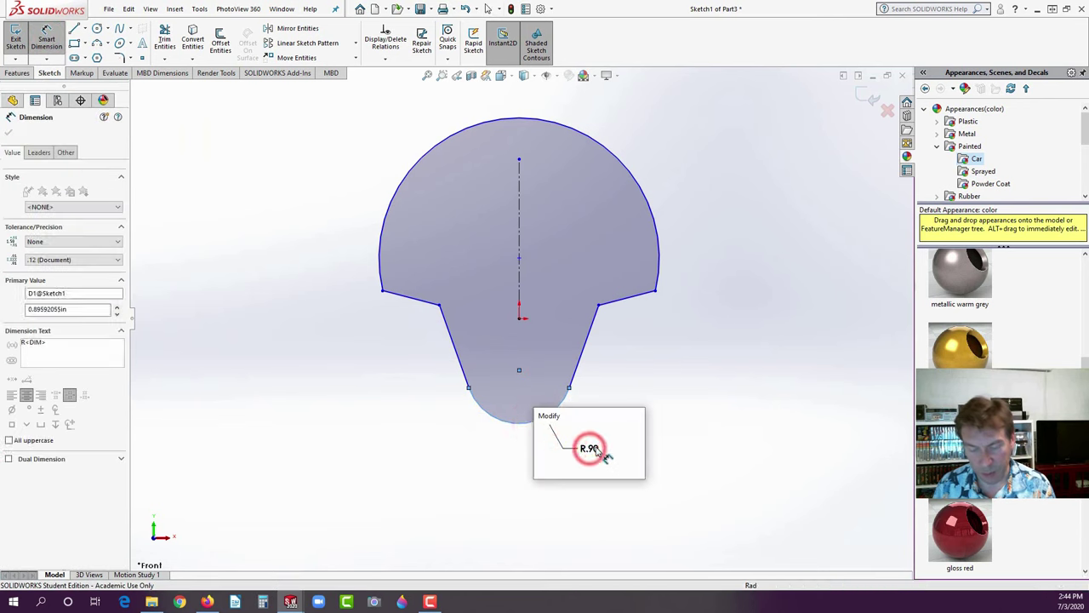
type(".75")
key("Return")
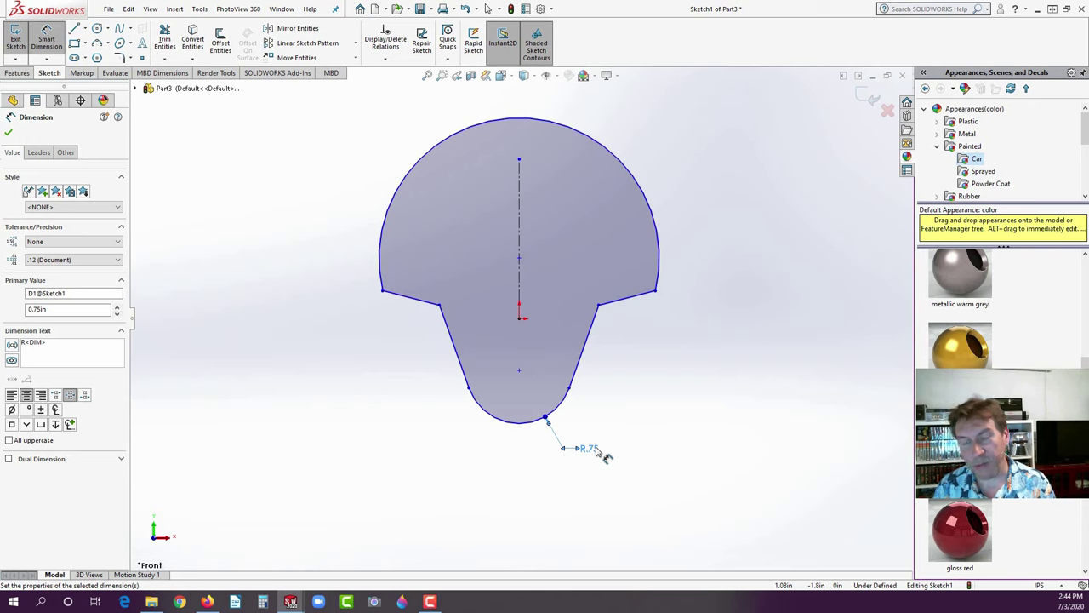
key("Escape")
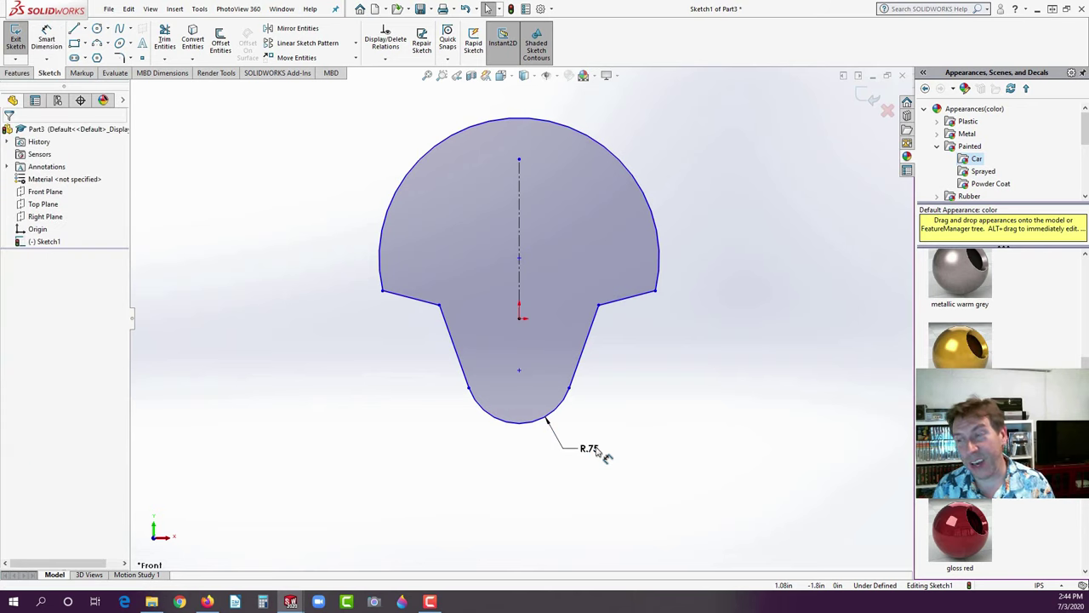
- Drag the top arc's right endpoint inward to narrow the knob head
left_click(648, 207)
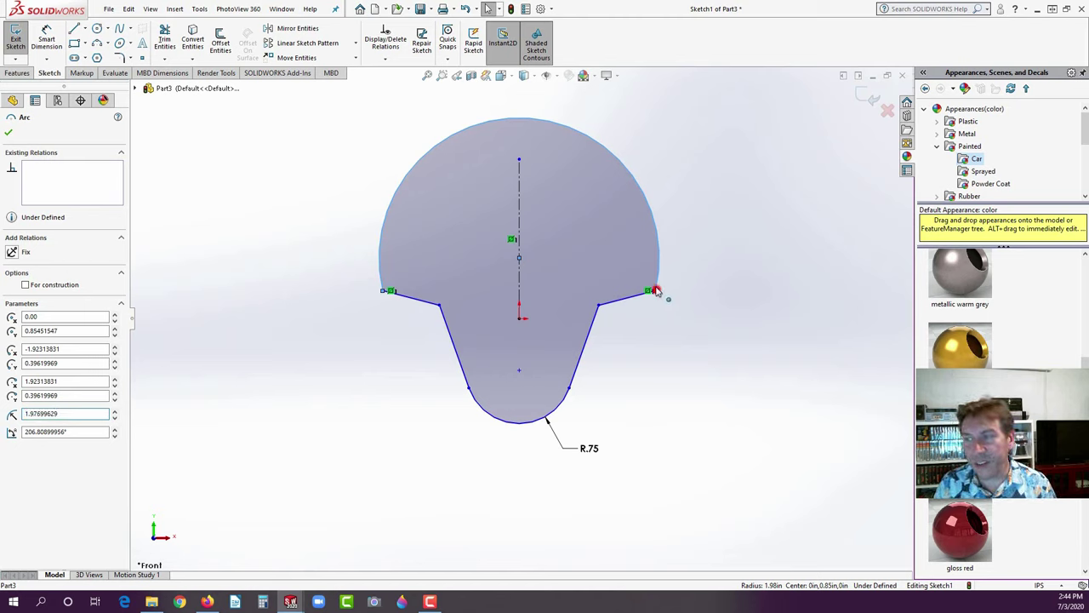
mouse_move(655, 292)
left_mouse_down()
mouse_move(643, 275)
mouse_move(651, 287)
left_mouse_up()
left_click(642, 366)
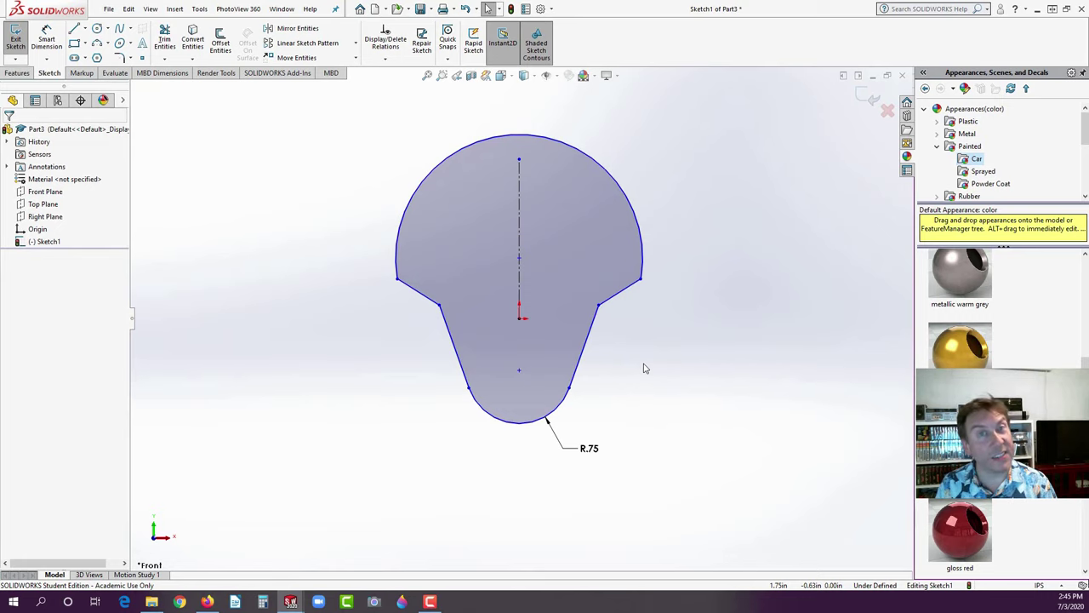
- Dimension the top arc with a radius of R1.50
left_click(286, 186)
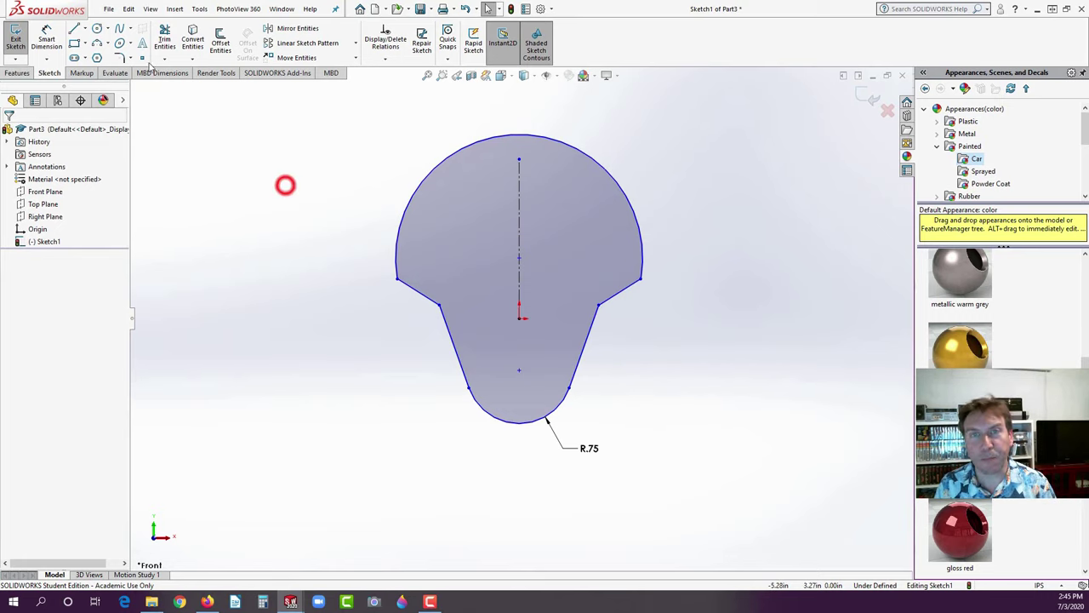
left_click(47, 39)
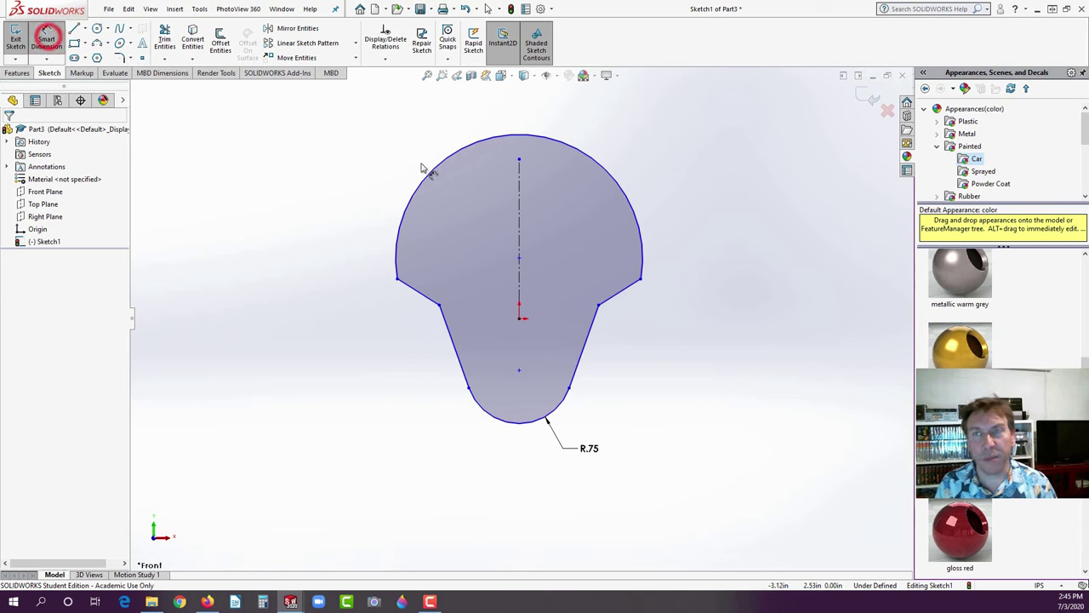
left_click(609, 175)
left_click(720, 100)
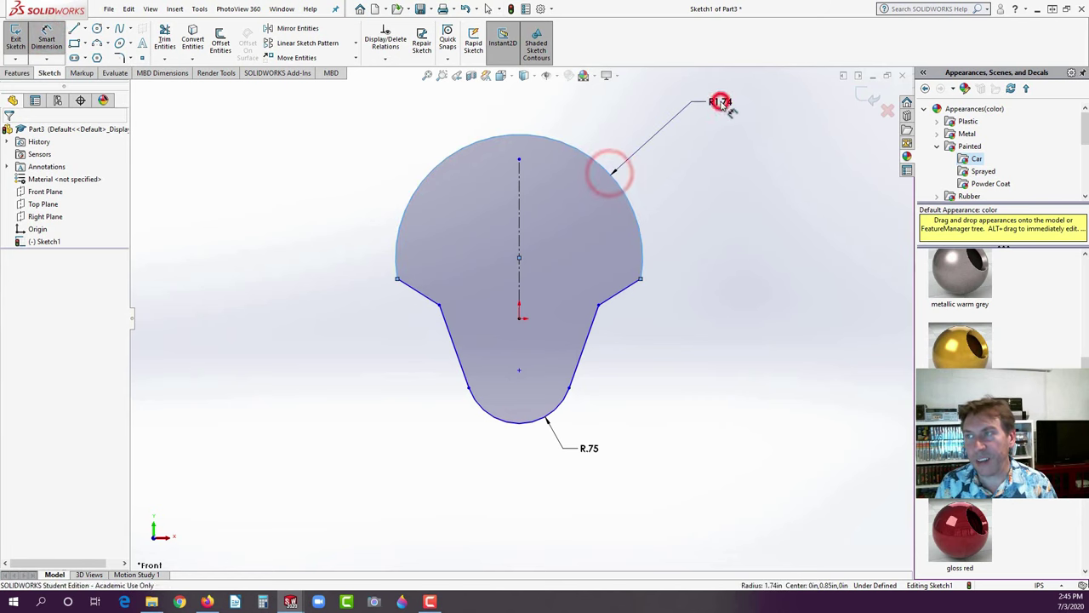
type("1.5")
key("Return")
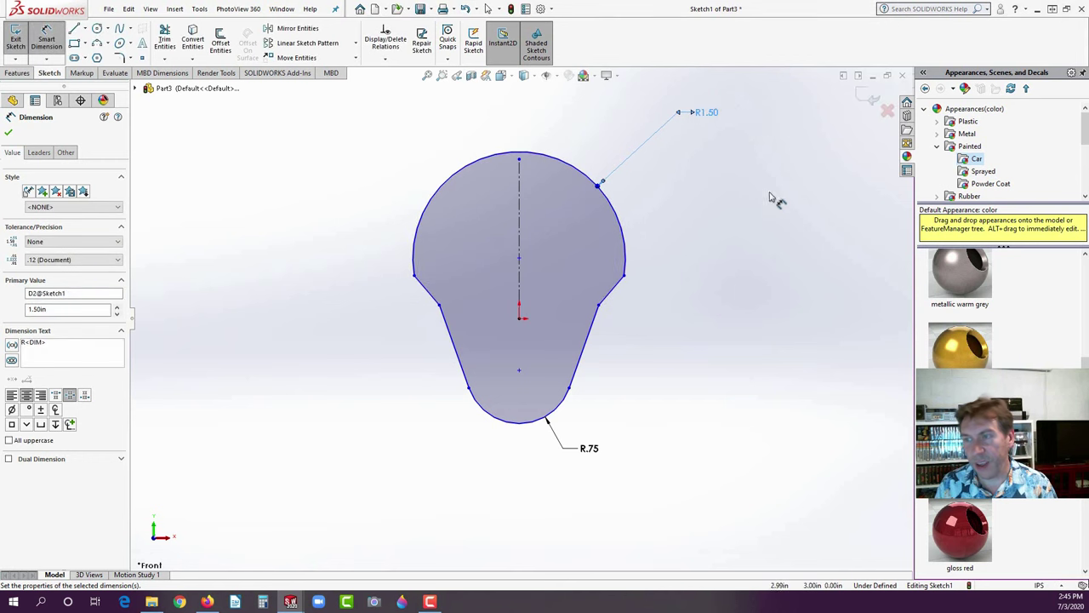
- Add a 24° angle between the side lines and 118° between the shoulder lines
left_click(454, 352)
left_click(581, 357)
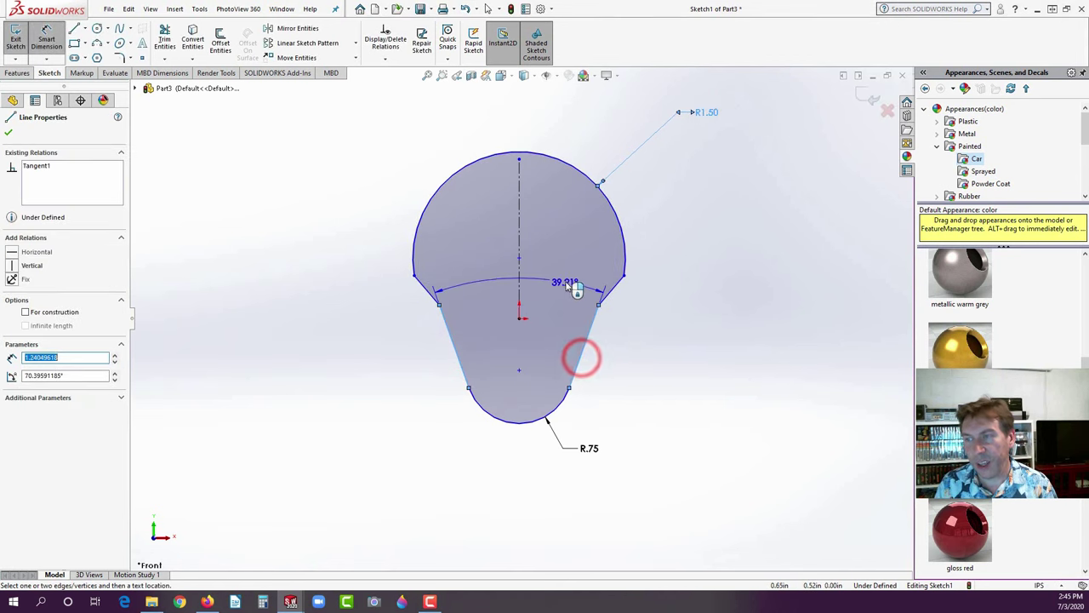
left_click(576, 289)
type("24")
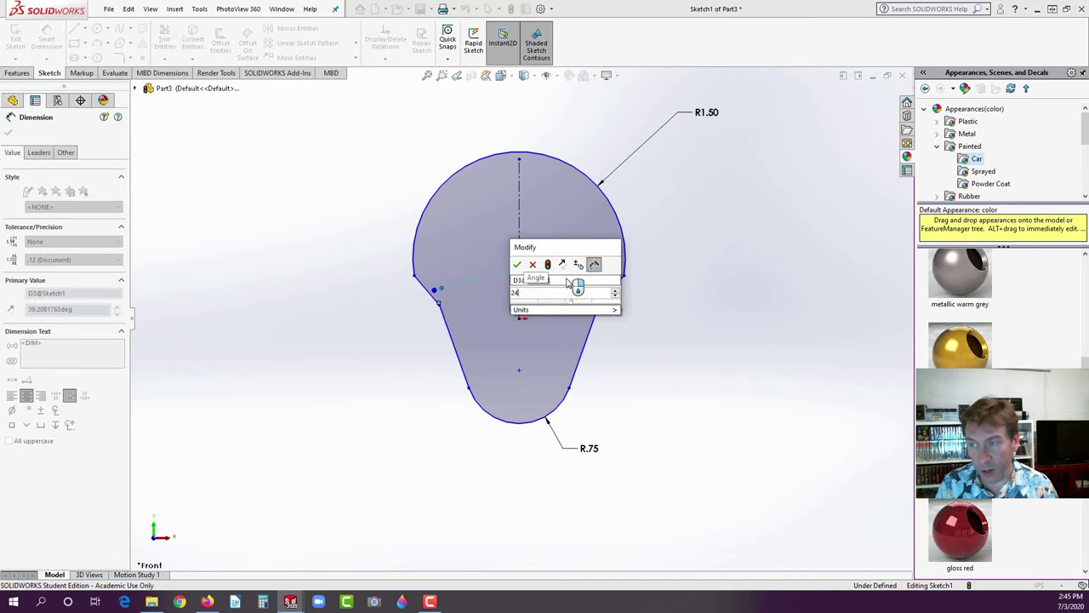
key("Return")
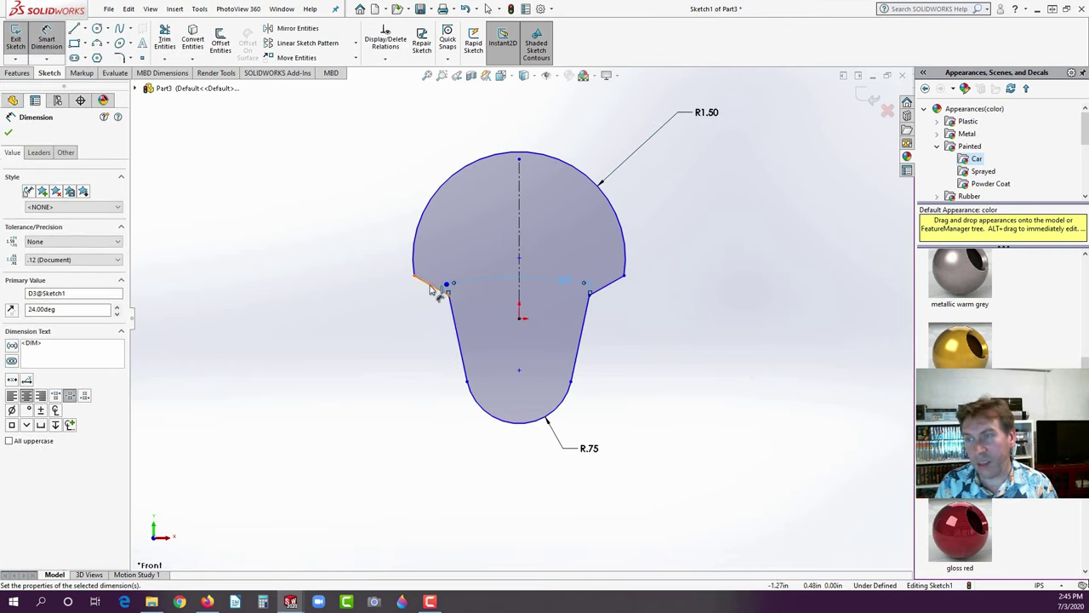
left_click(430, 284)
left_click(607, 284)
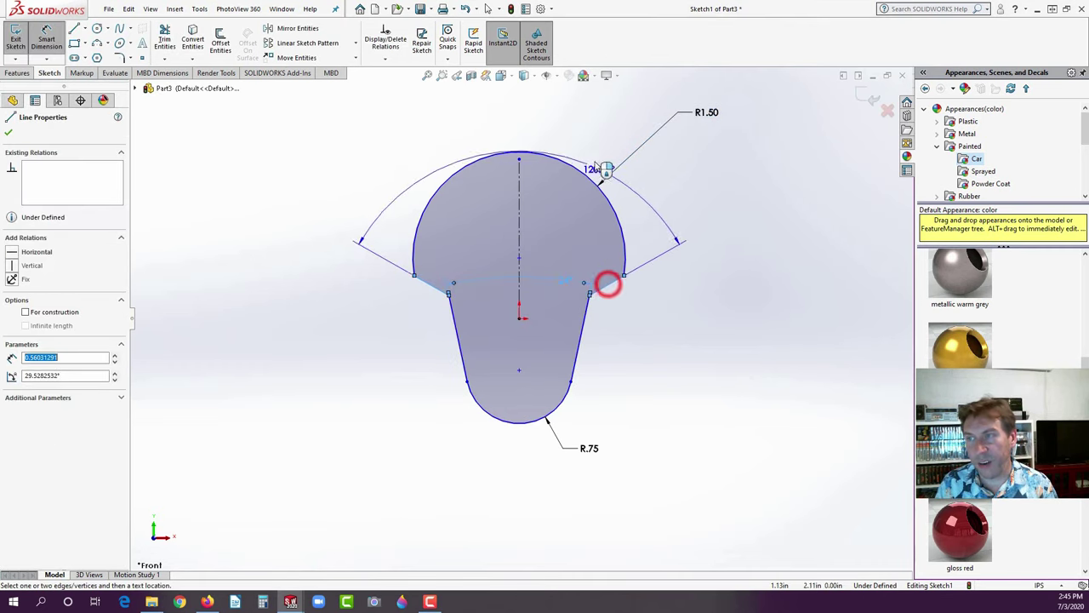
left_click(549, 134)
key("Return")
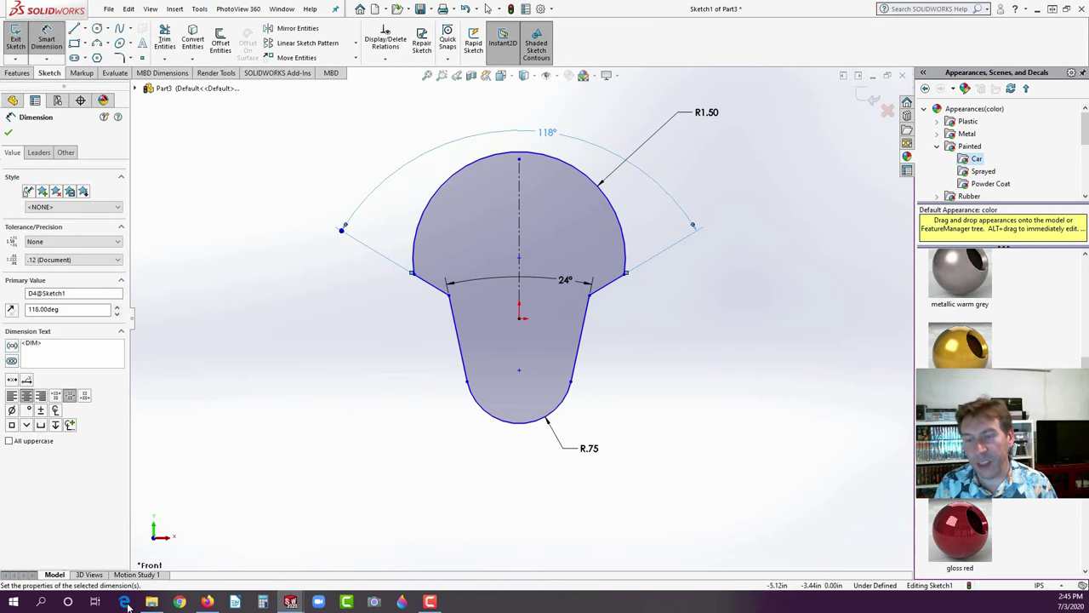
left_click(207, 602)
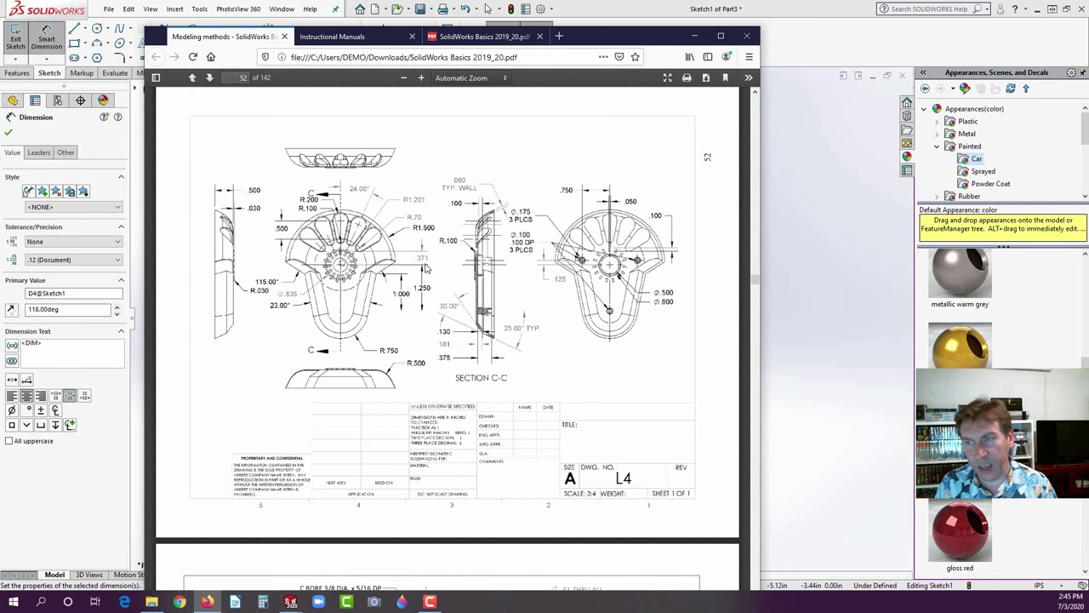
left_click(421, 77)
left_click(420, 77)
left_click(420, 78)
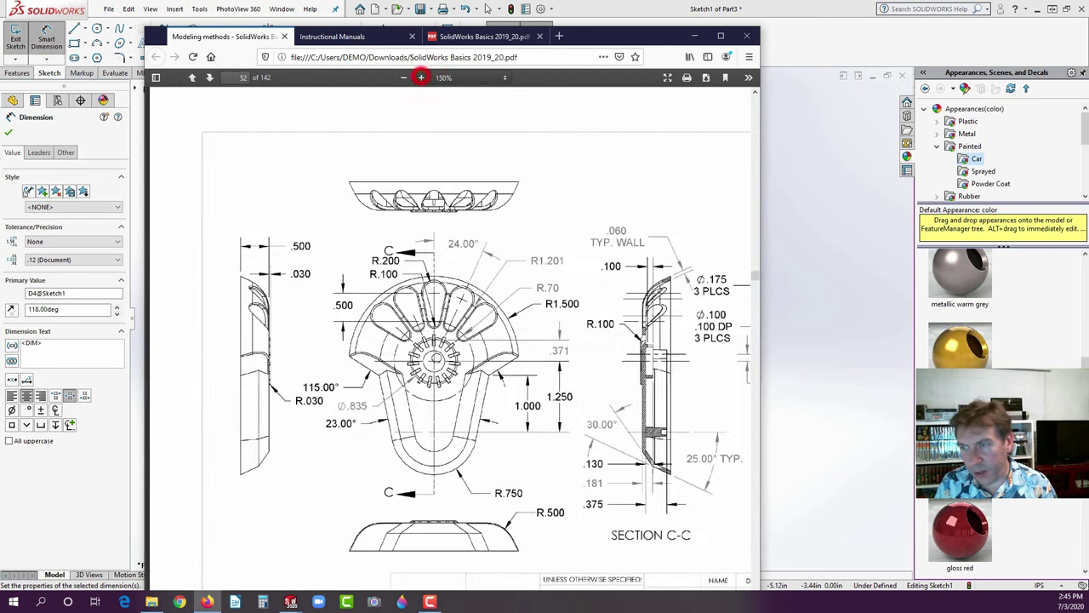
scroll(560, 293, "down", 3)
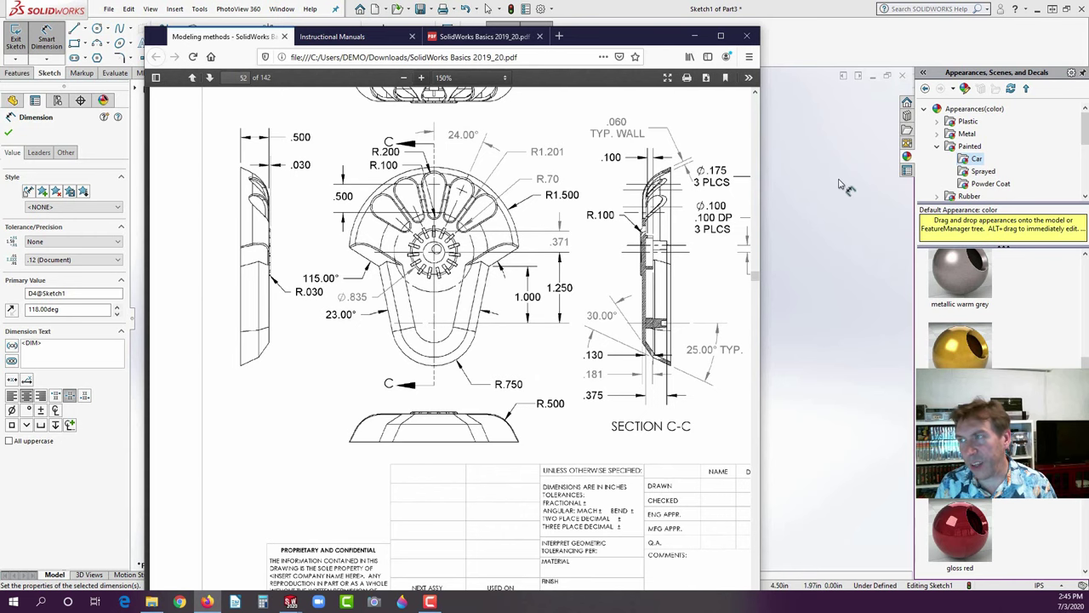
left_click(824, 140)
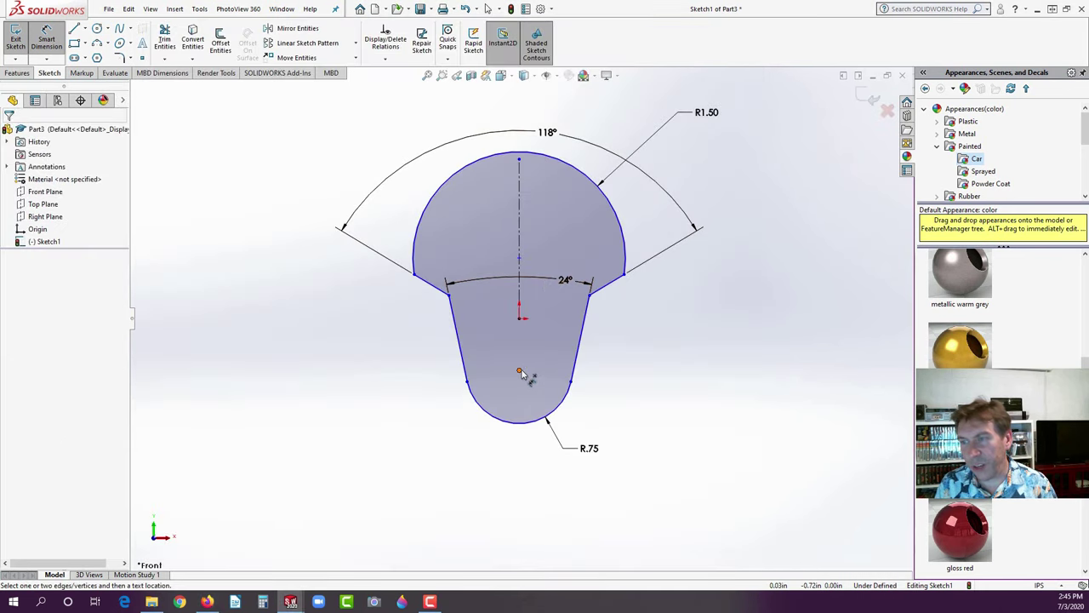
- Dimension the vertical distance between the two centreline centre points as 1.25
left_click(519, 370)
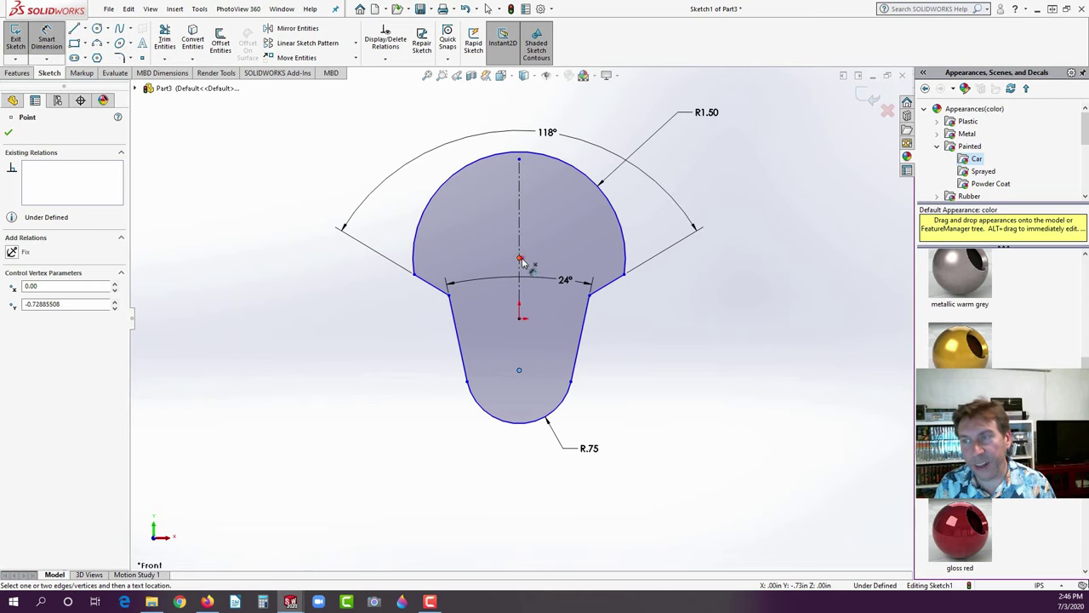
left_click(519, 256)
left_click(519, 369)
left_click(666, 310)
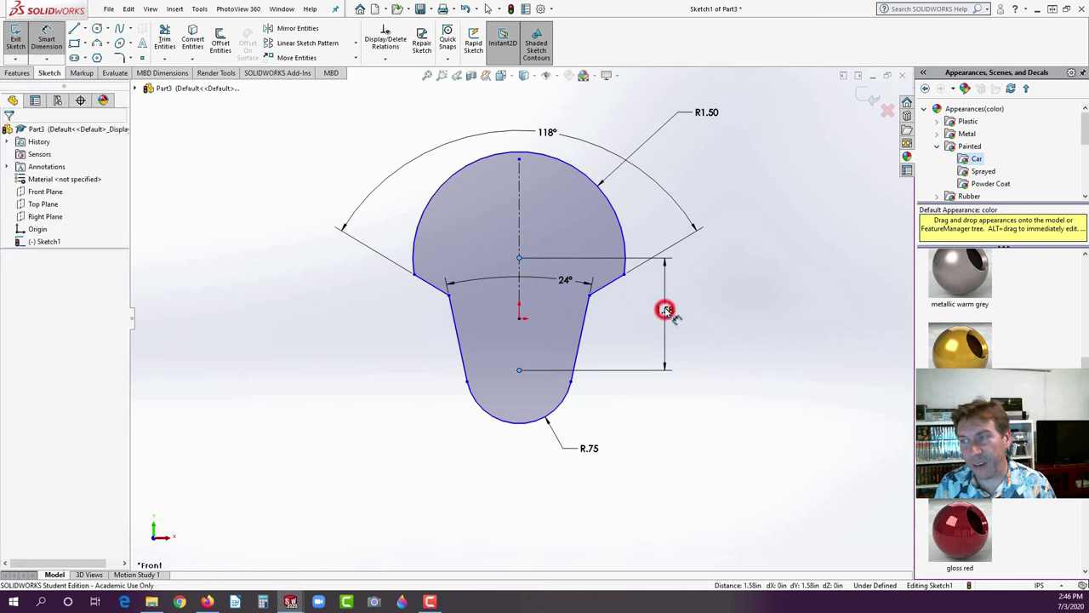
left_click(209, 602)
left_click(209, 601)
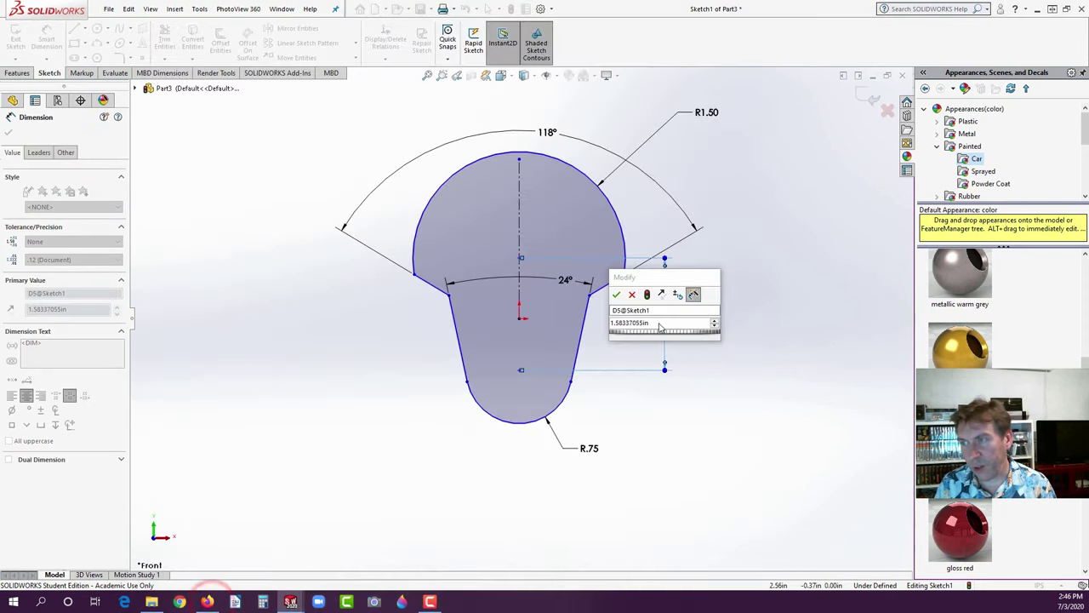
left_click(660, 324)
key("Return")
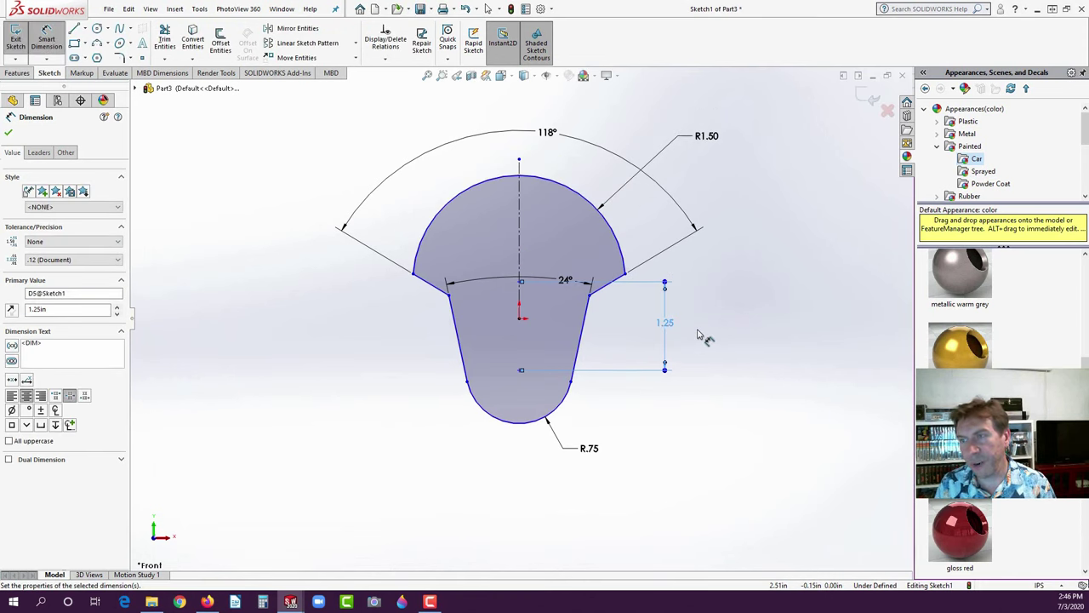
- Drag the lower centre point down to stretch the profile taller
left_click(698, 334)
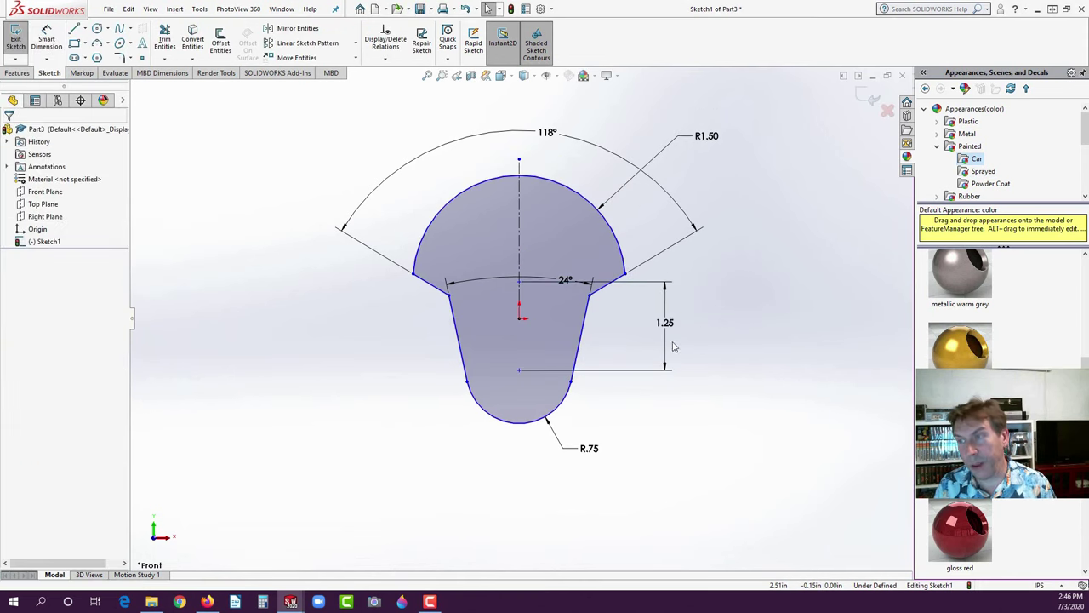
mouse_move(519, 372)
left_mouse_down()
mouse_move(520, 360)
mouse_move(514, 401)
mouse_move(530, 422)
mouse_move(537, 357)
mouse_move(509, 375)
left_mouse_up()
left_click(385, 455)
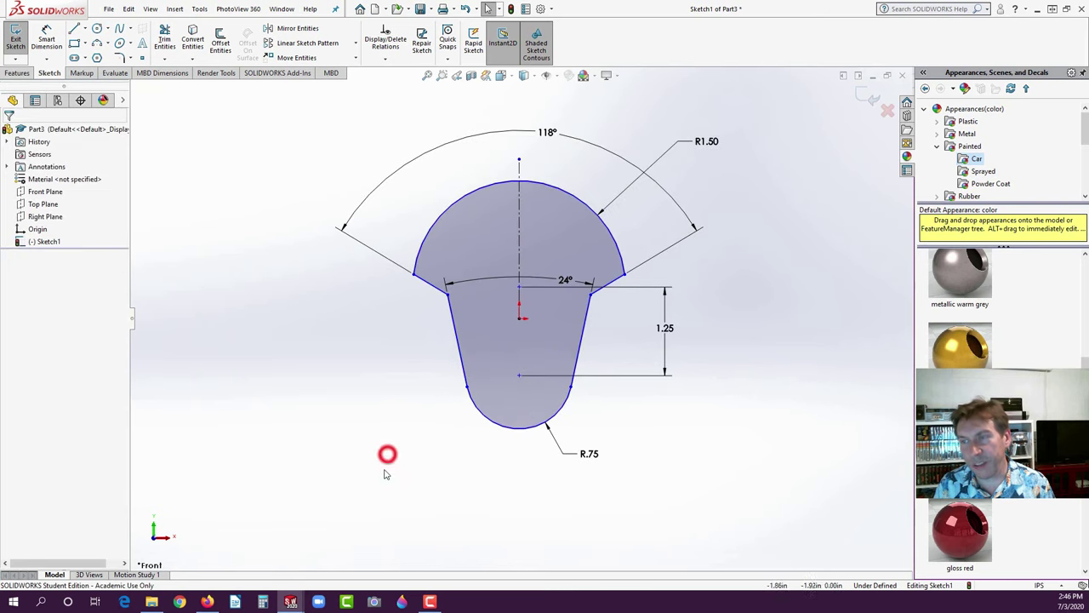
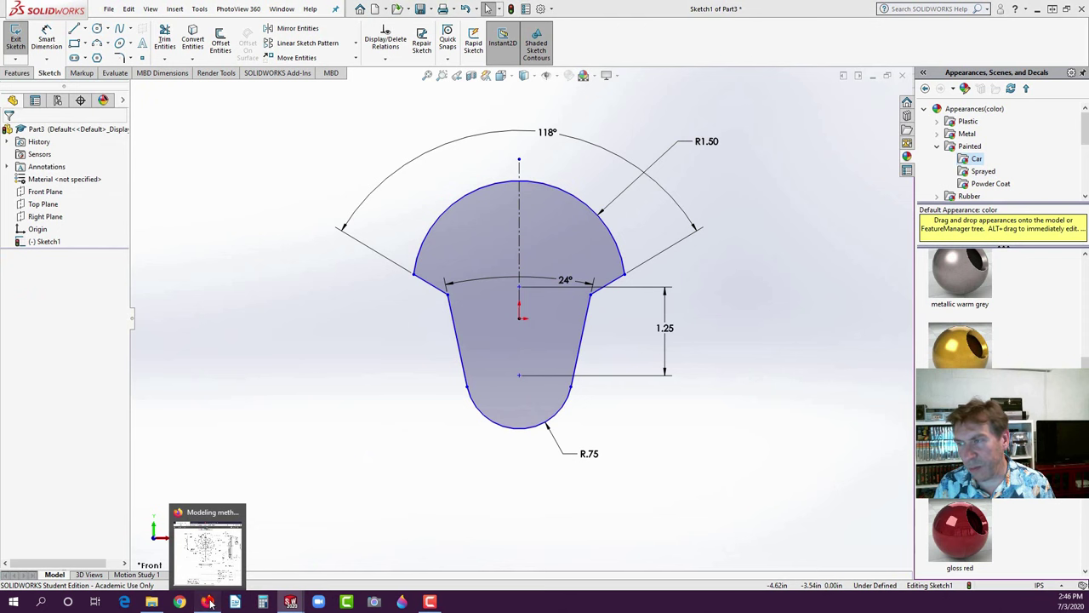
- Dimension the stem's top corner to the lower arc centre as 1.00, then snap that centre onto the origin
left_click(208, 602)
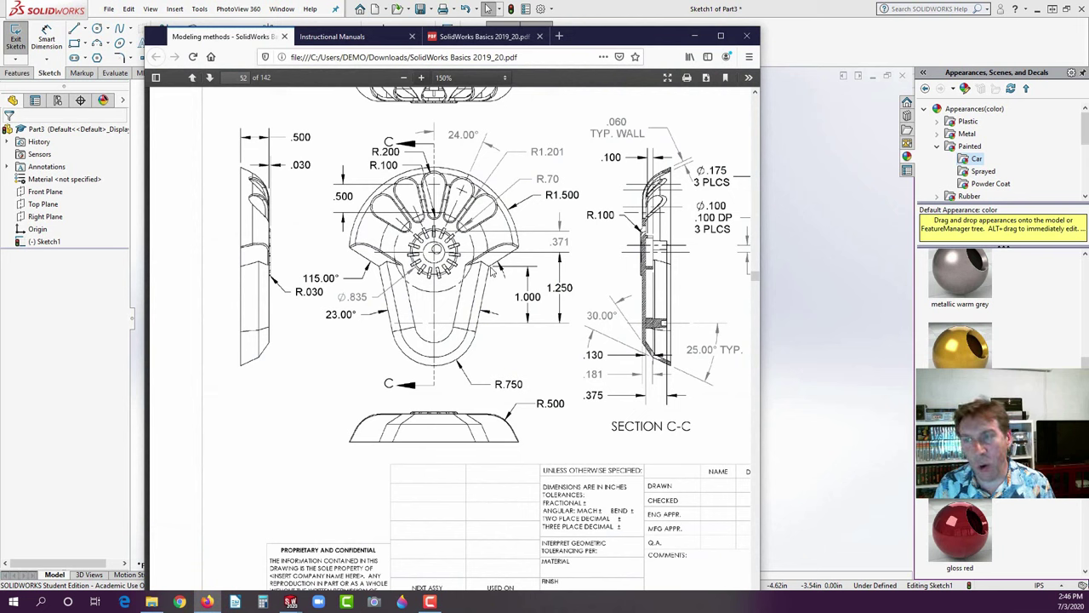
left_click(105, 406)
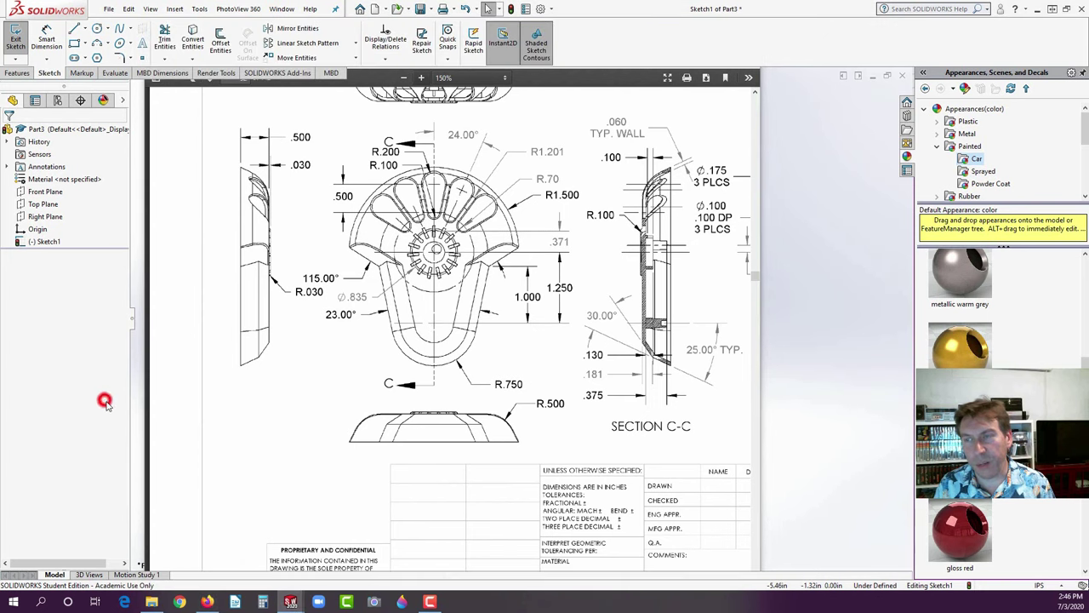
left_click(49, 38)
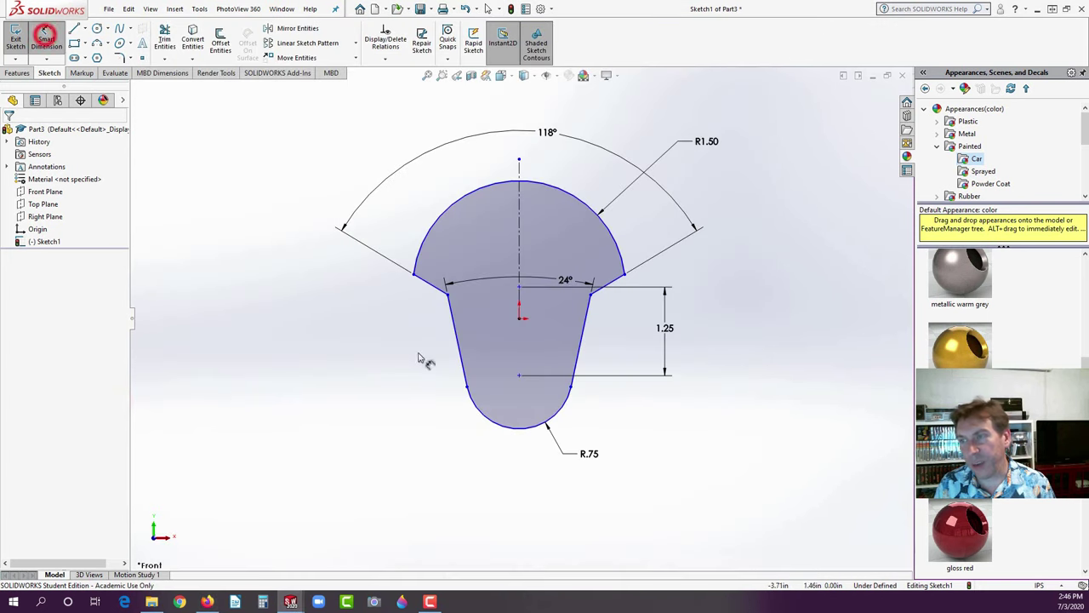
left_click(591, 295)
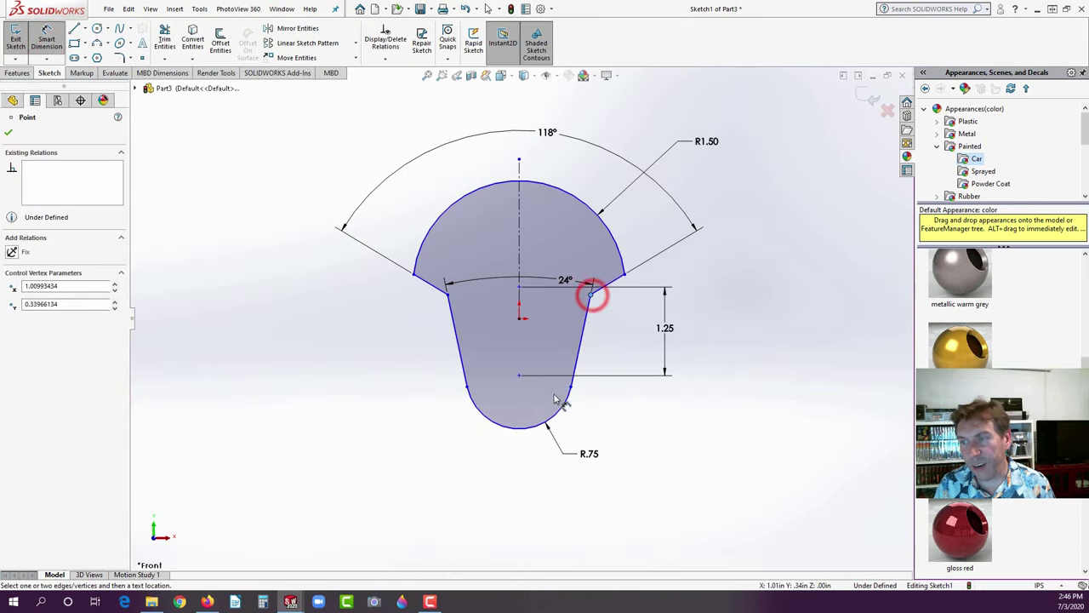
left_click(519, 376)
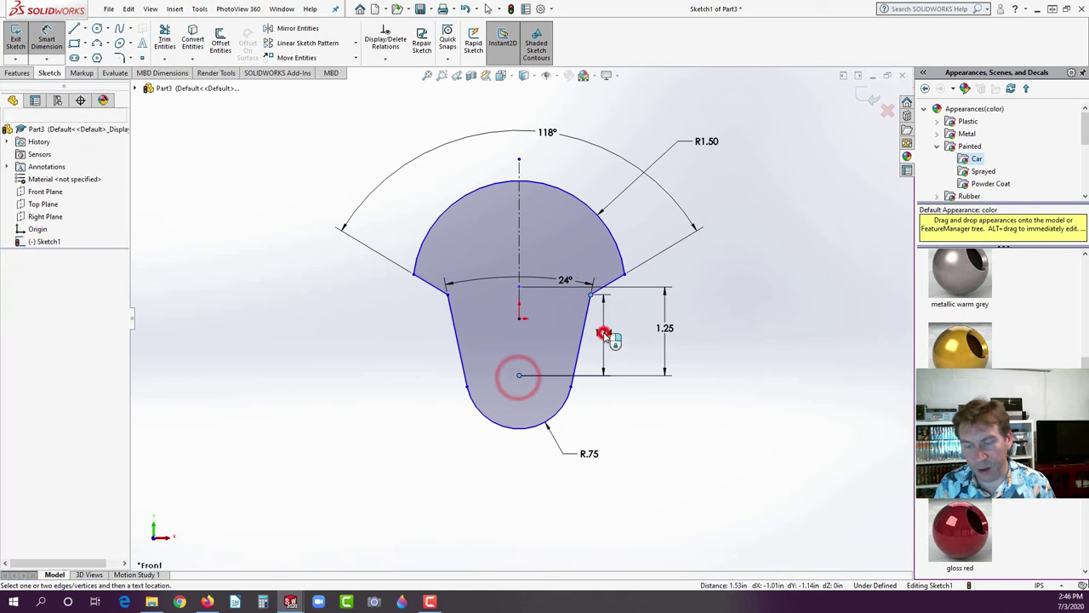
left_click(604, 332)
type("1")
key("Return")
key("Escape")
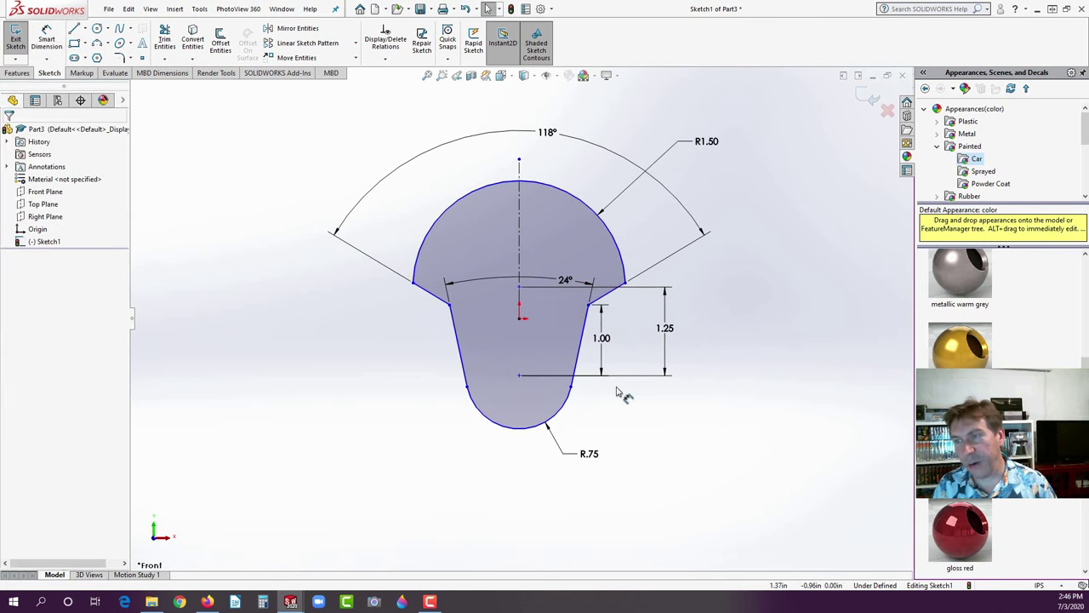
mouse_move(519, 376)
left_mouse_down()
mouse_move(529, 321)
mouse_move(541, 334)
left_mouse_up()
left_click(426, 481)
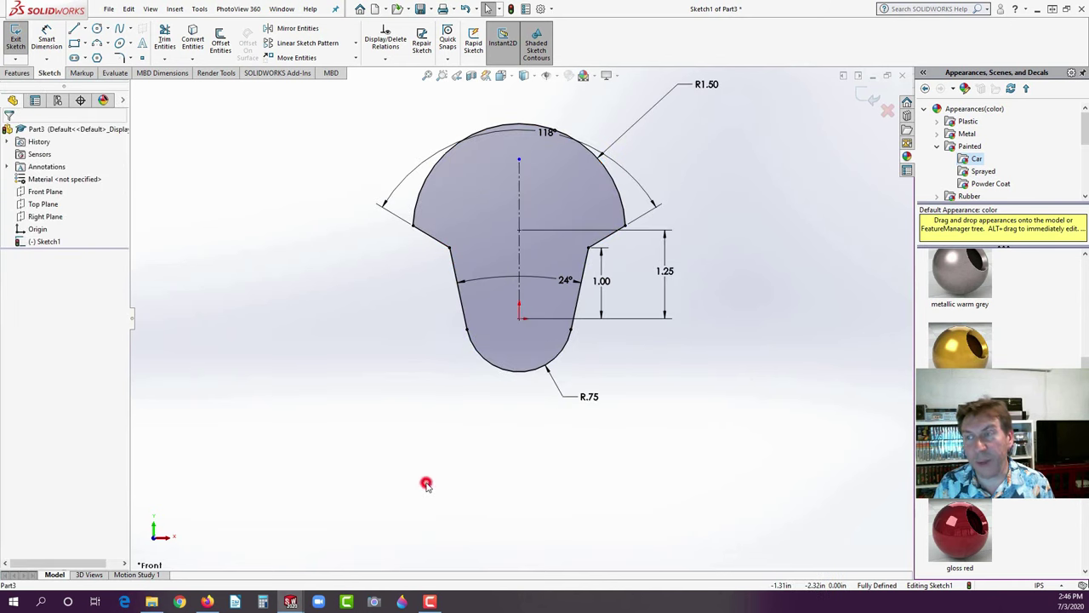
- Move the 118°, 24°, 1.00 and R1.50 dimensions closer to the profile
left_click_drag(545, 134, 420, 255)
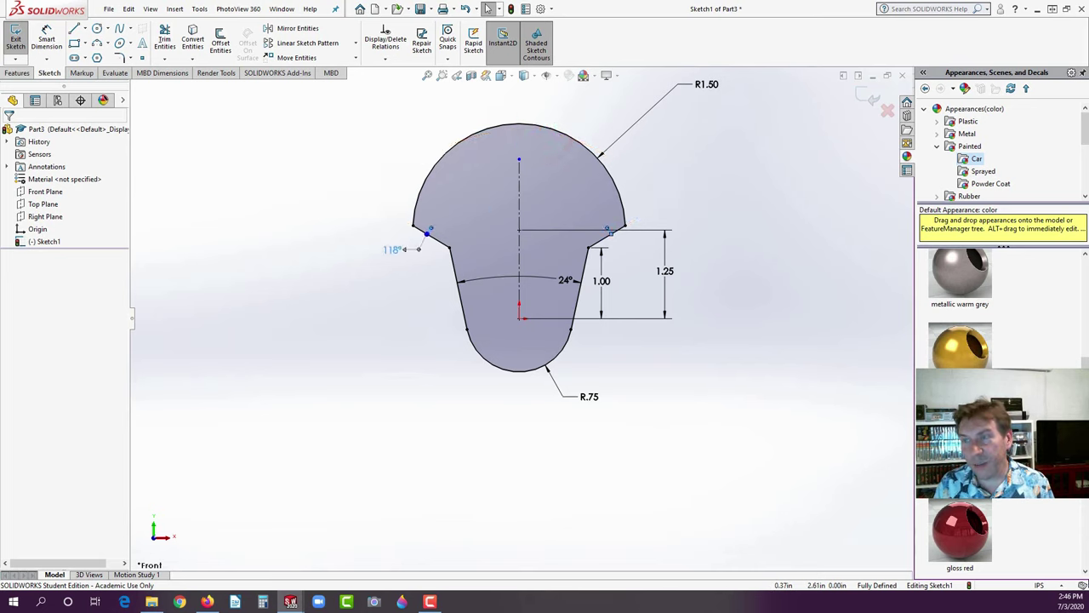
left_click_drag(565, 280, 438, 289)
left_click(428, 340)
left_click_drag(606, 284, 633, 281)
left_click_drag(713, 92, 637, 130)
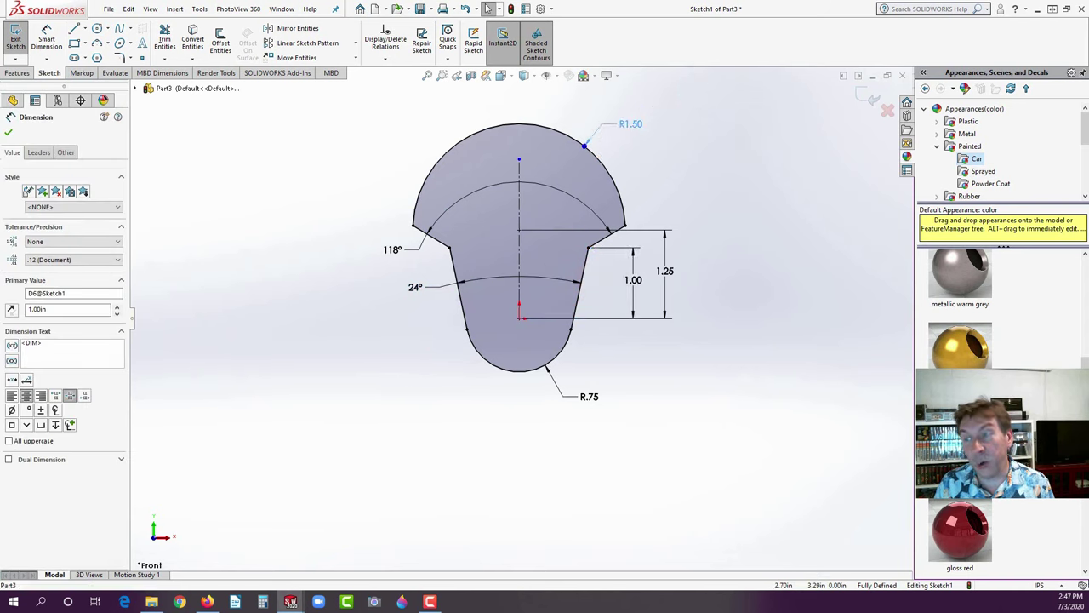
left_click(654, 377)
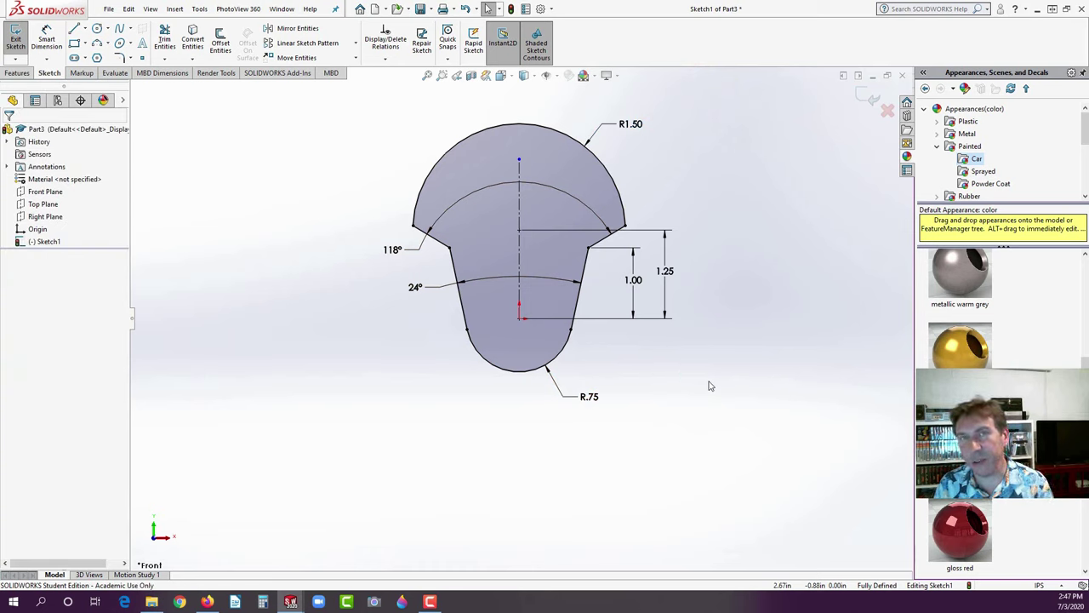
left_click(17, 73)
- Extrude the mushroom sketch 0.50 in deep with a 25° draft as Boss-Extrude1
left_click(20, 43)
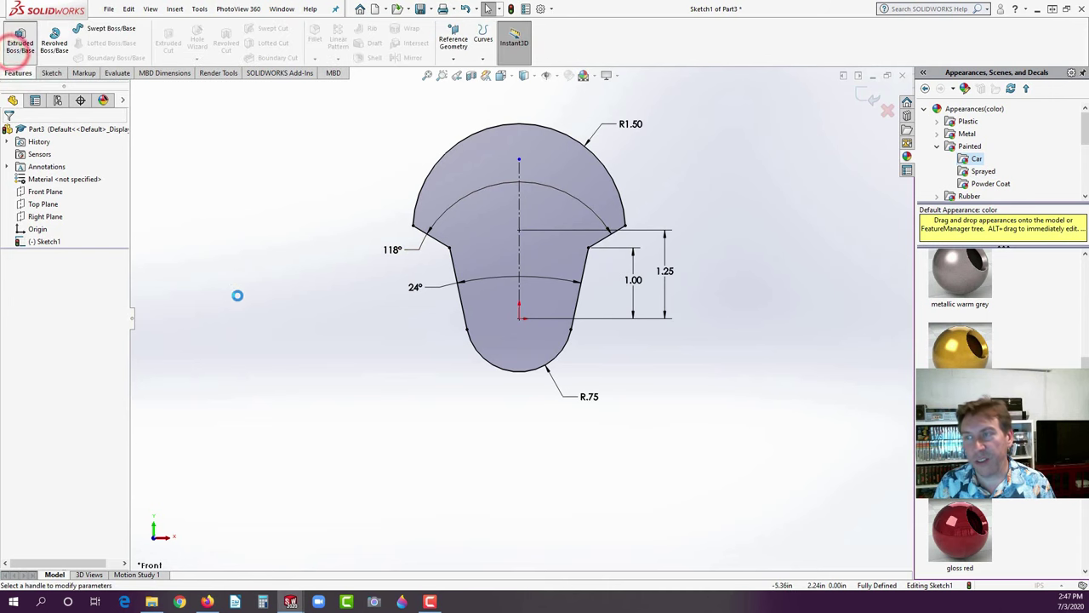
left_click(209, 601)
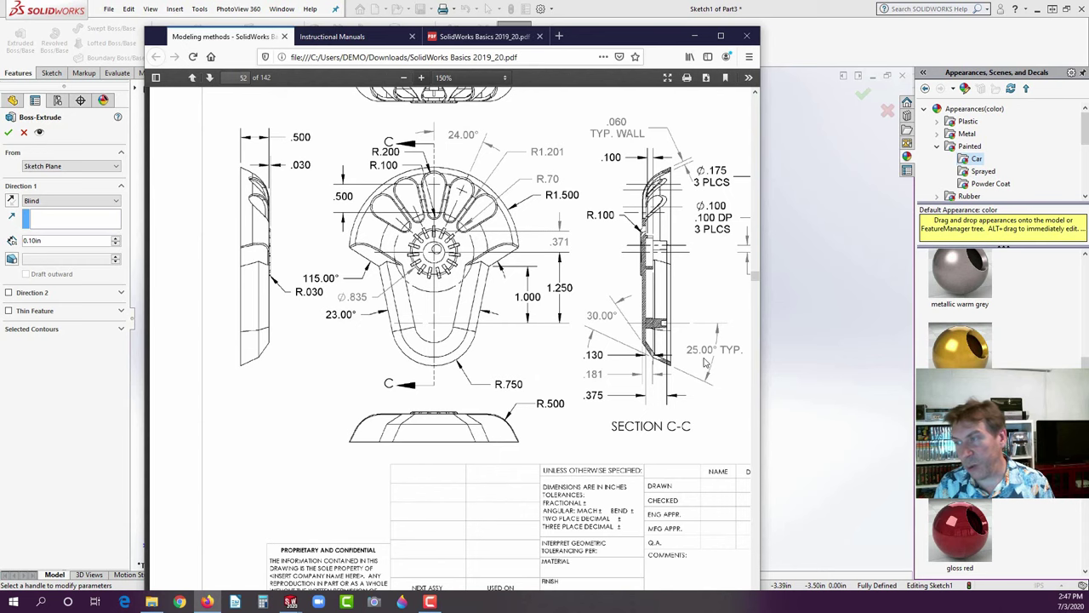
left_click(79, 429)
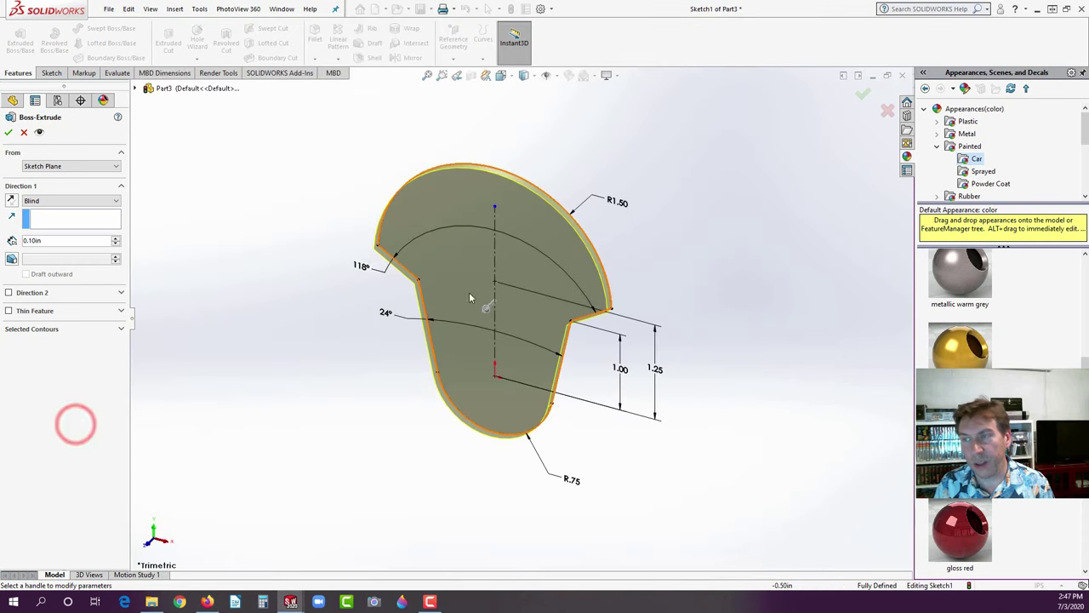
double_click(44, 241)
type("0.5")
key("Return")
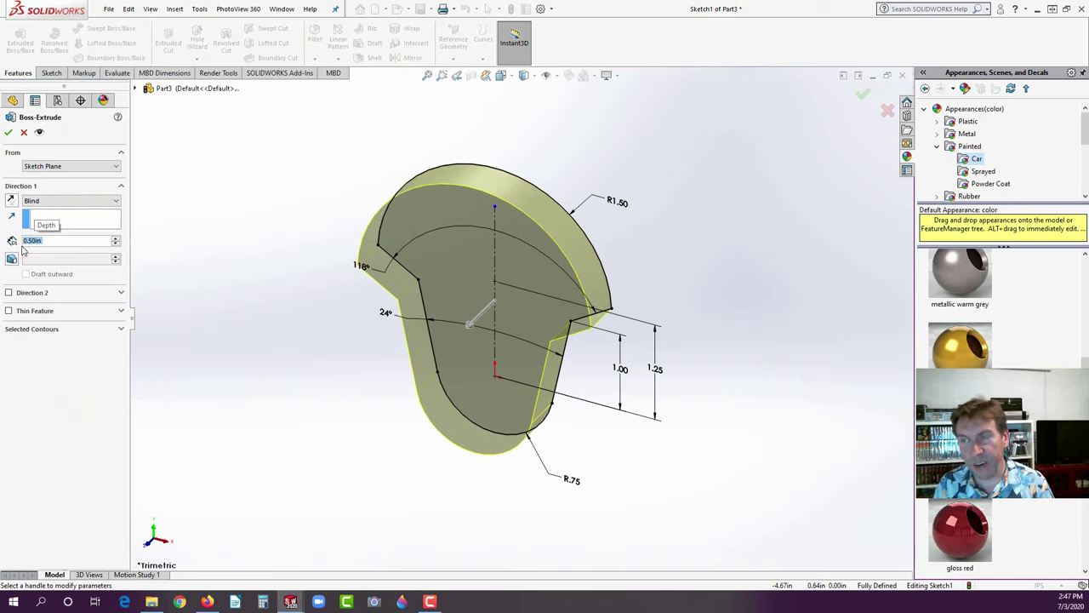
left_click(12, 258)
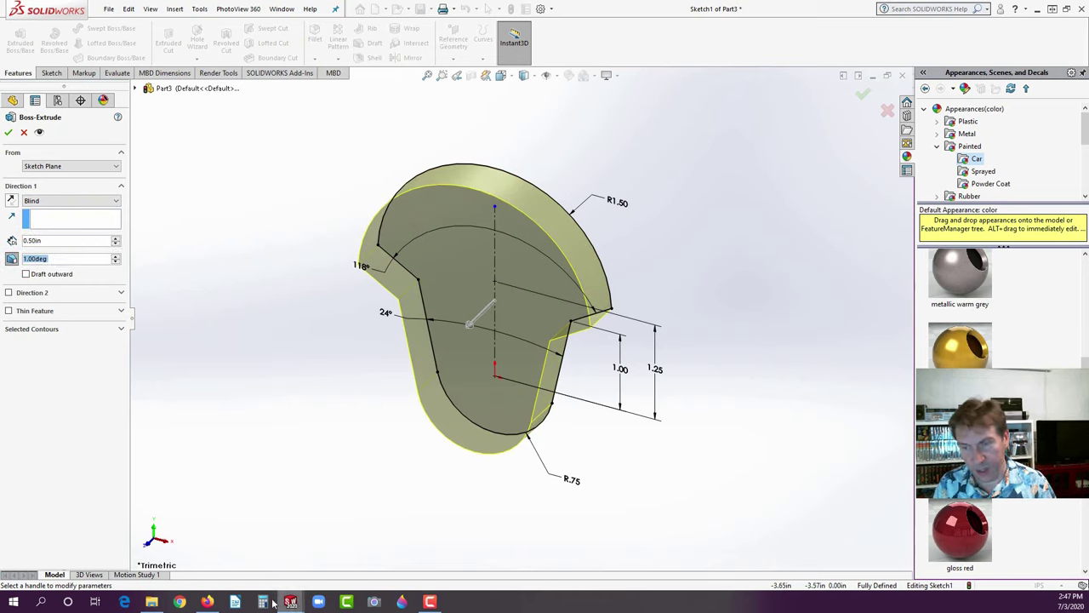
left_click(208, 602)
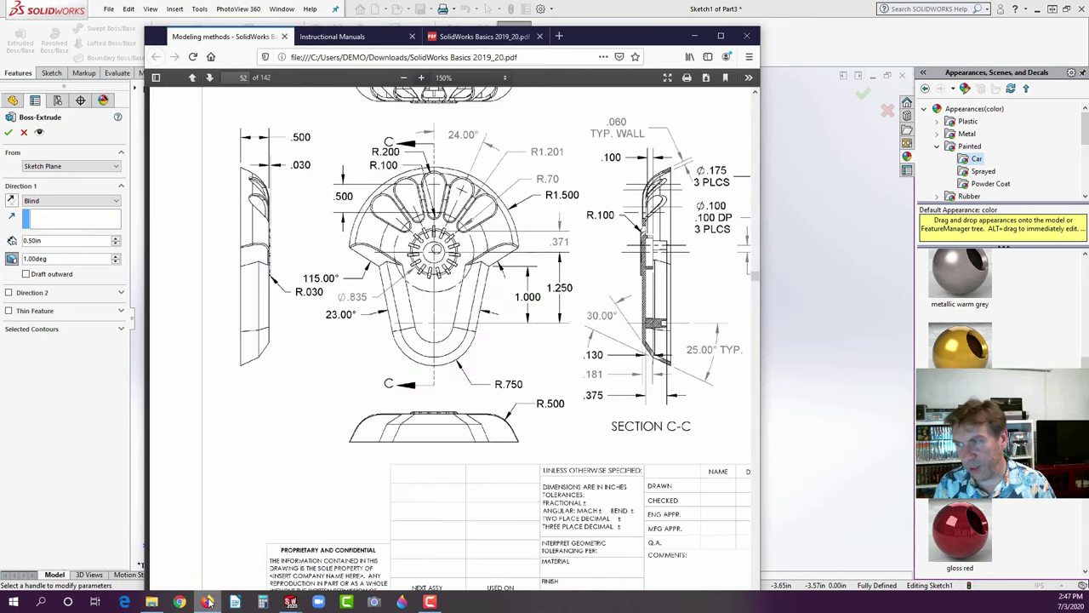
left_click(208, 601)
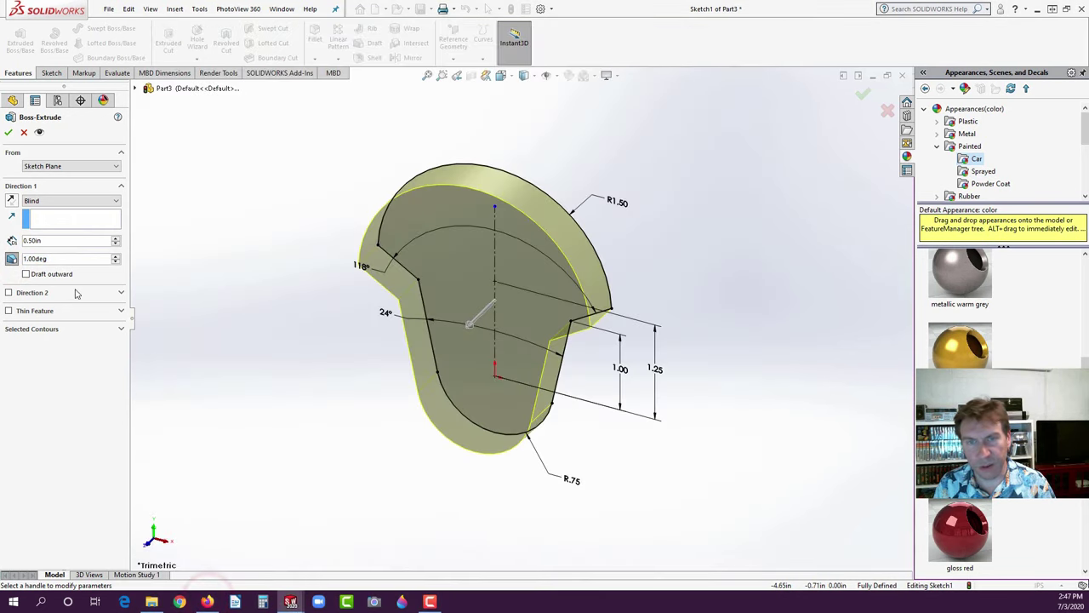
double_click(53, 261)
type("25")
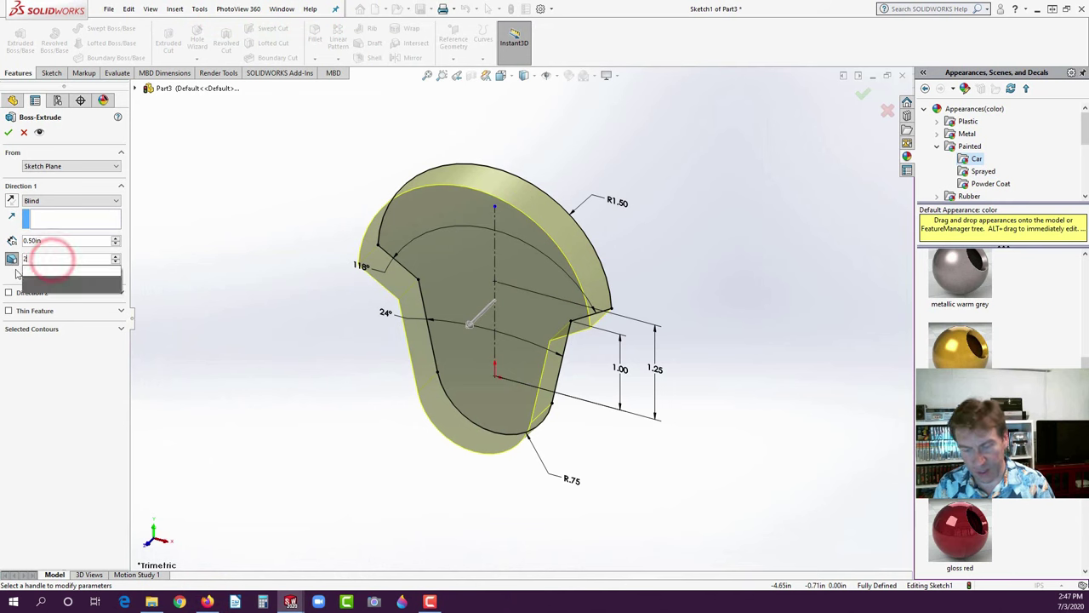
key("Return")
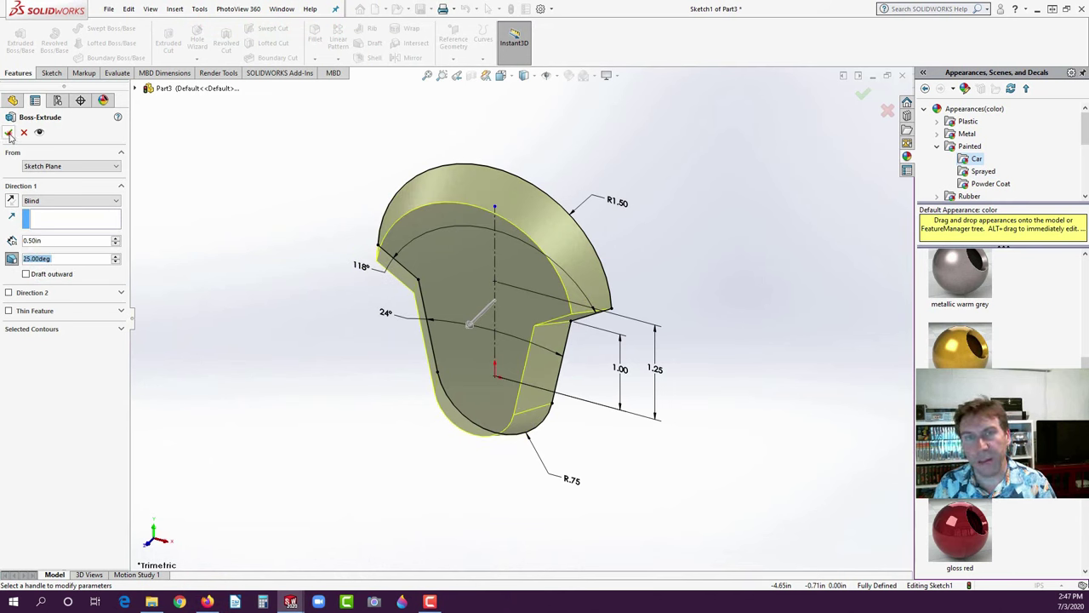
left_click(8, 133)
left_click(357, 327)
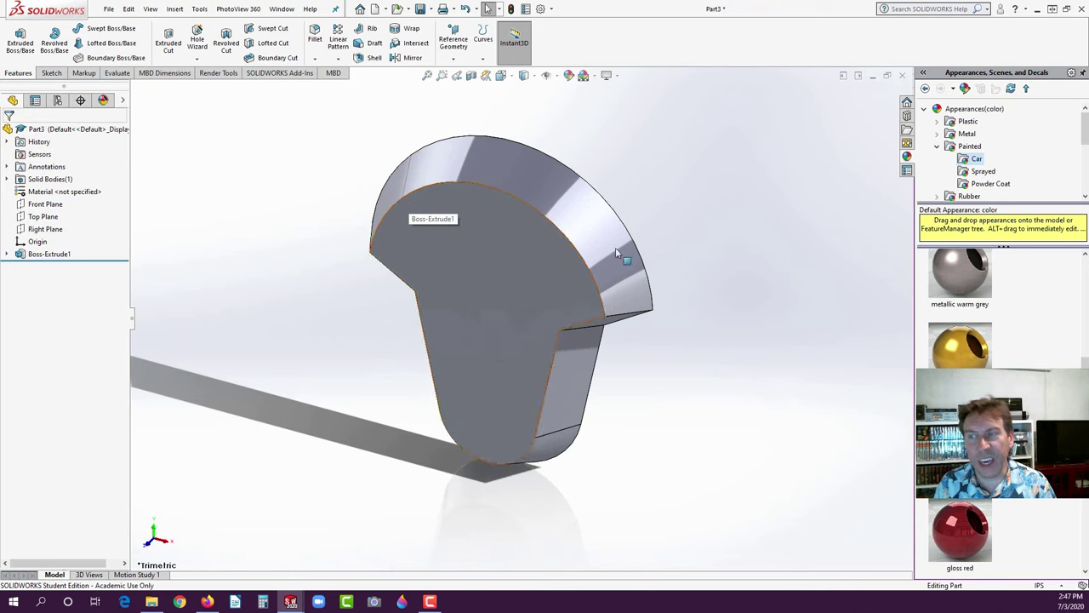
- Fillet the inner arc edge of the head with a 0.50 in radius
left_click(314, 33)
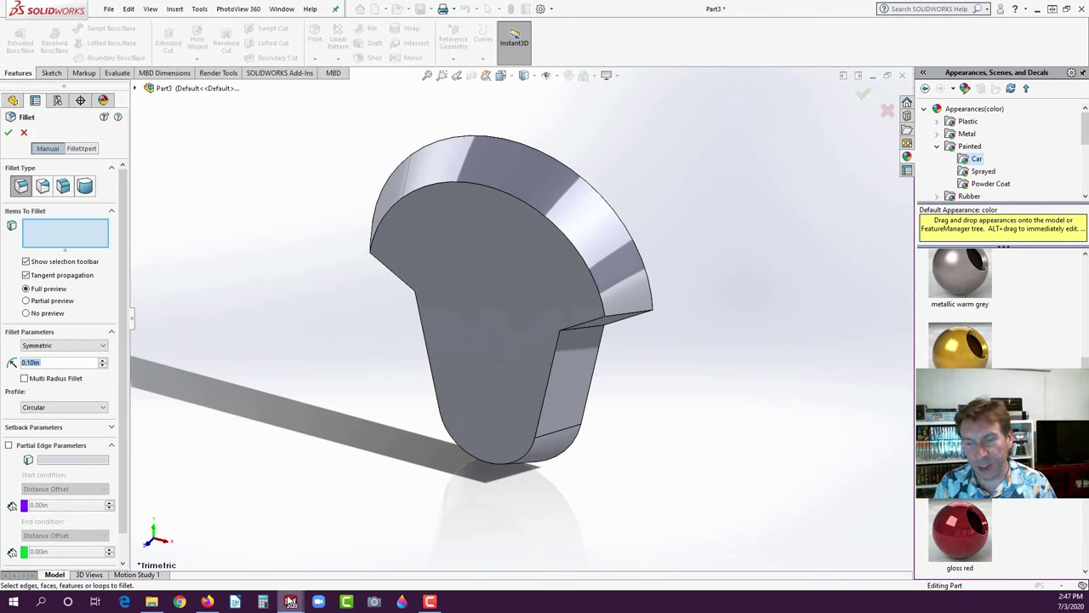
left_click(208, 602)
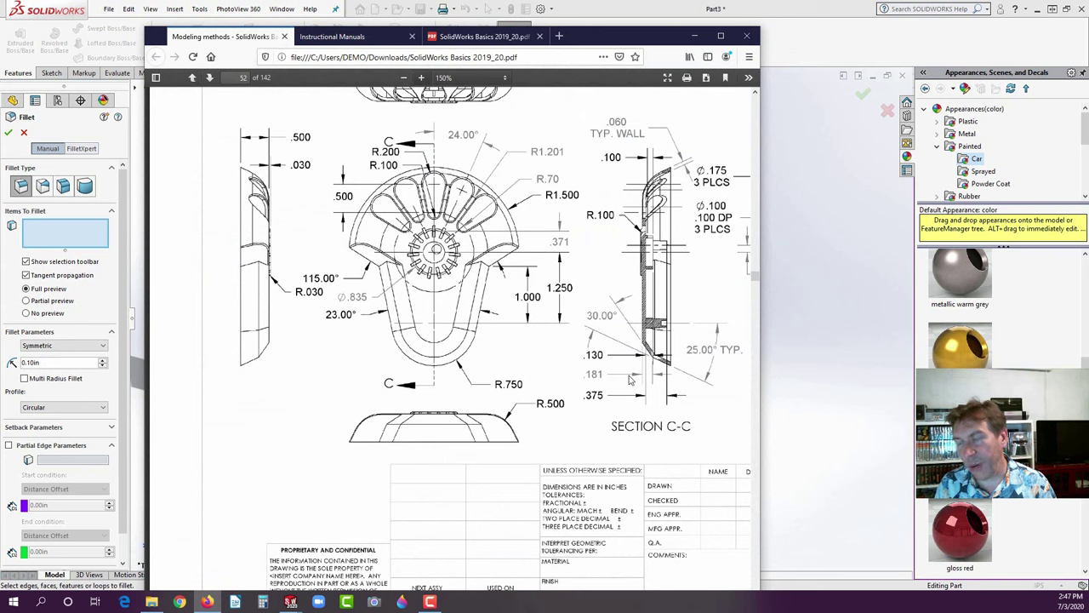
left_click(618, 10)
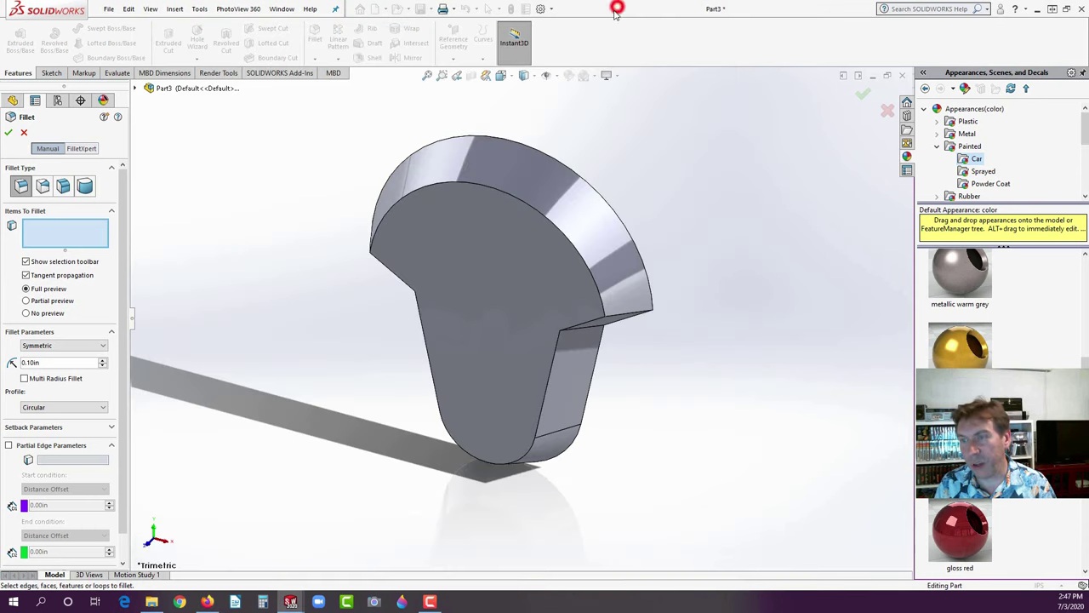
left_click(502, 193)
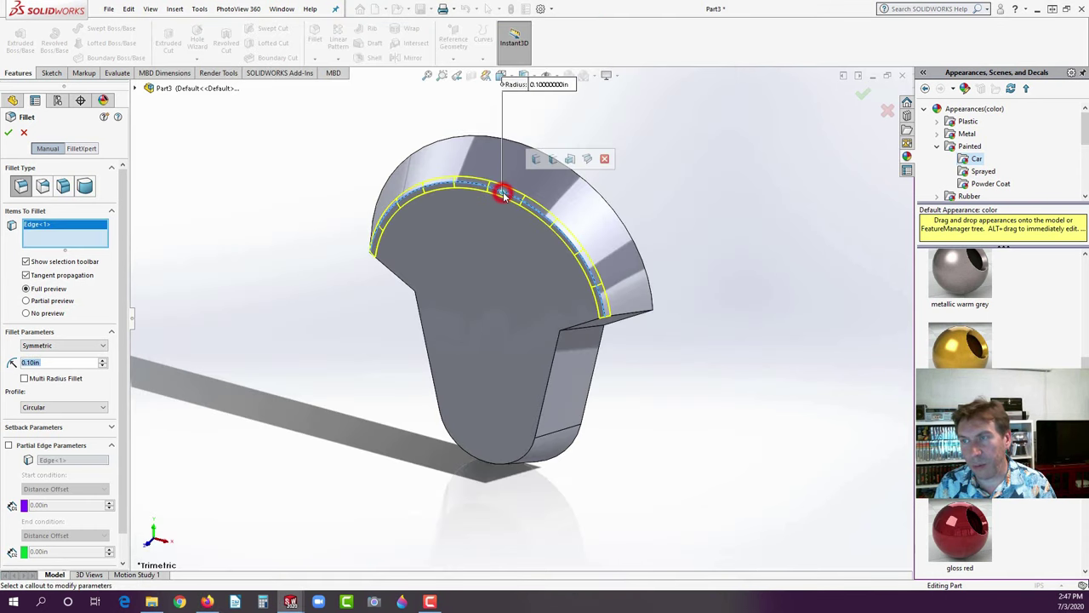
double_click(71, 361)
type(".5")
key("Return")
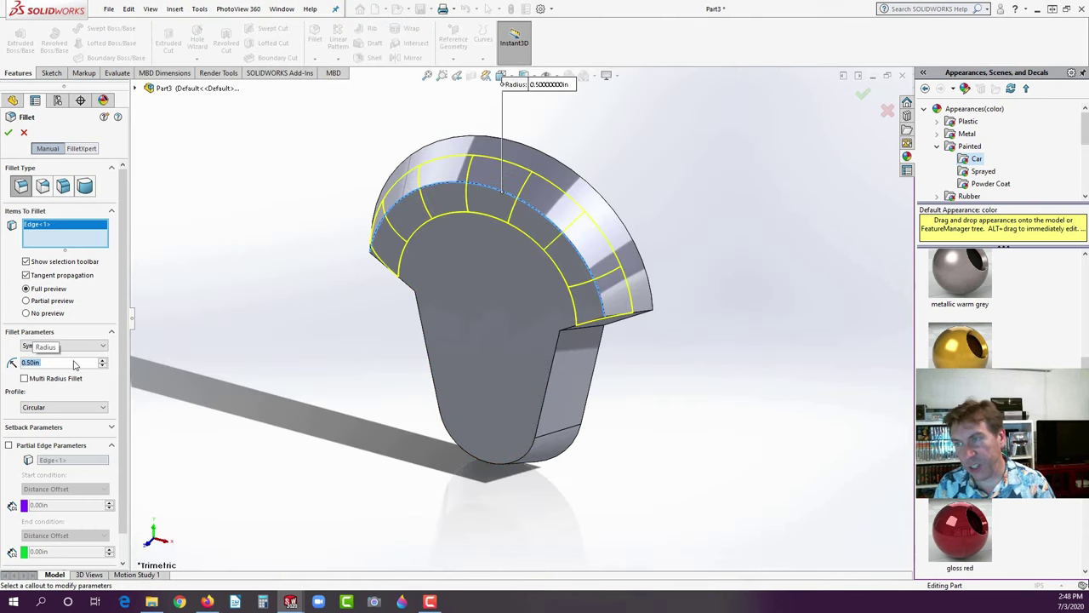
left_click(8, 132)
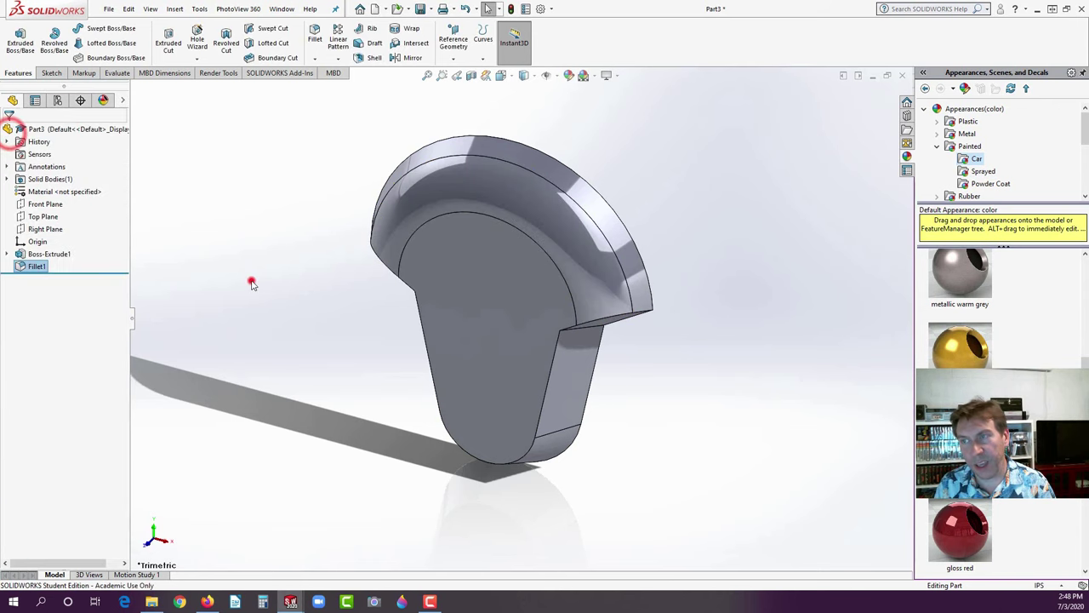
left_click(251, 281)
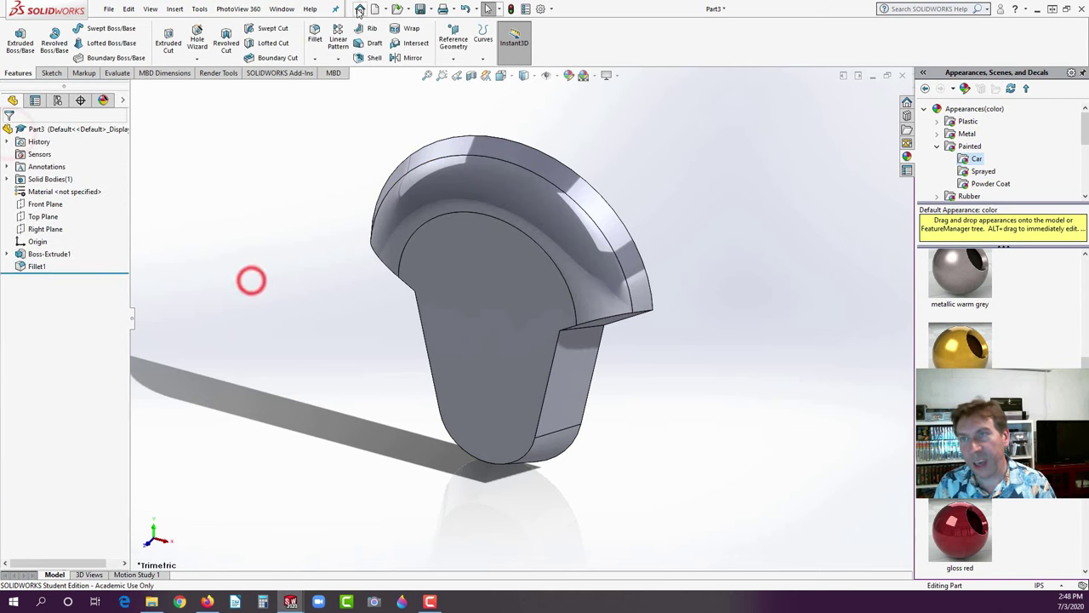
- Chamfer the curved bottom edge at 0.181 in and 30 degrees
left_click(315, 57)
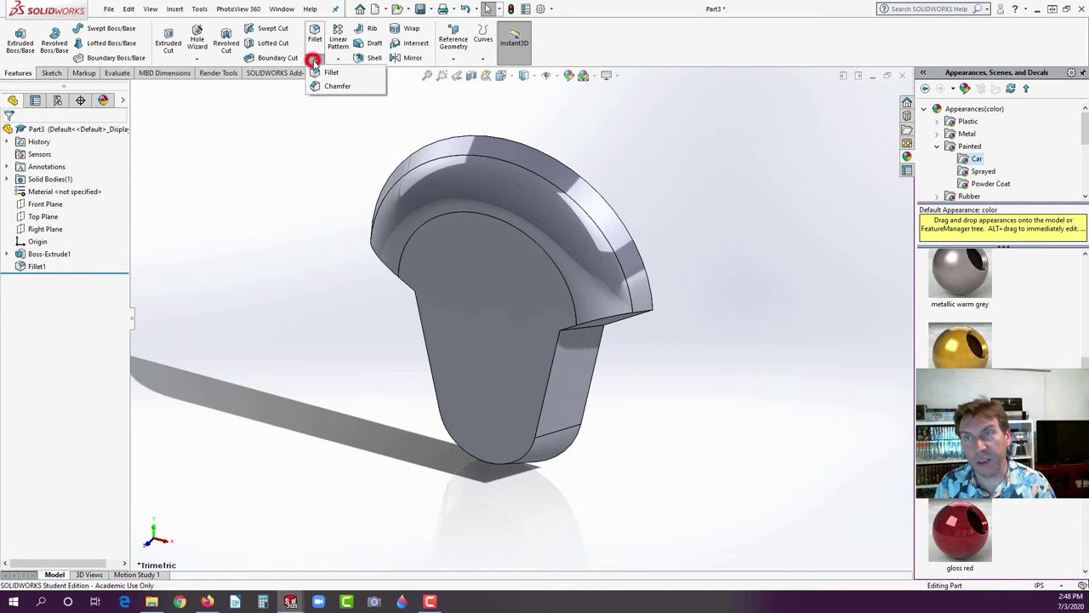
left_click(315, 86)
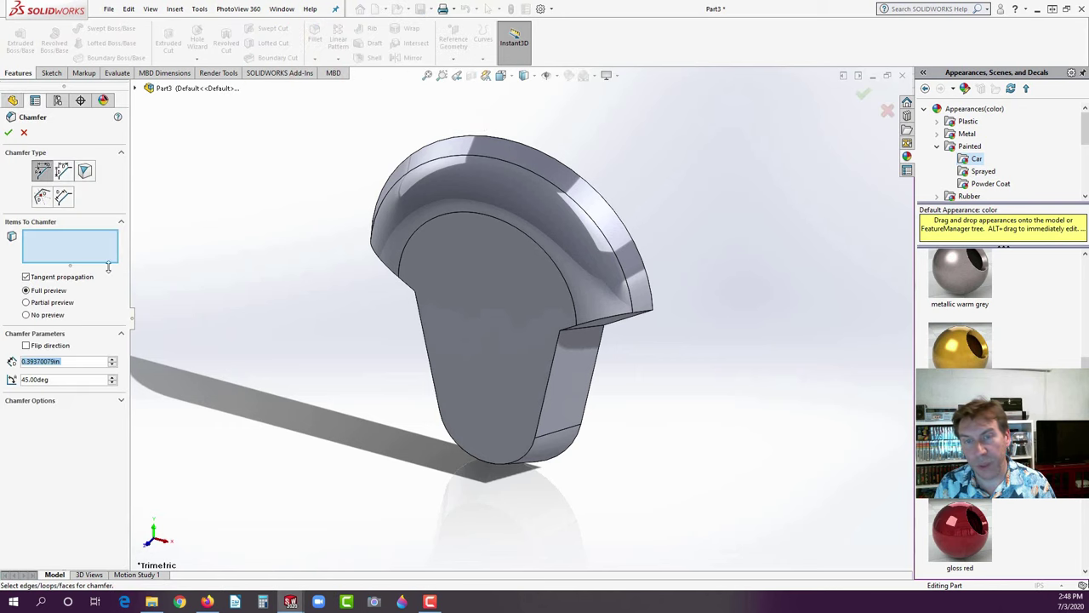
type(".181")
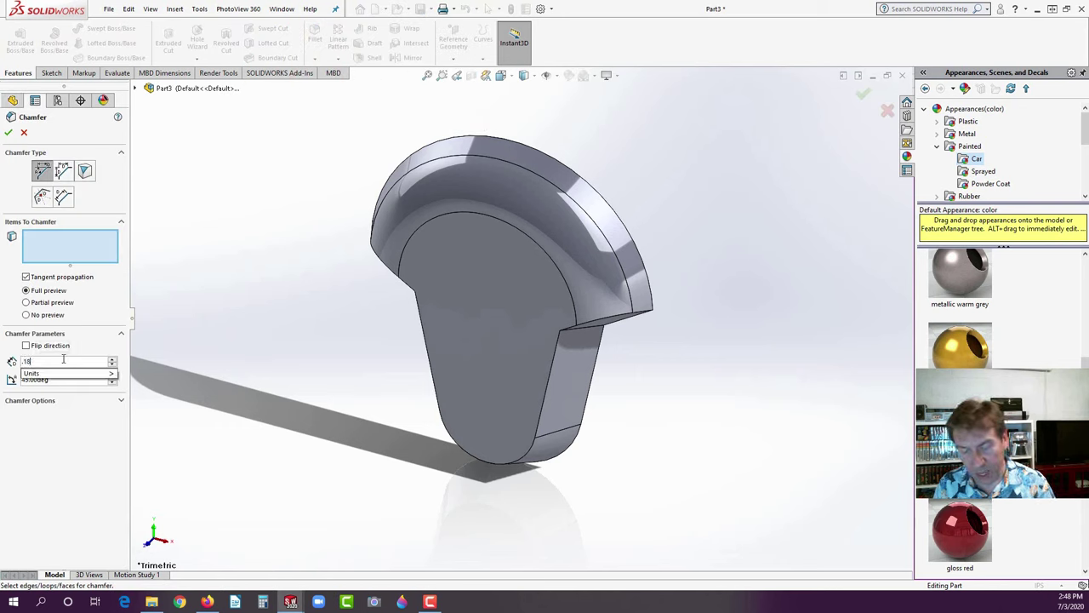
left_click(61, 380)
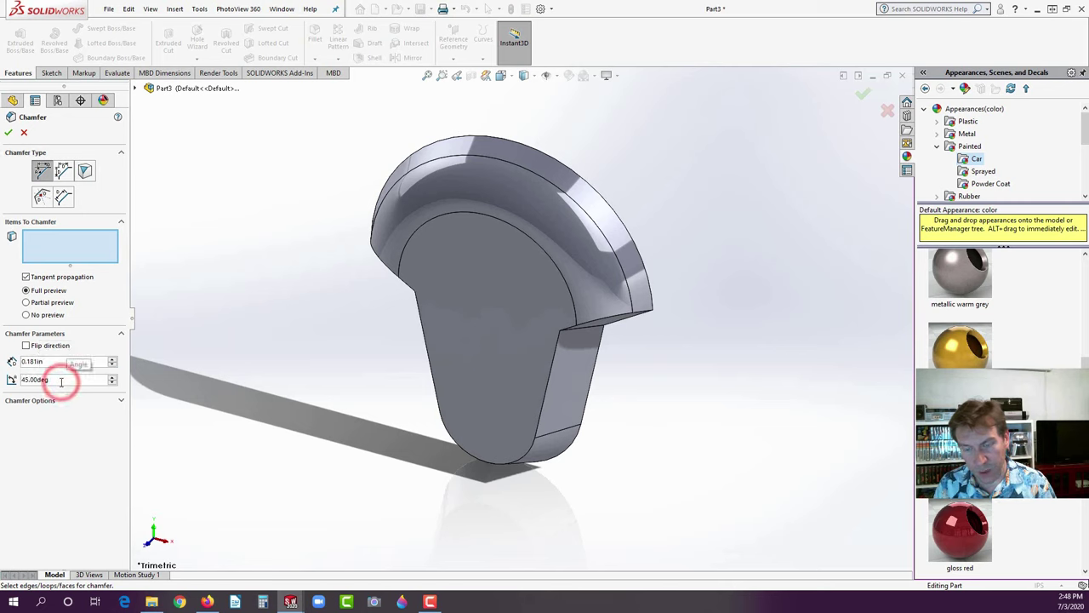
type("30")
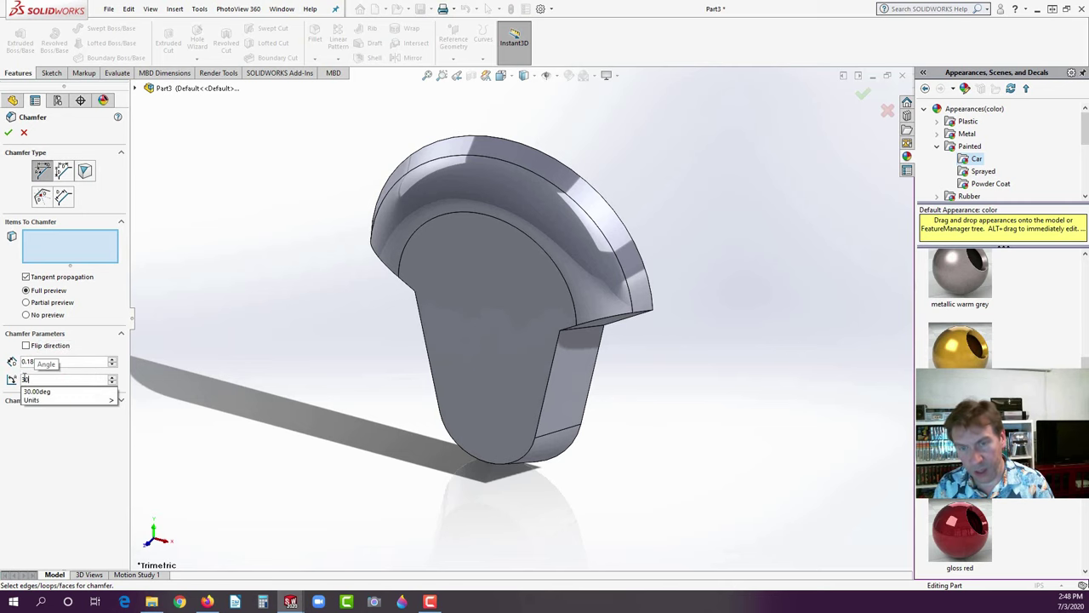
key("Return")
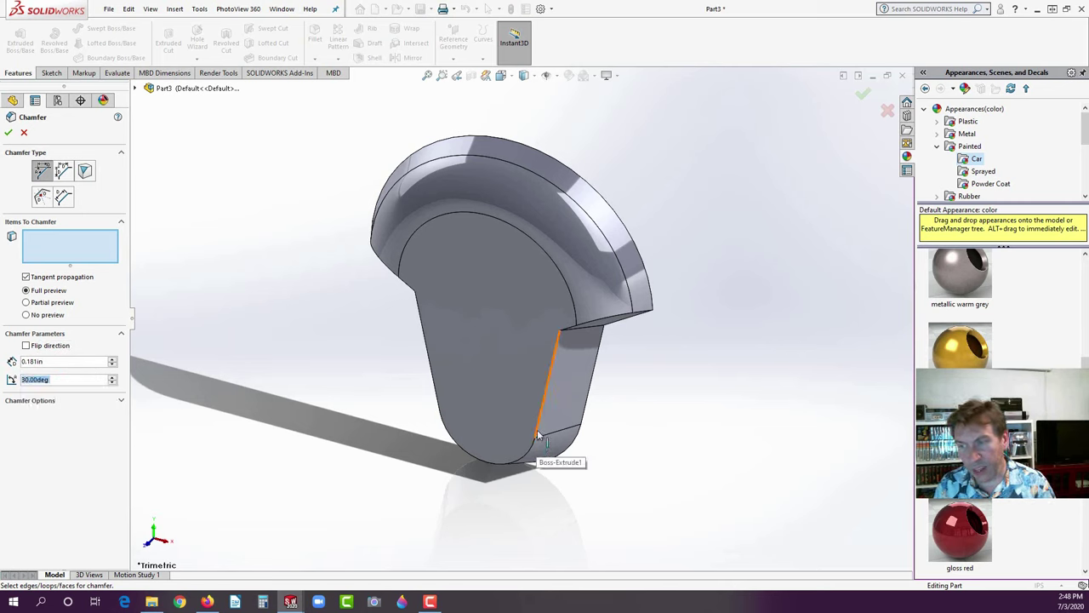
left_click(534, 453)
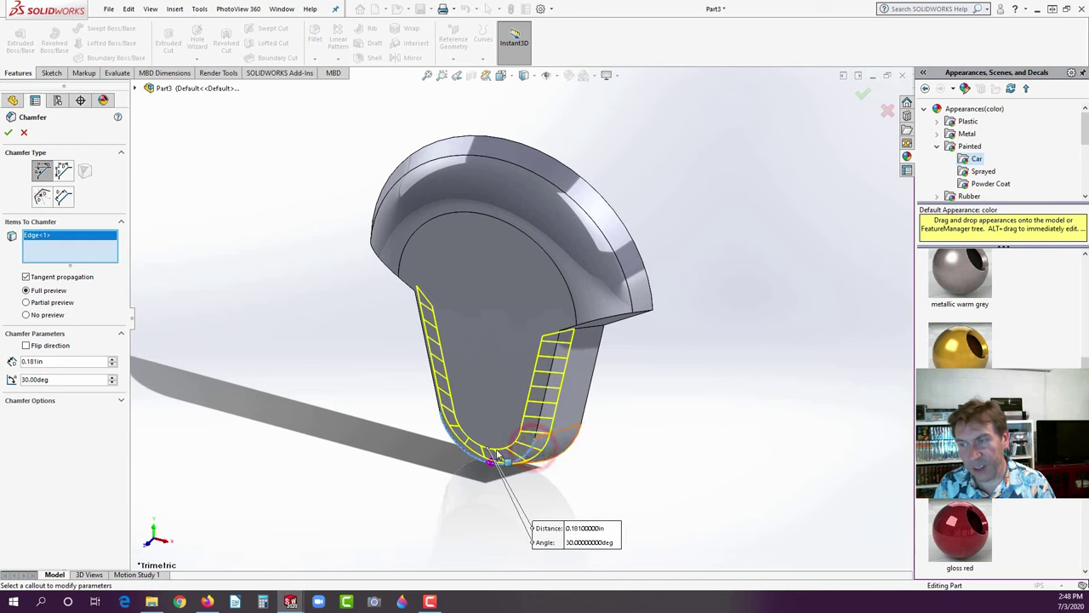
middle_click_drag(508, 445, 481, 302)
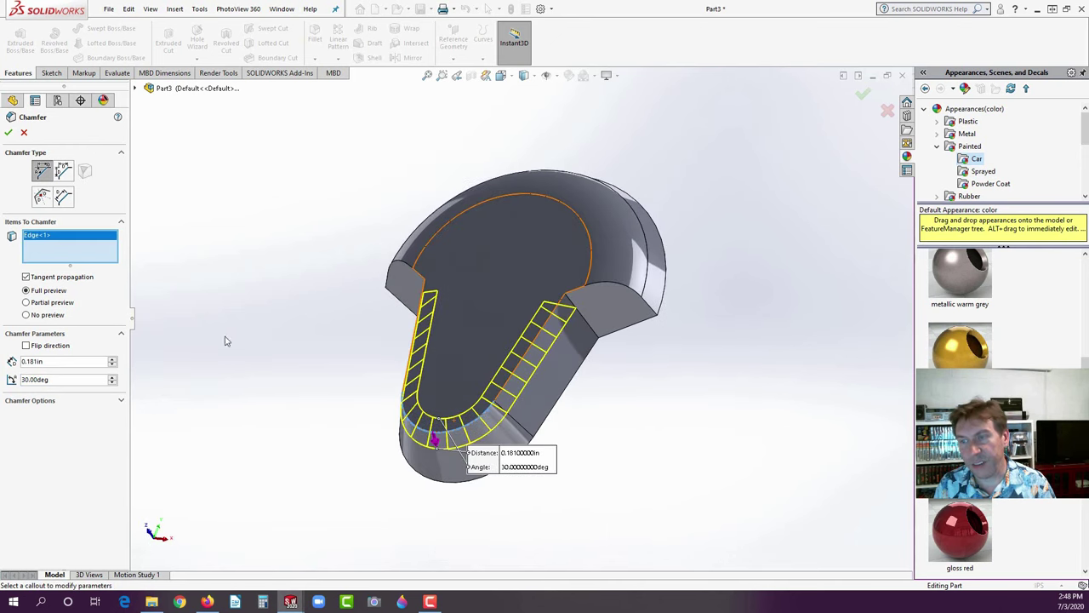
left_click(10, 133)
middle_click_drag(158, 321, 427, 151)
- Shell the body to 0.06 in walls with the top face removed, then orbit to inspect the interior
left_click(374, 57)
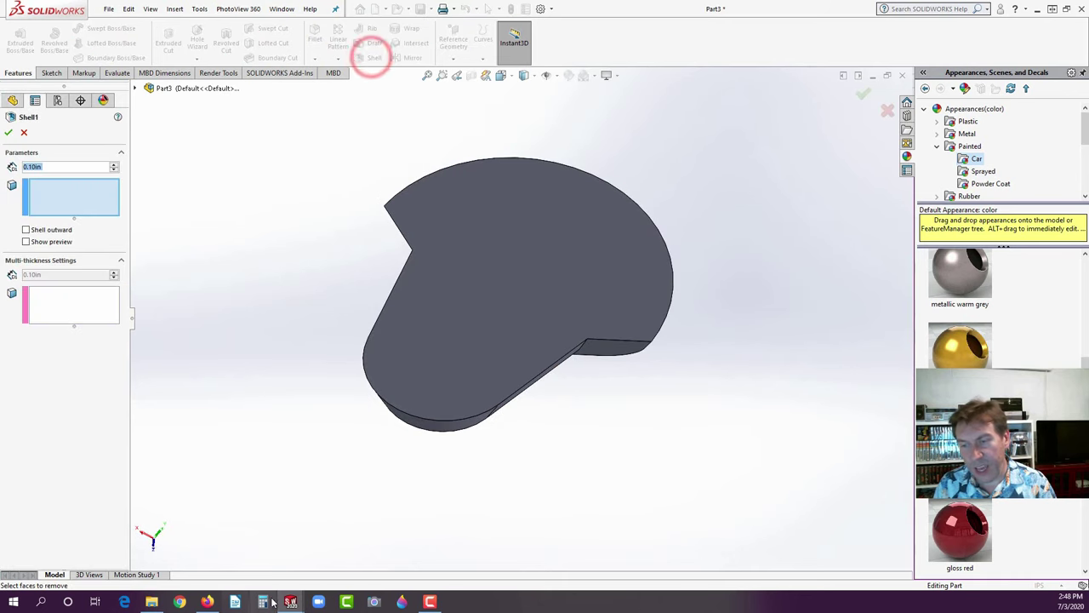
left_click(208, 601)
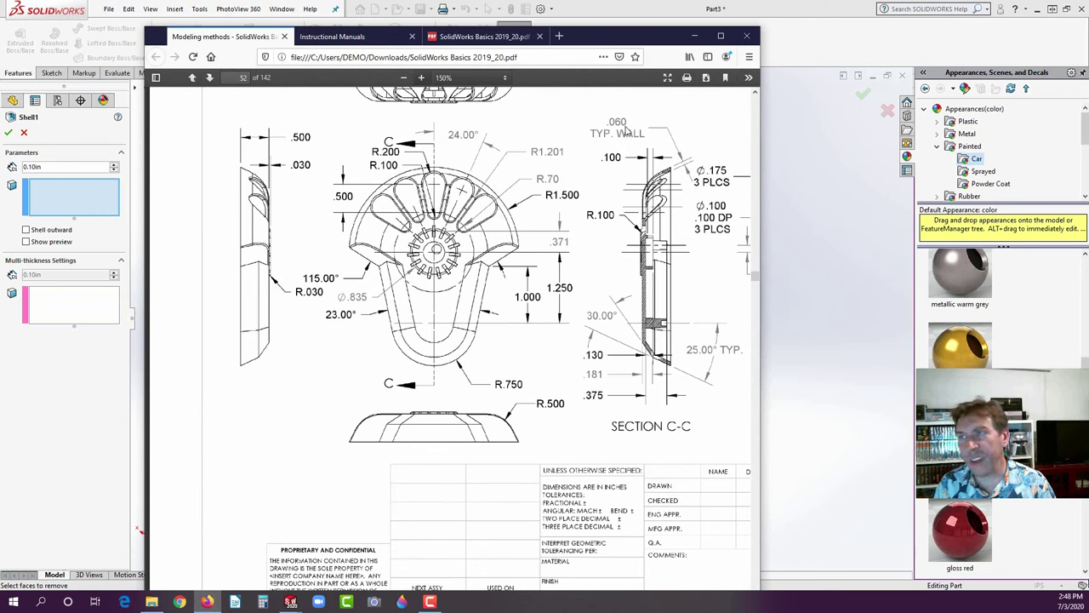
left_click(98, 439)
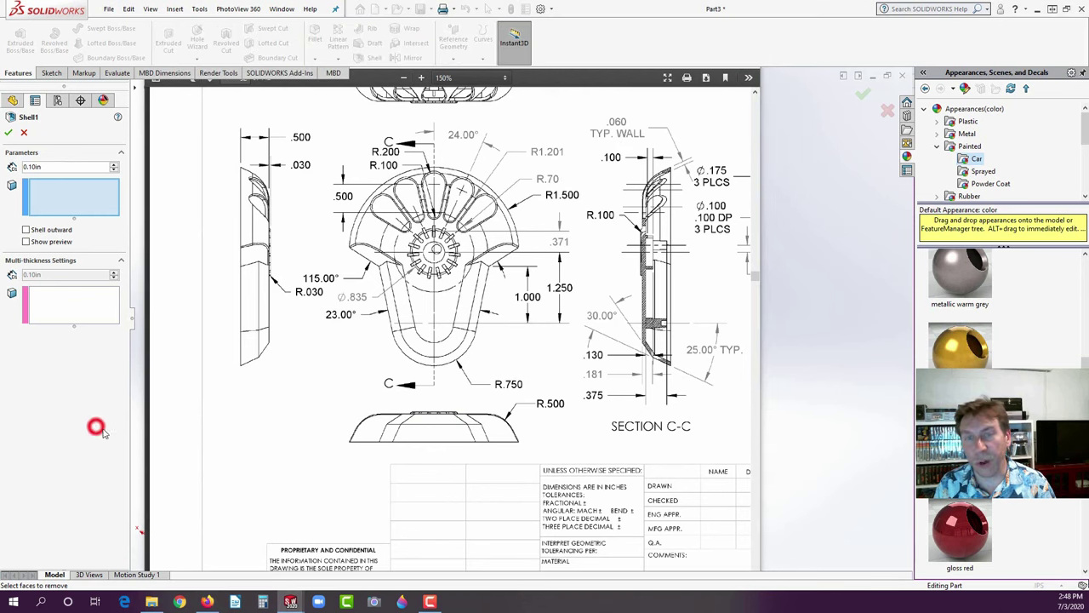
left_click(52, 169)
type(".06")
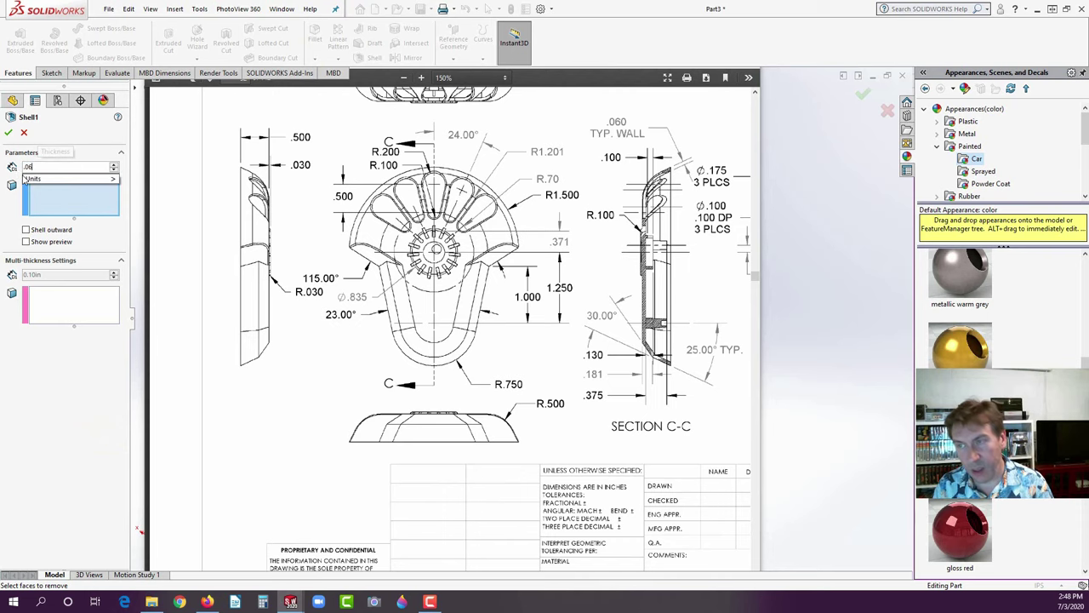
key("Return")
left_click(479, 264)
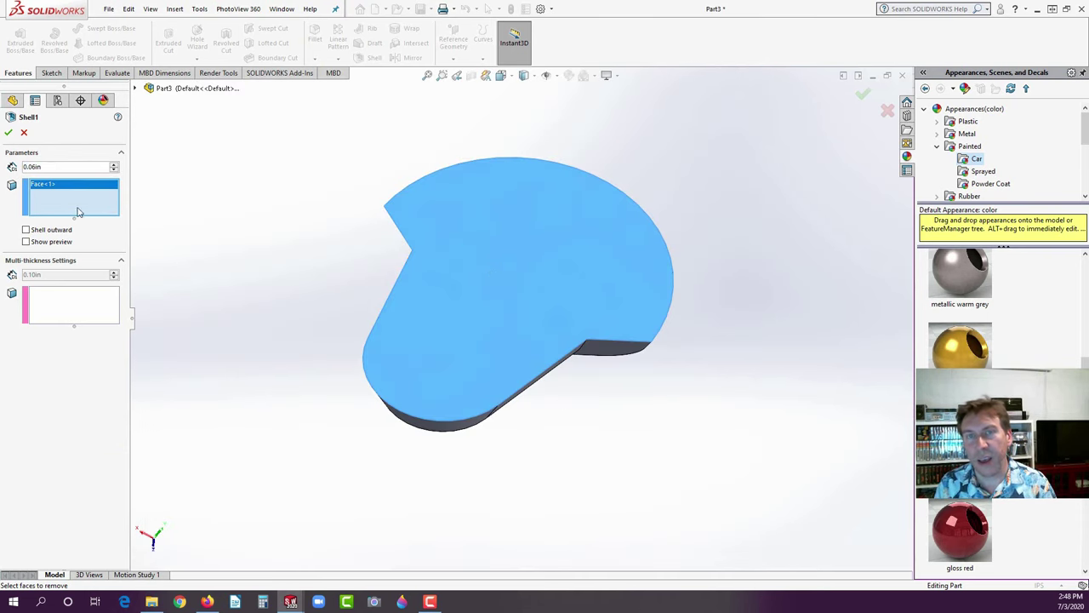
left_click(8, 133)
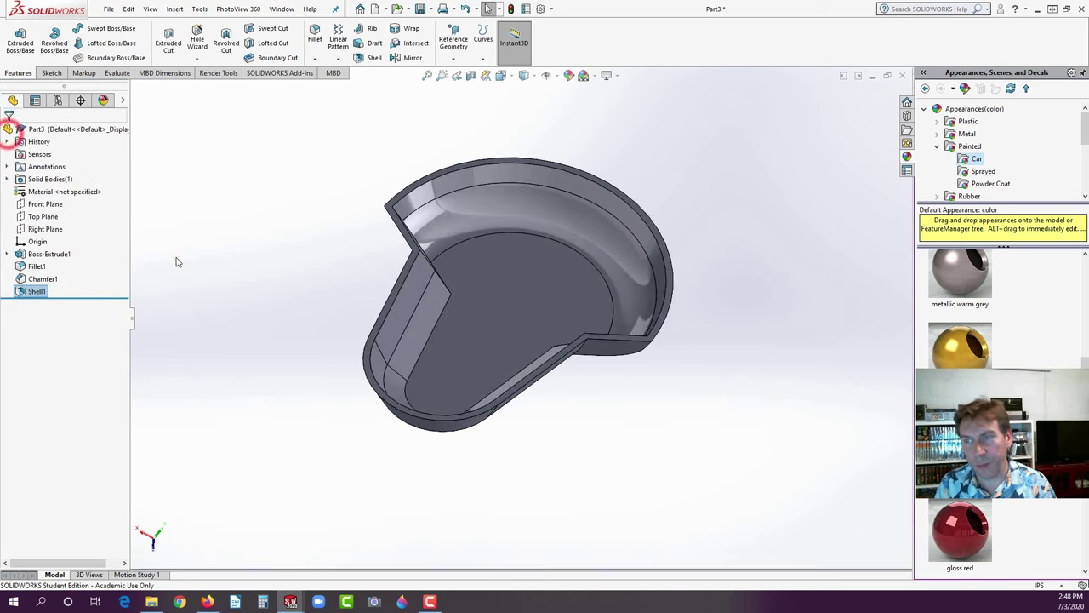
middle_click_drag(175, 258, 374, 369)
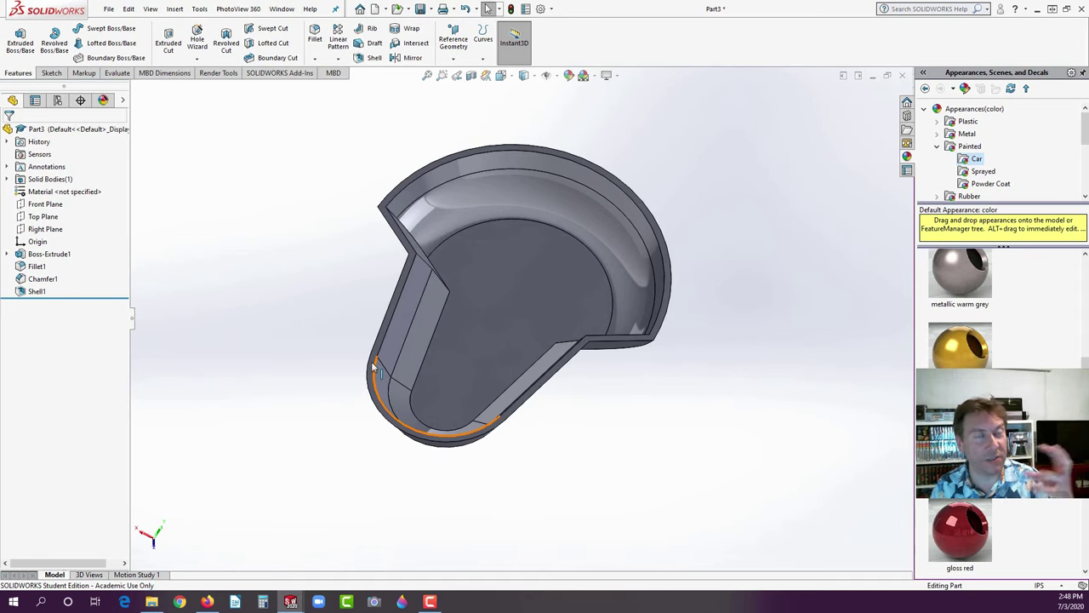
left_click(269, 334)
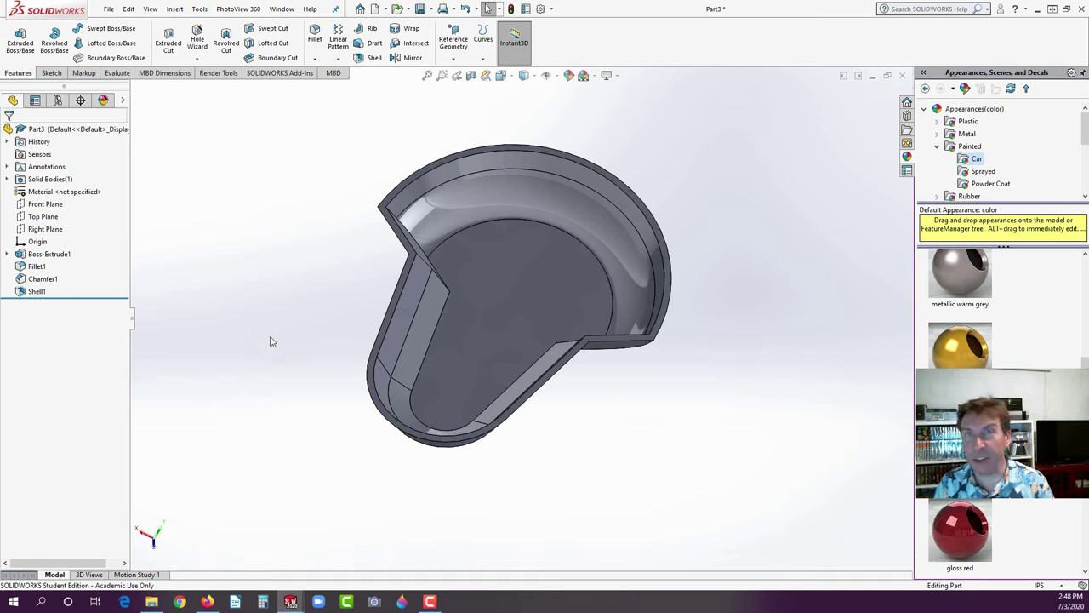
- Review Shell1 without changes, then orbit to a front view and select the inner floor face
right_click(36, 293)
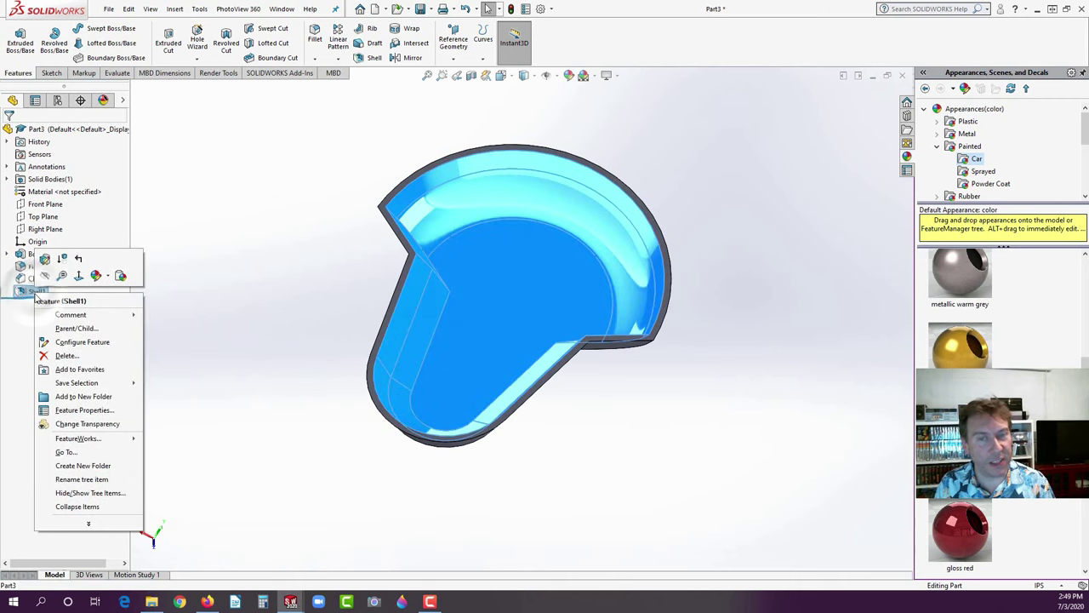
left_click(45, 258)
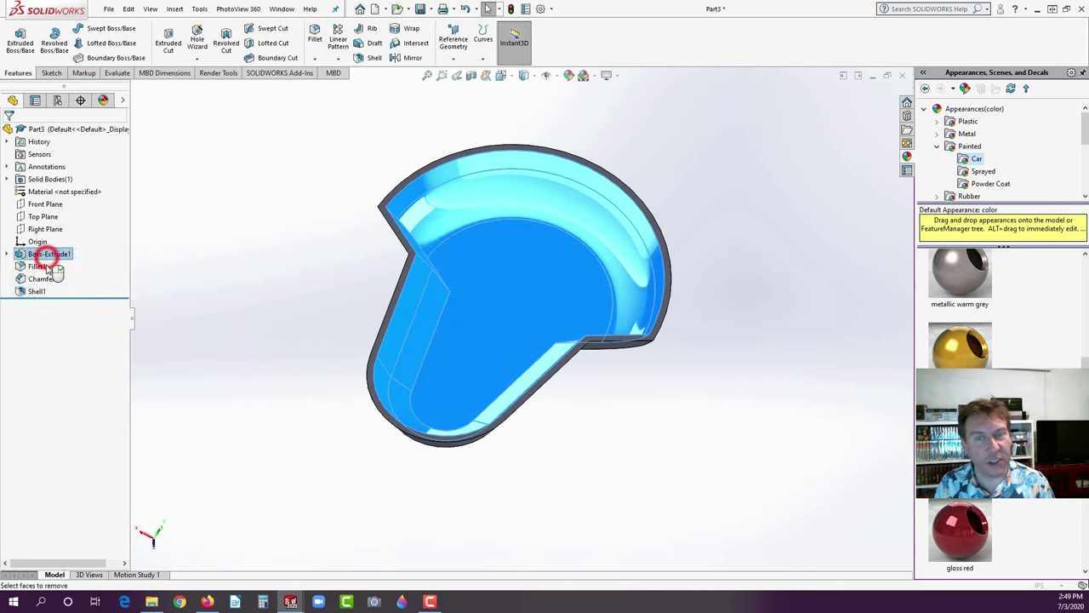
left_click(24, 133)
left_click(250, 177)
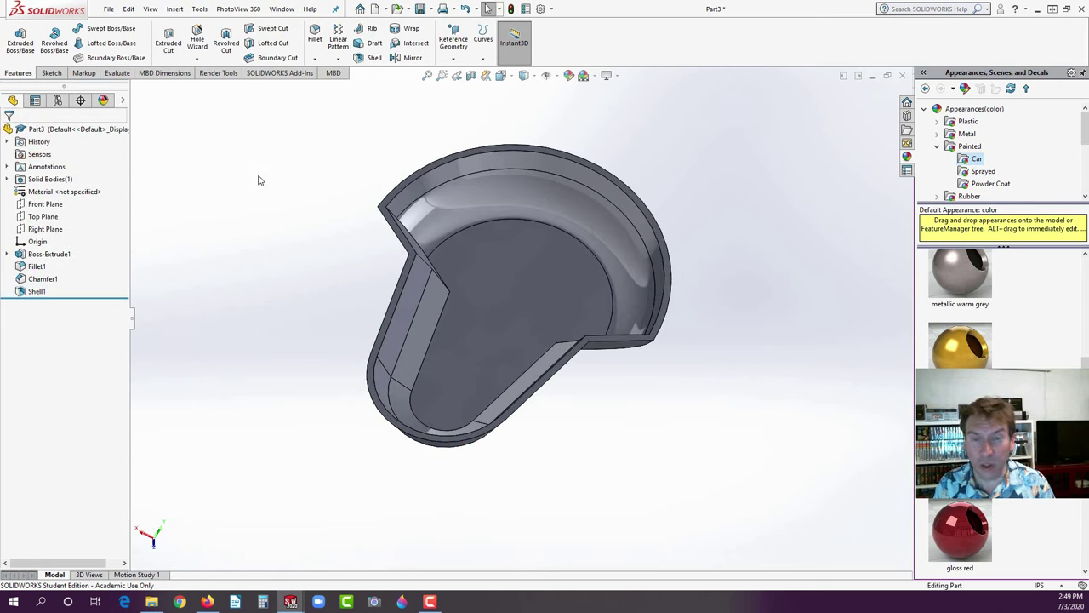
left_click(38, 291)
left_click(243, 328)
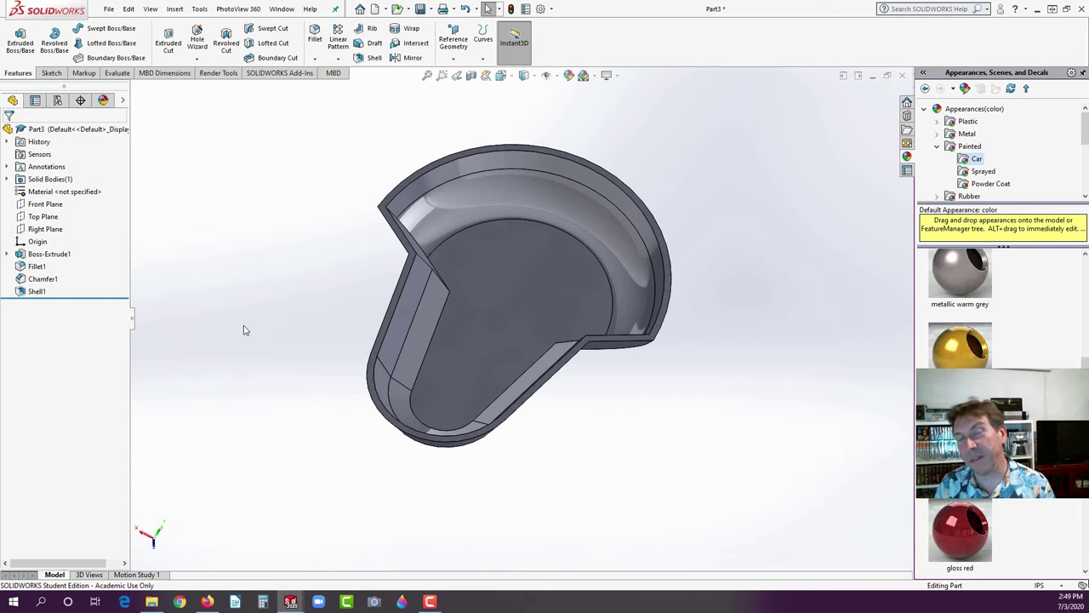
middle_click_drag(310, 309, 538, 219)
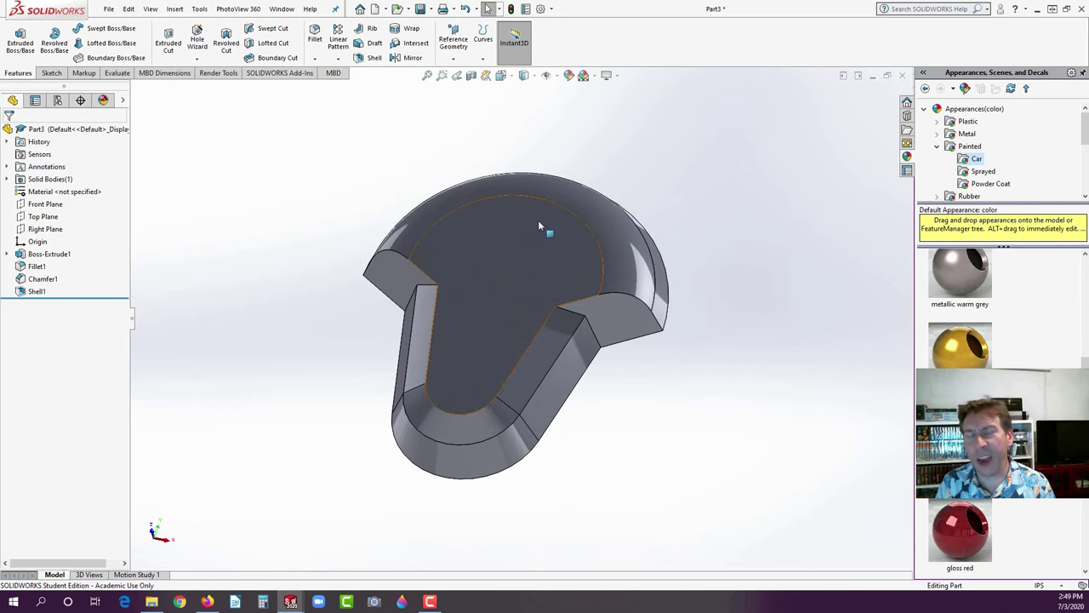
left_click(510, 237)
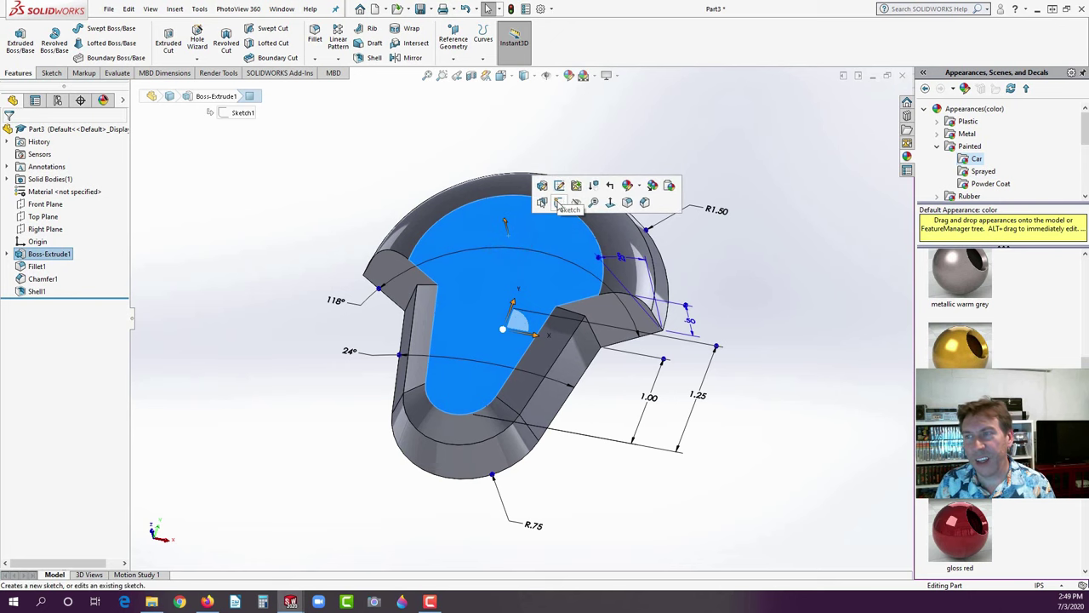
- Start a sketch on the floor face, view it normal, and draw a vertical centerline from the arc centre
left_click(559, 202)
key("space")
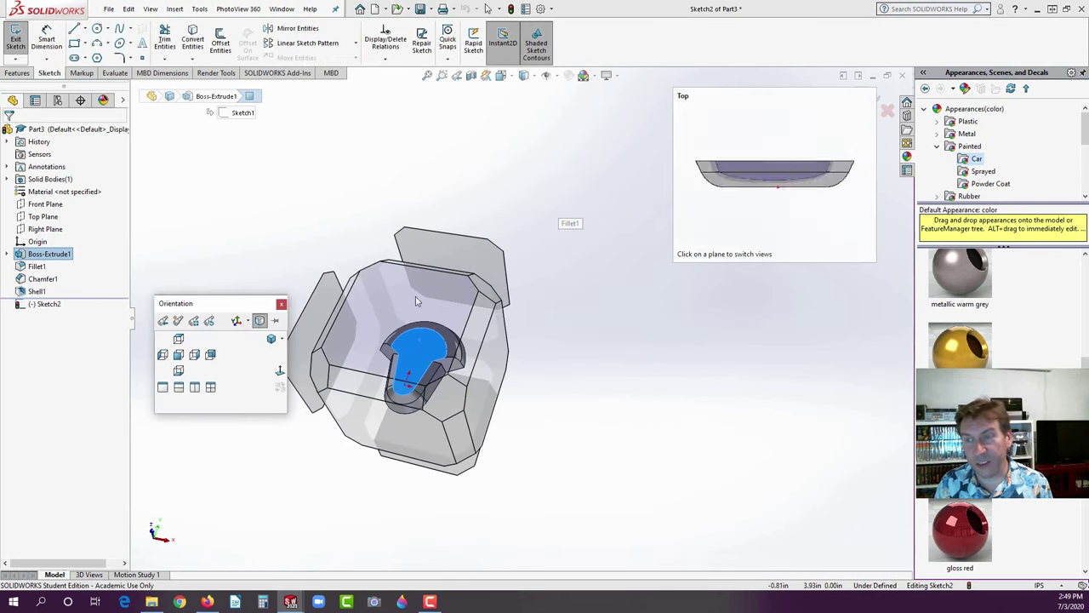
left_click(279, 372)
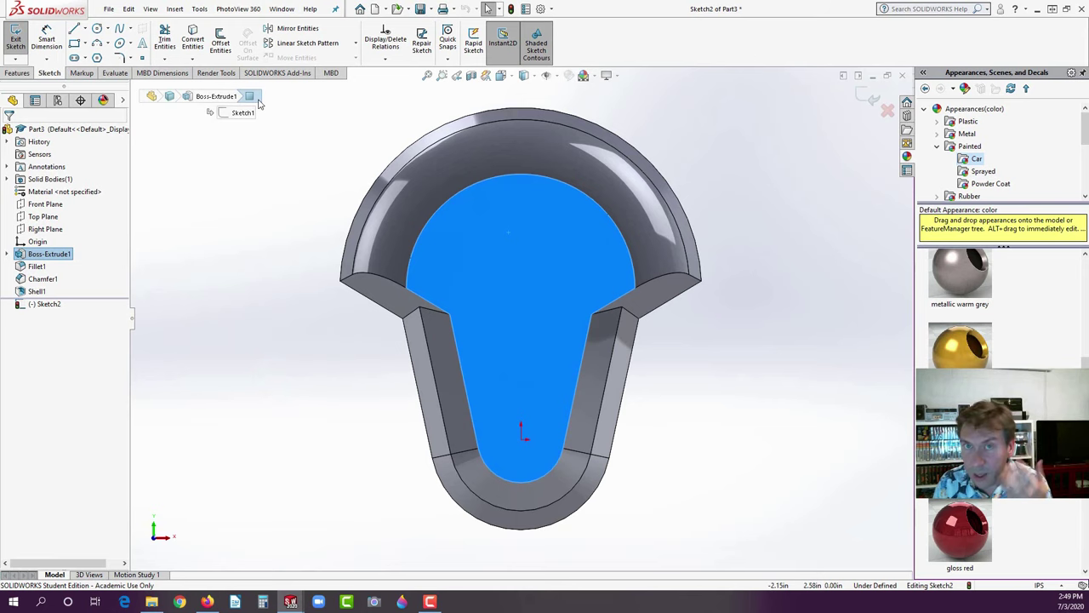
left_click(85, 30)
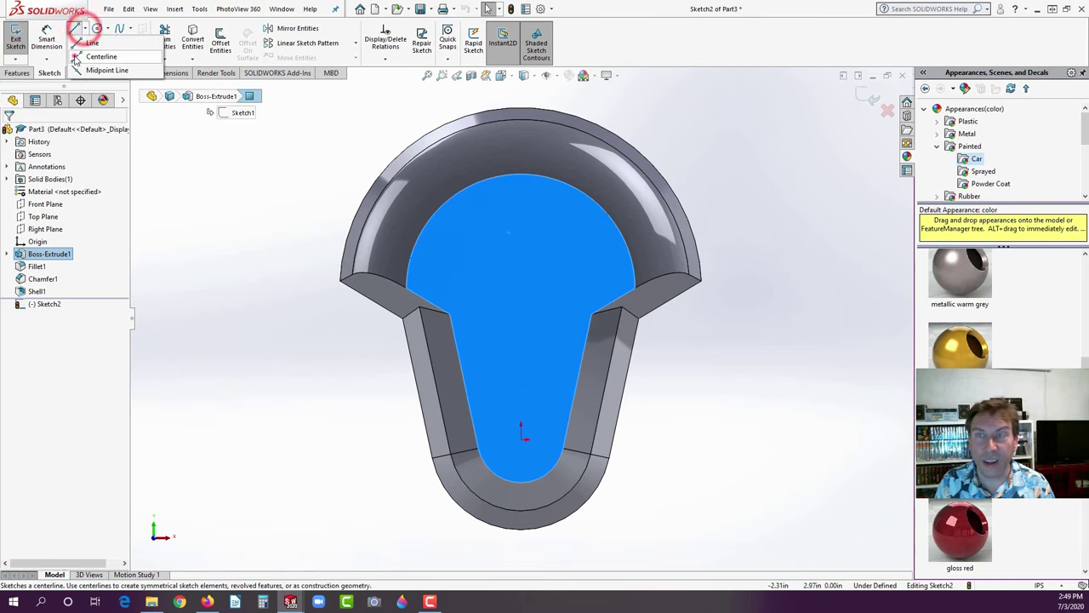
left_click(94, 55)
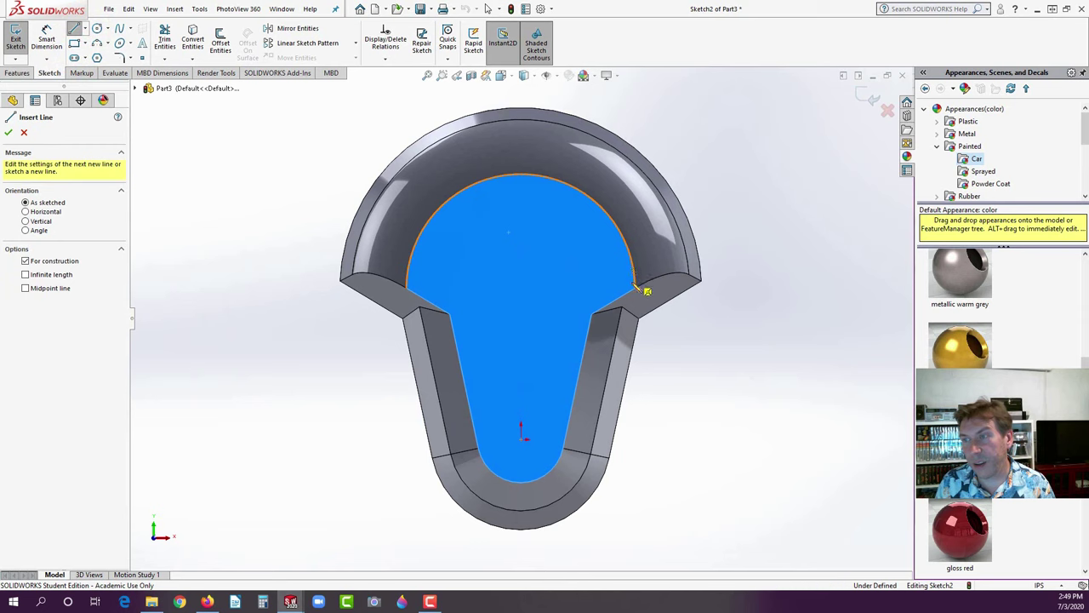
mouse_move(633, 273)
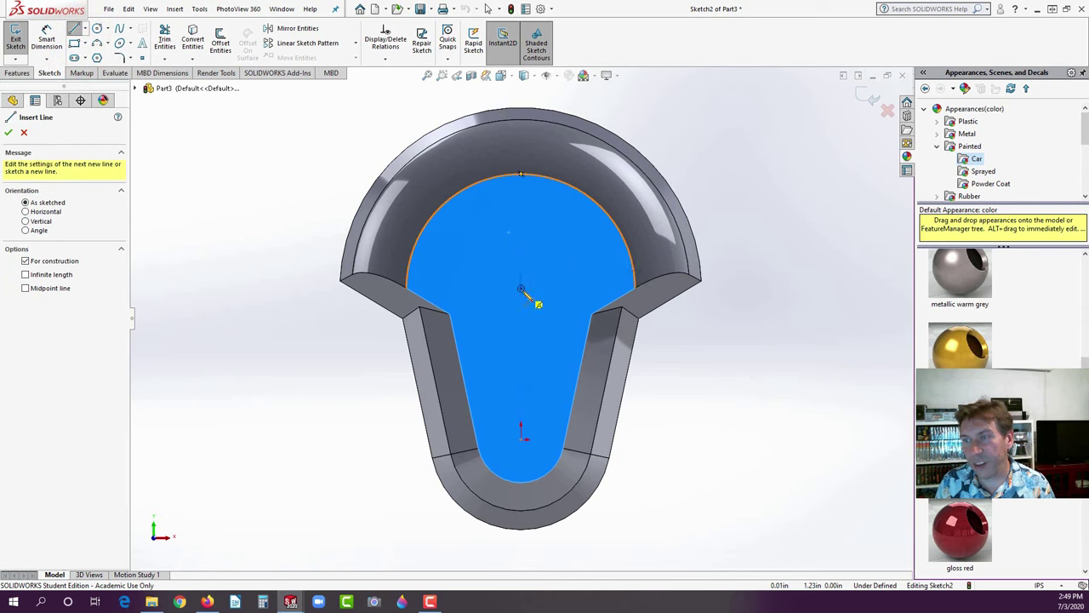
left_click(520, 289)
left_click(521, 95)
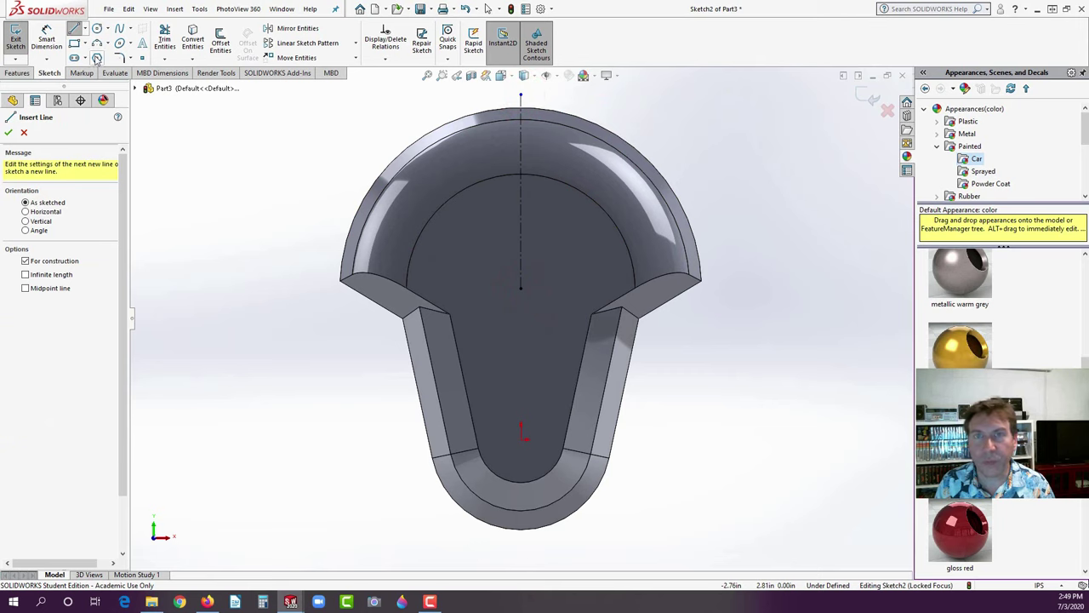
- Draw the slot's slanted side line and mirror it across the centerline
left_click(86, 28)
left_click(90, 43)
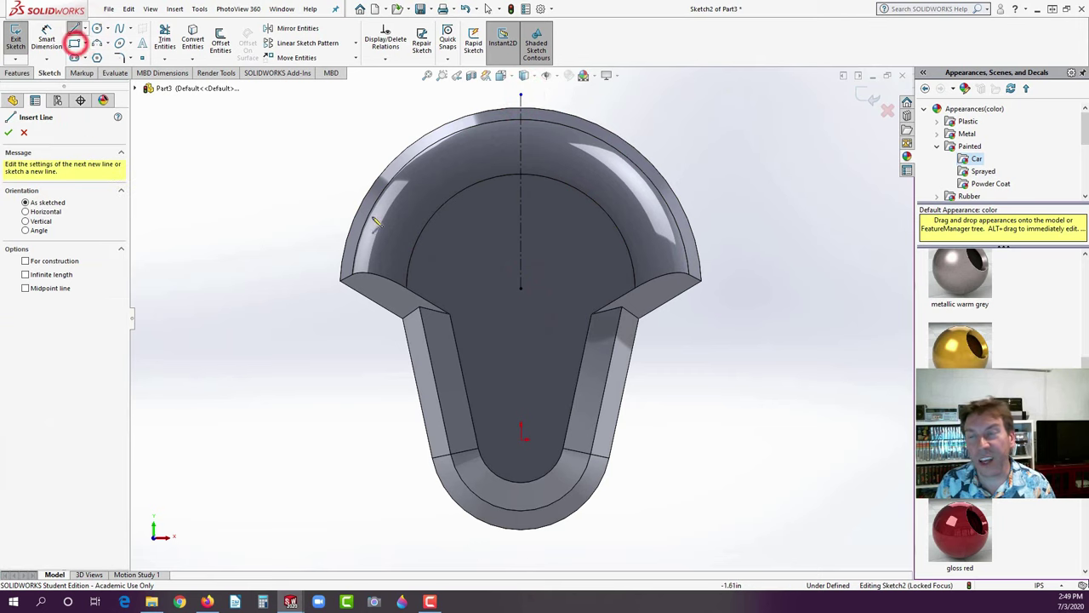
left_click(507, 190)
left_click(499, 144)
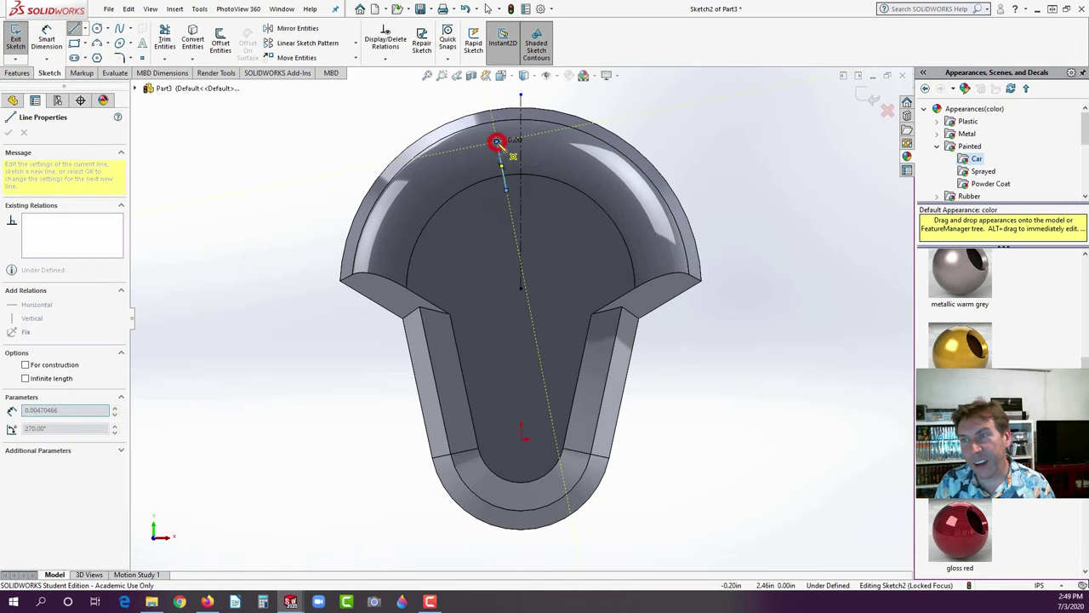
key("Escape")
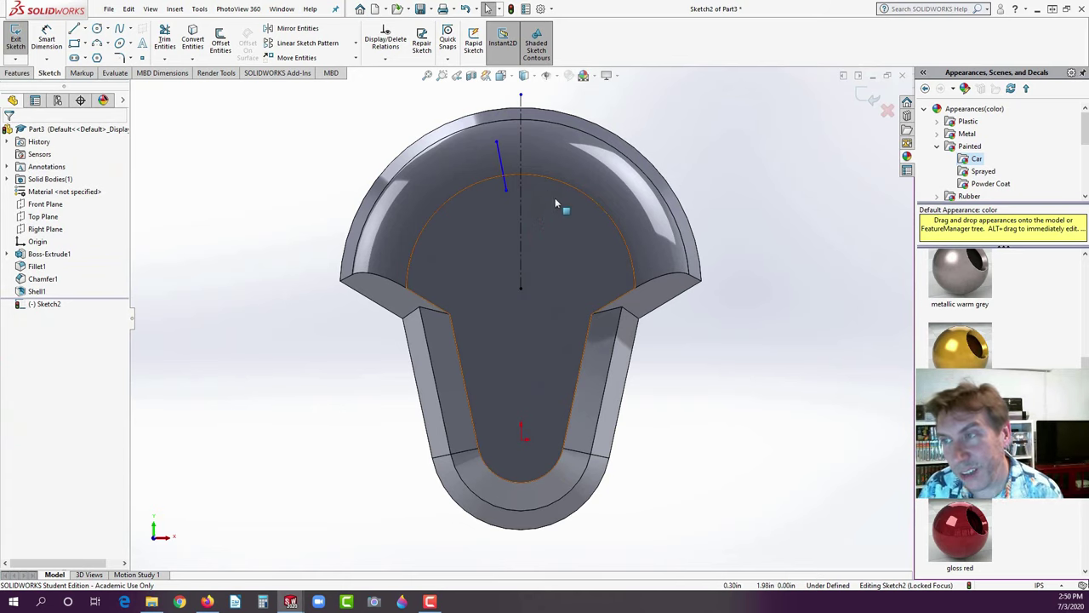
mouse_move(643, 113)
left_mouse_down()
mouse_move(474, 186)
mouse_move(459, 209)
left_mouse_up()
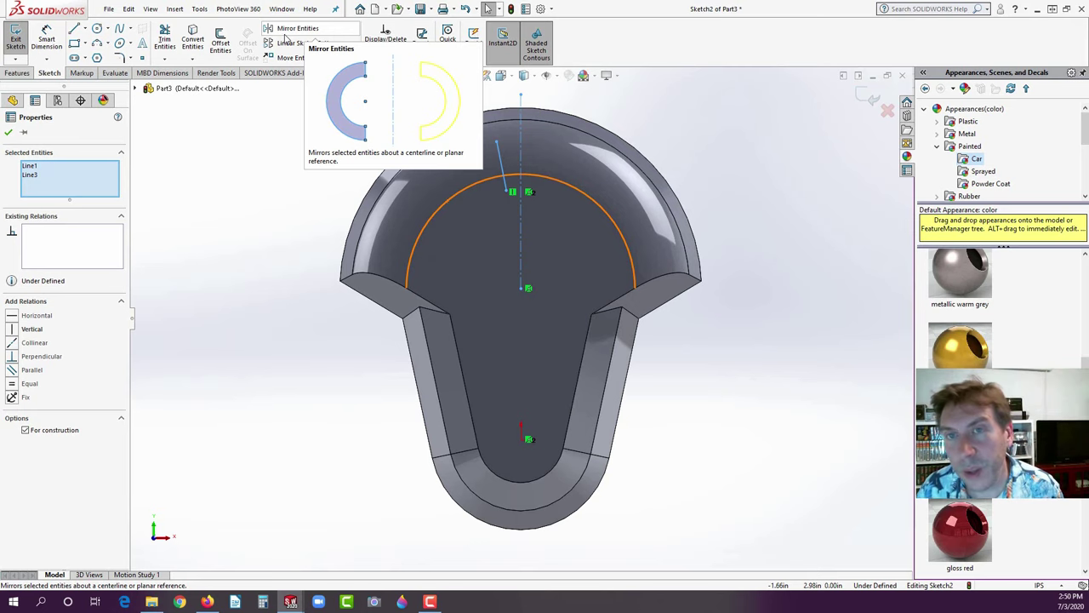
left_click(293, 30)
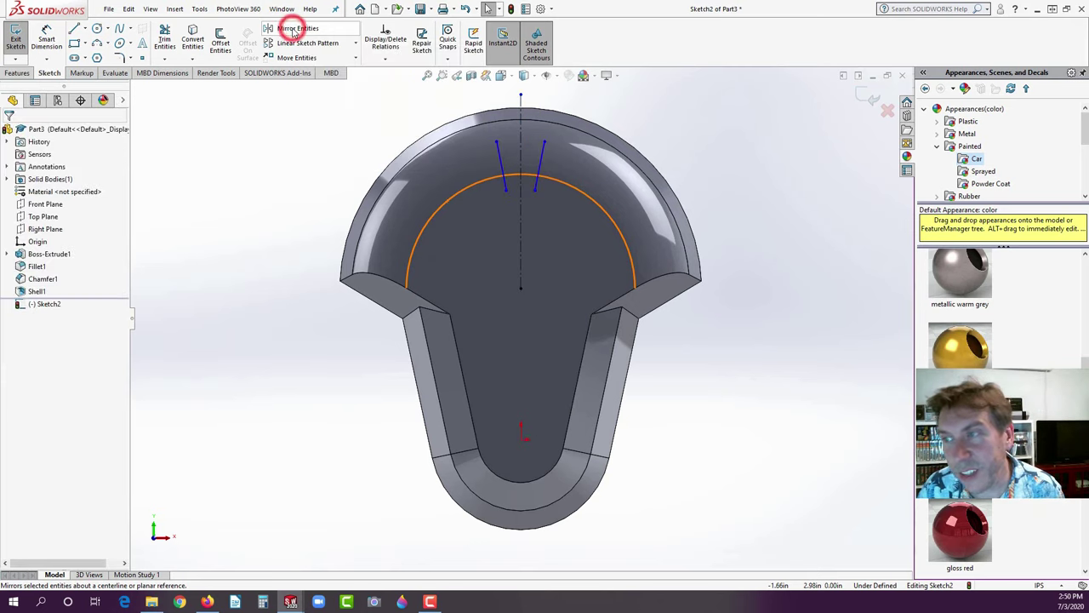
left_click(241, 151)
- Join the two lines with top and bottom tangent arcs to close the teardrop slot
left_click(108, 42)
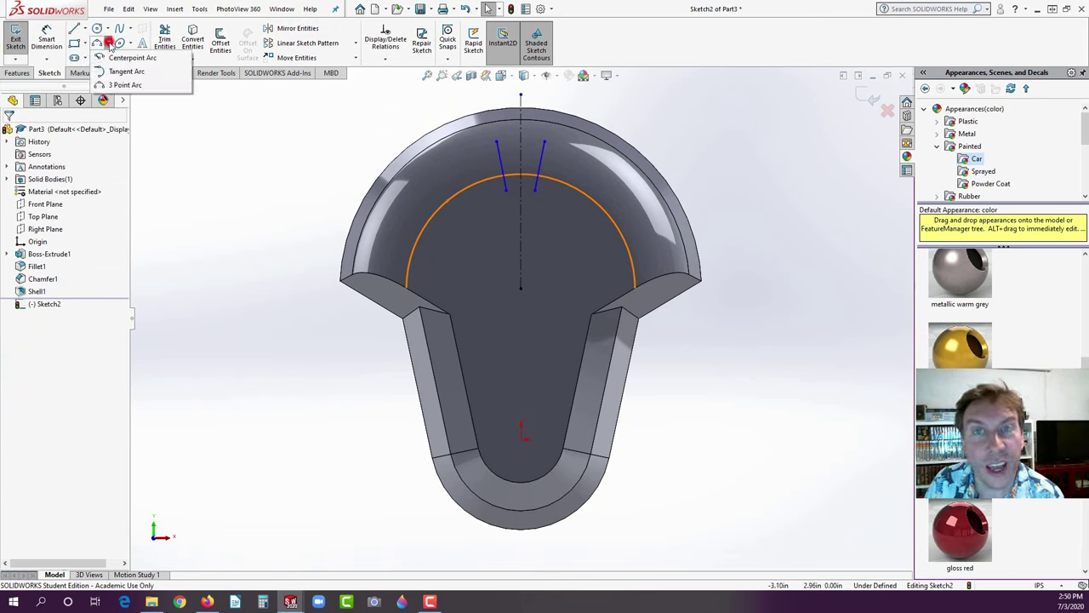
left_click(100, 68)
left_click(498, 141)
left_click(545, 139)
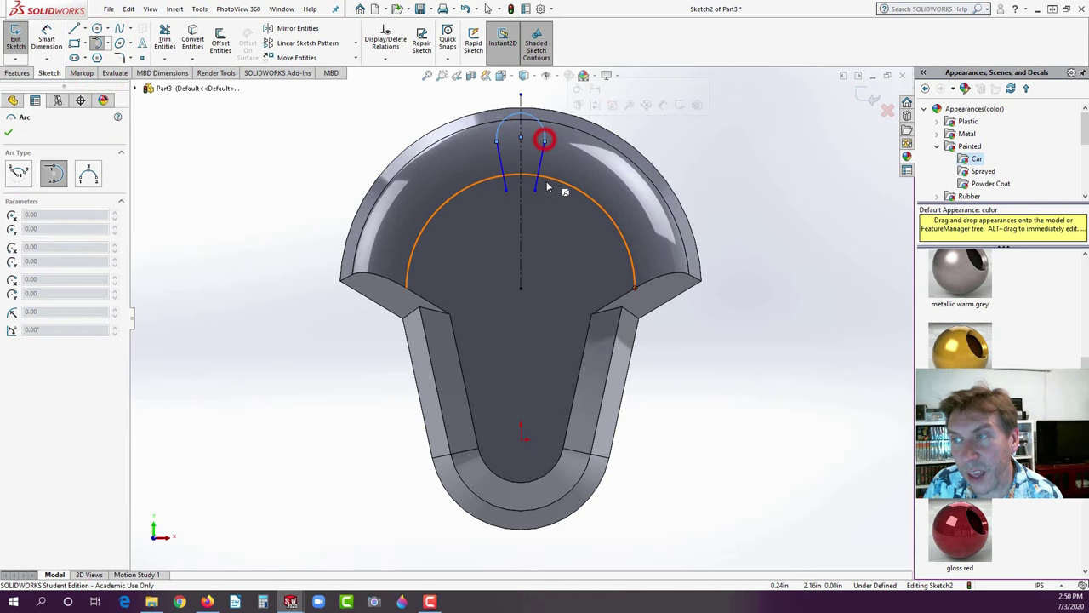
left_click(534, 191)
left_click(510, 199)
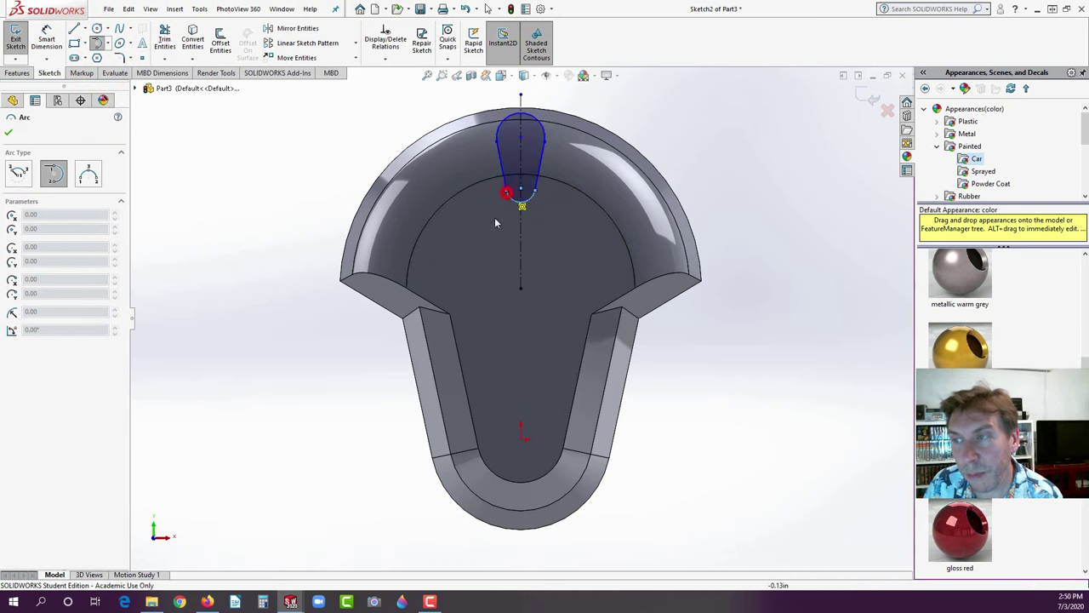
key("Escape")
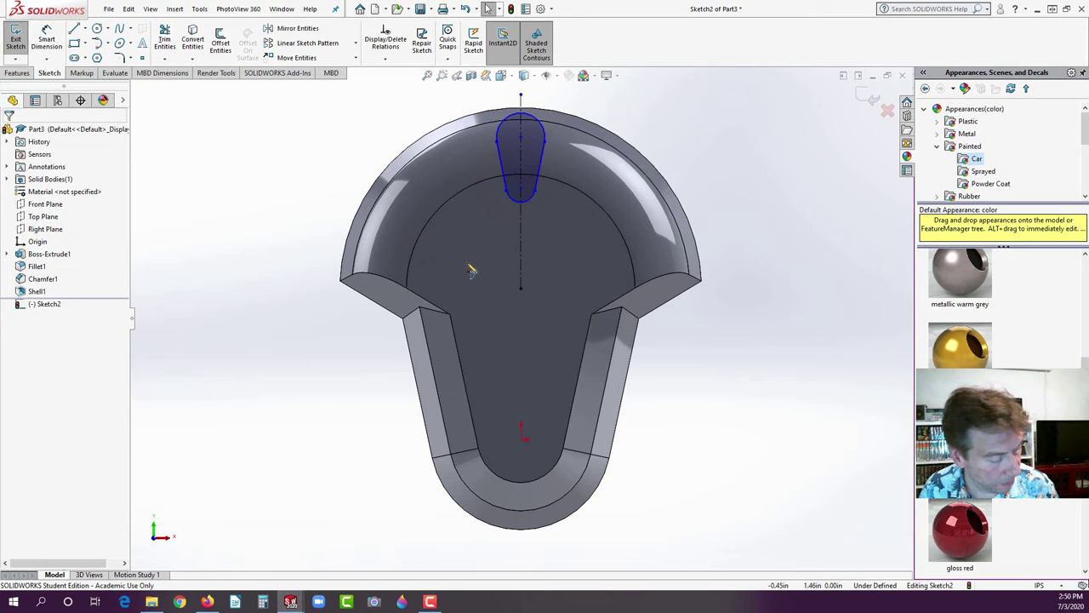
left_click(203, 232)
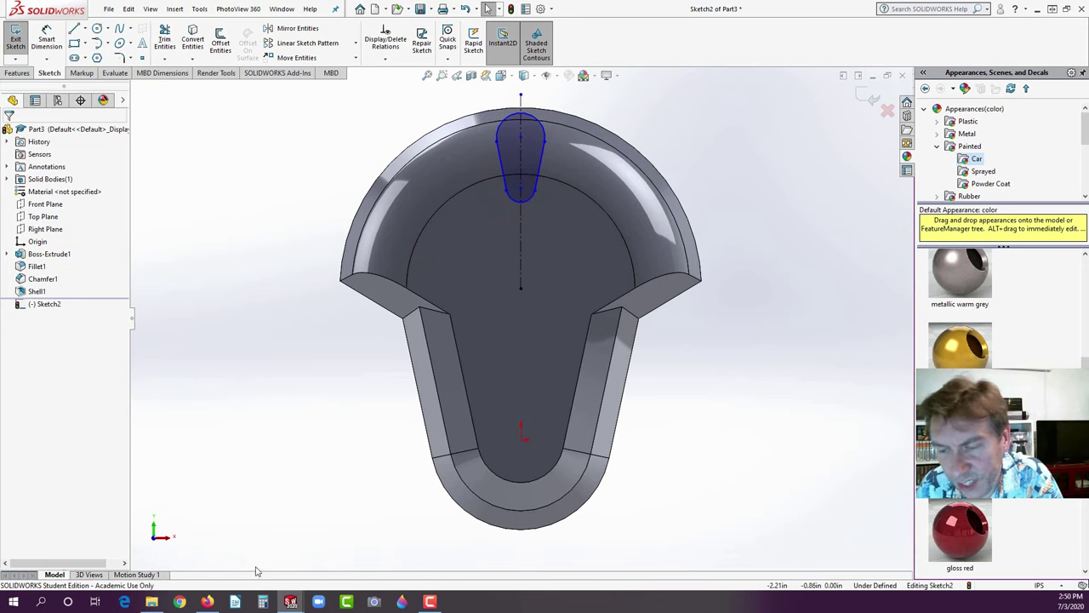
left_click(207, 599)
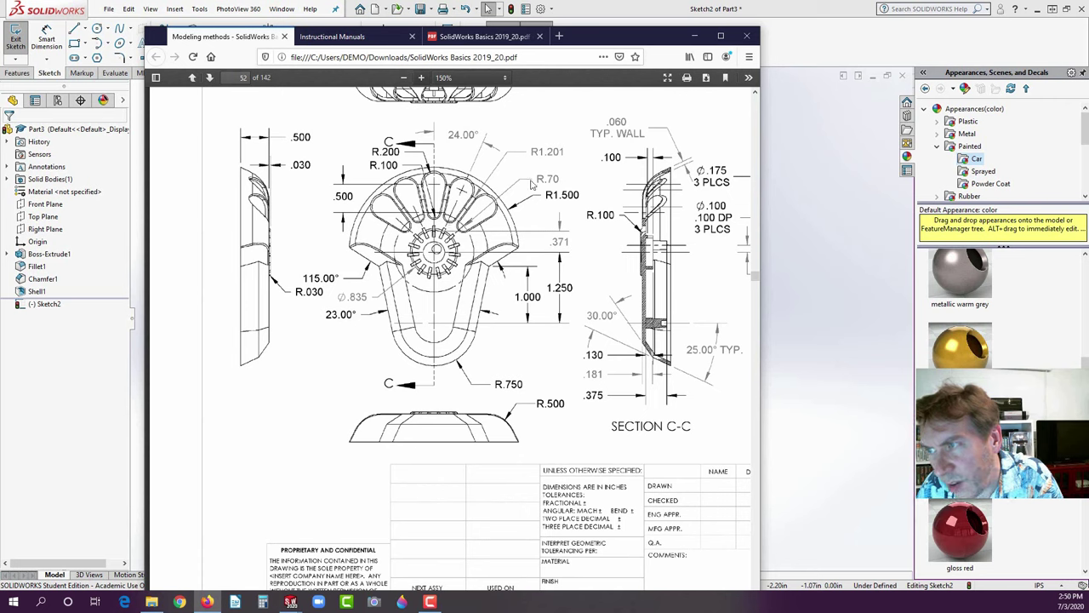
left_click(97, 394)
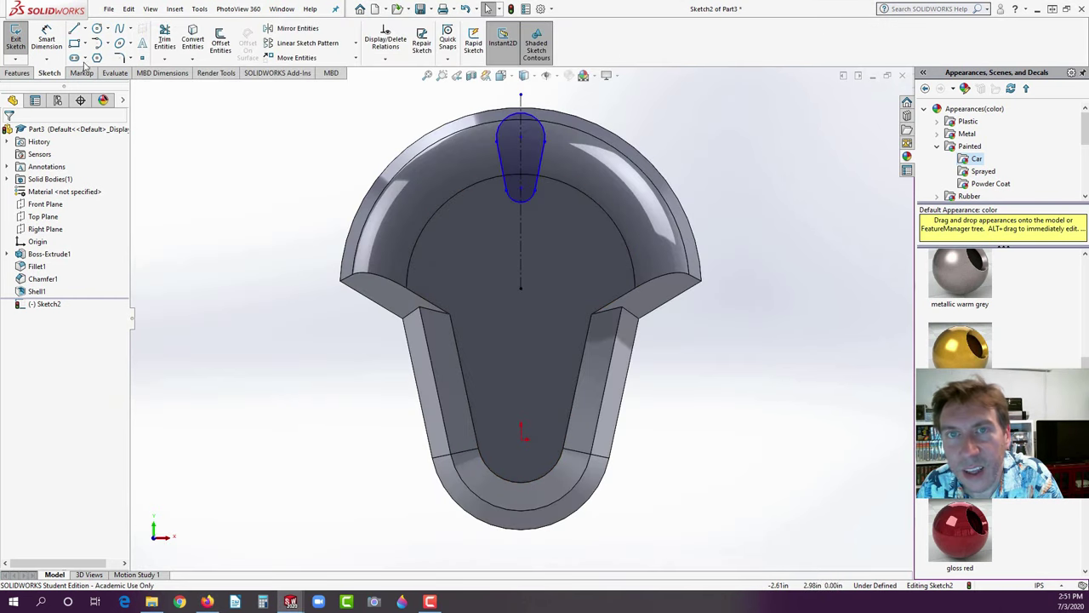
- Dimension the slot's lower arc to R.10 and upper arc to R.20
left_click(47, 39)
left_click(511, 201)
left_click(482, 230)
type(".1")
key("Return")
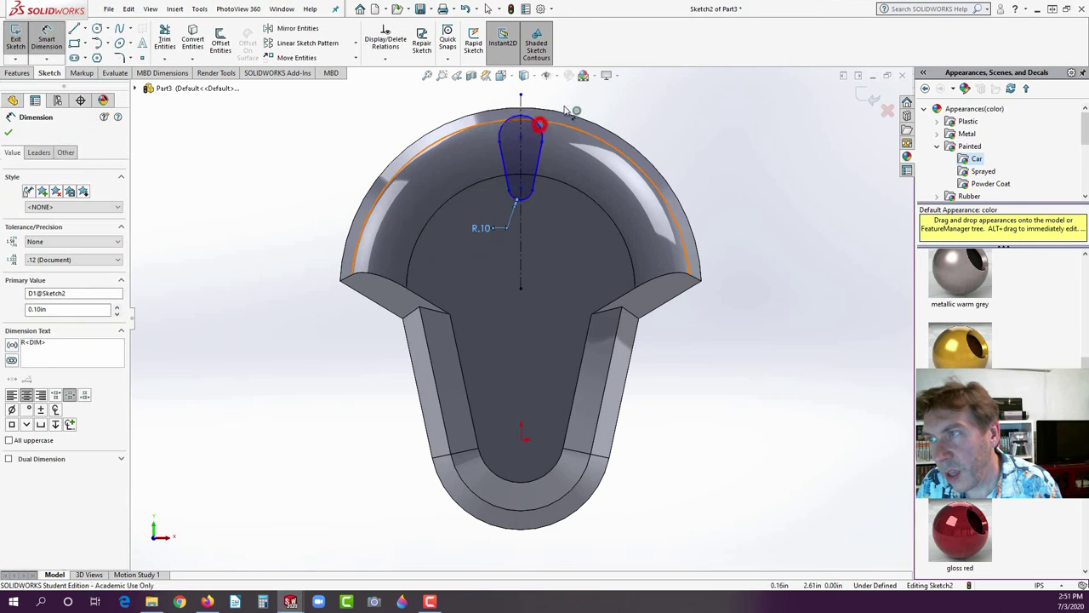
left_click(537, 122)
left_click(582, 93)
type("2")
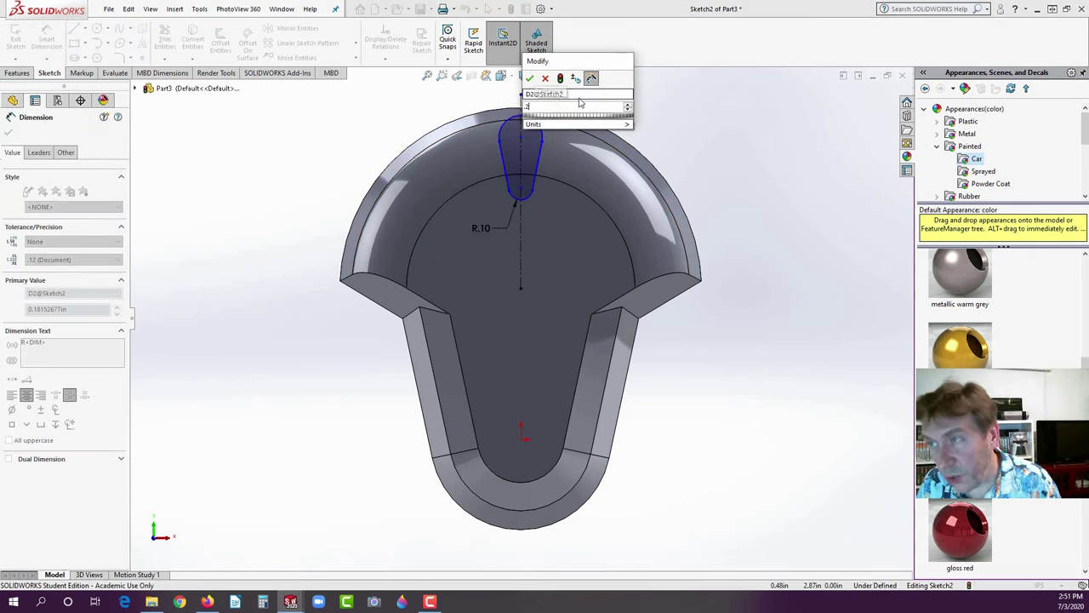
key("Return")
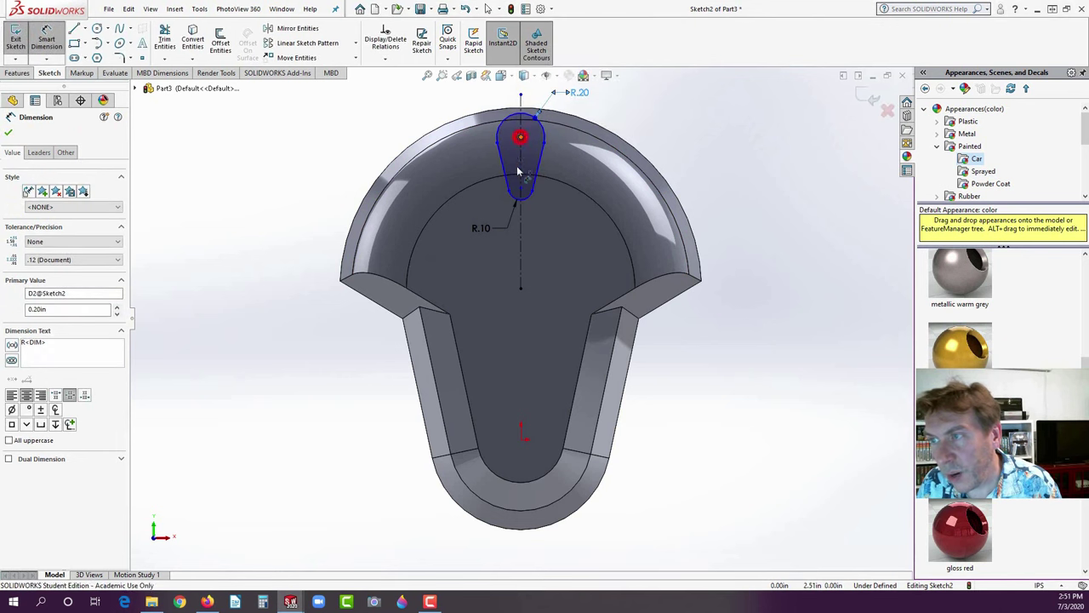
- Set .50 between the arc centres and .70 from the lower centre to the dome's centre point
left_click(520, 190)
left_click(519, 136)
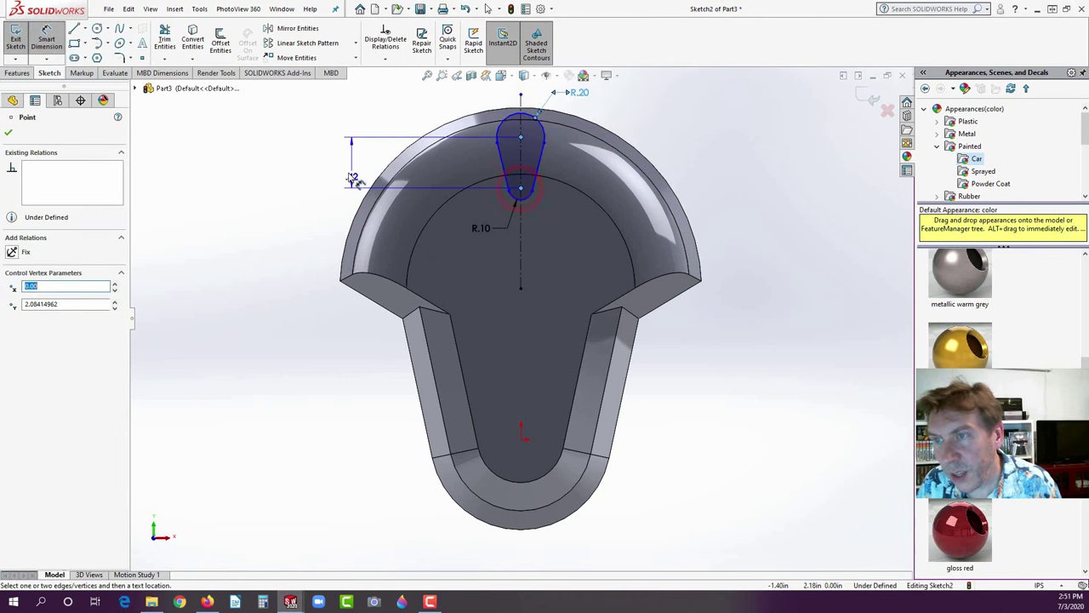
left_click(345, 161)
type(".5")
key("Return")
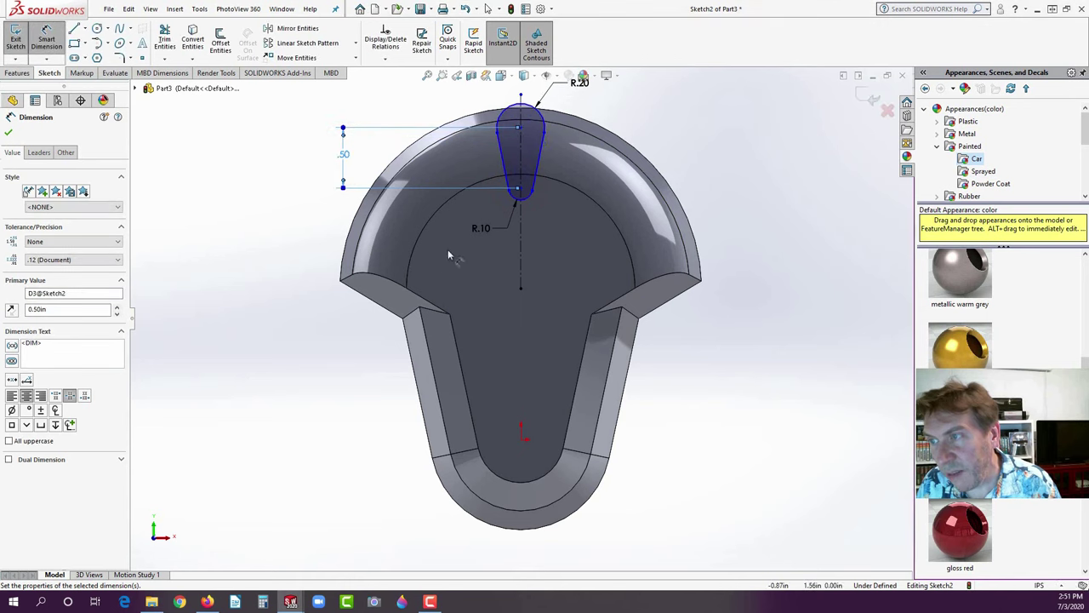
left_click(519, 189)
left_click(520, 292)
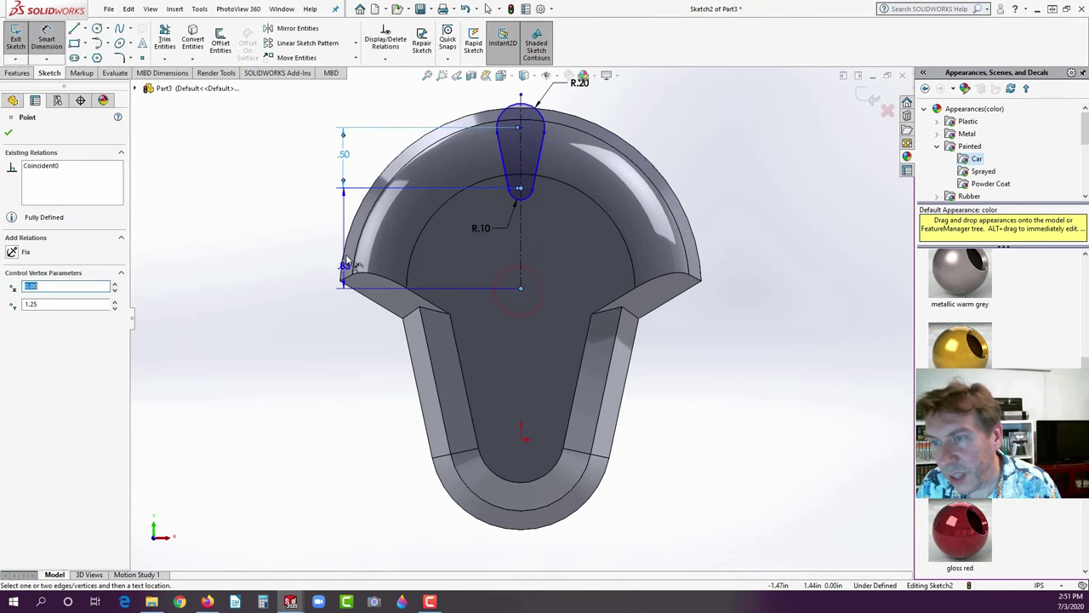
left_click(329, 242)
type(".7")
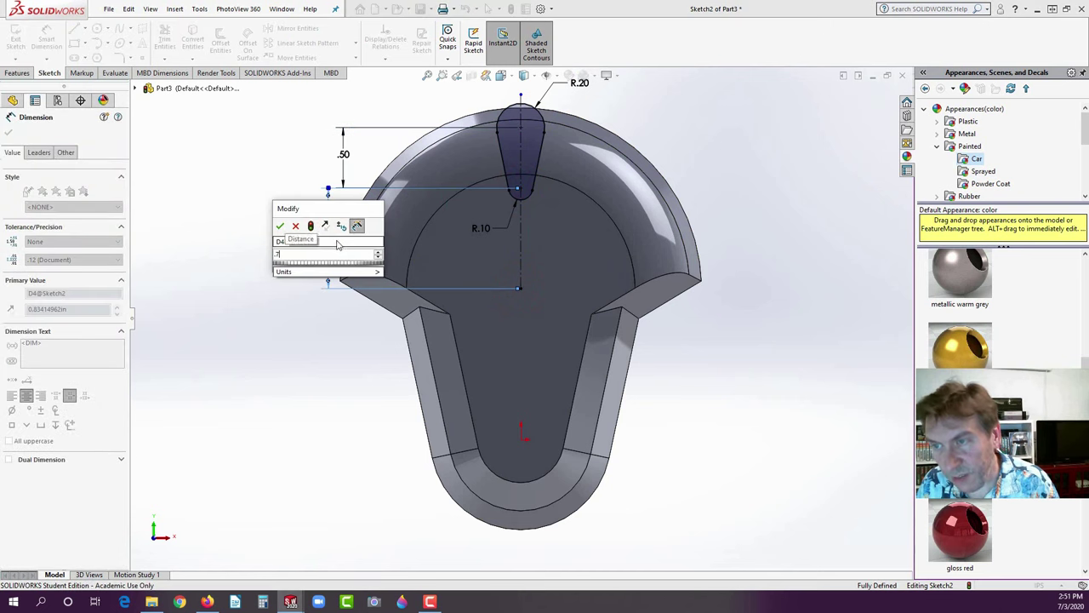
key("Return")
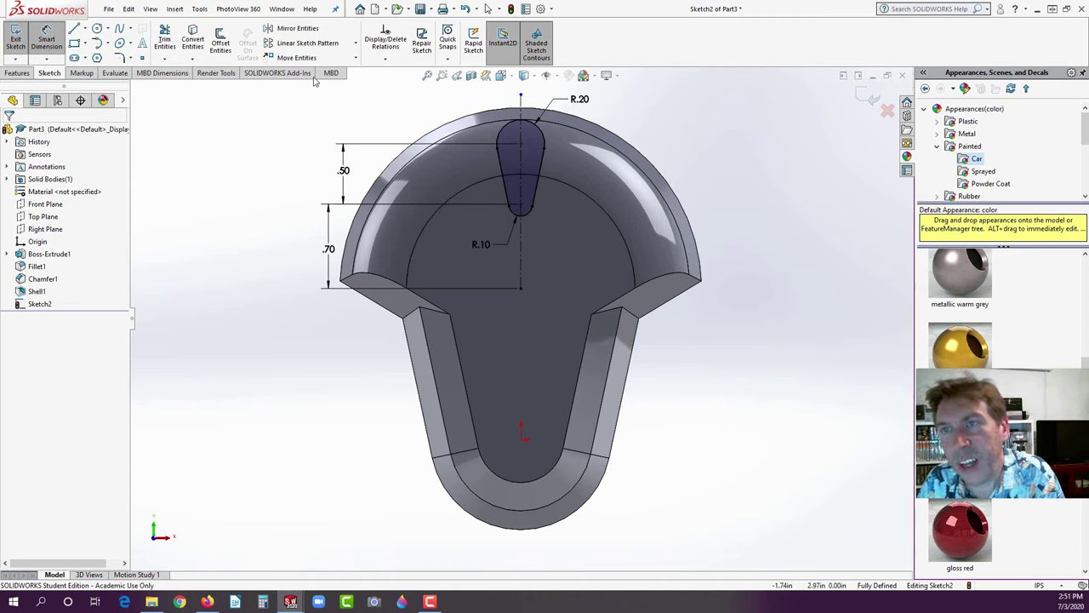
- Select the slot outline and start a Circular Sketch Pattern
left_click(355, 44)
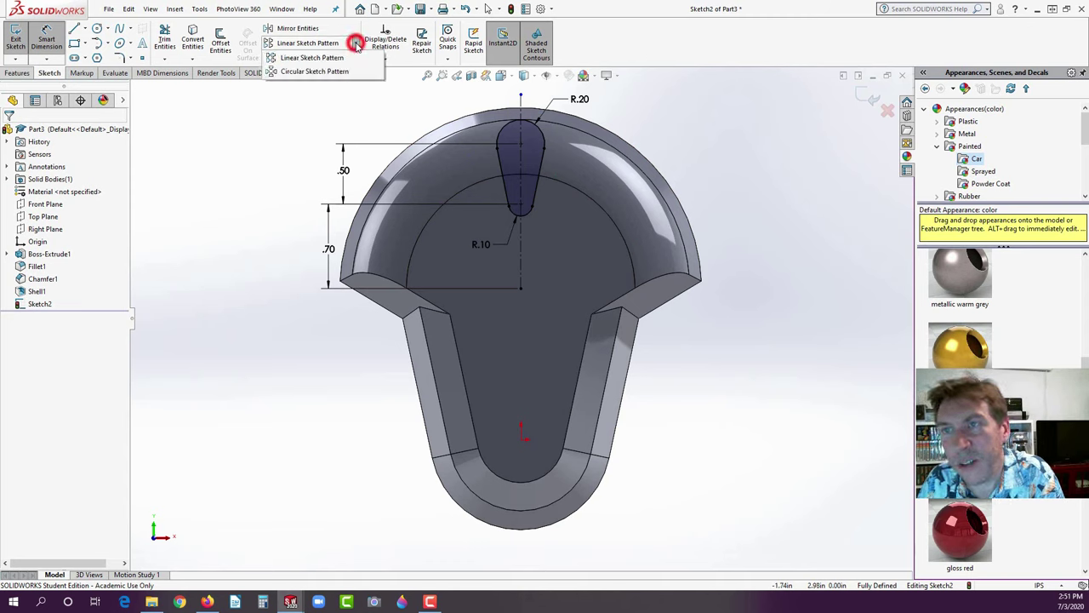
left_click(251, 153)
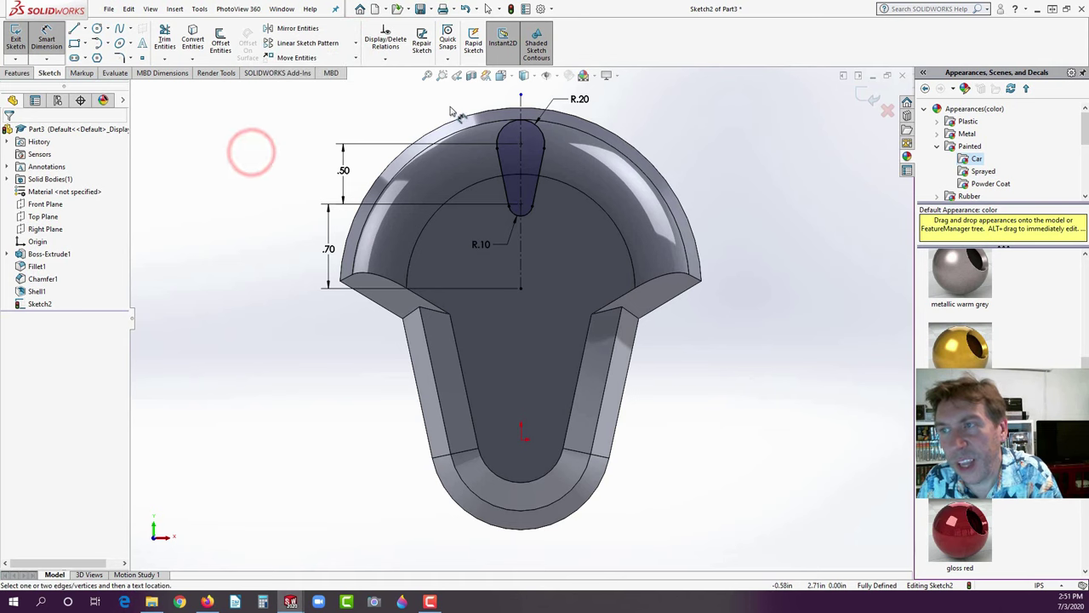
key("Escape")
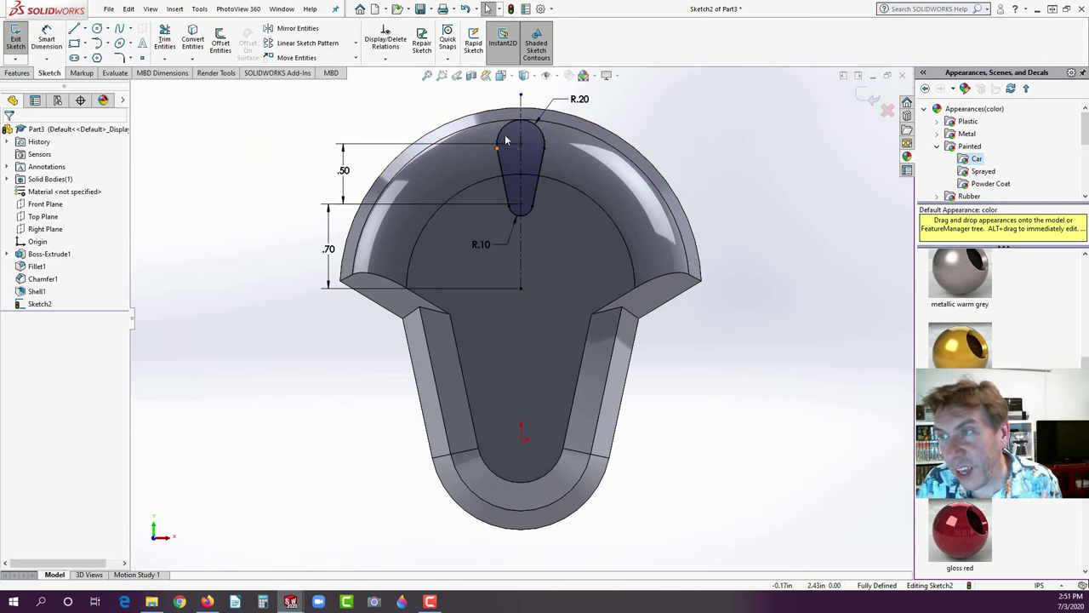
left_click(510, 136)
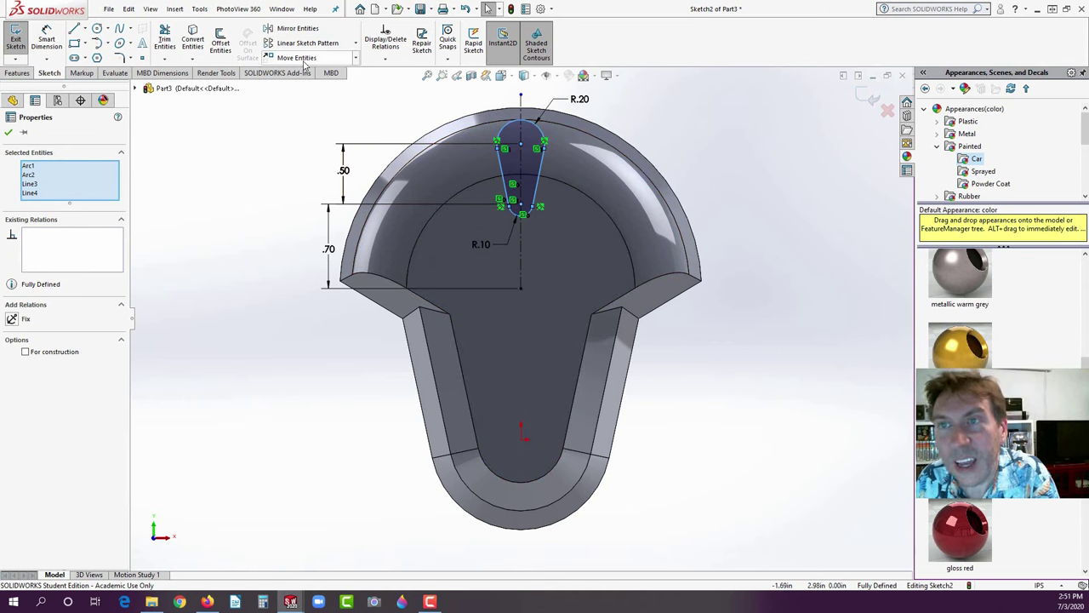
left_click(355, 42)
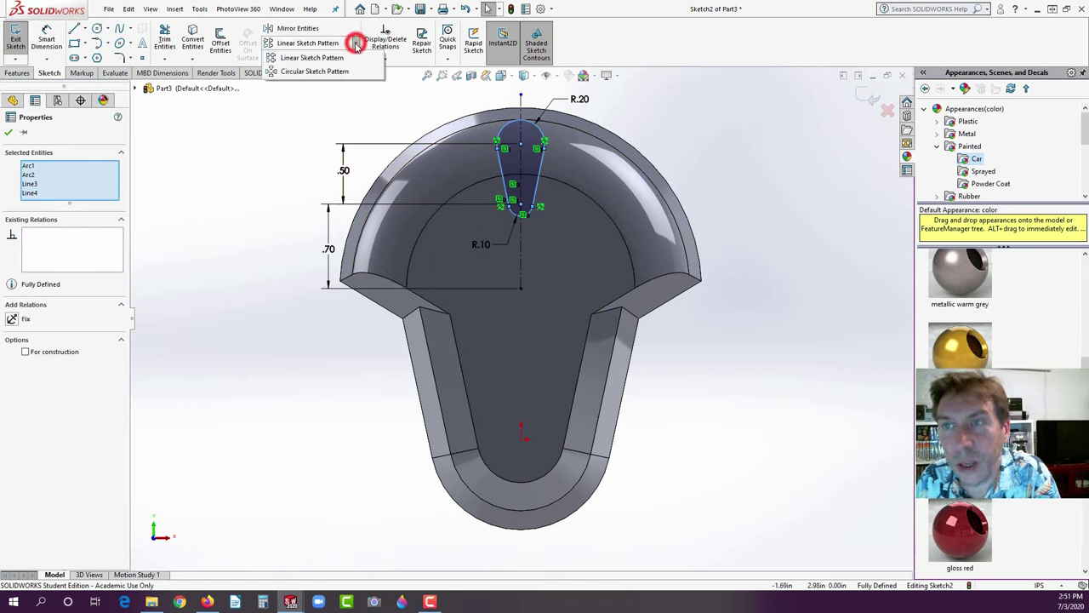
left_click(312, 71)
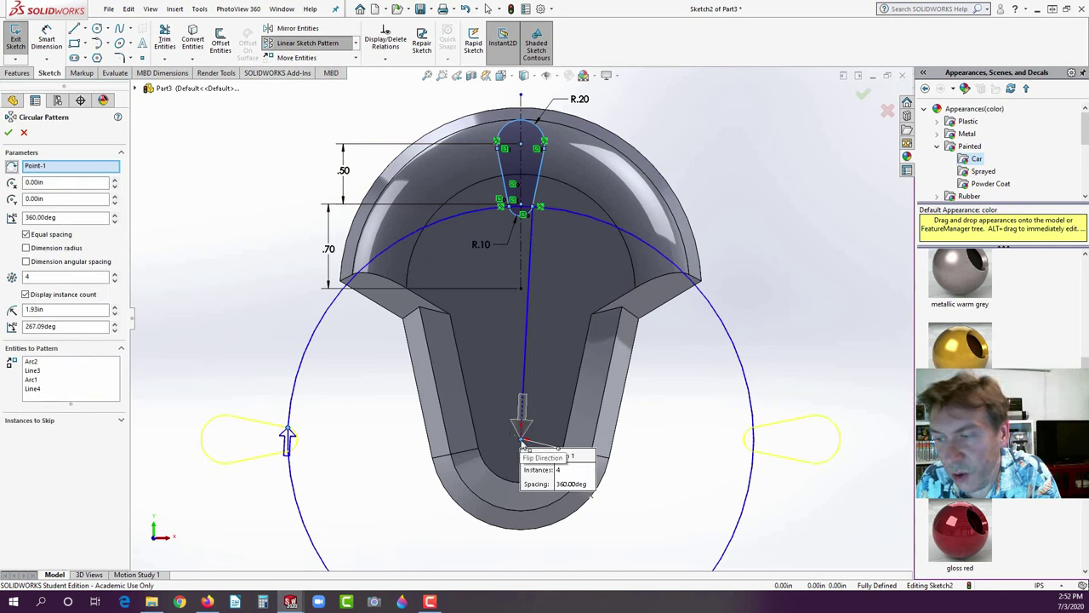
- Pattern it around the dome's centre point: 3 instances at 24° spacing, with the radius dimensioned
left_click(521, 289)
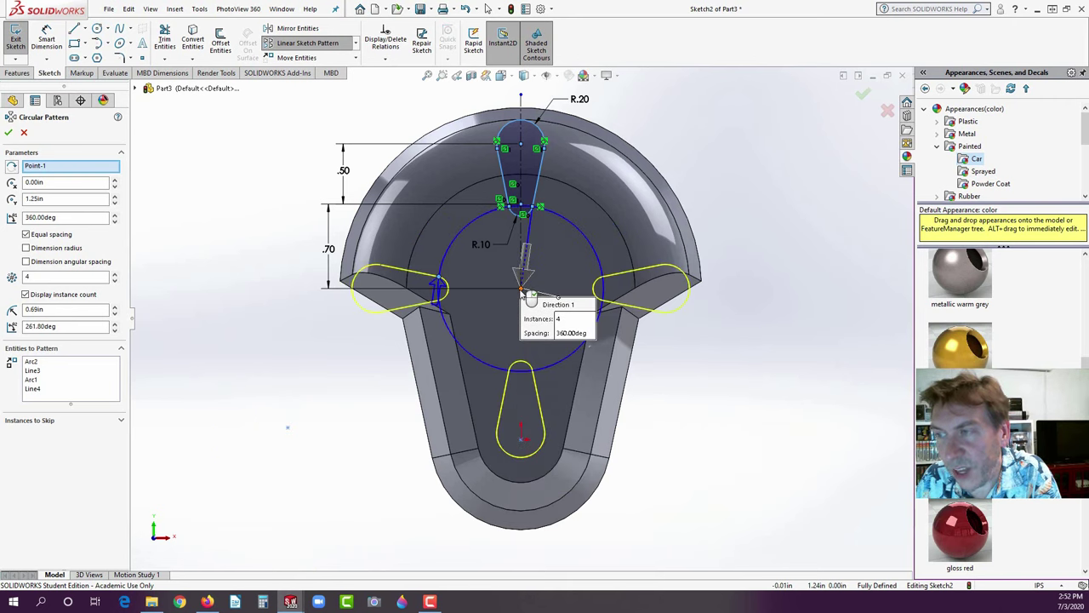
left_click(59, 215)
double_click(59, 215)
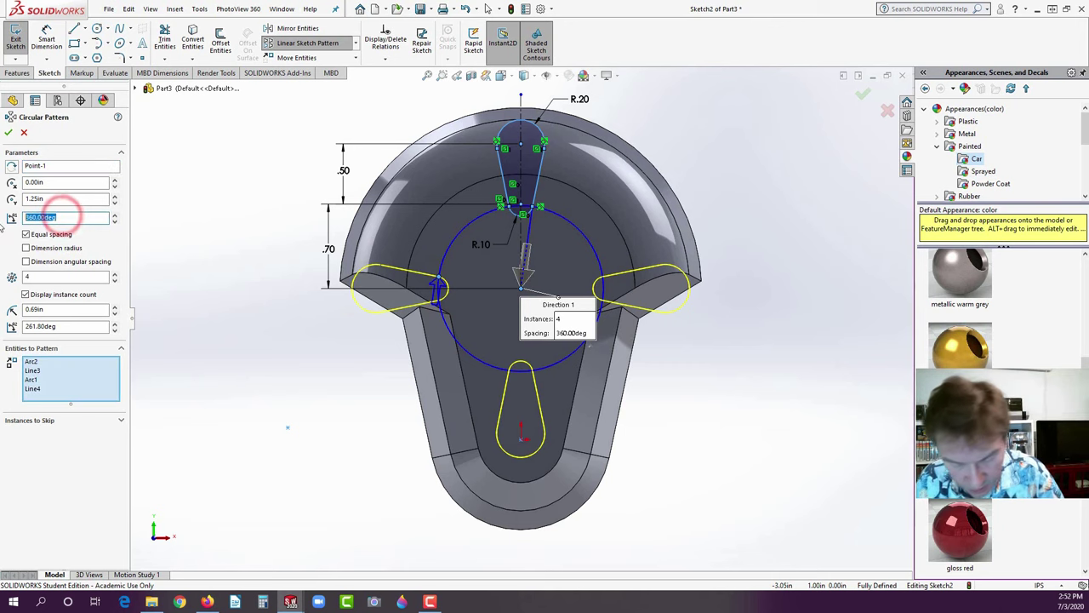
type("24")
key("Return")
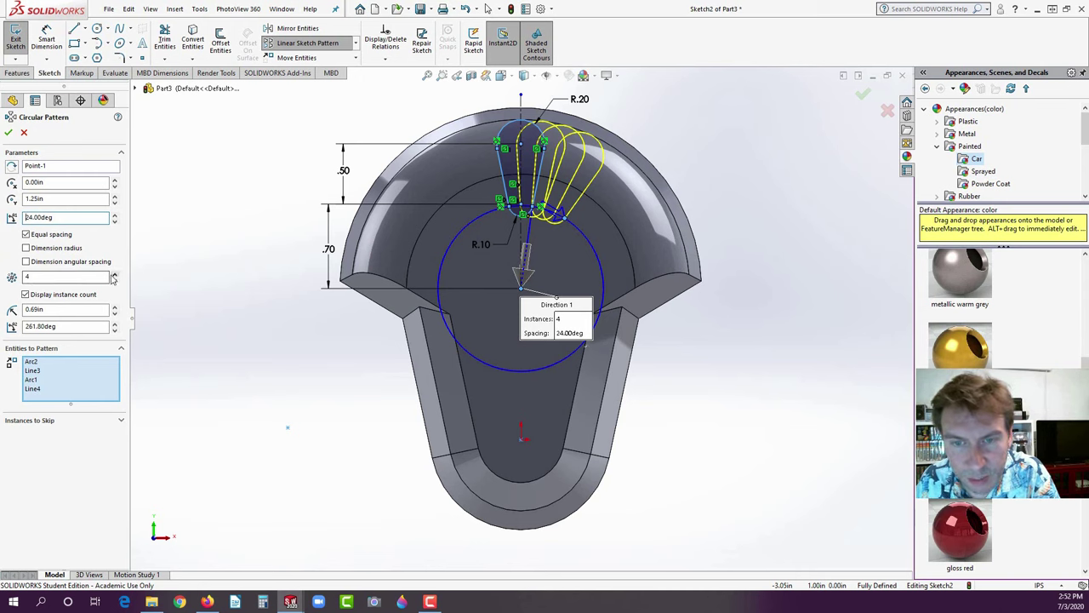
left_click(115, 280)
left_click(114, 281)
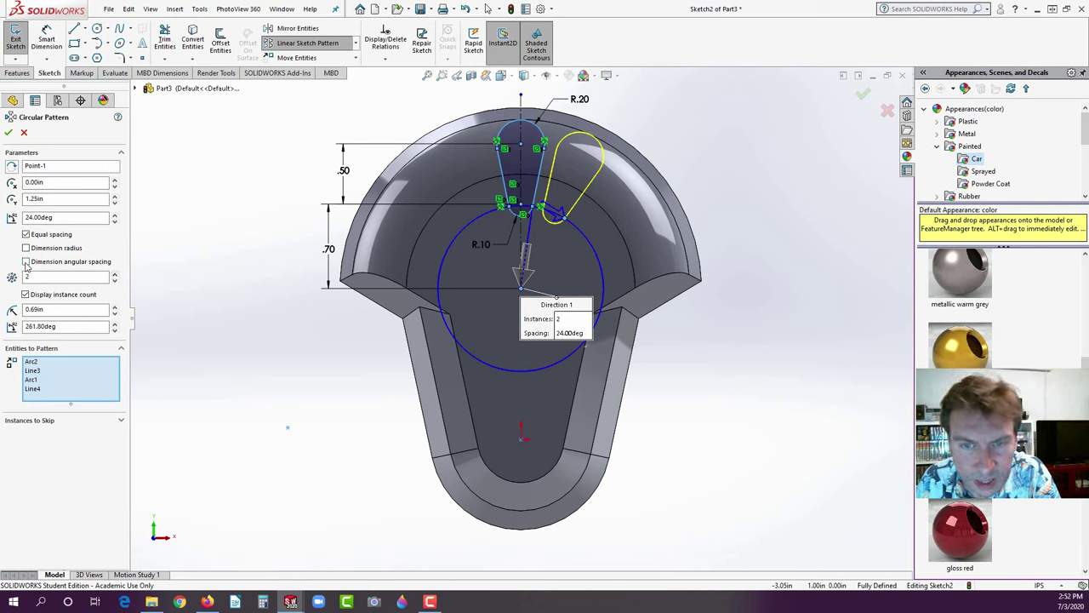
left_click(26, 261)
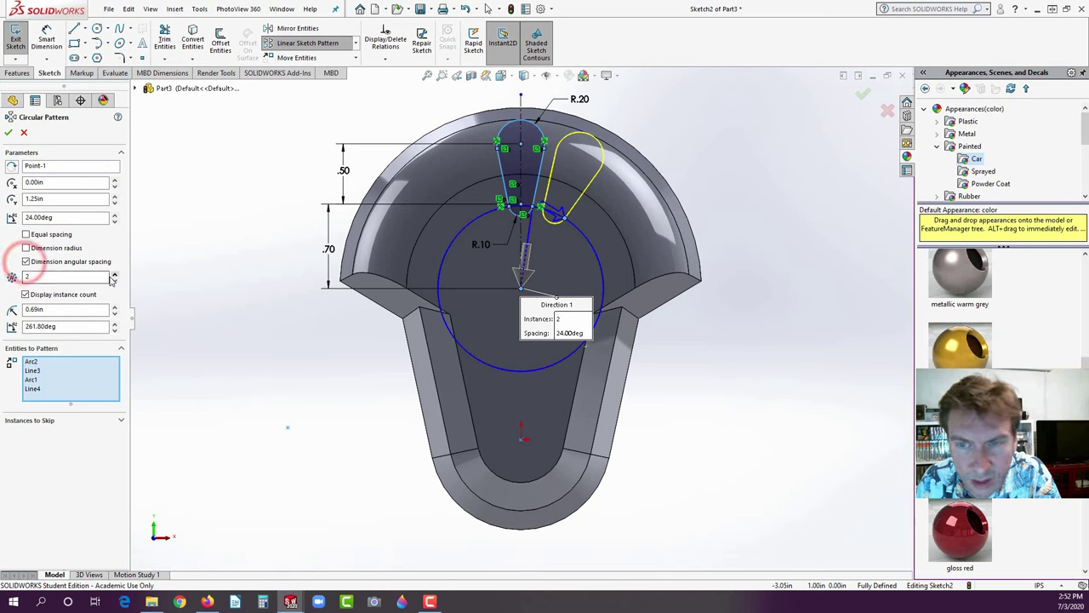
left_click(115, 273)
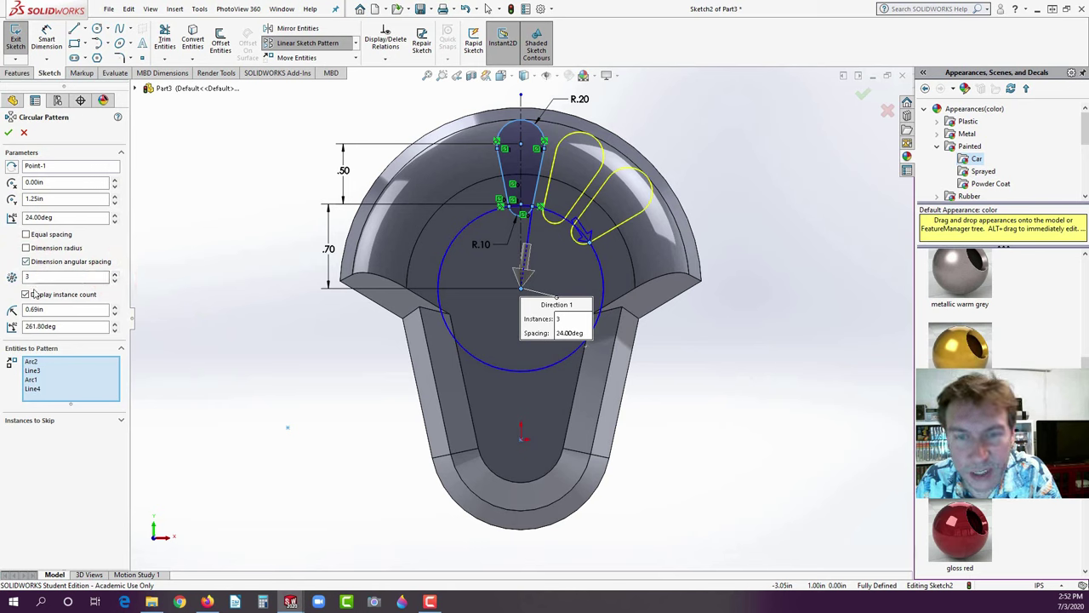
left_click(30, 276)
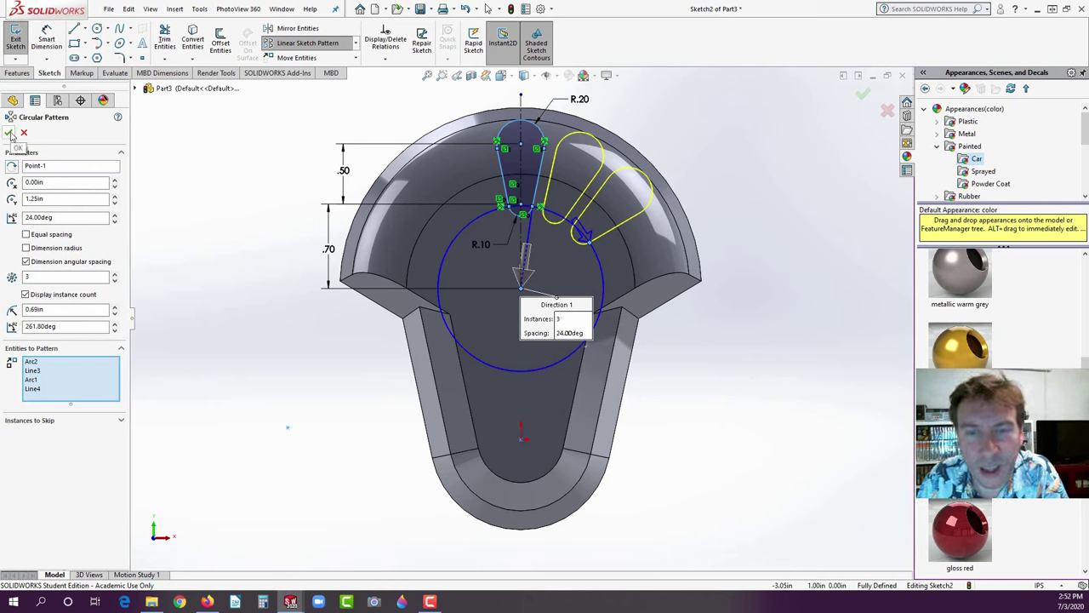
left_click(26, 248)
left_click(25, 248)
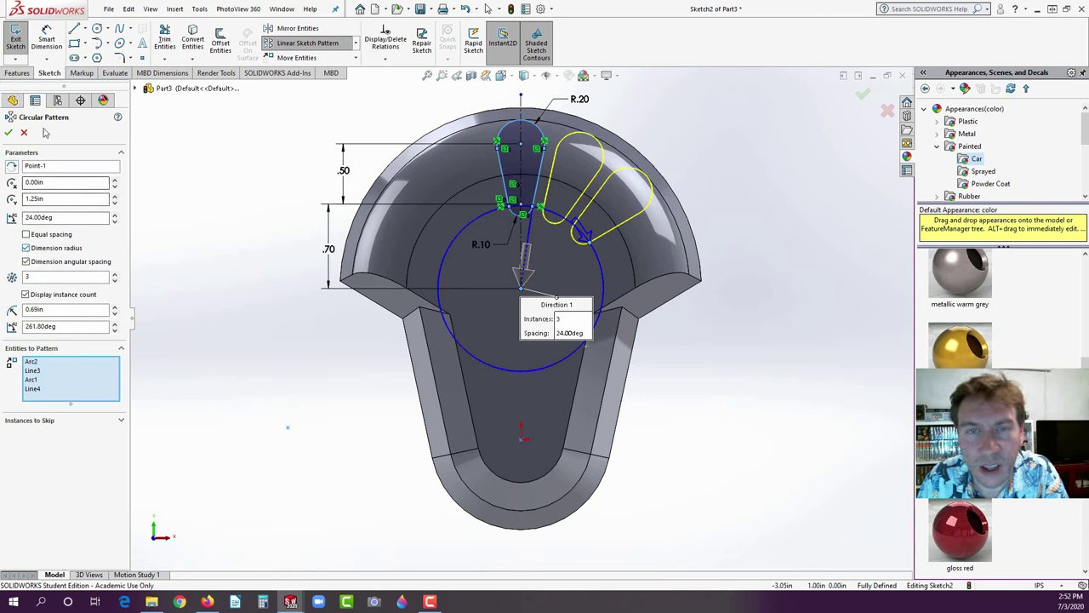
left_click(8, 132)
left_click(149, 154)
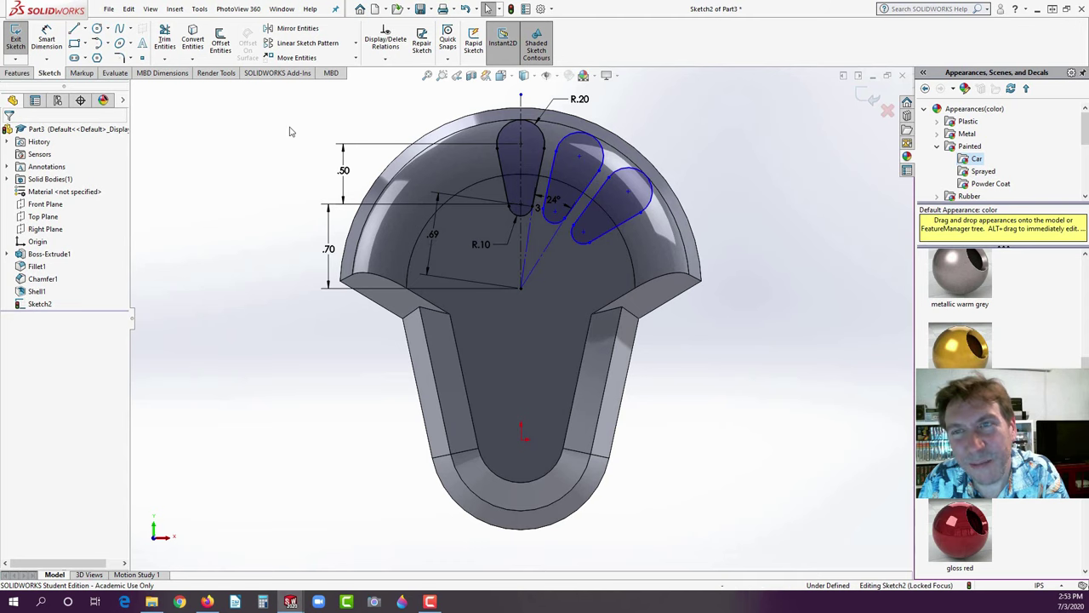
- Extrude-cut the teardrop slot sketch Through All to open three vents in the dome
left_click(236, 131)
left_click(21, 75)
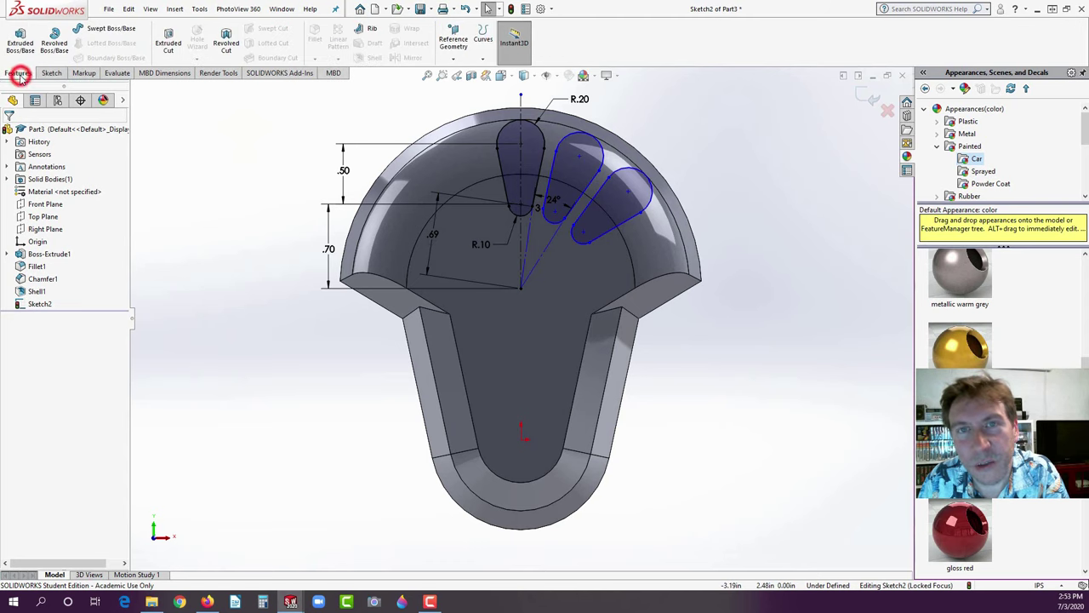
left_click(168, 40)
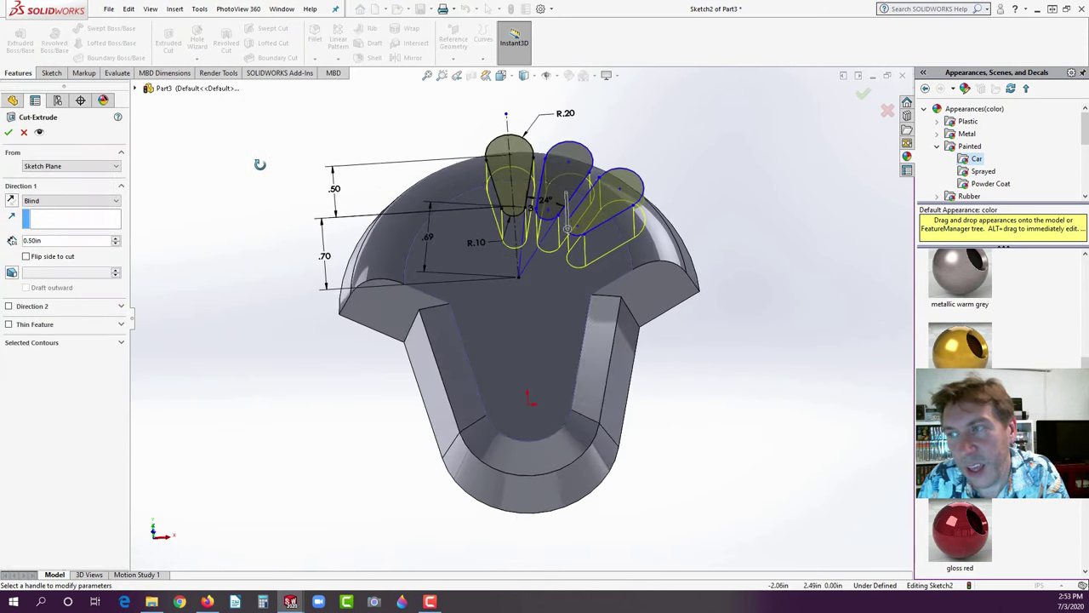
left_click(42, 199)
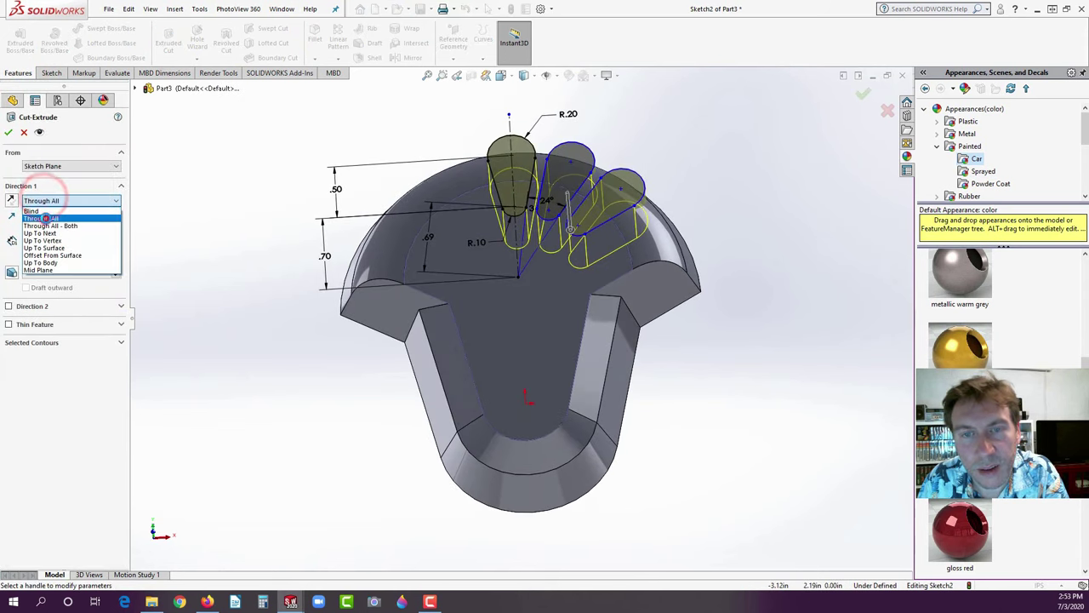
left_click(41, 218)
left_click(8, 131)
- Orbit the part to inspect the three slots and select Cut-Extrude1
left_click(170, 262)
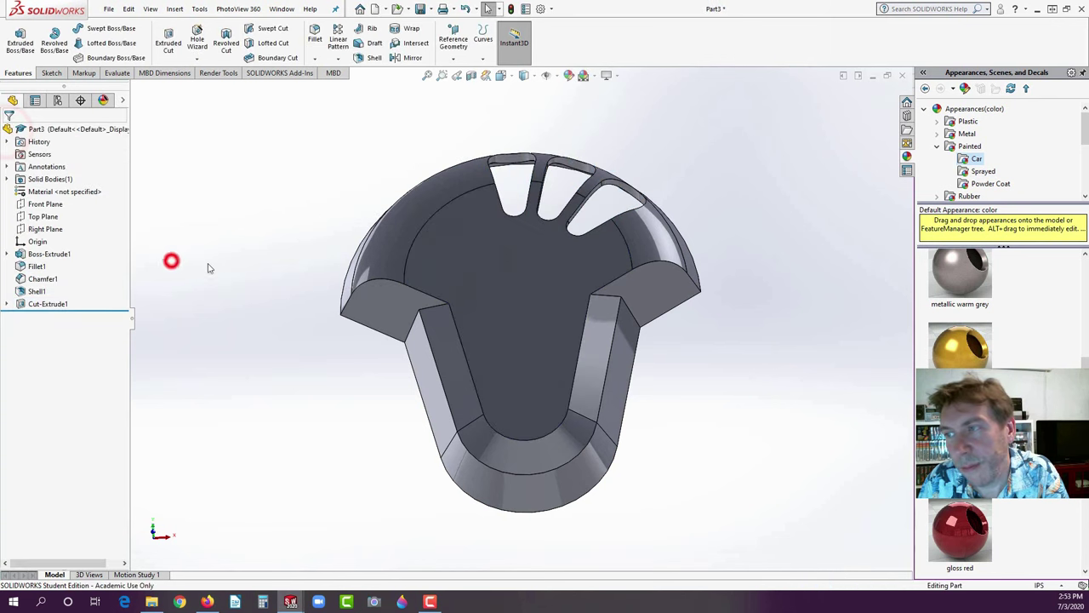
mouse_move(246, 187)
middle_mouse_down()
mouse_move(246, 248)
mouse_move(262, 286)
mouse_move(246, 241)
mouse_move(213, 252)
middle_mouse_up()
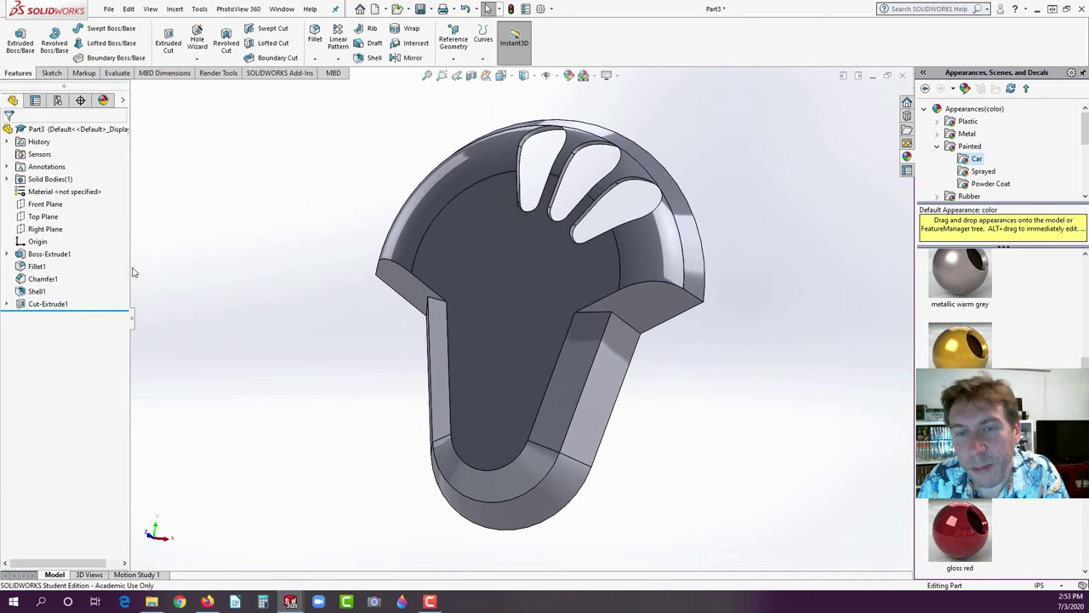
left_click(51, 304)
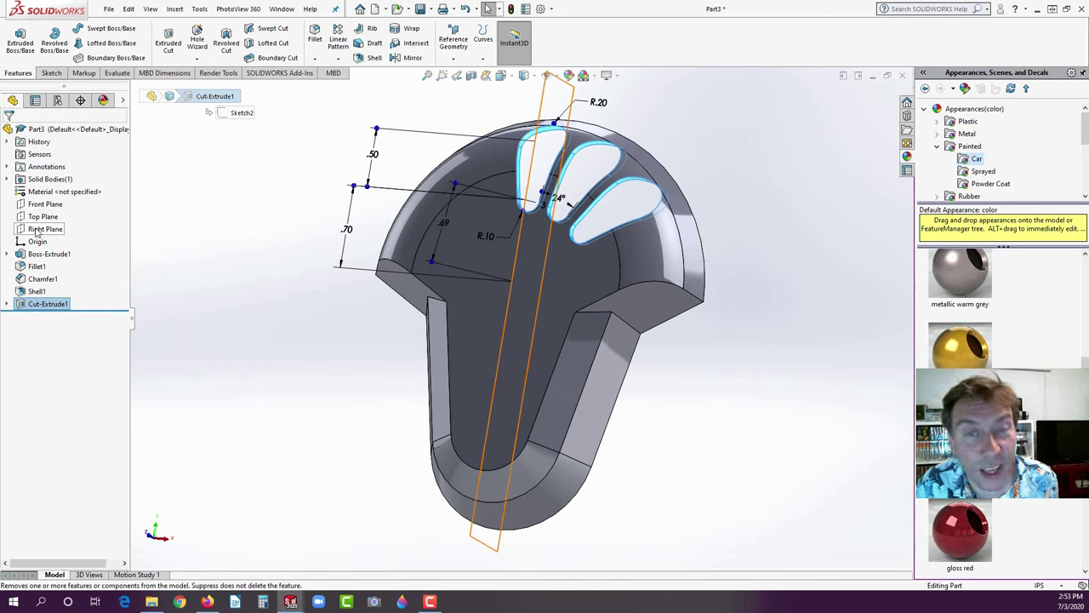
- Mirror Cut-Extrude1 across the Right Plane, giving six vents around the dome
left_click(37, 230)
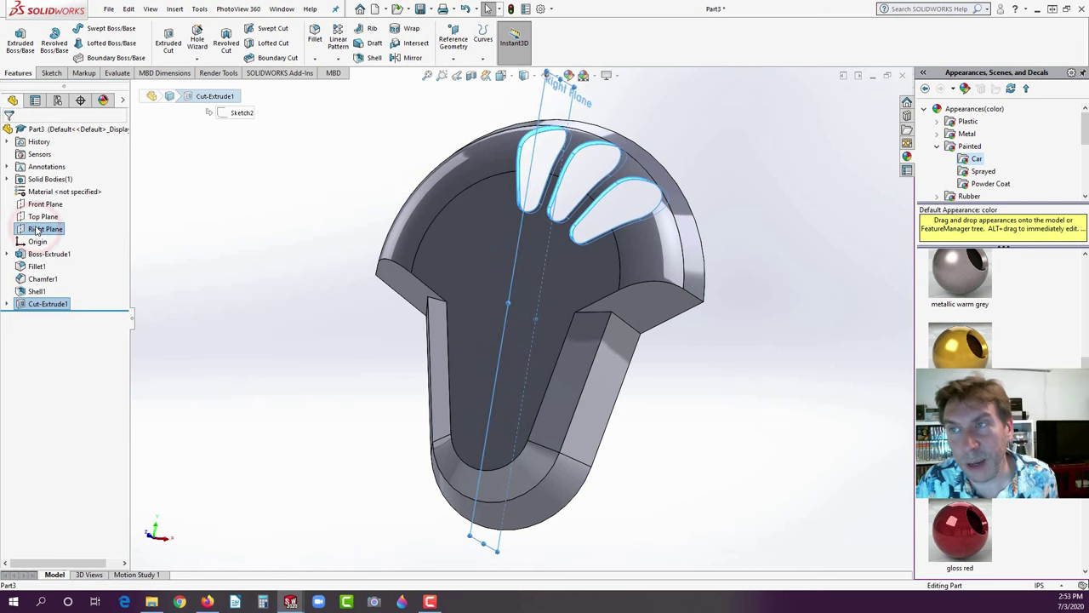
left_click(400, 57)
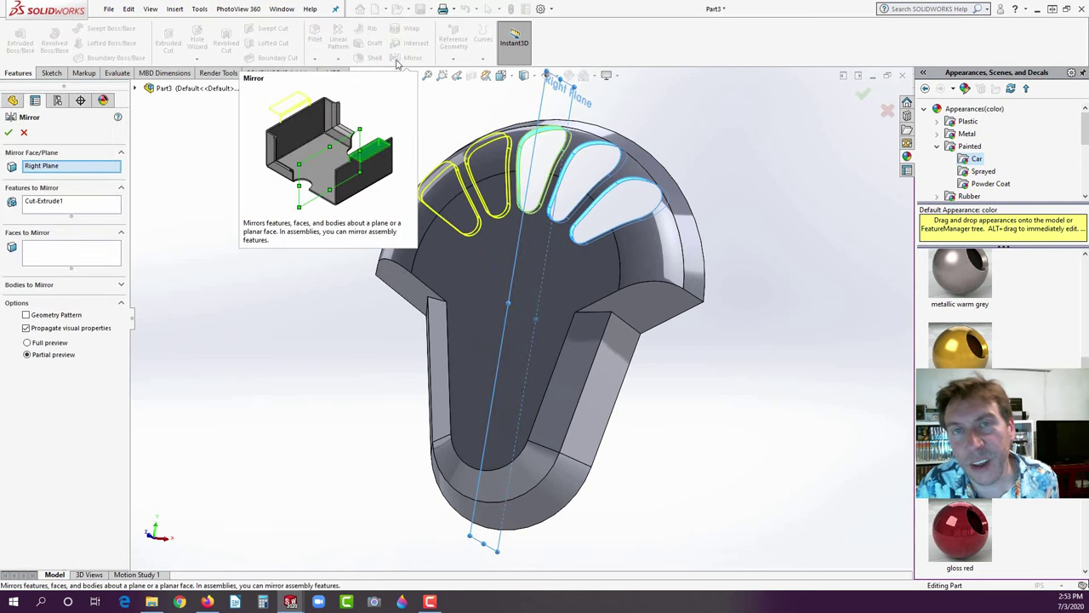
left_click(9, 134)
left_click(206, 169)
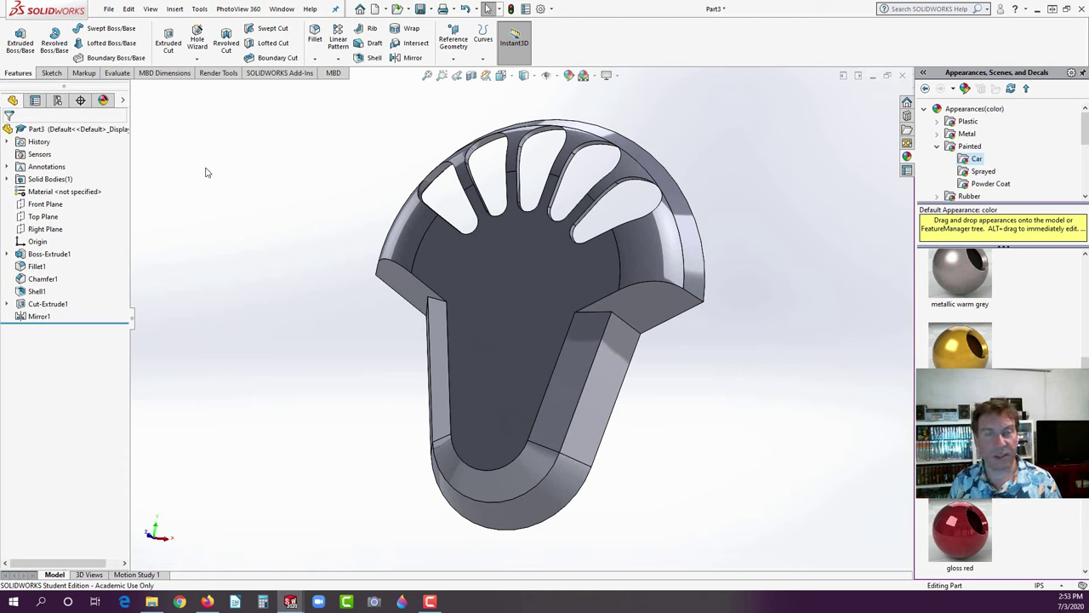
middle_click_drag(400, 243, 476, 332)
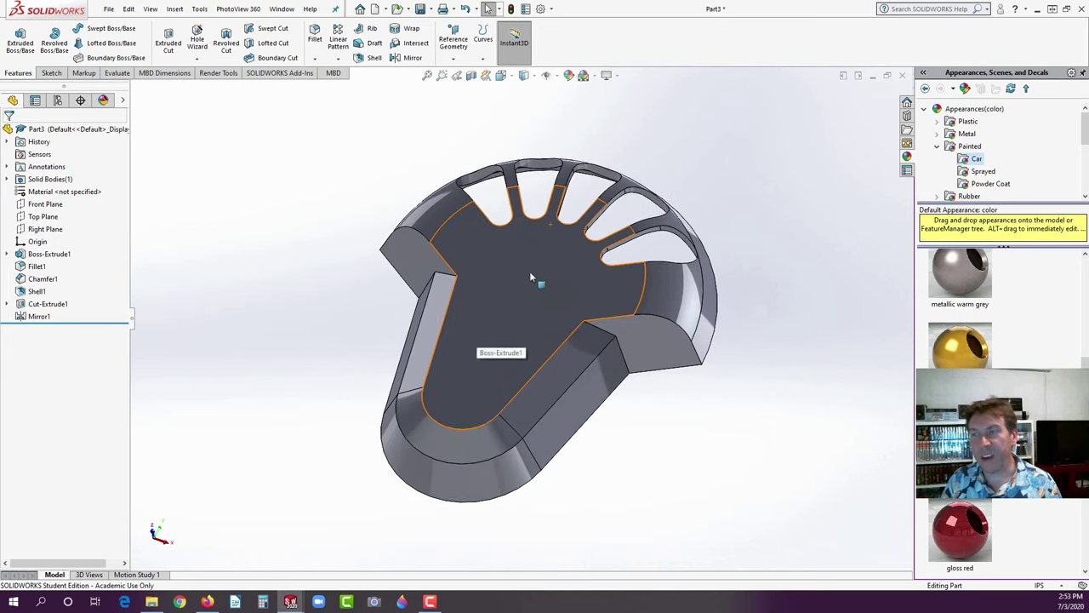
- Sketch a circle at the centre of the inner face and dimension it 0.835 in diameter
left_click(529, 270)
left_click(580, 240)
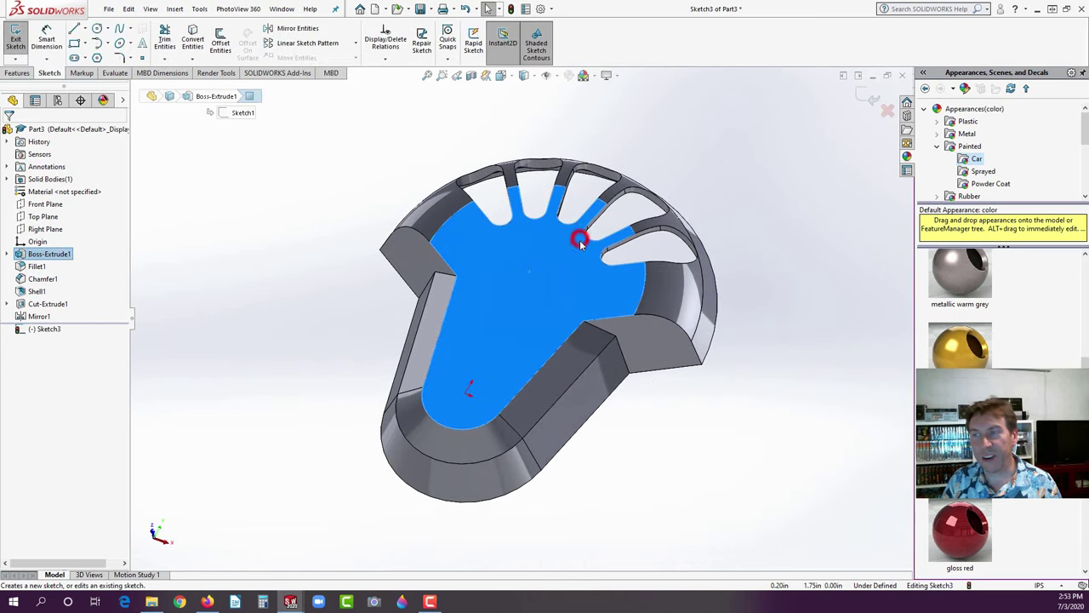
left_click(96, 29)
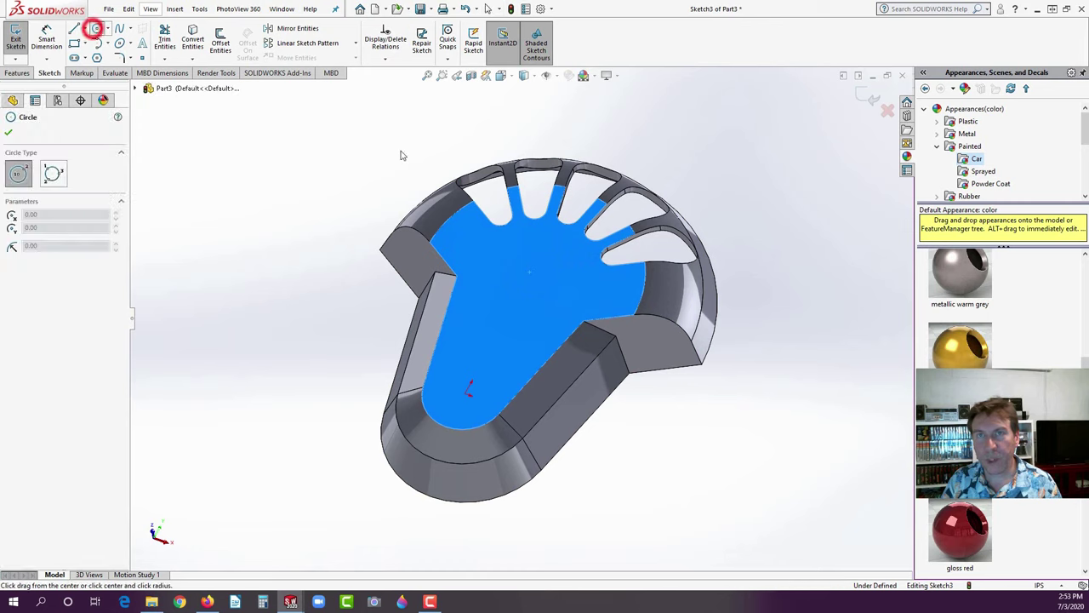
left_click(530, 279)
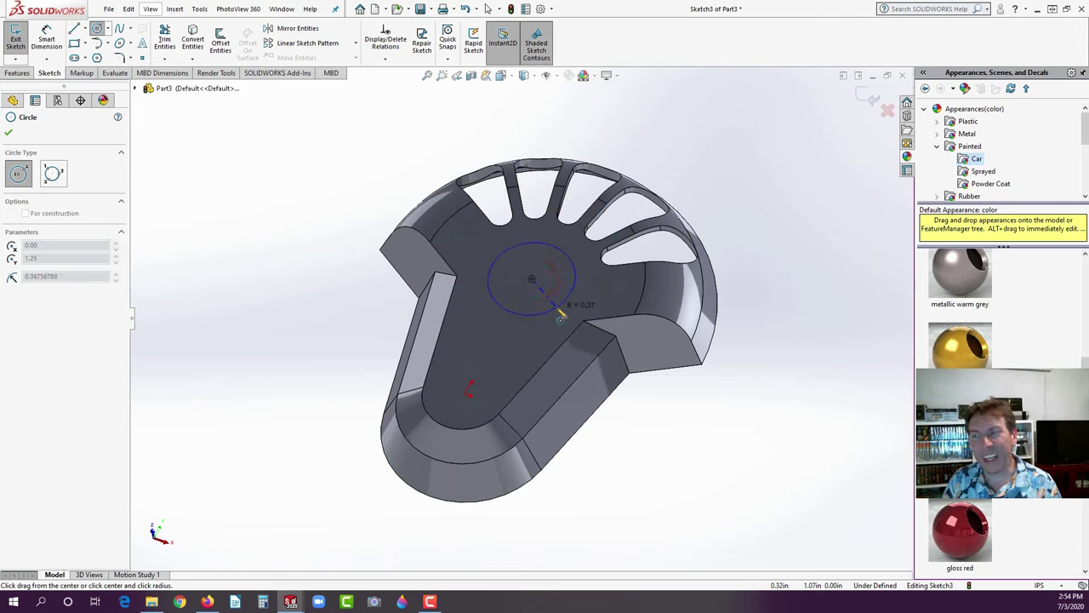
left_click(560, 315)
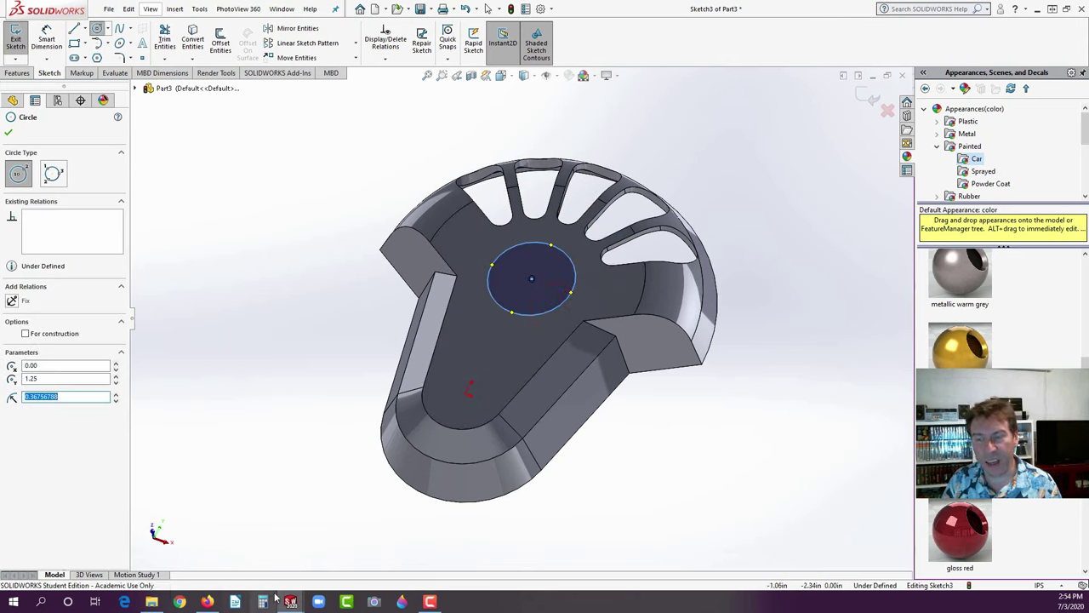
left_click(204, 603)
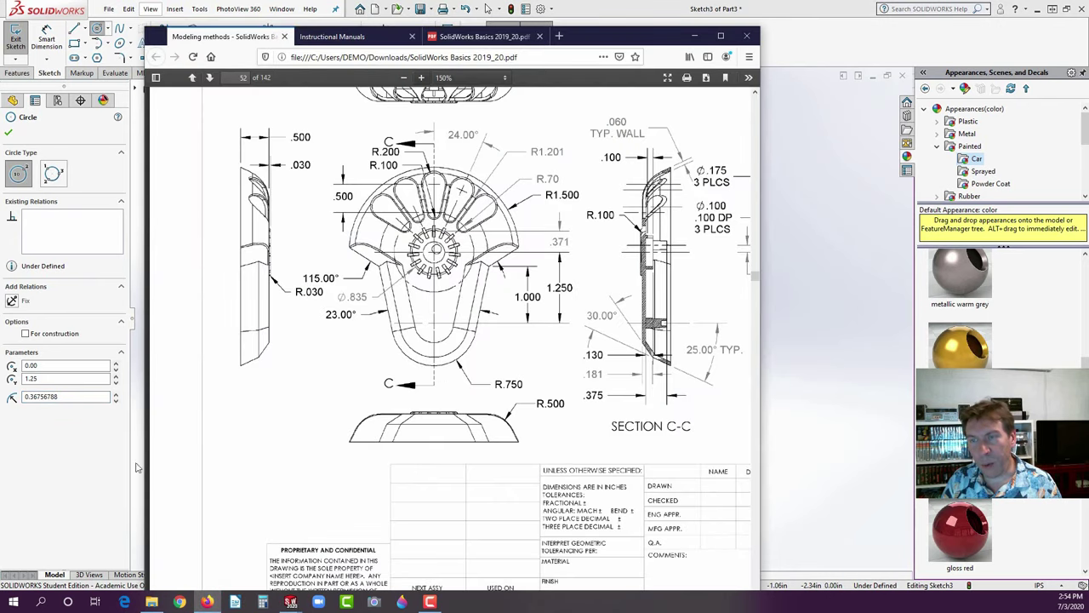
left_click(48, 492)
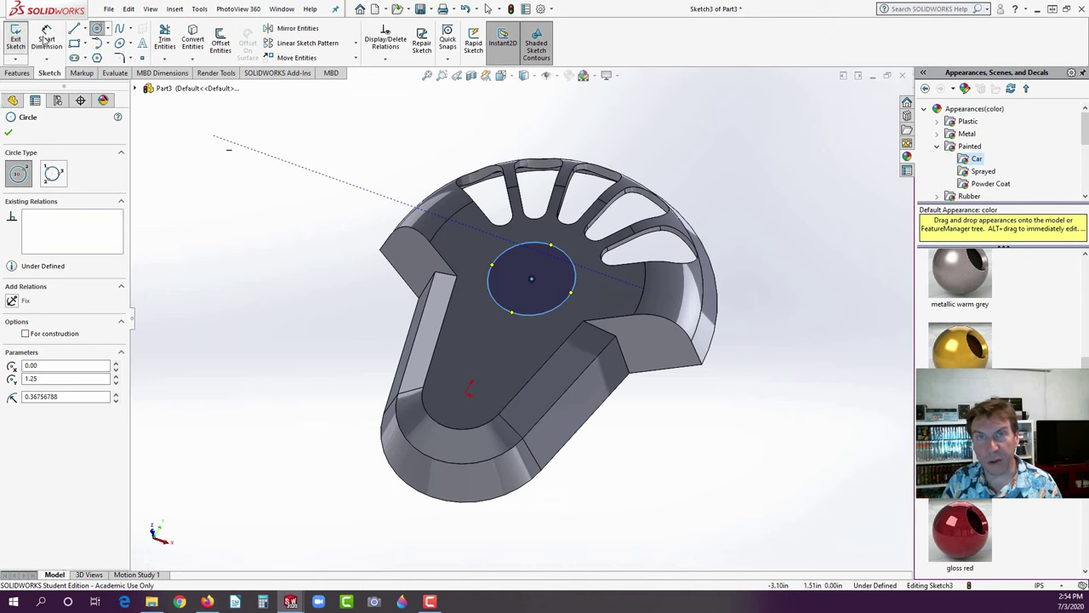
left_click(47, 38)
left_click(498, 304)
left_click(330, 347)
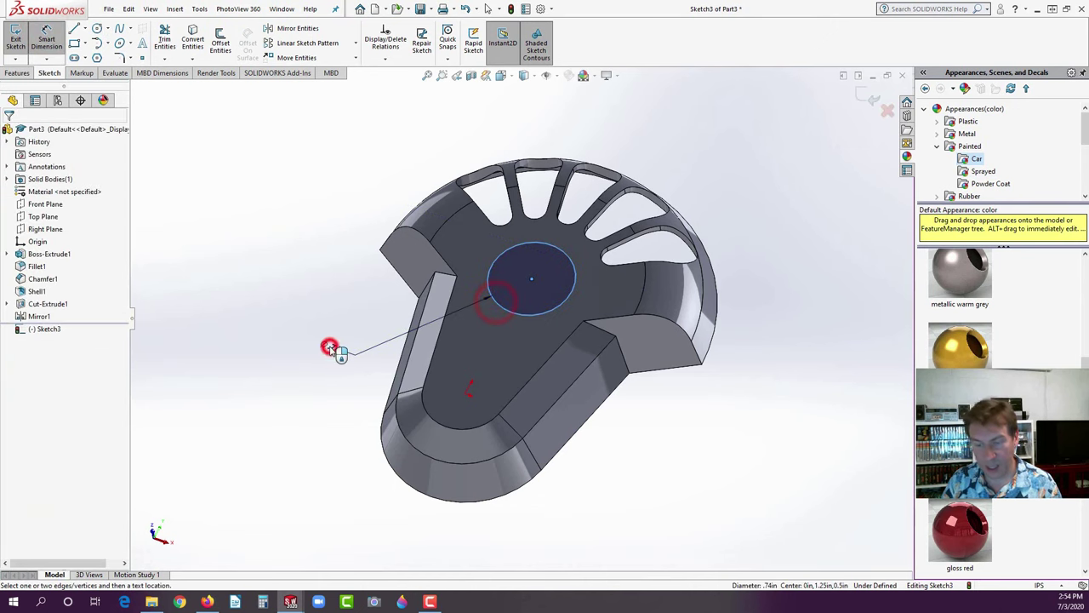
type(".835")
key("Return")
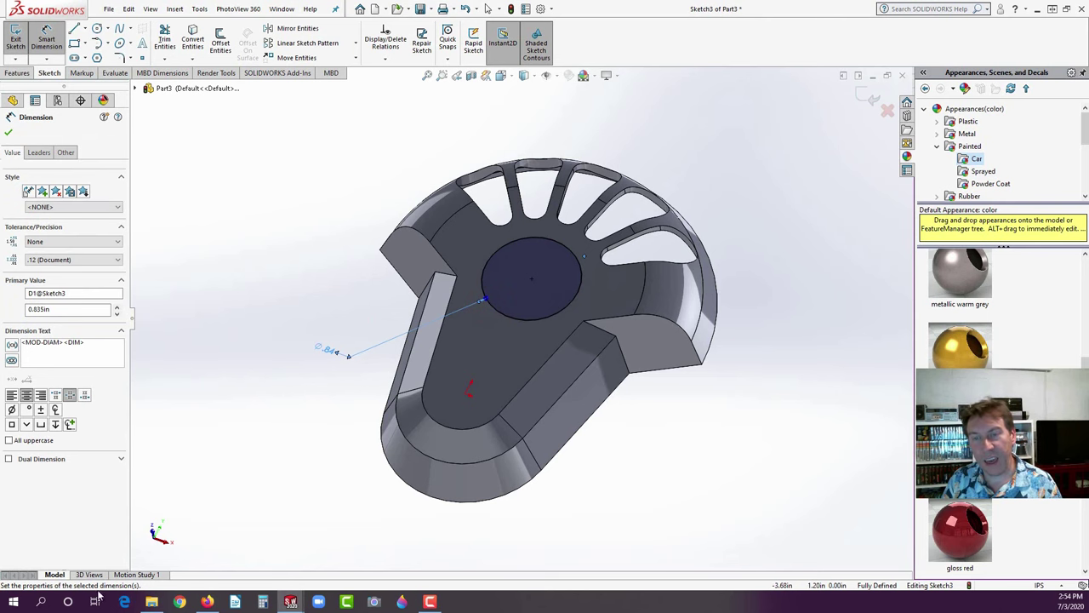
- Extrude the circle 0.03in into a thin boss and orbit to view it face-on
left_click(207, 601)
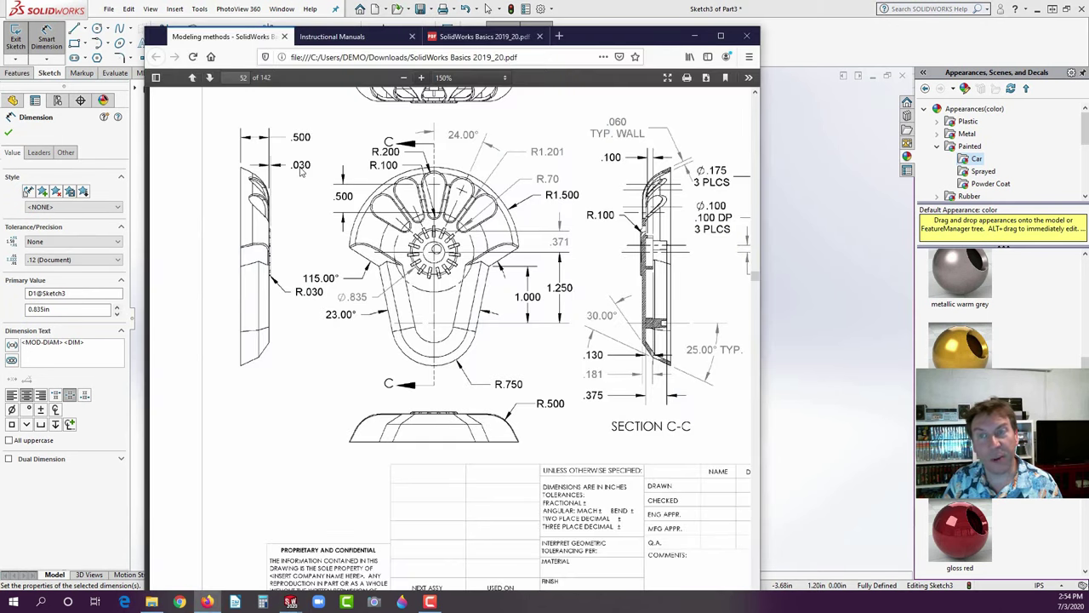
left_click(92, 507)
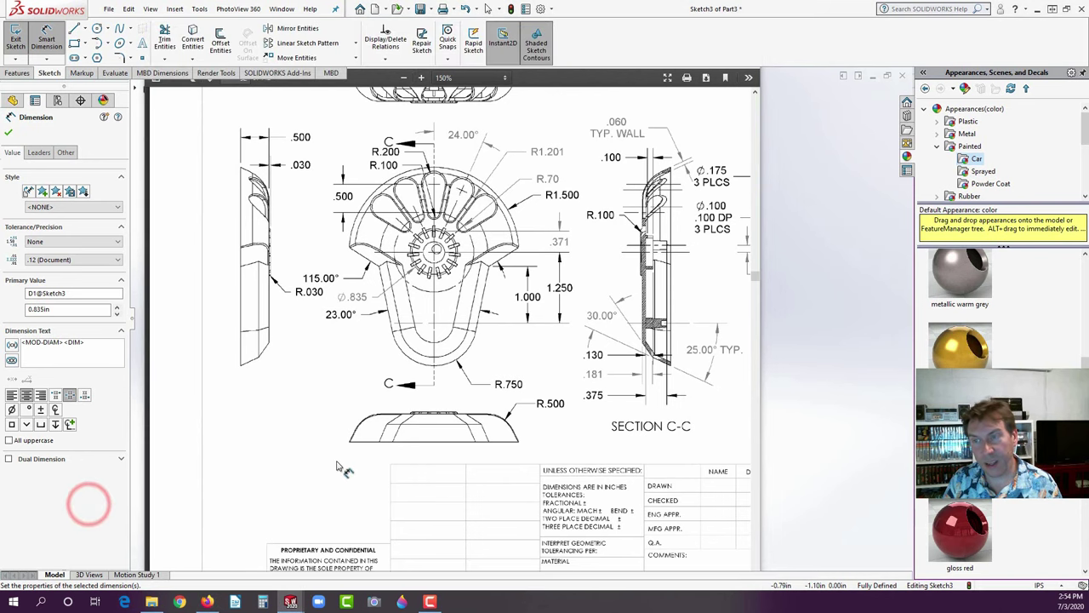
left_click(17, 72)
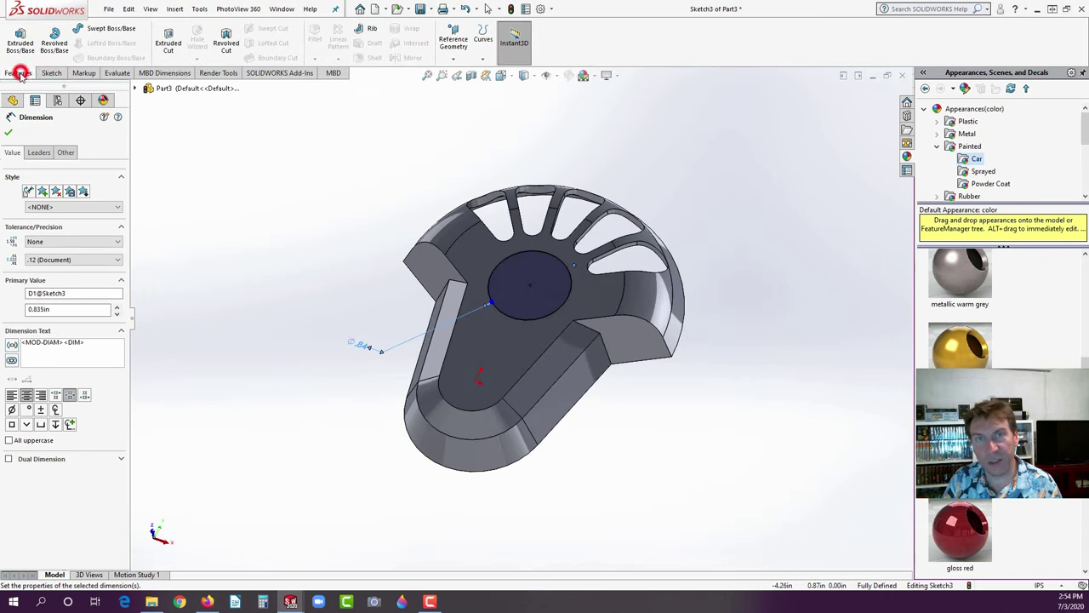
left_click(20, 39)
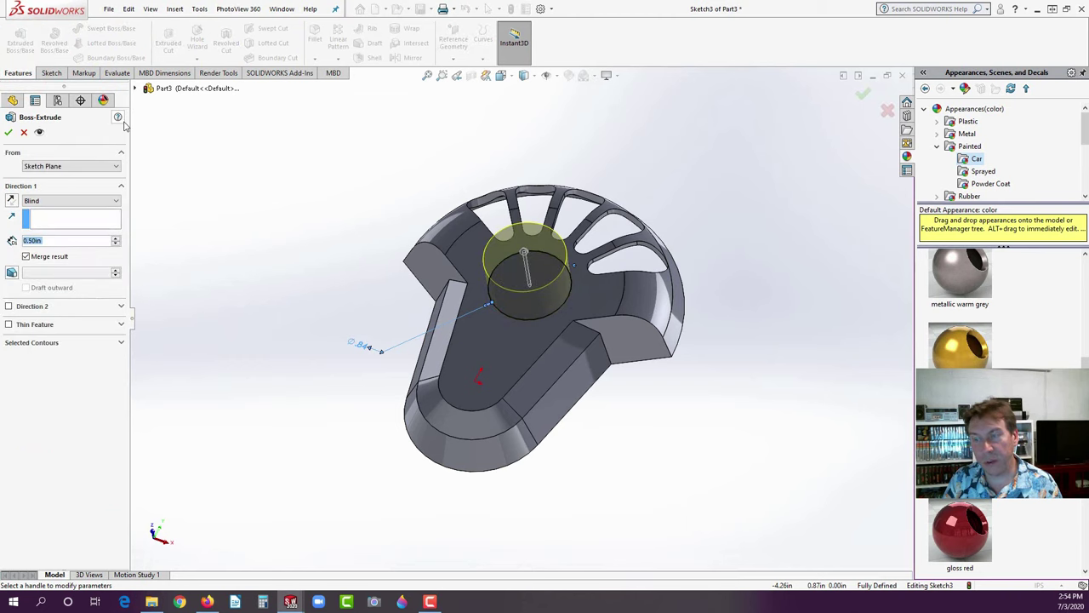
key("Down")
key("Down")
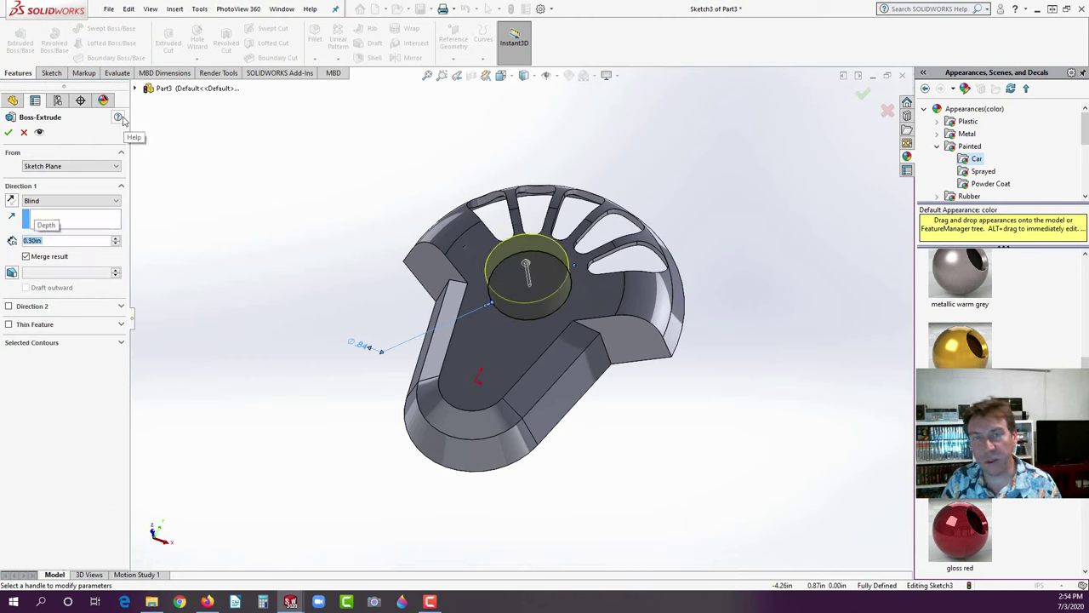
type("0.03")
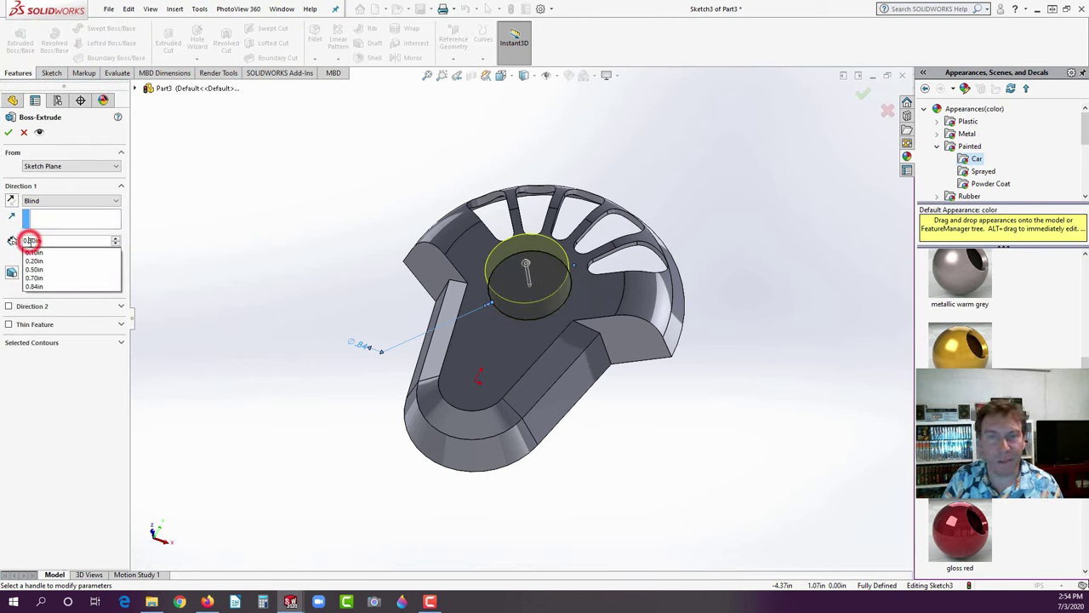
key("Return")
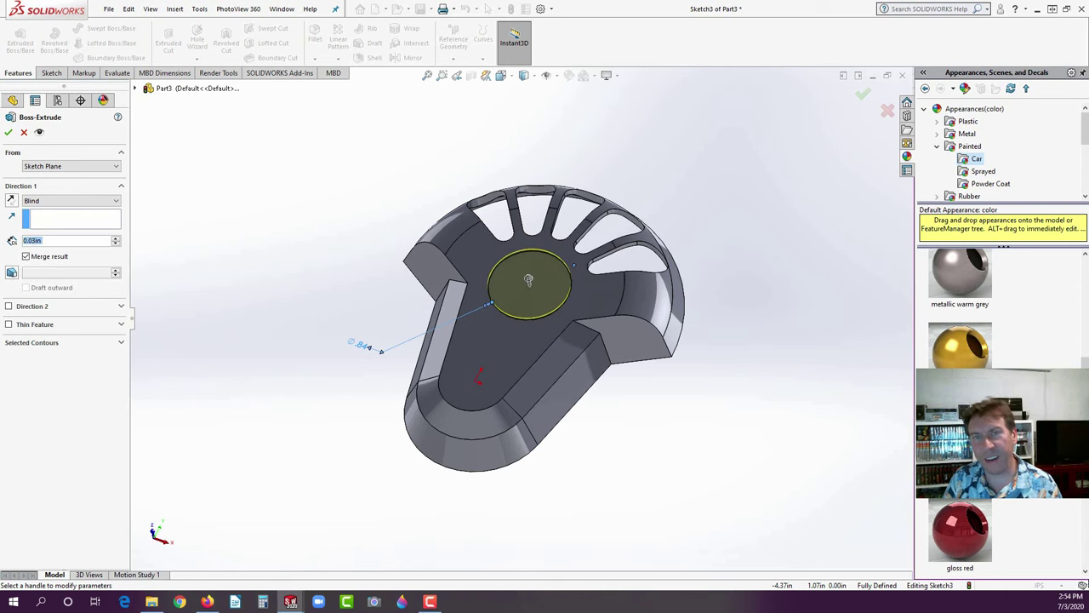
left_click(9, 133)
left_click(170, 241)
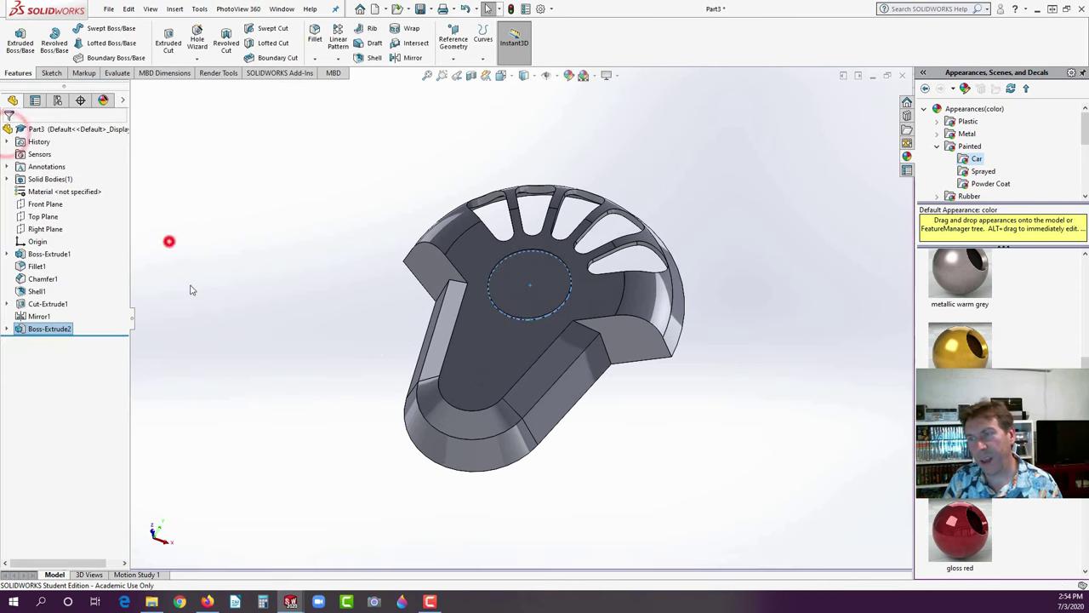
middle_click_drag(436, 341, 452, 389)
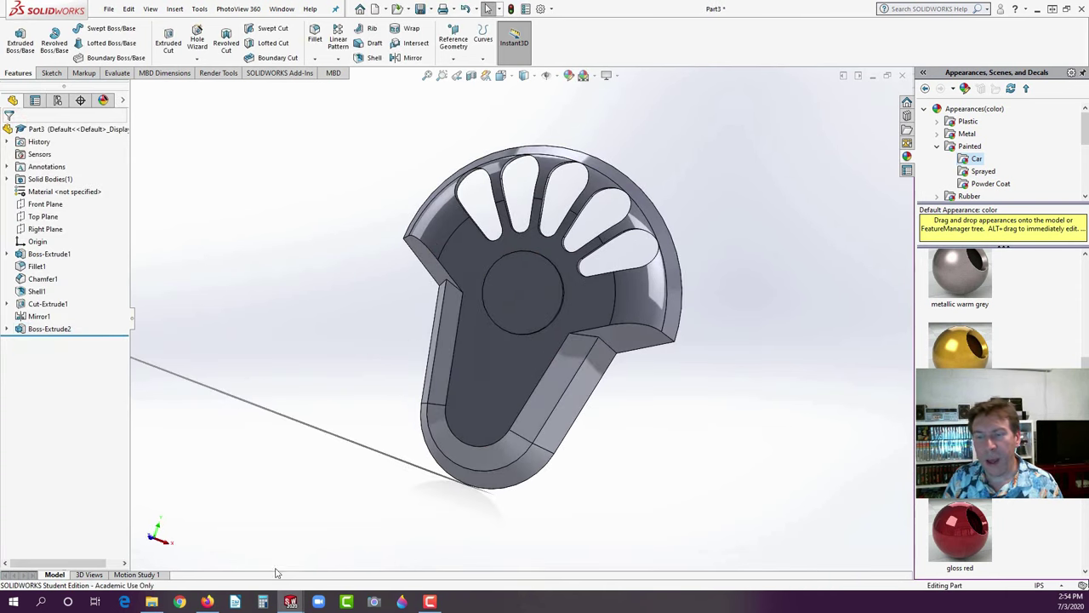
- Pan the PDF drawing across its left side and section C-C, then return to SOLIDWORKS
left_click(208, 602)
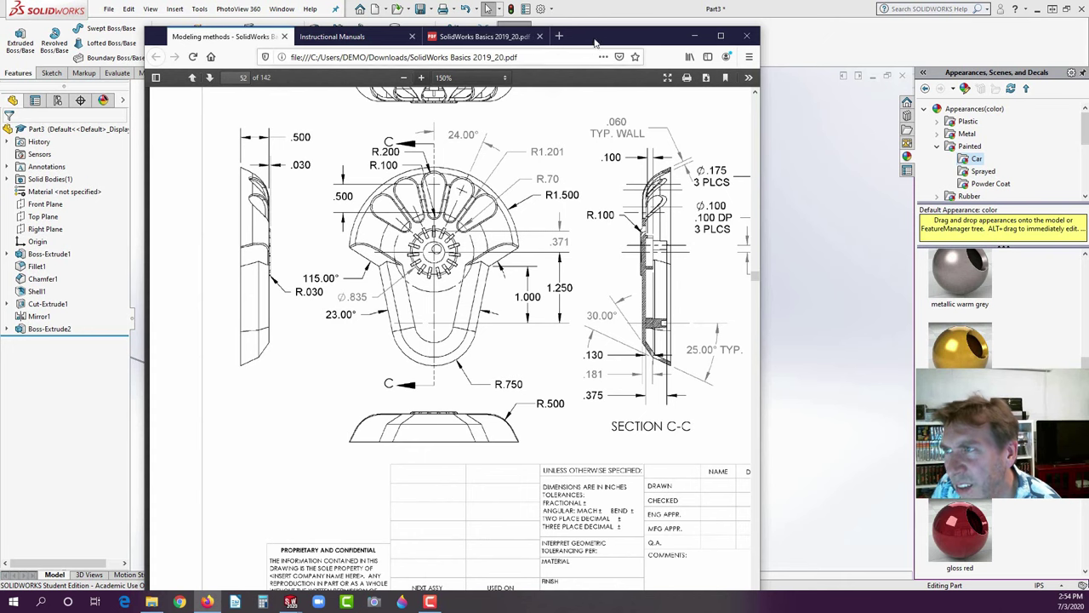
left_click_drag(604, 39, 598, 15)
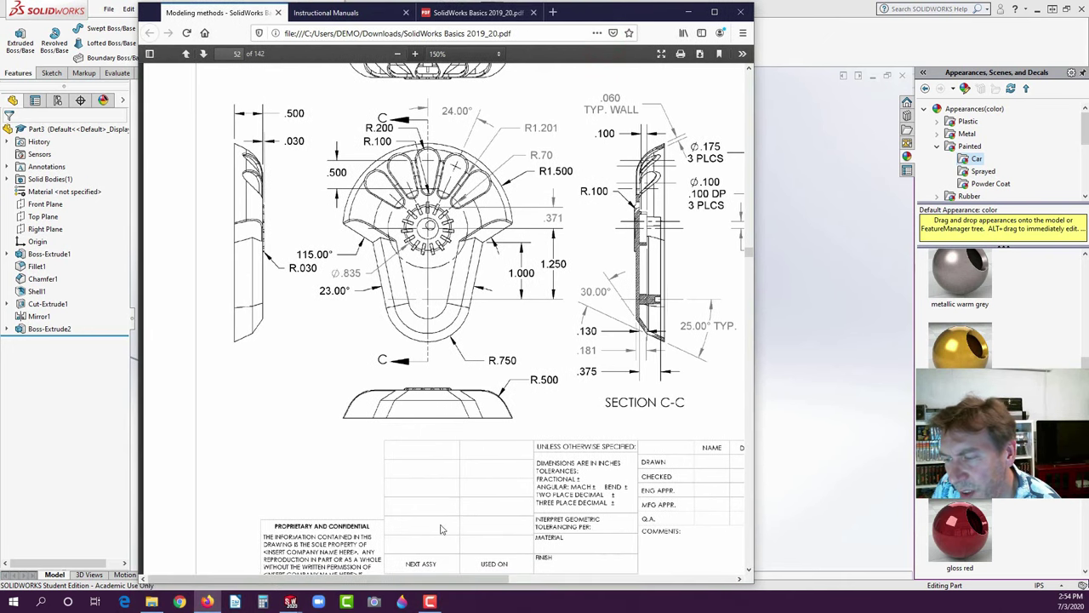
left_click_drag(457, 581, 626, 574)
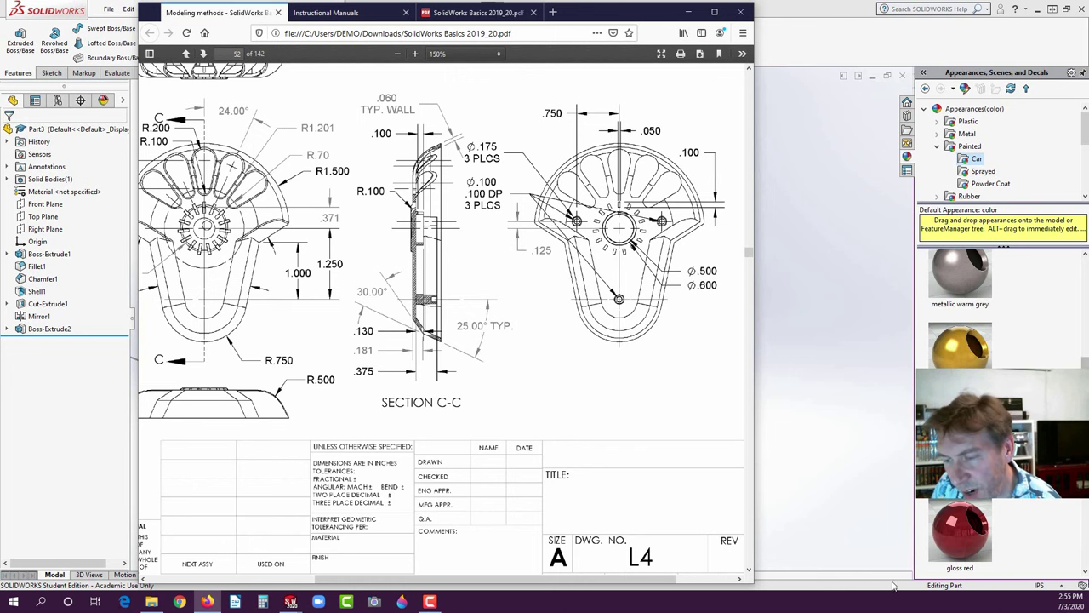
left_click_drag(544, 582, 602, 582)
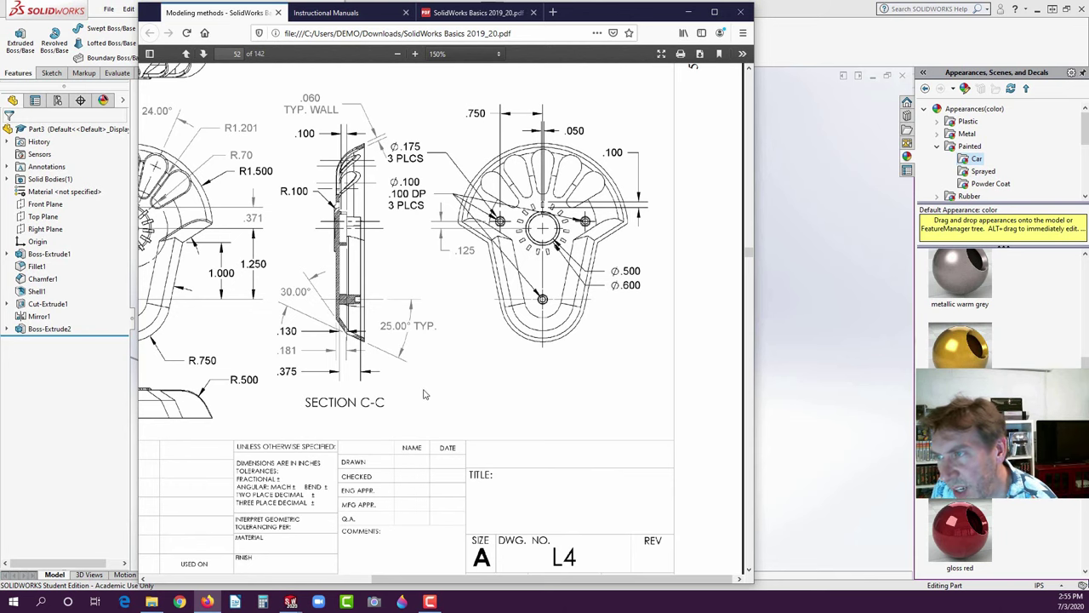
left_click_drag(396, 582, 285, 601)
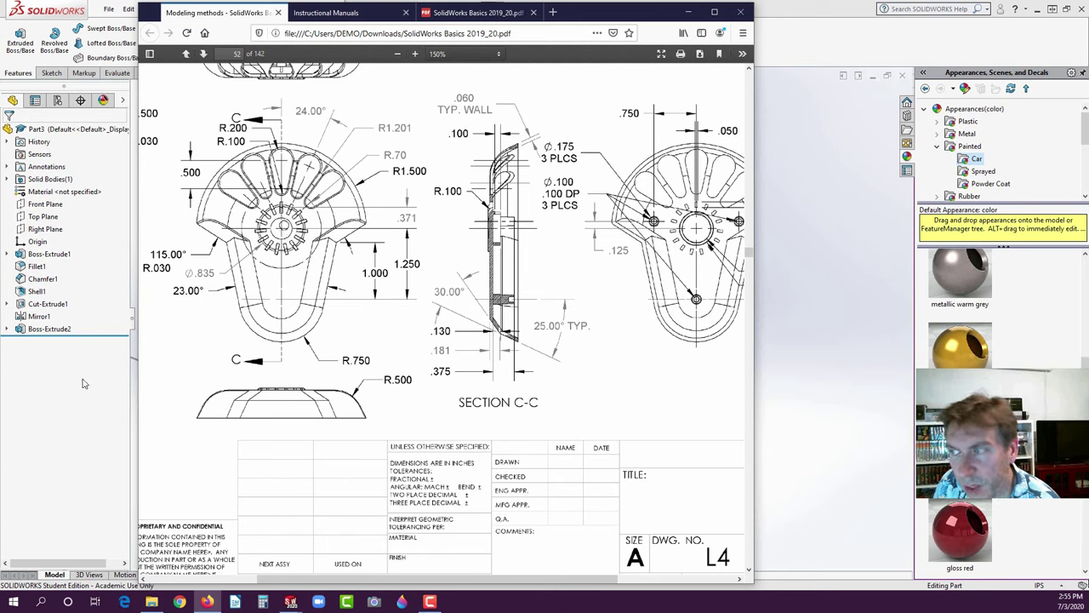
left_click(95, 404)
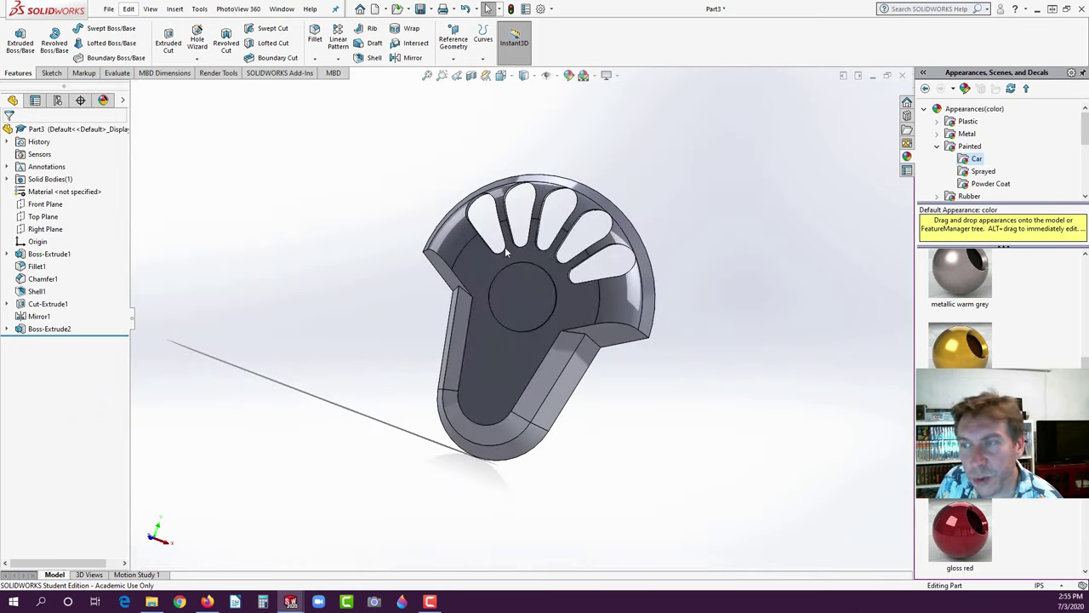
- Start a sketch on the central pad face, view it from the front, and draw a vertical centerline from its centre
scroll(536, 281, "down", 3)
left_click(513, 284)
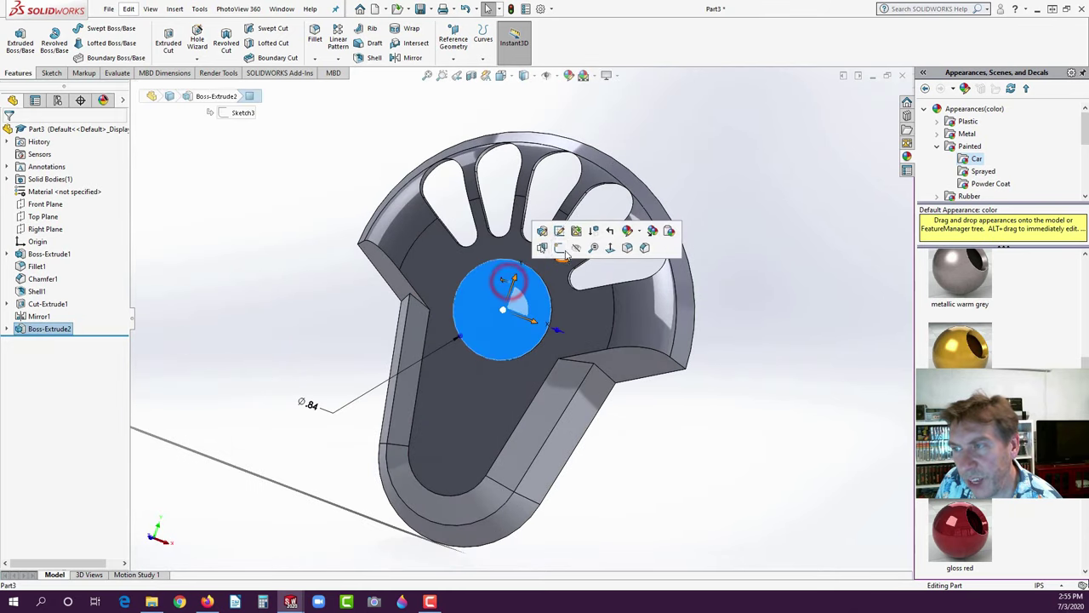
left_click(559, 247)
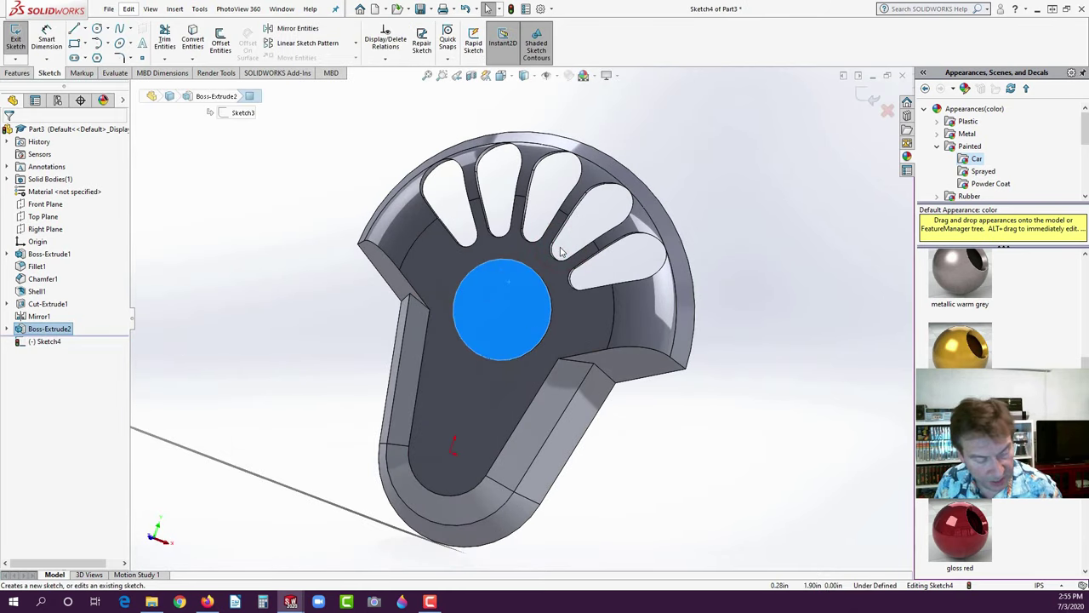
key("space")
left_click(179, 357)
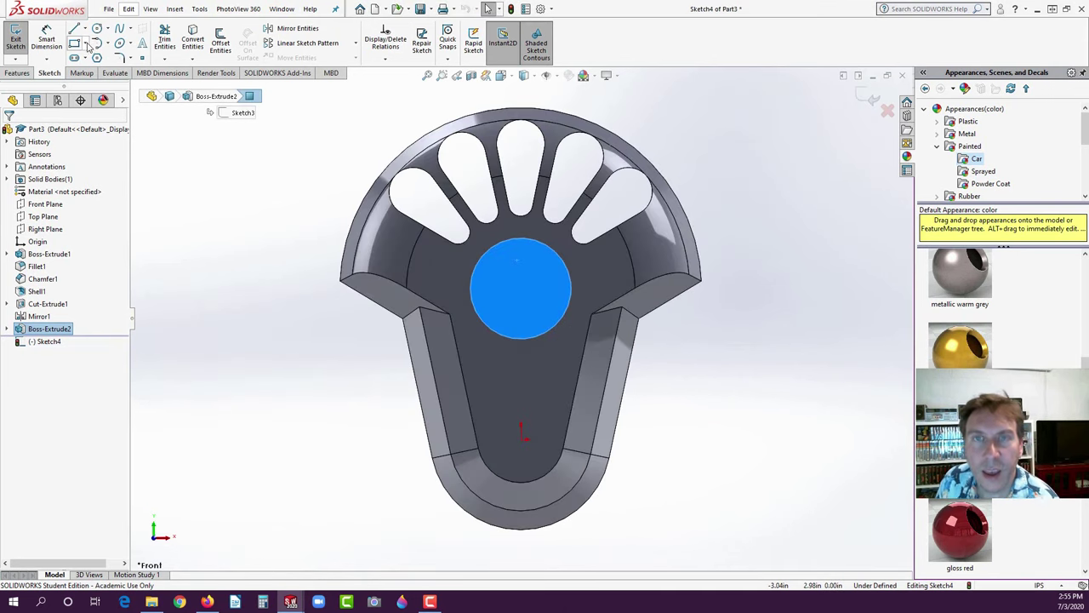
left_click(85, 45)
left_click(86, 28)
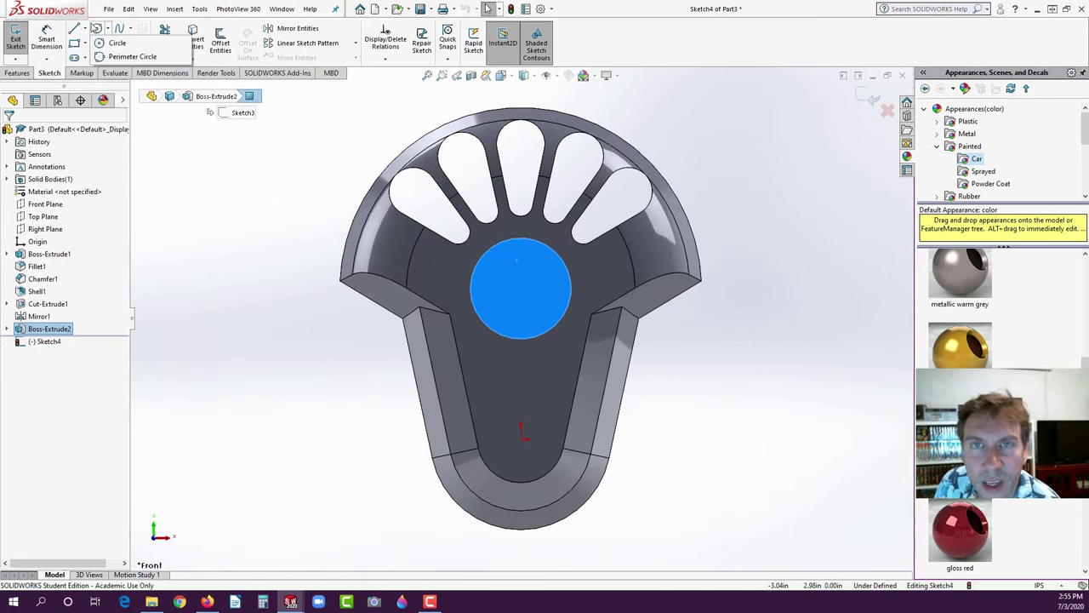
left_click(81, 54)
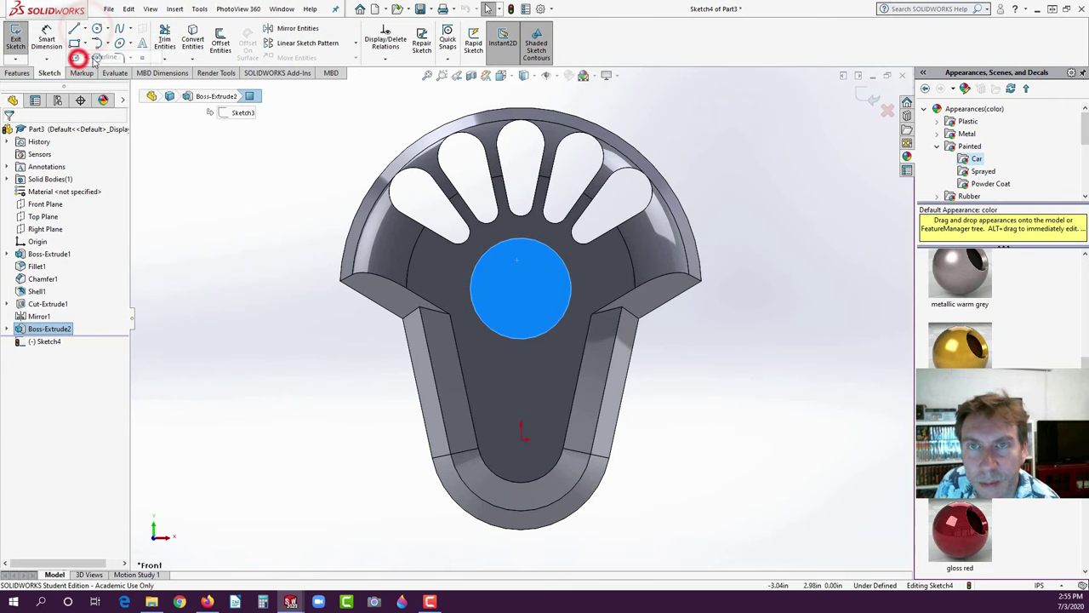
left_click(521, 290)
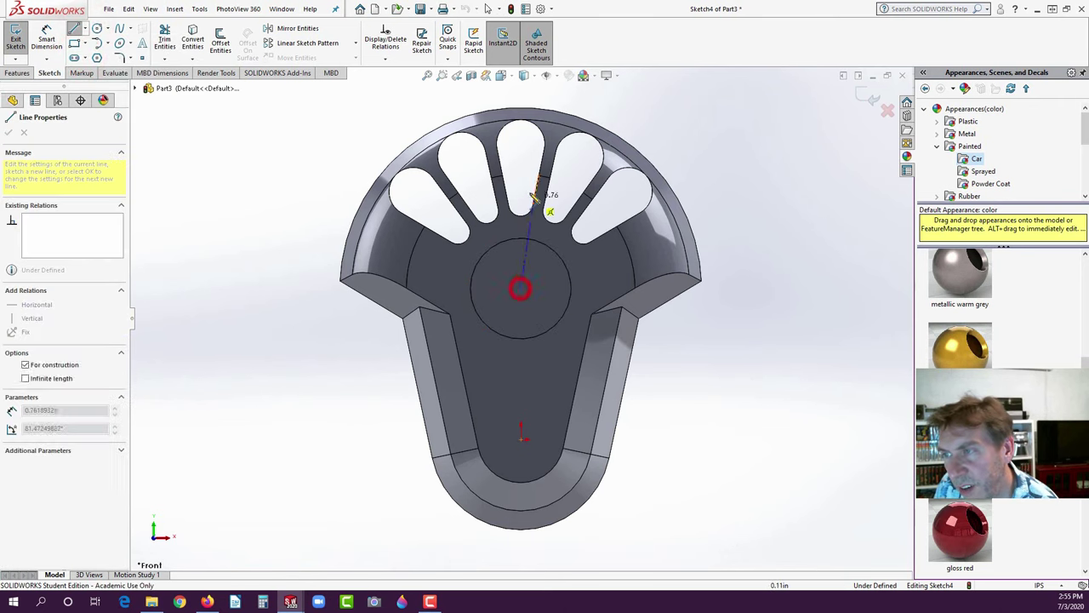
left_click(521, 186)
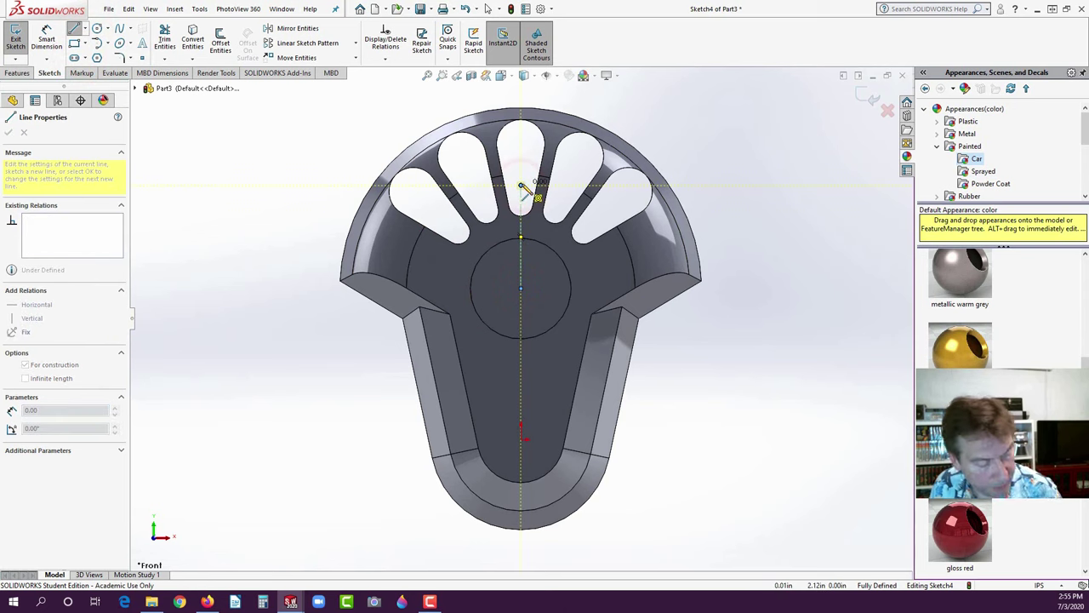
key("Escape")
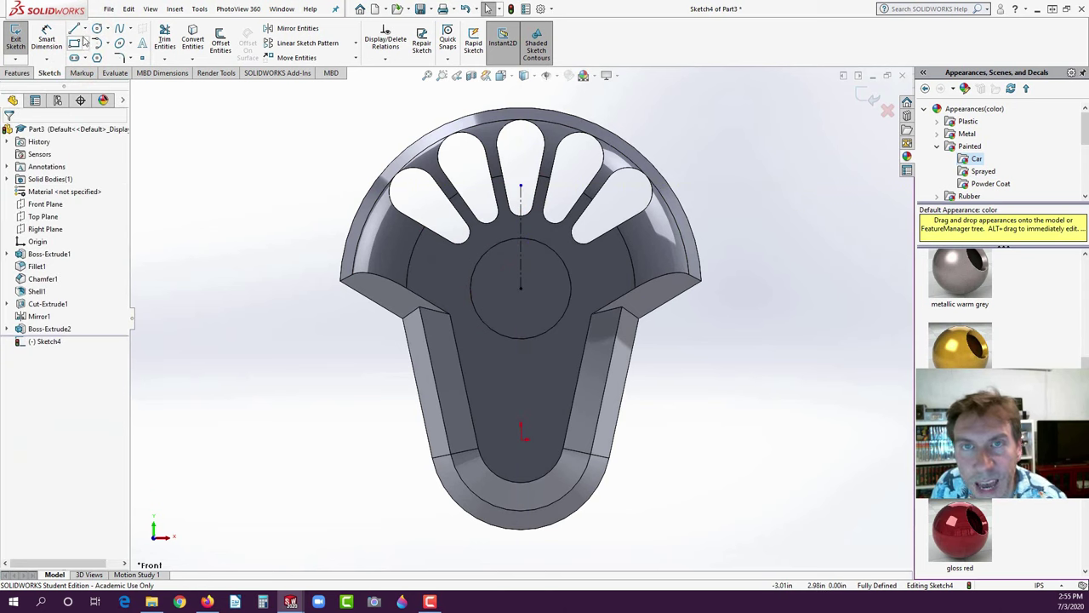
- Draw a small center rectangle on the centerline above the pad's centre
left_click(85, 46)
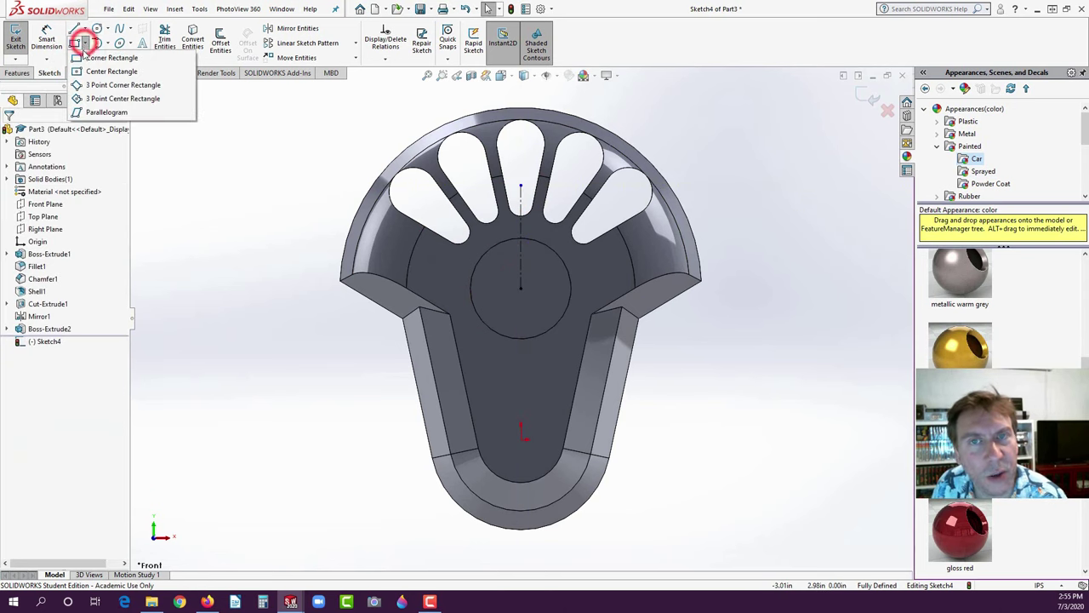
left_click(78, 72)
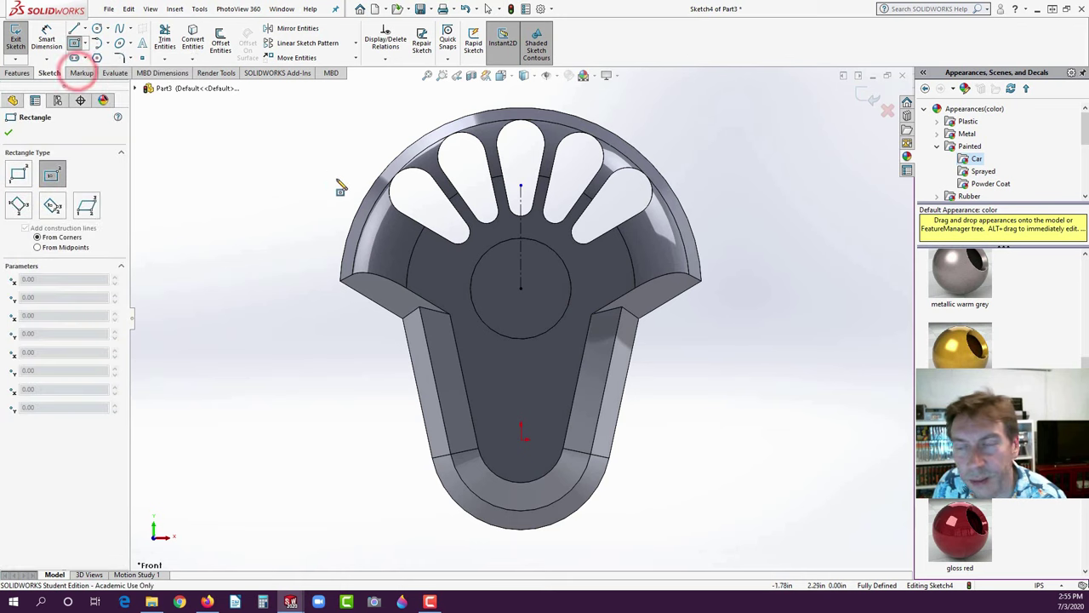
scroll(523, 251, "down", 4)
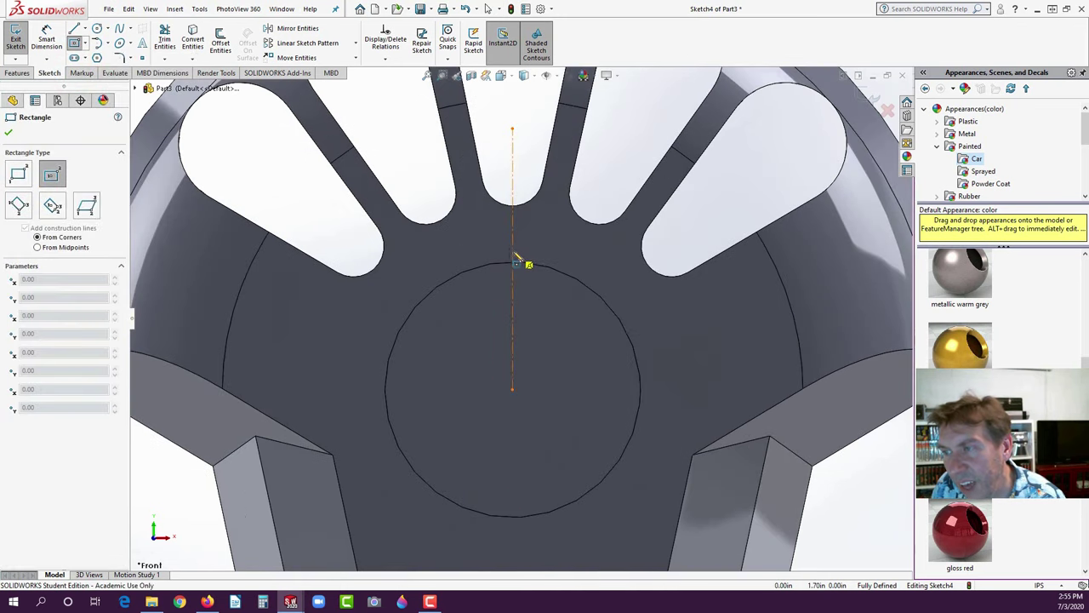
left_click(512, 248)
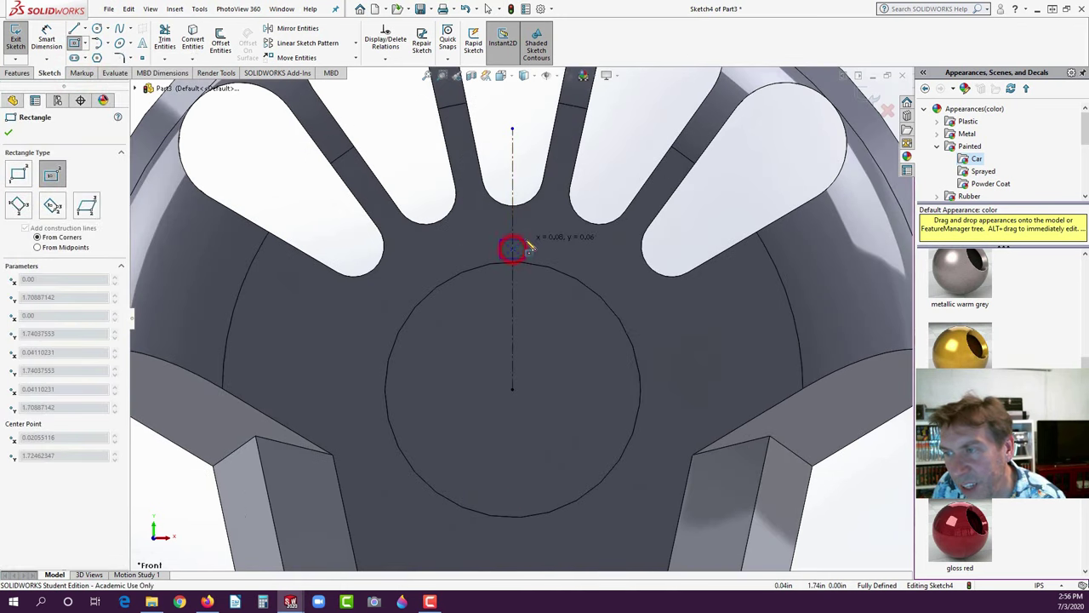
left_click(522, 231)
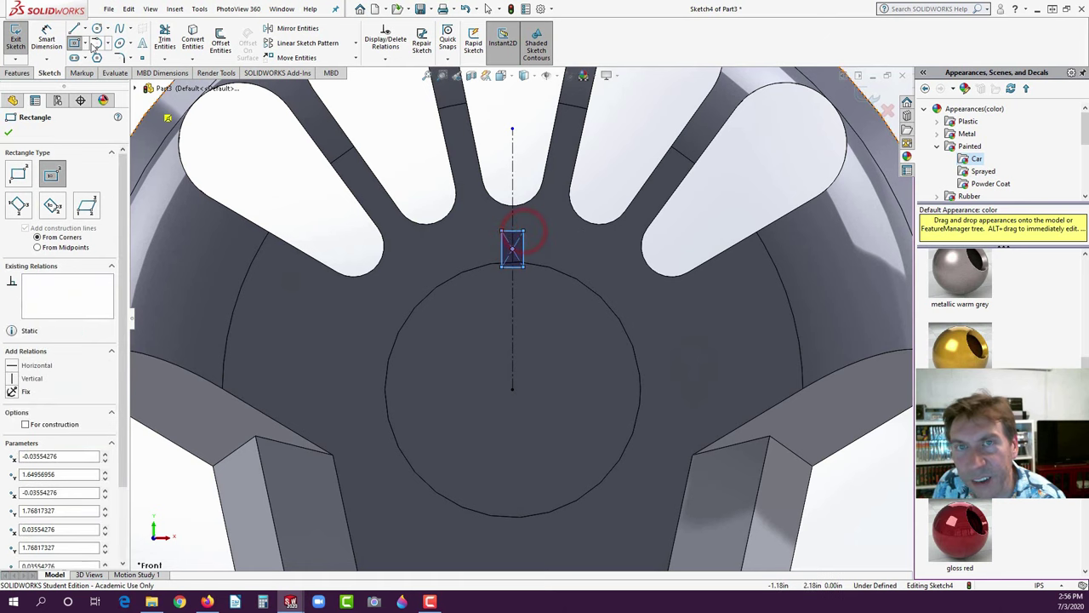
- Dimension the rectangle .05 wide and .10 tall
left_click(47, 34)
left_click(521, 232)
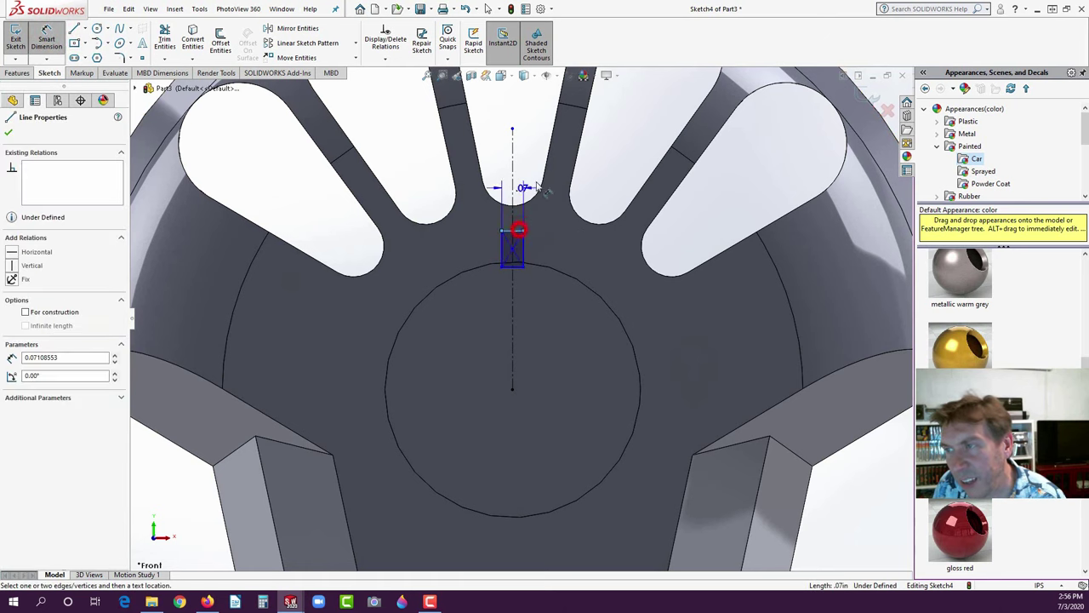
left_click(606, 162)
type("5")
key("Return")
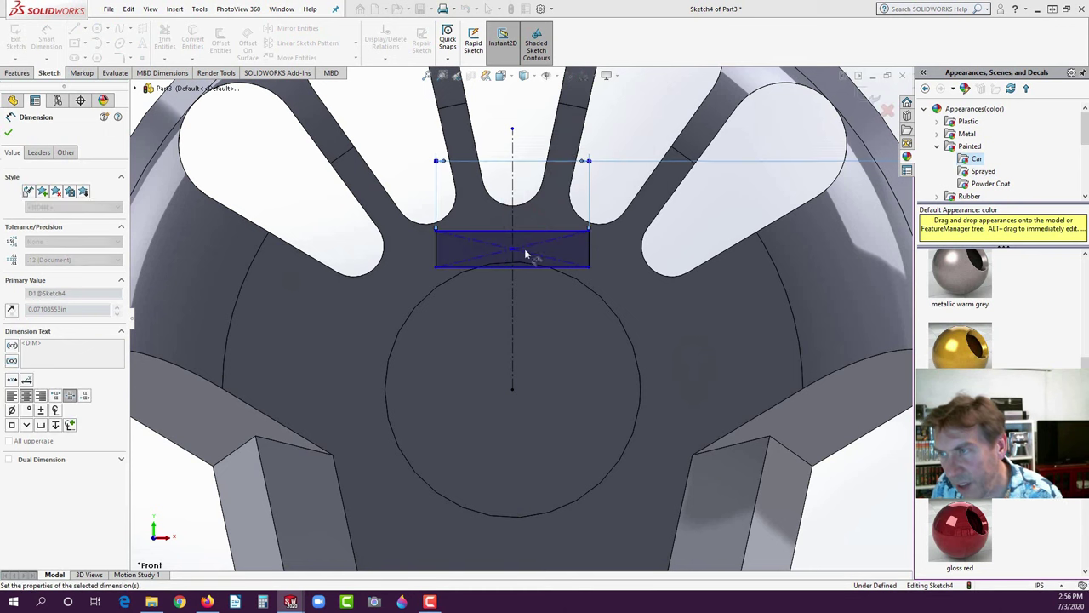
left_click(590, 247)
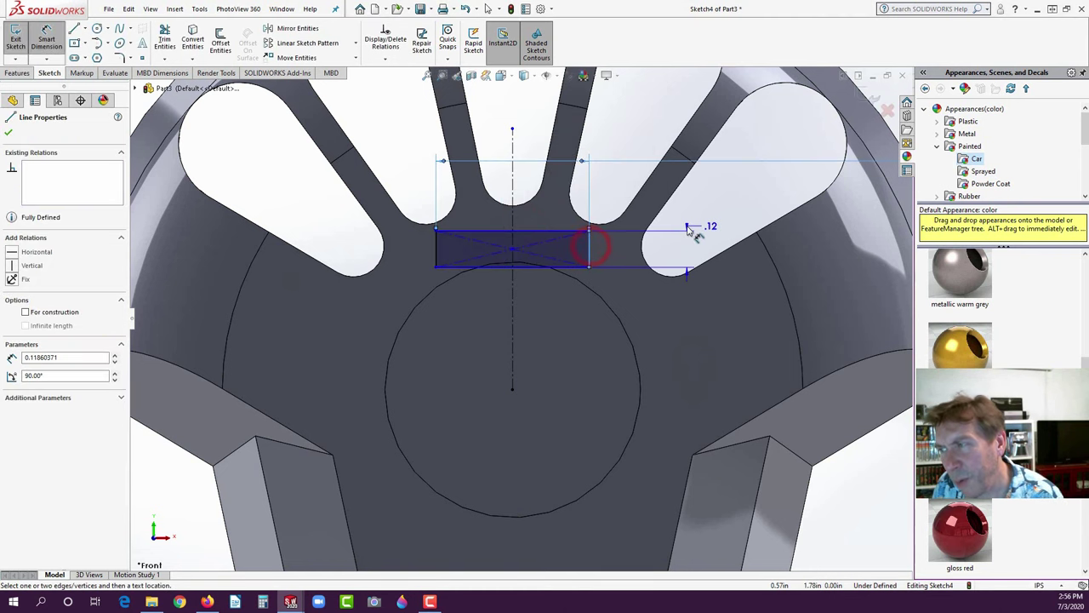
left_click(684, 247)
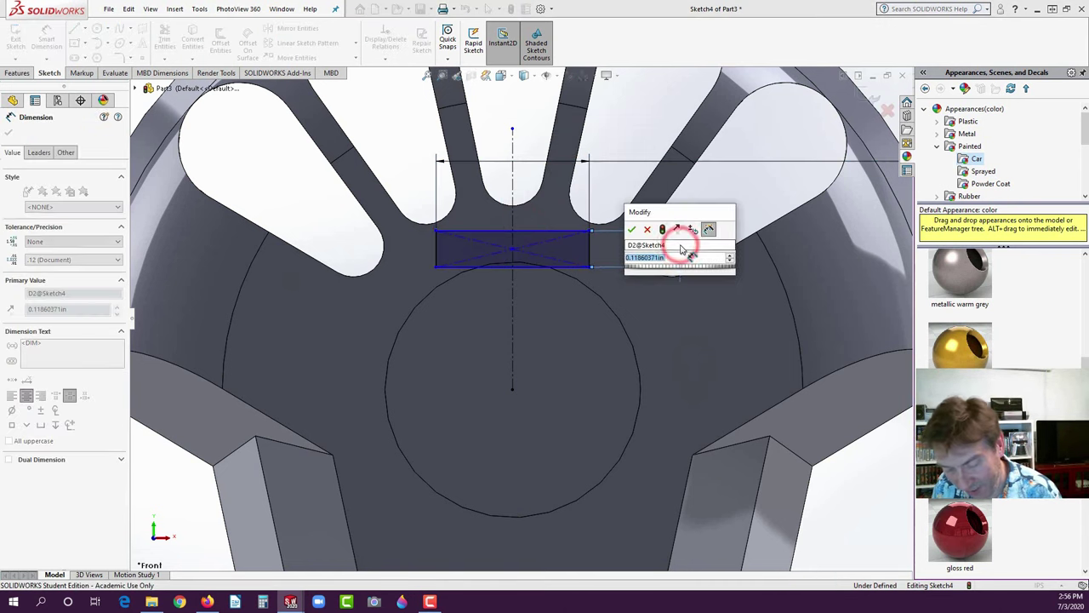
type(".1")
key("Return")
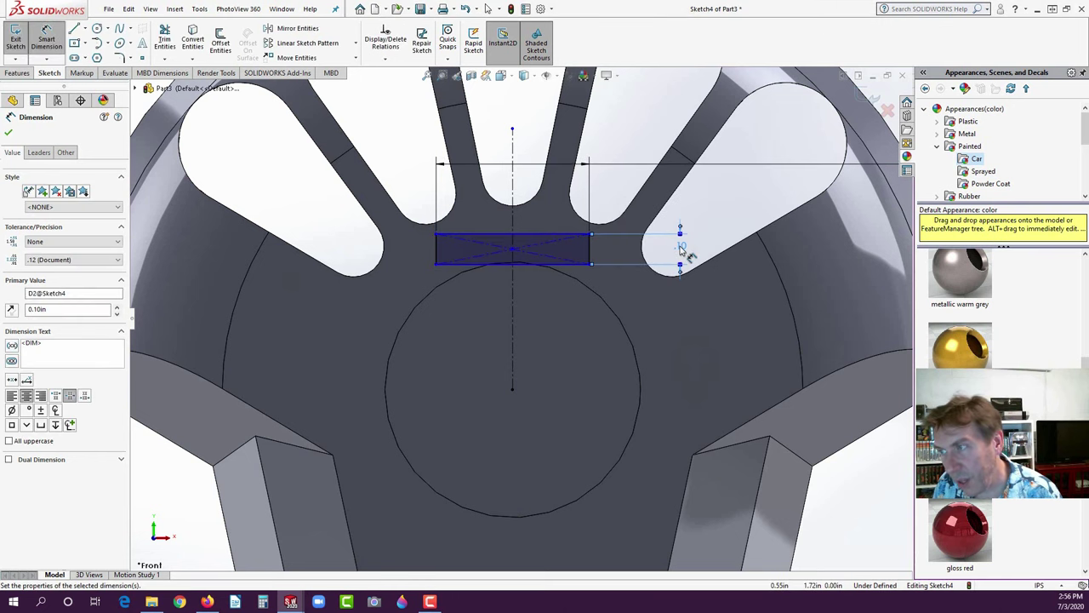
scroll(660, 270, "up", 4)
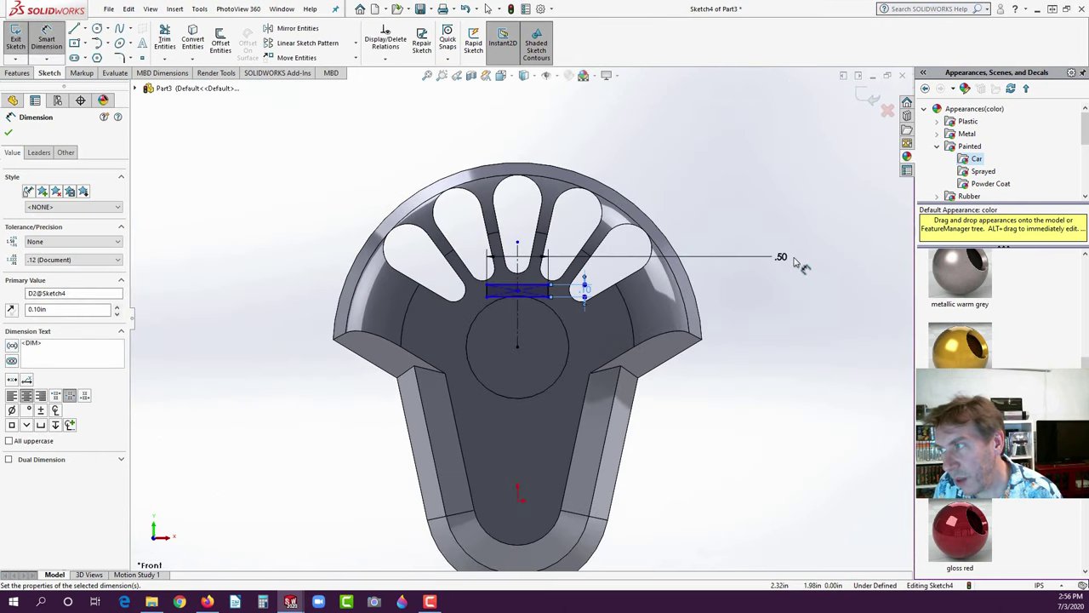
left_click(783, 258)
type(".05")
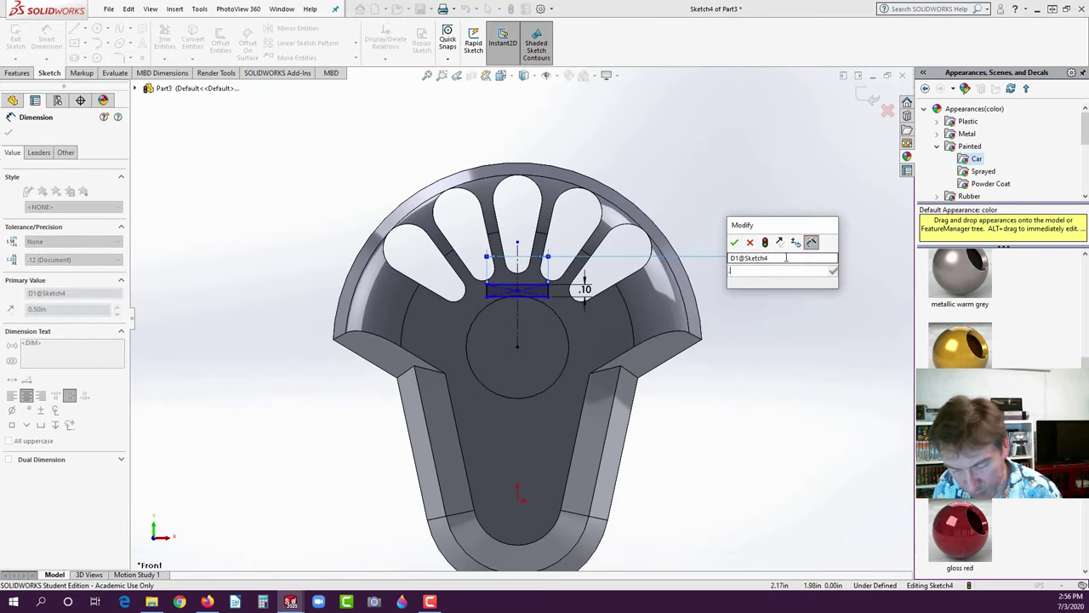
key("Return")
- Dimension the rectangle's bottom edge .37 from the circle centre, checked against the PDF
scroll(529, 317, "down", 5)
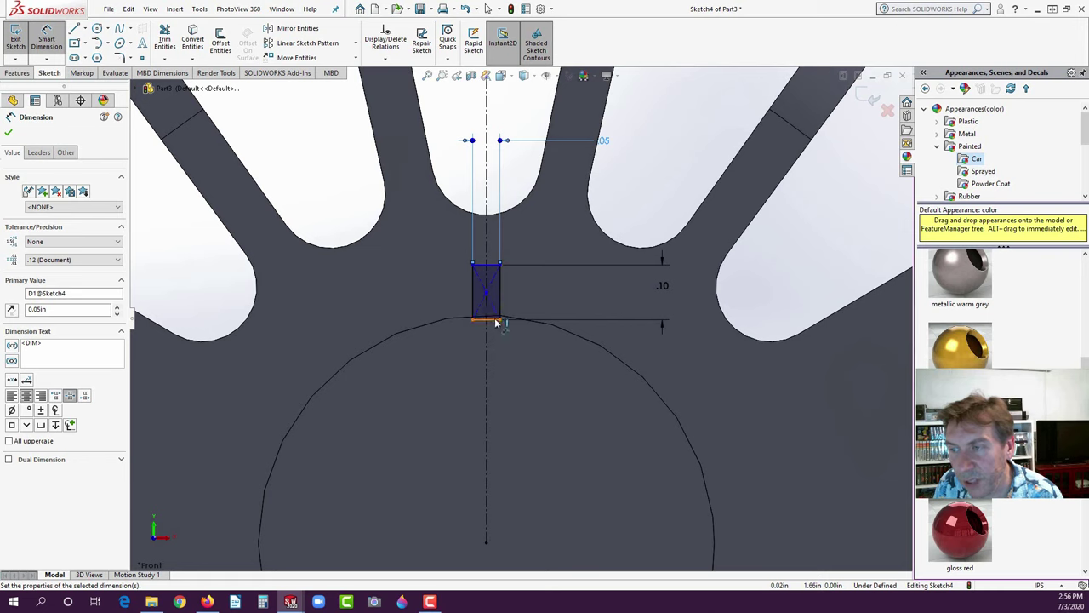
left_click_drag(496, 324, 487, 549)
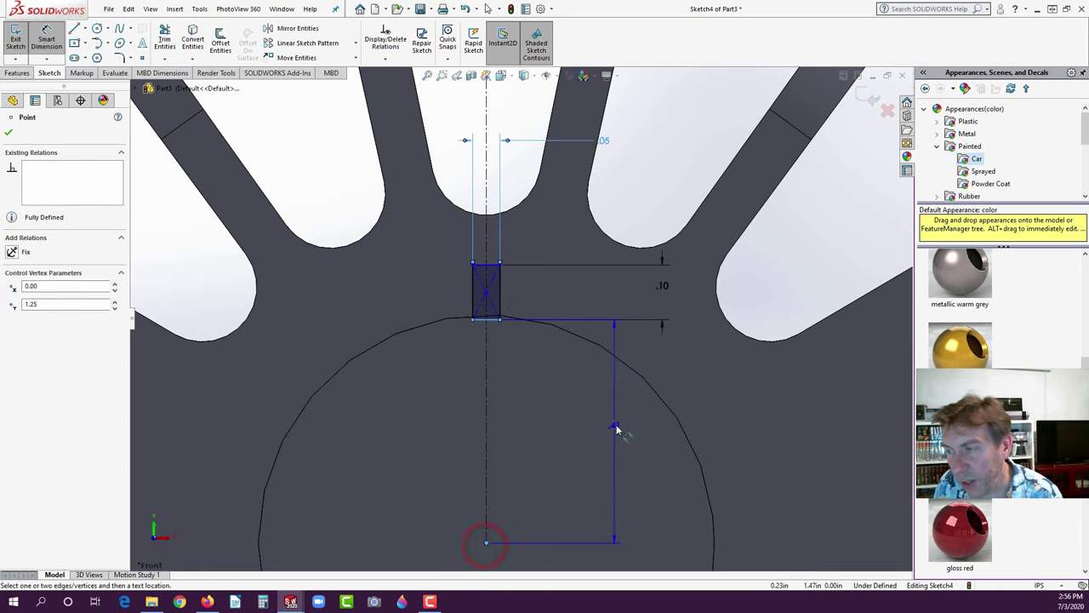
left_click(740, 417)
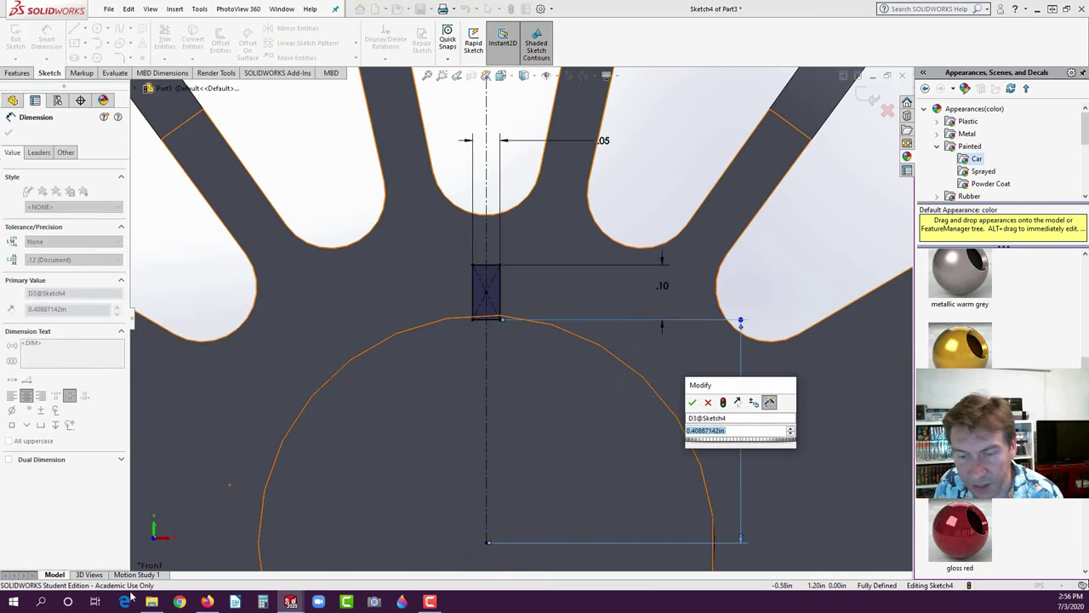
left_click(208, 602)
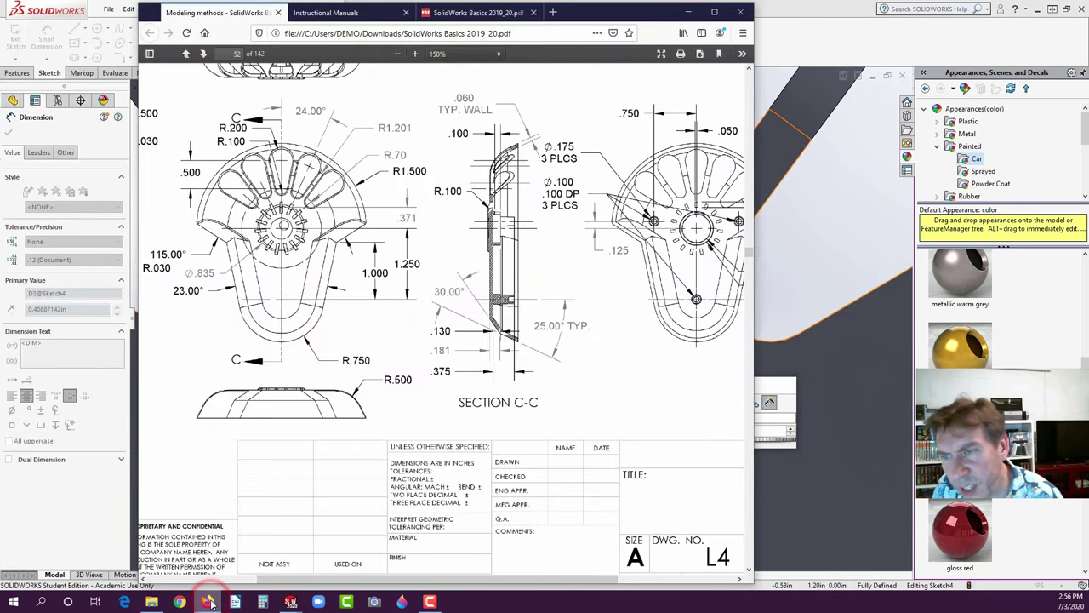
left_click(208, 601)
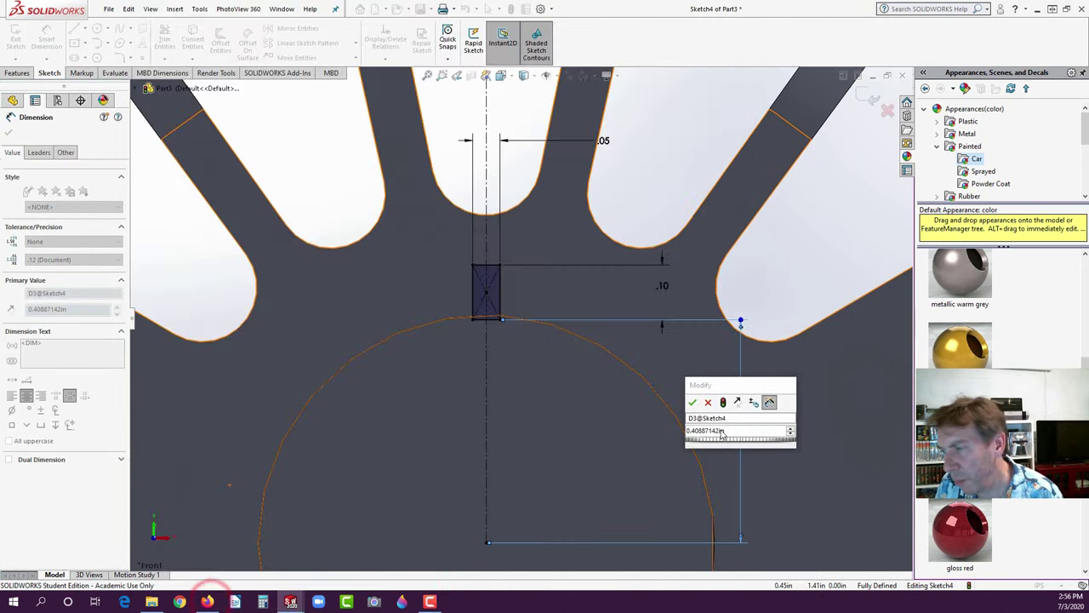
left_click(723, 432)
type(".37")
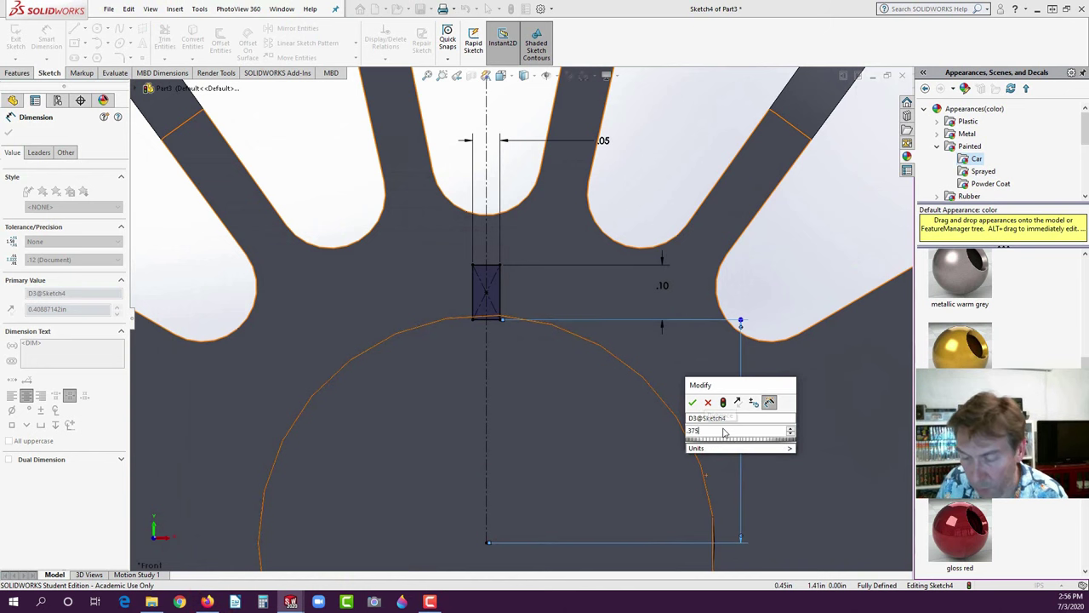
key("Return")
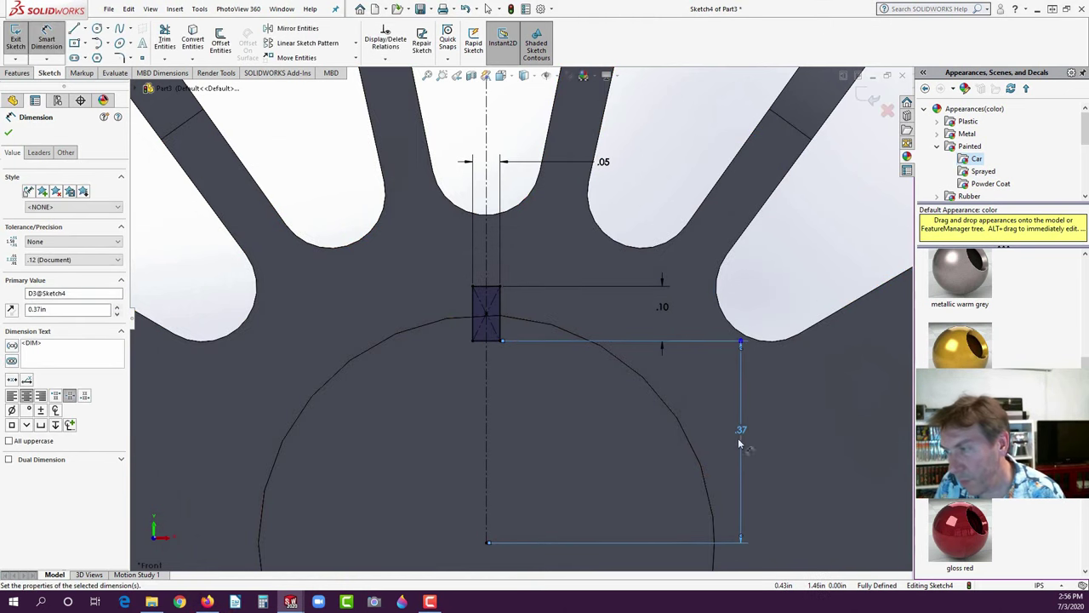
scroll(490, 350, "up", 3)
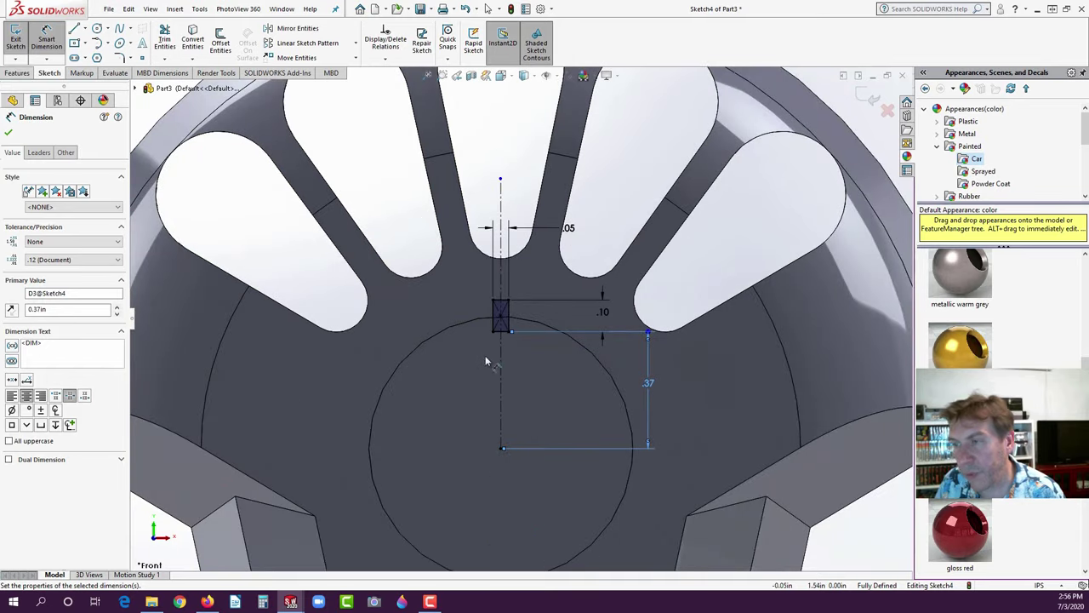
left_click(13, 76)
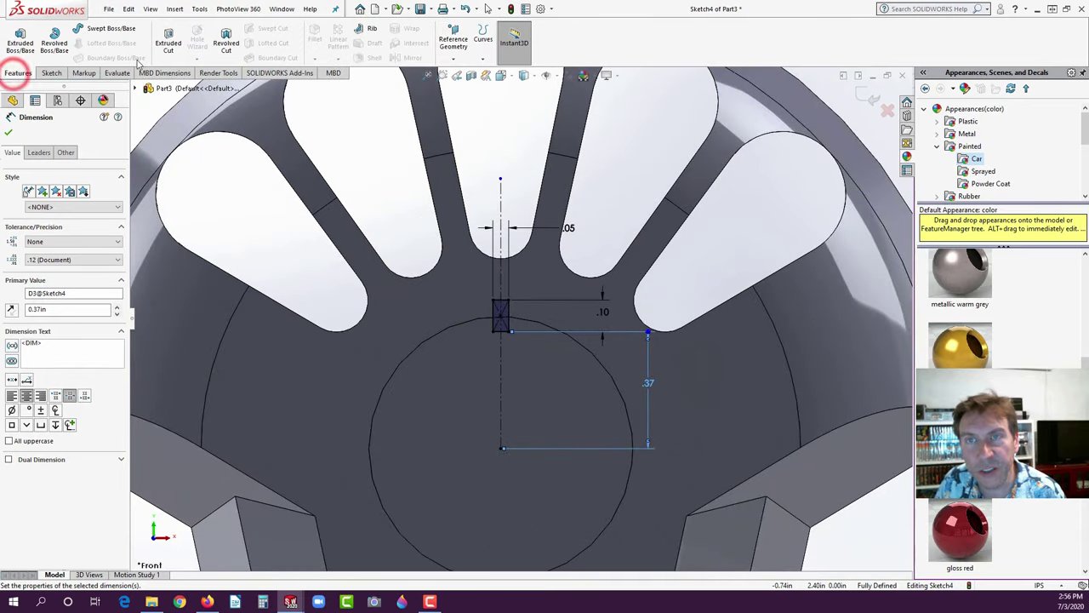
- Extrude-cut the rectangle sketch Through All to notch the central ring
left_click(168, 43)
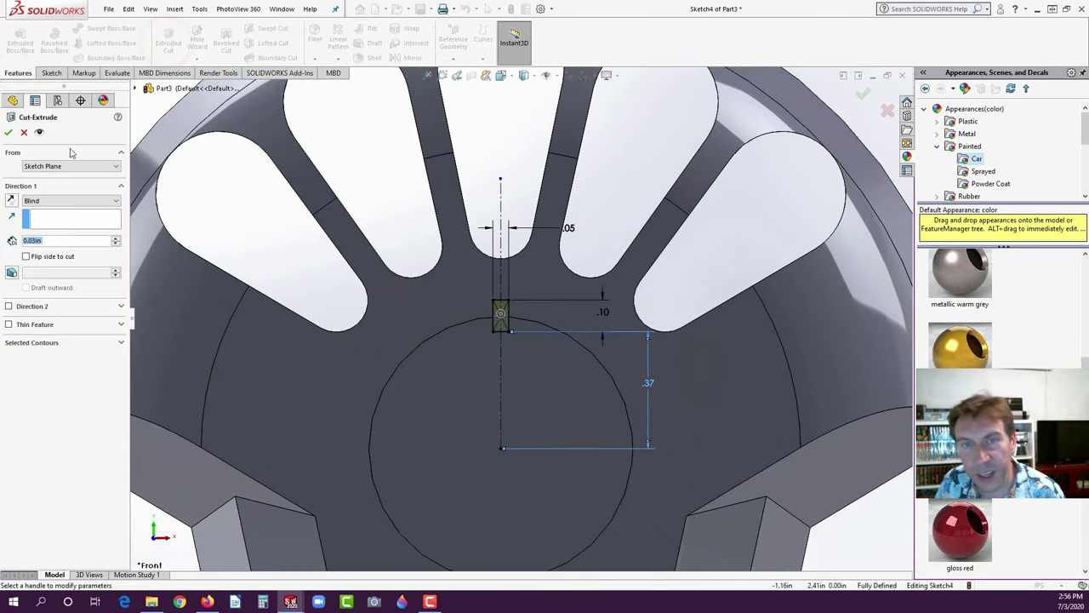
left_click(51, 199)
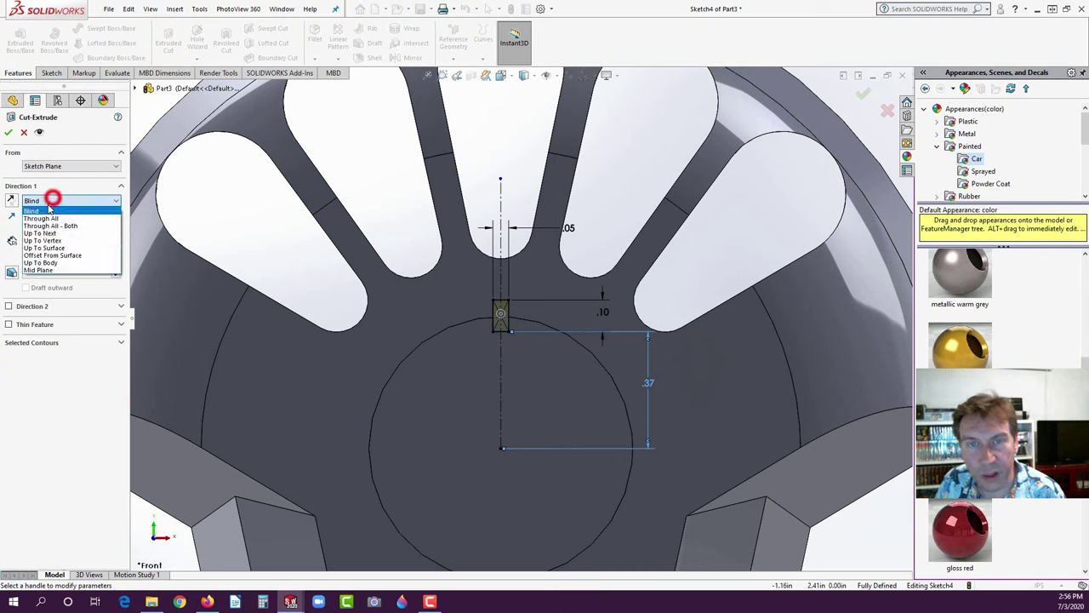
left_click(47, 219)
left_click(9, 132)
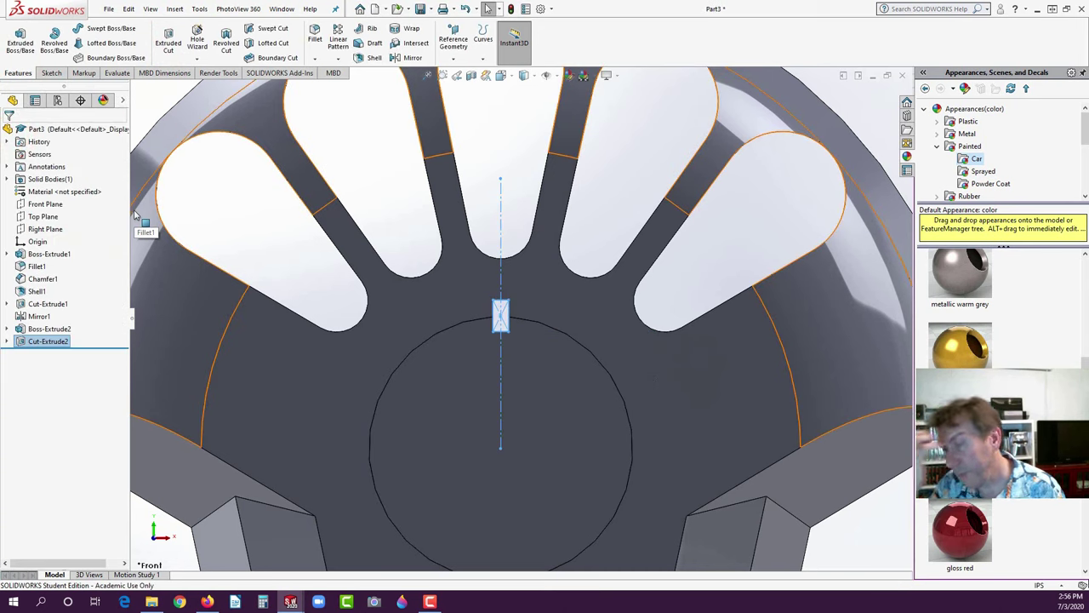
- Orbit in to inspect the notch and compare it with the PDF drawing
left_click(432, 175)
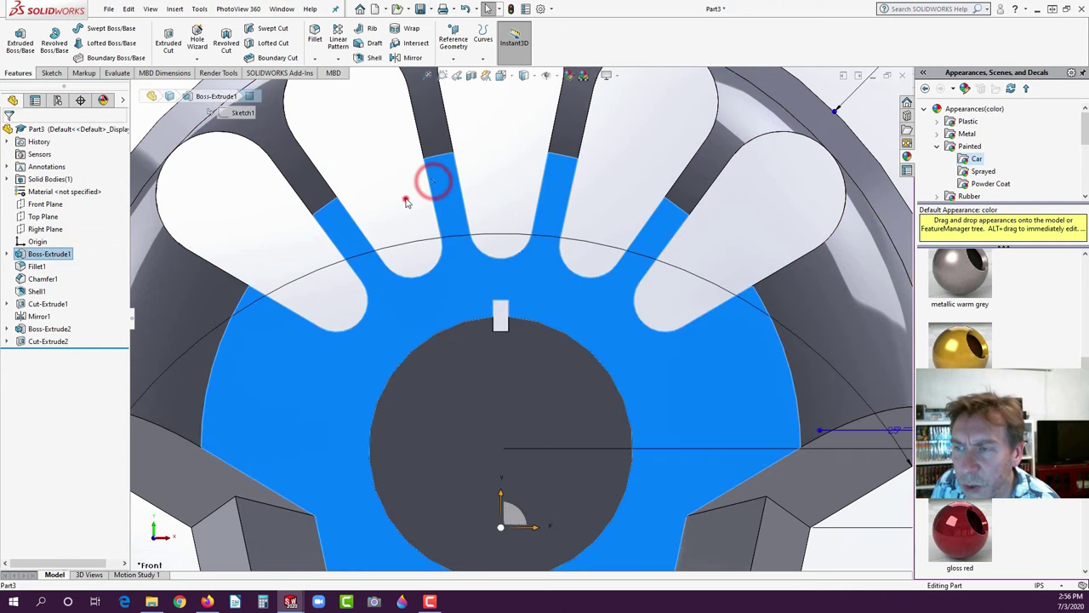
left_click(406, 198)
middle_click_drag(512, 358, 544, 318)
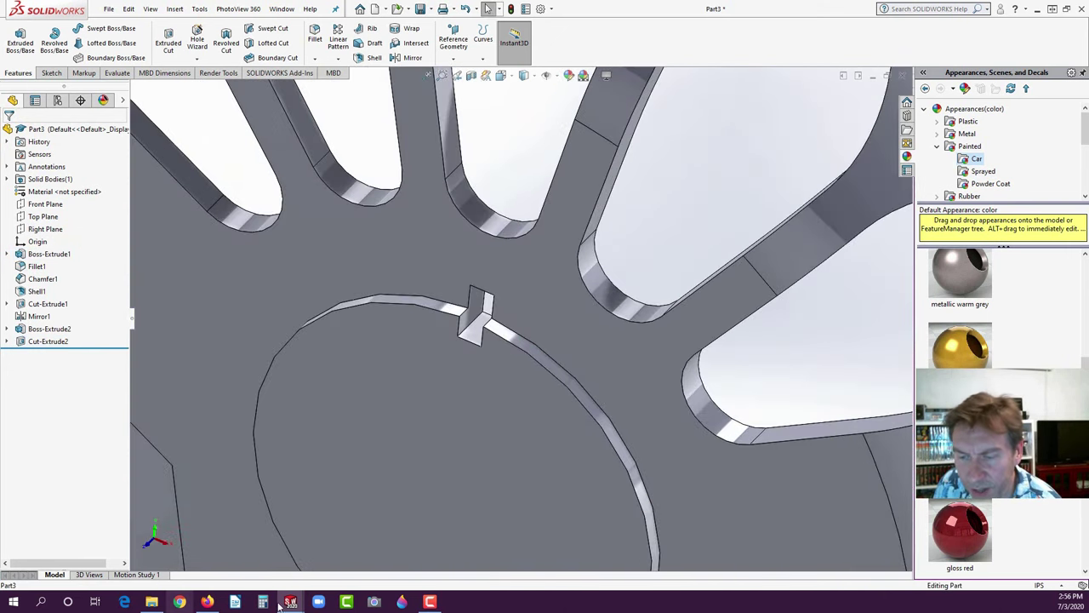
left_click(208, 602)
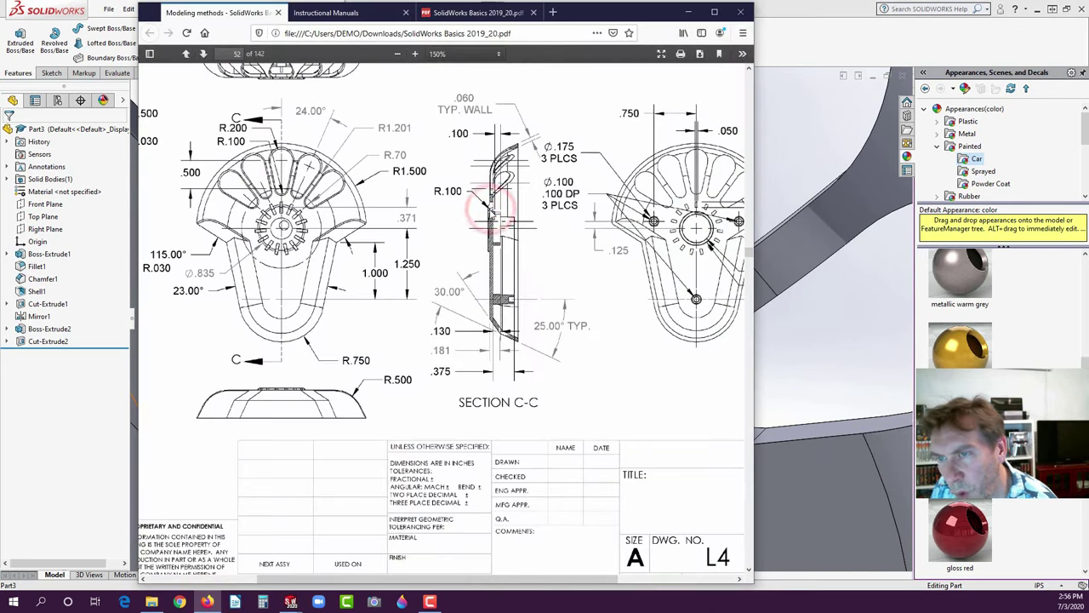
left_click(61, 468)
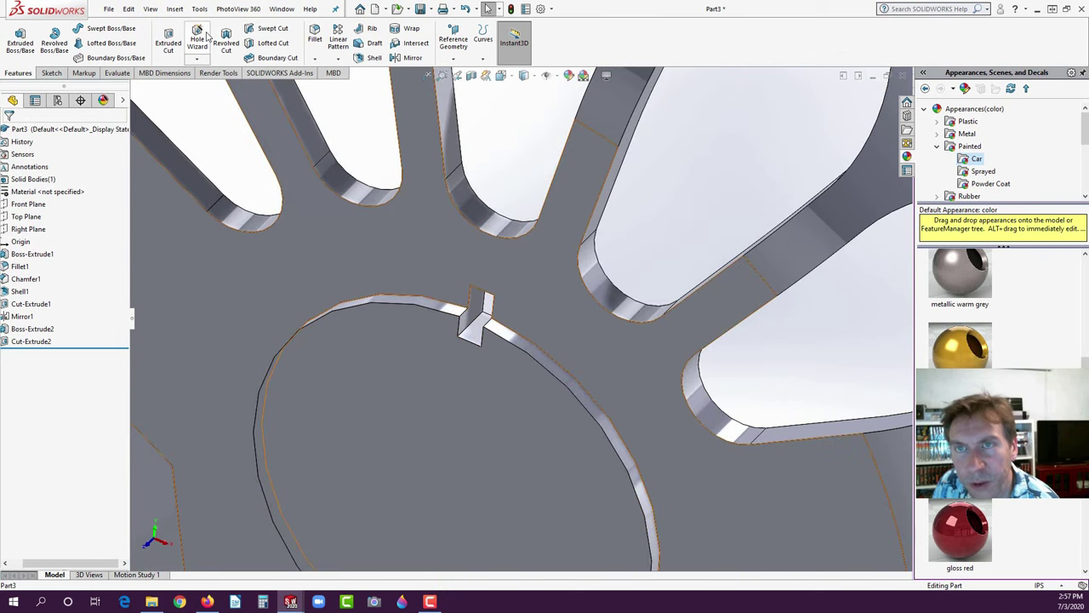
- Round the ring's circular edge with a 0.10in fillet
left_click(313, 37)
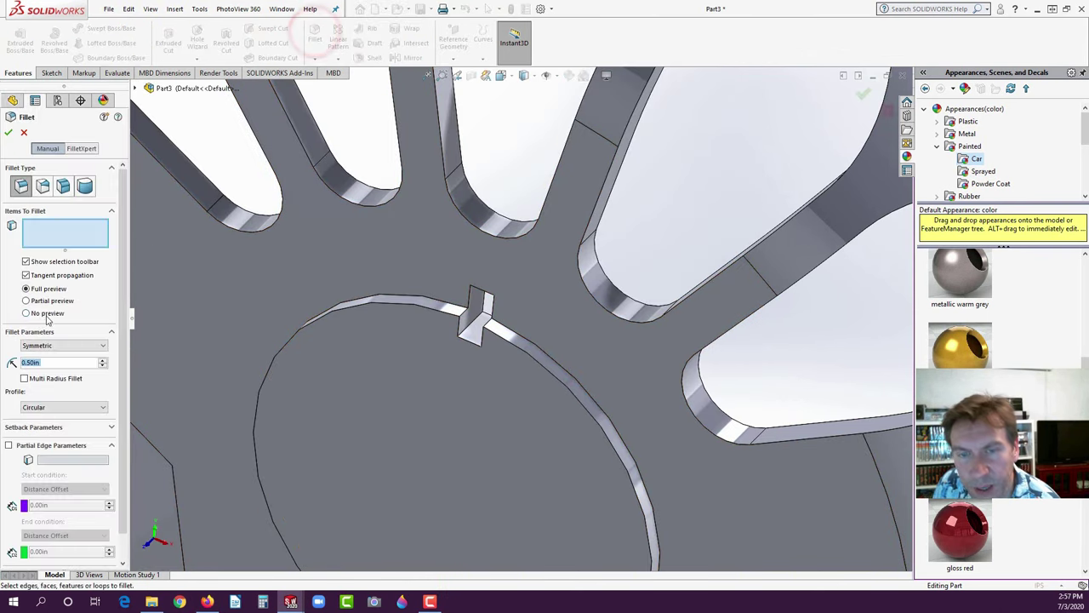
type("1")
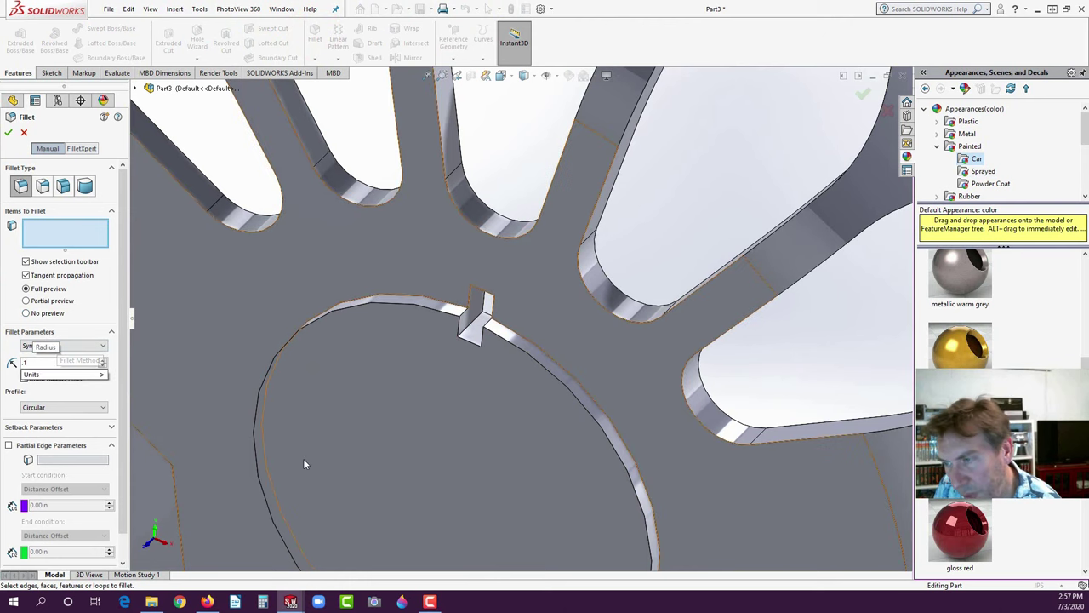
left_click(469, 347)
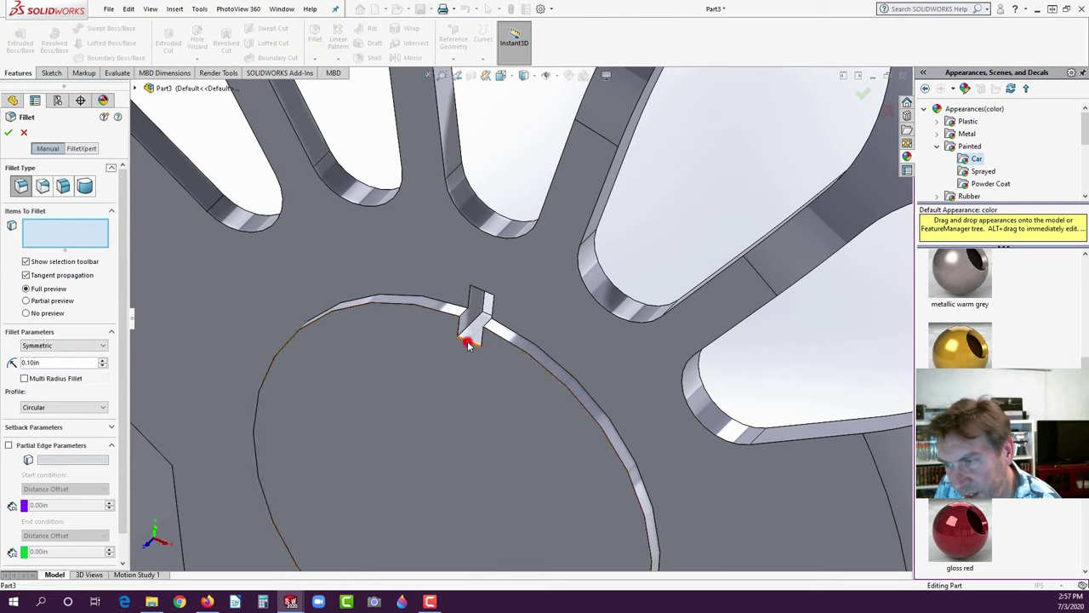
left_click(8, 132)
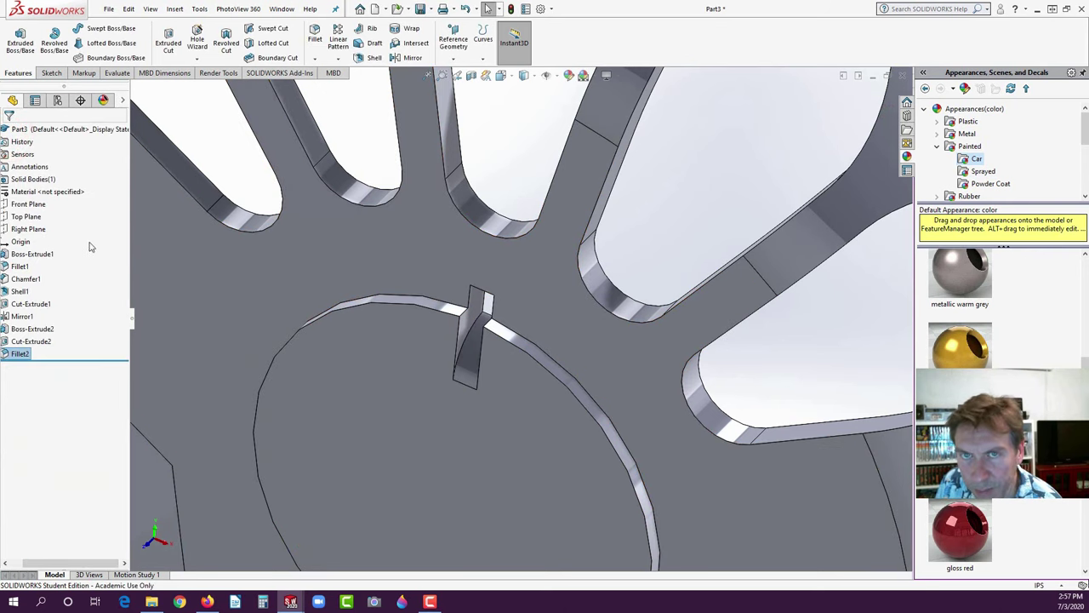
left_click_drag(60, 563, 48, 562)
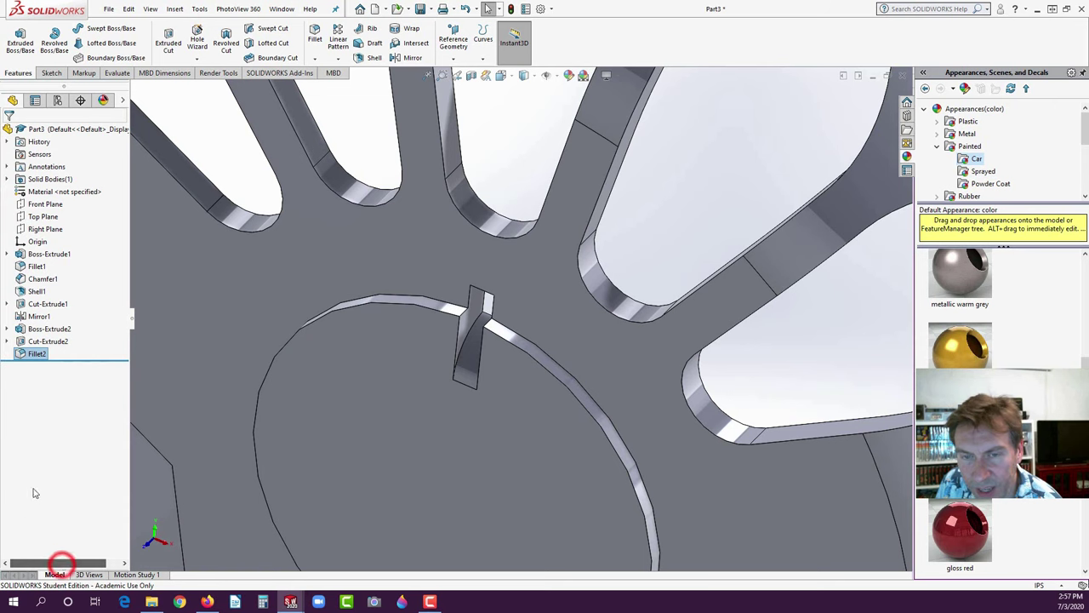
- Round the ring's top circular edge with a 0.03in fillet, then check the PDF drawing
left_click(315, 34)
type(".03")
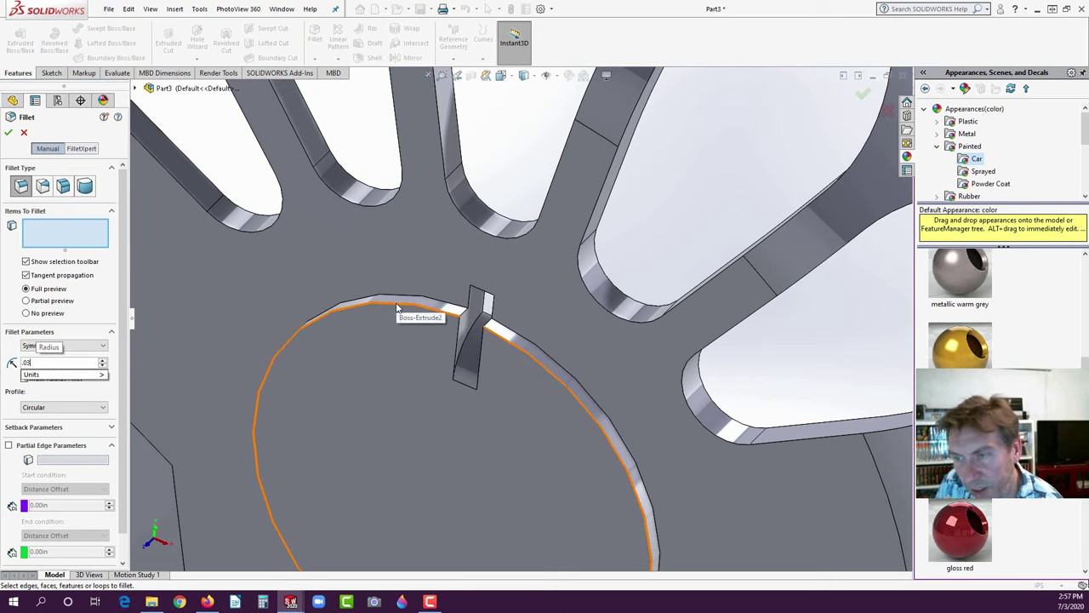
left_click(397, 308)
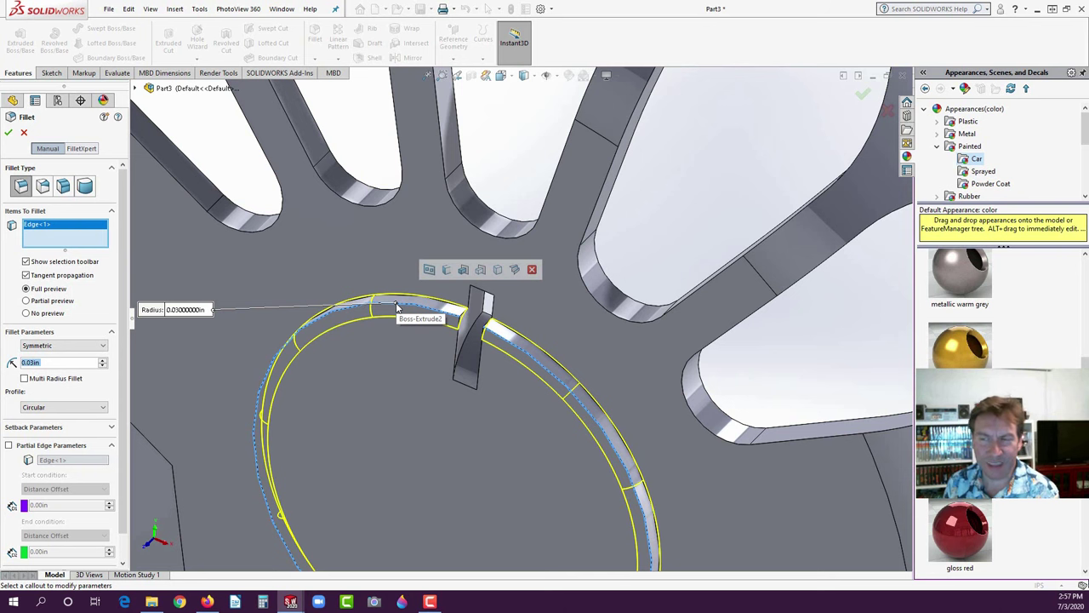
left_click(8, 133)
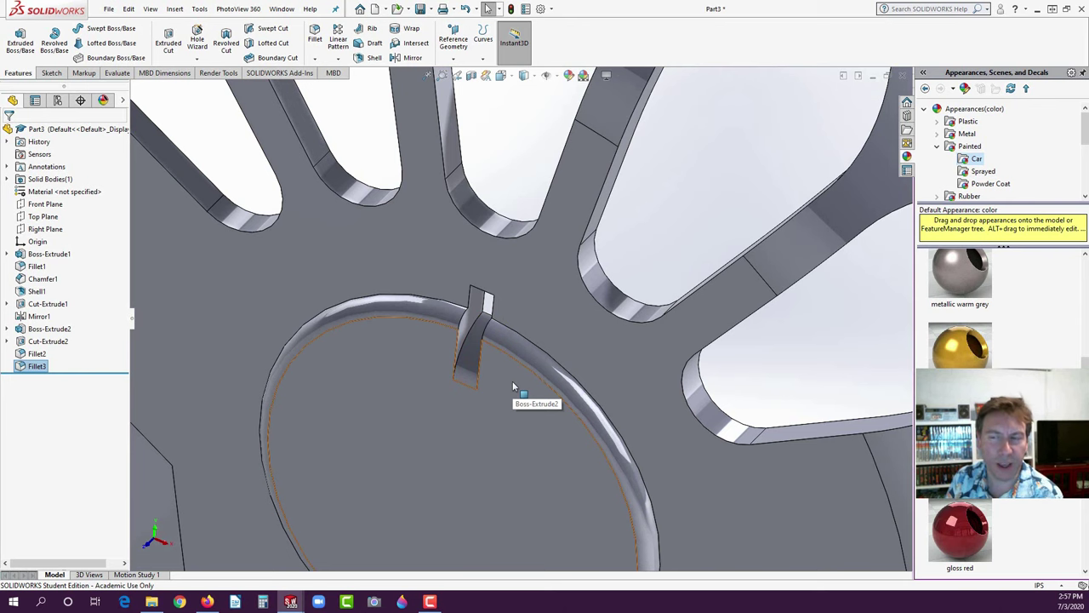
scroll(512, 384, "up", 4)
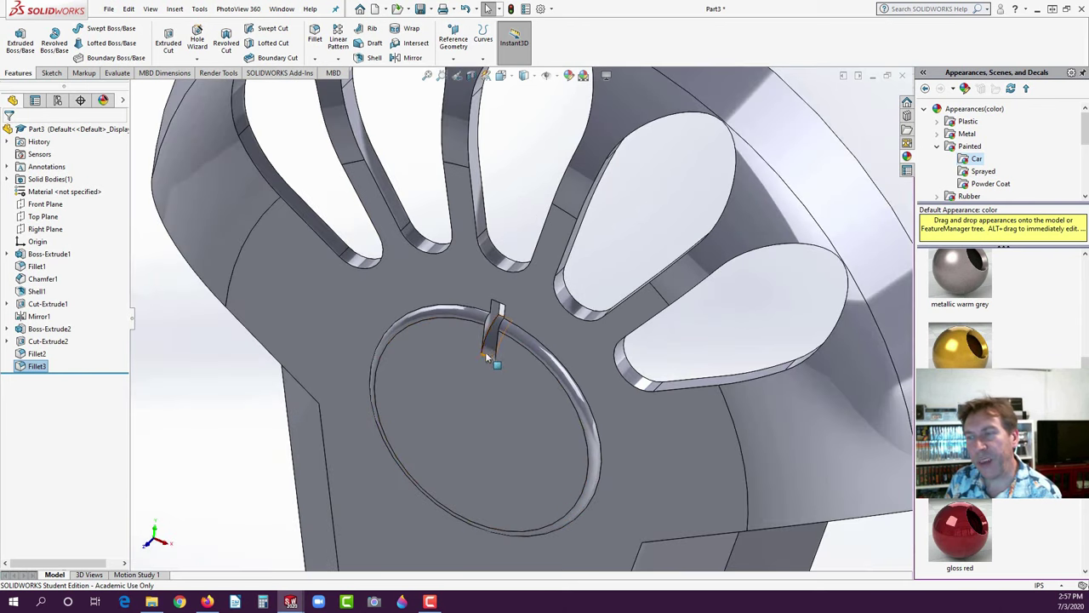
left_click(207, 601)
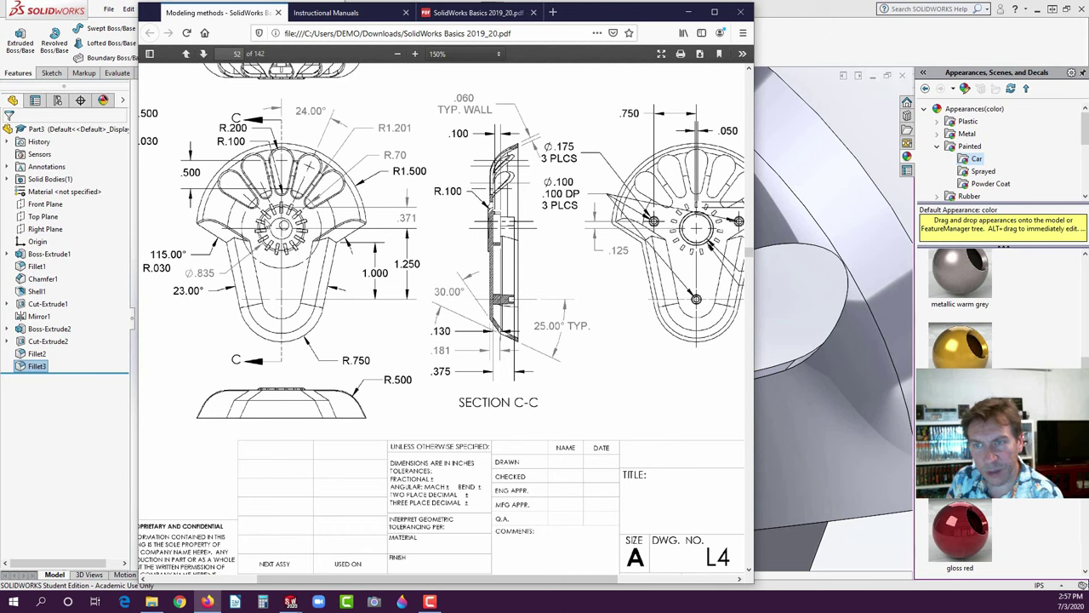
left_click(77, 432)
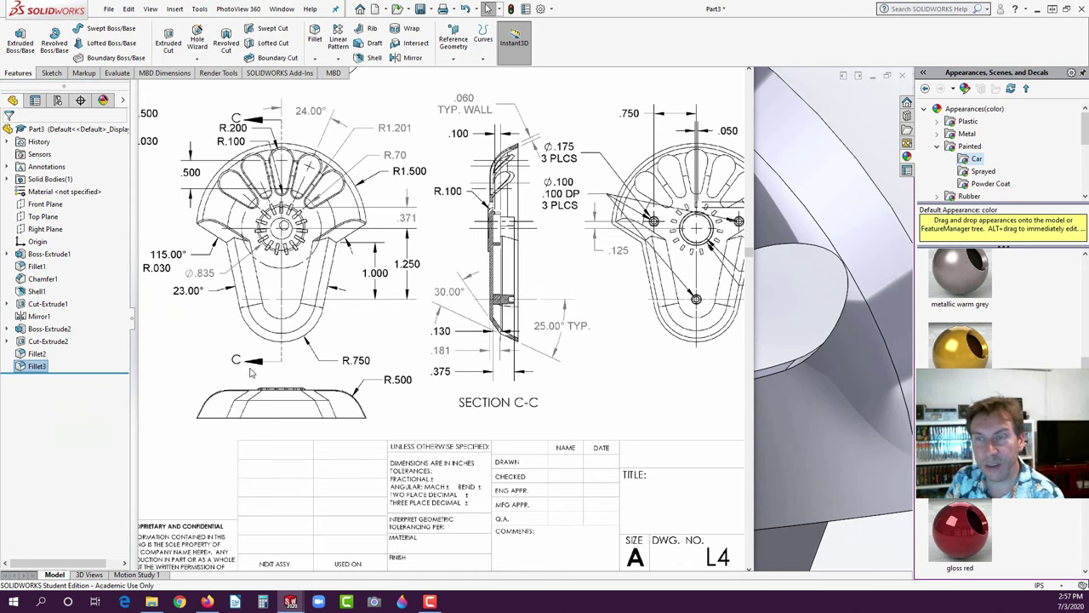
scroll(515, 323, "down", 3)
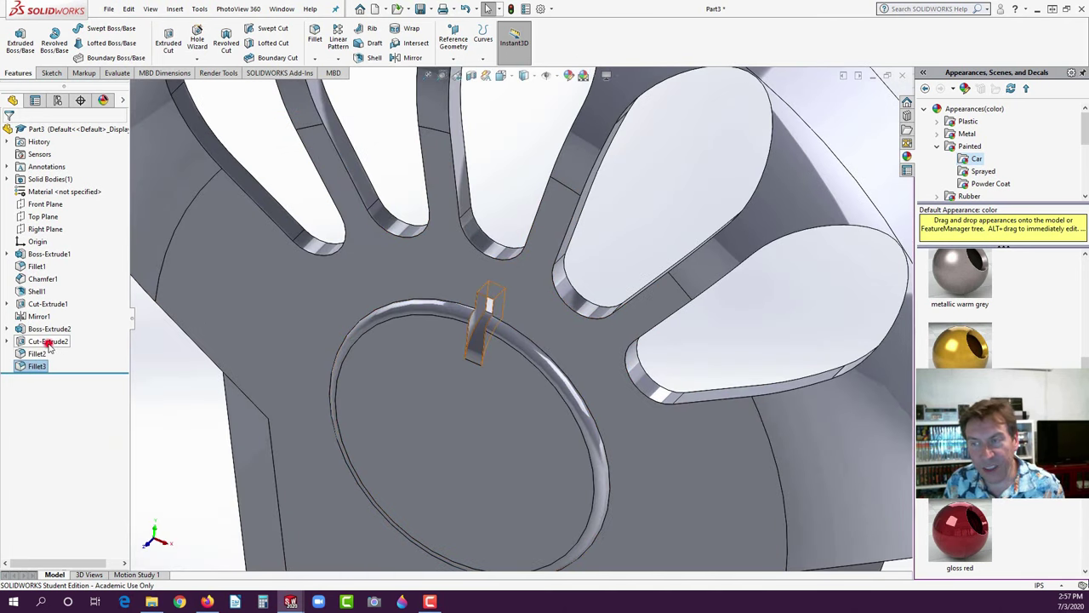
left_click(48, 342)
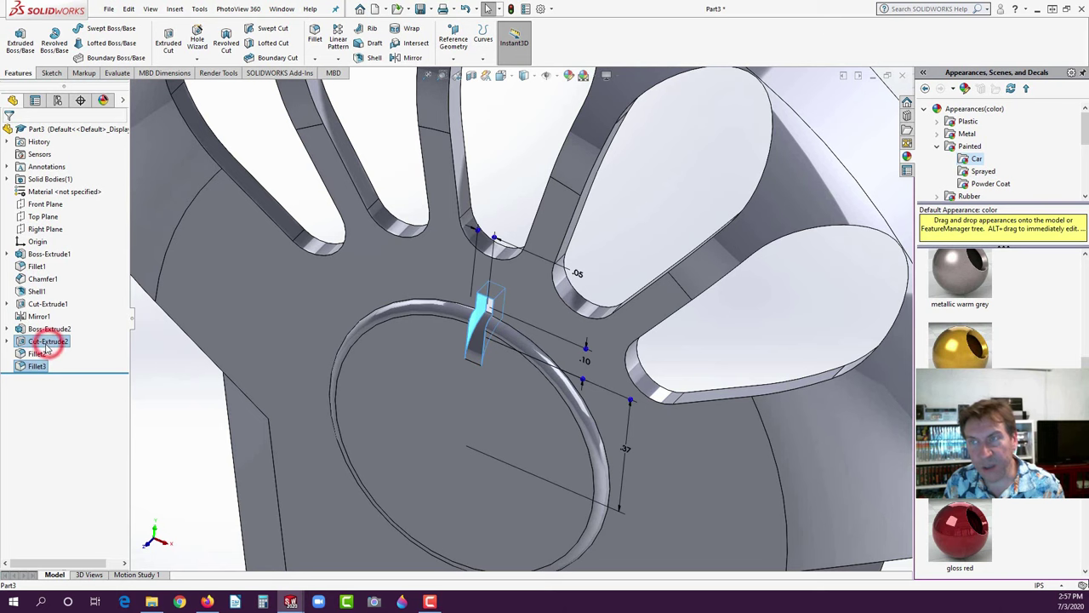
- Set up a circular pattern of the notch about the rim face: 15 instances, Geometry pattern on
left_click(342, 58)
left_click(340, 87)
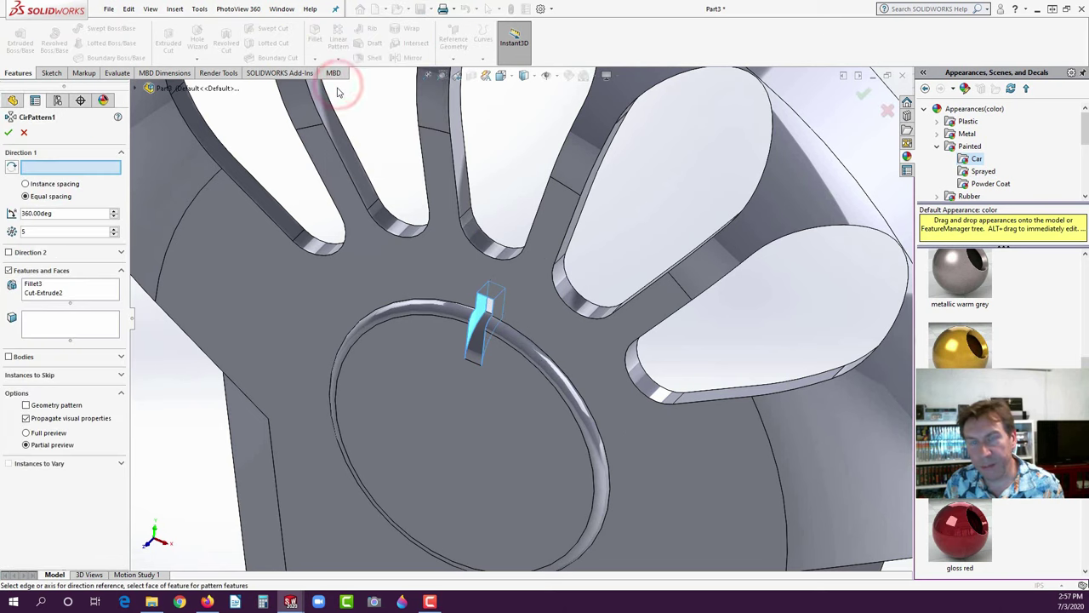
left_click(58, 167)
middle_click_drag(527, 280, 709, 211)
left_click(717, 205)
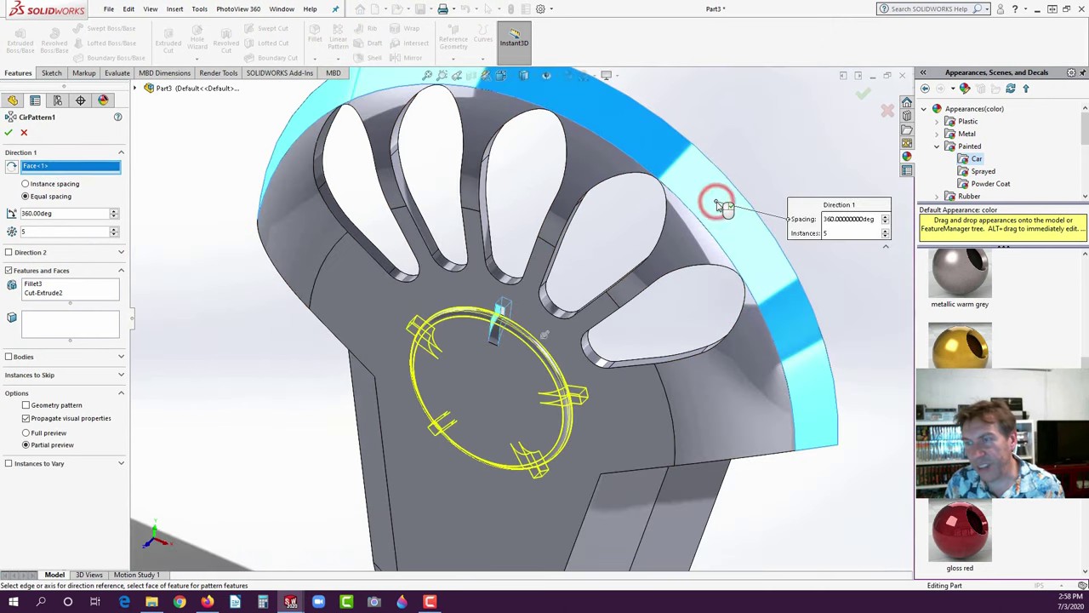
left_click(113, 228)
left_click(113, 228)
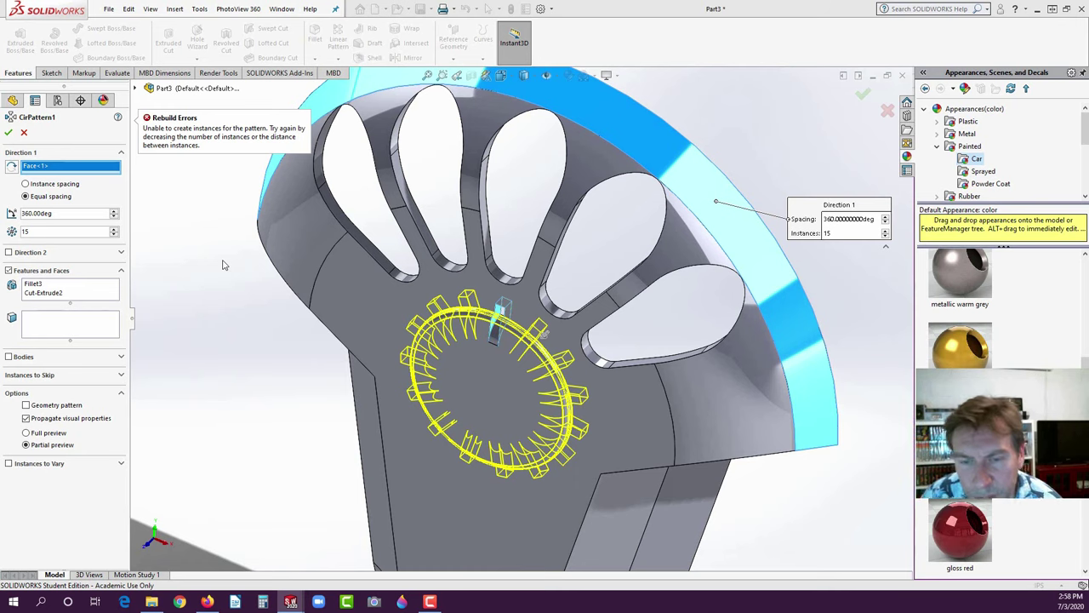
left_click(25, 406)
left_click(9, 133)
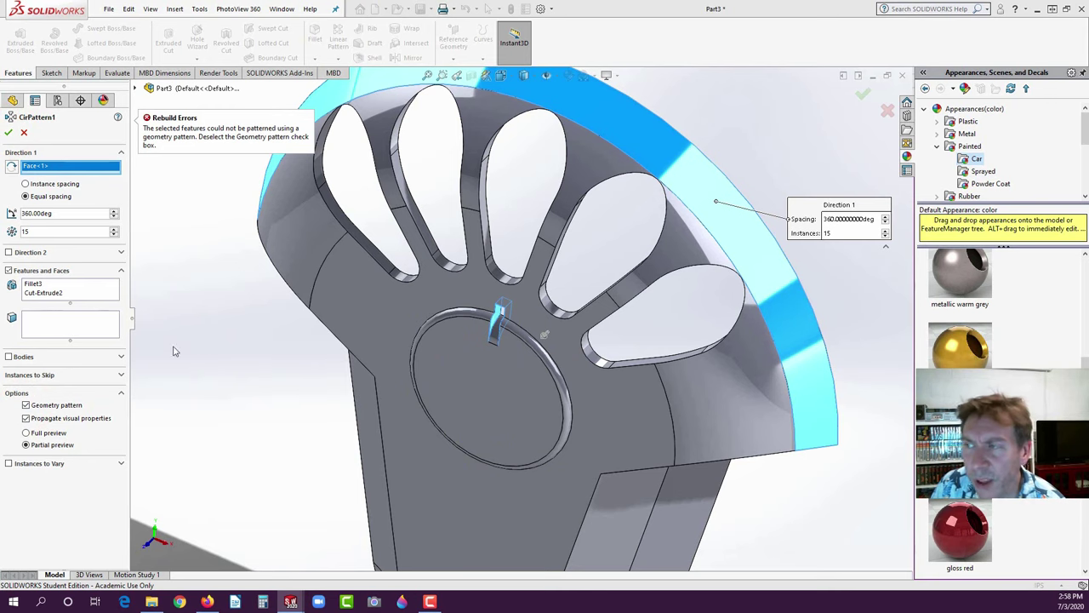
- Inspect the circular pattern preview and turn off Geometry pattern
middle_click_drag(172, 351, 292, 303)
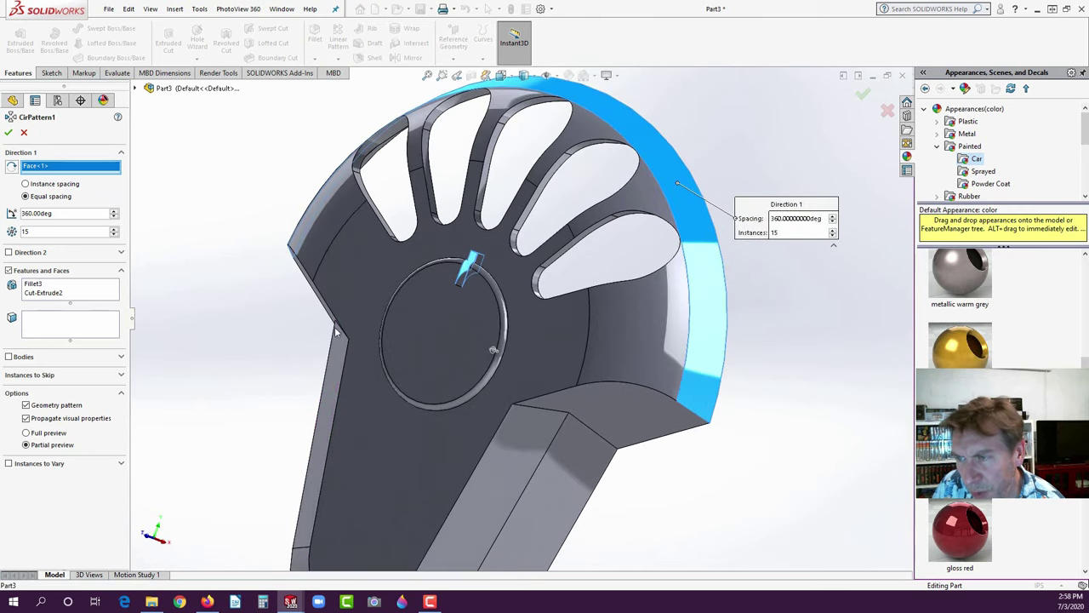
scroll(464, 302, "down", 10)
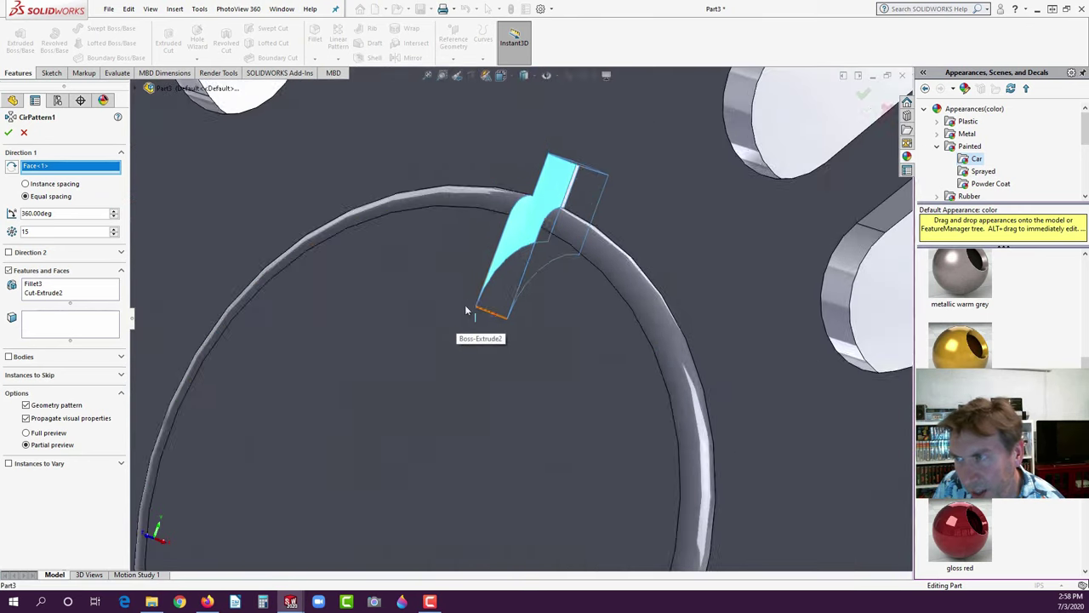
scroll(467, 303, "up", 3)
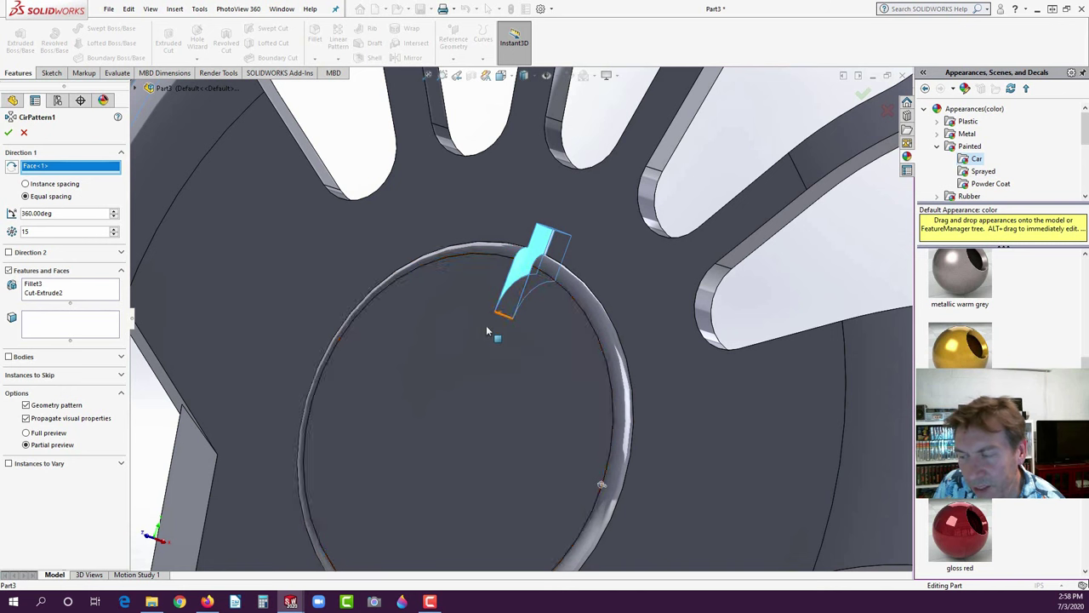
scroll(489, 328, "up", 3)
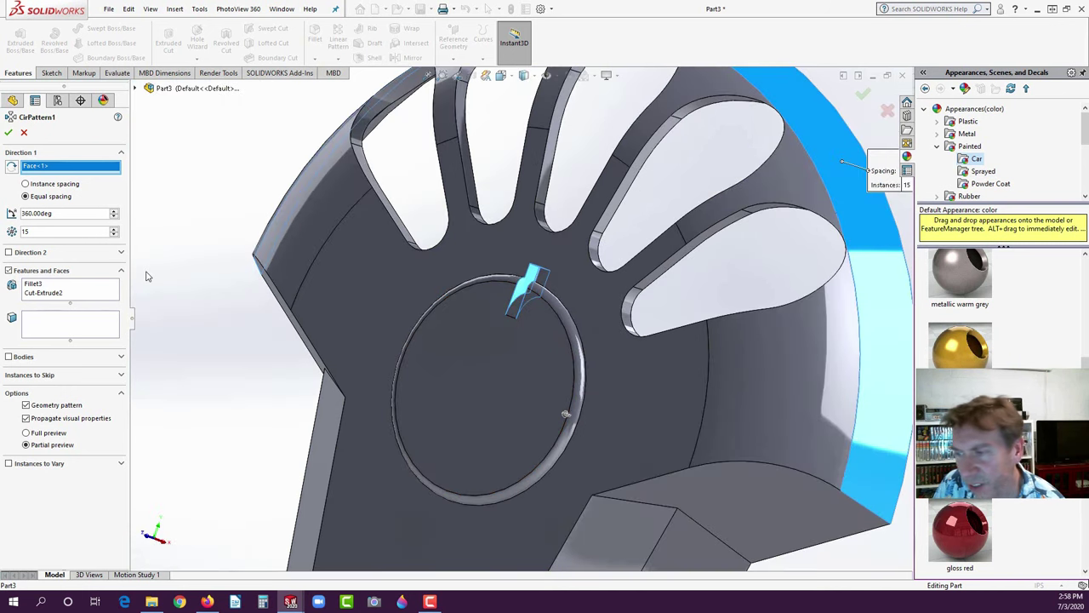
middle_click_drag(285, 368, 180, 300)
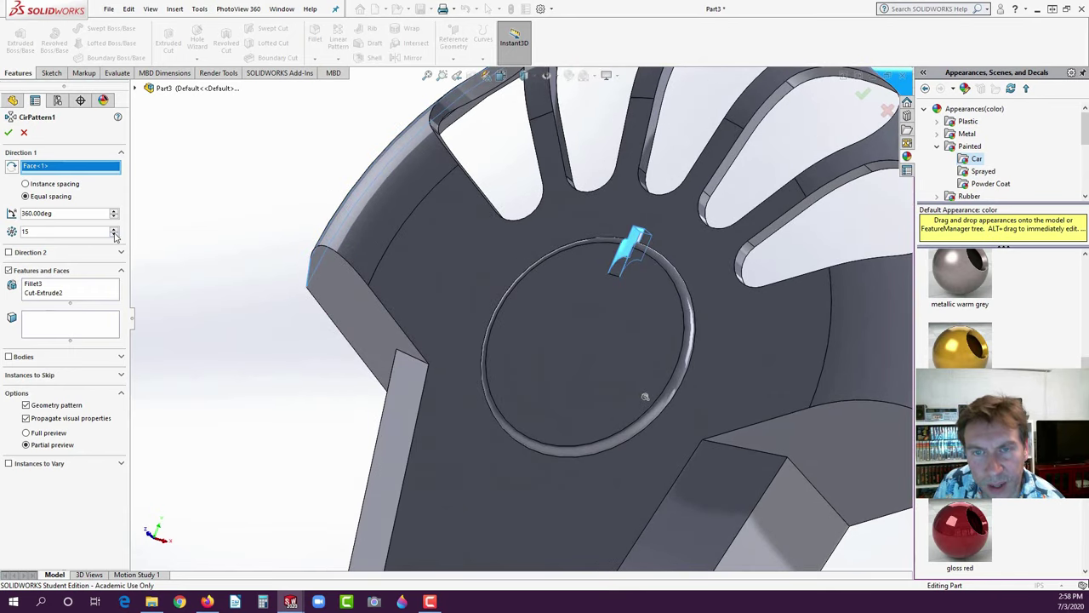
left_click(26, 406)
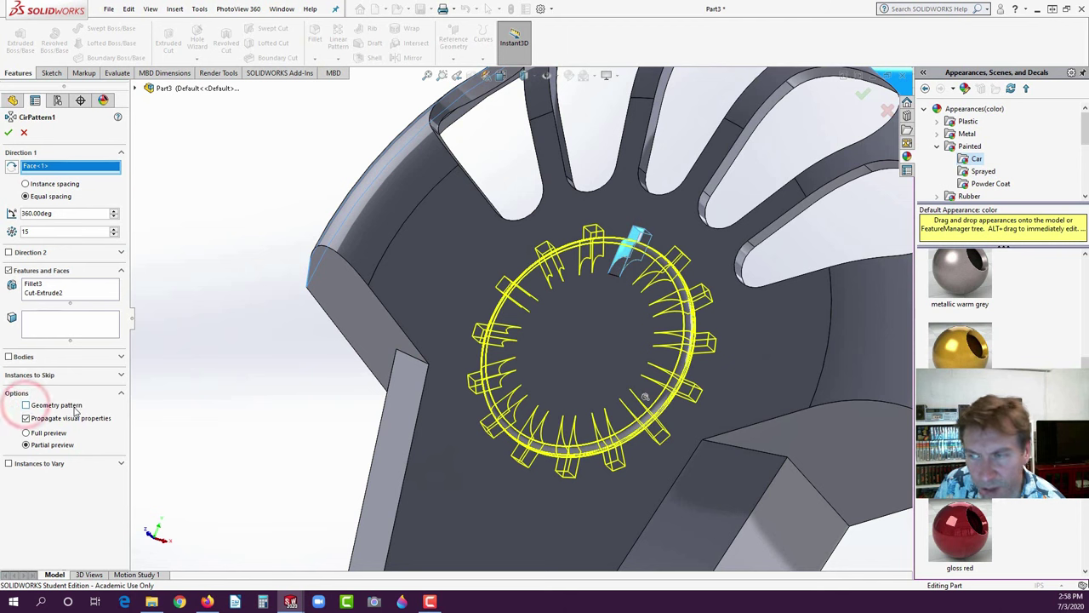
mouse_move(259, 365)
middle_mouse_down()
mouse_move(268, 361)
mouse_move(253, 369)
middle_mouse_up()
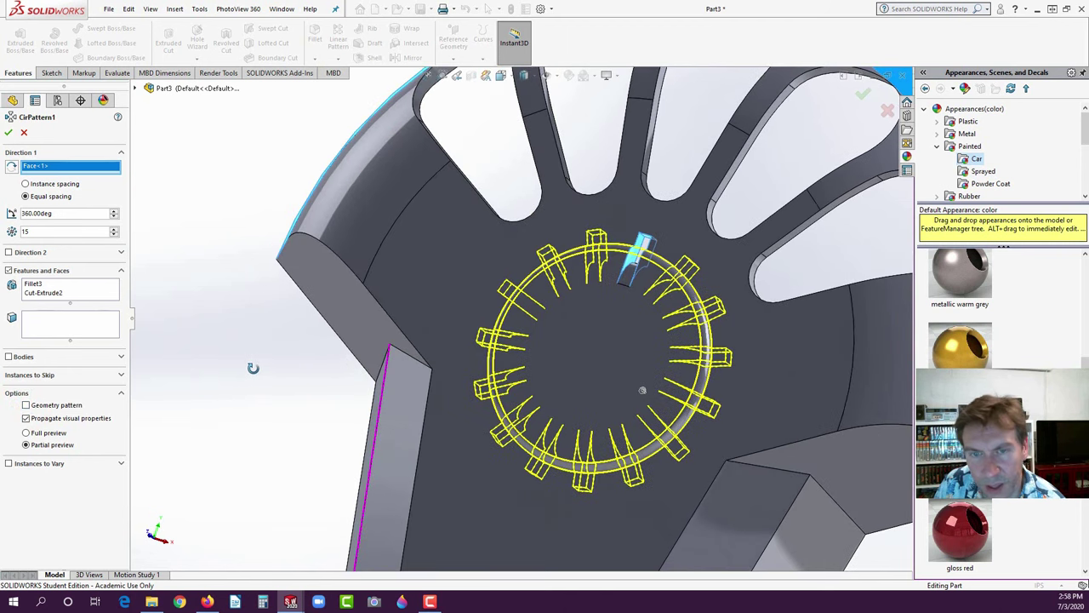
- Replace Fillet3 with Fillet2 in the patterned features, then cancel the circular pattern
left_click(37, 294)
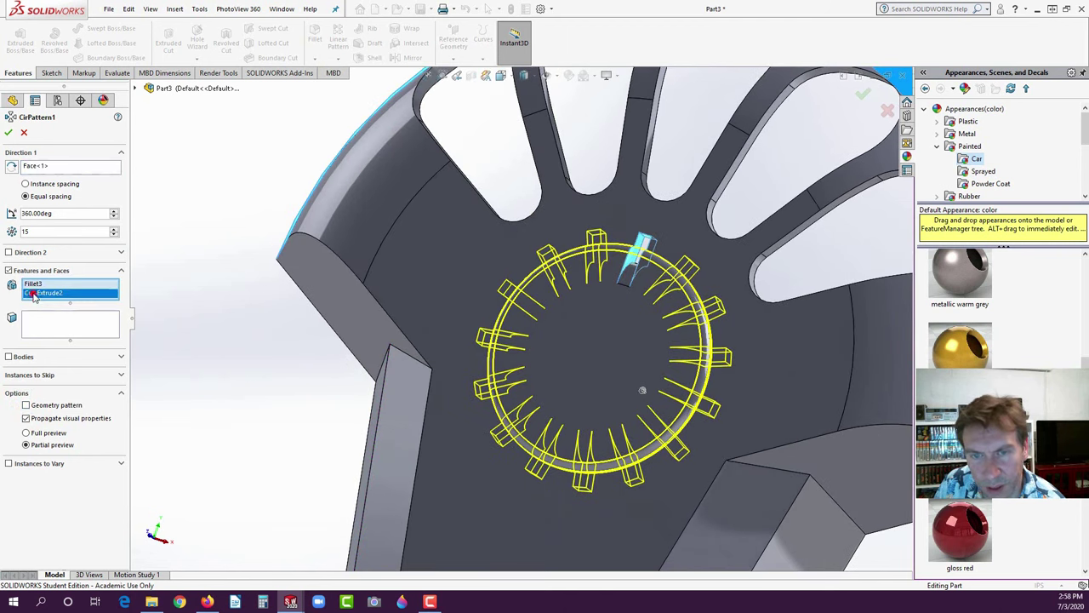
left_click(32, 284)
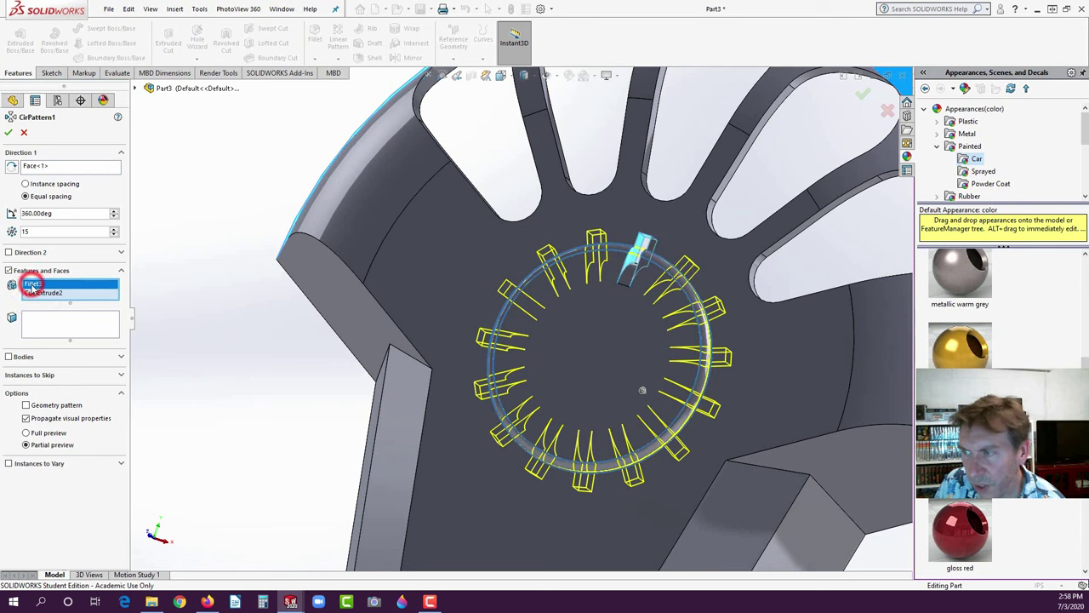
right_click(32, 284)
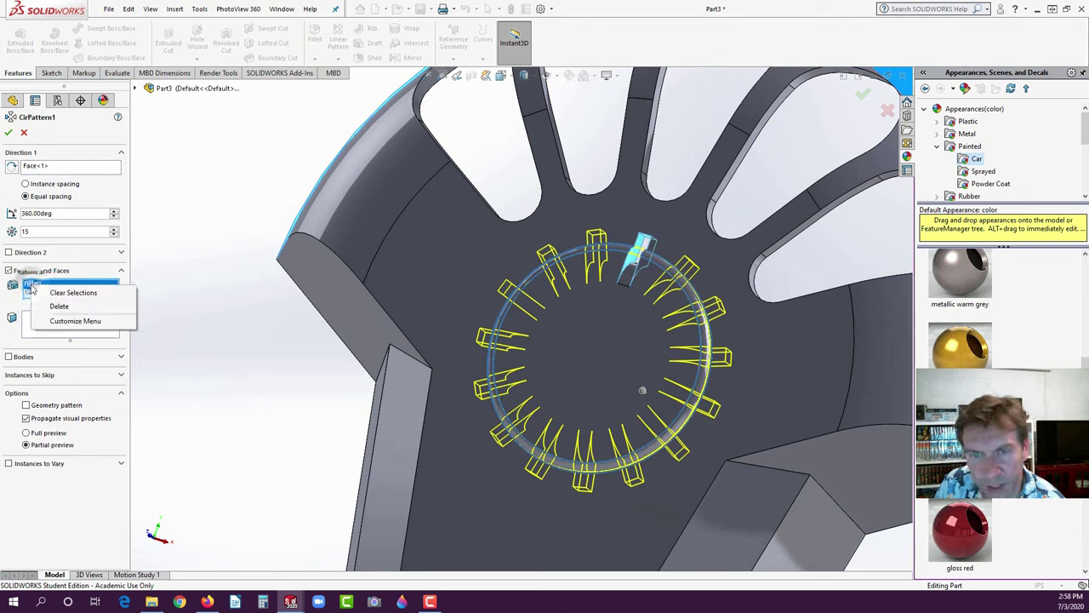
left_click(53, 309)
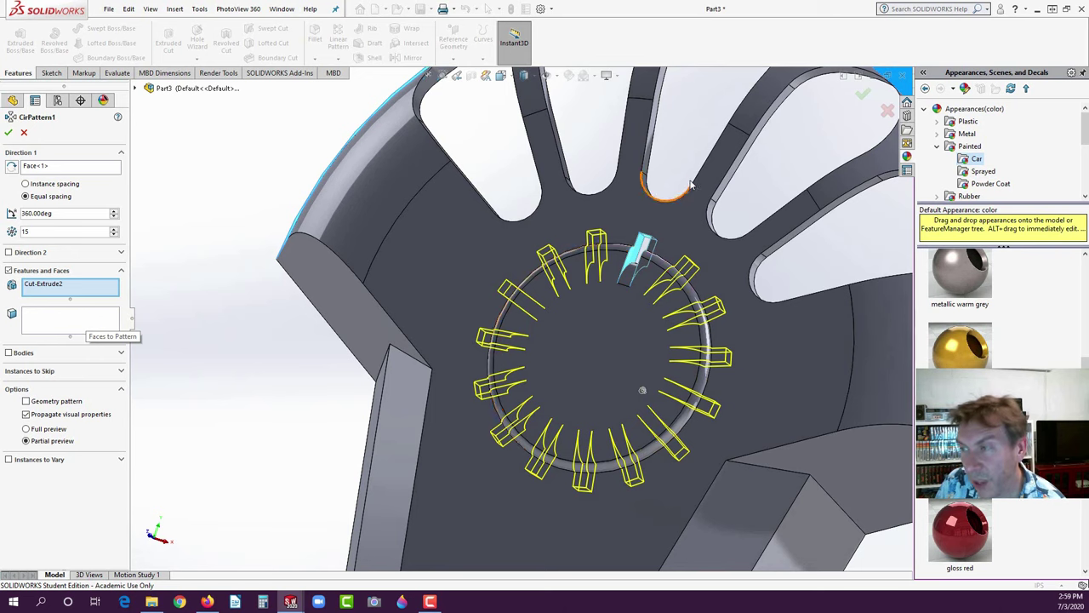
left_click(629, 277)
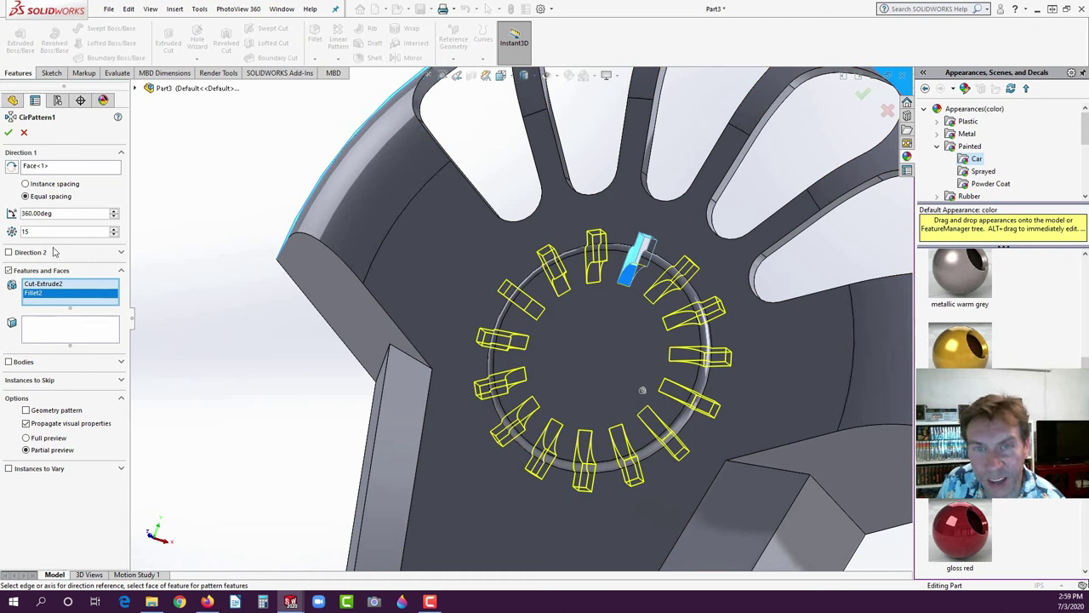
left_click(25, 133)
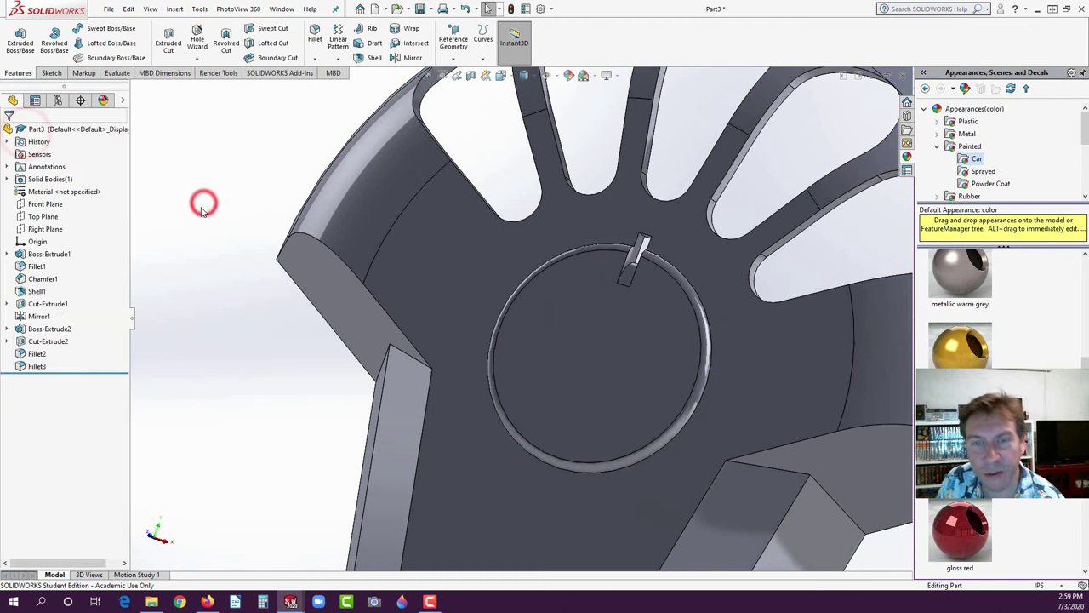
- Inspect Fillet3, then start a circular pattern using the outer rim face as its axis
left_click(38, 367)
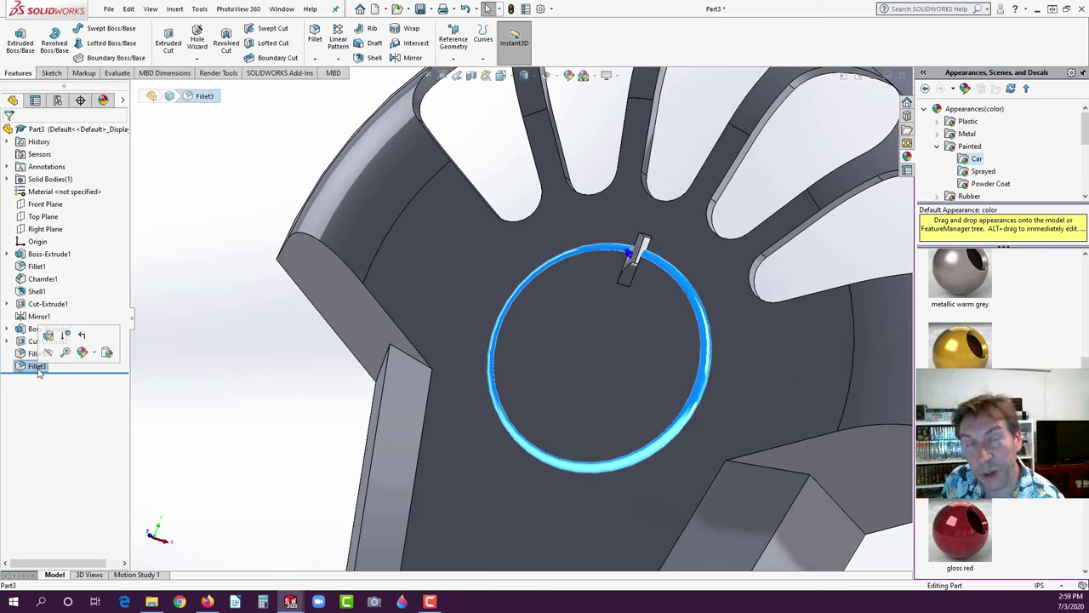
left_click(218, 153)
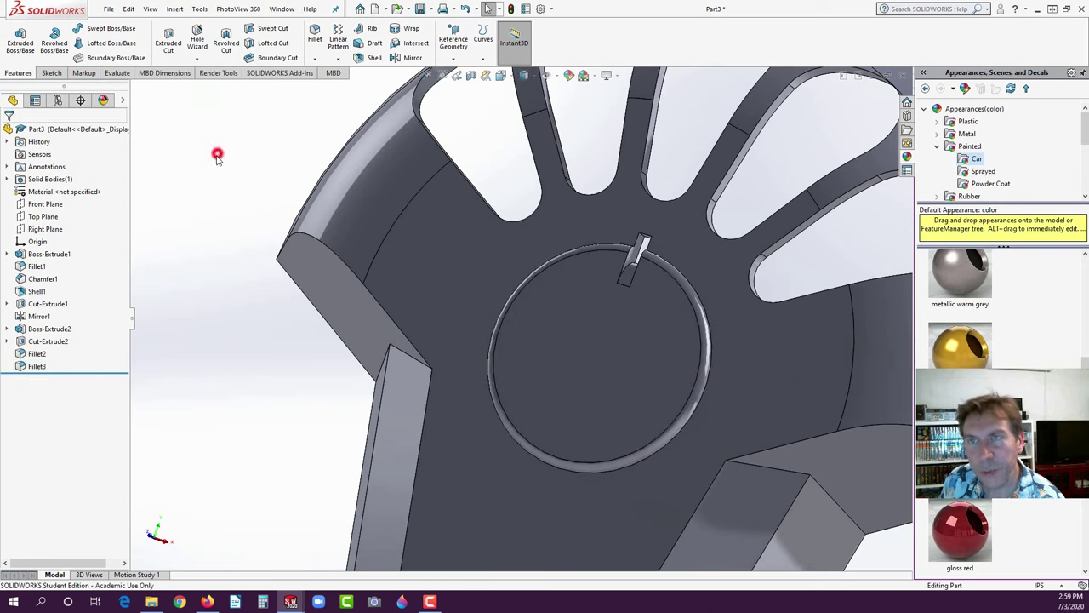
left_click(340, 62)
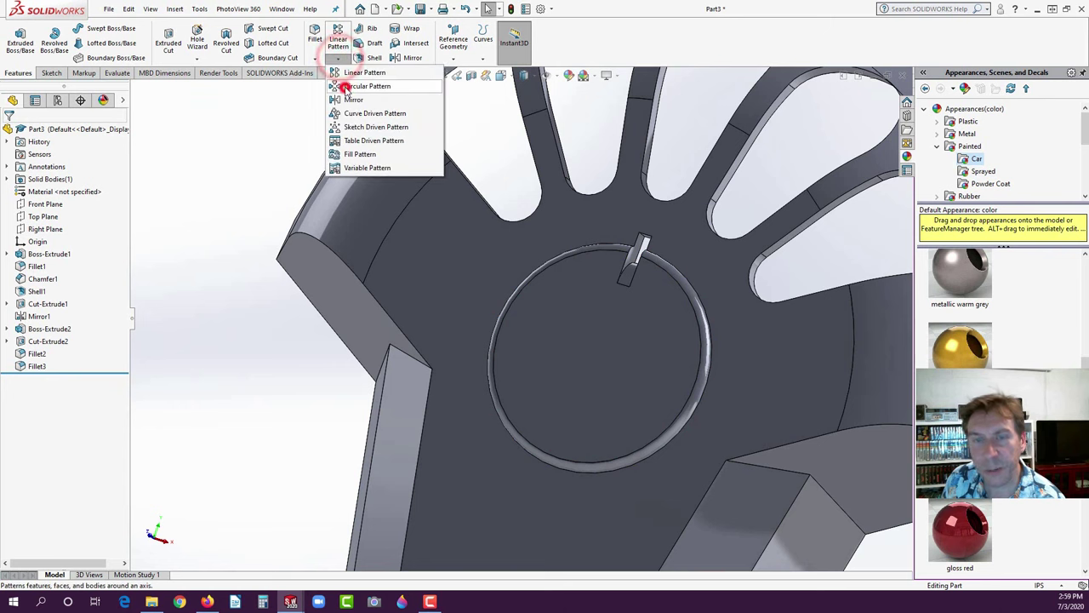
left_click(362, 80)
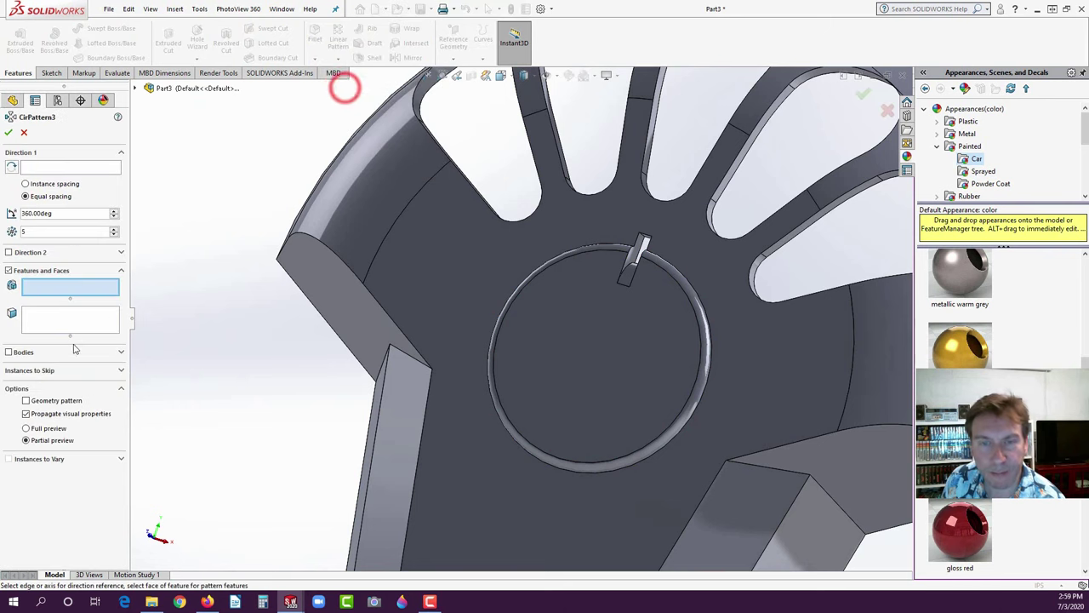
left_click(50, 169)
middle_click_drag(140, 255, 175, 327)
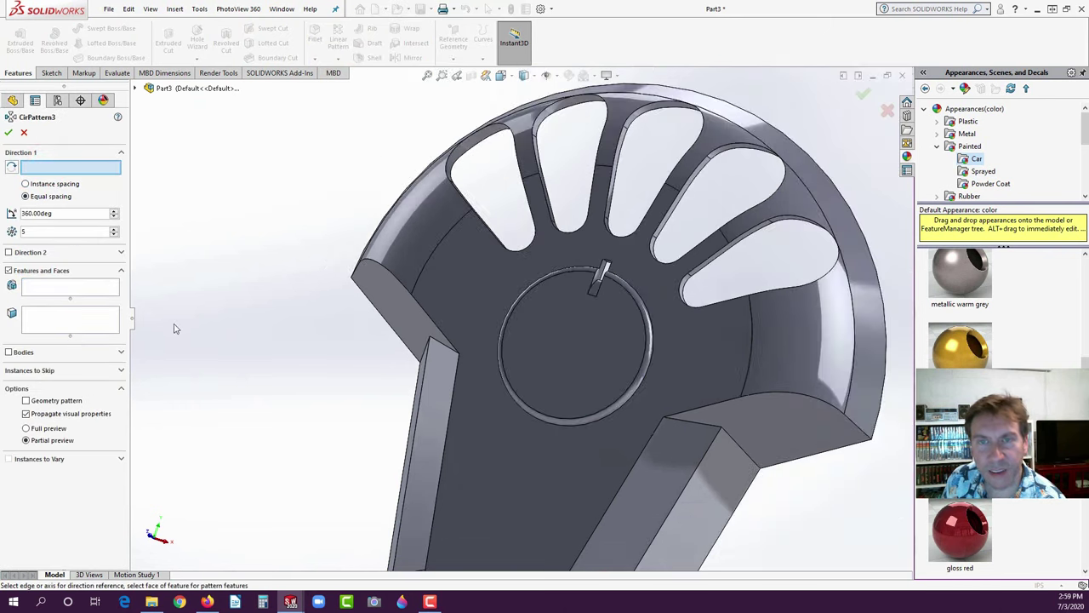
left_click(830, 197)
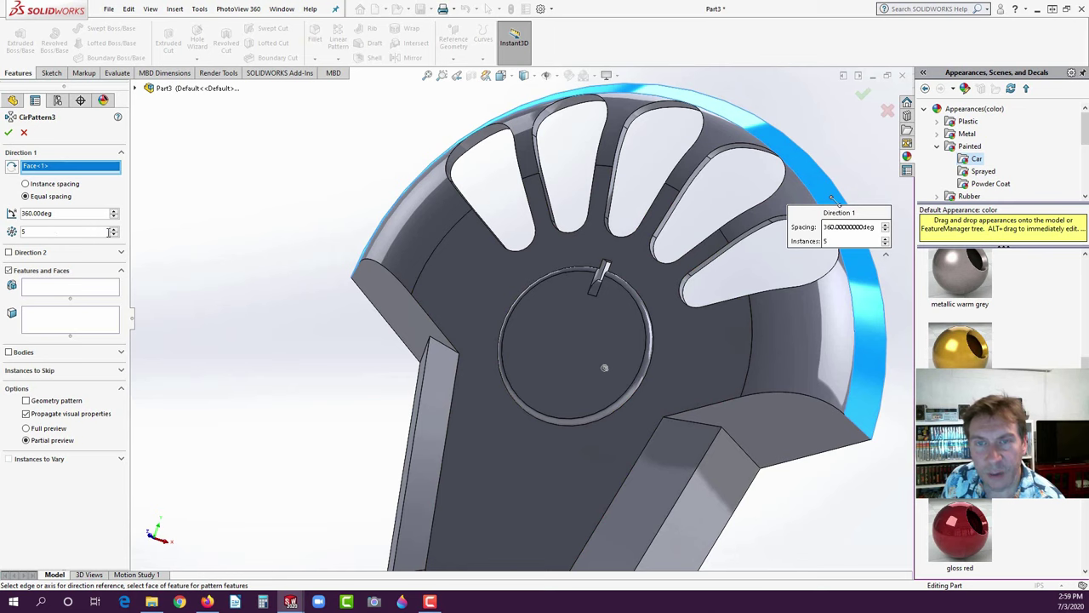
- Pattern Cut-Extrude2 and Fillet2 with 15 instances and create CirPattern3
left_click(43, 289)
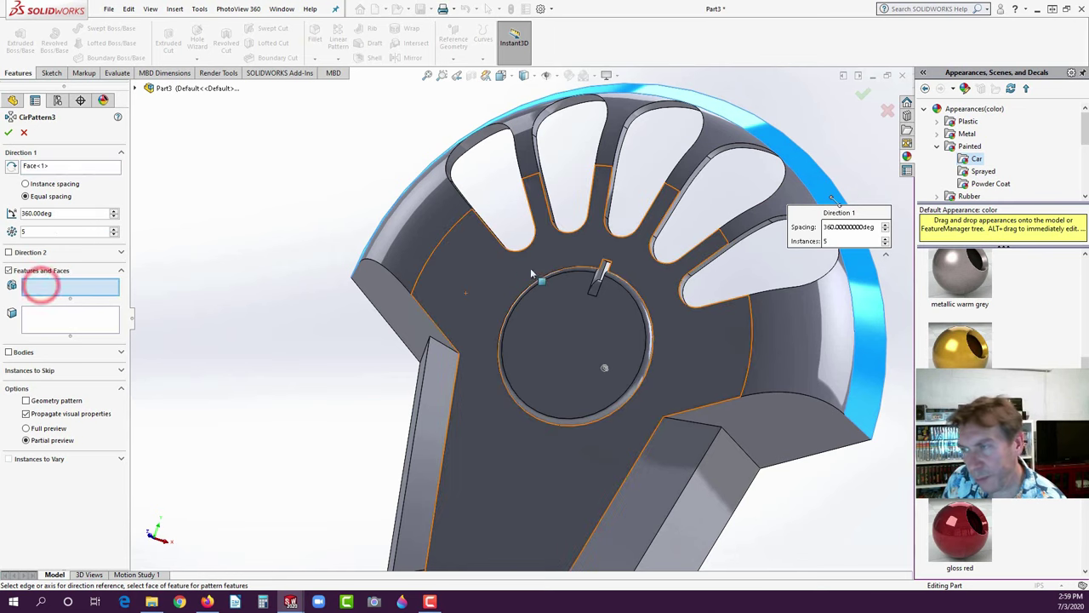
scroll(596, 282, "down", 5)
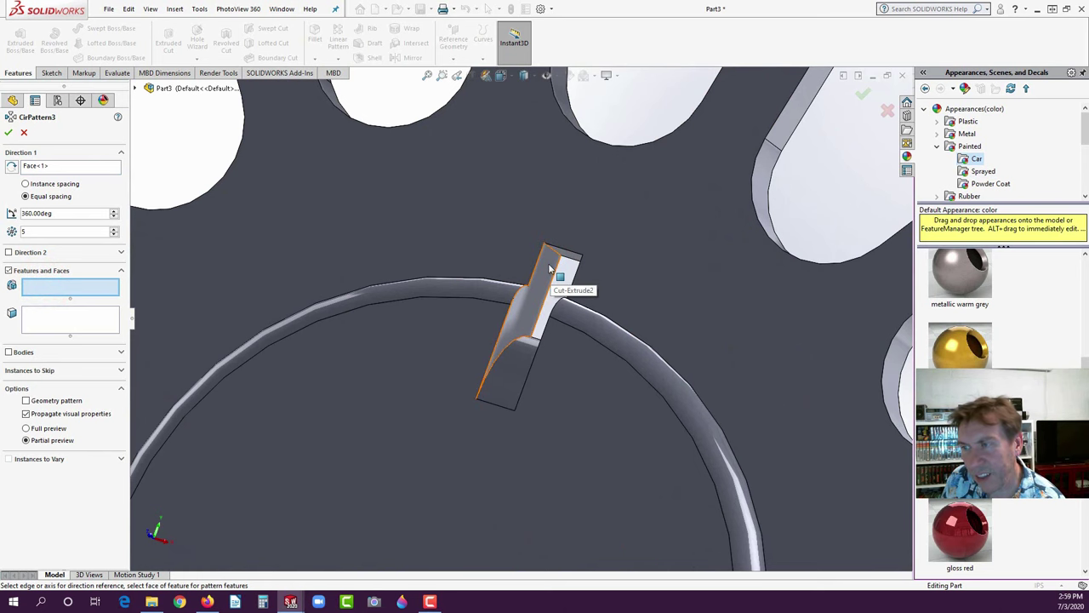
left_click(549, 264)
left_click(513, 359)
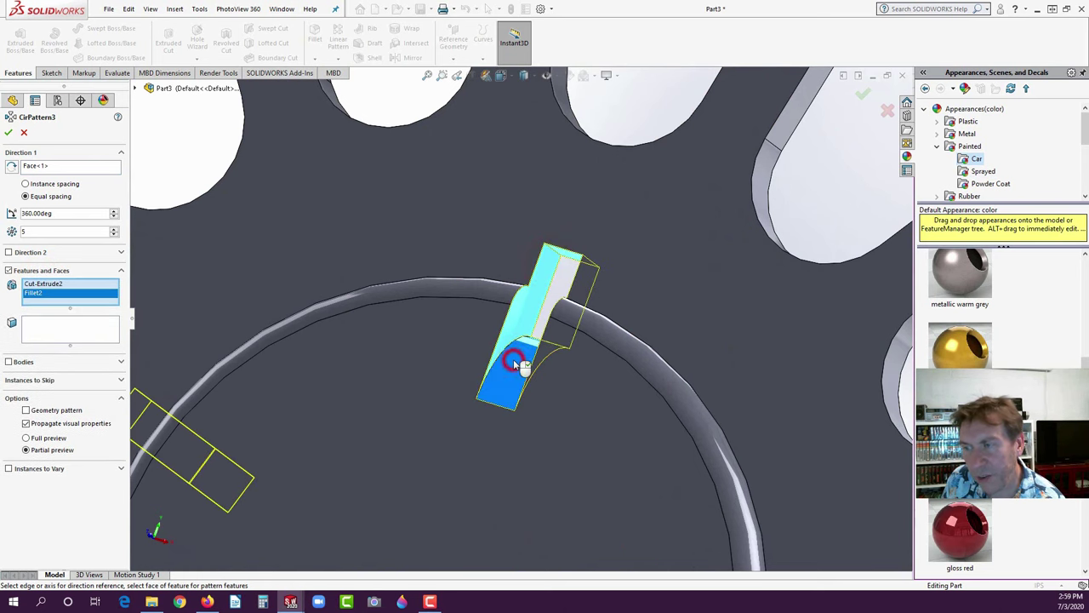
scroll(511, 365, "up", 2)
scroll(511, 370, "up", 4)
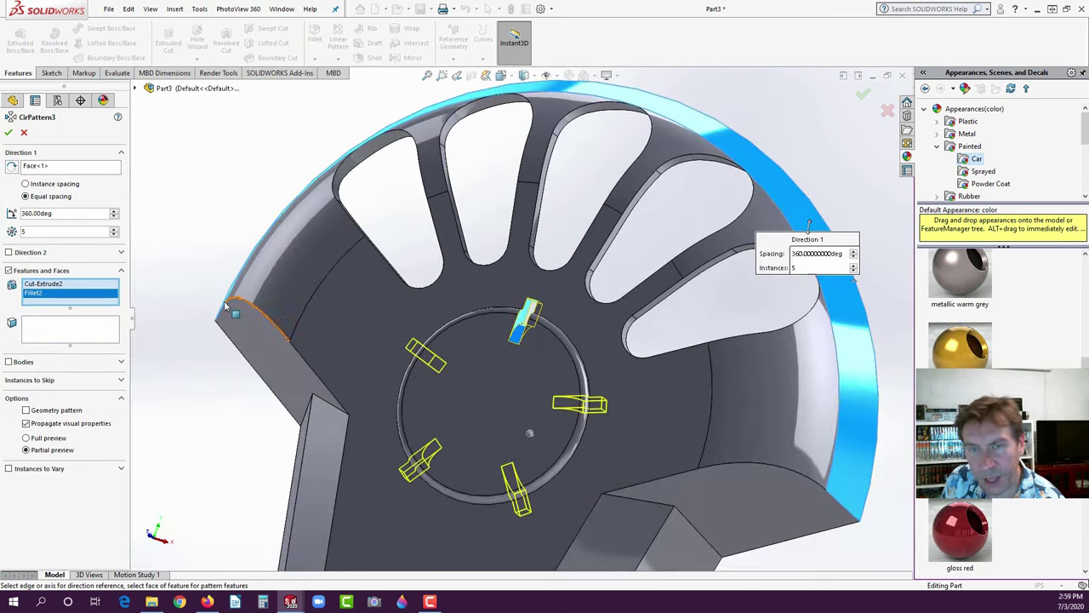
left_click(113, 227)
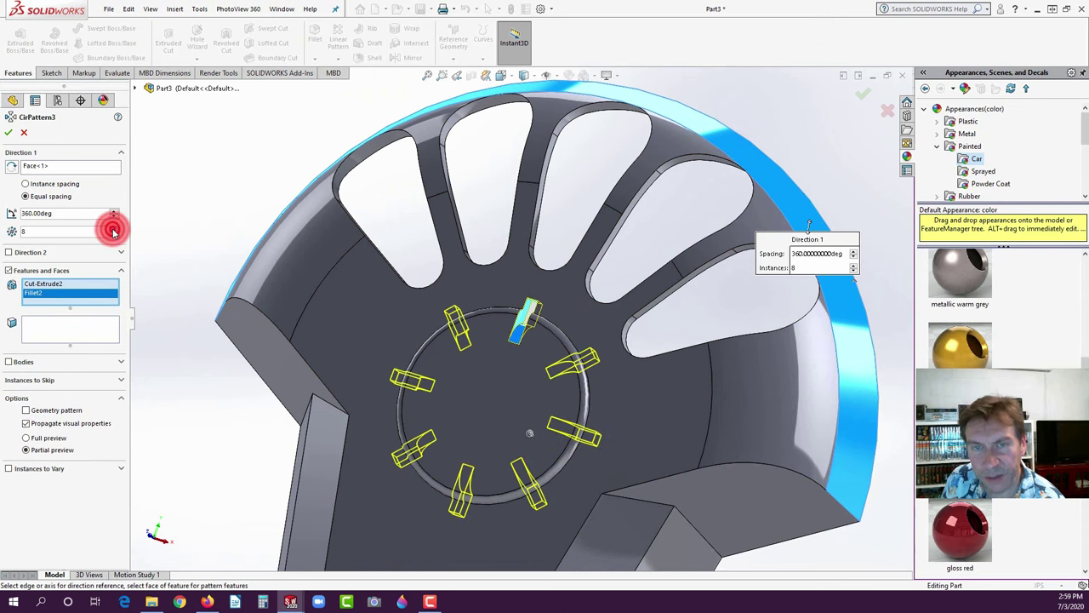
left_click(113, 227)
left_click(114, 228)
left_click(114, 228)
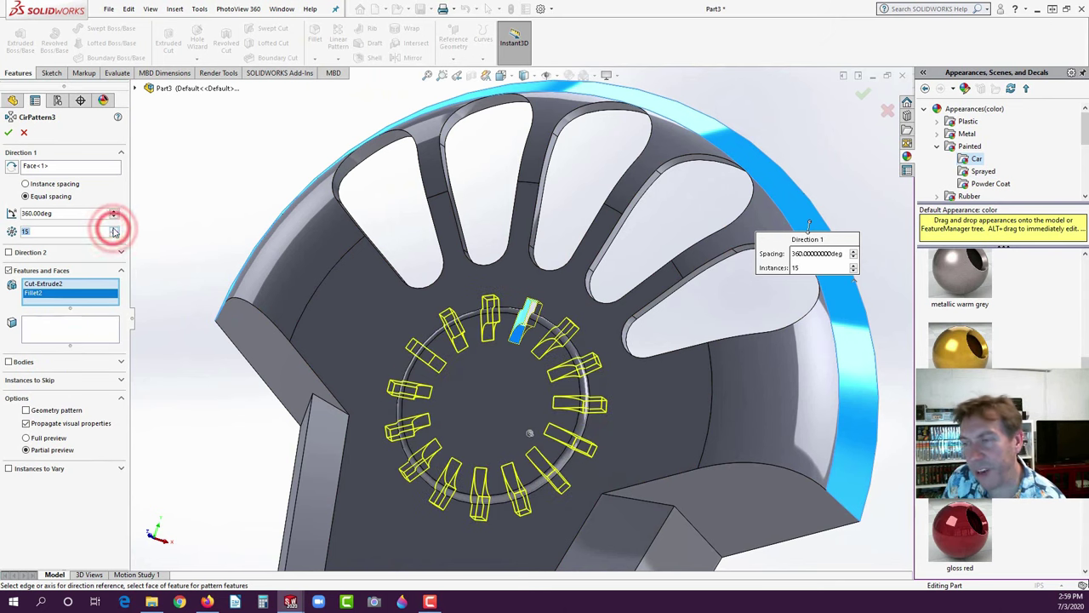
left_click(9, 134)
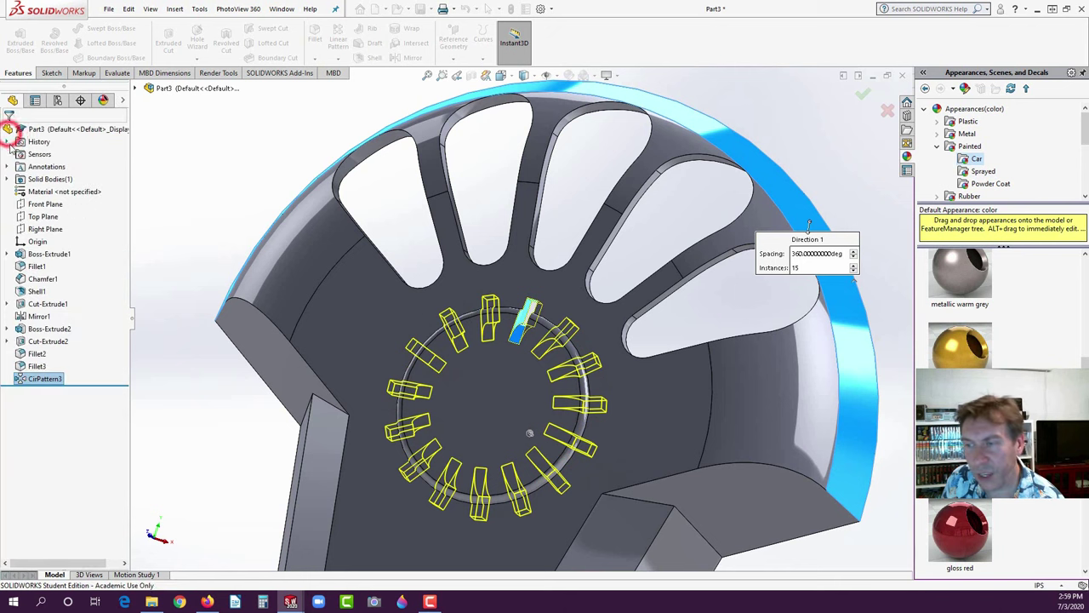
- Sketch a large circle and a small inner circle on the central disc face
scroll(256, 426, "down", 3)
middle_click_drag(308, 401, 311, 318)
scroll(521, 374, "down", 5)
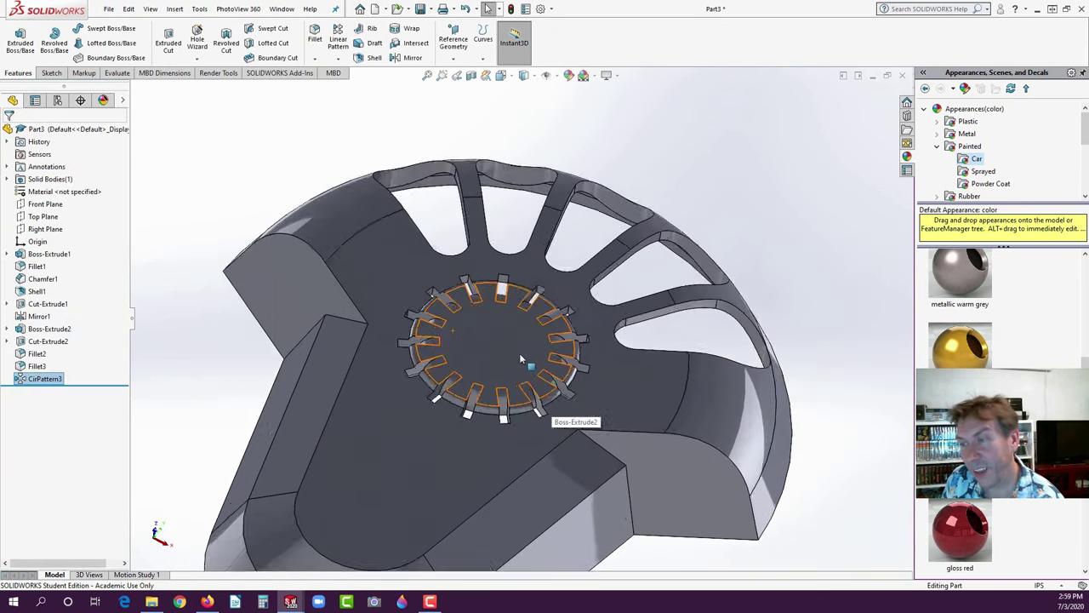
left_click(492, 315)
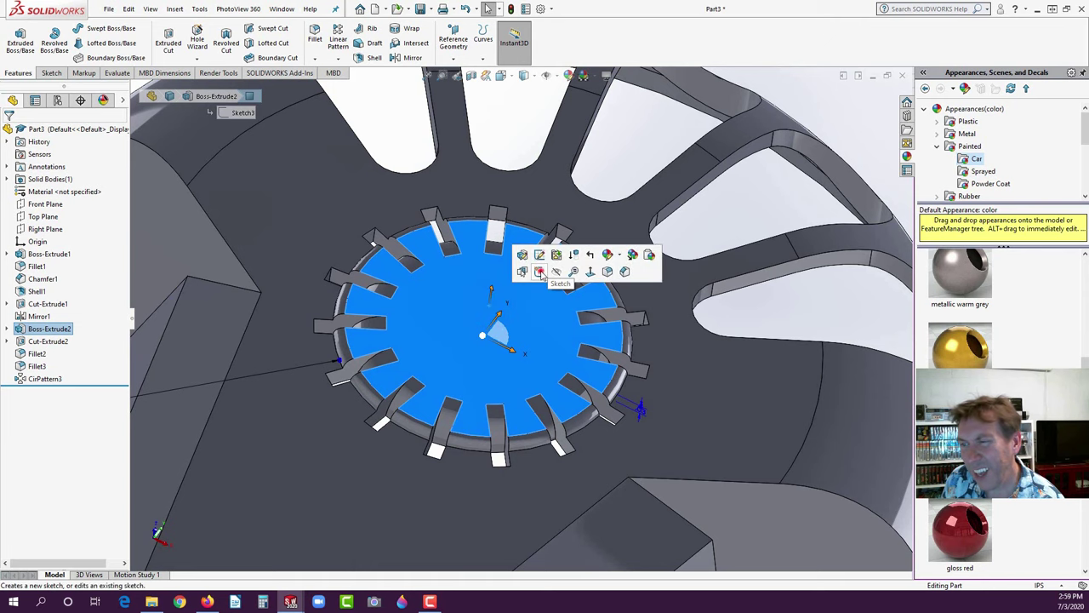
left_click(539, 271)
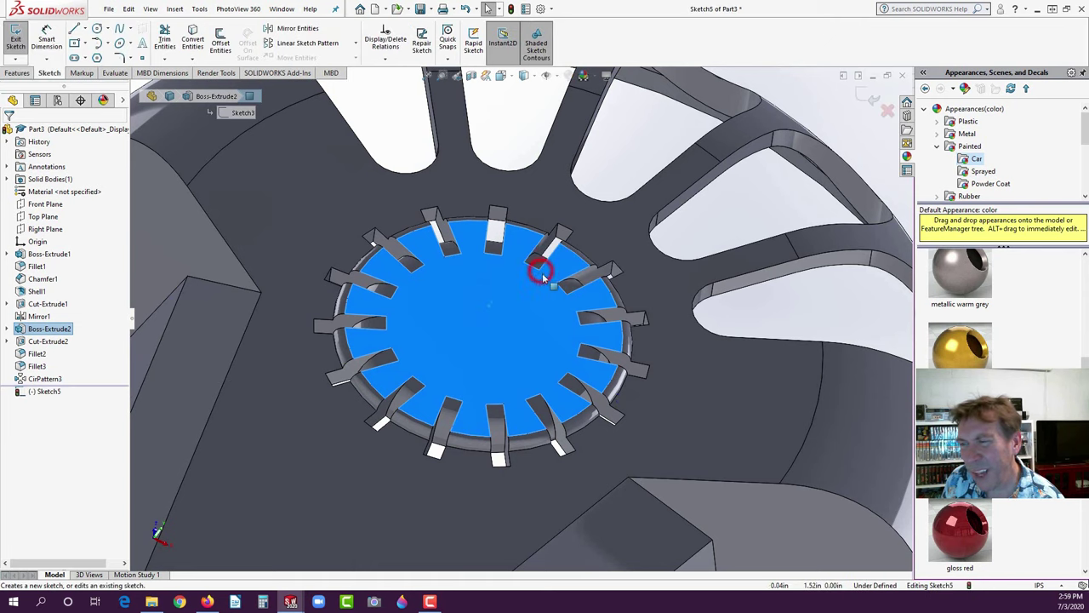
left_click(98, 31)
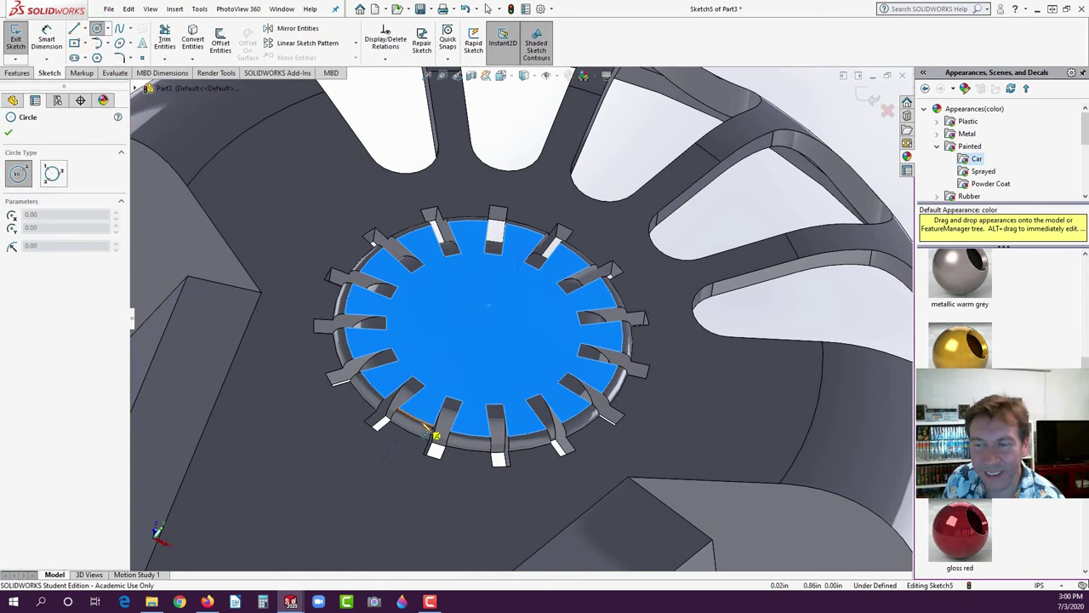
left_click(483, 328)
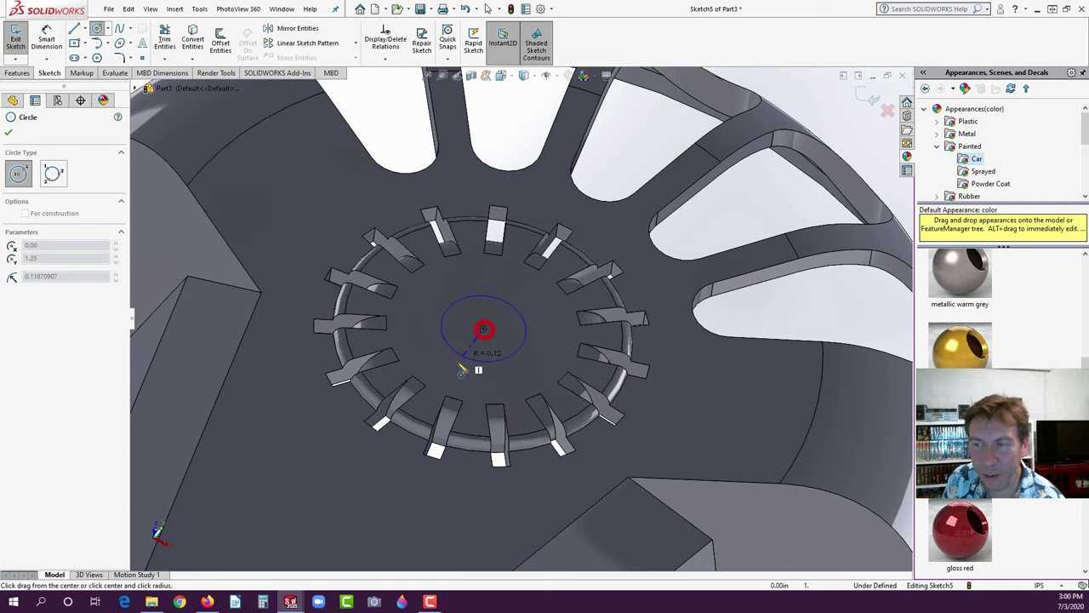
left_click(445, 381)
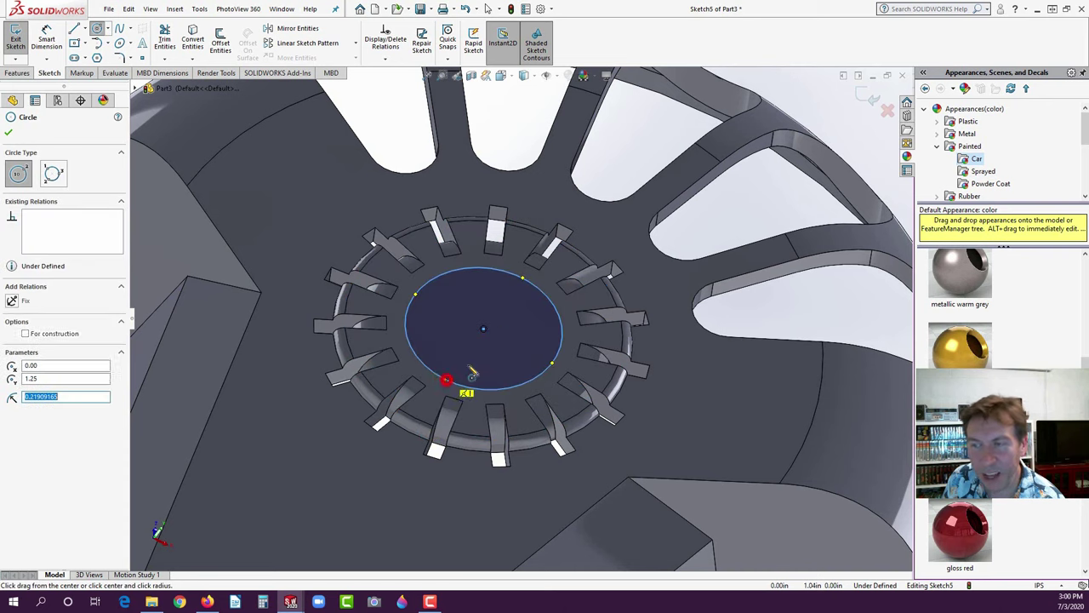
left_click(513, 317)
left_click(526, 333)
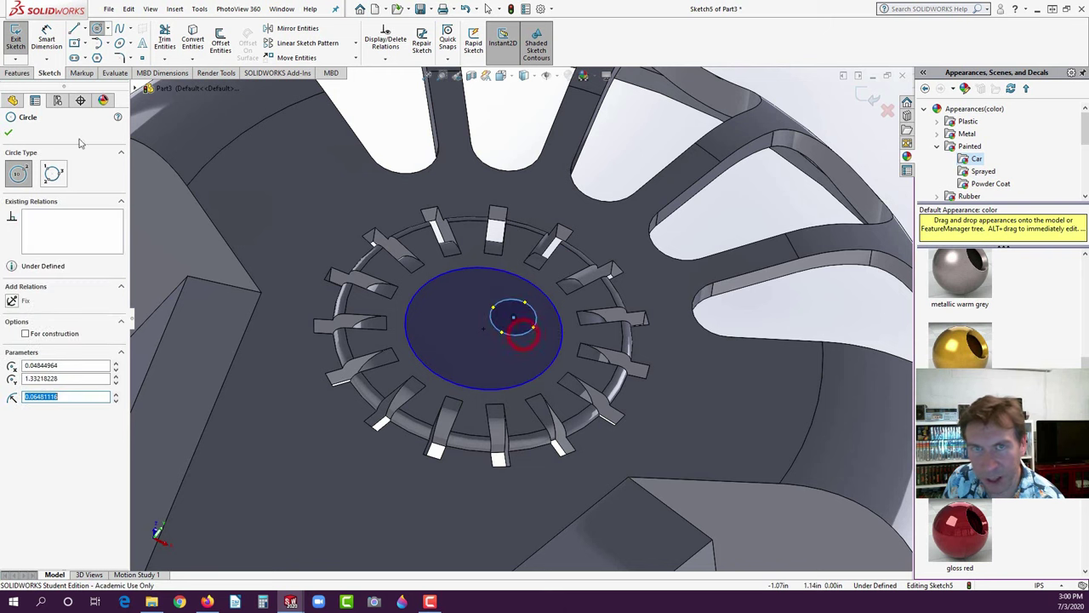
- Cut the sketched circles 0.02in deep as Cut-Extrude3
left_click(14, 73)
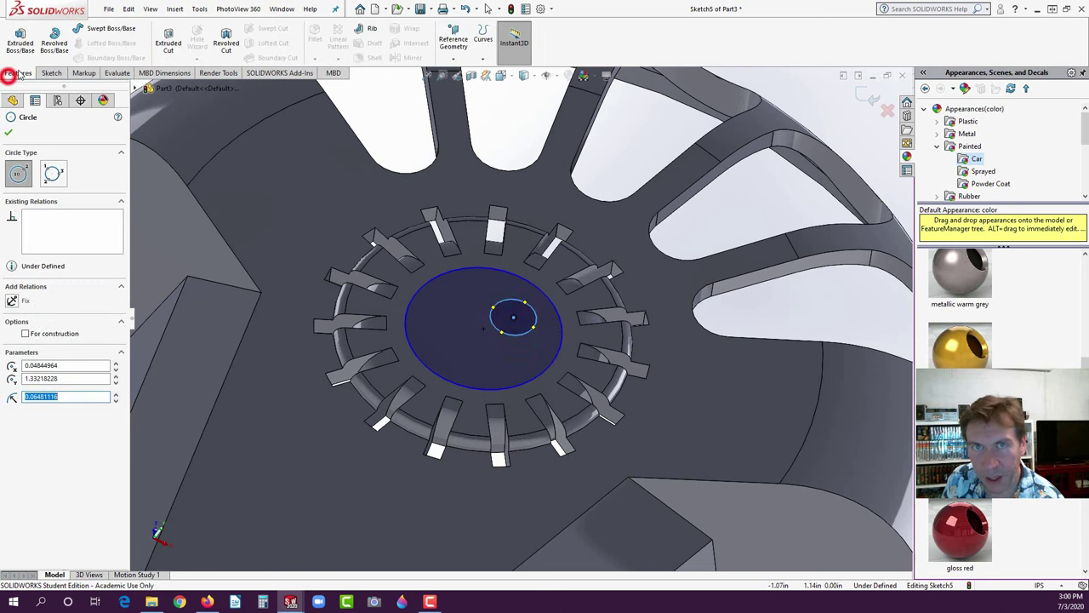
left_click(168, 42)
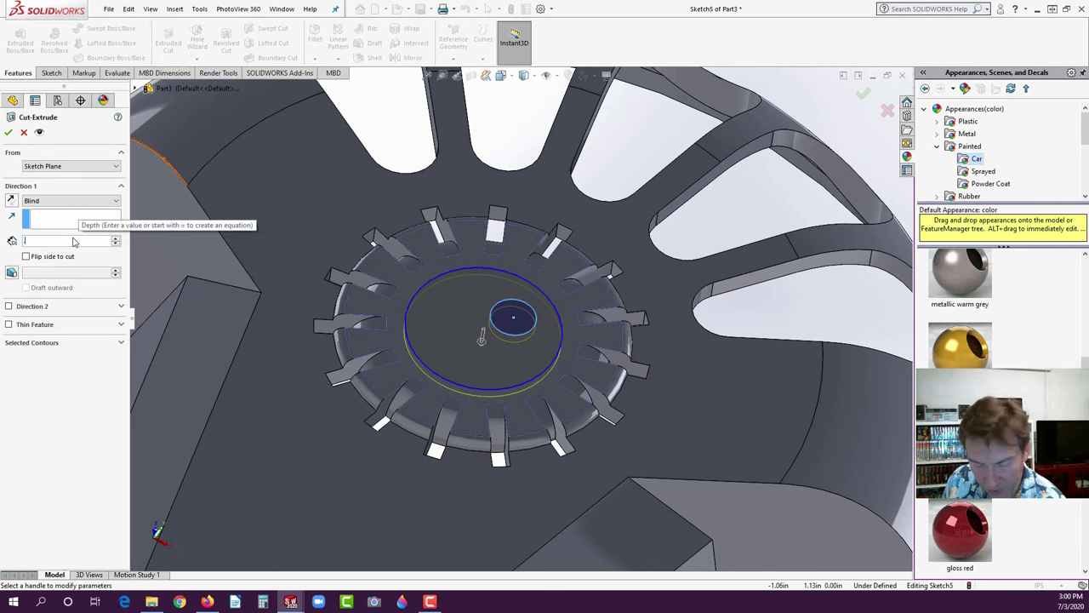
scroll(73, 241, "down", 1)
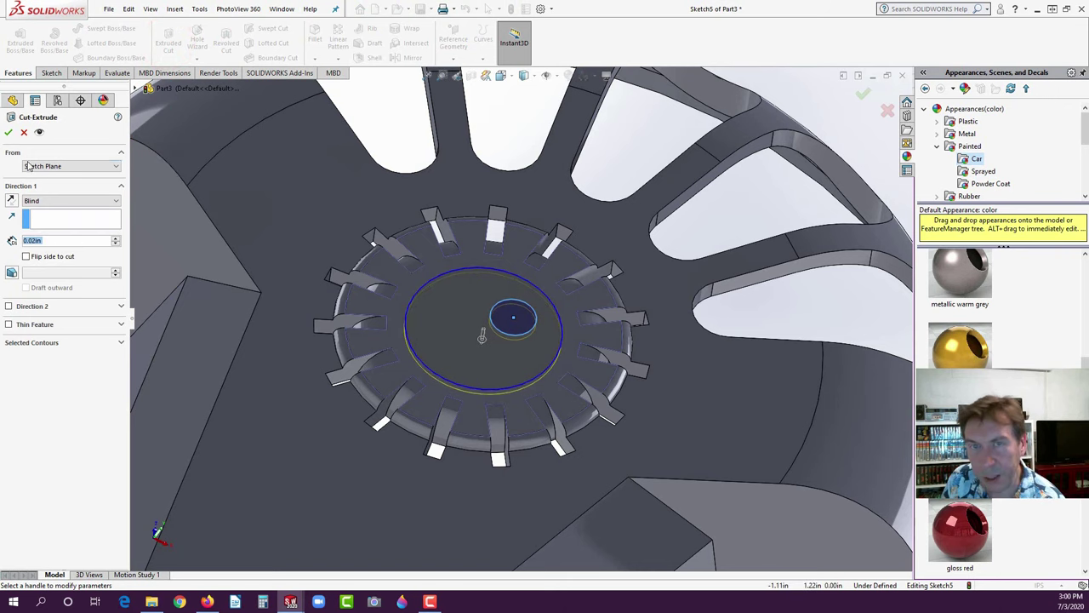
left_click(8, 133)
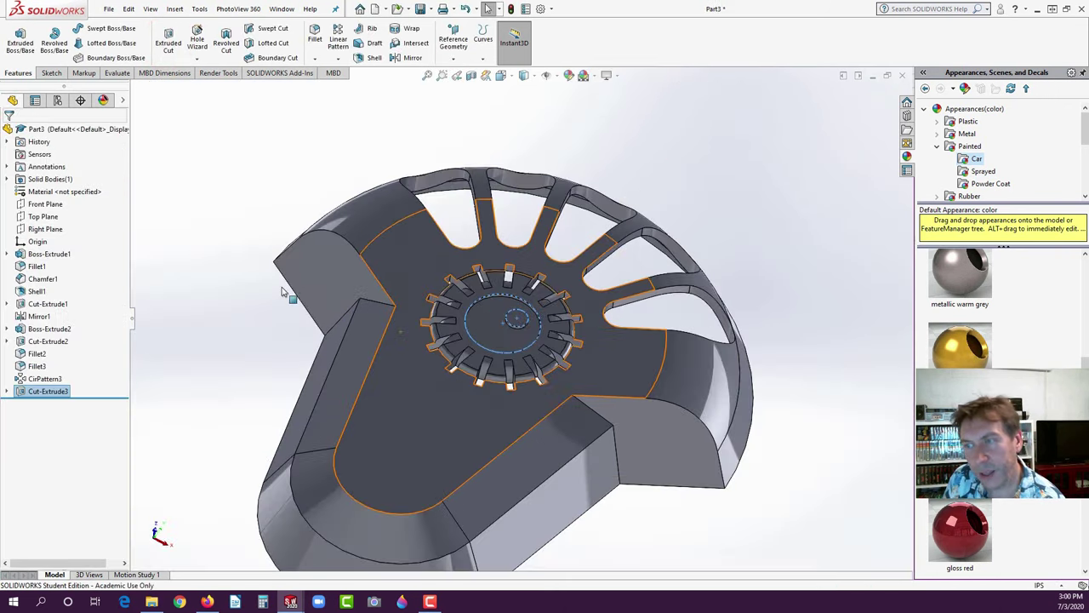
middle_click_drag(285, 397, 492, 341)
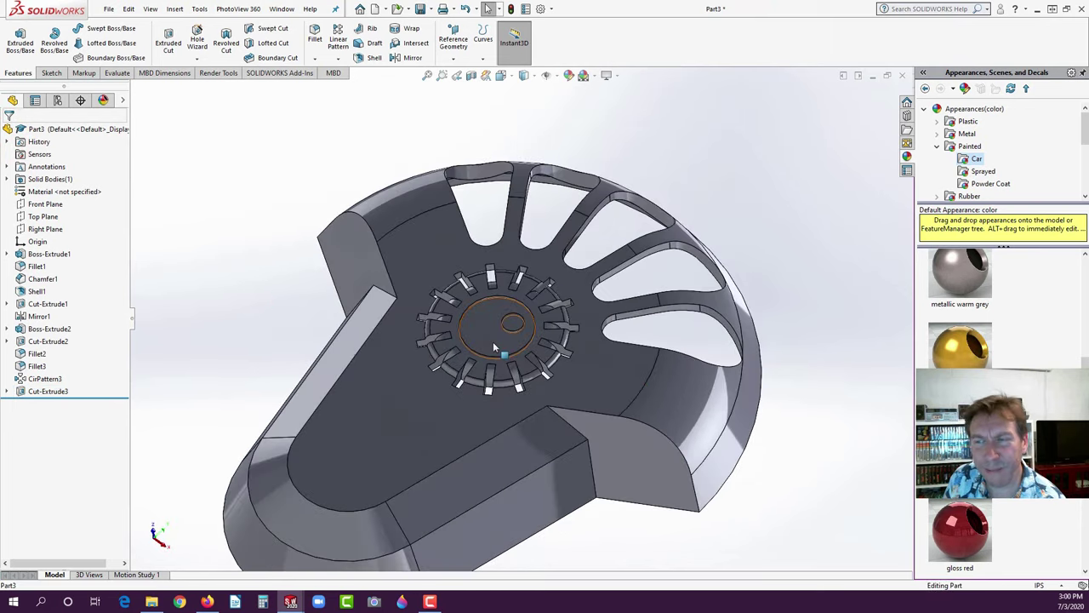
scroll(494, 343, "up", 3)
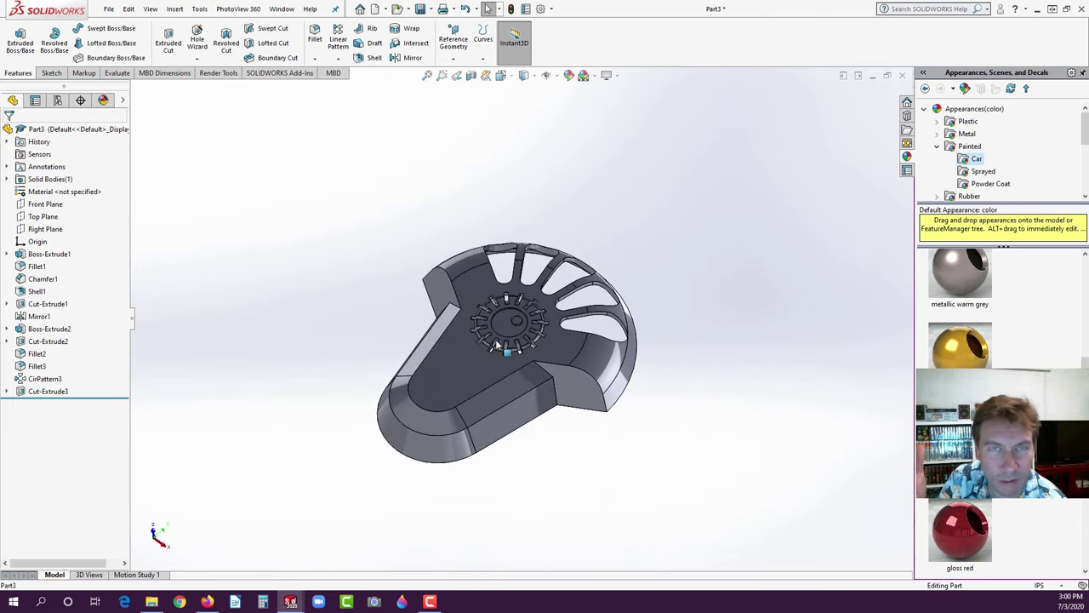
- Open Sketch6 on the inner floor face in Back view, then bring up the reference PDF
middle_click_drag(525, 332, 323, 275)
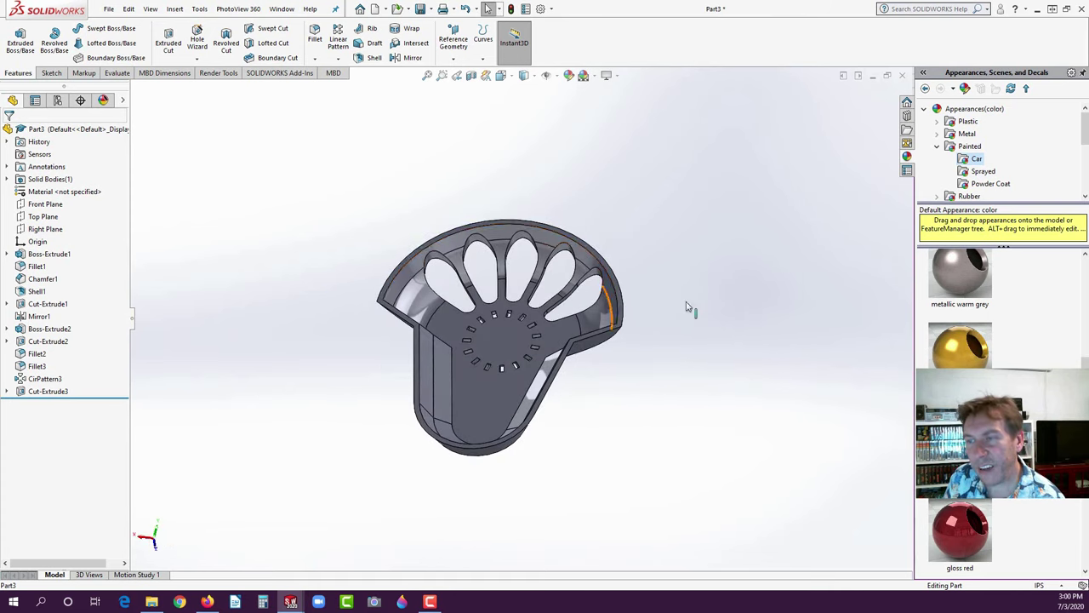
scroll(345, 359, "down", 5)
left_click(404, 337)
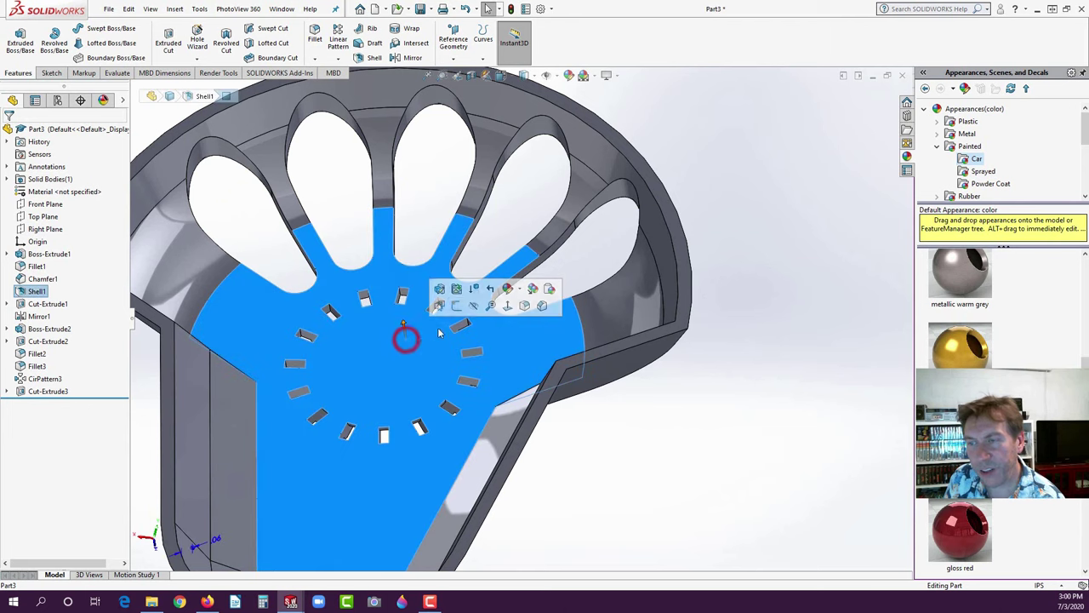
left_click(460, 304)
key("space")
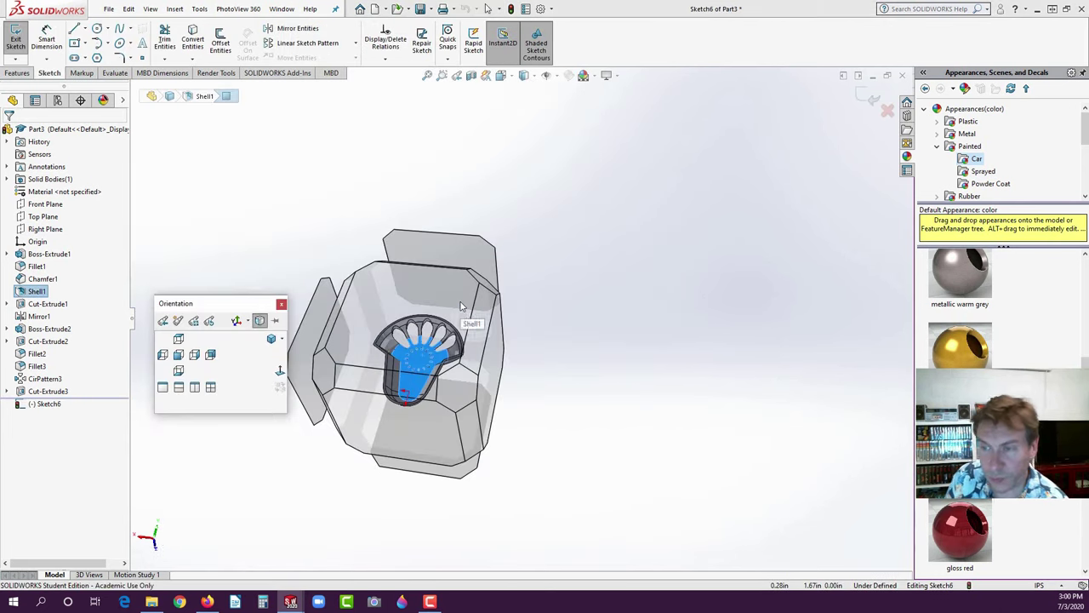
left_click(422, 299)
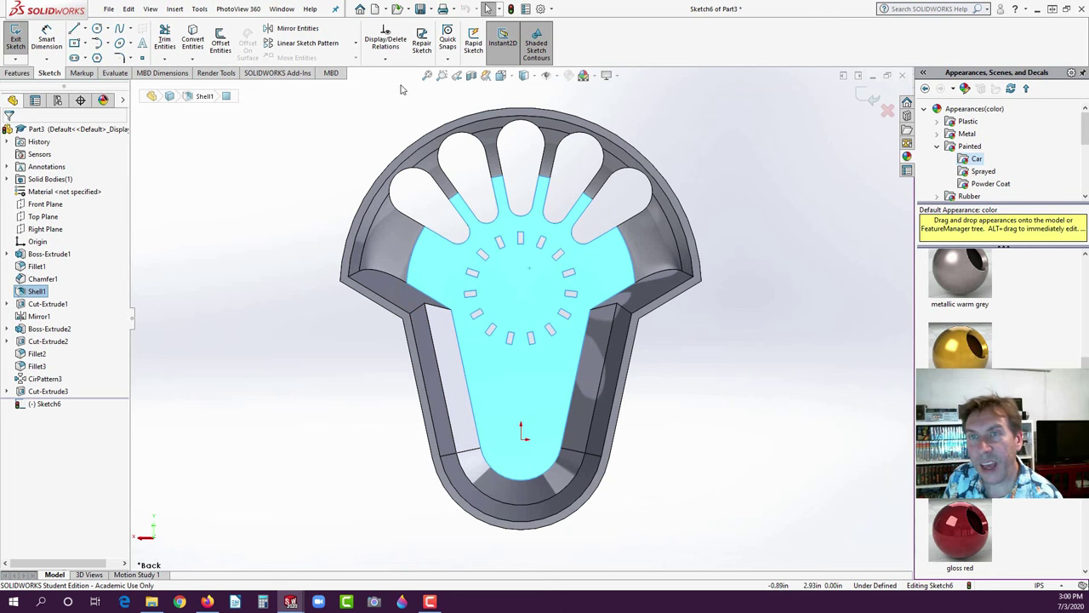
left_click(207, 601)
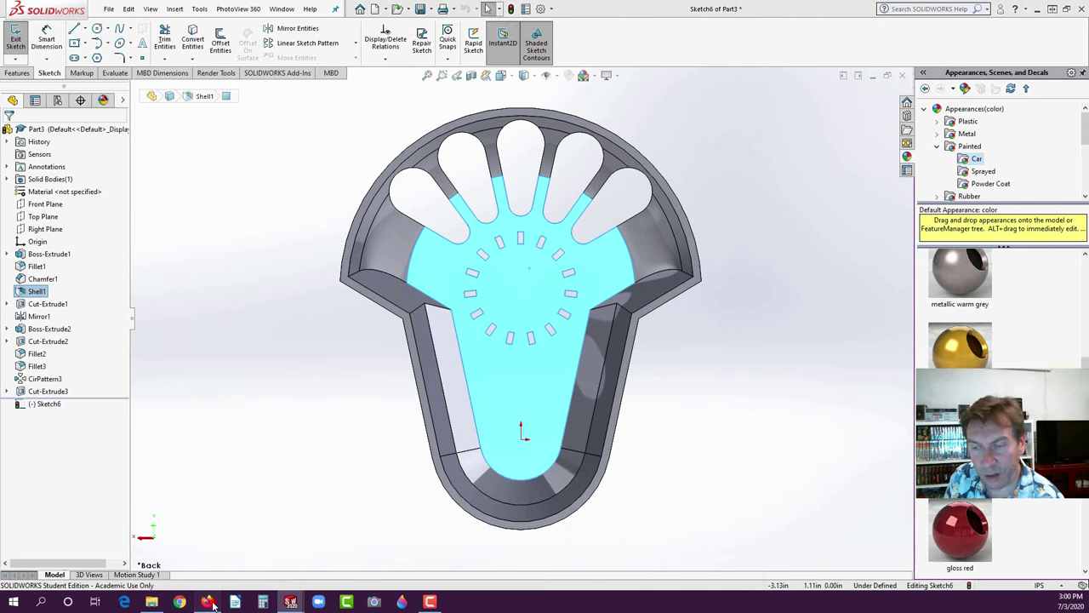
left_click_drag(455, 579, 536, 580)
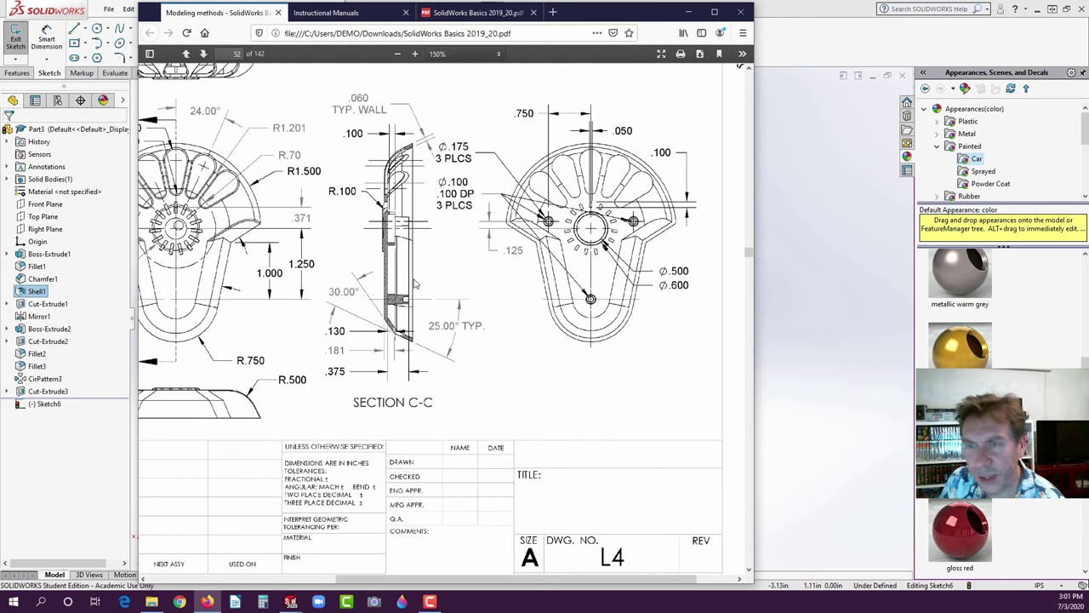
left_click(56, 455)
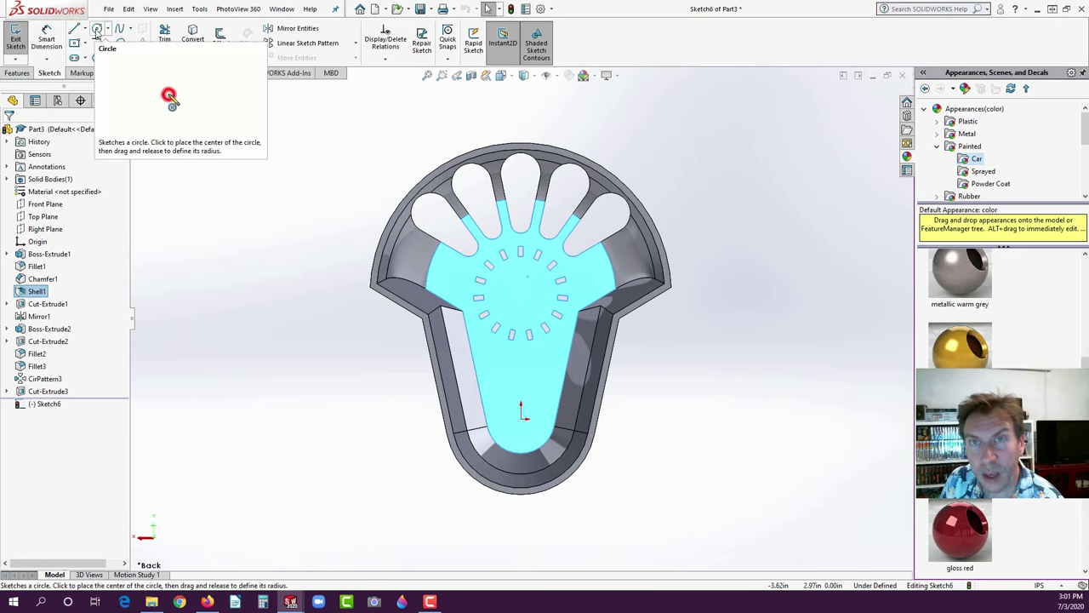
- Draw a small circle at the origin and another left of the slot ring
left_click(97, 30)
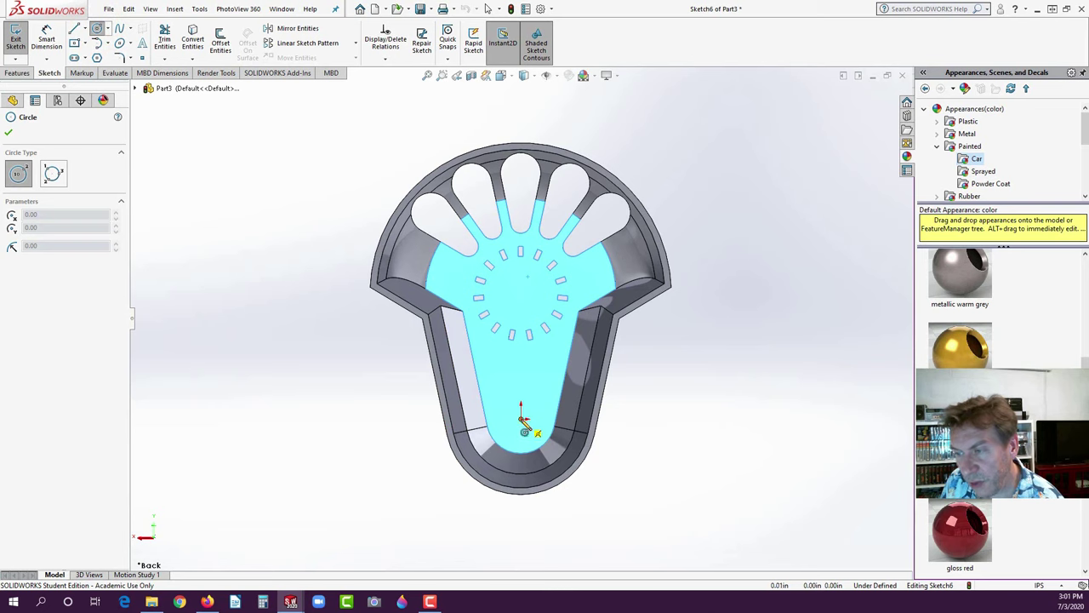
left_click(521, 418)
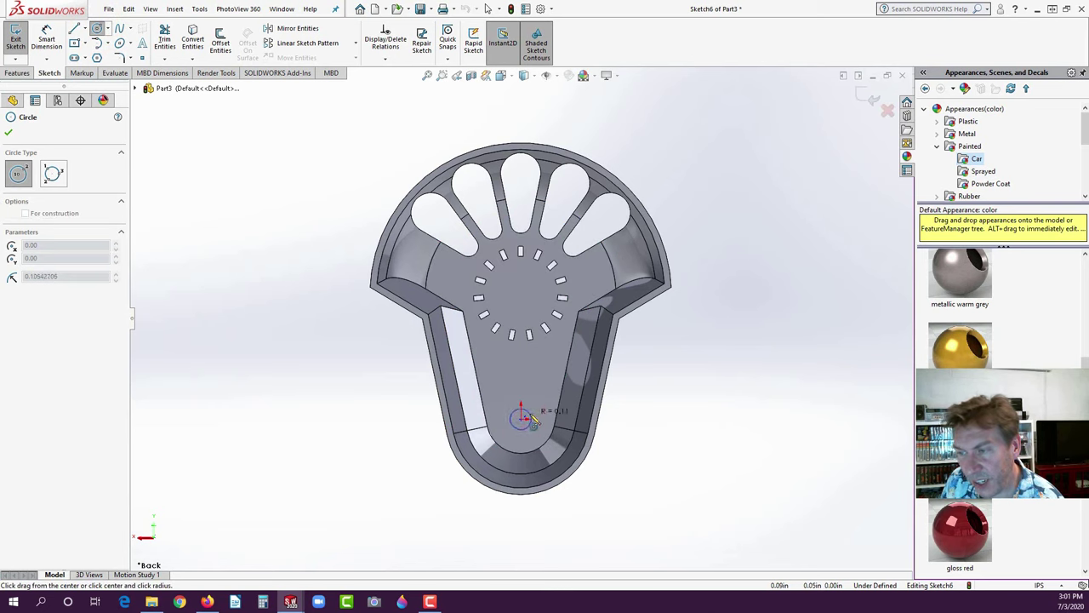
left_click(533, 423)
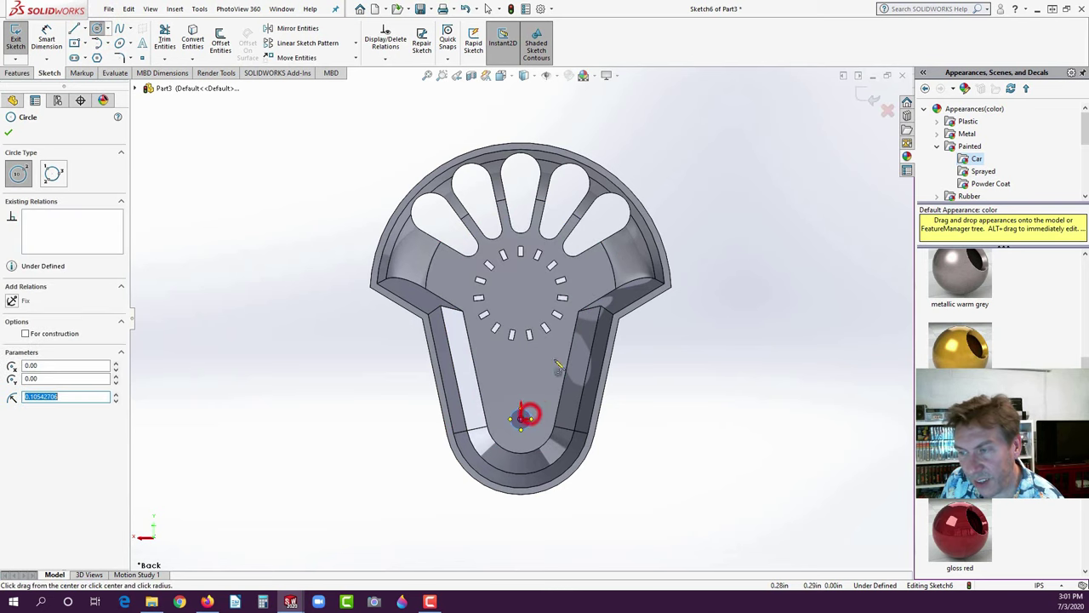
left_click(445, 283)
left_click(456, 288)
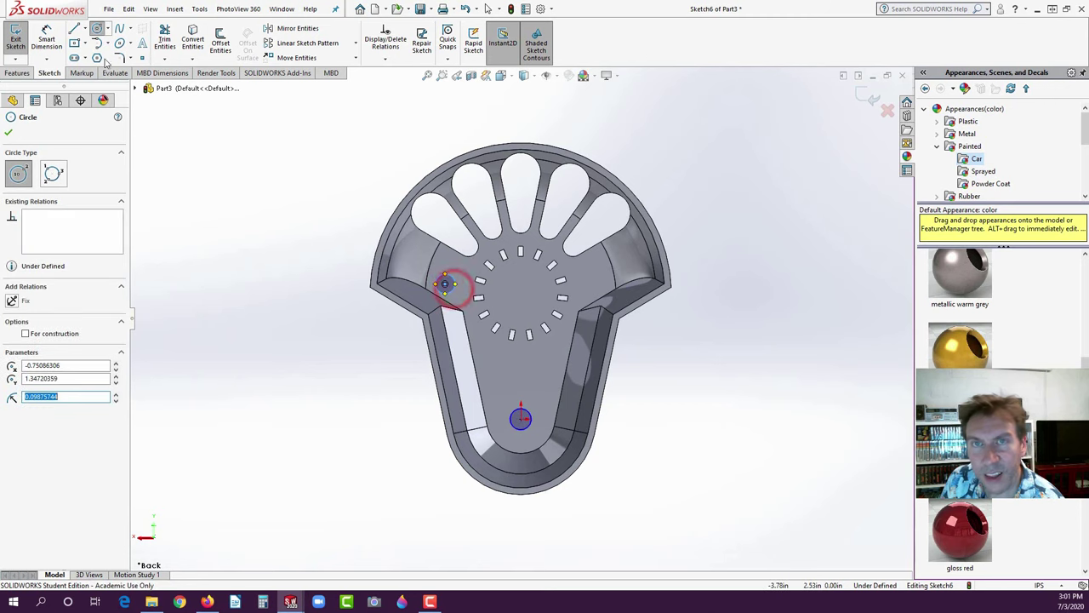
- Draw a vertical centerline from the lower circle's centre to the ring centre
left_click(108, 28)
left_click(85, 29)
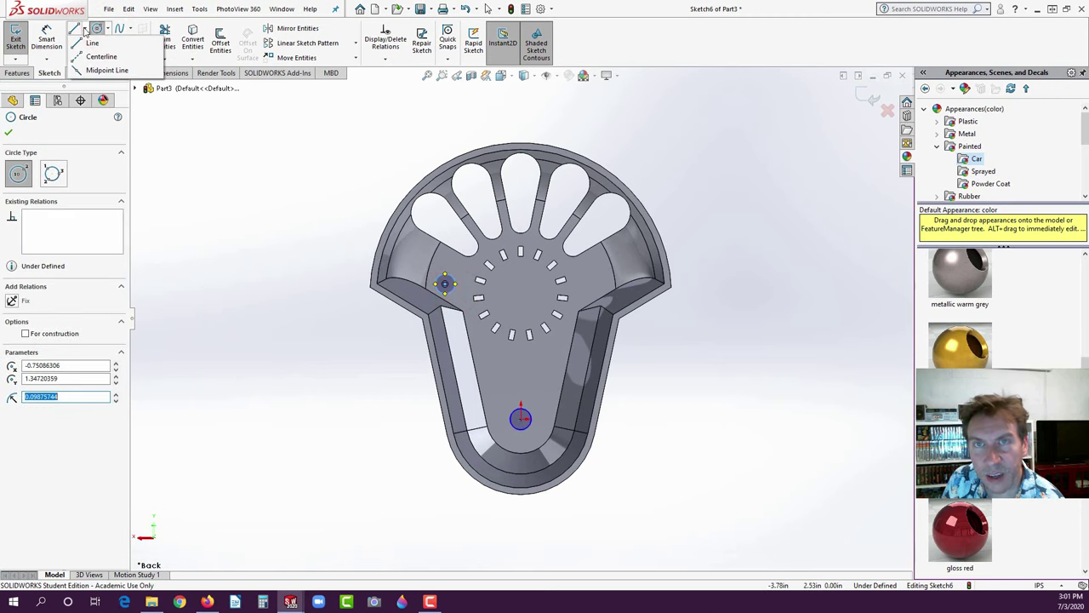
left_click(101, 57)
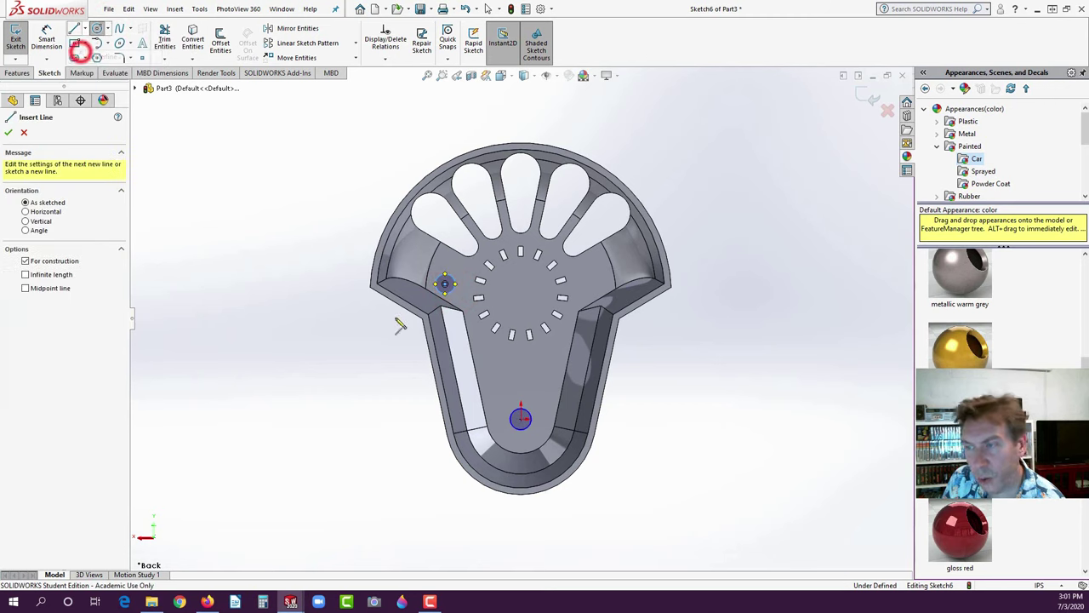
left_click(521, 419)
left_click(523, 294)
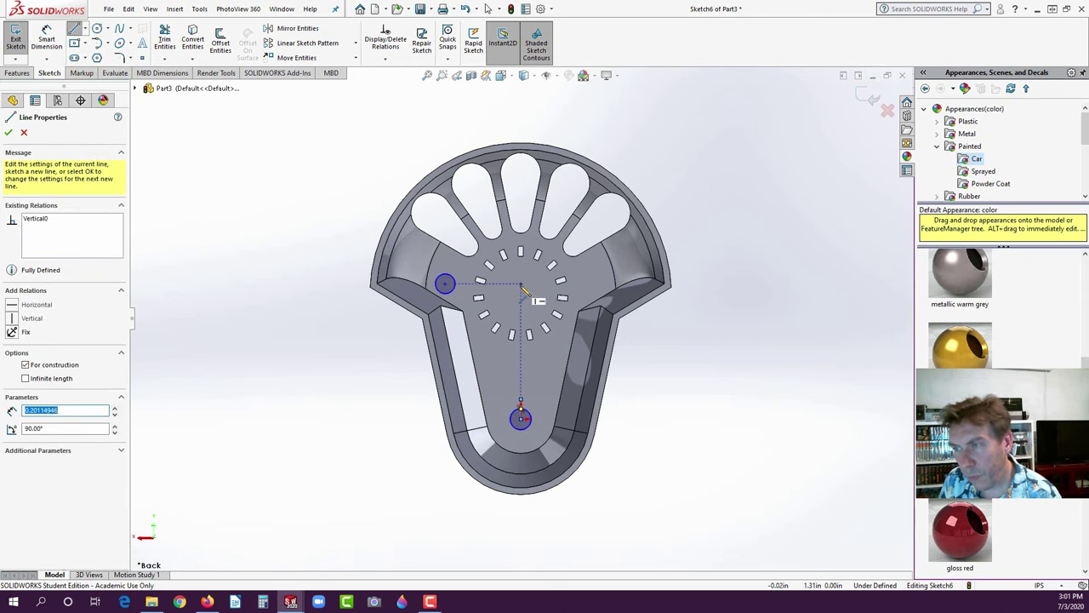
left_click(521, 284)
left_click(520, 418)
left_click(601, 493)
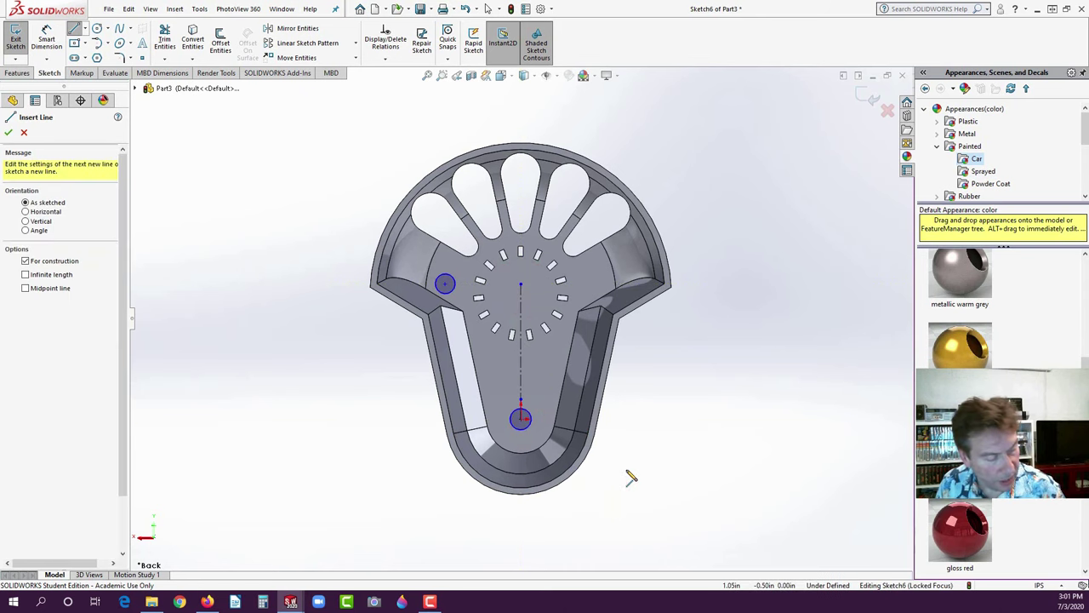
key("Escape")
- Mirror the left circle across the vertical centerline
left_click(528, 417)
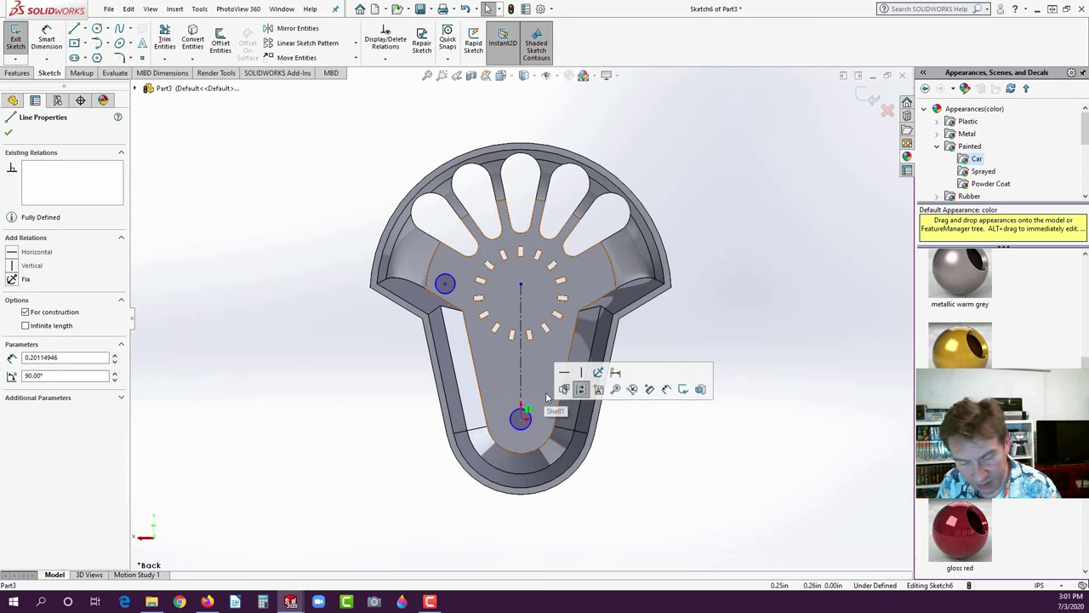
key("Escape")
left_click(686, 419)
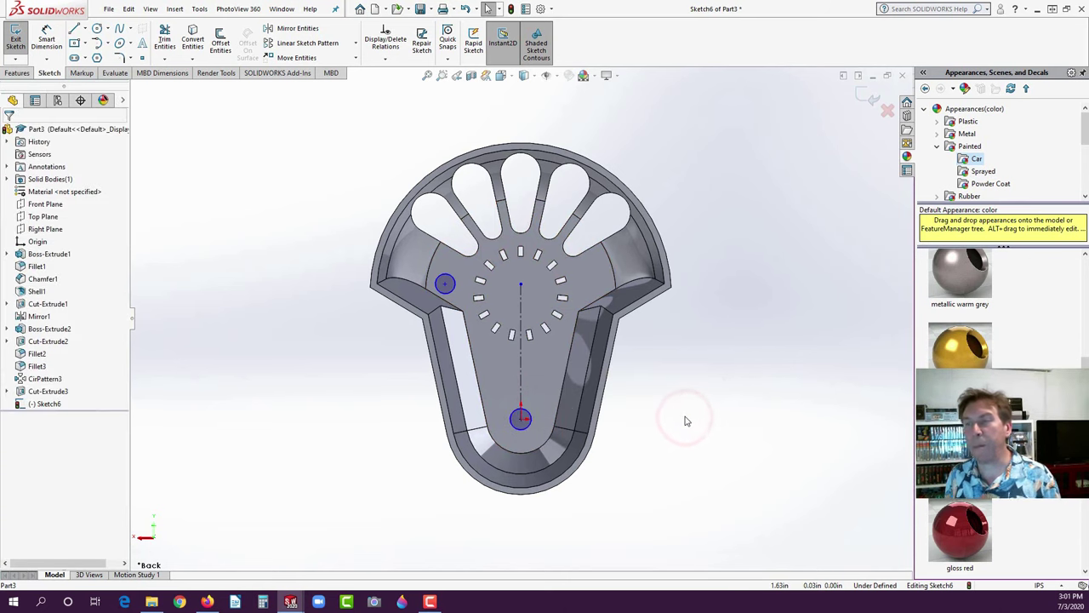
left_click(446, 292)
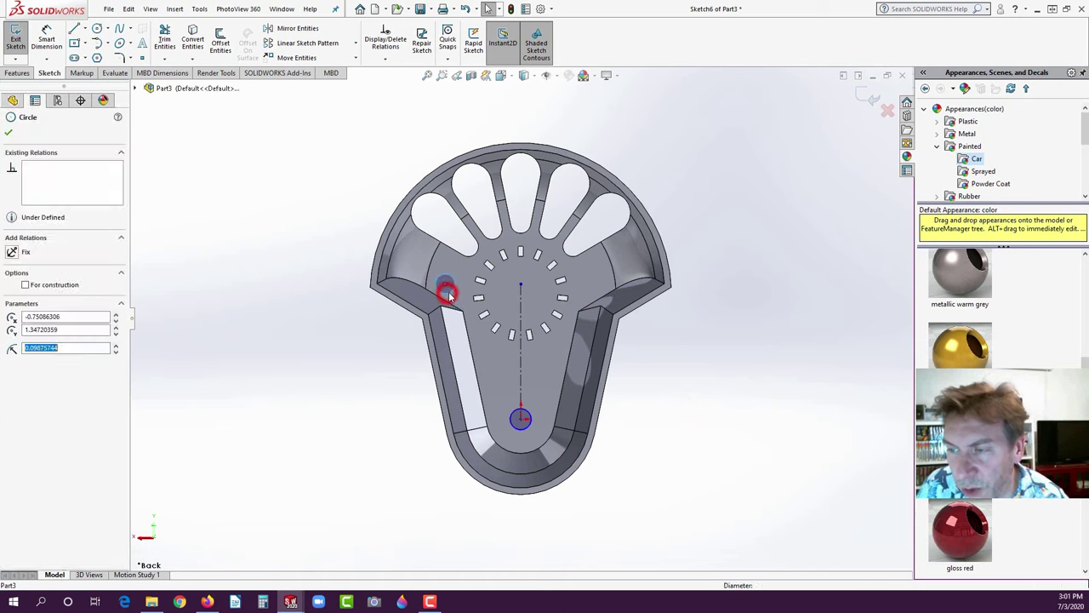
left_click(521, 325, "ctrl")
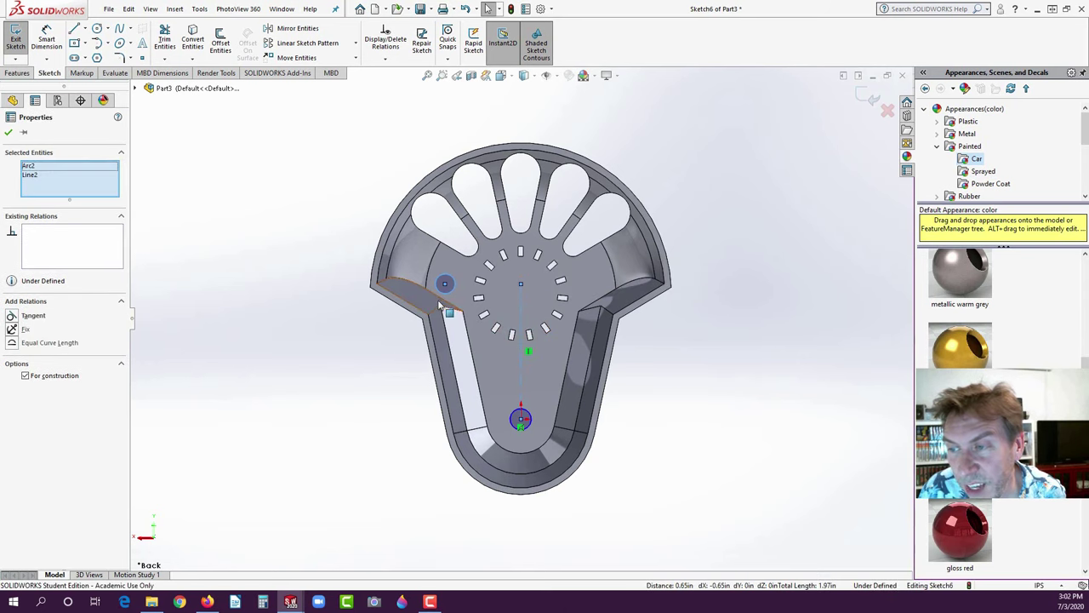
left_click(293, 28)
left_click(246, 222)
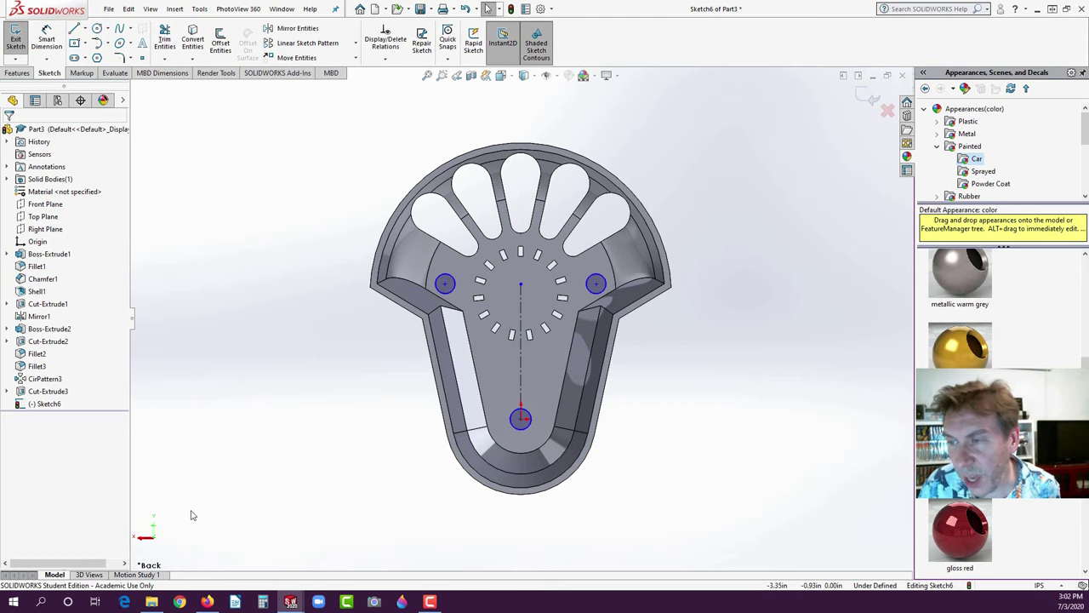
- Make the left and bottom circles equal in size
left_click(451, 295)
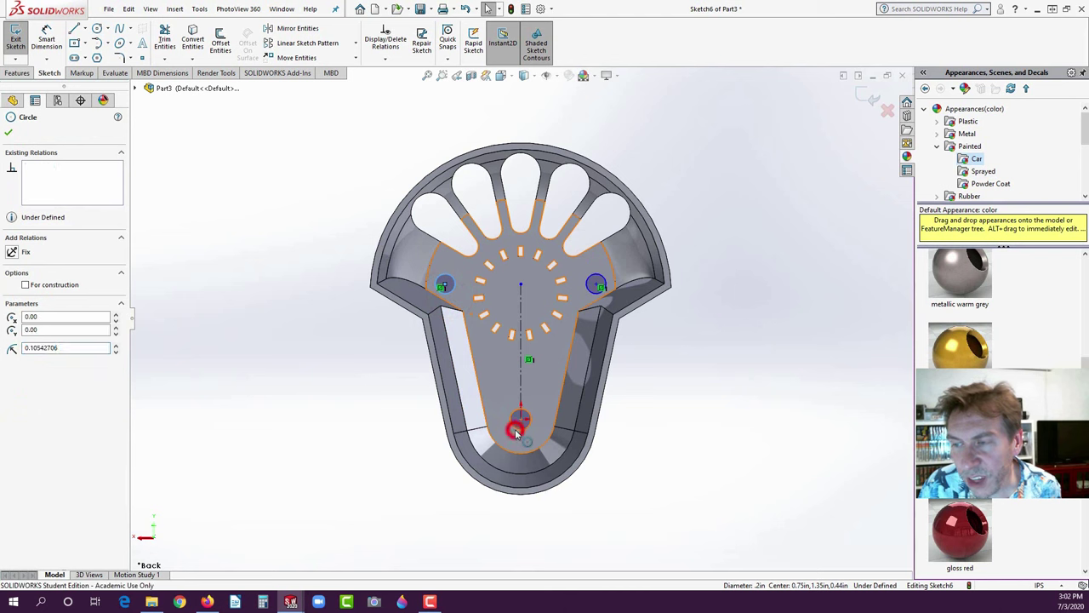
left_click(515, 434, "ctrl")
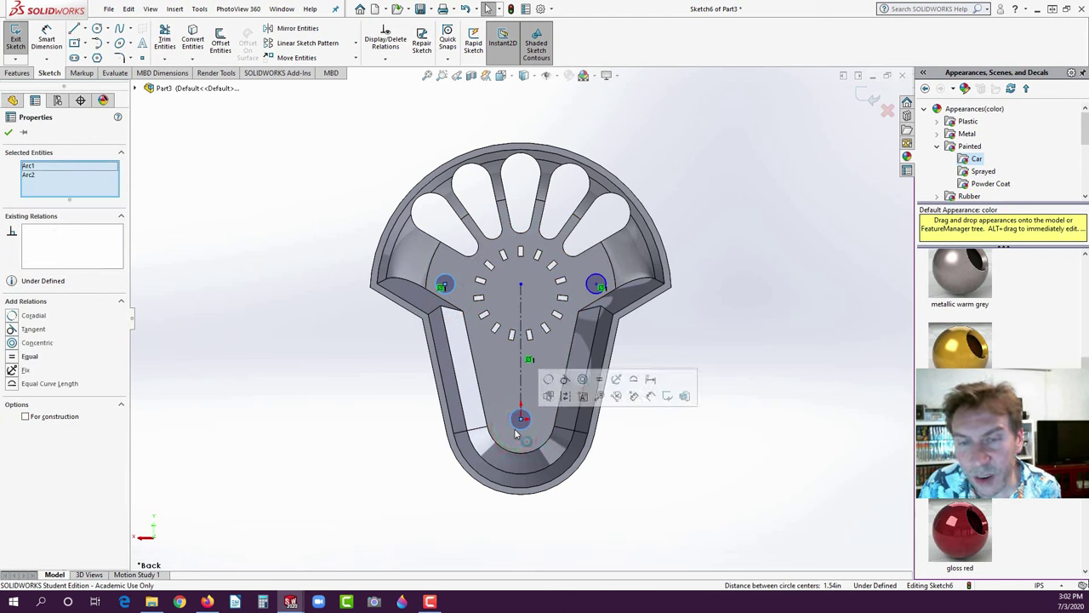
left_click(13, 356)
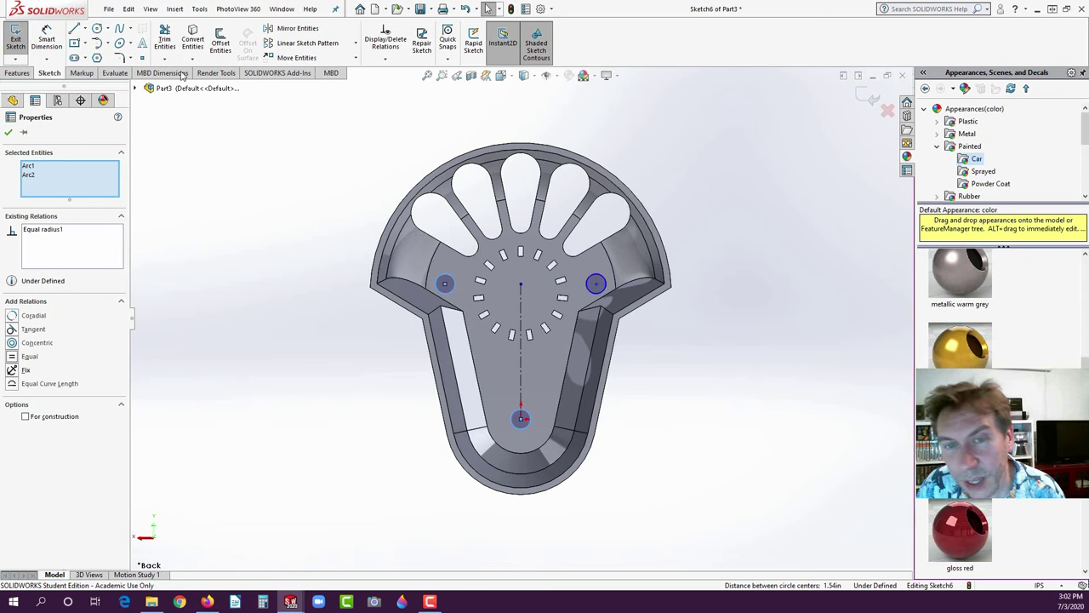
key("Escape")
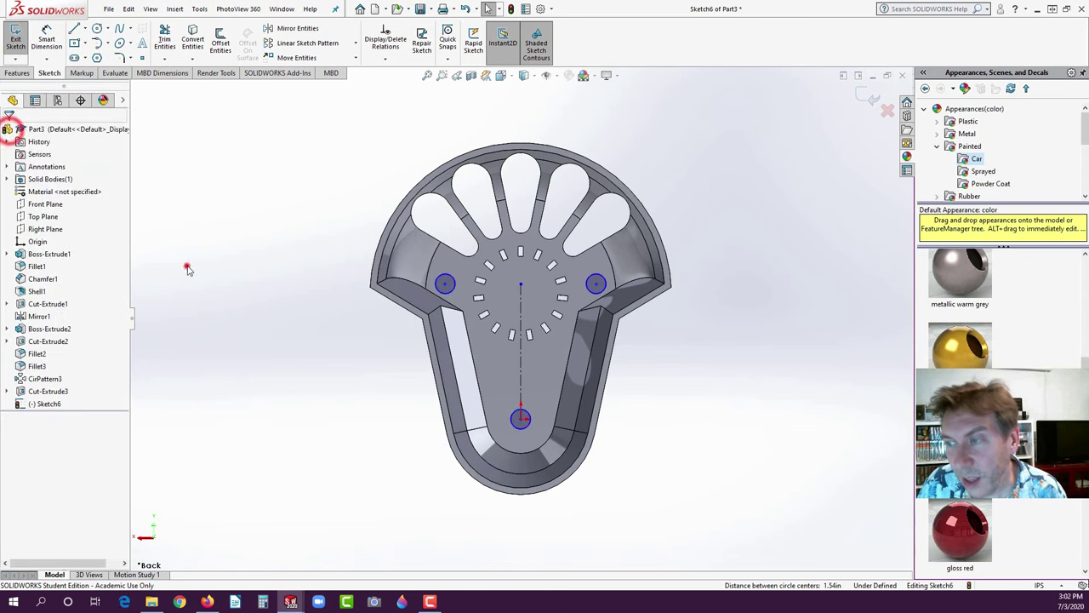
left_click(186, 267)
- Dimension the left circle's diameter to 0.175 in and check it against the reference PDF
left_click(47, 39)
left_click(436, 276)
left_click(333, 186)
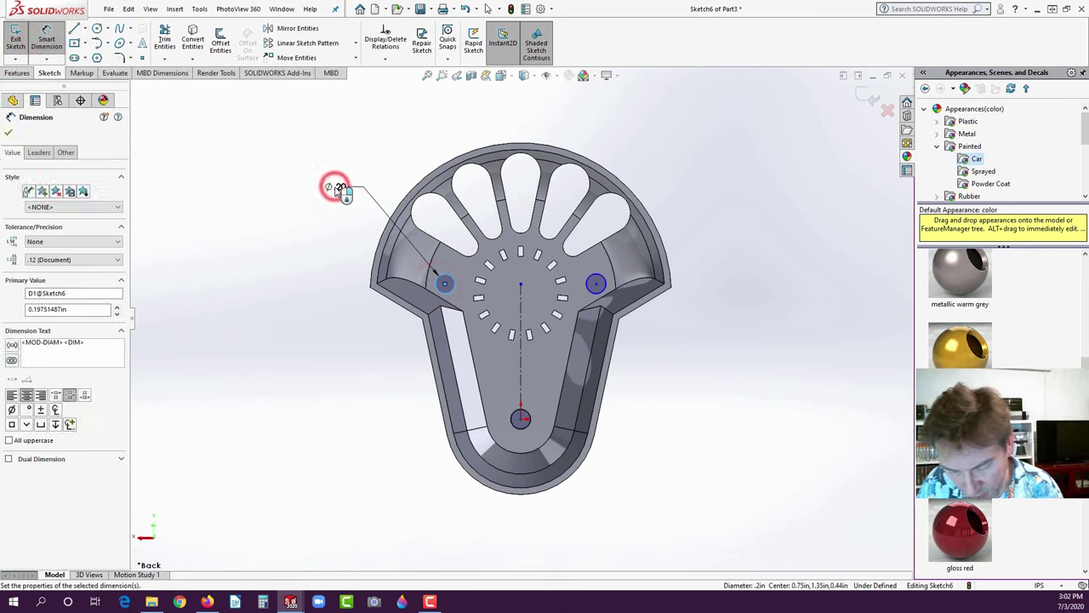
type(".175")
key("Return")
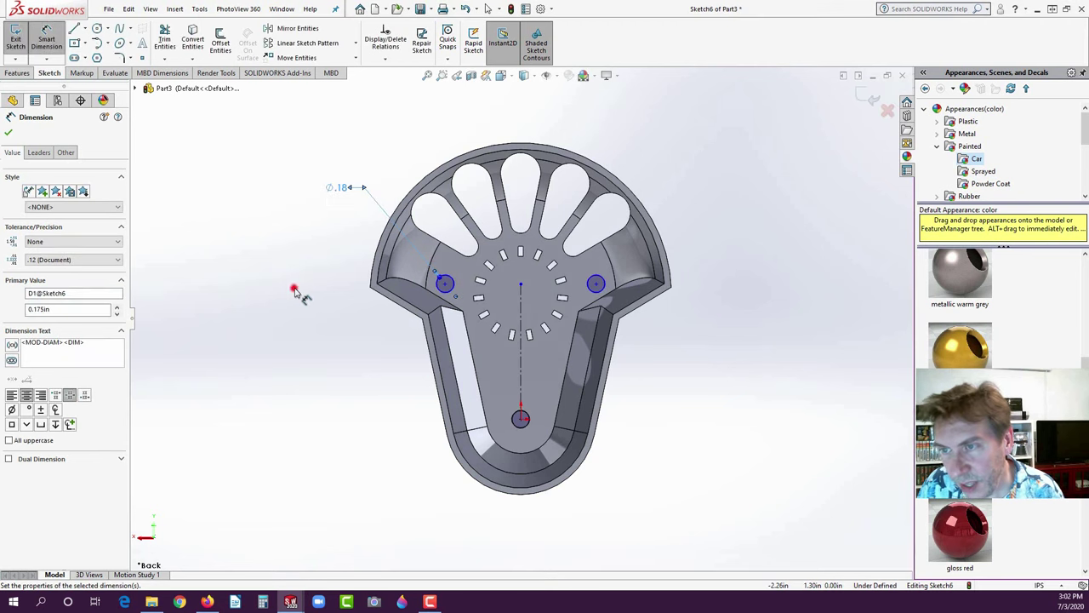
left_click(294, 291)
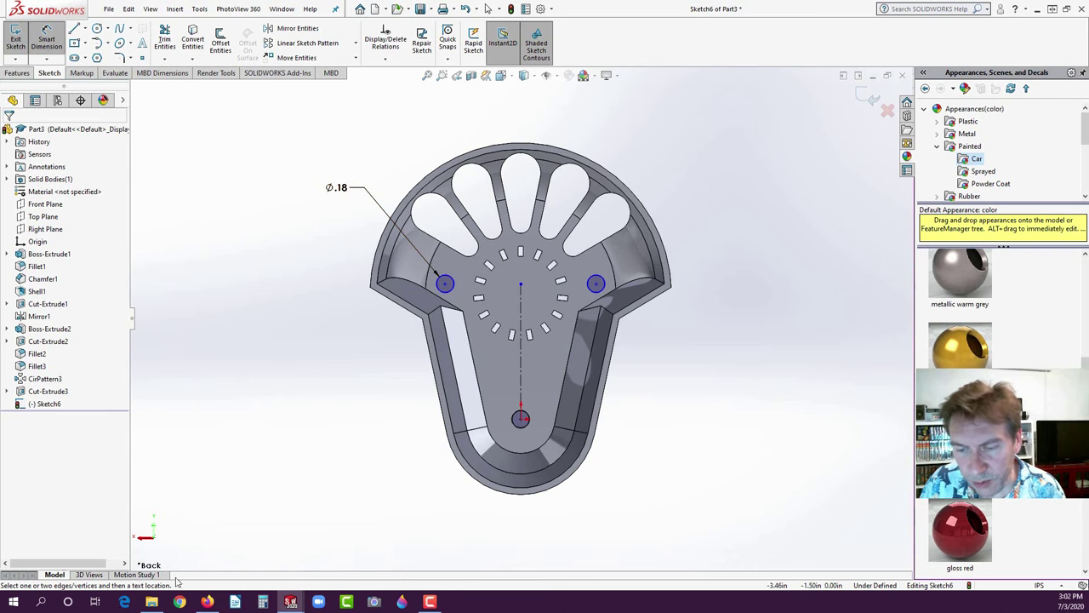
left_click(207, 601)
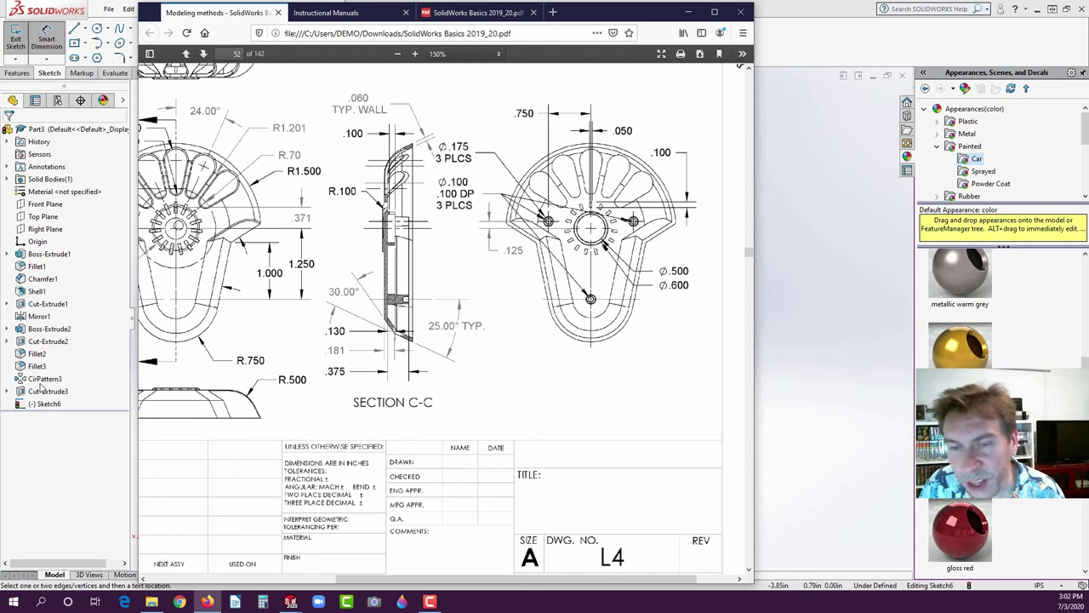
left_click(40, 464)
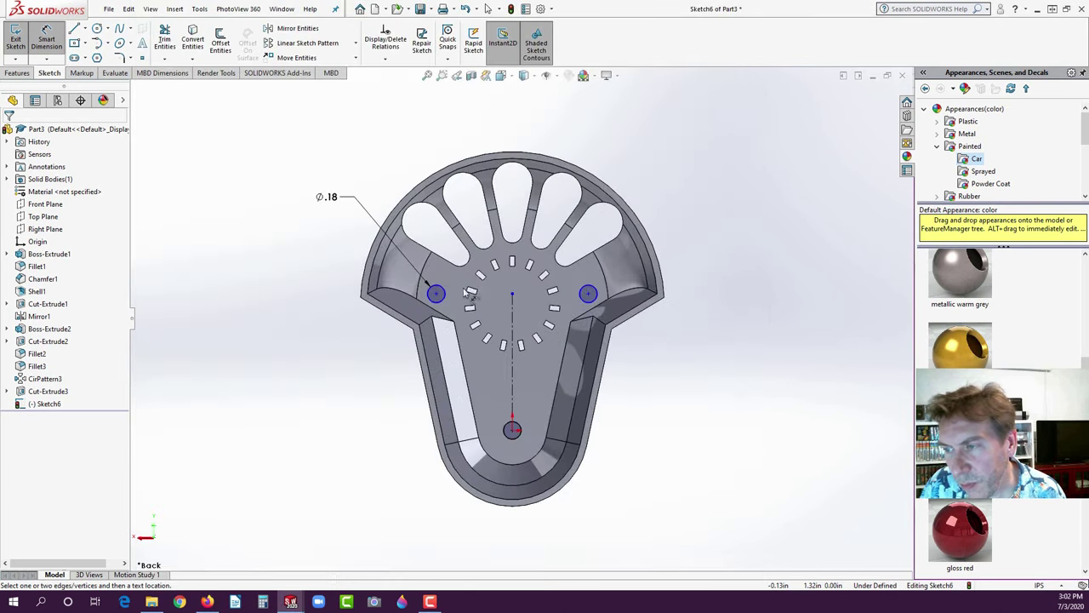
- Dimension the left circle's centre 0.125 in vertically from the outer edge
left_click(435, 295)
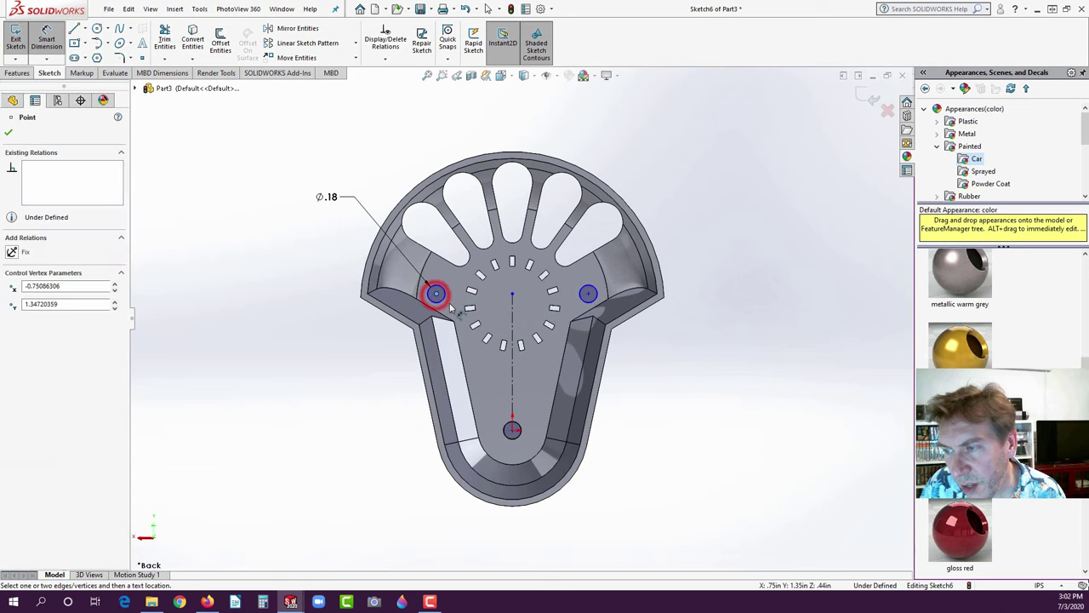
left_click(654, 248)
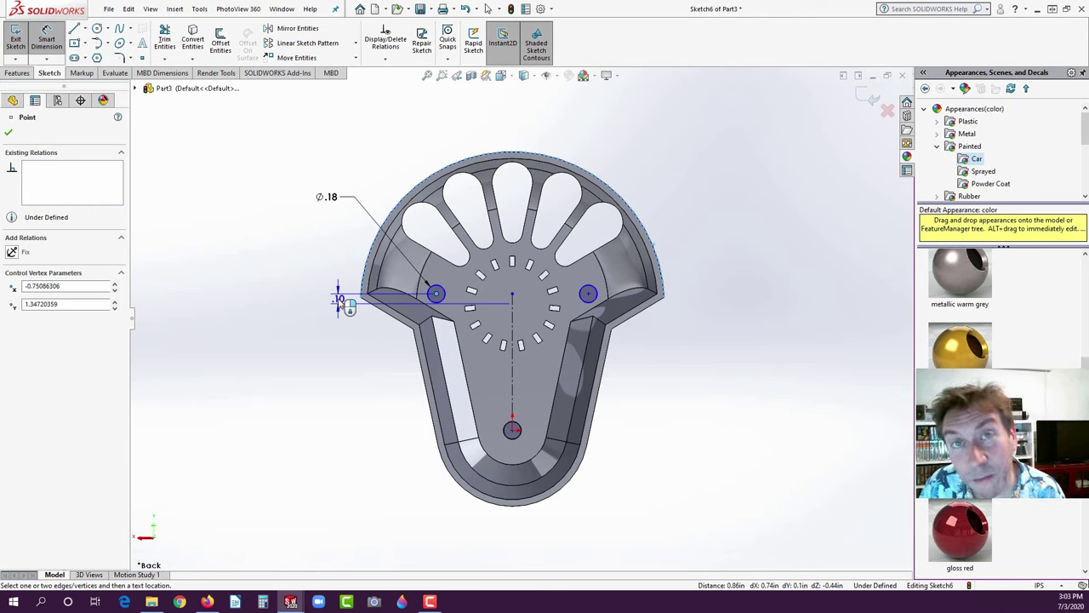
left_click(339, 299)
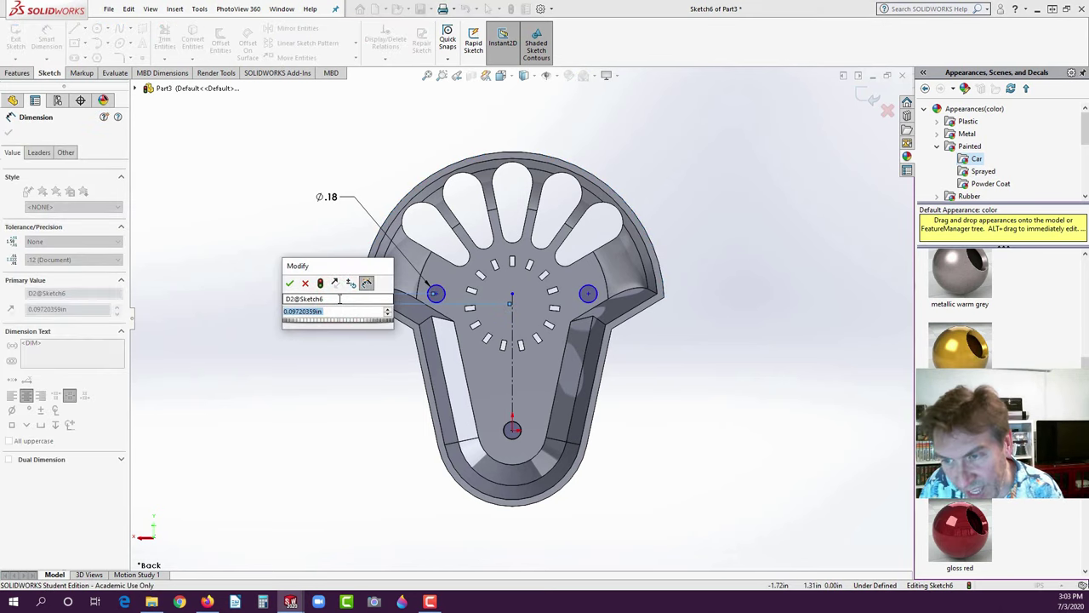
type(".125")
key("Return")
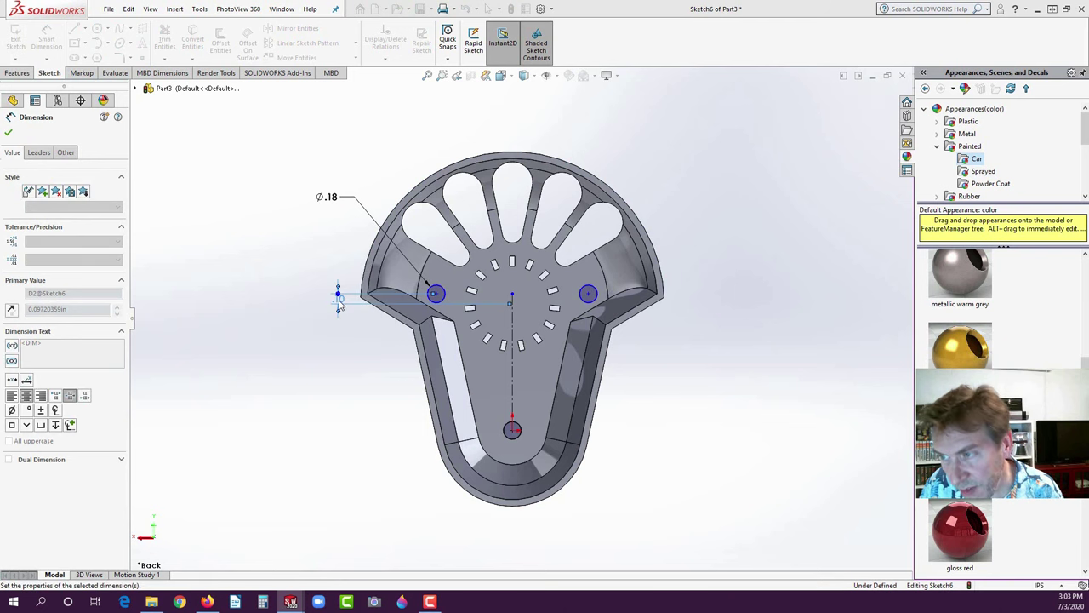
- Dimension the left circle's centre 0.75 in from the vertical centerline
left_click(436, 292)
left_click(498, 154)
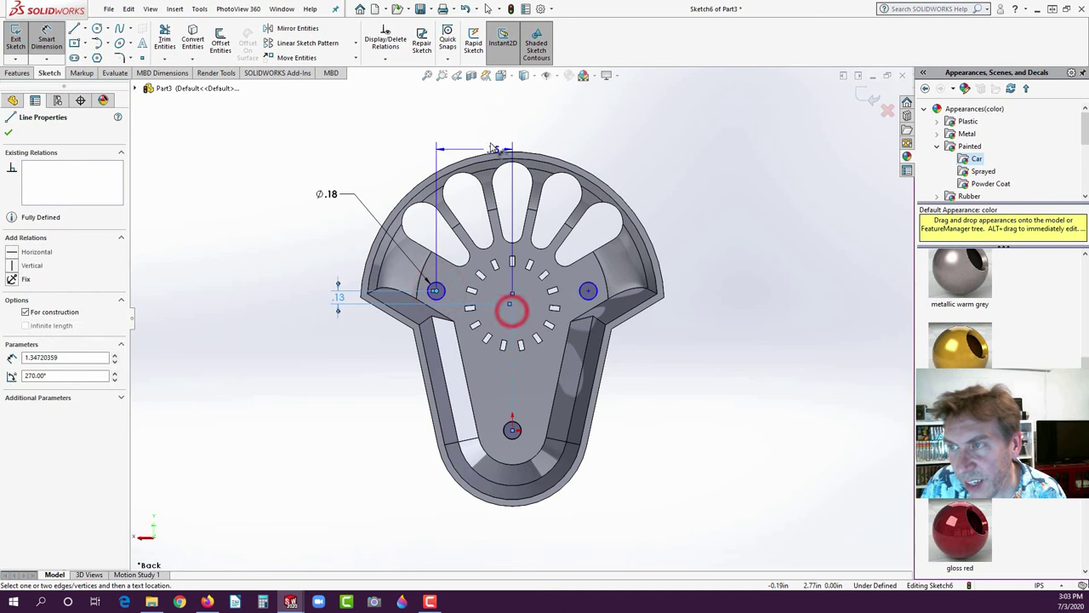
left_click(479, 126)
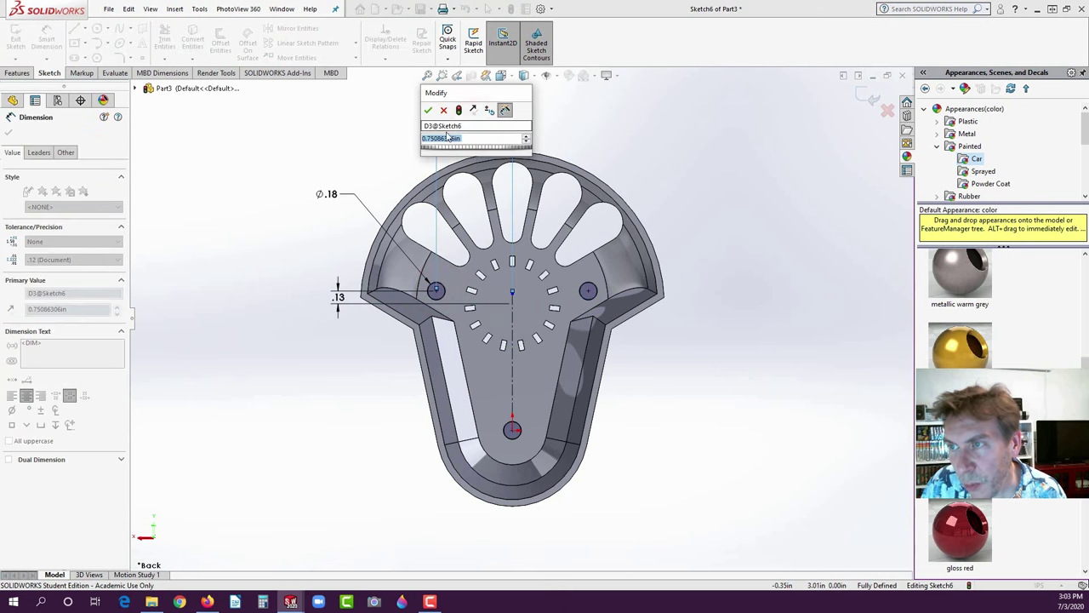
type(".75")
key("Return")
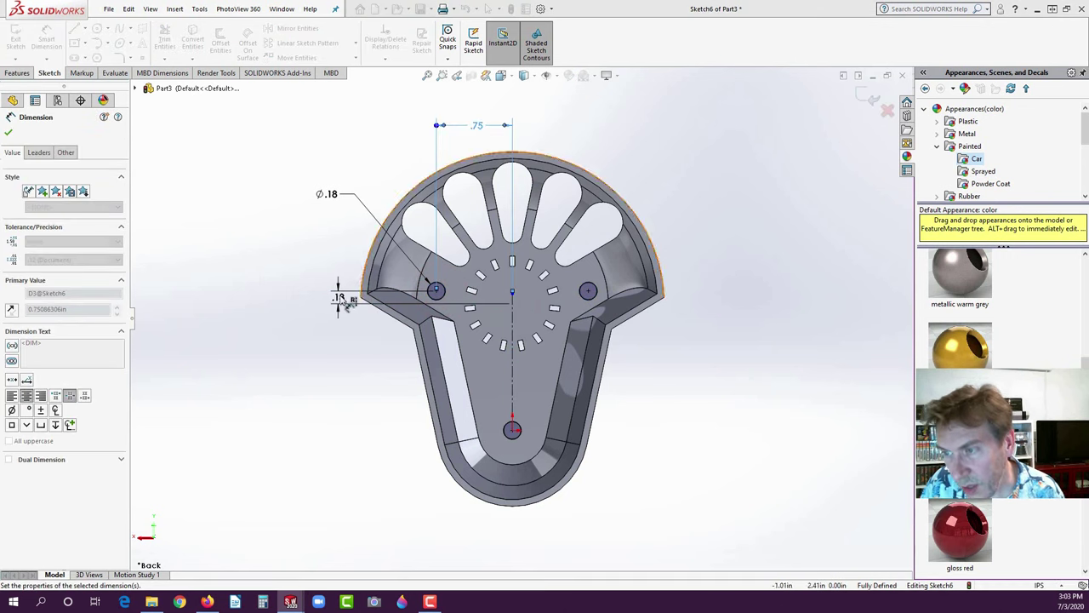
left_click(239, 444)
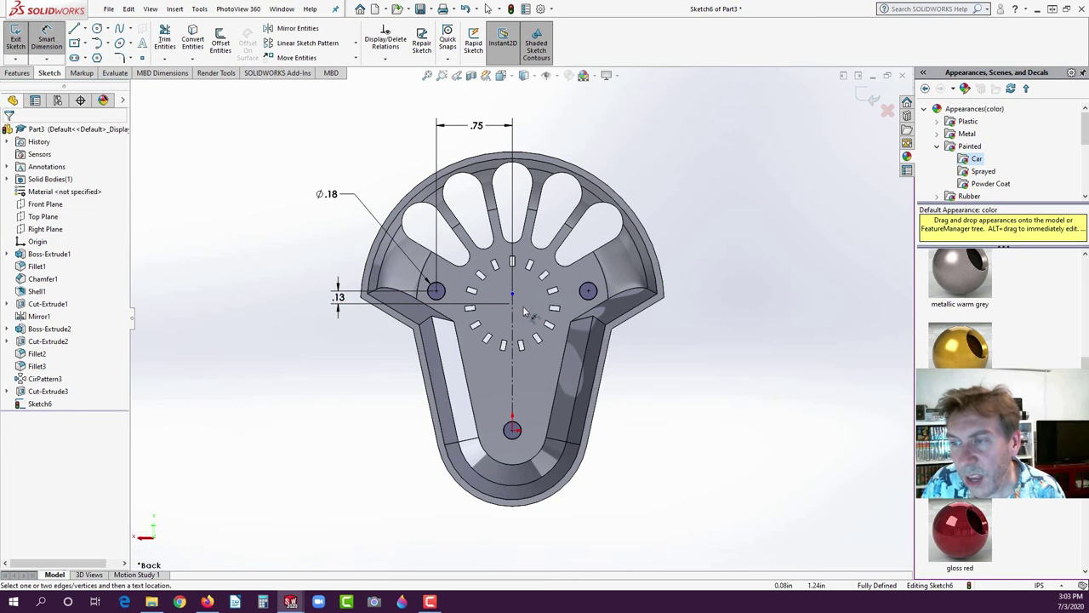
scroll(534, 271, "down", 1)
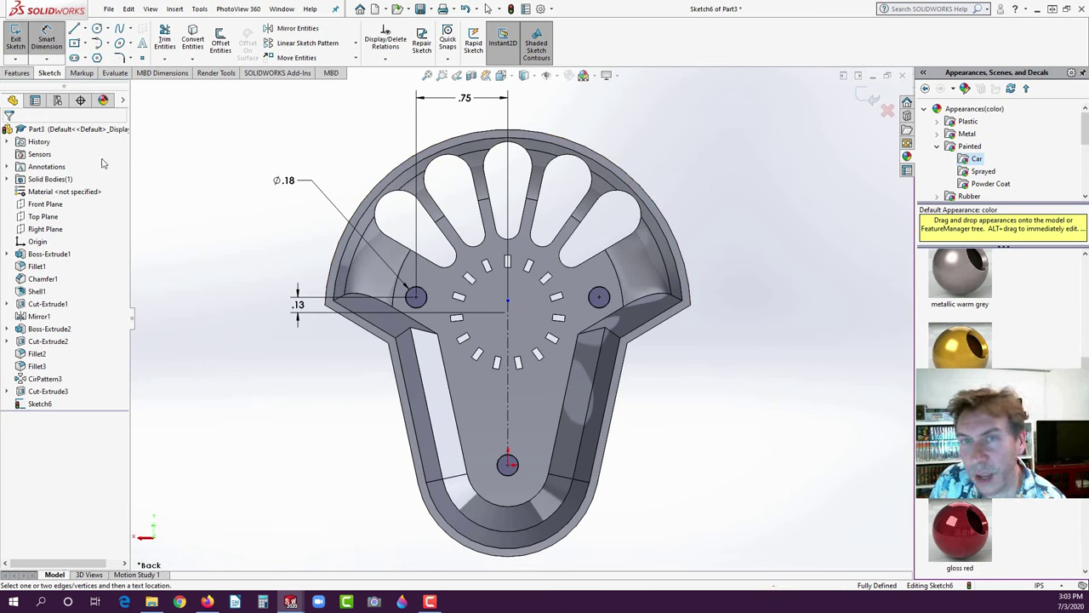
left_click(17, 72)
- Extrude the three circles 0.375 in with a 1° draft as Boss-Extrude3
left_click(20, 40)
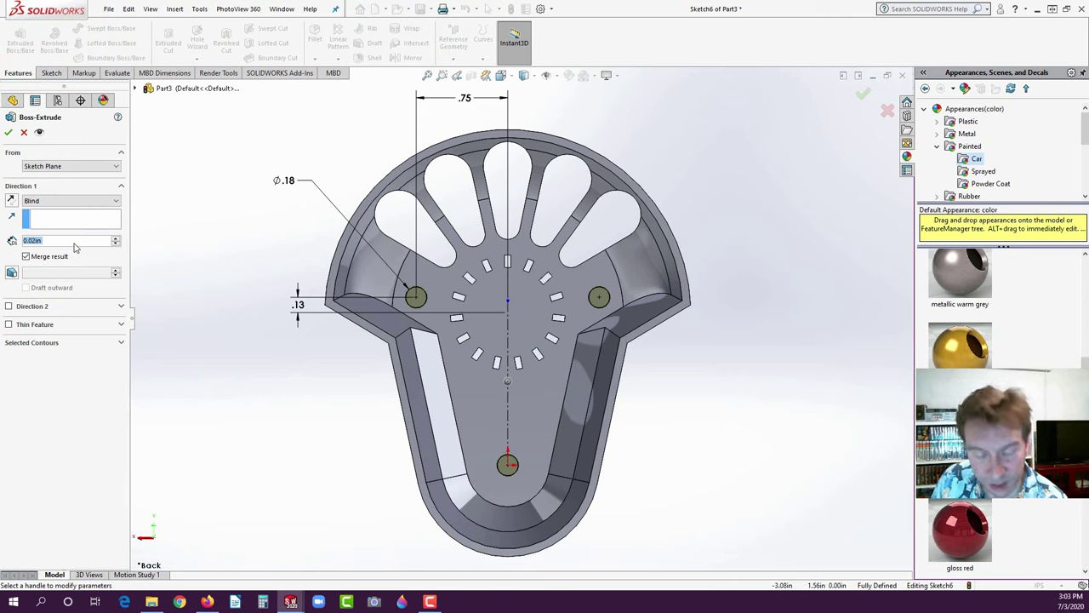
type(".375")
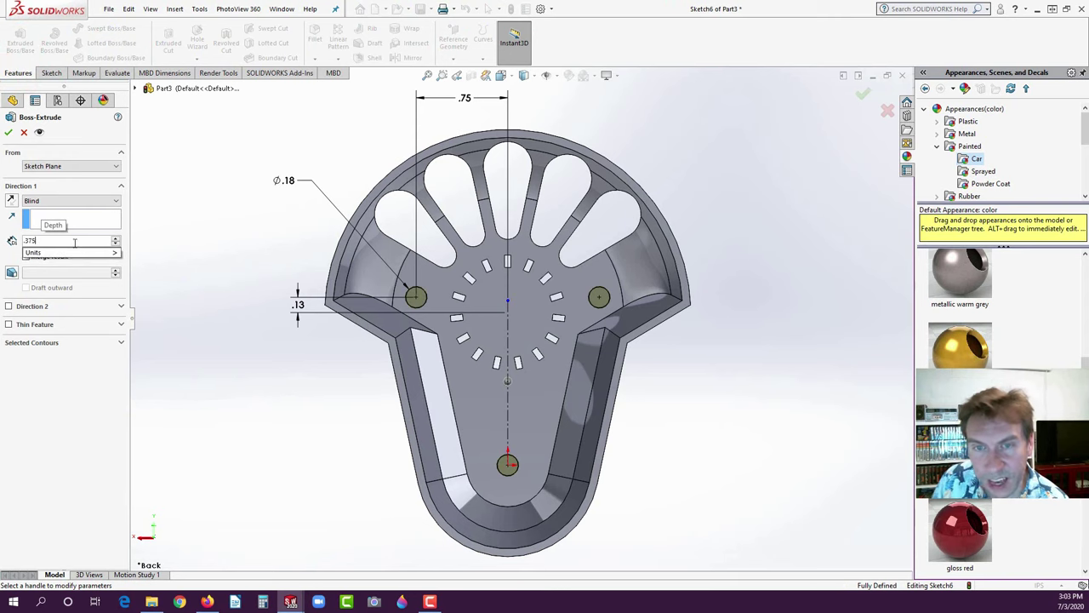
mouse_move(42, 252)
left_click(11, 273)
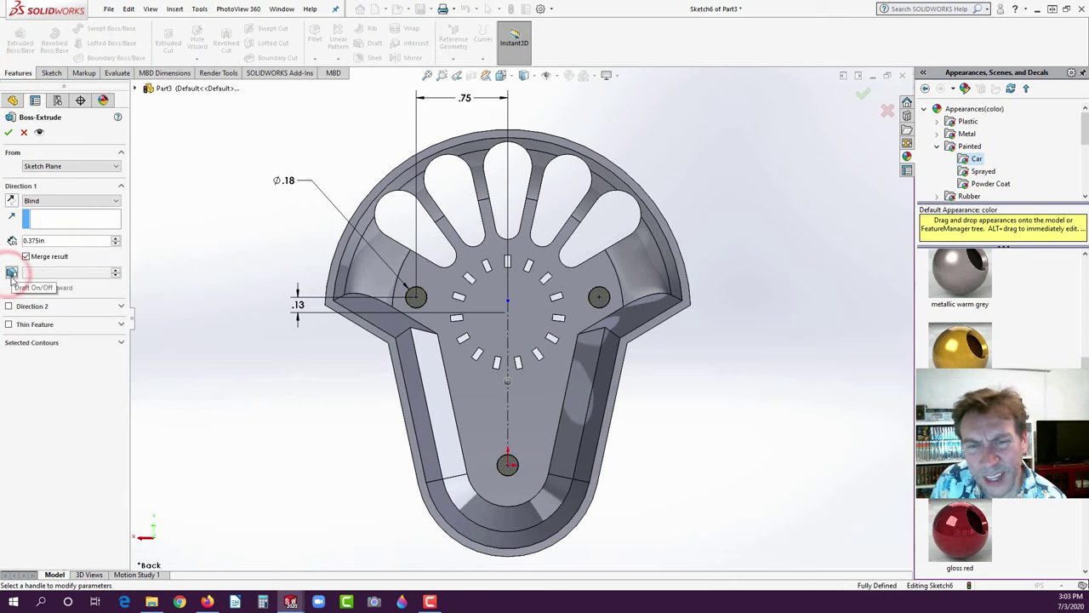
left_click(12, 273)
type("1")
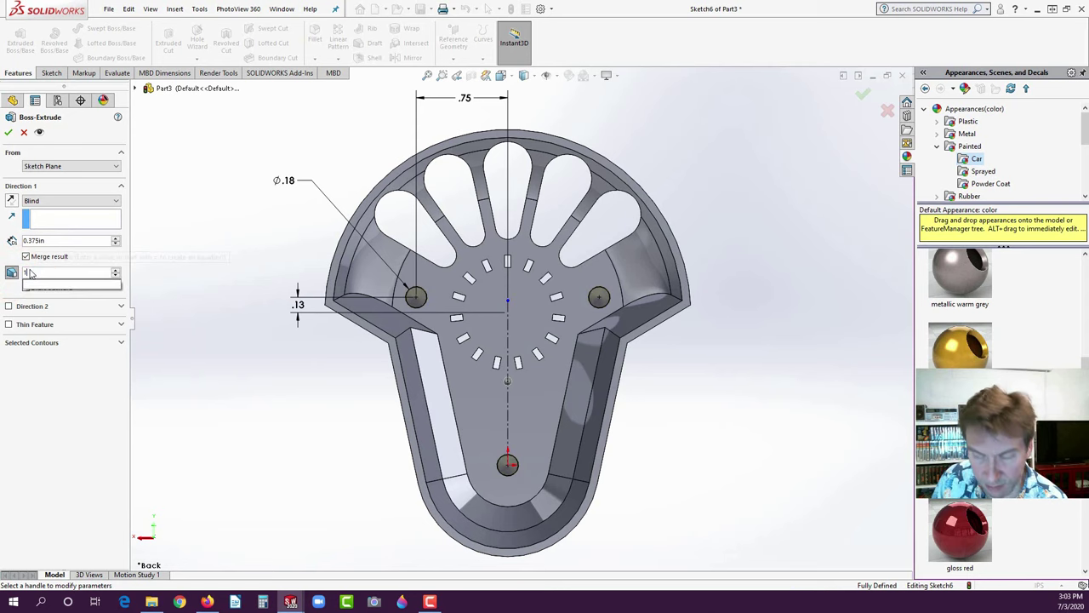
key("Return")
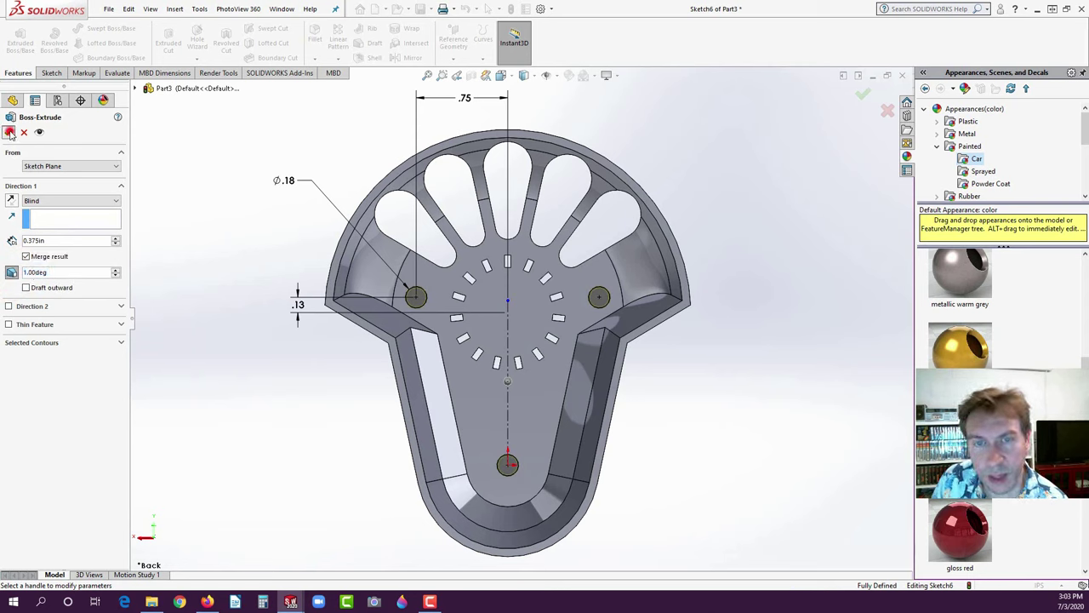
left_click(8, 132)
left_click(226, 357)
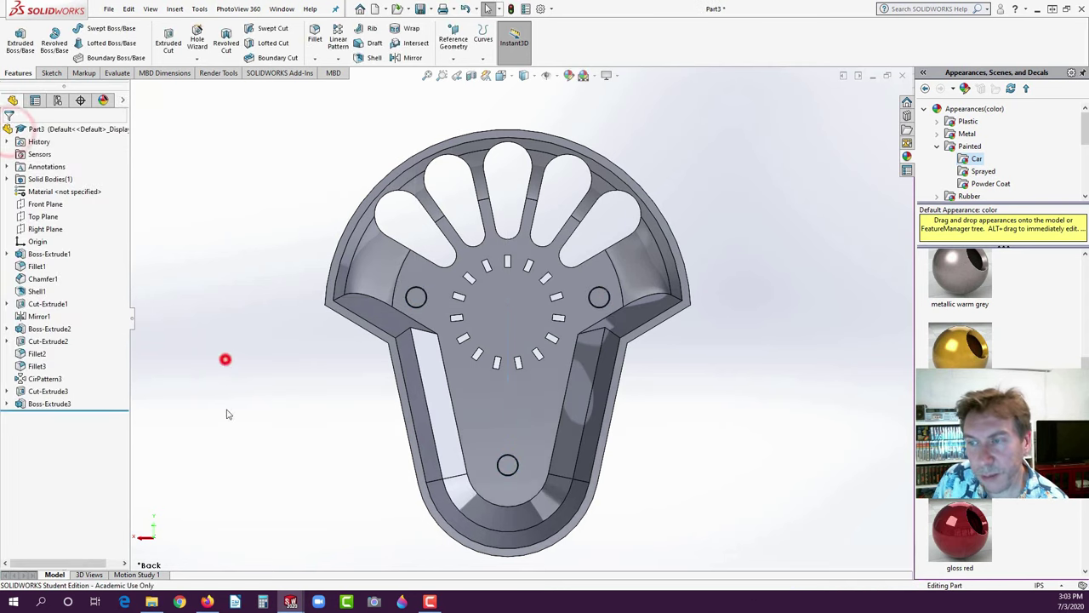
left_click(416, 297)
- Start Sketch7 and draw circles centred on the left, right and bottom bosses
left_click(467, 263)
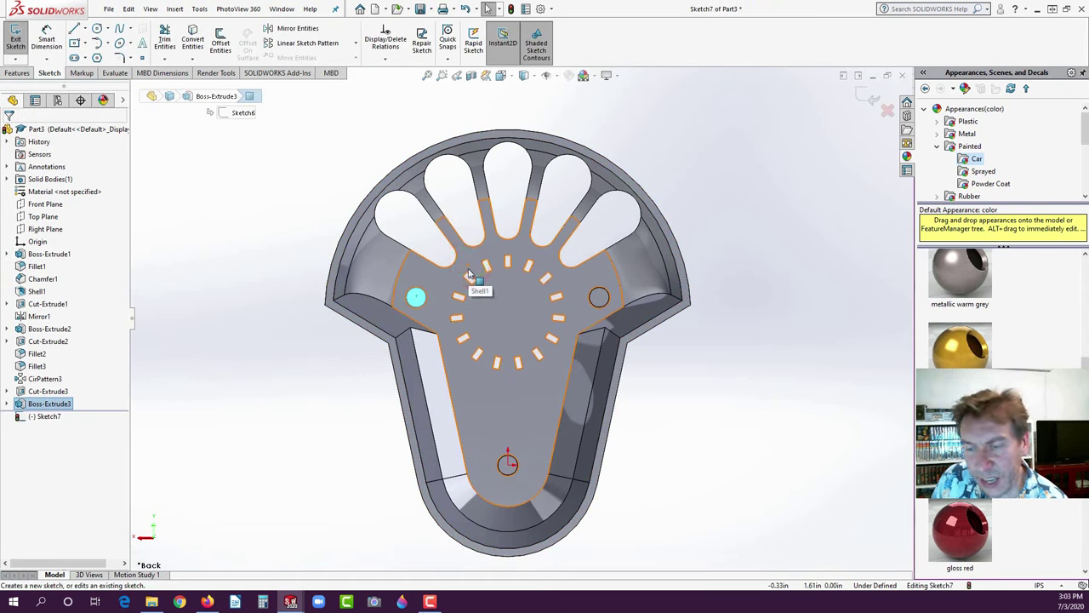
left_click(97, 28)
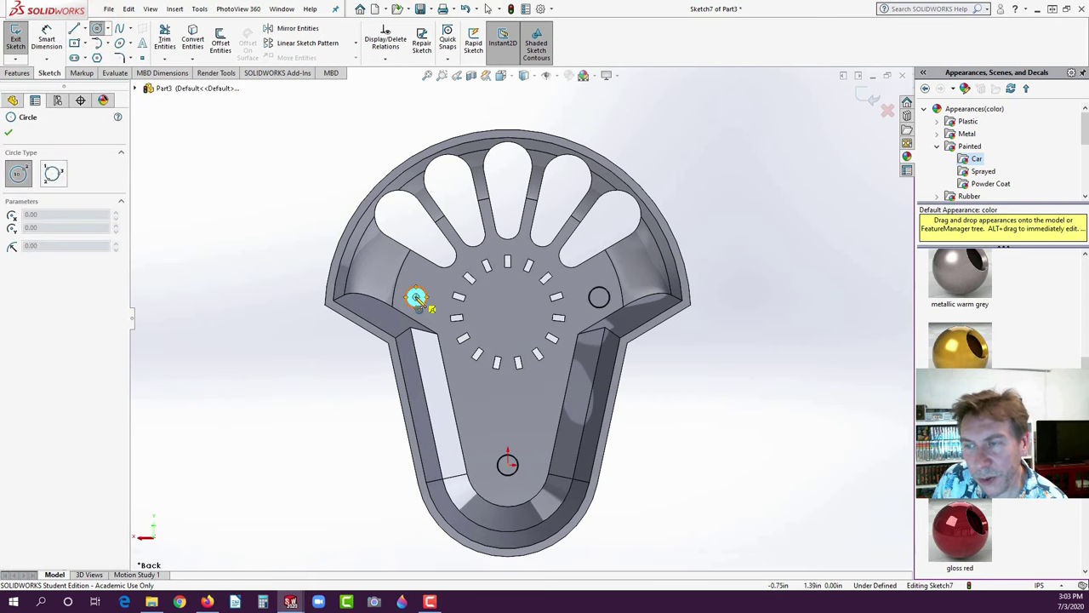
left_click(416, 296)
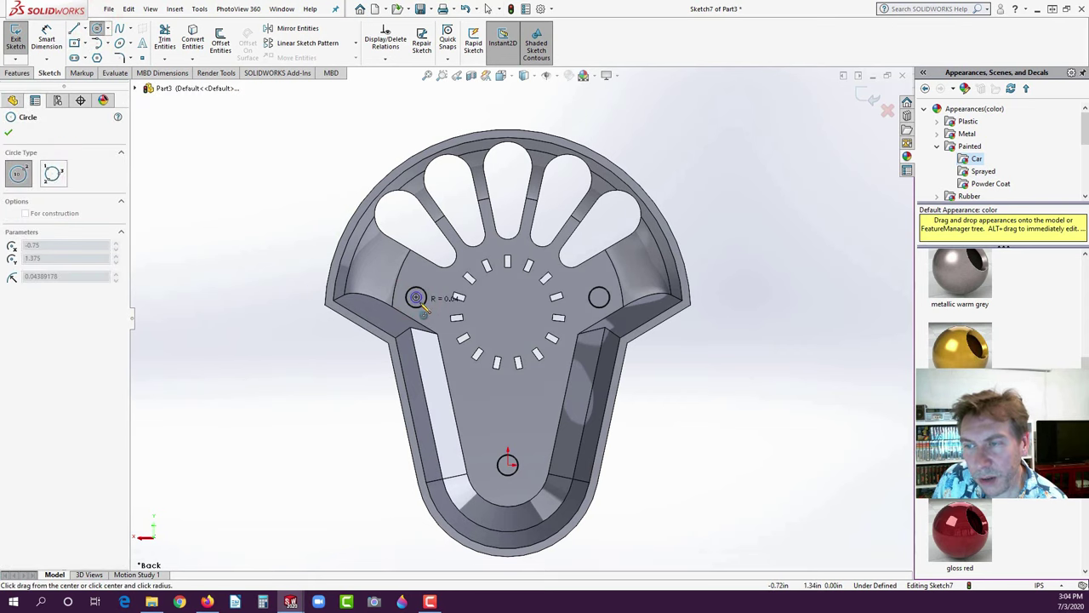
scroll(436, 315, "down", 5)
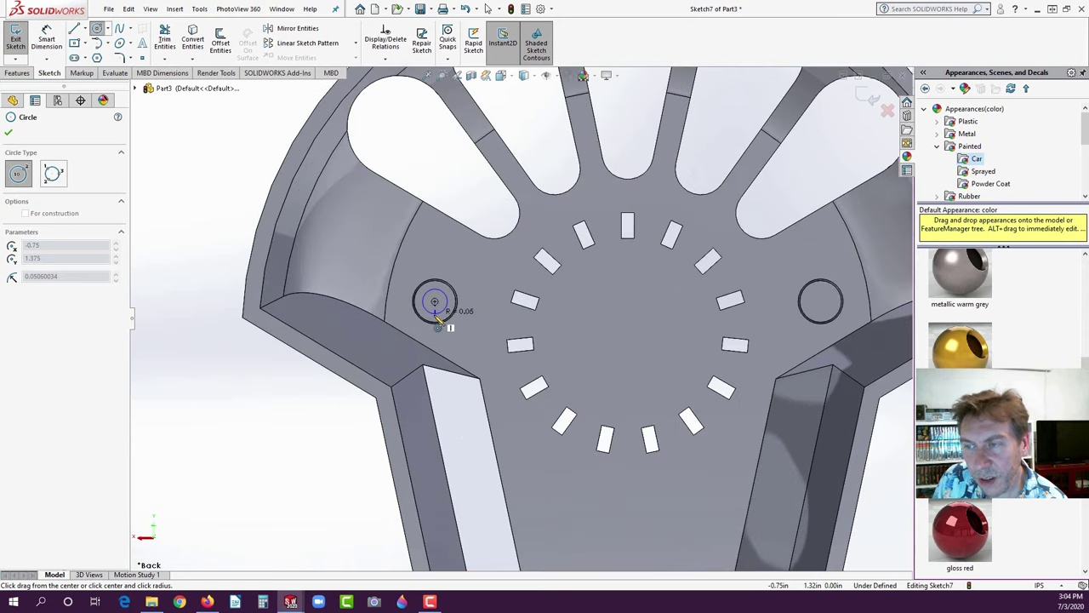
left_click(451, 307)
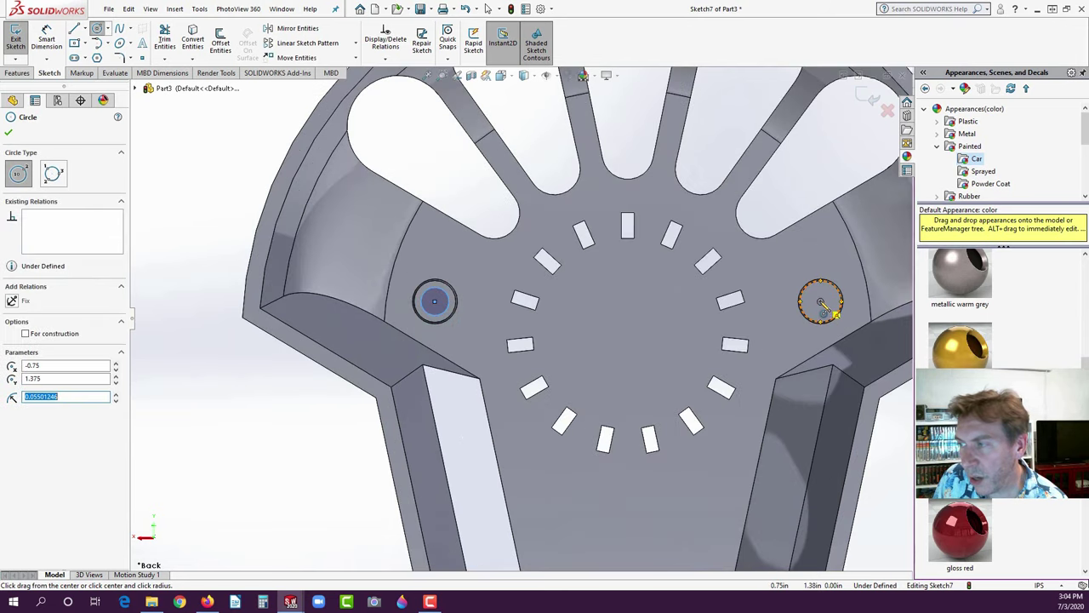
left_click(820, 302)
left_click(814, 308)
scroll(731, 417, "up", 3)
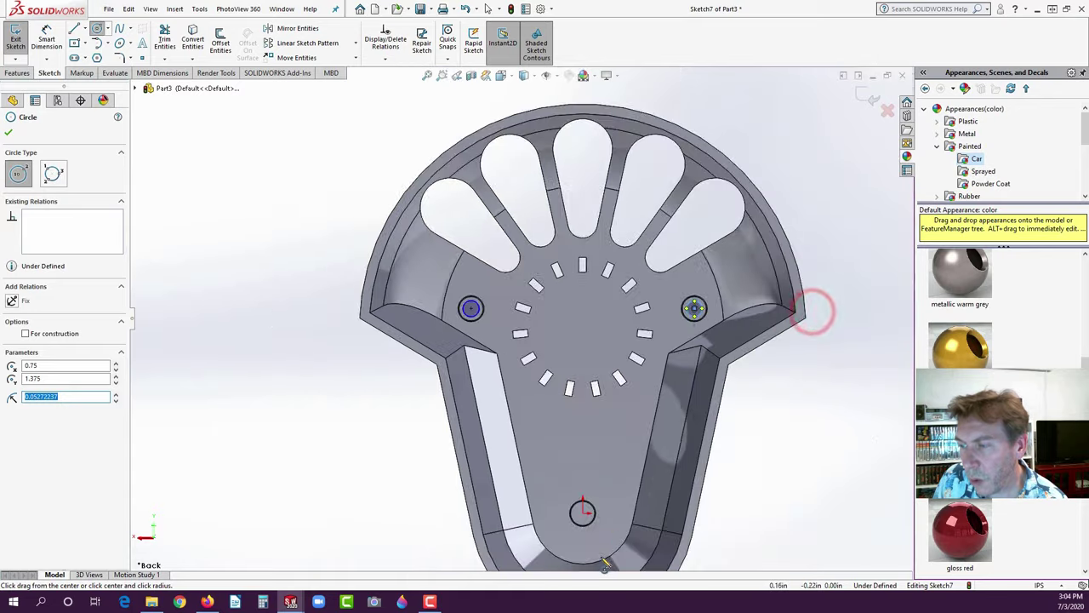
scroll(602, 559, "down", 3)
left_click(560, 437)
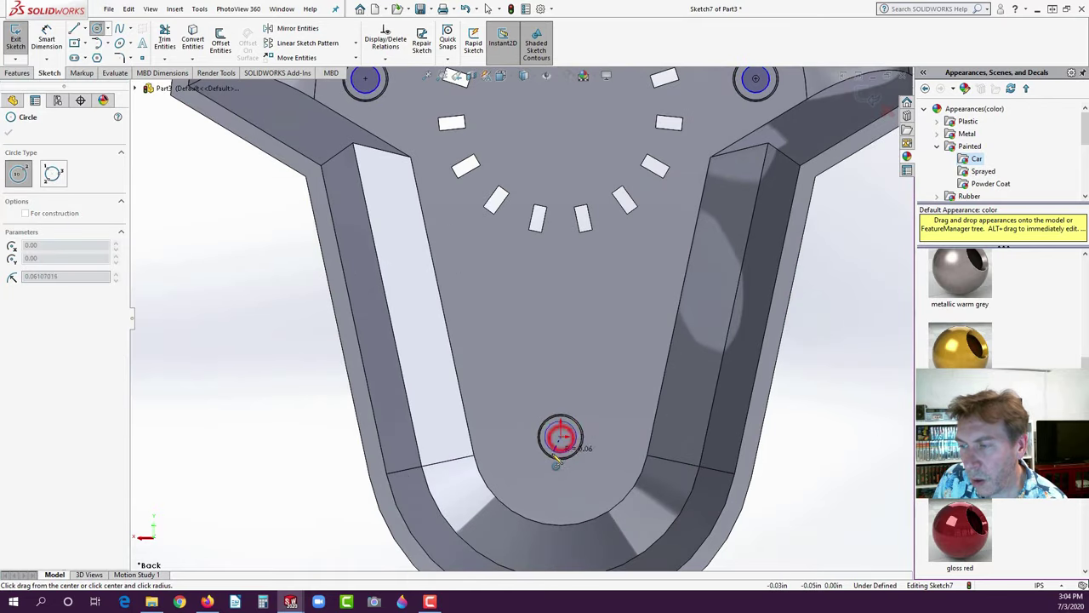
left_click(576, 452)
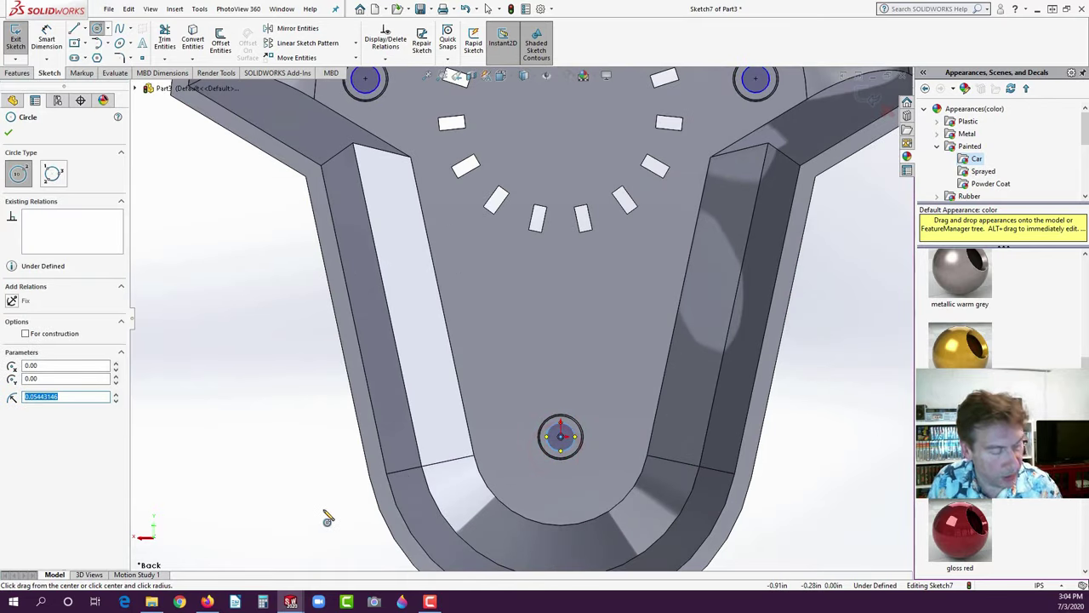
key("Escape")
- Make the three hole circles equal and dimension them to Ø0.10 in
scroll(520, 316, "up", 3)
left_click(258, 337)
left_click_drag(335, 86, 681, 485)
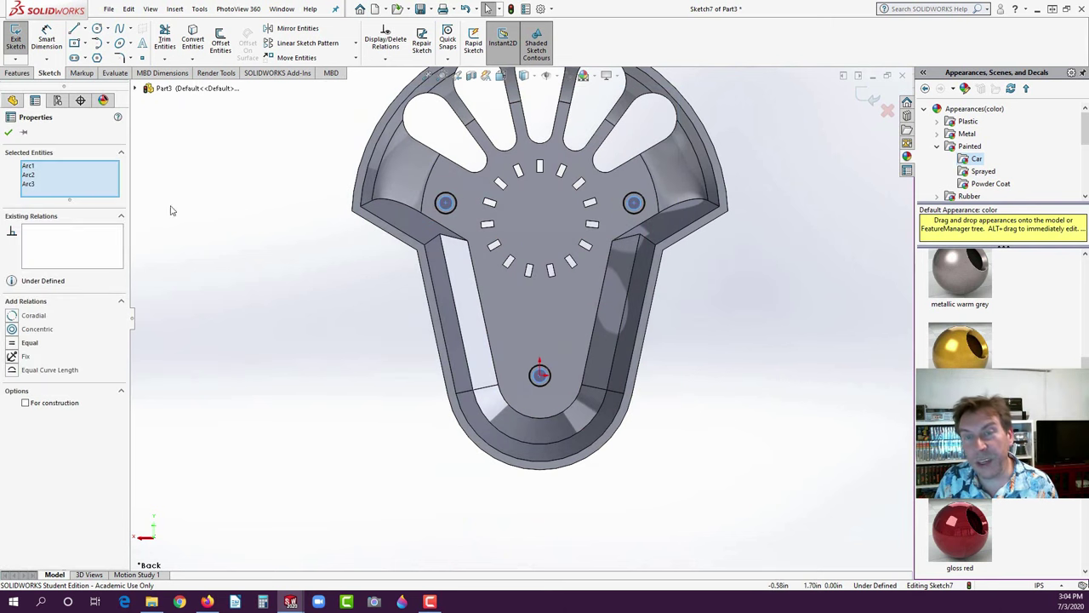
left_click(190, 362)
left_click(47, 39)
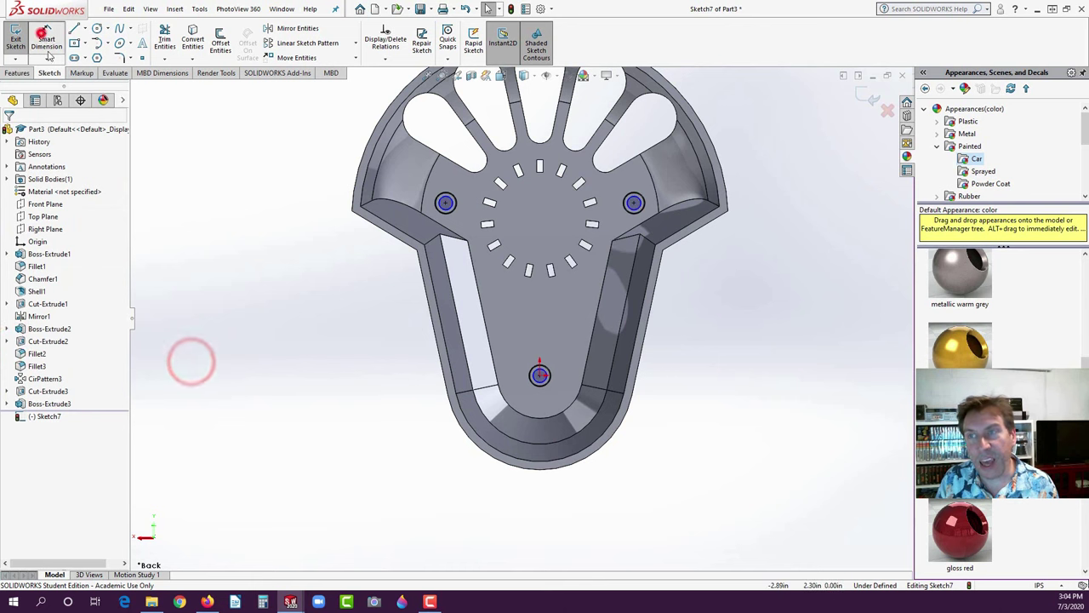
left_click(445, 203)
left_click(286, 147)
type(".1")
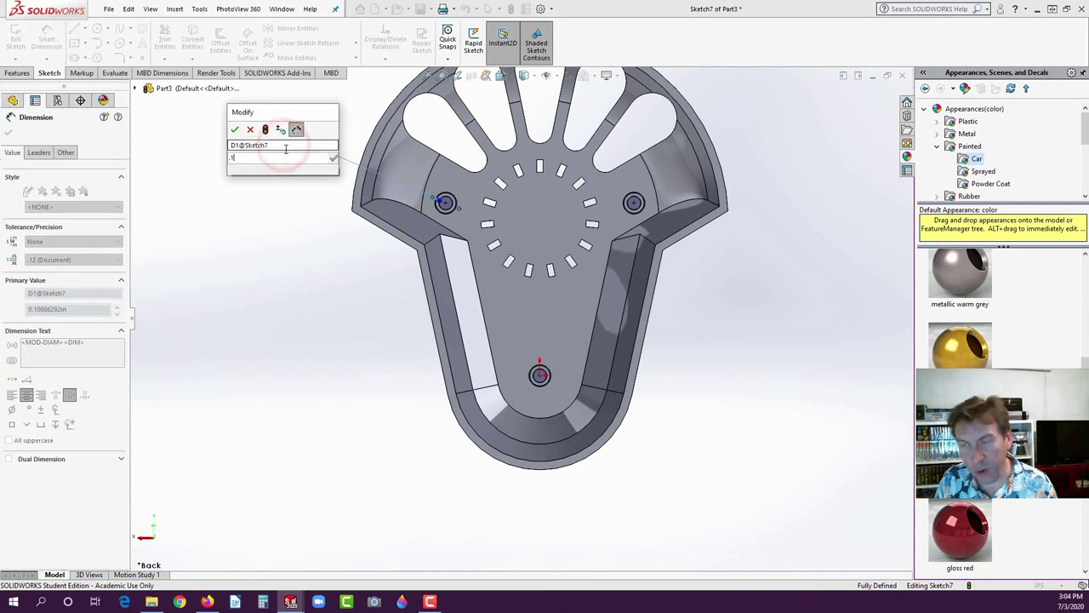
key("Return")
left_click(343, 293)
left_click(17, 72)
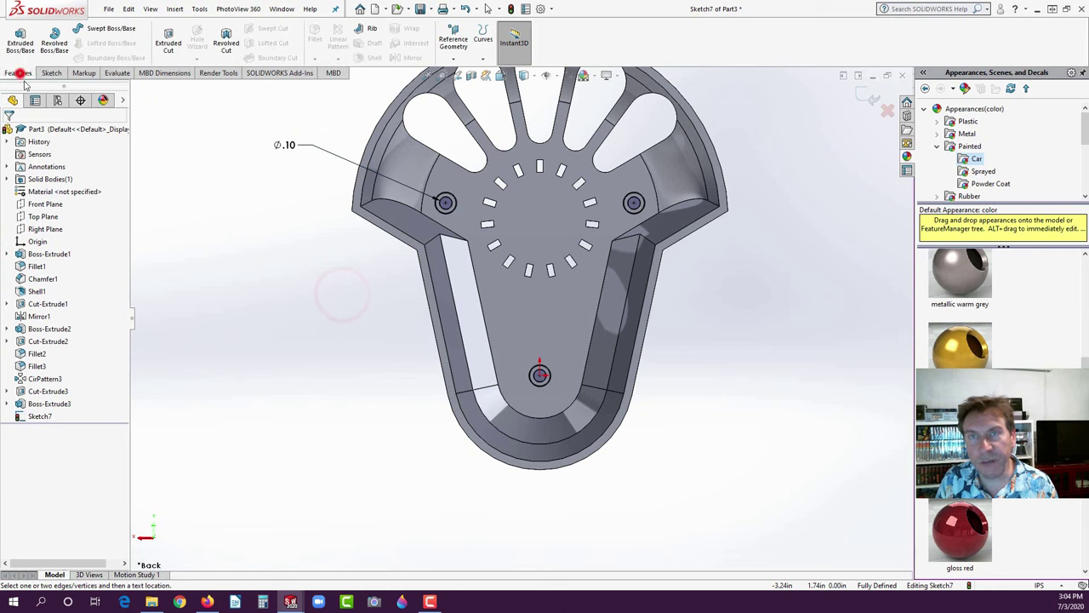
- Cut the three holes 0.10 in deep as Cut-Extrude4 and inspect the result
left_click(168, 40)
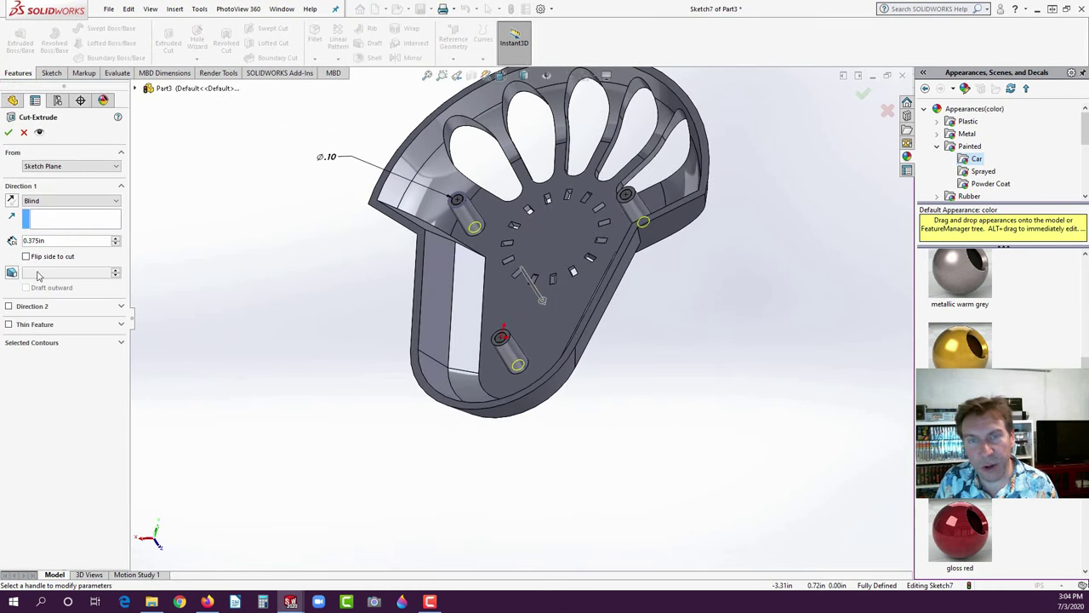
double_click(34, 241)
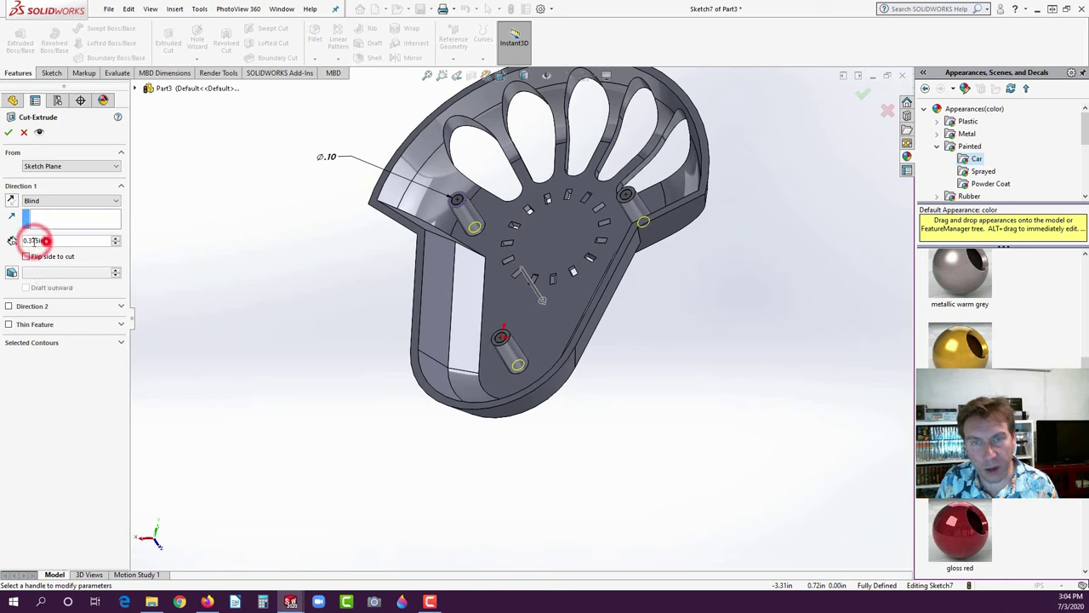
type(".1")
left_click(13, 273)
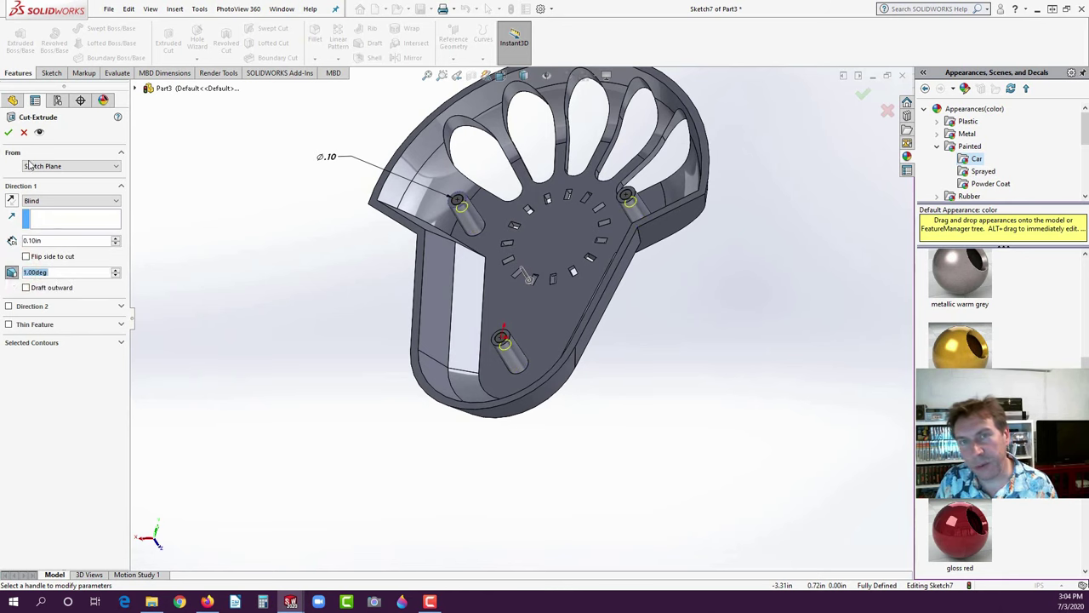
left_click(9, 135)
middle_click_drag(244, 253, 372, 273)
scroll(373, 272, "down", 2)
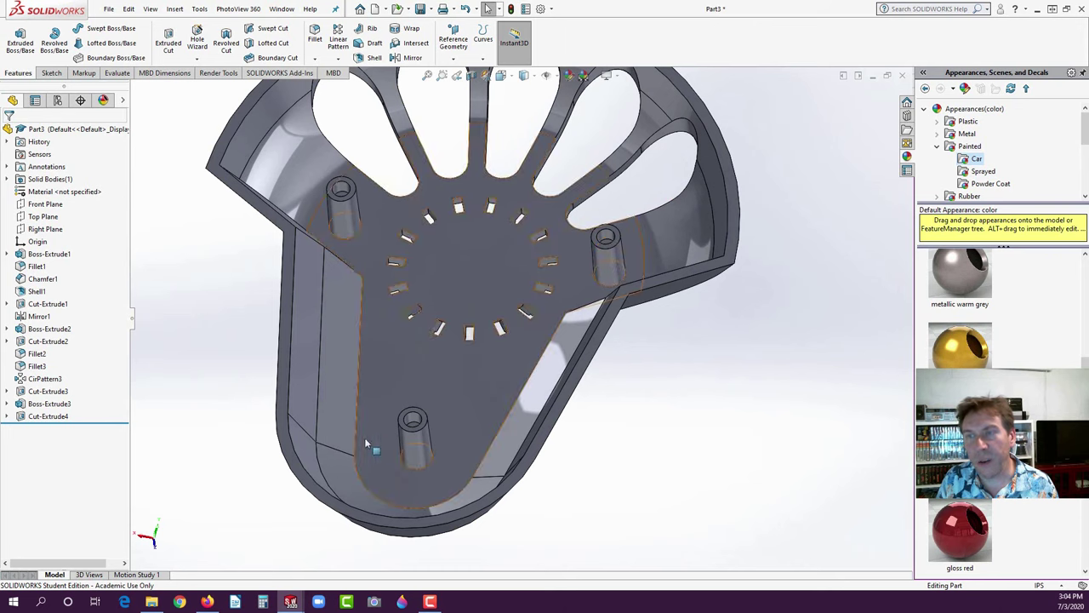
scroll(365, 450, "up", 2)
middle_click_drag(354, 460, 545, 422)
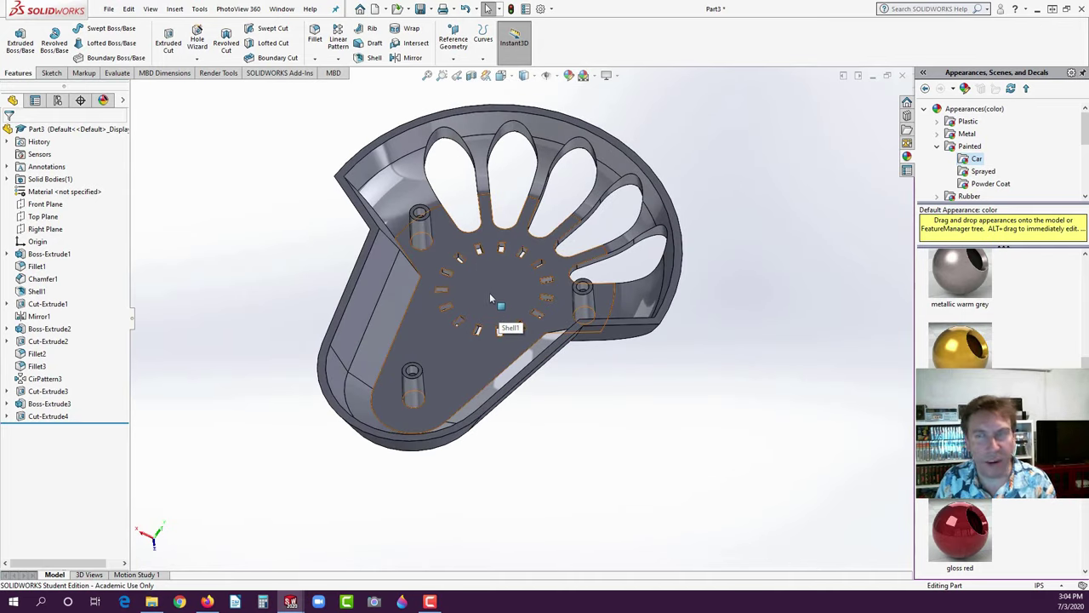
- Start a new sketch on the shell's inner floor face, viewed normal from the back
left_click(489, 293)
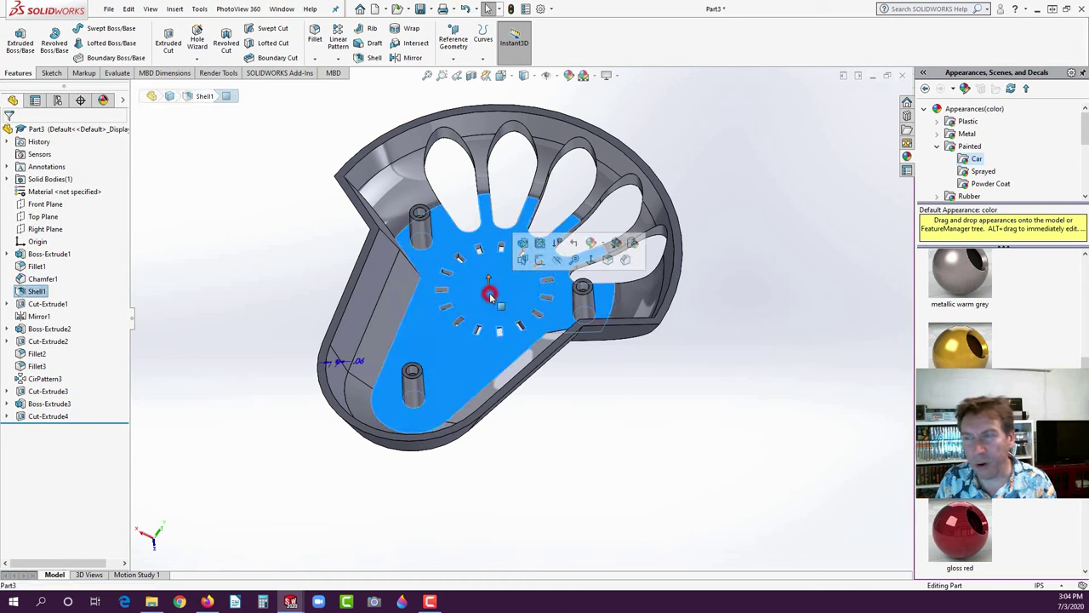
left_click(541, 262)
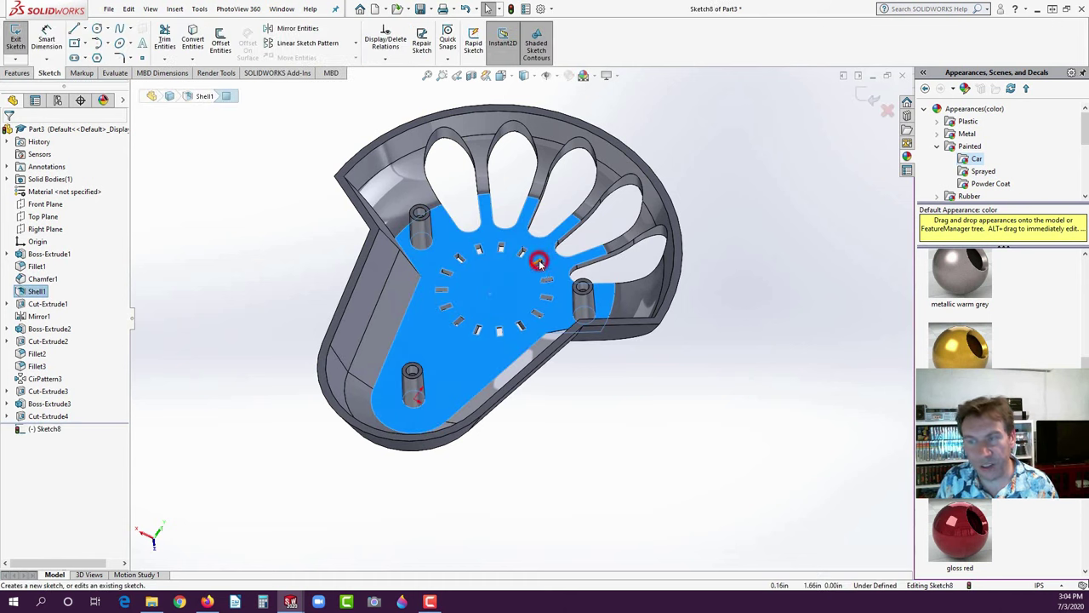
key("space")
left_click(261, 318)
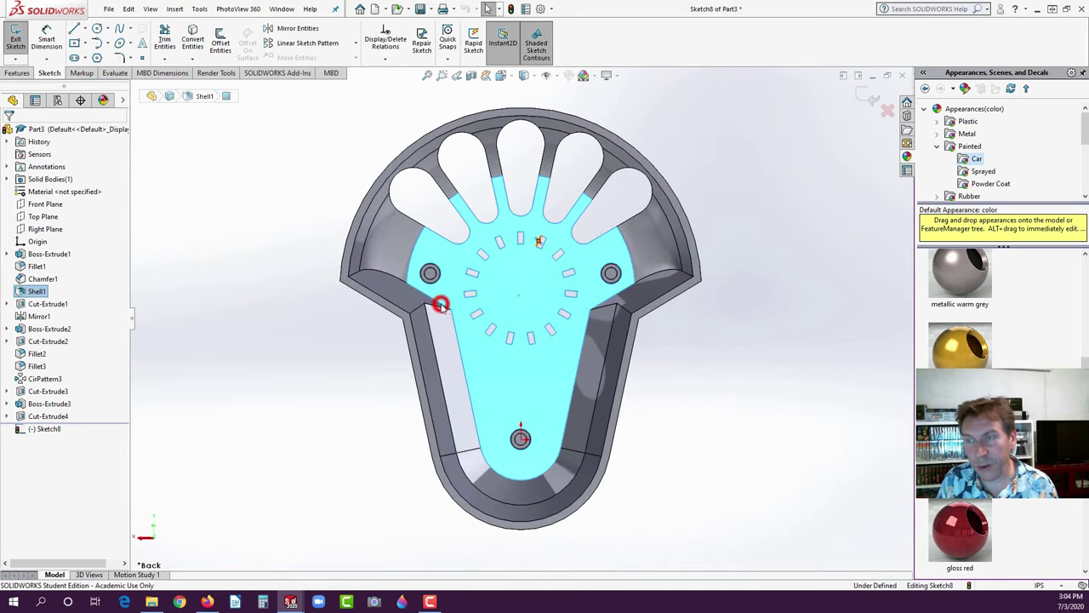
- Draw two concentric circles centred on the sketch origin
left_click(97, 28)
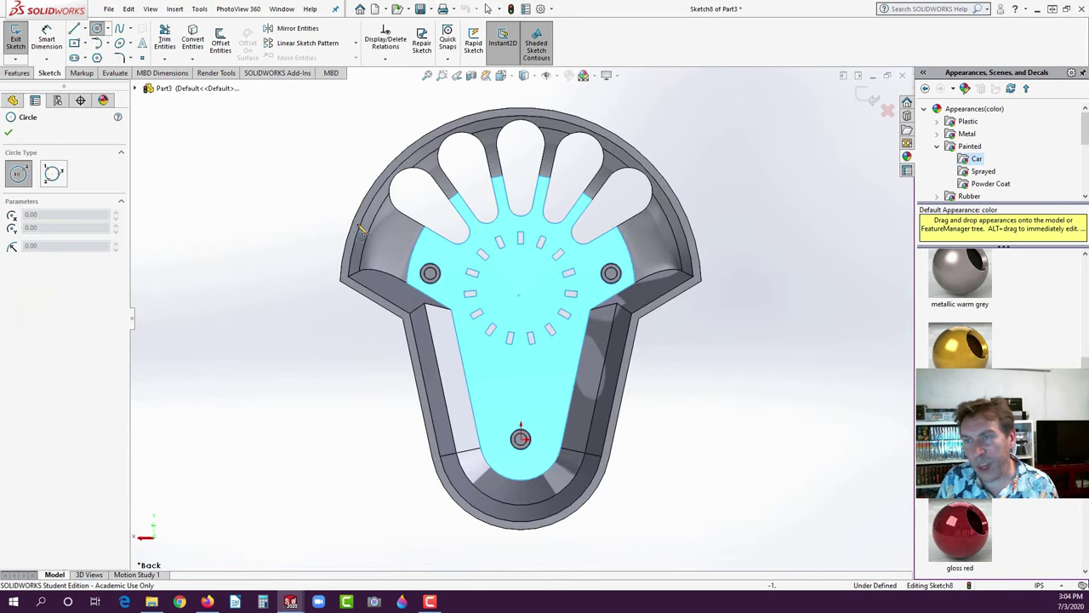
left_click(521, 288)
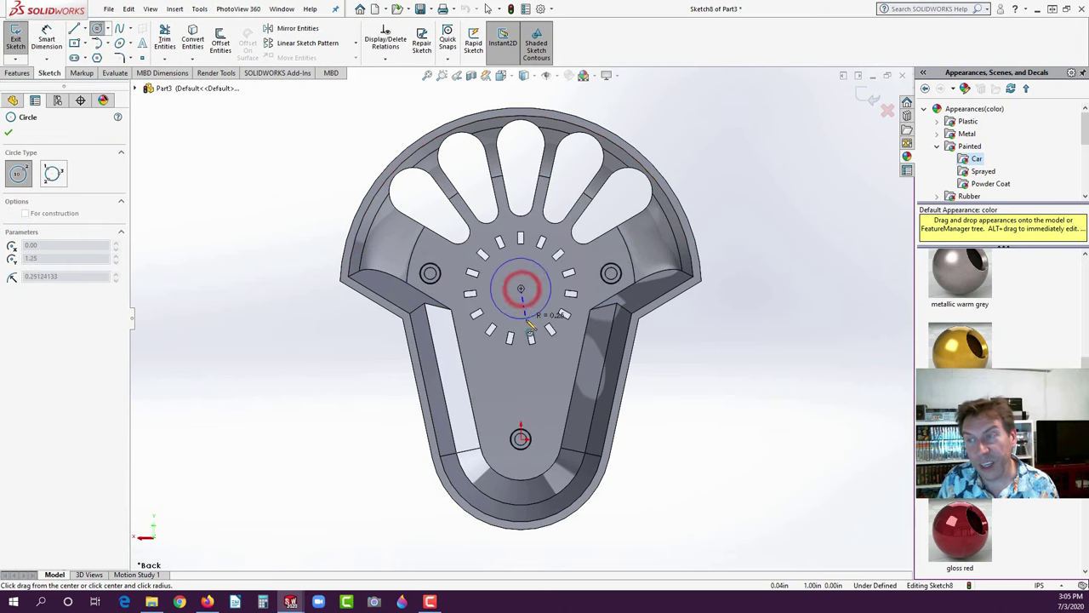
left_click(531, 327)
left_click(520, 288)
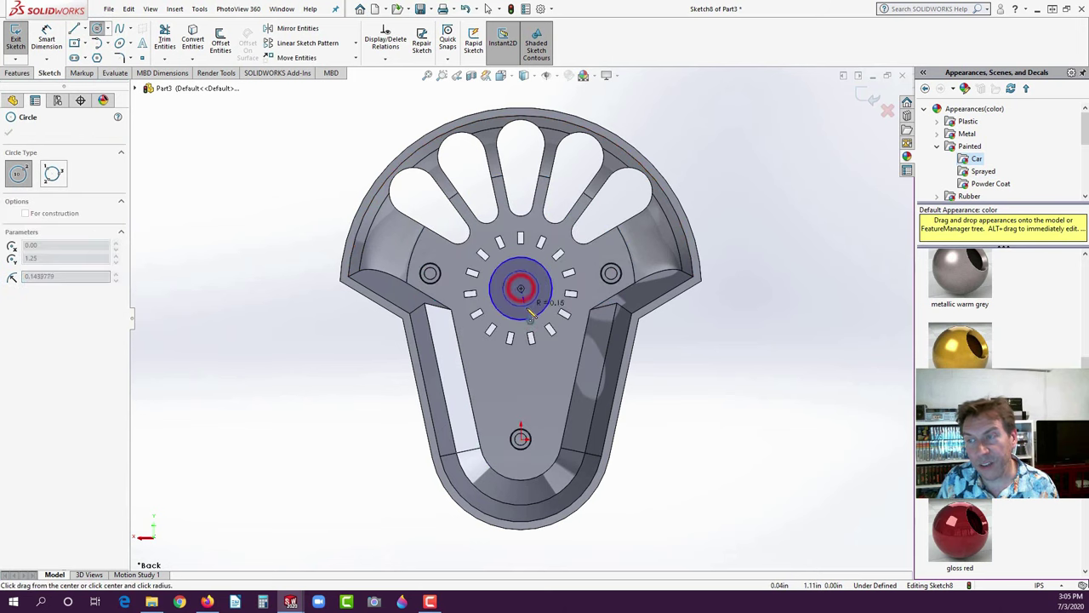
left_click(529, 312)
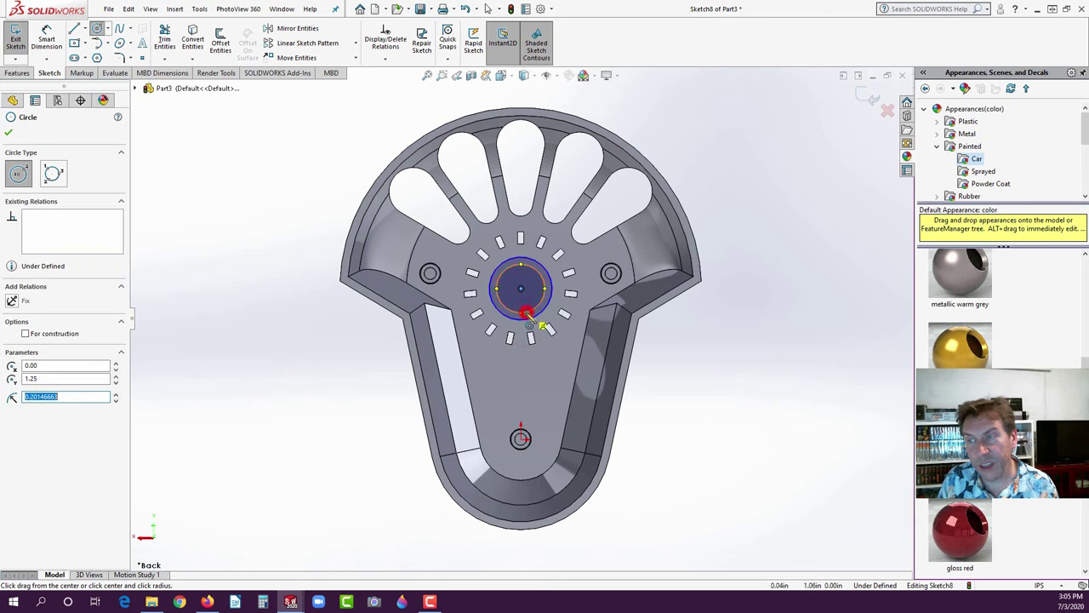
- Dimension the inner circle Ø0.50 in and the outer circle Ø0.60 in, per the reference drawing
left_click(207, 601)
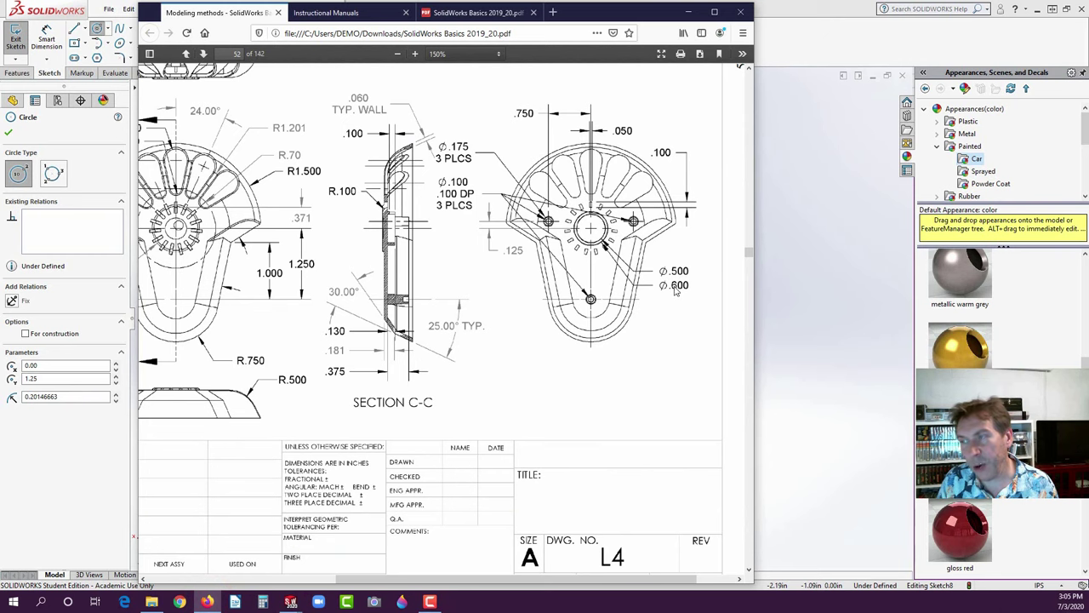
left_click(100, 462)
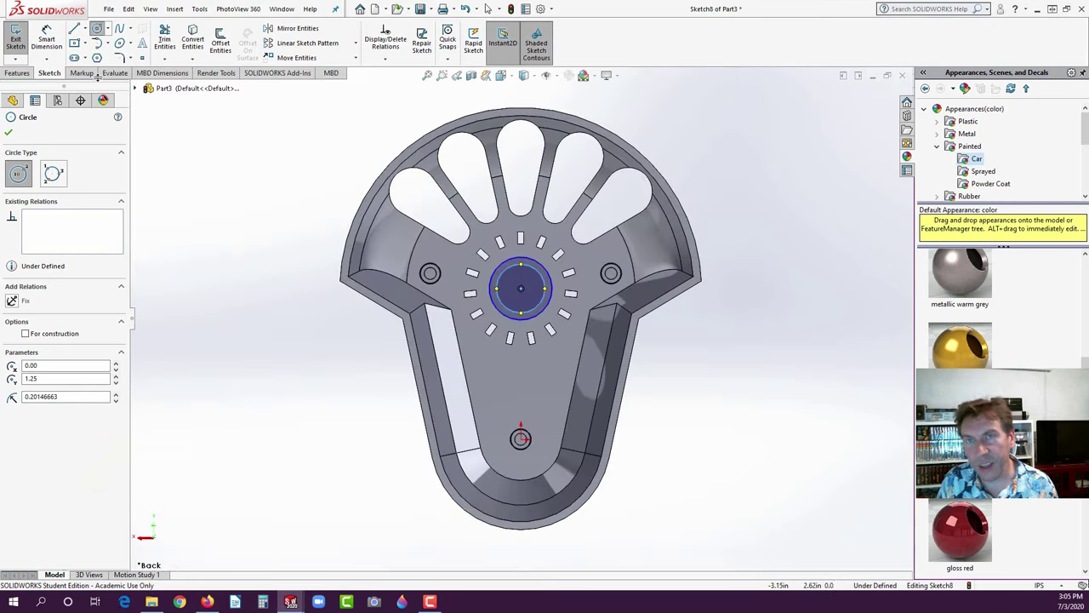
left_click(45, 43)
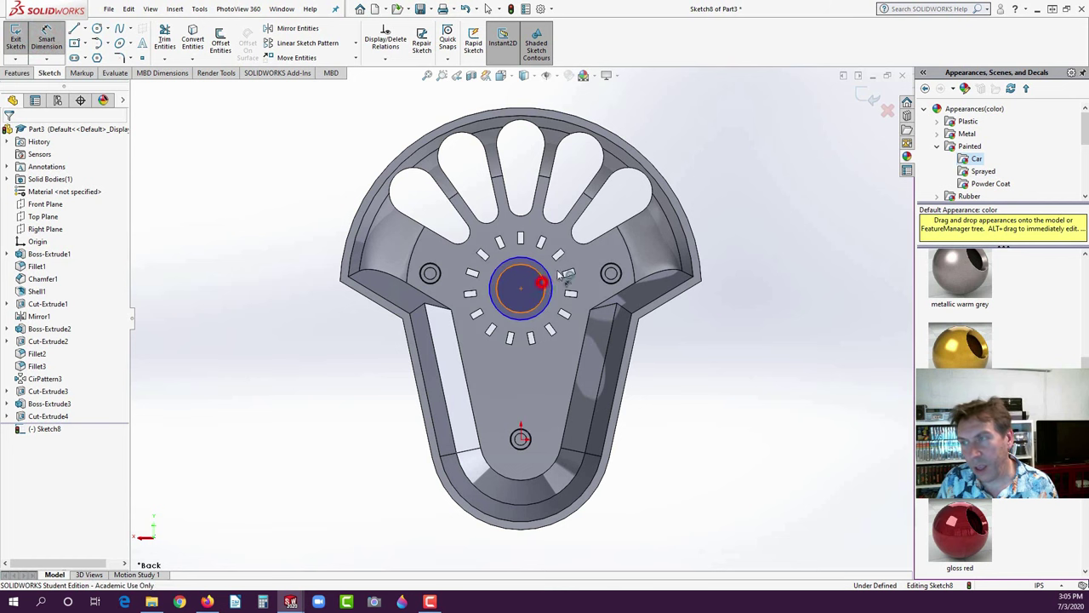
left_click(549, 284)
left_click(740, 166)
type(".5")
key("Return")
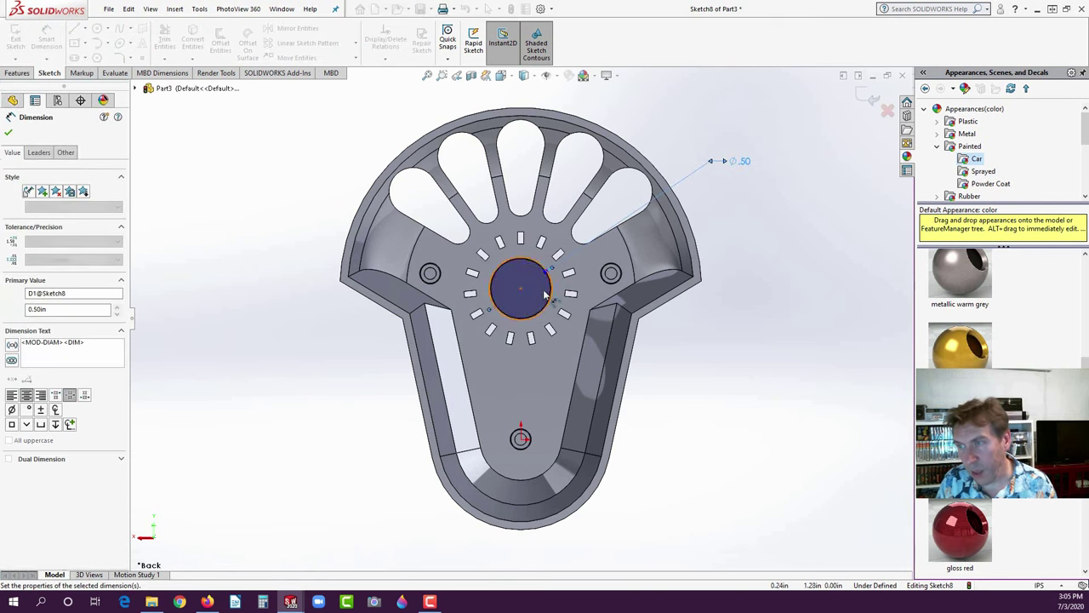
left_click(554, 287)
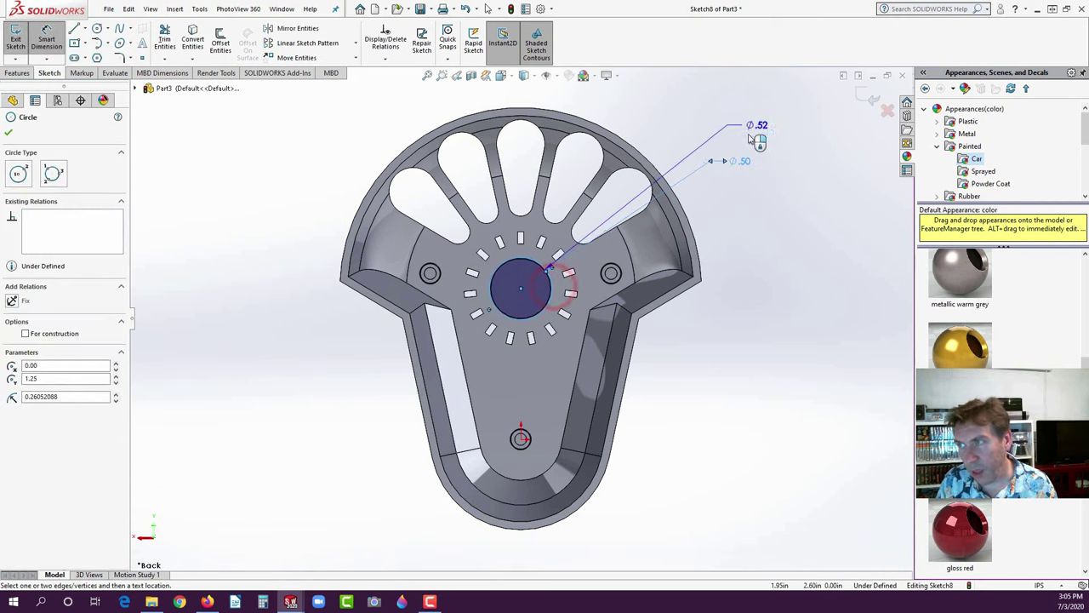
left_click(739, 179)
left_click(739, 180)
type(".6")
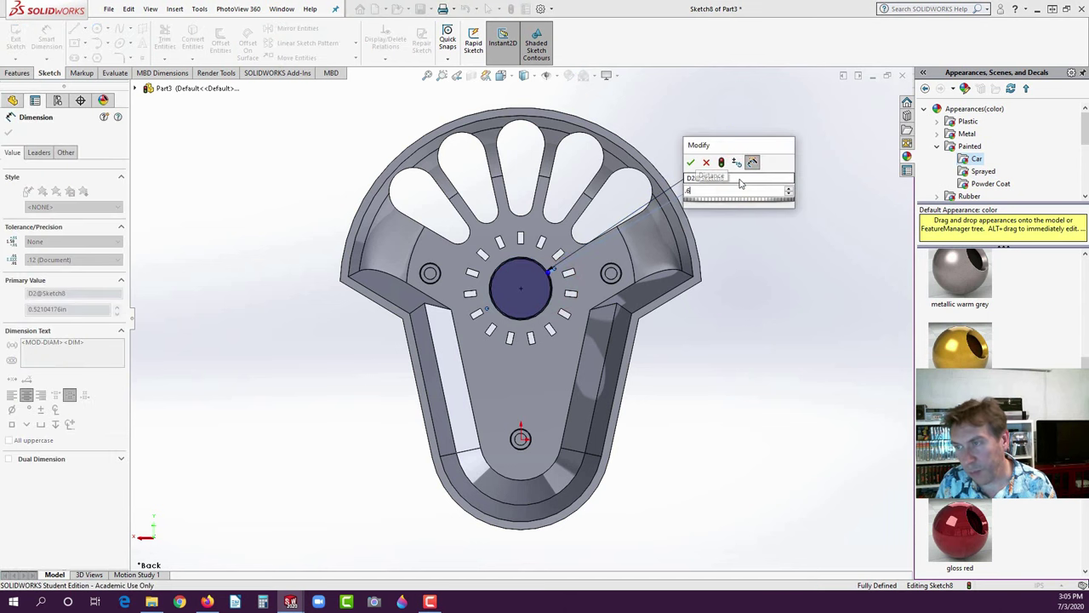
key("Return")
left_click(18, 73)
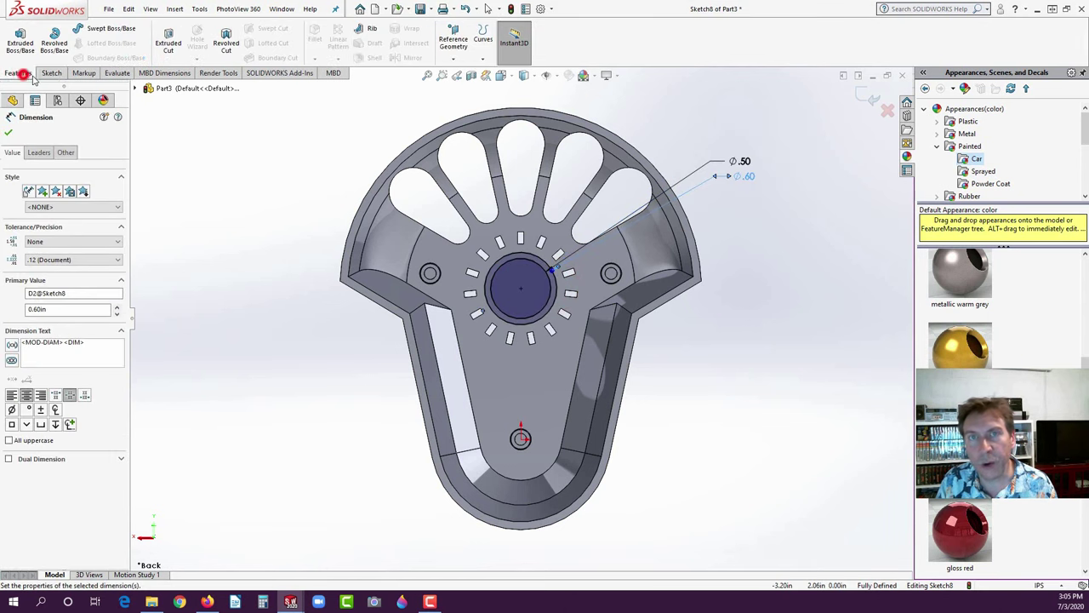
- Extrude the ring between the circles as a 0.13 in blind boss
left_click(20, 40)
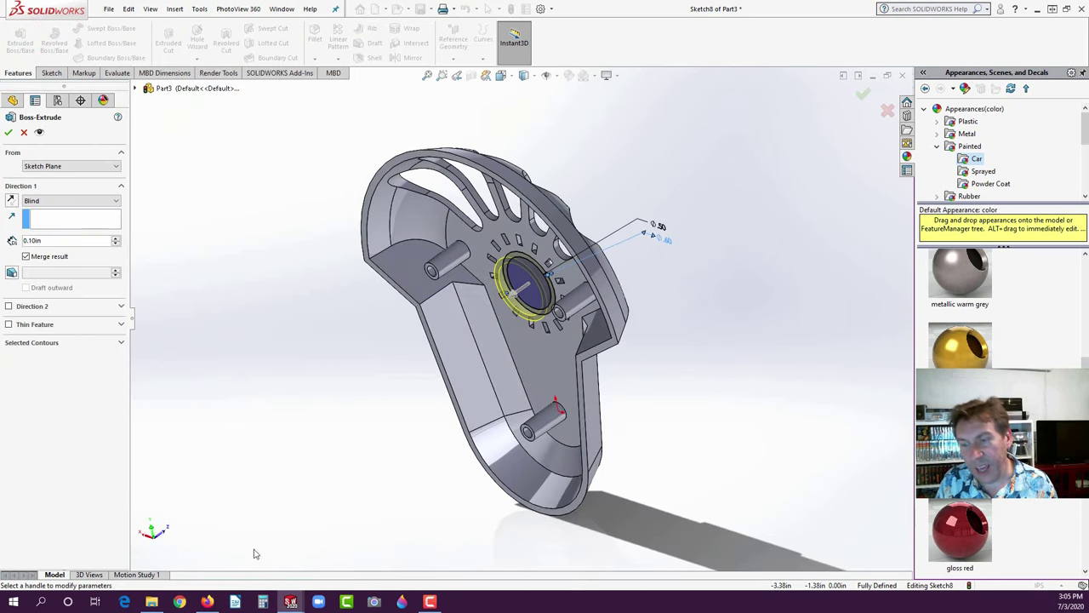
left_click(206, 601)
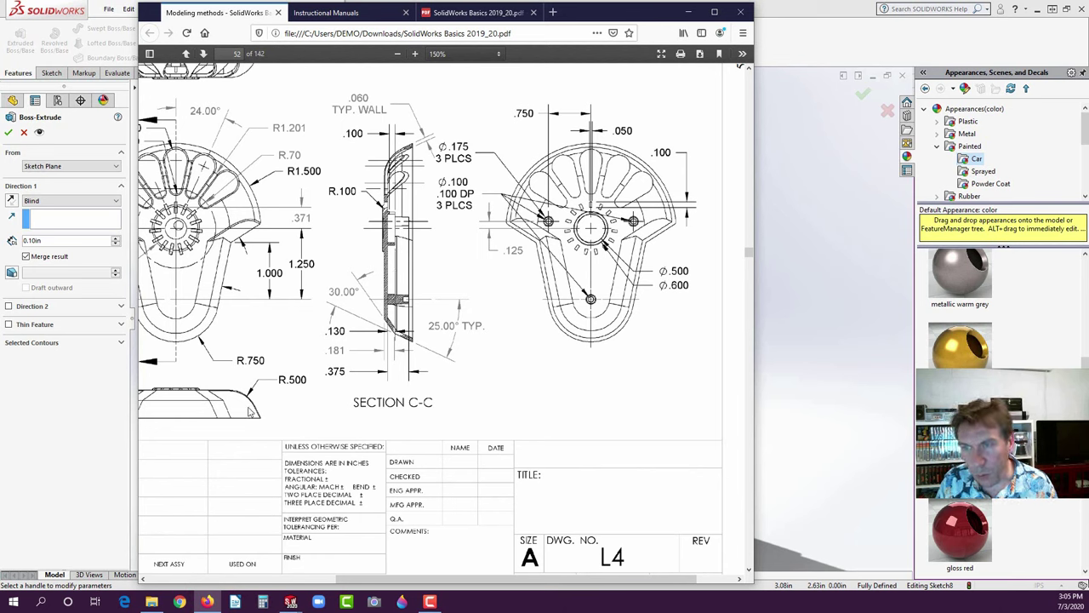
left_click(120, 430)
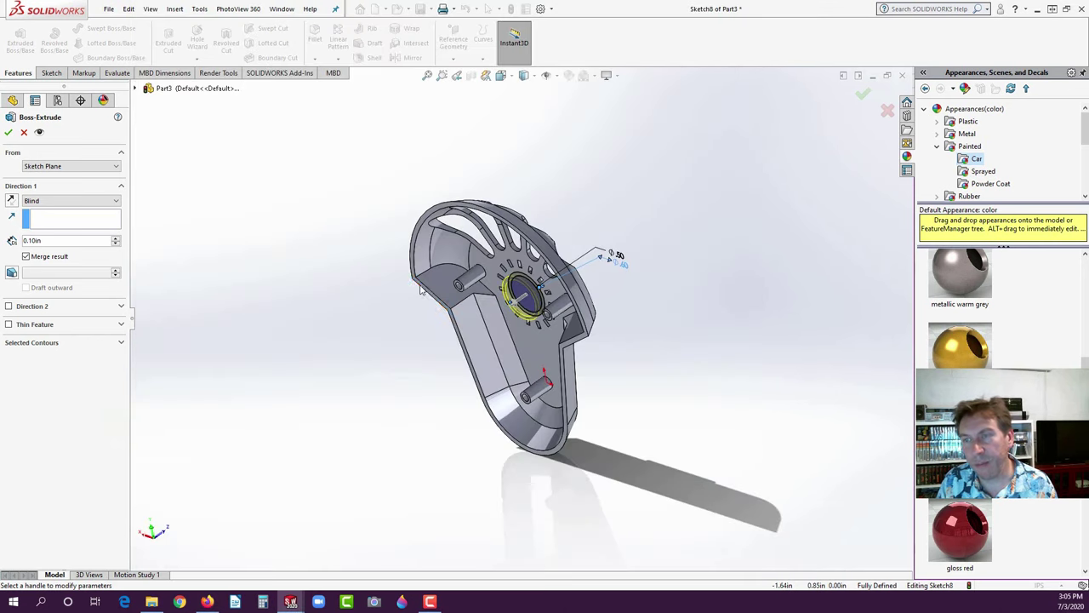
double_click(61, 238)
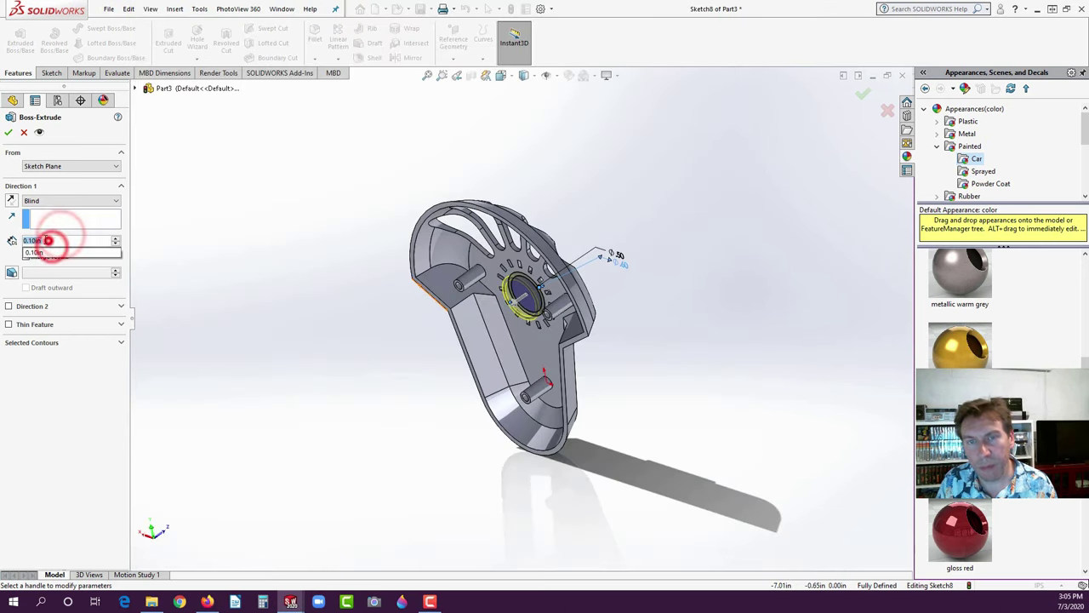
key("BackSpace")
type(".13")
key("Return")
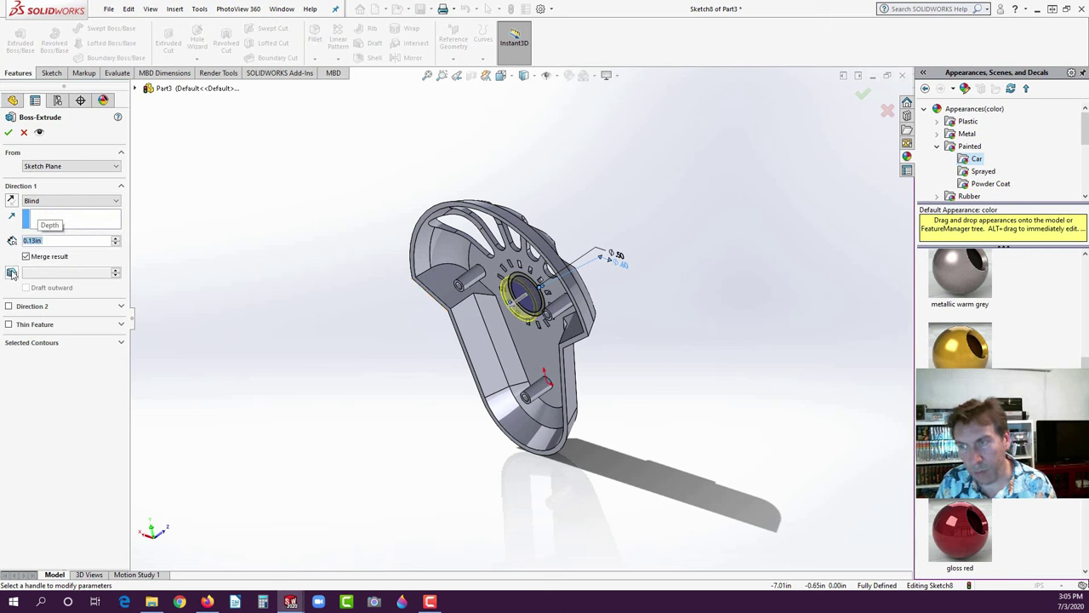
left_click(8, 131)
- Orbit the part to inspect the new ring boss, hub and slots
left_click(202, 255)
middle_click_drag(502, 326, 546, 185)
middle_click_drag(574, 270, 457, 247)
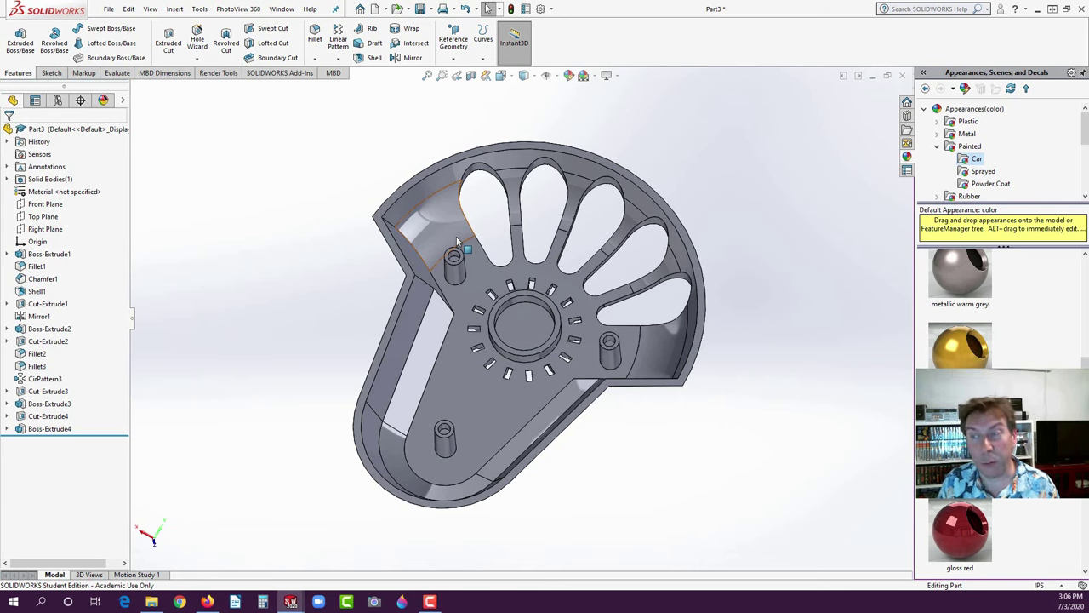
middle_click_drag(625, 329, 445, 199)
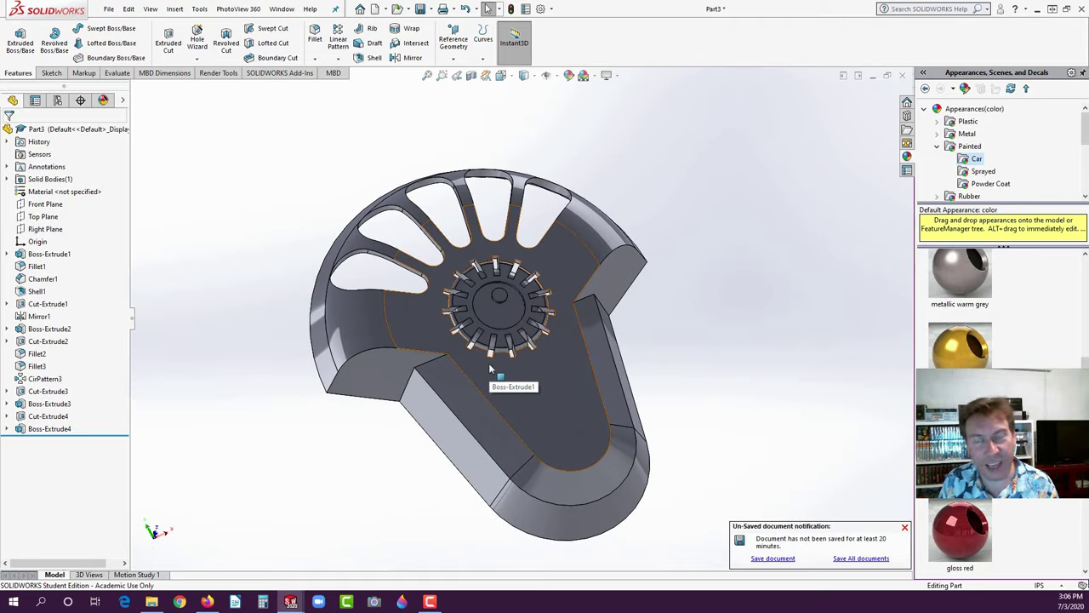
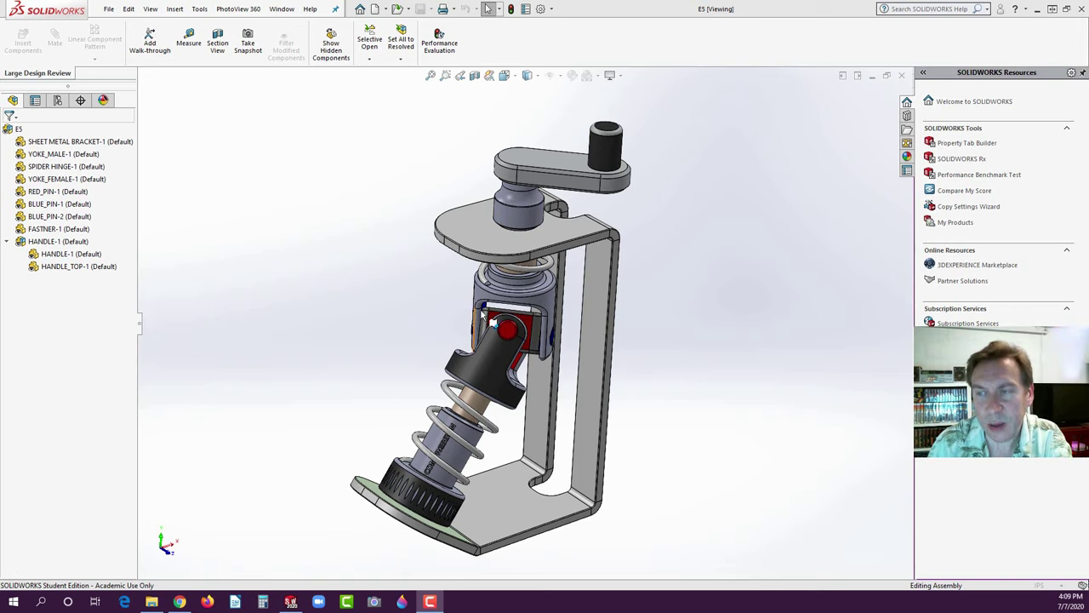
- Orbit the E5 assembly to view it from another angle, then close it
middle_click_drag(405, 283, 391, 250)
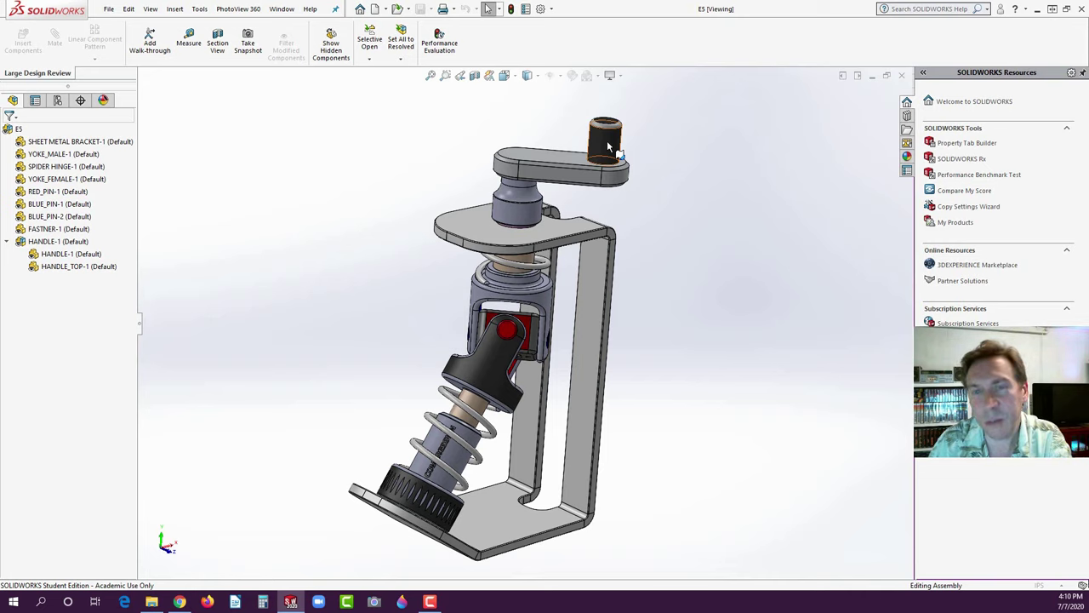
left_click(901, 76)
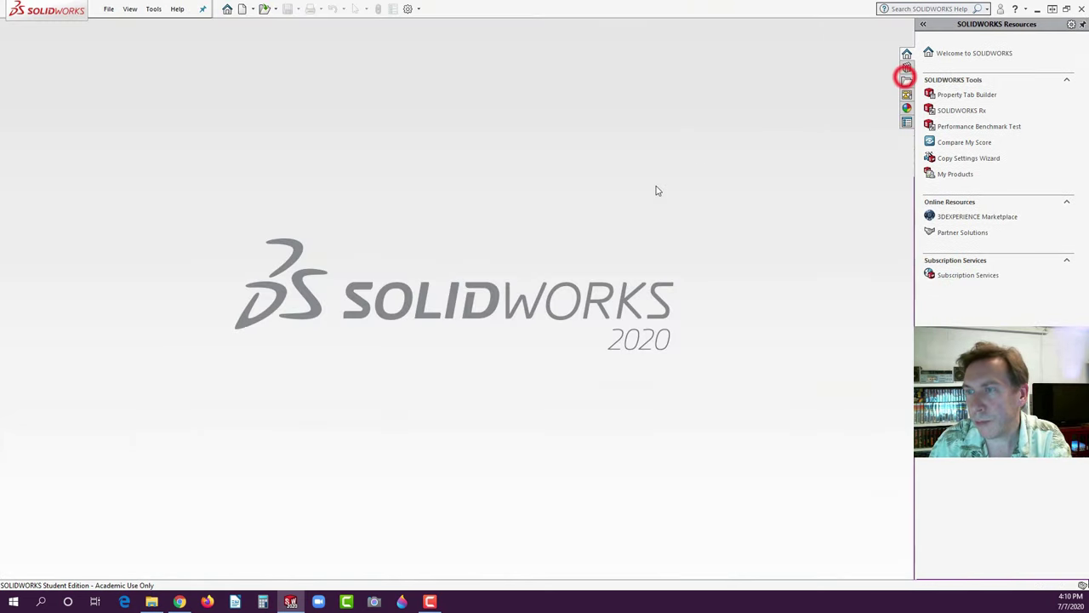
- Switch to Chrome and close the old zip preview tab
left_click(283, 159)
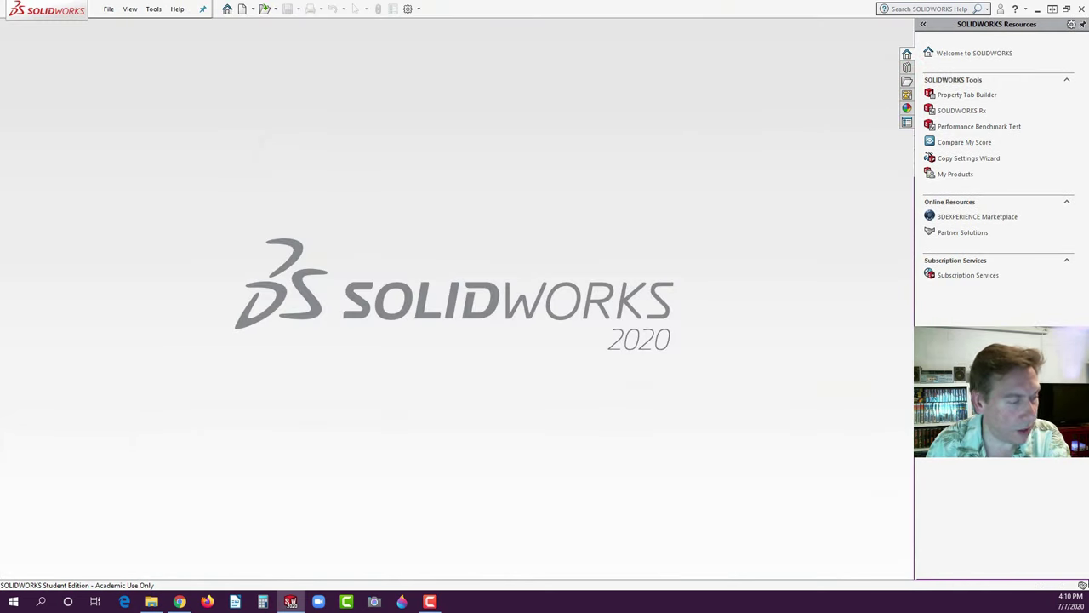
key("alt+Tab")
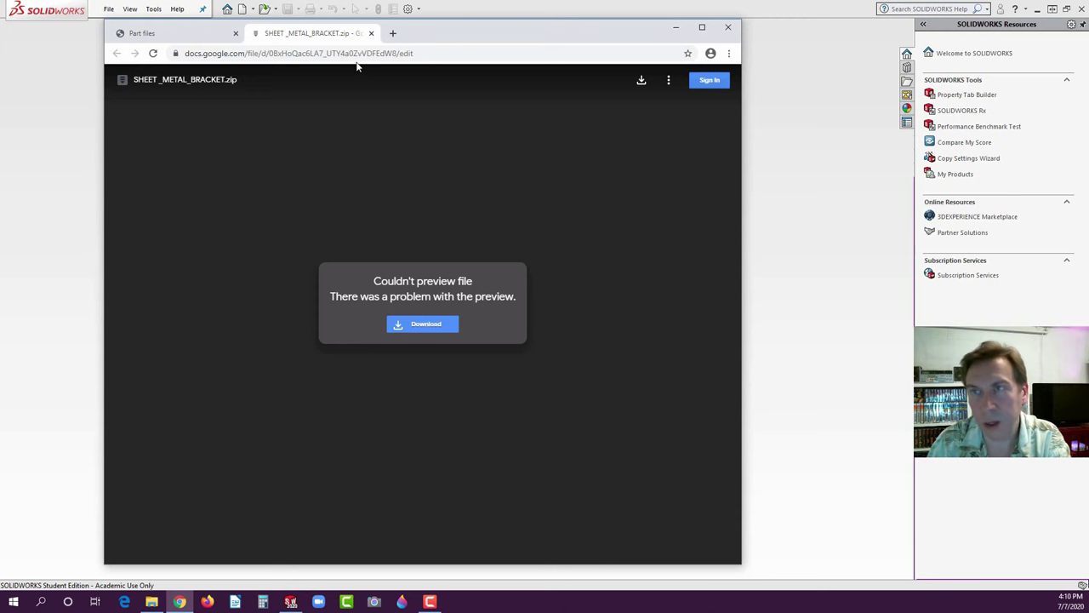
left_click(371, 33)
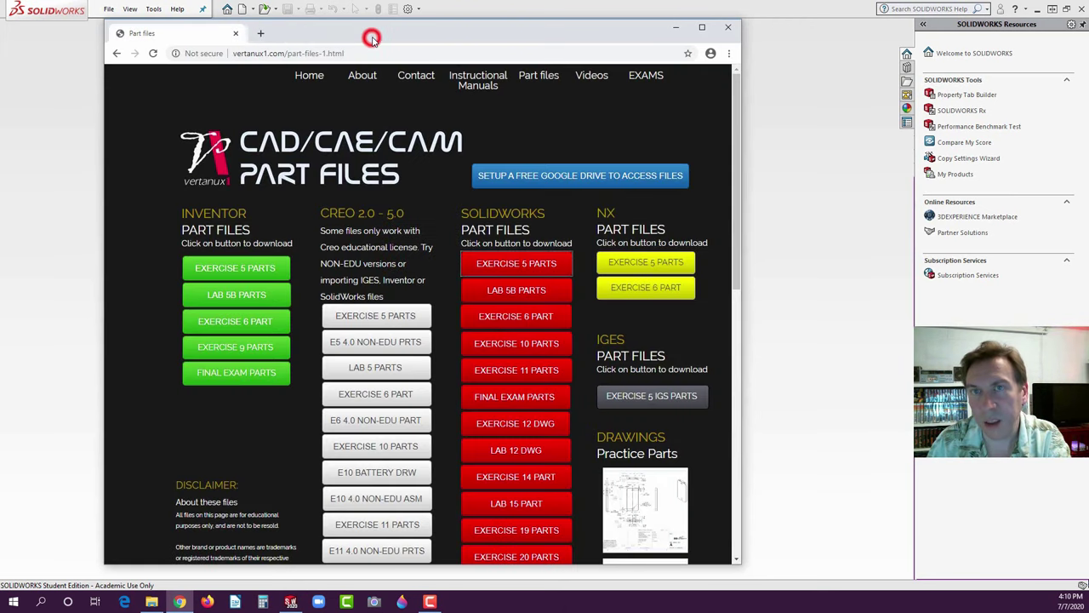
- Go to vertanux1.com and open its Part files page
left_click(253, 53)
left_click_drag(375, 52, 192, 76)
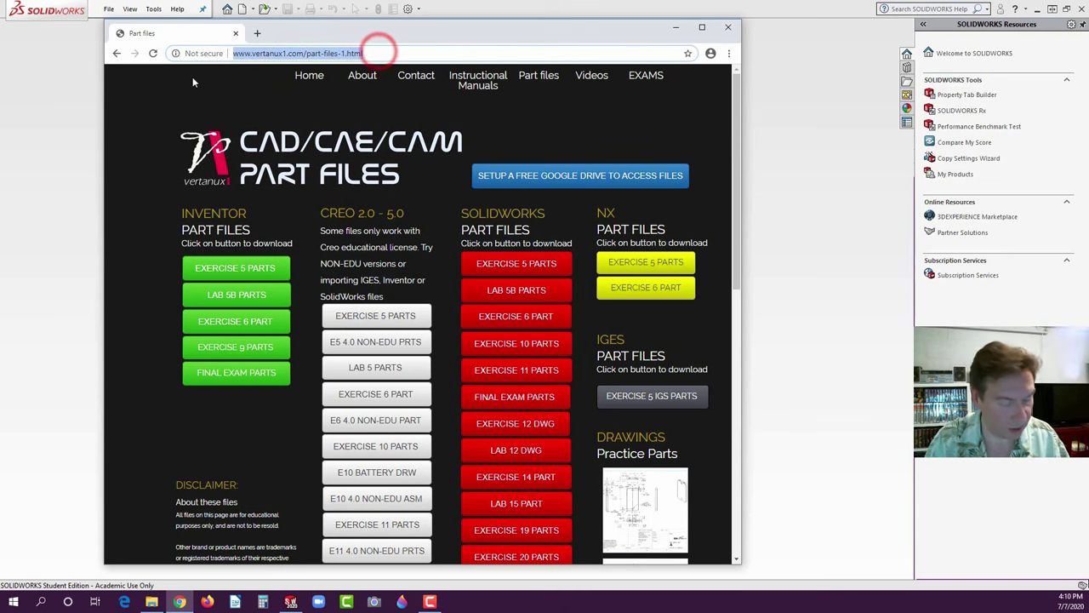
type("ver")
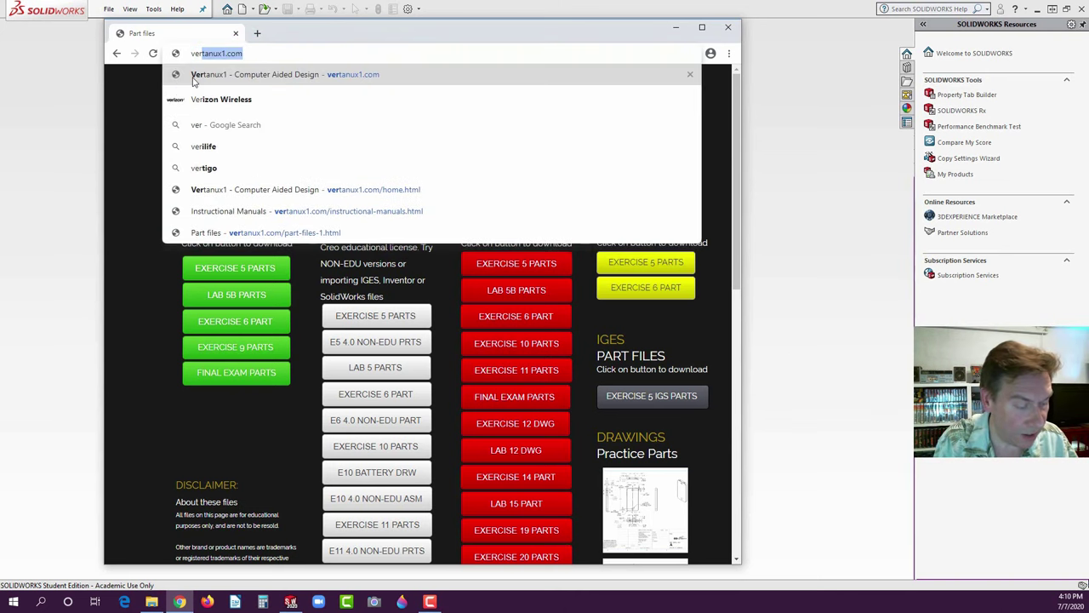
type("ta")
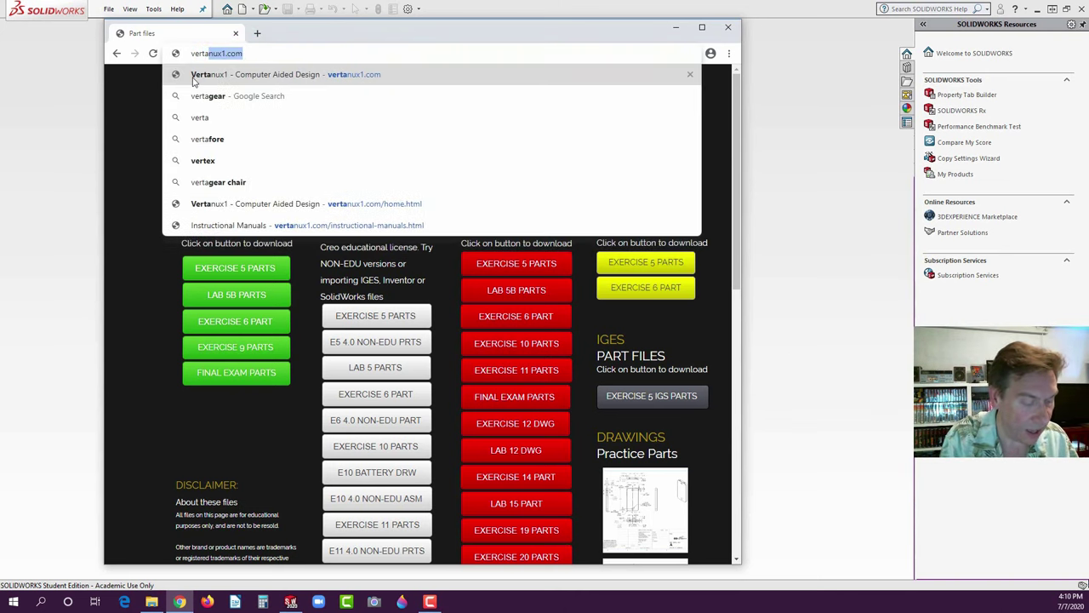
type("nux")
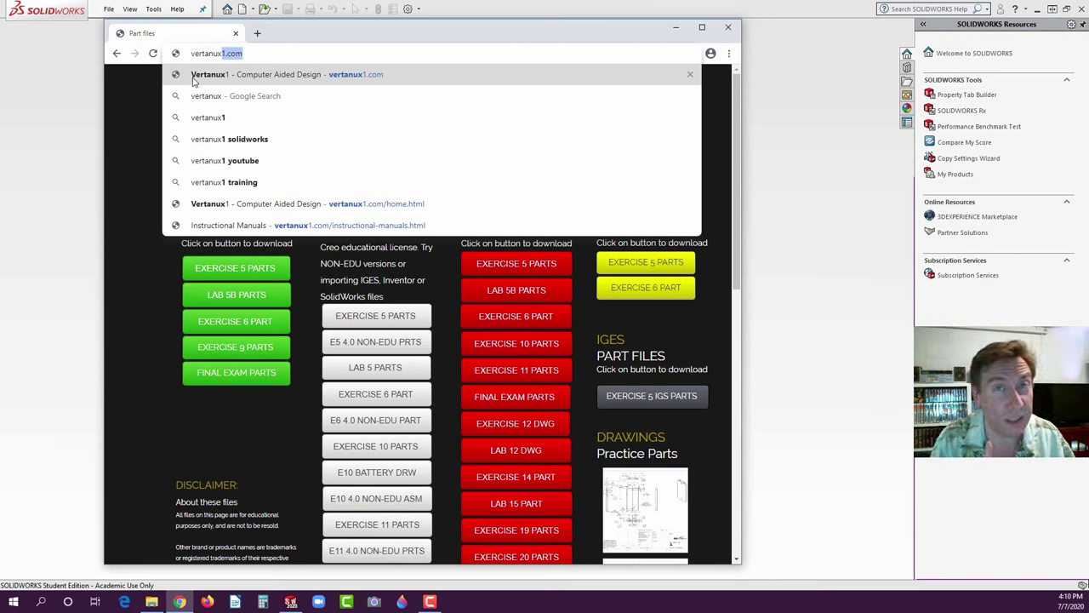
type("1.com")
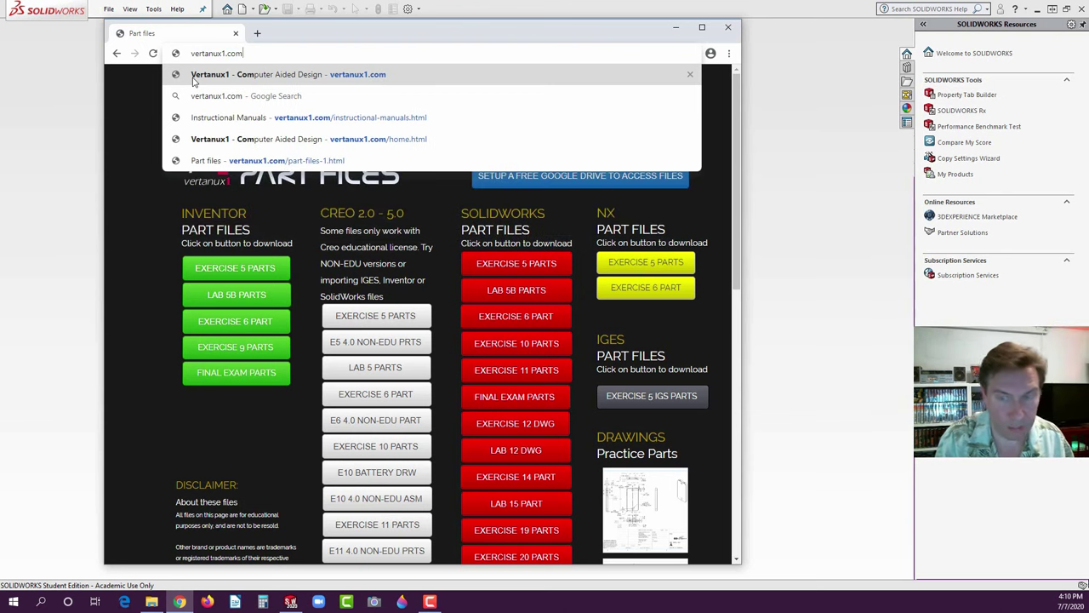
key("Return")
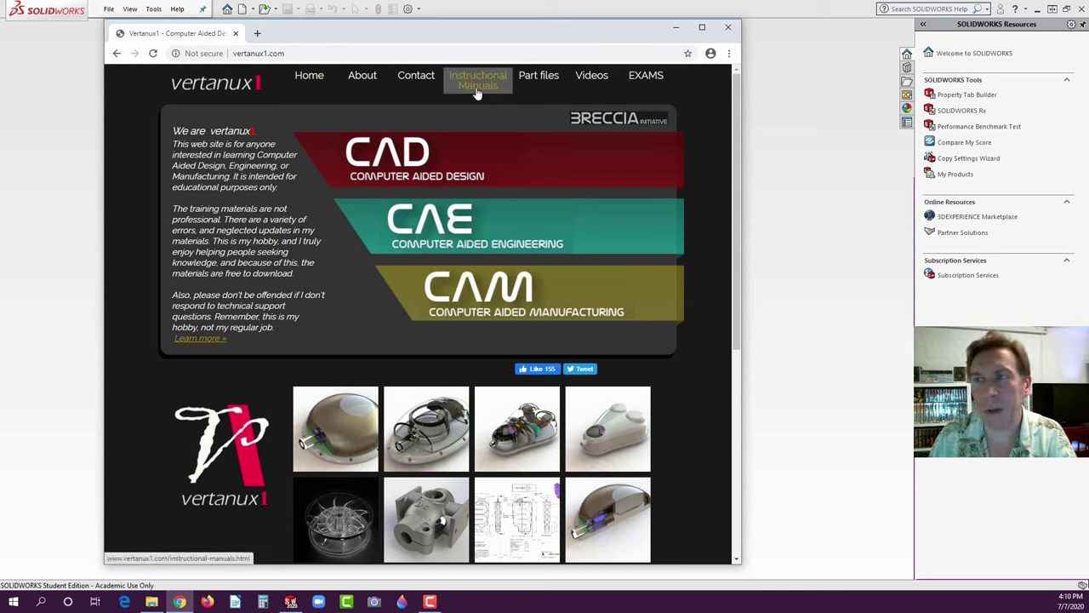
left_click(547, 78)
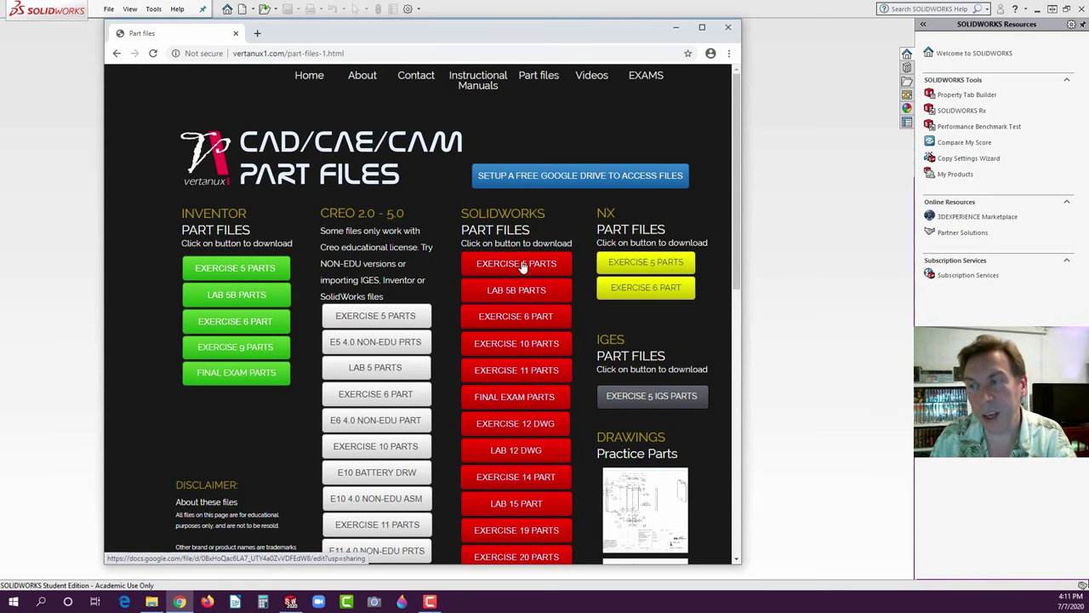
- Download SHEET_METAL_BRACKET.zip from the Exercise 5 Parts Drive link and open it
left_click(521, 266)
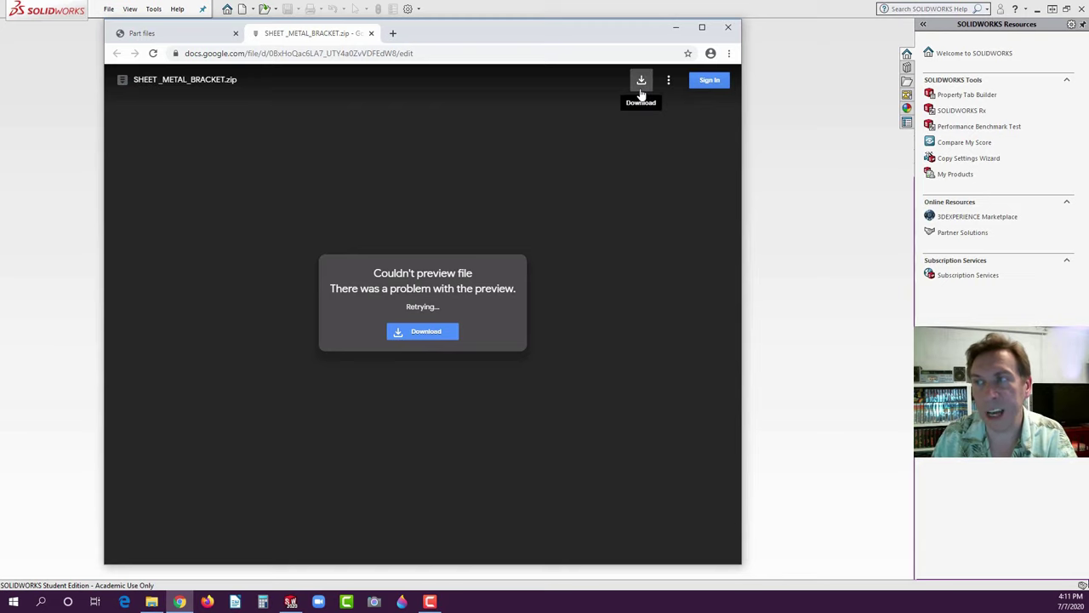
left_click(425, 332)
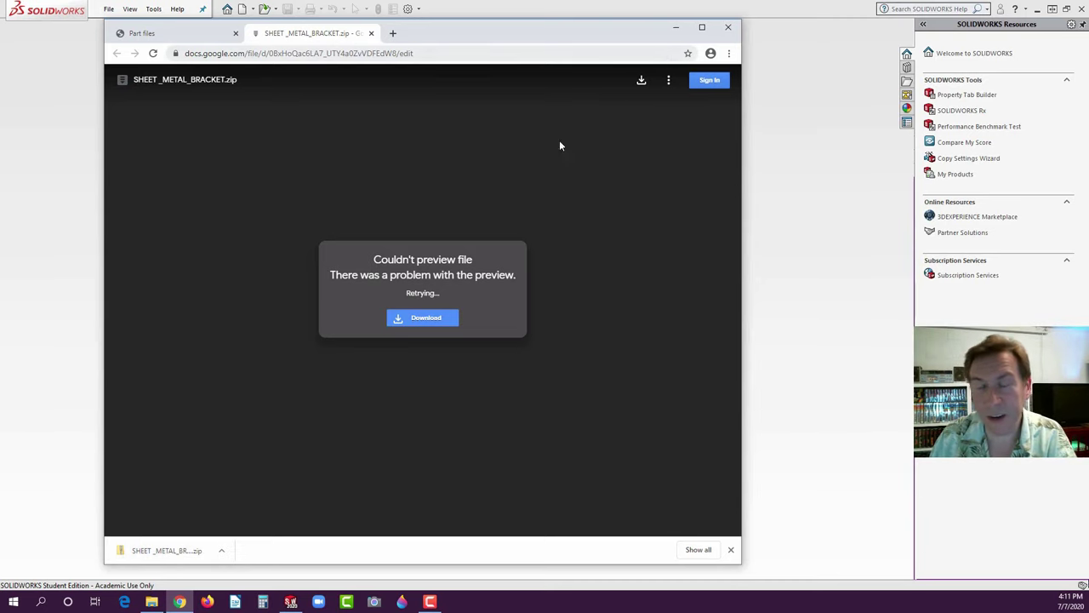
left_click(167, 551)
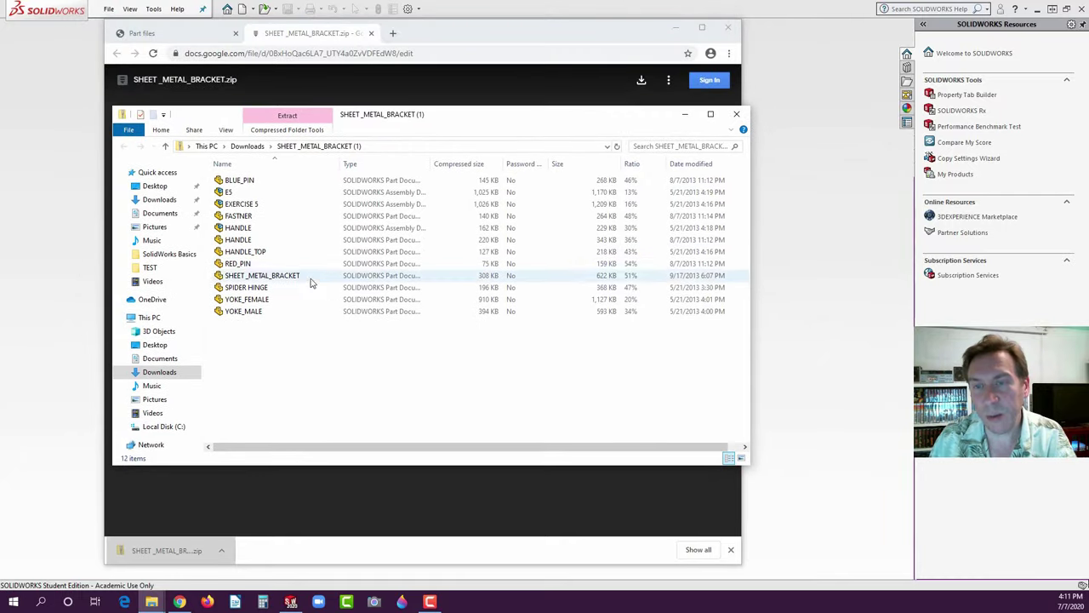
- Select all twelve files in the SHEET_METAL_BRACKET zip, starting from YOKE_MALE
left_click(236, 314)
left_click(237, 315)
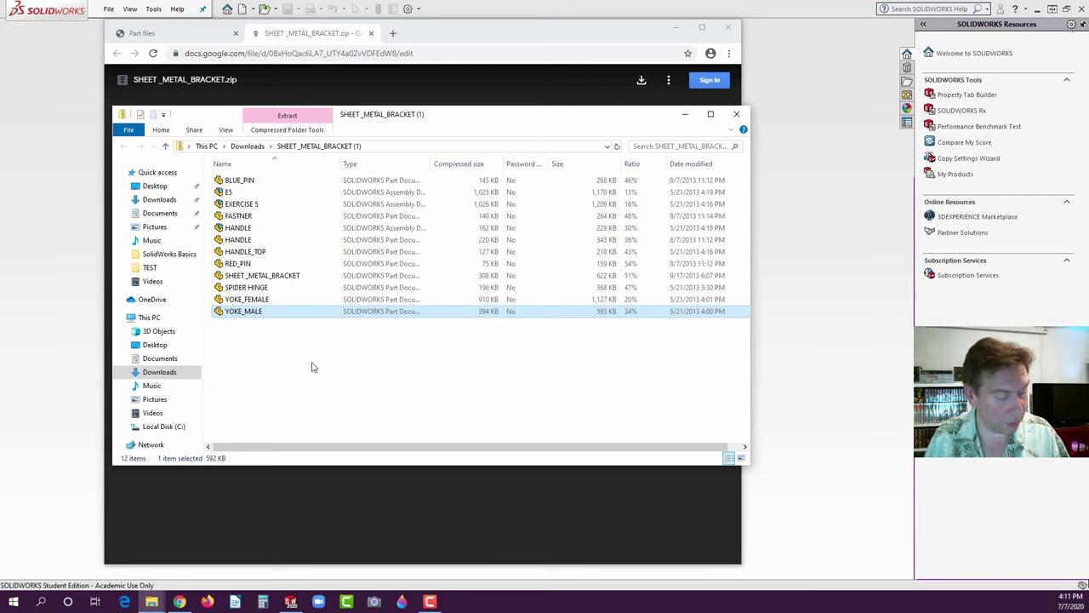
key("ctrl+a")
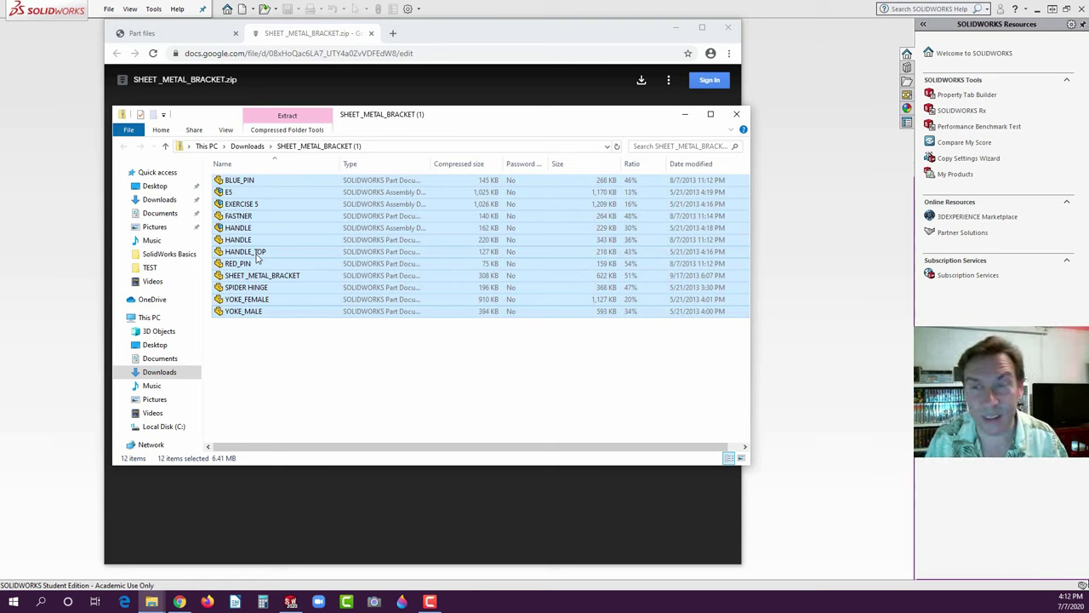
left_click_drag(395, 364, 226, 178)
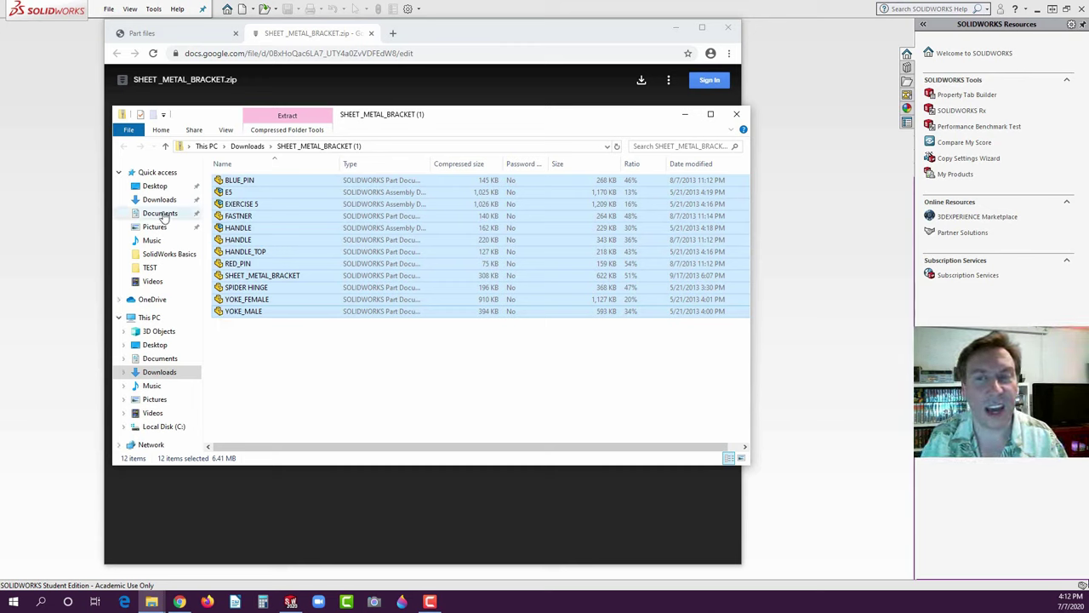
- Create a new folder named E5 in Documents > SolidWorks Basics and open it
left_click(162, 214)
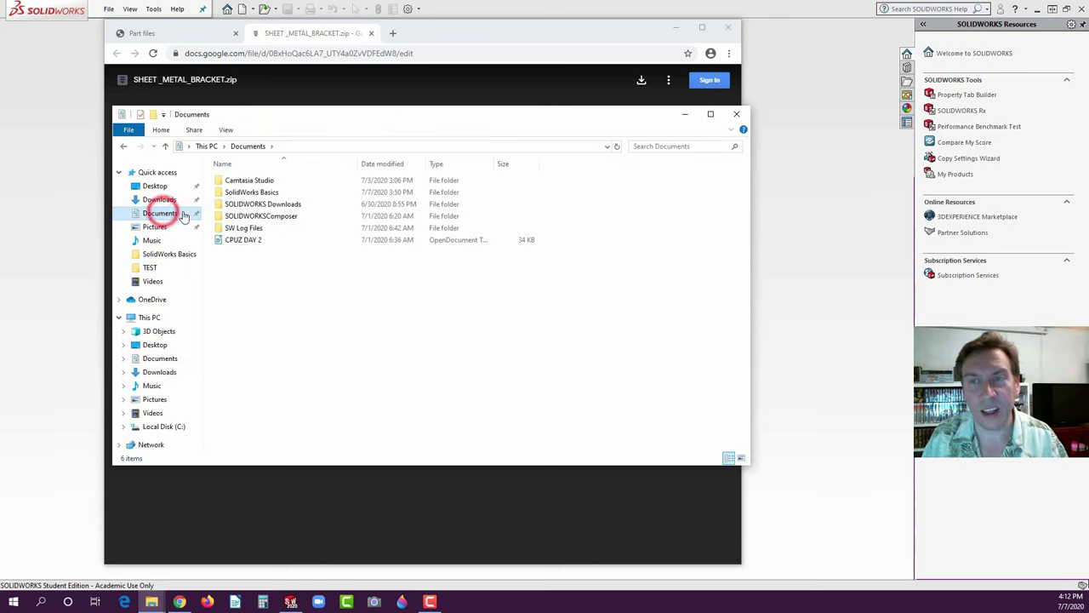
double_click(254, 193)
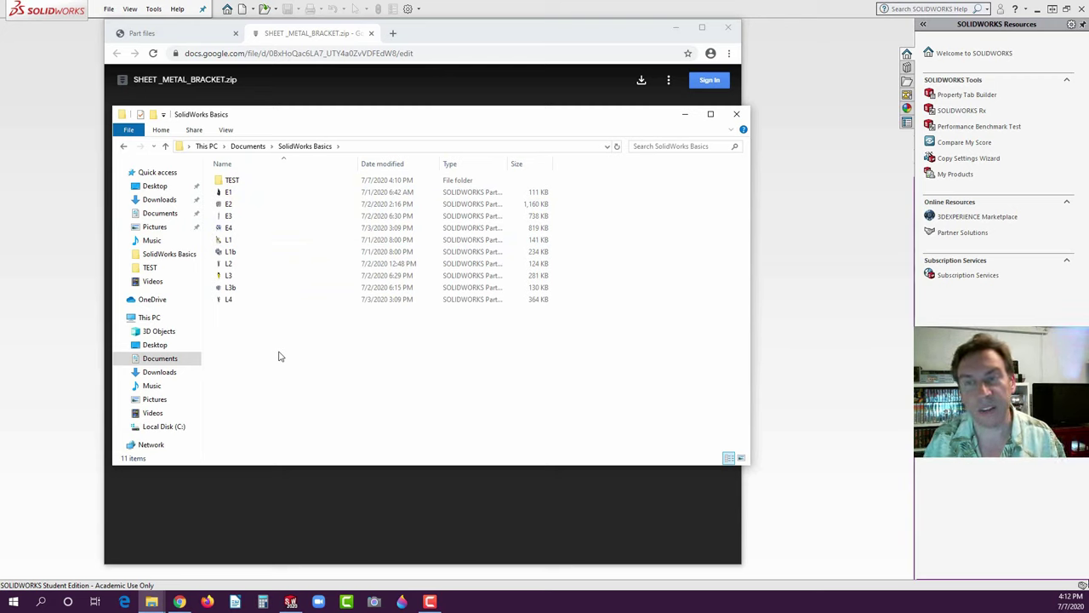
left_click(740, 459)
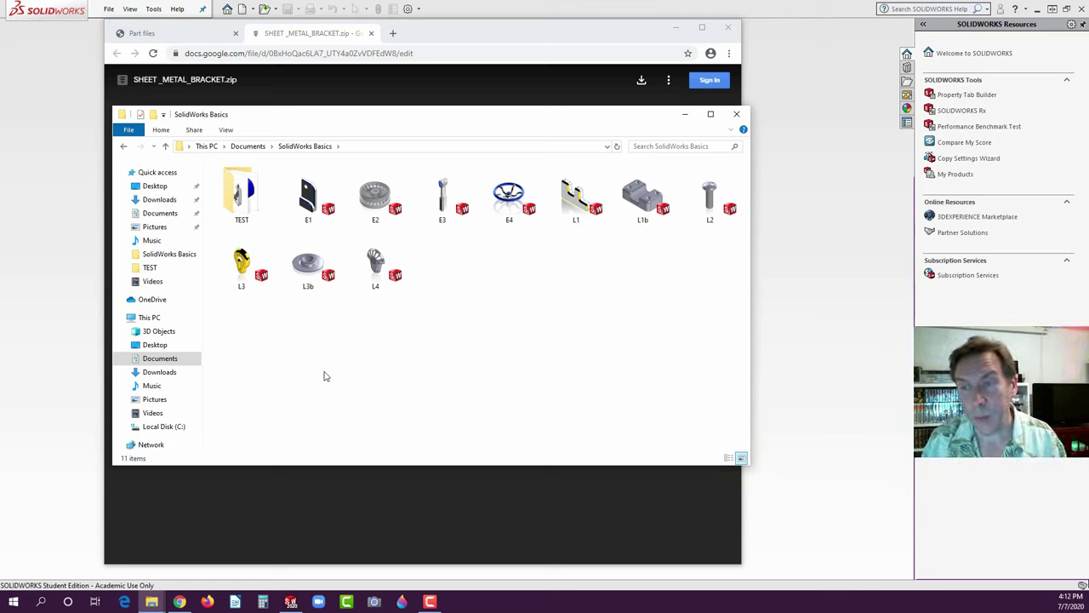
right_click(493, 297)
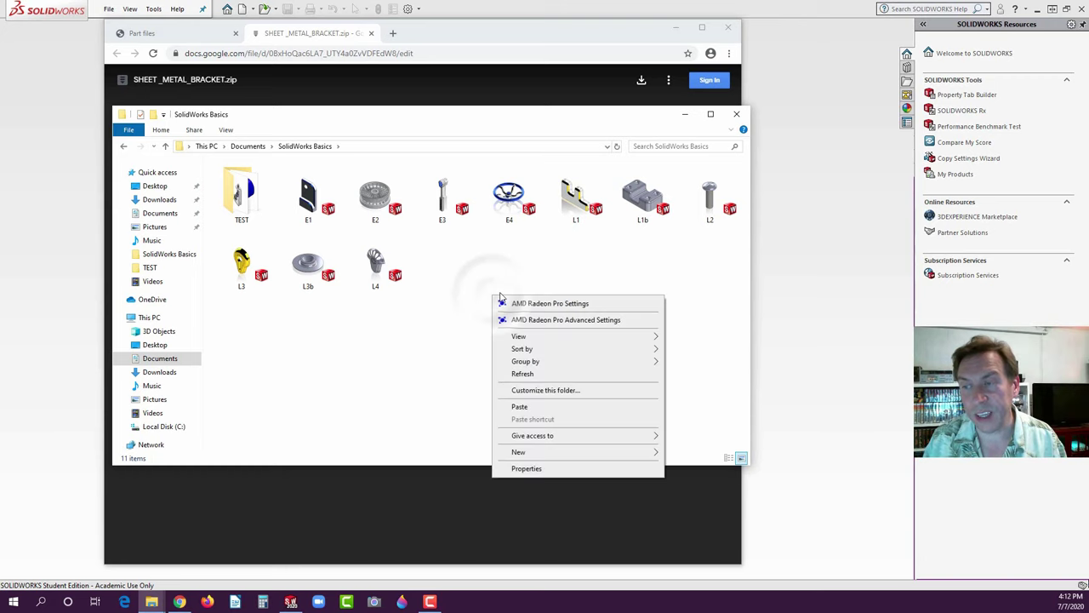
mouse_move(522, 460)
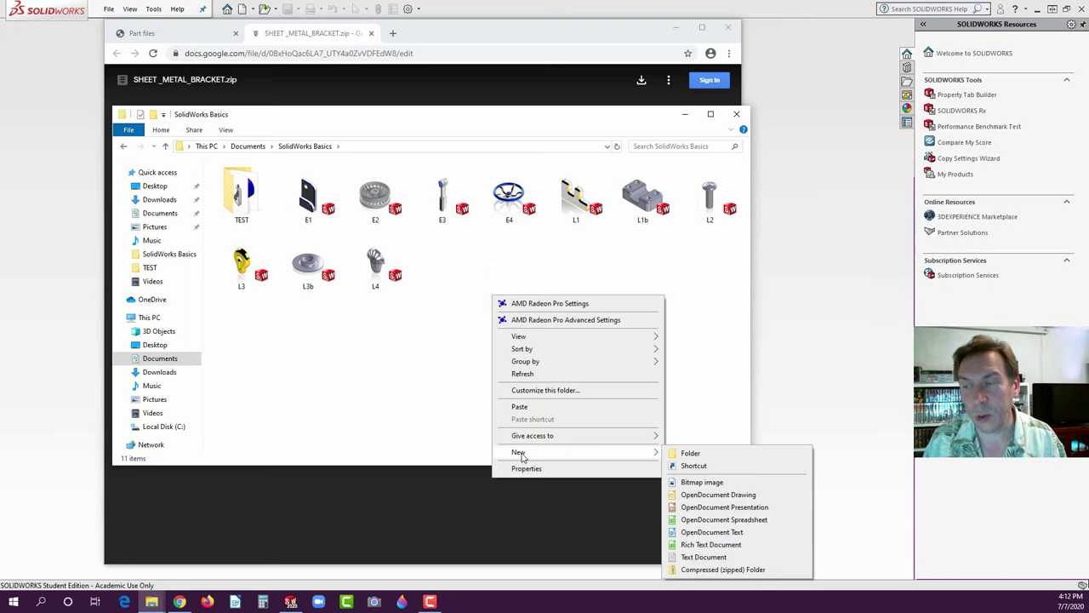
left_click(673, 453)
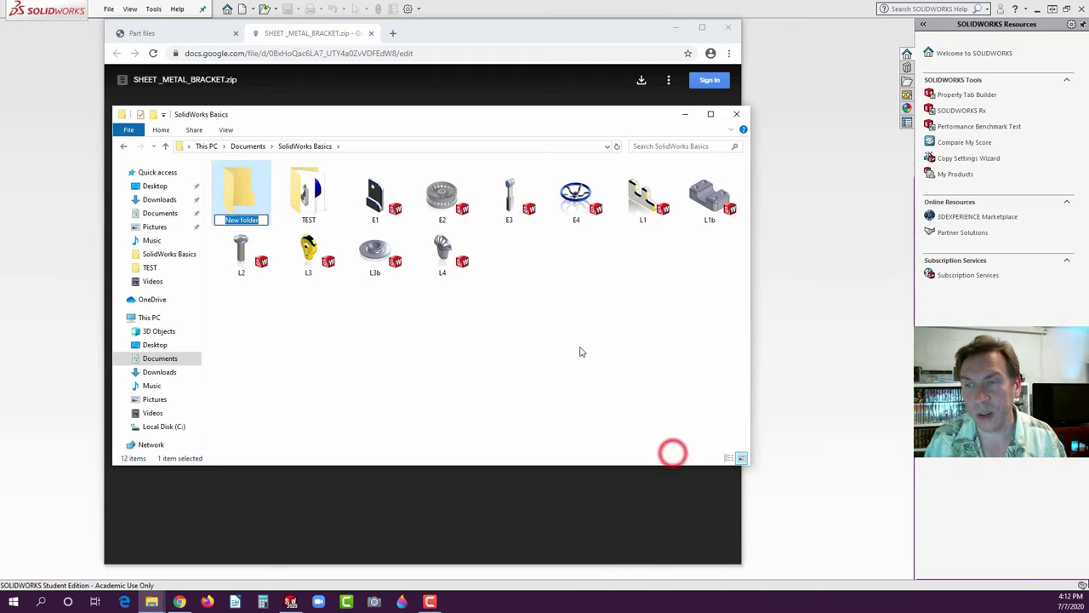
type("E5")
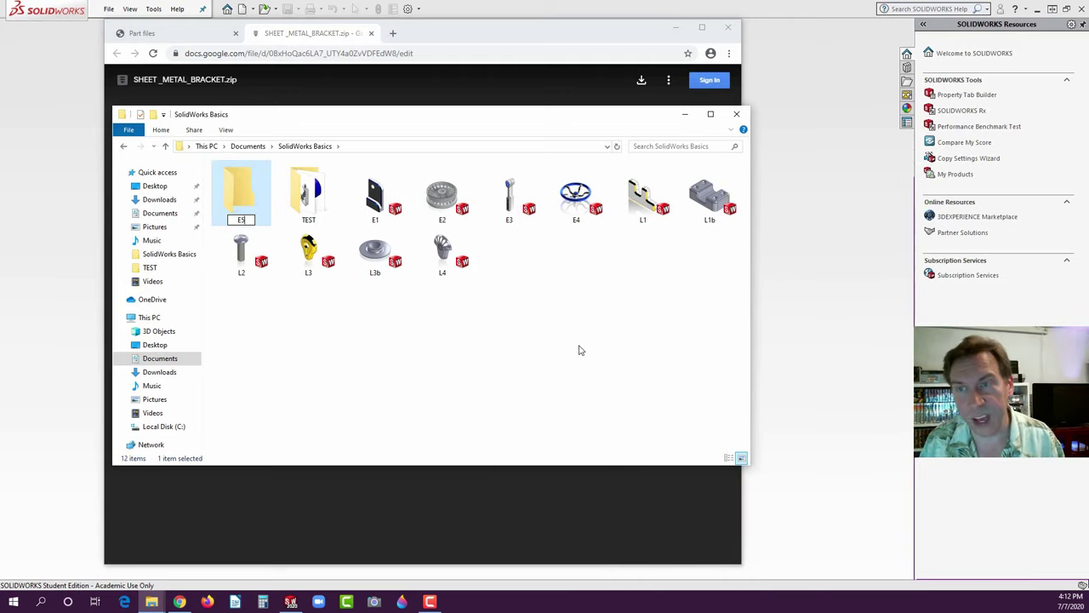
left_click(246, 194)
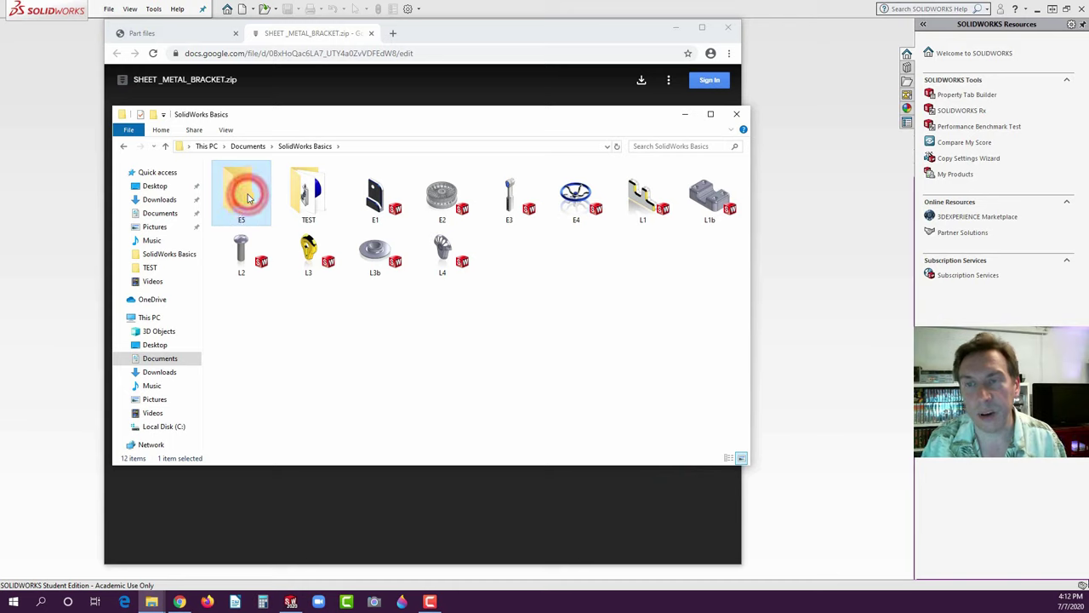
double_click(247, 194)
- Paste the twelve exercise files into E5 and display them as large icons
left_click(253, 228)
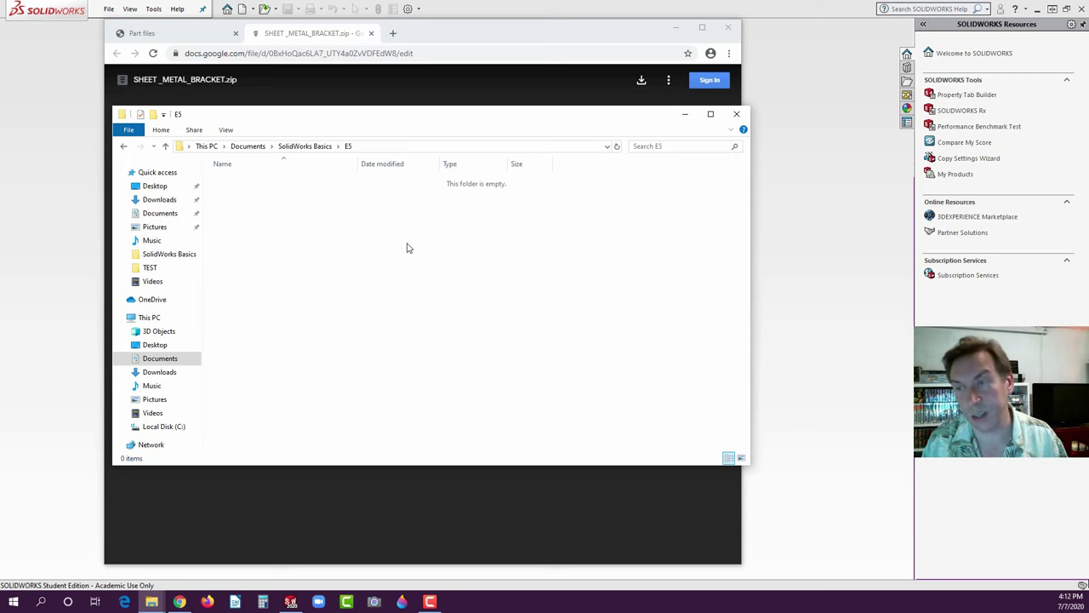
key("ctrl+v")
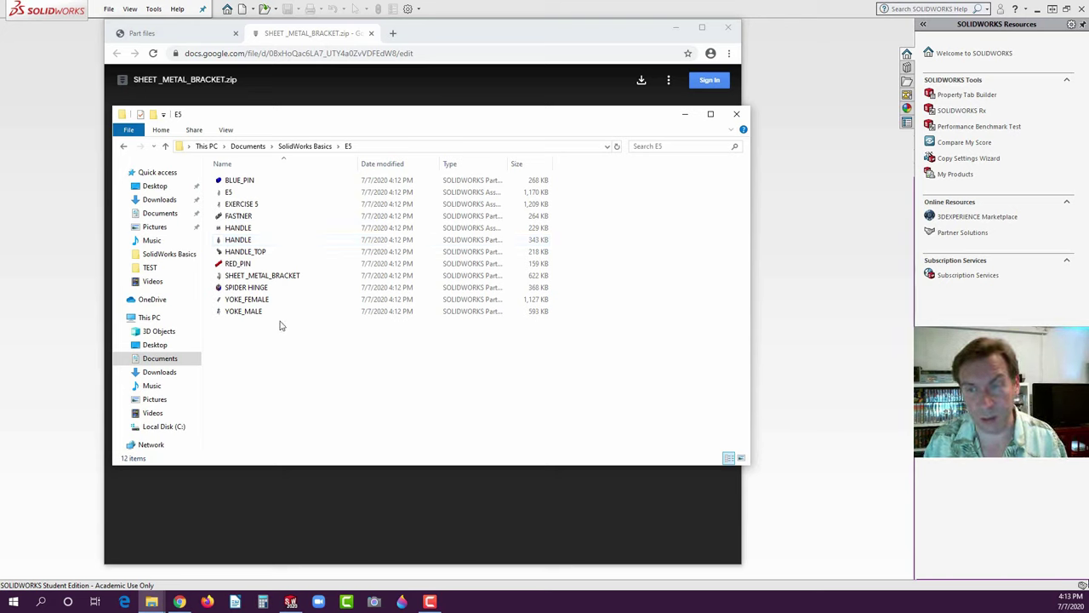
left_click(741, 459)
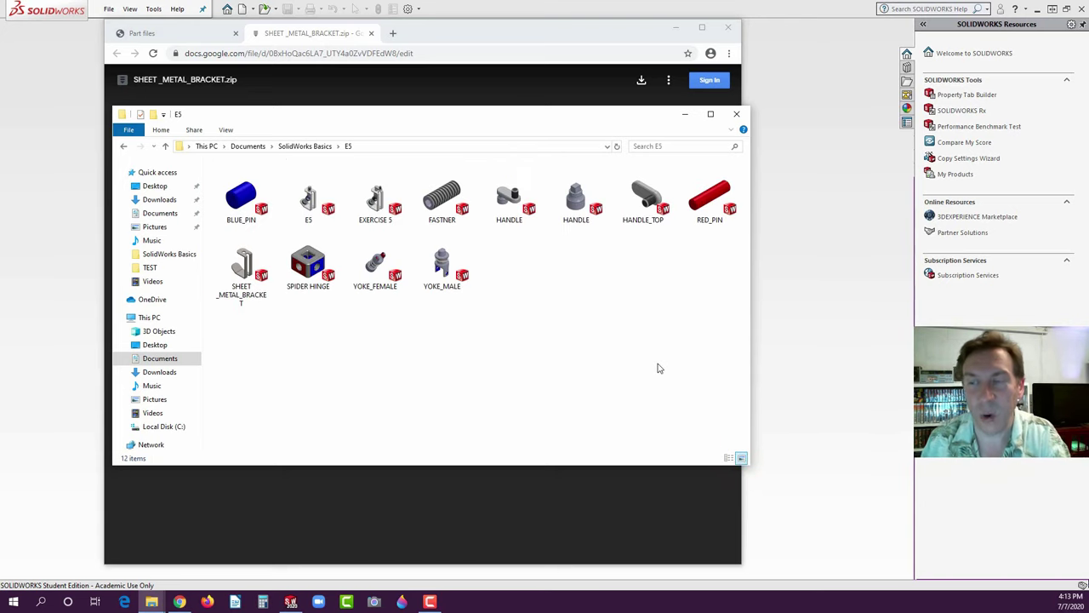
left_click_drag(750, 382, 486, 397)
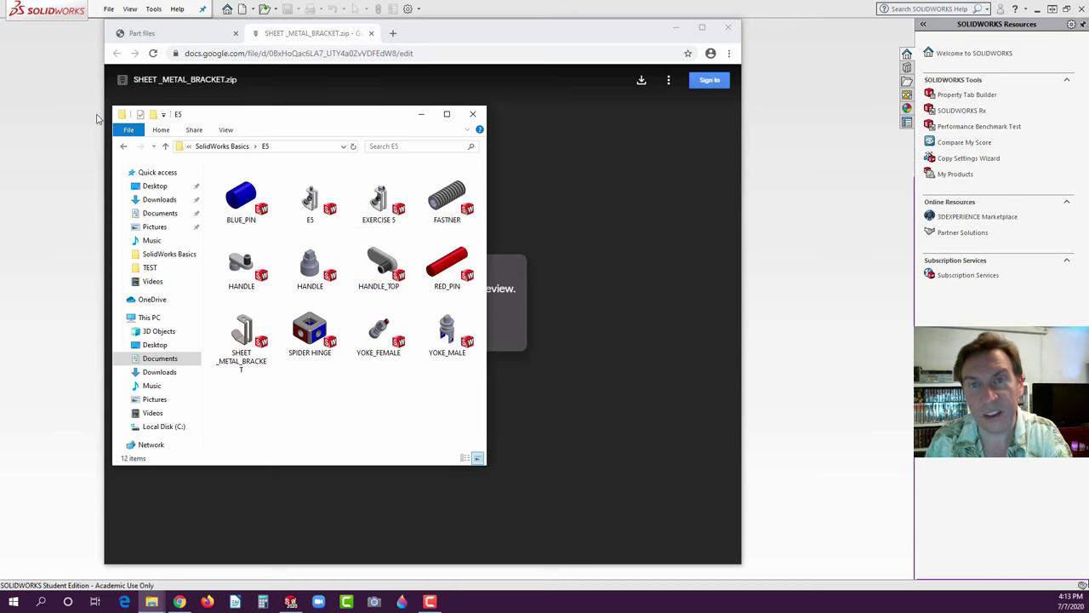
left_click(61, 113)
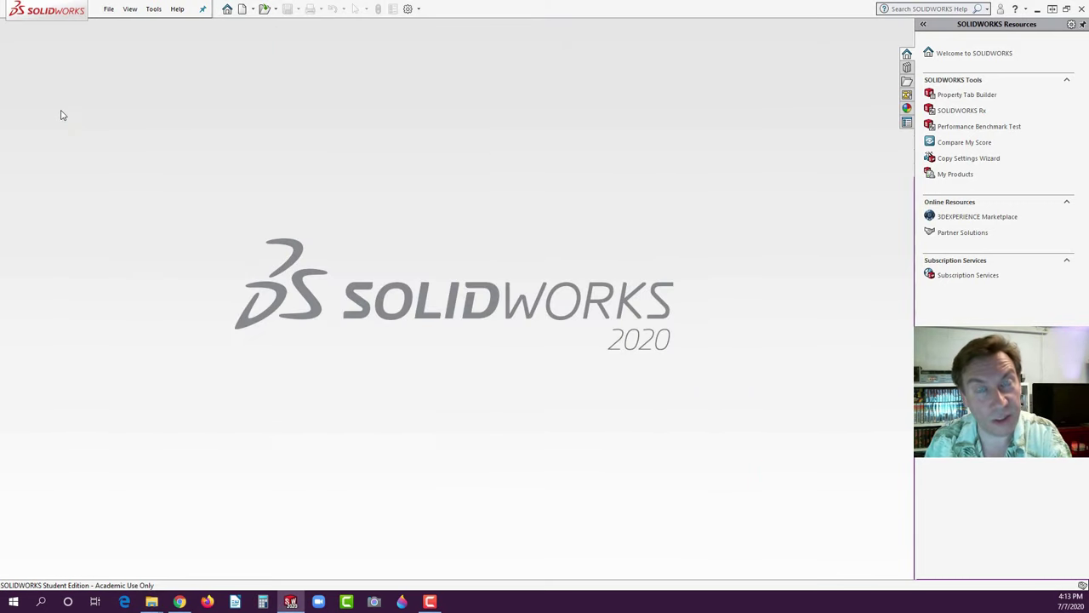
- Create a new Assembly document and cancel the Open file prompt
left_click(242, 9)
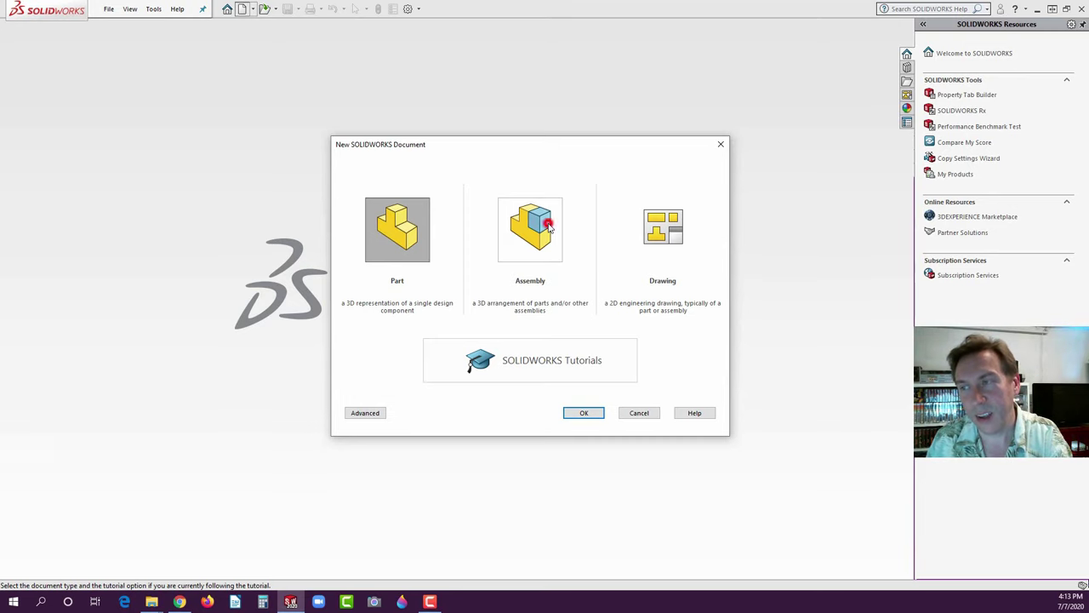
left_click(549, 226)
left_click(584, 413)
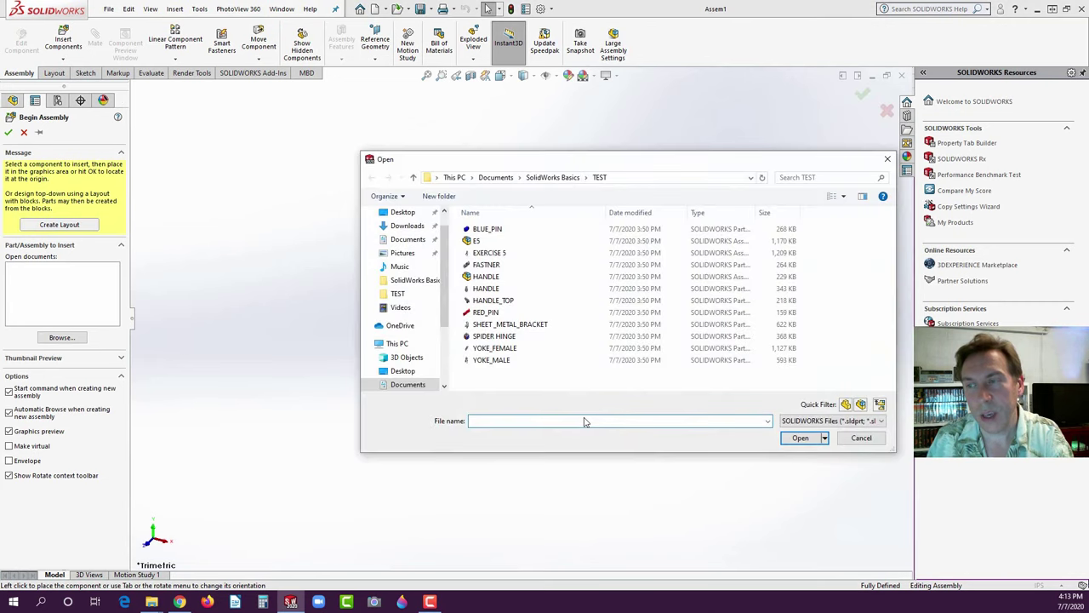
left_click_drag(576, 159, 432, 159)
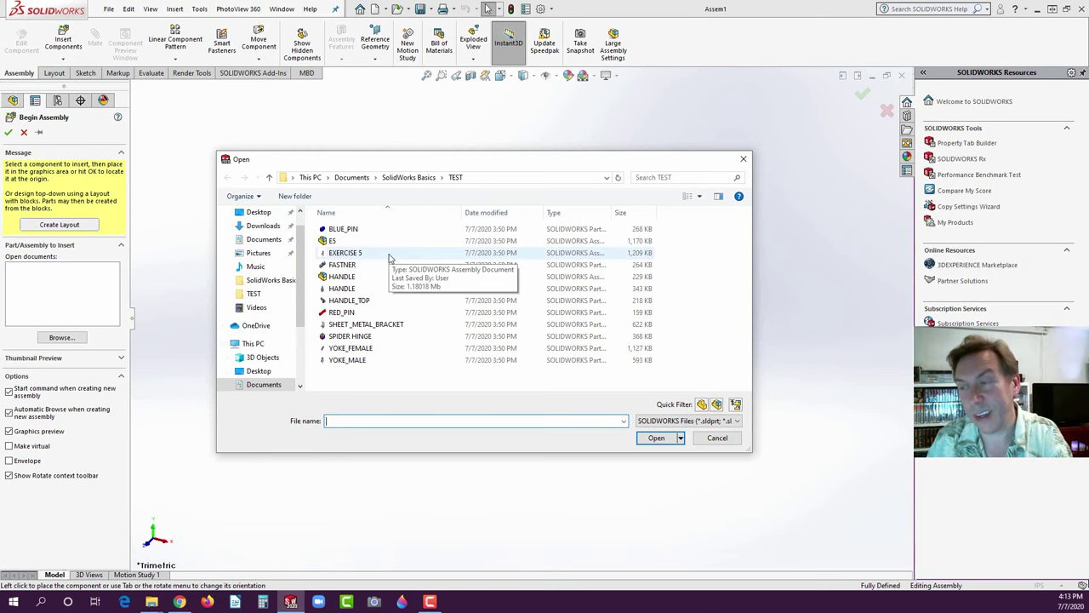
left_click(717, 438)
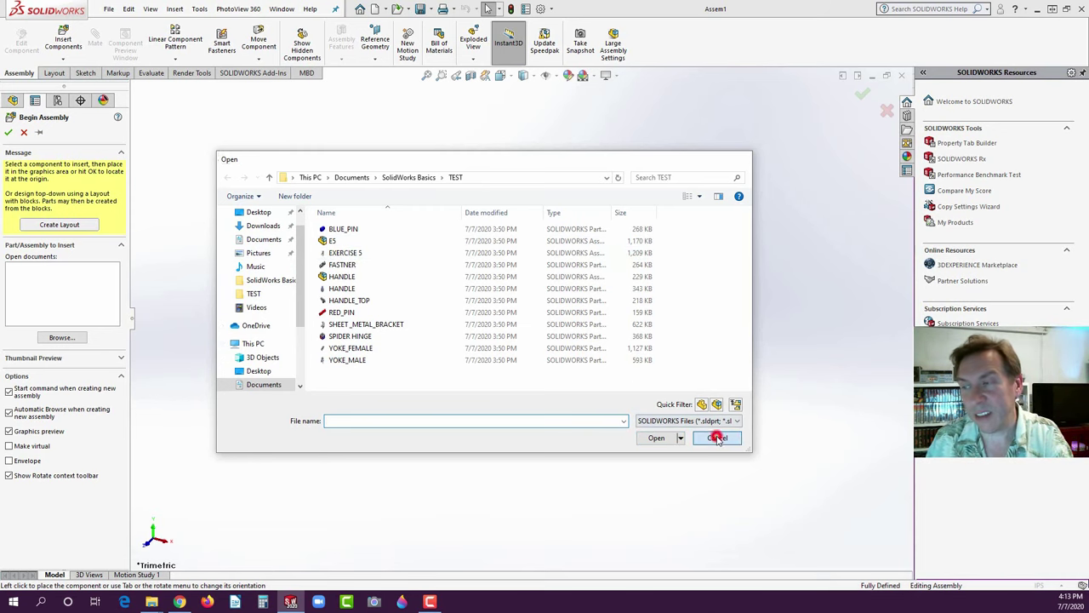
left_click(336, 227)
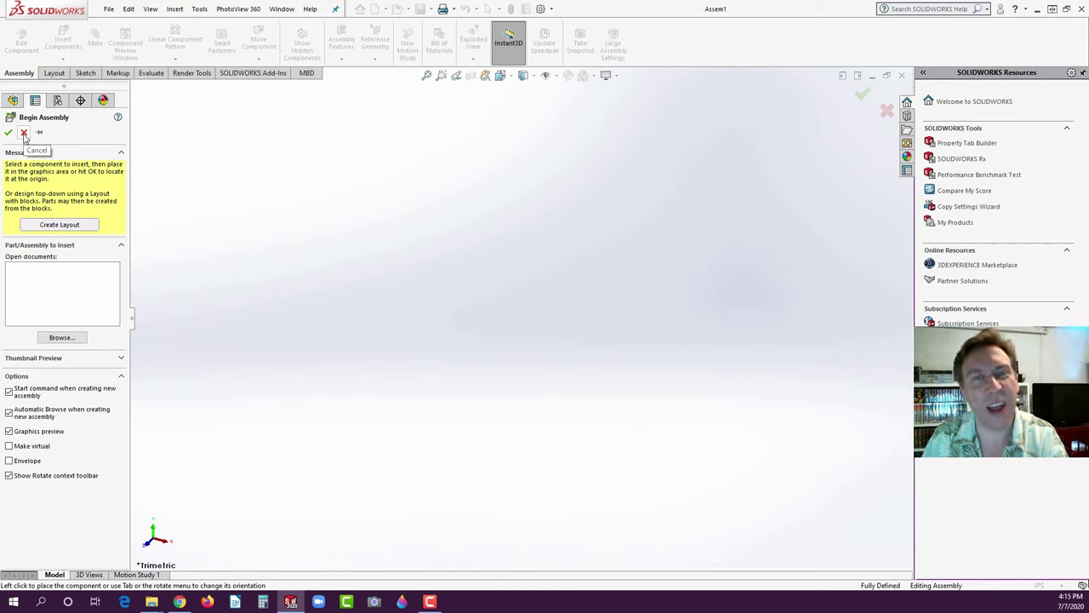
- Cancel the Begin Assembly PropertyManager to reveal the empty Assem1 tree
left_click(24, 133)
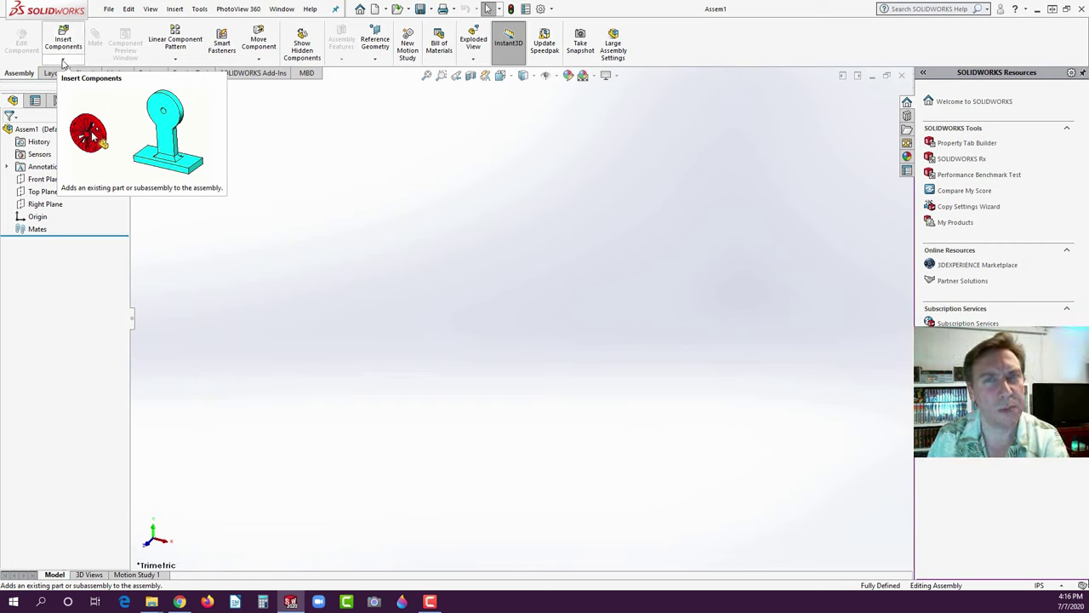
- Expand the Insert Components drop-down on the Assembly toolbar
left_click(63, 61)
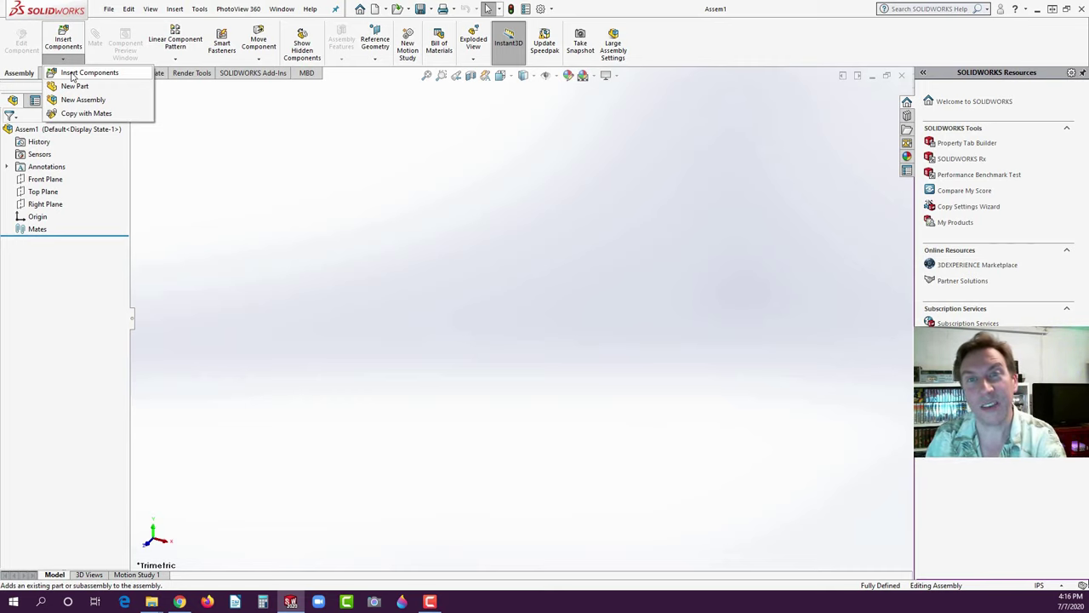
- Browse Insert Components to Documents > SolidWorks Basics > E5, shown as large thumbnails
left_click(73, 74)
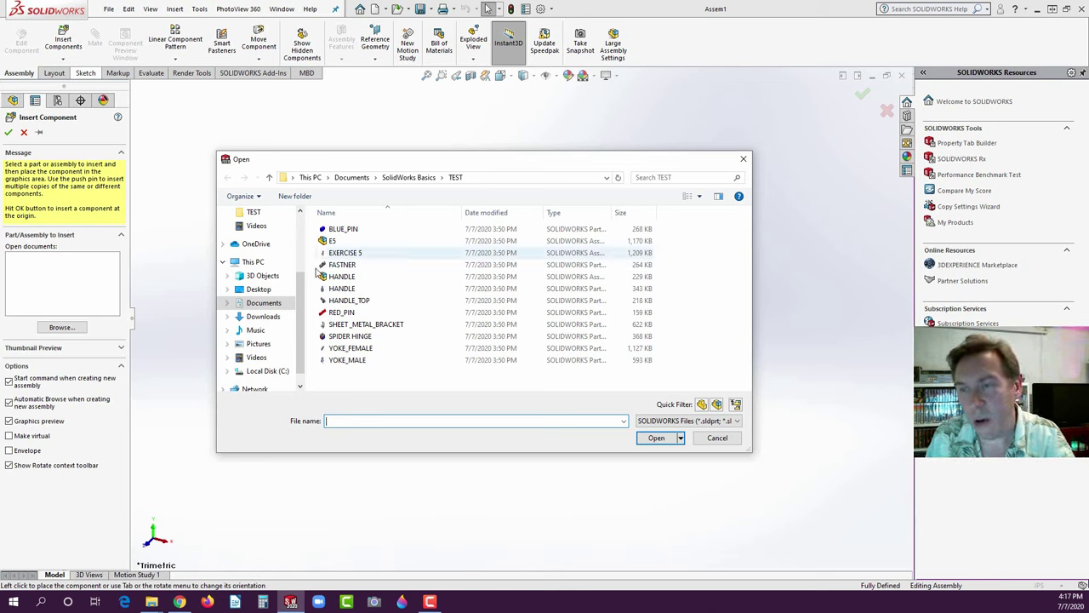
left_click(269, 303)
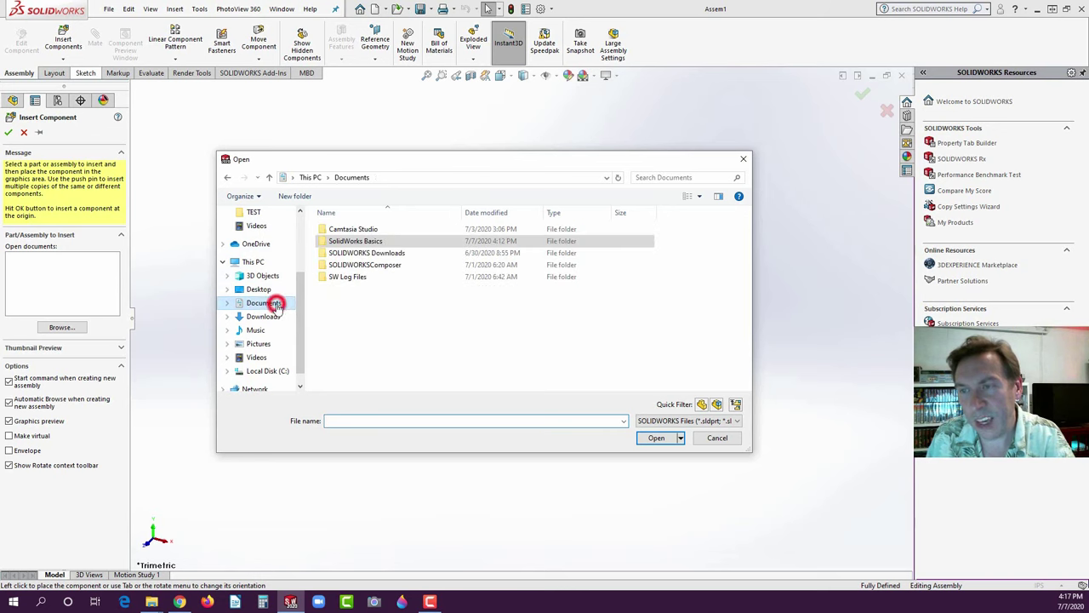
double_click(361, 243)
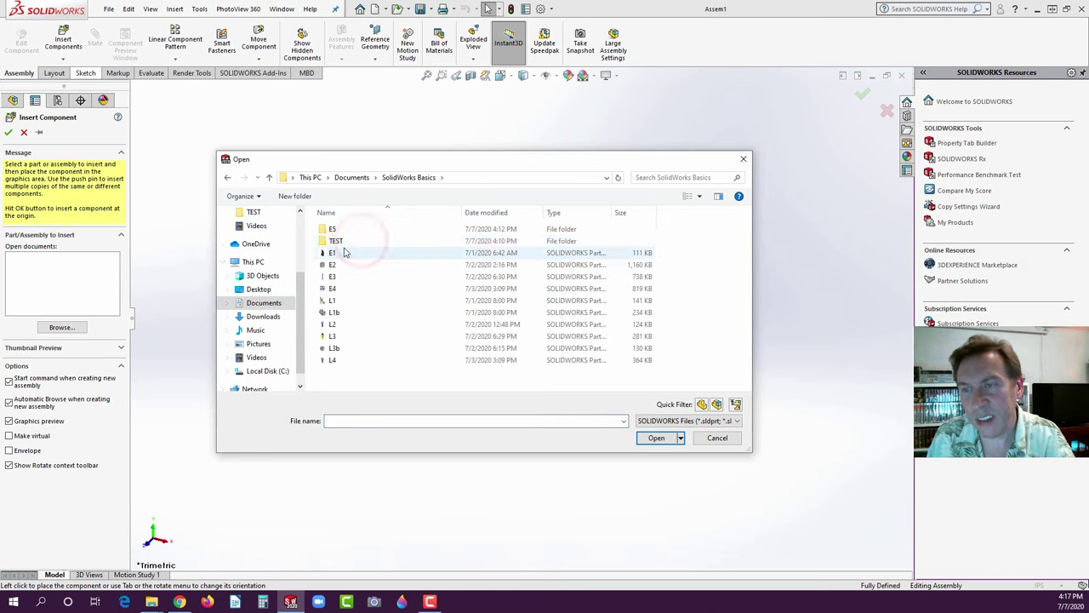
double_click(325, 230)
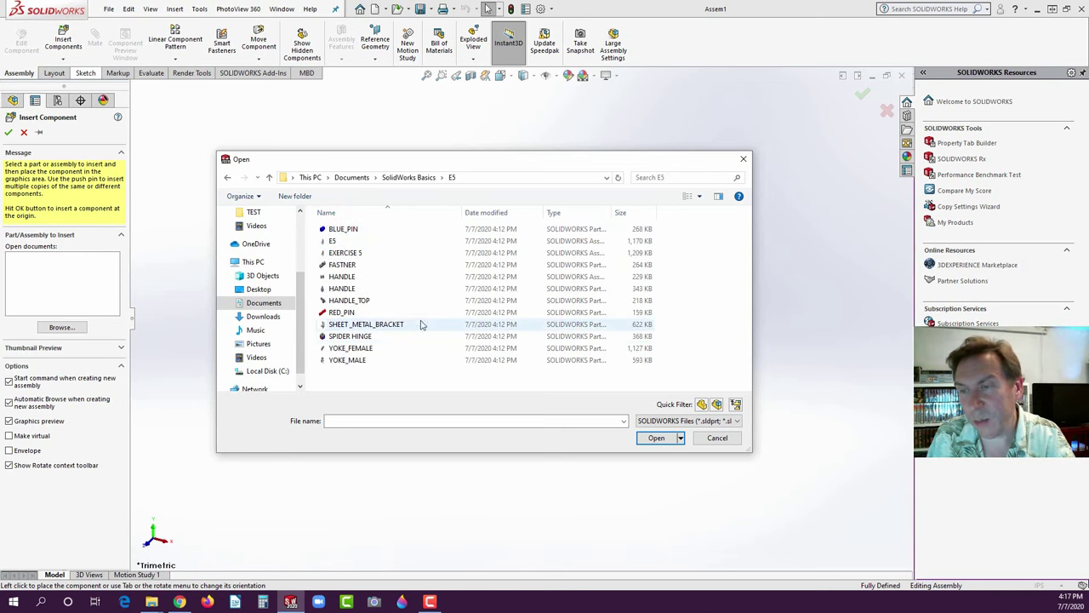
left_click(699, 196)
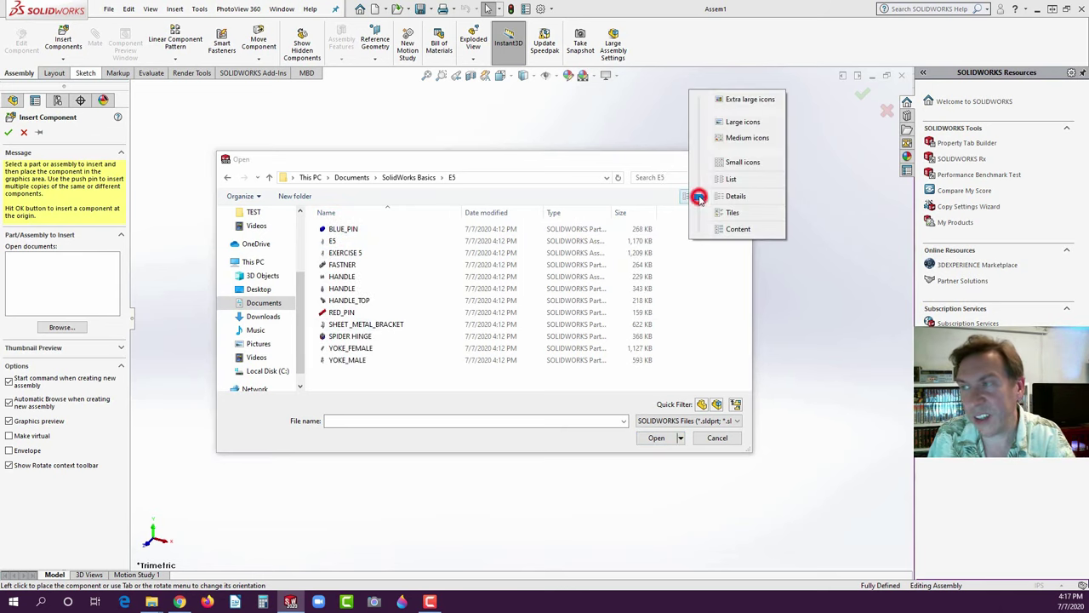
left_click_drag(699, 201, 704, 125)
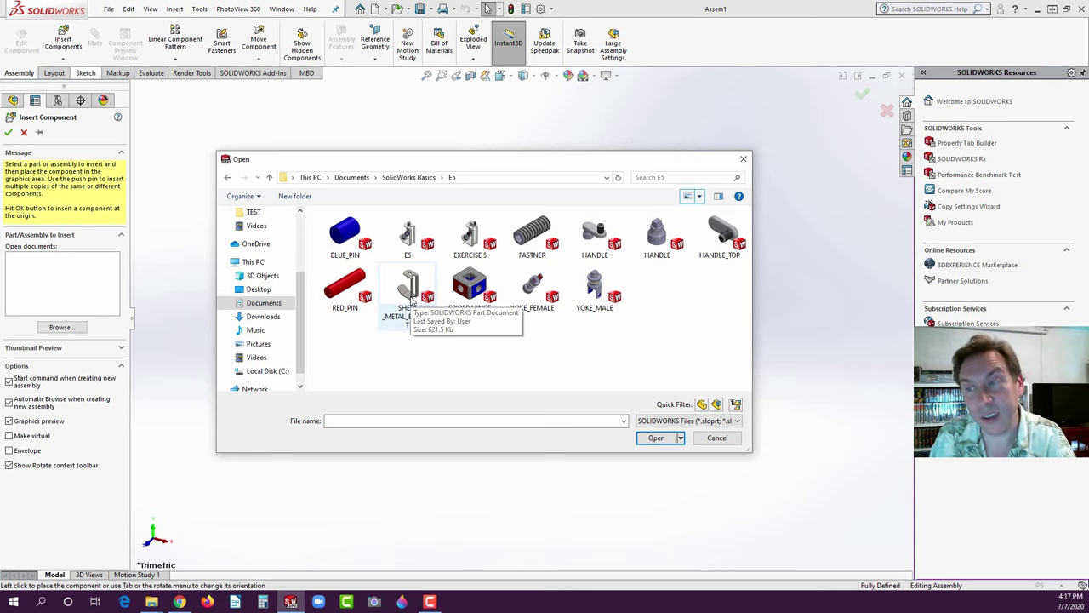
- Pick SHEET_METAL_BRACKET and load it into Insert Component for preview
left_click(410, 300)
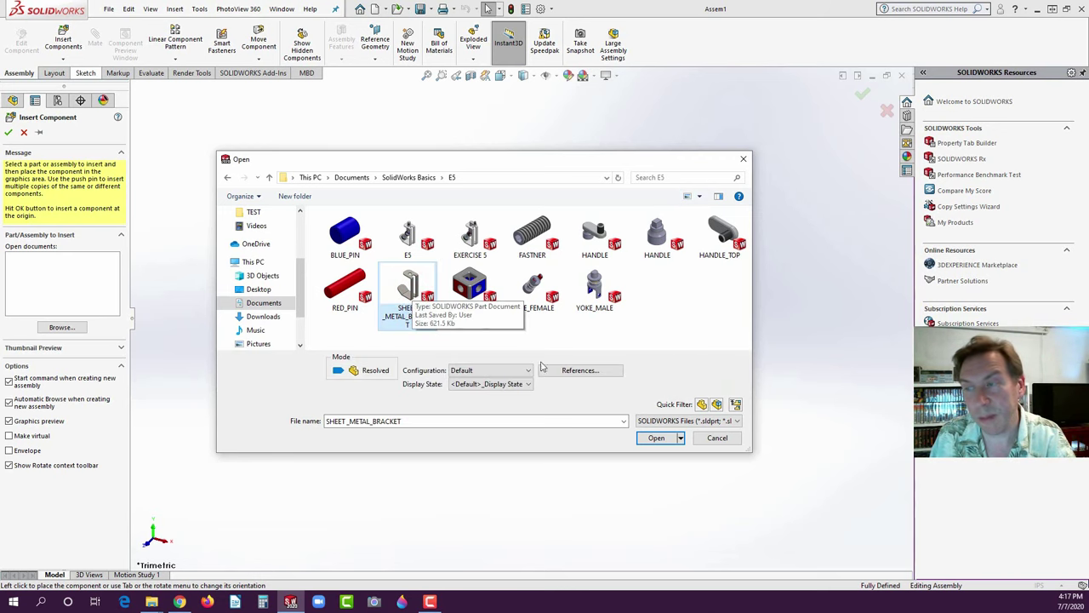
left_click(653, 437)
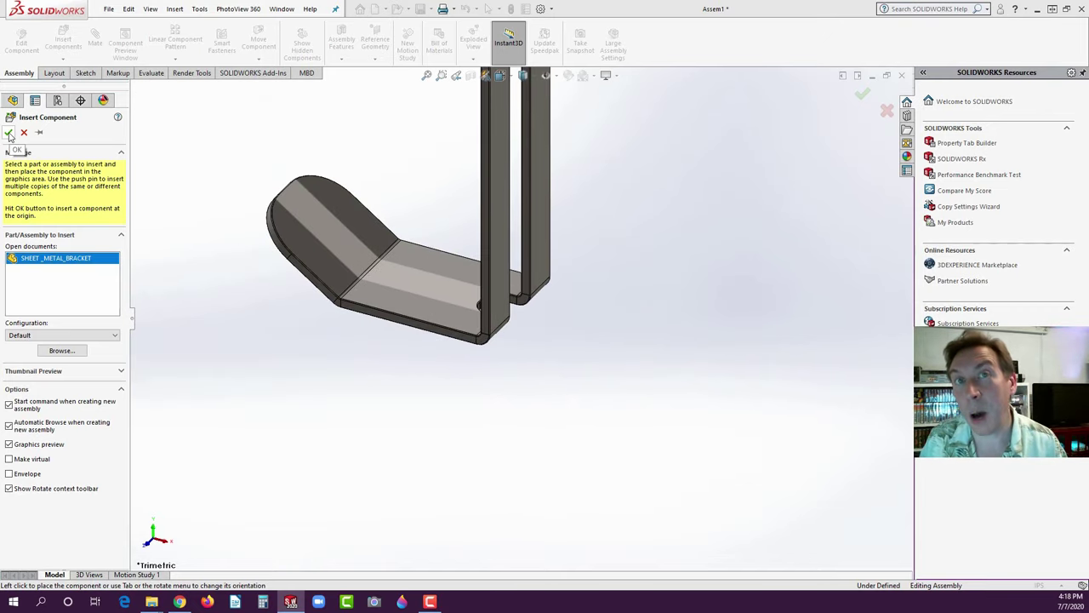
- Accept the insertion so SHEET_METAL_BRACKET sits fixed at the assembly origin
left_click(9, 132)
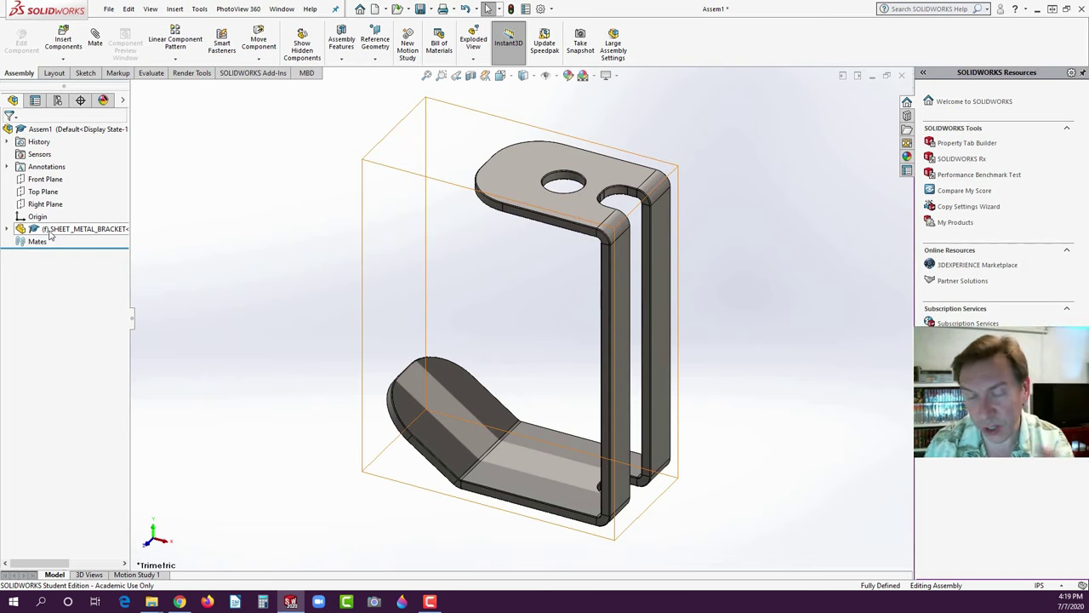
right_click(49, 232)
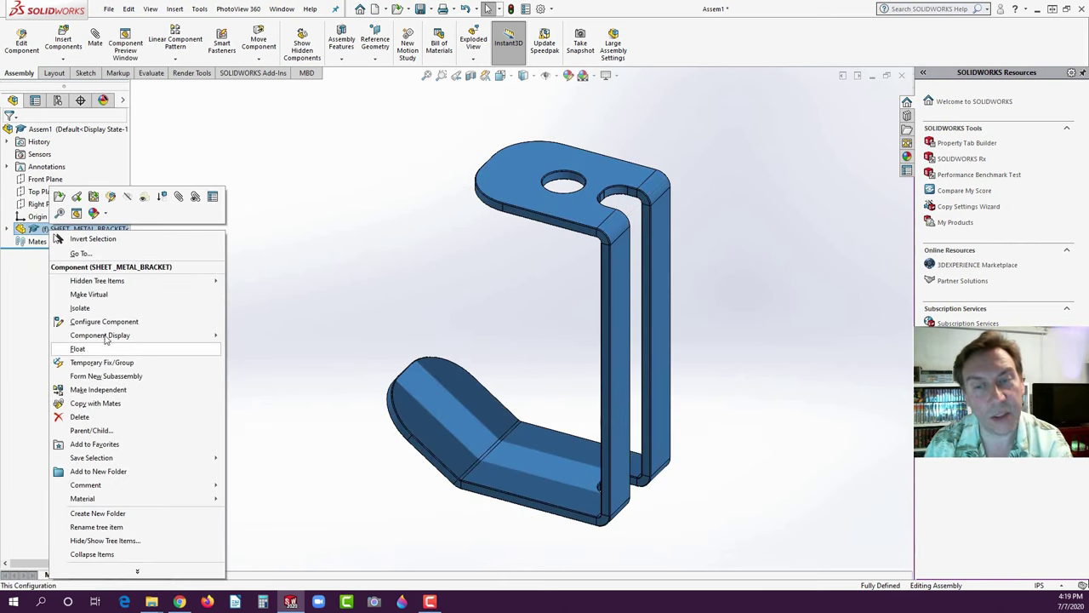
left_click(283, 132)
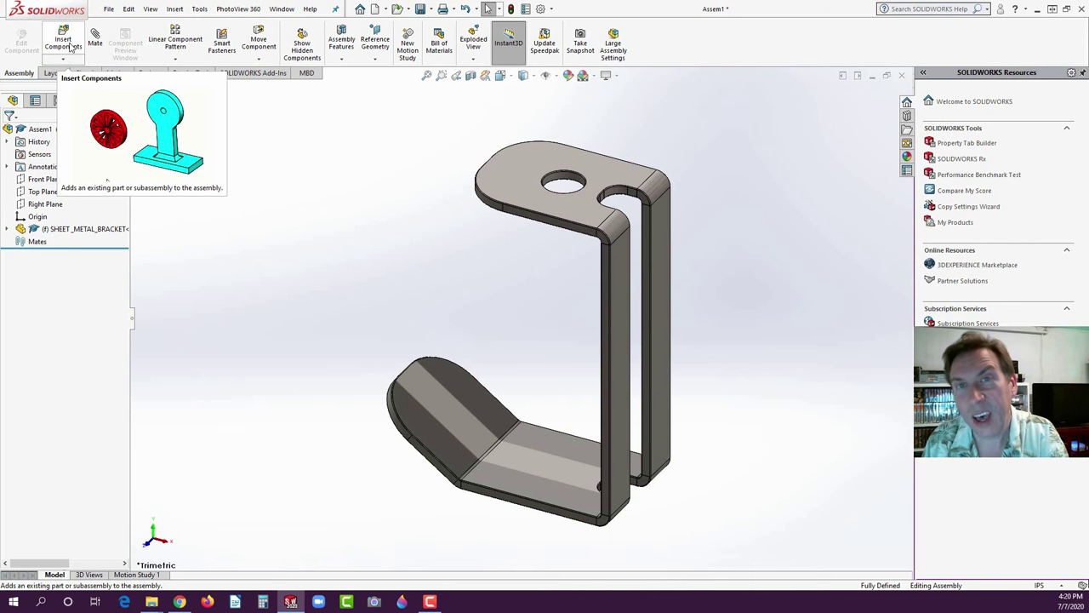
- Insert the YOKE_MALE part file from the E5 folder into the assembly
left_click(69, 53)
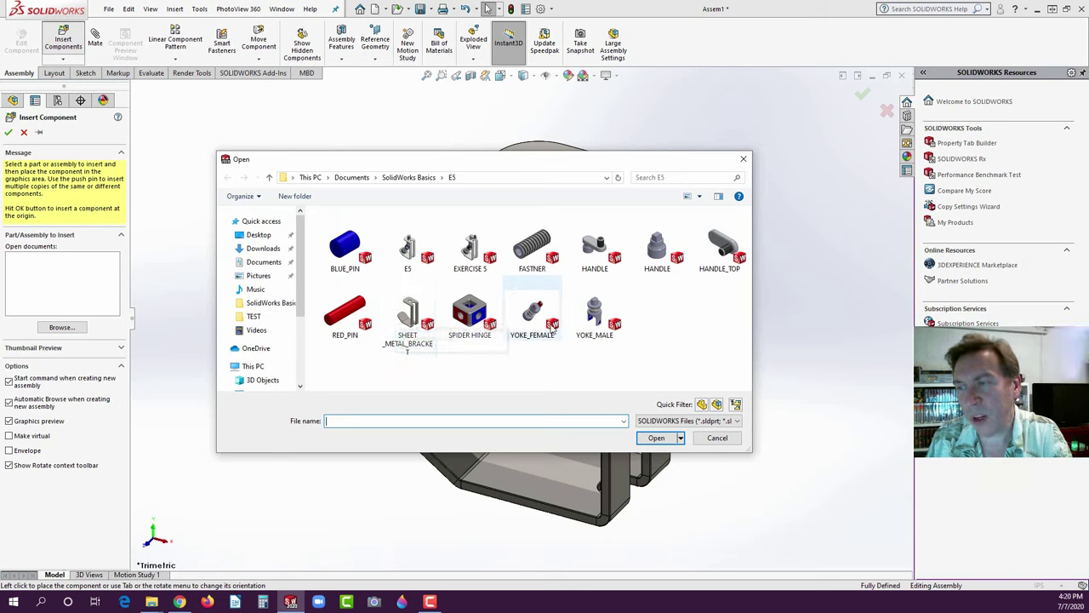
left_click(594, 313)
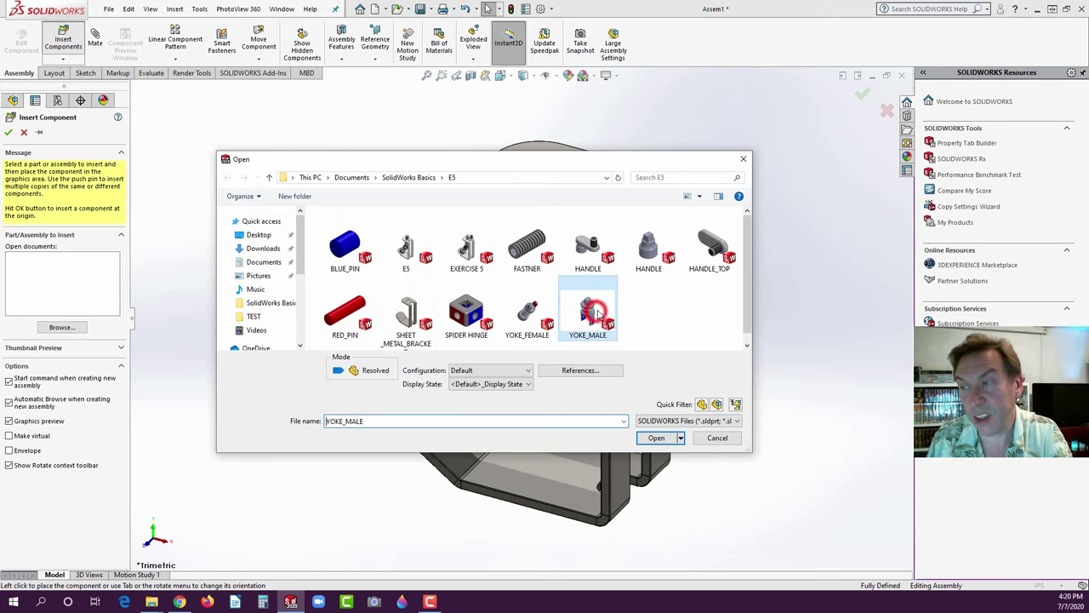
left_click(658, 438)
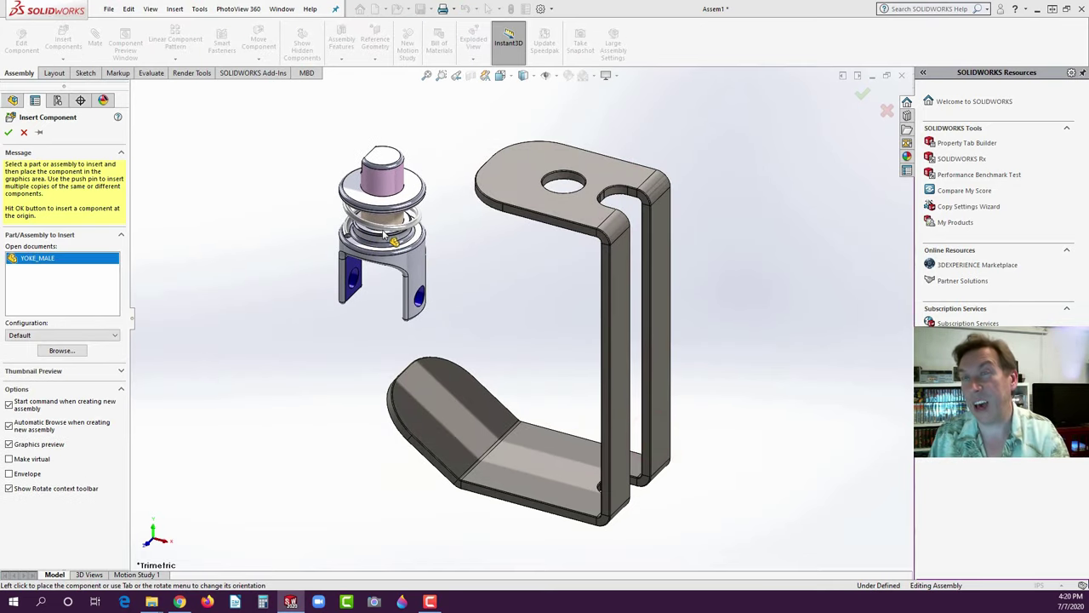
- Drop YOKE_MALE left of the bracket, then expand and collapse its tree node
left_click(383, 233)
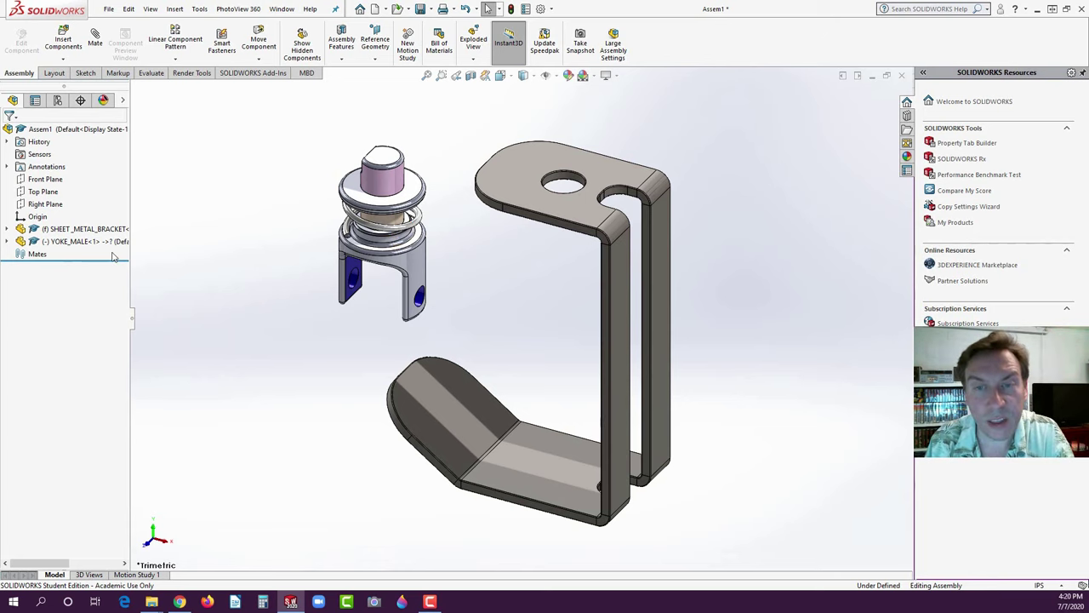
left_click(7, 242)
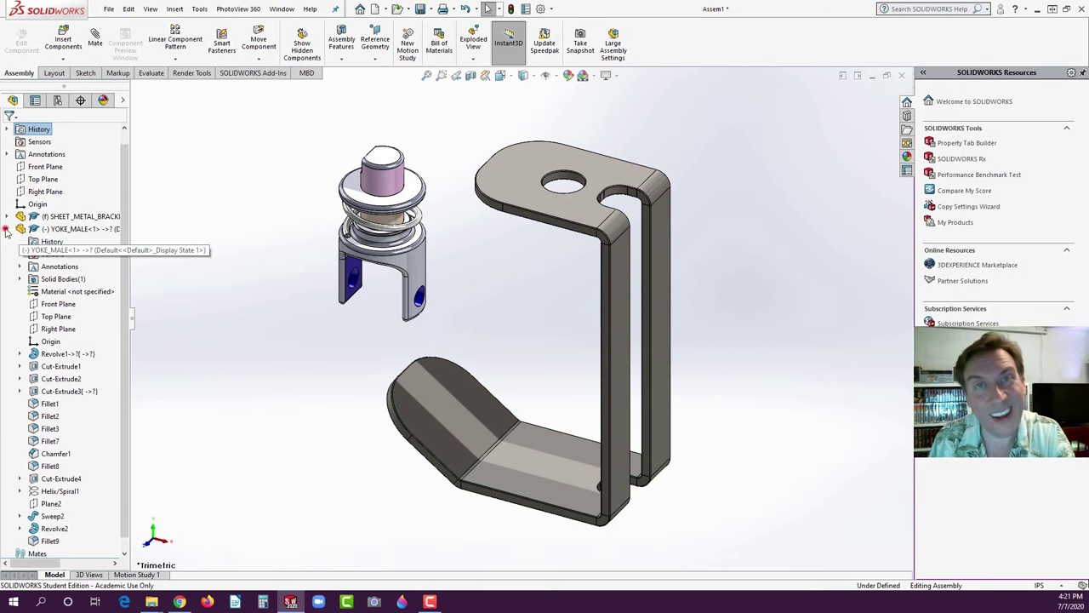
left_click(6, 229)
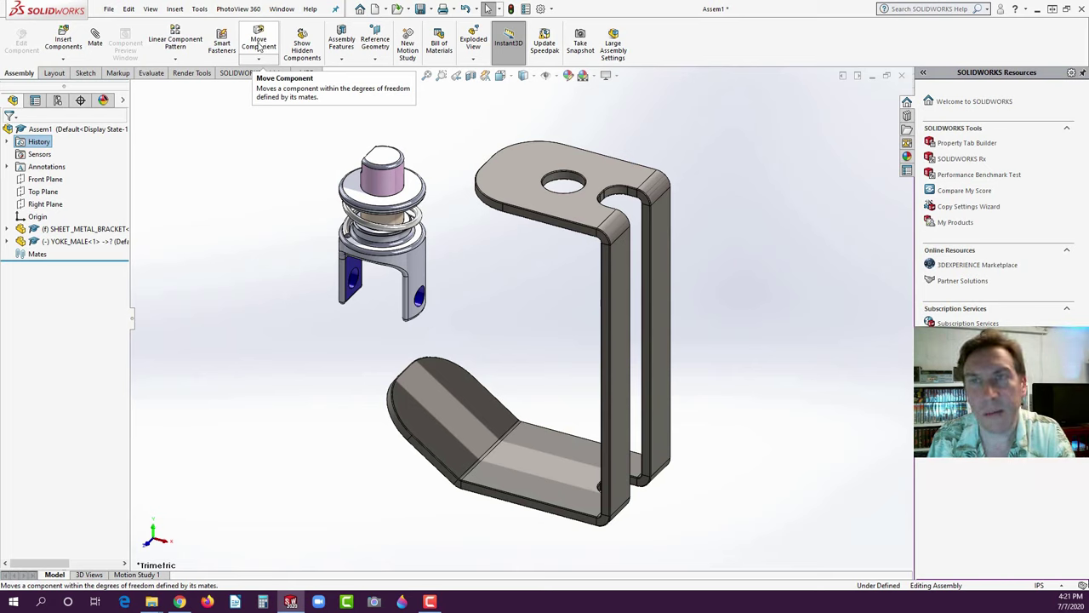
- Free-drag the yoke slightly left and down, keeping Free Drag as the move type
left_click(259, 46)
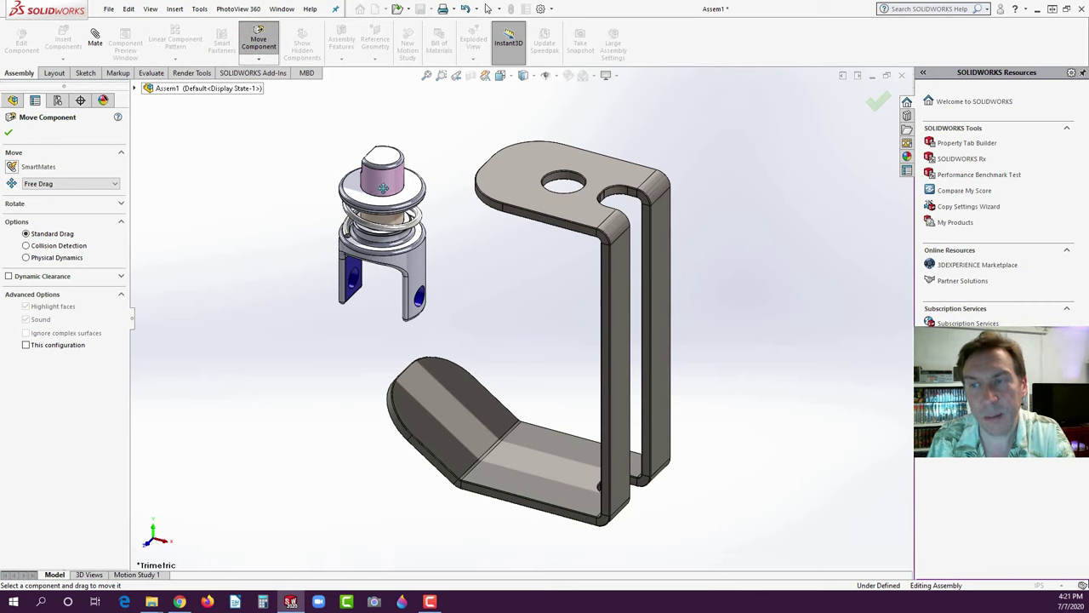
left_click_drag(383, 187, 338, 204)
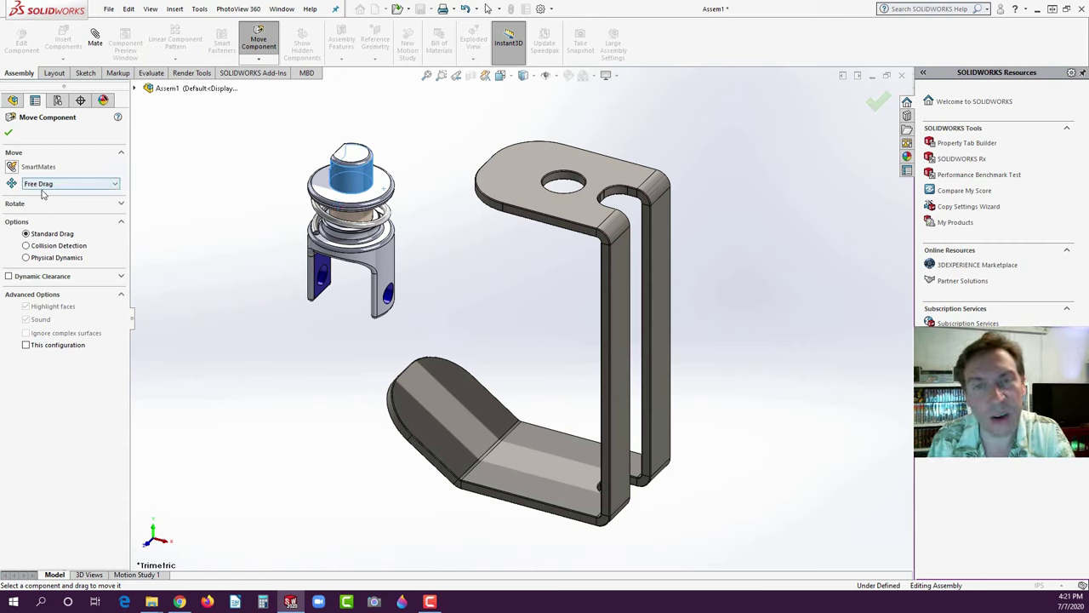
left_click(117, 185)
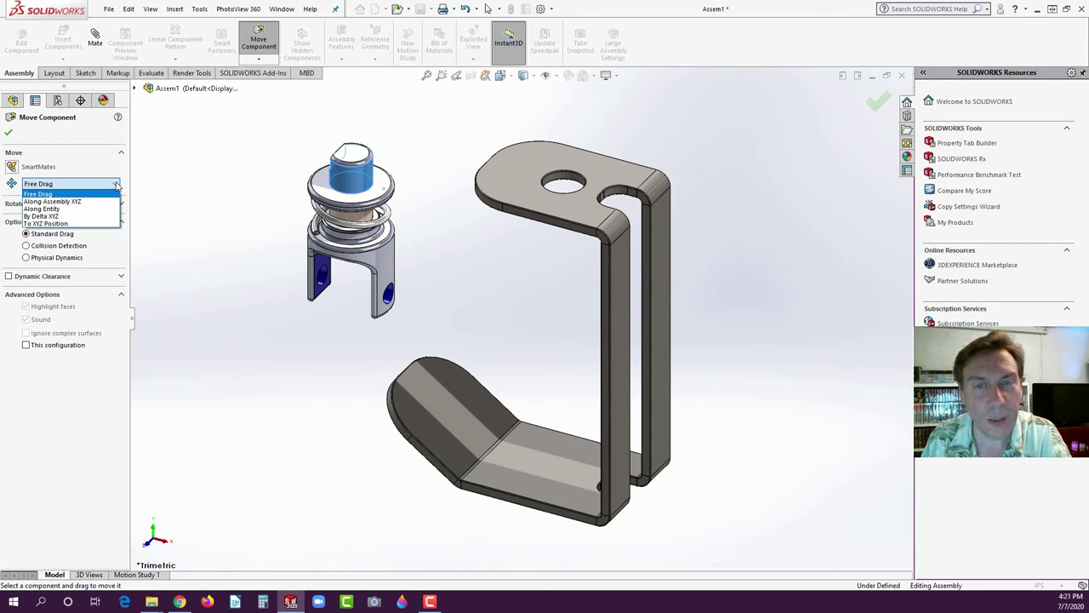
left_click(116, 184)
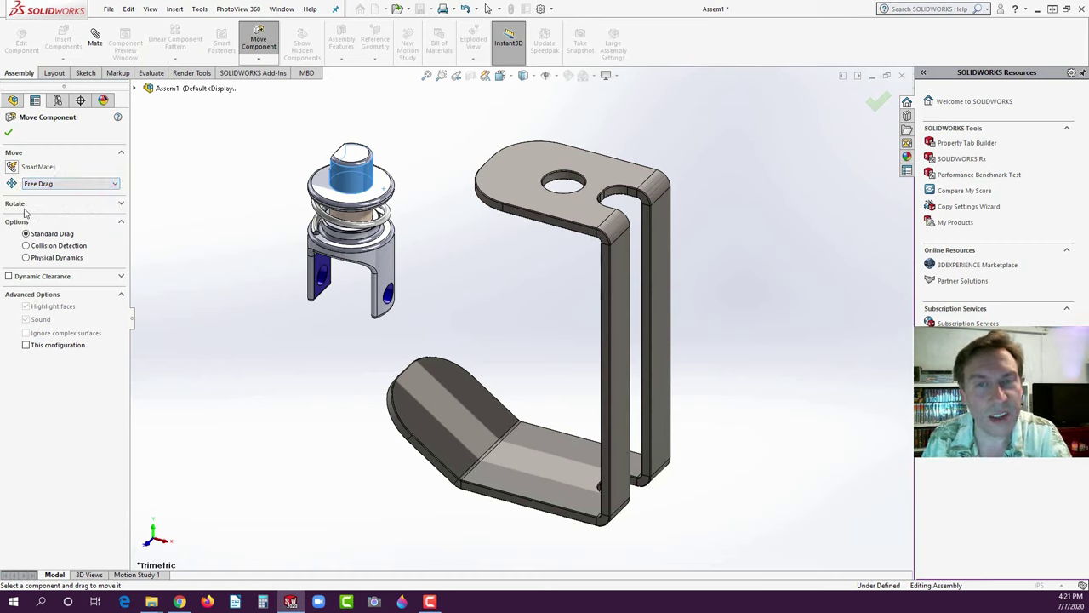
left_click(121, 204)
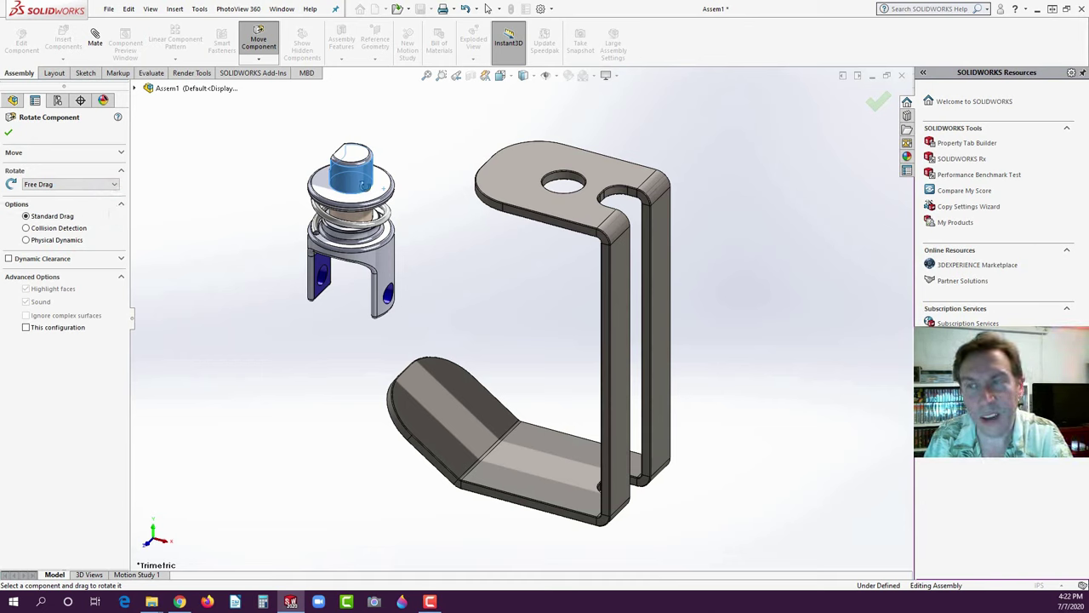
- Rotate the yoke to a new orientation, then drag it further left of the bracket
left_click_drag(364, 185, 344, 153)
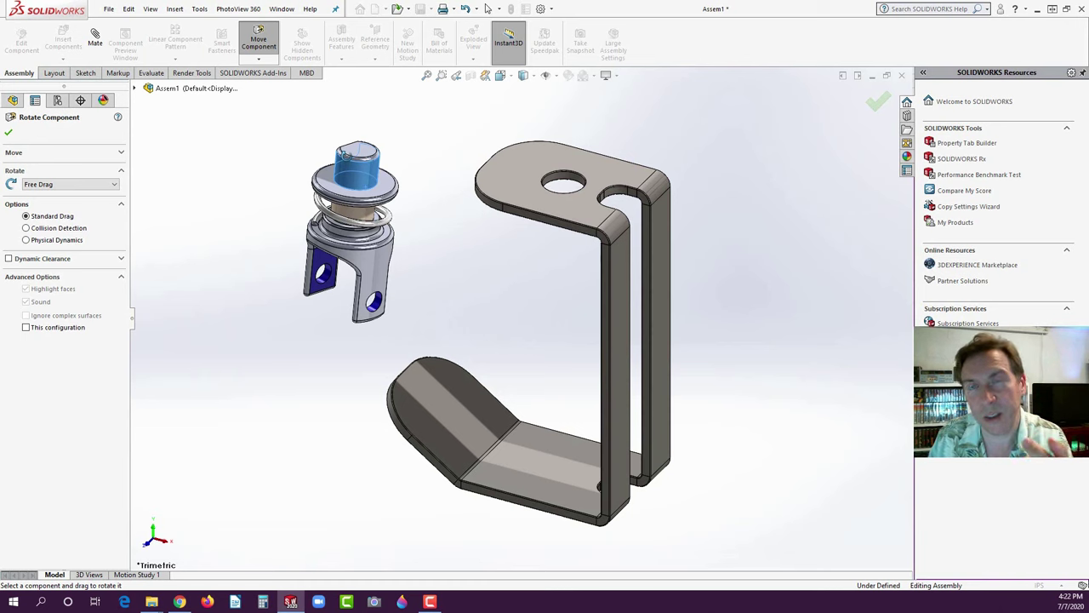
left_click_drag(346, 153, 394, 195)
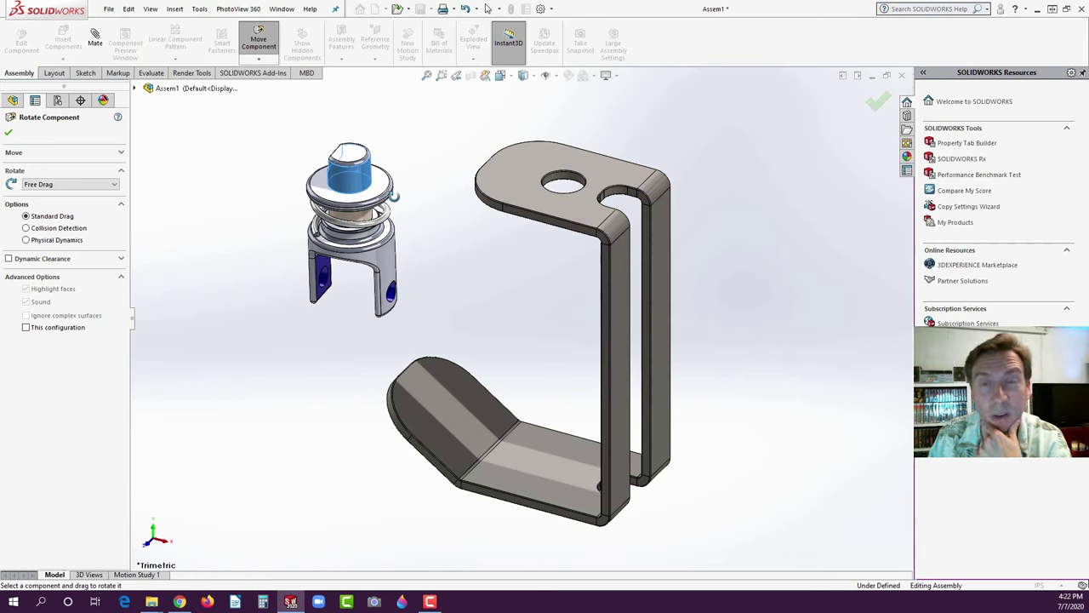
left_click_drag(349, 185, 344, 180)
left_click_drag(372, 167, 337, 192)
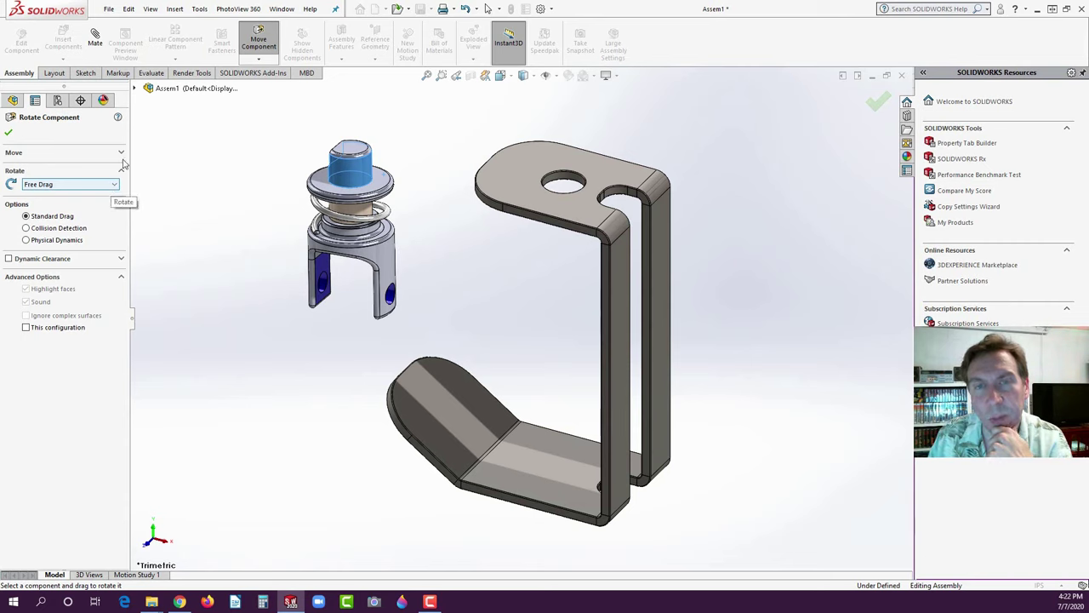
left_click(120, 155)
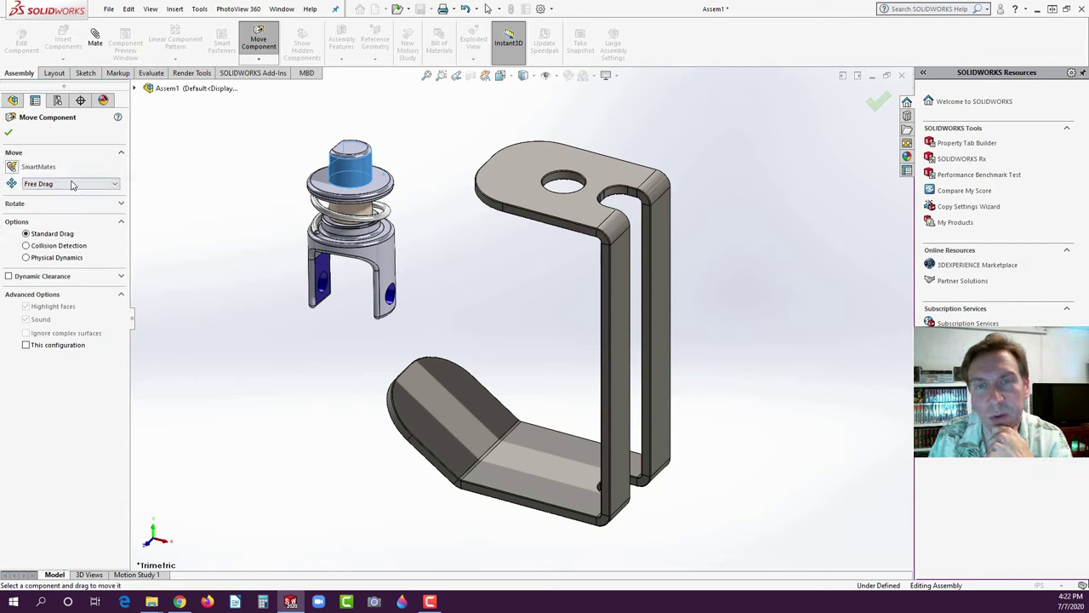
left_click_drag(342, 194, 319, 182)
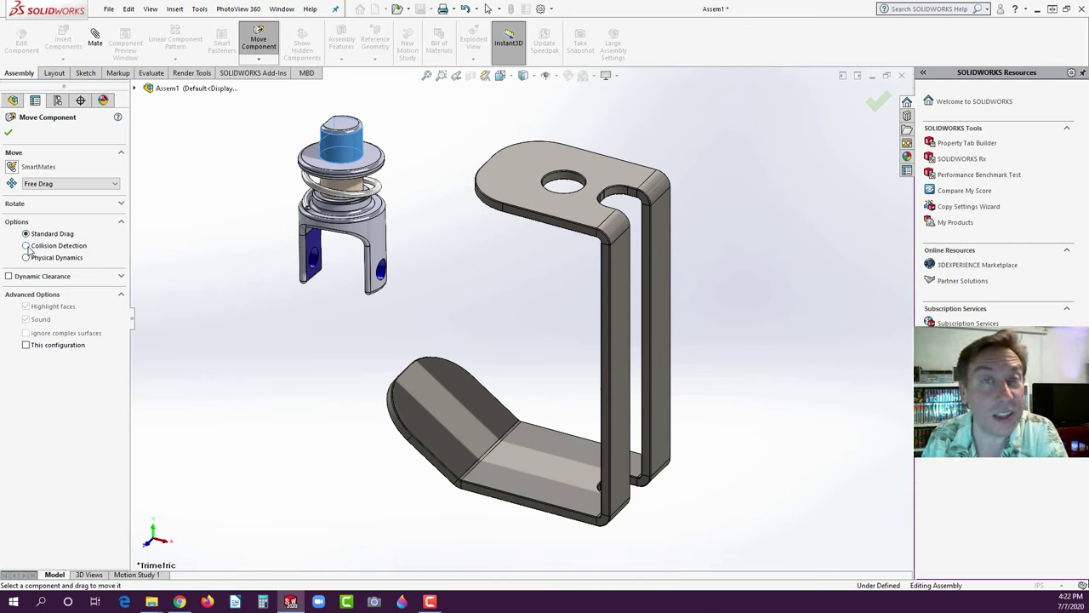
- Turn on Collision Detection in Move Component, checking all components
left_click(27, 246)
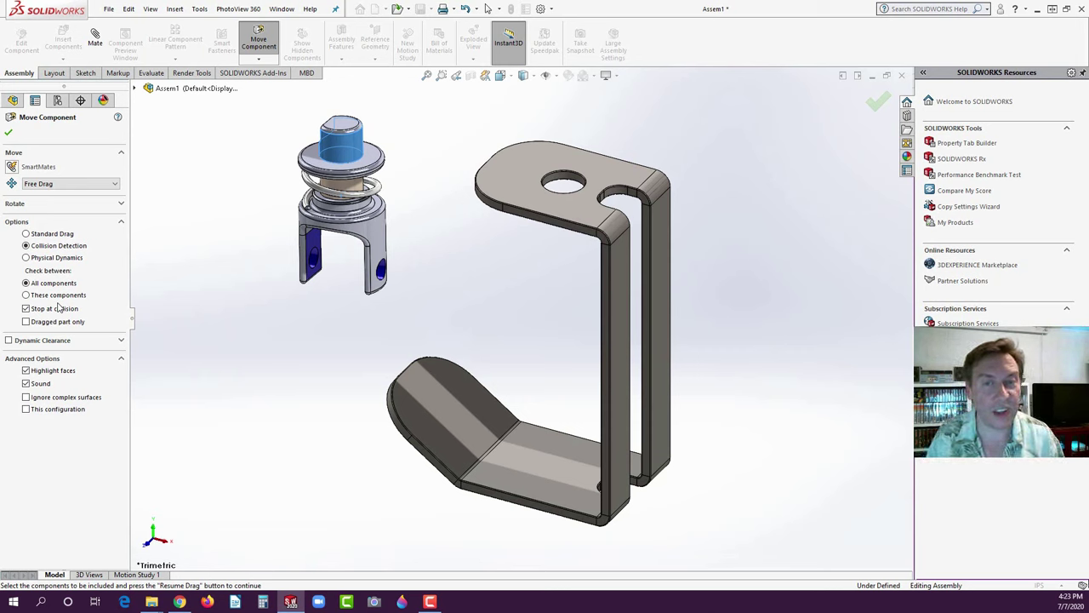
left_click(26, 295)
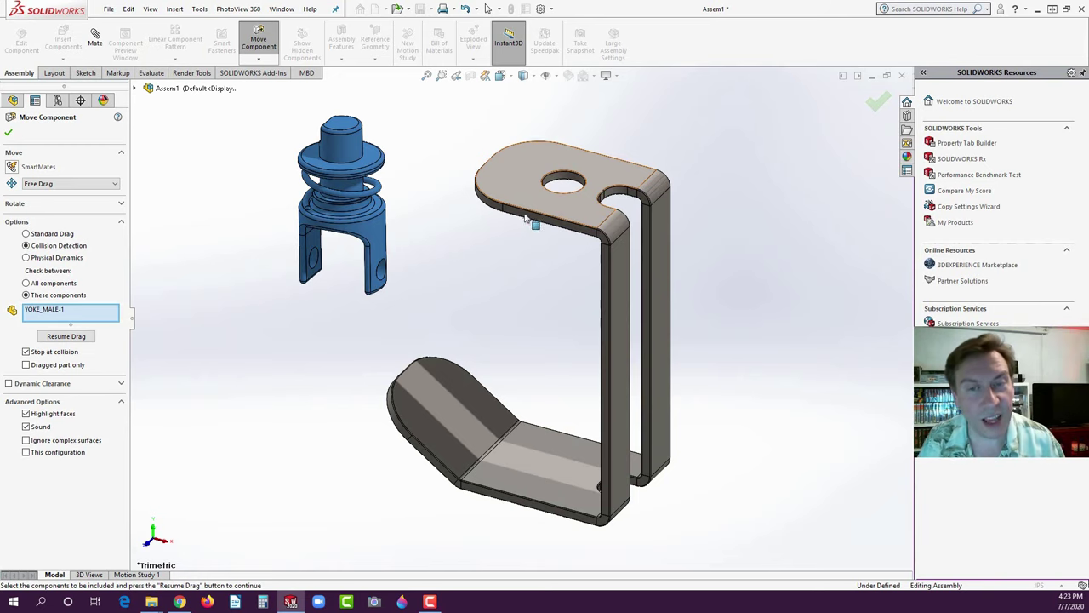
left_click(27, 284)
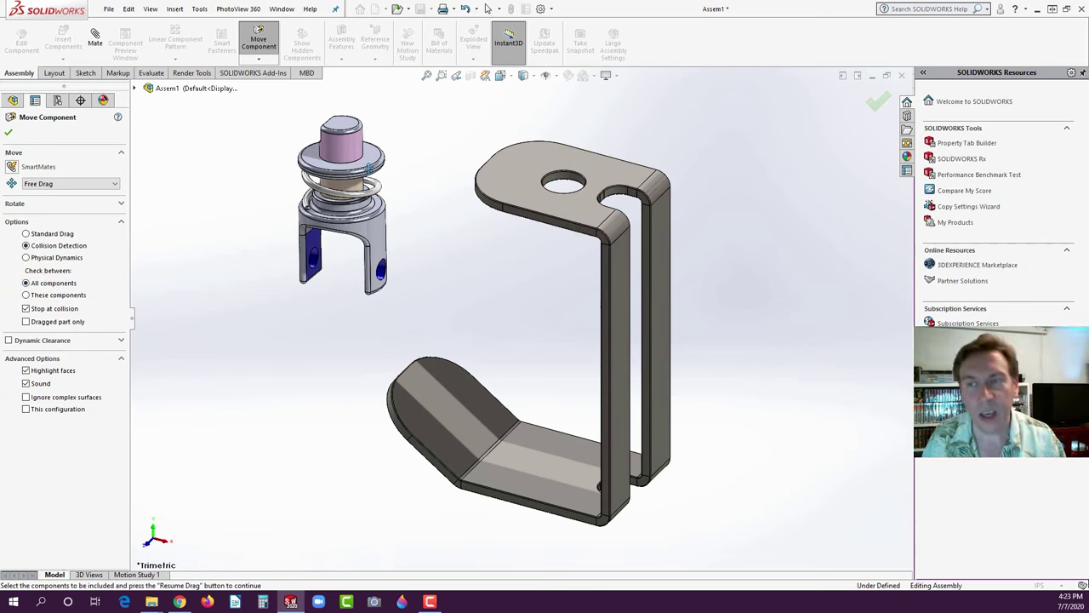
- Drag the yoke toward the bracket, then up clear of its top flange
left_click_drag(344, 167, 480, 177)
left_click_drag(400, 160, 435, 204)
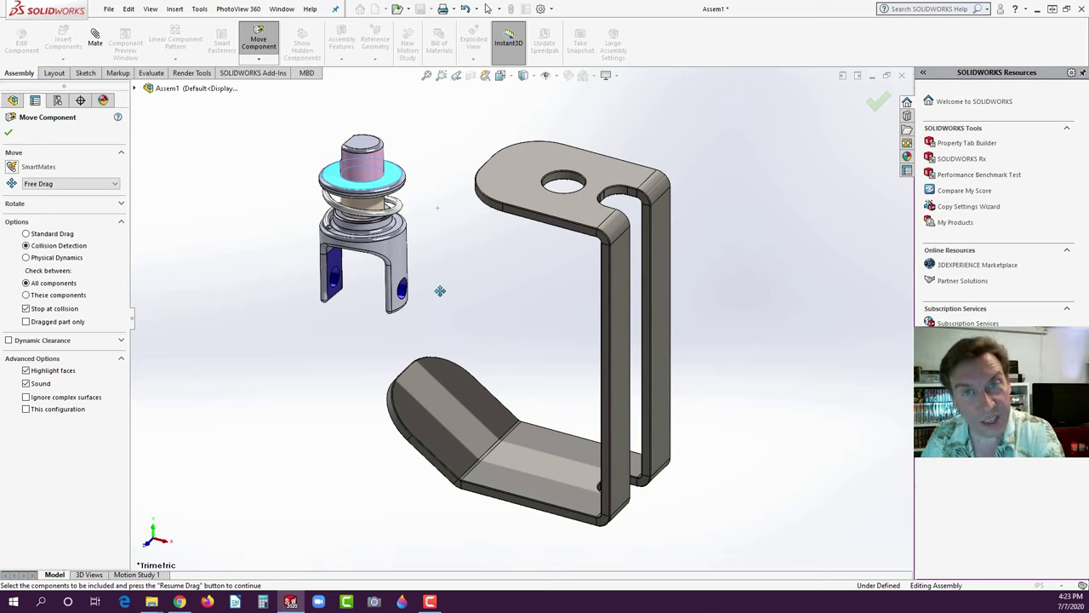
left_click(158, 75)
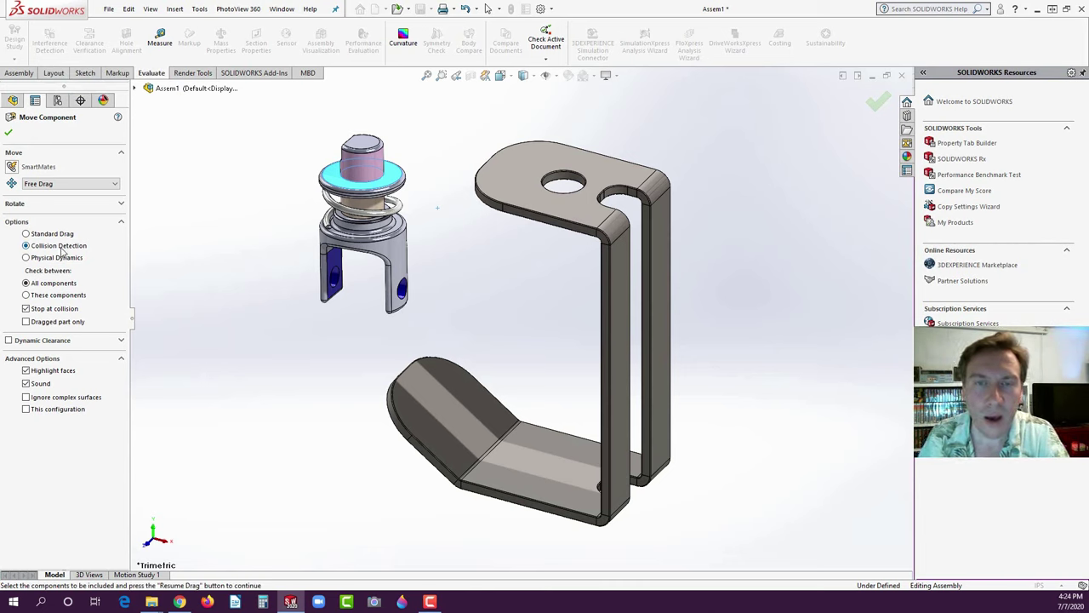
- Switch Move Component to Physical Dynamics and show the Add-Ins tab
left_click(27, 258)
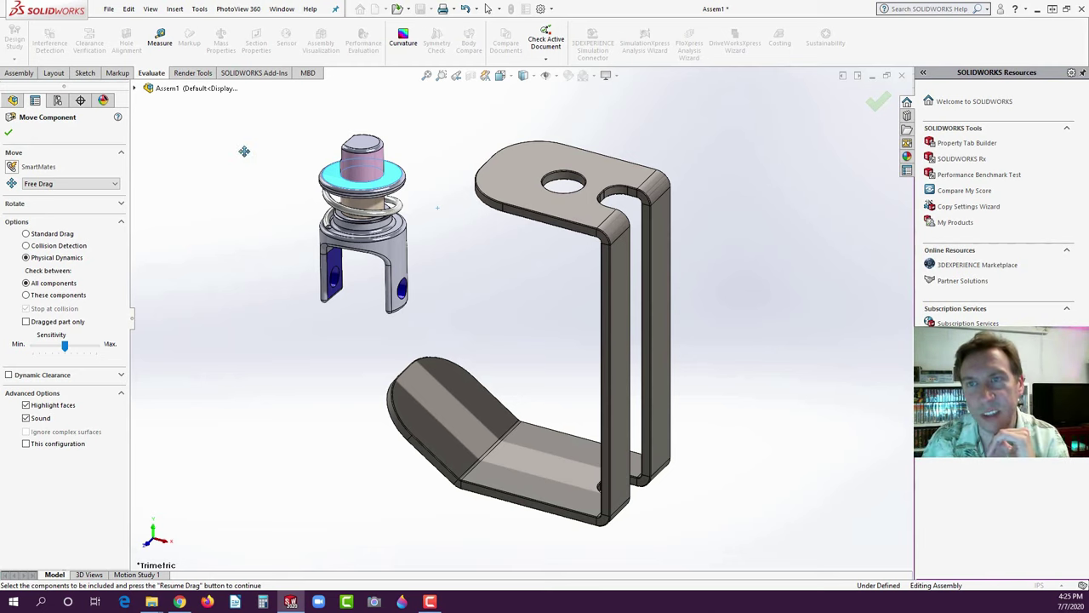
left_click(256, 72)
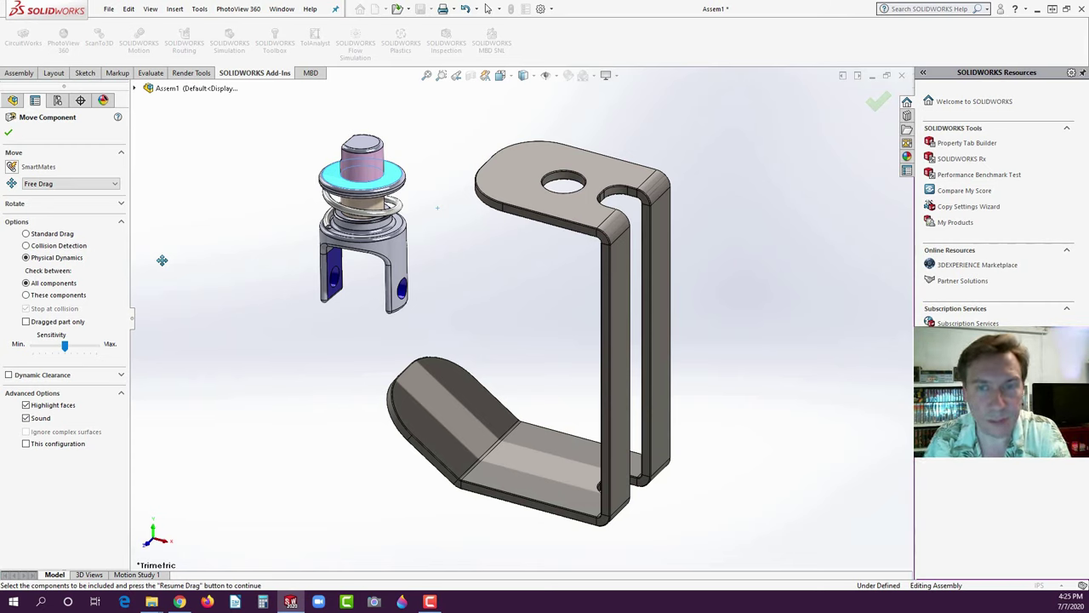
- Turn on Dynamic Clearance between YOKE_MALE-1 and SHEET_METAL_BRACKET-1 and drag the yoke
left_click(9, 374)
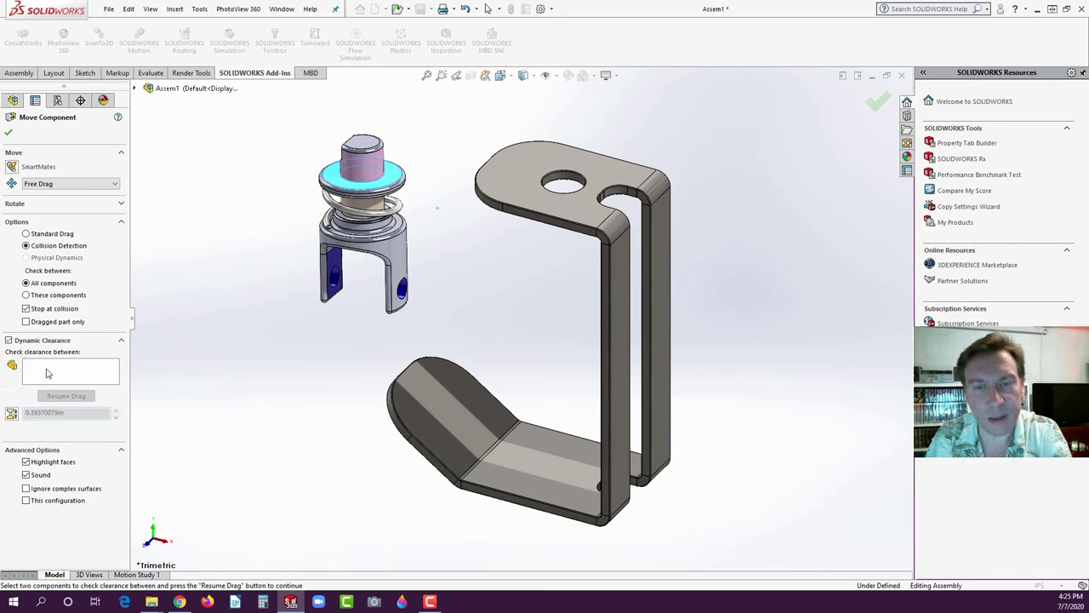
left_click(43, 365)
left_click(369, 183)
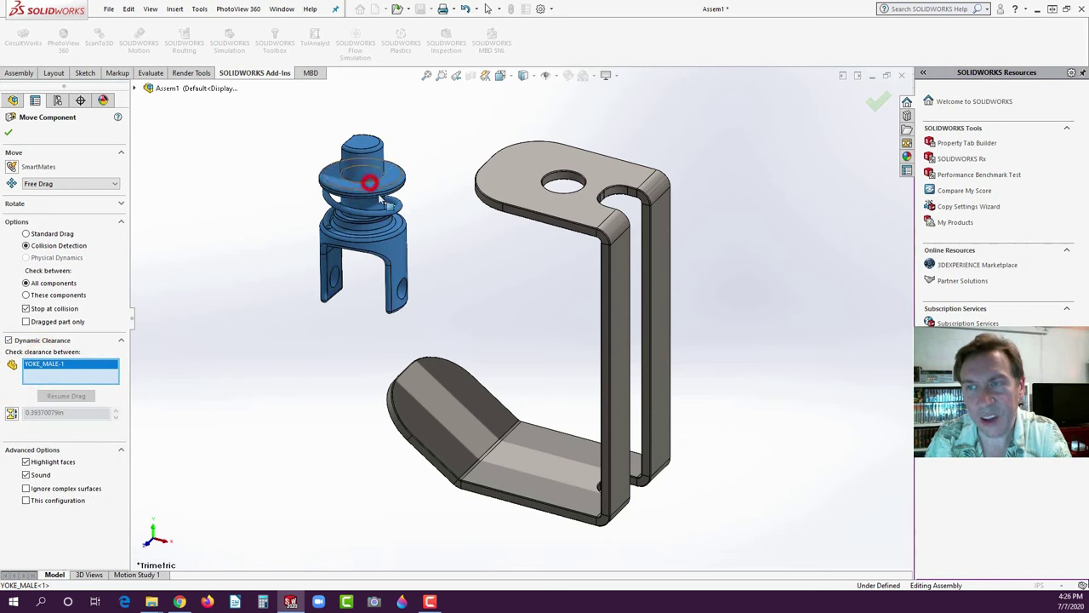
left_click(502, 177)
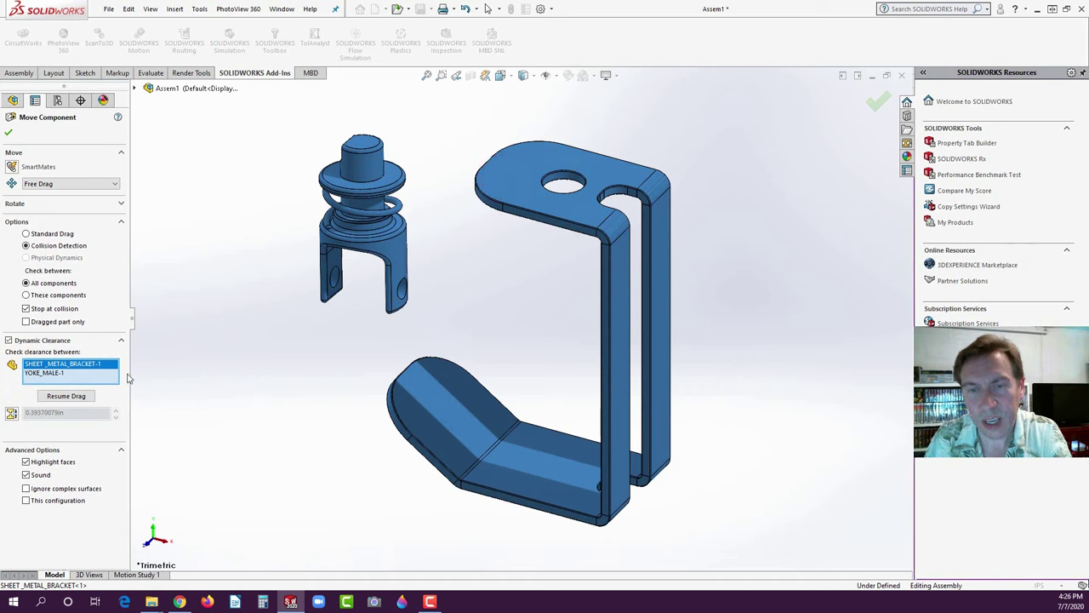
left_click(66, 395)
left_click_drag(405, 259, 320, 245)
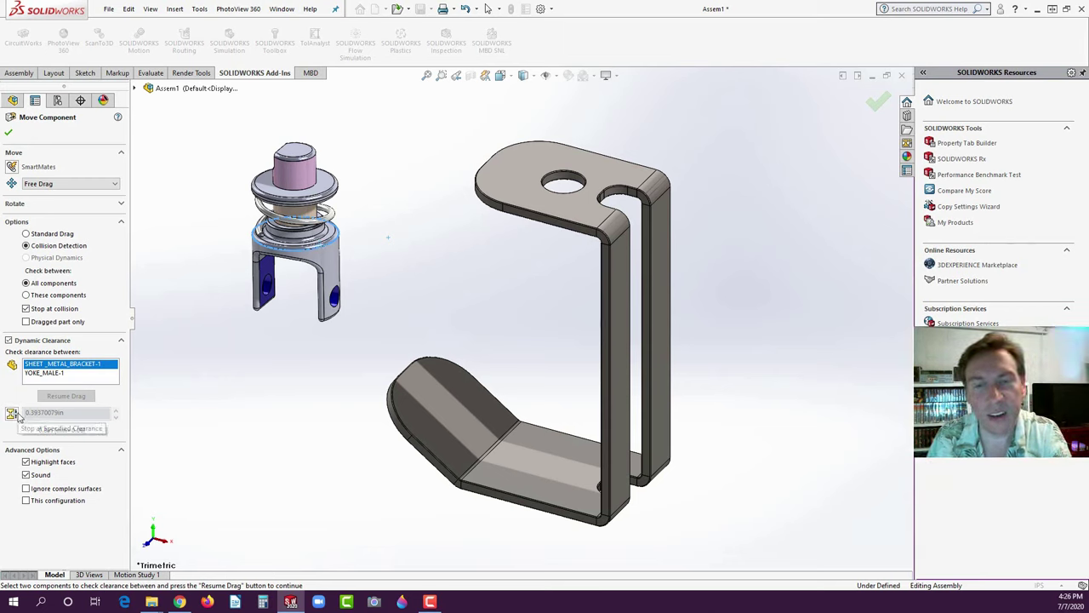
- Stop at a specified clearance of 0.5in and drag the yoke toward the bracket
left_click(12, 414)
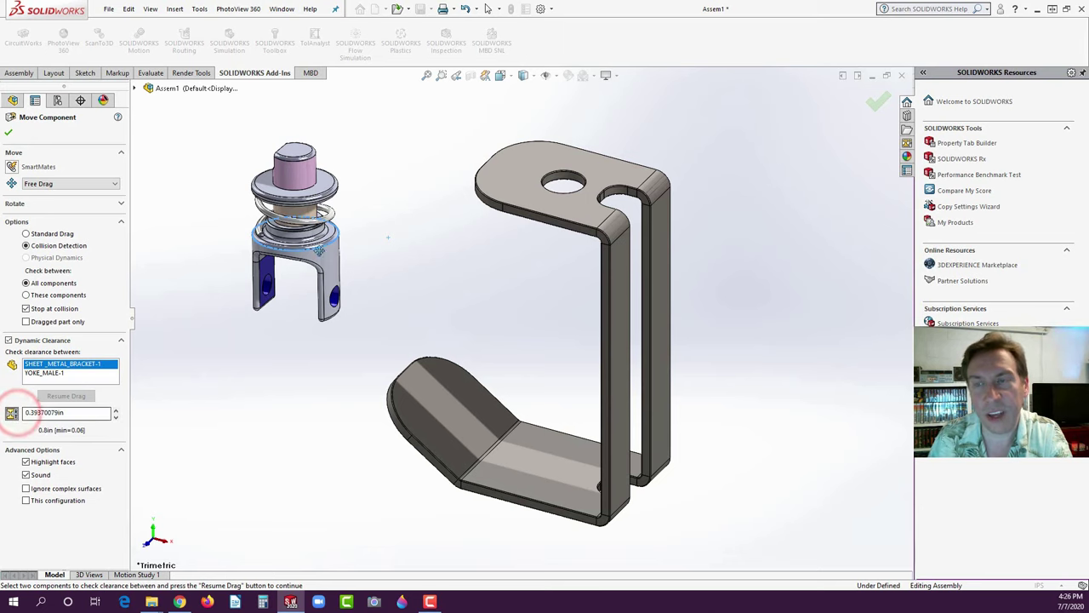
left_click(68, 413)
double_click(68, 412)
type(".5")
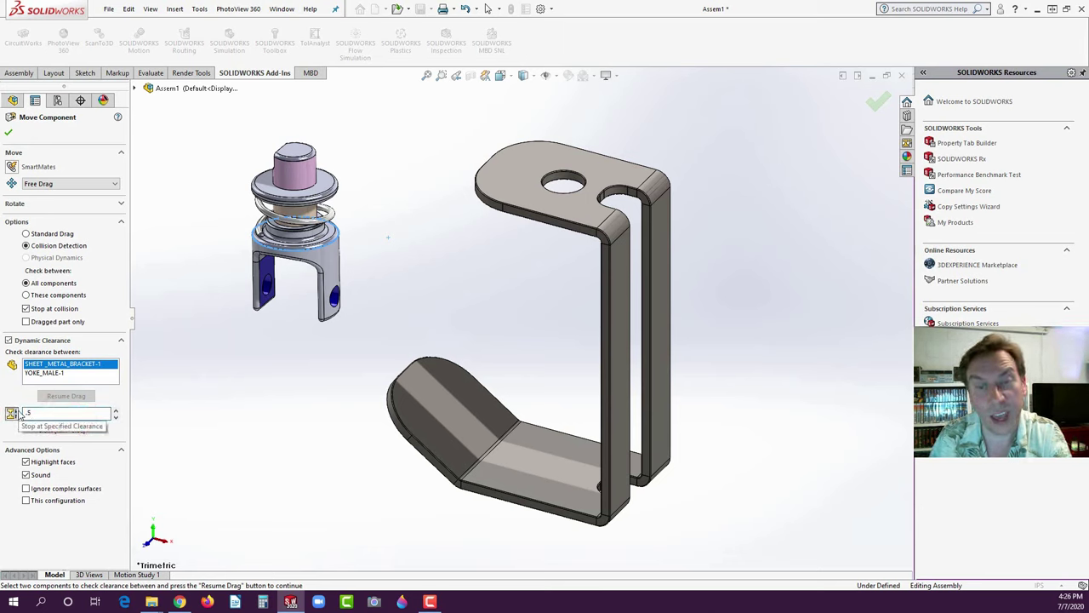
key("Return")
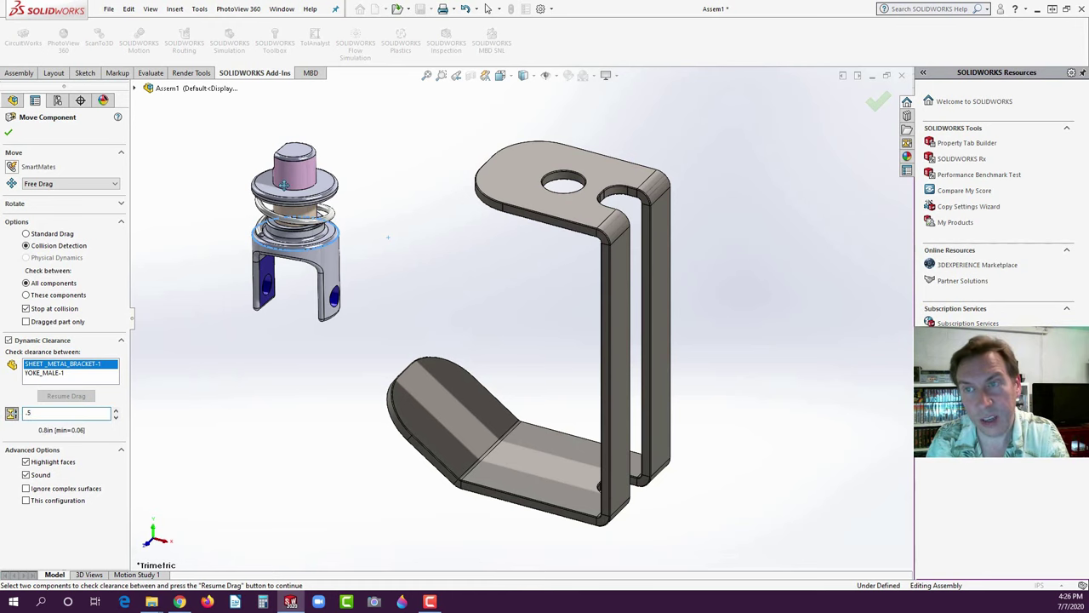
mouse_move(286, 177)
left_mouse_down()
mouse_move(348, 167)
mouse_move(100, 167)
mouse_move(267, 211)
mouse_move(370, 184)
mouse_move(381, 316)
mouse_move(424, 274)
mouse_move(392, 200)
mouse_move(376, 282)
mouse_move(318, 183)
mouse_move(316, 262)
mouse_move(362, 238)
mouse_move(397, 171)
mouse_move(264, 191)
mouse_move(299, 164)
left_mouse_up()
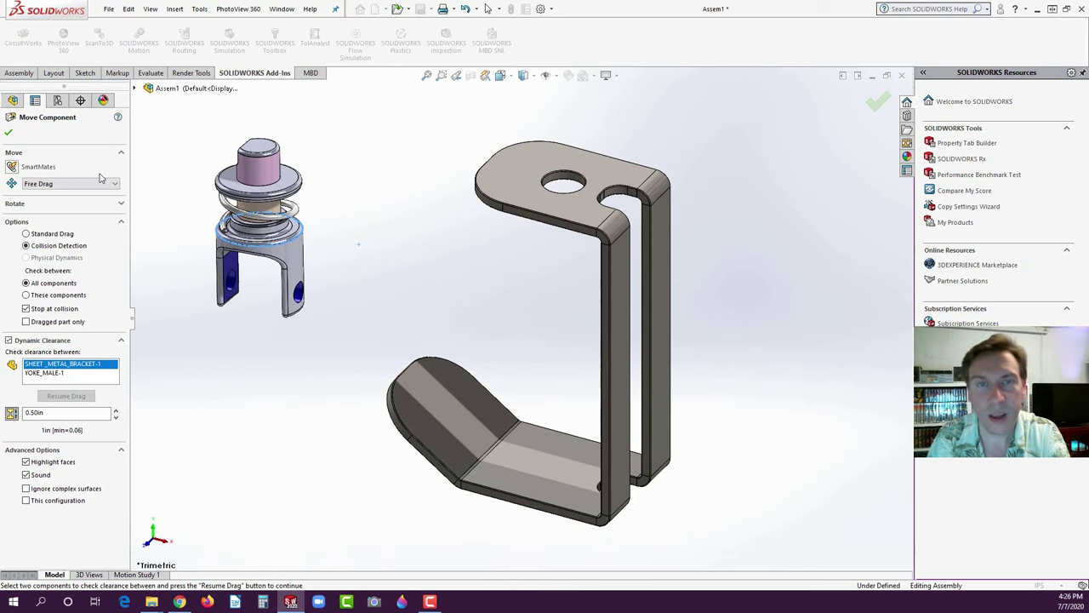
- Close Move Component and return to the Assembly tab
key("Return")
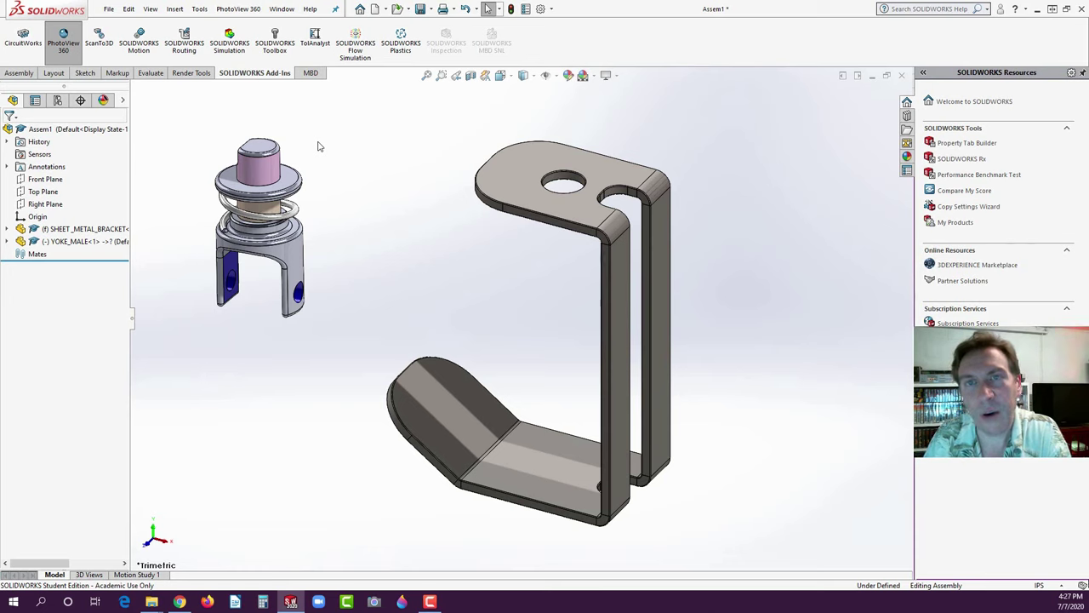
left_click(19, 73)
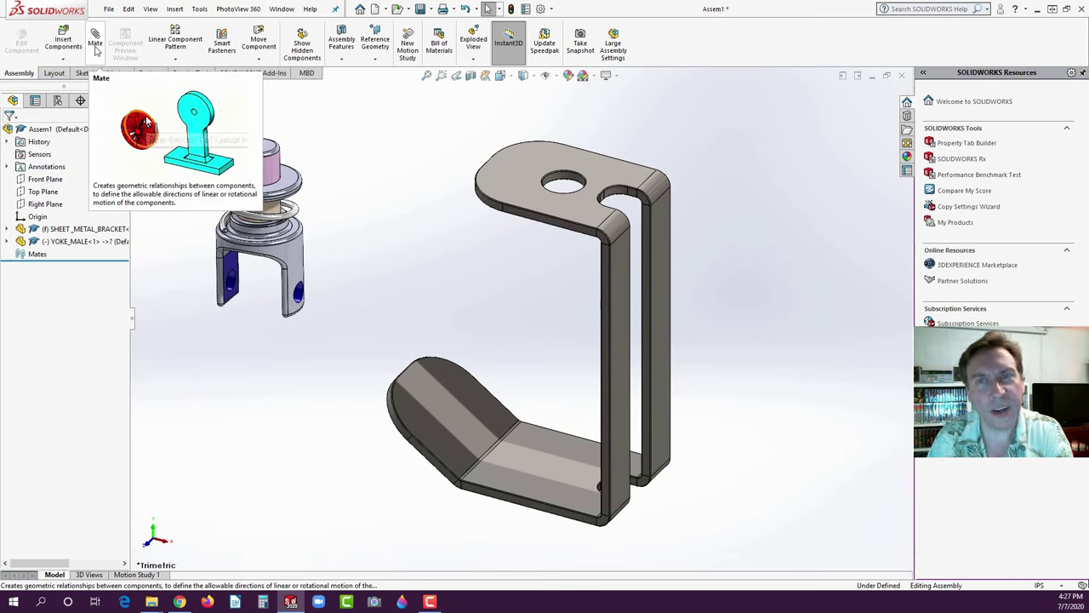
- Launch the Mate command from the Assembly tab
left_click(95, 39)
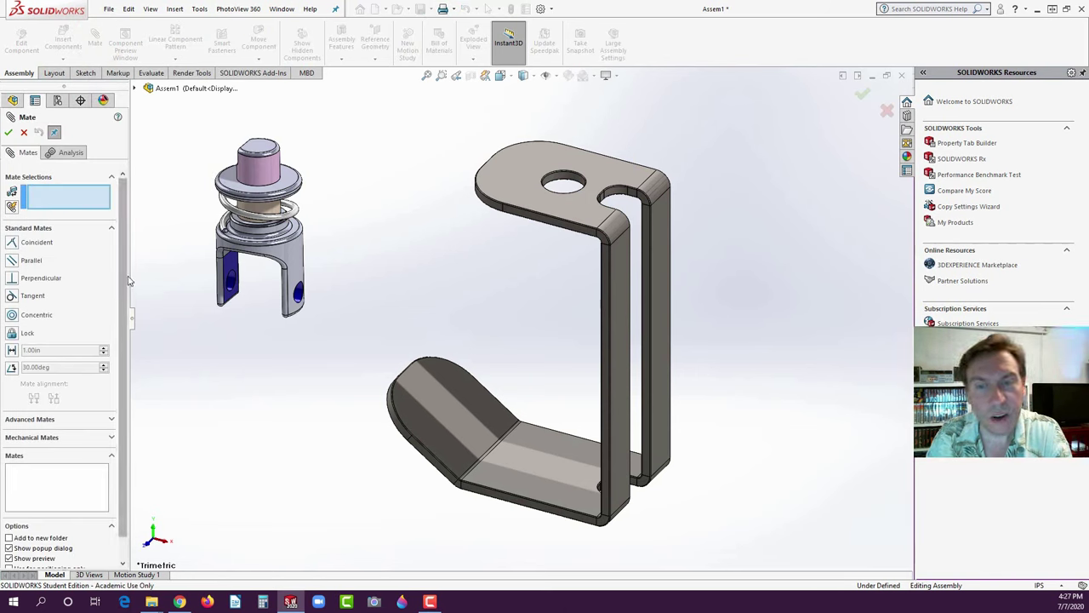
left_click_drag(122, 275, 128, 314)
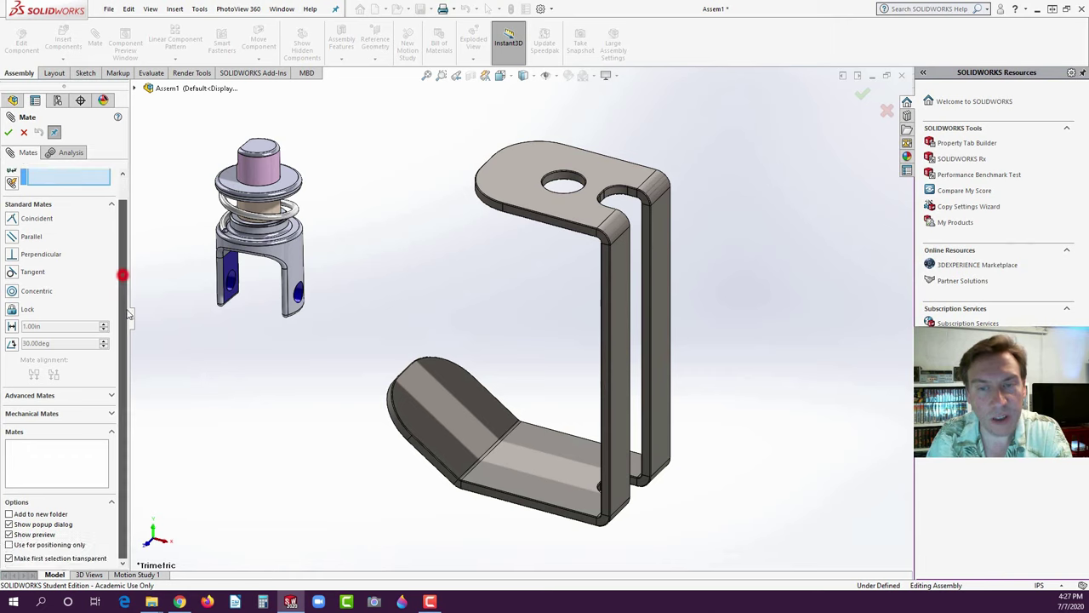
left_click(111, 397)
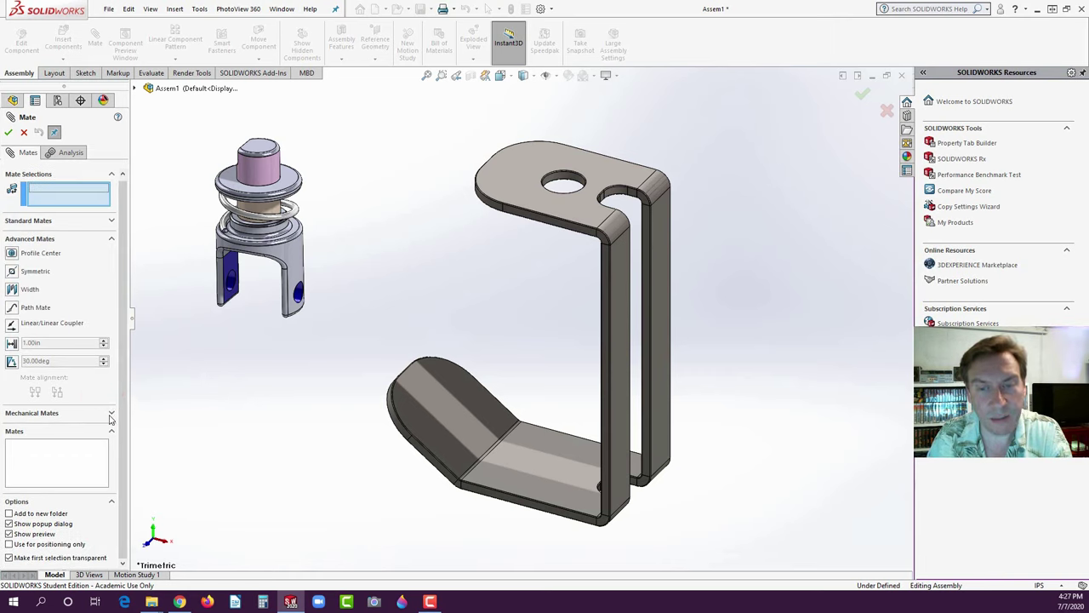
left_click(112, 414)
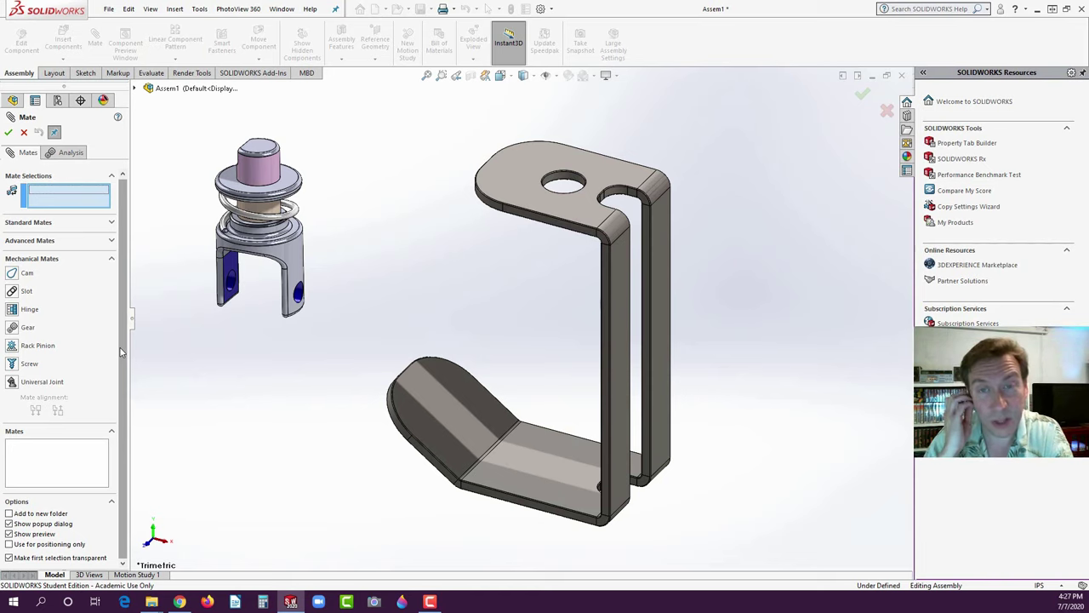
left_click(111, 223)
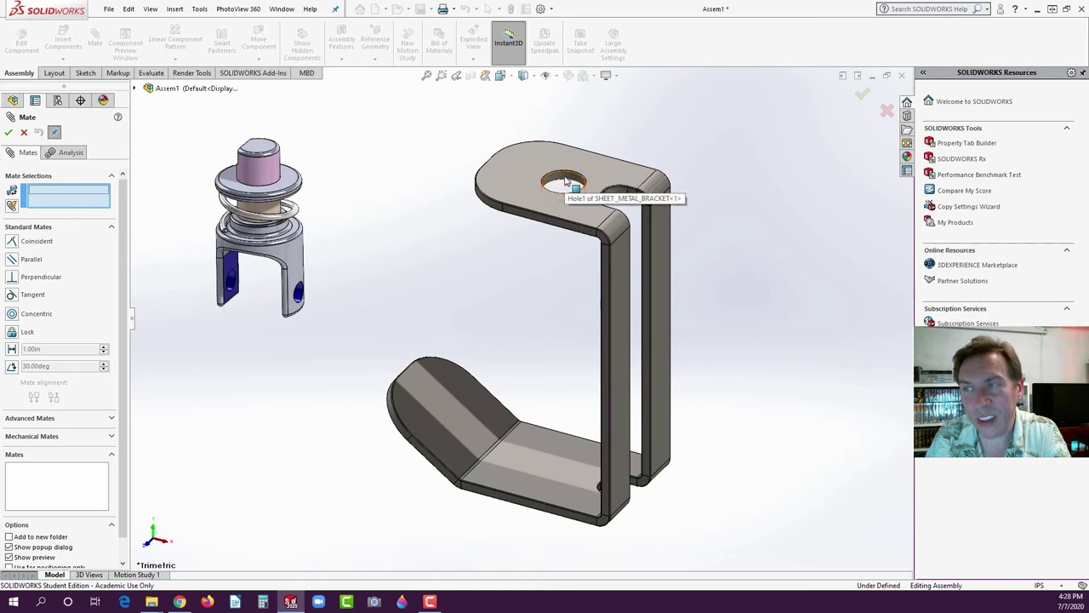
- Pick YOKE_MALE-1's top cylindrical face as the first mate selection, then bring up the toolbar menu
left_click(258, 168)
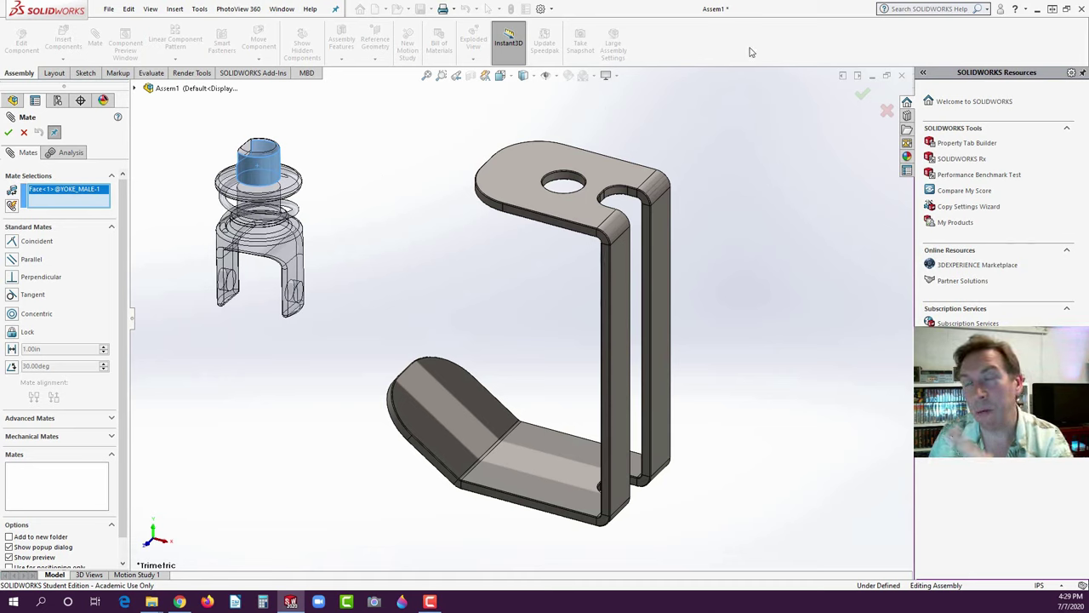
right_click(750, 53)
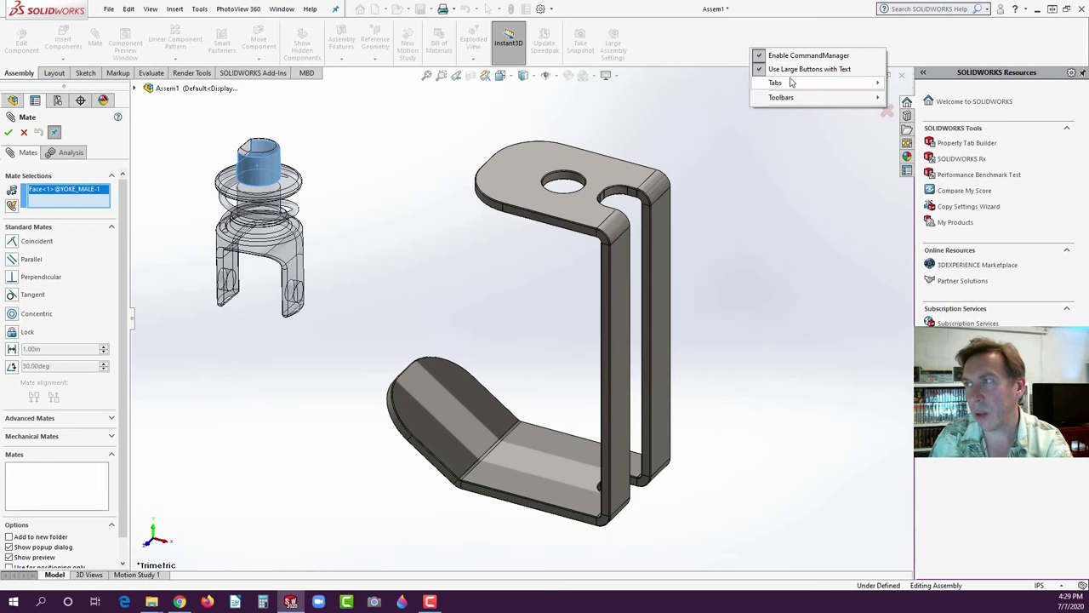
- Cancel the unfinished mate and open the Customize dialog on its Toolbars tab
right_click(714, 43)
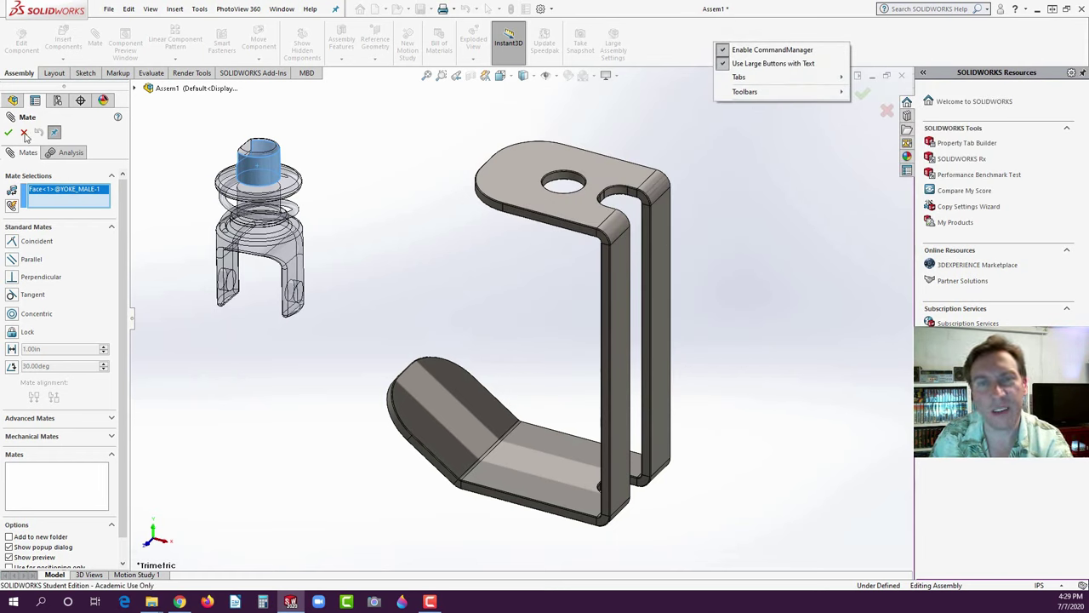
left_click(24, 133)
left_click(24, 134)
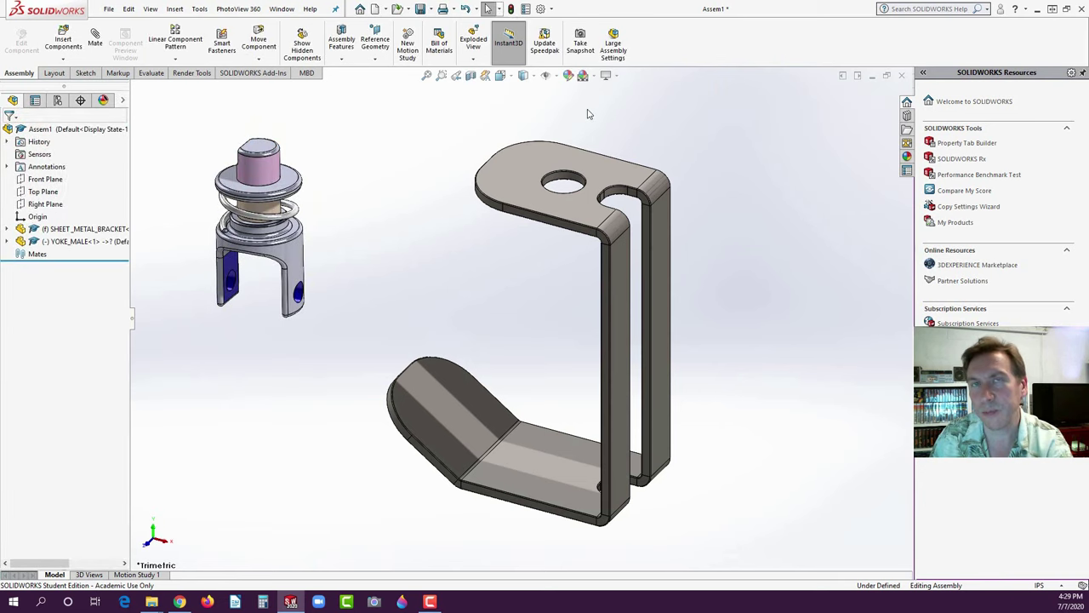
right_click(728, 37)
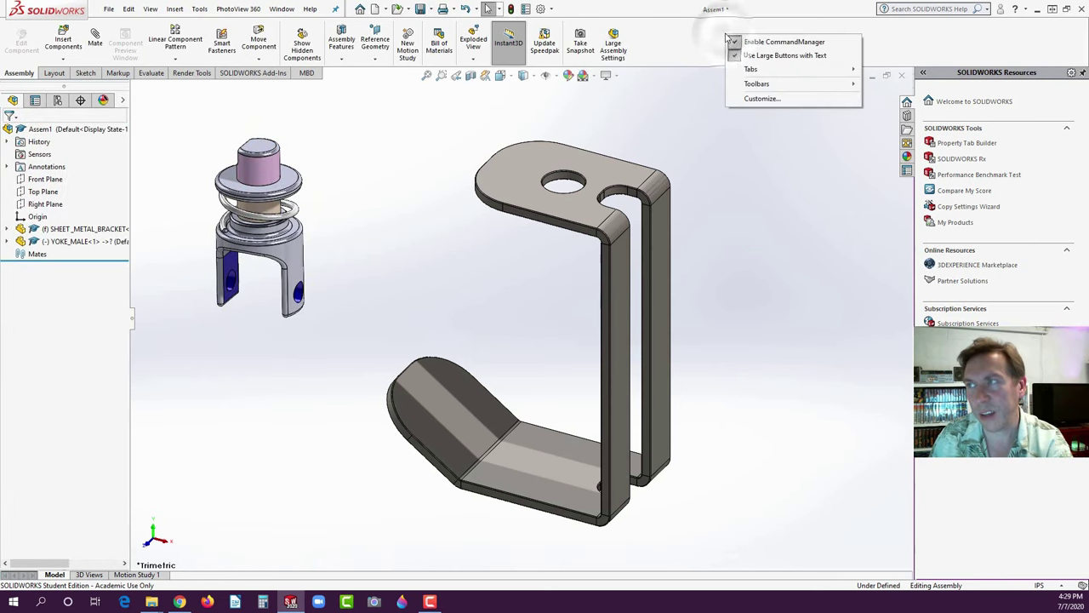
left_click(761, 99)
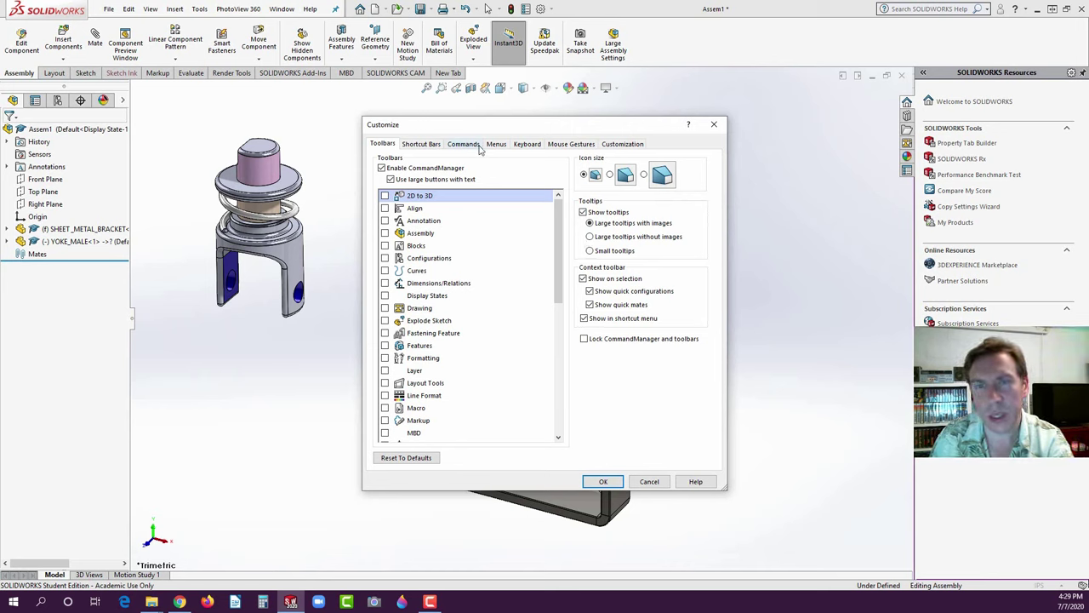
- Tick Selection Filter in the Customize dialog's toolbar list and confirm with OK
left_click(479, 146)
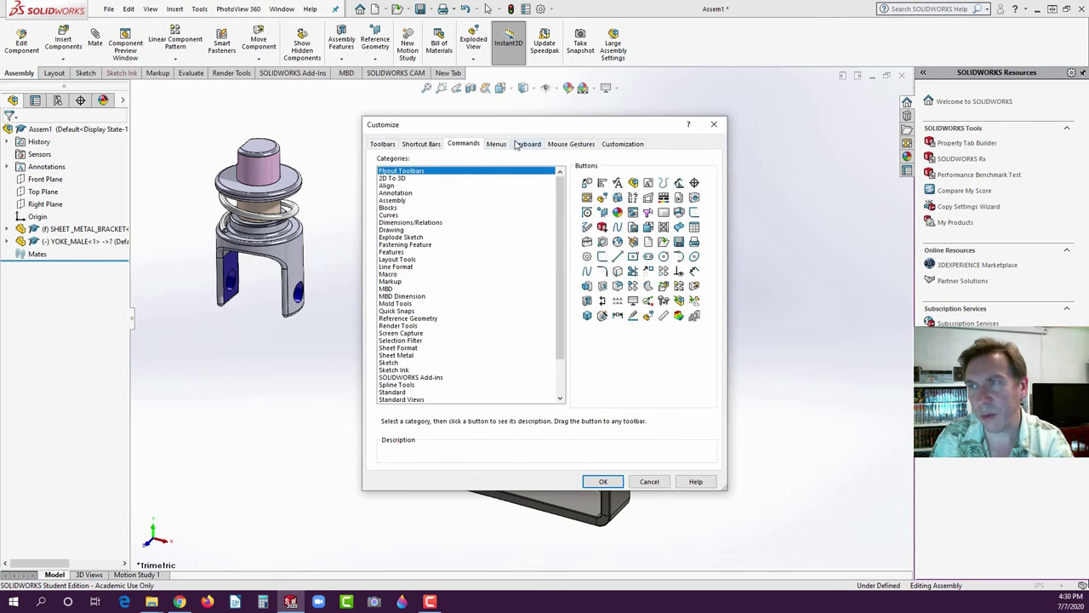
left_click(382, 145)
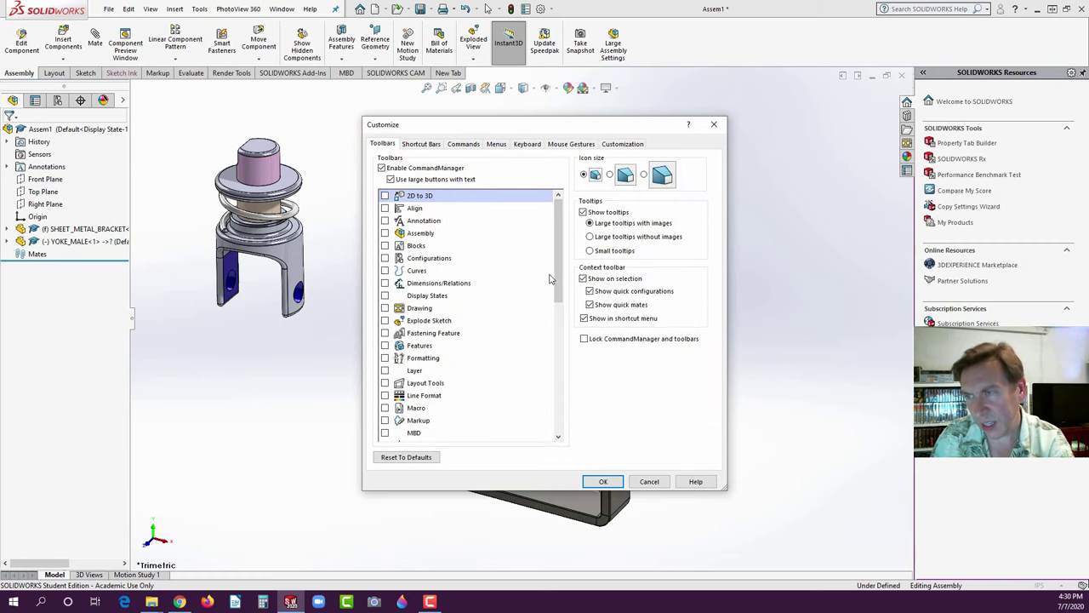
left_click_drag(558, 265, 549, 348)
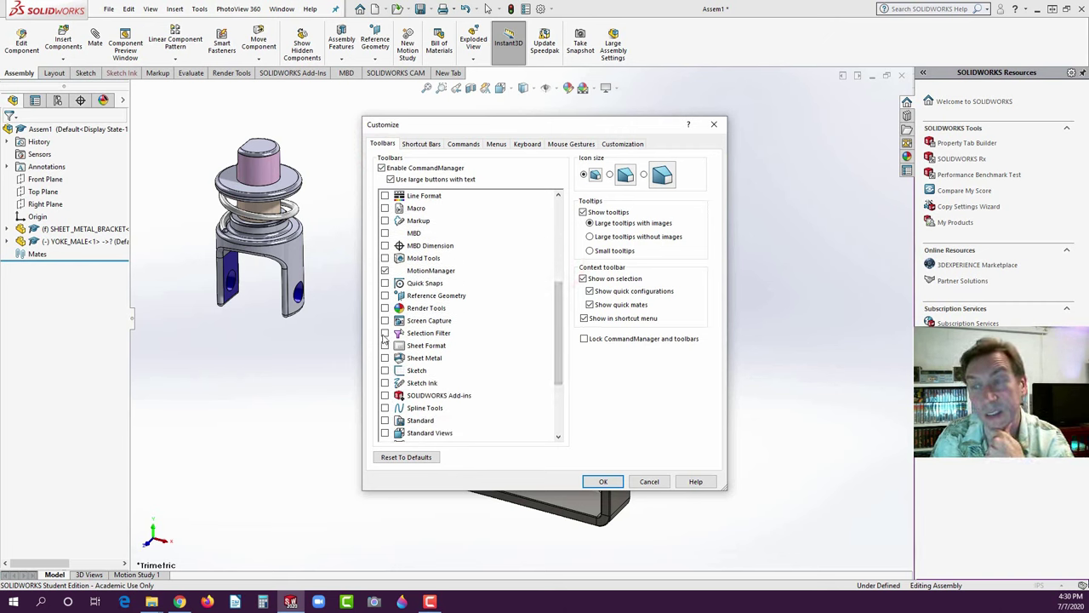
left_click(385, 332)
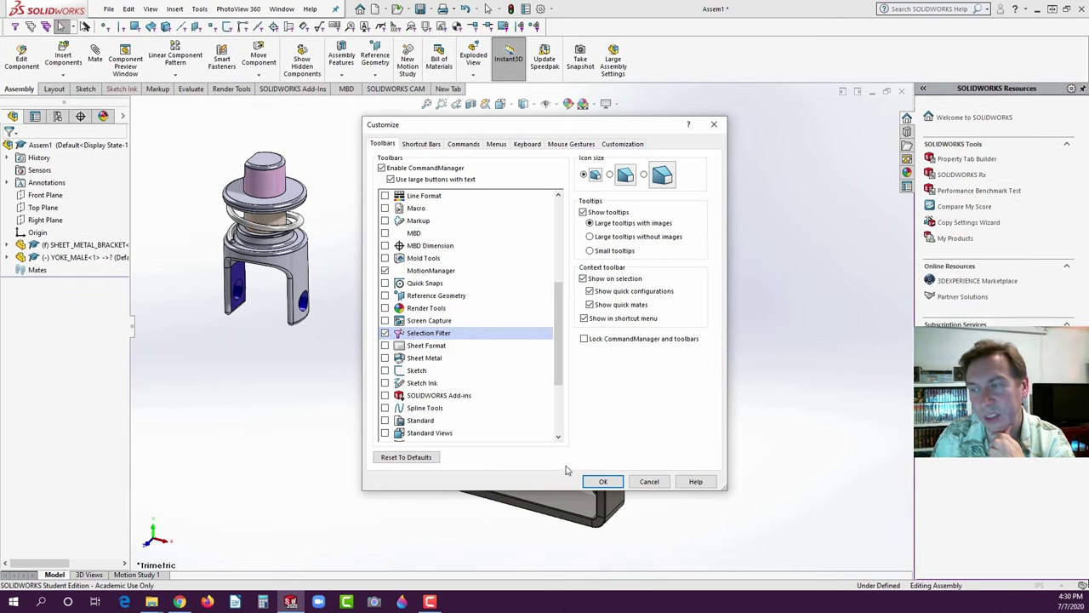
left_click(602, 480)
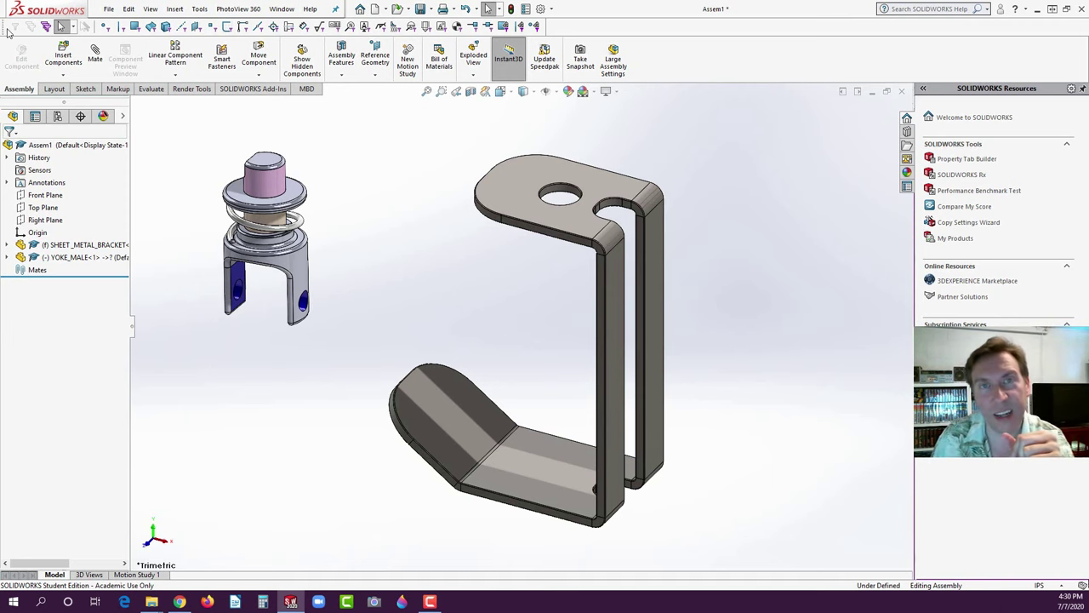
- Dock the Selection Filter toolbar at the bottom, filter to faces only, and select the yoke's post face
left_click_drag(8, 27, 9, 571)
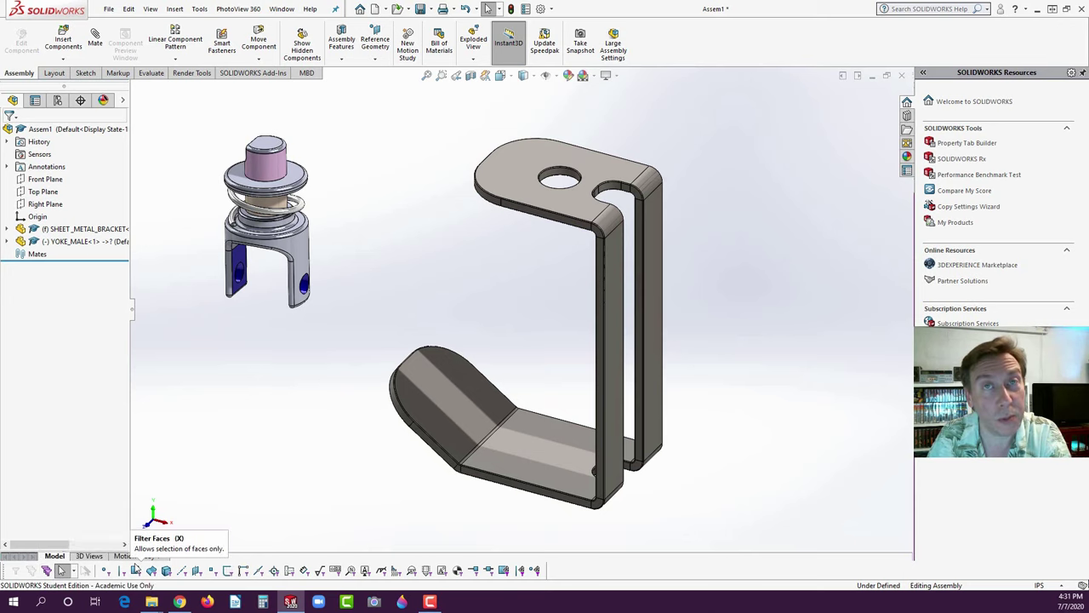
left_click(136, 569)
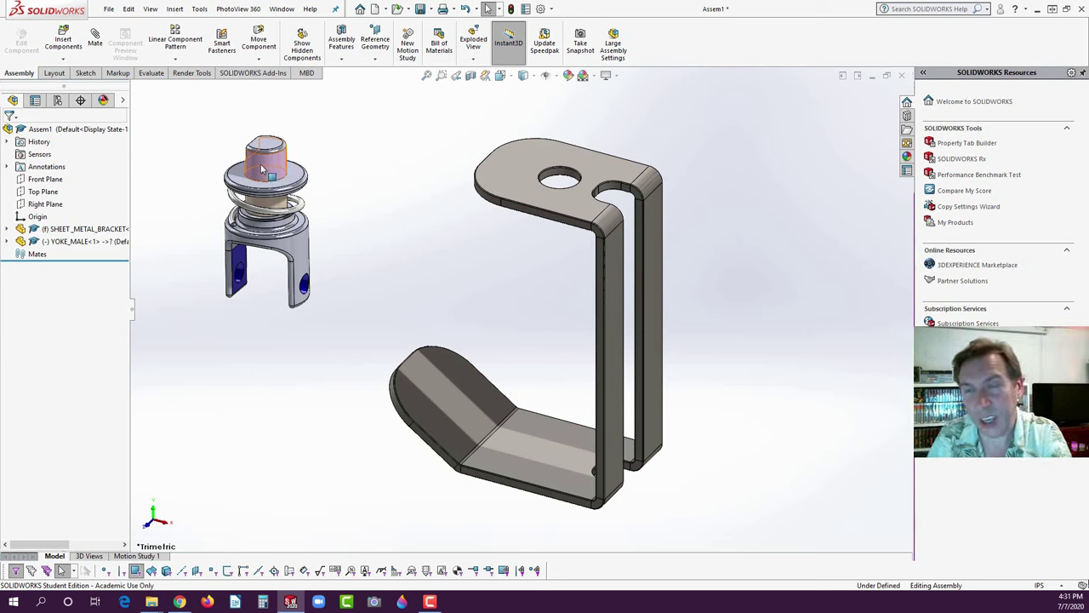
left_click(263, 168)
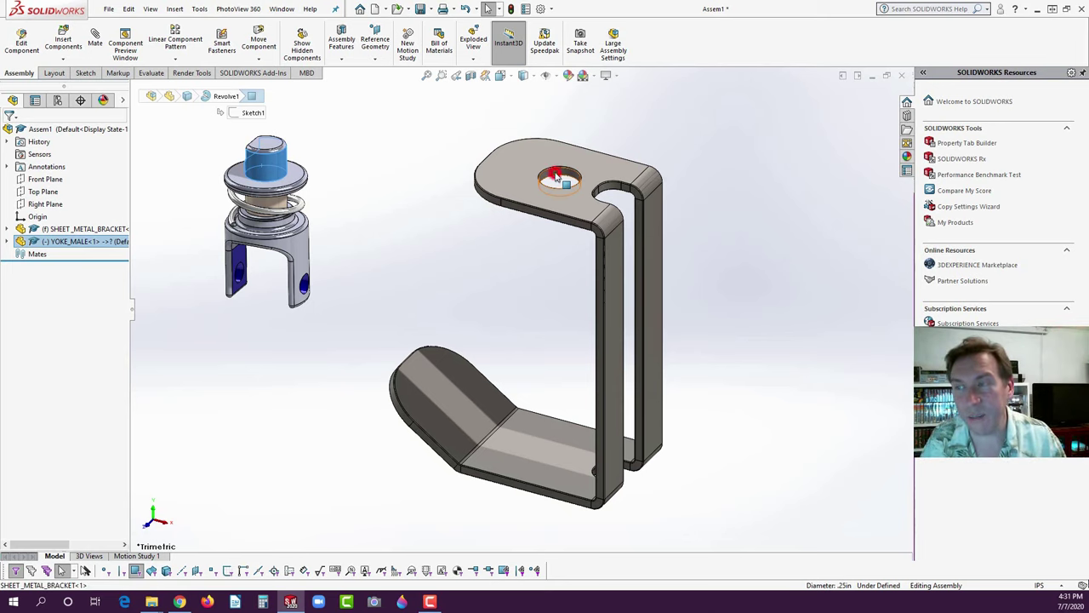
- Add the bracket's hole face and create a Concentric mate between it and the yoke's post
left_click(556, 177, "ctrl")
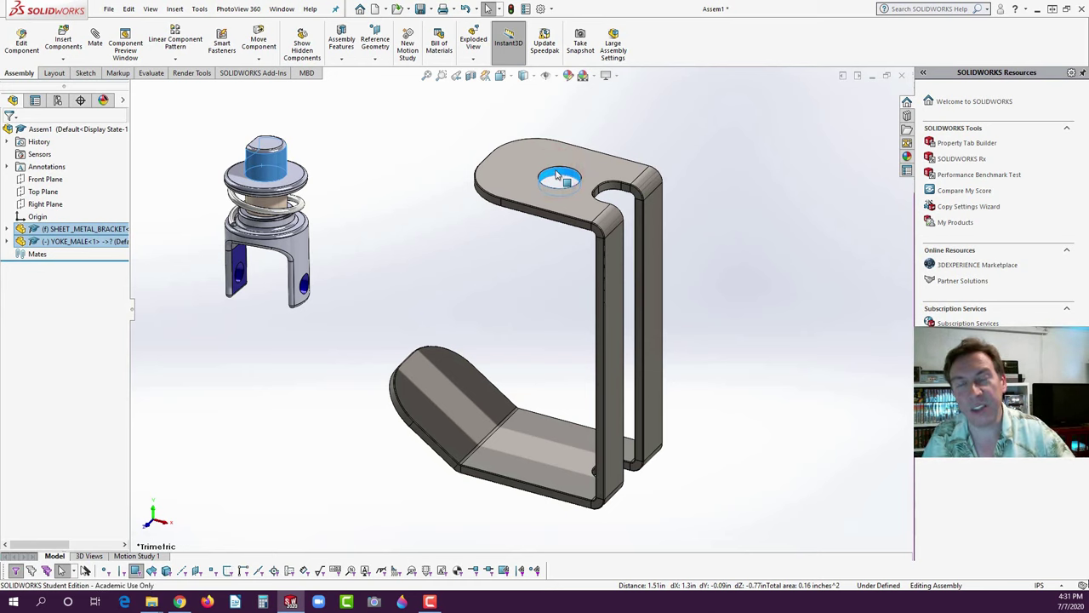
left_click(556, 177)
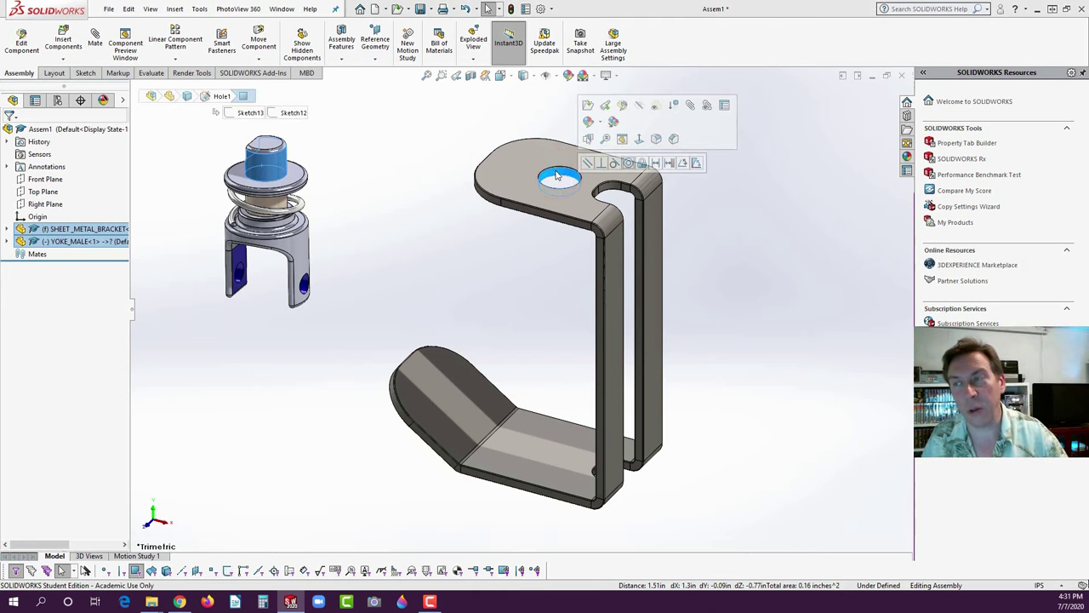
left_click(95, 40)
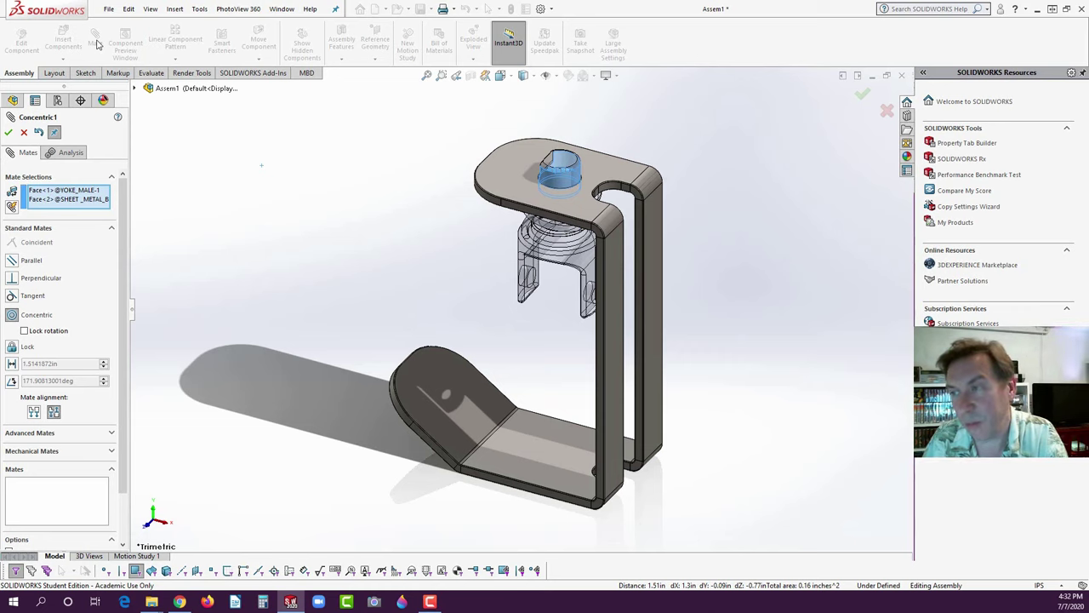
left_click(9, 132)
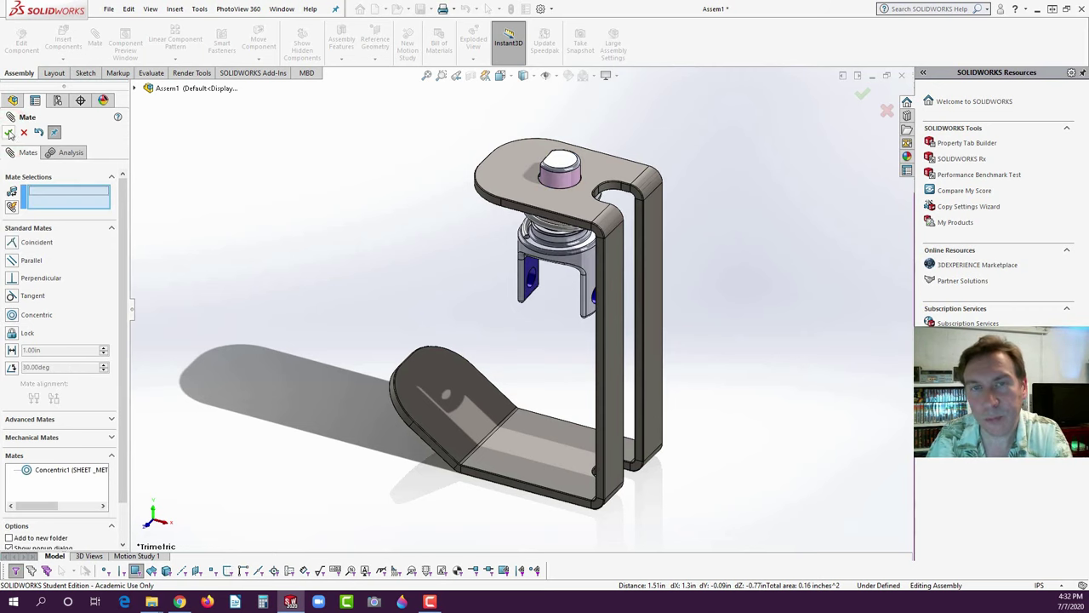
left_click(8, 132)
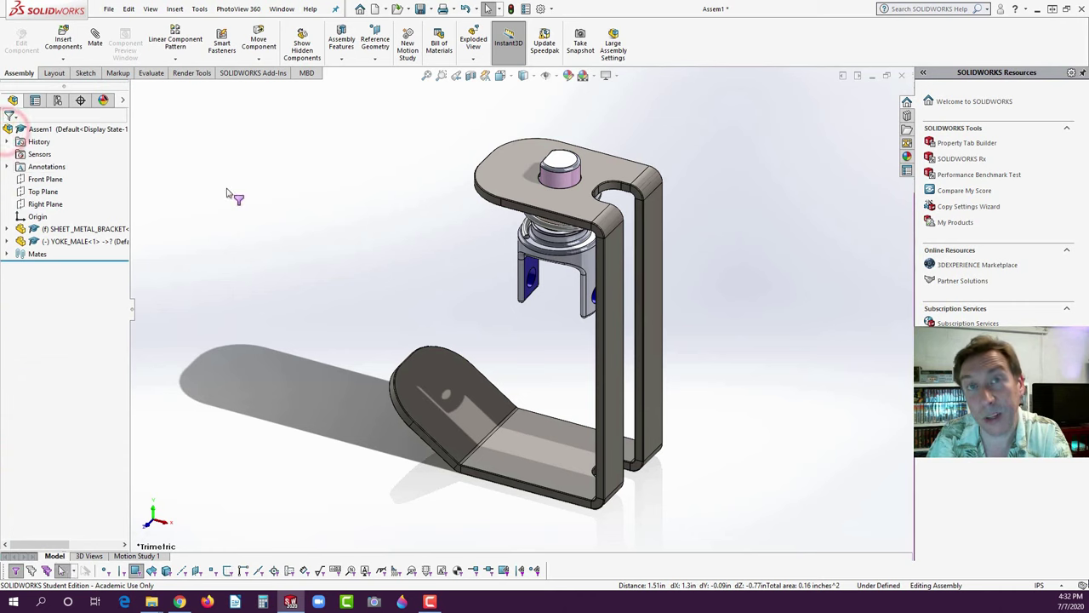
- Rotate and lower the yoke below the bracket's hole, then start a mate from its ring face above the spring
left_click_drag(551, 243, 545, 325)
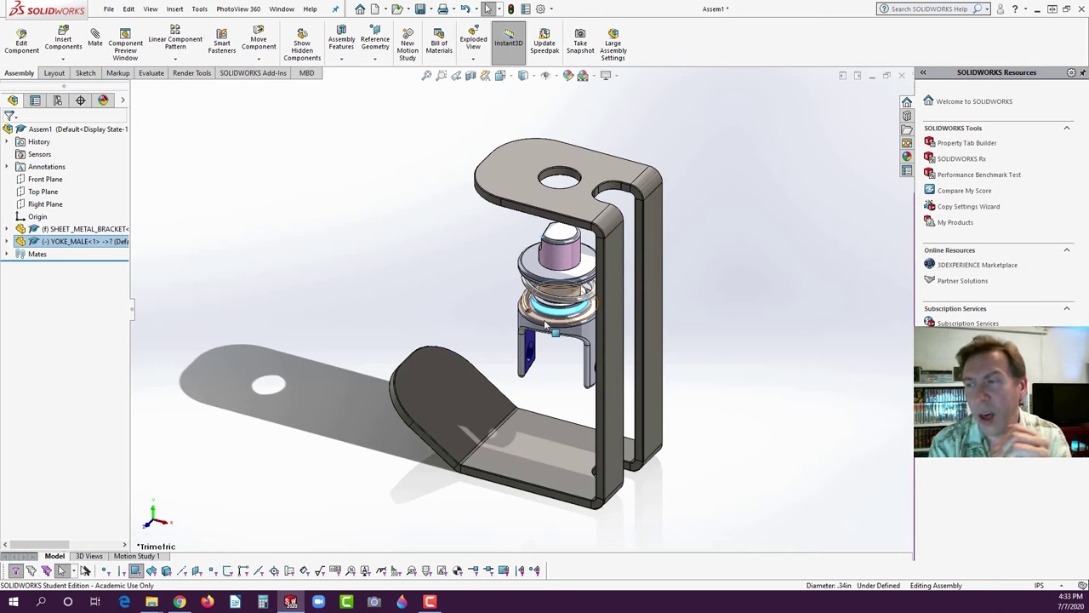
left_click_drag(546, 325, 549, 284)
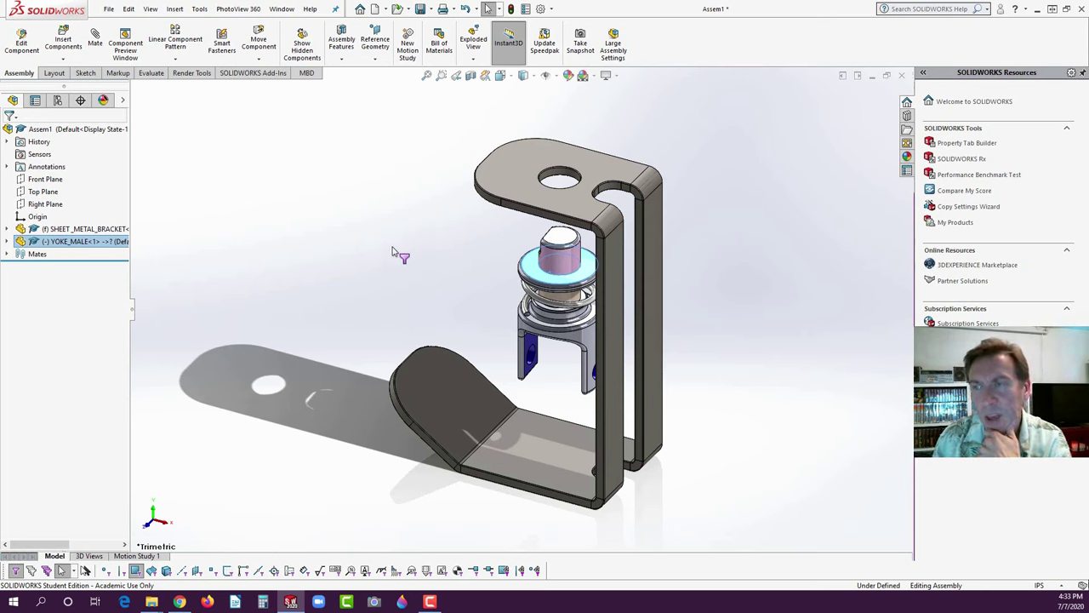
left_click(536, 277)
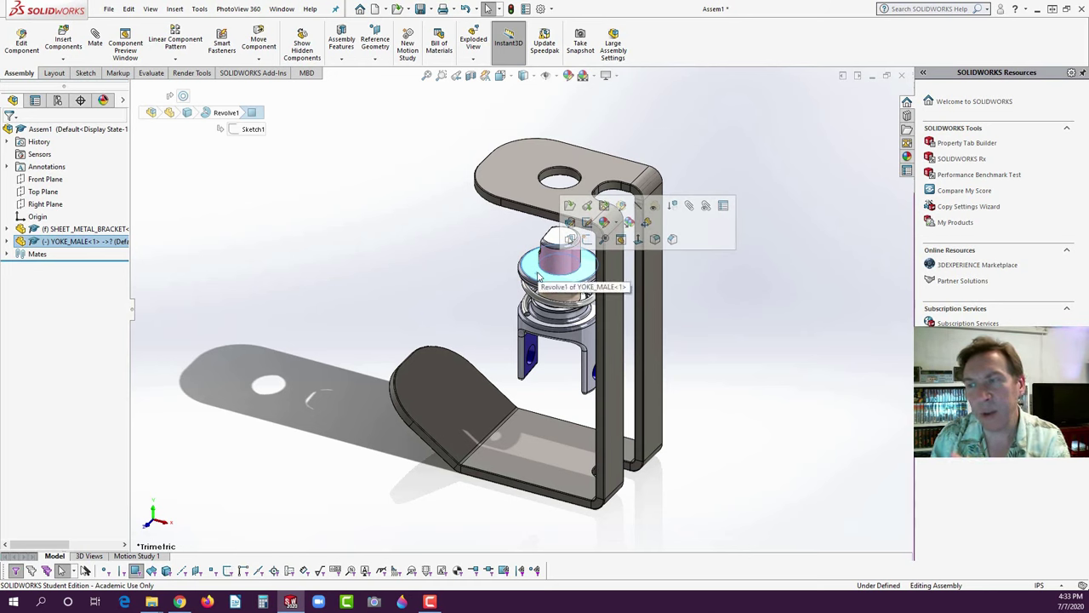
left_click(689, 207)
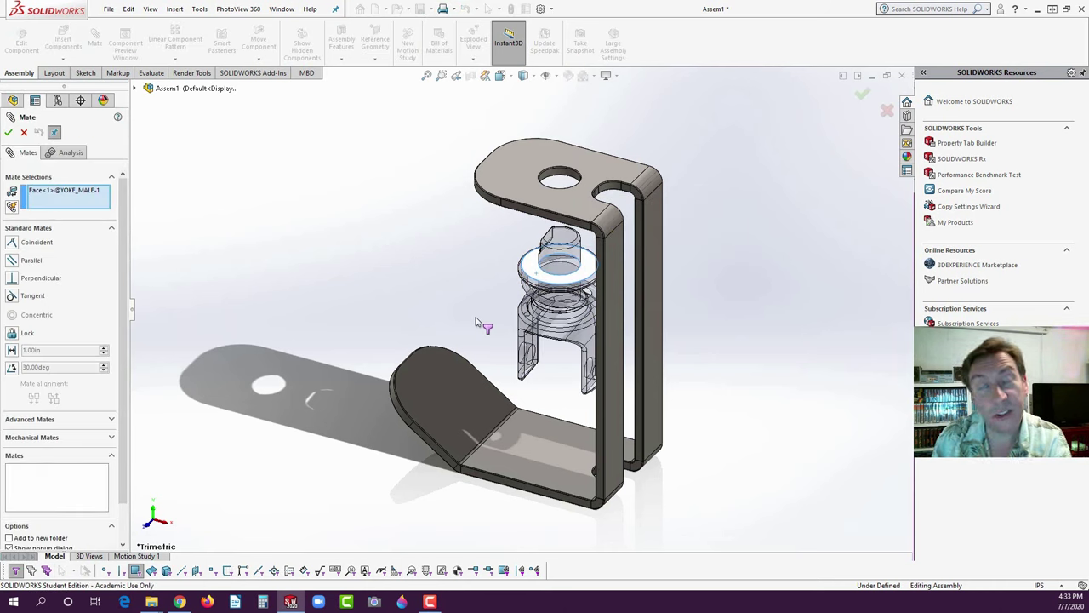
- Make the yoke's ring face coincident with the bracket's top flange and return to an isometric view
middle_click_drag(477, 324, 510, 194)
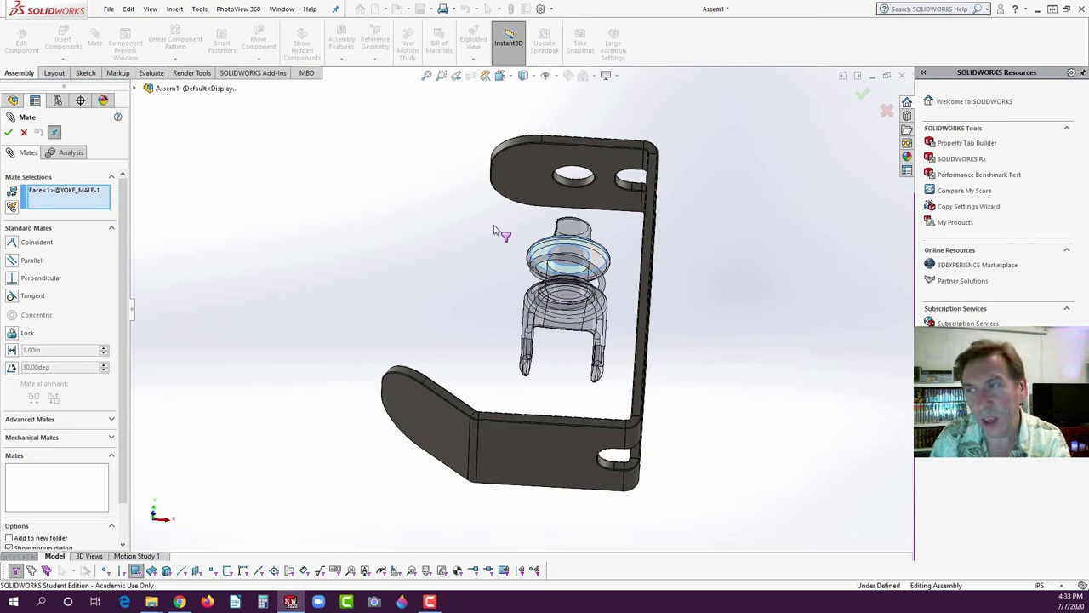
left_click(521, 179)
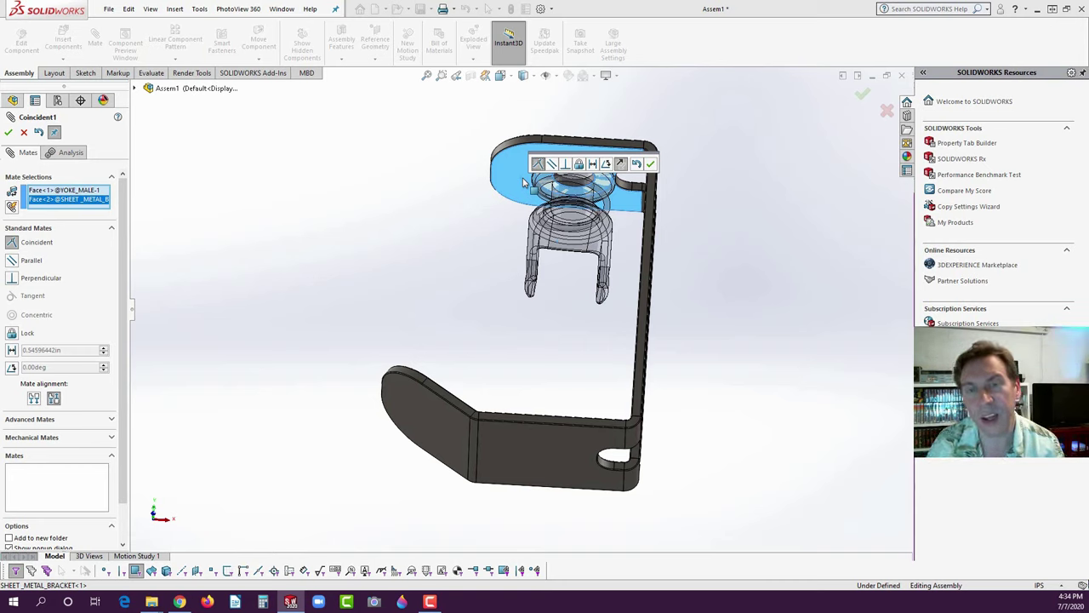
left_click(651, 164)
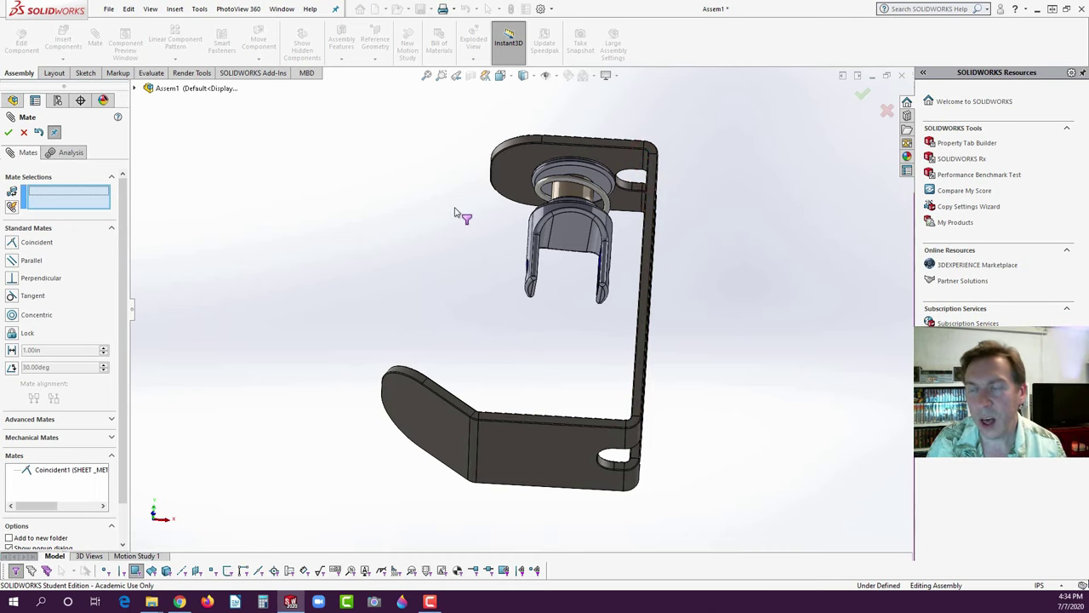
key("space")
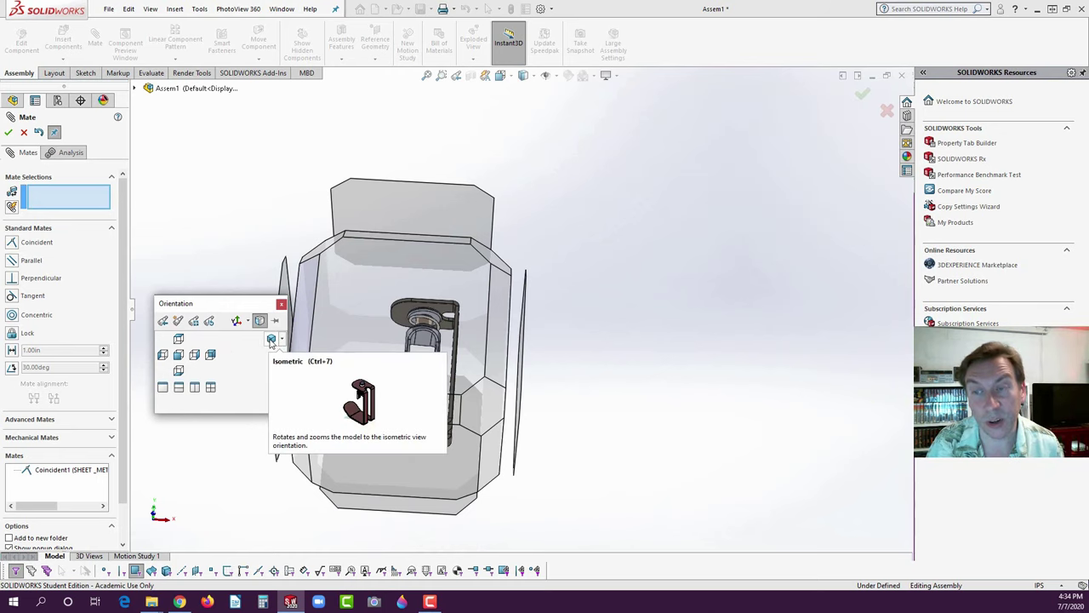
left_click(271, 341)
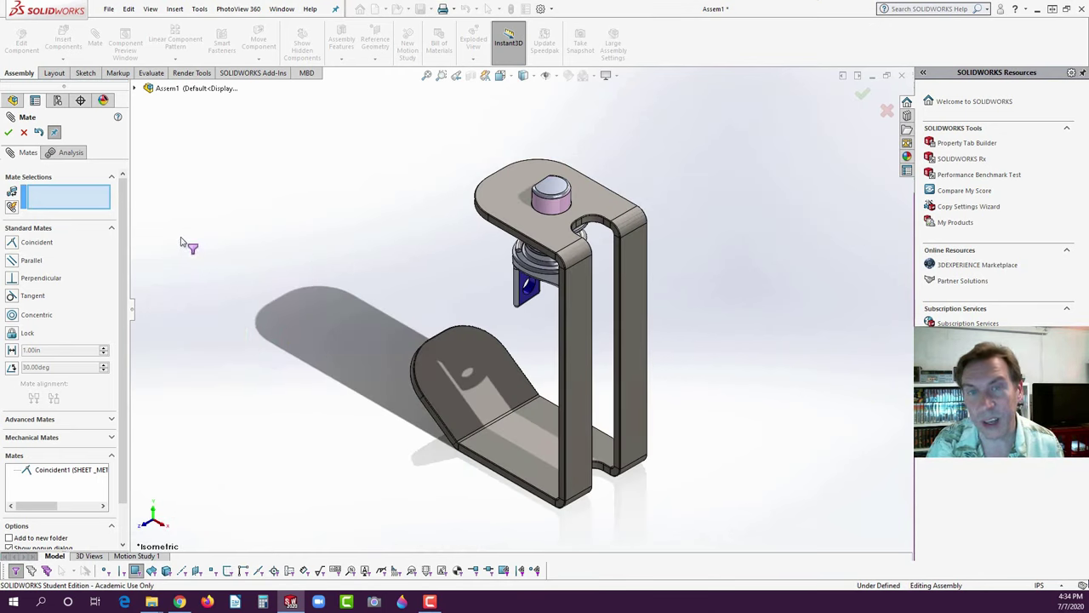
left_click(9, 132)
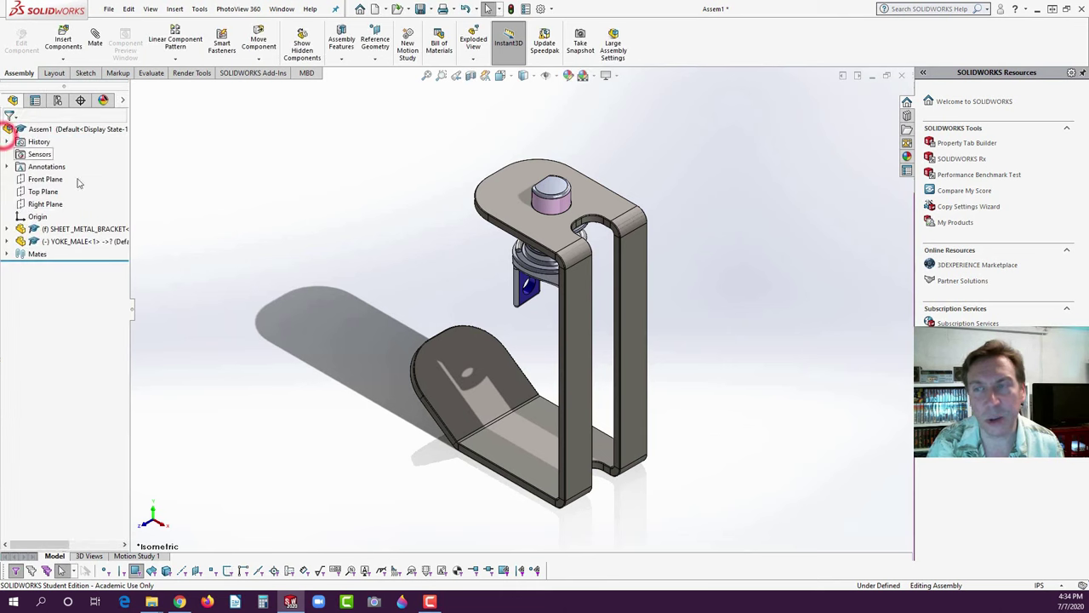
- Drag YOKE_MALE to confirm it spins freely about its concentric axis in the bracket
left_click_drag(521, 283, 496, 262)
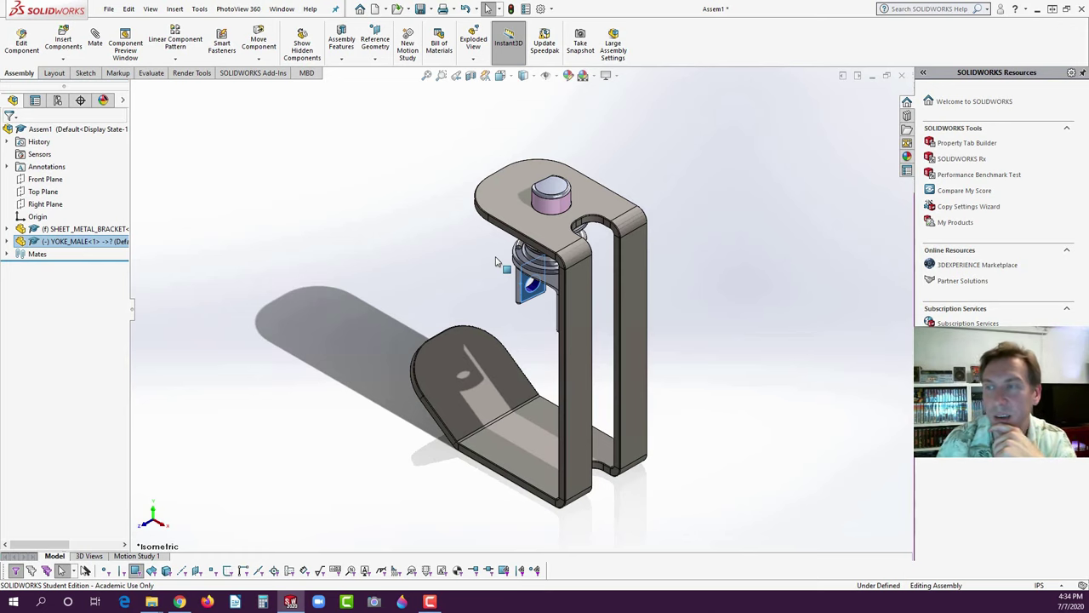
left_click_drag(520, 296, 456, 286)
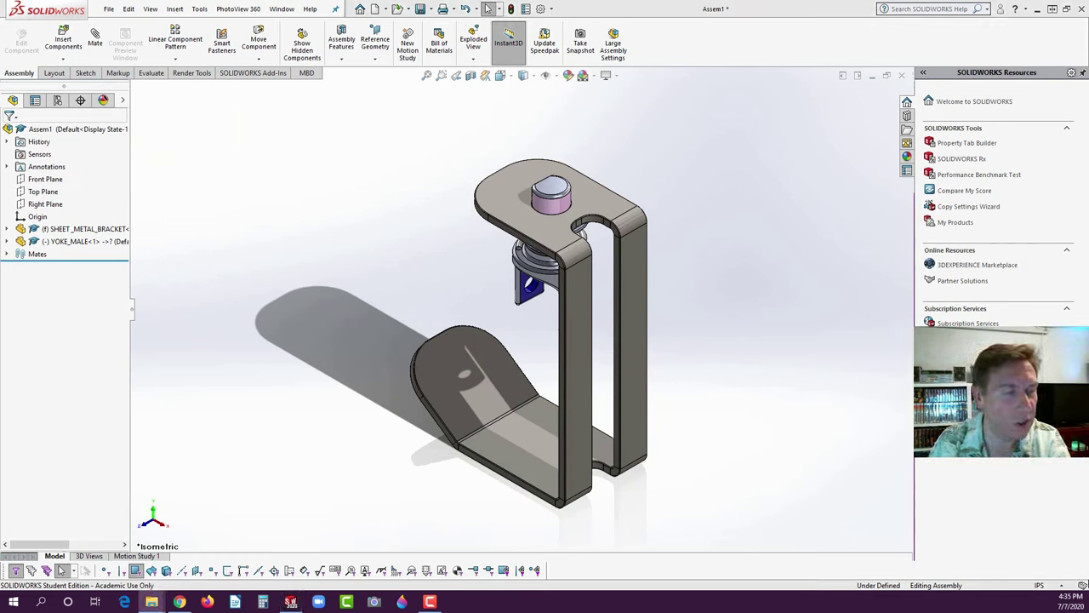
- Restore File Explorer, browse to Documents > SolidWorks Basics > E5, and show it as Large icons
left_click(152, 601)
left_click_drag(318, 168, 330, 160)
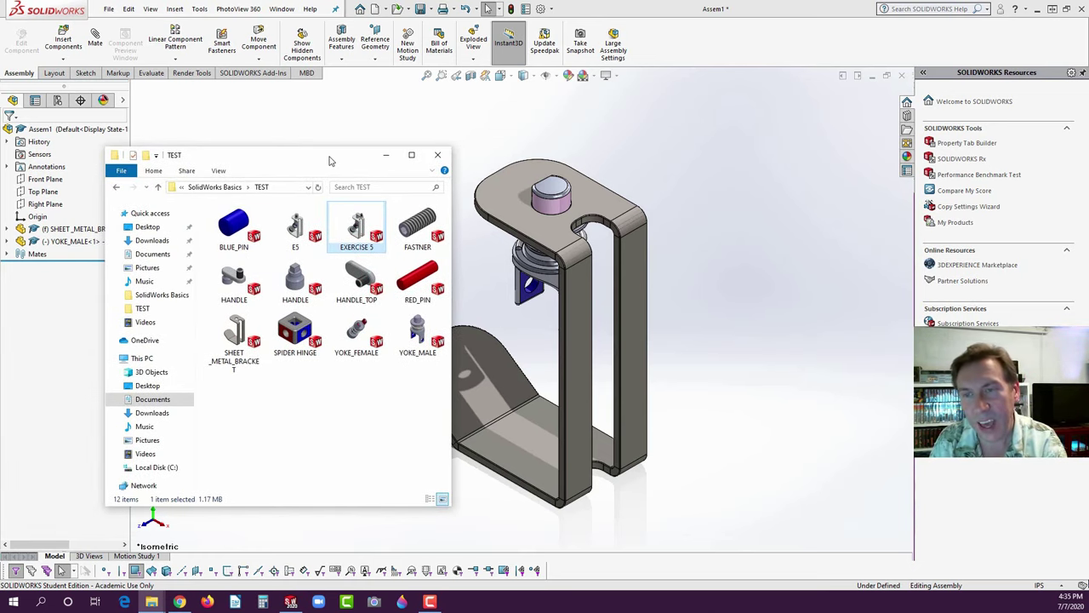
left_click_drag(331, 160, 328, 128)
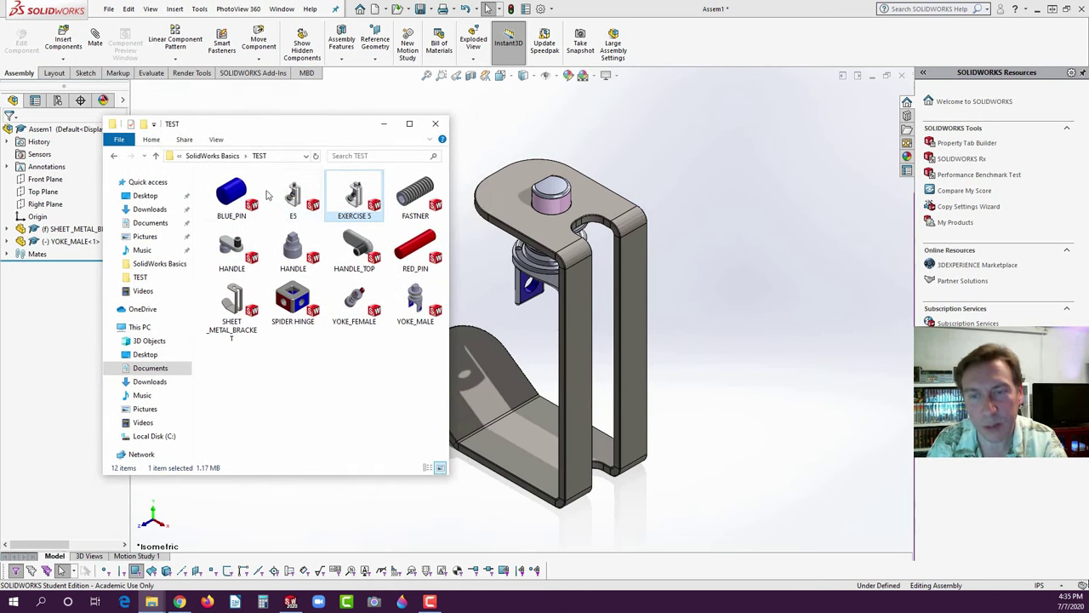
left_click(143, 371)
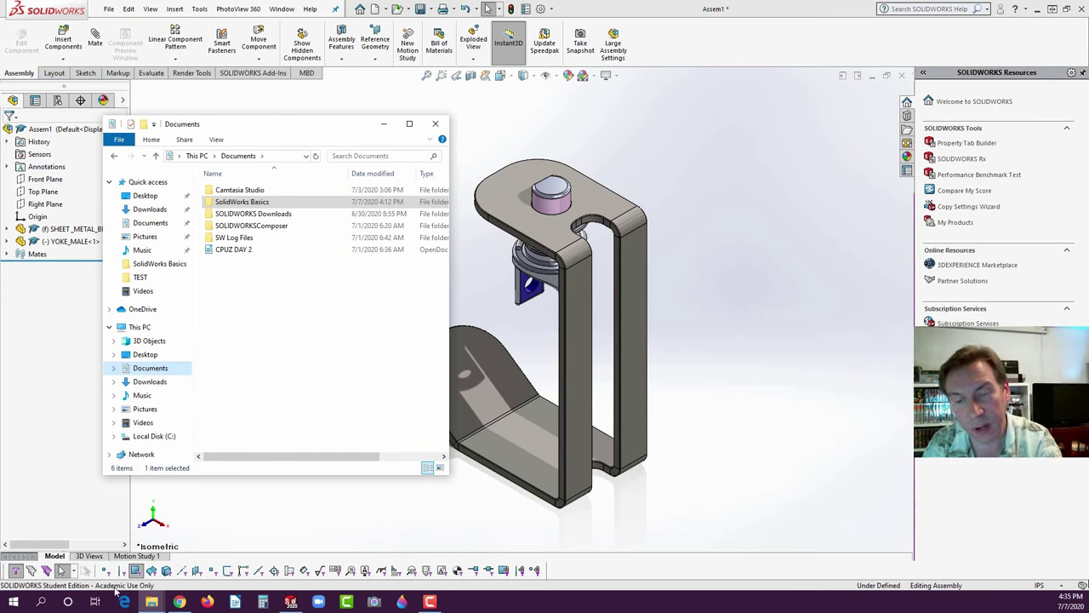
mouse_move(153, 601)
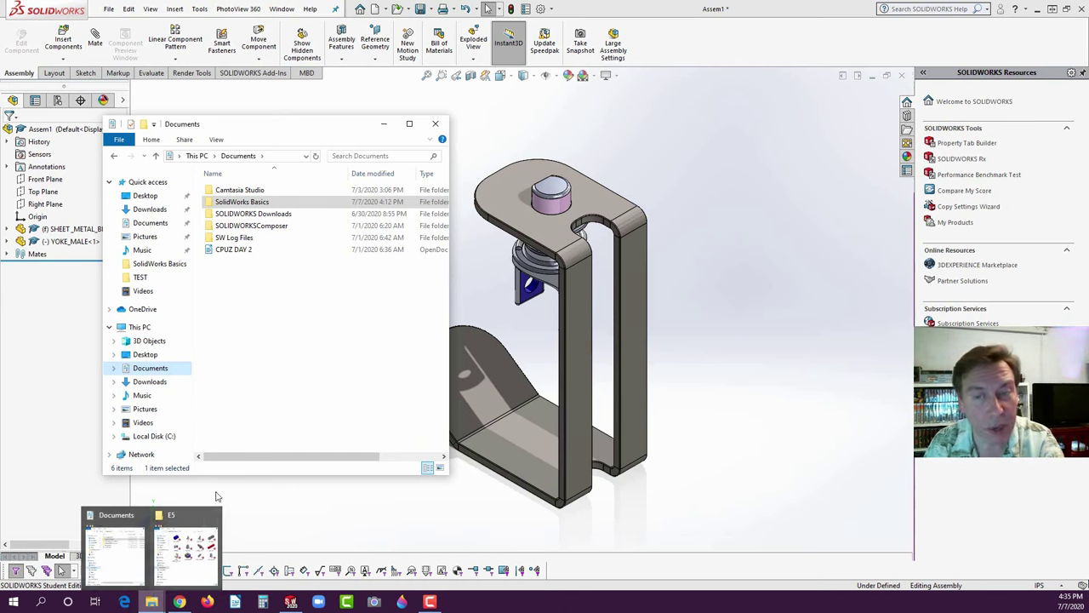
left_click(158, 368)
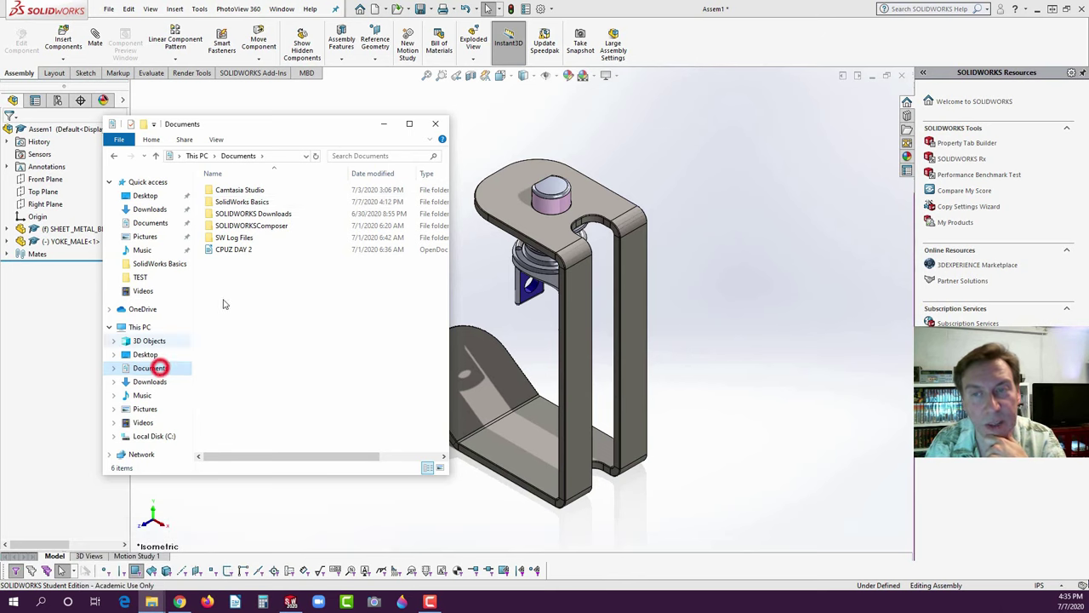
double_click(249, 201)
double_click(248, 202)
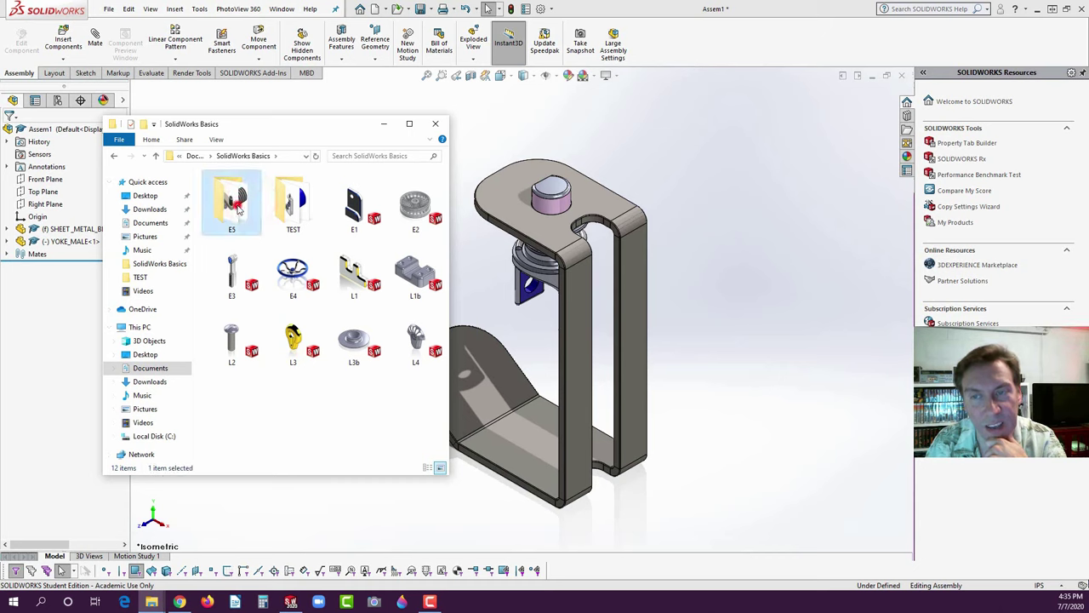
left_click(440, 467)
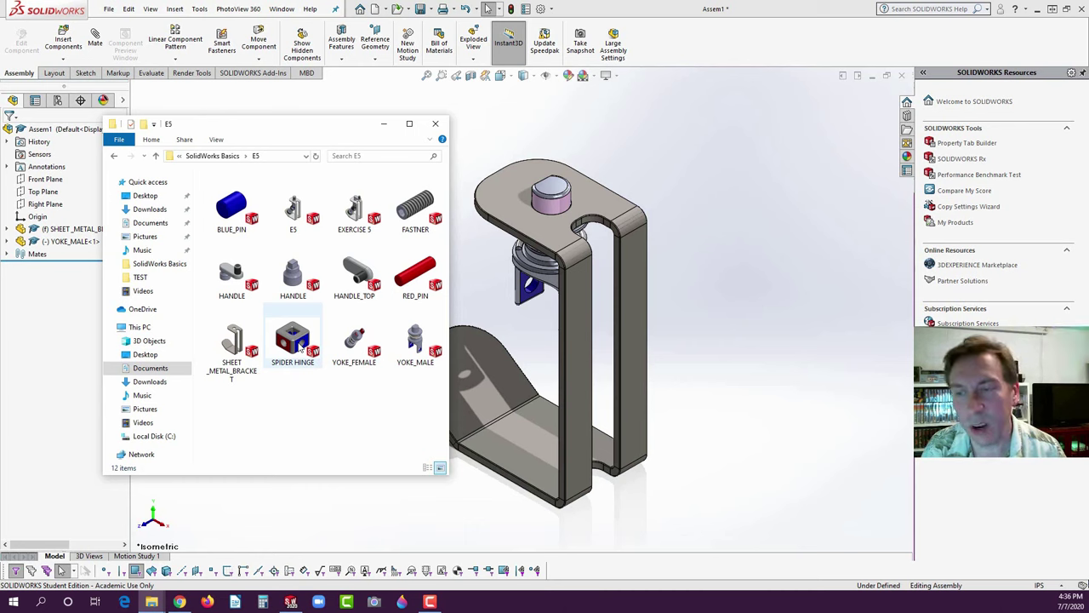
- Drag SPIDER HINGE from File Explorer into Assem1, zoom in, and select the hinge cube's hole face
left_click_drag(292, 345, 464, 274)
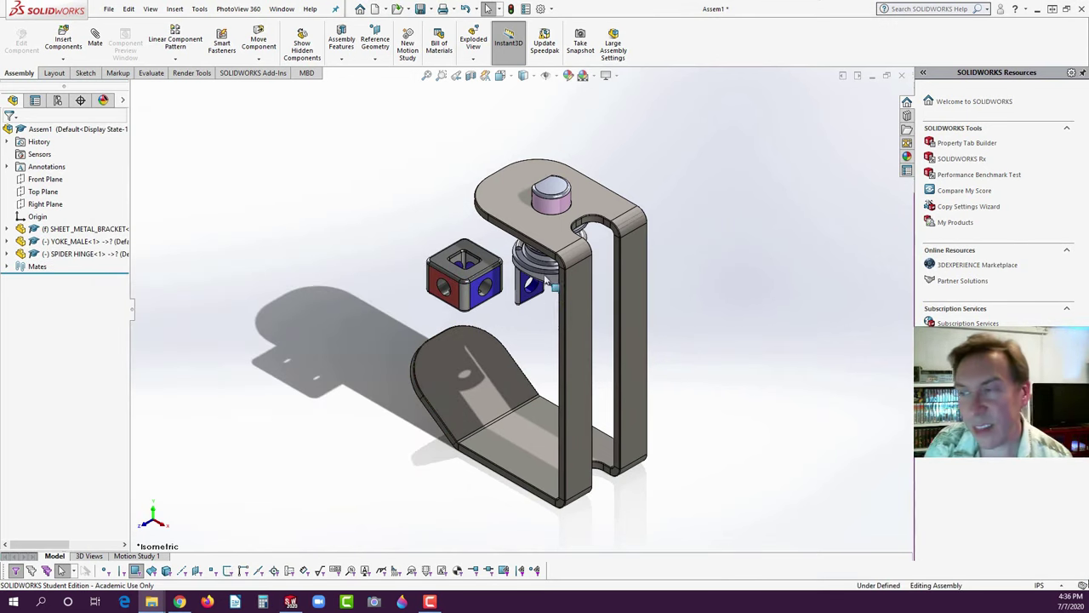
scroll(553, 292, "down", 5)
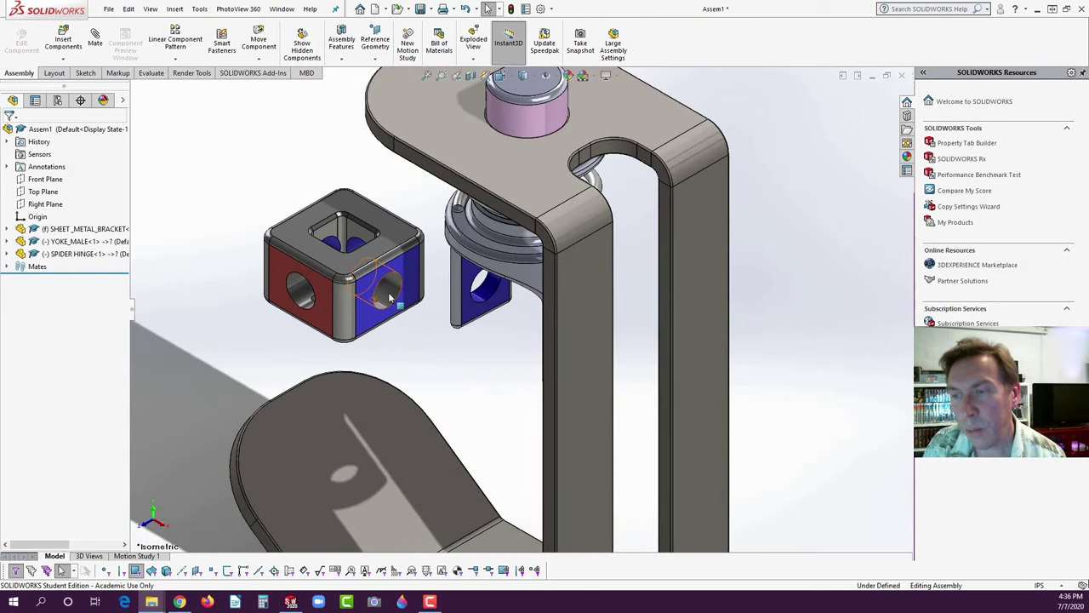
left_click(388, 292)
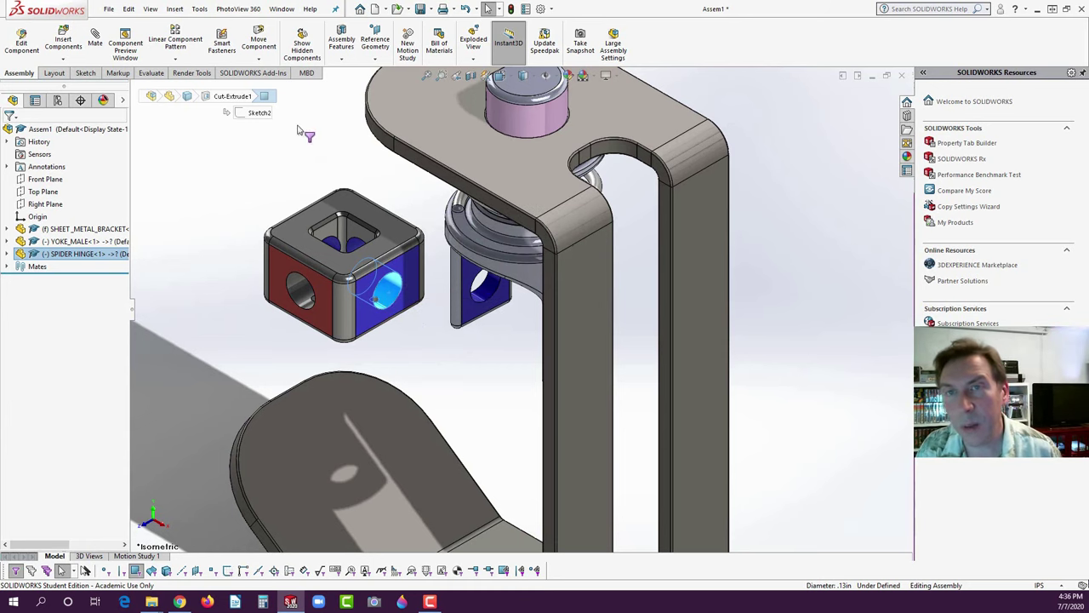
- Mate the spider hinge's hole concentric with the yoke's hole
left_click(95, 36)
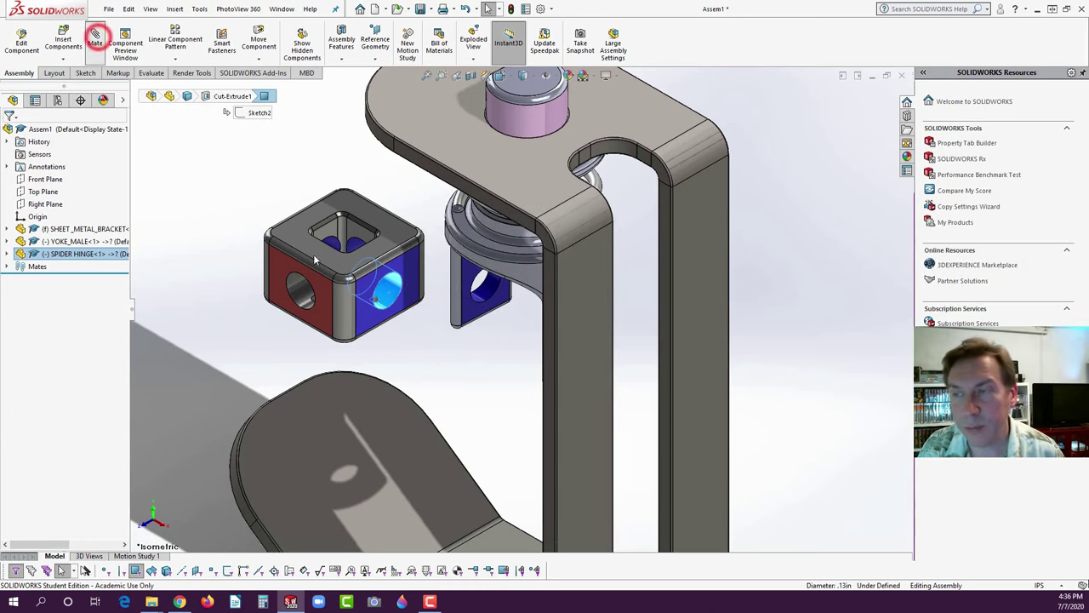
left_click(491, 291)
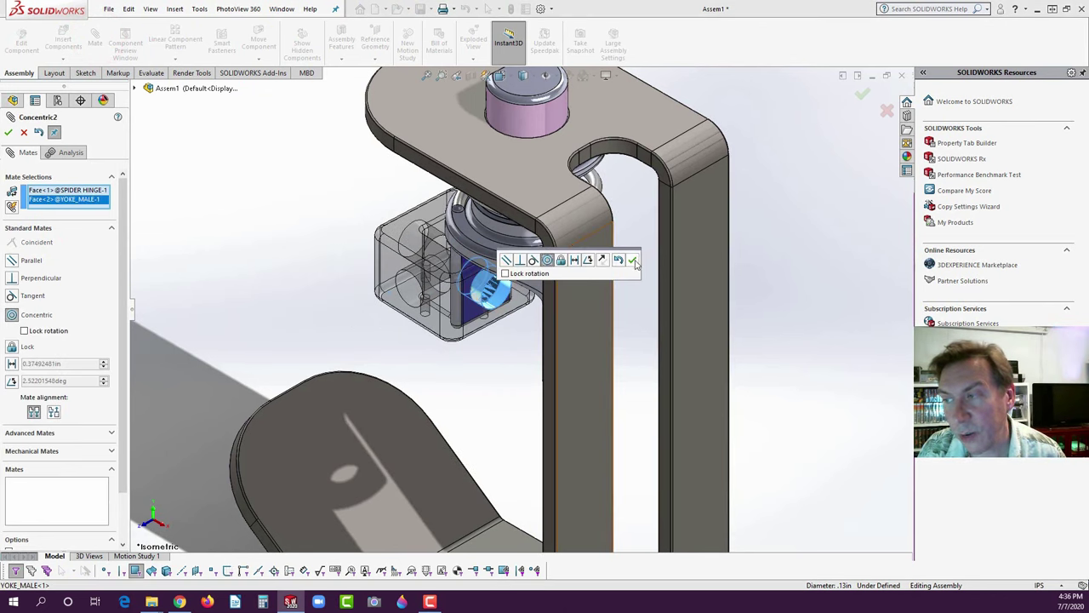
left_click(633, 259)
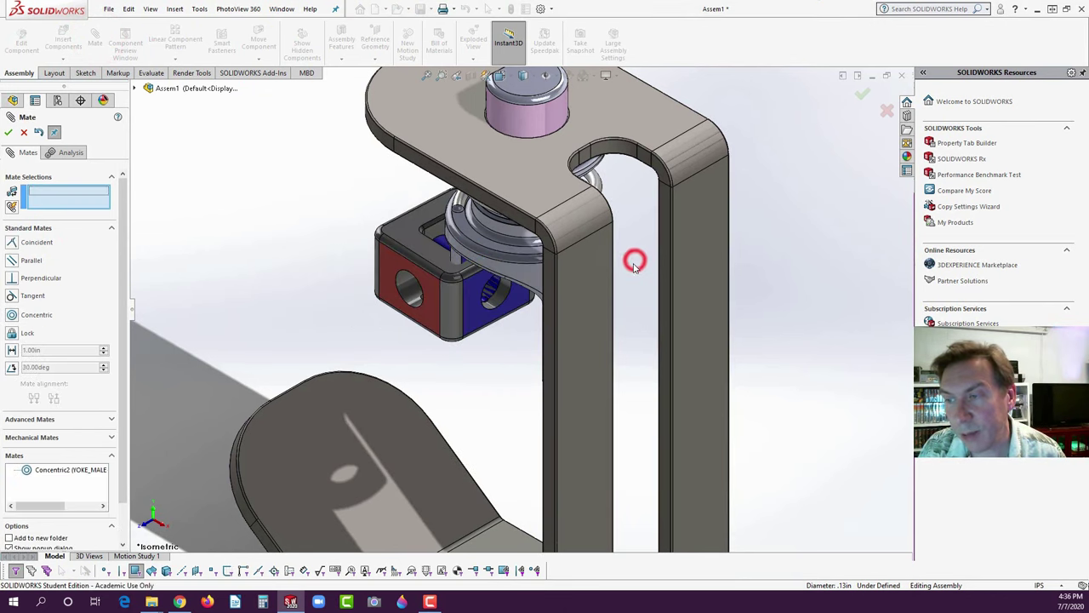
left_click(8, 132)
- Spin the spider hinge about its hole axis to test it, then orbit the model
left_click_drag(434, 315, 409, 336)
left_click(401, 341)
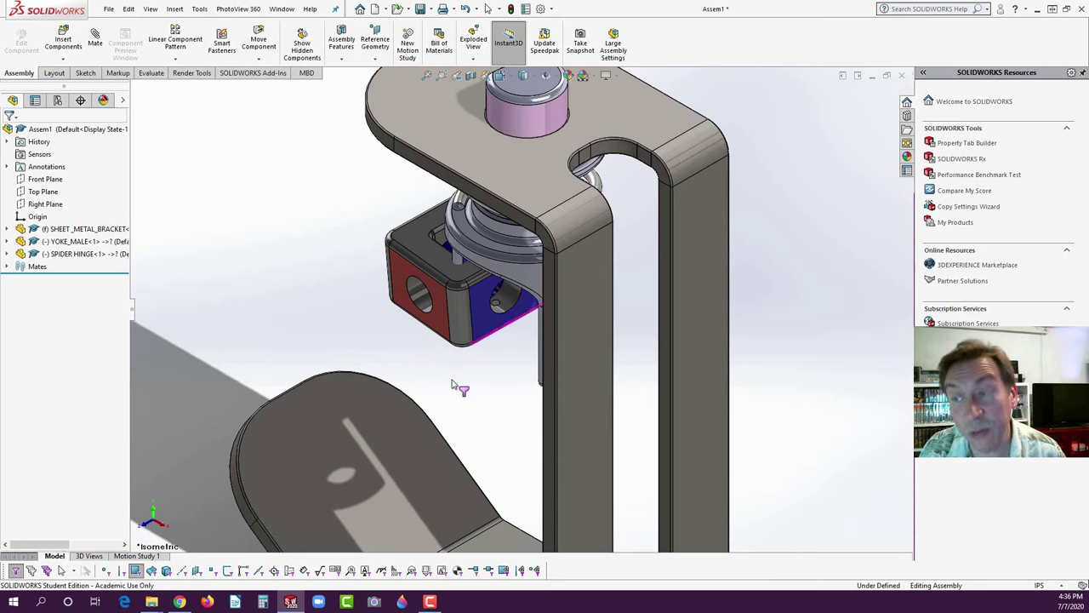
middle_click_drag(459, 384, 536, 421)
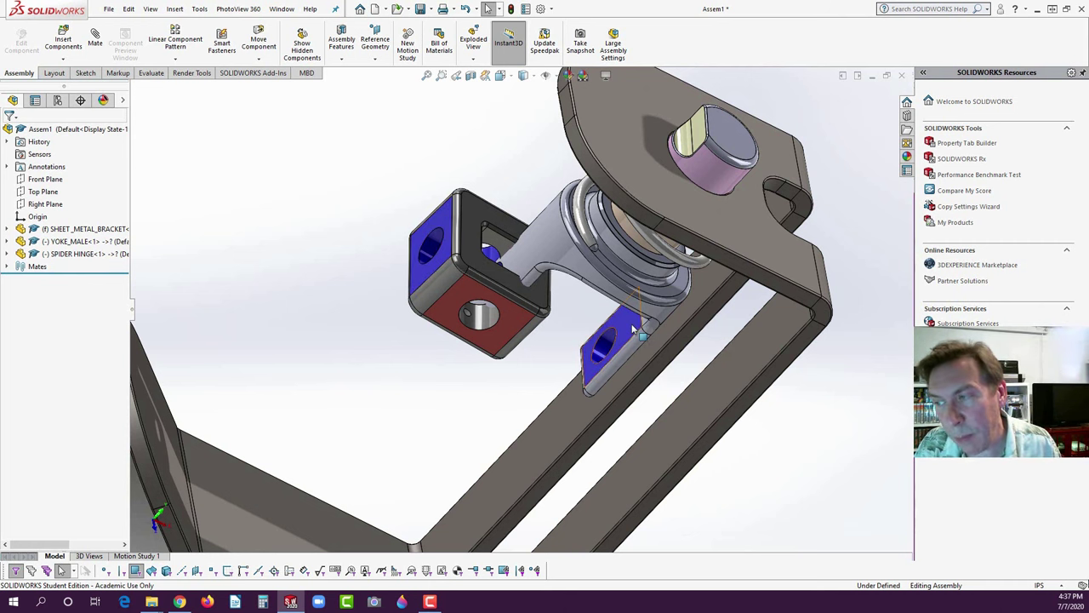
- Swing the spider hinge to check its rotation and orbit to view its underside
left_click(529, 319)
mouse_move(529, 319)
left_mouse_down()
mouse_move(532, 336)
mouse_move(511, 319)
mouse_move(539, 306)
left_mouse_up()
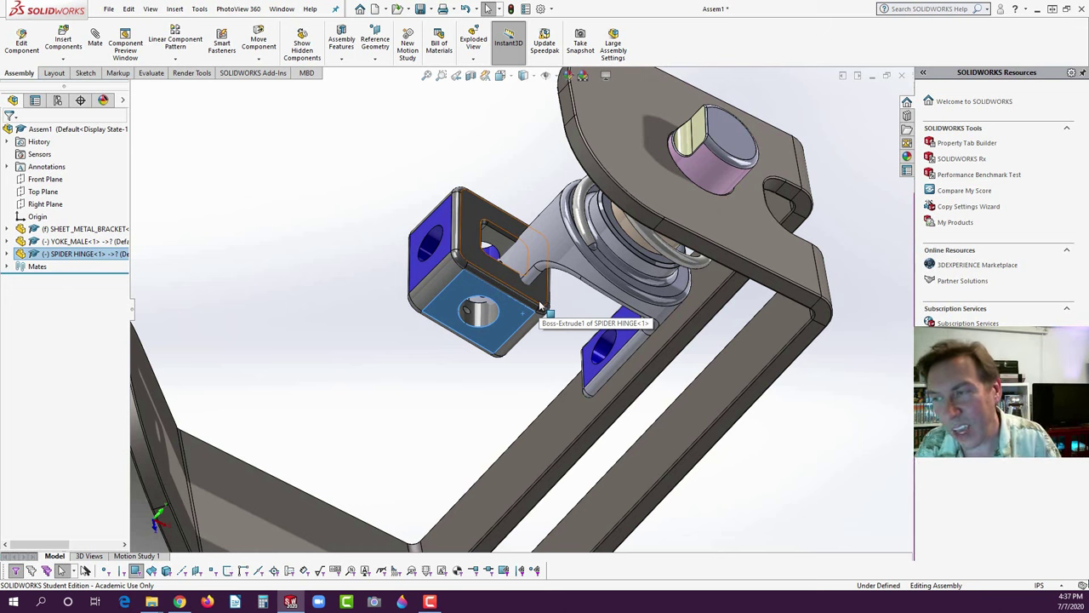
left_click(408, 402)
middle_click_drag(469, 383, 416, 345)
- Select a spider hinge face and the yoke's flat face to preview a Coincident mate
left_click(94, 35)
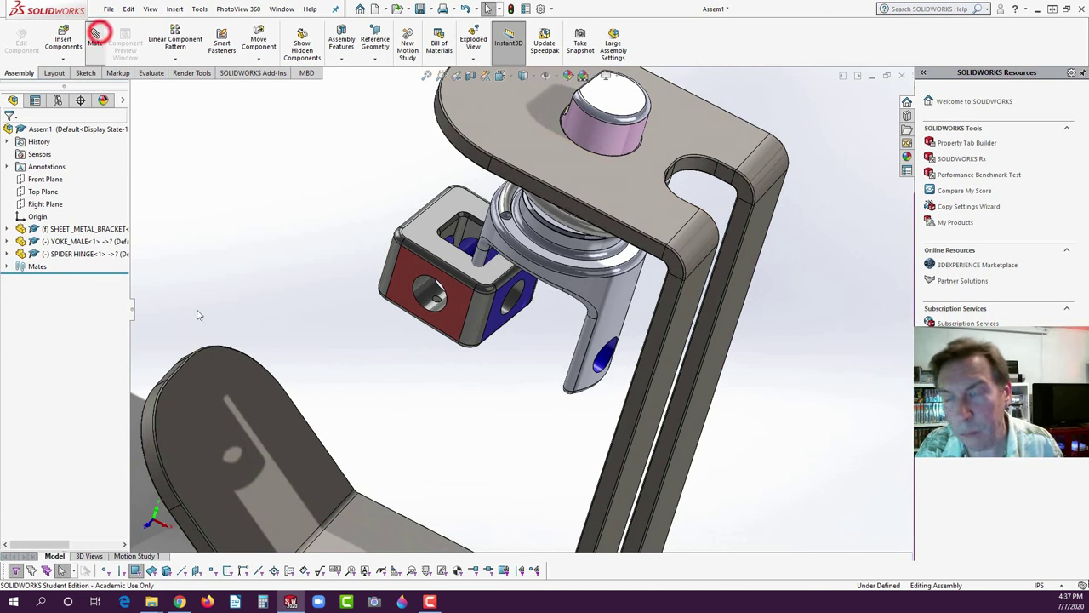
left_click(501, 326)
middle_click_drag(525, 360, 600, 369)
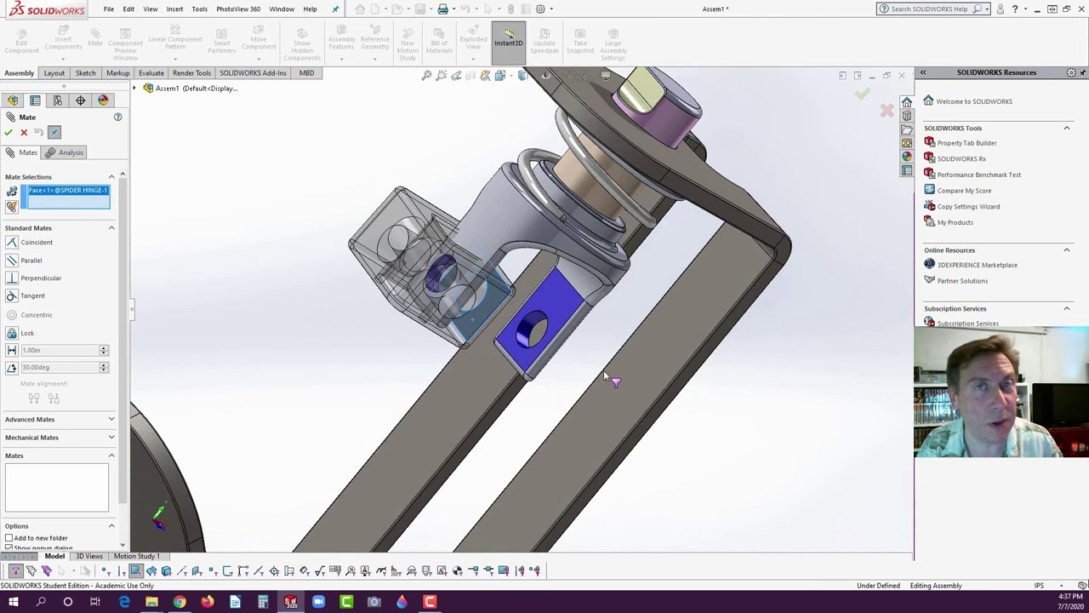
left_click(561, 302)
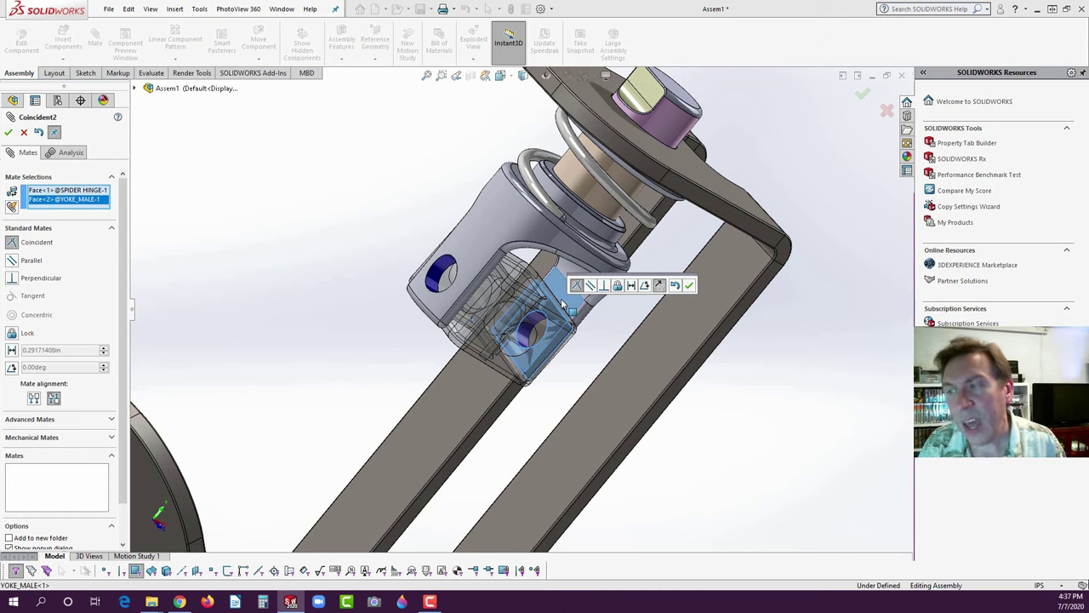
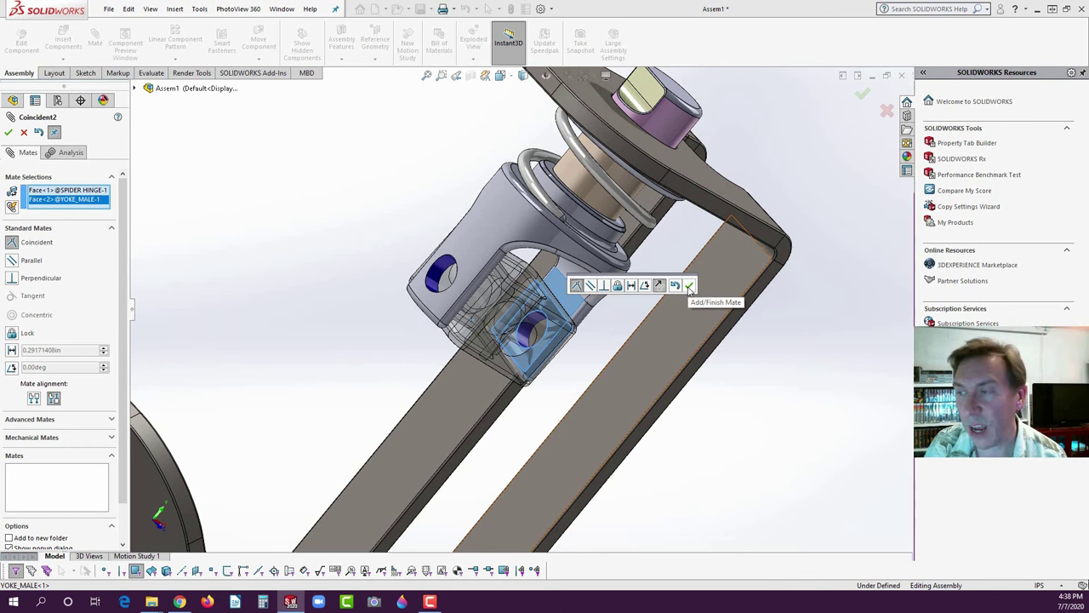
- Accept the Coincident2 mate between spider hinge and male yoke, close Mate, and reorient the view
left_click(689, 286)
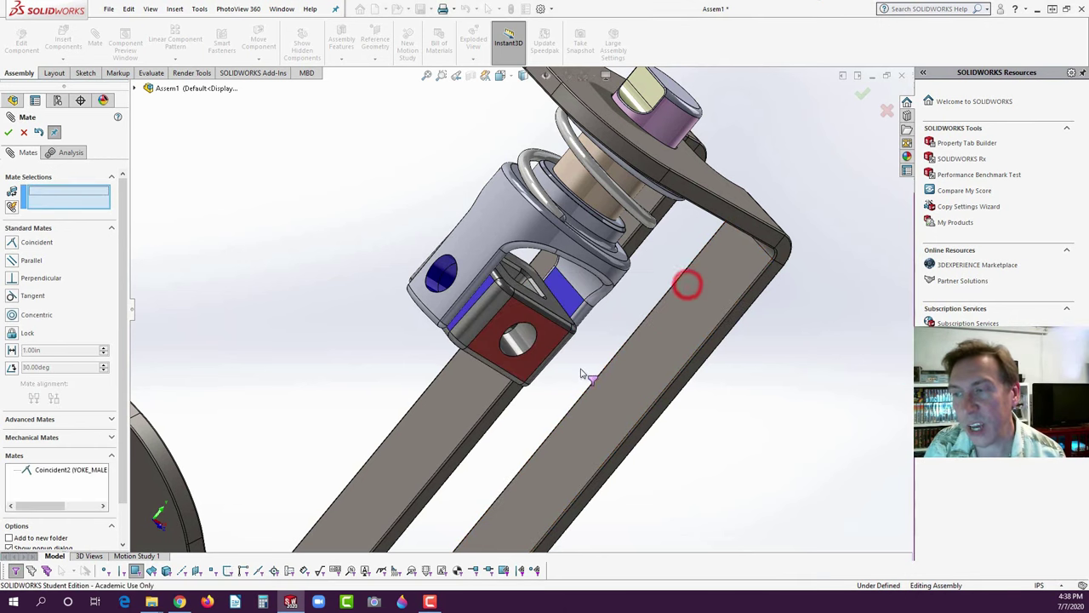
left_click(7, 133)
middle_click_drag(343, 253, 305, 348)
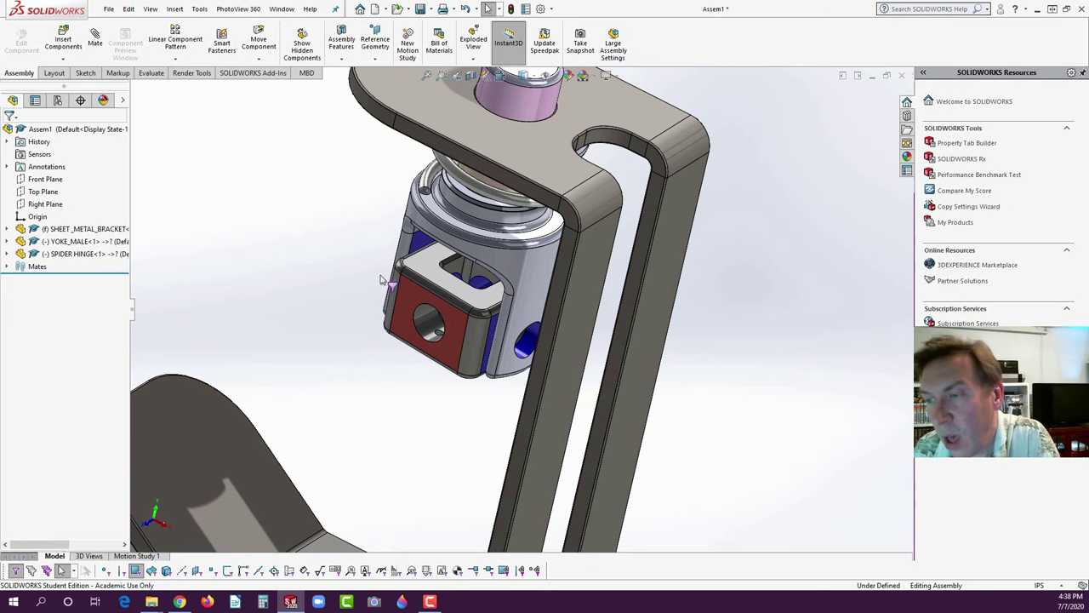
- Insert the YOKE_FEMALE part file and drop it beside the spider hinge
left_click_drag(408, 318, 415, 293)
left_click(345, 355)
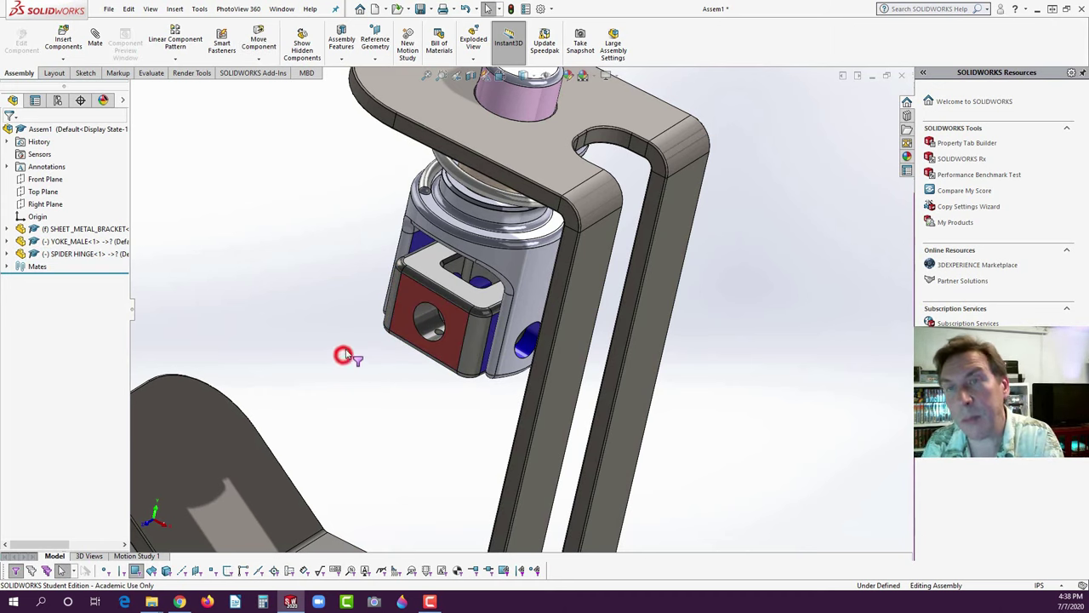
left_click(63, 43)
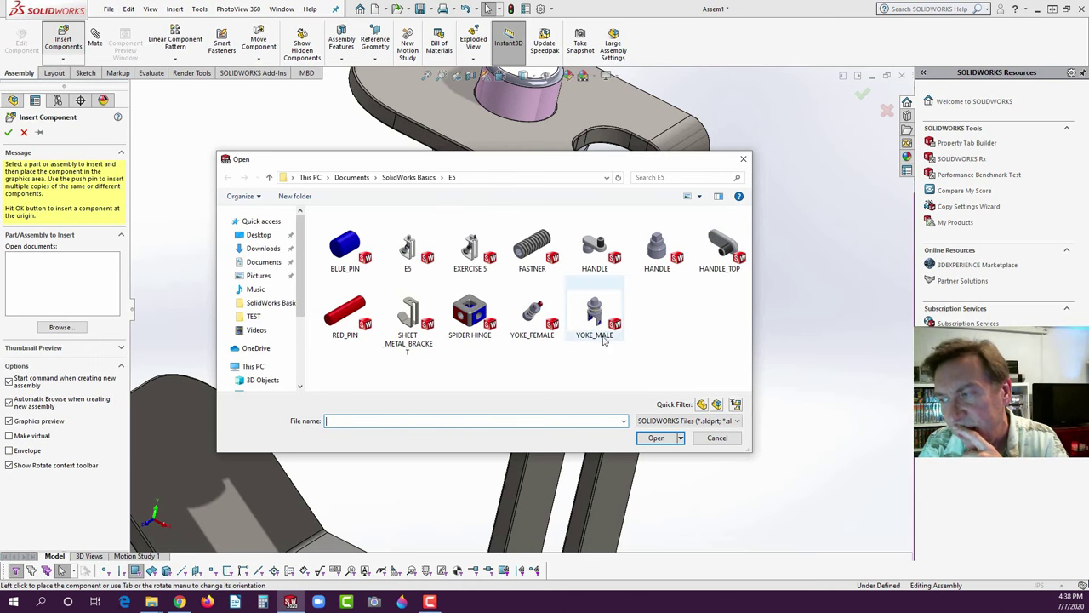
left_click(717, 438)
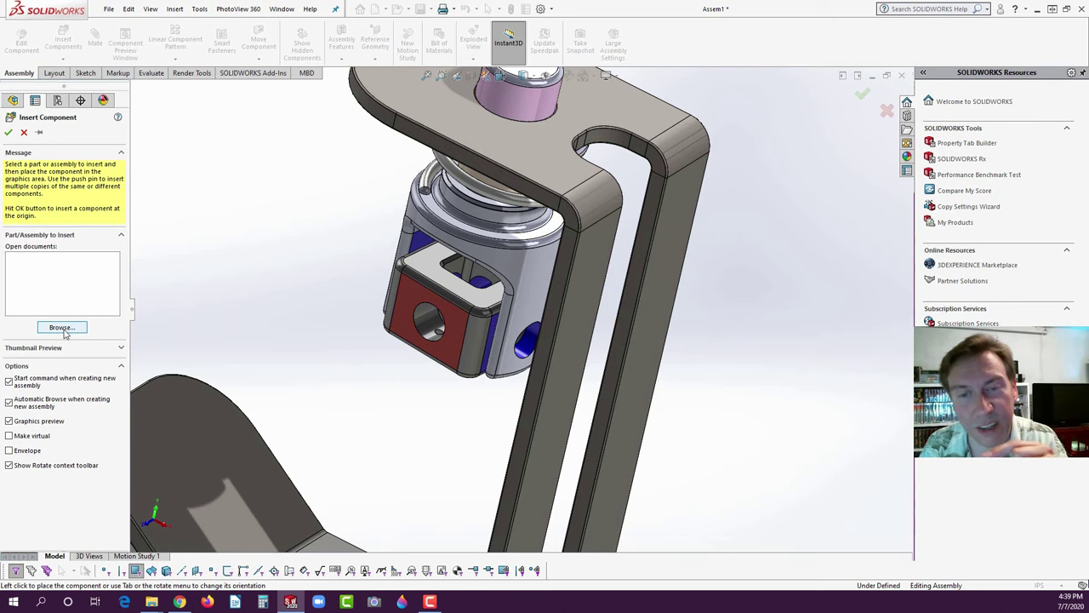
left_click(61, 328)
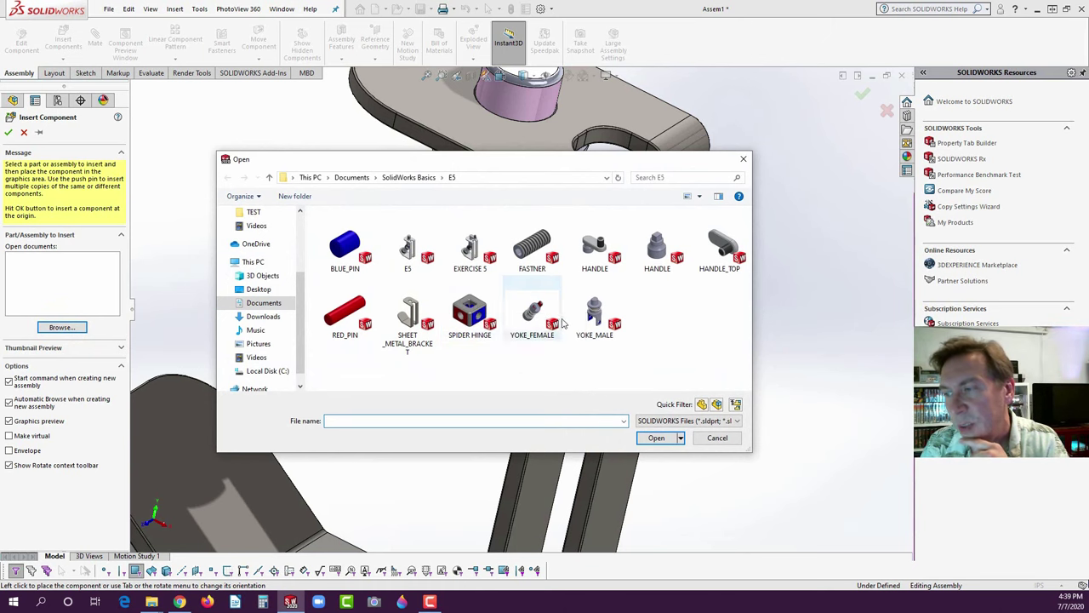
left_click(533, 315)
left_click(657, 438)
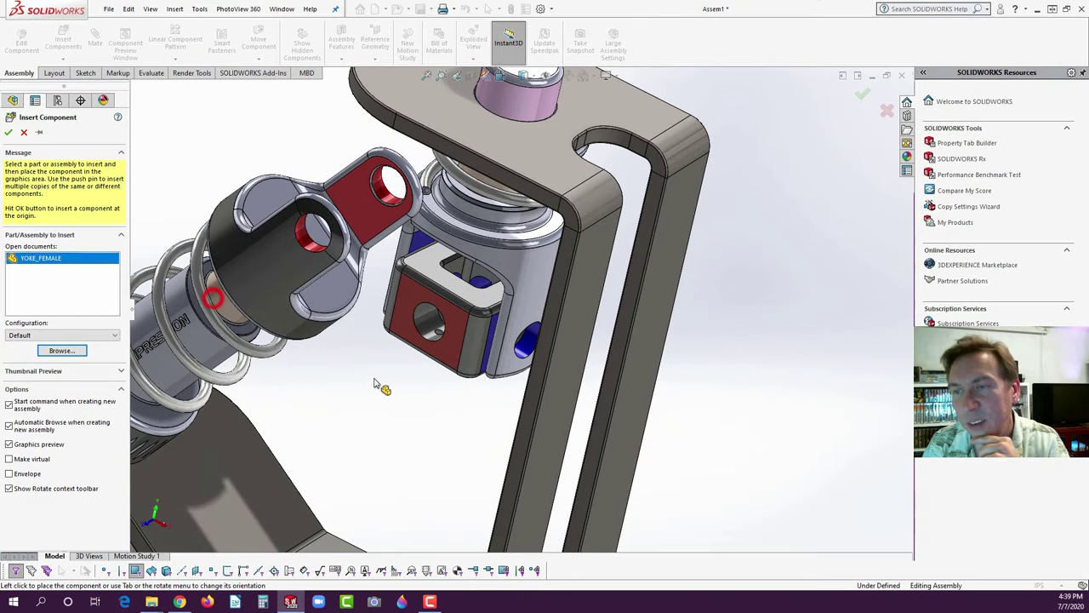
left_click(366, 393)
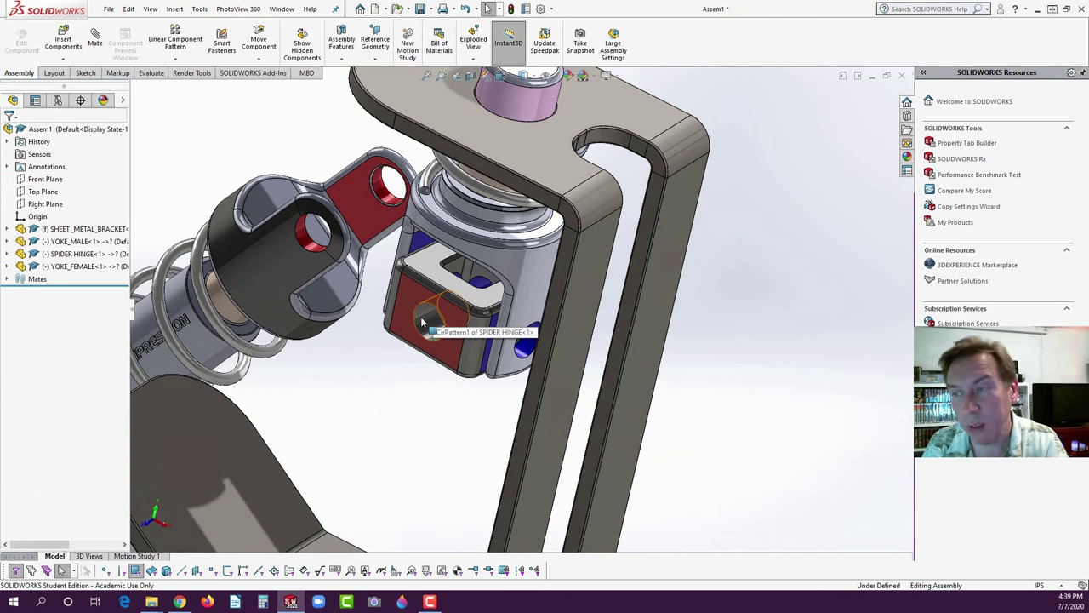
- Make the spider hinge hole concentric with the female yoke's hole
left_click_drag(396, 304, 474, 244)
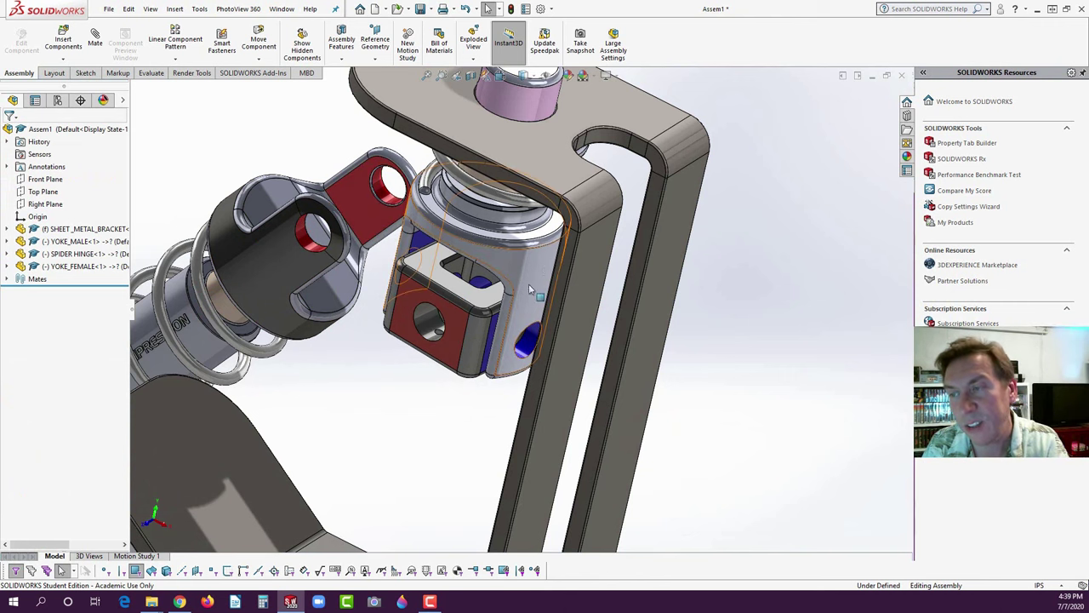
left_click(95, 42)
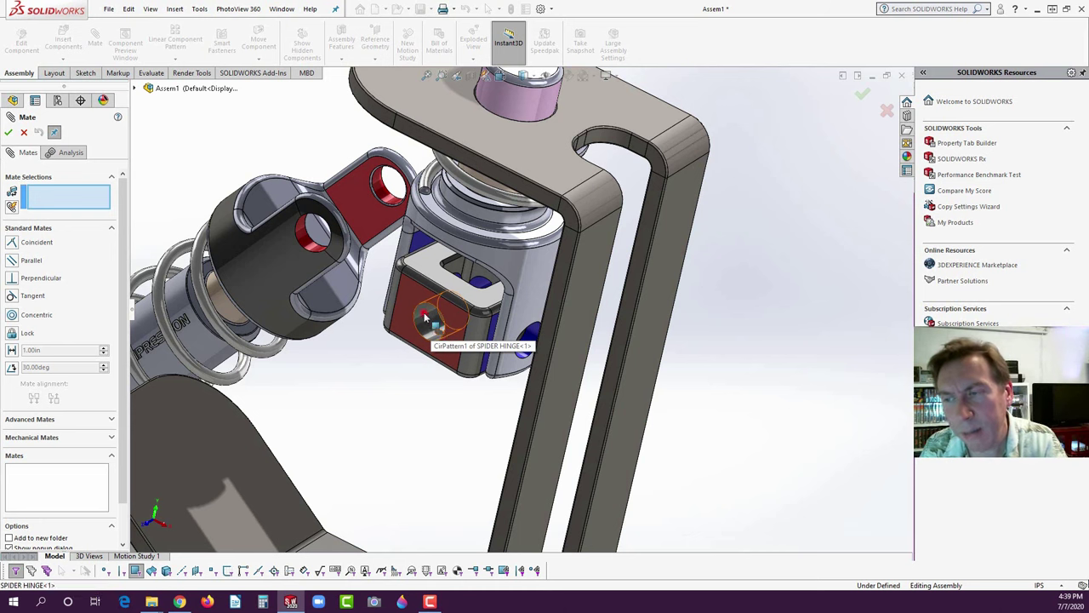
left_click(426, 317)
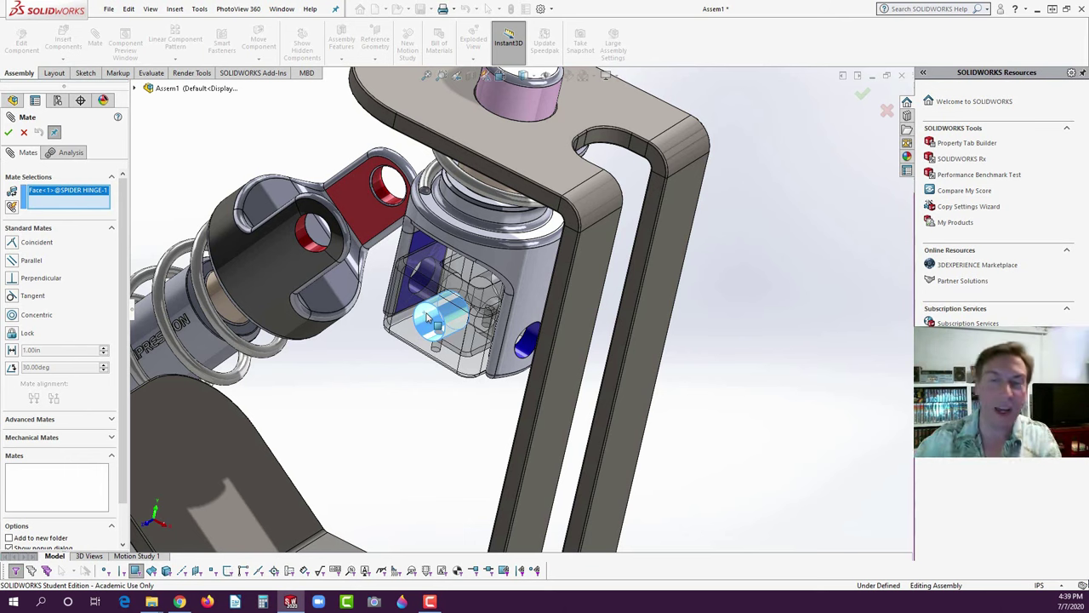
scroll(429, 317, "down", 3)
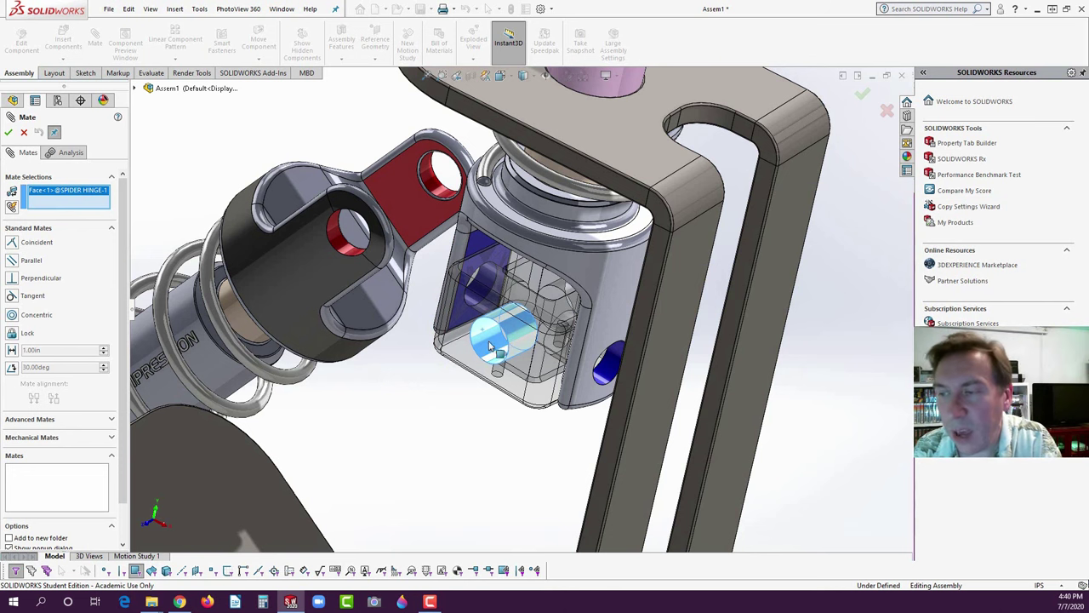
left_click(338, 238)
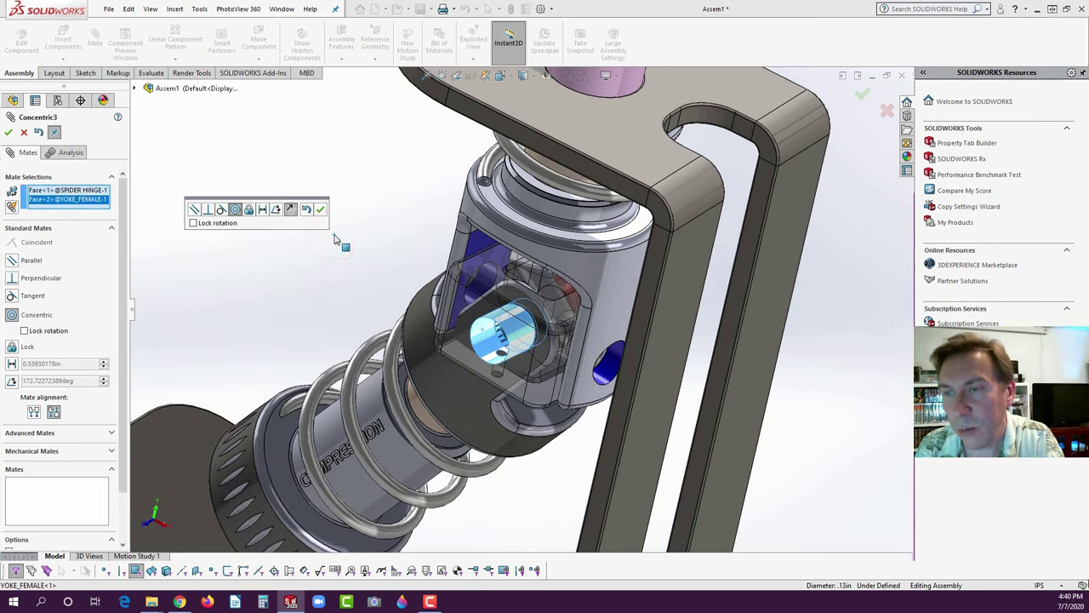
left_click(319, 208)
- Make the female yoke's flat arm face coincident with the hinge's red face
middle_click_drag(355, 275, 445, 324)
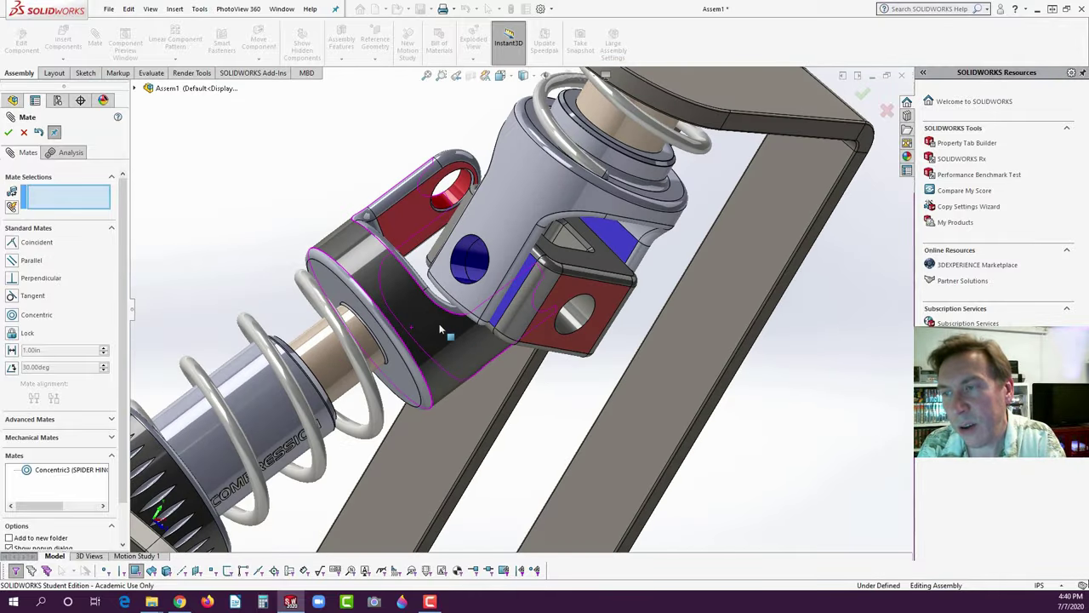
scroll(454, 215, "down", 3)
scroll(391, 223, "down", 2)
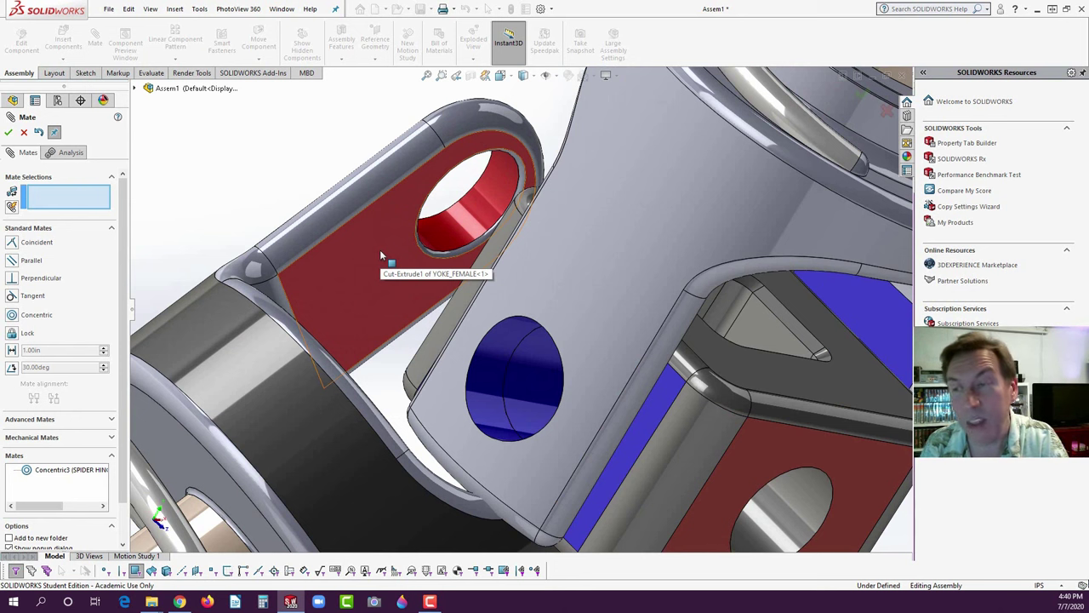
left_click(382, 255)
middle_click_drag(377, 246, 464, 342)
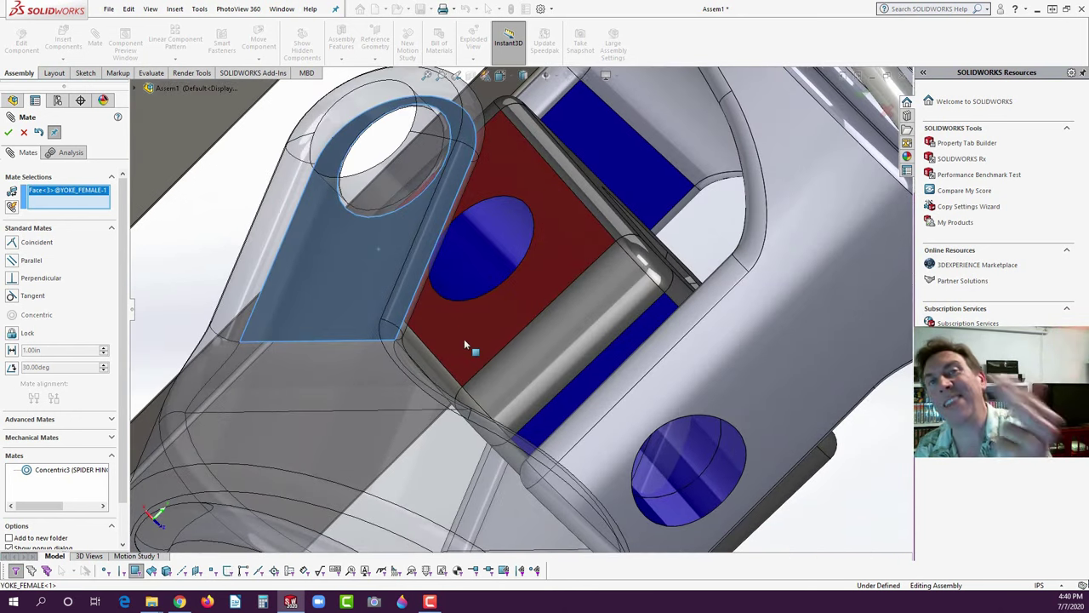
middle_click_drag(607, 355, 602, 298)
scroll(512, 281, "up", 3)
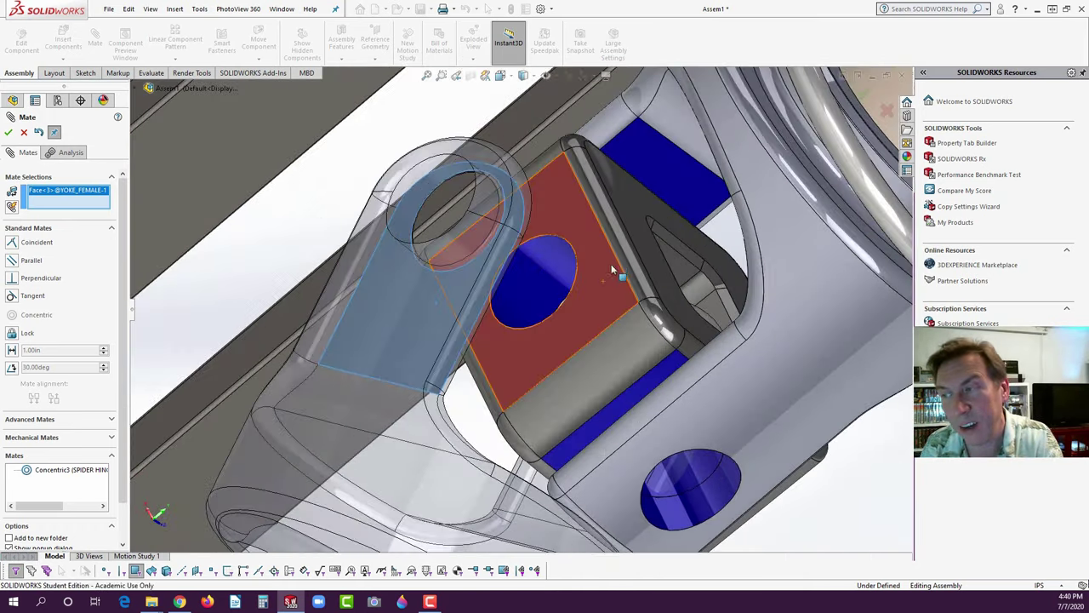
left_click(600, 298)
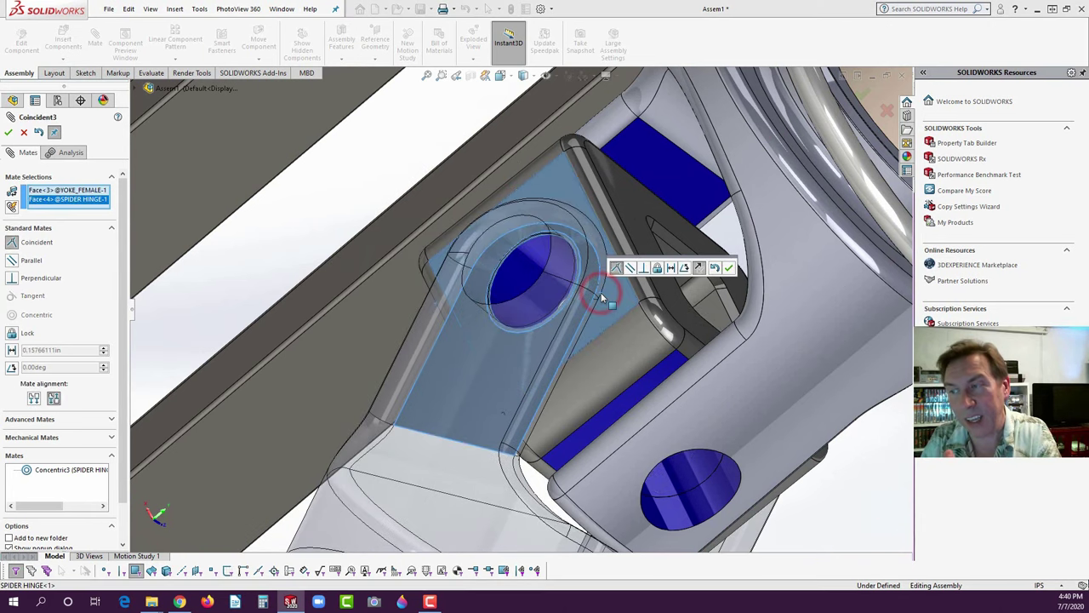
left_click(728, 268)
- Fit the shock assembly in view and drag its bottom cap to pivot it about the hinge
key("f")
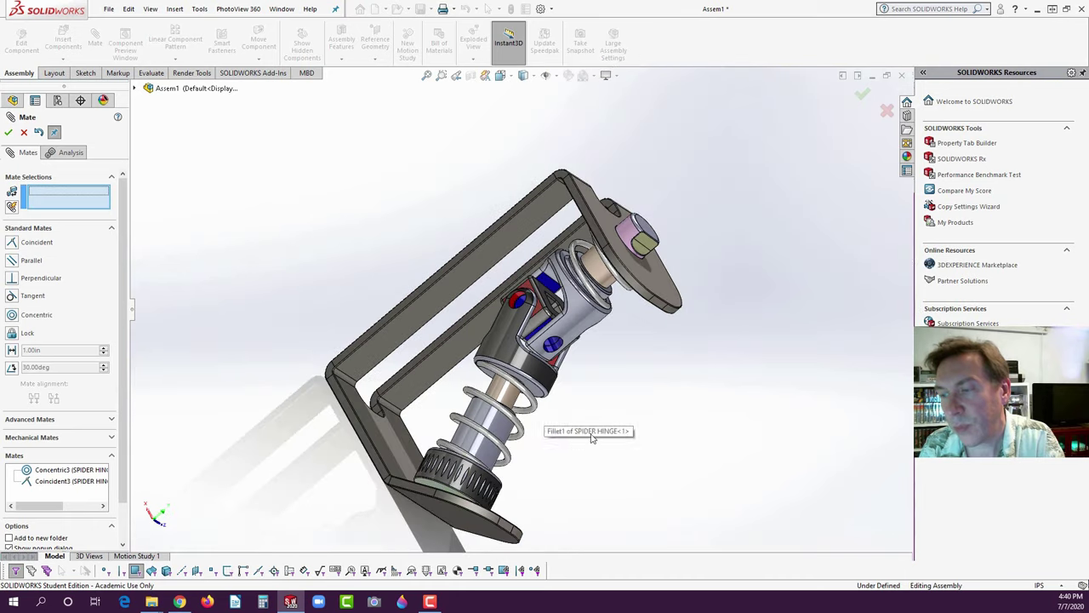
mouse_move(581, 438)
middle_mouse_down()
mouse_move(479, 316)
mouse_move(576, 452)
middle_mouse_up()
scroll(561, 433, "down", 5)
scroll(562, 434, "up", 3)
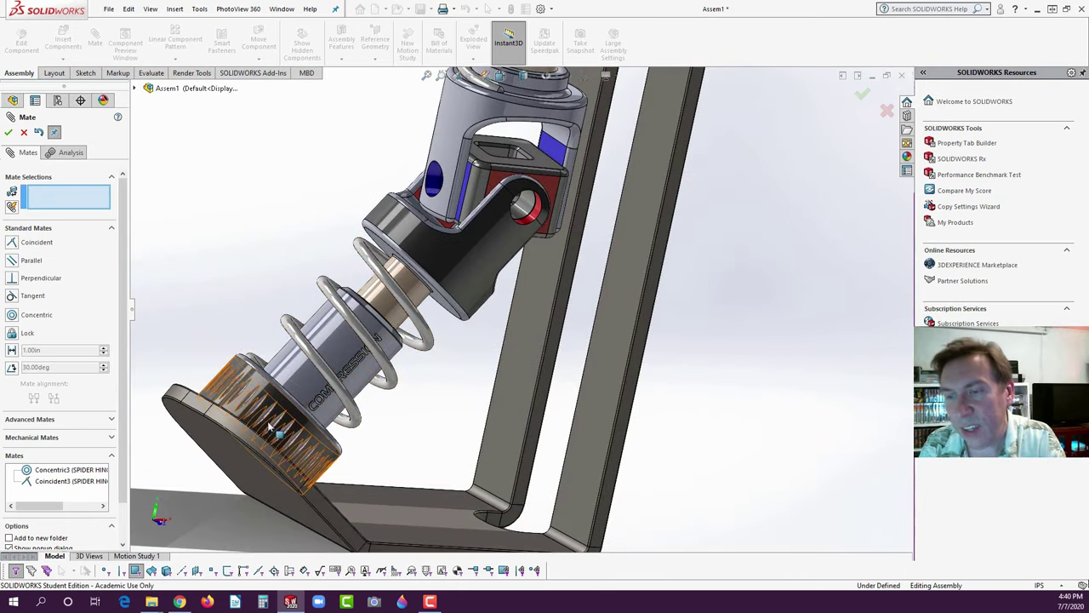
left_click_drag(285, 423, 218, 496)
middle_click_drag(218, 496, 479, 339)
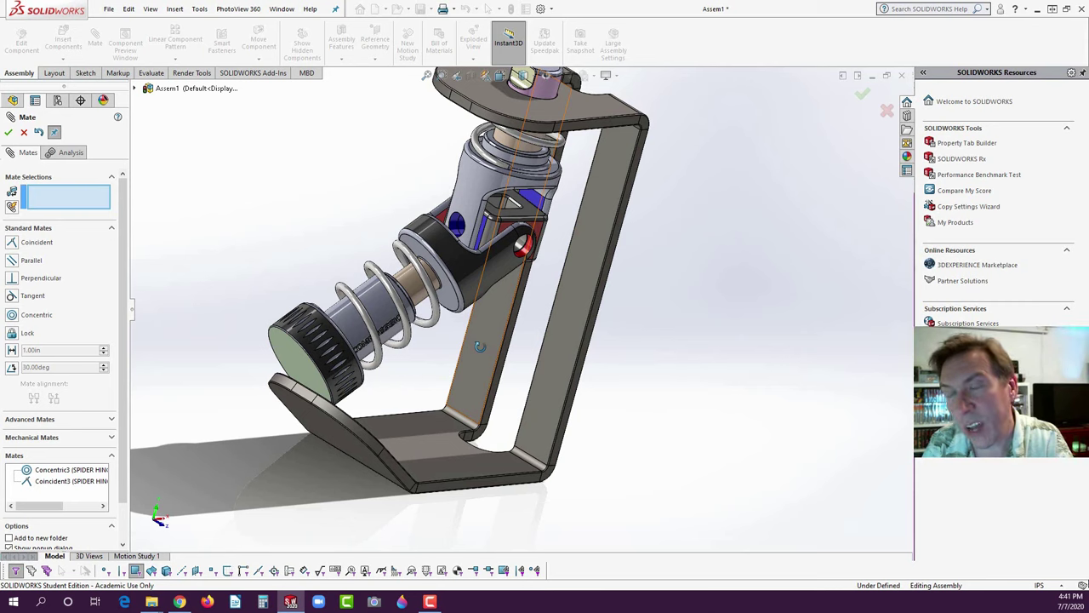
- Add a Parallel mate between the bottom knob's end face and the bracket's angled base face
left_click(297, 367)
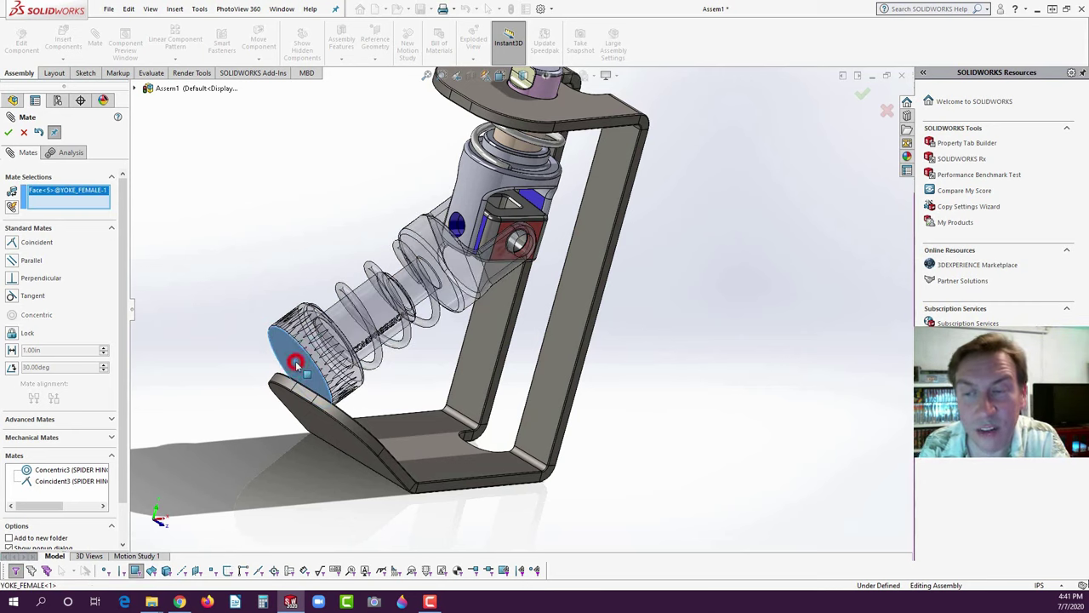
middle_click_drag(433, 369, 375, 435)
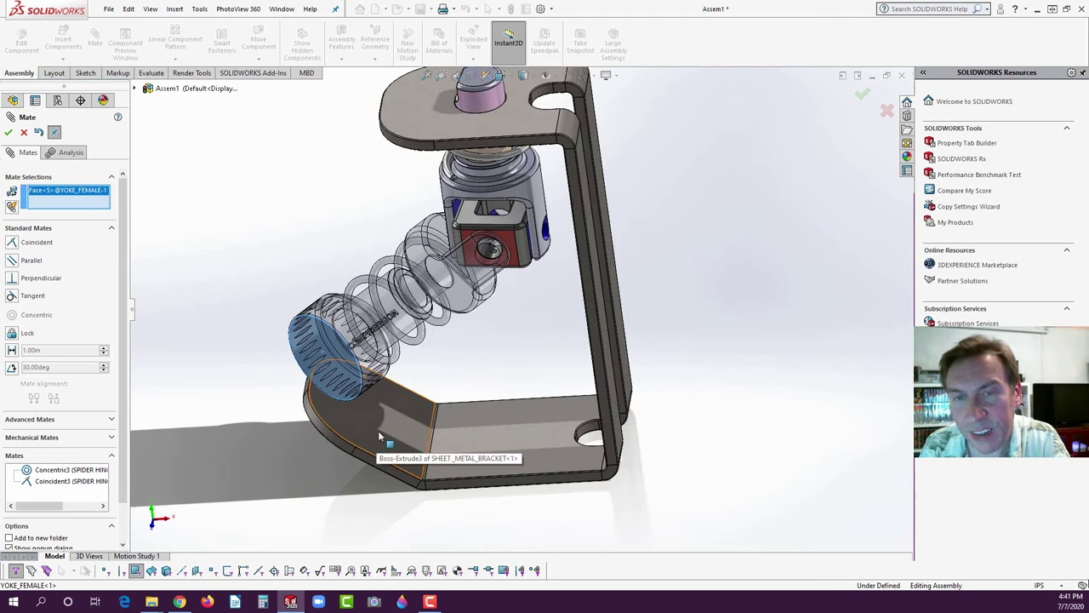
left_click(377, 434)
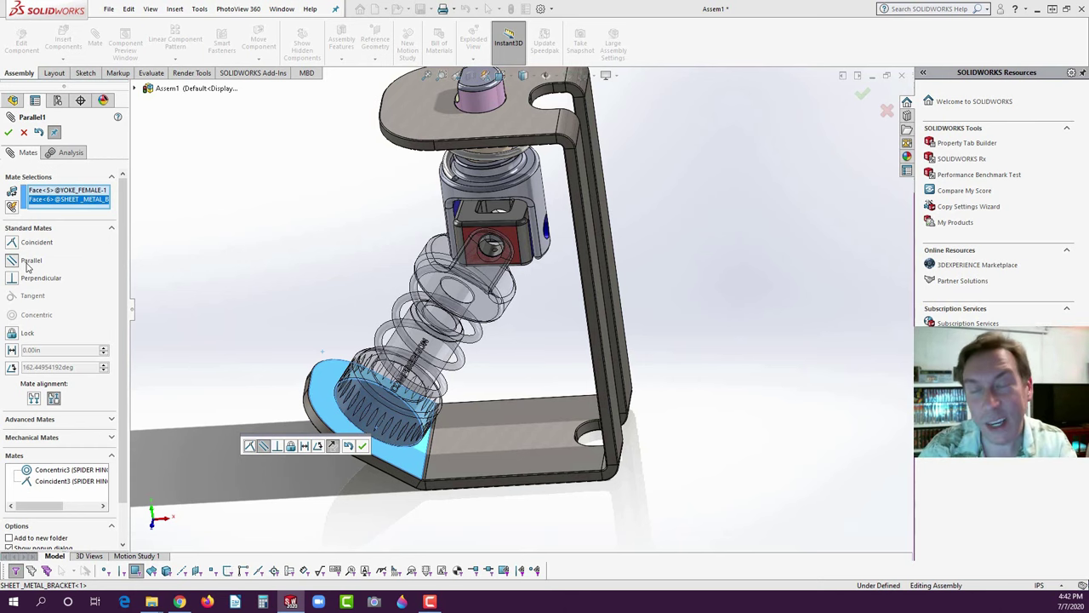
left_click(363, 446)
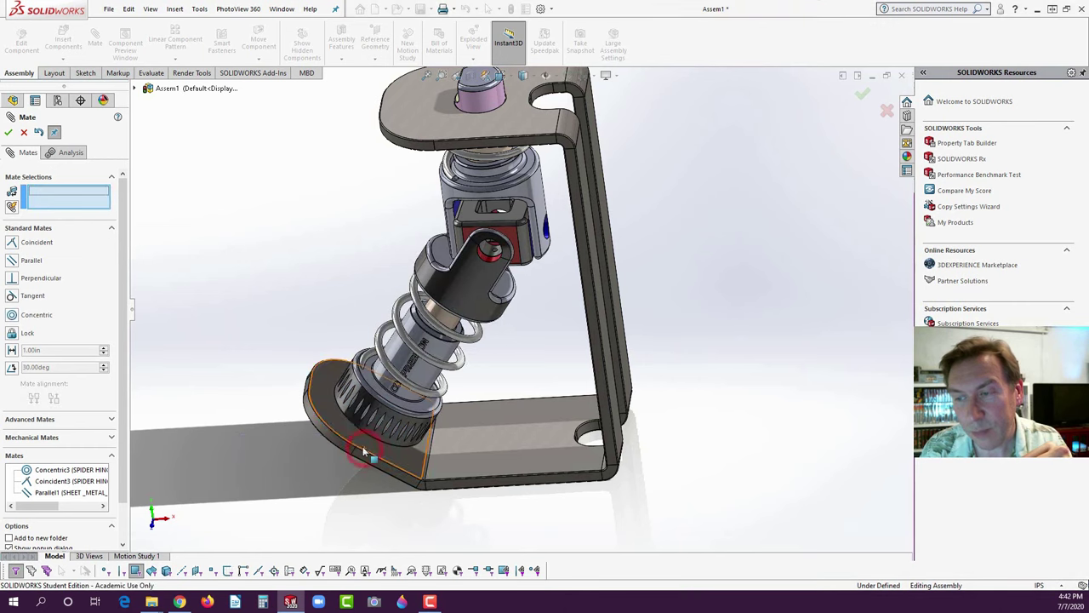
middle_click_drag(351, 381, 541, 271)
left_click(8, 131)
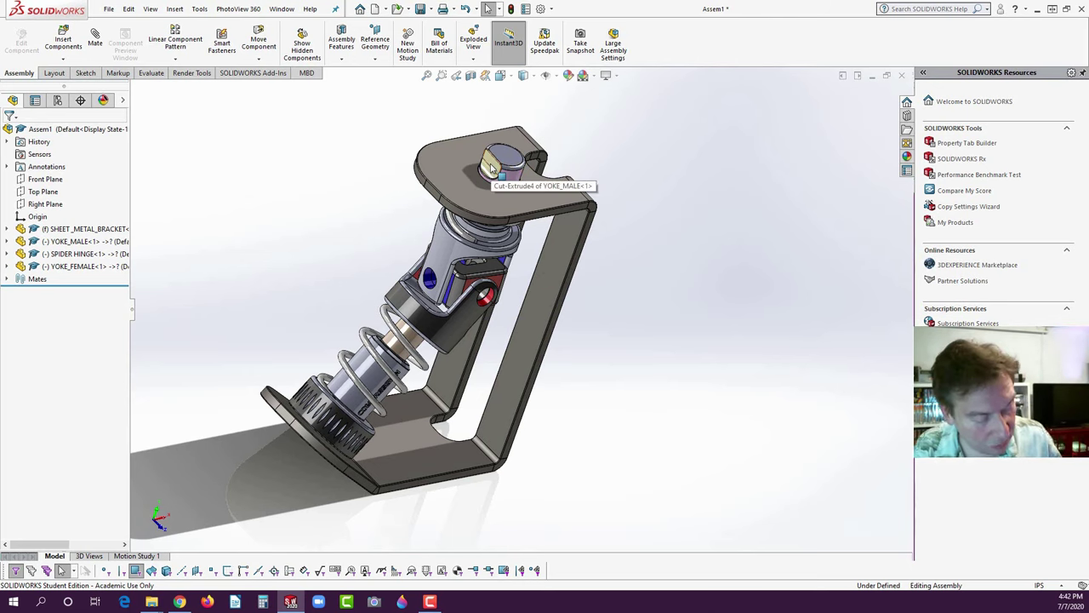
- Switch to an isometric view, drag the male yoke to test the hinge motion, then deselect
key("space")
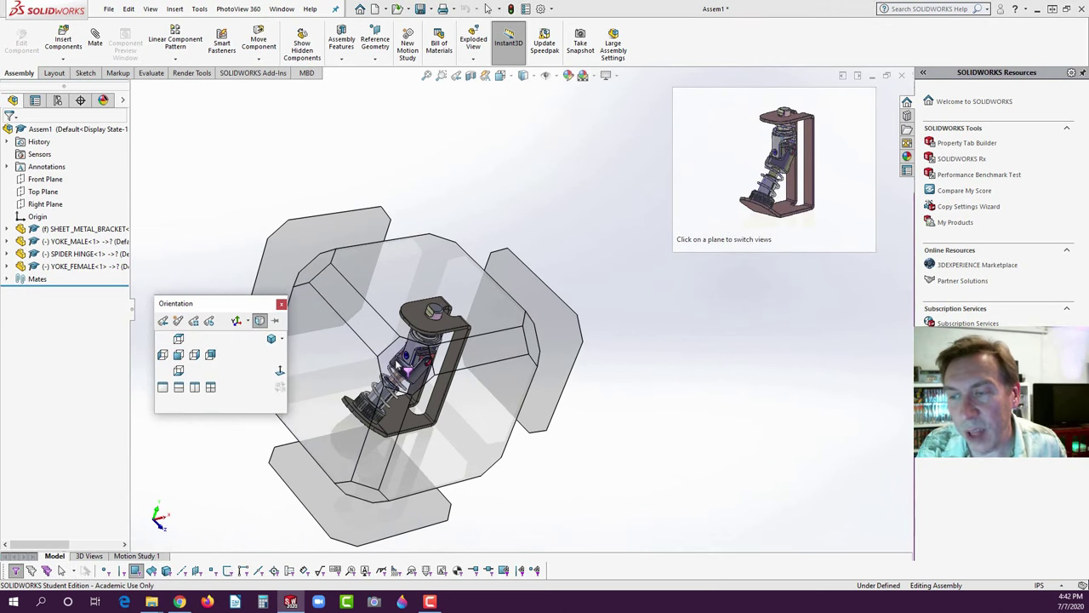
left_click(398, 365)
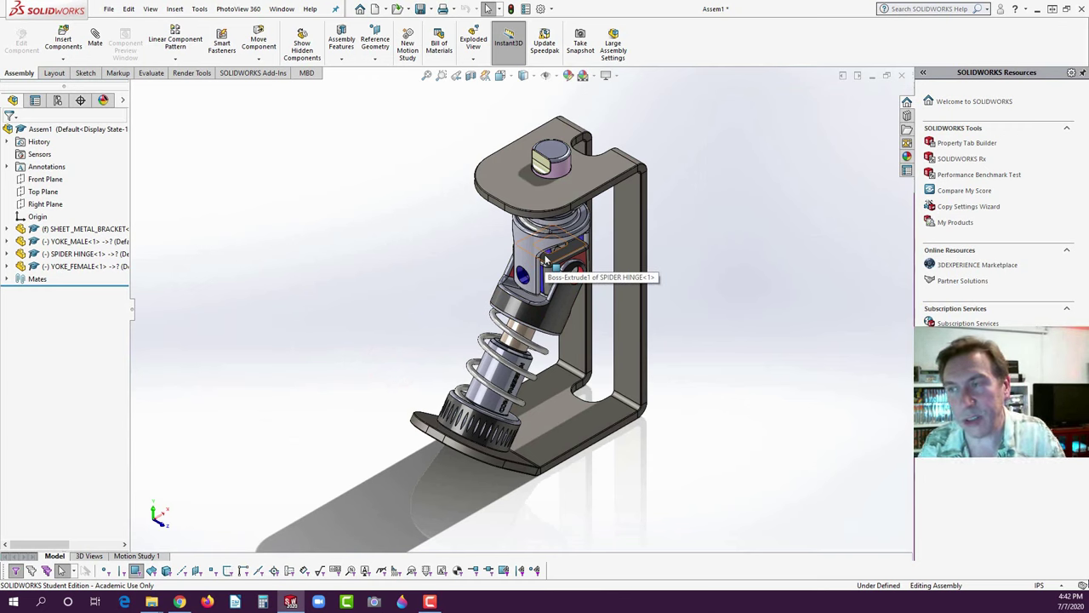
left_click(542, 163)
mouse_move(542, 162)
left_mouse_down()
mouse_move(581, 158)
mouse_move(551, 127)
mouse_move(506, 165)
mouse_move(525, 211)
mouse_move(554, 202)
mouse_move(540, 188)
left_mouse_up()
key("Escape")
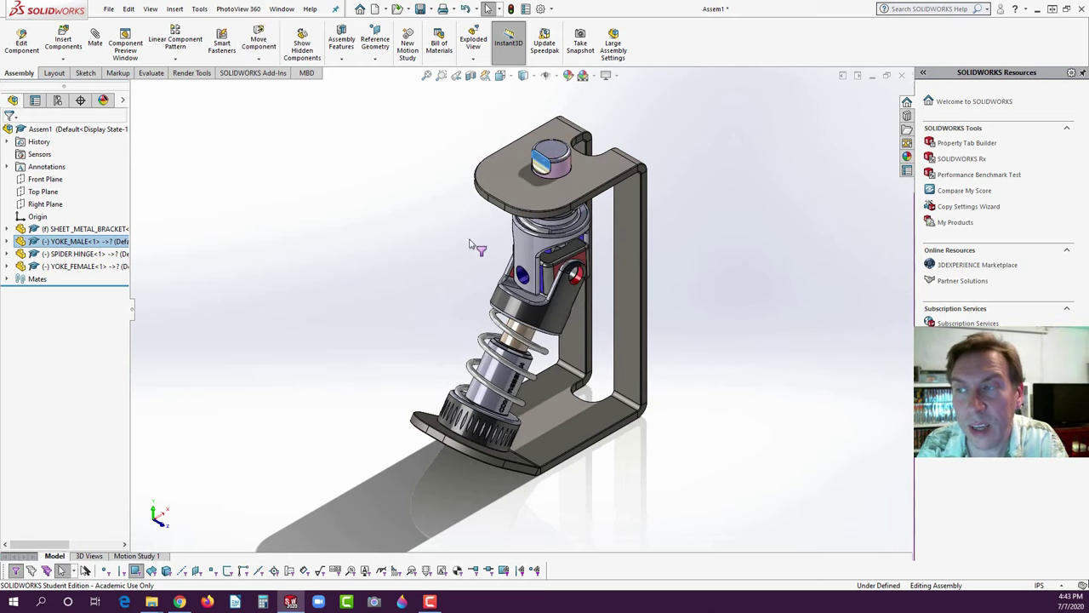
left_click(456, 246)
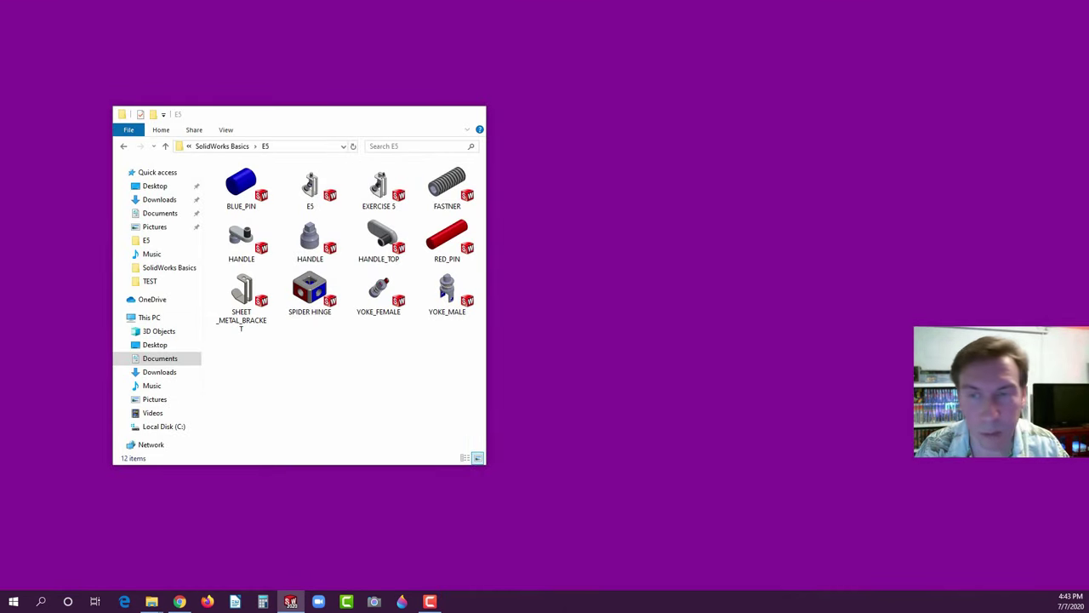
- Open RED_PIN from the E5 Explorer folder with the SOLIDWORKS Launcher
left_click(152, 544)
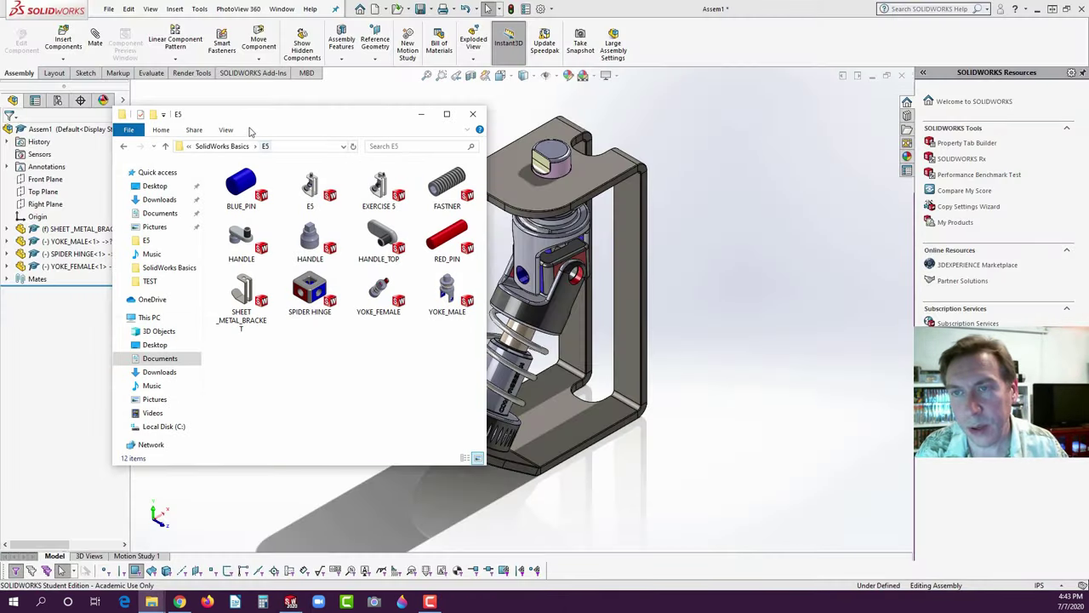
left_click_drag(242, 114, 354, 102)
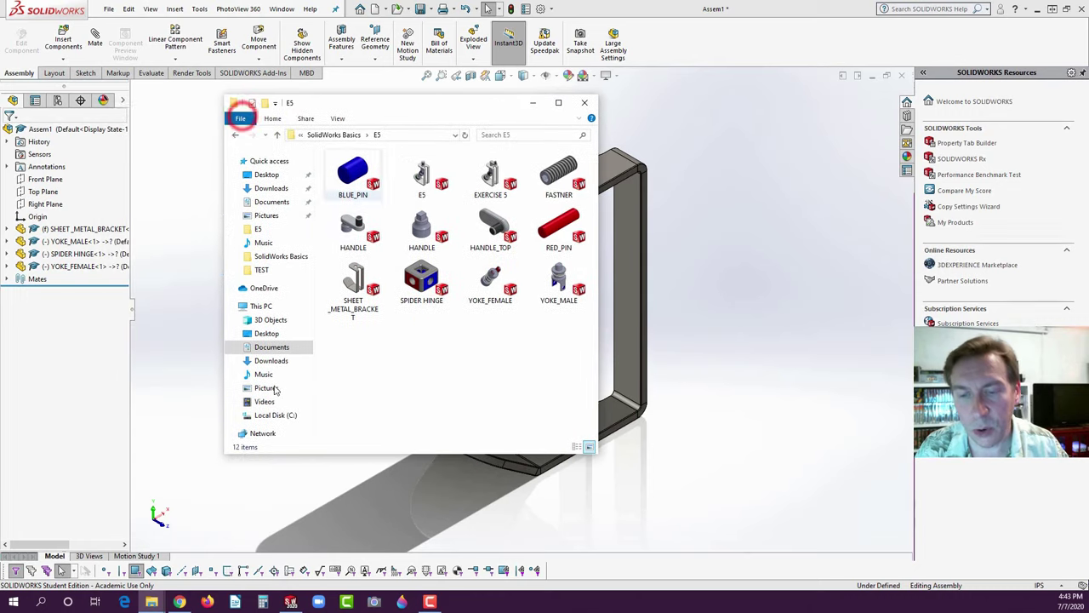
mouse_move(151, 602)
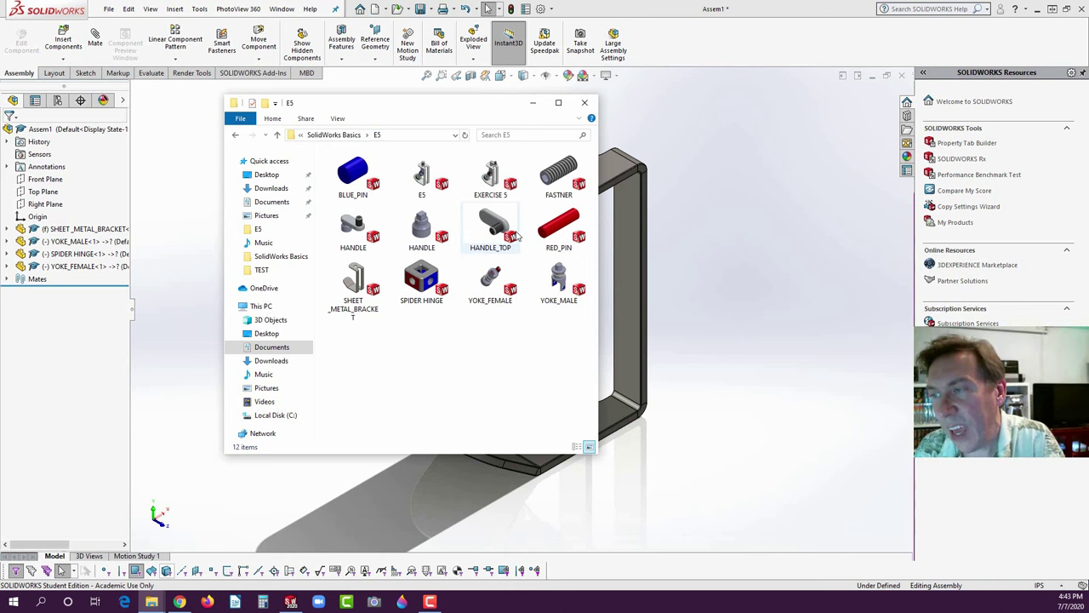
left_click_drag(503, 103, 331, 150)
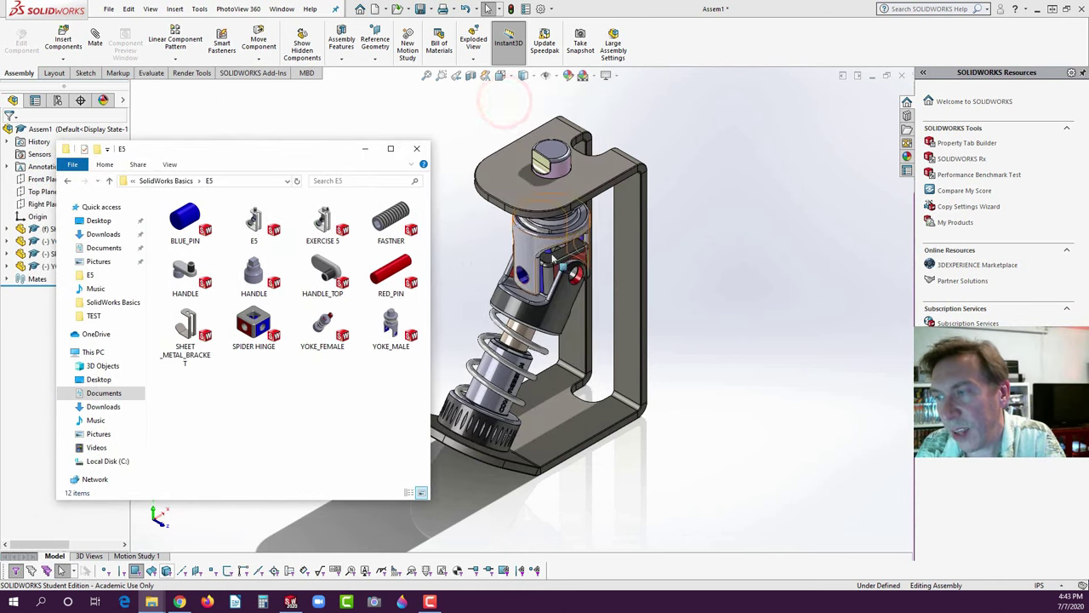
scroll(575, 239, "down", 5)
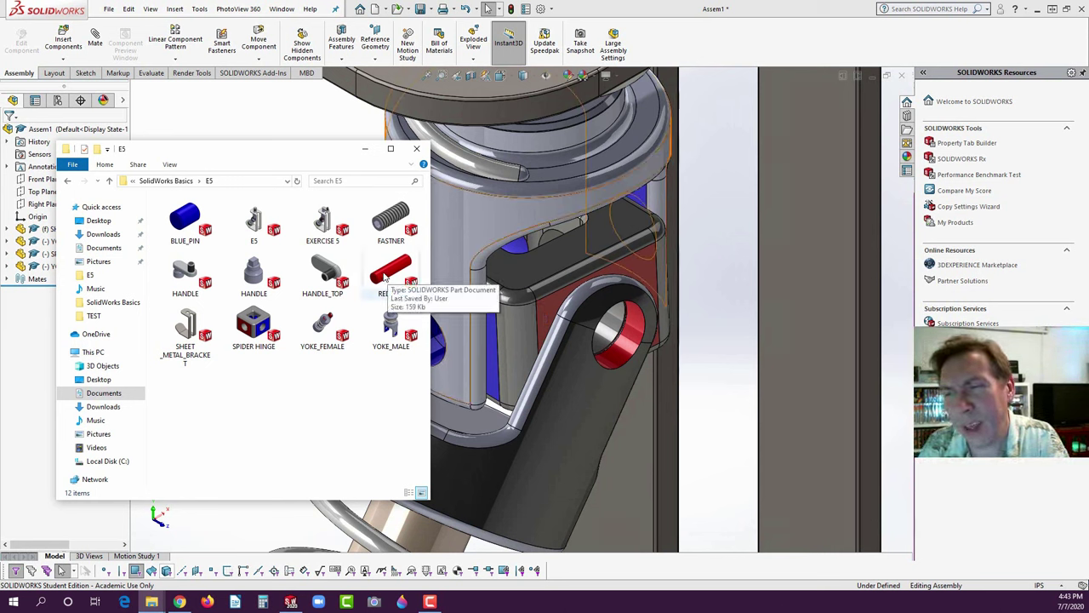
left_click(384, 282)
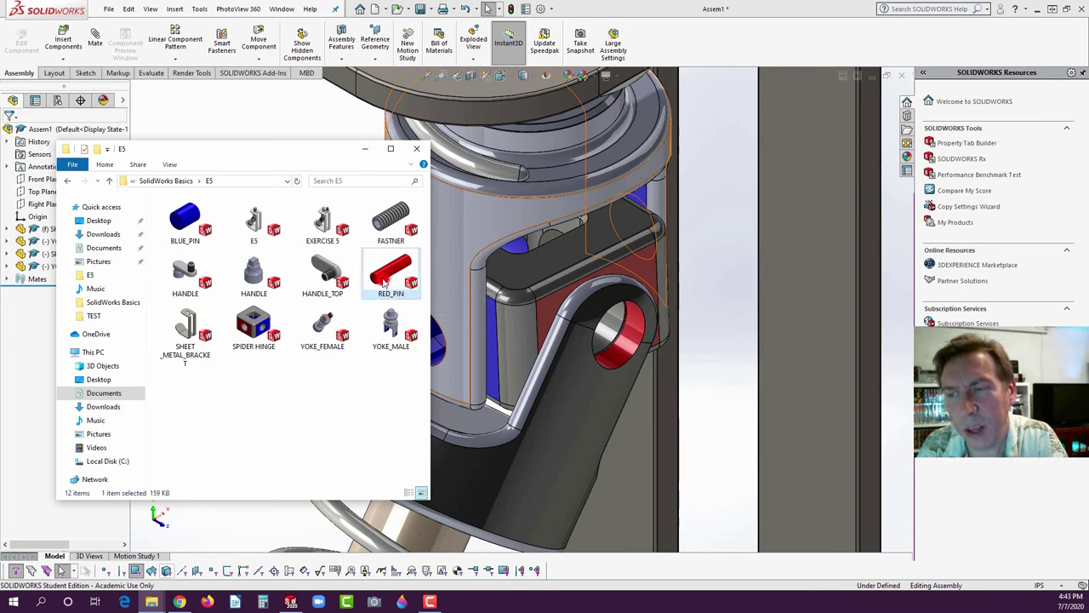
double_click(384, 282)
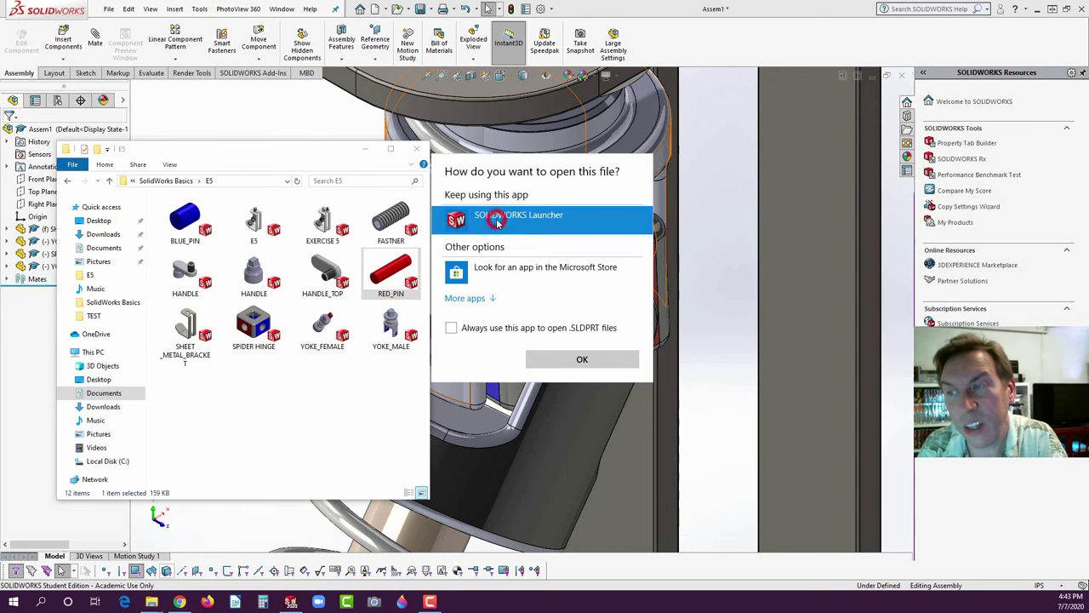
left_click(563, 365)
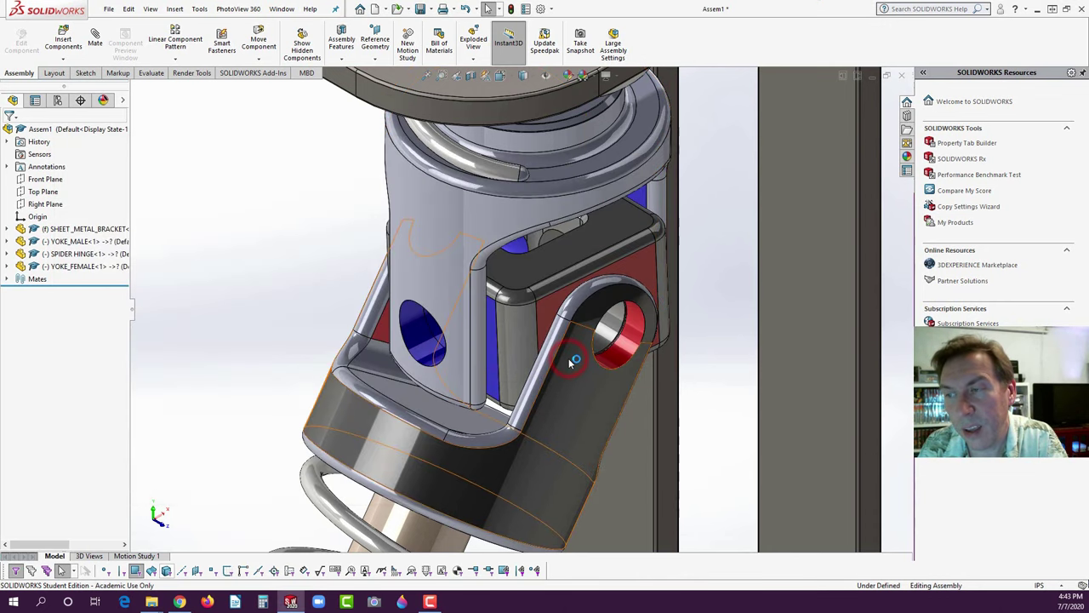
scroll(570, 361, "down", 8)
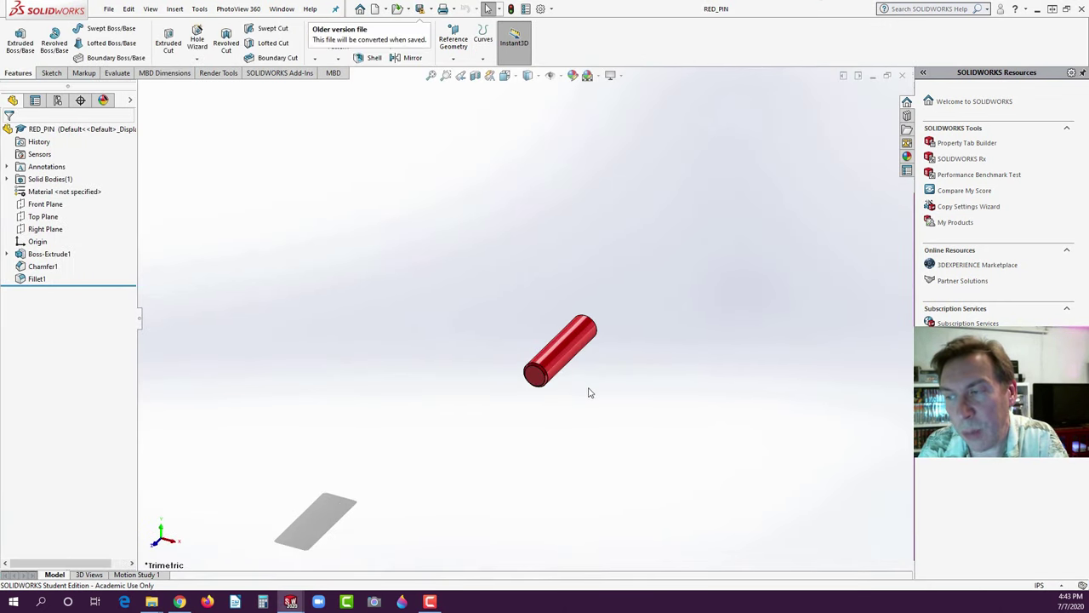
- Tile the RED_PIN part and Assem1 windows vertically side by side
scroll(554, 290, "down", 3)
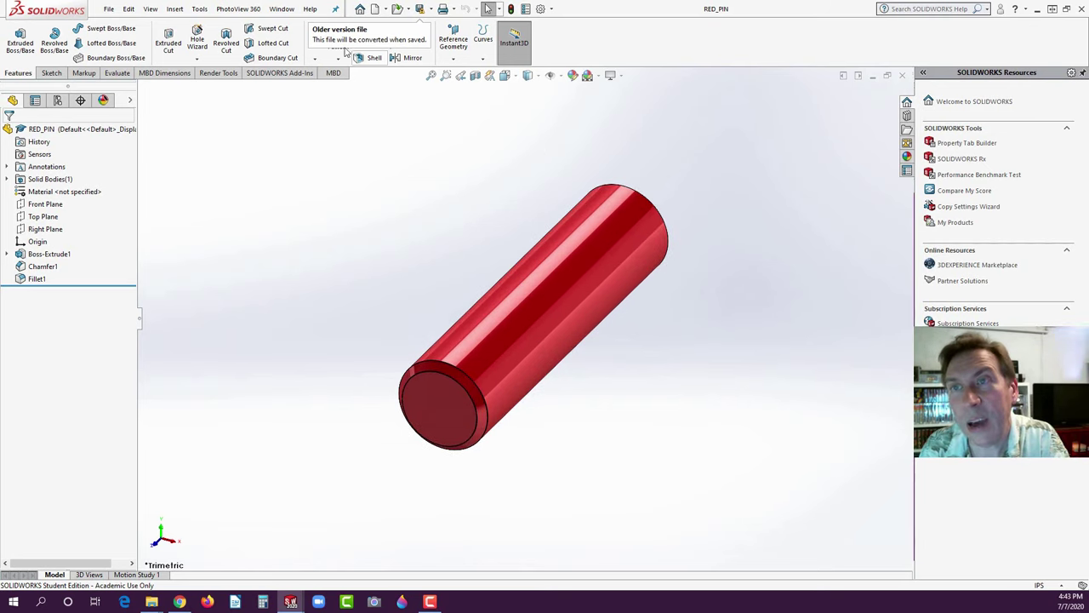
left_click(293, 11)
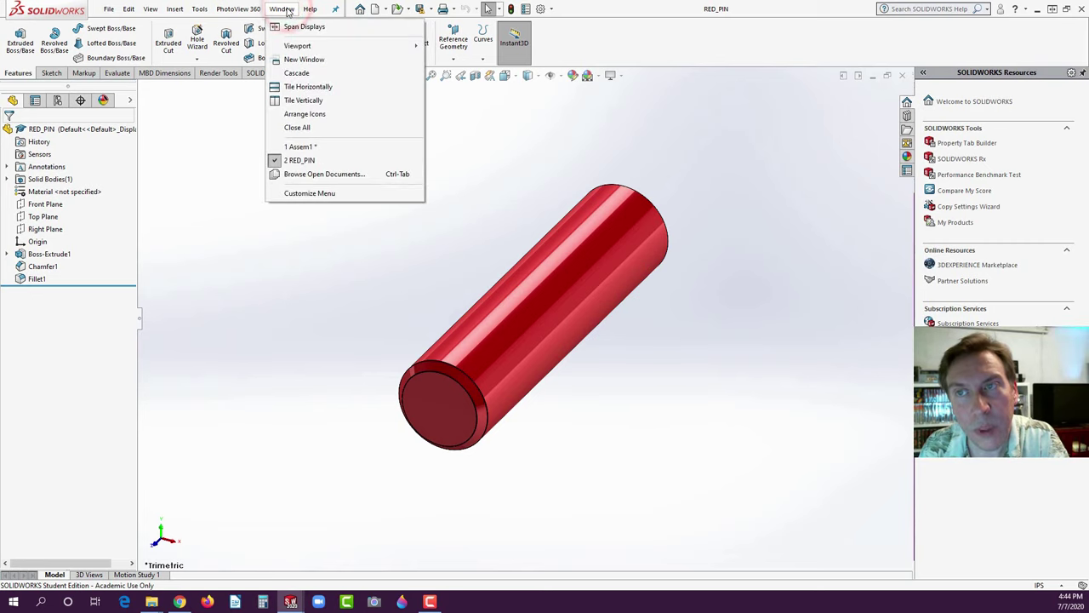
left_click(299, 101)
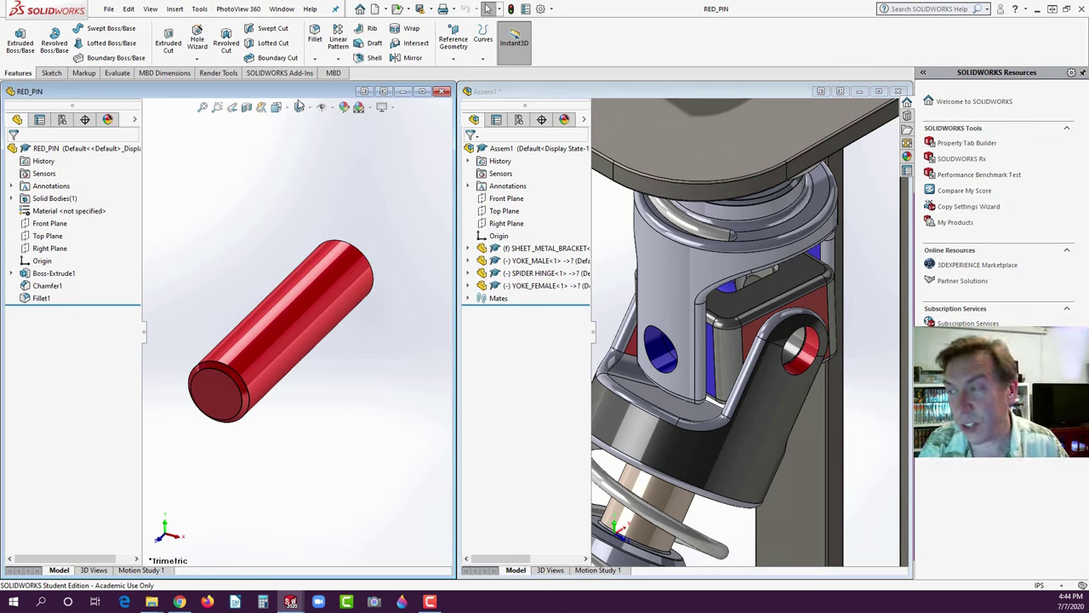
- Drag RED_PIN from its window into the female yoke's hole in Assem1 and accept the SmartMate
scroll(776, 357, "down", 5)
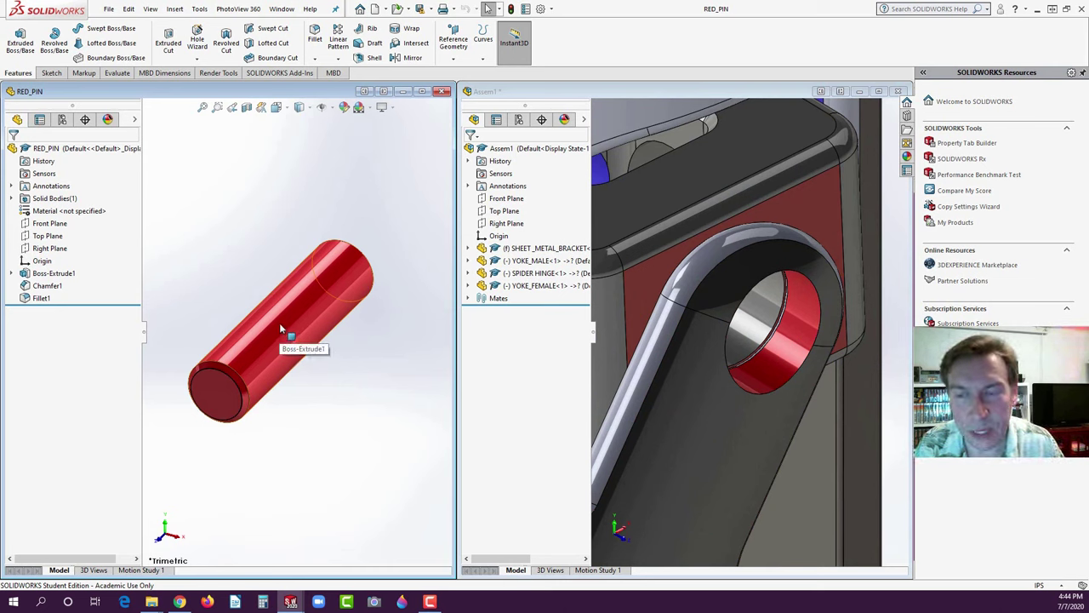
left_click_drag(280, 322, 798, 325)
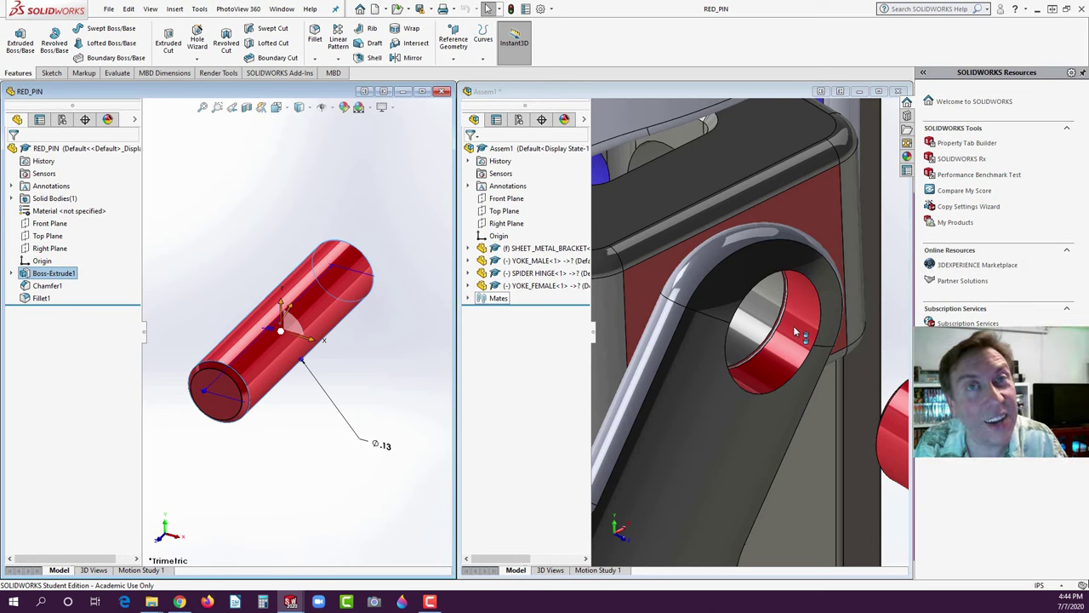
left_click_drag(793, 325, 793, 325)
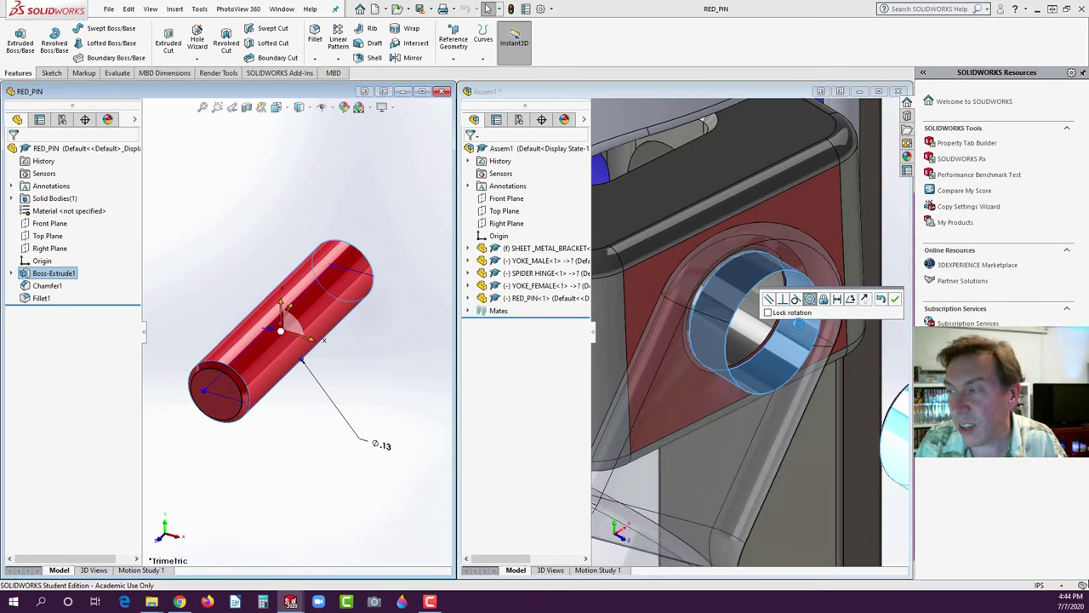
left_click(896, 300)
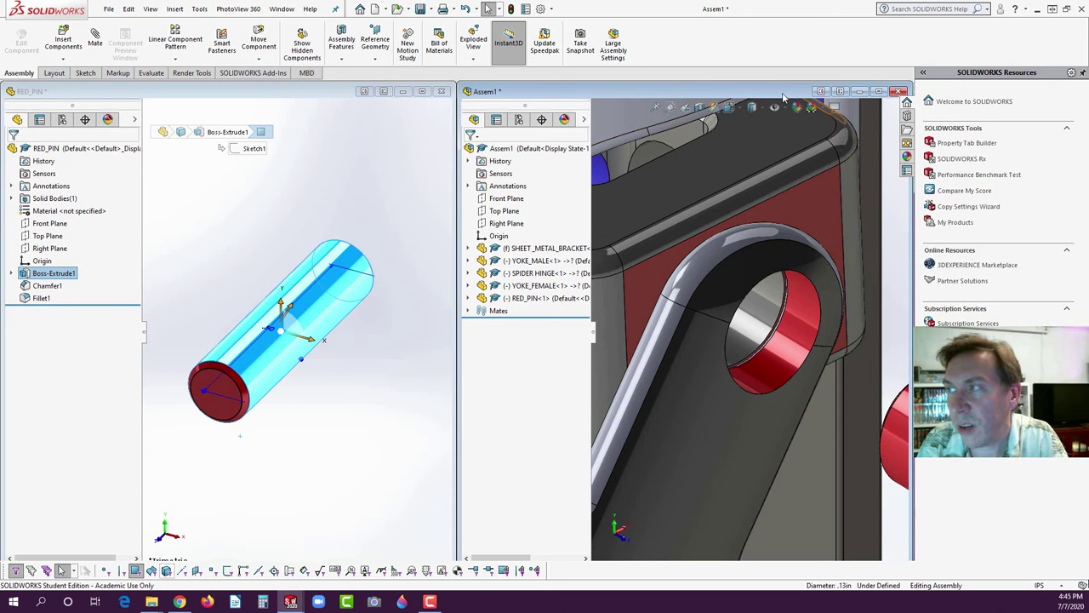
- Maximize Assem1, slide the red pin fully into the female yoke's hole, and start a new mate
double_click(700, 95)
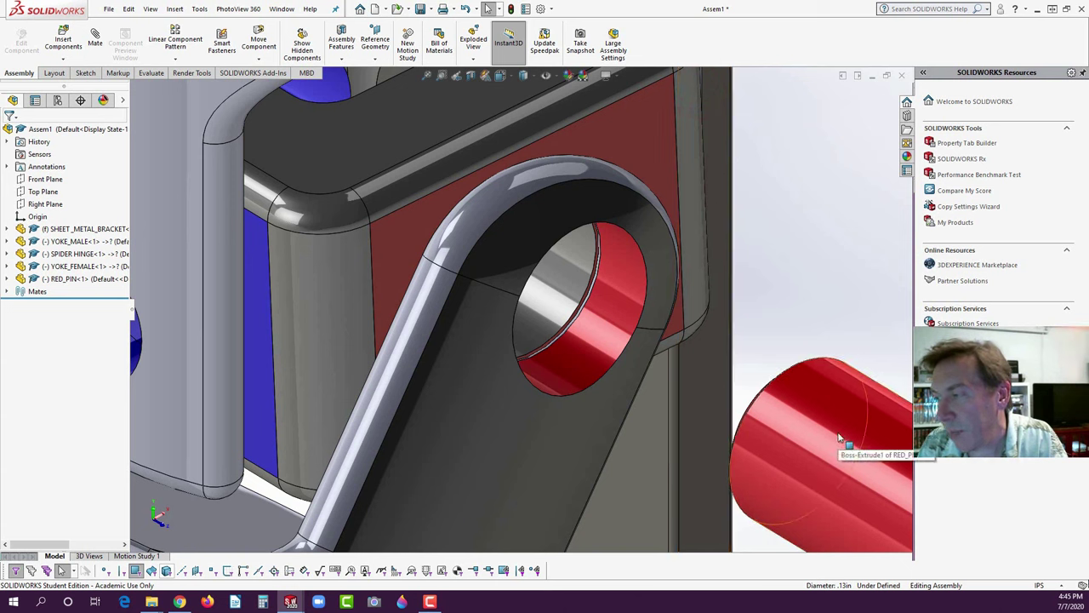
left_click_drag(829, 435, 575, 260)
left_click(841, 274)
scroll(803, 318, "up", 3)
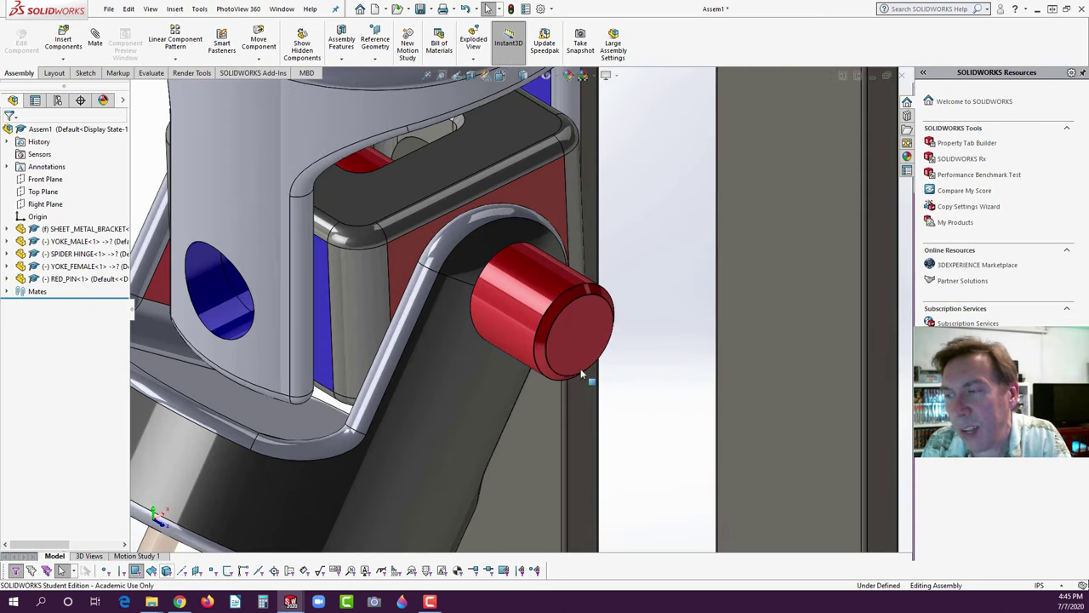
scroll(583, 342, "down", 3)
mouse_move(572, 328)
left_mouse_down()
mouse_move(509, 286)
mouse_move(544, 310)
left_mouse_up()
left_click(581, 328)
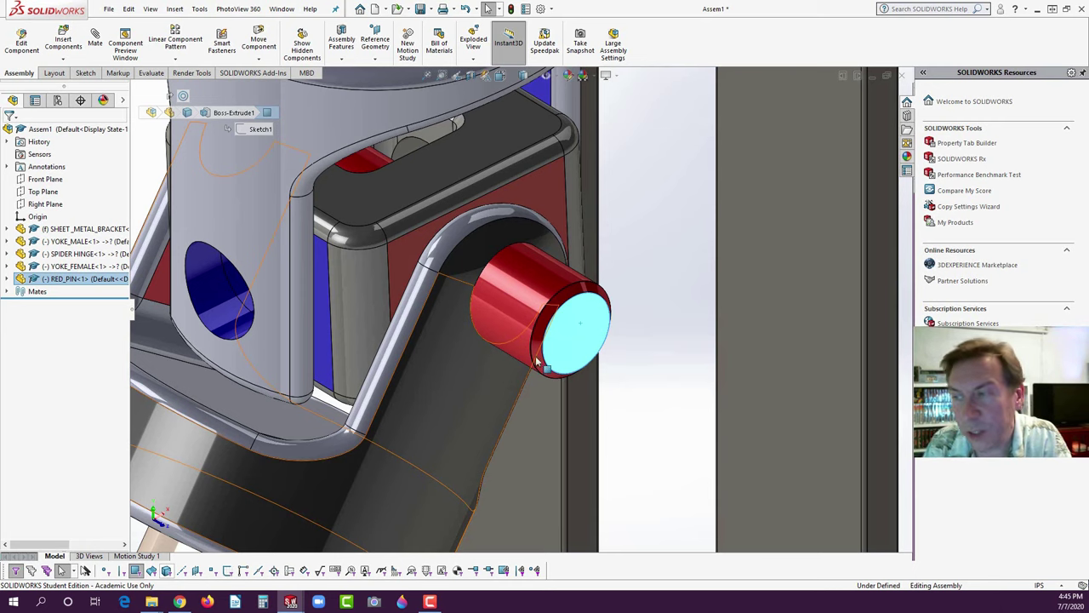
key("Escape")
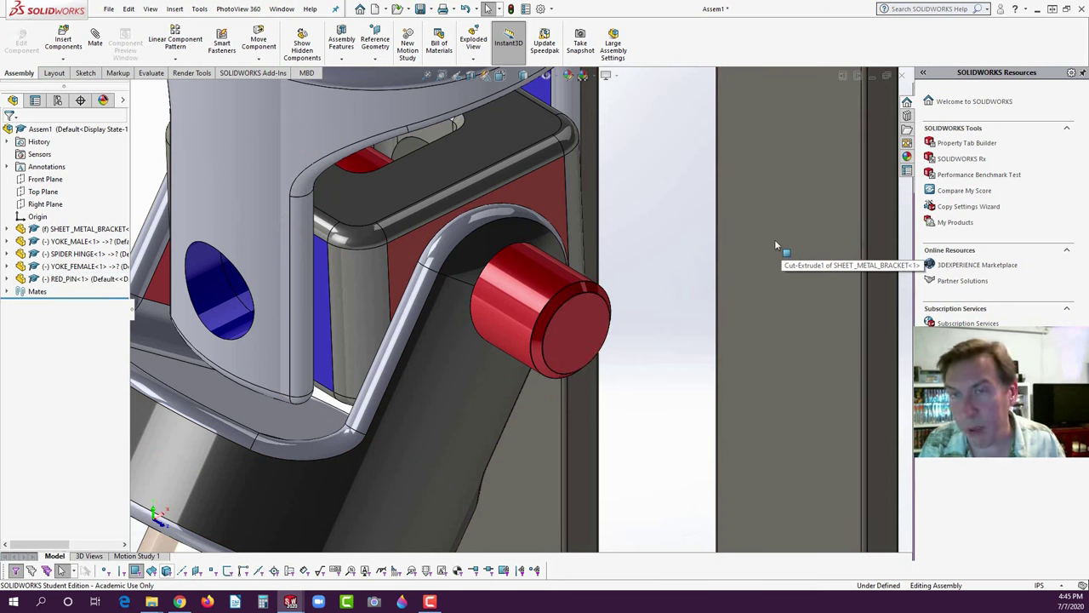
left_click(94, 37)
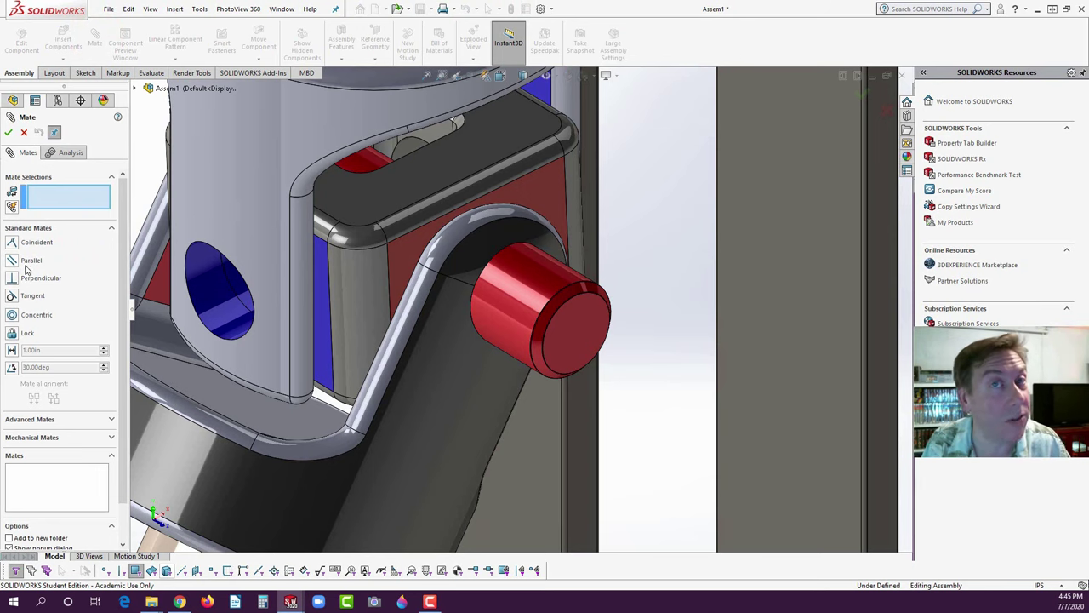
- Add a tangent mate between the red pin's end face and the female yoke's outer face
left_click(581, 330)
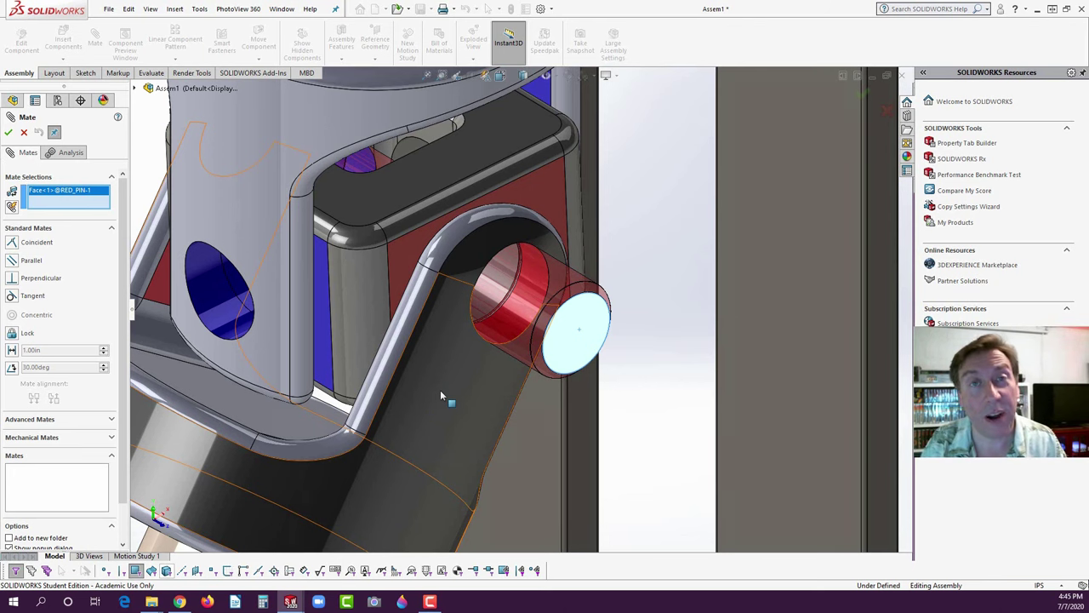
left_click(439, 394)
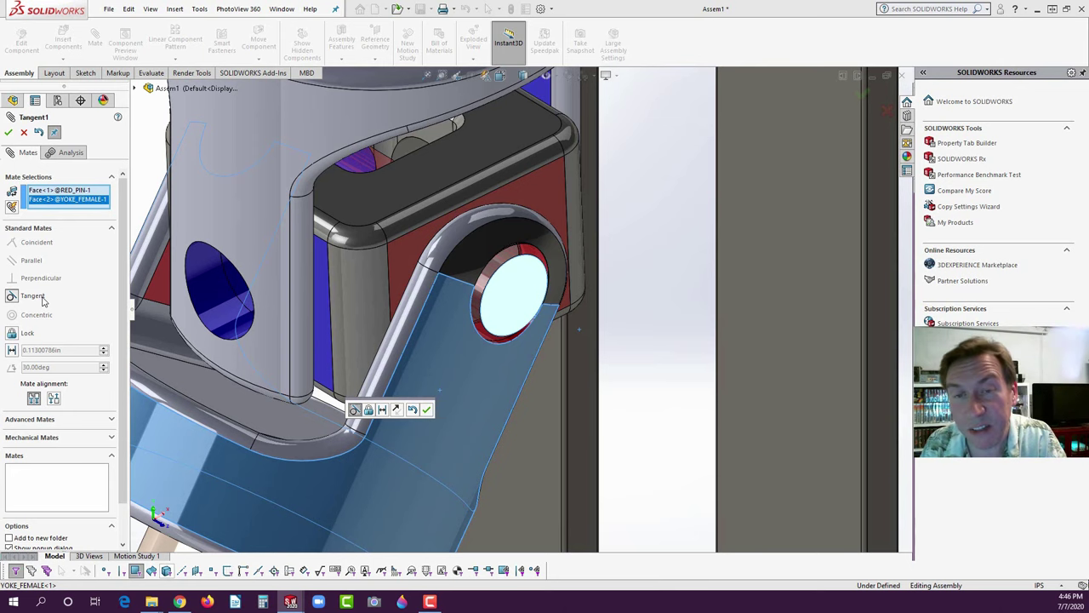
left_click(9, 132)
key("f")
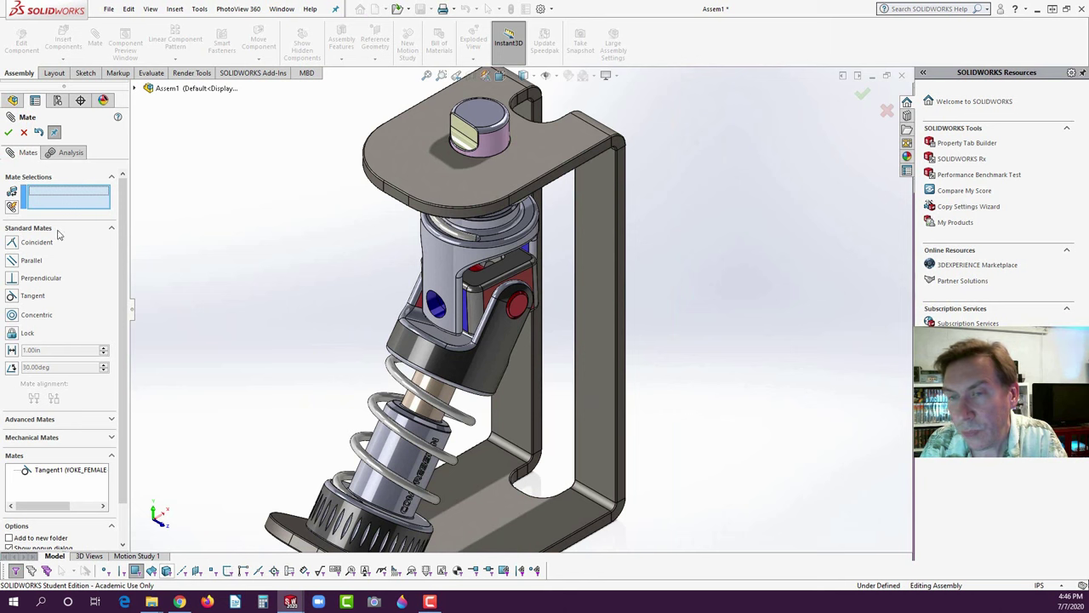
left_click(9, 132)
left_click(252, 188)
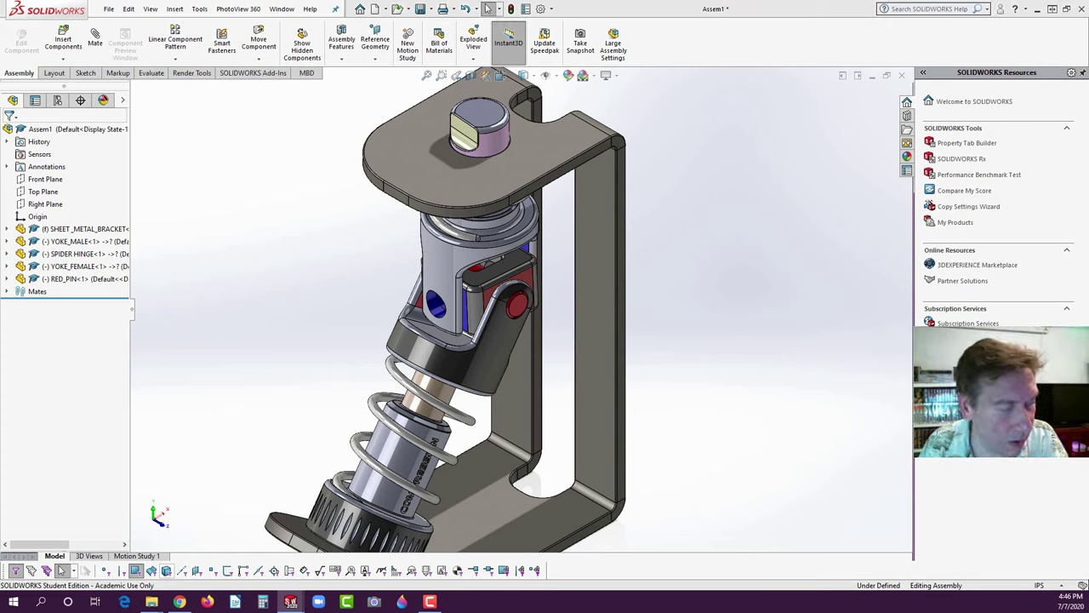
- Drag BLUE_PIN from the E5 folder into the assembly beside the yoke's open hole
left_click(151, 602)
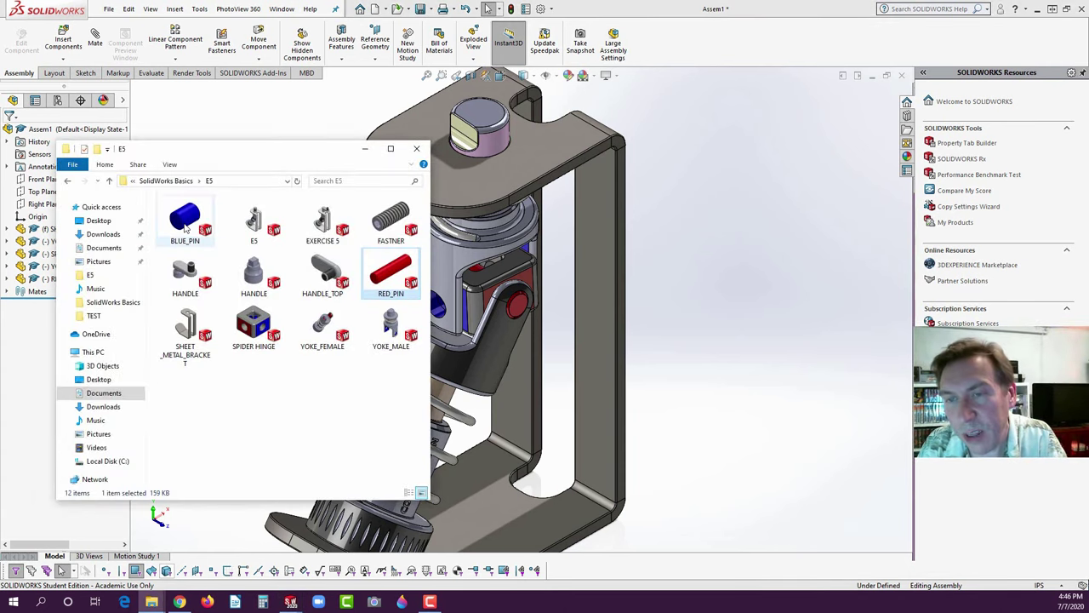
left_click_drag(185, 228, 438, 333)
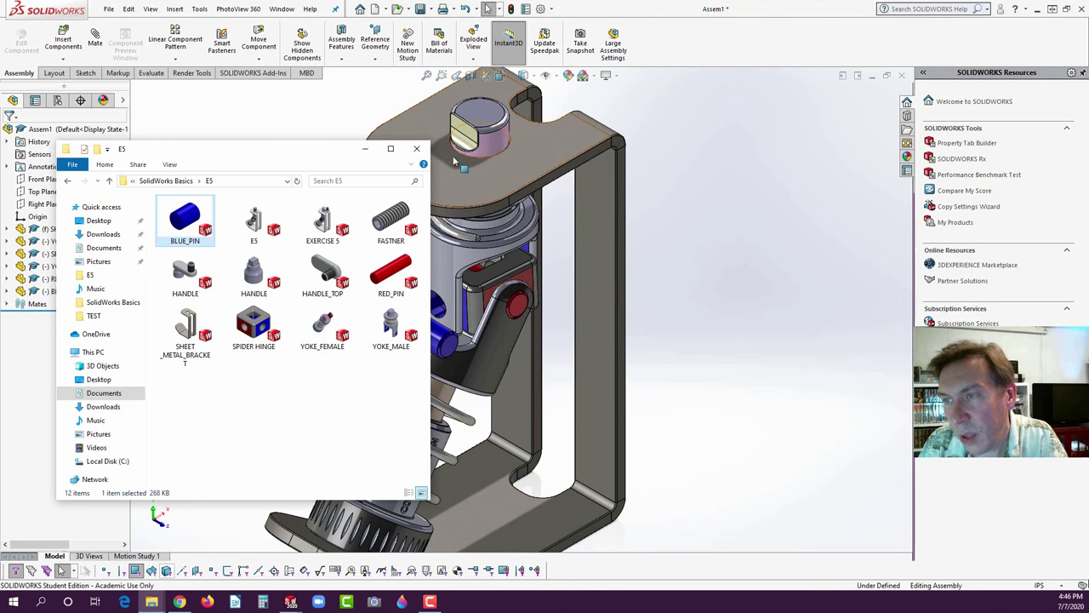
left_click(417, 151)
scroll(475, 301, "down", 5)
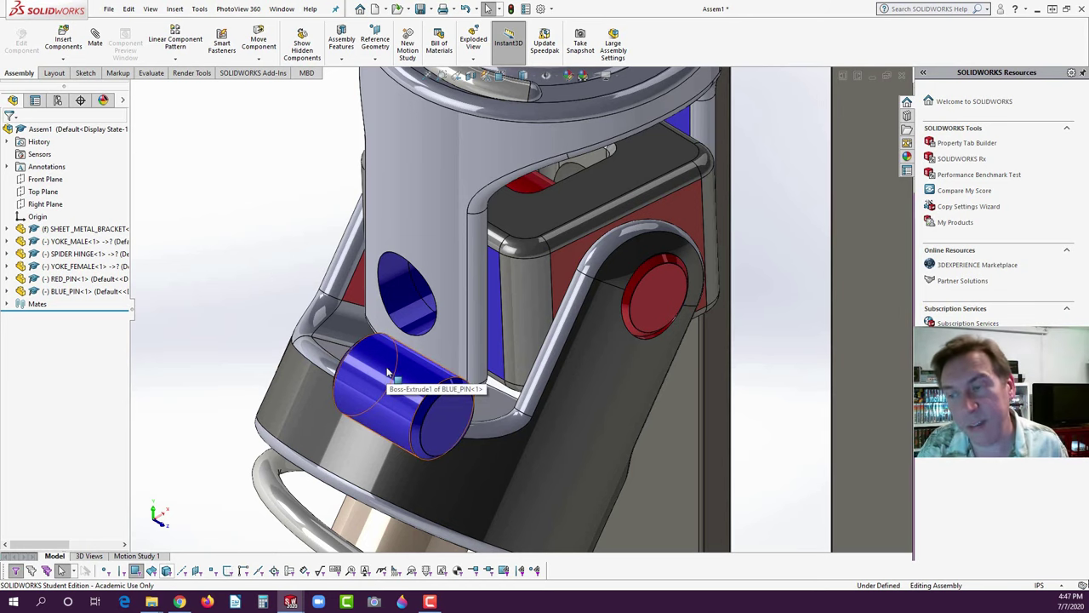
- Mate the blue pin concentric with the male yoke's hole
left_click_drag(381, 374, 383, 364)
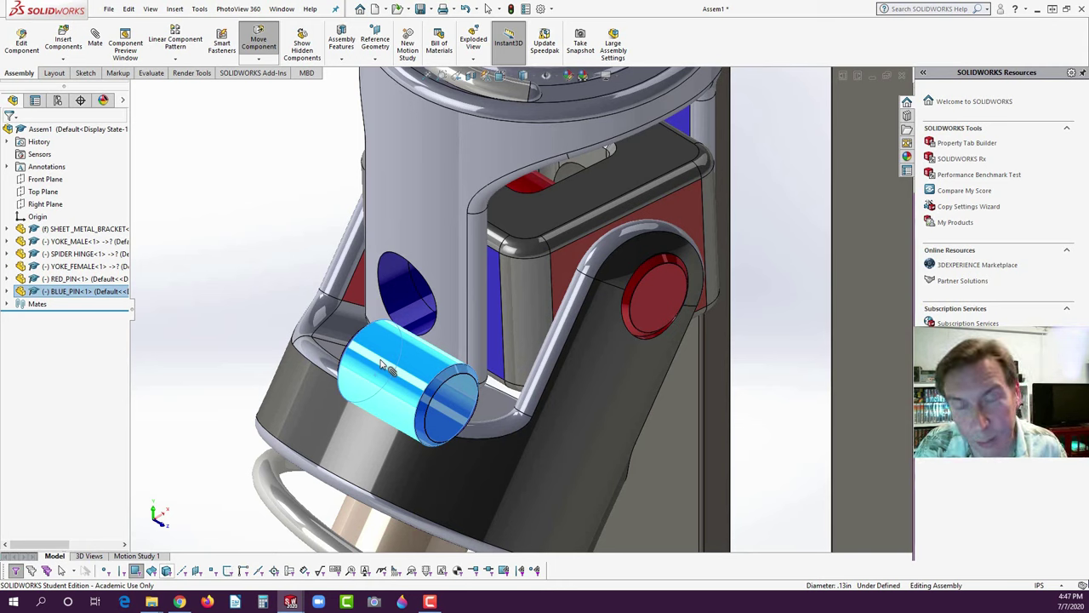
left_click_drag(381, 364, 415, 315)
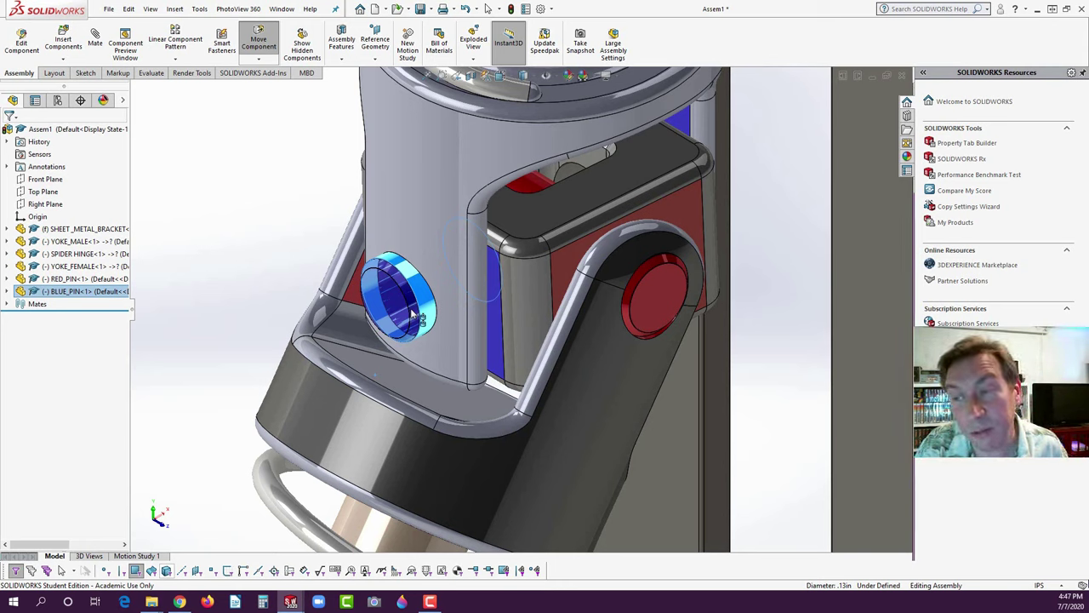
left_click(413, 315, "ctrl")
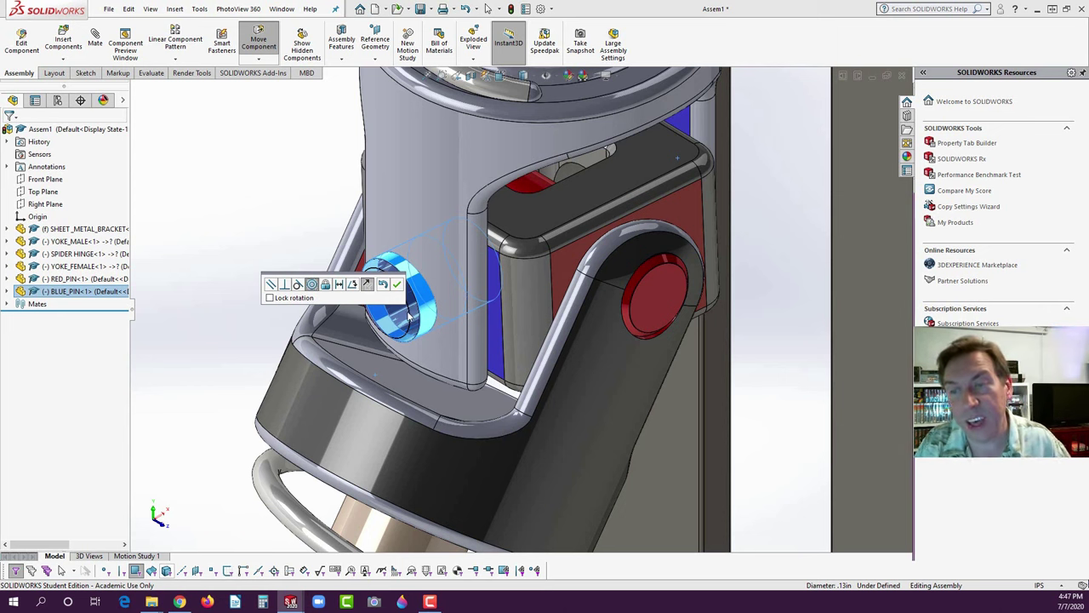
left_click(397, 285)
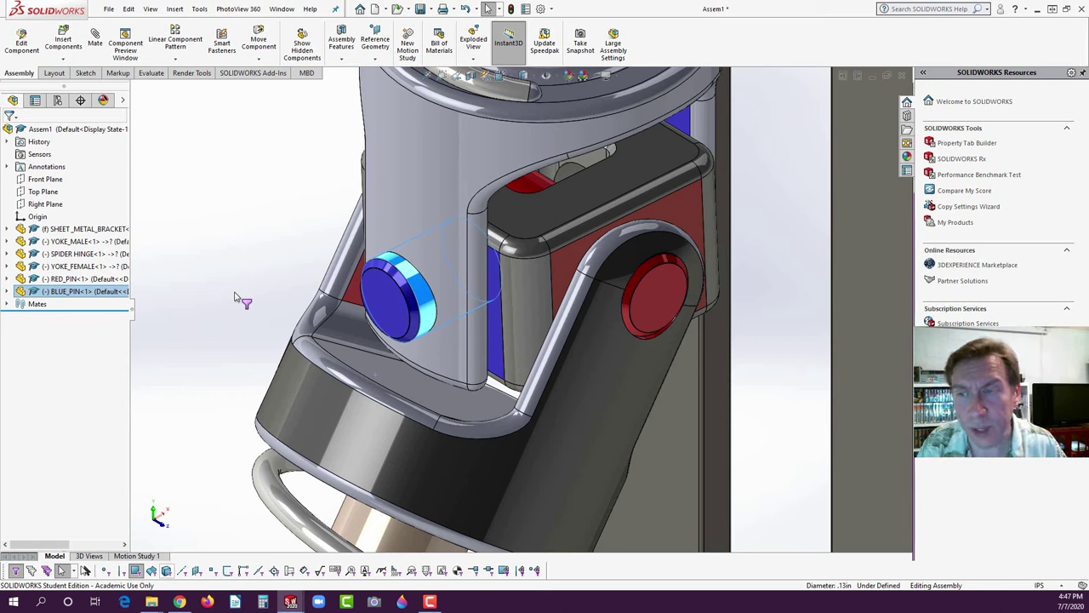
- Slide the blue pin along its axis into the housing
left_click(384, 296)
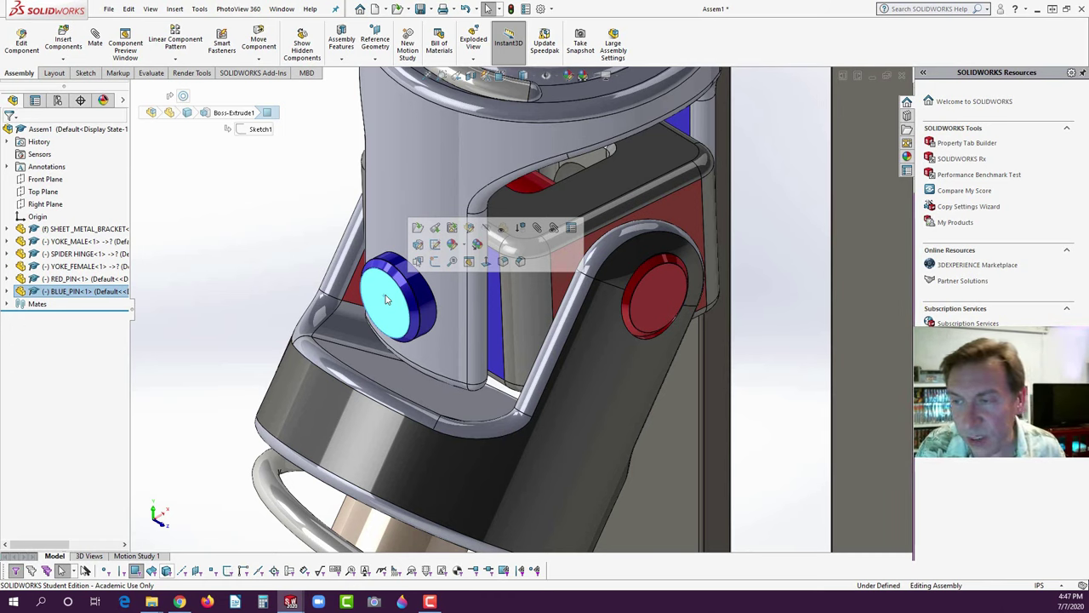
left_click_drag(386, 302, 292, 235)
left_click(292, 235)
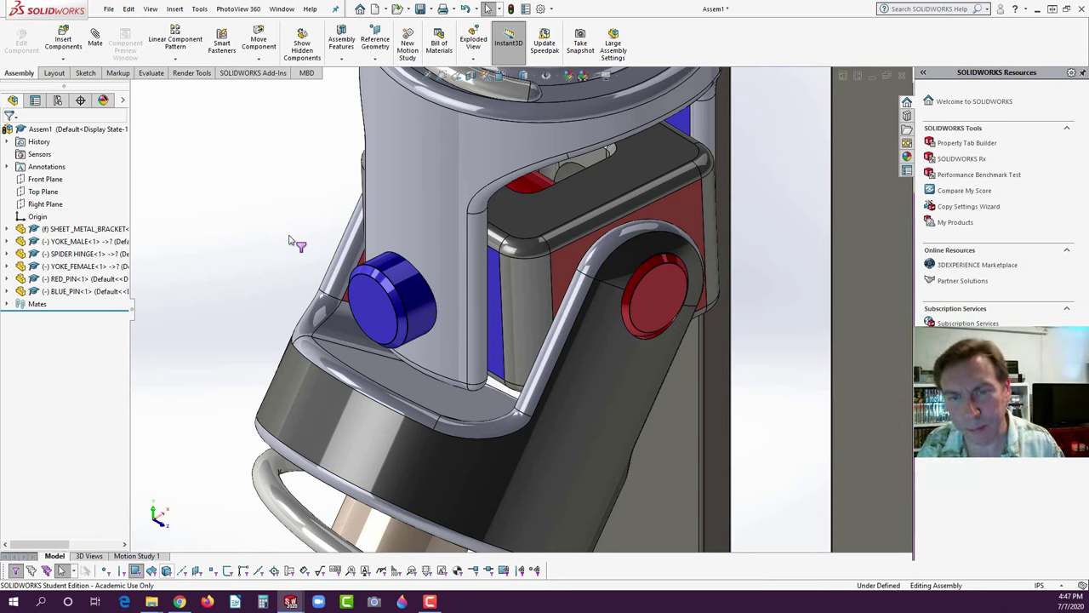
- Add a tangent mate between the blue pin's end face and the male yoke face
left_click(96, 46)
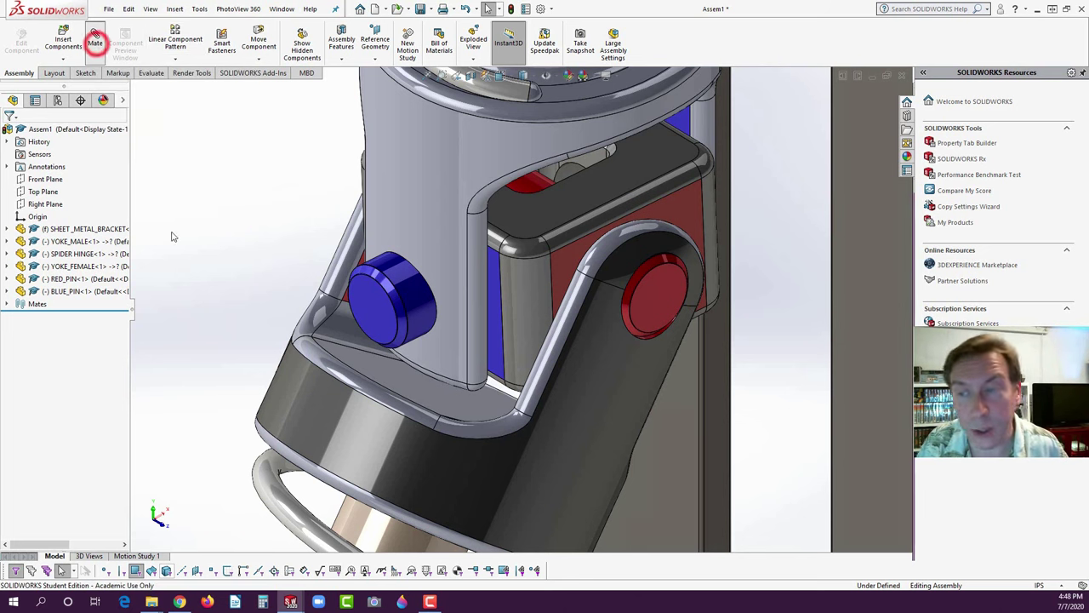
left_click(372, 305)
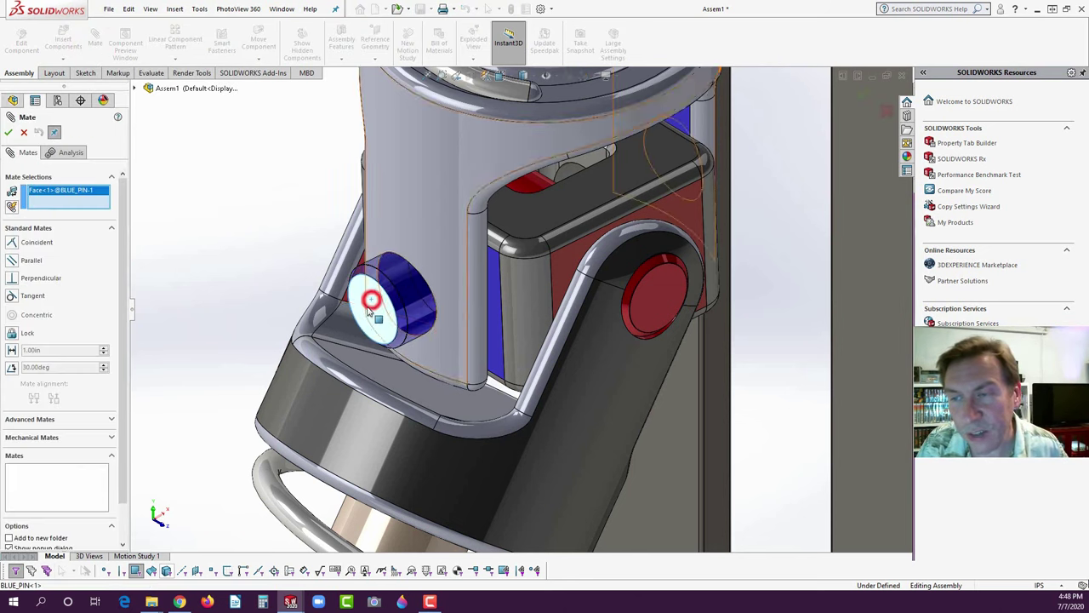
left_click(403, 205)
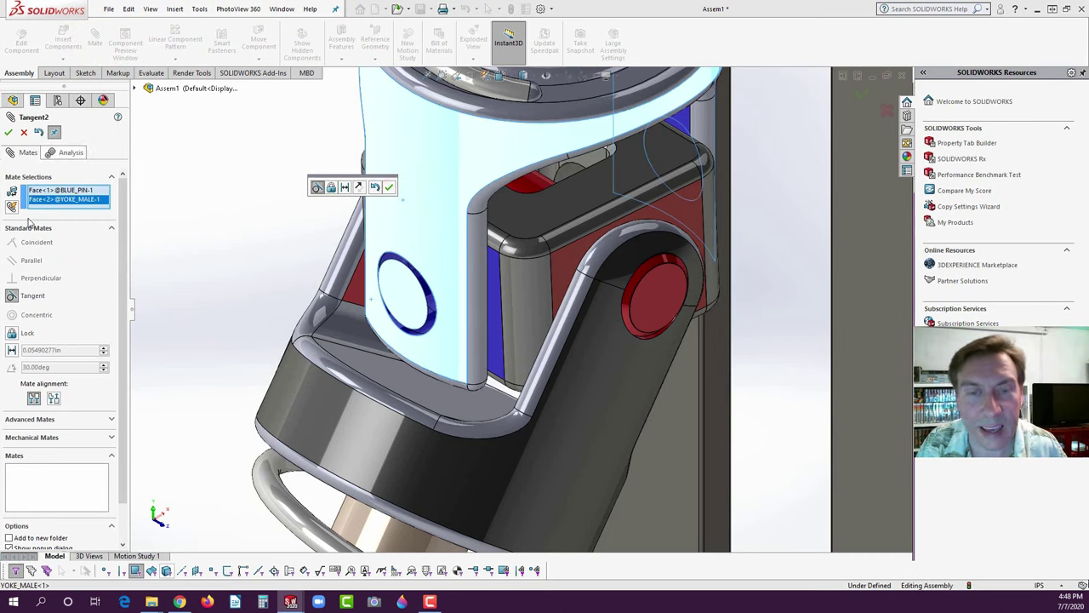
left_click(8, 133)
left_click(158, 233)
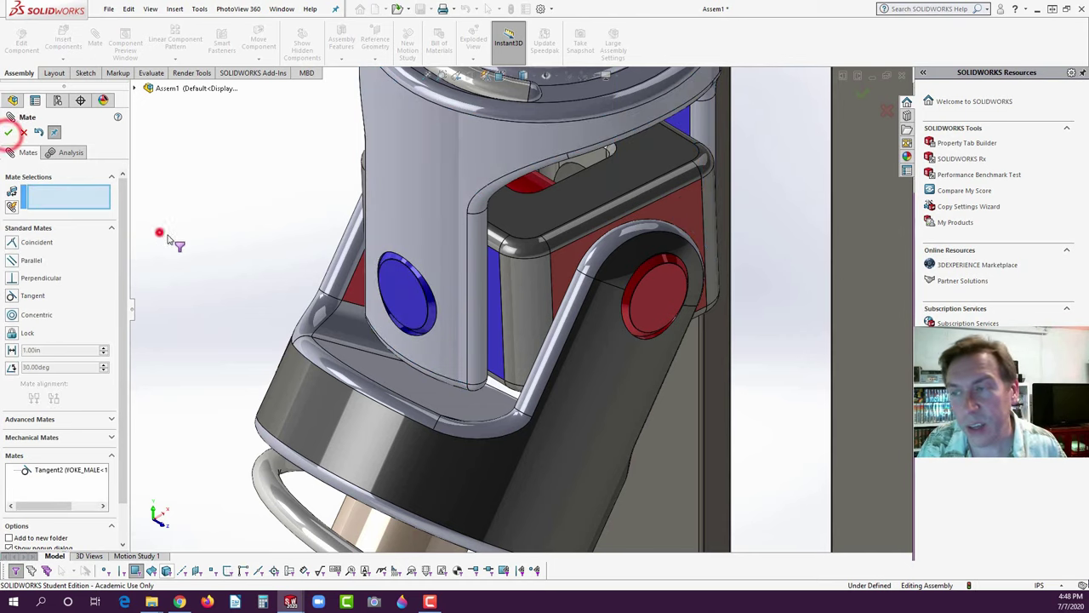
key("f")
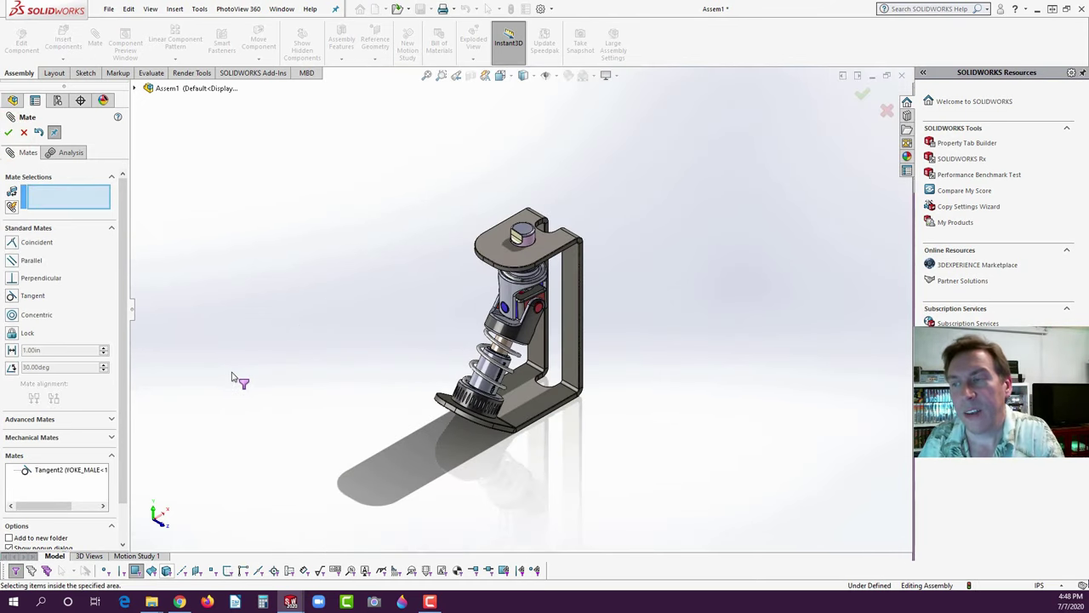
scroll(551, 330, "down", 2)
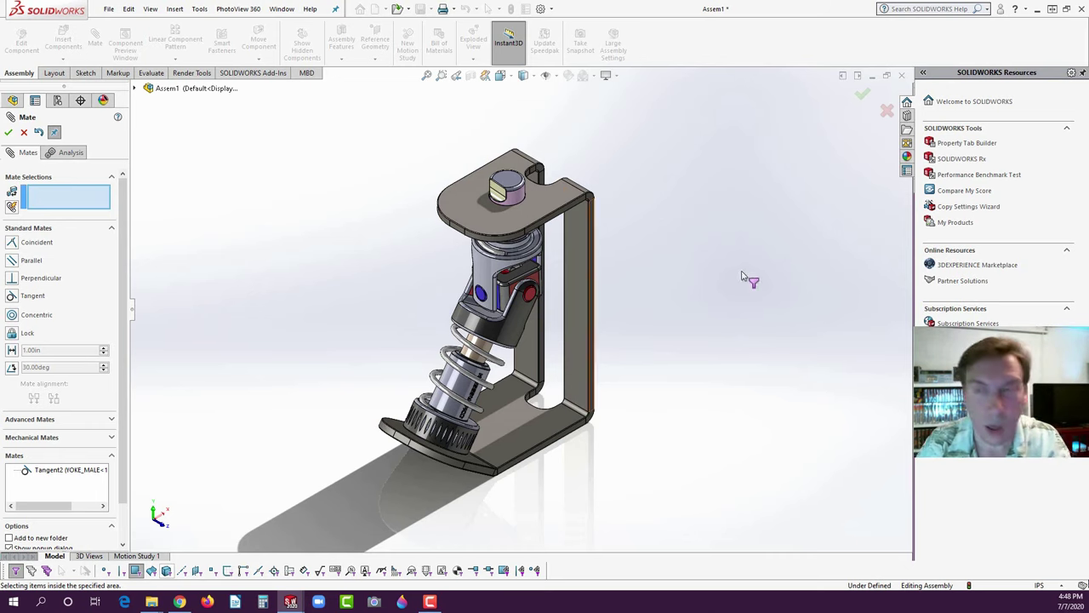
left_click(9, 133)
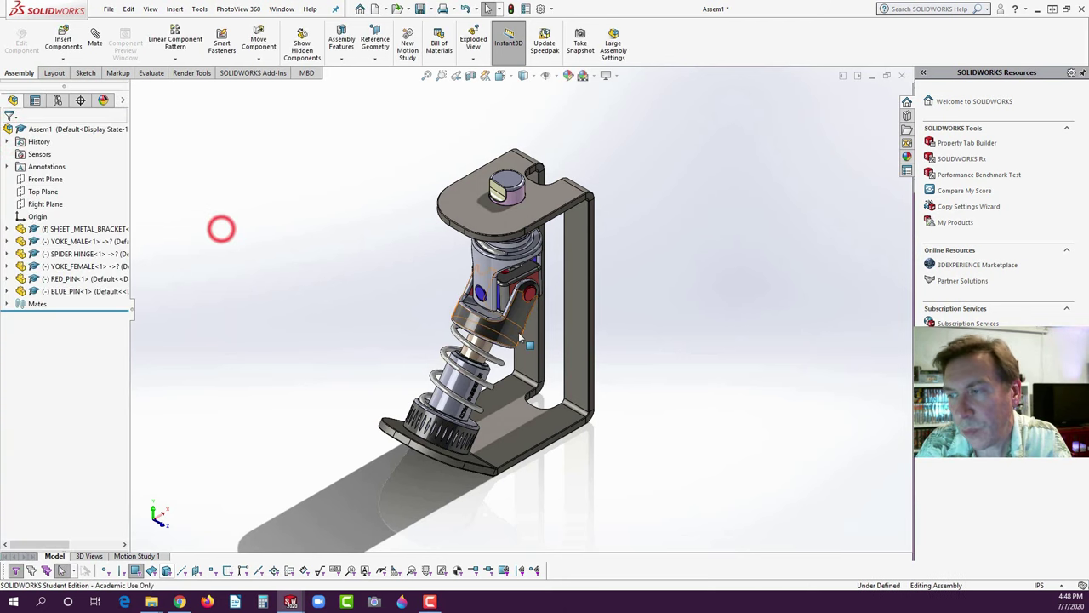
- Orbit and zoom to inspect the assembly, then bring up the E5 parts folder
middle_click_drag(518, 332, 618, 275)
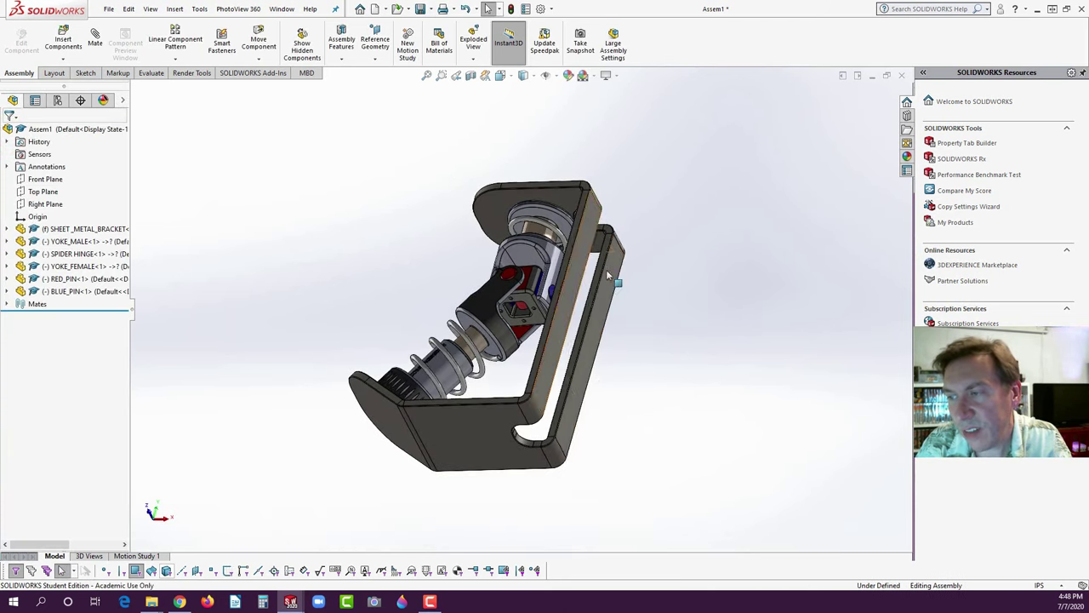
scroll(553, 290, "down", 10)
scroll(547, 279, "down", 8)
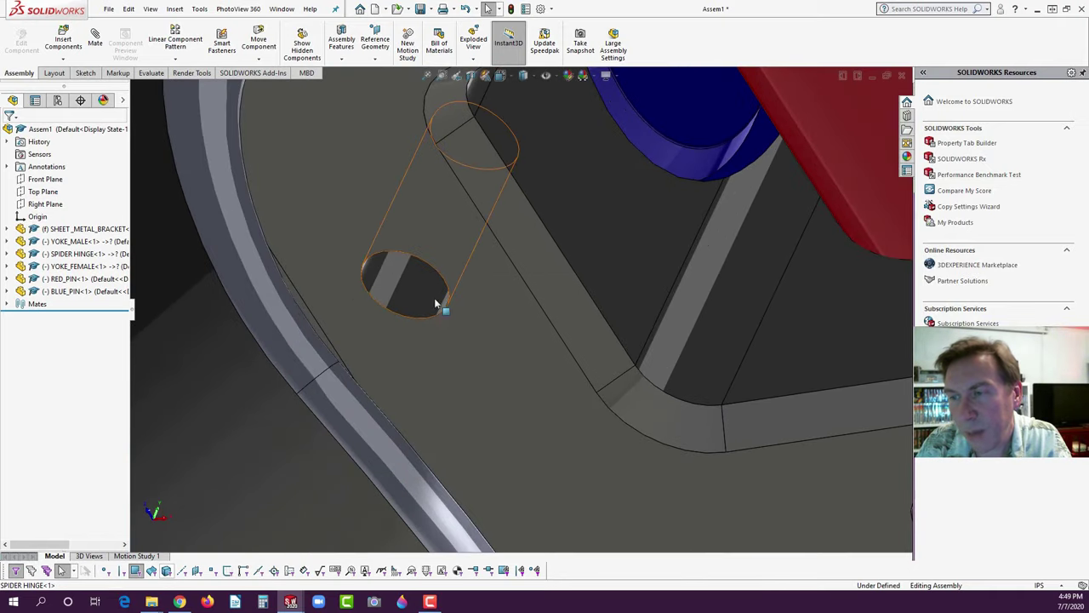
scroll(429, 270, "up", 10)
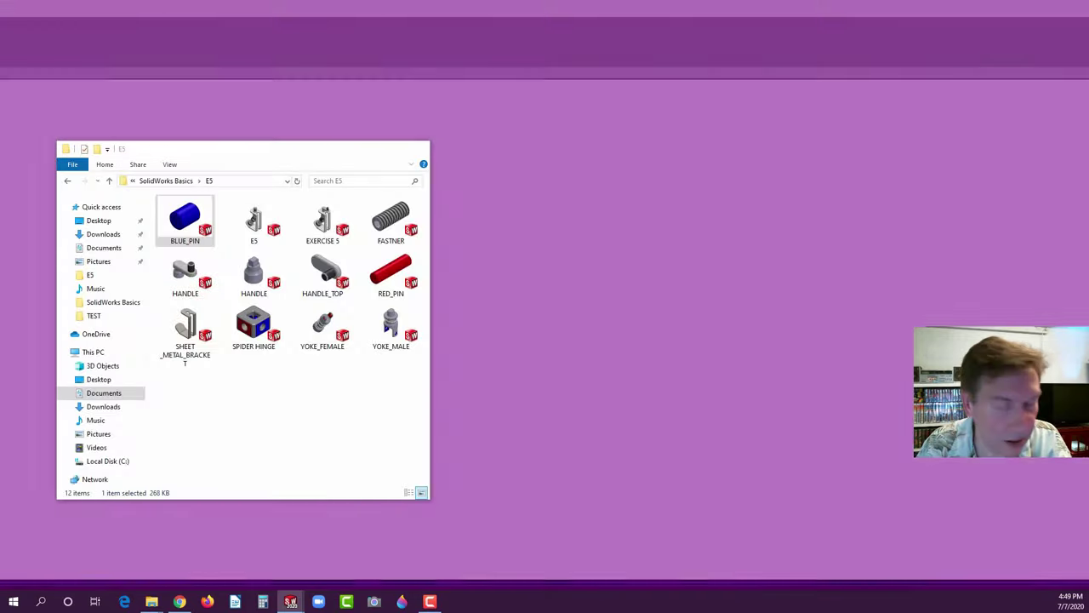
left_click(153, 536)
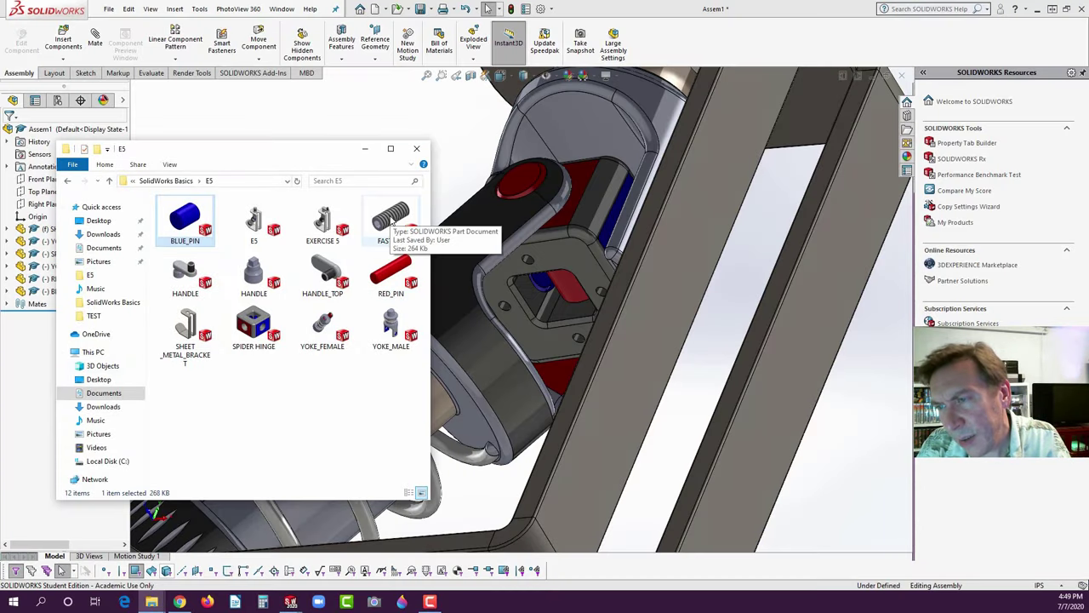
- Open the FASTNER part and tile the document windows vertically
double_click(391, 220)
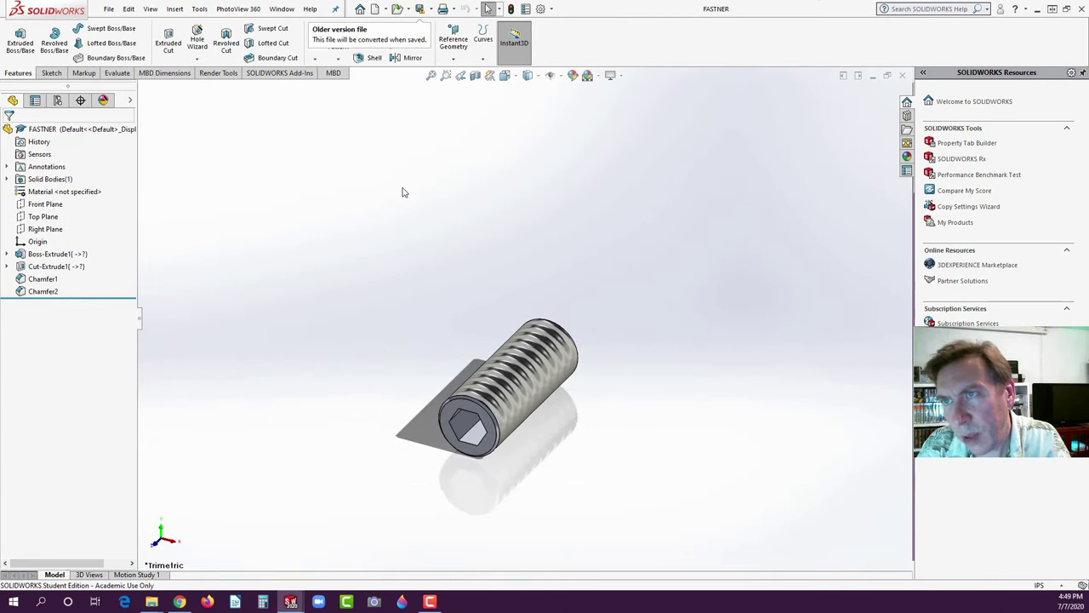
scroll(549, 397, "down", 4)
scroll(550, 396, "down", 3)
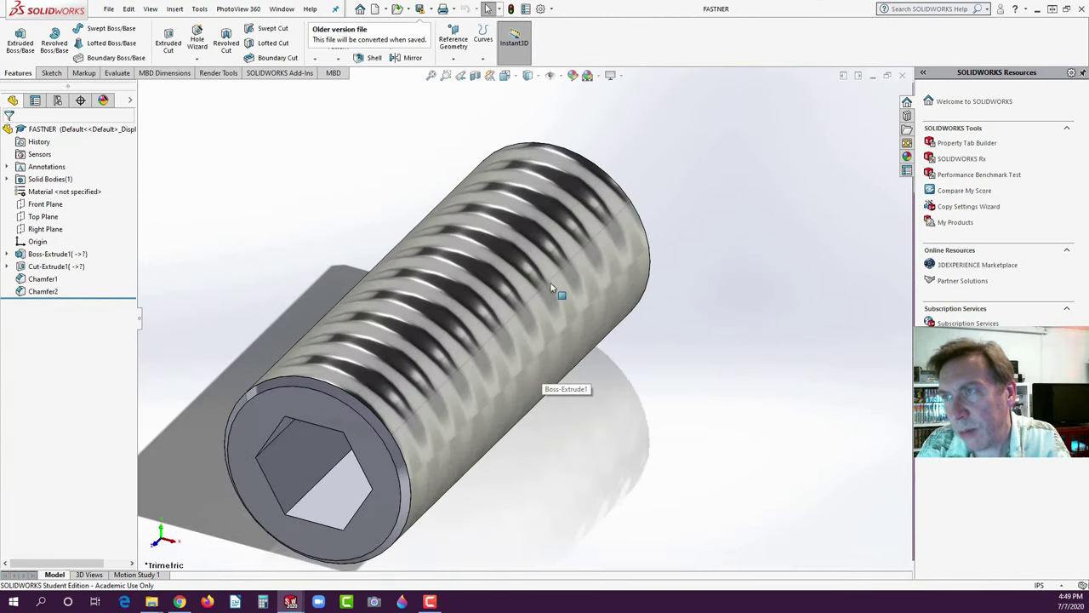
left_click(285, 9)
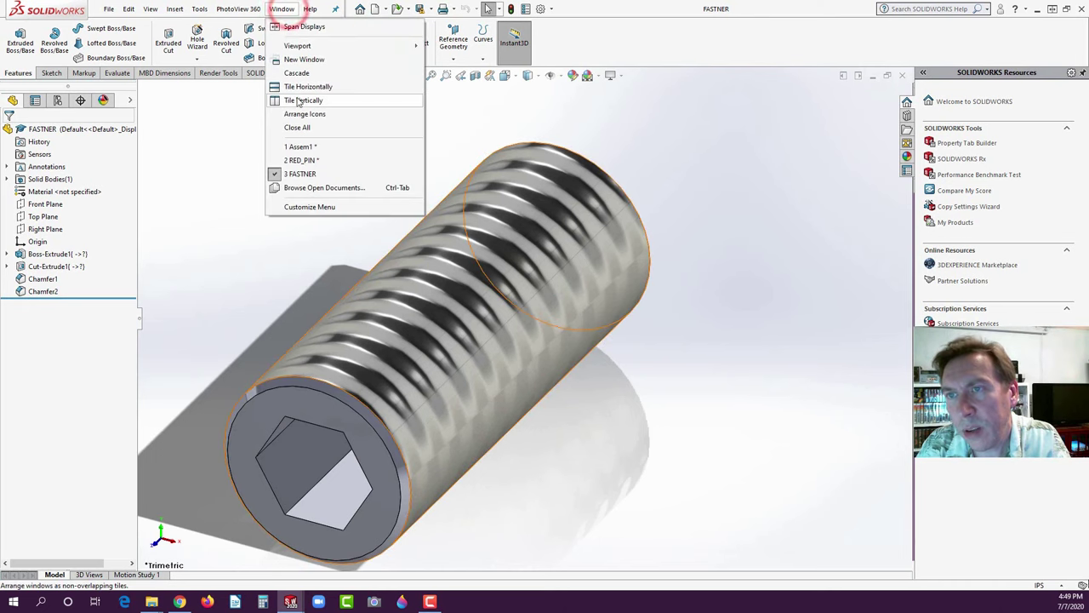
left_click(303, 100)
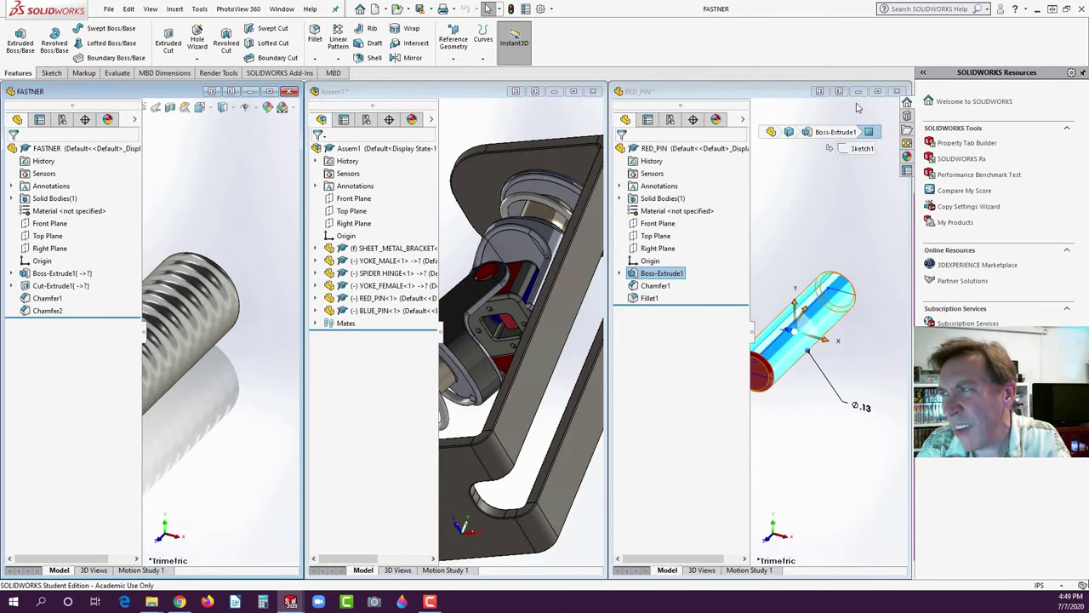
- Close RED_PIN saving its changes, and re-tile FASTNER beside Assem1
left_click(895, 95)
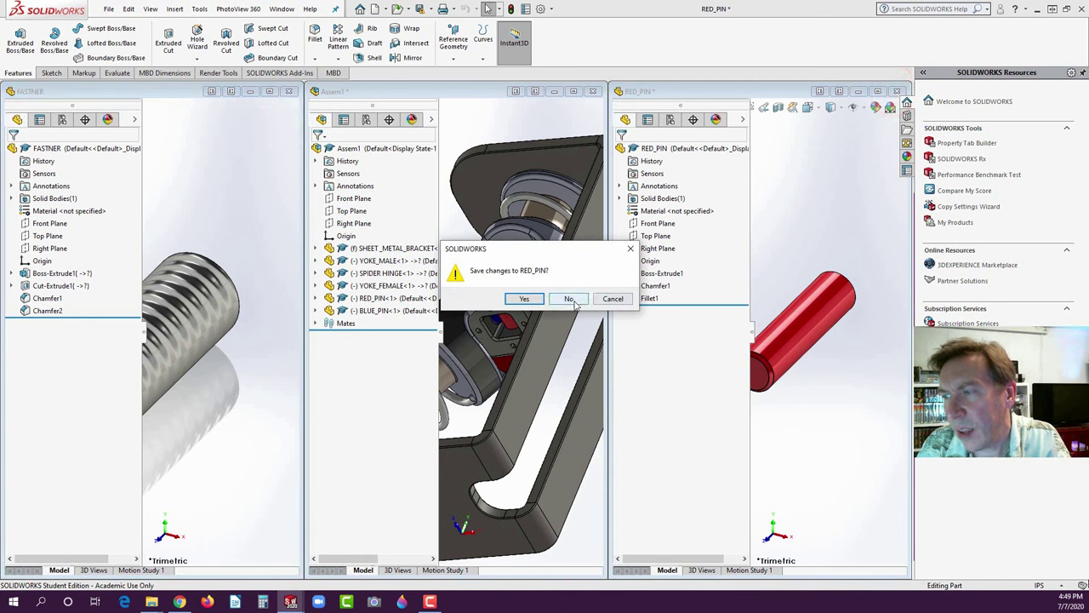
left_click(525, 302)
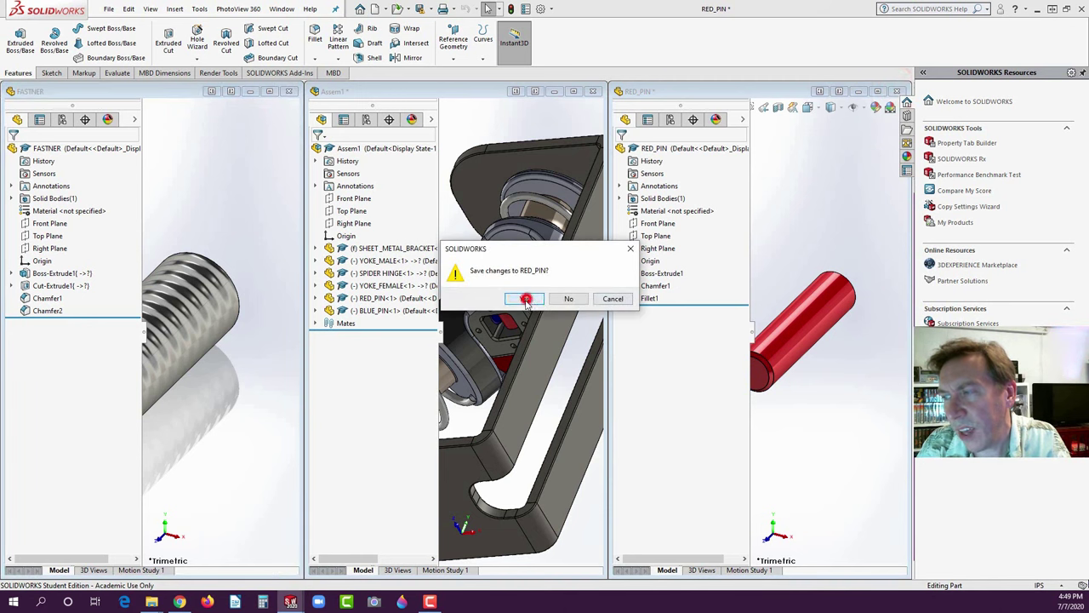
left_click(281, 8)
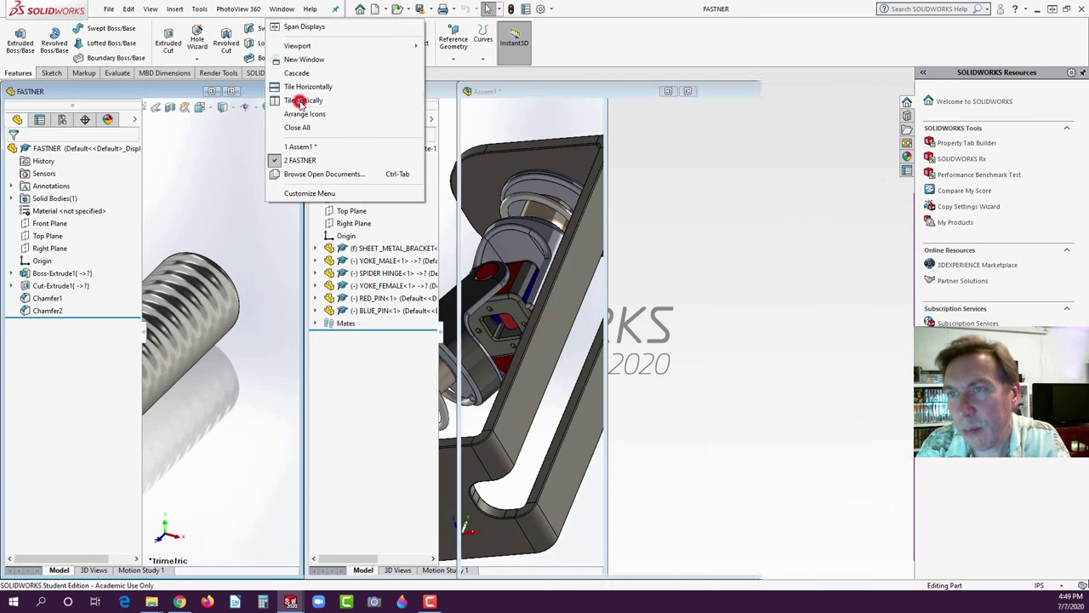
left_click(297, 99)
scroll(767, 295, "down", 5)
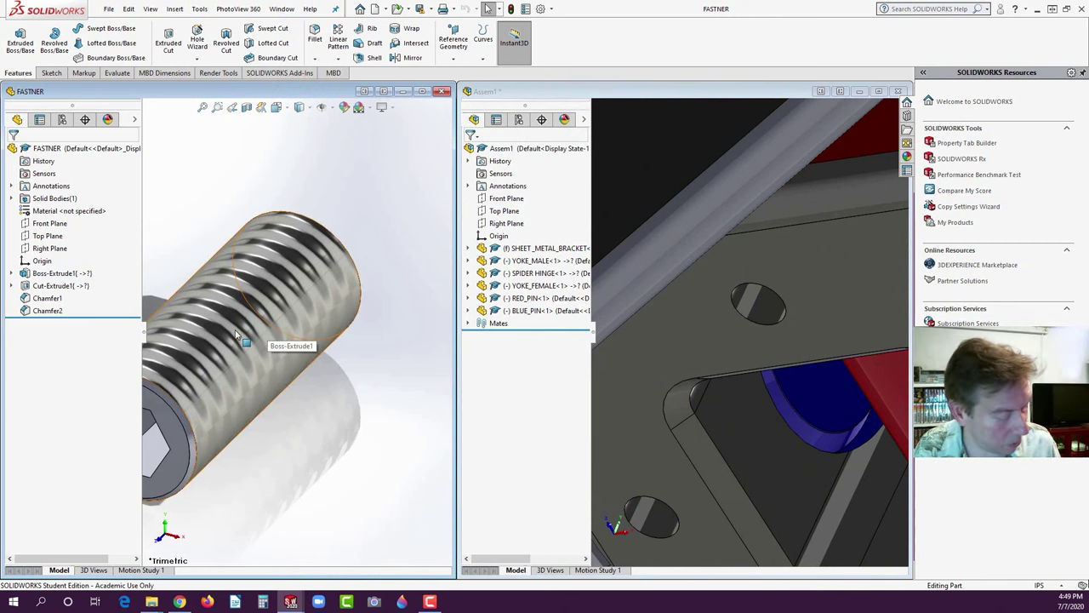
- Drag FASTNER into the assembly and accept a concentric mate at the spider hinge hole
left_click_drag(238, 334, 762, 297)
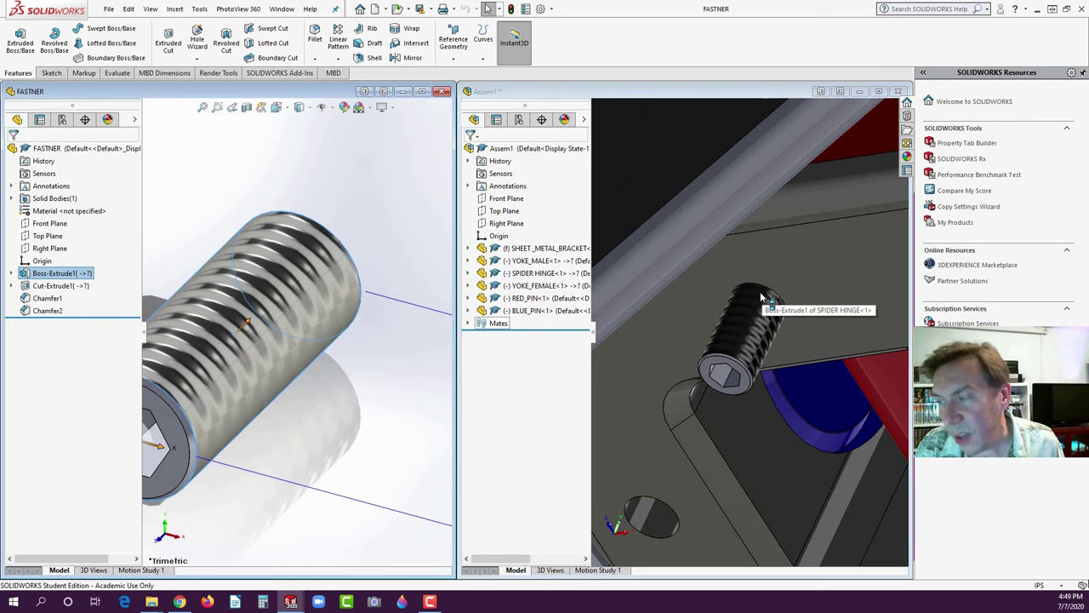
left_click_drag(761, 296, 761, 296)
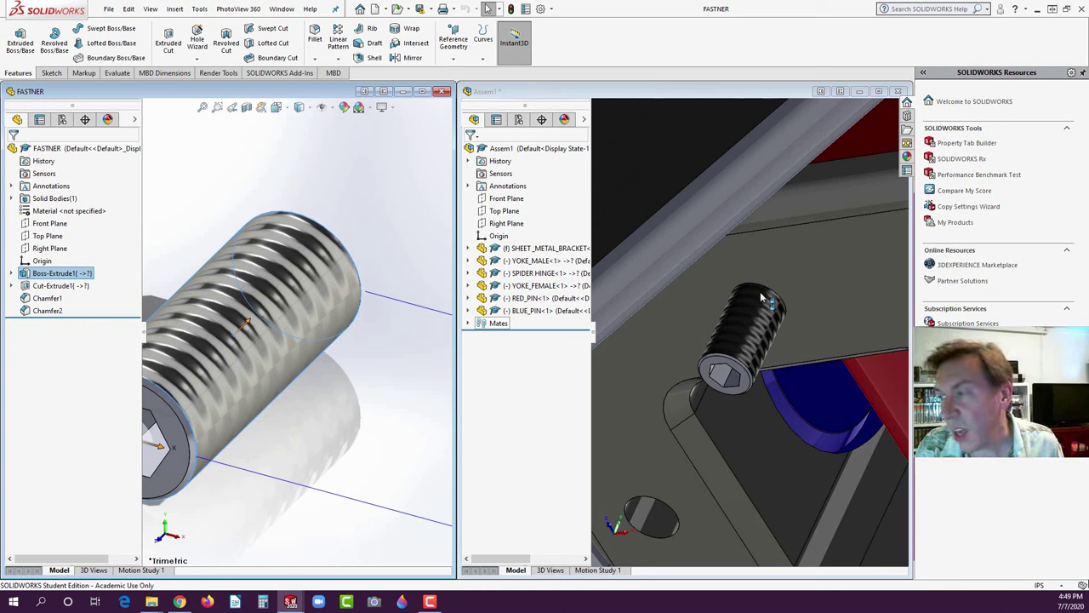
left_click_drag(762, 298, 761, 298)
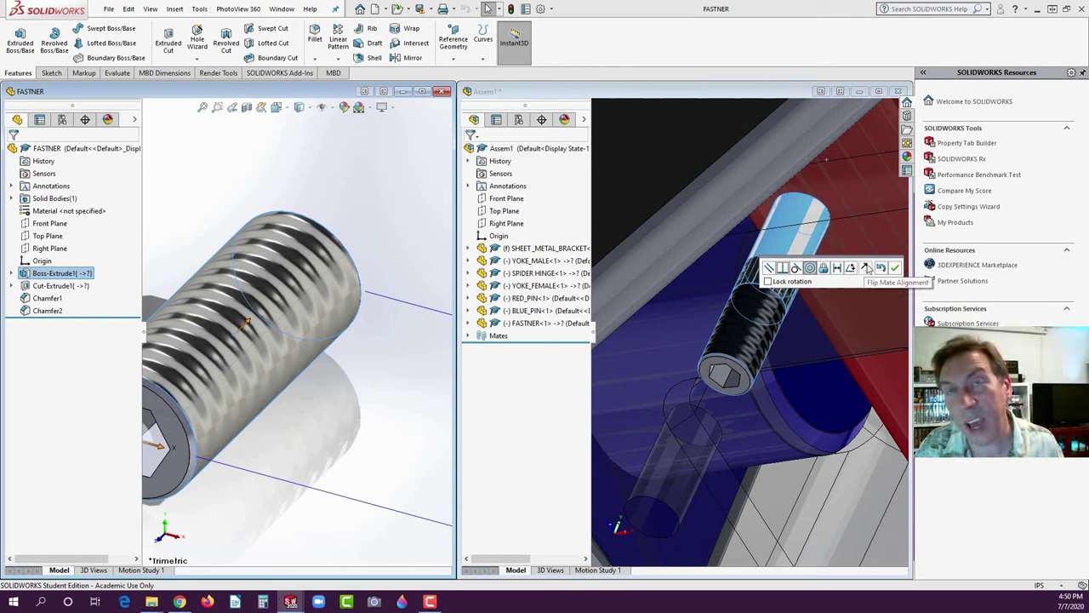
left_click(895, 268)
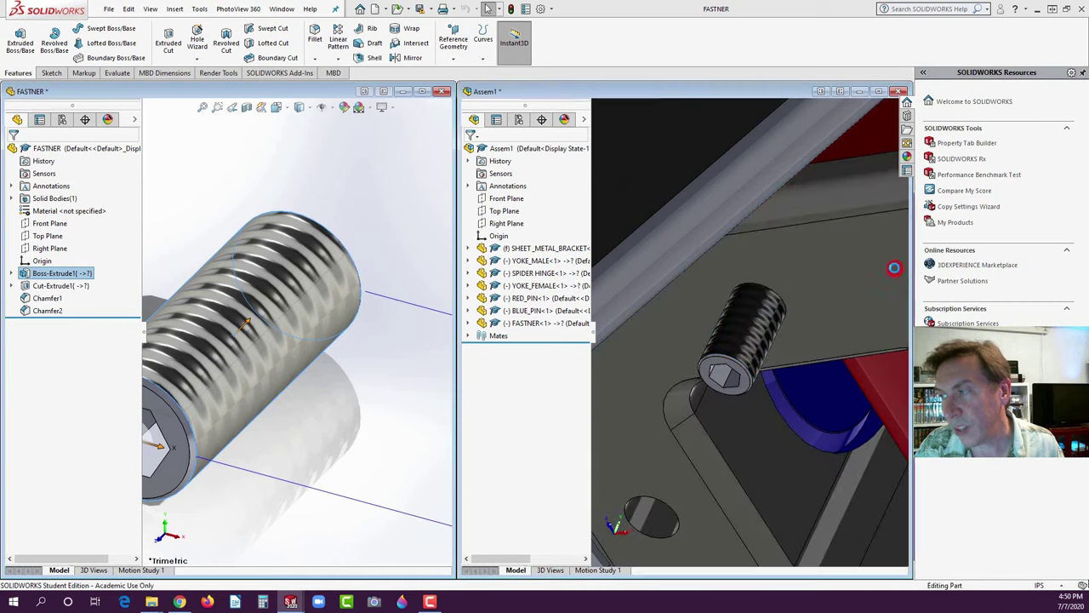
left_click(711, 372)
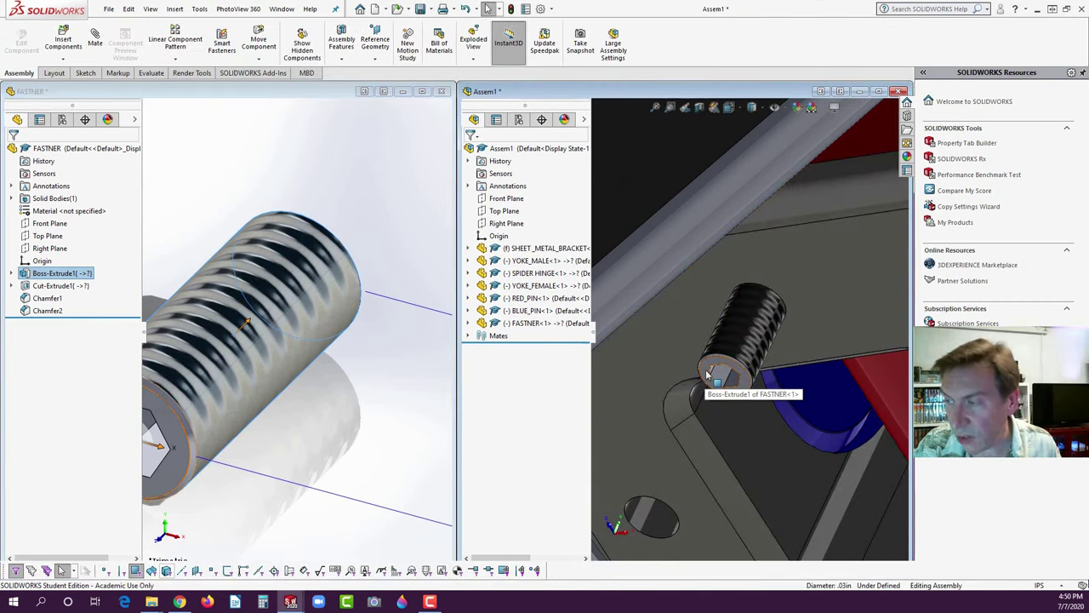
- Mate the fastener's end face to the bracket plate hole
left_click(707, 373)
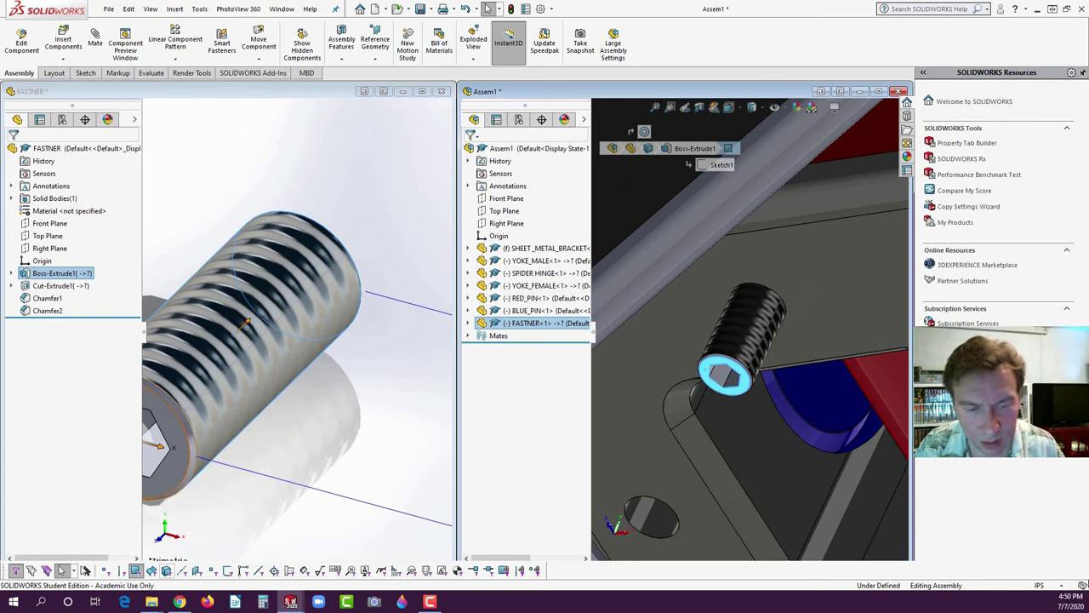
left_click_drag(723, 375, 758, 304)
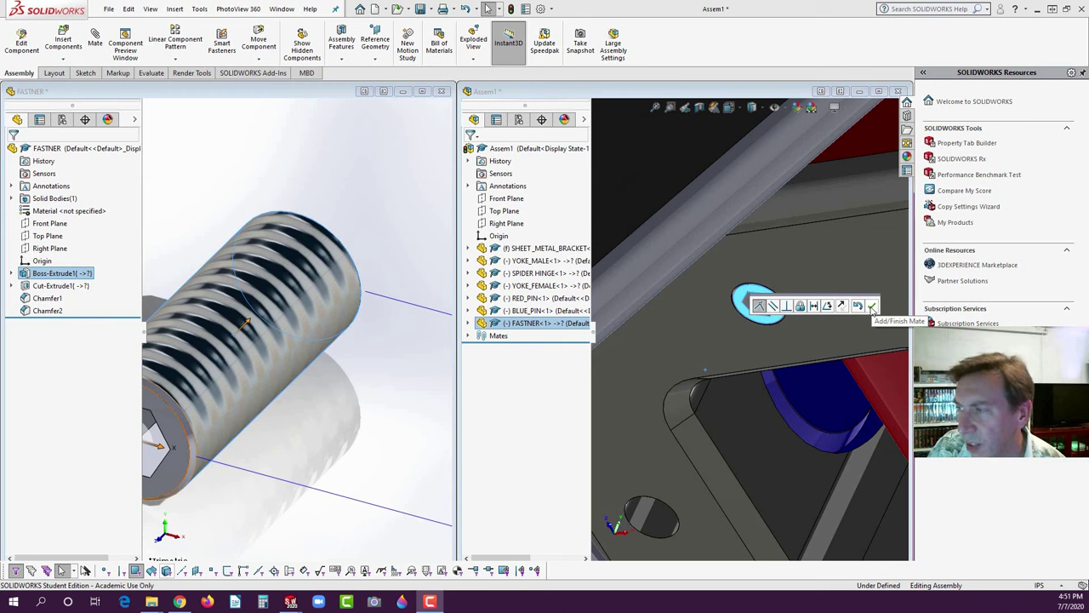
left_click(870, 306)
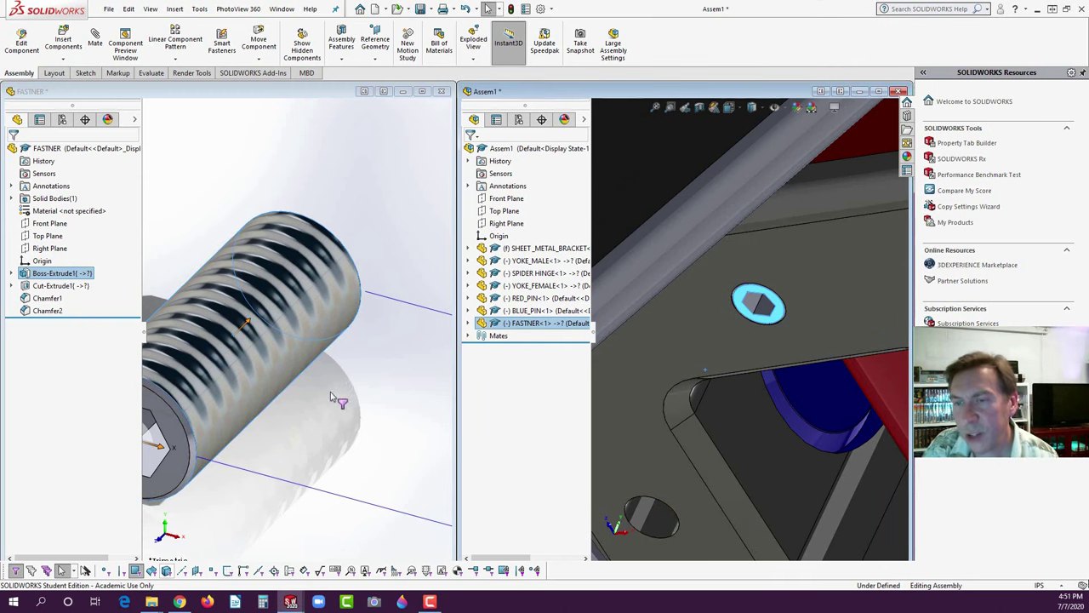
left_click(290, 368)
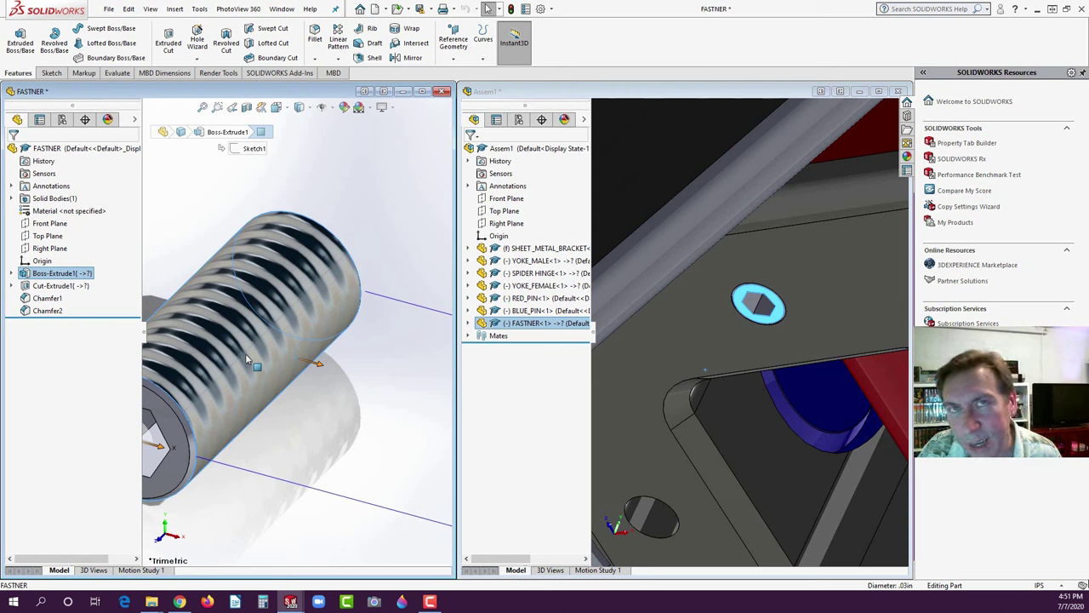
- Add a second fastener and mate its end face to a plate hole
left_click_drag(245, 353, 654, 525)
middle_click_drag(715, 511, 711, 413)
left_click_drag(711, 413, 720, 338)
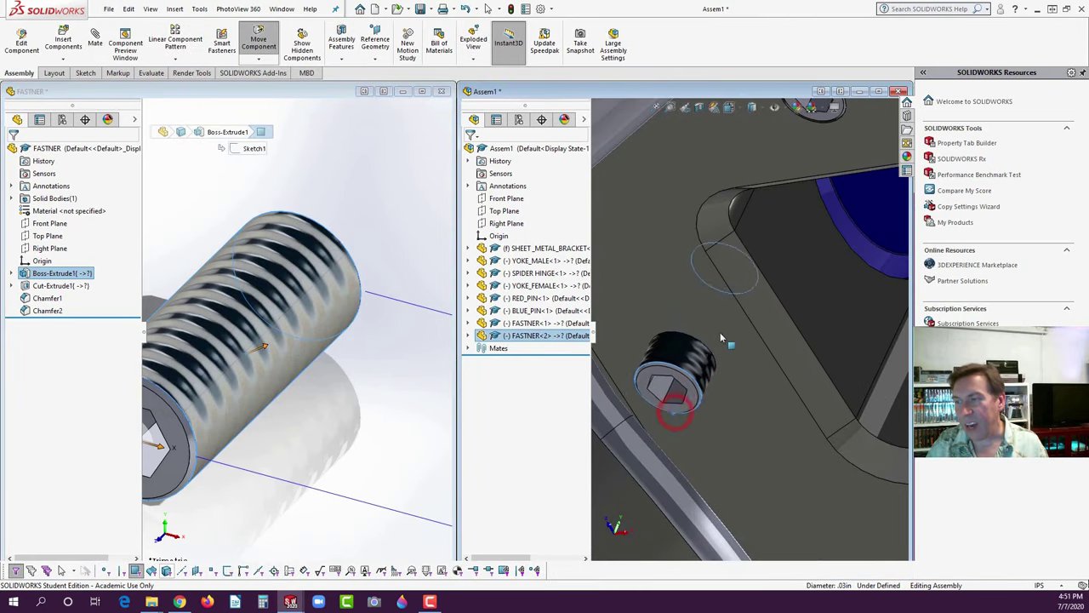
left_click(691, 389)
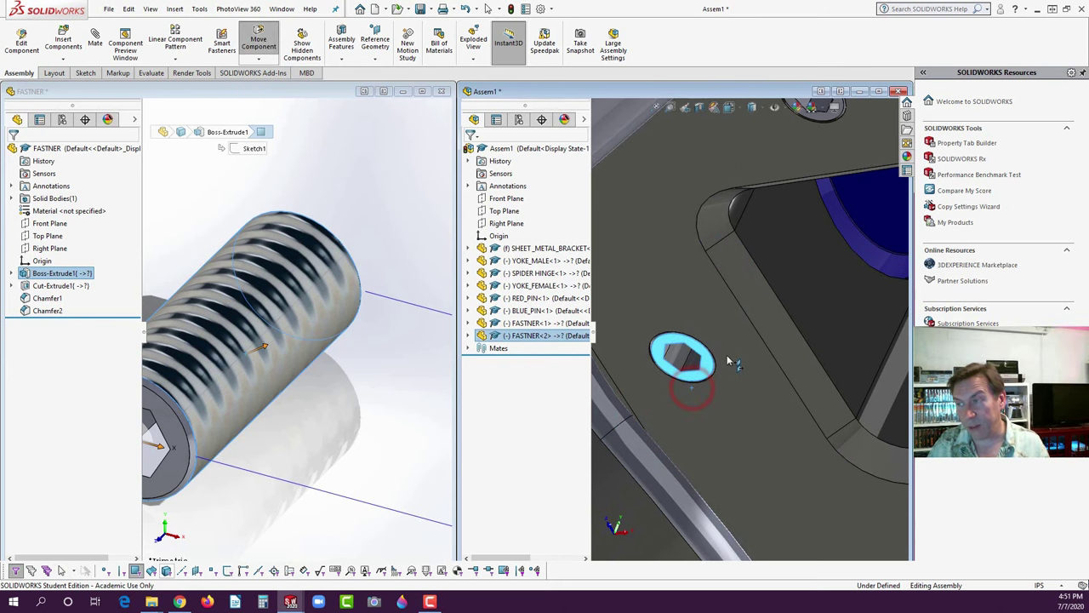
left_click(728, 364, "ctrl")
left_click(854, 373)
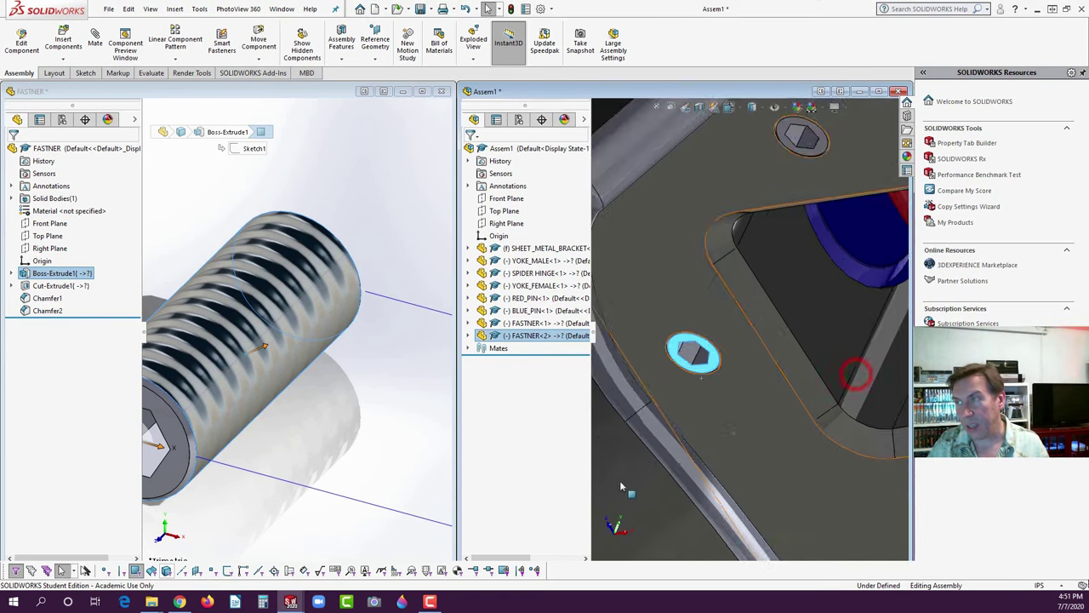
middle_click_drag(851, 371, 892, 340)
scroll(847, 362, "down", 2)
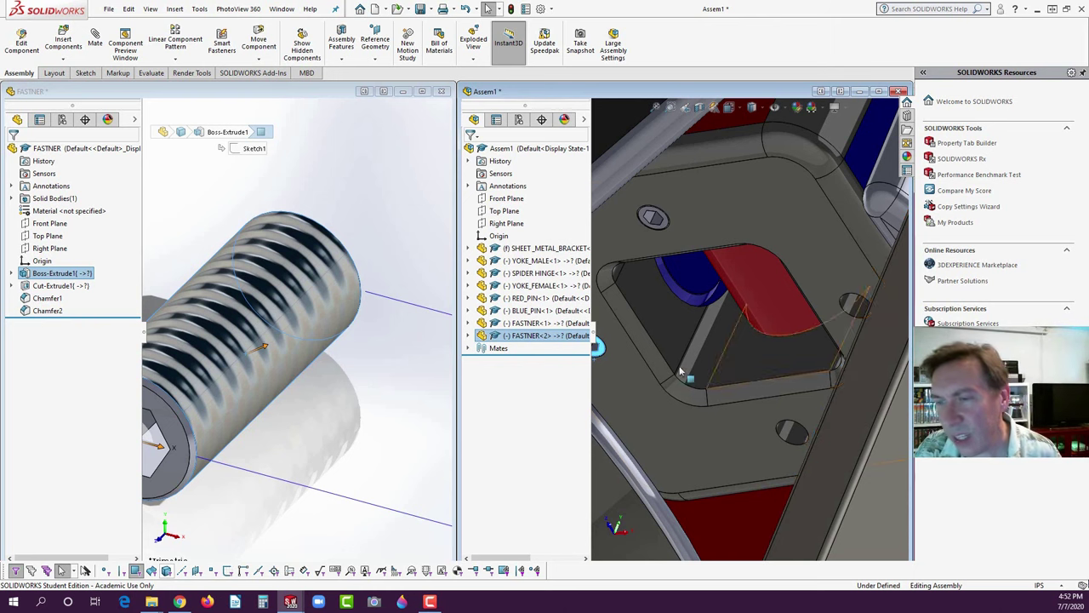
- Add a third fastener, move it up to its hole and mate it
left_click_drag(268, 367, 796, 436)
left_click(893, 447)
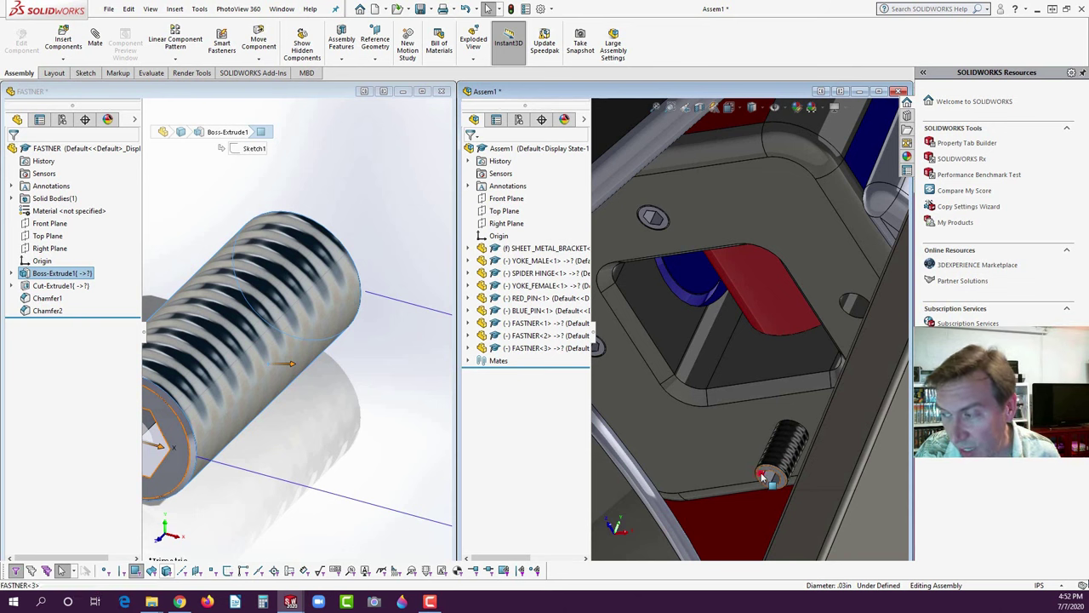
left_click_drag(763, 479, 764, 422)
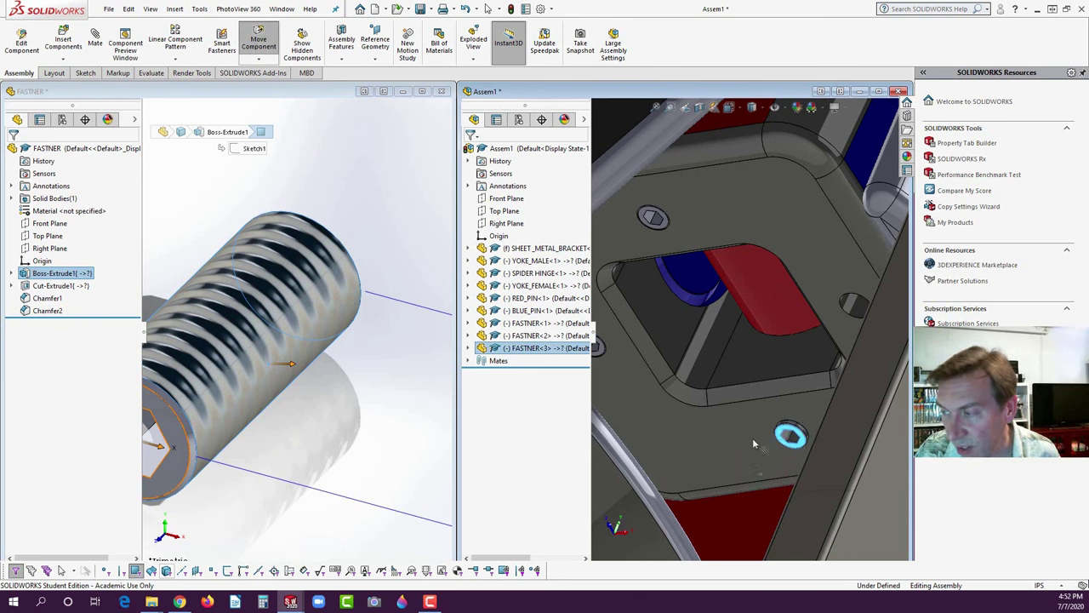
left_click(730, 471, "ctrl")
left_click(855, 487)
key("Escape")
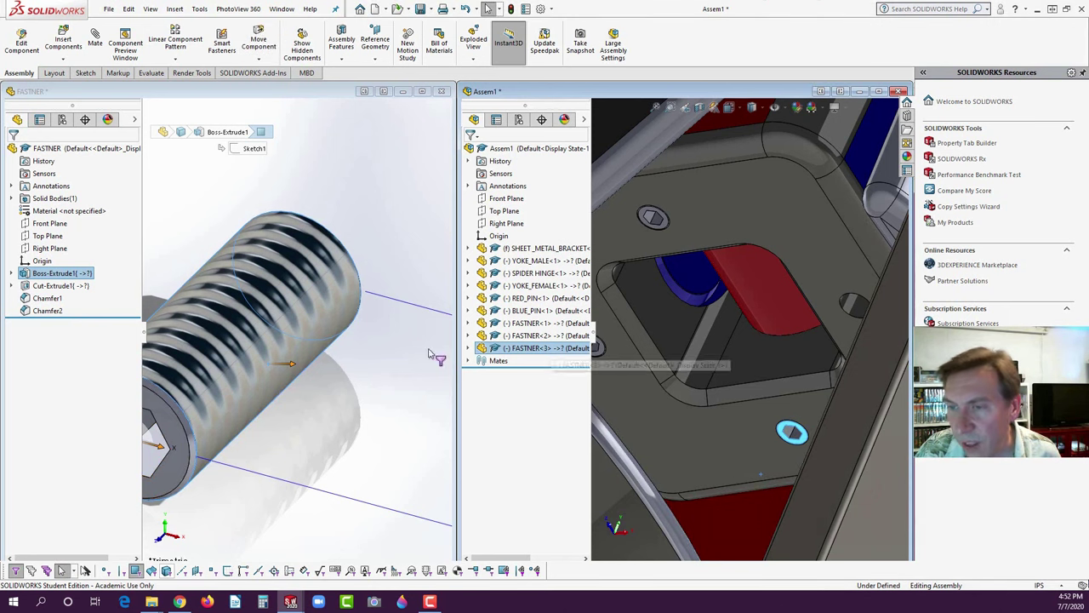
- Add a fourth fastener, move it onto a plate hole and confirm its mate
left_click(280, 401)
left_click_drag(280, 401, 858, 312)
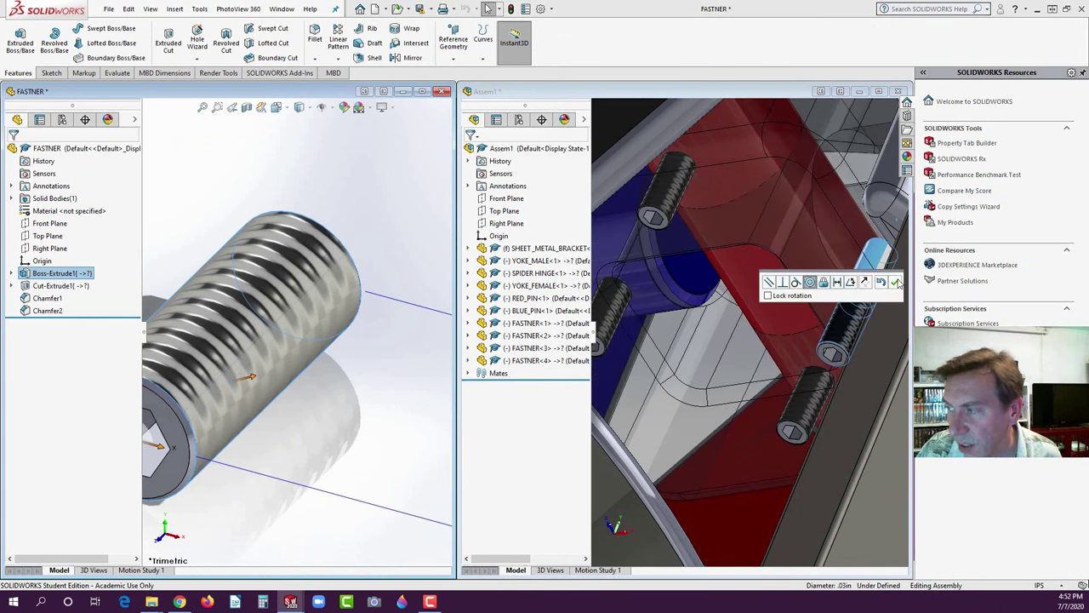
left_click(891, 287)
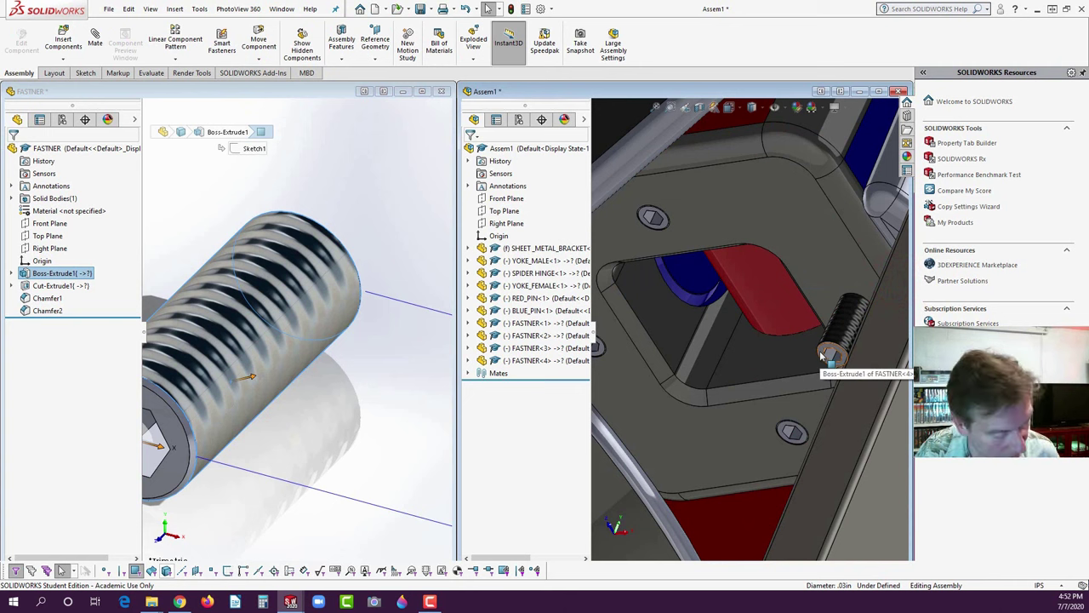
left_click_drag(823, 359, 842, 287)
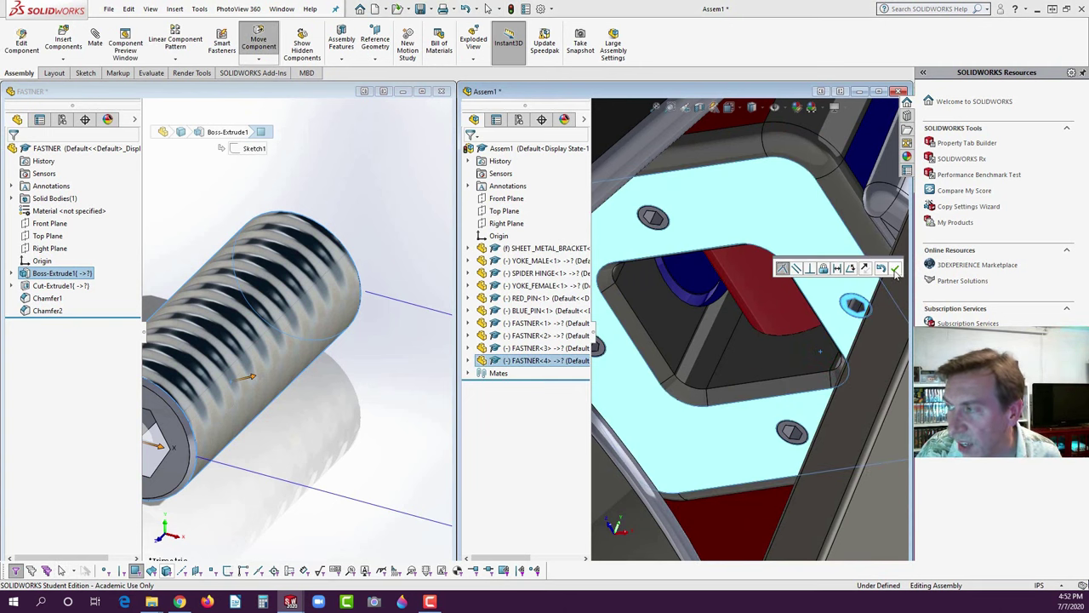
left_click(895, 268)
middle_click_drag(779, 417, 685, 414)
left_click(661, 243)
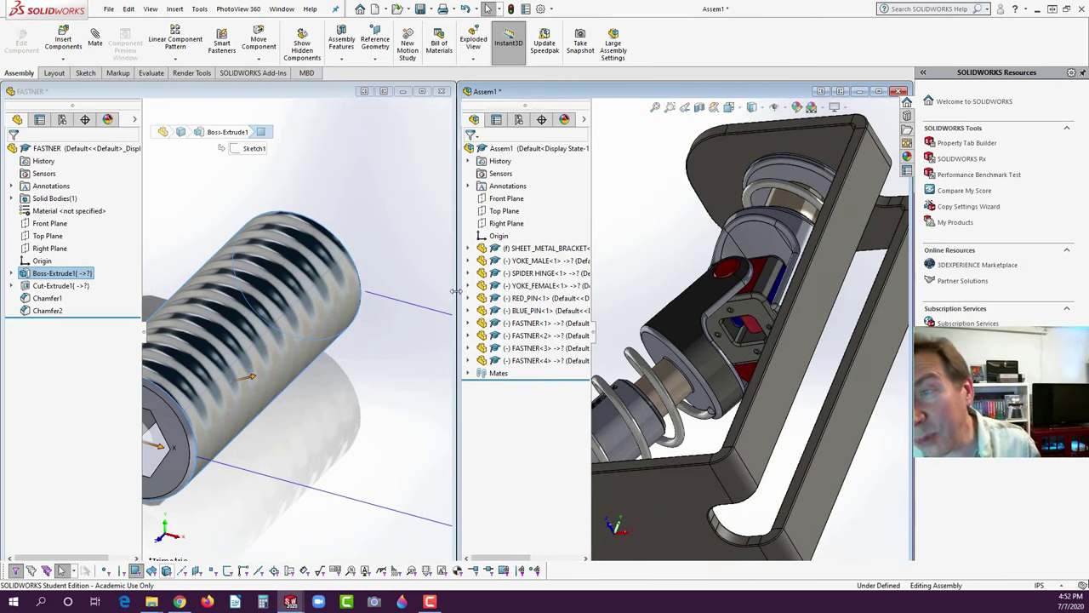
- Close the FASTNER part without saving and maximize the Assem1 window
left_click(442, 92)
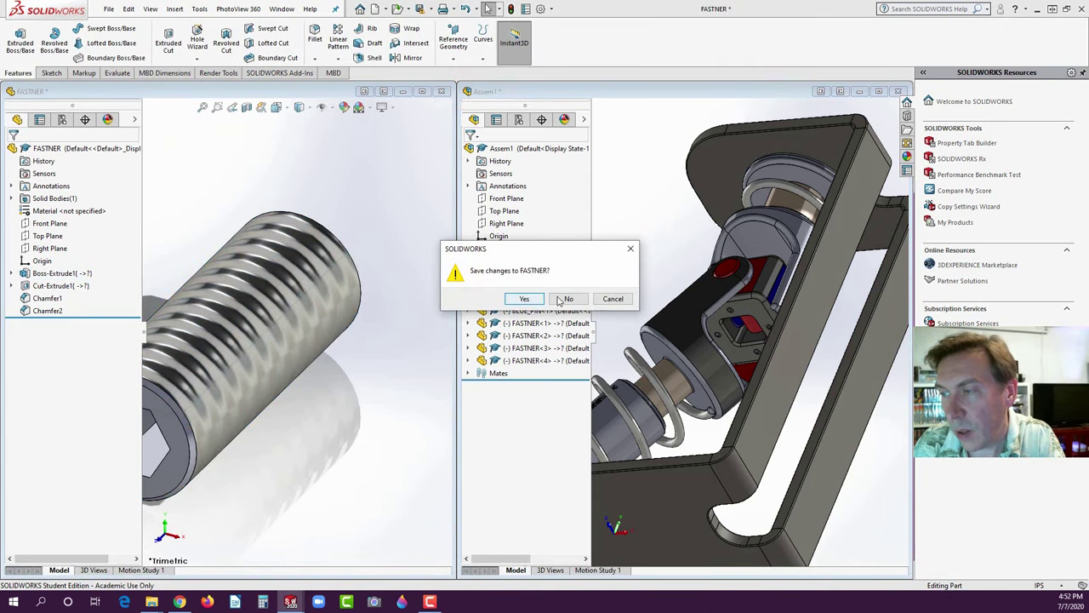
left_click(562, 299)
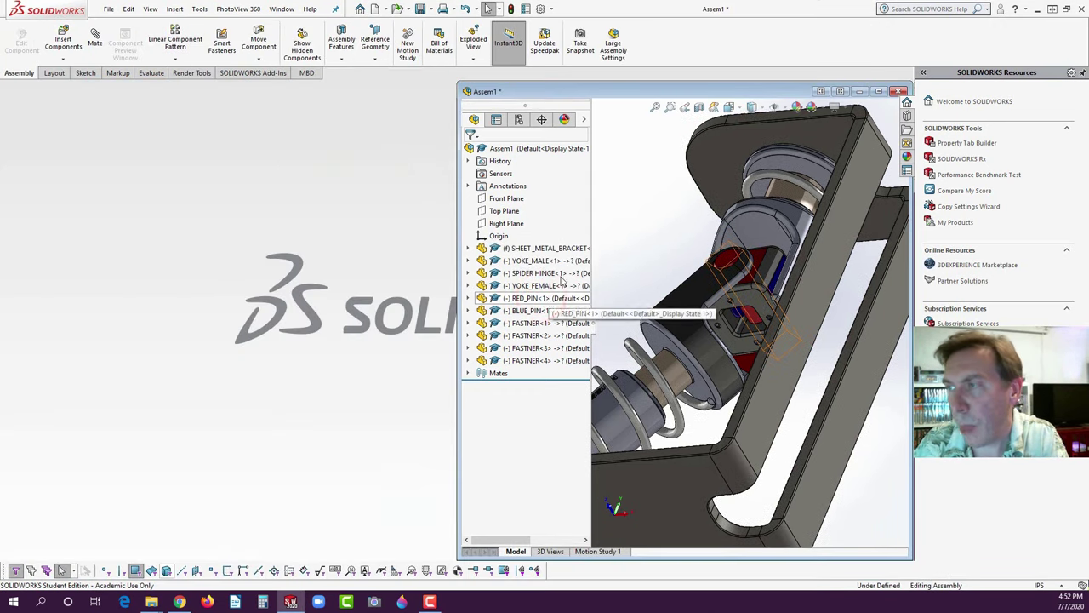
left_click(655, 91)
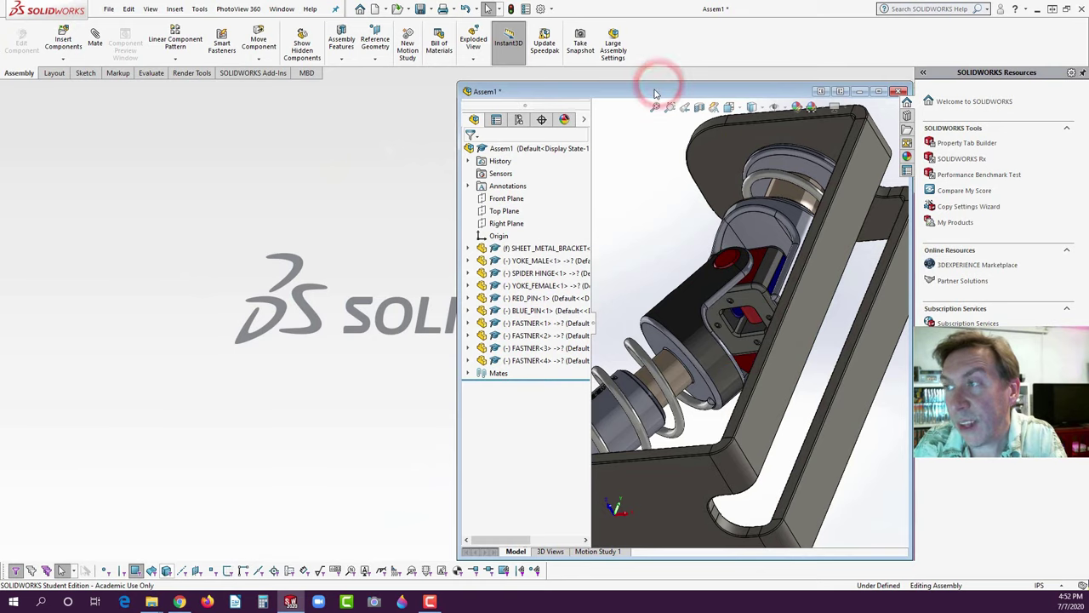
left_click(655, 90)
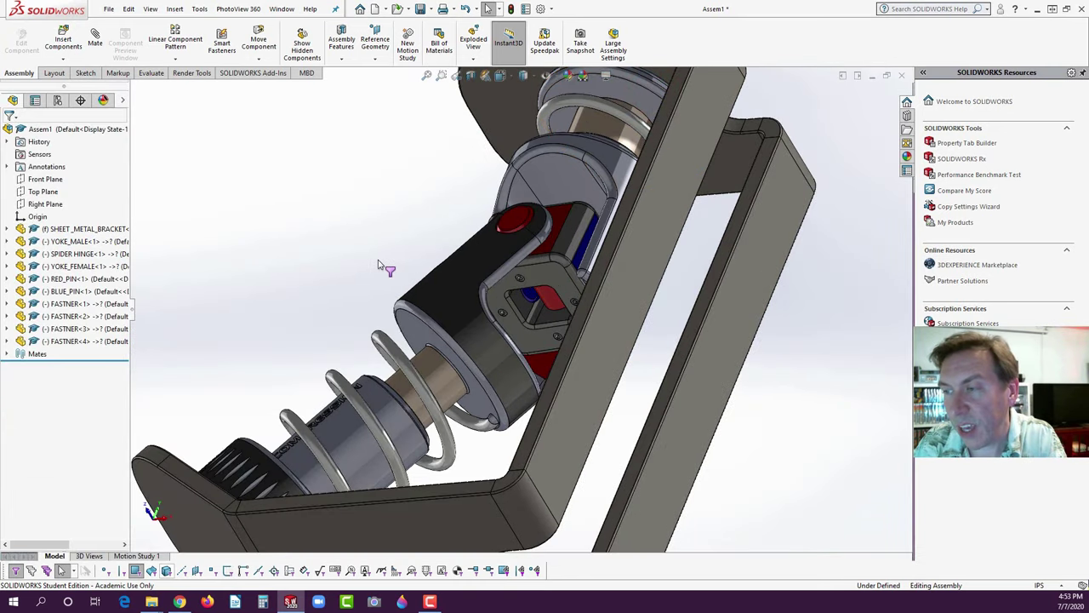
scroll(377, 264, "up", 5)
scroll(561, 260, "down", 5)
- Switch to the isometric view (Ctrl+7) and orbit to see the whole bracket
key("ctrl+7")
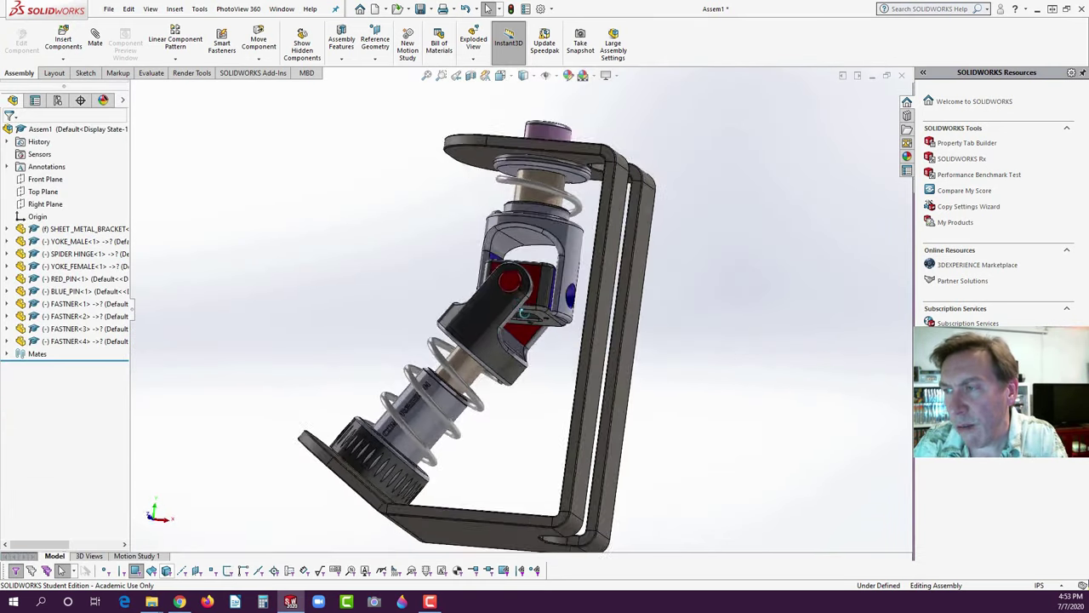
middle_click_drag(549, 442, 587, 400)
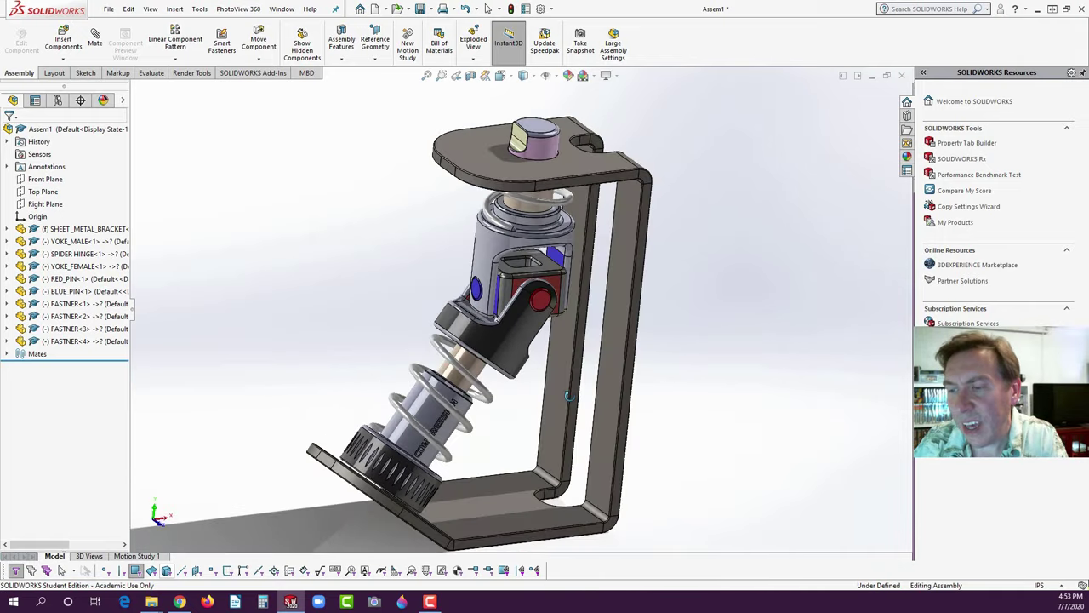
scroll(600, 377, "up", 2)
scroll(615, 219, "down", 2)
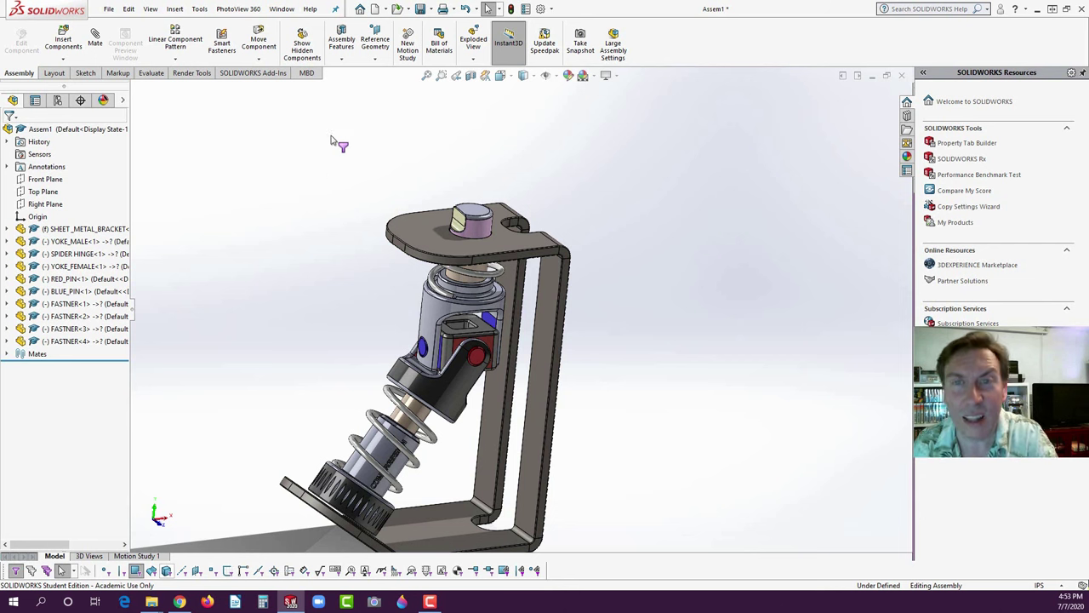
- Insert the HANDLE part via Insert Components and place it above the bracket
left_click(65, 43)
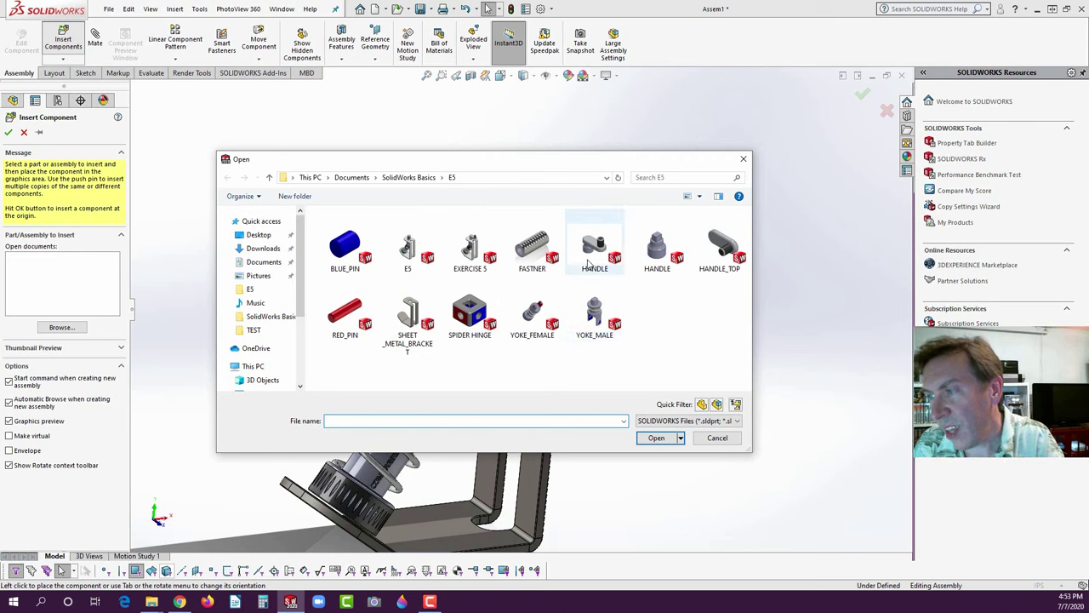
left_click(716, 405)
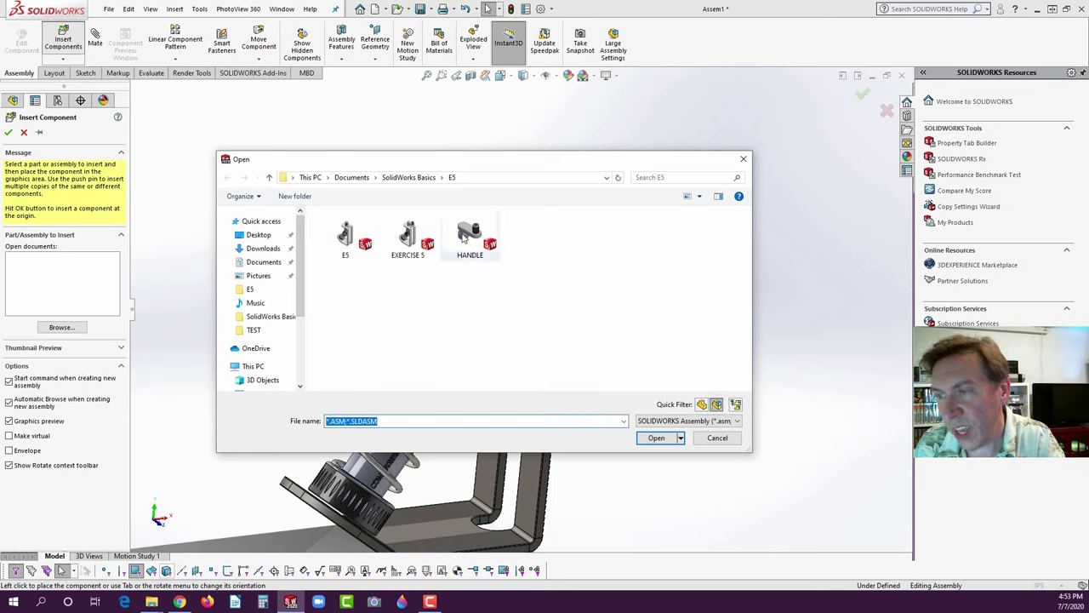
left_click(702, 404)
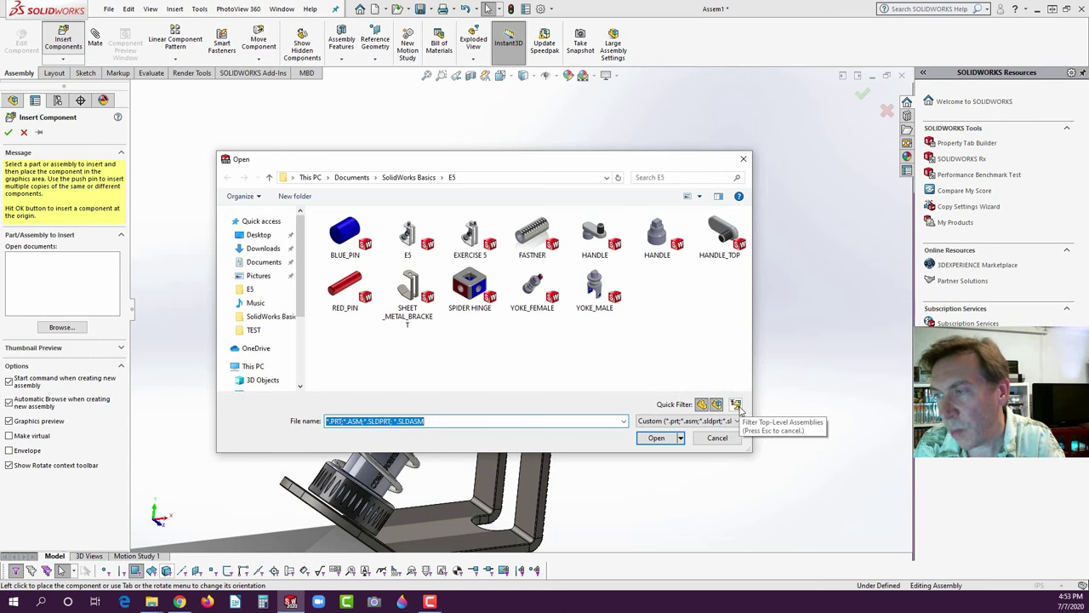
left_click(594, 233)
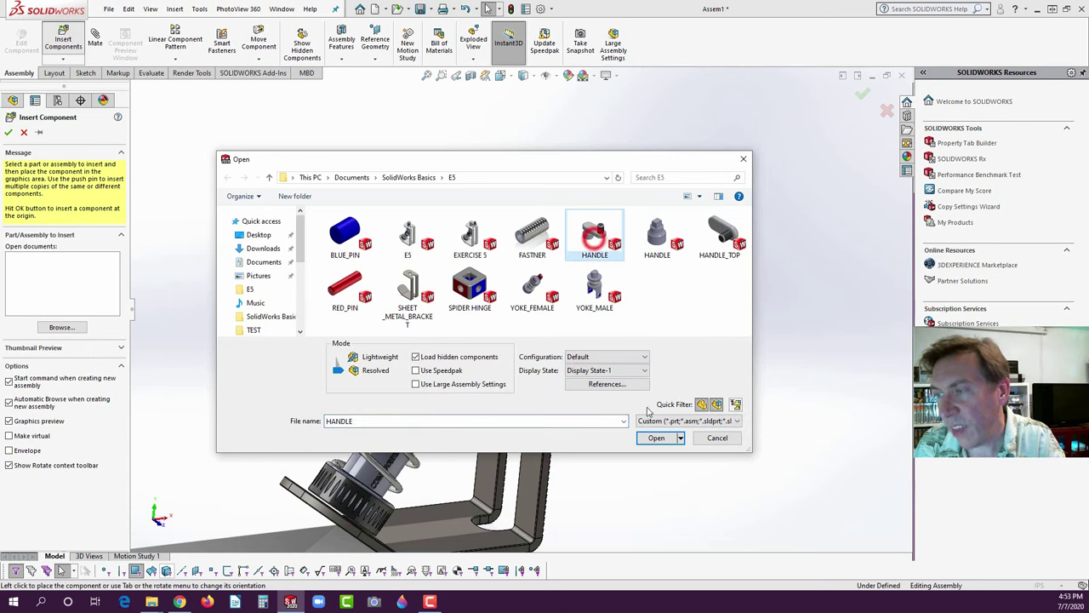
left_click(656, 438)
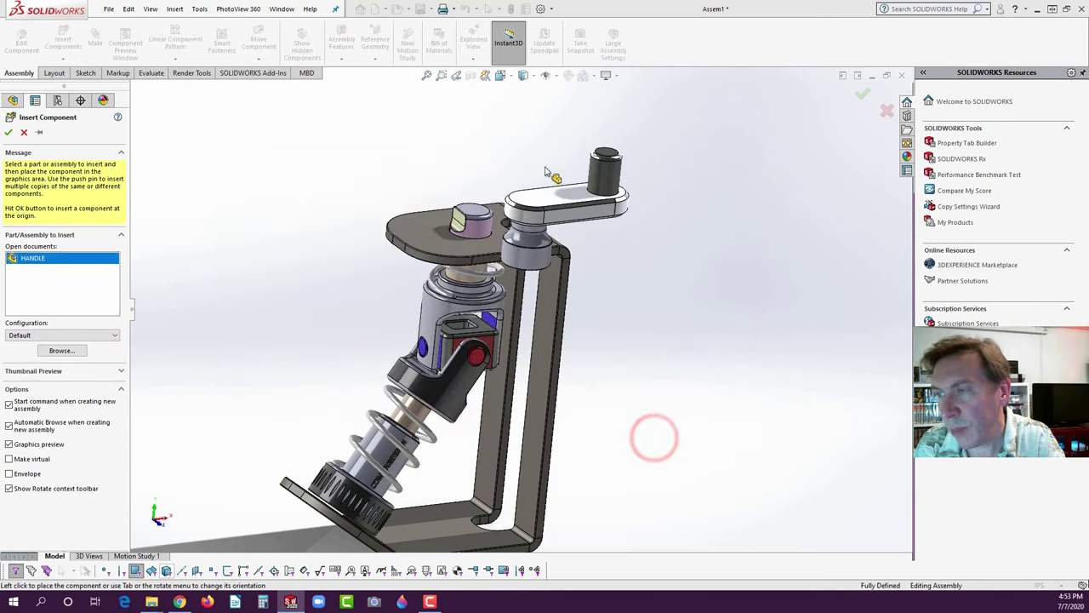
left_click(517, 119)
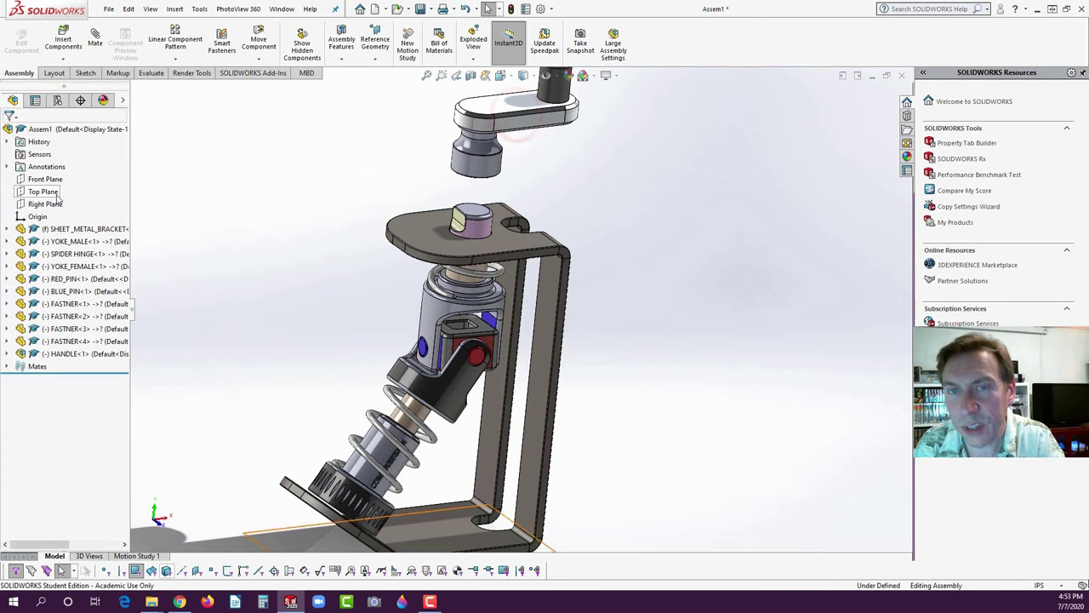
- Mate the handle's hole concentric with the pink pin's round face
middle_click_drag(300, 281, 482, 252)
scroll(540, 261, "down", 3)
scroll(587, 247, "down", 2)
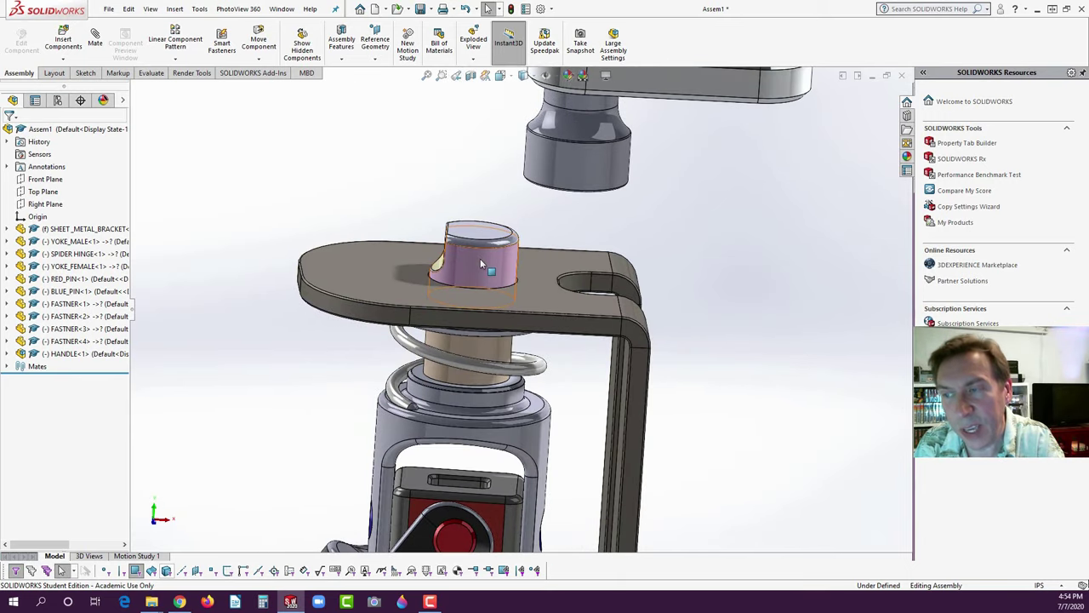
middle_click_drag(676, 176, 383, 149)
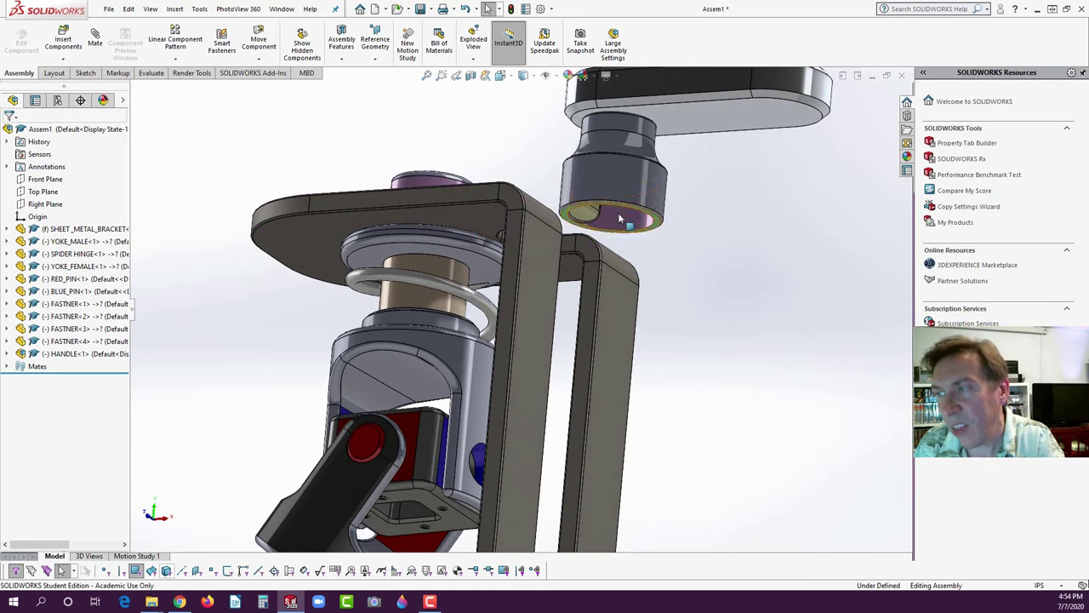
left_click(95, 38)
middle_click_drag(458, 162, 428, 184)
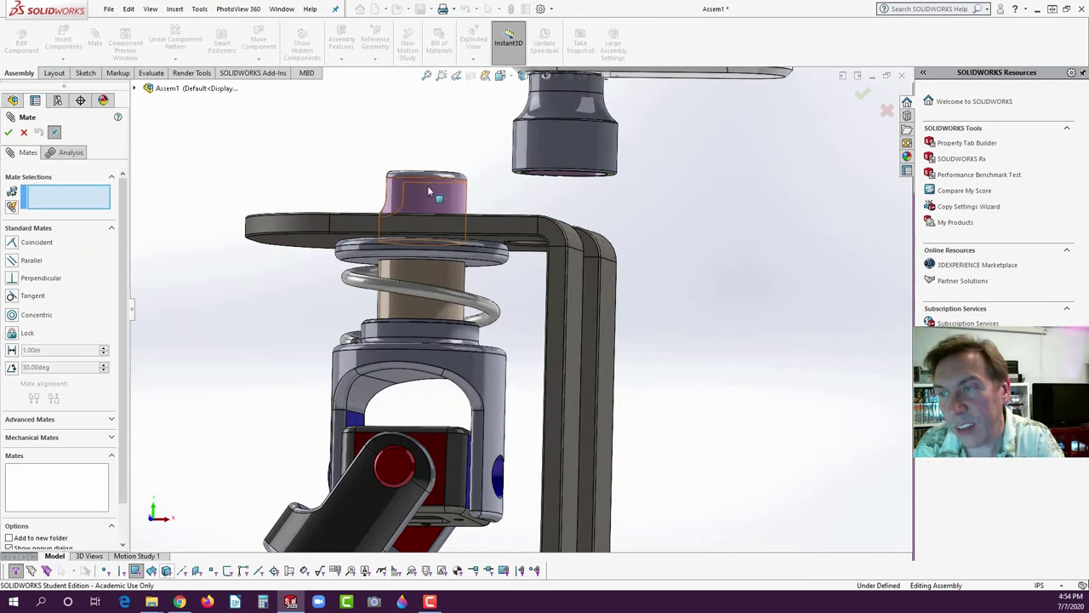
left_click(426, 188)
middle_click_drag(632, 194, 600, 191)
left_click(605, 202)
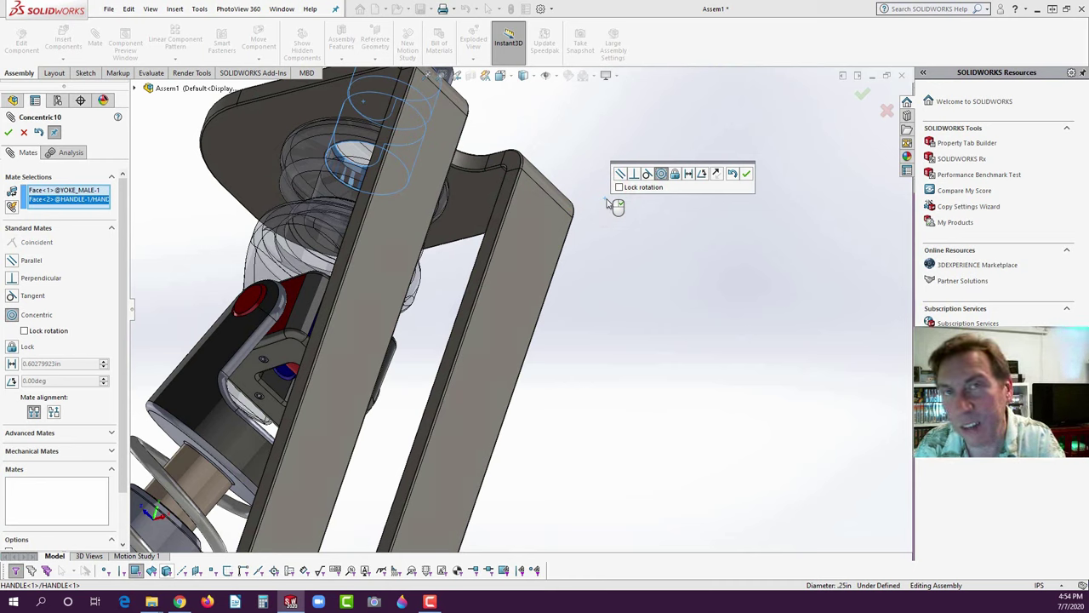
left_click(745, 175)
key("f")
- Slide the handle up its axis off the pin and view the bracket plates side-on
mouse_move(532, 211)
middle_mouse_down()
mouse_move(562, 314)
mouse_move(551, 213)
middle_mouse_up()
scroll(470, 238, "up", 3)
left_click_drag(450, 195, 499, 198)
middle_click_drag(498, 194, 304, 175)
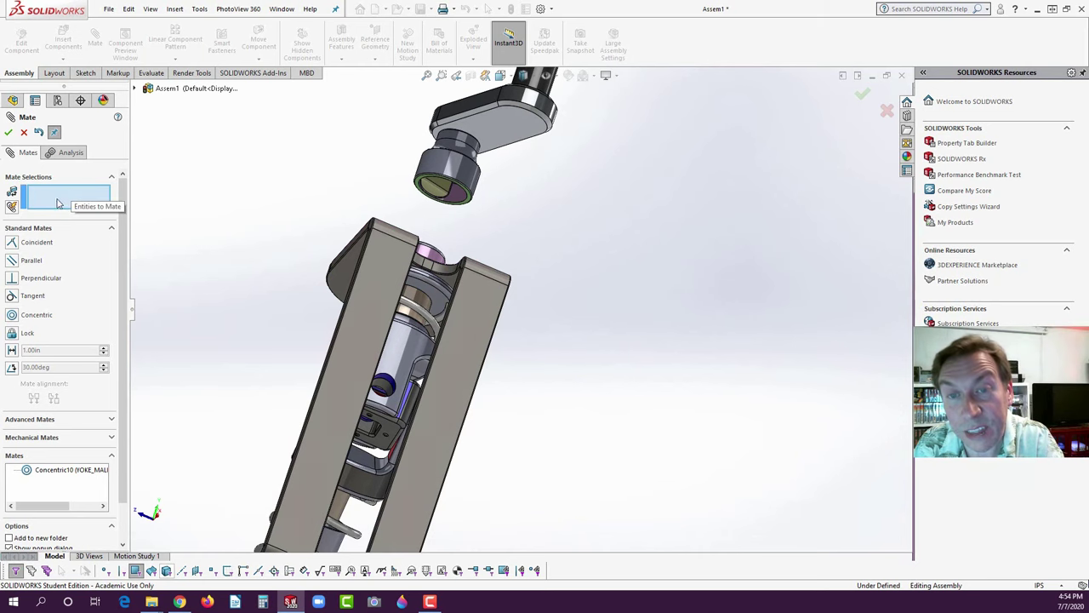
left_click(69, 195)
left_click(285, 184)
scroll(430, 179, "down", 5)
- Make the handle's flat inner face coincident with the pin's flat face
middle_click_drag(467, 197, 412, 166)
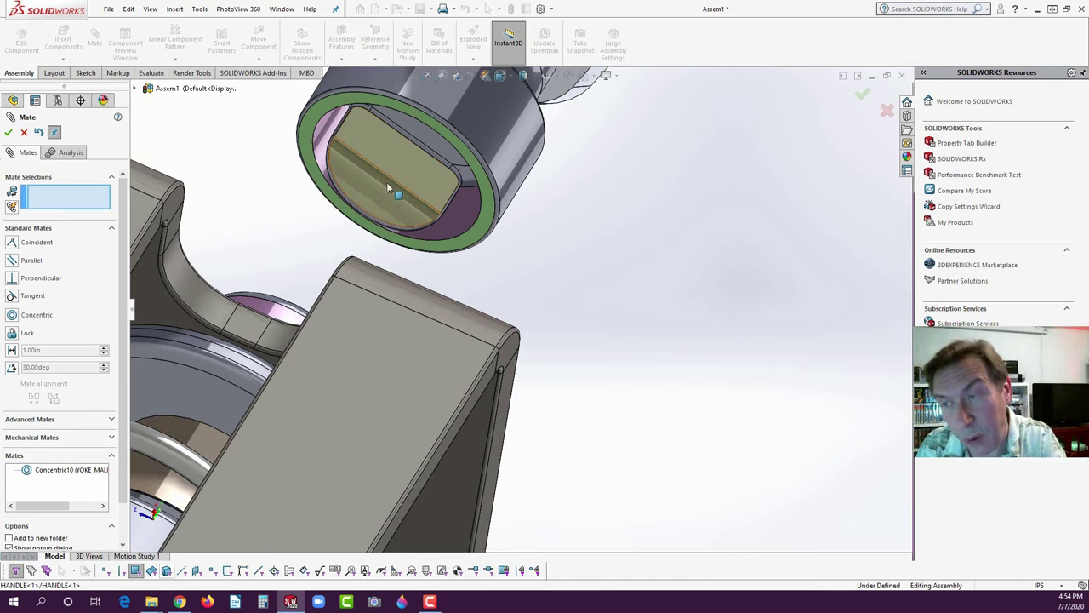
left_click(407, 159)
middle_click_drag(250, 236, 424, 360)
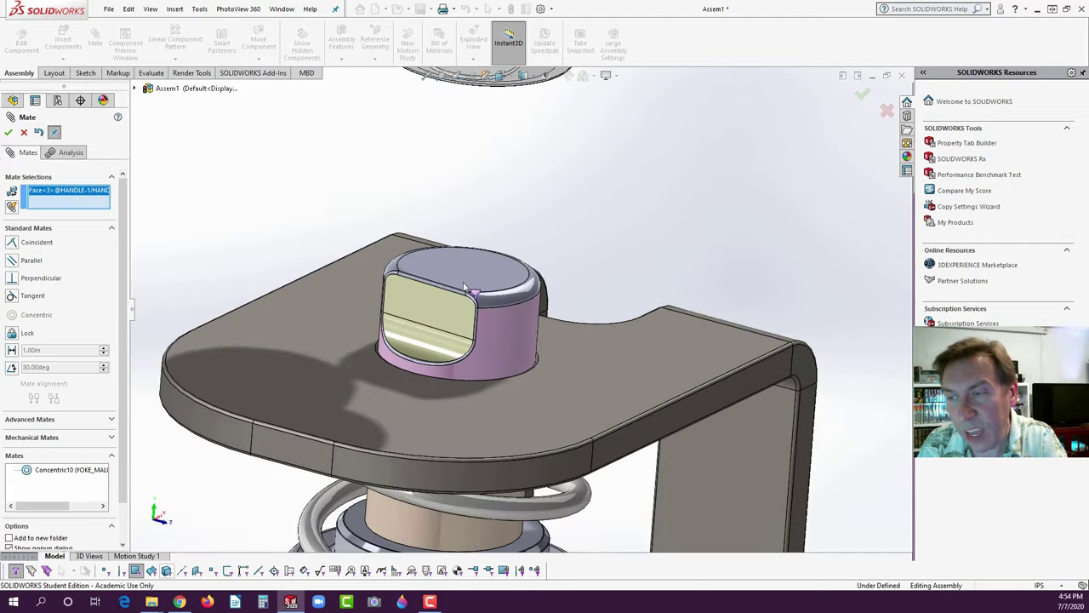
left_click(428, 308)
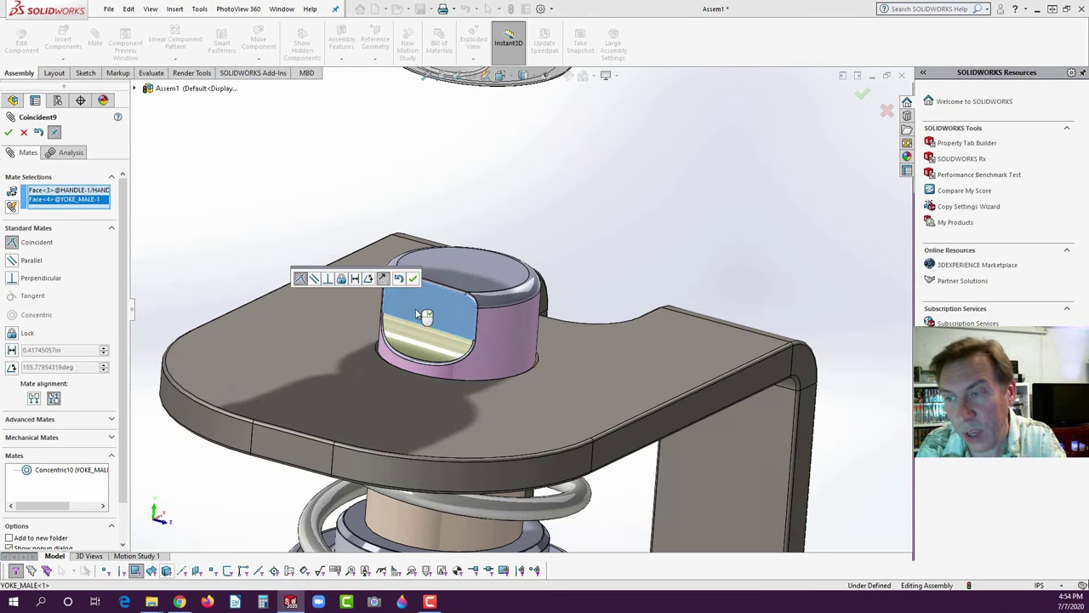
left_click(412, 279)
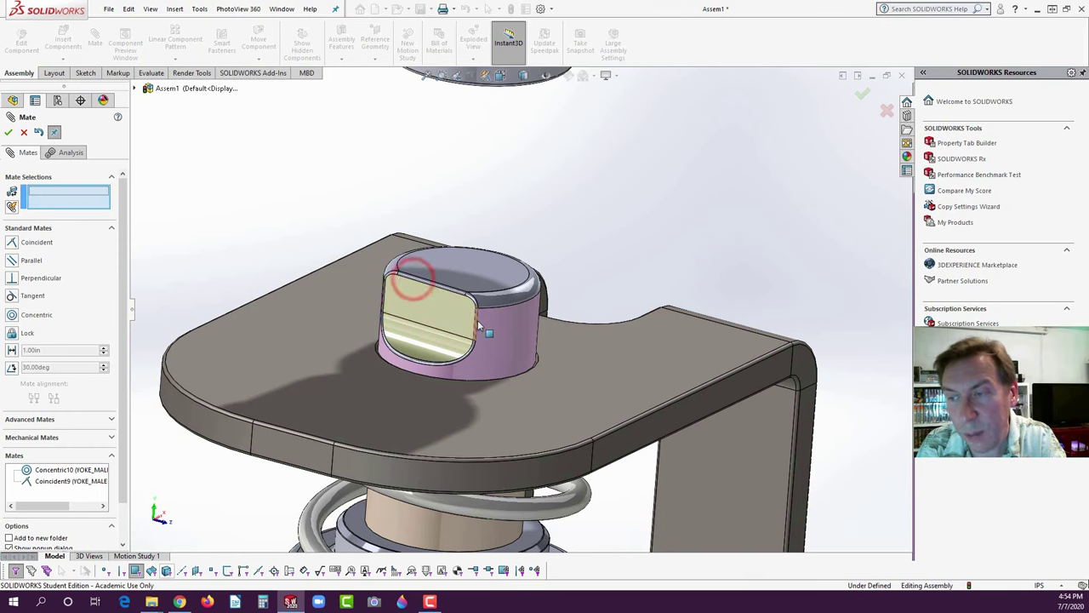
scroll(534, 317, "up", 2)
scroll(536, 314, "up", 2)
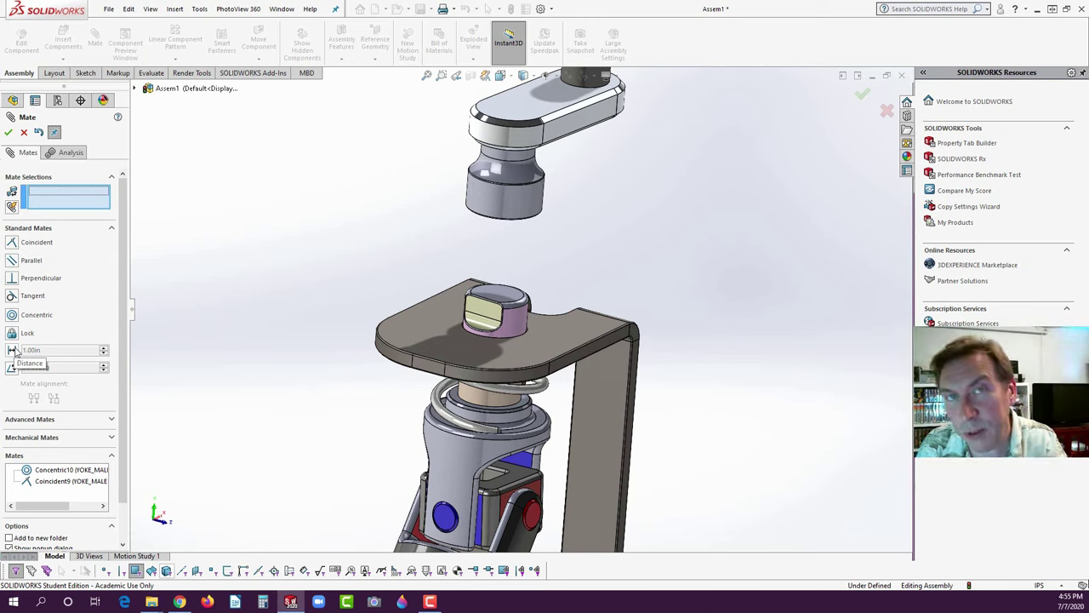
- Add a 0.01in distance mate between the bracket's top face and the handle cylinder's bottom face
left_click(12, 350)
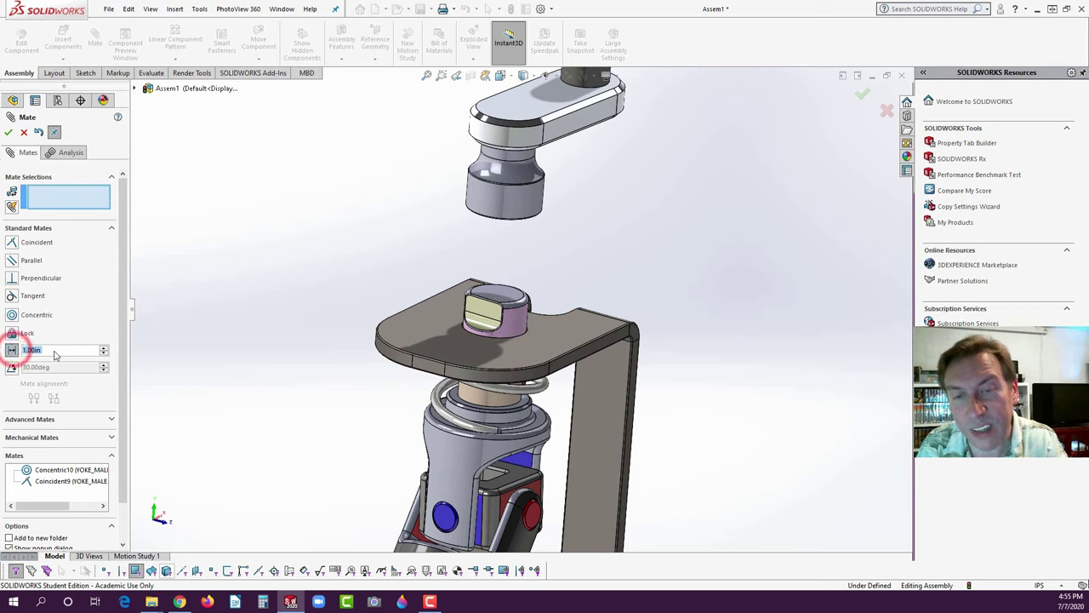
type(".01")
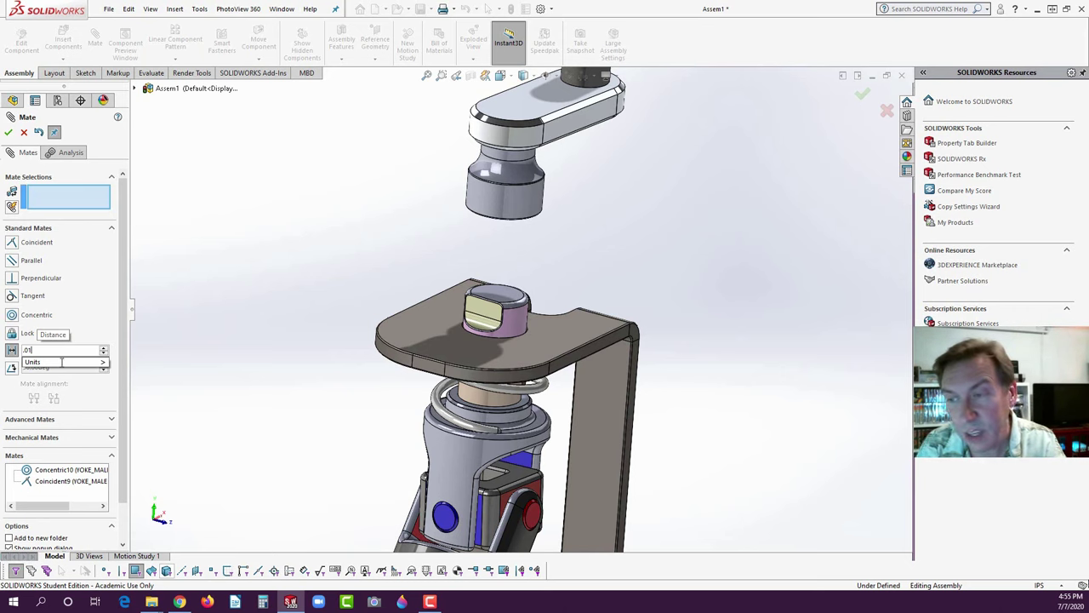
left_click(426, 324)
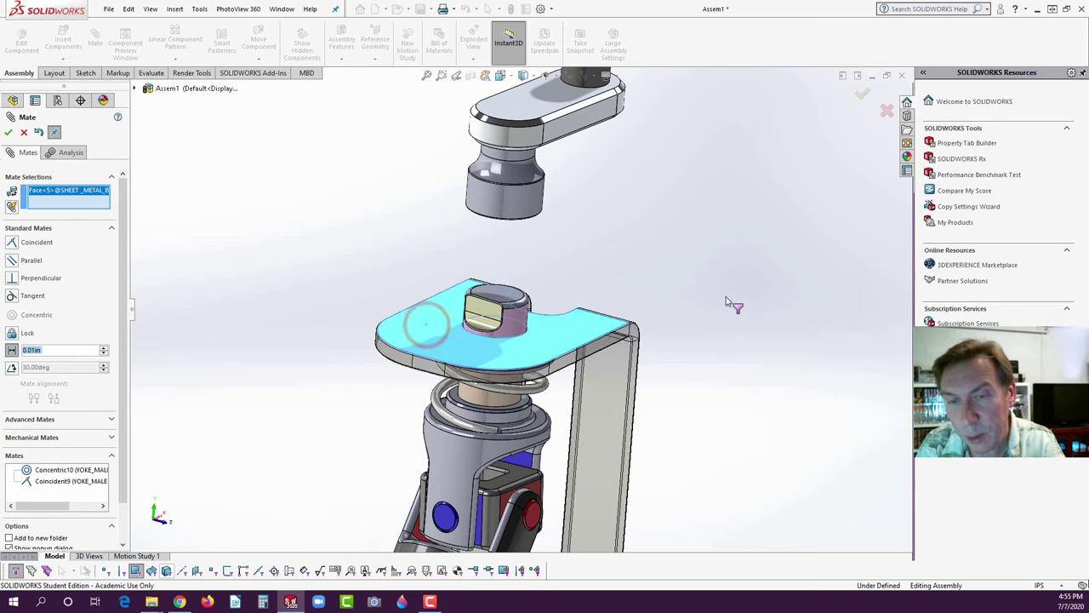
middle_click_drag(644, 260, 582, 238)
scroll(581, 237, "down", 3)
scroll(547, 265, "down", 2)
left_click(508, 313)
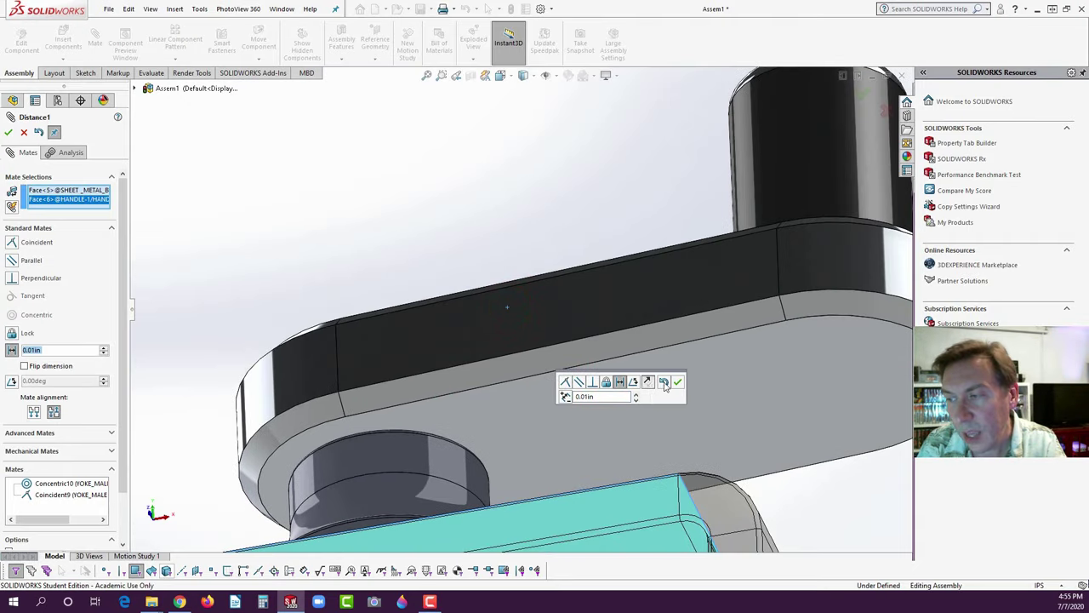
left_click(677, 382)
- Orbit around the bracket top and handle cylinder to inspect the 0.01in gap, then fit the assembly
middle_click_drag(559, 449, 455, 413)
scroll(452, 408, "down", 5)
middle_click_drag(441, 340, 422, 329)
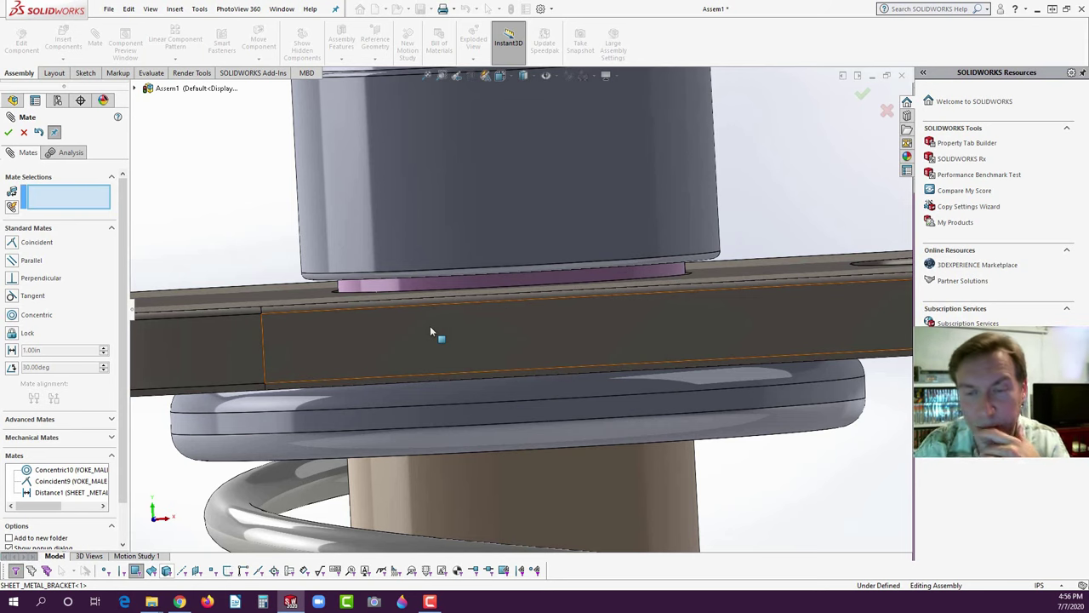
scroll(429, 325, "up", 3)
middle_click_drag(519, 293, 538, 299)
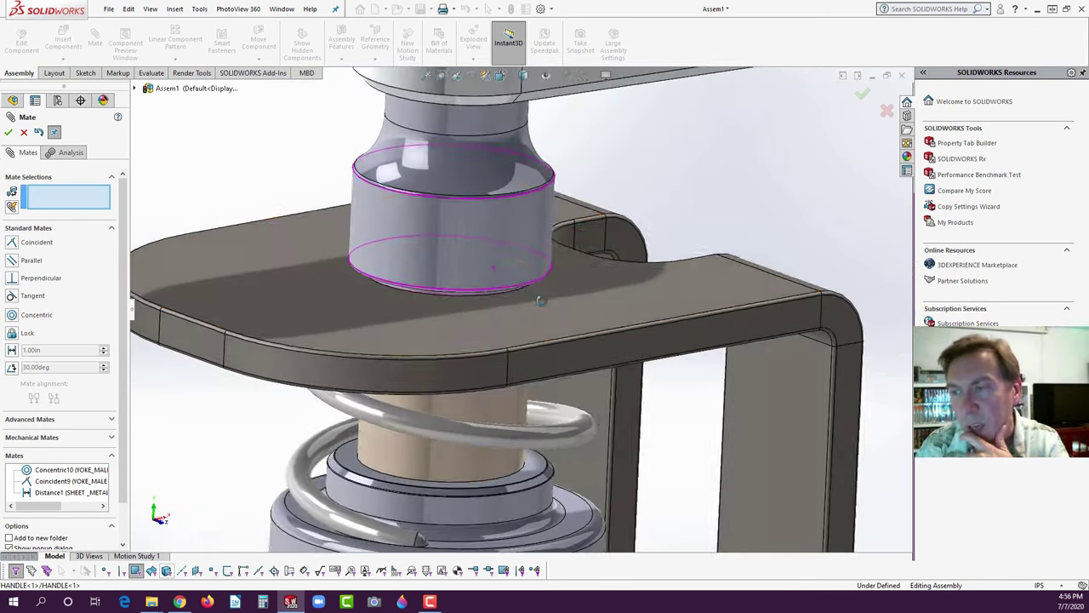
key("f")
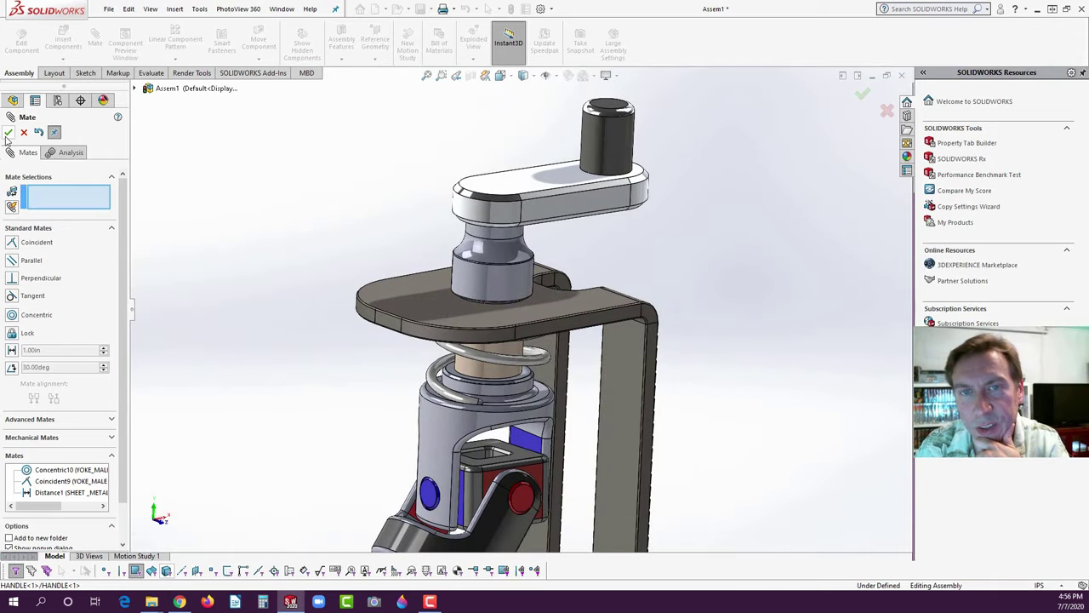
- Close the Mate manager and swing the HANDLE_TOP crank around its pin to confirm it rotates
left_click(8, 132)
middle_click_drag(281, 229, 281, 231)
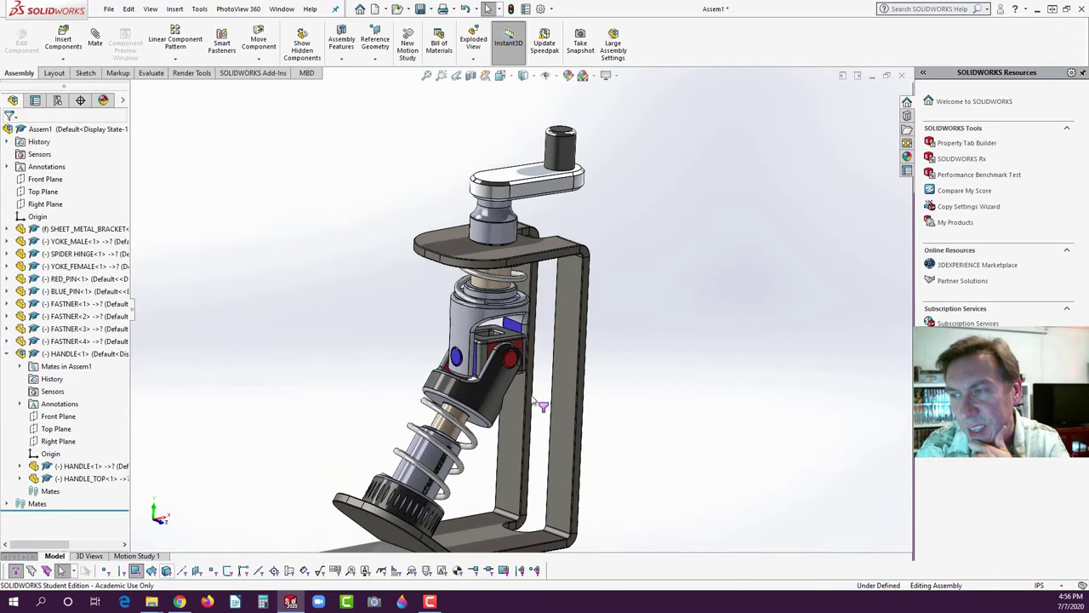
middle_click_drag(539, 319, 550, 289)
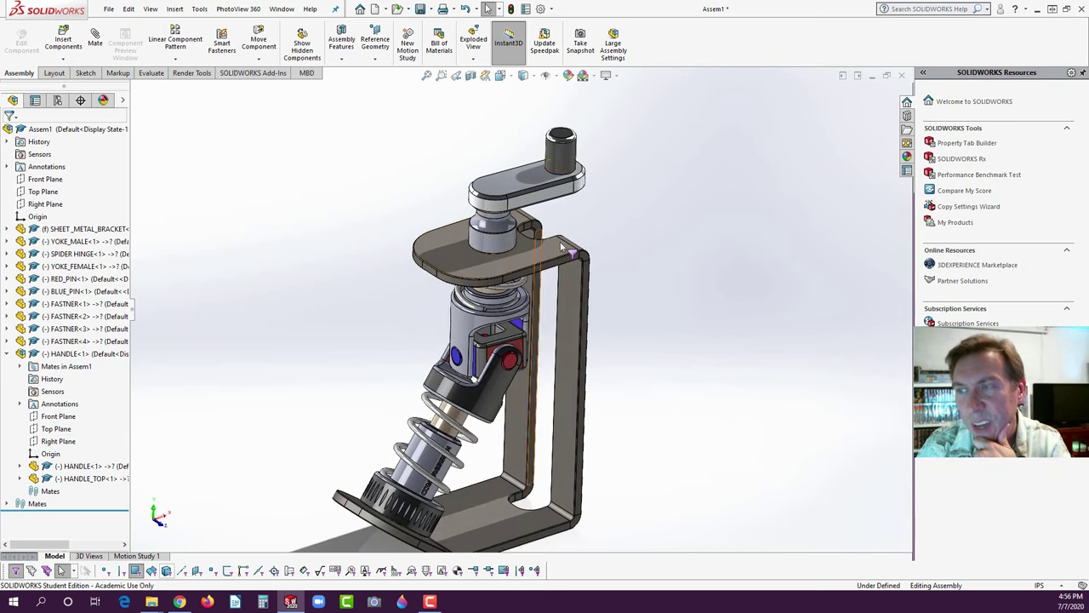
left_click_drag(568, 159, 619, 121)
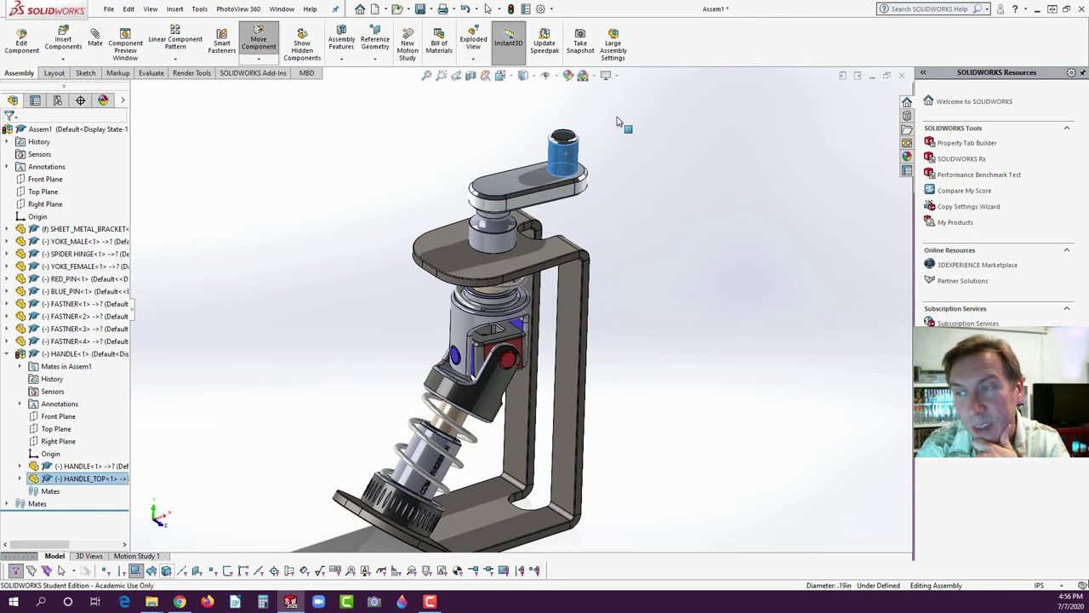
key("Escape")
key("f")
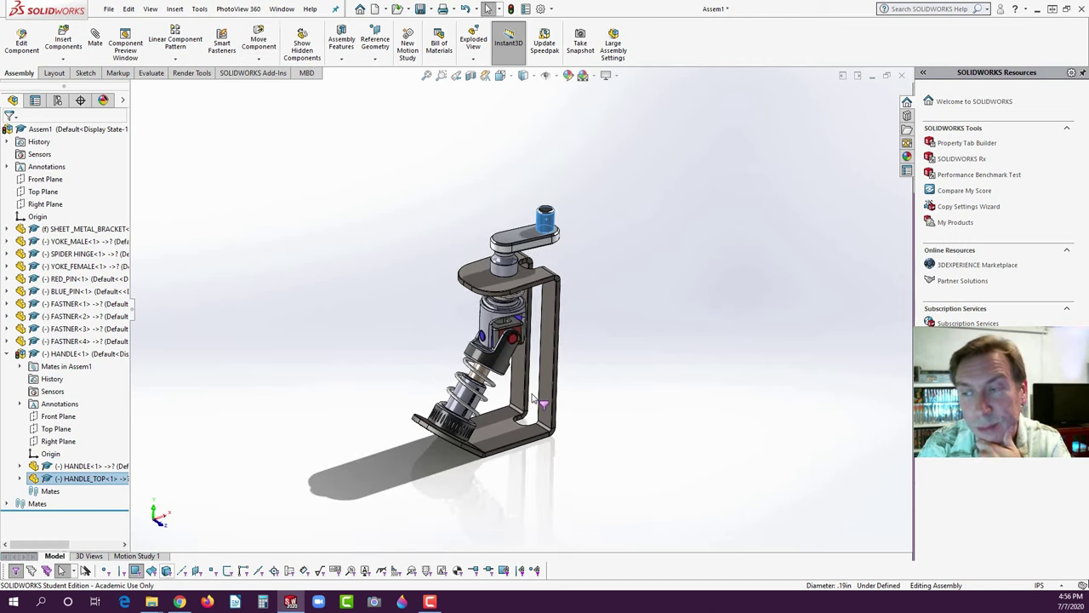
scroll(535, 398, "up", 3)
left_click(621, 332)
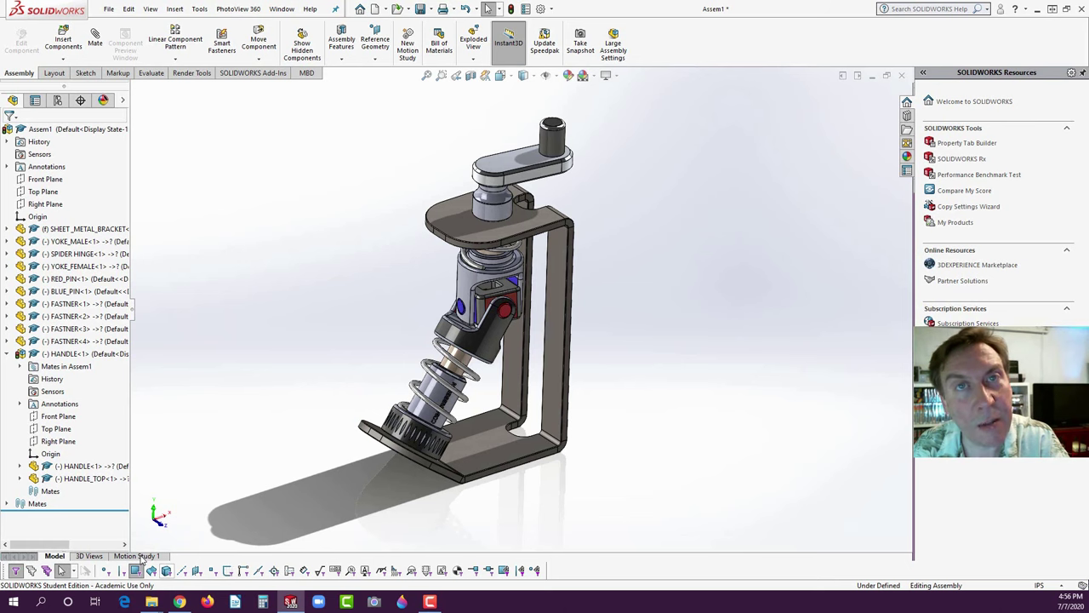
- In Motion Study 1, add a reversed constant-speed 100 RPM rotary motor on the handle collar face
left_click(140, 555)
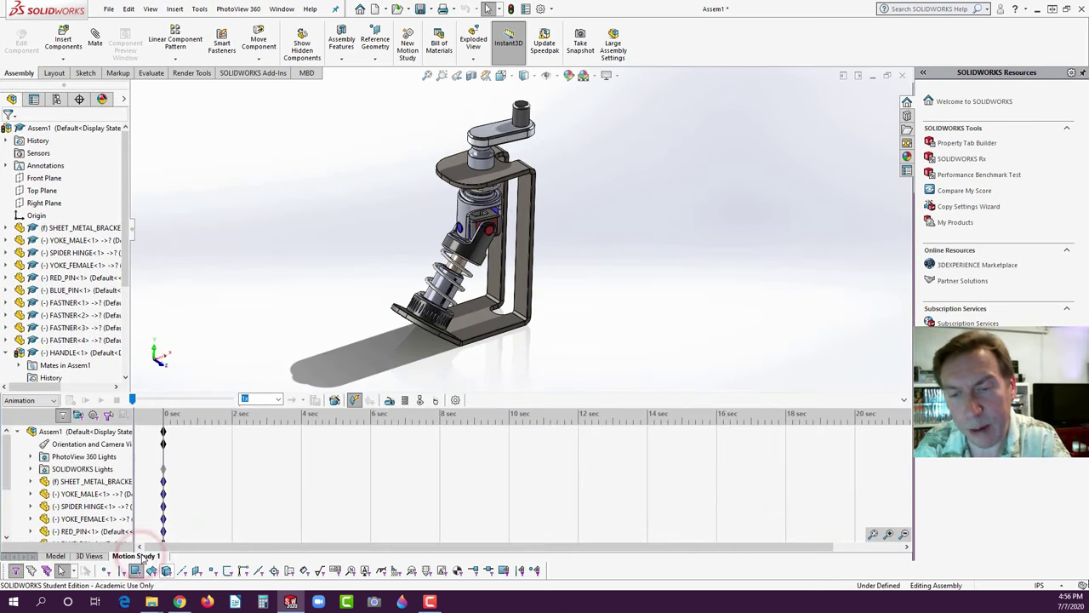
left_click(313, 431)
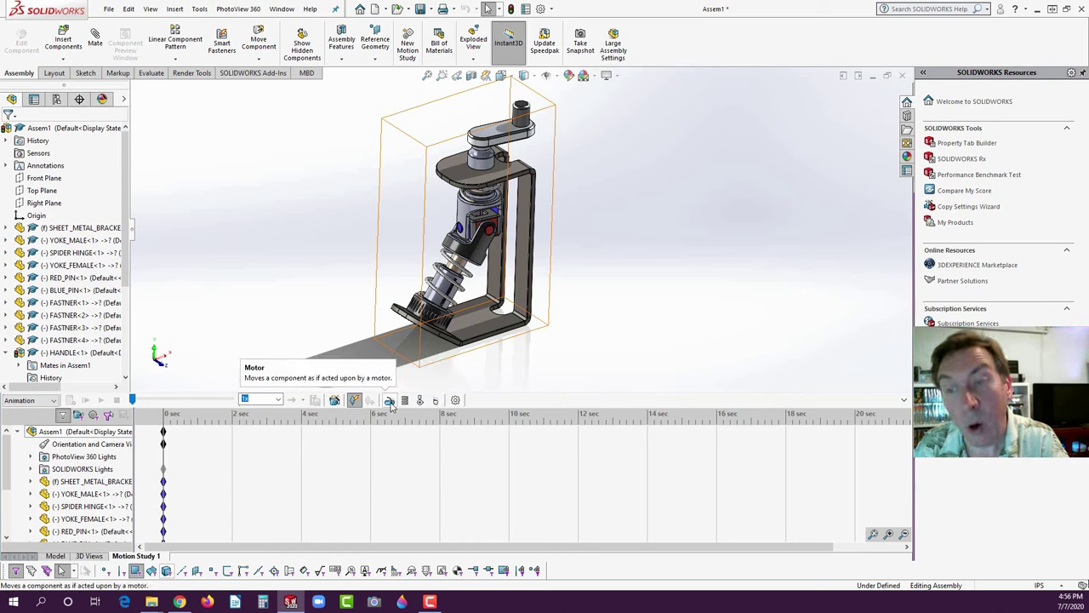
left_click(389, 400)
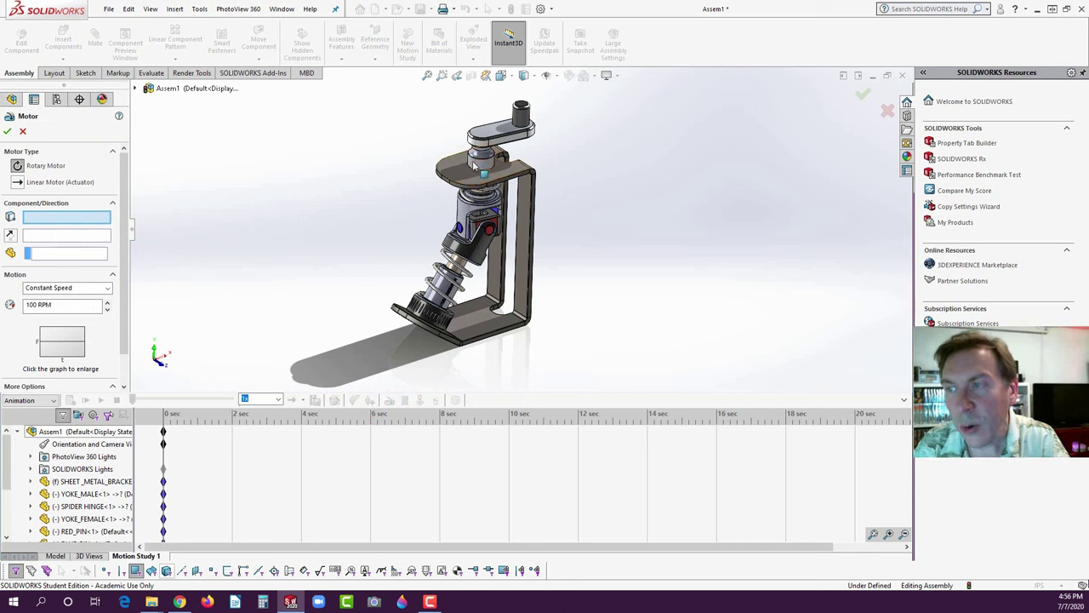
scroll(485, 175, "down", 5)
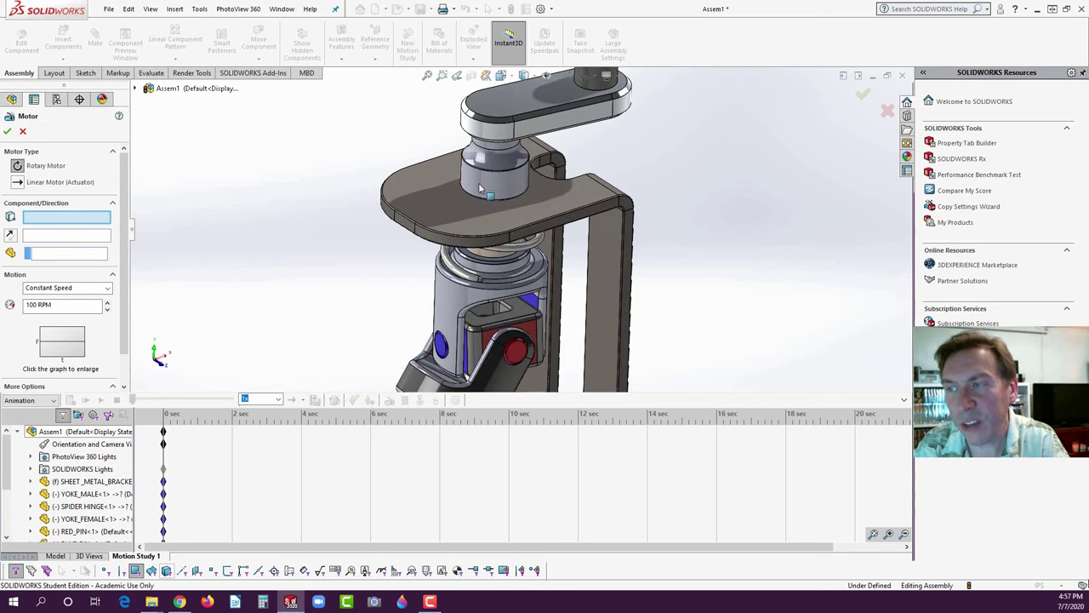
left_click(487, 183)
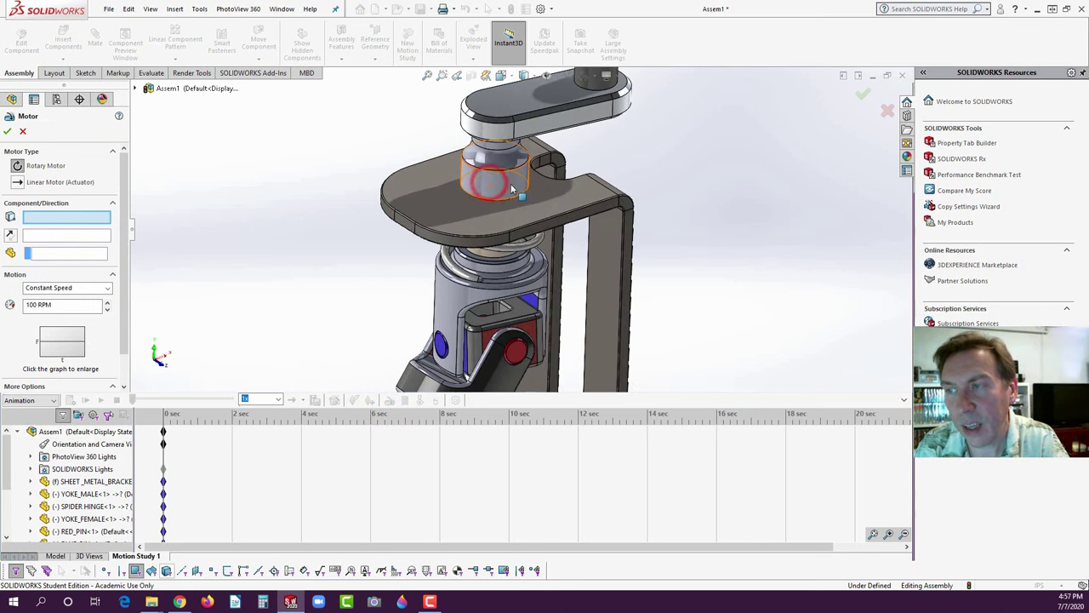
left_click(507, 194)
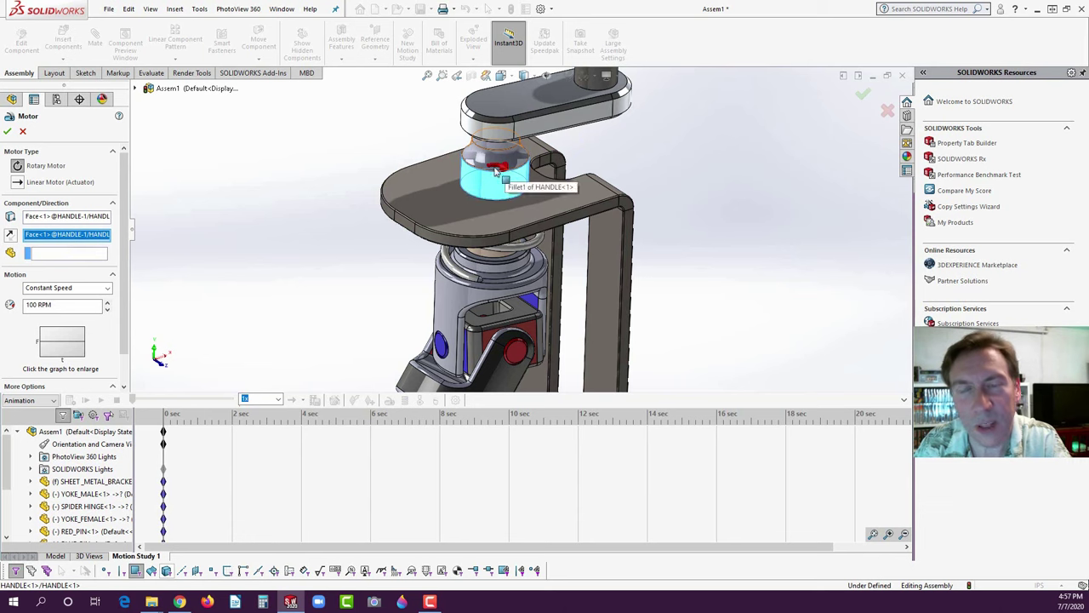
left_click(11, 237)
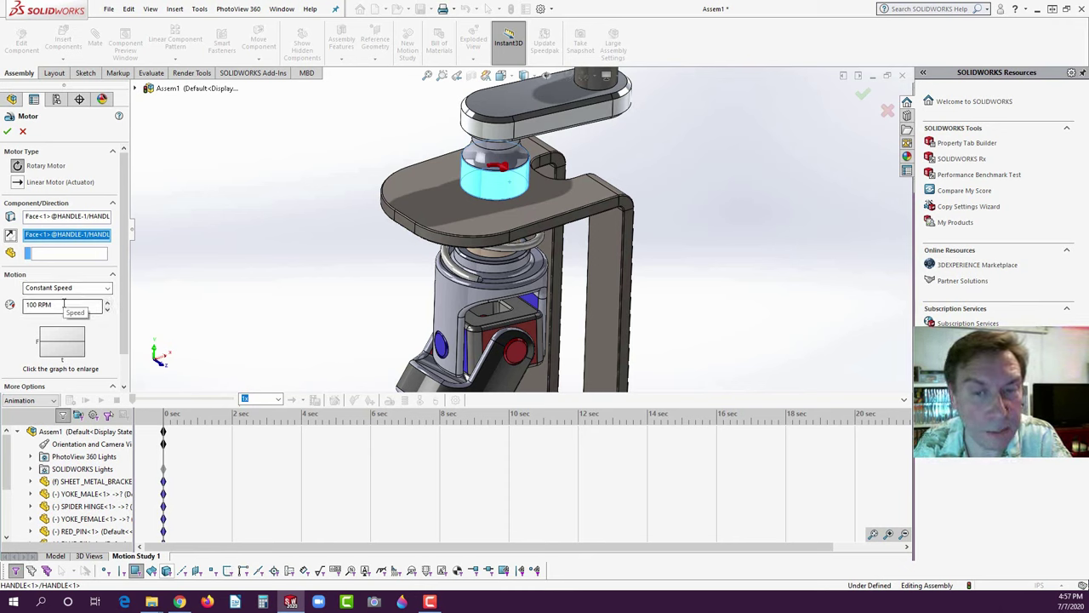
left_click(92, 287)
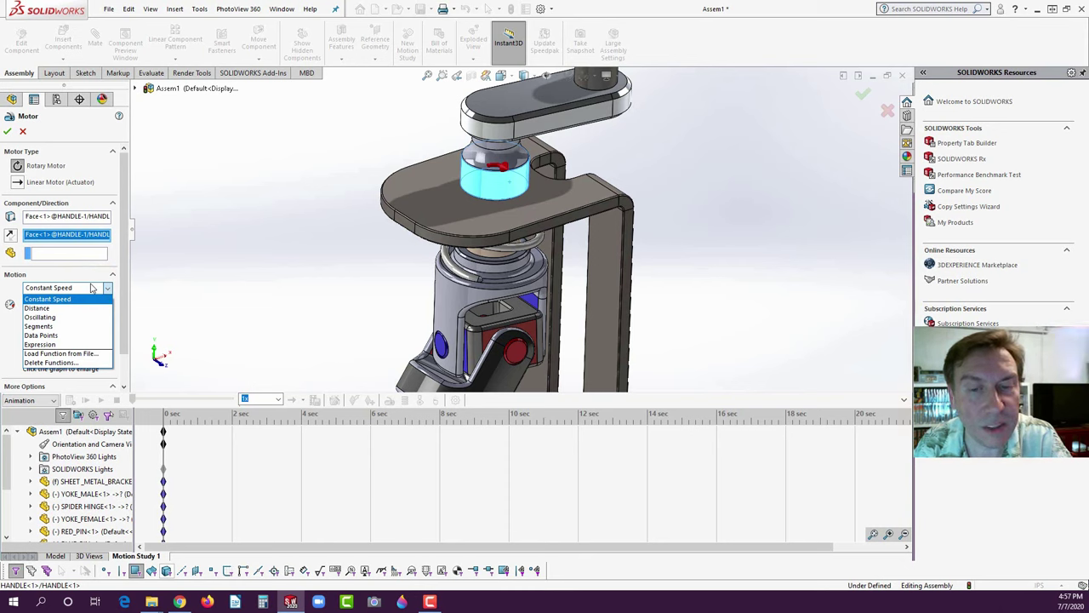
left_click(92, 288)
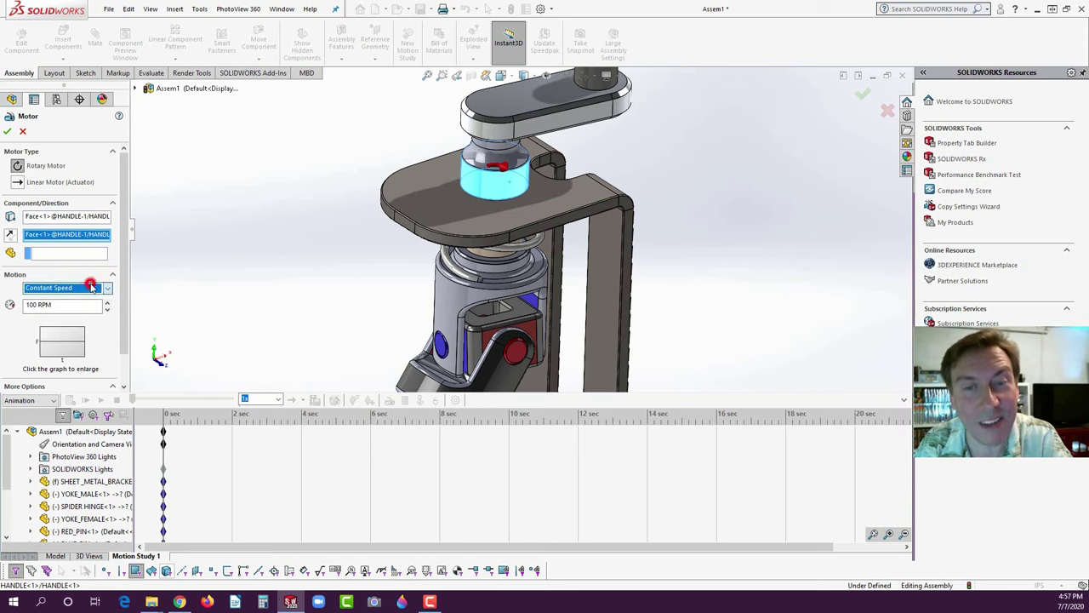
left_click(125, 326)
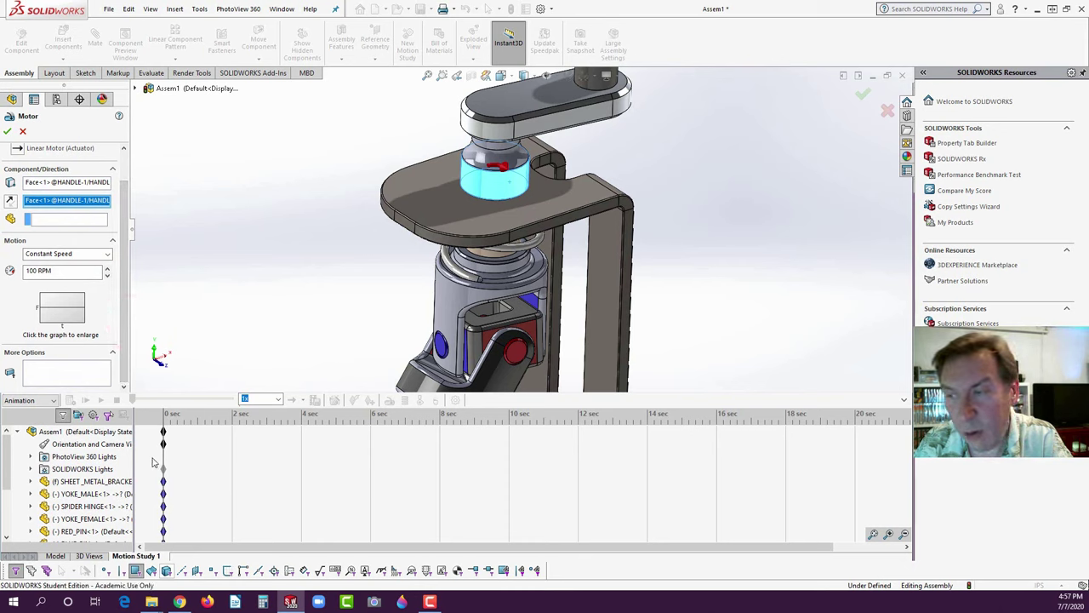
left_click(6, 131)
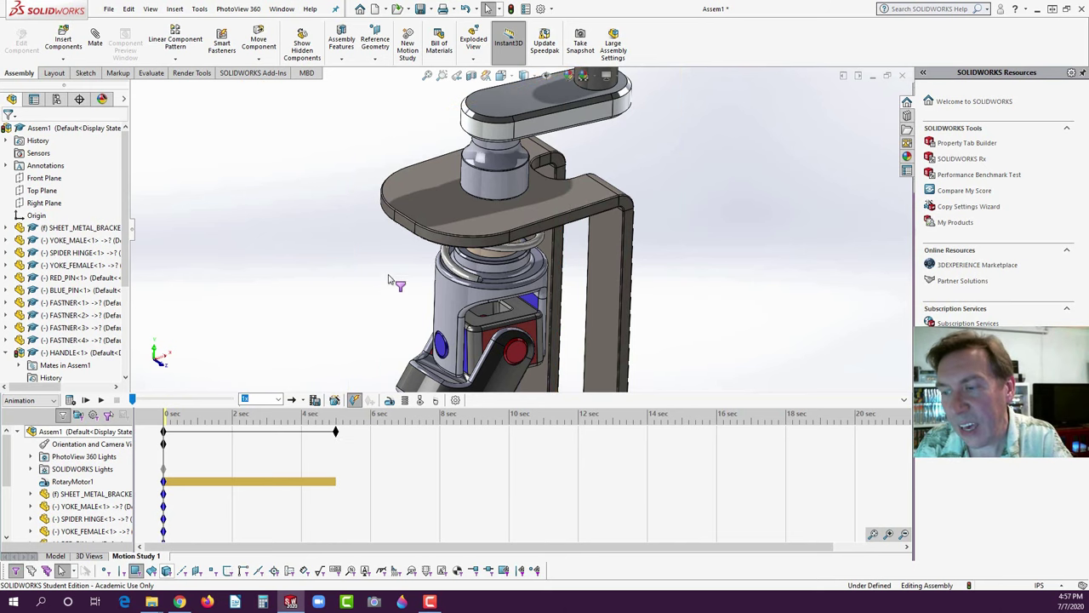
- Calculate the motor-driven motion study and play back the 5-second result
left_click(333, 401)
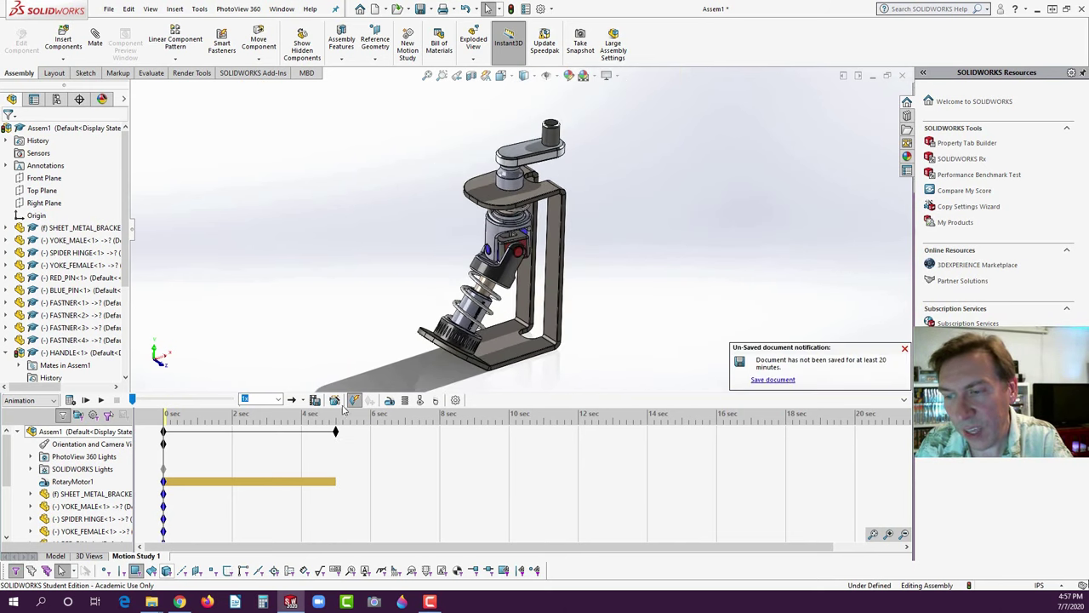
left_click(100, 400)
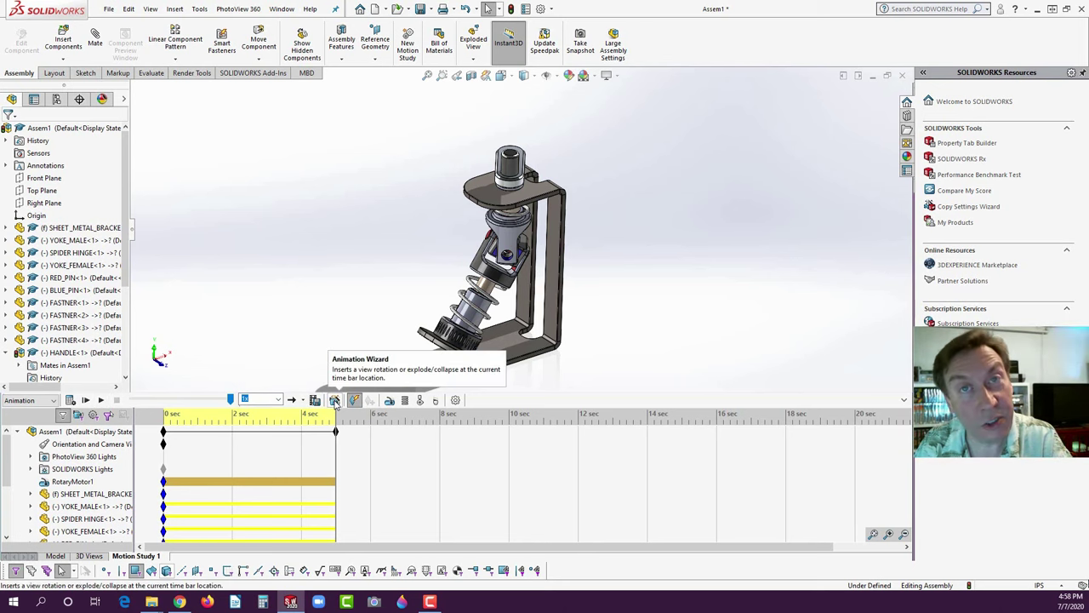
- Use the Animation Wizard for one clockwise Y-axis model rotation, 10 seconds long, starting at 1 second
left_click(335, 401)
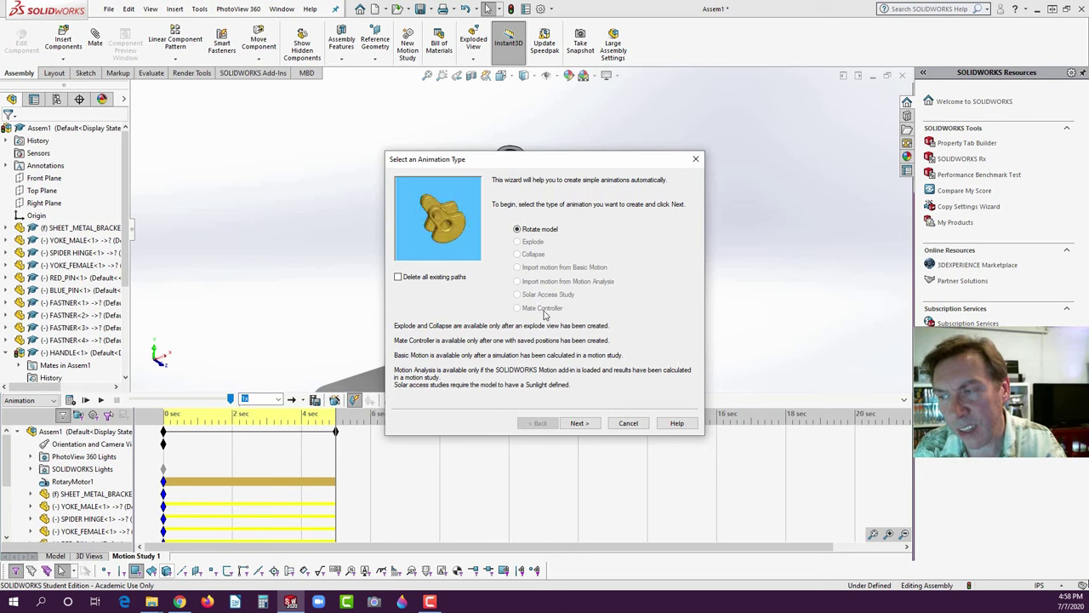
left_click(585, 424)
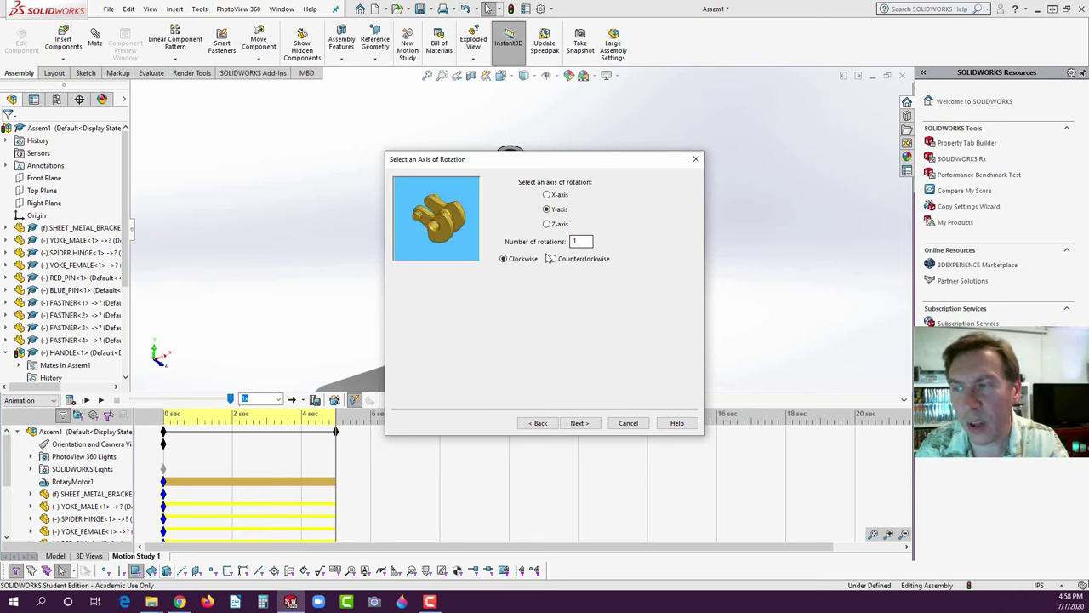
left_click(589, 424)
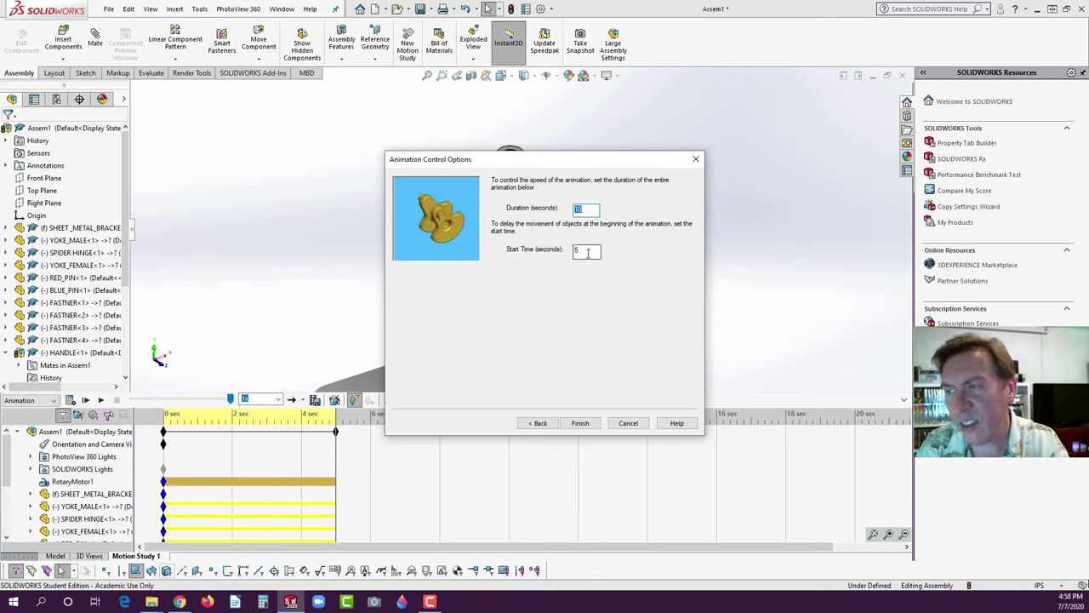
double_click(582, 252)
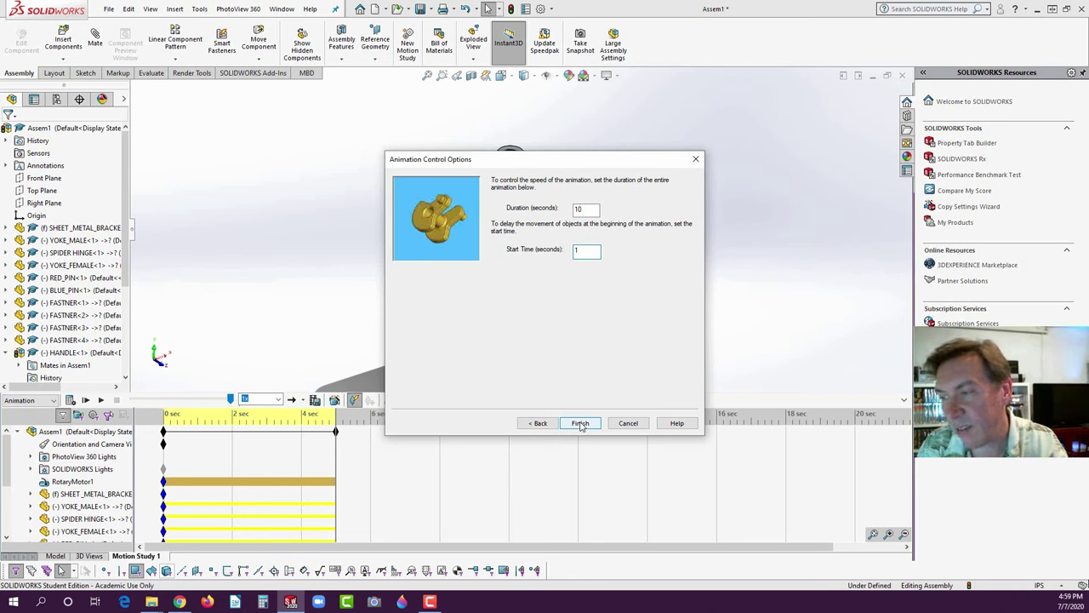
left_click(580, 423)
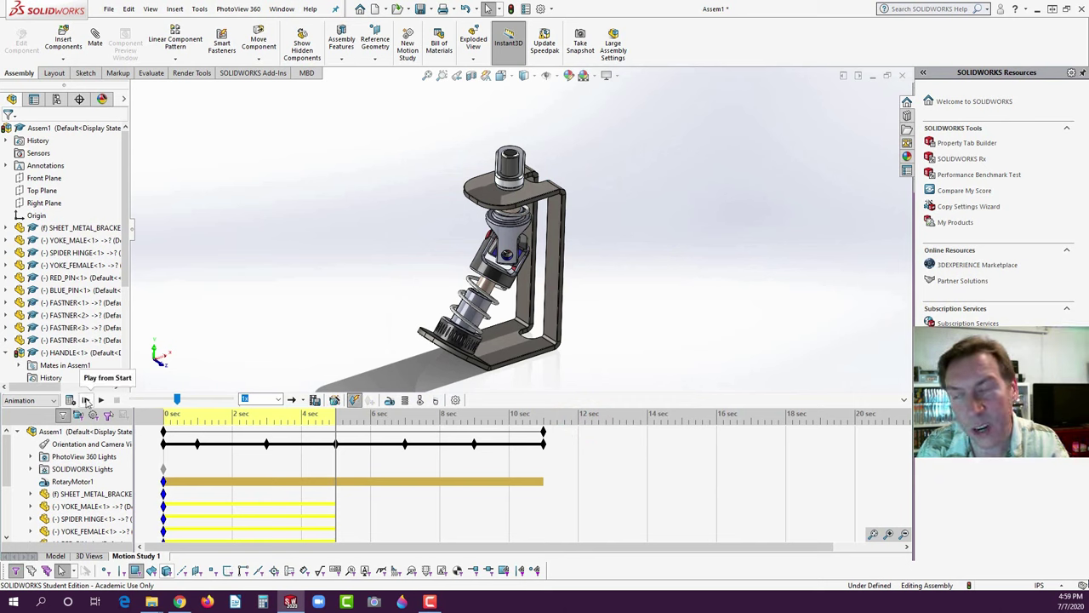
left_click(86, 401)
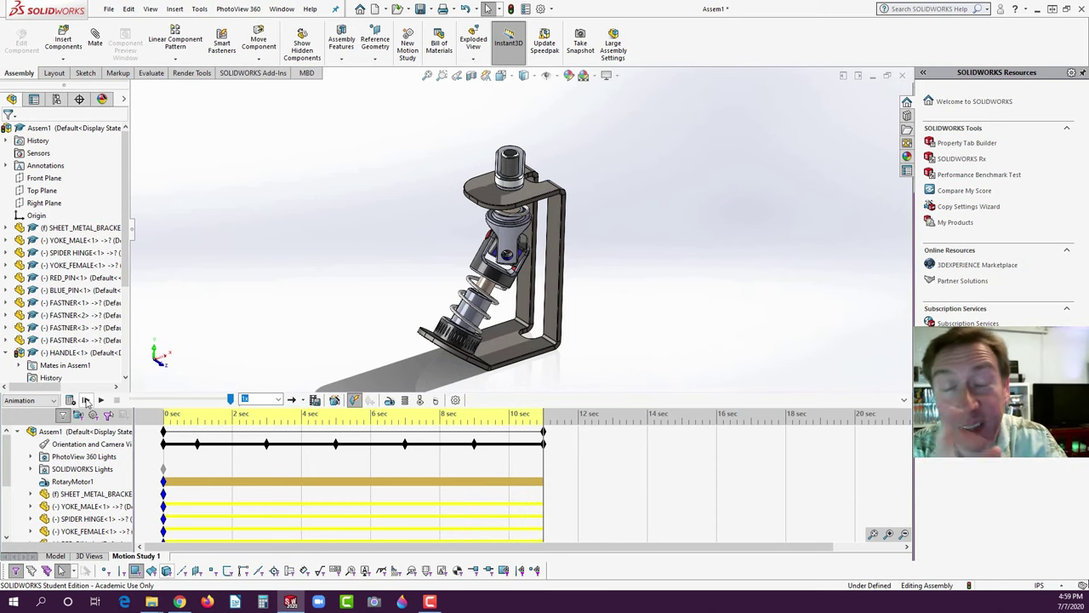
left_click(86, 401)
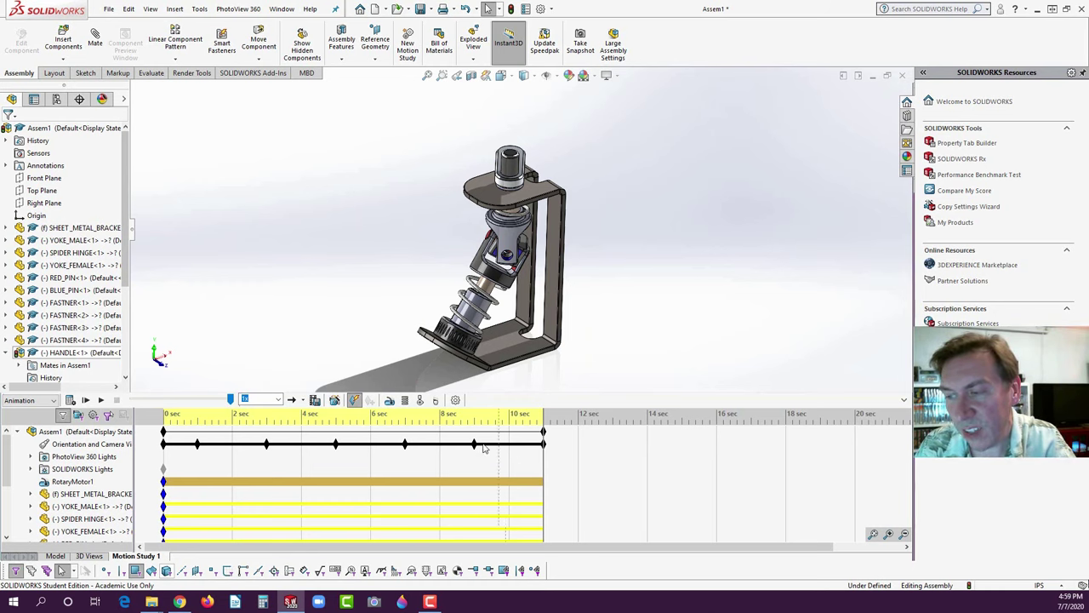
scroll(525, 476, "down", 3)
scroll(525, 476, "up", 3)
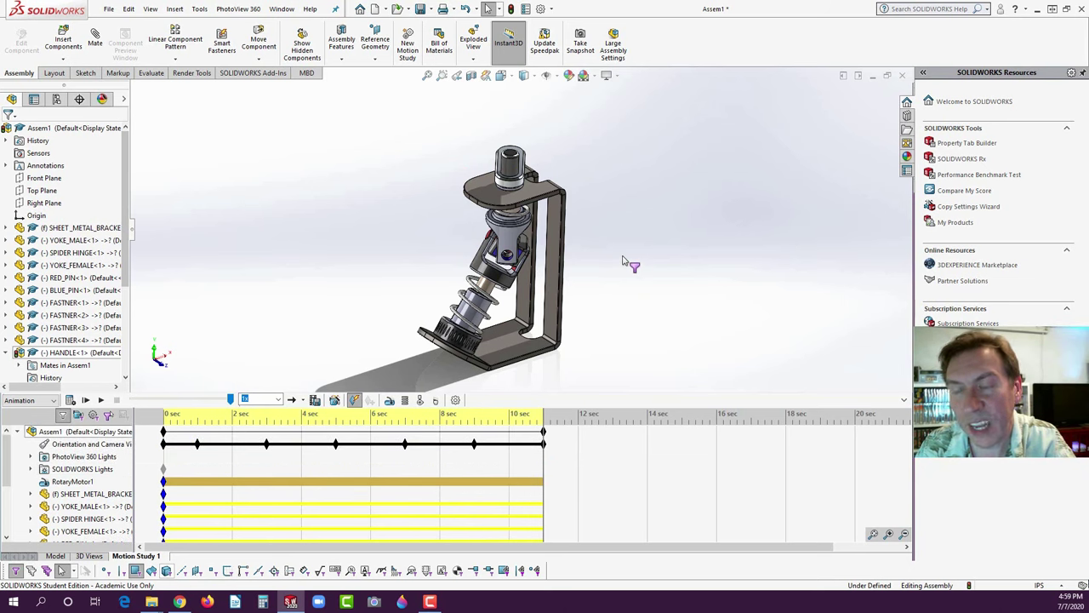
scroll(499, 271, "down", 5)
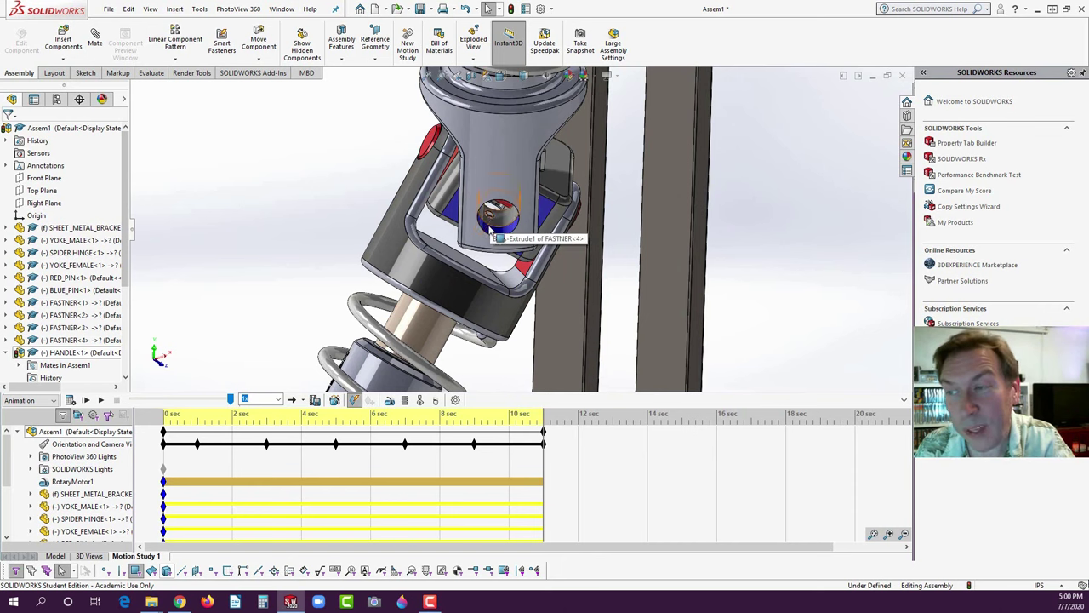
key("f")
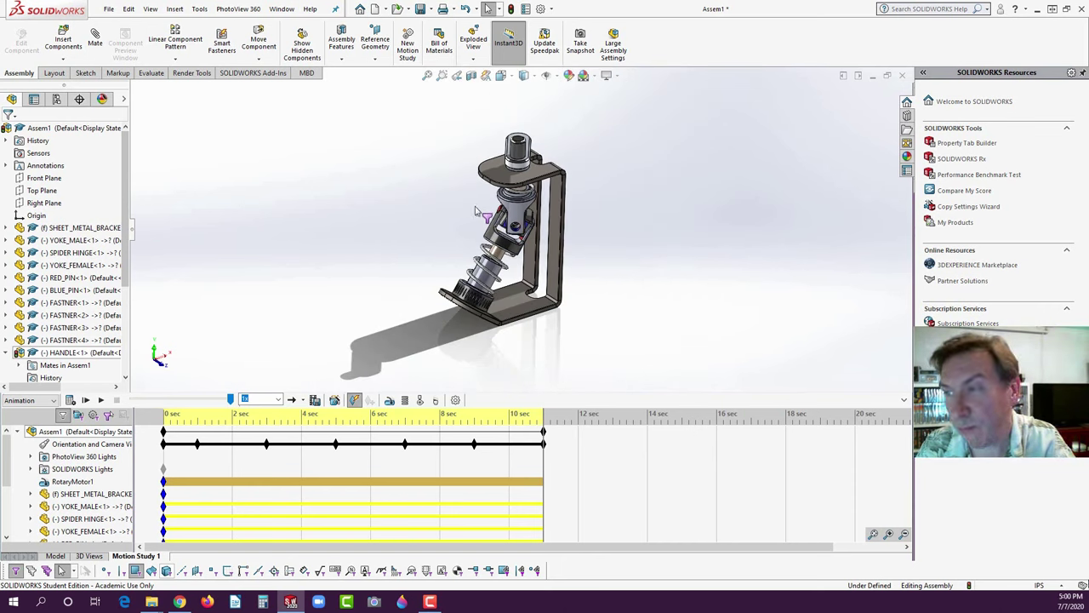
middle_click_drag(477, 211, 469, 197)
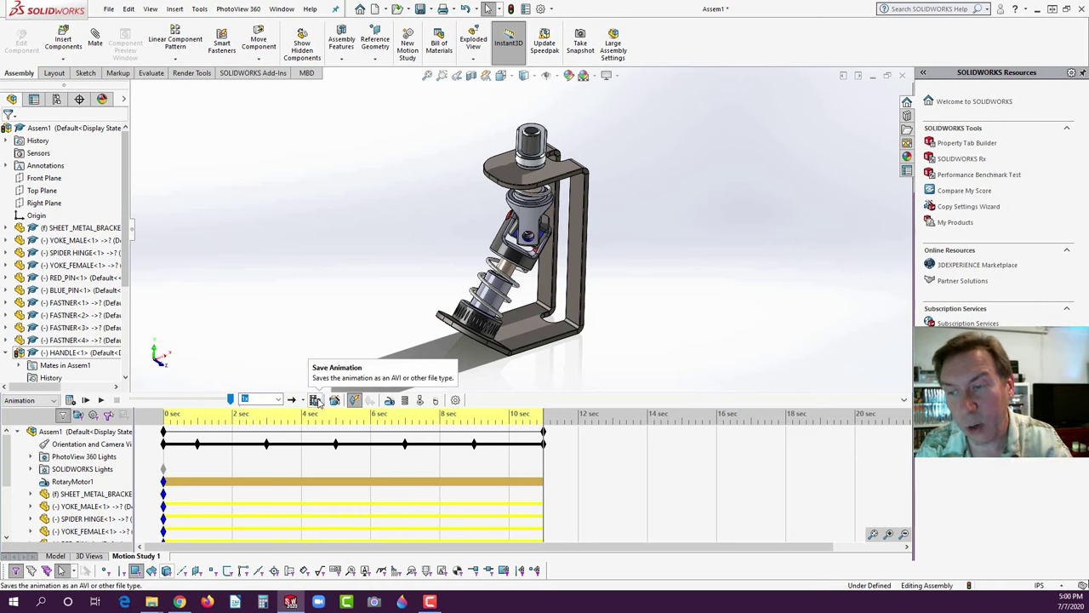
- Name the animation file E5 VIDEO, keeping Microsoft AVI format and the SOLIDWORKS screen renderer
left_click(316, 400)
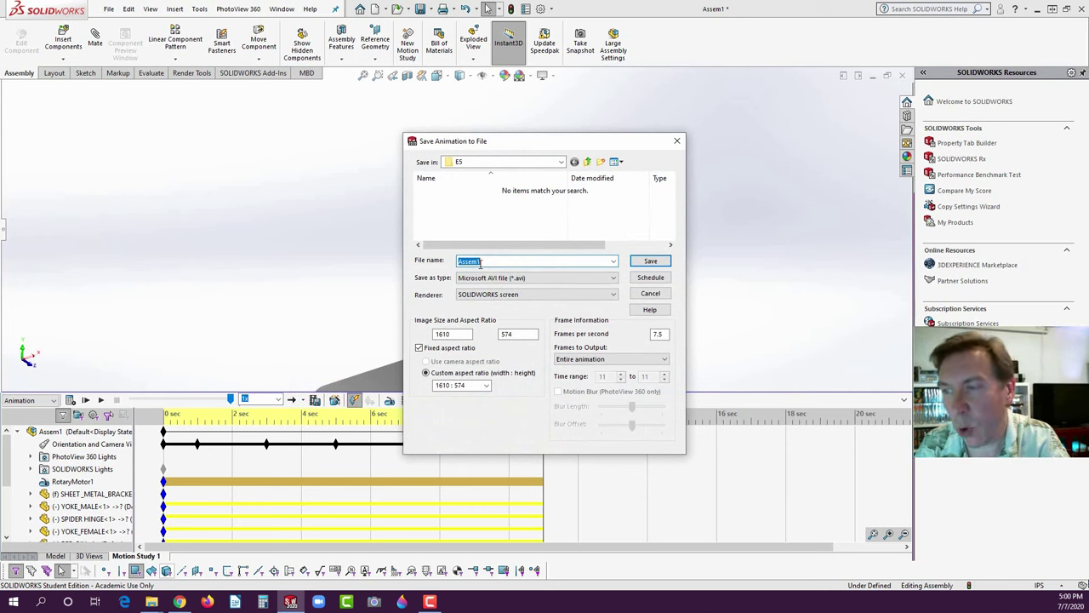
type("E5 VIDEO")
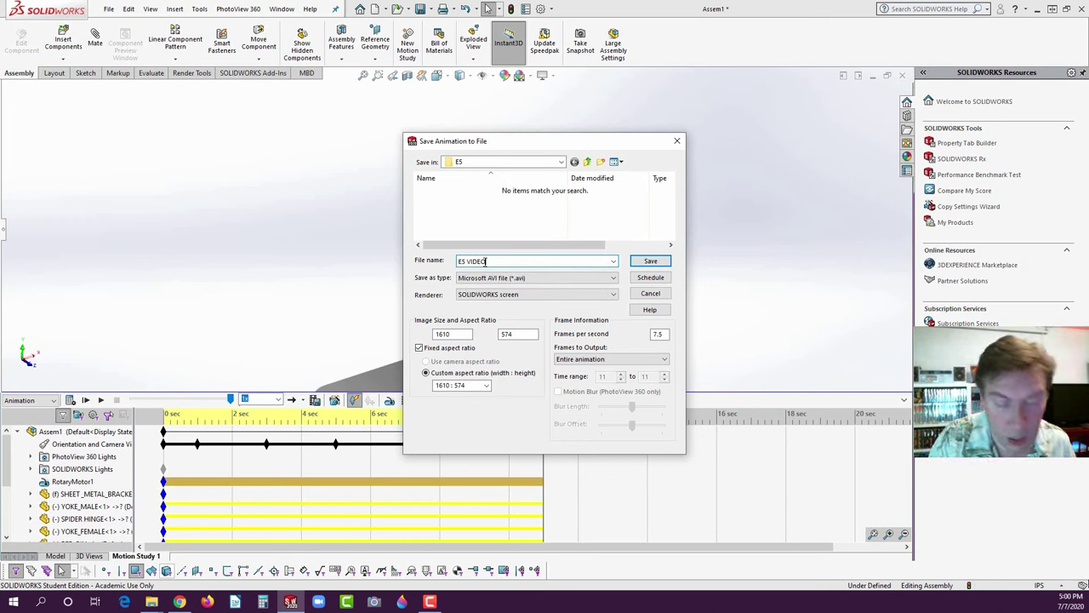
left_click(507, 278)
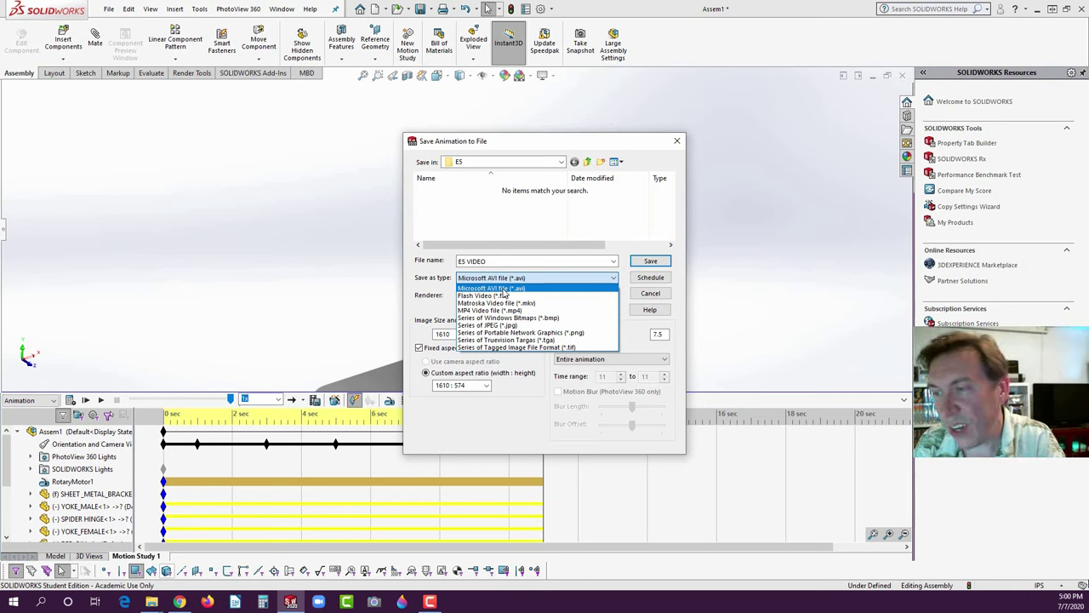
left_click(584, 277)
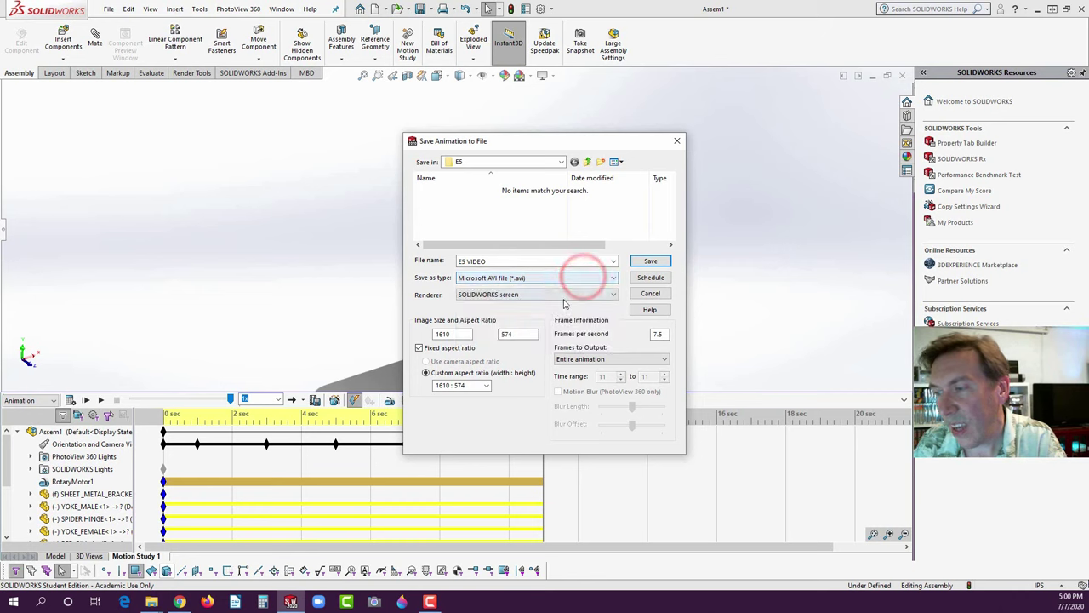
left_click(492, 294)
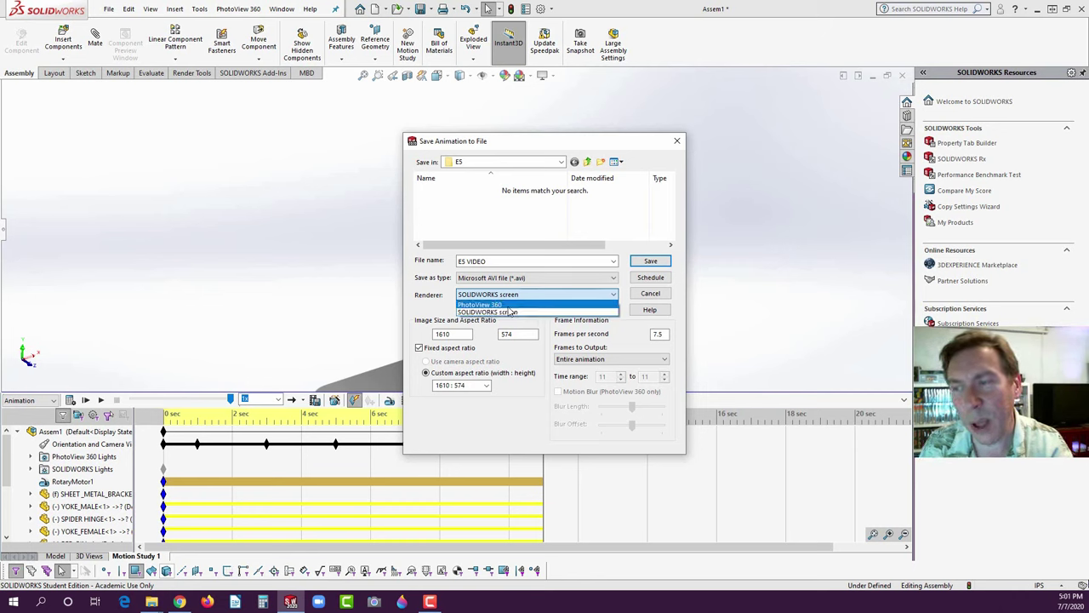
left_click(501, 305)
left_click(496, 294)
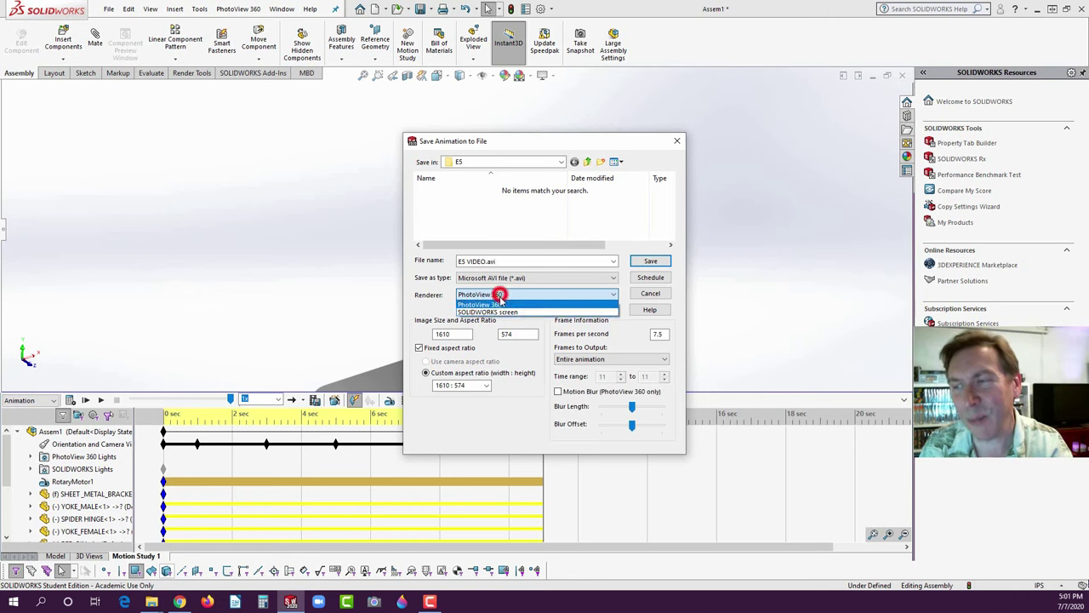
left_click(498, 312)
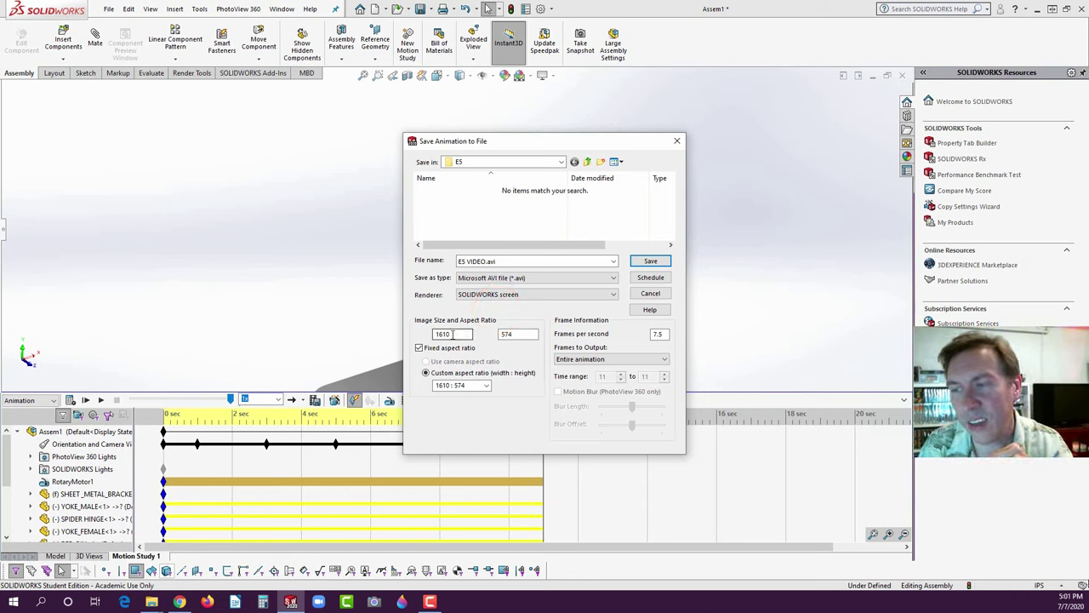
- Set the animation export to 800 x 600 pixels at 30 frames per second
left_click_drag(453, 334, 428, 338)
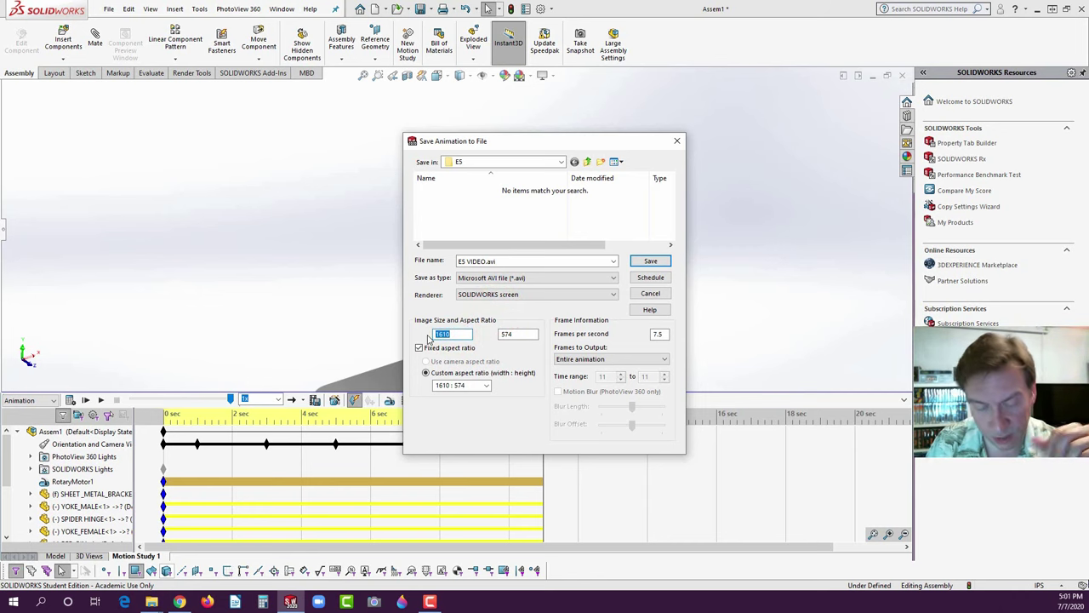
type("800")
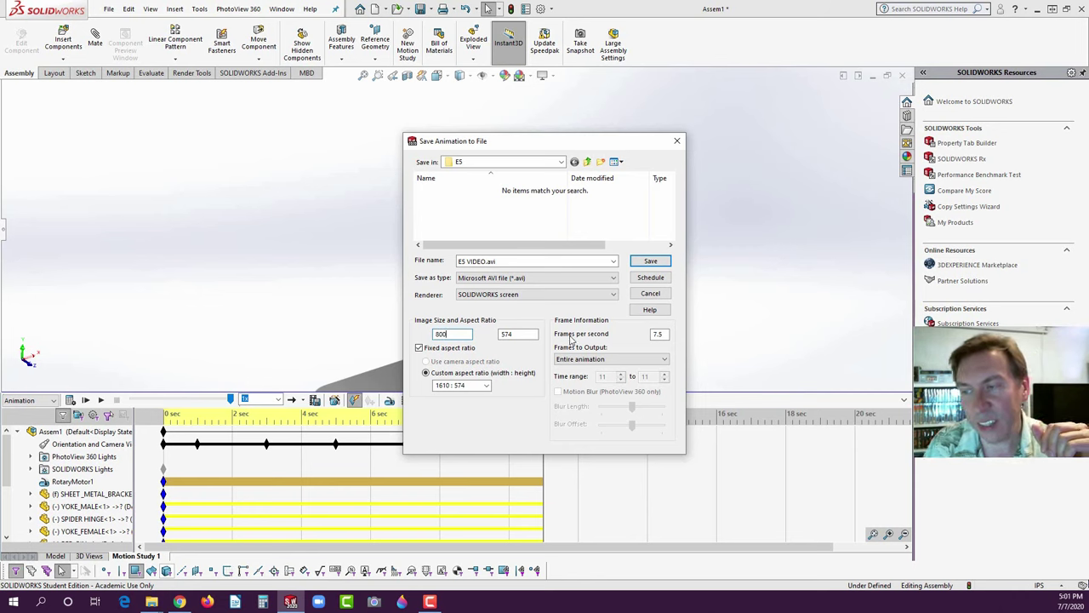
double_click(519, 333)
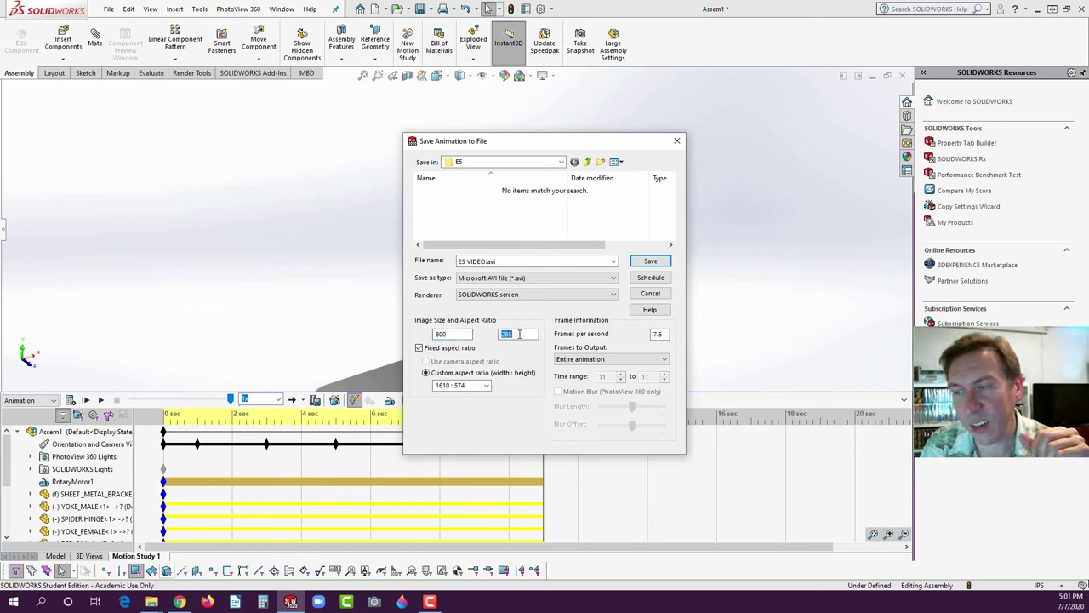
type("600")
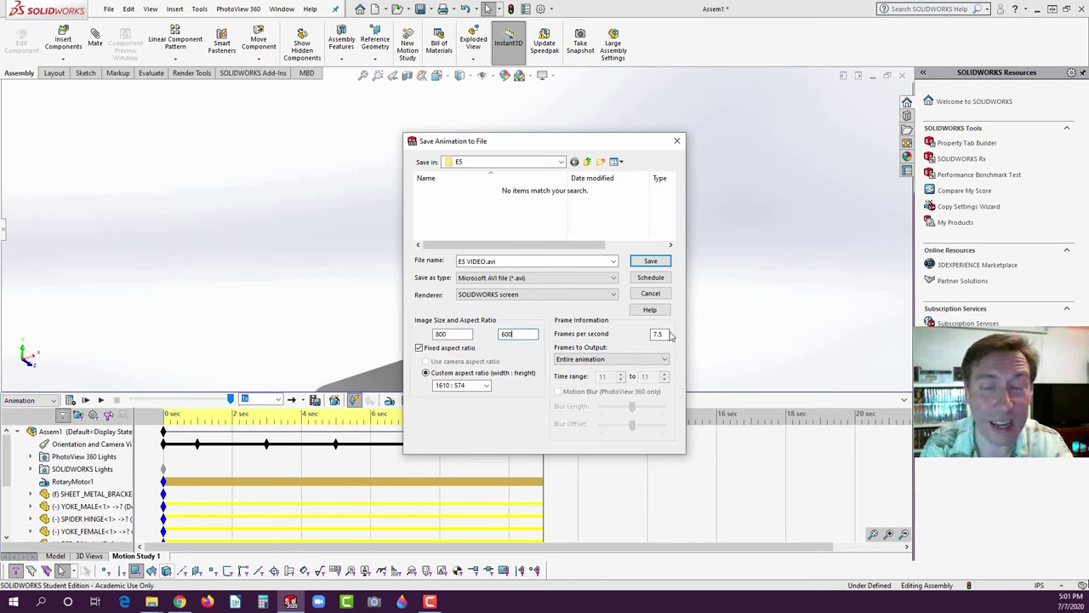
double_click(660, 333)
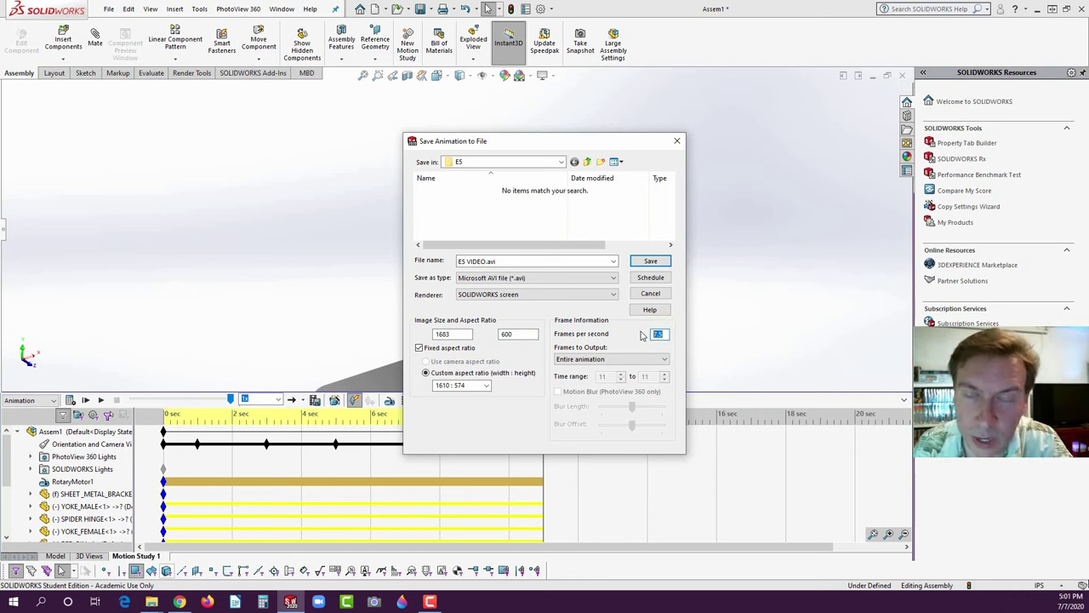
type("30")
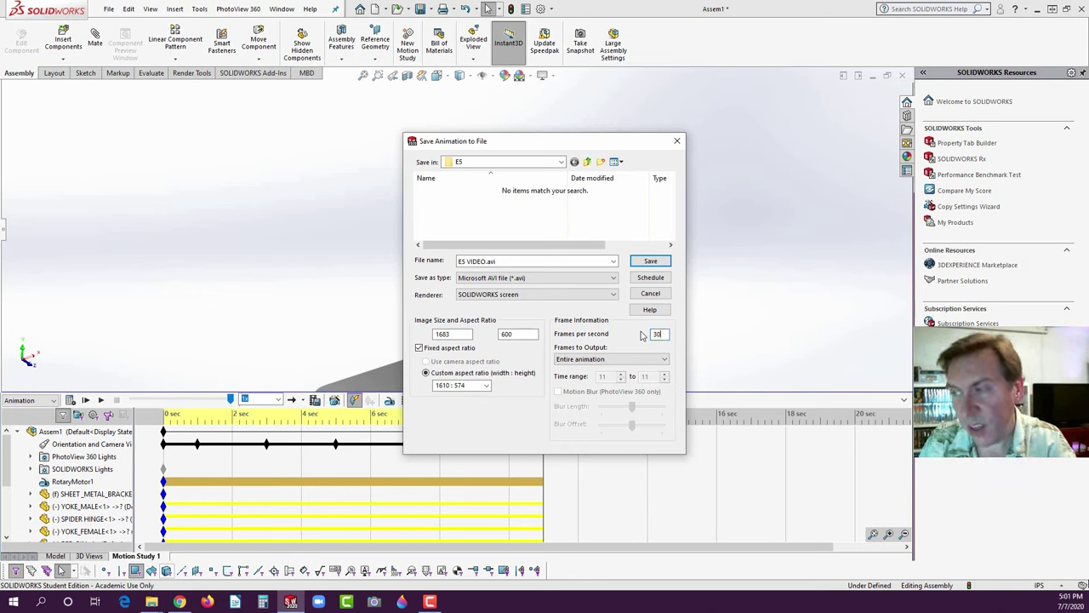
key("shift+Home")
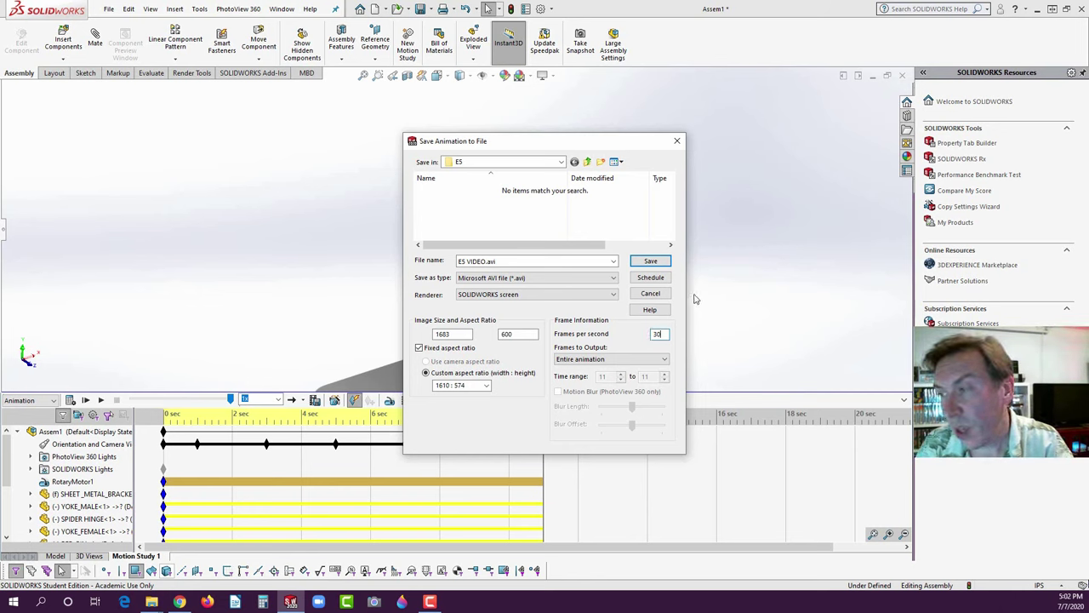
- Save with Microsoft Video 1 compression at quality 100 and accept the compressor configuration
left_click(652, 262)
left_click(556, 286)
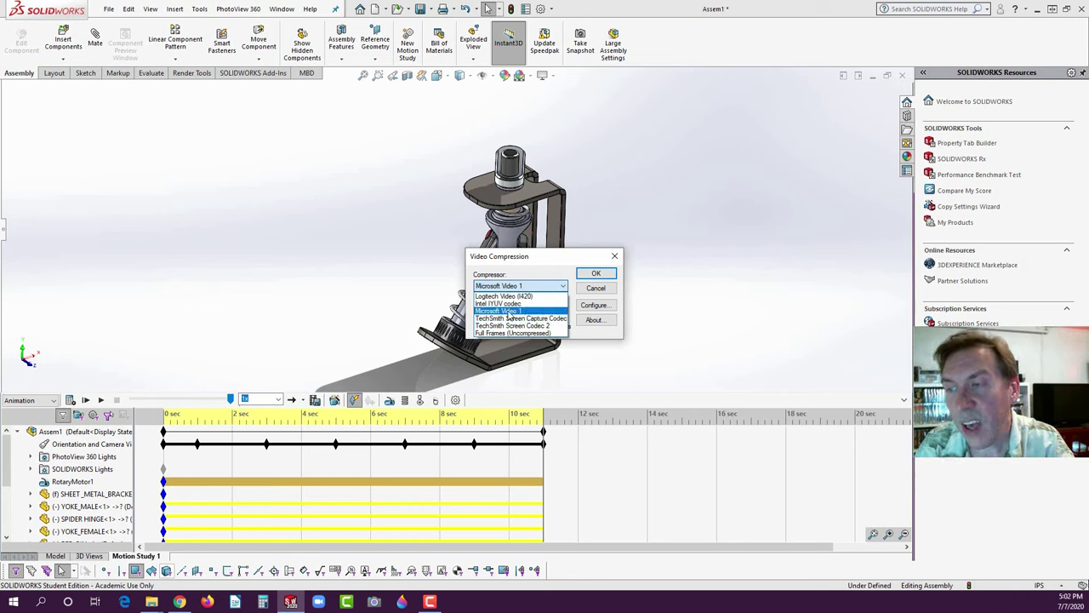
left_click(508, 312)
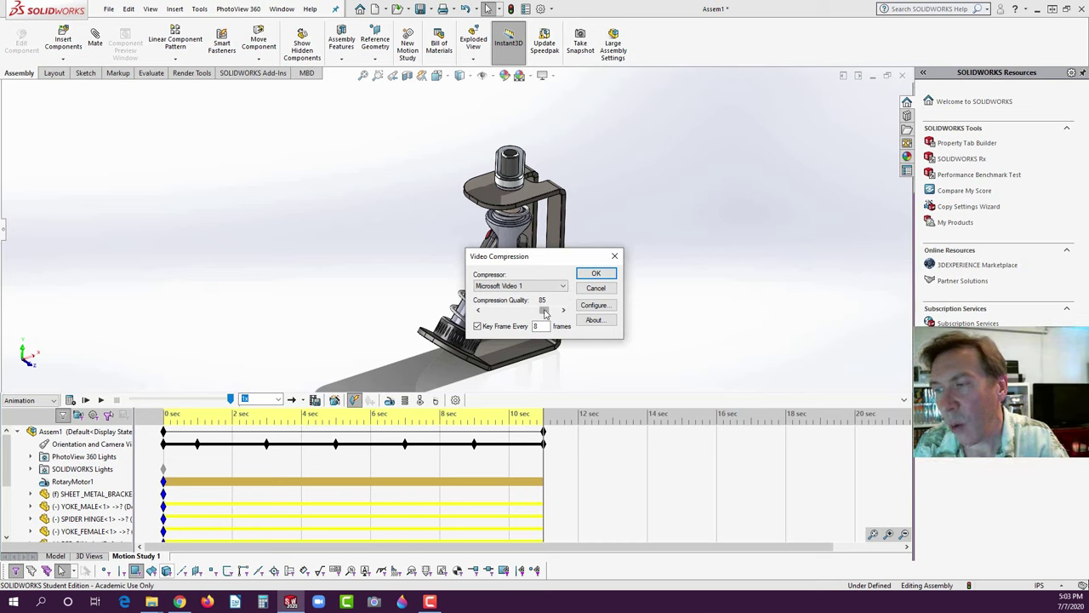
left_click_drag(544, 311, 554, 311)
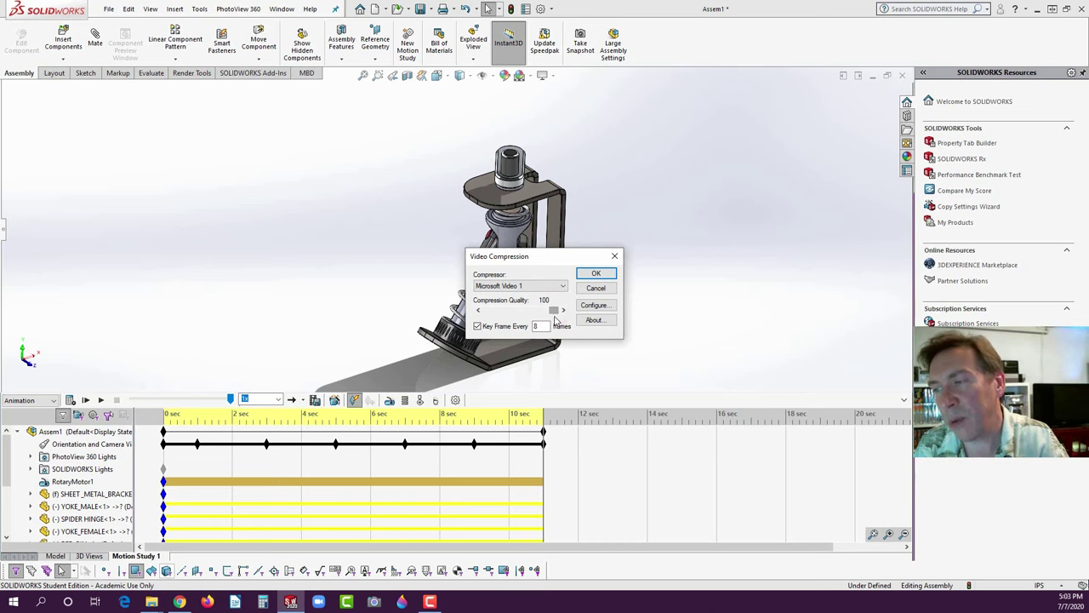
left_click(593, 304)
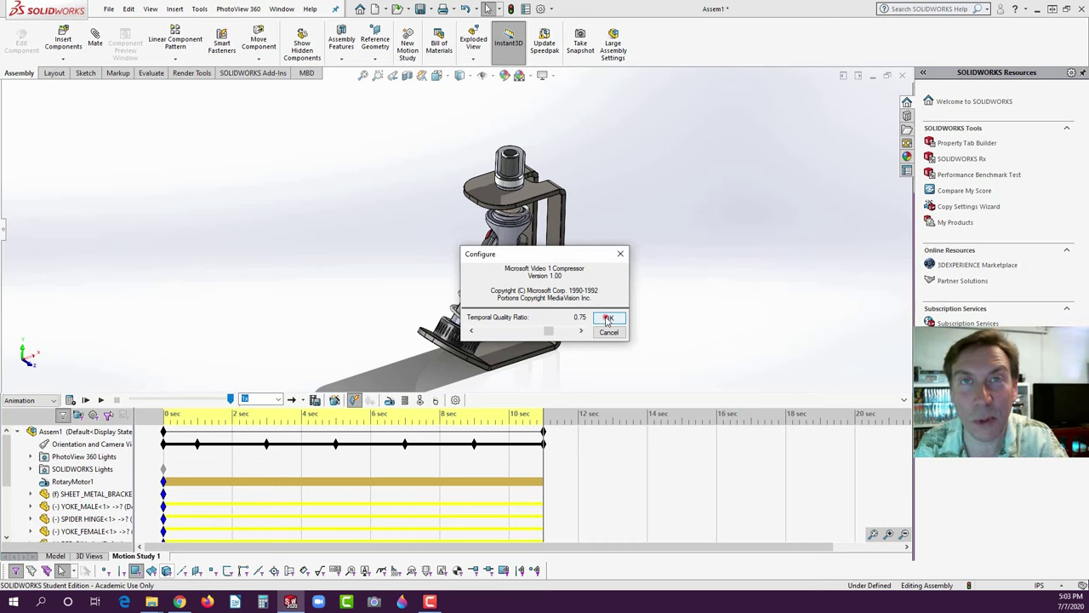
left_click(608, 319)
left_click(596, 270)
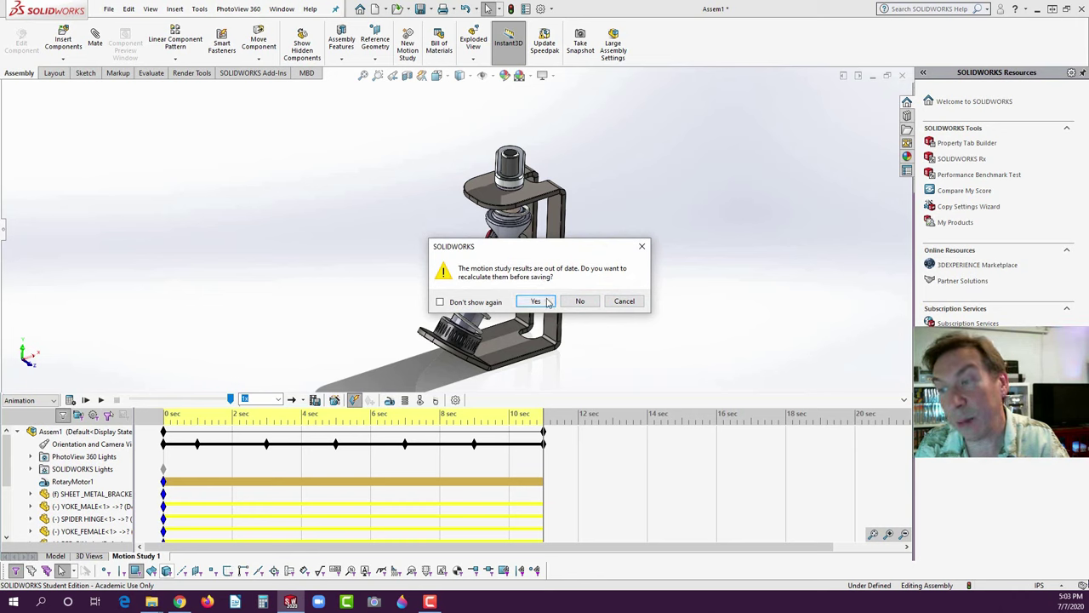
- Recalculate the out-of-date motion study so it records into E5 VIDEO.avi
left_click(548, 302)
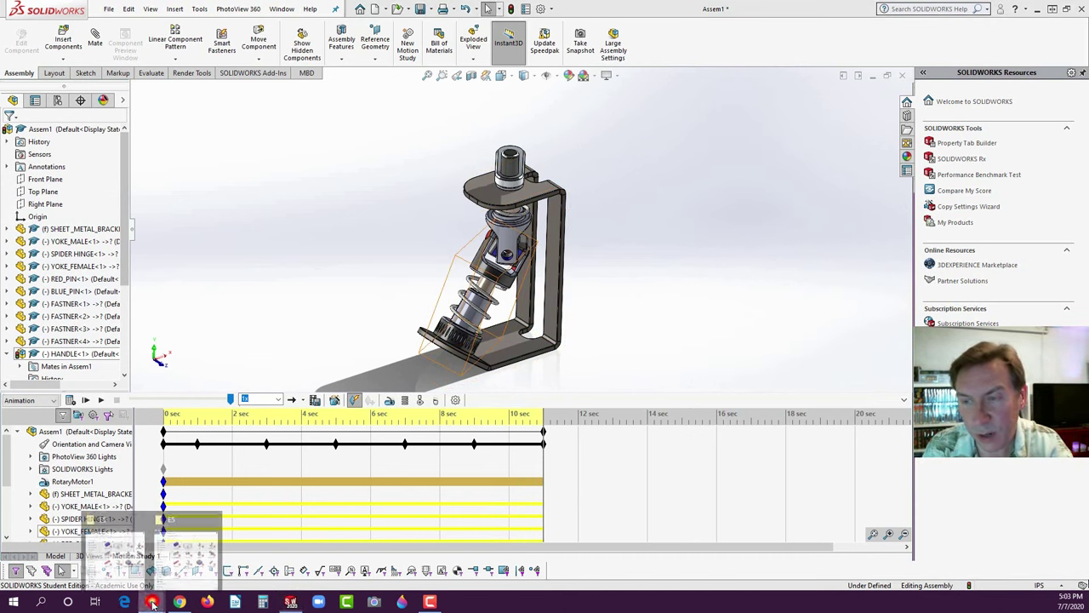
- Play E5 VIDEO.avi from the E5 folder, then return to the SOLIDWORKS assembly
left_click(153, 600)
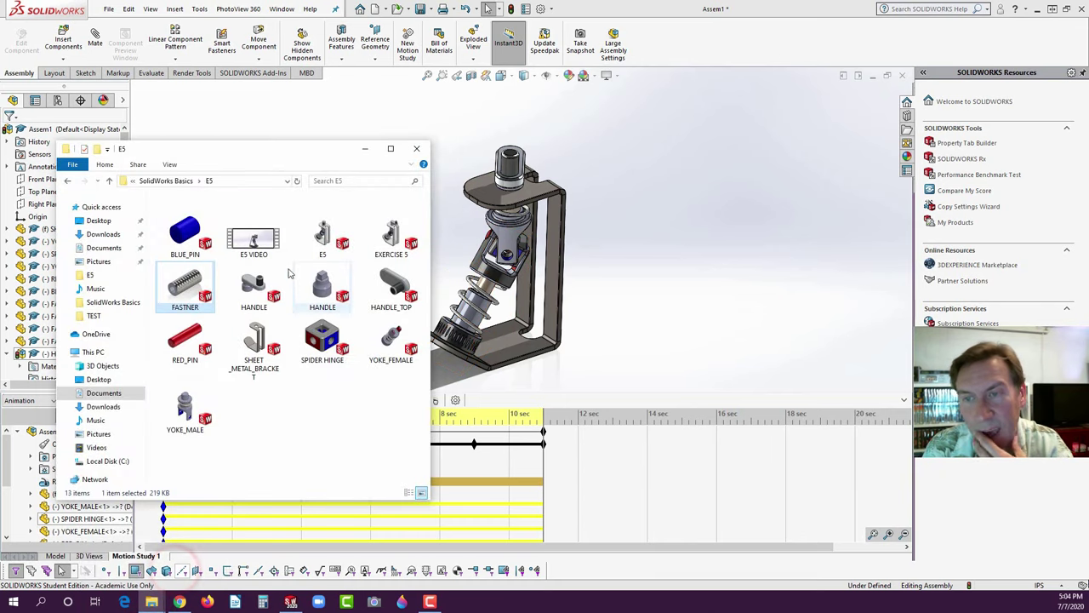
double_click(255, 243)
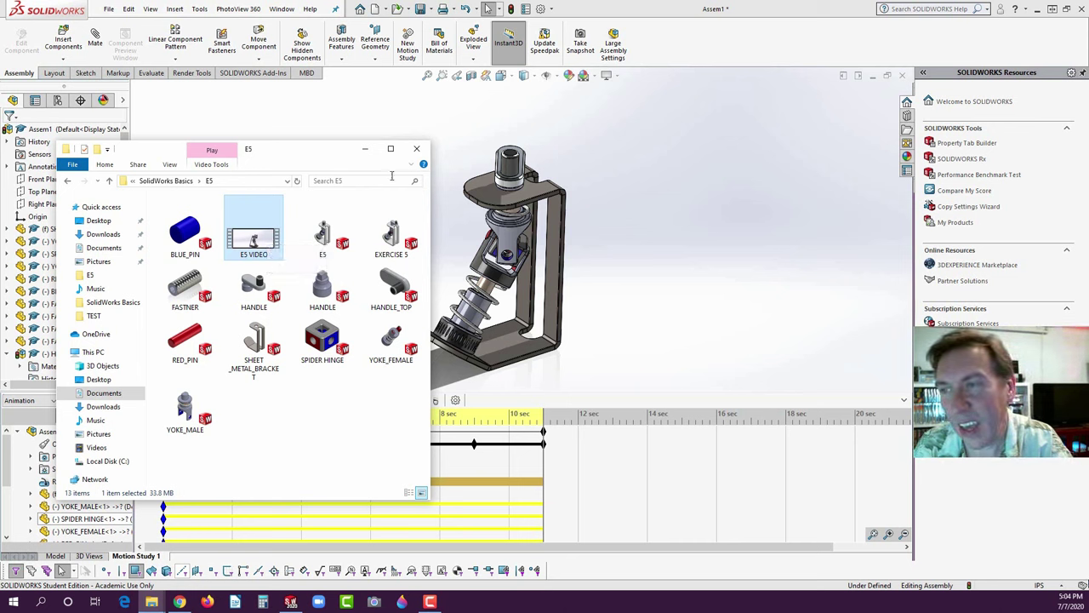
left_click(488, 115)
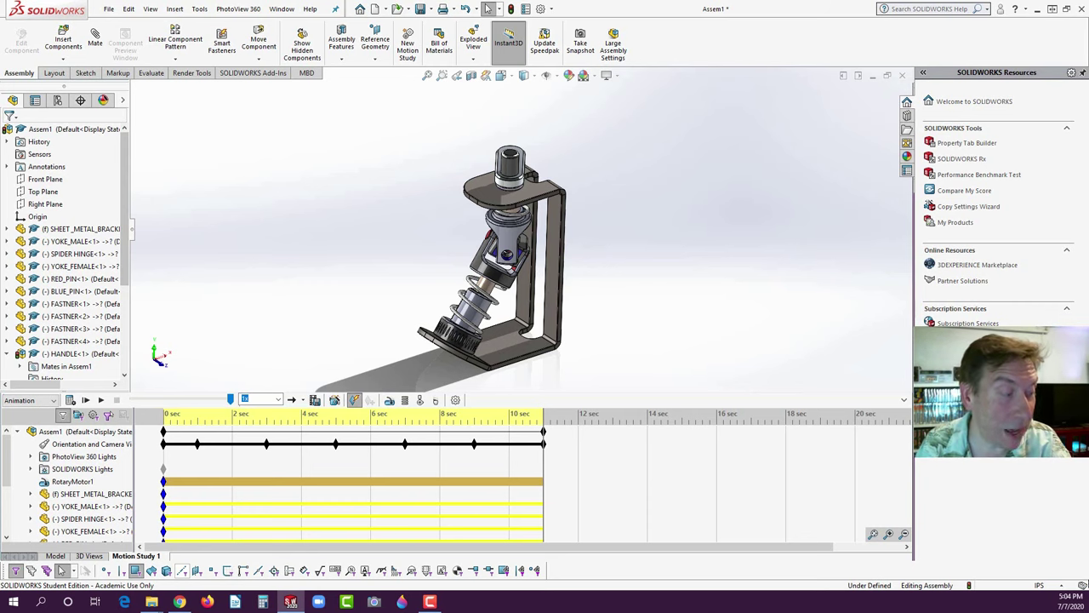
- Download LAB 5b.zip from the LAB 5B PARTS Drive link, open it, and select all seven parts
key("alt+Tab")
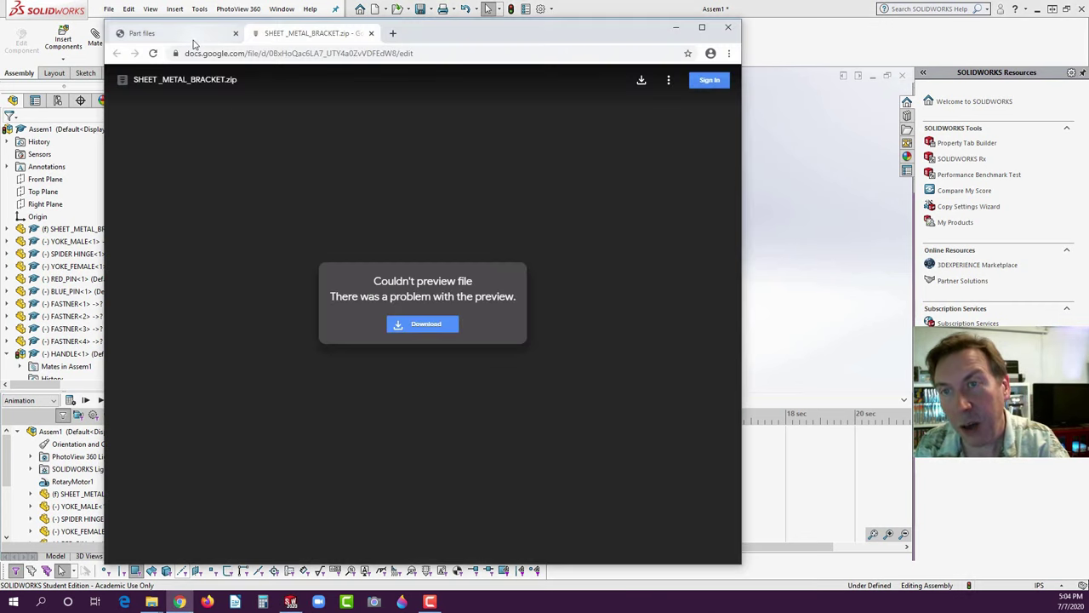
left_click(194, 39)
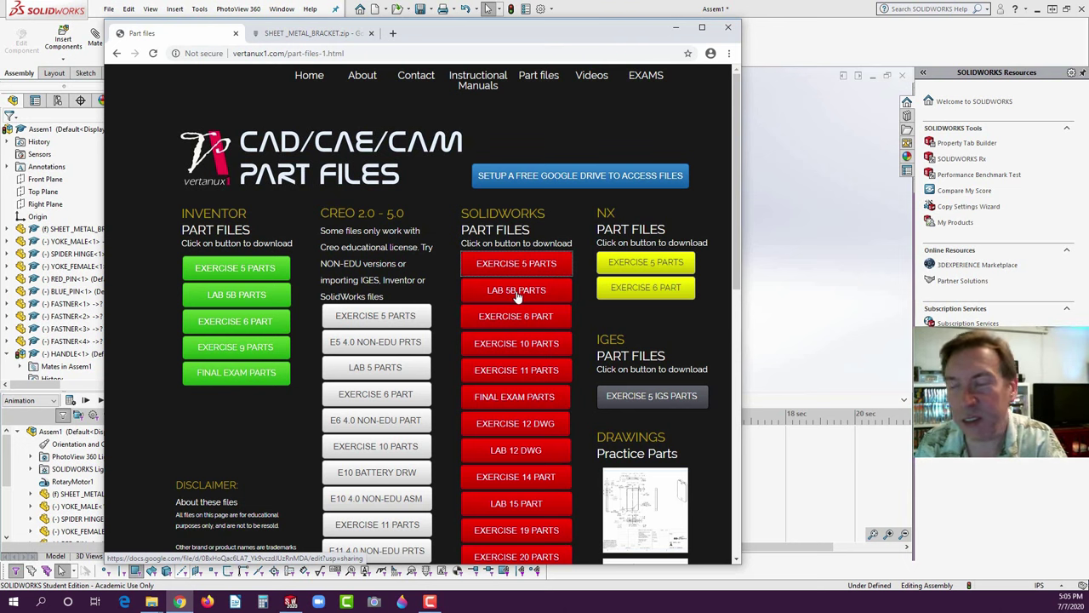
left_click(517, 292)
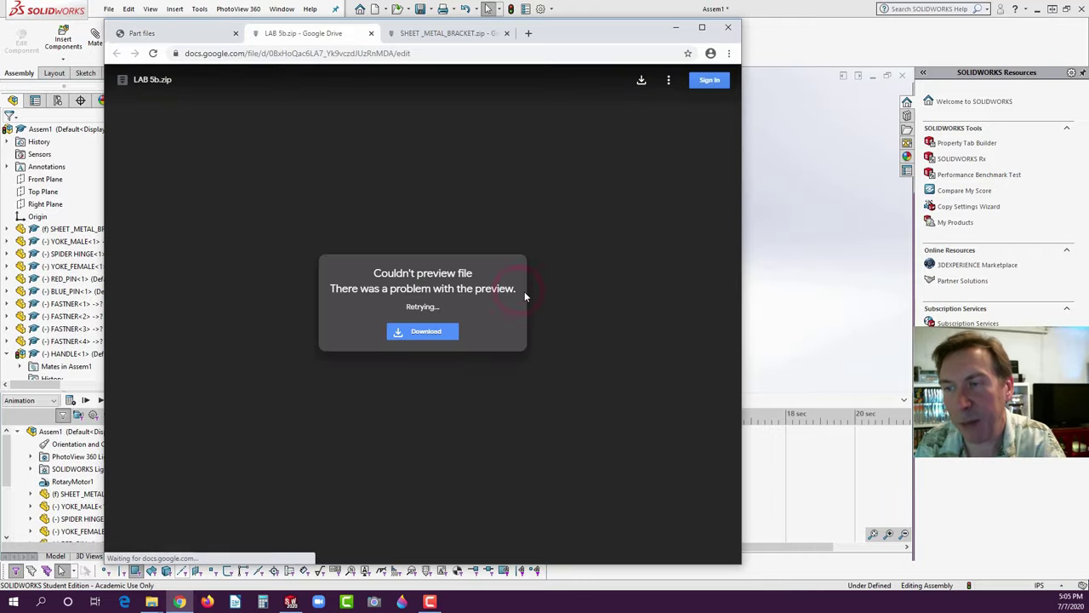
left_click(451, 331)
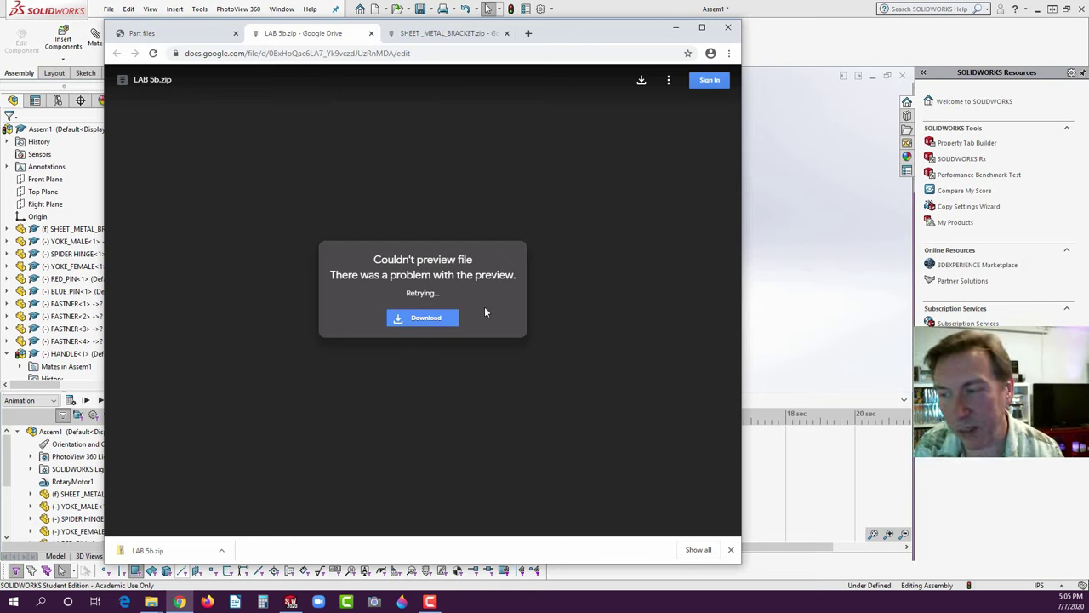
left_click(169, 549)
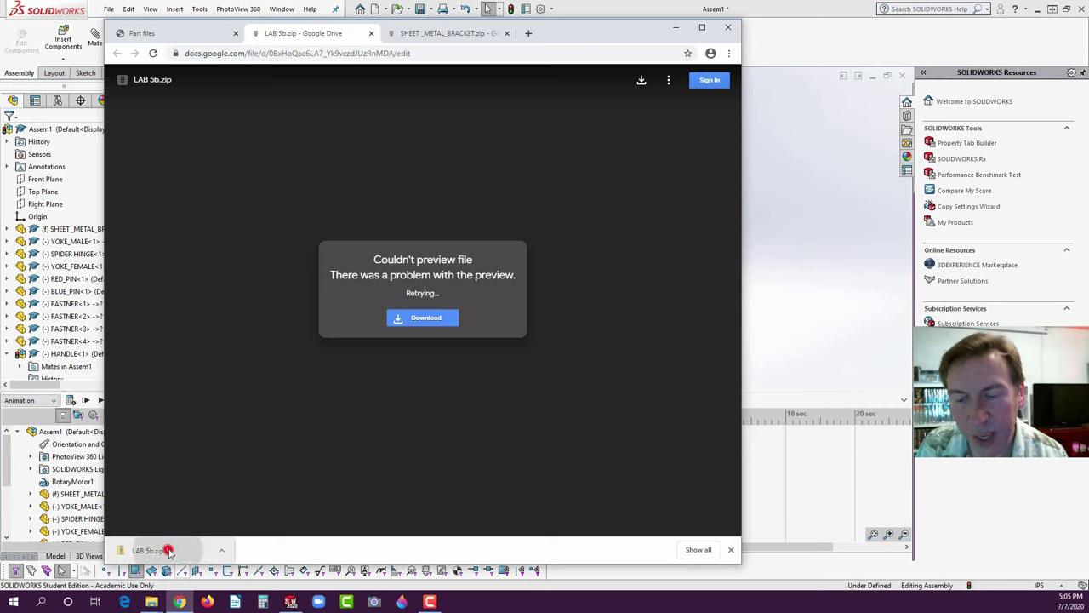
left_click_drag(255, 332, 215, 225)
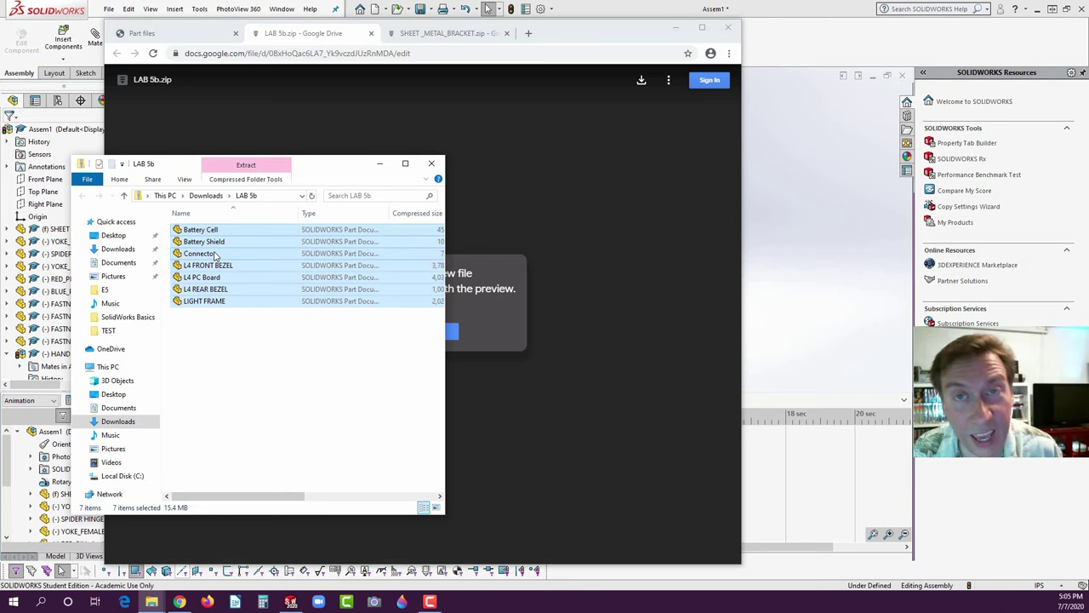
- Copy the seven selected part files and navigate to the SolidWorks Basics folder
right_click(215, 255)
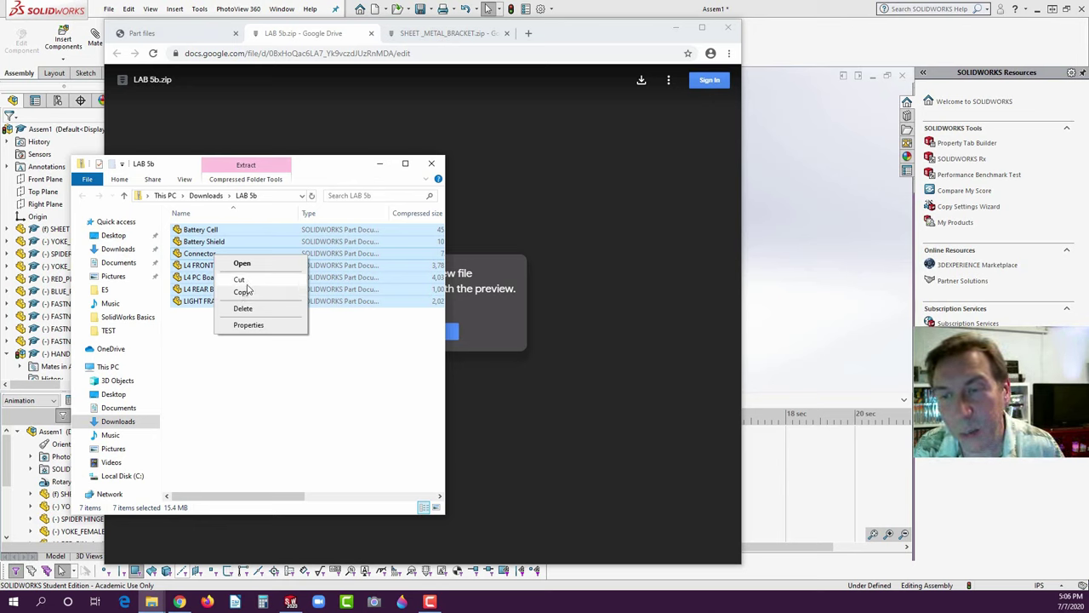
left_click(243, 293)
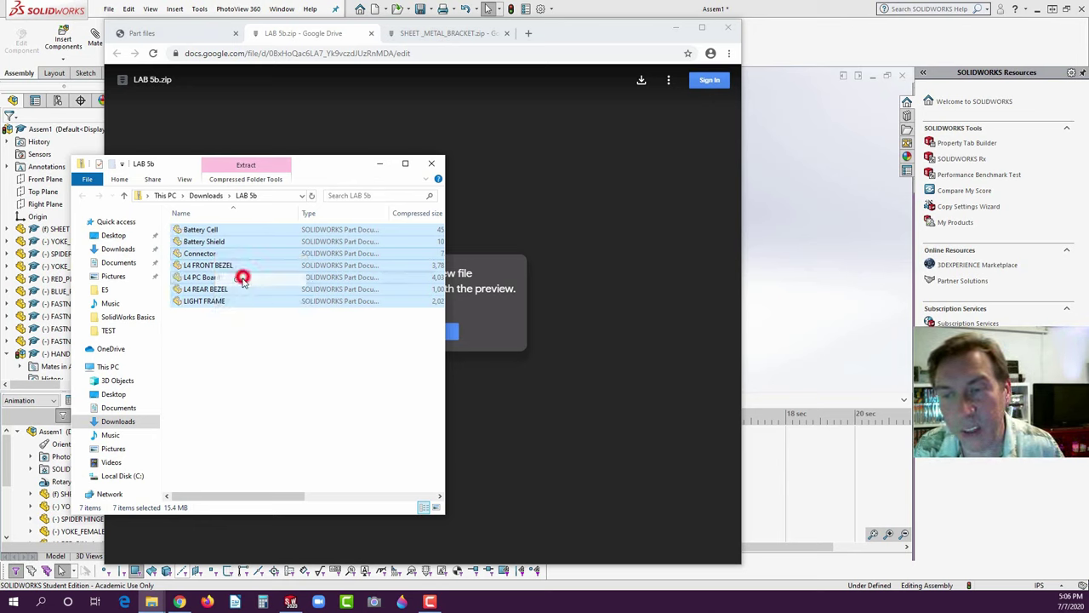
left_click(103, 290)
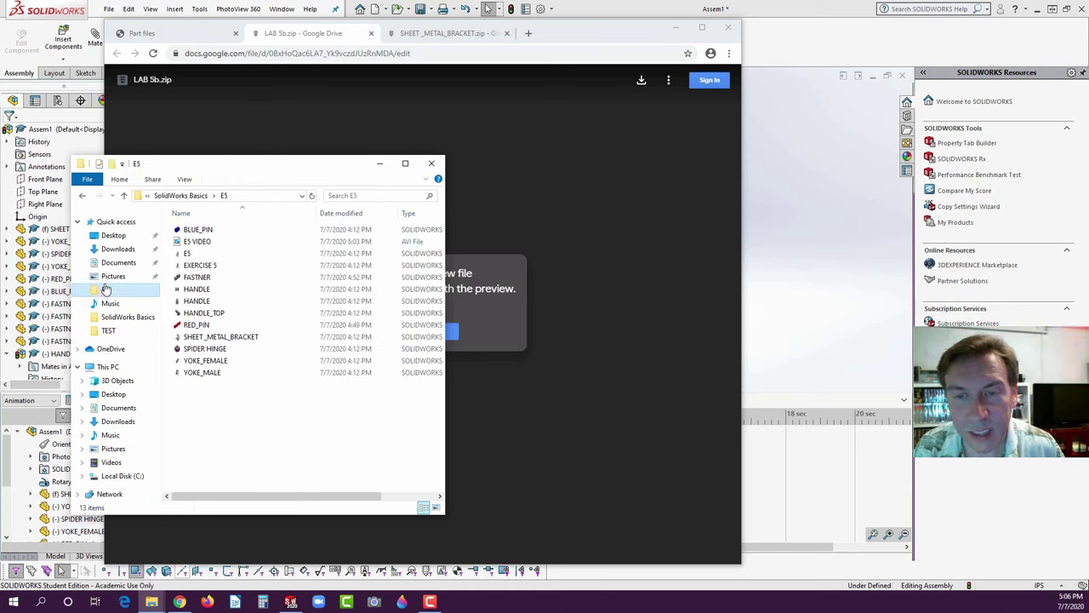
left_click(195, 196)
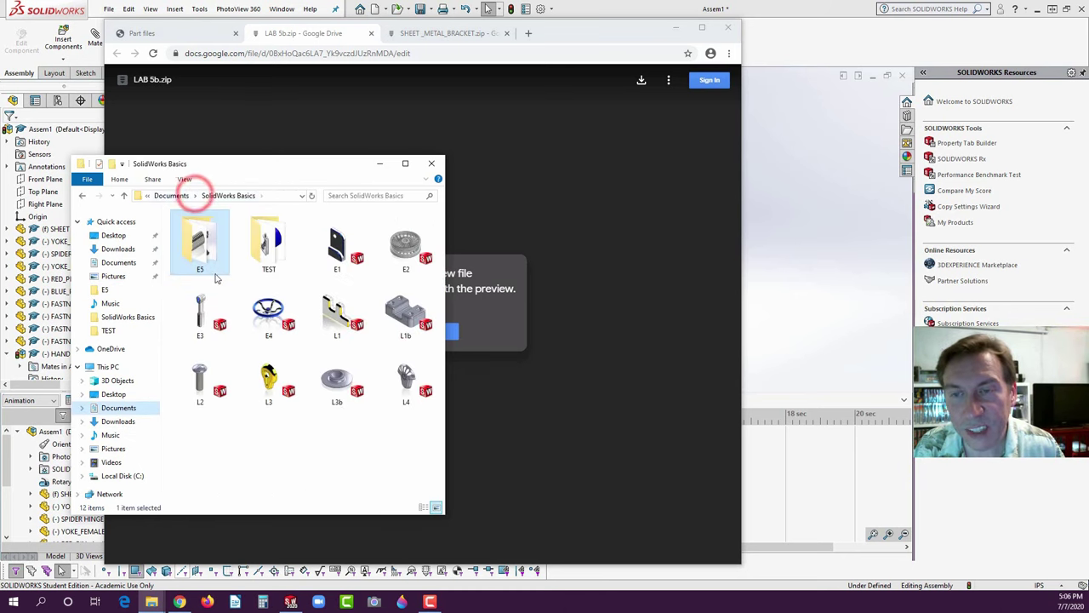
- Create a new folder named L5a in SolidWorks Basics
right_click(247, 433)
left_click(269, 403)
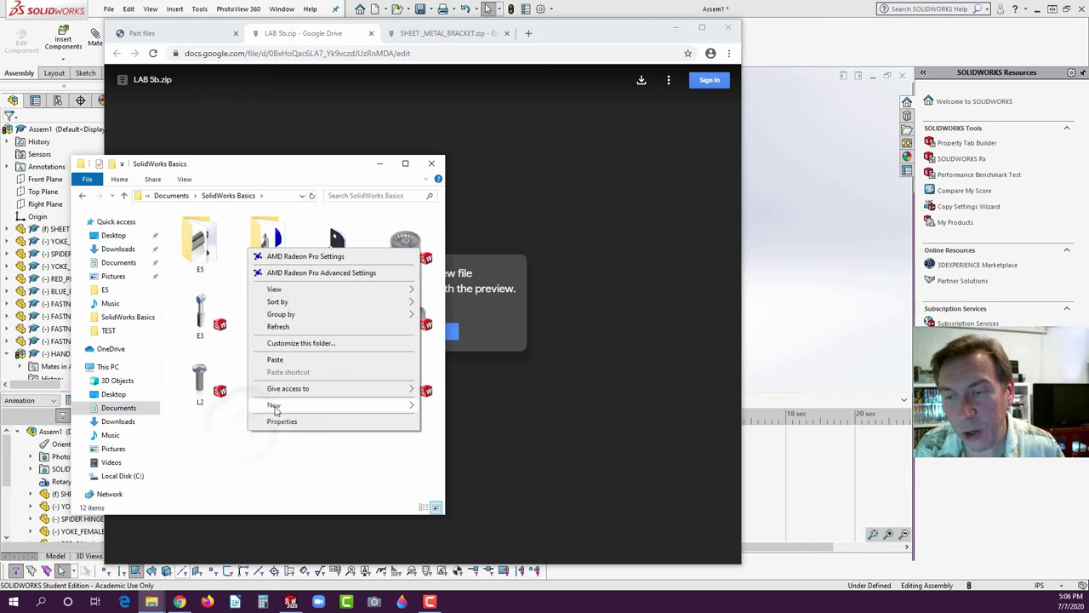
left_click(423, 405)
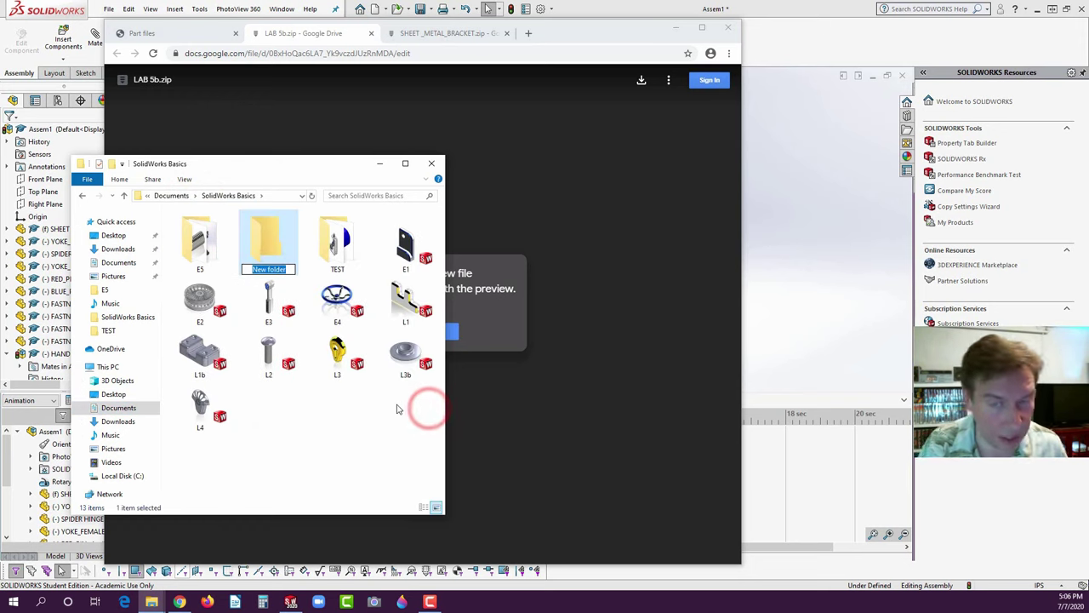
key("BackSpace")
type("L5")
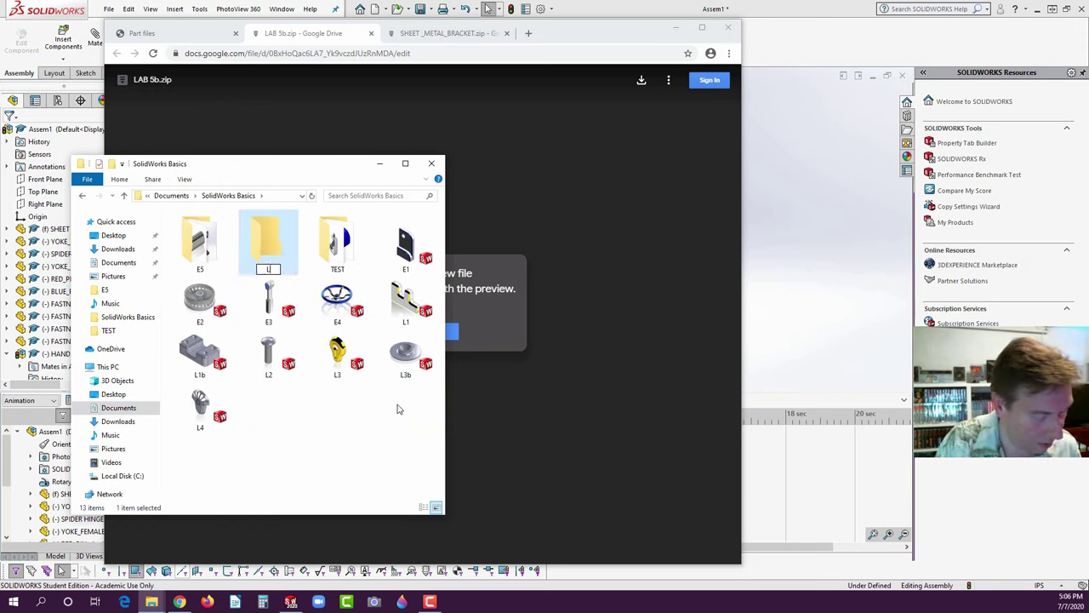
type("a")
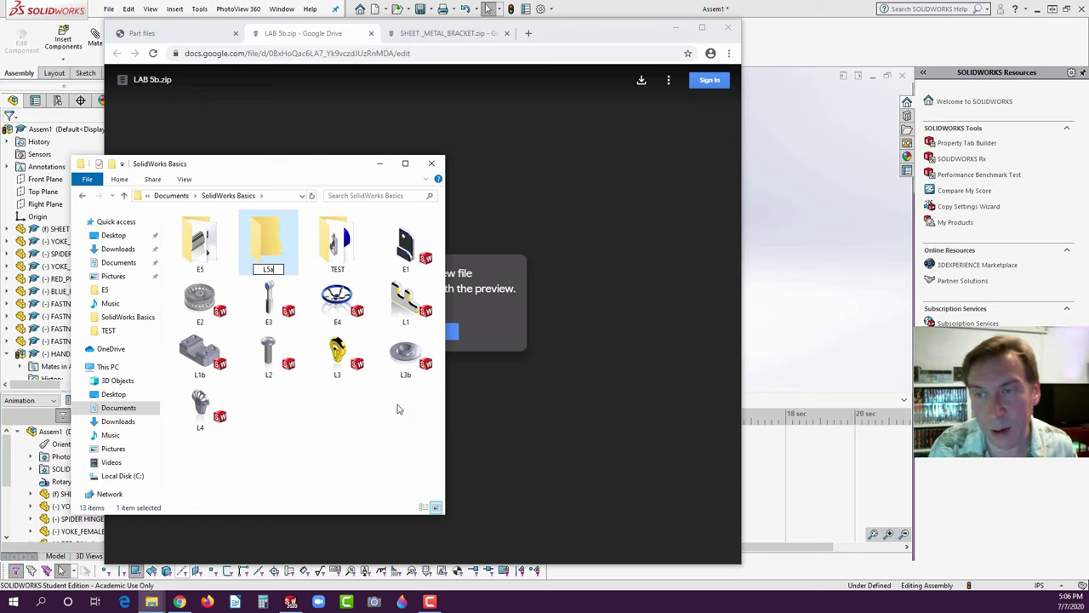
left_click(275, 238)
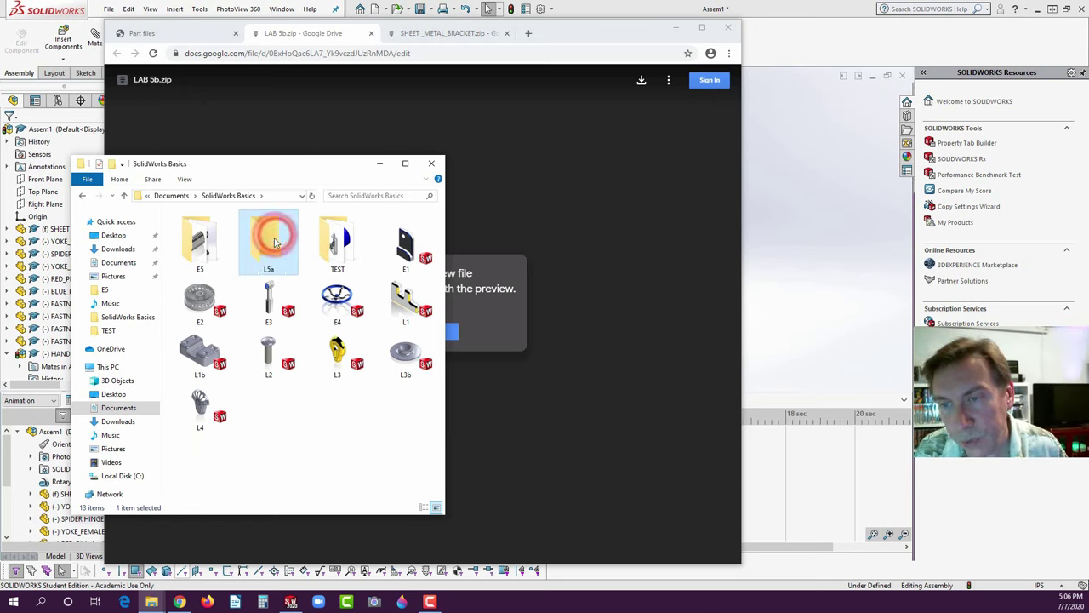
- Paste the seven parts into L5a and display them as large icons
double_click(275, 239)
right_click(253, 320)
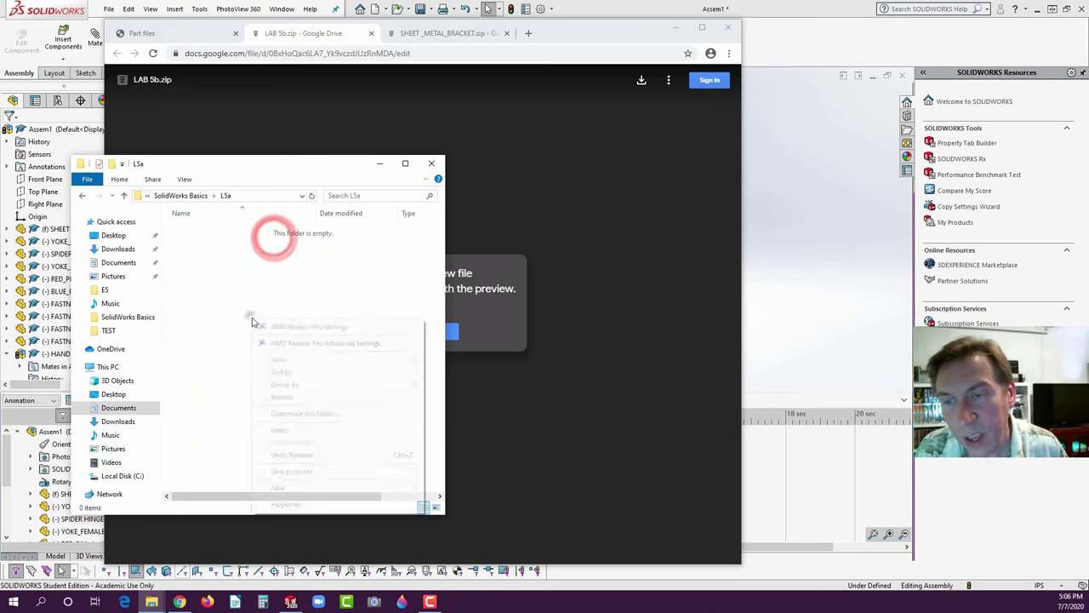
left_click(287, 430)
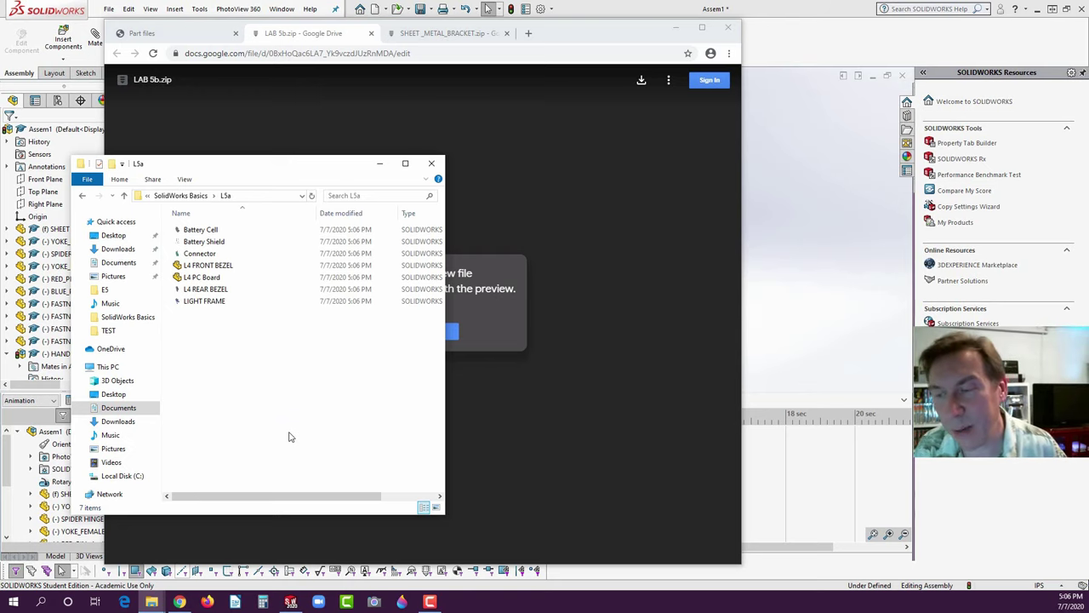
left_click(436, 507)
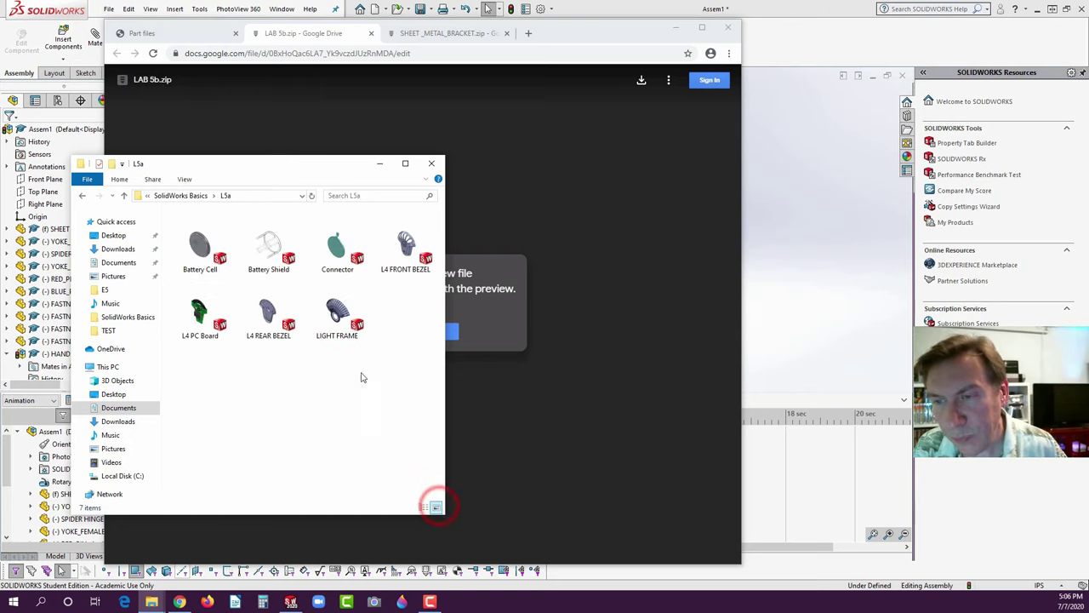
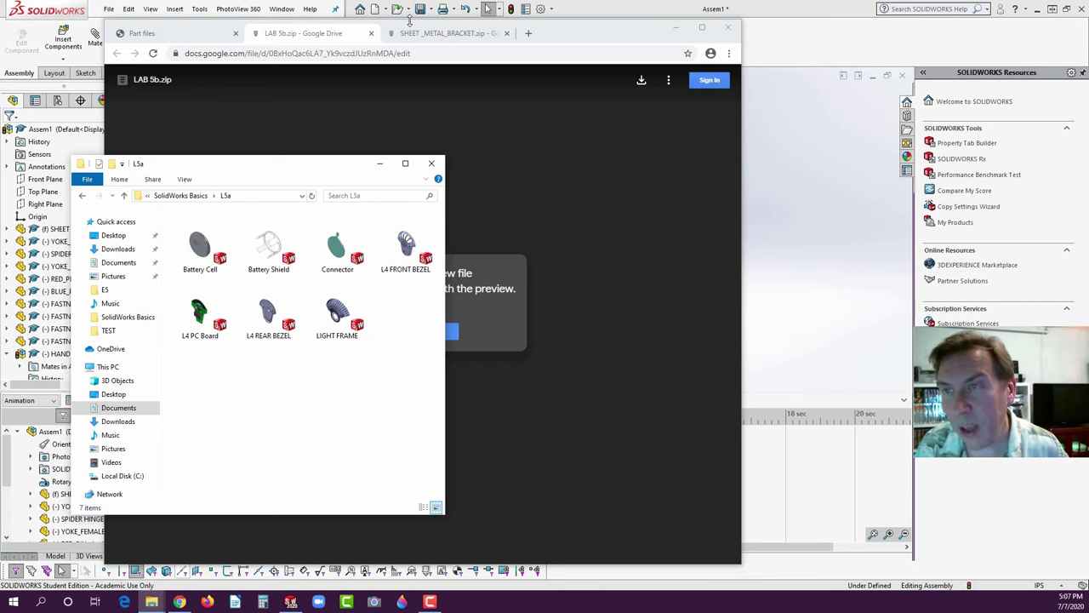
- Create a new empty assembly document, Assem2, then switch back to the browser
left_click(778, 126)
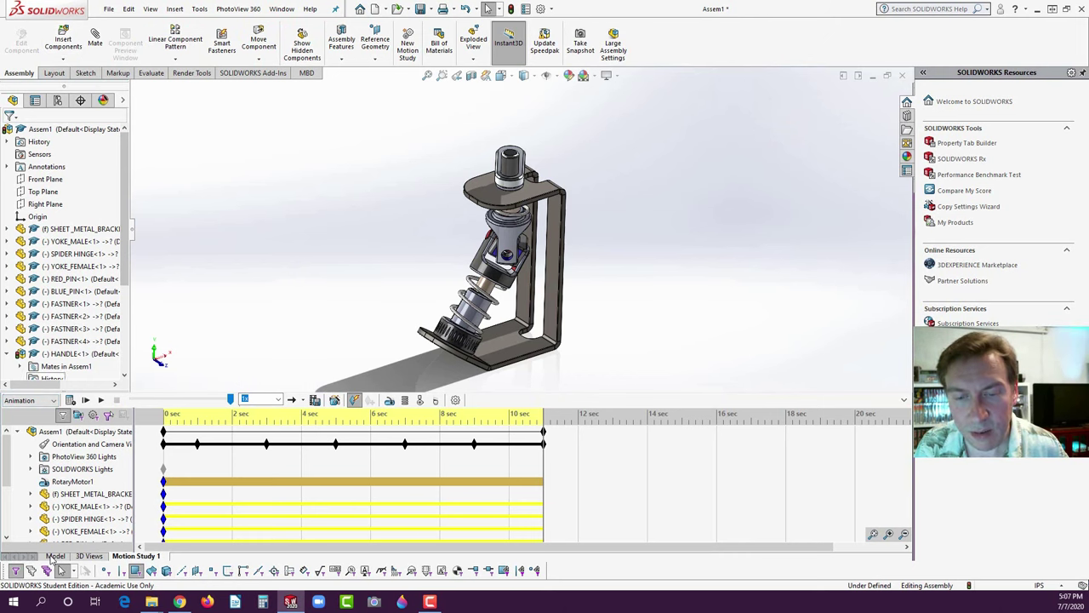
left_click(54, 555)
left_click(109, 9)
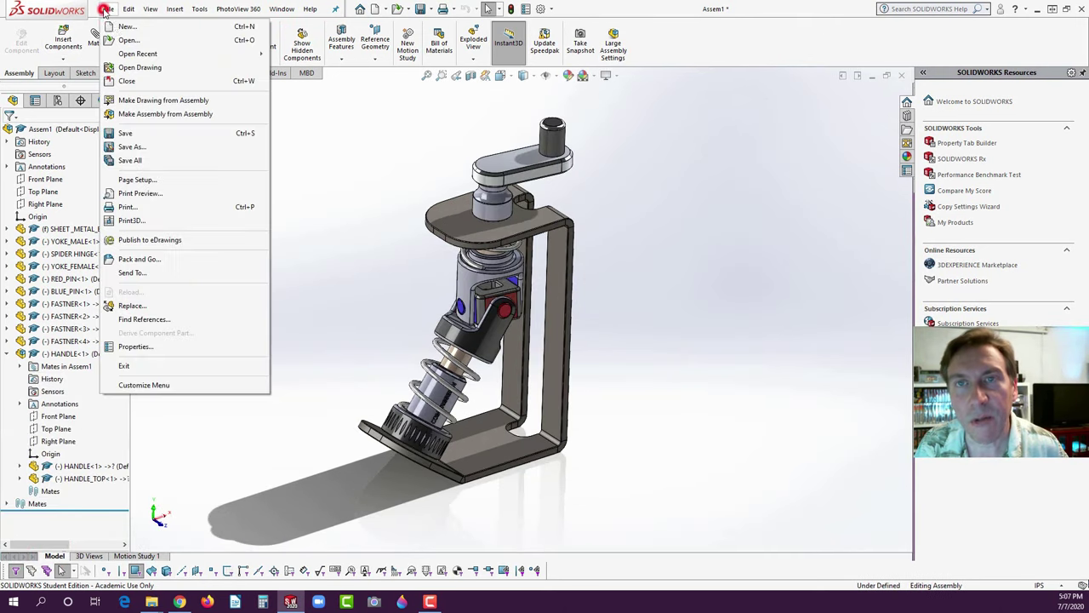
left_click(115, 25)
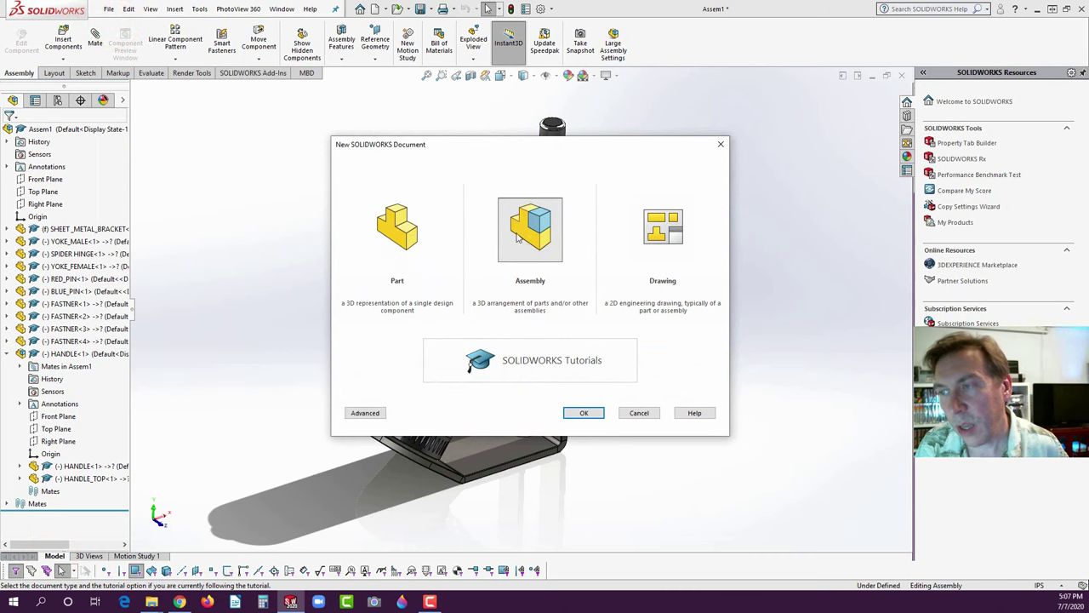
left_click(584, 412)
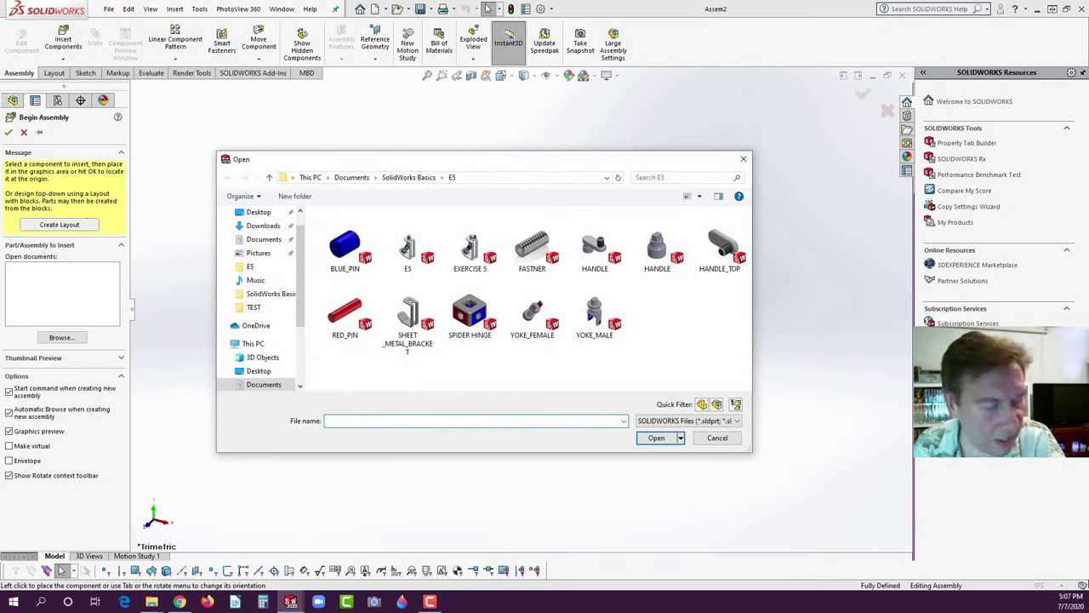
key("alt+Tab")
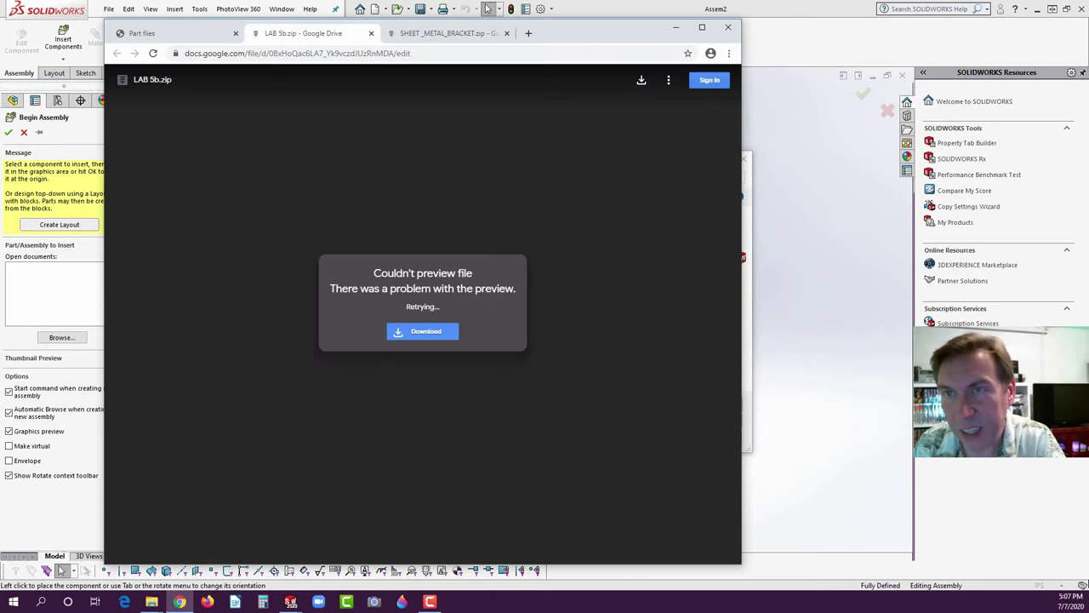
- Open the SolidWorks Basics 2019_20 PDF from Instructional Manuals and scroll to page 63
left_click(208, 33)
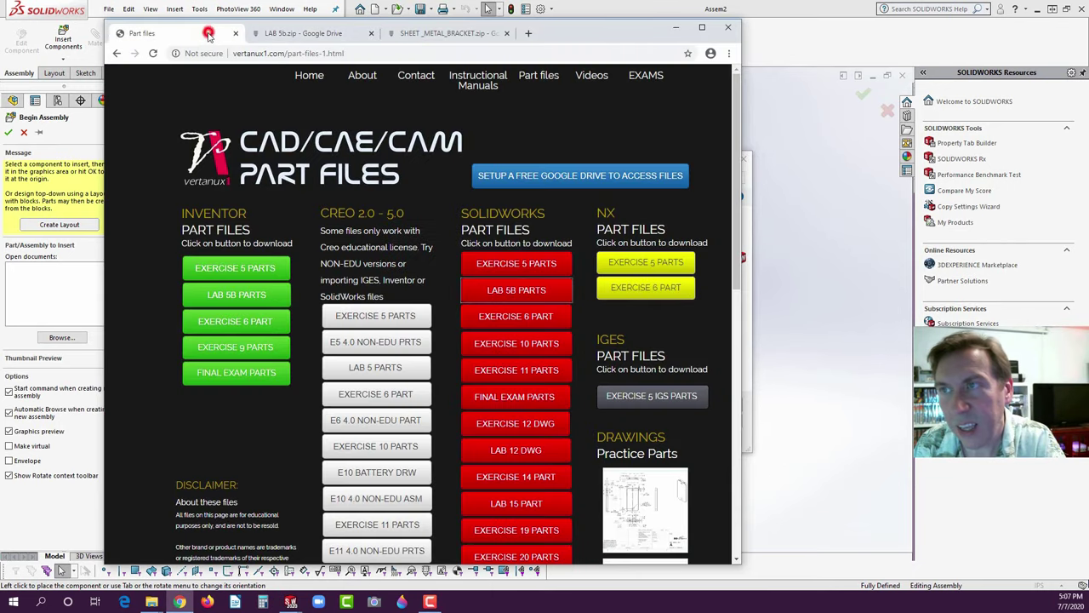
left_click(473, 84)
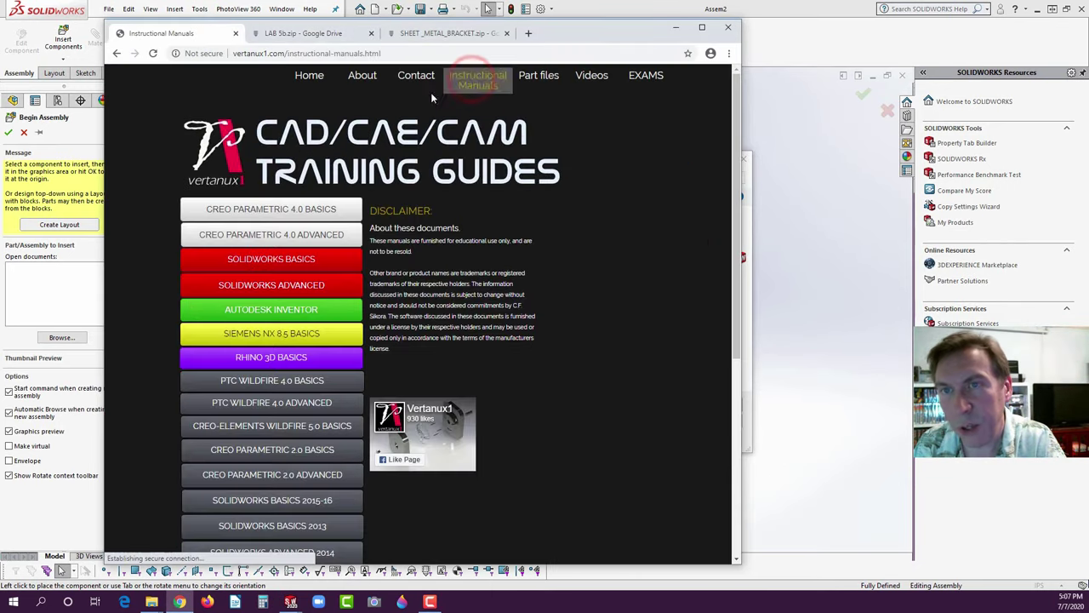
left_click(311, 259)
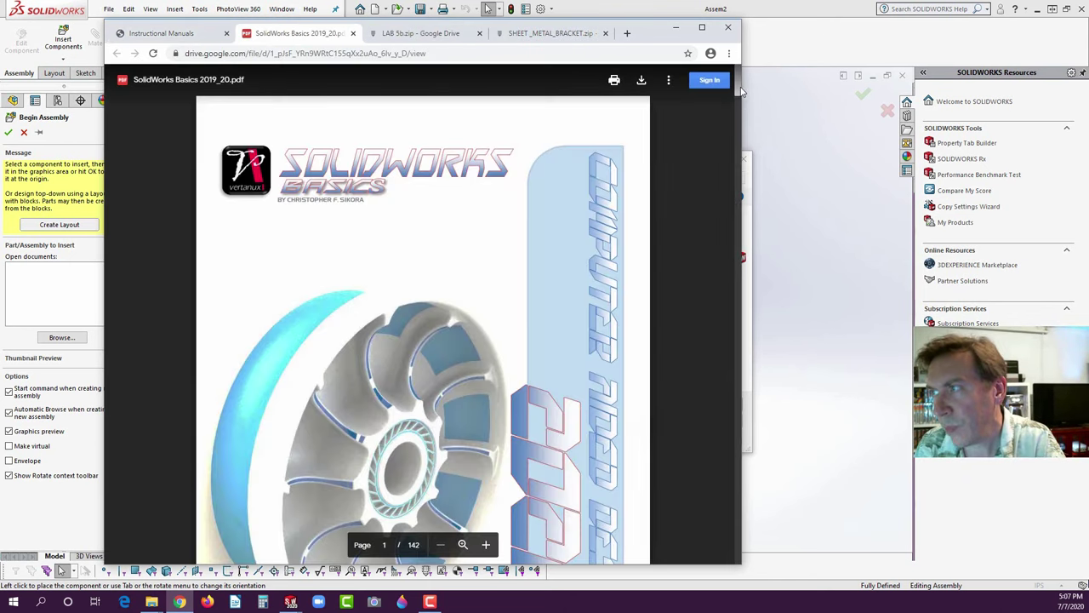
left_click_drag(738, 90, 741, 290)
scroll(686, 324, "down", 8)
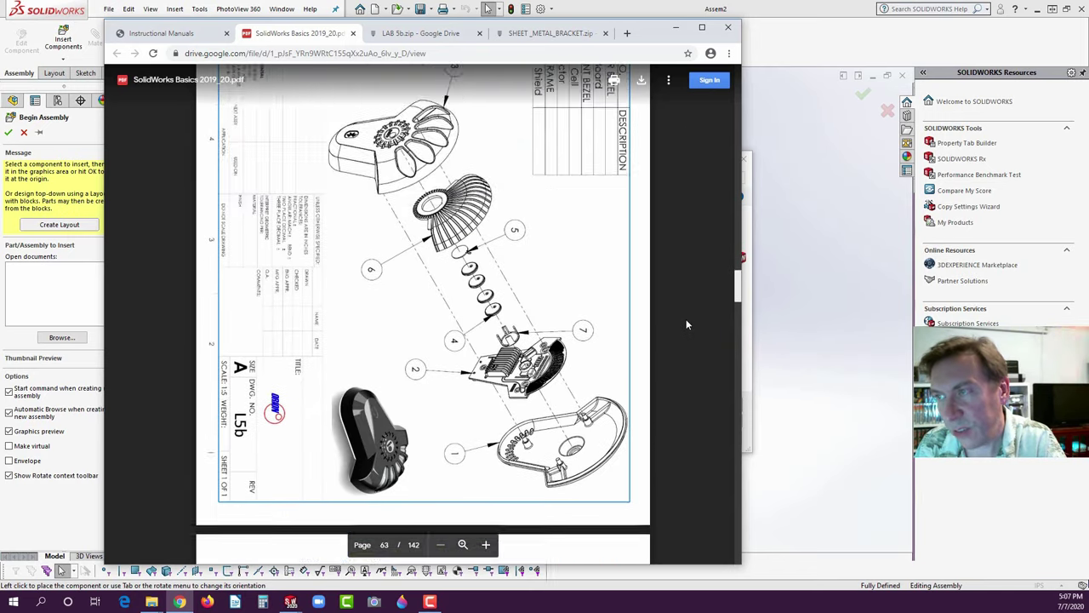
scroll(686, 318, "up", 10)
scroll(685, 318, "down", 4)
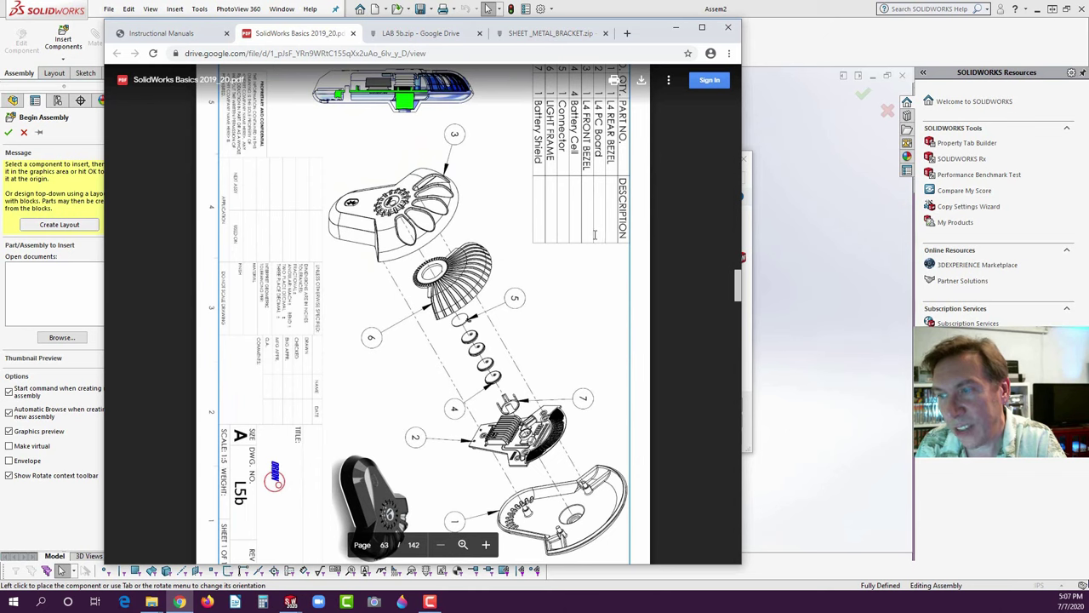
left_click(668, 80)
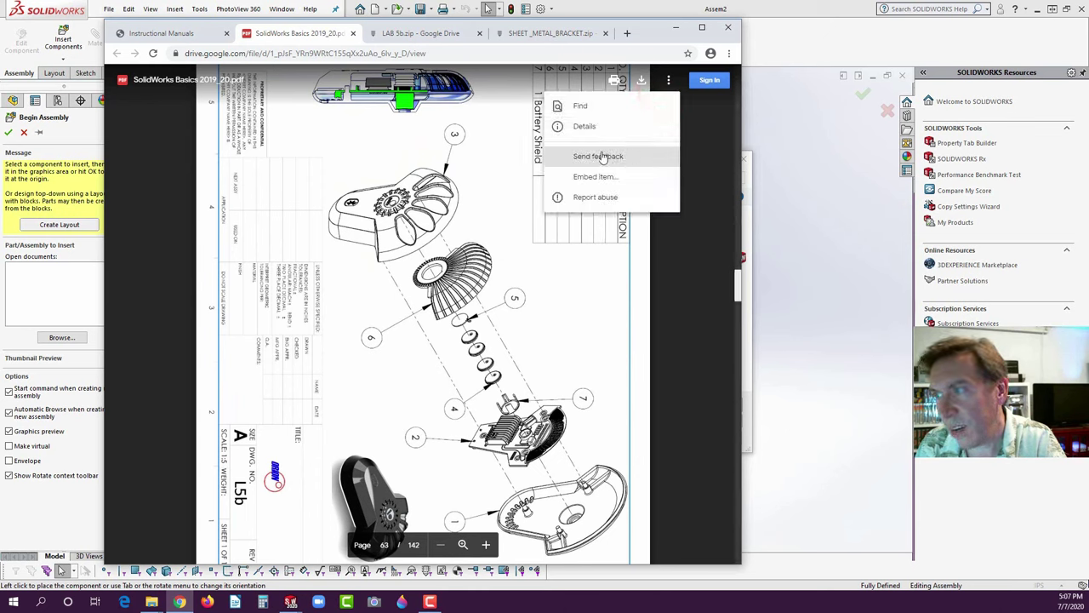
left_click(522, 302)
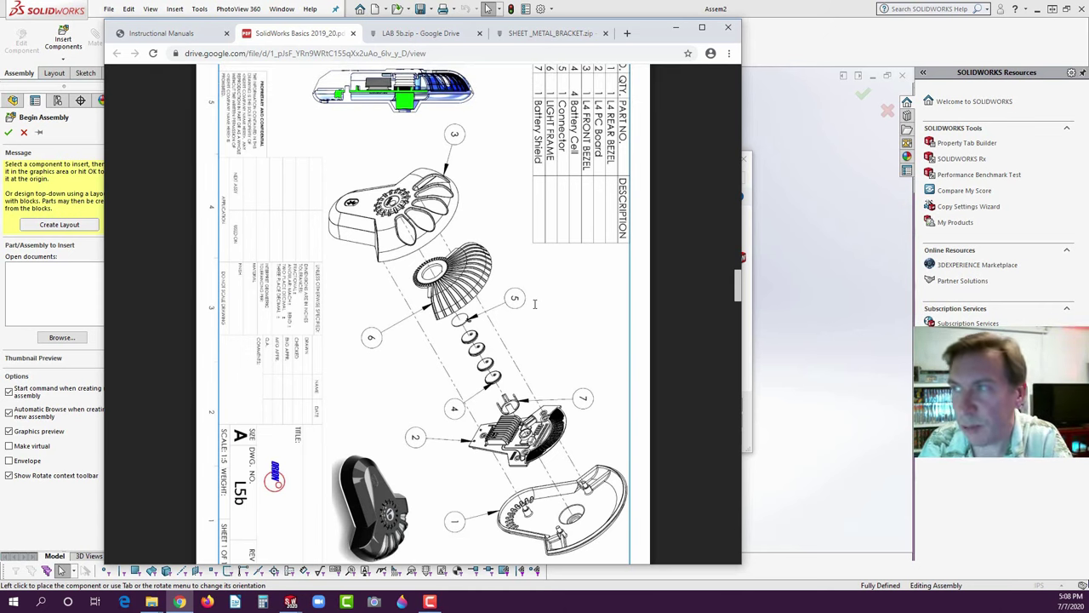
- Insert L4 REAR BEZEL from the L5a folder as the fixed first component
left_click(810, 52)
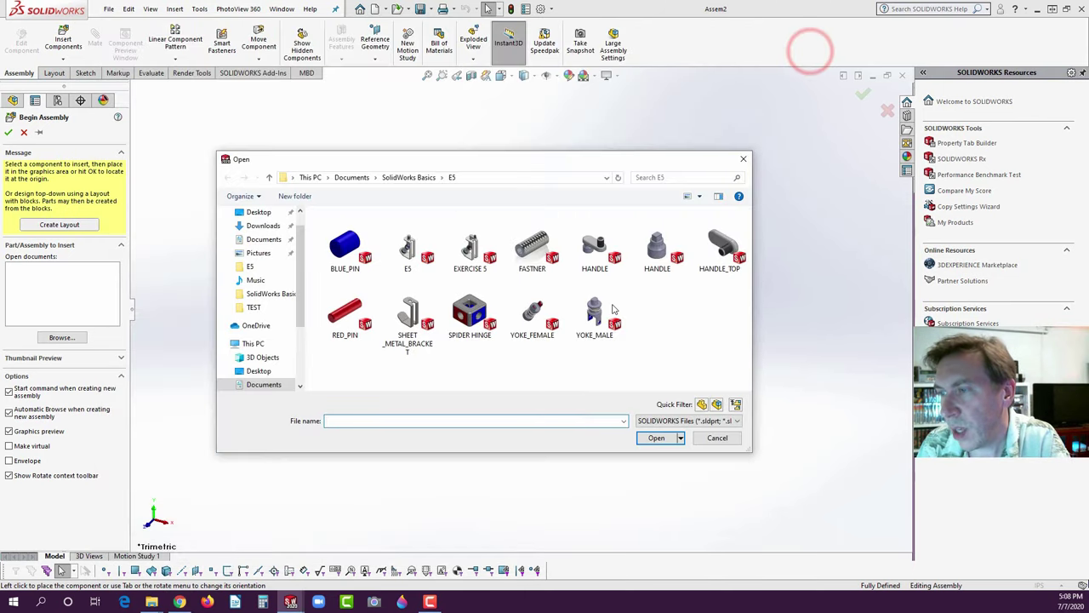
left_click(717, 437)
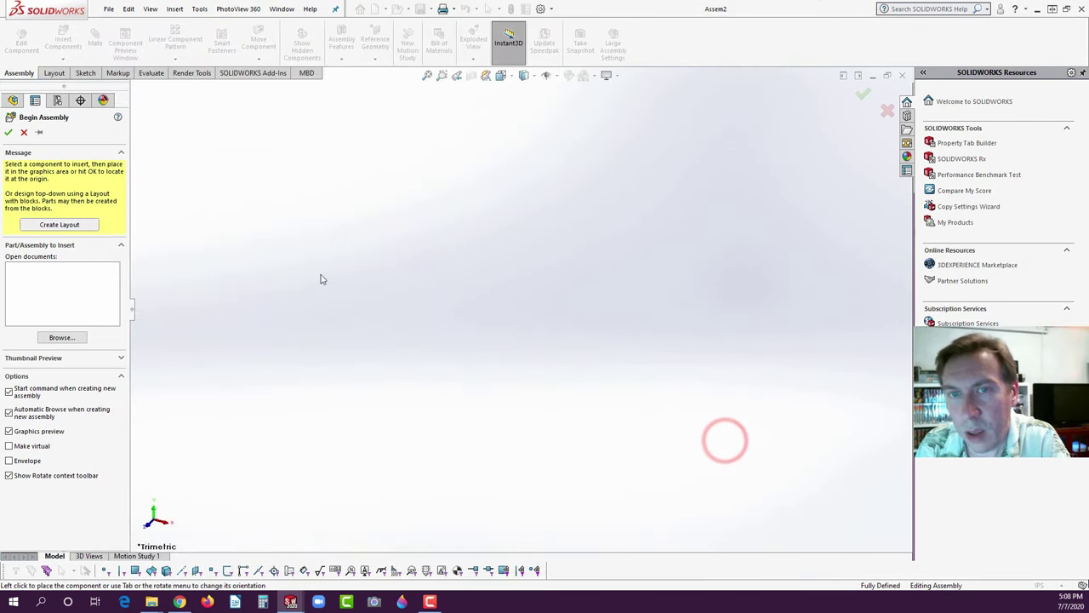
left_click(54, 337)
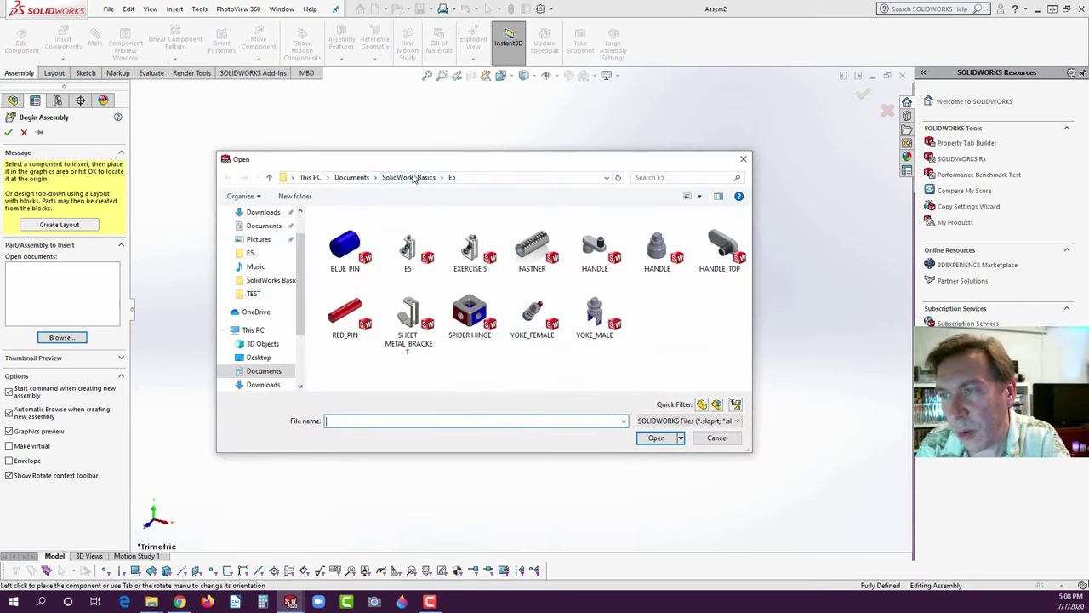
left_click(410, 176)
double_click(335, 241)
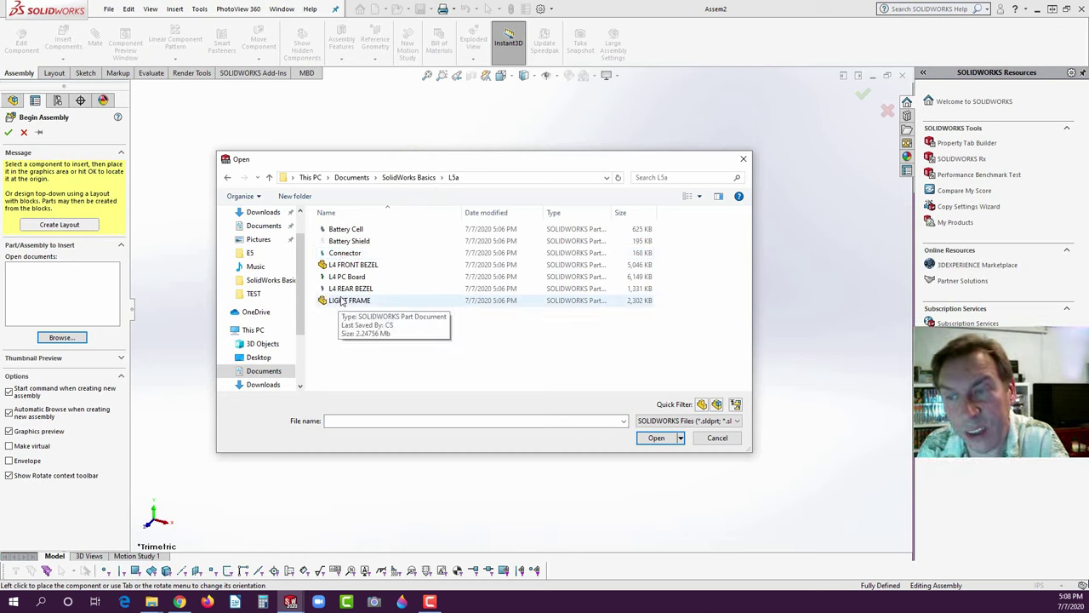
left_click(342, 287)
left_click(656, 437)
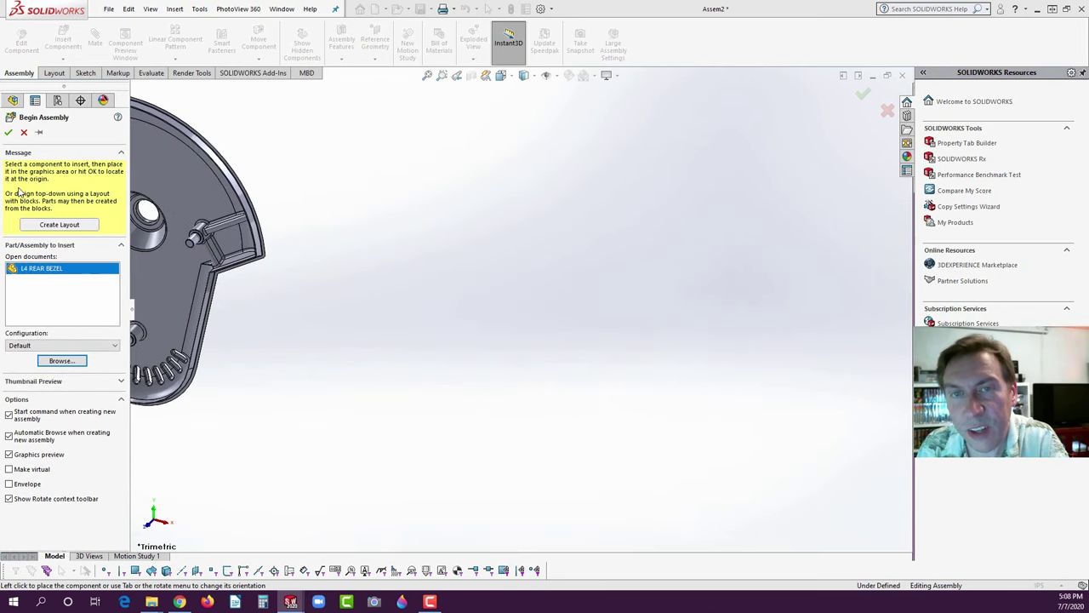
left_click(8, 133)
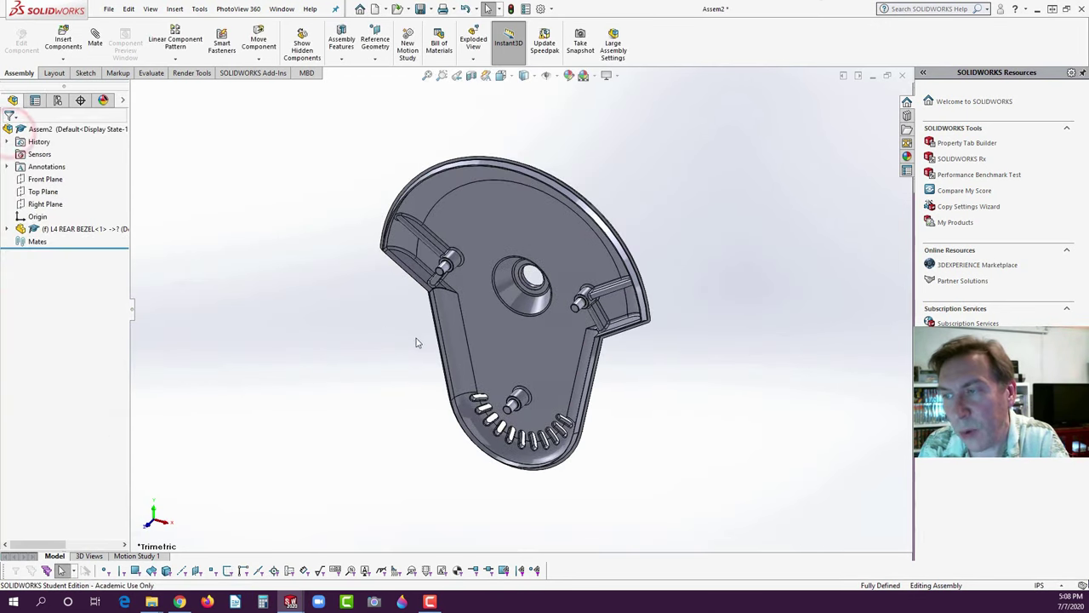
middle_click_drag(418, 340, 489, 151)
scroll(521, 234, "down", 3)
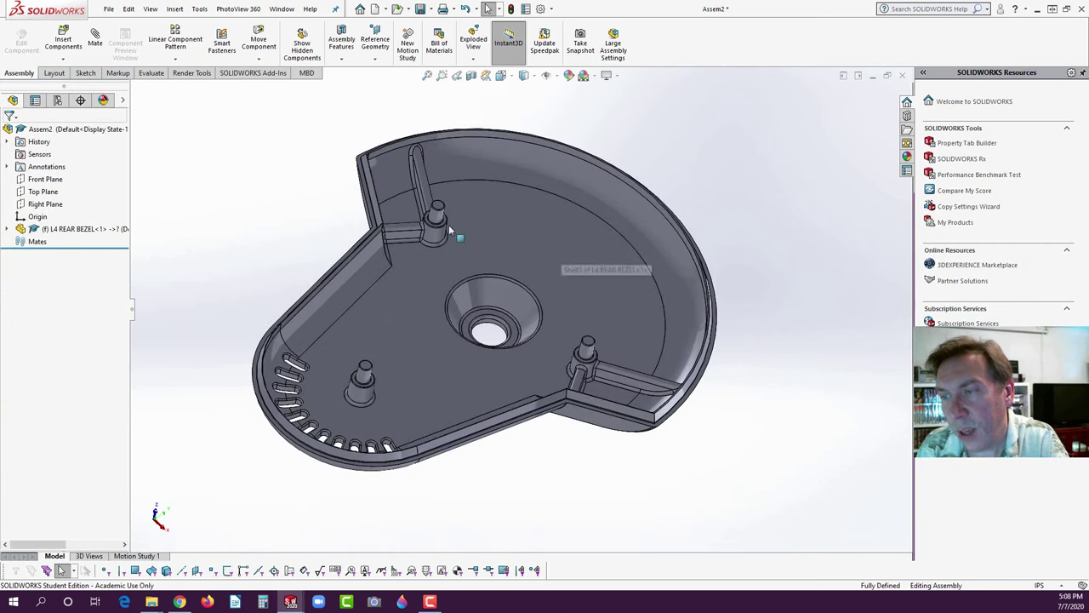
- Insert the L4 PC Board and place it above the rear bezel
left_click(63, 40)
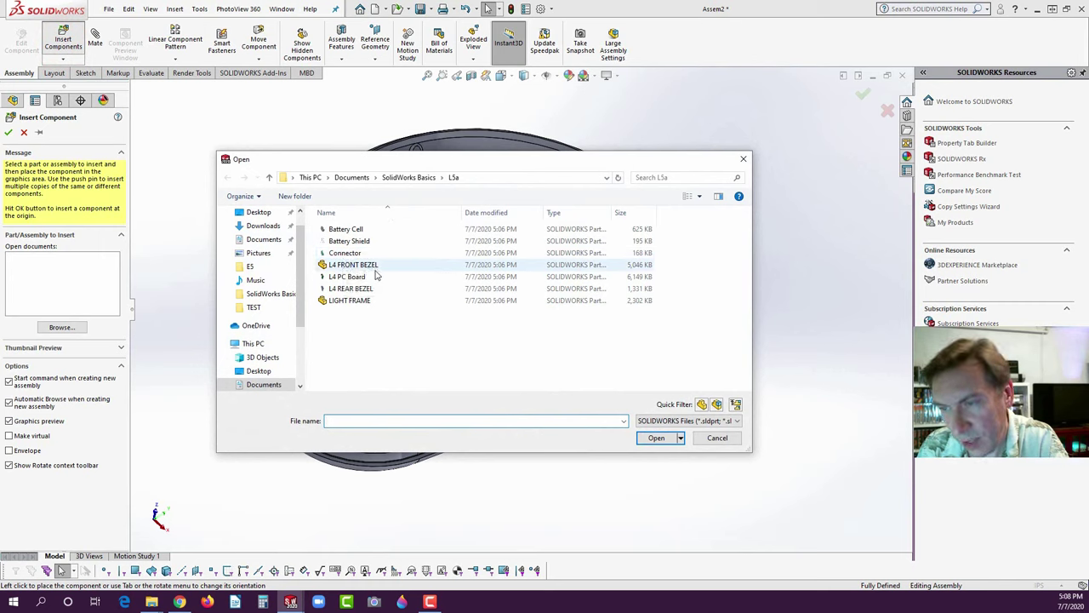
left_click_drag(696, 196, 711, 103)
scroll(512, 282, "down", 1)
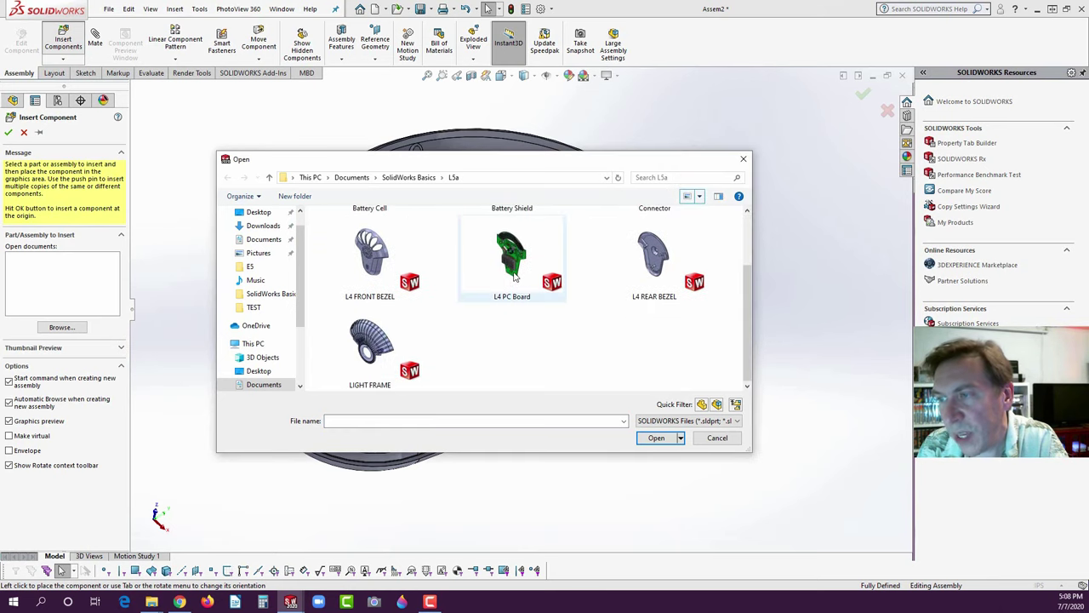
left_click(514, 276)
left_click(656, 438)
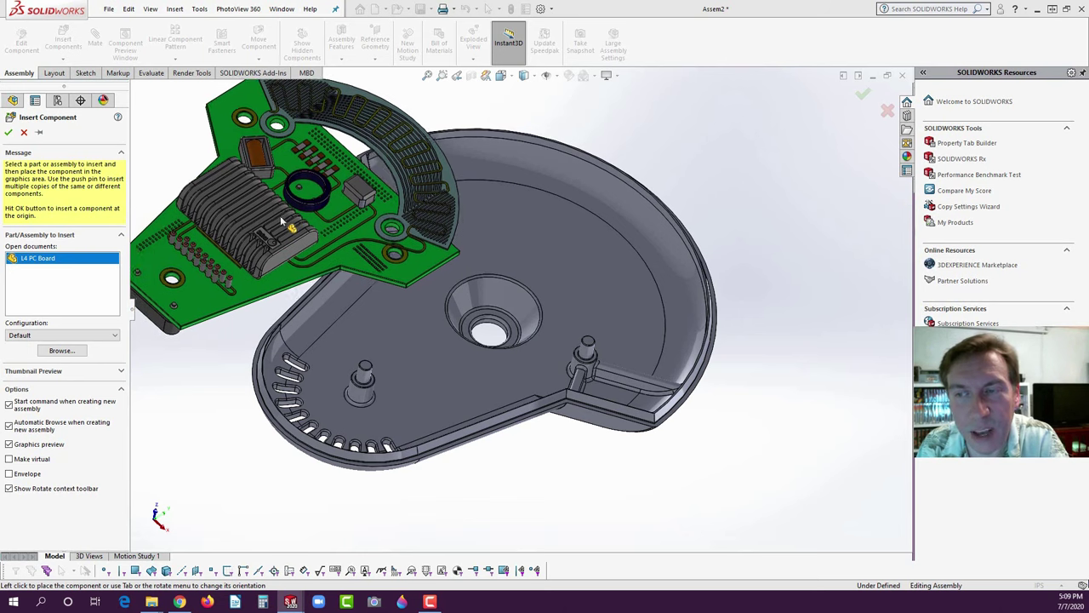
left_click(286, 228)
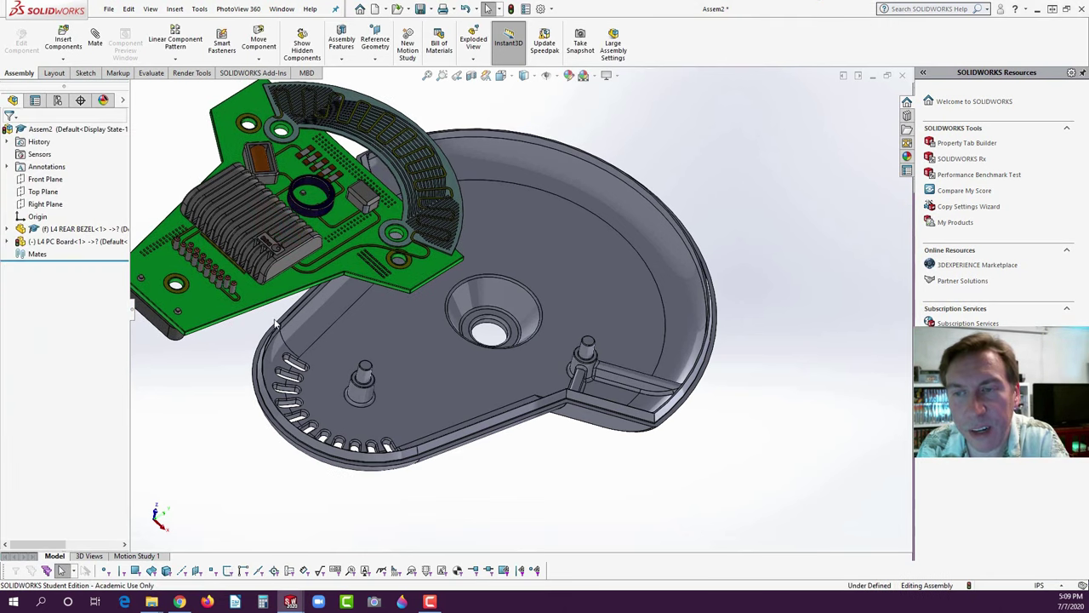
scroll(245, 292, "down", 3)
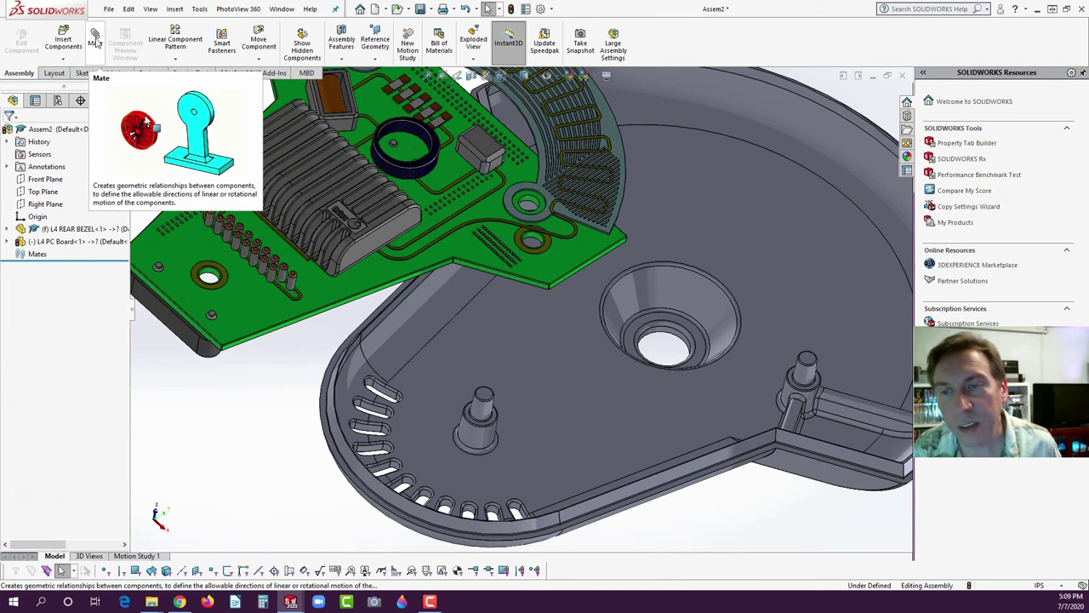
- Mate the PC board face coincident to the bezel's post edge
left_click(95, 43)
middle_click_drag(307, 368, 326, 161)
left_click(246, 345)
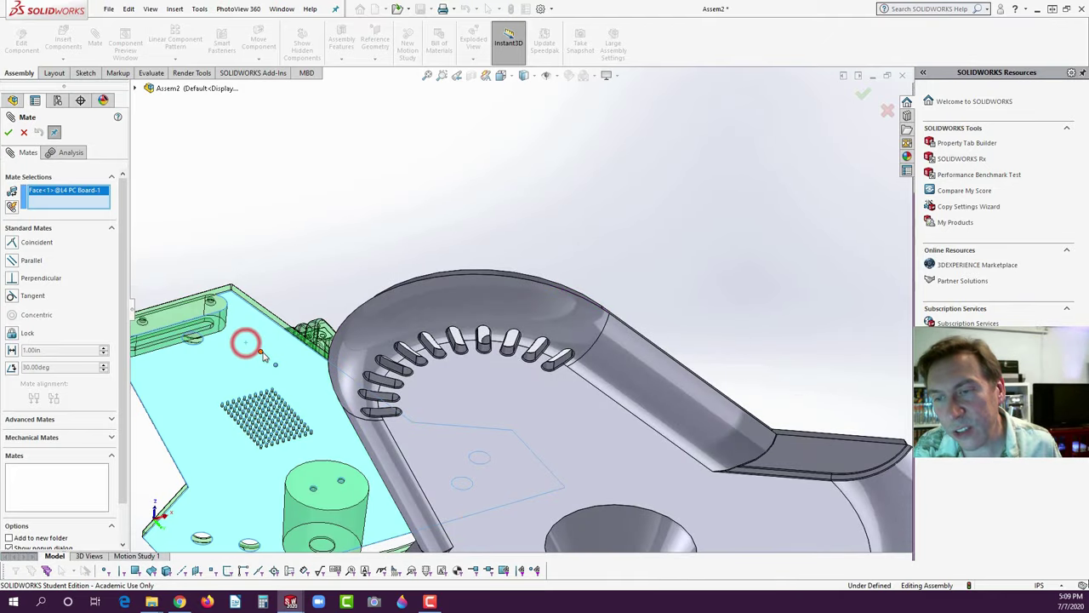
key("f")
middle_click_drag(244, 340, 522, 433)
scroll(490, 441, "down", 8)
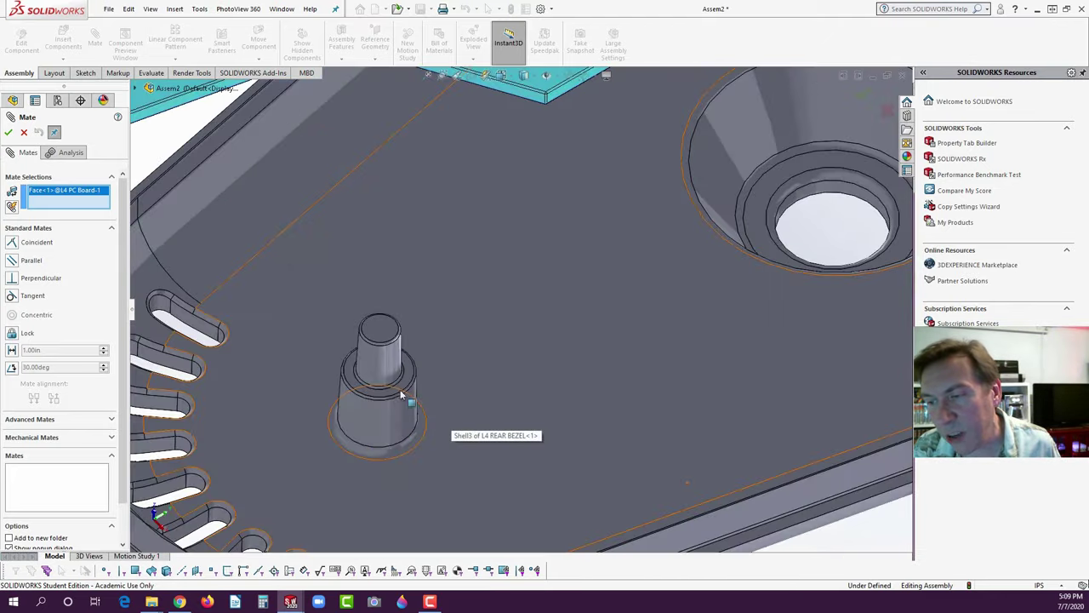
left_click(409, 377)
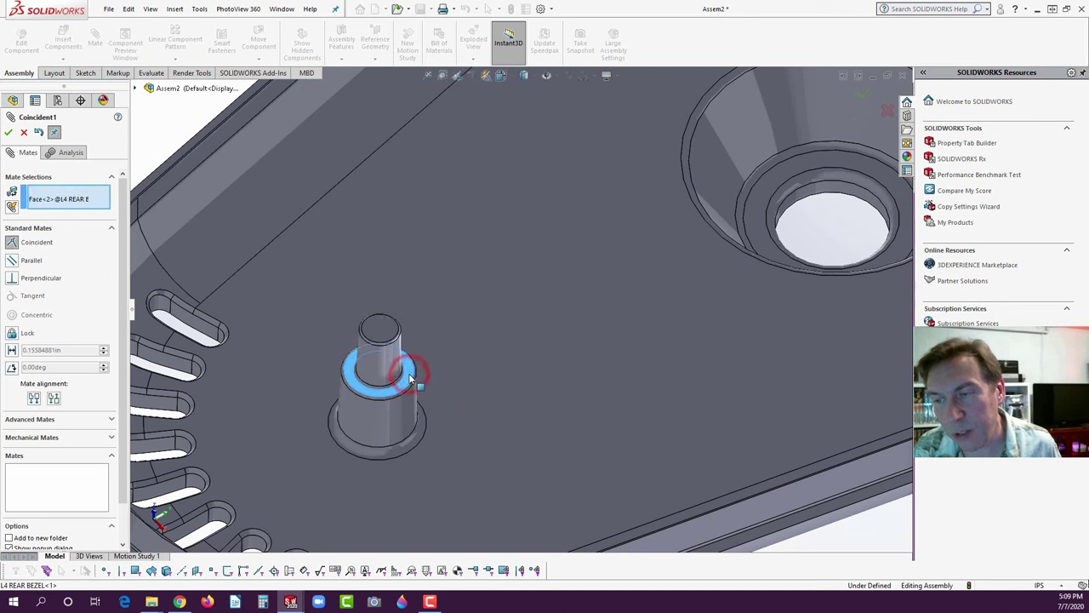
left_click(394, 391)
- Make the board's mounting hole concentric with the bezel post
key("f")
middle_click_drag(492, 425, 331, 265)
scroll(373, 243, "down", 6)
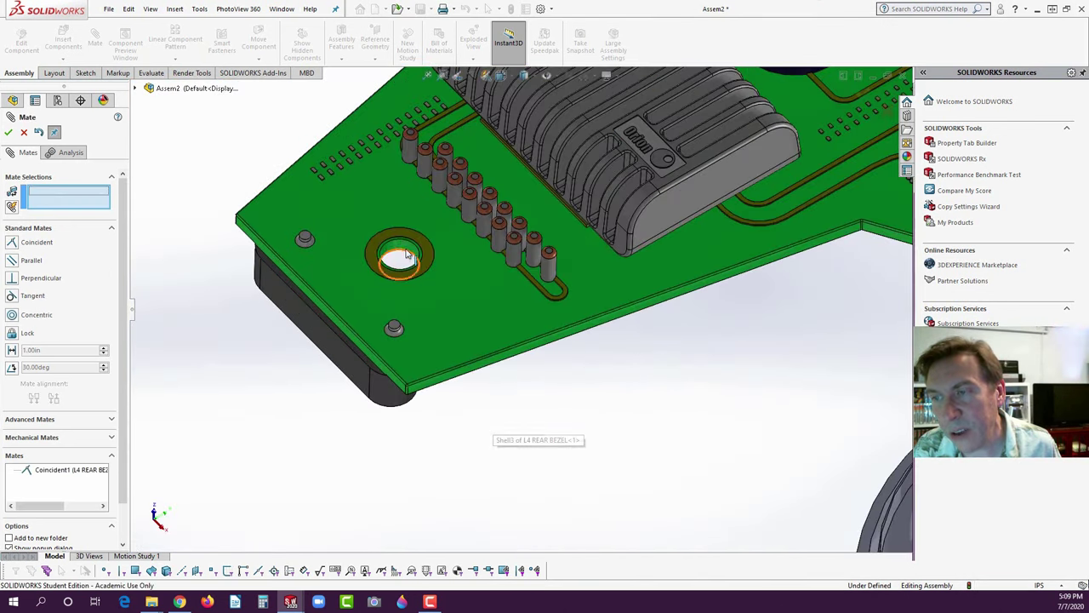
left_click(407, 253)
scroll(458, 353, "up", 8)
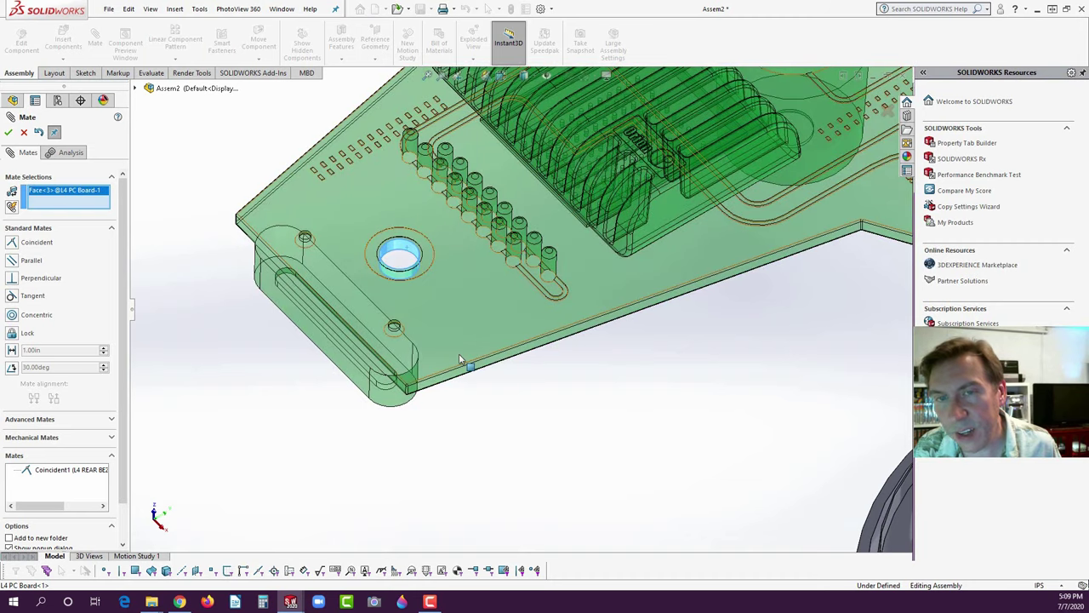
scroll(458, 378, "down", 8)
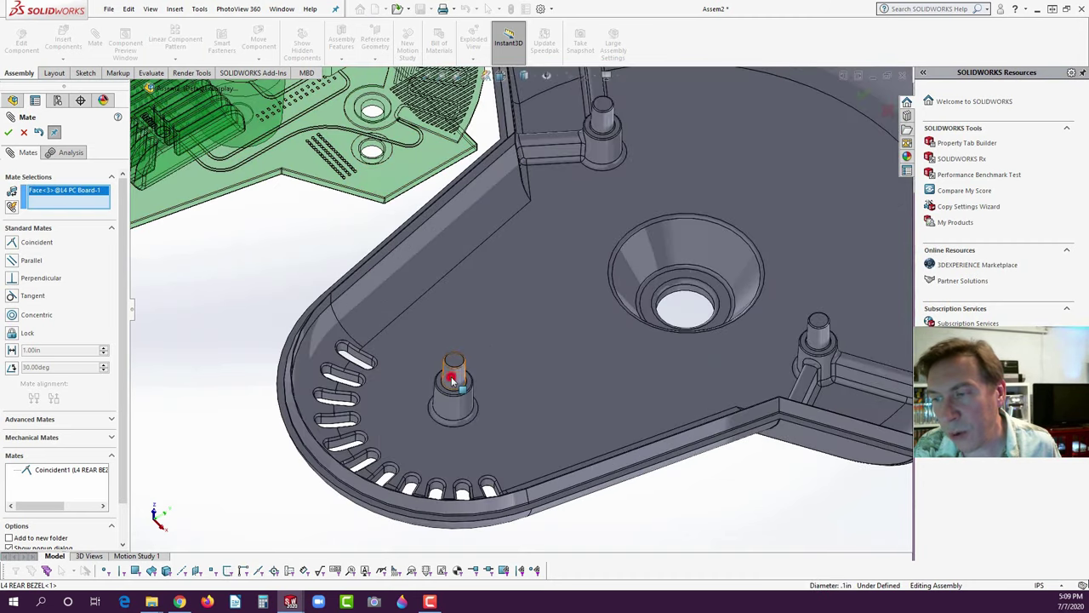
left_click(458, 379)
left_click(439, 395)
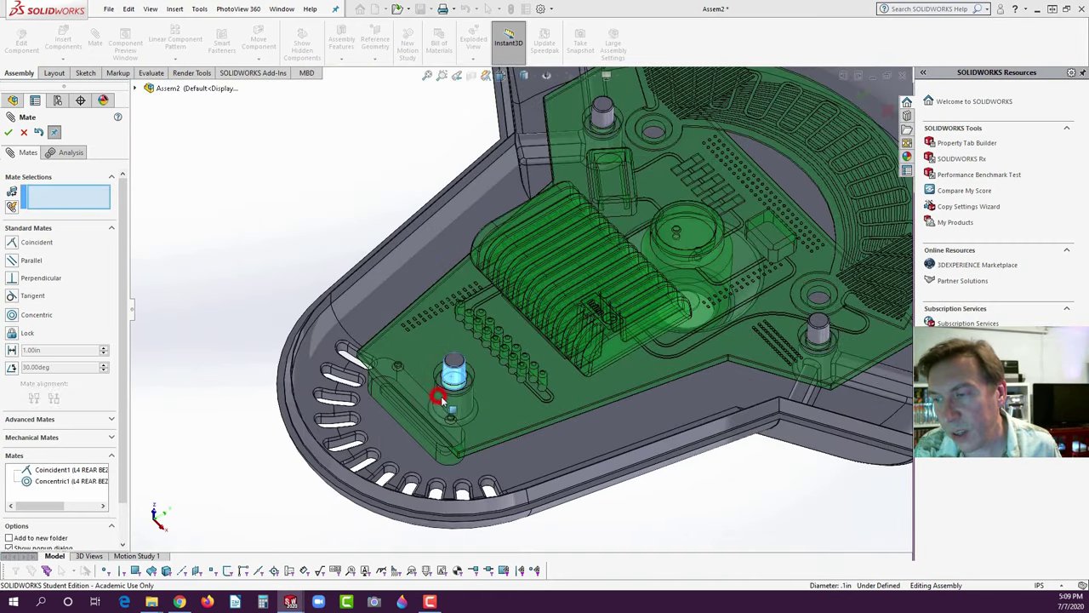
- Add a second concentric mate between another board hole and a bezel boss
left_click_drag(721, 460, 681, 330)
scroll(682, 330, "down", 6)
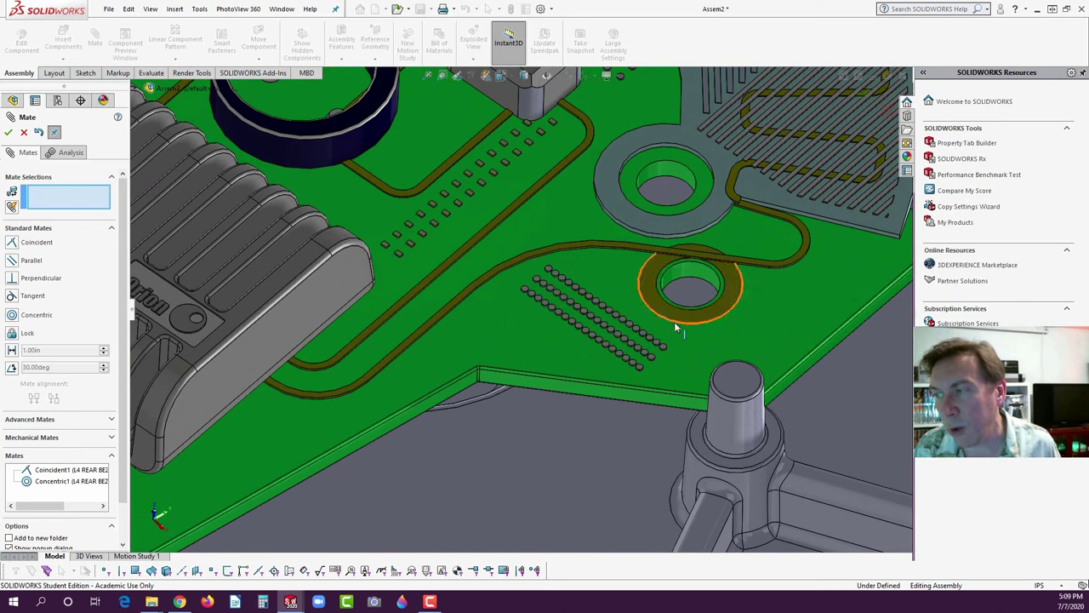
left_click(682, 274)
left_click(735, 412)
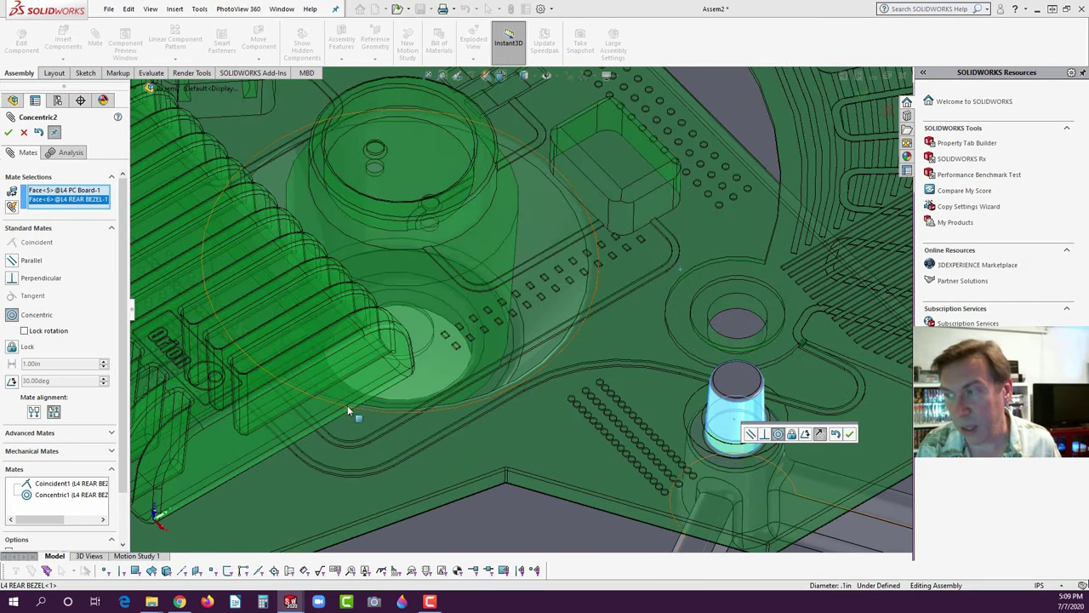
key("f")
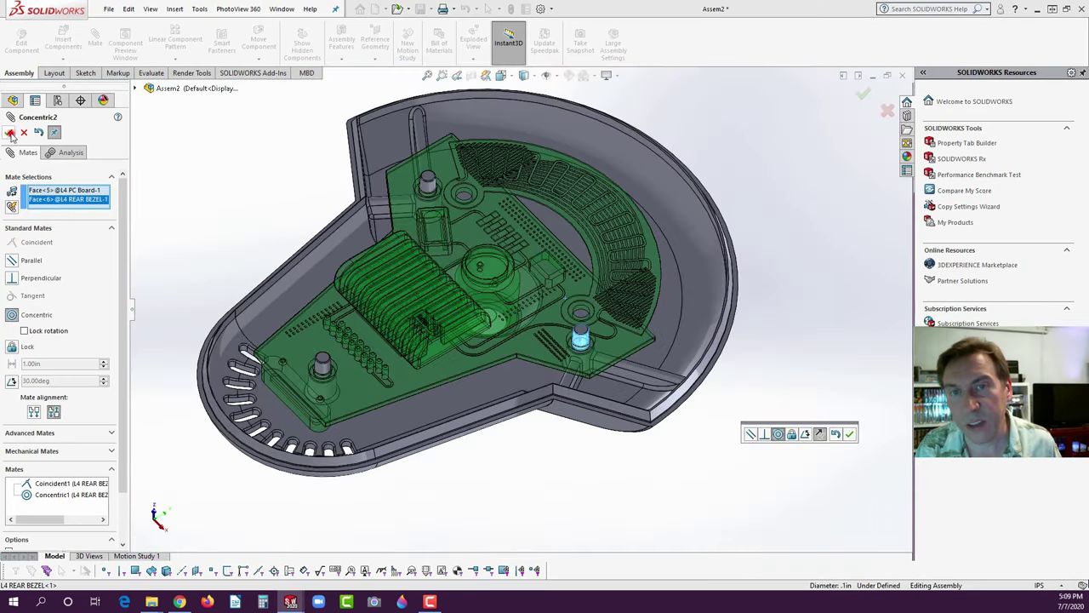
left_click(9, 132)
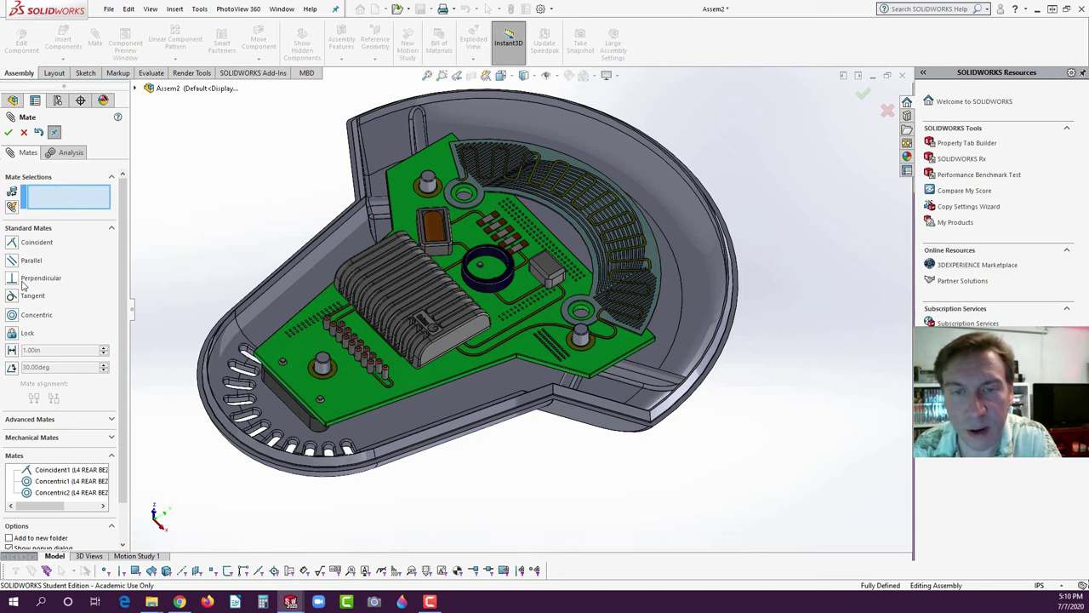
left_click(7, 134)
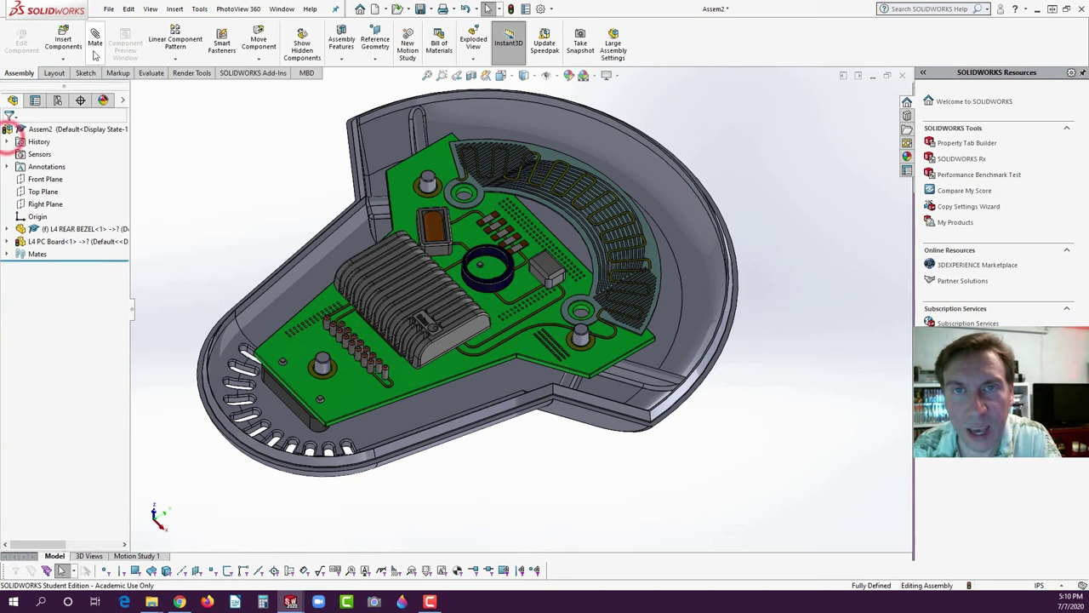
- Insert the Battery Shield part into the assembly
left_click(68, 39)
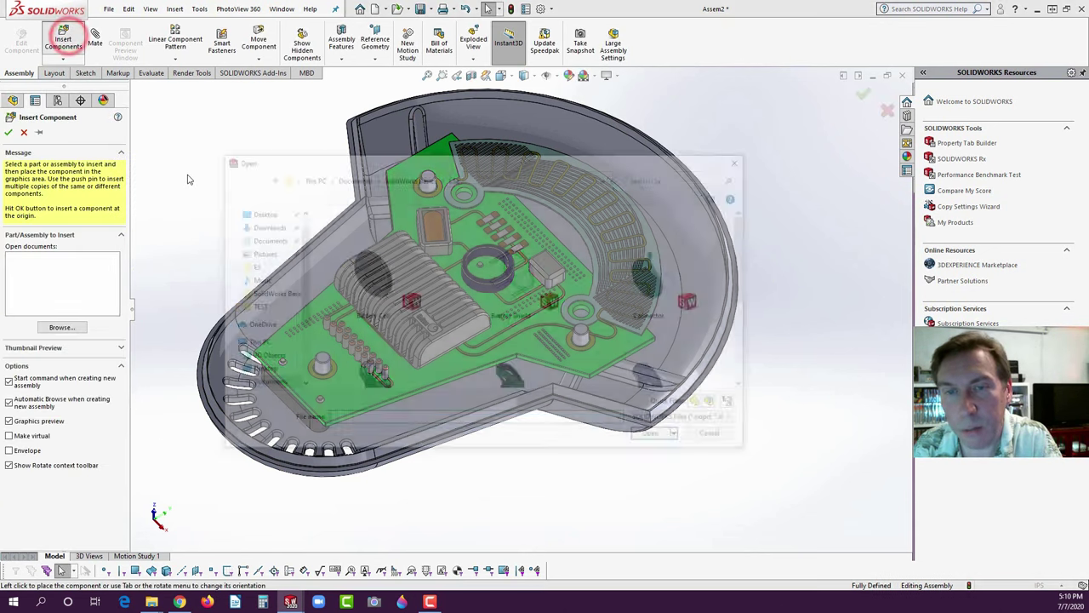
left_click(502, 277)
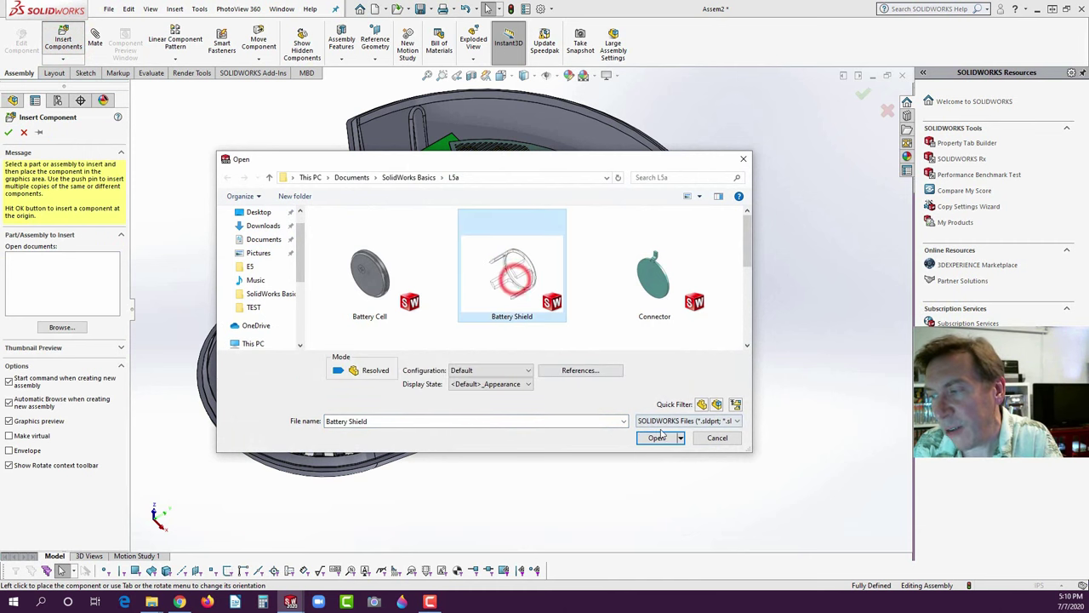
left_click(658, 438)
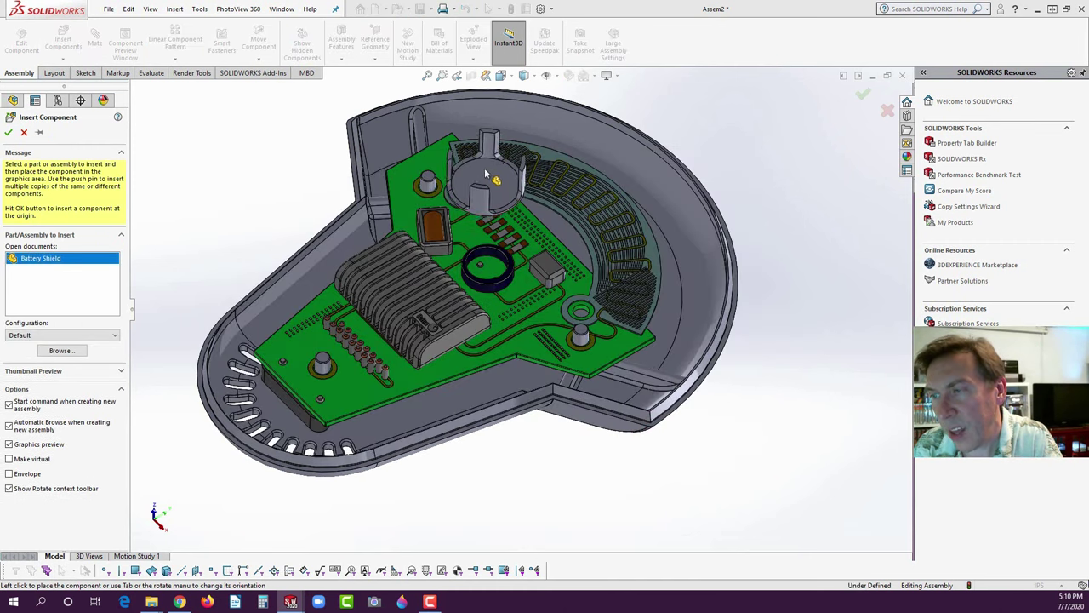
- Place the Battery Shield above the board, abandoning the attempted concentric alignment
left_click(506, 287)
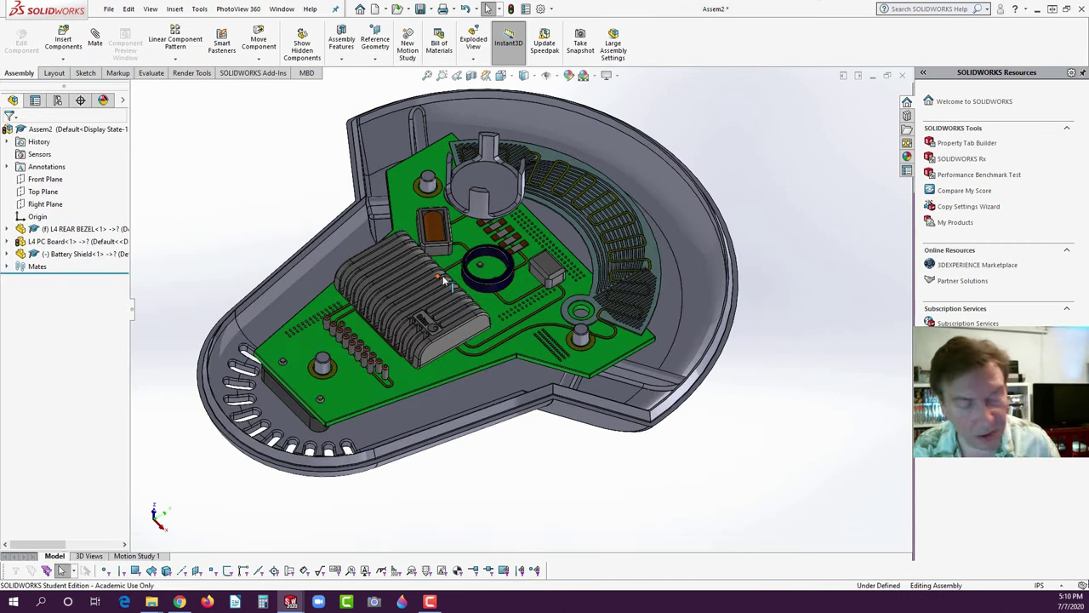
scroll(438, 277, "down", 5)
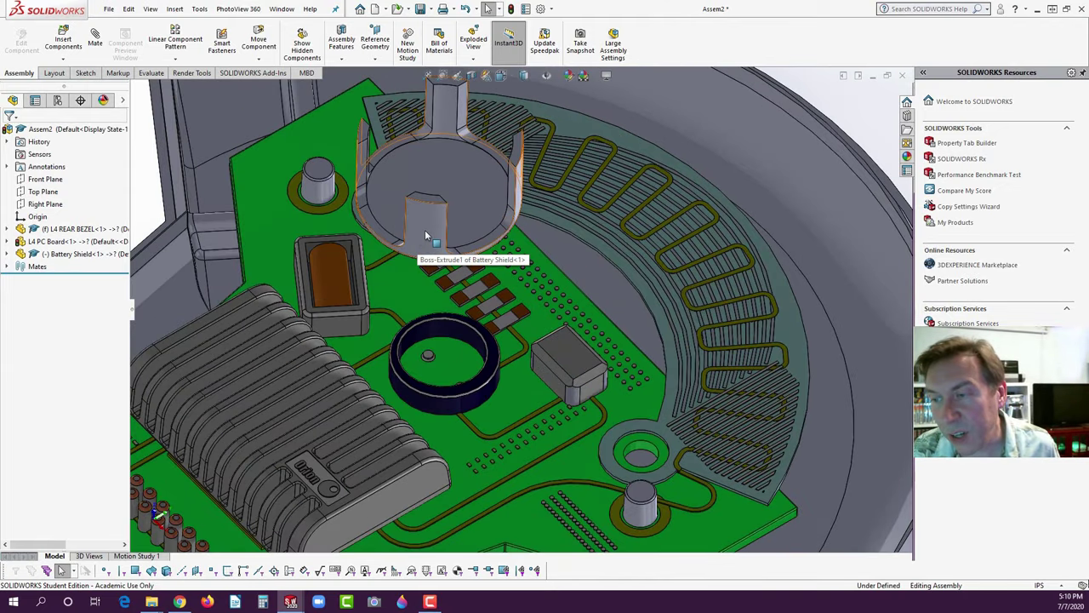
left_click_drag(424, 231, 466, 410)
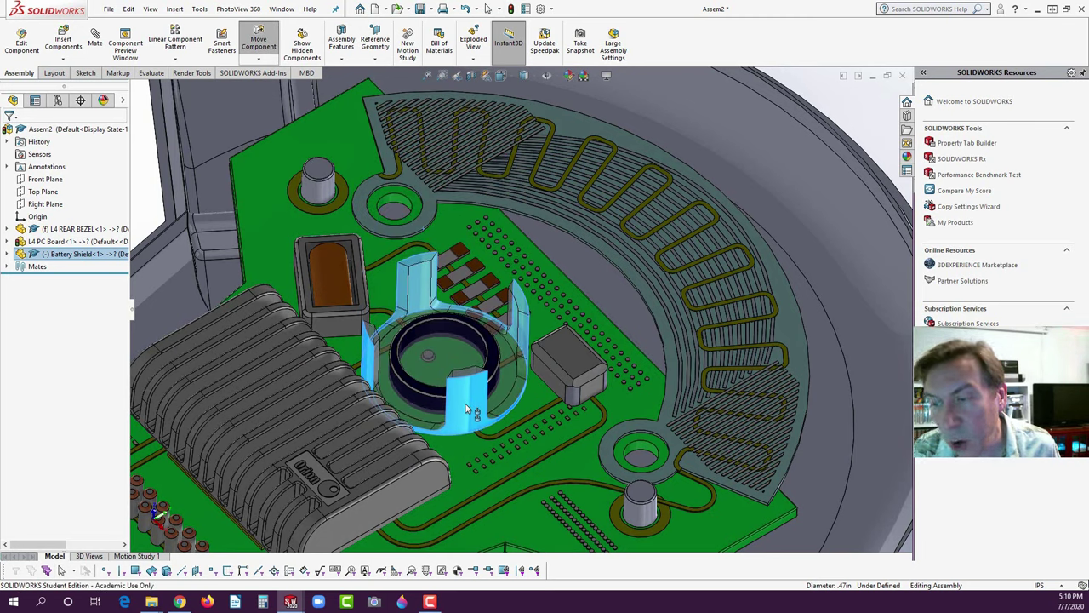
left_click_drag(466, 409, 466, 409)
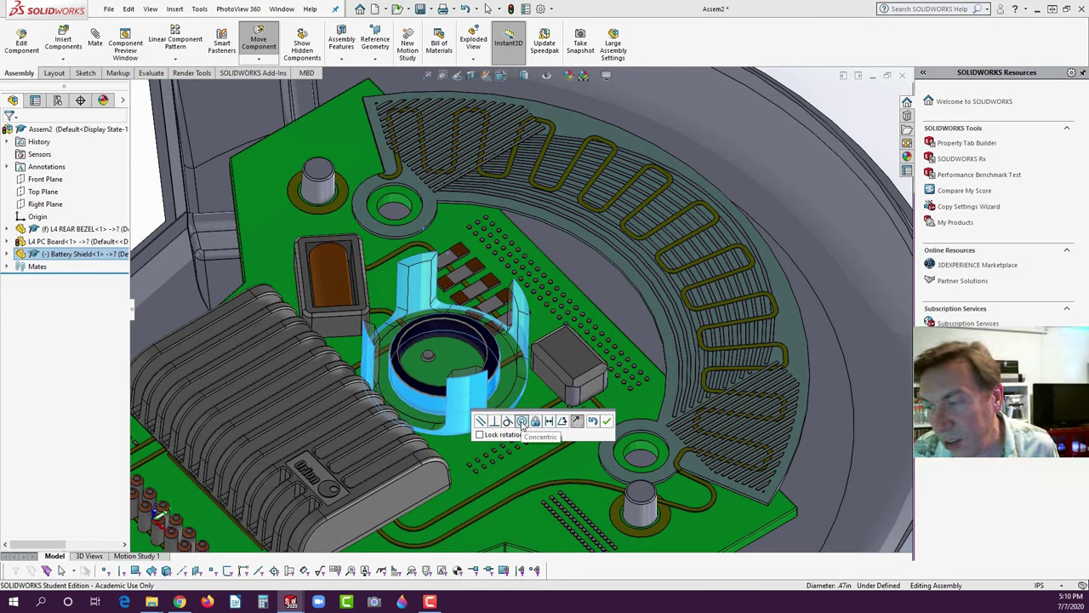
left_click(606, 422)
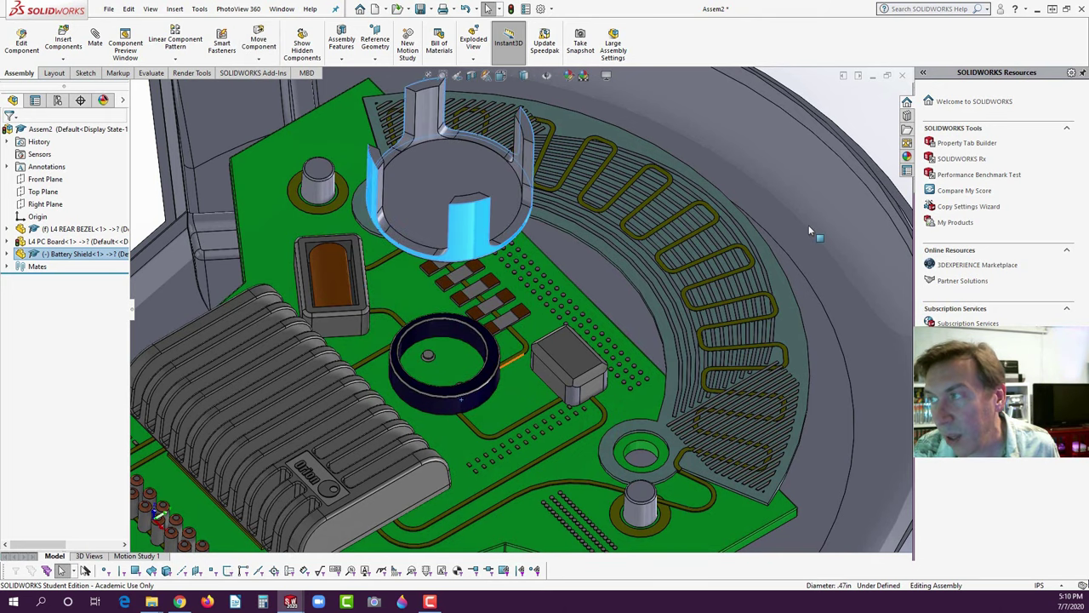
left_click(842, 97)
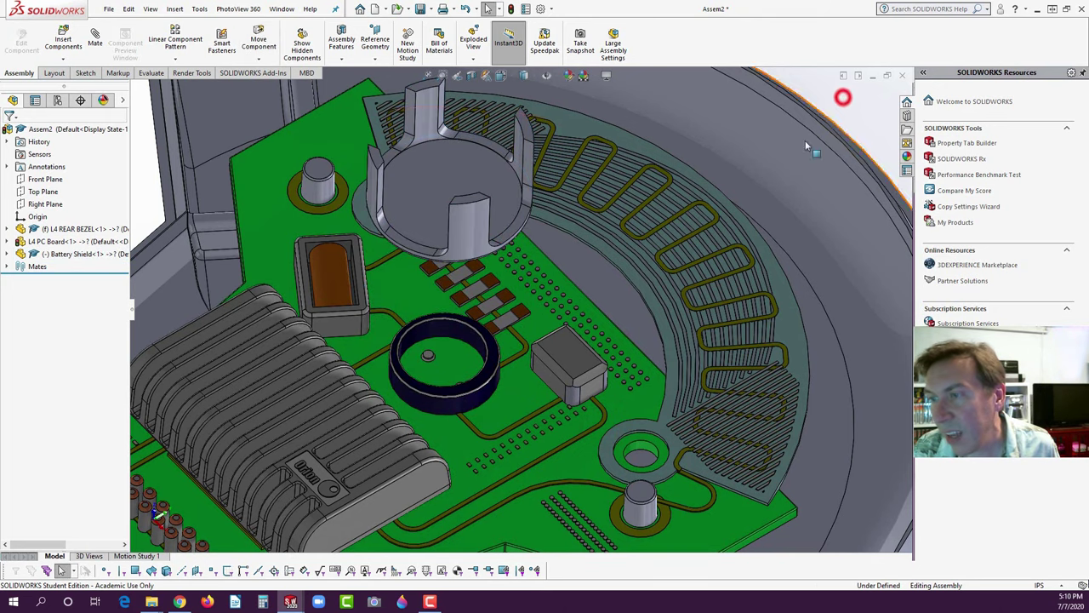
- Mate the Battery Shield's bottom face coincident with the PC board's top face
left_click(95, 38)
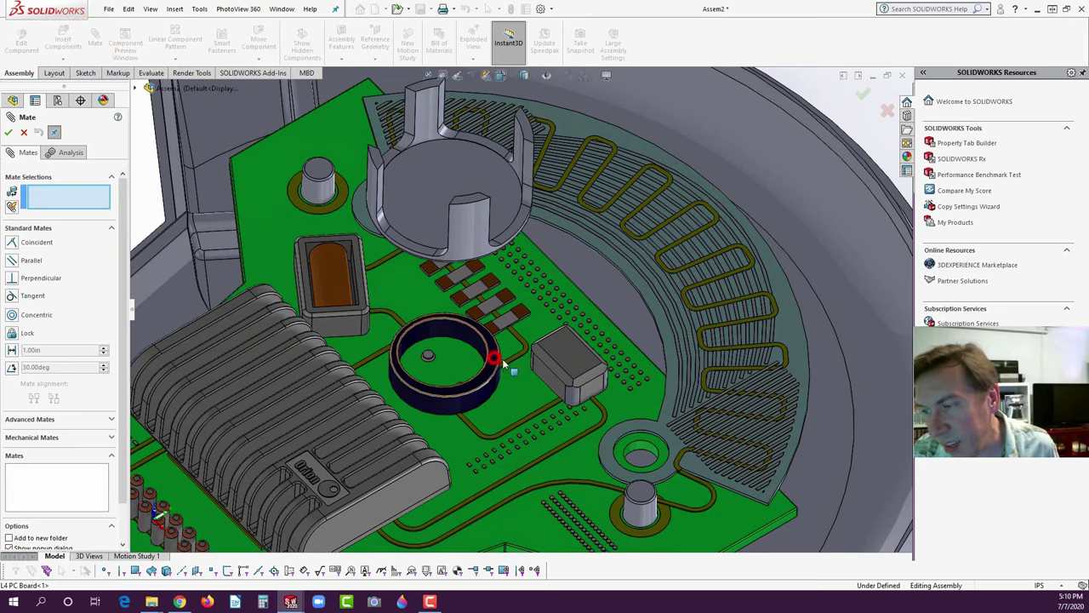
left_click(492, 345)
middle_click_drag(492, 346, 474, 282)
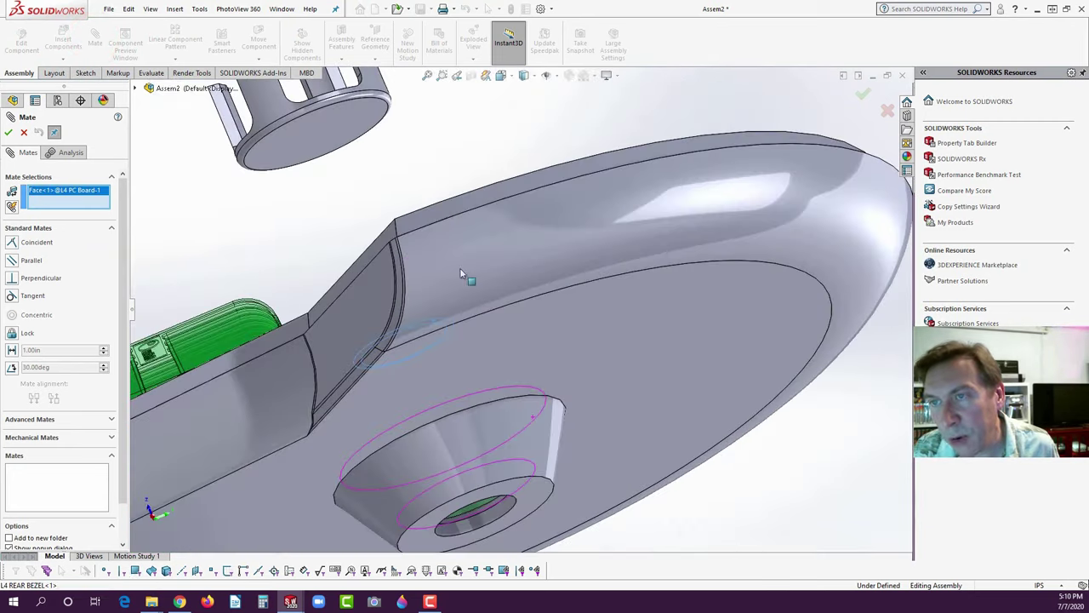
left_click(325, 139)
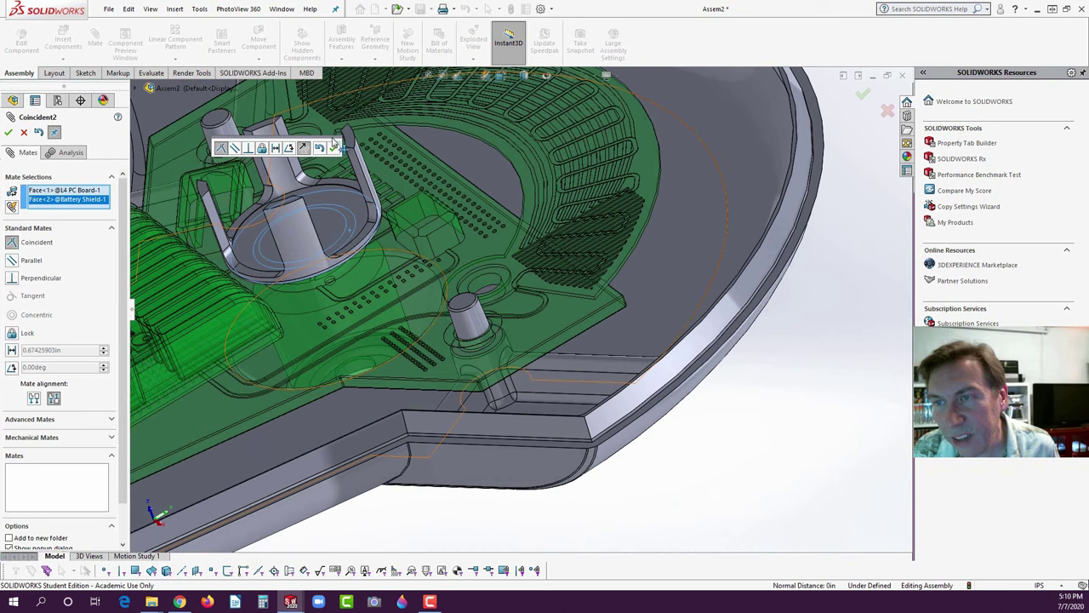
left_click(333, 148)
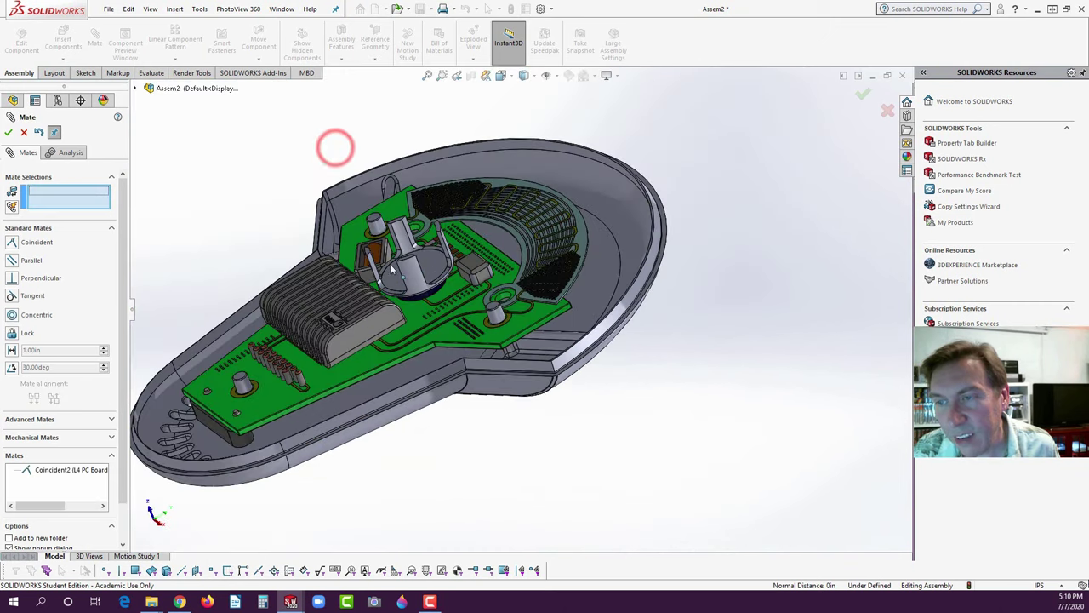
left_click(8, 132)
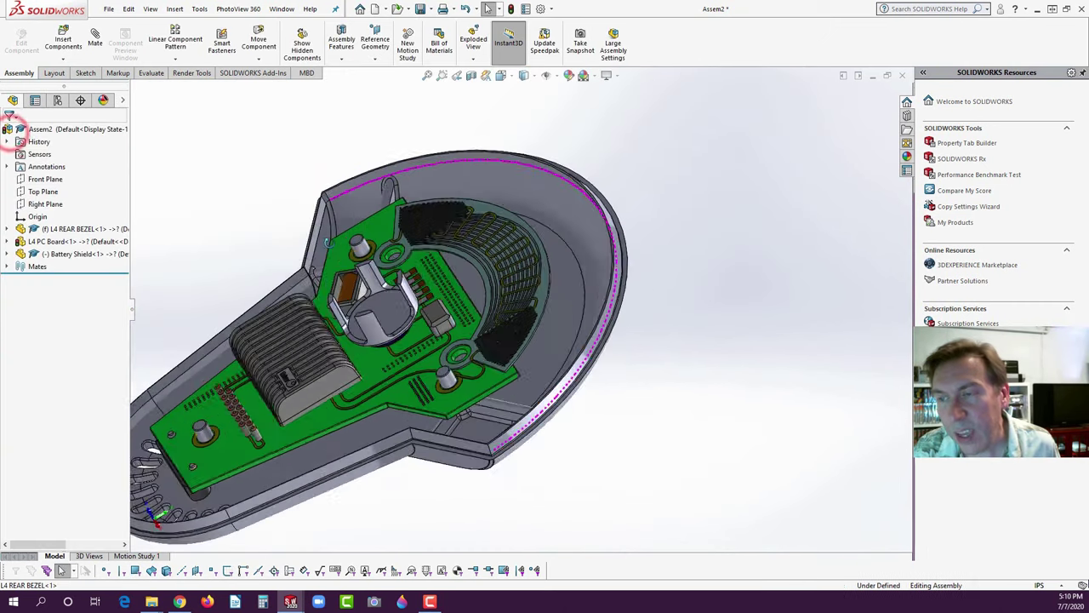
left_click(72, 40)
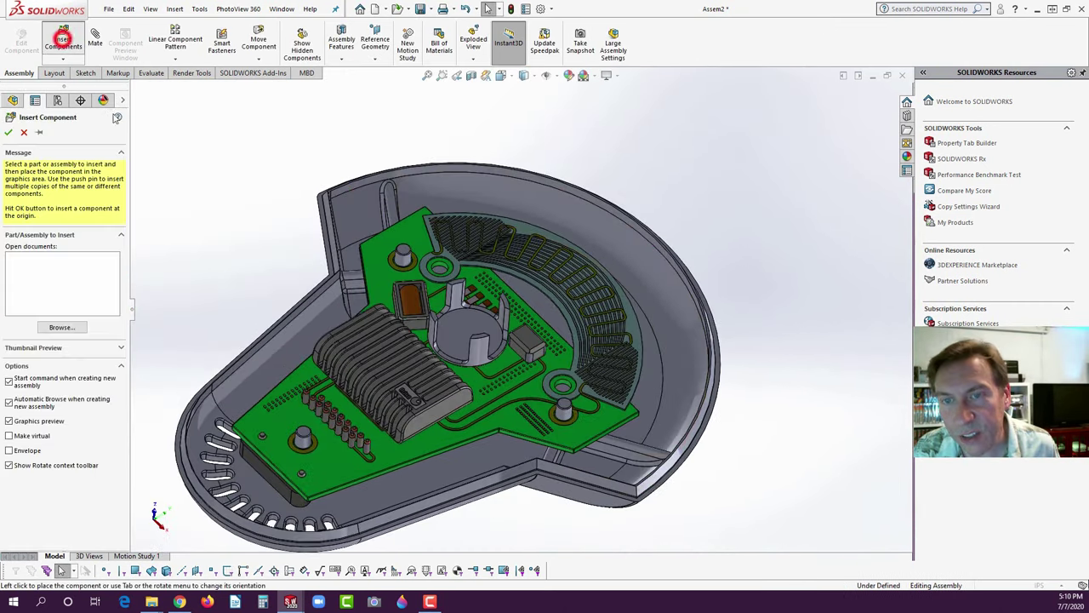
- Insert the Battery Cell, substituting the missing font, and set it beside the board
left_click(368, 274)
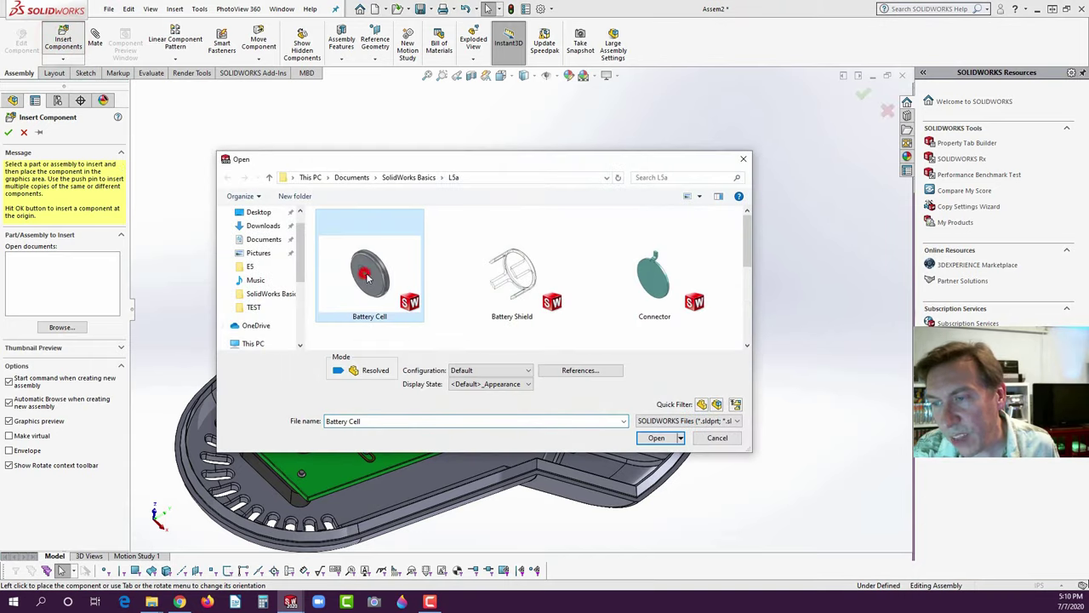
left_click(656, 437)
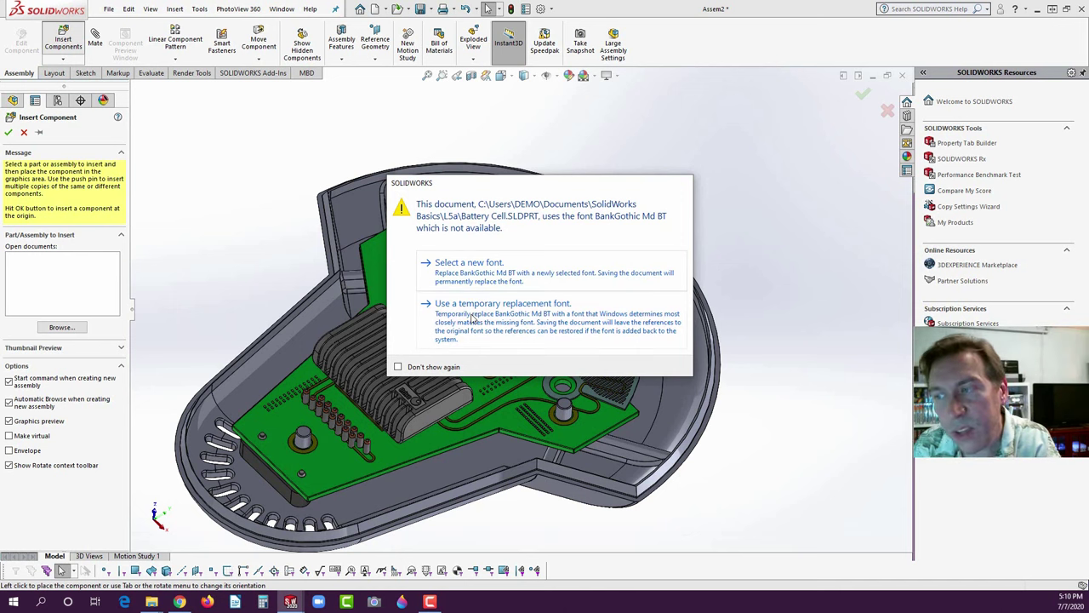
left_click(472, 318)
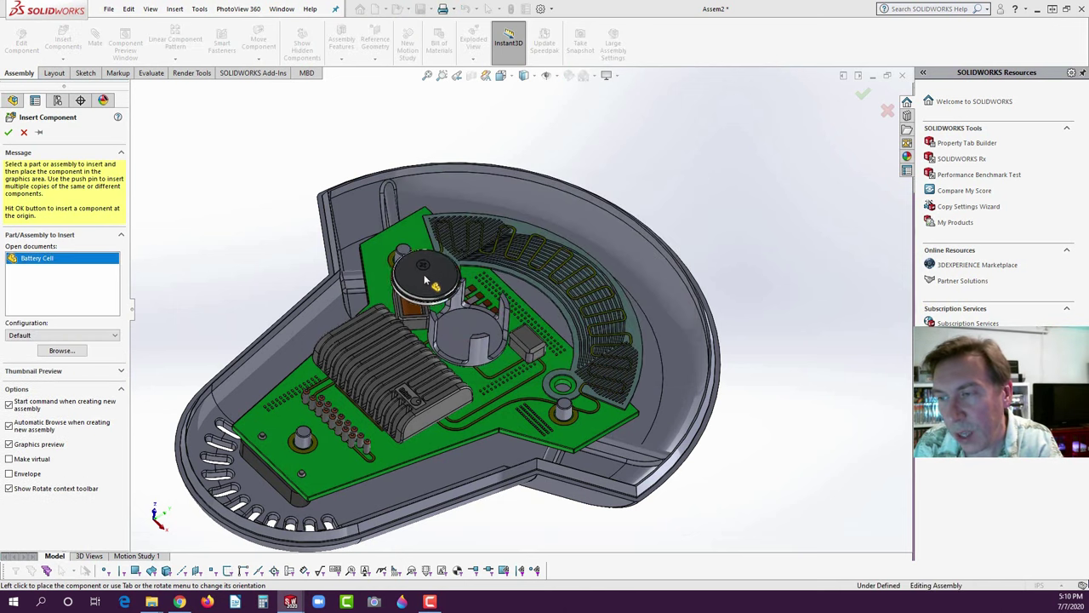
left_click(417, 272)
left_click_drag(417, 270, 228, 188)
left_click(229, 296)
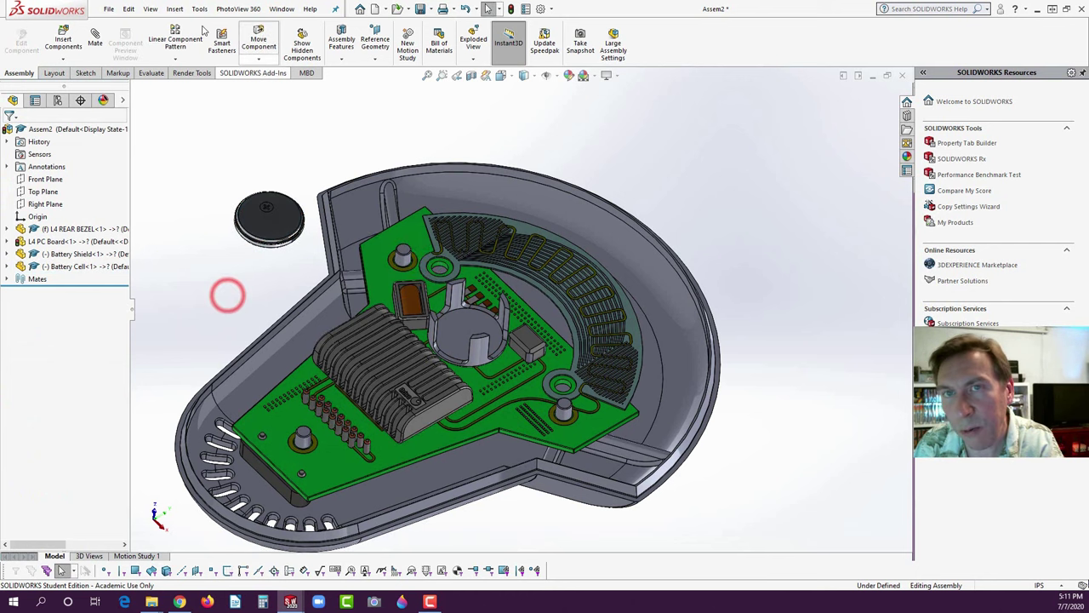
- Mate the Battery Cell's flat face coincident with the shield's floor
left_click(95, 37)
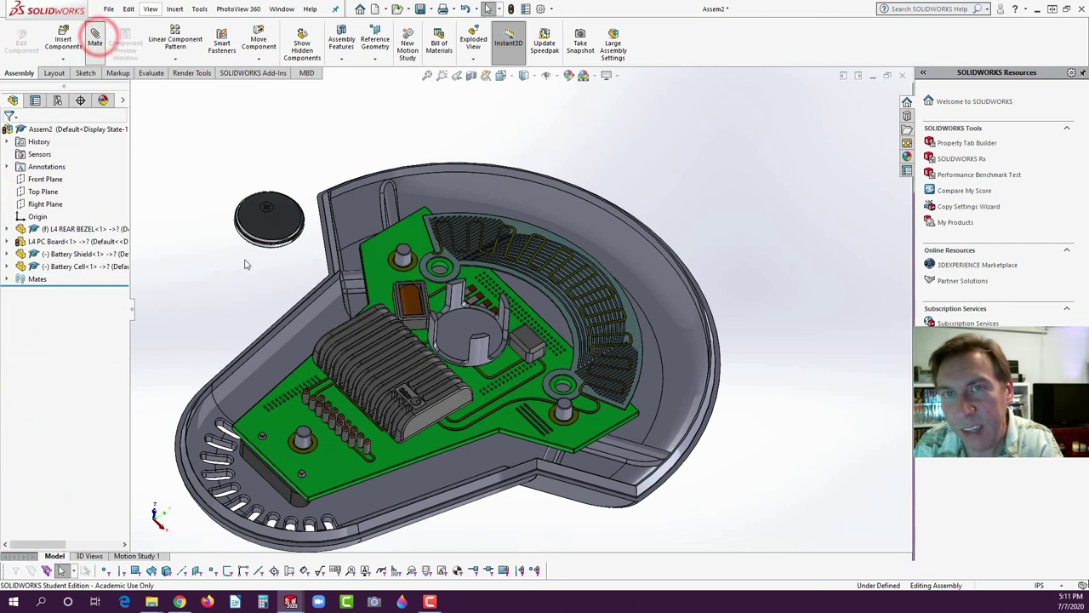
middle_click_drag(257, 255, 232, 249)
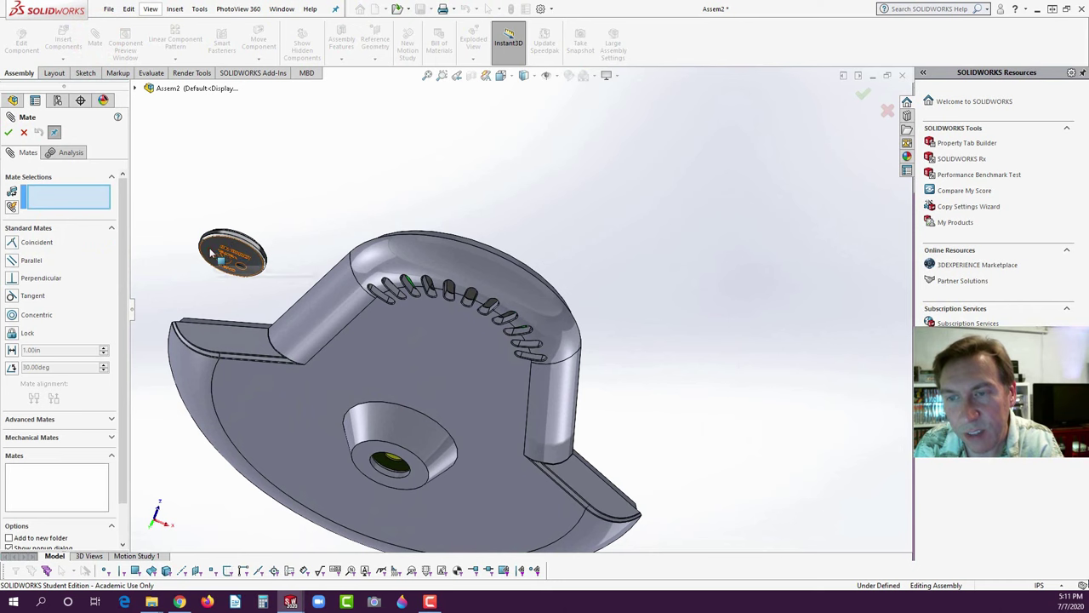
left_click(211, 254)
scroll(206, 245, "down", 5)
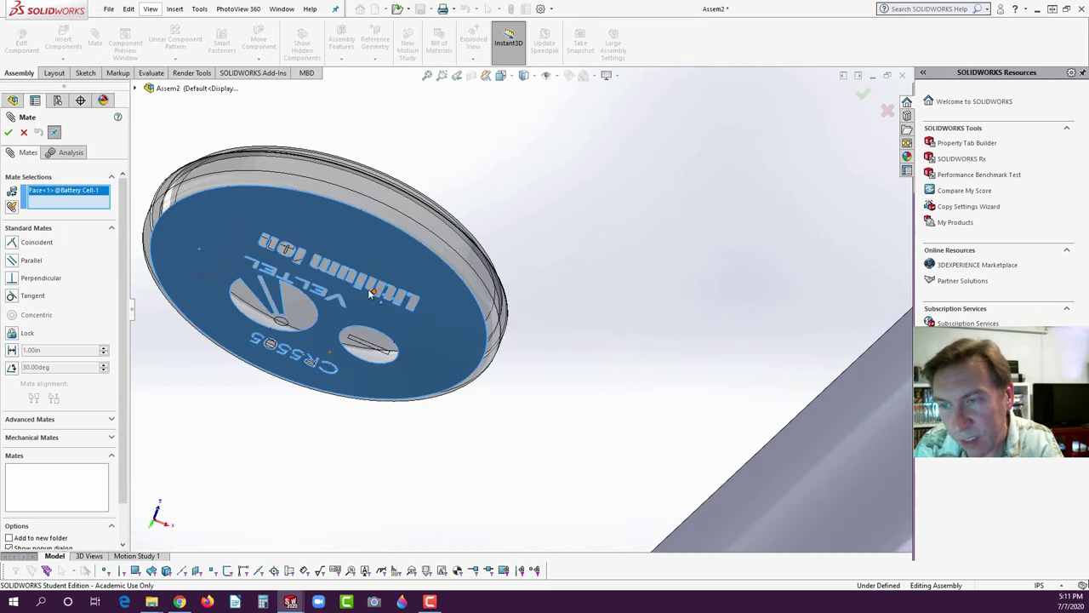
scroll(374, 295, "up", 5)
middle_click_drag(375, 295, 705, 298)
scroll(704, 298, "down", 5)
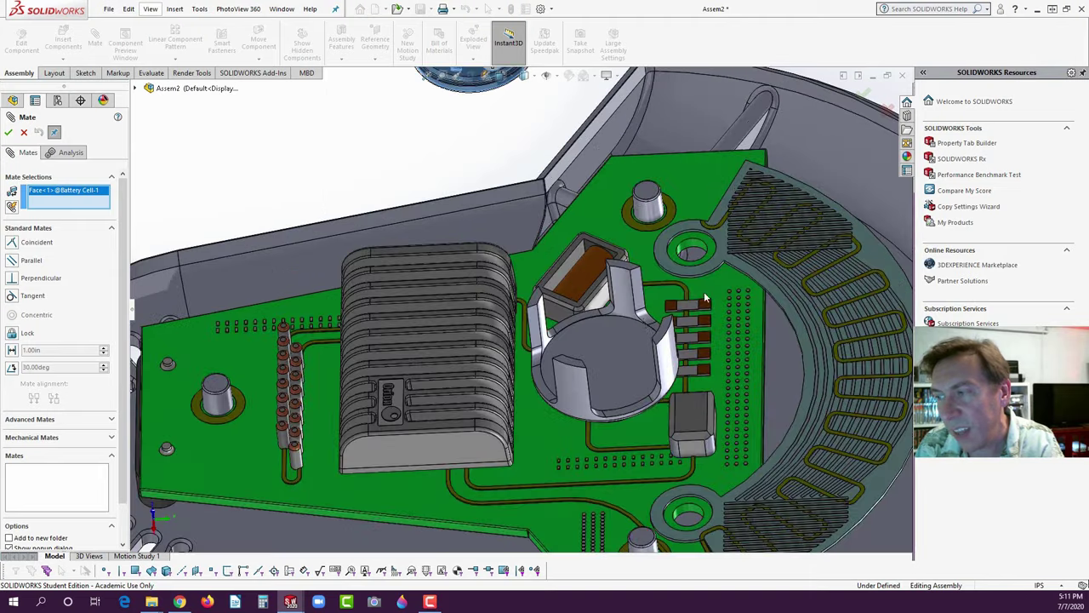
left_click(618, 340)
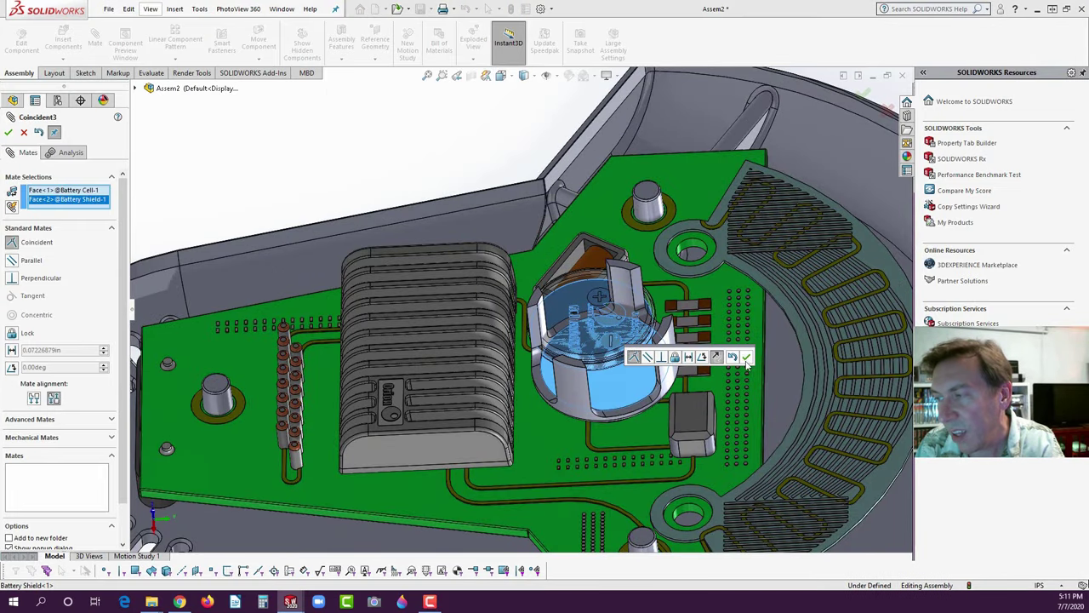
left_click(746, 357)
- Make the Battery Cell's rim concentric with the Battery Shield and close Mate
scroll(633, 363, "down", 4)
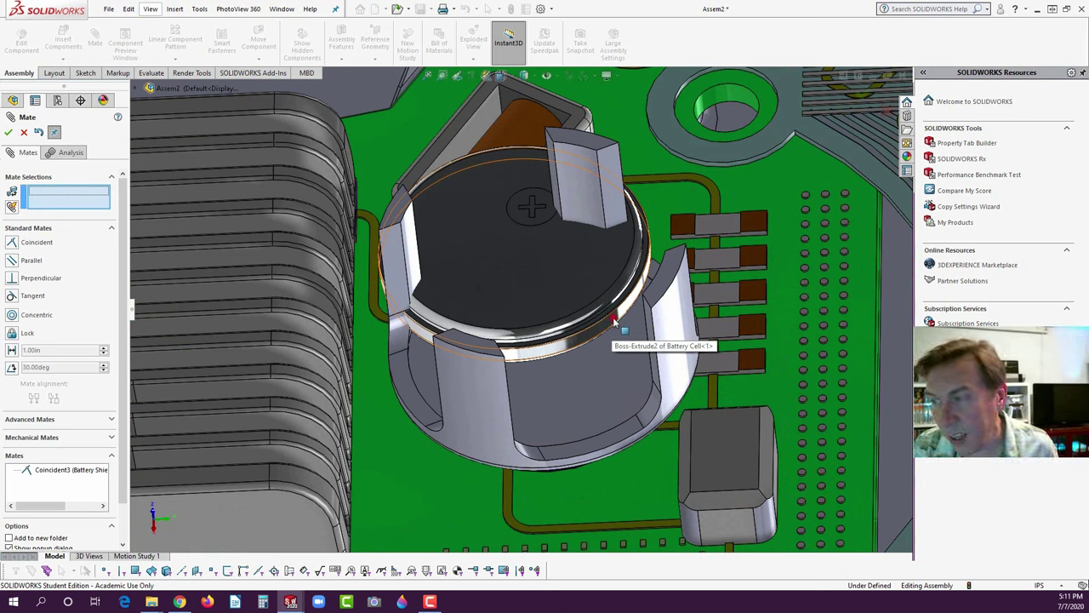
left_click(612, 317)
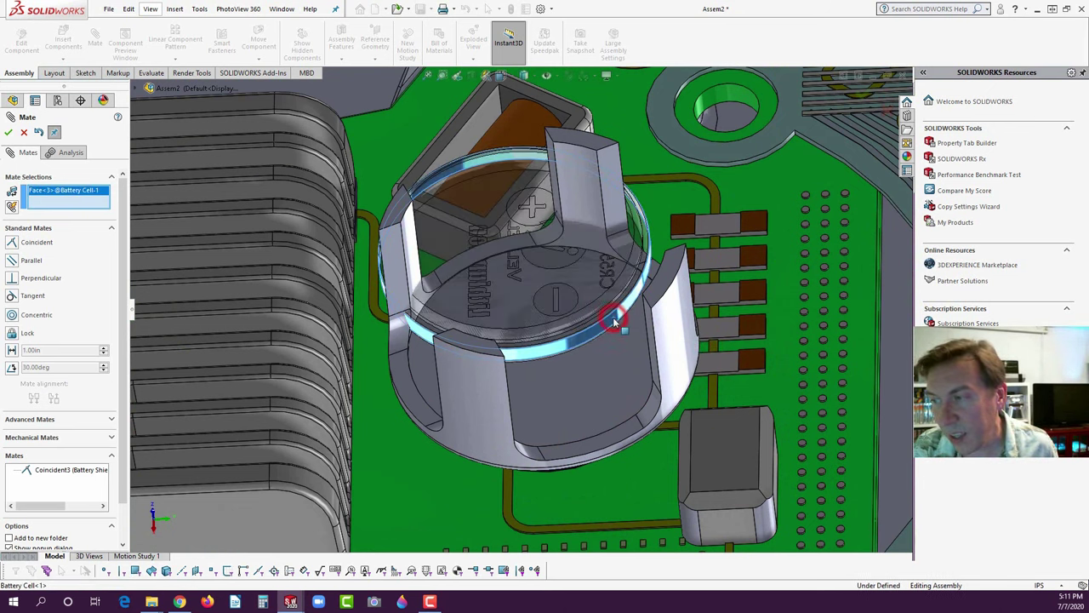
left_click(679, 346)
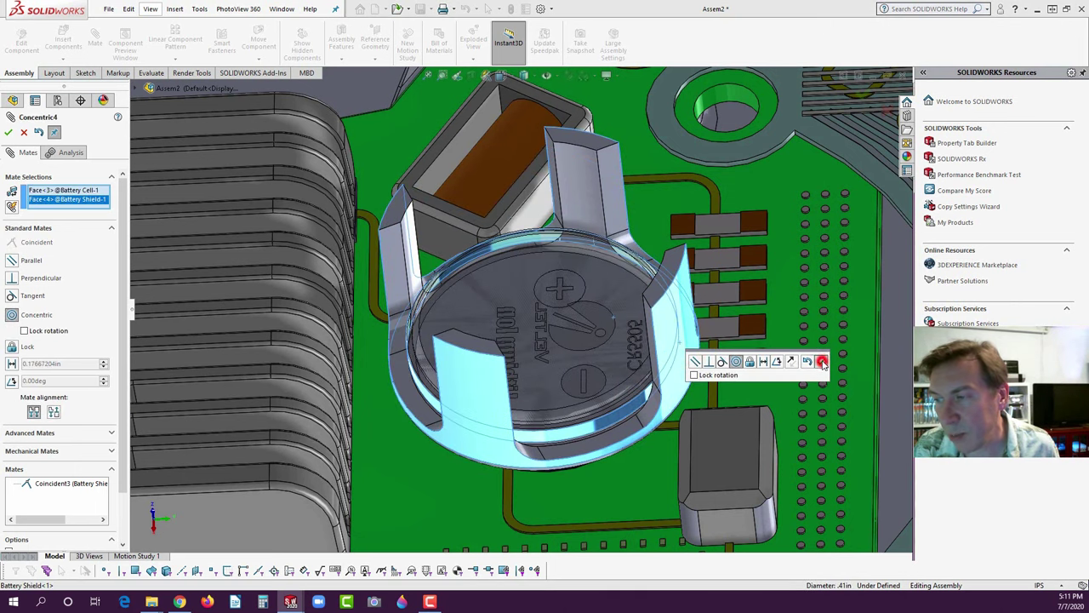
left_click(821, 362)
left_click(8, 134)
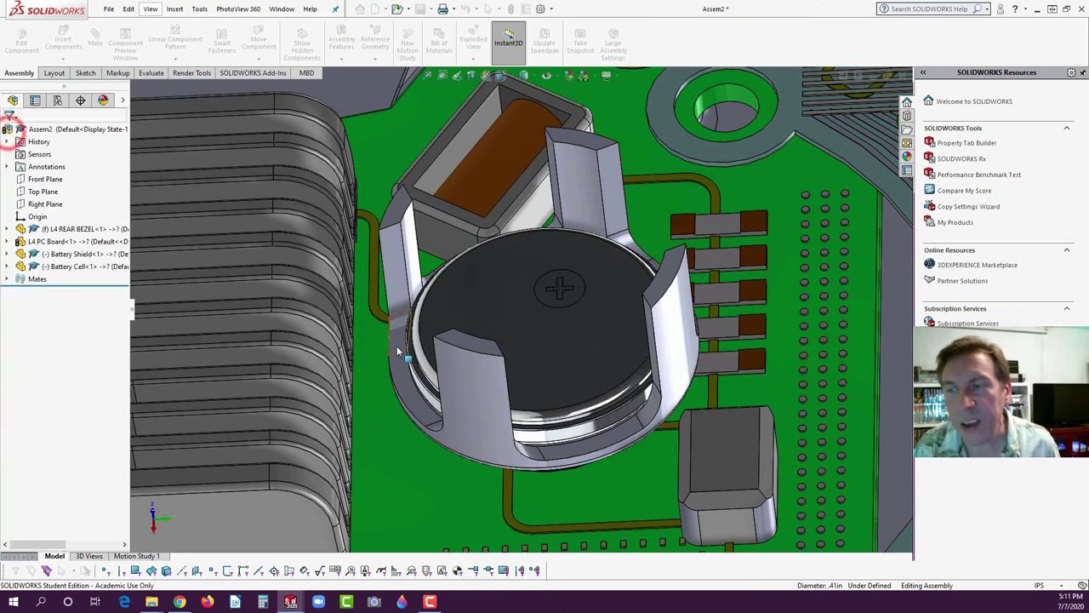
scroll(396, 344, "up", 2)
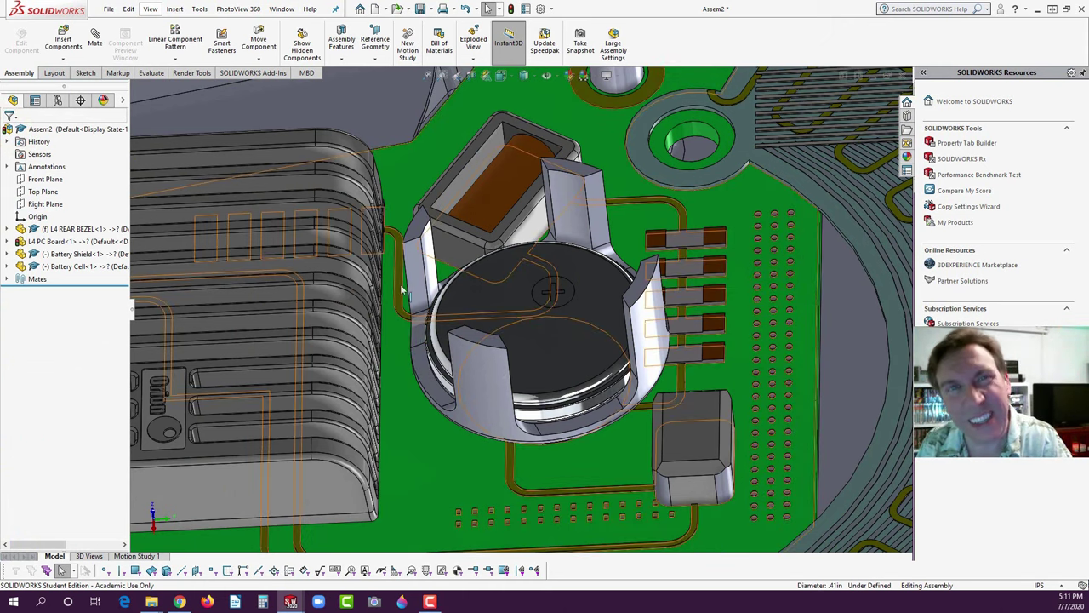
scroll(537, 302, "up", 3)
scroll(537, 302, "up", 3)
middle_click_drag(537, 302, 587, 327)
scroll(587, 328, "down", 3)
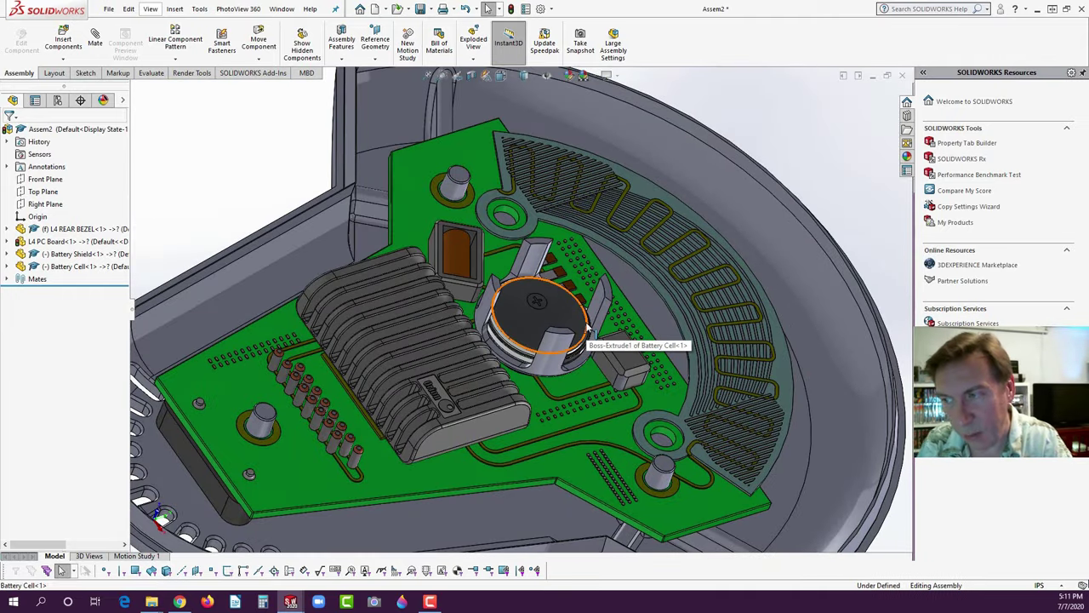
- Pattern the Battery Cell linearly along the shield's vertical edge with 4 instances
left_click(518, 321)
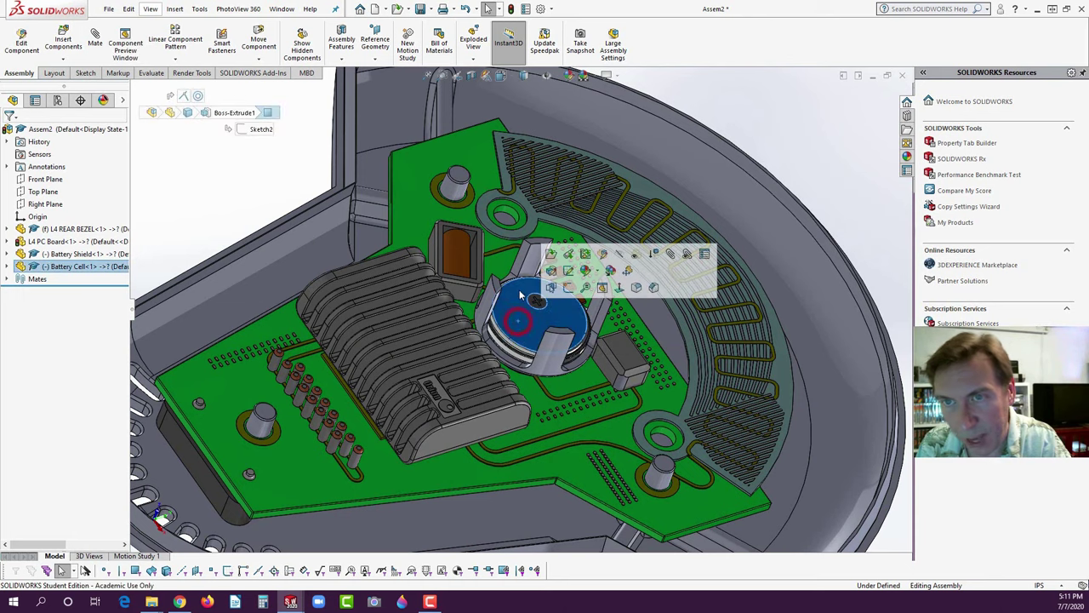
left_click(176, 43)
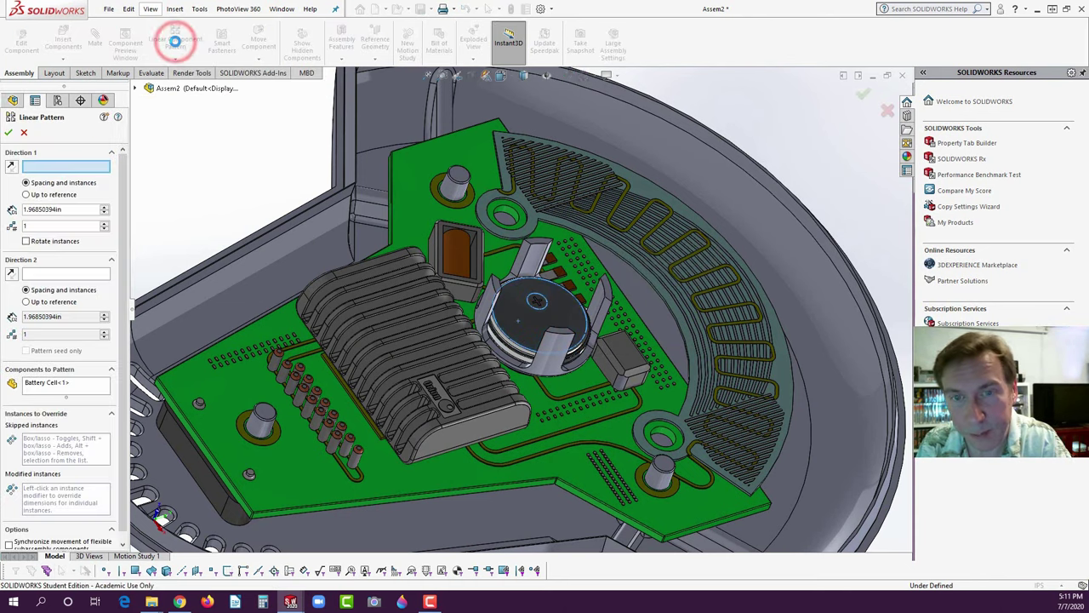
left_click(65, 209)
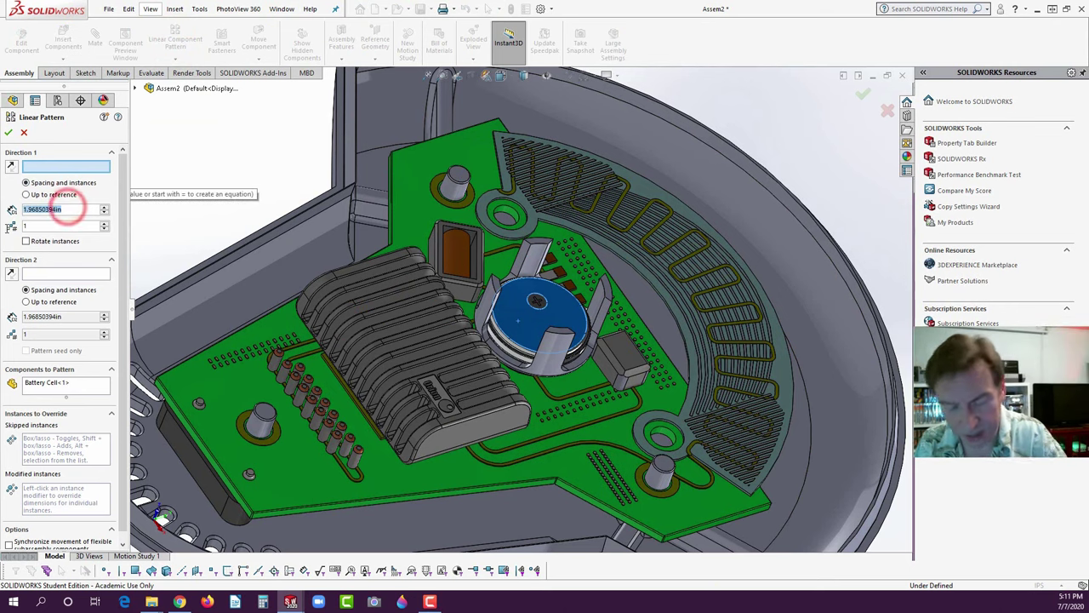
type(".03")
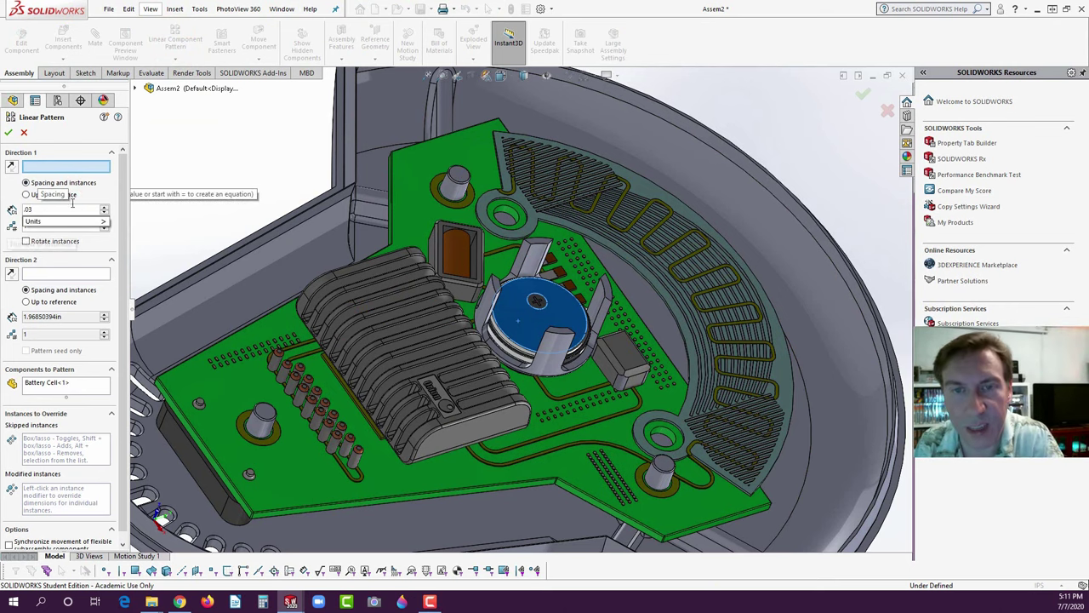
left_click(71, 221)
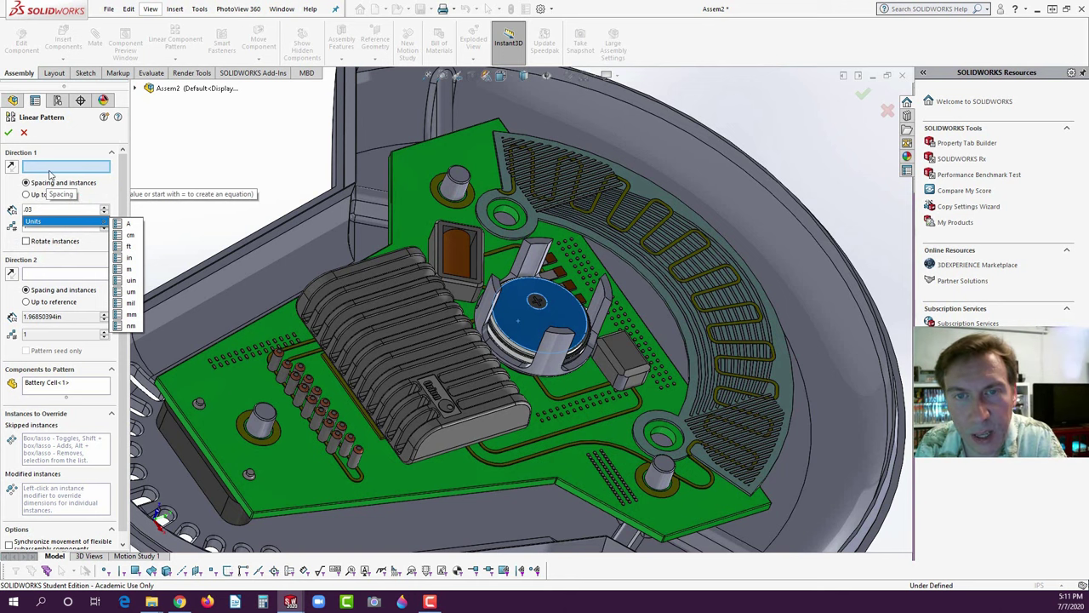
left_click(49, 171)
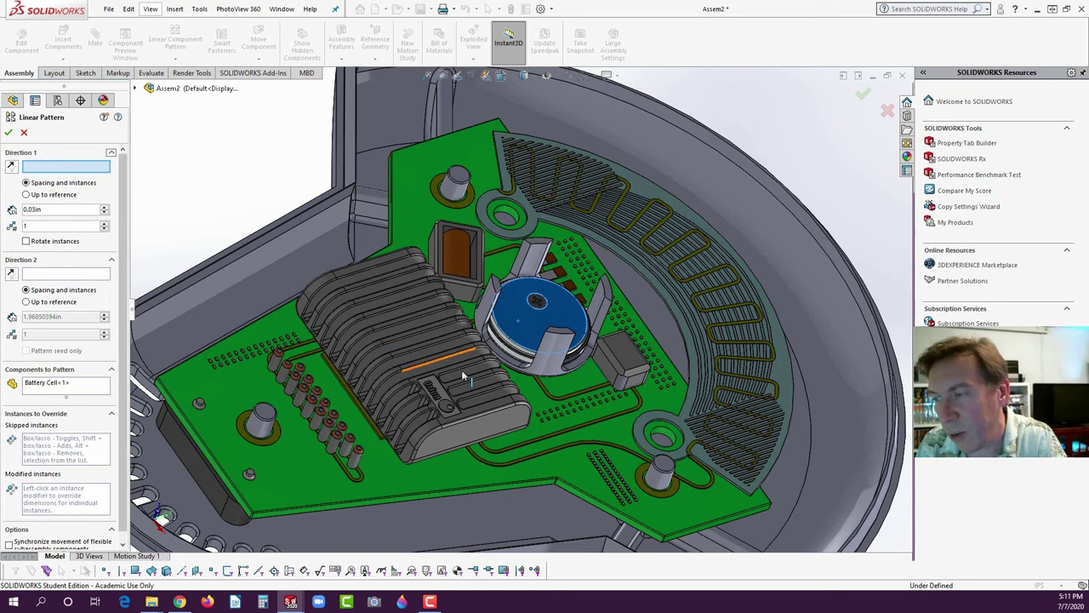
scroll(502, 353, "down", 4)
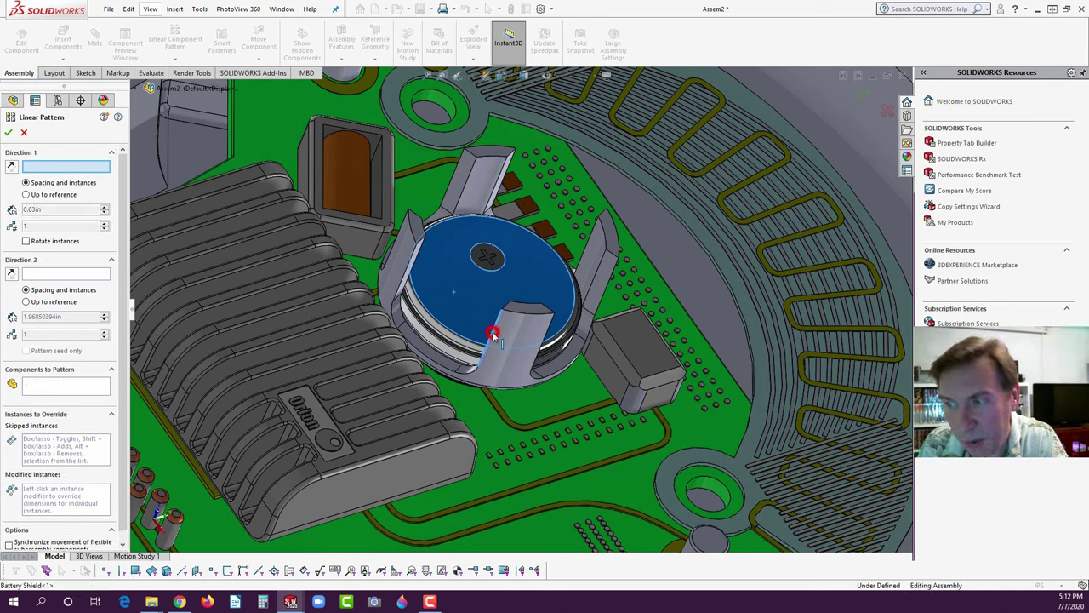
left_click(494, 337)
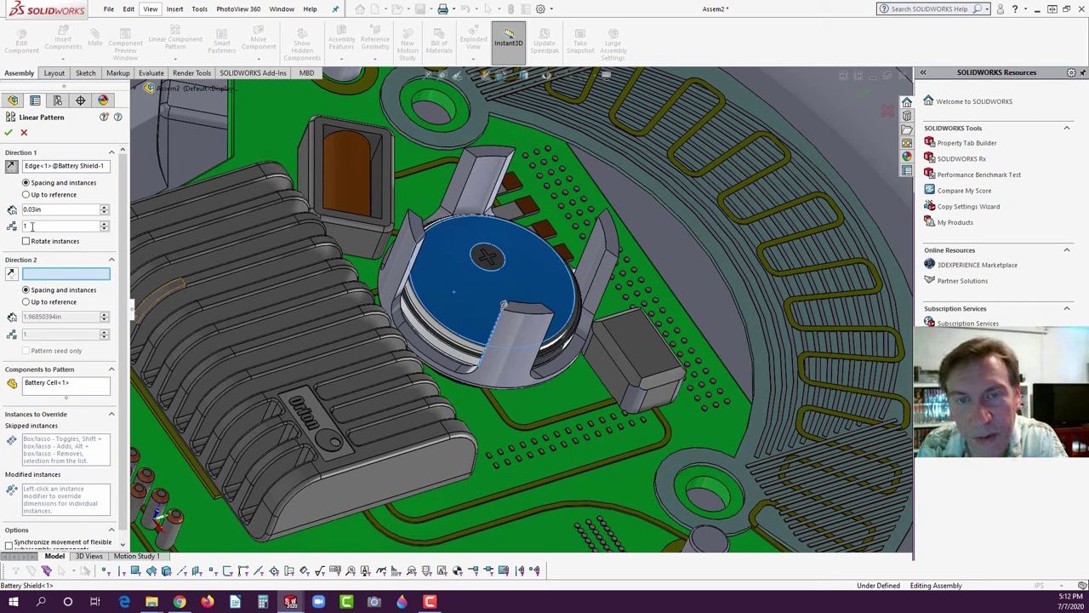
left_click(105, 224)
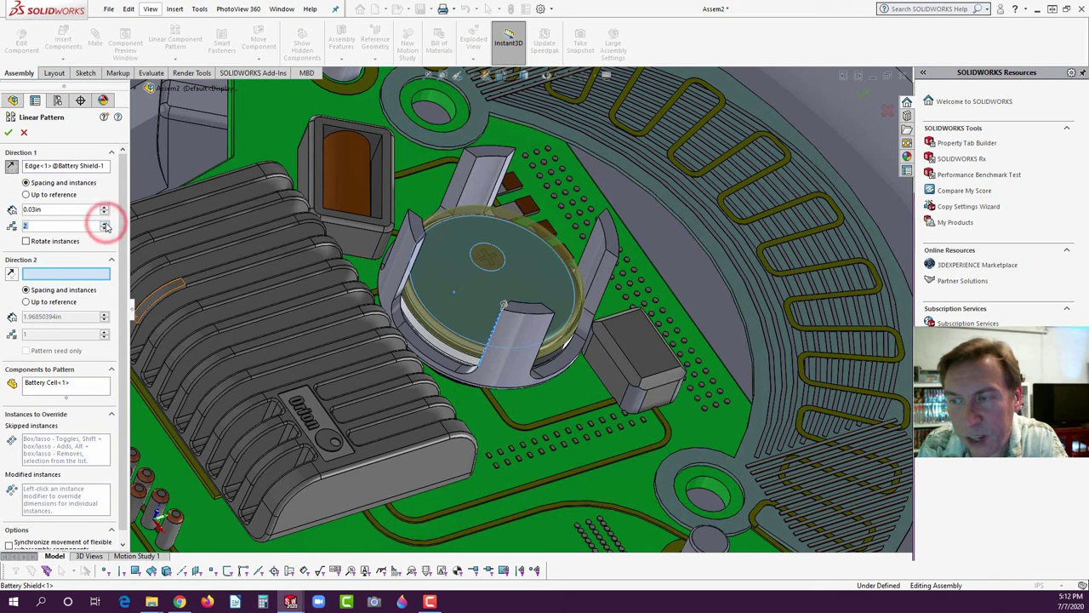
left_click(106, 224)
left_click(106, 227)
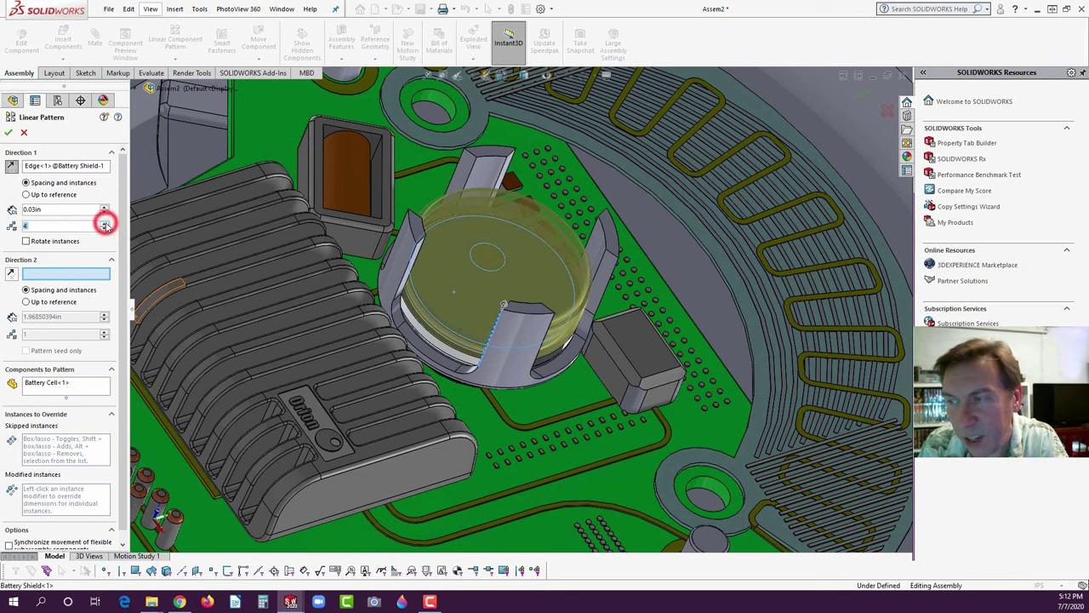
- Set the pattern spacing to 0.06in, keeping the copies stacking upward
middle_click_drag(310, 297, 255, 187)
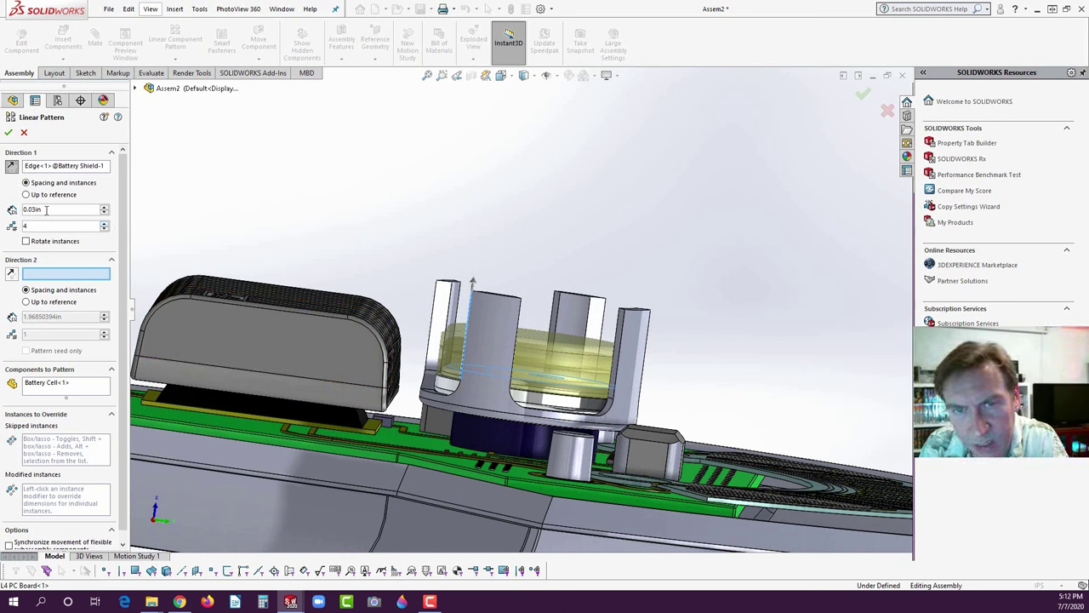
type("0.06")
key("Return")
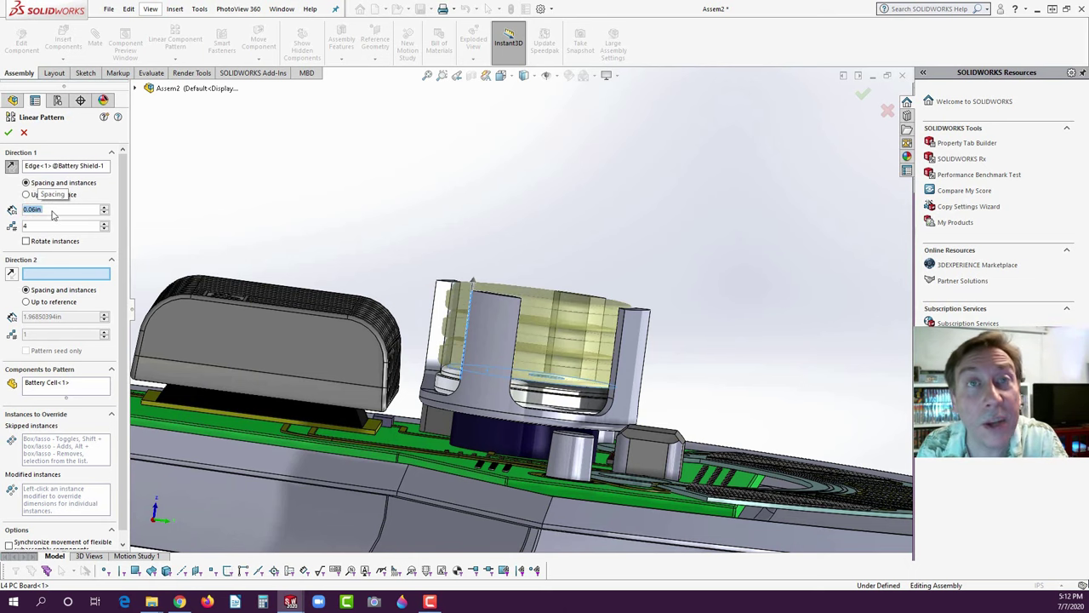
middle_click_drag(306, 210, 348, 256)
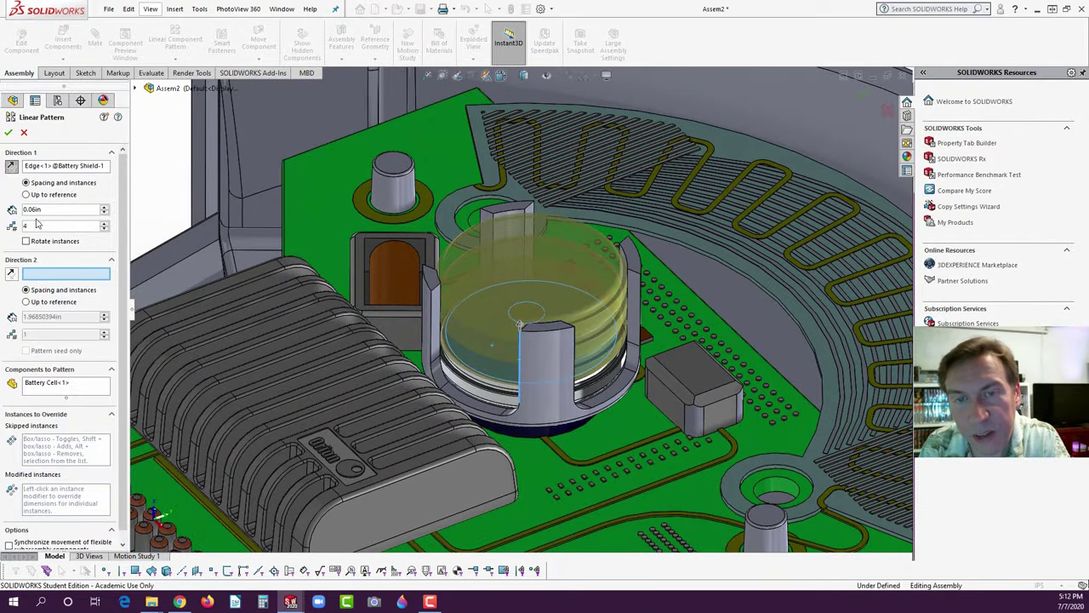
left_click(12, 166)
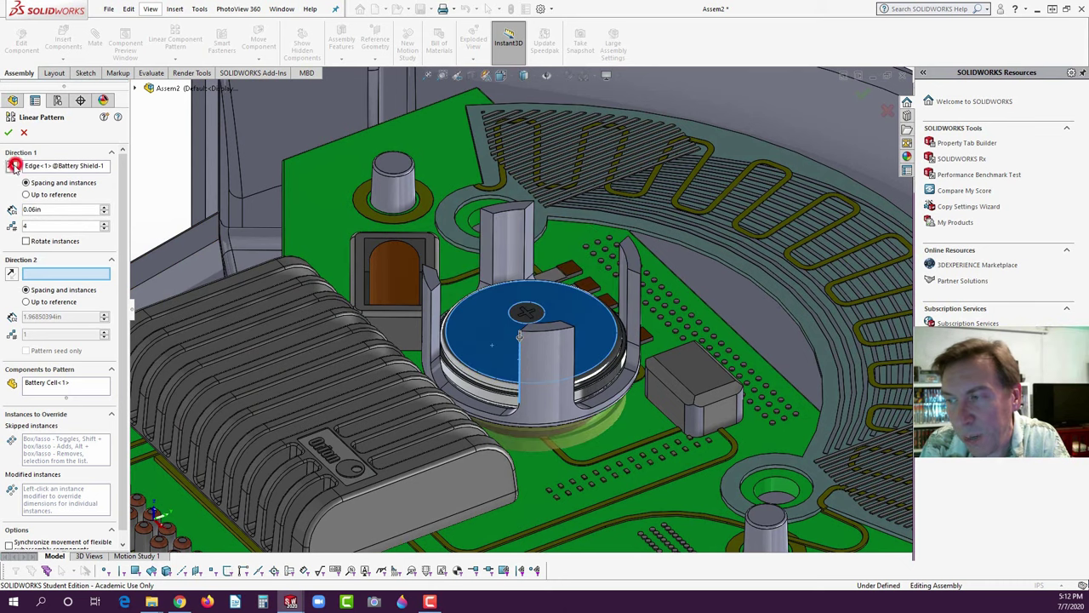
left_click(11, 166)
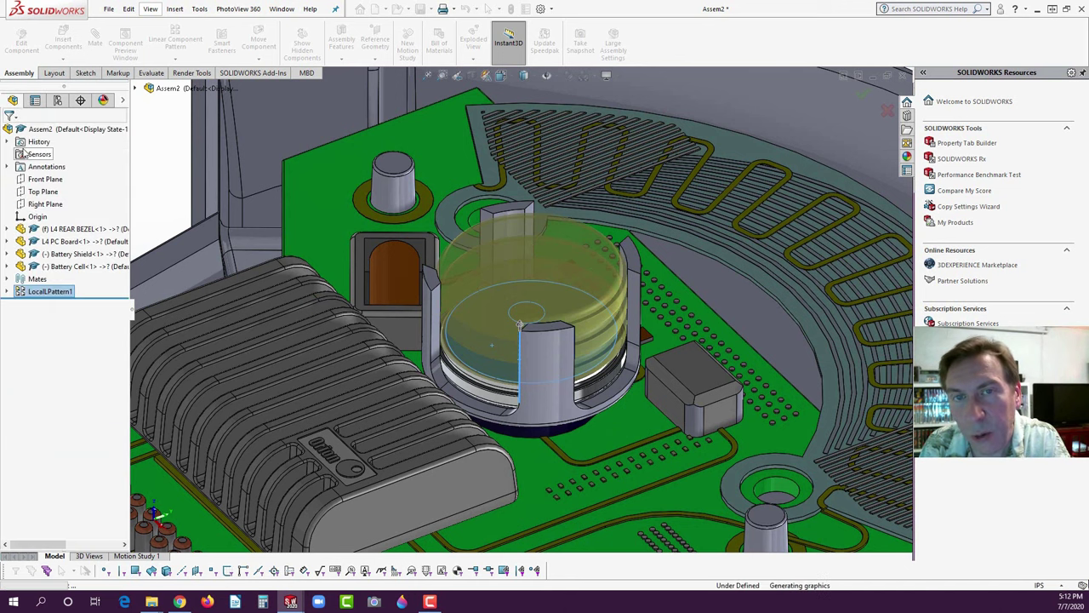
scroll(254, 298, "up", 3)
middle_click_drag(214, 178, 329, 349)
key("f")
left_click(287, 210)
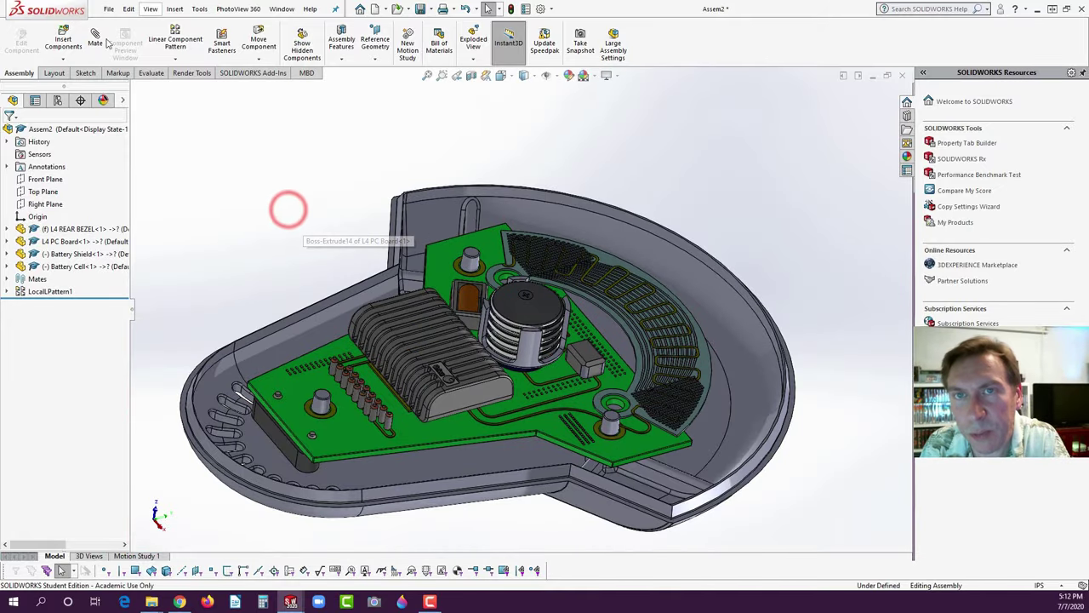
- Insert the Connector part and position it above the battery stack
left_click(65, 40)
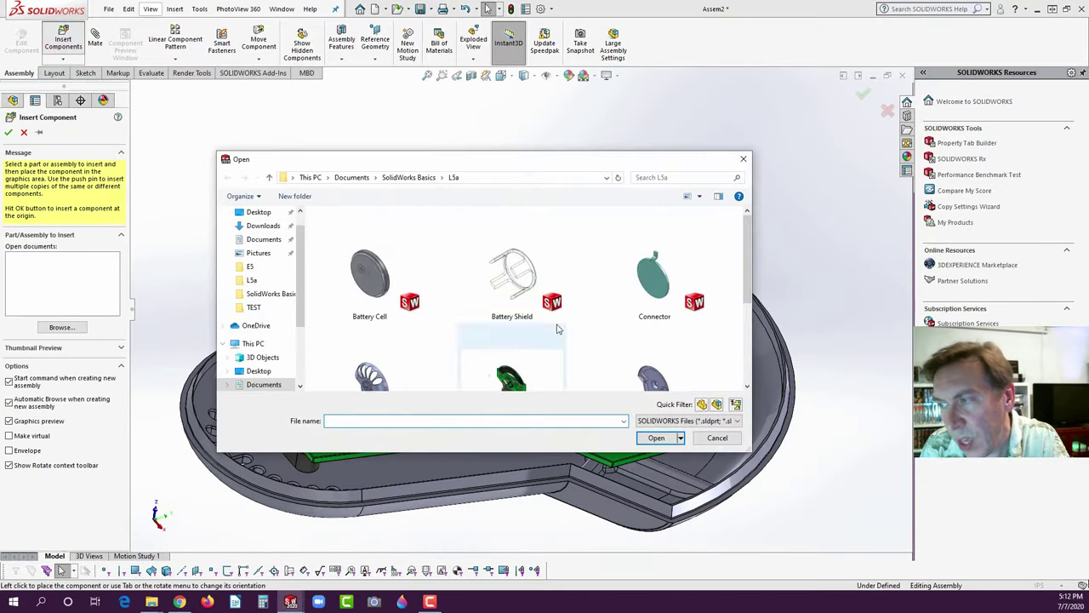
left_click(654, 278)
left_click(656, 438)
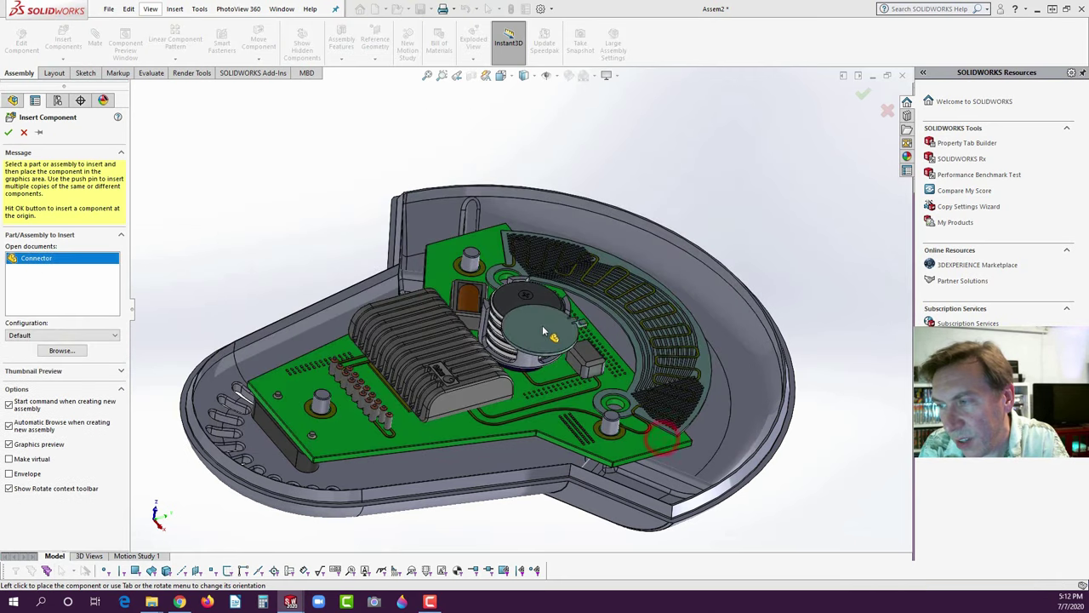
left_click(509, 253)
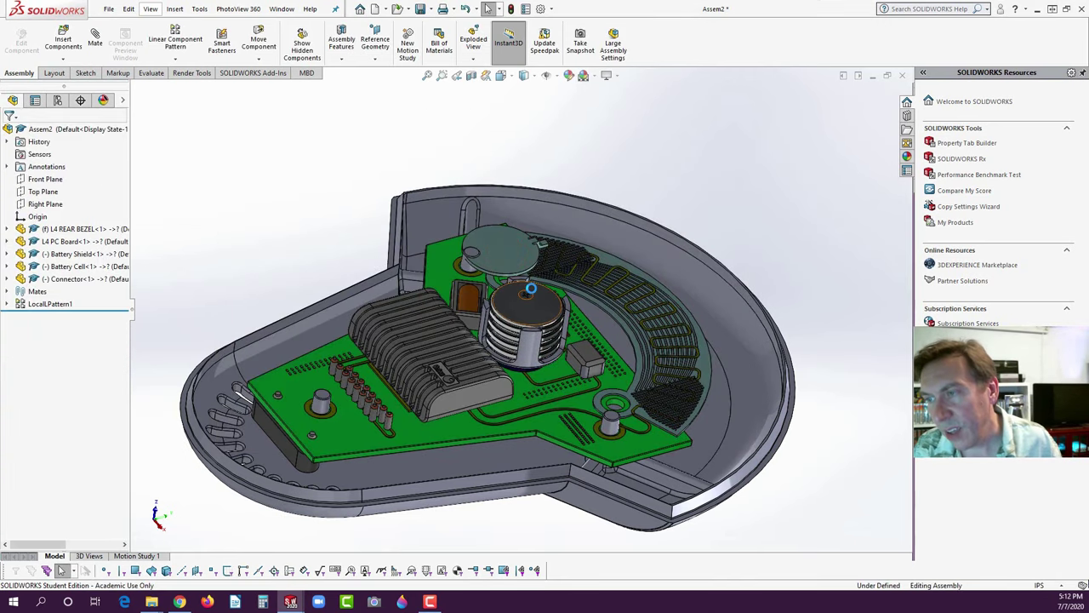
left_click_drag(506, 251, 519, 151)
left_click(570, 155)
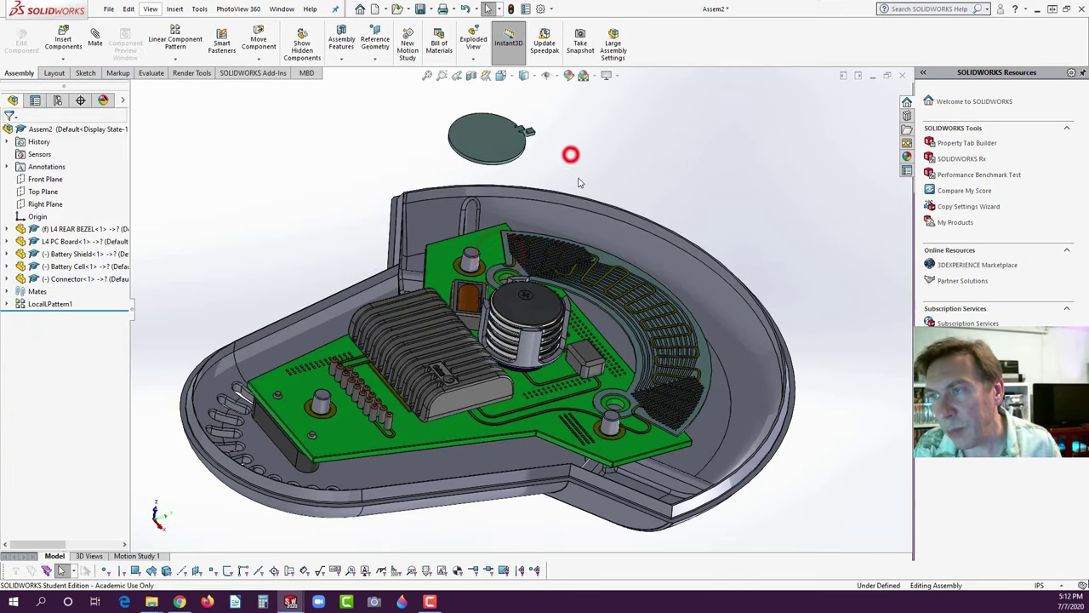
- Mate the Connector's flat face coincident with the top of the battery stack
left_click(95, 36)
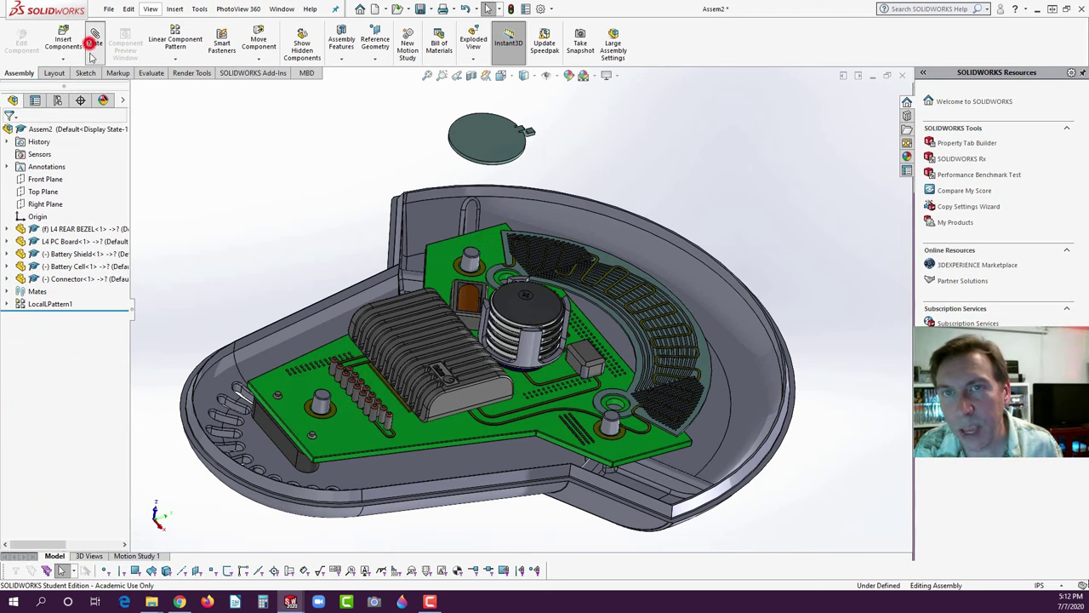
right_click(486, 155)
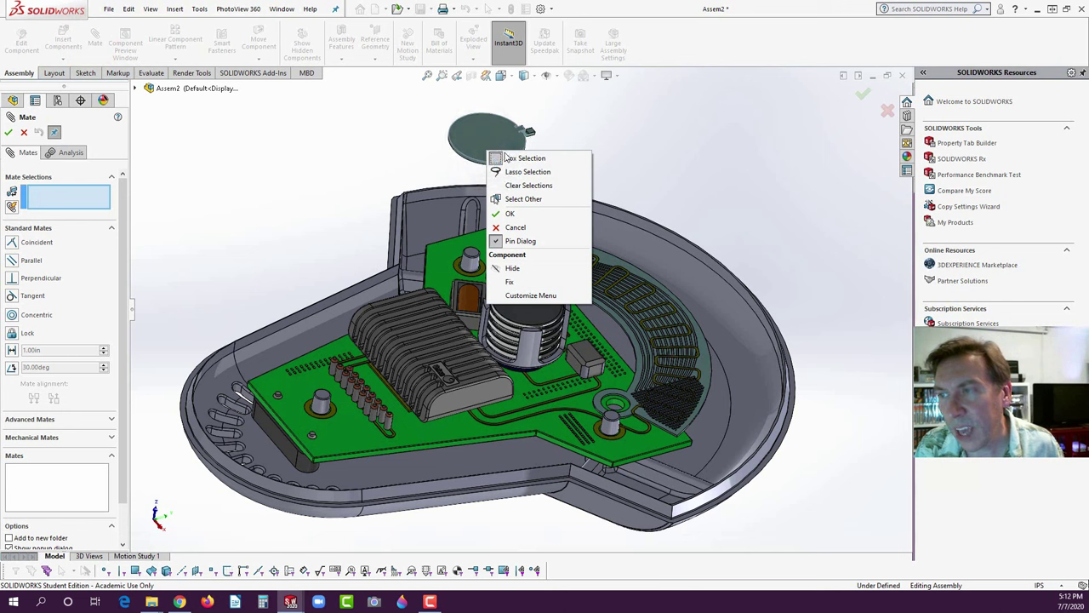
left_click(521, 201)
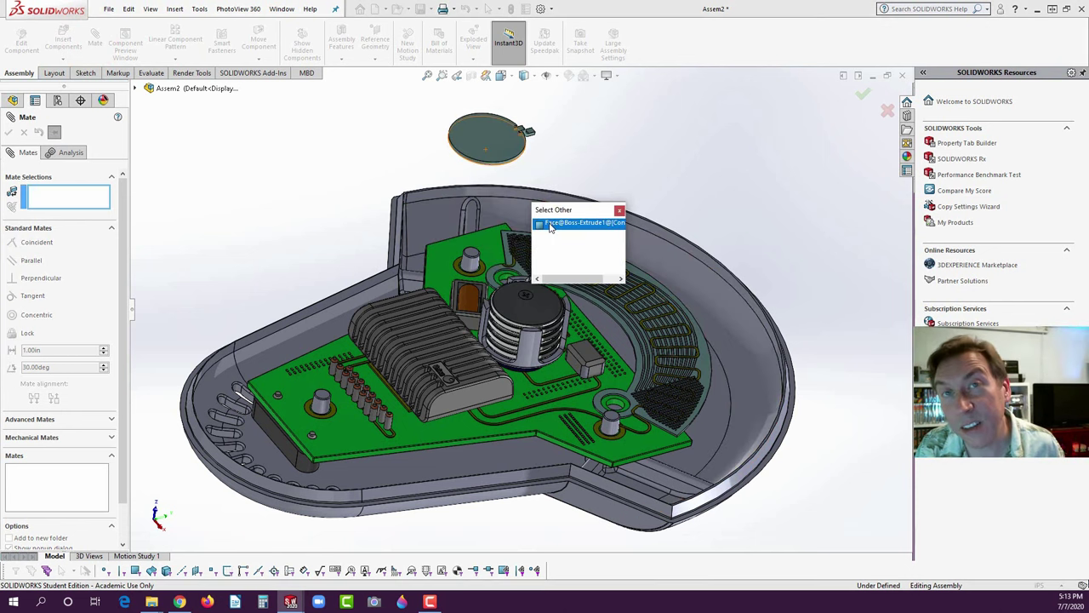
left_click(549, 224)
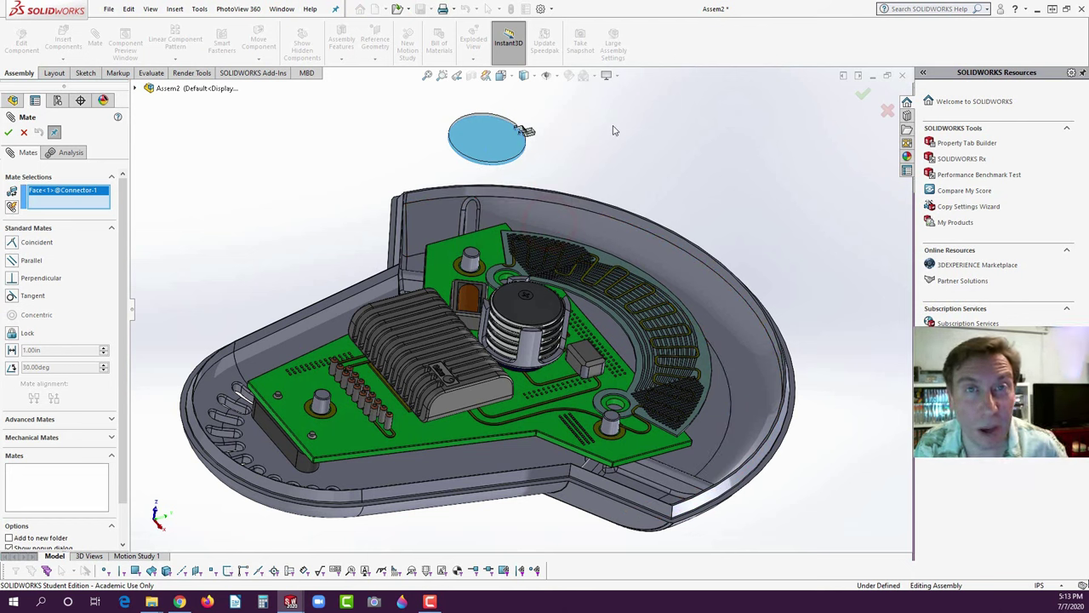
left_click(542, 306)
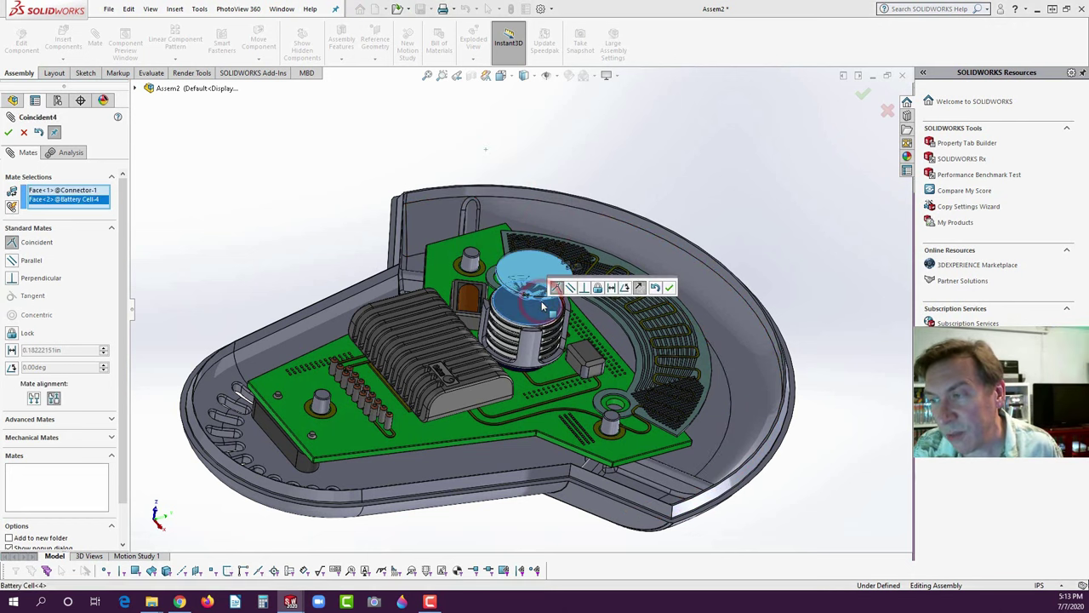
left_click(671, 289)
- Make the Connector's round face concentric with the Battery Shield
scroll(596, 285, "down", 5)
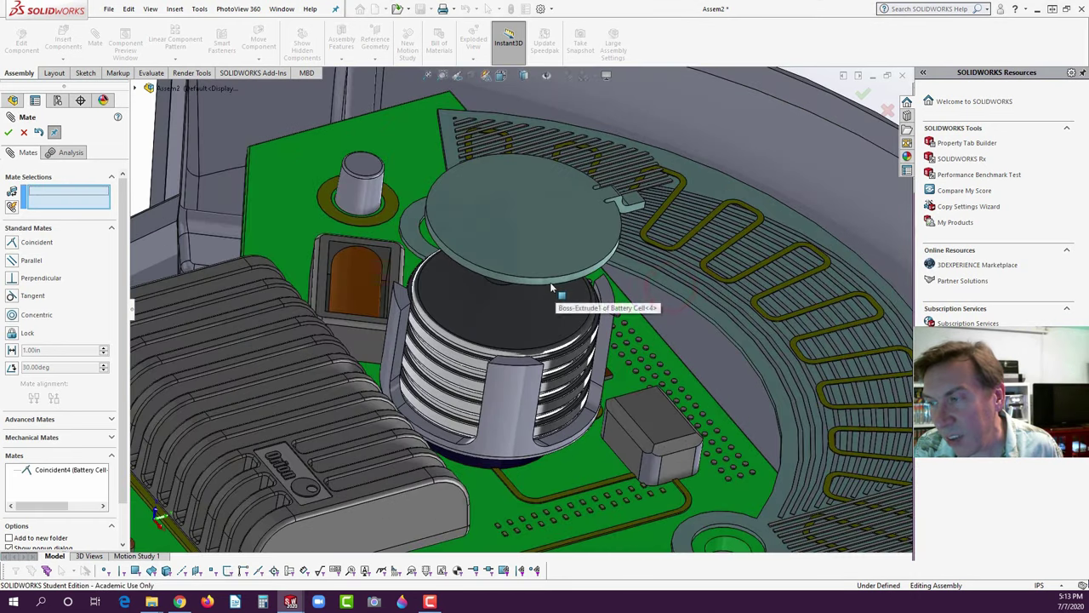
left_click(550, 287)
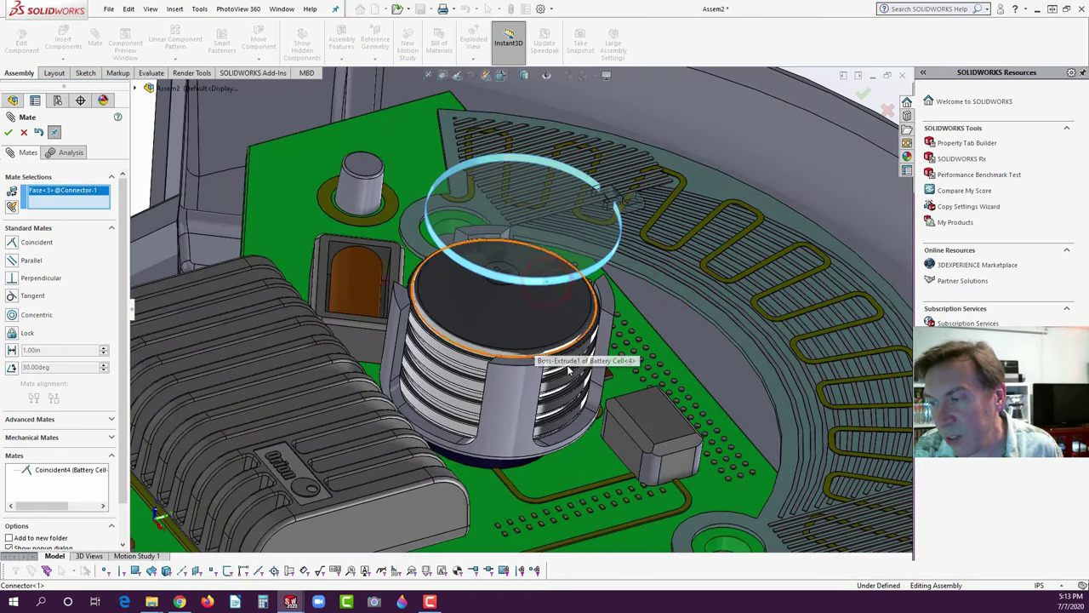
left_click(516, 401)
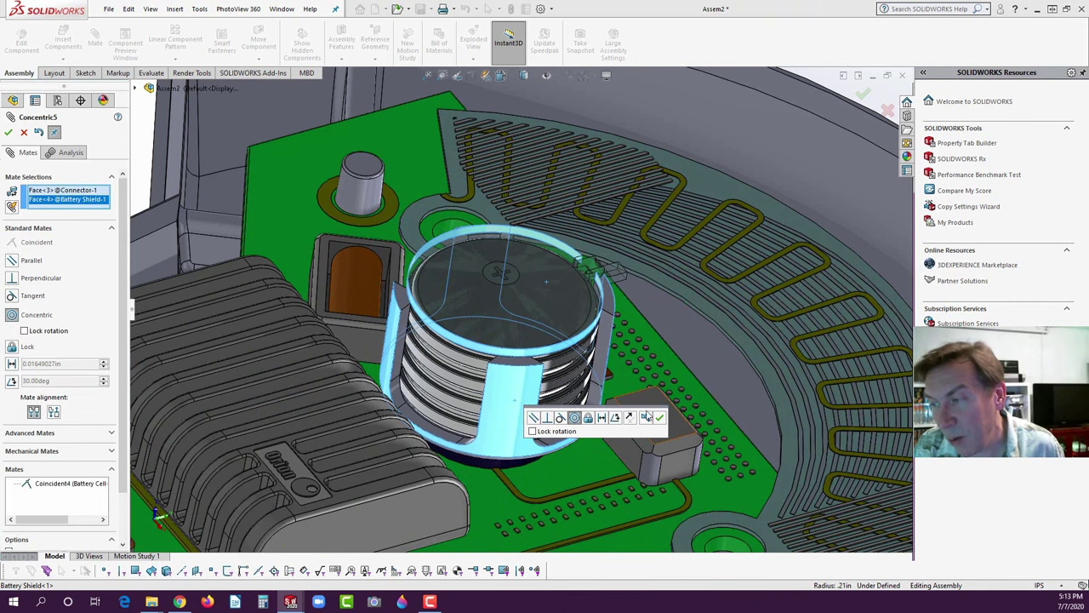
left_click(662, 417)
scroll(510, 341, "up", 5)
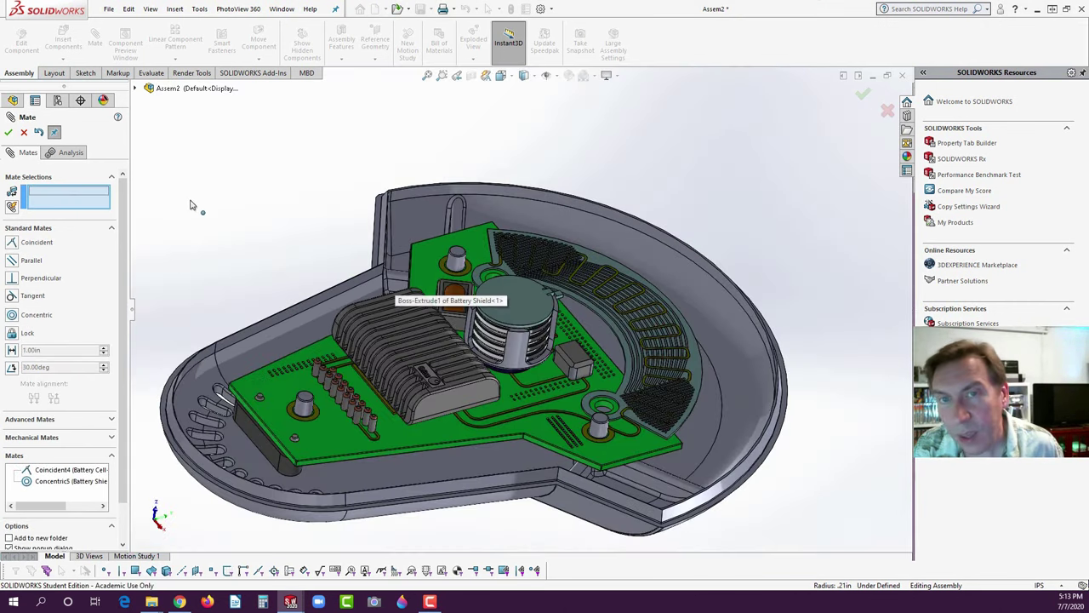
left_click(8, 132)
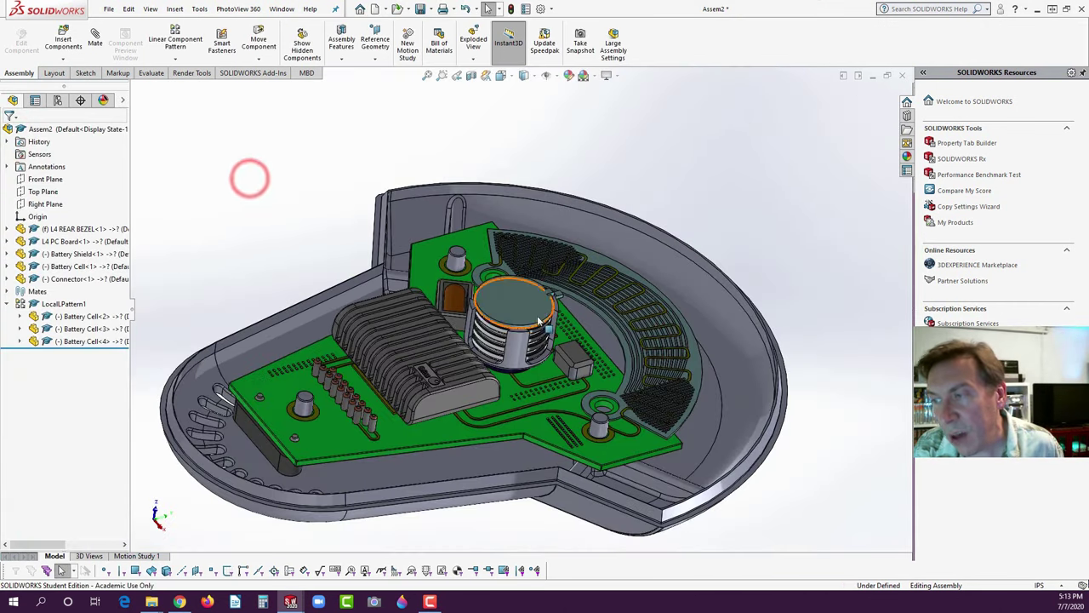
- Drag the Connector around the battery cell beside the board's contact pads, then fit the assembly in view
scroll(551, 299, "down", 5)
scroll(552, 300, "down", 4)
scroll(538, 311, "down", 4)
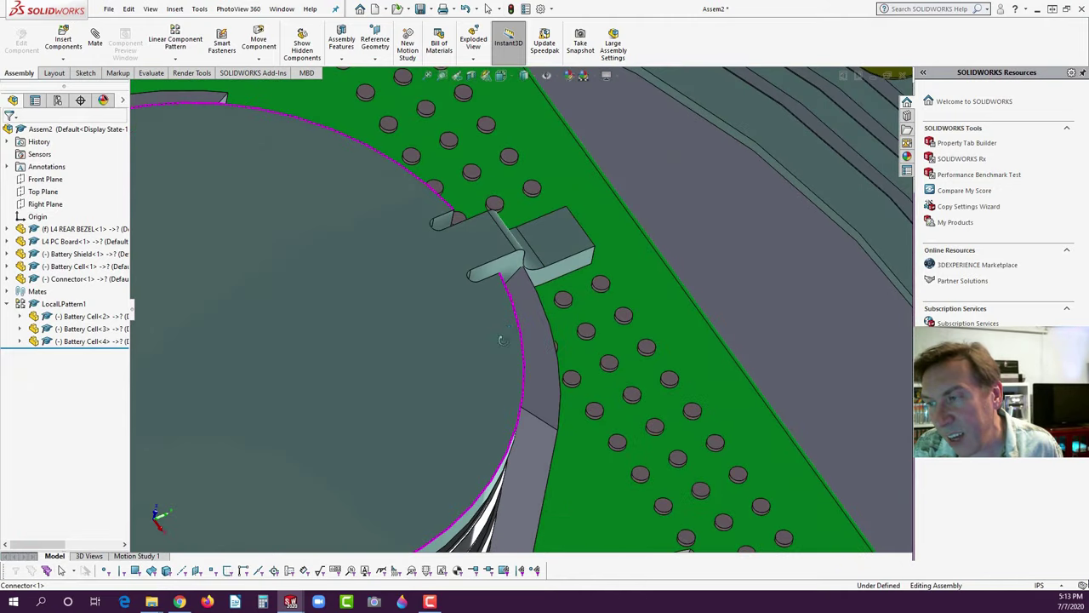
left_click_drag(553, 339, 481, 322)
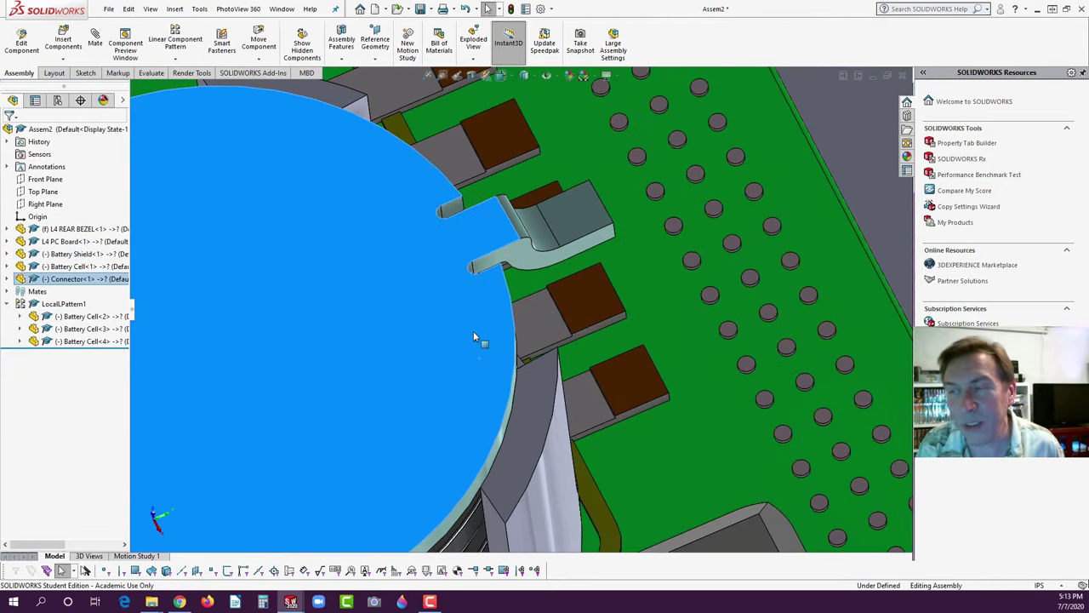
scroll(396, 437, "up", 6)
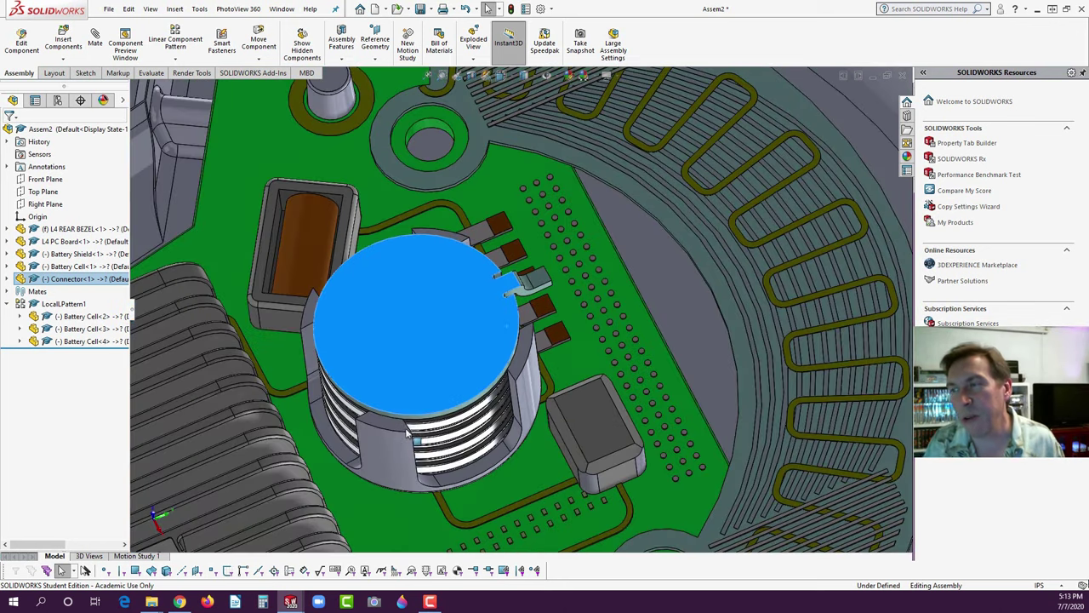
left_click(259, 213)
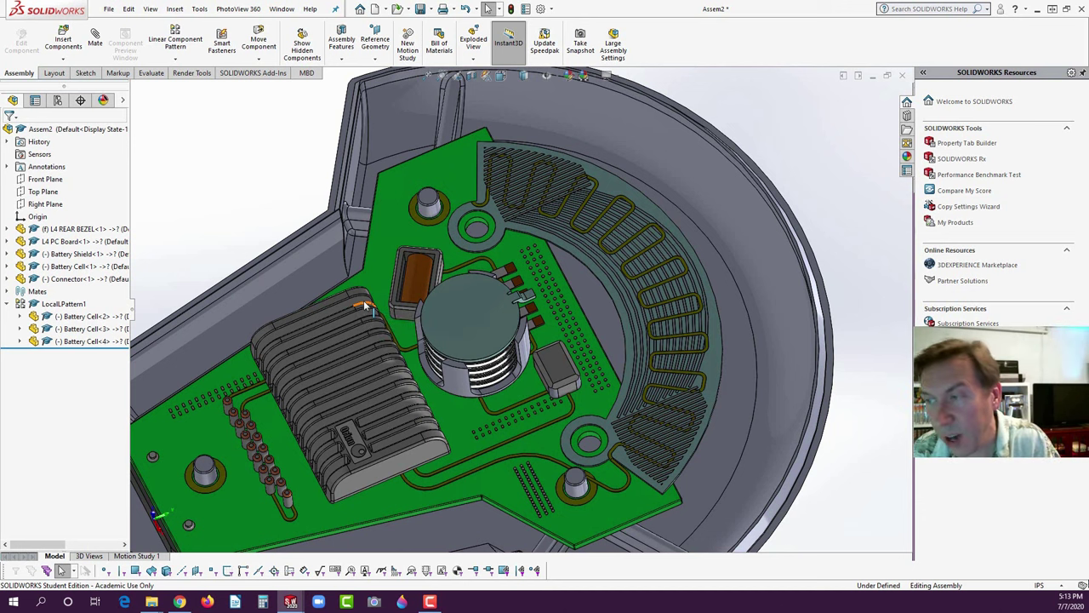
key("f")
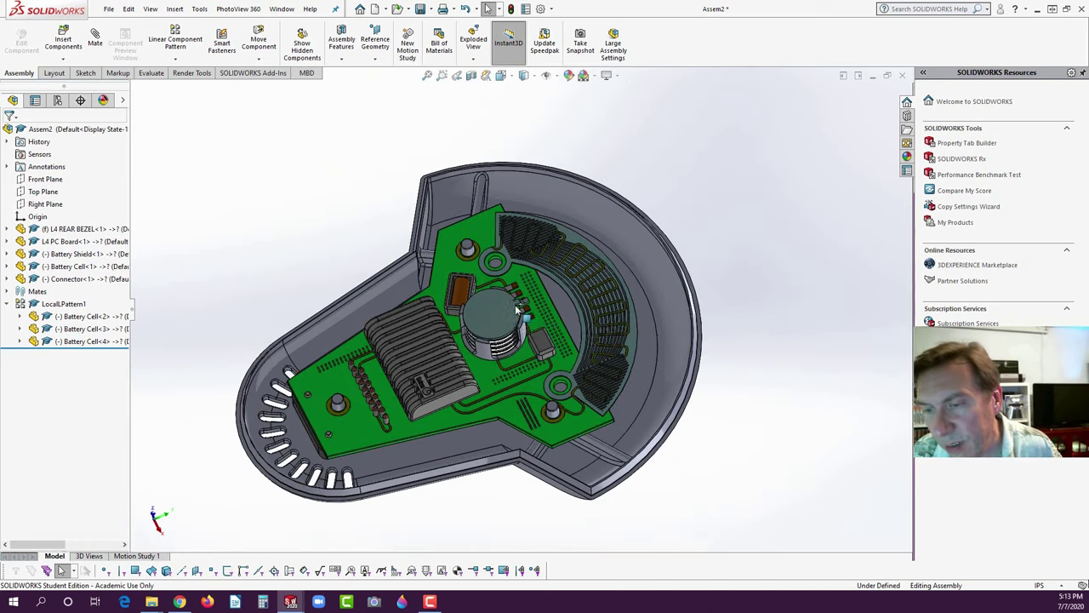
middle_click_drag(341, 193, 323, 182)
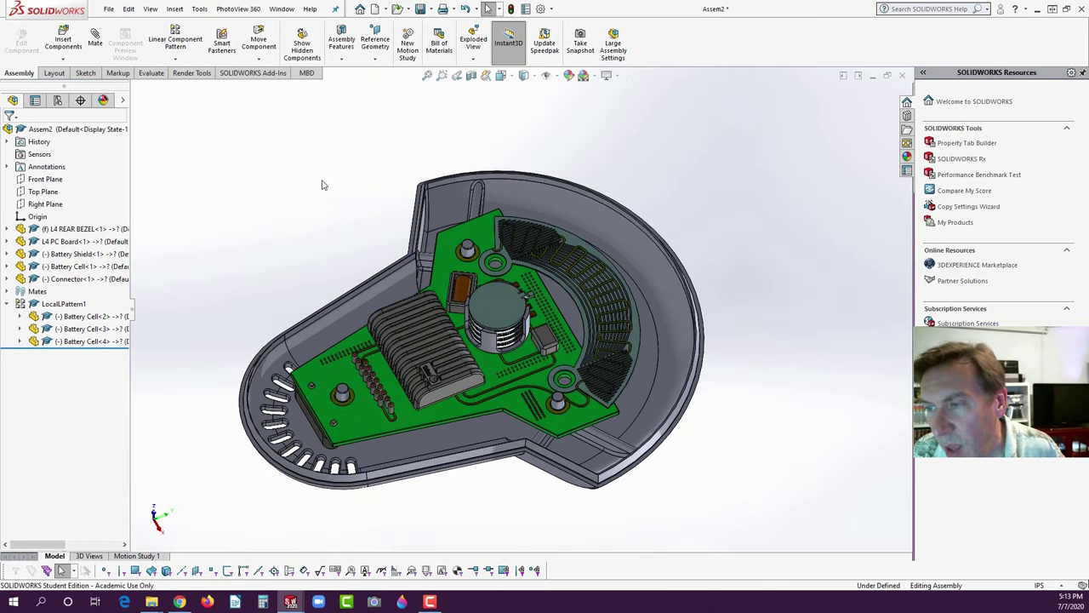
- Insert the LIGHT FRAME part from the L5a folder and place it above the housing
left_click(63, 40)
scroll(582, 263, "down", 3)
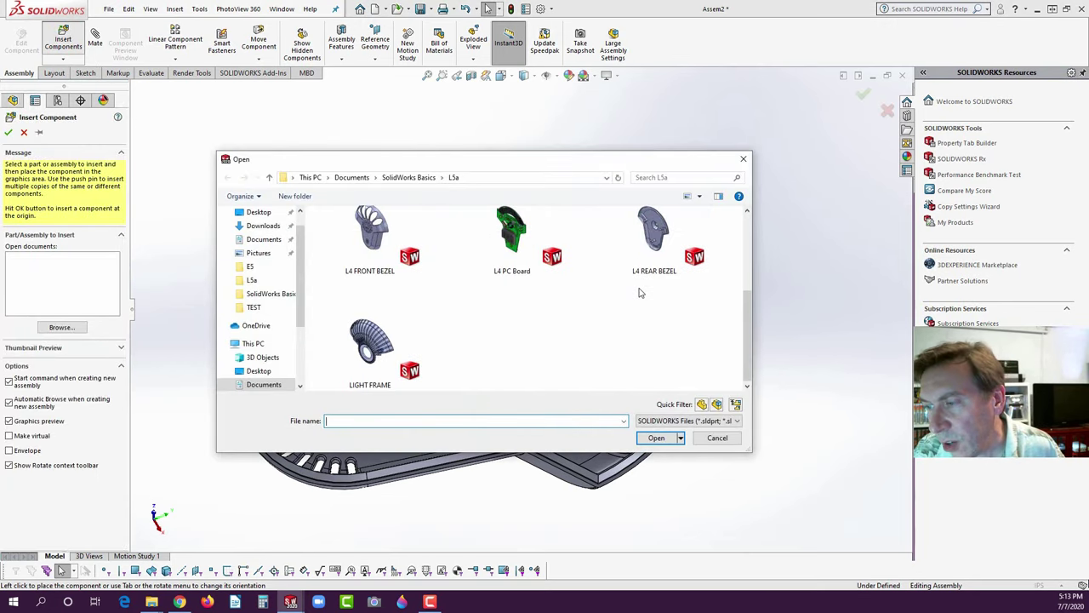
left_click(375, 344)
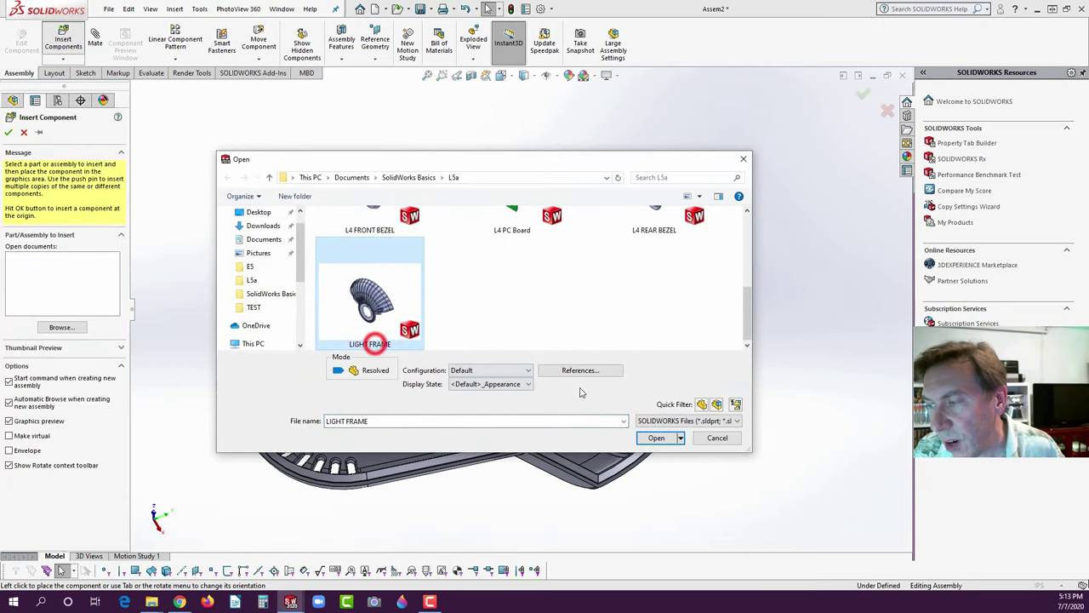
left_click(656, 438)
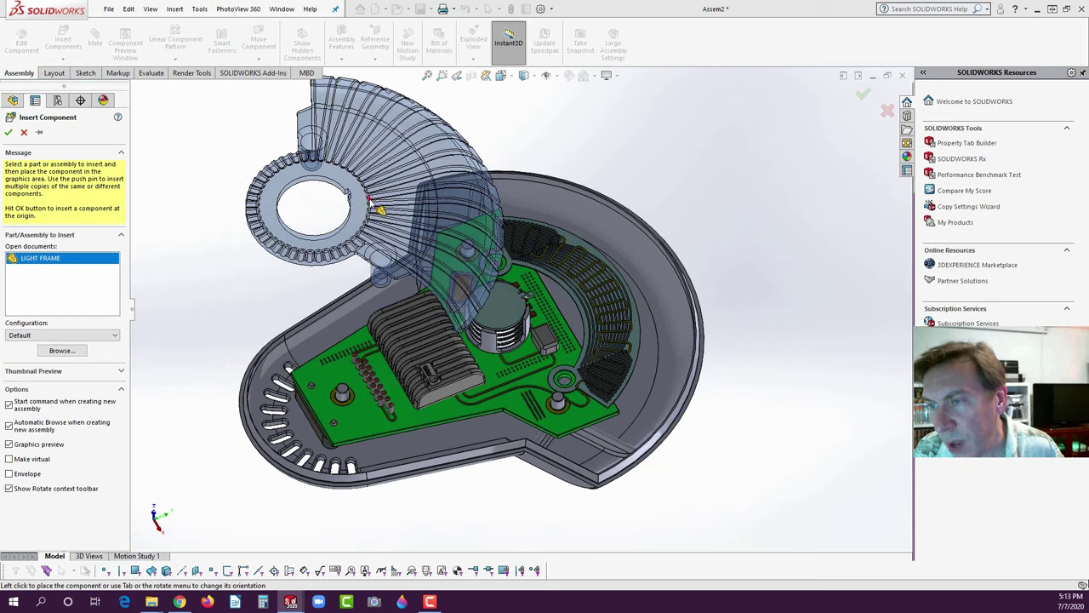
left_click(368, 197)
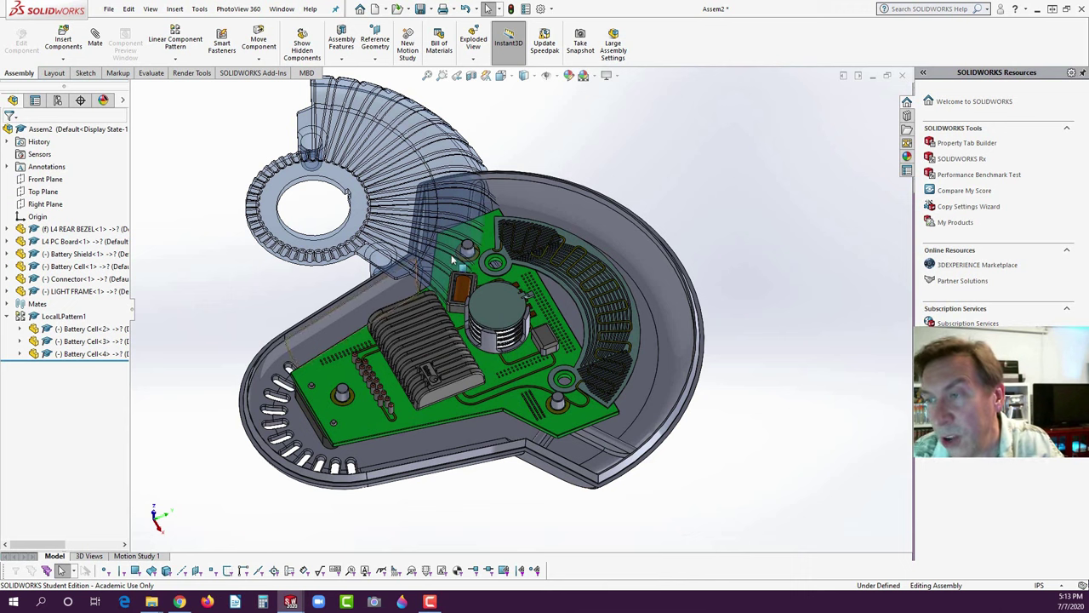
- Drag the LIGHT FRAME up and to the right, clear of the housing
left_click(449, 213)
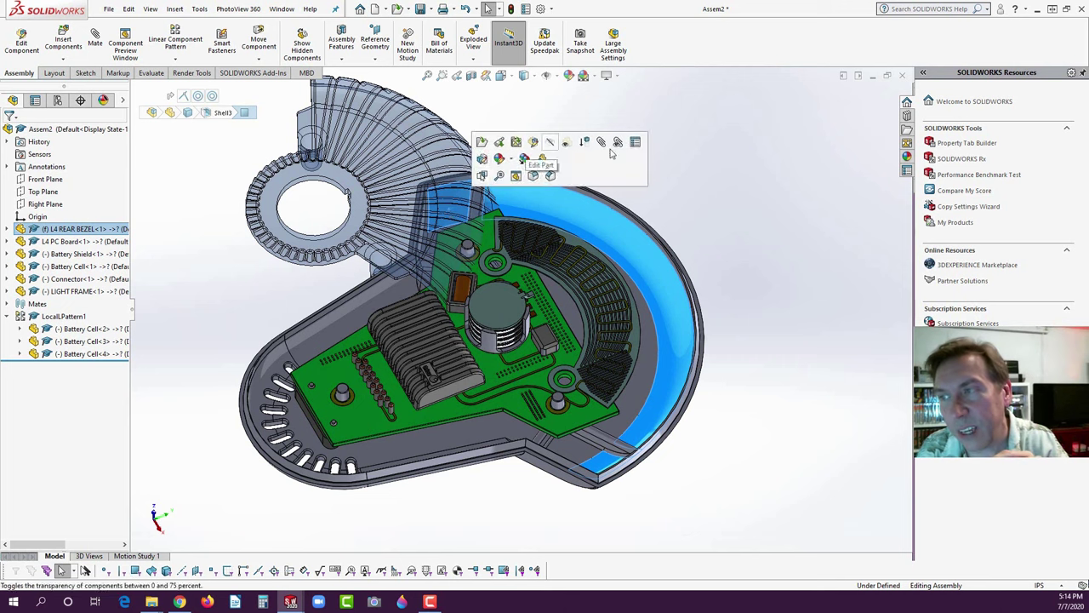
left_click(699, 199)
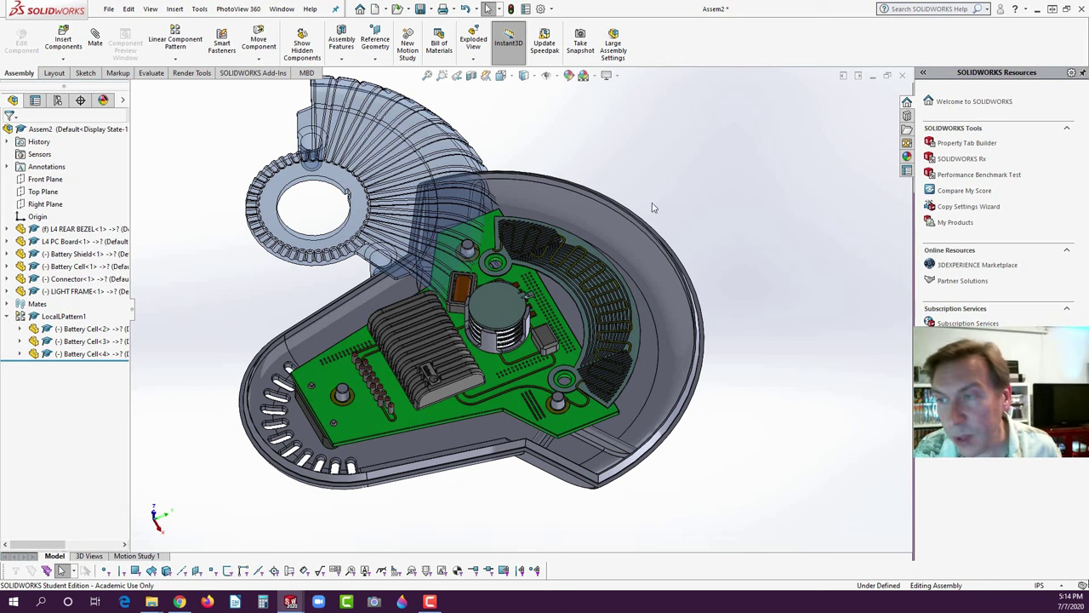
left_click(459, 211)
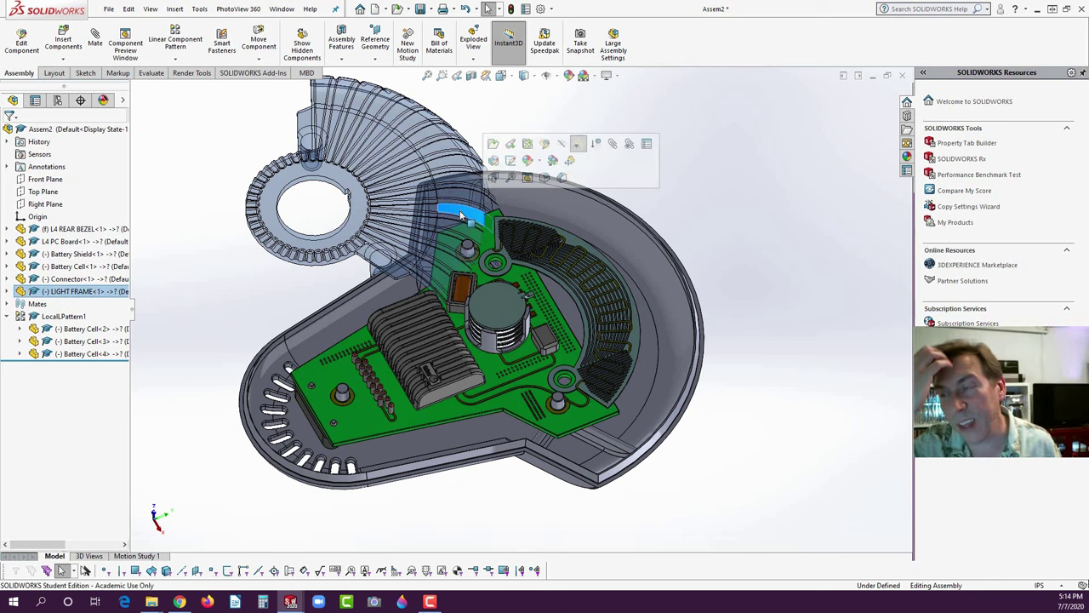
left_click(742, 213)
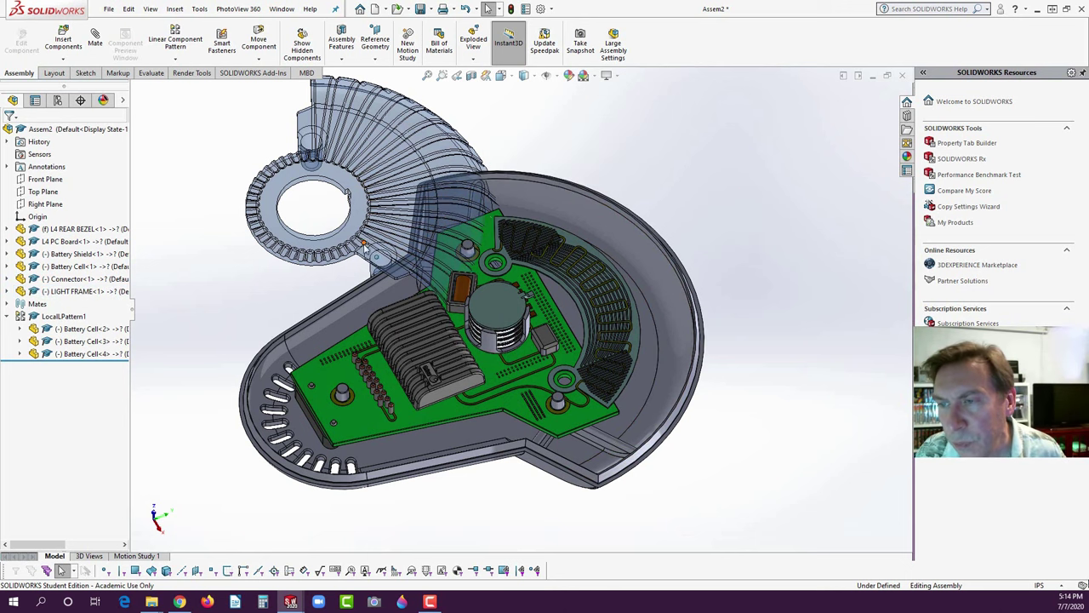
left_click_drag(364, 247, 404, 223)
middle_click_drag(420, 234, 341, 224)
left_click_drag(341, 223, 675, 311)
scroll(675, 311, "down", 3)
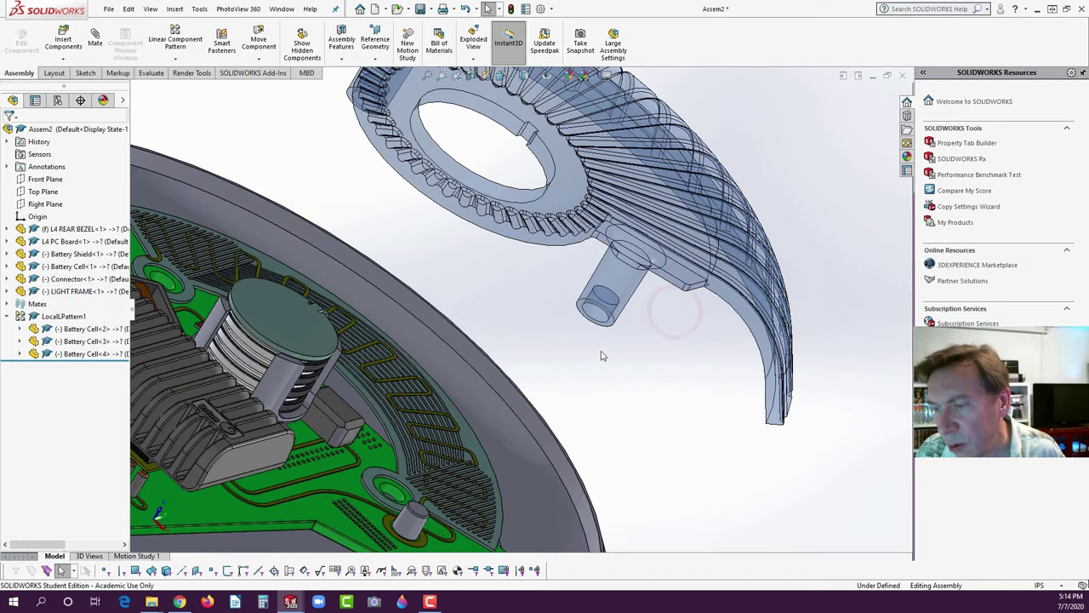
scroll(598, 363, "up", 5)
scroll(436, 424, "down", 3)
scroll(478, 368, "down", 3)
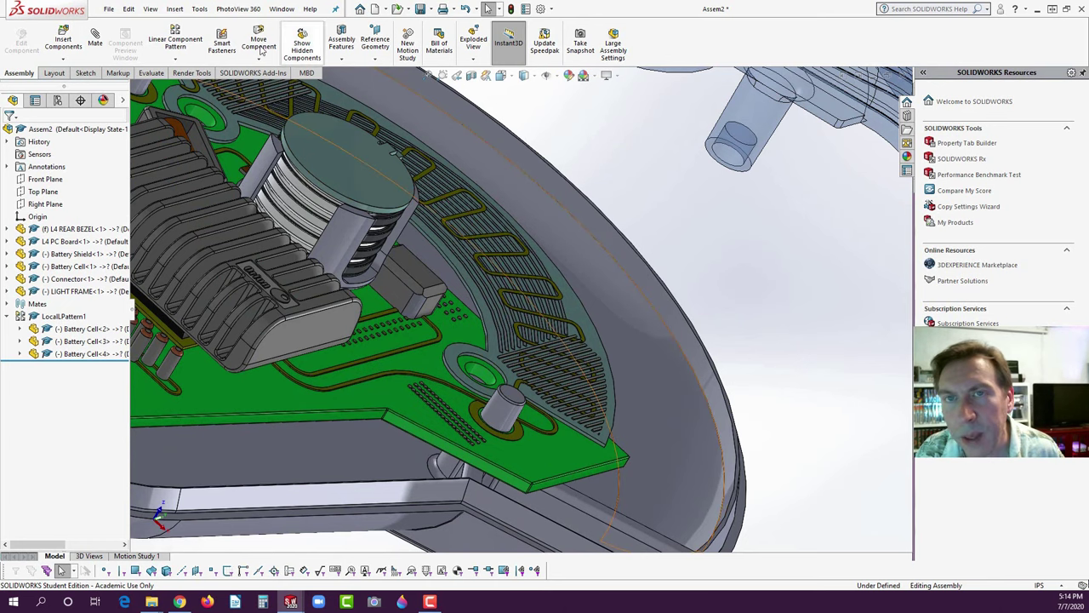
left_click(95, 43)
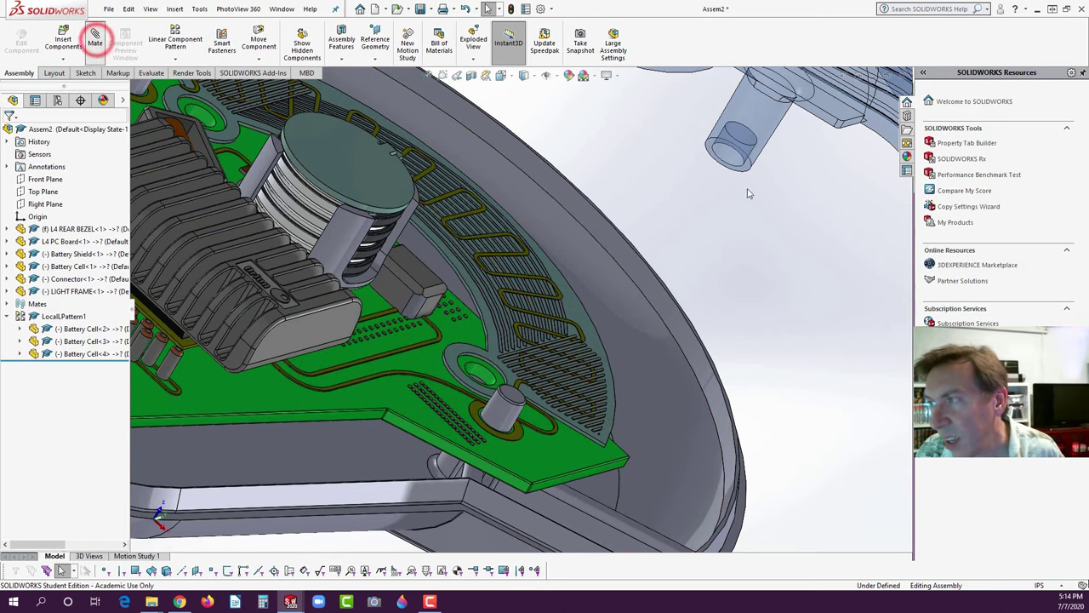
- Add two concentric mates between LIGHT FRAME pins and their PC board holes
left_click(749, 147)
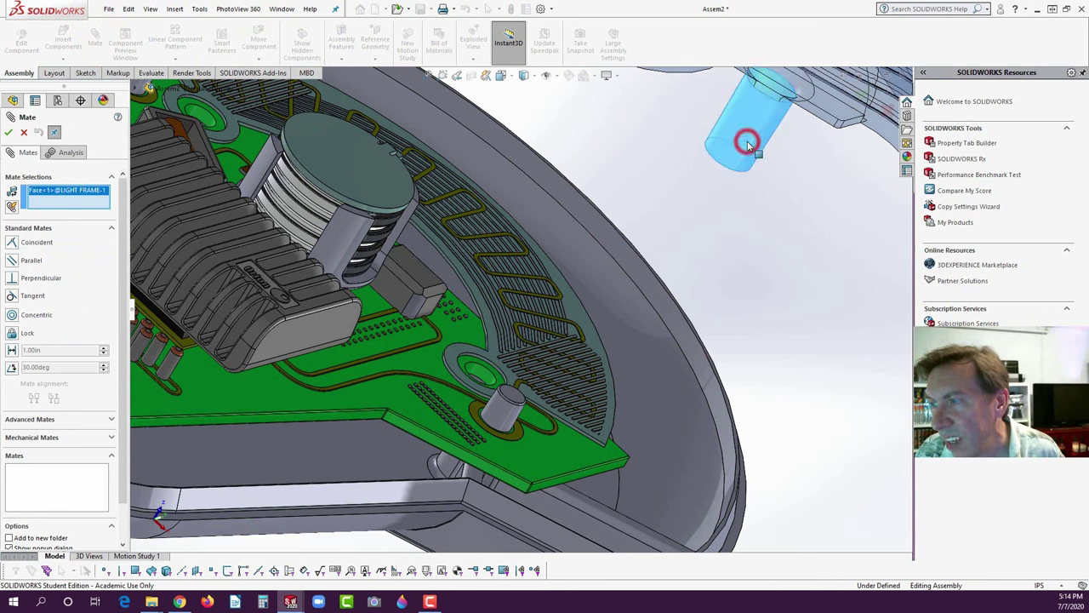
left_click(482, 377)
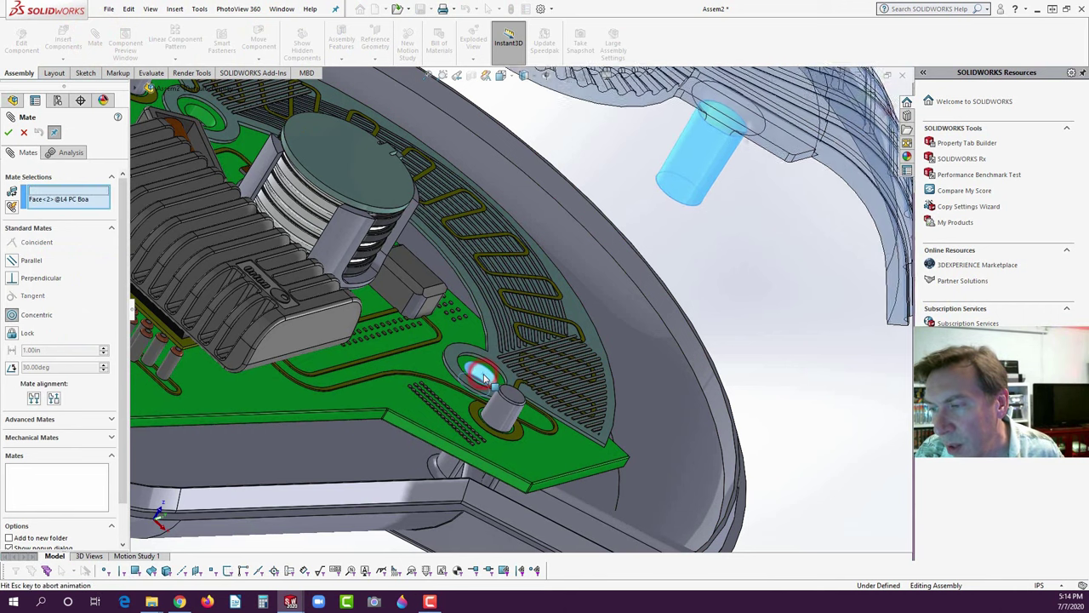
left_click(598, 393)
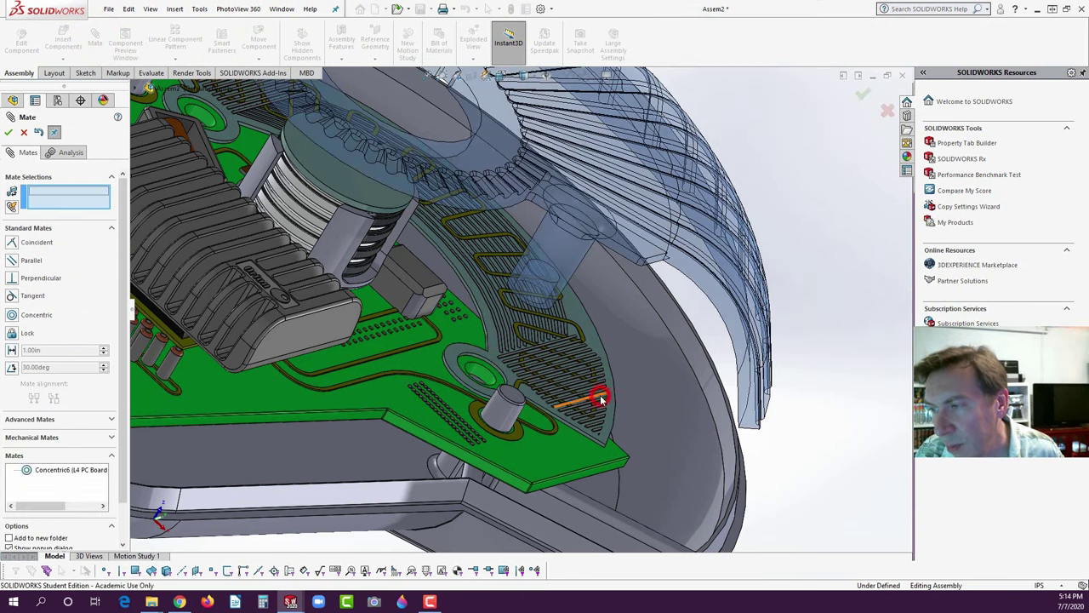
key("f")
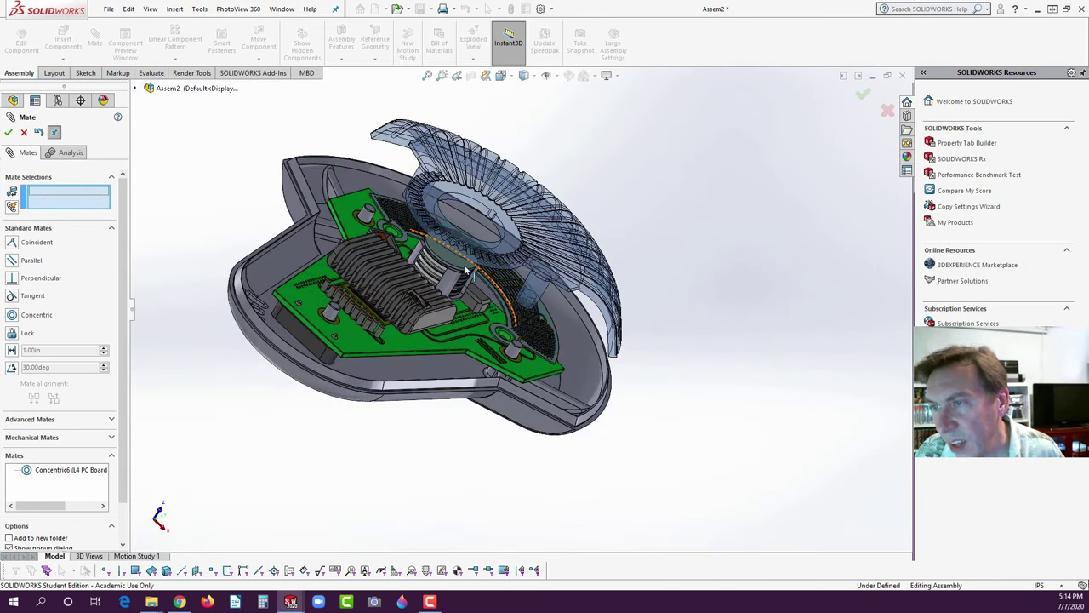
middle_click_drag(476, 281, 494, 183)
scroll(511, 196, "down", 3)
scroll(510, 197, "down", 3)
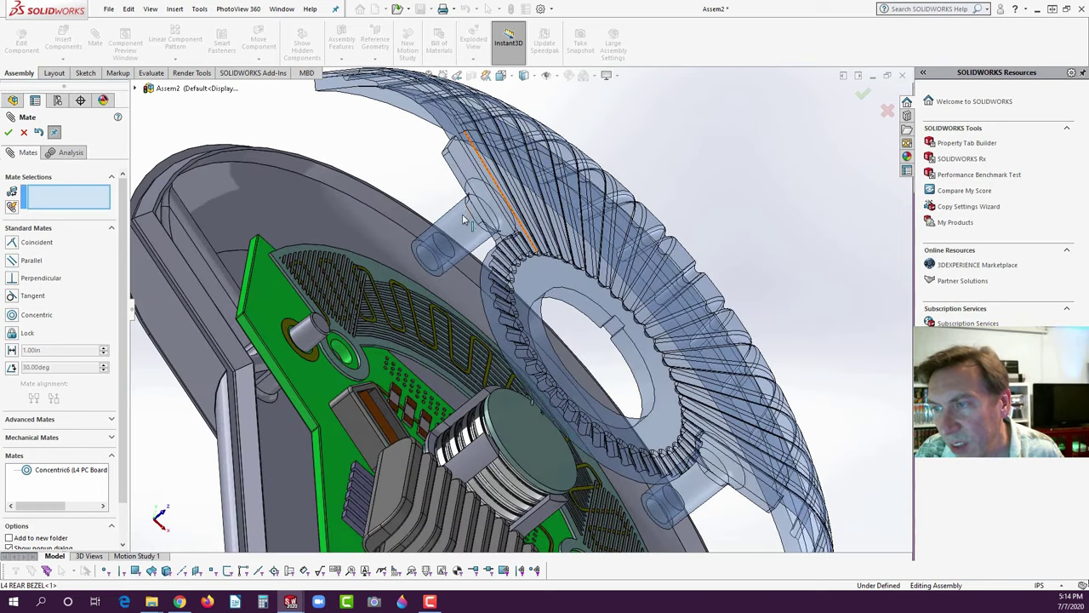
left_click(457, 226)
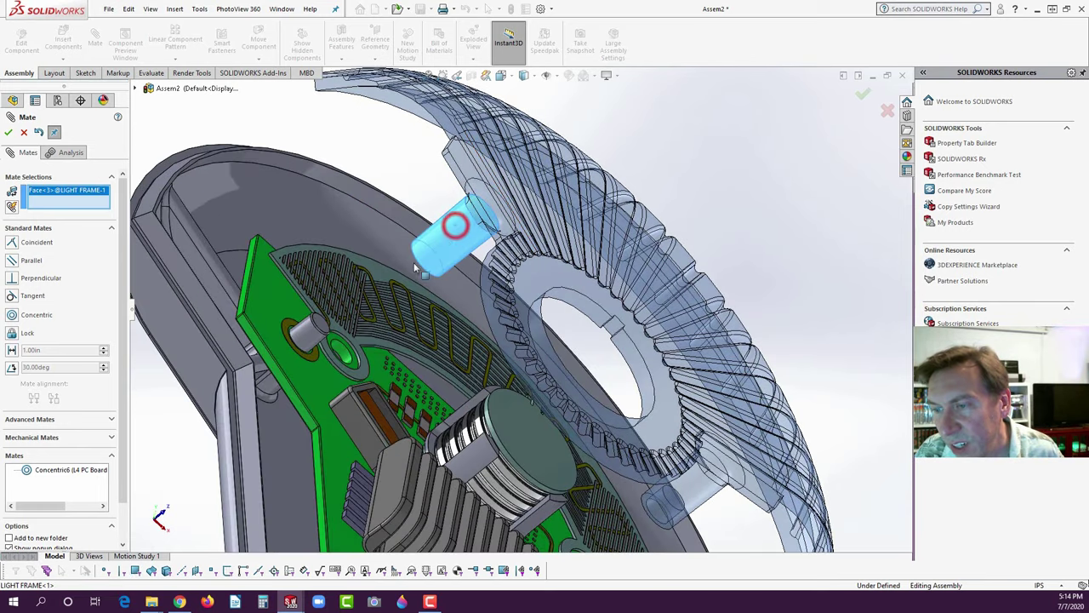
left_click(343, 353)
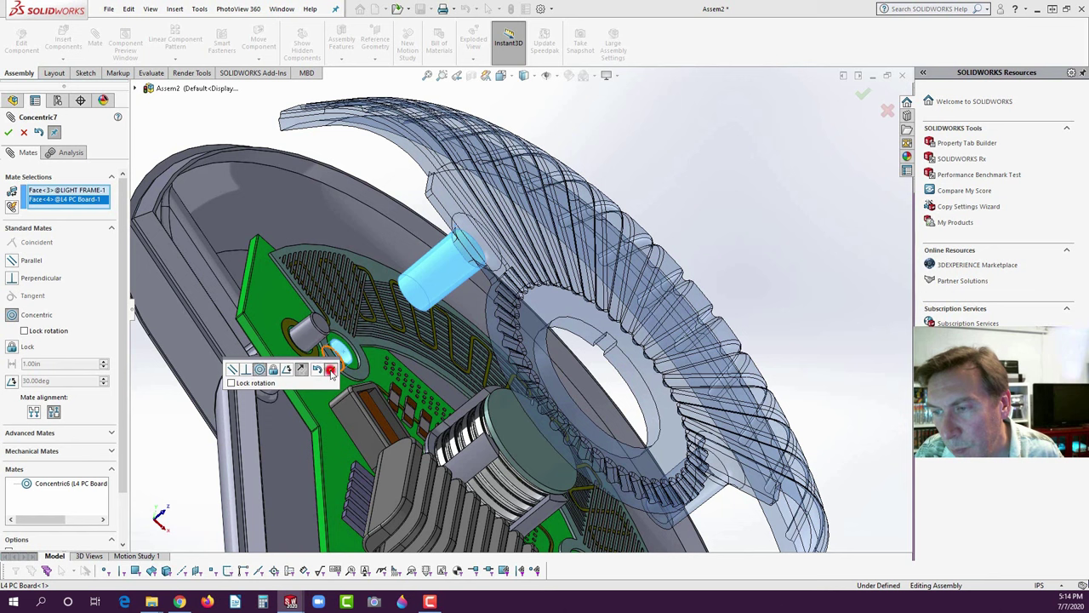
left_click(330, 370)
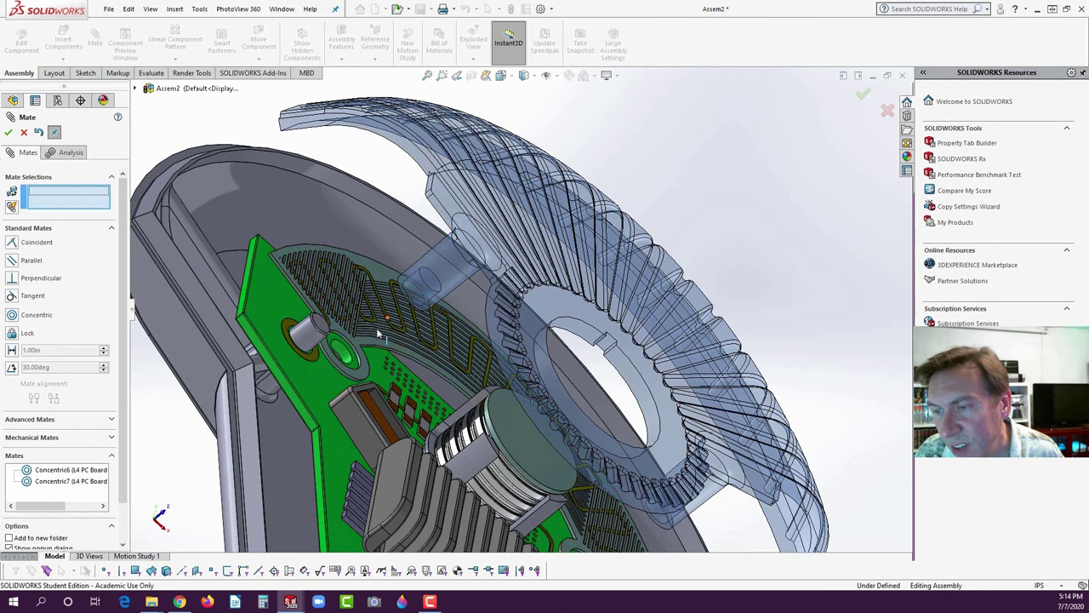
- Mate the third LIGHT FRAME pin face coincident with the board's ring face and close the Mate settings
middle_click_drag(358, 362, 485, 322)
scroll(485, 321, "down", 3)
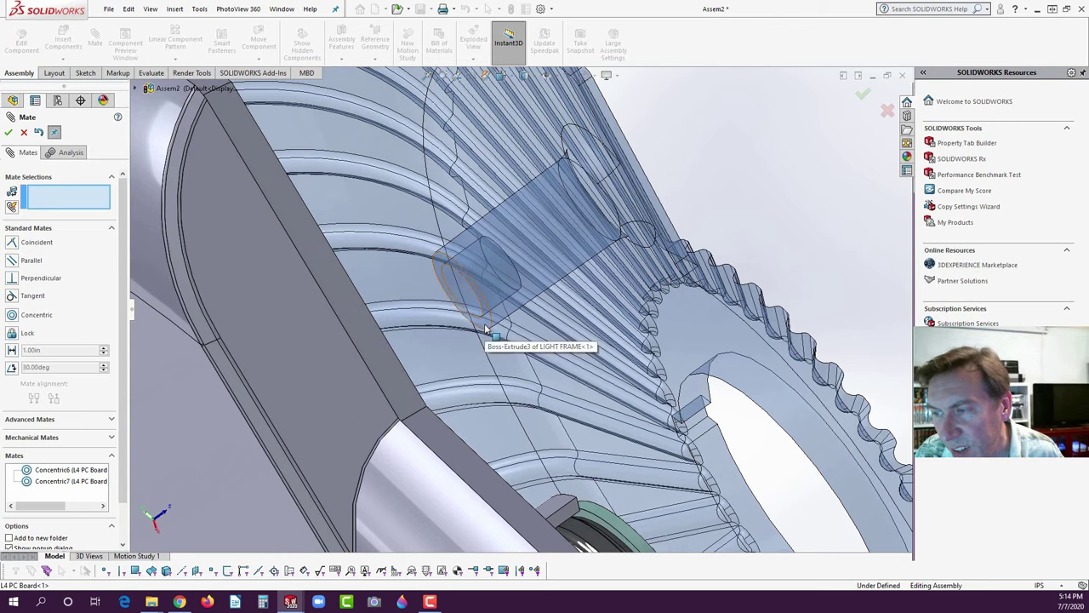
left_click(486, 322)
scroll(511, 340, "up", 5)
middle_click_drag(517, 349, 459, 351)
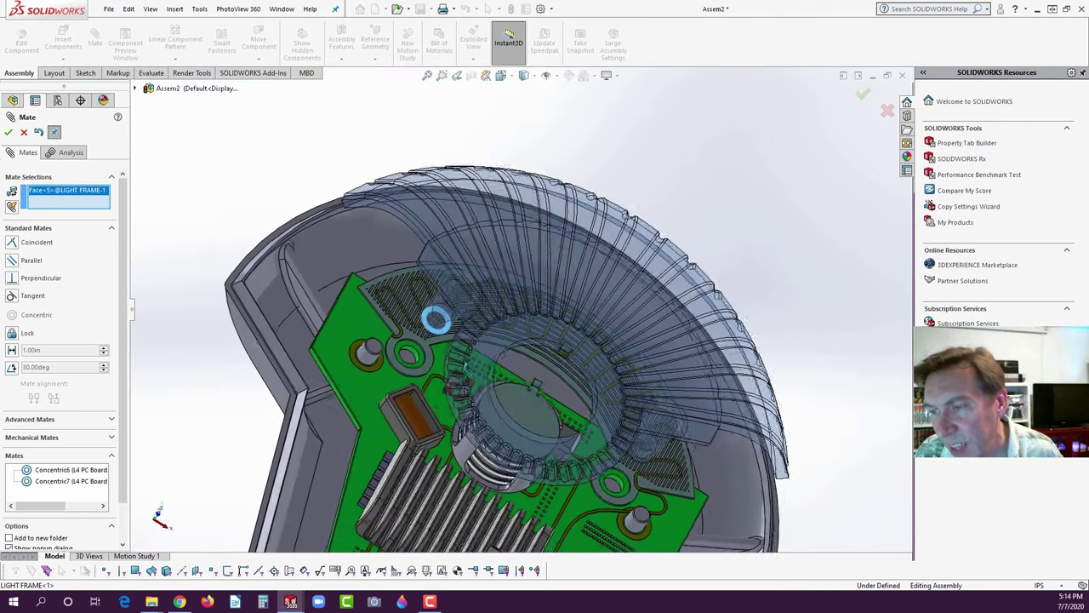
scroll(459, 350, "down", 4)
left_click(459, 351)
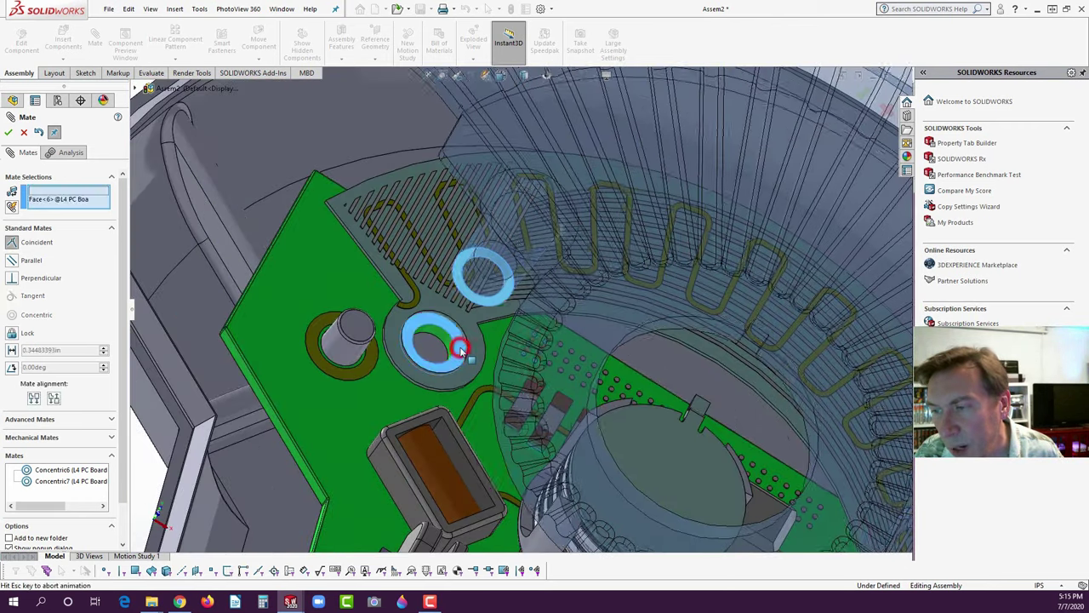
left_click(589, 366)
scroll(587, 429, "up", 6)
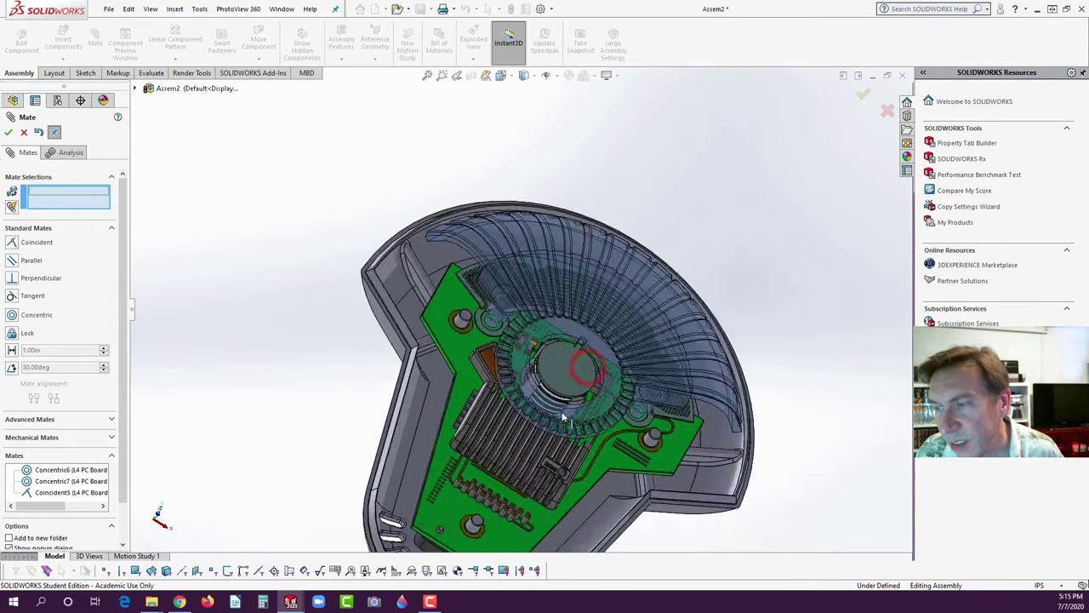
scroll(561, 343, "down", 2)
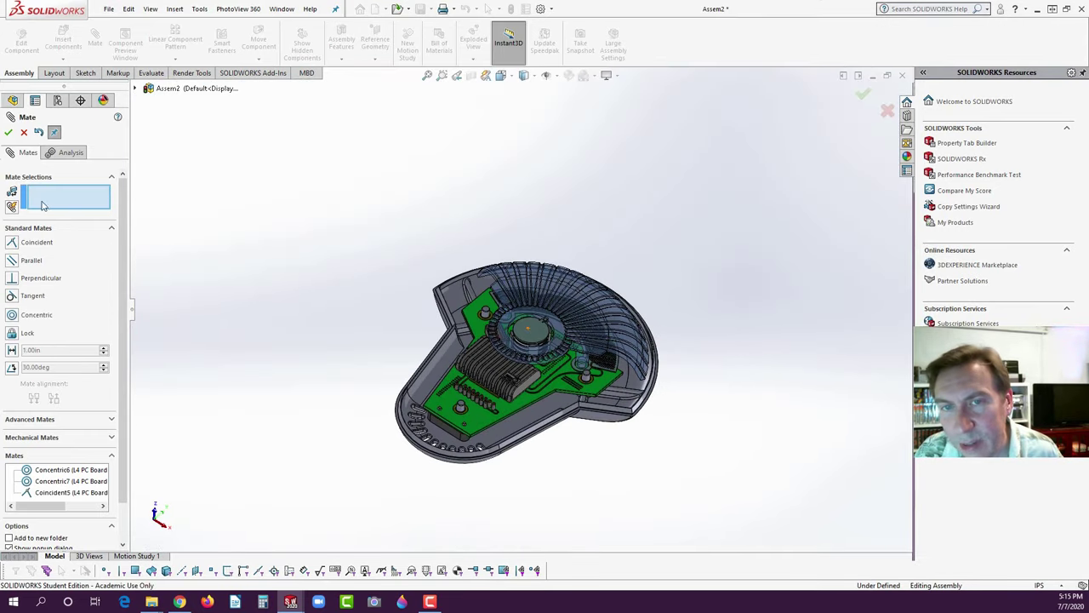
left_click(8, 132)
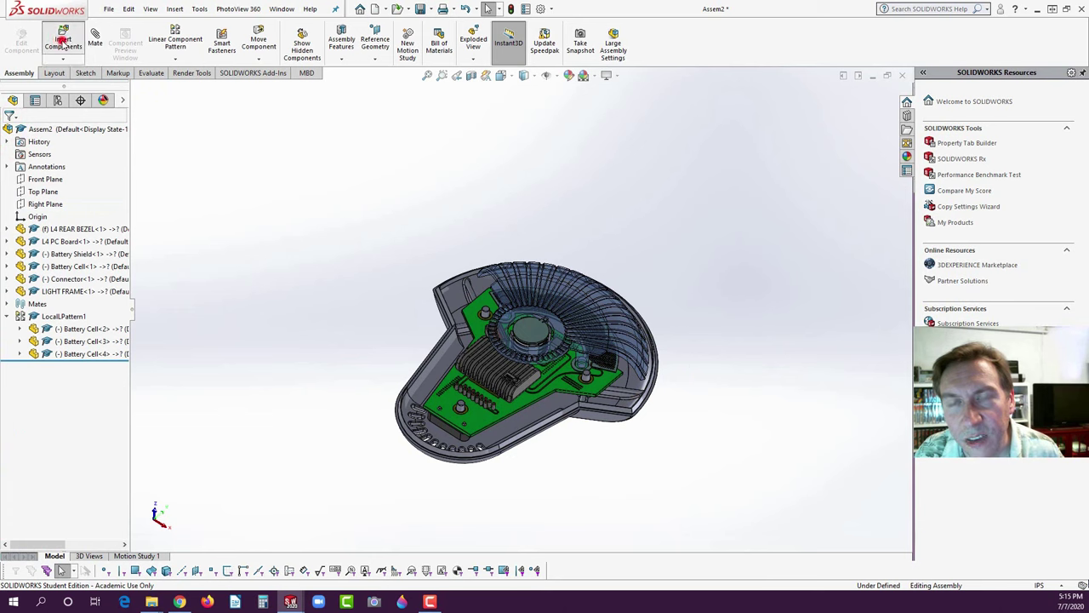
- Insert L4 FRONT BEZEL from the L5a folder and place it above the rear bezel and PC Board
left_click(63, 42)
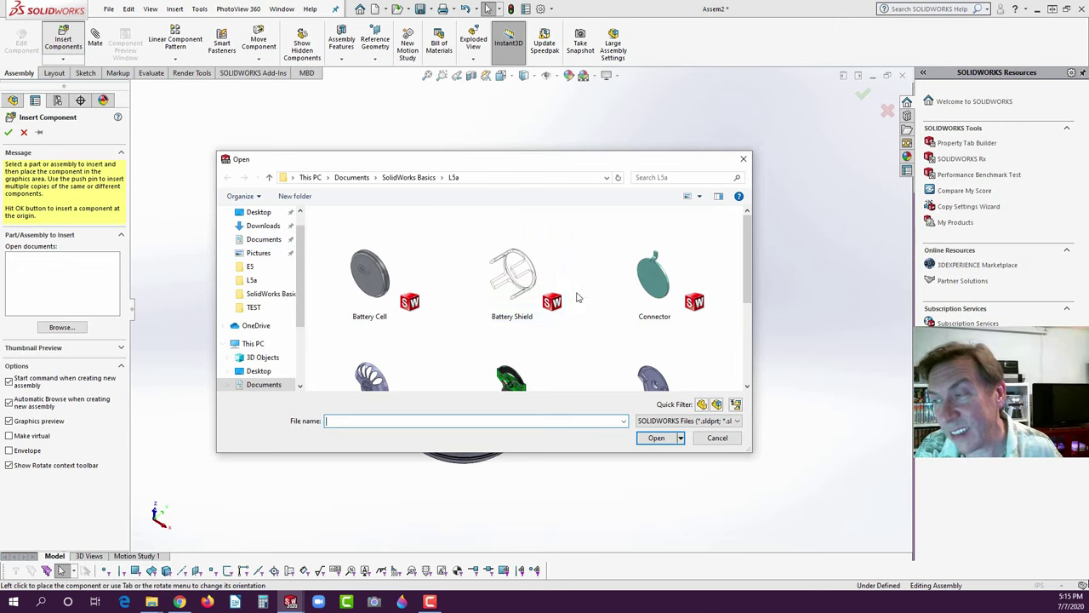
scroll(584, 308, "down", 3)
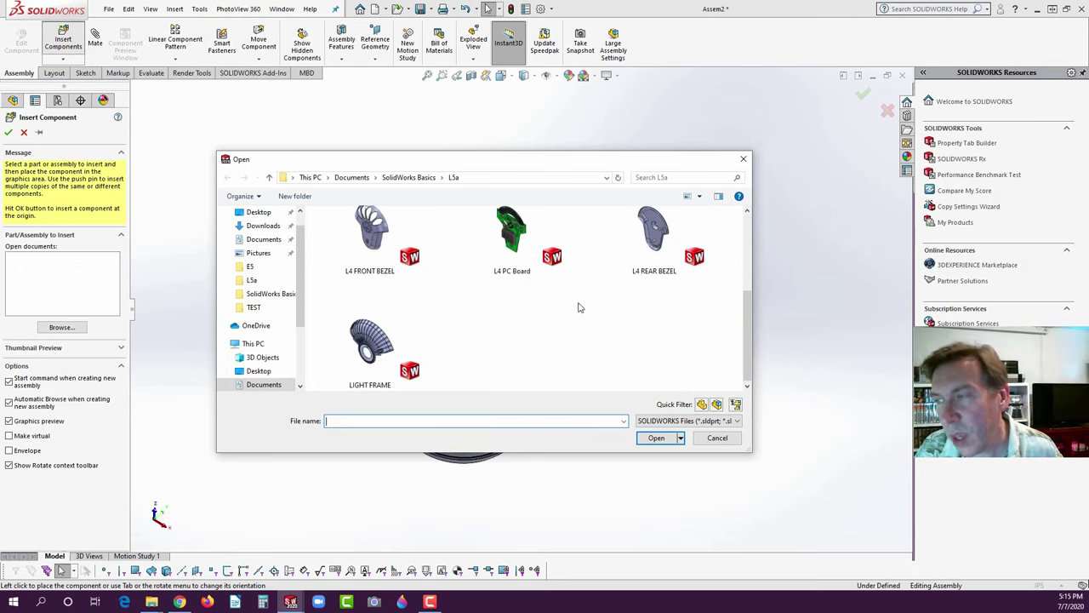
left_click(381, 259)
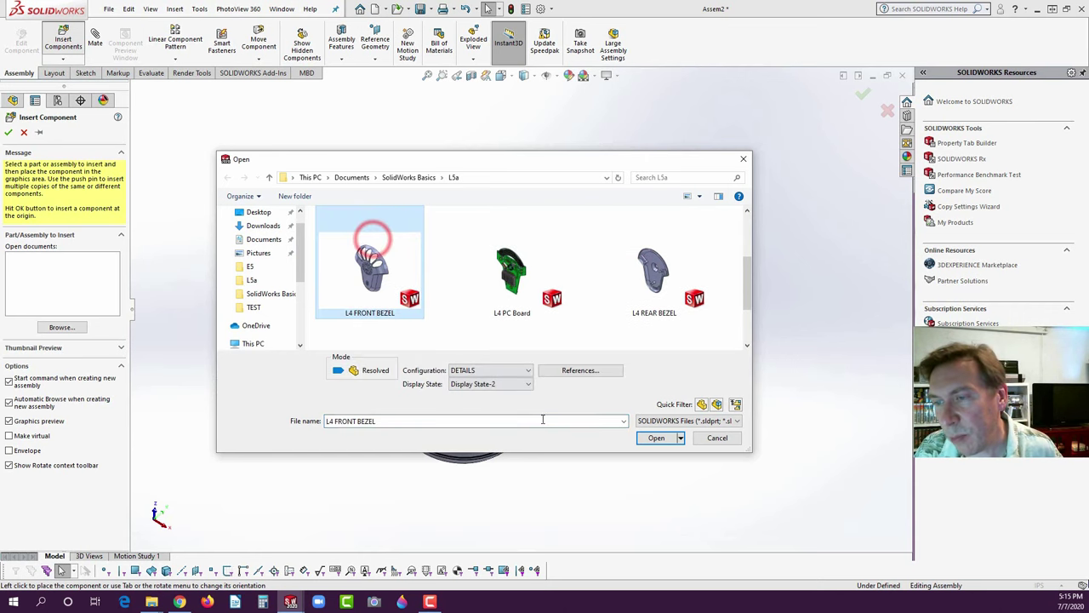
left_click(655, 438)
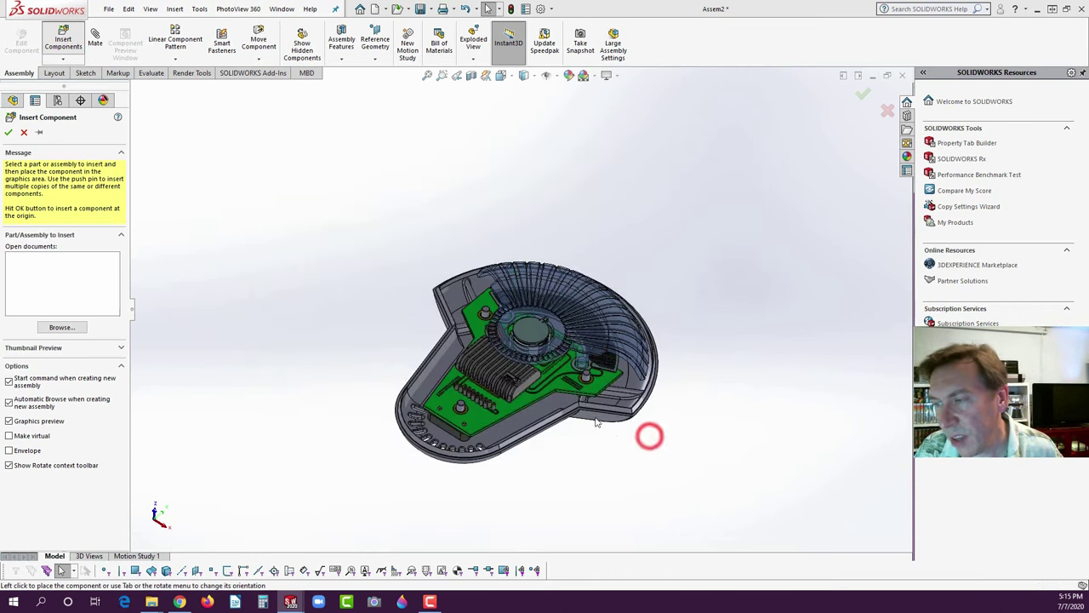
left_click(462, 231)
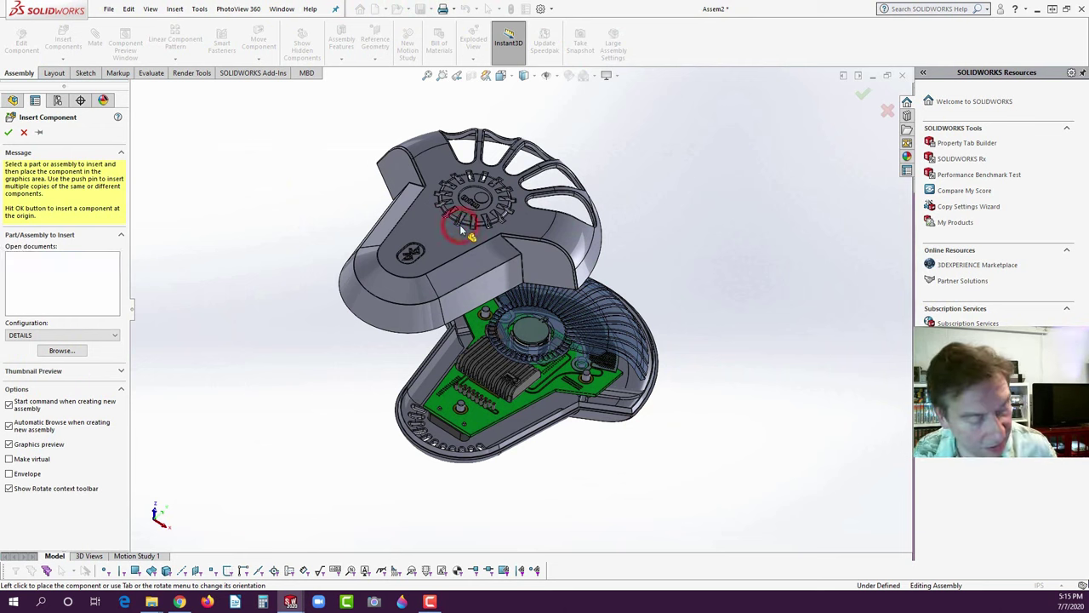
middle_click_drag(420, 341, 405, 302)
scroll(405, 302, "down", 2)
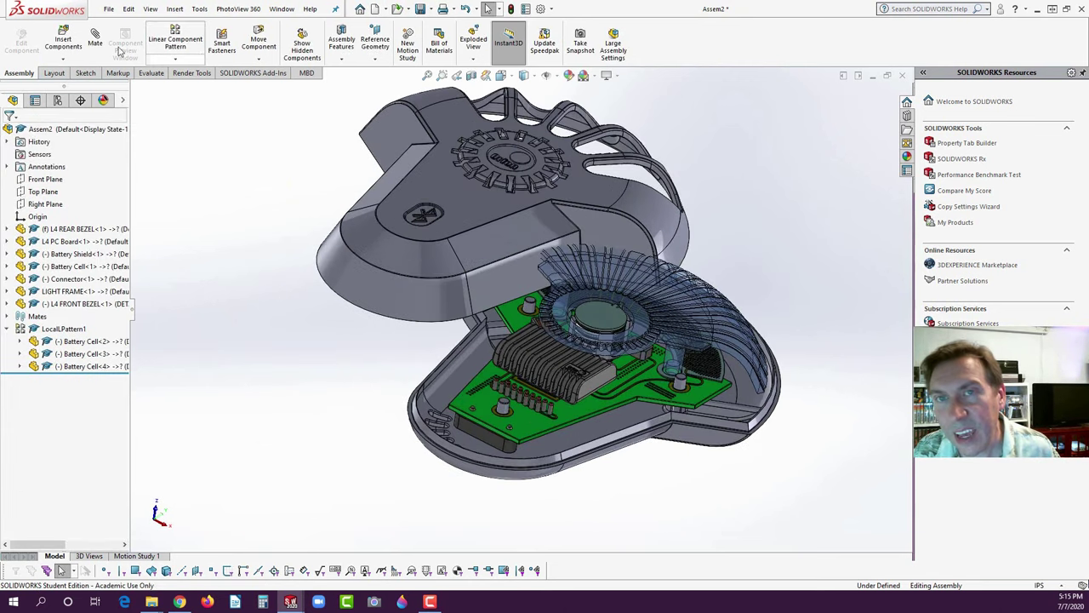
left_click(95, 38)
- Add two concentric mates between curved faces of the front and rear bezels
left_click(364, 282)
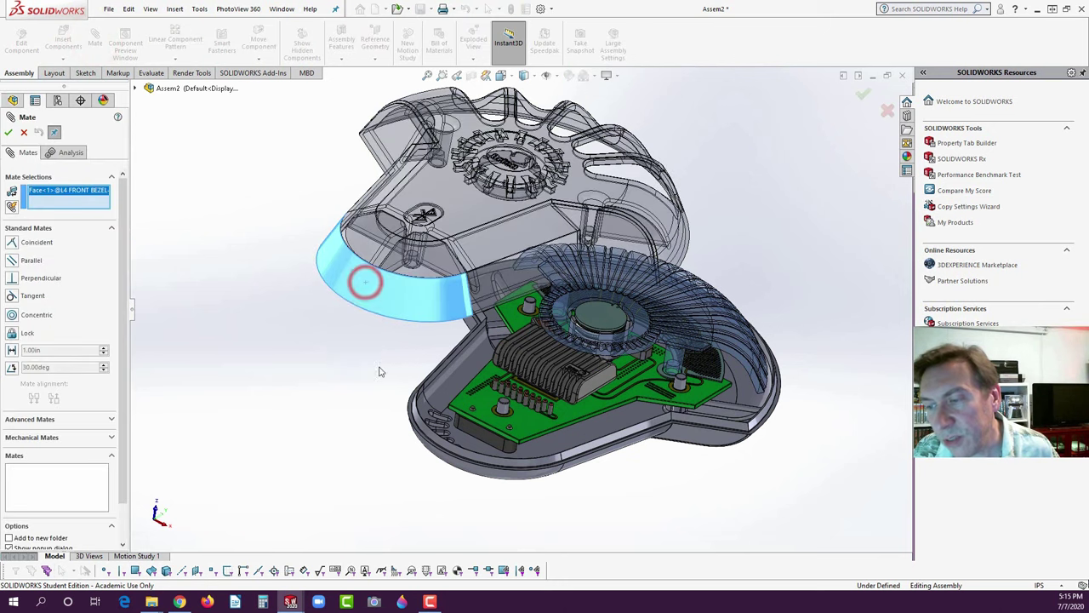
left_click(430, 436)
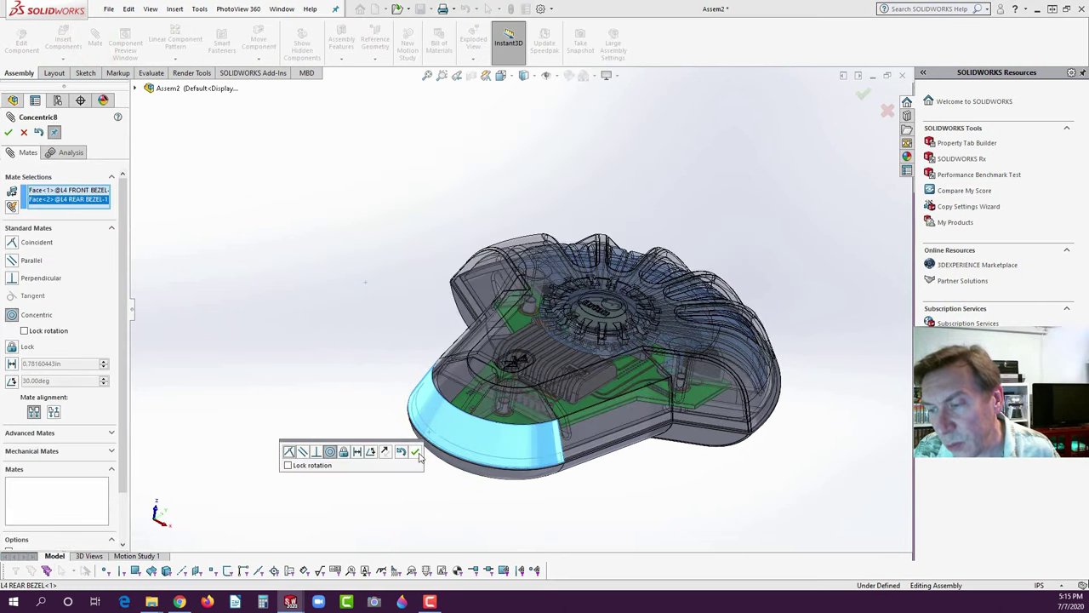
left_click(414, 451)
middle_click_drag(516, 392, 521, 333)
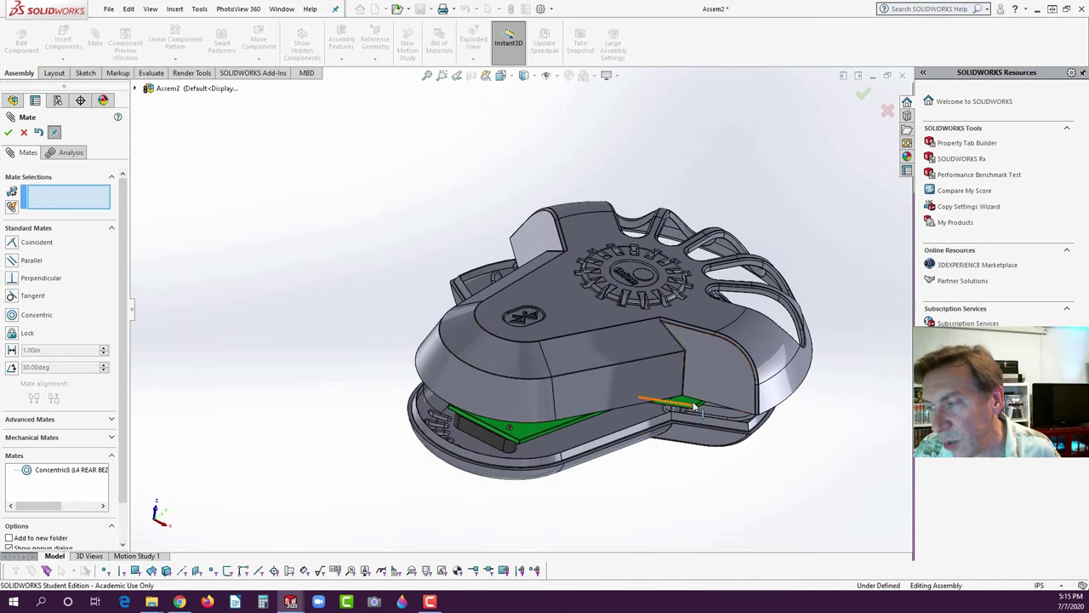
middle_click_drag(693, 408, 731, 362)
scroll(664, 361, "down", 3)
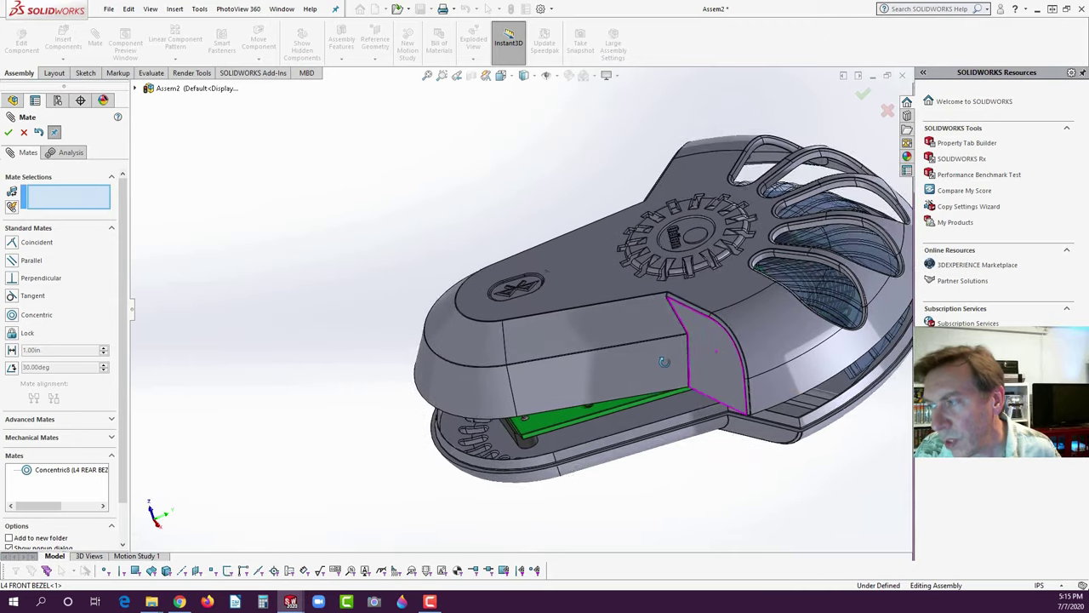
scroll(664, 362, "up", 3)
scroll(599, 382, "down", 3)
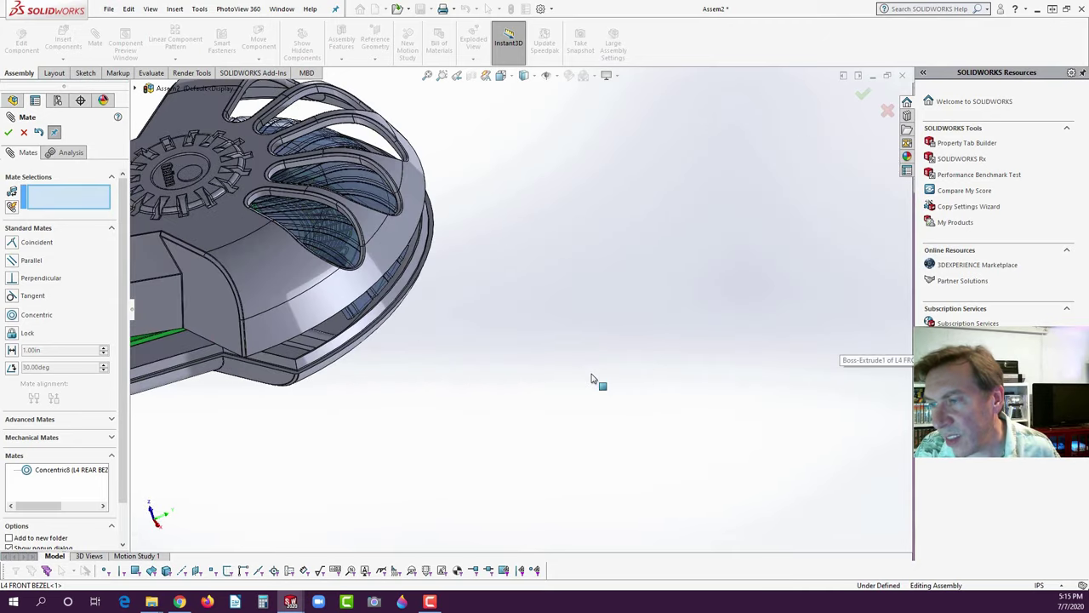
left_click(326, 308)
left_click(373, 318)
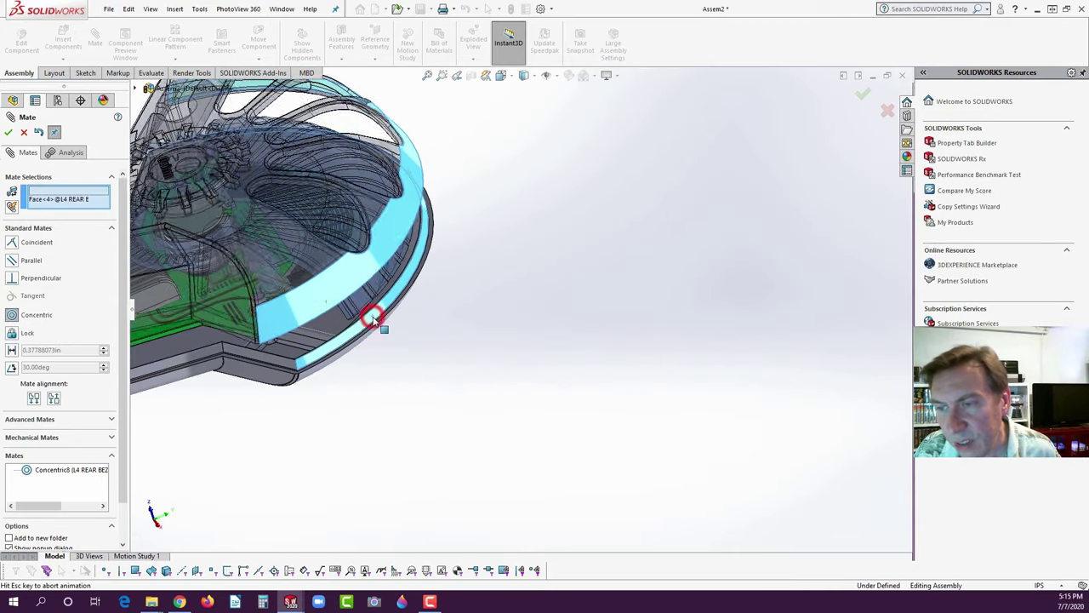
left_click(358, 337)
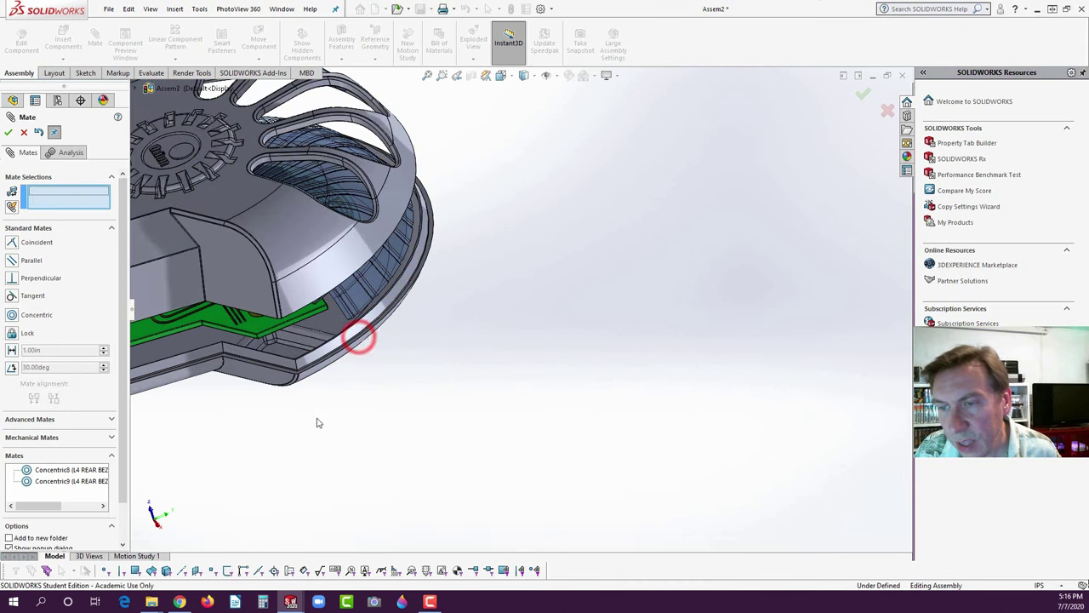
- Add a coincident mate between the front and rear bezel faces, close the mate, and view the vented side
scroll(323, 415, "up", 5)
middle_click_drag(330, 408, 174, 345)
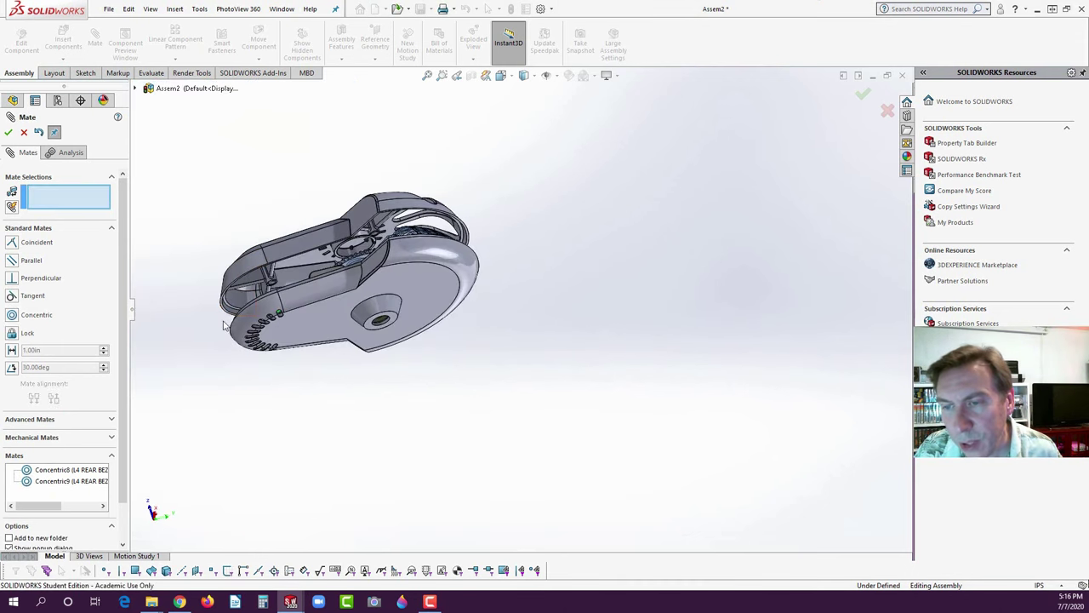
scroll(272, 311, "down", 8)
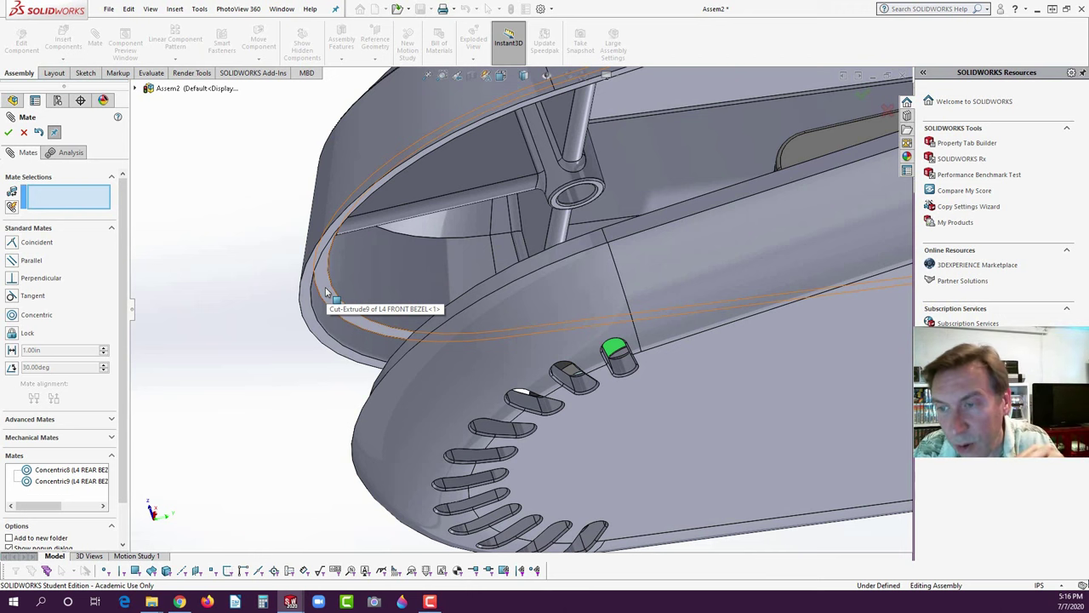
left_click(325, 288)
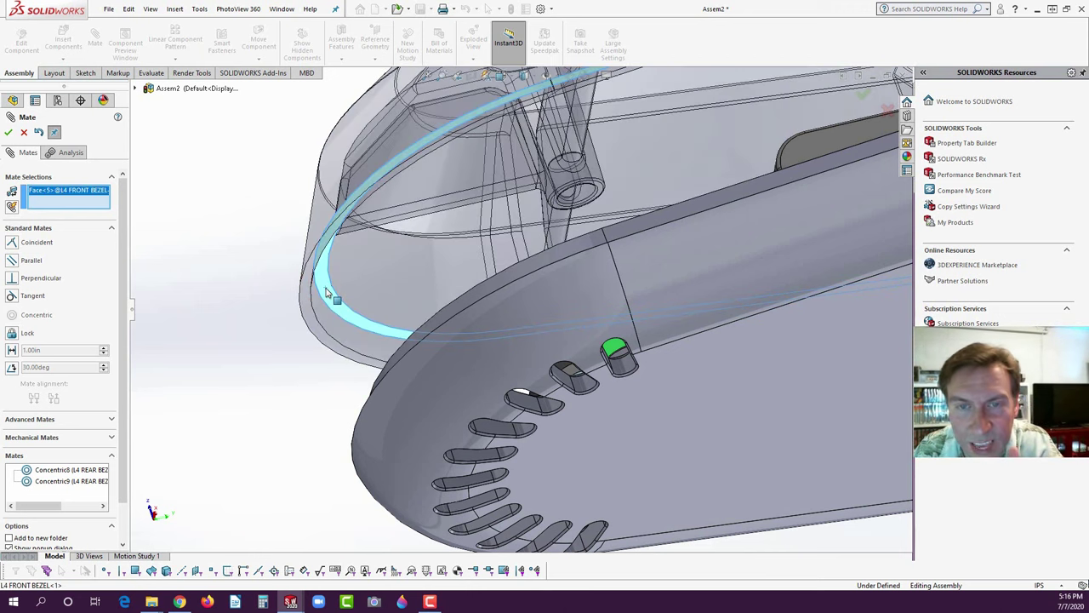
scroll(299, 374, "up", 5)
middle_click_drag(408, 348, 454, 452)
scroll(454, 409, "down", 8)
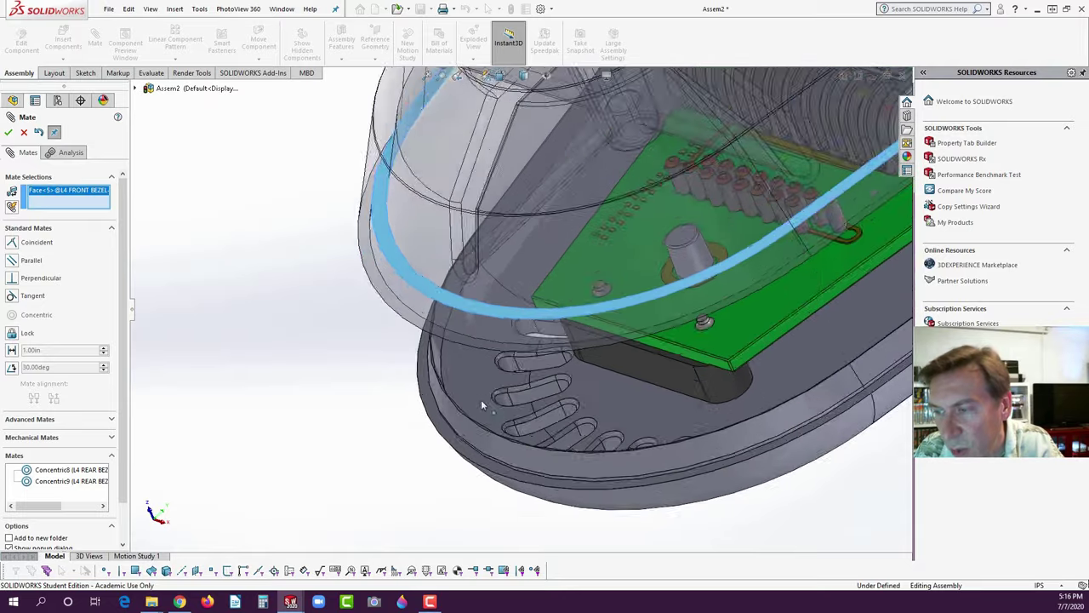
scroll(447, 340, "down", 2)
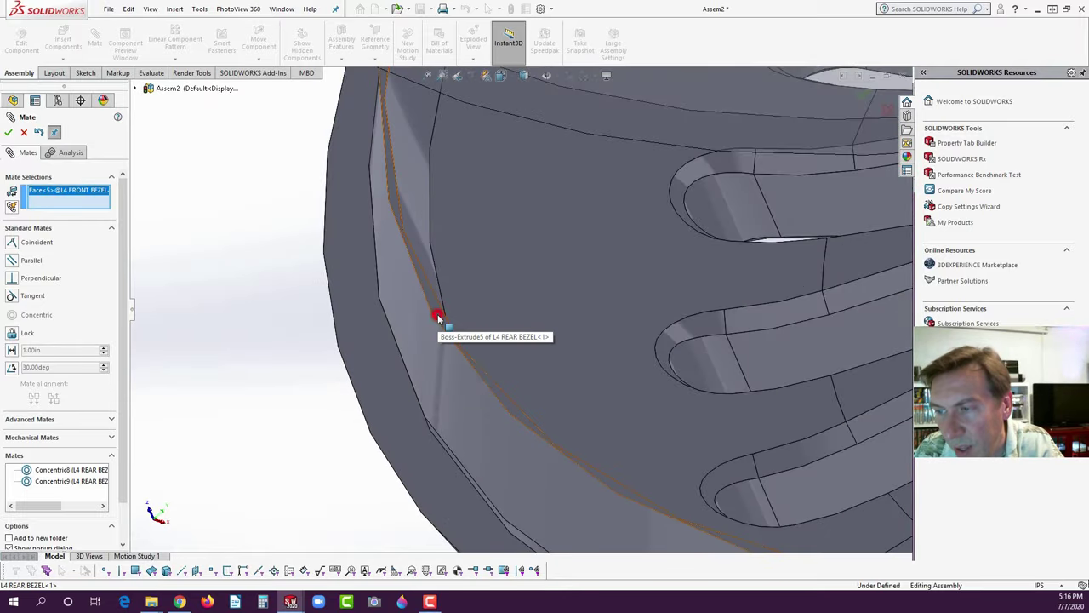
left_click(437, 314)
left_click(402, 387)
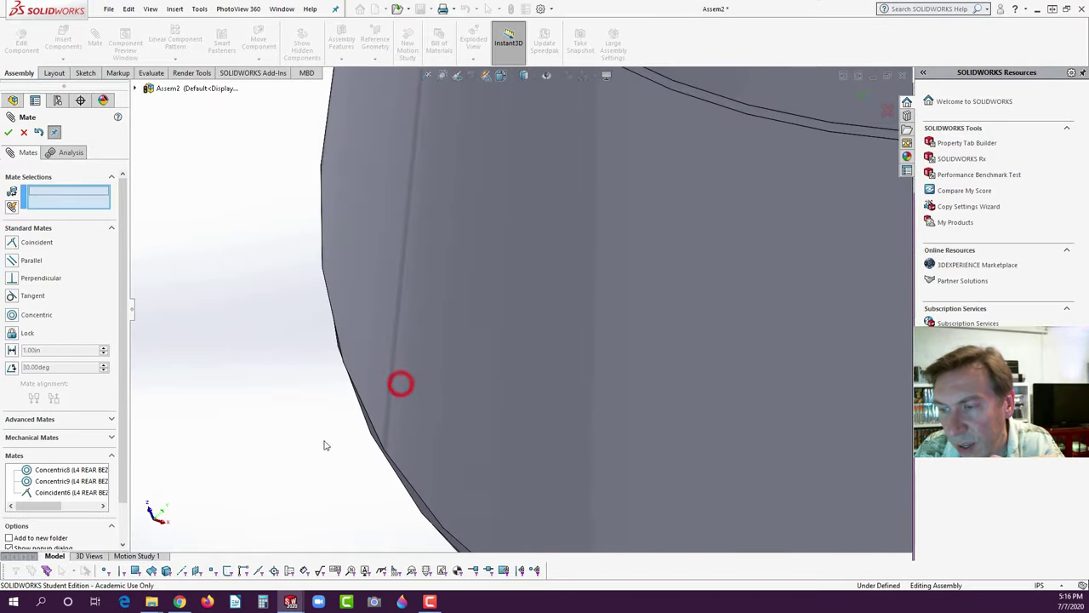
scroll(318, 442, "up", 5)
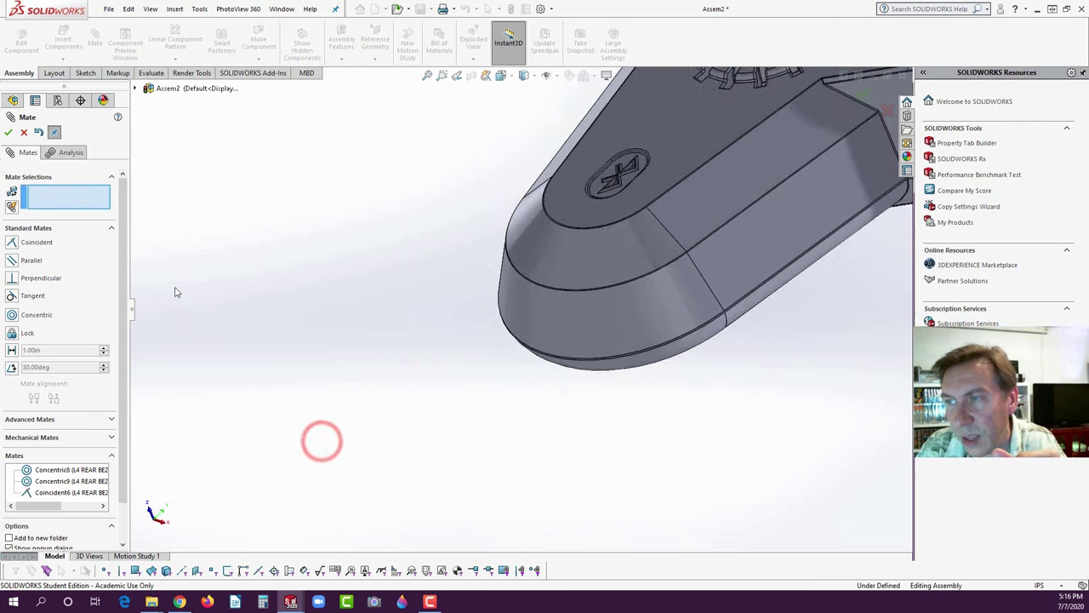
left_click(8, 133)
scroll(383, 349, "up", 5)
scroll(435, 341, "down", 3)
middle_click_drag(435, 340, 459, 444)
scroll(478, 375, "down", 2)
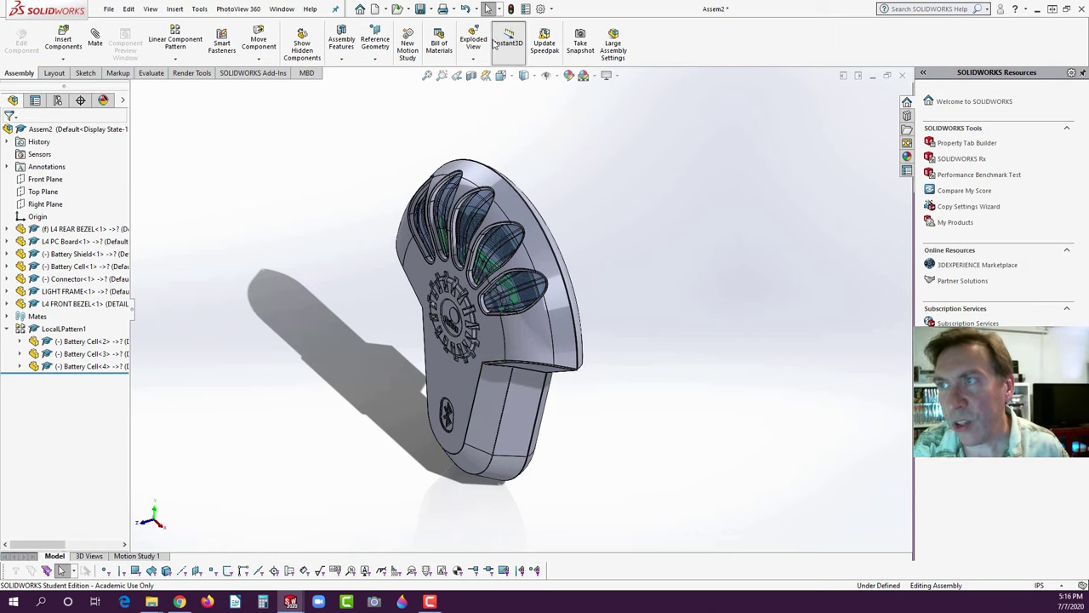
- Create Explode Step1 moving the L4 FRONT BEZEL 2.97427027 in along Z
left_click(474, 44)
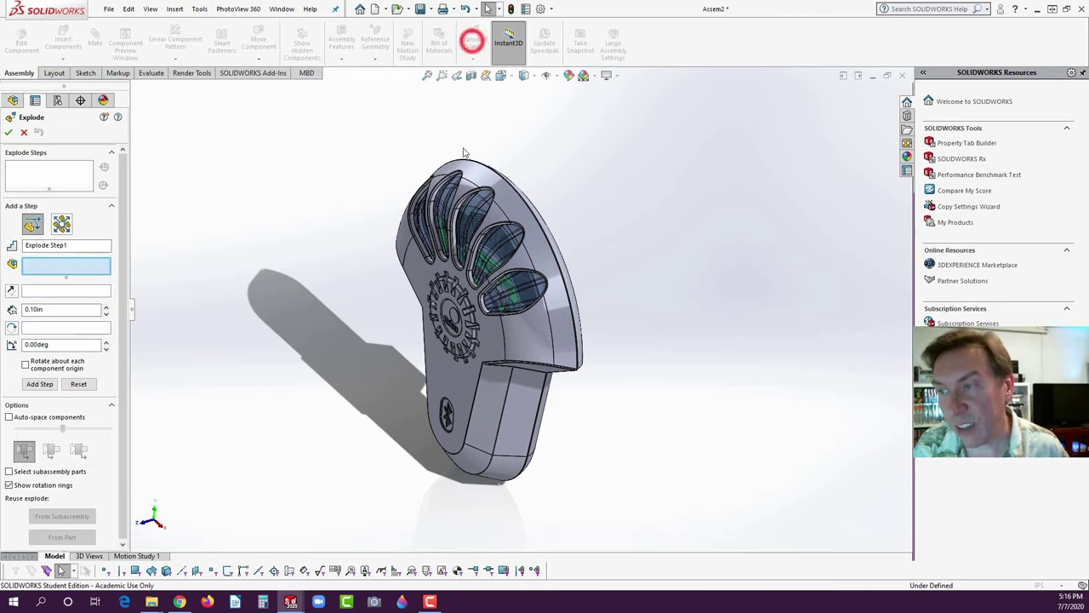
left_click(454, 376)
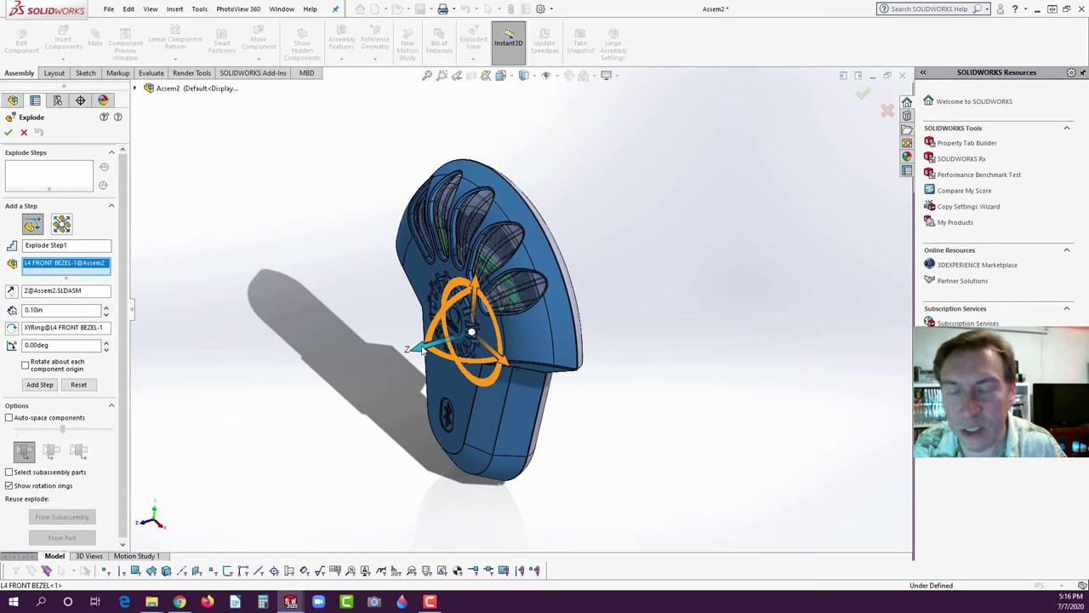
left_click_drag(421, 351, 170, 434)
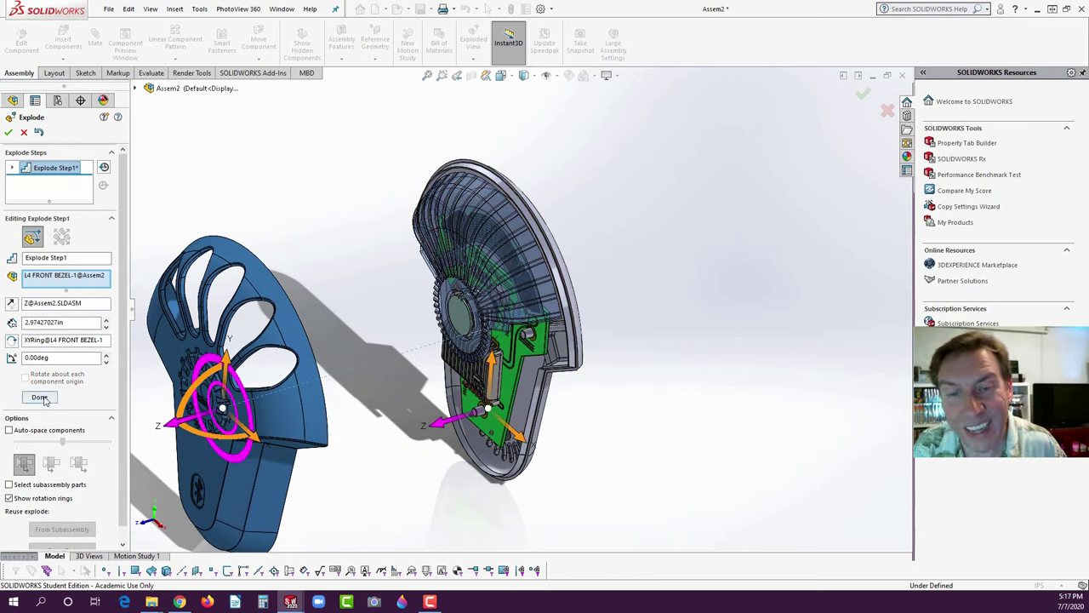
left_click(39, 397)
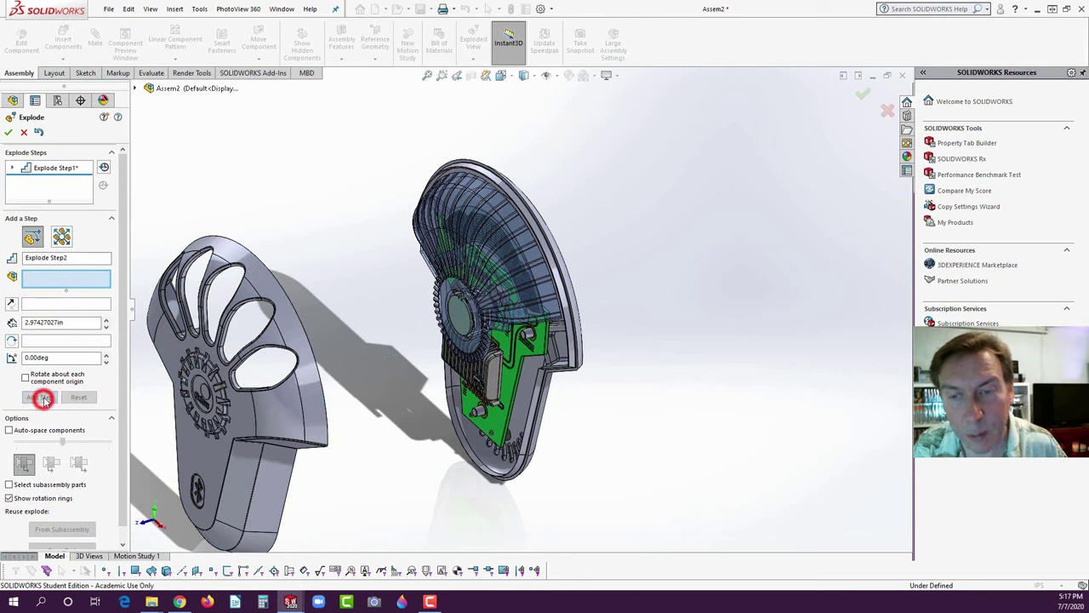
- Redo Explode Step2 so the L4 REAR BEZEL moves 3.44974968 in along Z
left_click(539, 390)
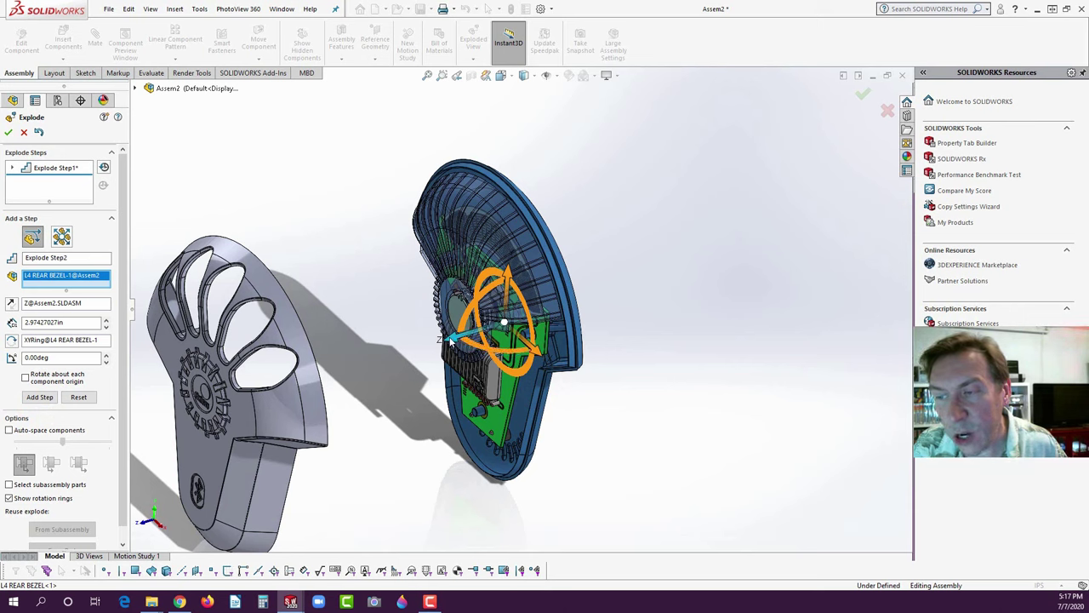
left_click_drag(452, 339, 705, 246)
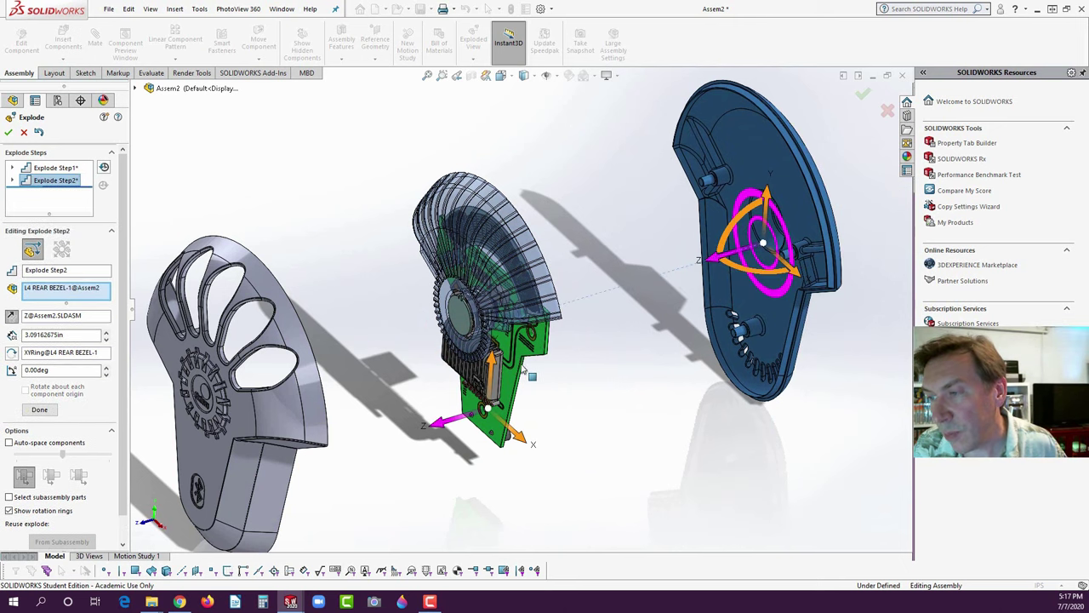
left_click(40, 410)
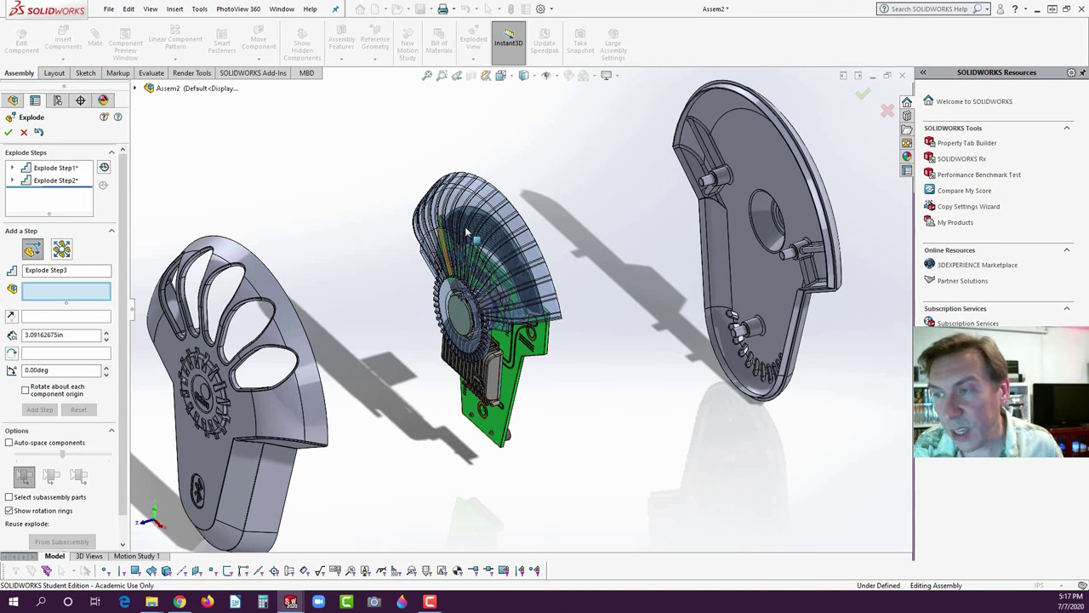
left_click(460, 243)
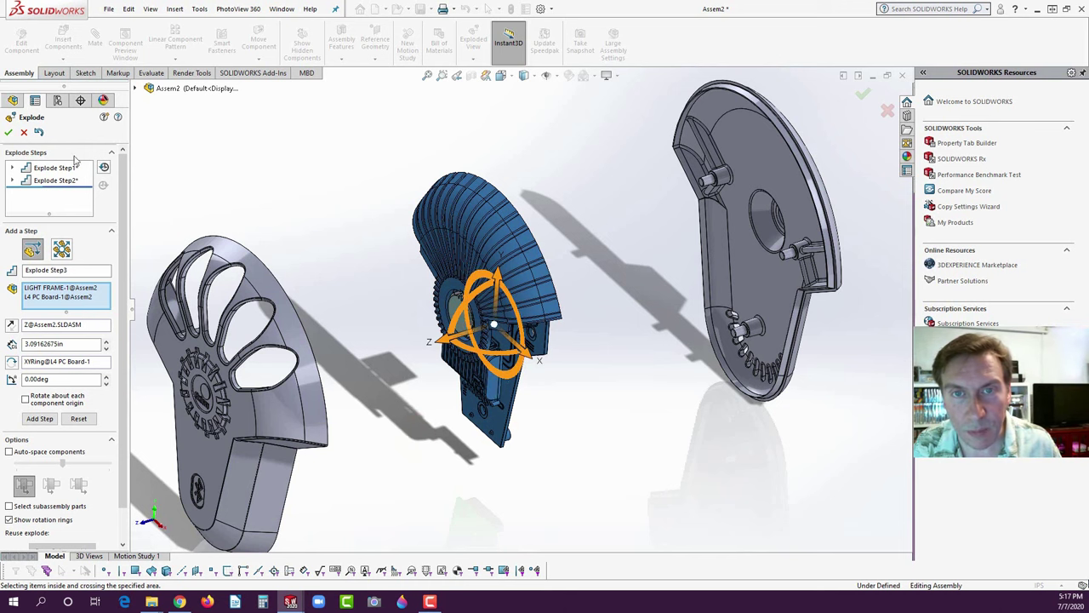
left_click(39, 134)
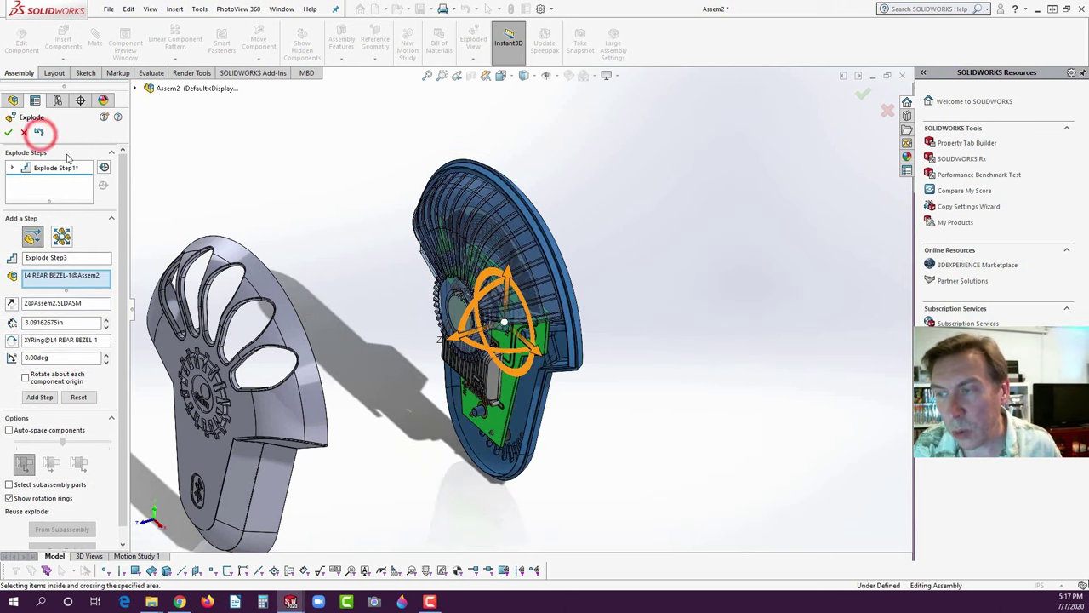
left_click_drag(456, 341, 741, 237)
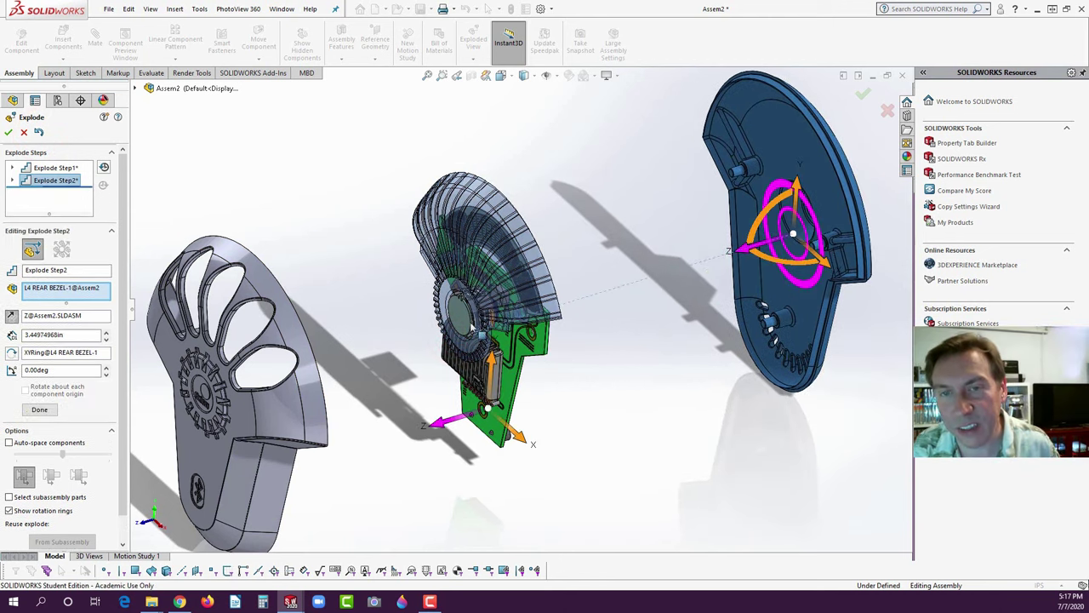
left_click(39, 410)
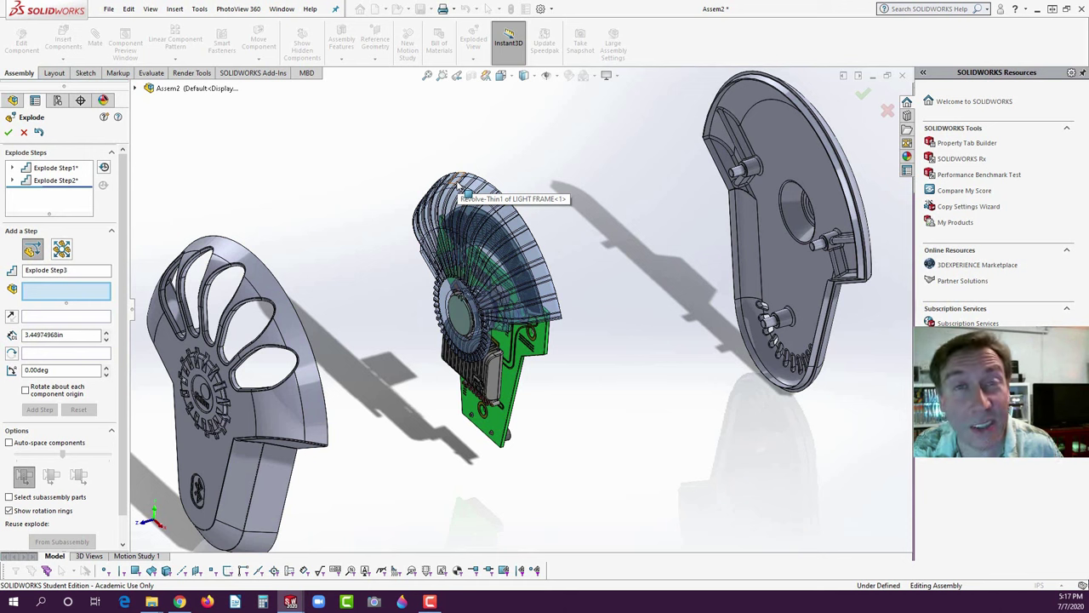
- Add an explode step sliding the LIGHT FRAME toward the front bezel
left_click(456, 180)
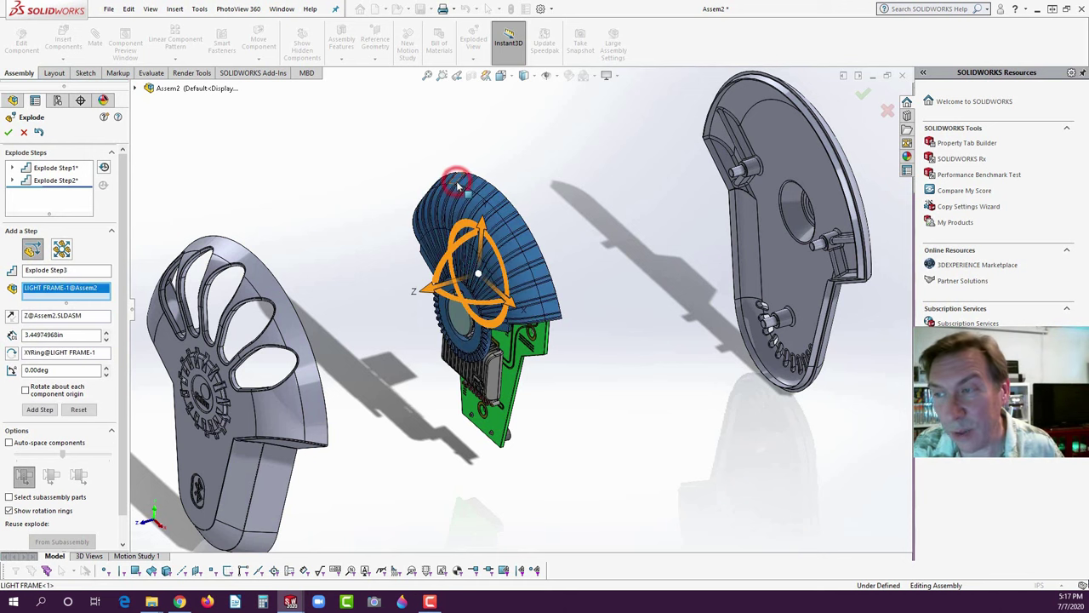
left_click_drag(431, 292, 331, 348)
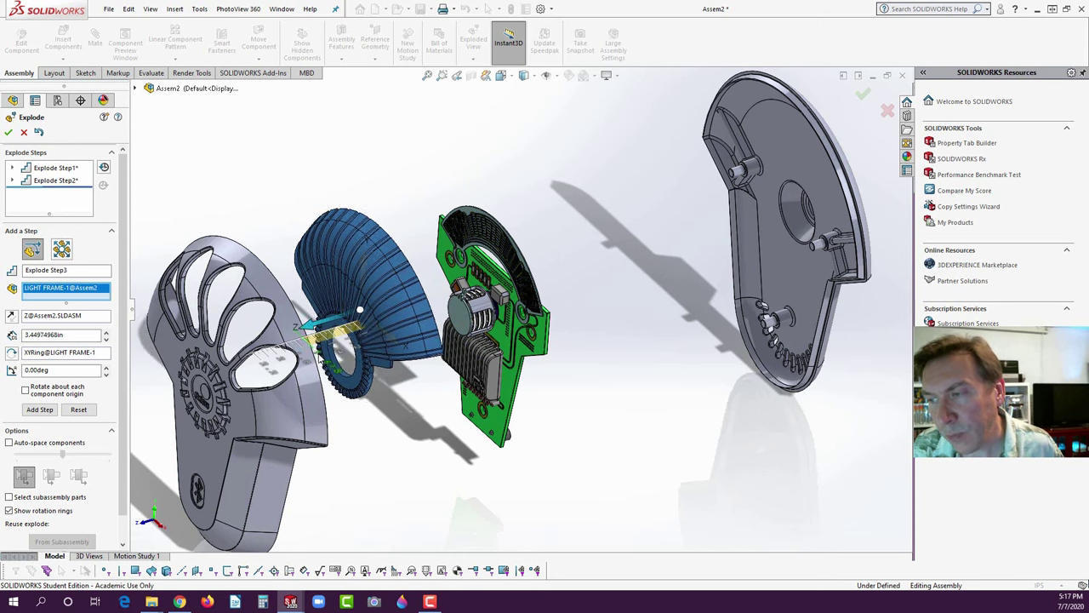
left_click(40, 422)
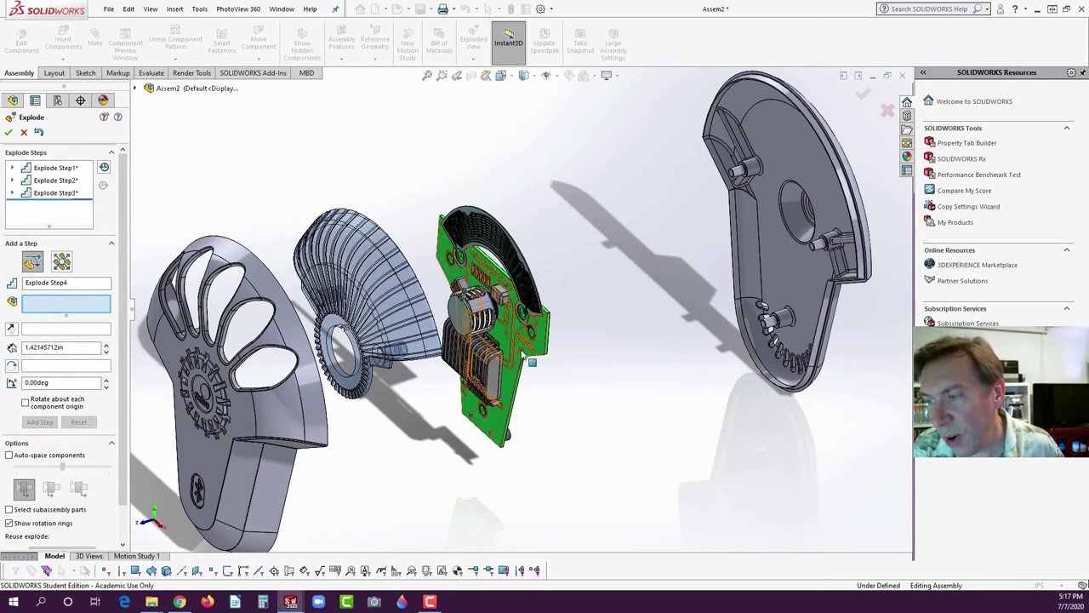
- Explode the PC board toward the rear bezel, then drag the Battery Shield off the cells
left_click(522, 354)
left_click_drag(441, 342, 525, 330)
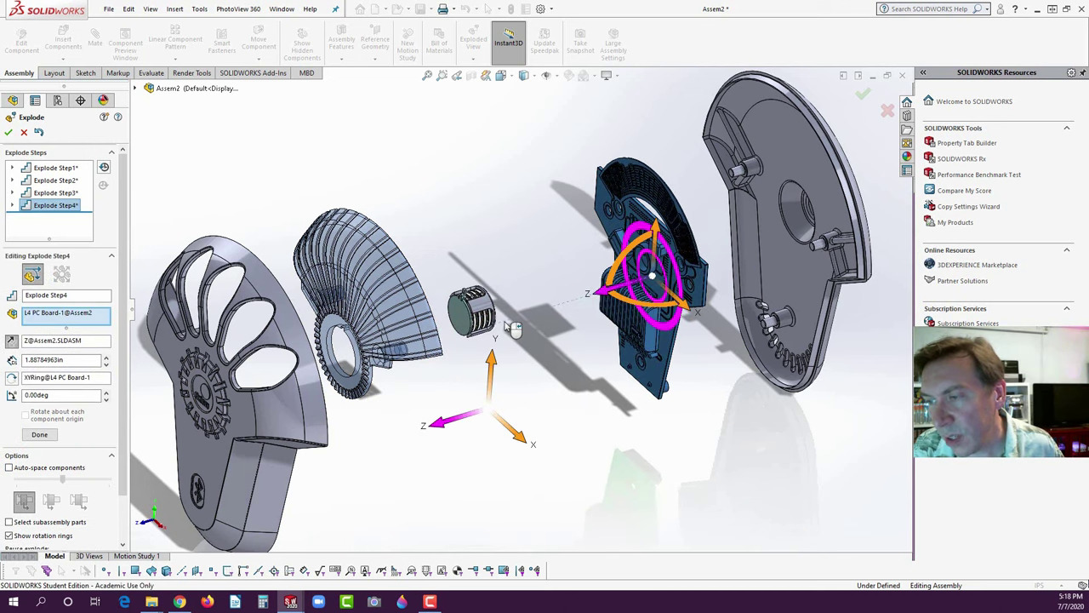
left_click(40, 435)
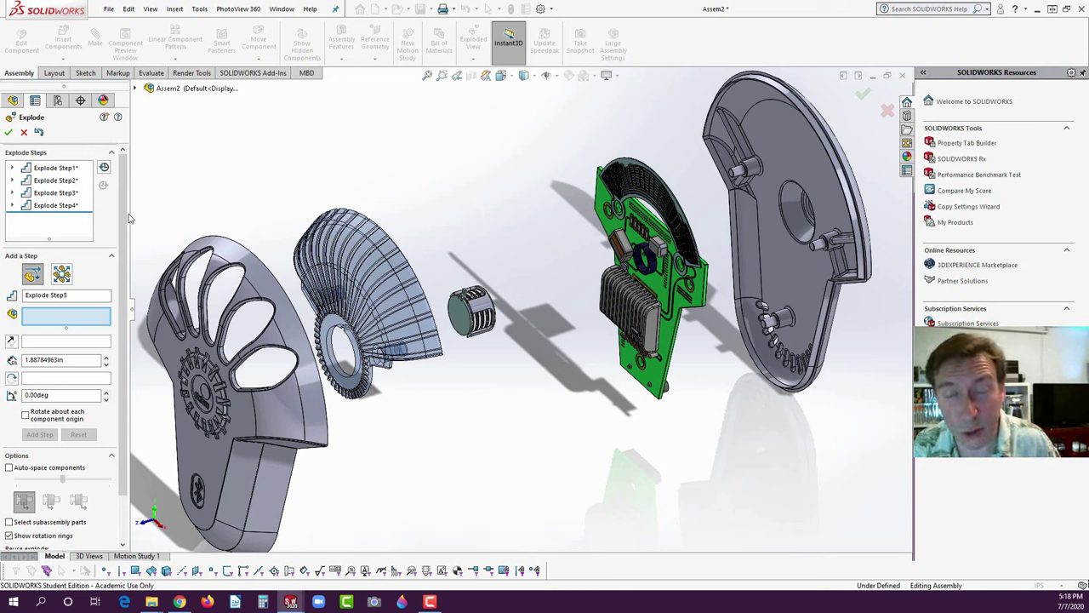
left_click(484, 308)
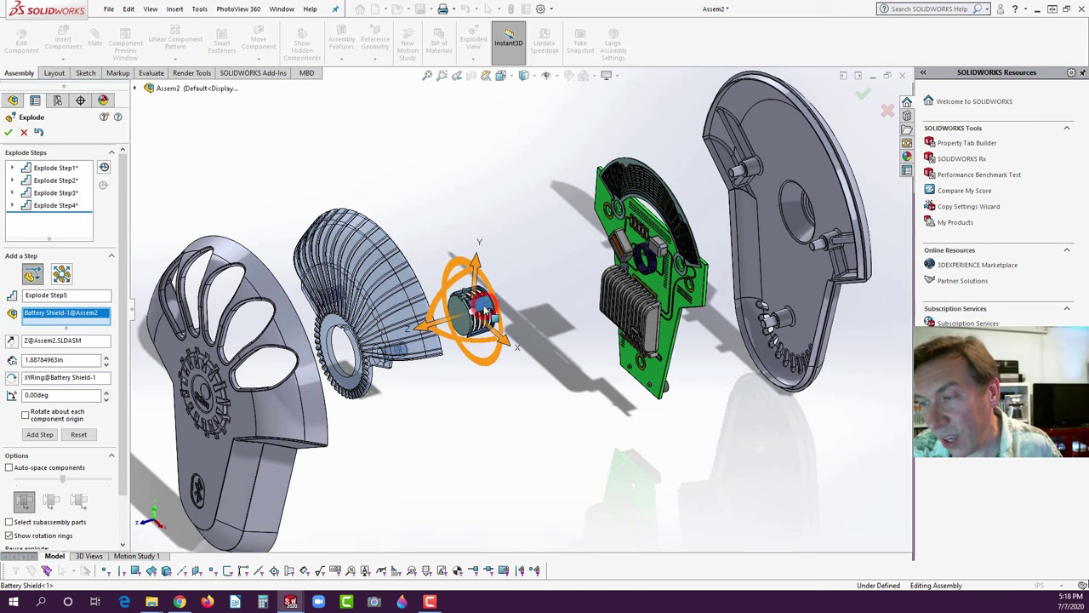
left_click_drag(417, 329, 426, 311)
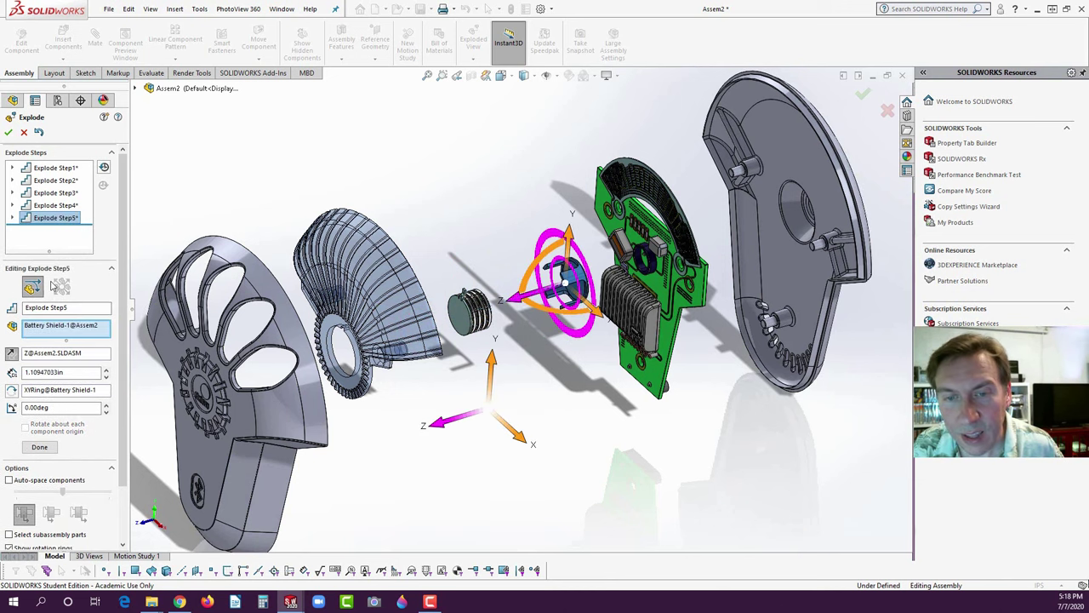
- Finish the Battery Shield step and explode Battery Cell-1 and Battery Cell-2 along Z
left_click(39, 447)
scroll(529, 312, "down", 3)
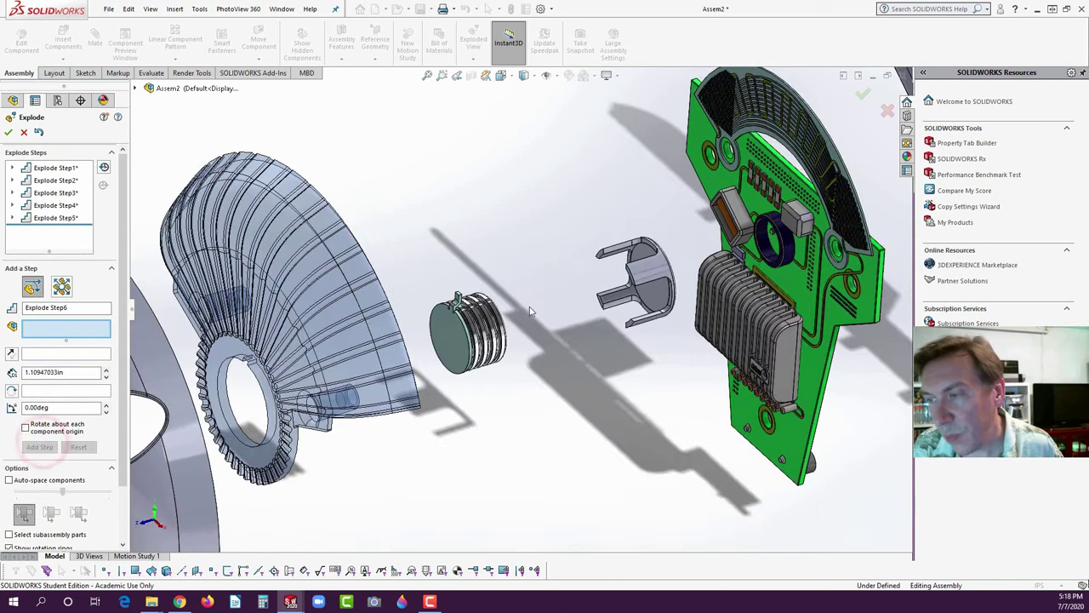
scroll(529, 311, "down", 3)
left_click(426, 358)
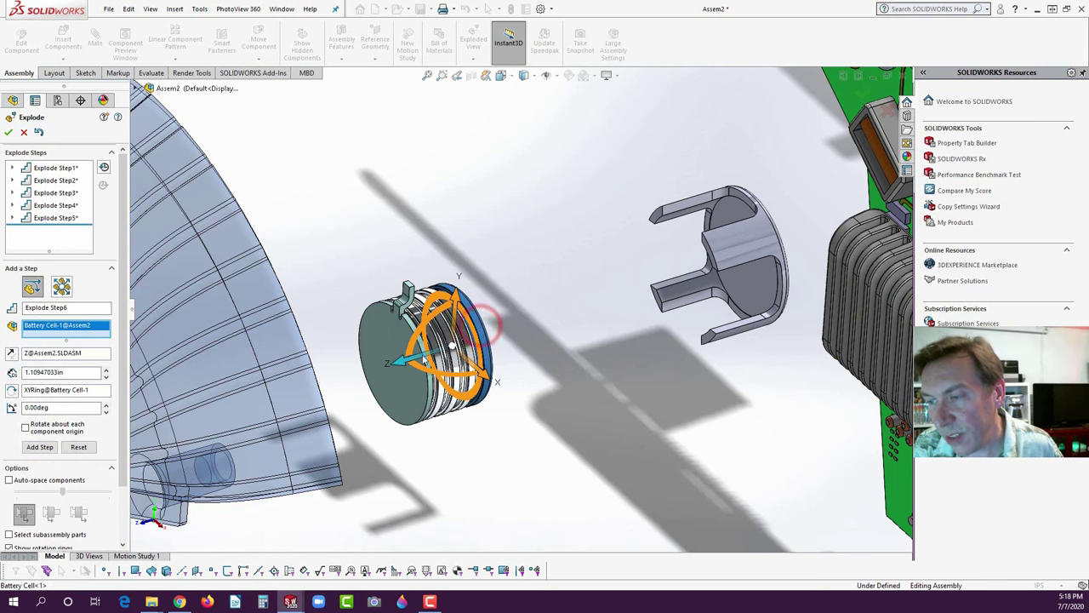
left_click_drag(401, 366, 531, 331)
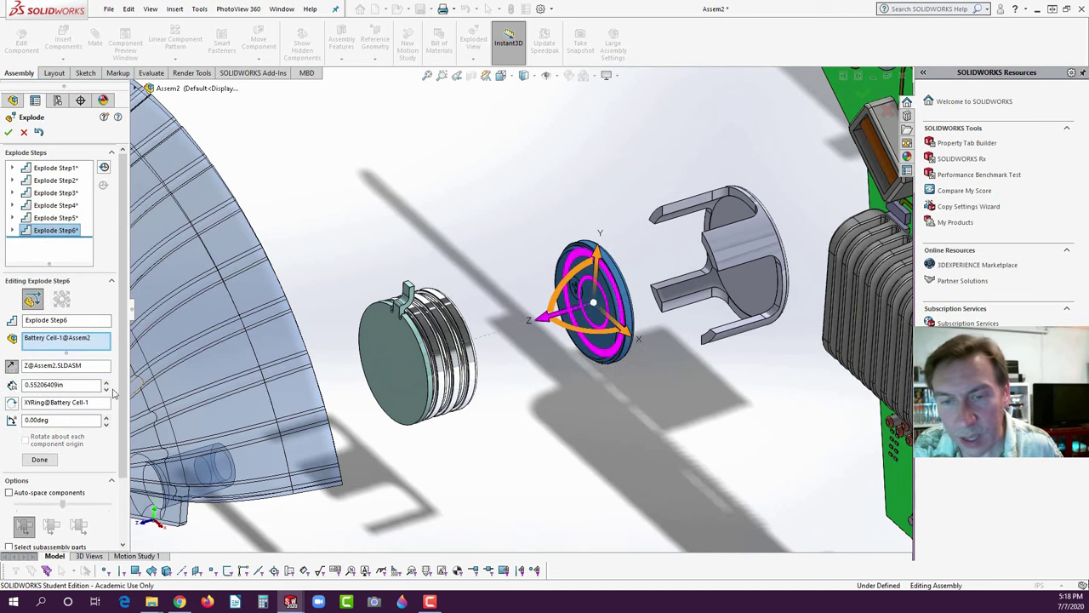
left_click(39, 457)
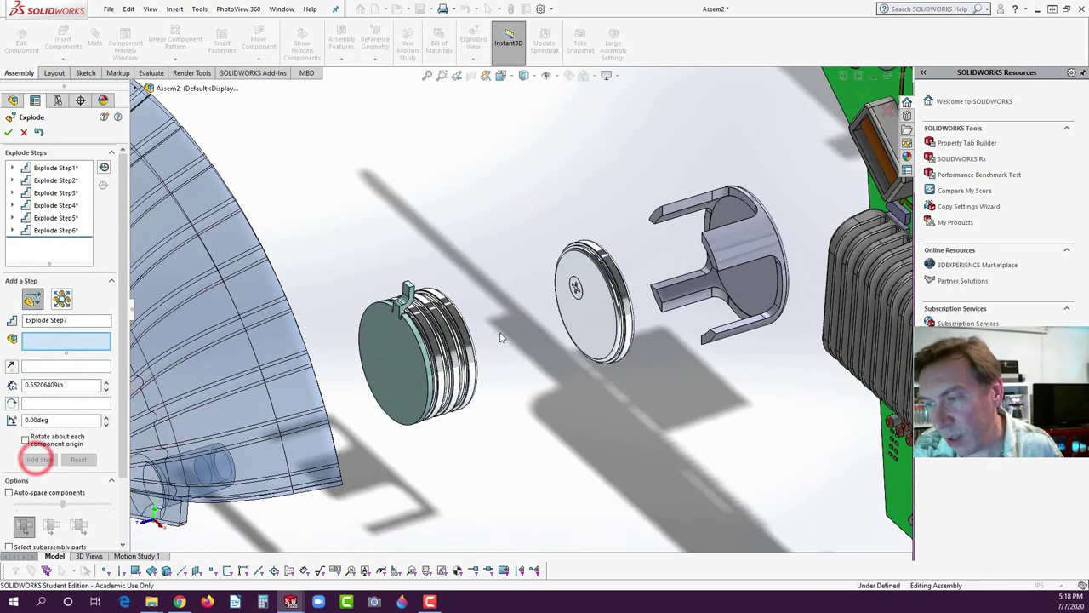
left_click(466, 340)
left_click_drag(389, 360, 476, 334)
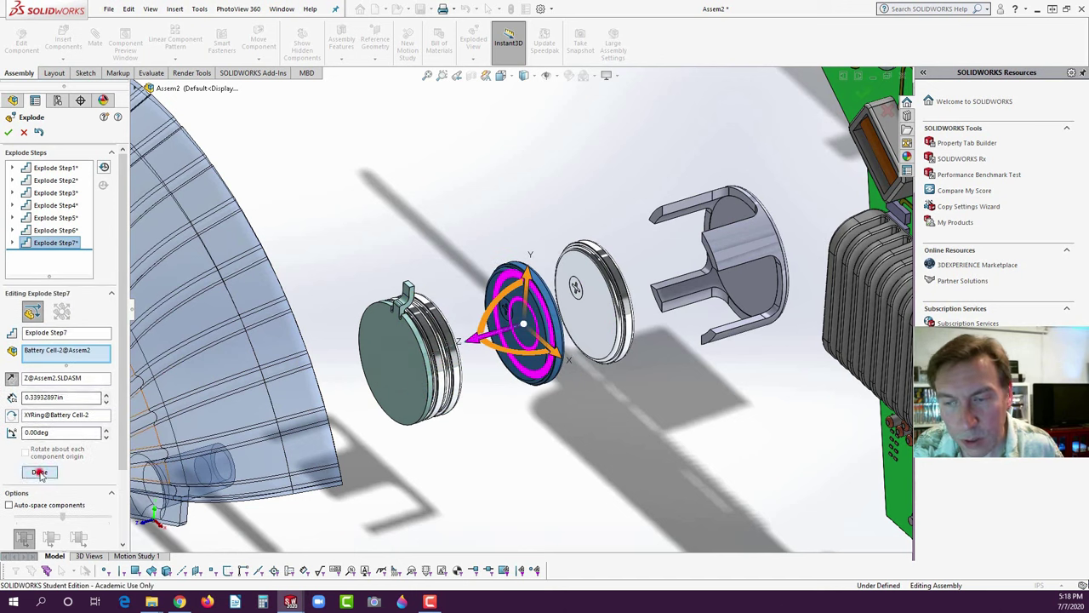
left_click(39, 472)
- Explode Battery Cell-3 and Connector-1, then accept the completed exploded view
left_click(459, 347)
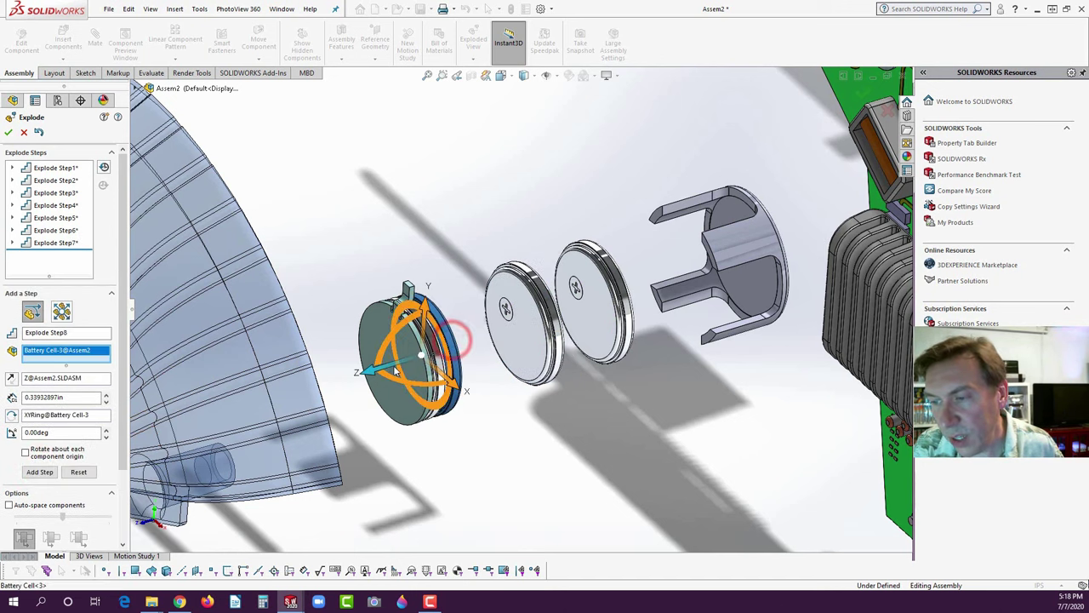
left_click_drag(393, 364, 446, 359)
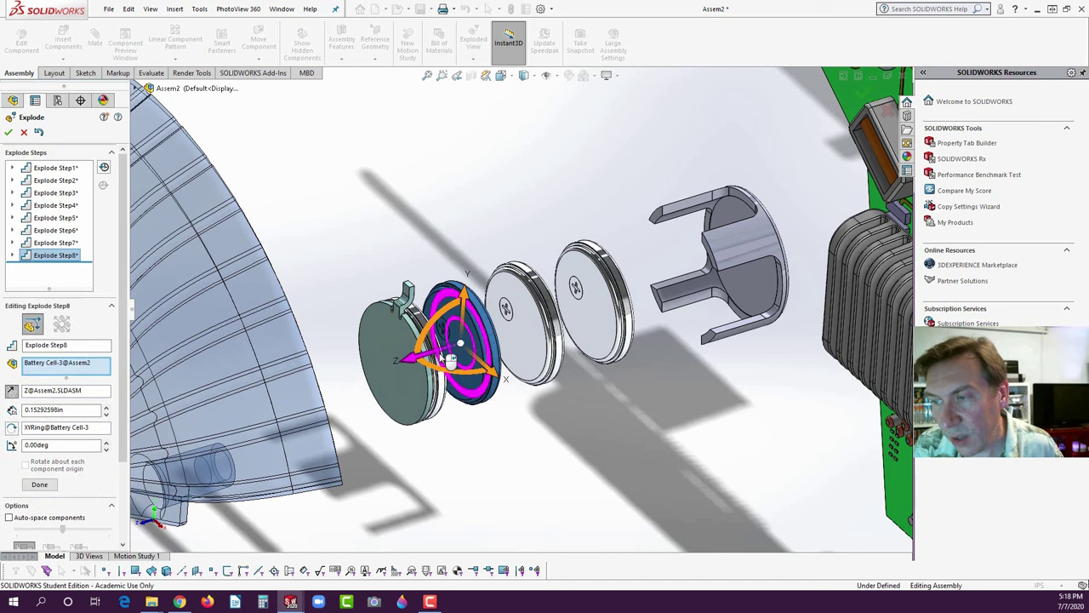
left_click(39, 483)
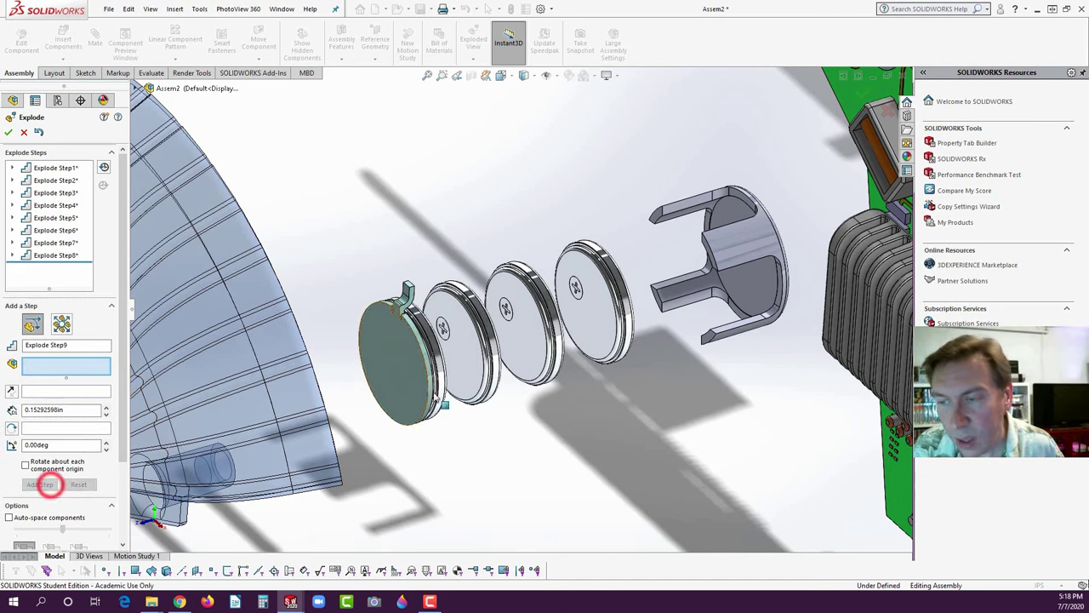
left_click(374, 370)
left_click_drag(350, 369, 272, 405)
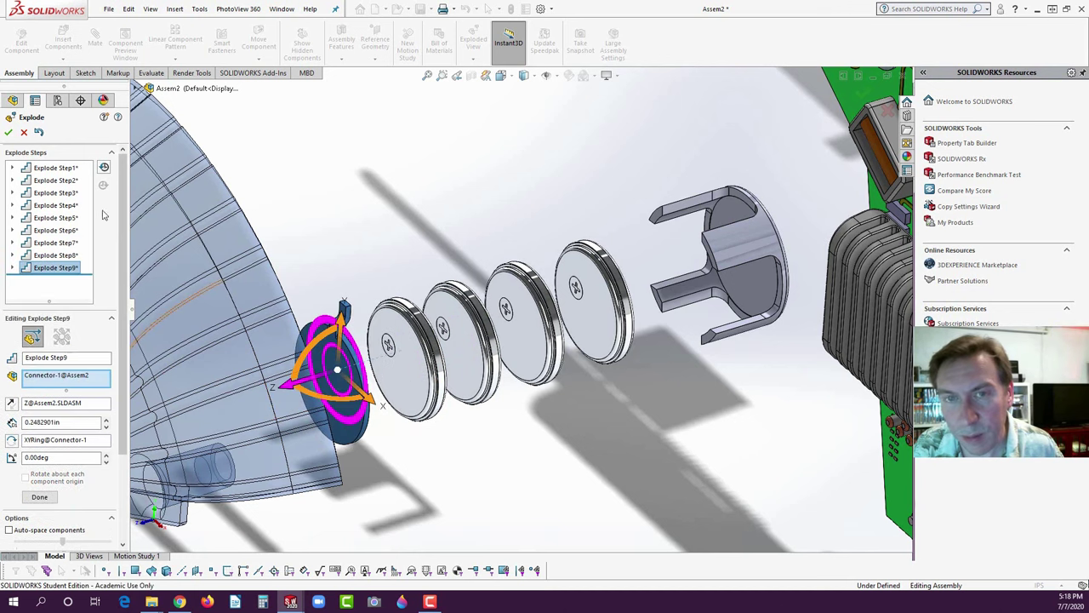
left_click(9, 132)
middle_click(363, 151)
middle_click_drag(620, 323, 537, 317)
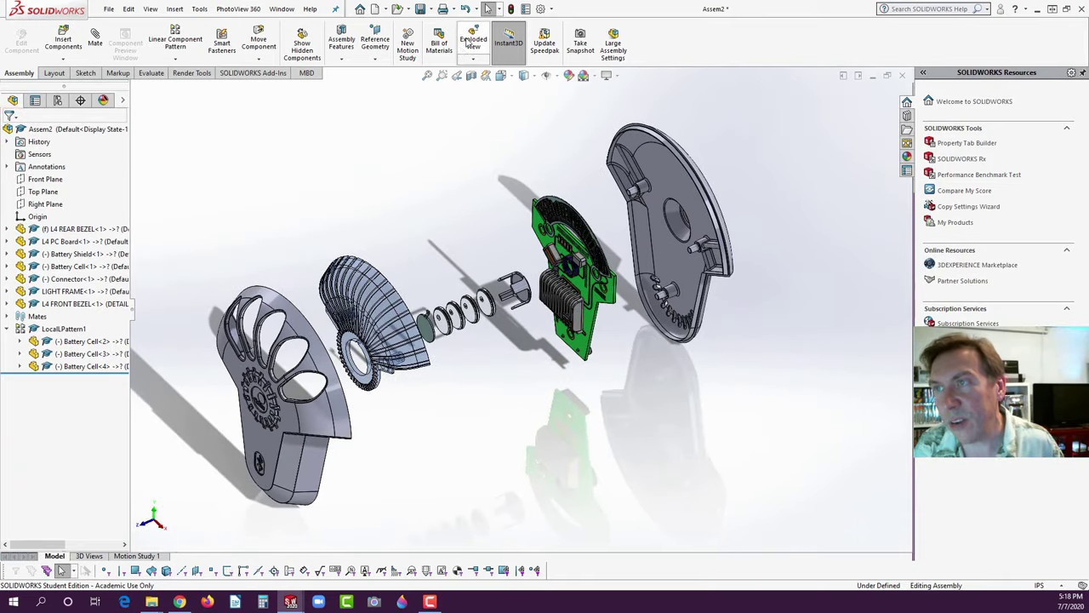
- Draw a dashed explode line from the rear bezel's outer edge to the front bezel's edge, then exit Route Line
left_click(478, 59)
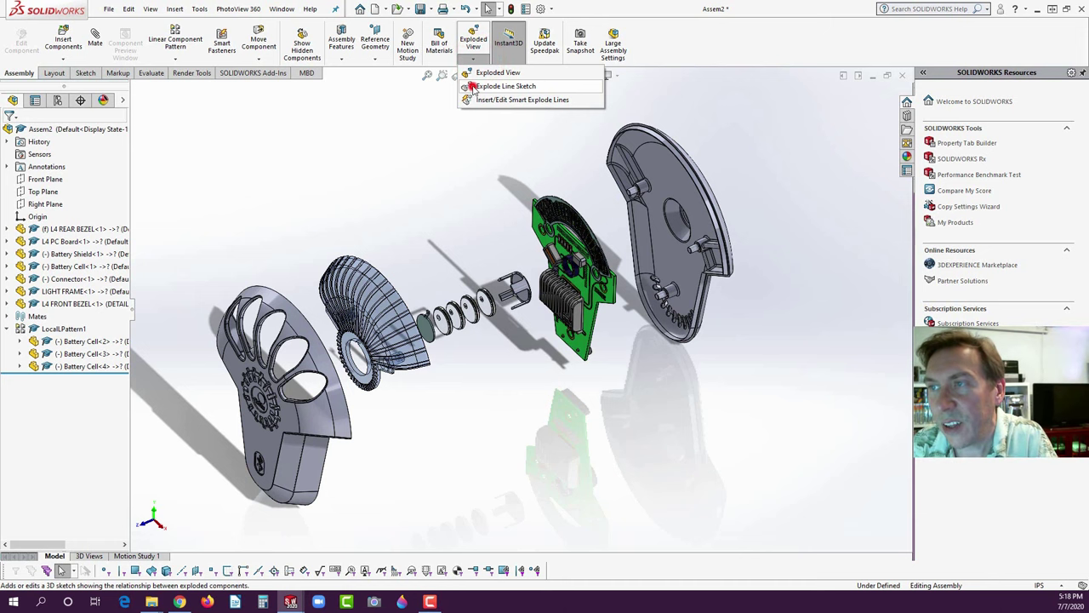
left_click(472, 87)
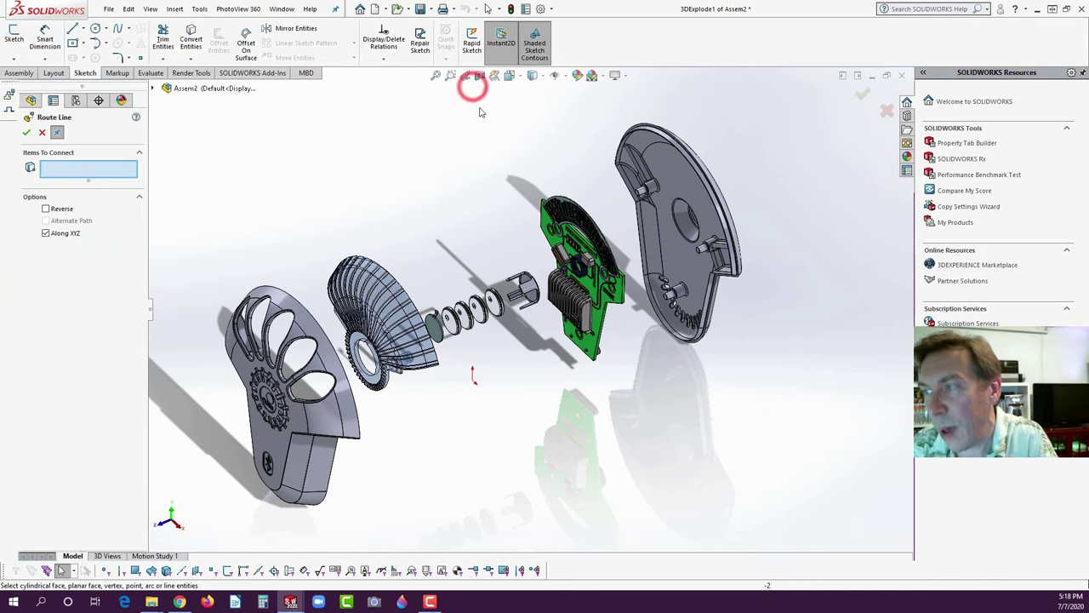
left_click(716, 196)
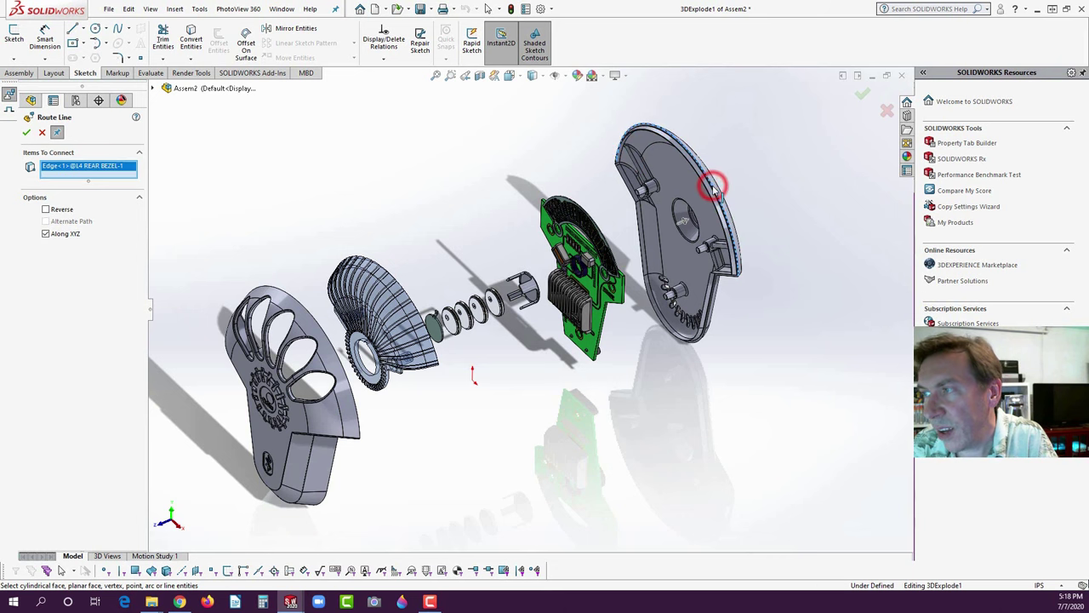
left_click(683, 223)
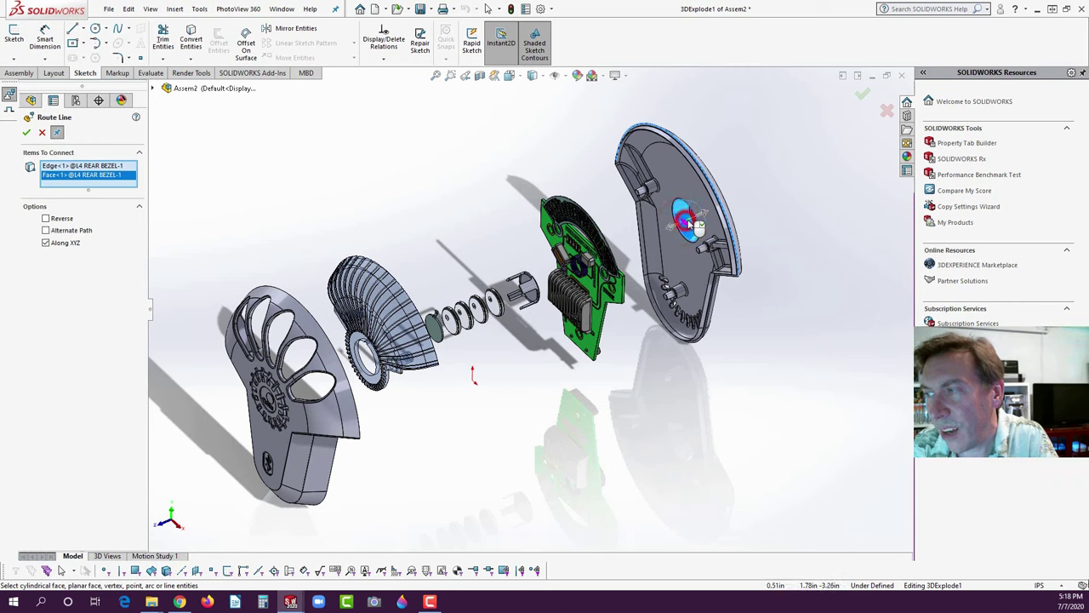
right_click(106, 183)
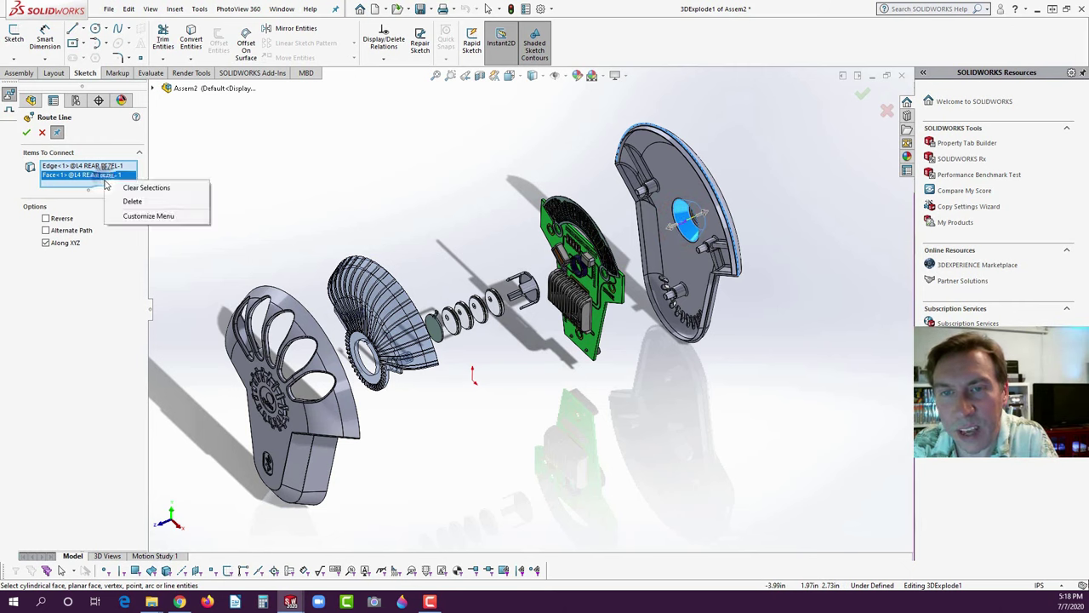
left_click(138, 189)
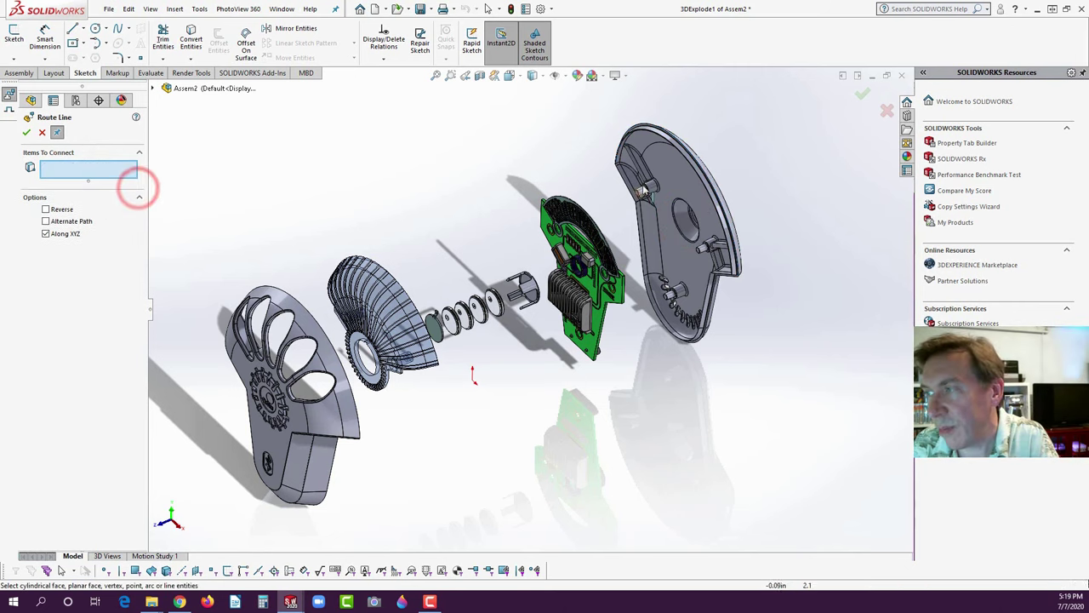
left_click(707, 175)
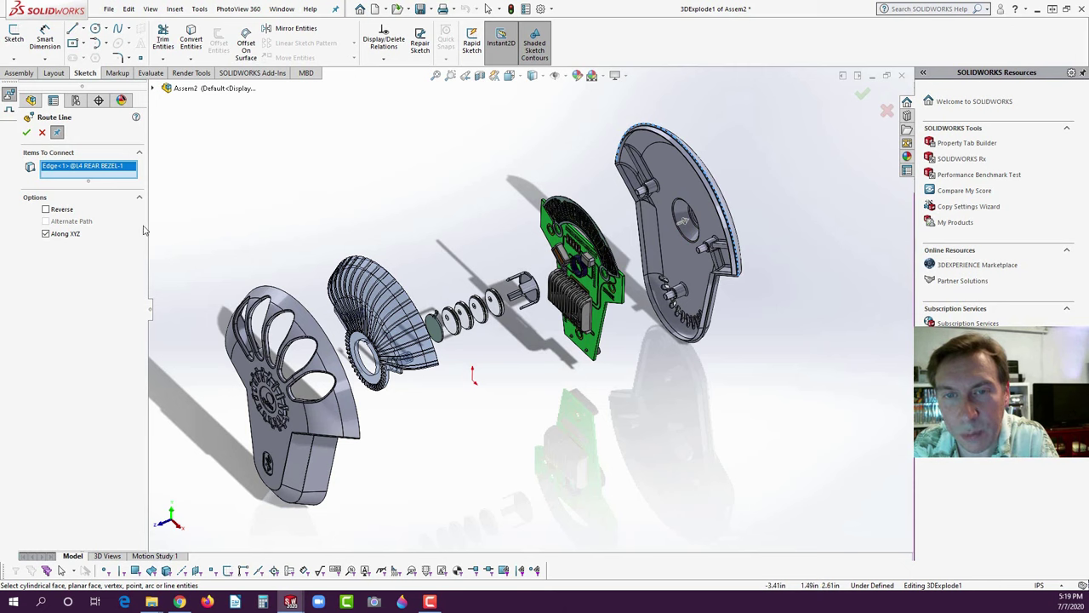
left_click(46, 209)
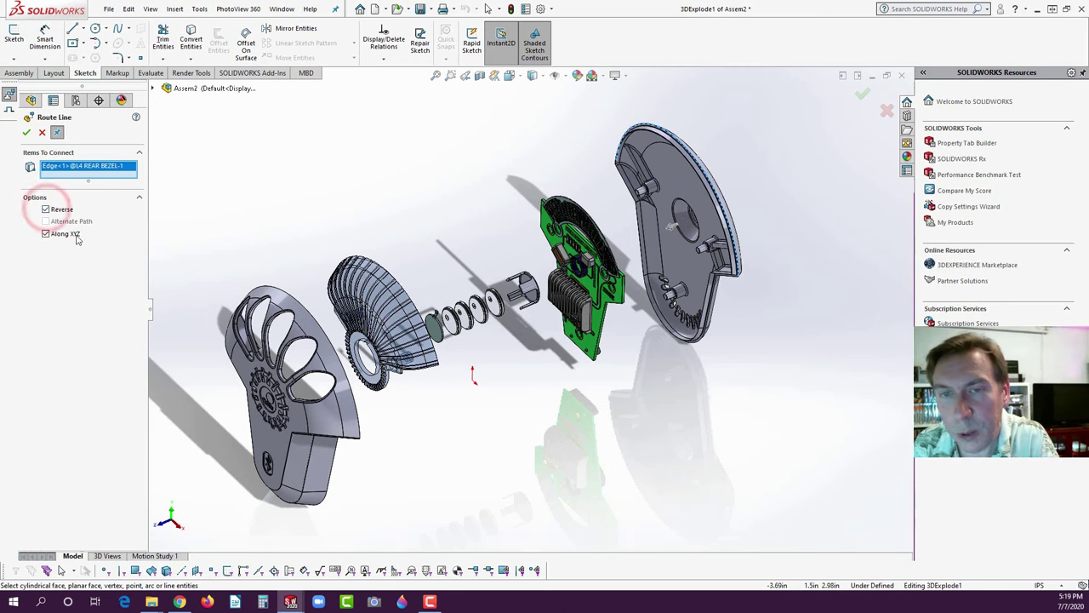
left_click(322, 330)
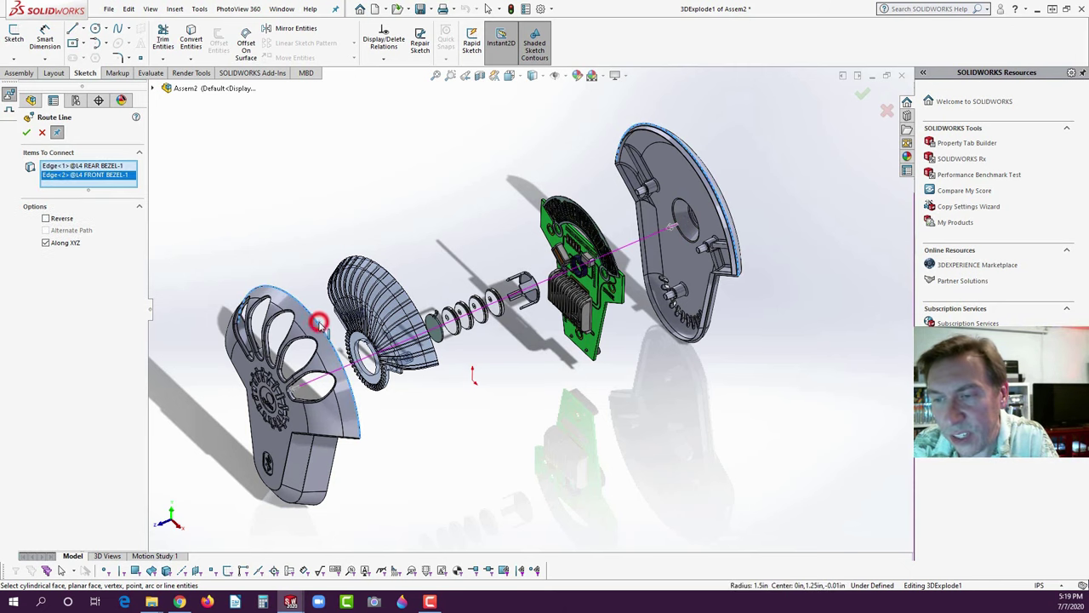
left_click(26, 133)
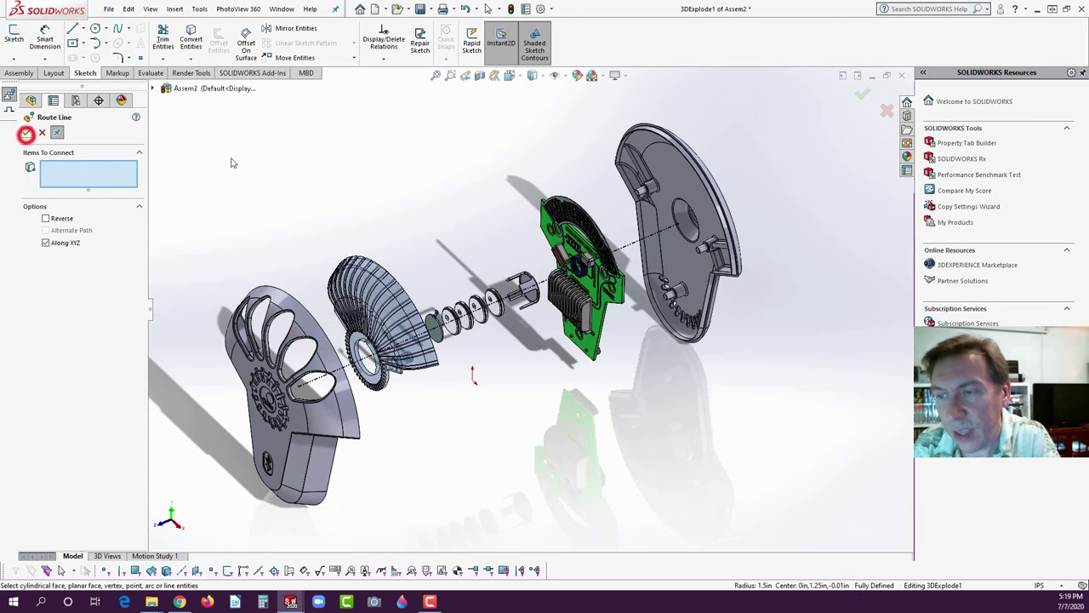
left_click(25, 133)
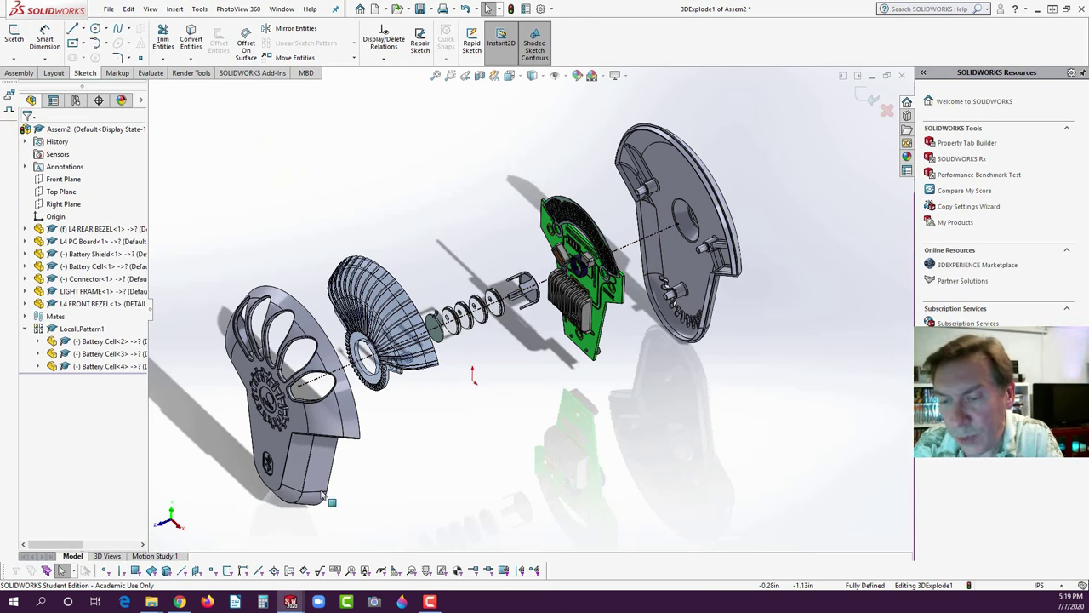
- Use the Animation Wizard to add a Collapse animation to Motion Study 1
left_click(154, 555)
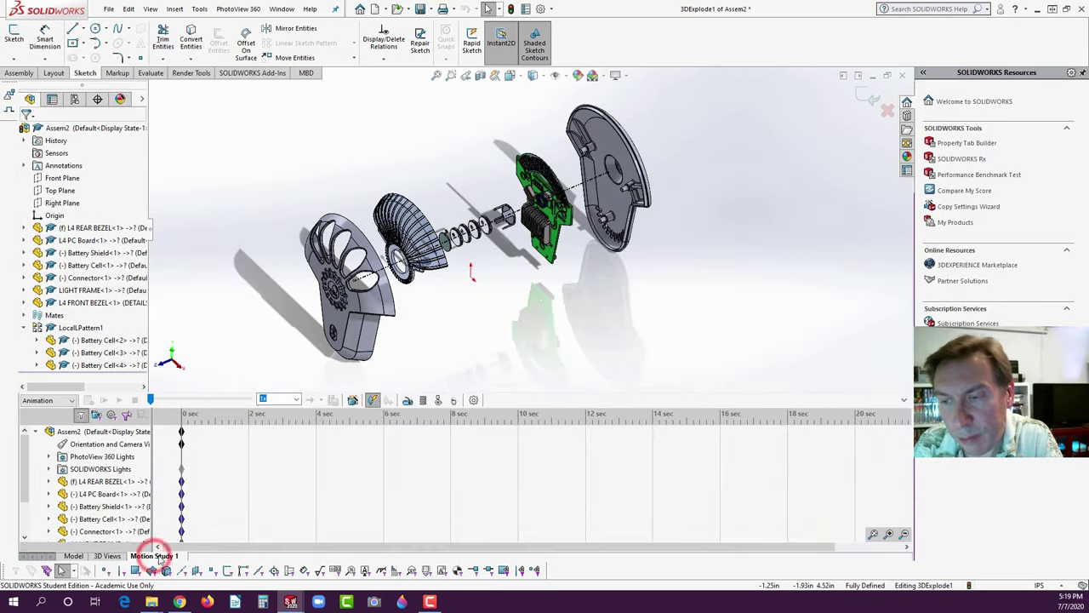
left_click(352, 401)
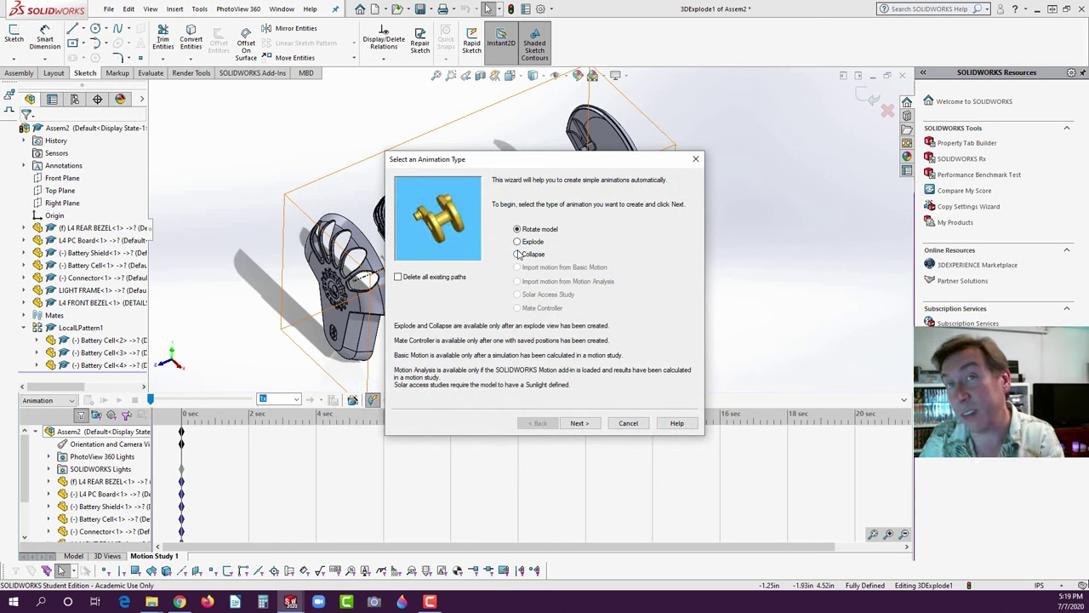
left_click(517, 254)
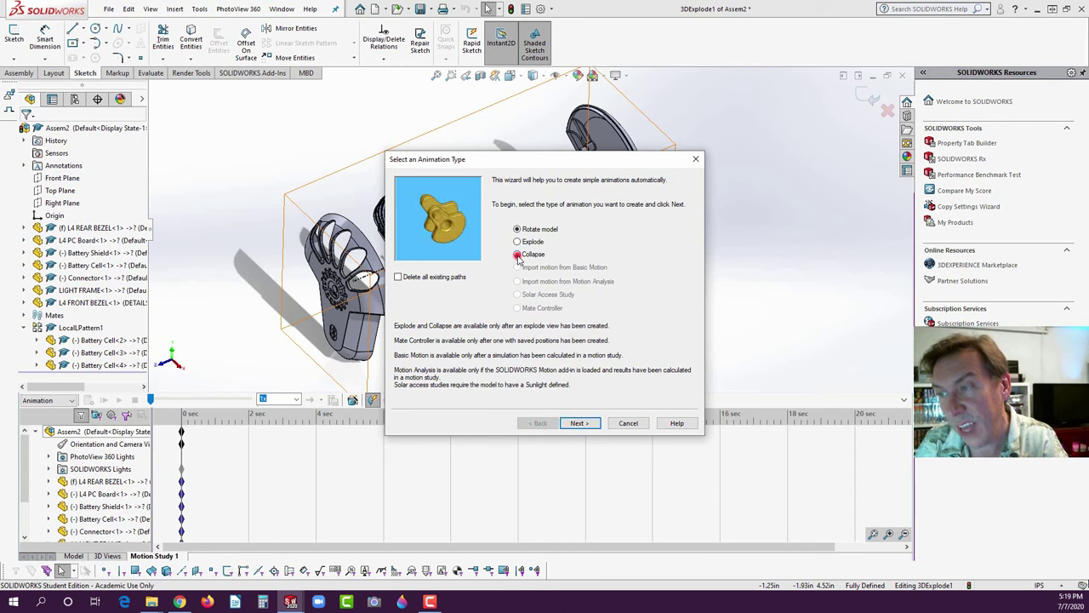
left_click(579, 423)
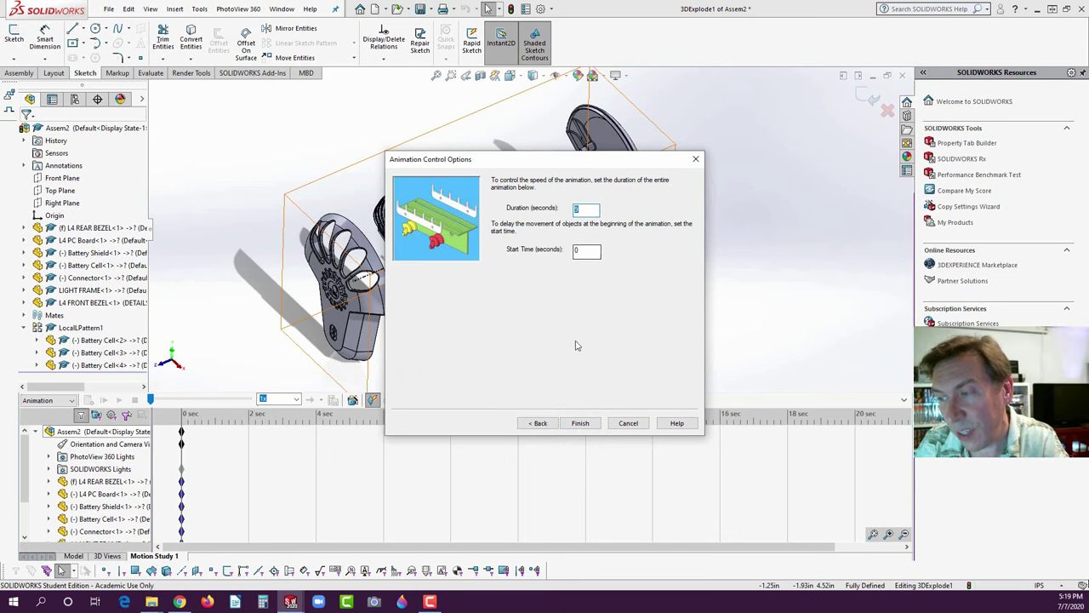
left_click(581, 423)
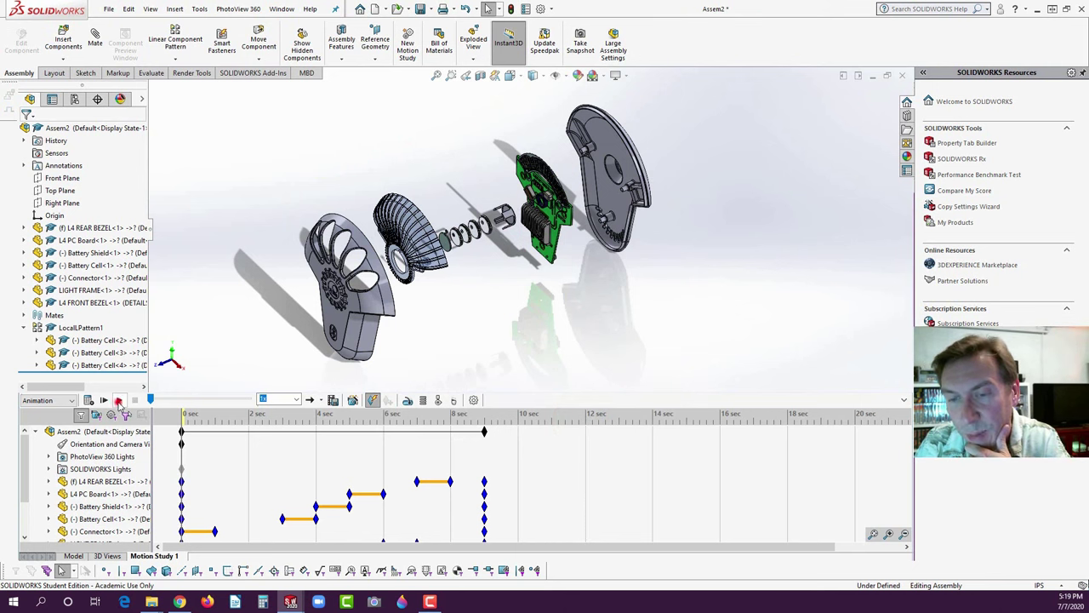
- Play the new collapse animation back three times
left_click(119, 401)
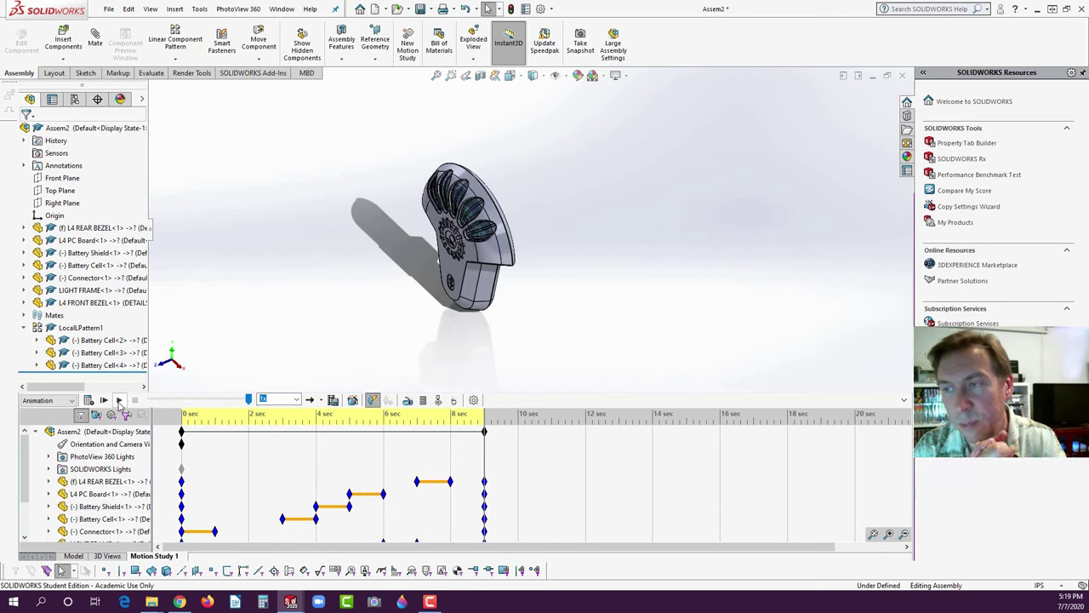
left_click(120, 401)
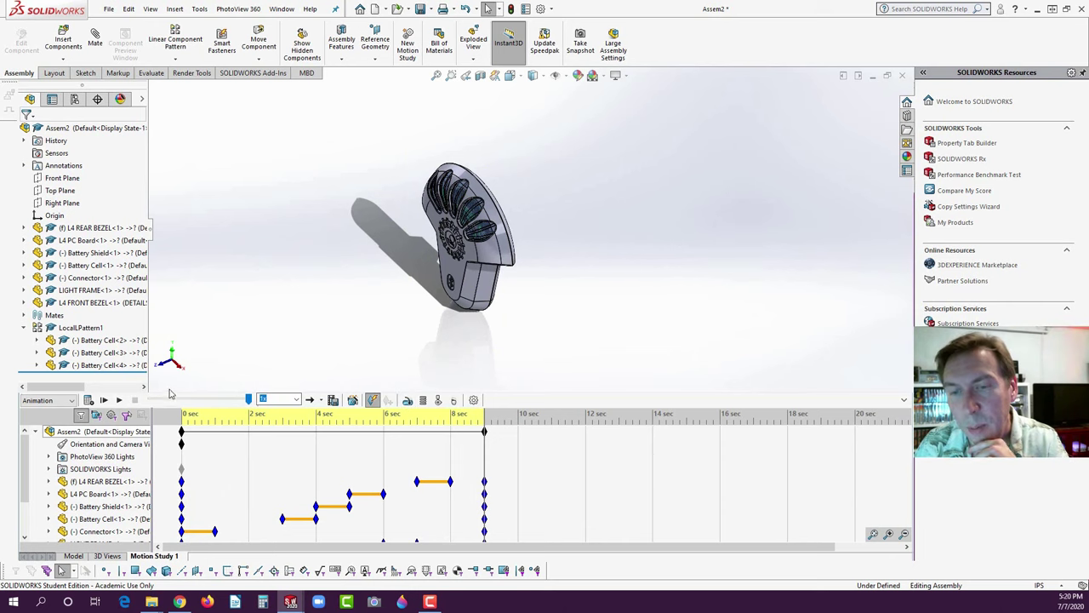
left_click(120, 401)
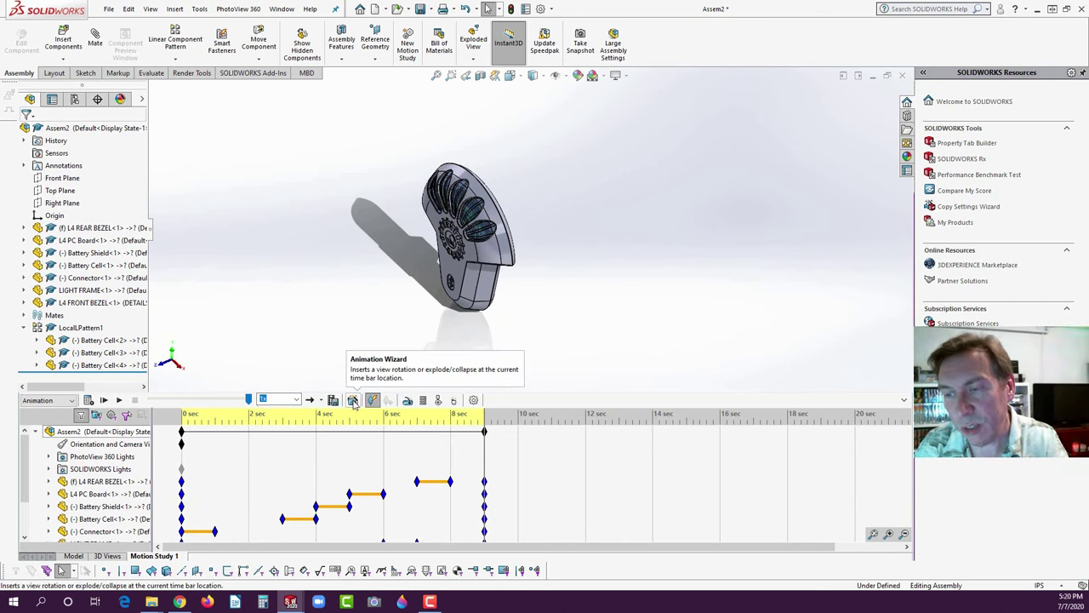
- Add an Explode animation starting at 9 seconds after the collapse
left_click(353, 401)
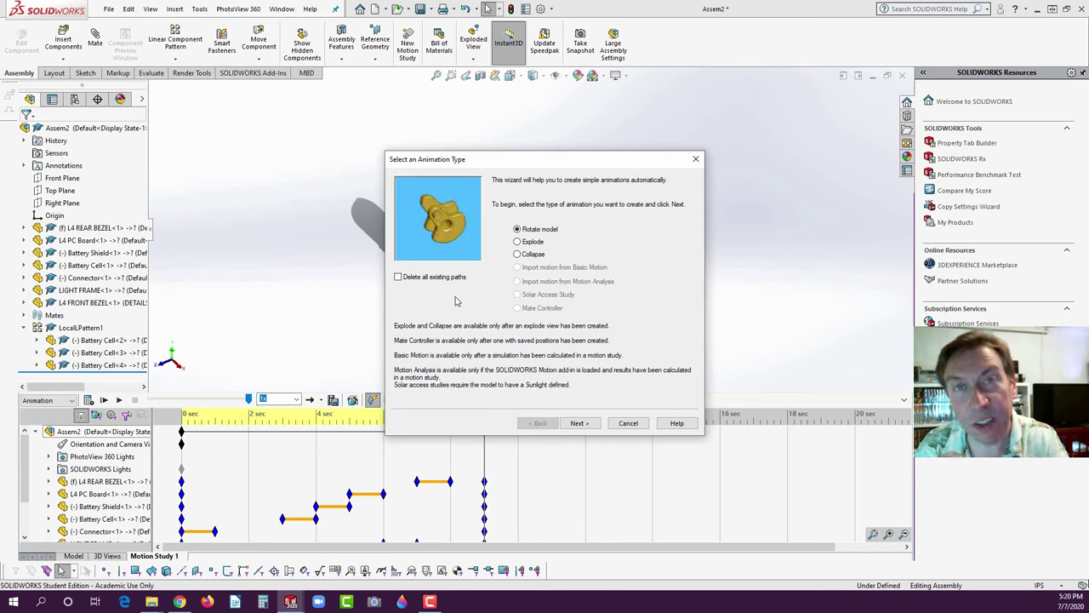
left_click(517, 242)
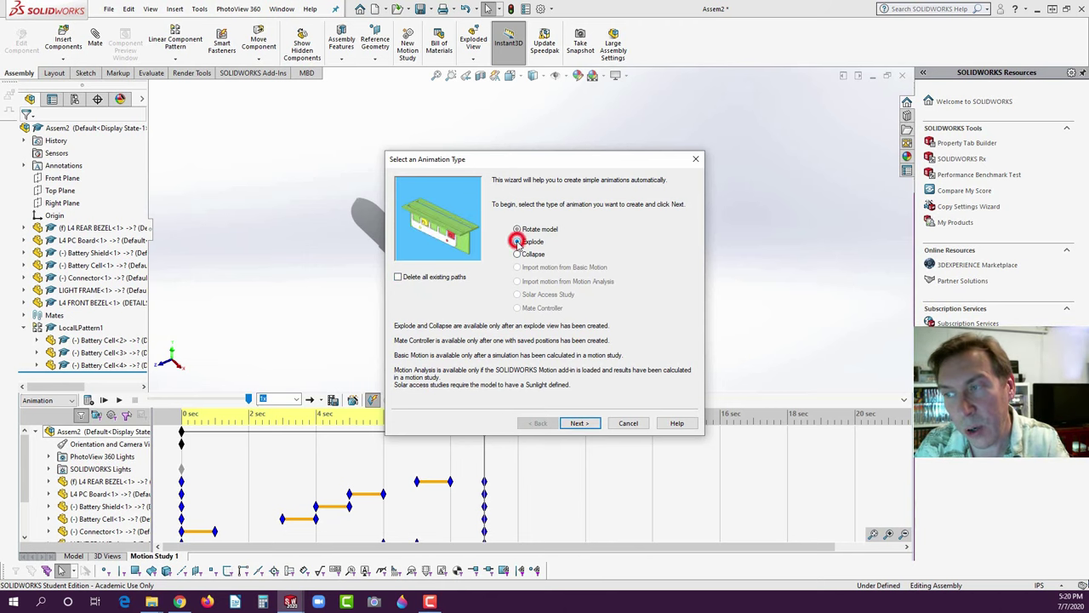
left_click(579, 423)
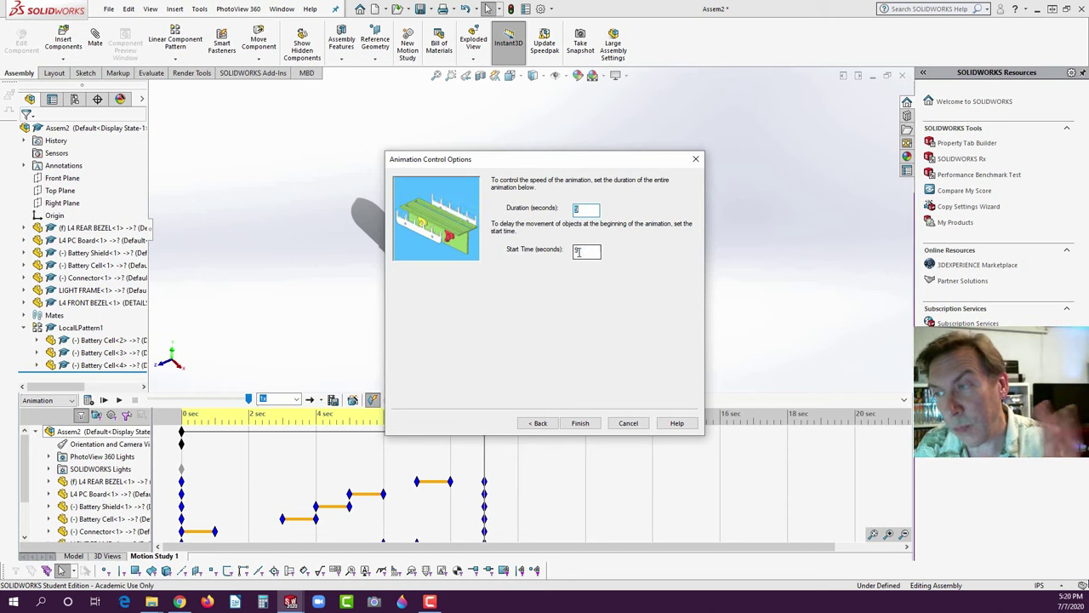
left_click(581, 424)
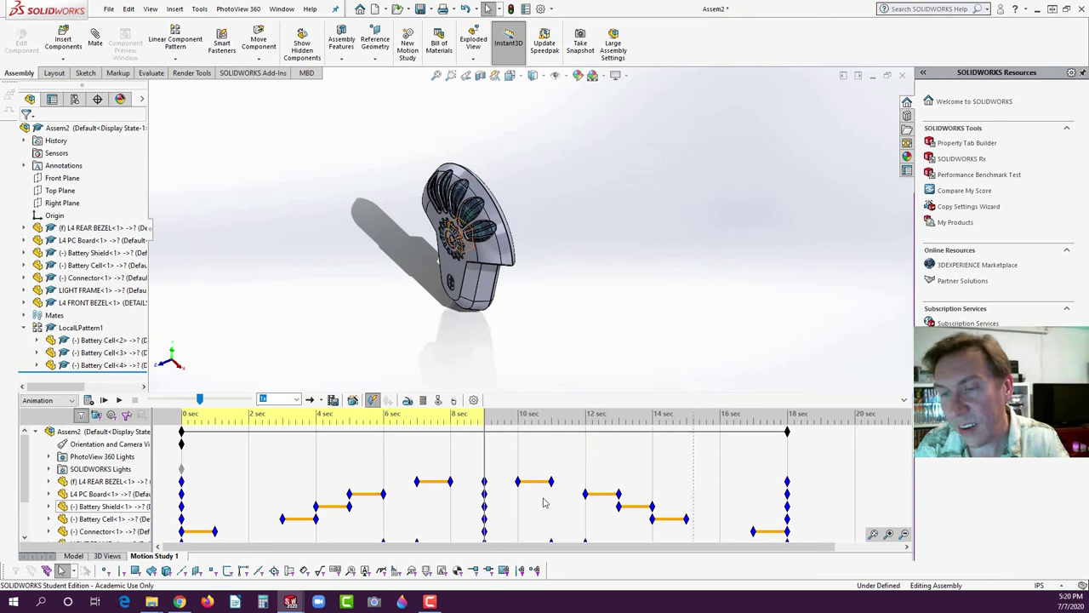
- Play and stop the combined 18-second animation, then cancel a reopened Animation Wizard
left_click(120, 401)
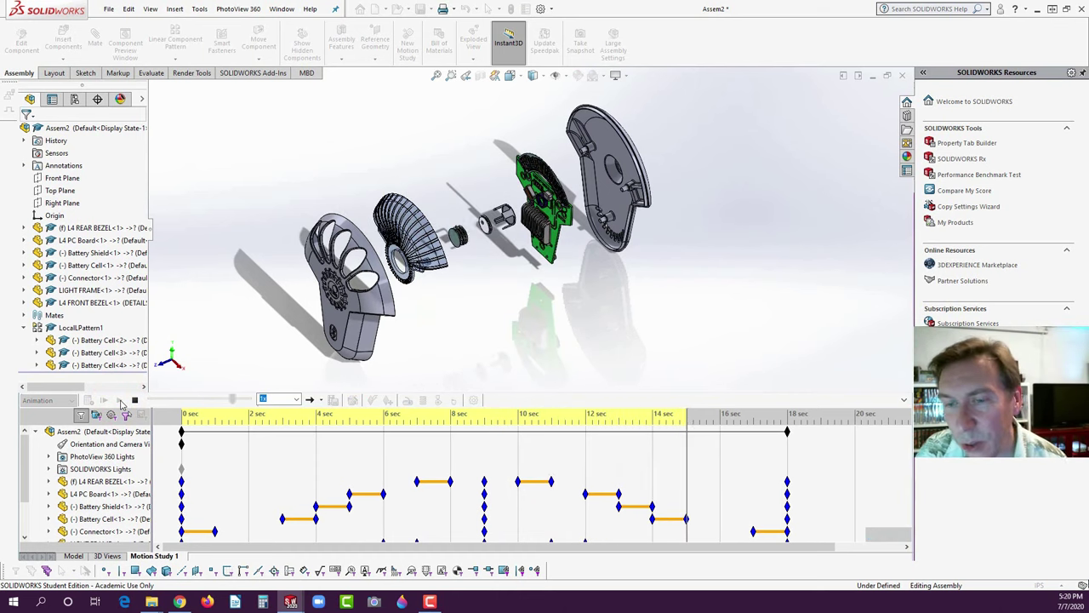
left_click(134, 399)
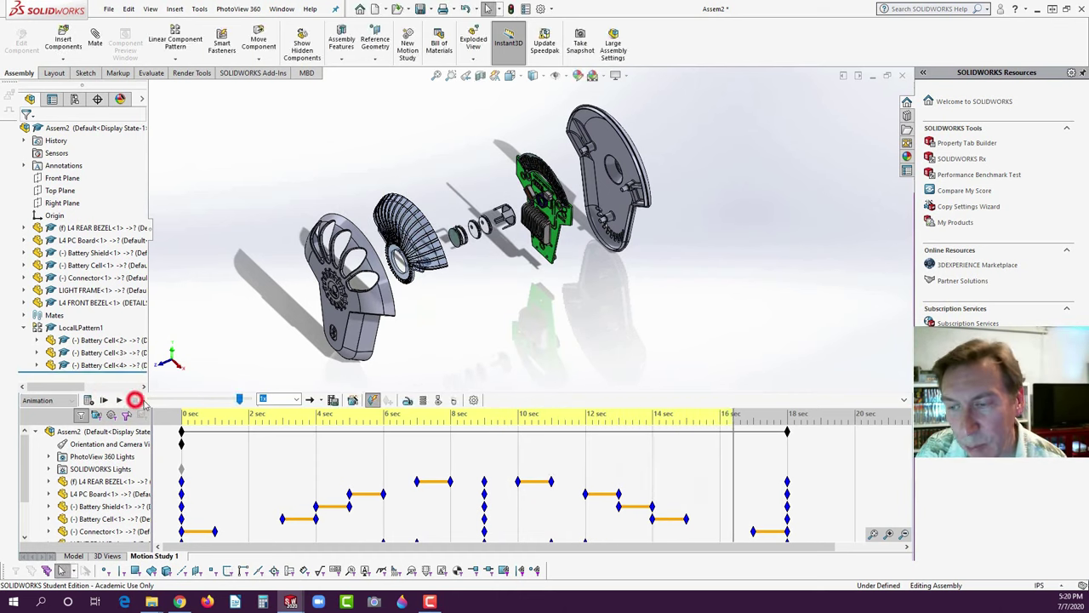
left_click(354, 401)
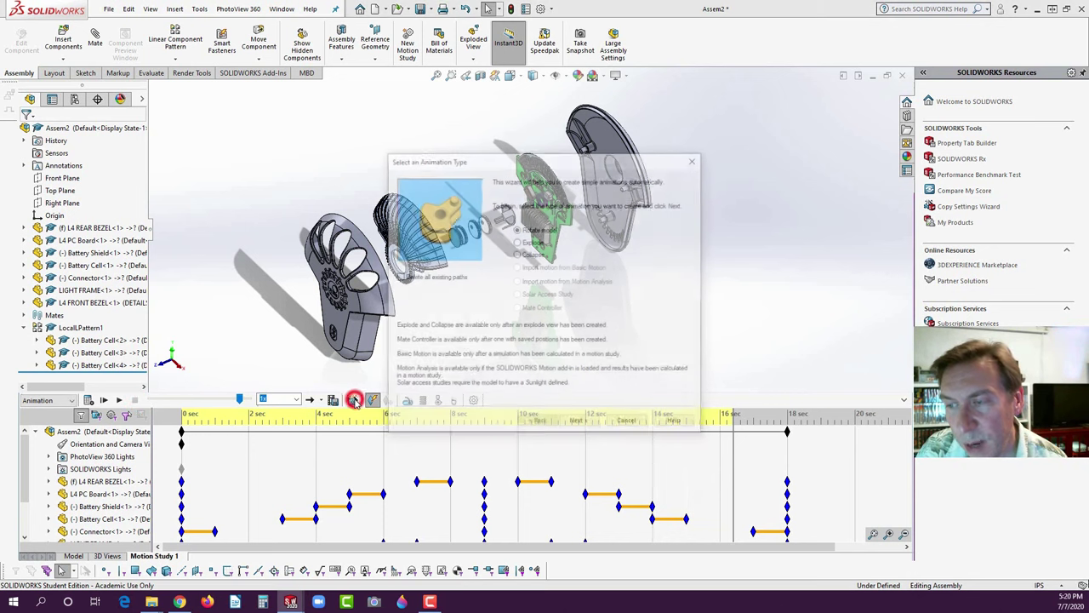
left_click(628, 423)
- In Save Animation, change the image width and height and set a 4:3 aspect ratio
left_click(332, 400)
double_click(457, 334)
type("800")
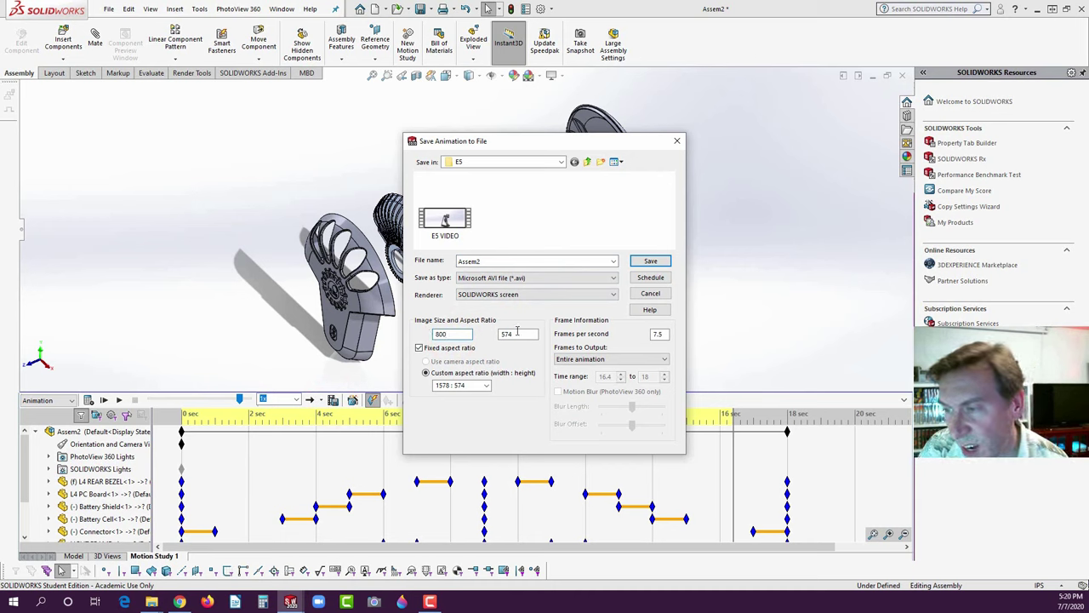
left_click(516, 333)
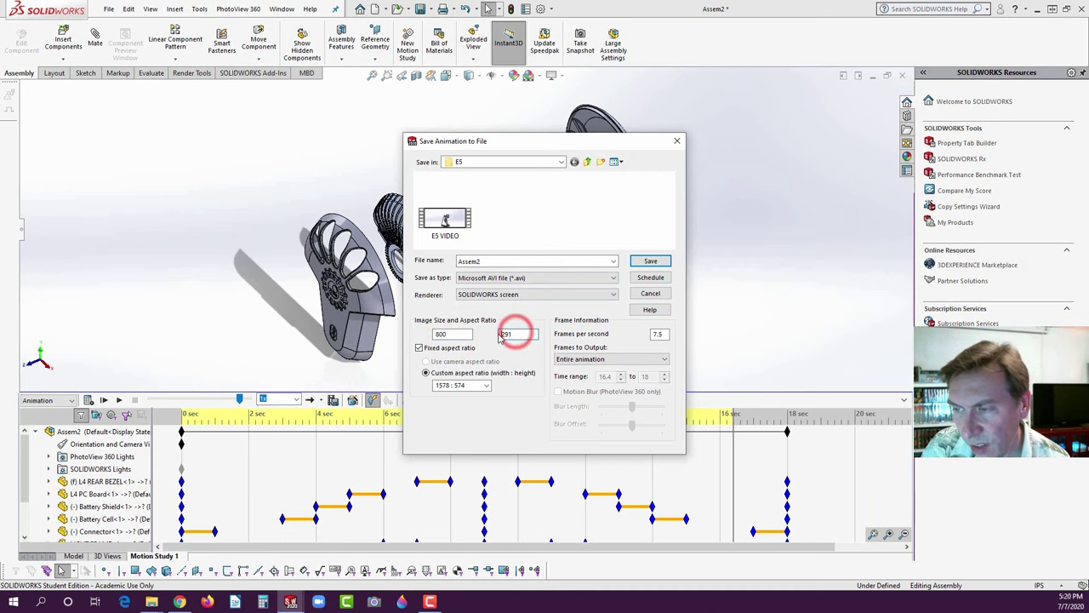
double_click(516, 333)
type("600")
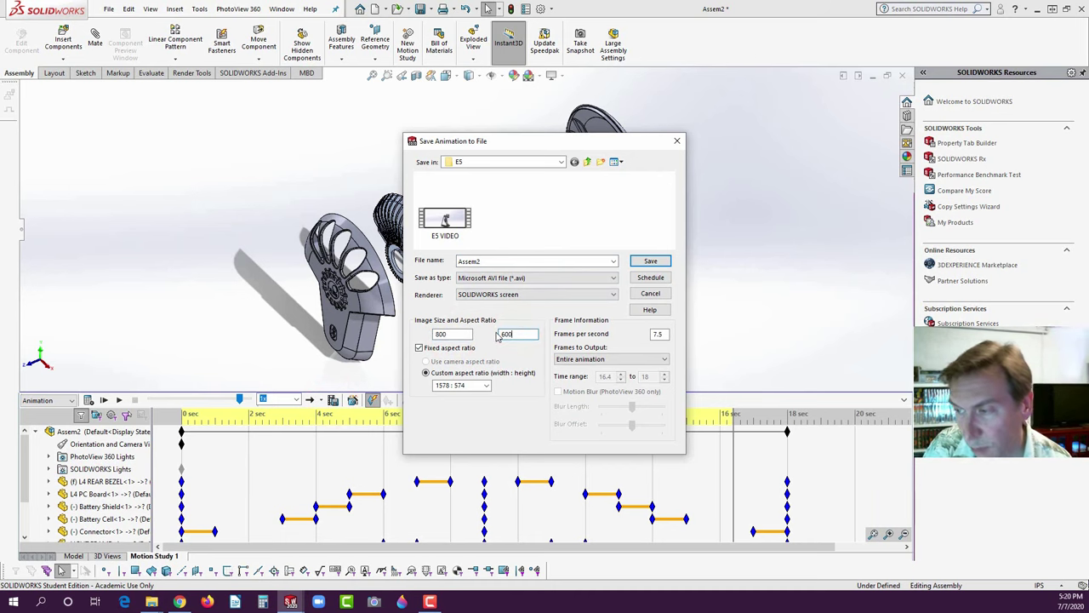
double_click(659, 334)
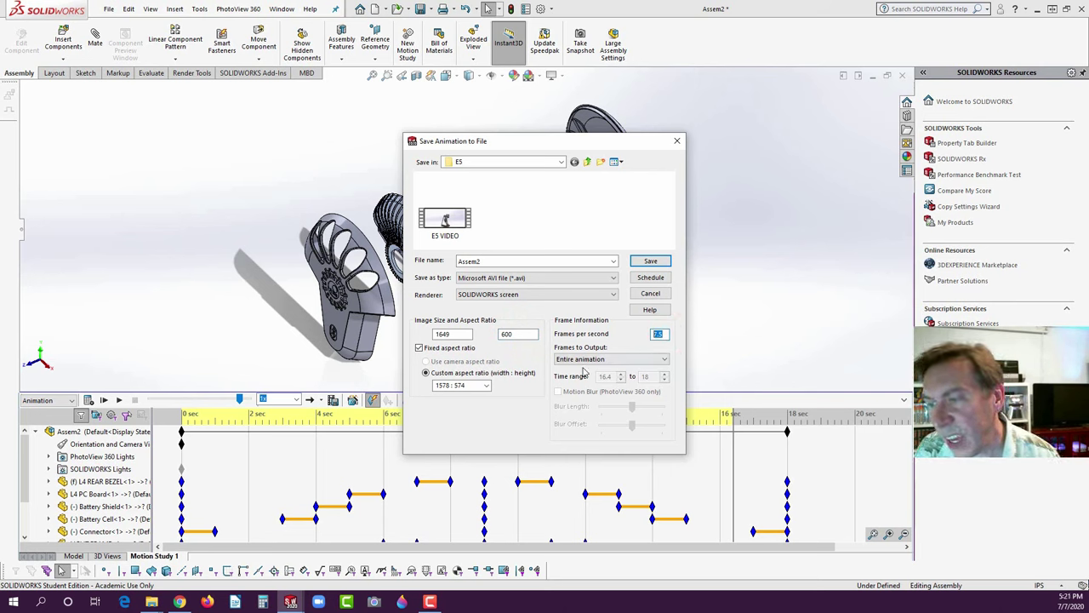
left_click(487, 386)
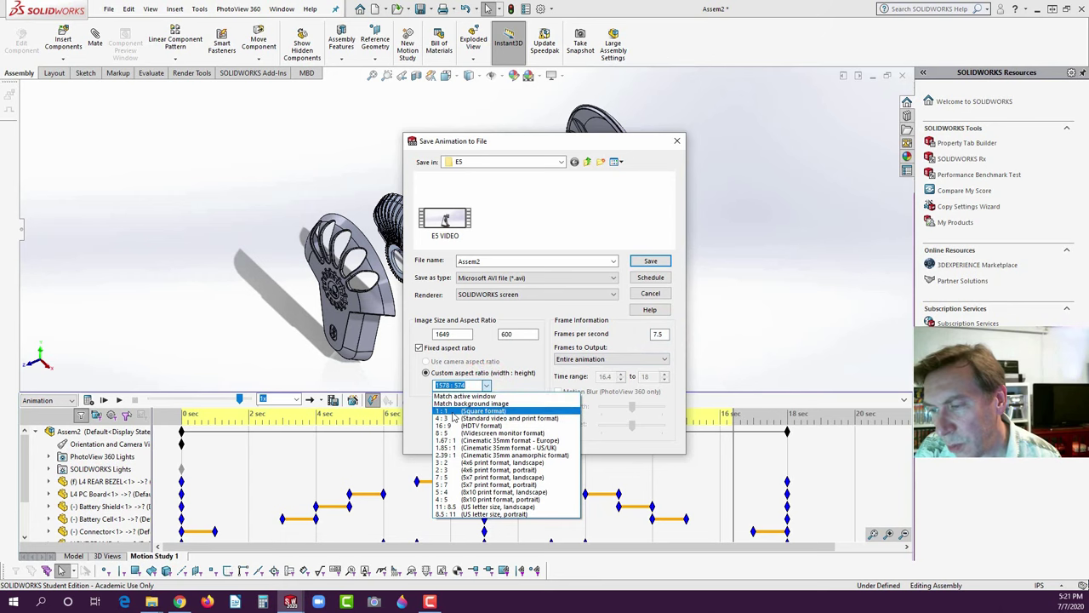
left_click(444, 418)
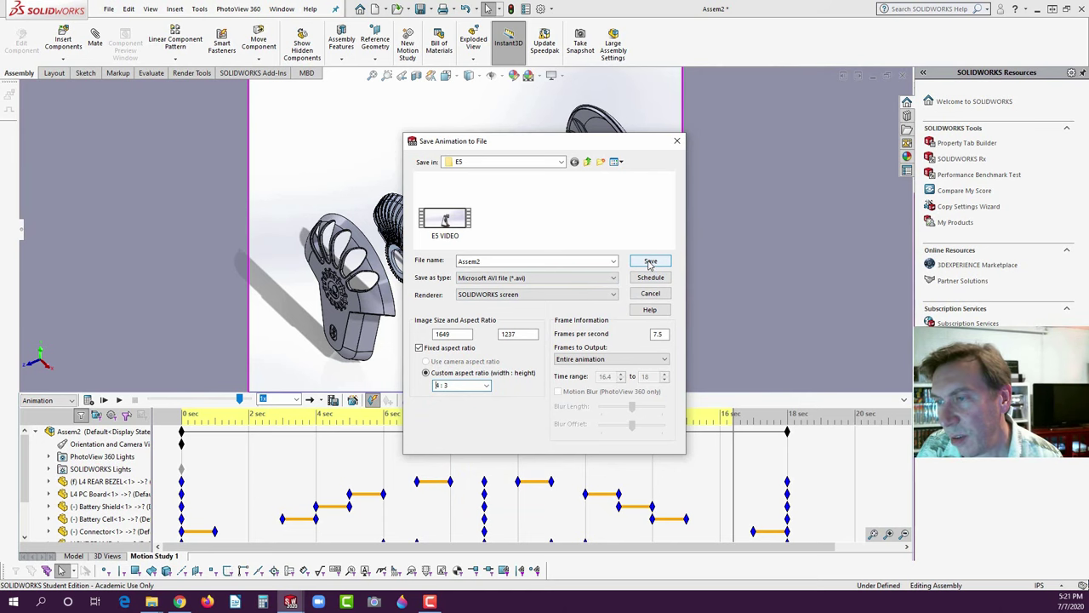
- Save as Assem2 AVI in E5, accept the video compression, and recalculate the study
left_click(649, 263)
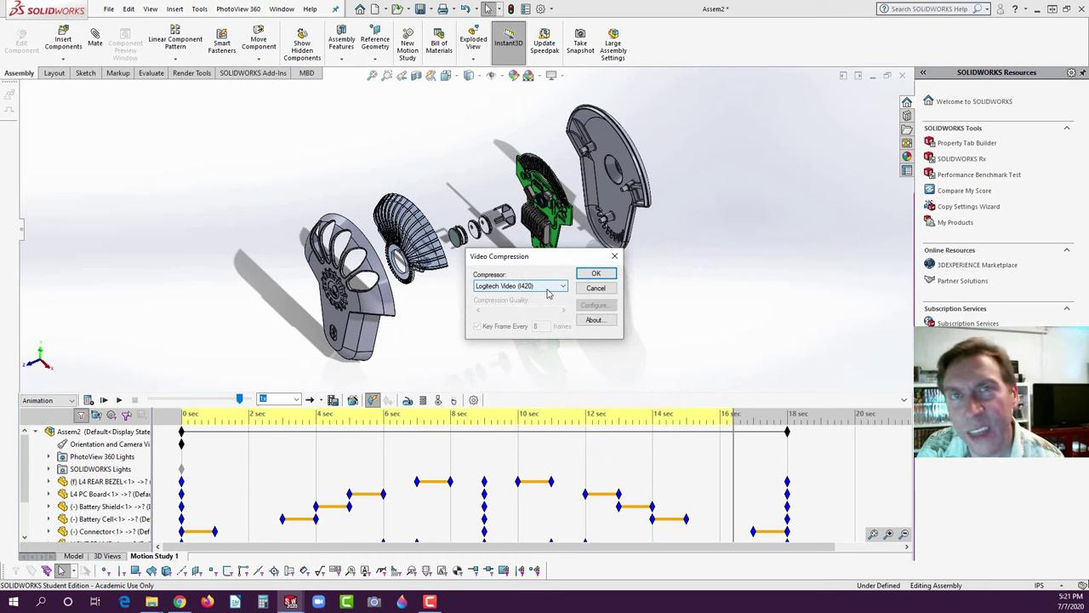
left_click(593, 274)
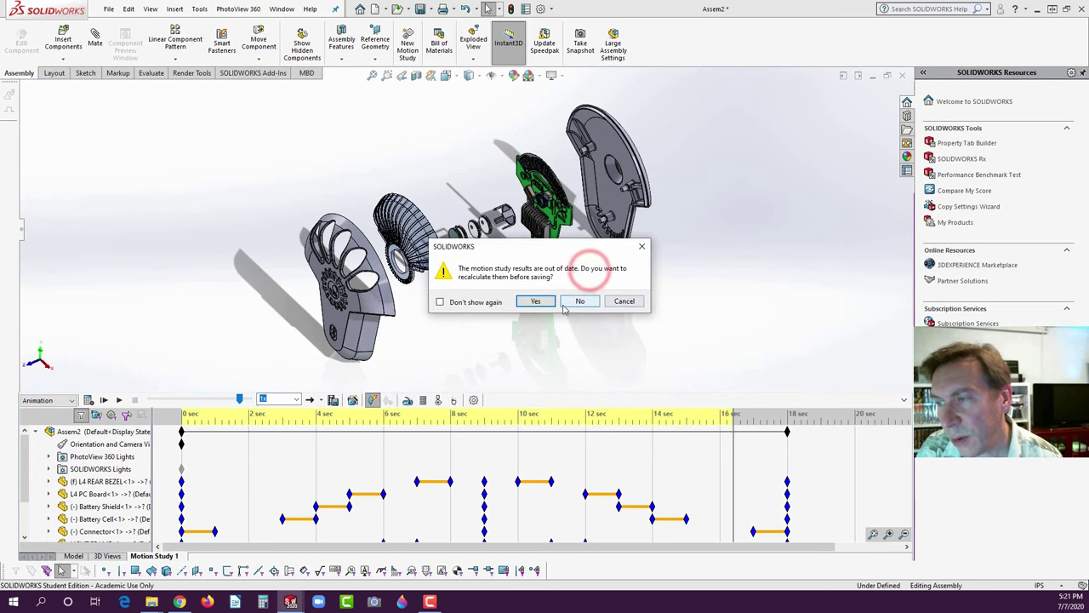
left_click(536, 302)
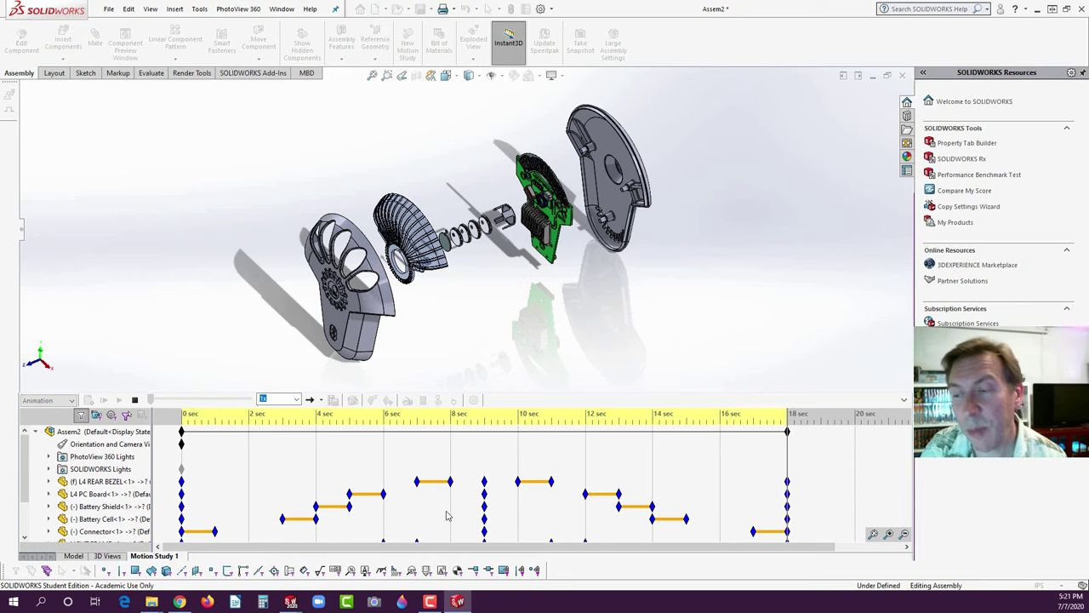
- Switch windows with Alt+Tab, heading toward the browser with the drawing PDF
key("alt+Tab")
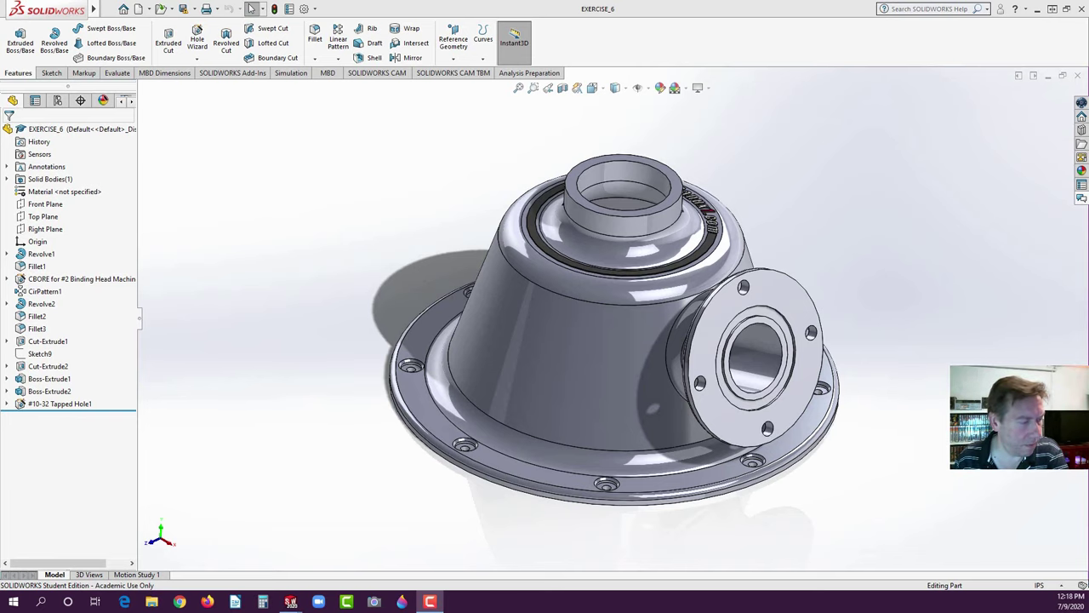
- Load vertanux1.com in a new Chrome window
left_click(180, 601)
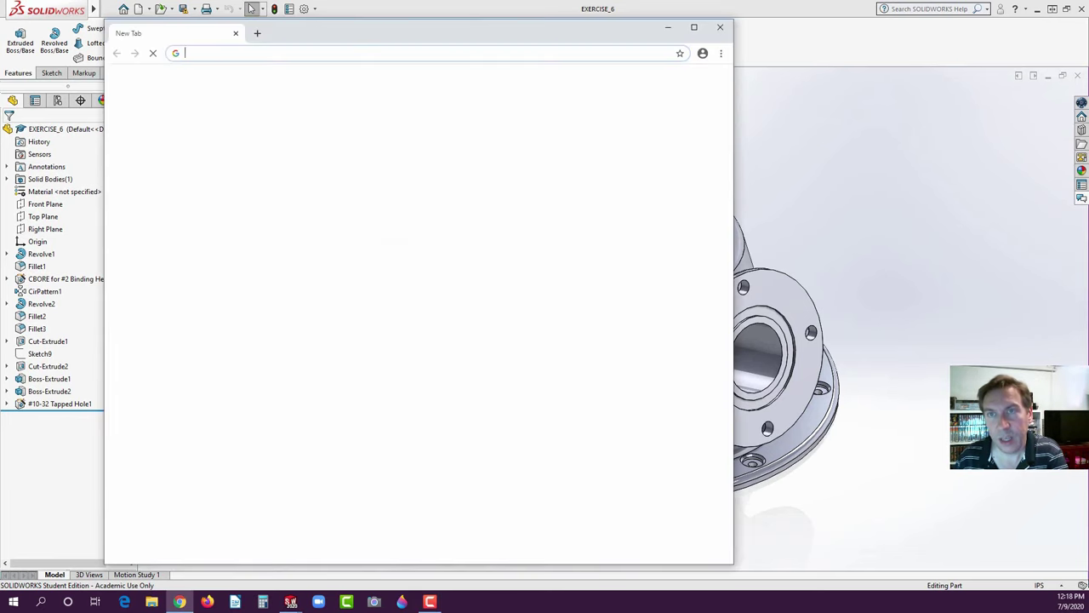
left_click(217, 51)
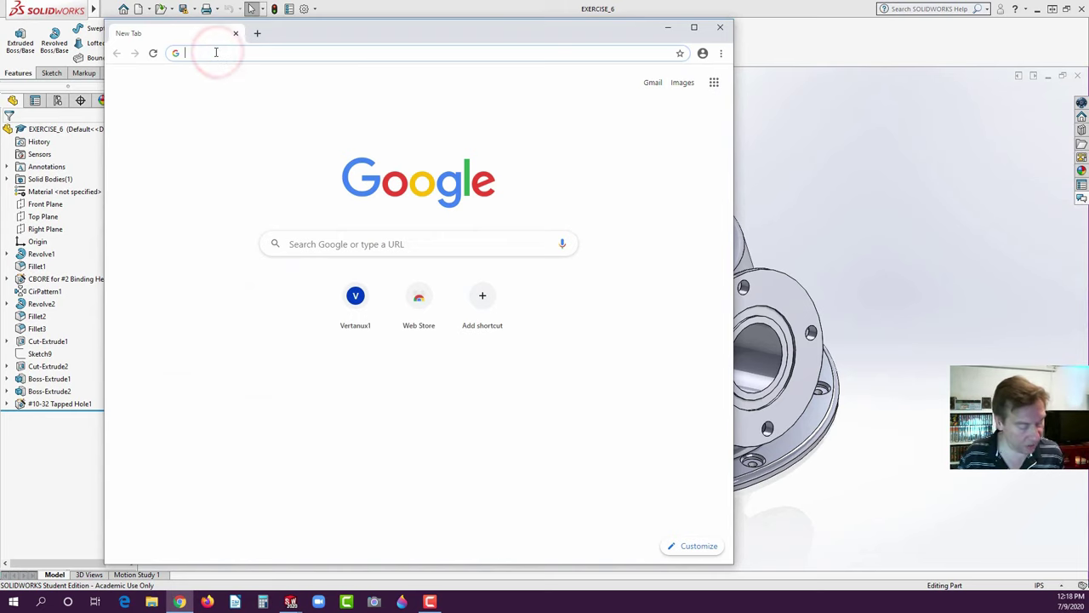
type("ver")
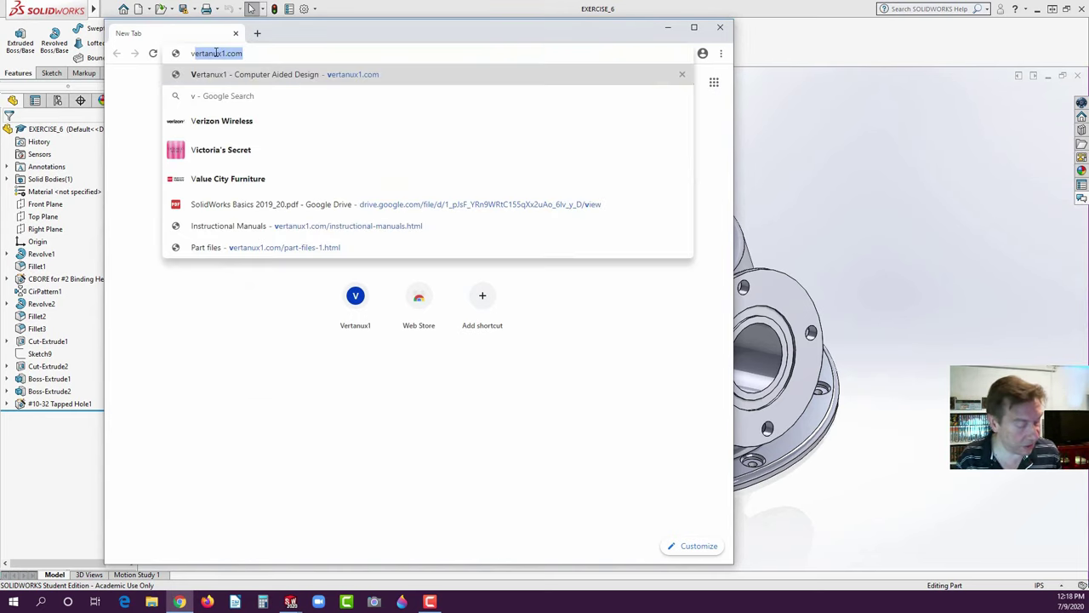
type("t")
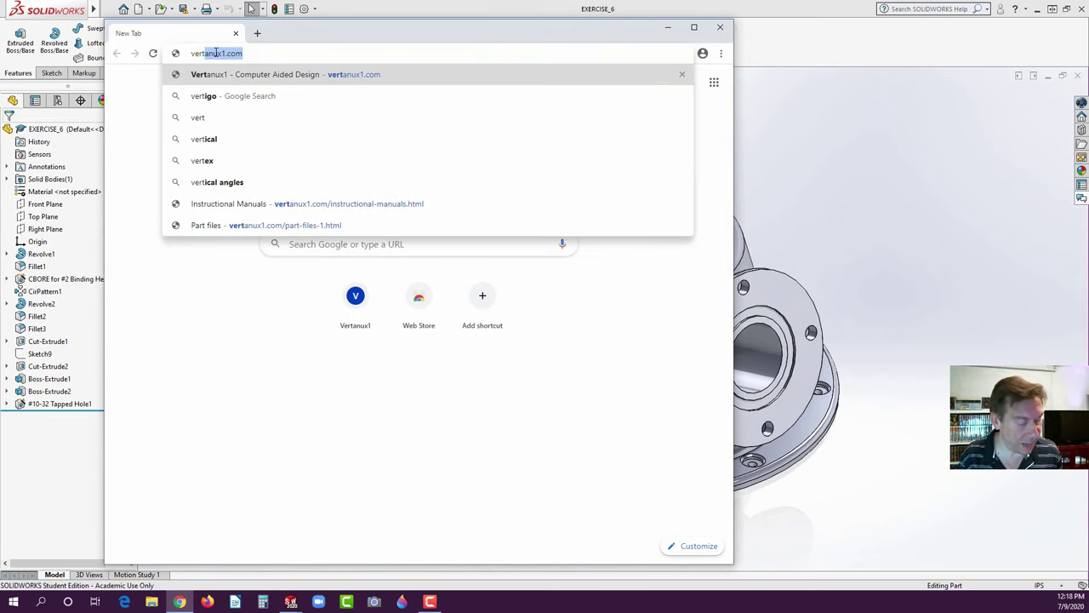
type("an")
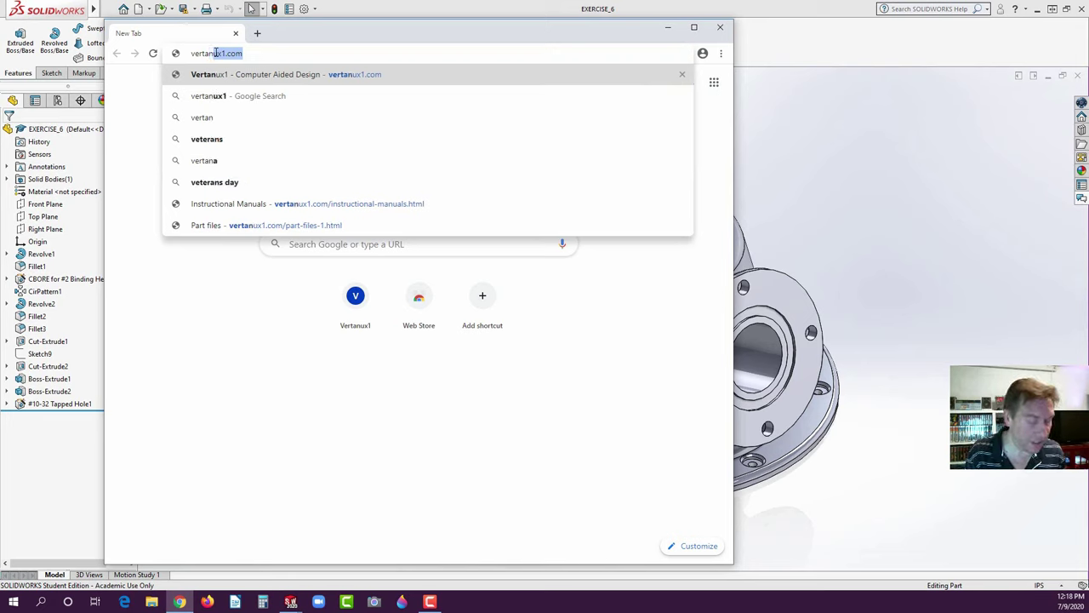
type("ux")
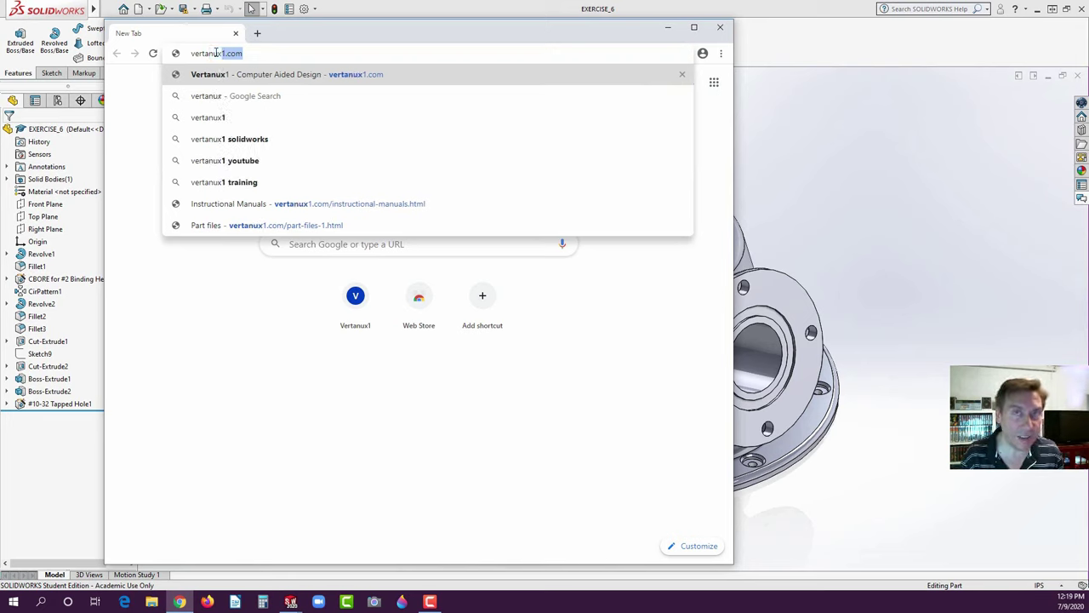
type("1.com")
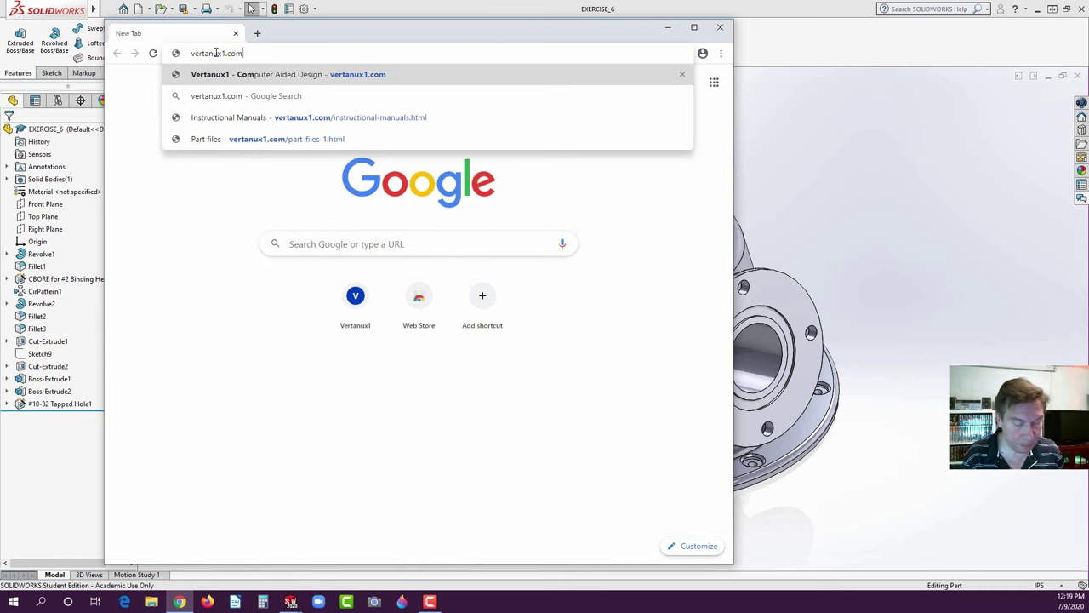
key("Return")
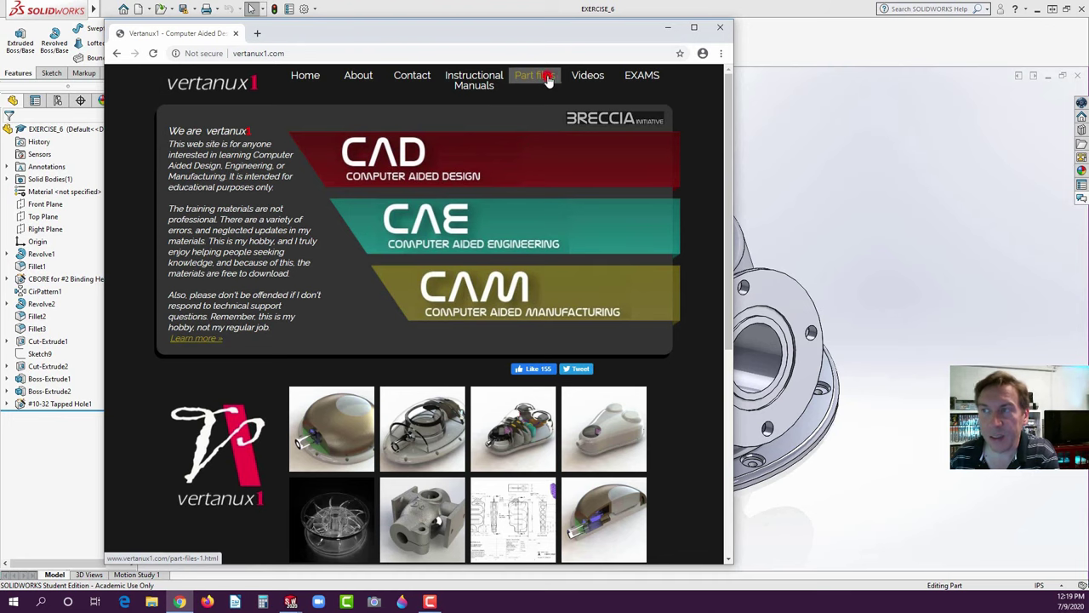
- Go via the Part files page to the site's Instructional Manuals page
left_click(548, 76)
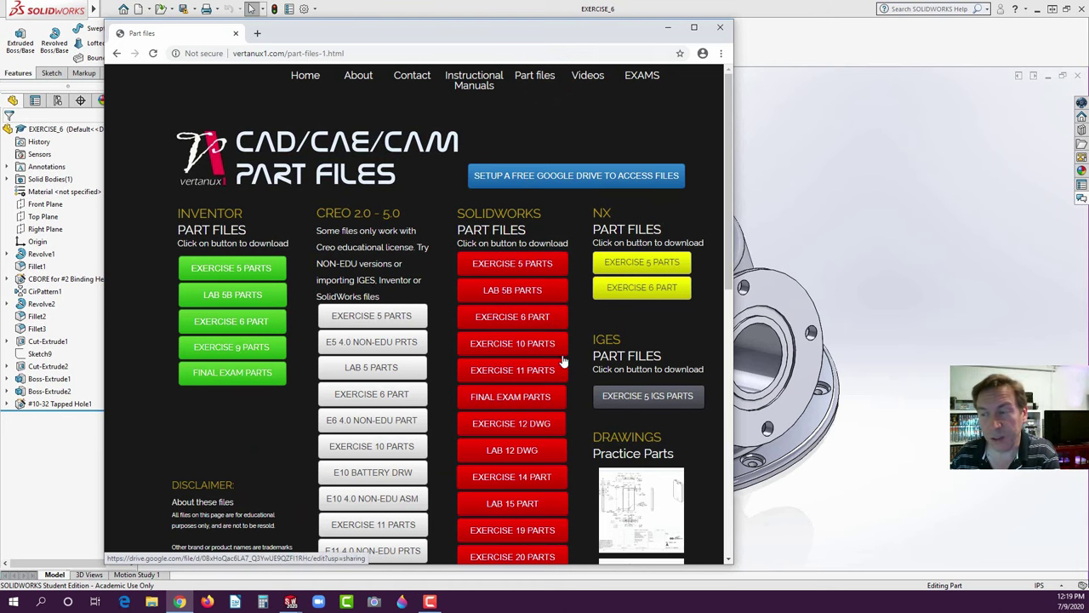
scroll(561, 340, "down", 5)
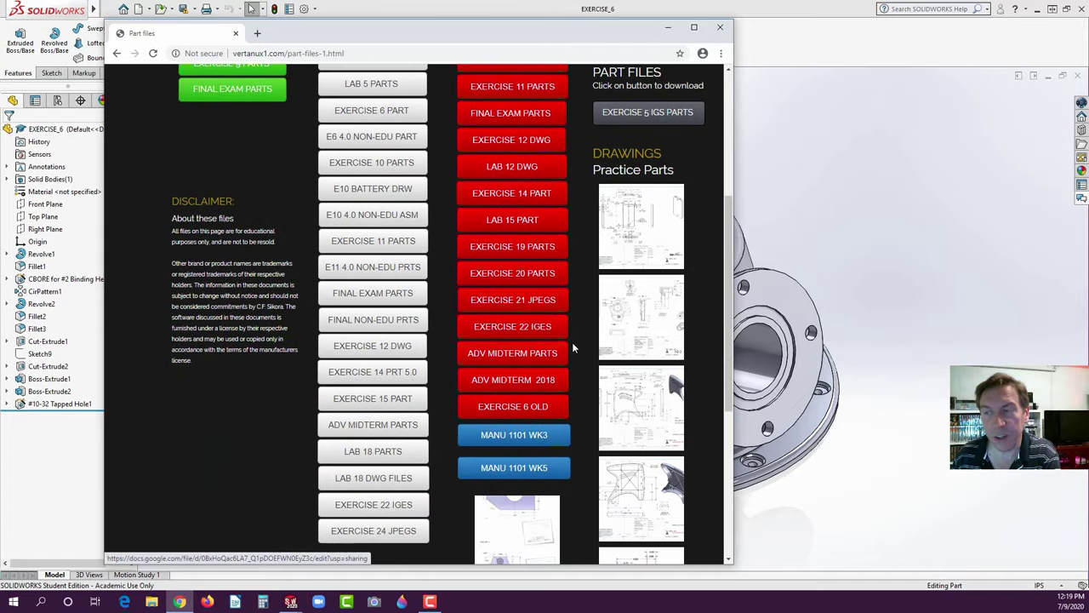
scroll(589, 319, "up", 5)
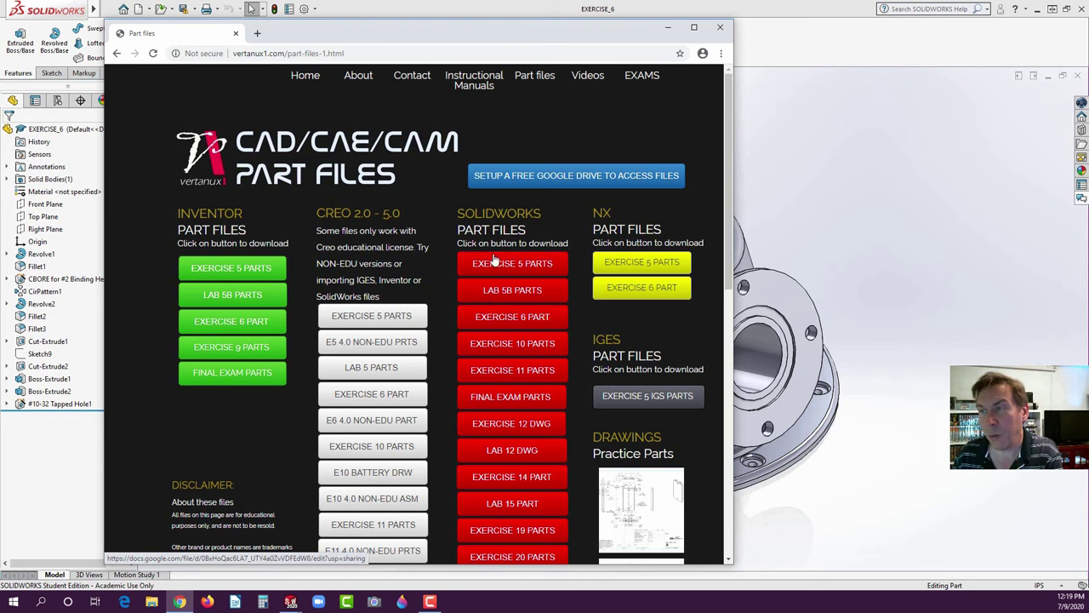
left_click(473, 83)
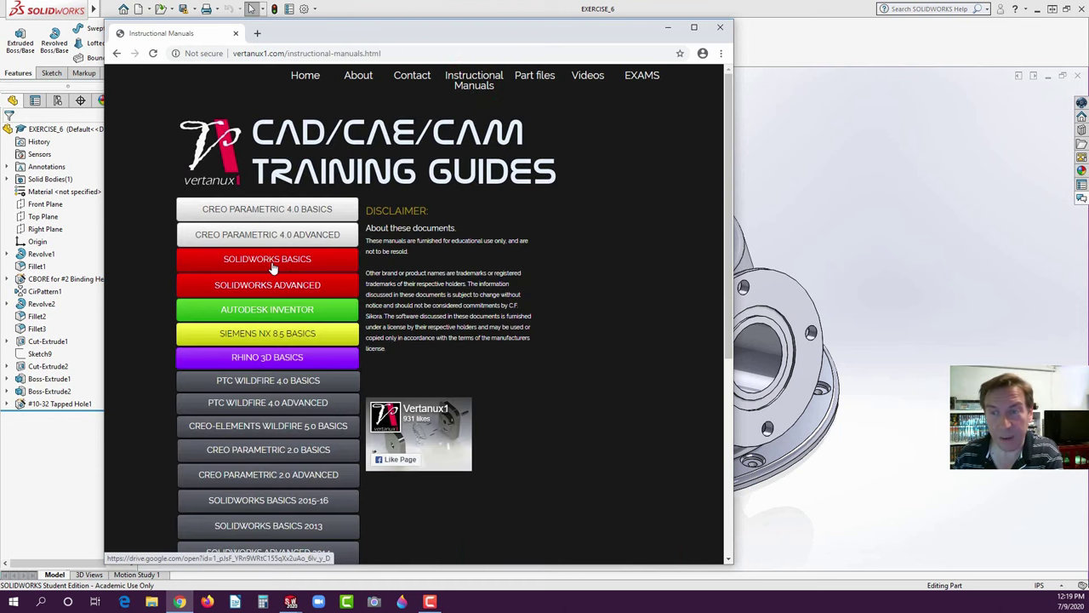
- Open the SolidWorks Basics 2019_20 PDF, scroll to page 73, and zoom in twice
left_click(269, 260)
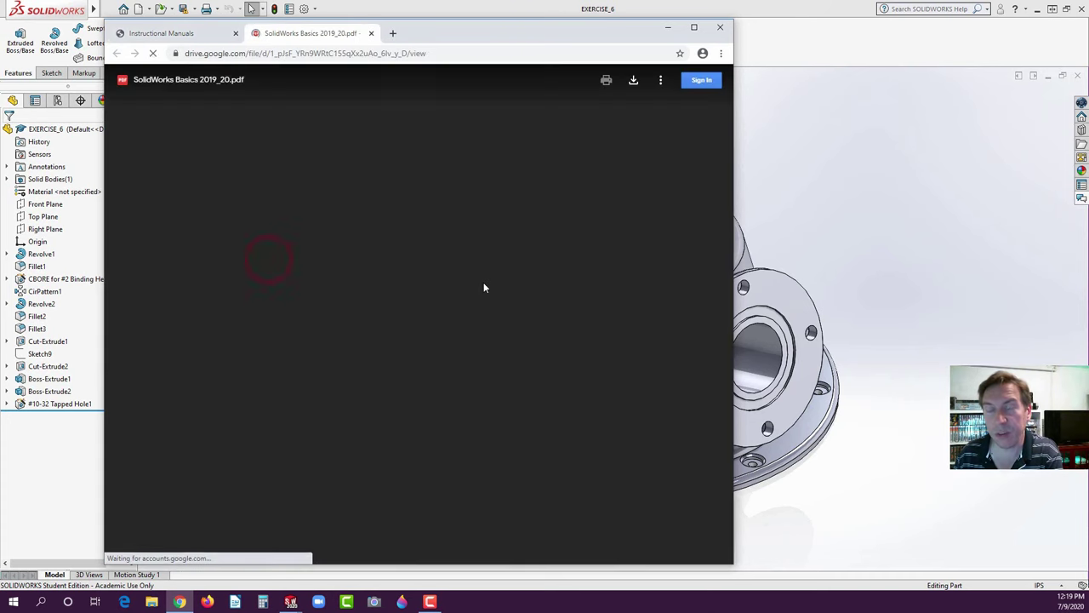
scroll(485, 293, "down", 4)
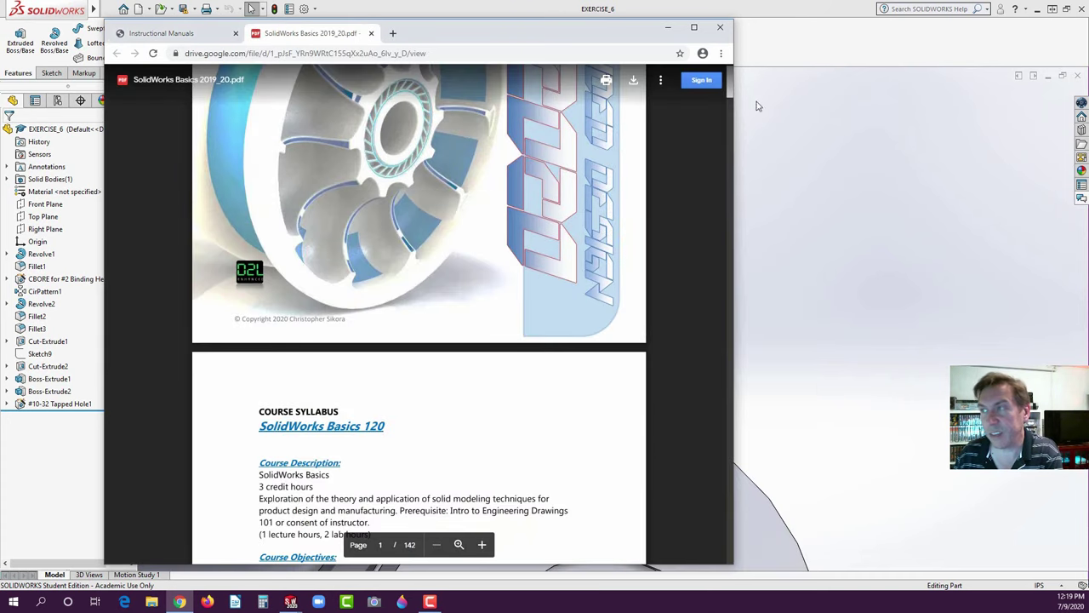
left_click_drag(731, 92, 722, 294)
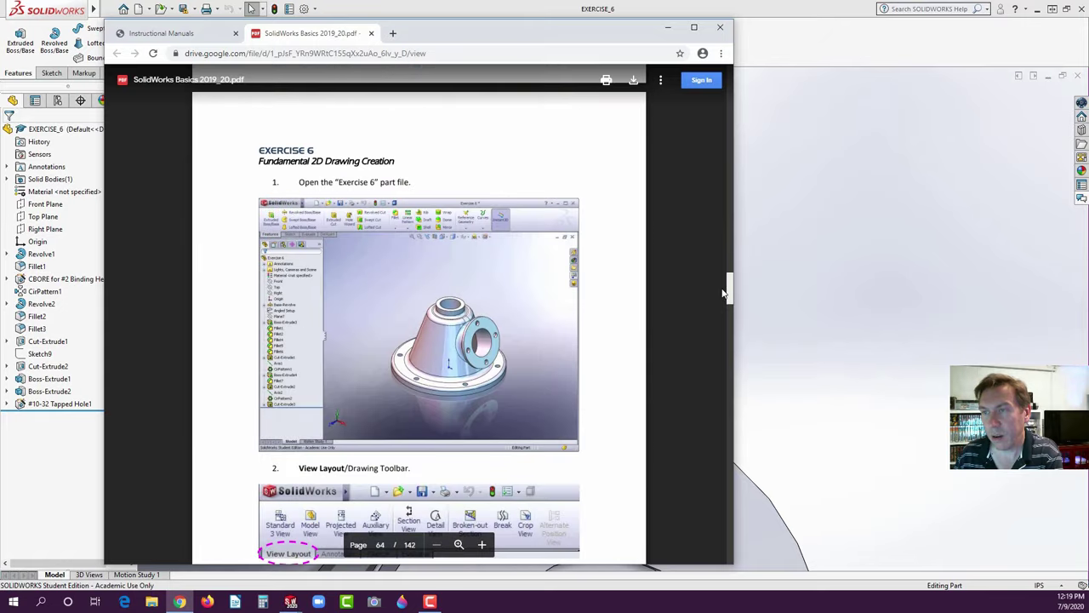
scroll(722, 293, "down", 3)
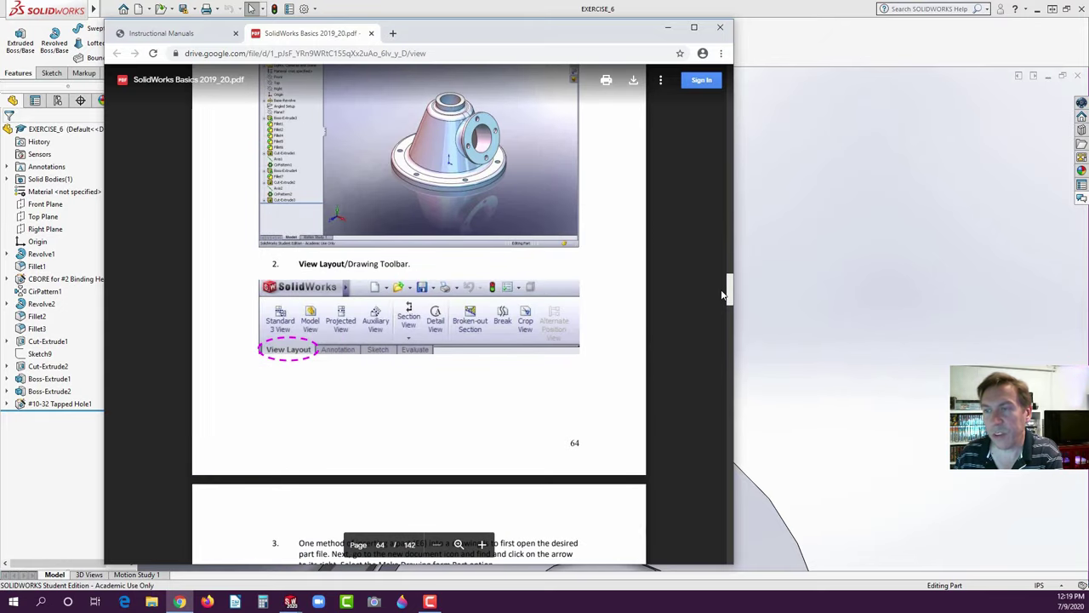
scroll(690, 299, "down", 10)
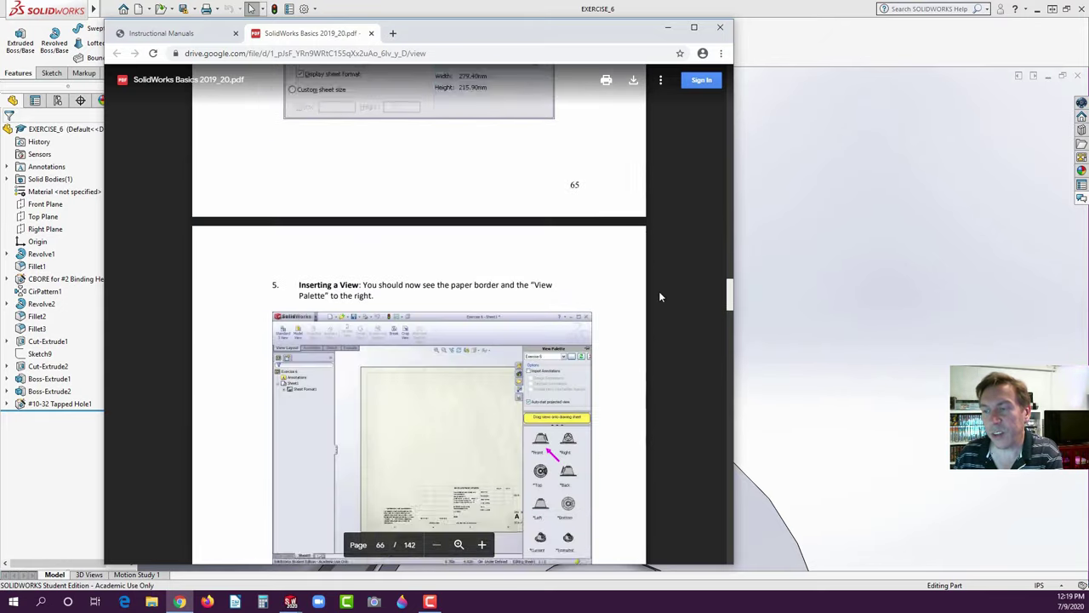
scroll(658, 291, "down", 3)
scroll(648, 271, "down", 20)
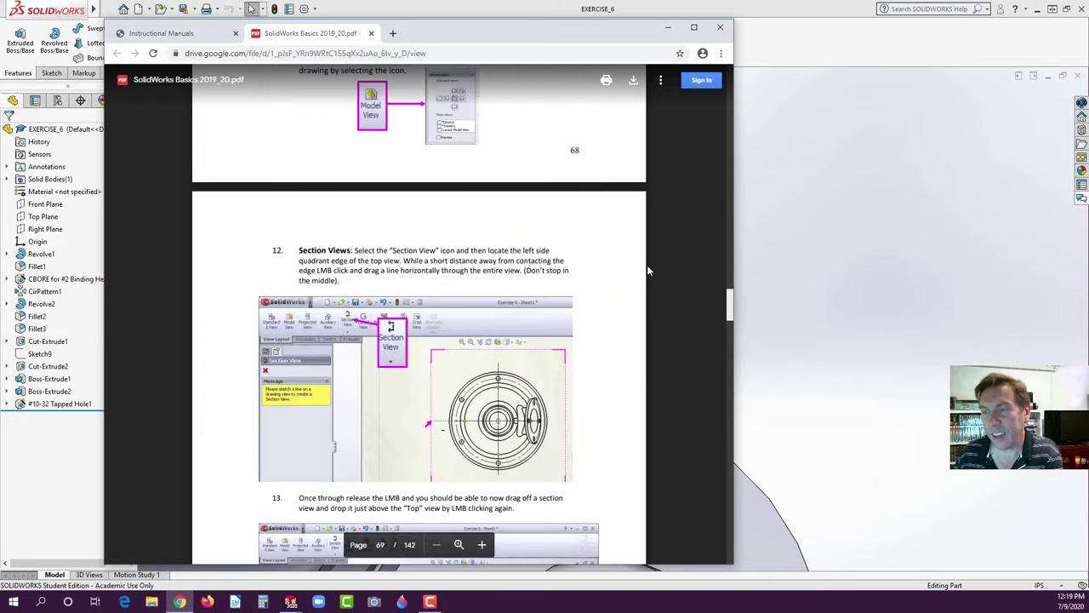
scroll(645, 261, "down", 15)
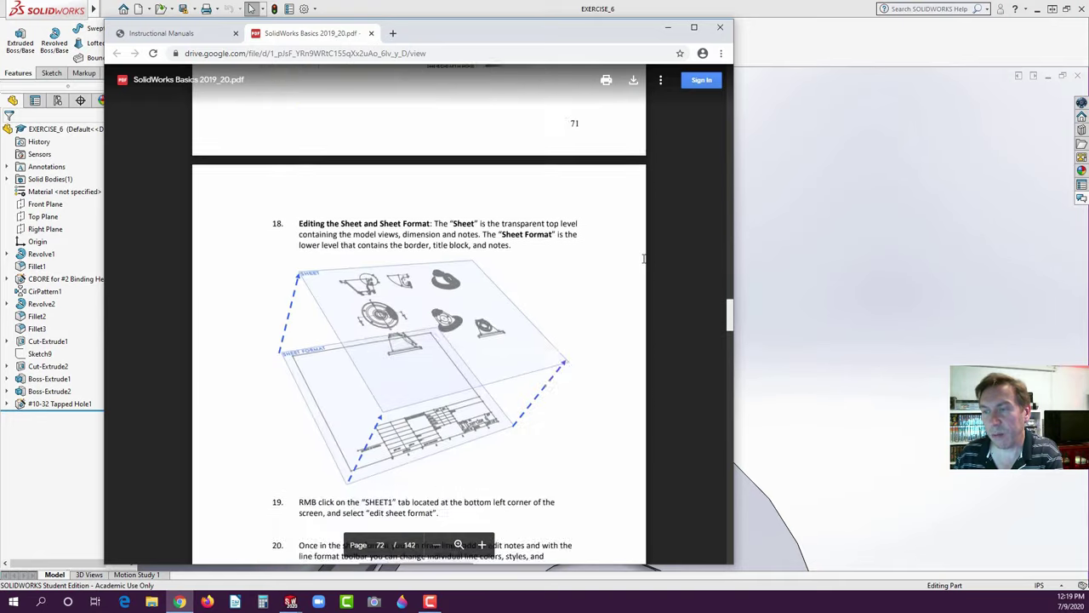
scroll(642, 257, "up", 1)
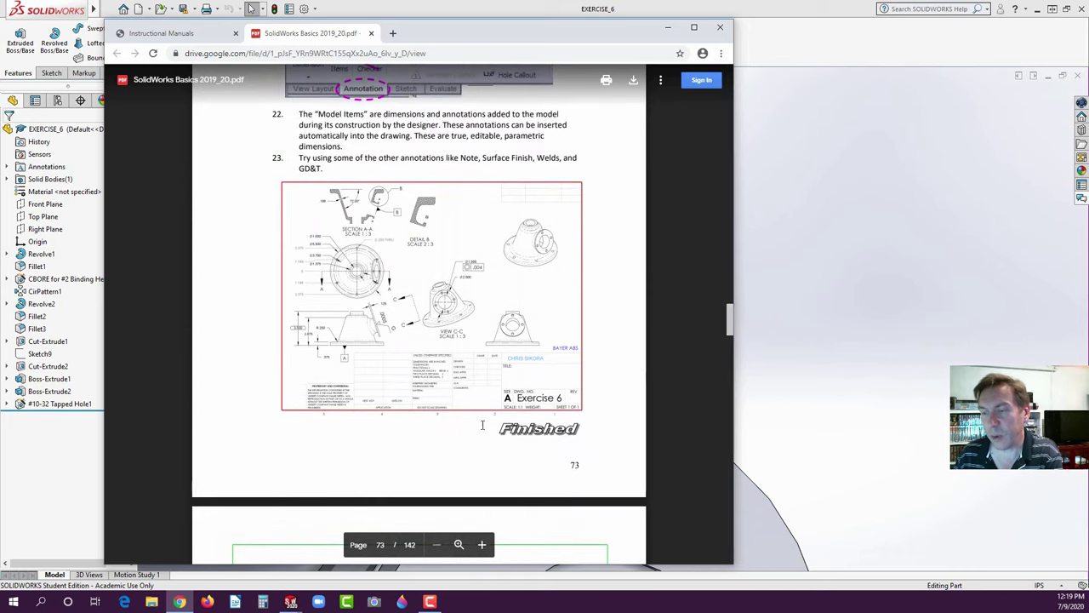
left_click(482, 545)
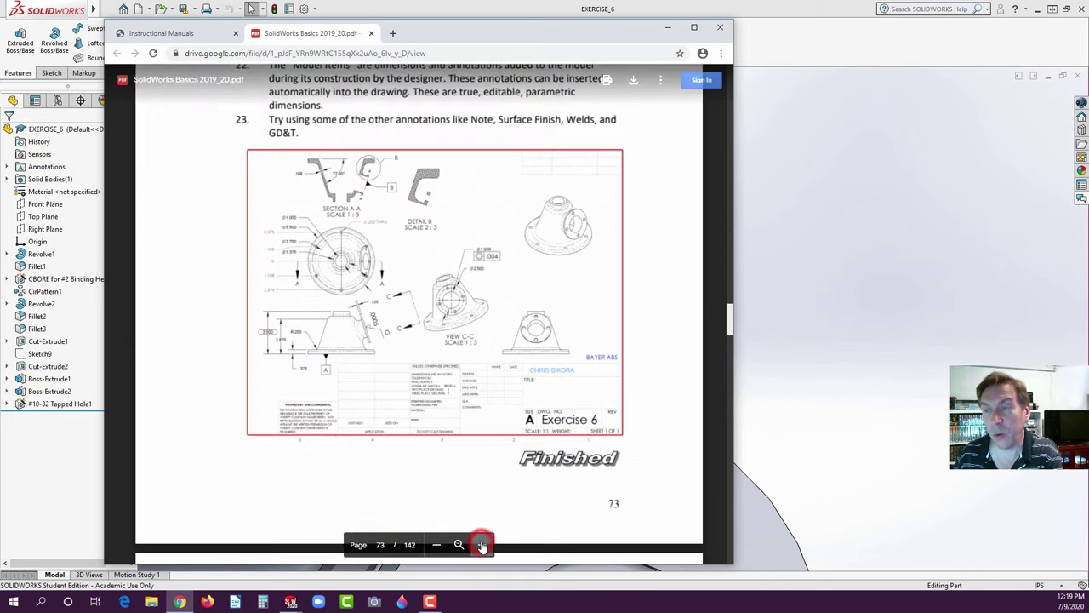
left_click(482, 544)
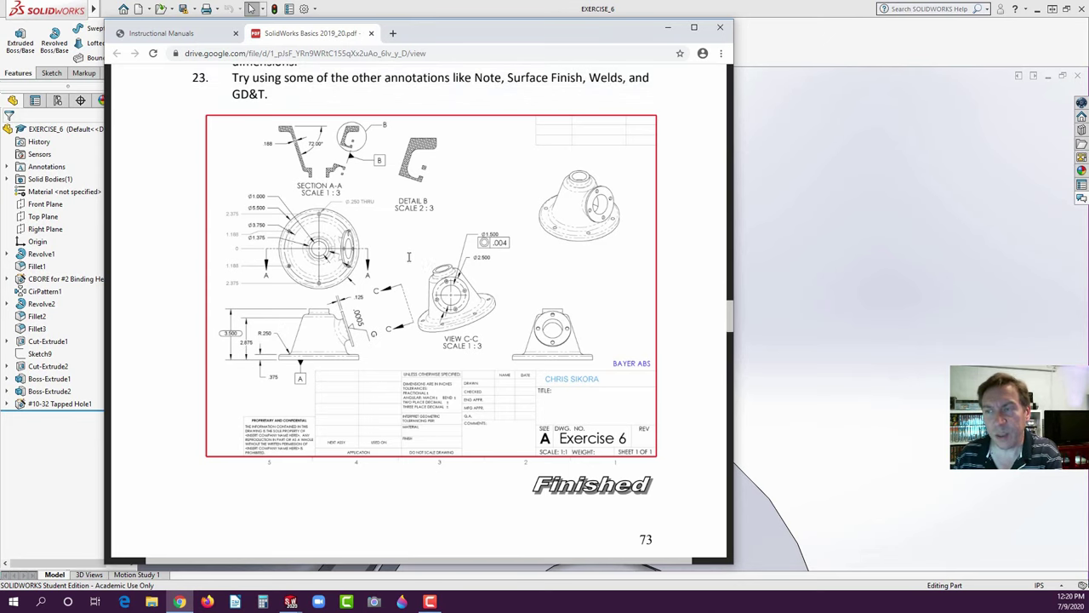
- Check the shroud drawing on page 74, scroll back to 73, and bring SOLIDWORKS forward
scroll(412, 290, "down", 10)
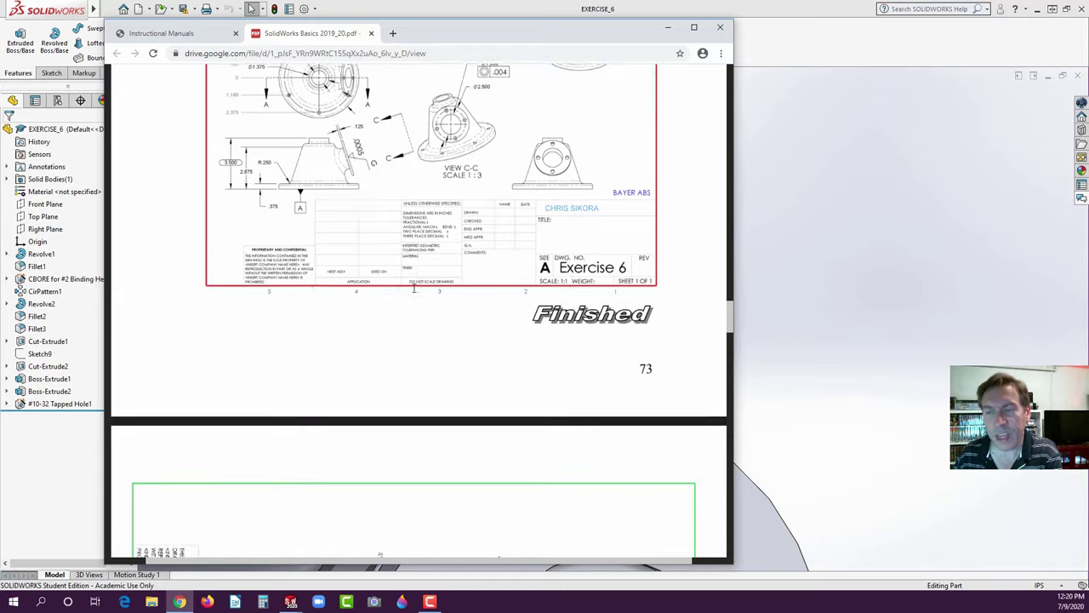
scroll(412, 280, "down", 3)
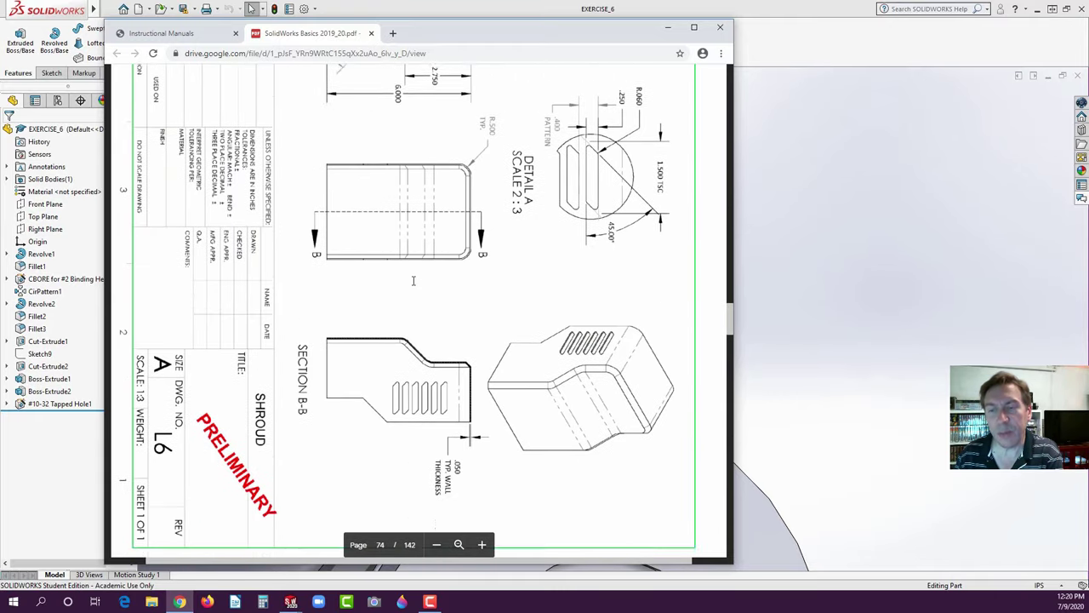
scroll(412, 281, "up", 5)
scroll(413, 279, "up", 3)
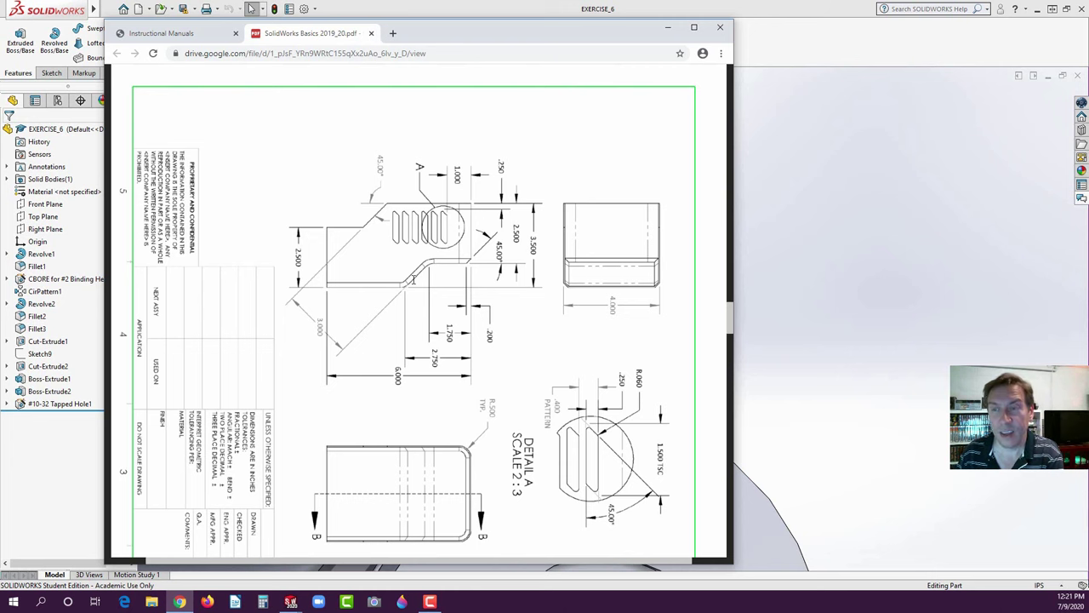
scroll(414, 279, "up", 8)
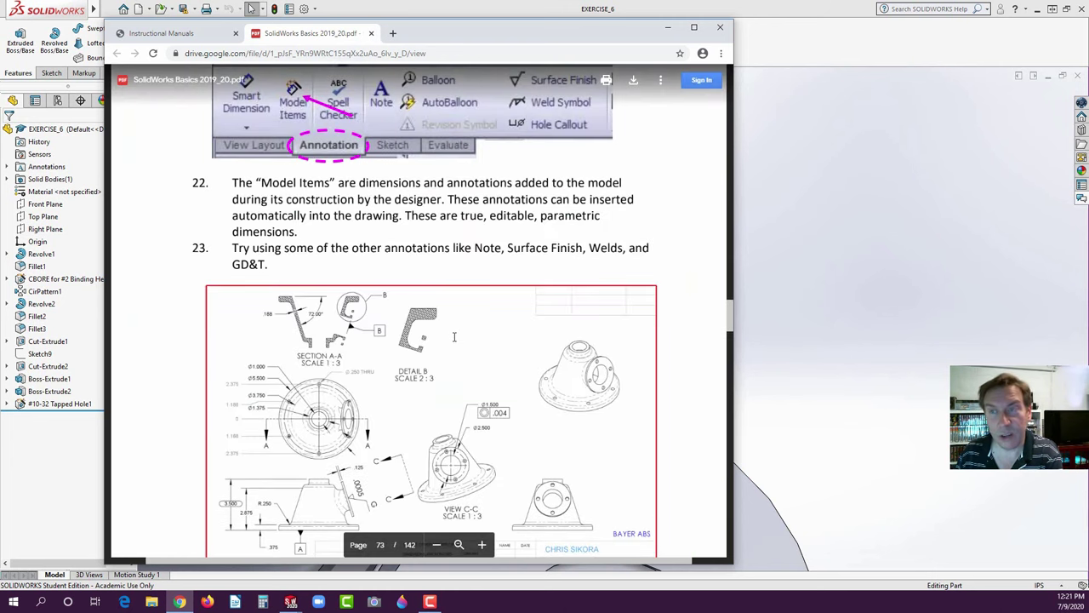
scroll(453, 337, "down", 3)
left_click(30, 468)
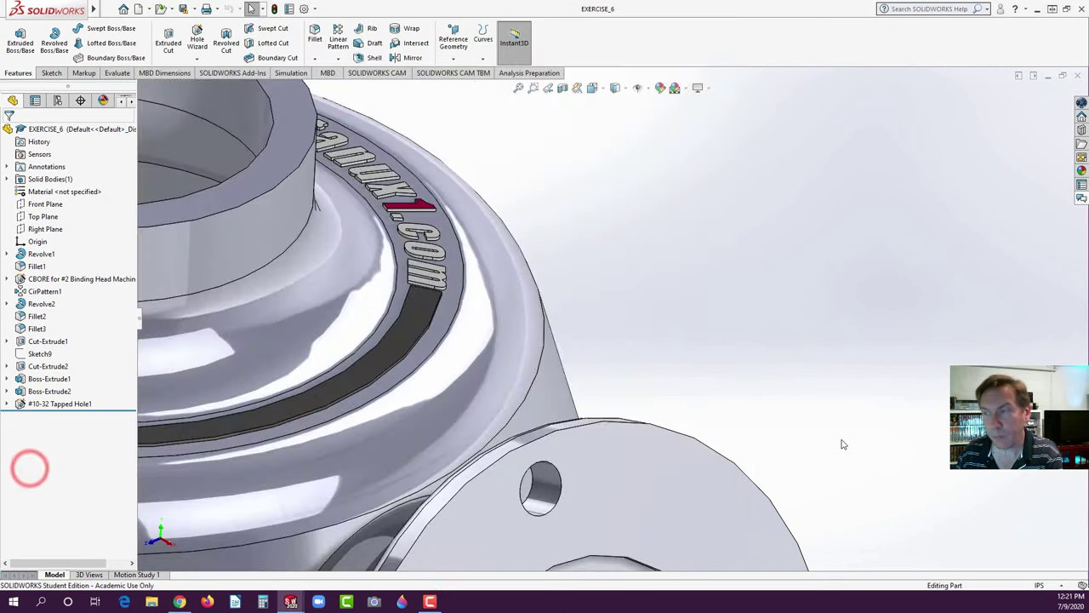
scroll(737, 413, "up", 5)
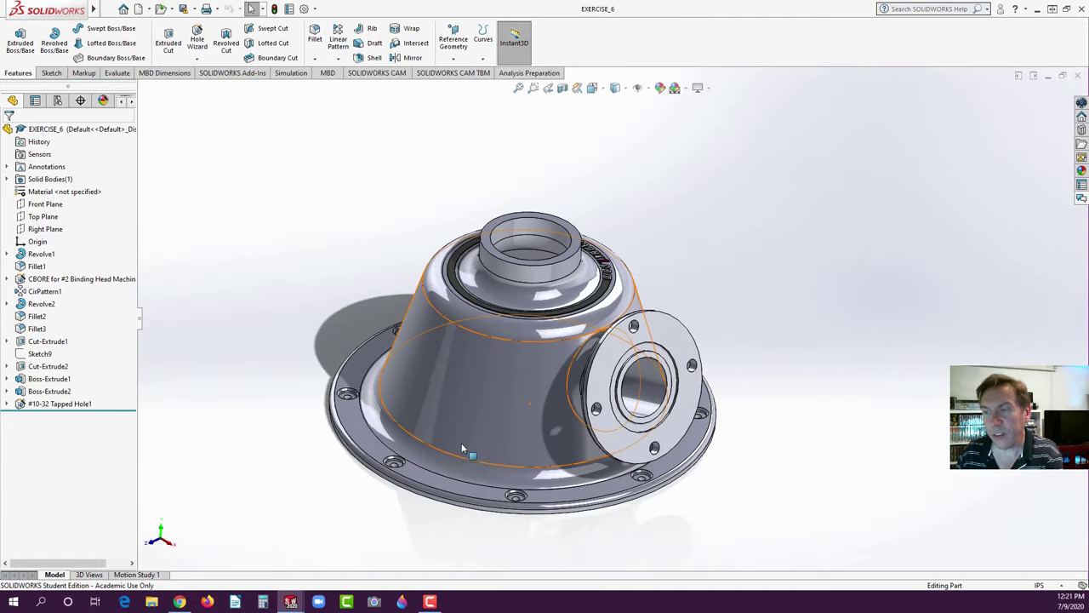
- Download E_6_2019.SLDPRT from the vertanux1 Part files page, then return to SOLIDWORKS
scroll(461, 449, "up", 2)
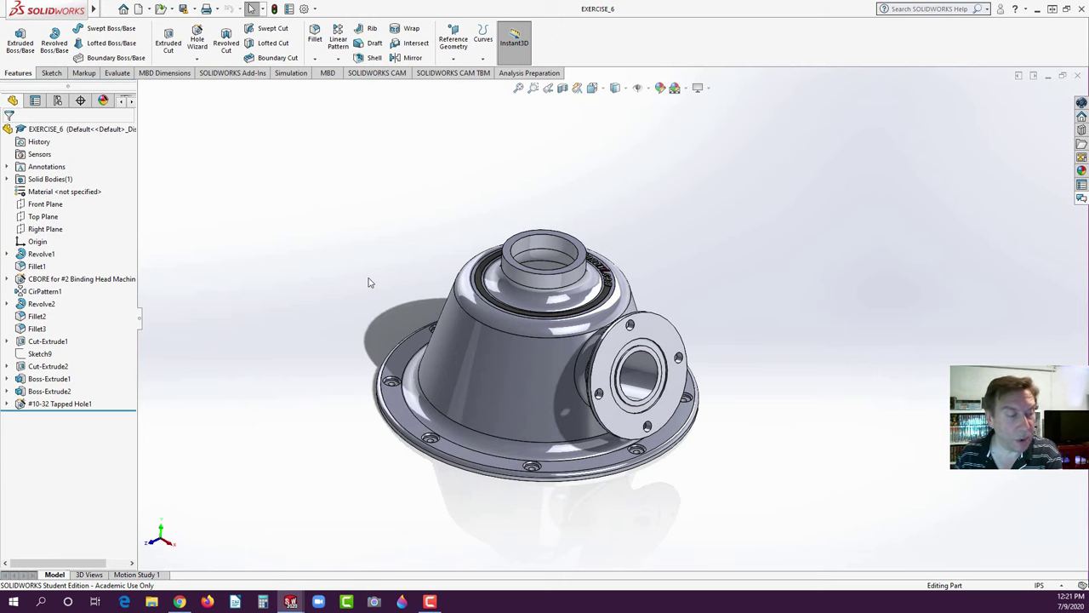
left_click(179, 601)
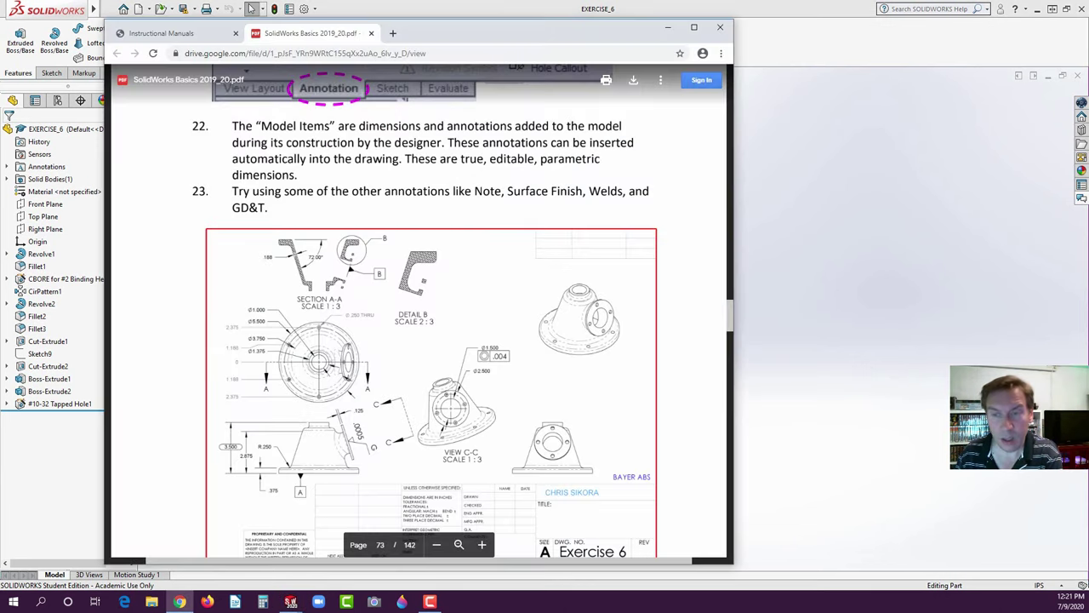
left_click(207, 37)
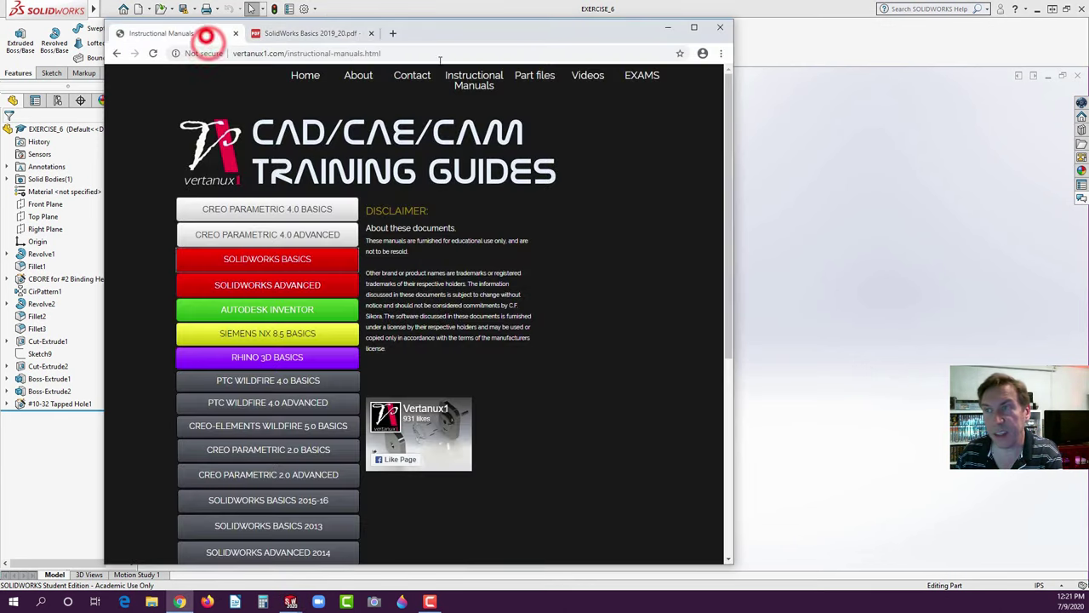
left_click(533, 75)
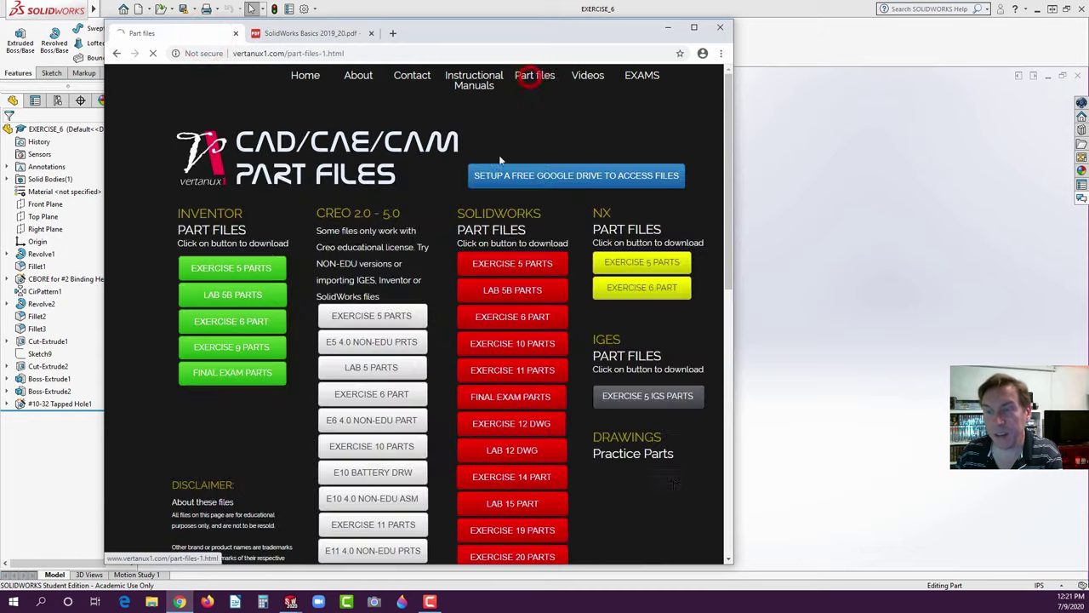
left_click(514, 317)
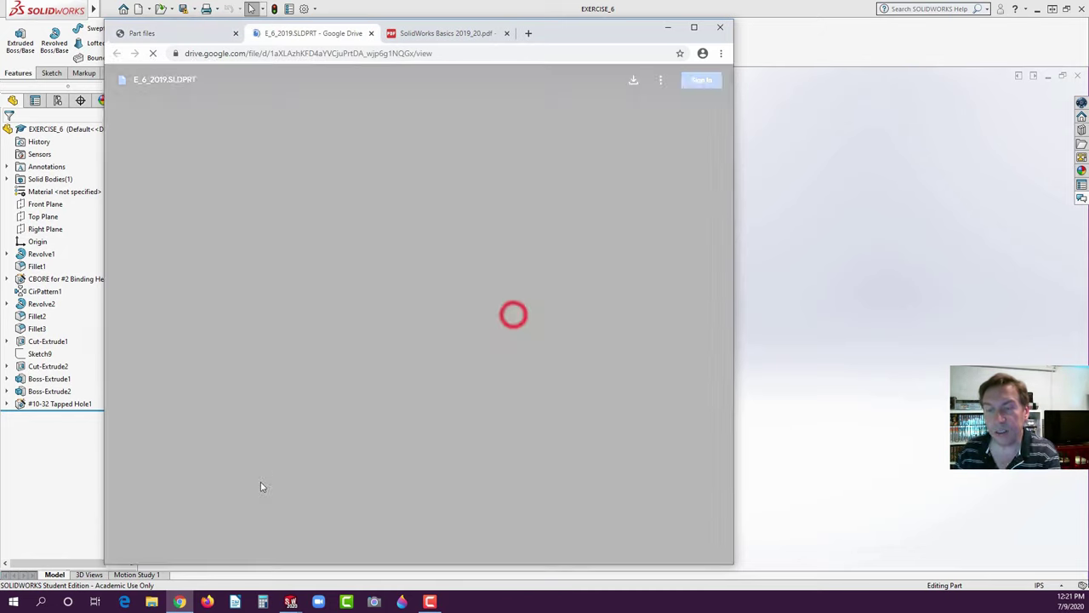
left_click(424, 328)
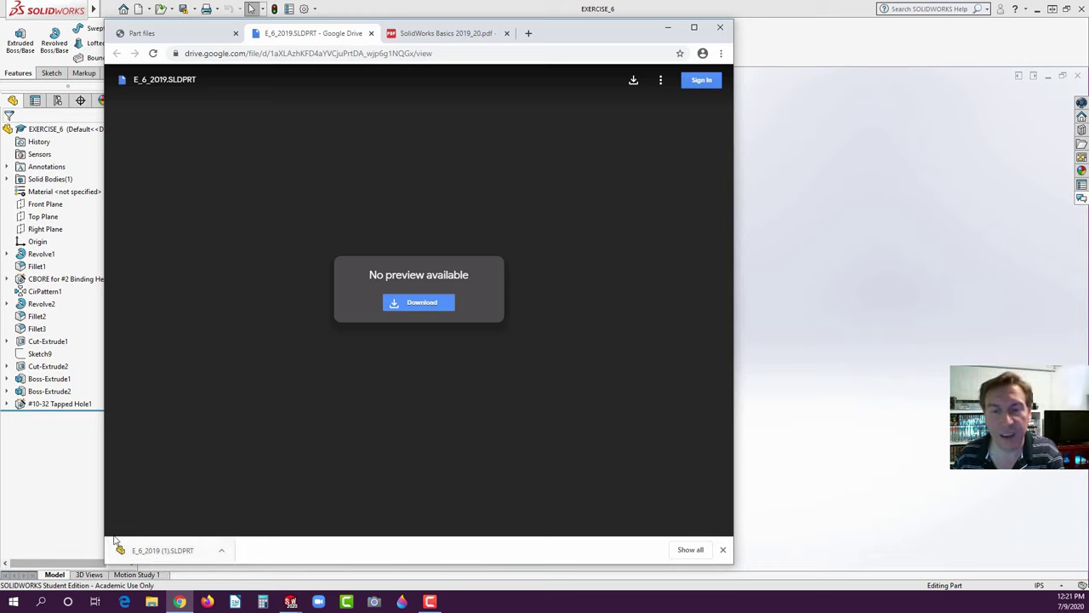
left_click(59, 470)
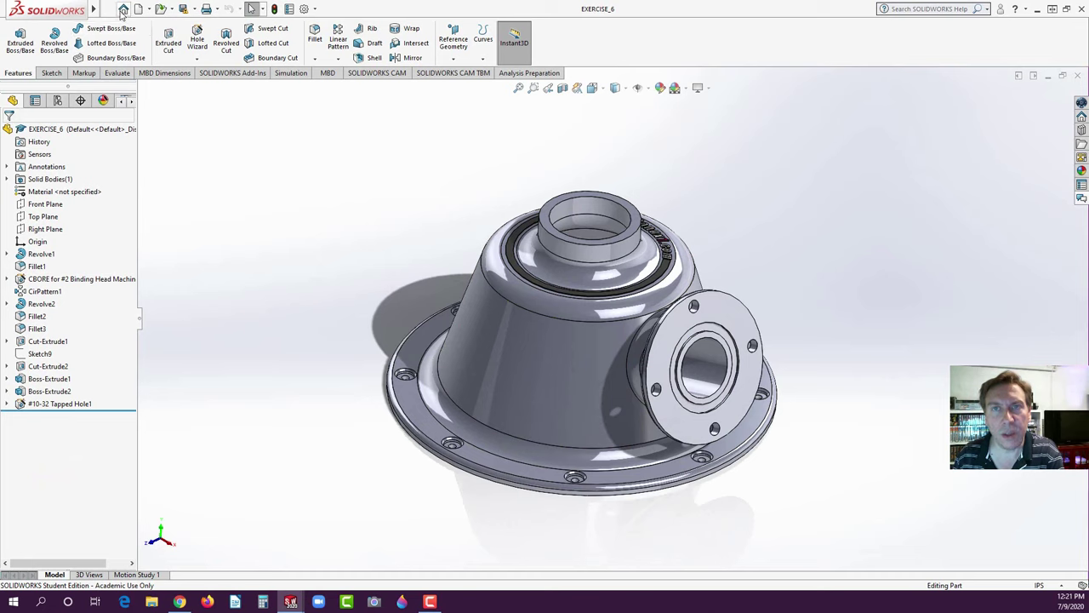
- Pin the menu bar and run File > Make Drawing from Part on EXERCISE_6
mouse_move(94, 12)
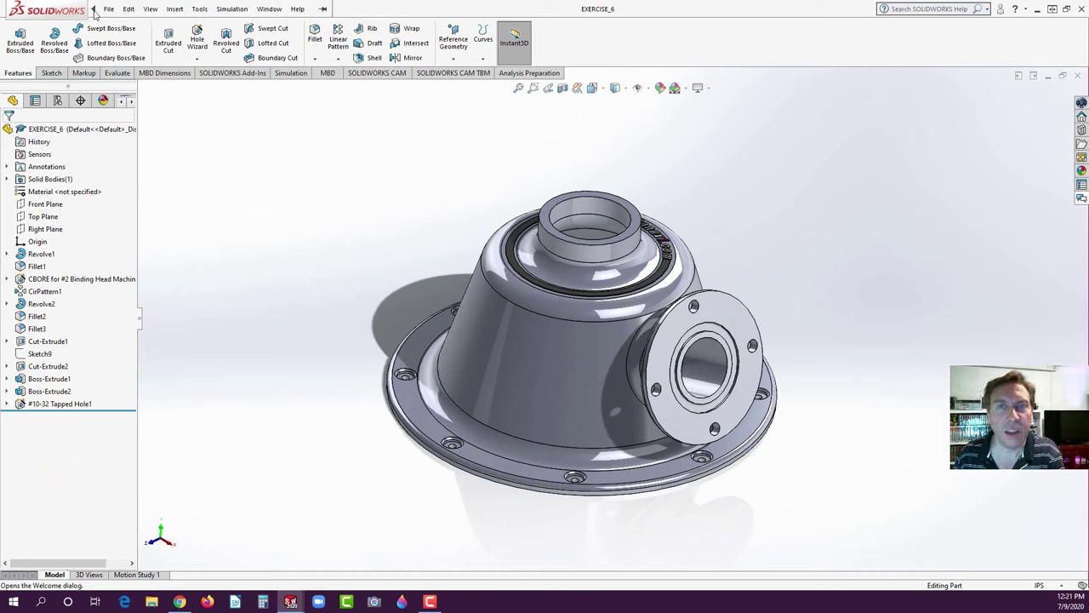
left_click(297, 8)
left_click(322, 9)
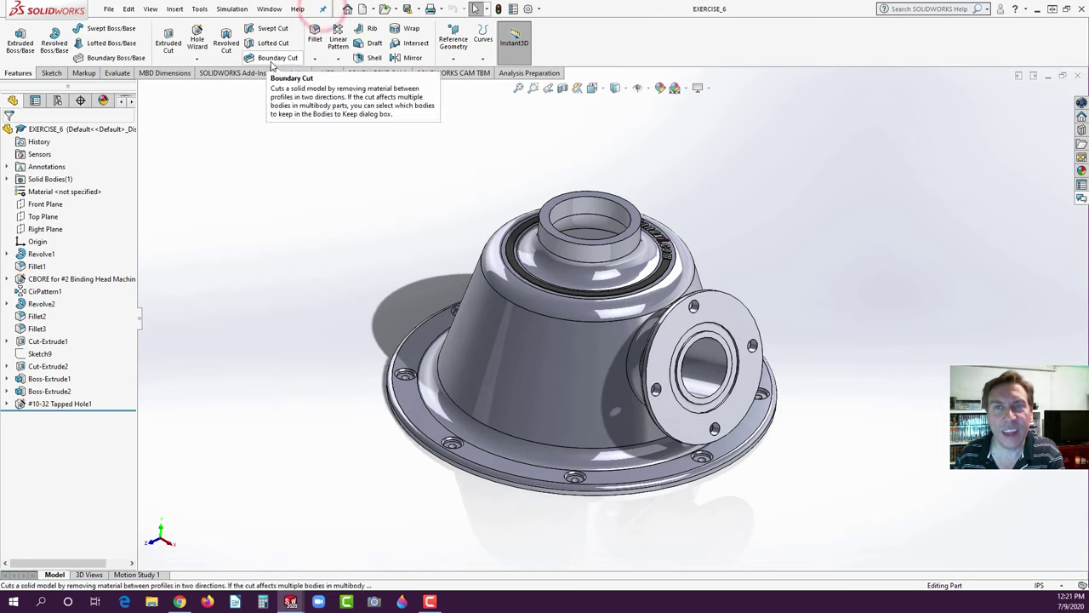
left_click(105, 11)
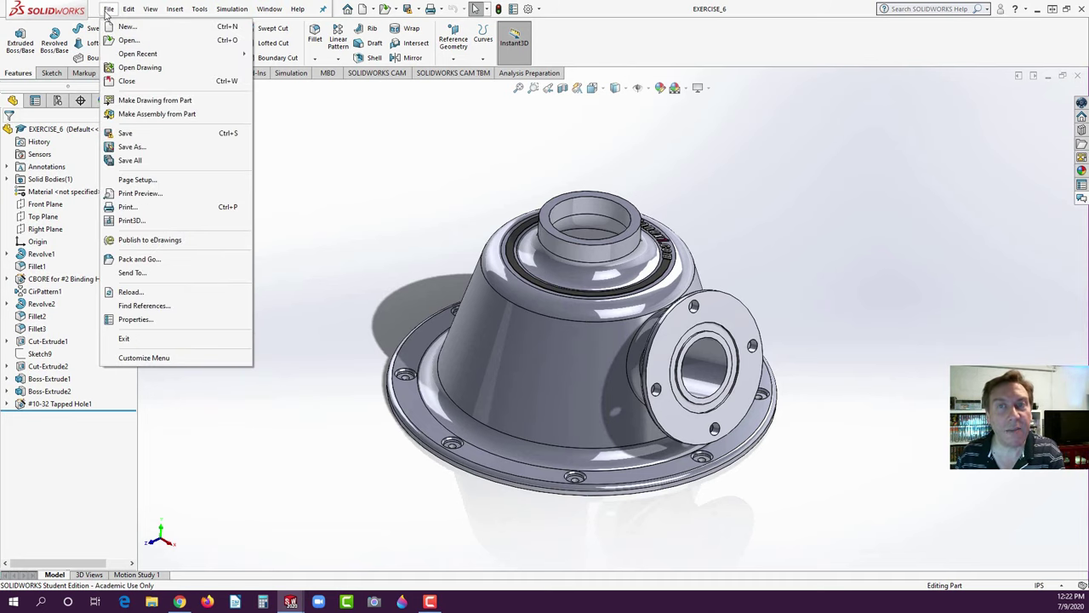
left_click(119, 100)
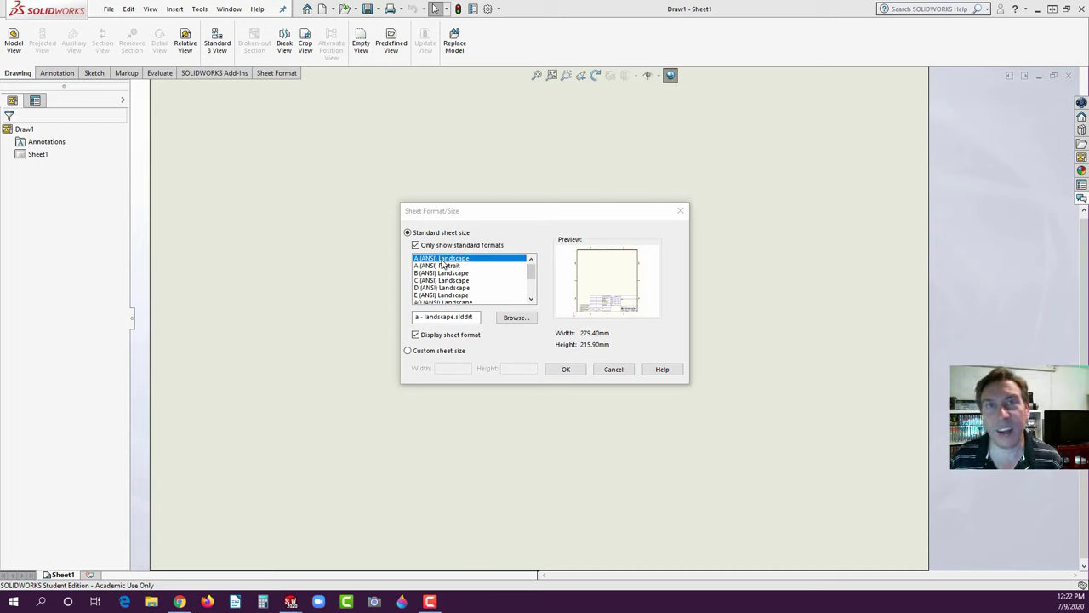
- Accept the A (ANSI) Landscape sheet, fit it to view, and pick the (A) Front view
left_click(566, 370)
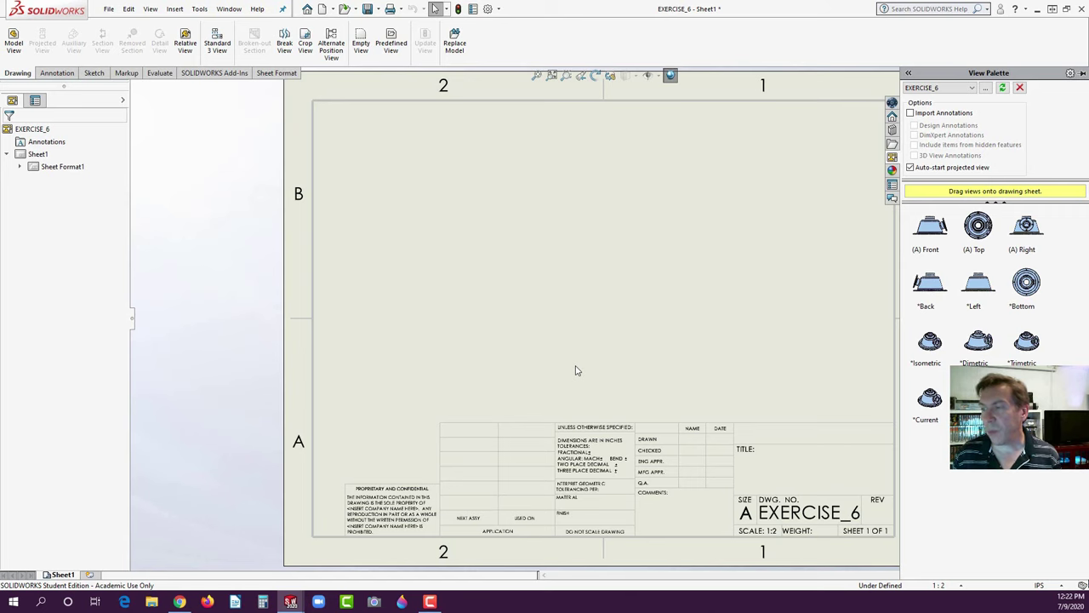
key("f")
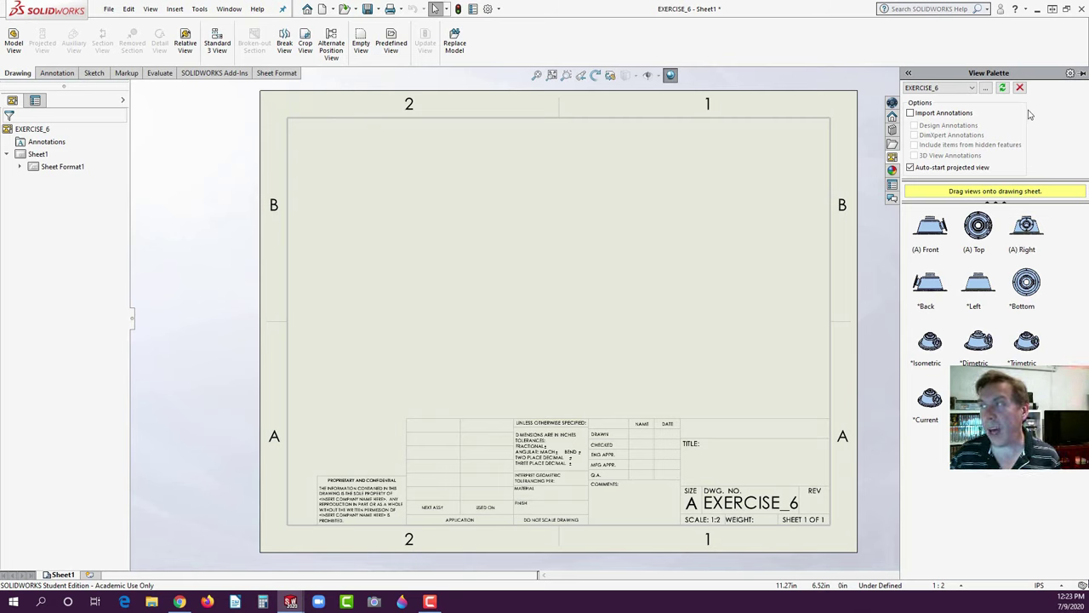
left_click(974, 89)
left_click(974, 88)
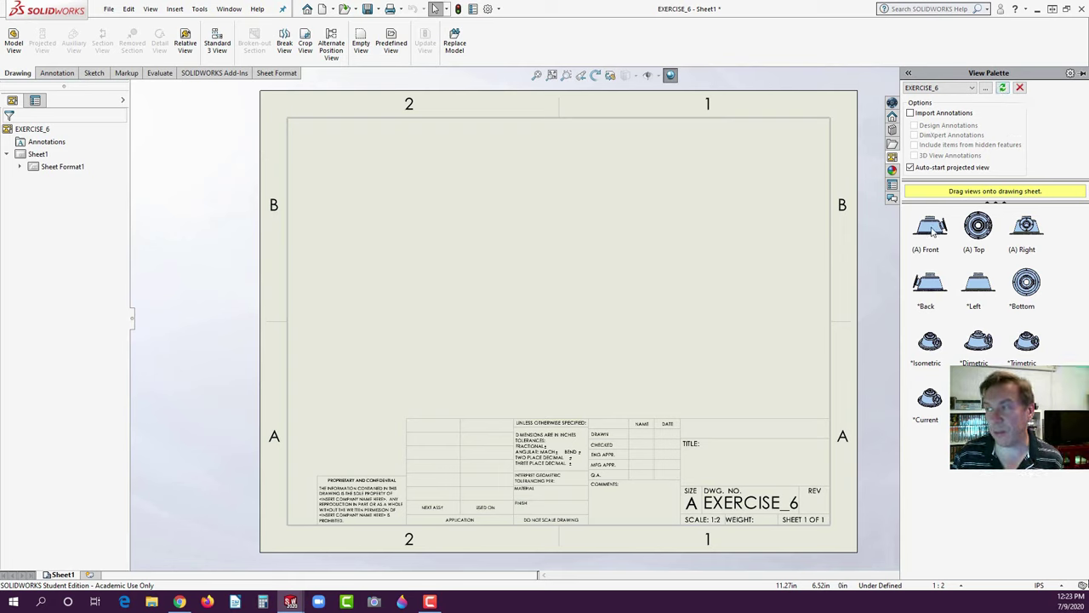
left_click(936, 234)
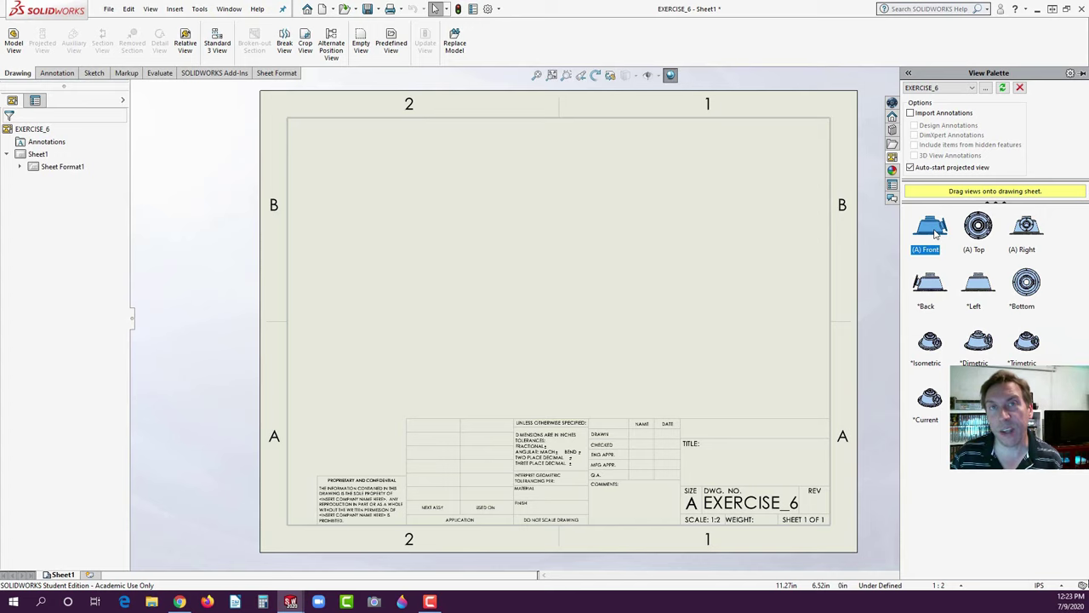
- Place the EXERCISE_6 front view, then project top, right and isometric views from it
mouse_move(936, 232)
left_mouse_down()
mouse_move(722, 315)
mouse_move(494, 362)
mouse_move(369, 362)
left_mouse_up()
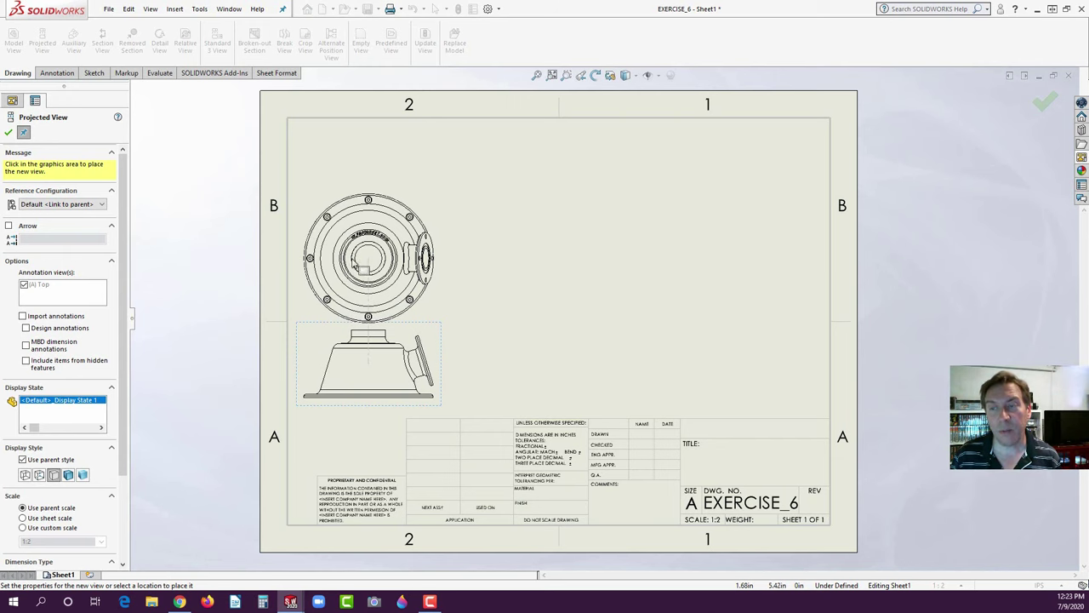
left_click(359, 253)
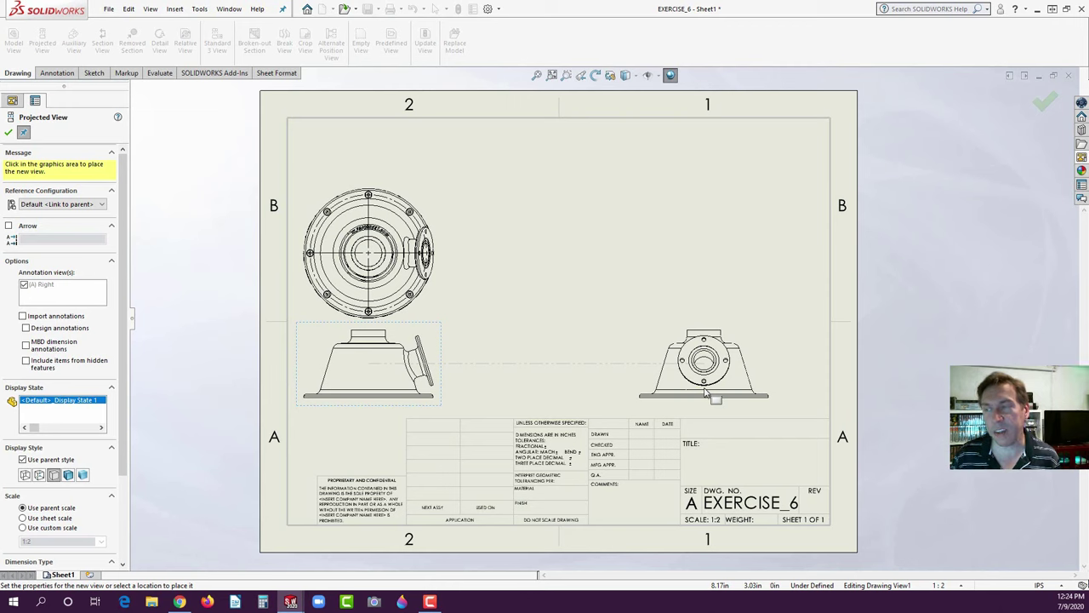
left_click(705, 384)
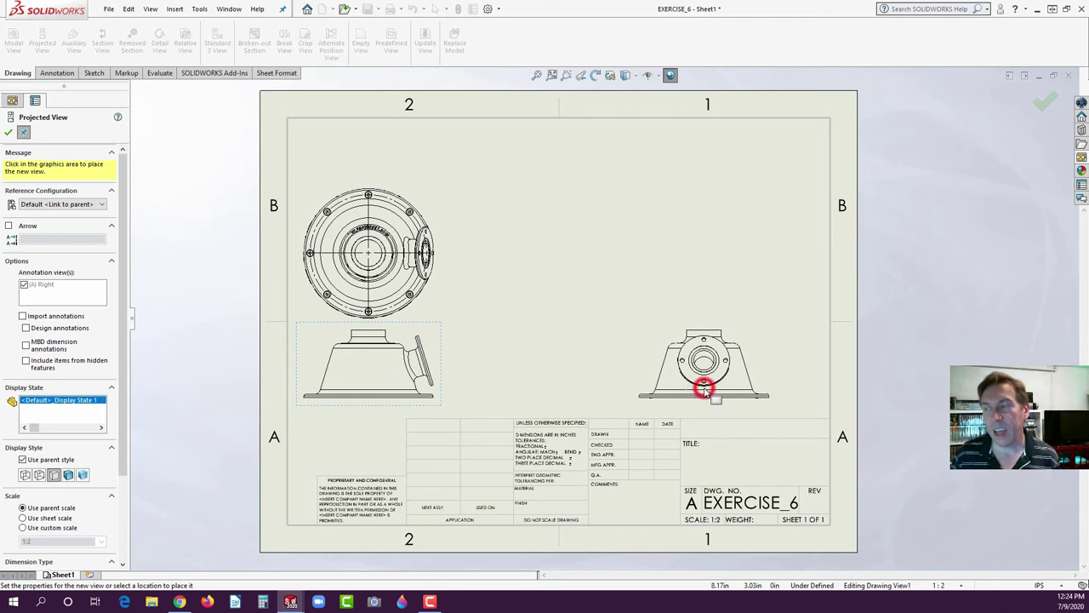
left_click(703, 196)
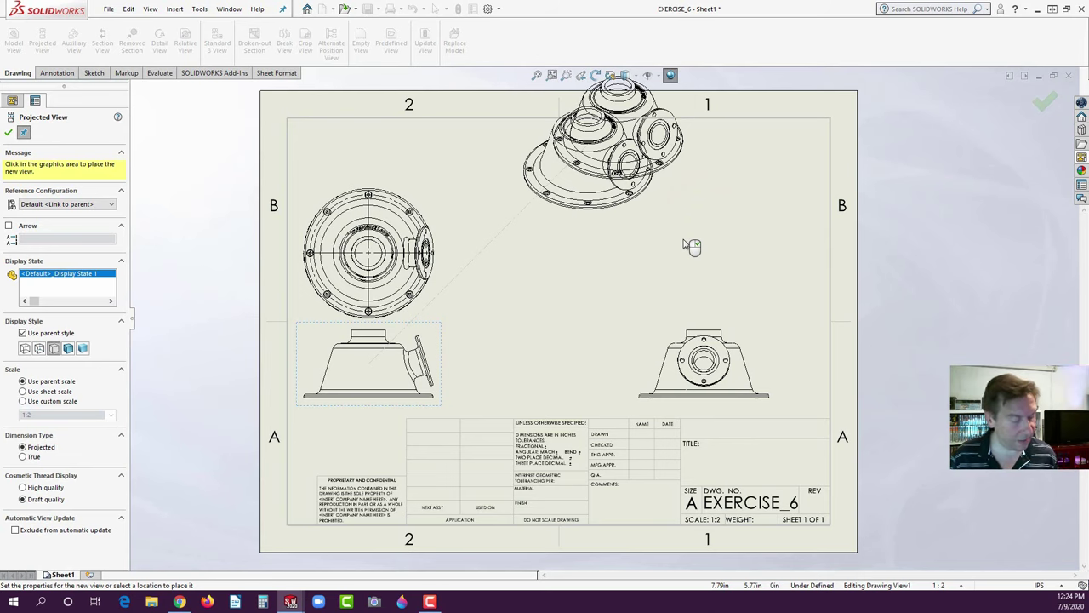
key("Escape")
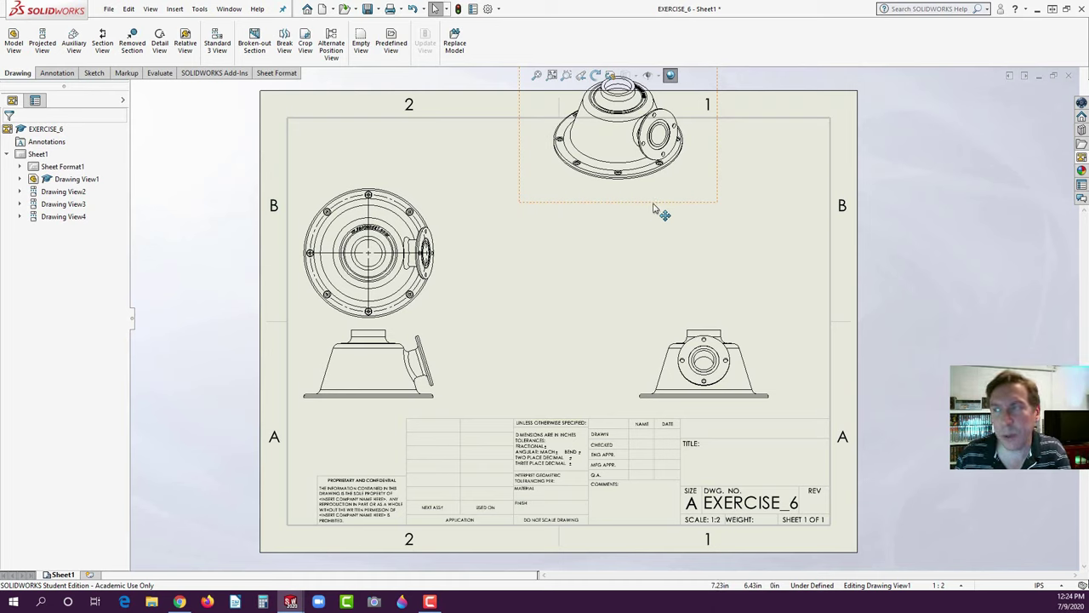
- Move the isometric view to the upper right and align the top and right views
left_click_drag(653, 208, 730, 288)
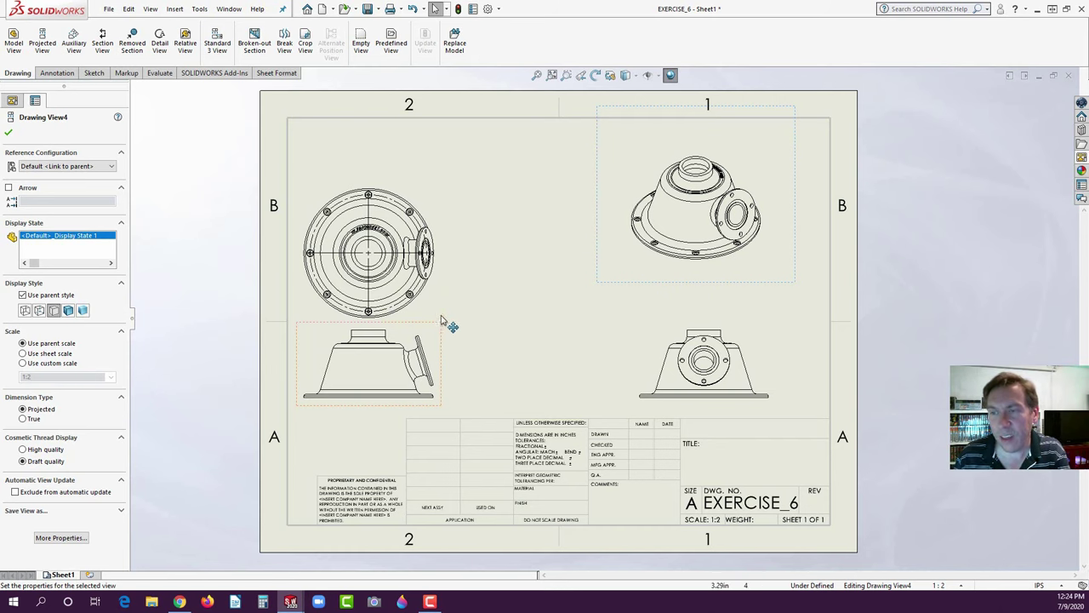
mouse_move(443, 309)
left_mouse_down()
mouse_move(442, 280)
mouse_move(452, 314)
left_mouse_up()
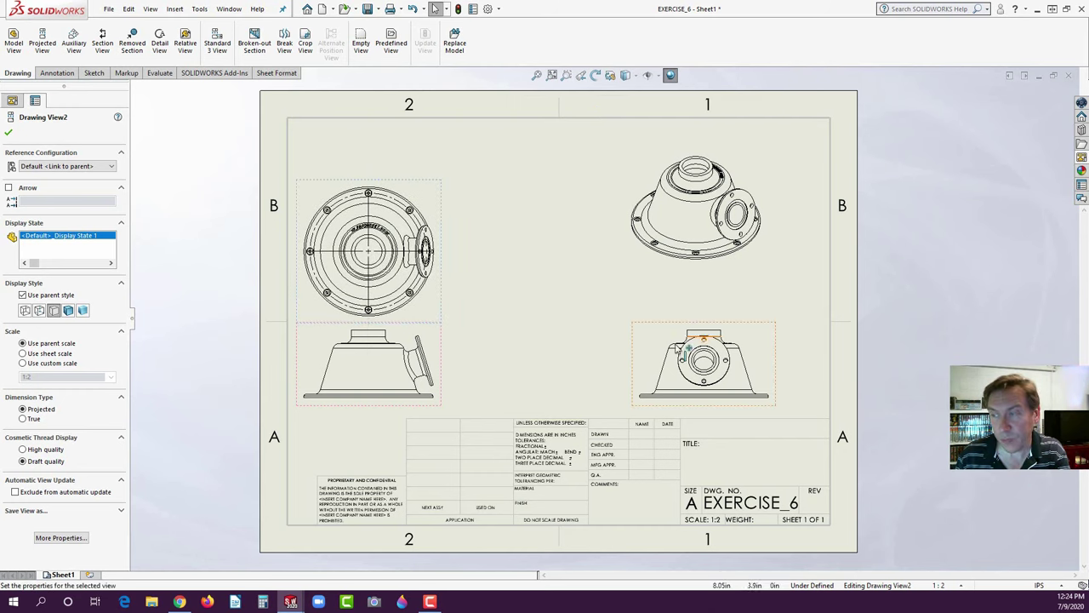
mouse_move(632, 352)
left_mouse_down()
mouse_move(600, 345)
mouse_move(669, 331)
mouse_move(646, 334)
left_mouse_up()
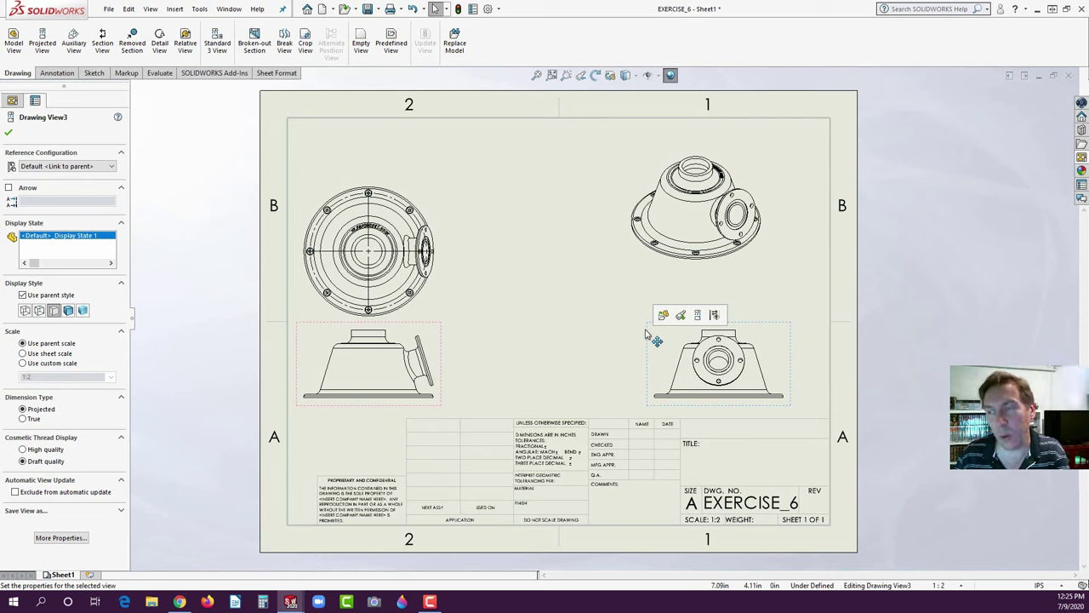
left_click(486, 337)
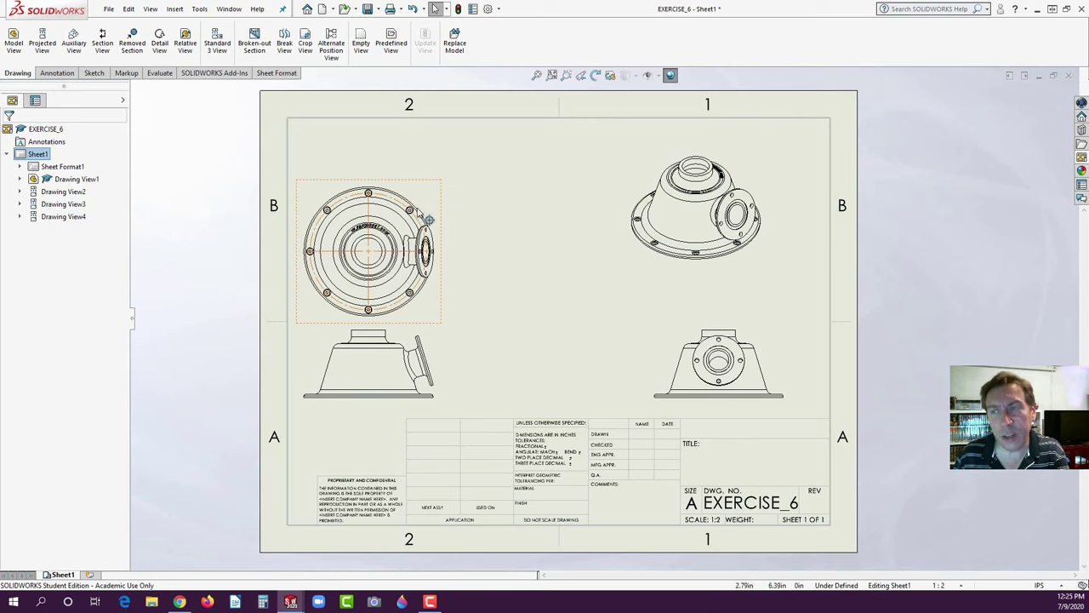
- Select Drawing View1 and preview Shaded With Edges, then Hidden Lines Removed
left_click(419, 334)
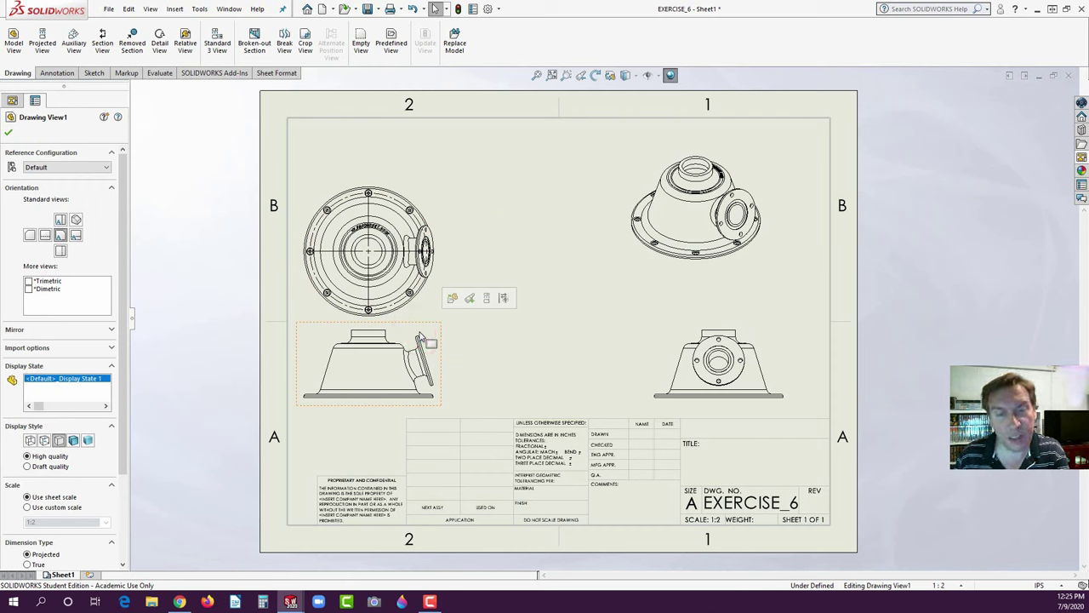
left_click_drag(126, 326, 130, 413)
left_click(73, 328)
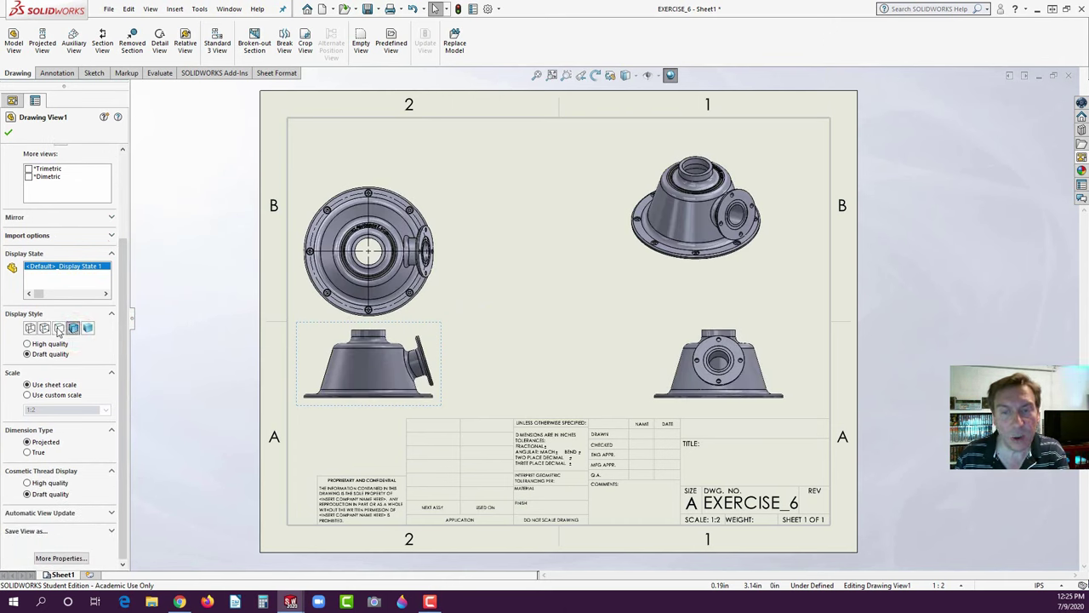
left_click(57, 329)
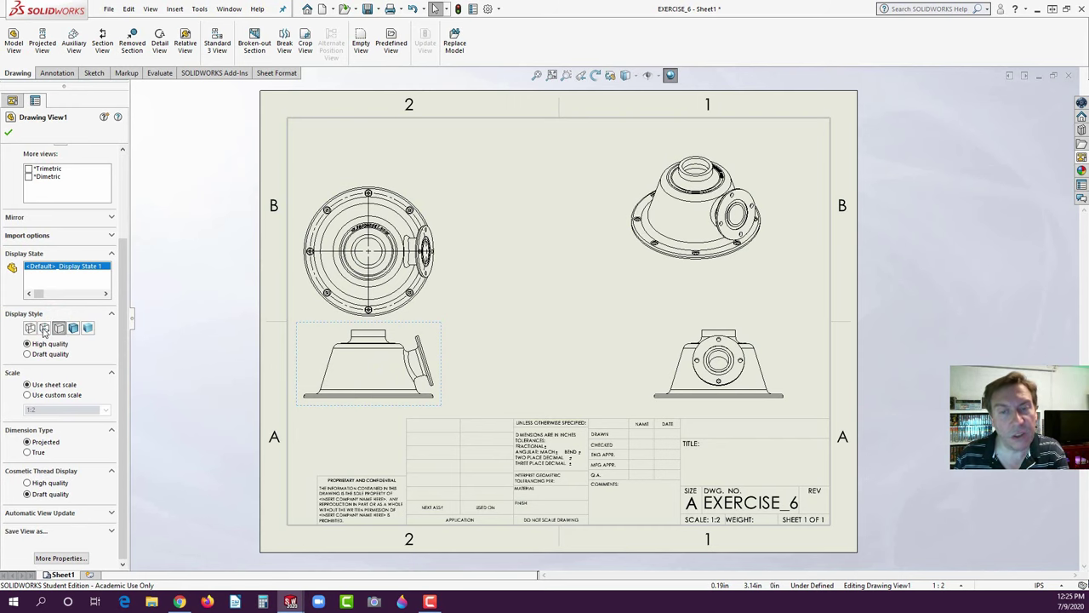
- Try Hidden Lines Visible, then settle on Hidden Lines Removed for the views
left_click(44, 328)
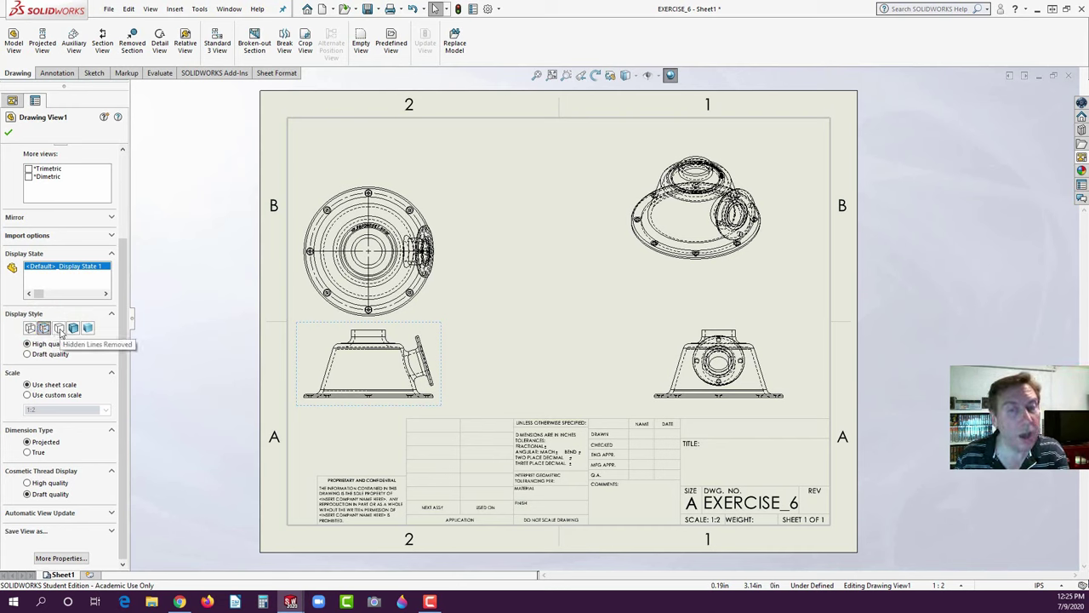
left_click(60, 329)
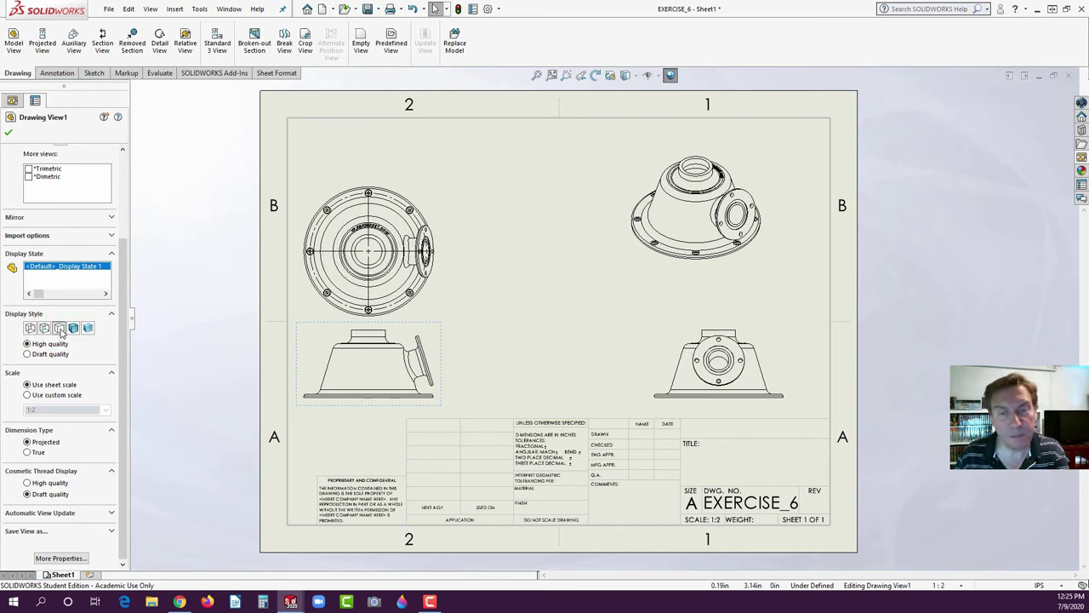
left_click(122, 357)
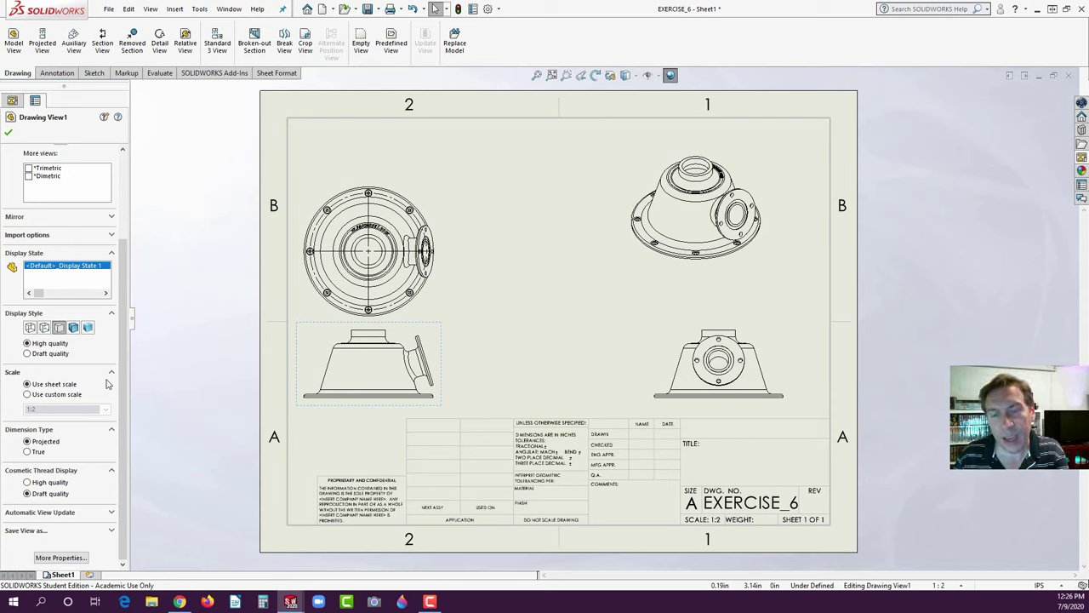
left_click(124, 462)
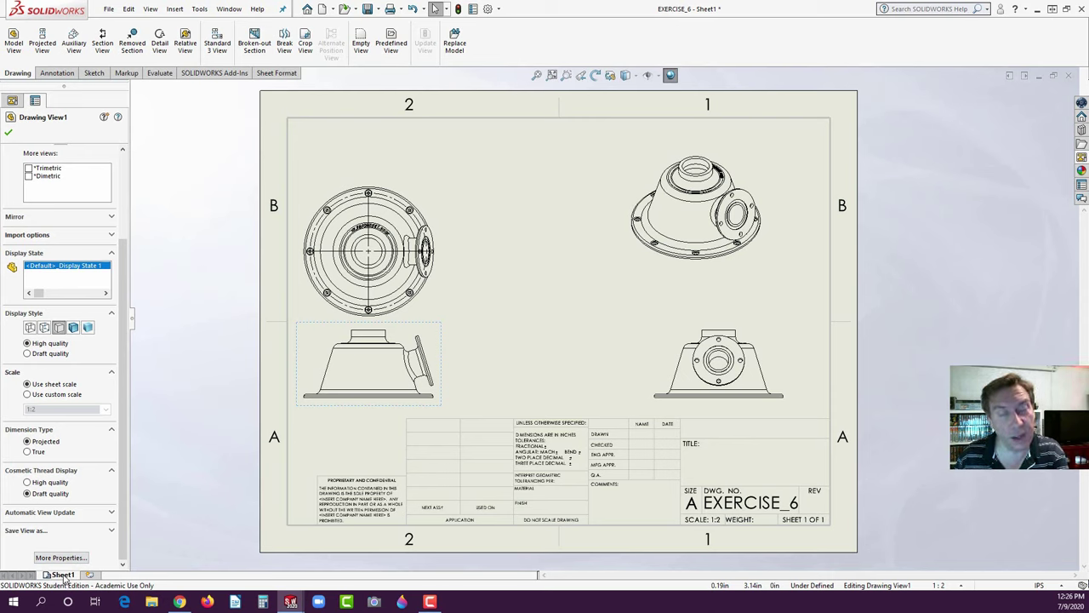
- Set Sheet1's scale to 1:3 in Sheet Properties
right_click(64, 577)
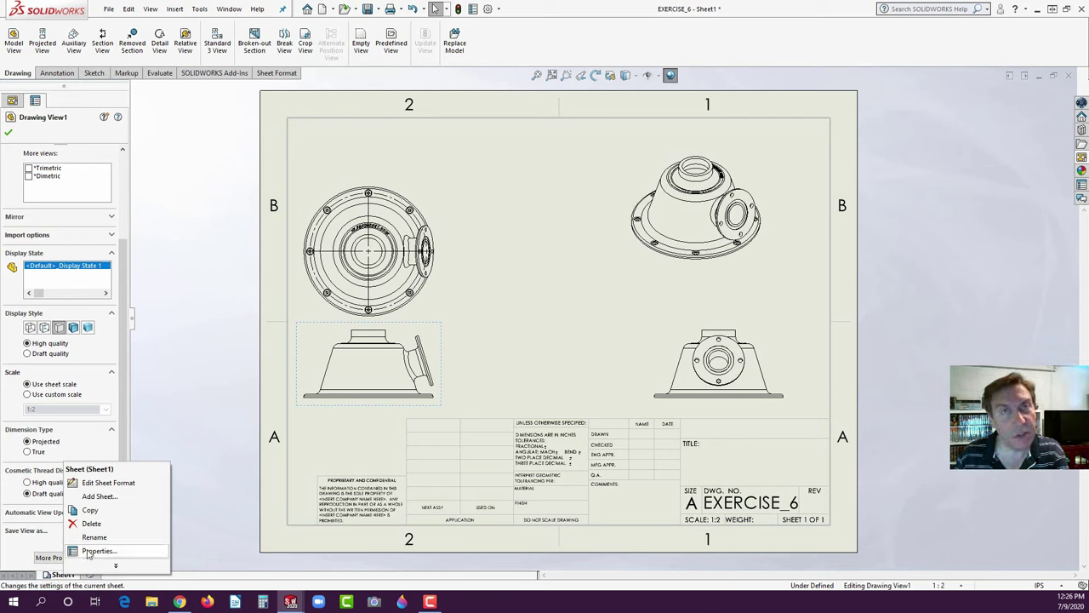
left_click(90, 551)
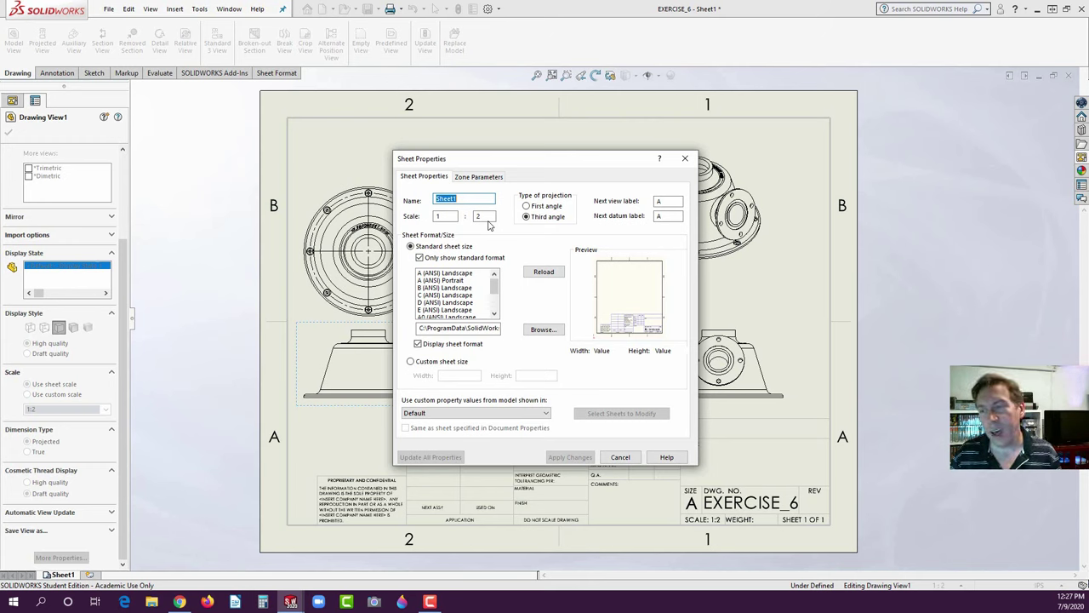
double_click(479, 216)
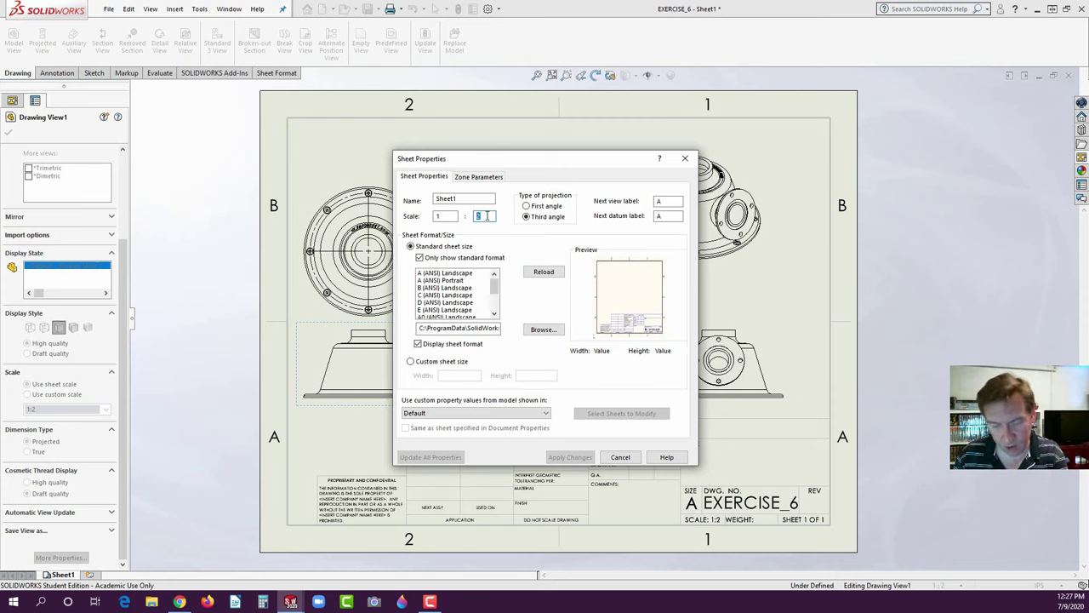
type("3")
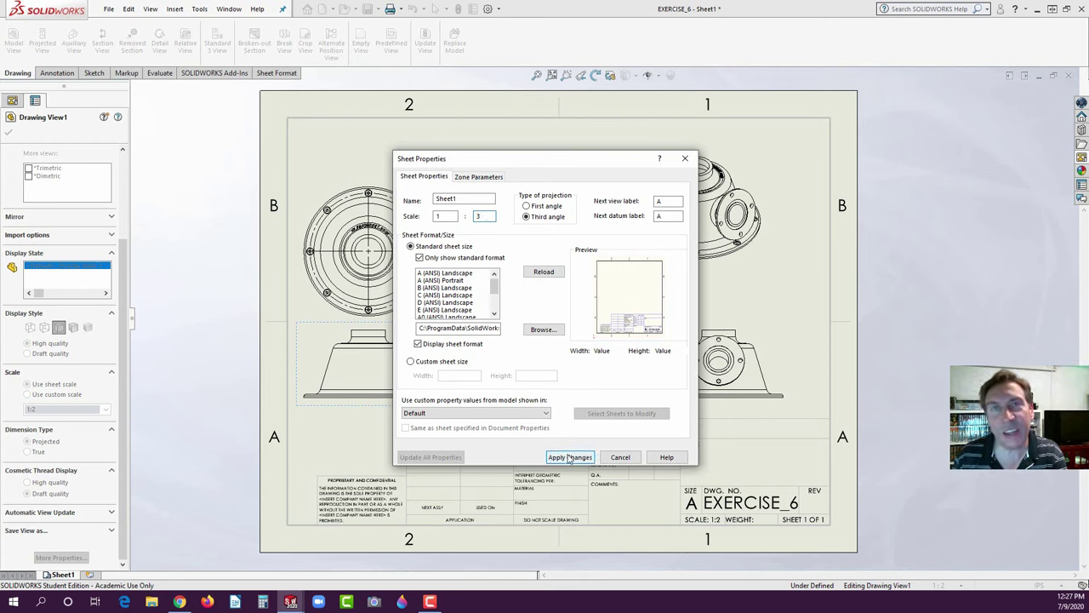
left_click(570, 457)
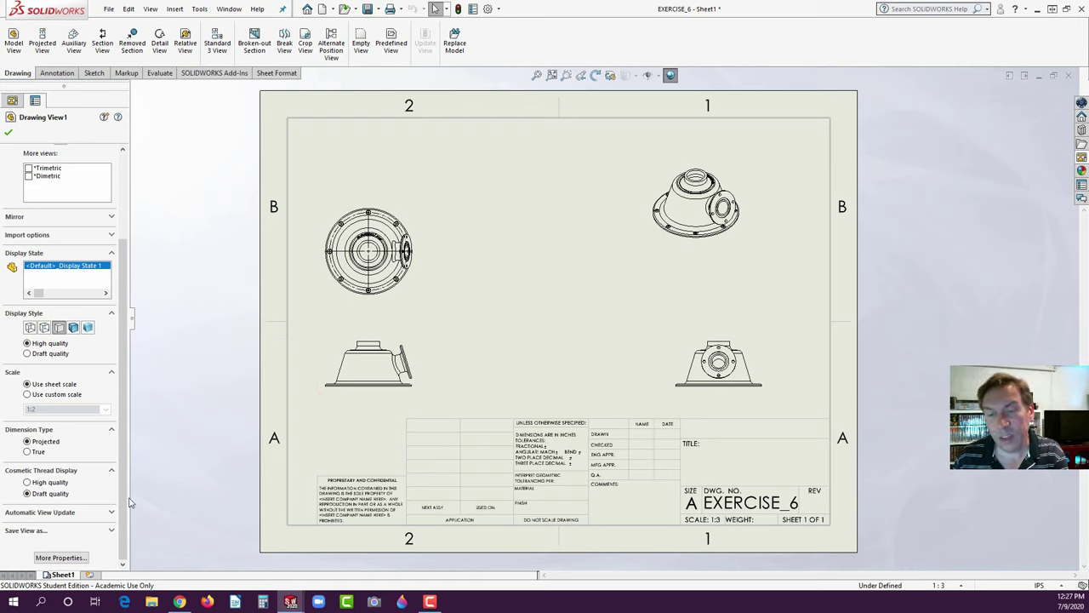
- Reopen Sheet1's properties and move the dialog aside to check the 1:3 scale
right_click(66, 577)
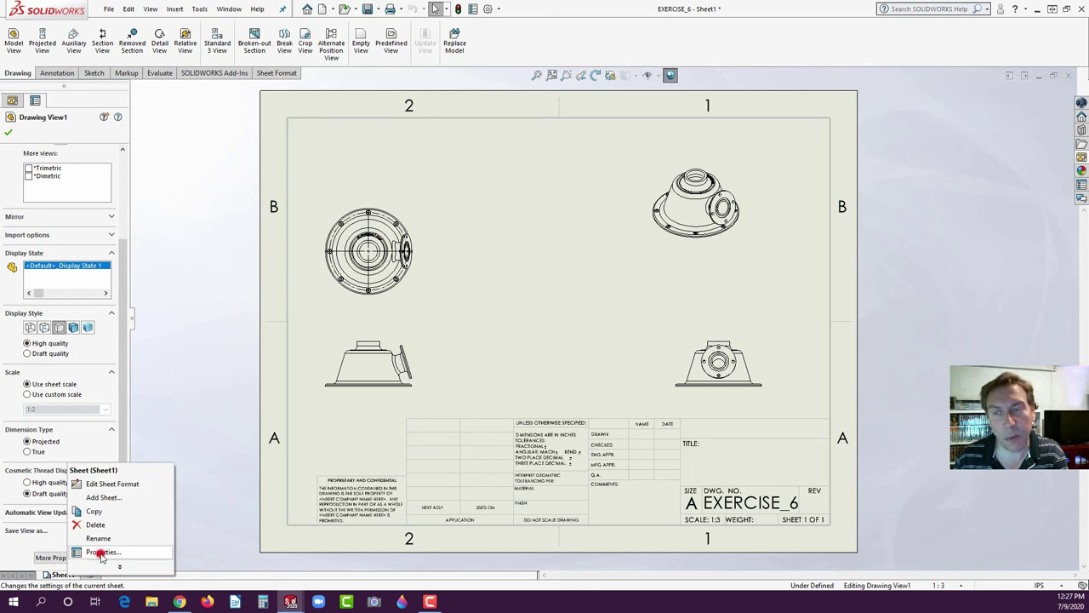
left_click(100, 553)
left_click_drag(566, 158, 543, 126)
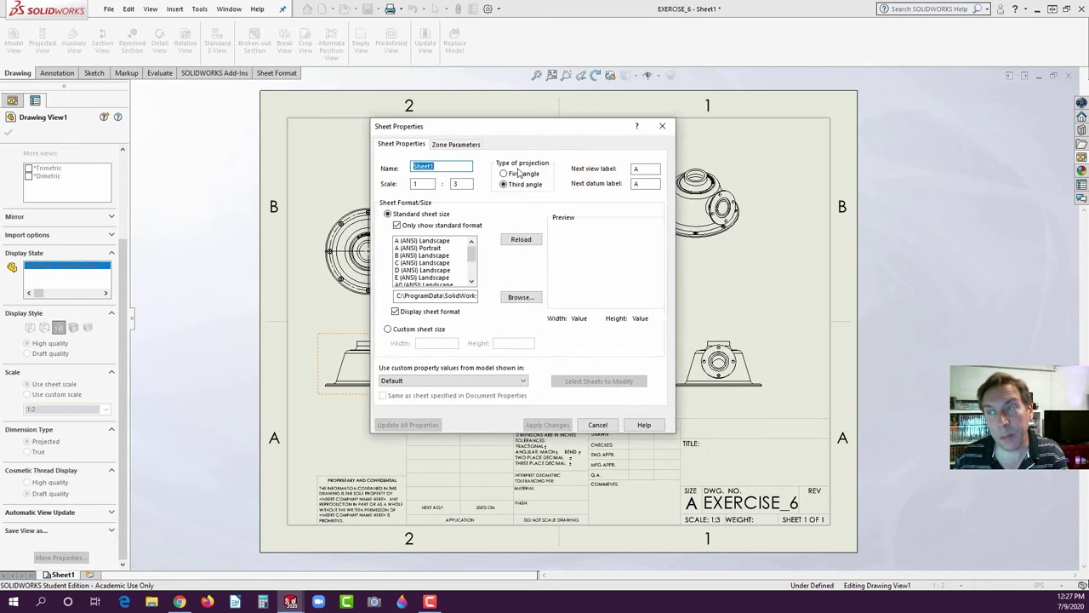
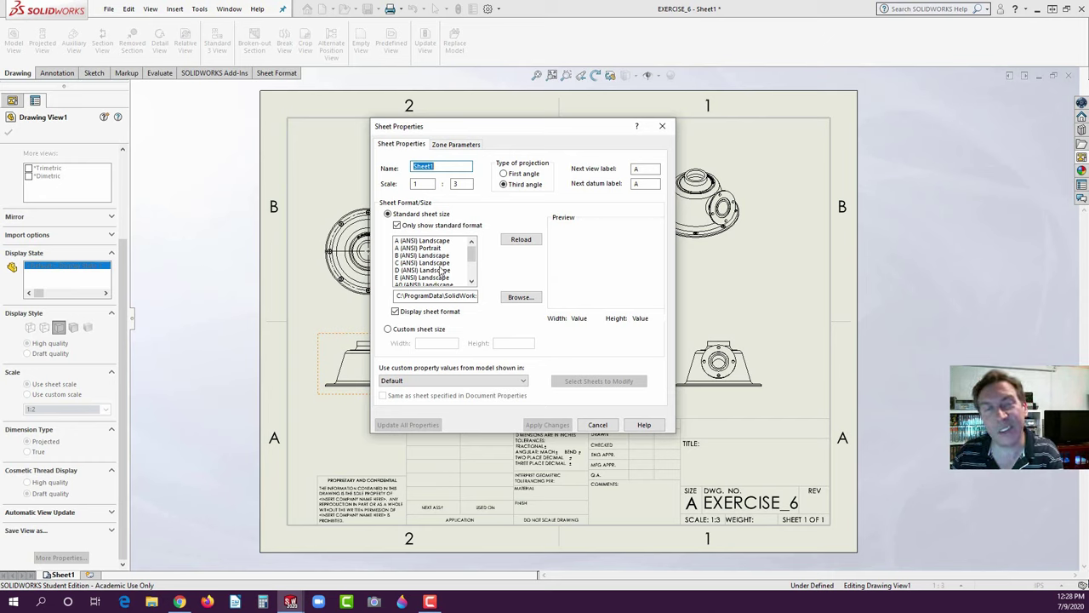
- Leave the sheet properties unchanged and drag the front and top views slightly lower
left_click(597, 425)
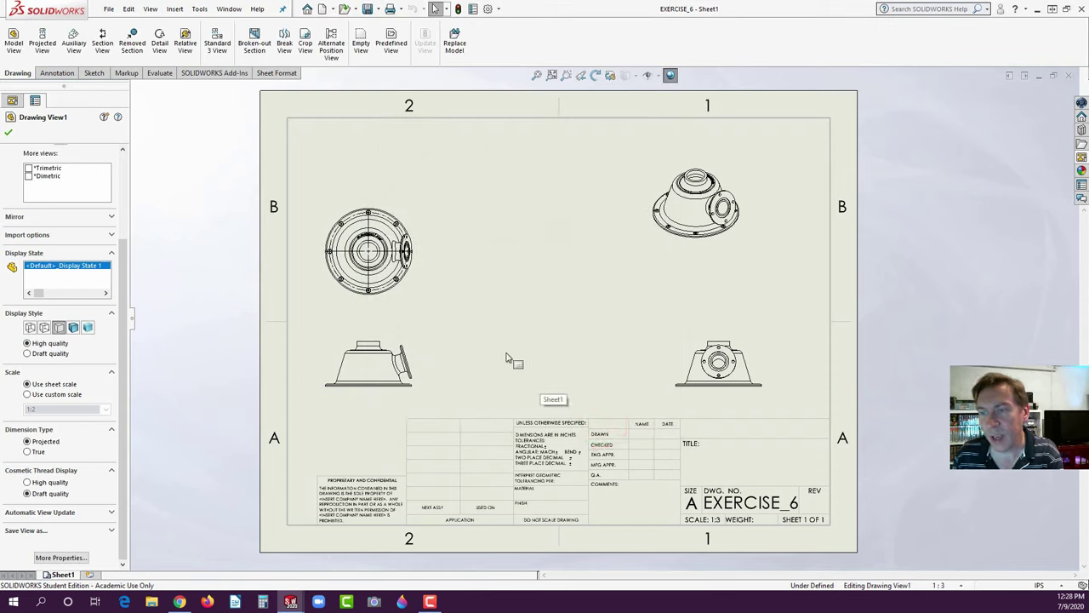
left_click(420, 339)
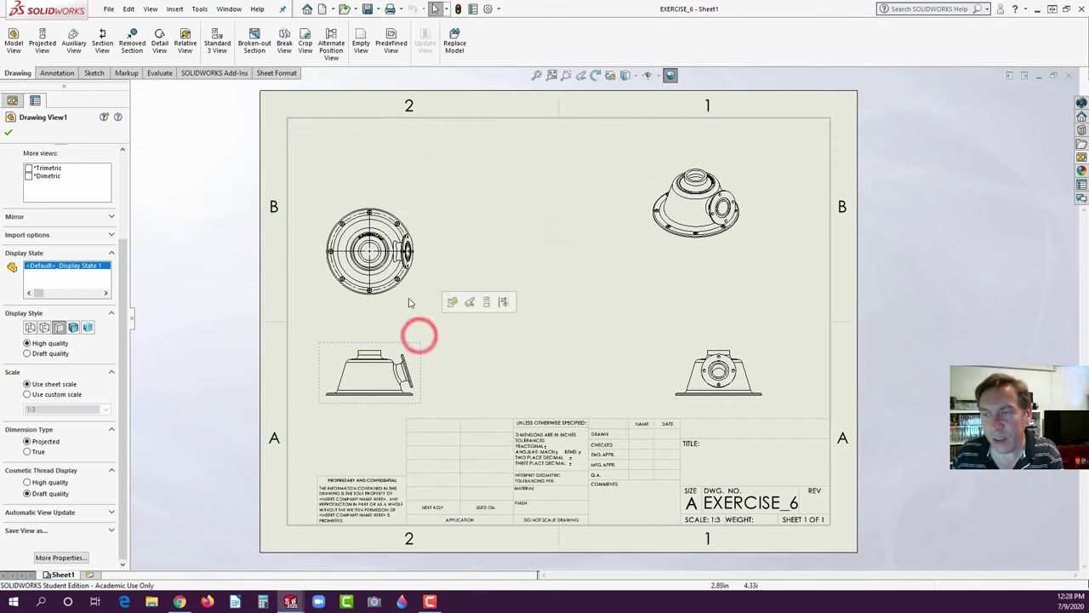
left_click_drag(399, 300, 399, 314)
left_click(523, 316)
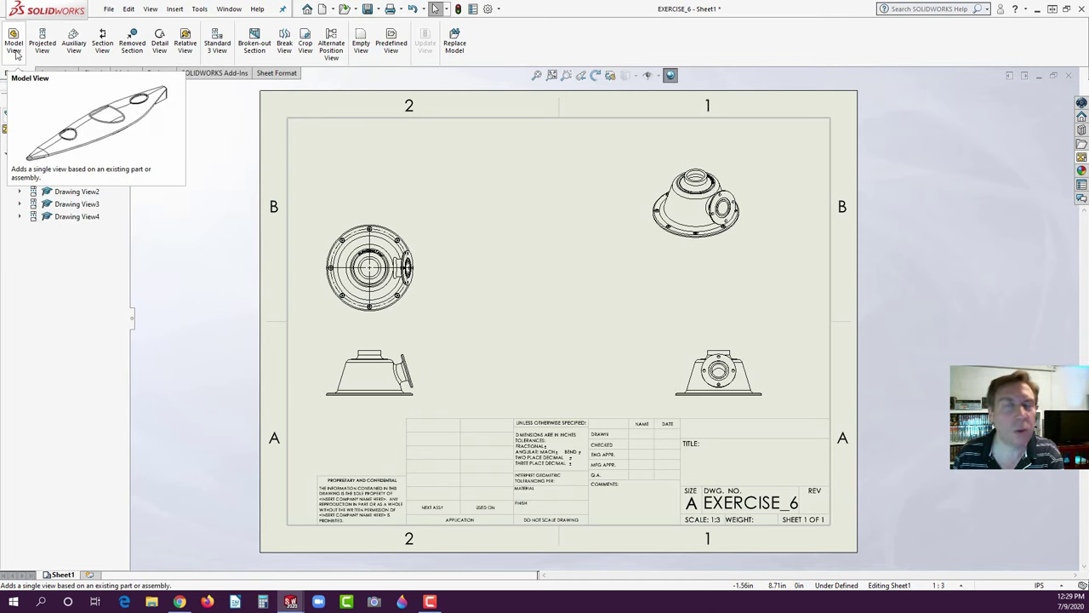
left_click(15, 46)
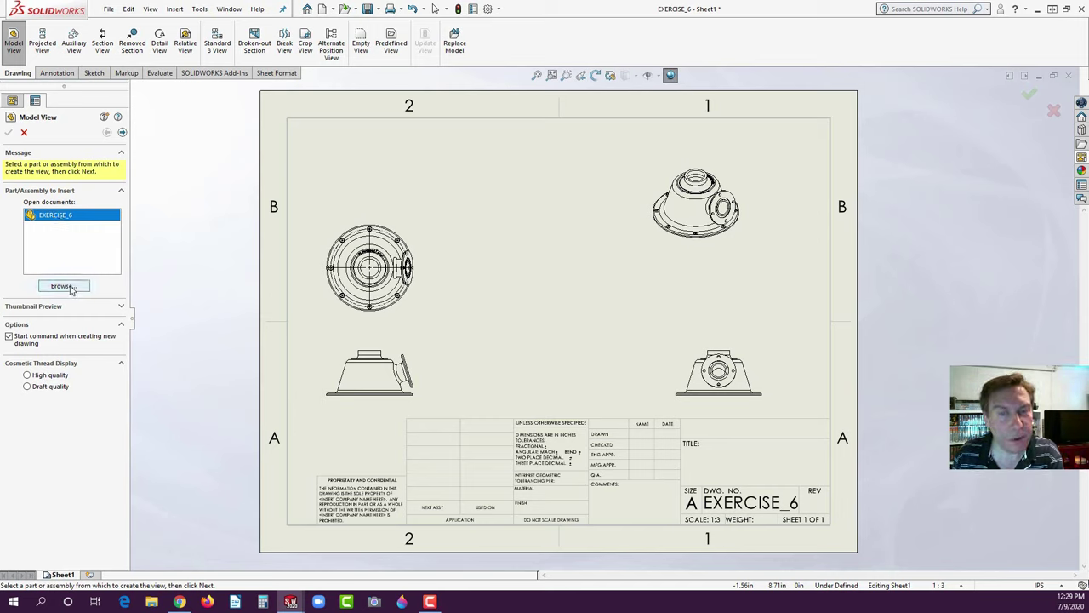
left_click(123, 133)
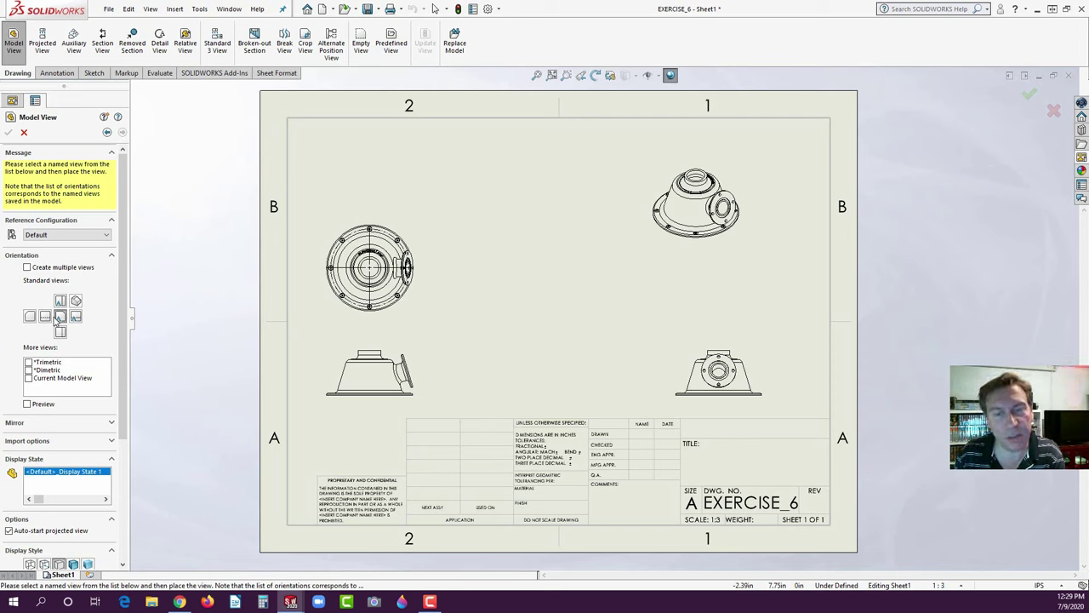
left_click(120, 320)
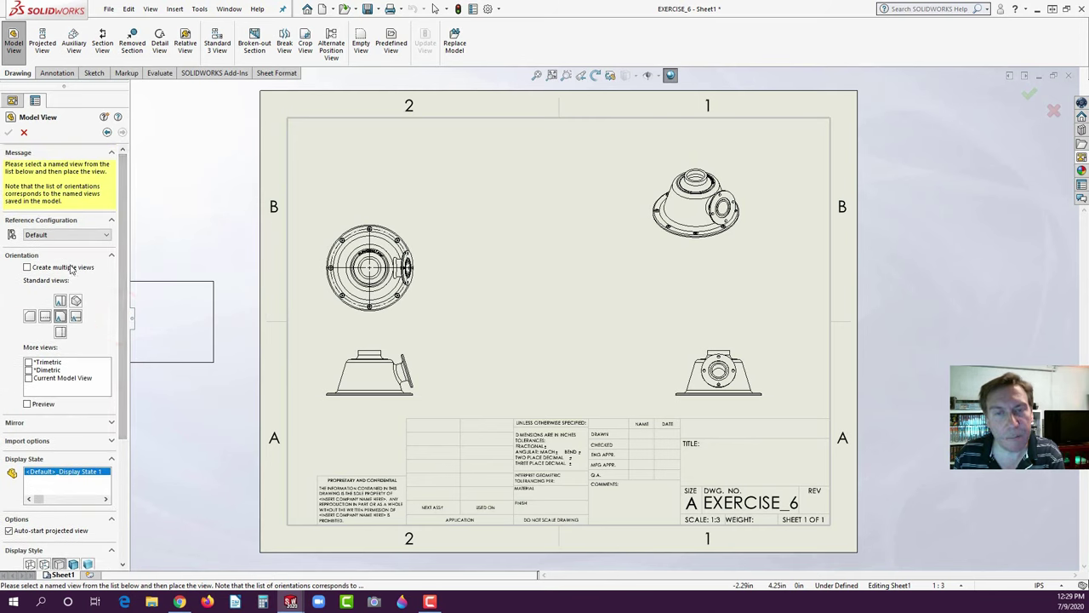
left_click(24, 133)
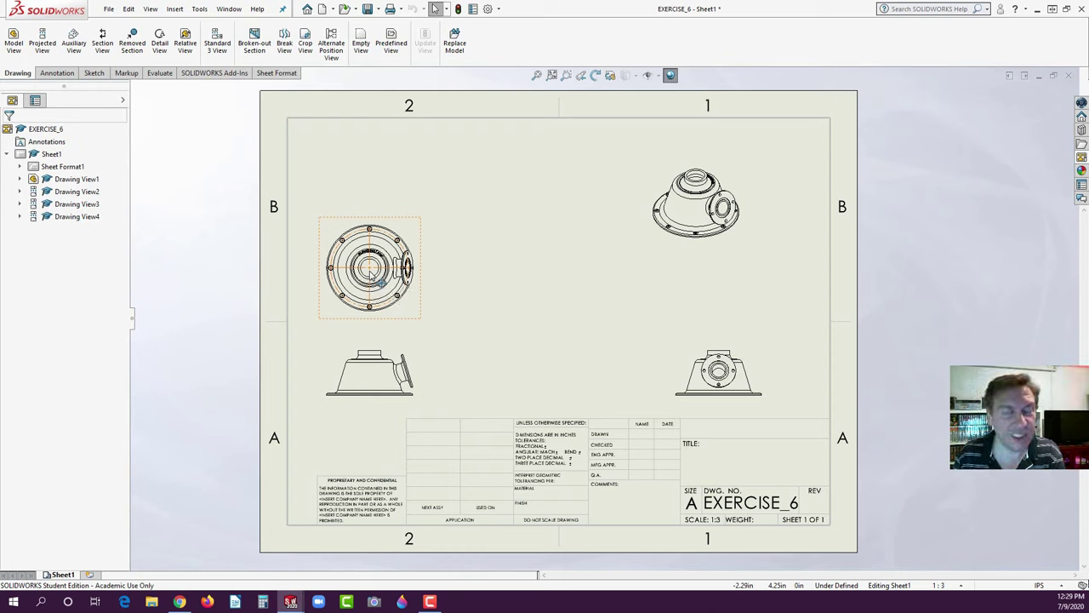
- Project auxiliary View A-A from the front view's slanted flange edge and place it near sheet centre
left_click(73, 49)
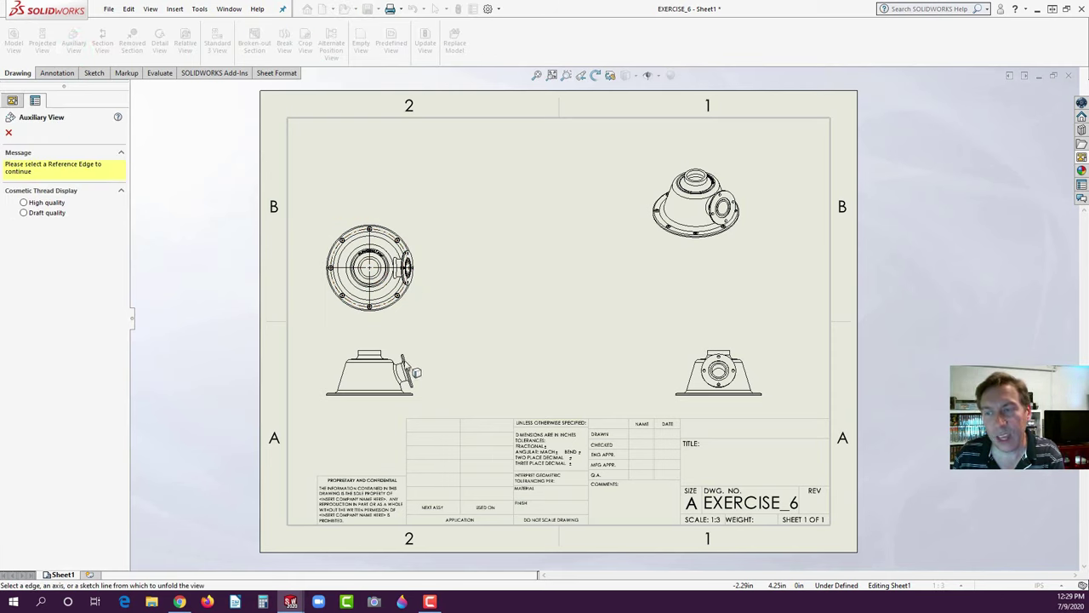
left_click(408, 367)
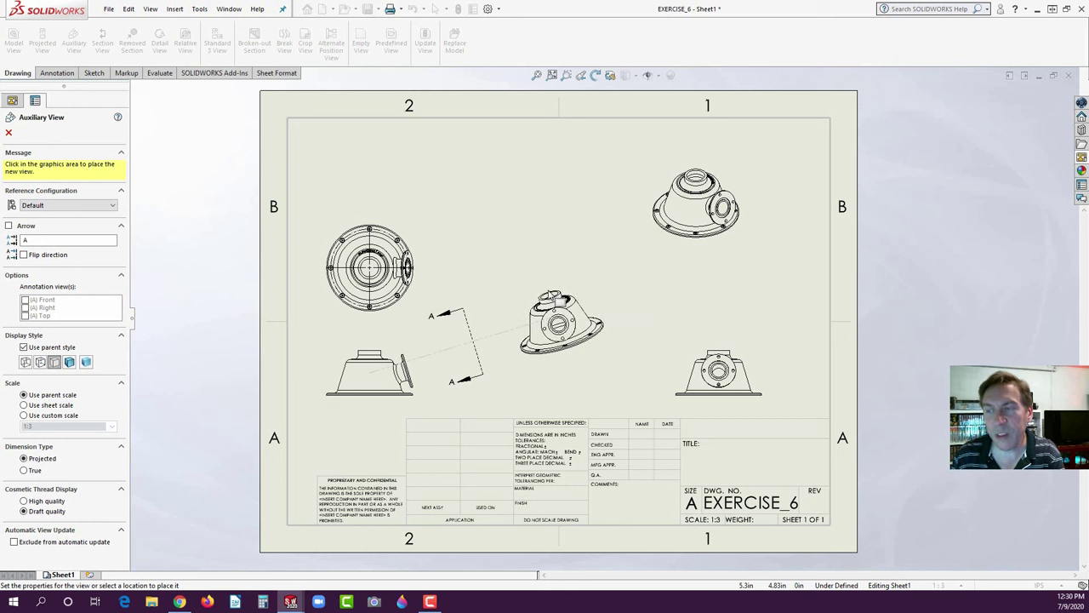
left_click(550, 286)
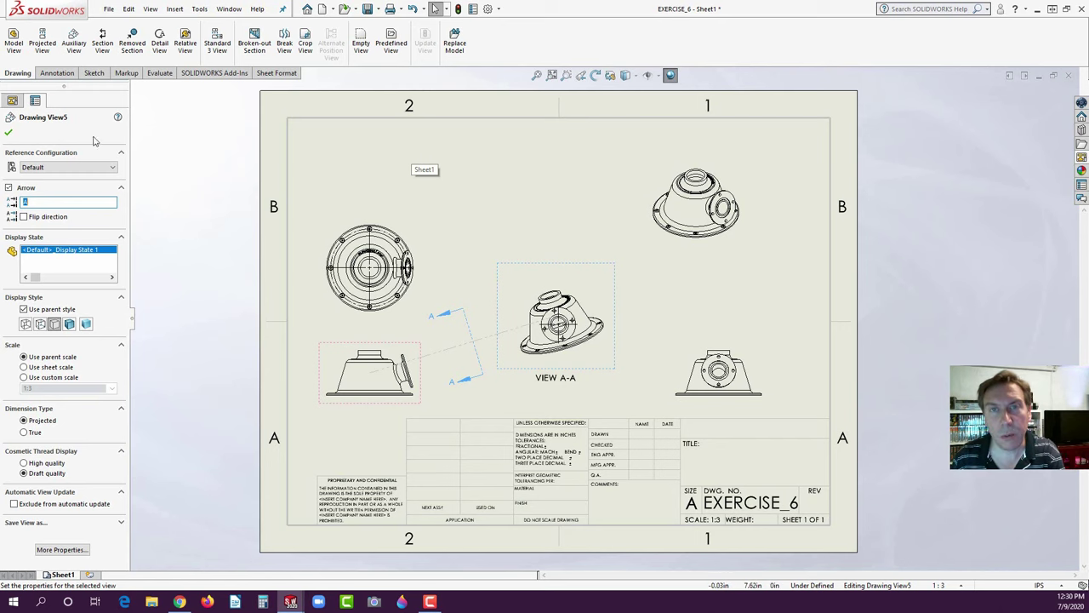
left_click(102, 43)
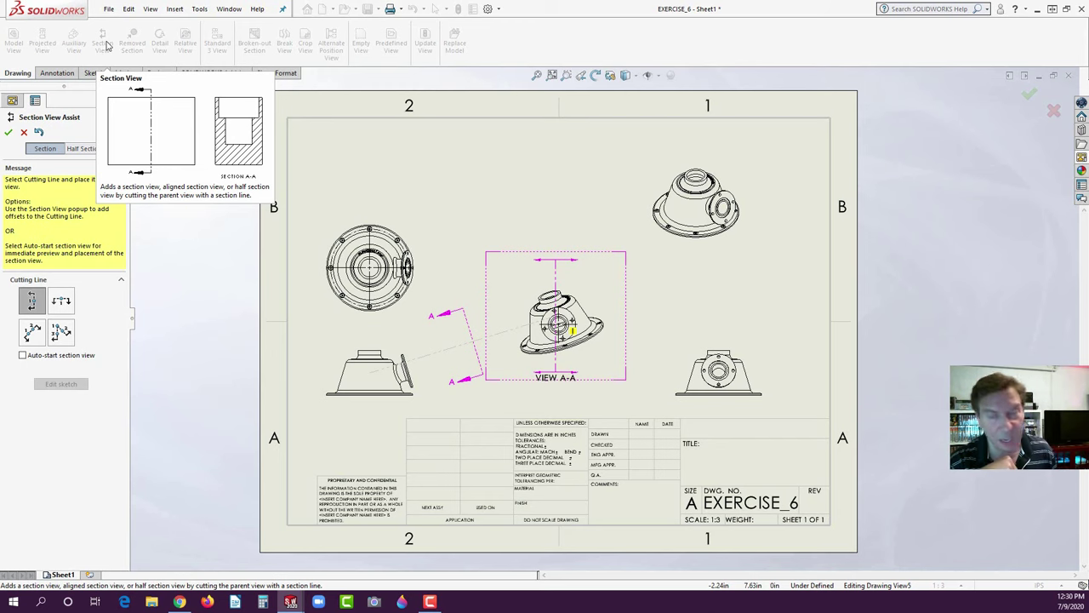
- Cut Section B-B horizontally through the circular top view's centre and place it above that view
key("Escape")
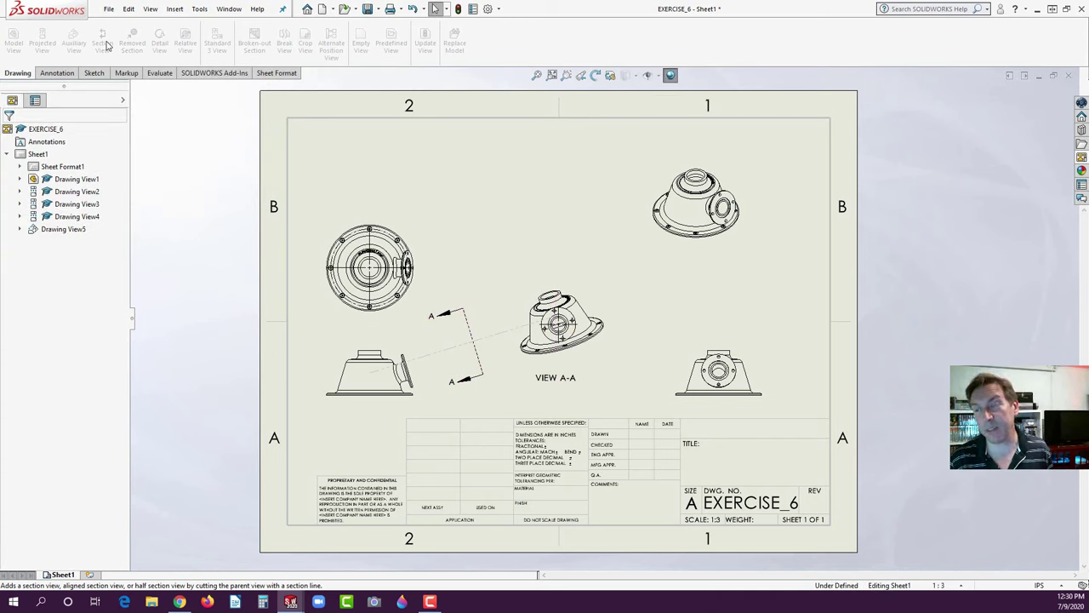
left_click(405, 226)
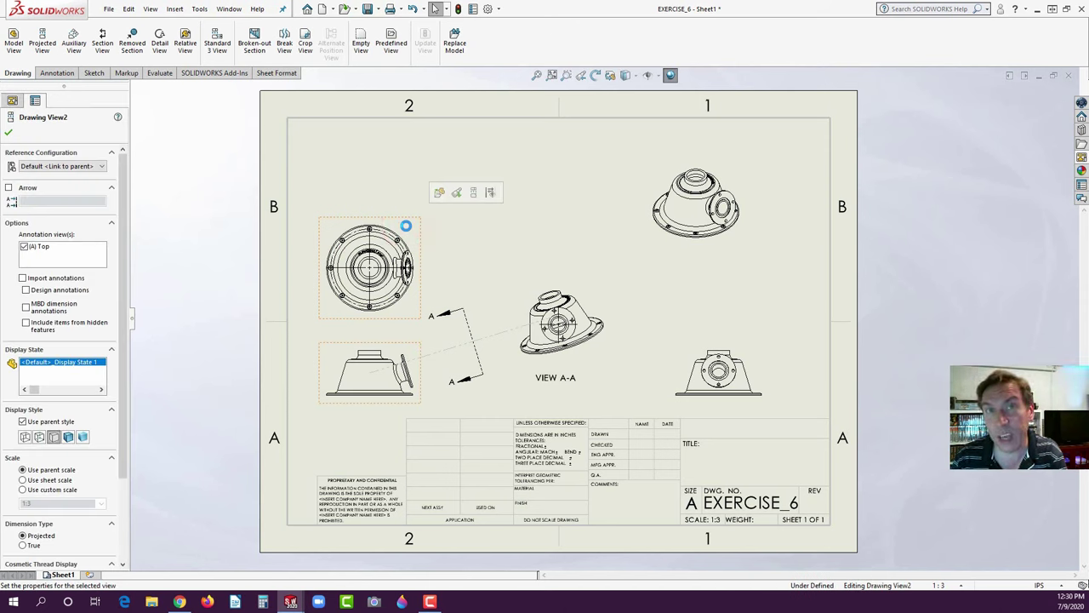
left_click(102, 40)
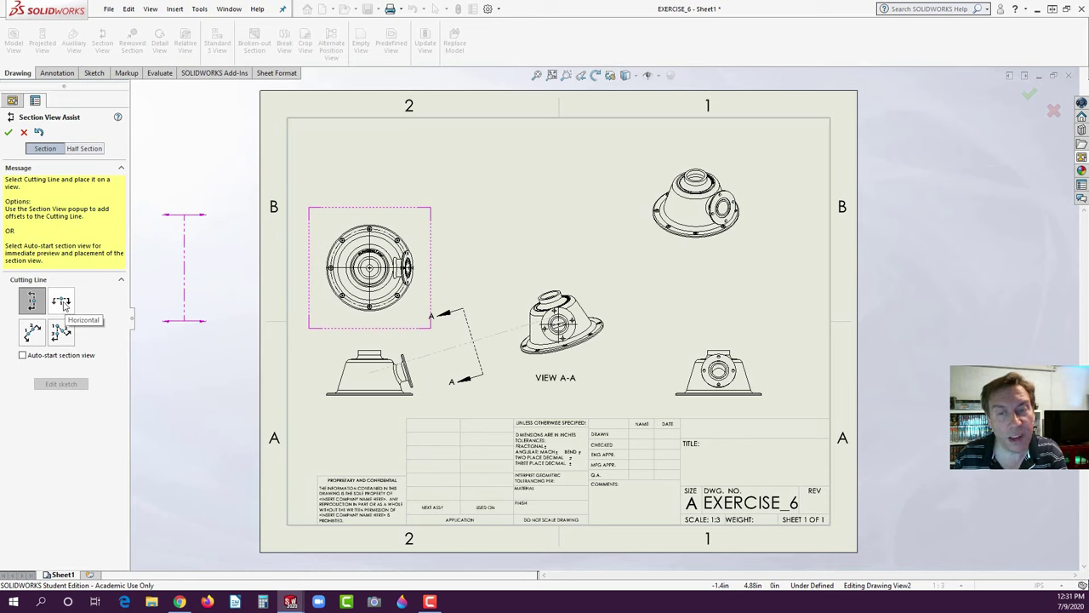
left_click(64, 302)
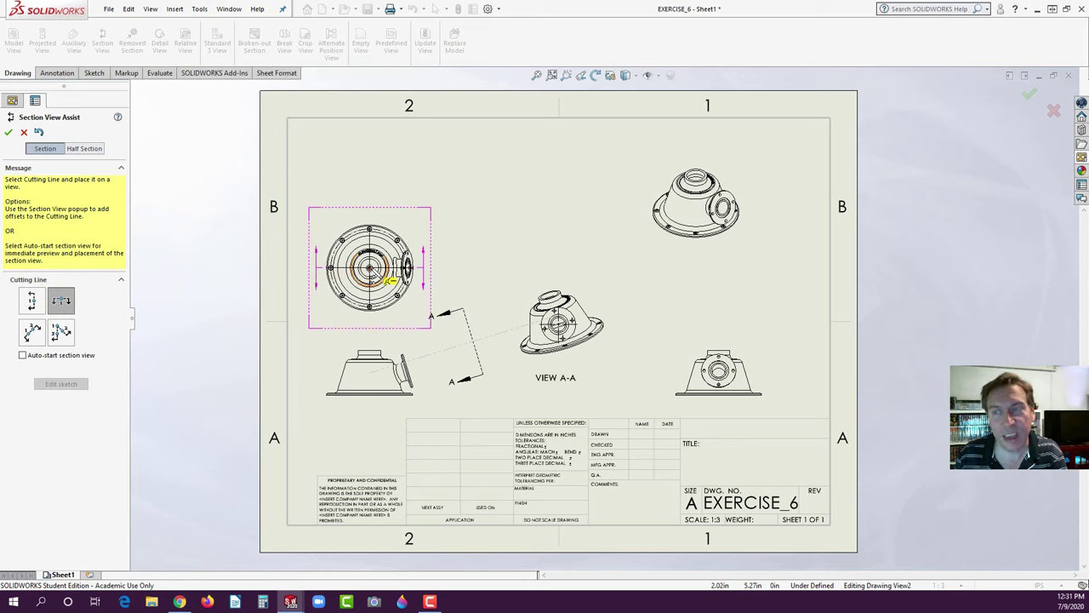
left_click(388, 279)
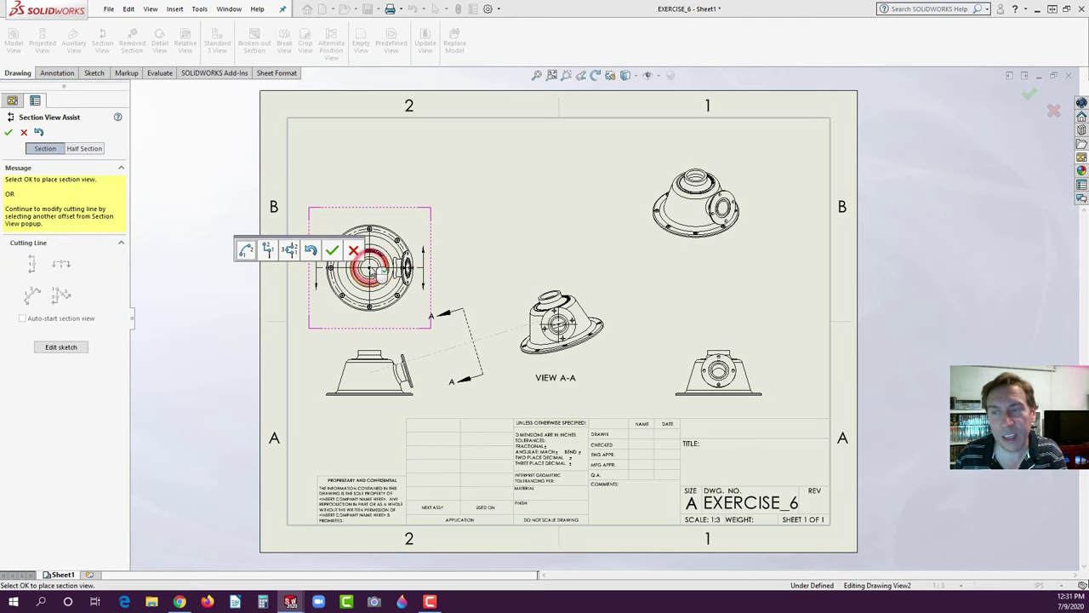
left_click(331, 251)
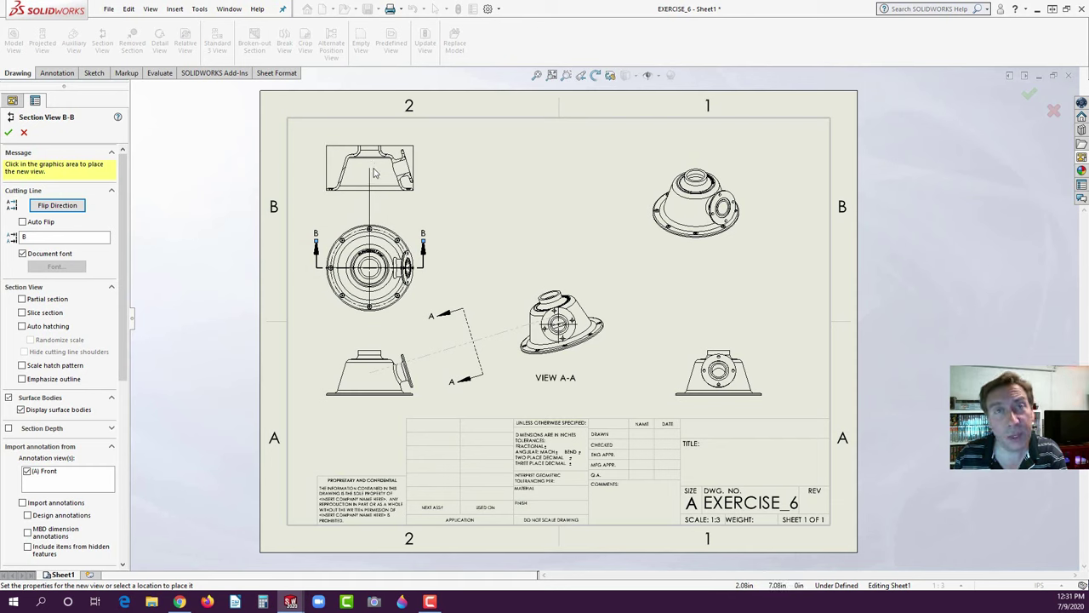
left_click(370, 171)
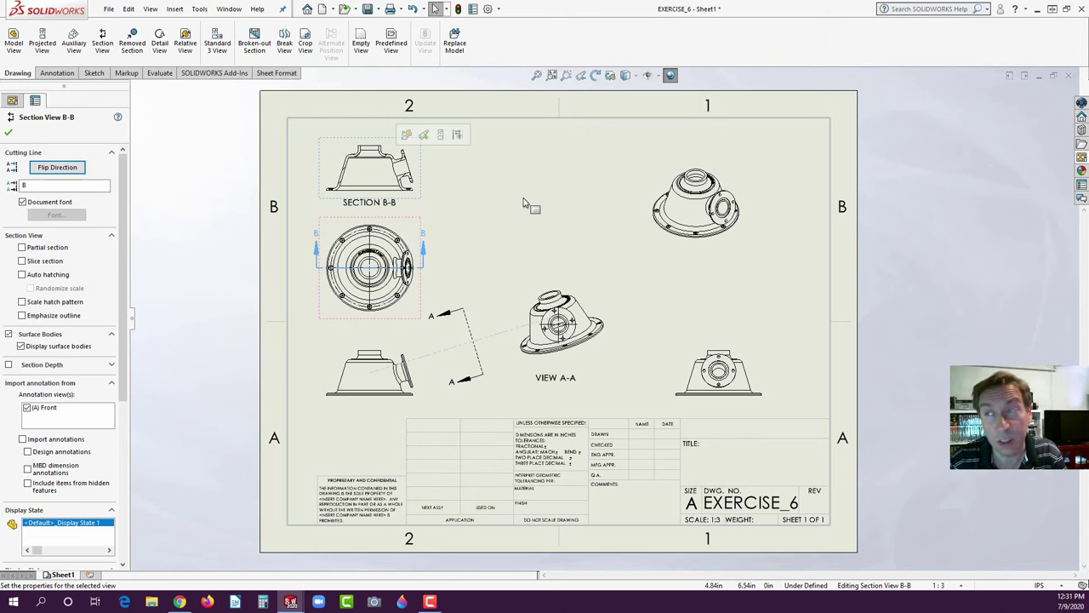
left_click(487, 8)
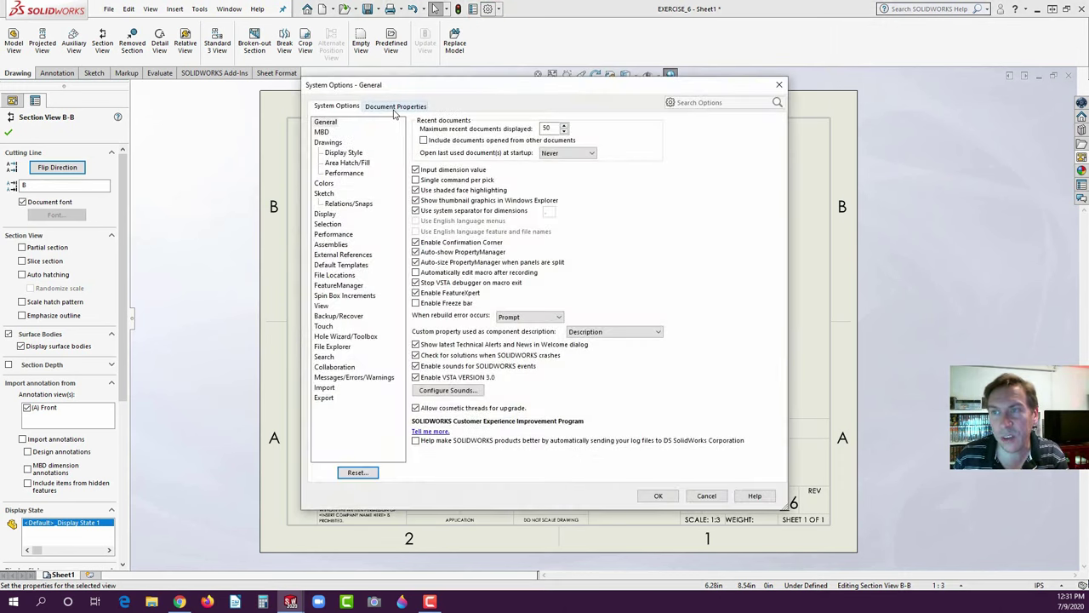
- Review the Detailing and Annotation document properties, keep the overall drafting standard as ANSI, and cancel
left_click(395, 105)
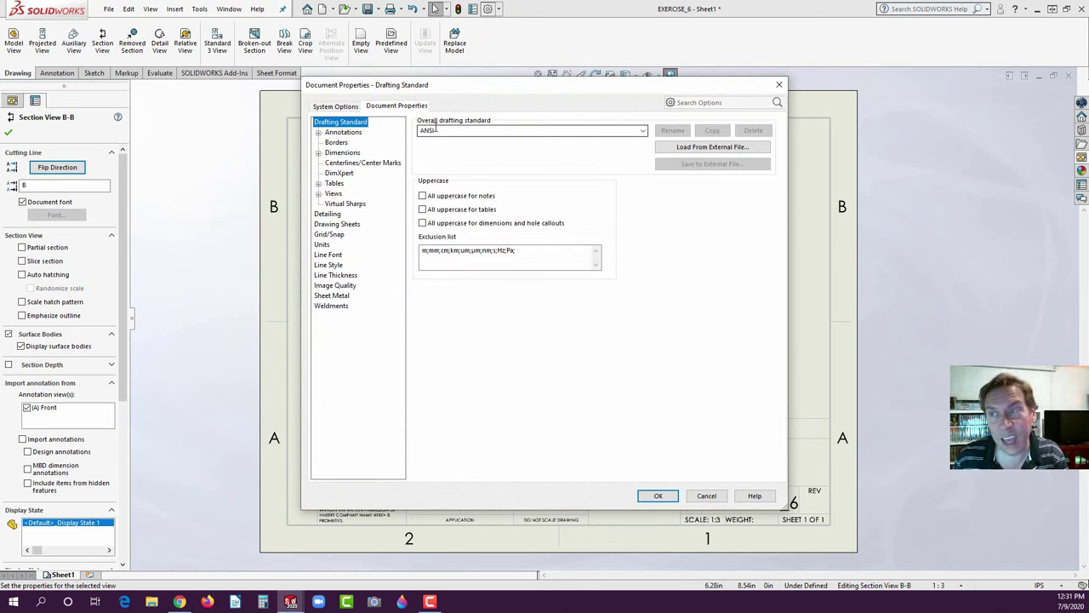
left_click(329, 215)
left_click(341, 133)
left_click(338, 124)
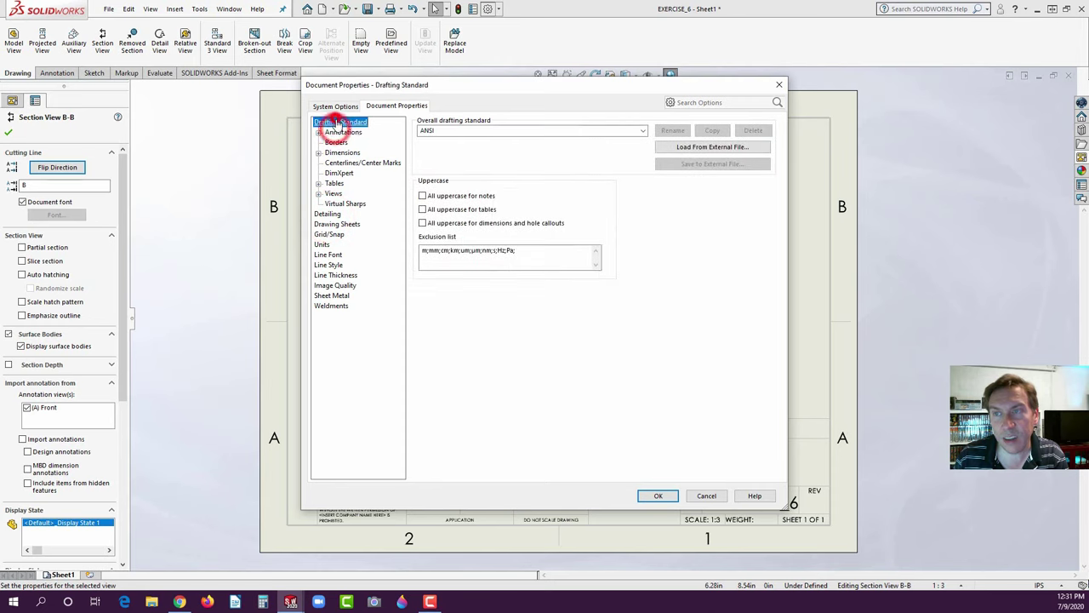
left_click(452, 129)
left_click(645, 129)
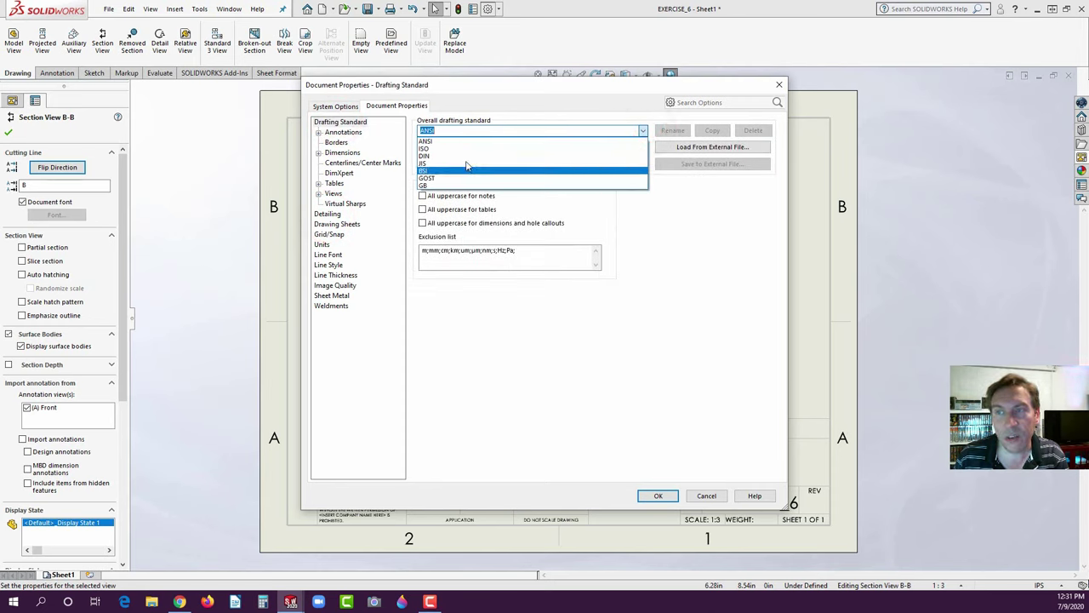
left_click(644, 129)
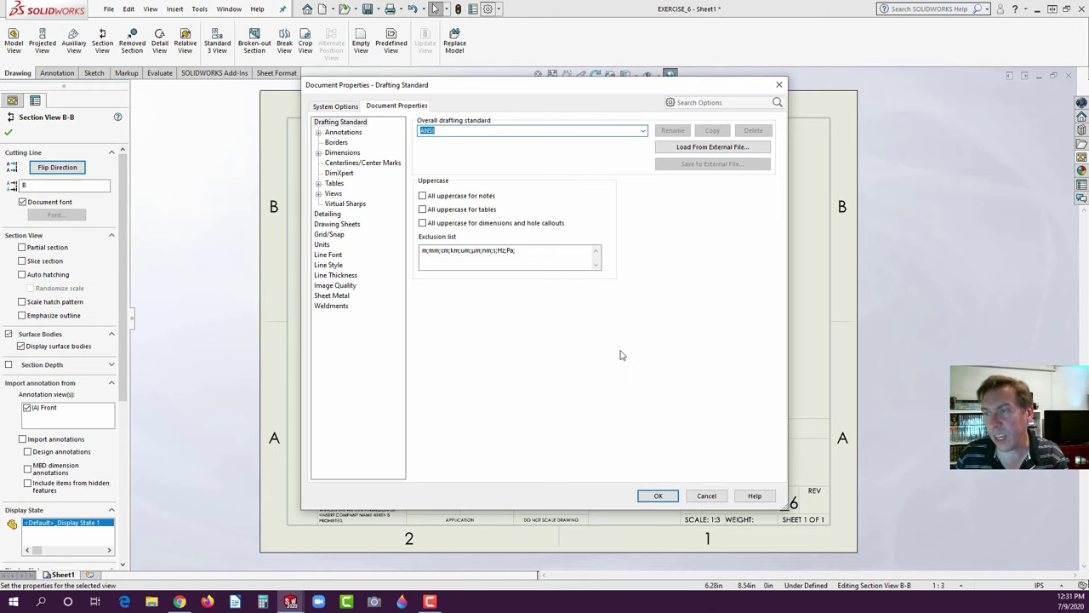
left_click(707, 496)
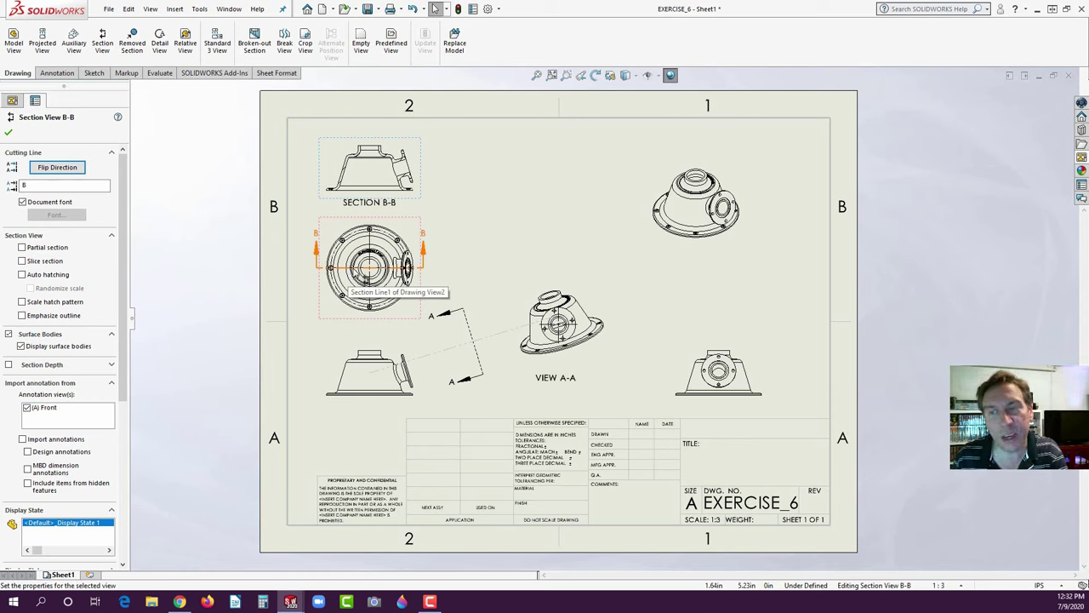
- Flip section line B-B so its arrows point down, and rebuild to update Section B-B
double_click(364, 269)
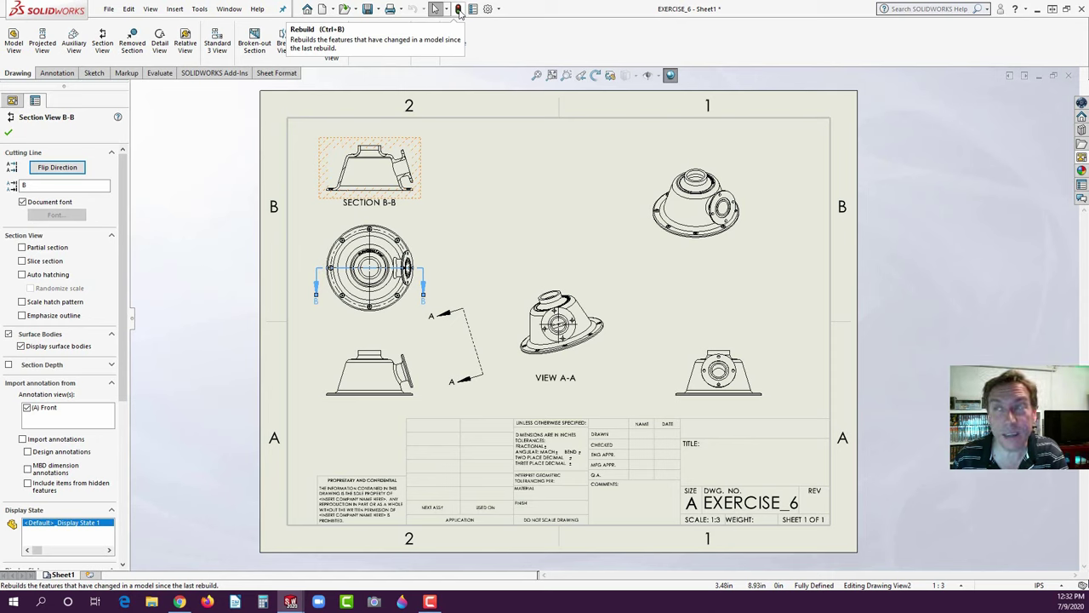
left_click(458, 9)
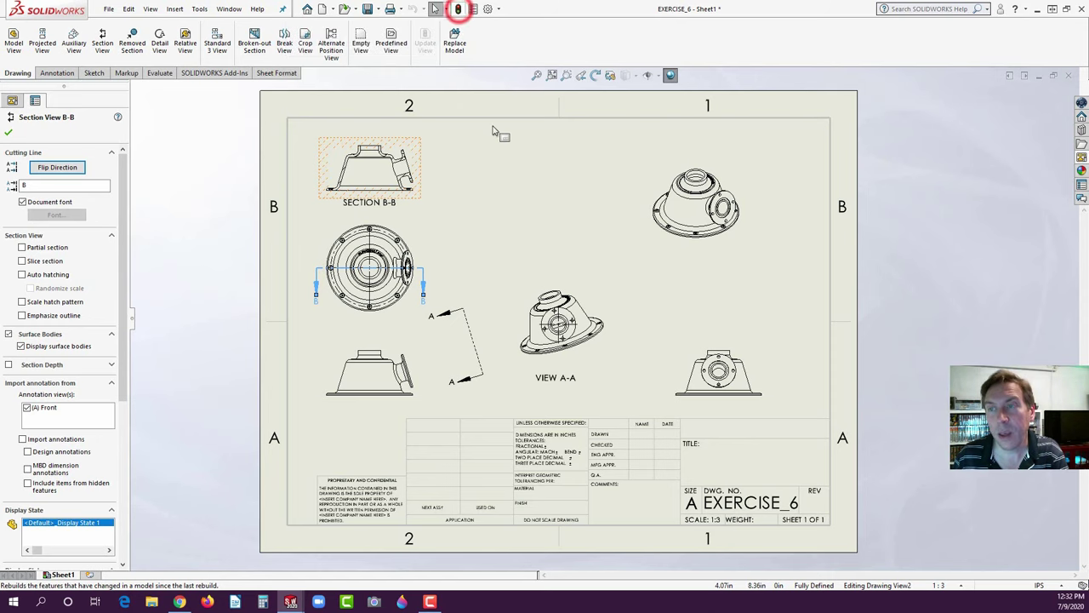
left_click(488, 188)
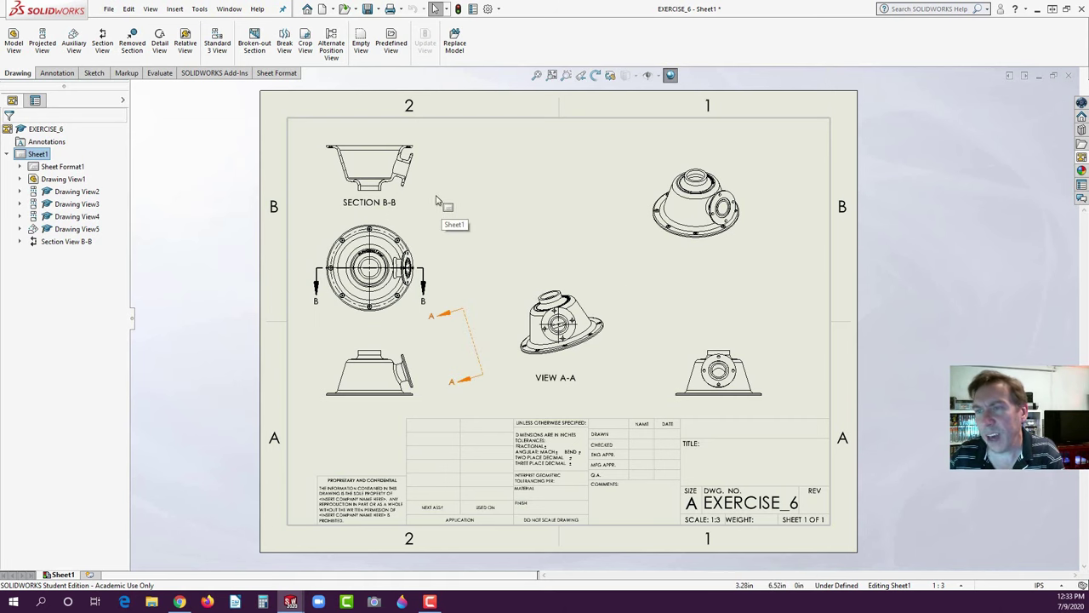
- Zoom in on Section B-B and select the flange's ANSI31 hatch for editing
scroll(442, 204, "down", 5)
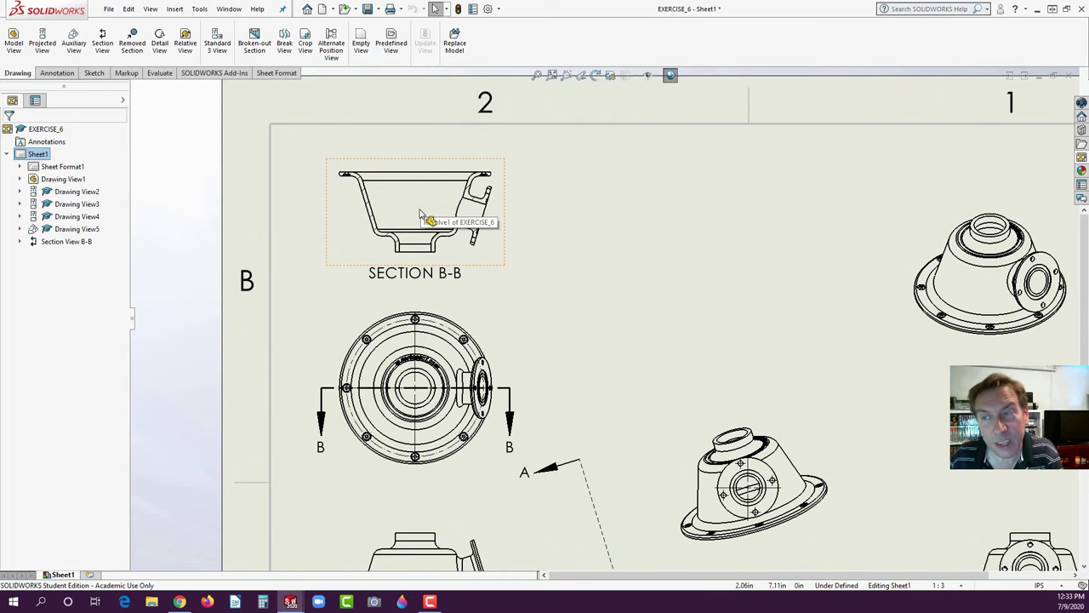
scroll(421, 214, "down", 3)
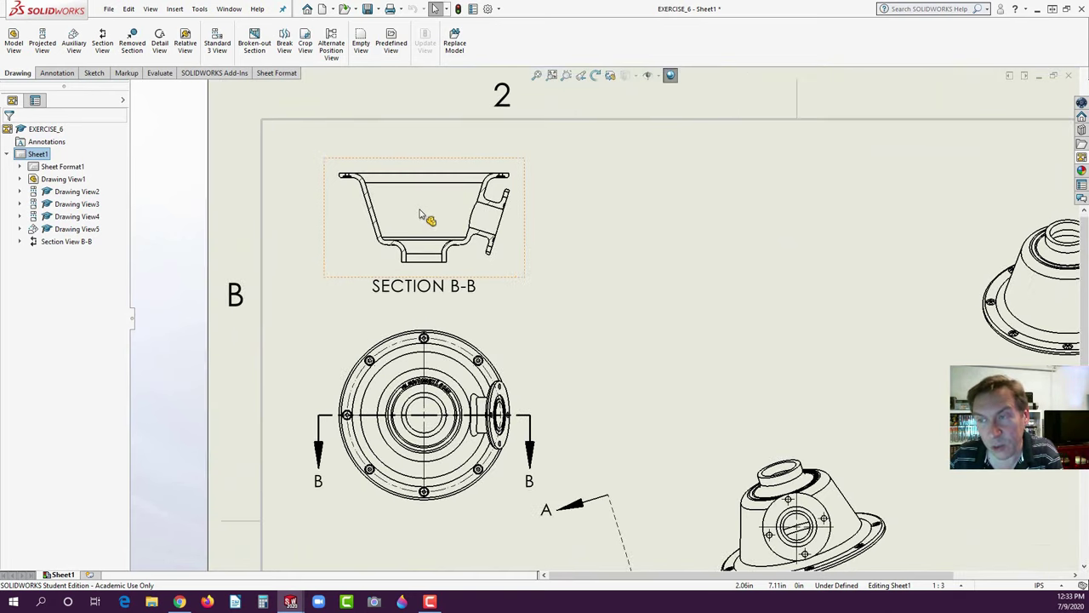
scroll(459, 224, "down", 2)
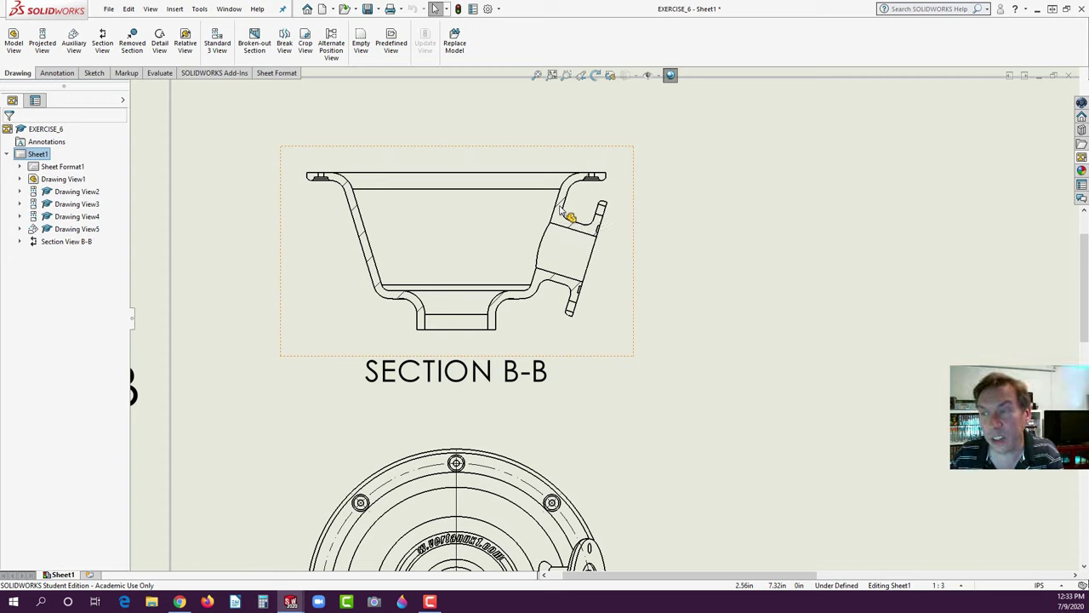
left_click(560, 205)
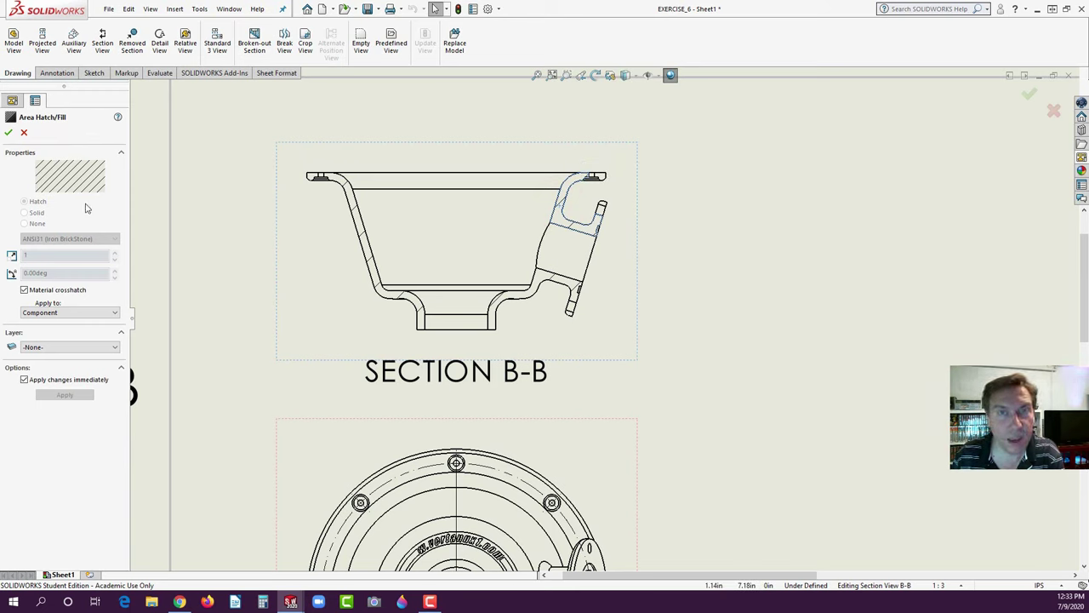
- Drop the material crosshatch and set the hatch scale to 4 with a 0° angle
left_click(23, 290)
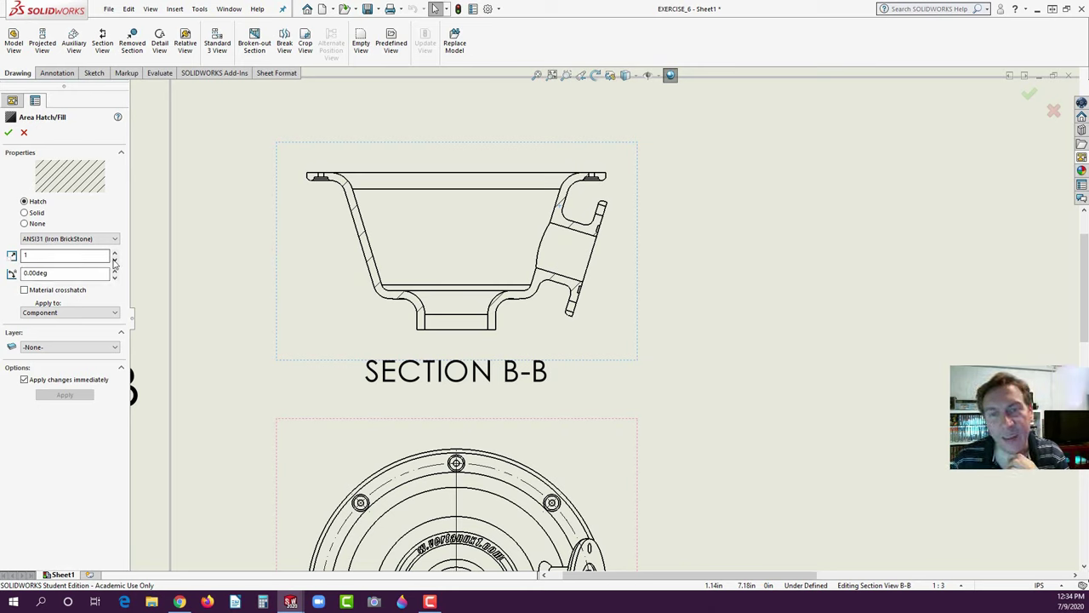
left_click(115, 253)
left_click(115, 253)
left_click(115, 253)
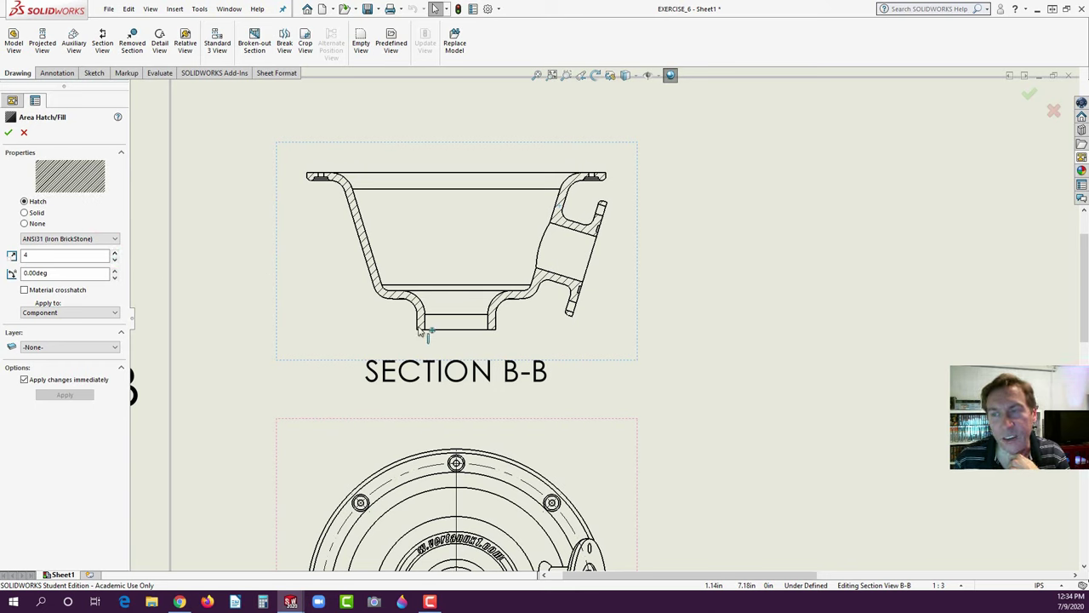
left_click(115, 271)
left_click(115, 277)
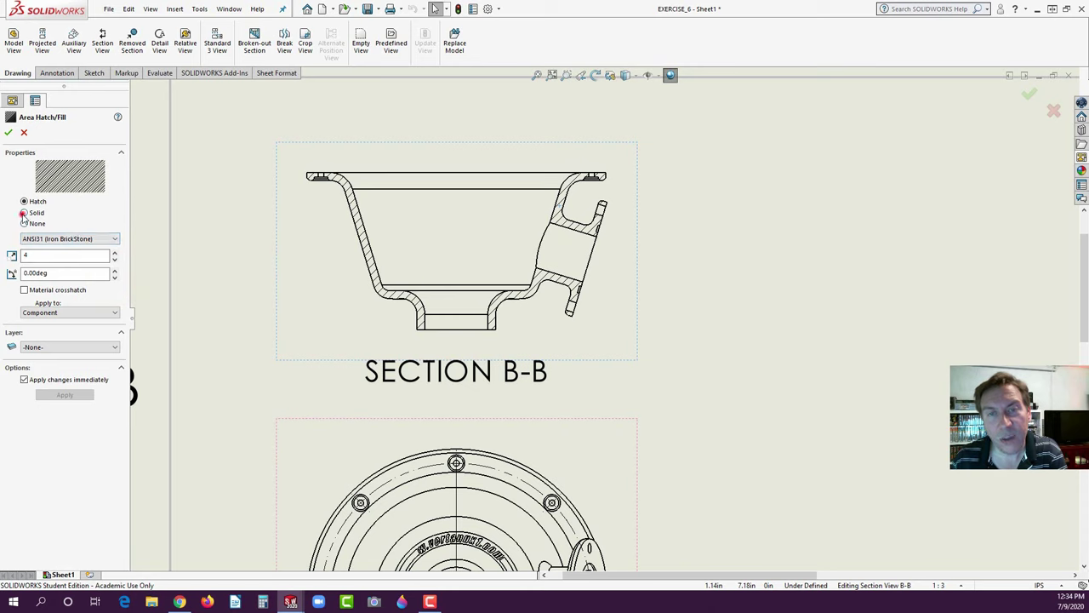
- Compare Solid and None fills, then keep the hatch pattern applied per component and confirm
left_click(24, 214)
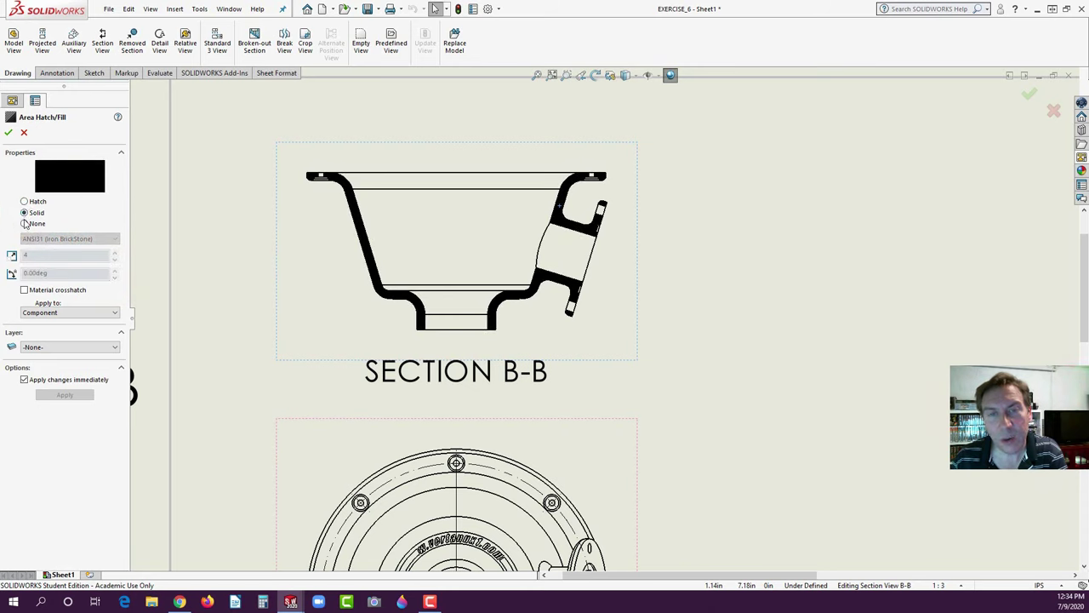
left_click(25, 223)
left_click(24, 200)
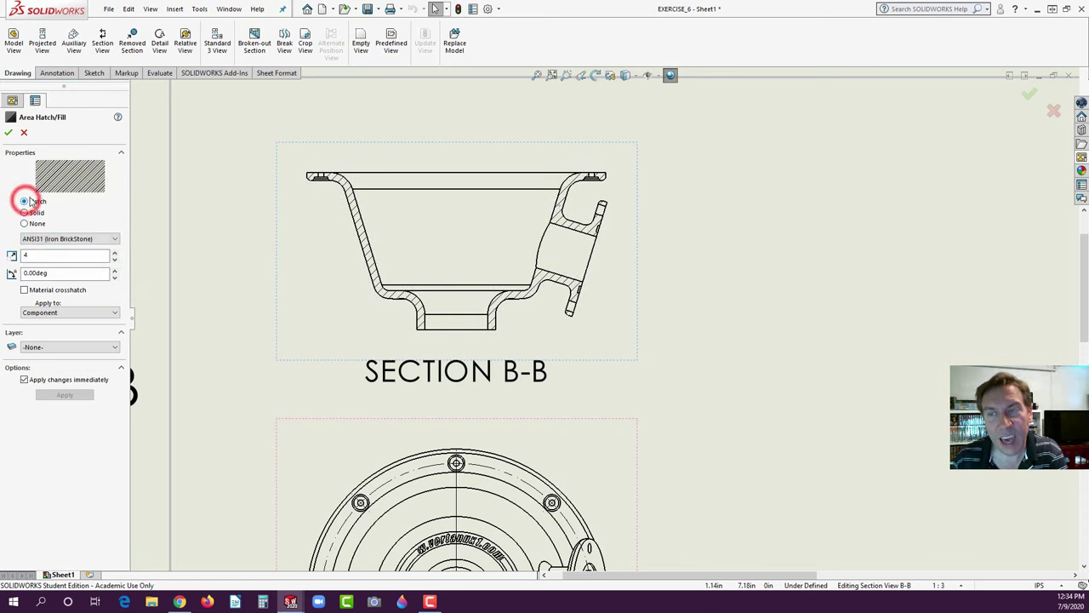
left_click(61, 313)
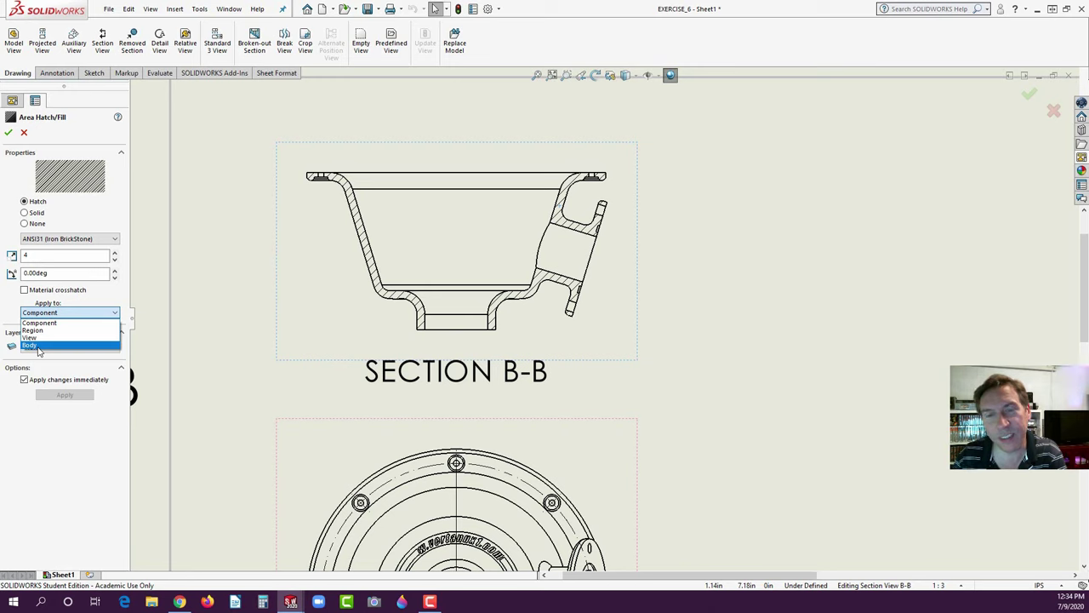
left_click(58, 313)
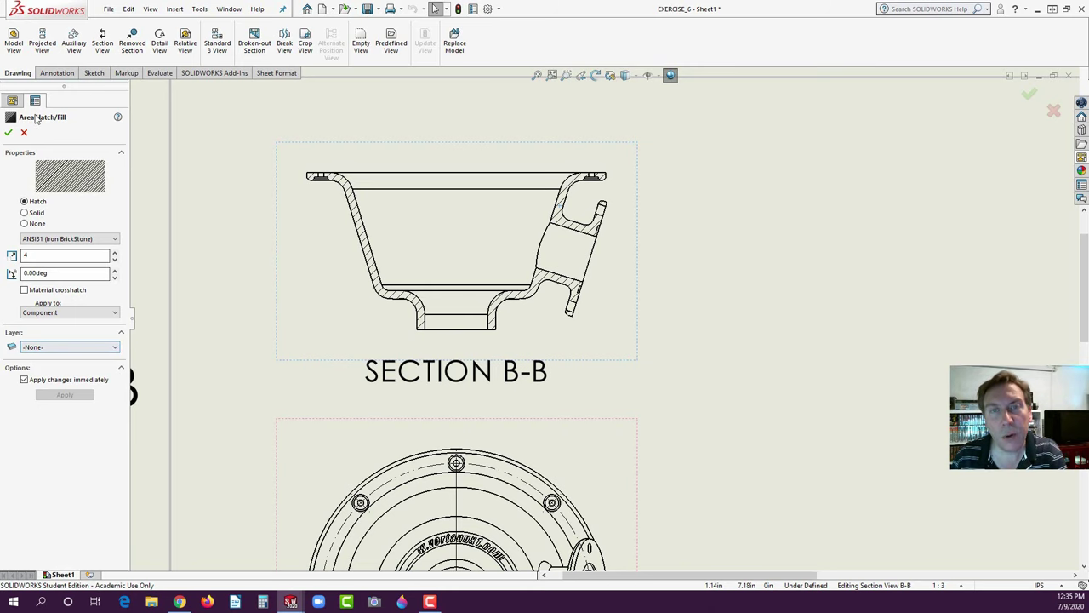
left_click(9, 133)
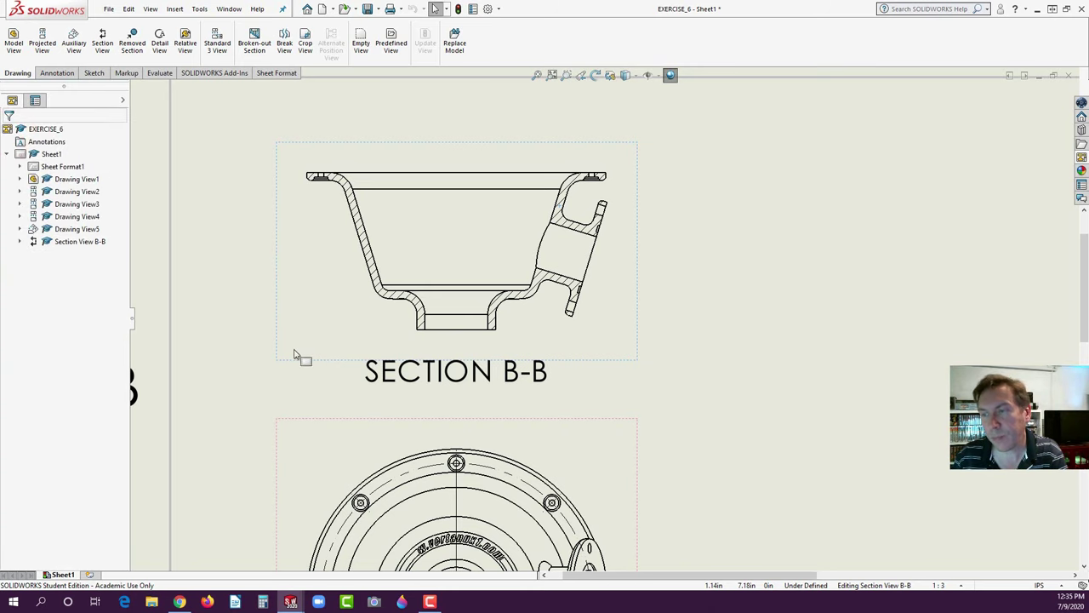
- Zoom and pan to show the upper sheet with Section B-B, its parent view and View A-A
scroll(241, 361, "up", 3)
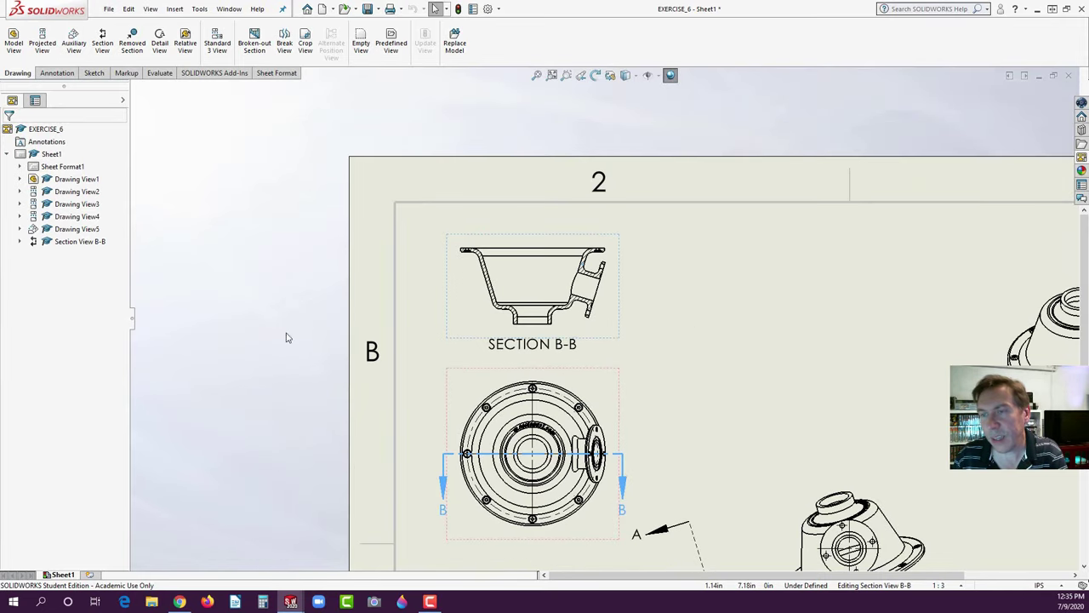
scroll(380, 313, "up", 2)
scroll(842, 349, "down", 2)
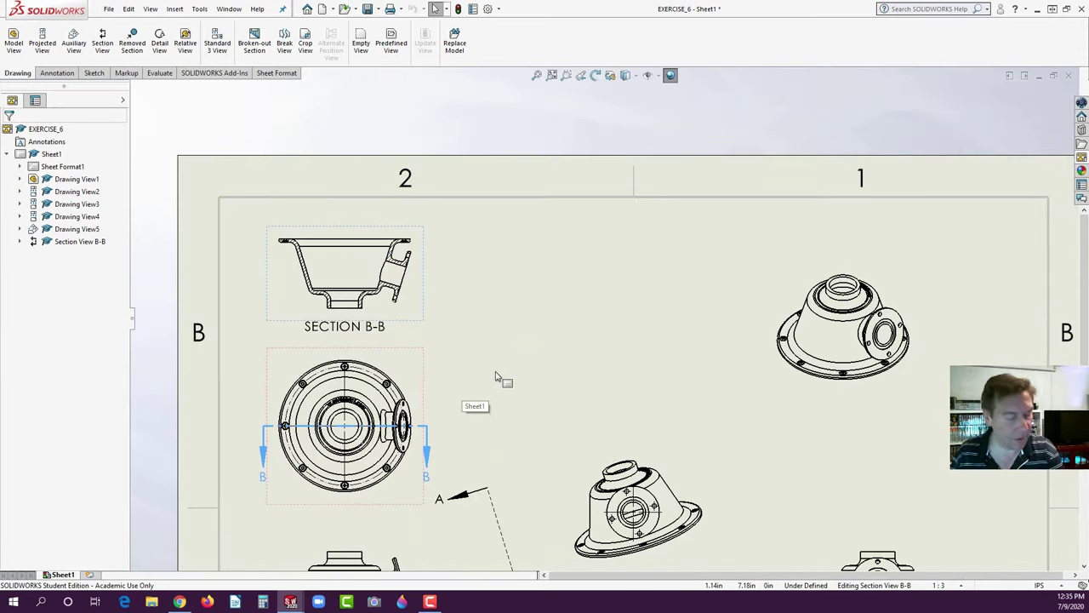
scroll(499, 372, "down", 2)
scroll(502, 374, "up", 2)
mouse_move(506, 377)
middle_mouse_down()
mouse_move(497, 317)
mouse_move(532, 311)
mouse_move(513, 284)
mouse_move(502, 296)
middle_mouse_up()
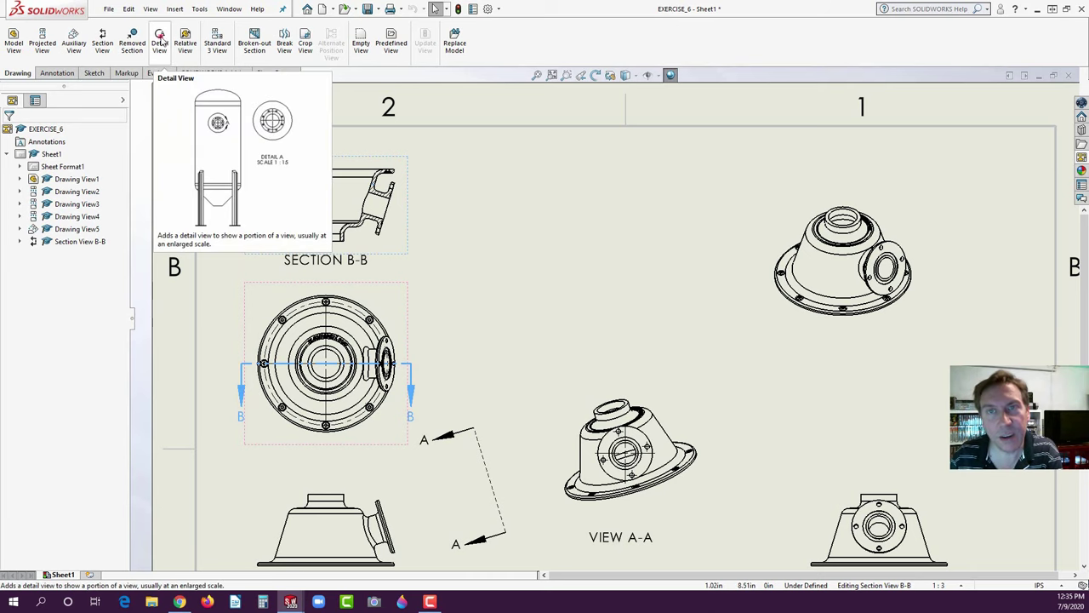
- Circle the Section B-B flange, place Detail C at 2:3 to its right, and reposition the C label
left_click(160, 43)
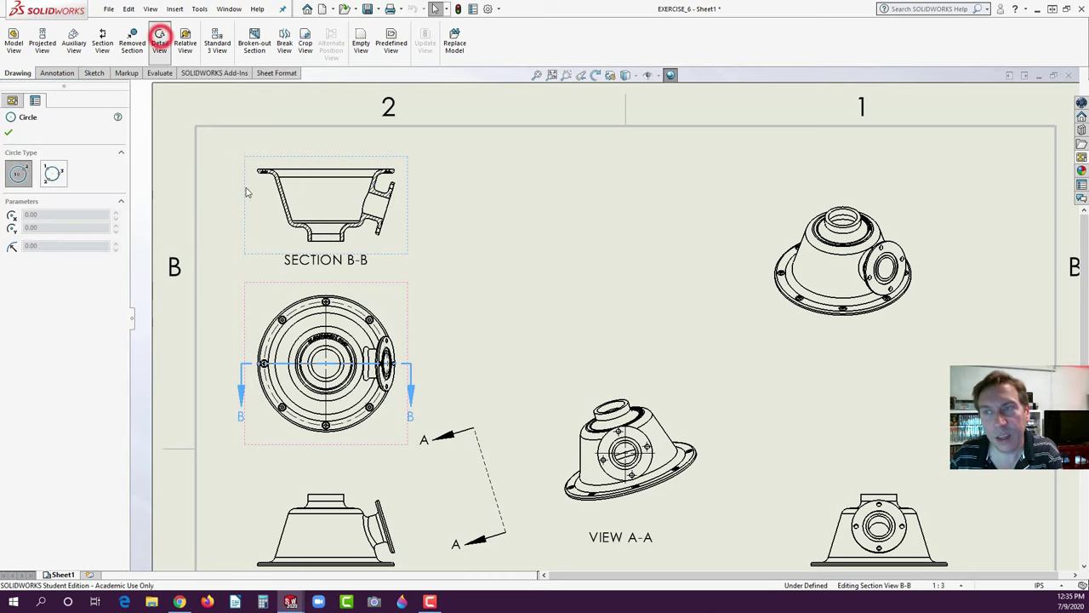
left_click(384, 182)
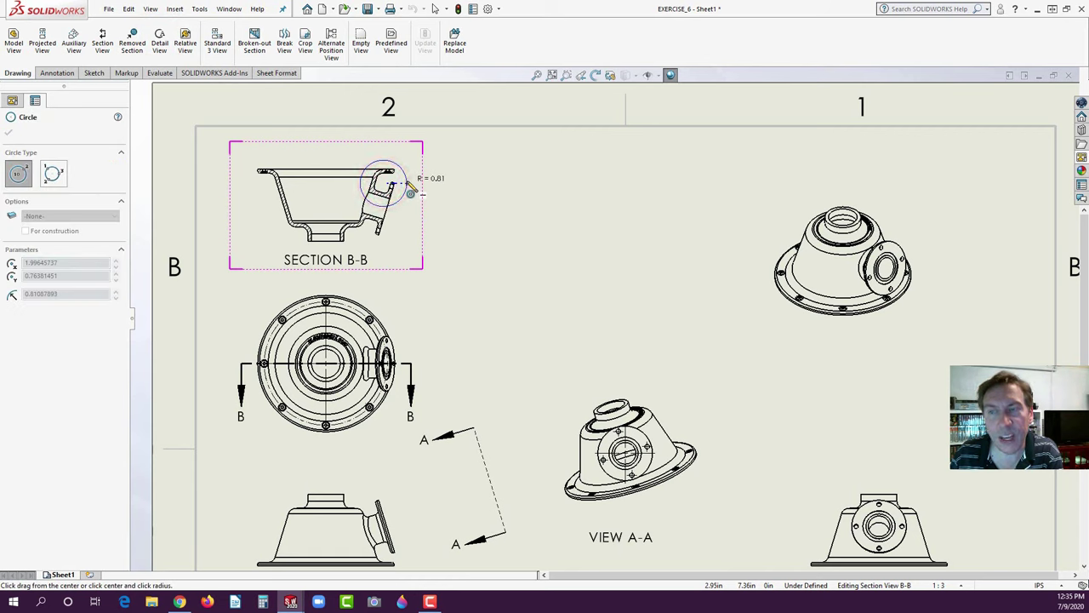
left_click(409, 185)
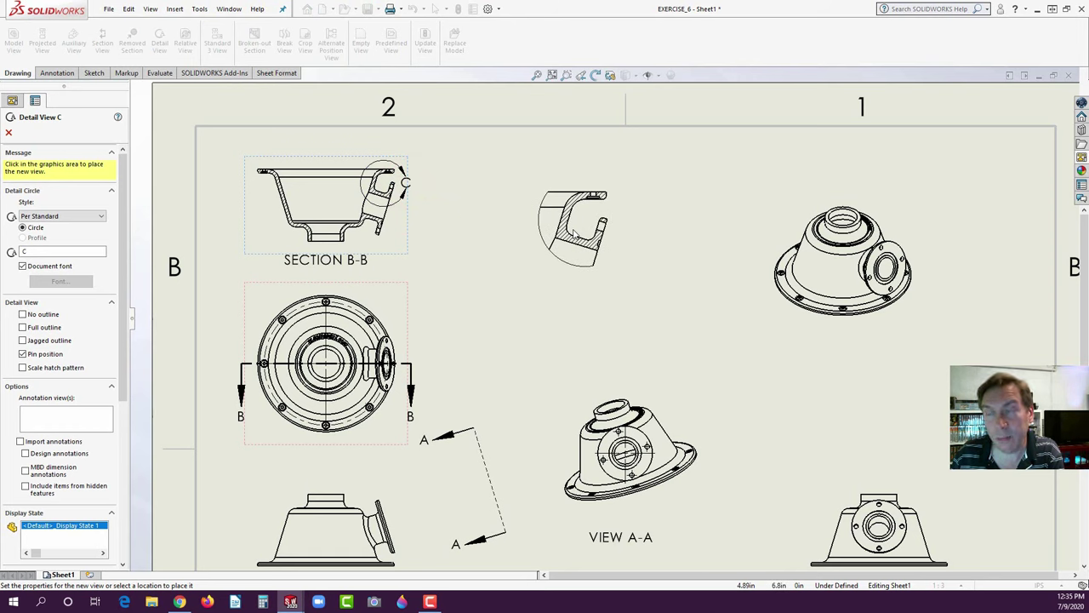
left_click(573, 230)
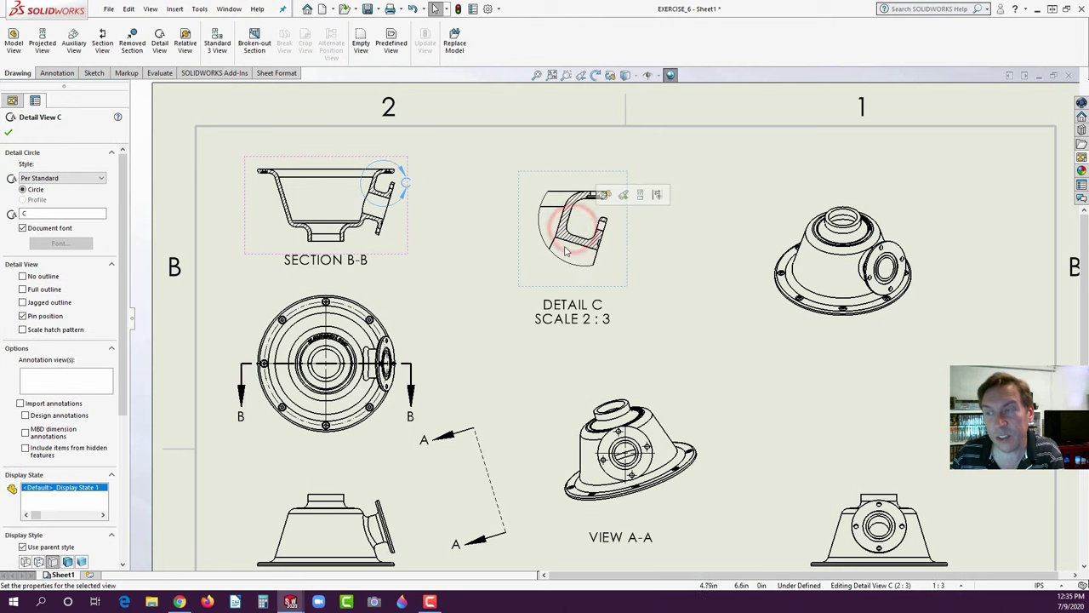
left_click(407, 184)
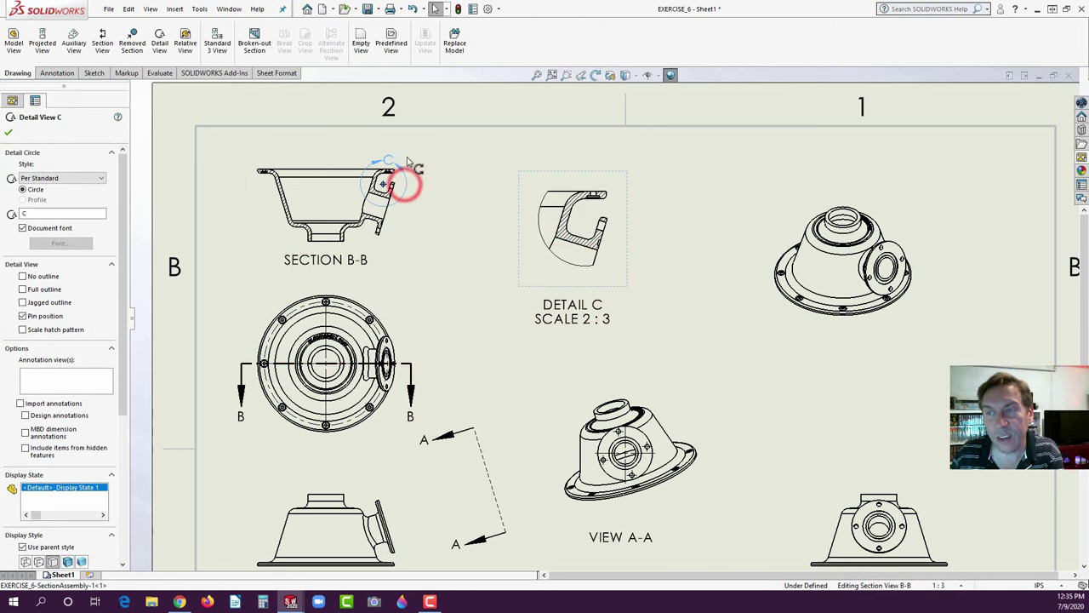
left_click_drag(416, 214, 419, 189)
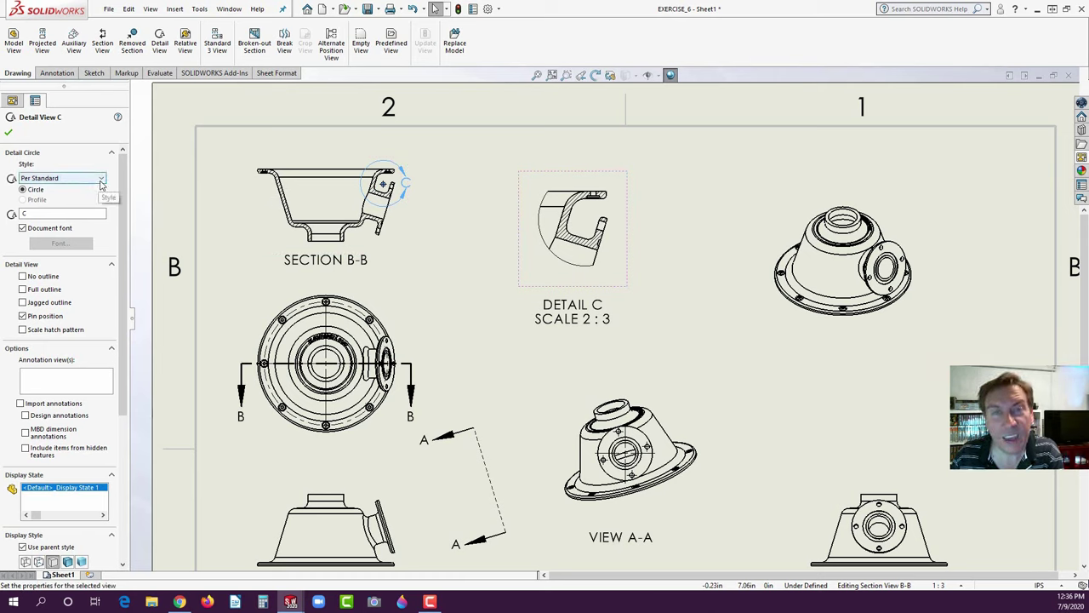
- Change detail circle C's style from Connected to With Leader and pull the C label up-right
left_click(101, 180)
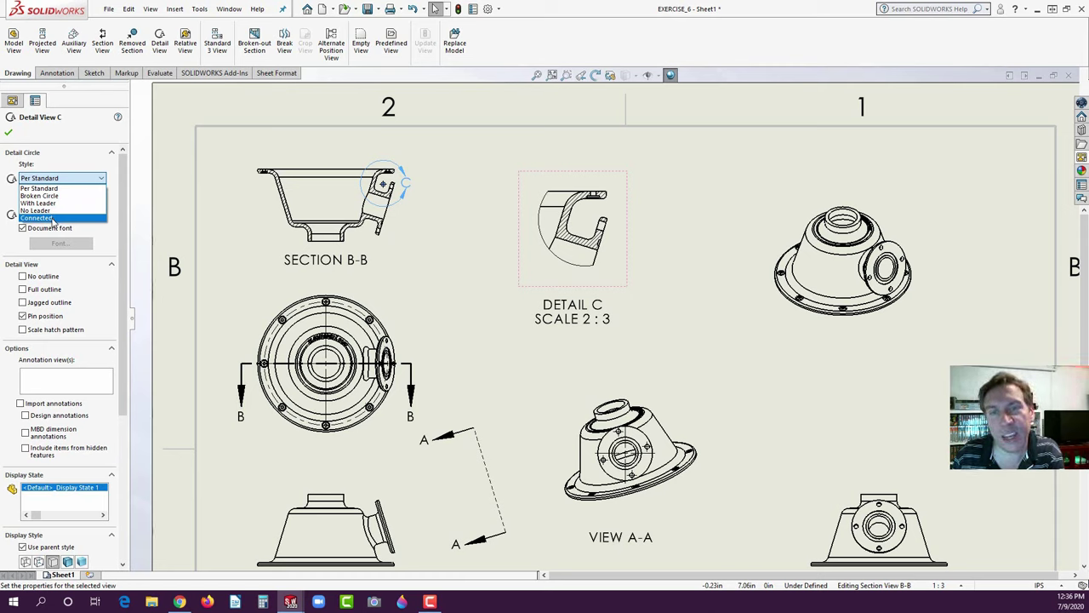
left_click(51, 218)
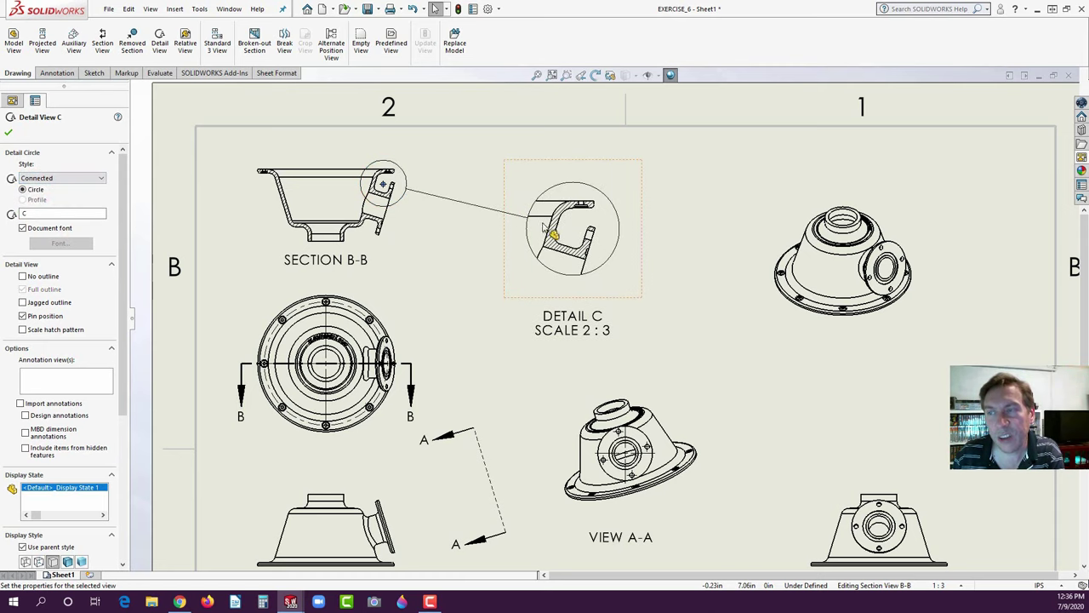
left_click(101, 179)
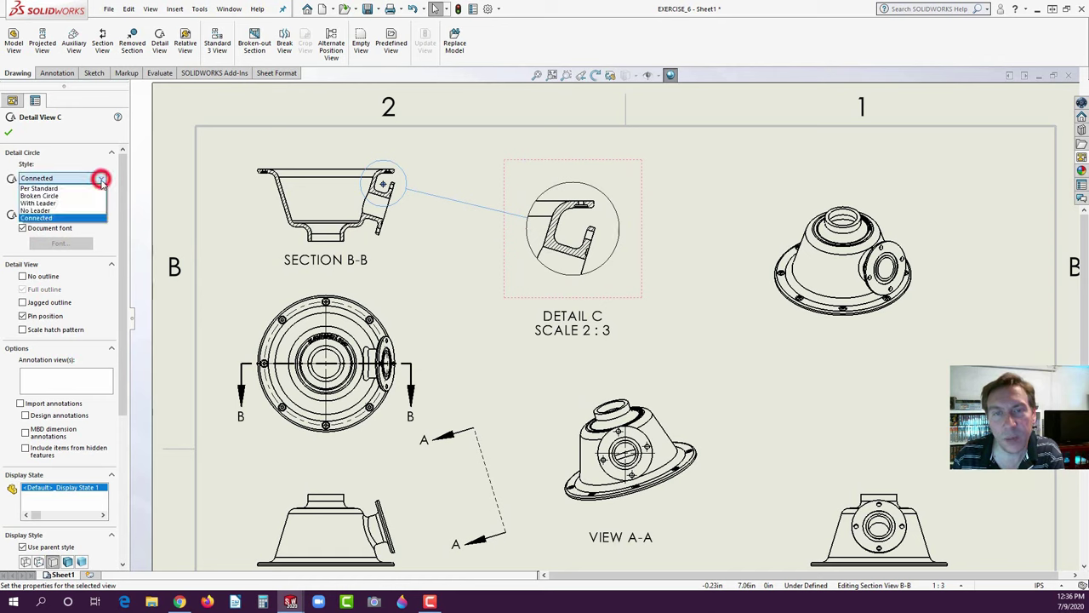
left_click(48, 204)
left_click_drag(415, 179, 442, 158)
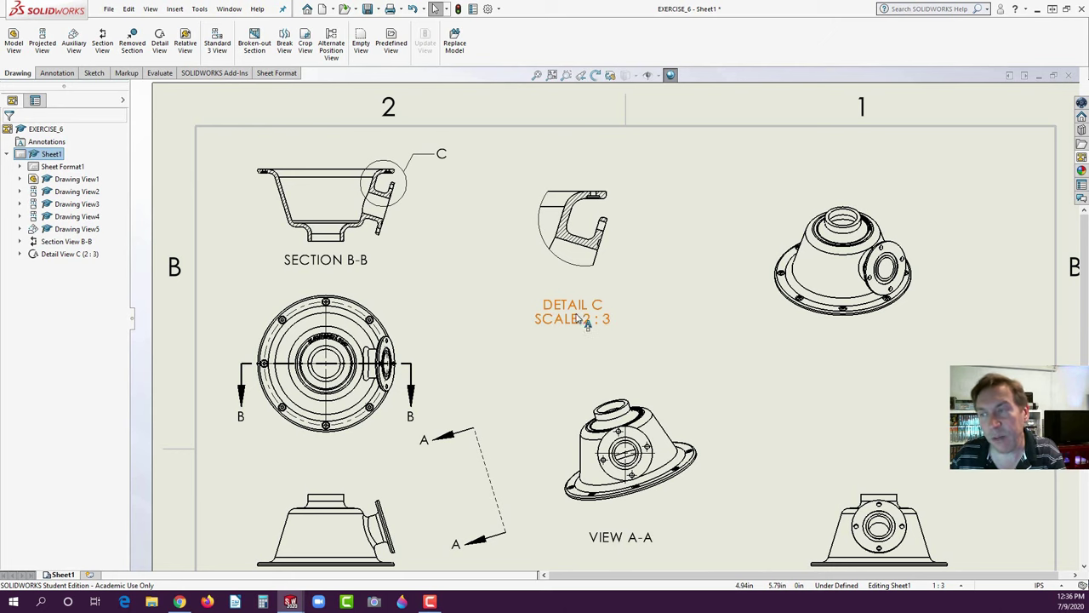
- Change Detail C to a custom 1:1 scale and confirm the view settings
left_click(519, 277)
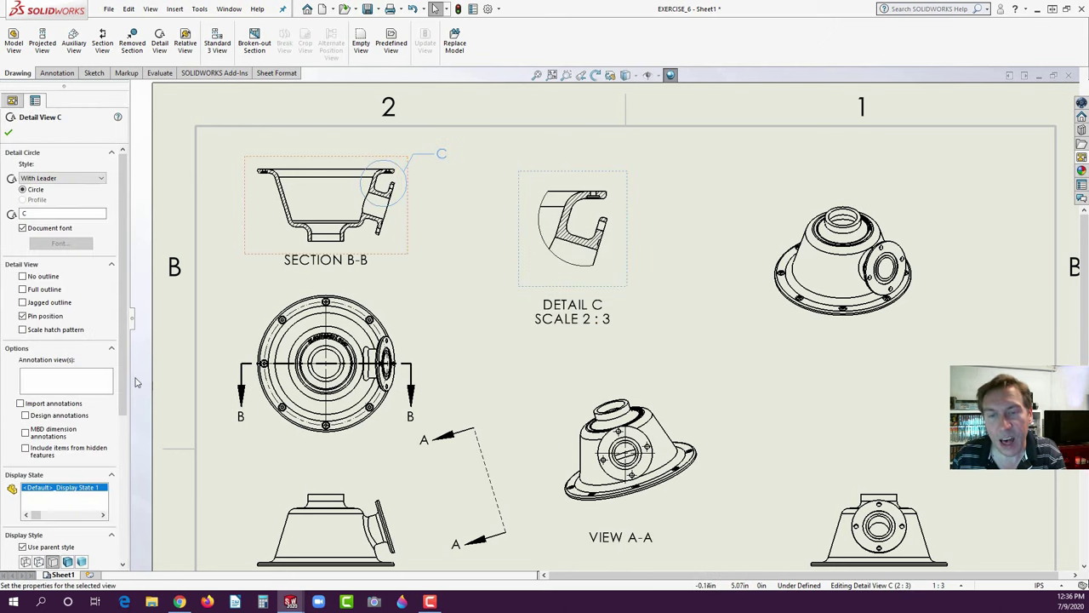
left_click_drag(126, 370, 117, 500)
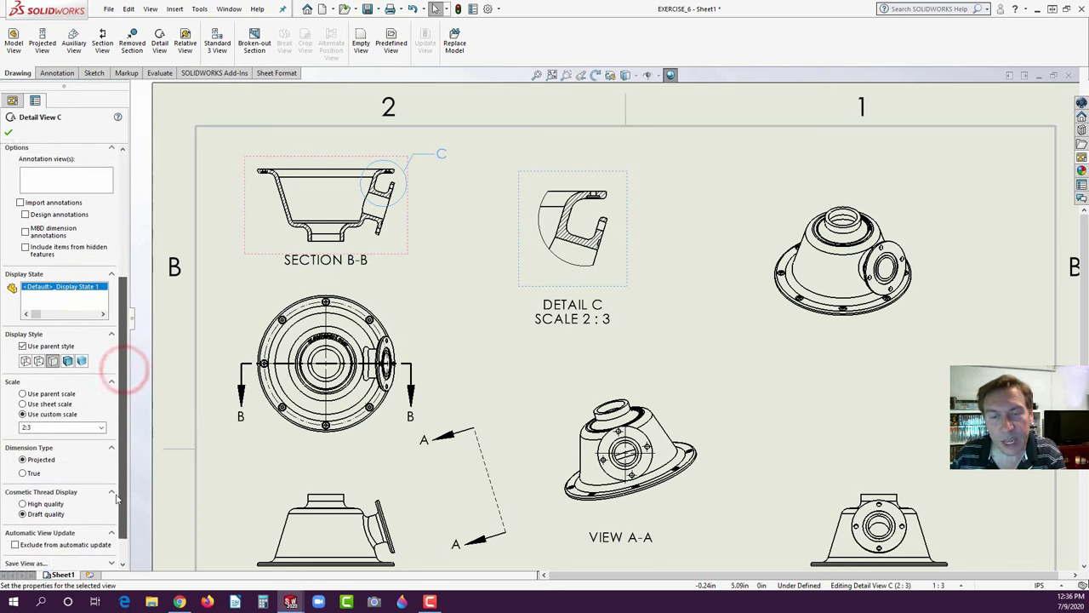
left_click(100, 427)
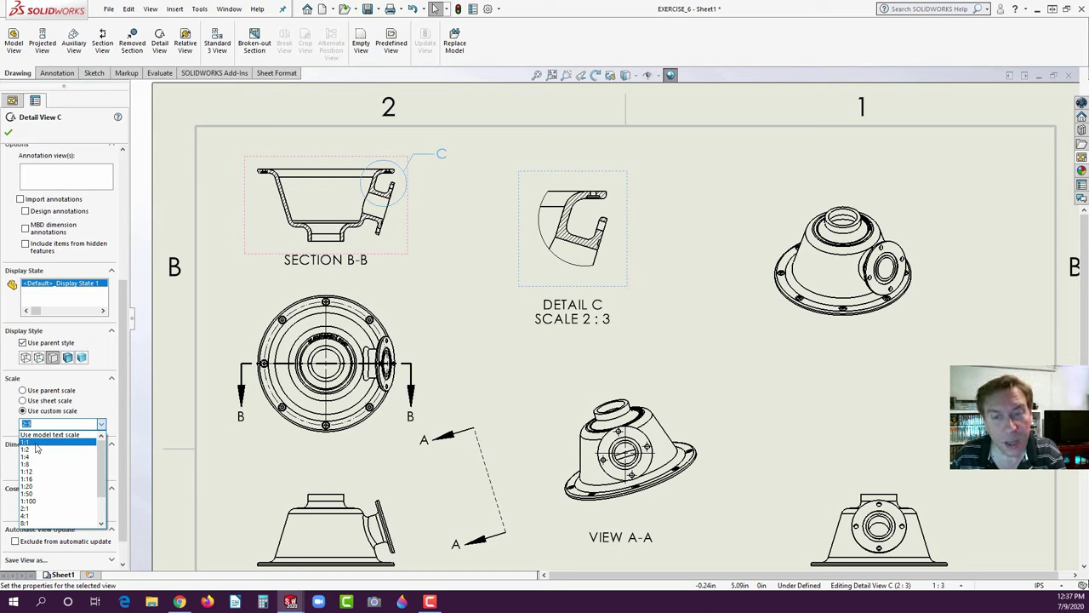
left_click(34, 443)
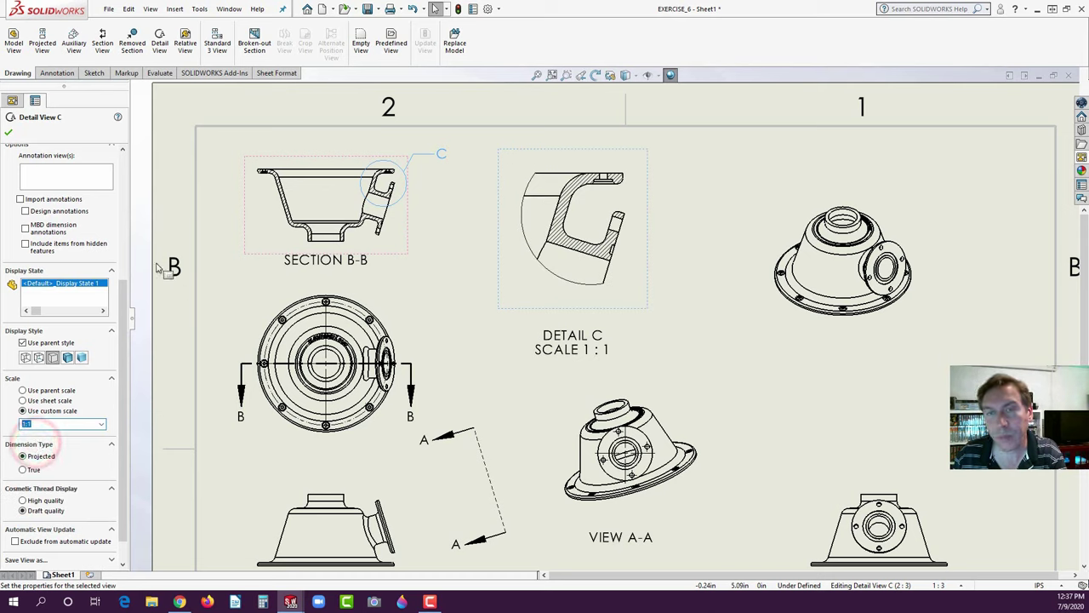
left_click(9, 132)
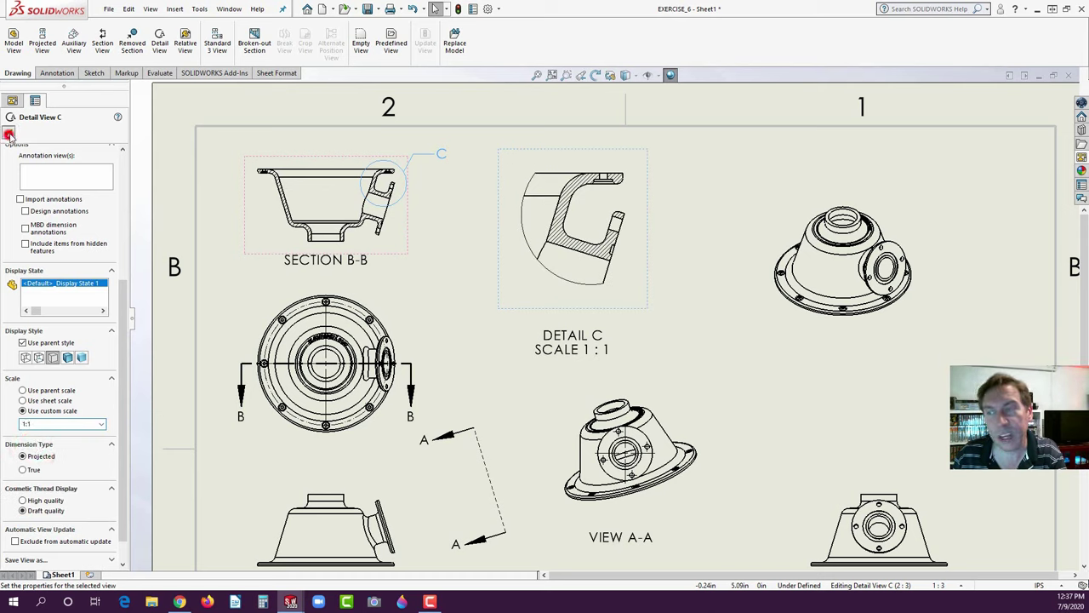
left_click(466, 338)
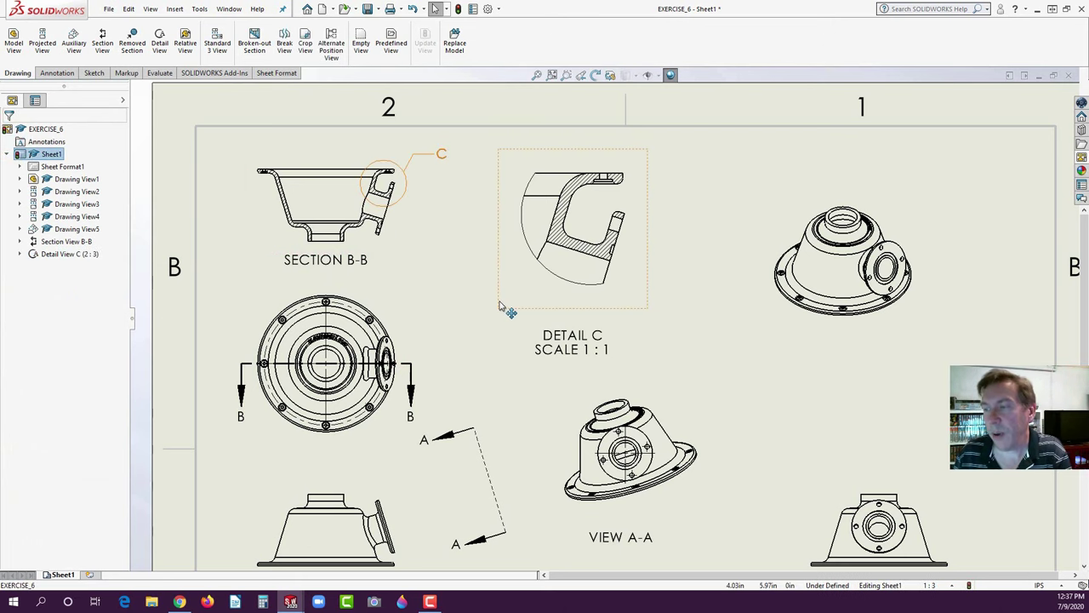
scroll(500, 330, "down", 1)
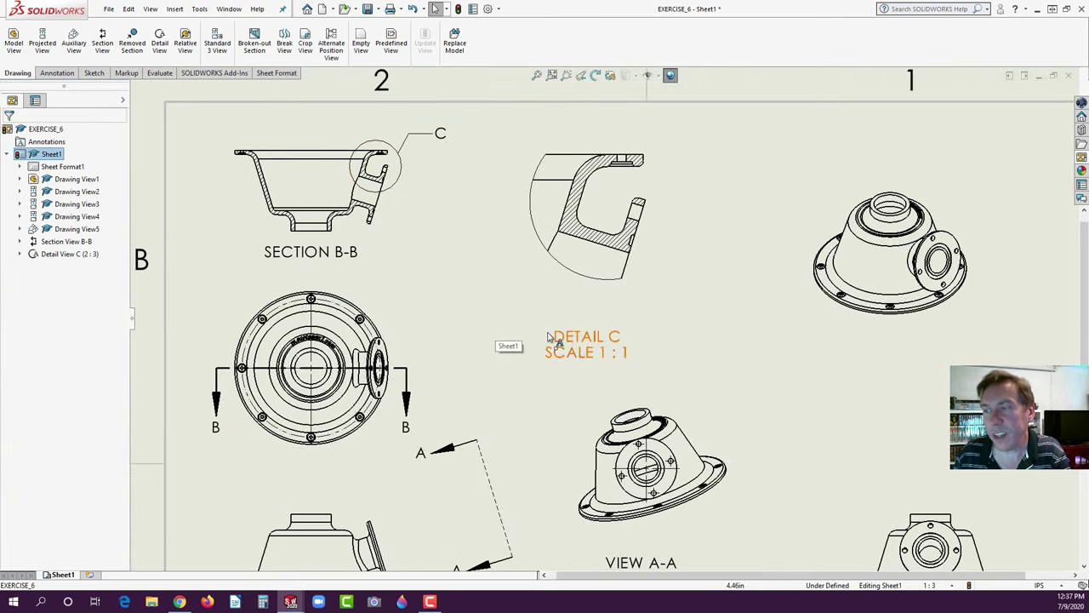
left_click_drag(566, 342, 573, 308)
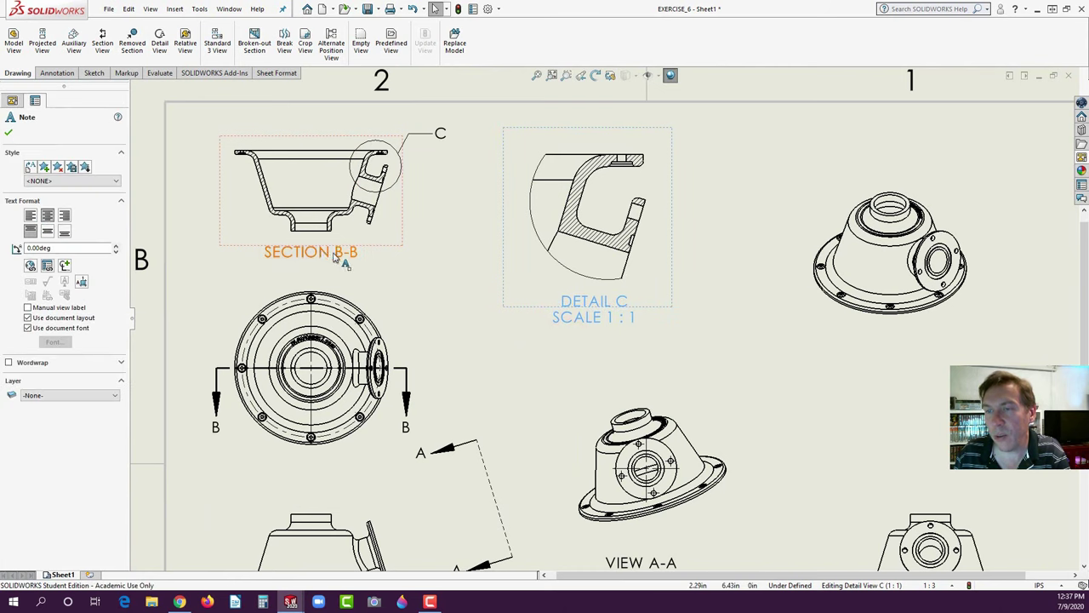
left_click_drag(317, 253, 315, 248)
left_click(462, 315)
scroll(462, 313, "up", 5)
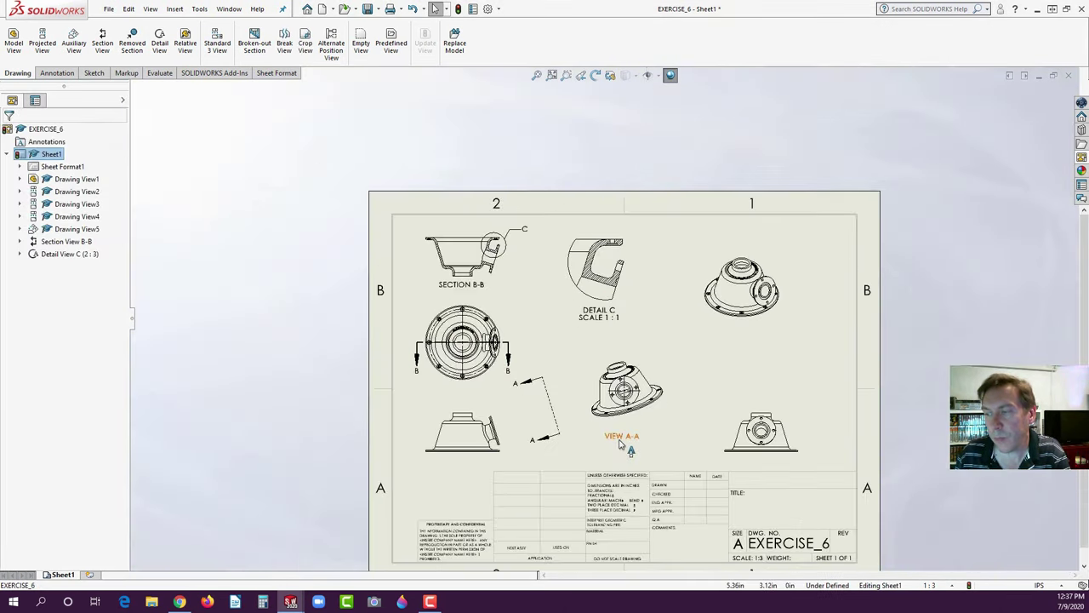
left_click_drag(620, 443, 623, 435)
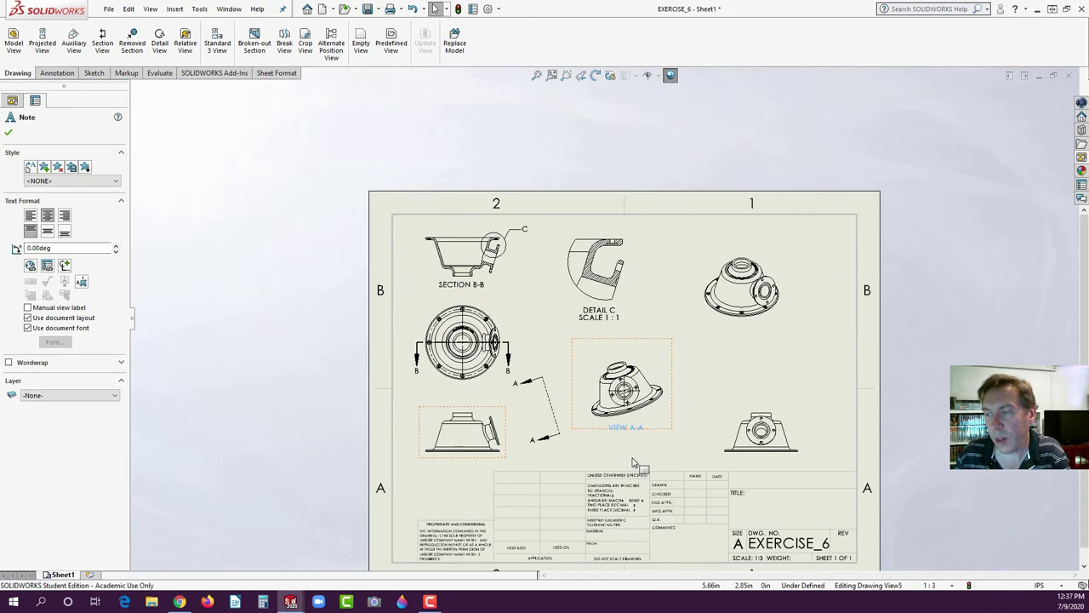
left_click(632, 449)
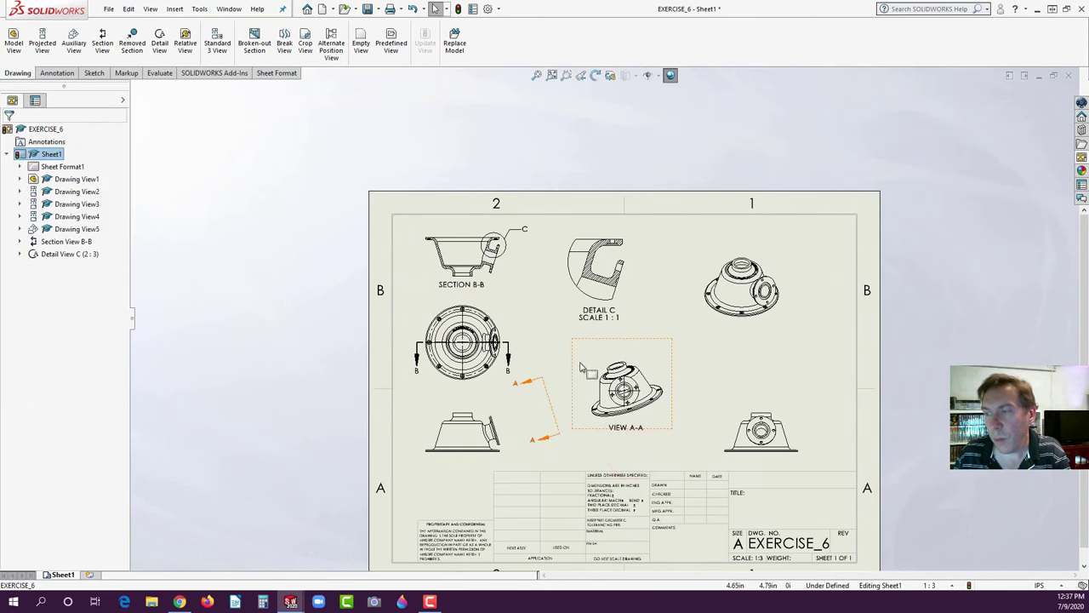
scroll(506, 443, "down", 5)
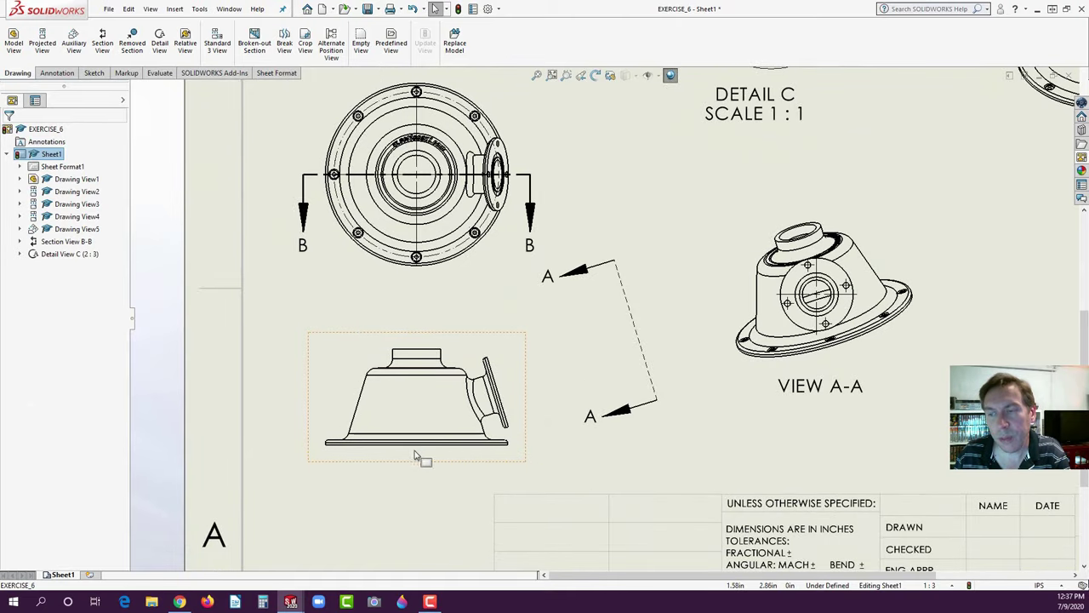
scroll(432, 438, "down", 2)
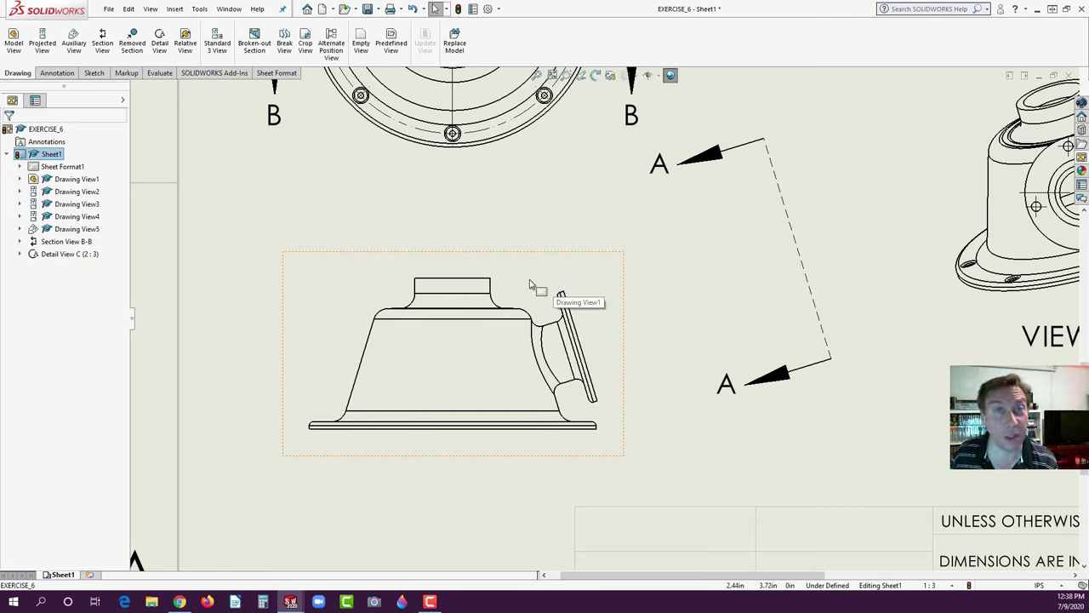
- Set the side view (Drawing View1) to Tangent Edges With Font, drawing them dashed
right_click(535, 283)
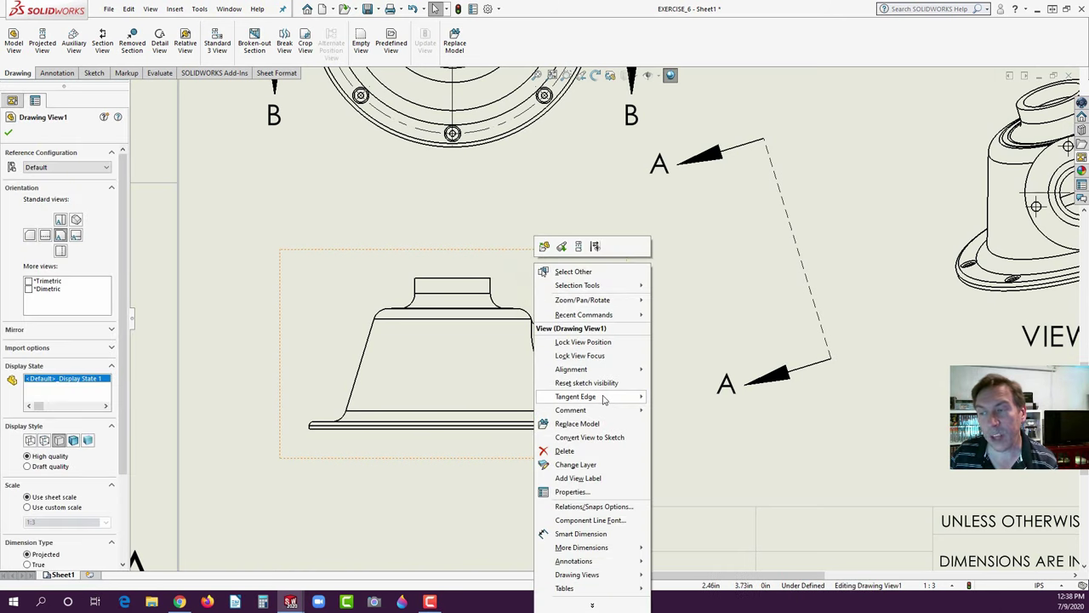
mouse_move(607, 397)
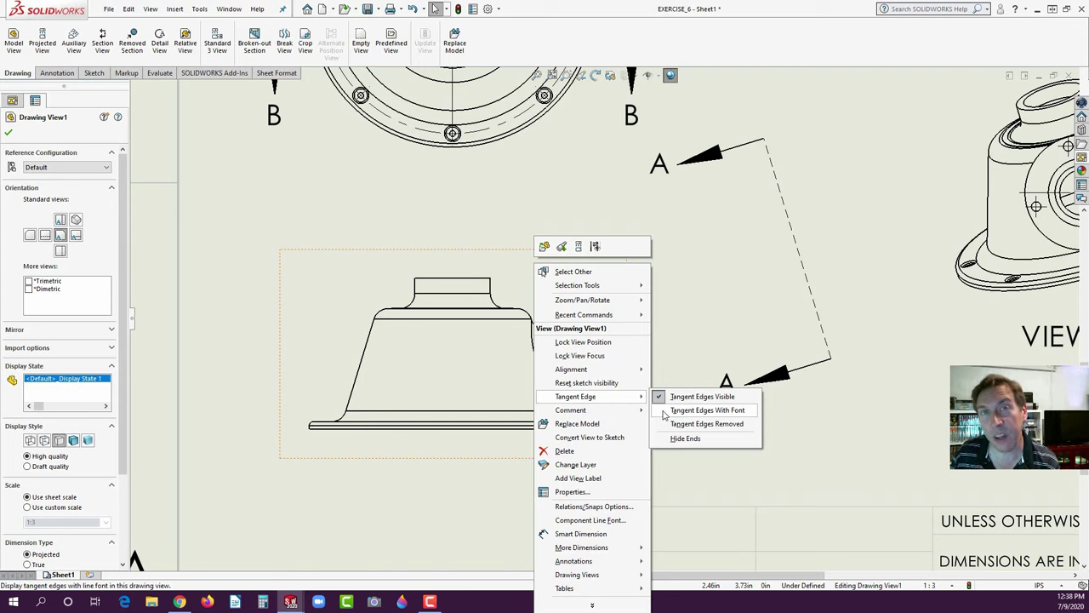
left_click(665, 413)
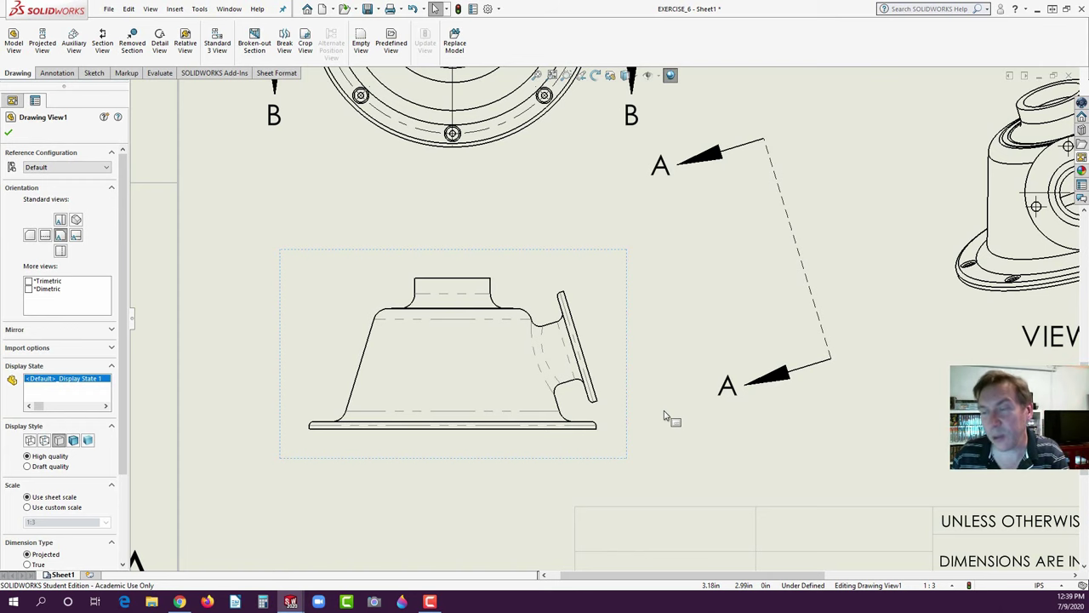
scroll(599, 360, "up", 5)
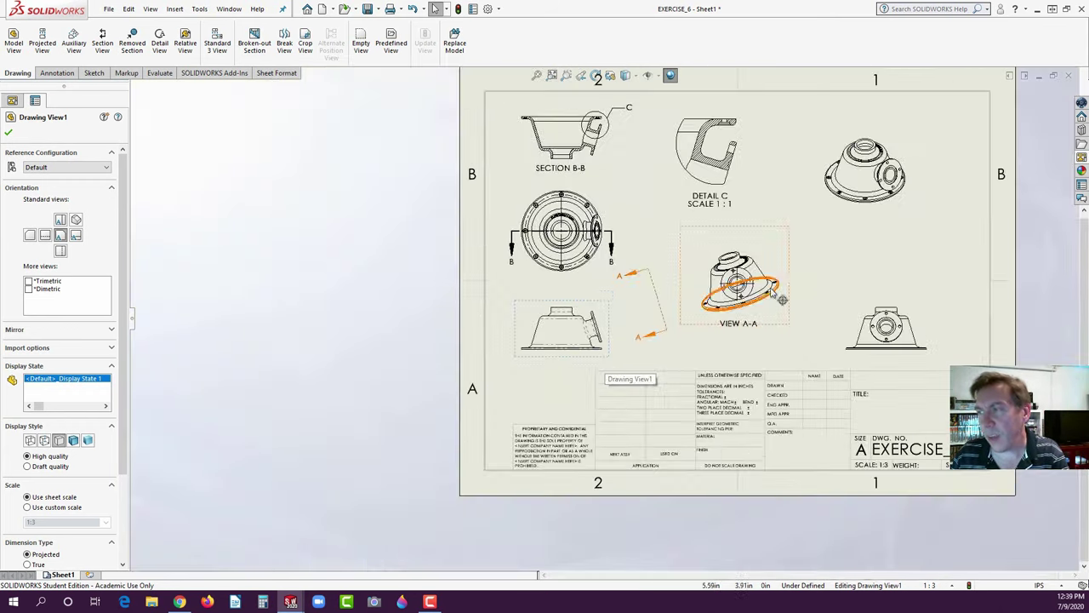
scroll(748, 305, "down", 2)
- Apply Tangent Edges With Font to View A-A and the front, bottom-right and isometric views
left_click(548, 320)
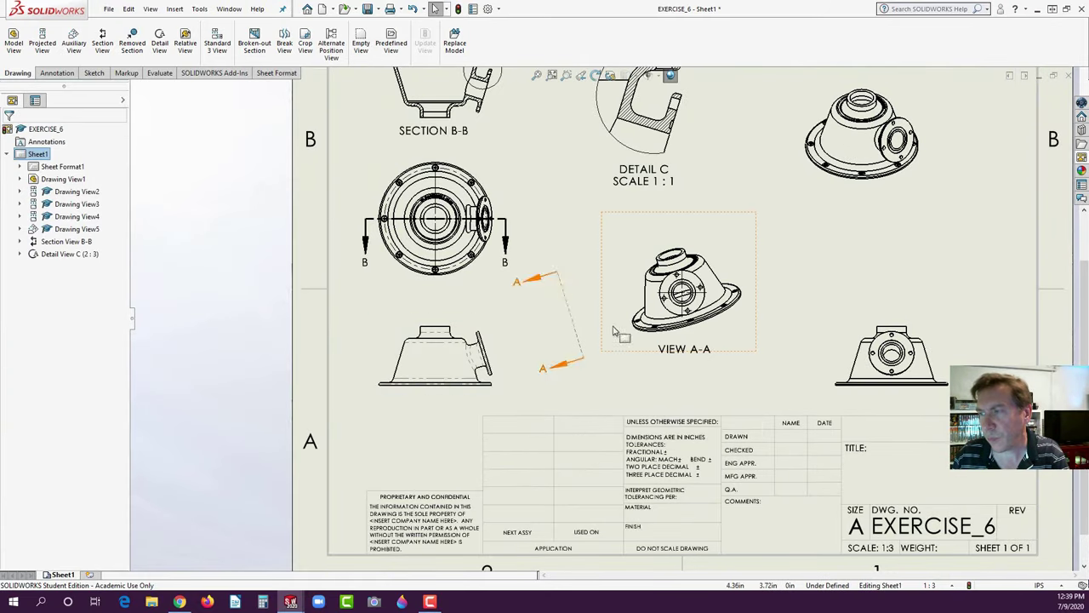
left_click(625, 286)
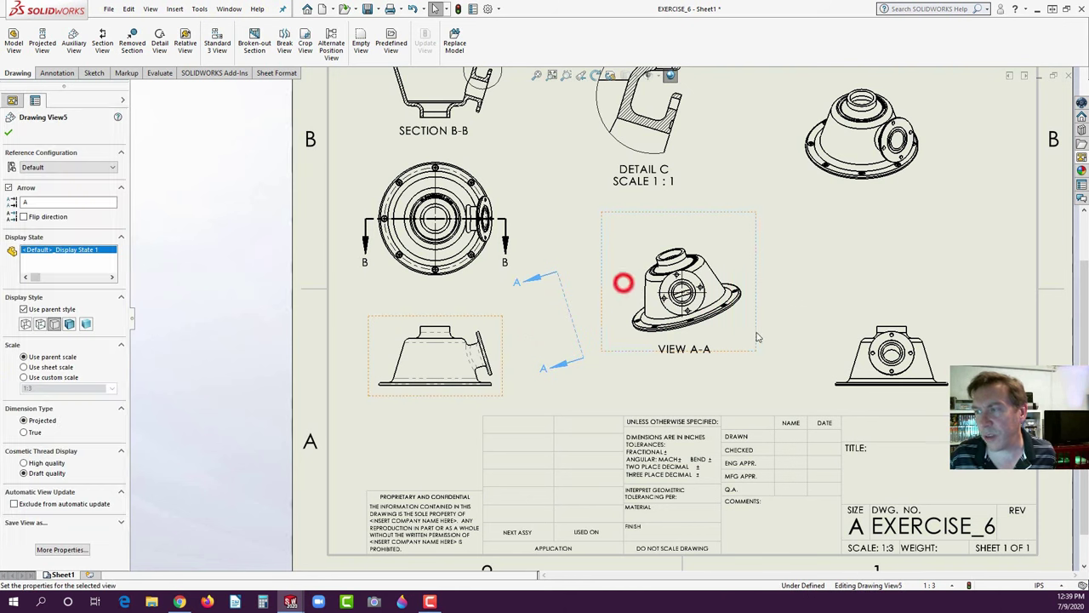
left_click(833, 326, "ctrl")
left_click(833, 194, "ctrl")
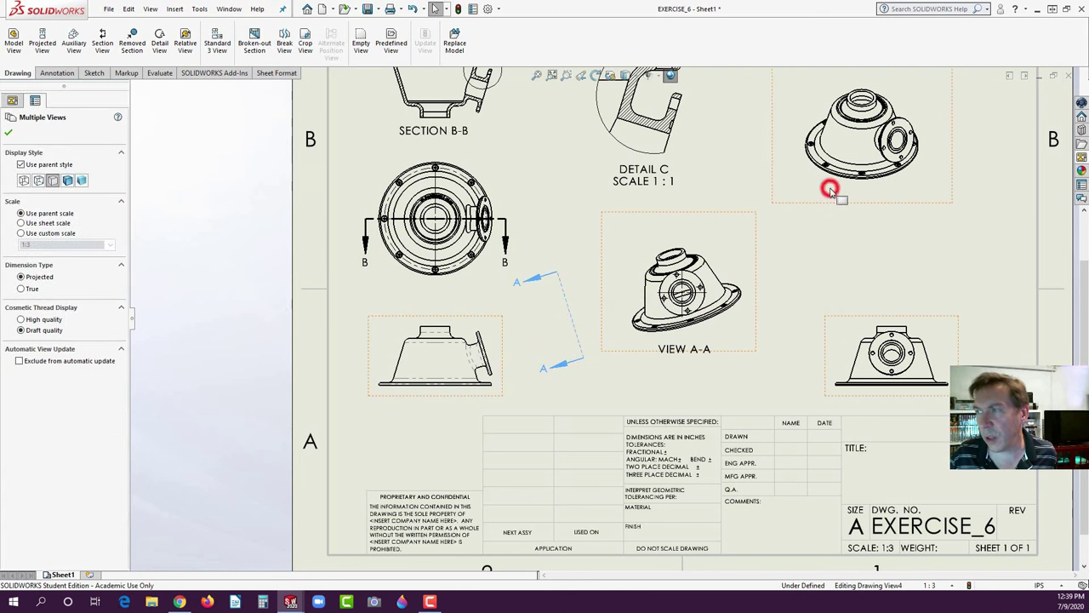
left_click(493, 191, "ctrl")
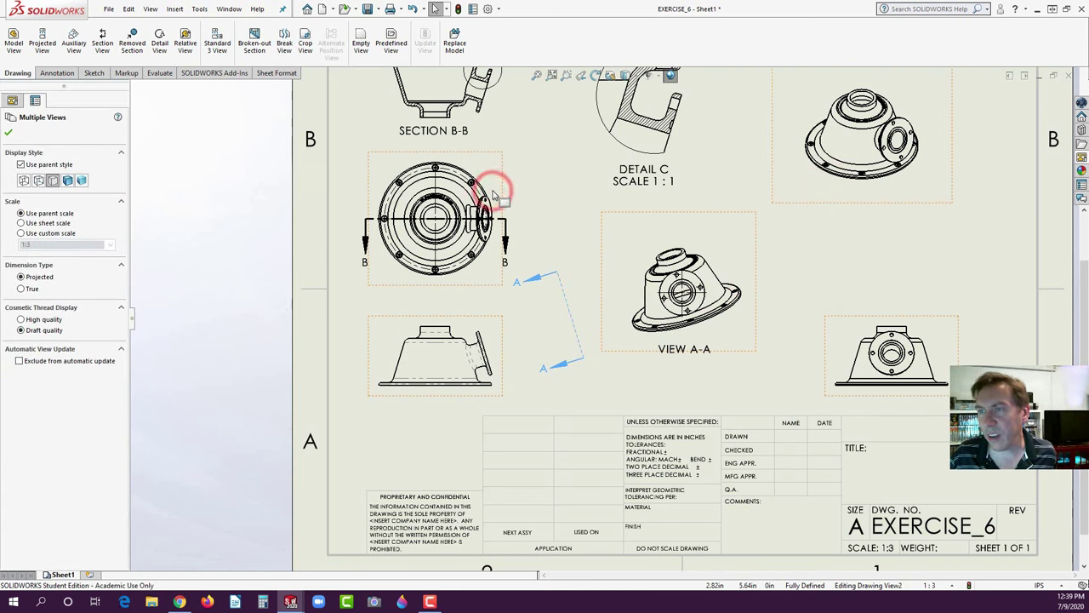
right_click(491, 192)
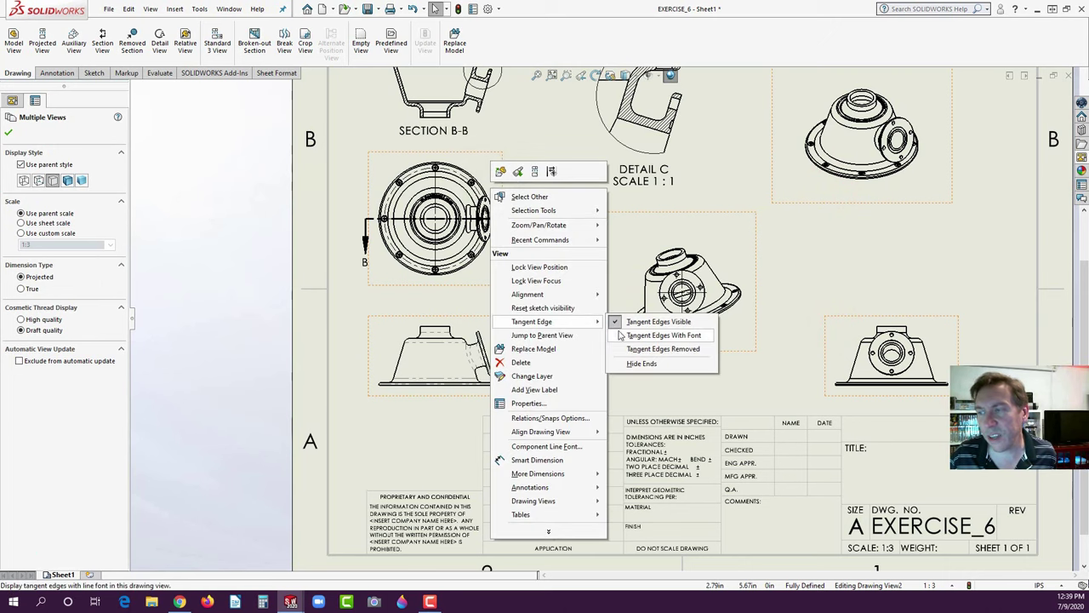
left_click(612, 332)
left_click(612, 385)
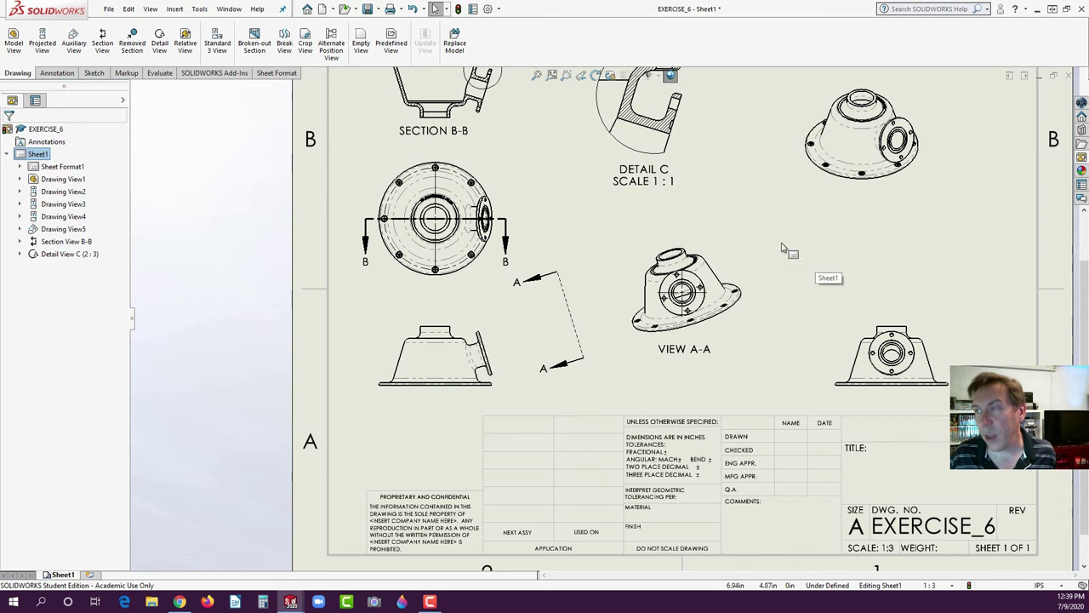
left_click(805, 188)
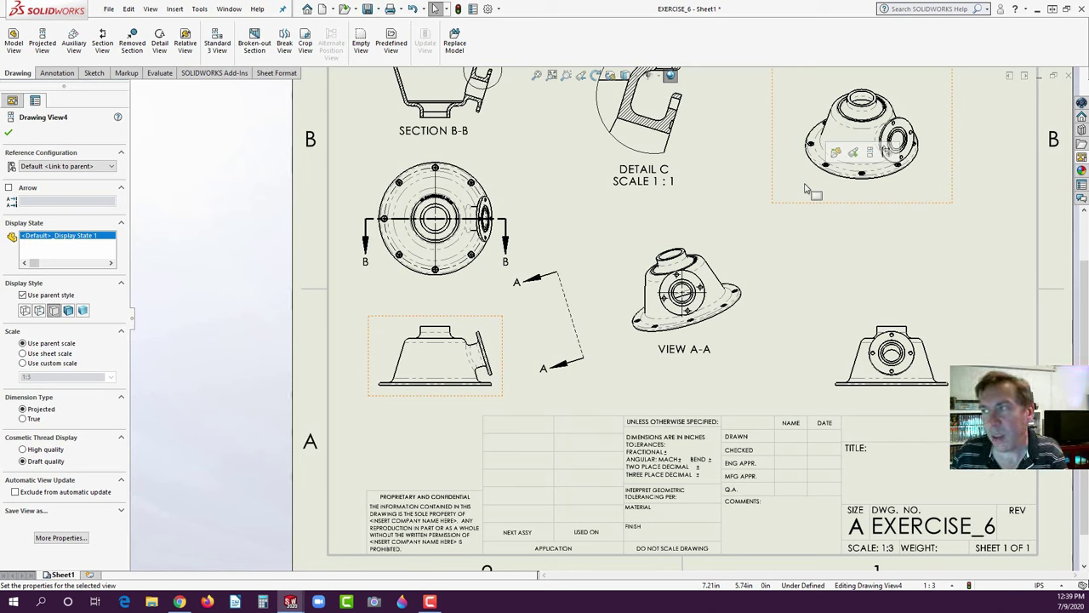
- Switch the isometric Drawing View4 to the Shaded With Edges display style
left_click(805, 186)
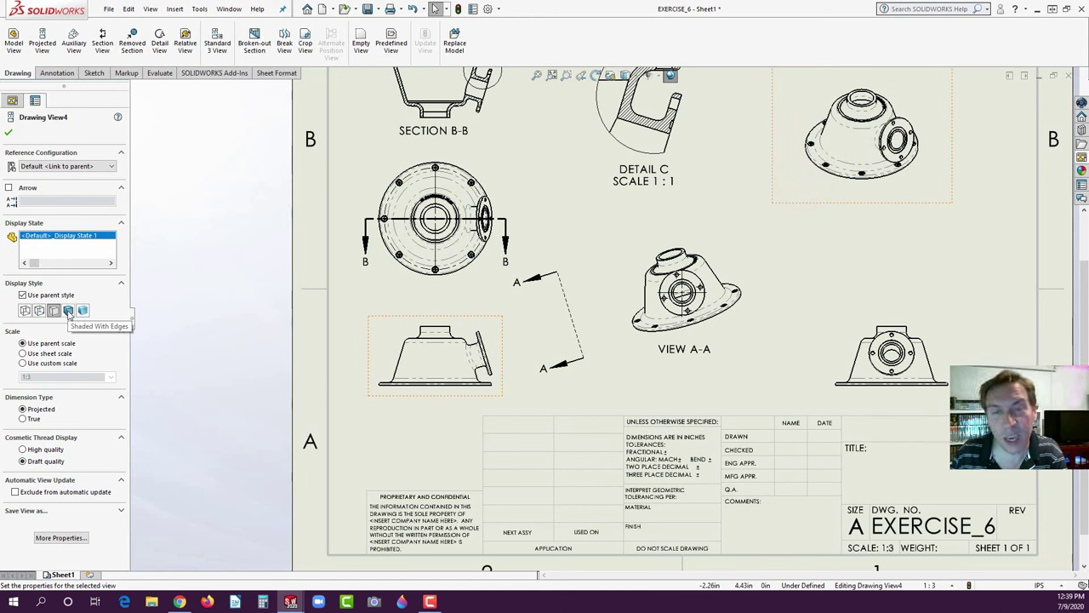
left_click(68, 312)
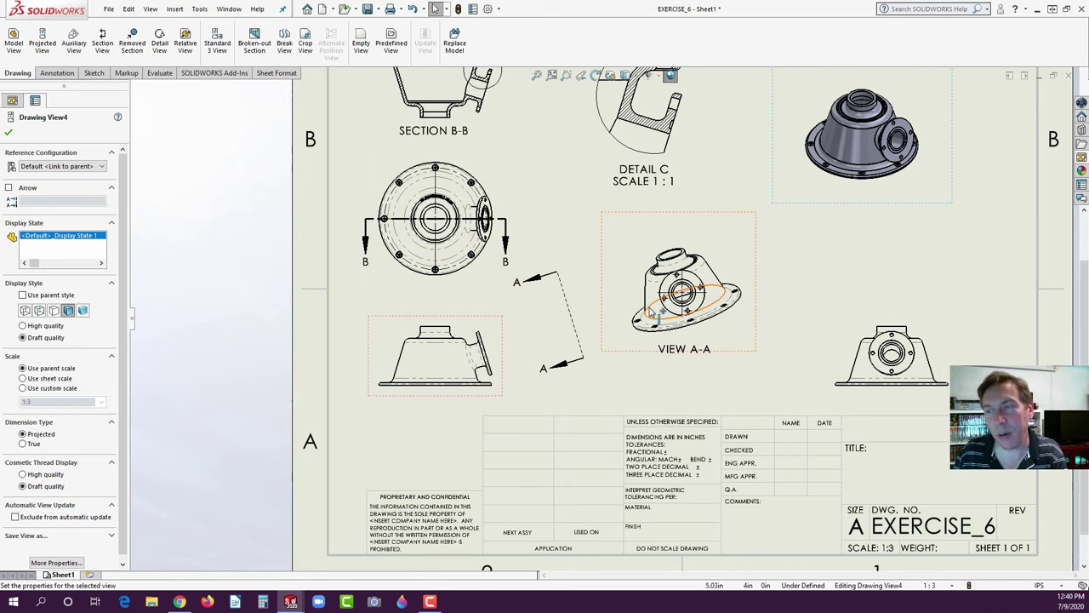
scroll(474, 360, "up", 5)
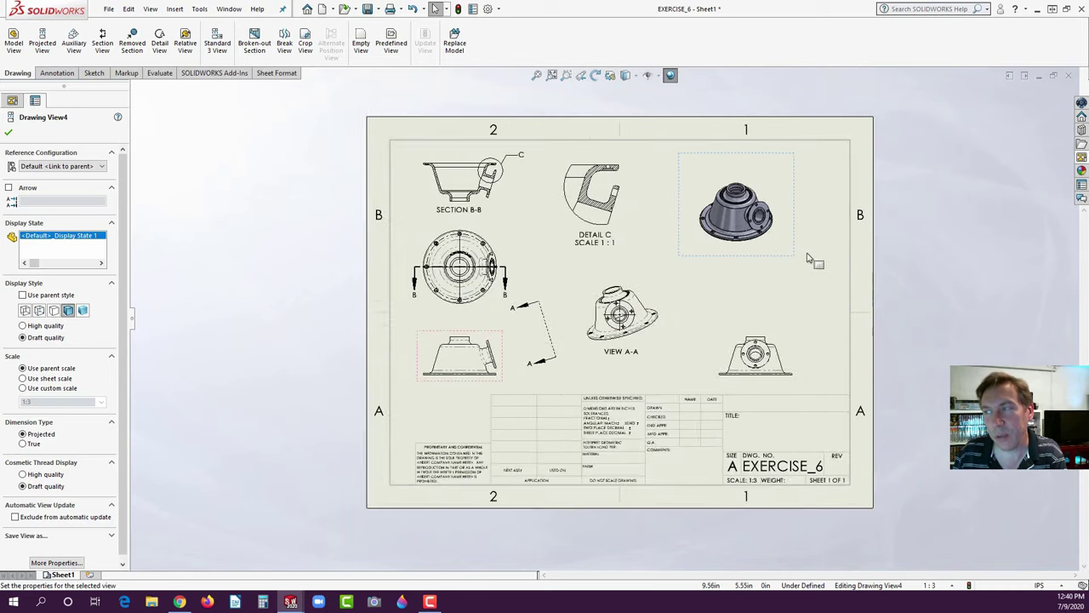
scroll(808, 258, "down", 2)
left_click(8, 132)
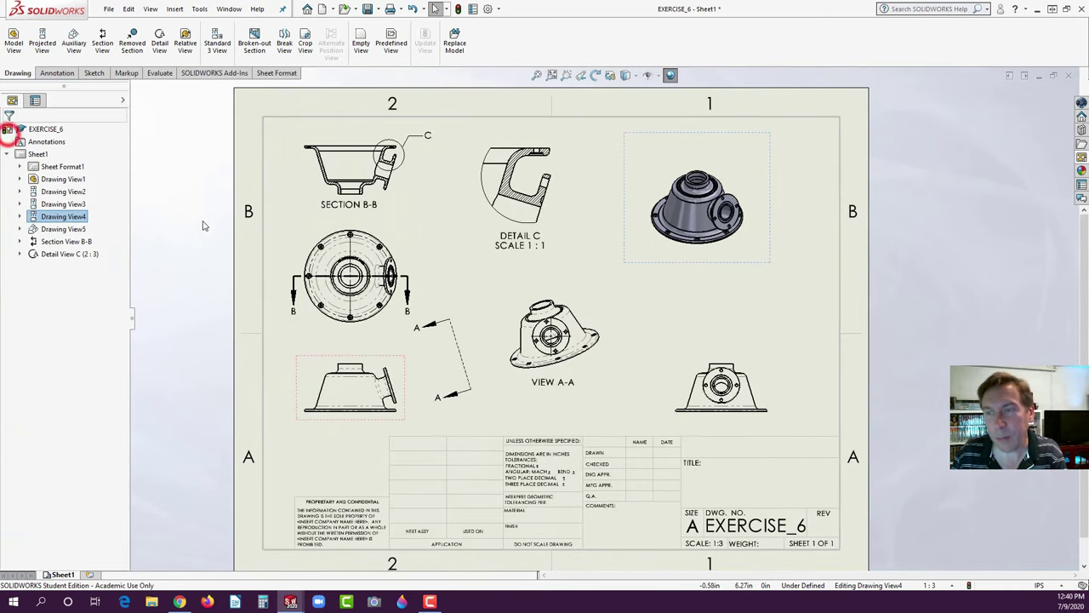
- Lock editing focus on Sheet1 and bring up the Sheet1 tab's shortcut menu
left_click(201, 223)
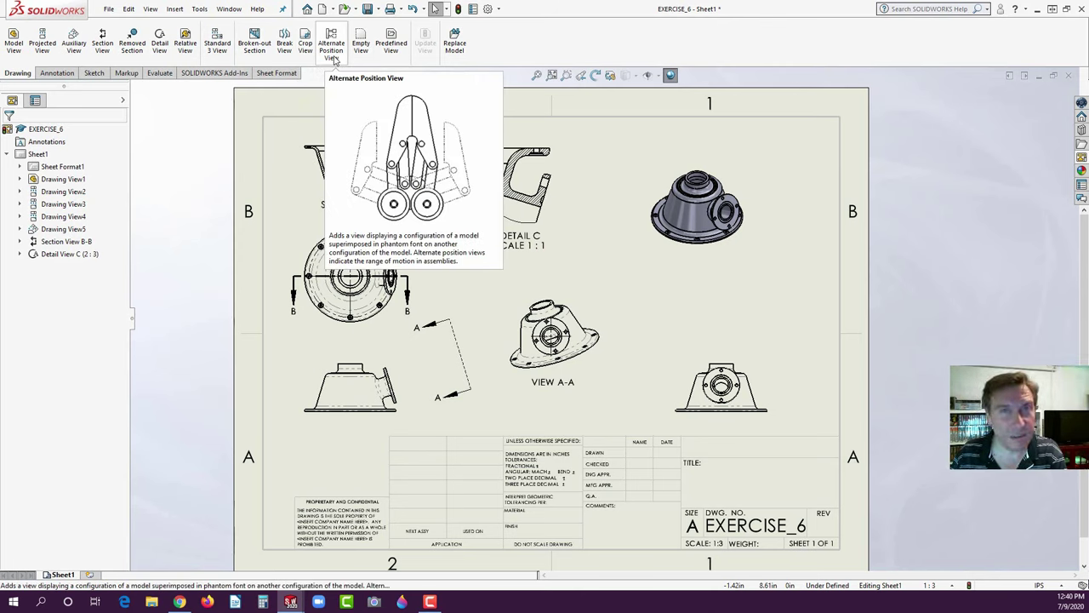
left_click(190, 146)
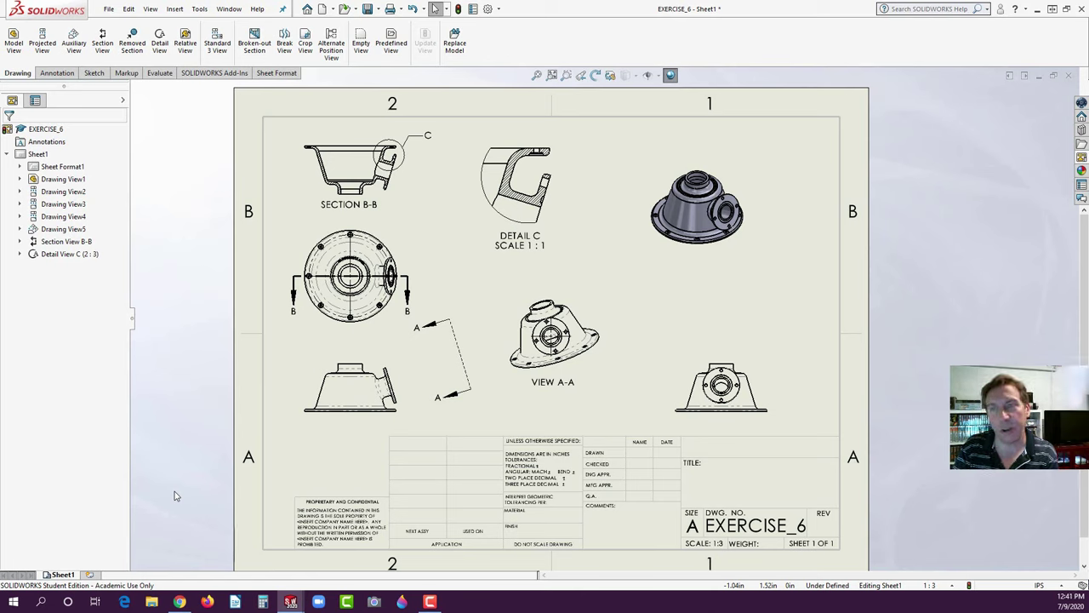
left_click(272, 492)
left_click(247, 454)
left_click(395, 562)
left_click(338, 549)
left_click(338, 550)
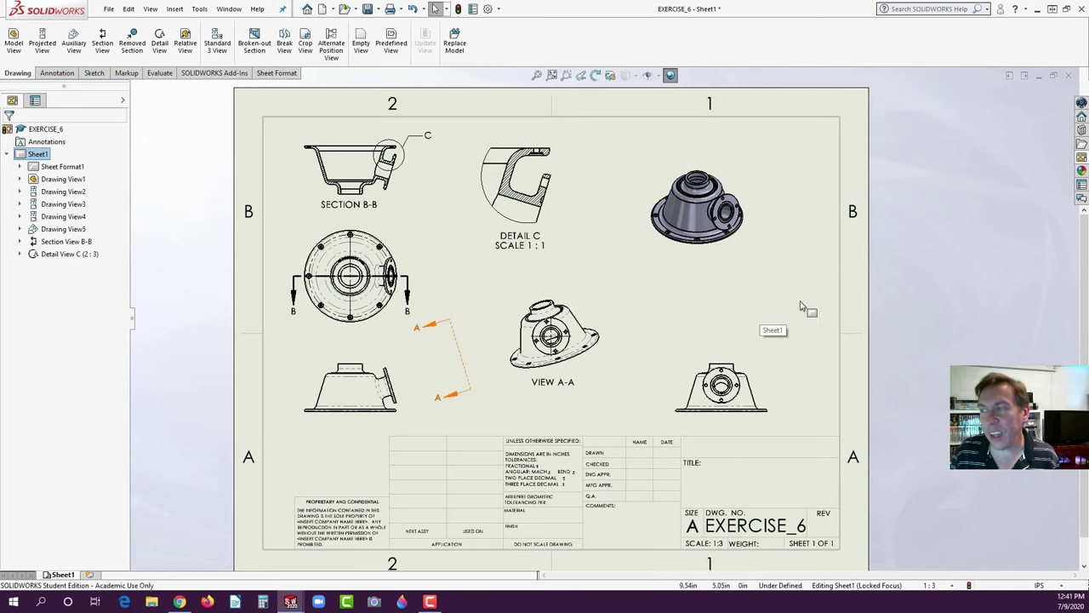
right_click(61, 575)
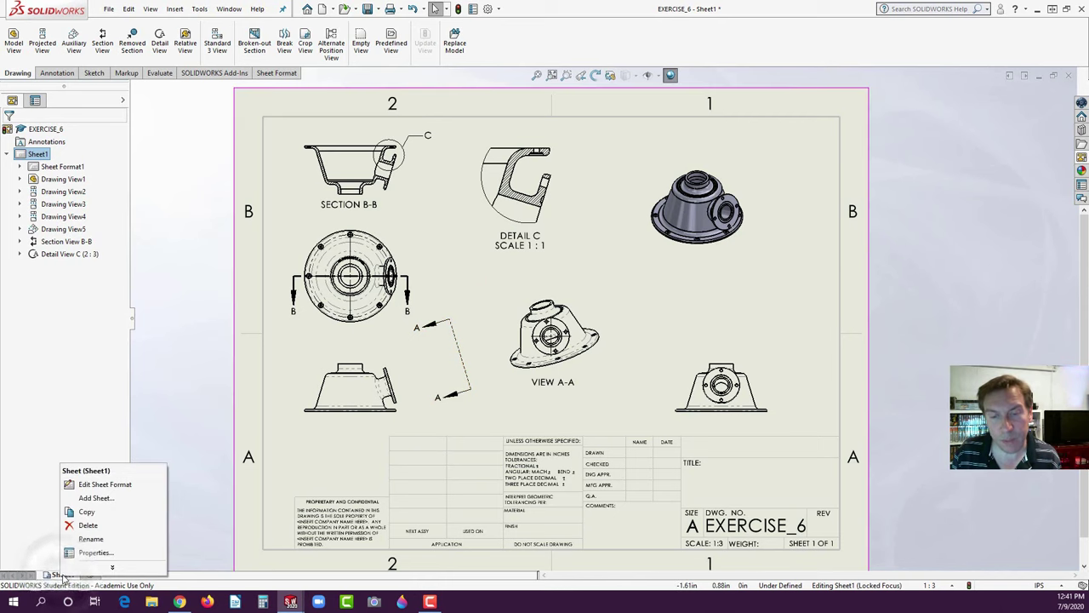
- Switch Sheet1 to Edit Sheet Format and select the sheet border lines
left_click(106, 484)
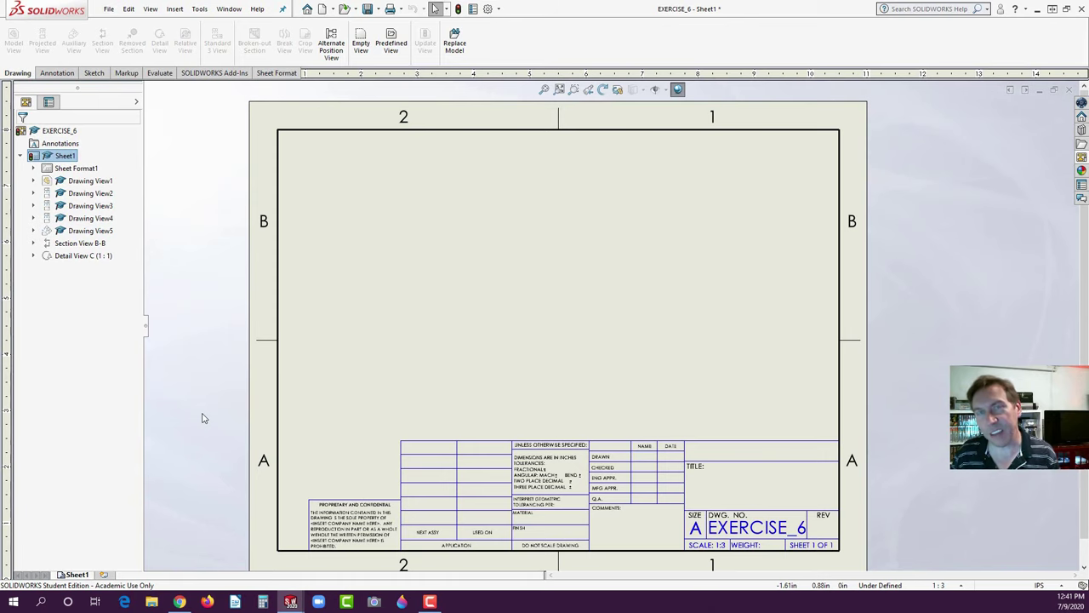
left_click(358, 132)
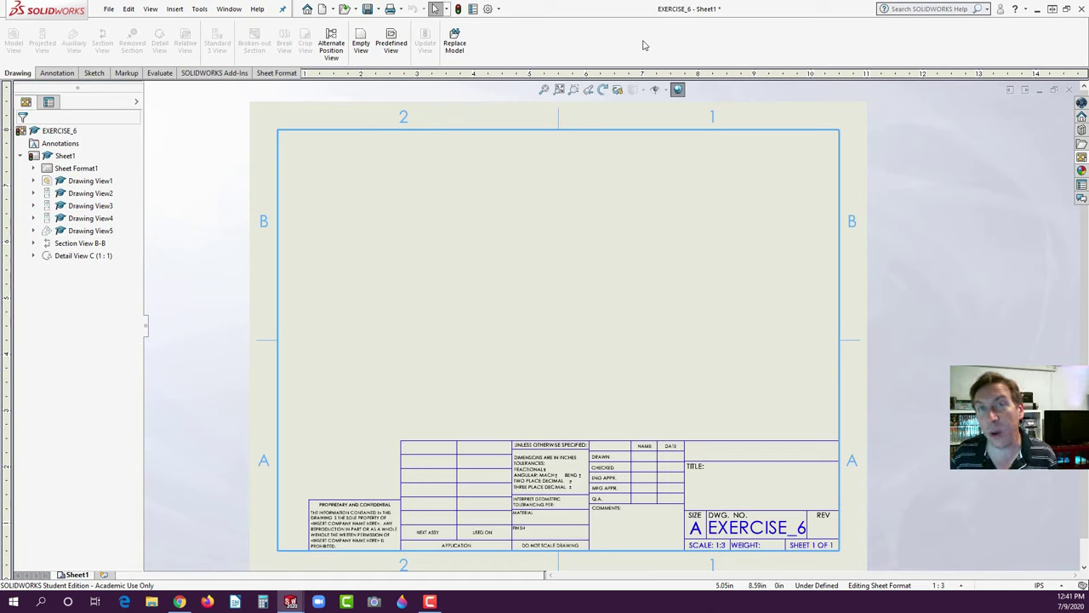
right_click(644, 44)
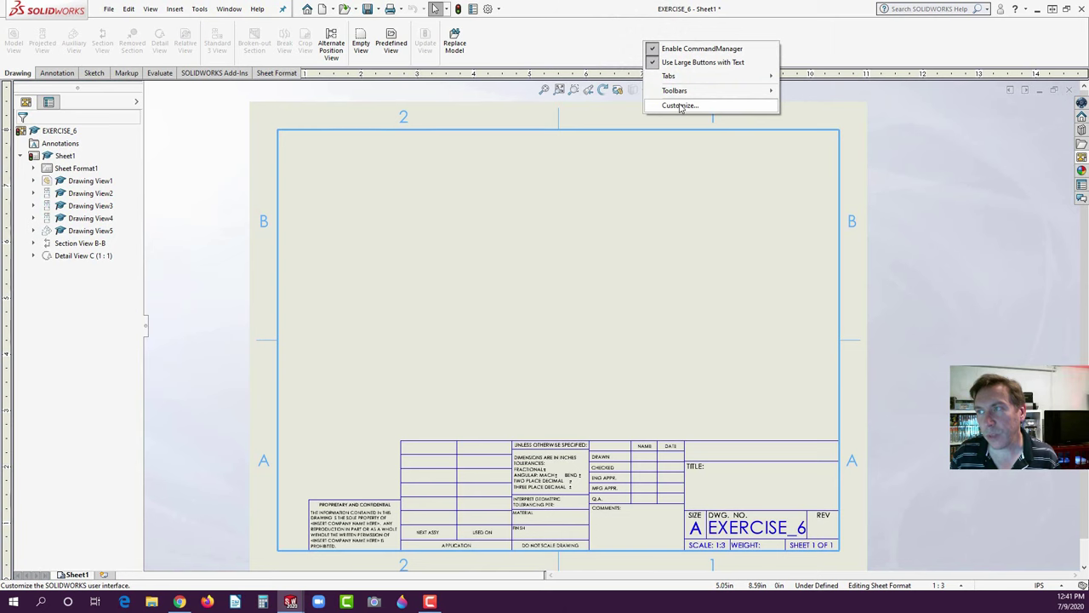
- Turn on the Line Format toolbar in the Customize dialog
left_click(681, 105)
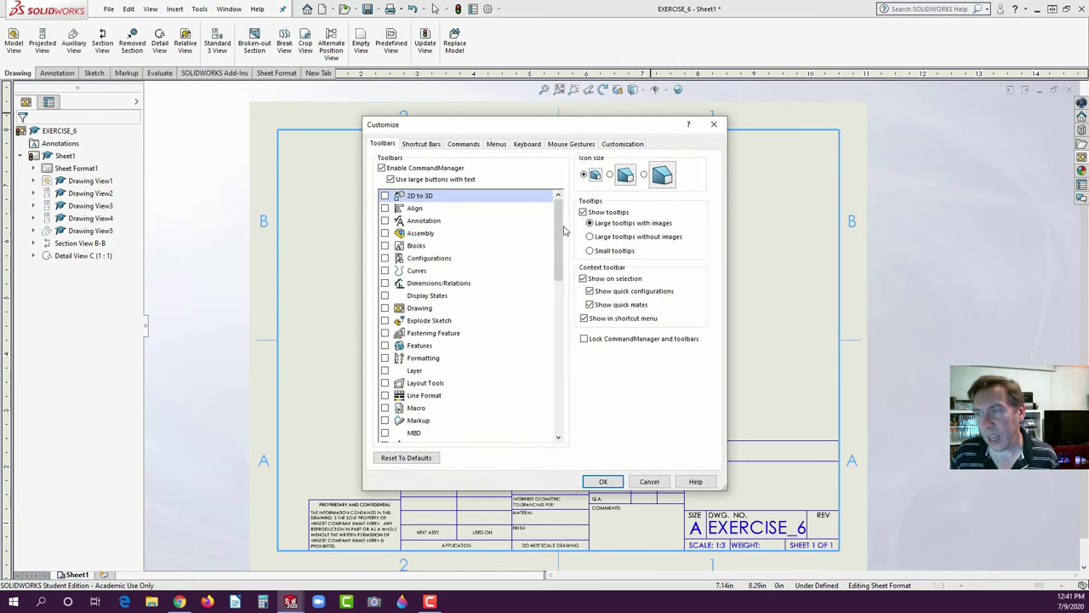
left_click(385, 396)
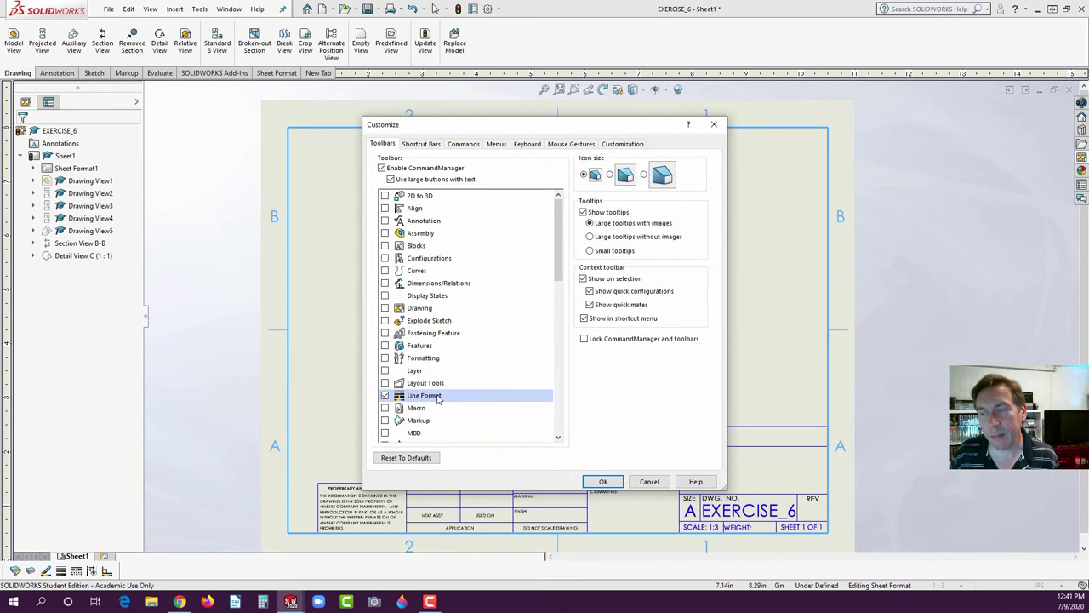
left_click(603, 481)
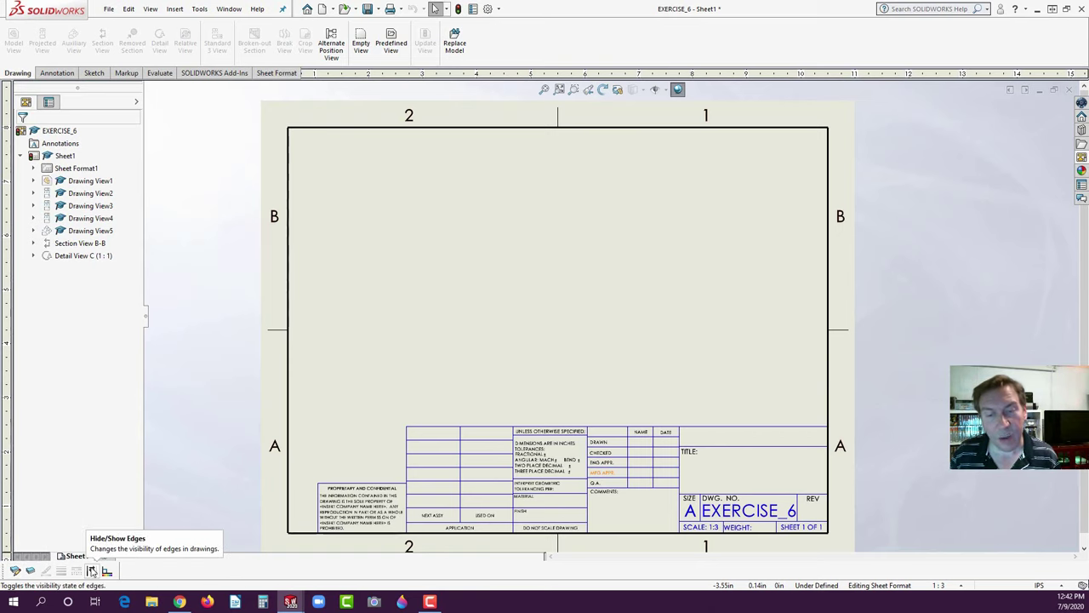
- Select the title-block grid lines and set their thickness to 0.0138in
left_click(286, 474)
left_click(287, 467)
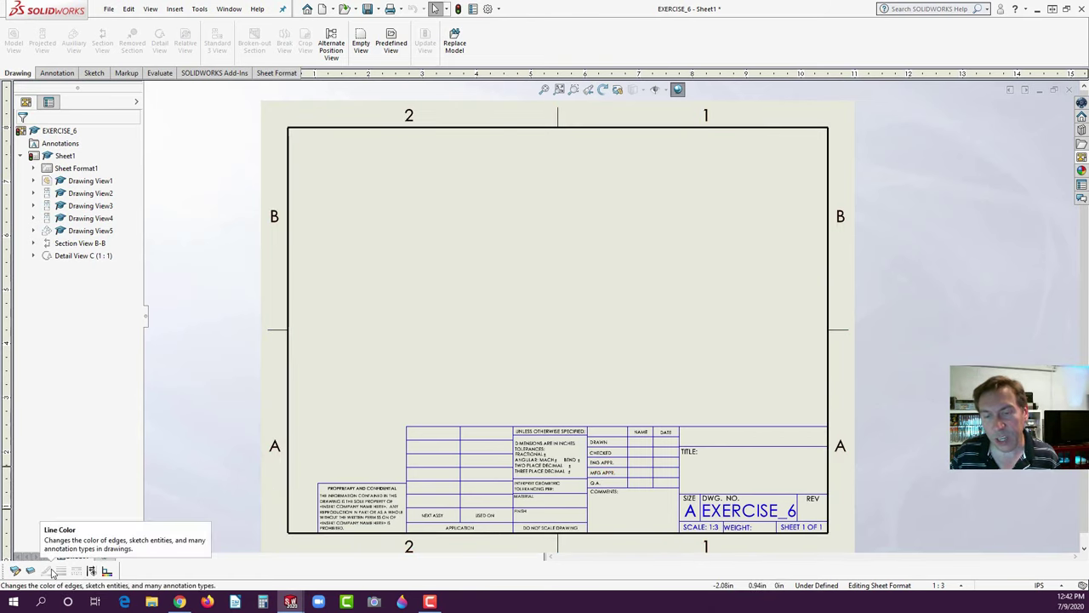
left_click(500, 481)
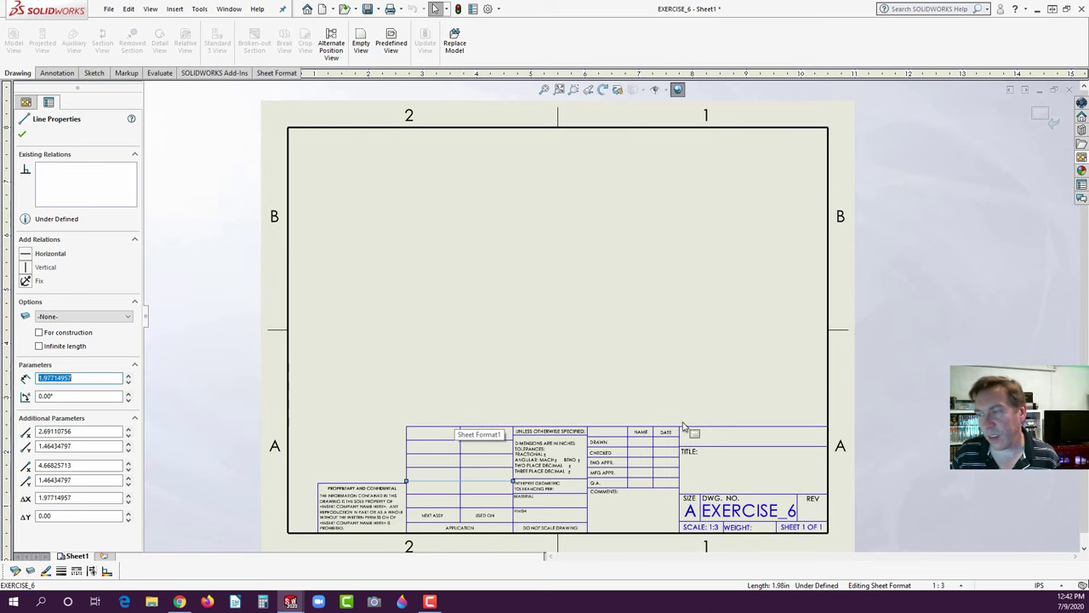
left_click(747, 430)
left_click(408, 448)
left_click(409, 449, "ctrl")
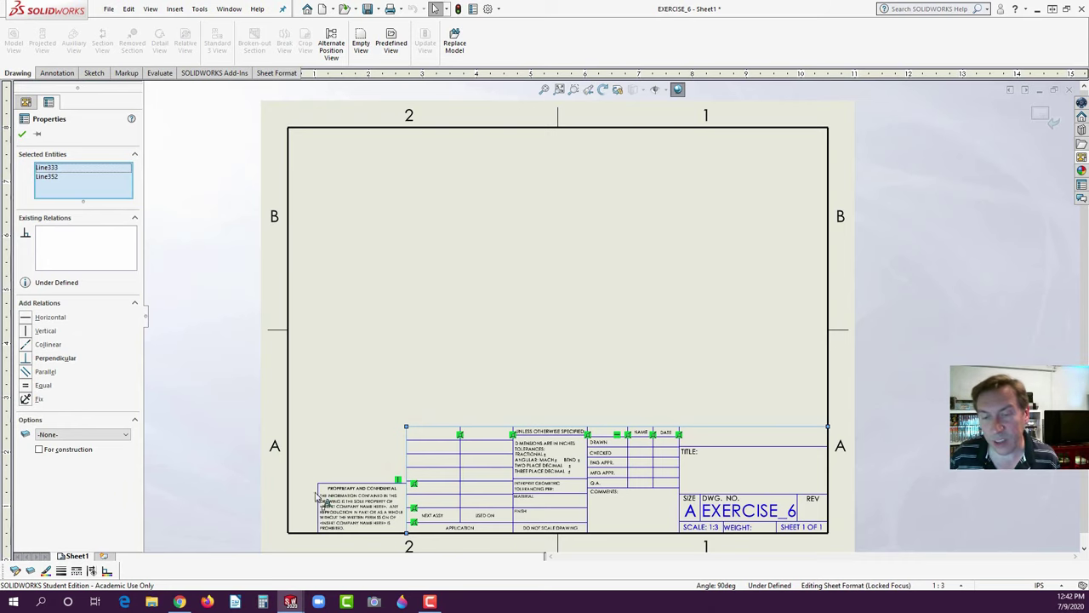
left_click(60, 571)
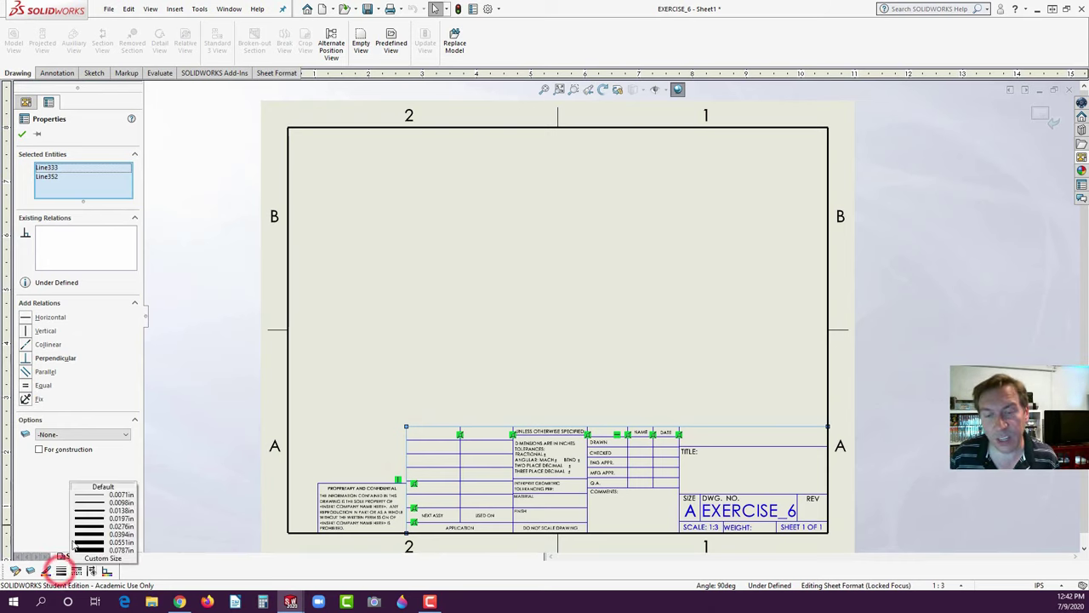
left_click(87, 511)
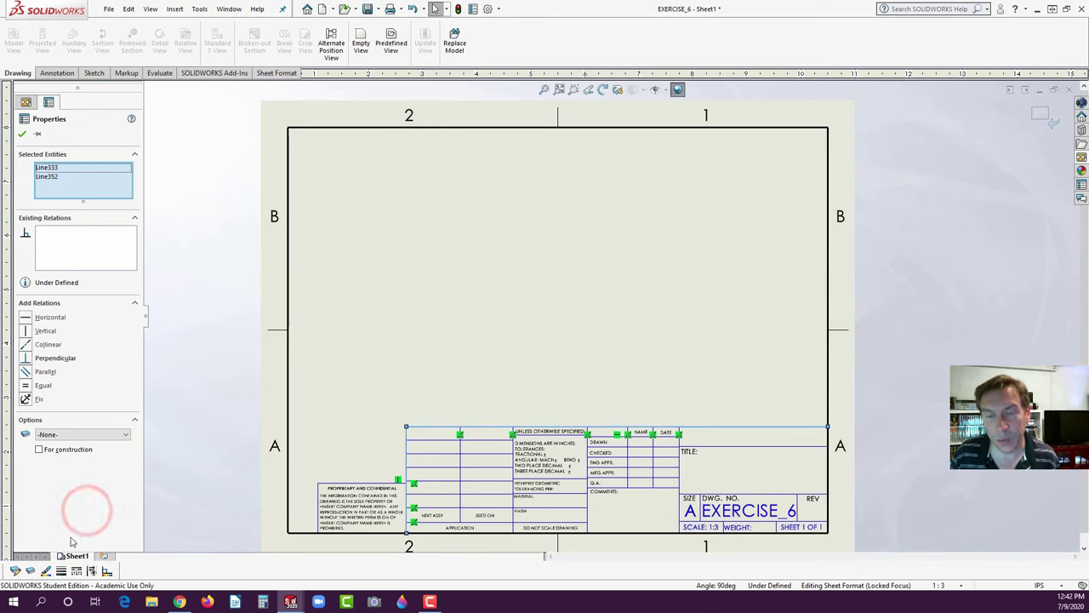
- Change the selected title-block lines' colour to green
left_click(46, 571)
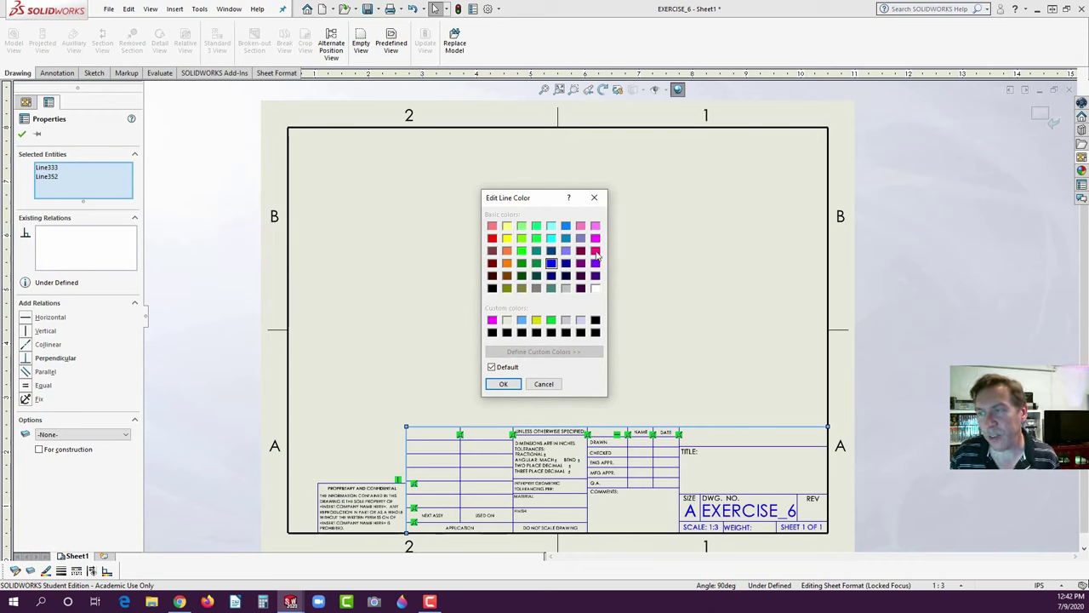
left_click(521, 251)
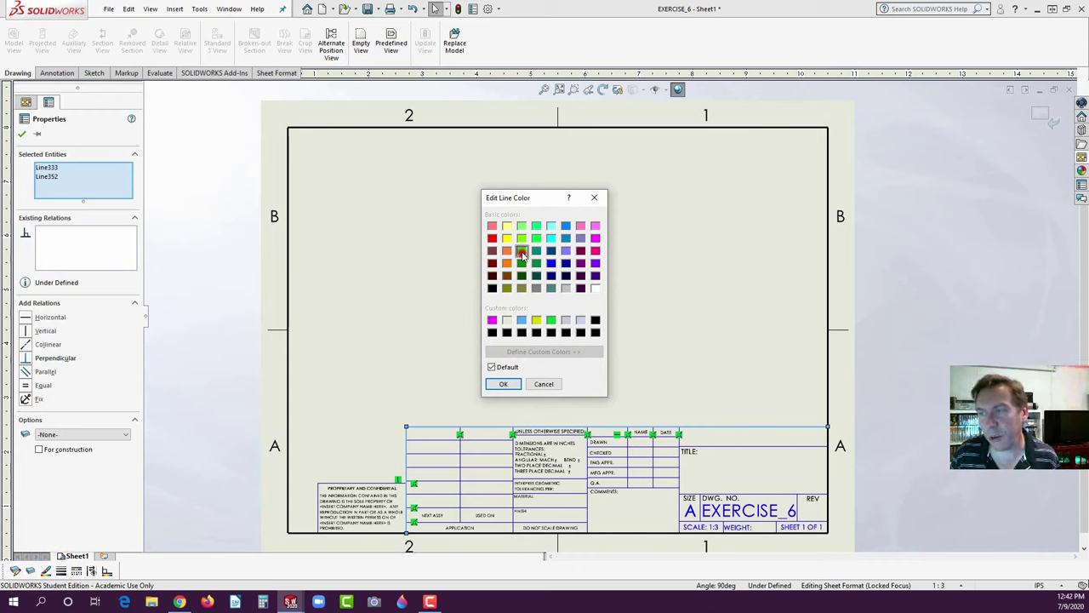
left_click(502, 383)
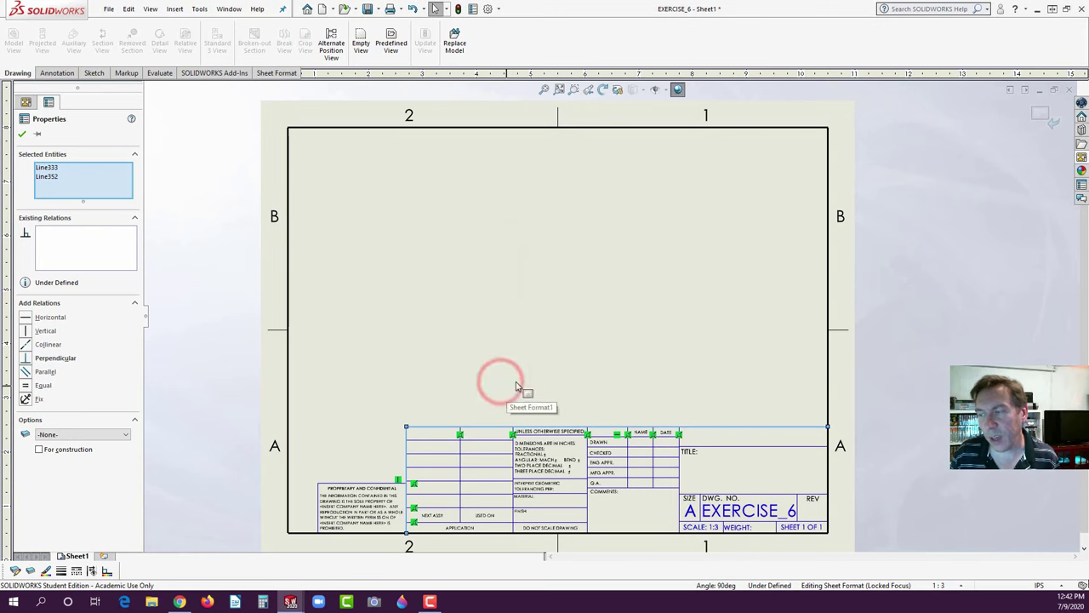
left_click(517, 342)
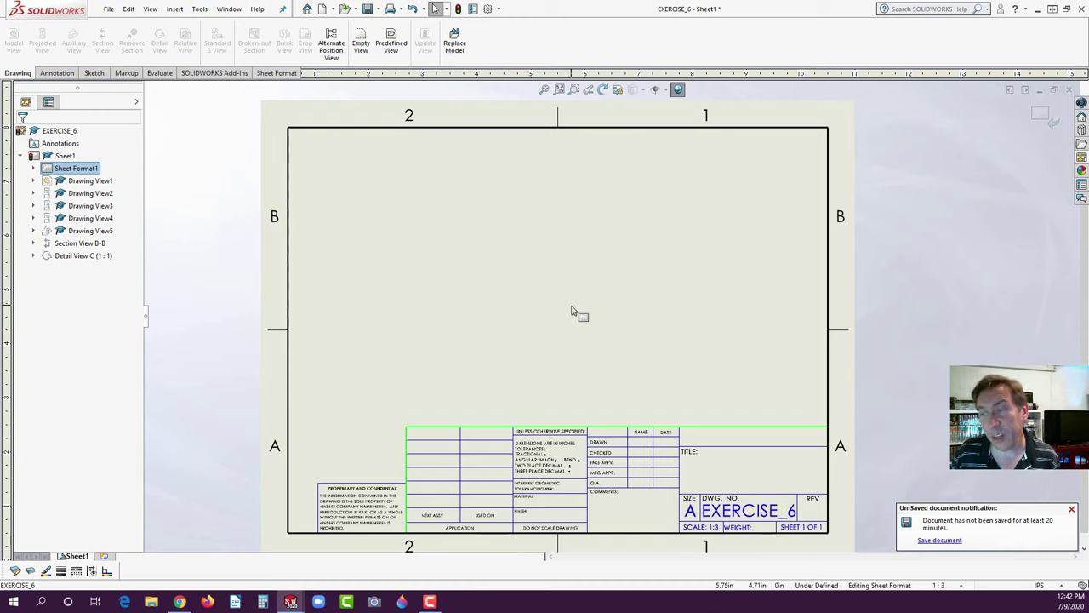
- Sketch a short vertical line from the title block's top edge down into the top-left cell
right_click(573, 311)
left_click(549, 315)
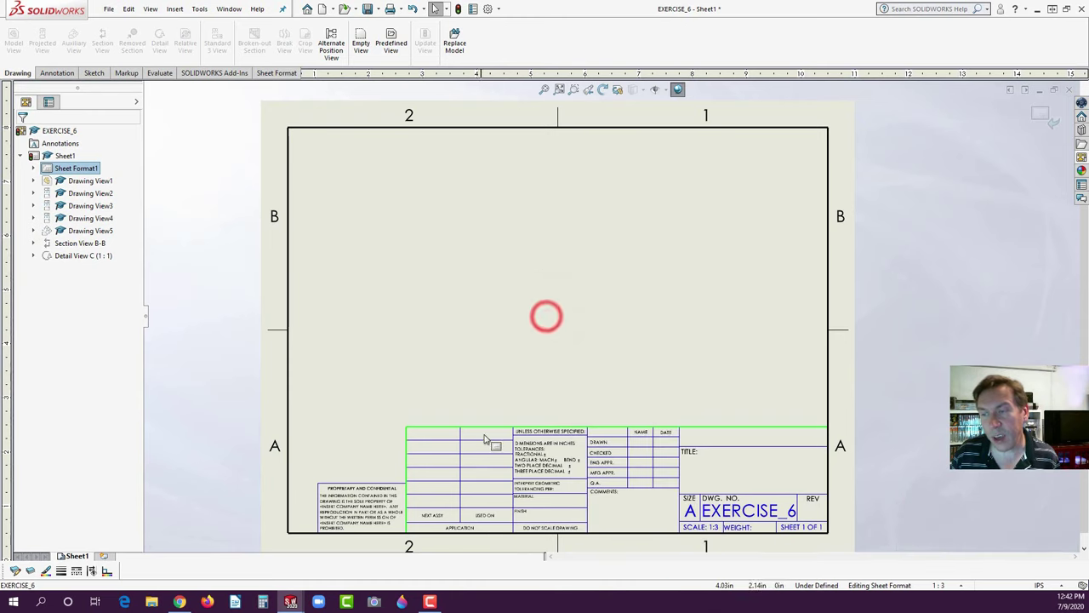
left_click(93, 73)
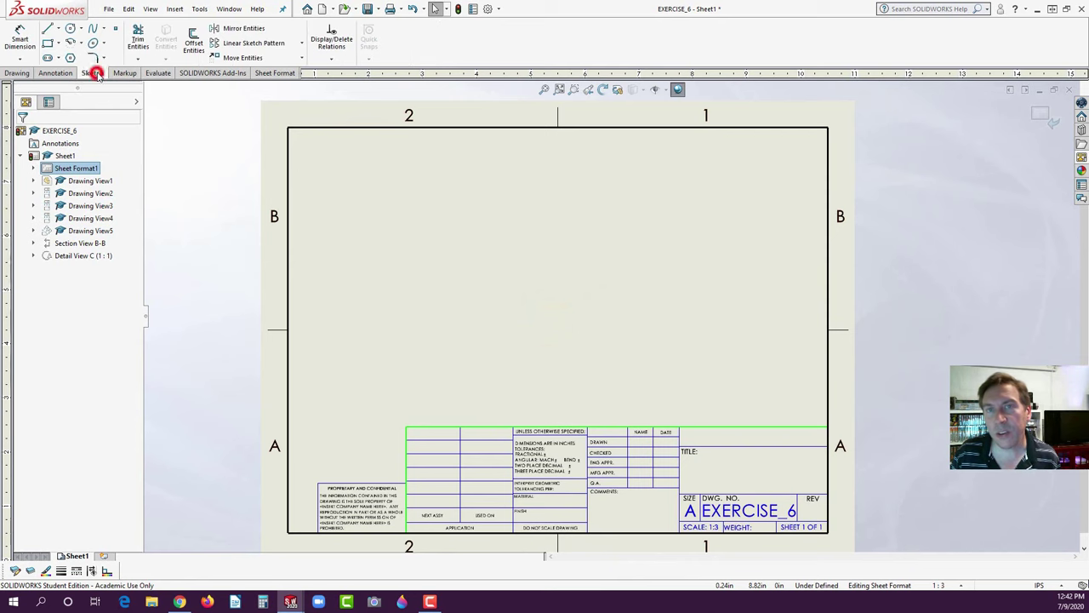
left_click(47, 28)
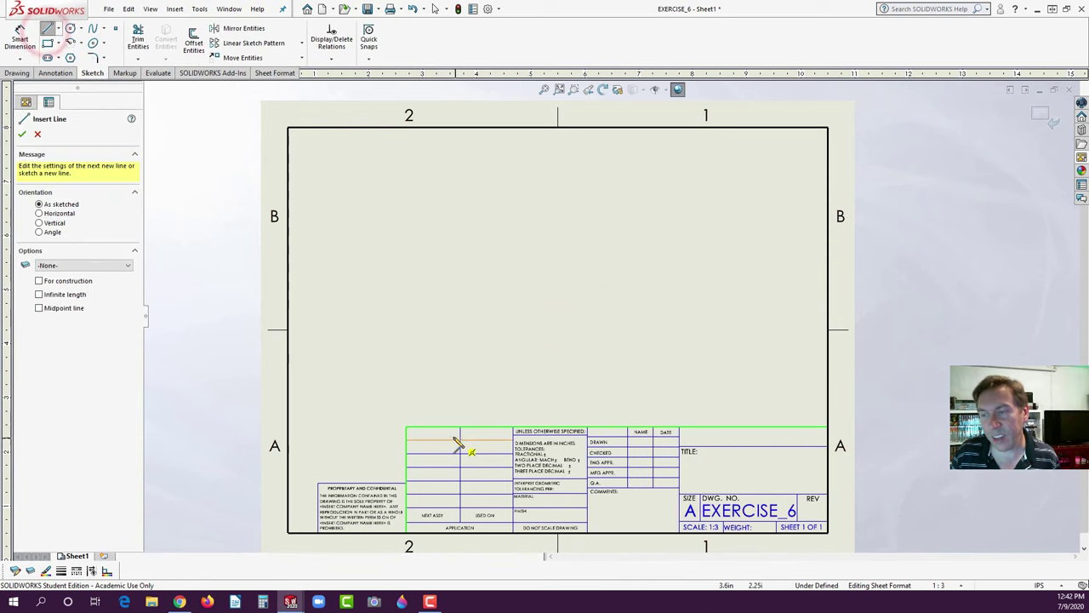
left_click(432, 427)
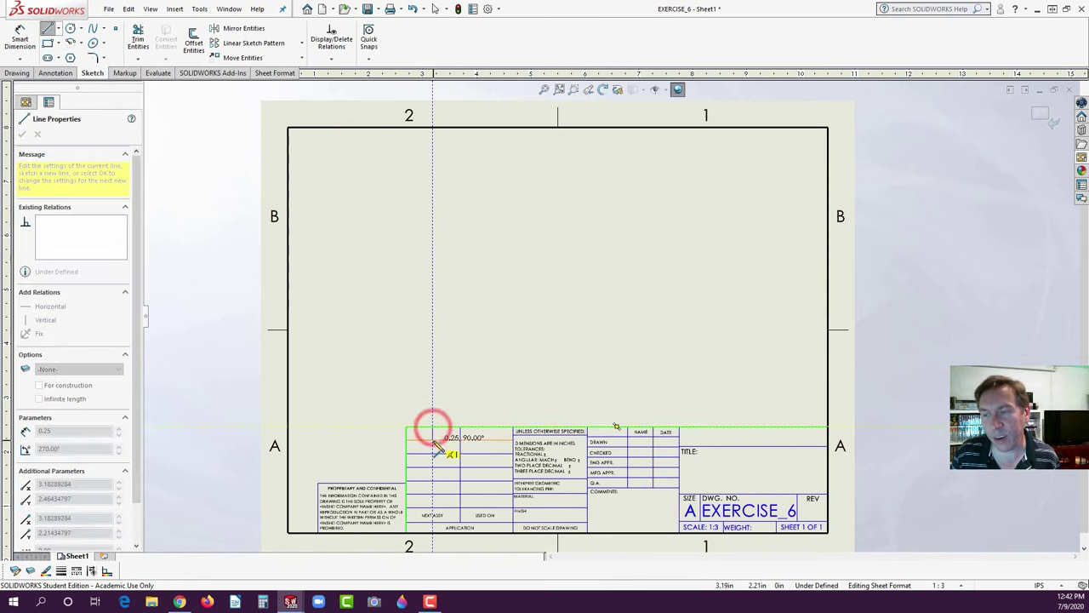
left_click(433, 441)
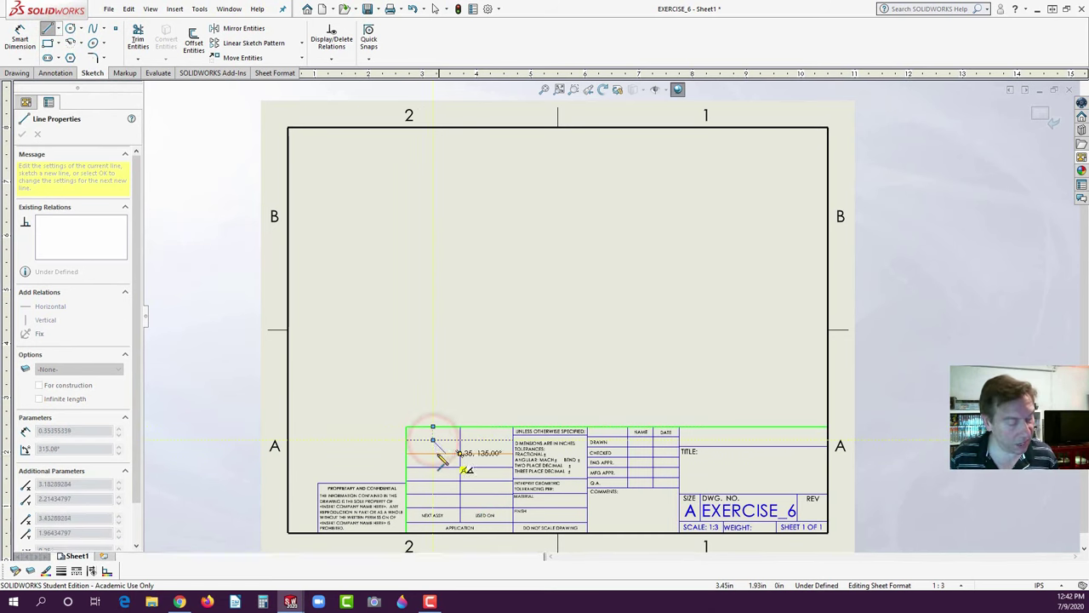
key("Escape")
left_click(503, 349)
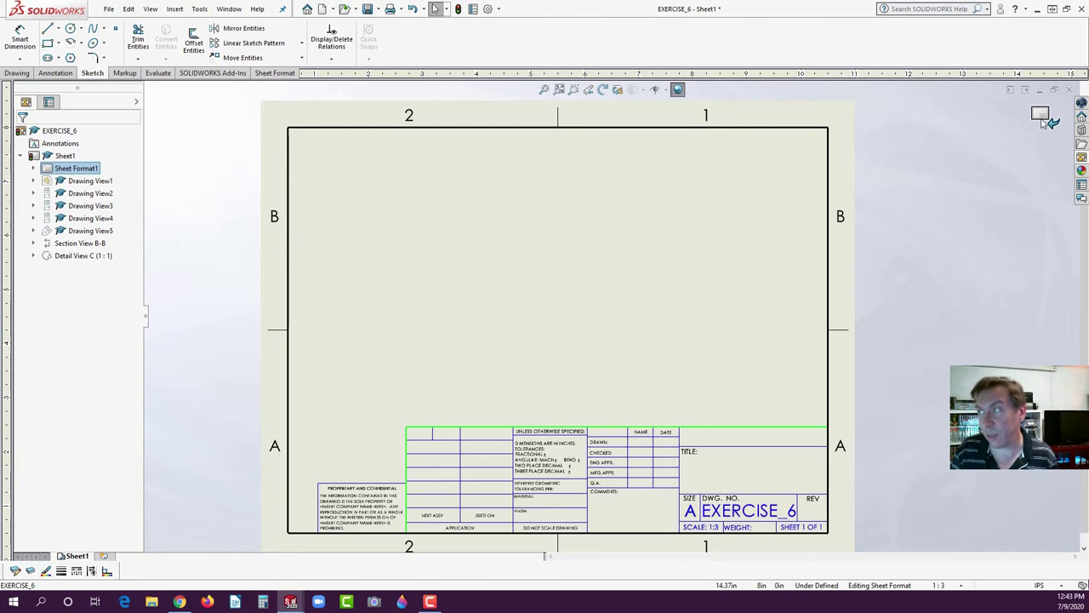
- Return to Sheet1 with Edit Sheet and zoom in on the lower-right drawing view
right_click(560, 294)
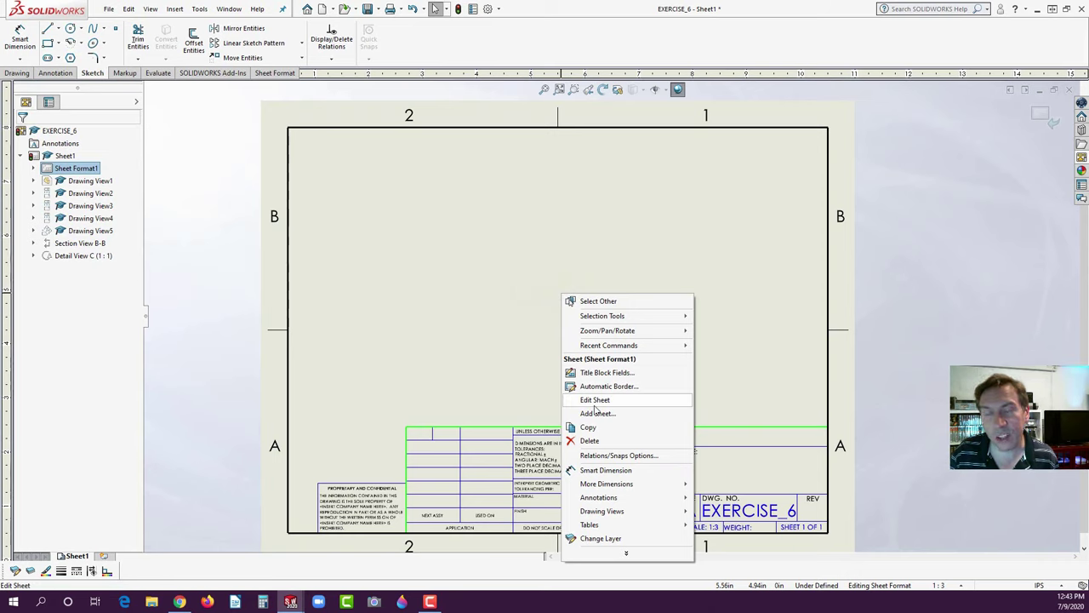
right_click(79, 557)
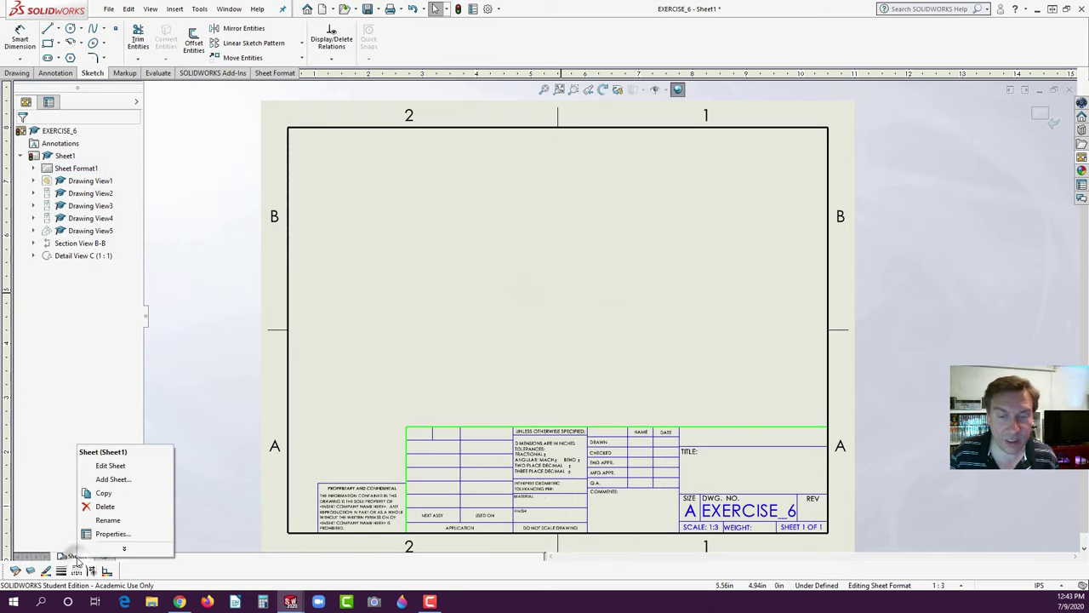
left_click(116, 467)
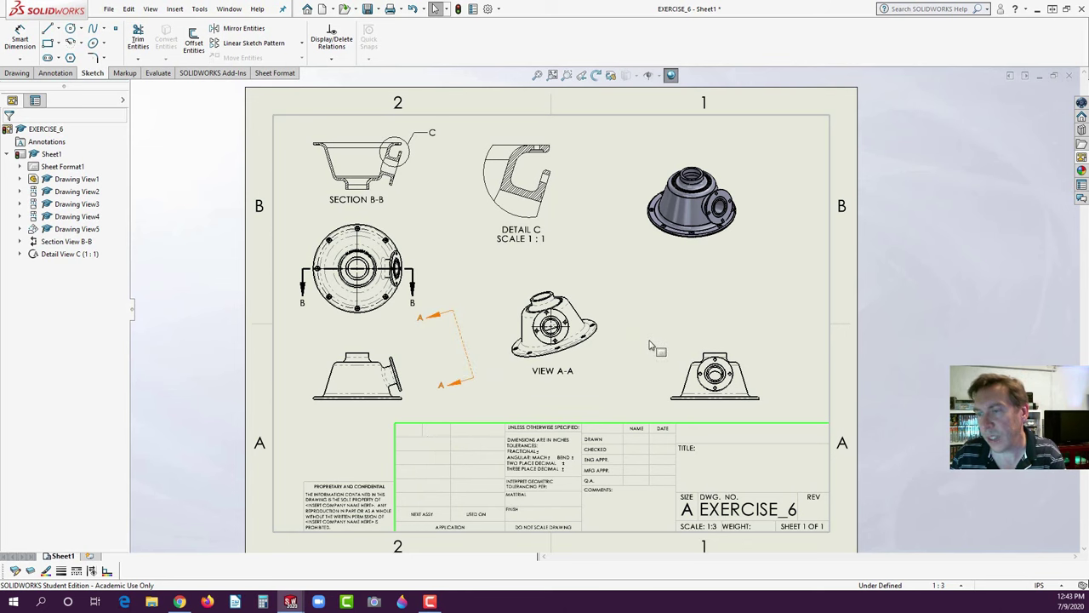
scroll(383, 378, "down", 5)
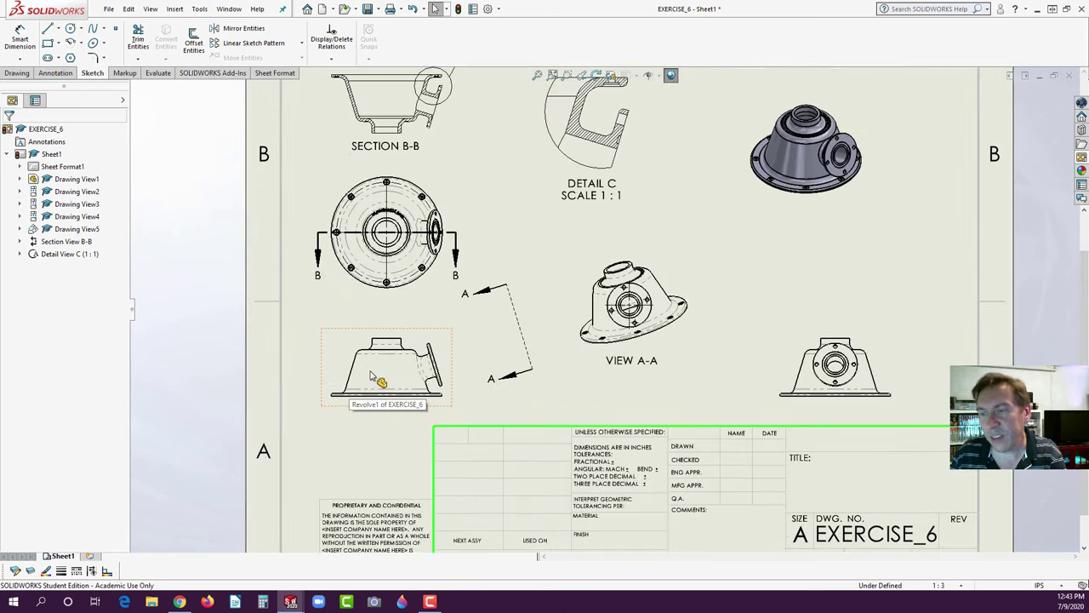
scroll(418, 444, "up", 4)
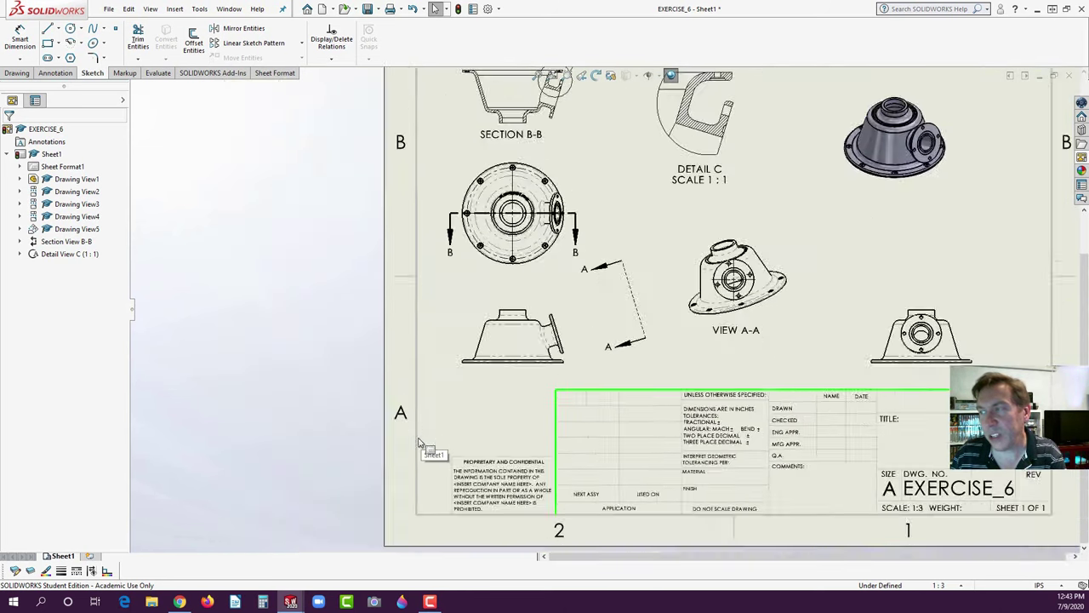
scroll(817, 352, "down", 2)
scroll(808, 349, "down", 2)
scroll(689, 342, "down", 2)
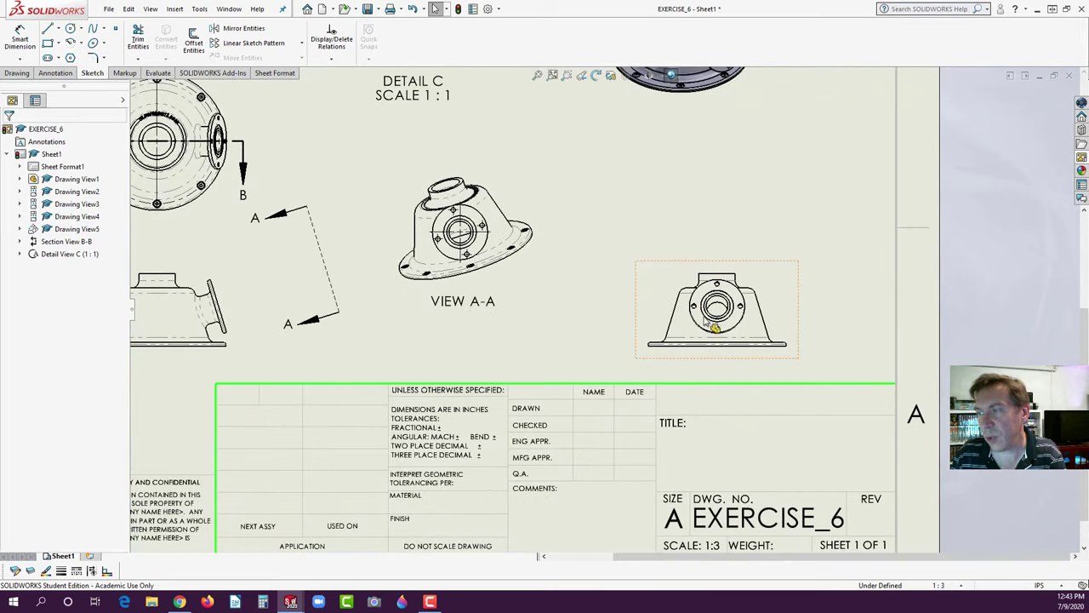
- Try dimensioning the lower-right view, then cancel and delete the unwanted 1.00 dimension
left_click(20, 39)
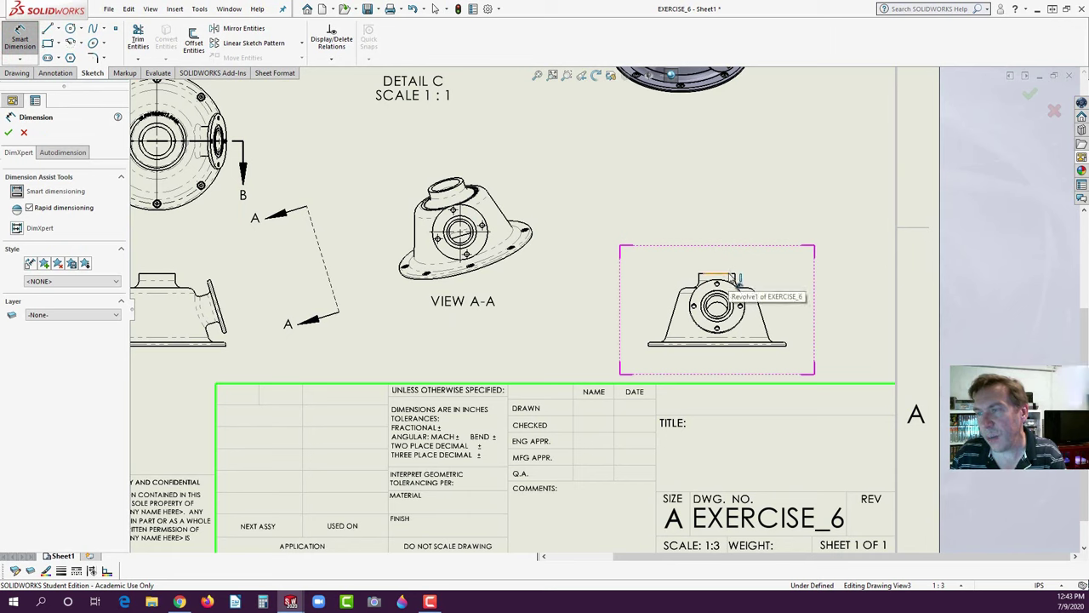
left_click(722, 276)
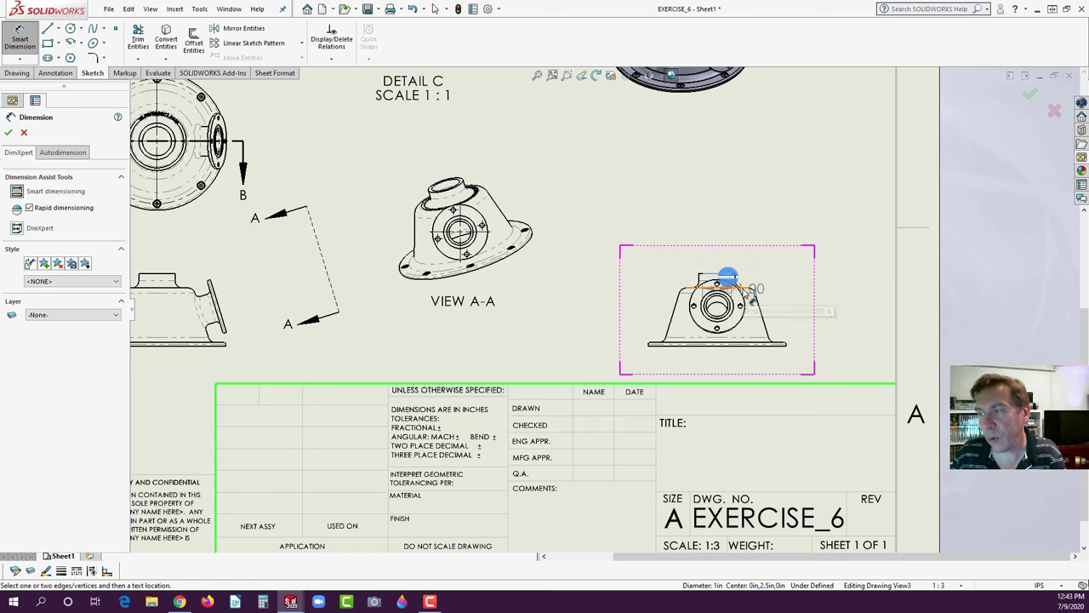
left_click(743, 285)
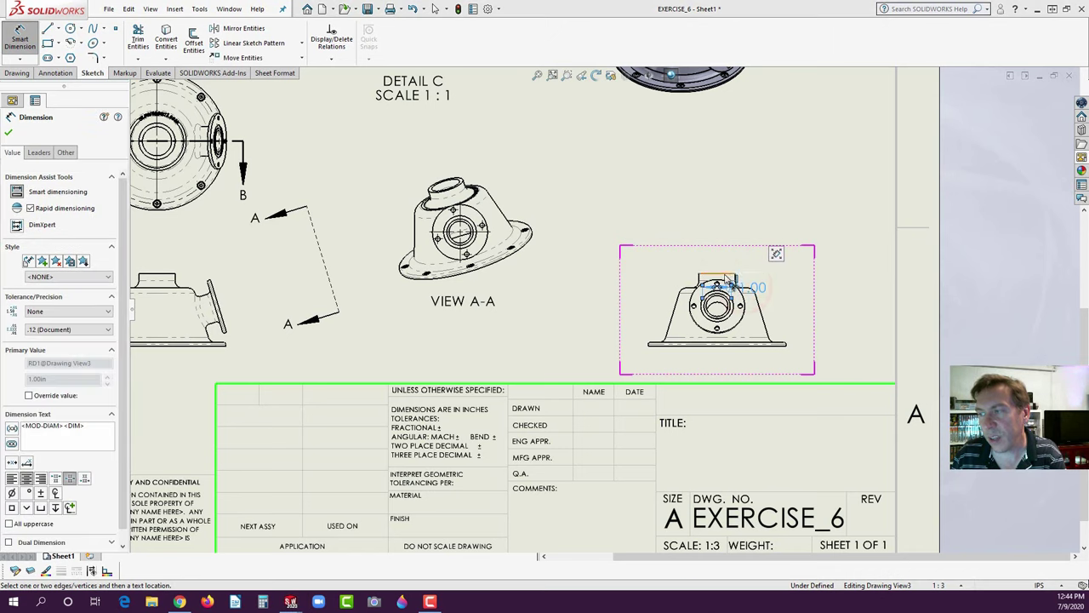
left_click(728, 277)
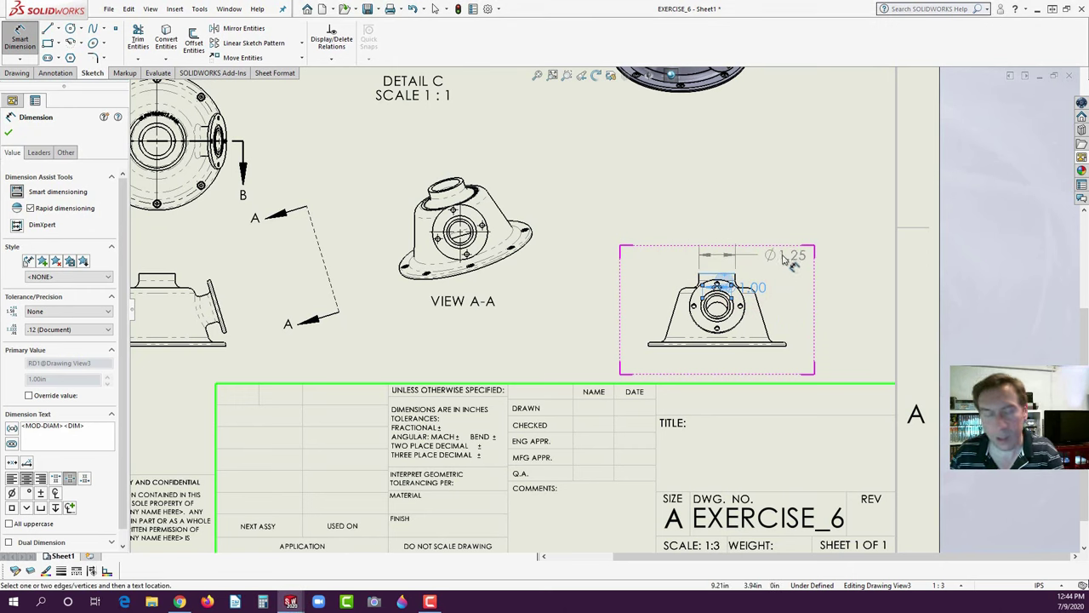
key("Escape")
left_click(762, 289)
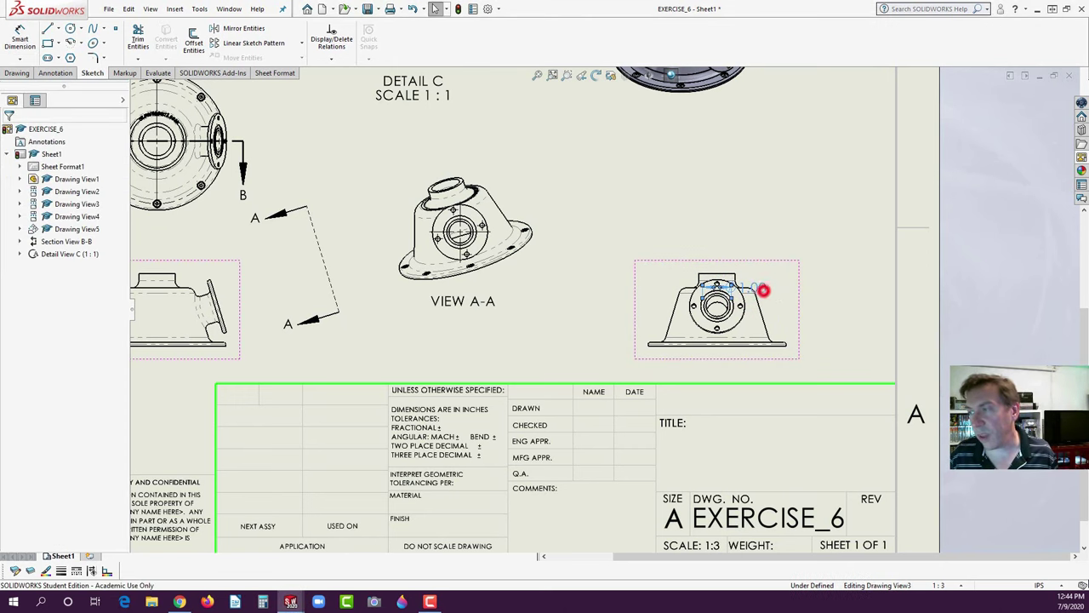
key("Delete")
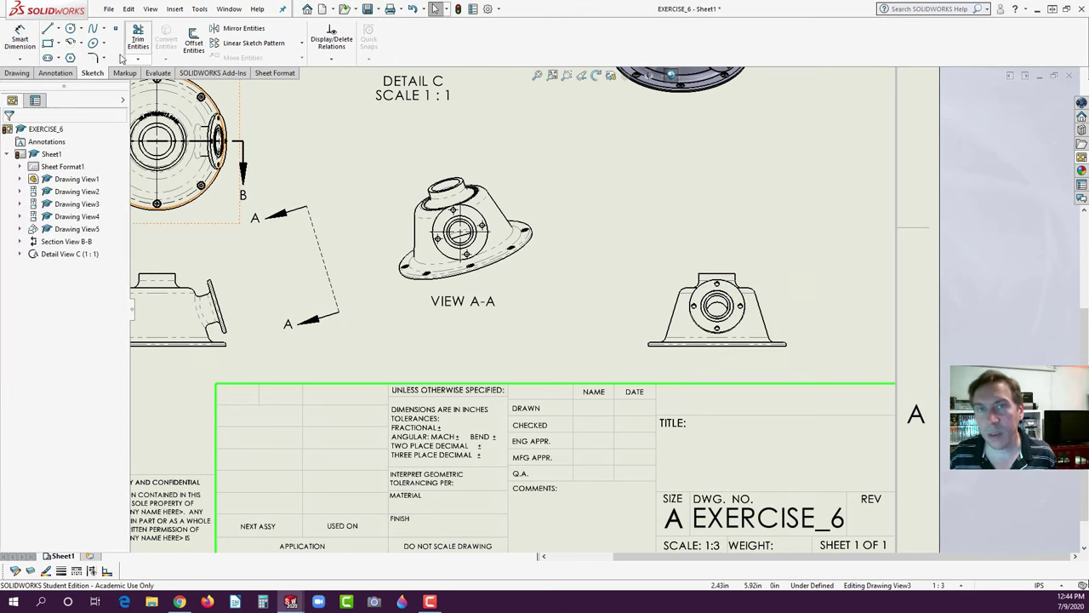
- Dimension the top boss height as .50, placed to the right of the view
left_click(20, 39)
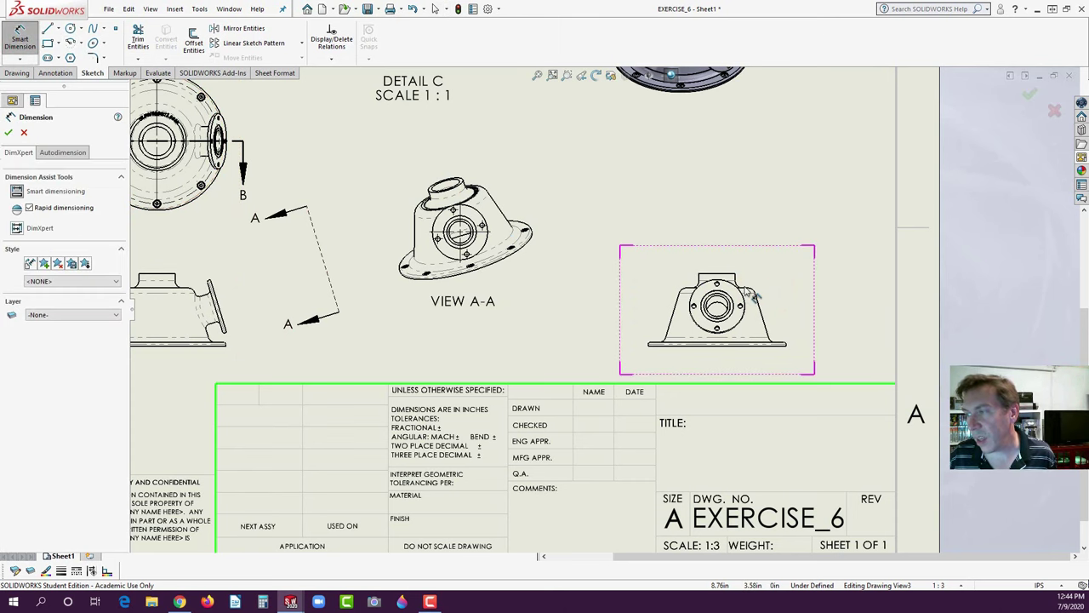
left_click(694, 289)
left_click(719, 273)
left_click(788, 238)
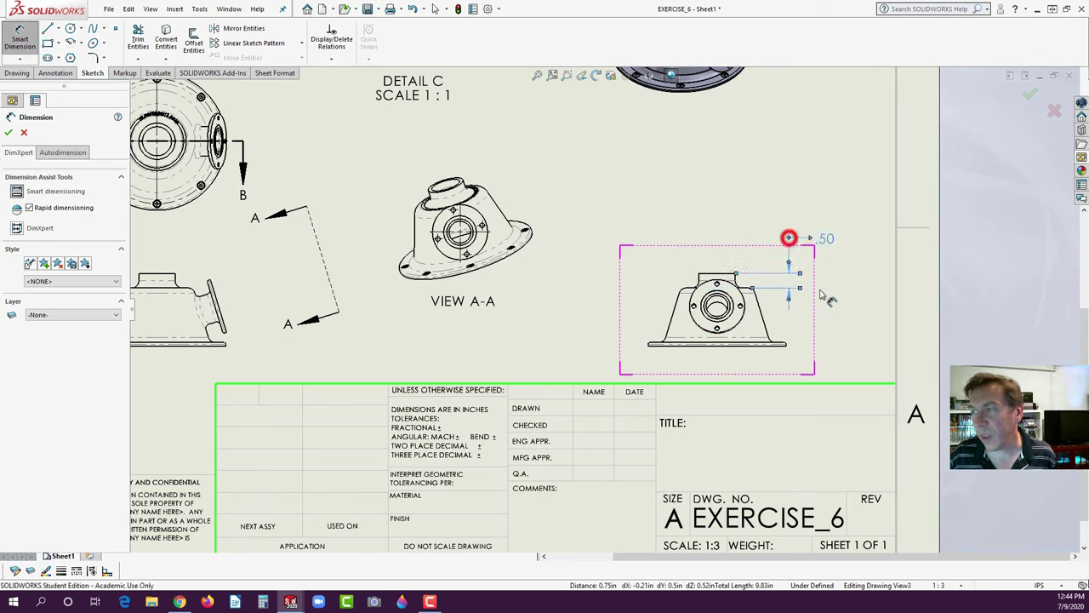
left_click(826, 318)
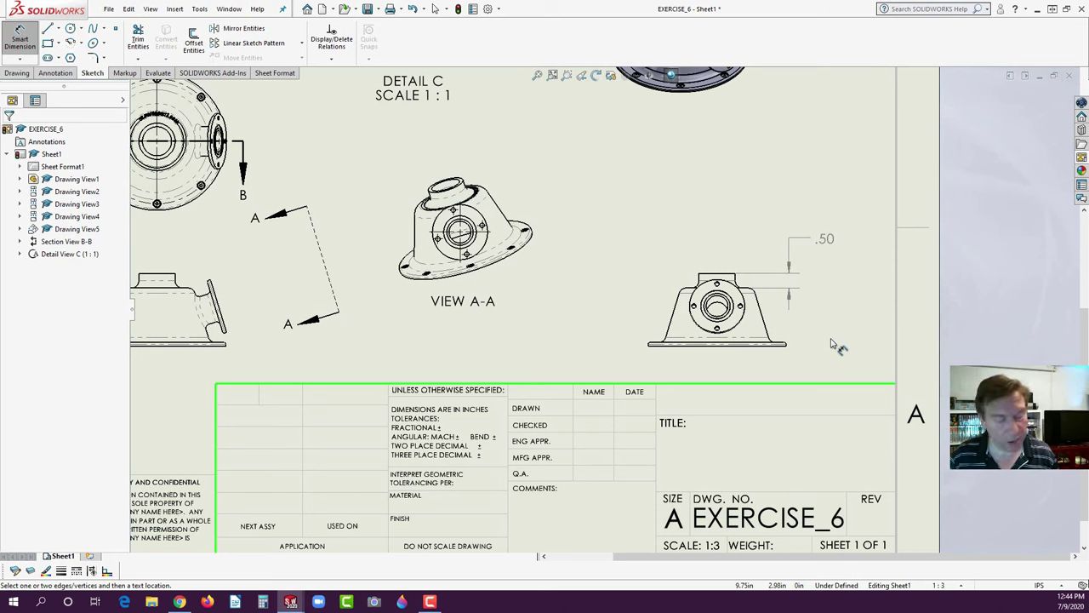
key("Escape")
- Reattach the .50 extension line to the top-block corner and check the arrow direction
scroll(808, 298, "up", 2)
left_click(811, 230)
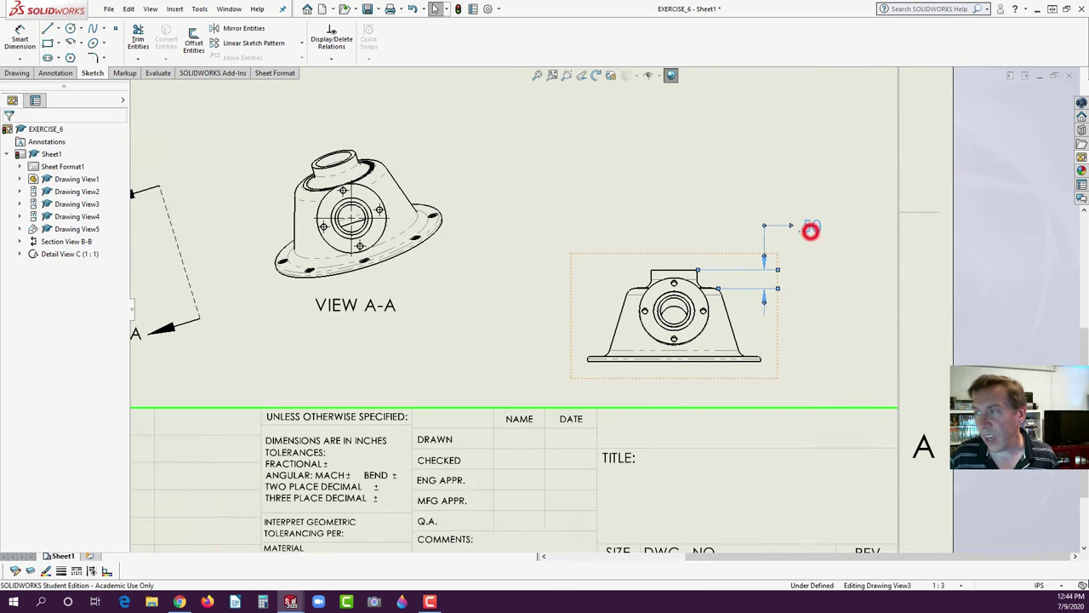
scroll(810, 229, "up", 3)
left_click(625, 275)
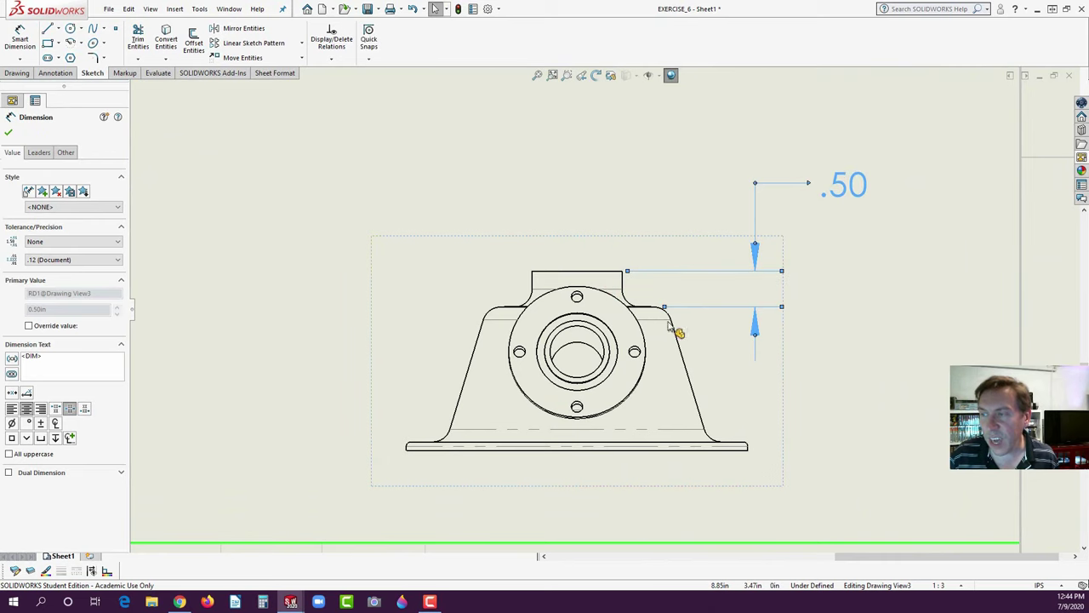
left_click(719, 331)
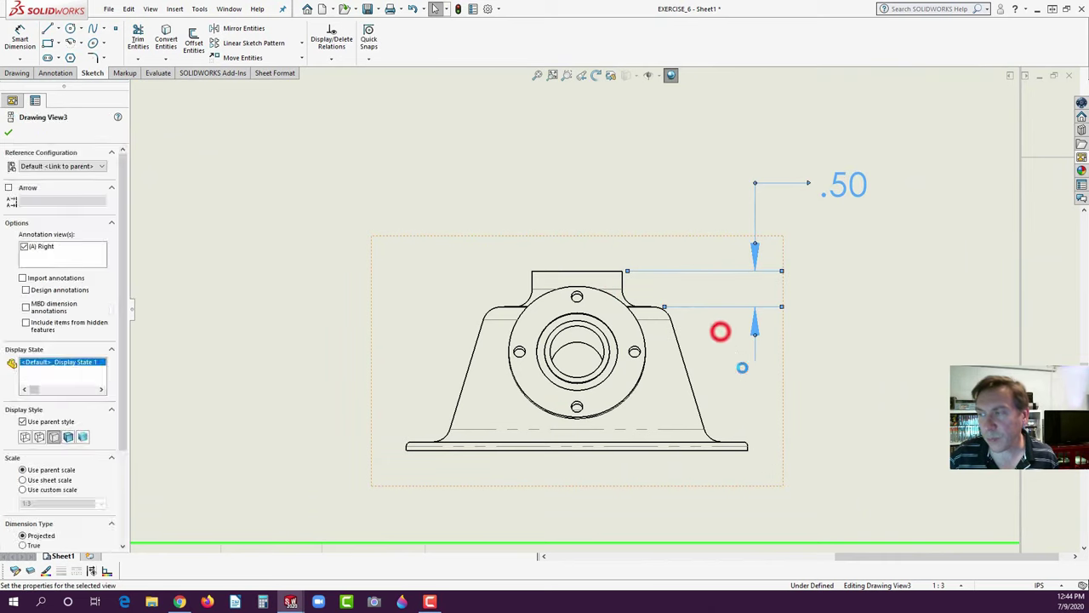
left_click(849, 191)
left_click(754, 246)
left_click(754, 279)
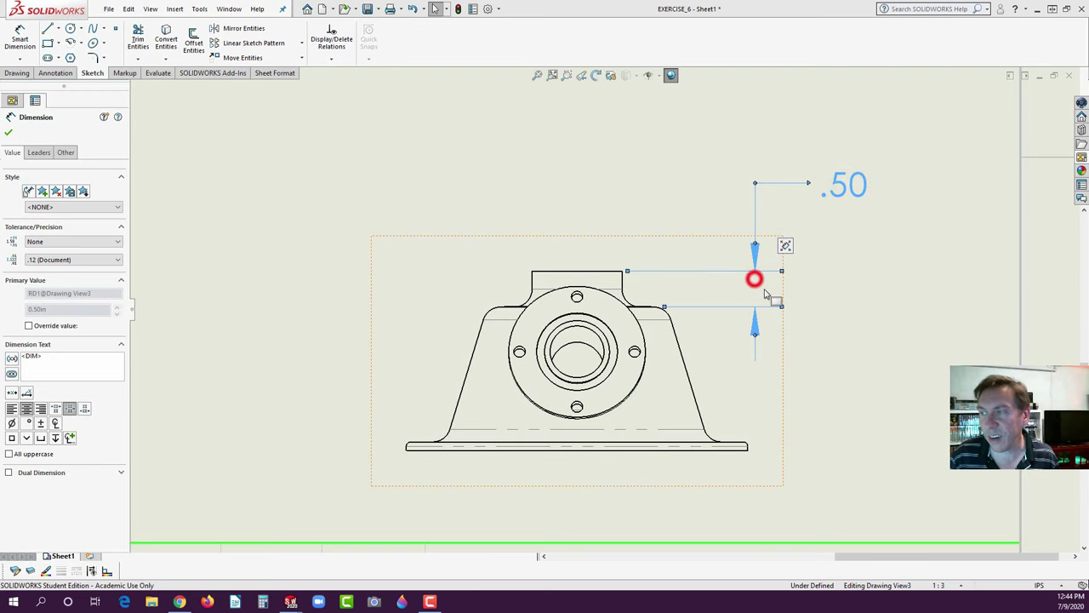
- Move the .50 text closer to its extension line and review the sheet
left_click(816, 345)
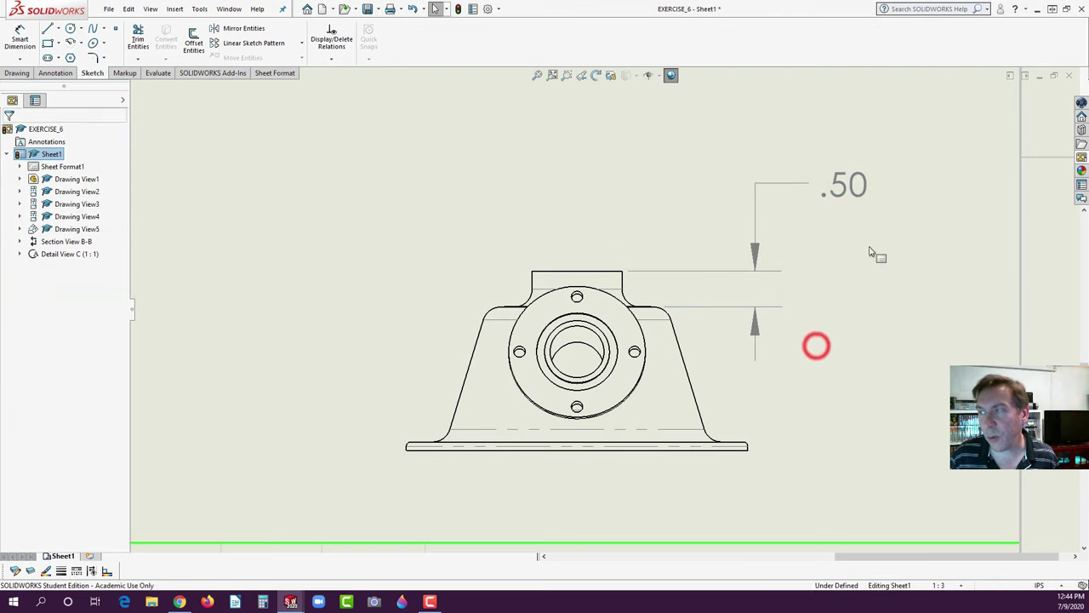
left_click(851, 194)
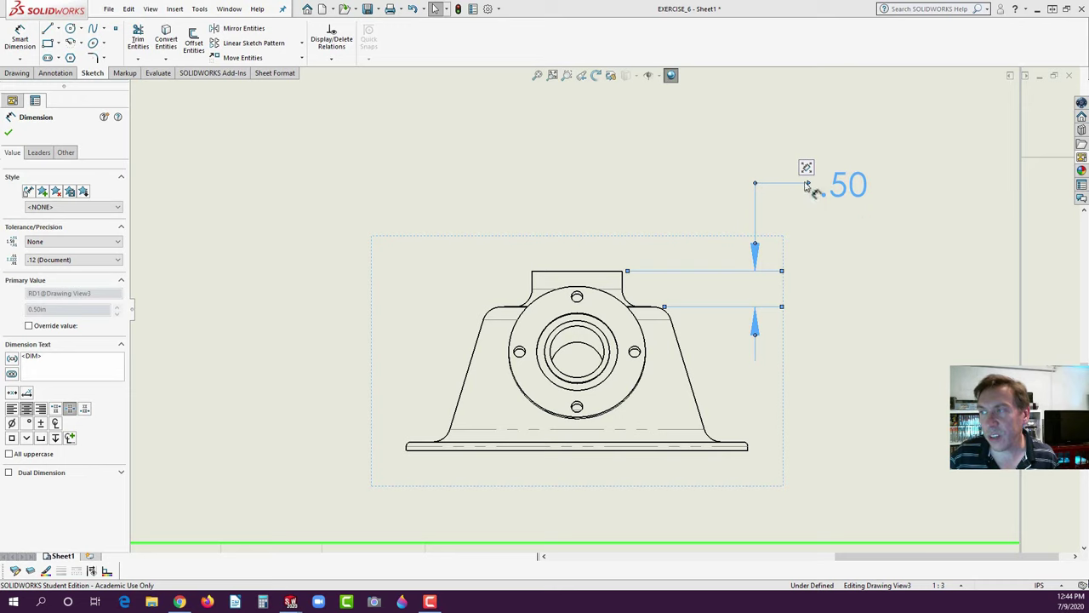
left_click_drag(807, 182, 795, 204)
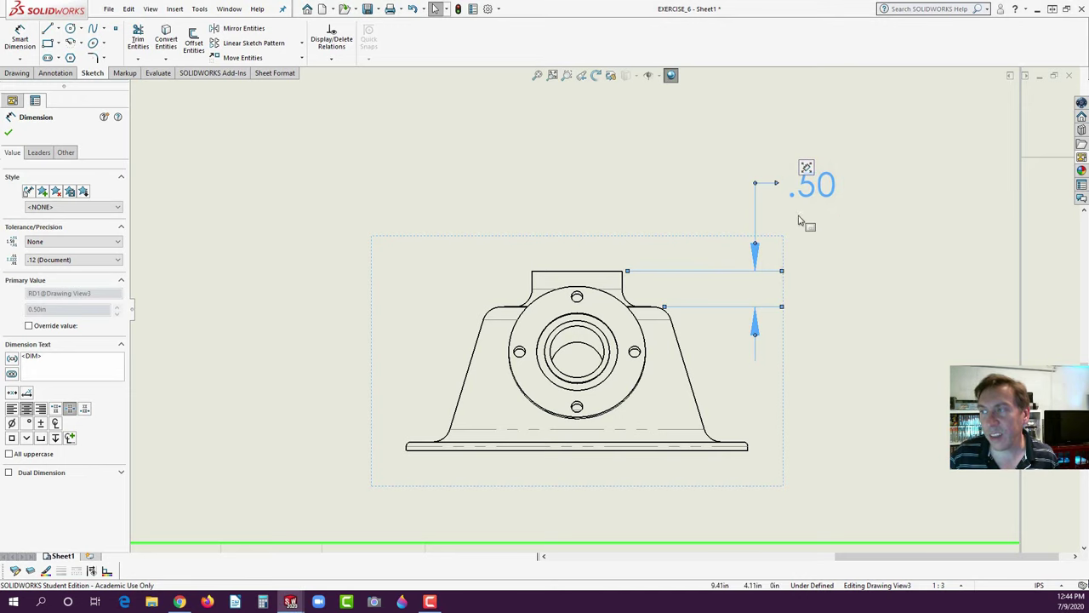
left_click(817, 235)
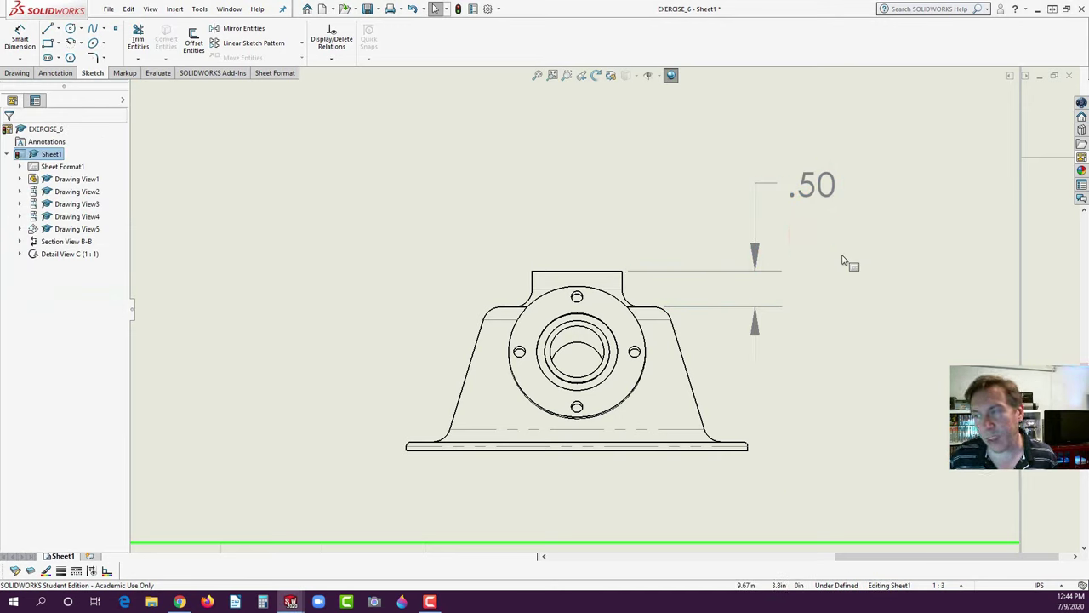
scroll(758, 325, "up", 6)
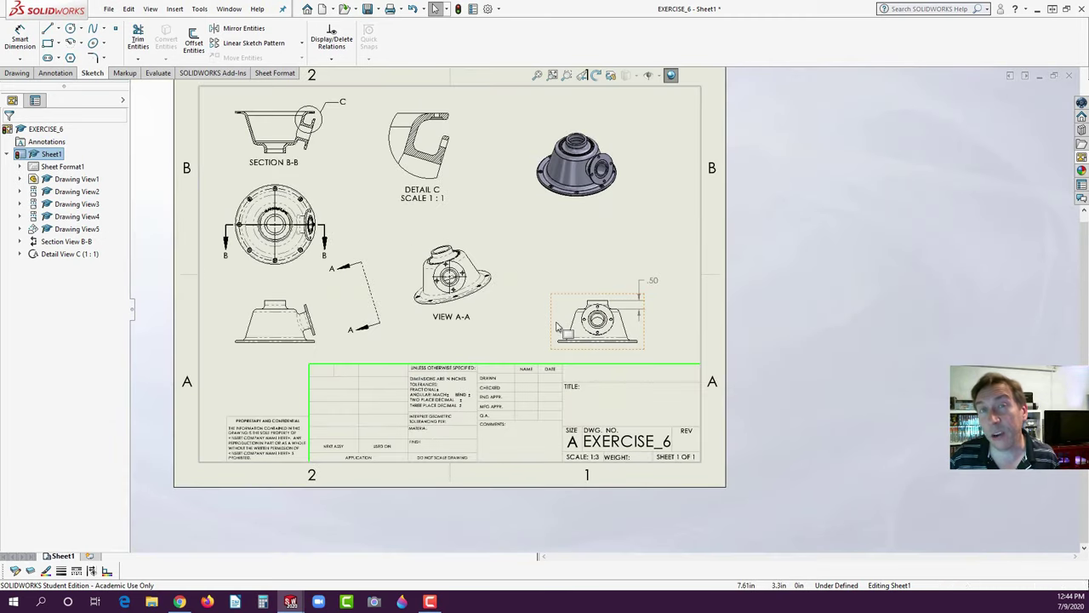
scroll(274, 378, "down", 2)
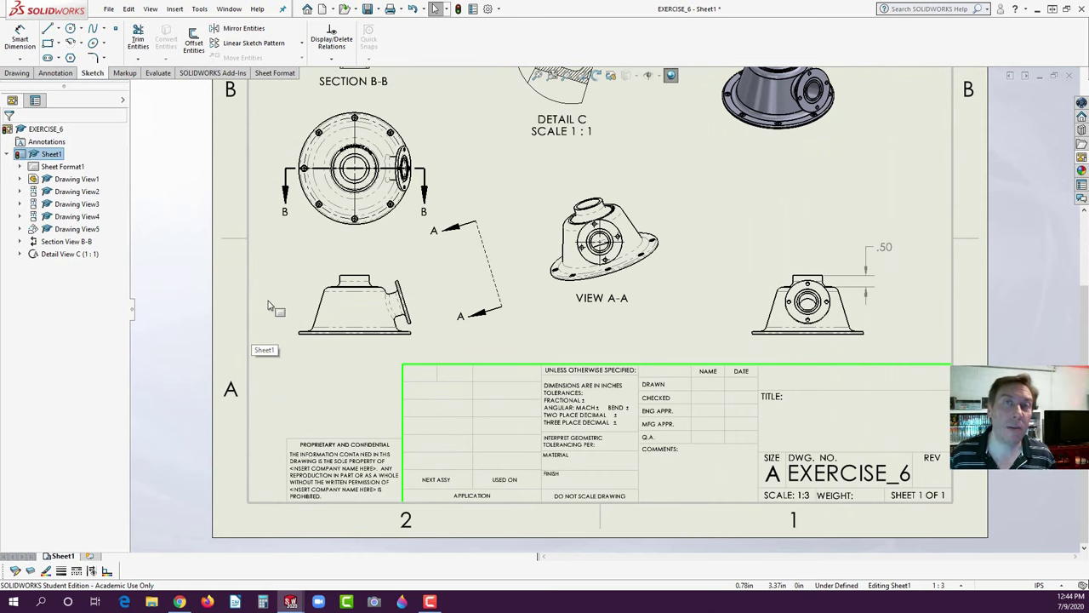
- Set the .50 dimension's tolerance type to Bilateral and confirm the change
left_click(885, 248)
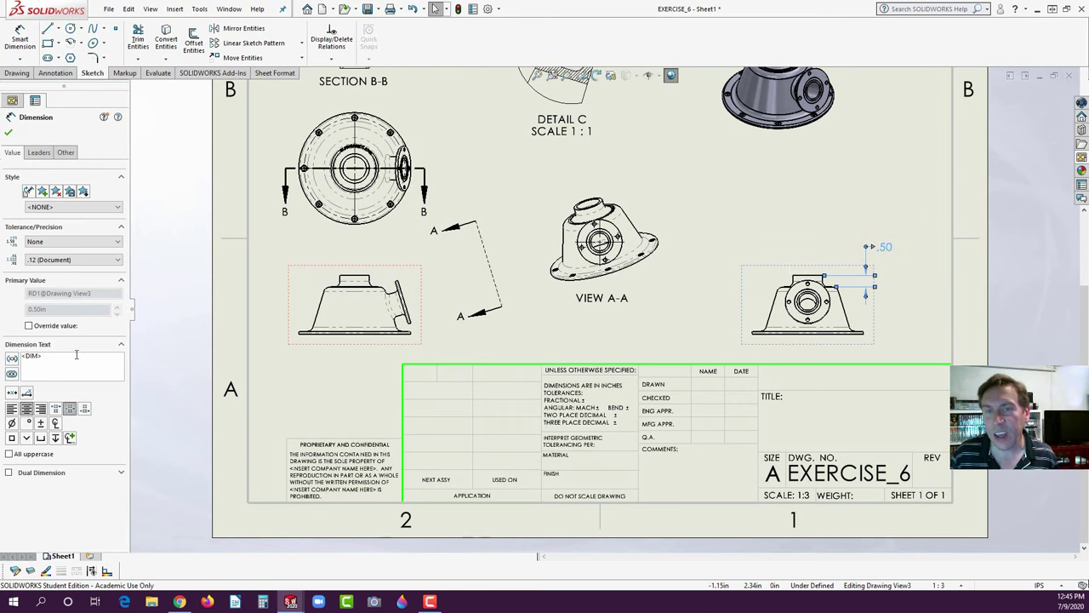
left_click(68, 242)
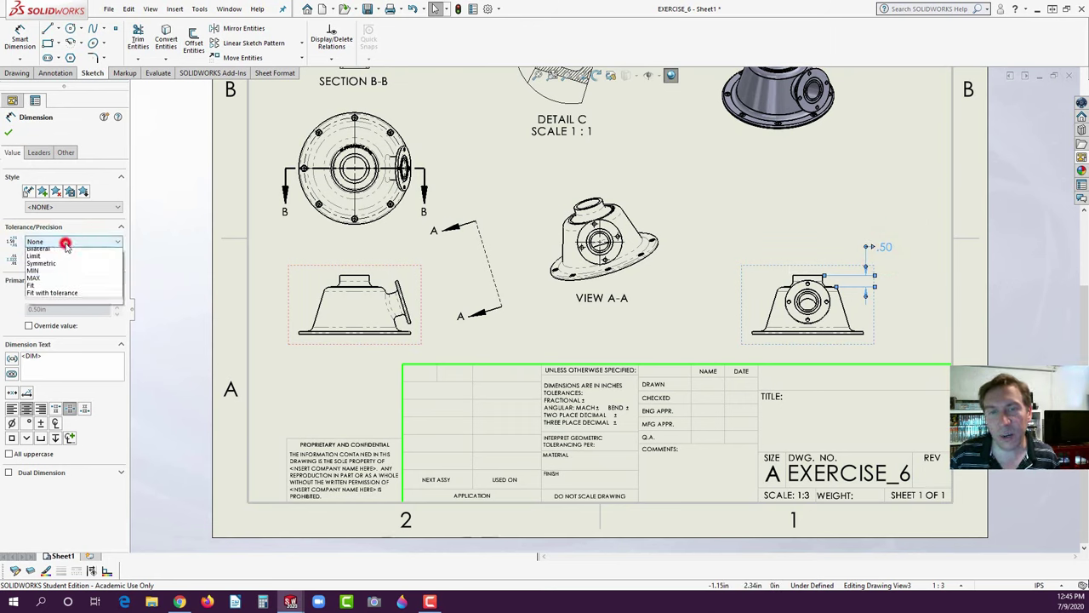
left_click(56, 267)
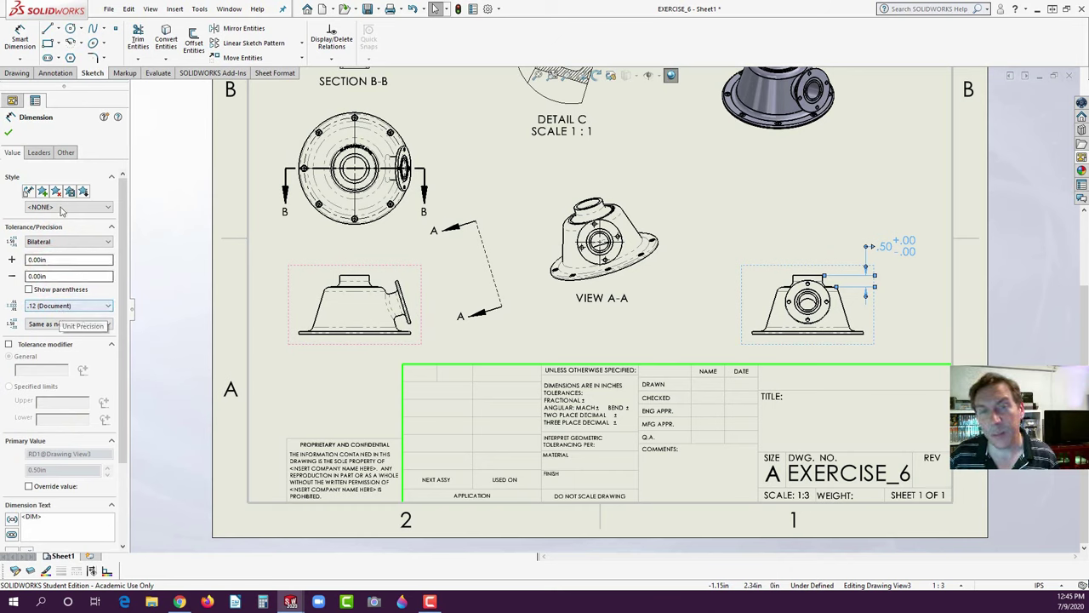
left_click(9, 132)
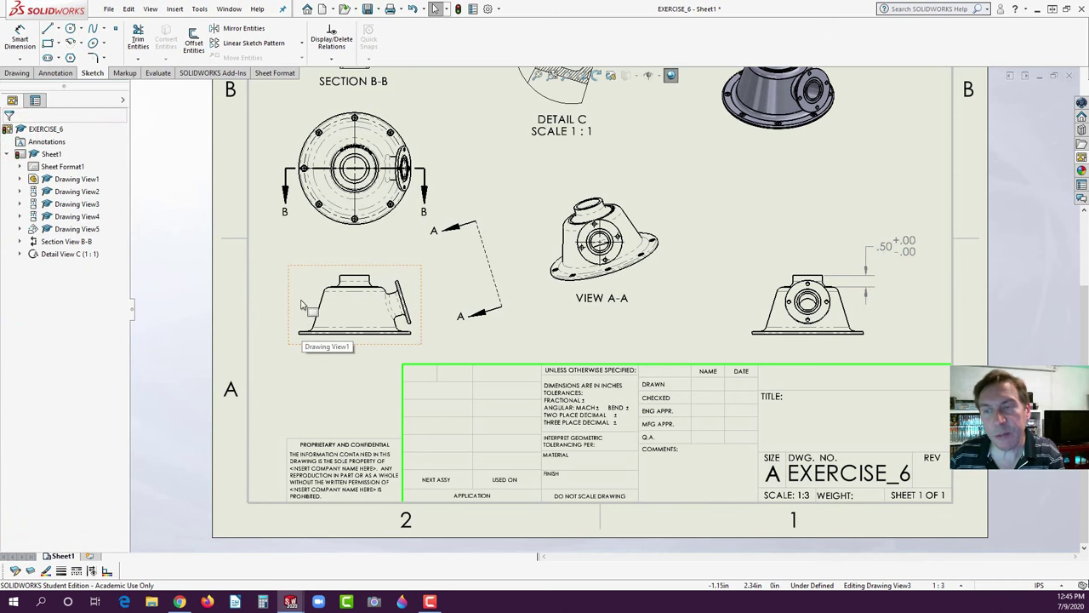
scroll(340, 315, "down", 5)
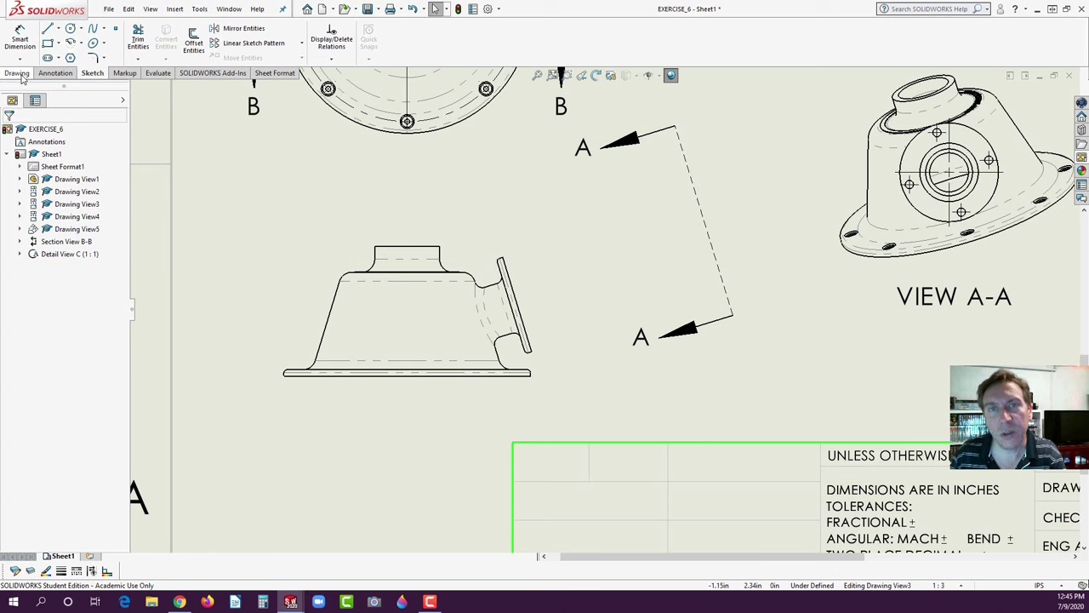
- From the Annotation tools, start Model Items with Source kept as Selected feature
left_click(51, 73)
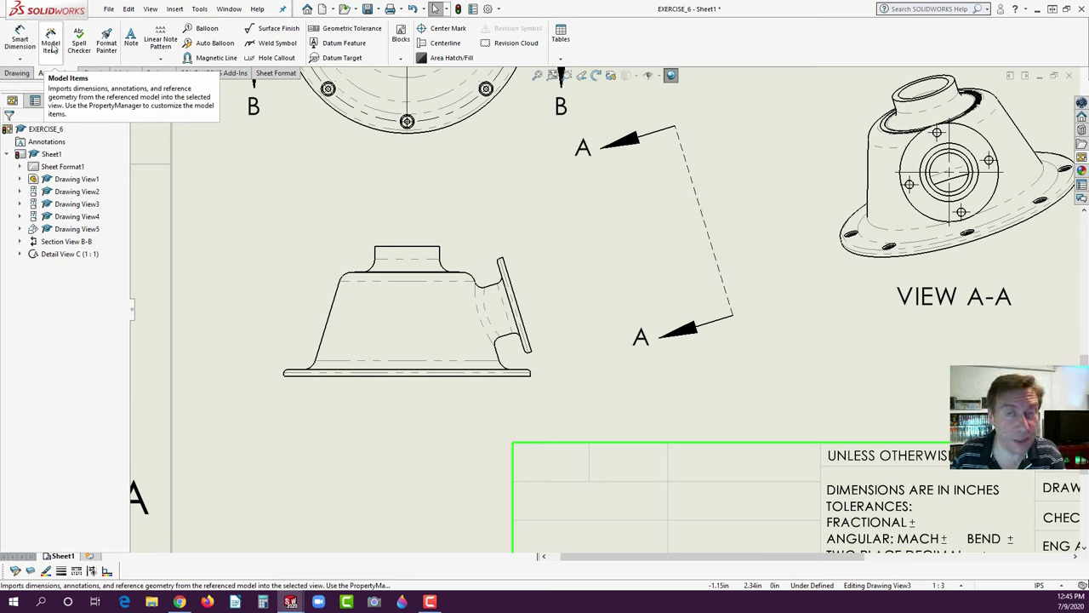
left_click(51, 44)
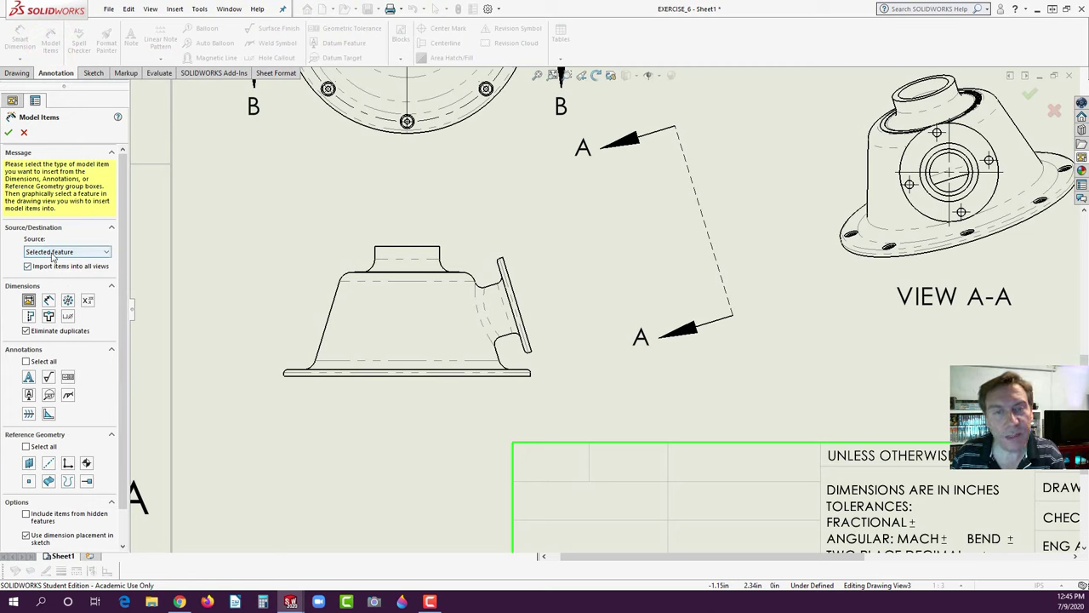
left_click(66, 253)
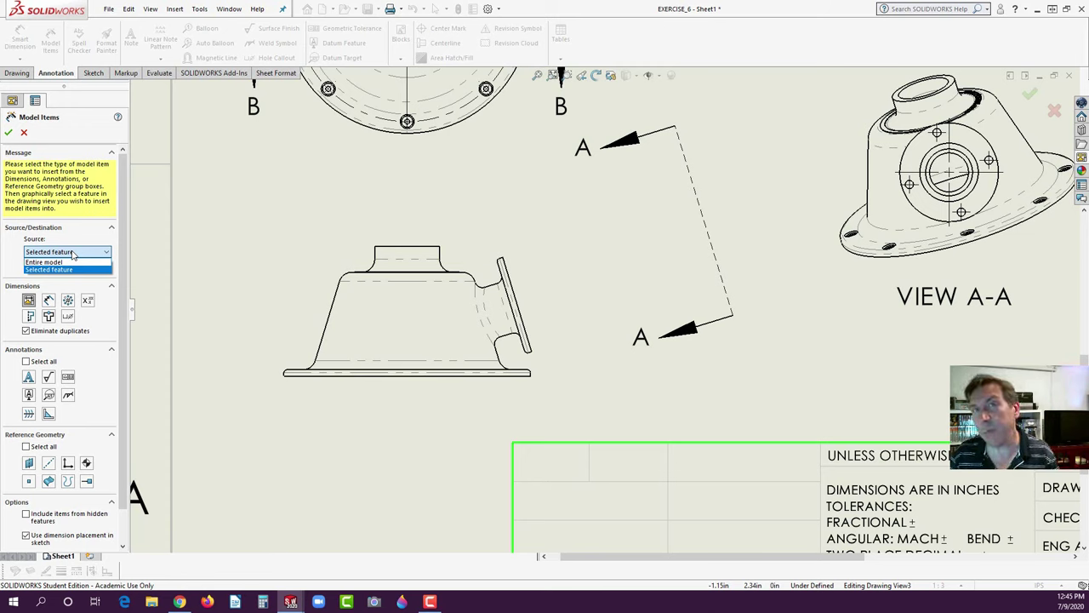
left_click(74, 255)
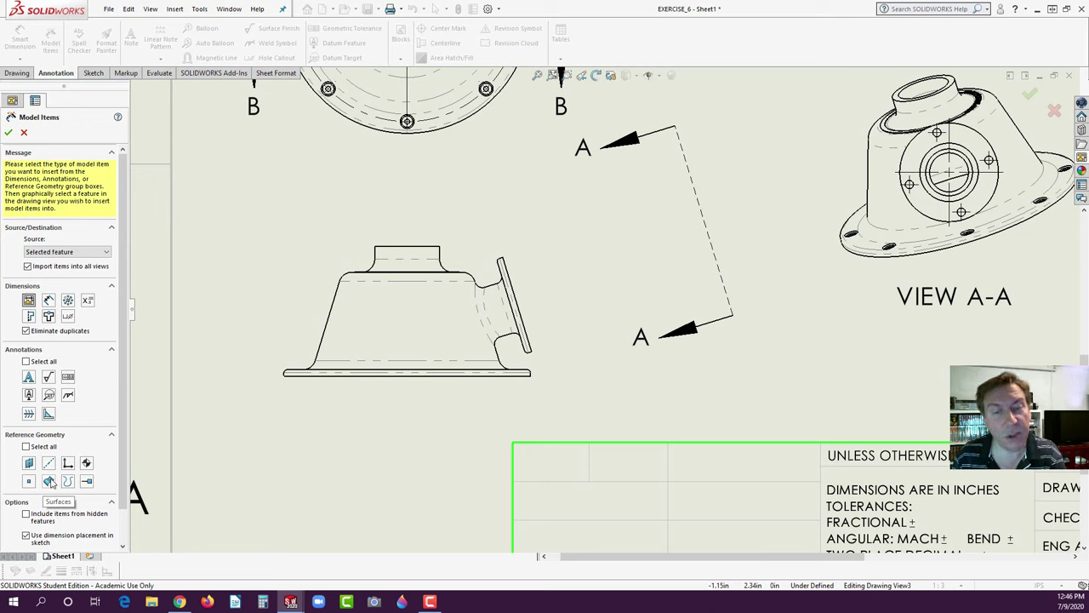
- Import the revolve feature's dimensions into Drawing View1 and confirm with OK
left_click(49, 481)
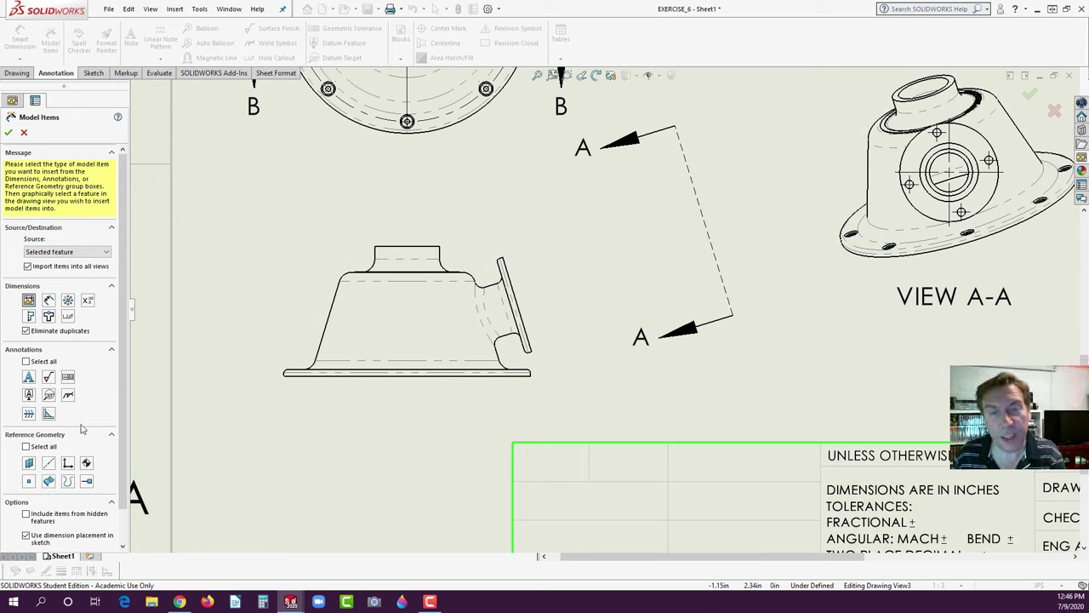
left_click(408, 317)
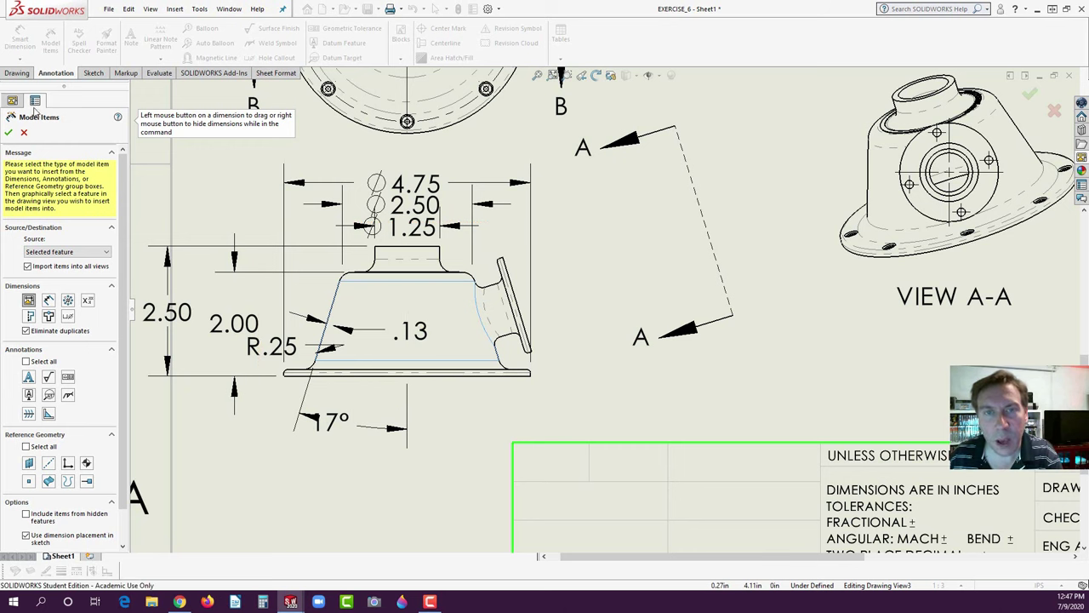
left_click(8, 132)
- Spread out the dimensions: Ø4.75 higher, 17° lower, R.25 up-left above the 2.00
mouse_move(429, 186)
left_mouse_down()
mouse_move(434, 170)
mouse_move(418, 204)
mouse_move(418, 194)
left_mouse_up()
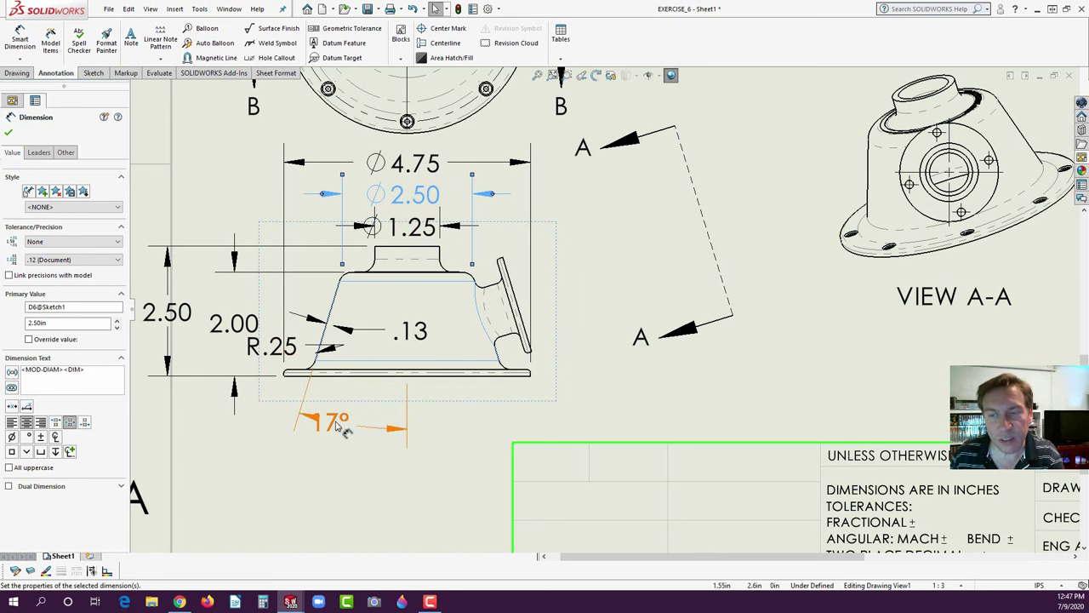
left_click_drag(330, 422, 346, 460)
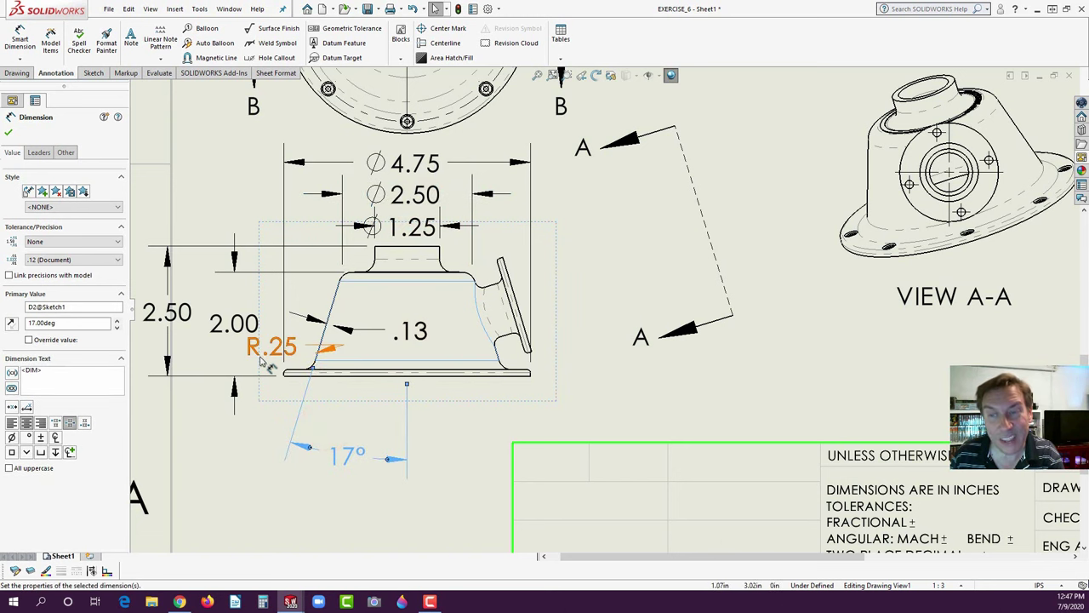
left_click_drag(275, 347, 223, 355)
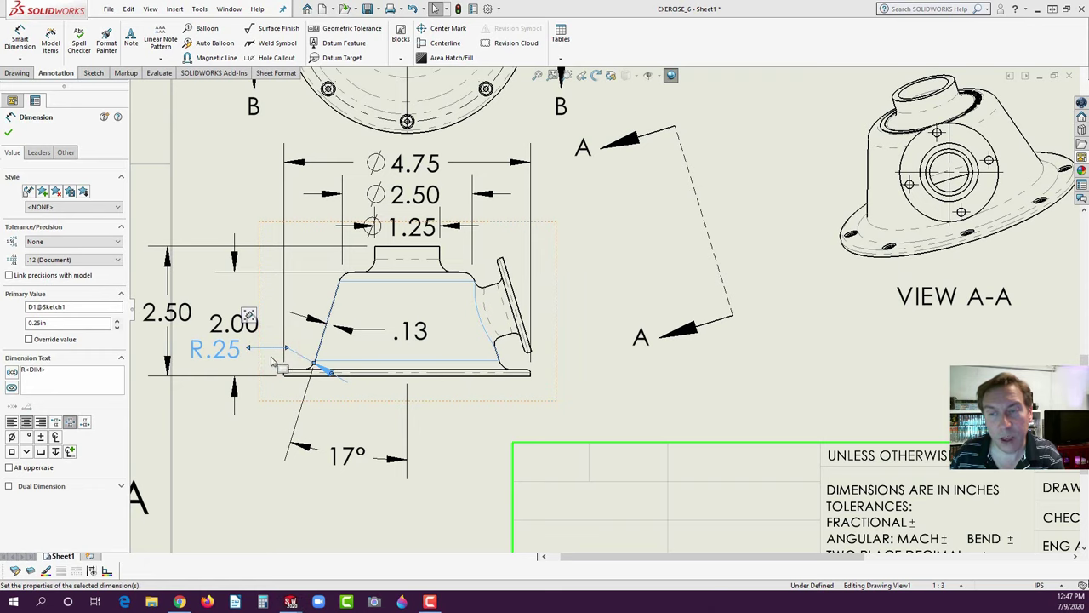
scroll(268, 347, "down", 3)
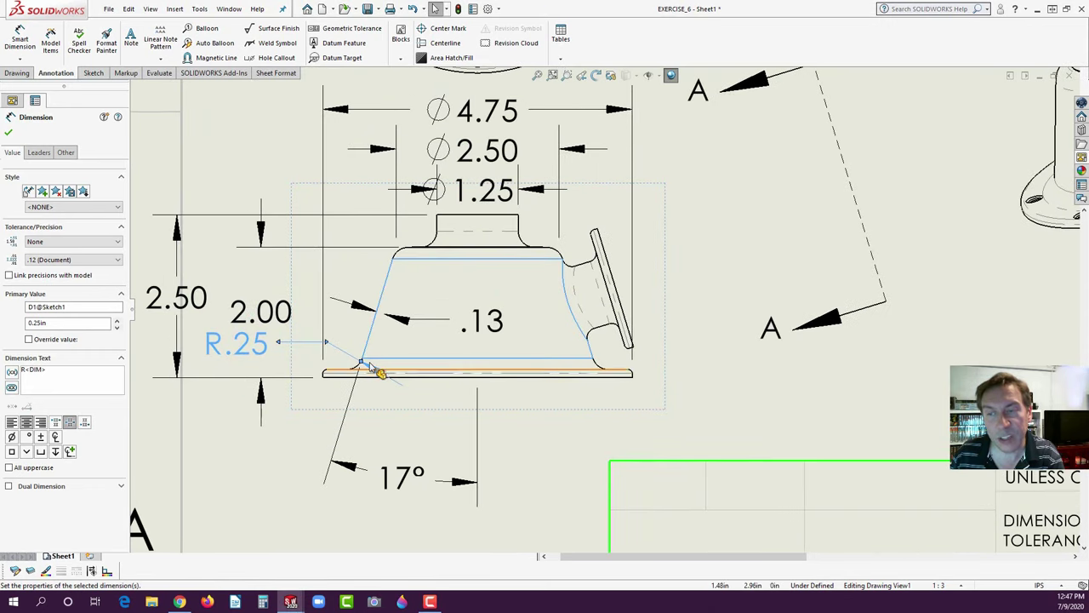
scroll(247, 349, "down", 2)
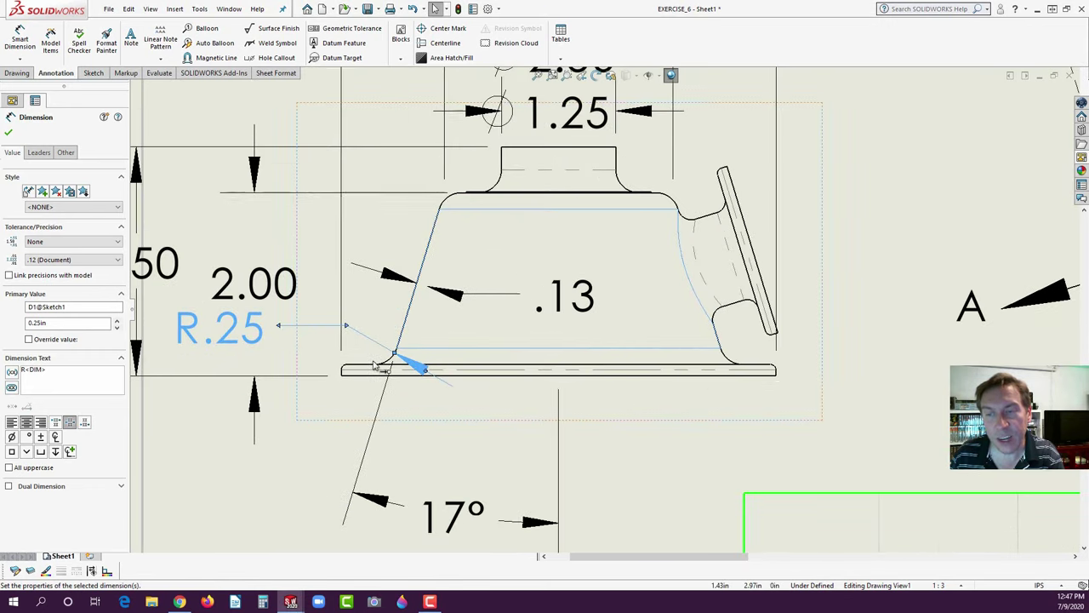
mouse_move(246, 327)
left_mouse_down()
mouse_move(251, 250)
mouse_move(215, 247)
left_mouse_up()
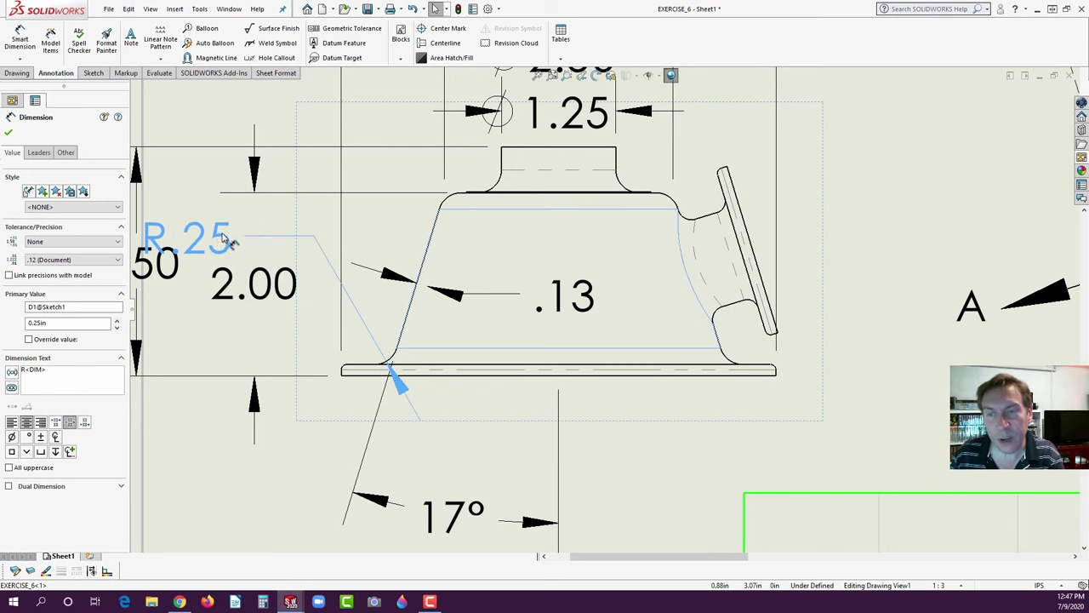
left_click(403, 389)
left_click(210, 241)
left_click_drag(210, 241, 212, 235)
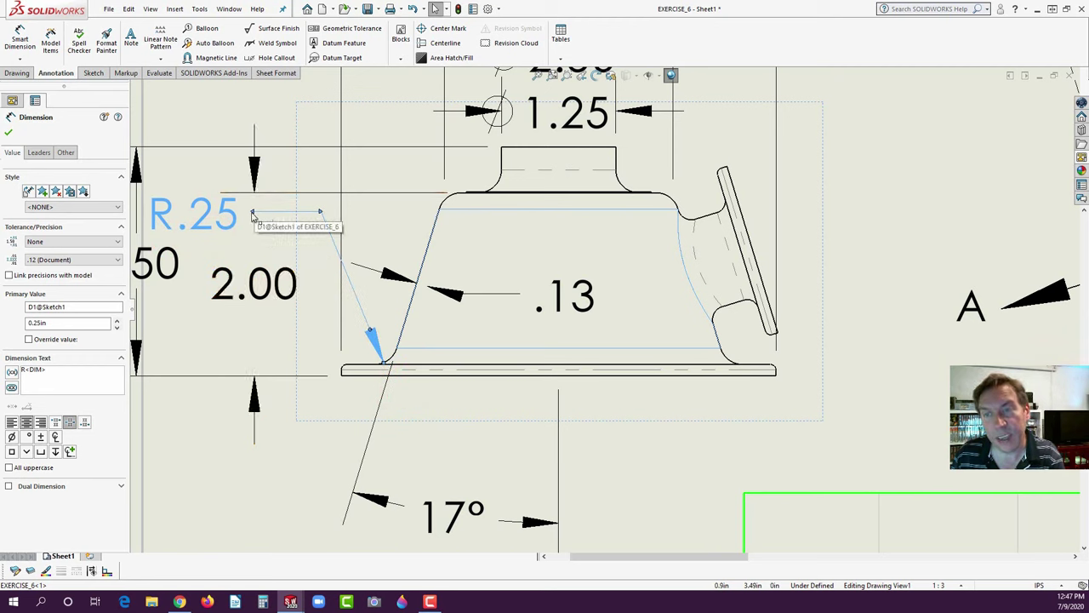
left_click_drag(253, 212, 300, 219)
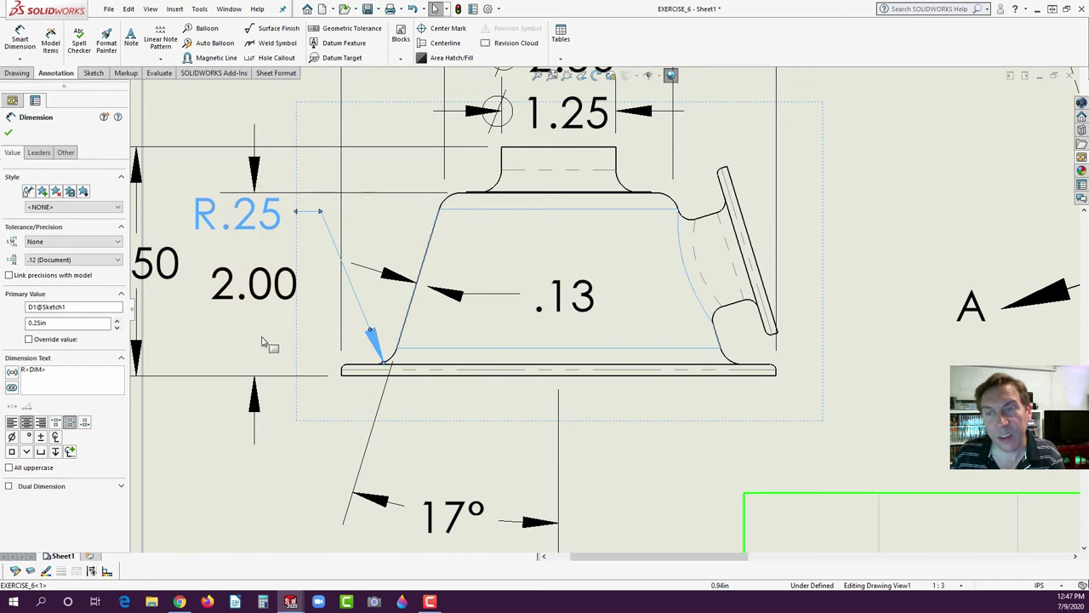
- Set the .13 wall-thickness dimension to three-place precision so it reads .125
mouse_move(577, 304)
left_mouse_down()
mouse_move(574, 313)
mouse_move(575, 294)
left_mouse_up()
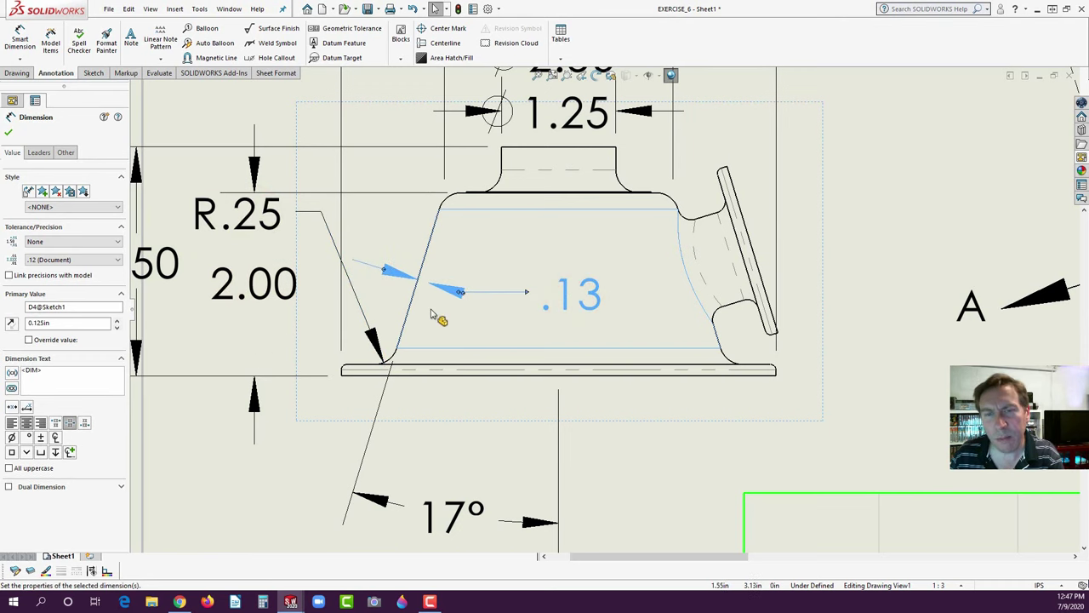
left_click(117, 260)
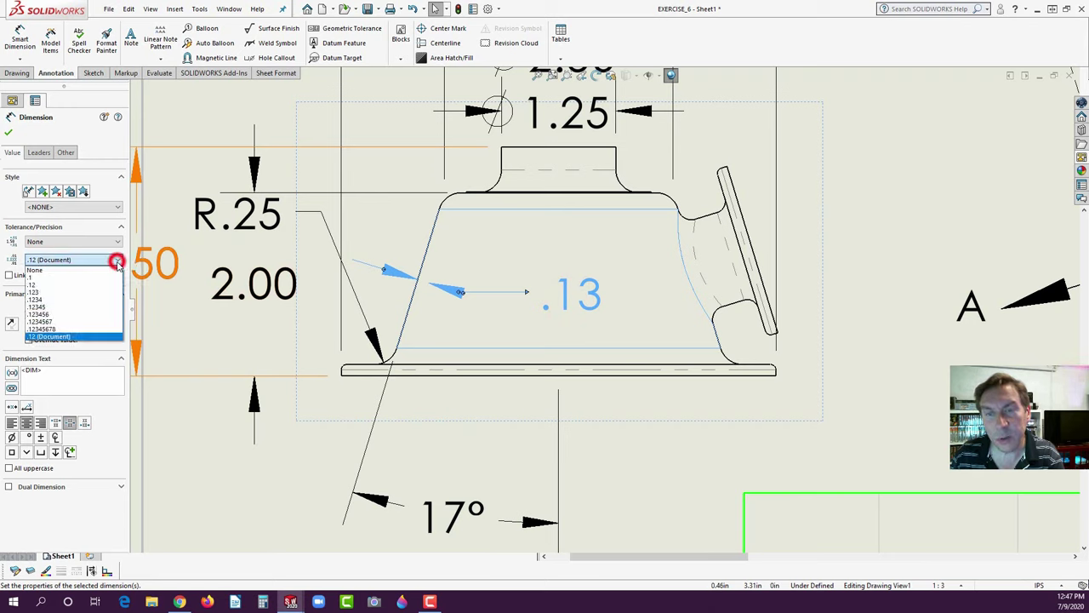
left_click(34, 292)
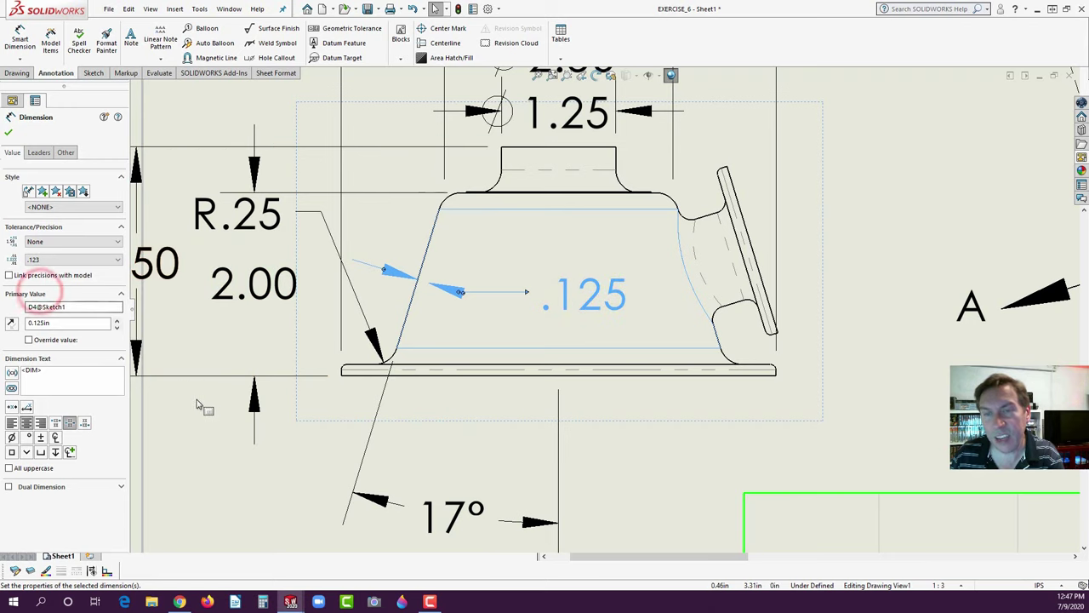
left_click(228, 471)
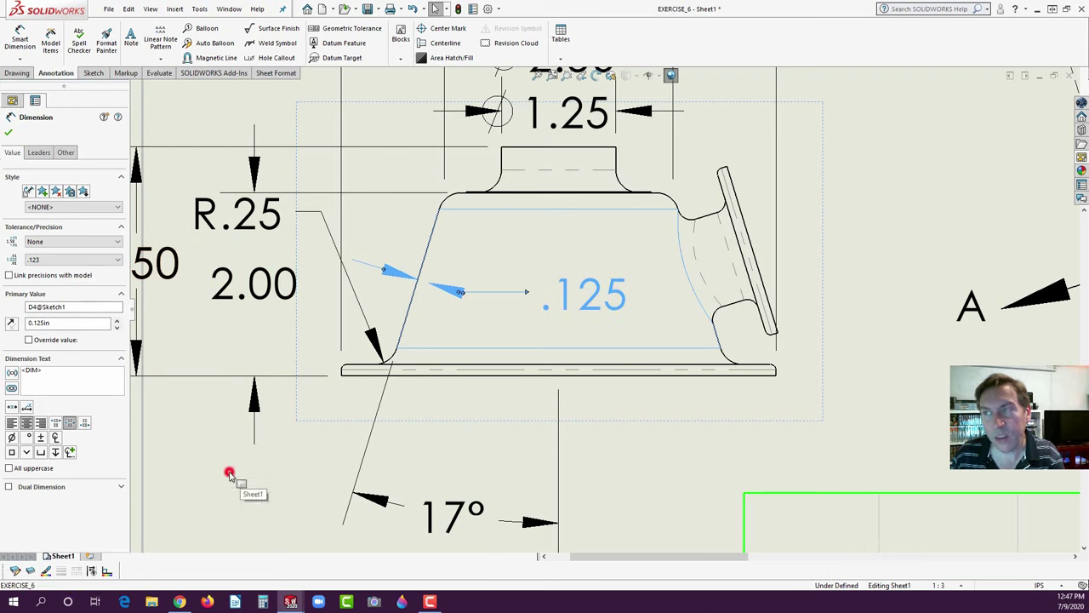
key("z")
key("z")
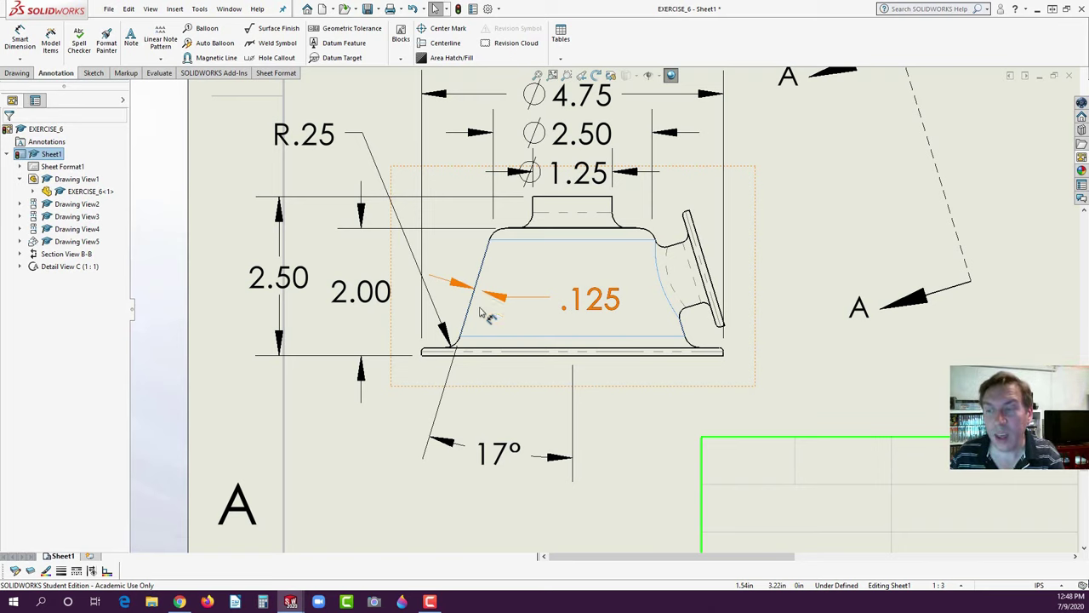
scroll(437, 449, "up", 10)
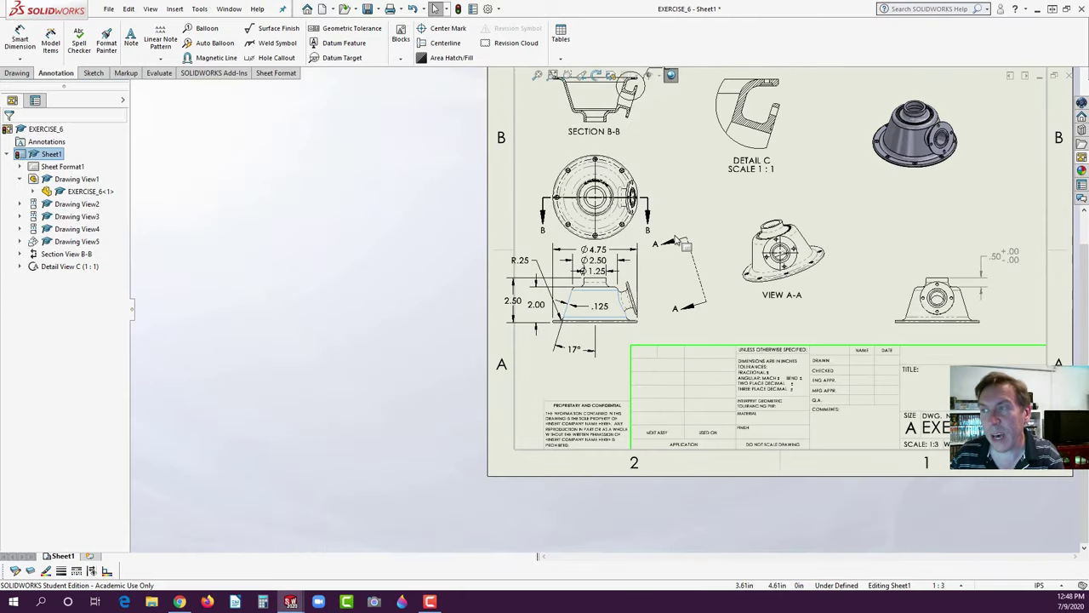
scroll(685, 245, "up", 2)
scroll(652, 249, "down", 5)
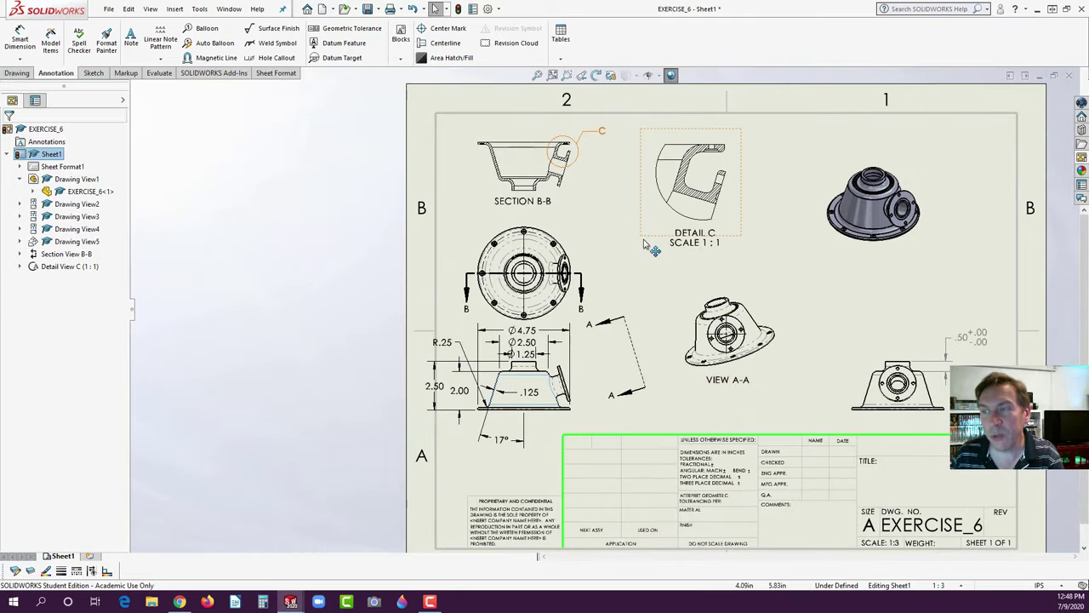
scroll(651, 249, "down", 1)
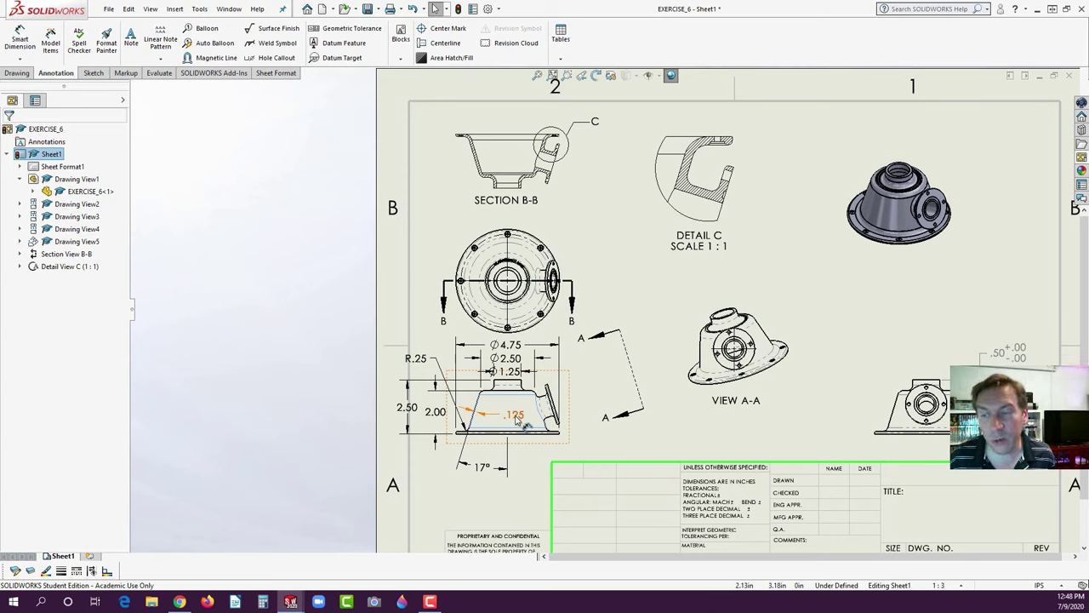
left_click(513, 415)
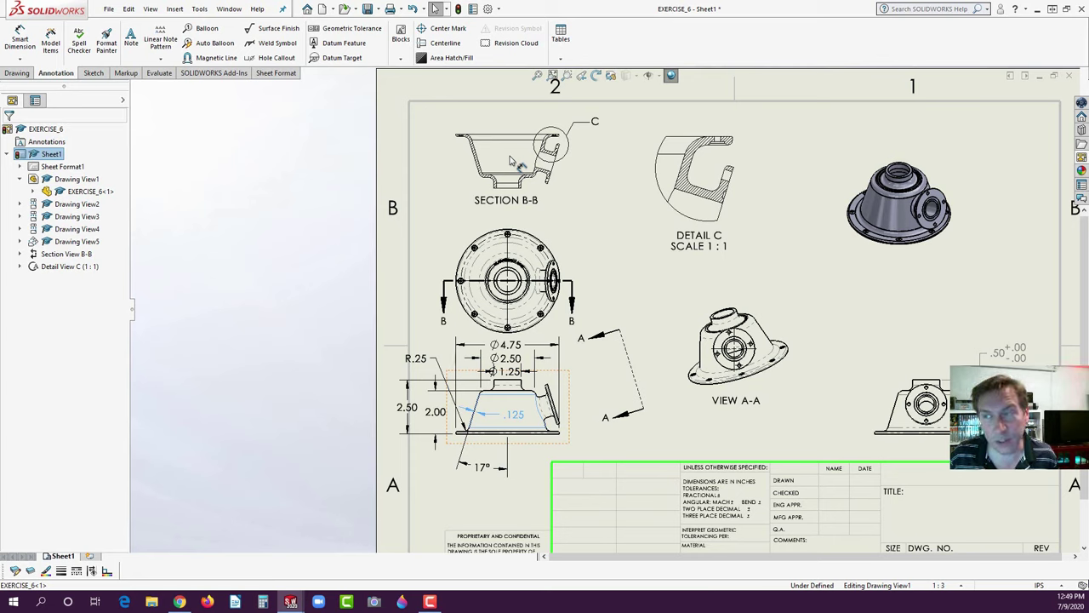
- Attach the .125 wall-thickness dimension to Section B-B
left_click_drag(511, 160, 509, 164, "shift")
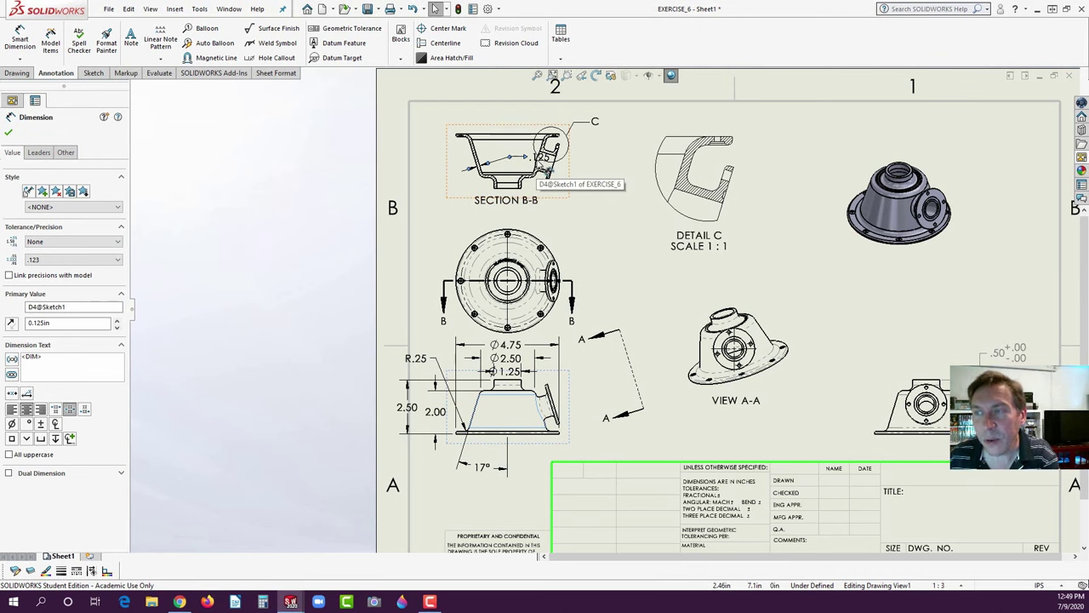
left_click(540, 158)
left_click(433, 212)
left_click(439, 138)
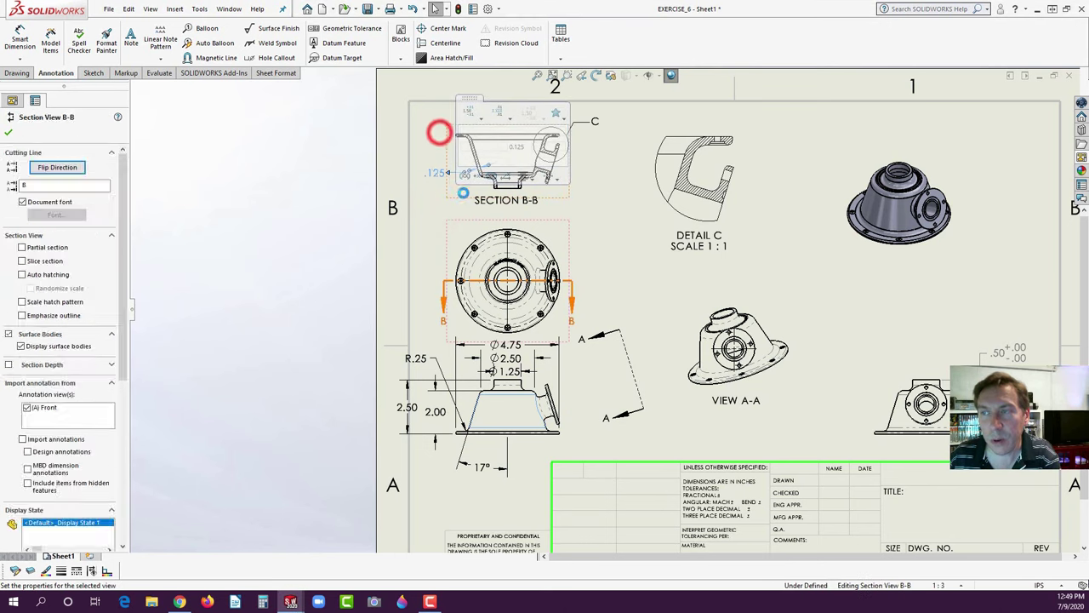
scroll(513, 181, "down", 2)
scroll(514, 182, "down", 3)
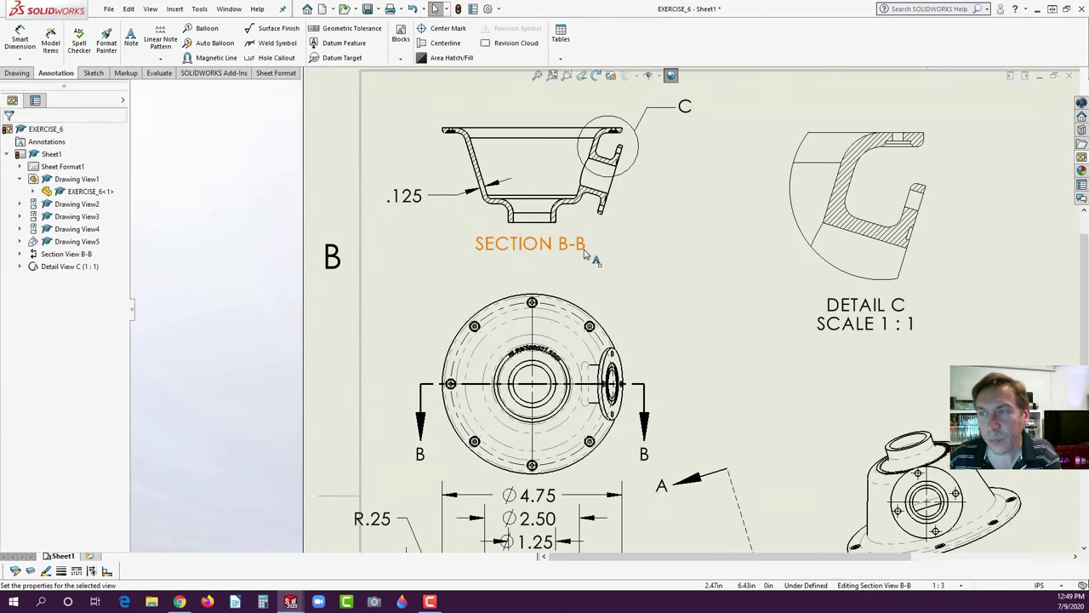
scroll(640, 317, "up", 4)
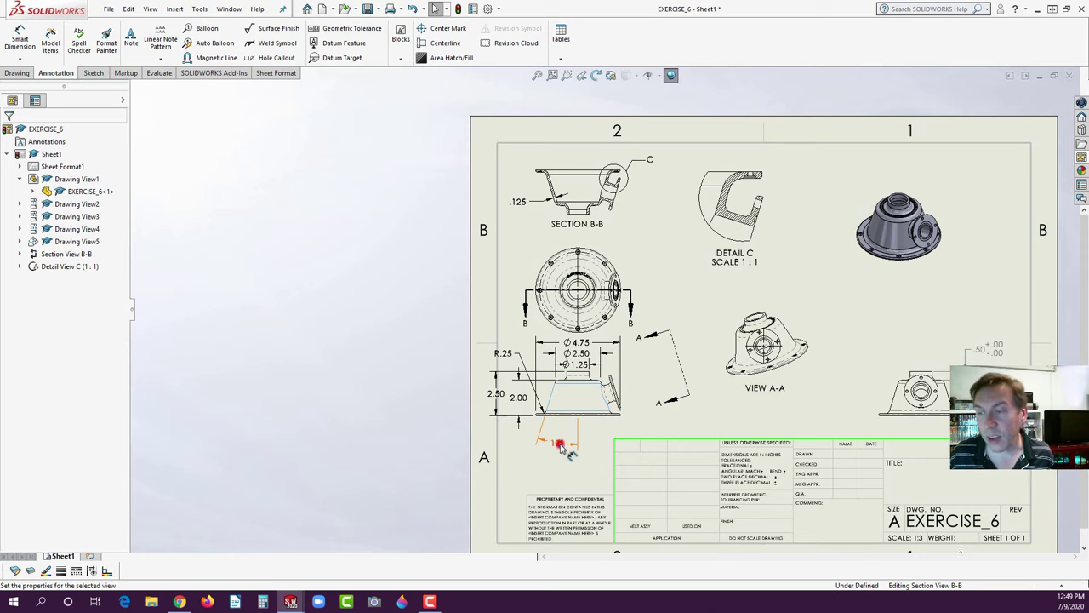
- Paste the 17° angle dimension into Section B-B and place it above the section
left_click(561, 447)
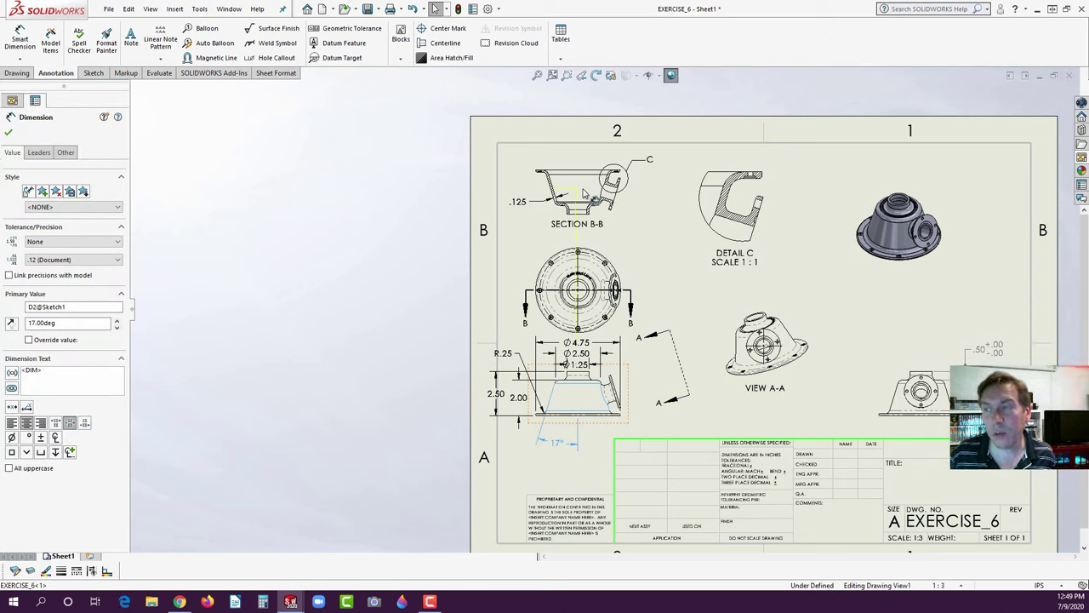
key("ctrl+v")
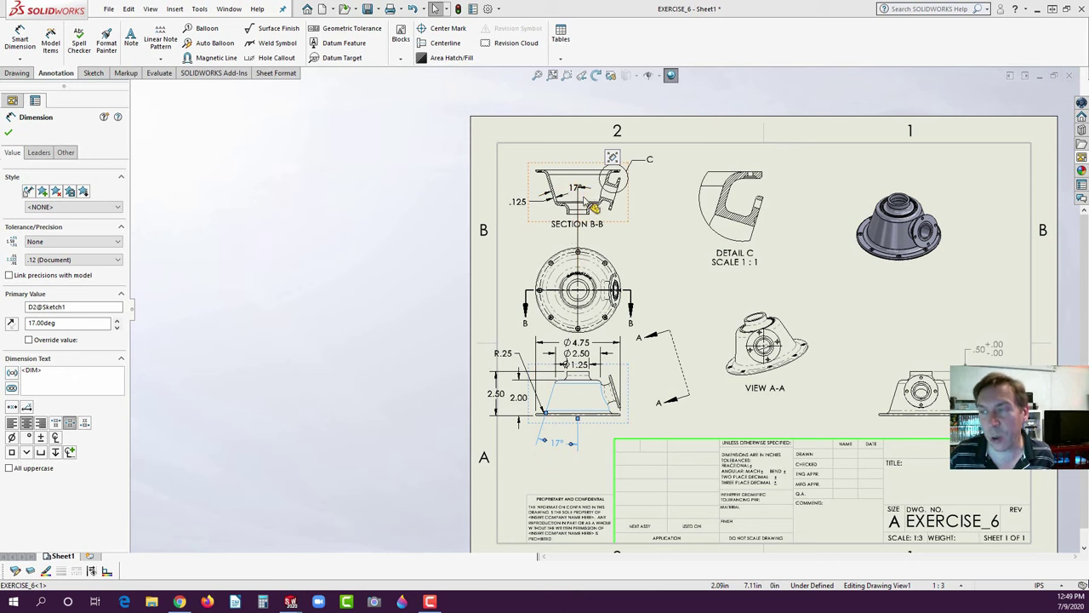
left_click_drag(555, 444, 559, 455)
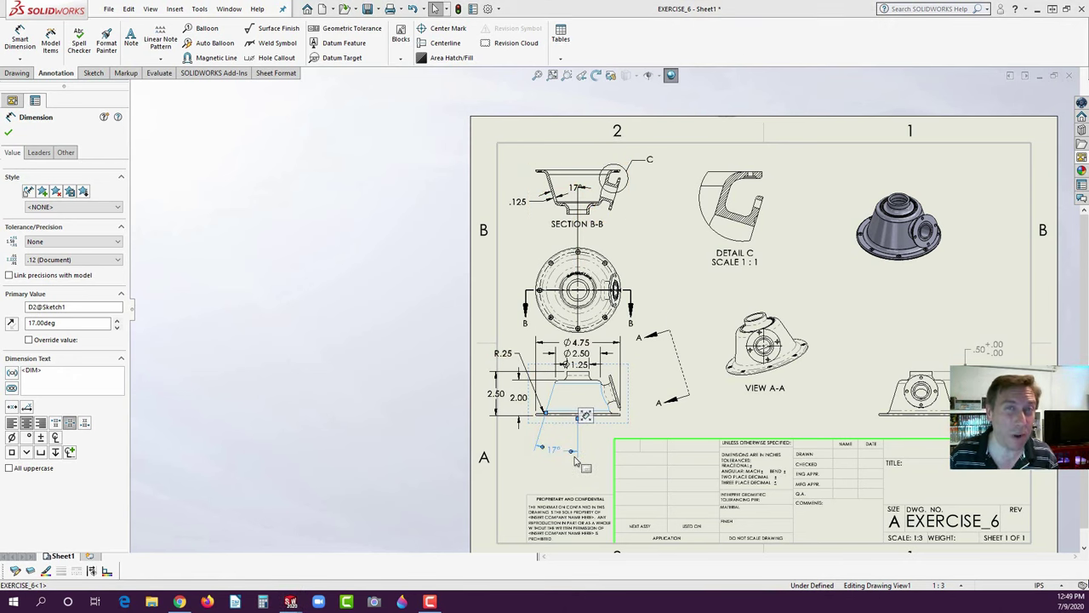
left_click(577, 456)
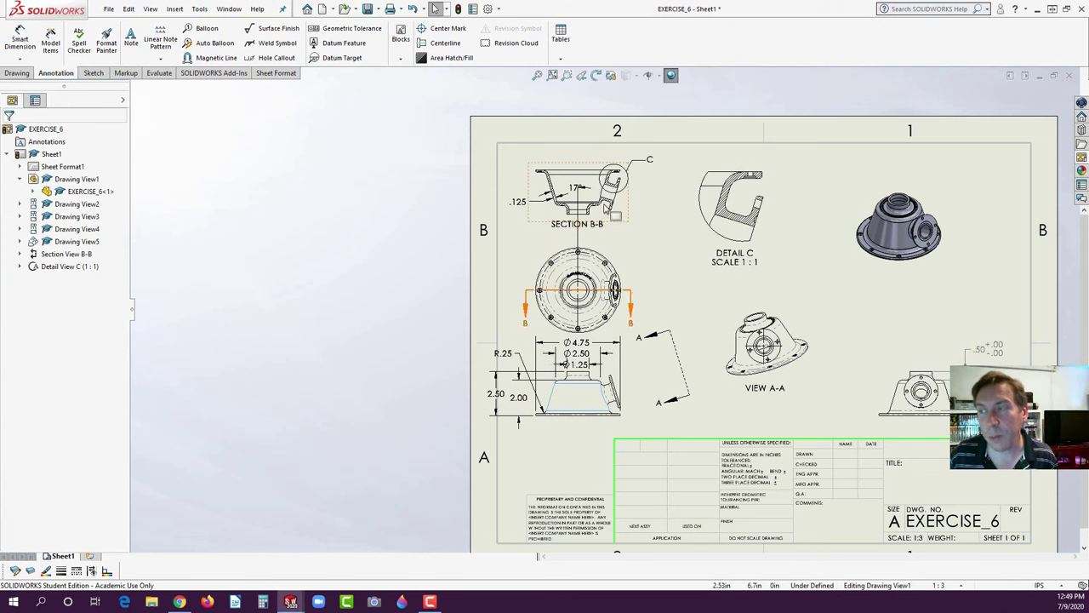
left_click_drag(577, 189, 564, 161)
scroll(564, 161, "up", 4)
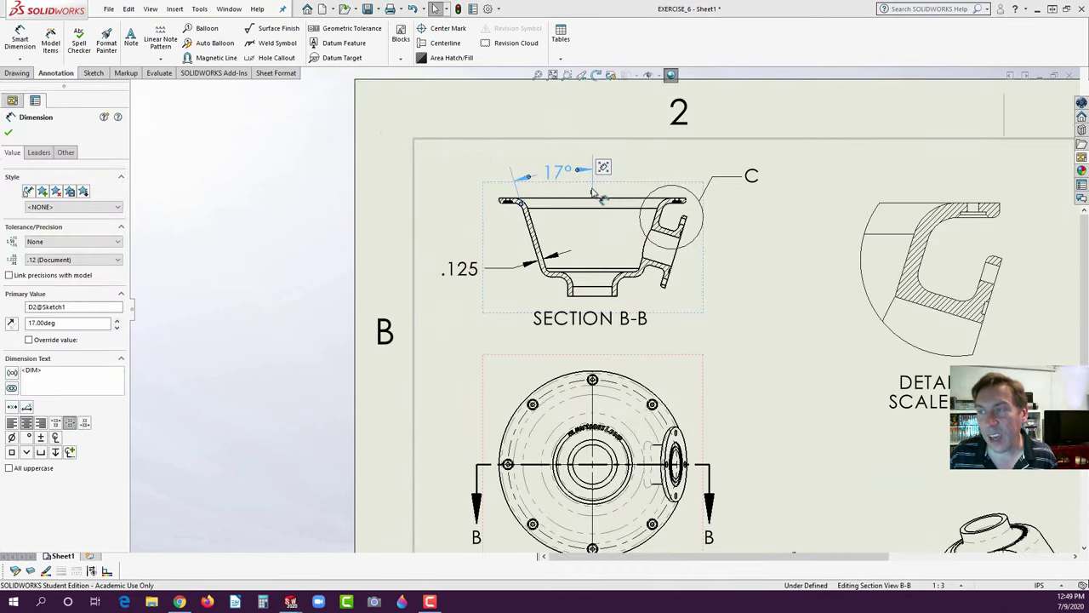
left_click(741, 297)
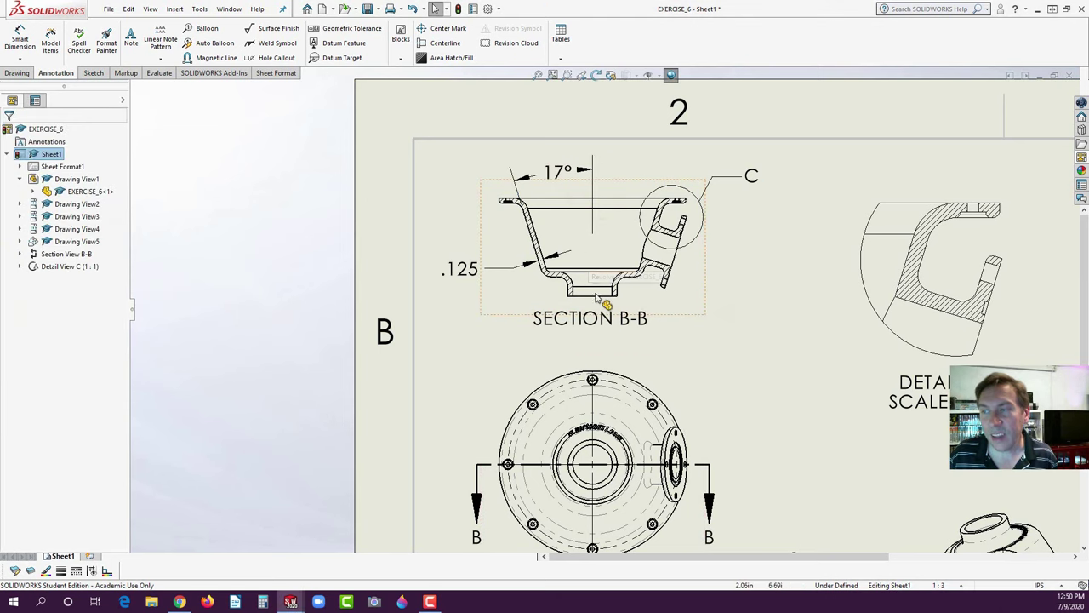
scroll(606, 294, "up", 1)
scroll(606, 289, "up", 2)
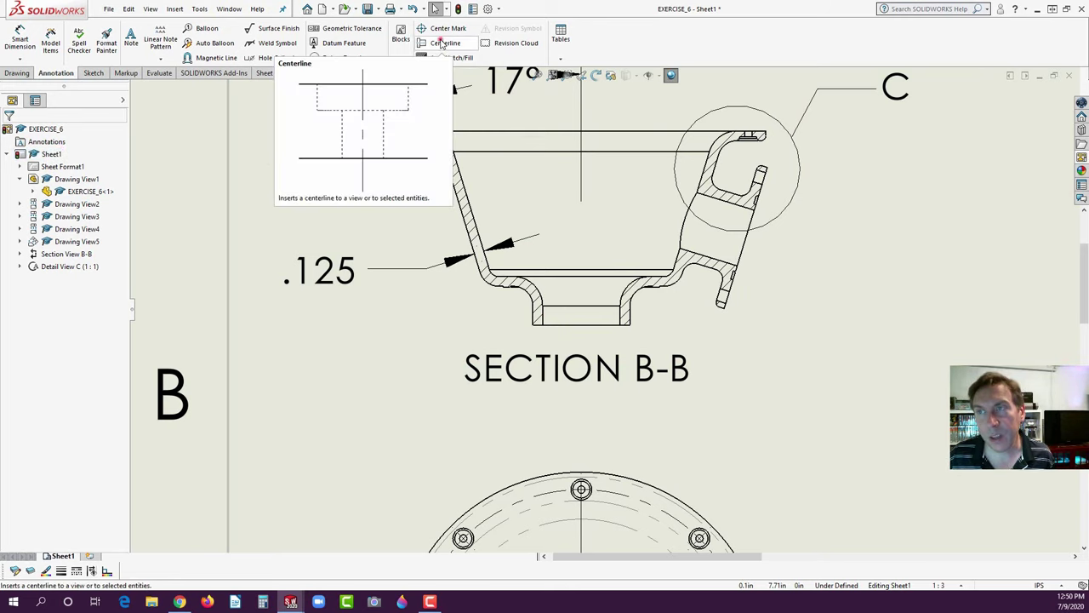
- Add a vertical centerline between the two inner edges of Section B-B's bottom hole
left_click(442, 43)
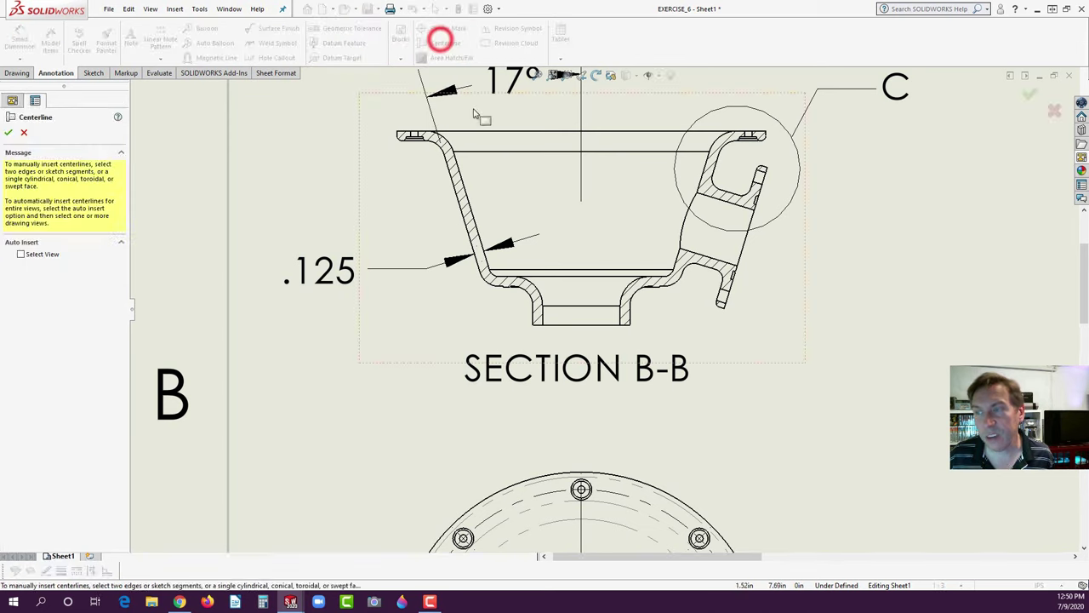
left_click(545, 316)
left_click(620, 316)
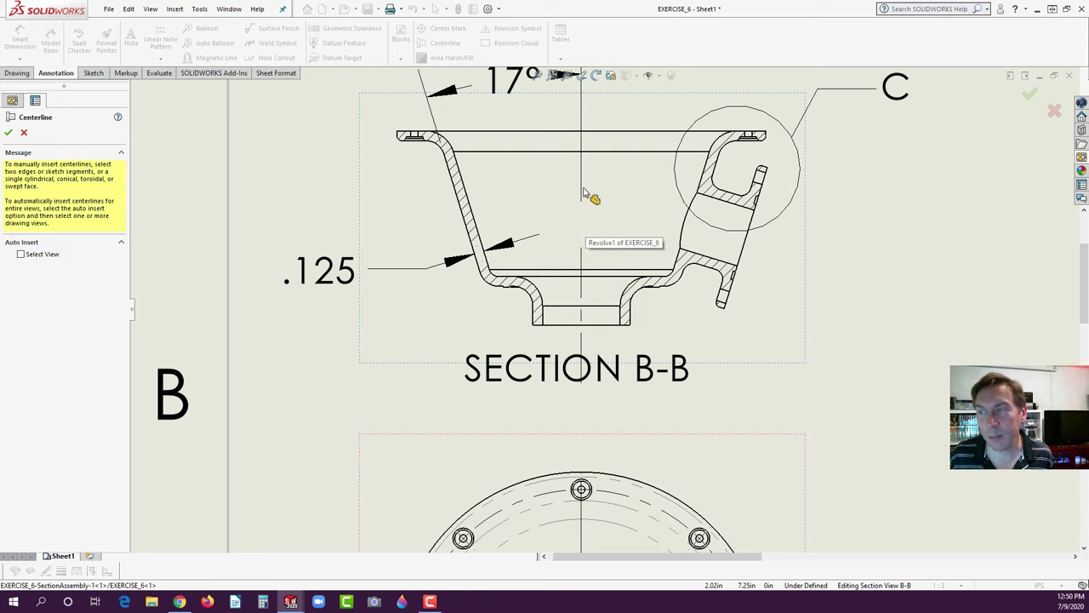
scroll(584, 193, "up", 4)
- Drag the SECTION B-B label lower beneath the view
left_click(623, 338)
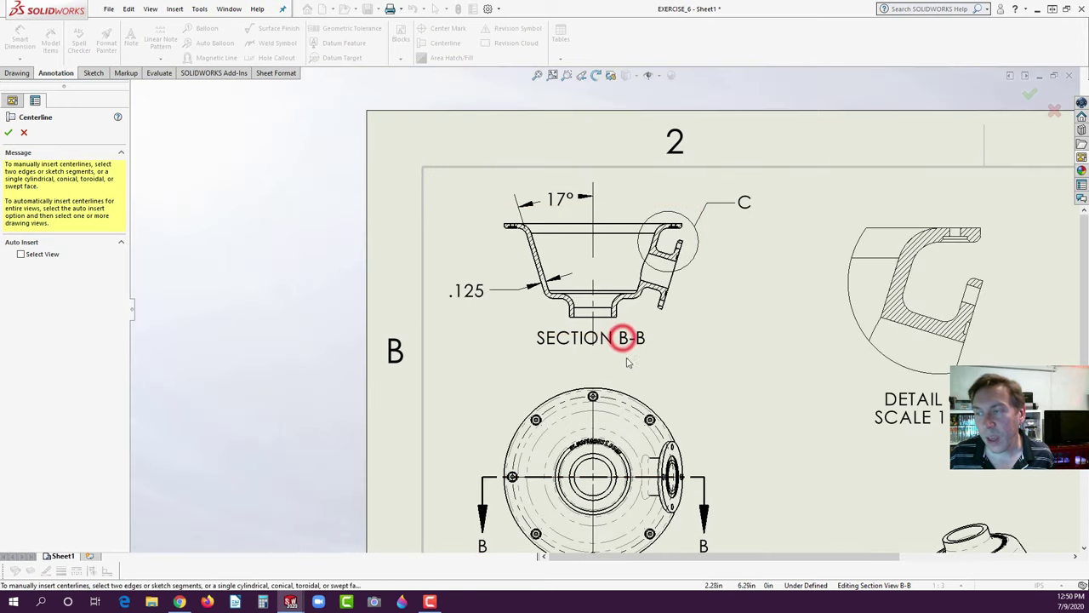
left_click_drag(624, 340, 619, 377)
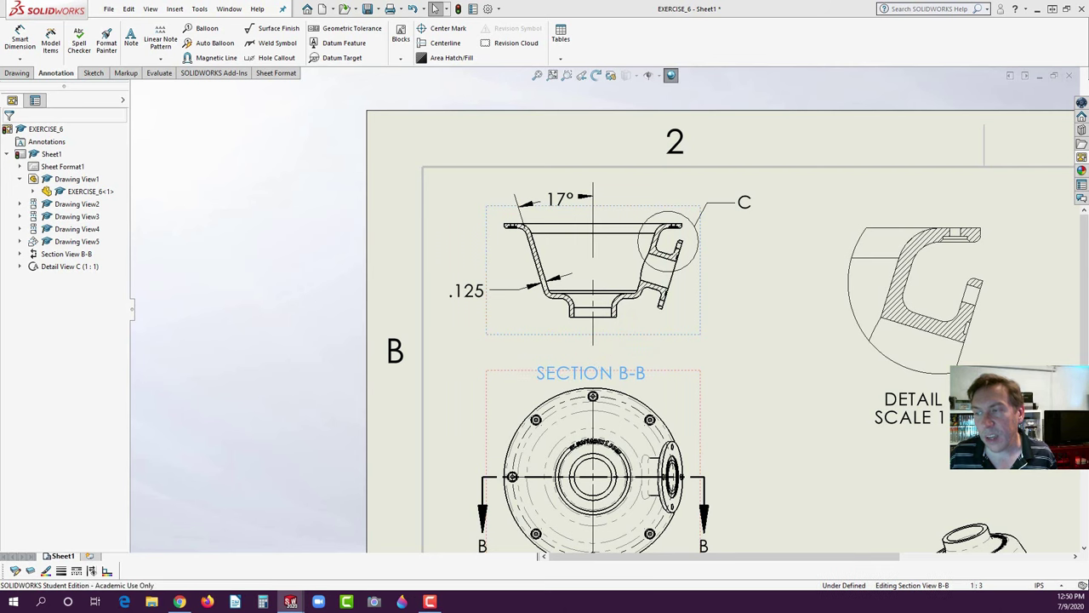
left_click(633, 339)
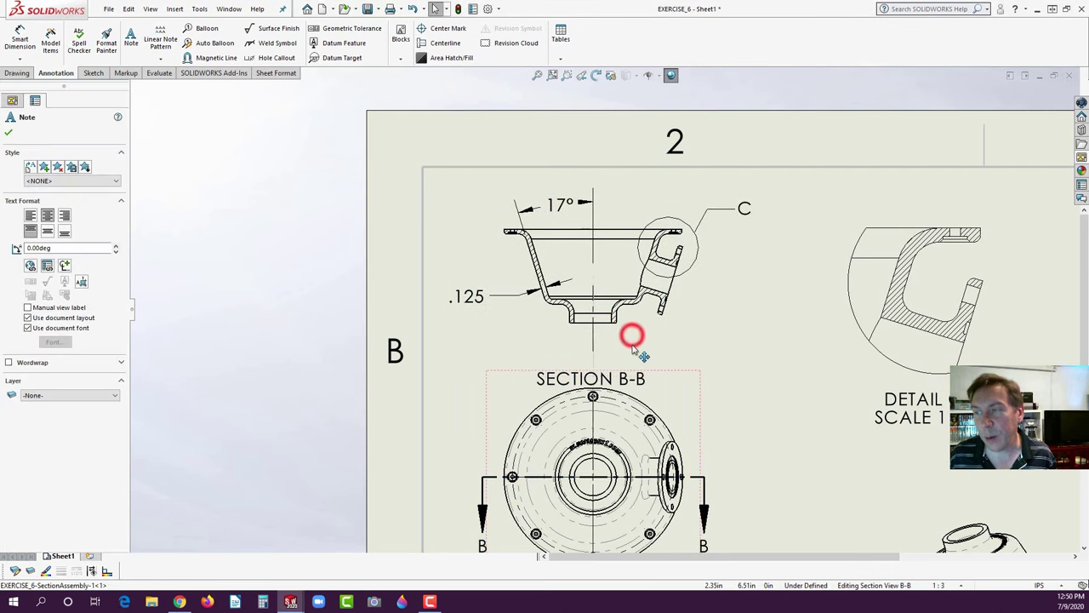
left_click(559, 205)
left_click(593, 264)
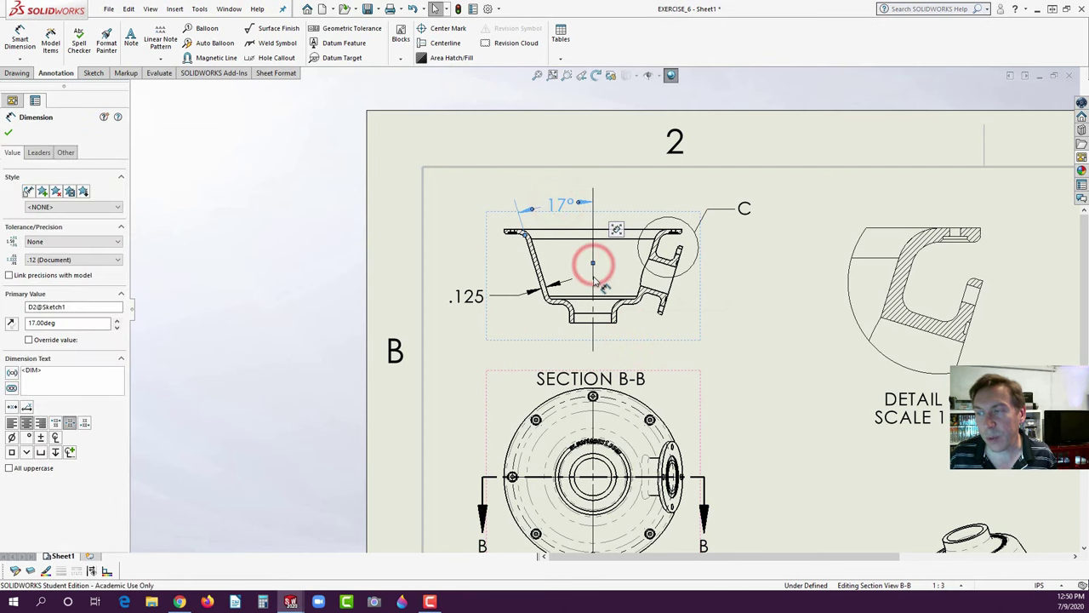
left_click(703, 347)
scroll(604, 204, "down", 4)
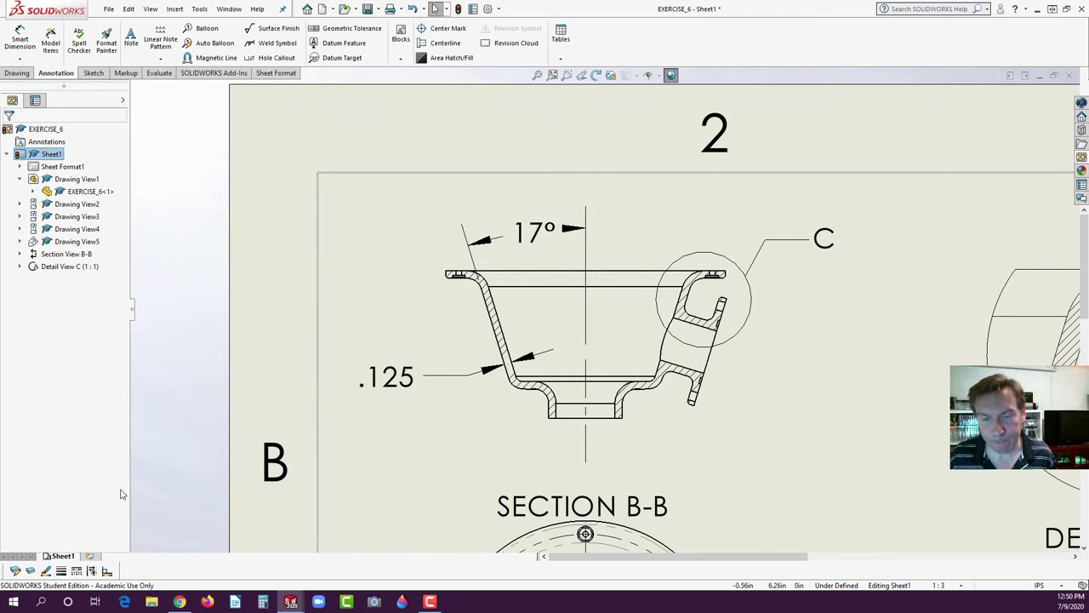
- Place a CenterLine symbol note below Section B-B with 9-point font
left_click(133, 40)
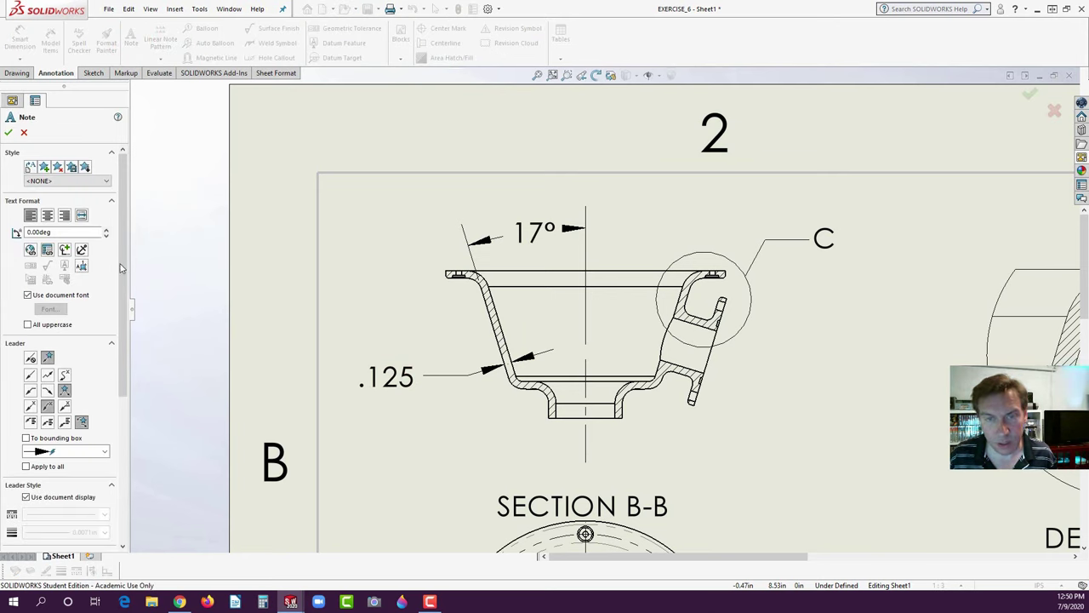
left_click(65, 250)
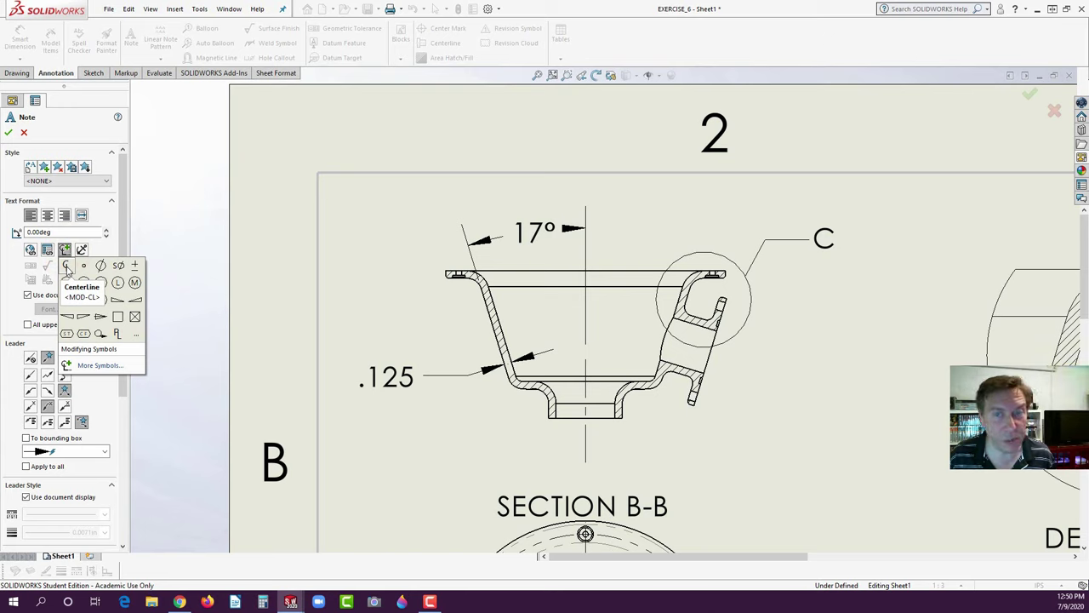
left_click(68, 270)
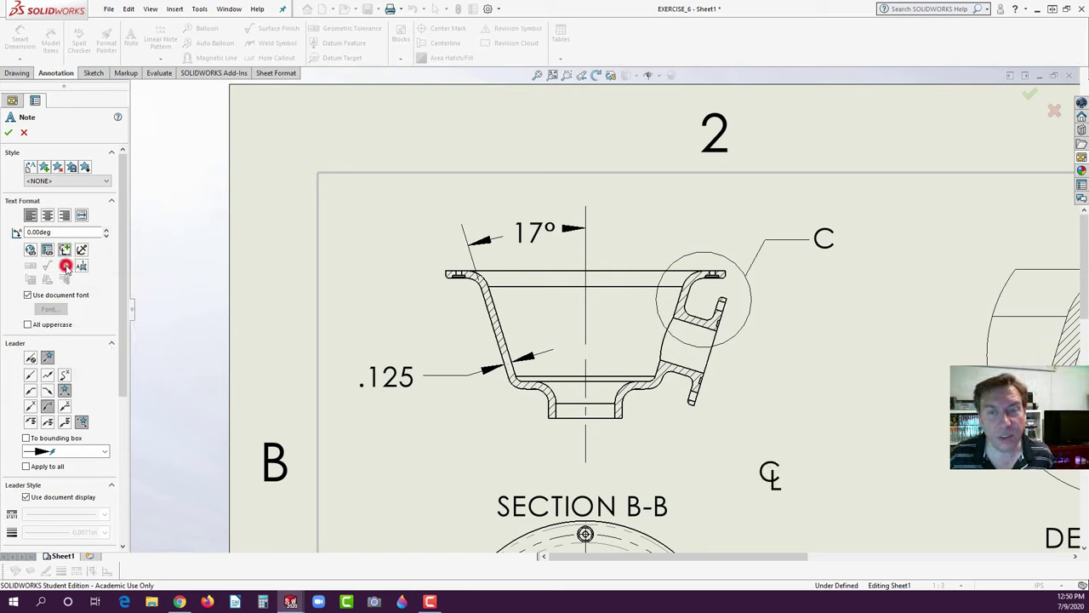
left_click(568, 459)
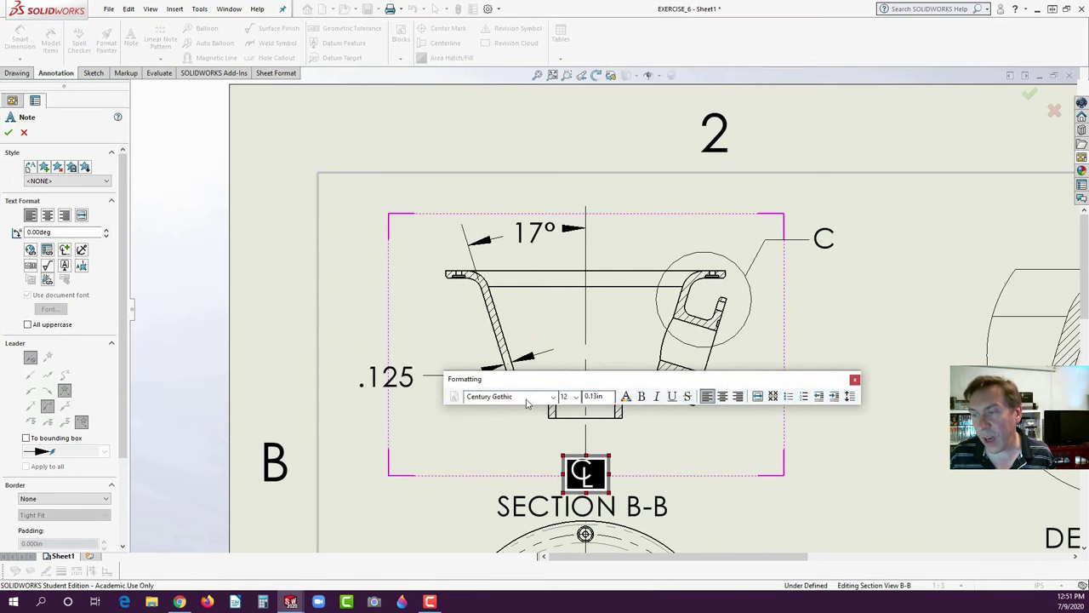
left_click(577, 396)
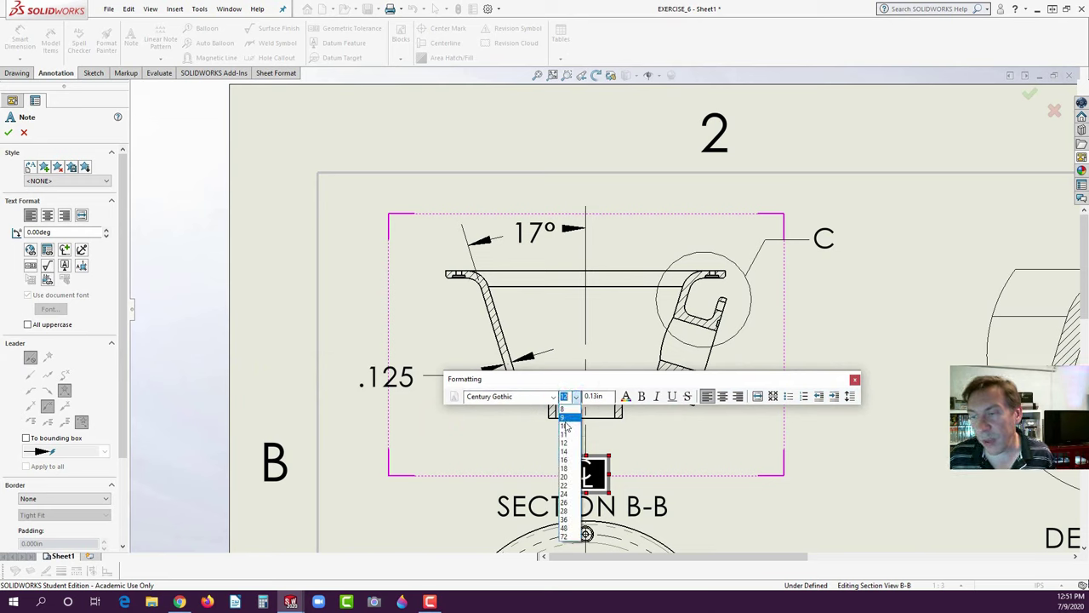
left_click(565, 418)
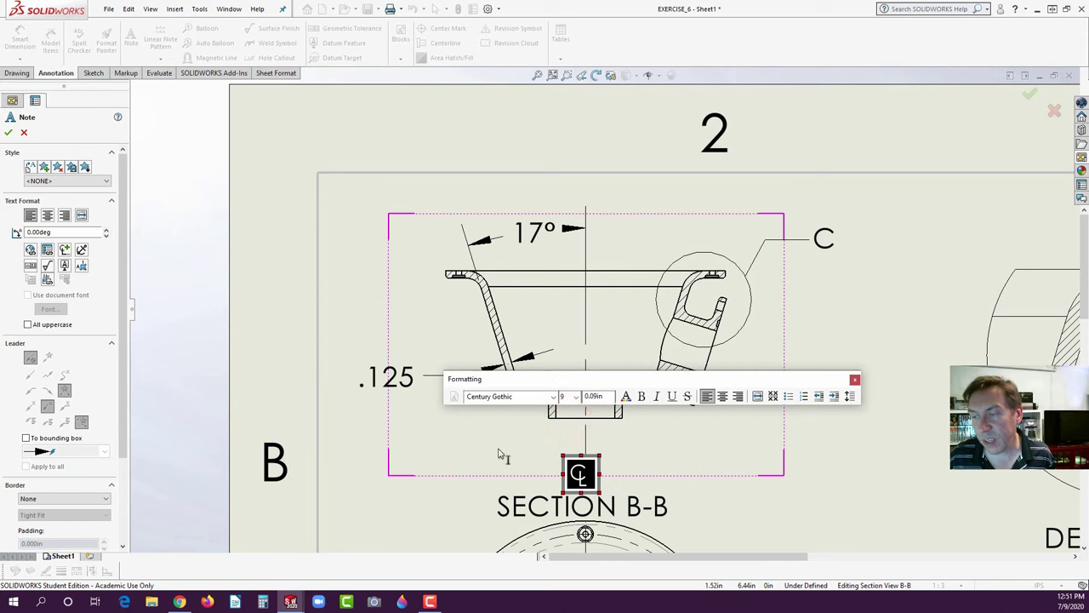
left_click(339, 522)
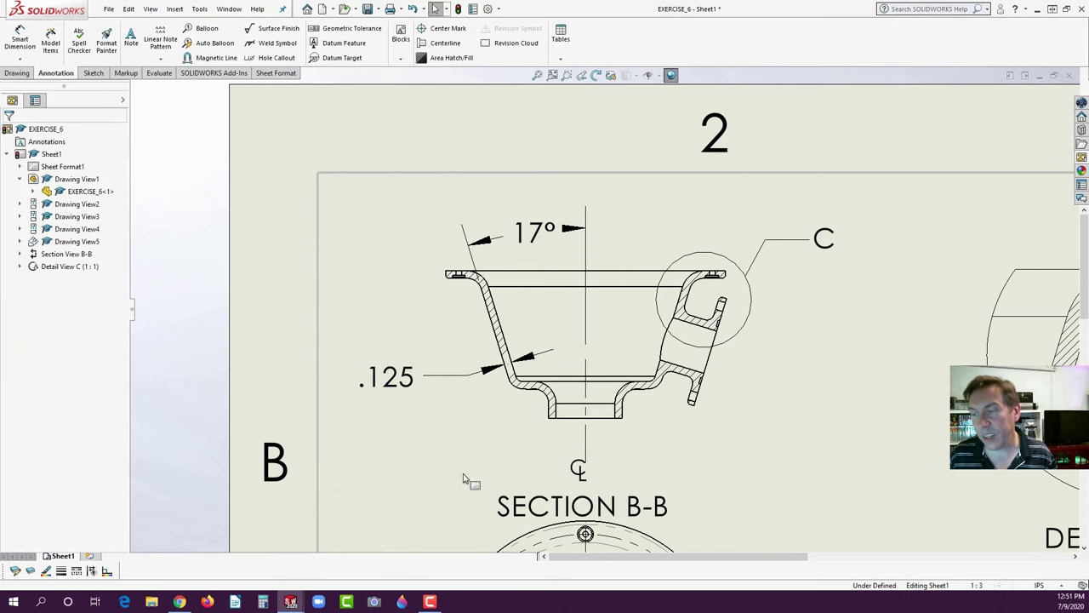
- Nudge Section B-B slightly up the sheet, then zoom in on the front view
left_click(577, 471)
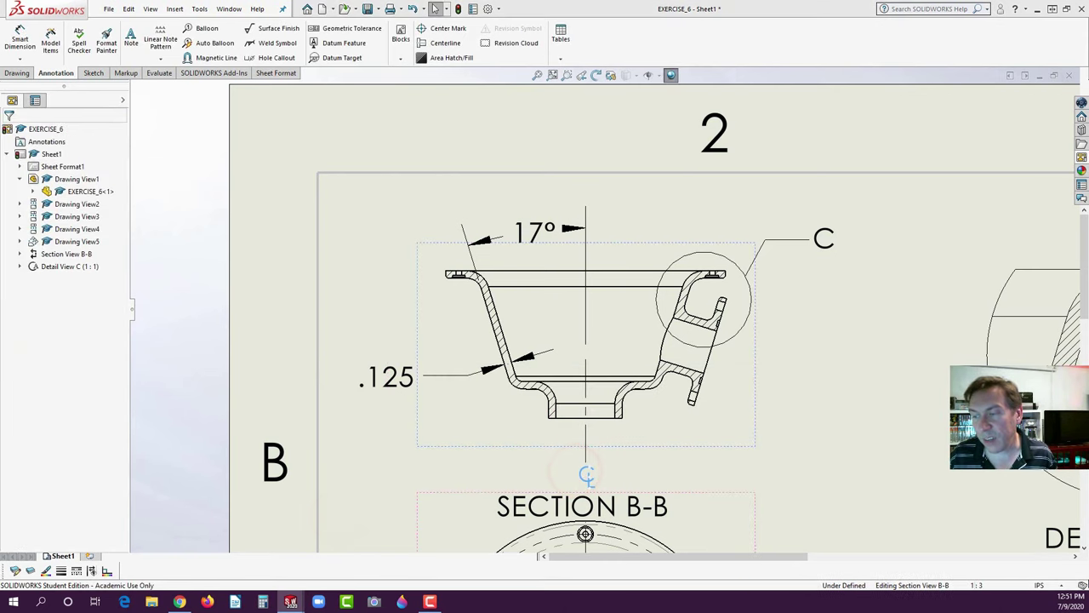
left_click(622, 467)
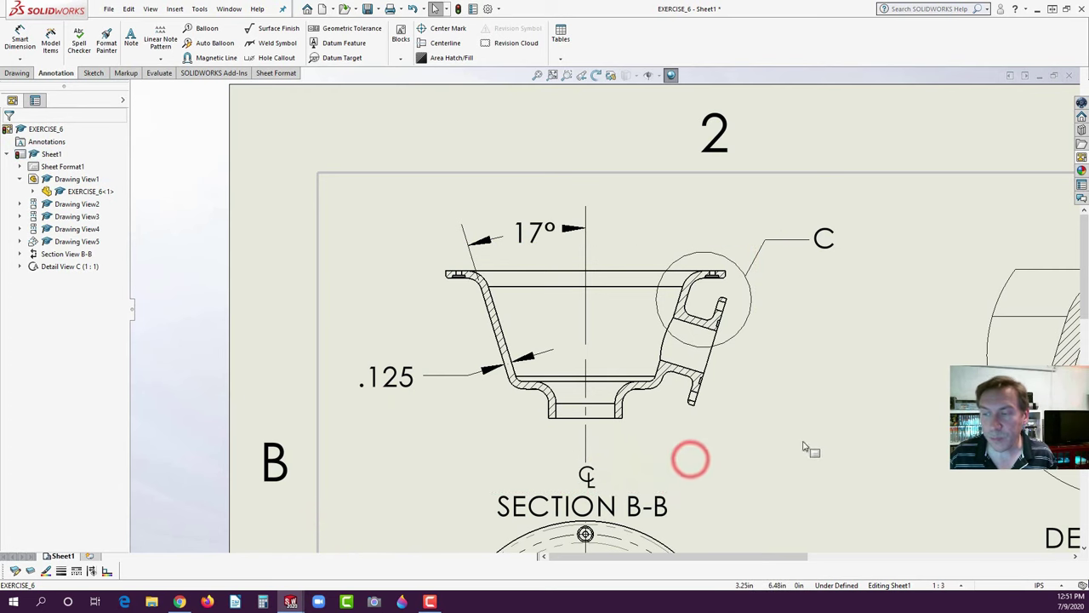
left_click_drag(642, 449, 647, 429)
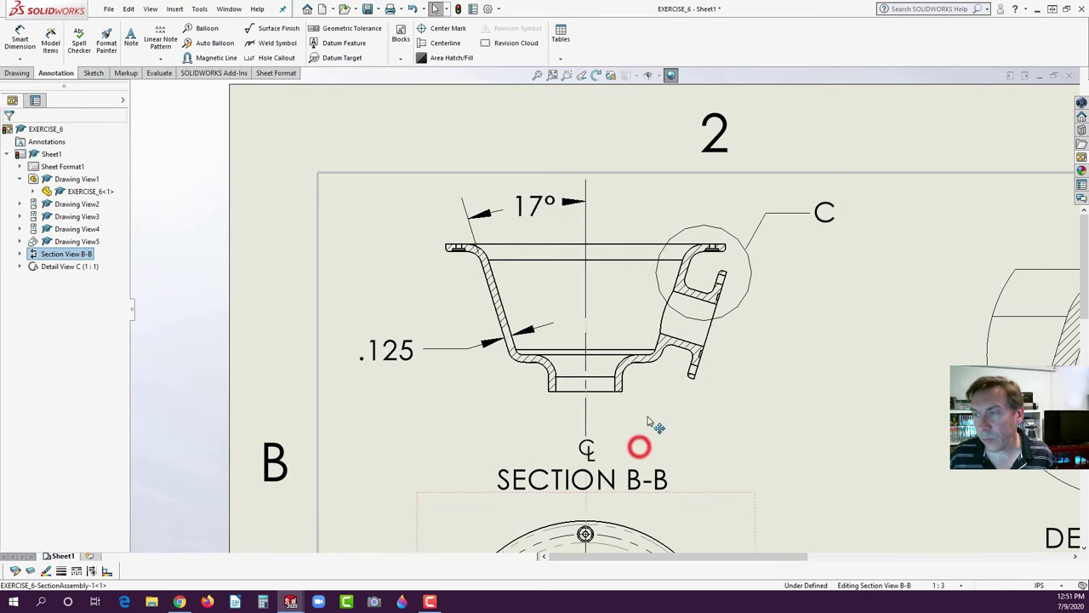
left_click(724, 454)
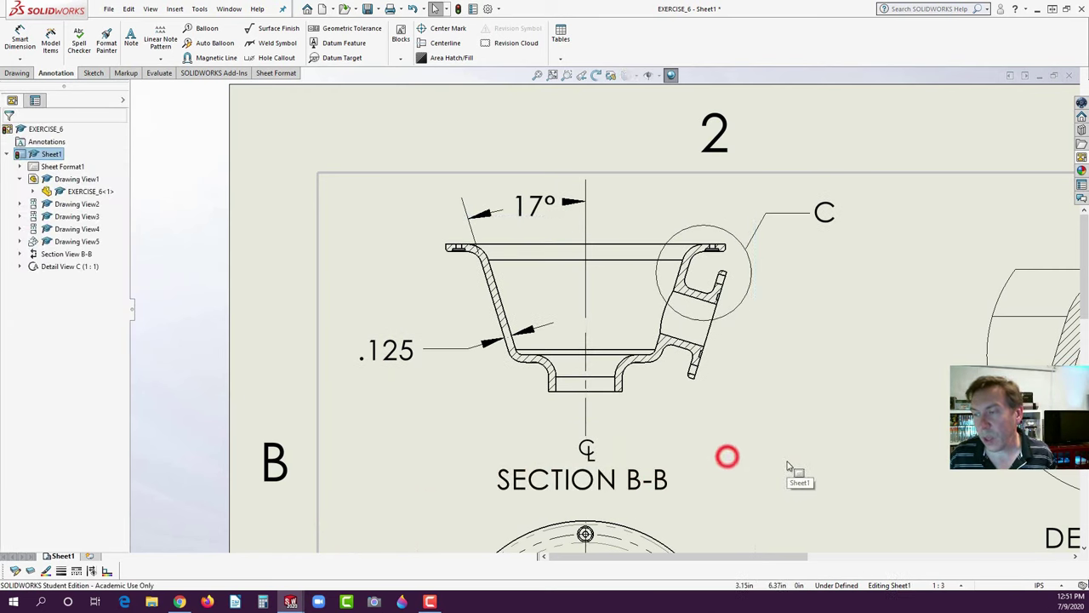
scroll(722, 380, "up", 2)
scroll(722, 380, "up", 1)
scroll(711, 311, "up", 1)
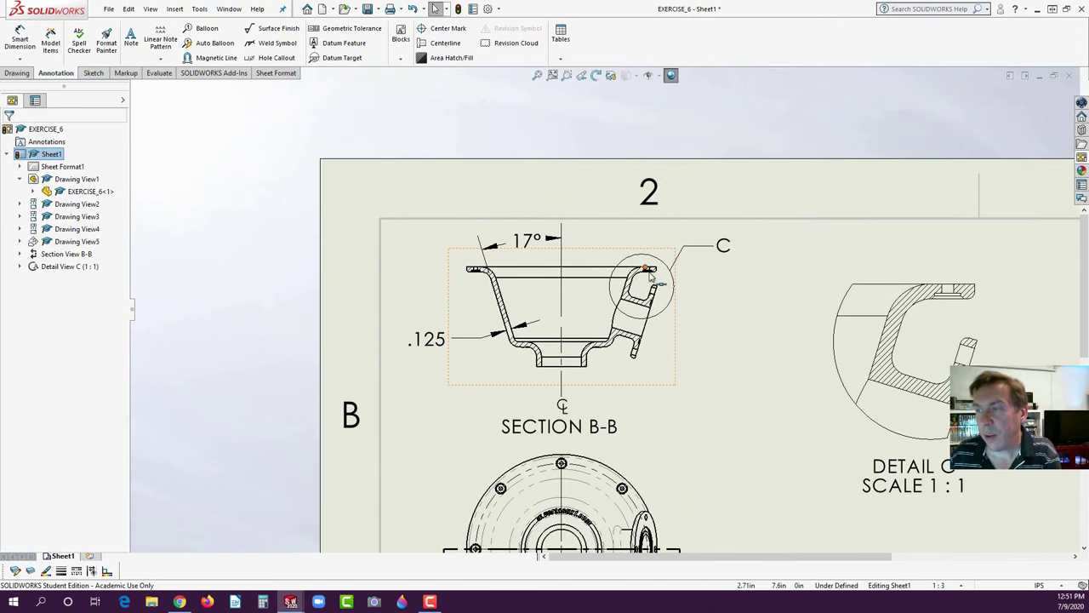
scroll(661, 375, "up", 2)
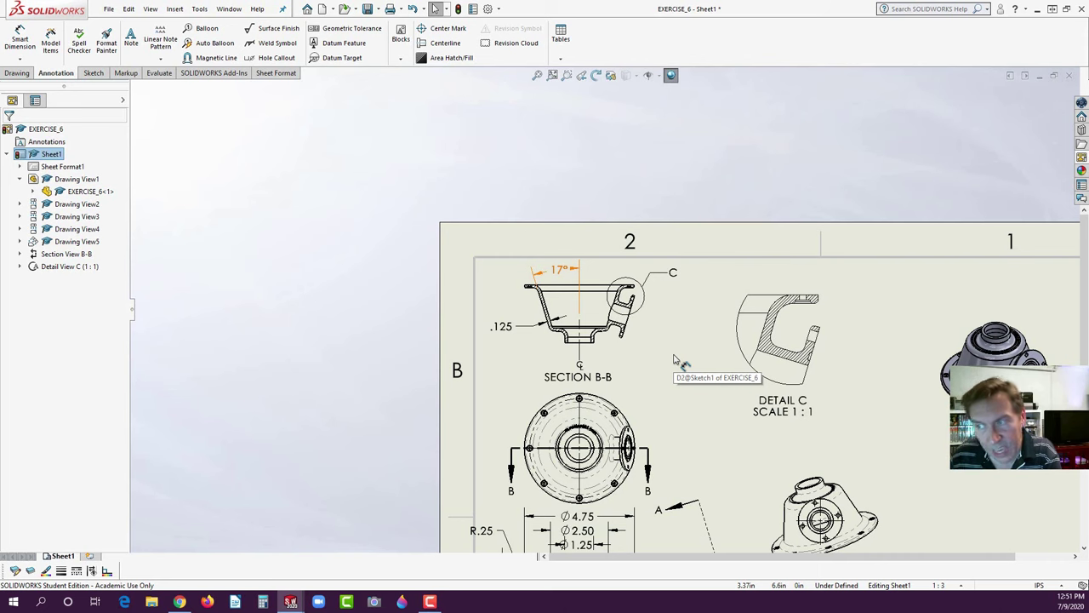
scroll(601, 426, "up", 1)
scroll(602, 425, "up", 2)
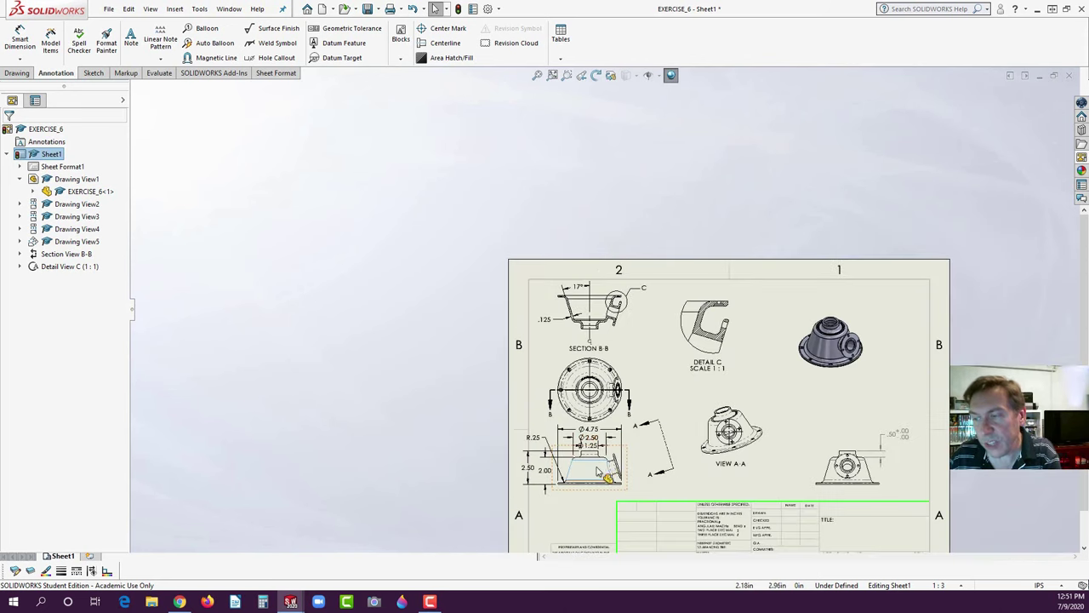
scroll(613, 423, "down", 2)
scroll(612, 423, "down", 4)
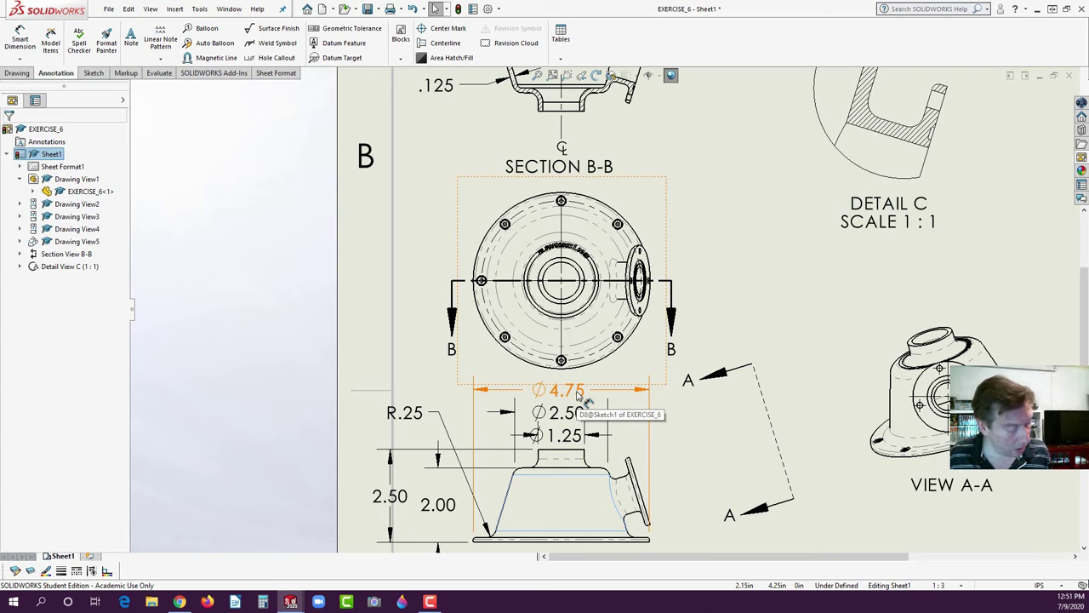
- Cut the Ø4.75 dimension from the lower view and paste it onto Section B-B
left_click(578, 391)
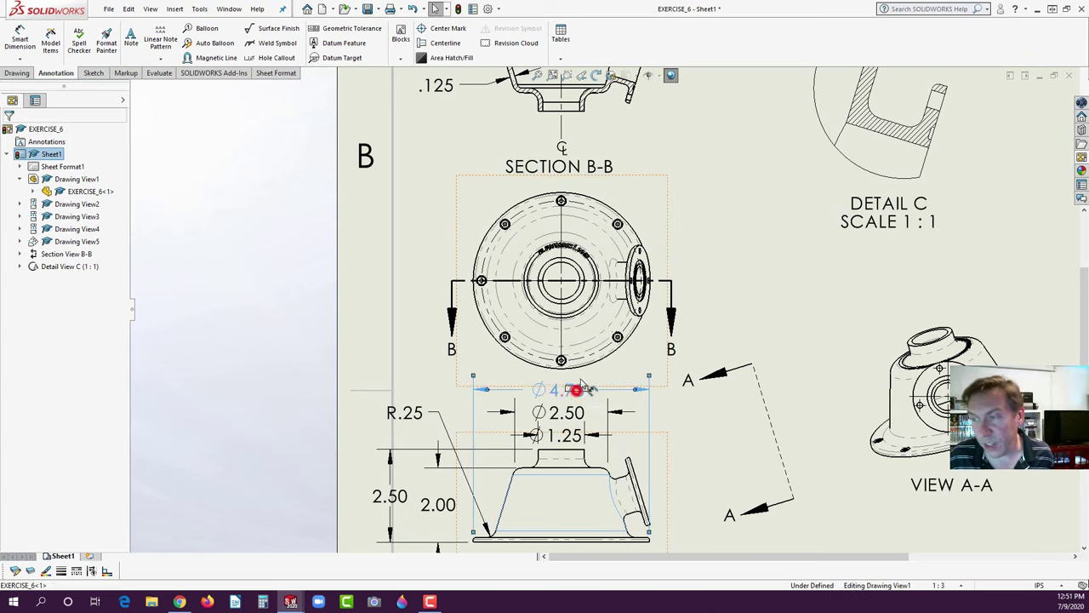
key("ctrl+x")
left_click(593, 296)
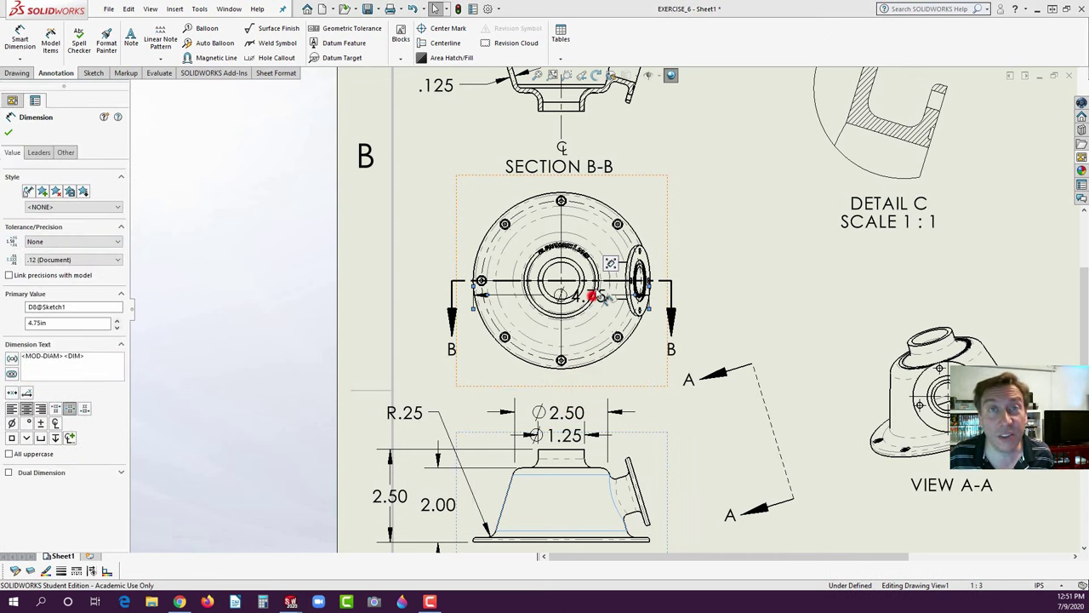
key("ctrl+v")
left_click_drag(625, 240, 677, 195)
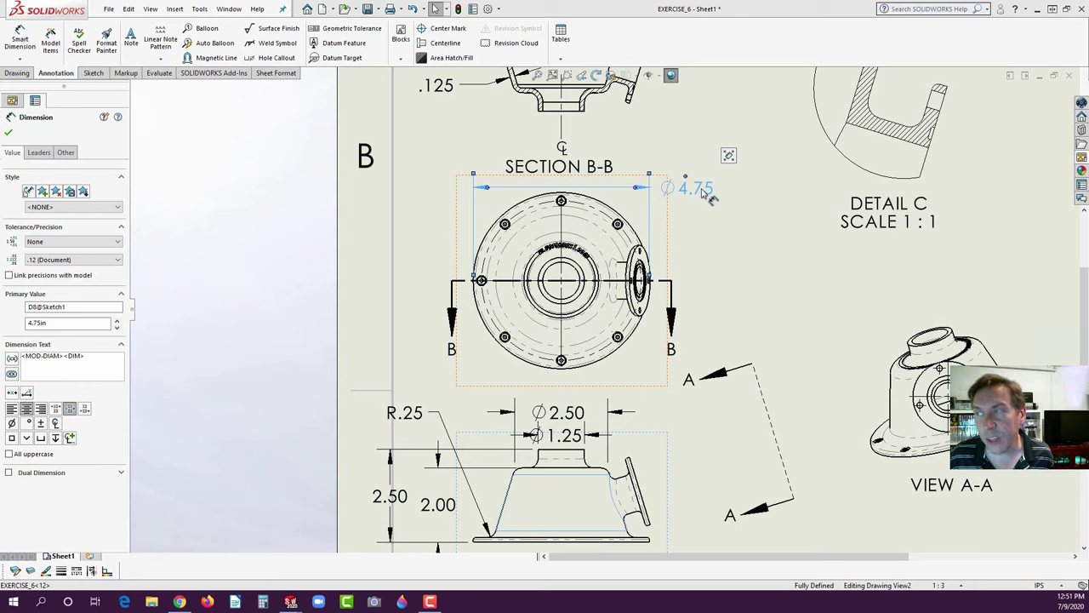
- Display the 4.75 dimension as a diameter and place it at Section B-B's upper right
left_click(40, 153)
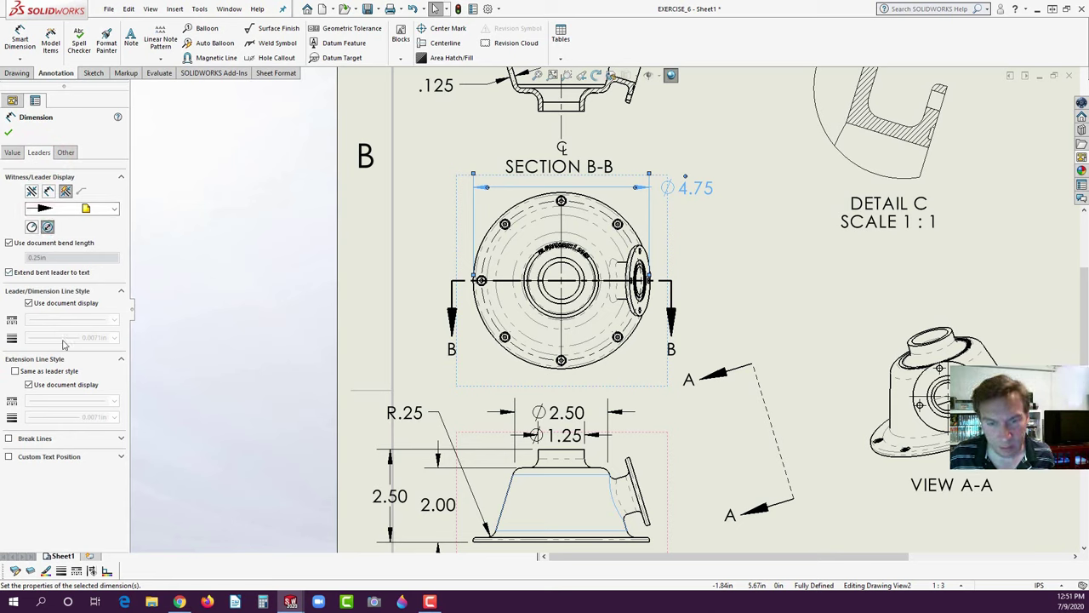
right_click(706, 190)
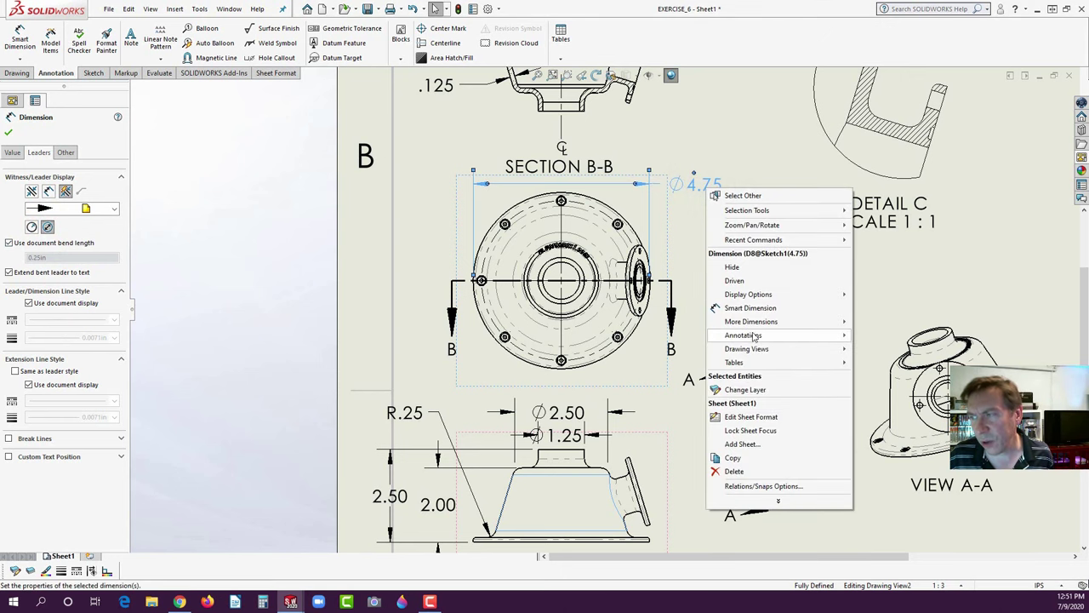
mouse_move(753, 337)
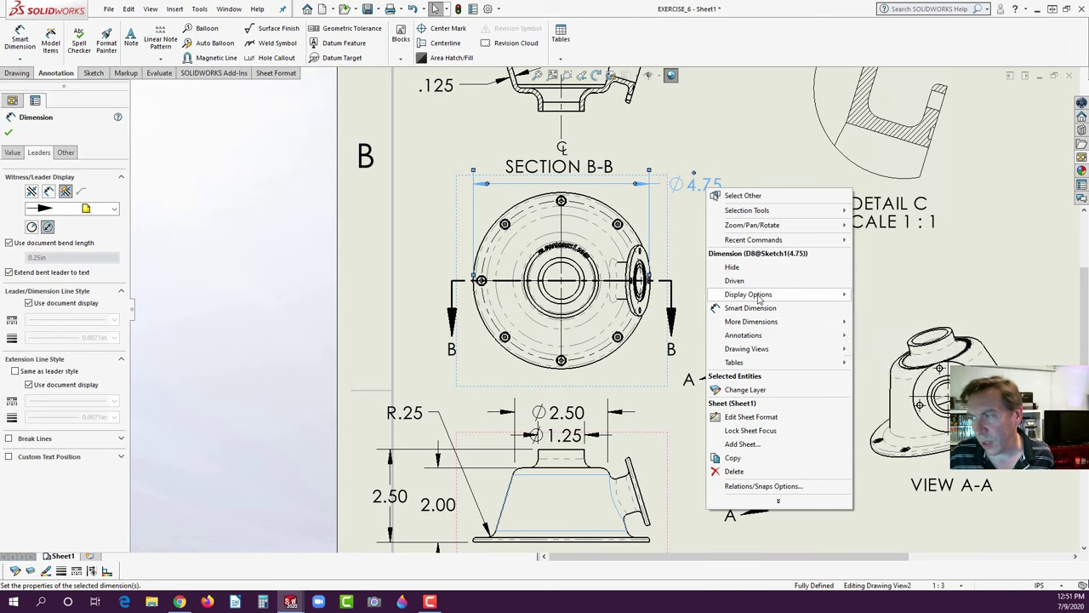
mouse_move(758, 295)
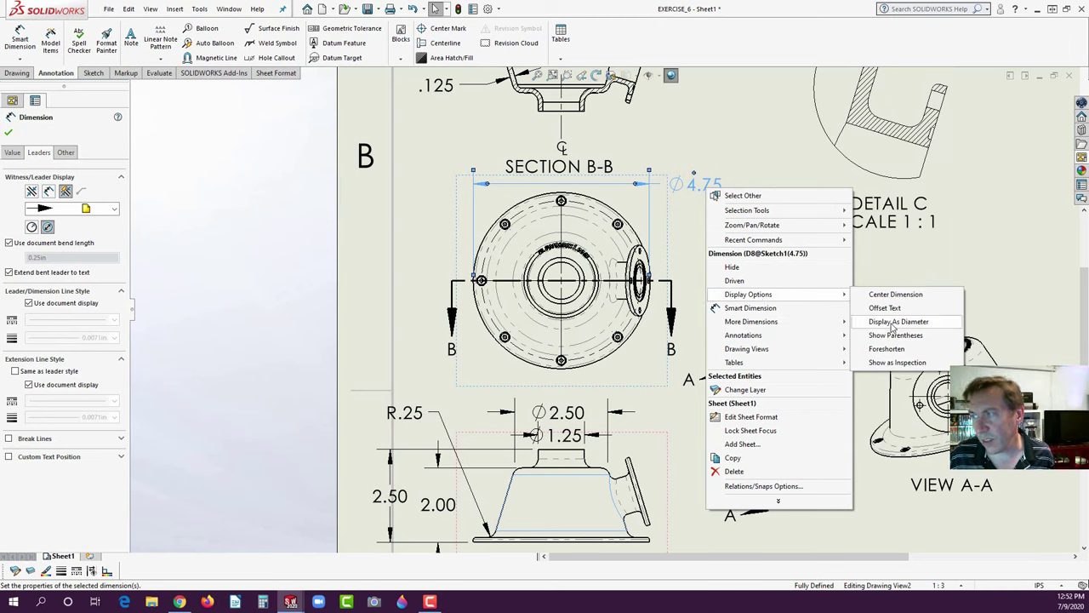
left_click(892, 322)
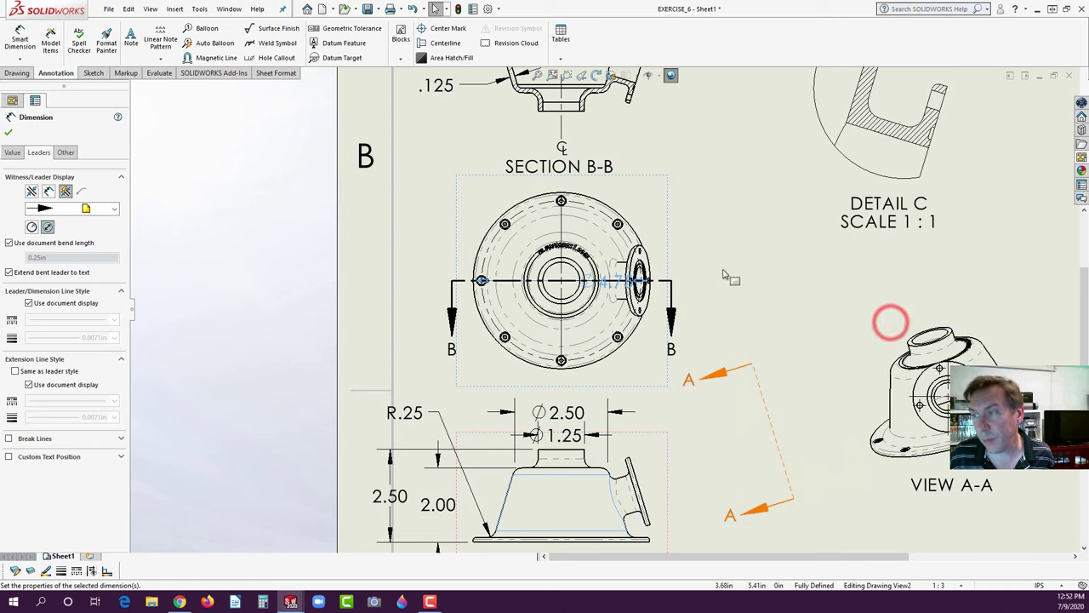
left_click_drag(626, 288, 721, 186)
left_click(715, 225)
left_click(723, 257)
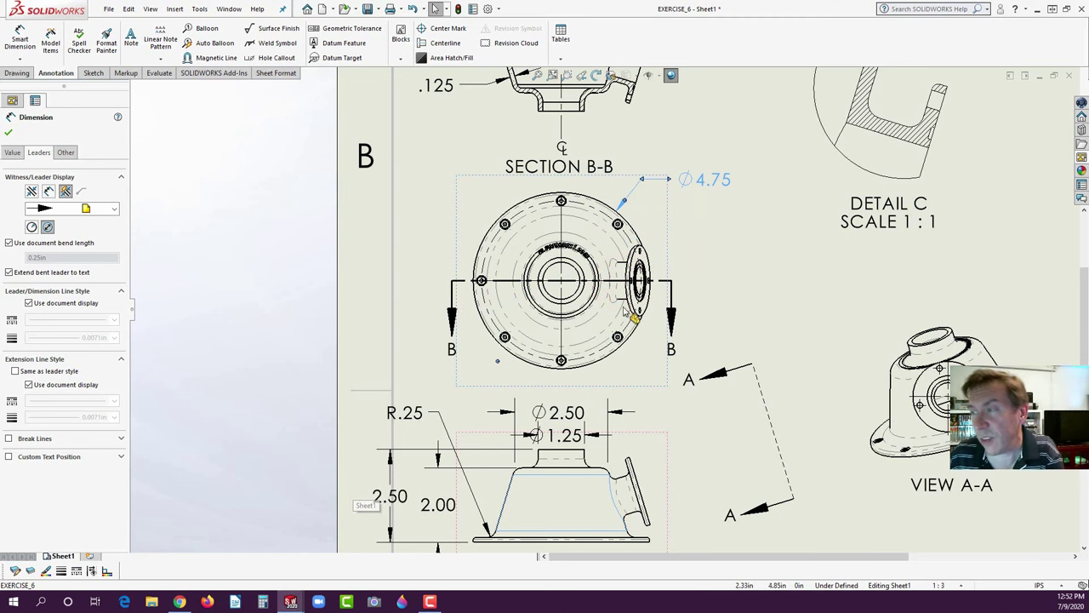
left_click(777, 232)
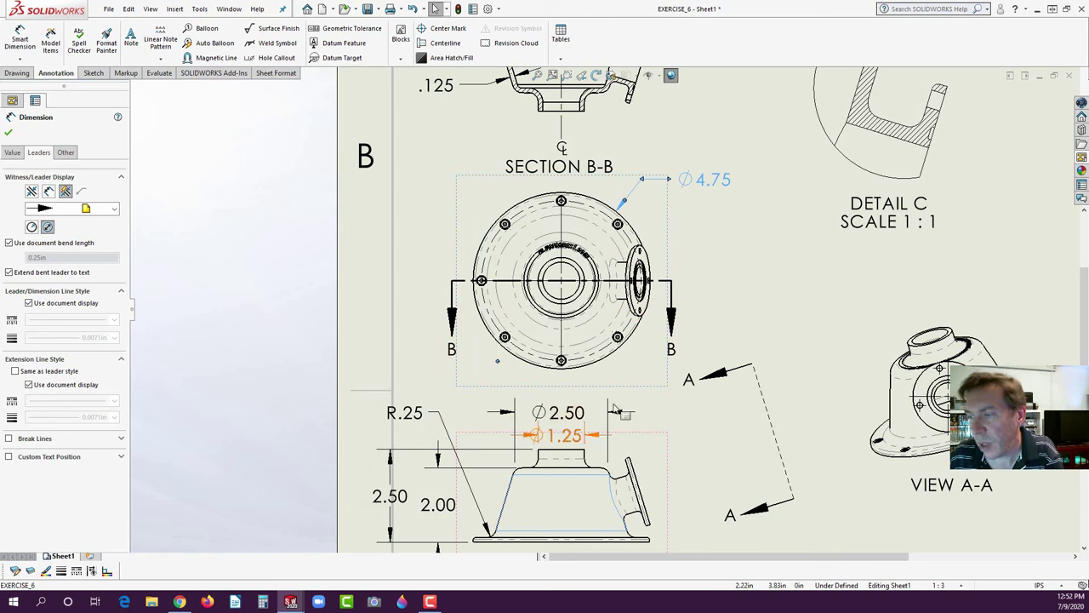
- Delete the Ø1.25 dimension from the lower view
left_click(687, 438)
scroll(687, 439, "up", 2)
mouse_move(580, 396)
left_mouse_down()
mouse_move(576, 383)
mouse_move(564, 394)
mouse_move(578, 396)
left_mouse_up()
scroll(576, 378, "down", 4)
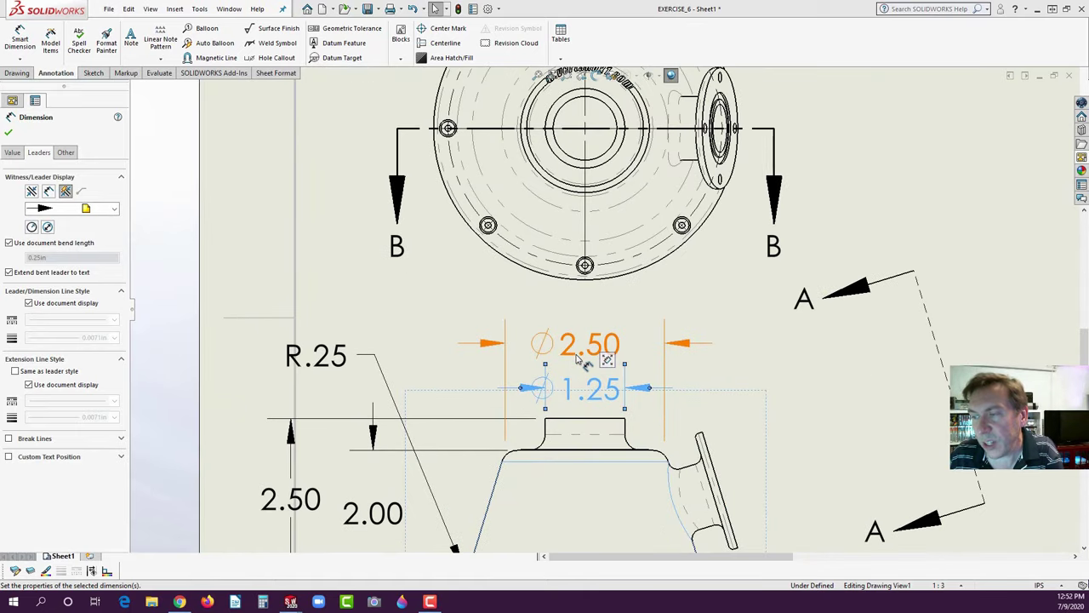
left_click(590, 402)
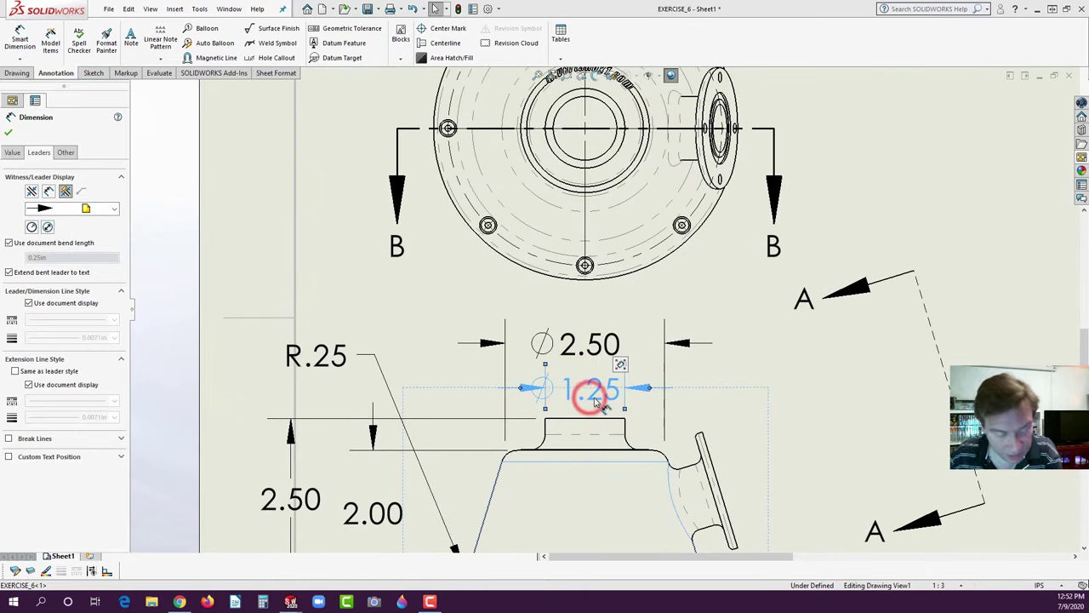
key("Delete")
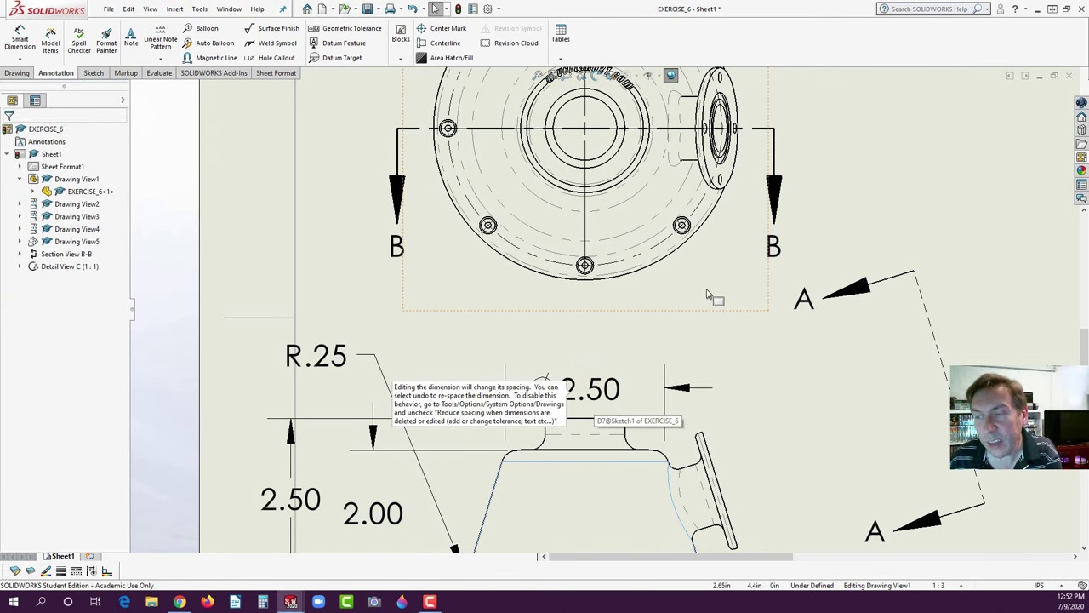
left_click(664, 347)
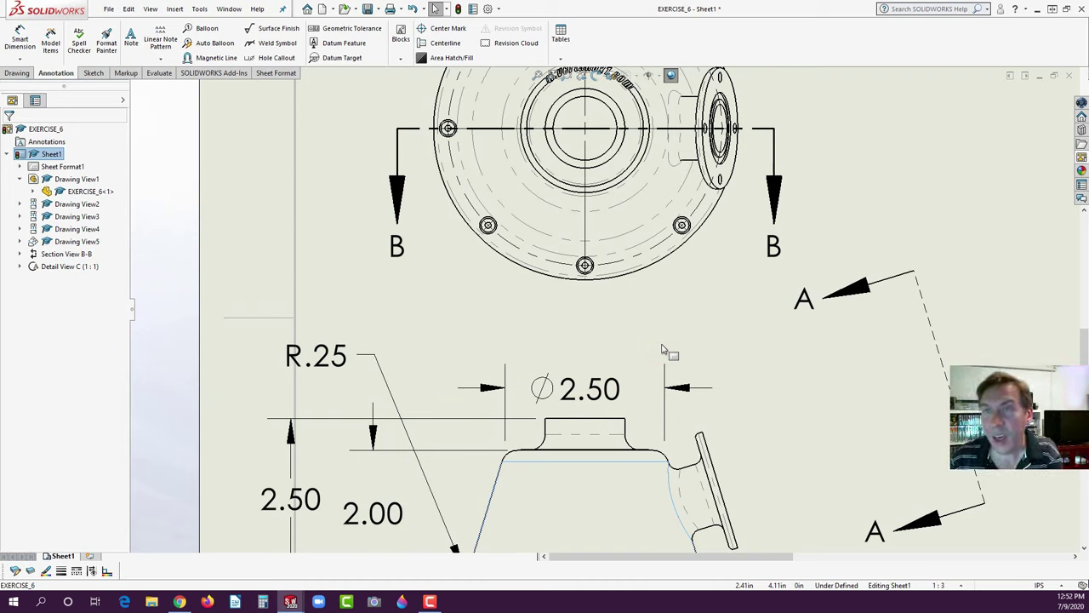
left_click(153, 10)
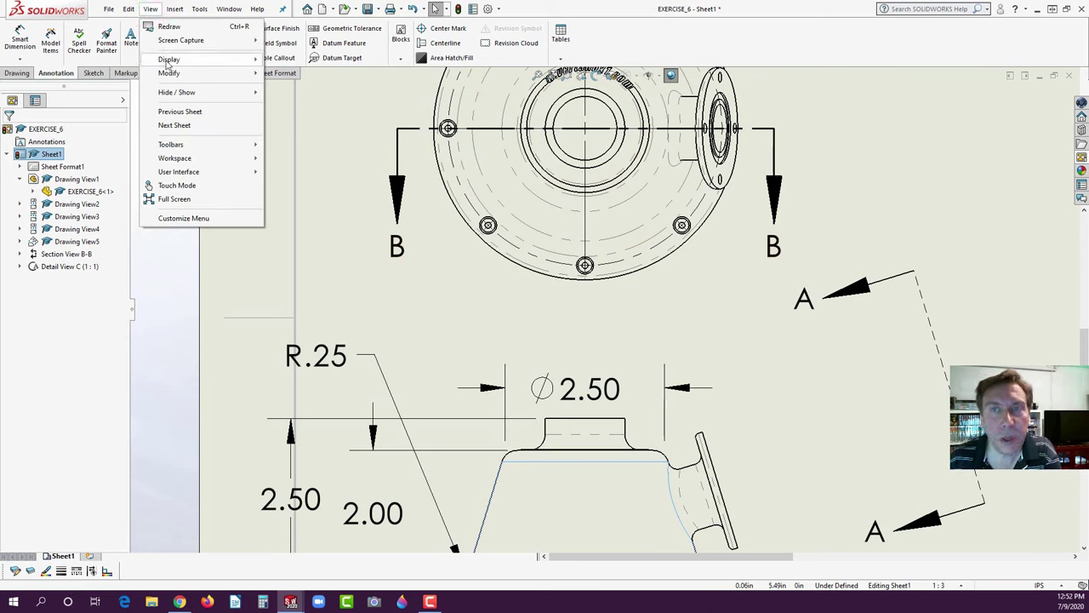
mouse_move(170, 63)
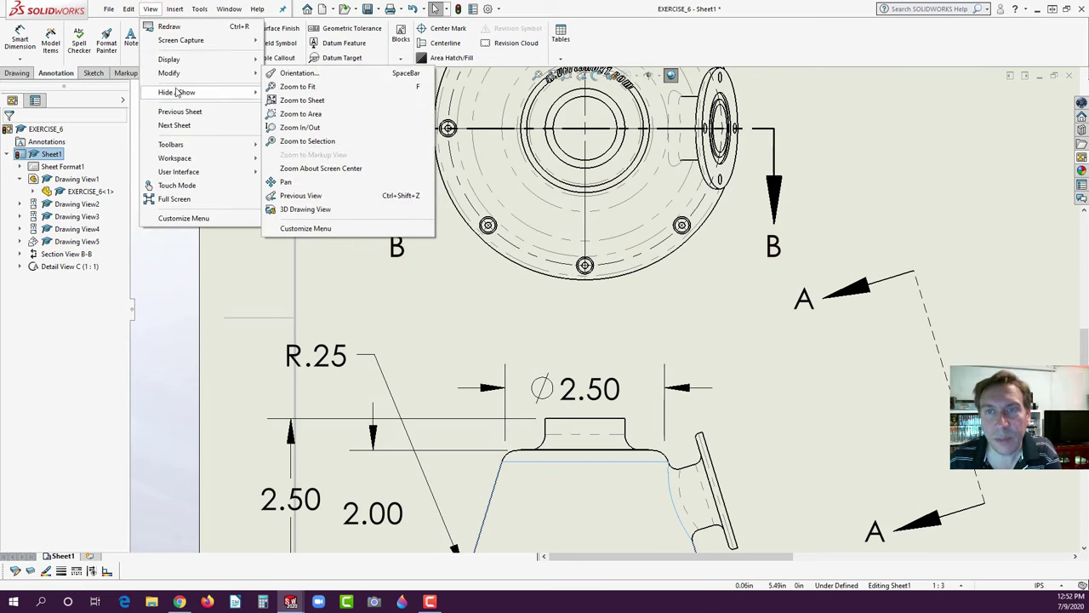
mouse_move(177, 92)
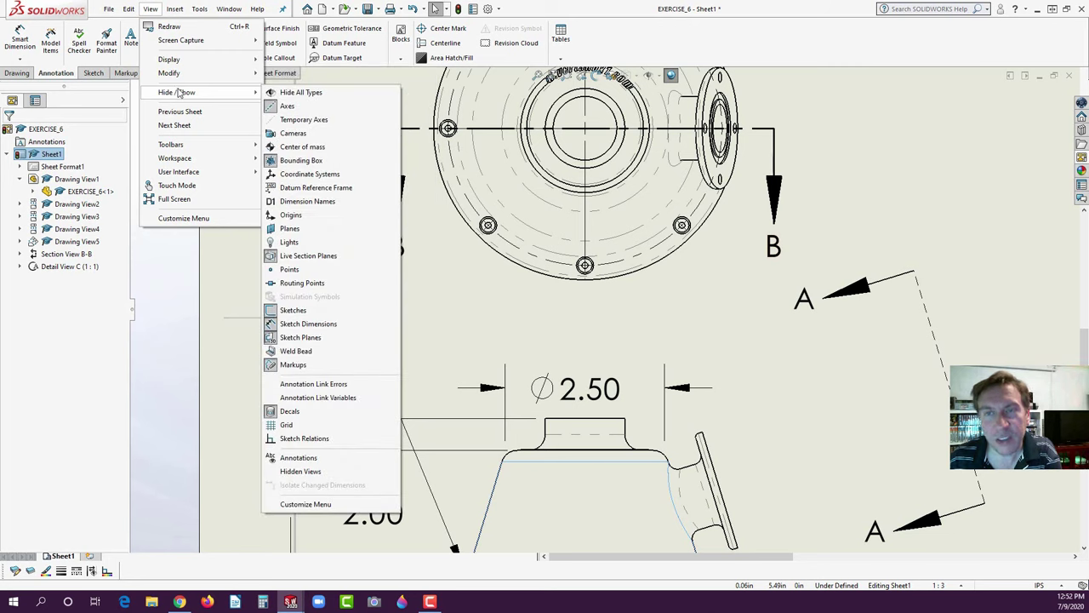
left_click(85, 379)
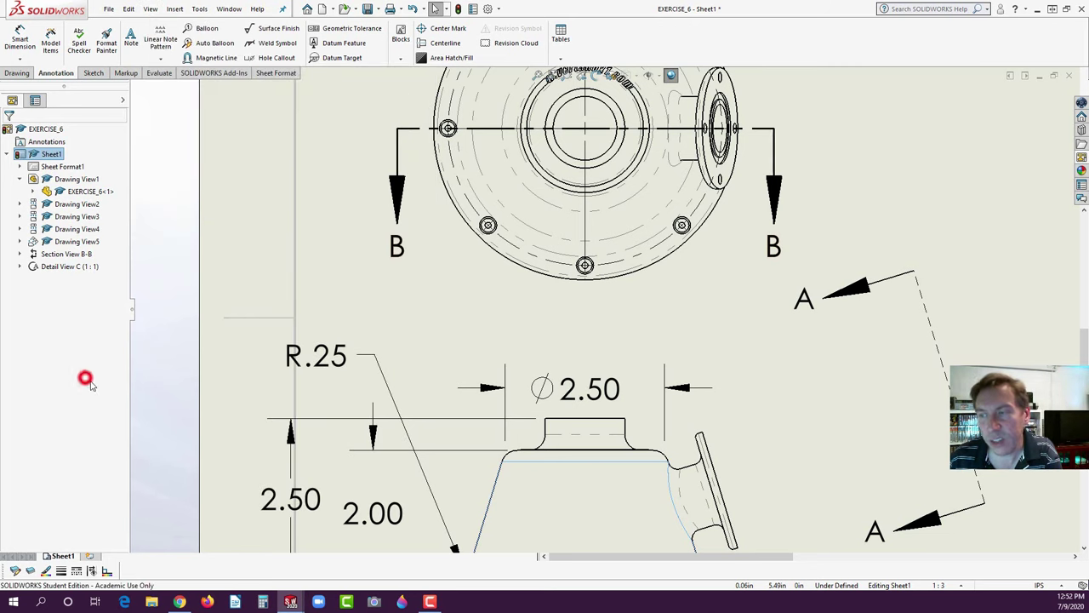
- Flip the 2.00 dimension's arrows inside and move the 2.50 dimension closer to the part
key("z")
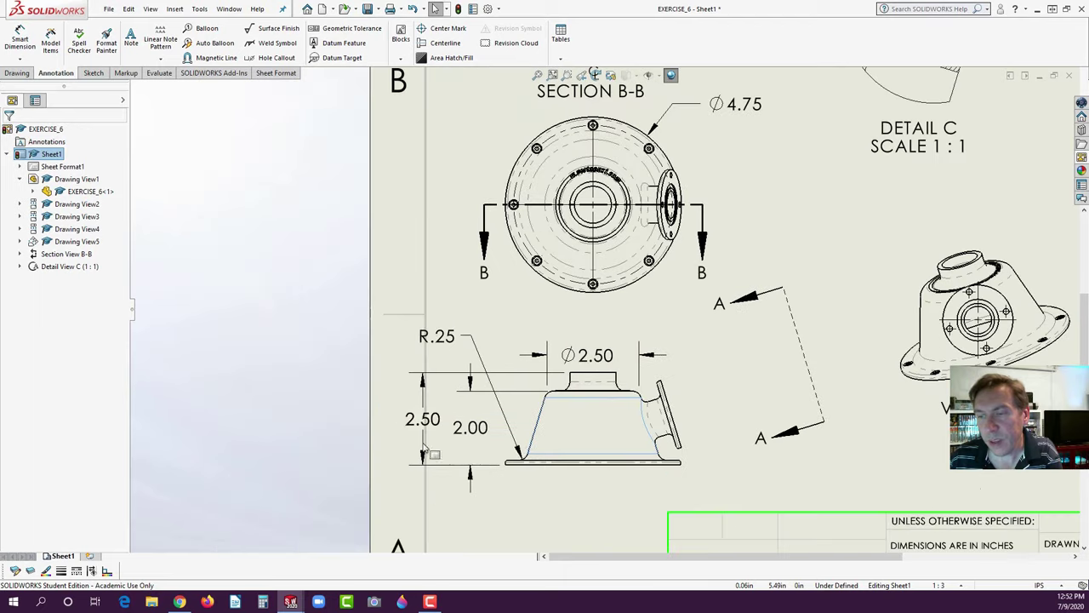
scroll(660, 434, "down", 2)
left_click(426, 416)
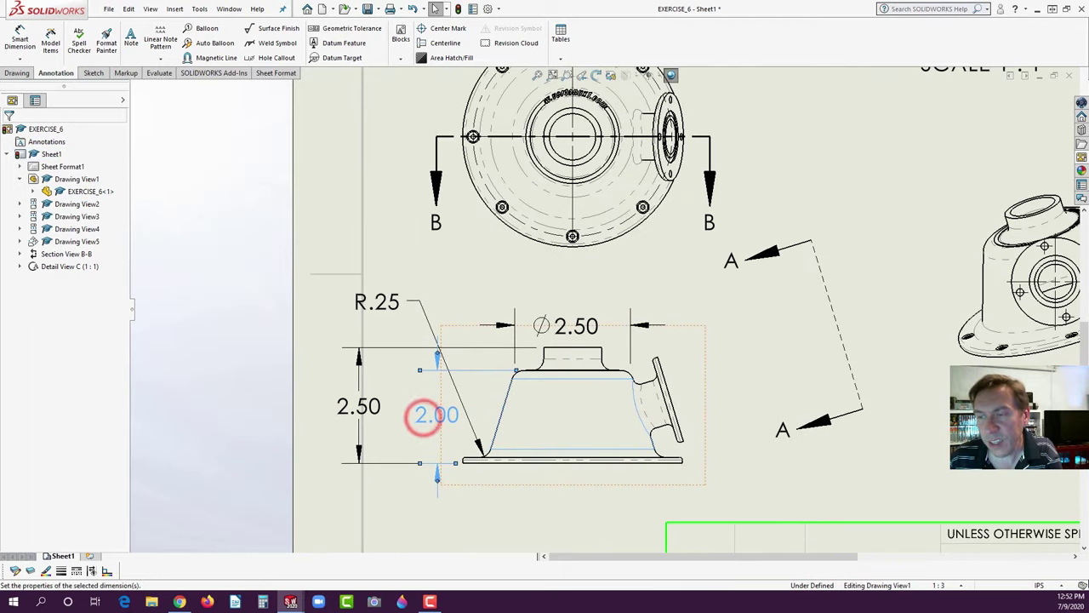
left_click(437, 356)
left_click_drag(367, 407, 400, 411)
scroll(422, 370, "down", 3)
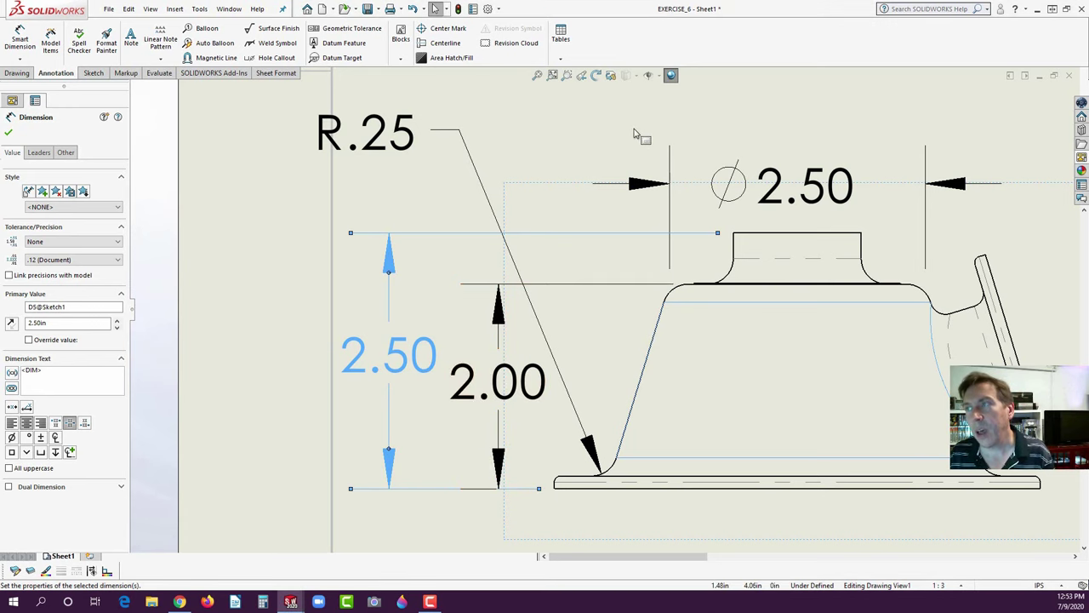
- Set the document's annotation font height to 9 points, changing the standard to ANSI-MODIFIED
left_click(487, 10)
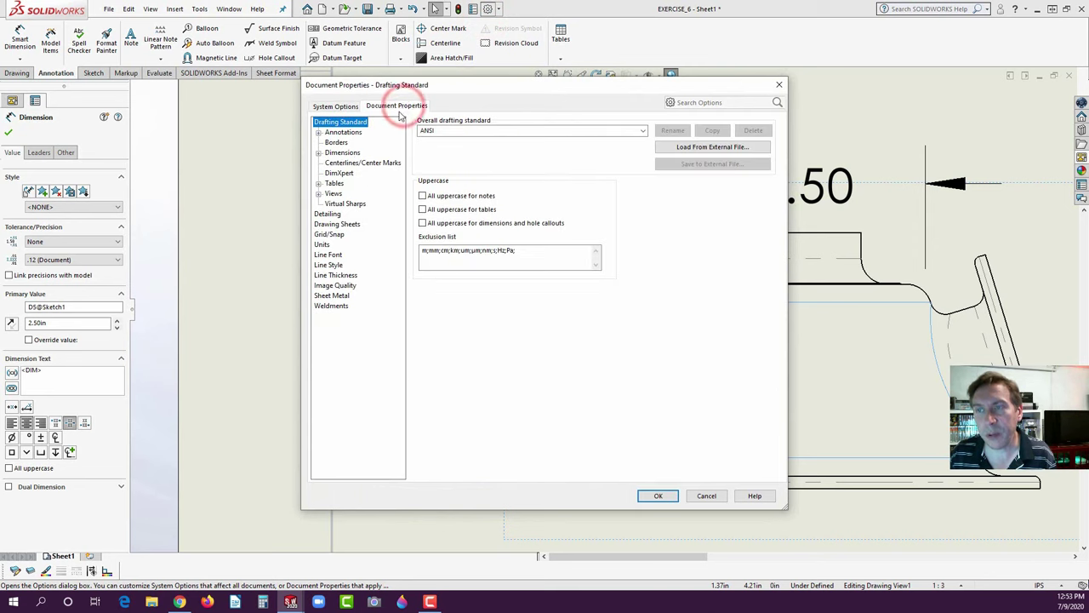
left_click(338, 133)
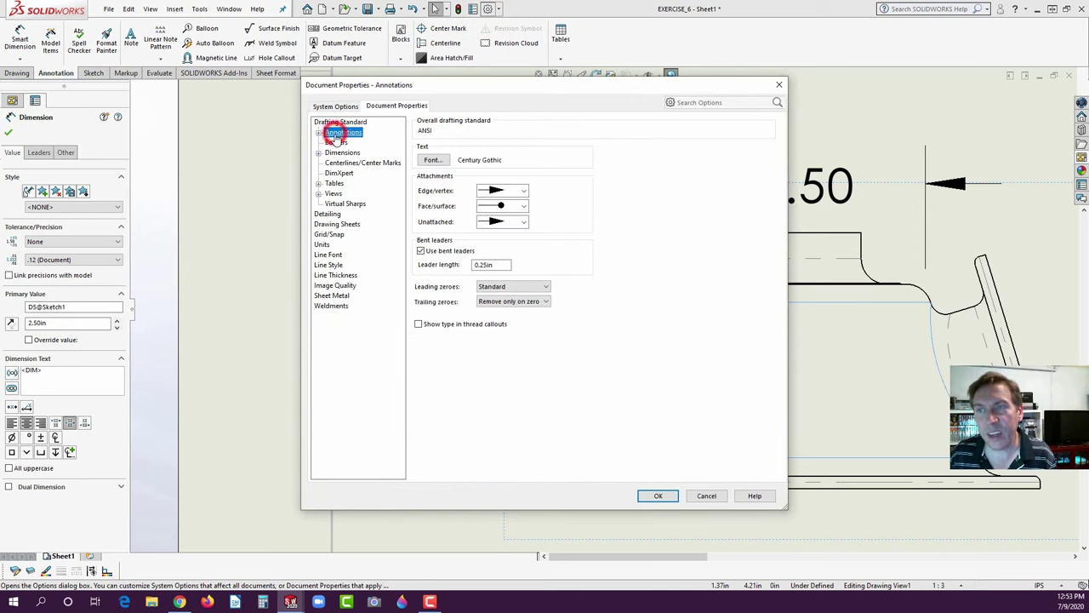
left_click(433, 161)
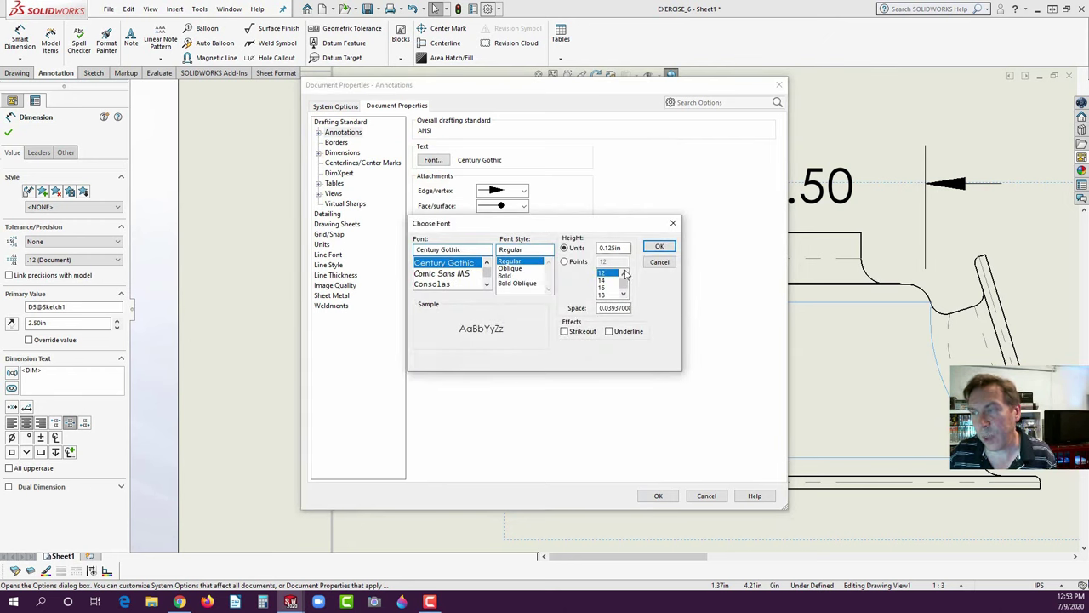
left_click(624, 275)
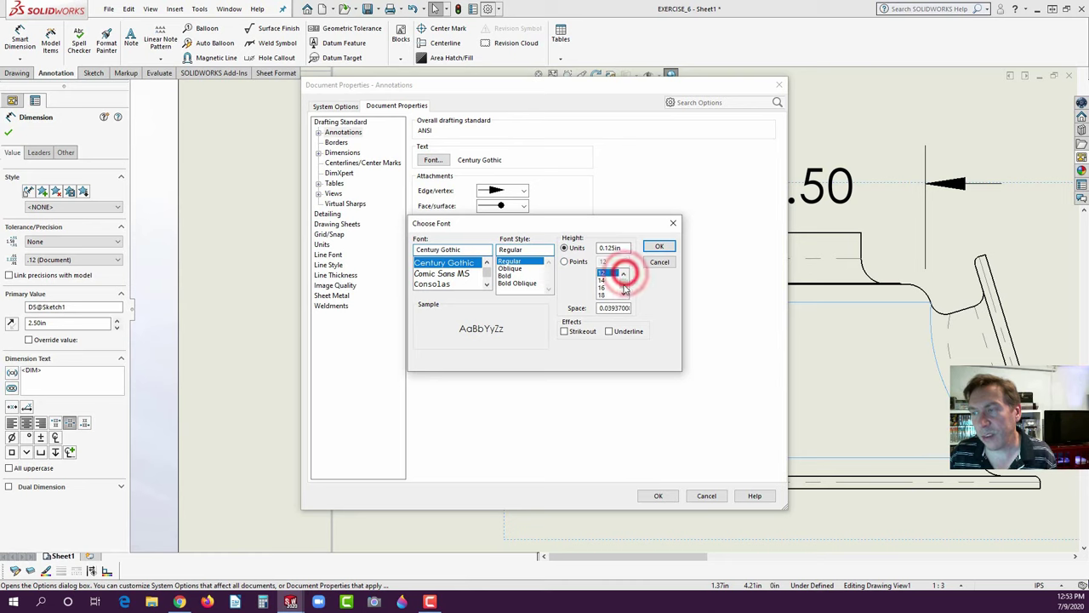
left_click(564, 261)
left_click(623, 274)
left_click(601, 272)
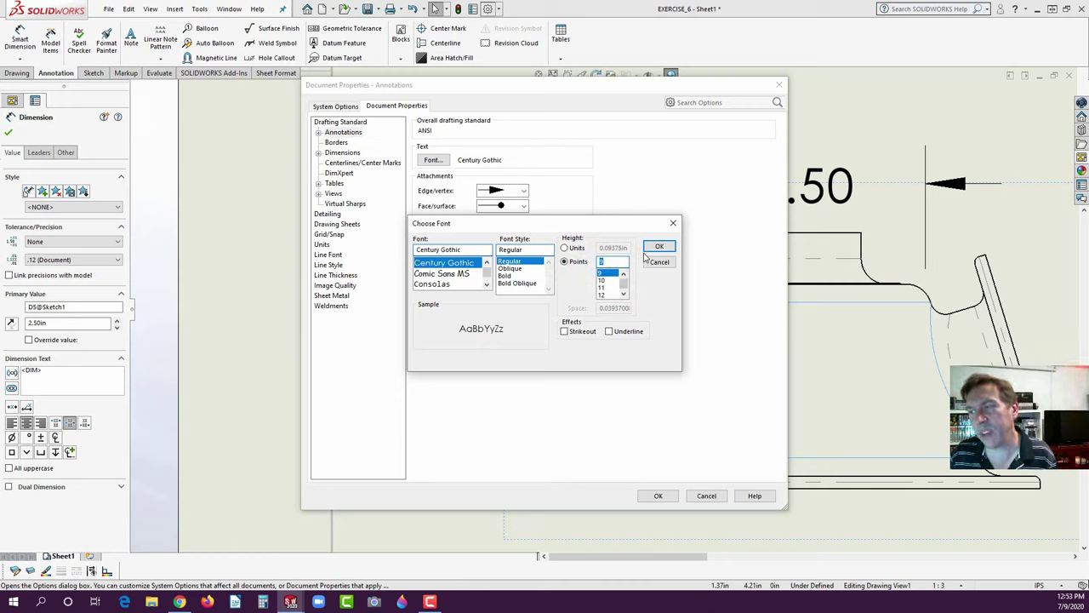
left_click(655, 247)
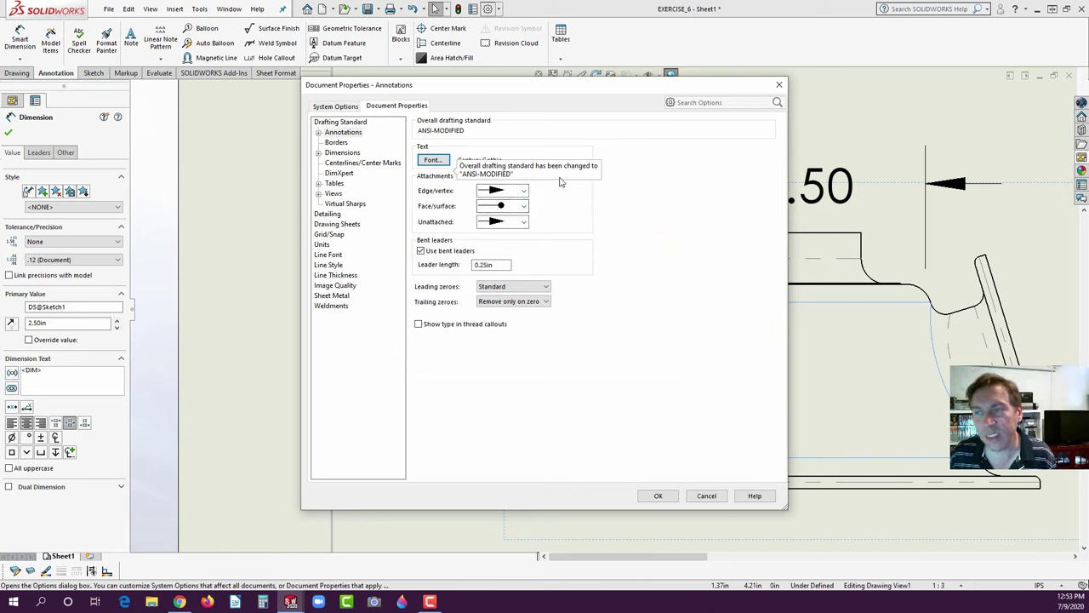
left_click(523, 191)
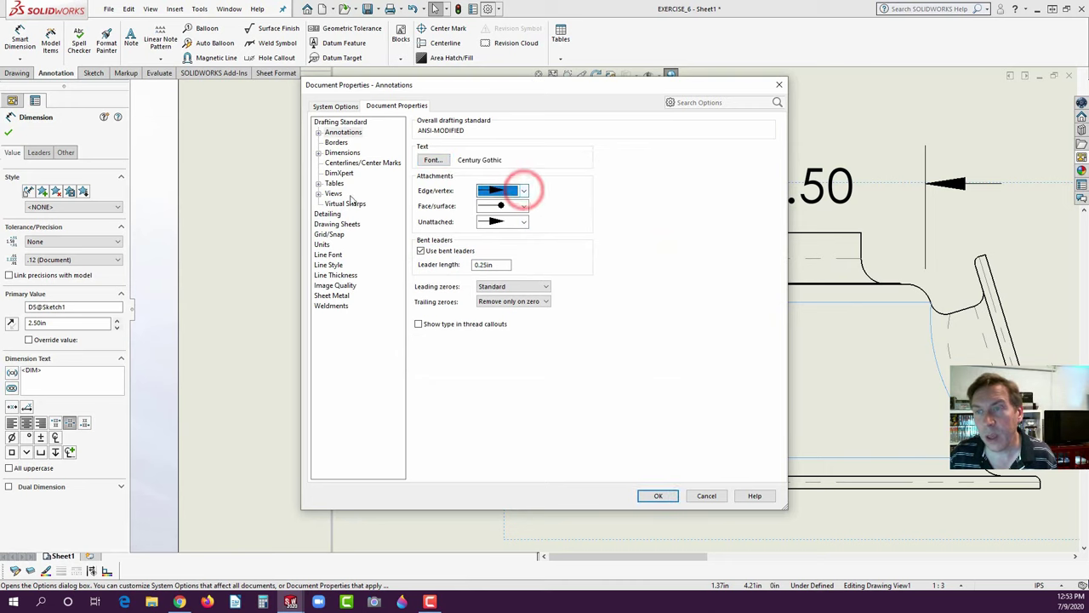
left_click(328, 217)
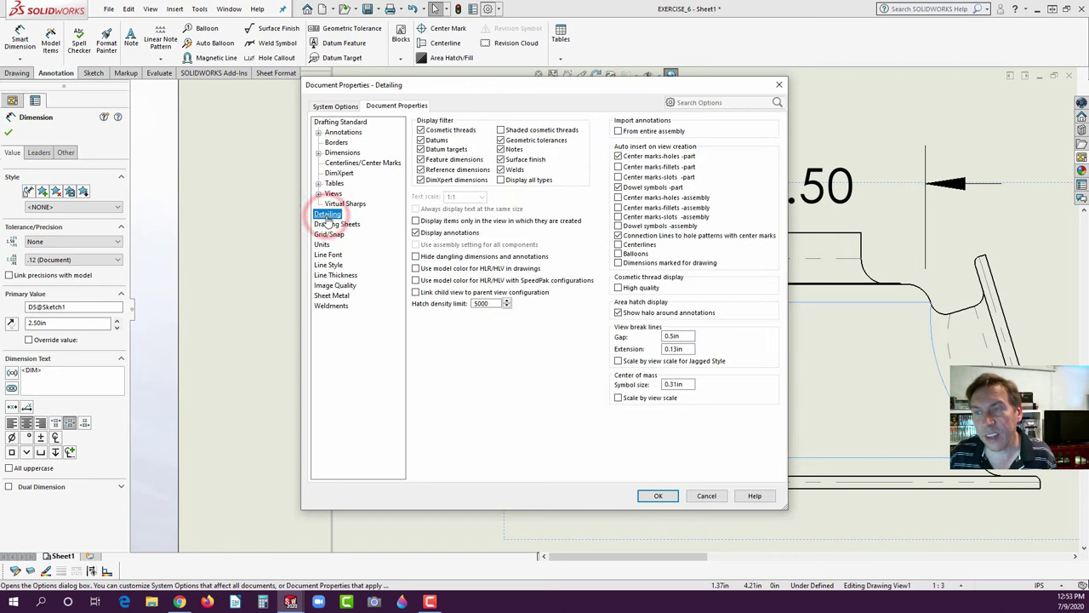
- Review and confirm the Dimensions font height in points in Document Properties
left_click(341, 142)
left_click(342, 153)
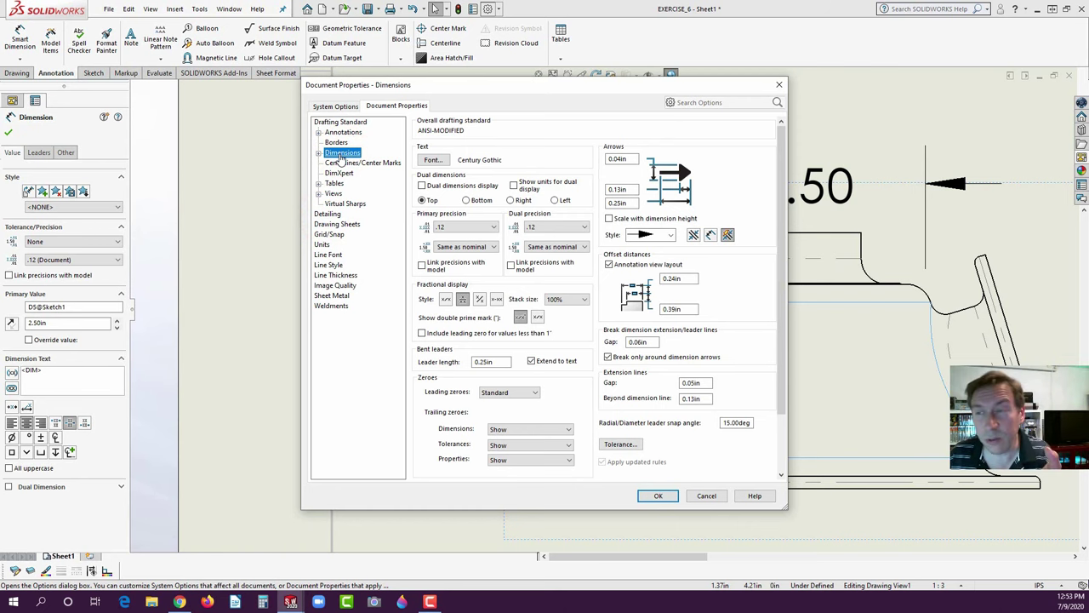
left_click(434, 161)
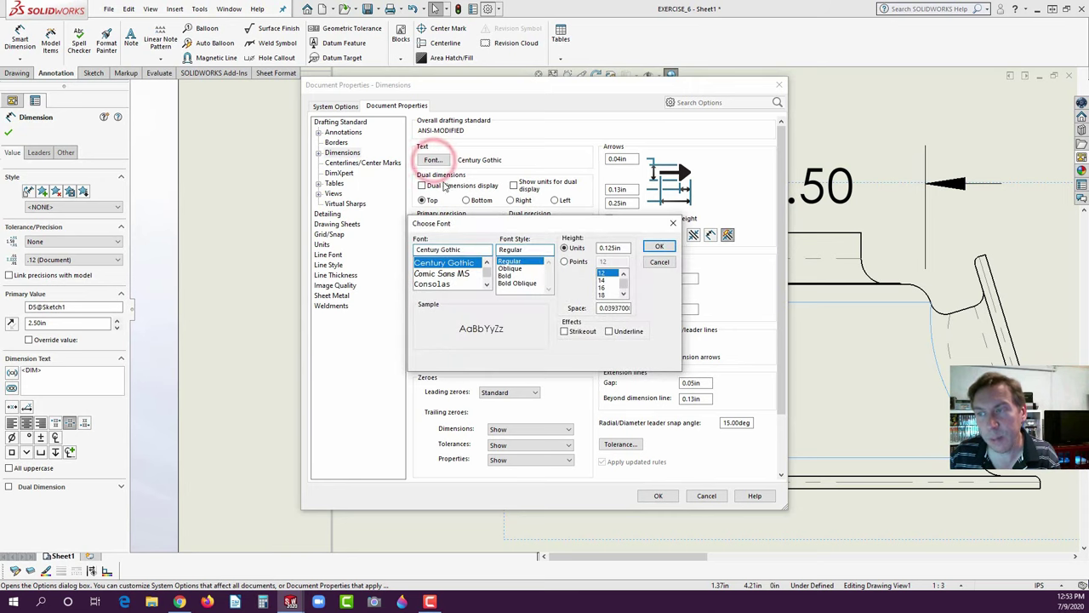
left_click(564, 261)
left_click(623, 274)
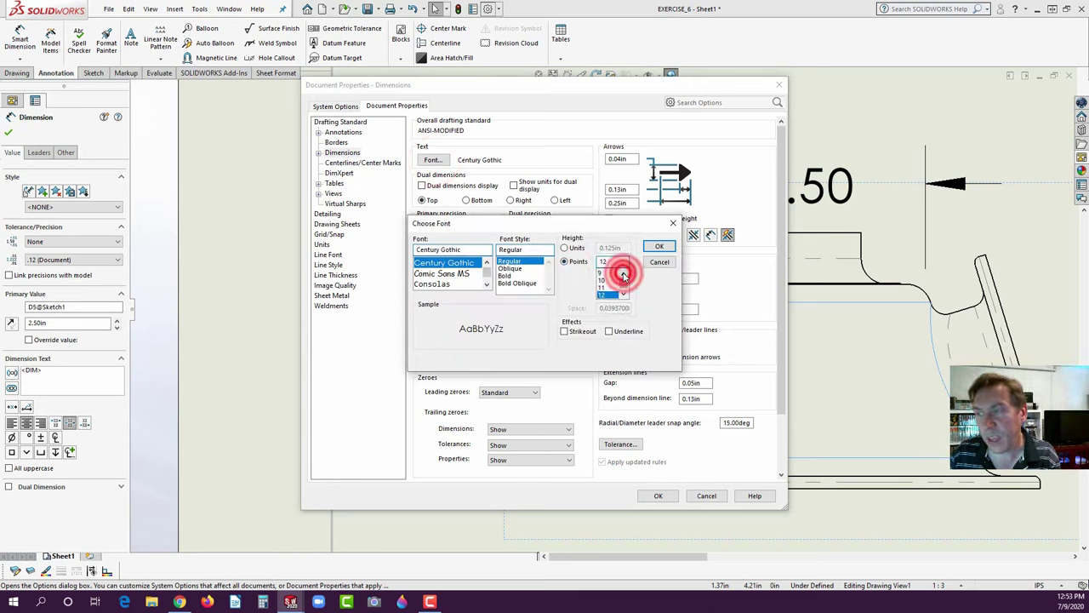
left_click(657, 246)
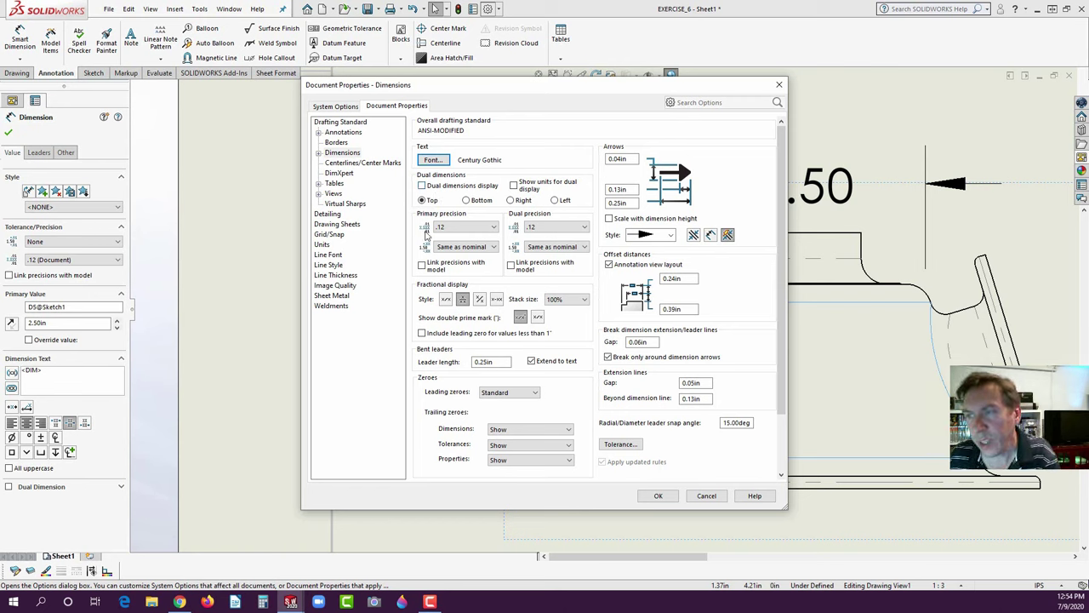
- Set primary dimension precision to three decimals (.123) and apply the options
left_click(493, 227)
left_click(447, 259)
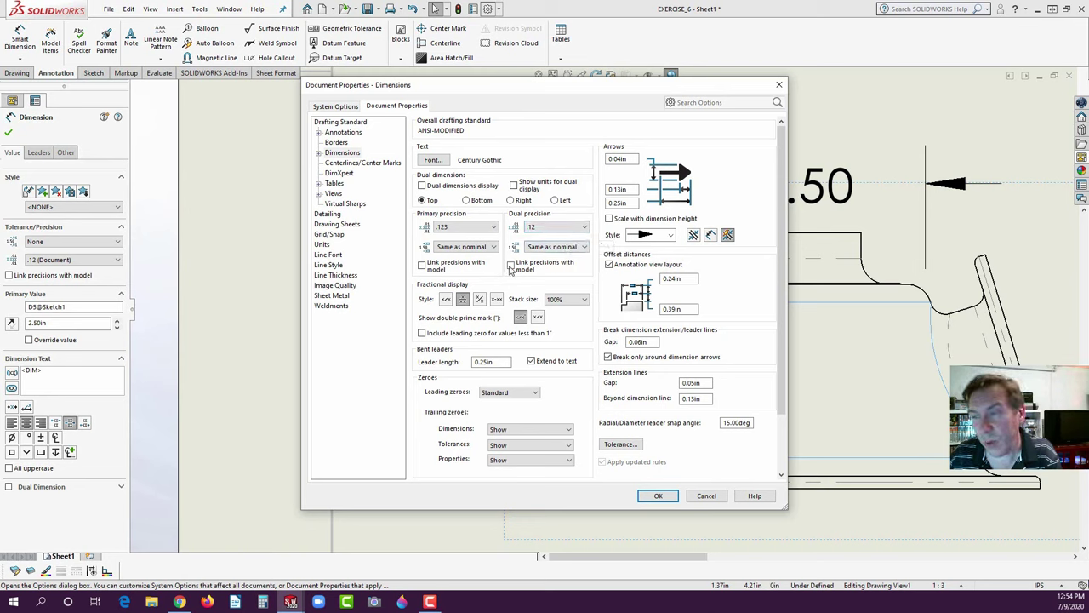
left_click(340, 121)
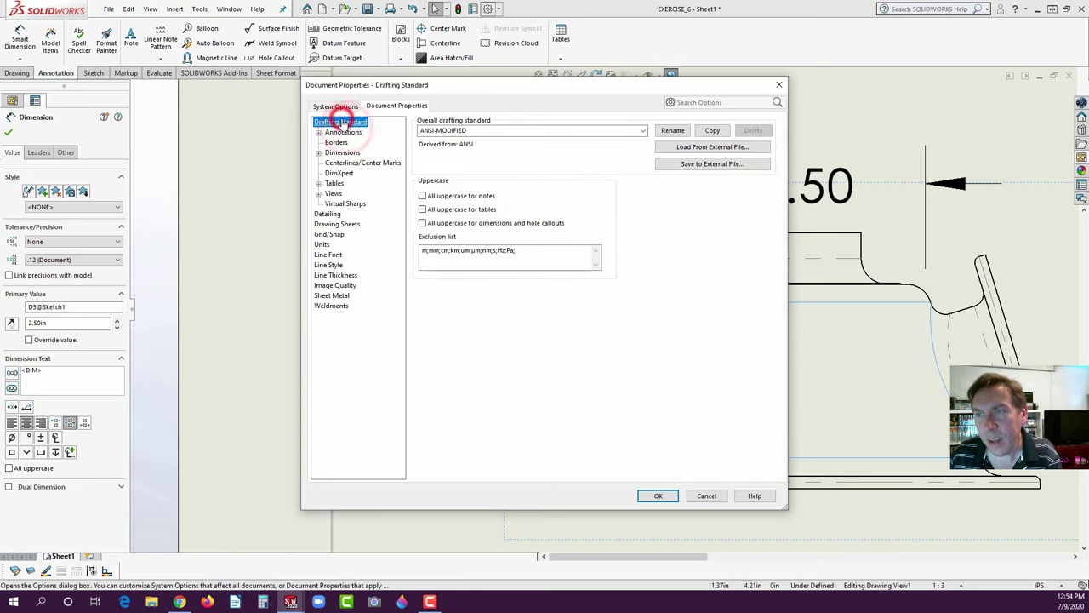
left_click(326, 214)
left_click(330, 225)
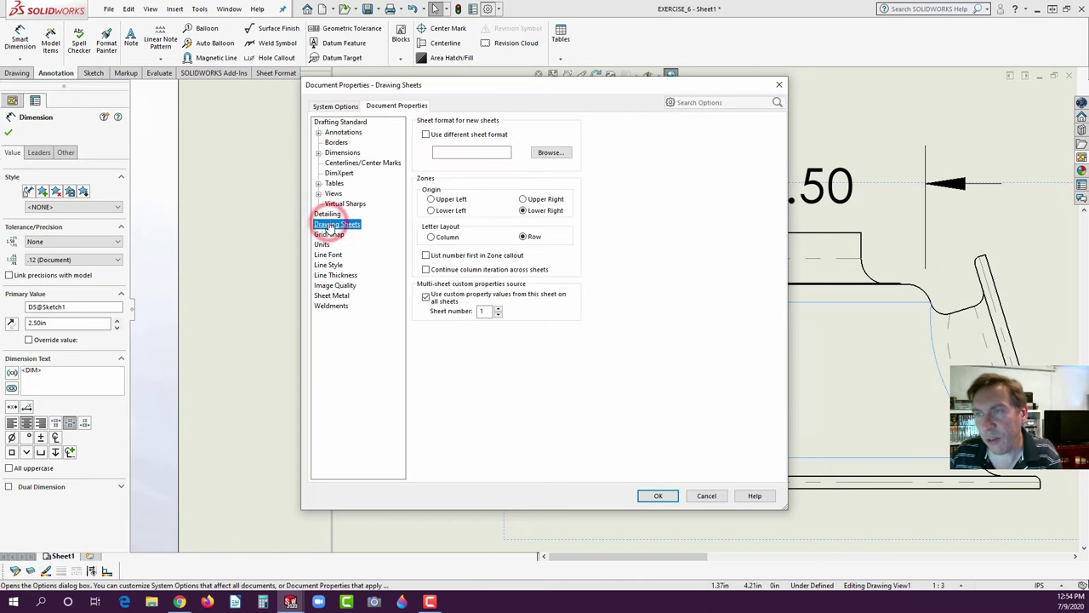
left_click(658, 495)
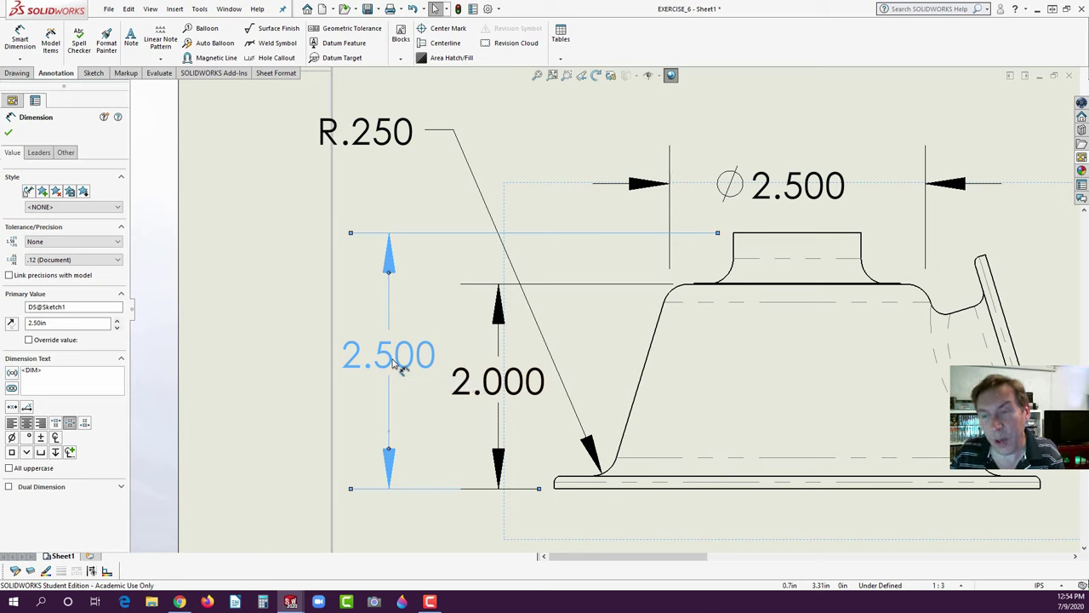
- Give the 2.500 and 2.000 dimensions aligned custom text positions and nudge them into place
left_click(498, 418, "ctrl")
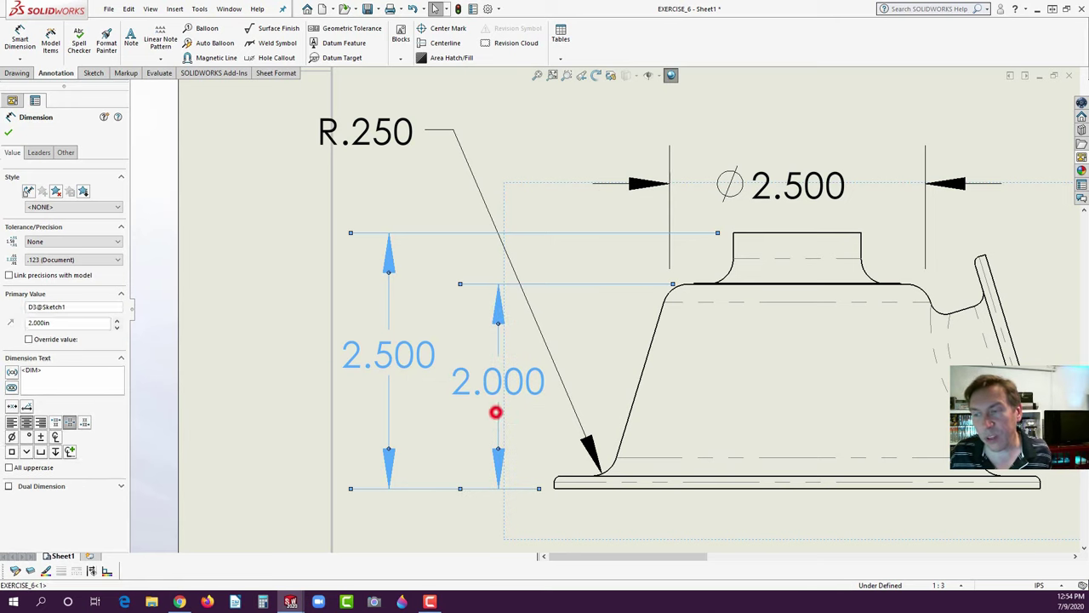
left_click(39, 154)
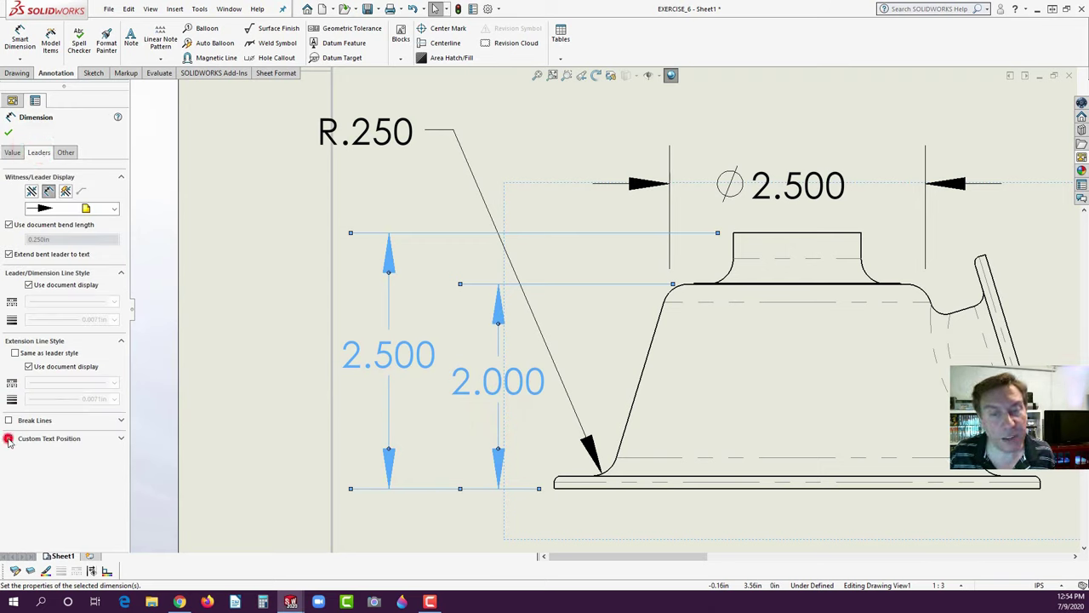
left_click(7, 438)
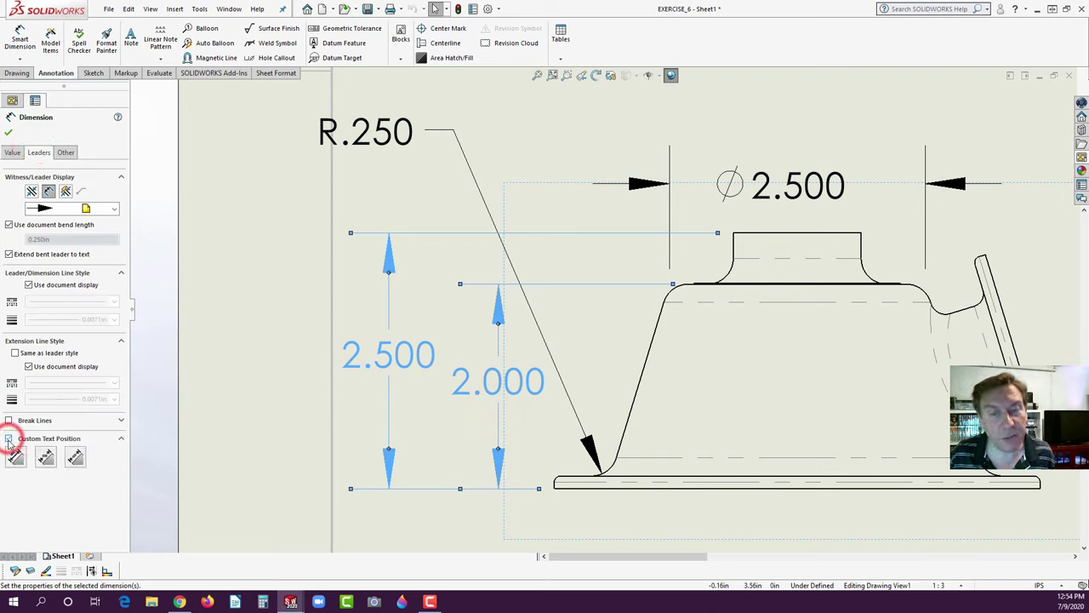
left_click(77, 457)
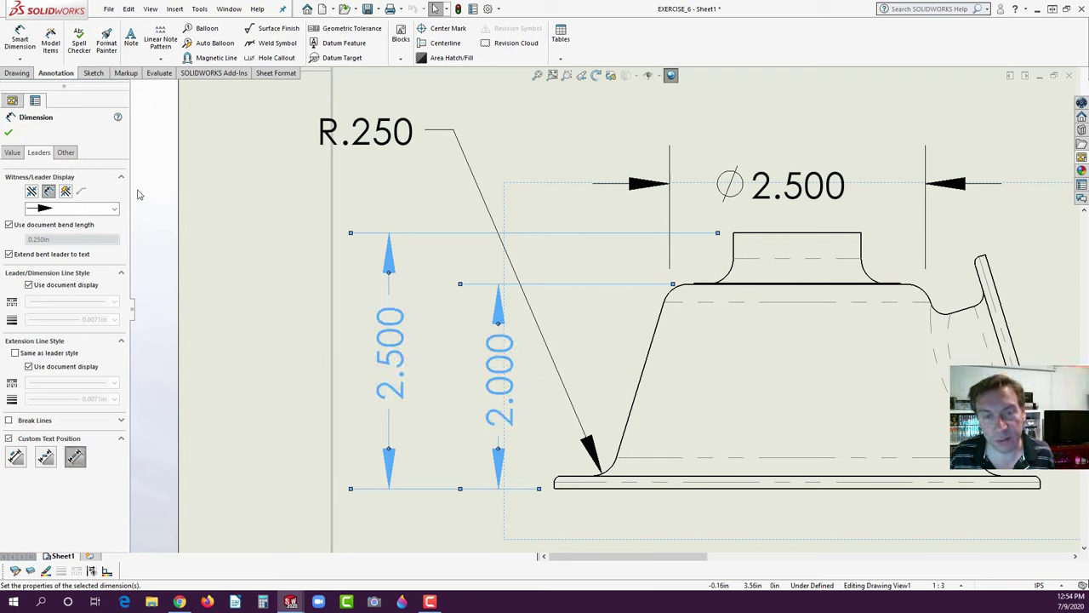
left_click(10, 132)
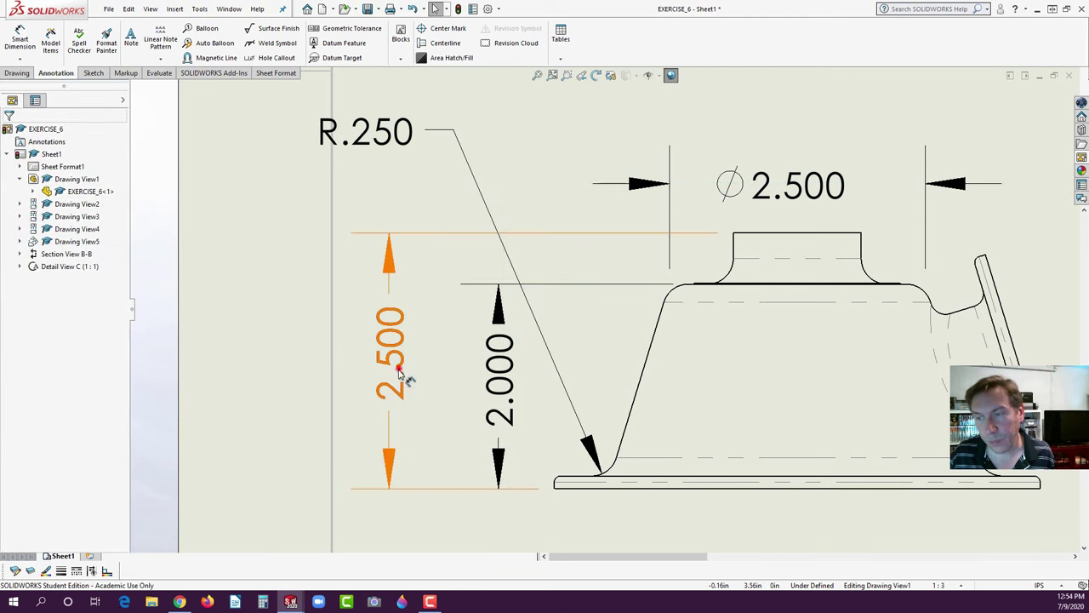
left_click_drag(408, 377, 396, 380)
mouse_move(499, 368)
left_mouse_down()
mouse_move(497, 394)
mouse_move(492, 383)
left_mouse_up()
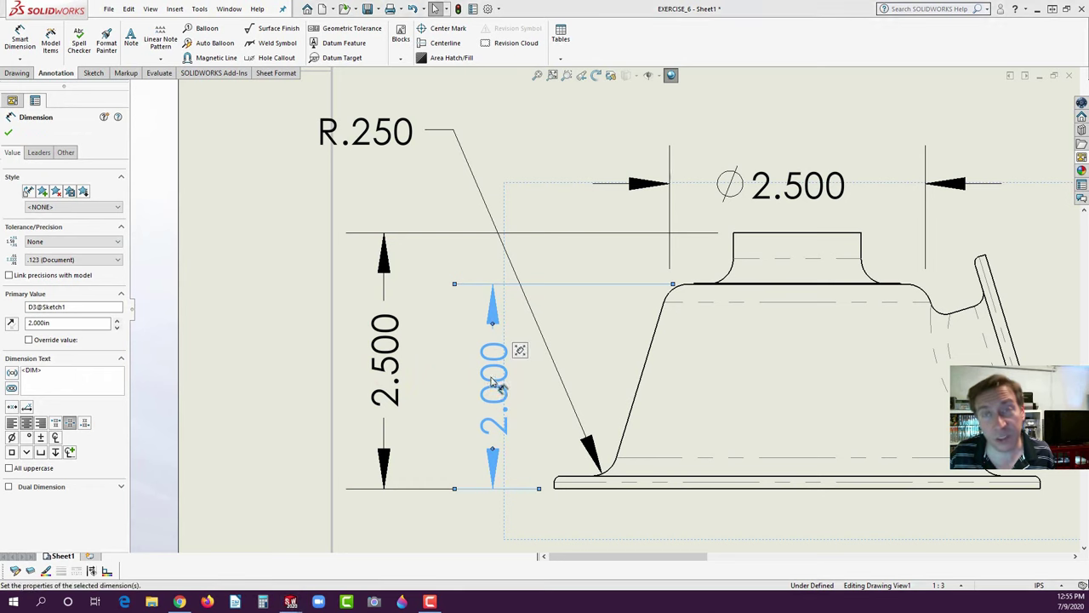
- Make 2.500 an inspection dimension and move both 2.500 and 2.000 texts below the view
left_click(395, 415)
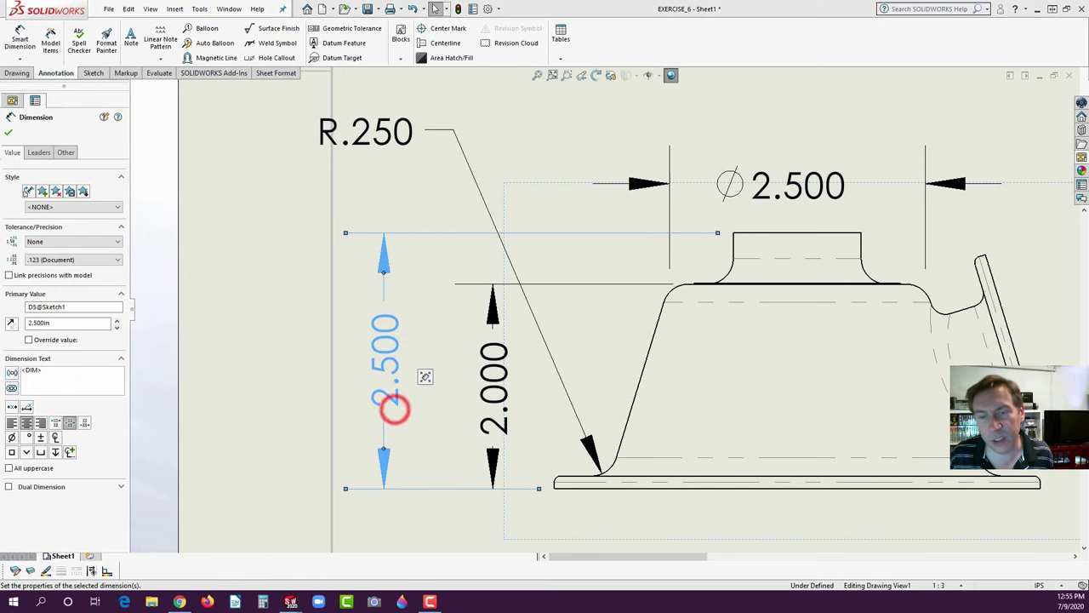
left_click(12, 389)
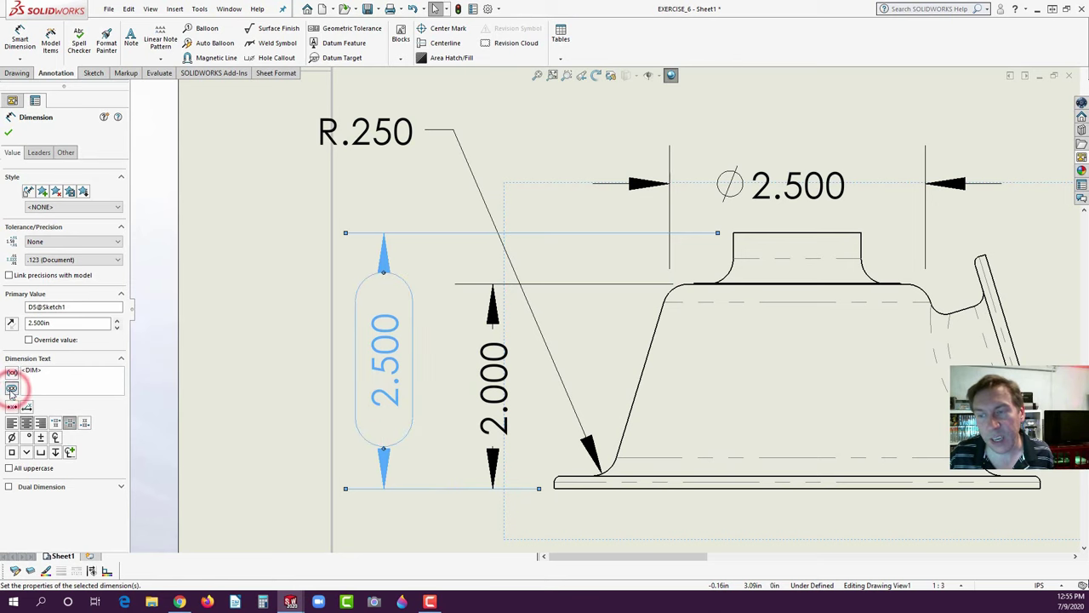
scroll(469, 462, "up", 2)
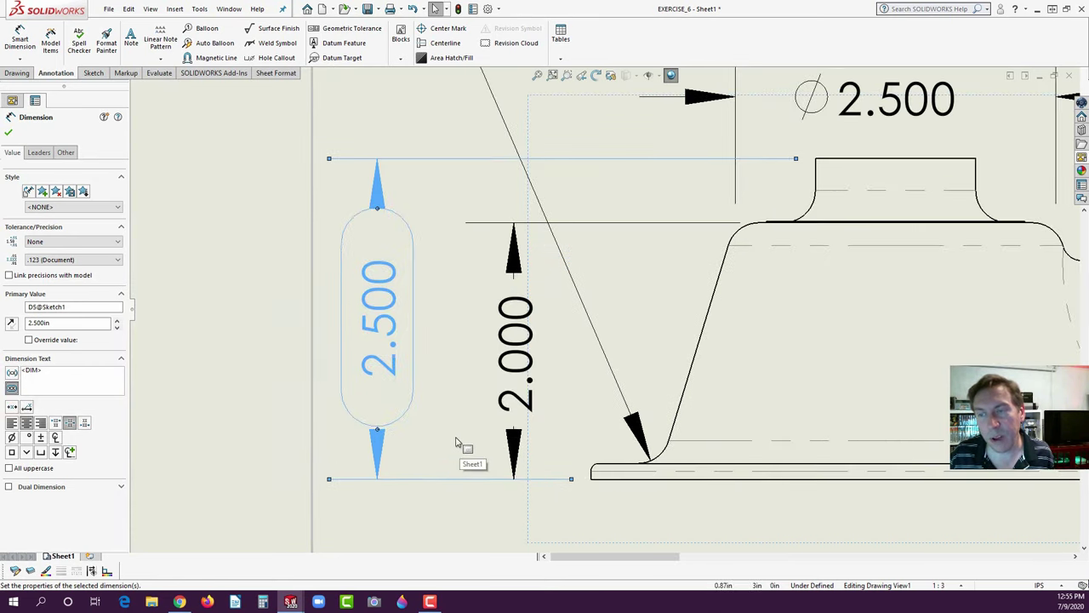
scroll(457, 442, "down", 4)
left_click_drag(510, 325, 530, 448)
left_click(569, 452)
left_click_drag(569, 341, 579, 460)
left_click(656, 440)
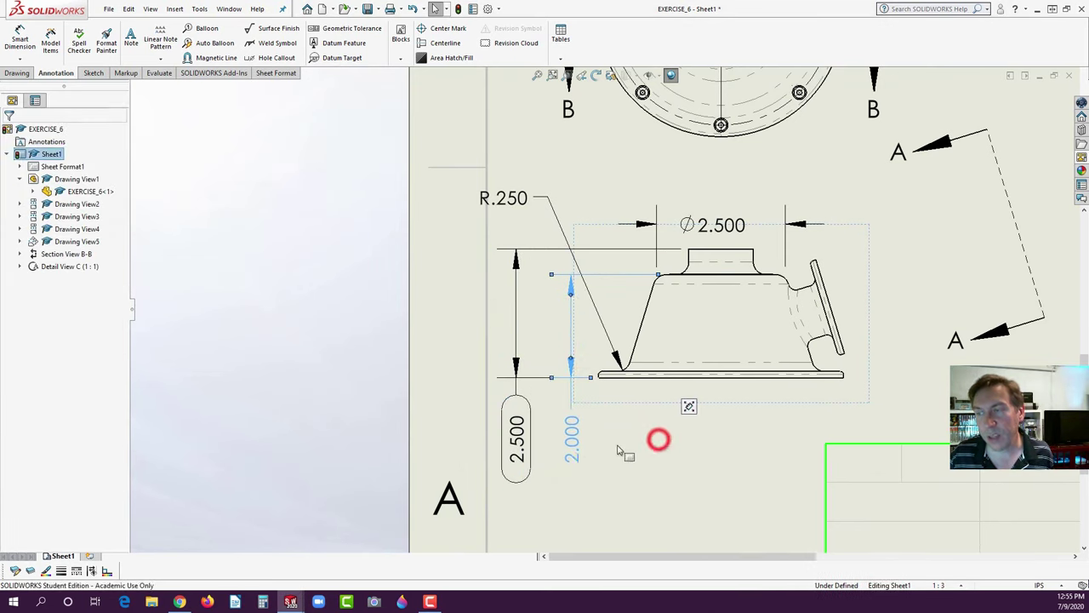
- Start a vertical ordinate dimension on Section B-B with 0 at the horizontal centreline
scroll(604, 308, "down", 3)
left_click(279, 408)
scroll(656, 367, "up", 3)
scroll(706, 290, "down", 3)
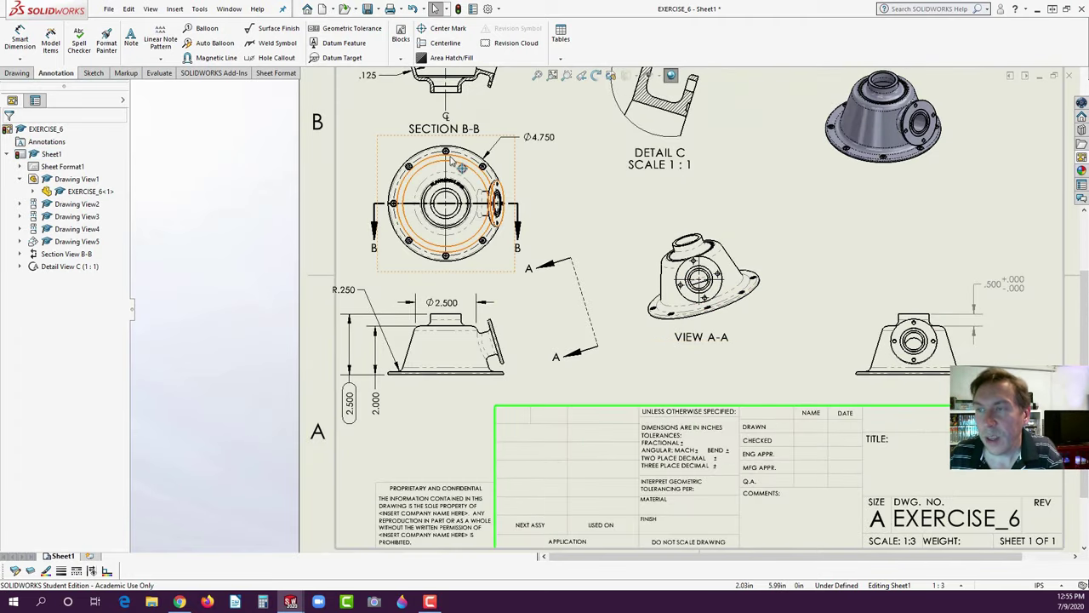
scroll(479, 242, "down", 4)
scroll(489, 230, "down", 3)
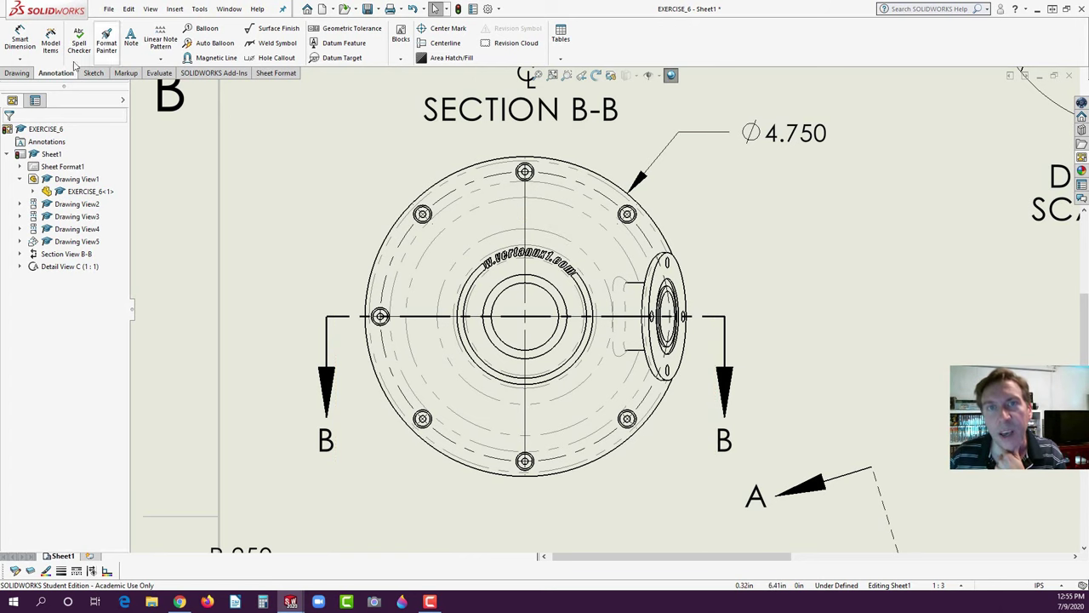
left_click(20, 59)
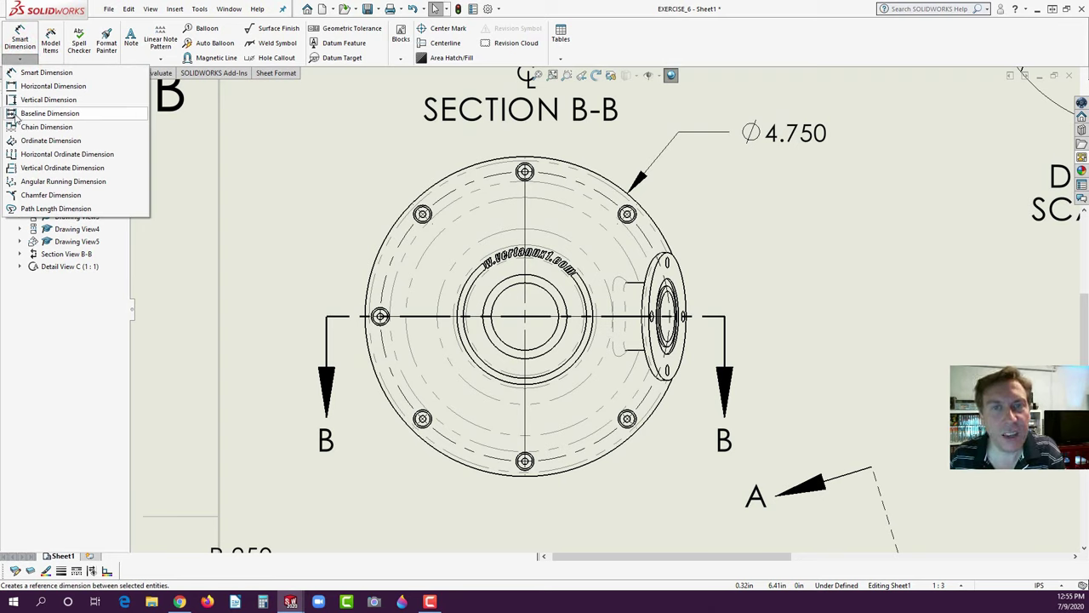
left_click(13, 169)
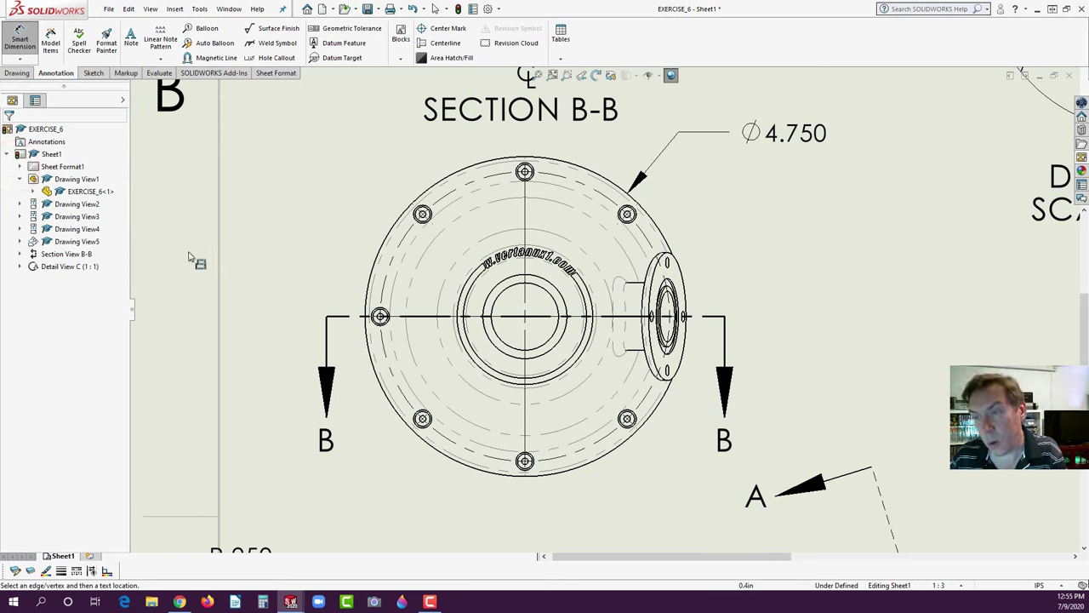
left_click(398, 316)
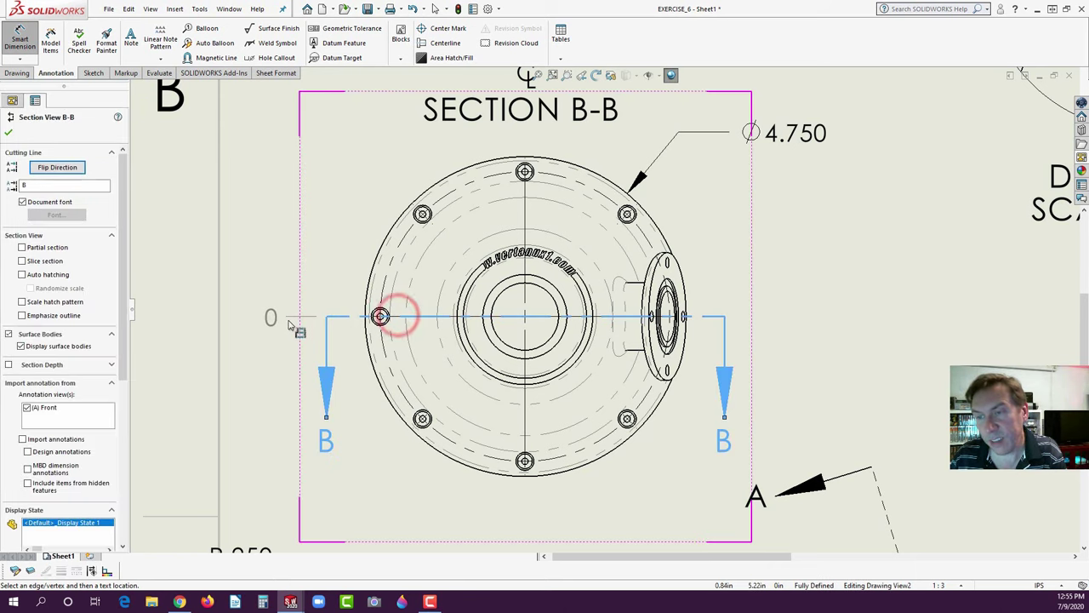
left_click(768, 309)
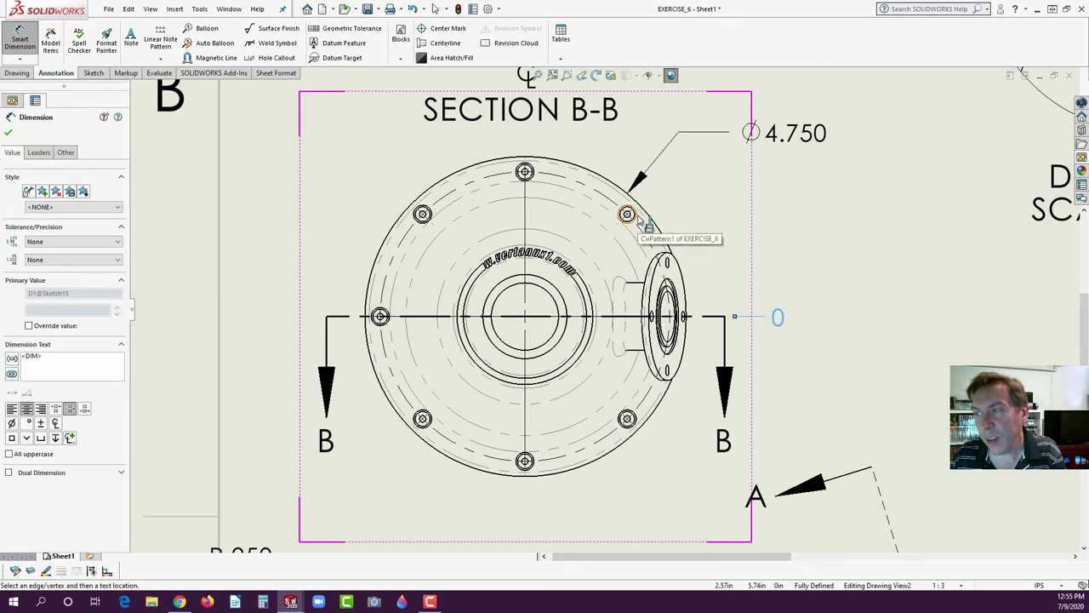
- Add driven ordinates to the bolt holes: 1.520 and 2.150 above, 2.150 below
left_click(638, 218)
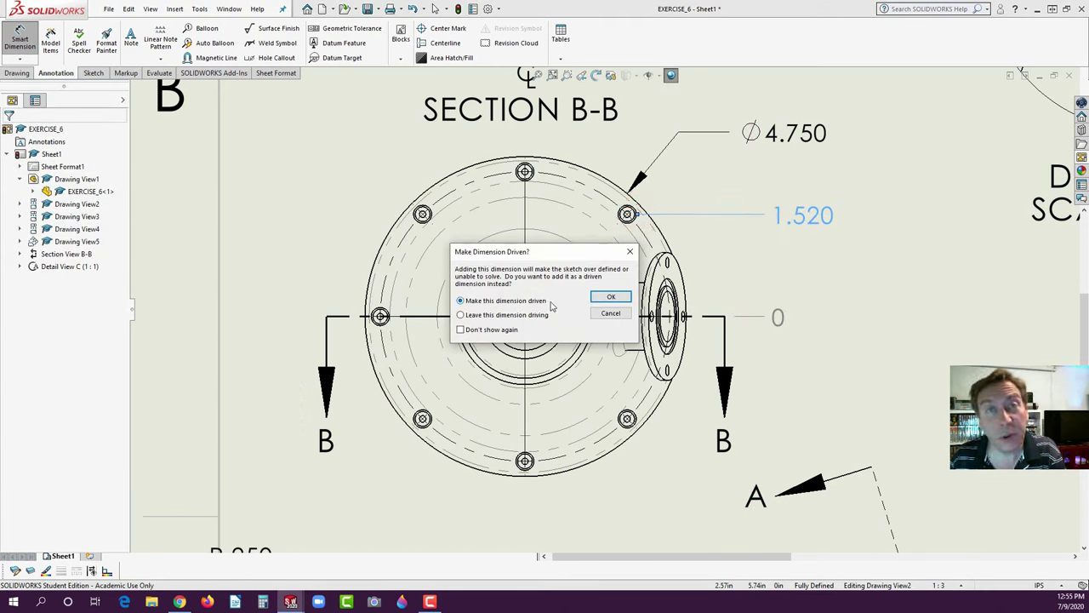
left_click(609, 297)
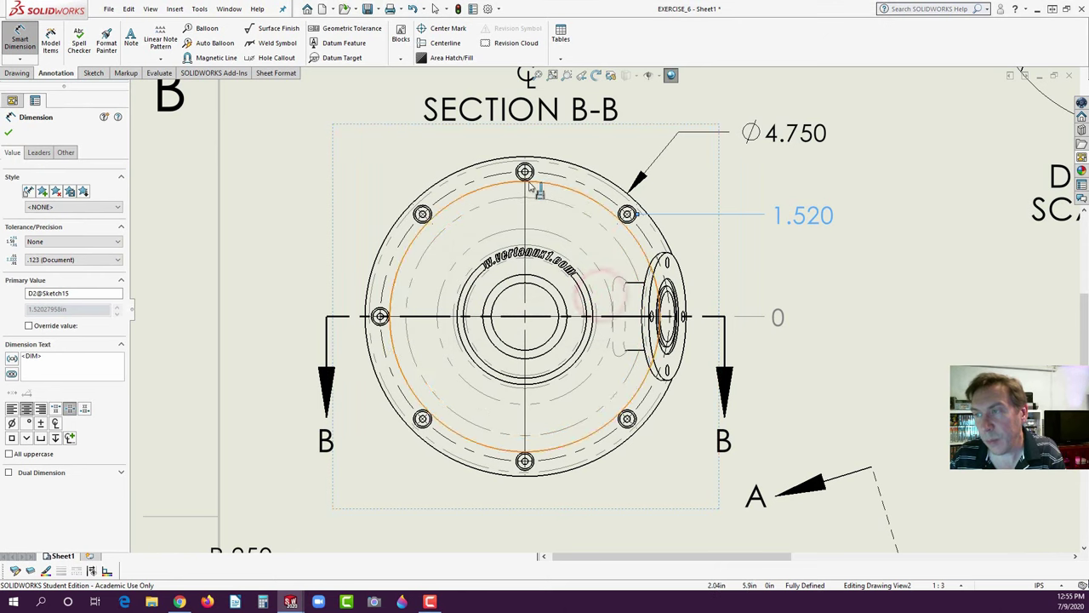
left_click(528, 182)
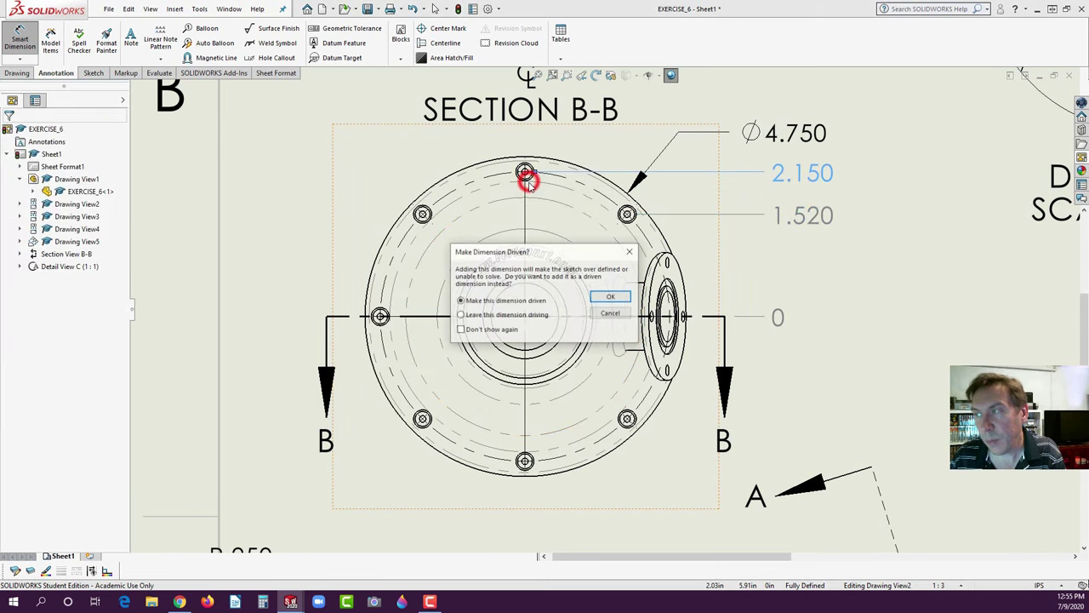
left_click(609, 297)
left_click(526, 463)
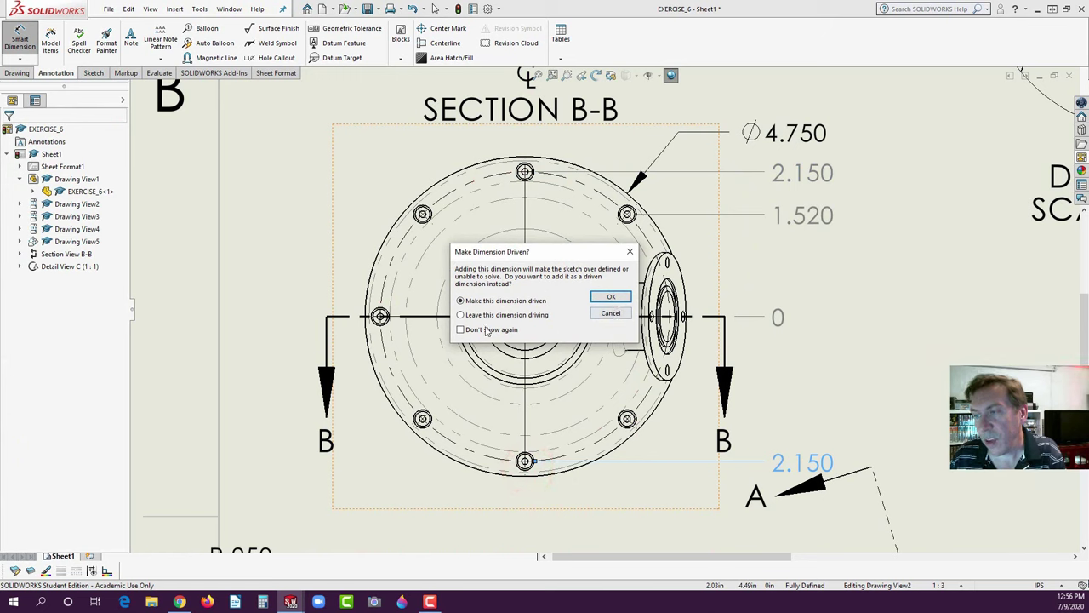
left_click(611, 297)
left_click(878, 318)
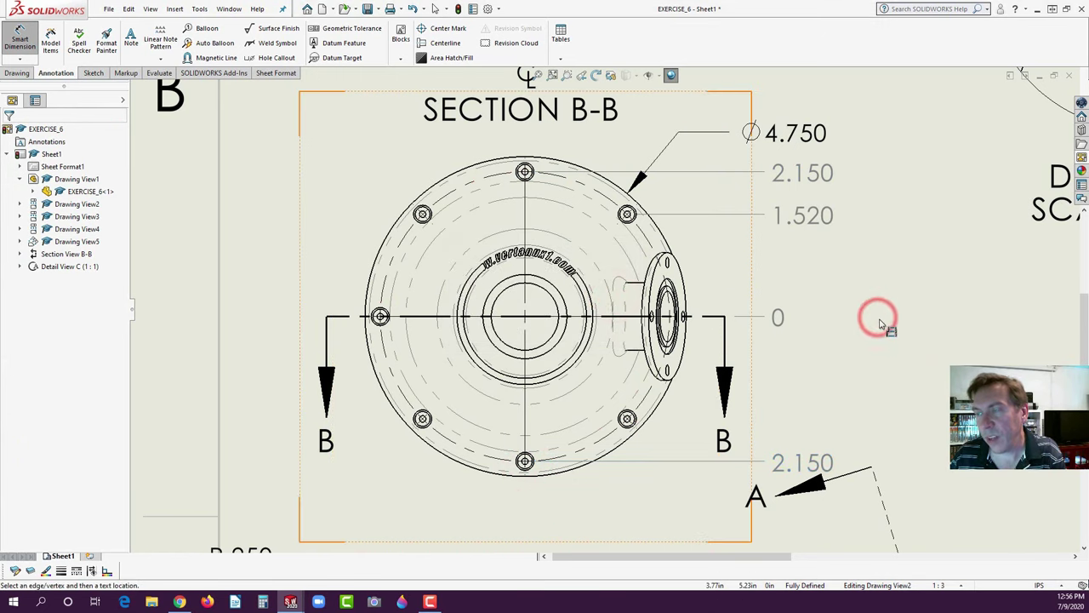
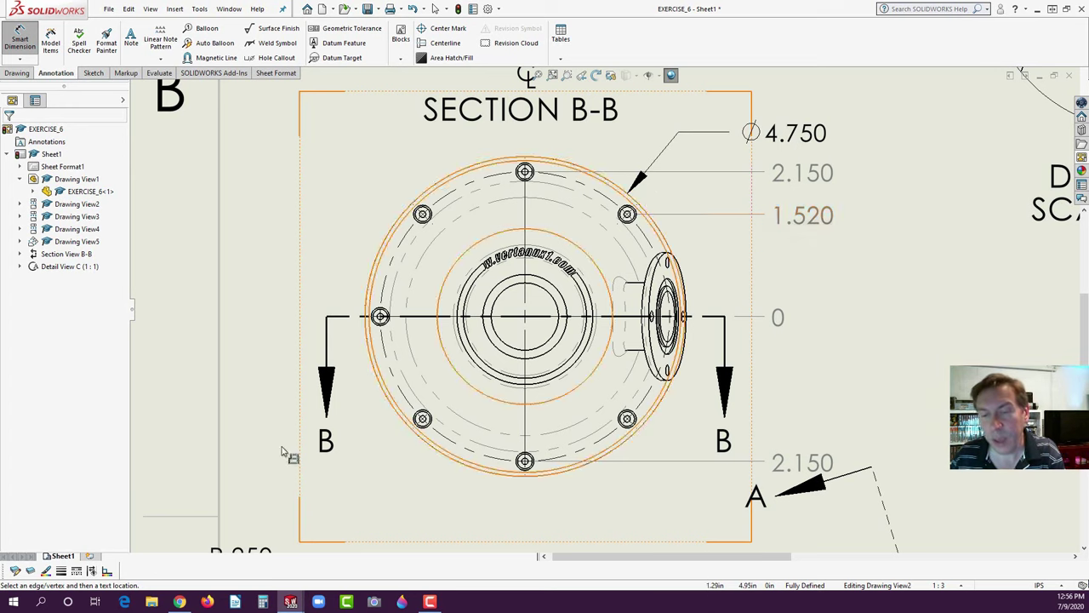
- Toggle the view edge Color Display Mode off and back on
left_click(108, 574)
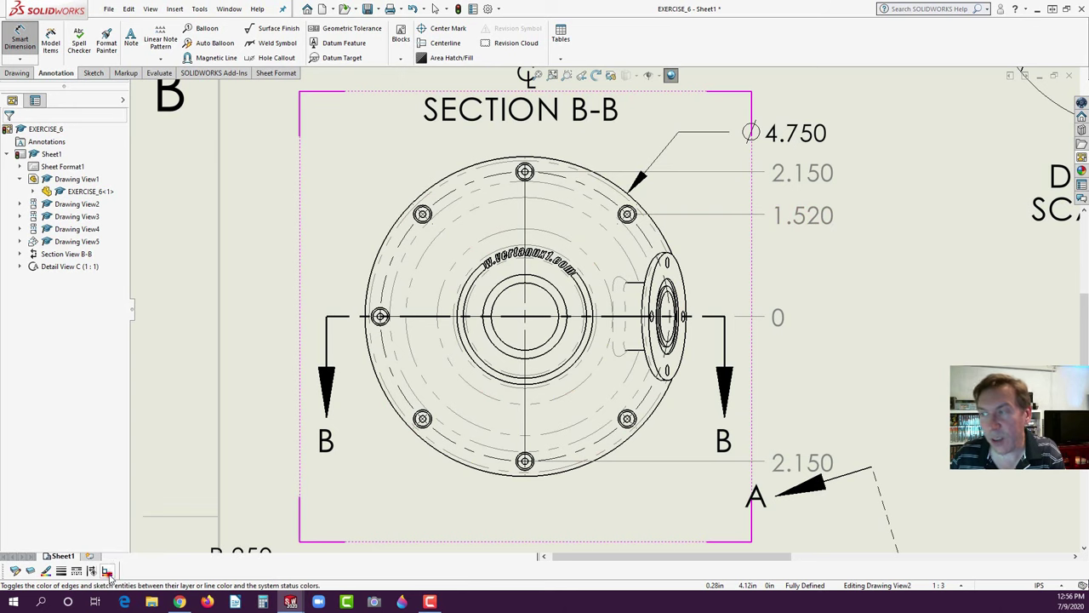
left_click(112, 575)
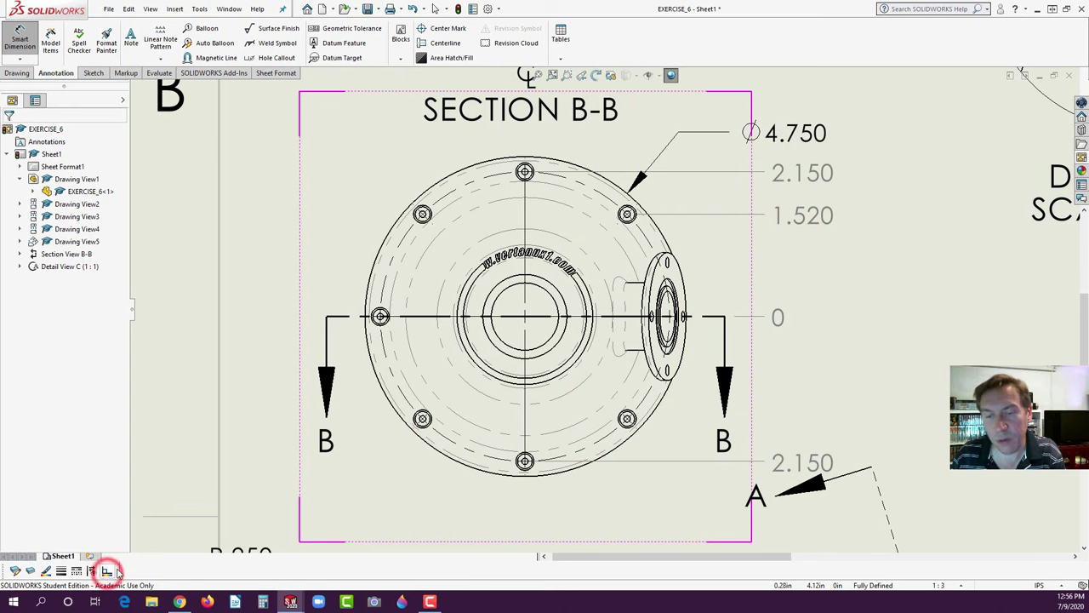
scroll(331, 306, "up", 5)
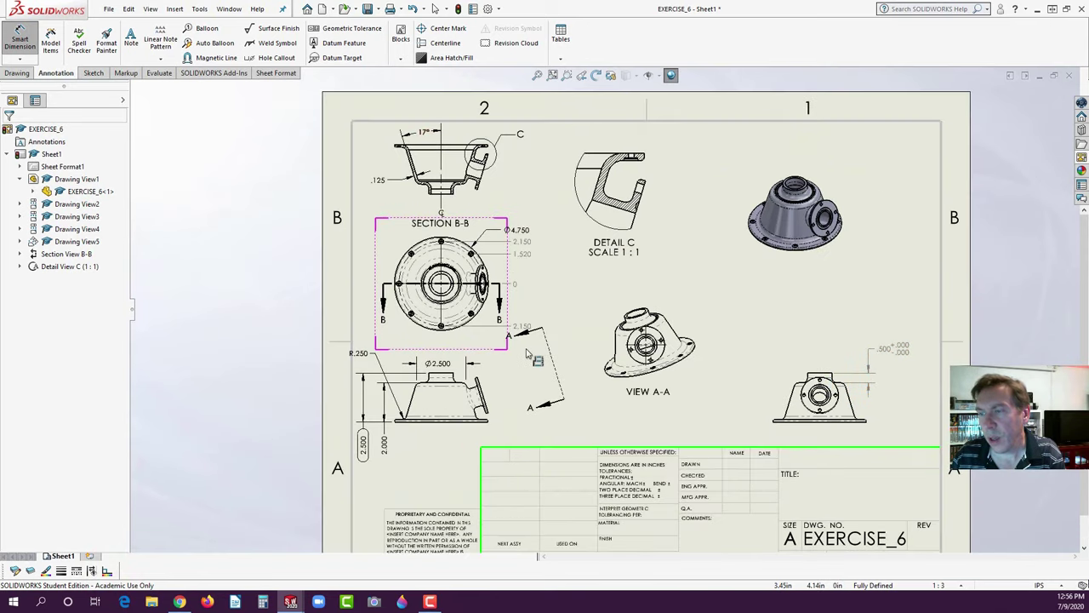
scroll(547, 344, "down", 2)
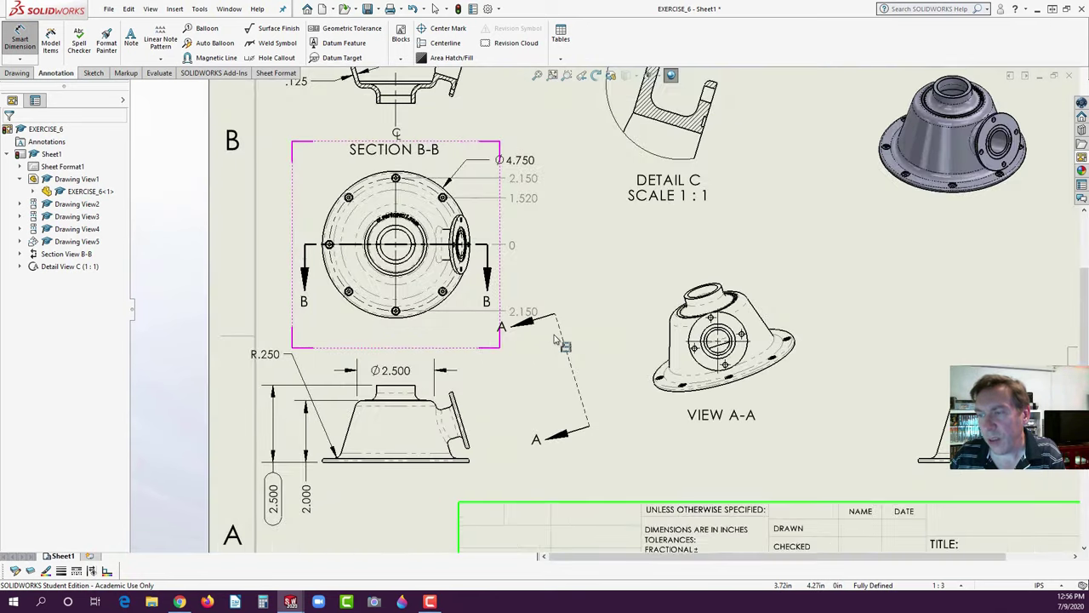
- Drag section line A-A's arrows down, clear of the 2.150 dimension
left_click(561, 335)
left_click(559, 332)
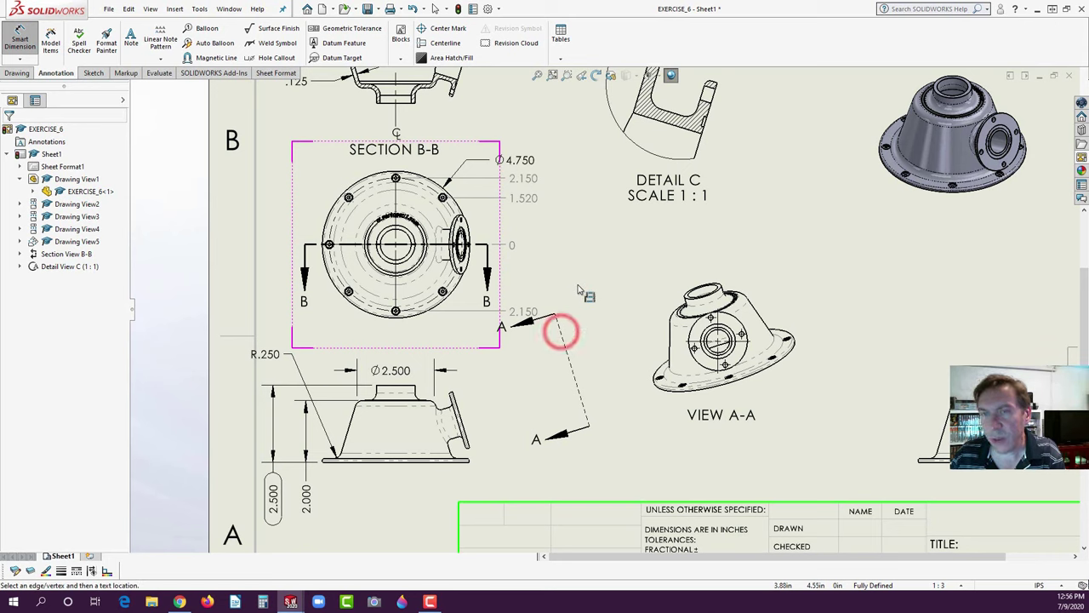
key("Escape")
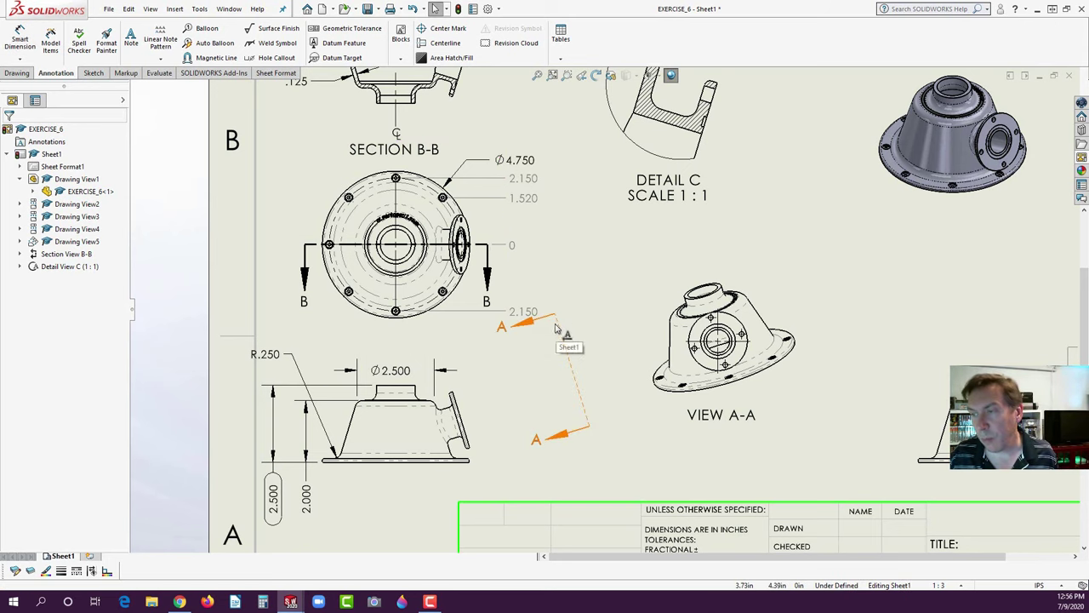
left_click(553, 324)
mouse_move(567, 338)
left_mouse_down()
mouse_move(589, 372)
mouse_move(585, 403)
mouse_move(585, 385)
left_mouse_up()
left_click(511, 461)
- Shift the drawing view carrying the Ø2.500 dimension slightly to the right
key("f")
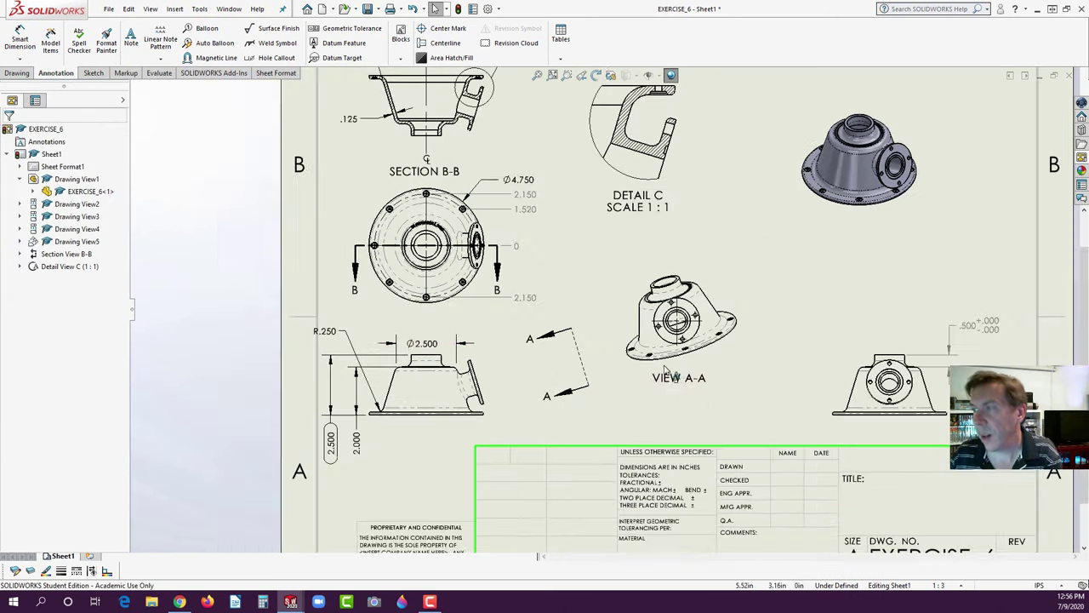
scroll(817, 317, "down", 2)
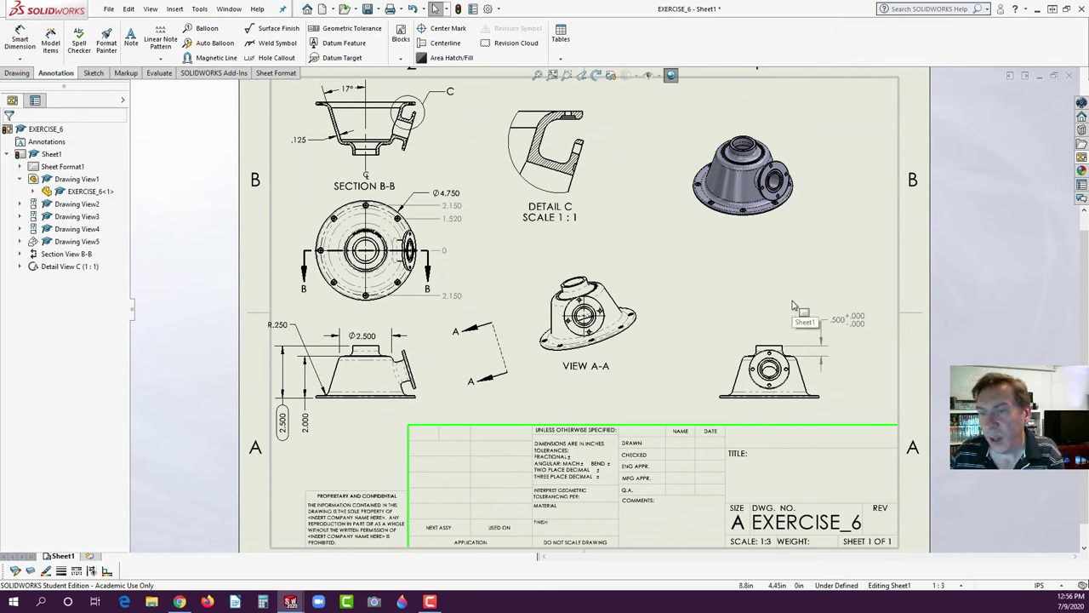
left_click_drag(427, 402, 453, 409)
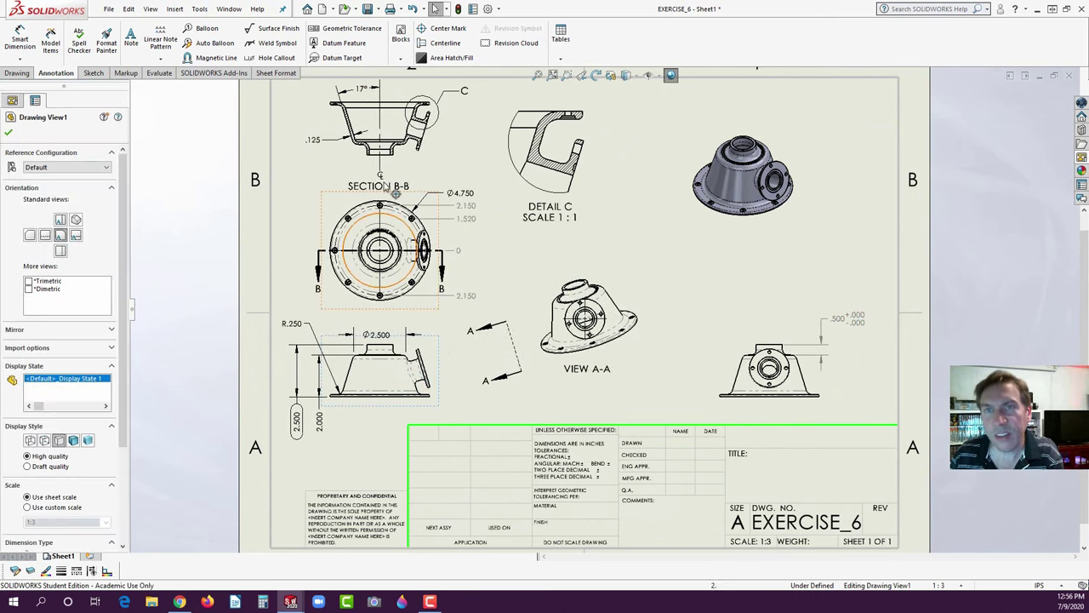
- Place a note reading 'EXERCISE 6' in the title block just above the TITLE field
left_click(132, 42)
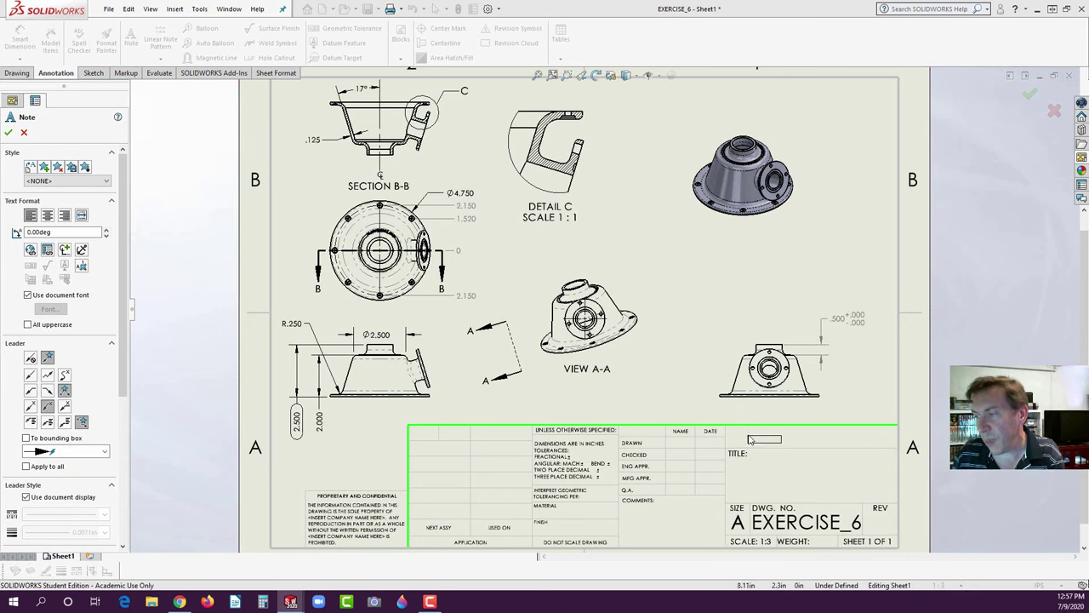
left_click(749, 438)
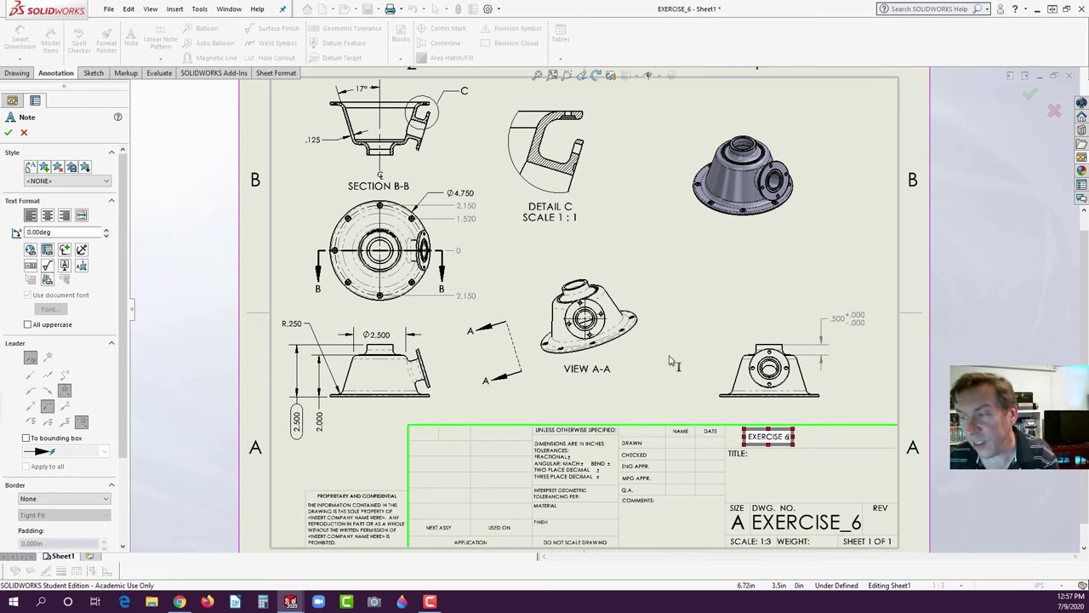
left_click(668, 357)
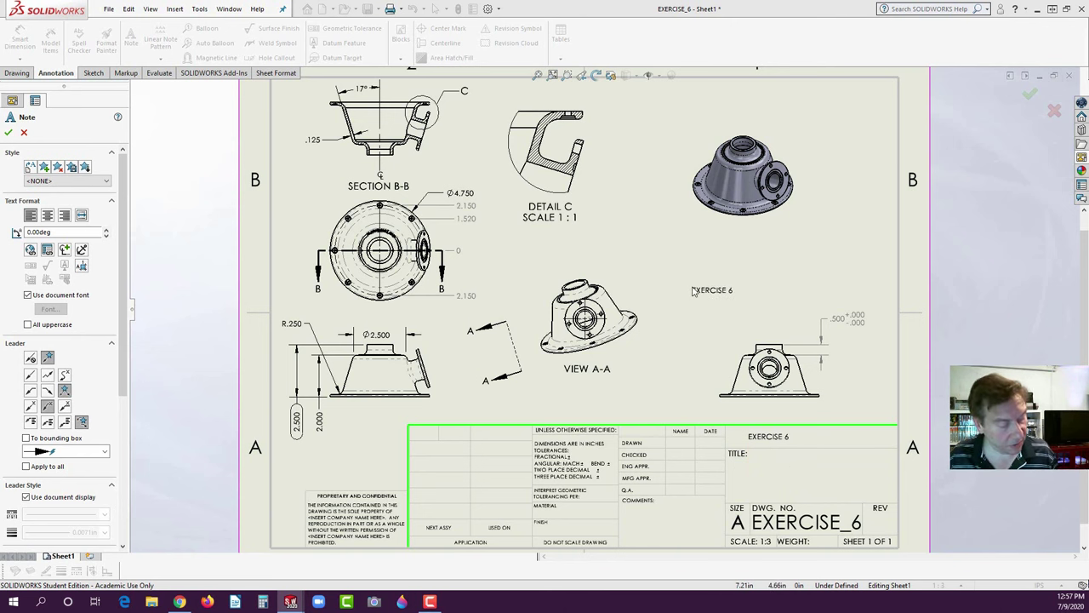
key("Escape")
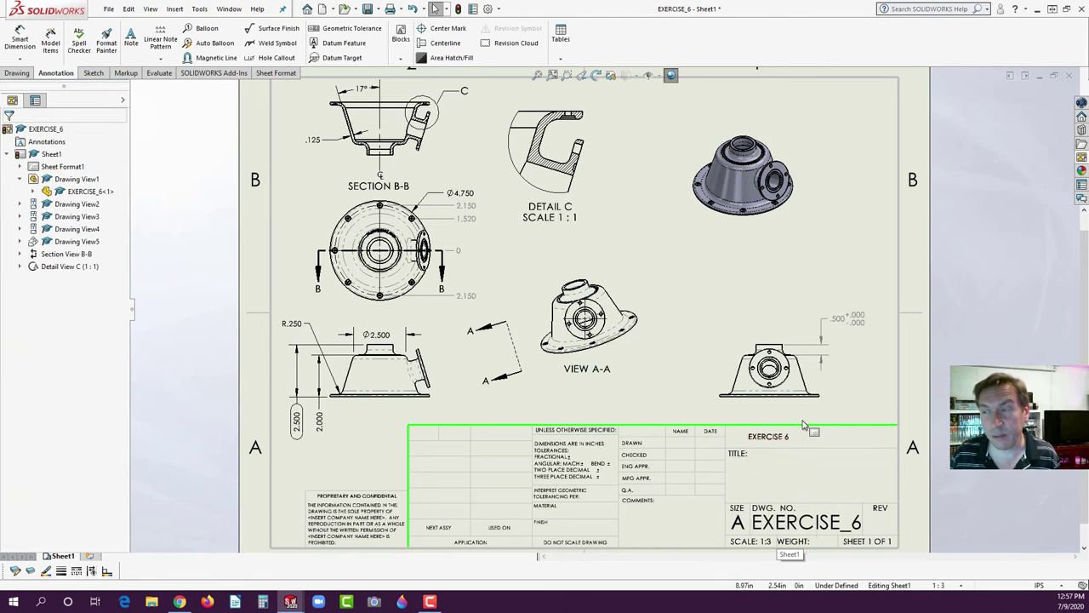
- In the sheet format, delete the EXERCISE_6 drawing-number text, then return to editing the sheet
right_click(855, 237)
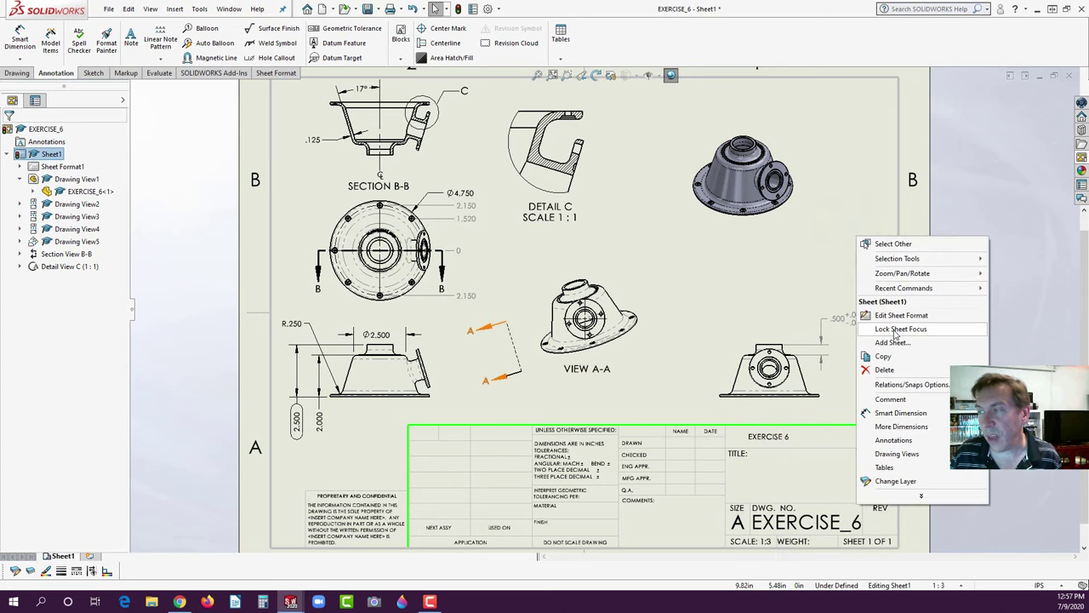
left_click(892, 316)
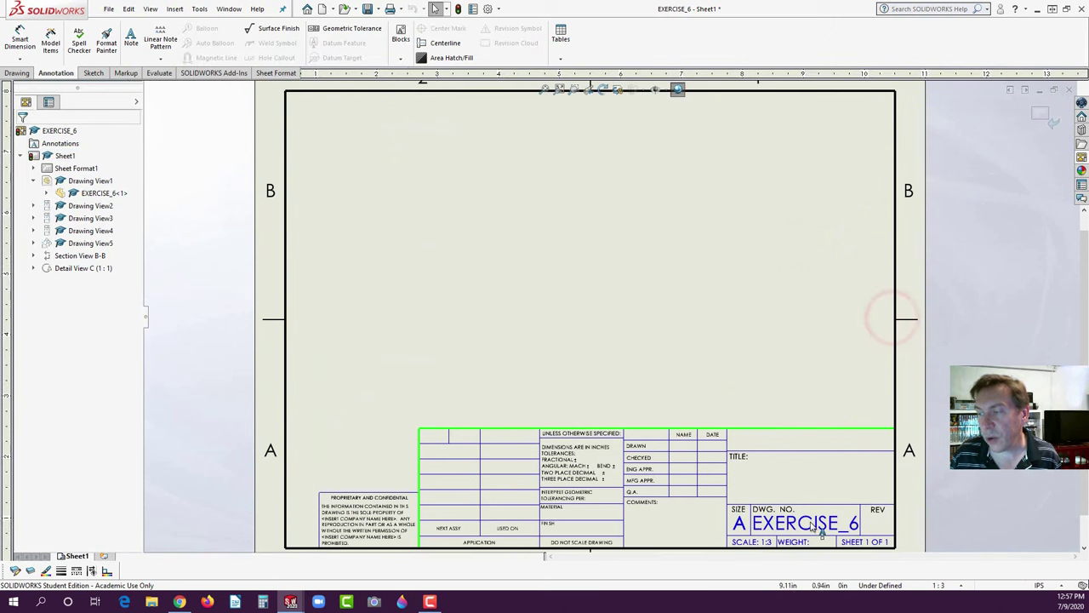
left_click(813, 525)
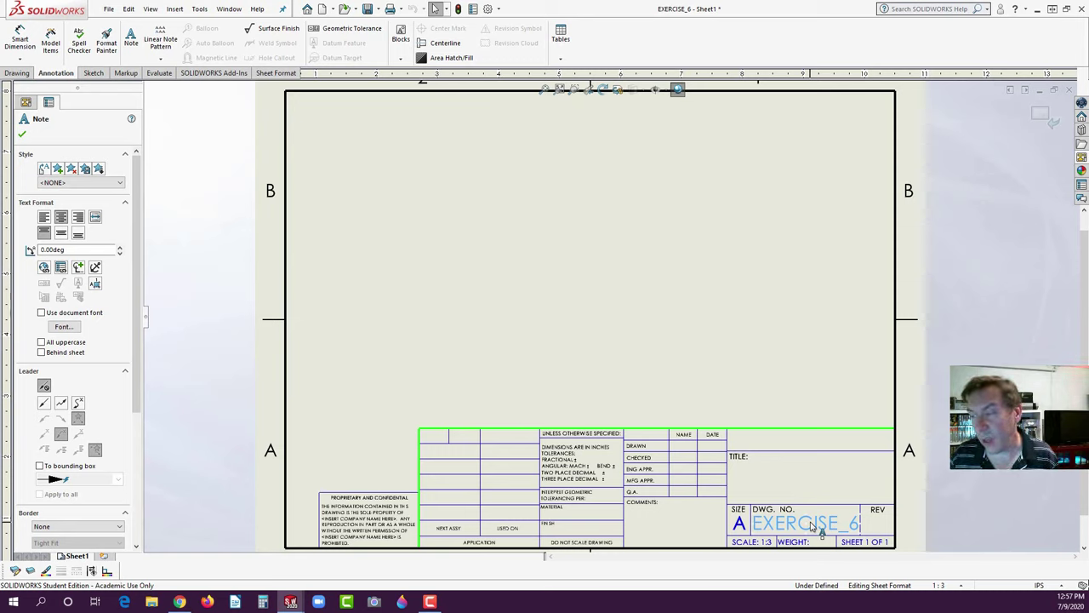
key("Escape")
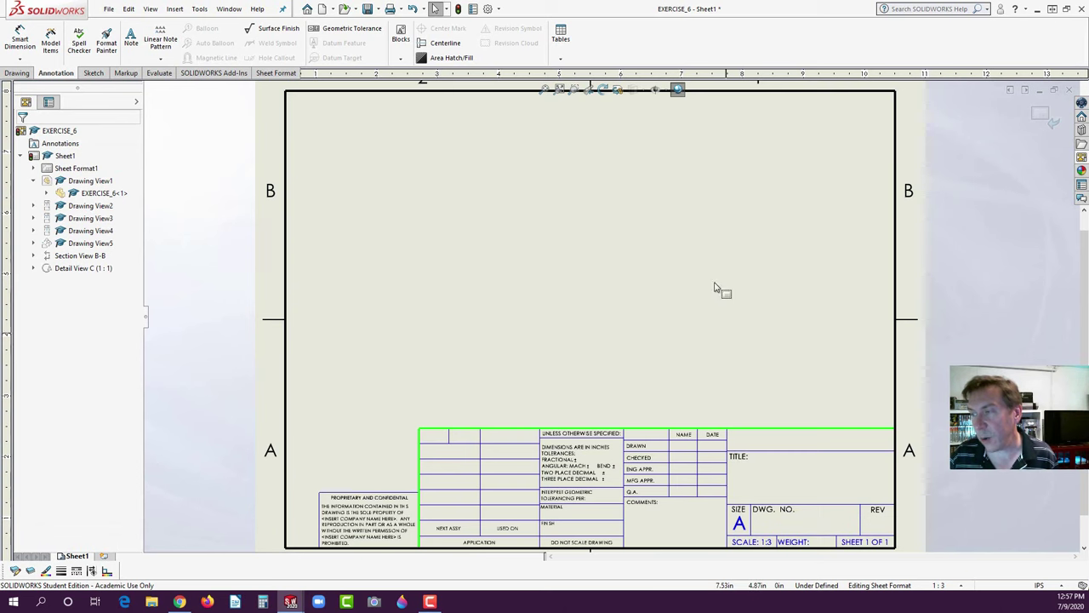
right_click(716, 285)
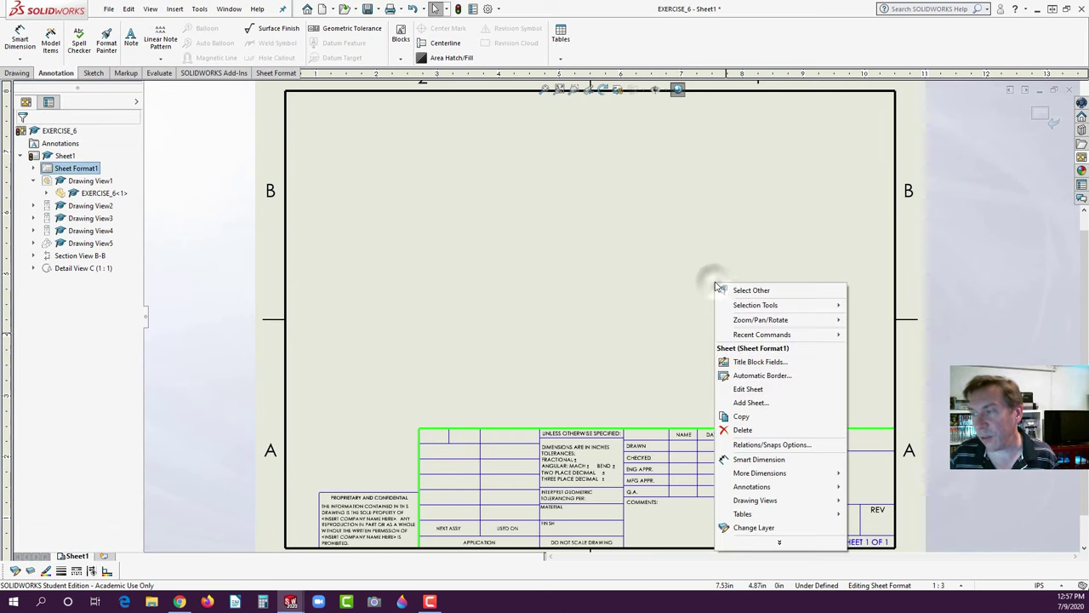
left_click(756, 389)
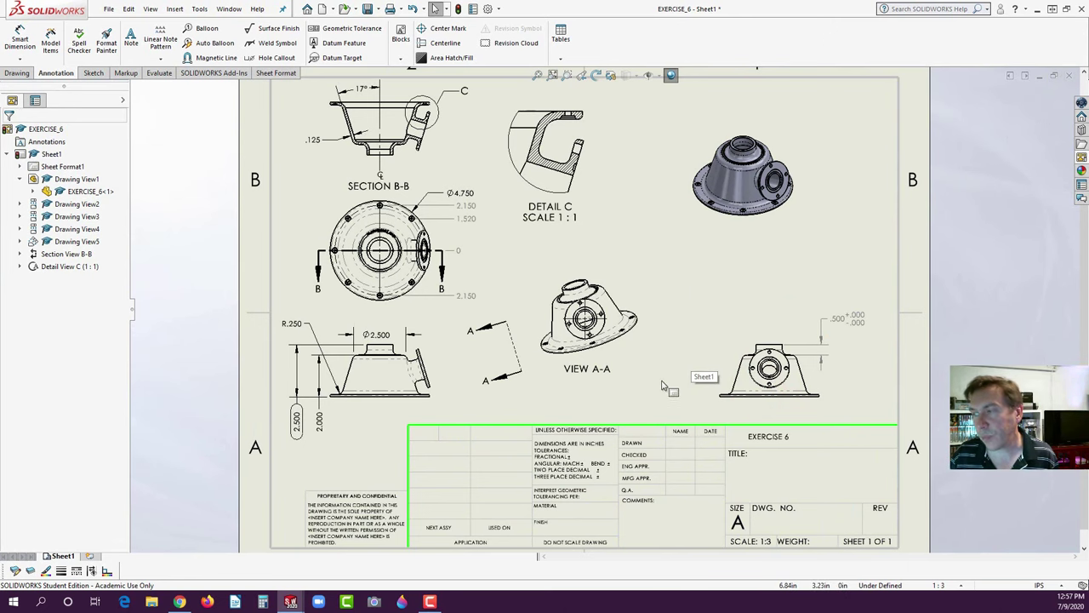
key("f")
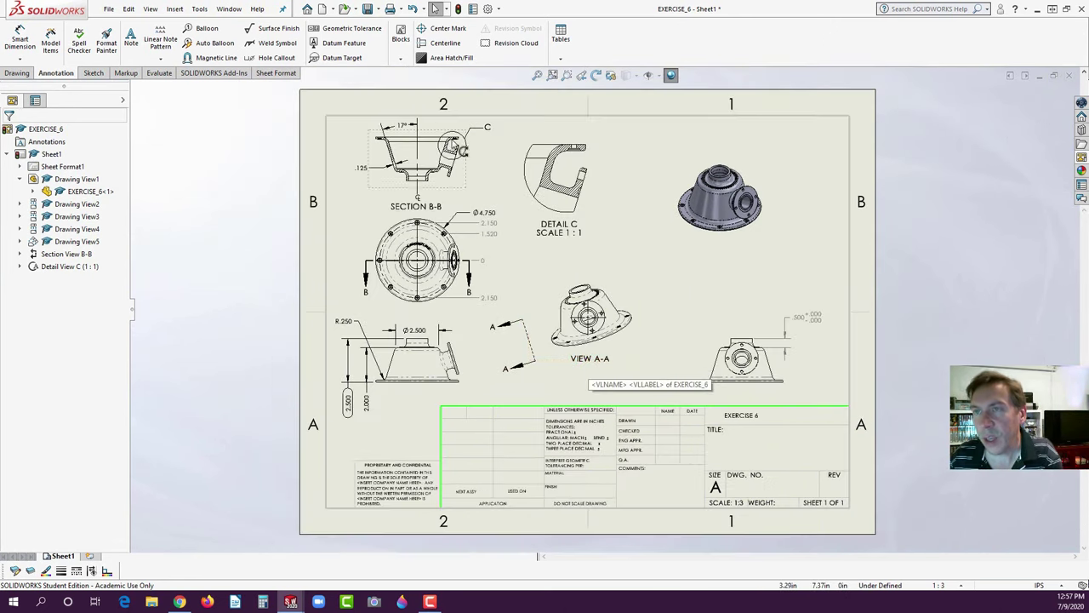
left_click(269, 30)
scroll(500, 336, "down", 5)
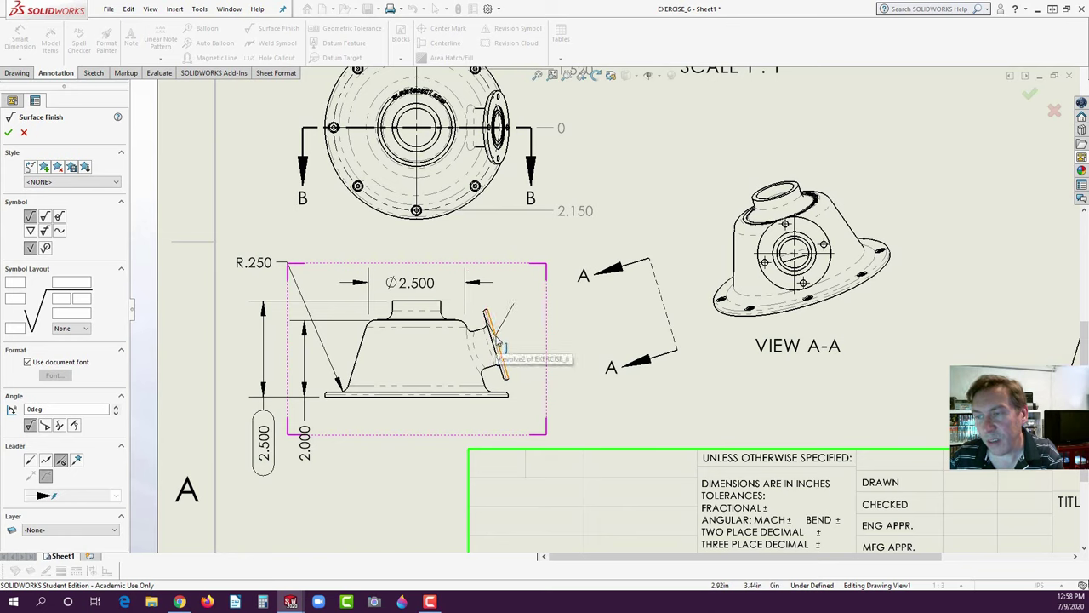
left_click(499, 333)
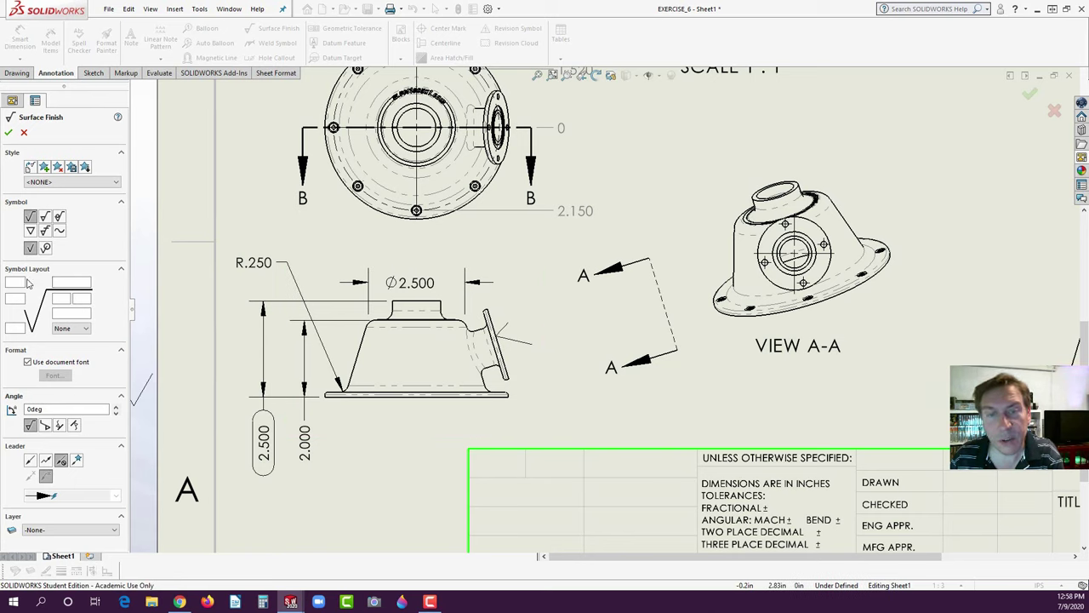
left_click(46, 231)
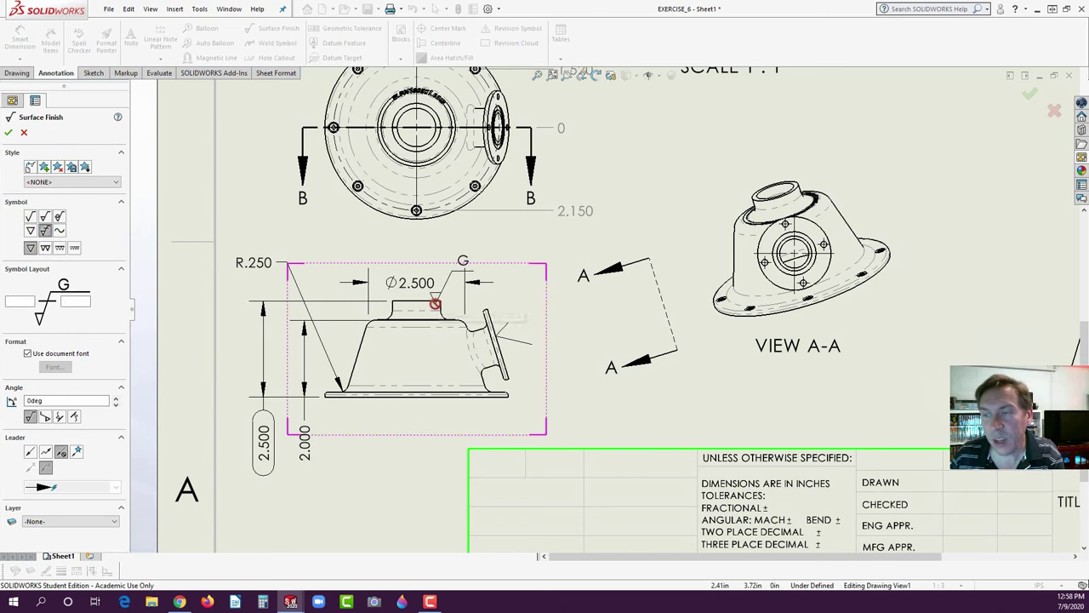
left_click(440, 313)
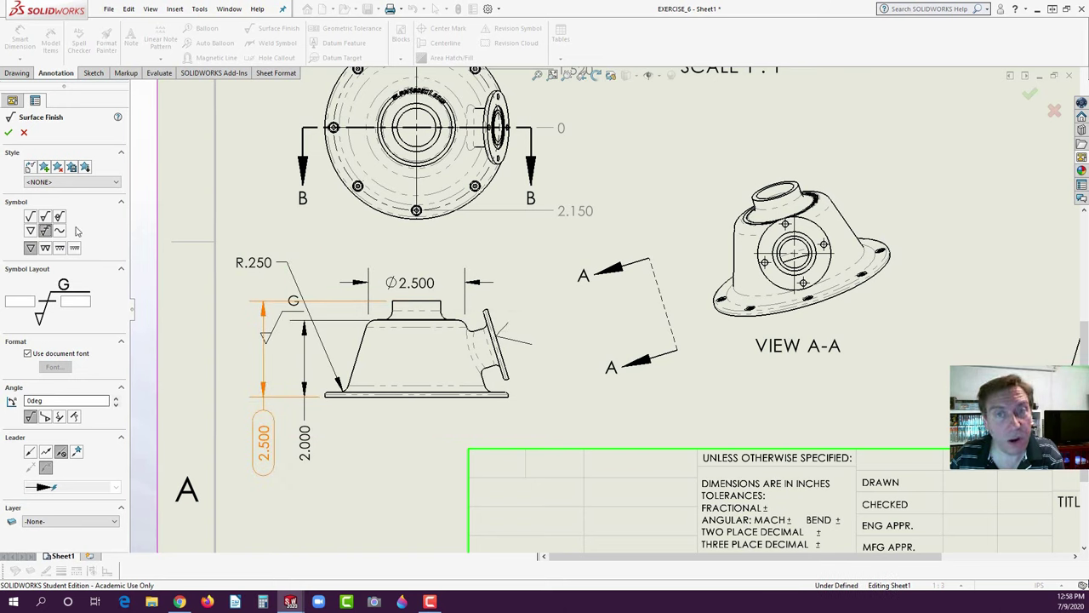
left_click(8, 134)
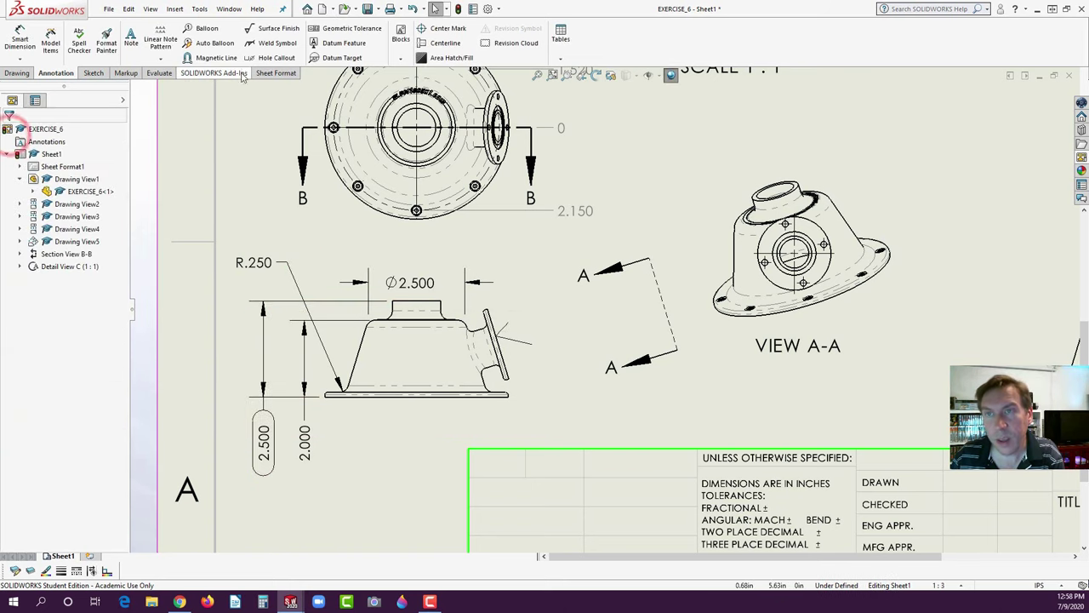
- Move the Ø4.750 dimension left so it sits above the section view
key("f")
scroll(558, 288, "down", 4)
scroll(562, 293, "down", 2)
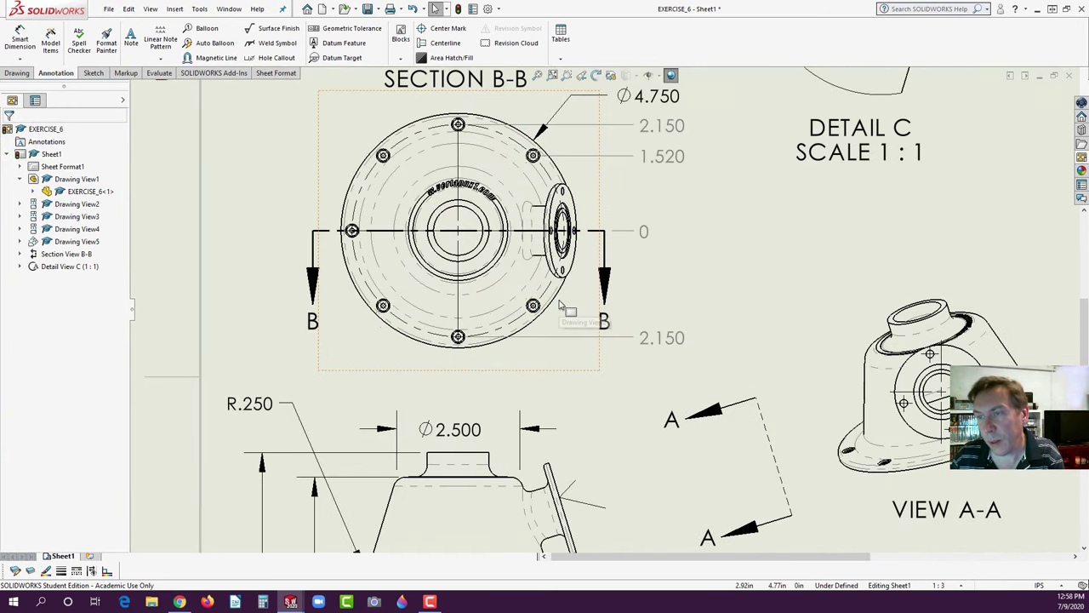
scroll(576, 312, "down", 1)
left_click_drag(653, 130, 323, 132)
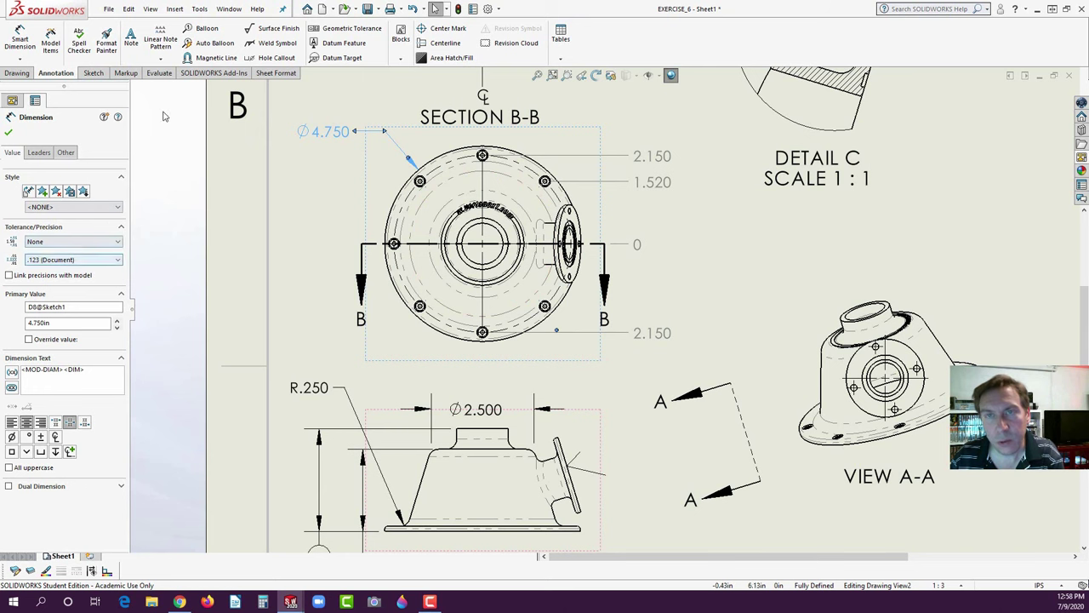
- Add the 8X Ø.096 thru, counterbore, countersink hole callout beside Section B-B
left_click(265, 58)
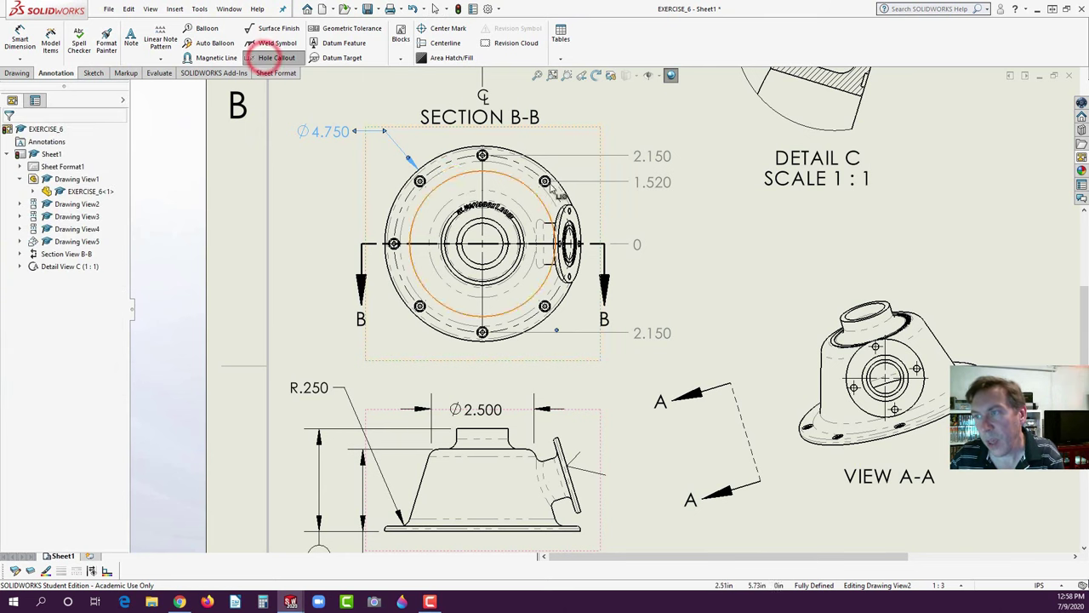
scroll(540, 149, "down", 8)
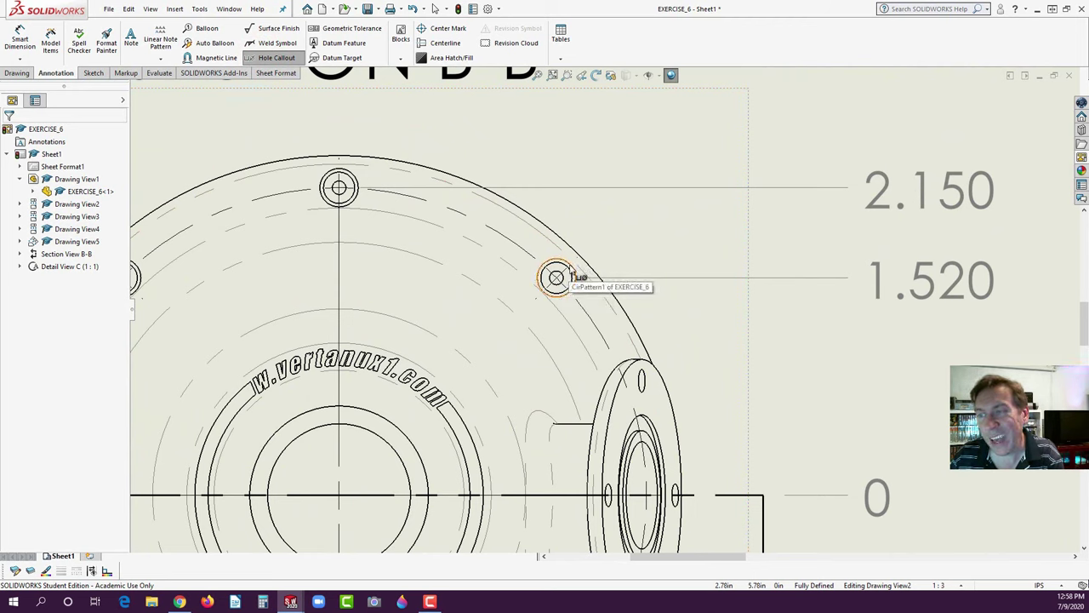
left_click(570, 270)
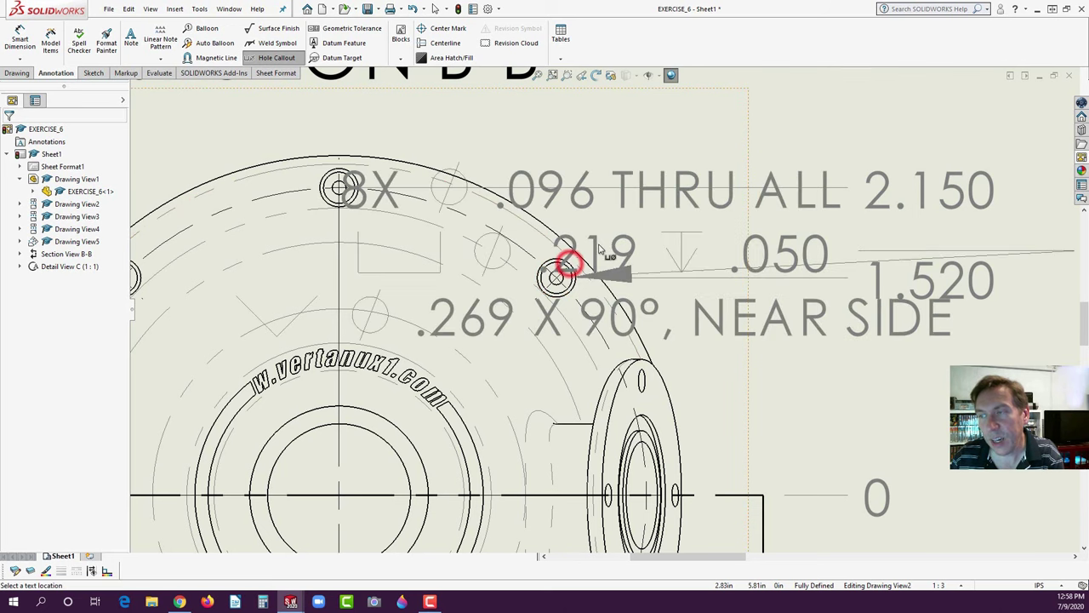
scroll(602, 311, "up", 3)
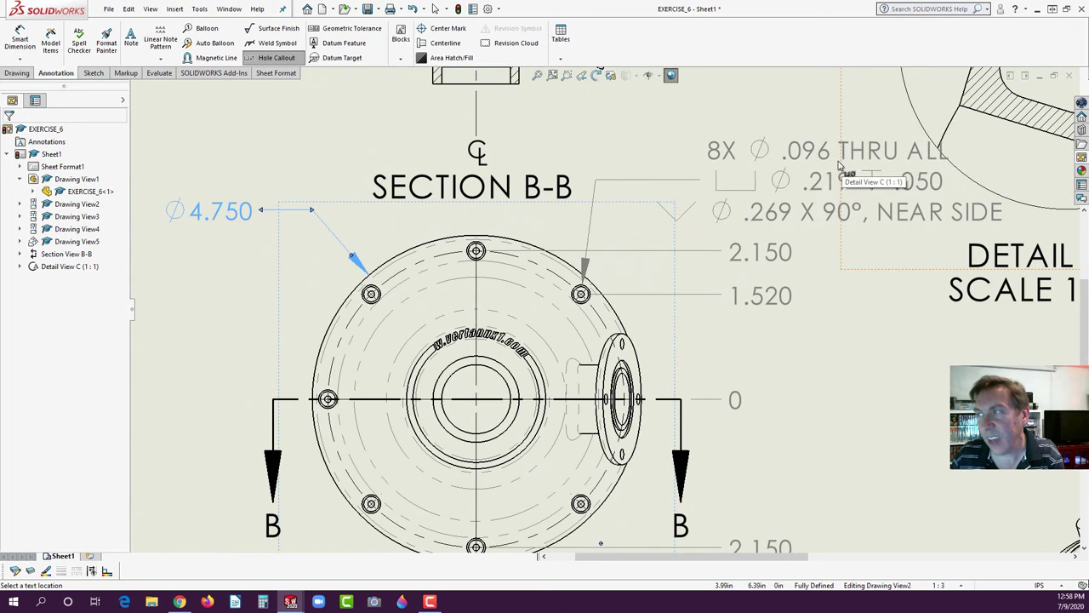
left_click(838, 162)
left_click_drag(698, 179, 638, 186)
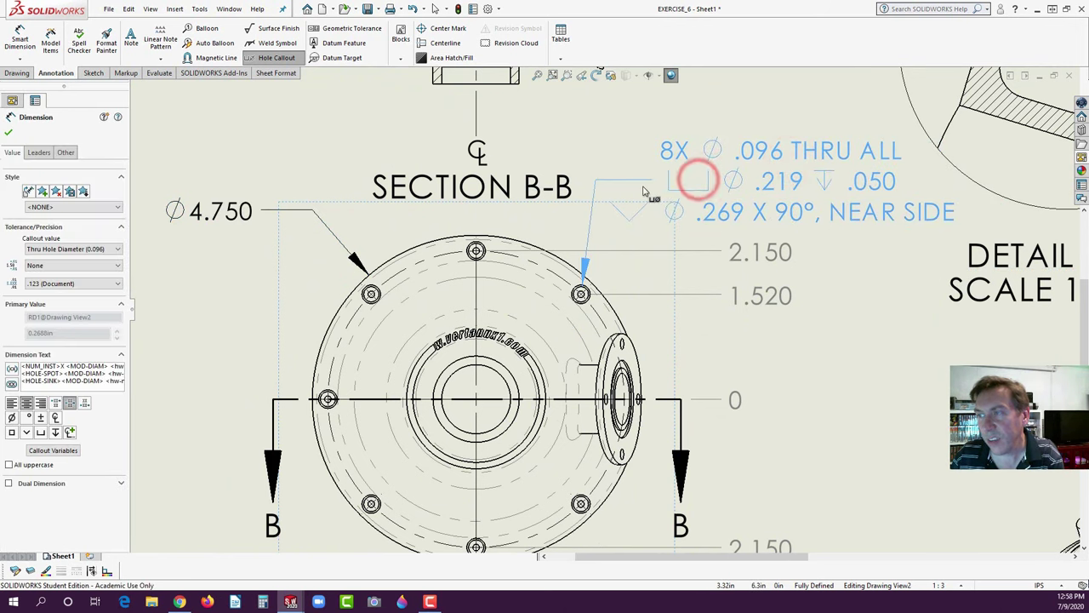
left_click(771, 338)
left_click(841, 367)
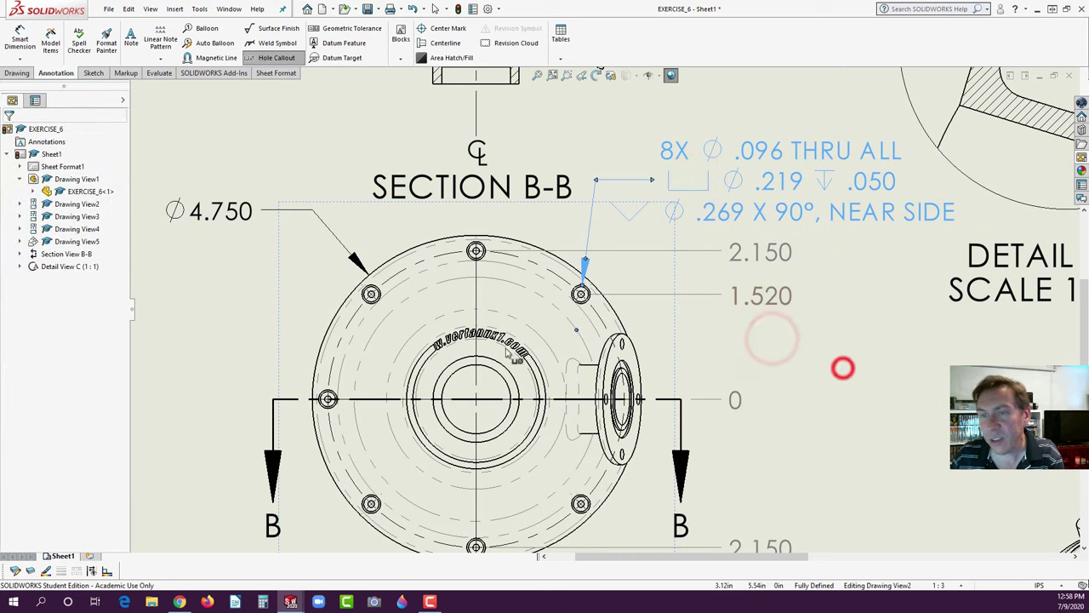
left_click(191, 350)
key("z")
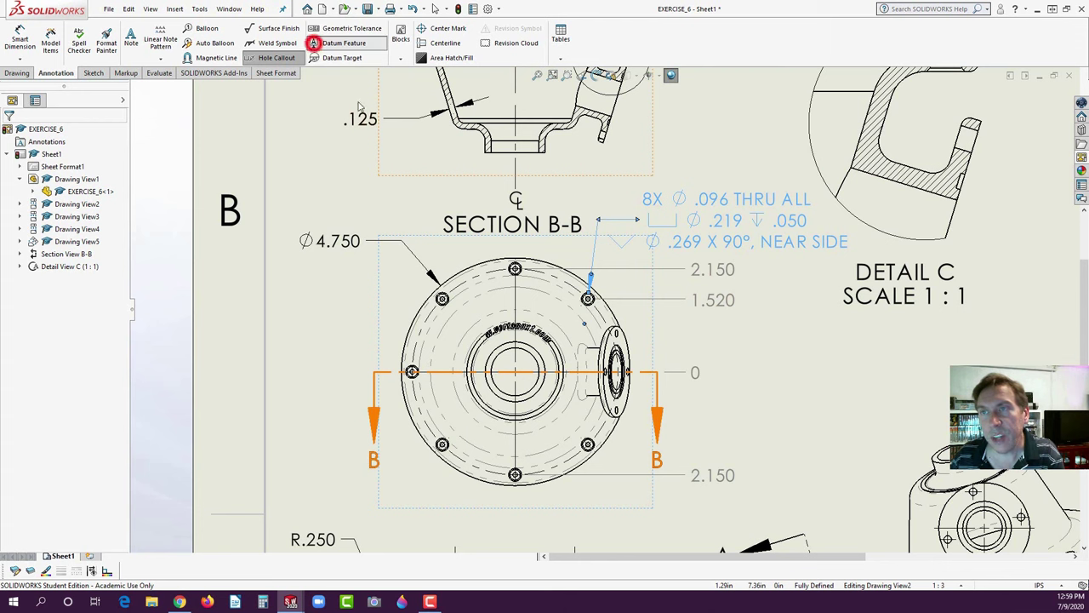
- Attach datum feature A to the front view's bottom edge, placing the label below it
left_click(316, 42)
scroll(648, 430, "down", 2)
scroll(648, 429, "up", 3)
scroll(587, 426, "down", 3)
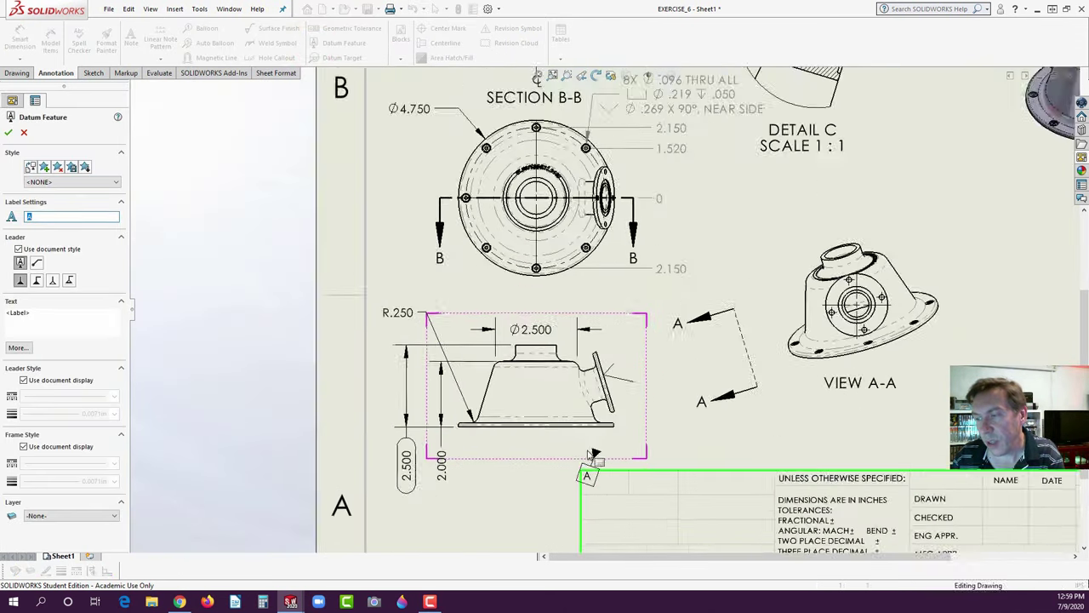
left_click(577, 415)
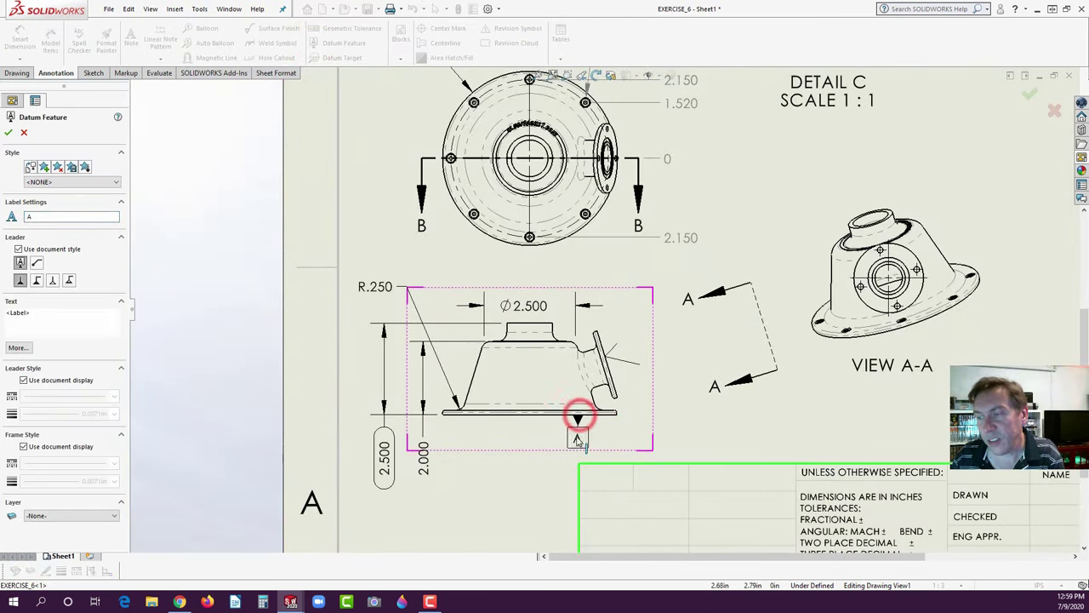
left_click(563, 440)
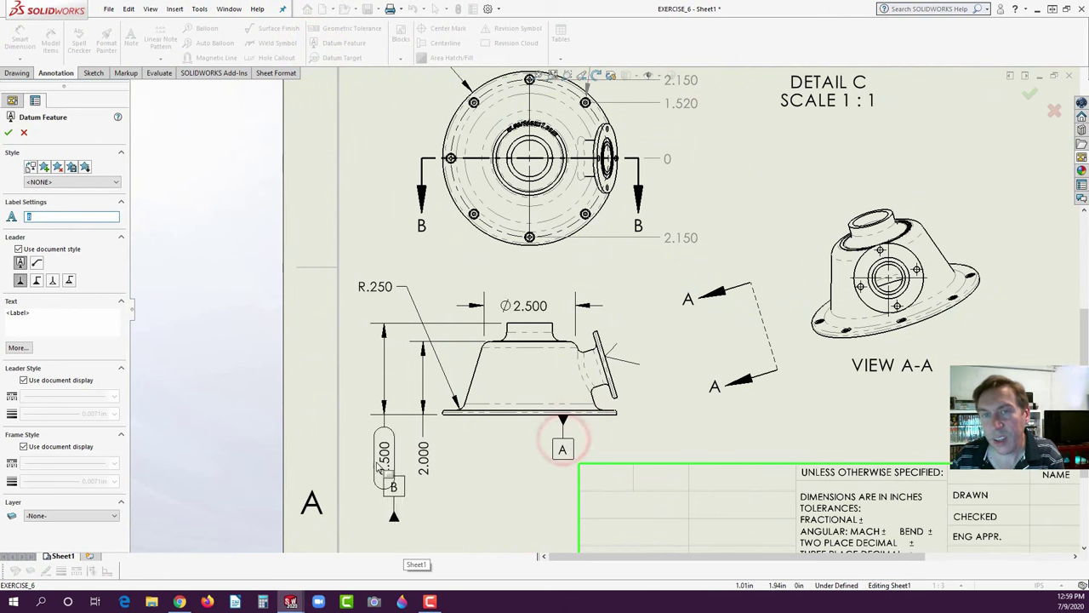
left_click(9, 134)
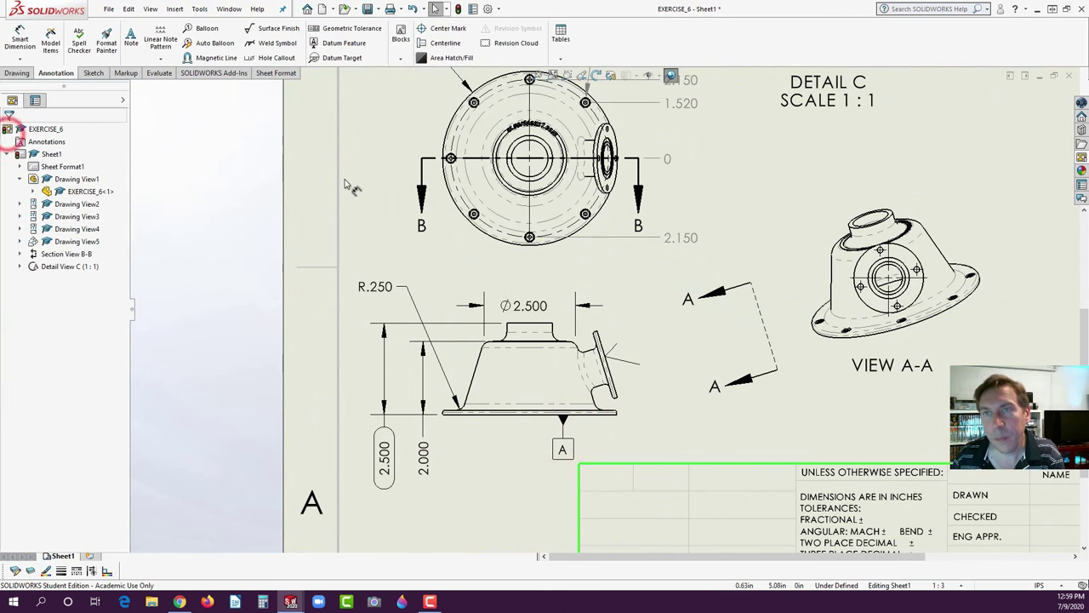
- Set up a geometric tolerance with concentricity, projected zone P and a .003 second tolerance
left_click(352, 31)
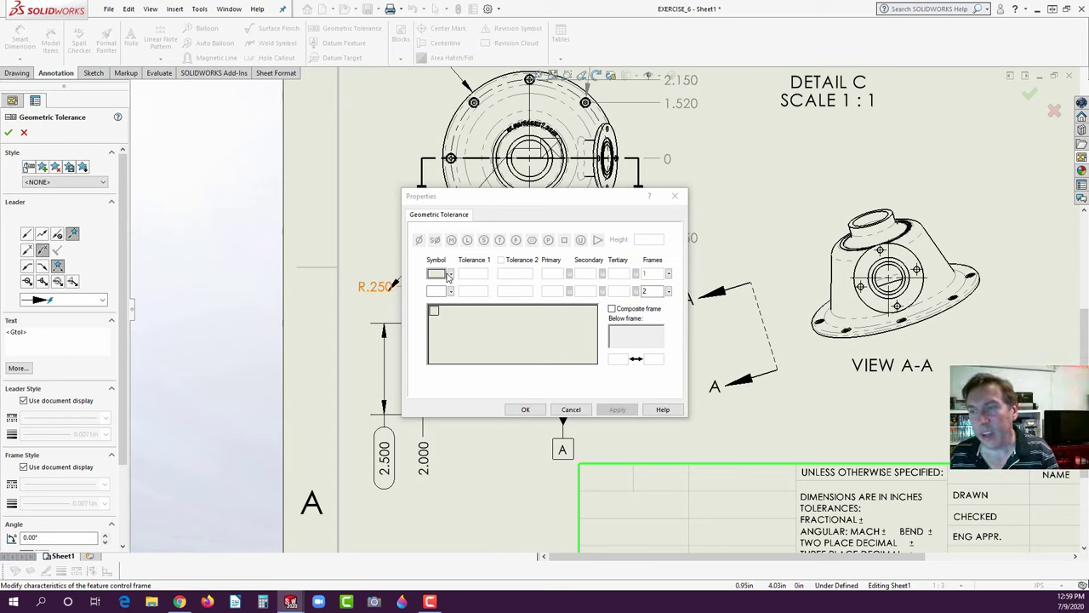
left_click(450, 275)
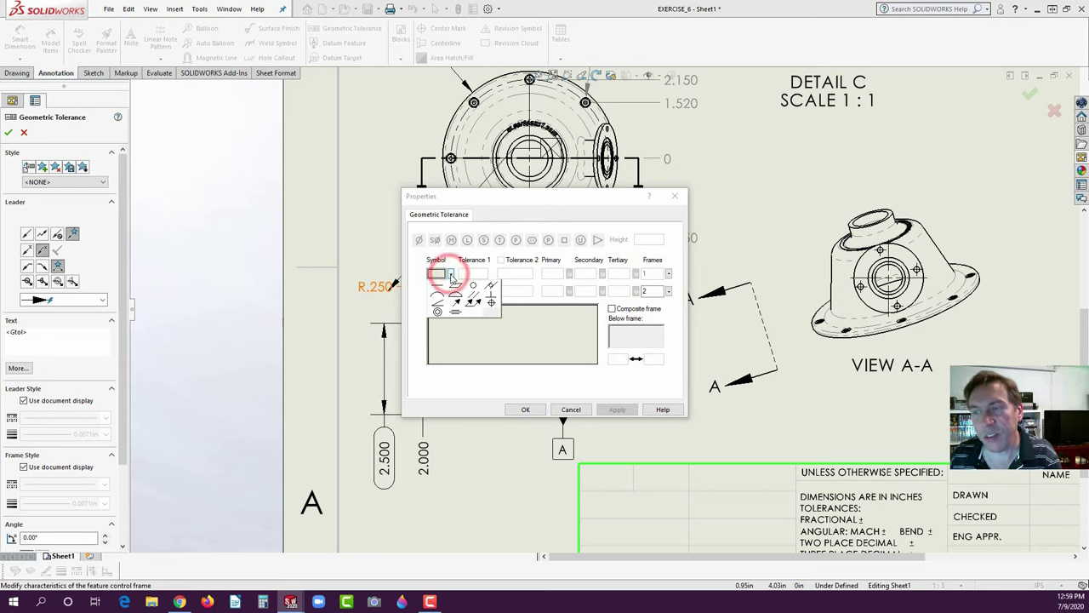
left_click(437, 309)
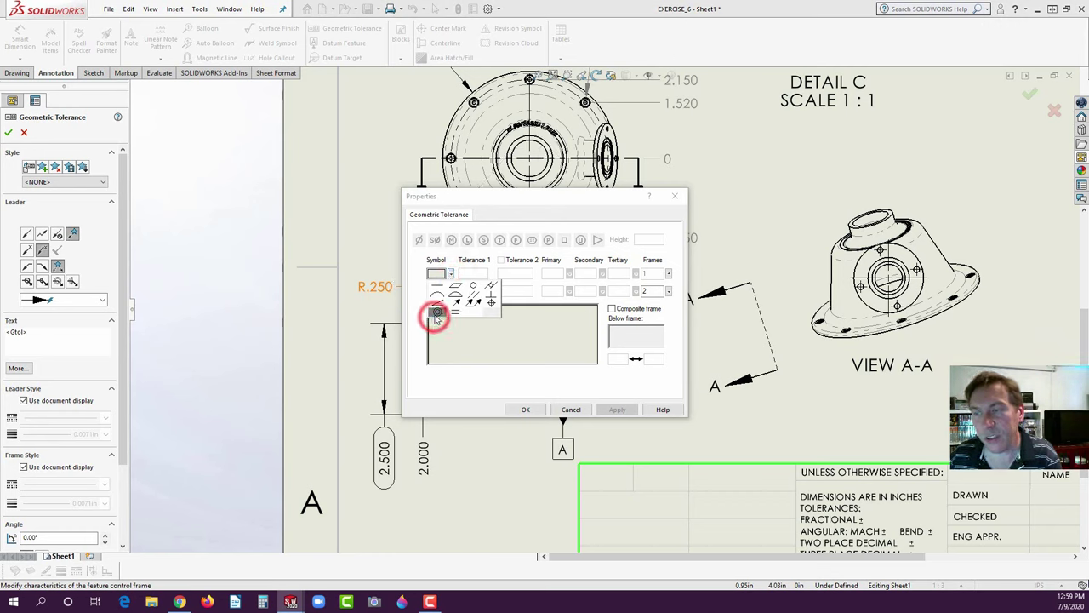
left_click(473, 273)
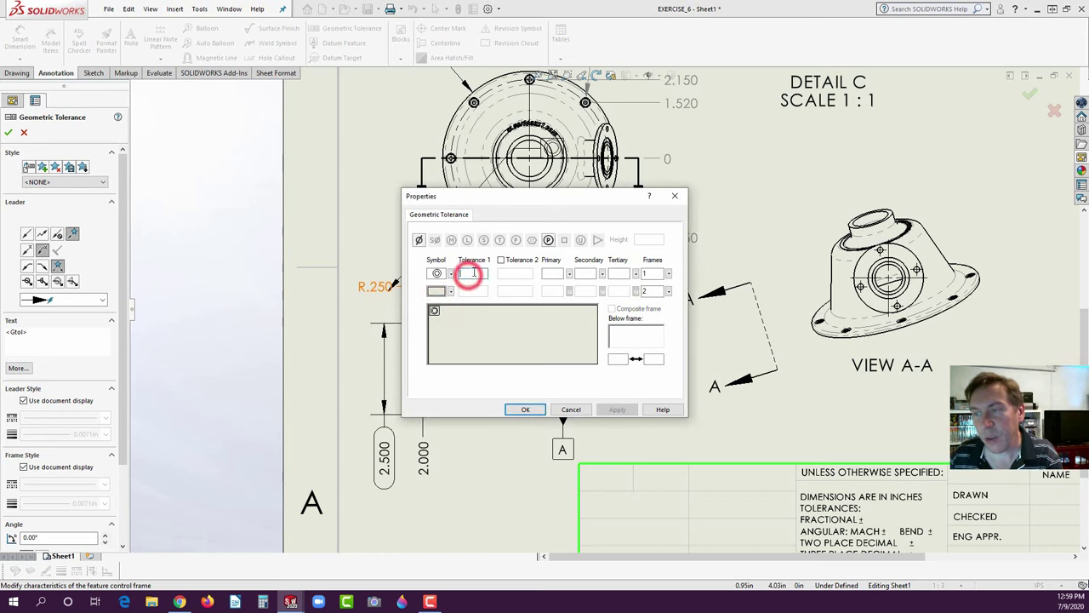
left_click(549, 241)
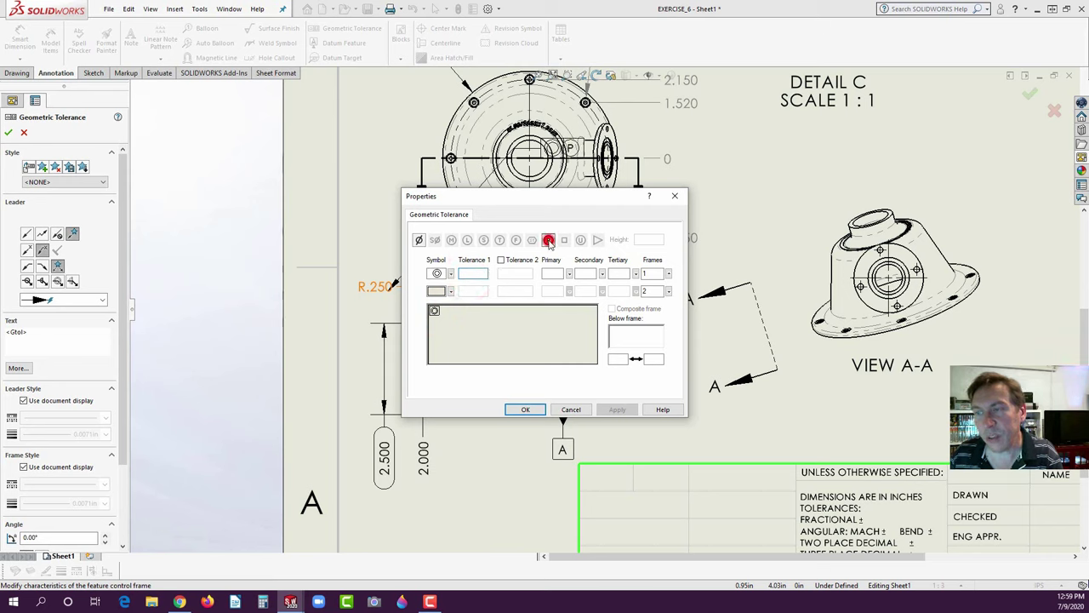
left_click(501, 259)
left_click(511, 272)
type(".003")
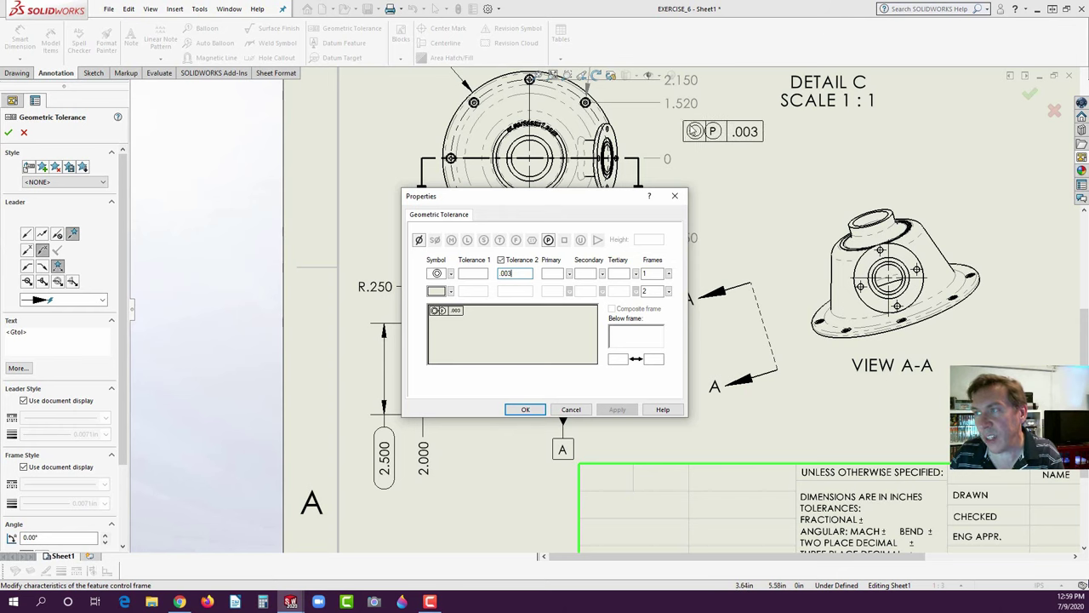
- Place the tolerance frame on the sheet beside the Ø2.500 dimension
mouse_move(606, 198)
left_mouse_down()
mouse_move(479, 286)
mouse_move(382, 321)
mouse_move(627, 350)
left_mouse_up()
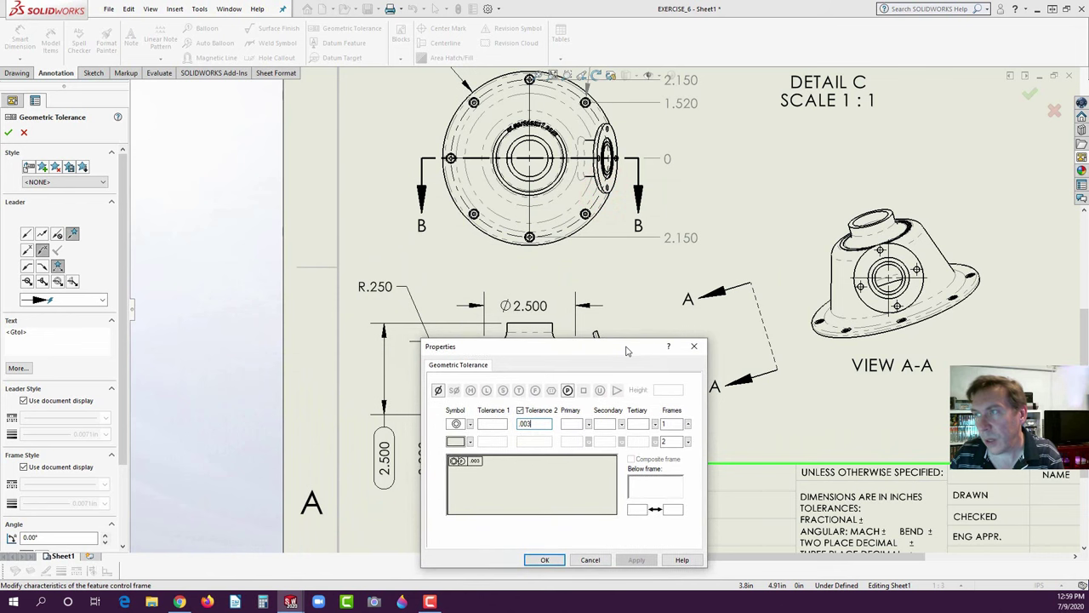
scroll(662, 285, "up", 2)
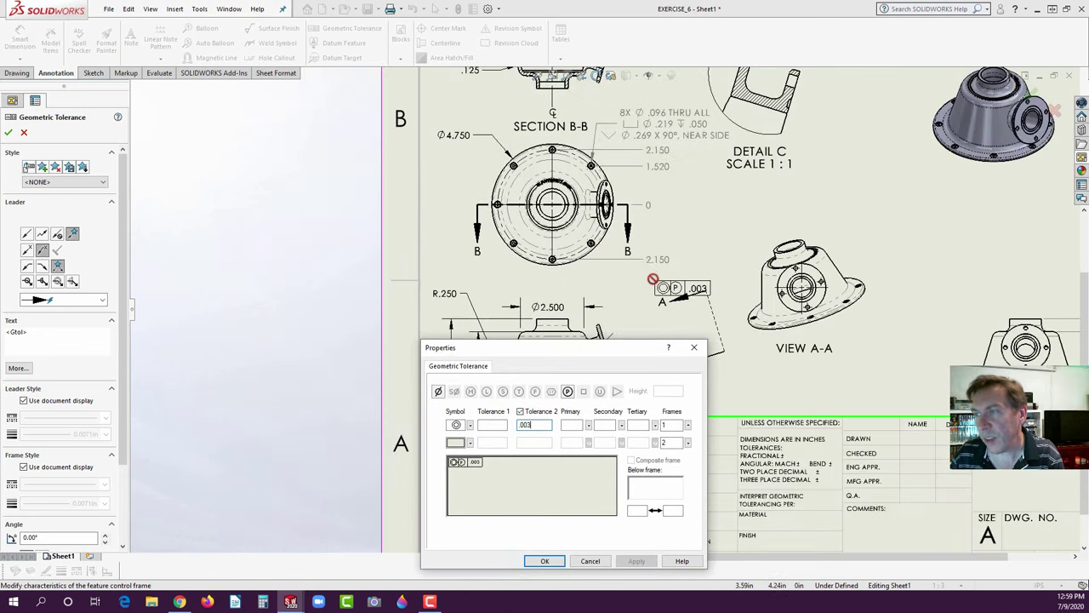
scroll(460, 143, "down", 1)
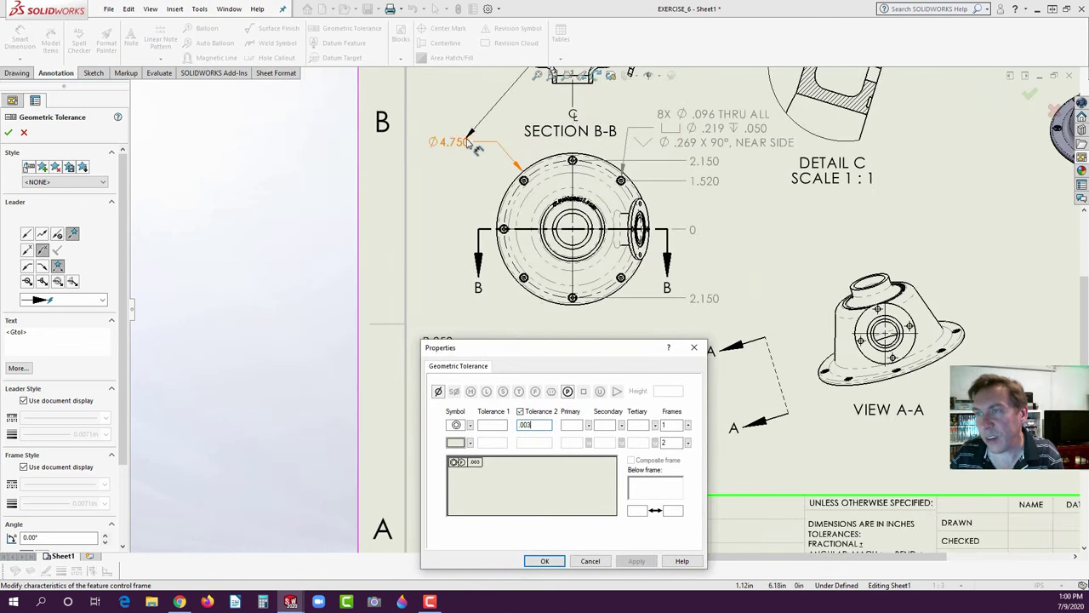
scroll(669, 297, "up", 3)
scroll(667, 267, "up", 1)
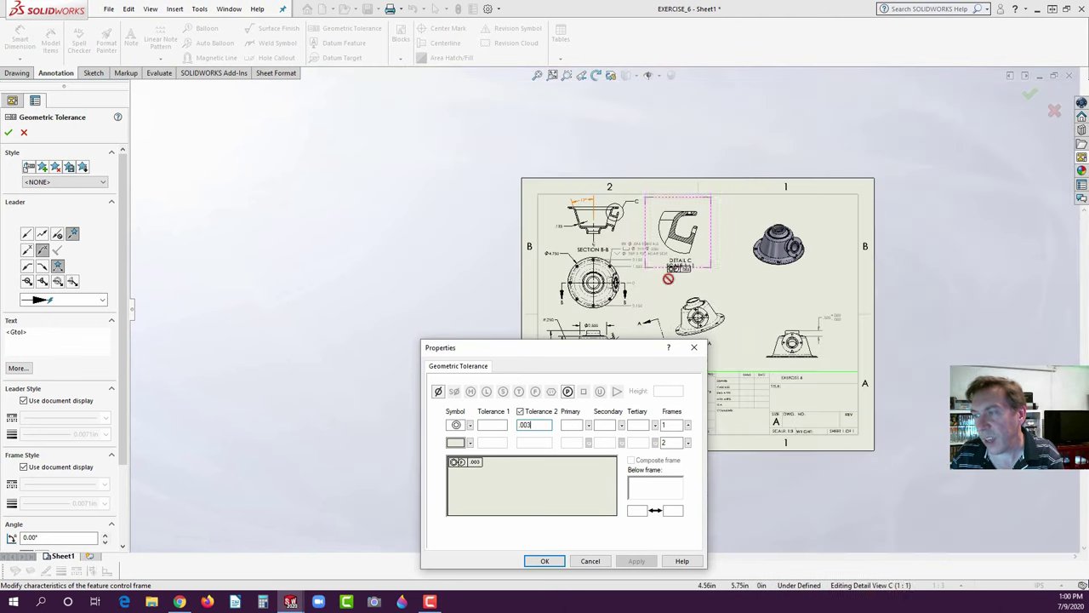
left_click(639, 346)
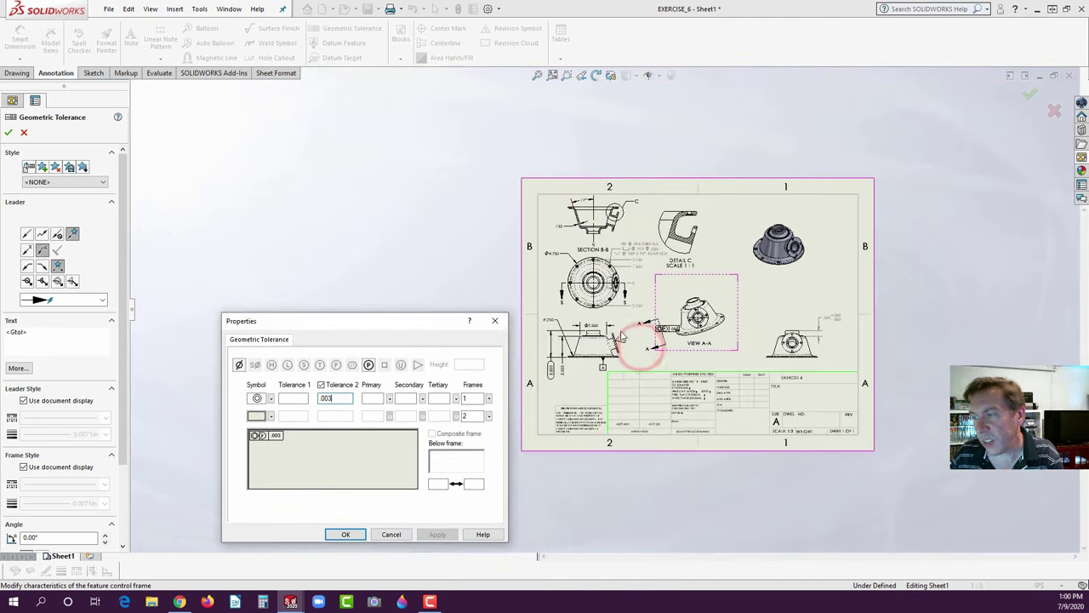
scroll(604, 330, "down", 4)
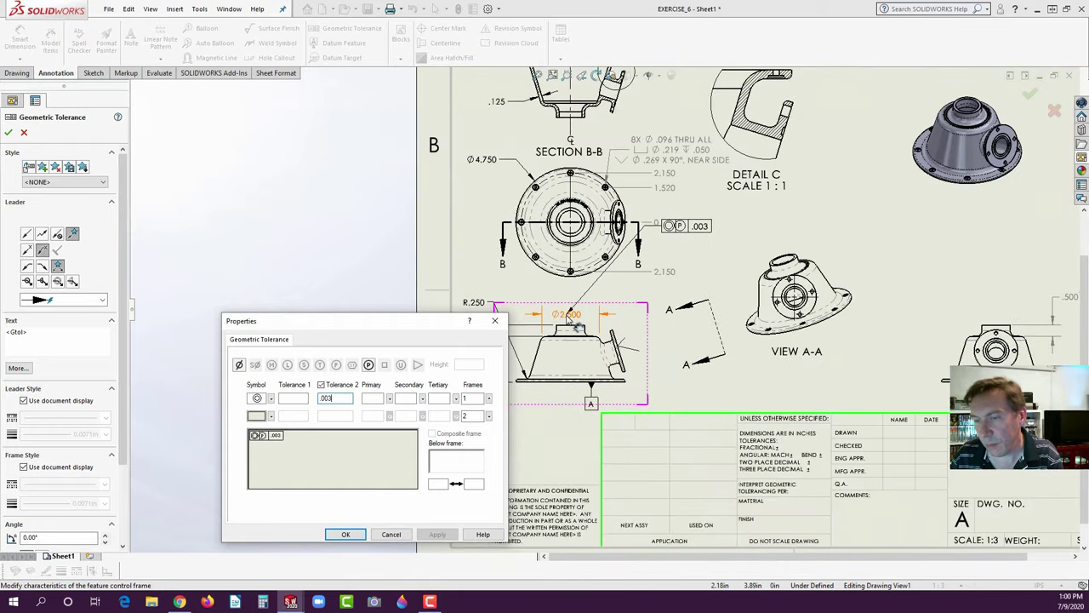
left_click(568, 316)
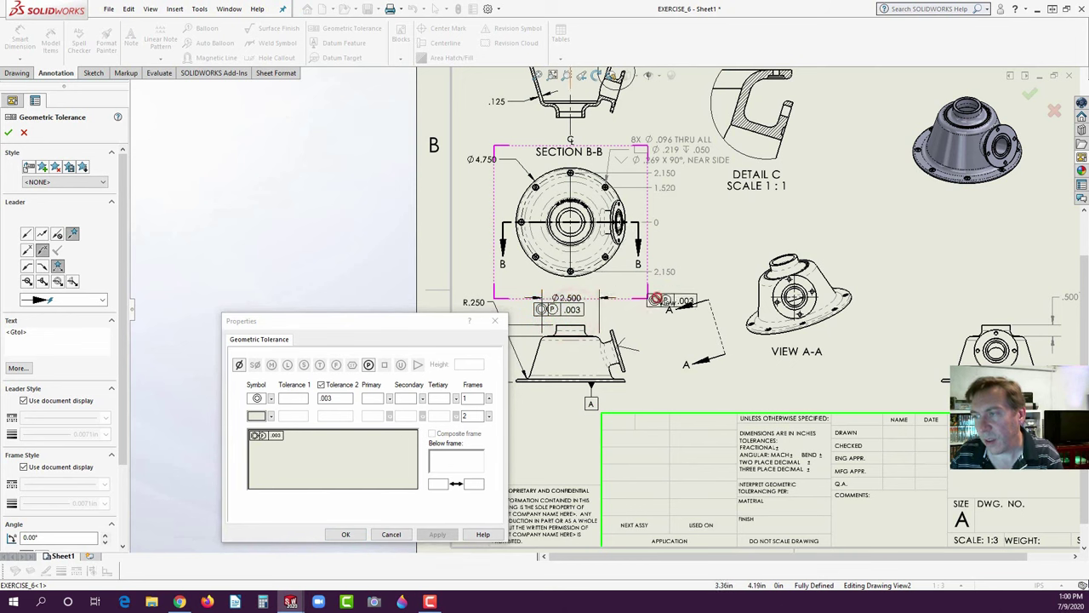
right_click(713, 242)
- Move the tolerance frame beside View A-A and attach its leader to the circular edge
left_click(578, 295)
left_click_drag(581, 294, 628, 299)
scroll(644, 335, "down", 3)
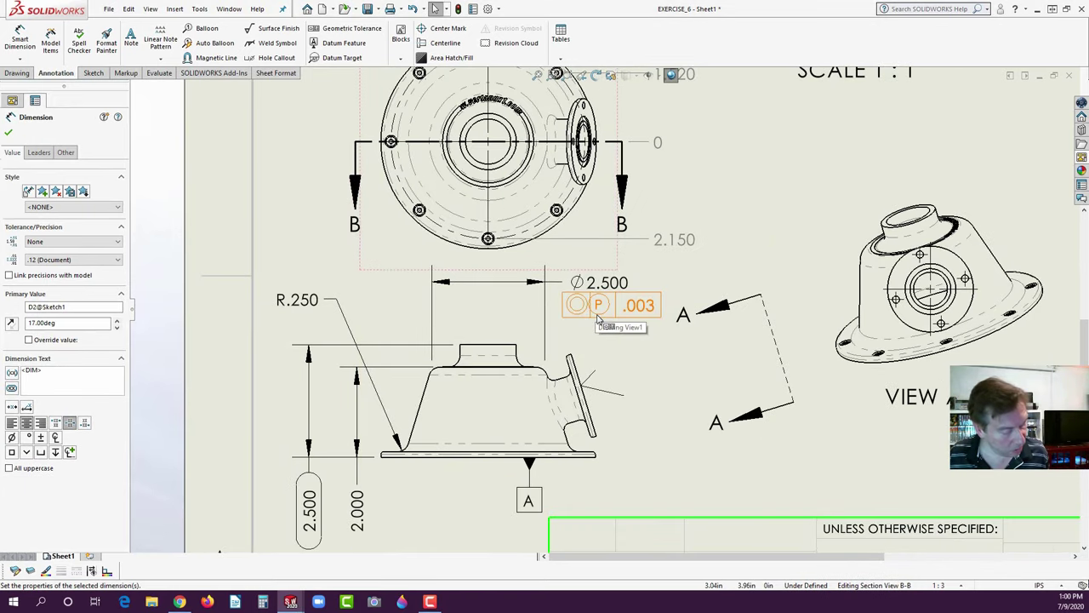
left_click(598, 317)
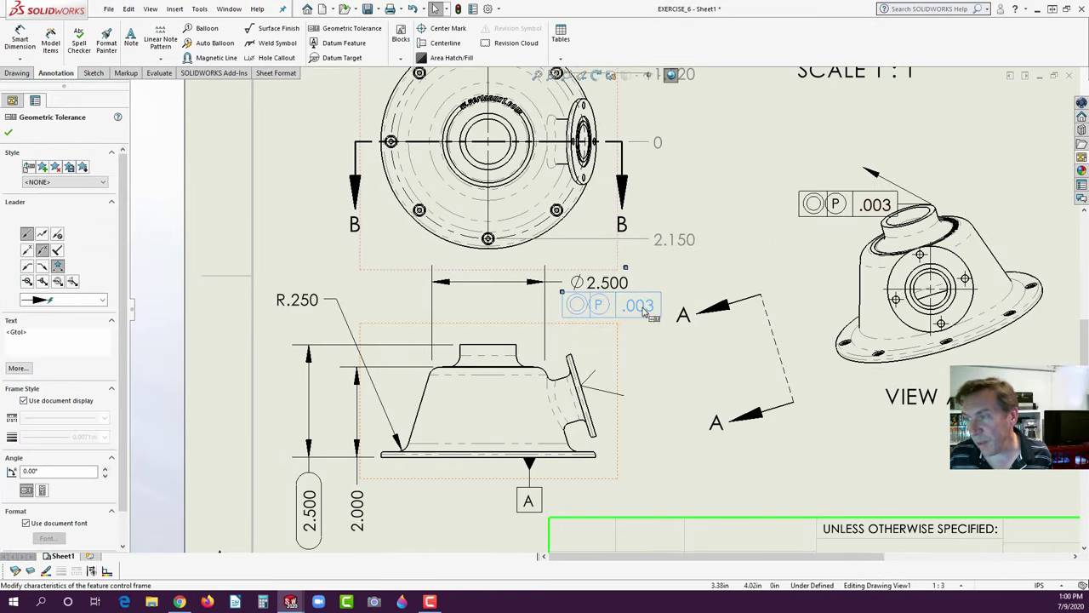
left_click_drag(636, 313, 834, 206)
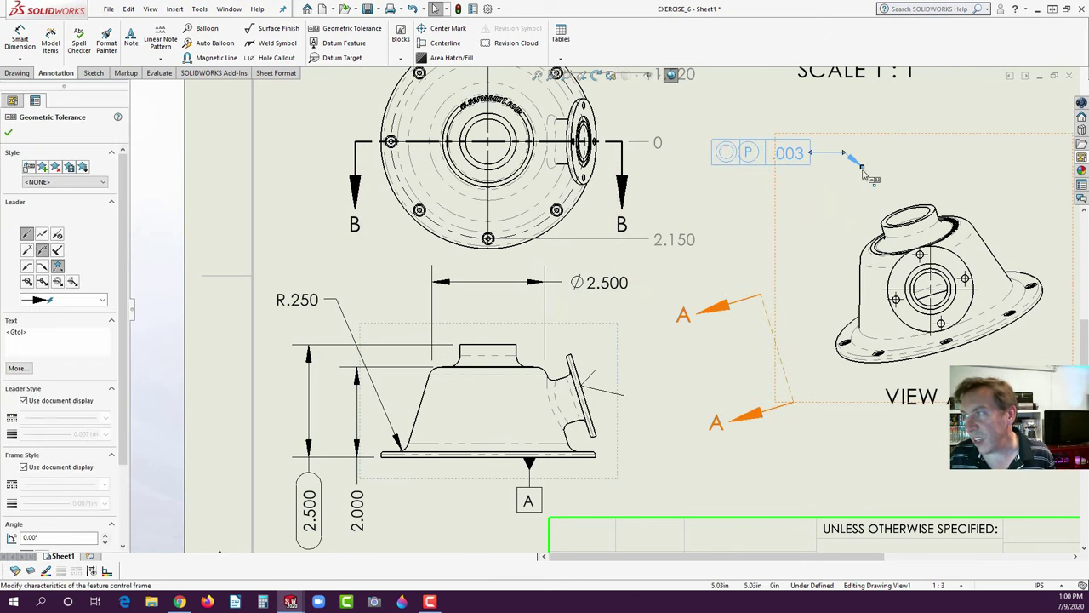
left_click_drag(860, 167, 899, 256)
left_click(774, 155)
left_click(724, 274)
key("f")
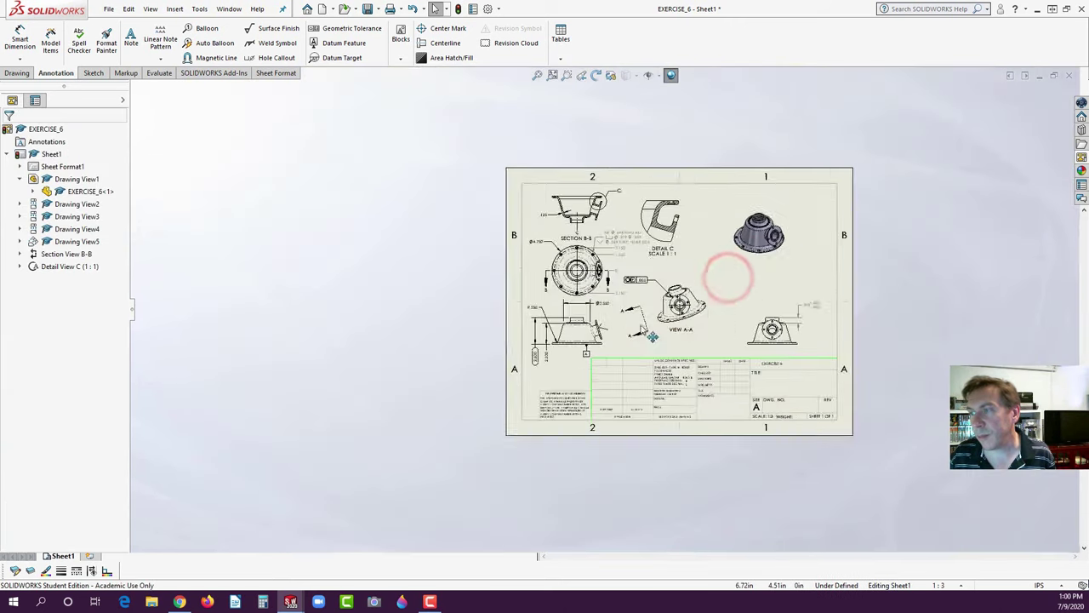
scroll(648, 287, "down", 3)
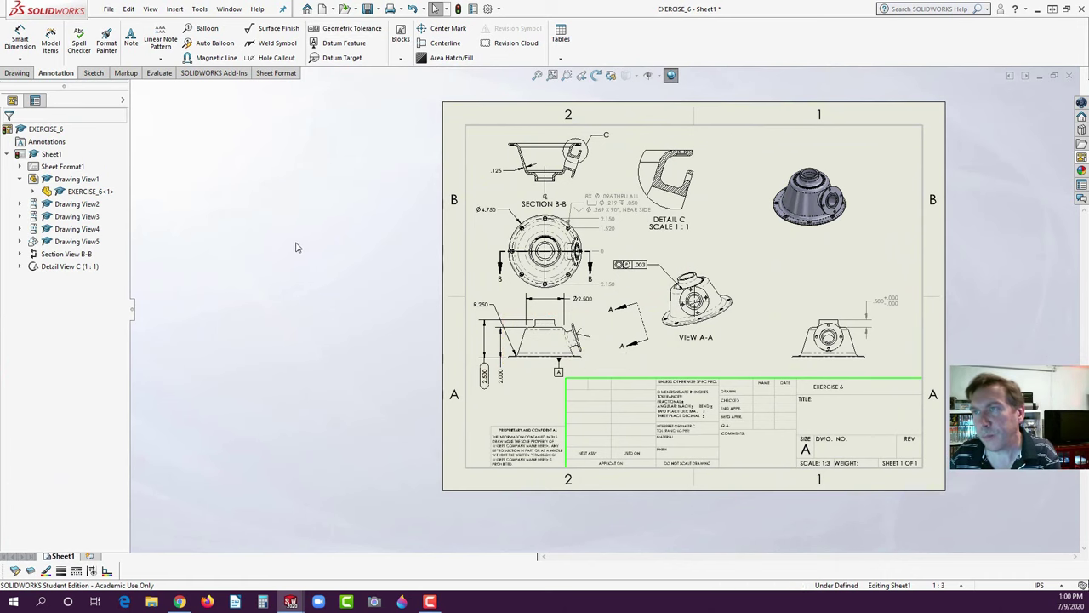
scroll(646, 306, "up", 2)
scroll(776, 276, "down", 3)
scroll(775, 277, "down", 2)
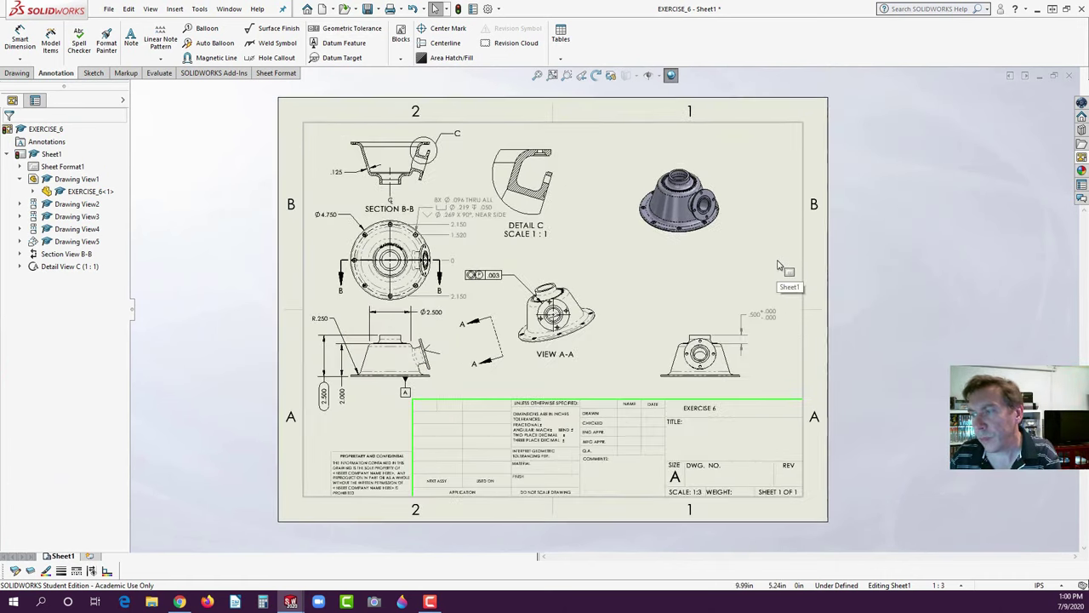
scroll(760, 265, "down", 1)
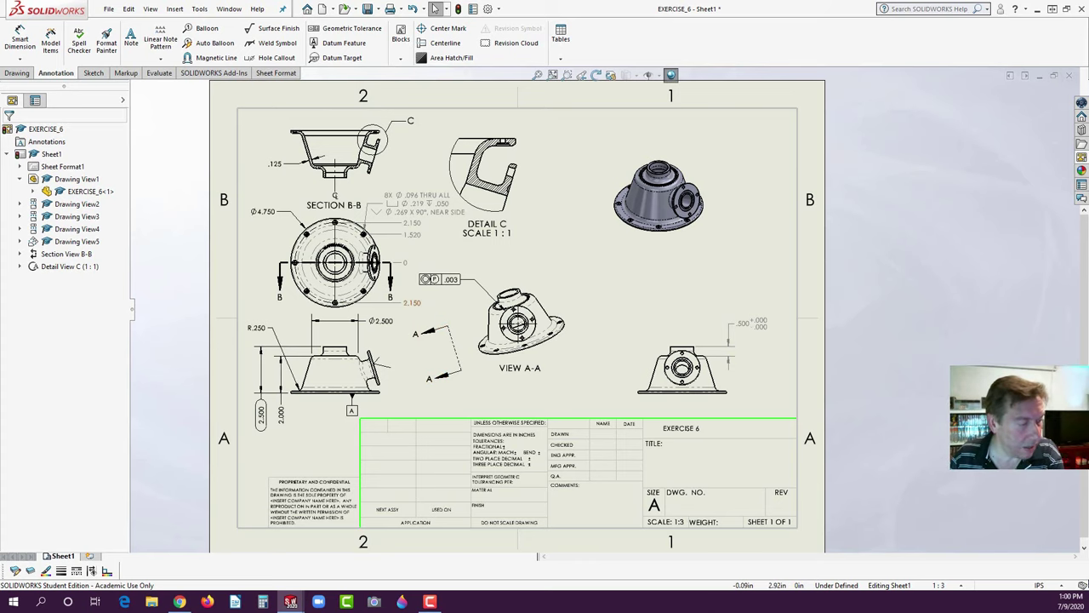
key("alt+Tab")
- Download the SolidWorks Basics 2019_20 PDF from Google Drive and open the local copy
left_click(434, 33)
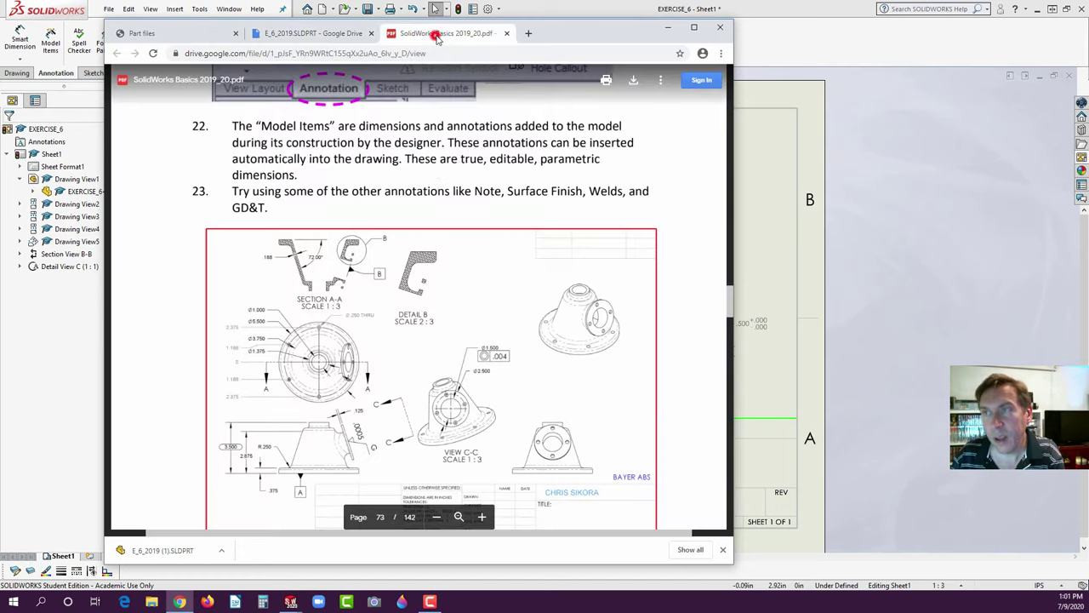
scroll(442, 216, "down", 10)
scroll(446, 216, "down", 4)
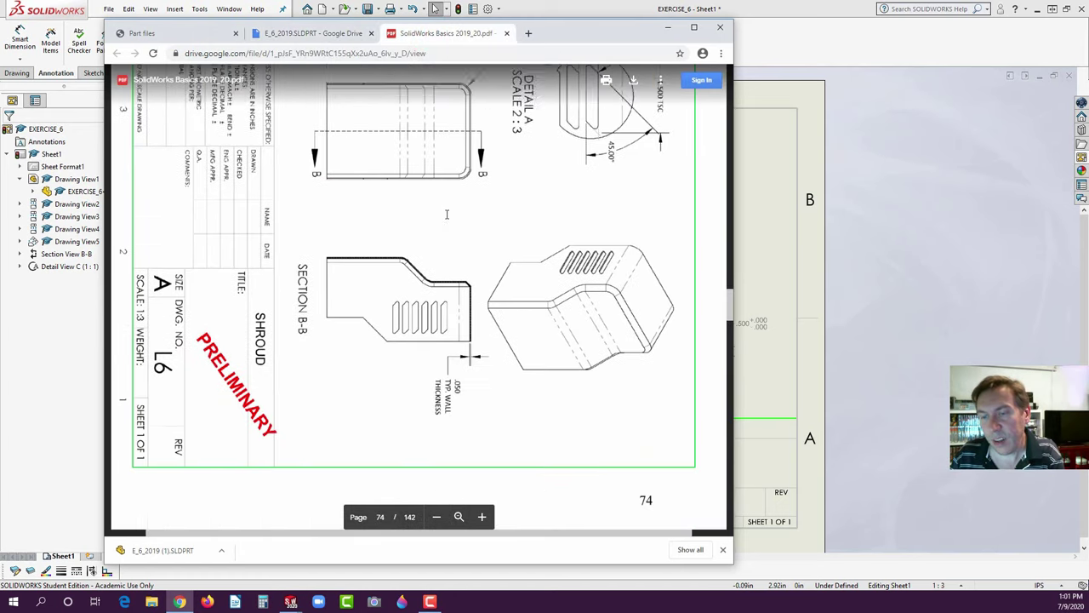
scroll(448, 212, "up", 2)
scroll(447, 212, "up", 3)
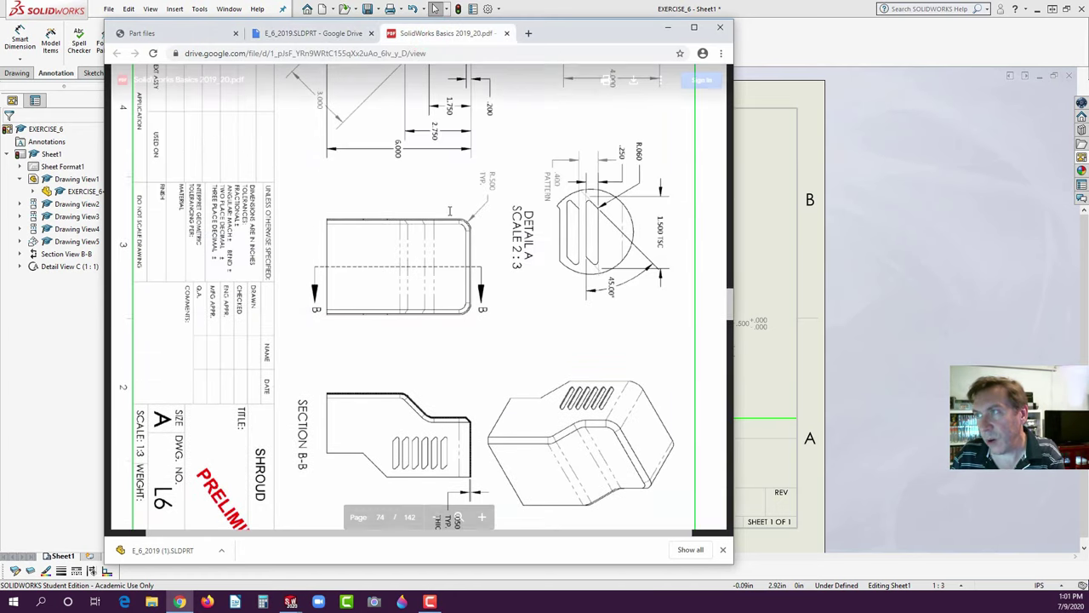
left_click(634, 82)
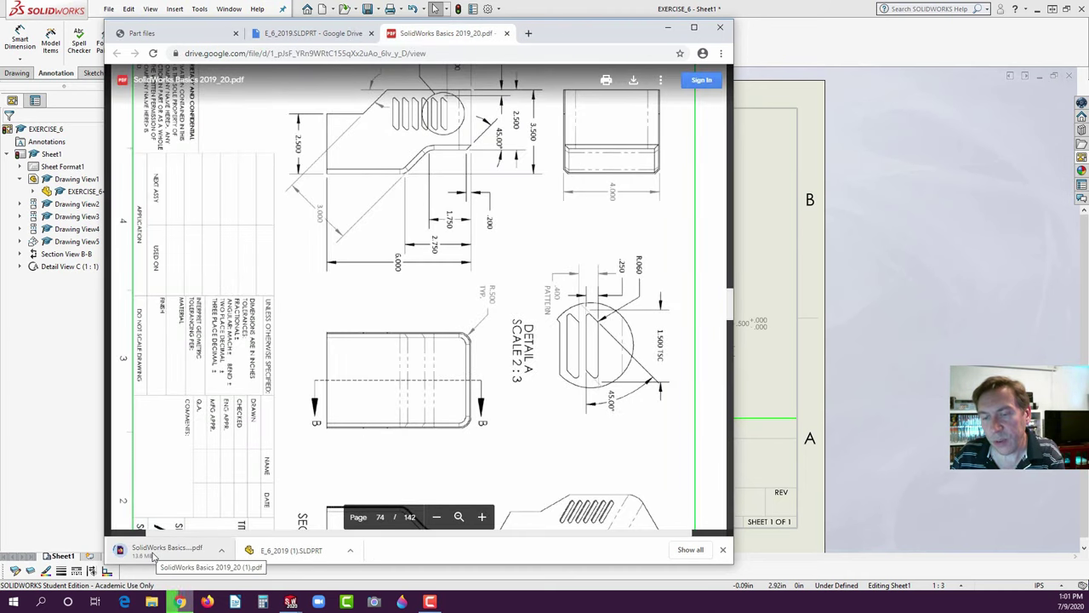
left_click(153, 553)
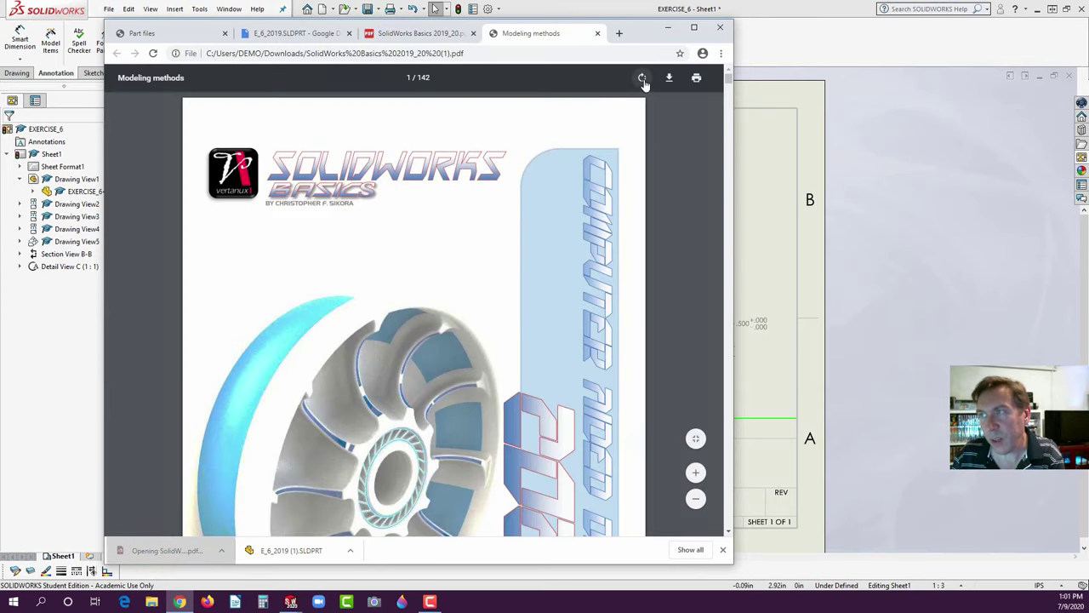
- Rotate and scroll the PDF to show page 74's full SHROUD drawing, then return to SOLIDWORKS
left_click(643, 79)
left_click(643, 79)
left_click(642, 78)
left_click(641, 77)
left_click_drag(730, 79, 706, 312)
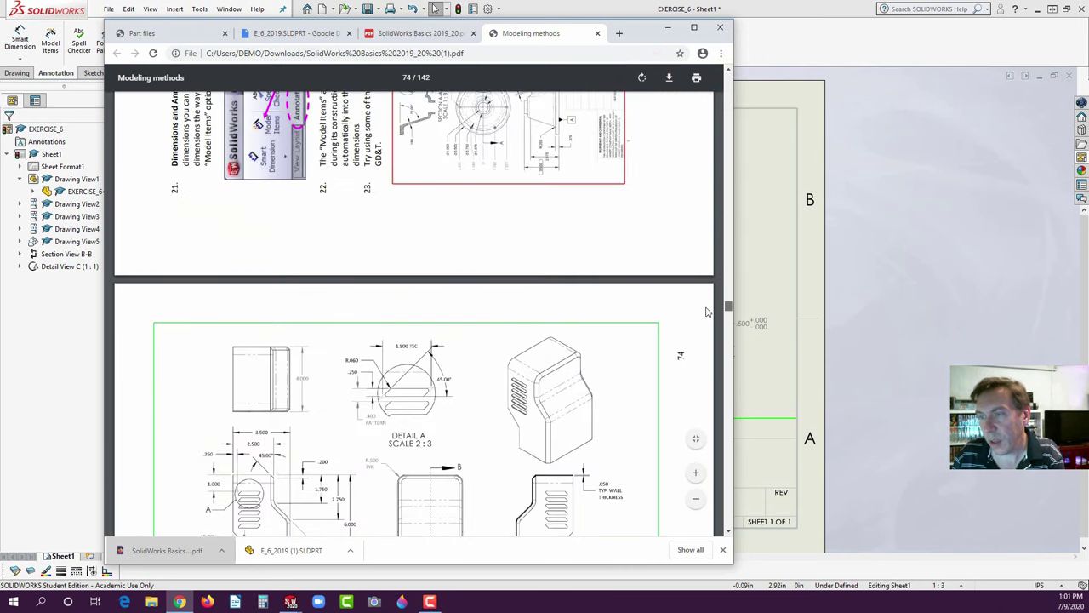
scroll(674, 311, "down", 4)
scroll(622, 319, "up", 1)
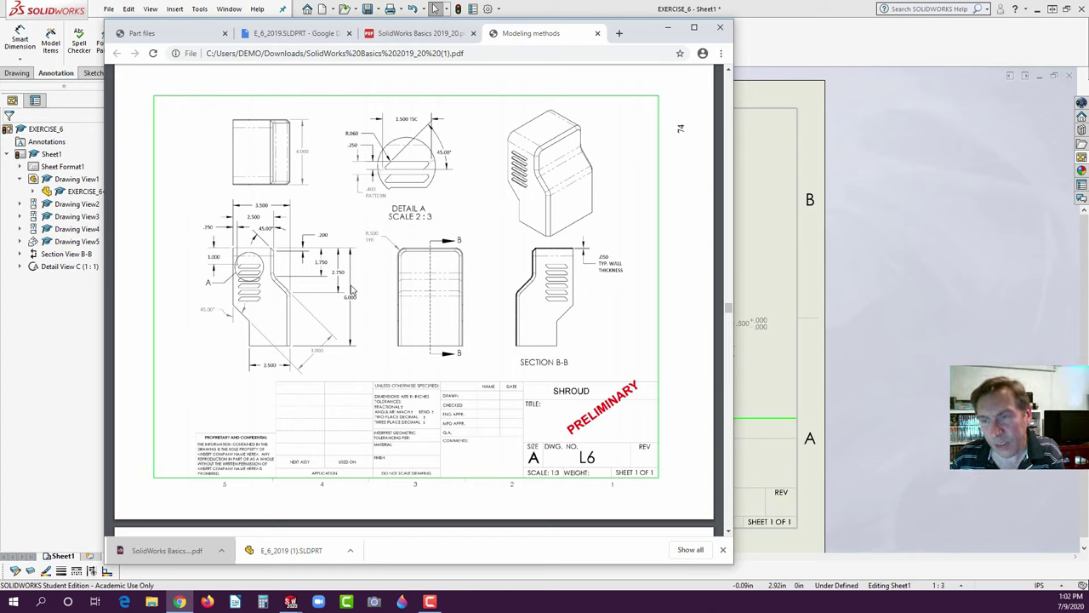
left_click(73, 373)
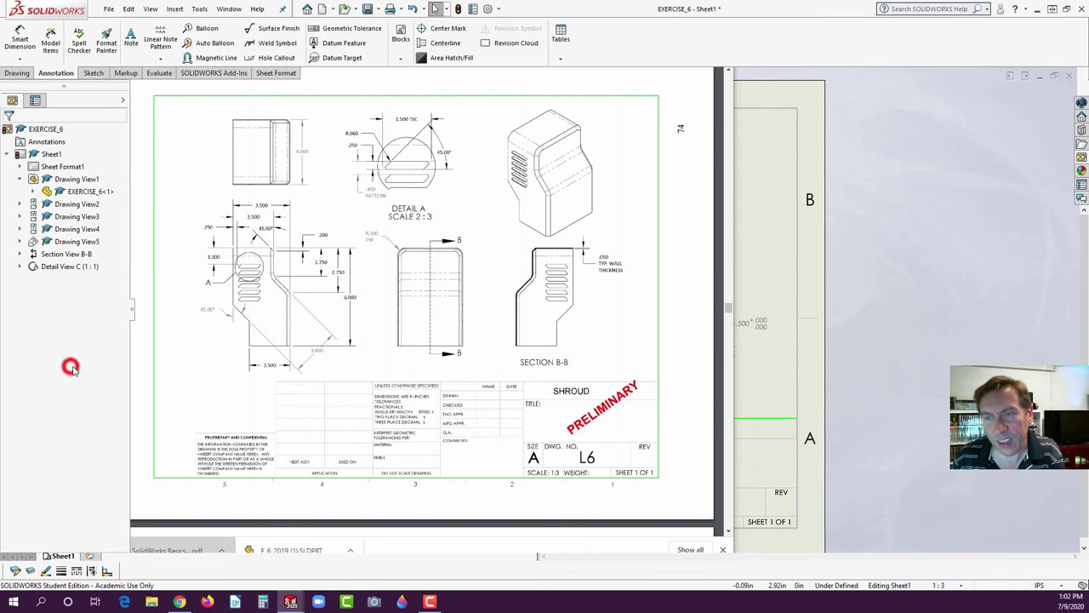
- Create a new part and start a line sketch on the Front Plane
left_click(322, 10)
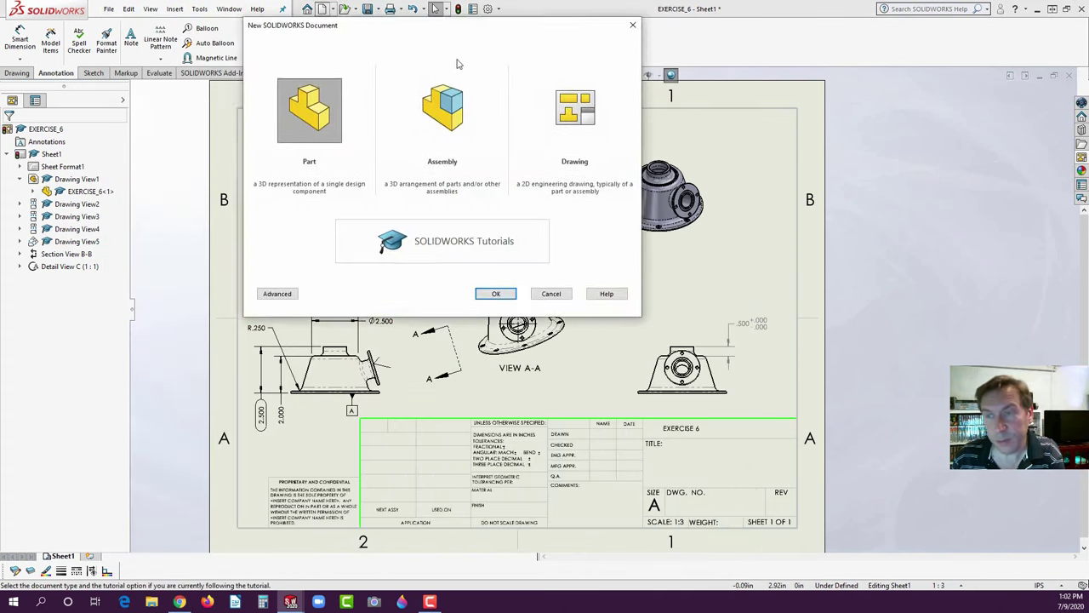
left_click(482, 339)
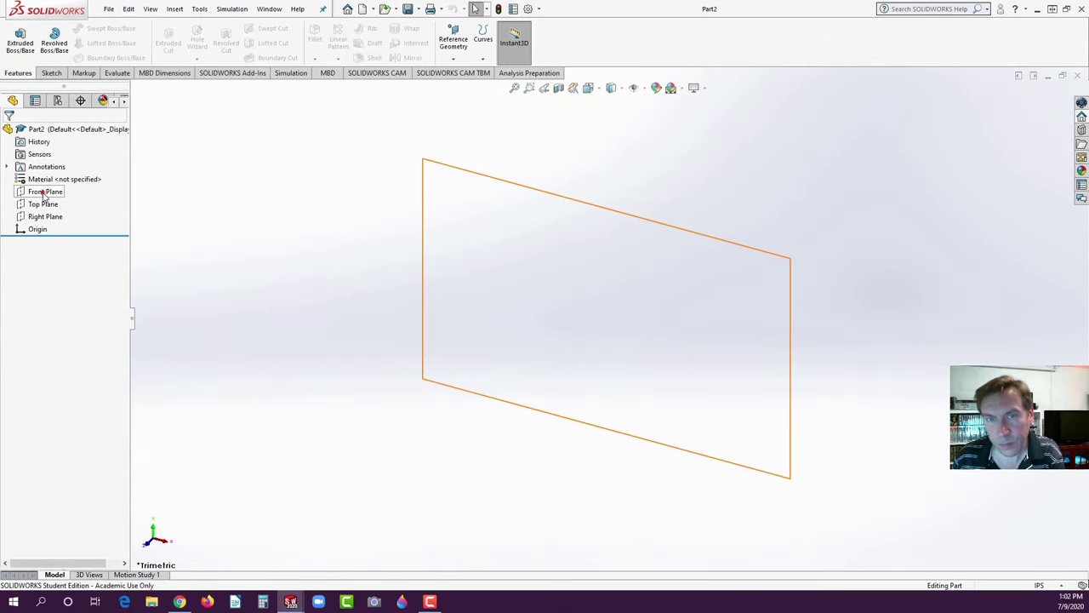
left_click(43, 193)
left_click(48, 175)
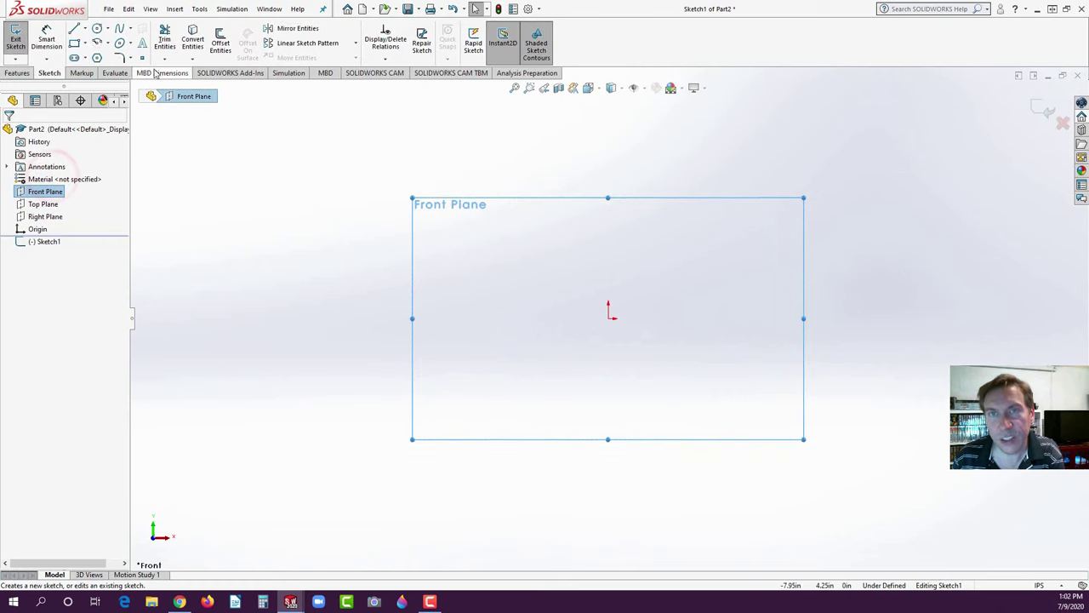
left_click(74, 28)
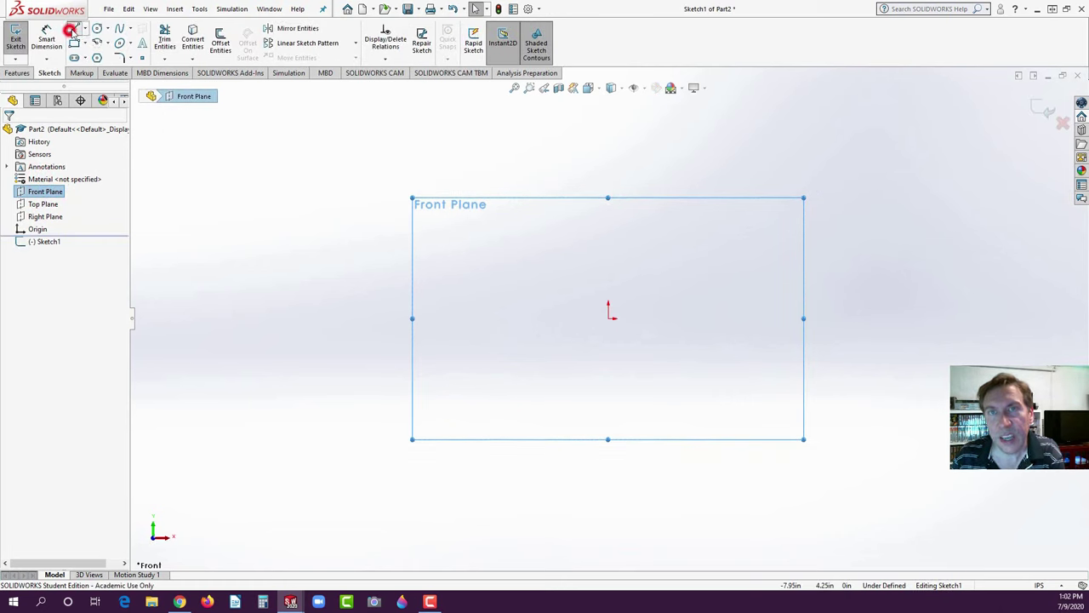
- Draw the closed eight-line Z-shaped outline with two slanted edges, starting and ending at the origin
left_click(608, 318)
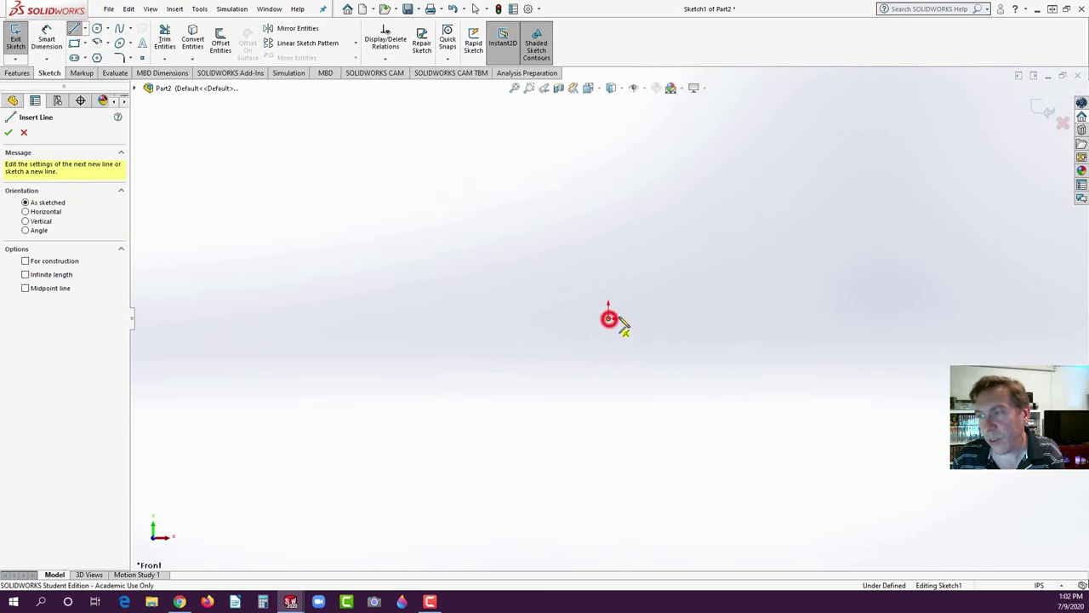
left_click(755, 318)
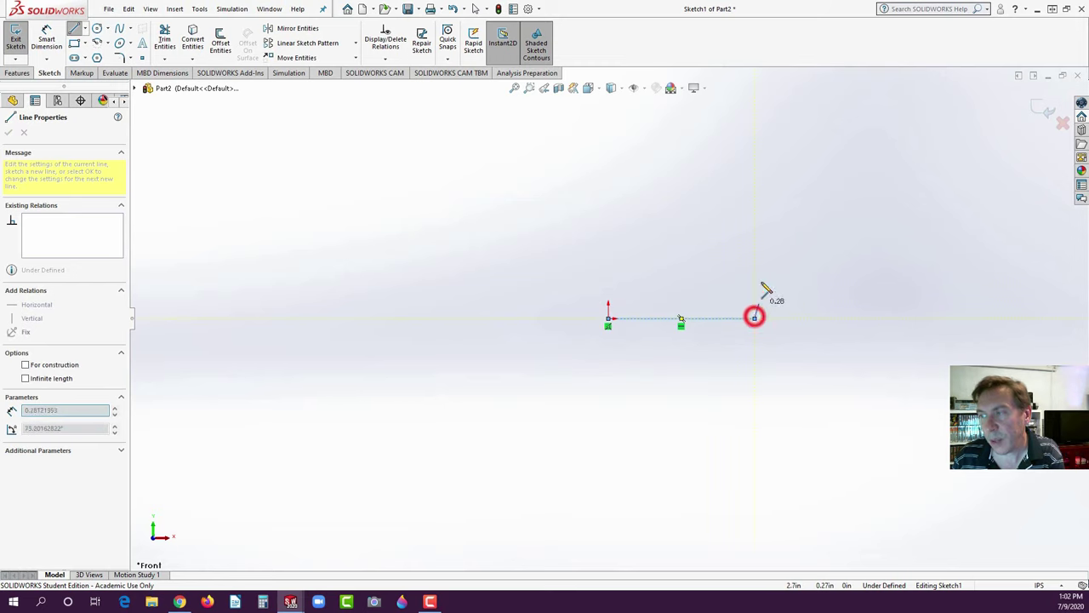
left_click(755, 198)
scroll(608, 318, "up", 3)
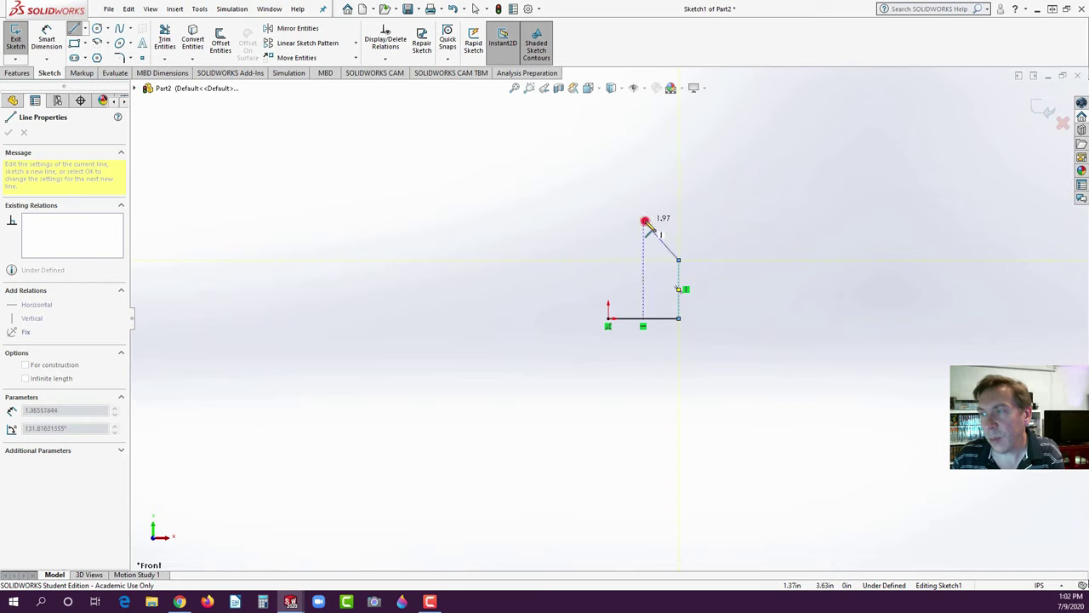
left_click(644, 221)
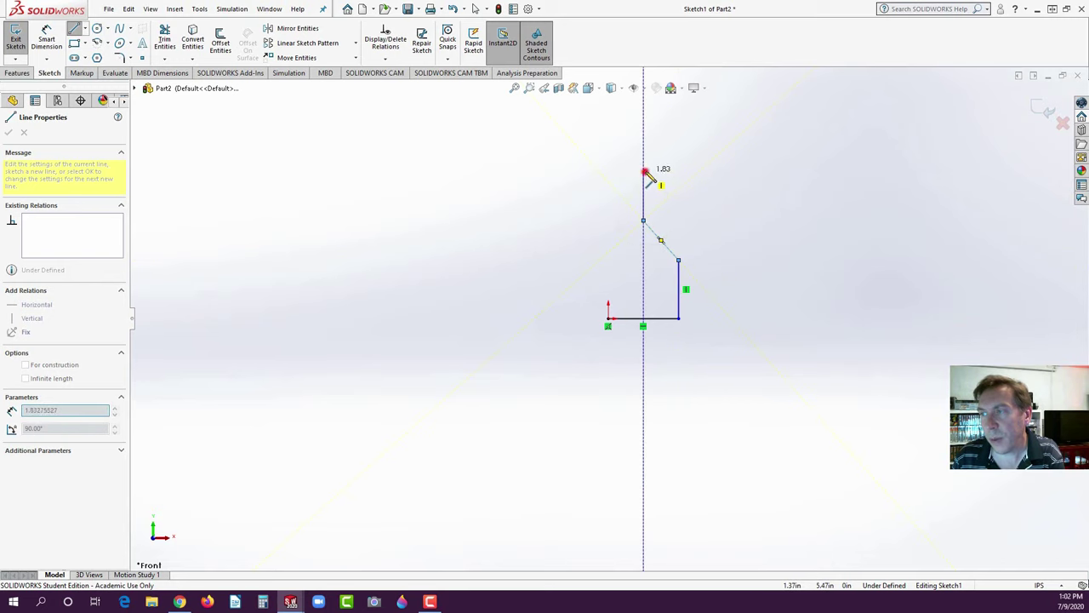
left_click(644, 171)
left_click(575, 171)
left_click(575, 225)
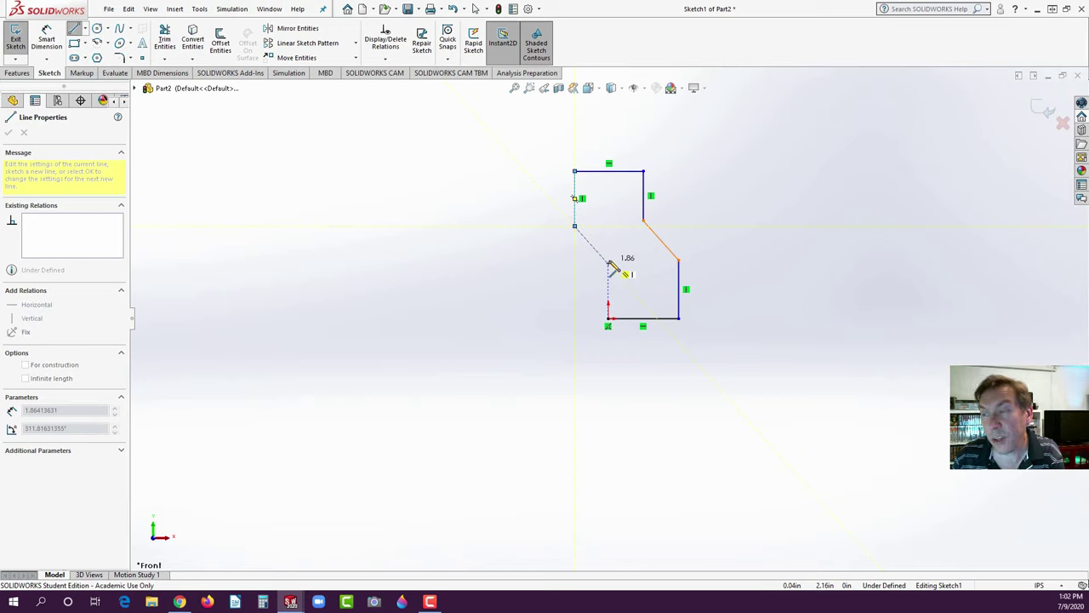
left_click(608, 263)
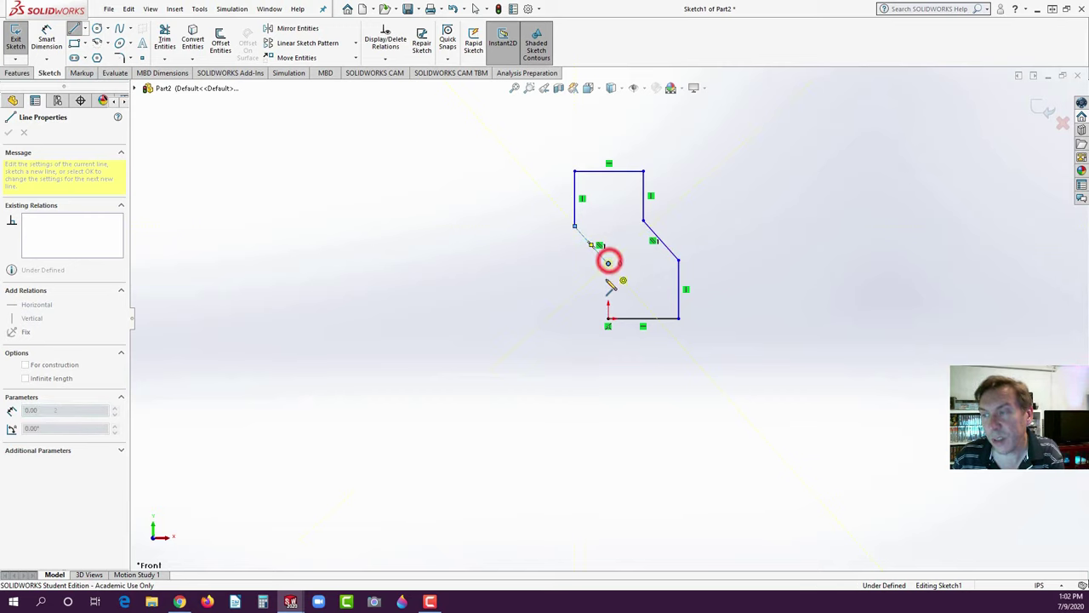
left_click(607, 317)
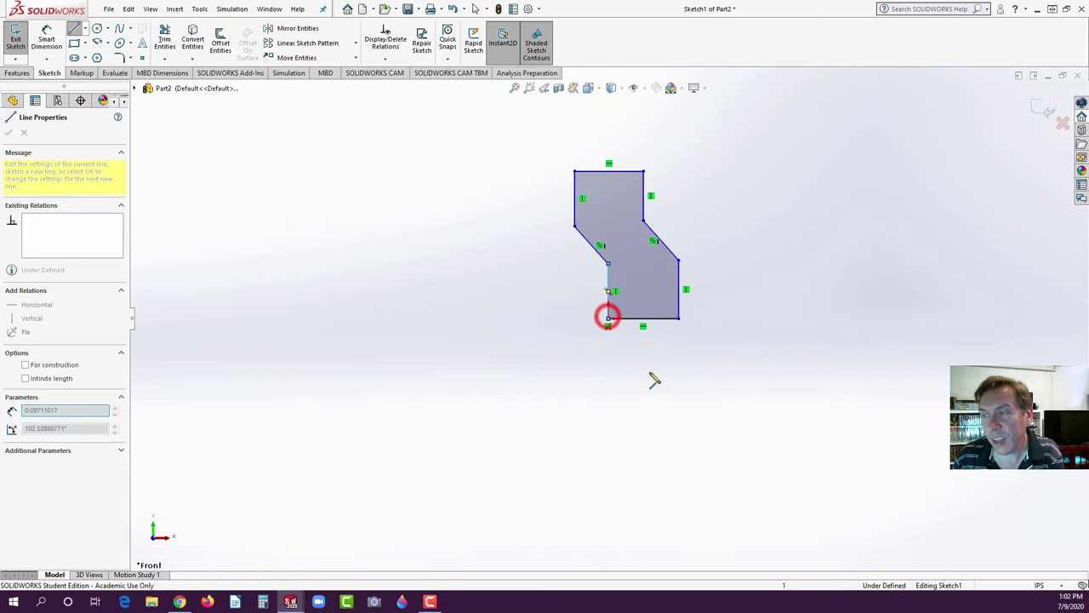
left_click(44, 39)
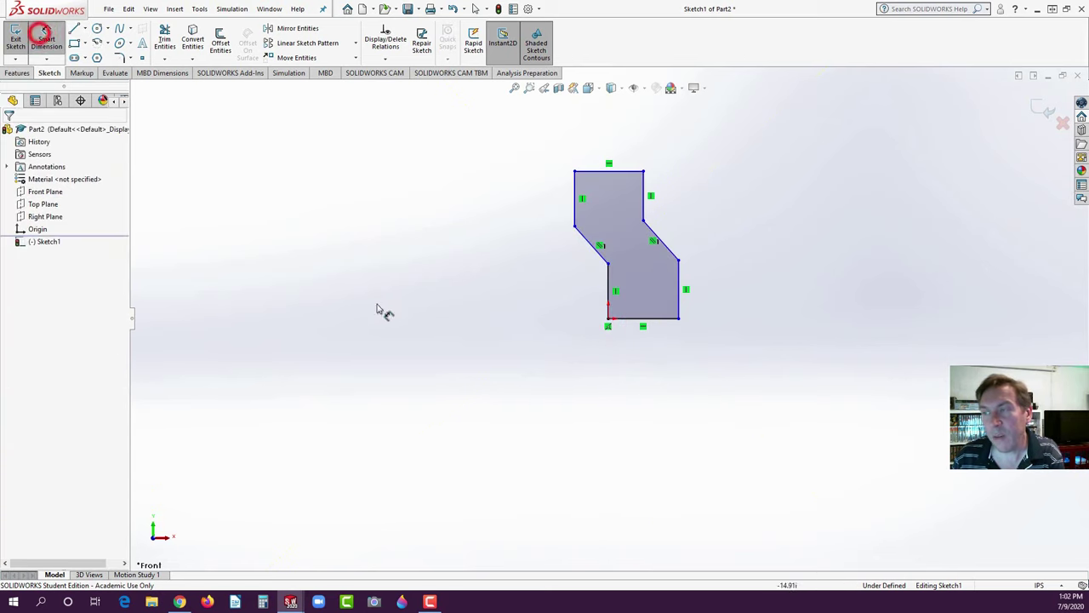
- Select both slanted edges to confirm their Parallel relation, then fit the sketch in view
key("Escape")
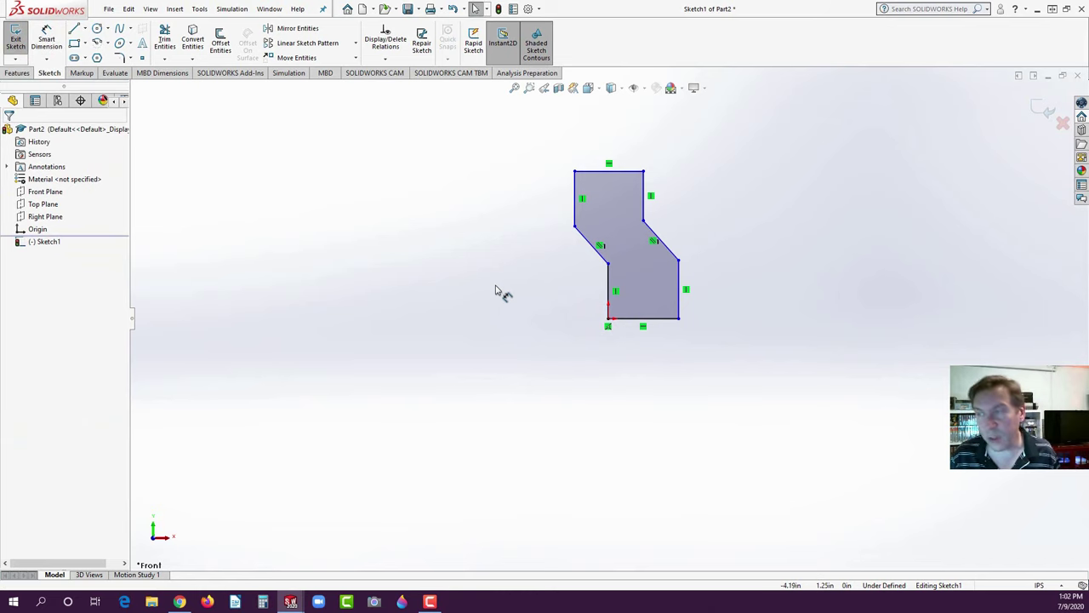
scroll(502, 289, "up", 5)
left_click(513, 270)
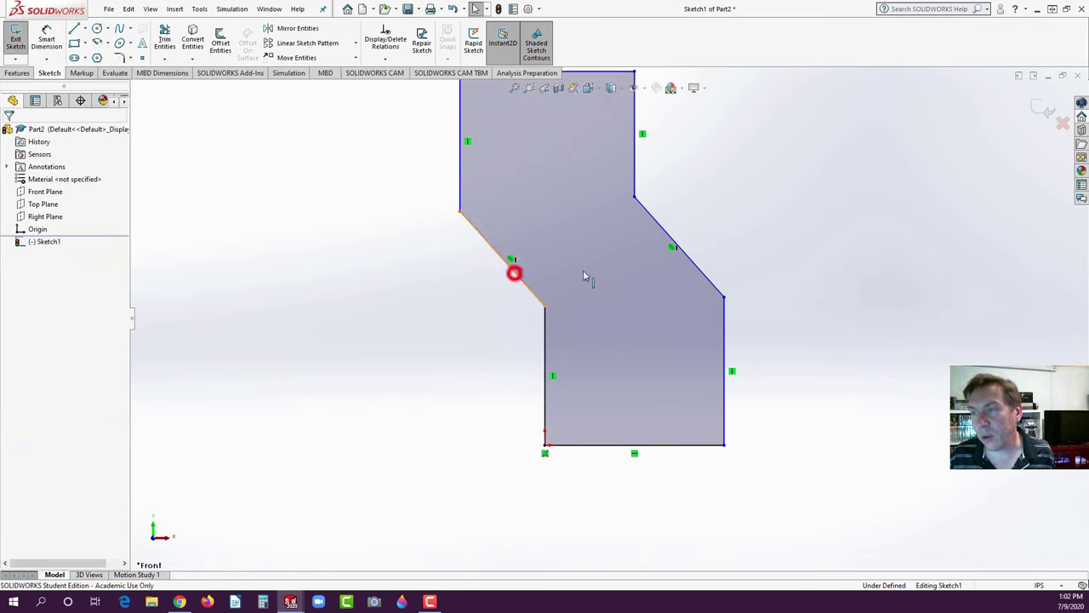
left_click(654, 220, "ctrl")
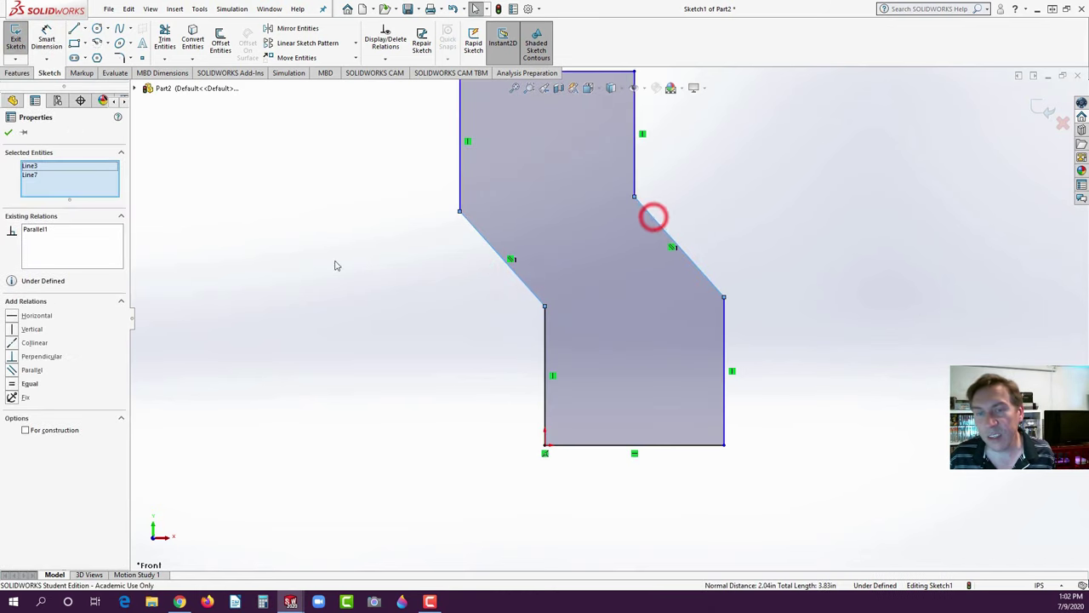
left_click(361, 311)
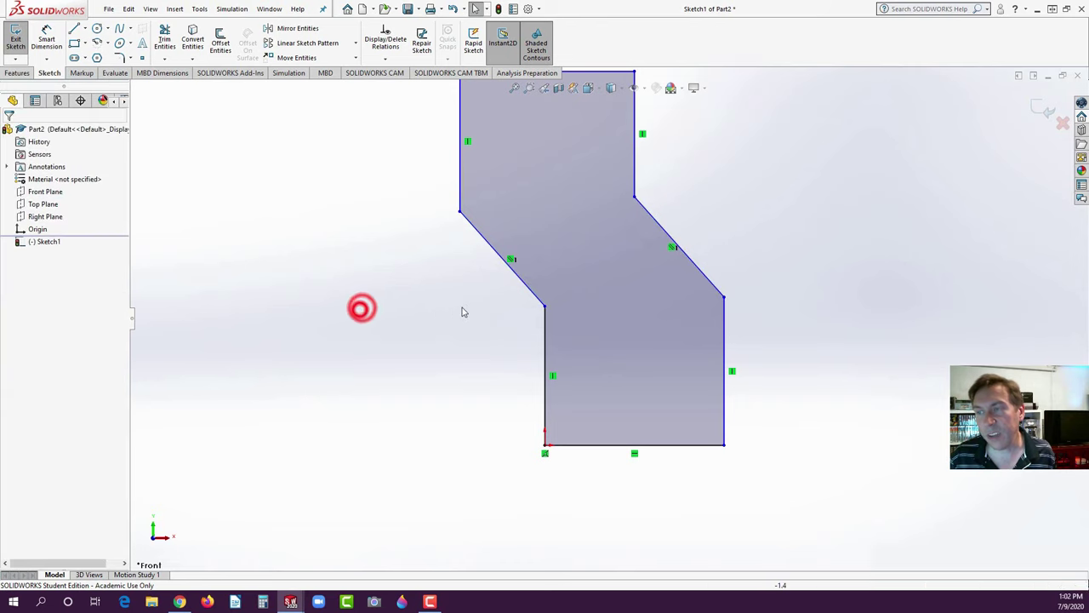
key("f")
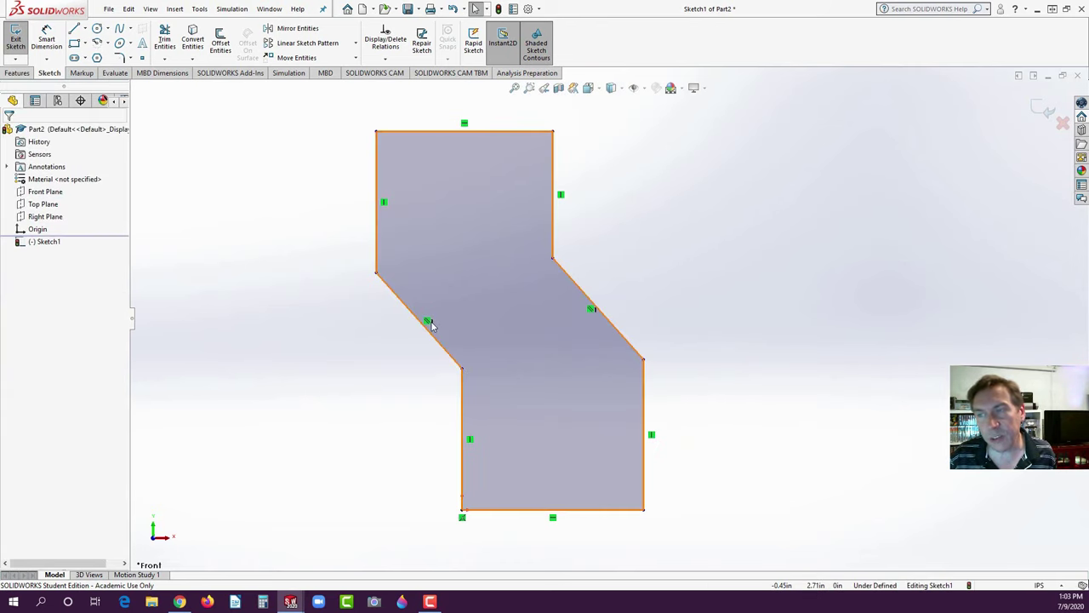
- Hide the sketch relation symbols via View > Hide/Show > Sketch Relations
left_click(151, 9)
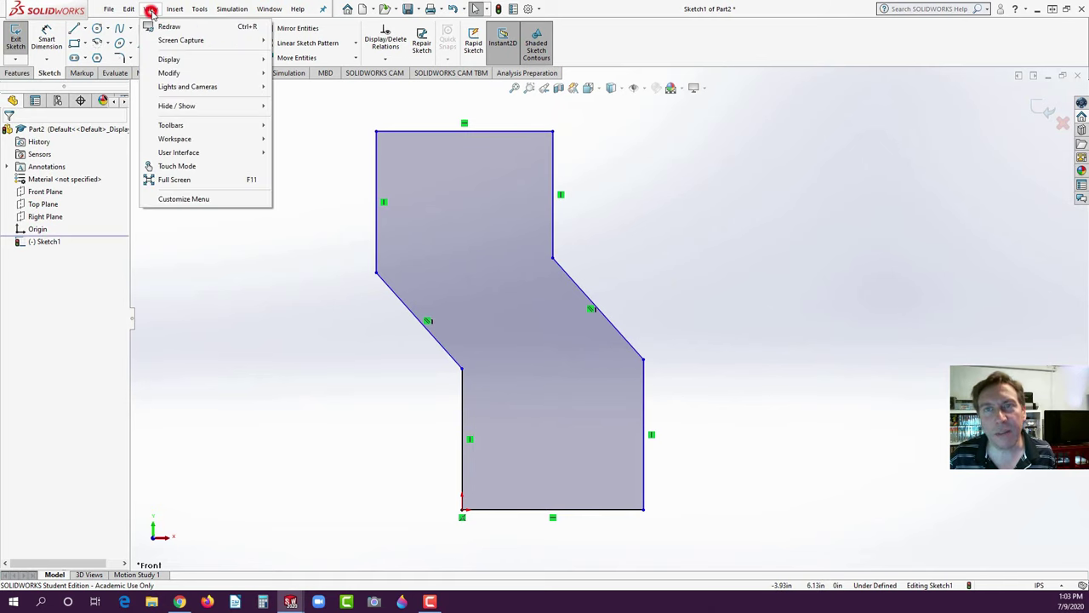
mouse_move(194, 63)
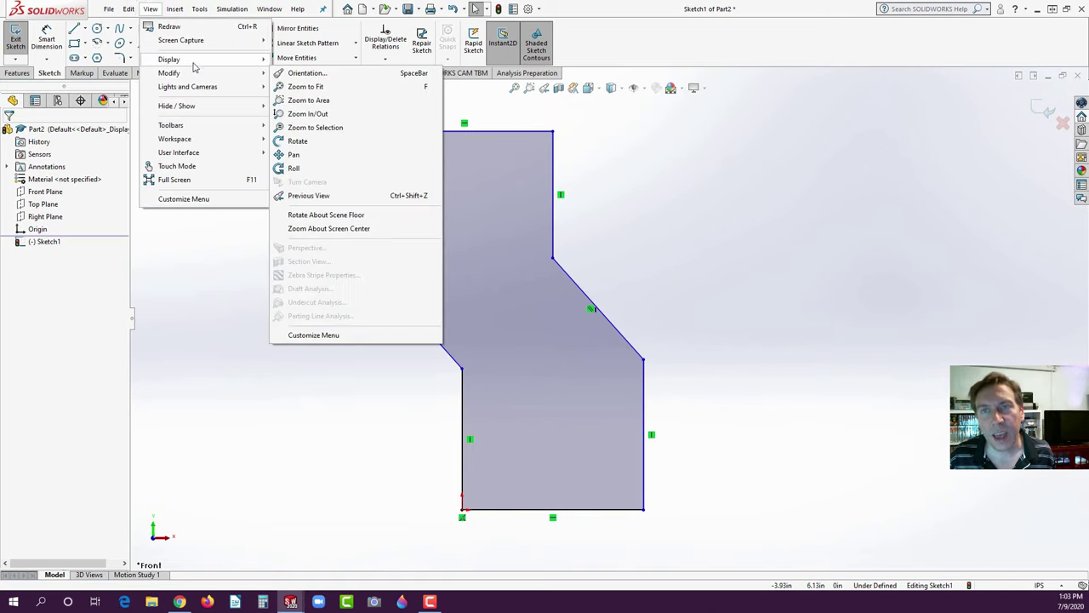
mouse_move(247, 106)
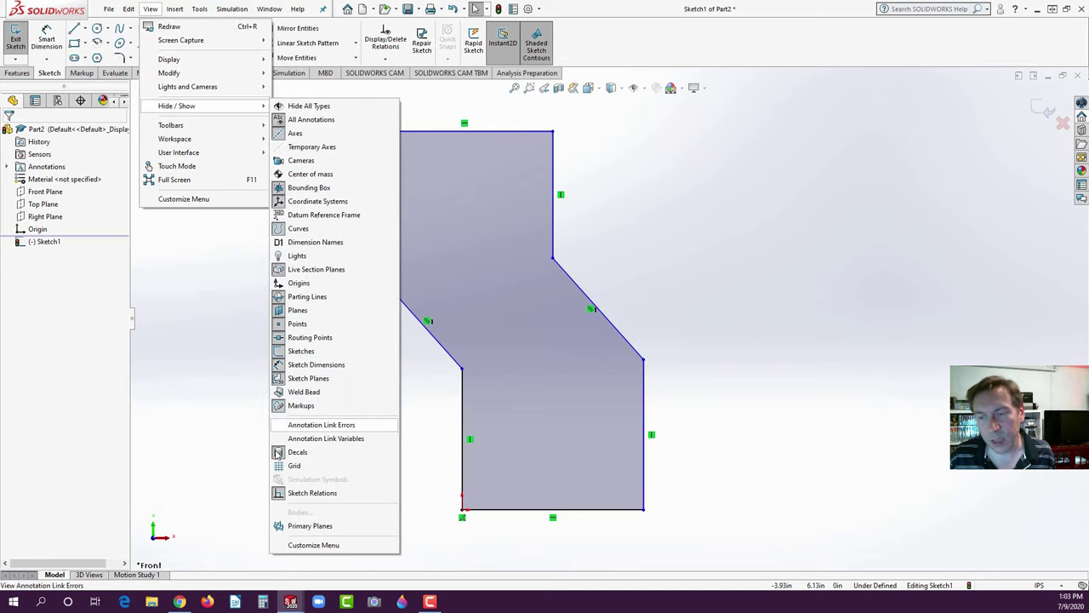
left_click(280, 490)
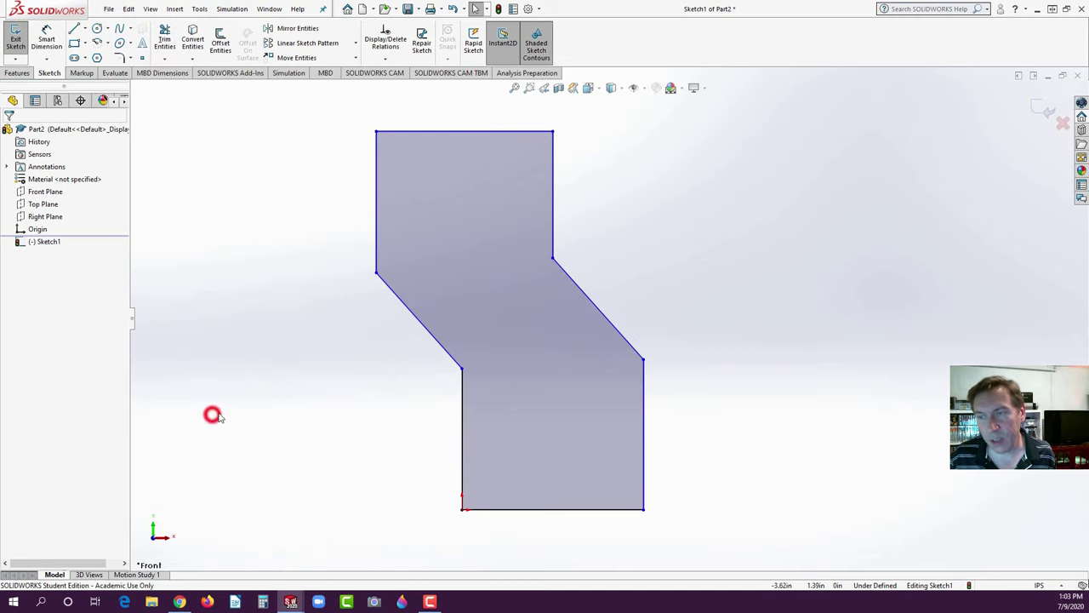
middle_click_drag(829, 309, 777, 310, "ctrl")
- Dimension the bottom and top edges of the profile to 2.50 each
left_click(47, 39)
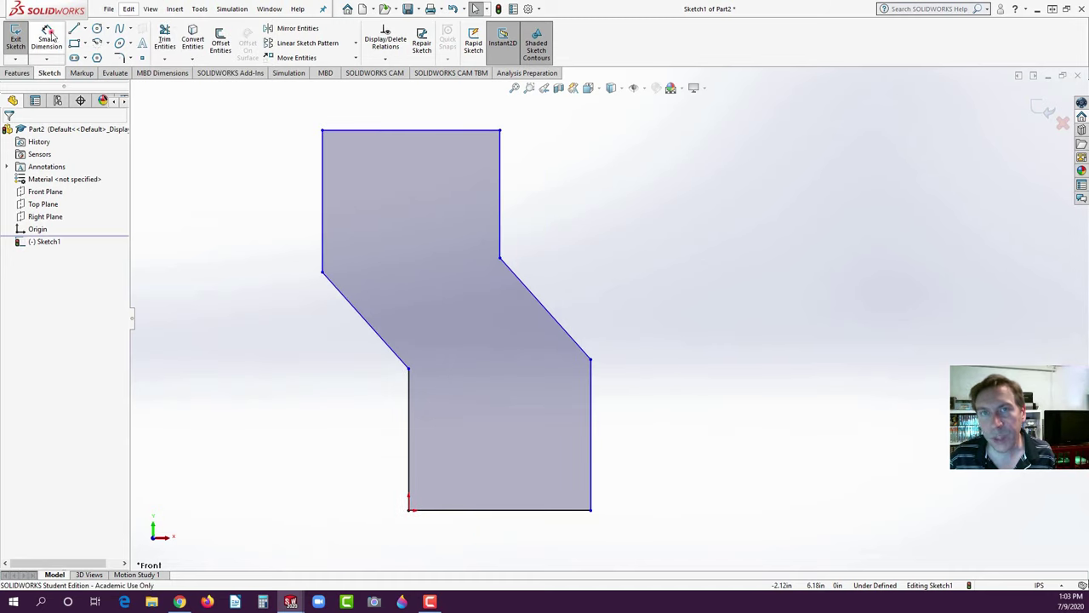
left_click(499, 511)
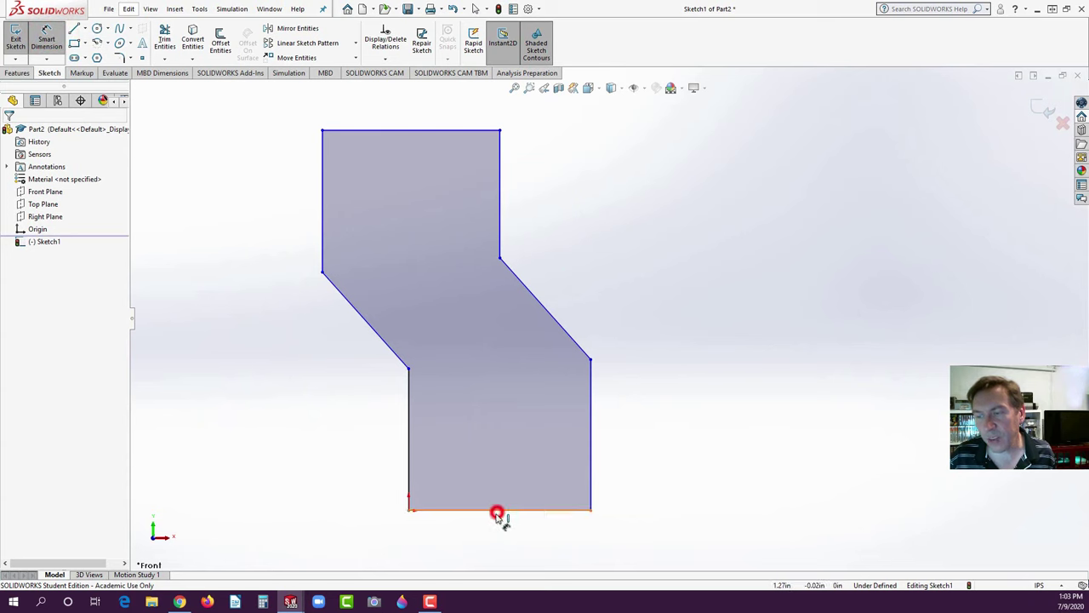
left_click(498, 530)
type("2.5")
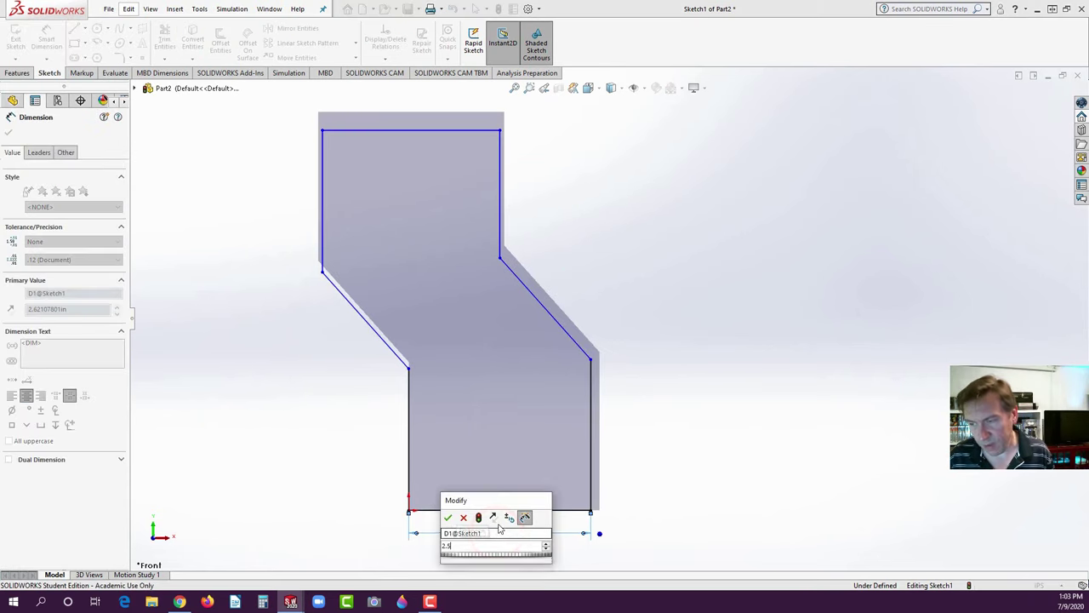
key("Return")
left_click(433, 131)
left_click(410, 103)
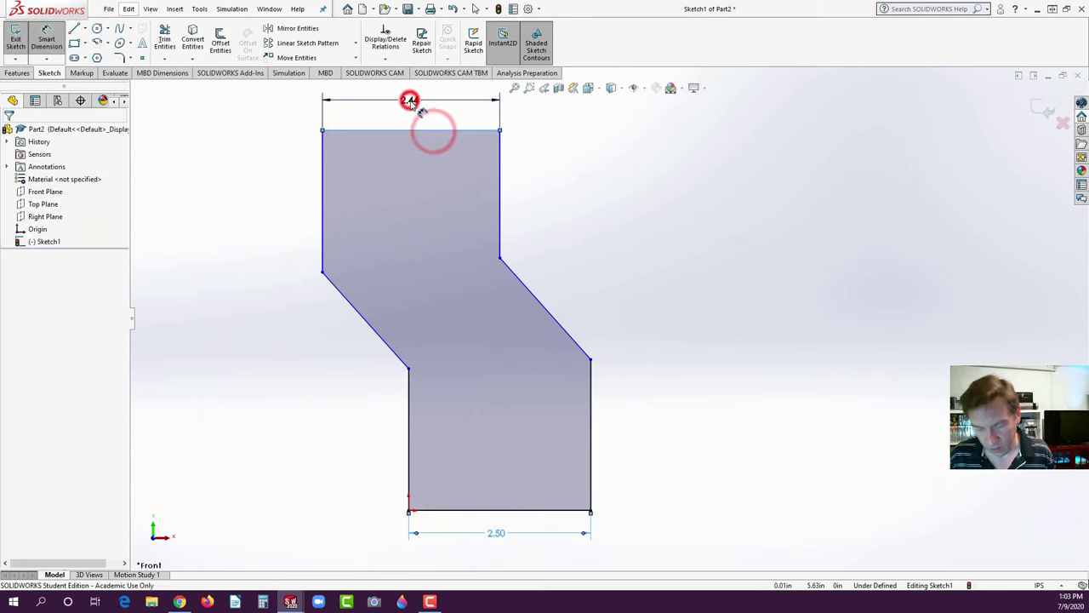
type("2.5")
key("Return")
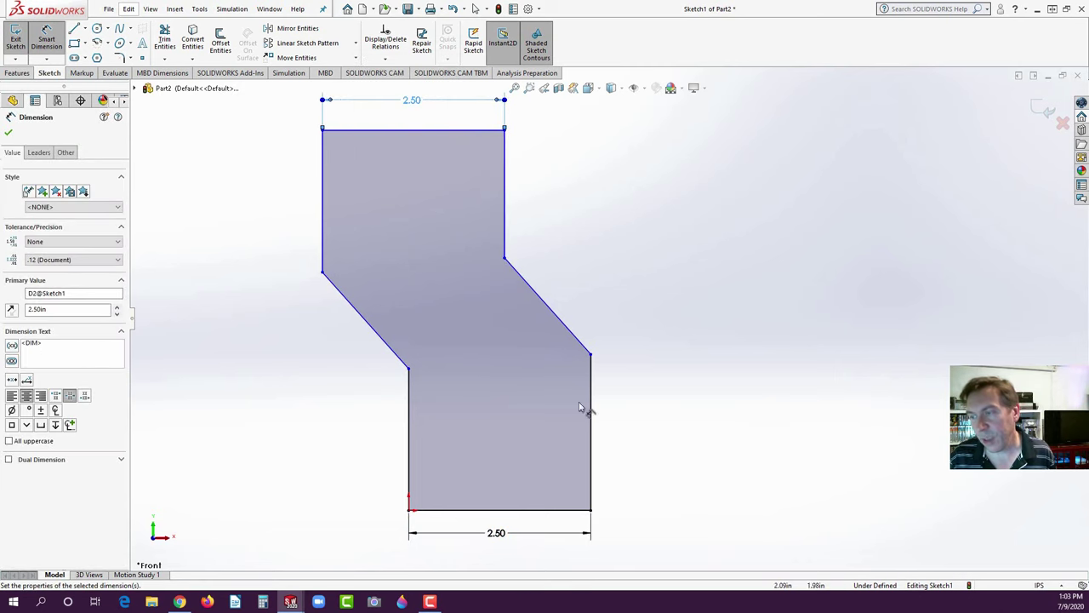
- Set the overall height between the top and bottom edges to 6.00
left_click(517, 511)
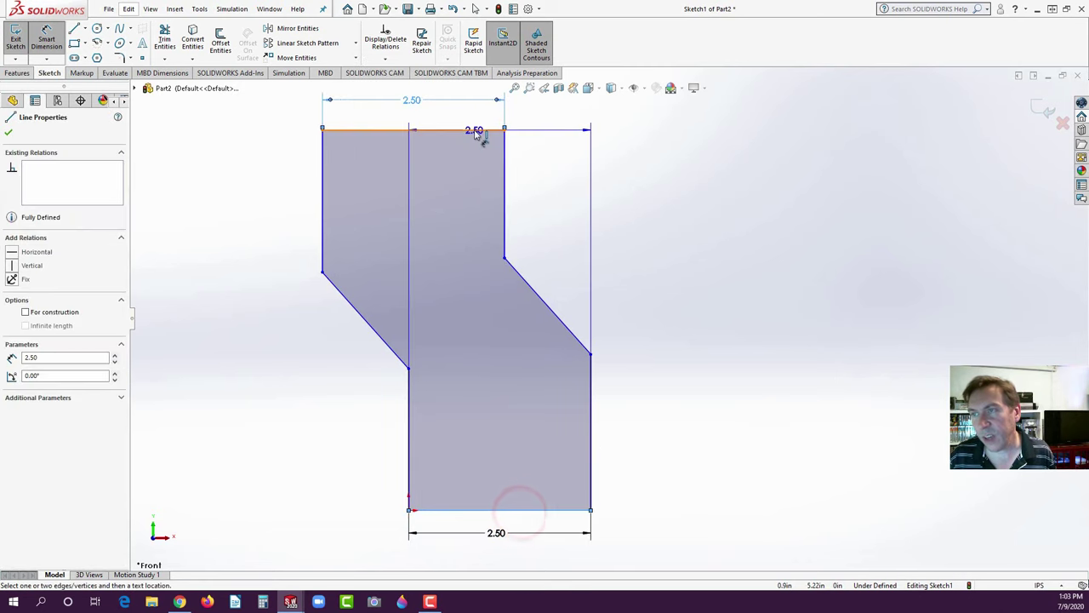
left_click(473, 130)
left_click(706, 287)
type("6")
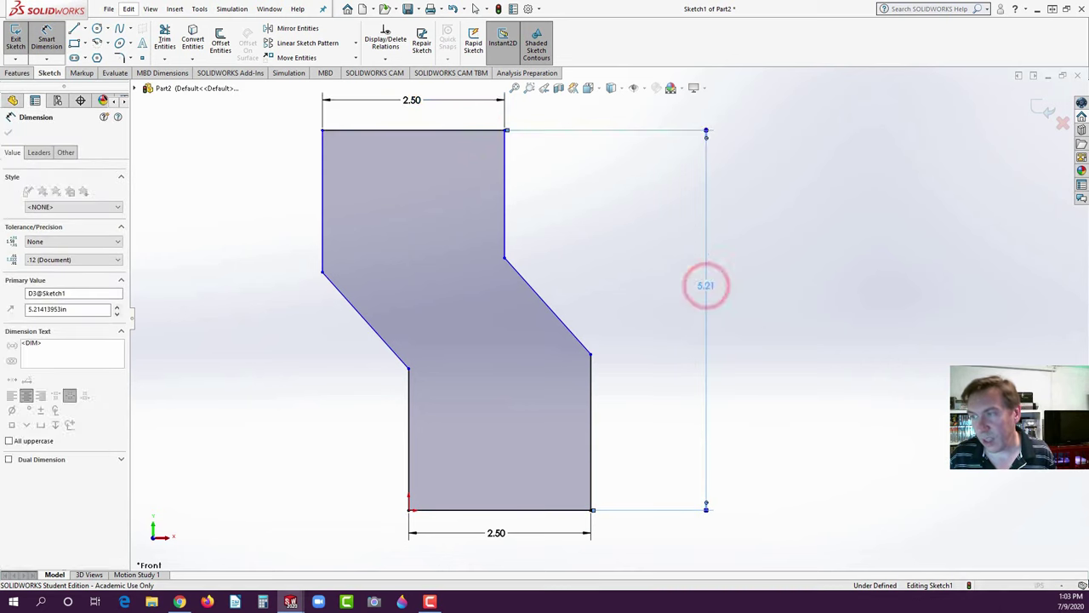
key("Return")
- Dimension the lower-left slanted edge at 45° from the left vertical edge
scroll(579, 338, "up", 2)
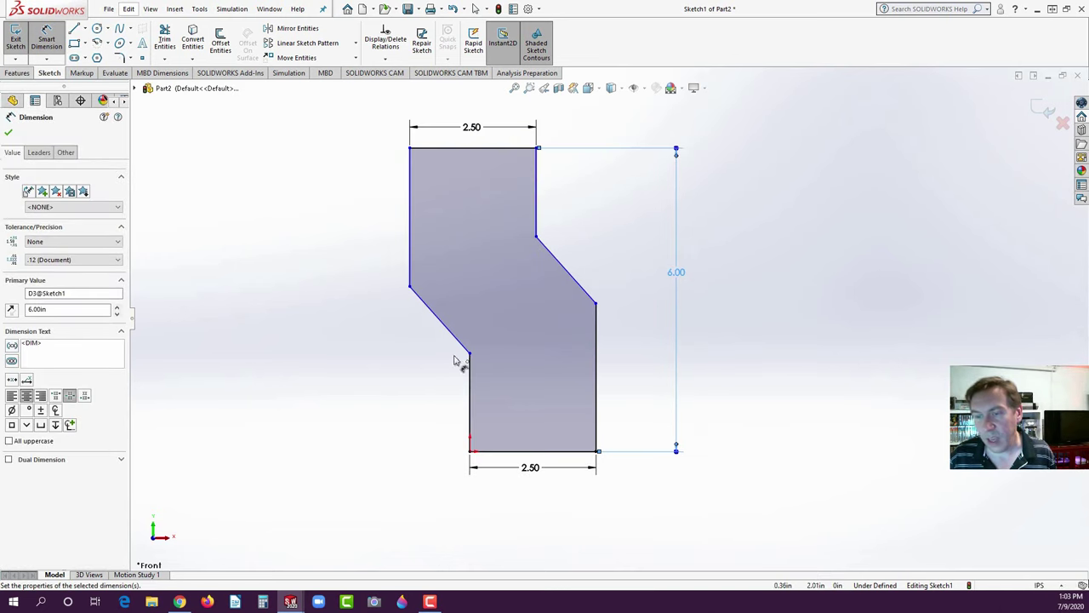
left_click(179, 602)
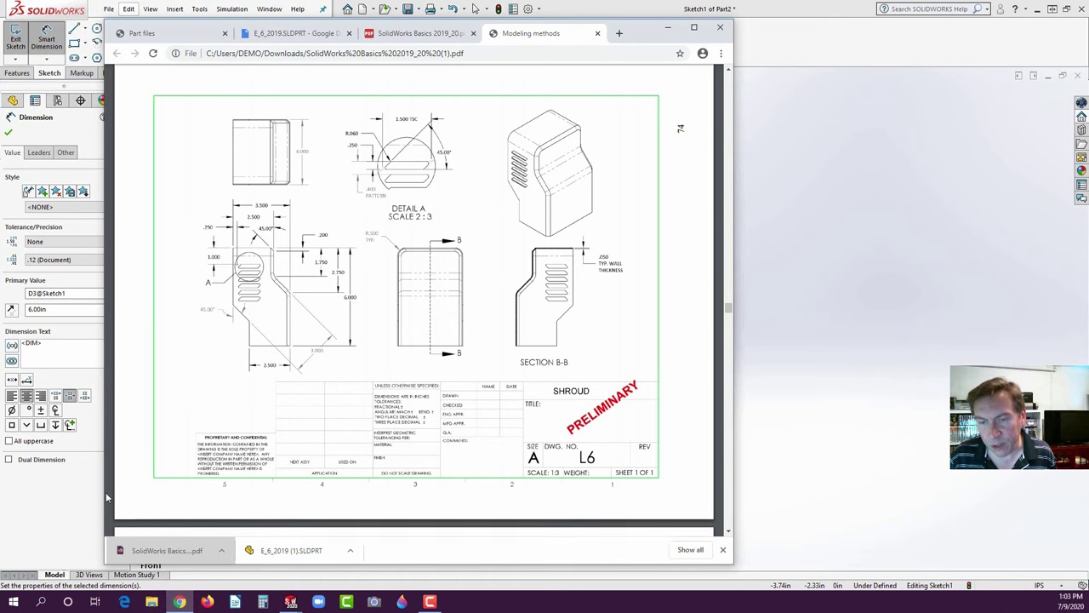
left_click(58, 507)
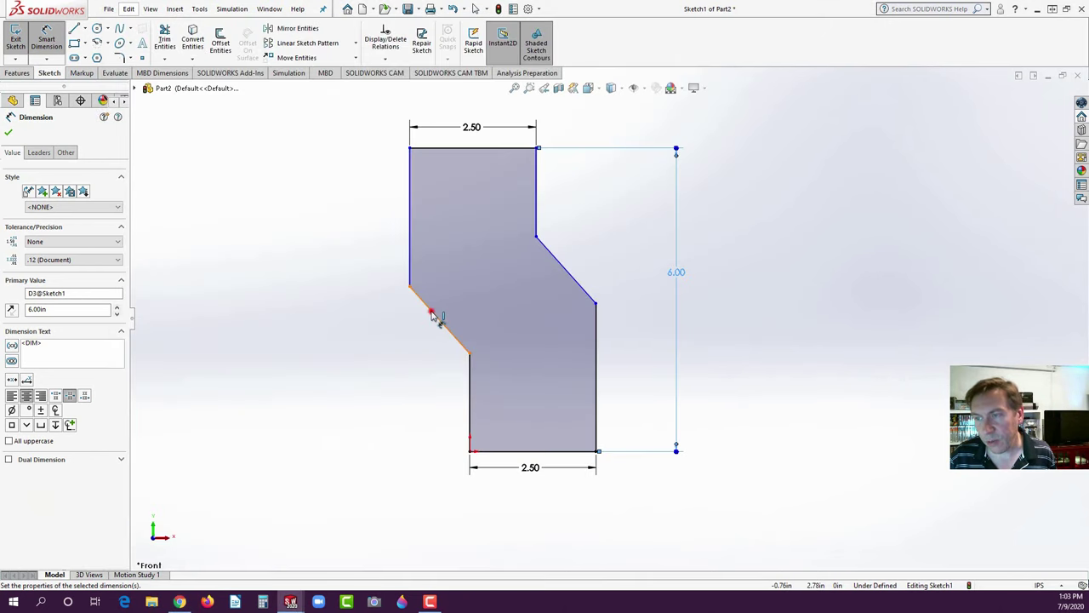
left_click(430, 312)
left_click(409, 268)
left_click(425, 338)
type("45")
key("Return")
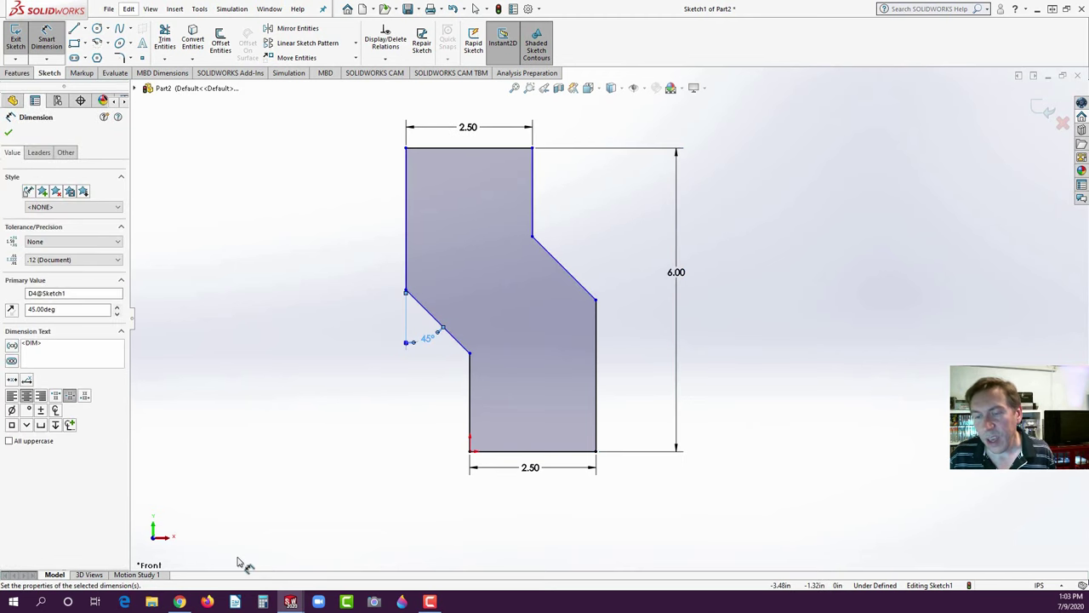
- Check dimensions against the reference drawing PDF, then return to the sketch
mouse_move(293, 602)
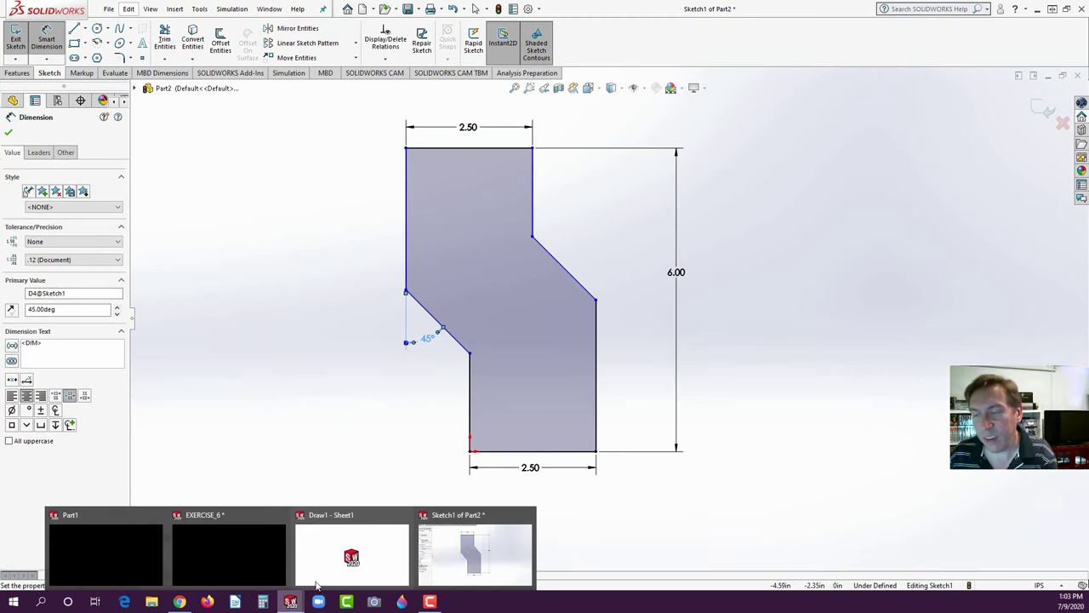
mouse_move(324, 587)
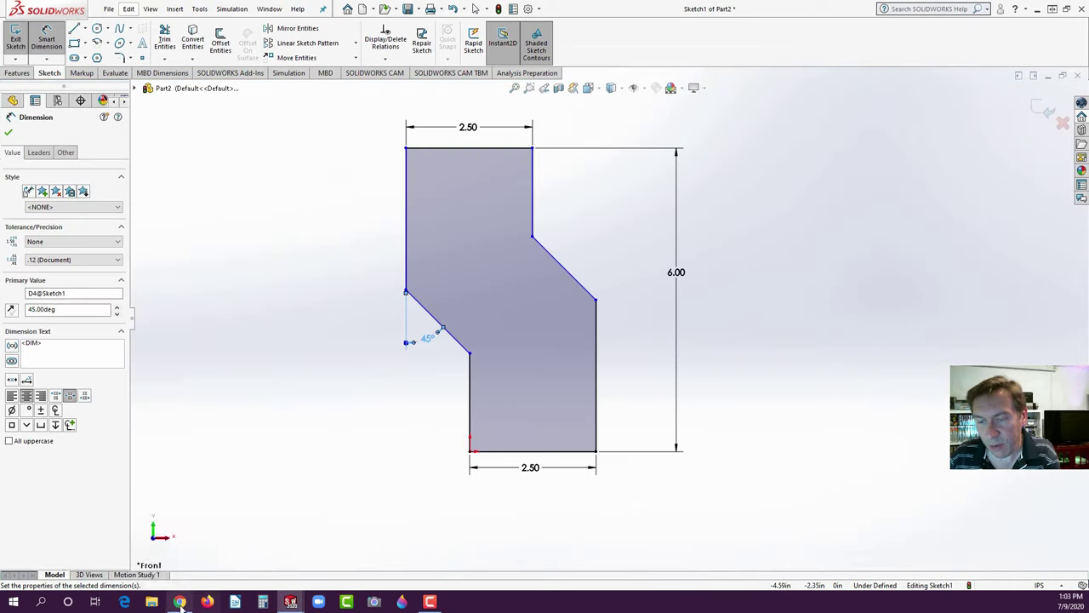
left_click(178, 602)
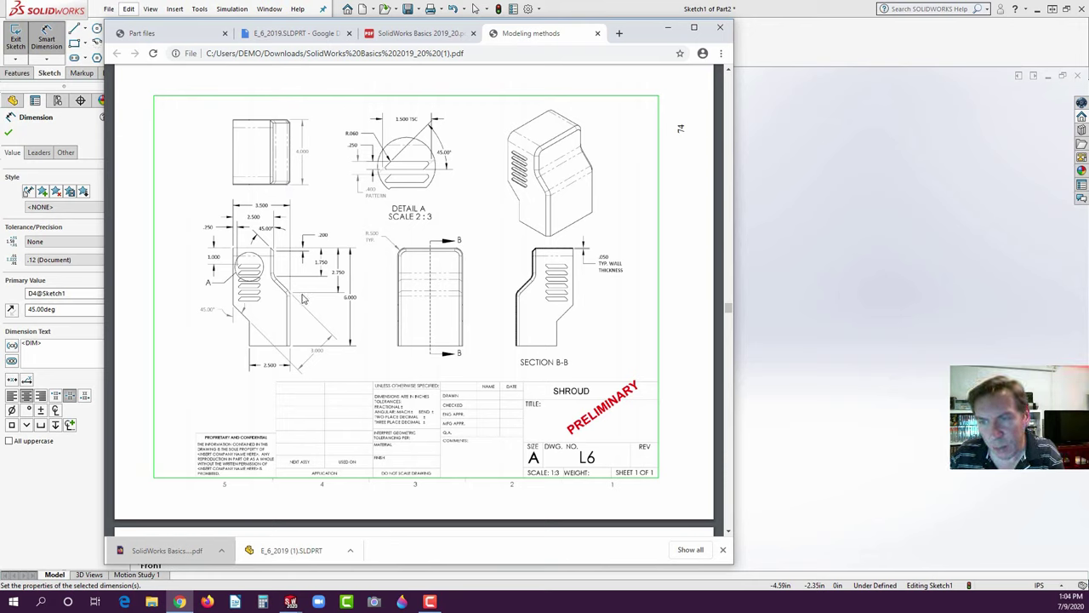
left_click(64, 474)
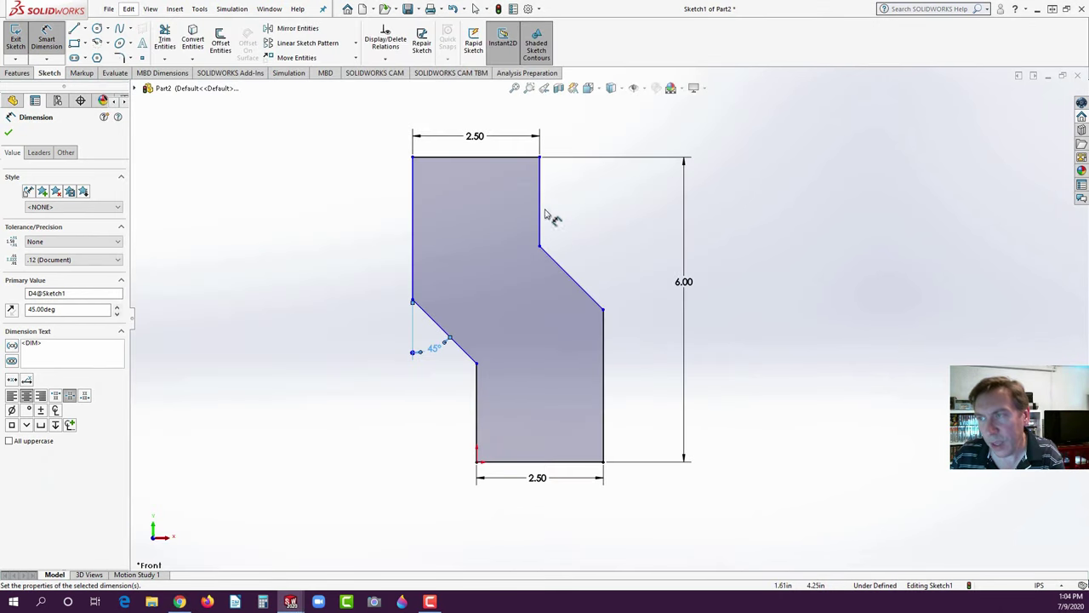
- Dimension 2.75 from the top edge down to the right diagonal's lower end
left_click(513, 159)
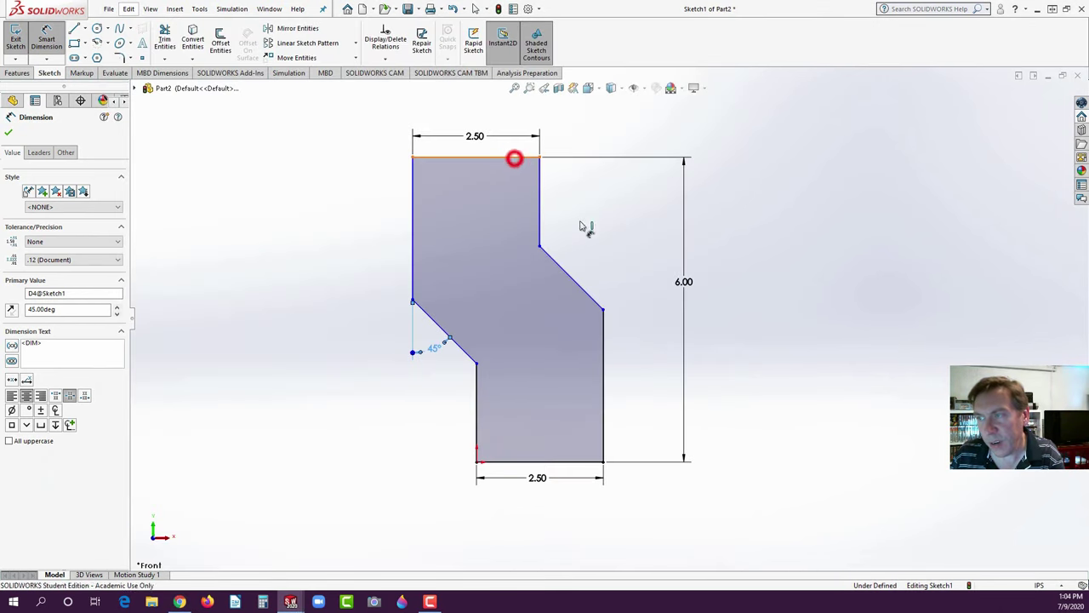
left_click(603, 308)
left_click(643, 231)
type("2.75")
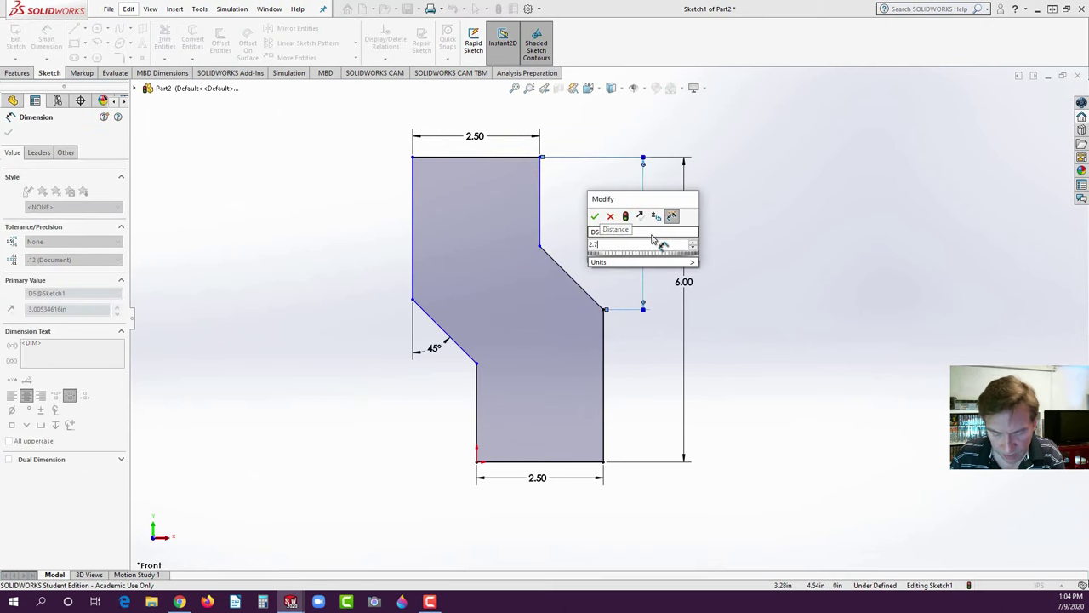
key("Return")
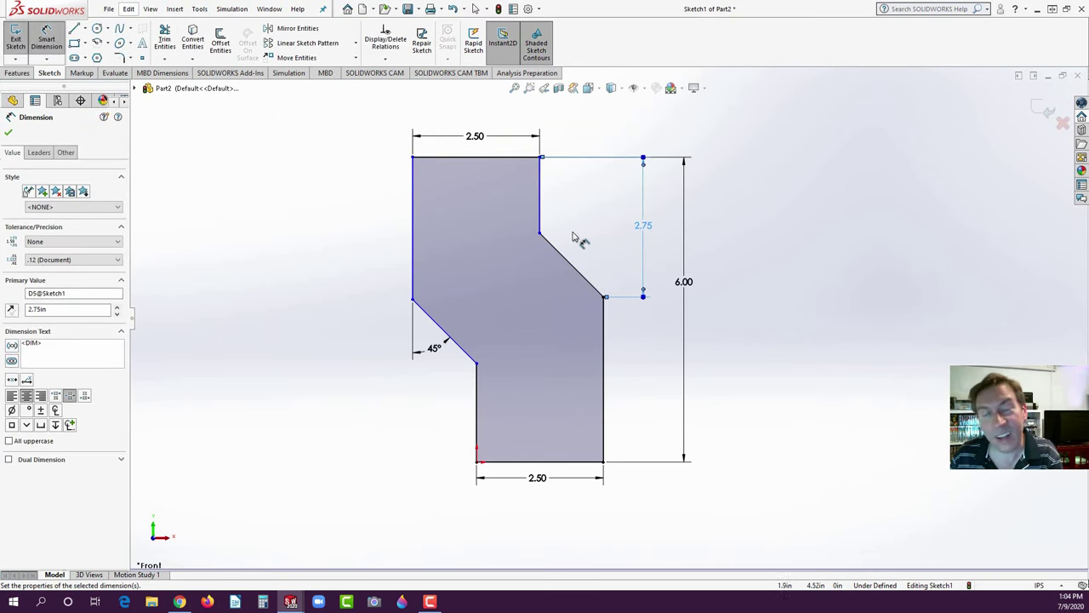
left_click(179, 601)
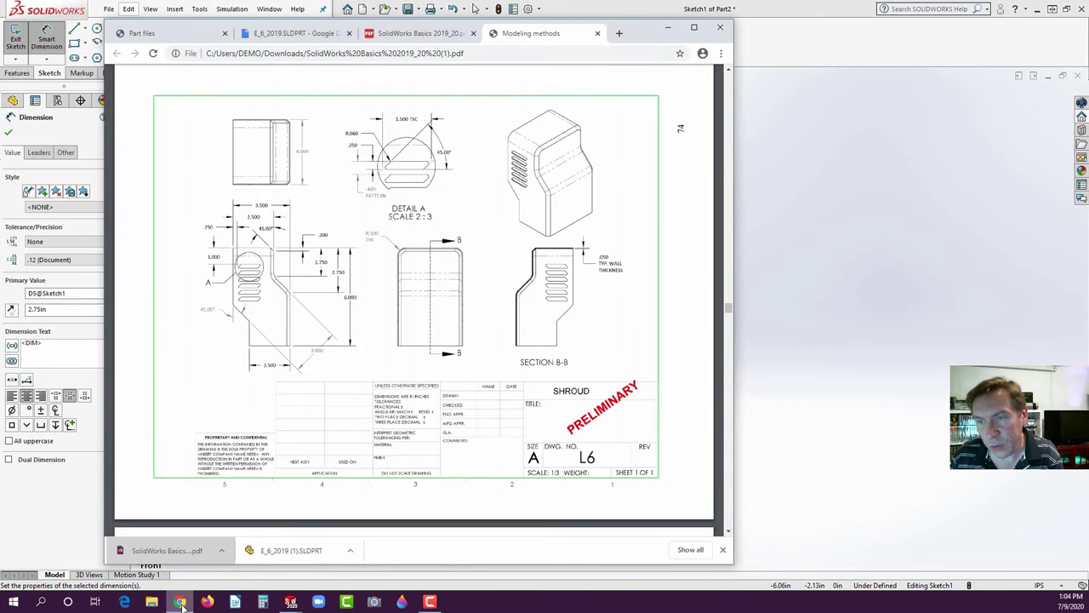
left_click(180, 601)
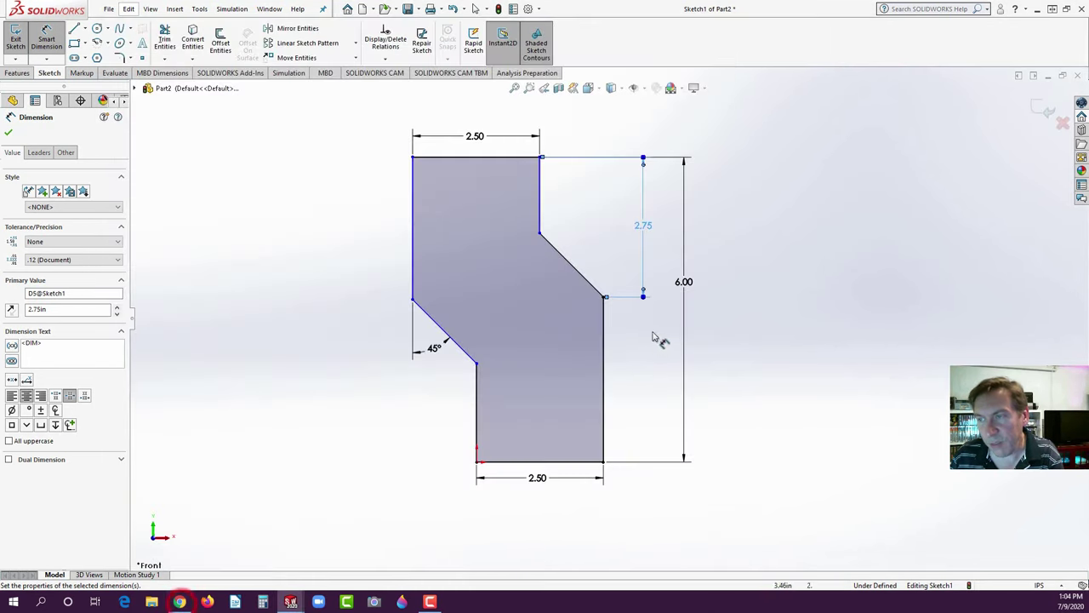
- Give the short upper-right vertical edge a 1.75 length and finish dimensioning
left_click(539, 200)
left_click(568, 191)
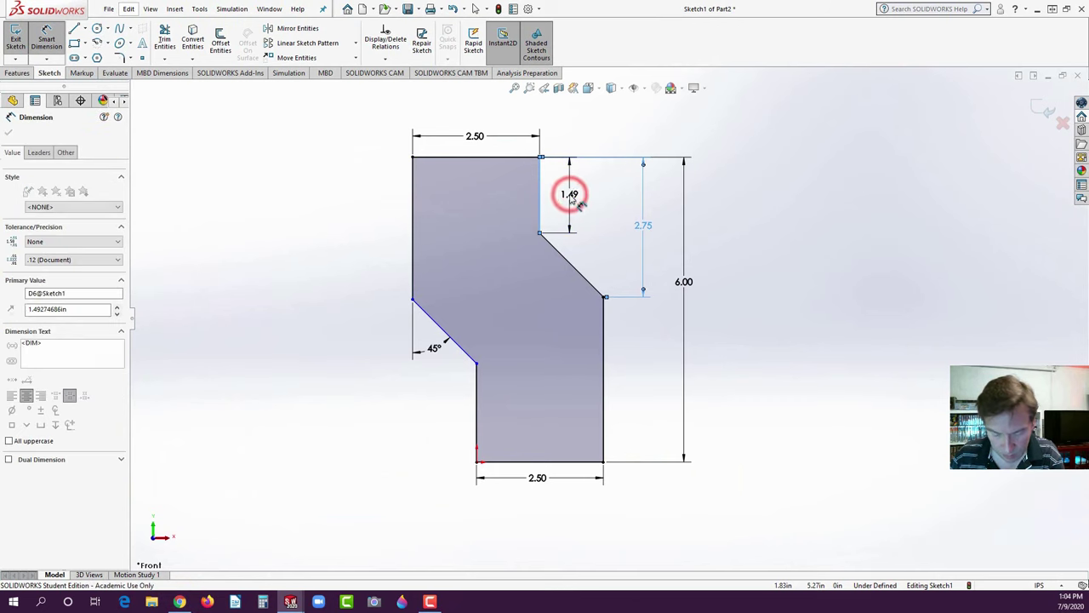
type("1.75")
key("Return")
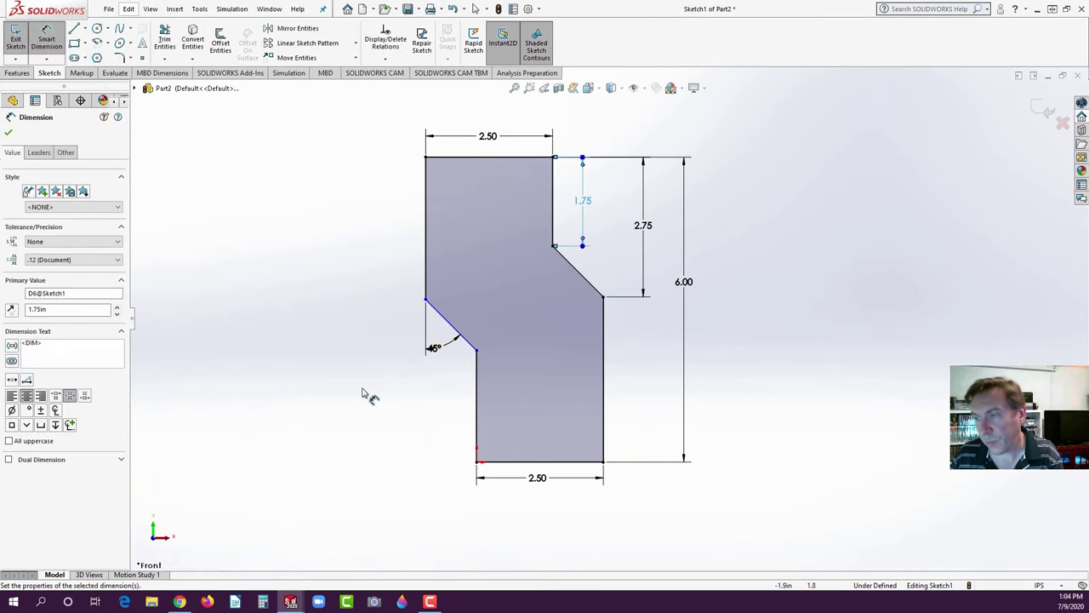
left_click(382, 381)
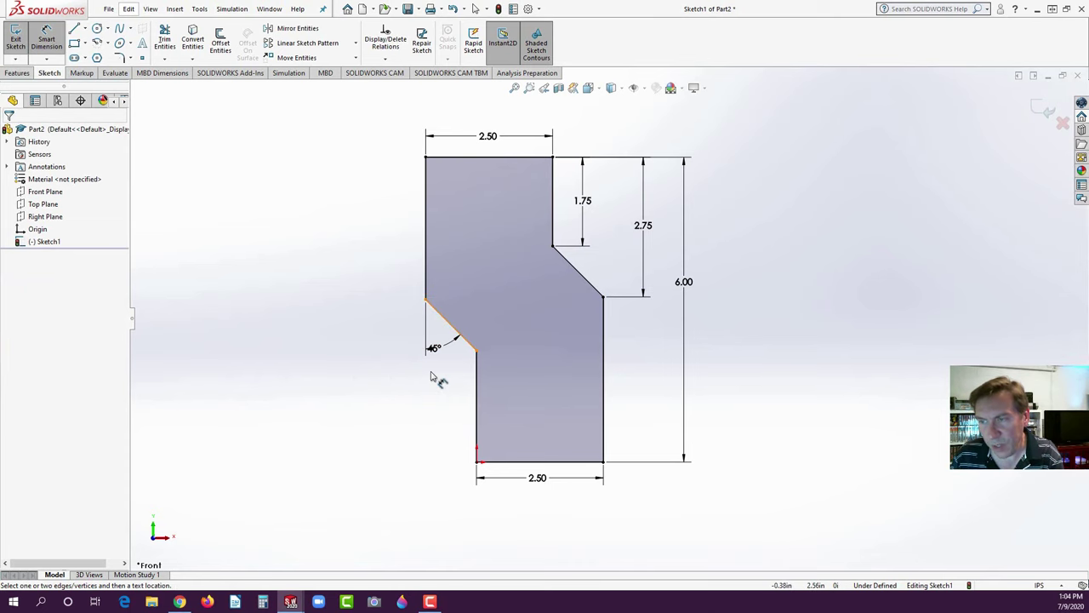
left_click(180, 601)
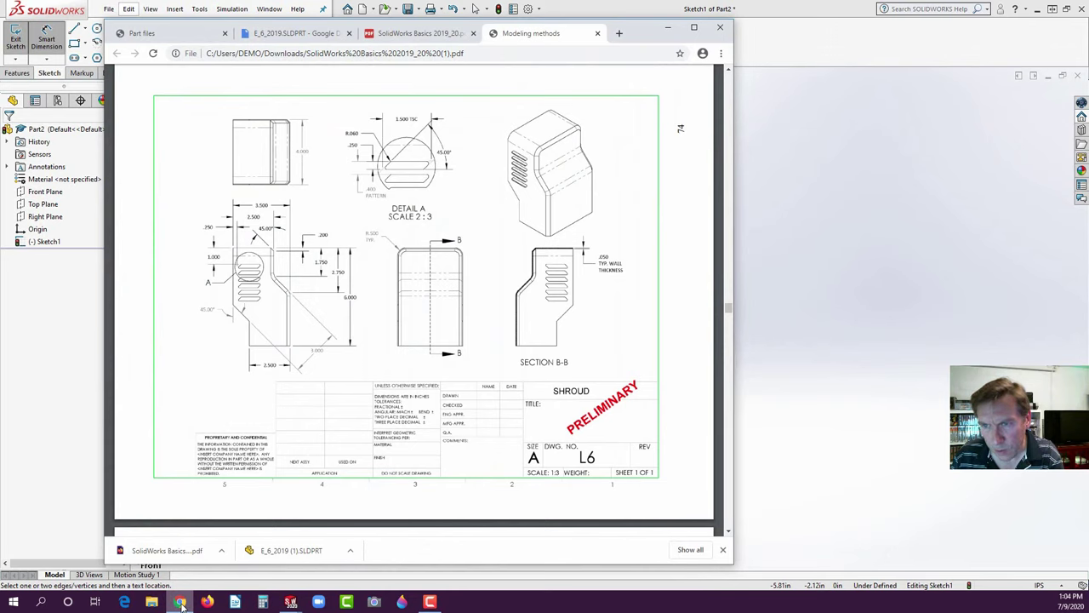
left_click(180, 603)
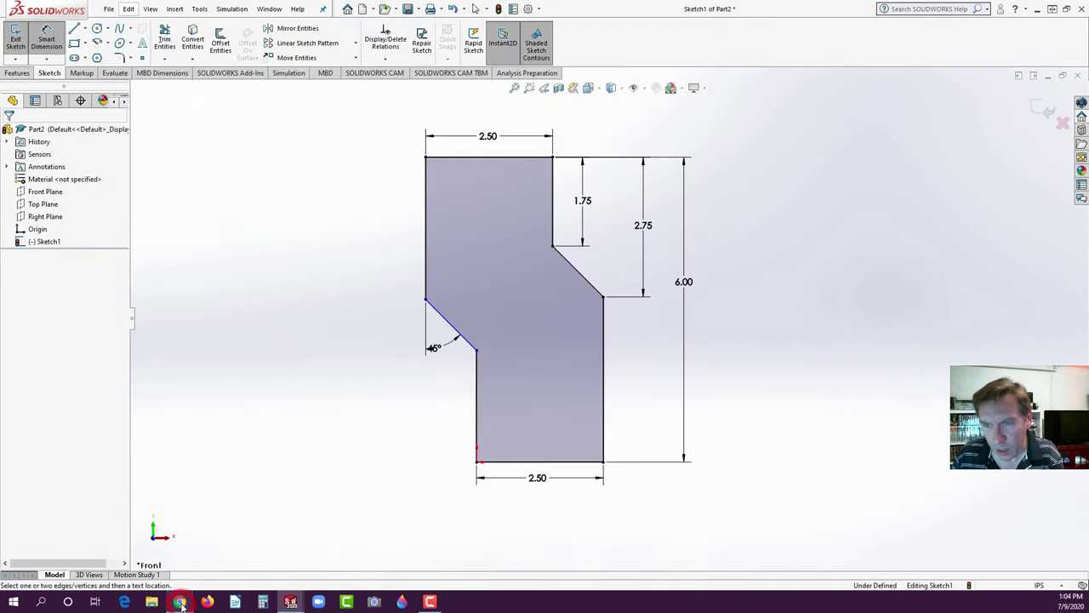
key("Escape")
- Adjust the lower end of the 45° edge and cancel an unwanted 3.71 dimension
left_click(475, 349)
mouse_move(480, 341)
left_mouse_down()
mouse_move(479, 357)
mouse_move(479, 347)
left_mouse_up()
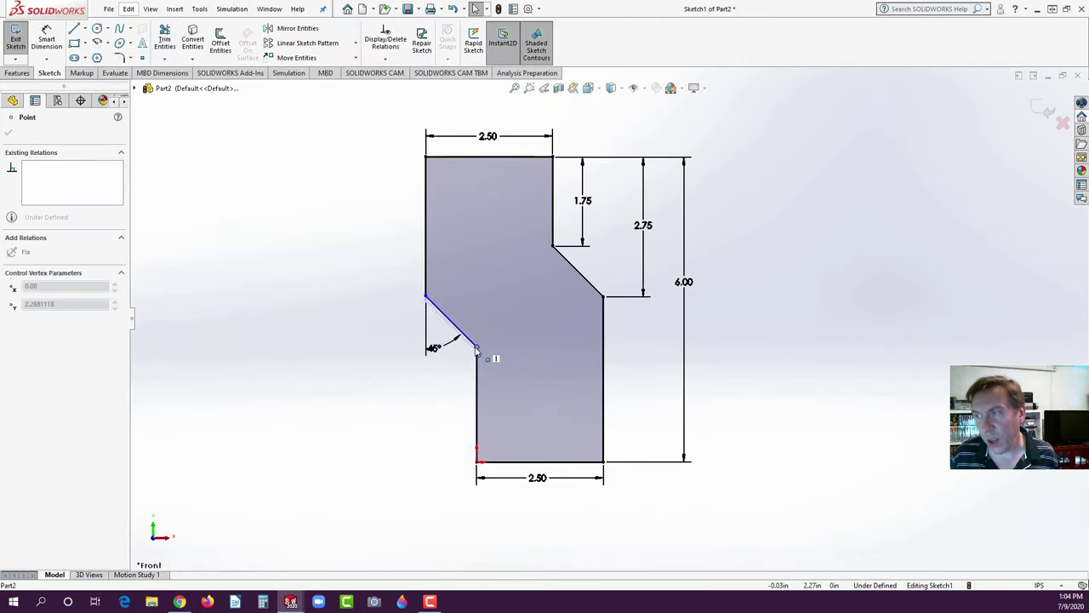
left_click(48, 34)
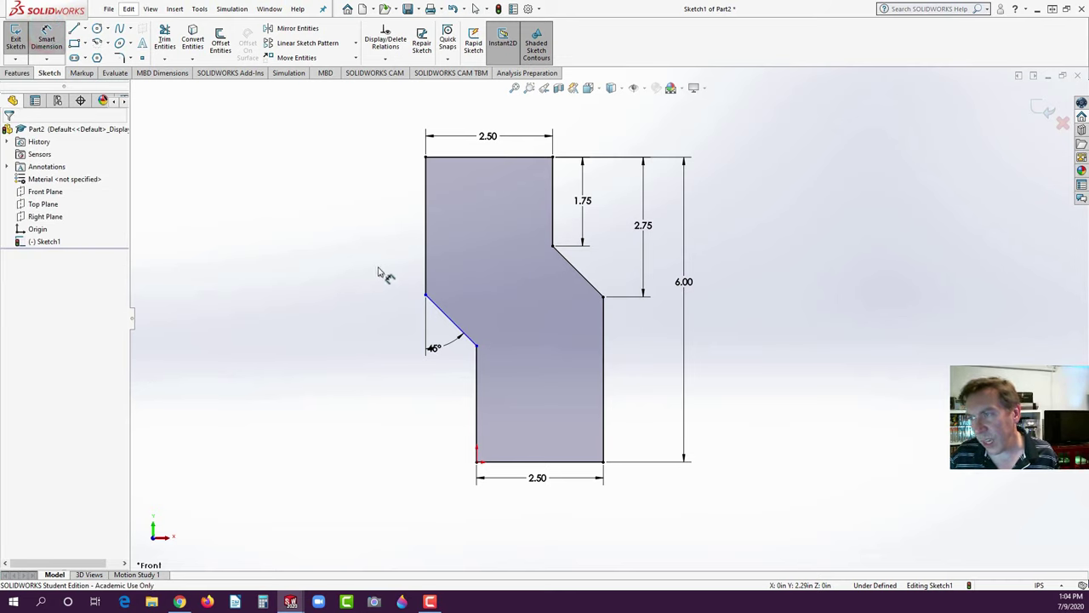
left_click(479, 156)
left_click(477, 346)
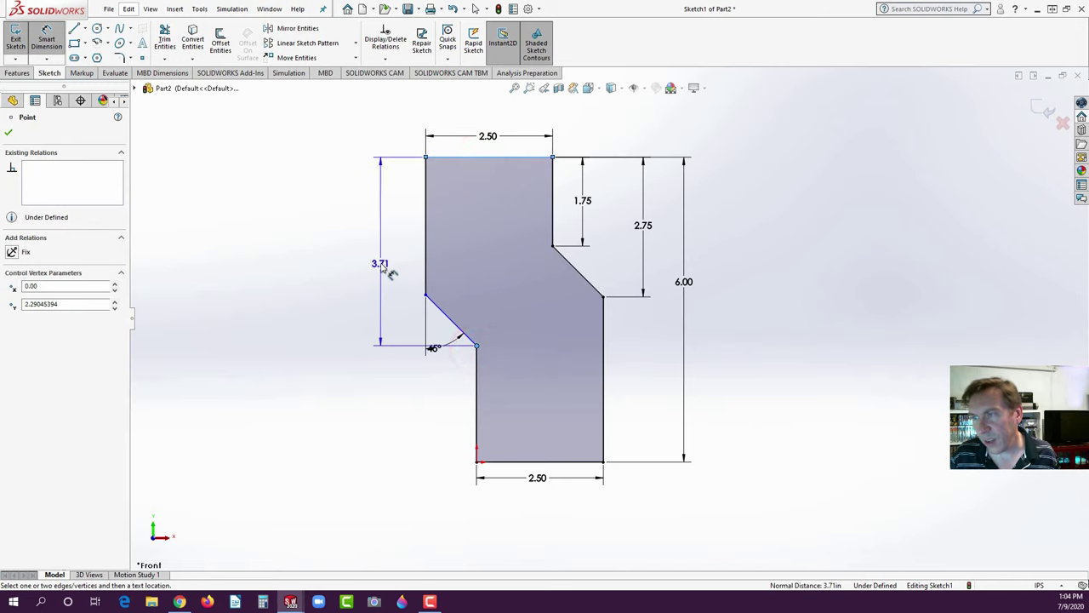
key("Escape")
key("Escape")
- Add a 2.75 vertical dimension on the lower-left slant, then delete it
left_click(506, 462)
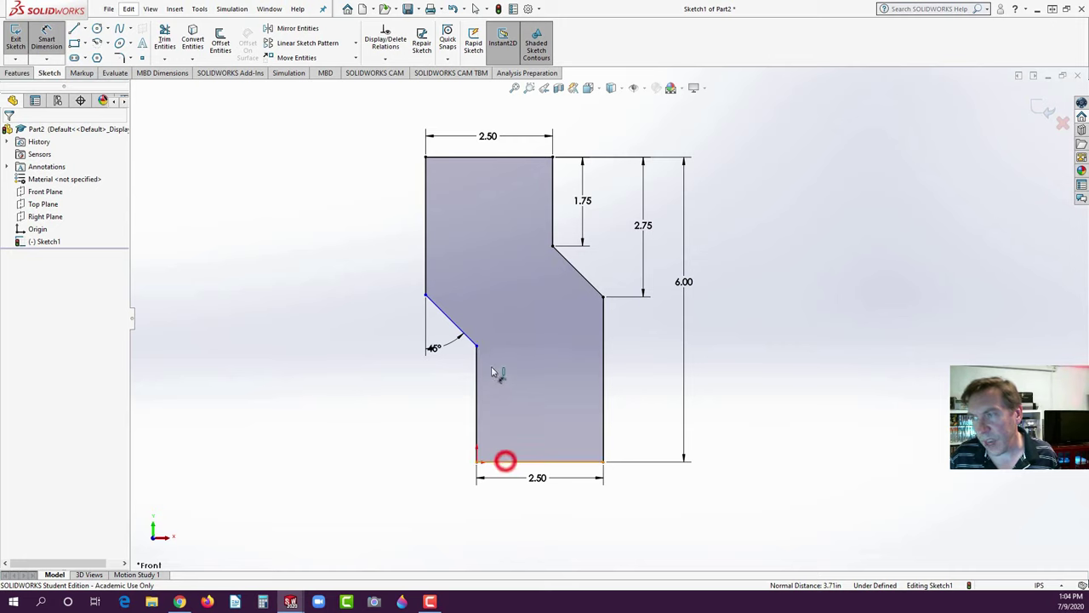
left_click(425, 295)
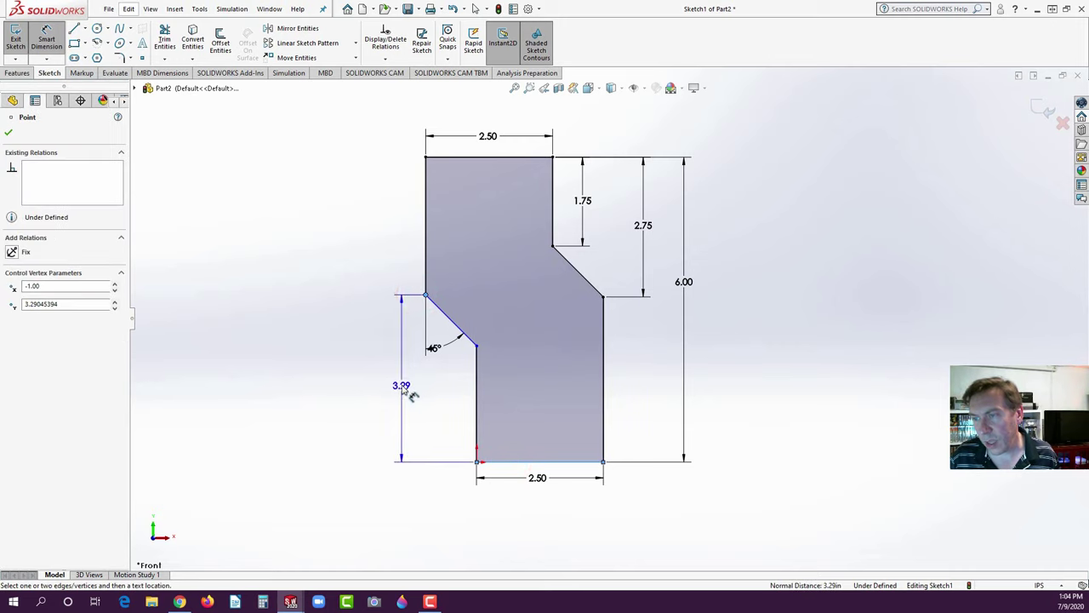
left_click(402, 384)
type("2.75")
key("Return")
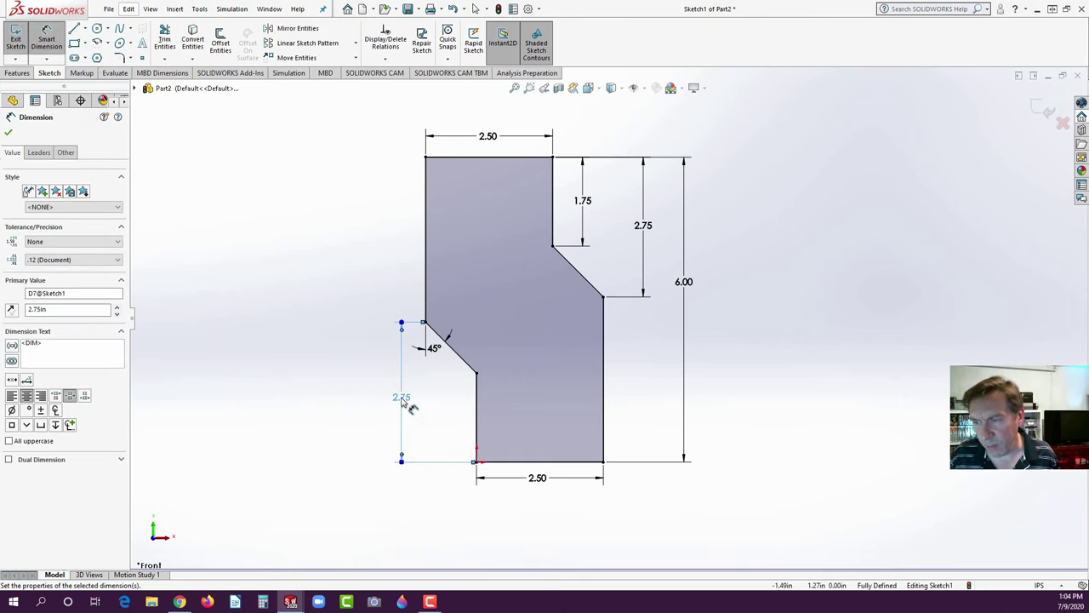
double_click(401, 394)
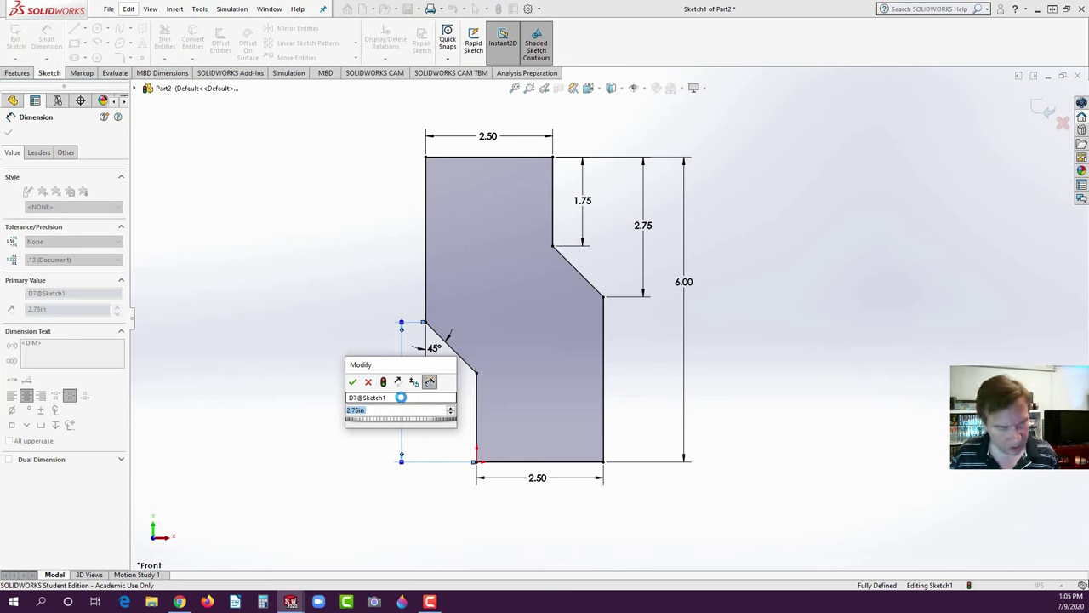
key("Return")
key("Delete")
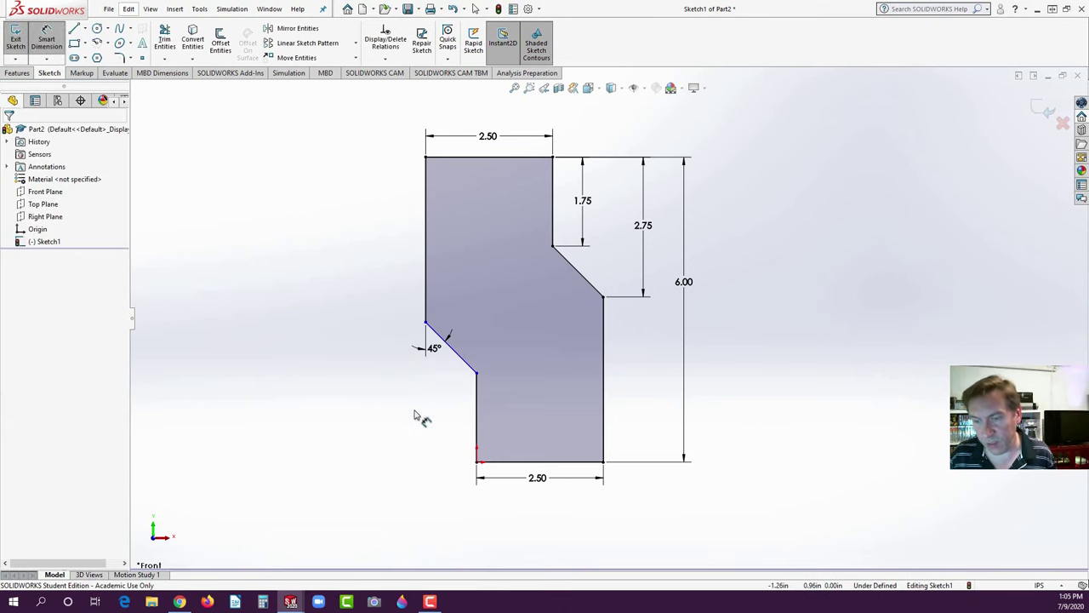
- Set a 3.00 distance between the two parallel slanted edges and fit the sketch in view
scroll(523, 379, "down", 2)
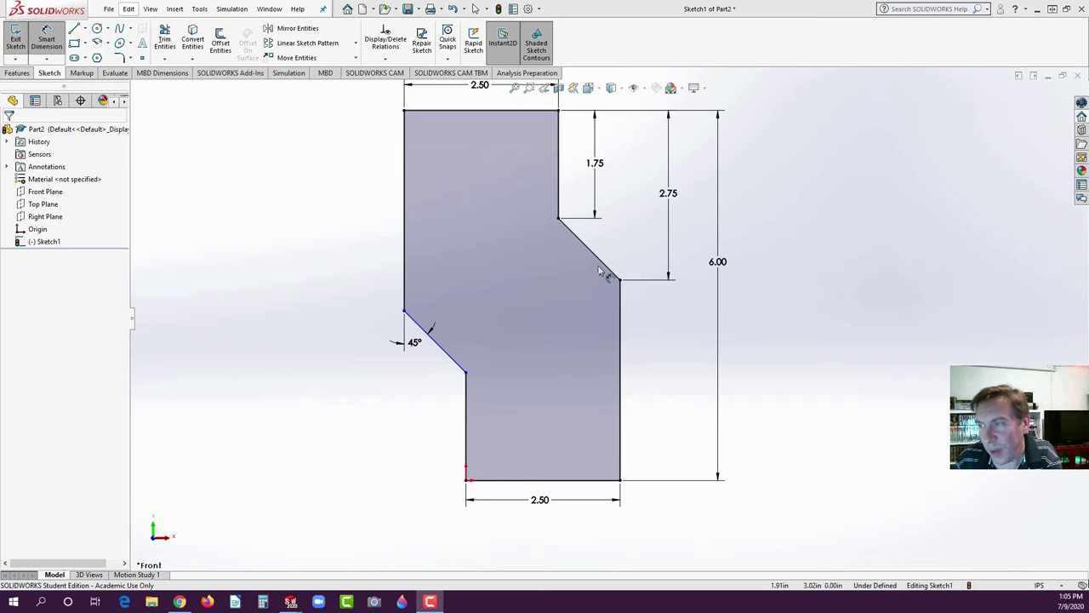
left_click(589, 253)
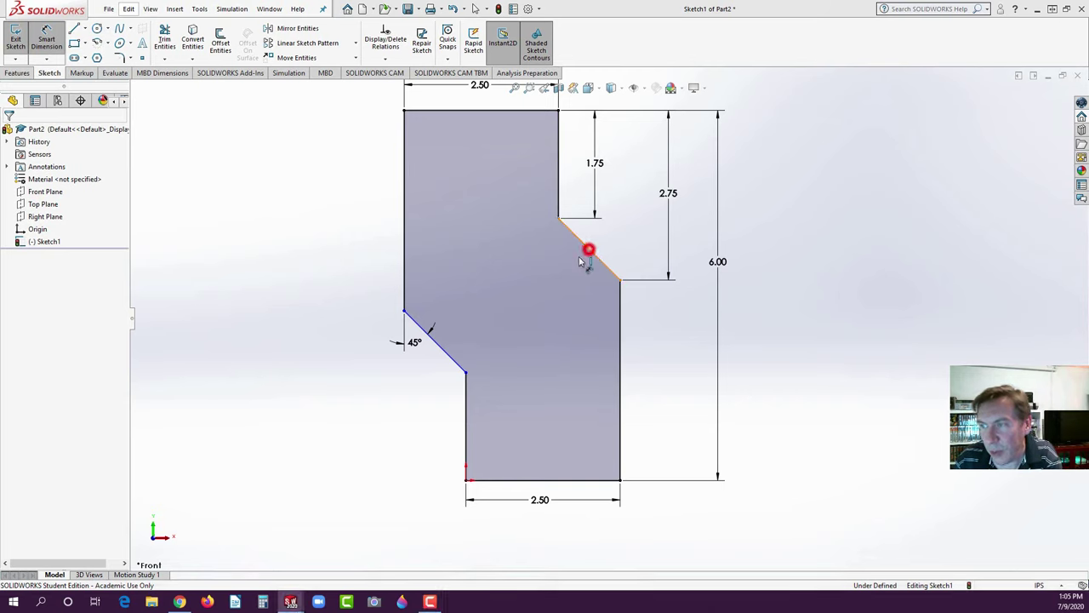
left_click(443, 350)
left_click(554, 343)
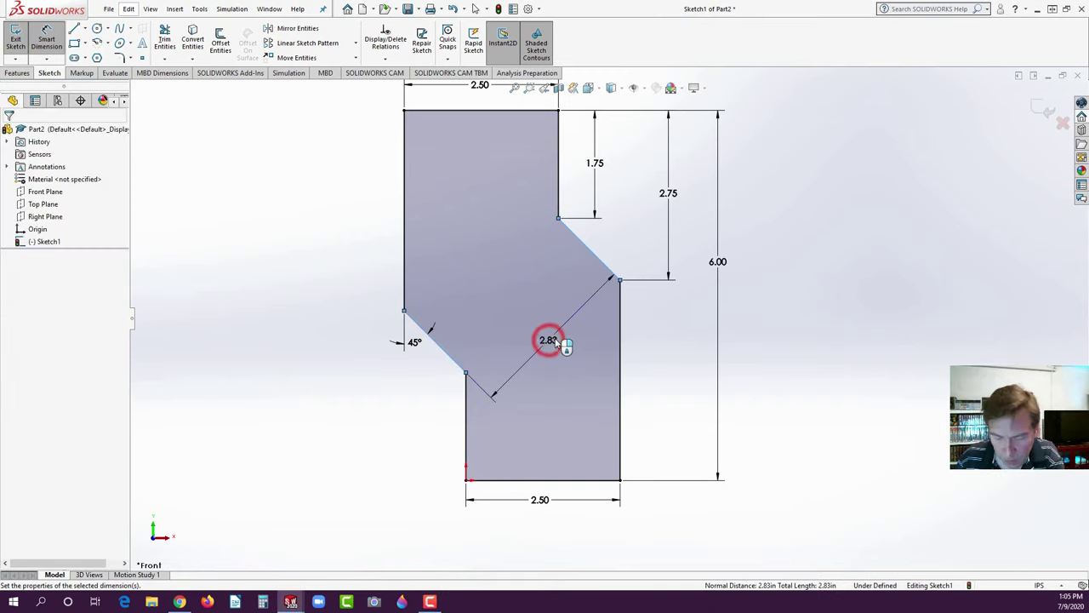
type("3")
key("Return")
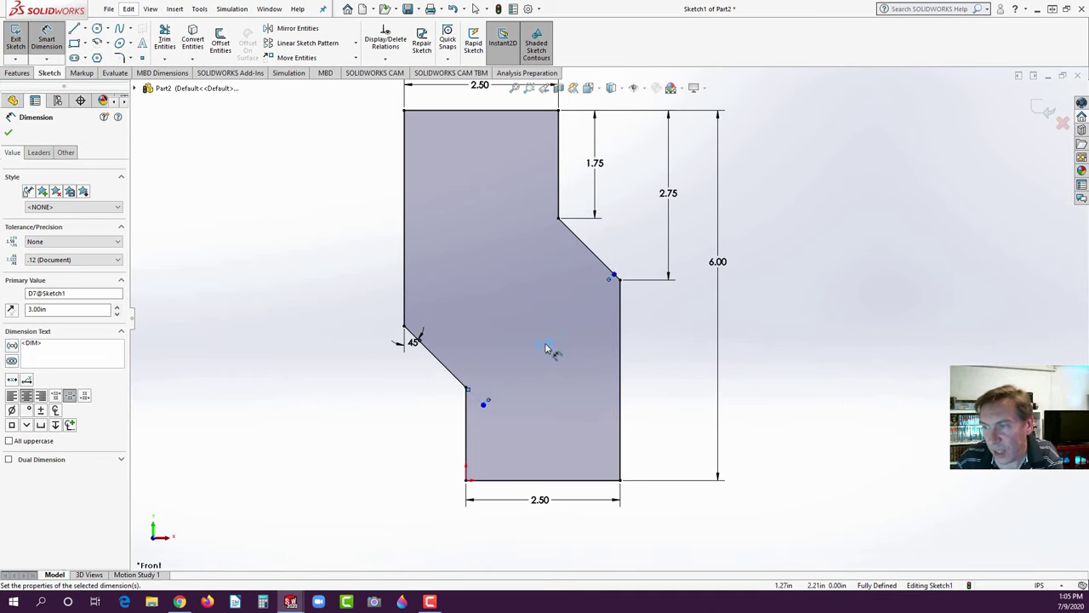
left_click_drag(549, 349, 795, 469)
left_click(810, 395)
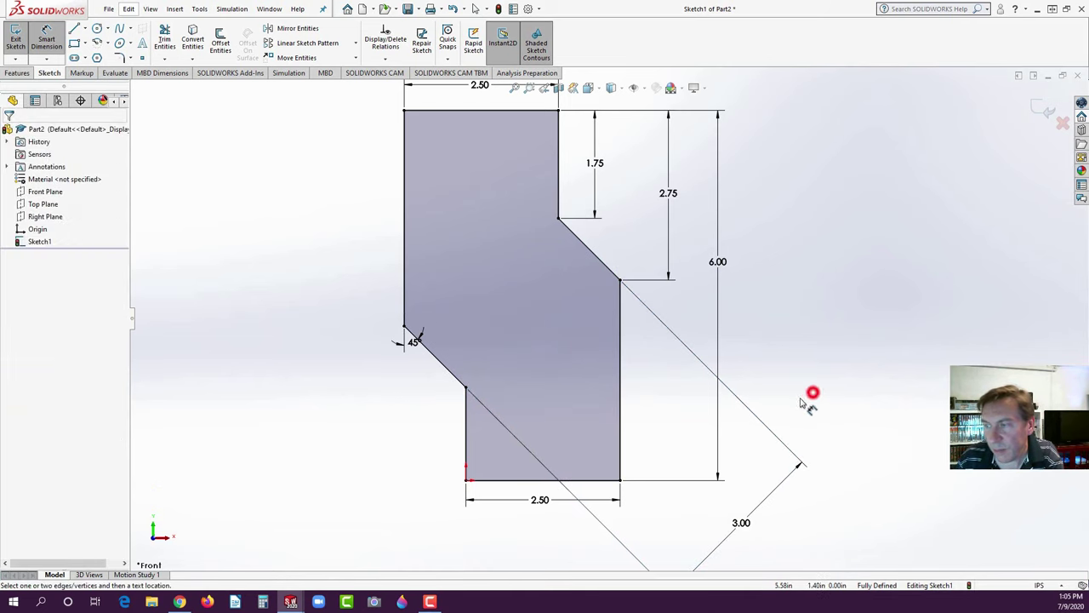
key("f")
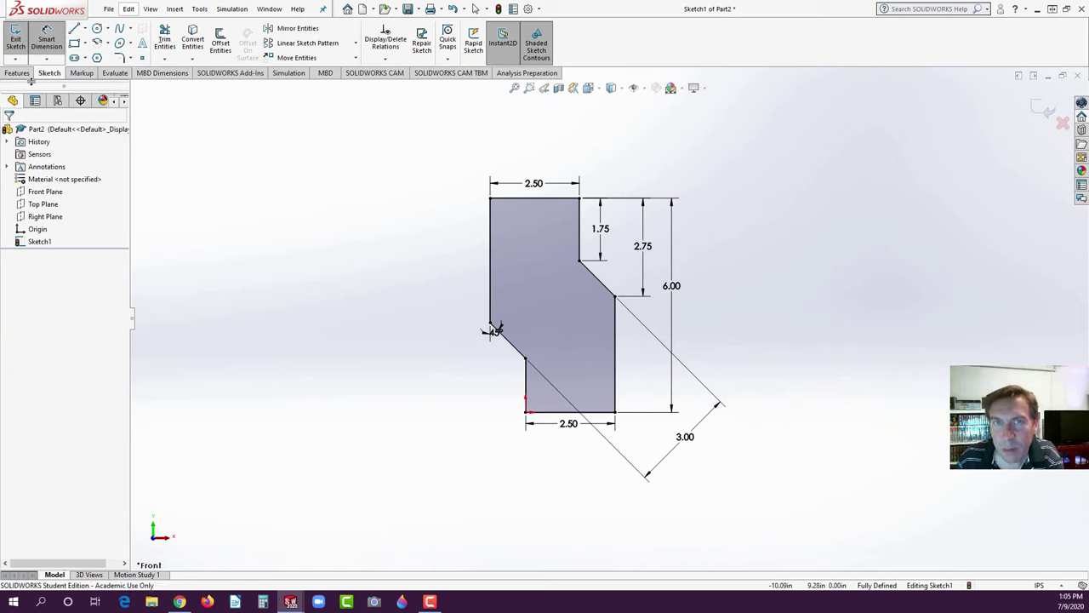
left_click(17, 73)
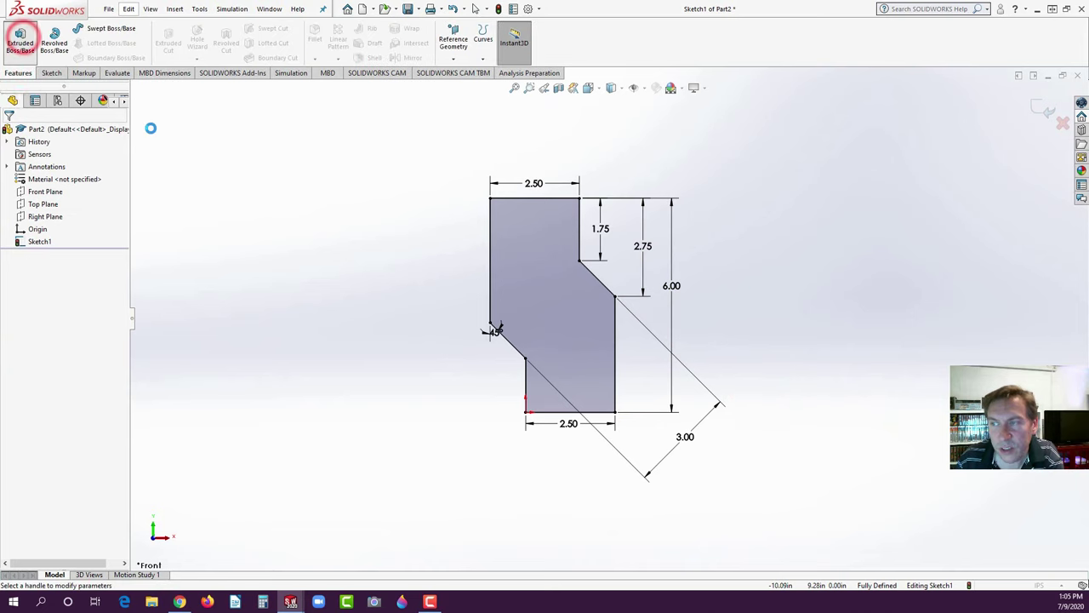
- Extrude the sketch Mid Plane to a 4.00in depth, creating Boss-Extrude1
left_click(19, 38)
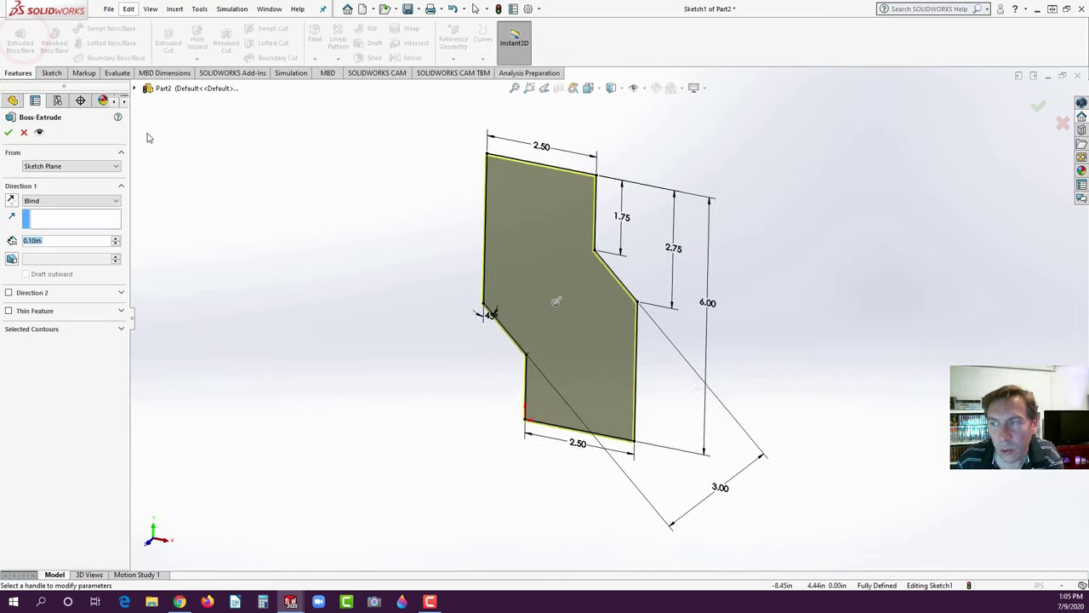
left_click(42, 201)
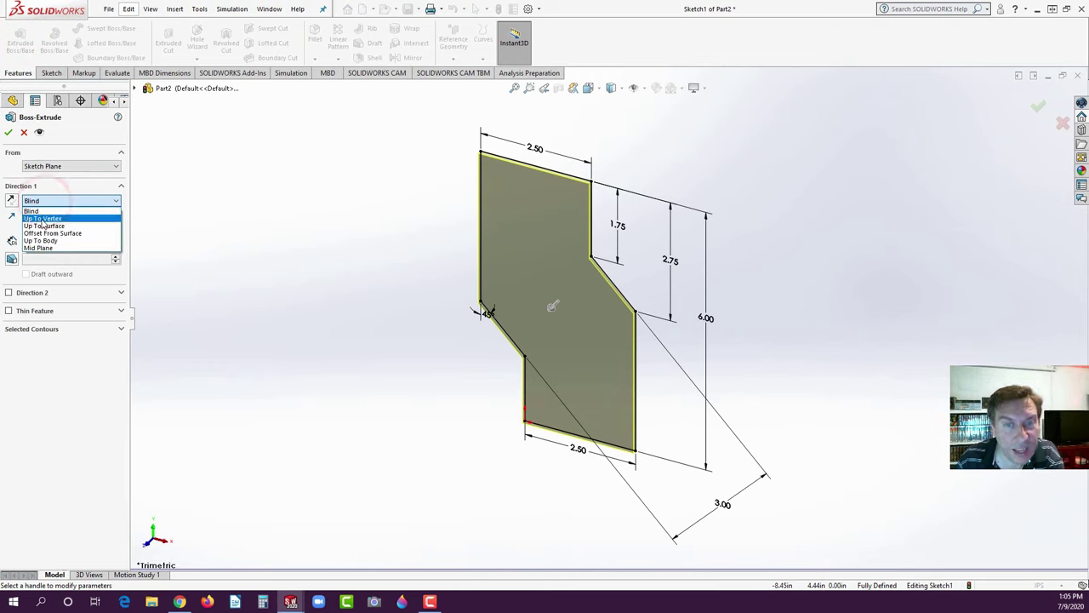
left_click(40, 247)
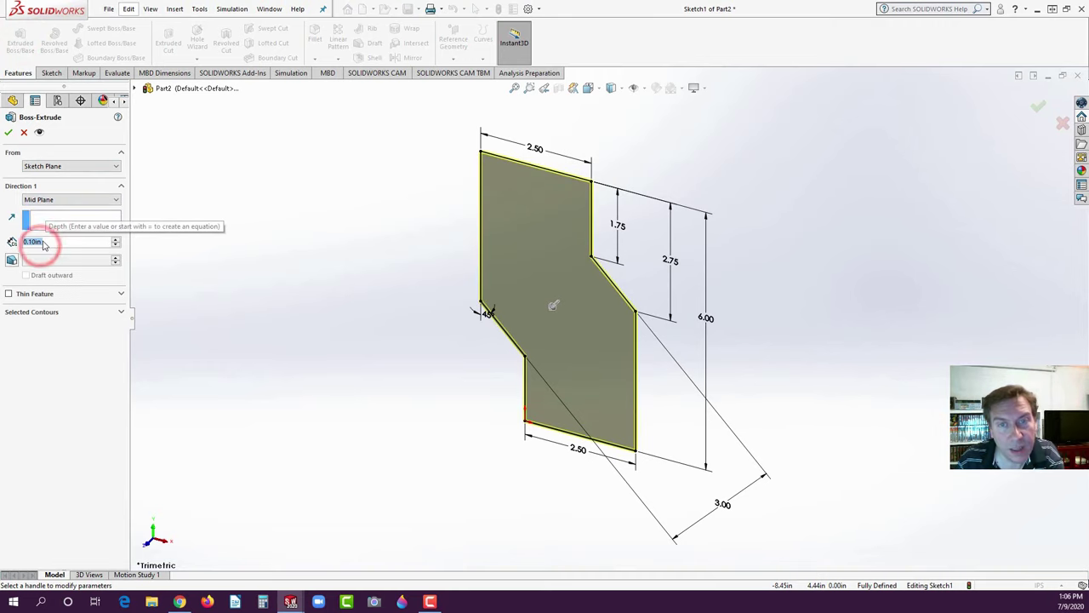
type("4")
key("Return")
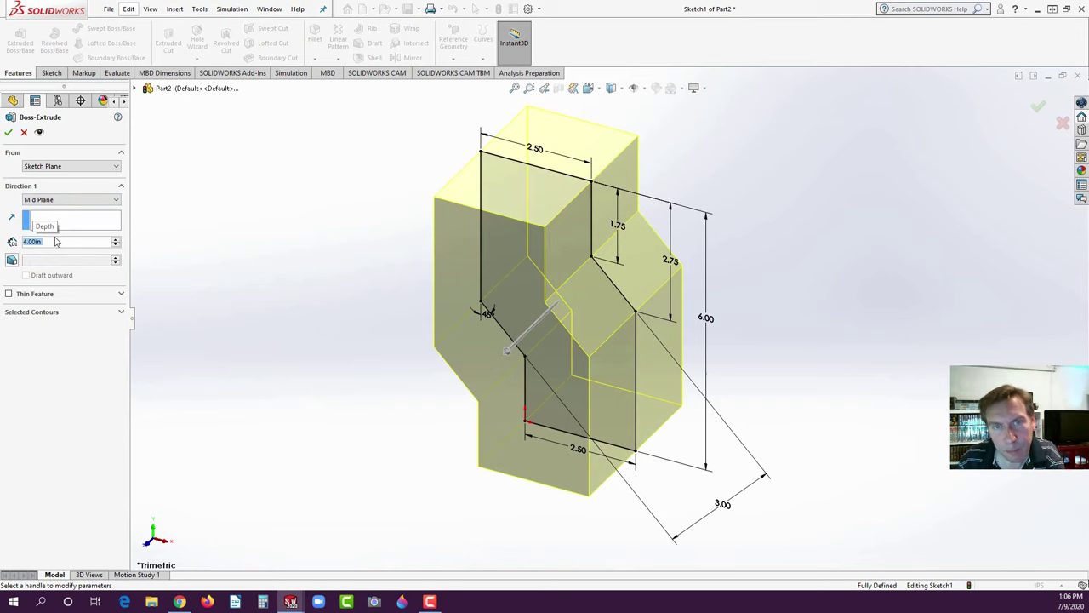
left_click(8, 132)
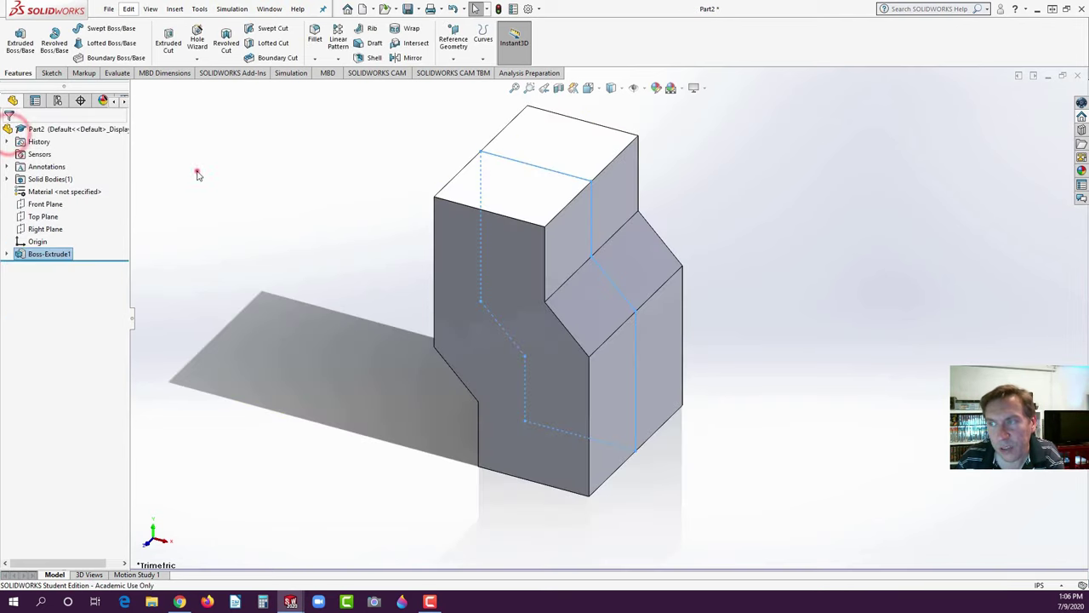
left_click(197, 170)
scroll(664, 267, "down", 2)
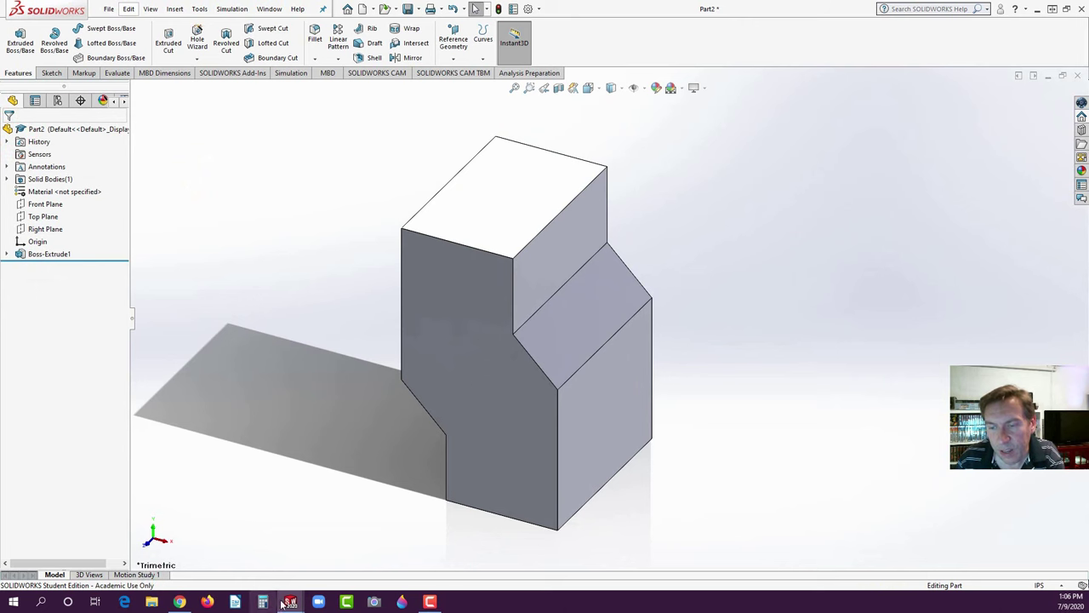
- Compare the extruded part with the shroud reference drawing
left_click(180, 601)
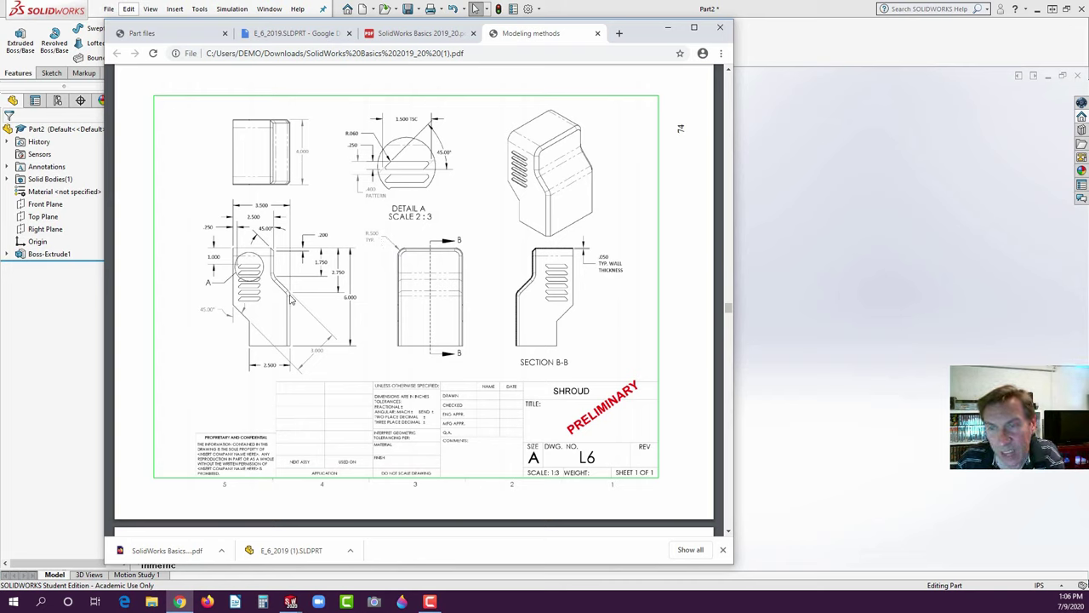
left_click(71, 463)
scroll(549, 285, "down", 2)
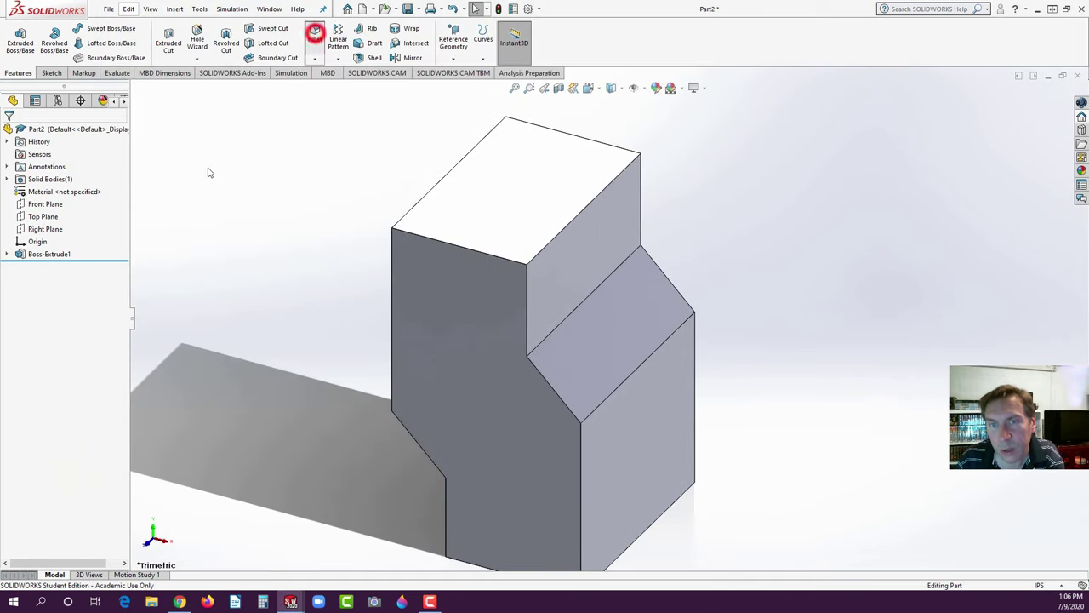
left_click(314, 36)
- Fillet the two top edges and two slanted step edges at 0.50in, with full preview
type("5")
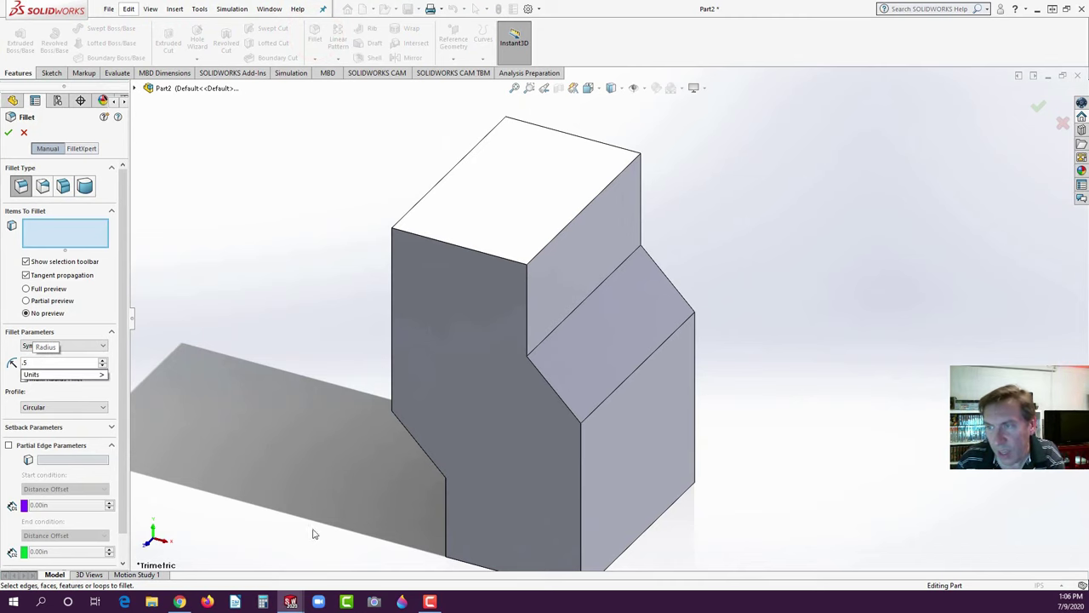
left_click(491, 252)
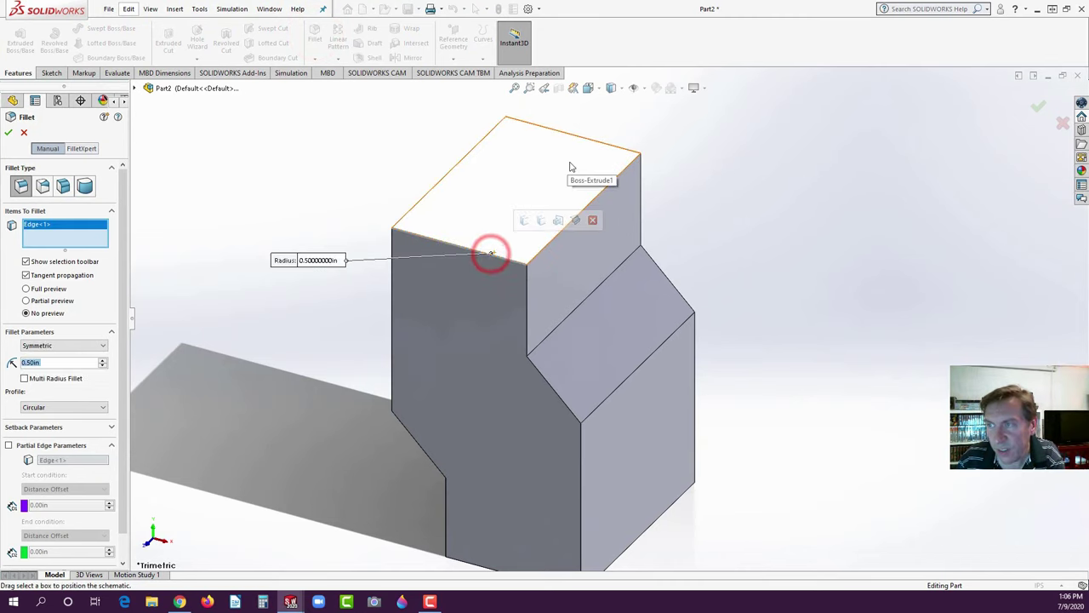
left_click(26, 300)
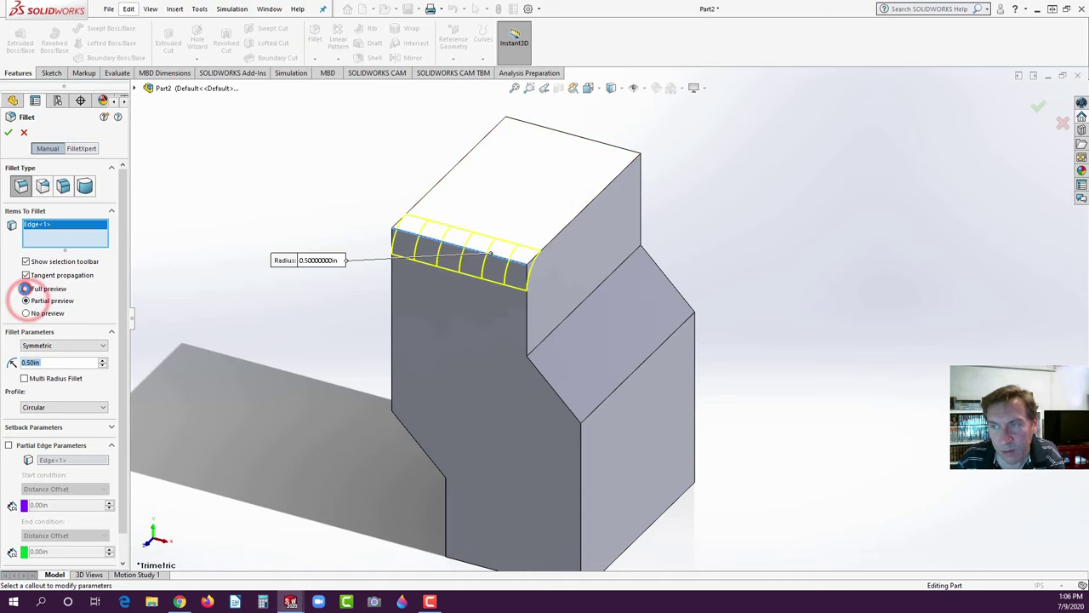
left_click(27, 288)
left_click(564, 136)
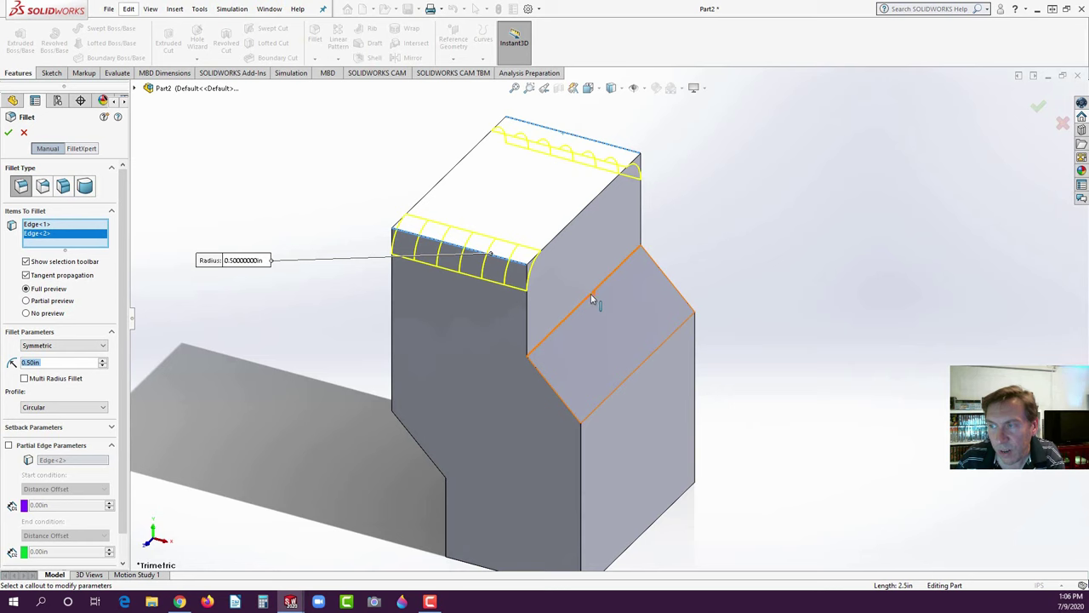
left_click(591, 294)
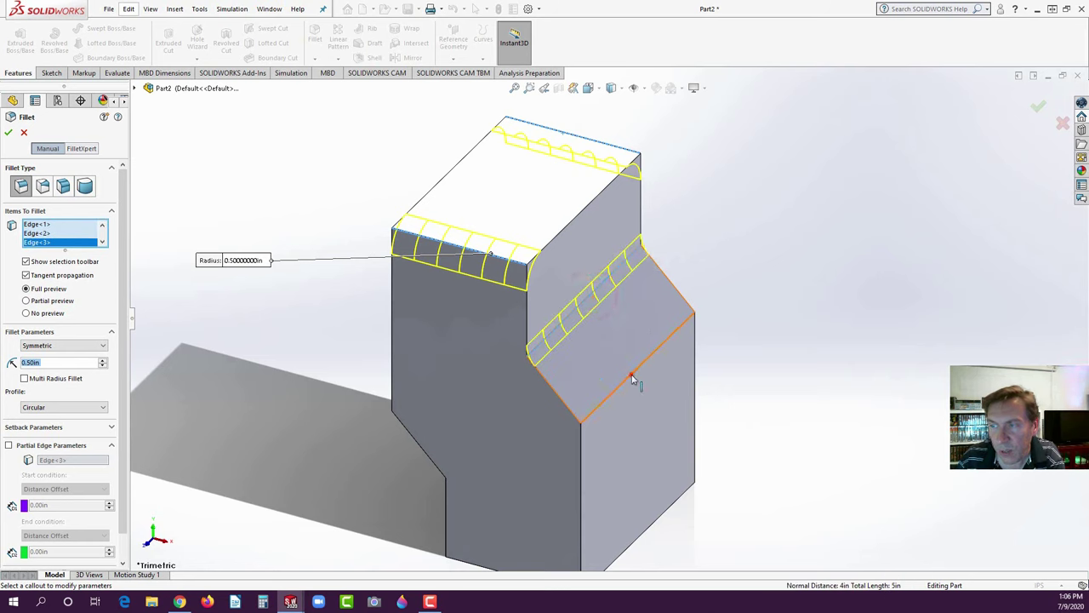
left_click(631, 375)
left_click(568, 248)
left_click(577, 260)
left_click(8, 132)
left_click(277, 243)
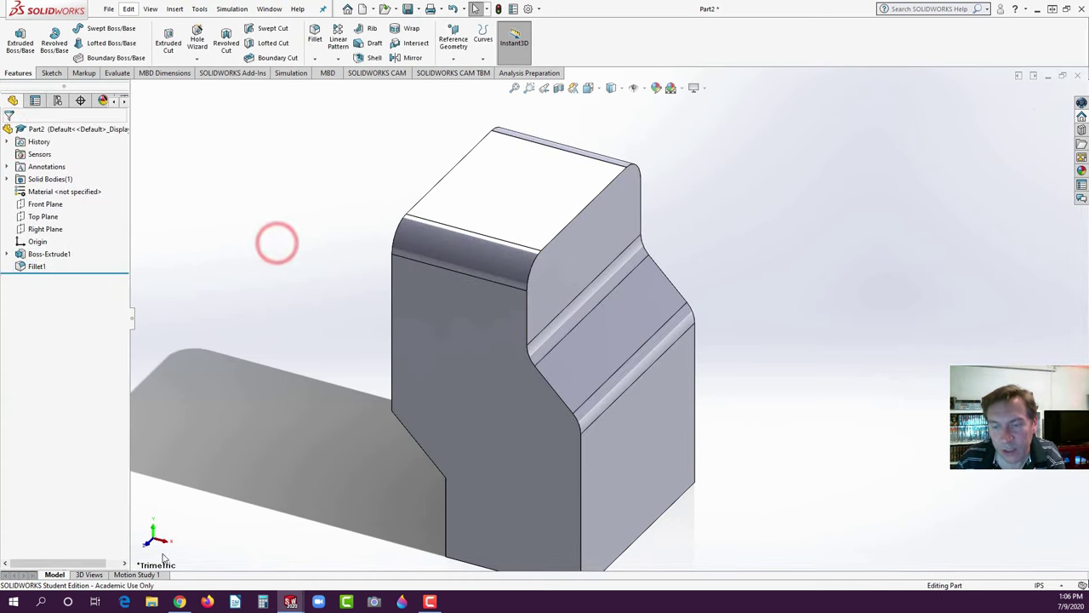
left_click(179, 602)
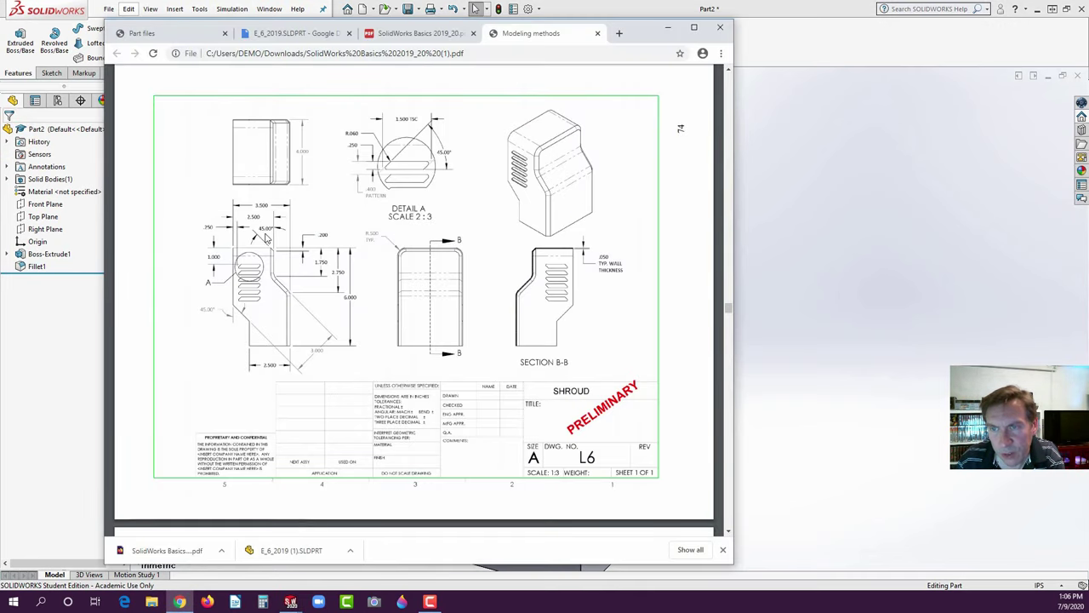
left_click(75, 364)
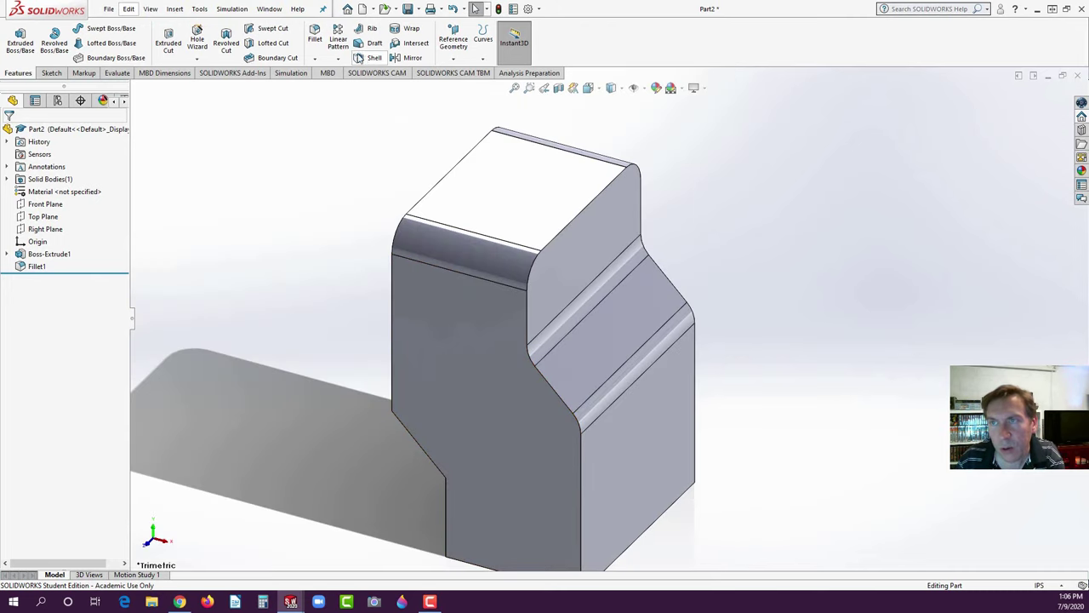
- Chamfer the top side edge of the part by 0.20in
left_click(315, 59)
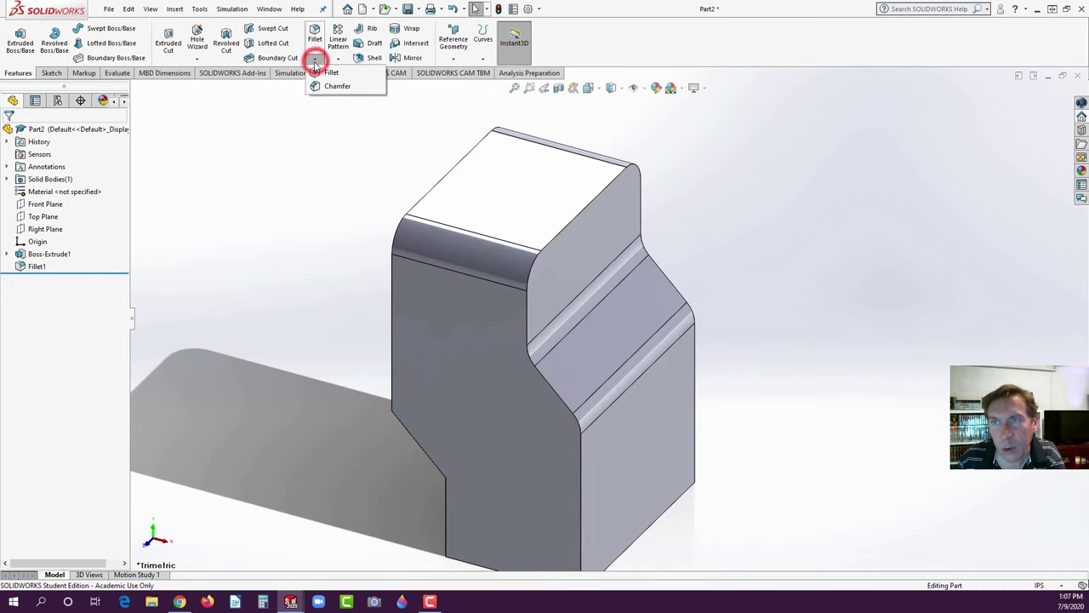
left_click(317, 87)
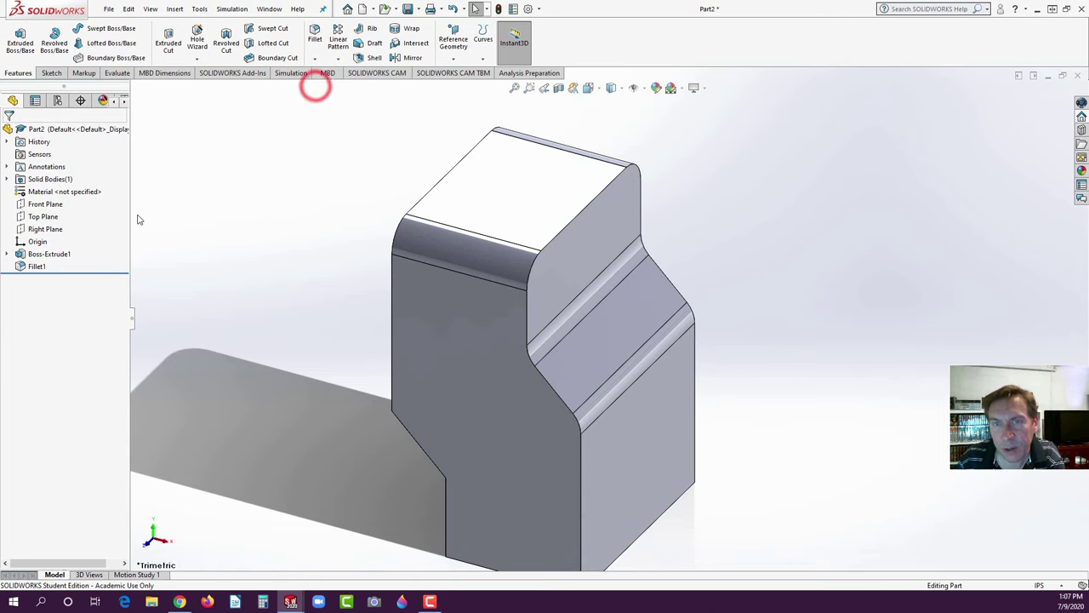
type("2")
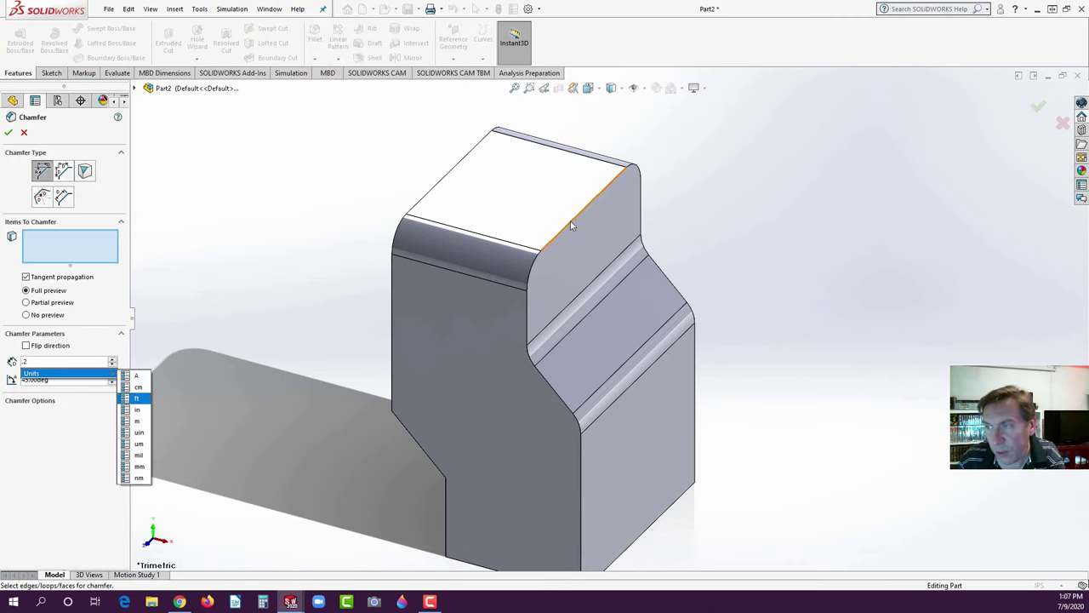
left_click(570, 224)
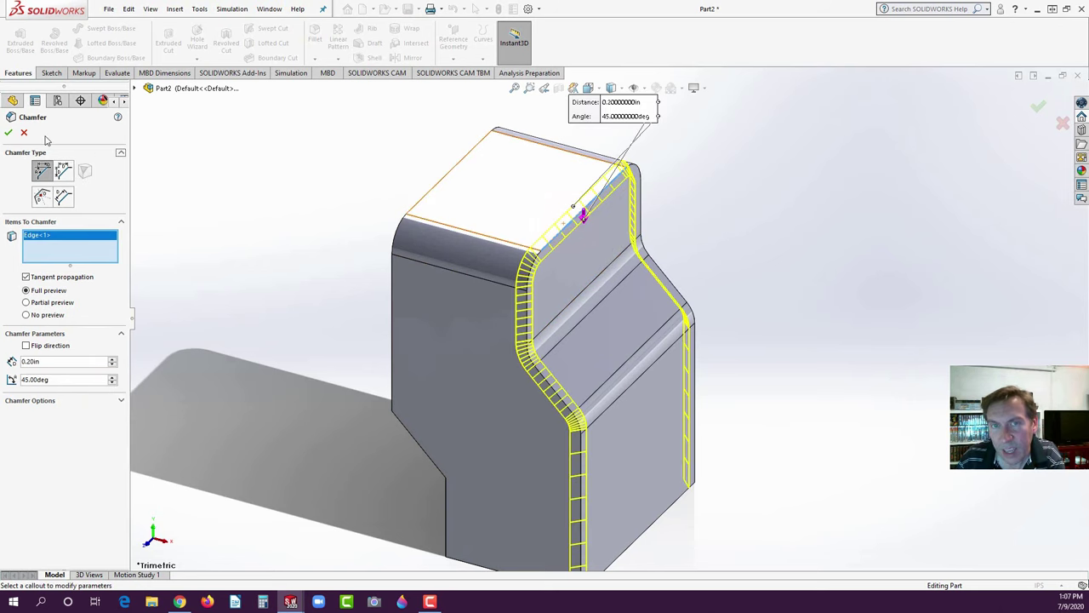
middle_click_drag(245, 217, 597, 390)
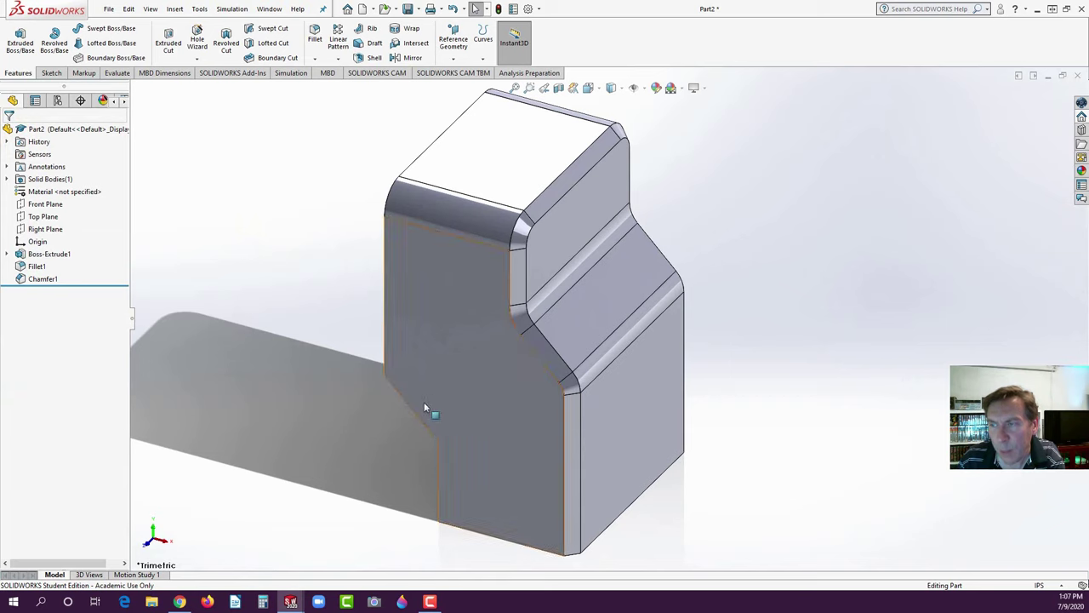
middle_click_drag(378, 395, 535, 323)
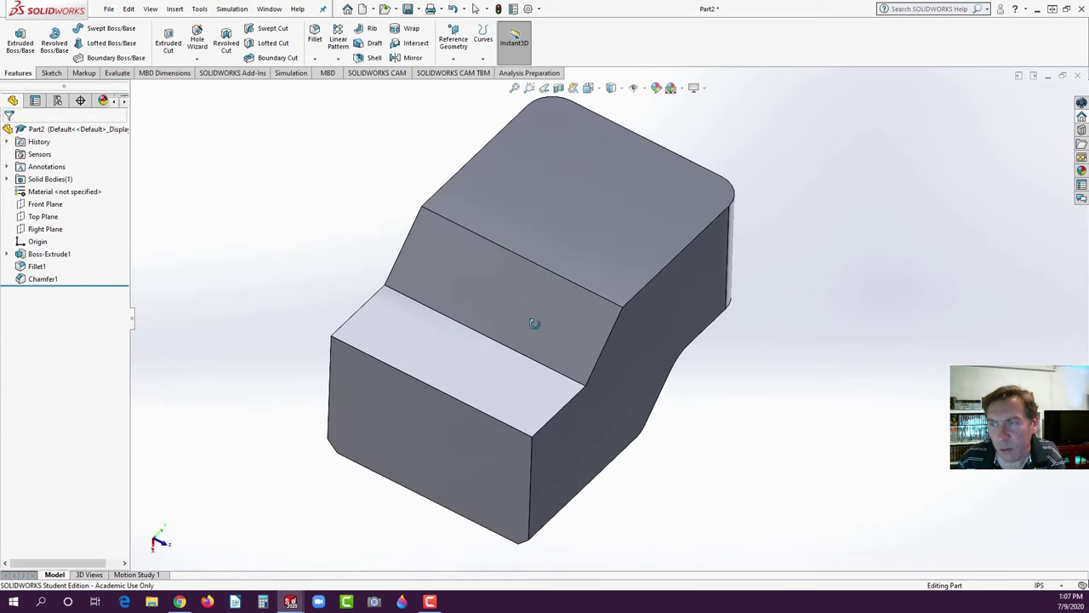
- Shell the part to 0.05in walls, leaving the end, lower step, sloped and top faces open
left_click(370, 58)
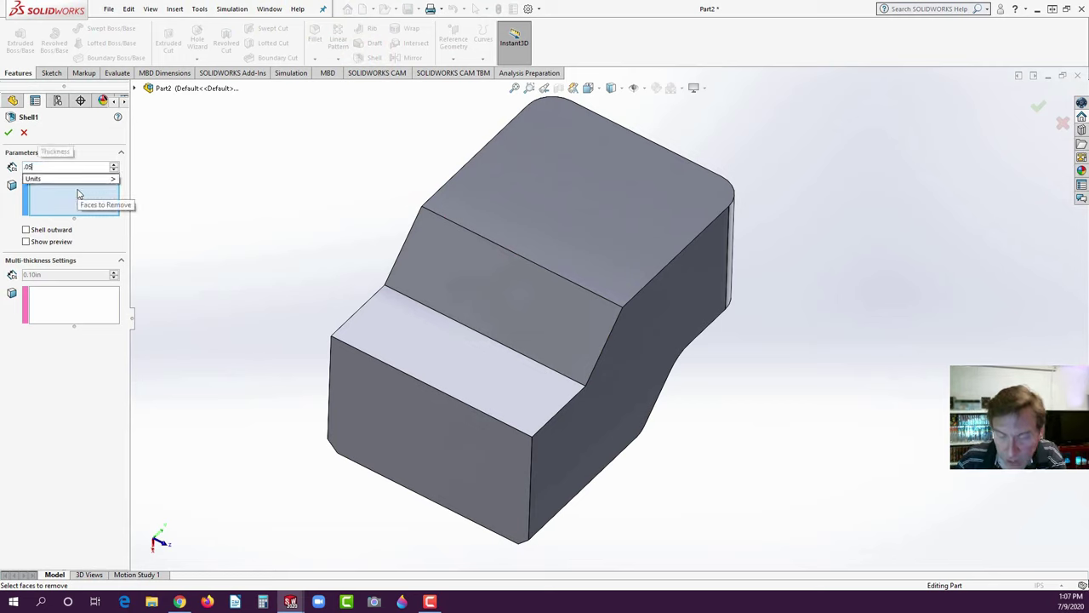
left_click(382, 422)
left_click(426, 333)
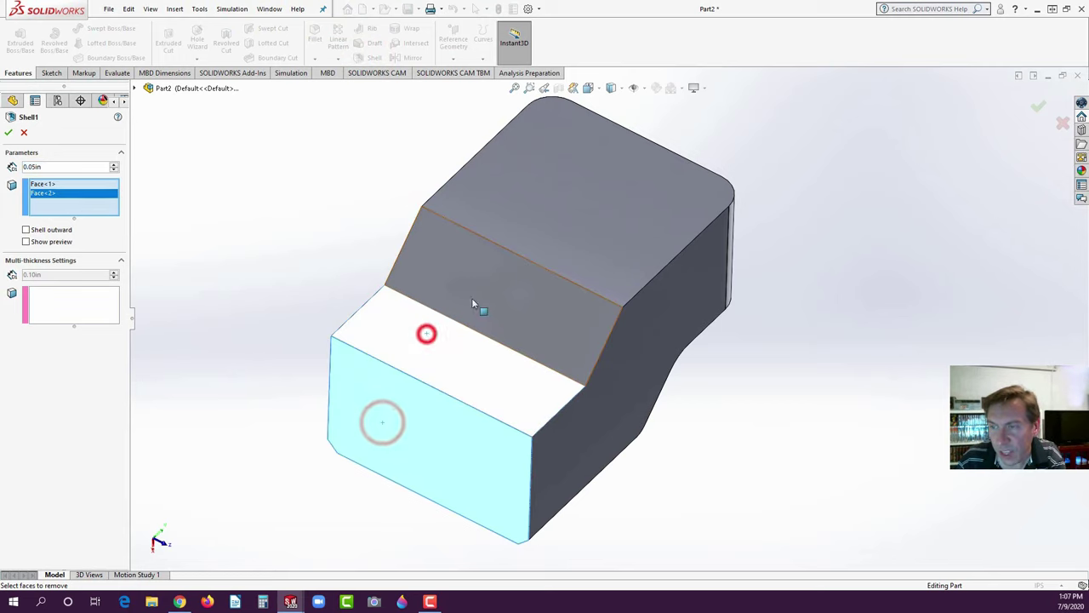
left_click(476, 280)
left_click(541, 230)
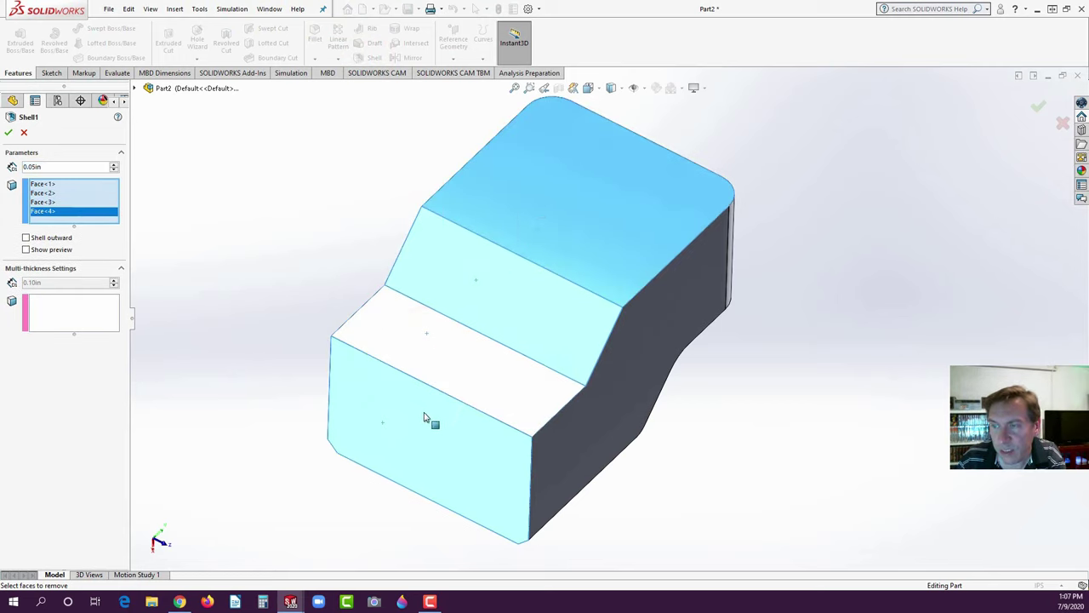
left_click(8, 135)
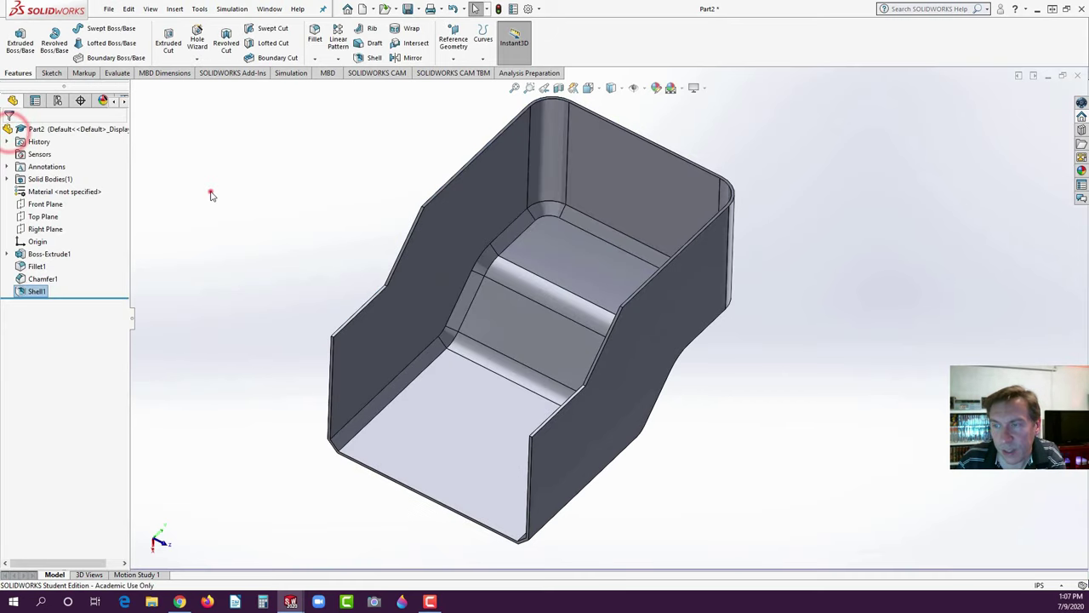
middle_click_drag(210, 190, 283, 335)
middle_click_drag(638, 321, 439, 267)
- Start a new sketch on the front side face, viewed normal to it
left_click(445, 257)
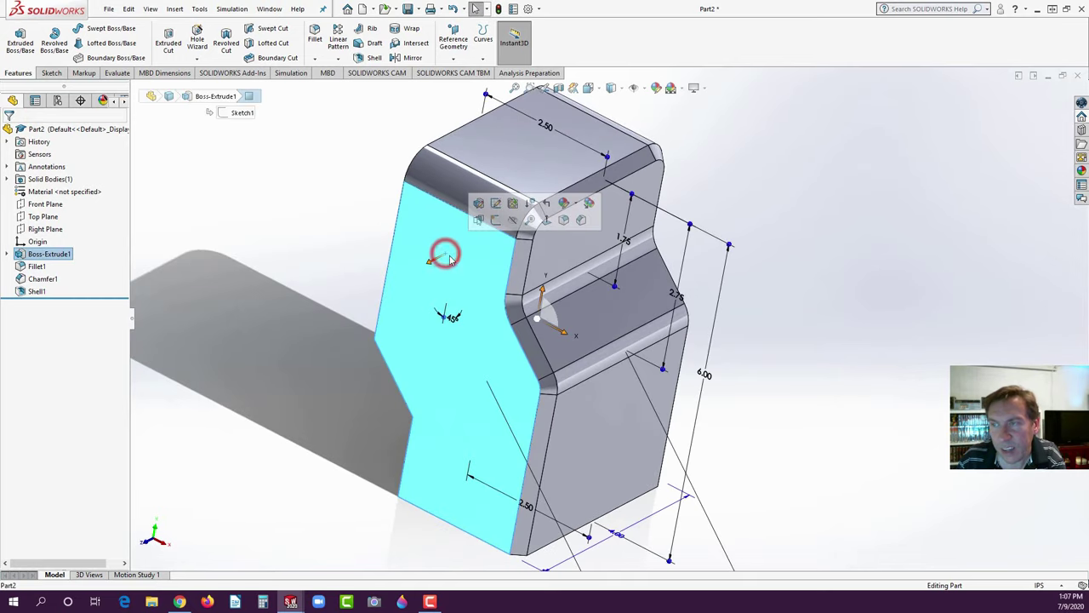
left_click(495, 220)
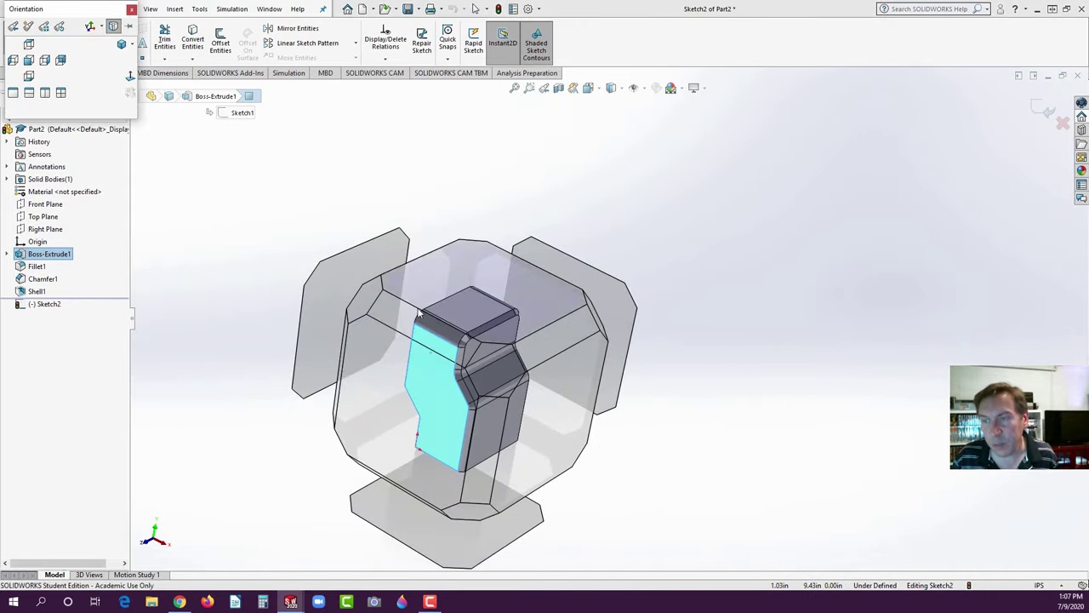
left_click(28, 66)
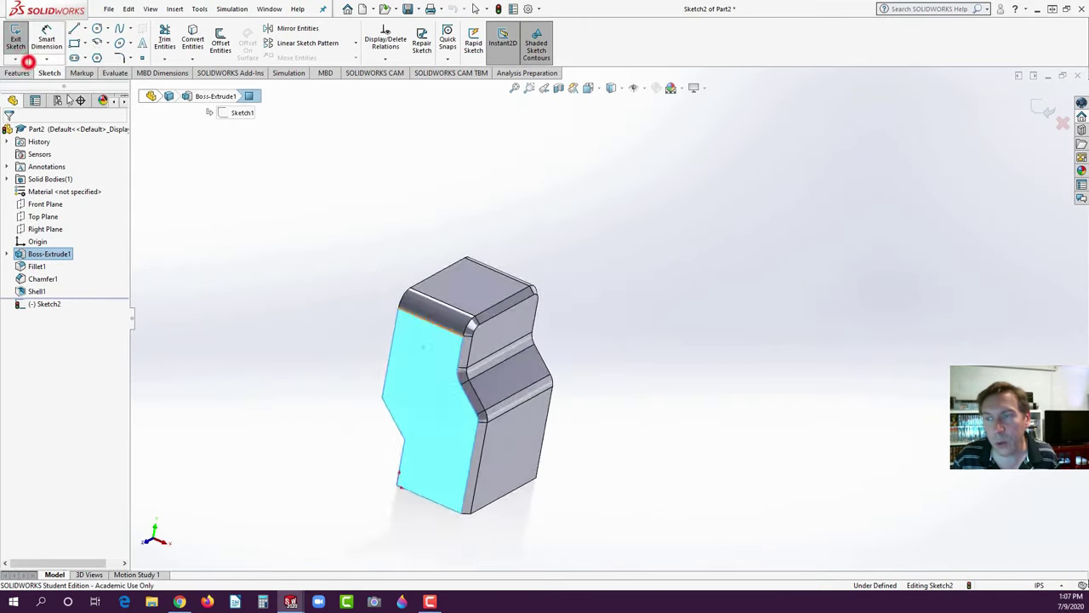
left_click(340, 275)
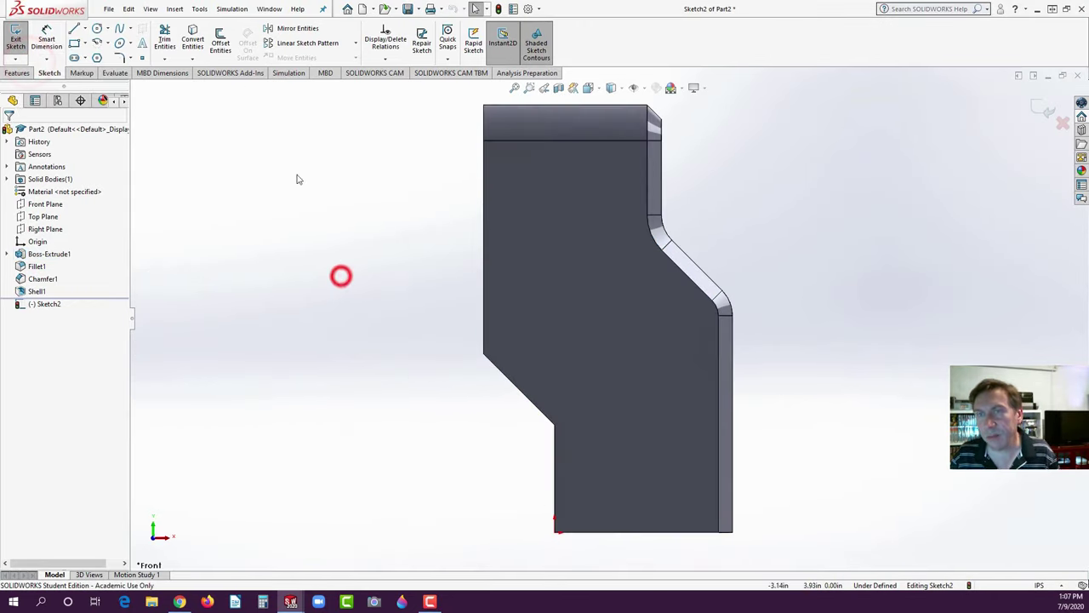
- Draw a first four-sided outline on the face, inspect its edges, then delete it
left_click(83, 44)
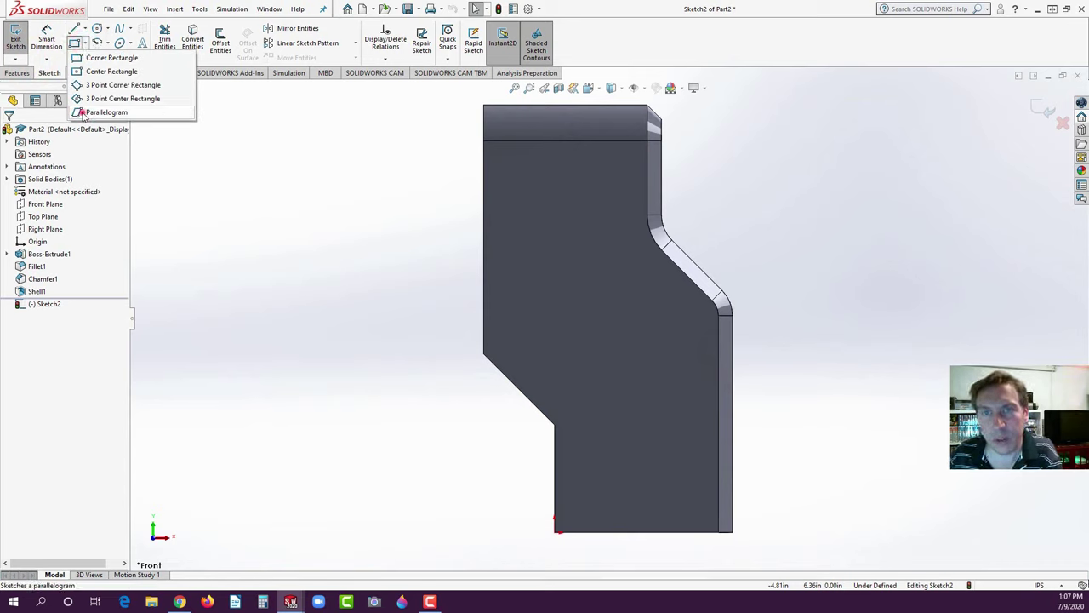
left_click(102, 113)
left_click(518, 183)
left_click(518, 203)
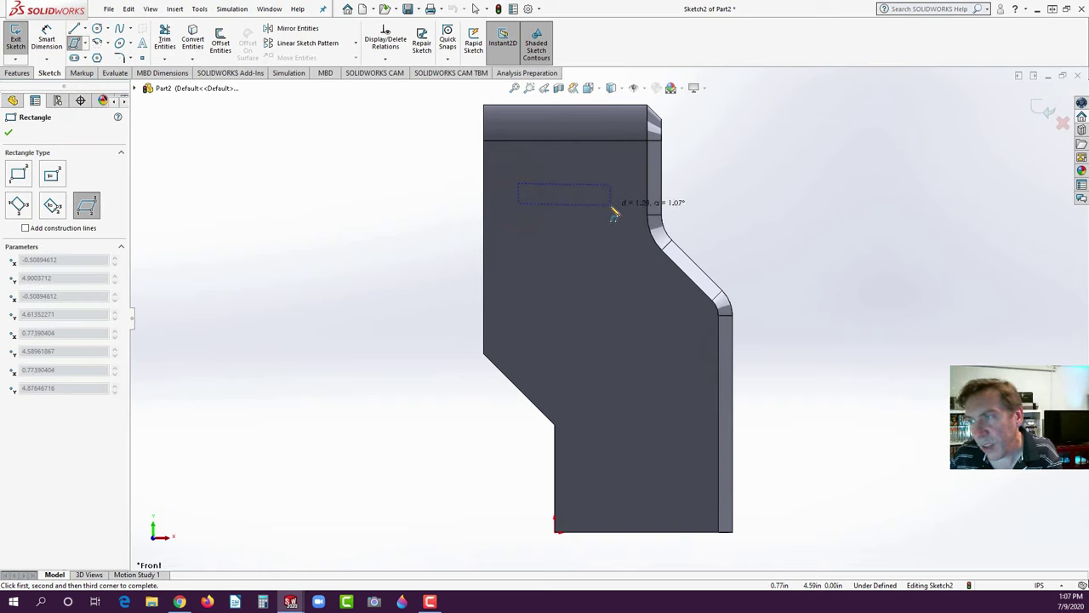
left_click(611, 205)
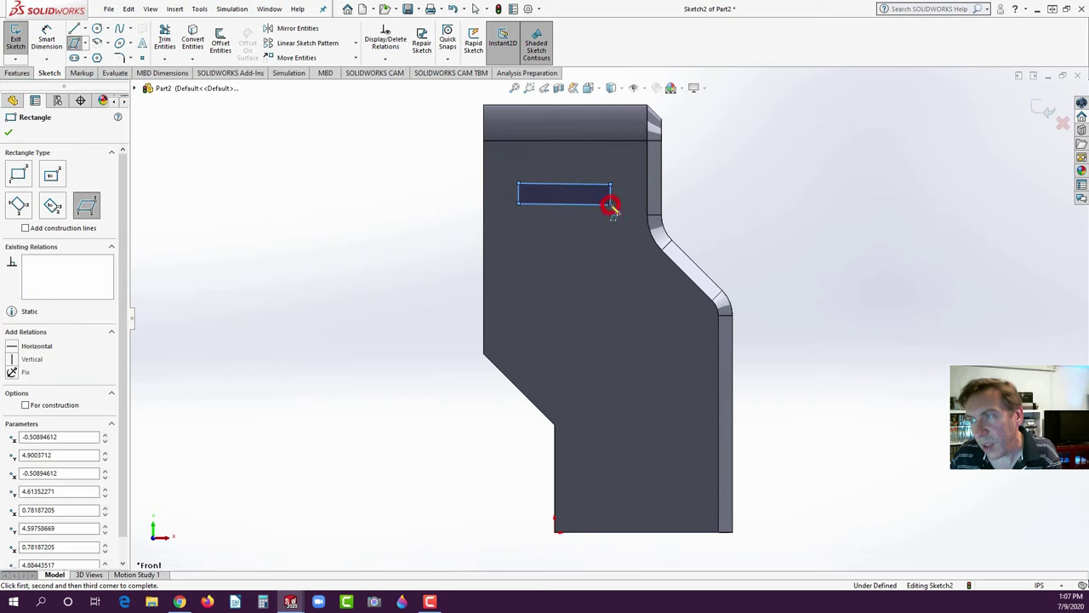
key("Escape")
left_click(575, 208)
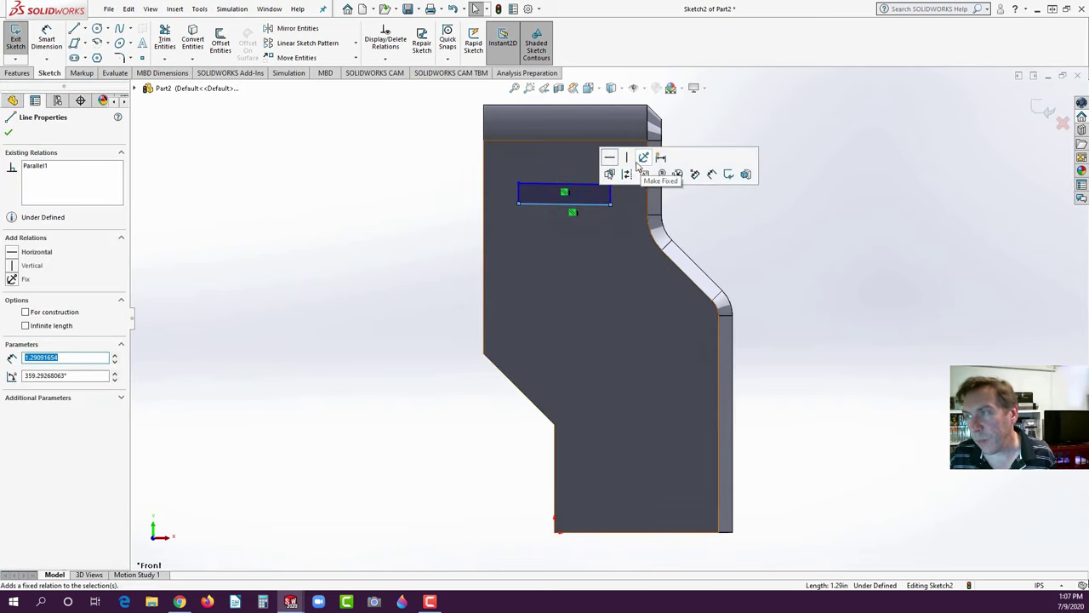
left_click(521, 195)
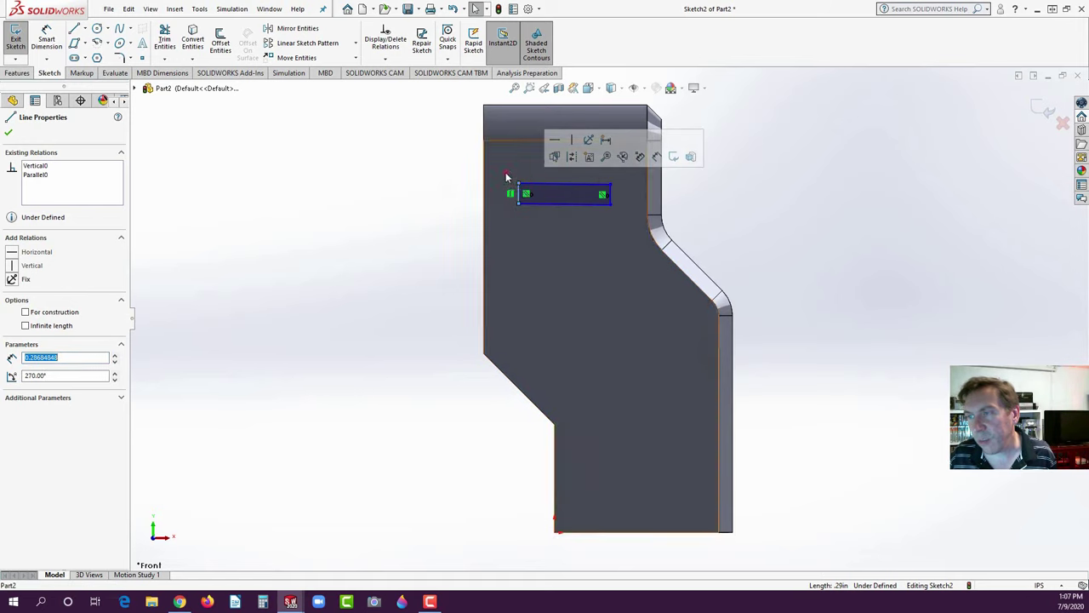
left_click(511, 177)
left_click_drag(519, 184, 626, 226)
key("Delete")
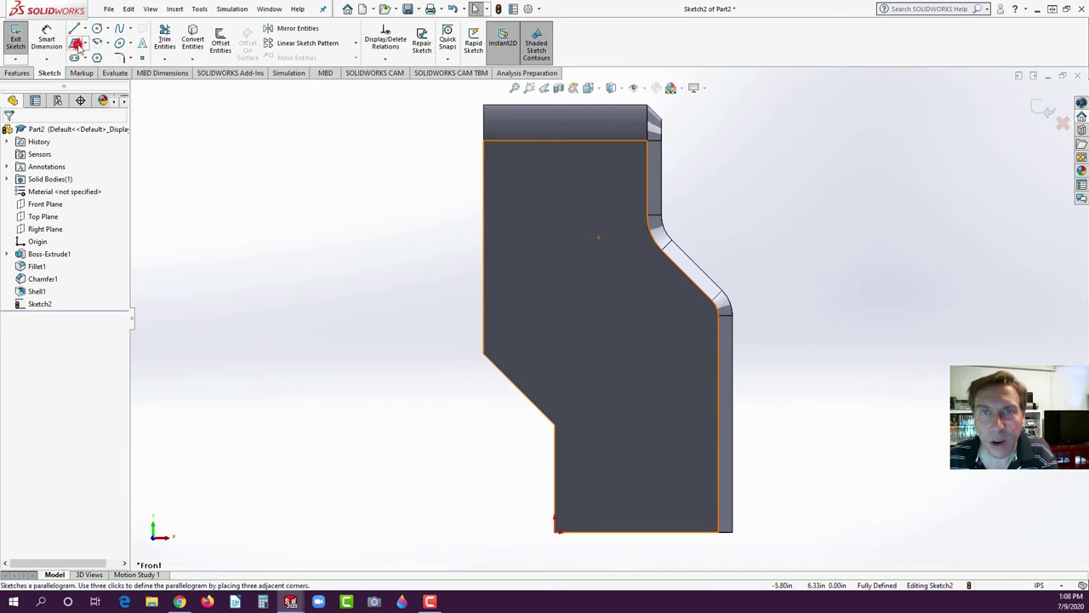
- Draw a parallelogram near the top-left of the face with its bottom edge horizontal
left_click(75, 43)
left_click(523, 182)
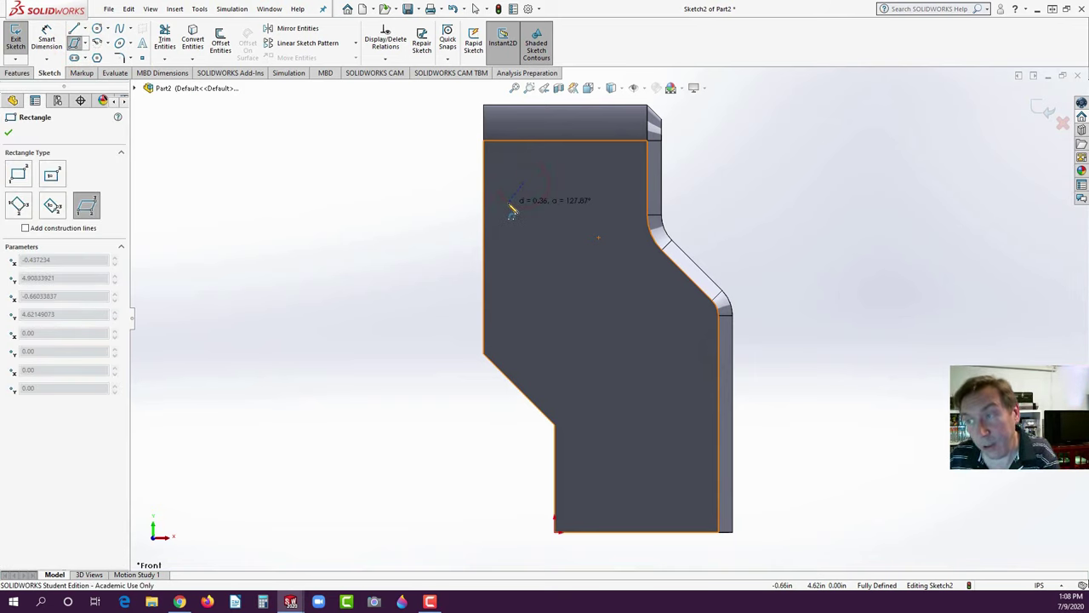
left_click(509, 203)
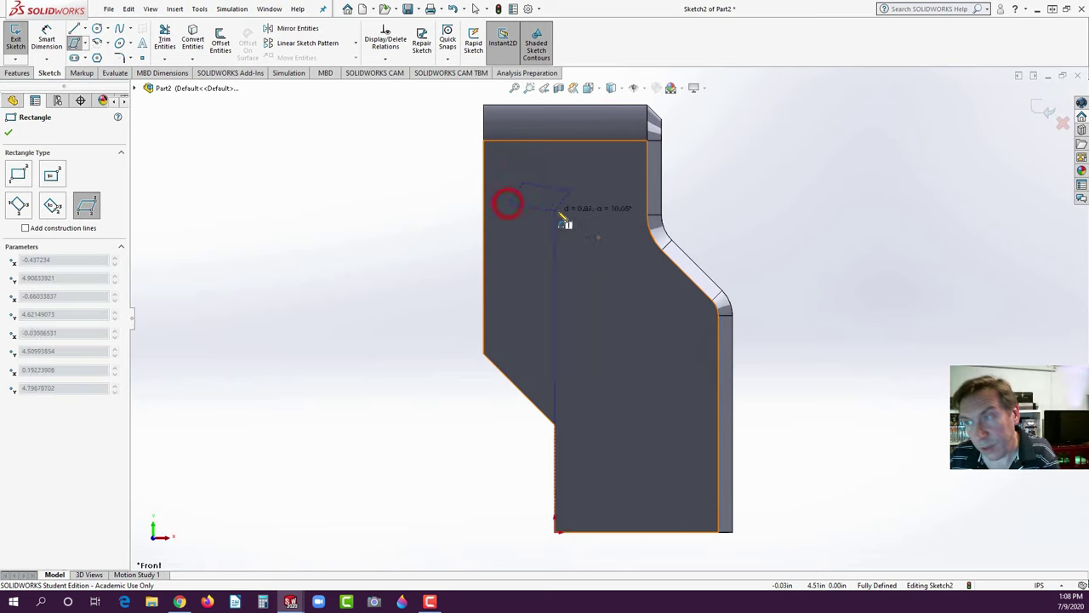
left_click(602, 203)
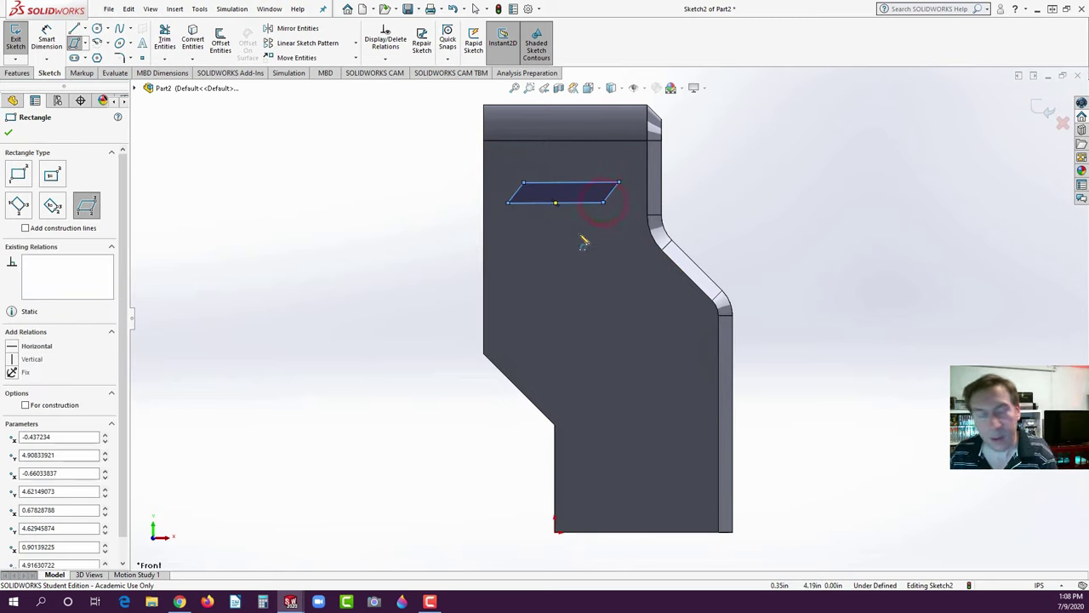
key("Escape")
left_click(582, 204)
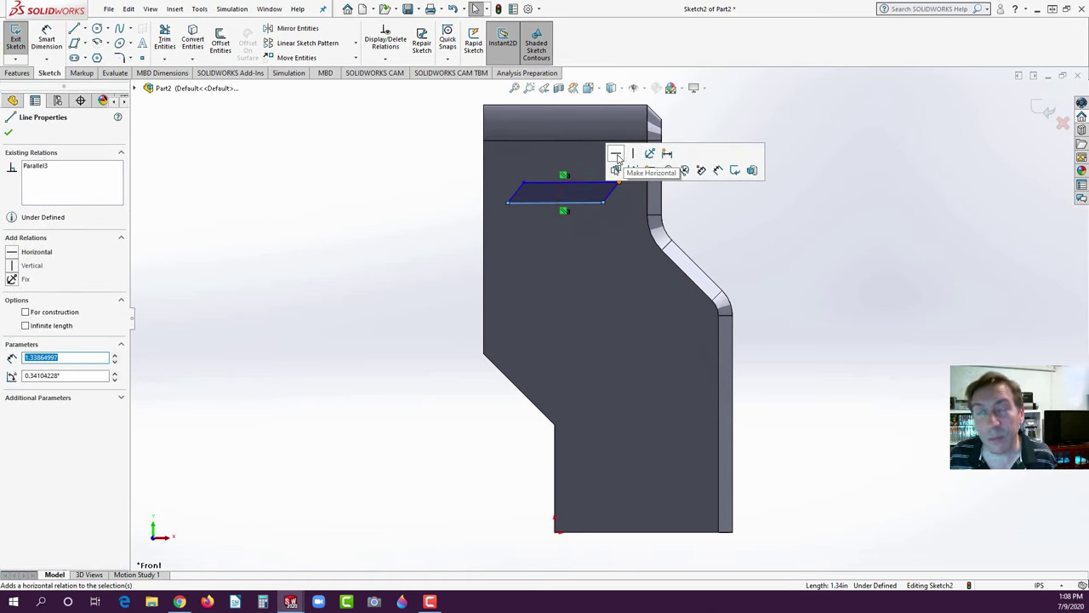
left_click(617, 156)
left_click(693, 207)
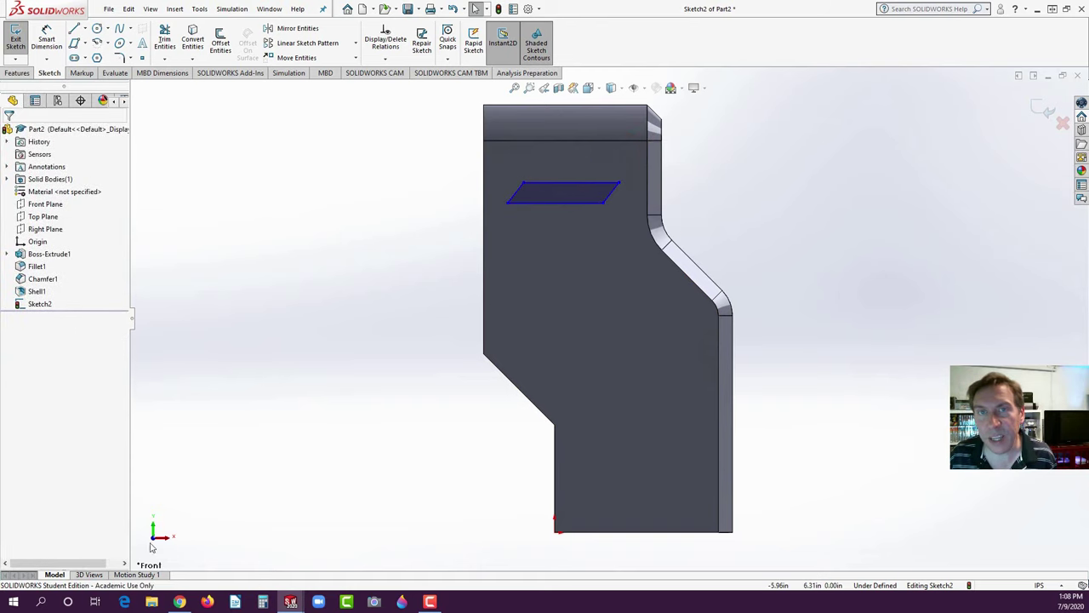
left_click(177, 602)
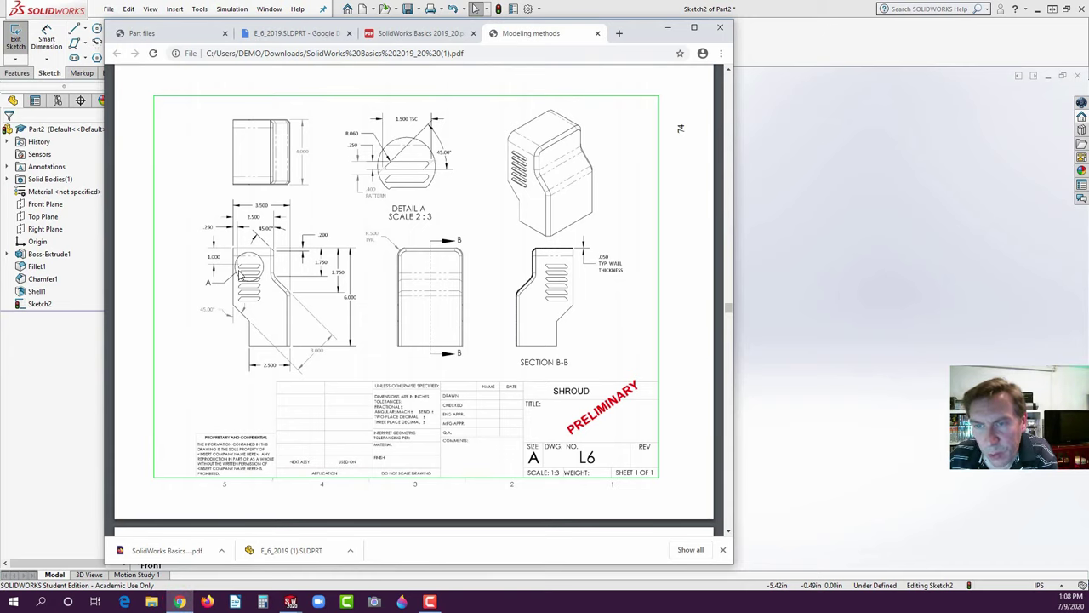
- Dimension the slot's lower-left corner .25 from the part's left edge
left_click(48, 389)
left_click(46, 40)
left_click(479, 227)
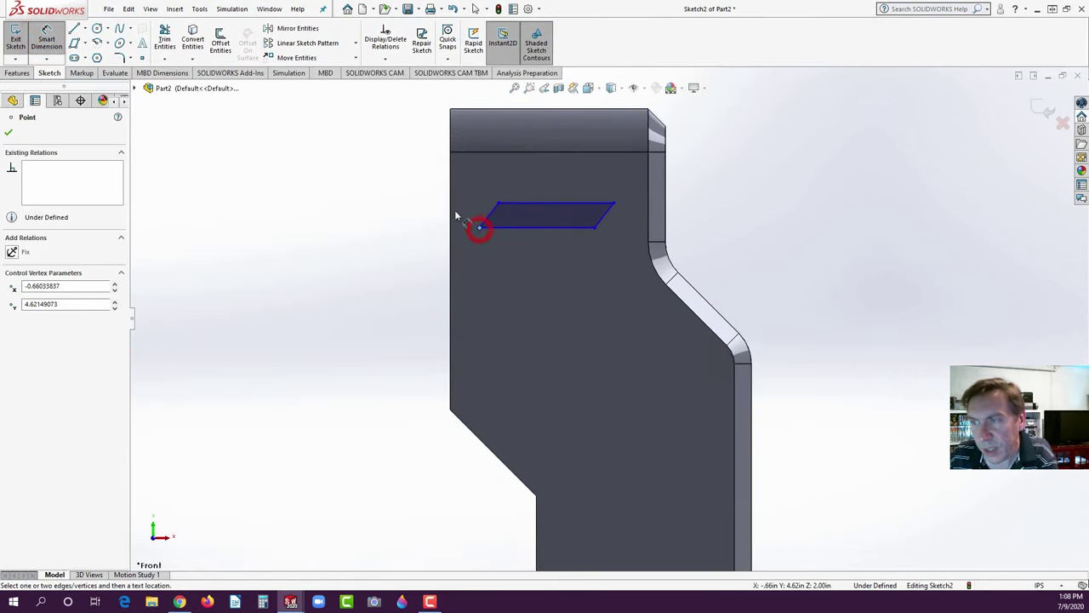
left_click(450, 213)
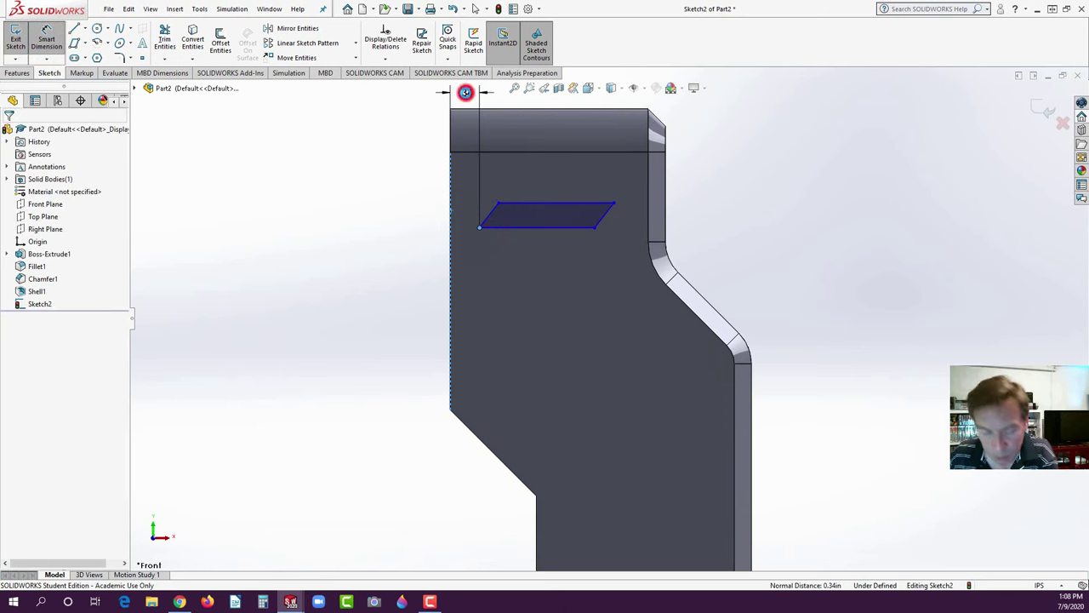
left_click(466, 92)
type(".25")
key("Return")
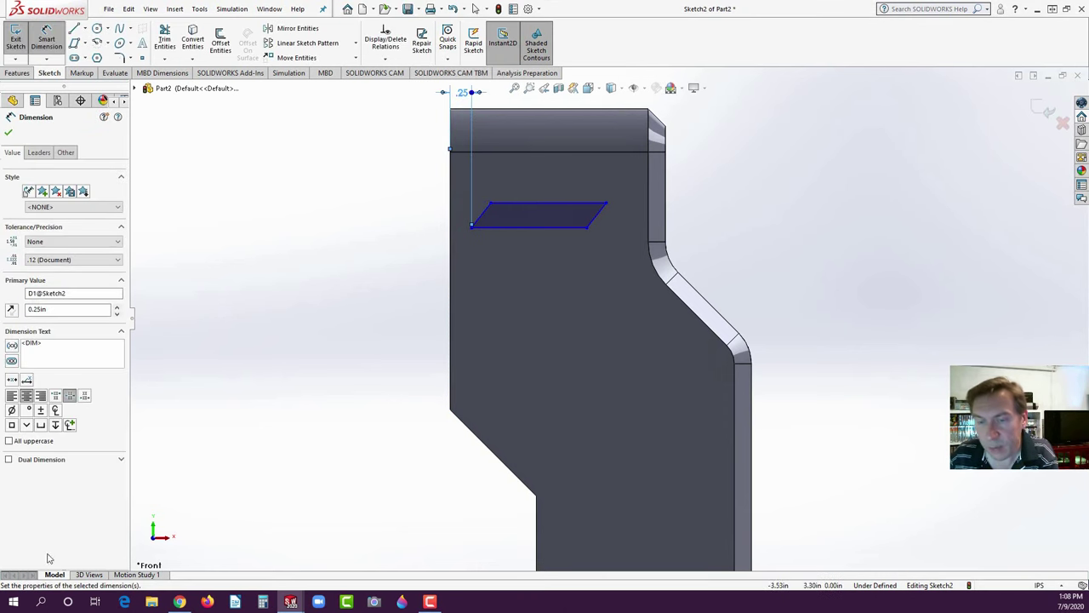
- Check the reference PDF, then dimension the slot's top edge 1.00 below the part's top
left_click(179, 603)
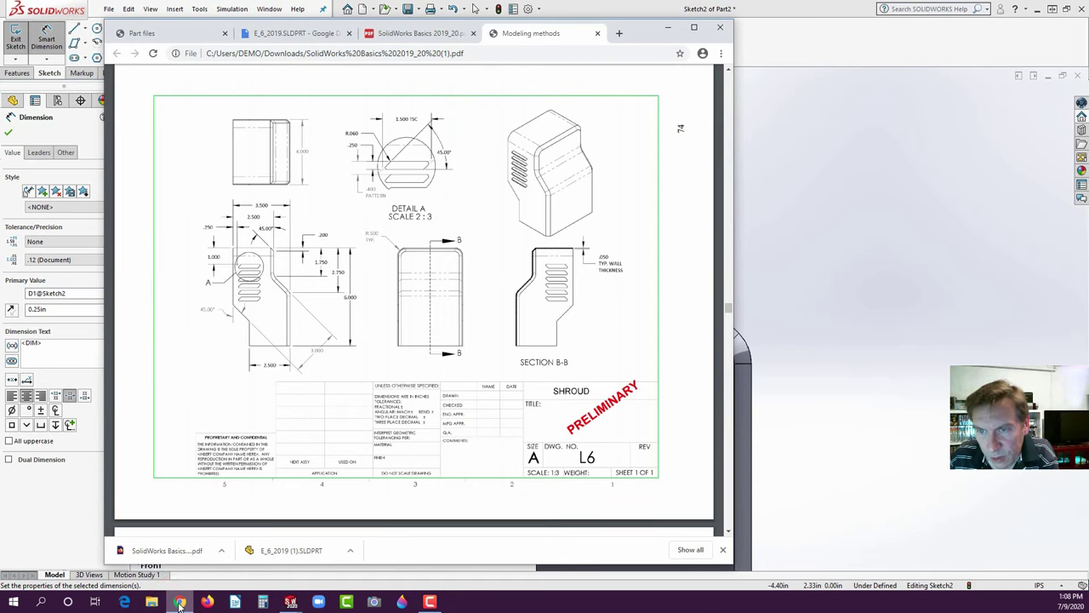
left_click(179, 602)
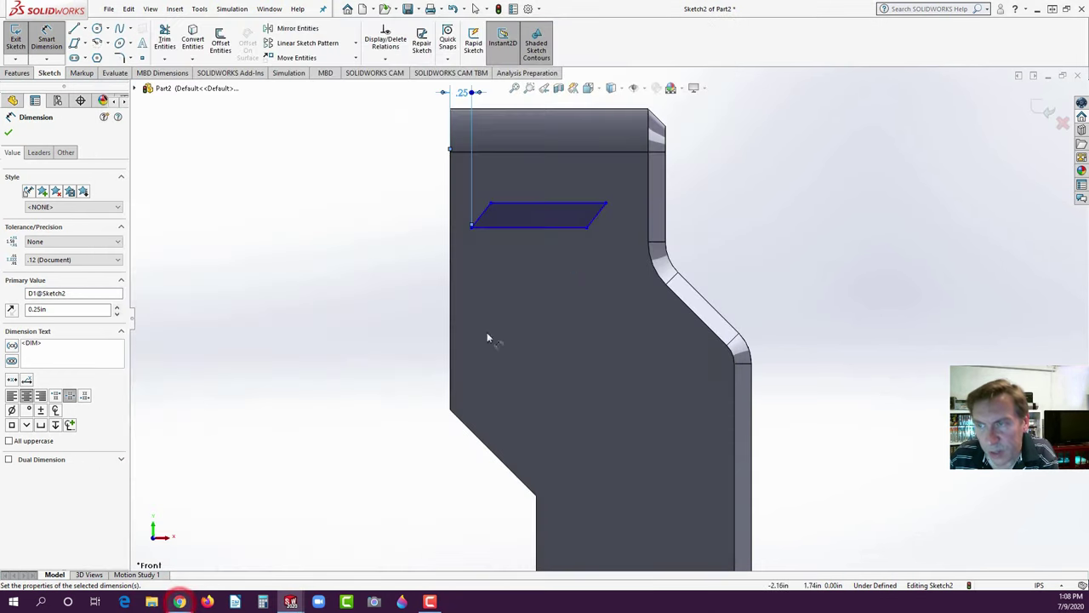
left_click(530, 204)
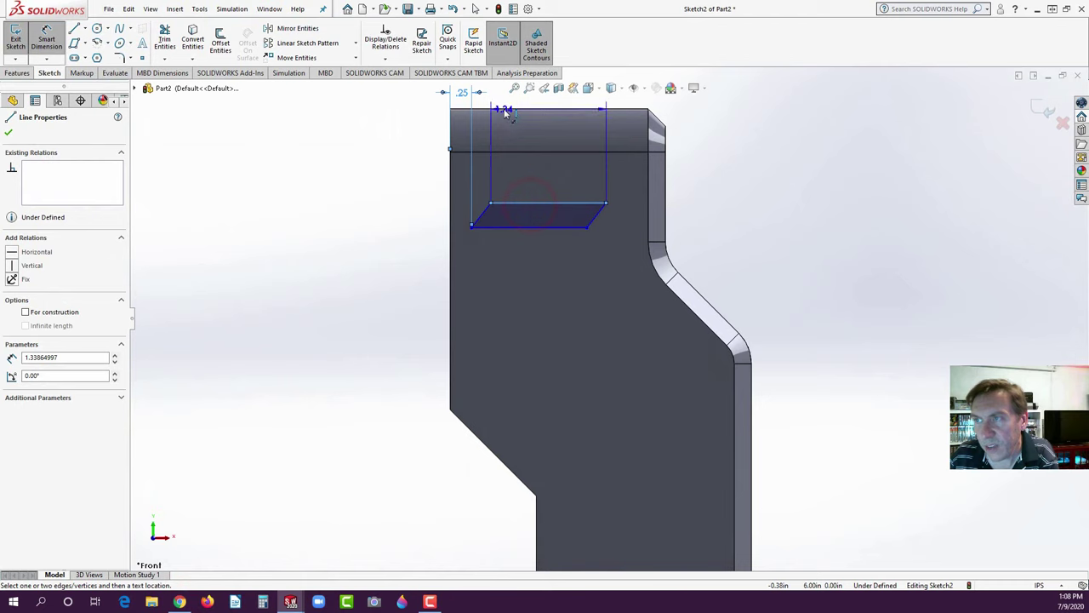
left_click(507, 110)
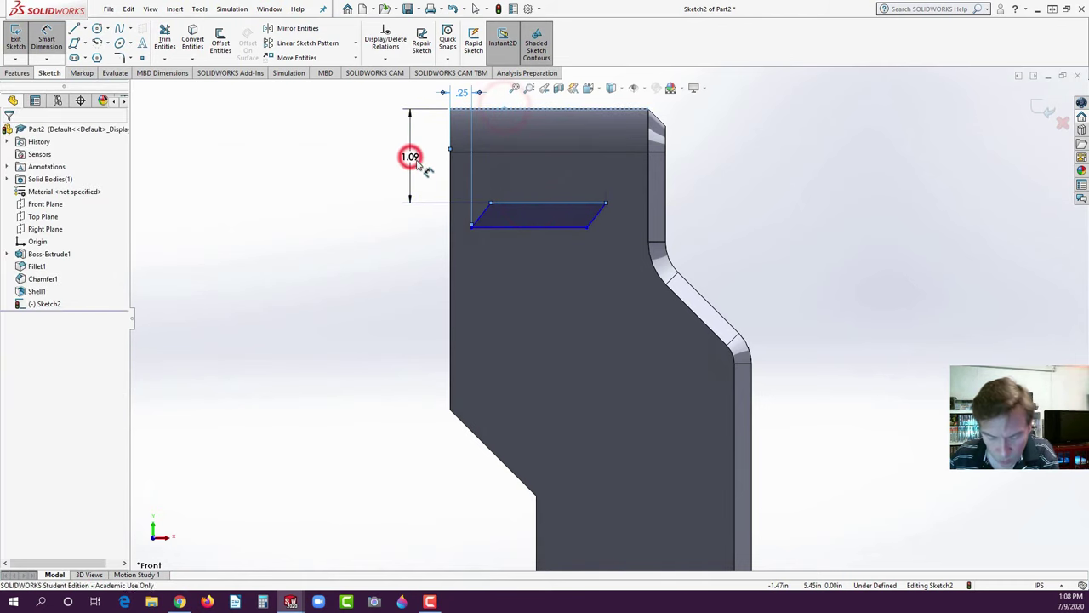
left_click(413, 160)
type("1")
key("Return")
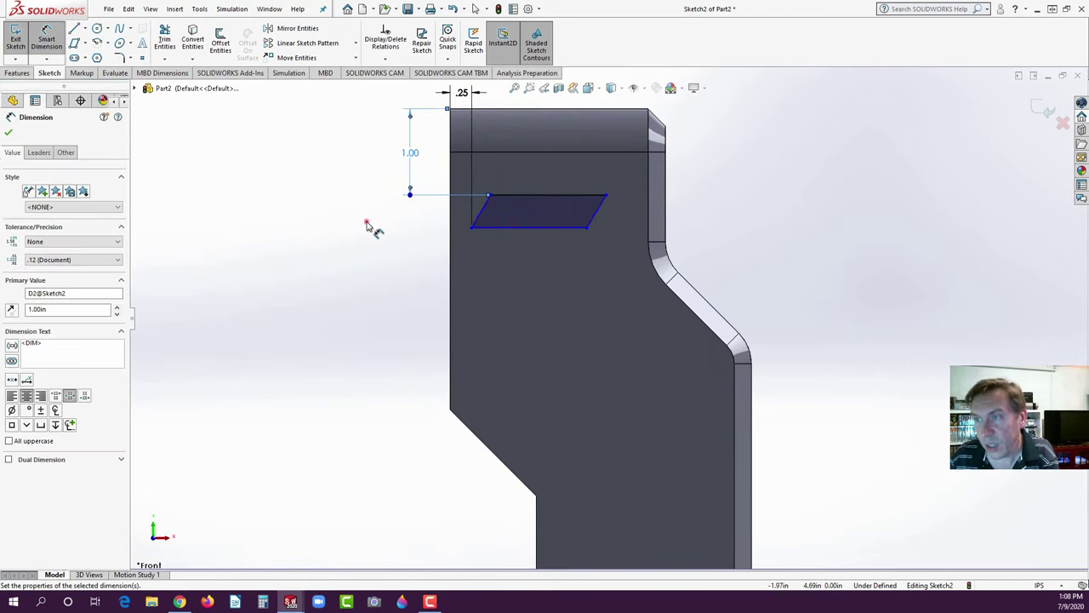
left_click(367, 228)
- Zoom into the reference drawing PDF to read the slot's dimensions
left_click(179, 602)
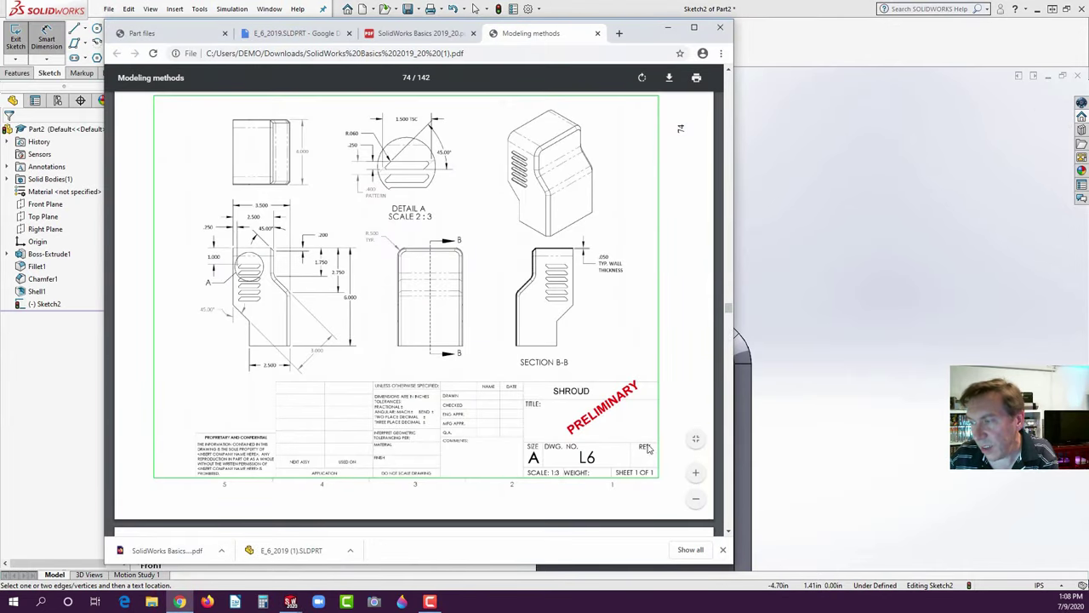
left_click(696, 471)
left_click(696, 472)
left_click(696, 472)
left_click(696, 472)
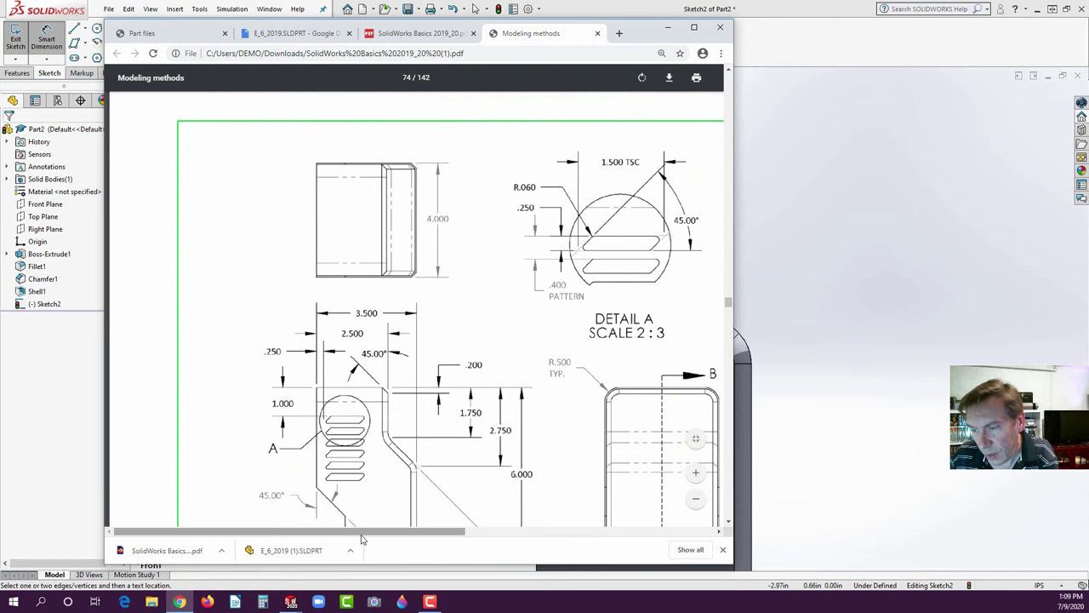
left_click_drag(362, 531, 473, 520)
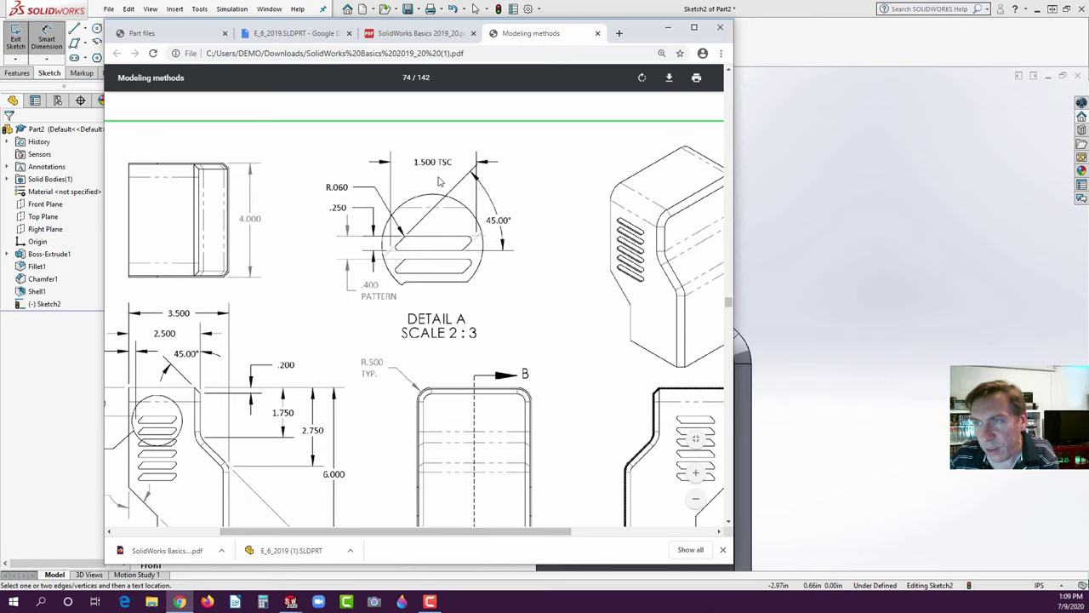
left_click(57, 443)
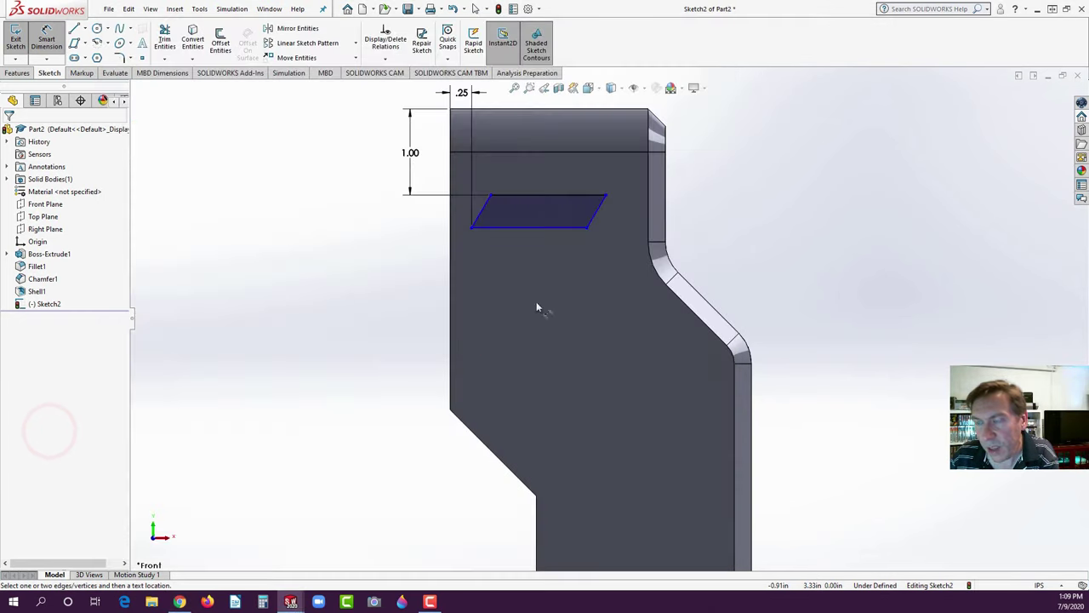
- Add the slot's 1.50 width and 45° slant angle dimensions
left_click(471, 228)
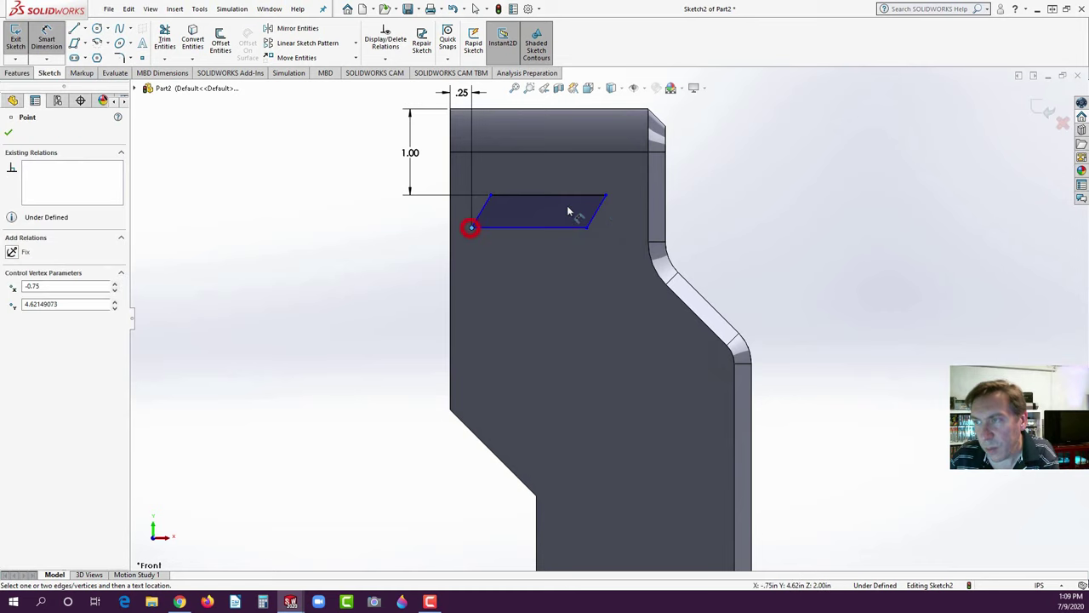
left_click(606, 195)
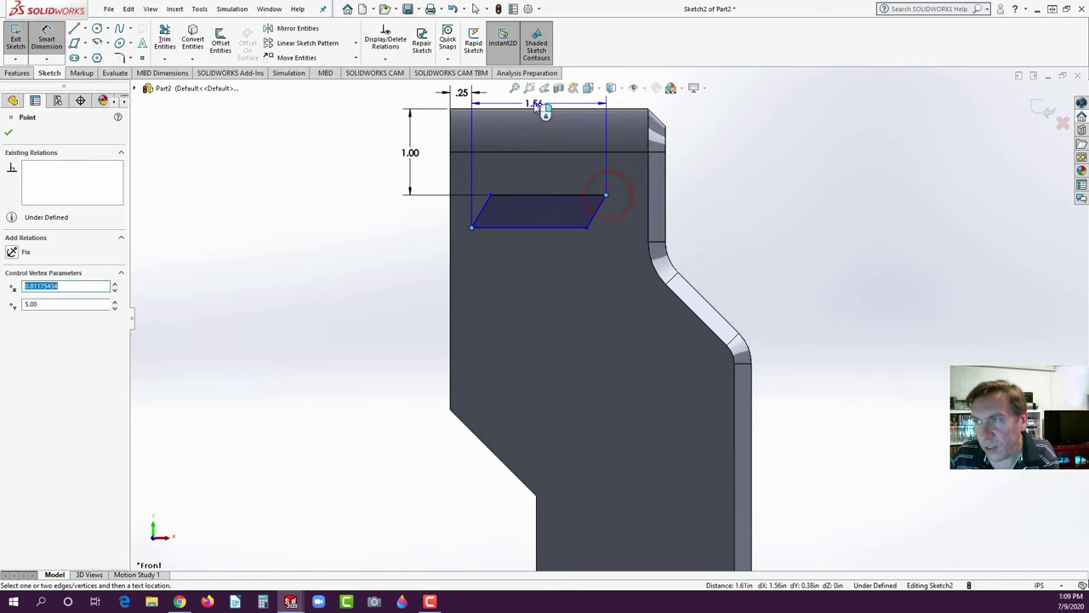
left_click(545, 107)
type("1.5")
key("Return")
left_click(482, 210)
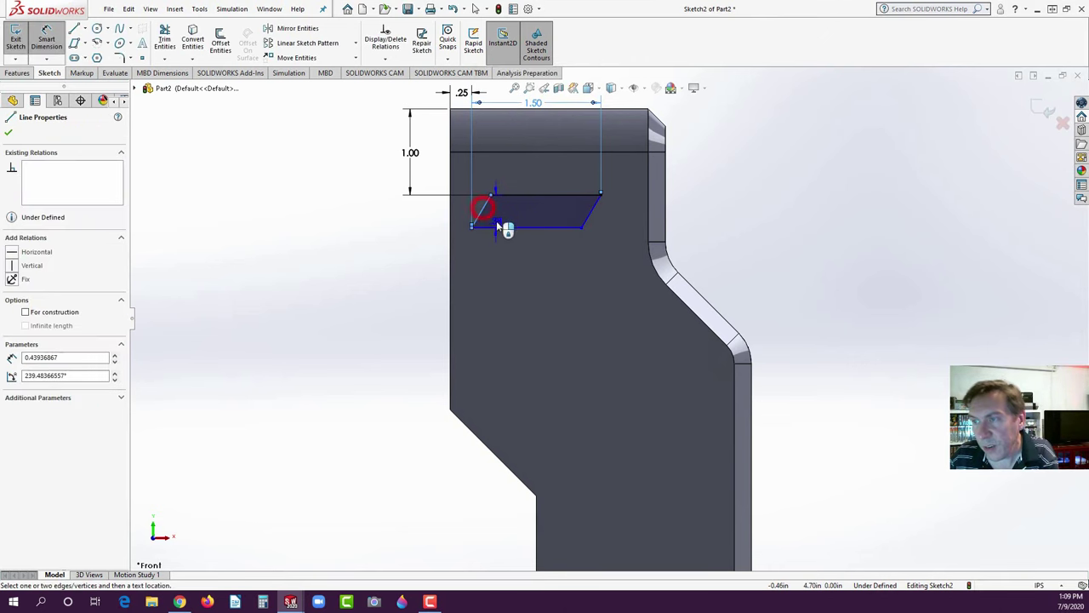
left_click(502, 232)
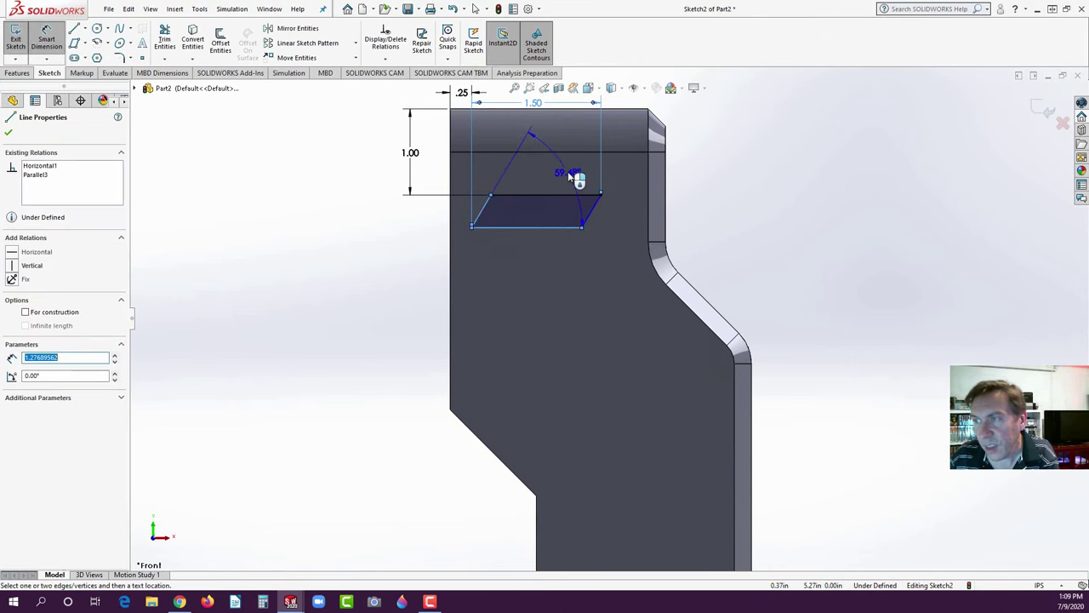
left_click(685, 113)
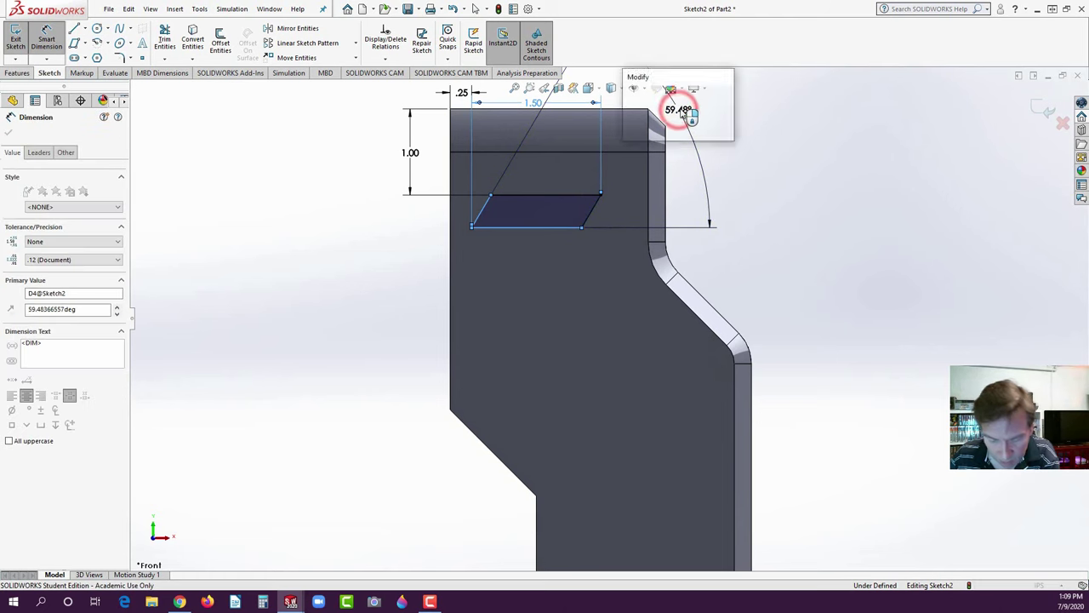
type("45")
key("Return")
- Reposition the 1.50 dimension above the part and leave .25 at the left
scroll(595, 239, "up", 1)
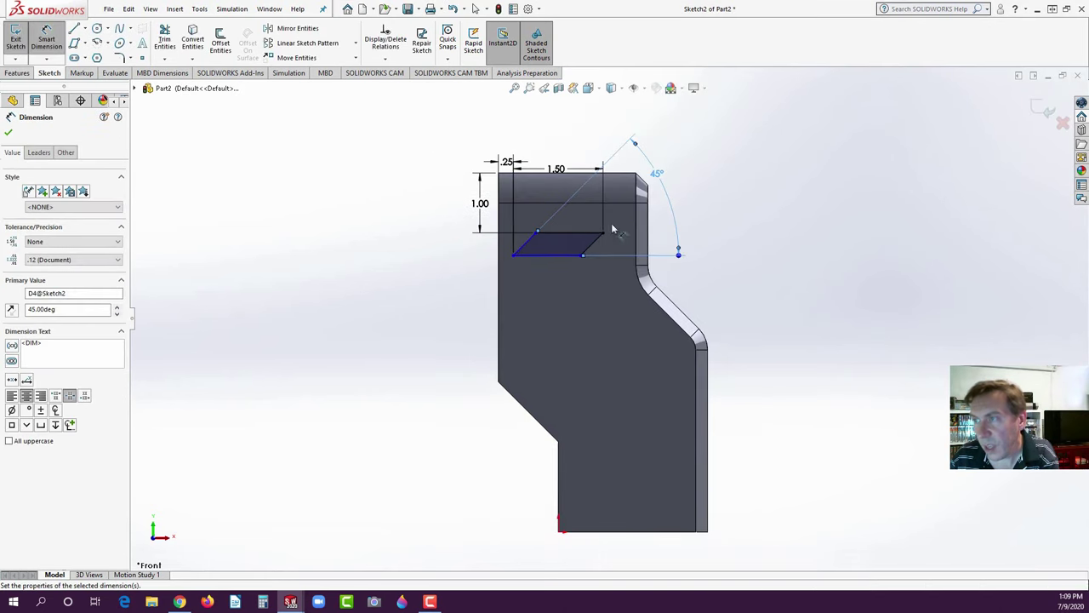
scroll(653, 170, "down", 1)
left_click_drag(505, 194, 510, 168)
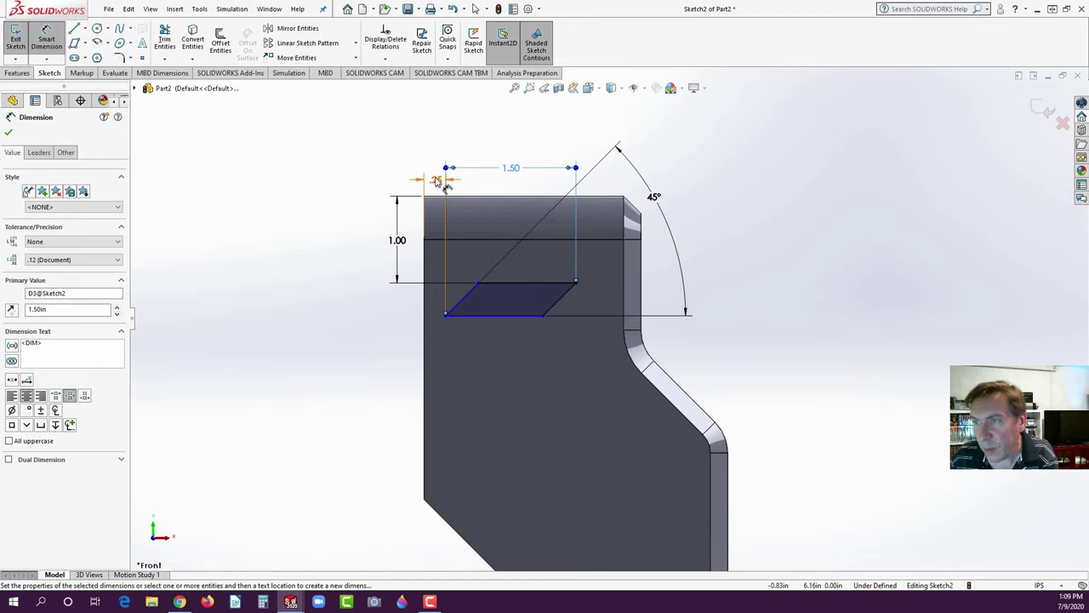
left_click_drag(436, 177, 391, 181)
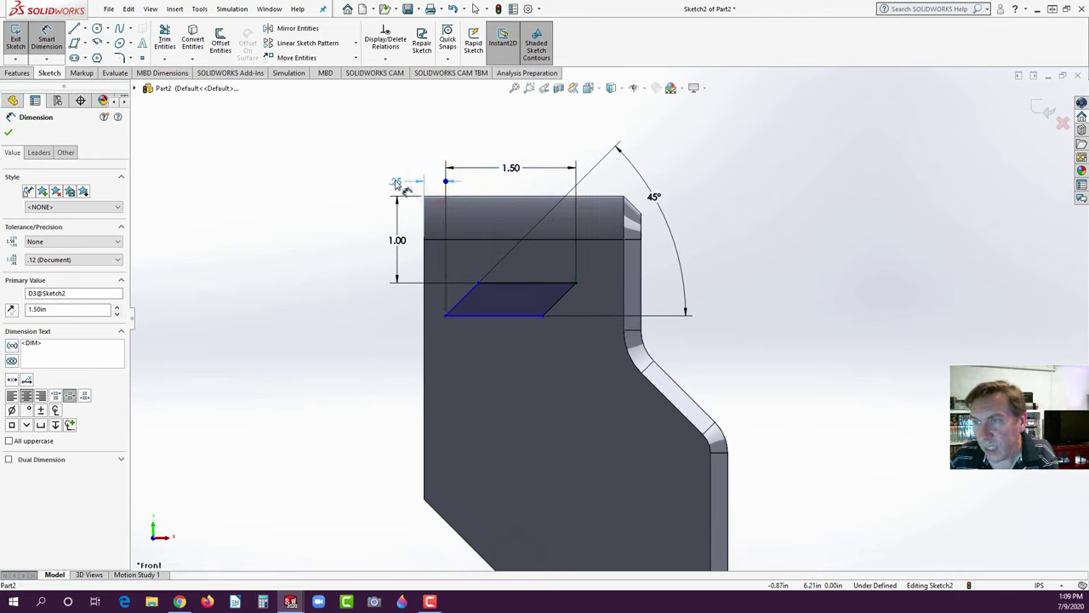
left_click(307, 236)
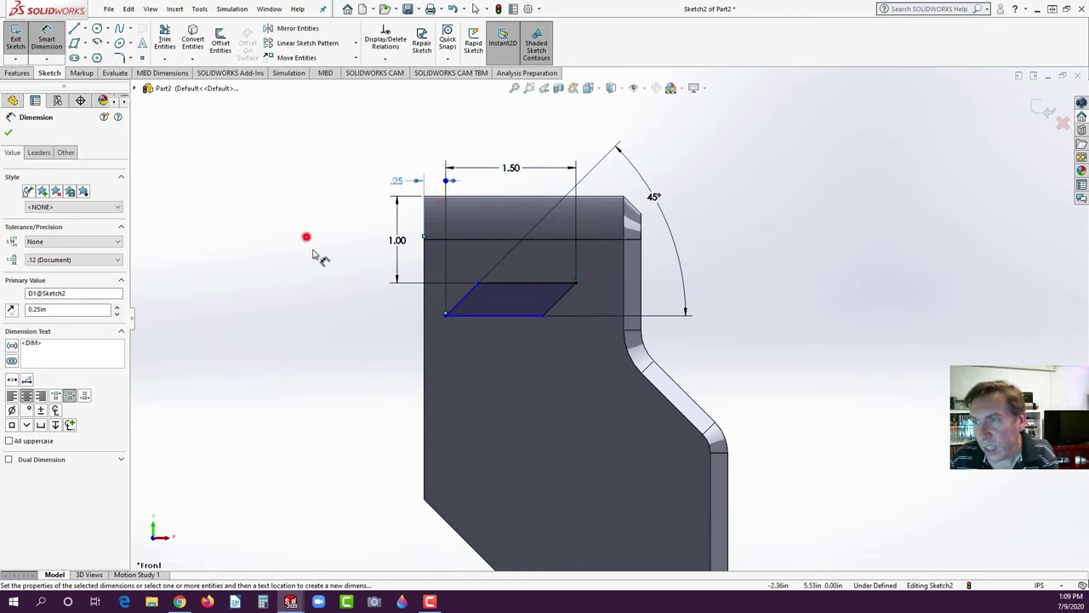
- Set the slot height between its bottom and top lines to .25, rechecking the reference drawing
left_click(493, 314)
left_click(507, 283, "ctrl")
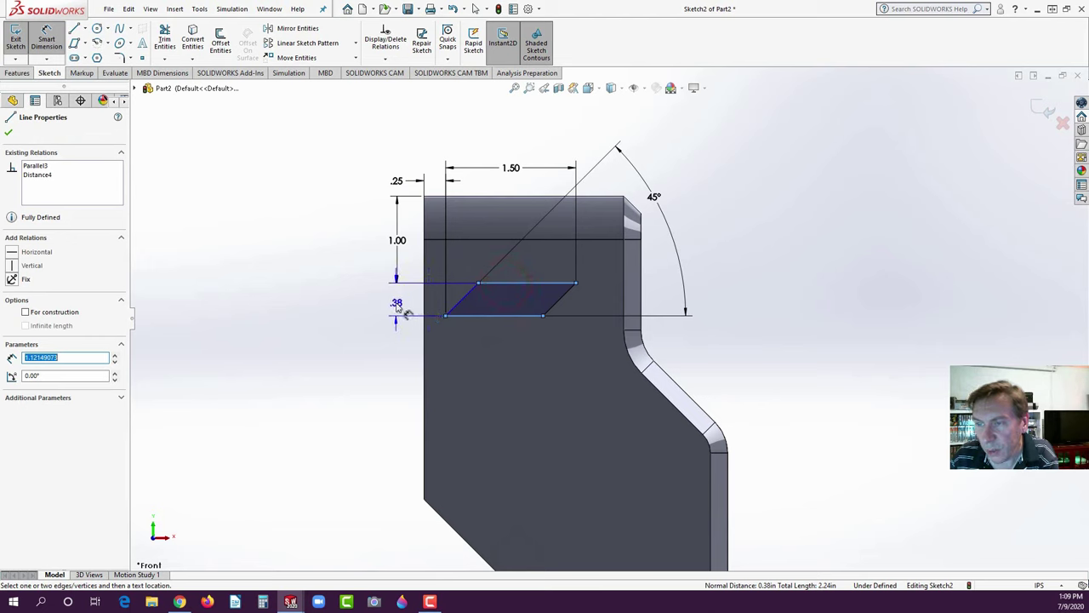
left_click(398, 305)
type(".25")
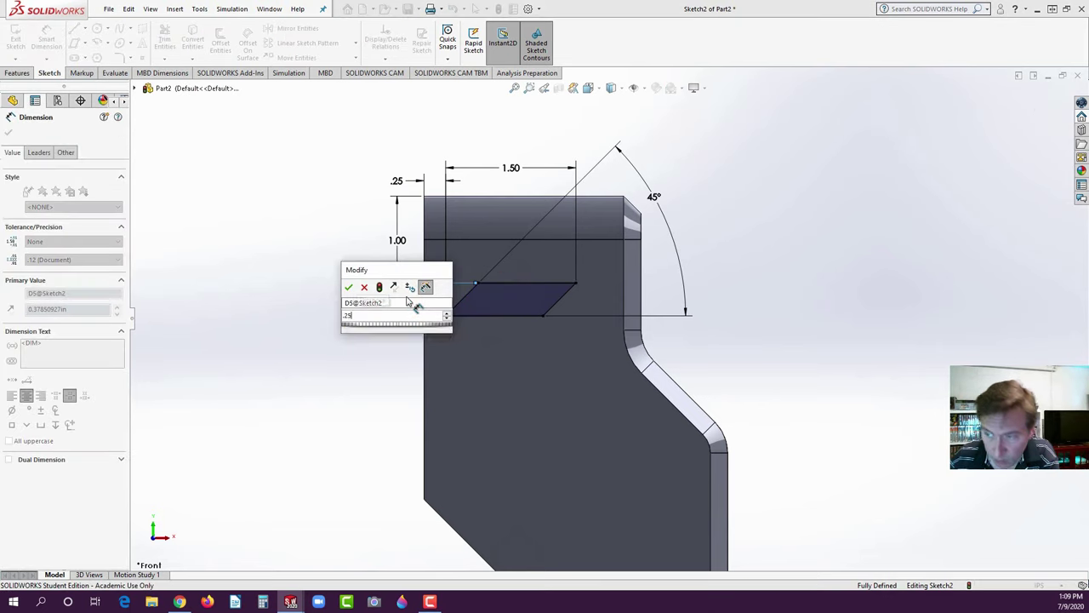
key("Return")
left_click(366, 350)
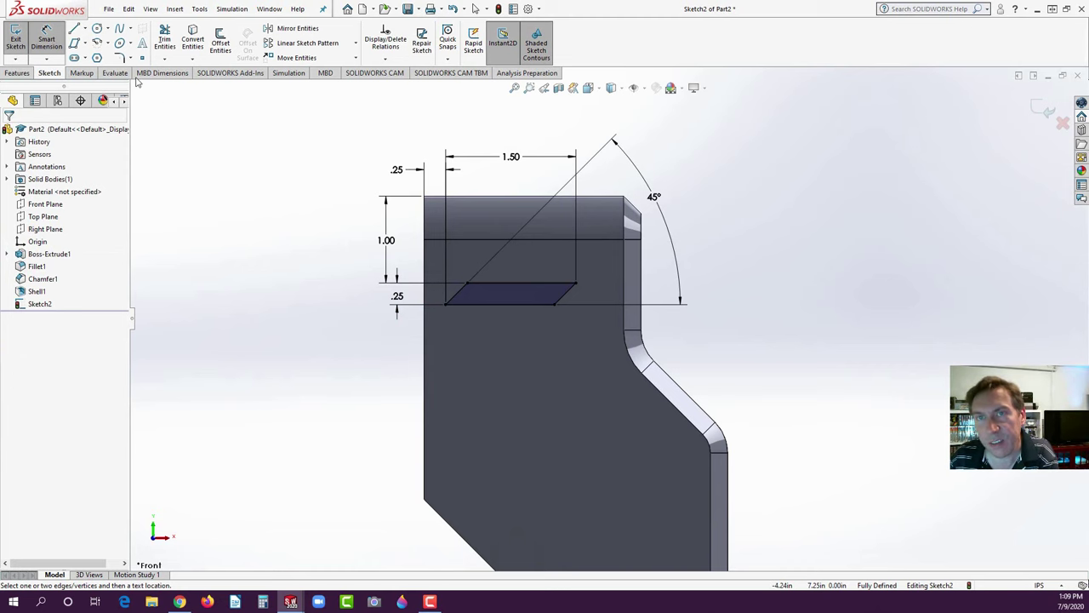
left_click(181, 601)
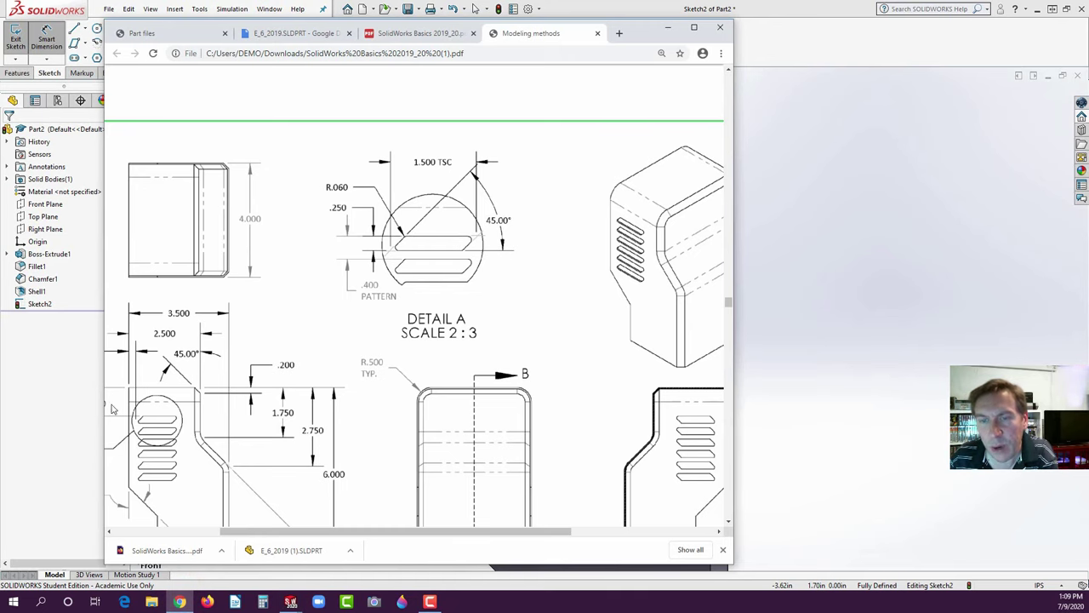
left_click(64, 411)
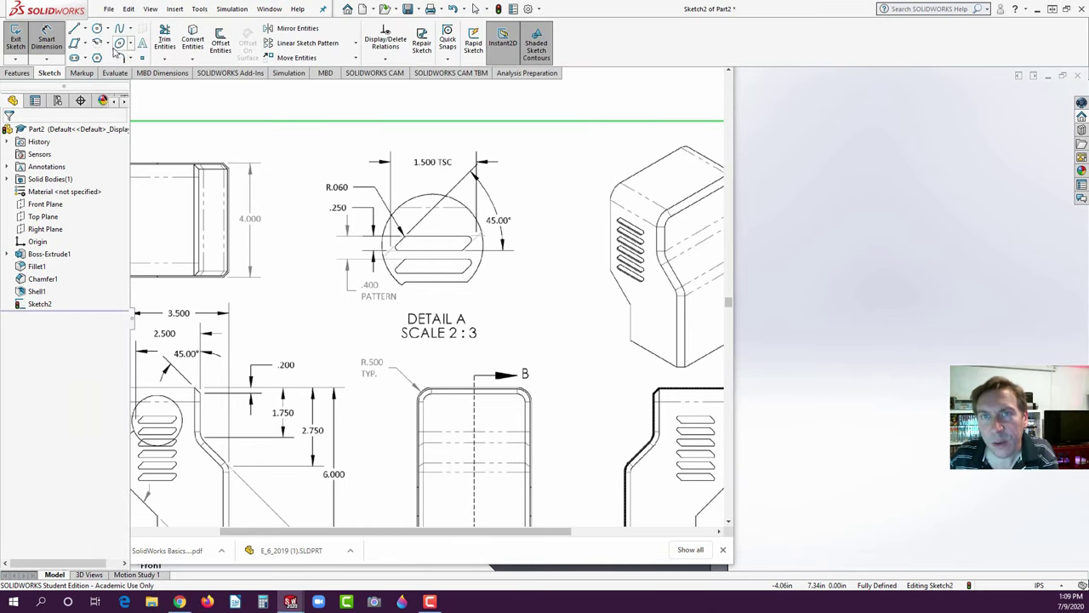
left_click(120, 58)
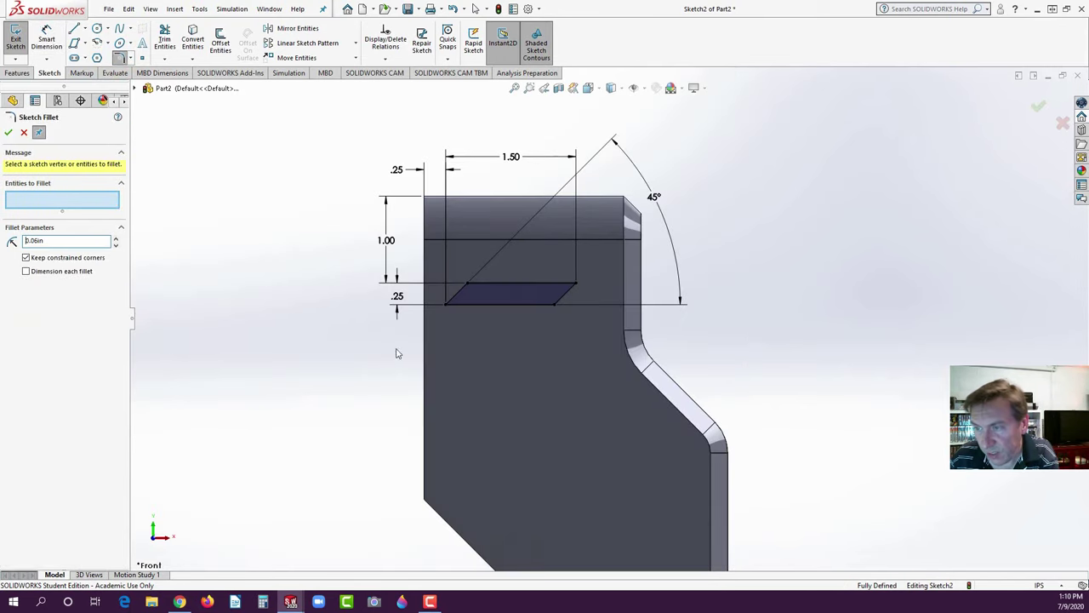
- Apply R.06 sketch fillets to the slot's four corners
left_click(447, 304)
left_click(466, 284)
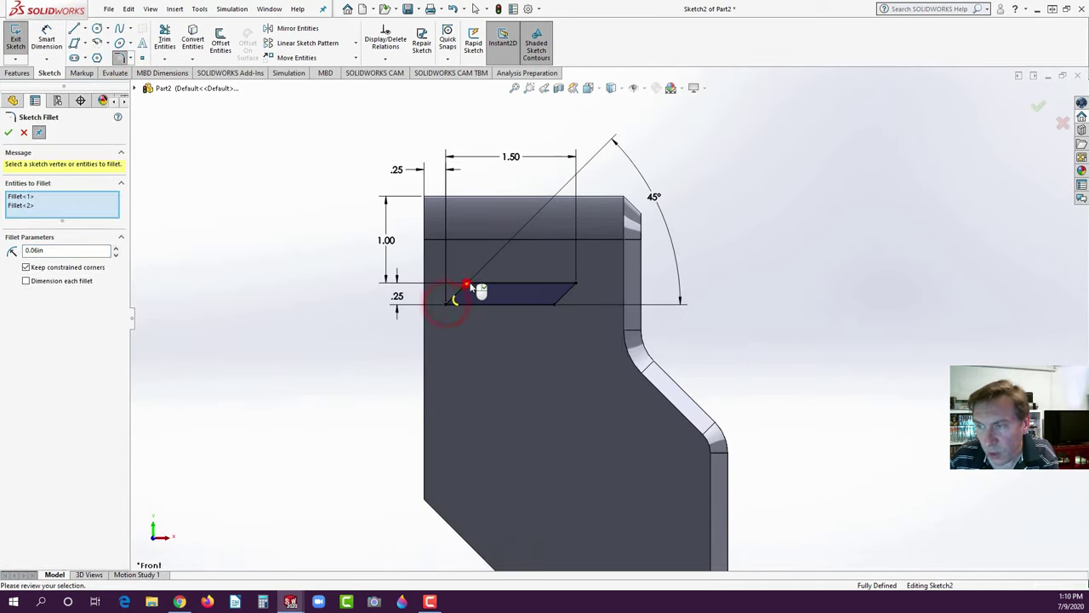
left_click(576, 286)
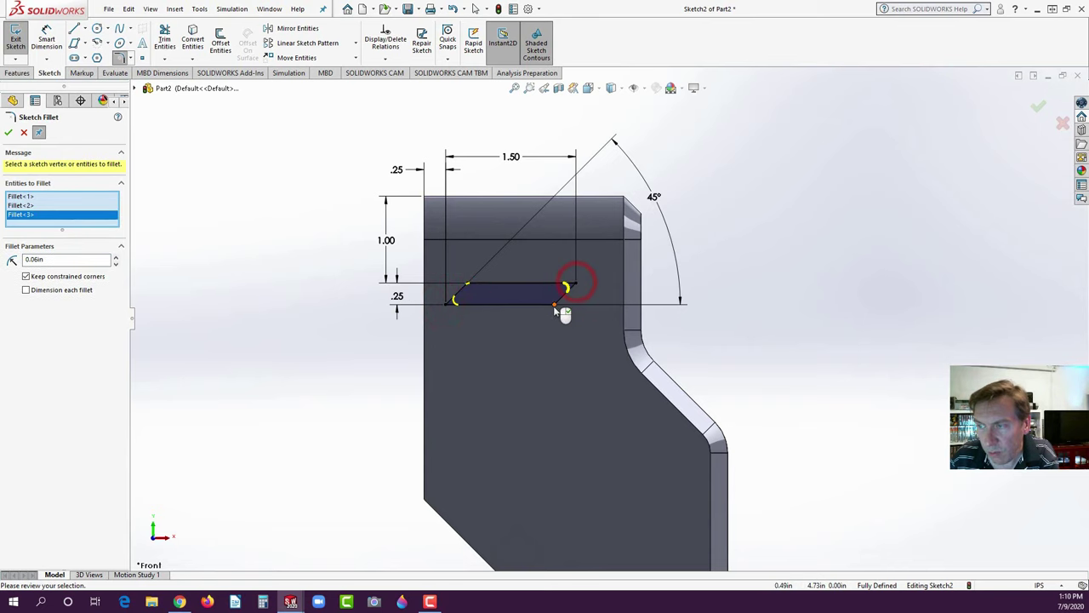
left_click(553, 305)
right_click(555, 310)
left_click(332, 385)
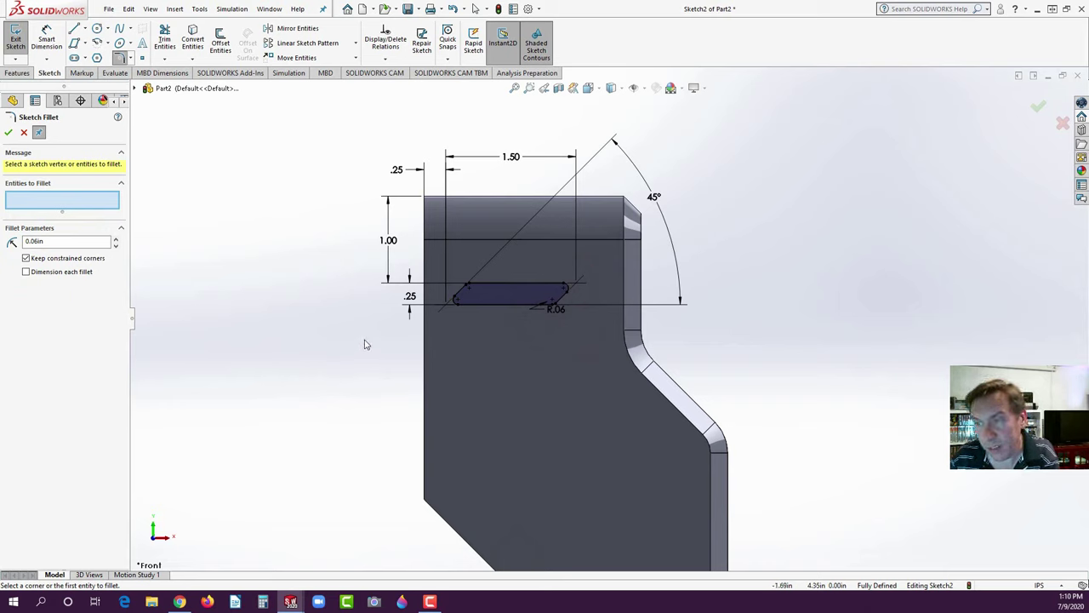
- Dismiss the fillet warning, close the fillet tool and box-select the rounded slot
left_click_drag(356, 349, 604, 255)
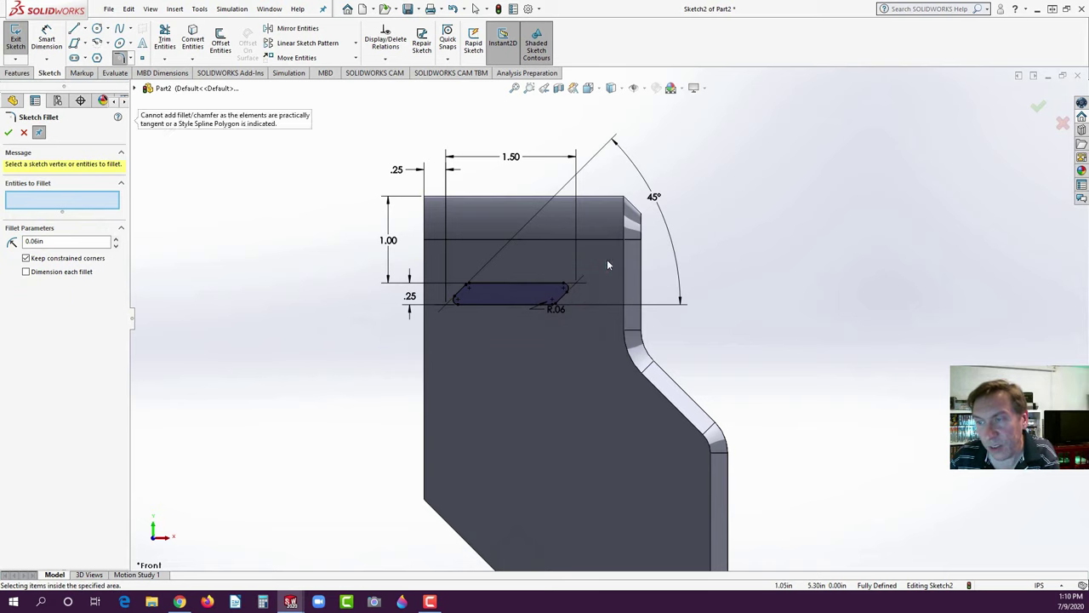
left_click(207, 369)
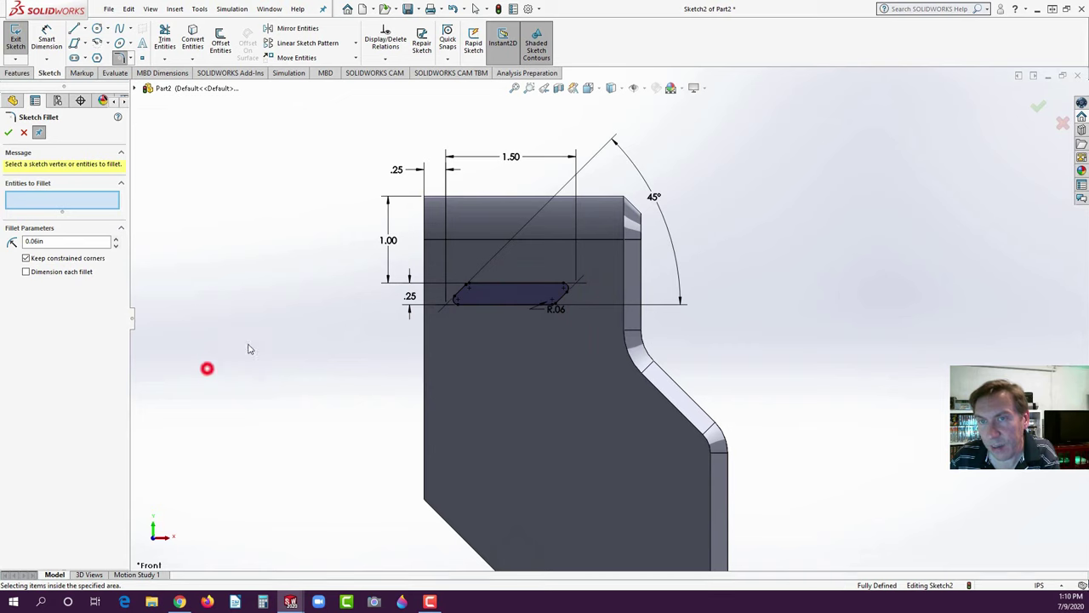
left_click(23, 133)
left_click_drag(306, 242, 600, 364)
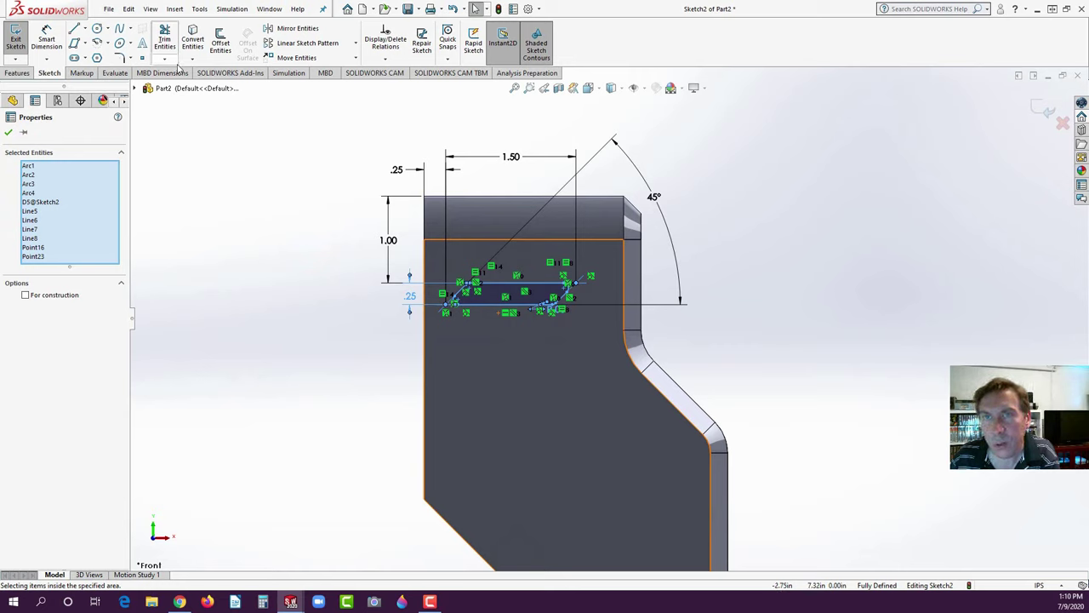
- Linear-pattern the slot with 1 instance across and 6 downward, spaced 0.40 in
left_click(299, 43)
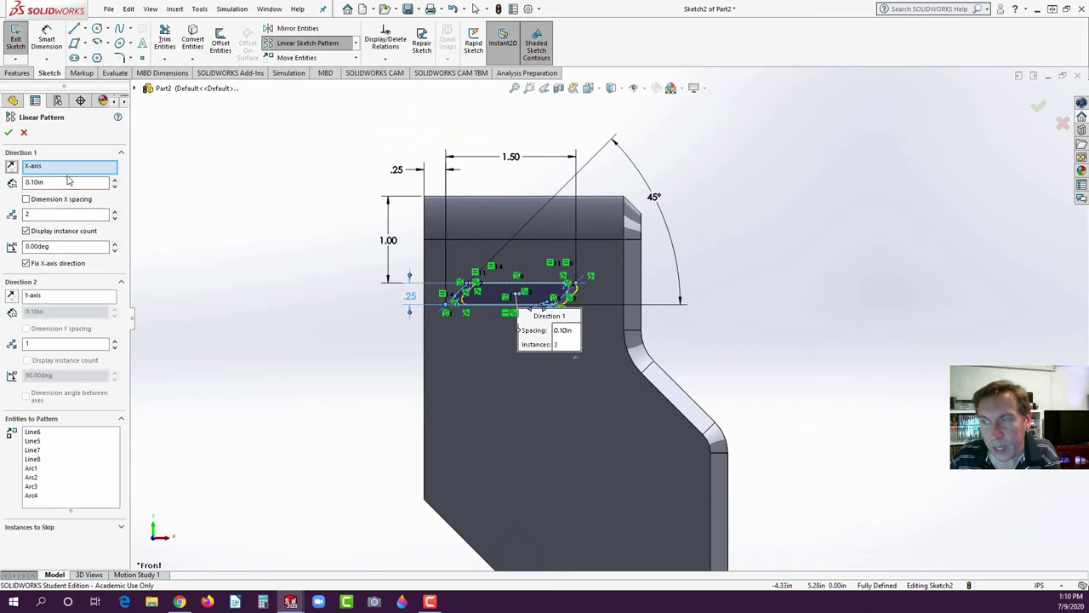
left_click(115, 218)
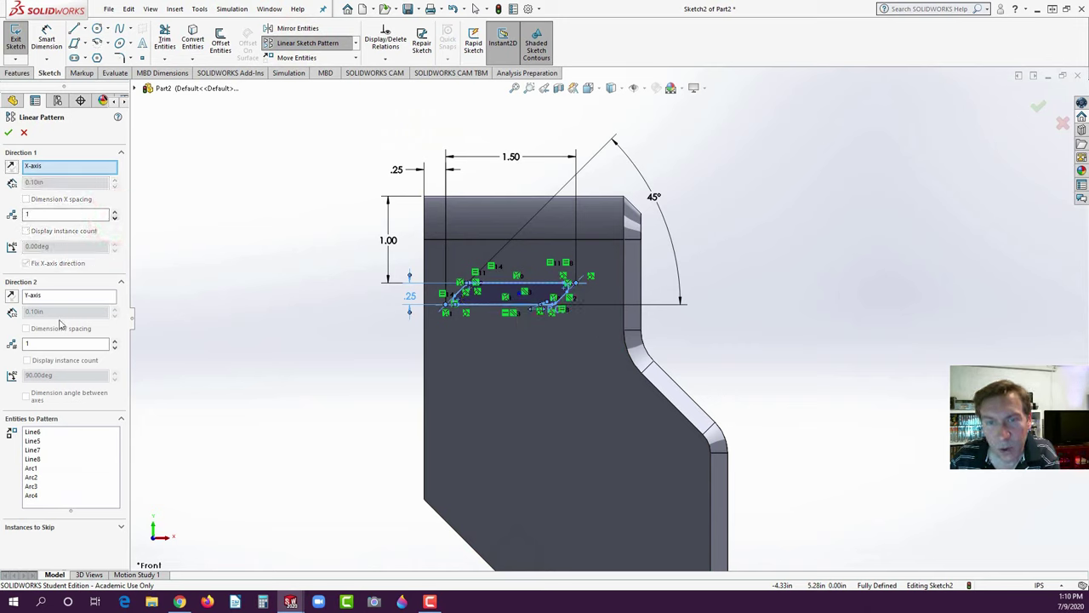
left_click(115, 339)
left_click(115, 340)
left_click(115, 339)
left_click(115, 339)
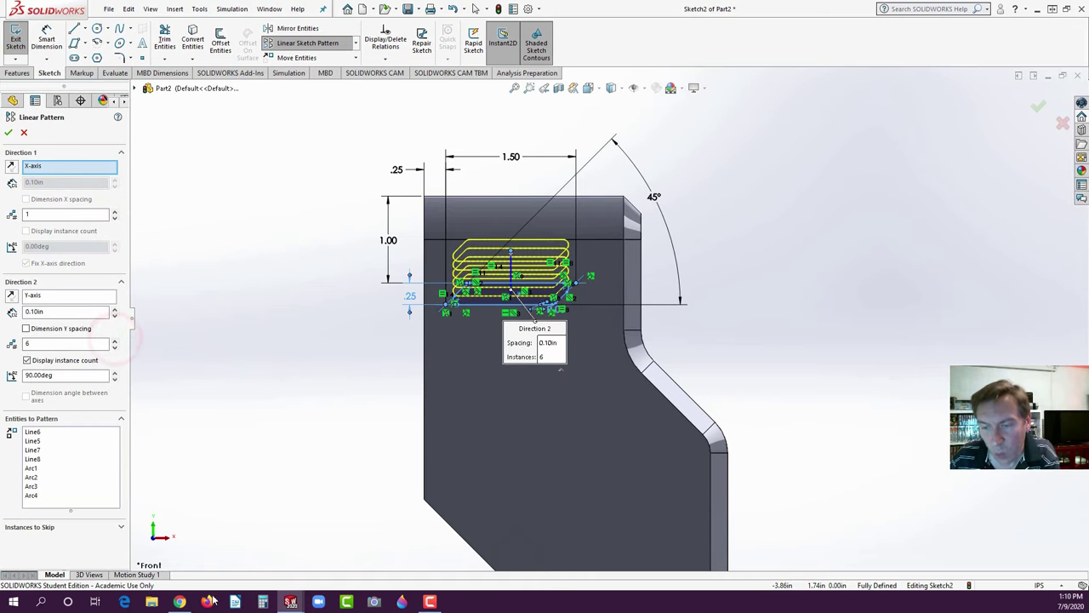
left_click(181, 604)
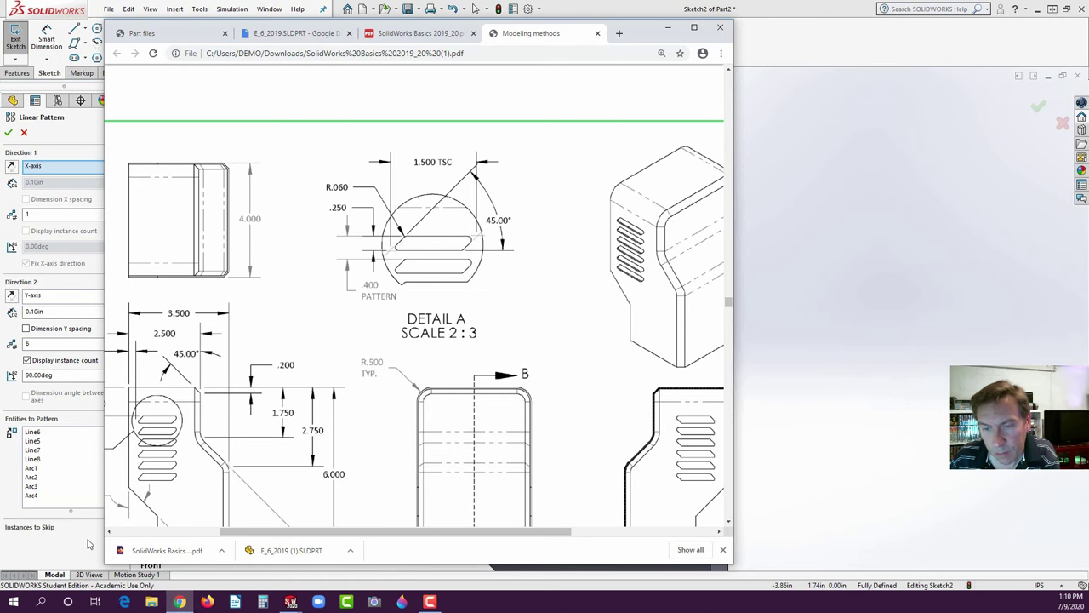
left_click(87, 539)
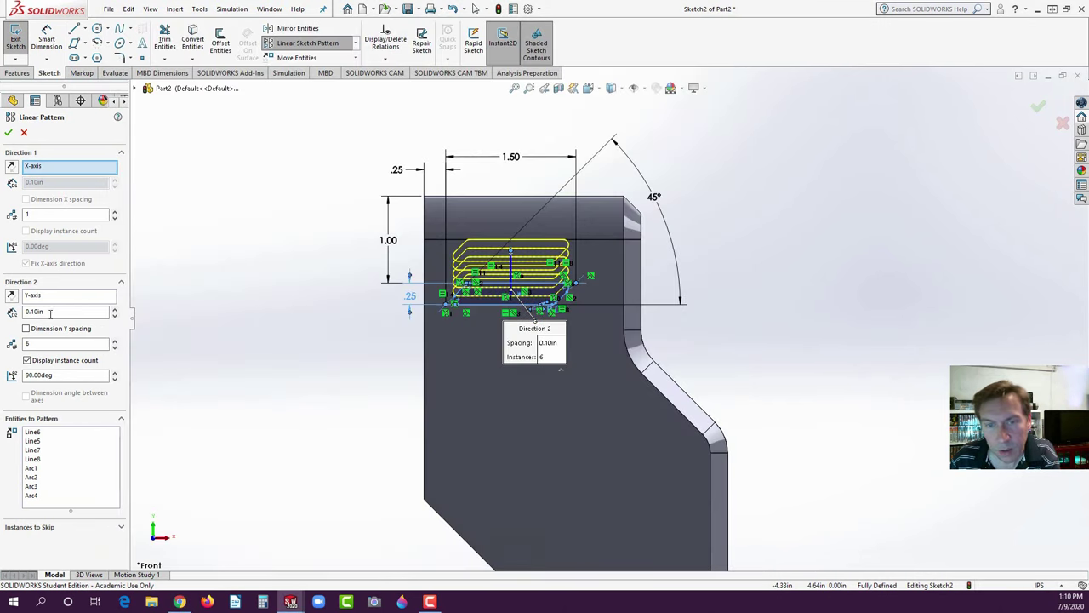
key("BackSpace")
key("Return")
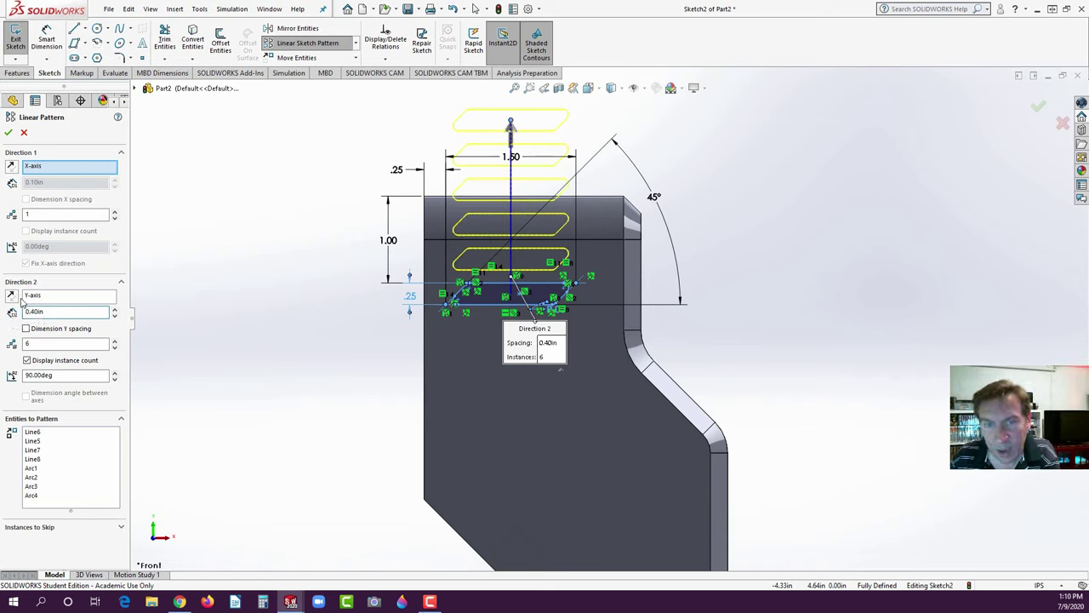
left_click(12, 298)
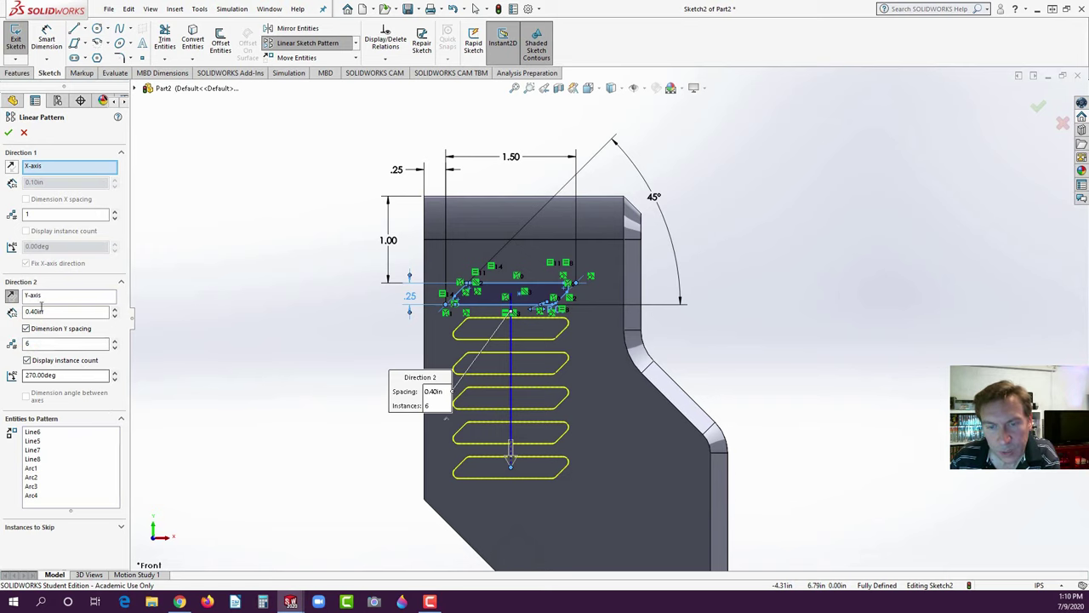
left_click(8, 134)
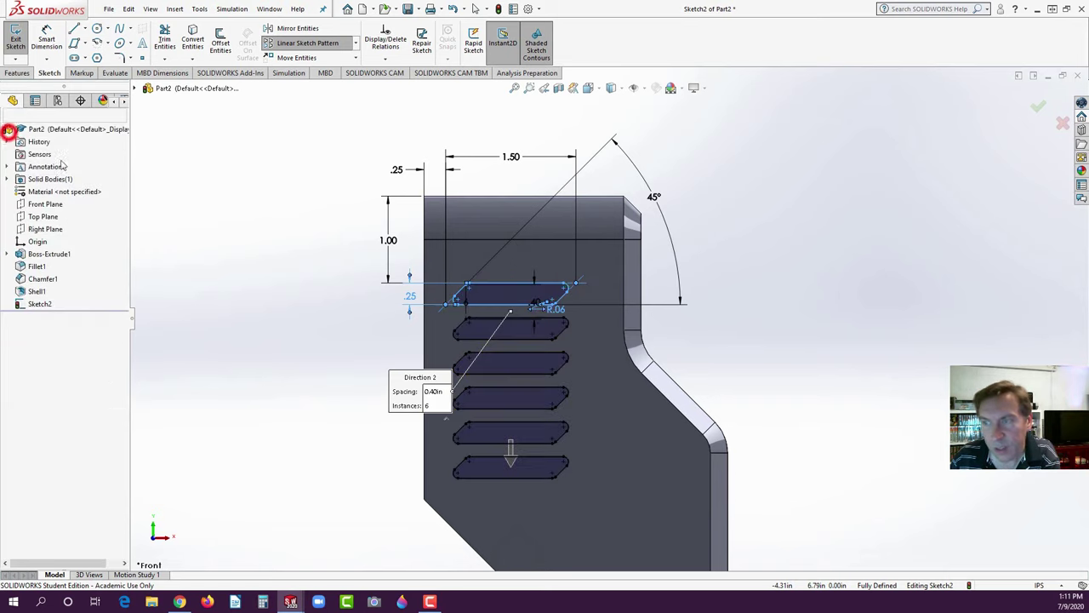
- Extrude-cut the slot sketch Through All and orbit to inspect the slots
left_click(158, 260)
middle_click_drag(499, 411, 655, 374)
left_click(17, 73)
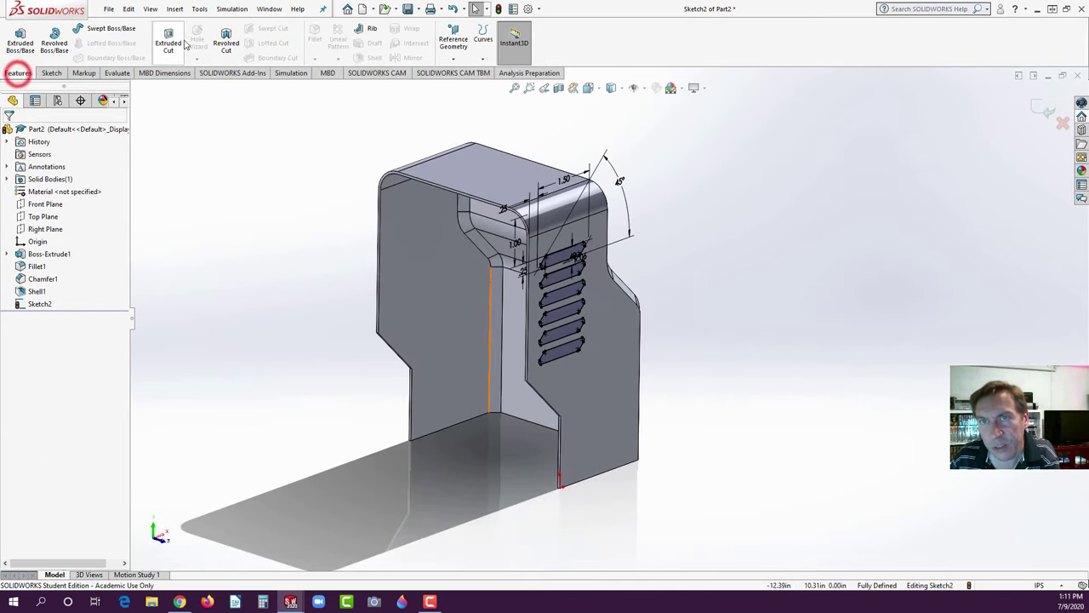
left_click(166, 40)
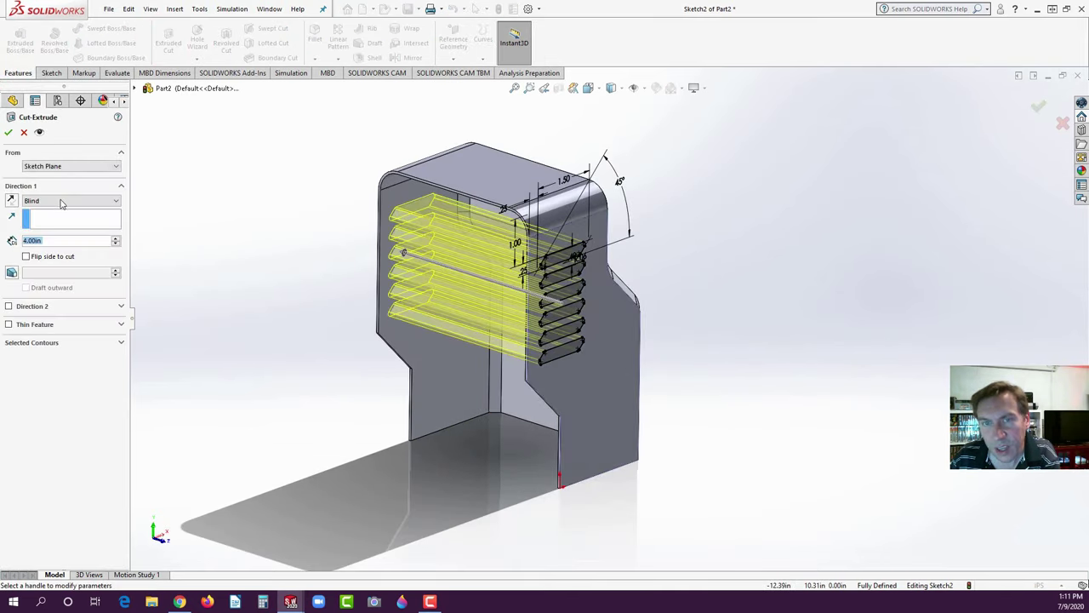
left_click(62, 201)
left_click(47, 214)
left_click(8, 132)
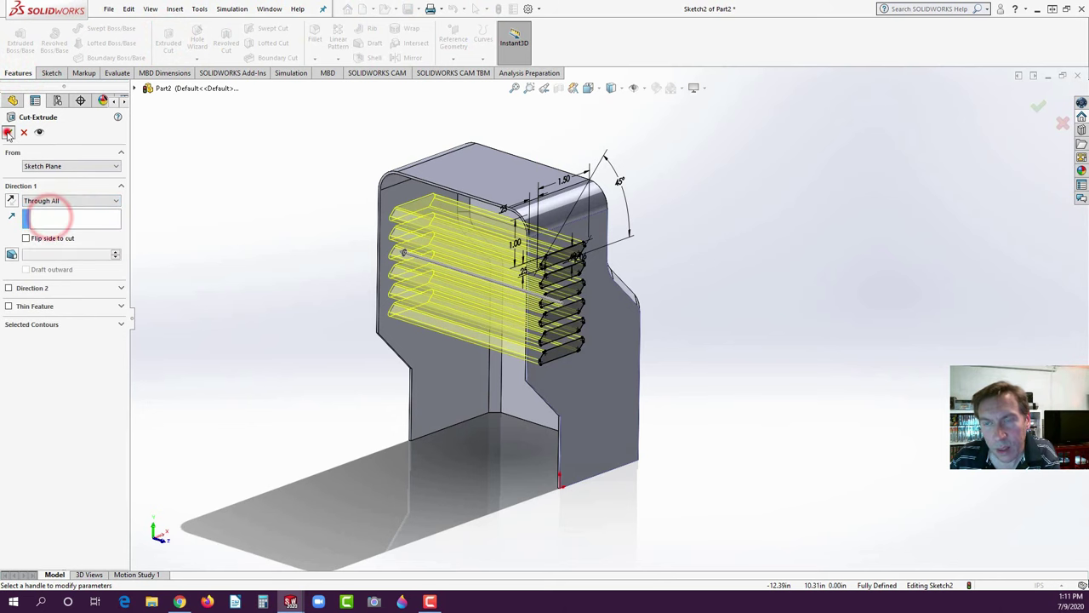
middle_click_drag(255, 204, 536, 195)
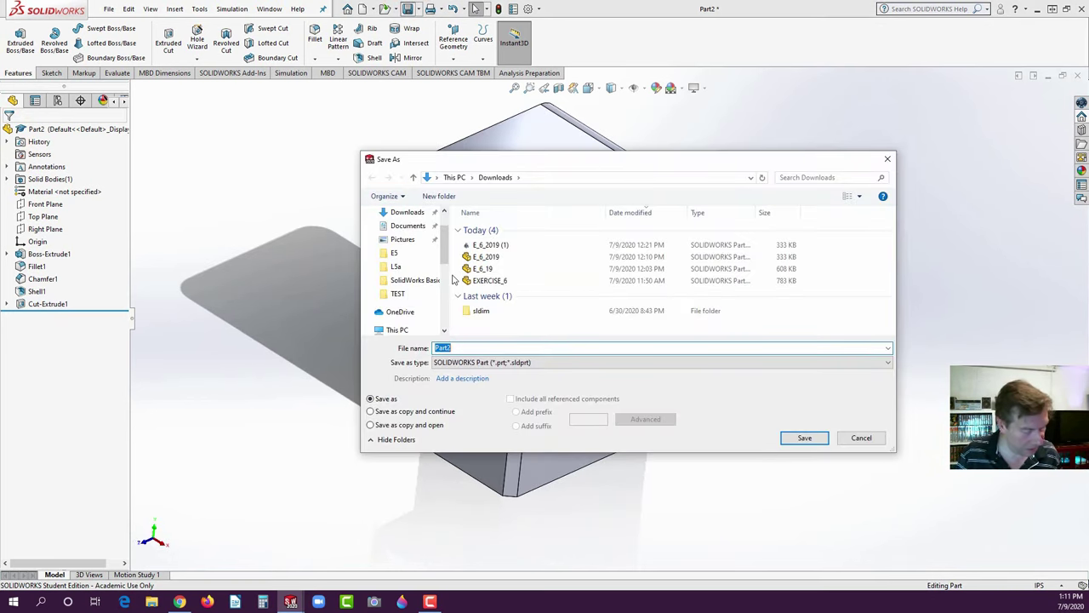
- Save the part as L6
type("E")
key("BackSpace")
type("L")
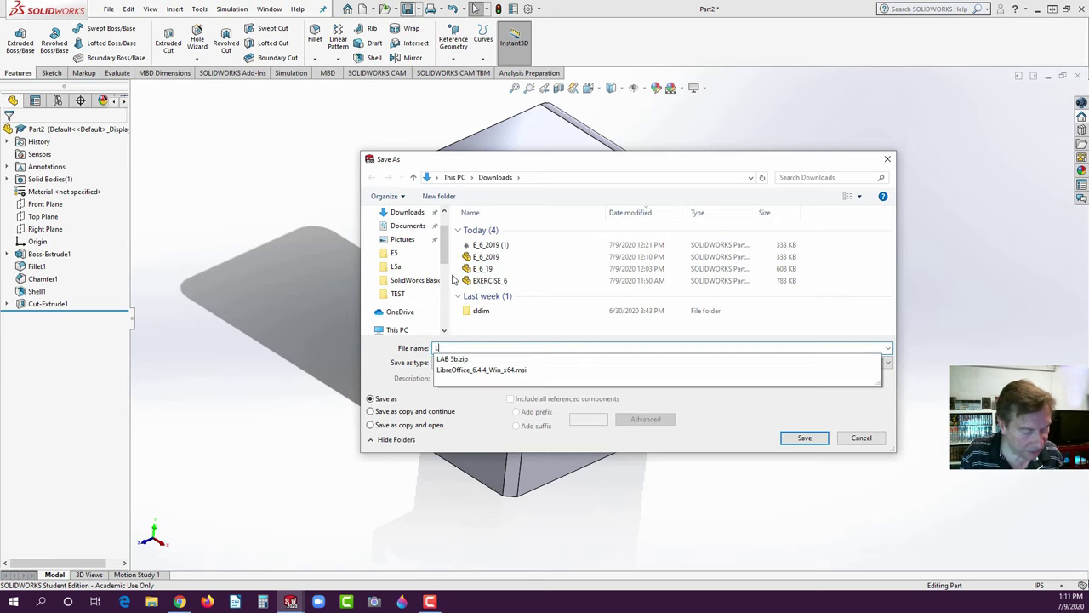
type("6")
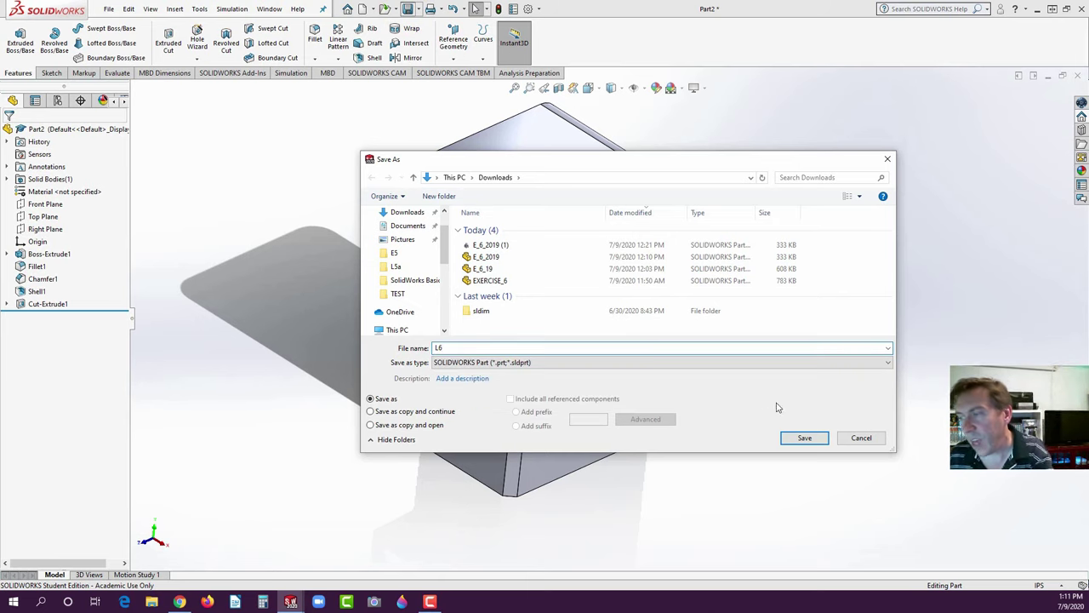
left_click(788, 440)
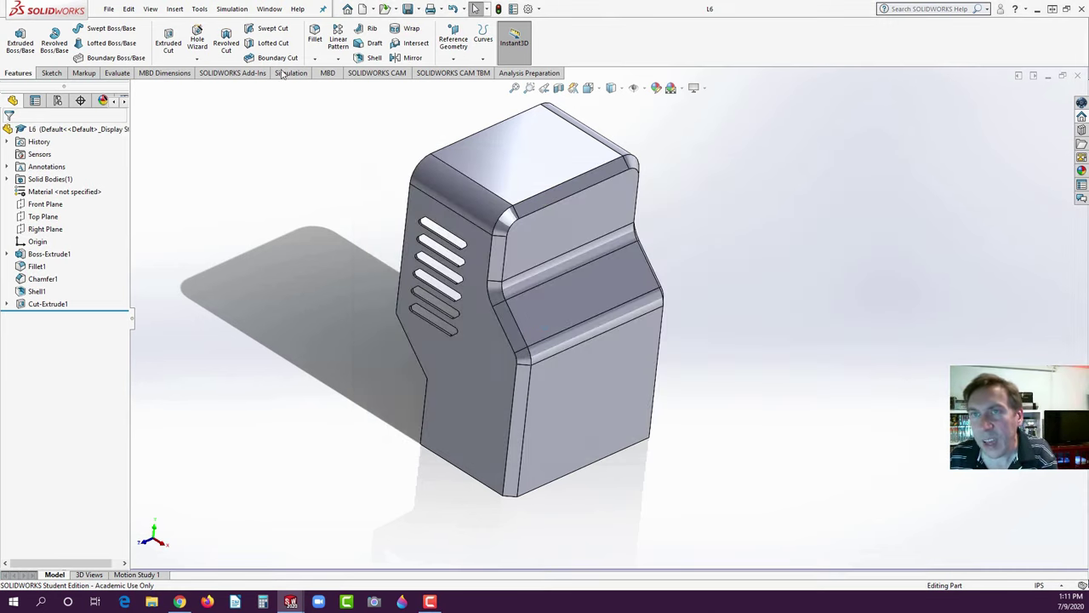
- Create a new A-landscape drawing from the part
left_click(109, 9)
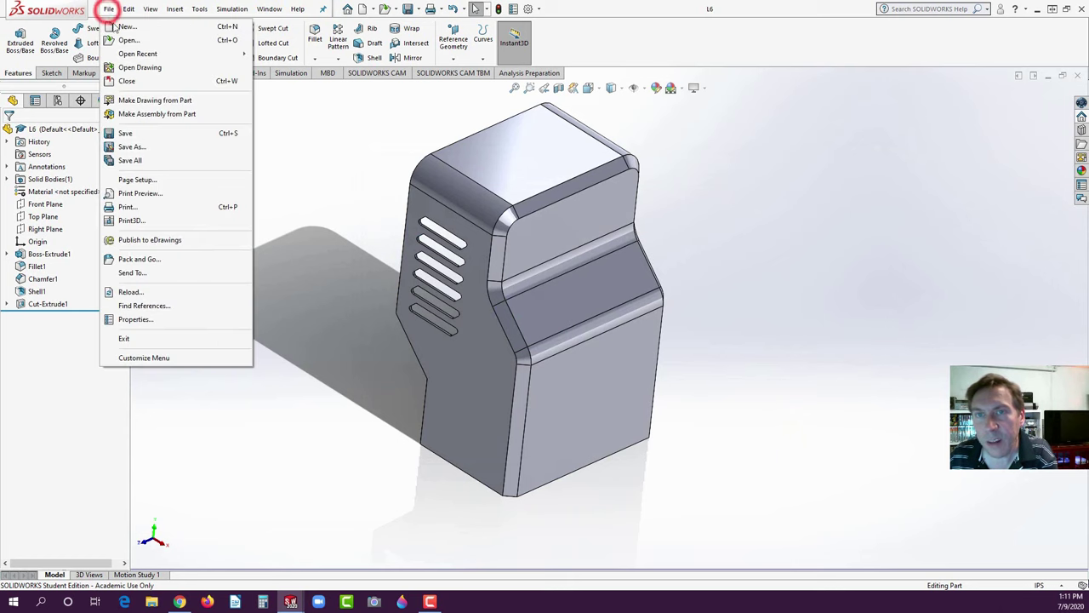
left_click(138, 101)
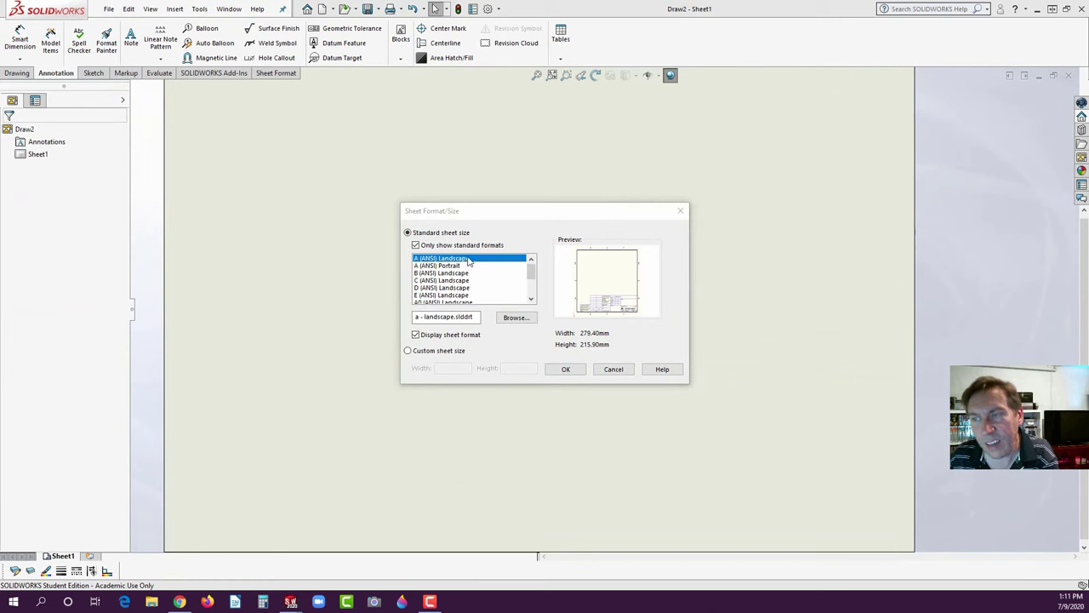
left_click(565, 371)
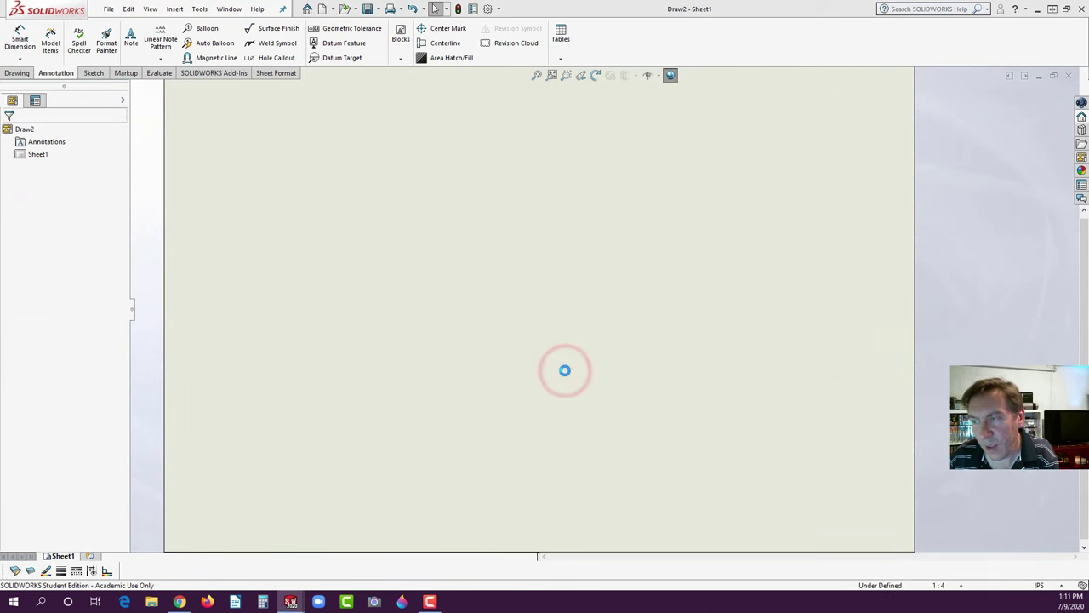
- Place the front, side, top and isometric views on the sheet
left_click_drag(936, 226, 449, 317)
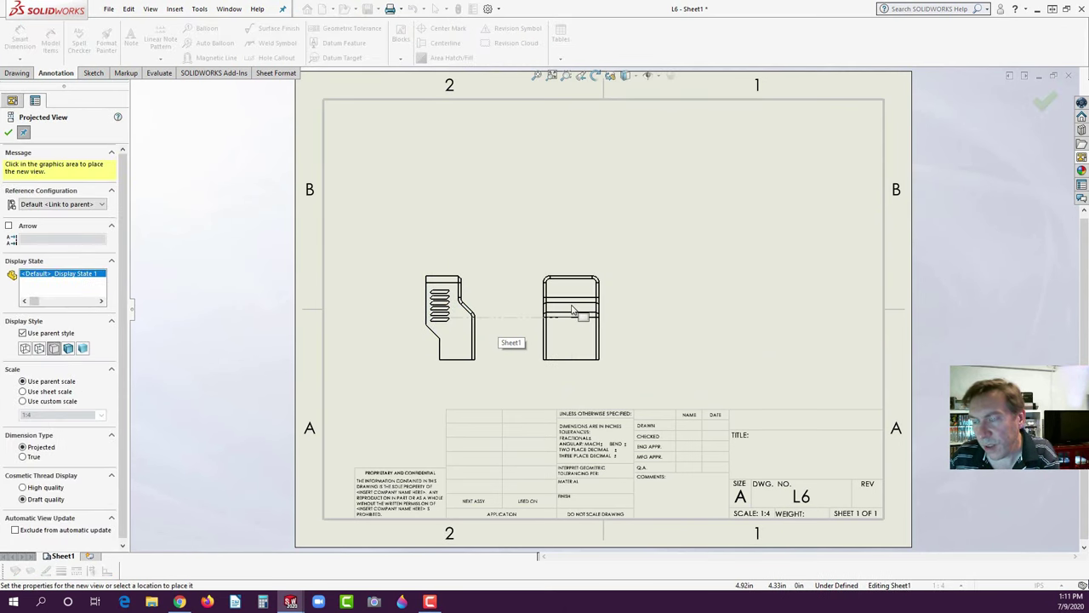
left_click(571, 308)
left_click(438, 199)
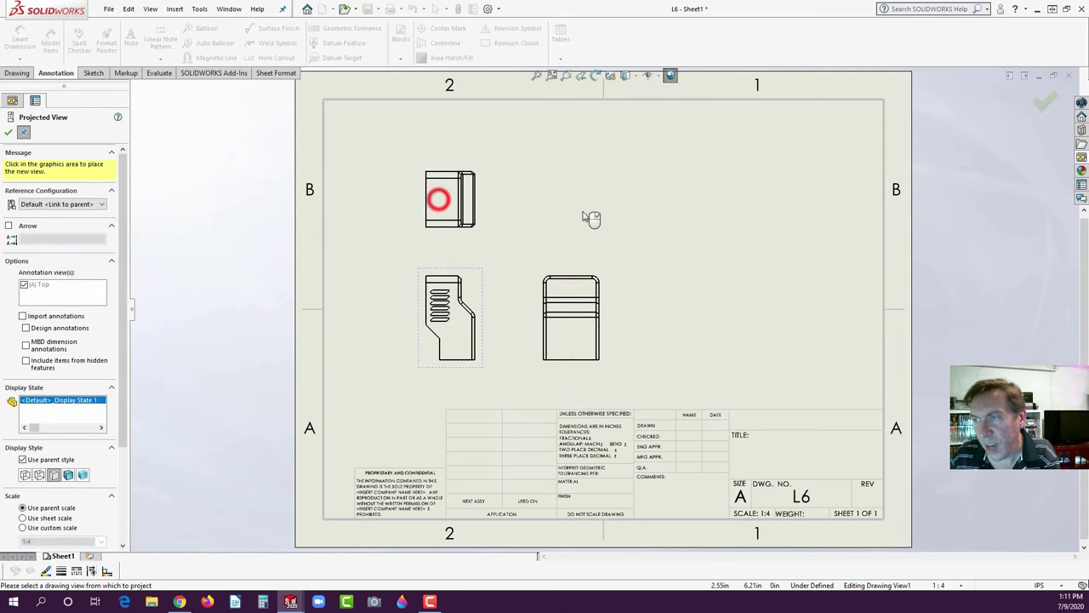
left_click(647, 170)
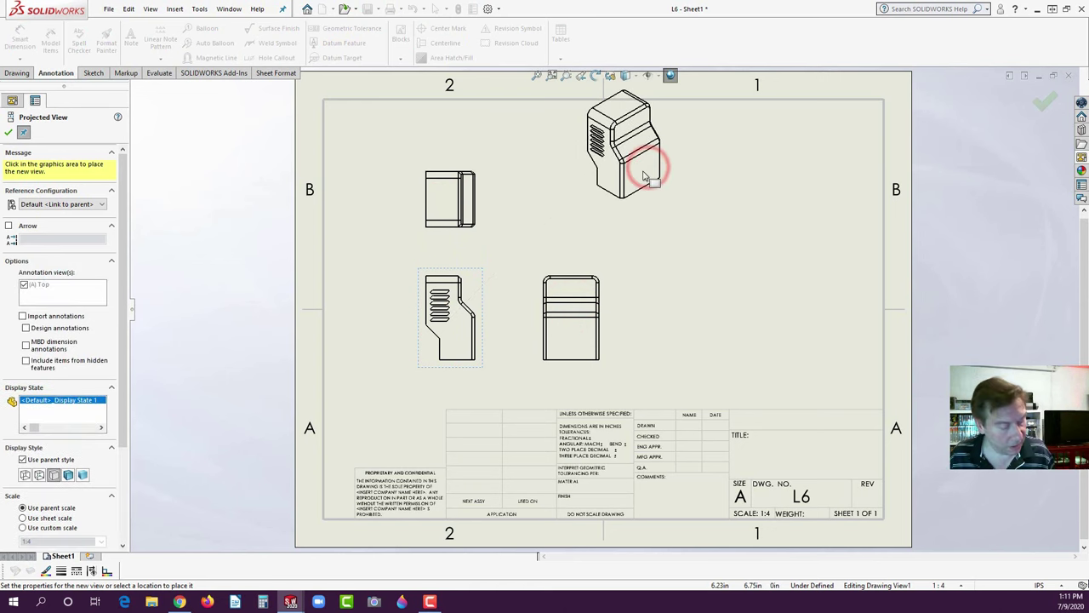
key("Escape")
left_click_drag(647, 204, 785, 238)
left_click(577, 369)
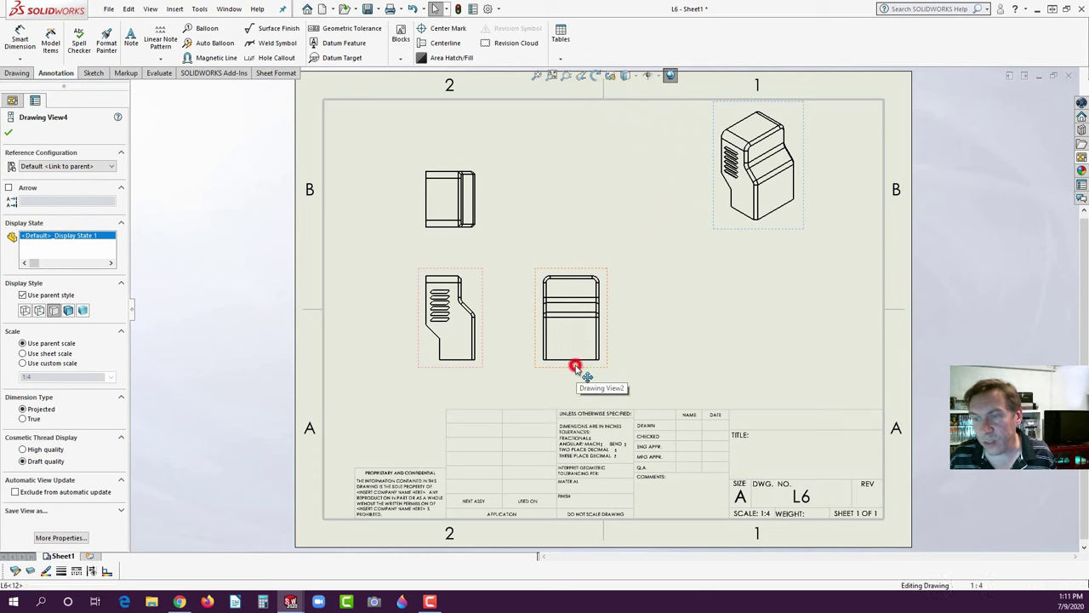
left_click(17, 73)
- Add section view A-A to the right using a vertical cutting line
left_click(102, 40)
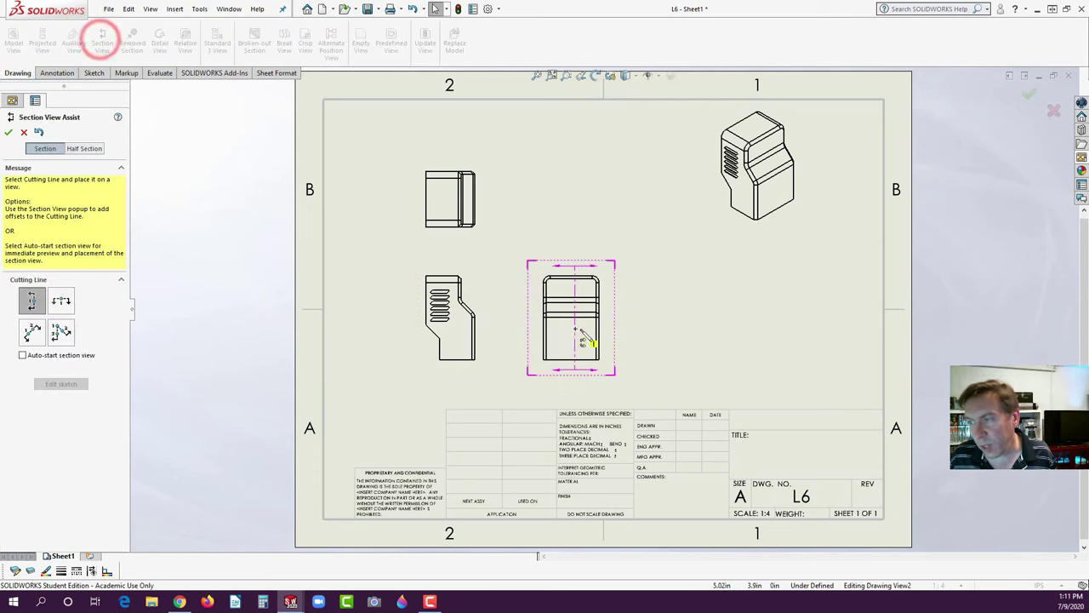
left_click(571, 314)
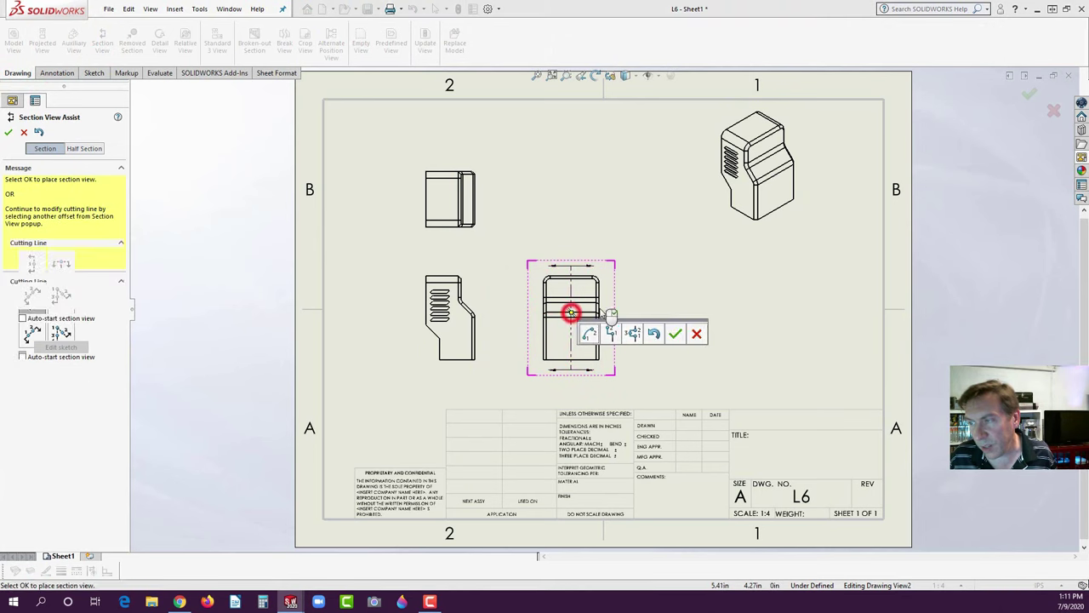
left_click(677, 332)
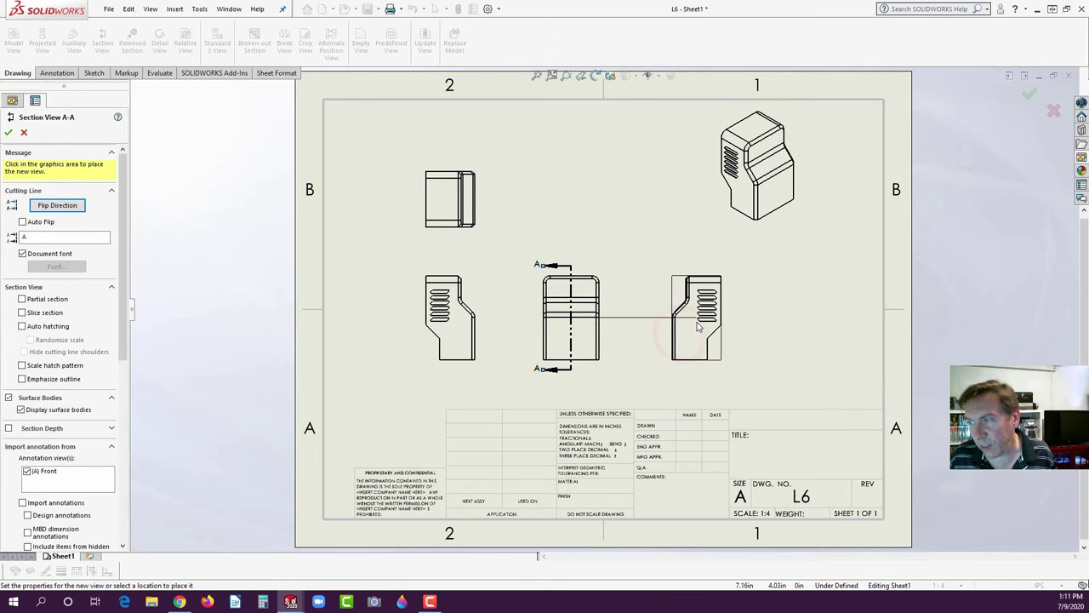
left_click(694, 323)
key("Escape")
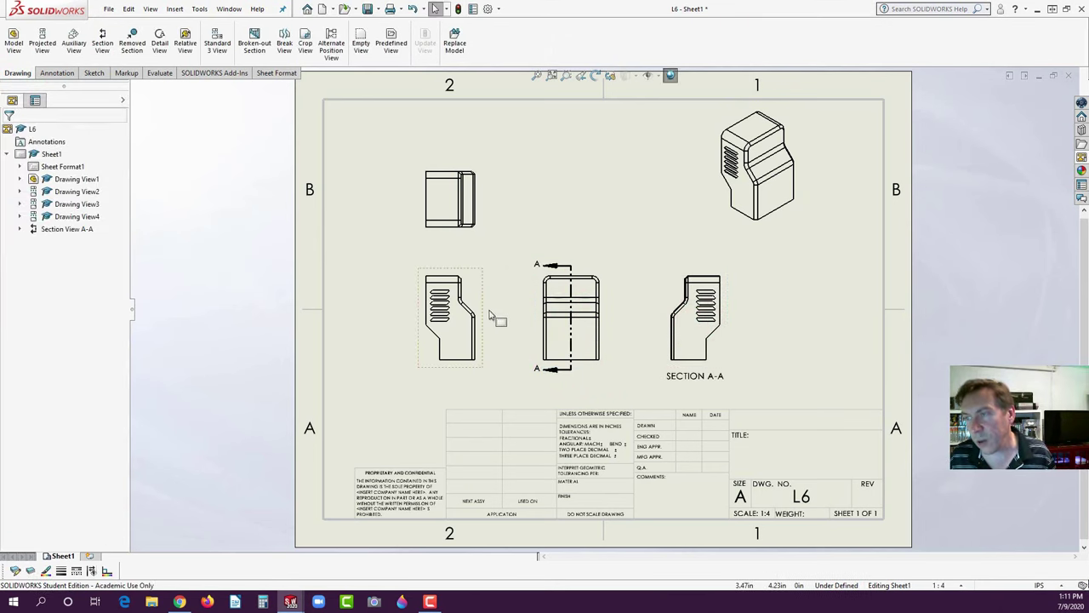
scroll(404, 289, "down", 4)
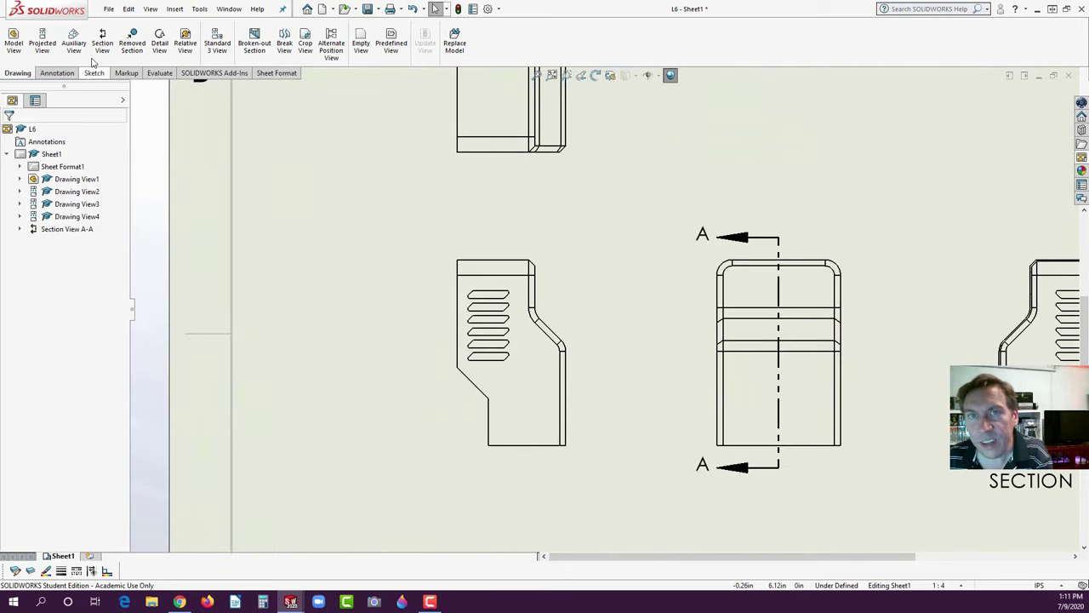
- Create 1:2 detail view B of the slots and enlarge its circle
left_click(159, 38)
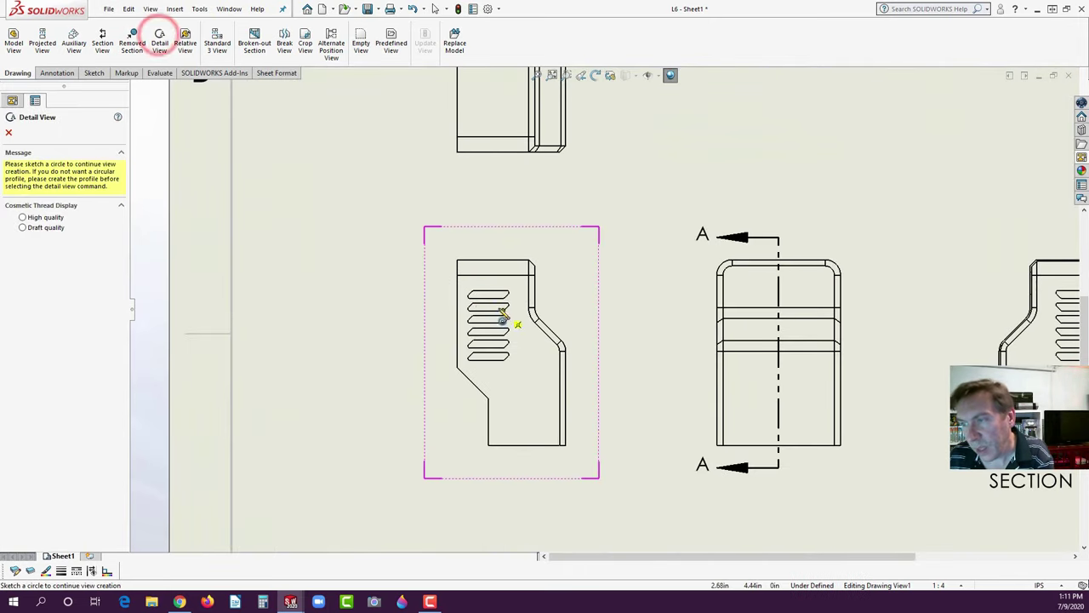
left_click(488, 300)
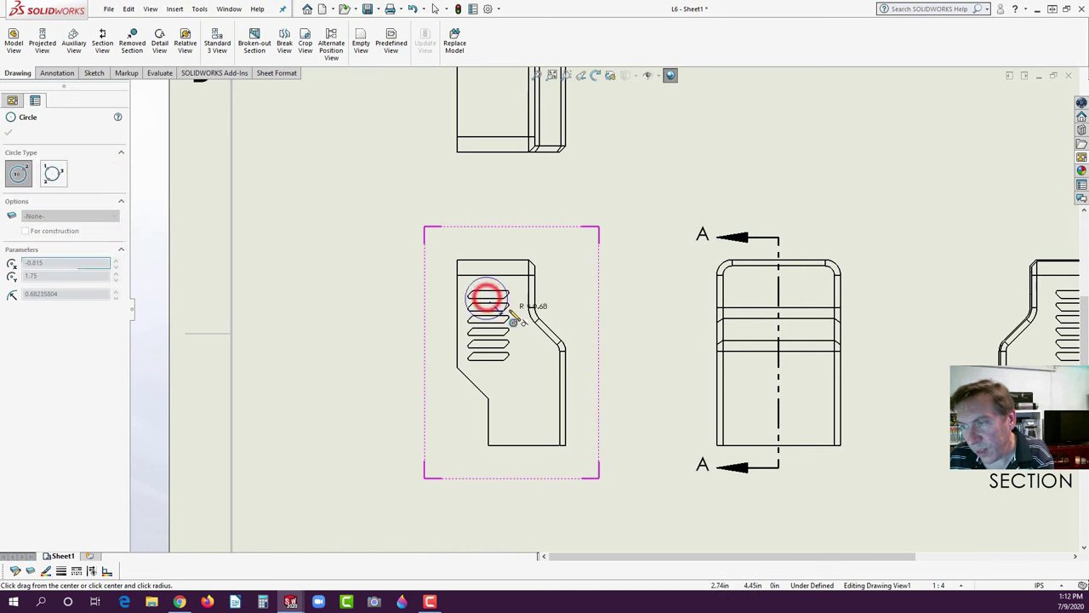
left_click(511, 304)
scroll(613, 298, "up", 2)
left_click(756, 134)
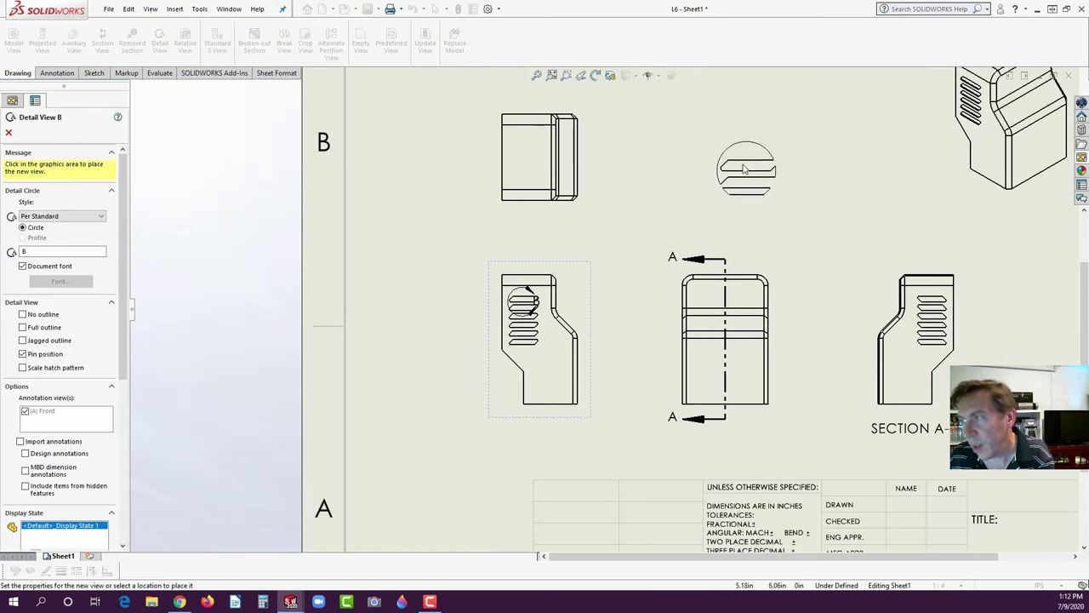
left_click(596, 255)
scroll(536, 289, "down", 4)
left_click(551, 315)
mouse_move(508, 343)
left_mouse_down()
mouse_move(502, 332)
mouse_move(493, 345)
left_mouse_up()
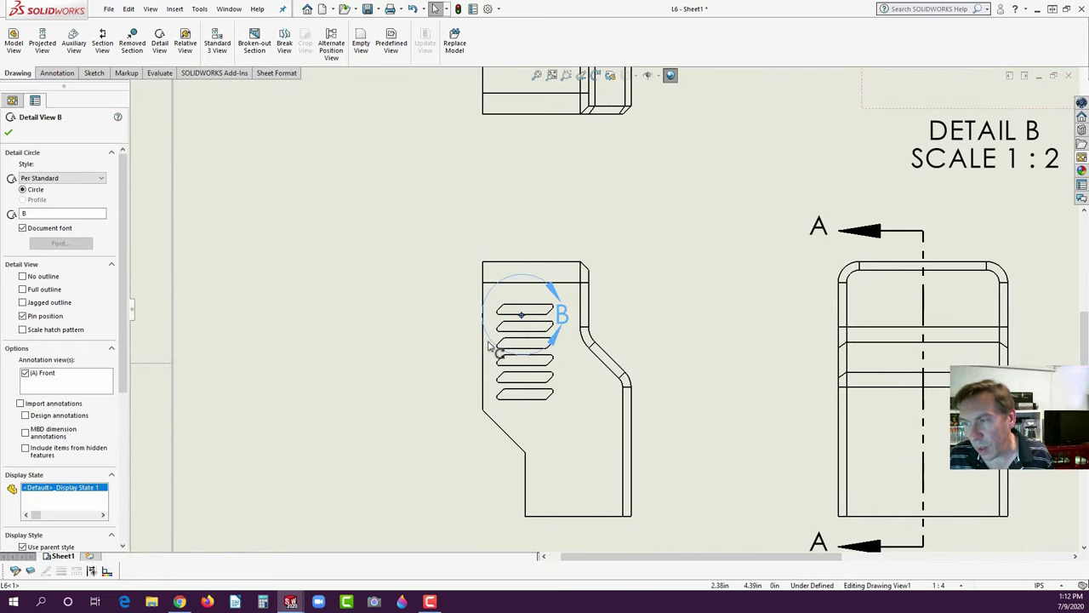
- After checking the reference PDF, give detail circle B a leader label moved left
left_click(178, 601)
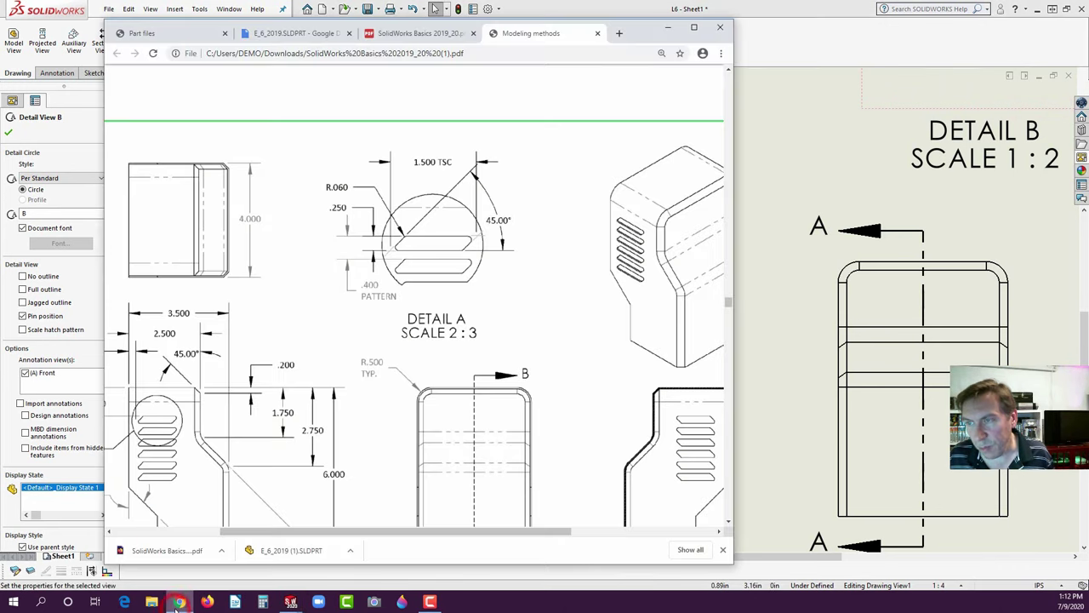
scroll(291, 489, "up", 2)
scroll(268, 487, "down", 4)
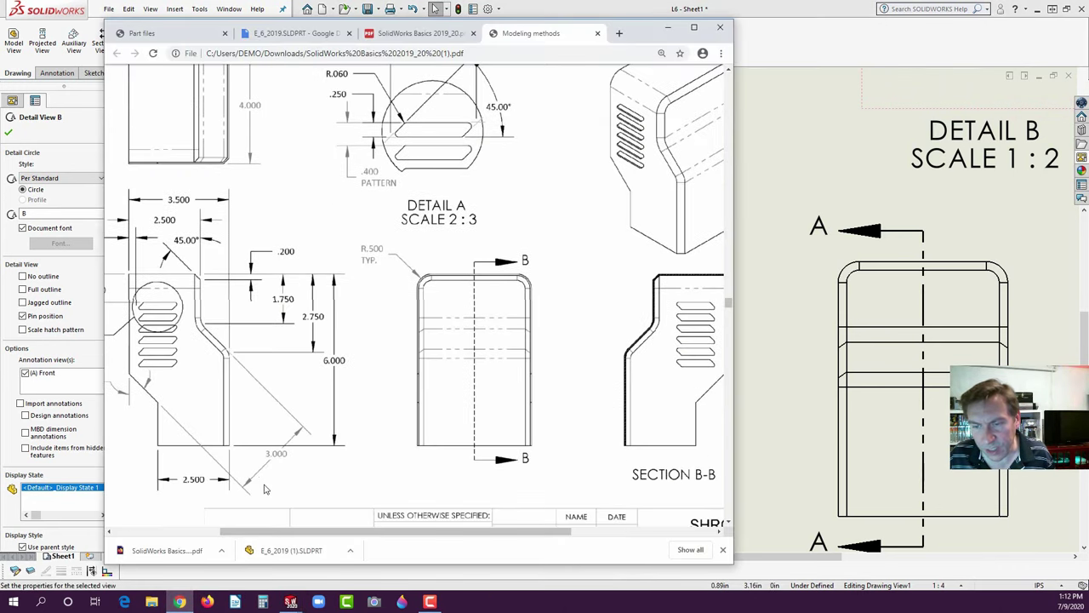
left_click_drag(260, 531, 176, 535)
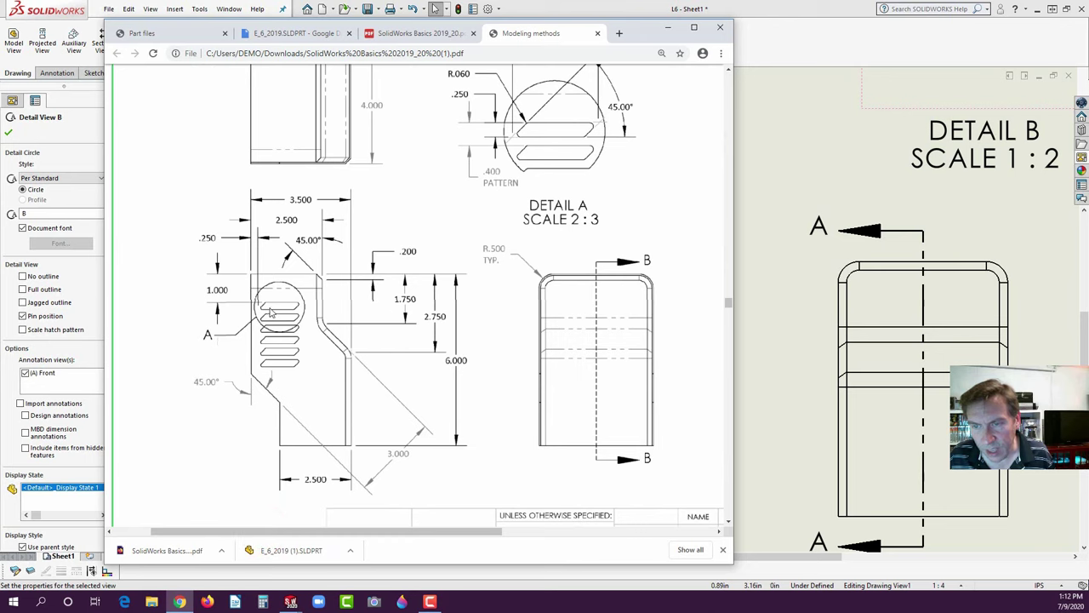
left_click(80, 500)
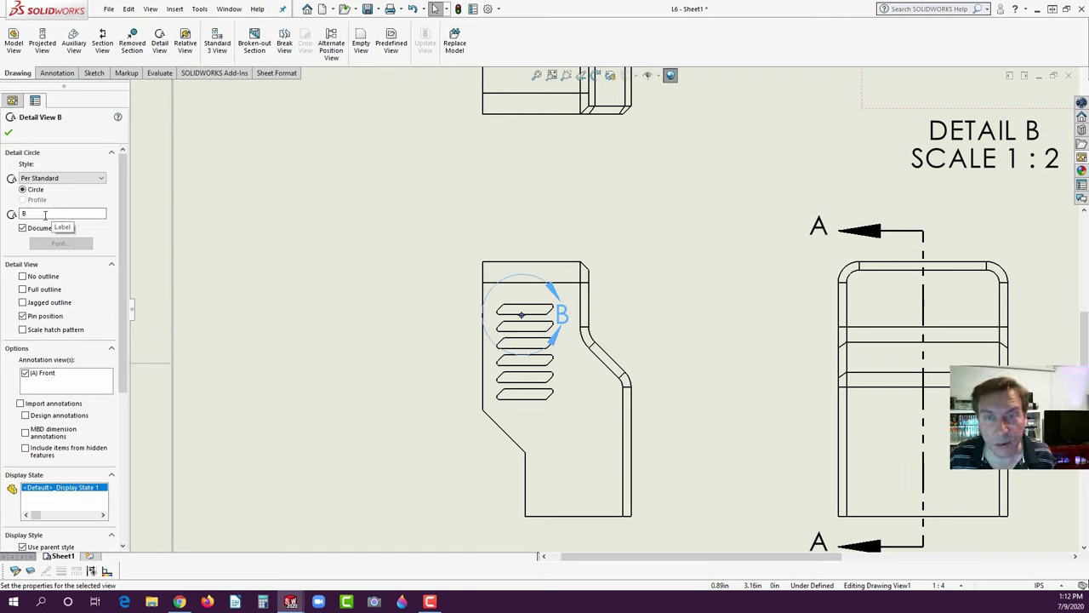
left_click(39, 180)
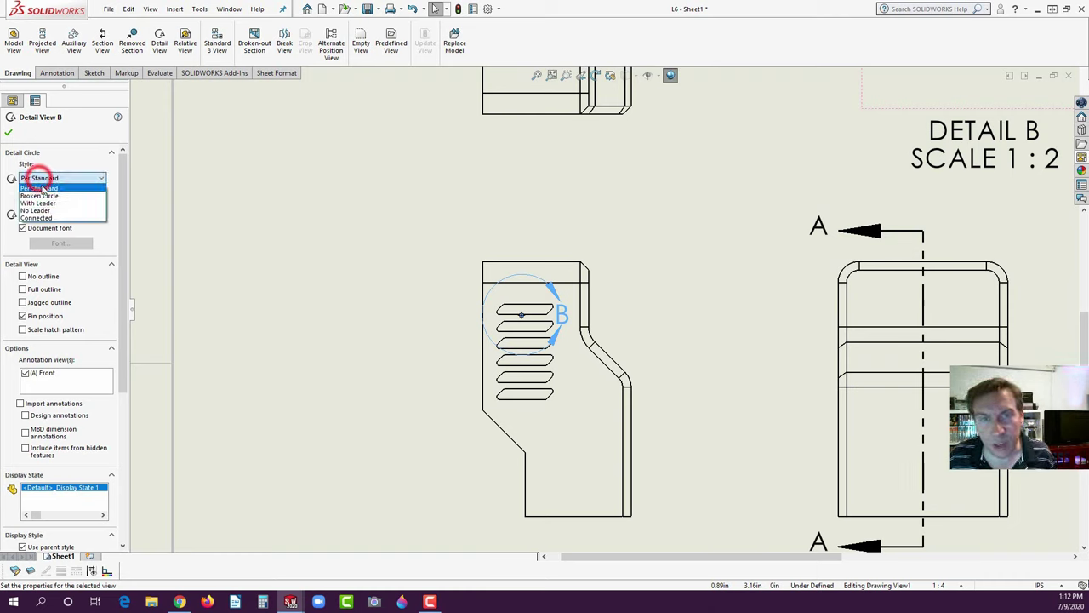
left_click(44, 201)
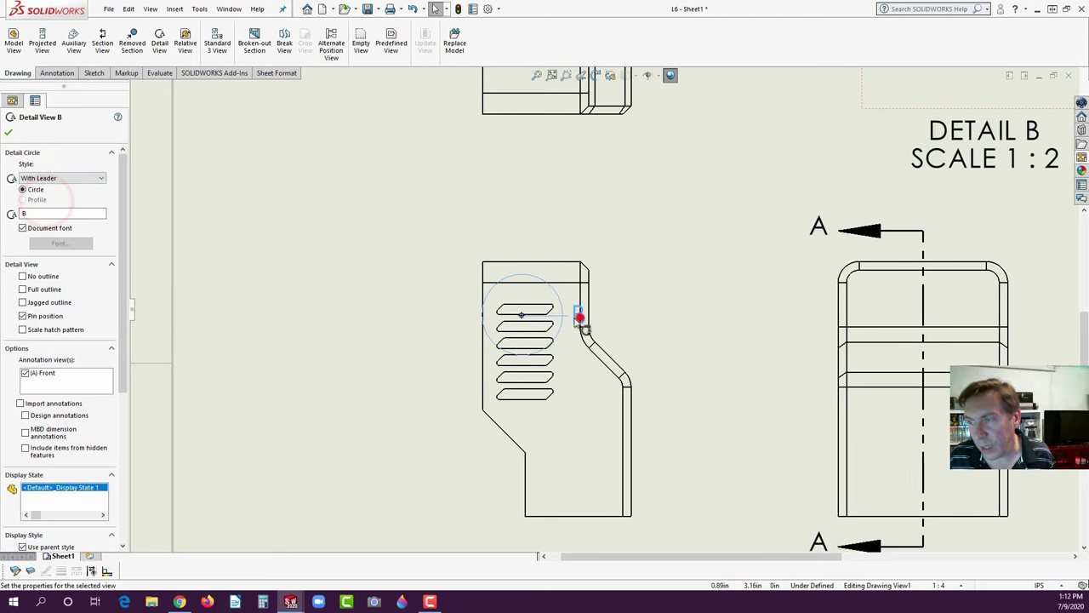
left_click_drag(579, 315, 403, 365)
left_click(384, 425)
scroll(384, 426, "down", 3)
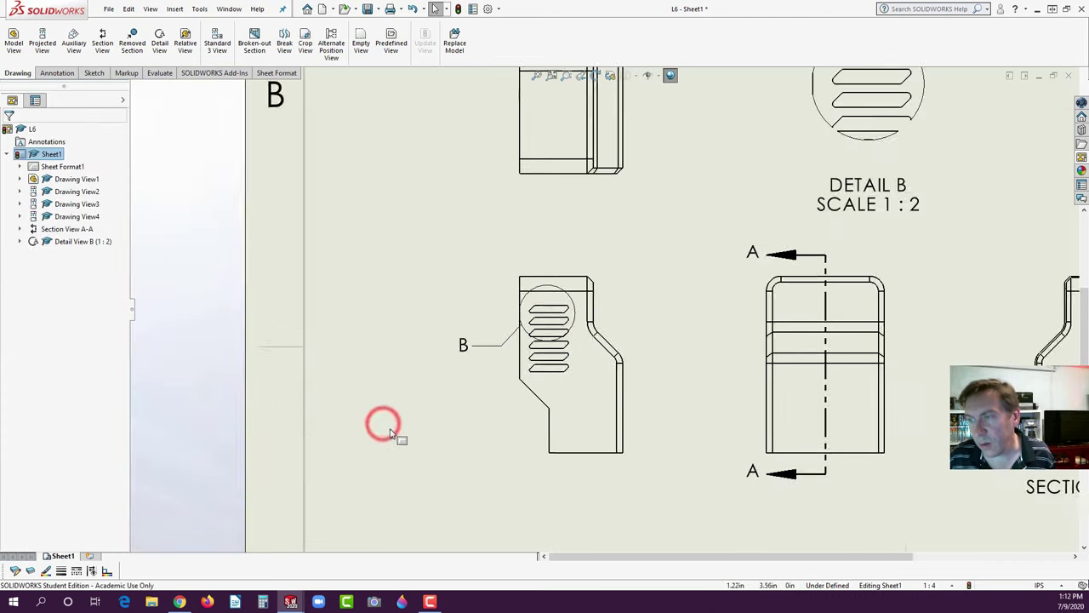
scroll(691, 272, "up", 2)
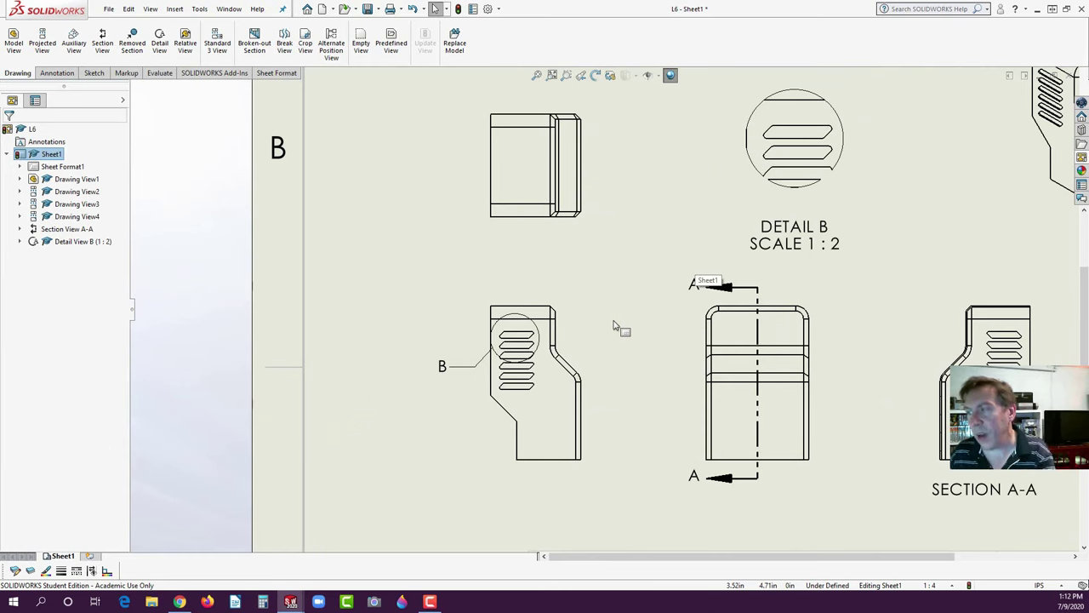
scroll(619, 327, "up", 2)
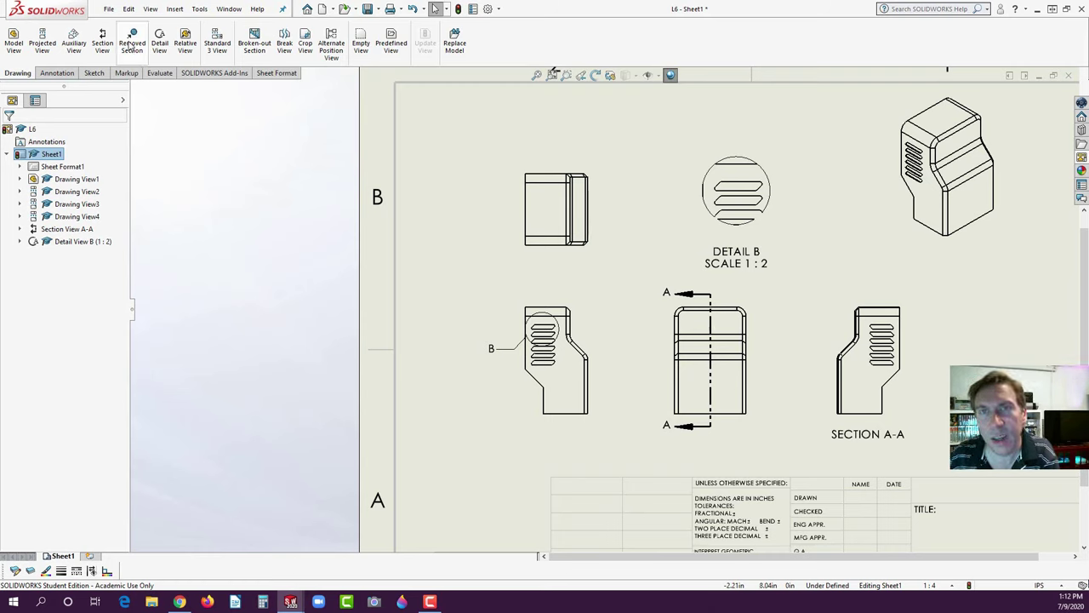
- Insert model dimensions into the front, top and Detail B views
left_click(57, 72)
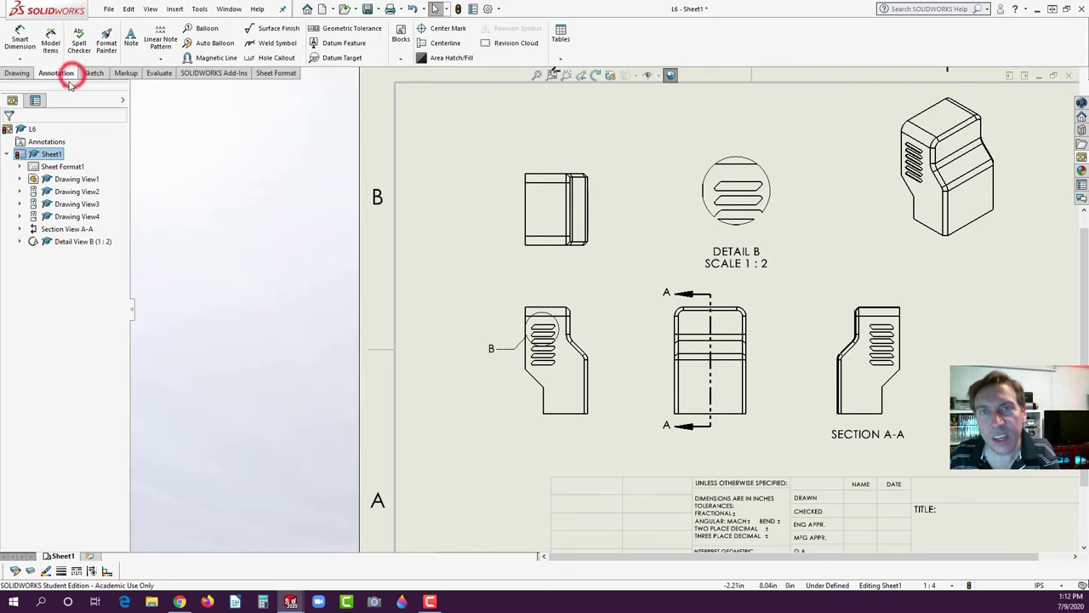
left_click(51, 44)
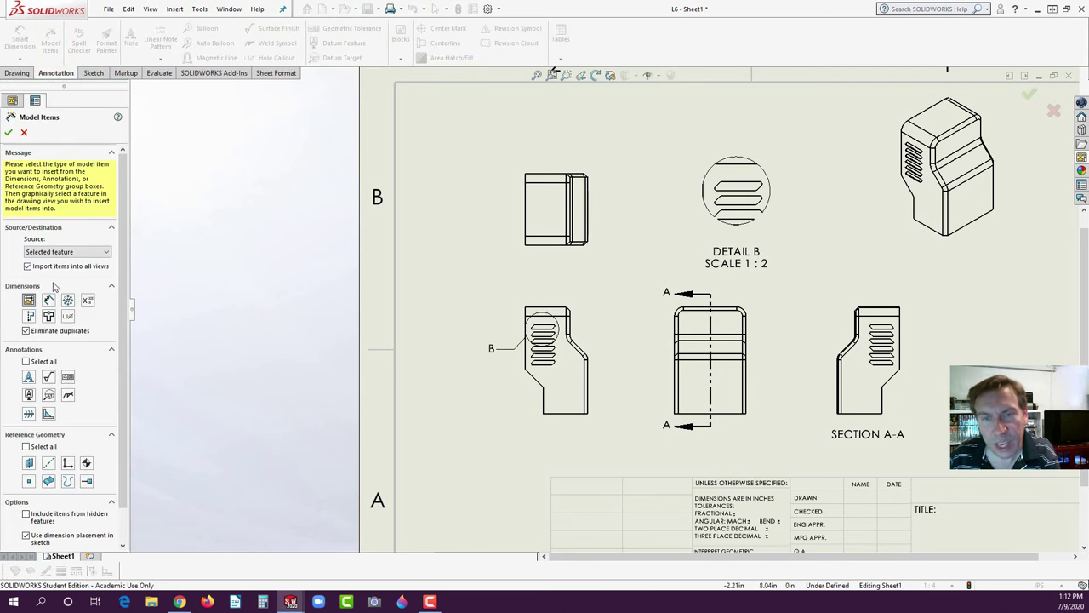
left_click(565, 379)
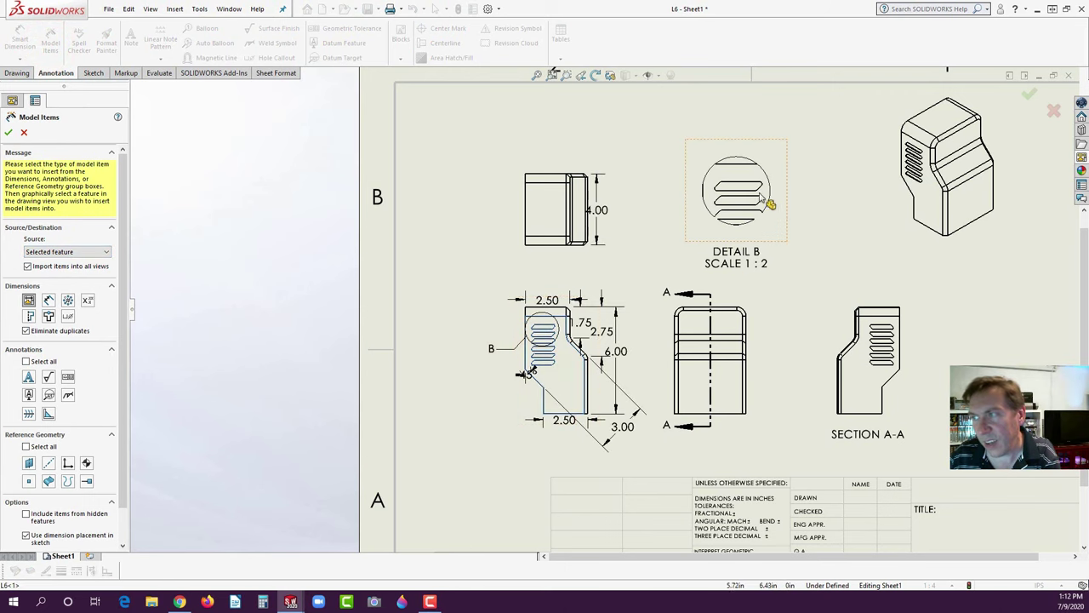
left_click(742, 187)
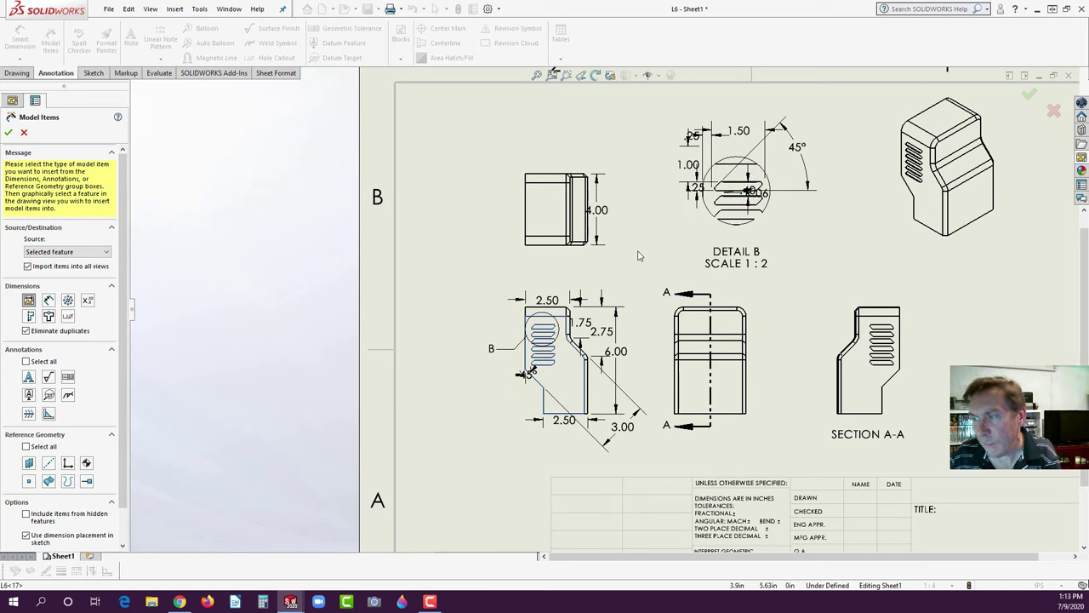
left_click(7, 133)
- Rearrange the 4.00, 1.50 and 1.00 dimensions, moving a 1.00 to the front view
scroll(723, 204, "down", 2)
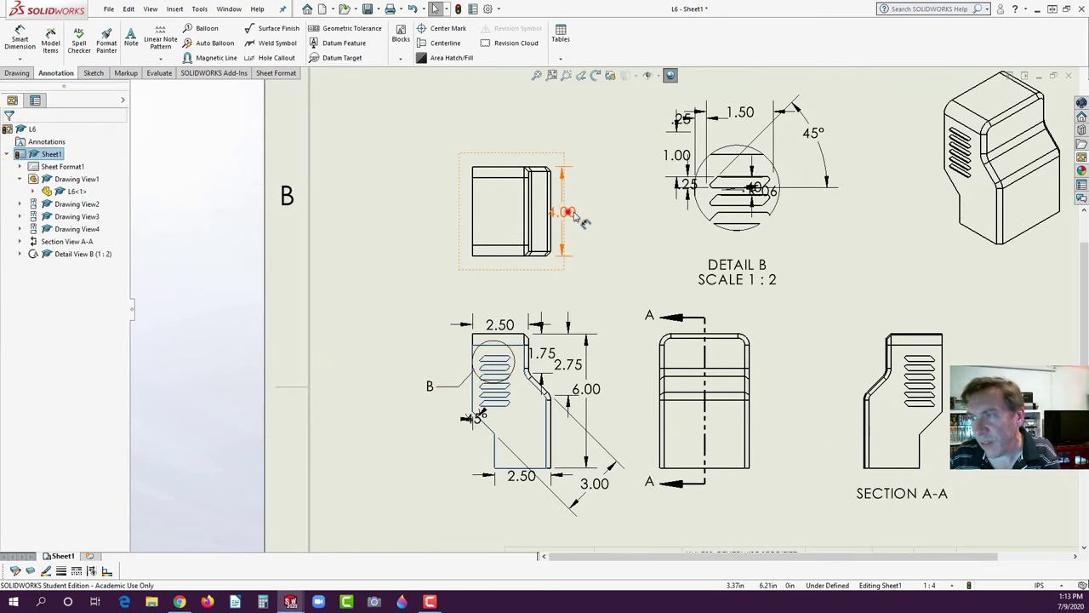
left_click(567, 212)
left_click_drag(745, 109, 741, 96)
left_click_drag(672, 153, 642, 165)
left_click_drag(584, 132, 598, 149)
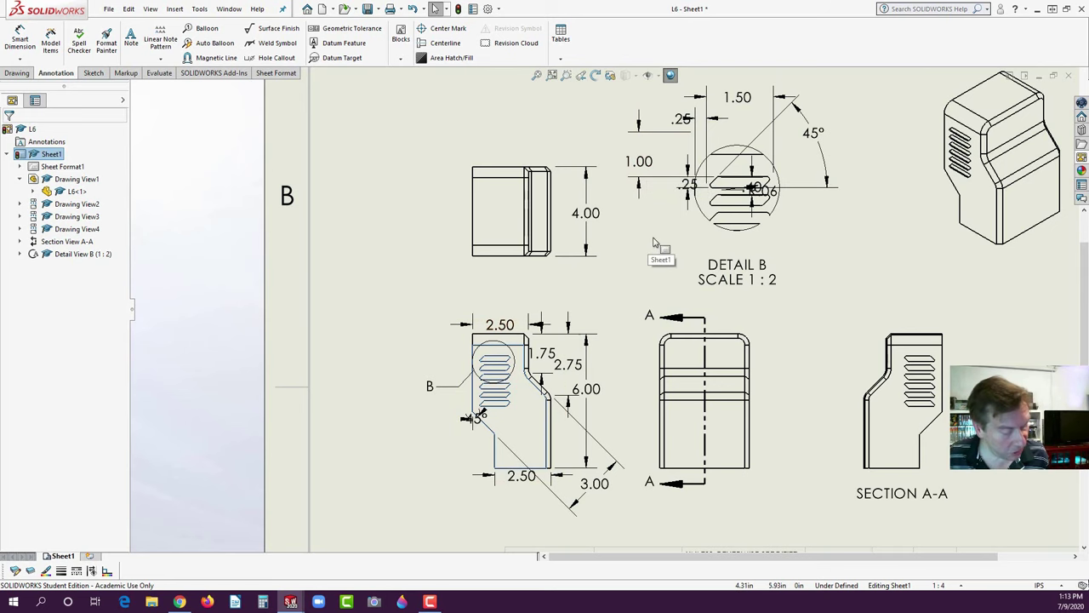
mouse_move(646, 161)
left_mouse_down("shift")
mouse_move(503, 305)
mouse_move(479, 349)
mouse_move(423, 342)
left_mouse_up("shift")
left_click(474, 348)
left_click(360, 283)
- Reposition the 2.50, 6.00, 2.75, 1.75 and 45° dimensions neatly
left_click_drag(494, 321, 497, 299)
left_click_drag(584, 385, 616, 404)
left_click_drag(570, 363, 588, 359)
left_click(542, 350)
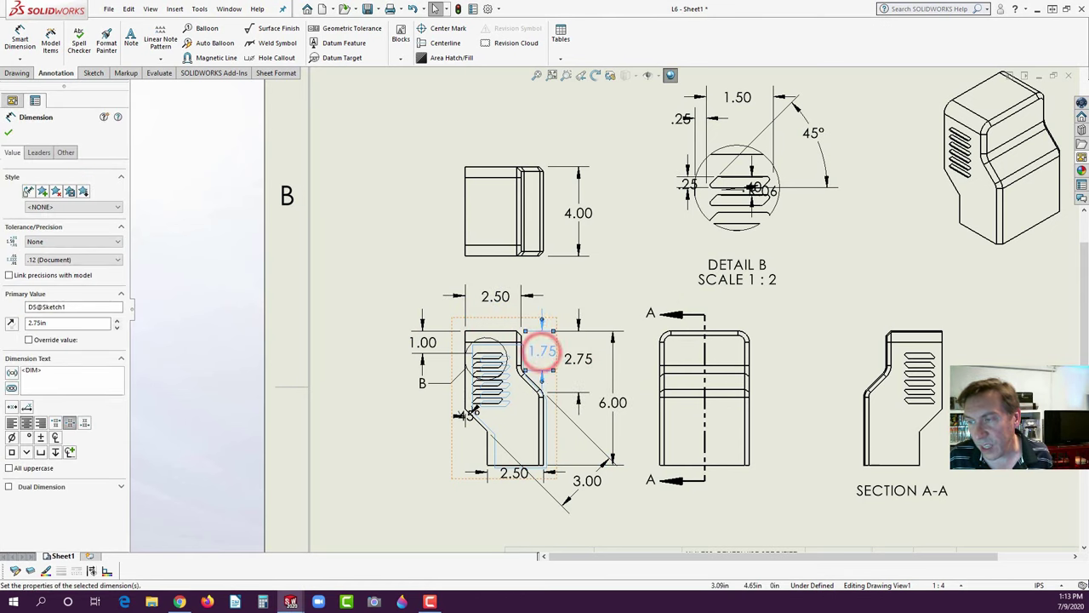
left_click(380, 451)
mouse_move(472, 415)
left_mouse_down()
mouse_move(474, 456)
mouse_move(477, 441)
left_mouse_up()
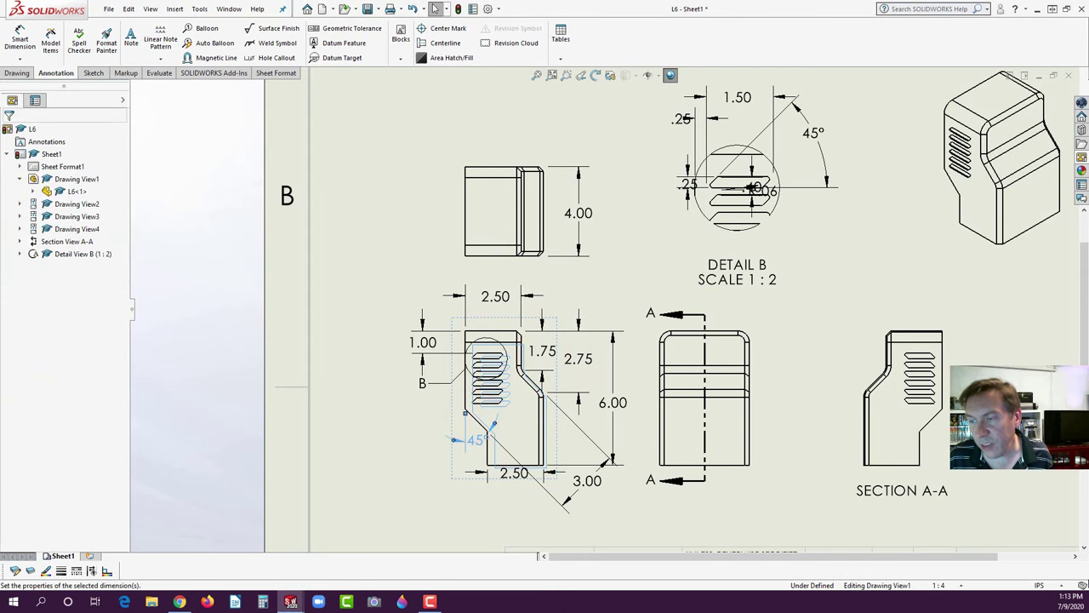
left_click(490, 10)
- Reduce the document's dimension text height to .062 in the dimension font settings
left_click(412, 105)
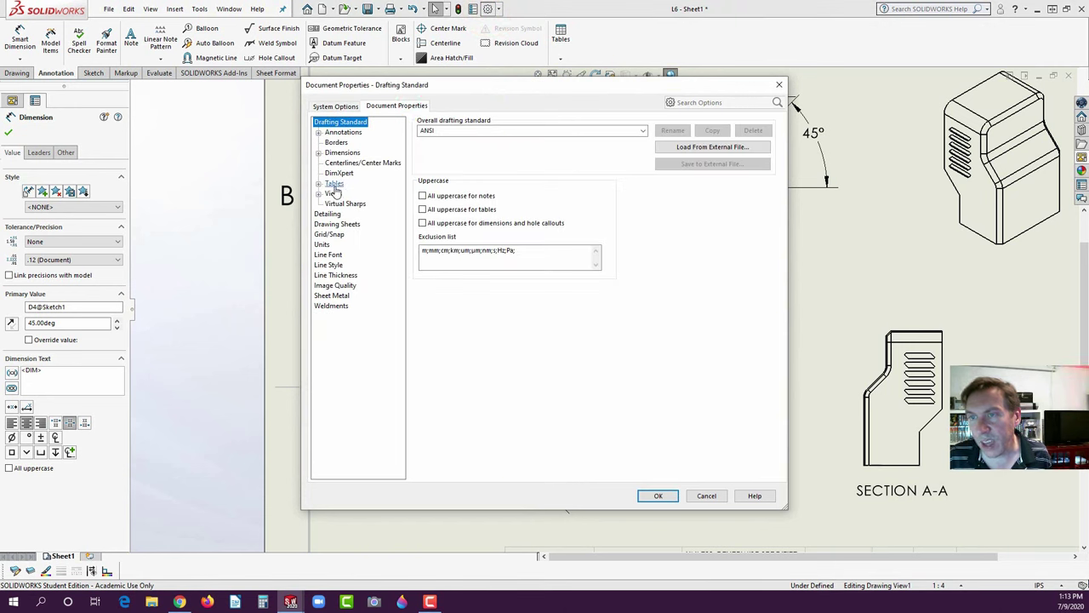
left_click(343, 153)
left_click(432, 159)
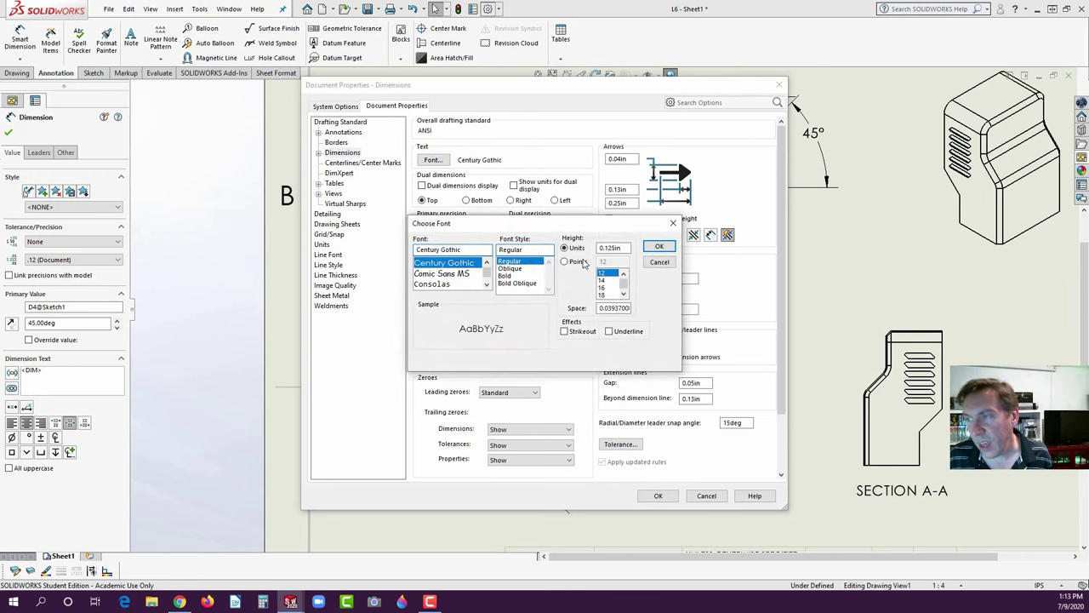
type(".062")
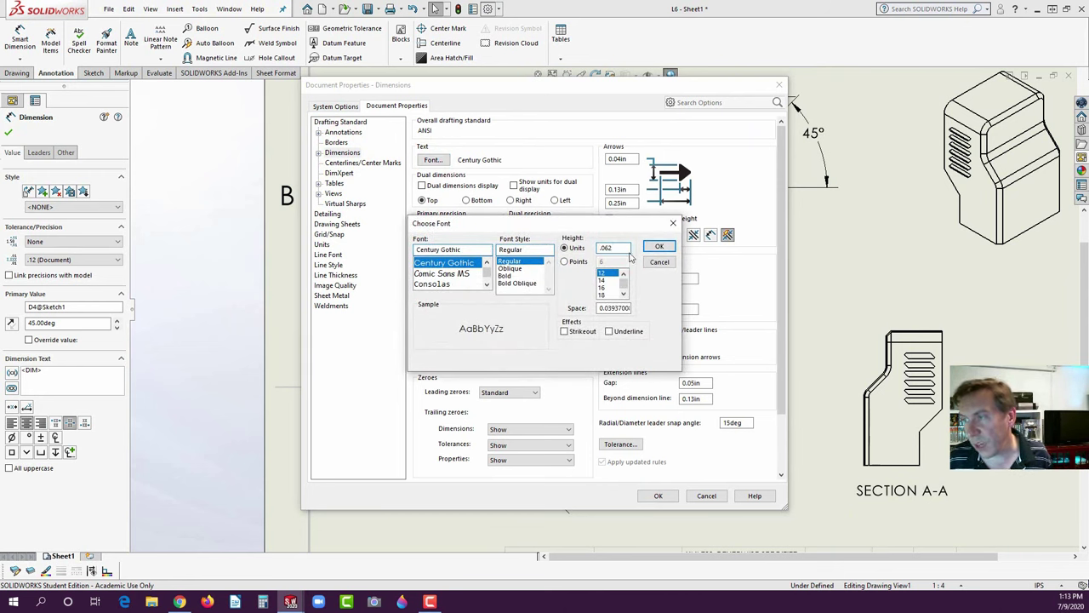
left_click(657, 246)
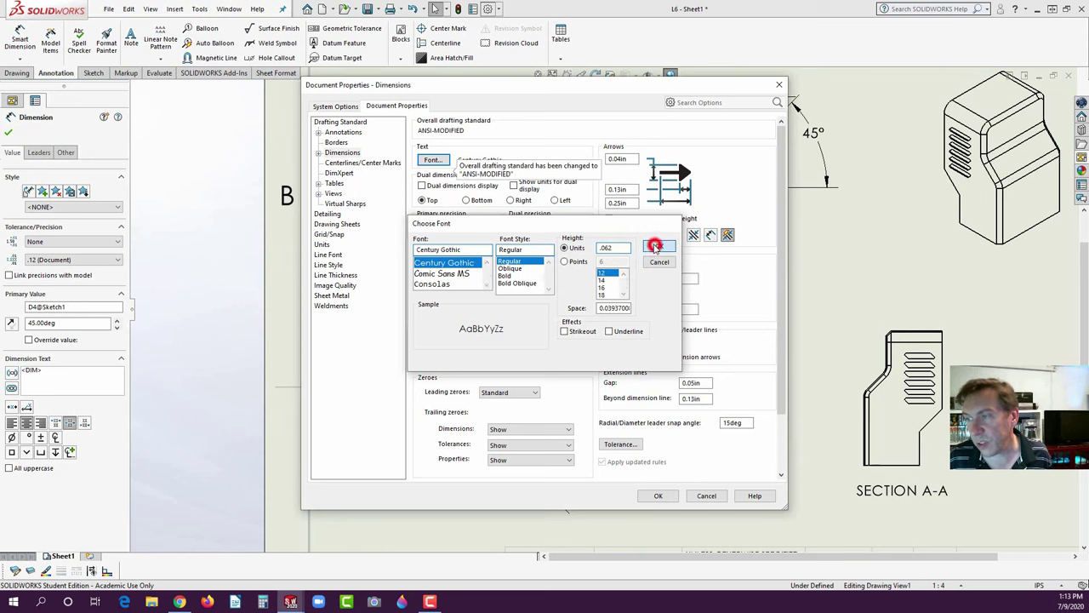
left_click(658, 496)
- Move the R.06 dimension right of Detail B and add TYP. on a second line
left_click(421, 481)
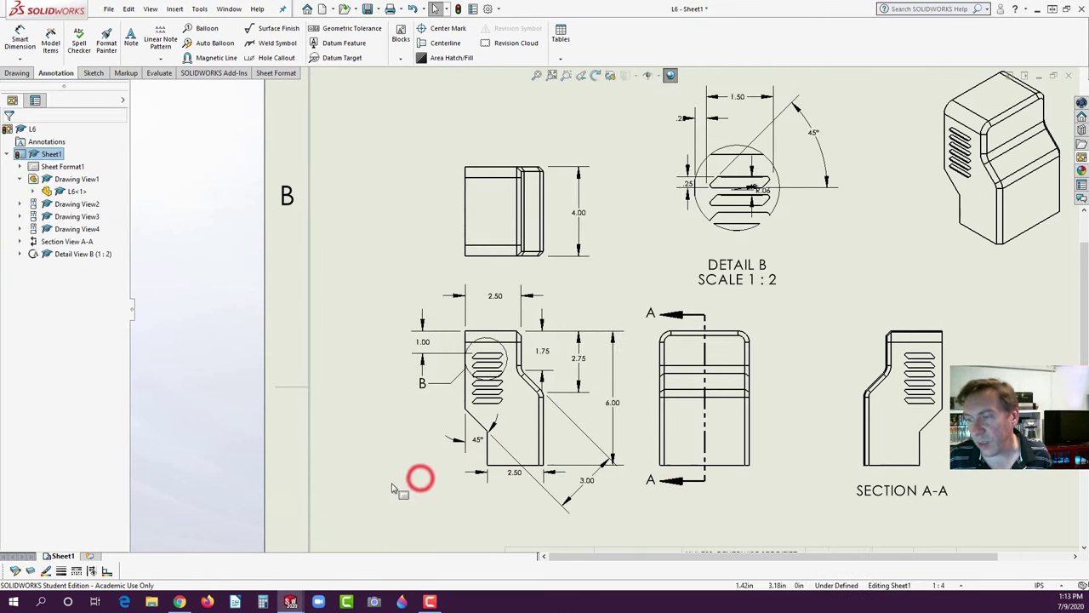
scroll(647, 472, "up", 2)
scroll(768, 280, "down", 3)
left_click_drag(713, 197, 786, 224)
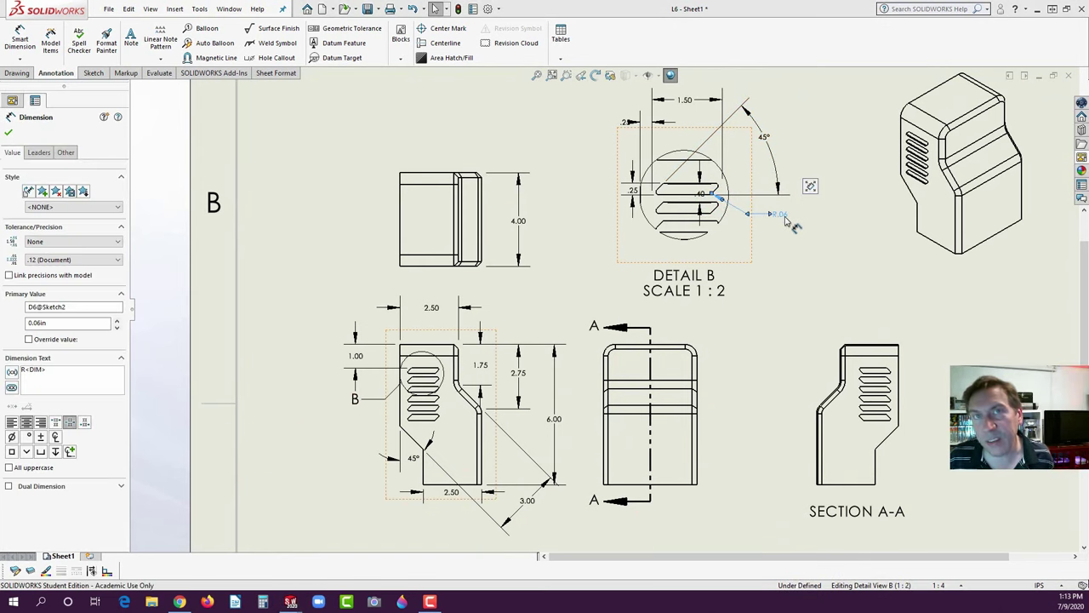
left_click(68, 374)
key("Return")
type("TY")
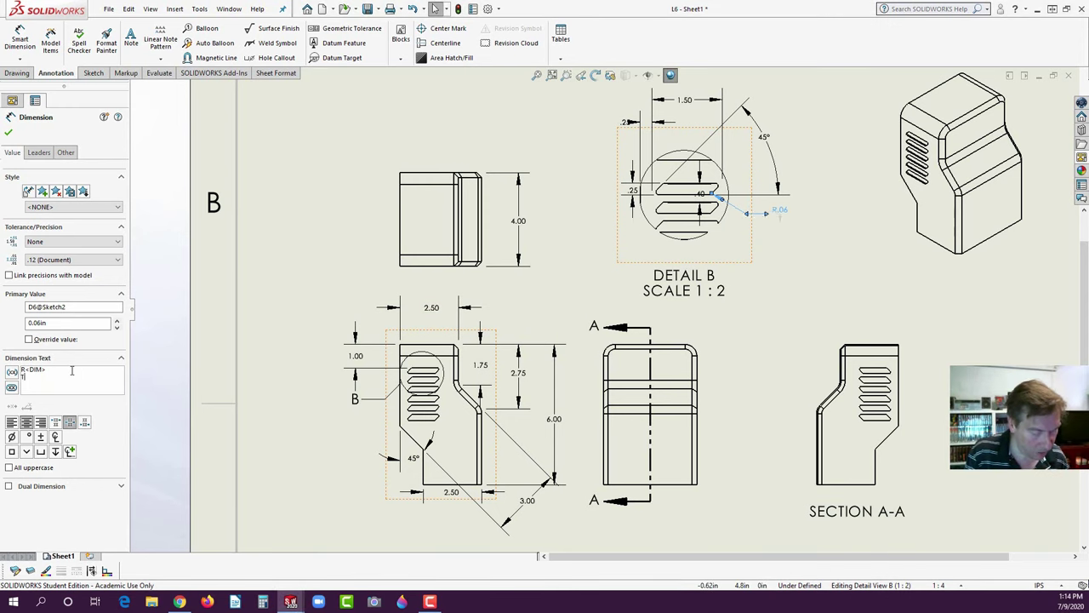
type("P.")
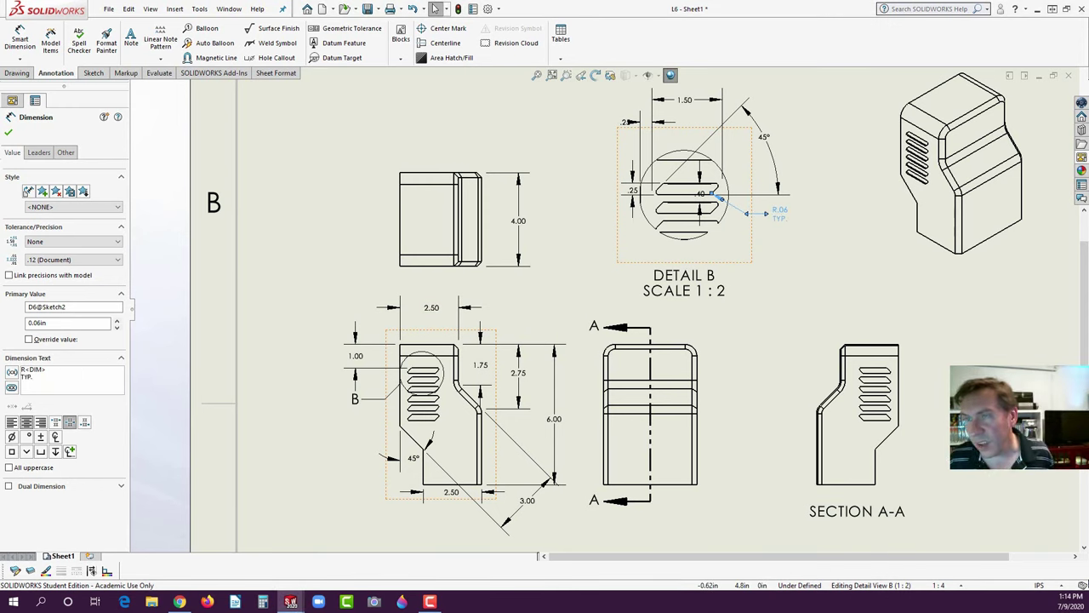
left_click(9, 131)
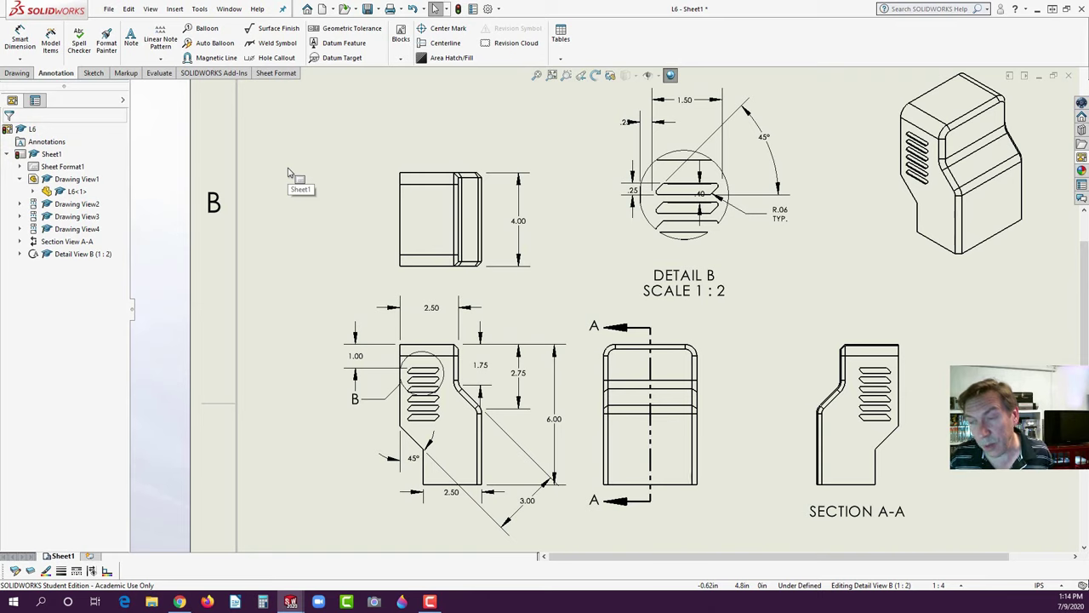
- Pull the .40 dimension left of Detail B and label it PATTERN DISTANCE
left_click_drag(703, 195, 604, 198)
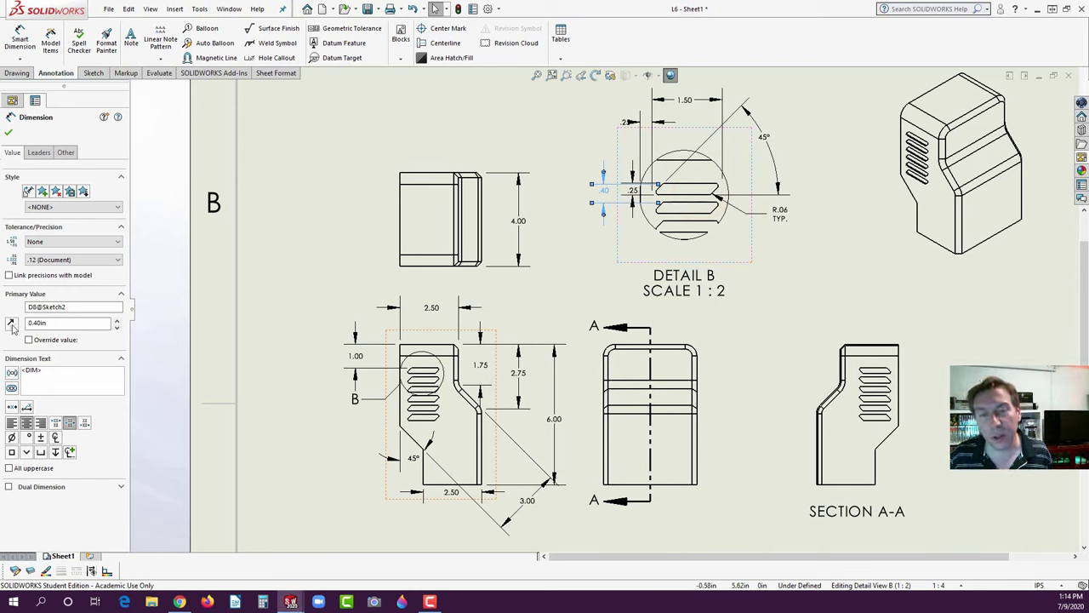
left_click(51, 367)
type("PATTERN DISTANCE")
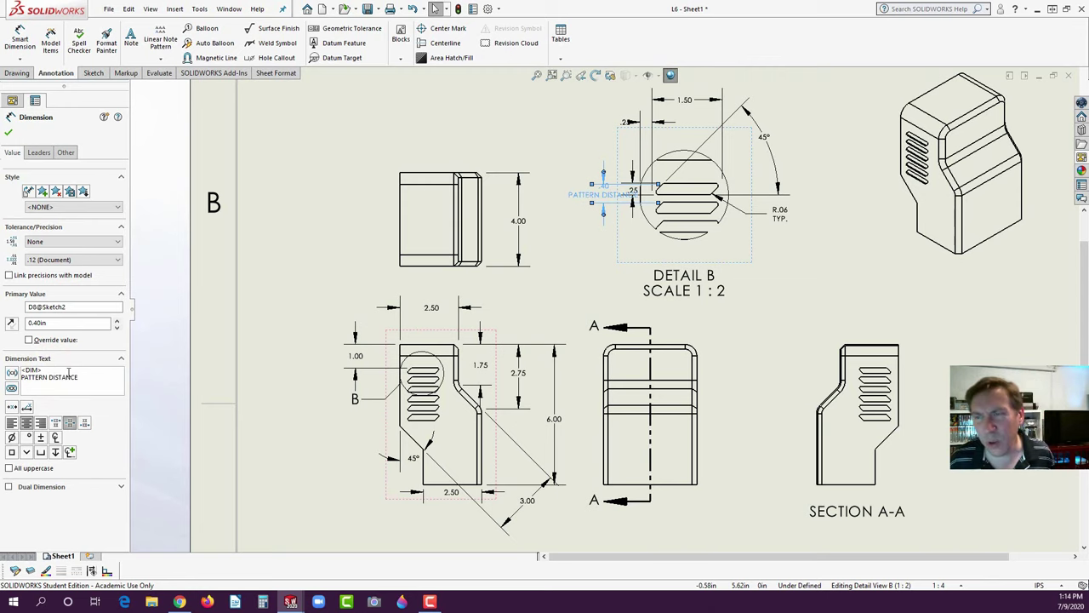
left_click(8, 132)
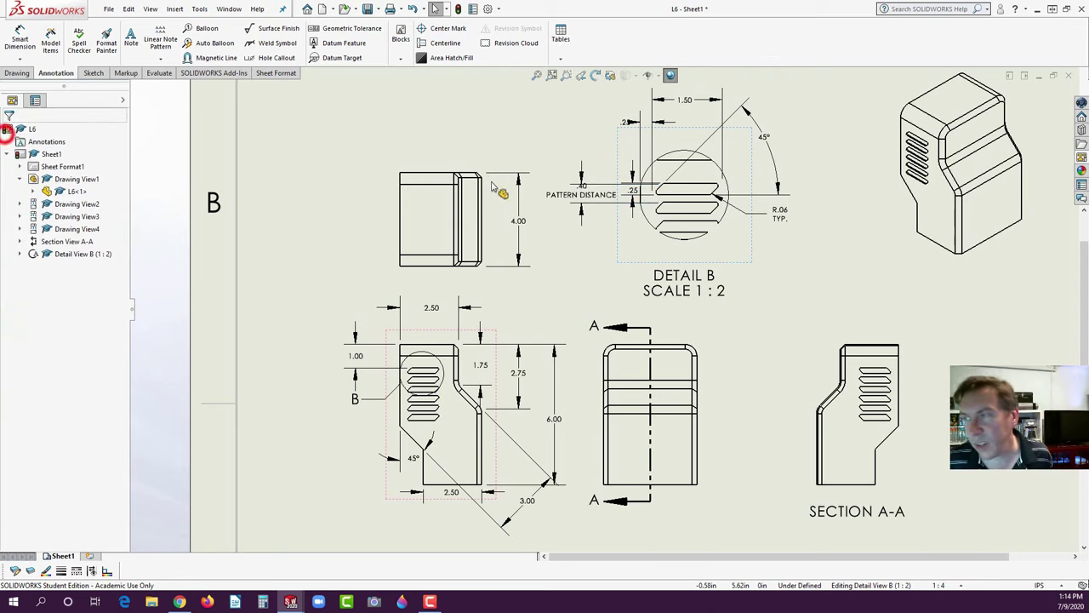
left_click_drag(587, 192, 582, 247)
- Shift the front and top views left and move the .25 dimension up-left of Detail B
left_click_drag(459, 279, 398, 290)
left_click_drag(387, 334, 316, 351)
left_click(532, 315)
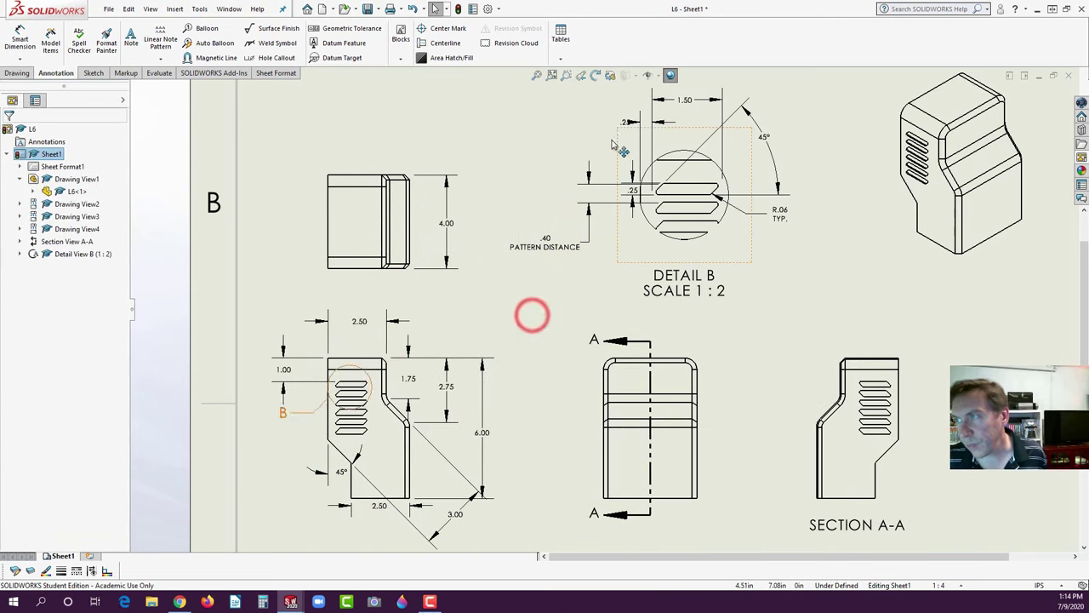
left_click_drag(622, 121, 604, 140)
left_click_drag(627, 204, 536, 166)
left_click(532, 175)
left_click(569, 271)
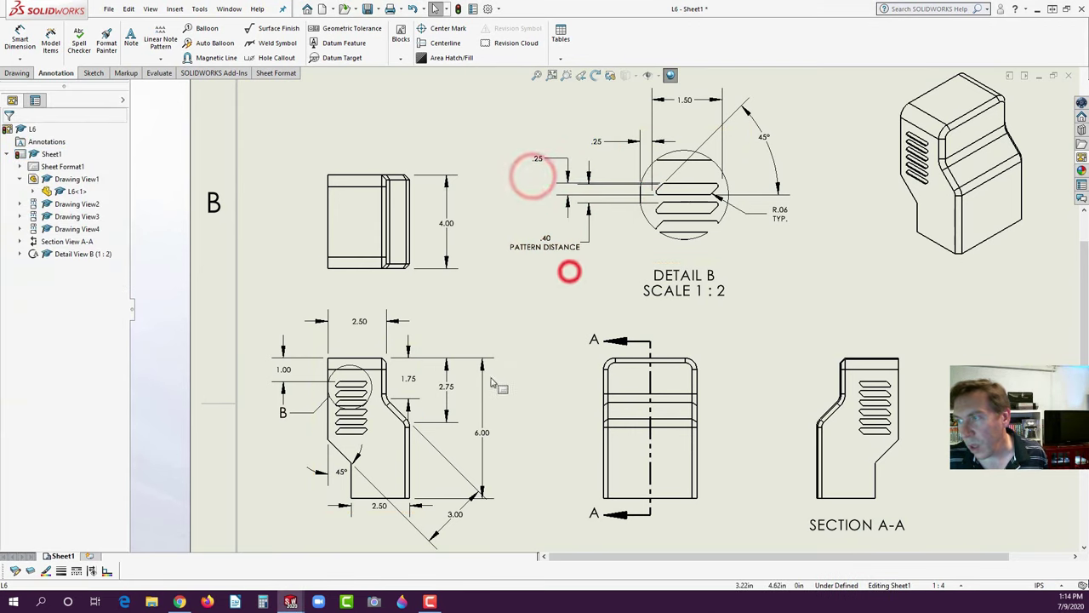
scroll(494, 385, "down", 5)
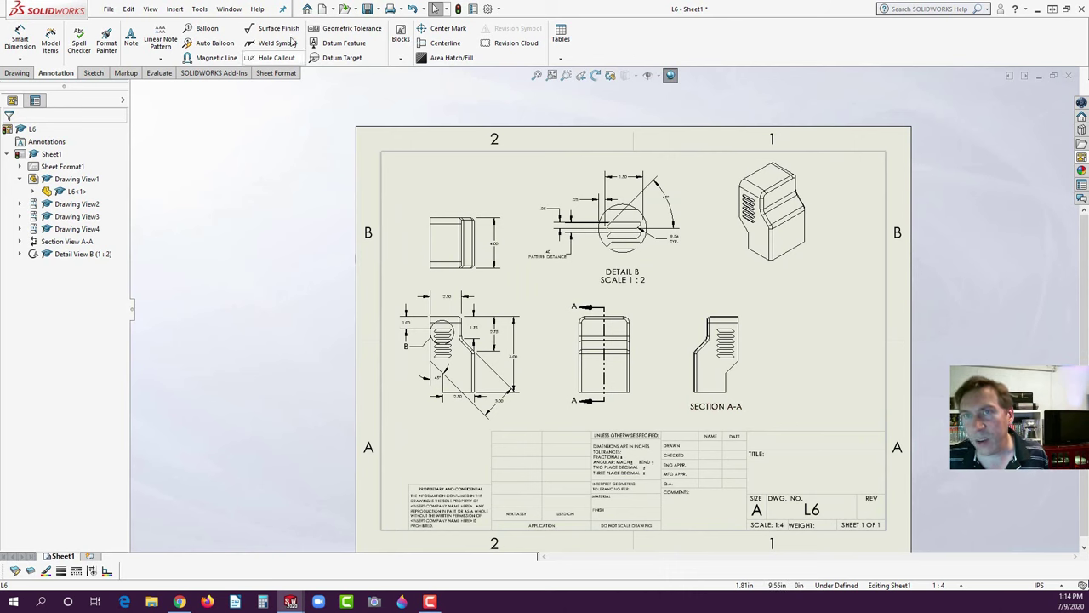
- Add a note reading LAB 6 in the title block's TITLE area
left_click(131, 39)
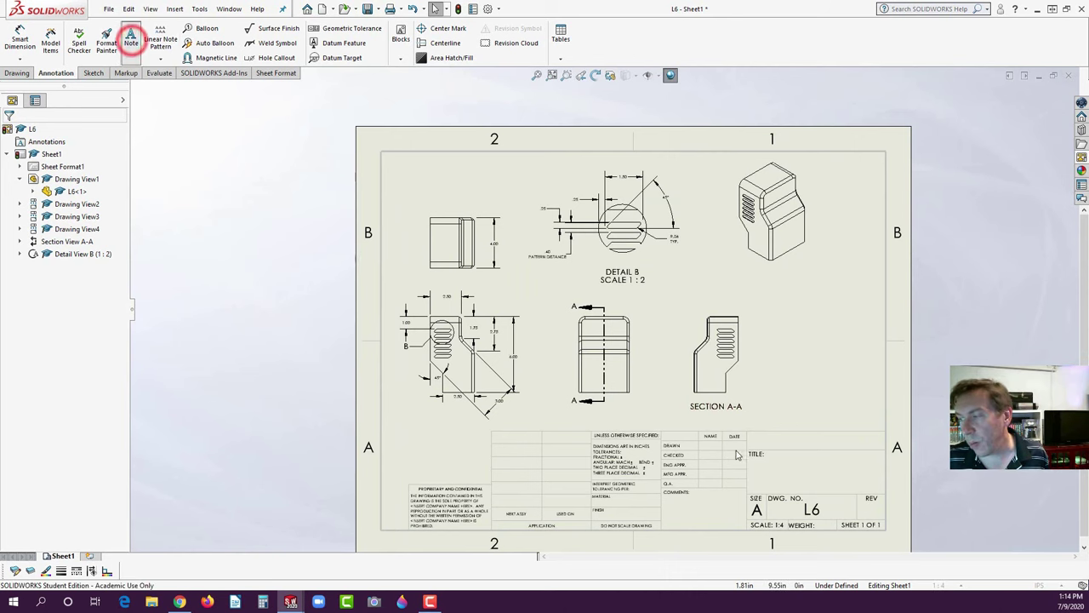
left_click(783, 441)
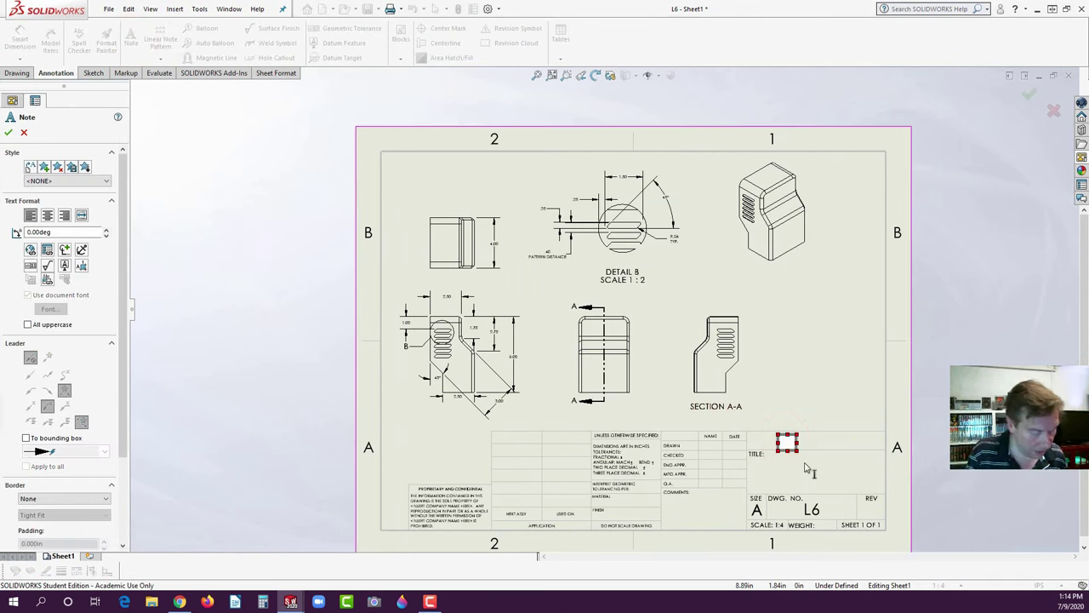
type("LAB")
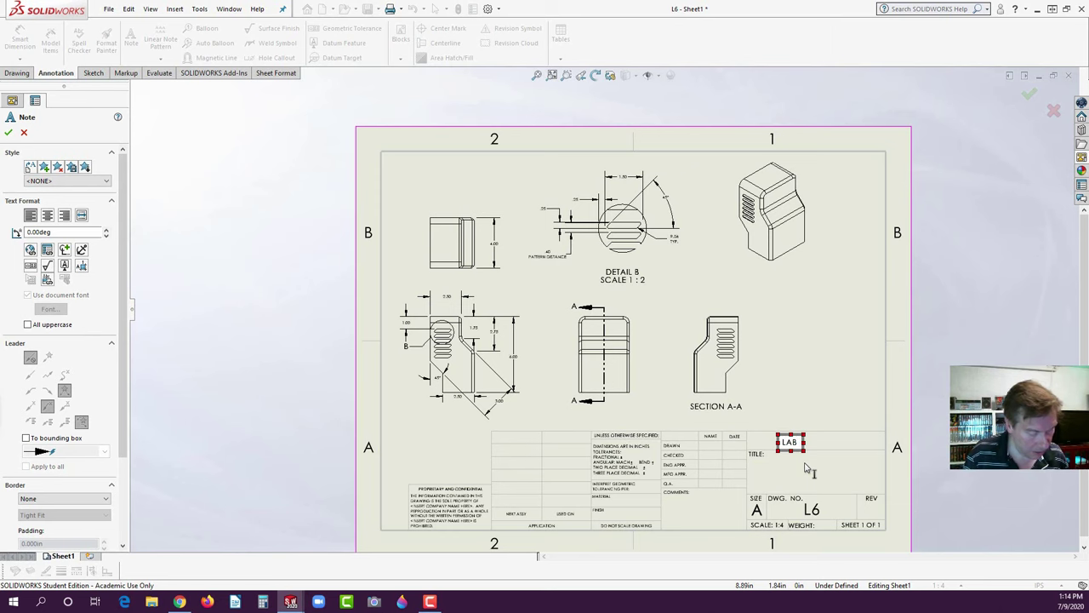
type(" 6")
left_click(550, 411)
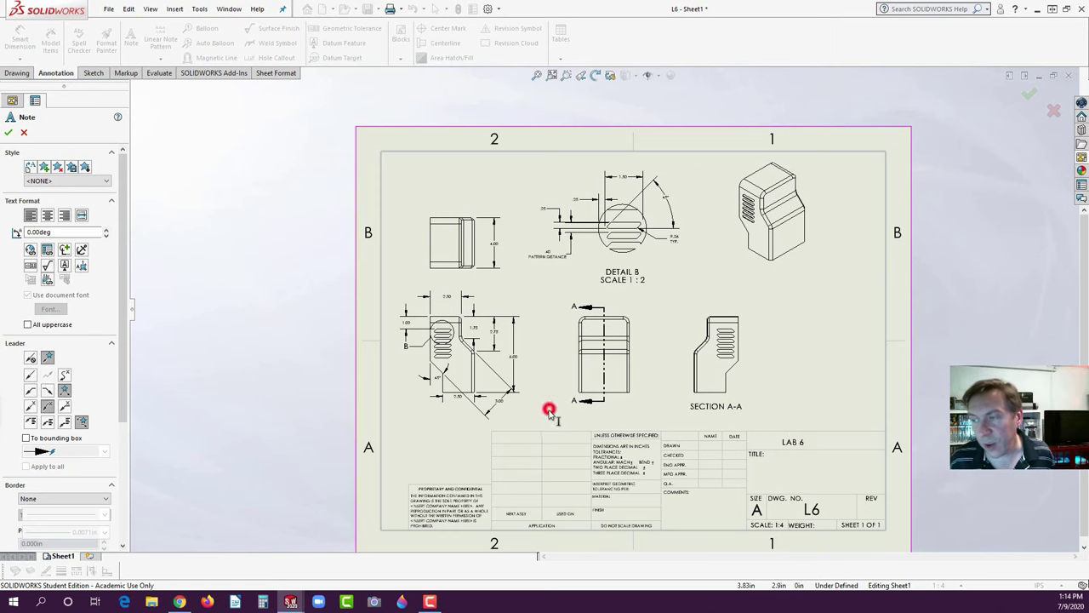
scroll(549, 410, "up", 1)
scroll(545, 401, "down", 3)
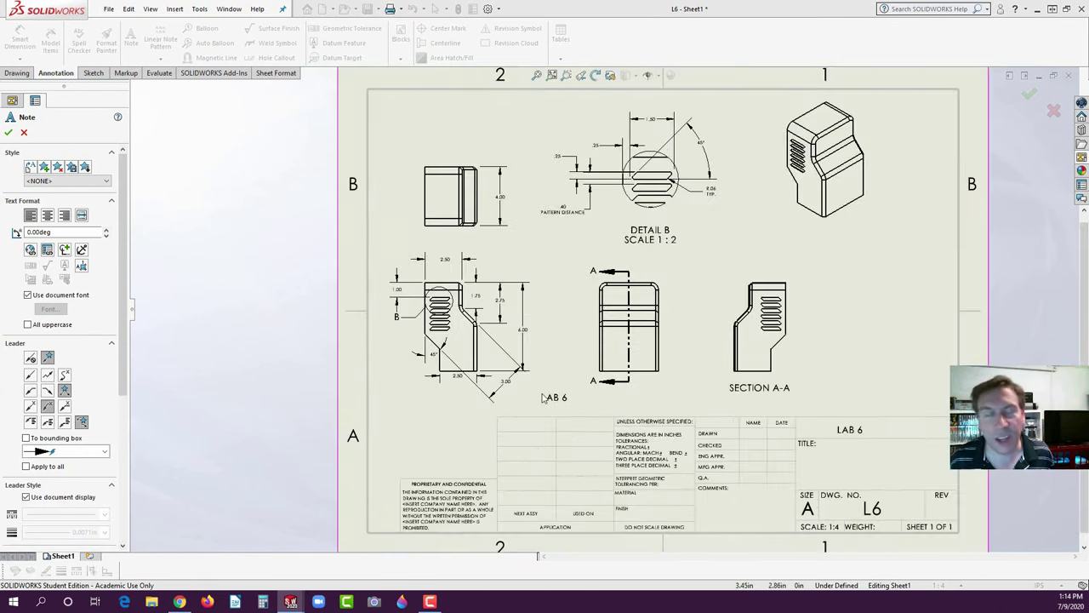
scroll(570, 357, "down", 2)
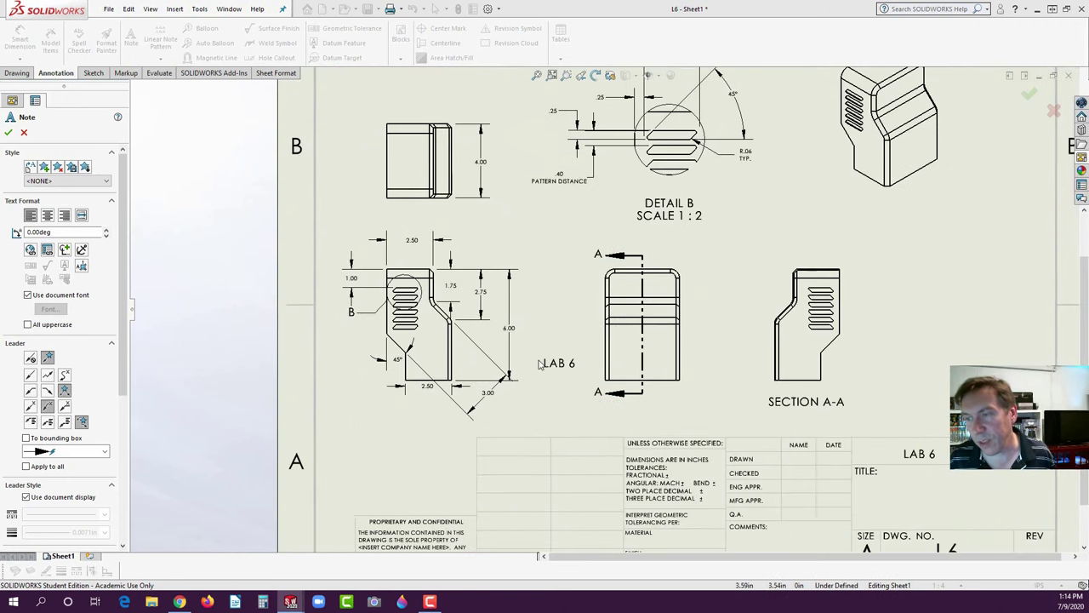
key("Escape")
- Set the front, middle and SECTION A-A views to show tangent edges With Font
left_click(458, 364)
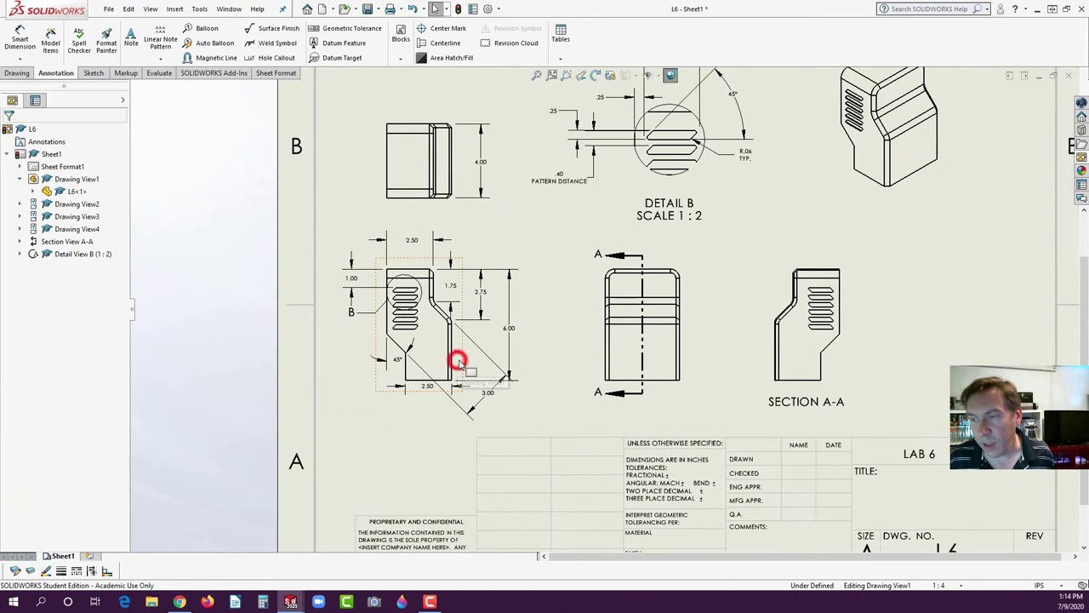
left_click(599, 320)
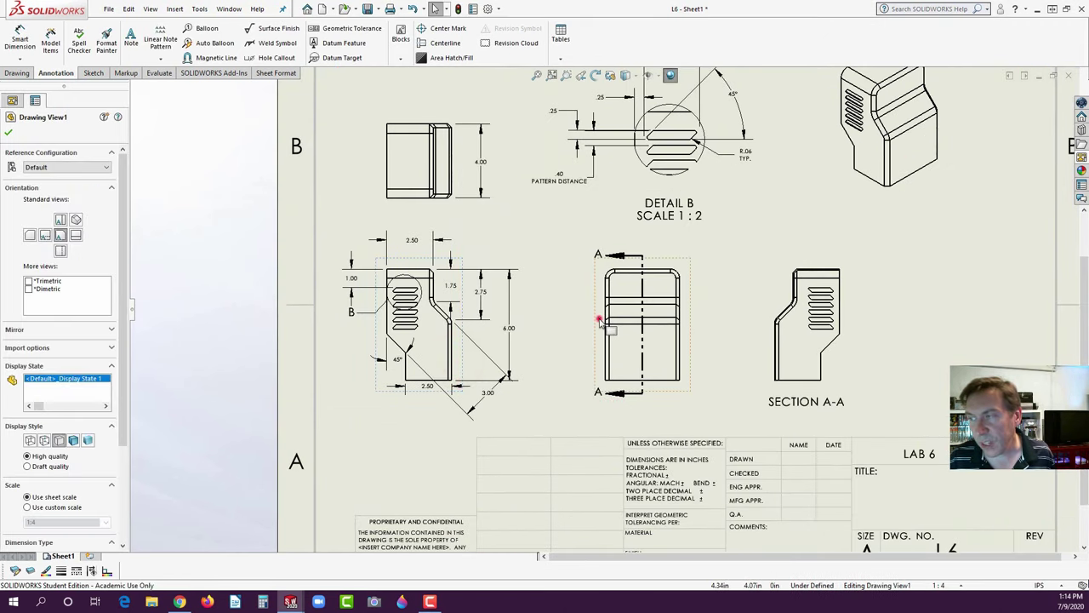
left_click(775, 299, "ctrl")
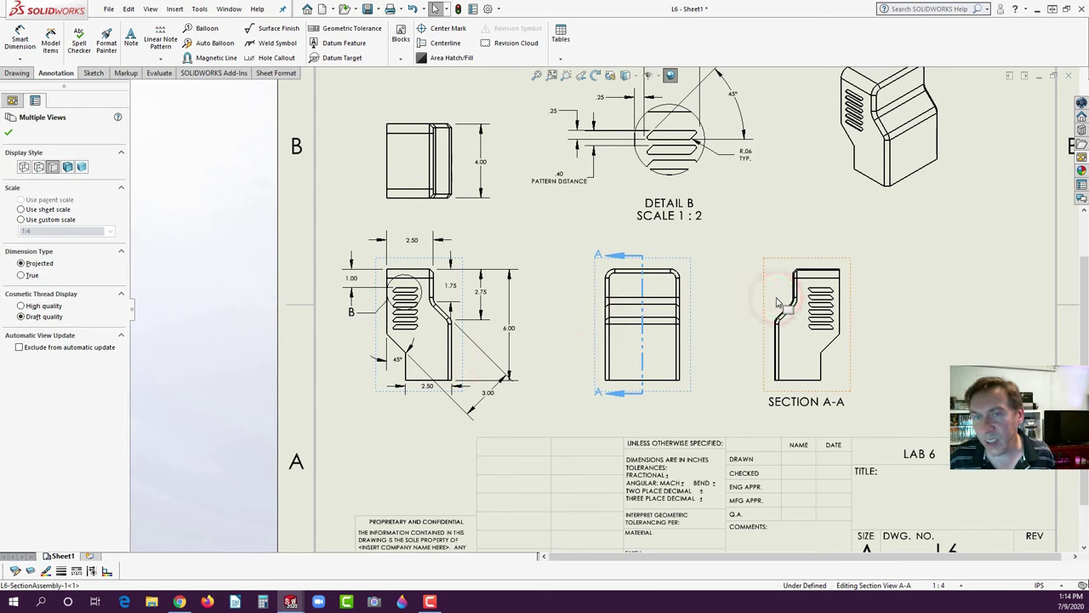
right_click(777, 300)
mouse_move(849, 425)
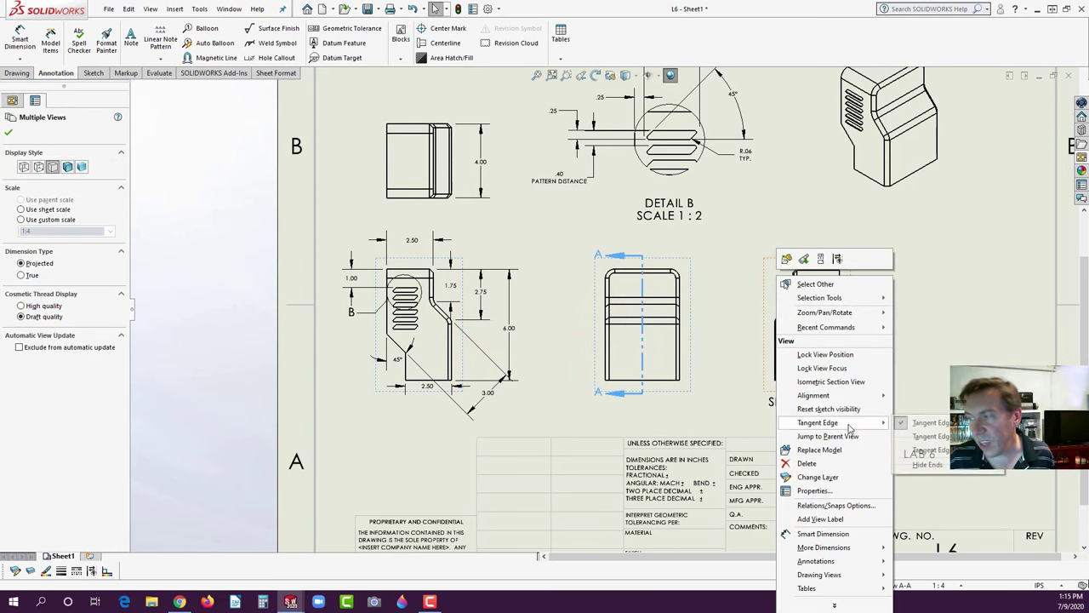
left_click(897, 439)
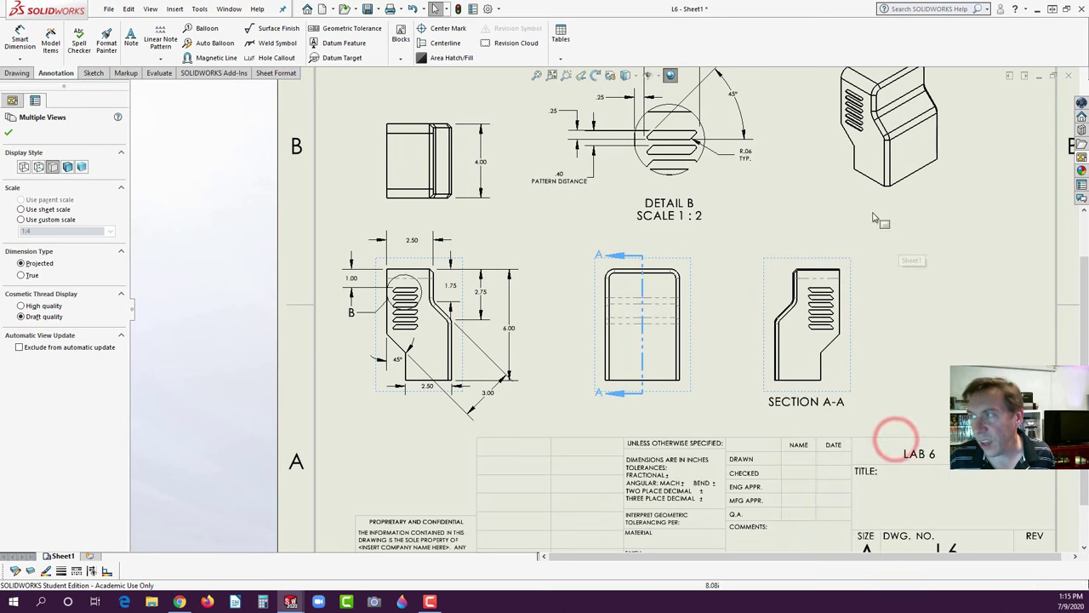
- Set the isometric view's display style to Shaded With Edges and fit the sheet
left_click(862, 179)
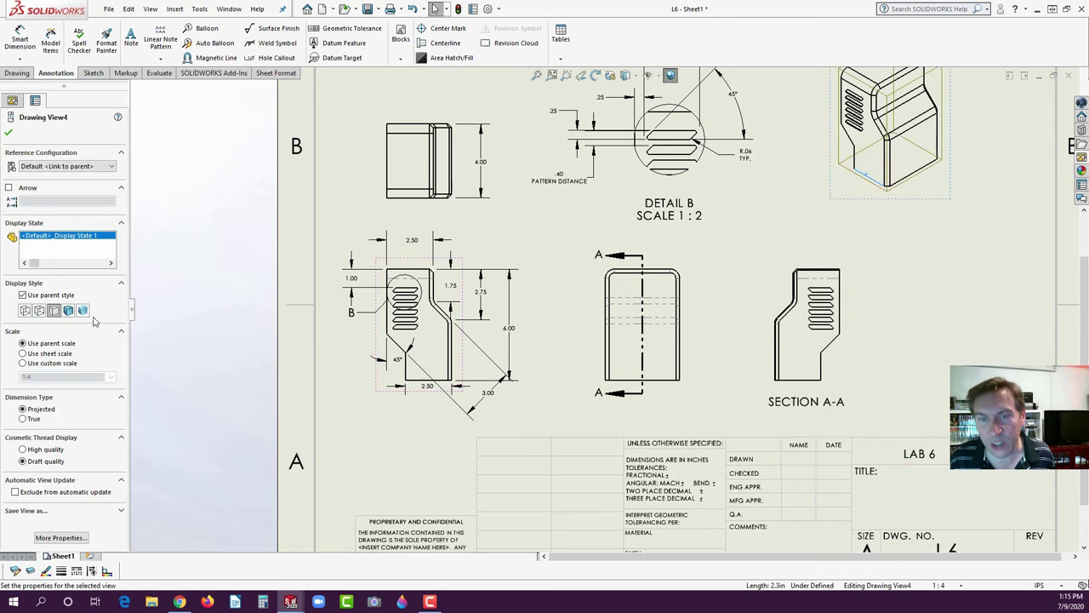
left_click(68, 310)
left_click(552, 236)
key("f")
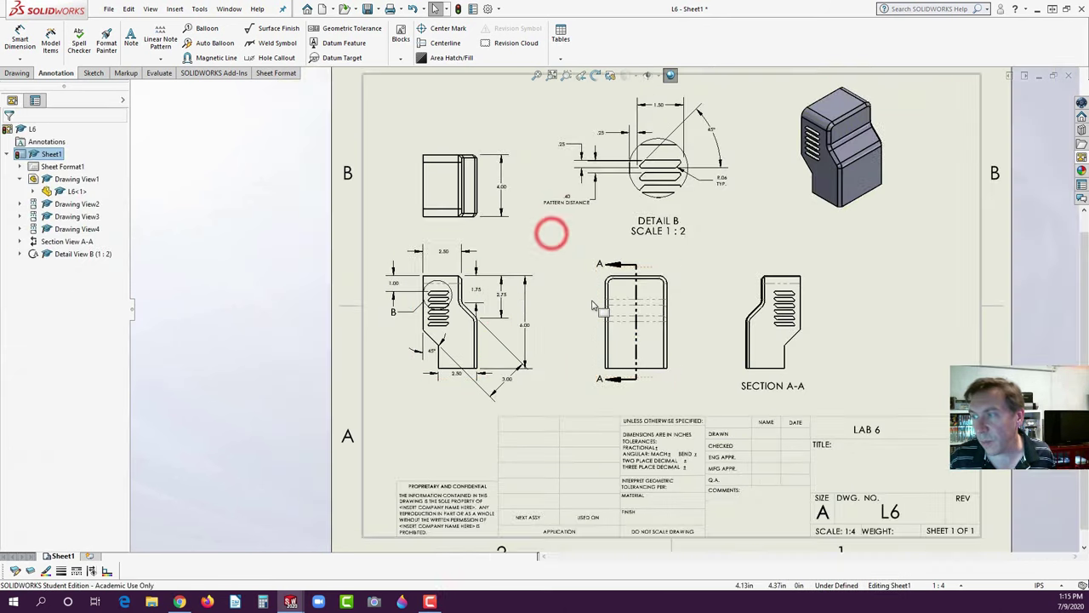
scroll(836, 225, "down", 2)
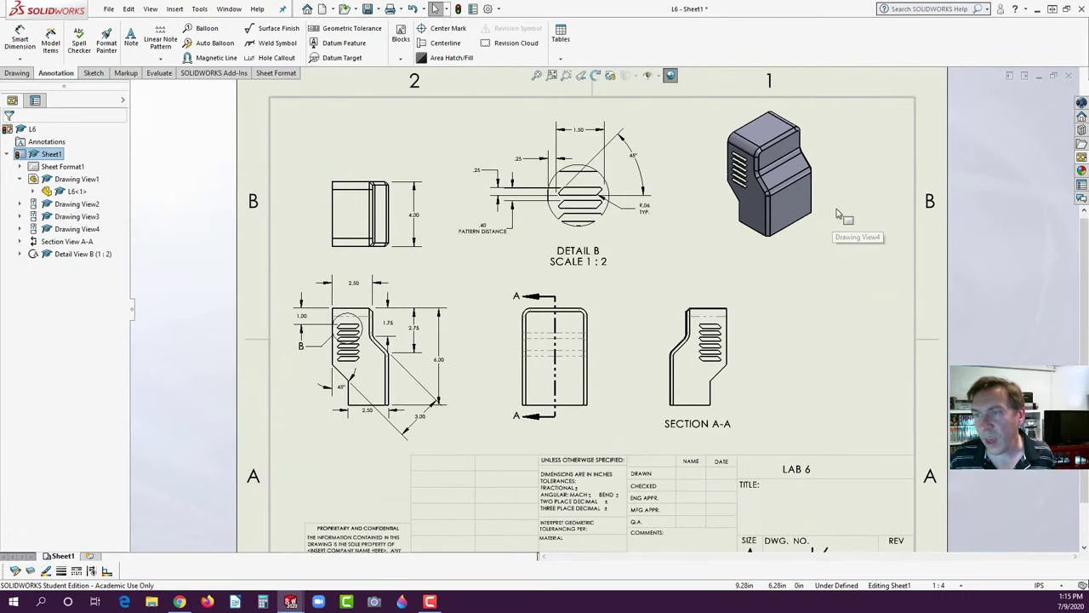
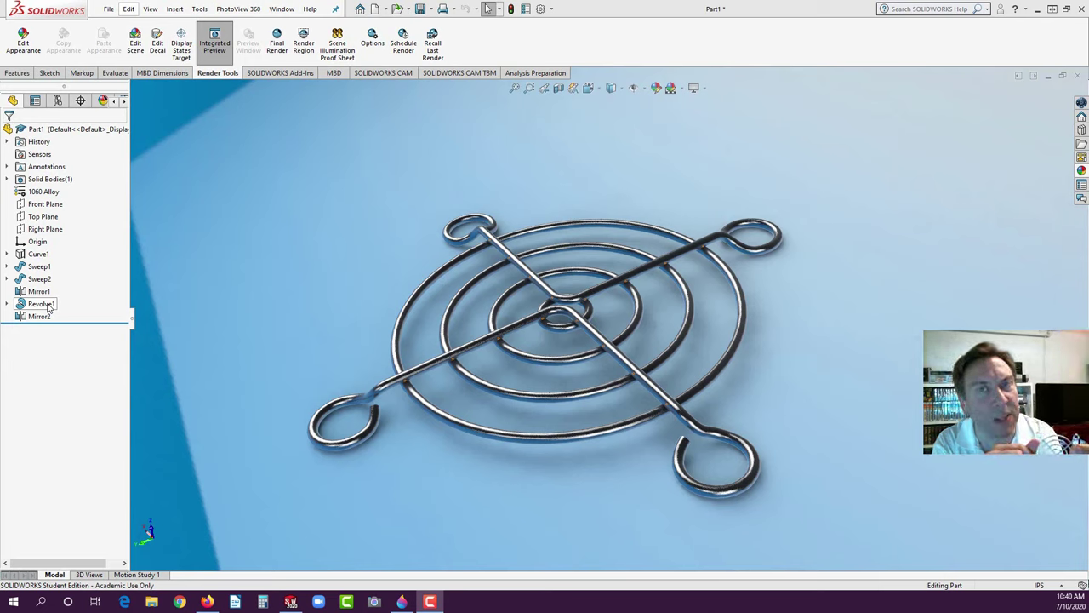
- Switch off the PhotoView Integrated Preview and orbit the fan guard to a flatter view
left_click(49, 73)
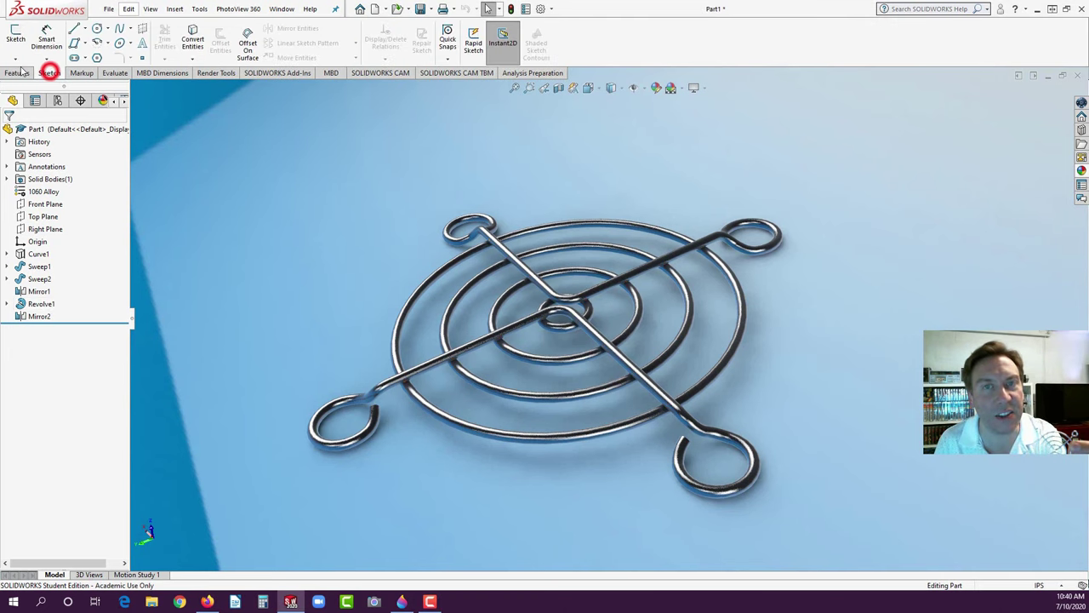
left_click(12, 64)
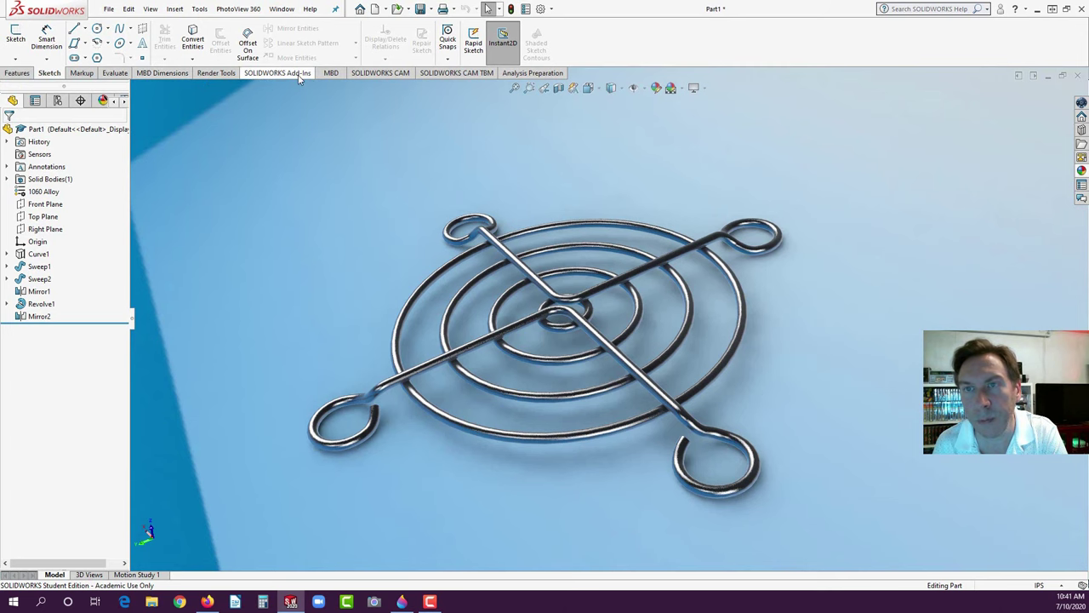
left_click(209, 73)
left_click(212, 51)
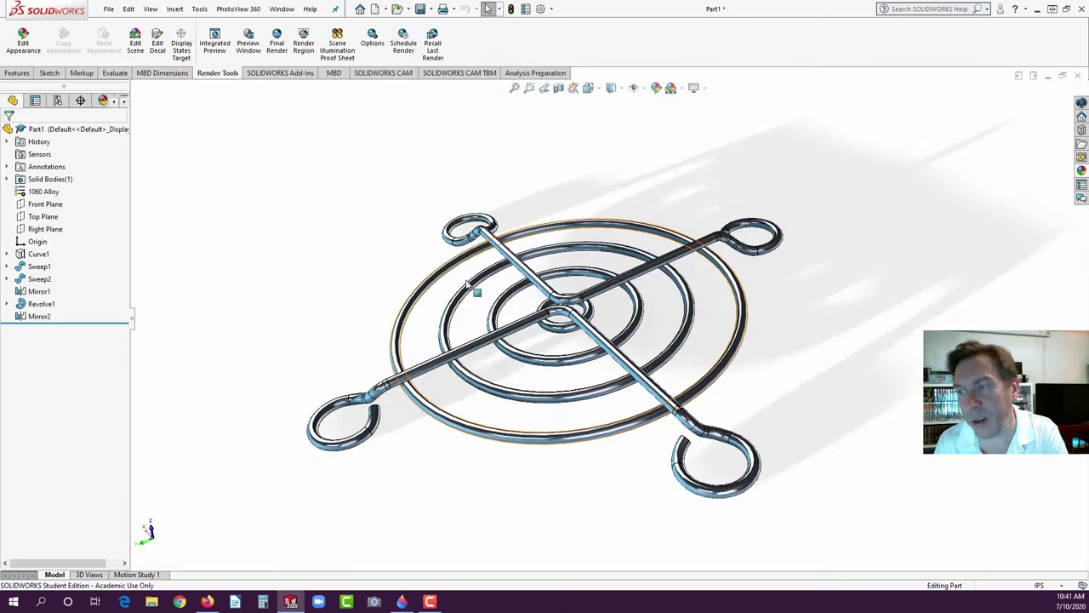
middle_click_drag(467, 283, 510, 323)
scroll(634, 376, "up", 3)
scroll(596, 358, "down", 3)
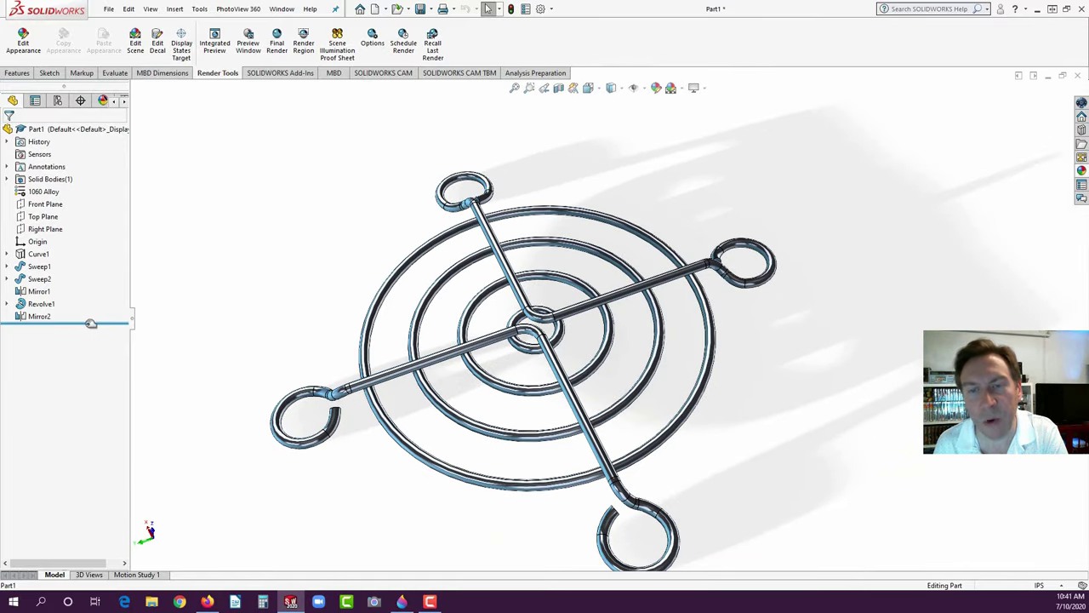
- Roll the part back to just after Curve1, turn off perspective, and view Sketch1 from the front
left_click_drag(83, 322, 86, 264)
left_click(6, 242)
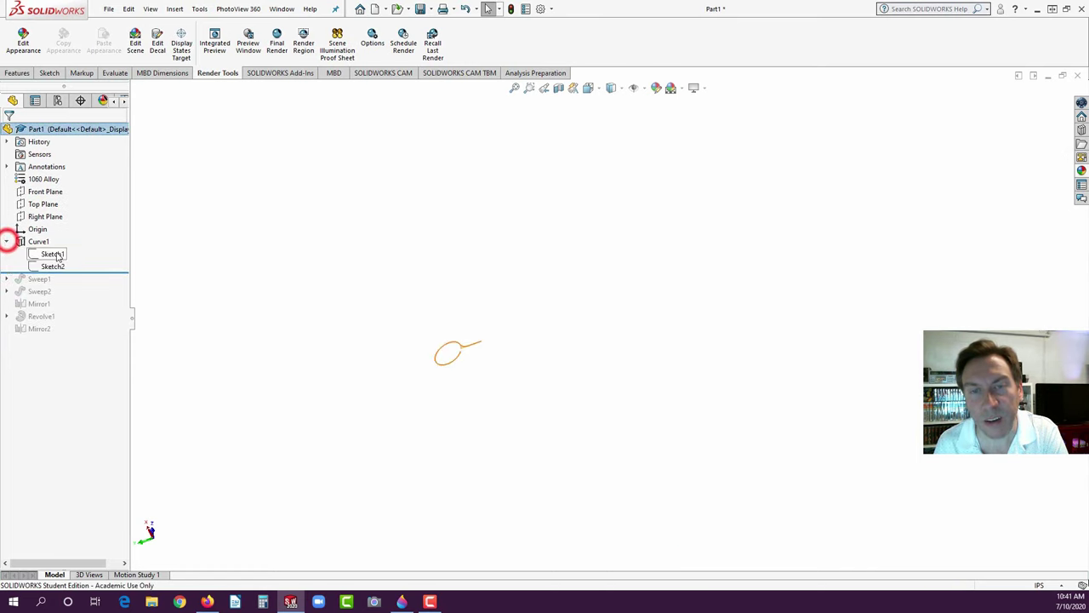
left_click(51, 253)
scroll(370, 382, "down", 3)
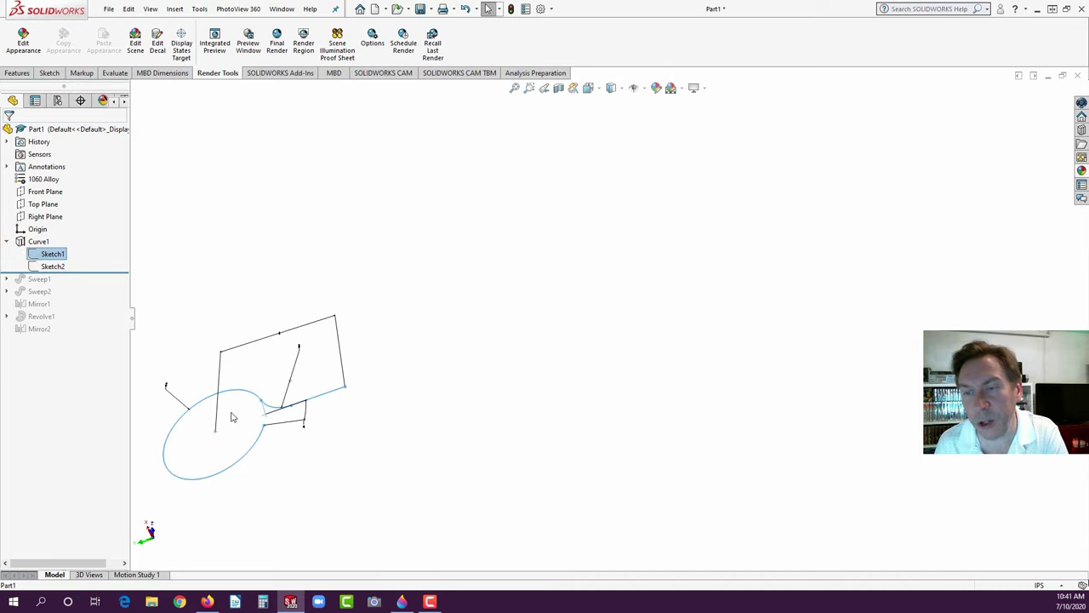
scroll(508, 239, "up", 2)
left_click(696, 90)
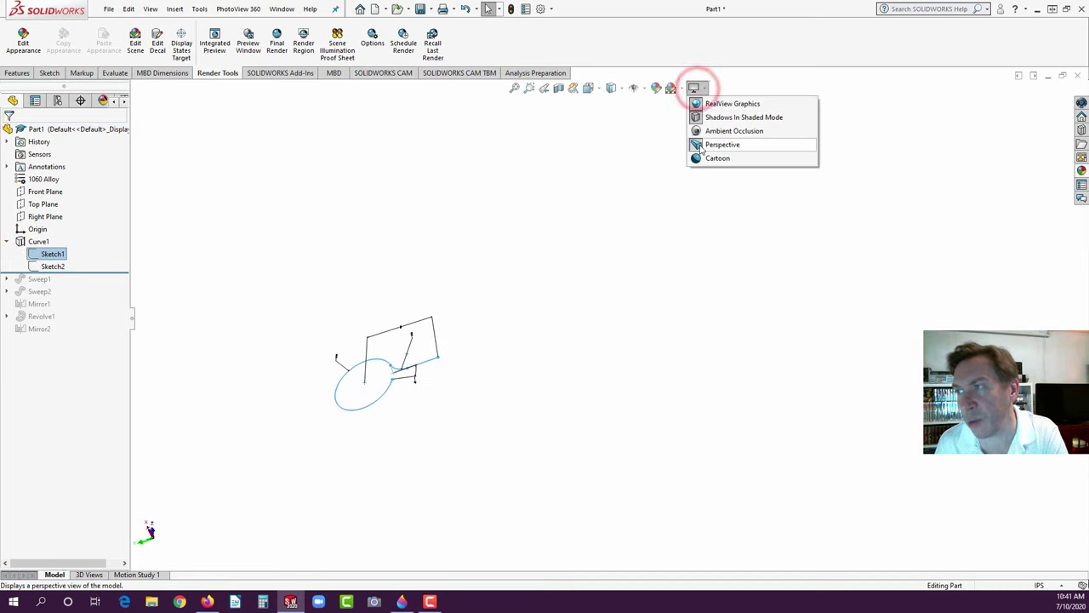
left_click(699, 142)
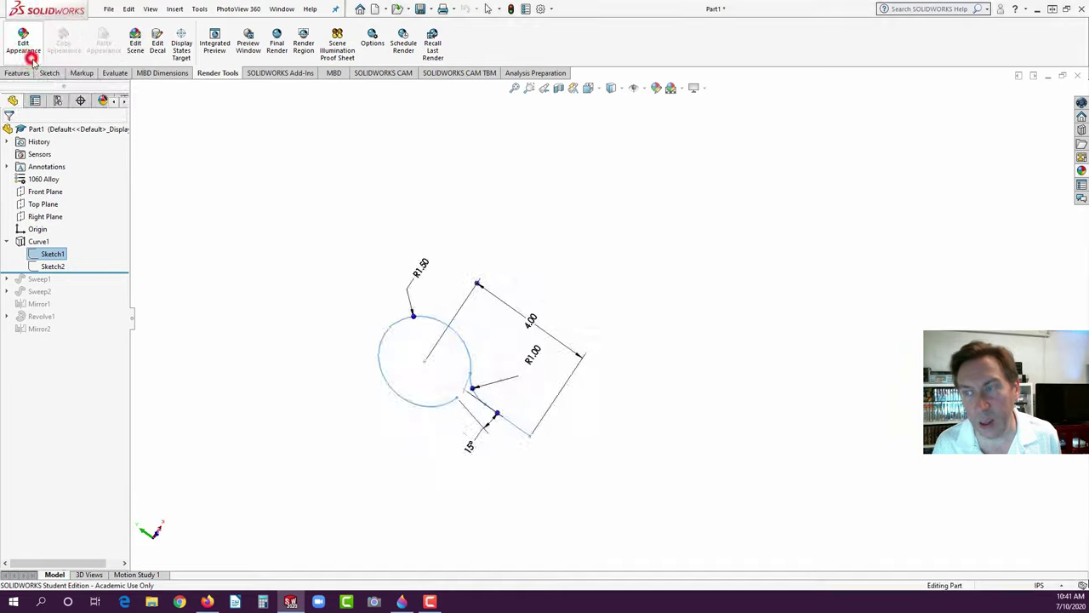
left_click(238, 236)
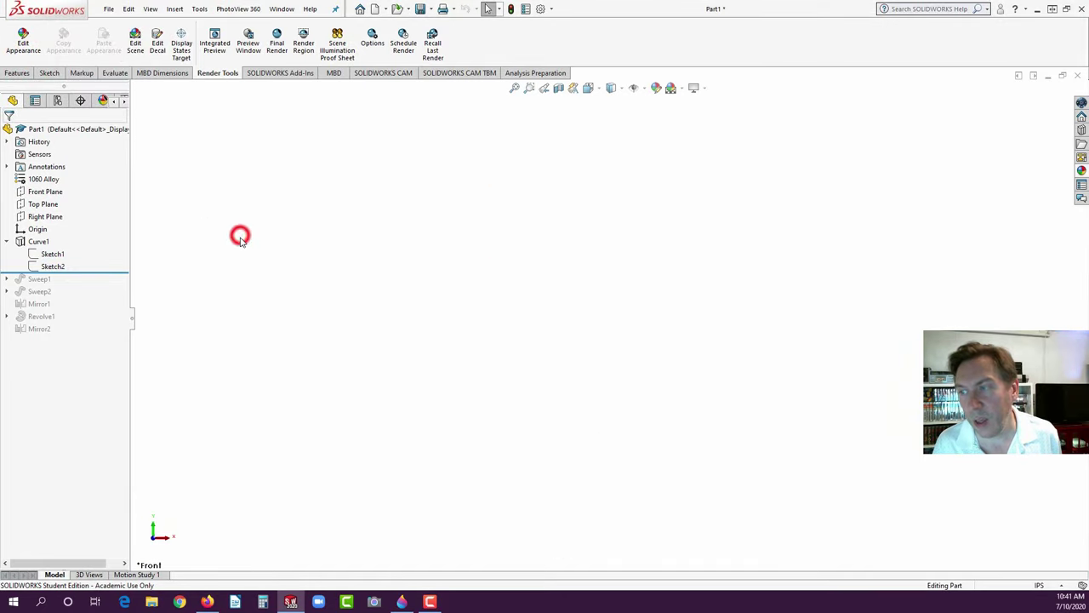
- Review the dimensions of Sketch1 and Sketch2 and highlight the Curve1 geometry
left_click(50, 254)
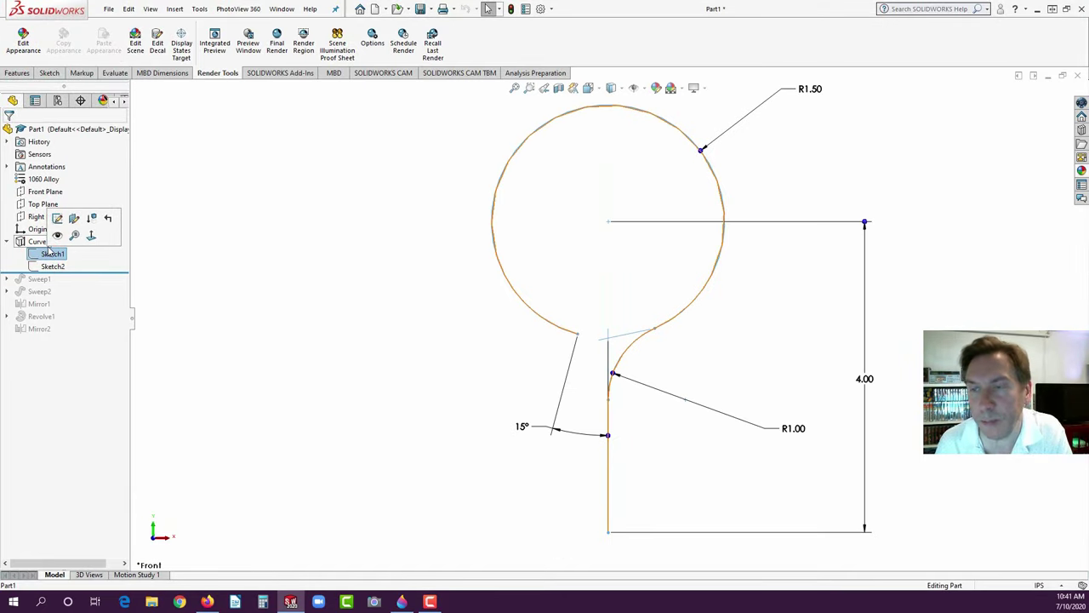
left_click(51, 266)
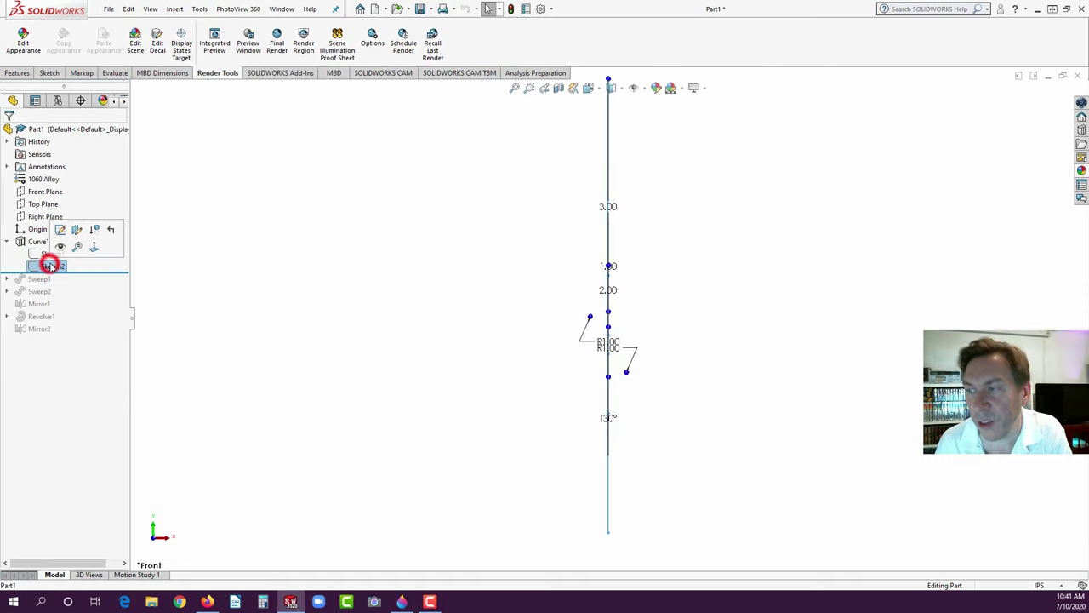
mouse_move(467, 337)
middle_mouse_down()
mouse_move(450, 316)
mouse_move(411, 315)
mouse_move(391, 359)
middle_mouse_up()
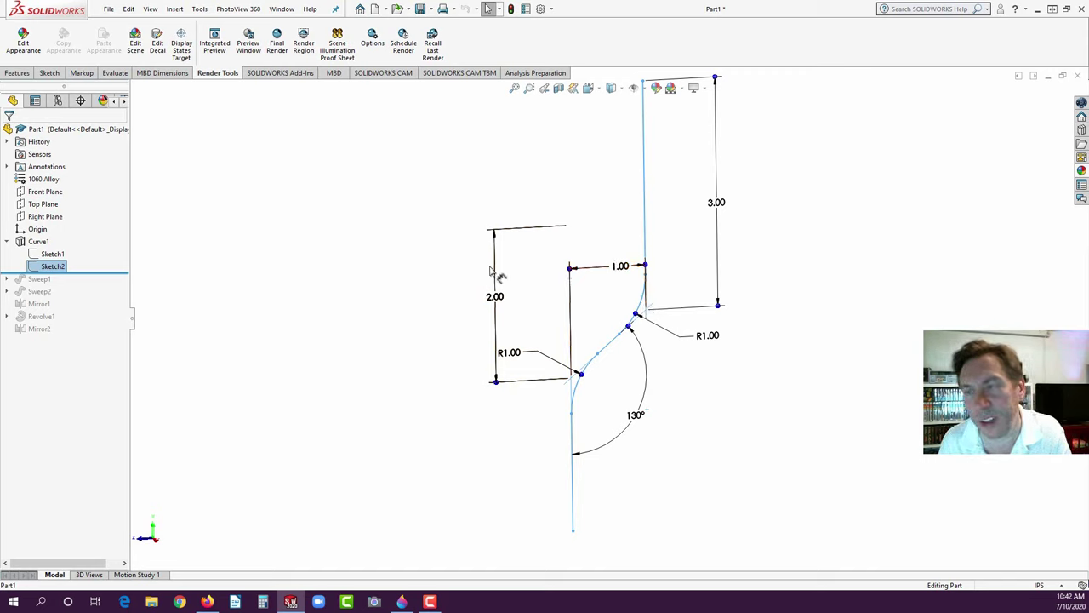
left_click(34, 243)
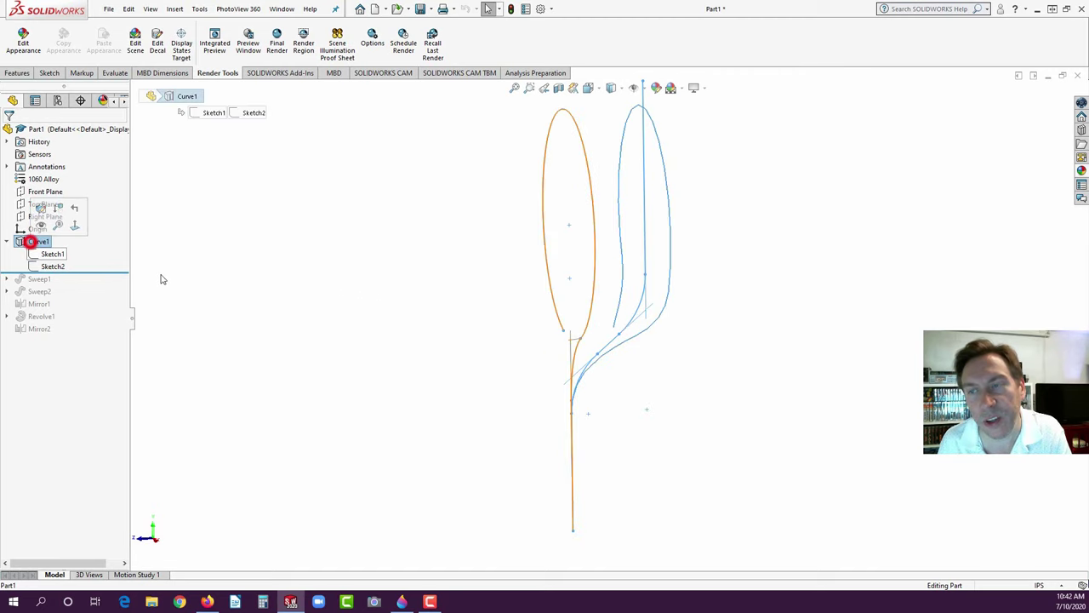
left_click(369, 320)
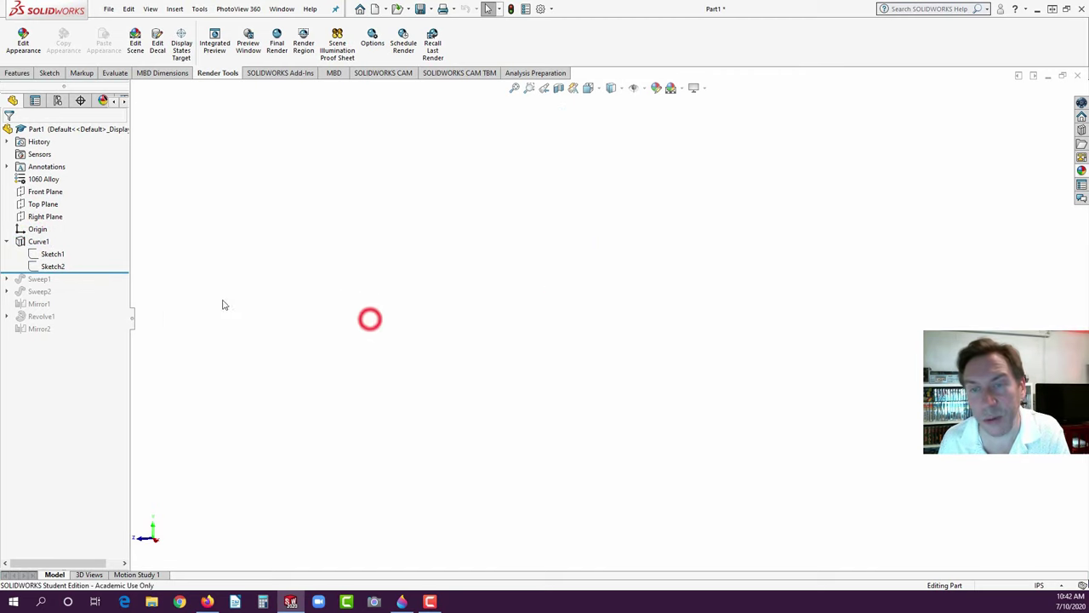
left_click(35, 241)
left_click(439, 297)
middle_click_drag(489, 305, 583, 314)
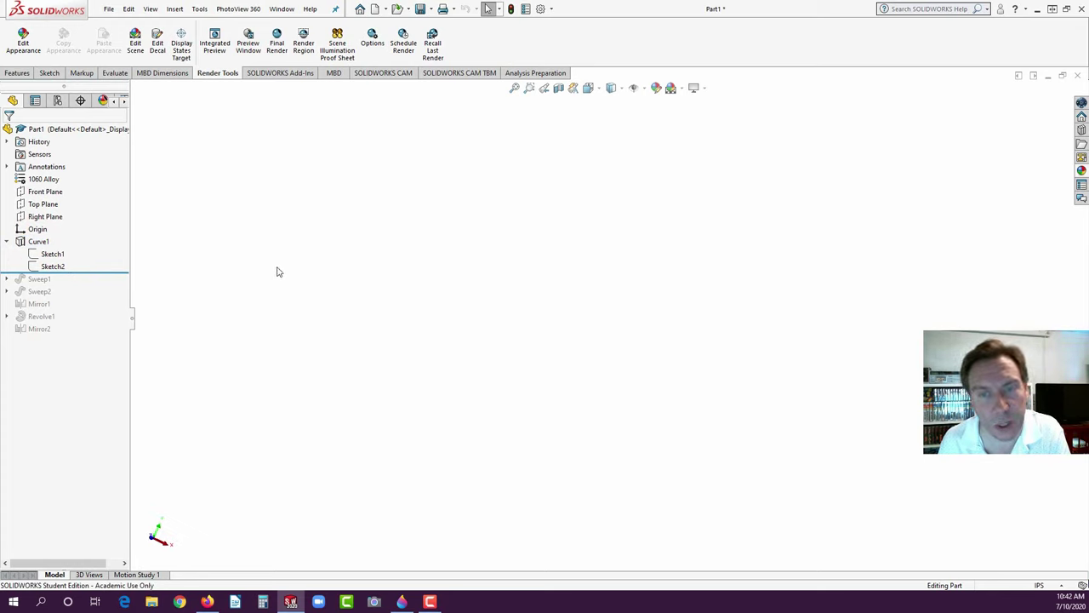
- Roll forward past Sweep1 to inspect Sketch3 on the hook, then past Sweep2 to restore the stem
mouse_move(115, 272)
left_mouse_down()
mouse_move(107, 280)
mouse_move(126, 285)
left_mouse_up()
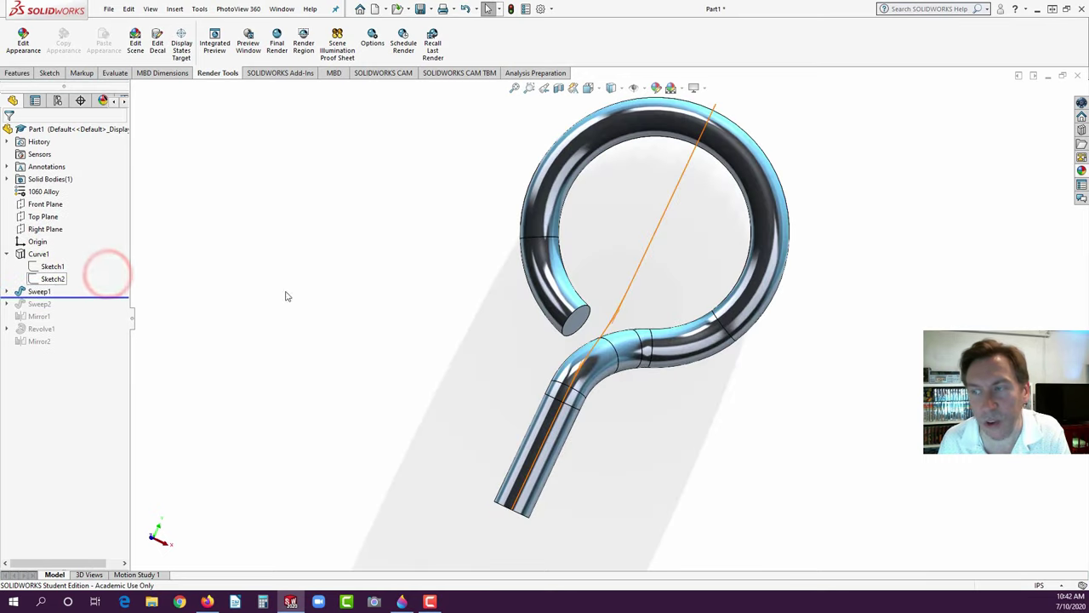
mouse_move(515, 319)
middle_mouse_down()
mouse_move(486, 233)
mouse_move(435, 267)
mouse_move(538, 303)
mouse_move(511, 315)
mouse_move(523, 309)
mouse_move(502, 307)
middle_mouse_up()
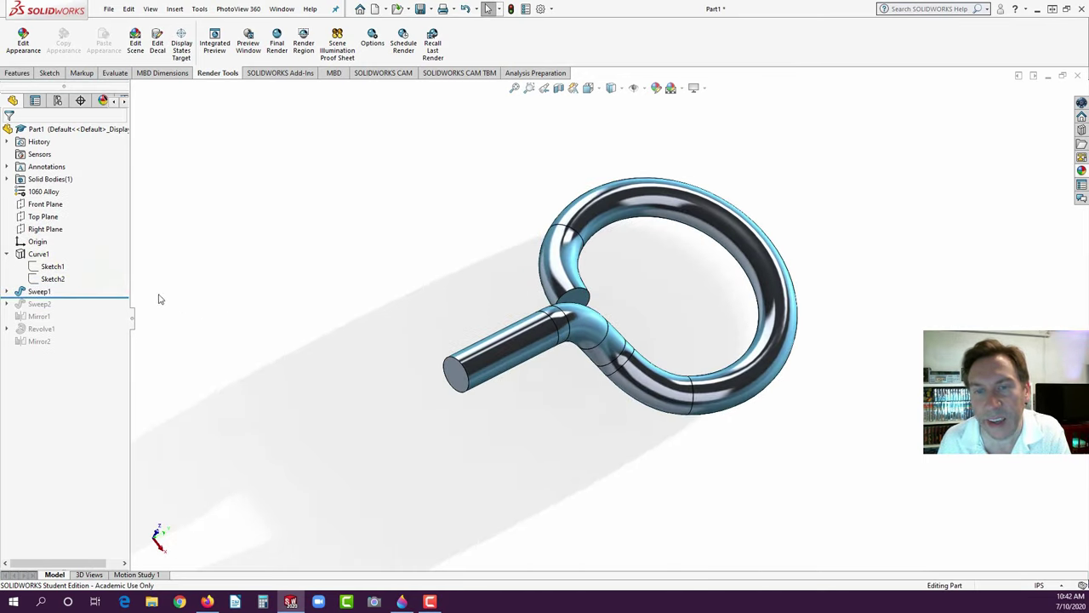
left_click(8, 291)
left_click(51, 303)
mouse_move(304, 414)
middle_mouse_down()
mouse_move(453, 392)
mouse_move(513, 338)
middle_mouse_up()
scroll(434, 302, "down", 5)
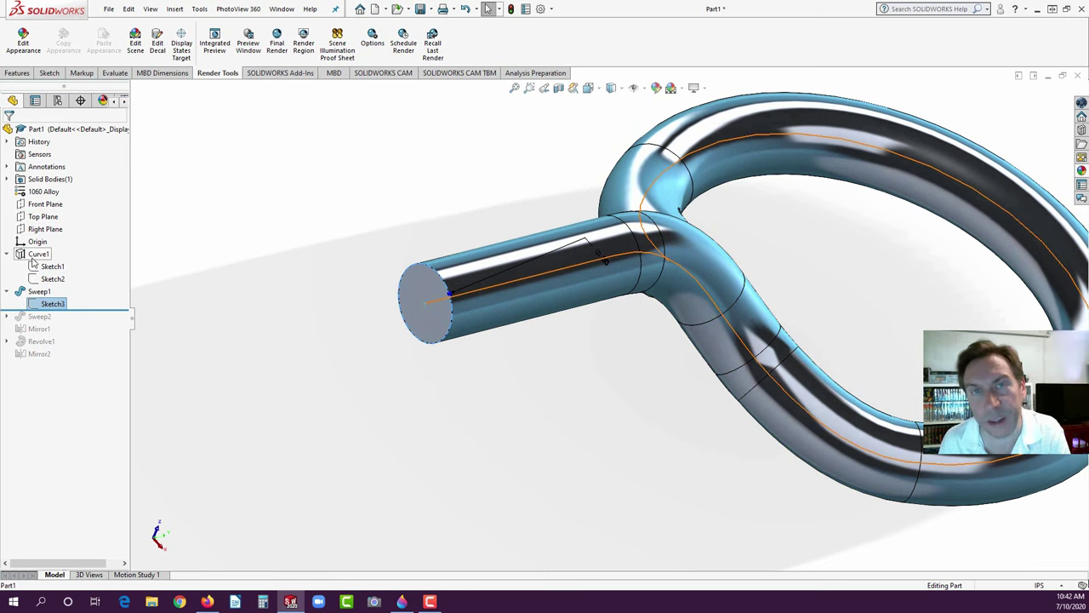
left_click_drag(20, 308, 23, 322)
left_click(557, 459)
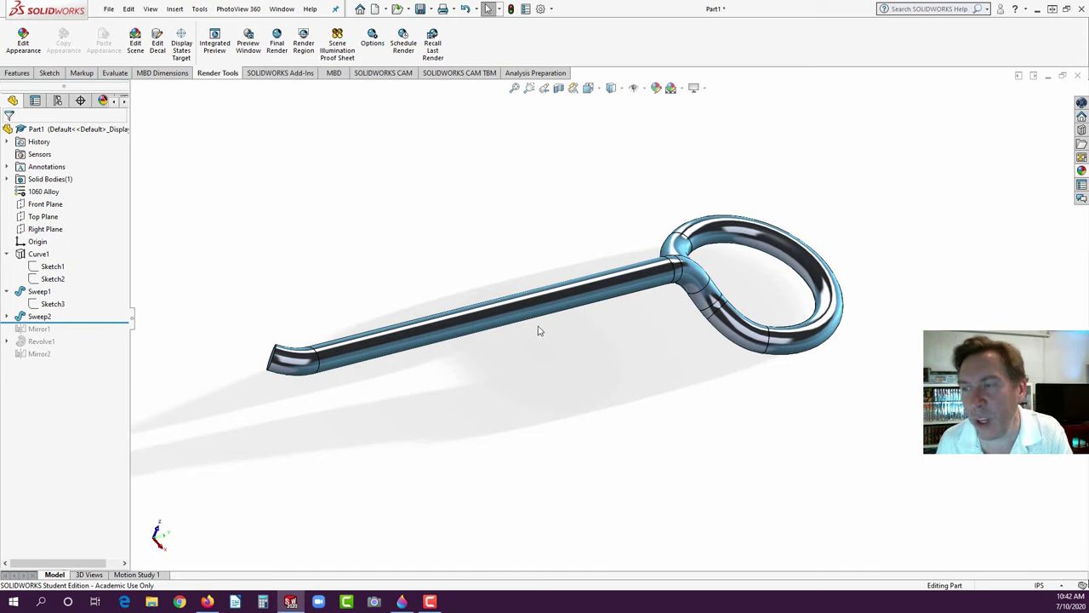
- Expand Sweep2 and inspect Sketch4's stem path and dimensions
mouse_move(318, 382)
middle_mouse_down()
mouse_move(288, 427)
mouse_move(276, 423)
middle_mouse_up()
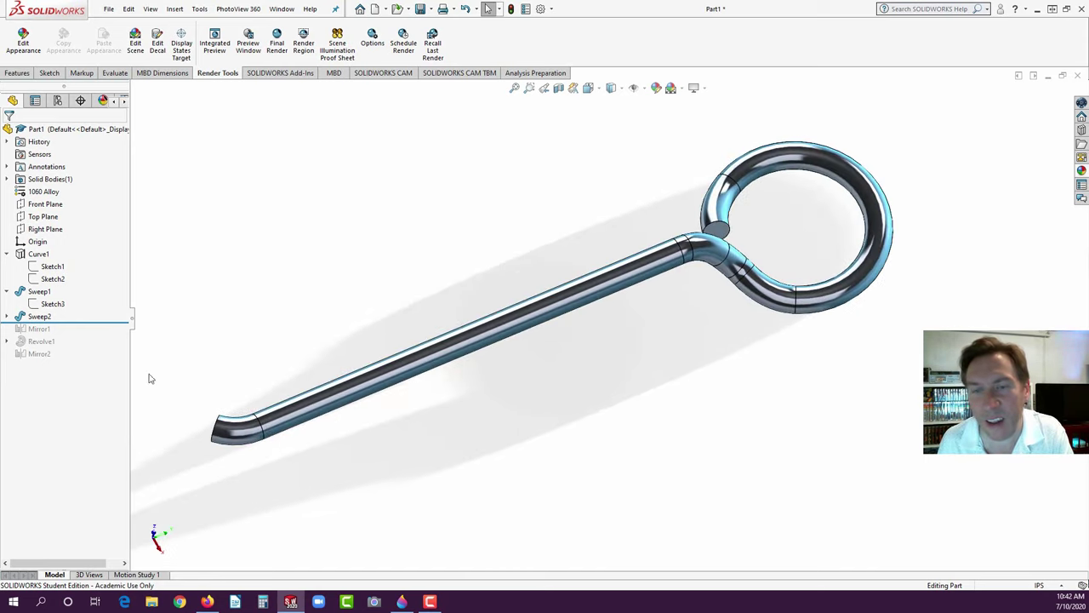
left_click(7, 315)
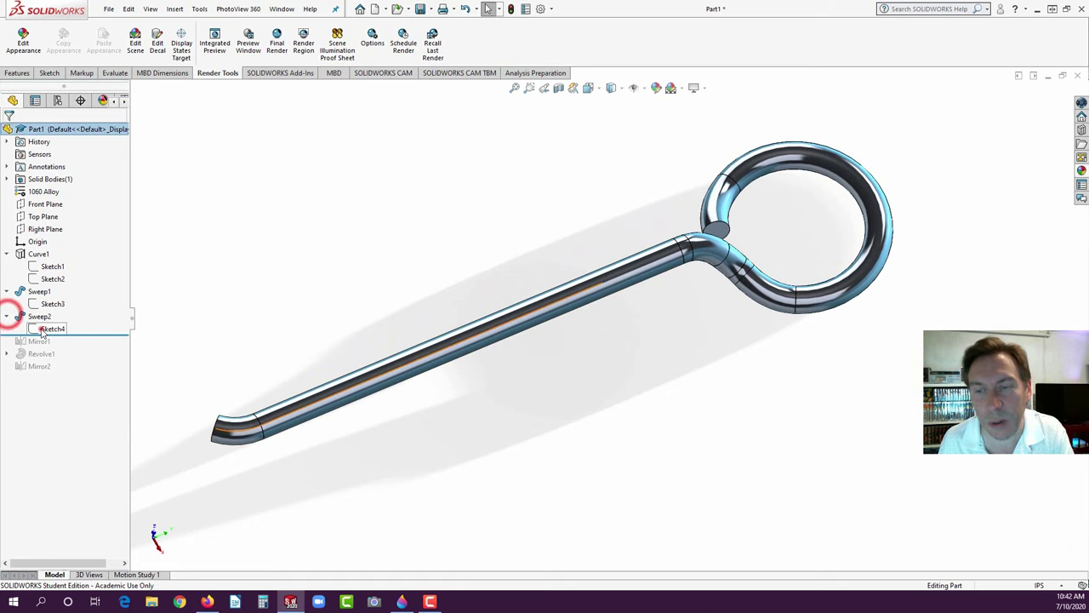
left_click(41, 327)
middle_click_drag(403, 501, 425, 514)
scroll(426, 515, "down", 3)
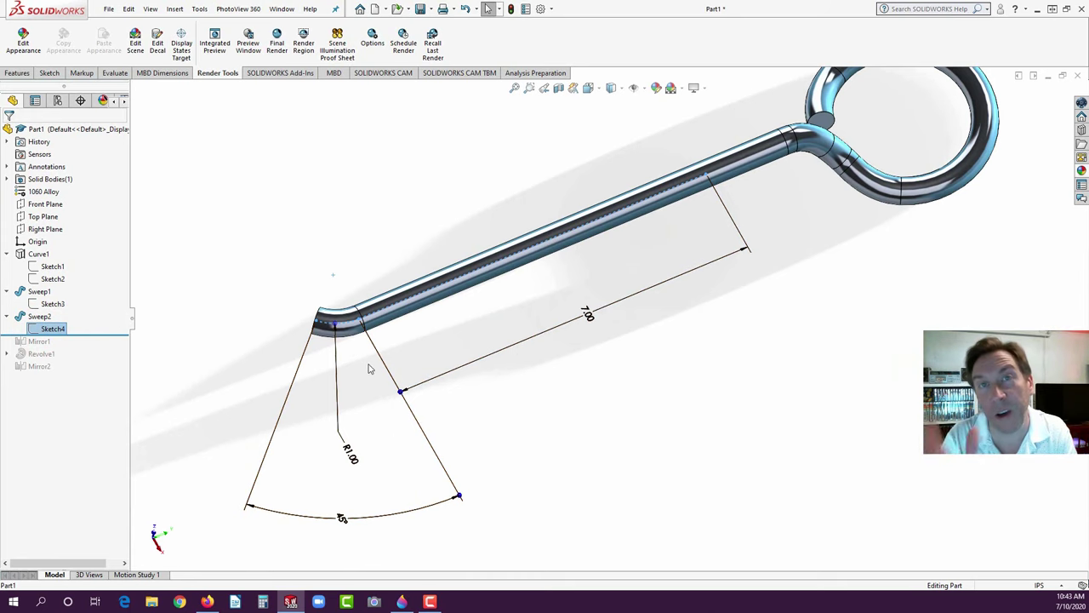
middle_click_drag(297, 315, 314, 347)
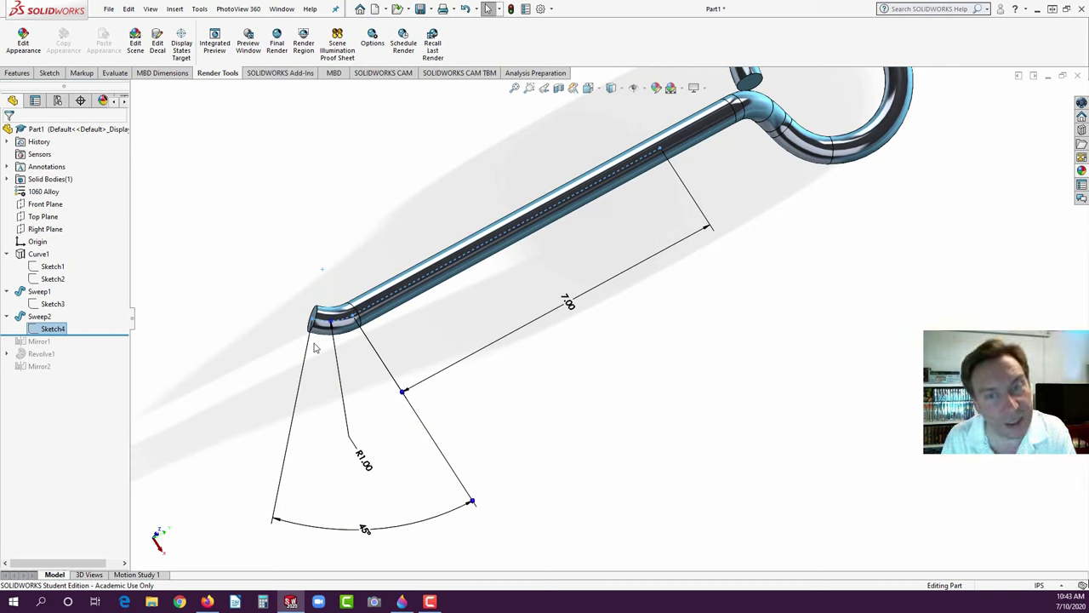
- Roll forward past Mirror1 and zoom to fit the V-shaped stem pair
left_click_drag(112, 334, 109, 347)
key("f")
middle_click_drag(365, 406, 533, 243)
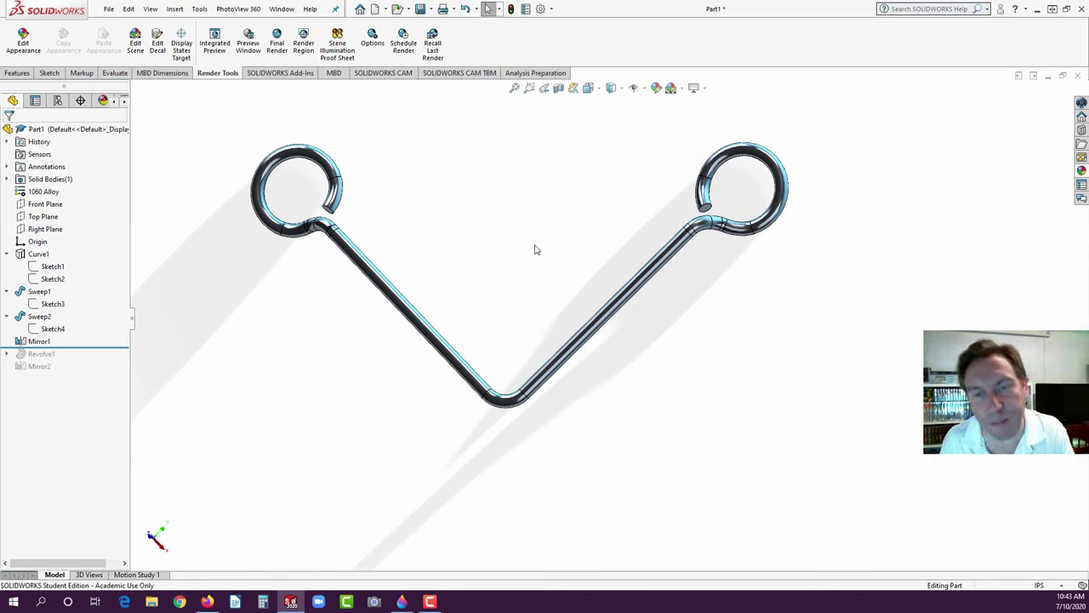
- Roll forward to restore Revolve1's concentric rings and view them from the front
left_click_drag(86, 348, 85, 358)
middle_click_drag(360, 438, 551, 312)
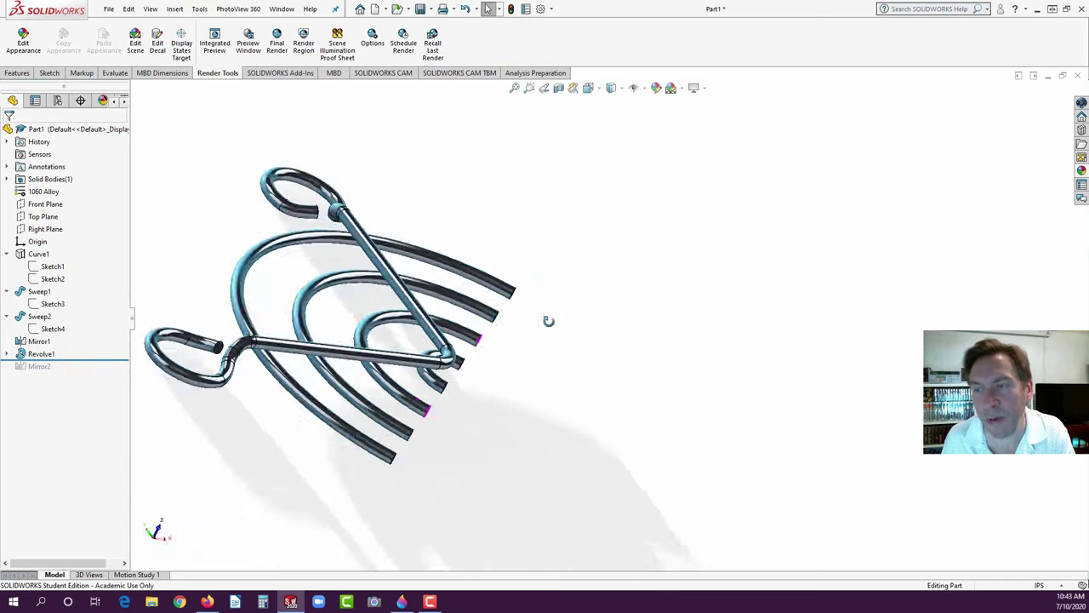
key("ctrl+1")
scroll(516, 360, "up", 2)
scroll(622, 309, "down", 2)
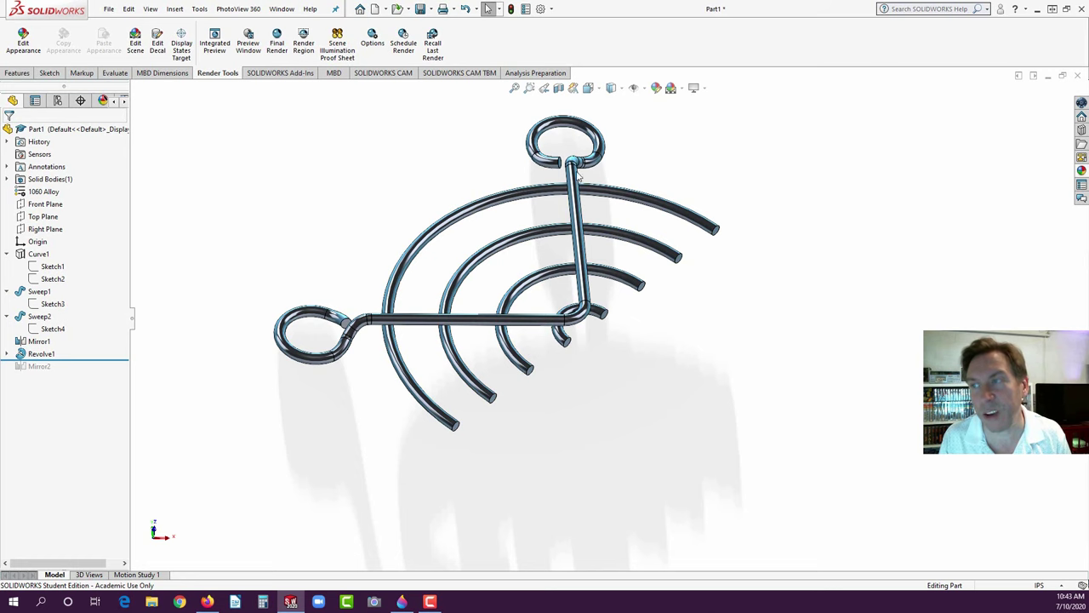
- Expand Revolve1 and inspect its Sketch5 ring profile
left_click(8, 354)
left_click(46, 366)
middle_click_drag(683, 324, 626, 325)
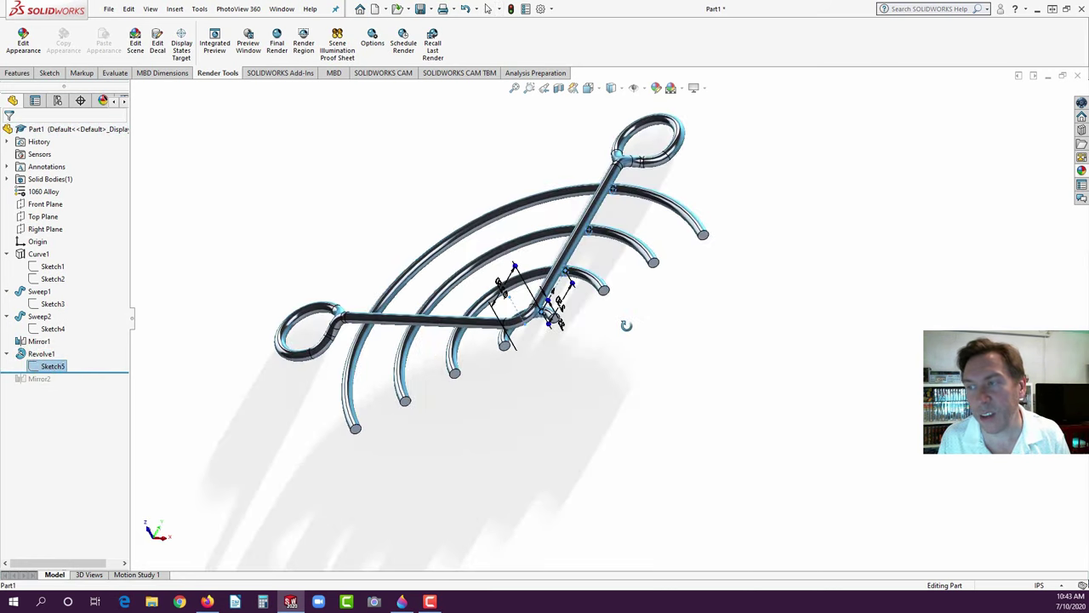
scroll(617, 255, "down", 5)
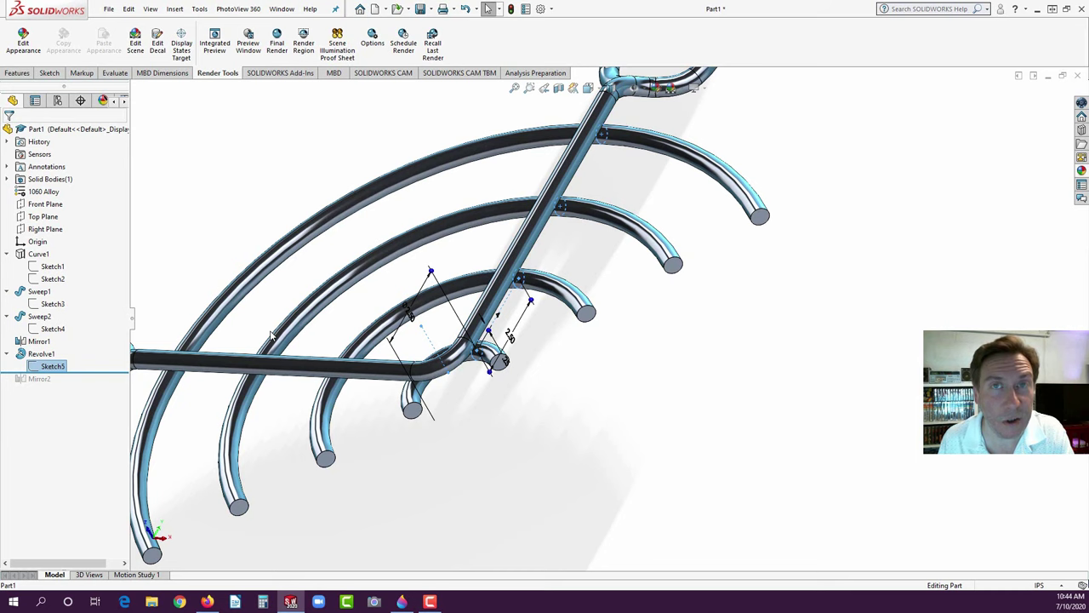
left_click(210, 219)
key("ctrl+1")
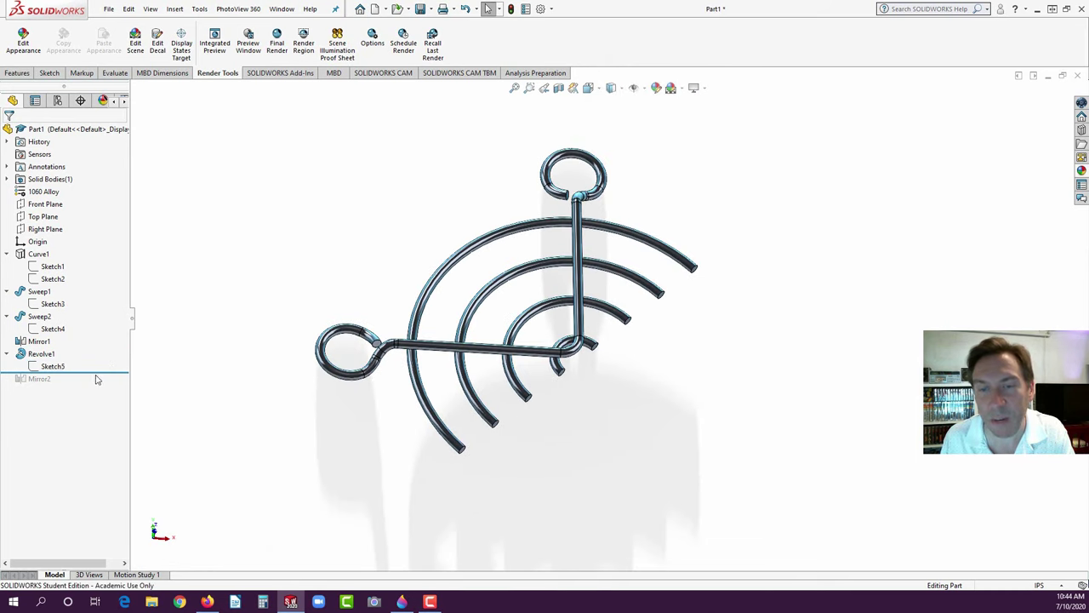
- Roll to the end to restore Mirror2's eyelet pair, checking isometric and front views
left_click_drag(99, 371, 96, 384)
key("ctrl+7")
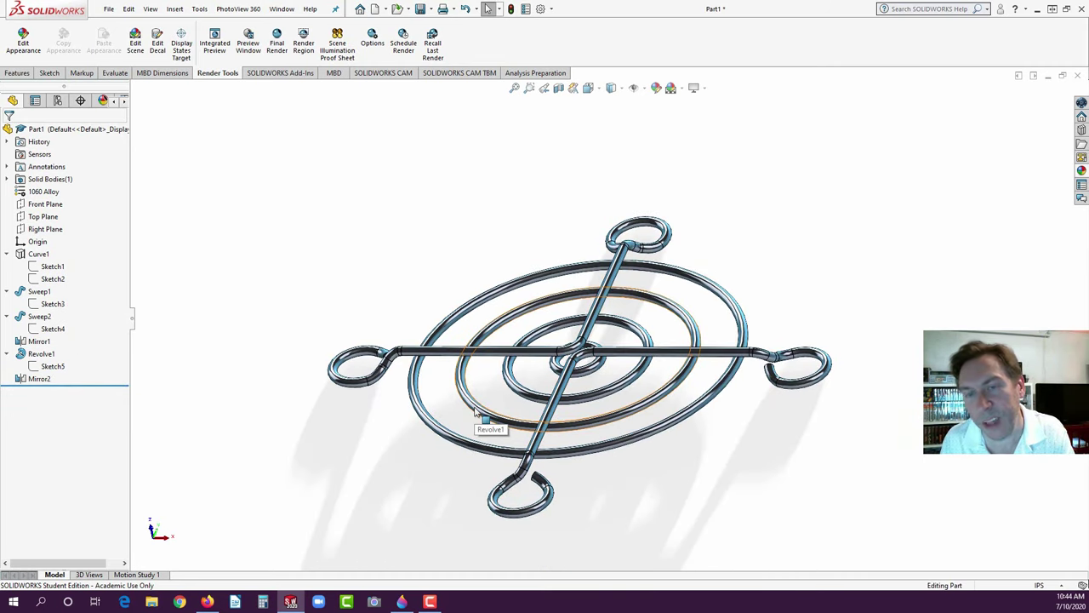
key("ctrl+1")
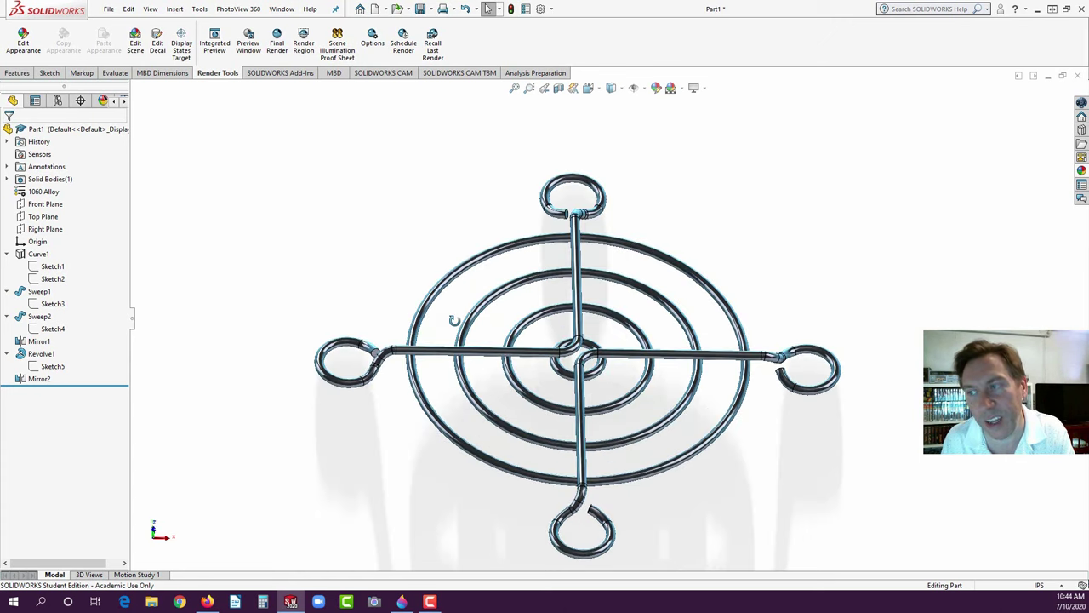
left_click(312, 251)
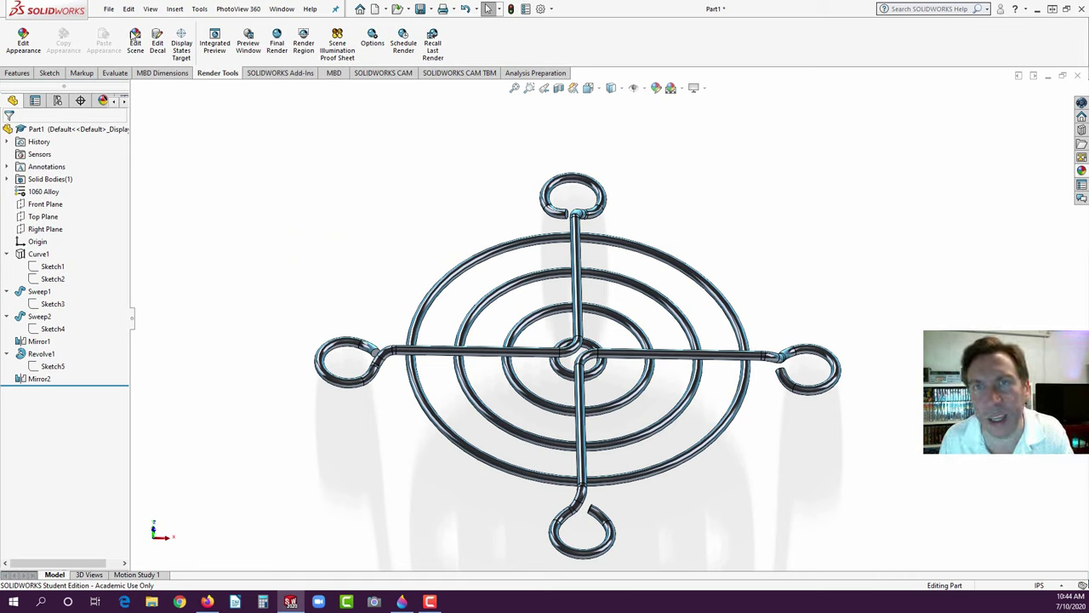
- Create a new part and sketch a vertical stem line up from the origin on the Front Plane
left_click(374, 9)
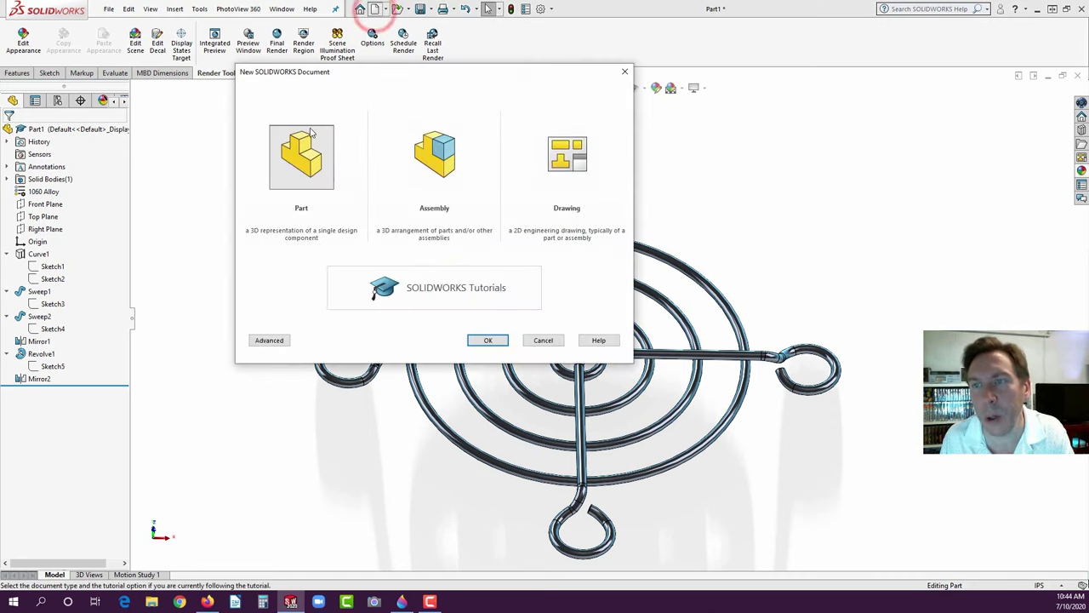
left_click(483, 339)
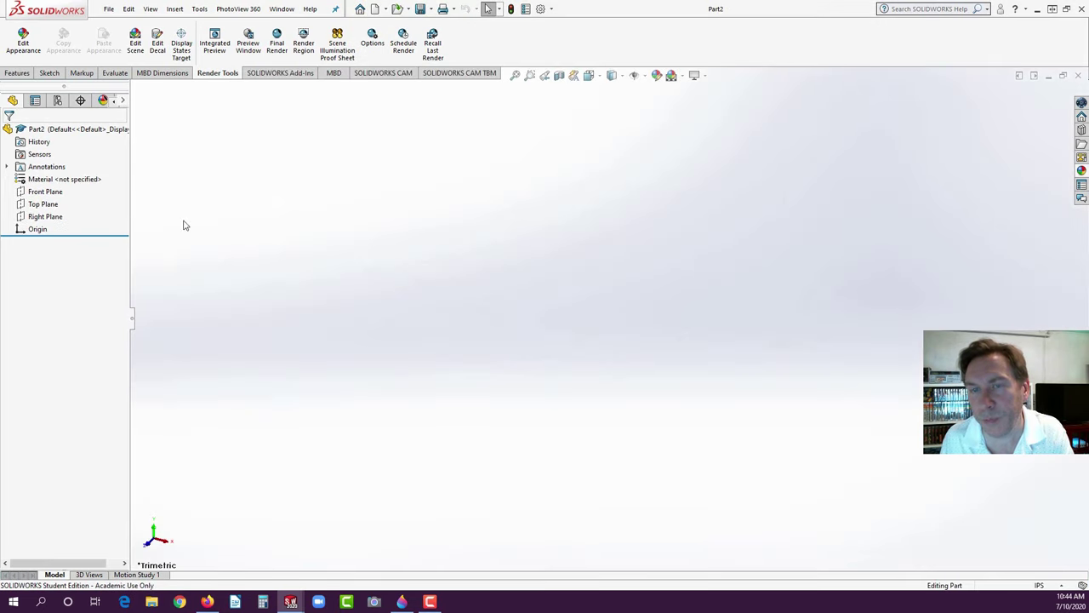
left_click(40, 192)
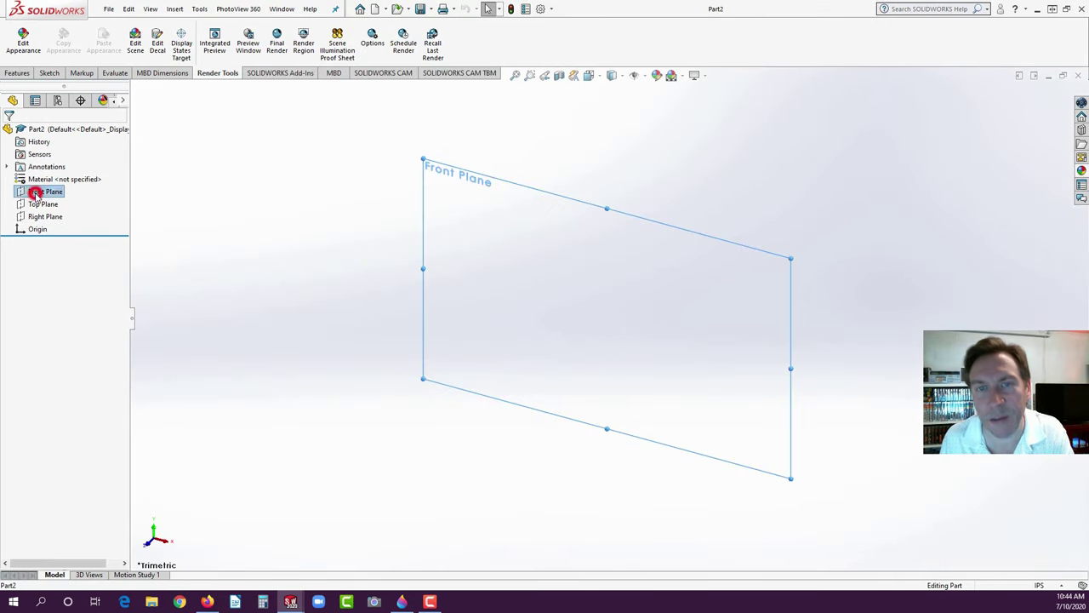
left_click(45, 177)
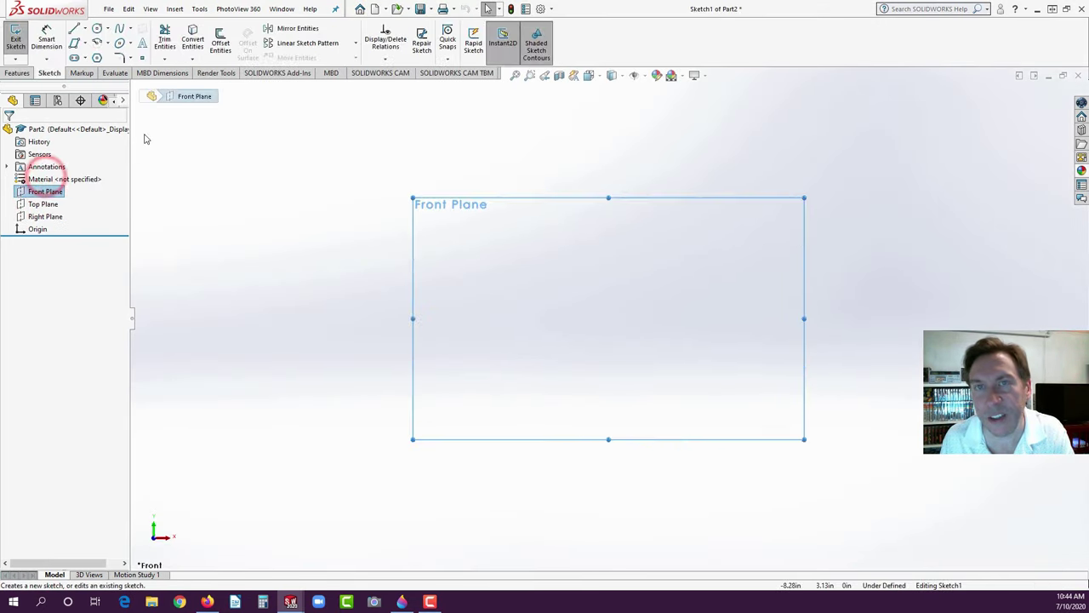
left_click(74, 28)
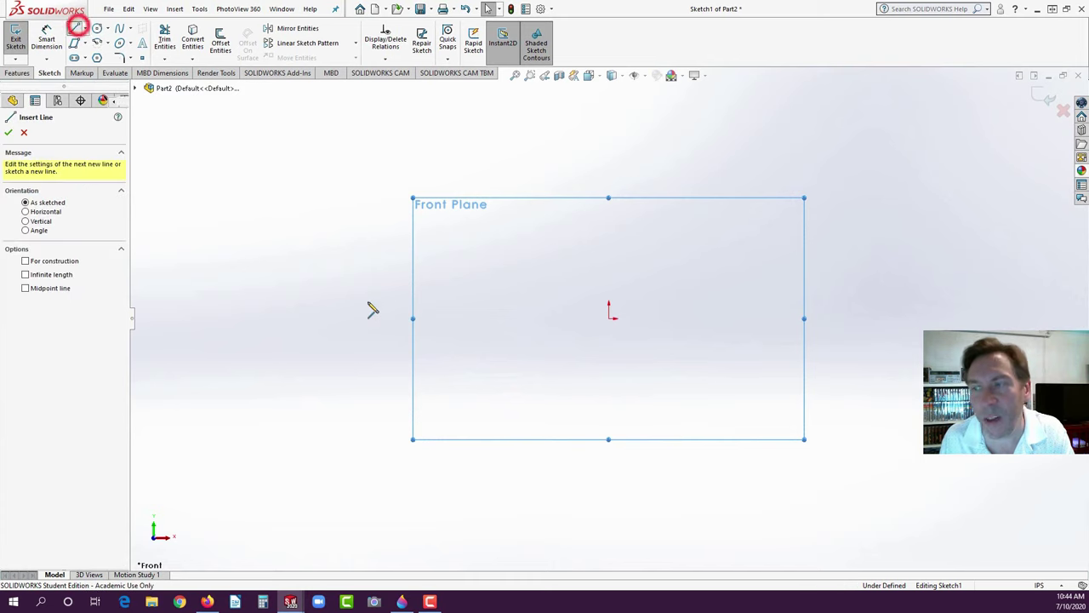
left_click(609, 318)
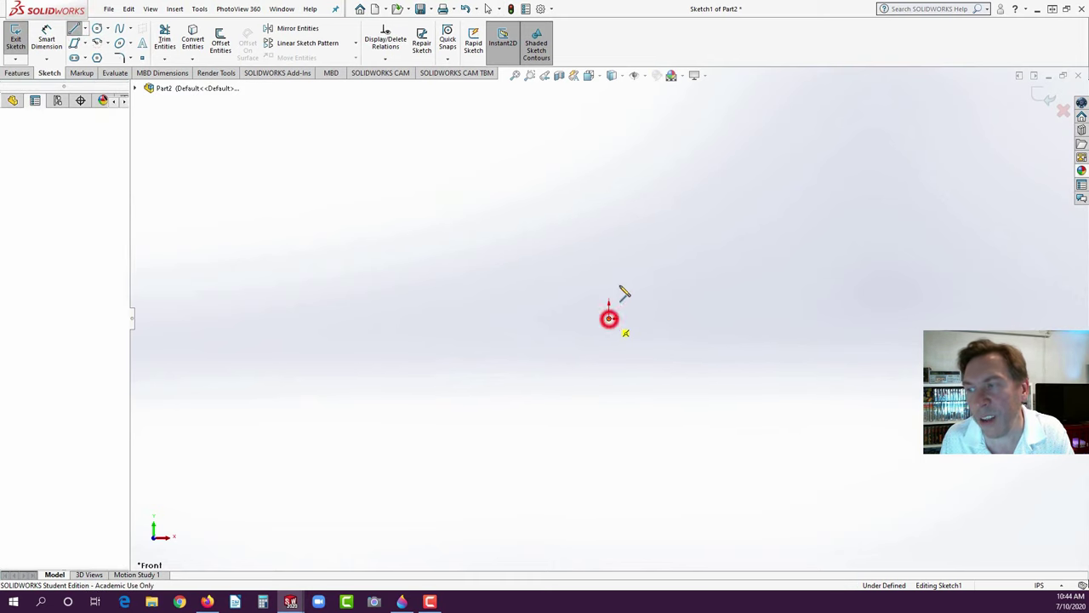
left_click(608, 258)
double_click(641, 273)
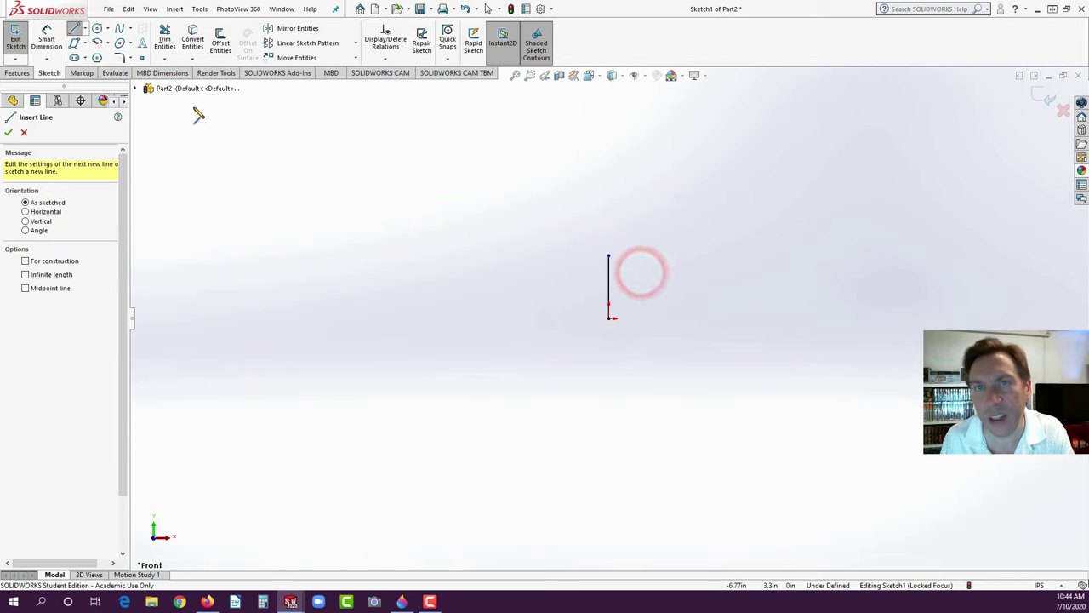
- Draw a centrepoint arc loop above the stem with a small gap, then zoom to fit
left_click(108, 43)
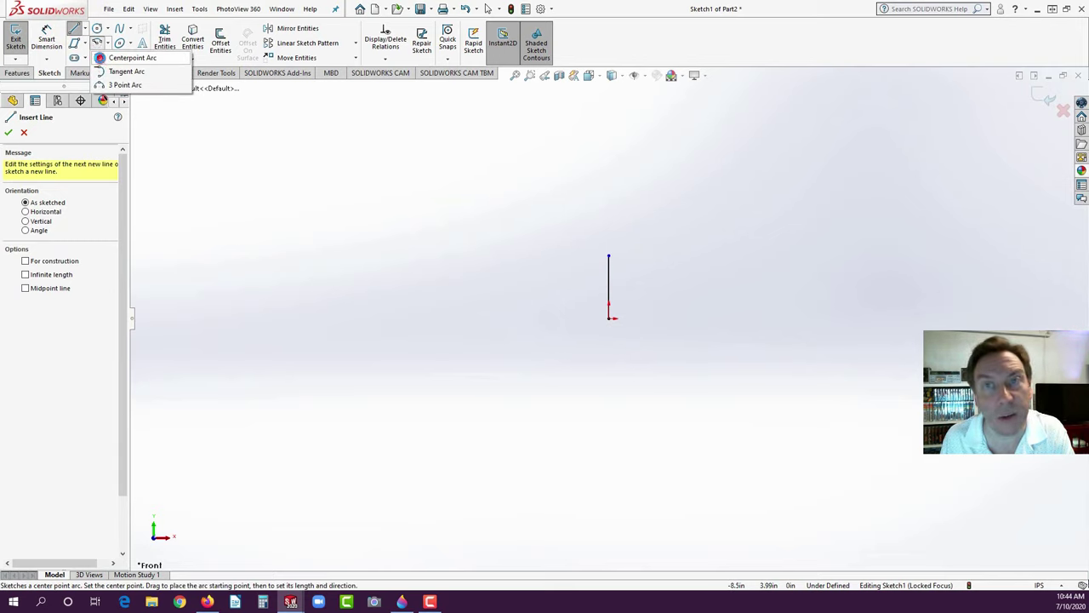
left_click(102, 57)
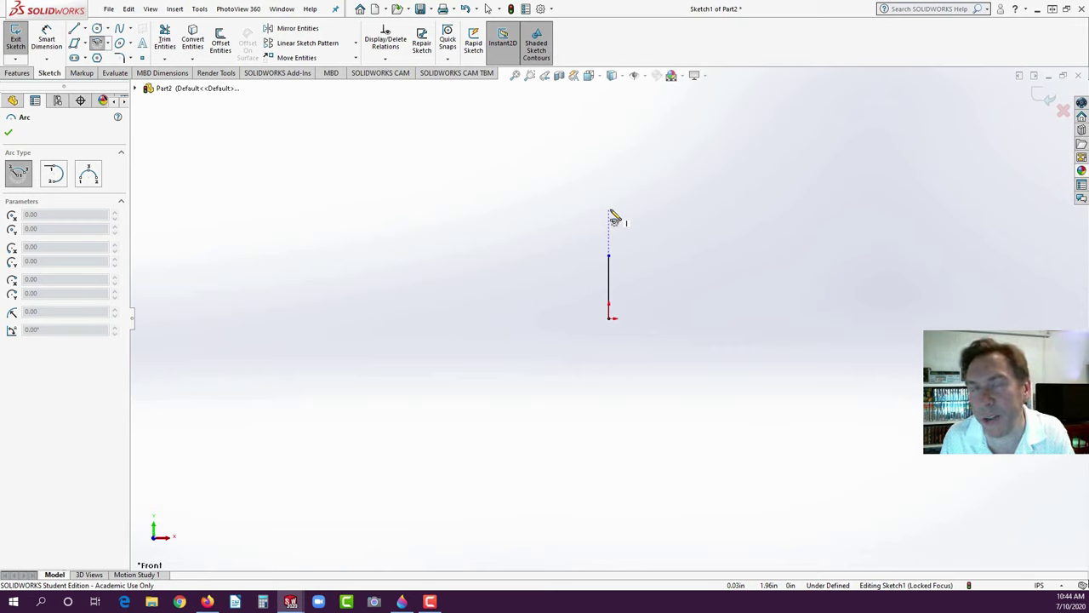
left_click(610, 211)
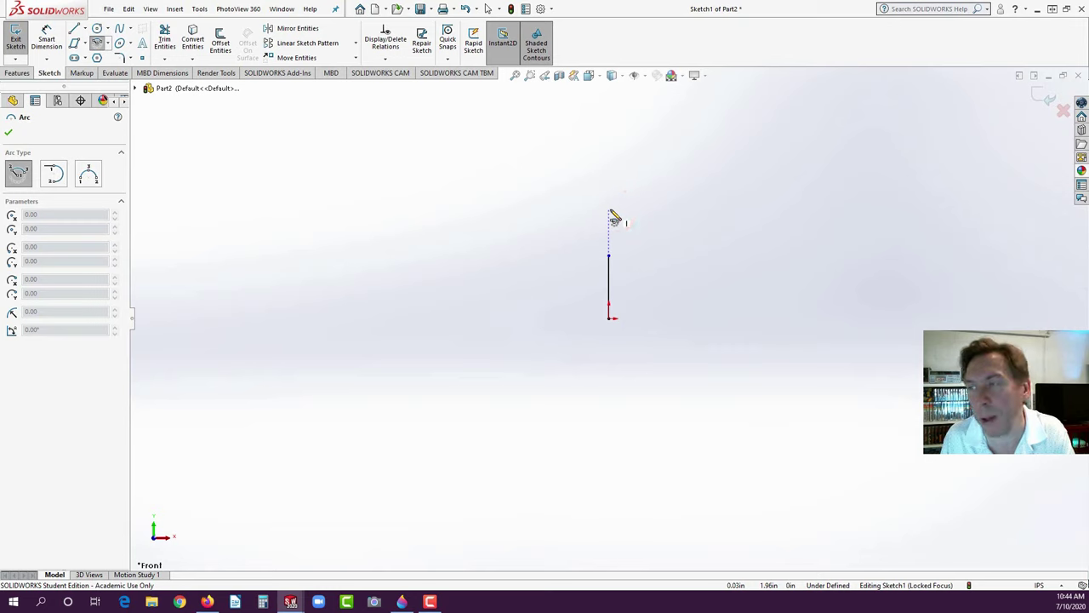
left_click(608, 210)
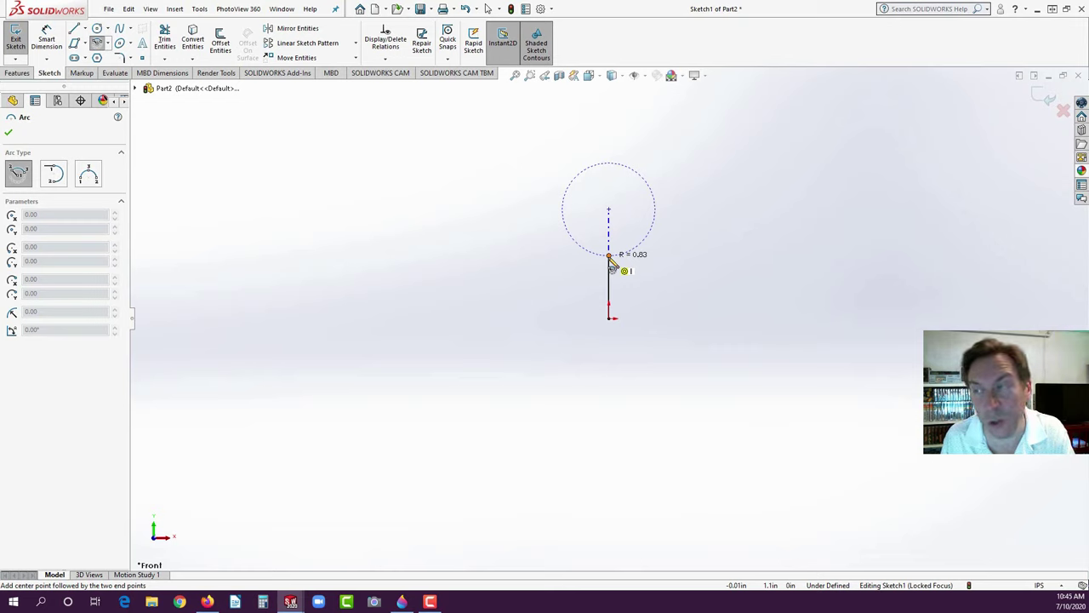
left_click(610, 255)
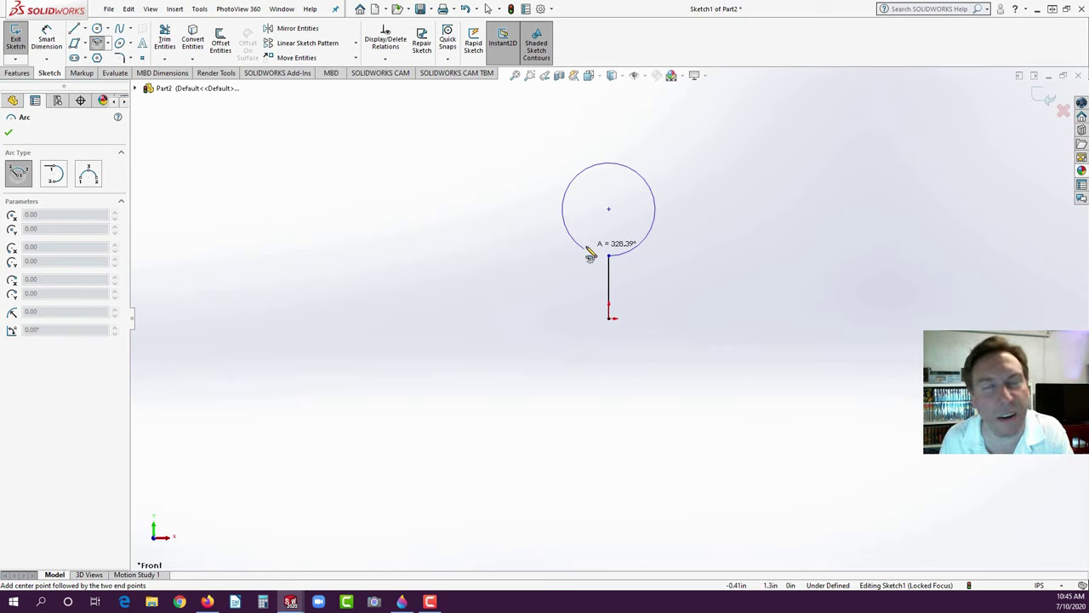
left_click(584, 248)
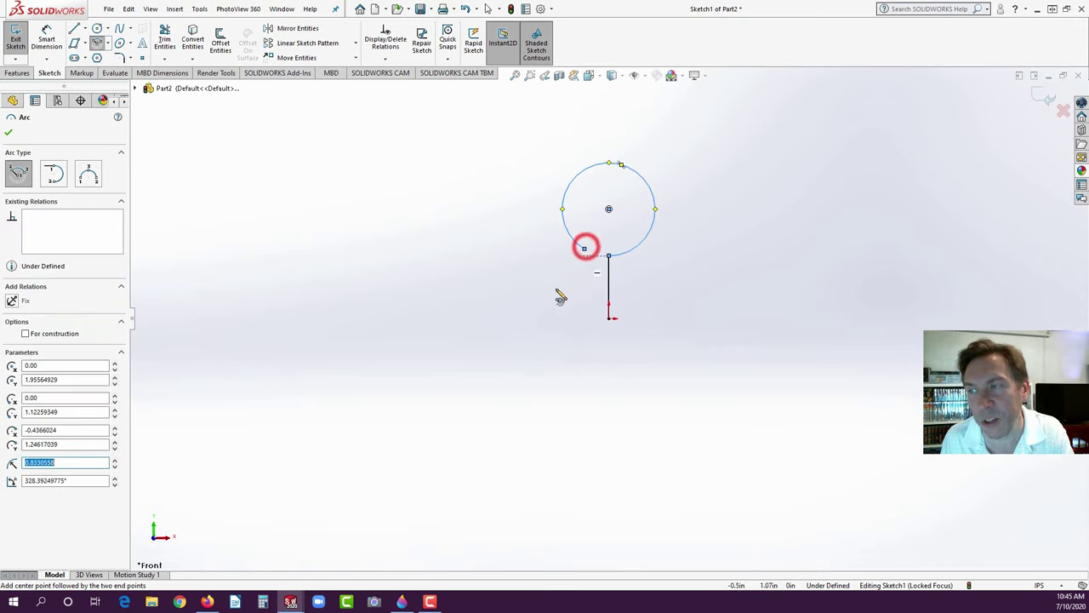
key("Escape")
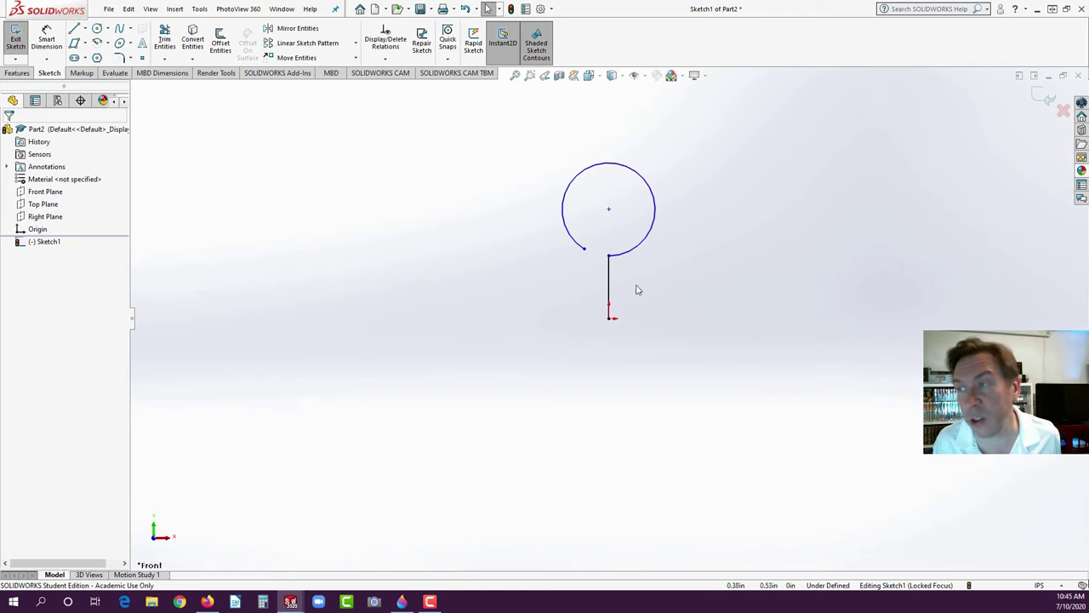
key("f")
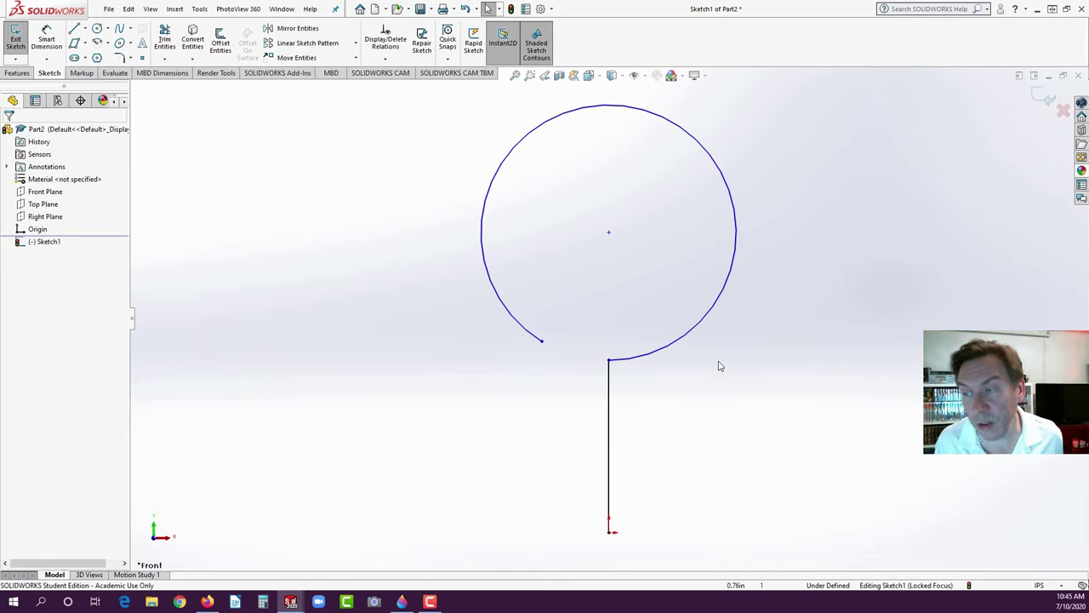
- Add a Coincident relation between the vertical stem line and the arc's centre point
left_click(611, 401)
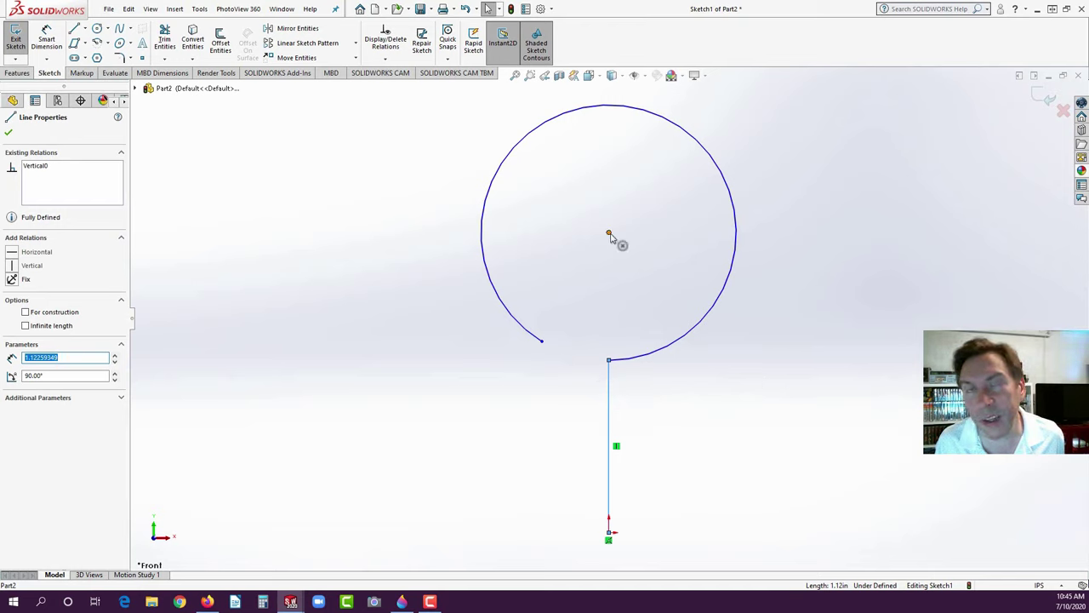
left_click(609, 233, "ctrl")
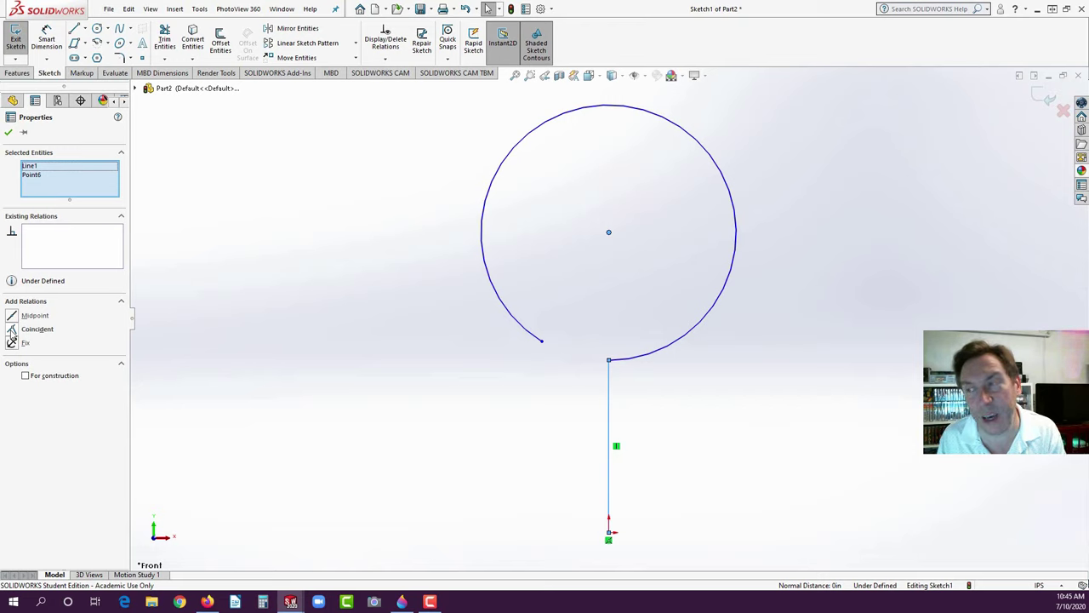
left_click(12, 330)
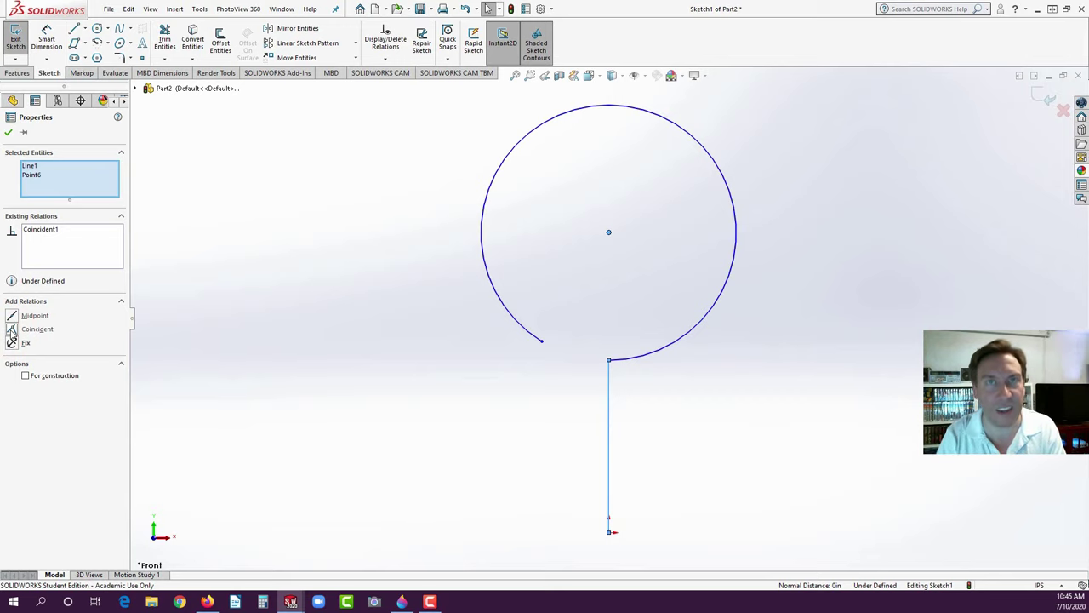
left_click(9, 132)
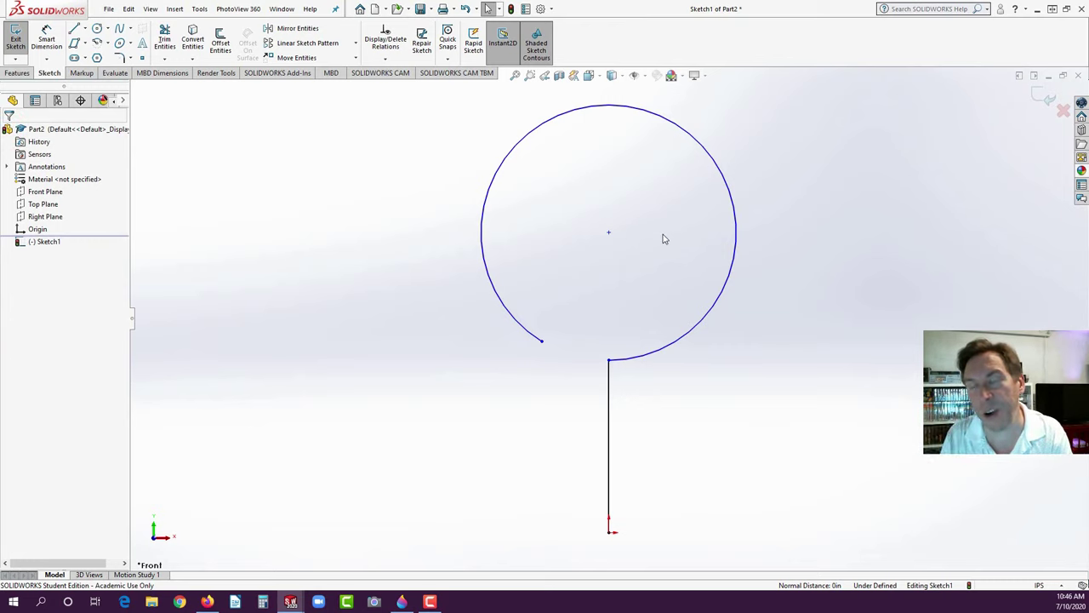
- Dimension the origin-to-centre height as 4 and the arc radius as 1.5
left_click(46, 38)
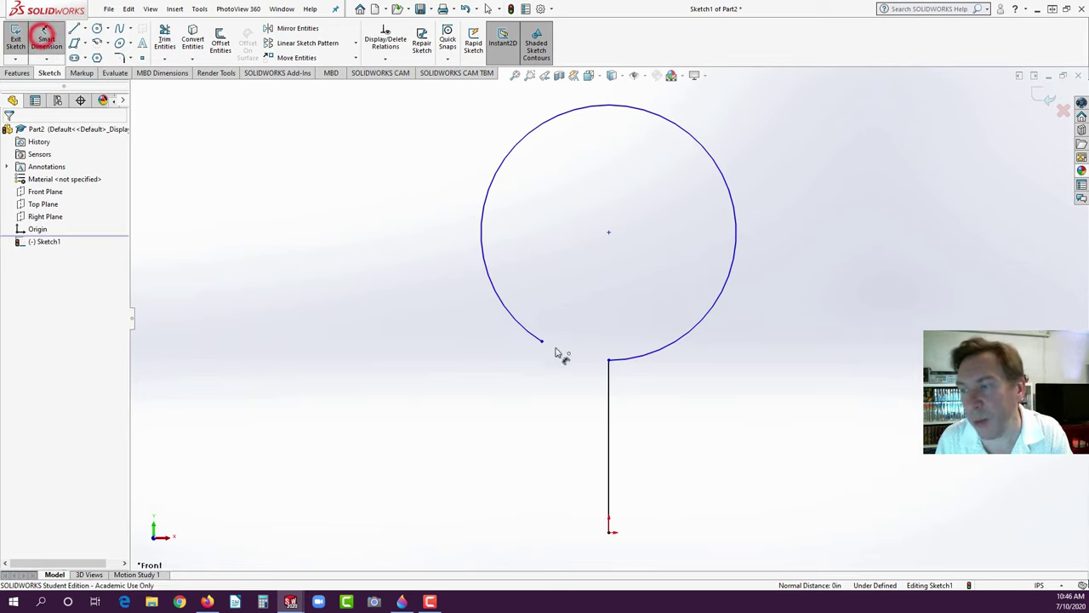
left_click(609, 532)
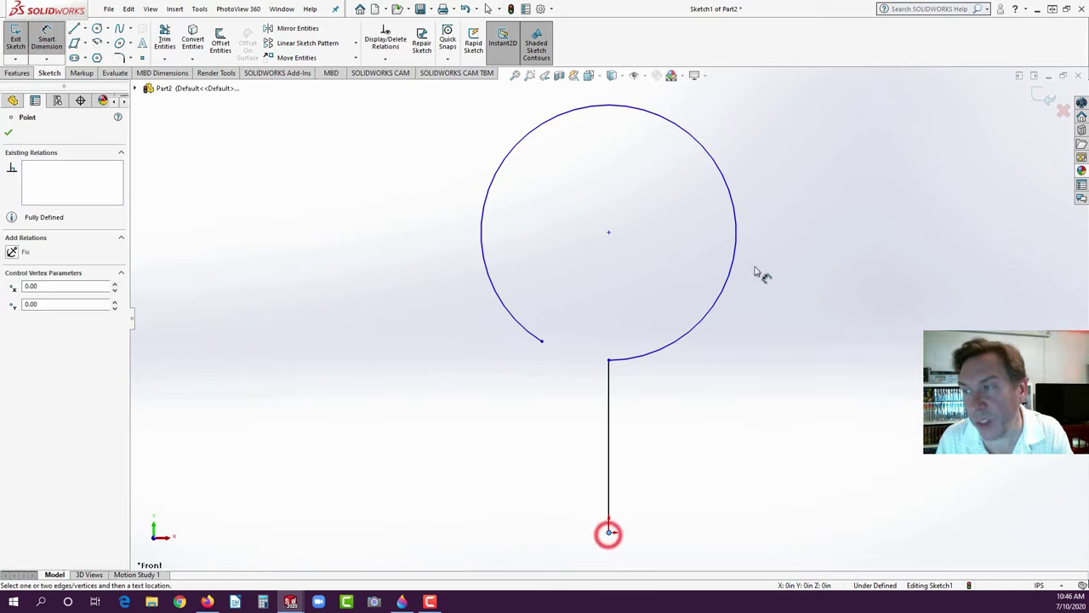
left_click(609, 233)
left_click(825, 368)
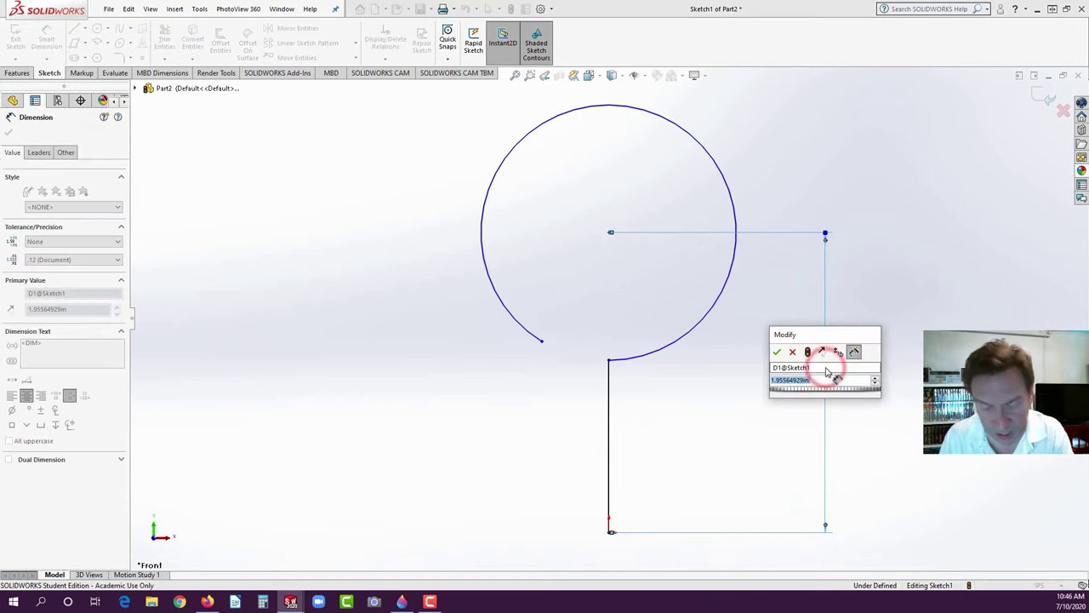
type("4")
key("Return")
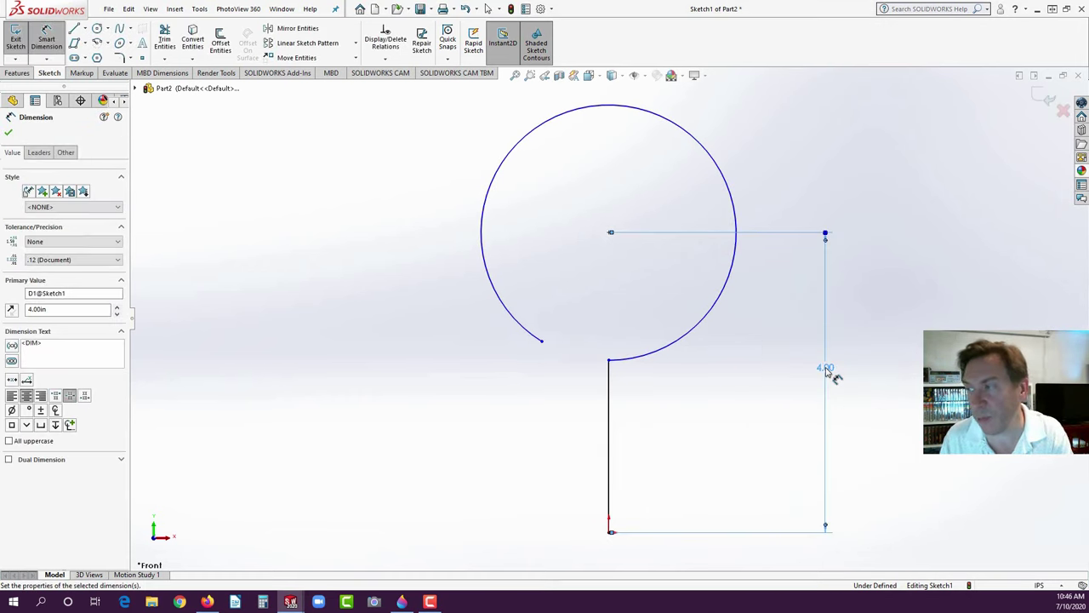
left_click(706, 147)
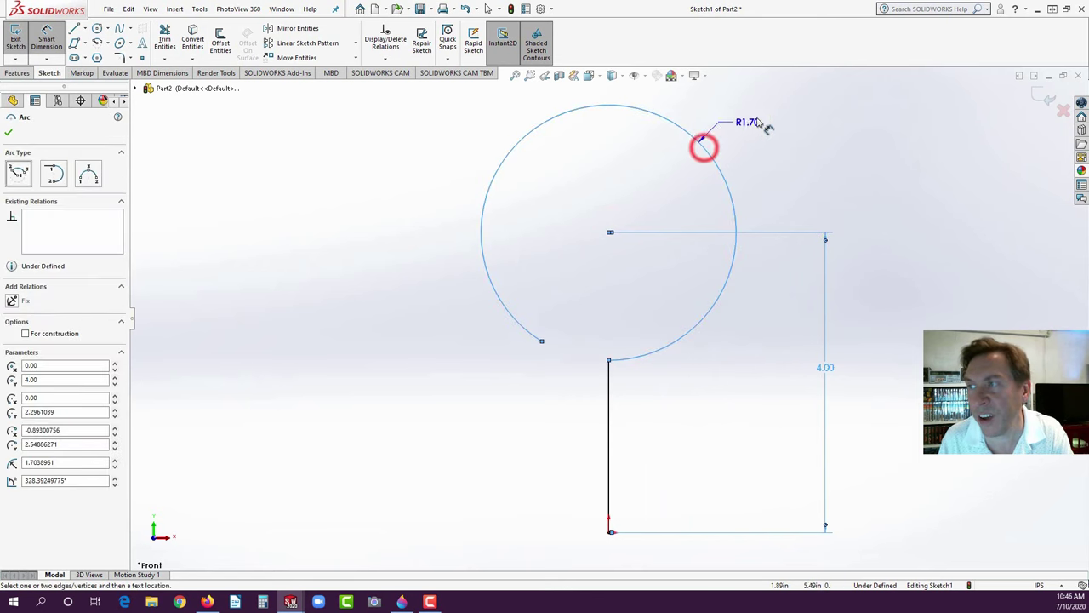
left_click(772, 106)
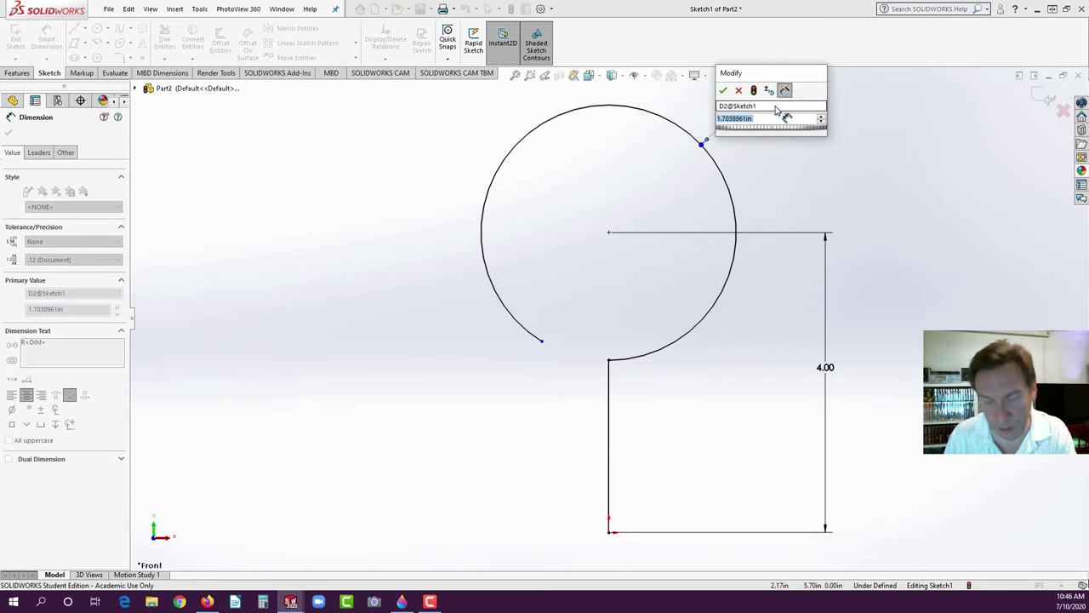
type("1.5")
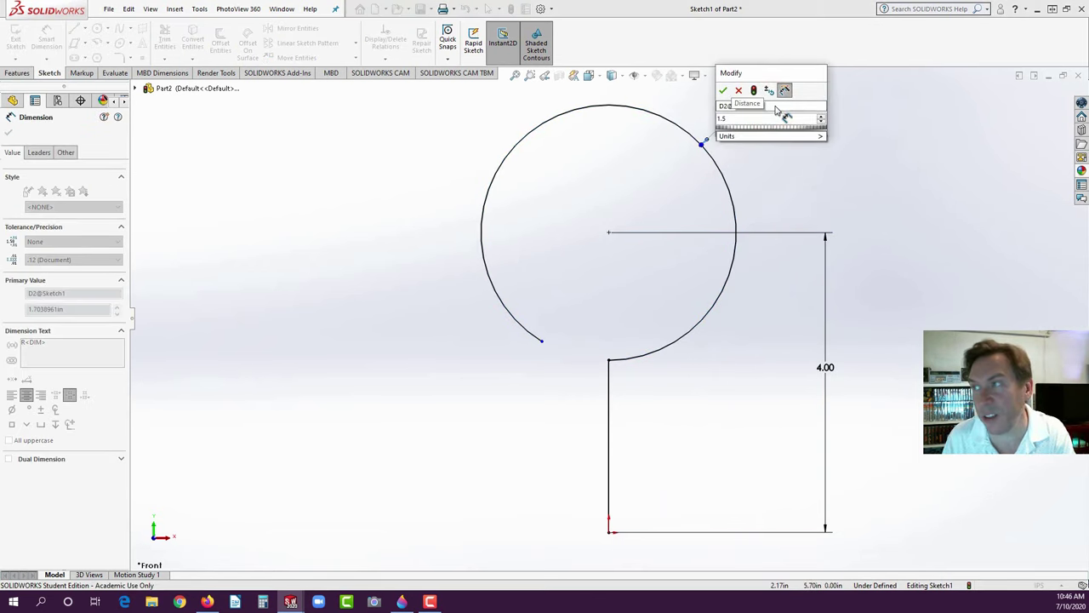
key("Return")
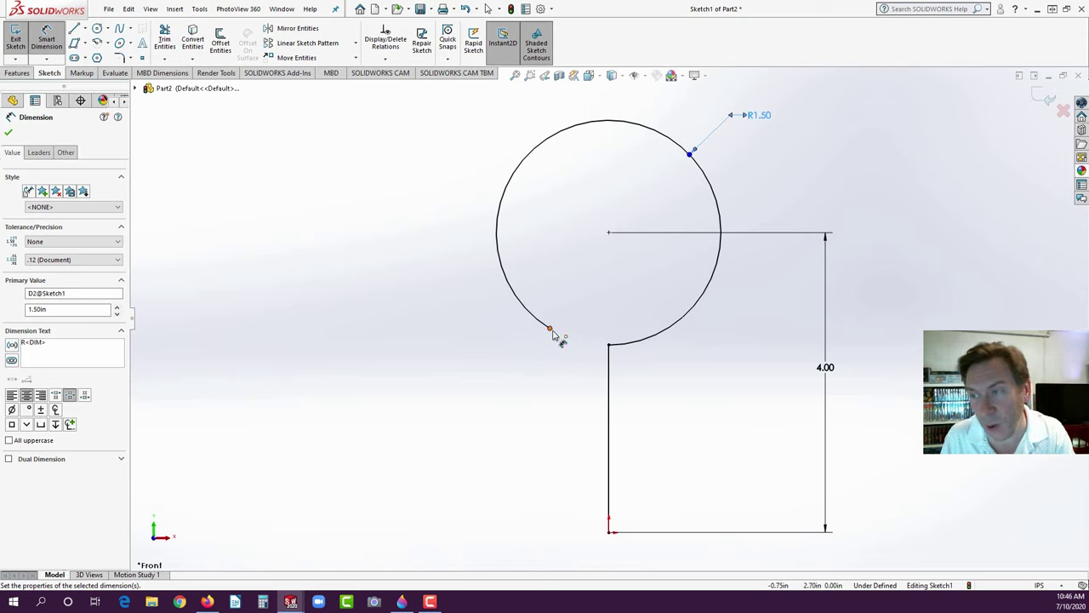
left_click(550, 328)
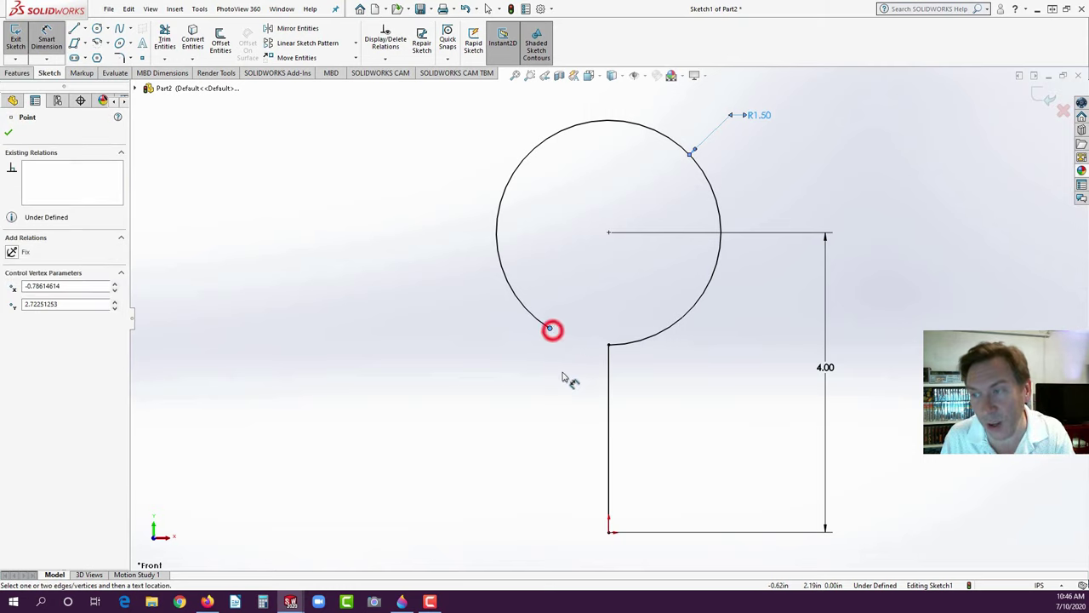
- Add a 15° angle dimension between the arc's free end and the stem top at the centre
left_click(609, 344)
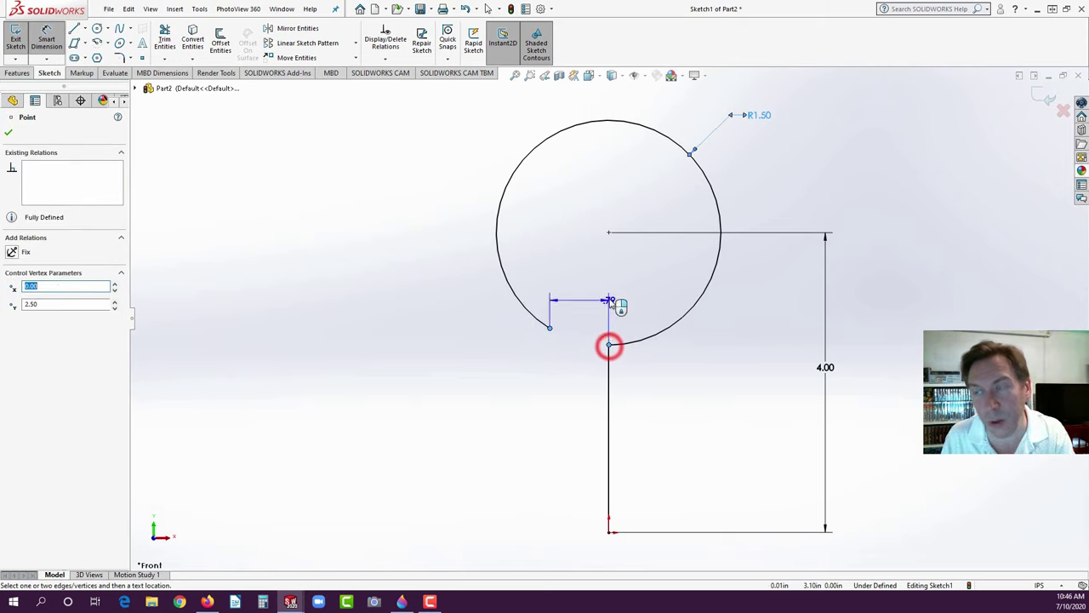
left_click(609, 233)
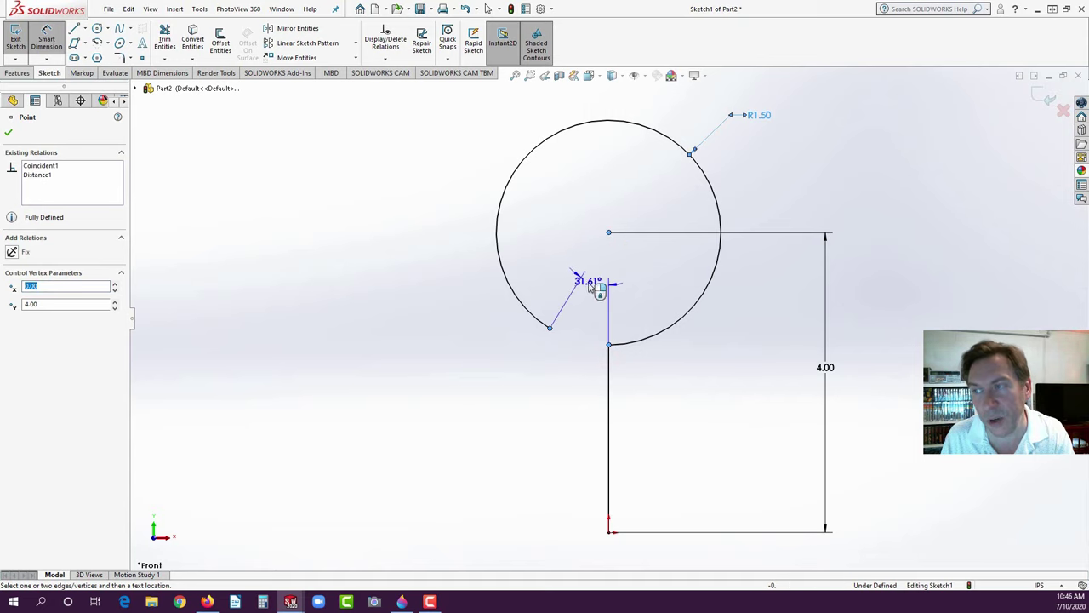
left_click(577, 348)
type("15")
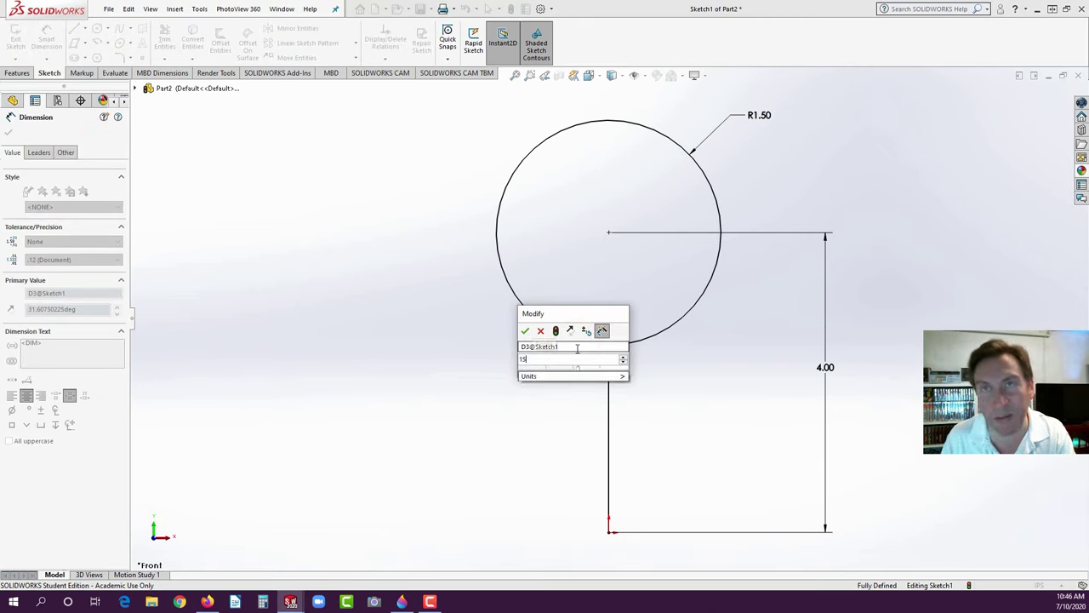
key("Return")
left_click(567, 384)
left_click_drag(547, 348, 517, 376)
left_click(517, 377)
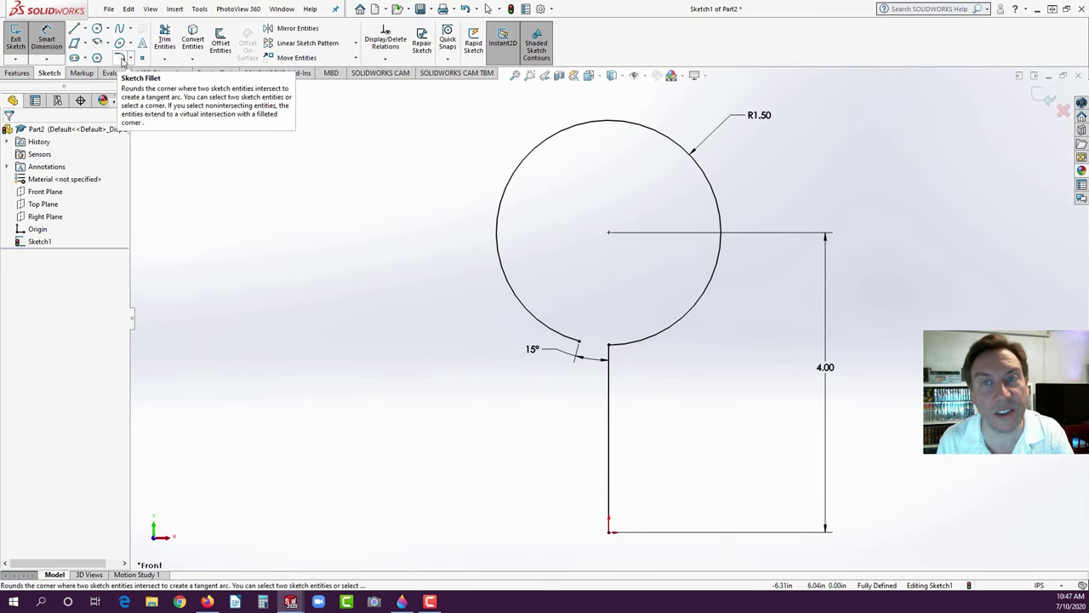
- Fillet the stem-to-loop corner with radius 1 and exit Sketch1
left_click(120, 57)
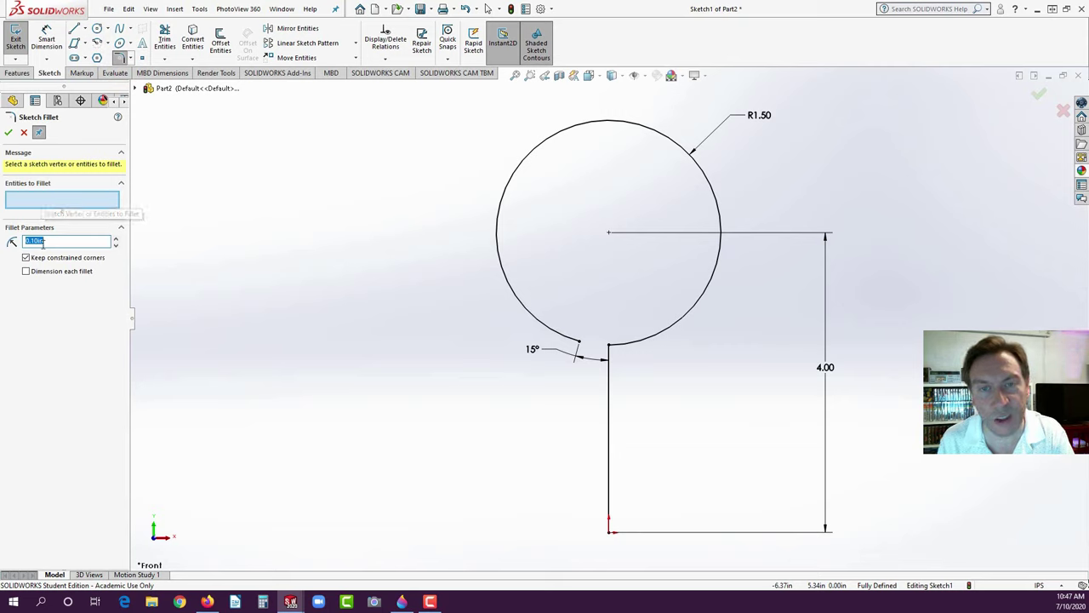
type("1")
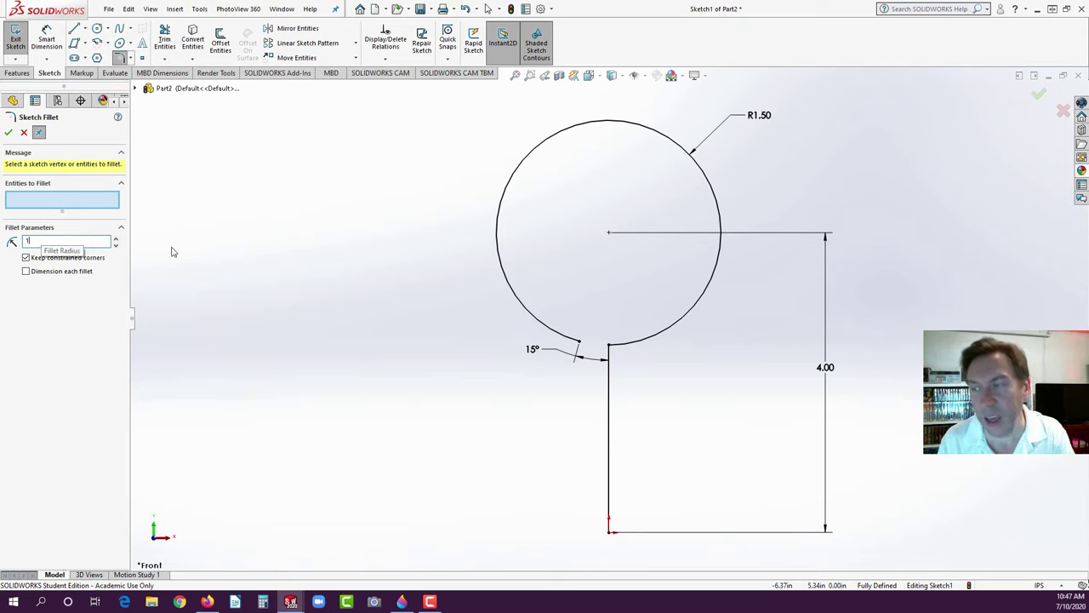
left_click(609, 347)
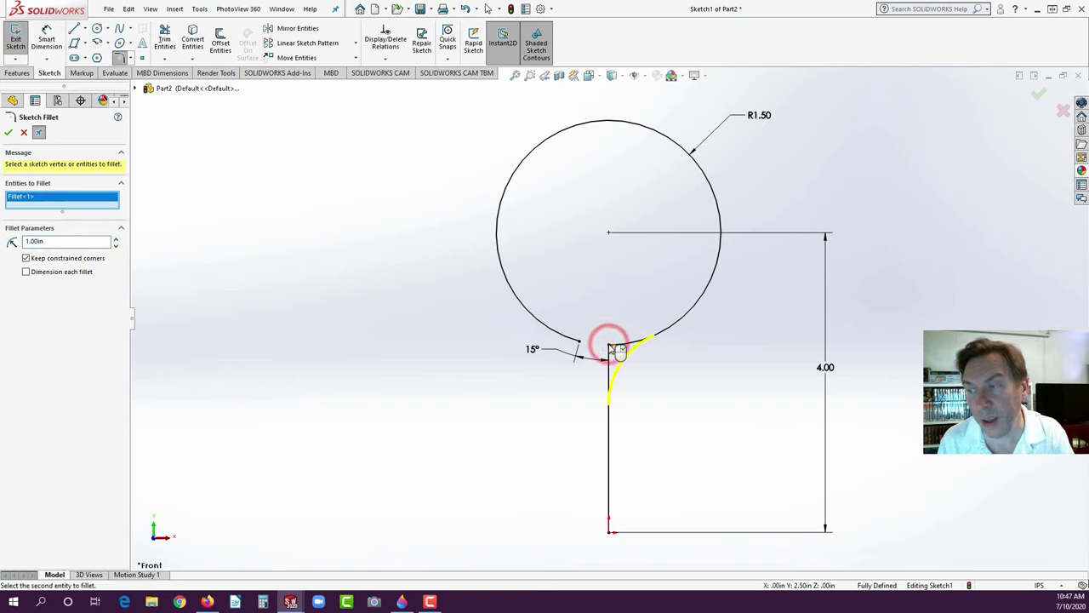
left_click(8, 132)
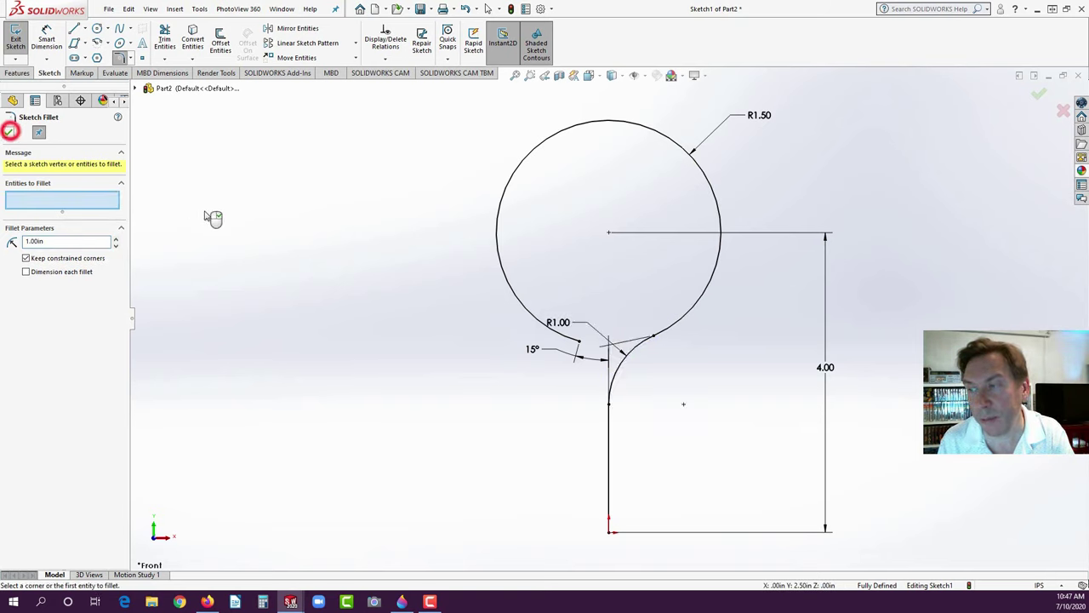
left_click(261, 233)
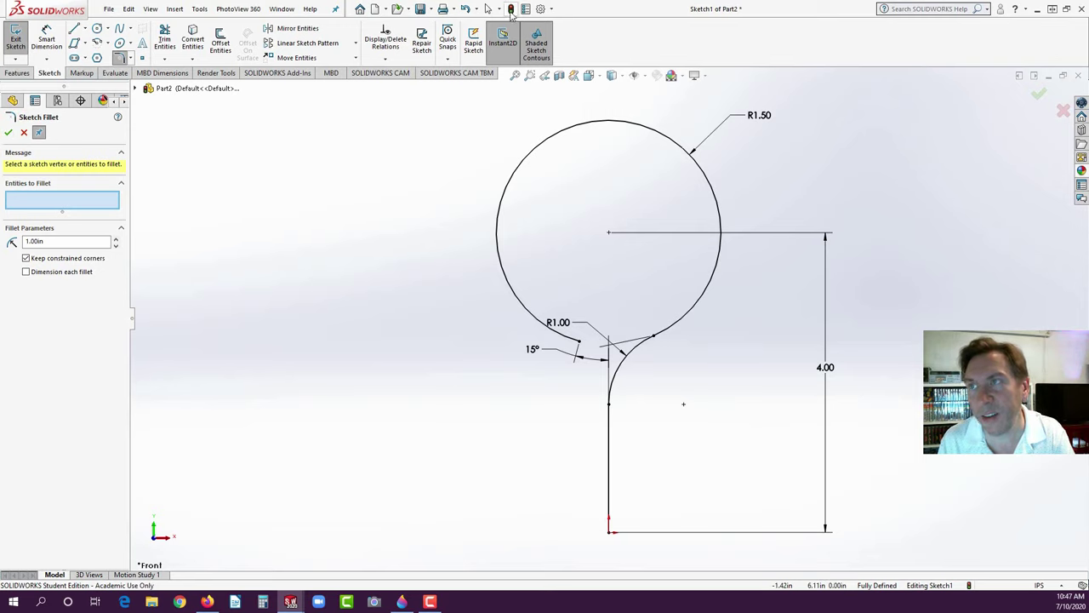
left_click(16, 39)
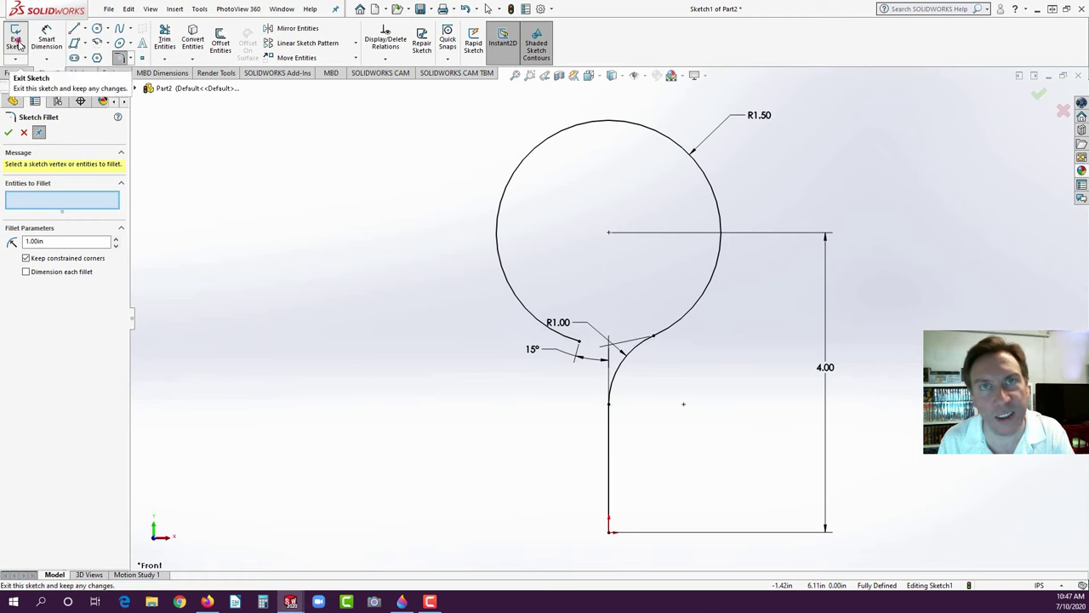
left_click(326, 222)
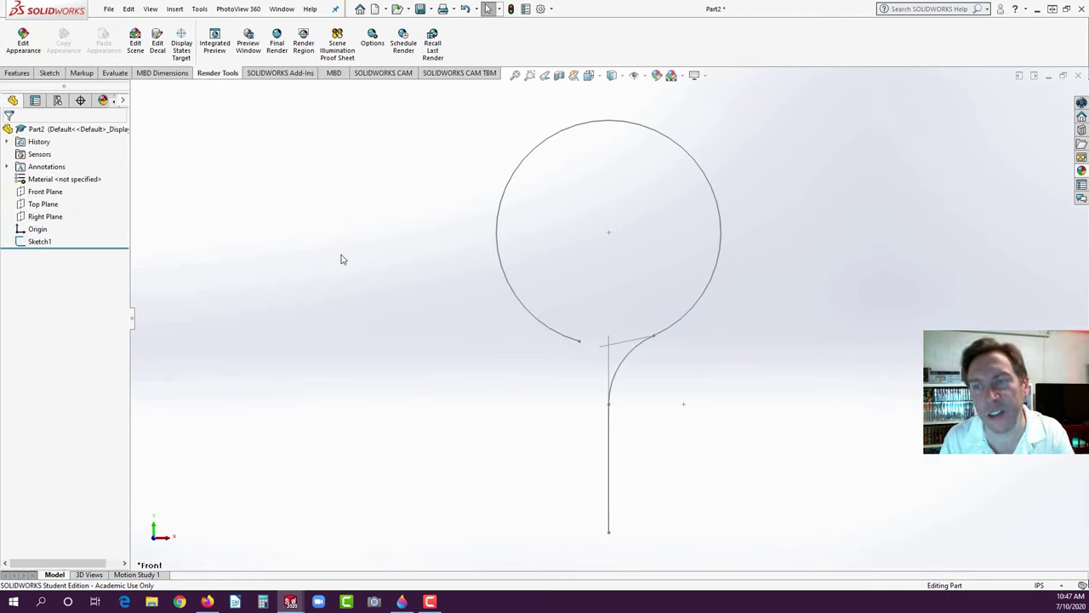
- Open a new sketch on the Right Plane and turn to the Right view
left_click(426, 179)
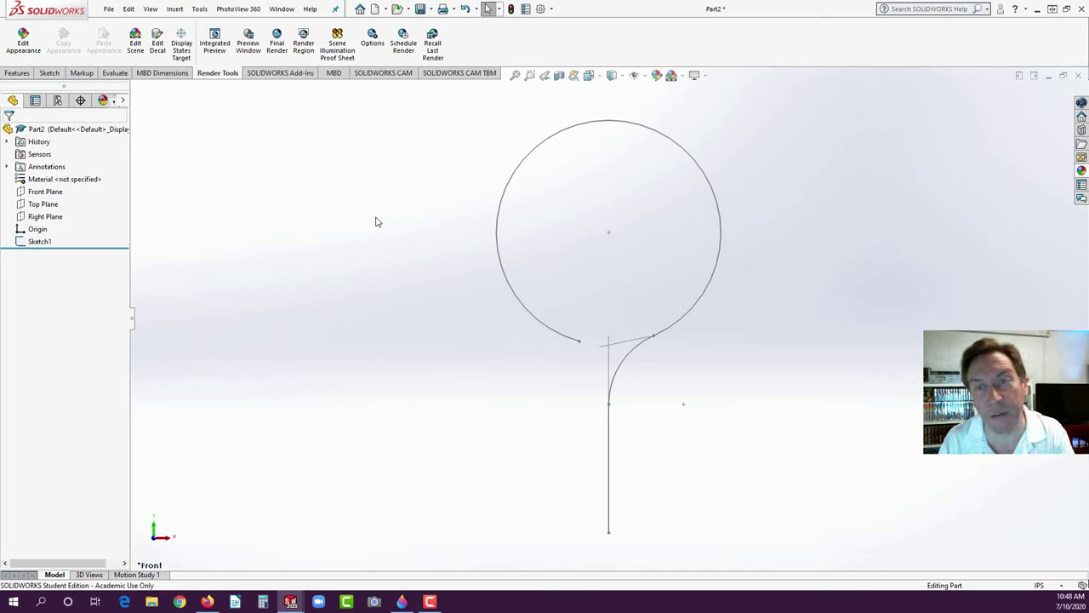
left_click(38, 218)
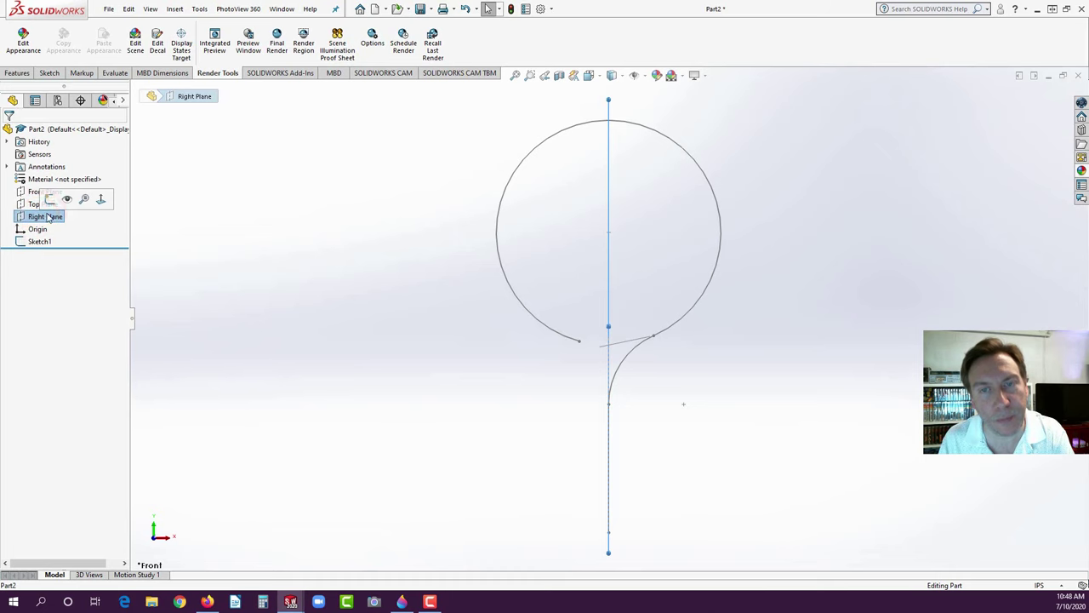
left_click(50, 199)
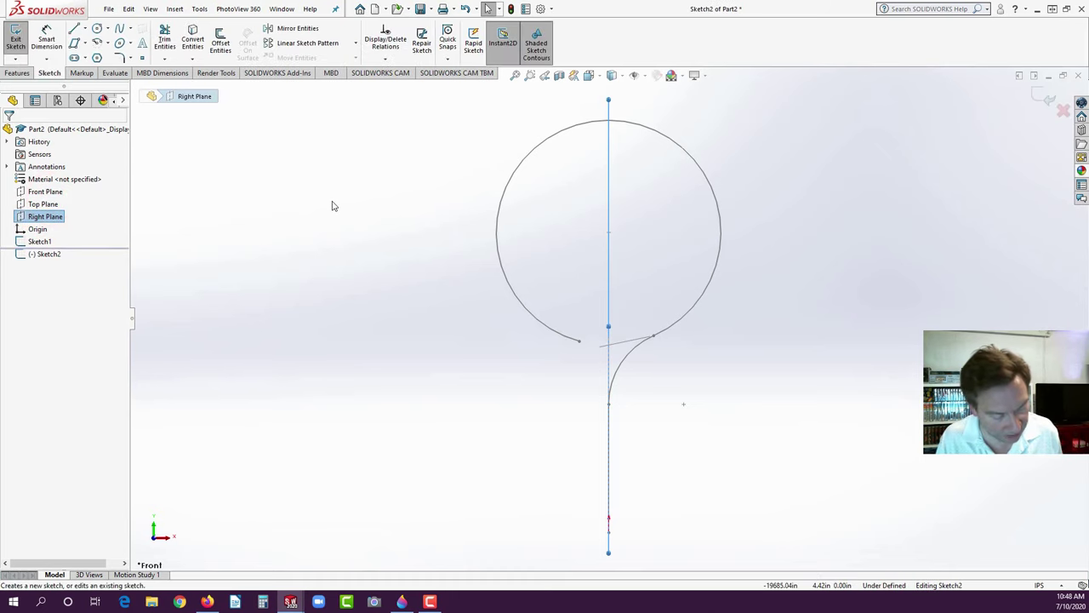
key("space")
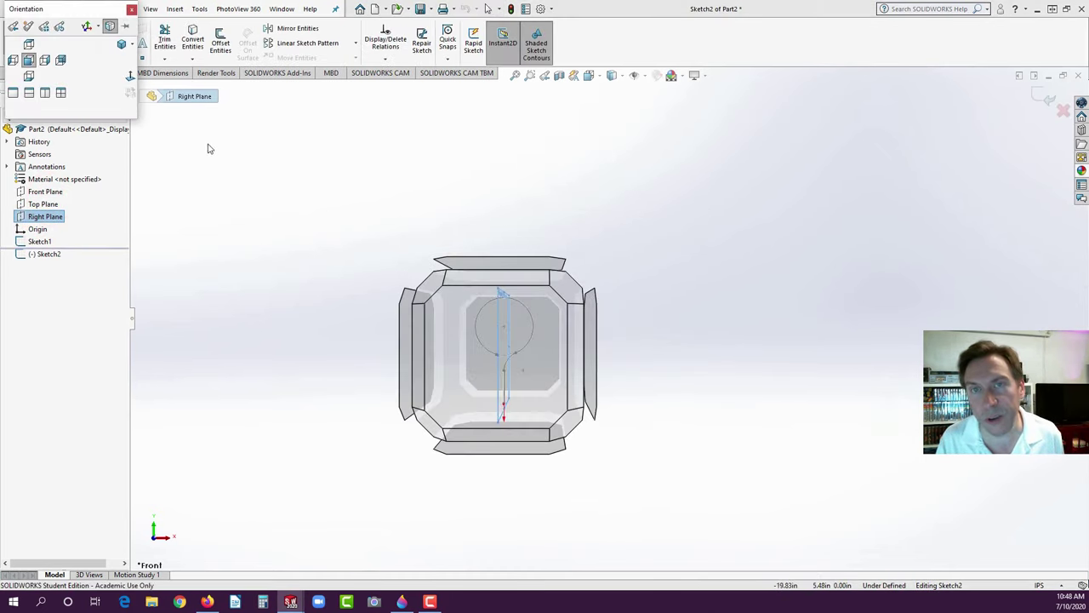
left_click(46, 62)
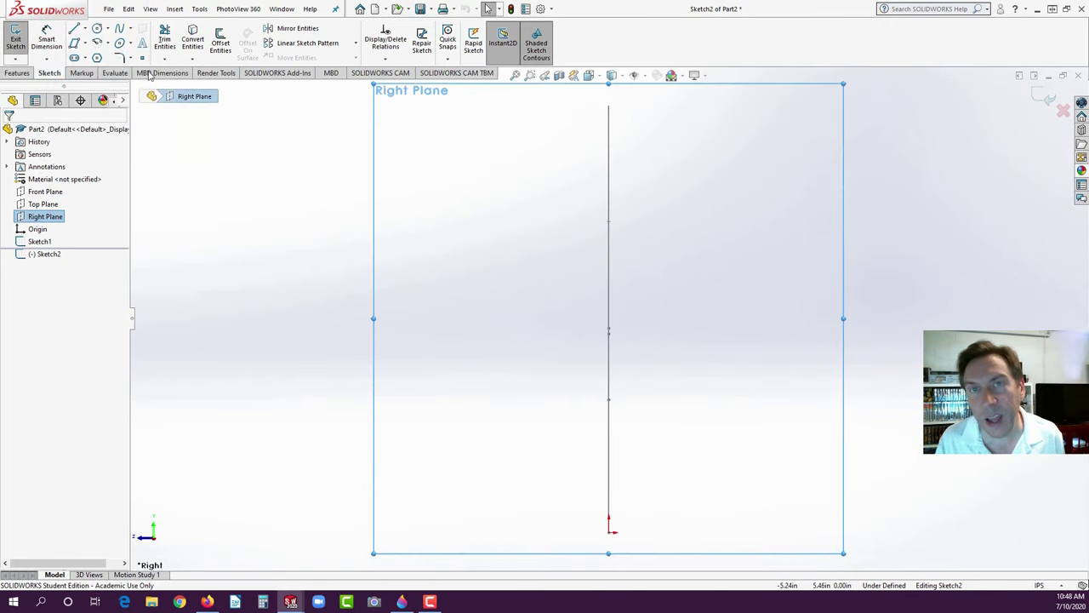
- Draw a line chain from the origin: up, angled outward right, then a tall vertical segment
left_click(74, 29)
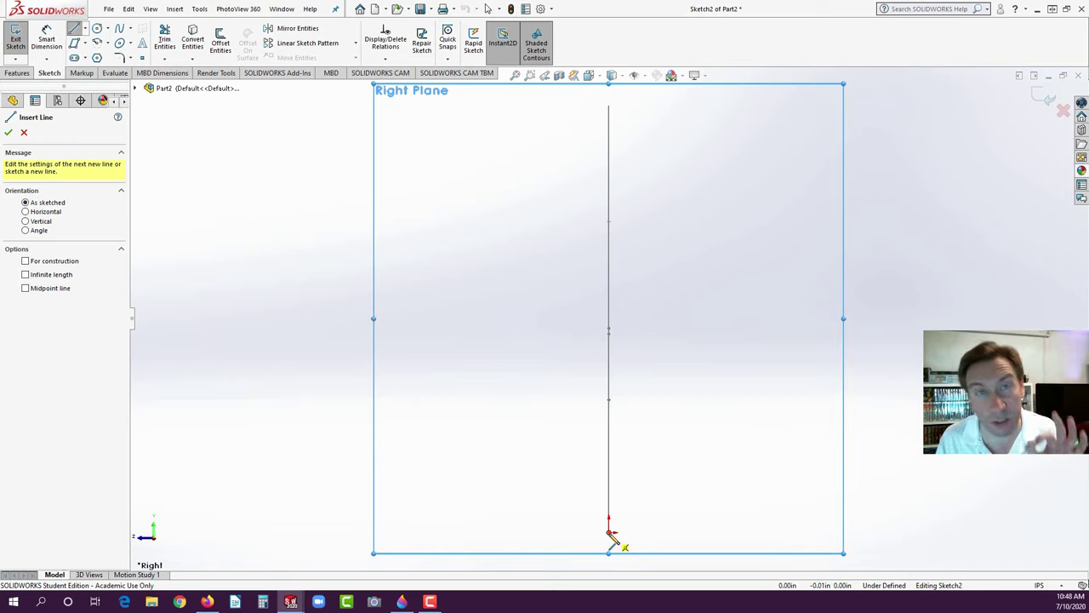
left_click(609, 532)
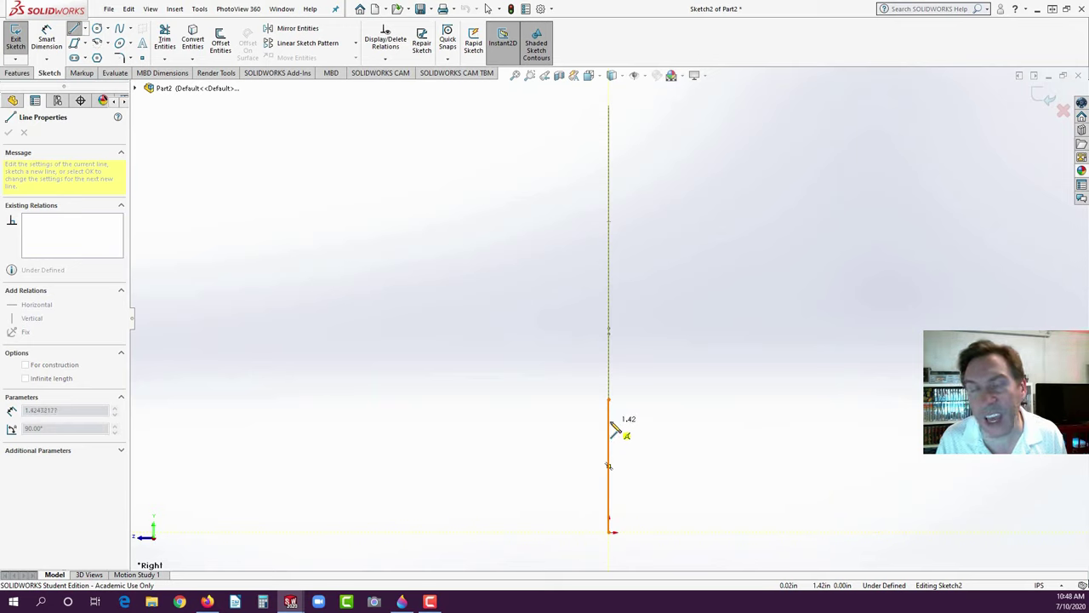
left_click(609, 420)
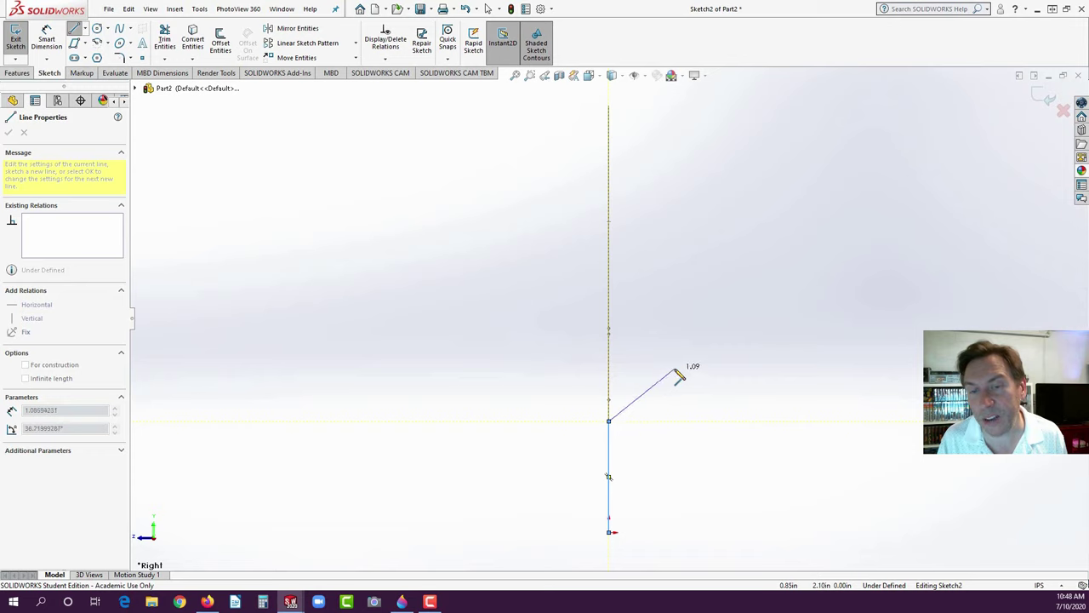
left_click(674, 370)
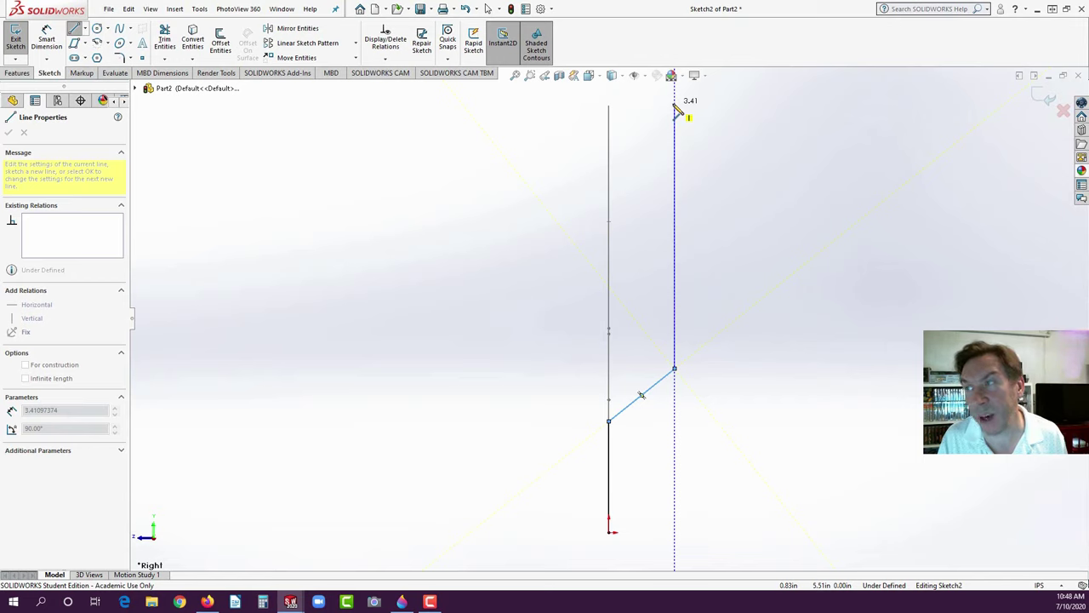
double_click(675, 105)
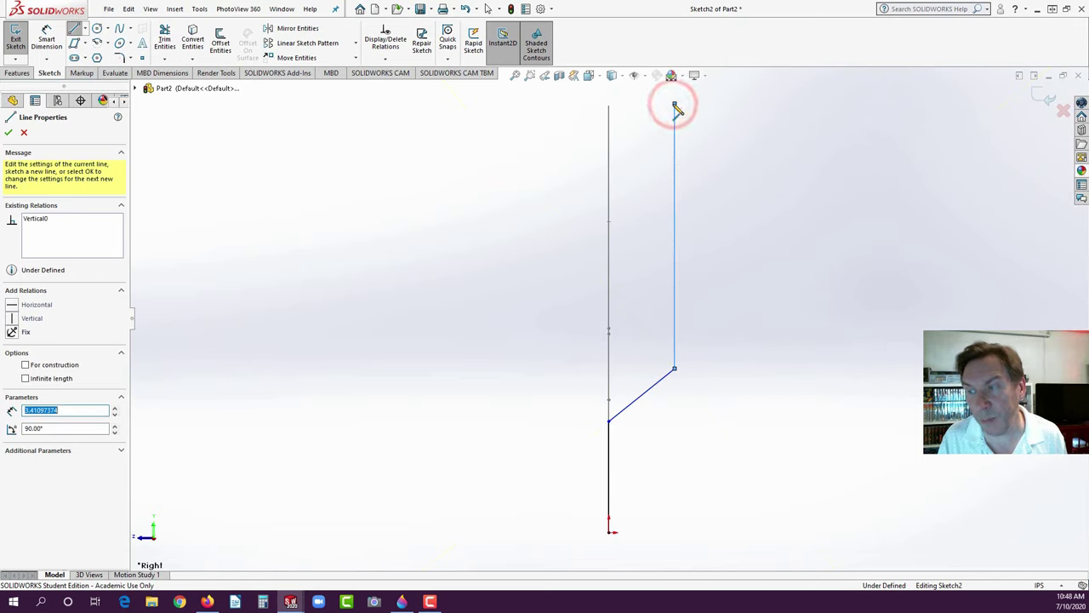
key("Escape")
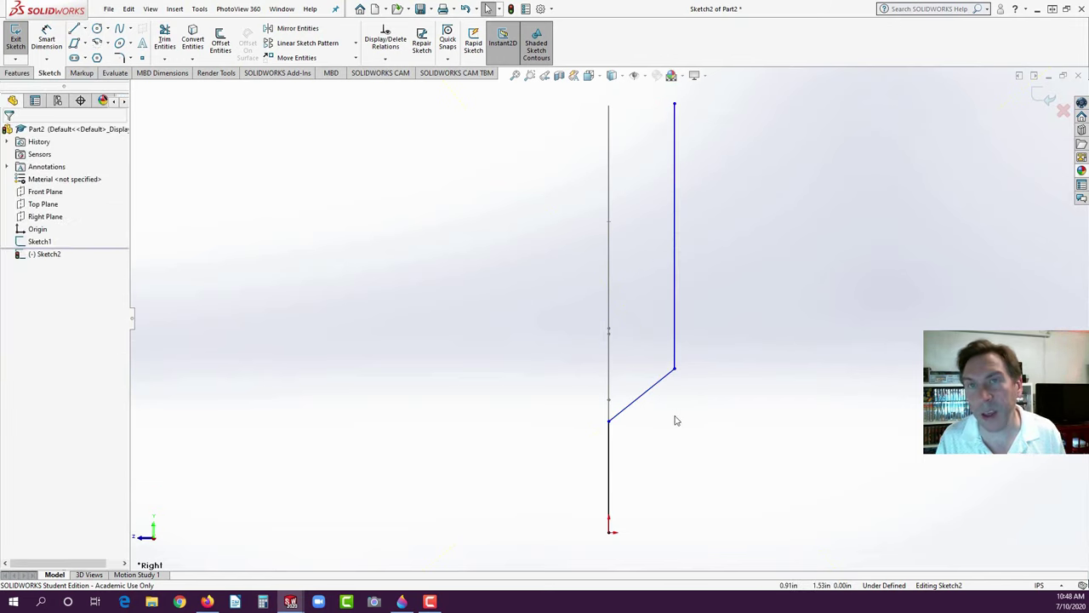
- Dimension the tall top vertical segment to a length of 3
left_click(47, 36)
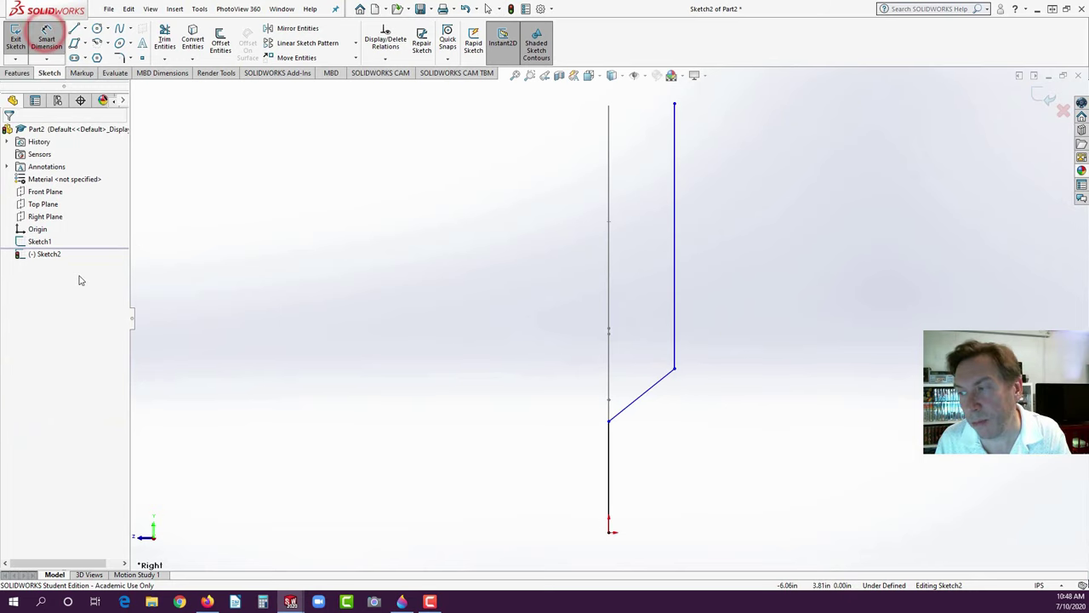
left_click(677, 223)
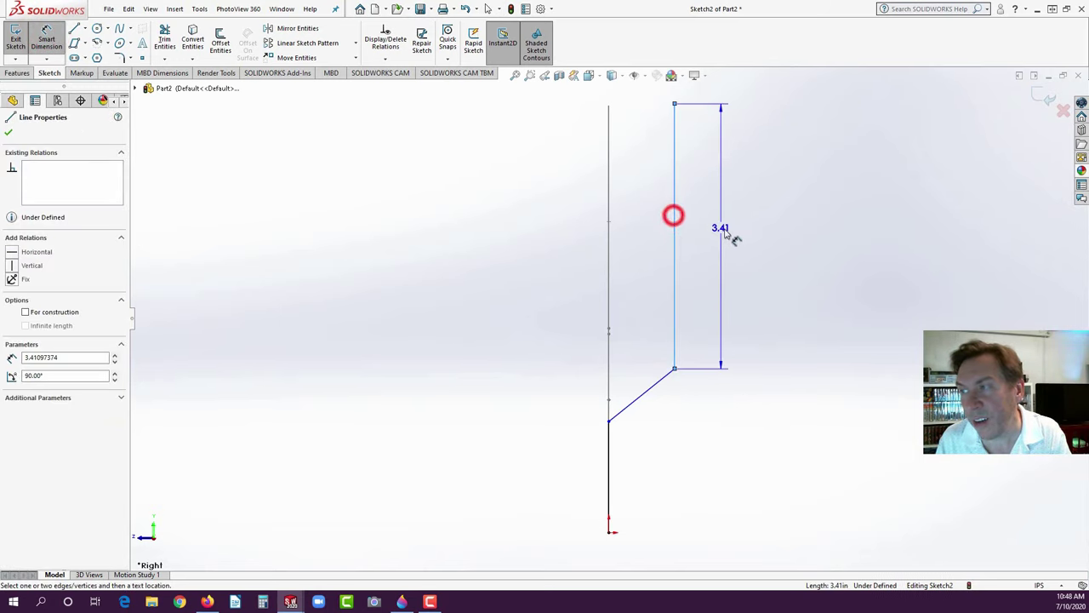
left_click(736, 239)
type("3")
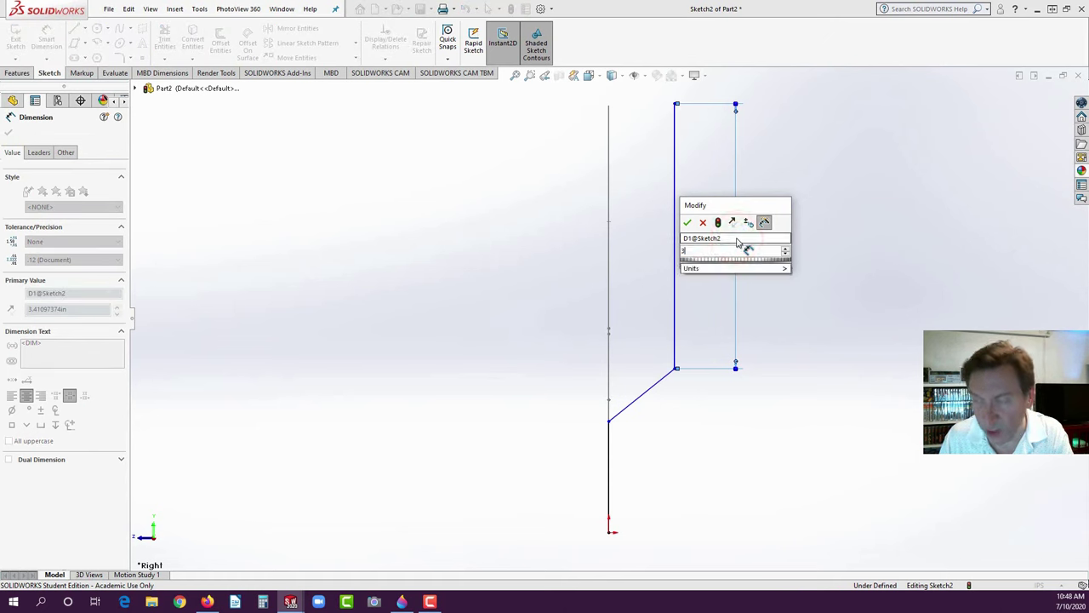
key("Return")
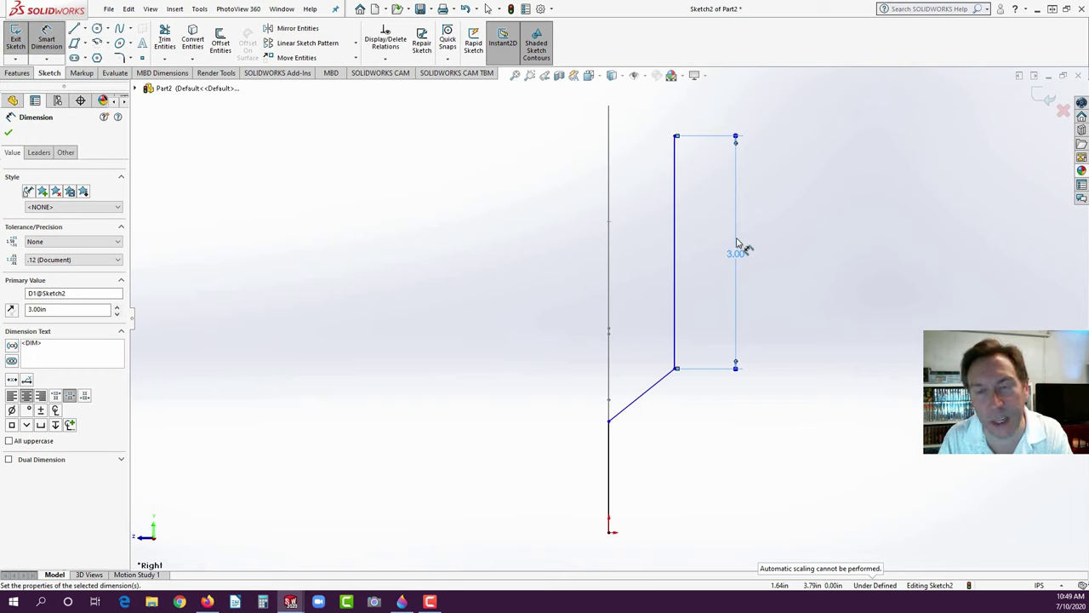
- Place the 3.00 dimension and add 'T.S.C.' on a new line below its value
left_click(737, 245)
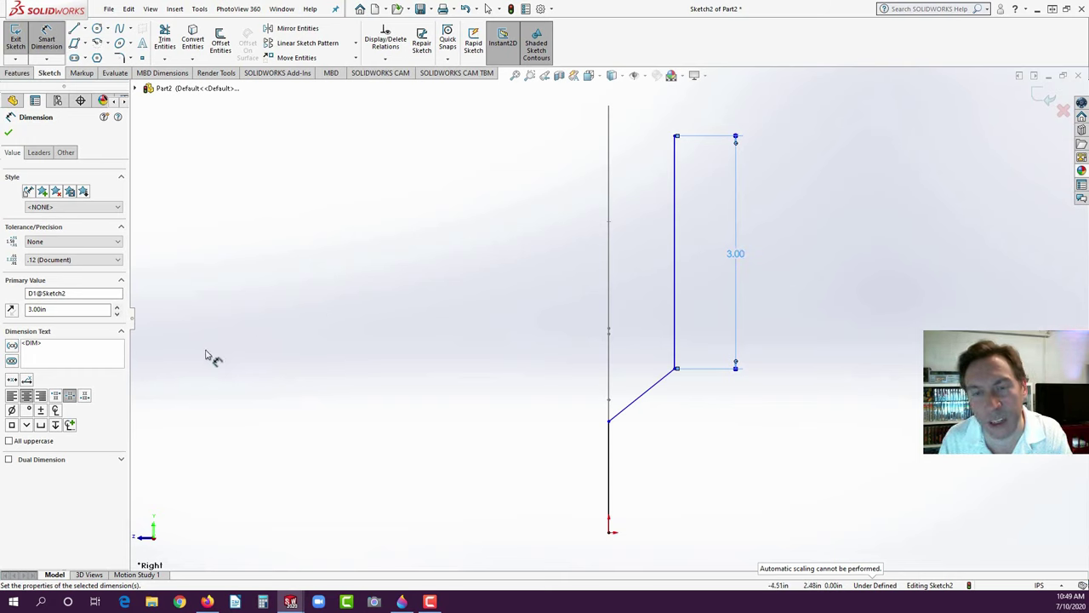
left_click(47, 344)
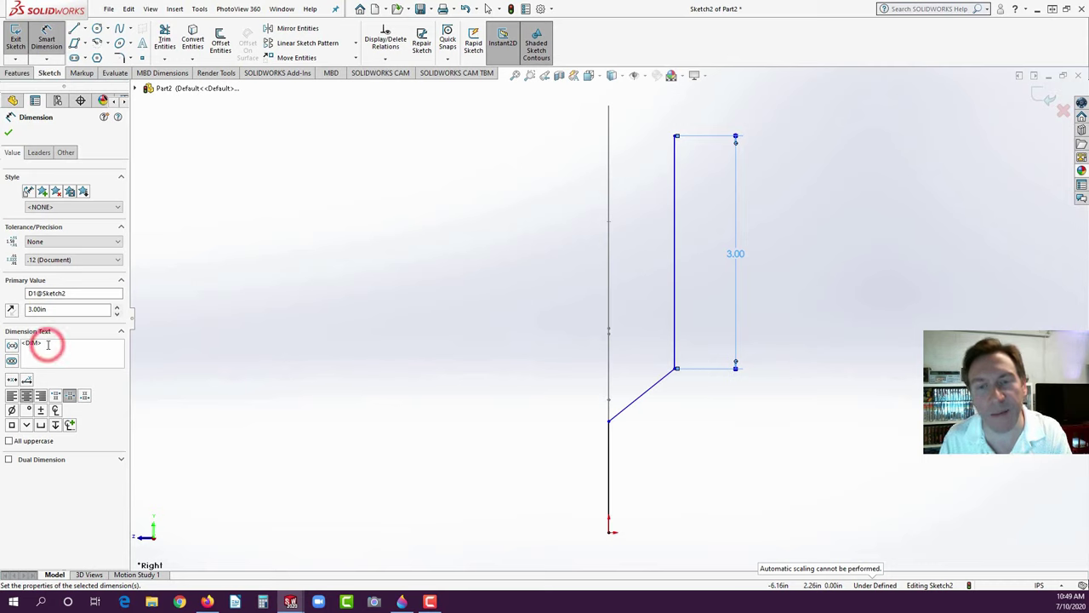
key("Return")
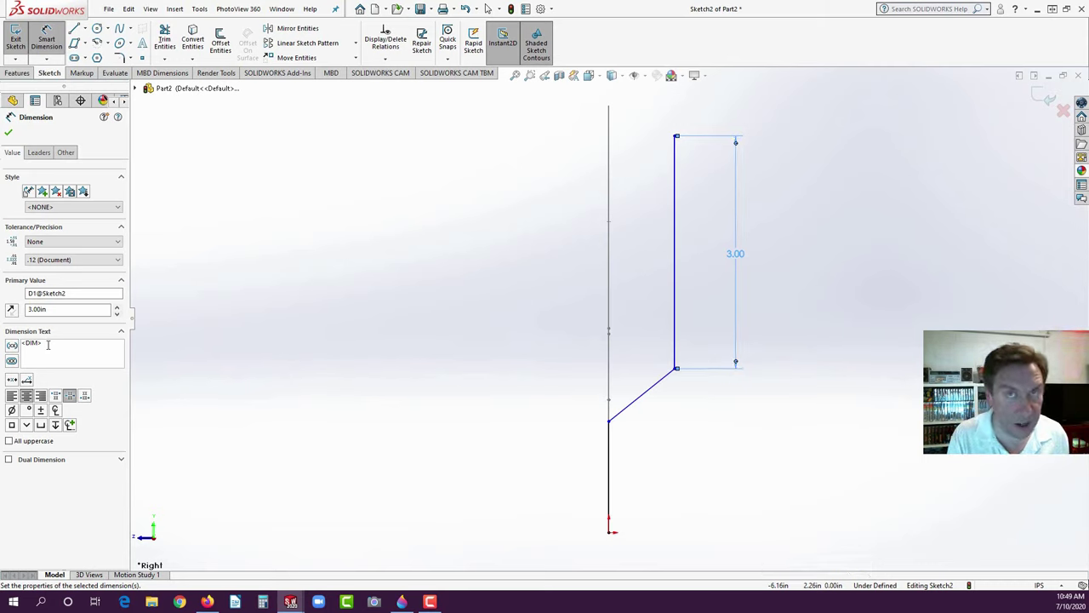
key("Return")
type("T")
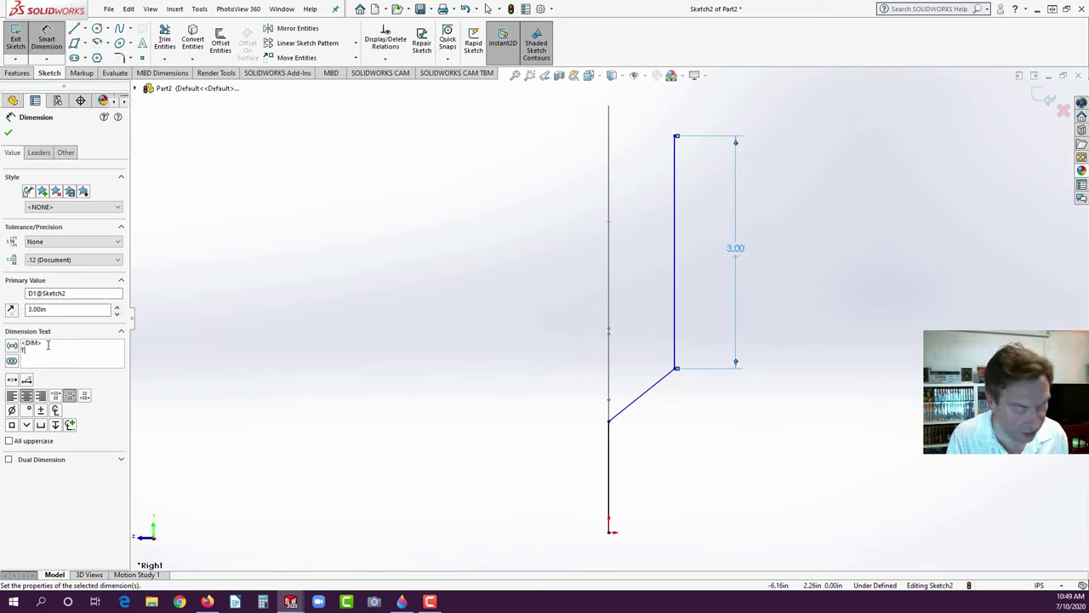
type(".S.")
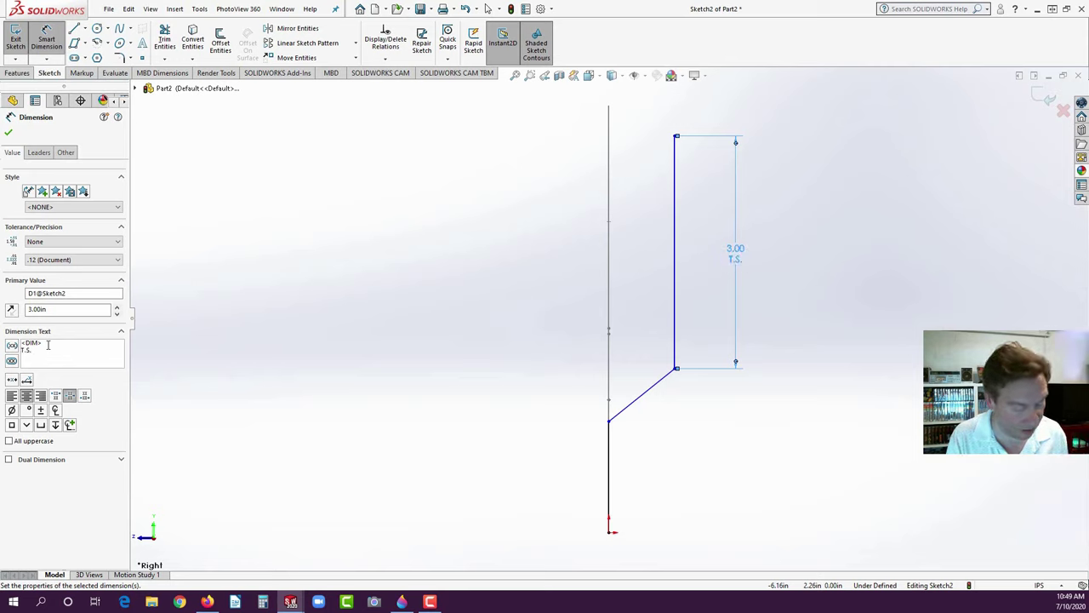
type("C.")
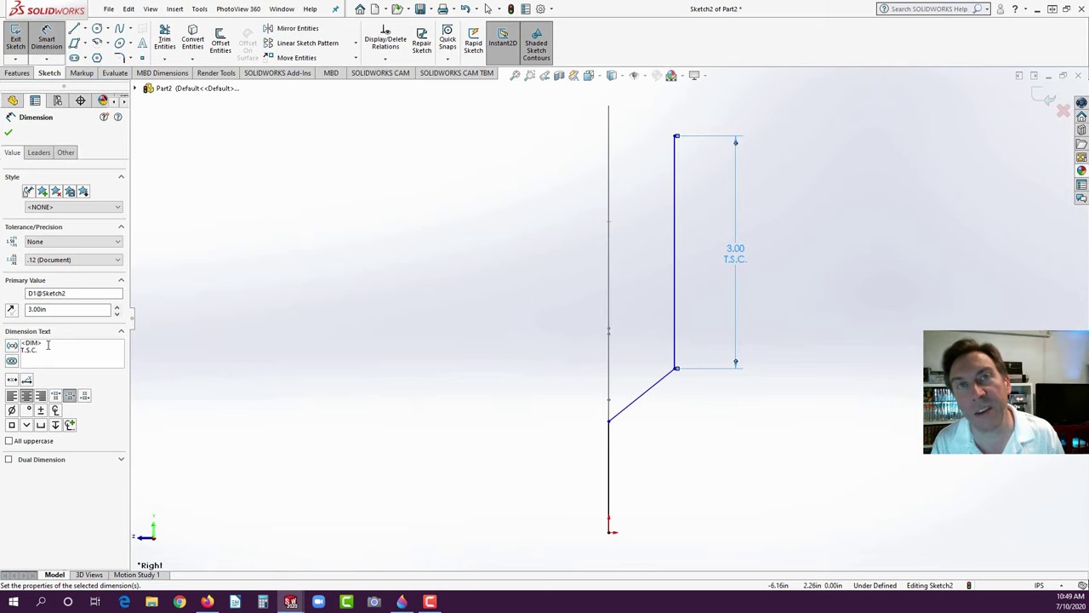
left_click(9, 135)
left_click(358, 304)
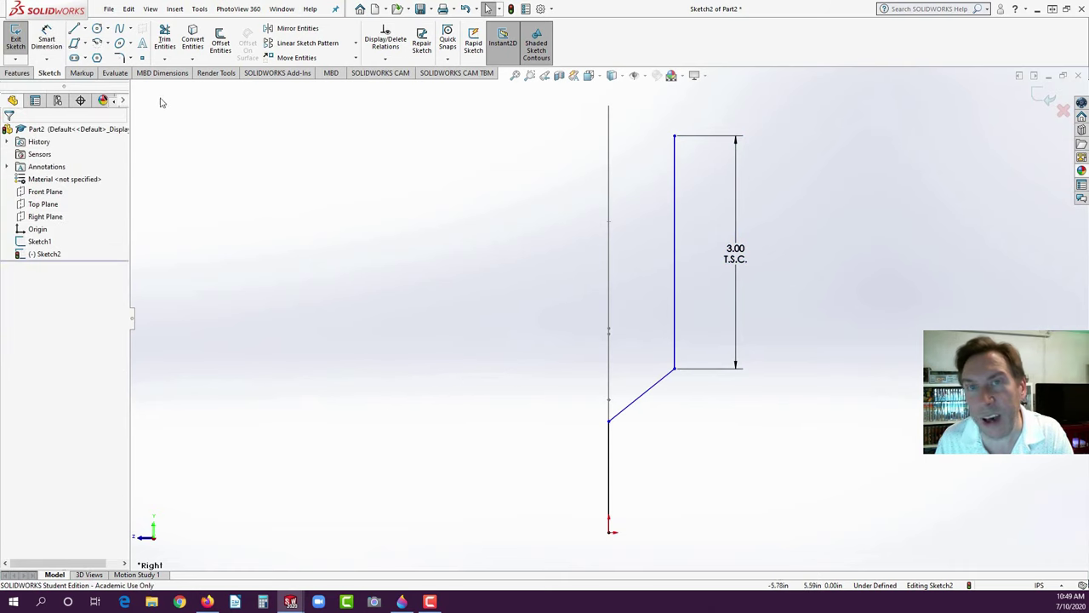
- Dimension the angle between the diagonal segment and the vertical axis as 130°
left_click(47, 39)
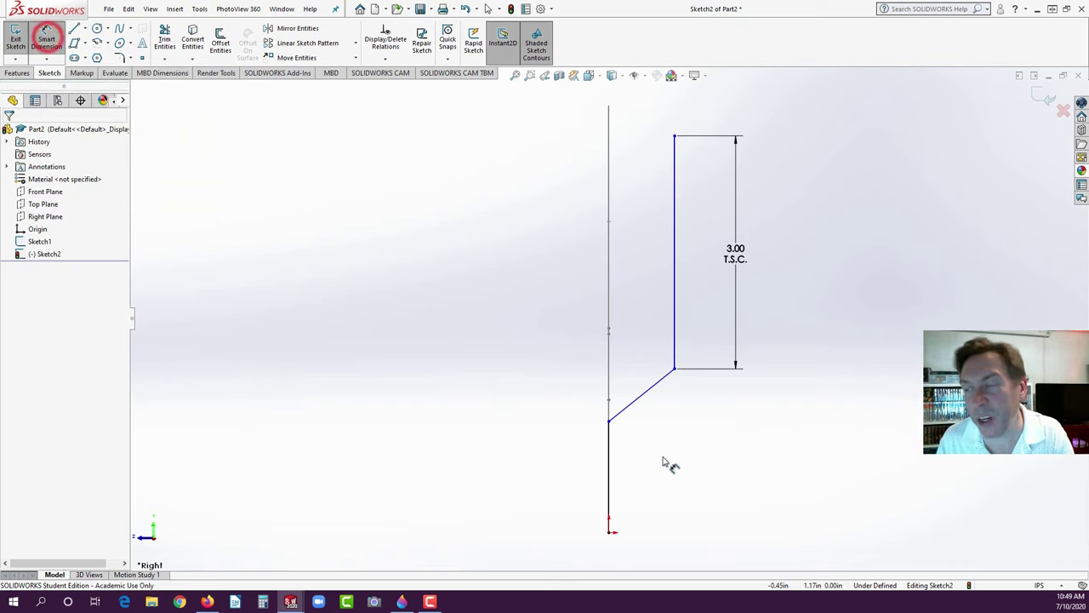
left_click(641, 392)
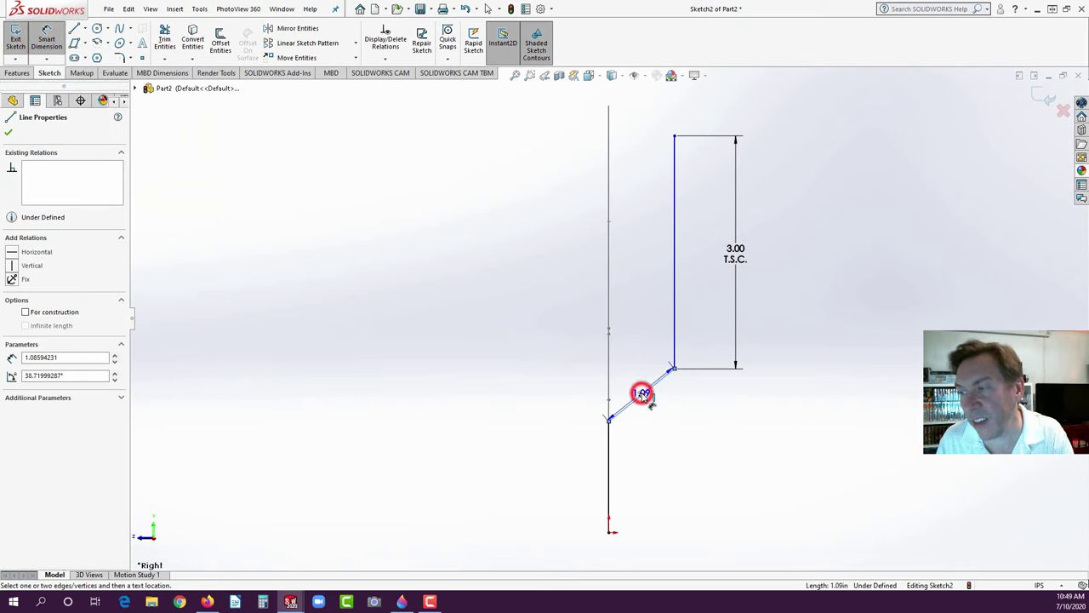
left_click(609, 460)
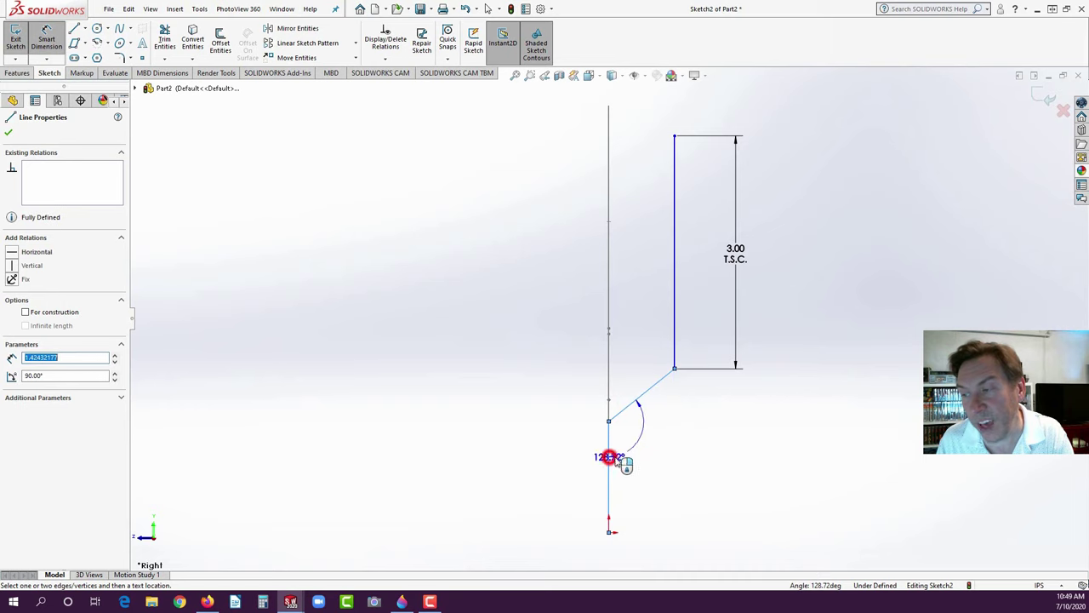
left_click(651, 443)
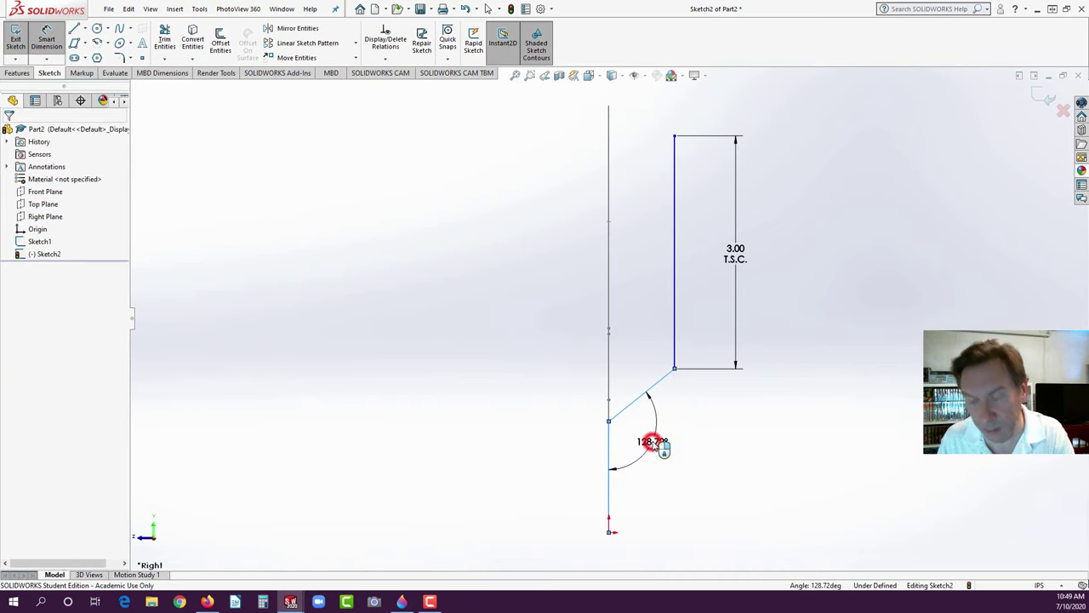
key("Return")
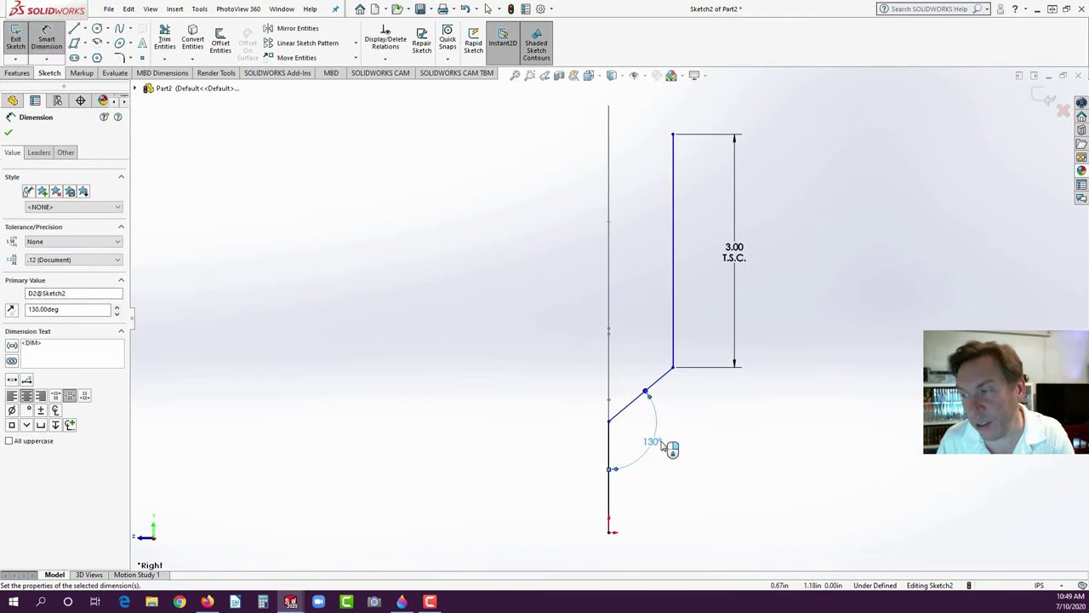
- Set the stem 1.00 in from the axis and move that dimension above the sketch
left_click(653, 384)
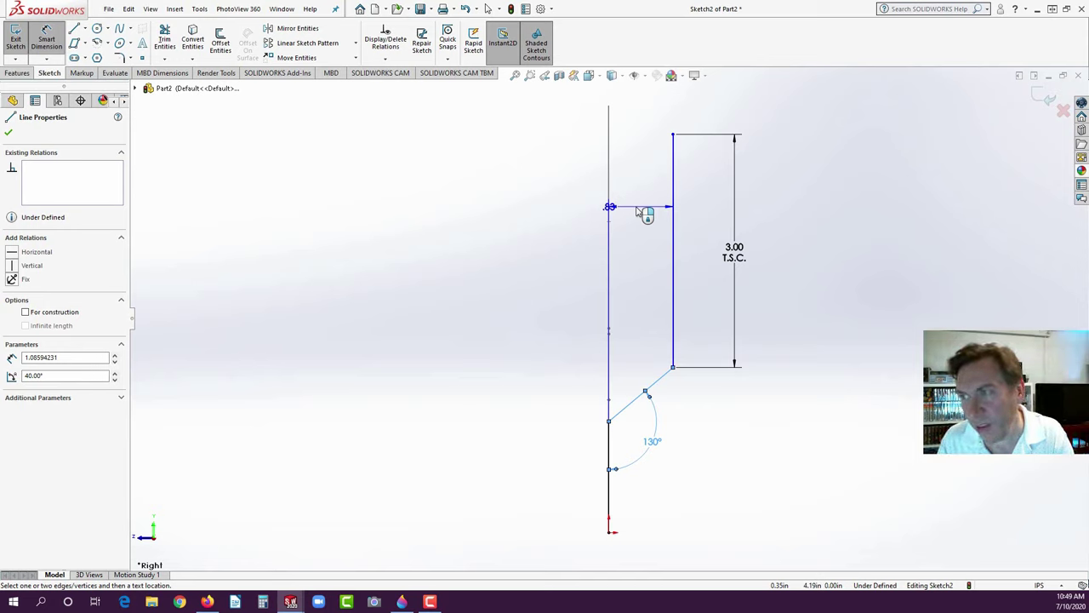
left_click(644, 213)
type("1")
key("Return")
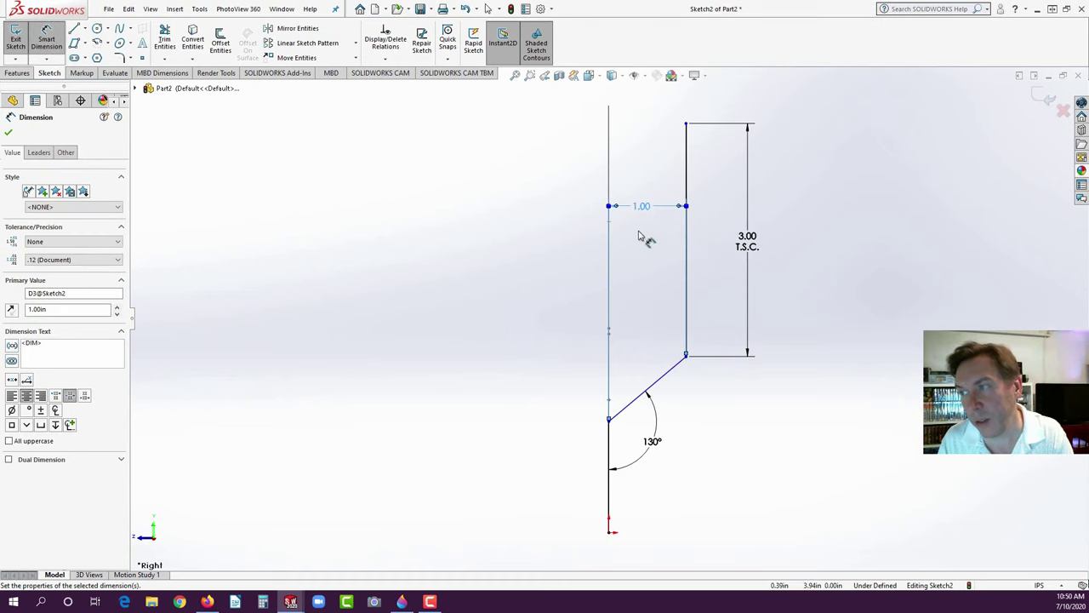
left_click_drag(642, 207, 655, 95)
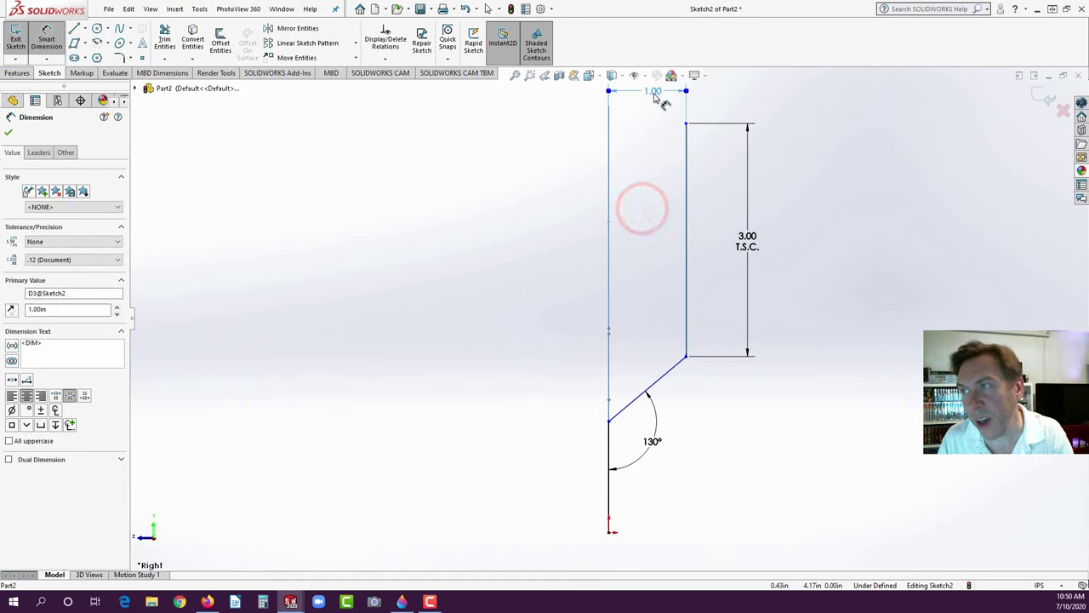
left_click(554, 229)
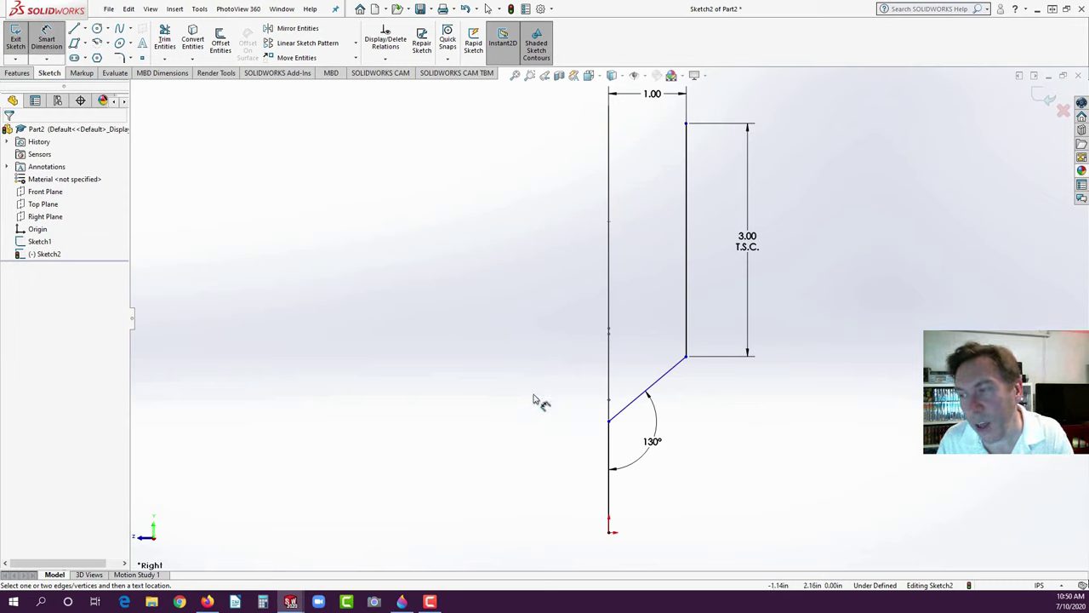
left_click(609, 422)
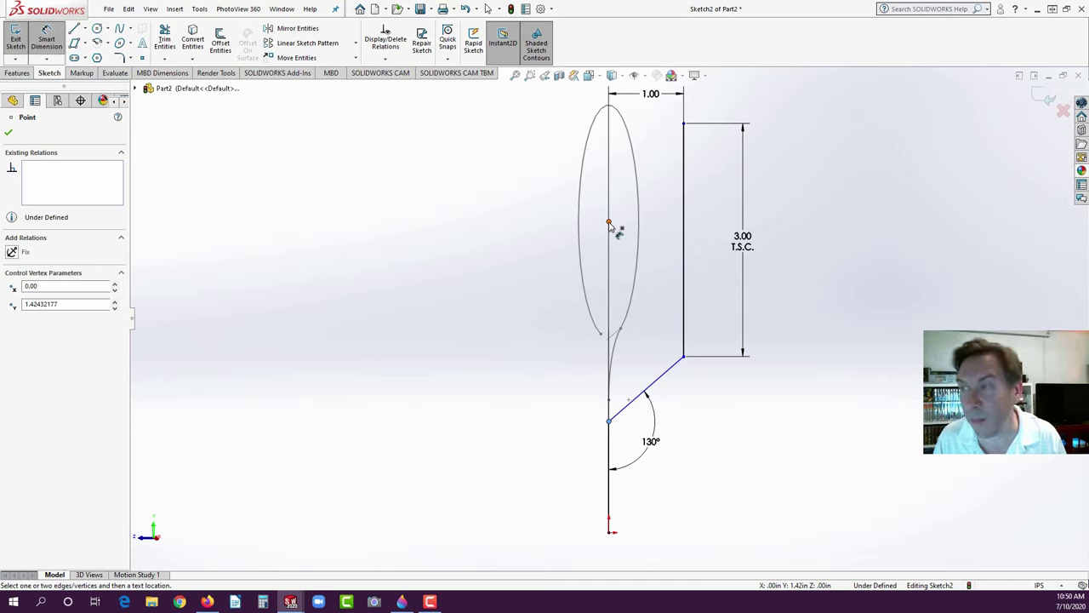
- Dimension bottom vertex to loop centre as 2.00 with a second line 'T.S.C', viewed from Right
left_click(609, 222)
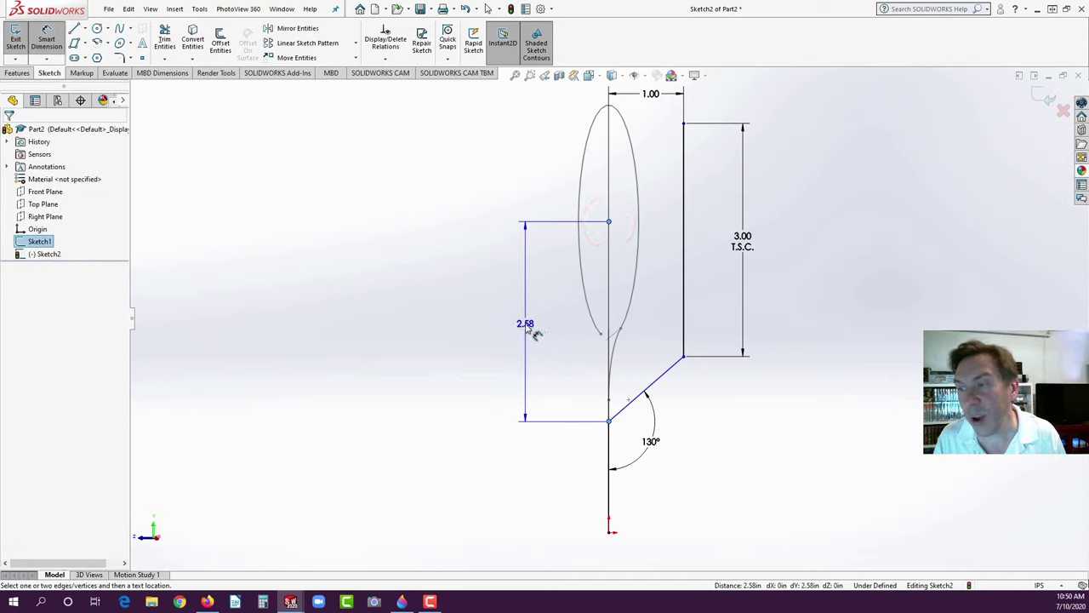
left_click(527, 330)
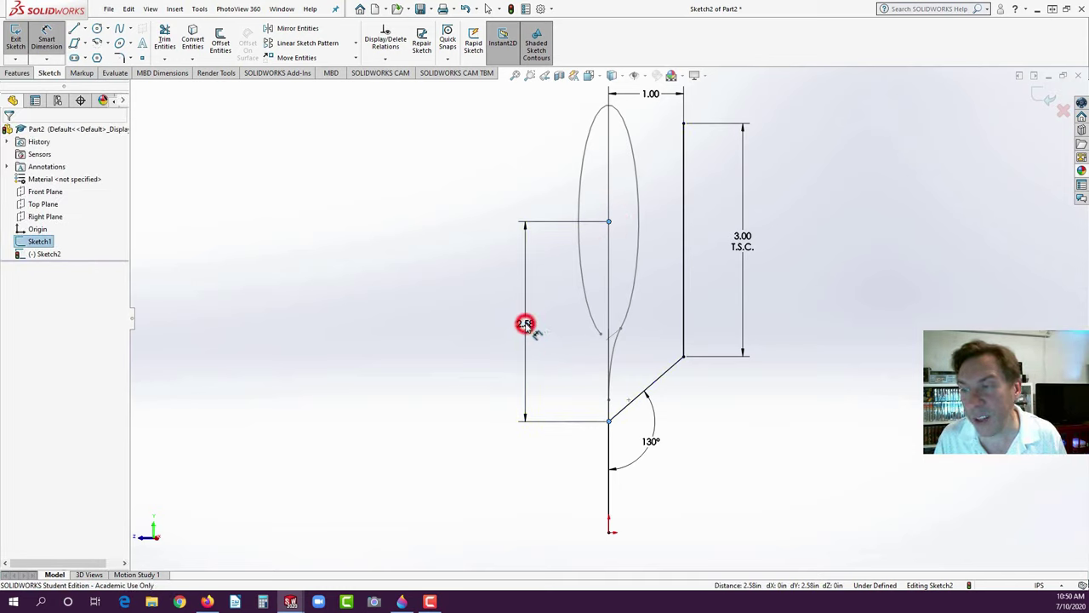
type("2")
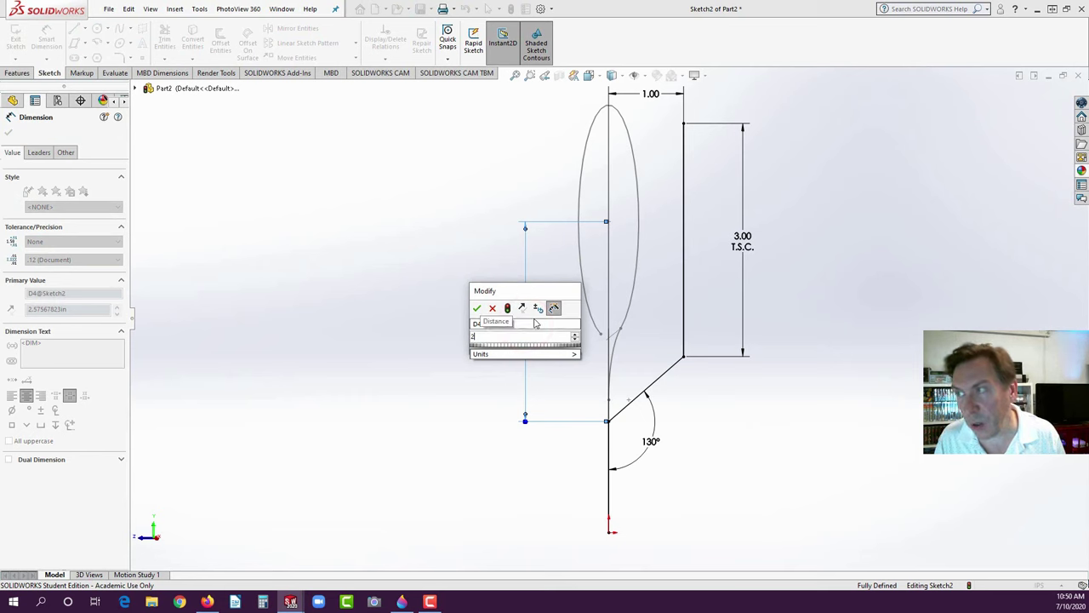
key("Return")
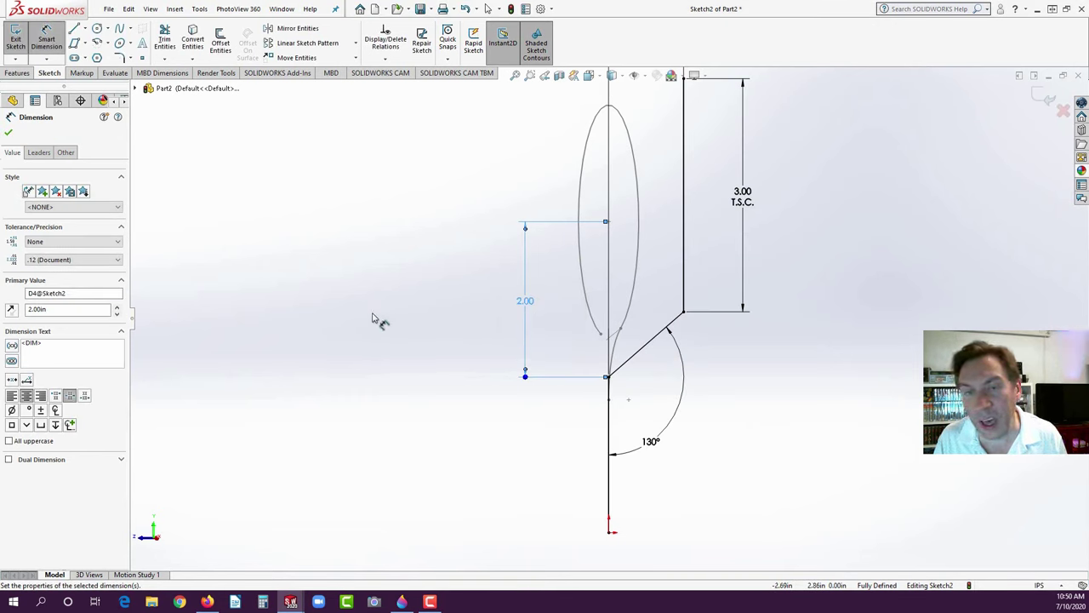
left_click(45, 343)
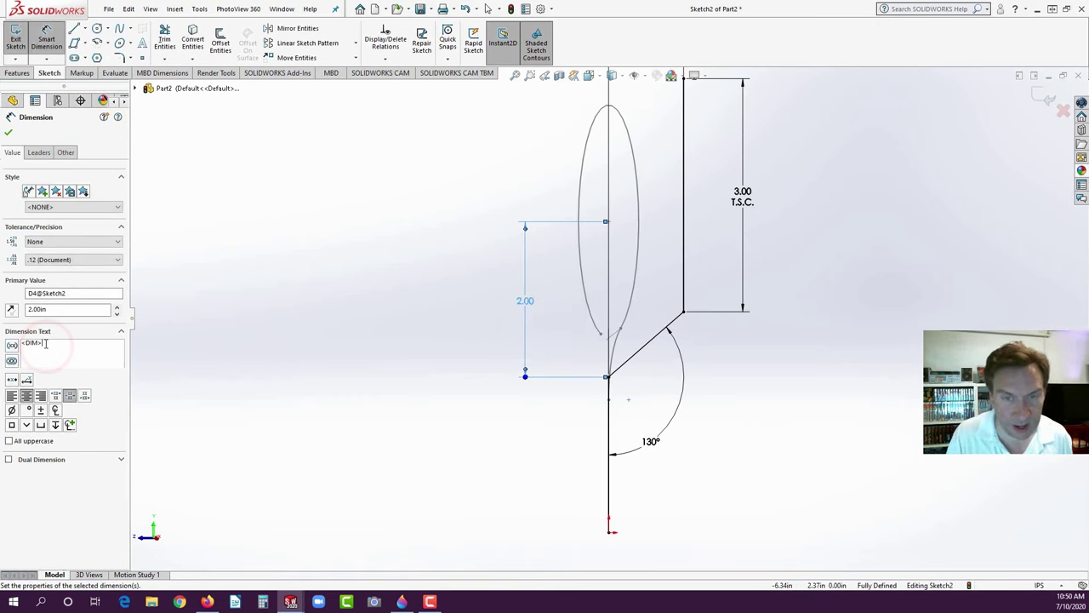
key("Return")
type("T.S.C.")
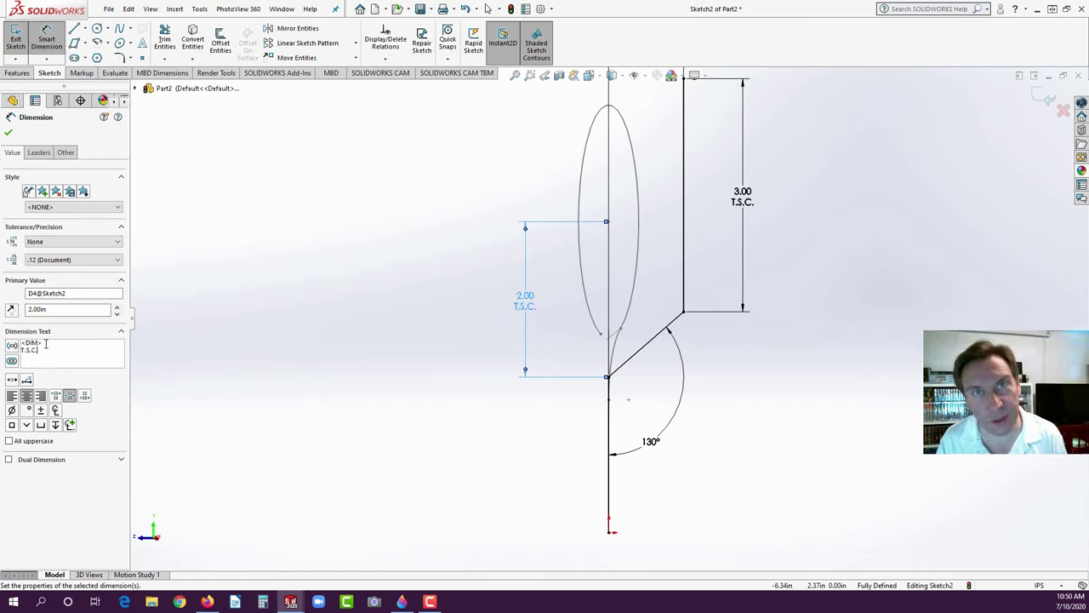
left_click(10, 133)
left_click(227, 278)
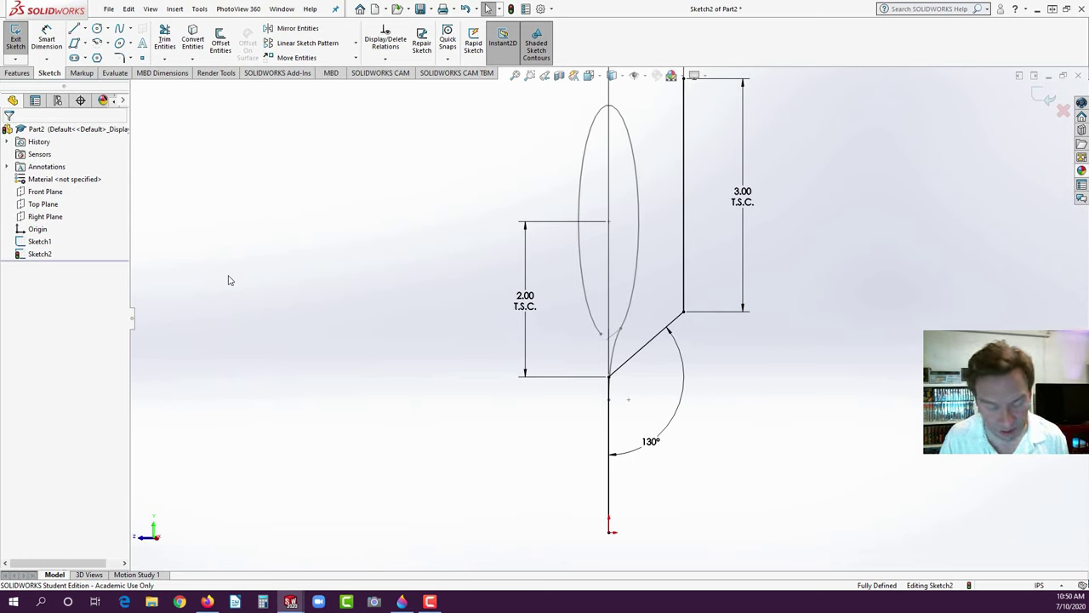
key("ctrl+4")
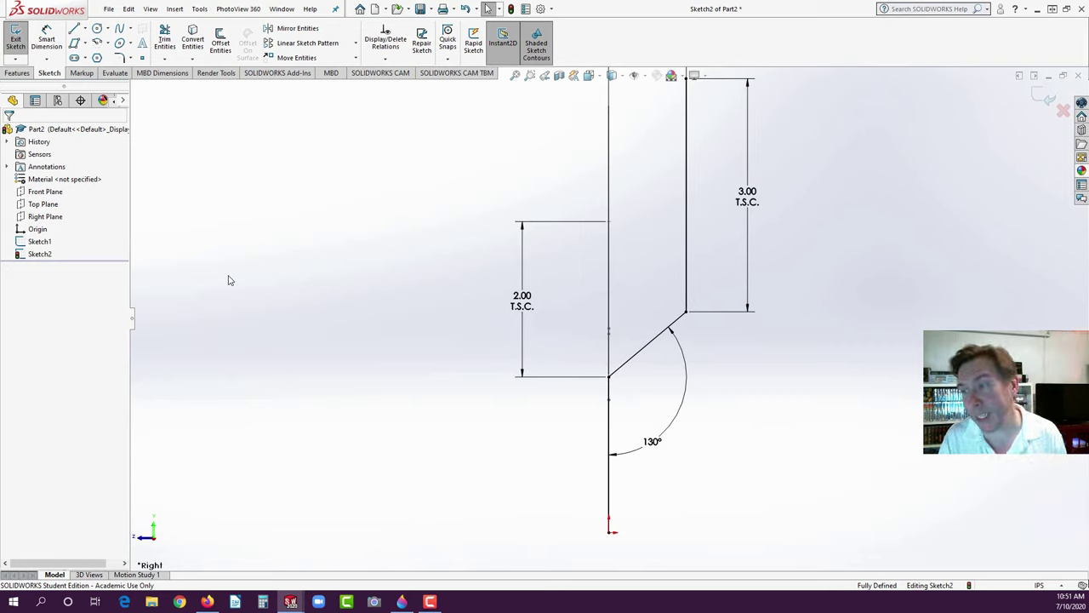
scroll(615, 382, "up", 3)
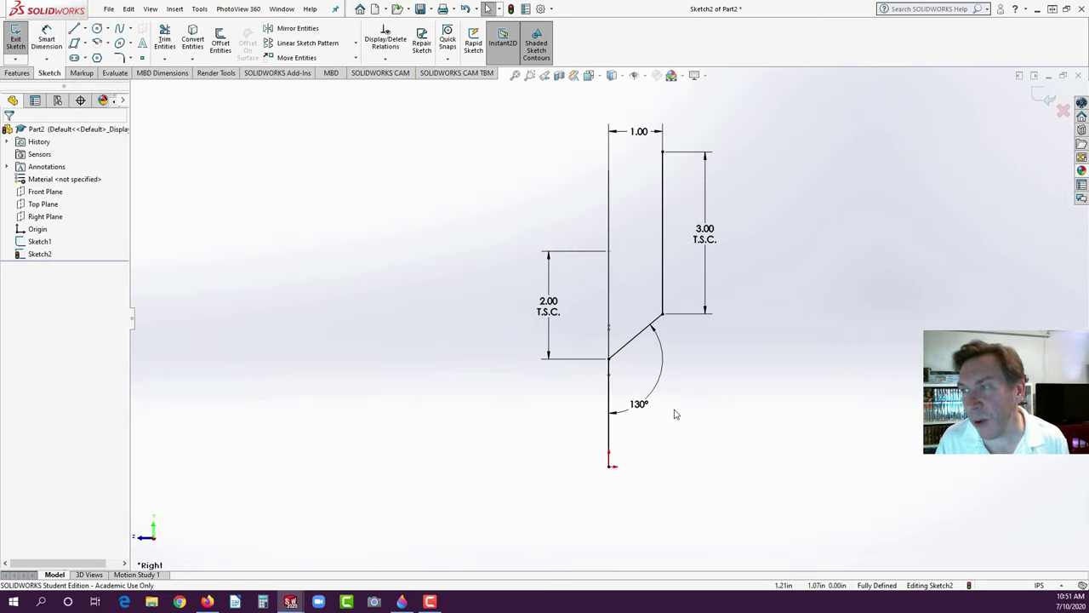
scroll(731, 250, "down", 1)
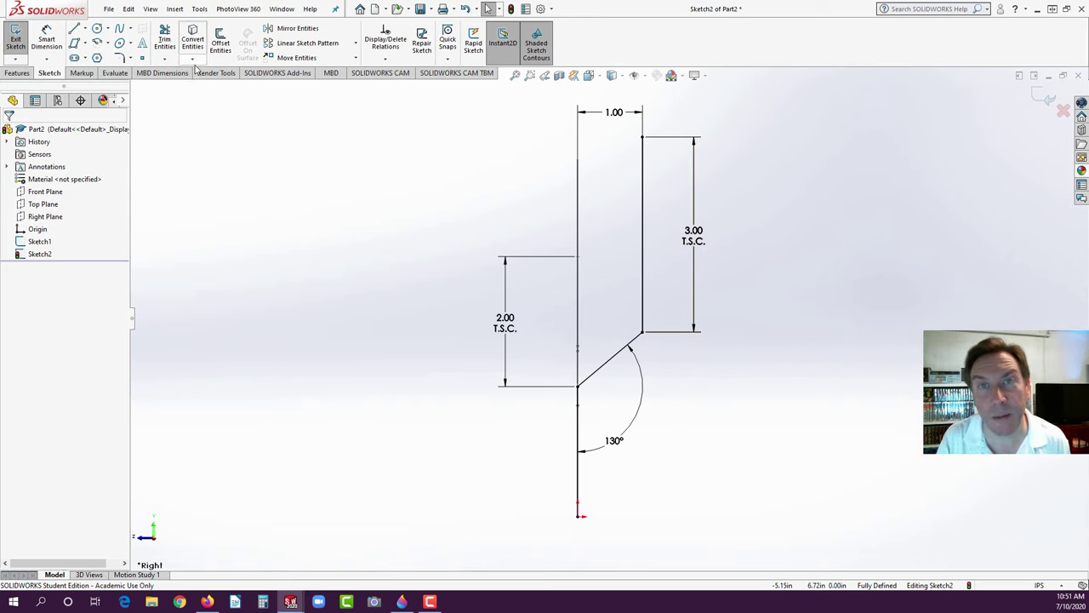
- Fillet the lower and upper bends of the stem with 1.00 in radius
left_click(120, 57)
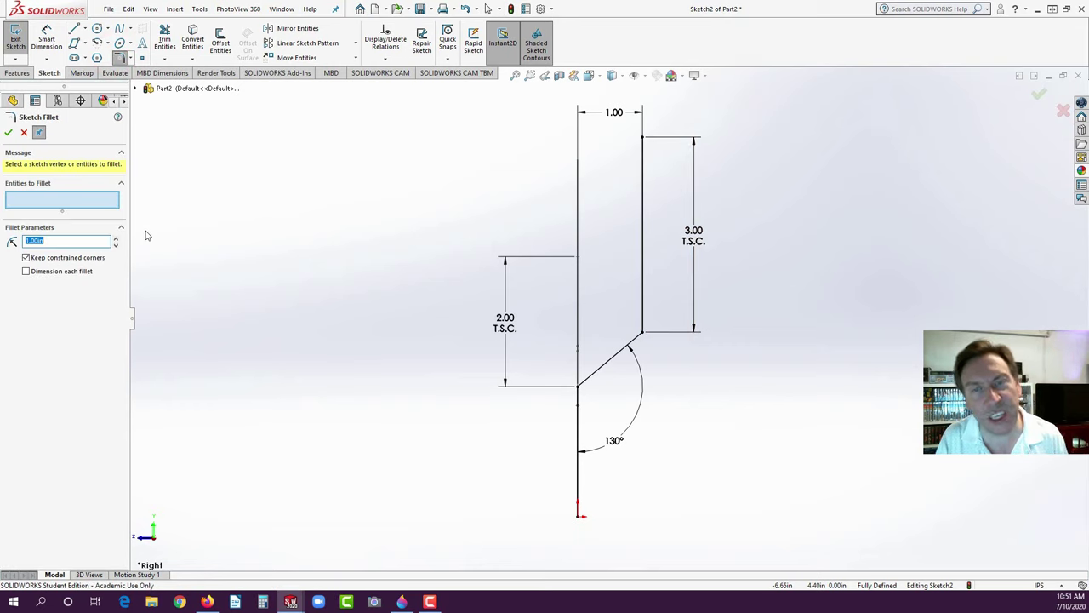
left_click(579, 389)
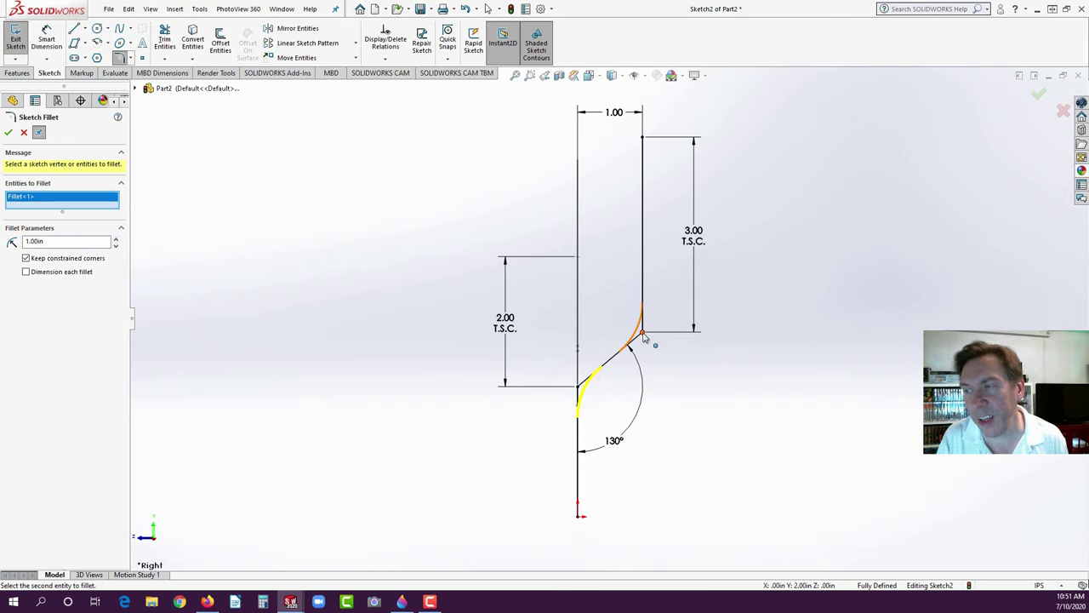
left_click(643, 334)
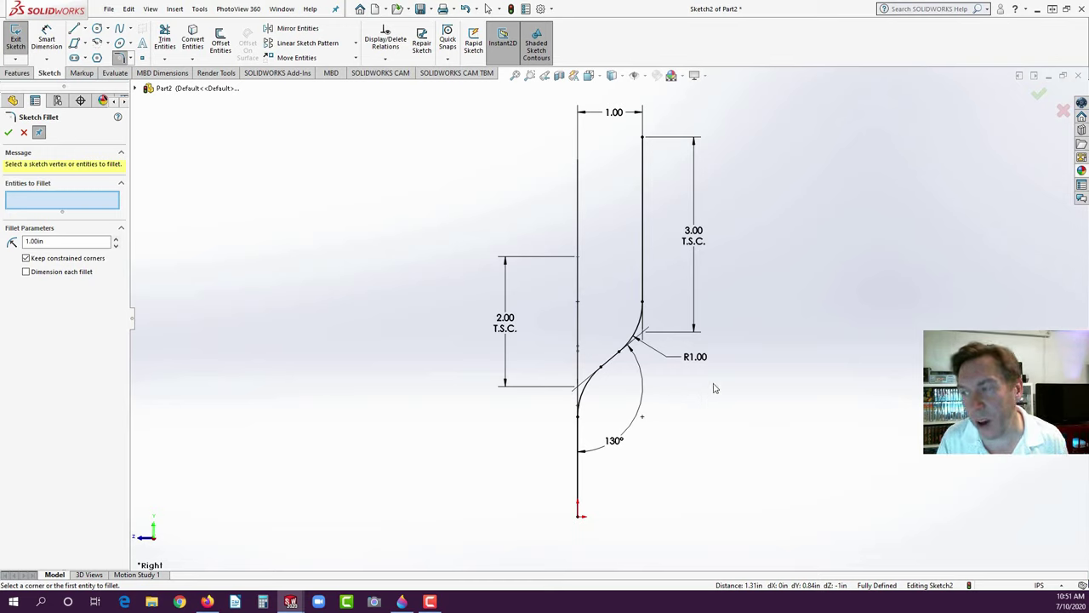
left_click(8, 133)
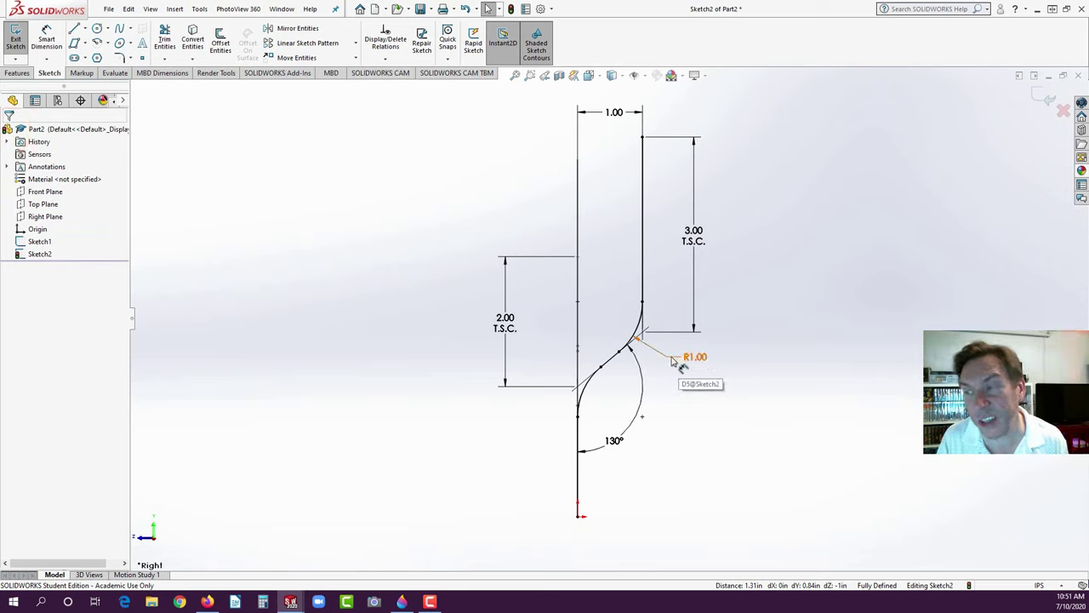
- Add the note '2 PLCS.' to the R1.00 fillet radius dimension
left_click(675, 361)
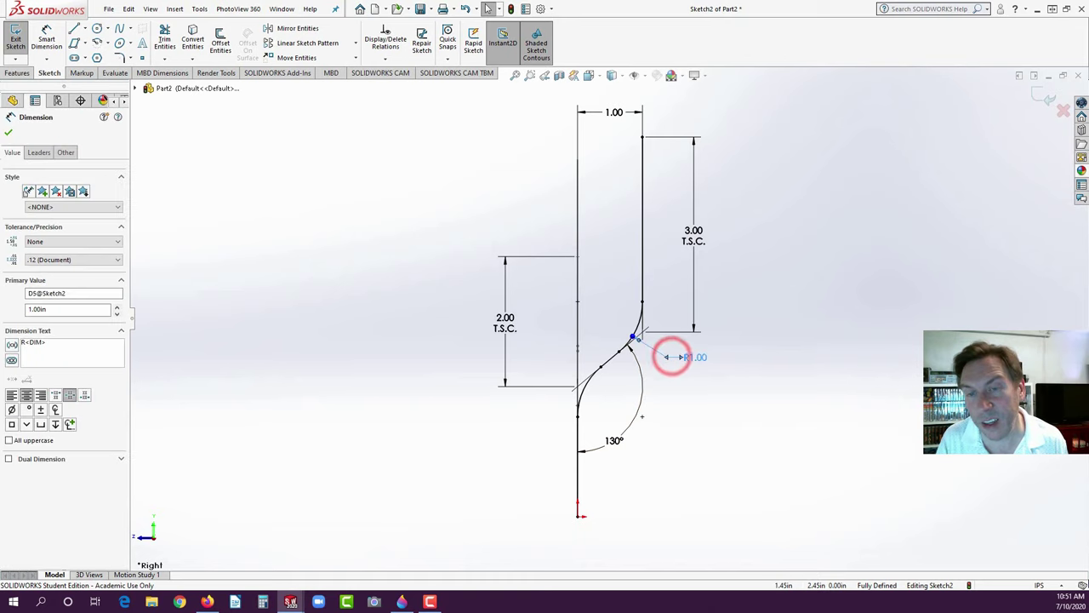
left_click(51, 344)
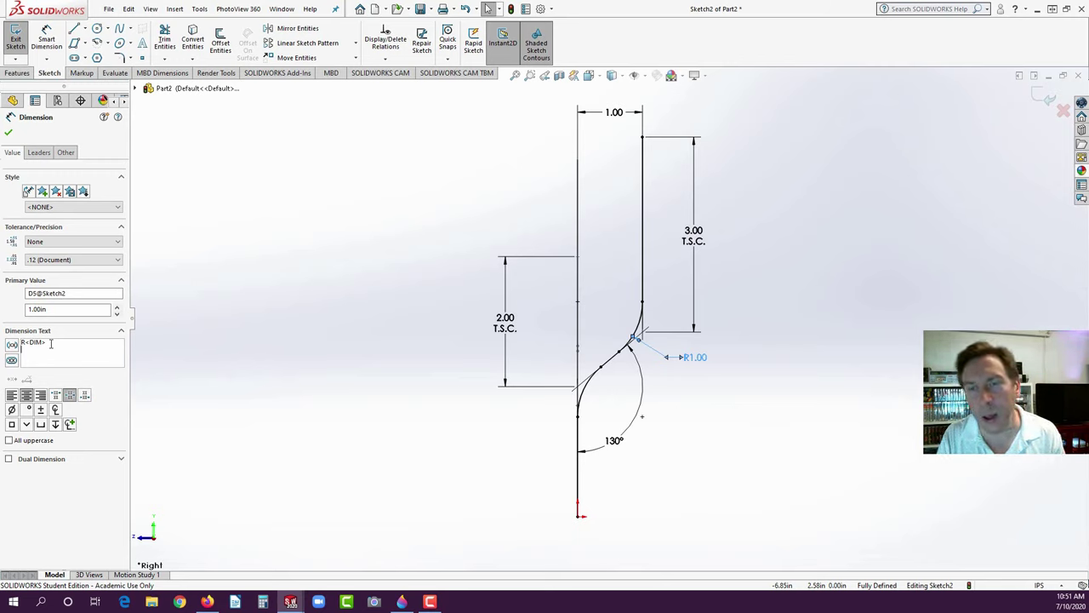
type("2")
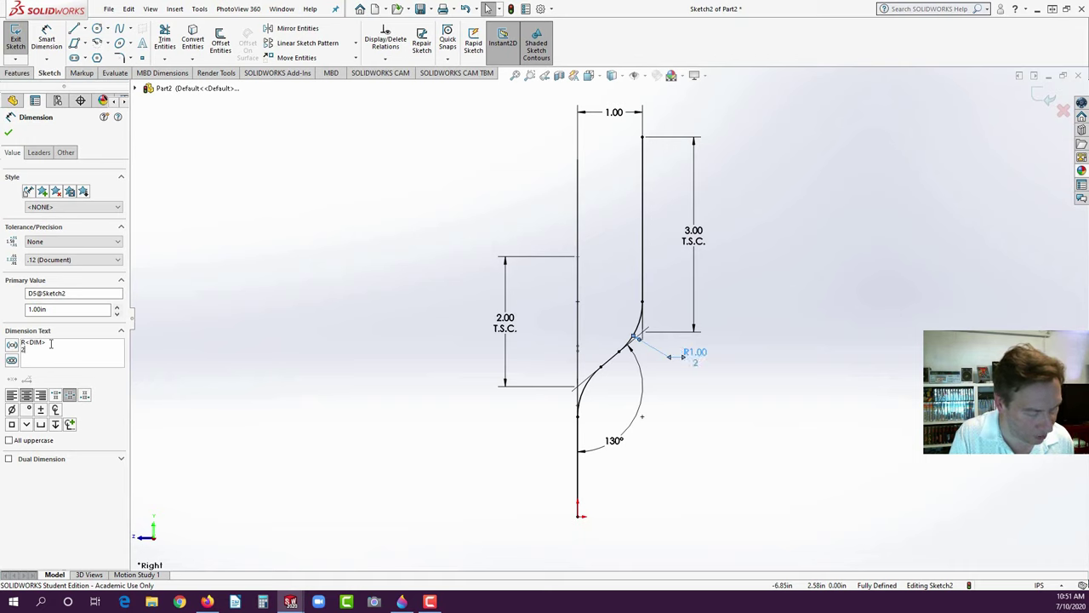
type(" PLCS.")
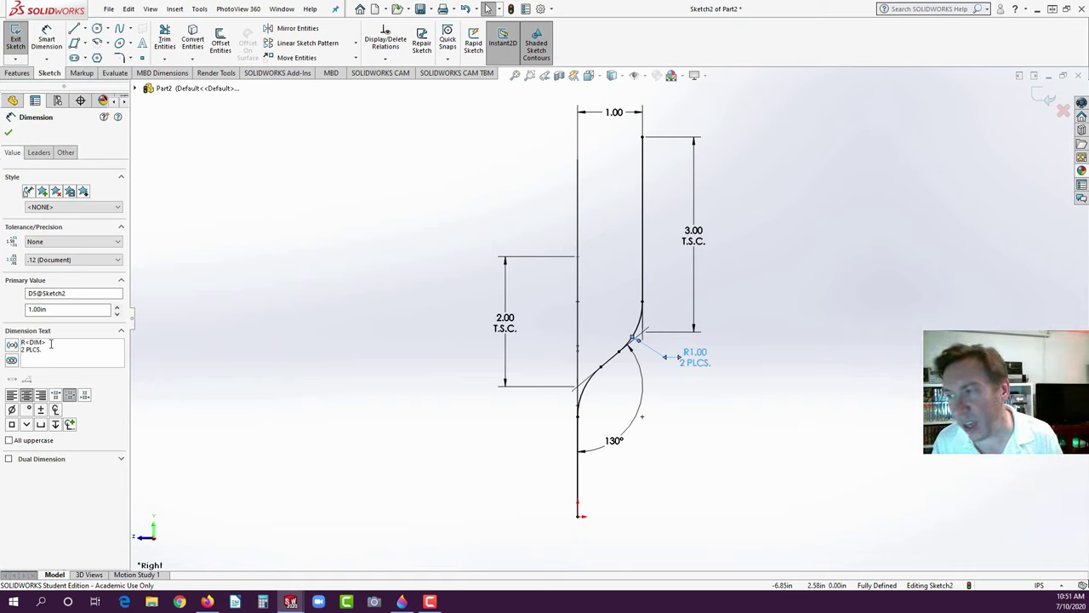
left_click(9, 132)
left_click(400, 187)
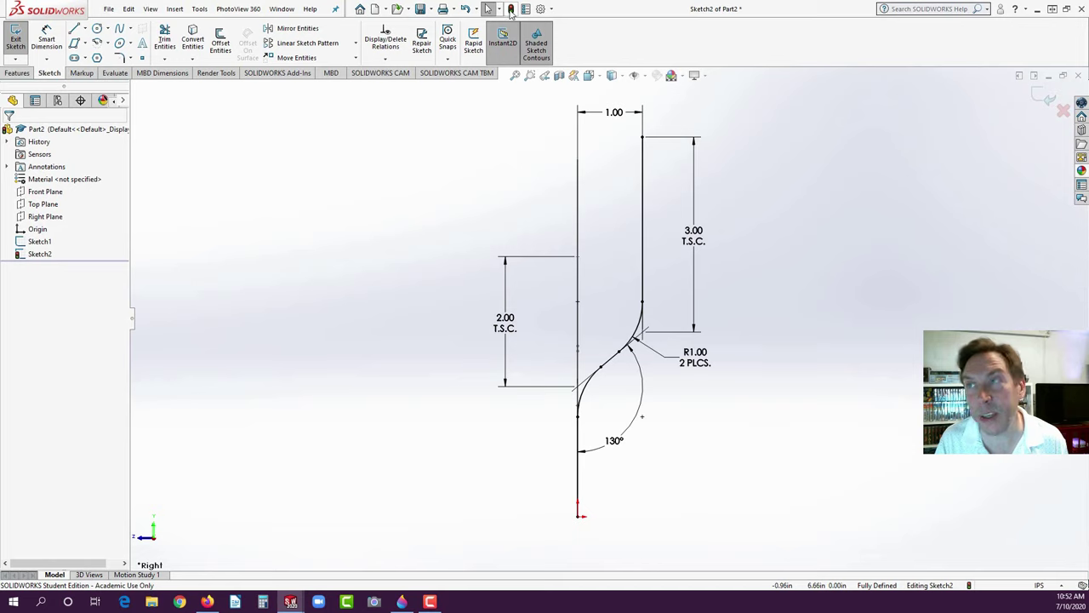
- Exit Sketch2, orbit to see both sketches, and pin the menu bar open
left_click(510, 9)
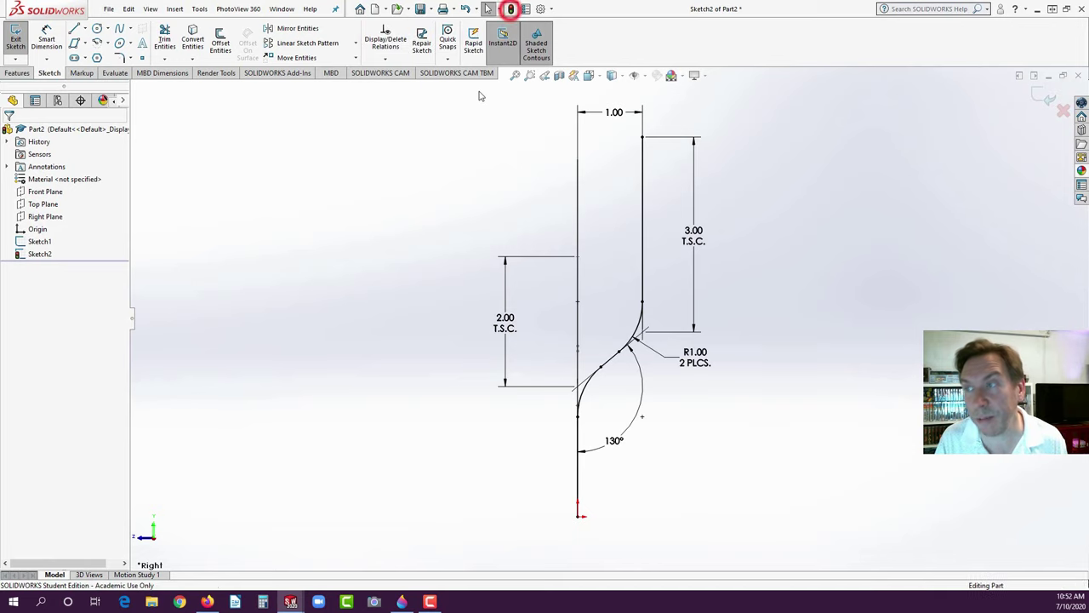
mouse_move(382, 272)
middle_mouse_down()
mouse_move(551, 282)
mouse_move(447, 207)
mouse_move(494, 187)
mouse_move(491, 196)
middle_mouse_up()
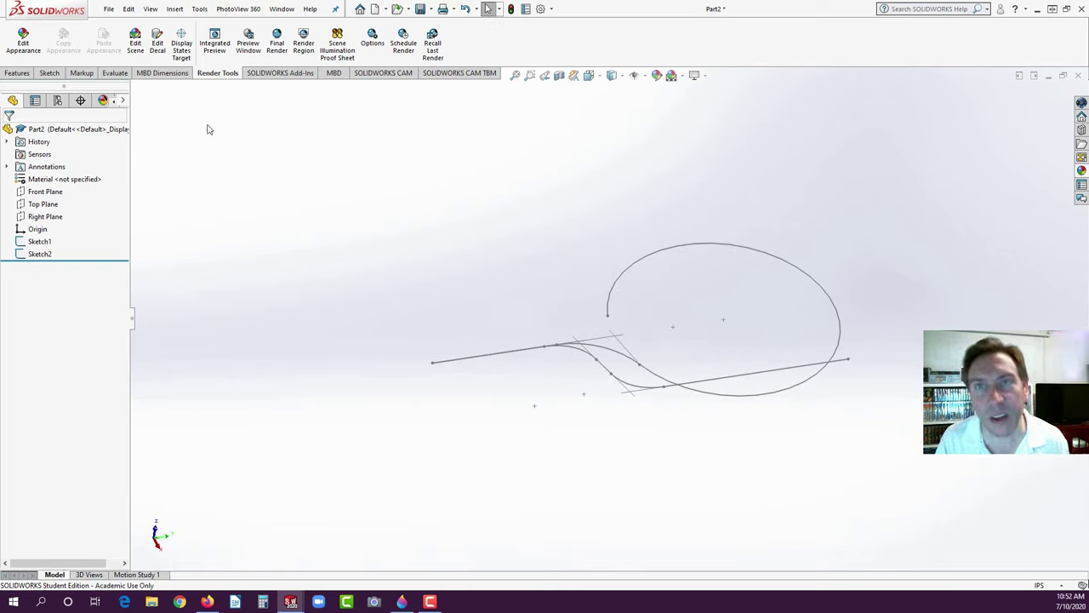
left_click(173, 10)
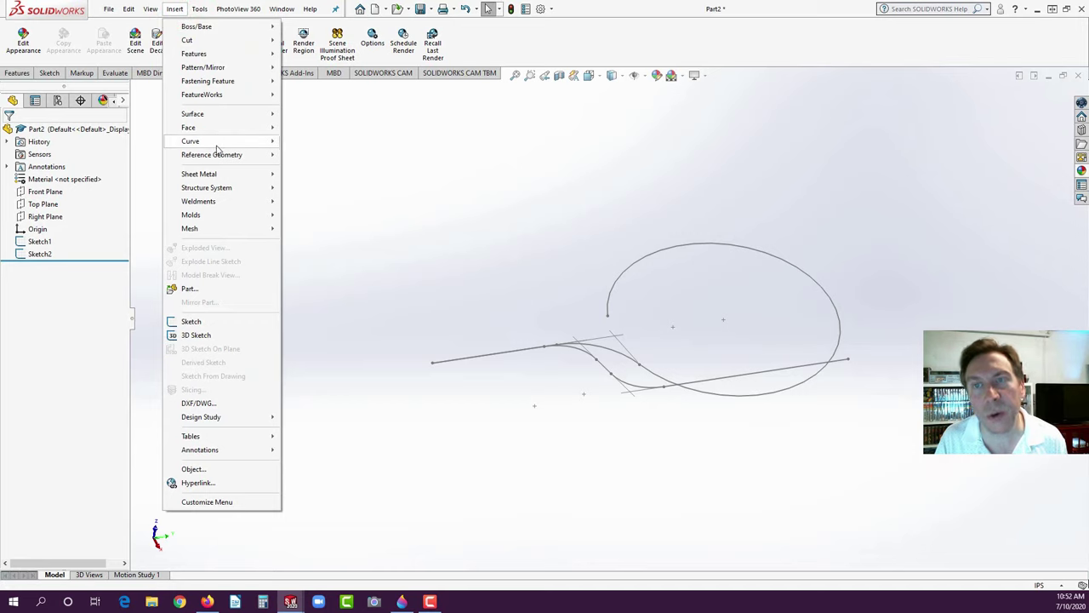
mouse_move(218, 146)
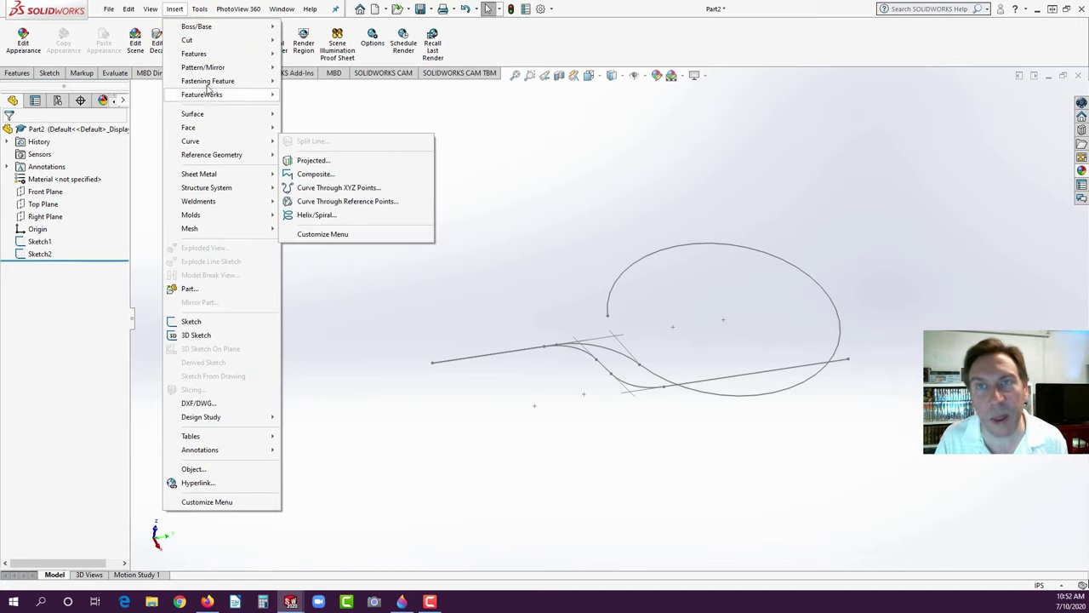
left_click(338, 9)
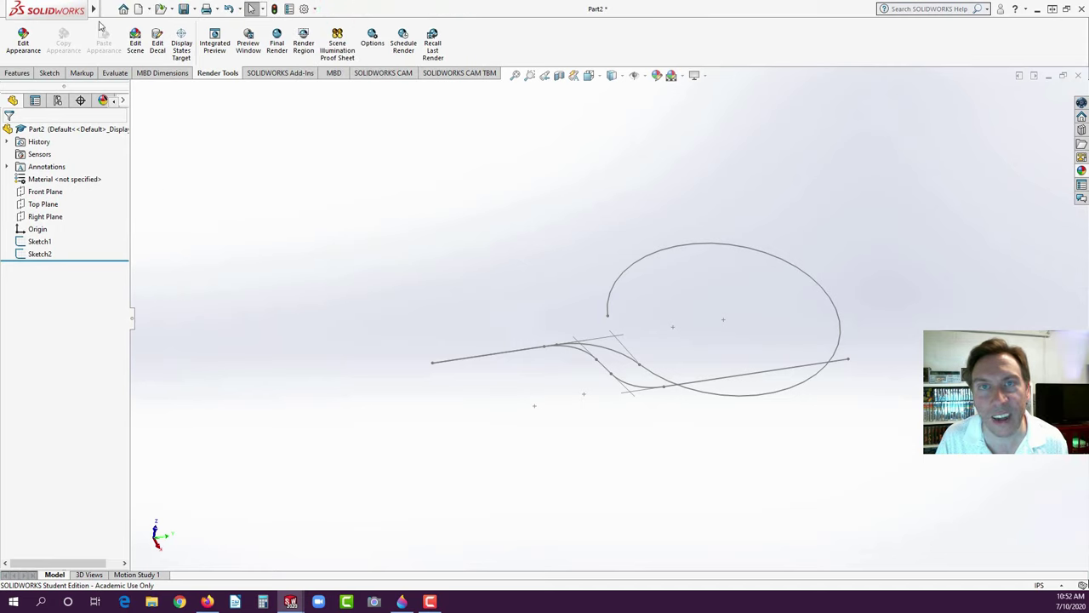
left_click(109, 9)
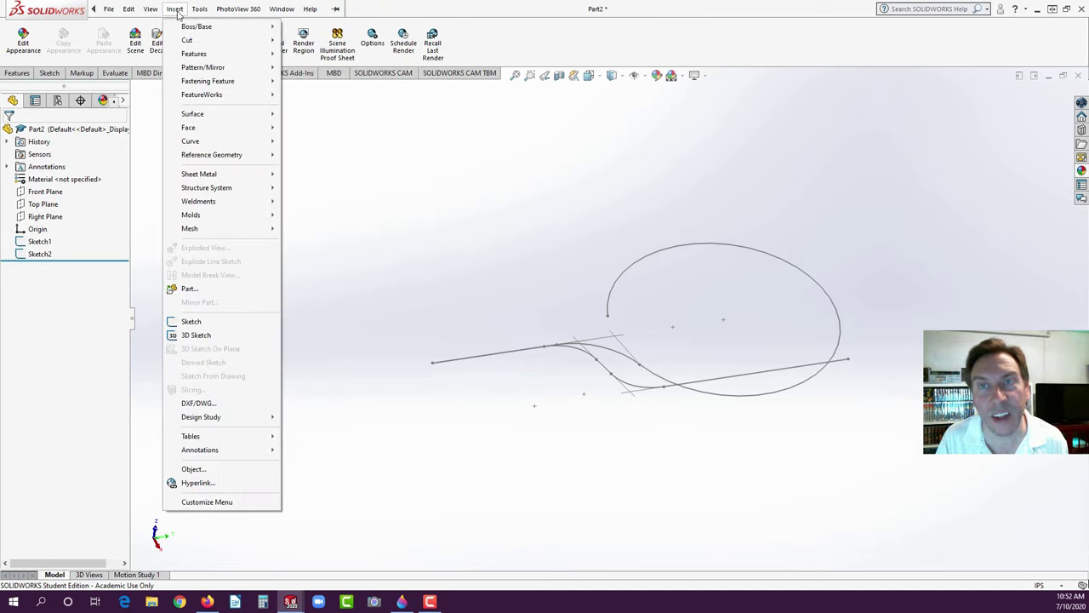
left_click(334, 9)
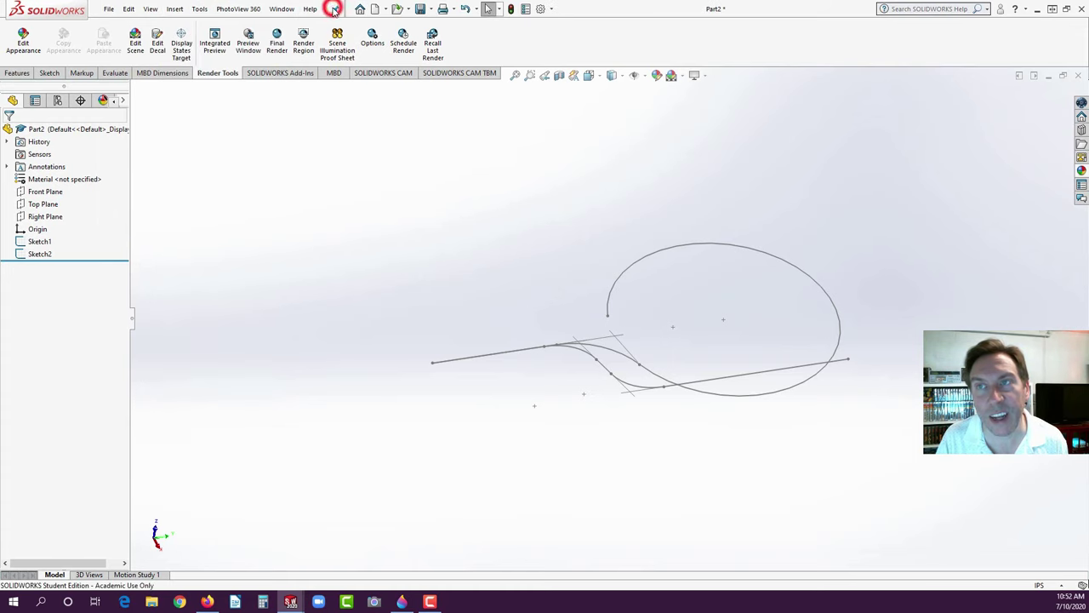
- Create projected curve Curve1 using Sketch on sketch with the ellipse Sketch1 and line Sketch2
left_click(175, 9)
mouse_move(213, 142)
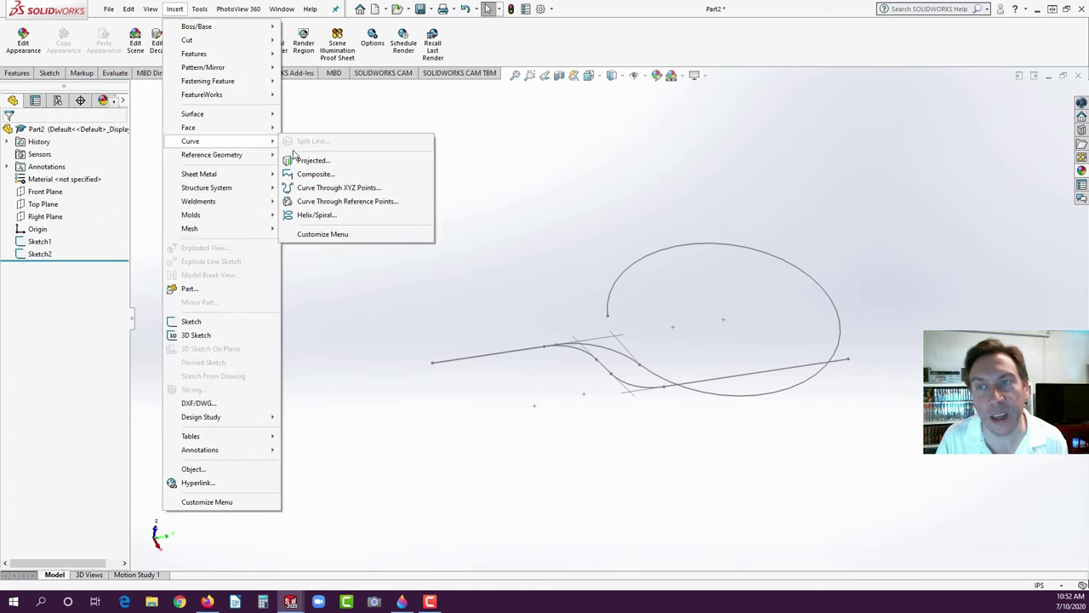
left_click(297, 162)
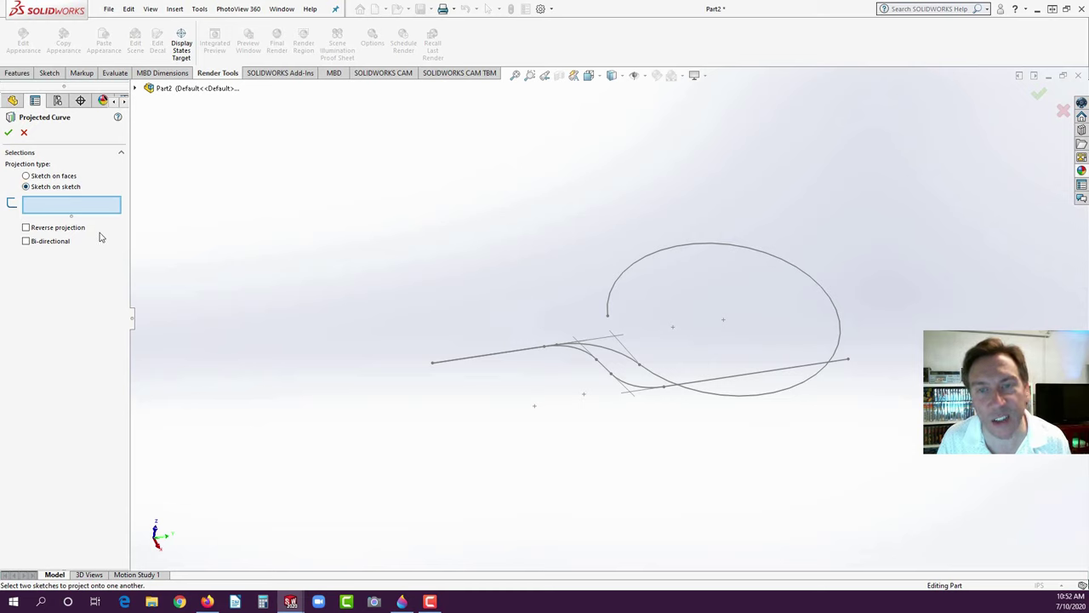
left_click(649, 262)
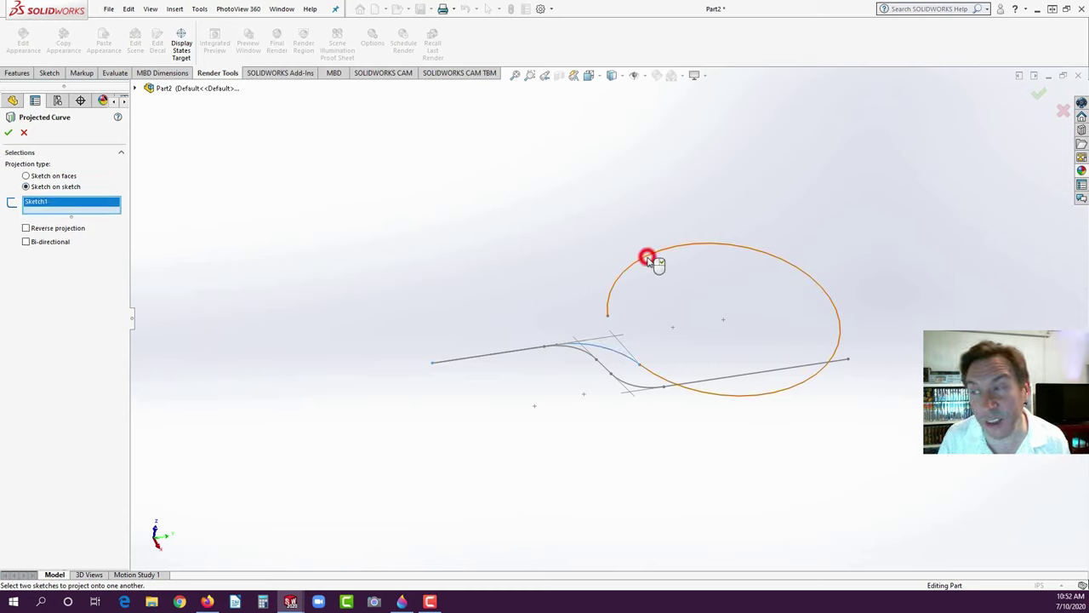
left_click(741, 379)
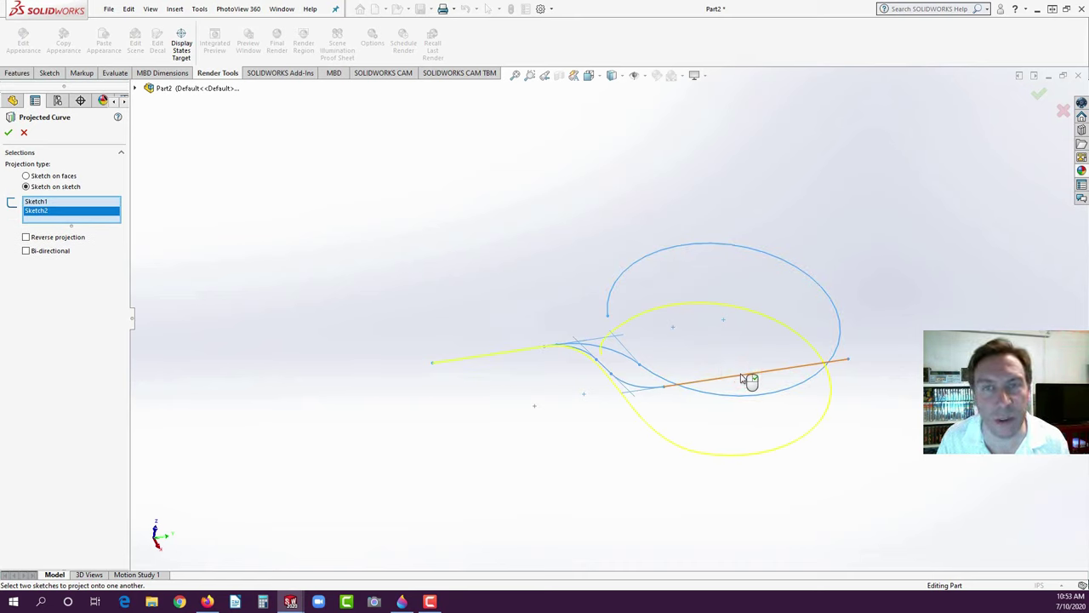
left_click(13, 101)
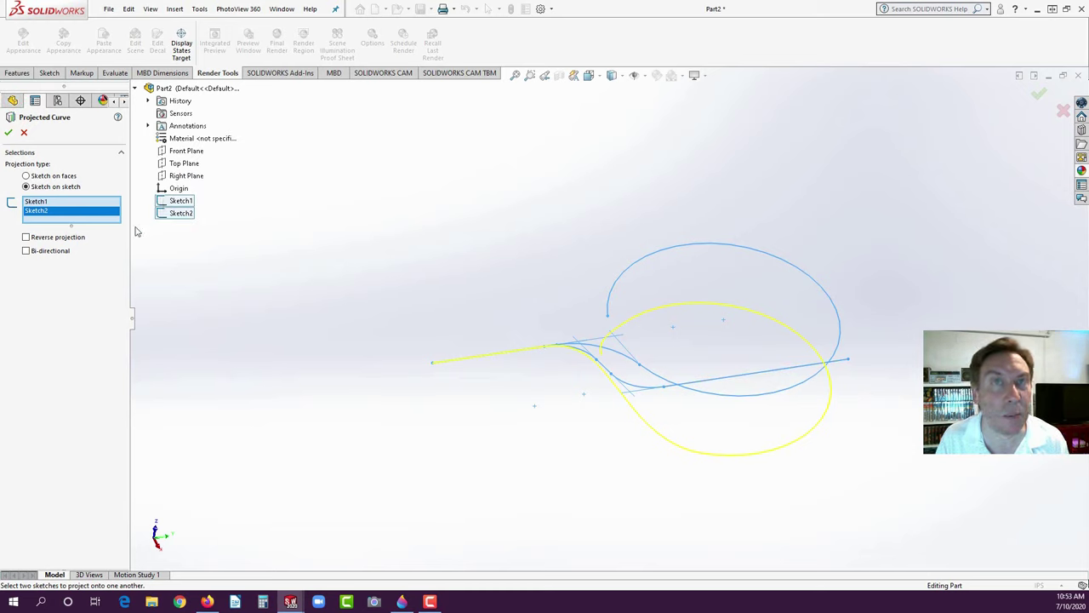
left_click(9, 131)
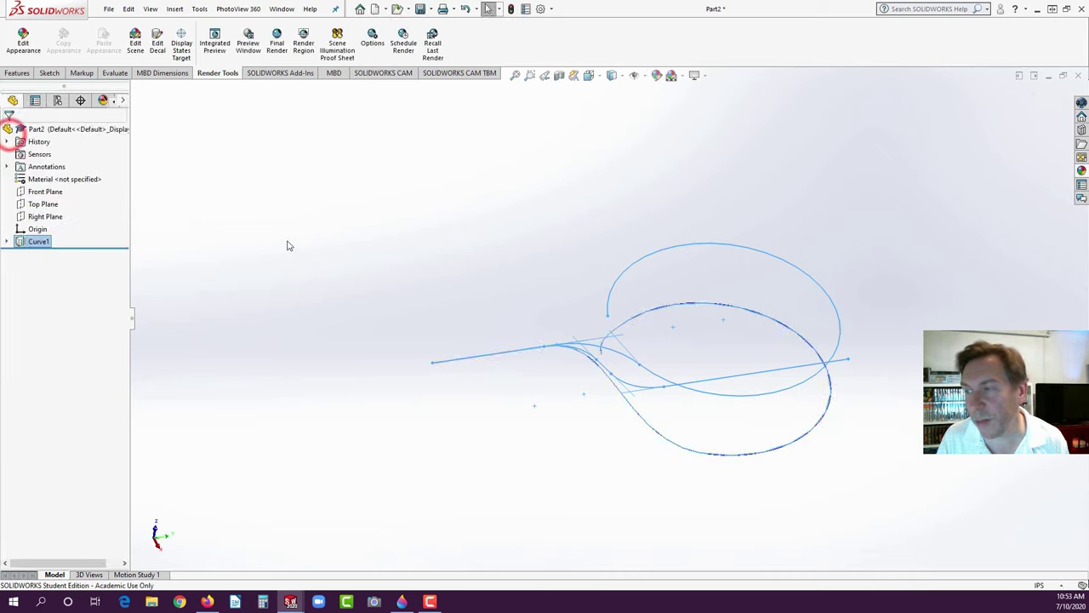
- Start a sketch on the Top Plane and draw a circle centred on the curve's endpoint
left_click(396, 196)
middle_click_drag(471, 294, 697, 337)
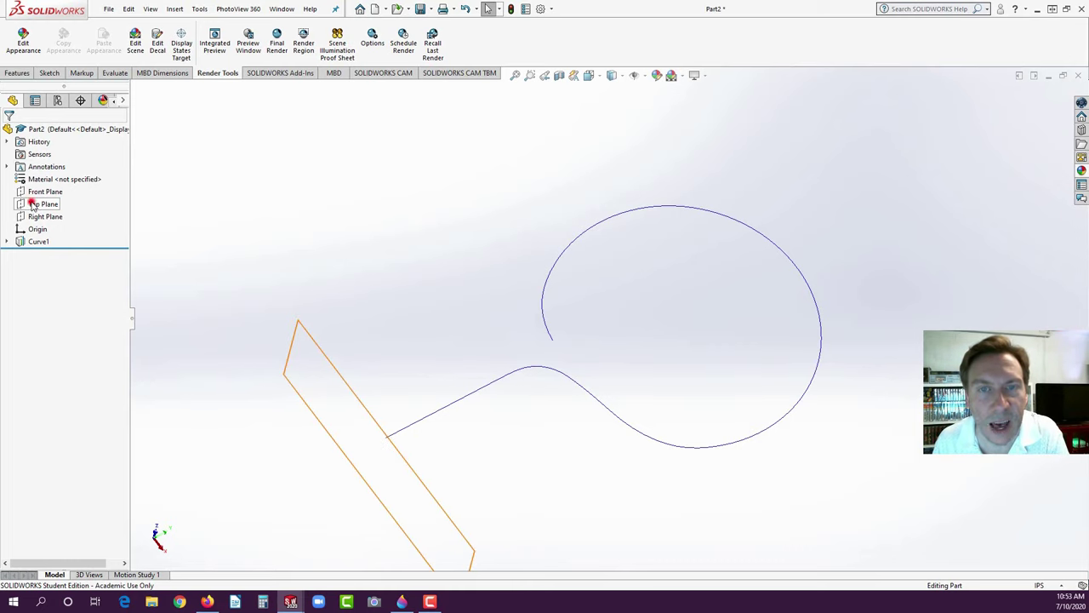
left_click(34, 204)
left_click(39, 187)
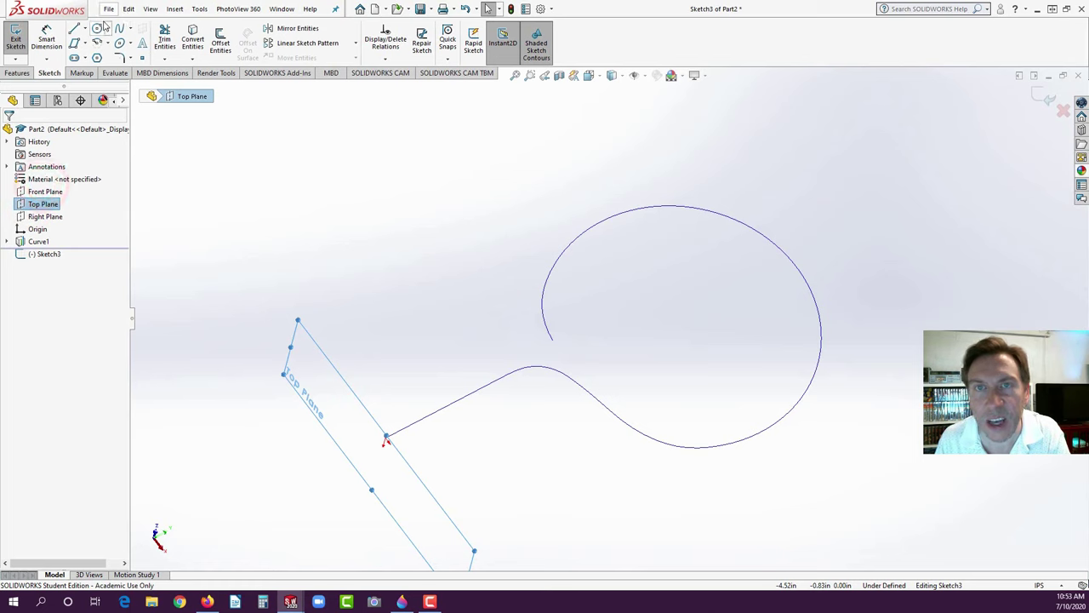
left_click(97, 28)
middle_click_drag(502, 274, 511, 227)
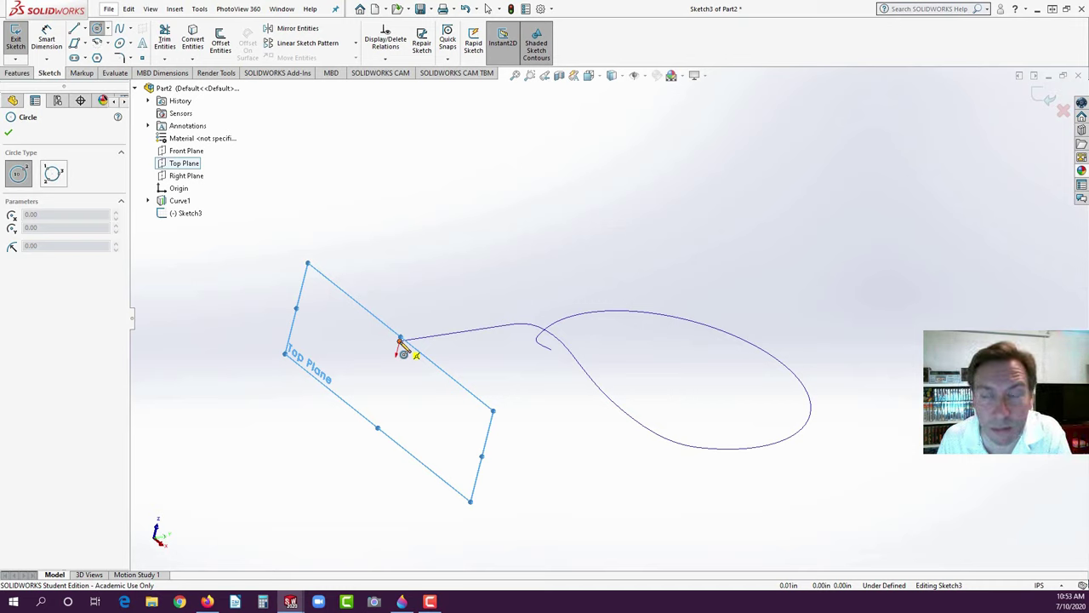
left_click(401, 342)
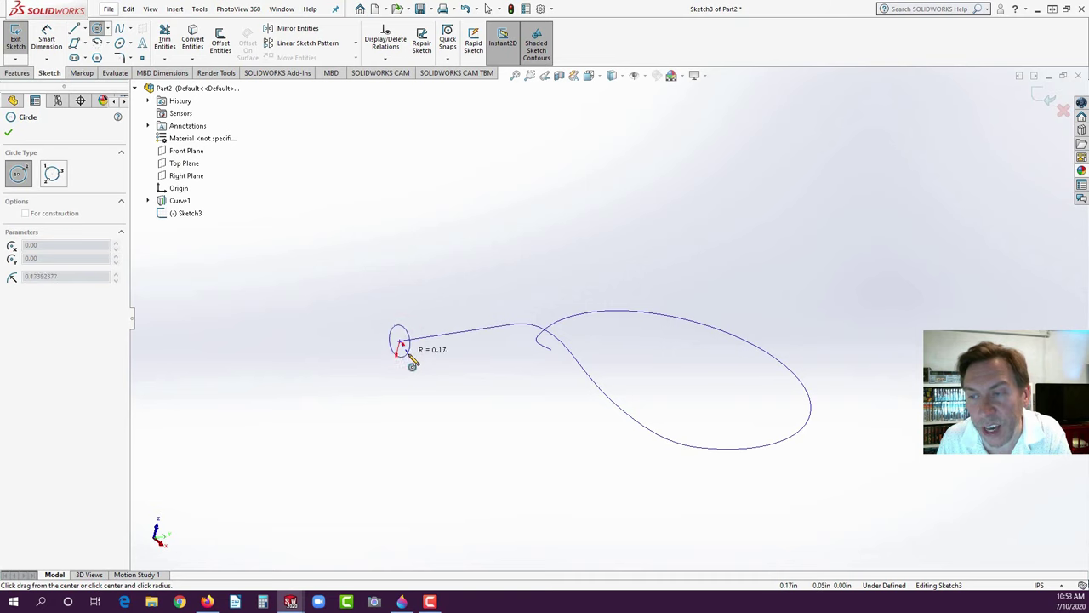
left_click(417, 362)
key("Escape")
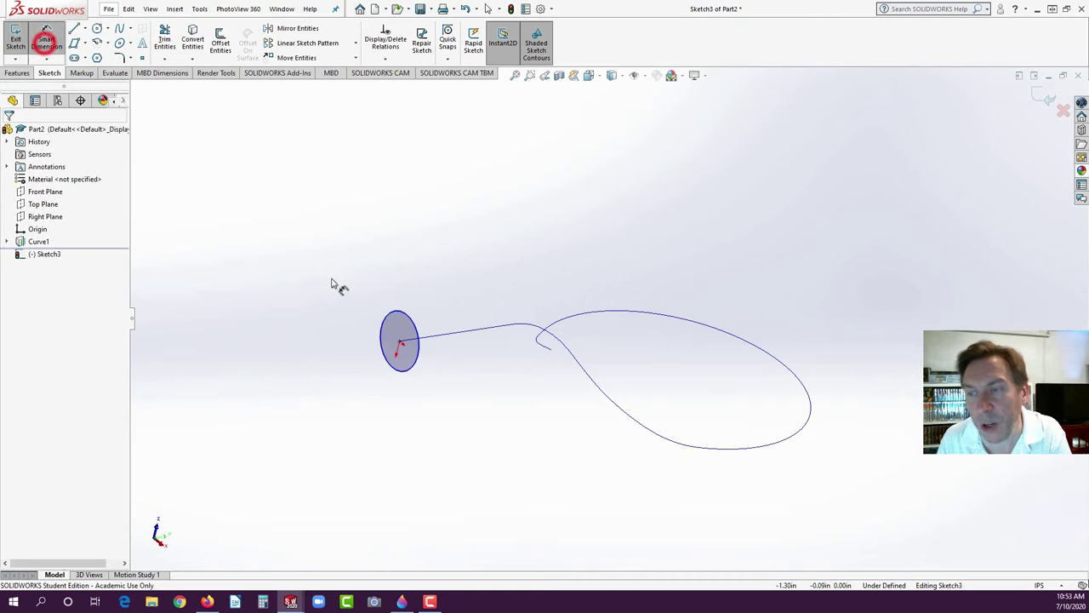
- Dimension the circle's diameter to 0.50 in
left_click(405, 316)
left_click(478, 299)
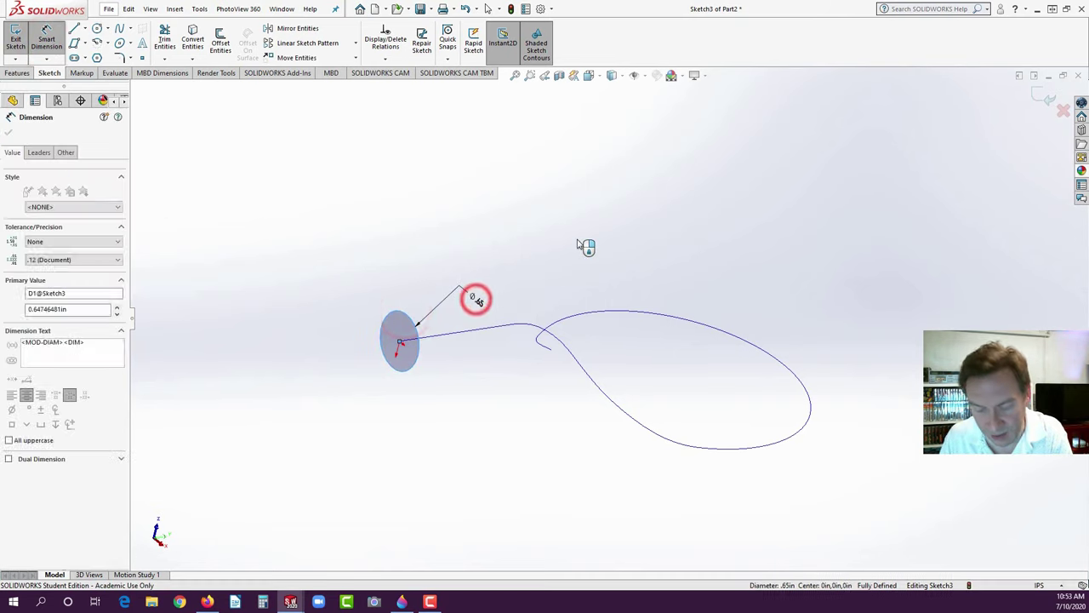
type(".5")
key("Return")
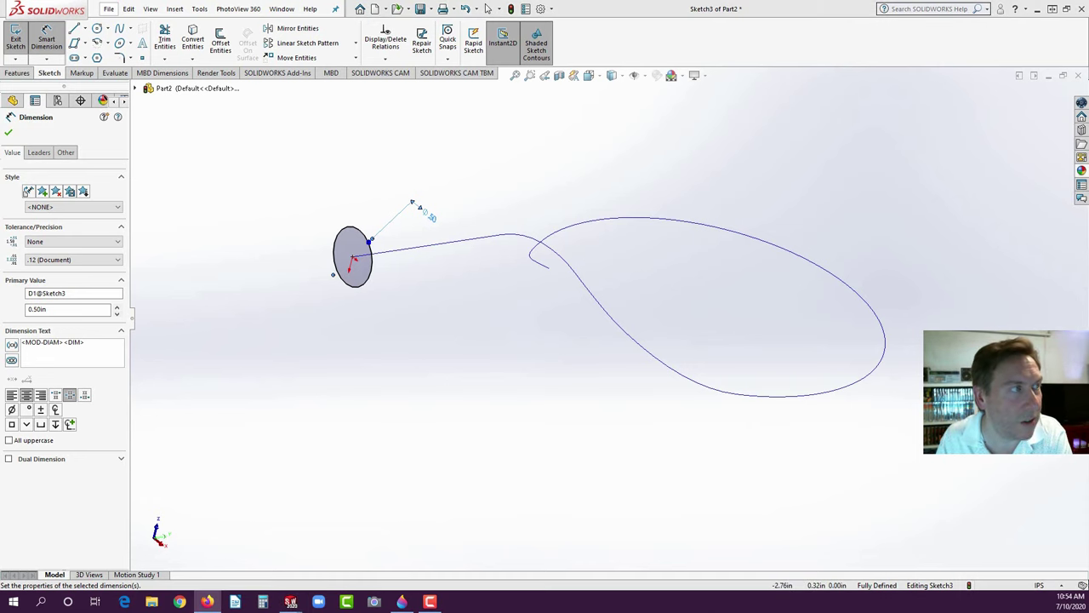
left_click(207, 602)
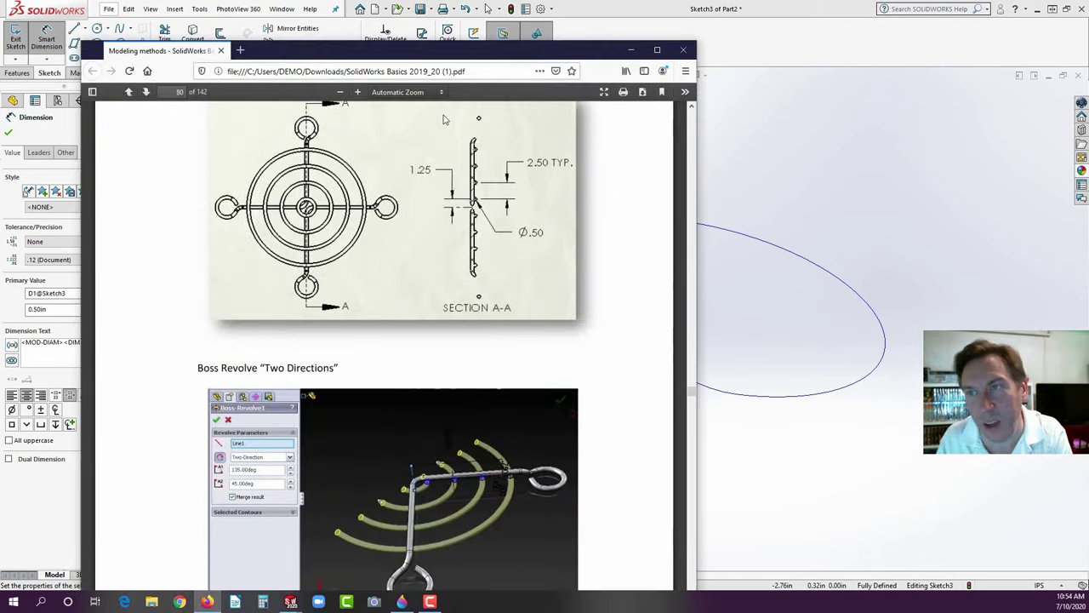
- In a new Firefox tab, open SolidWorks Basics 2019_20.pdf from vertanux1.com's Instructional Manuals
left_click(241, 50)
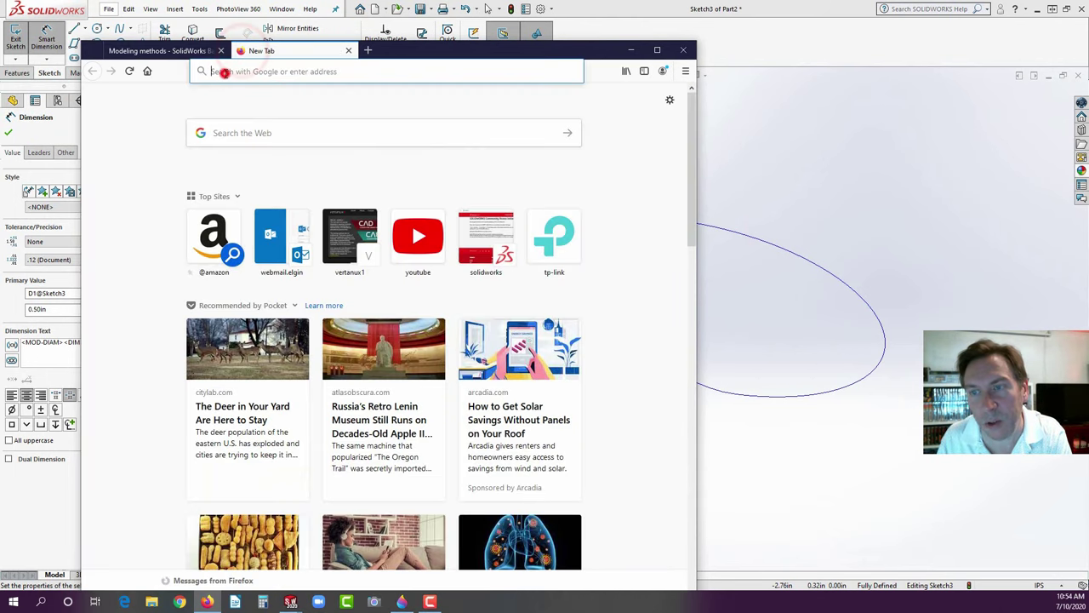
left_click(225, 71)
type("vert")
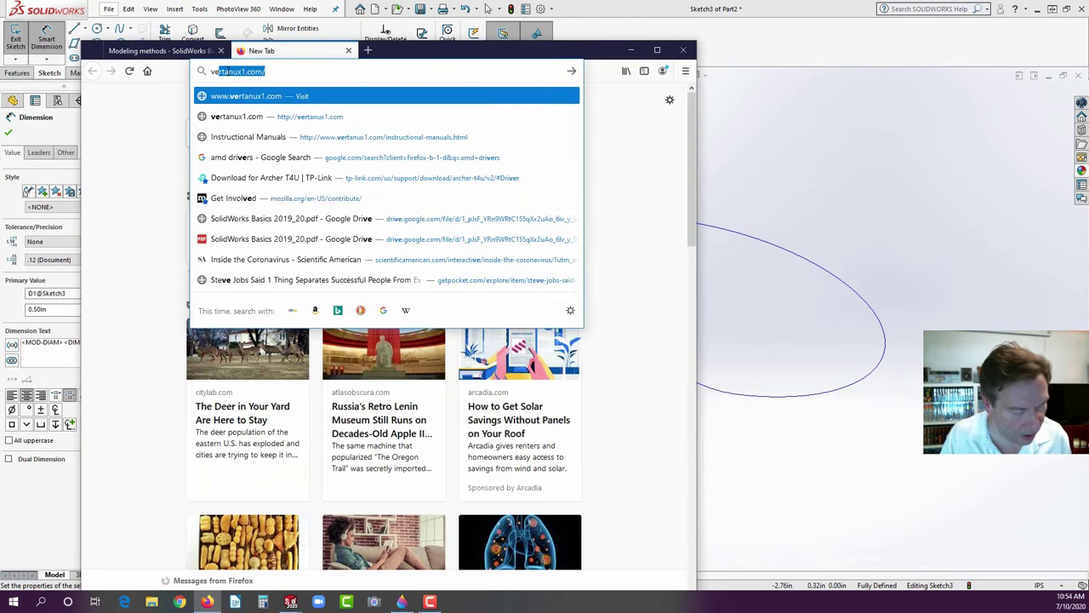
type("anu")
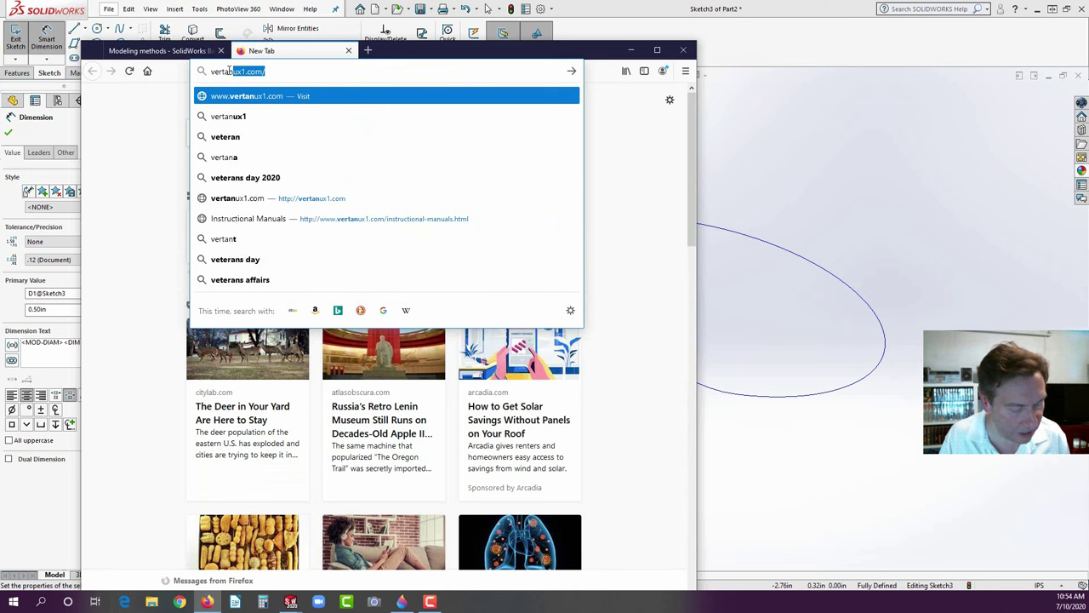
type("x1")
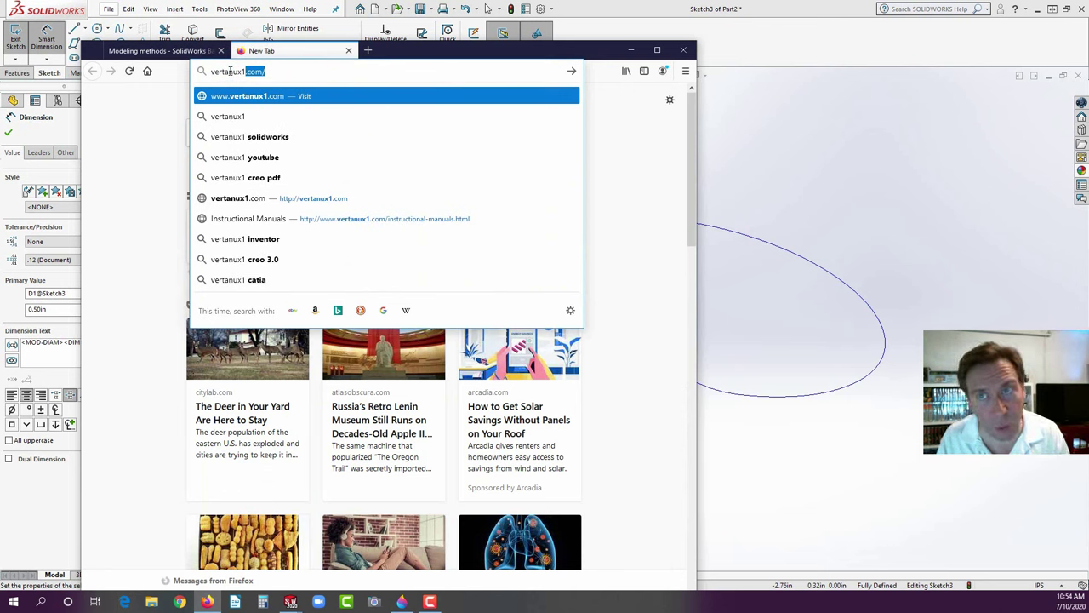
key("Return")
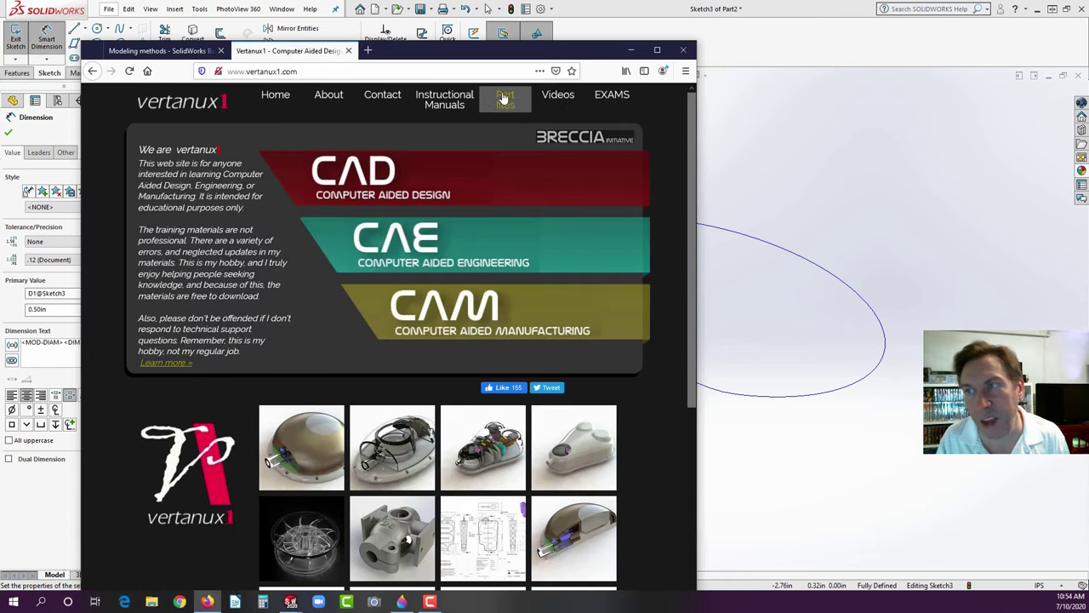
left_click(455, 103)
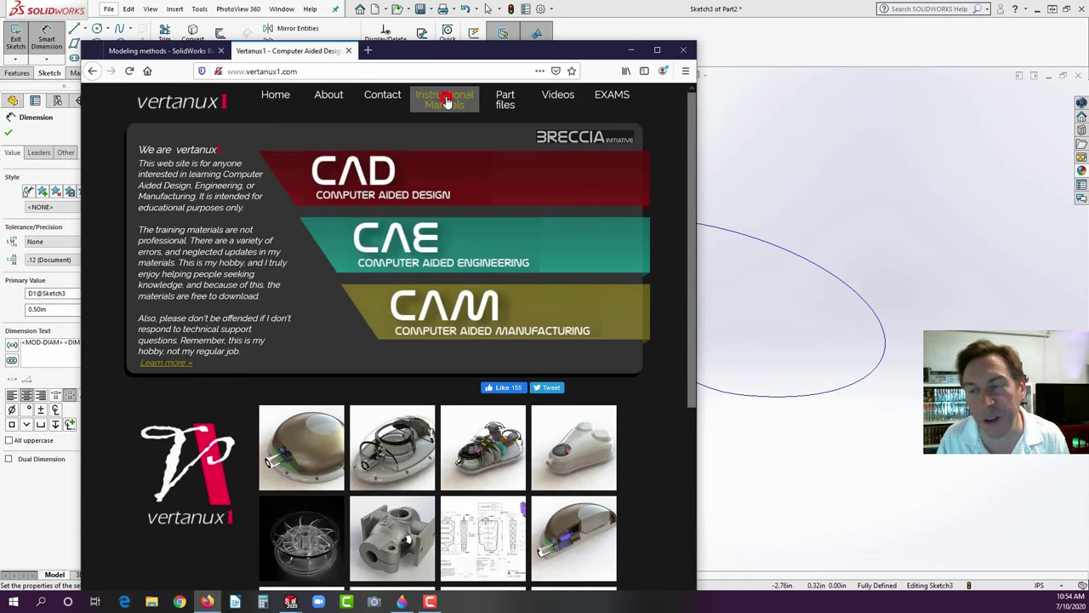
left_click(249, 281)
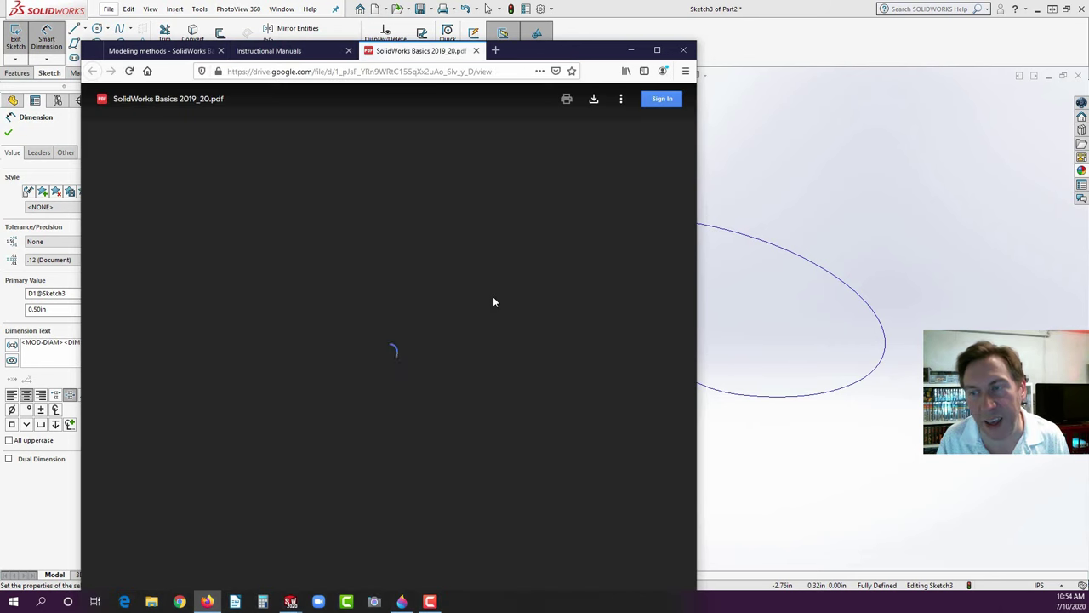
scroll(493, 301, "down", 3)
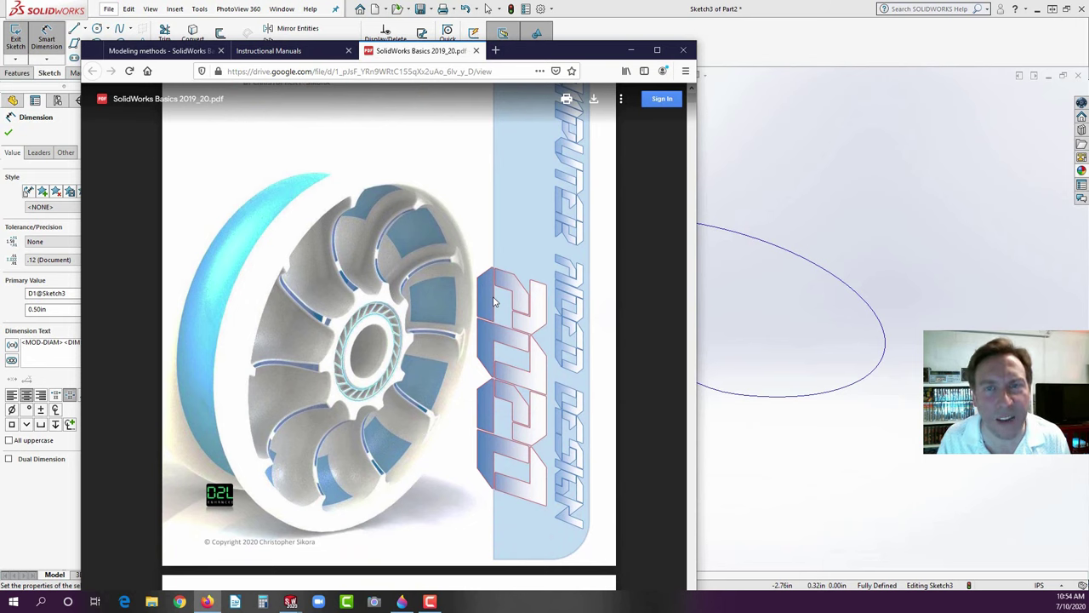
left_click(541, 51)
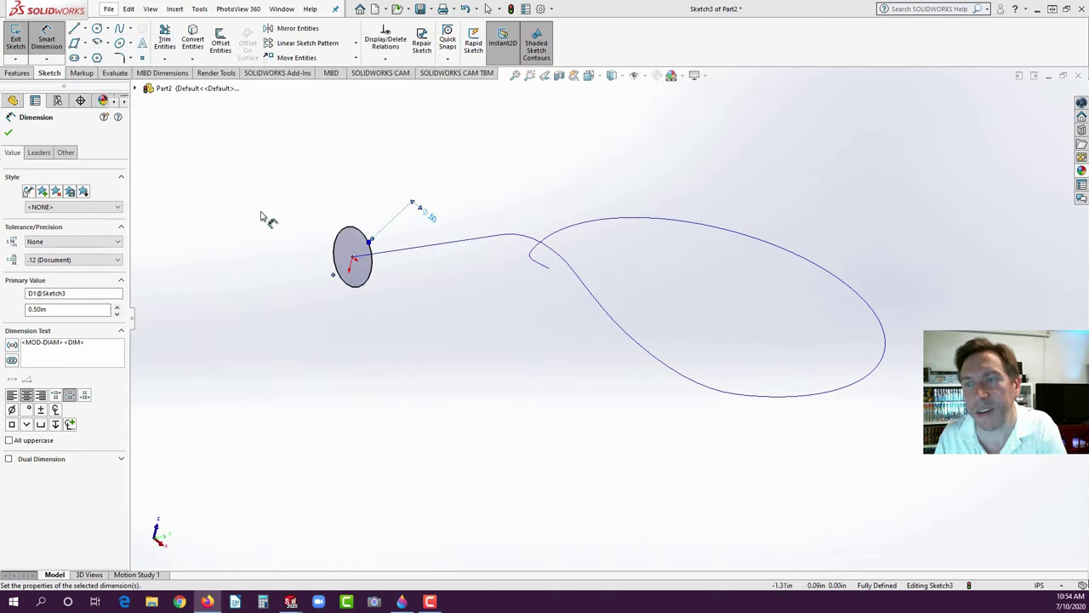
left_click(17, 74)
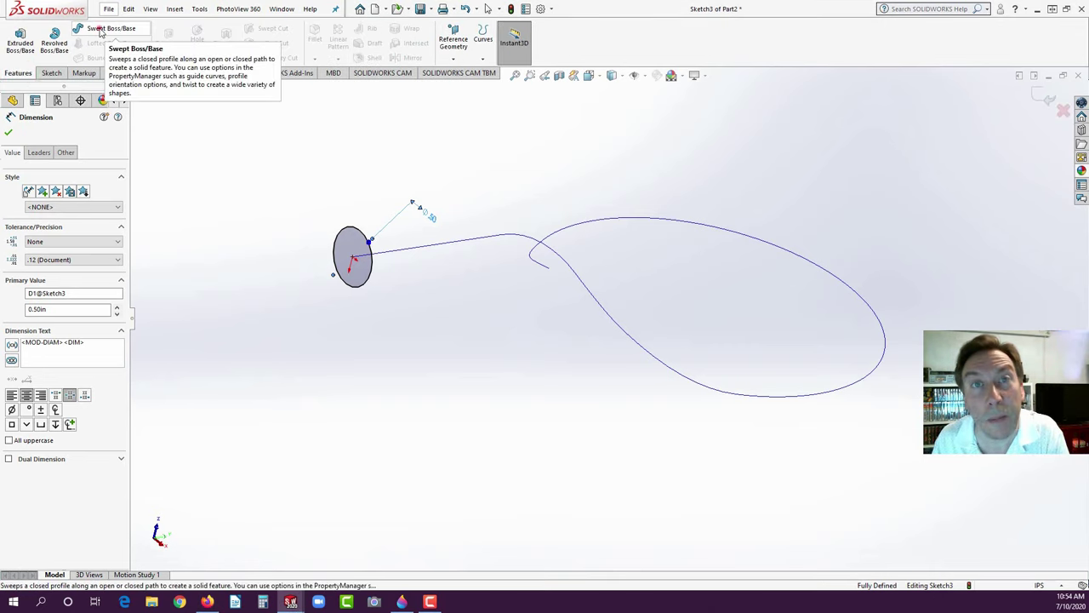
left_click(99, 31)
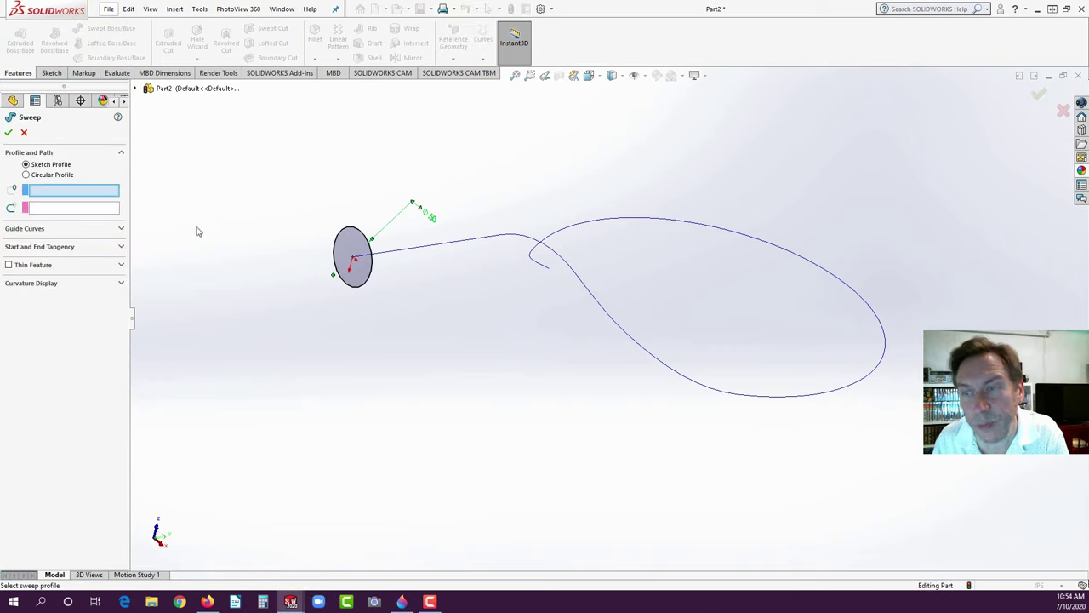
left_click(364, 291)
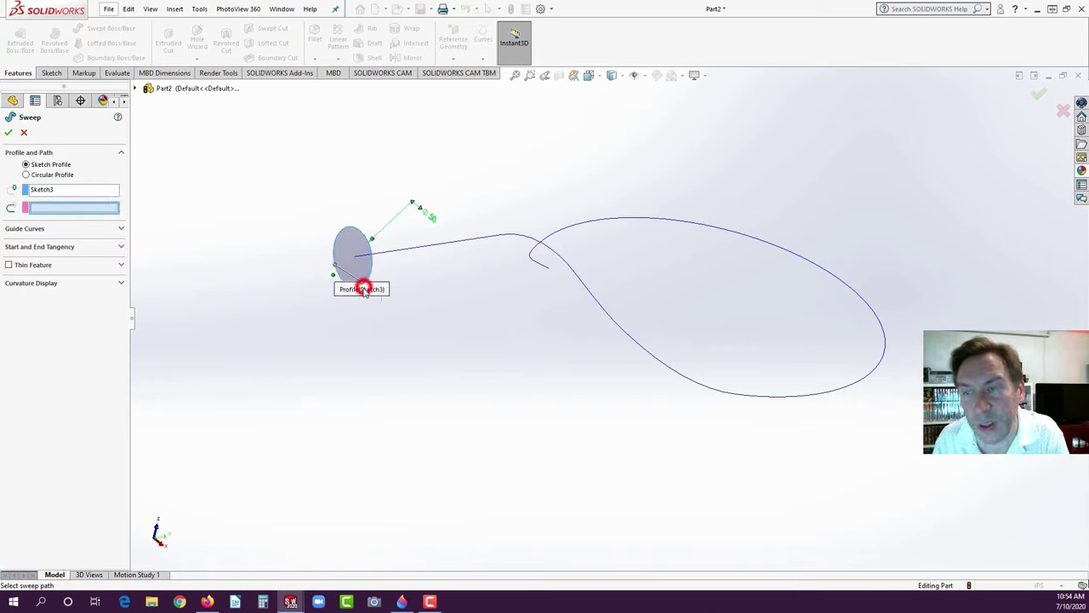
left_click(463, 246)
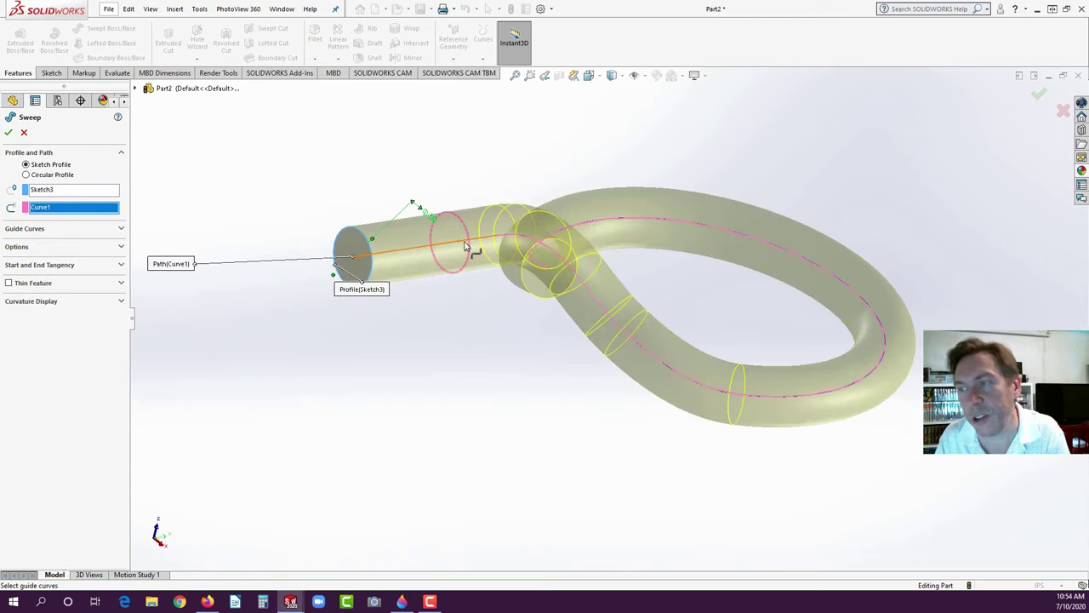
middle_click_drag(496, 379, 481, 440)
left_click(11, 136)
left_click(275, 230)
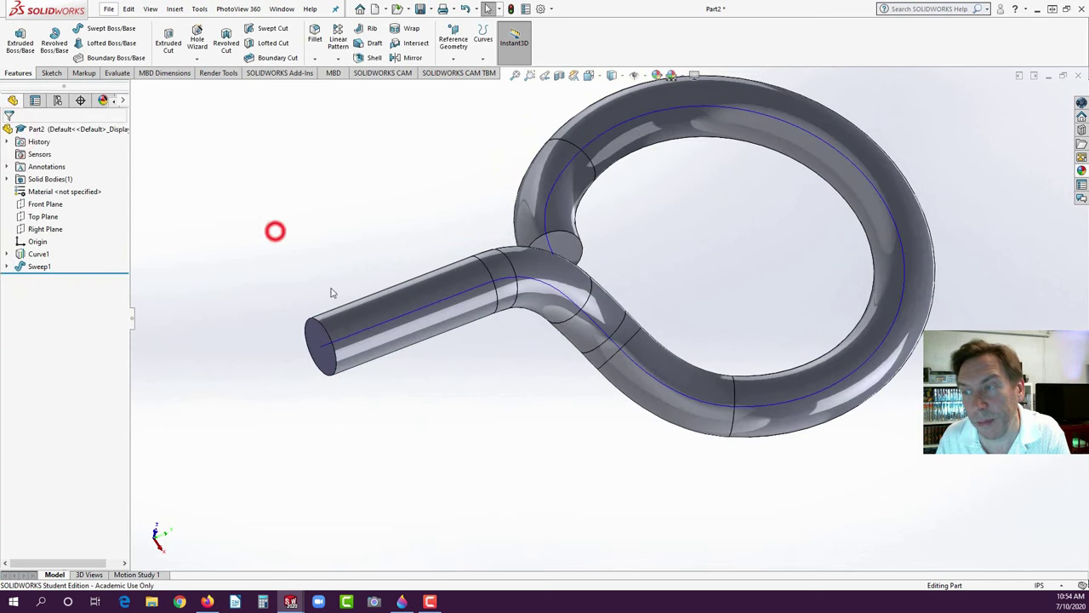
left_click(468, 293)
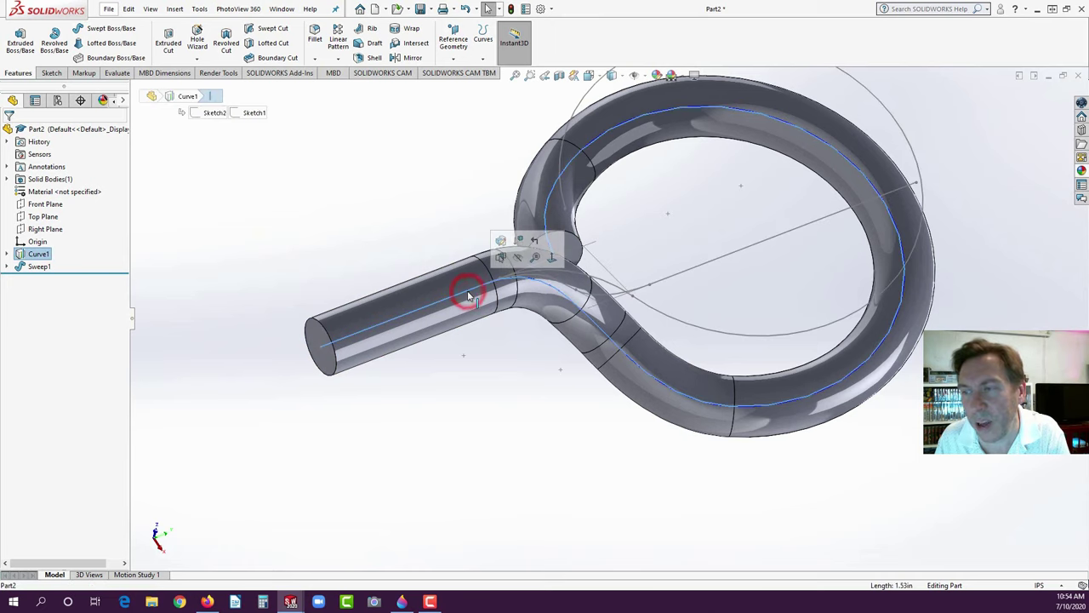
left_click(518, 258)
scroll(454, 371, "up", 5)
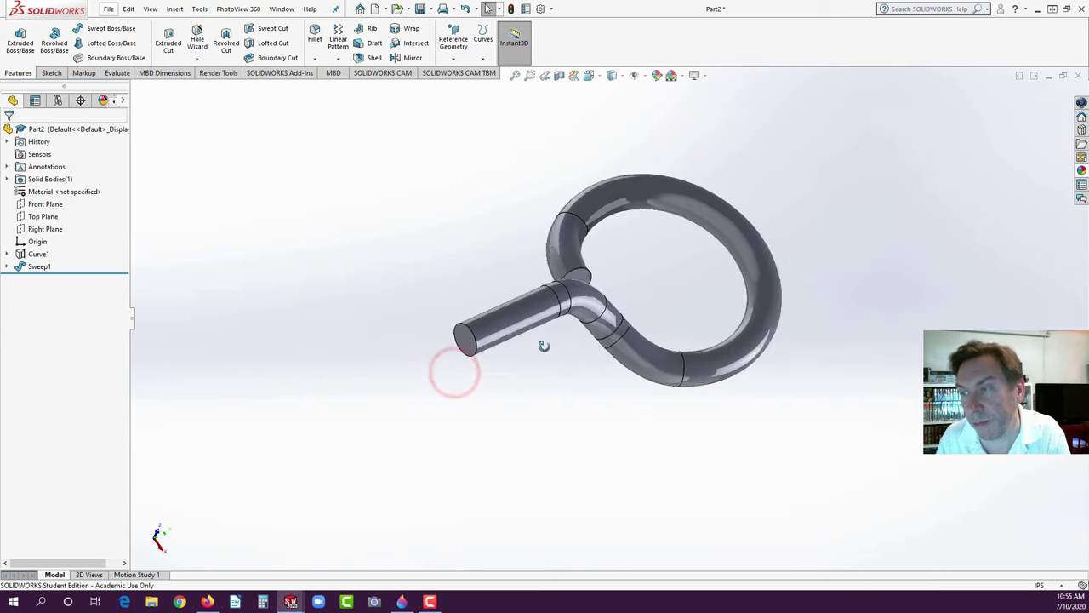
scroll(649, 282, "down", 5)
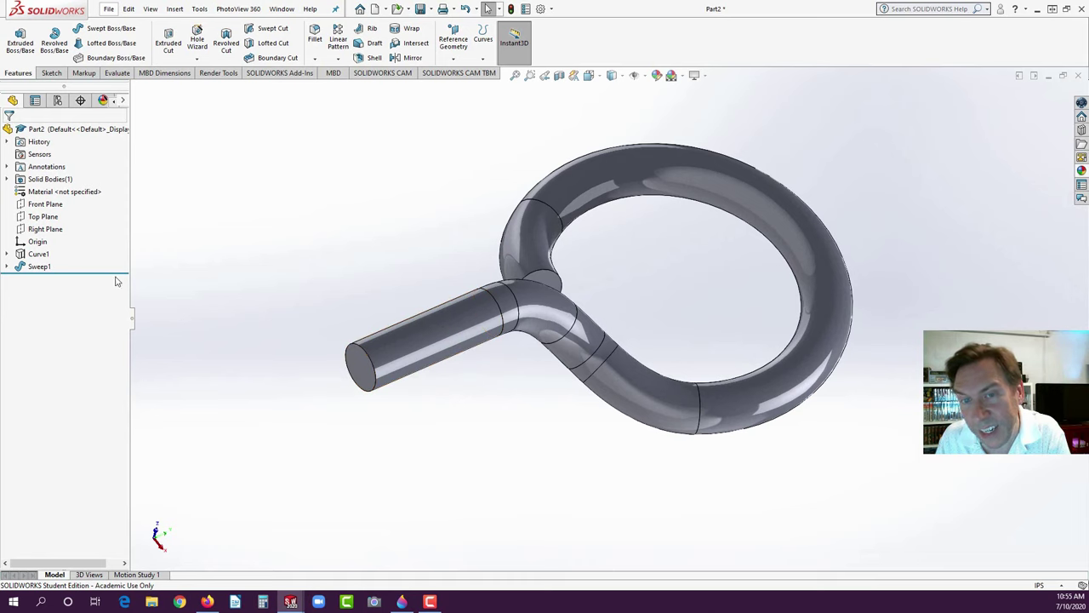
left_click(39, 266)
left_click(245, 301)
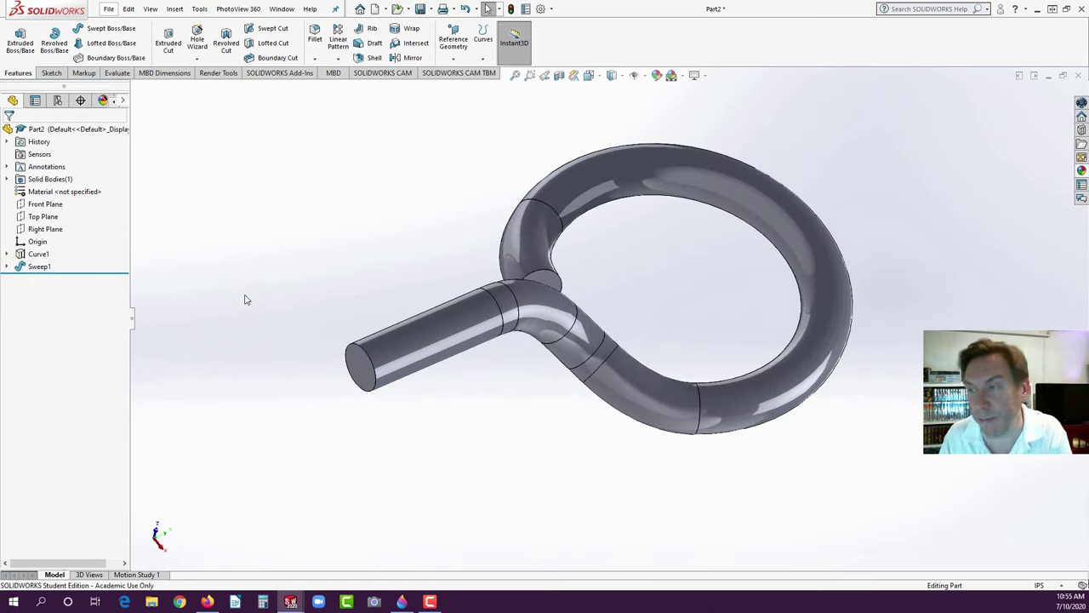
key("f")
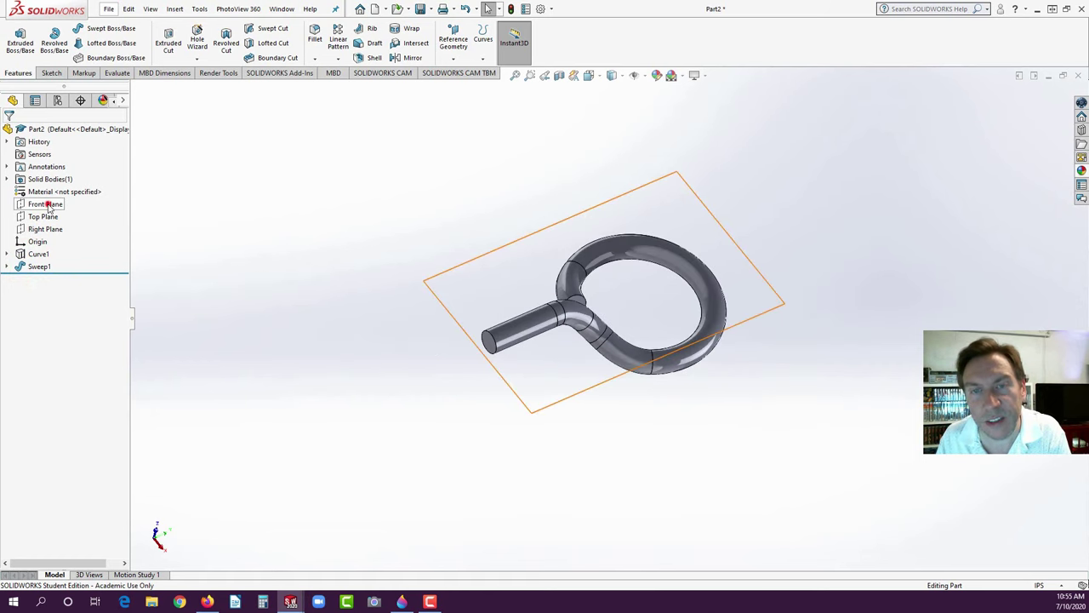
- Sketch on the Front Plane, viewed Normal To, a vertical line down from the stem ending in a tangent arc
left_click(47, 204)
left_click(56, 185)
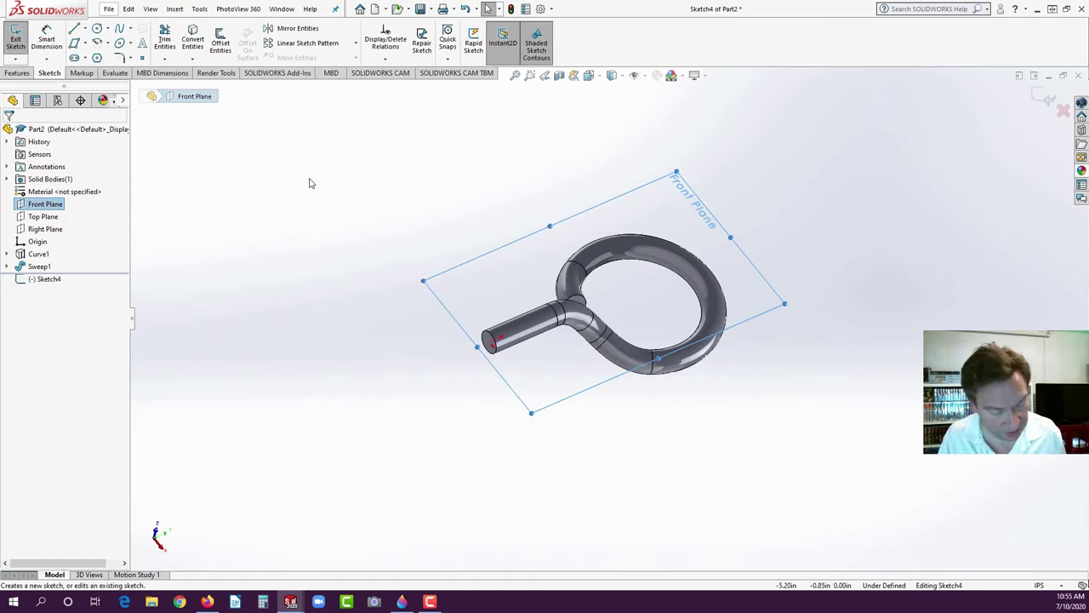
key("space")
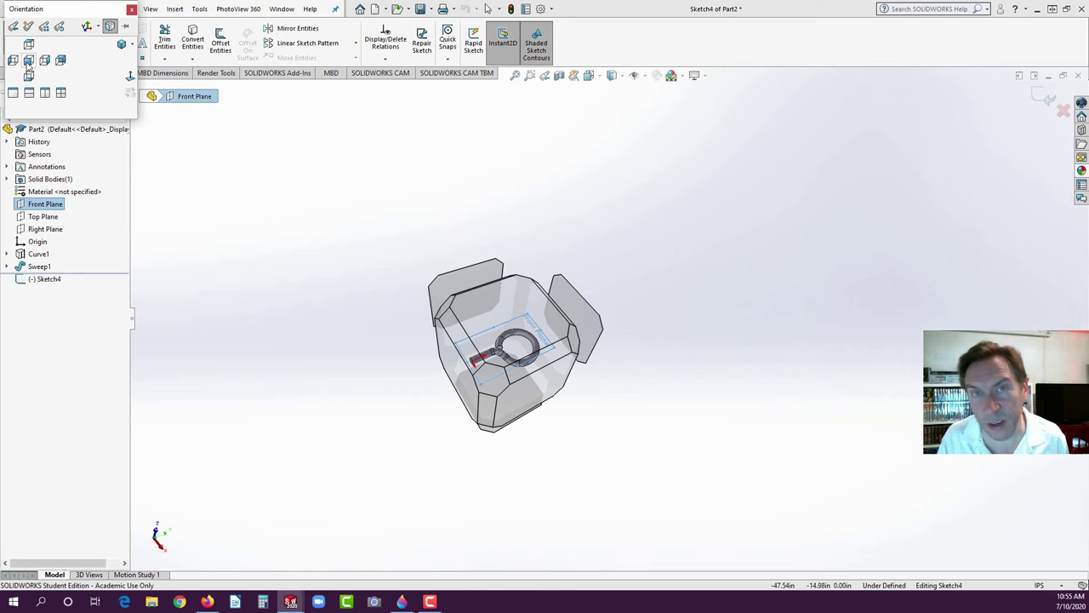
left_click(29, 60)
scroll(609, 319, "up", 3)
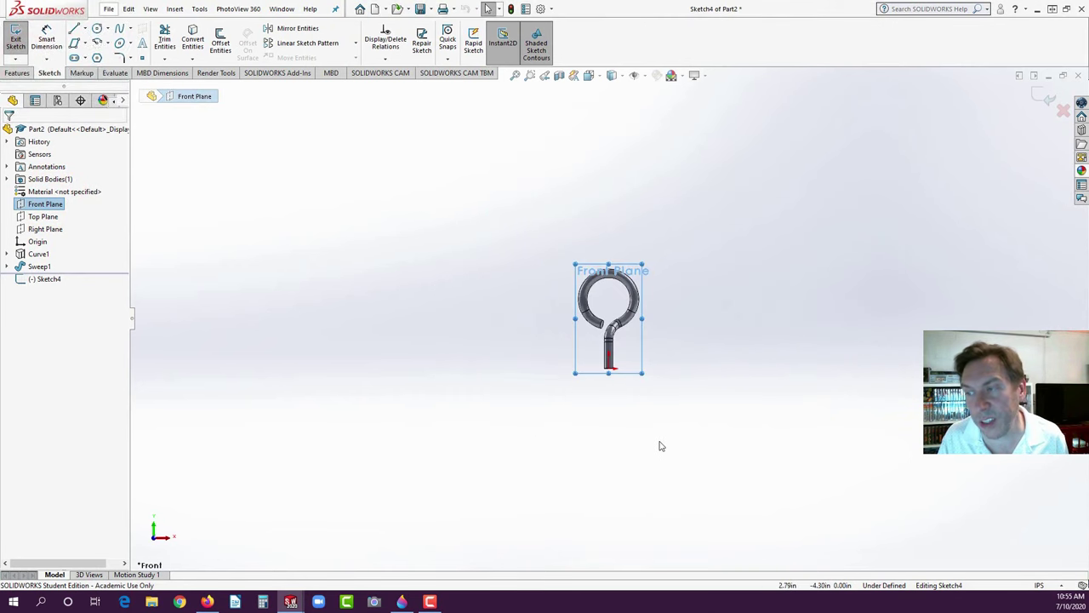
scroll(656, 445, "down", 3)
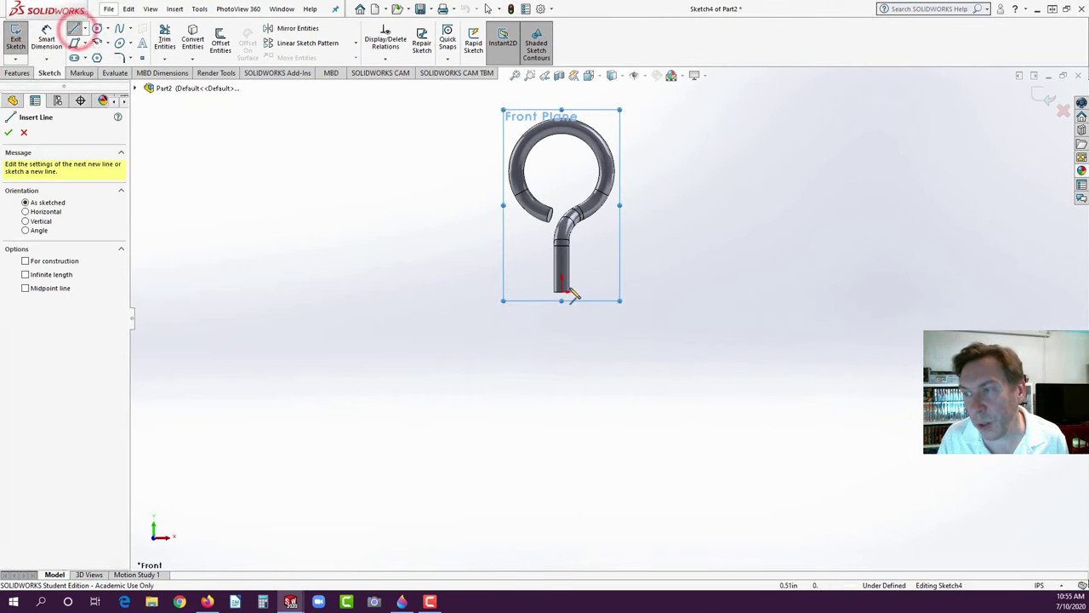
left_click(561, 291)
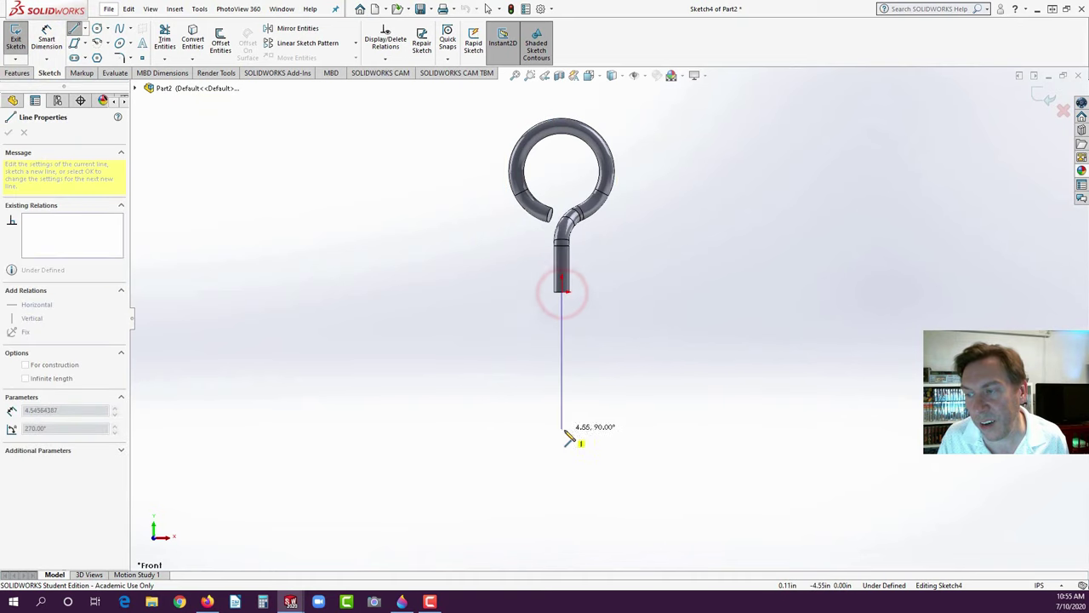
left_click(562, 484)
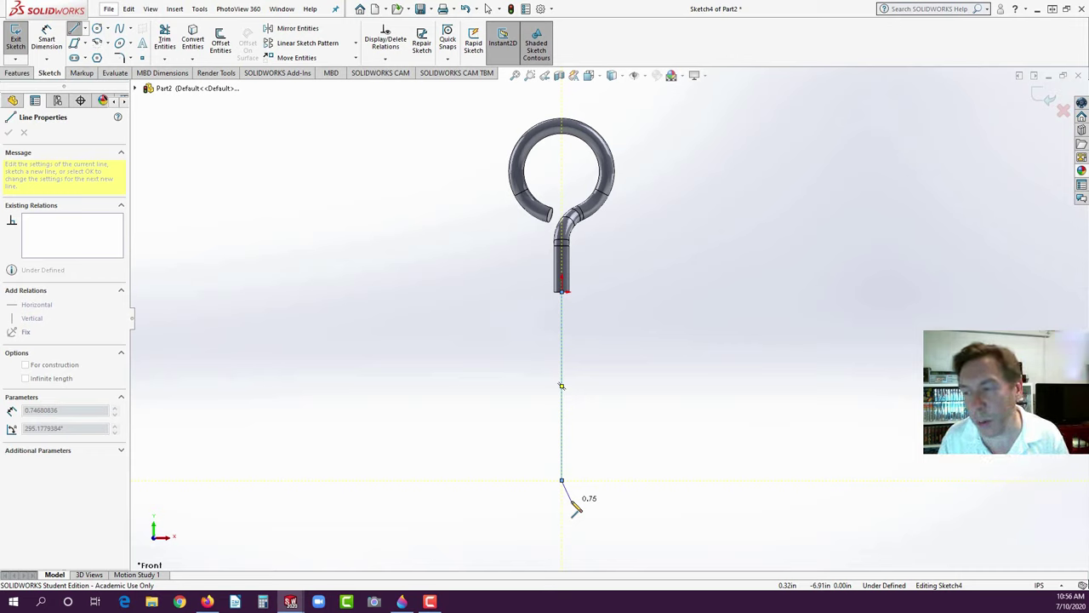
left_click(562, 483)
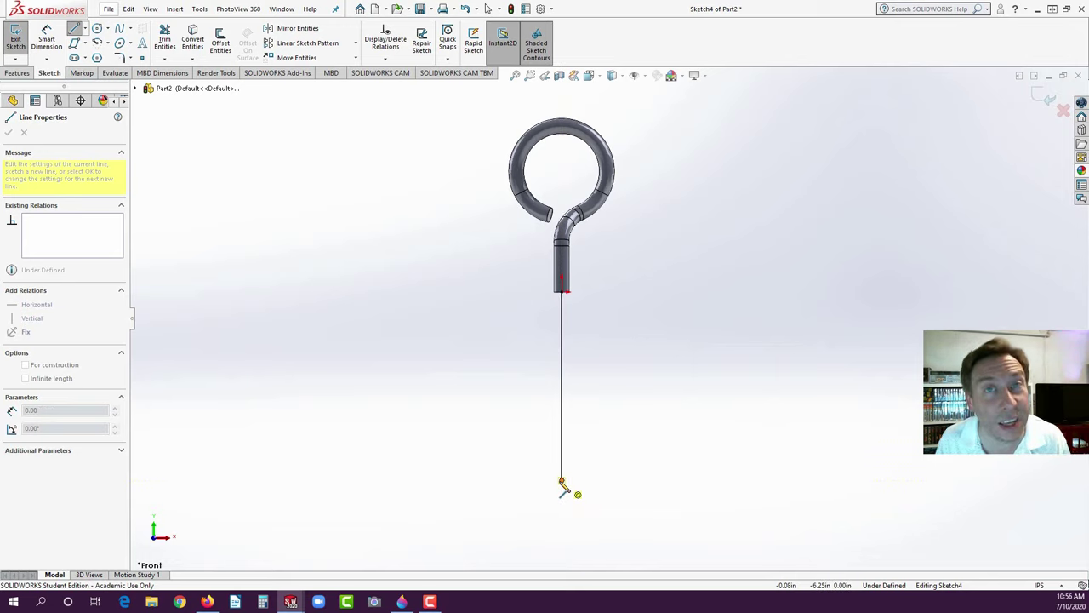
key("a")
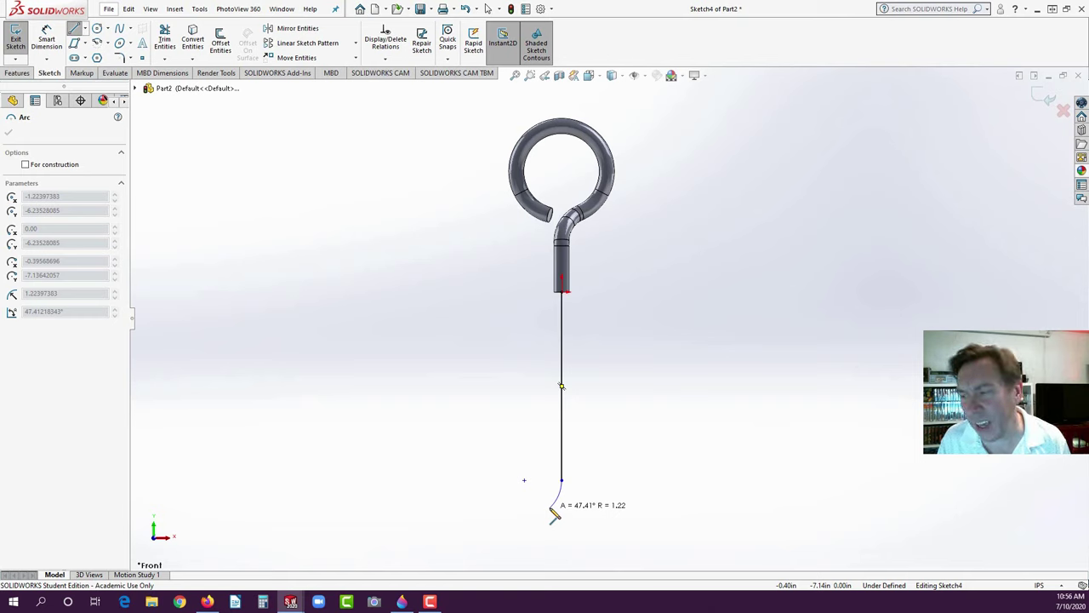
left_click(554, 514)
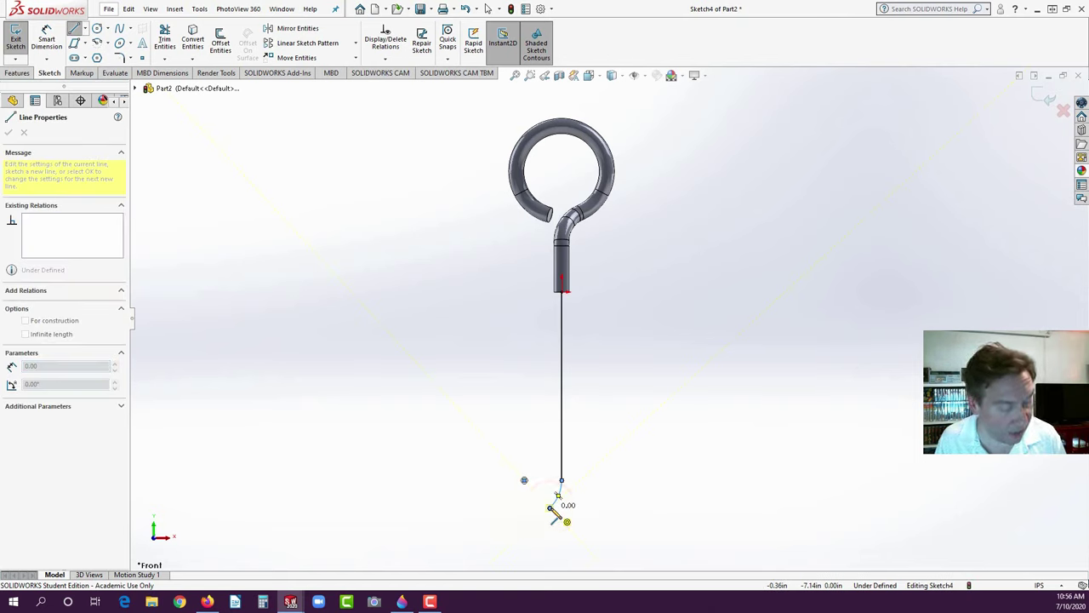
key("Escape")
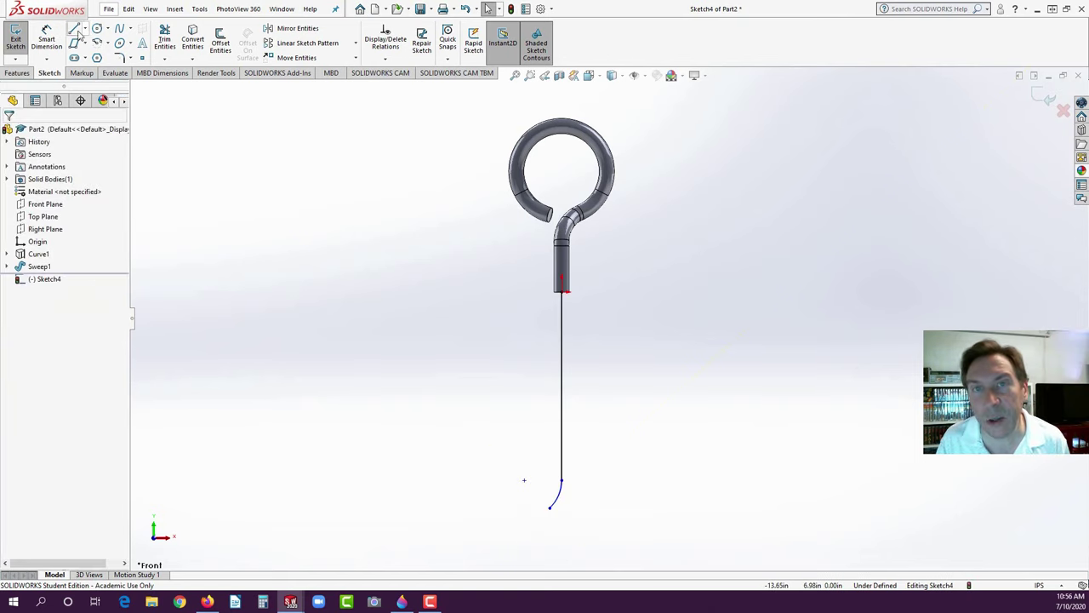
- Dimension the arc to R1.00 and 45°, and the vertical line to 7.00 in
left_click(46, 39)
left_click(559, 499)
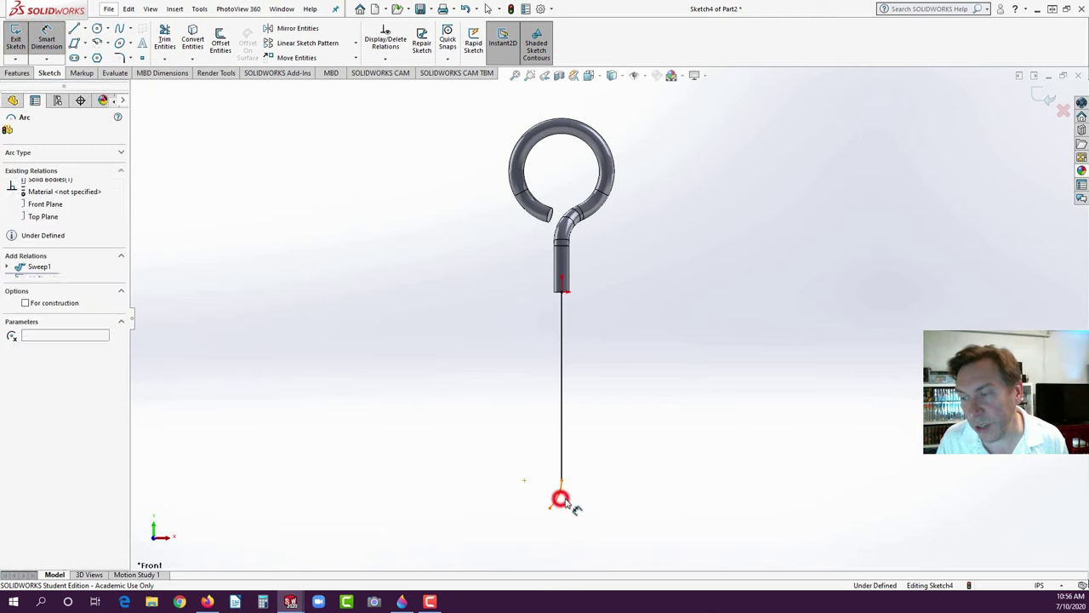
left_click(645, 515)
key("Return")
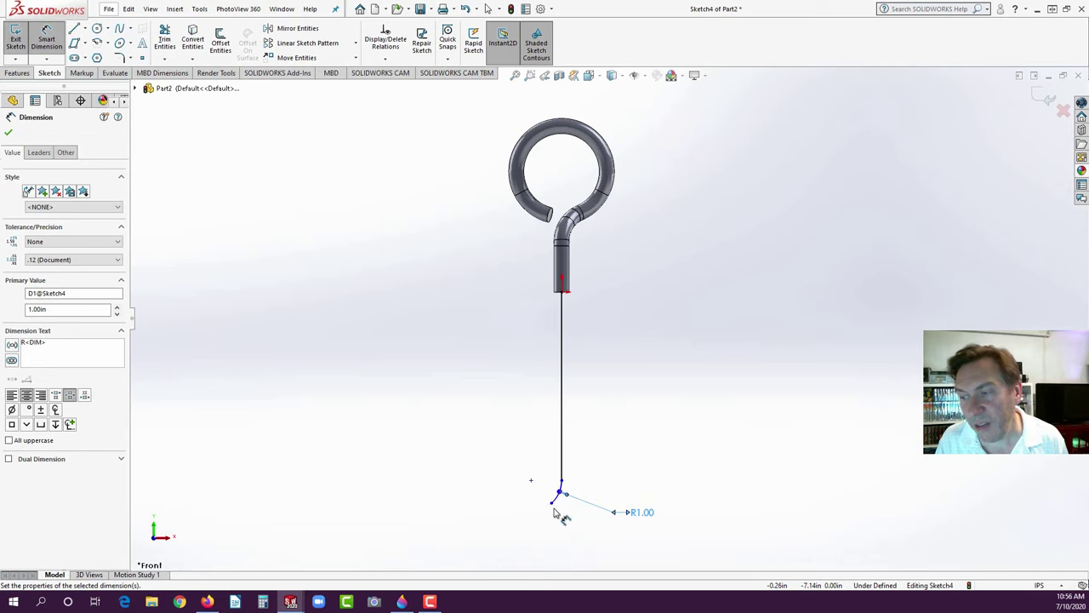
left_click_drag(552, 504, 676, 548)
double_click(674, 542)
type("45")
key("Return")
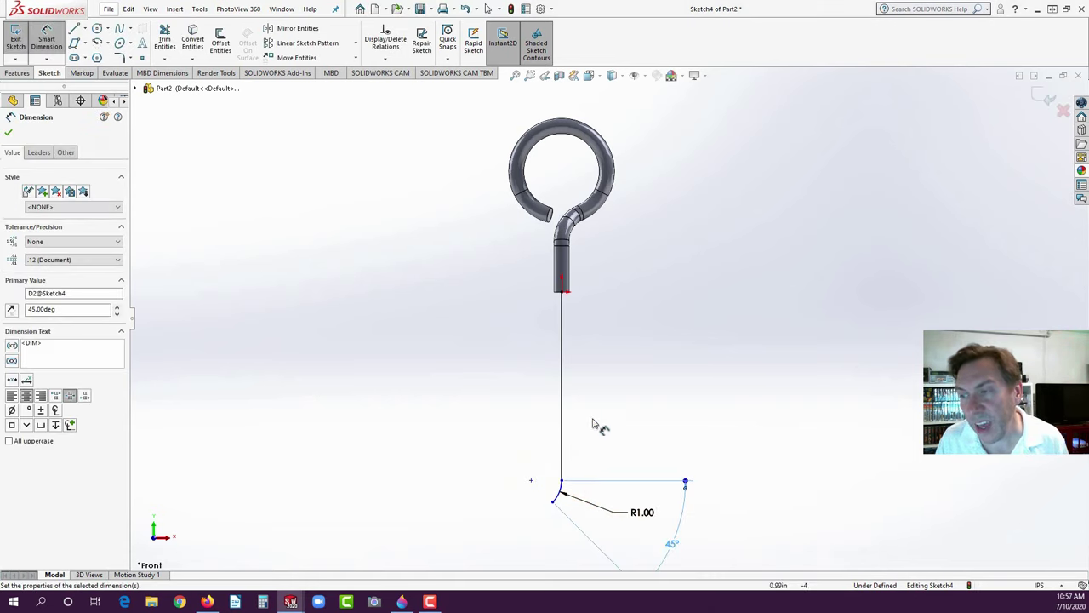
left_click(562, 366)
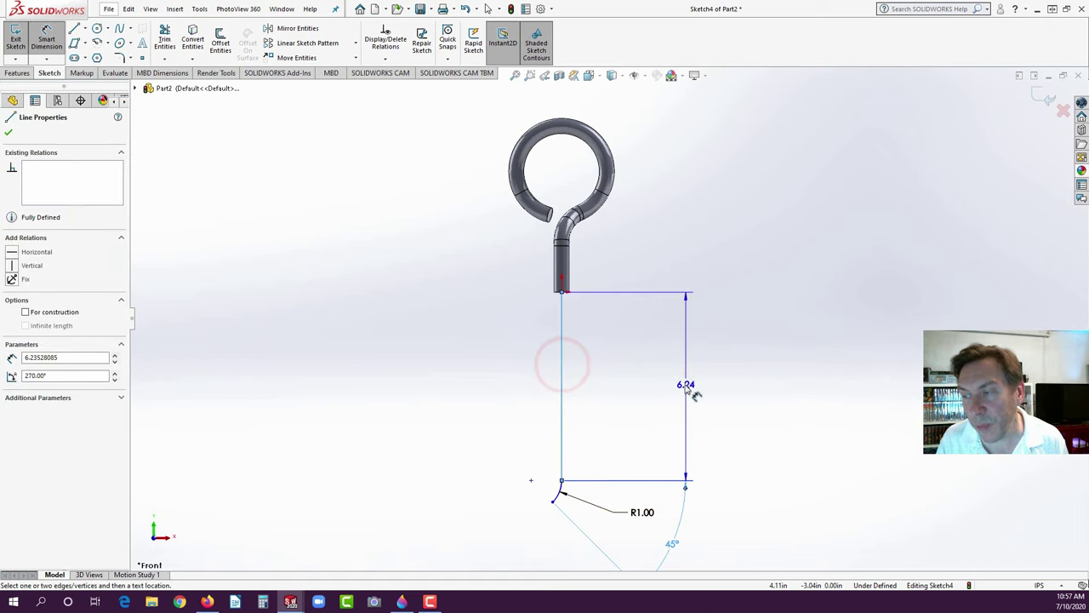
left_click(687, 385)
type("7")
key("Return")
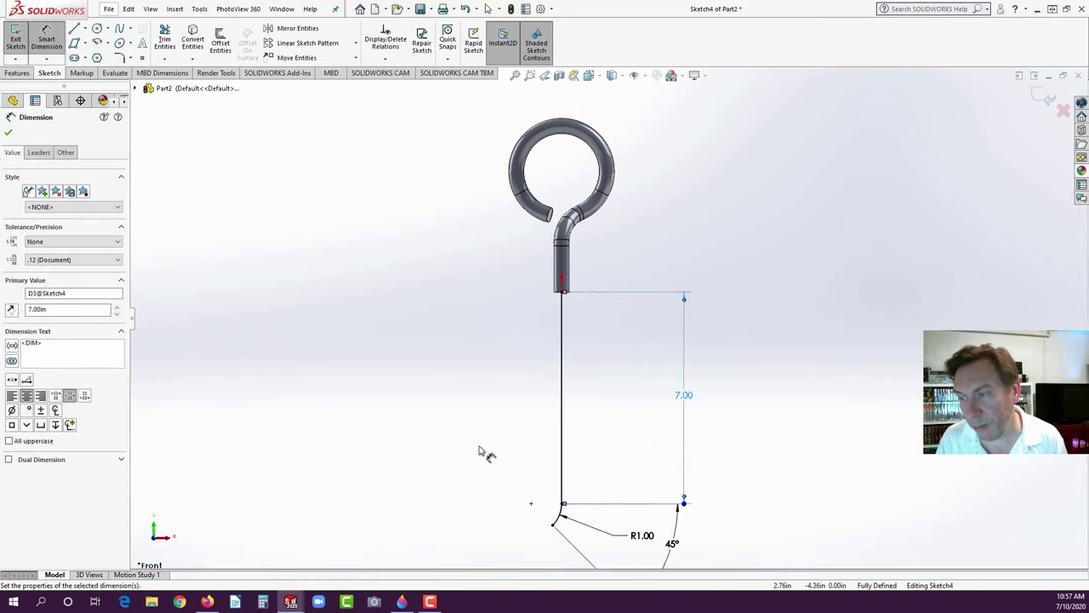
left_click(465, 434)
middle_click_drag(465, 433, 635, 343)
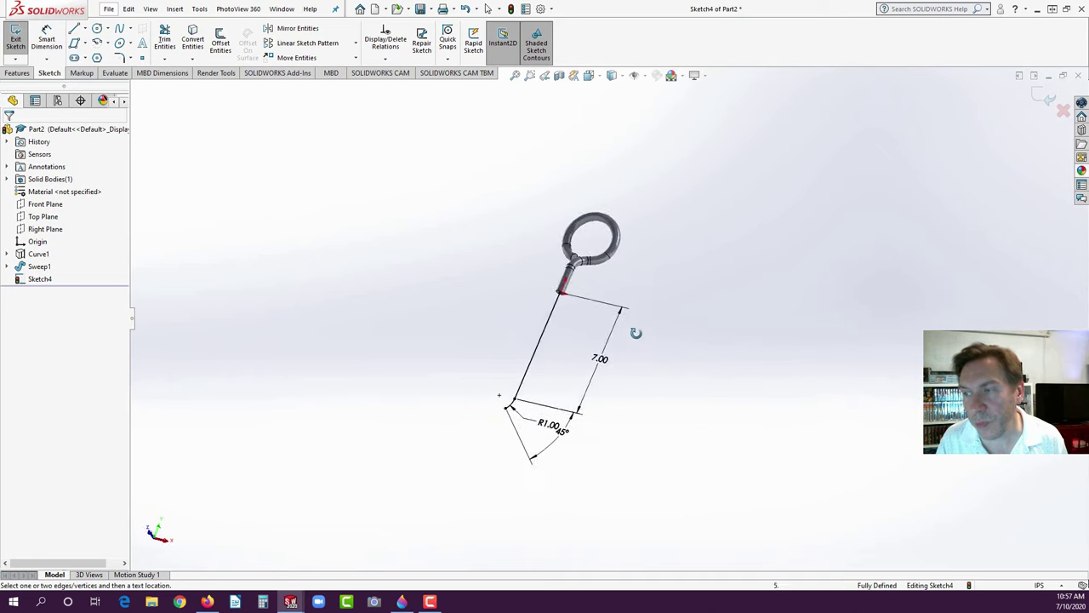
scroll(617, 328, "down", 5)
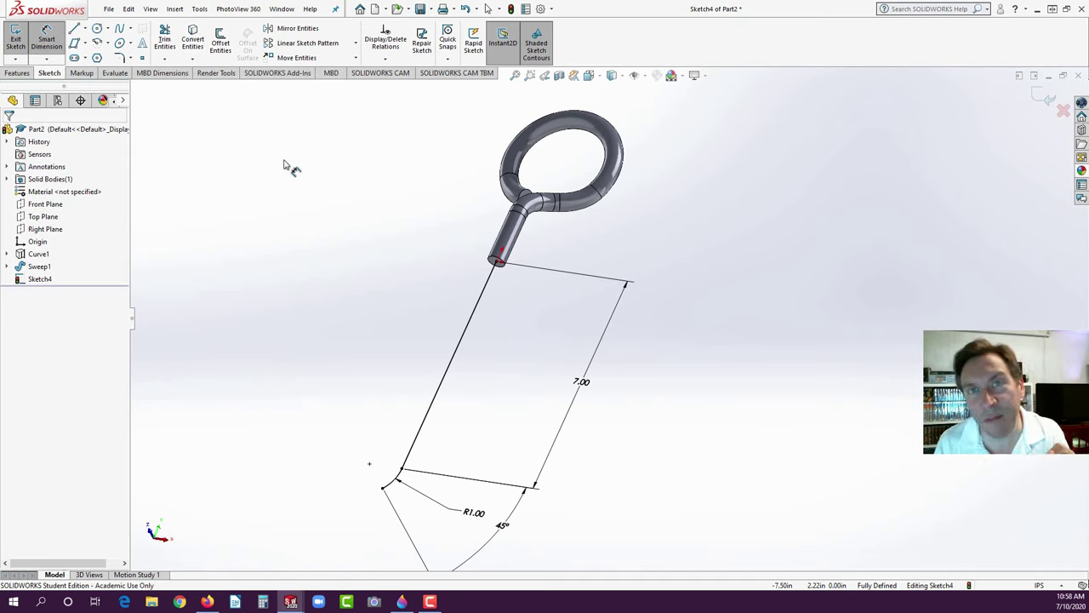
- Sweep the stem's circular end edge along Sketch4 to create Sweep2, a long bent rod
left_click(18, 73)
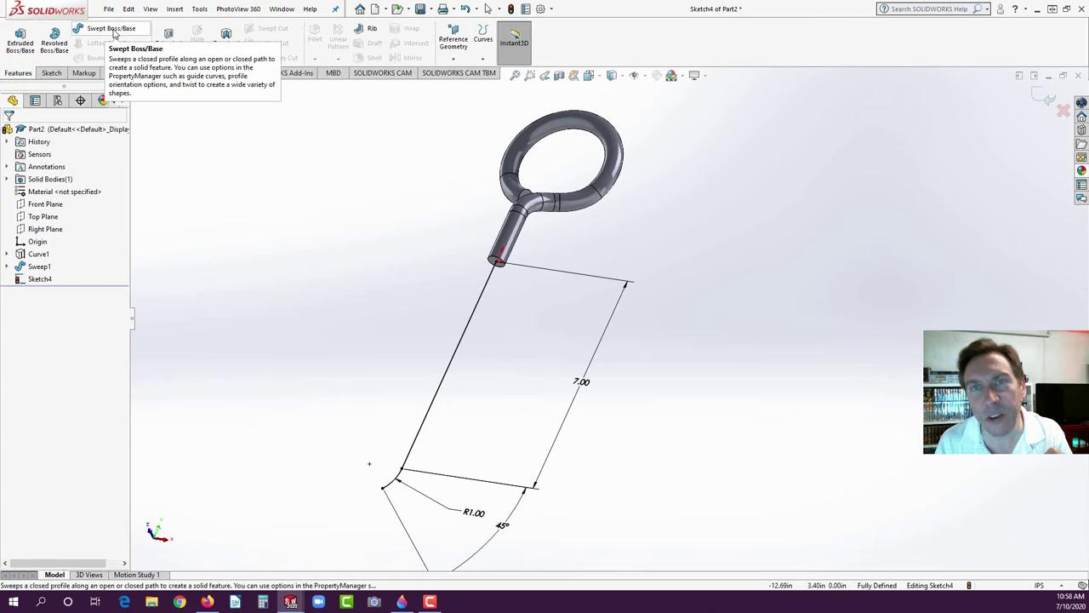
left_click(113, 31)
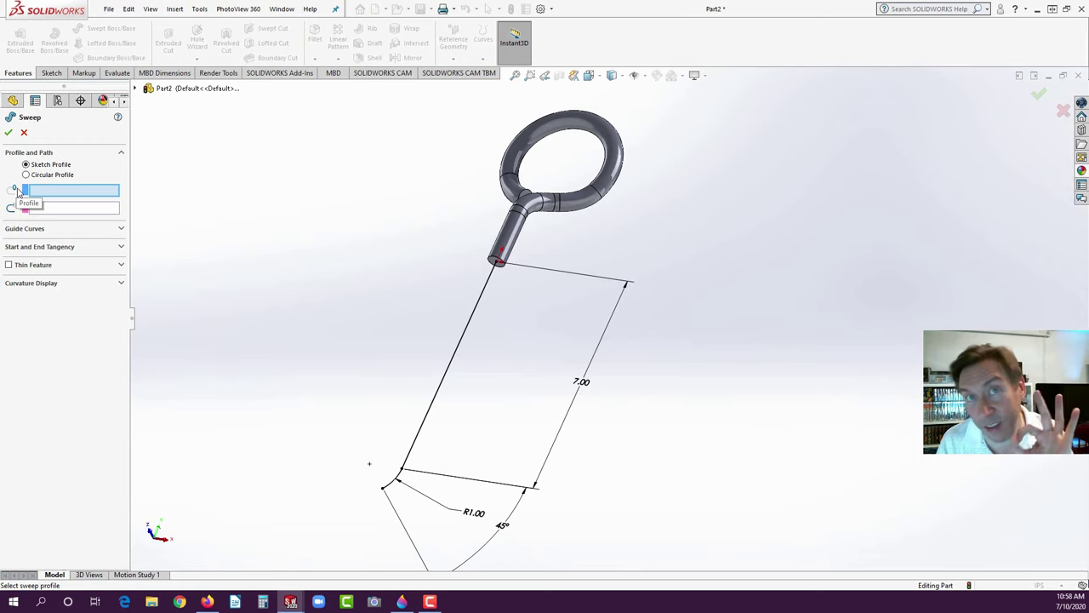
left_click(505, 268)
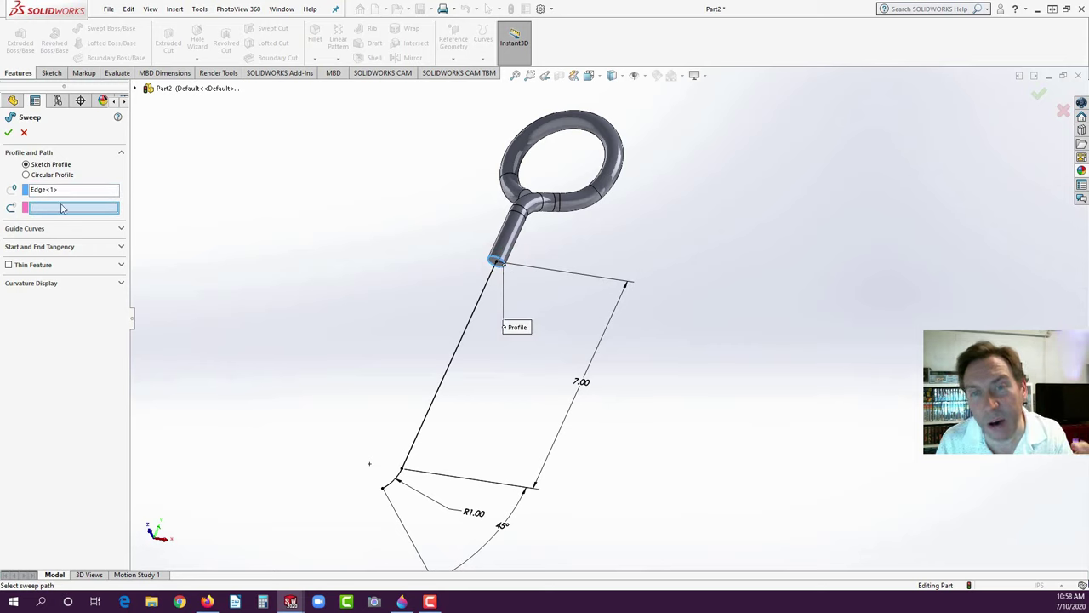
left_click(475, 317)
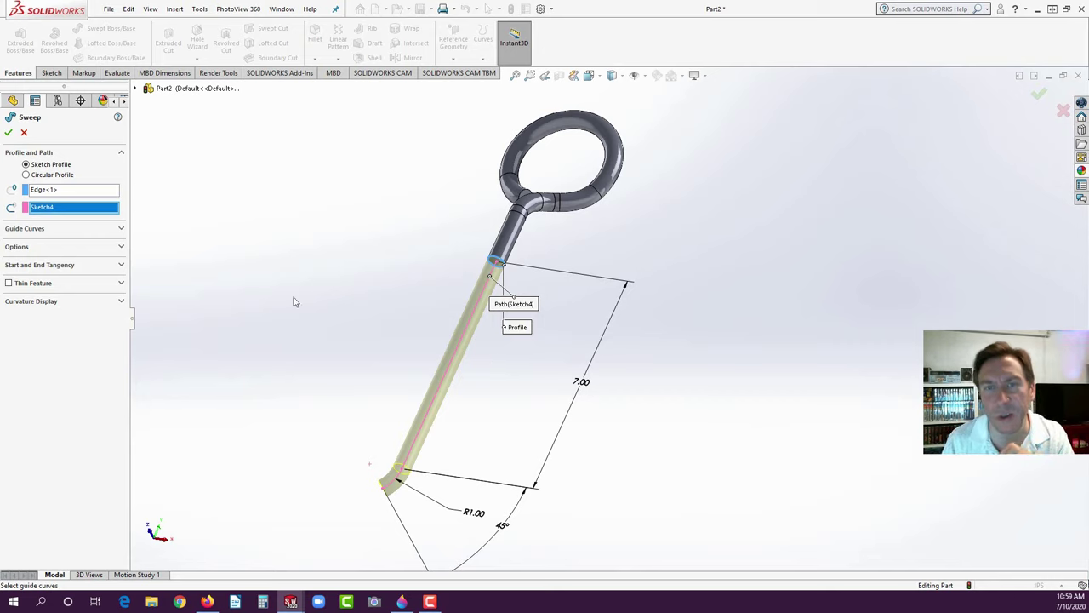
left_click(8, 133)
left_click(277, 262)
middle_click_drag(506, 451, 557, 415)
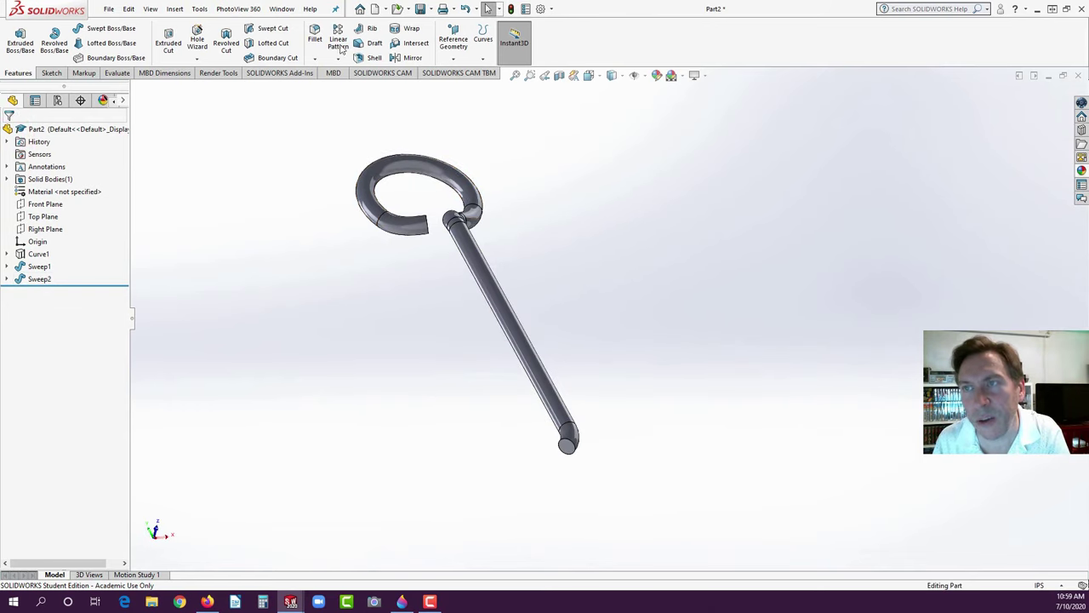
- Mirror the Sweep2 body about the rod's end face to form a V-shaped wire with two eyelets
left_click(411, 58)
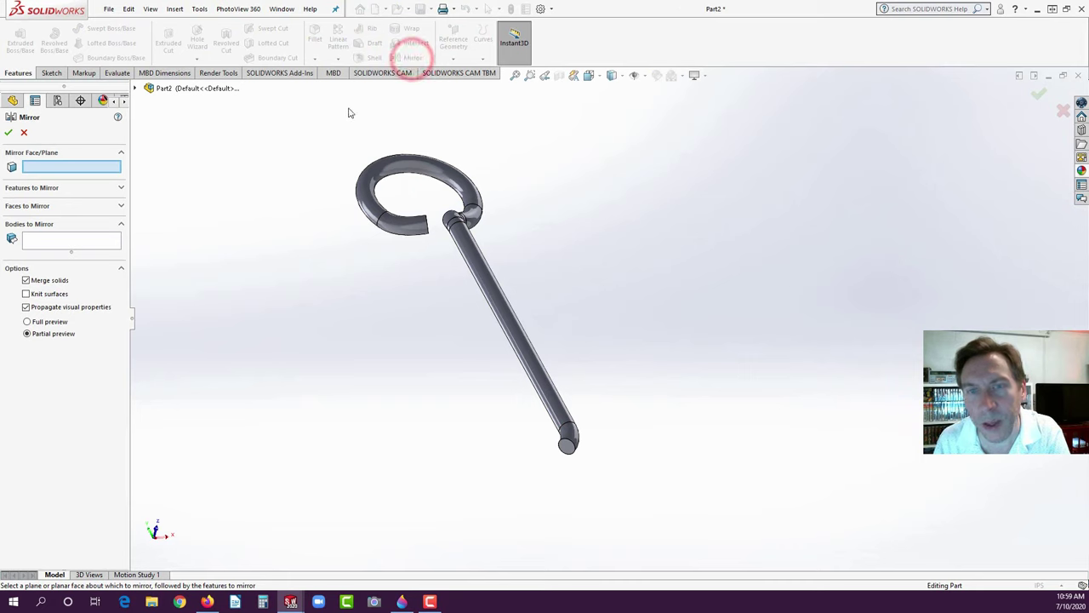
left_click(568, 447)
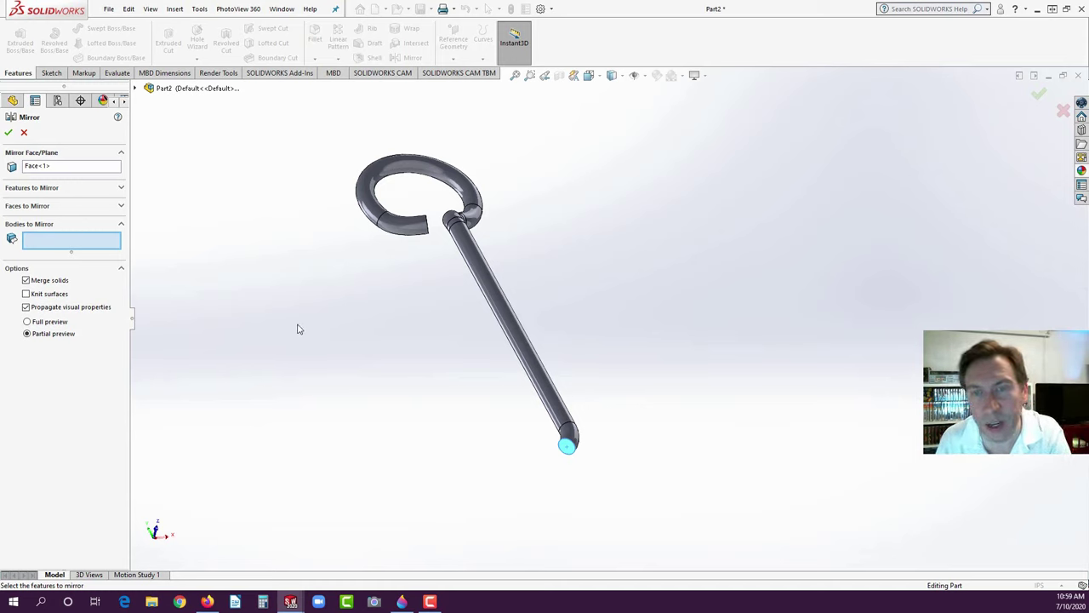
left_click(485, 272)
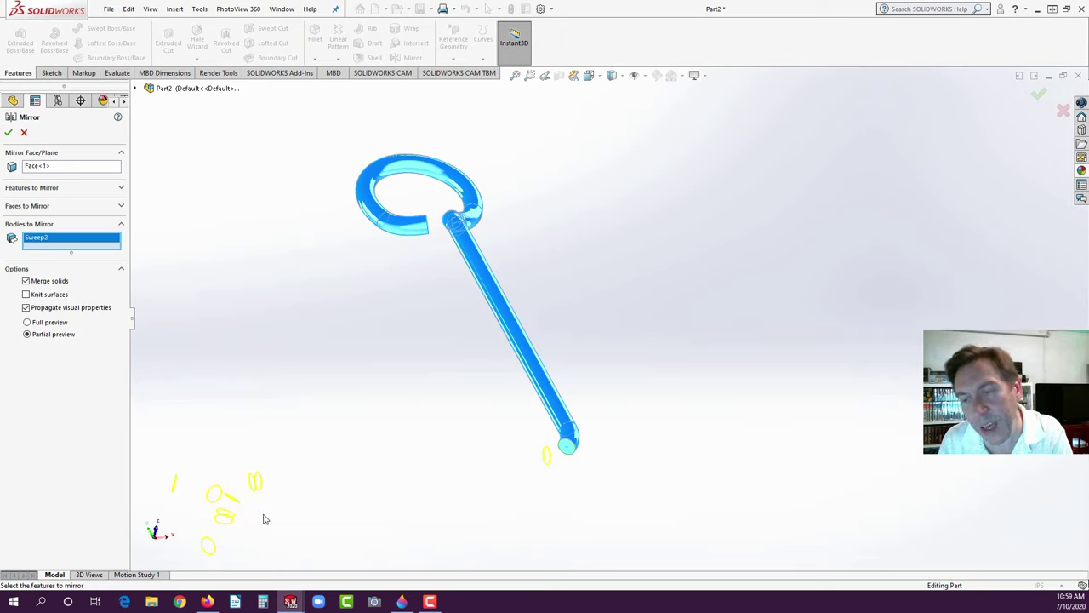
mouse_move(295, 515)
middle_mouse_down()
mouse_move(377, 481)
mouse_move(407, 446)
middle_mouse_up()
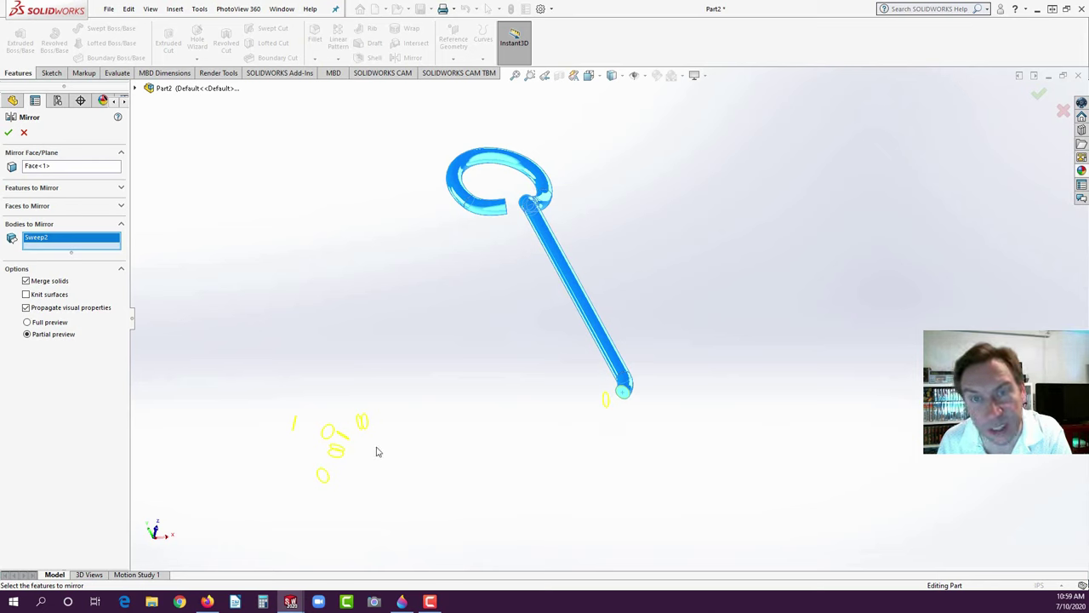
left_click(9, 132)
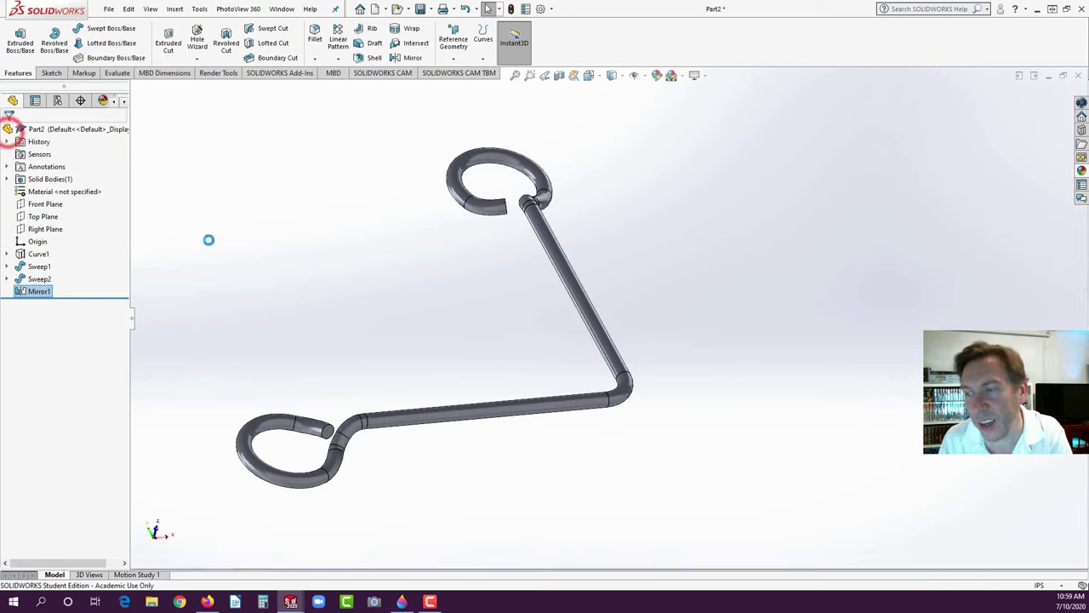
middle_click_drag(482, 326, 393, 467)
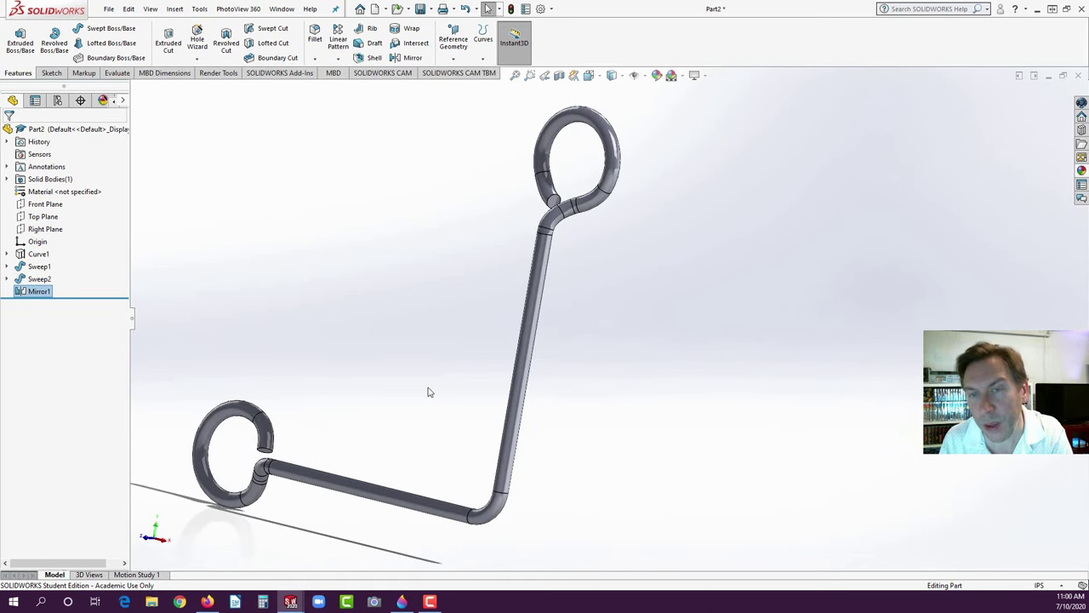
- Start Sketch5 on the Right Plane, Normal To, and draw a horizontal centreline left from the lower bend
left_click(42, 229)
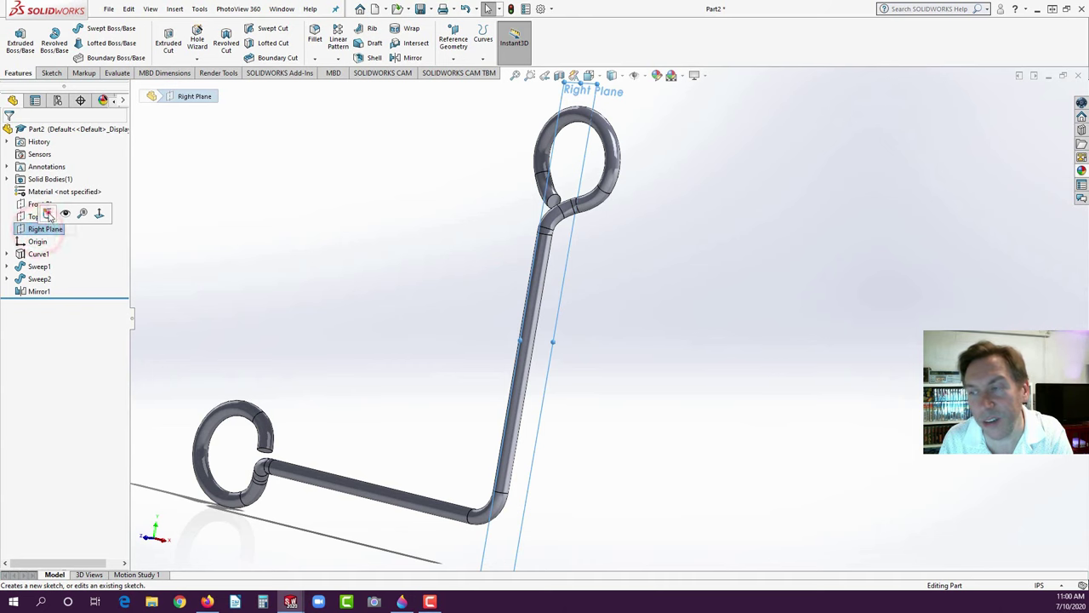
left_click(48, 217)
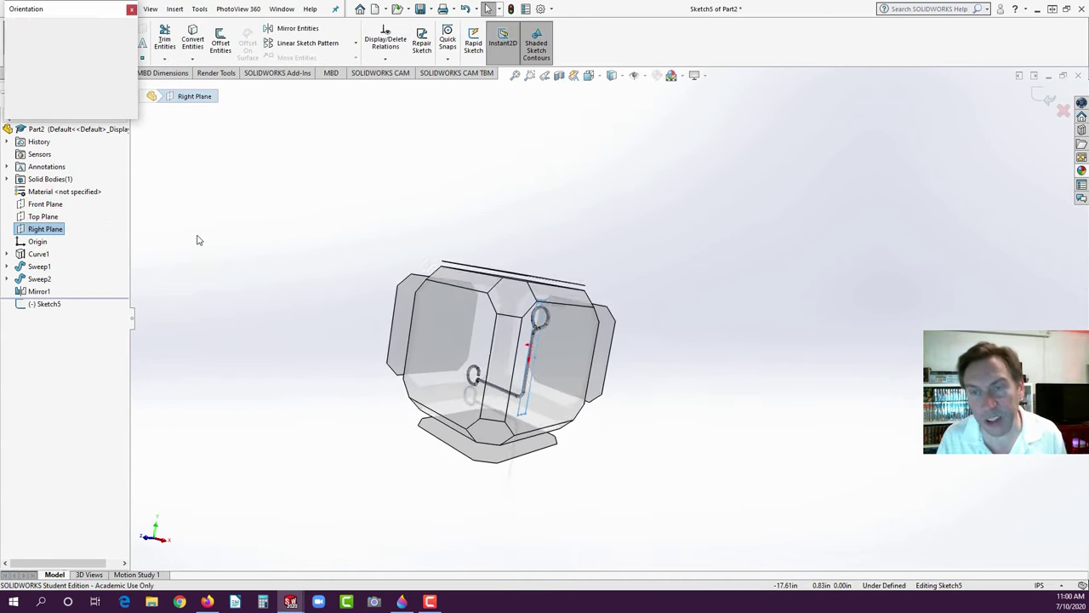
left_click(50, 60)
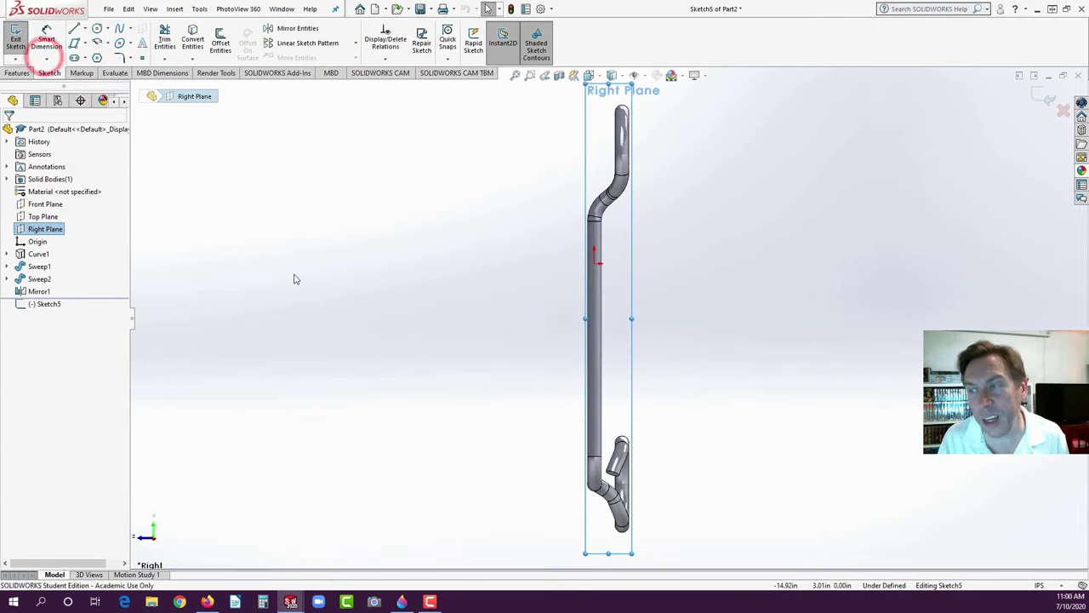
left_click(85, 31)
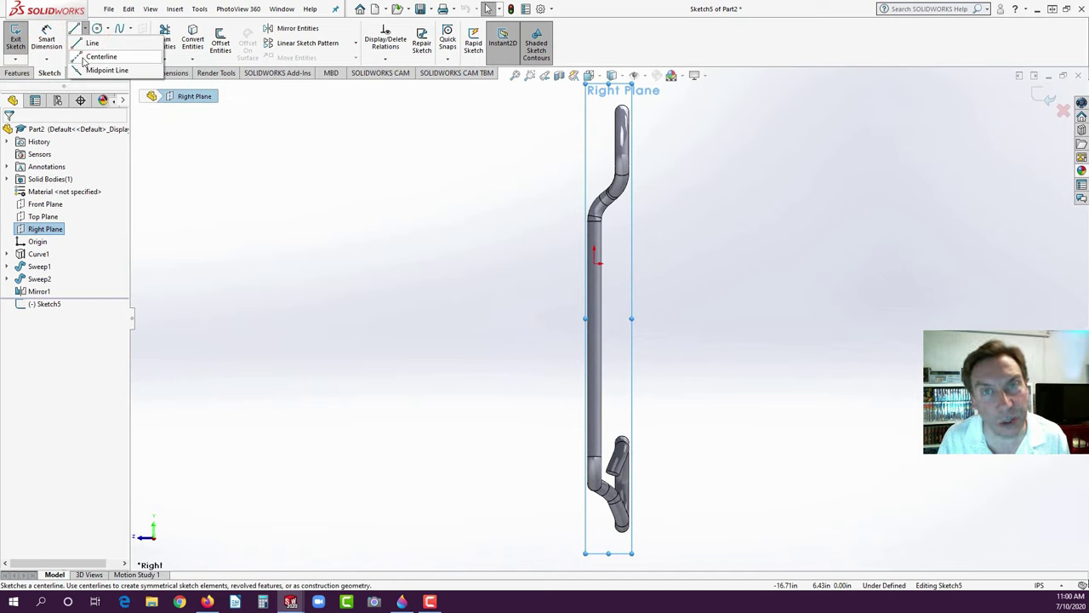
left_click(85, 57)
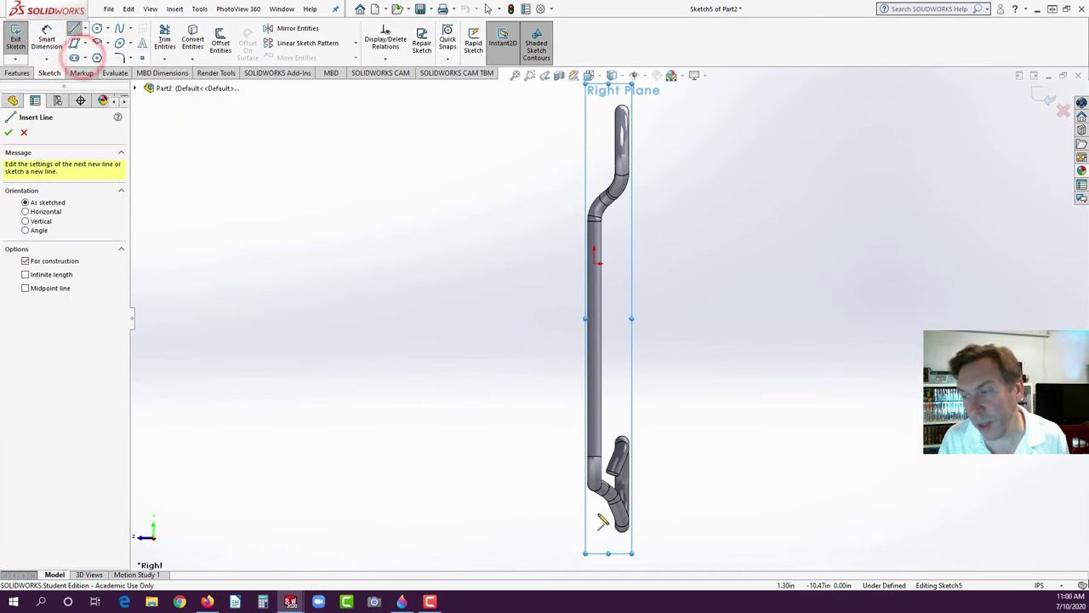
scroll(600, 510, "down", 4)
scroll(609, 482, "down", 1)
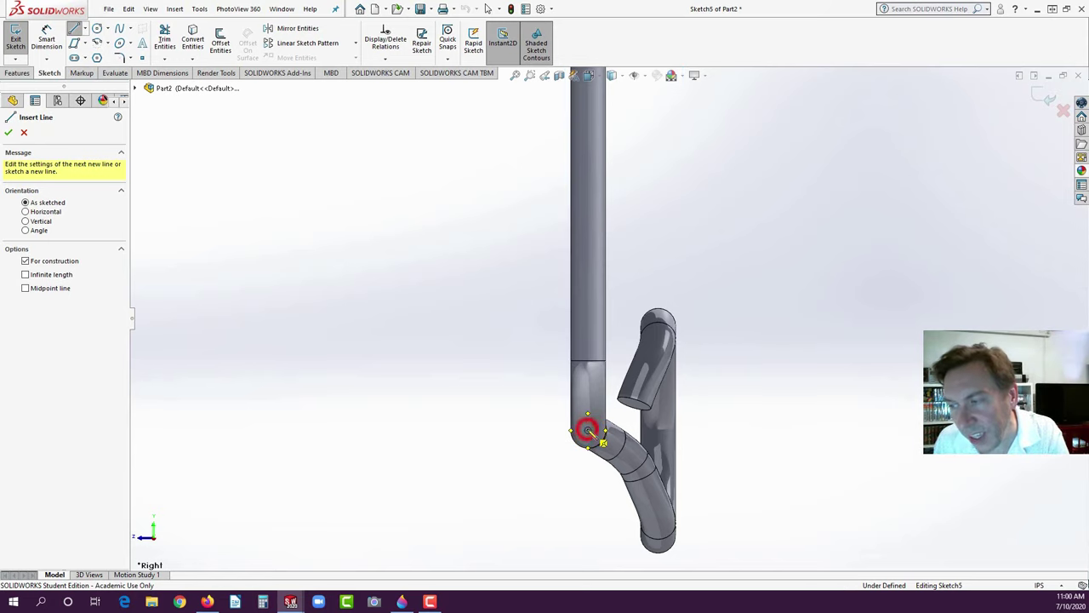
left_click(588, 430)
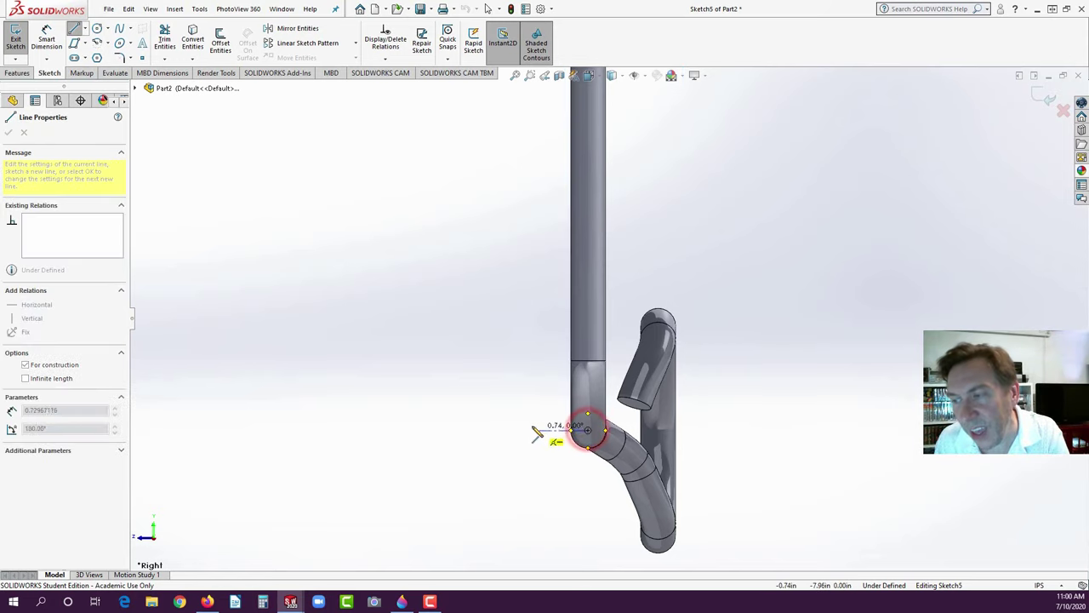
left_click(475, 430)
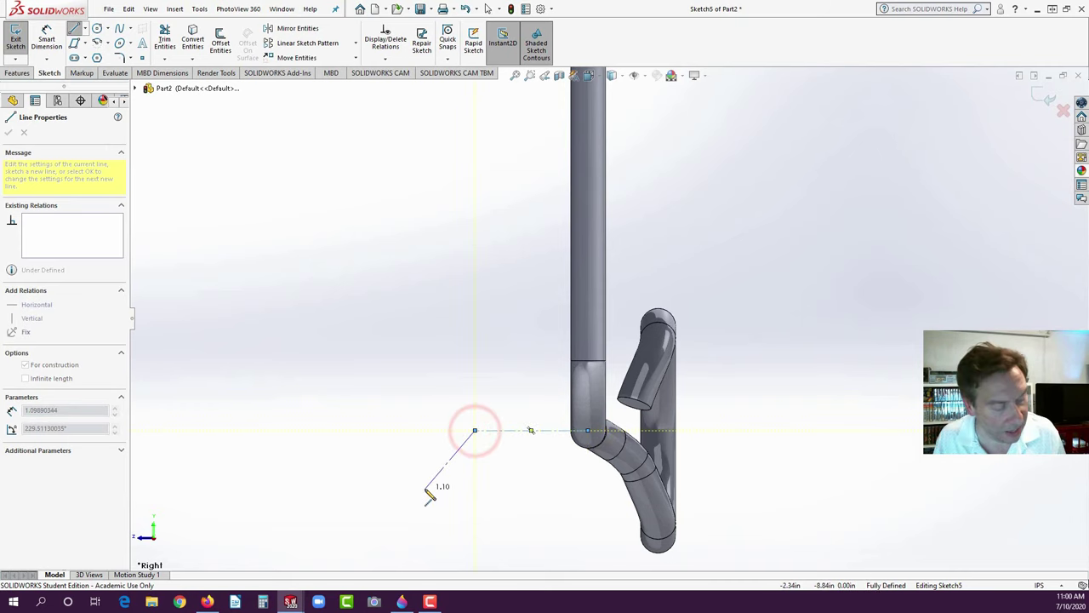
key("Escape")
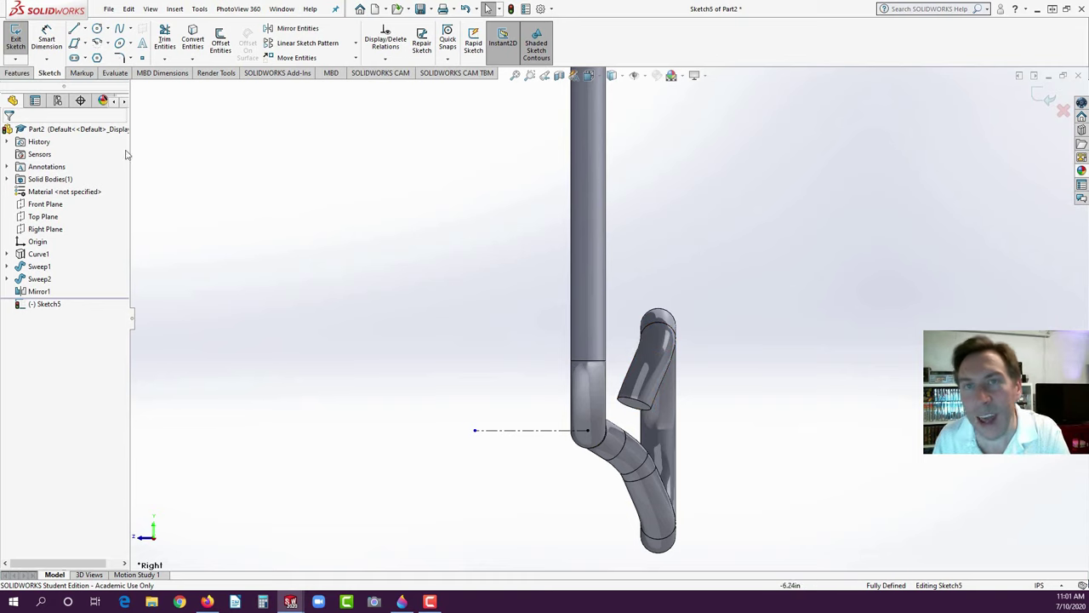
- Draw a small circle beside the stem and make it Equal to the bend's circular edge
left_click(98, 28)
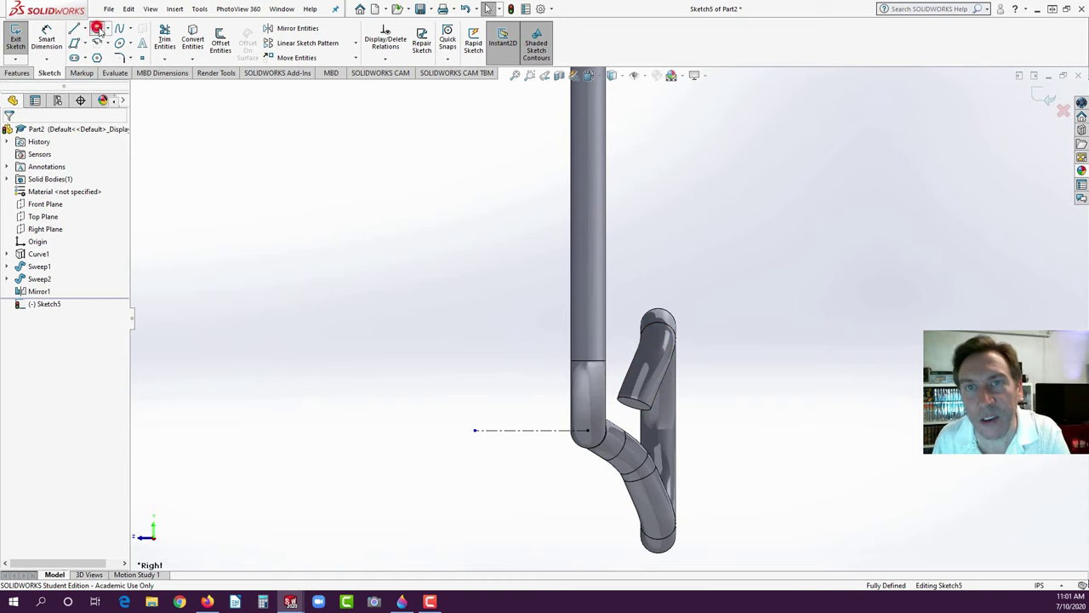
left_click(622, 326)
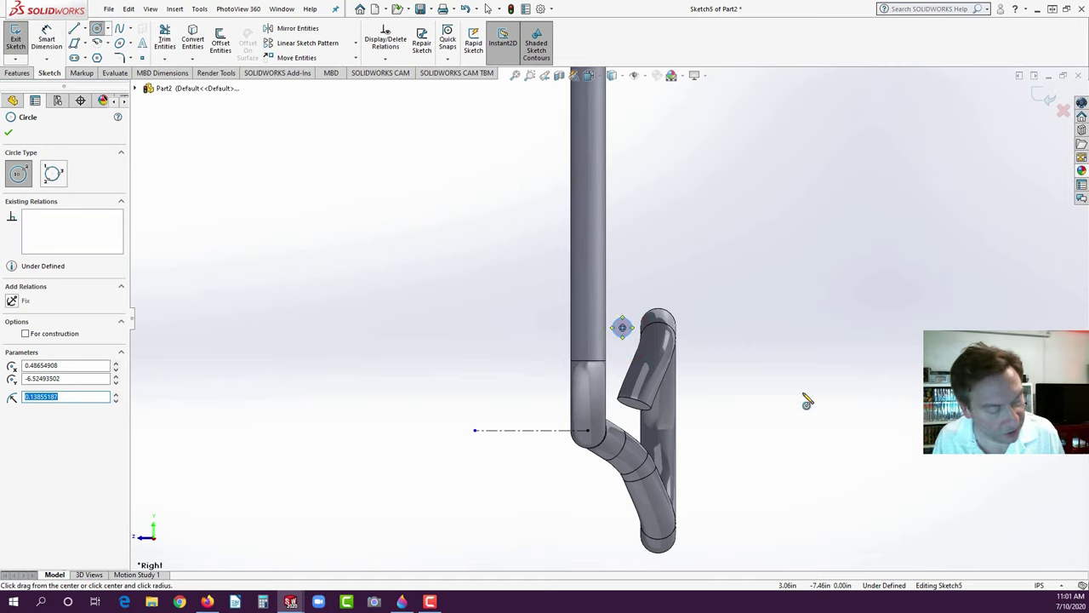
key("Escape")
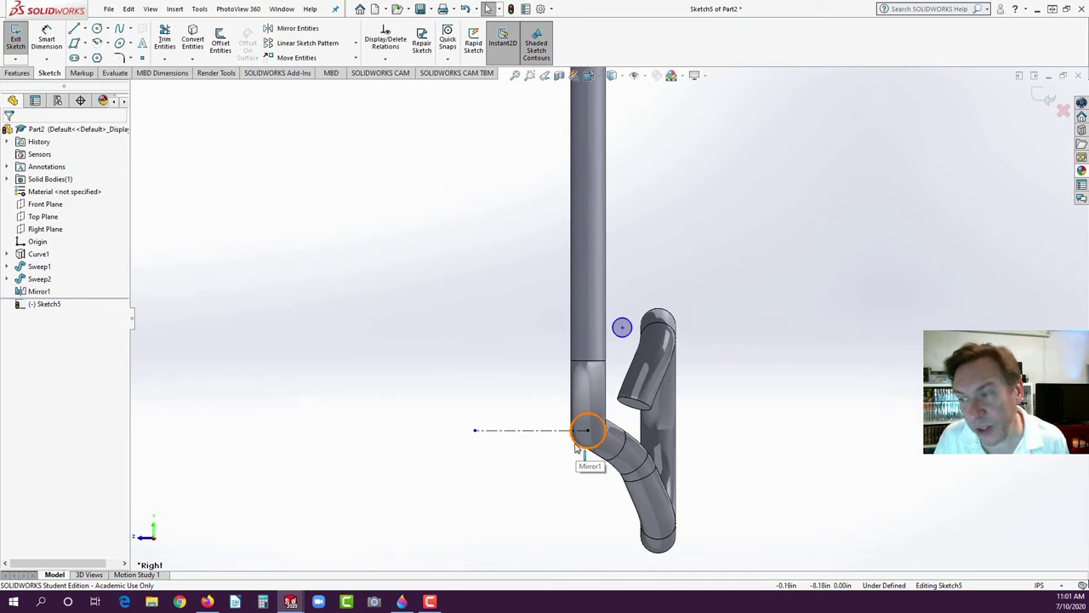
left_click(575, 448)
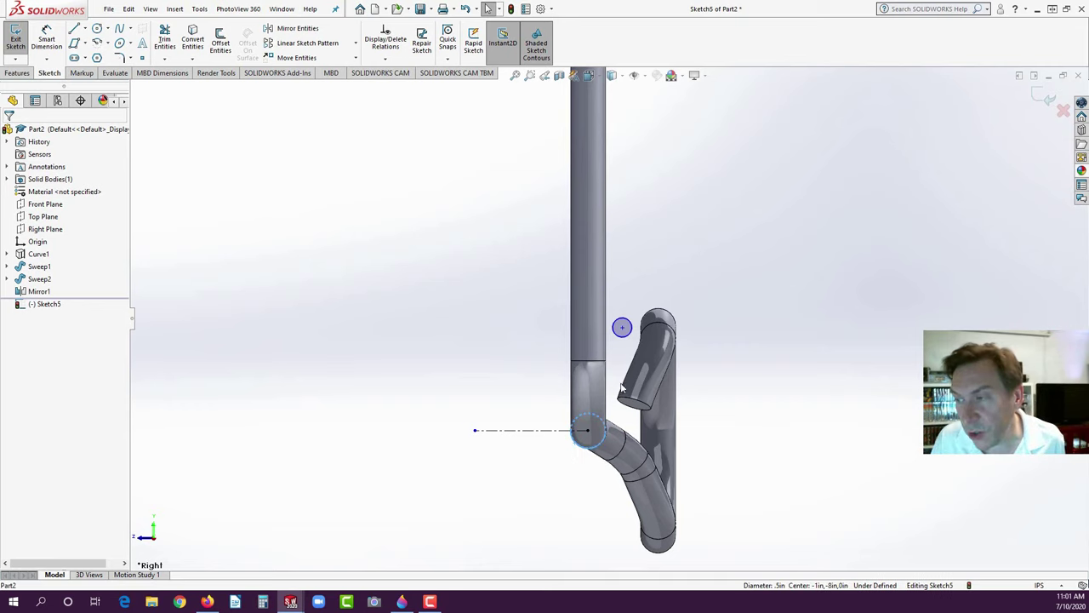
left_click(622, 340, "ctrl")
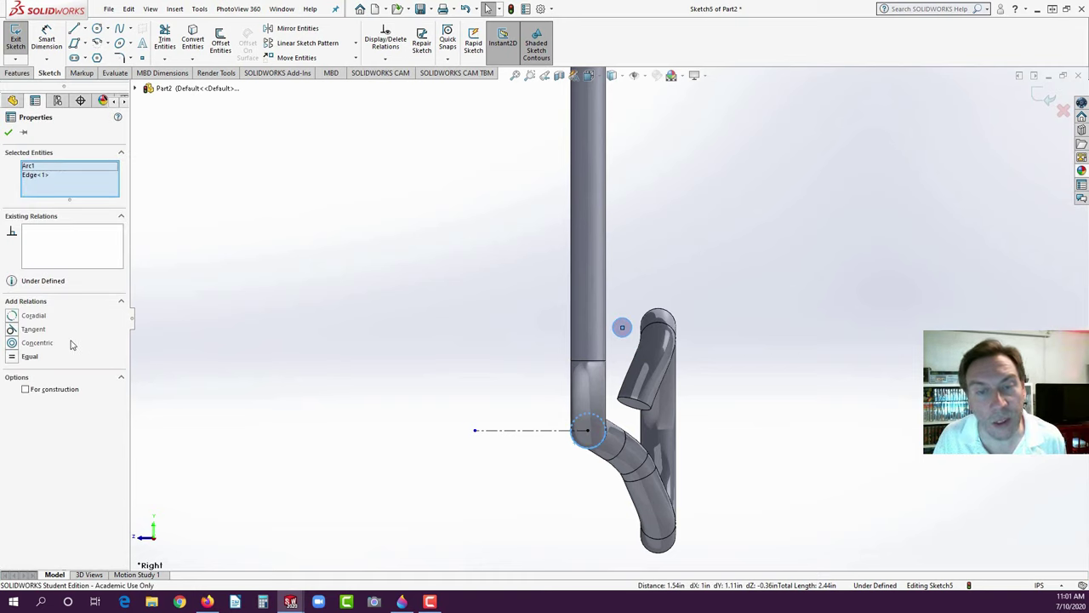
left_click(12, 357)
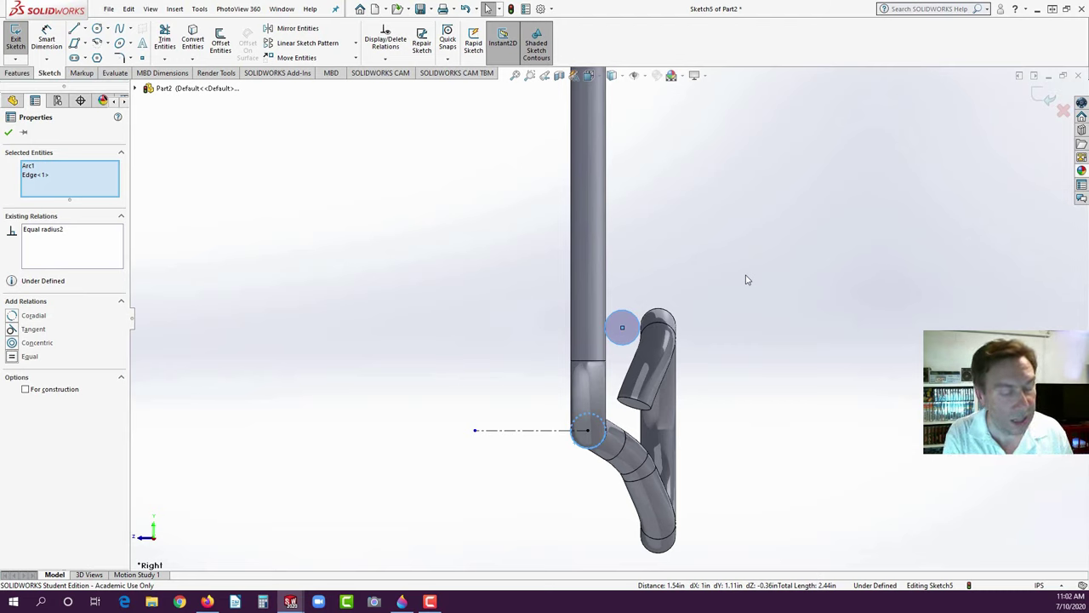
- Dimension the circle's distance from the stem edge as 0.245 in
left_click(48, 36)
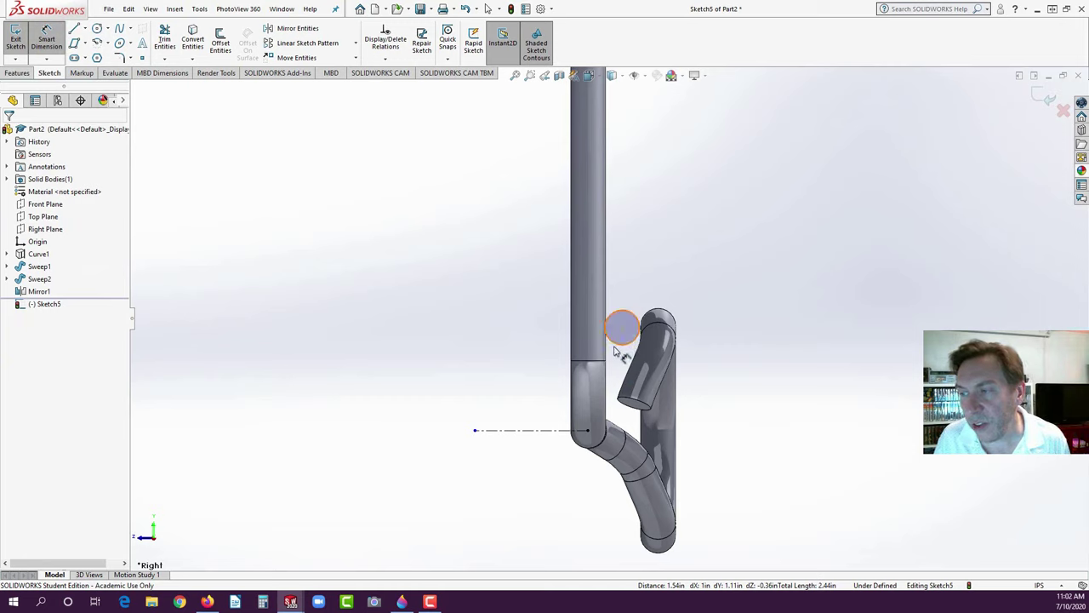
left_click(615, 344)
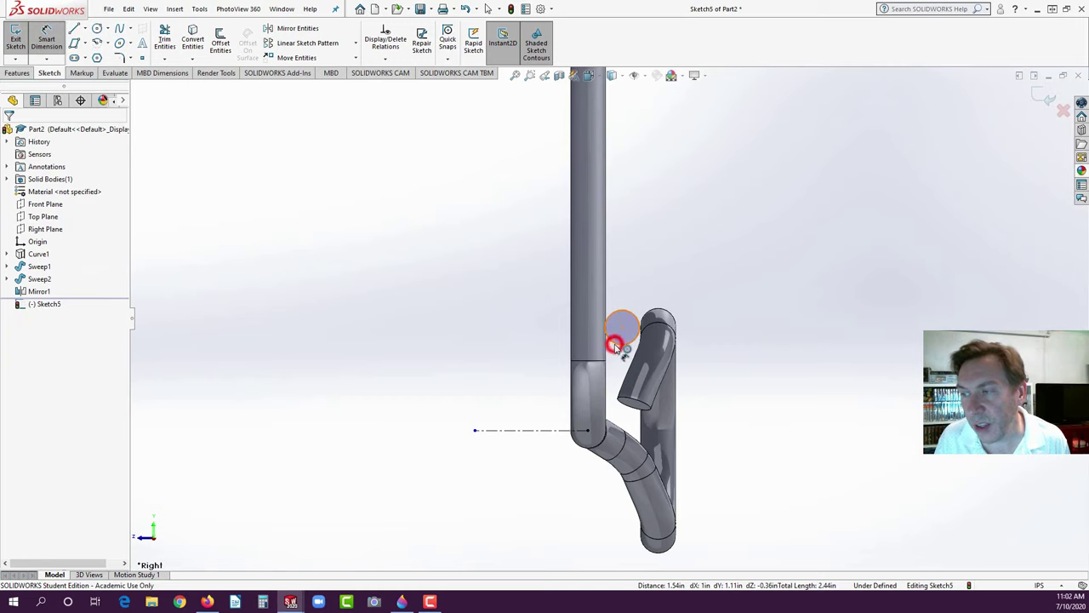
left_click(606, 282)
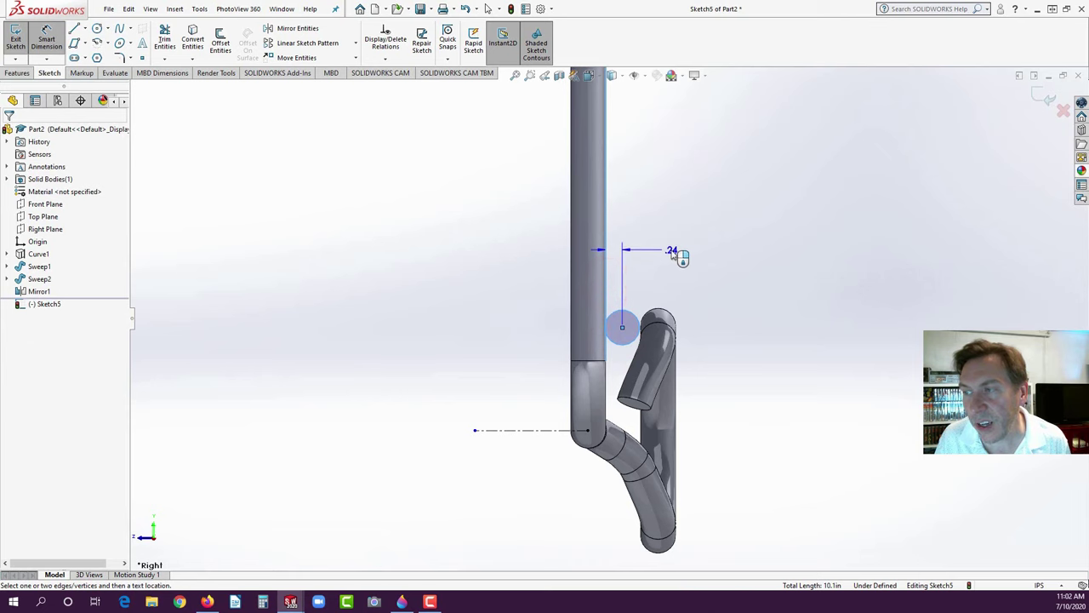
left_click(672, 251)
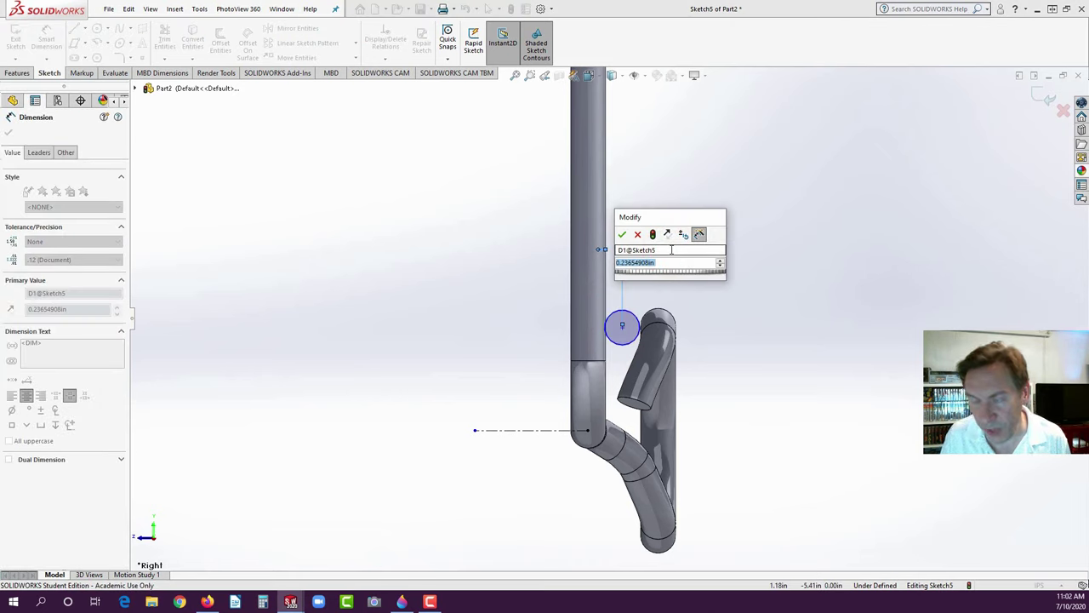
type(".245")
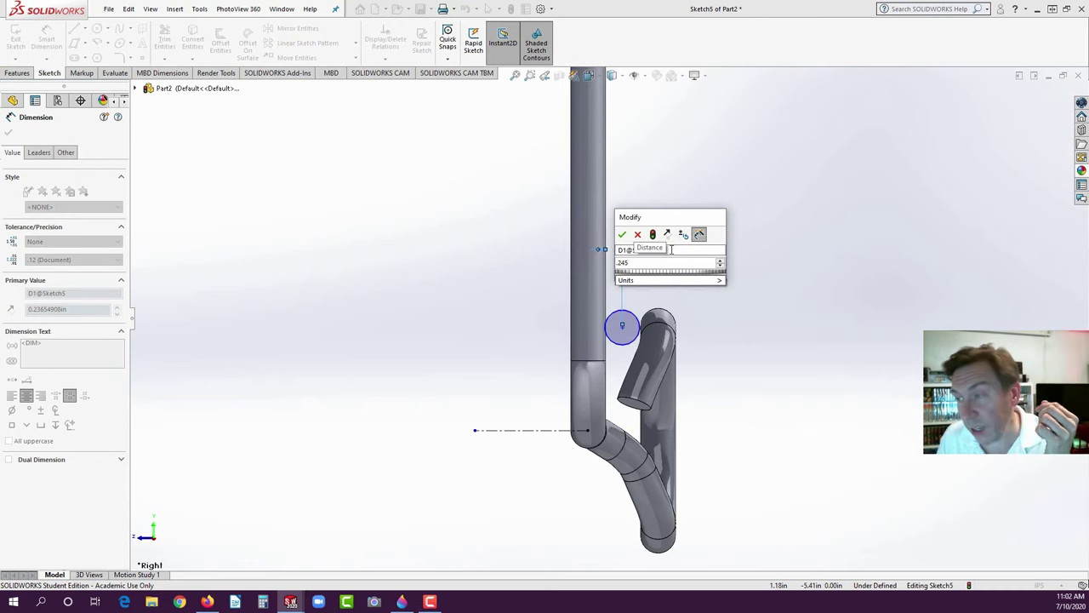
key("Return")
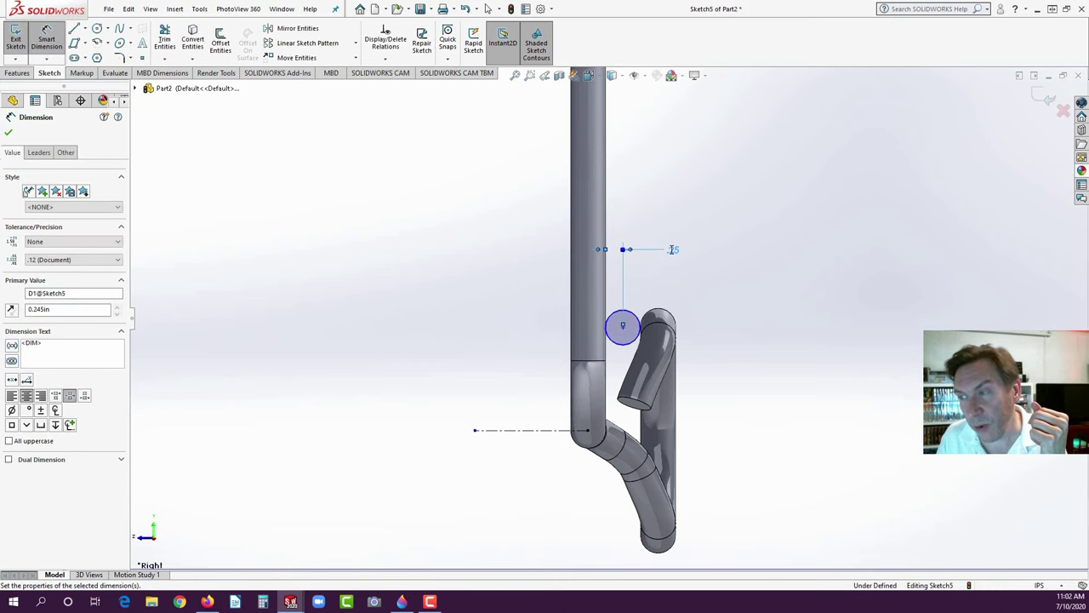
scroll(644, 321, "up", 1)
scroll(644, 321, "up", 3)
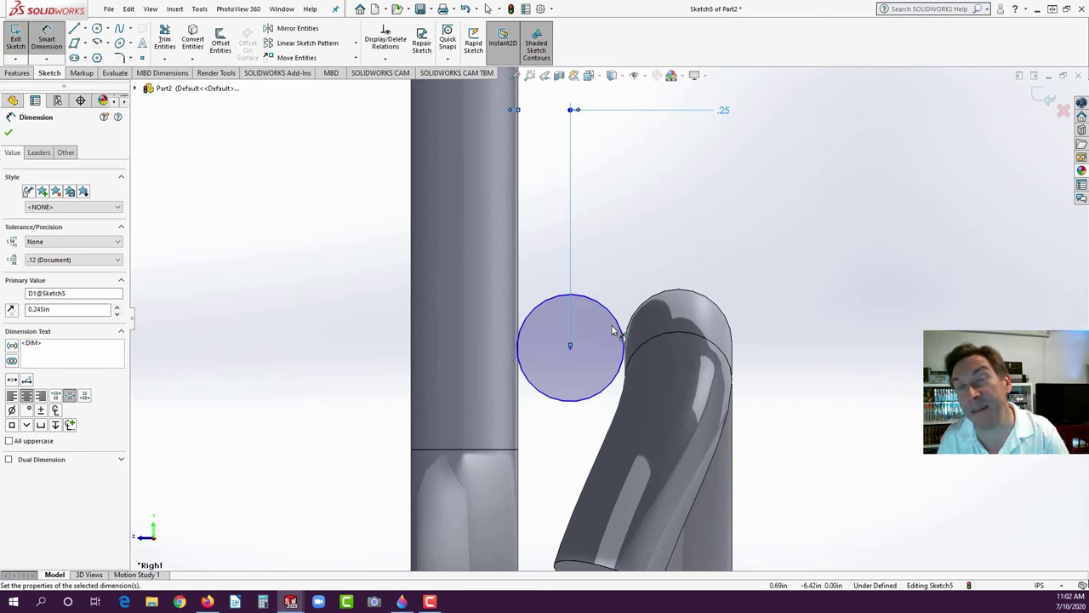
scroll(567, 351, "up", 1)
scroll(544, 340, "down", 10)
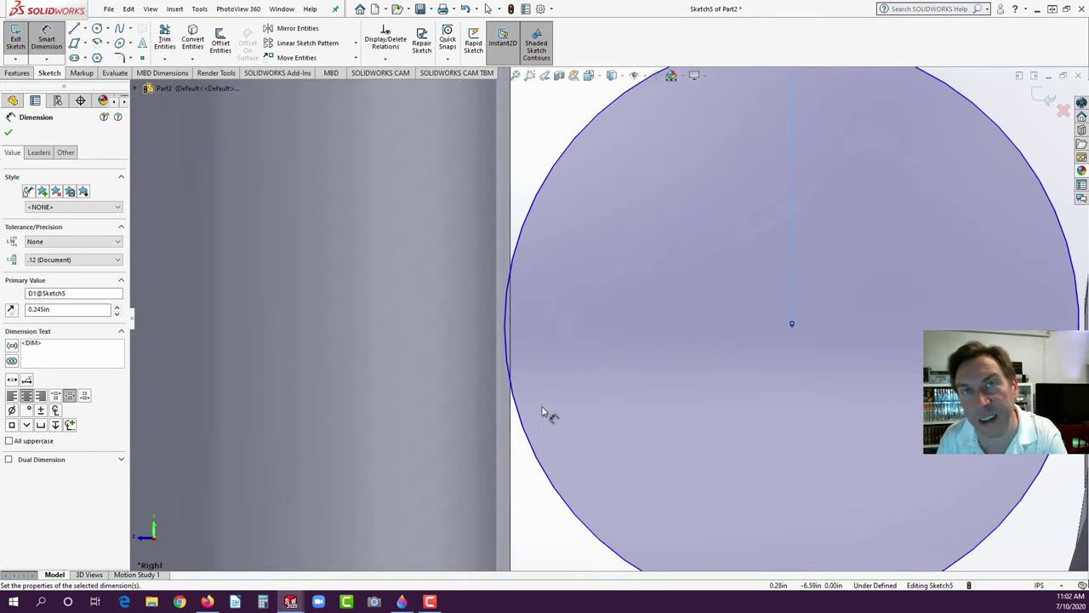
scroll(544, 413, "up", 10)
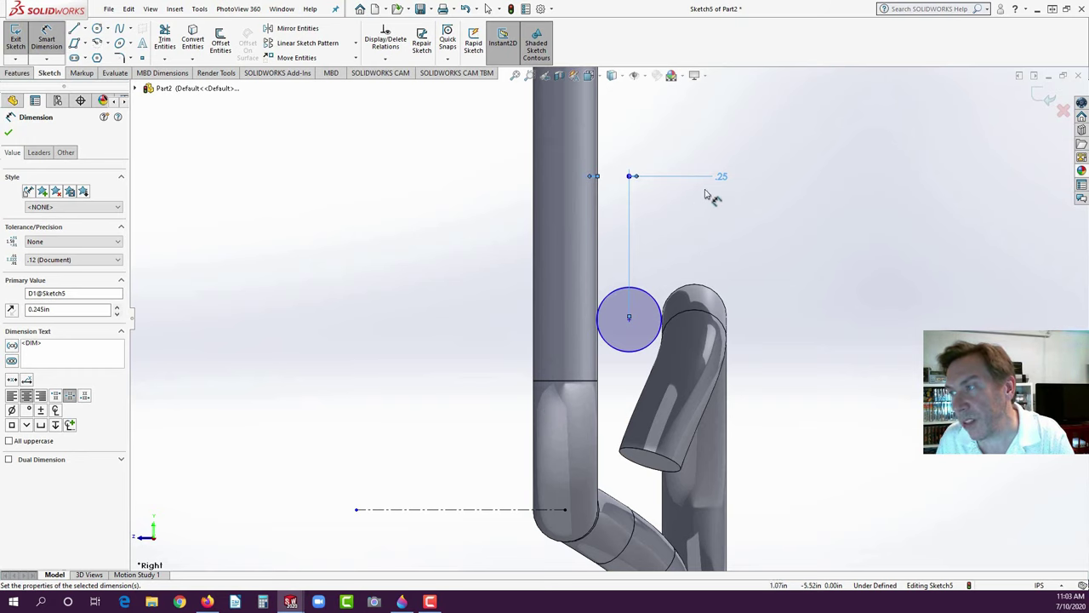
- Add a Ø2.50 diameter dimension from the circle centre about the centreline, fully defining Sketch5
left_click(630, 321)
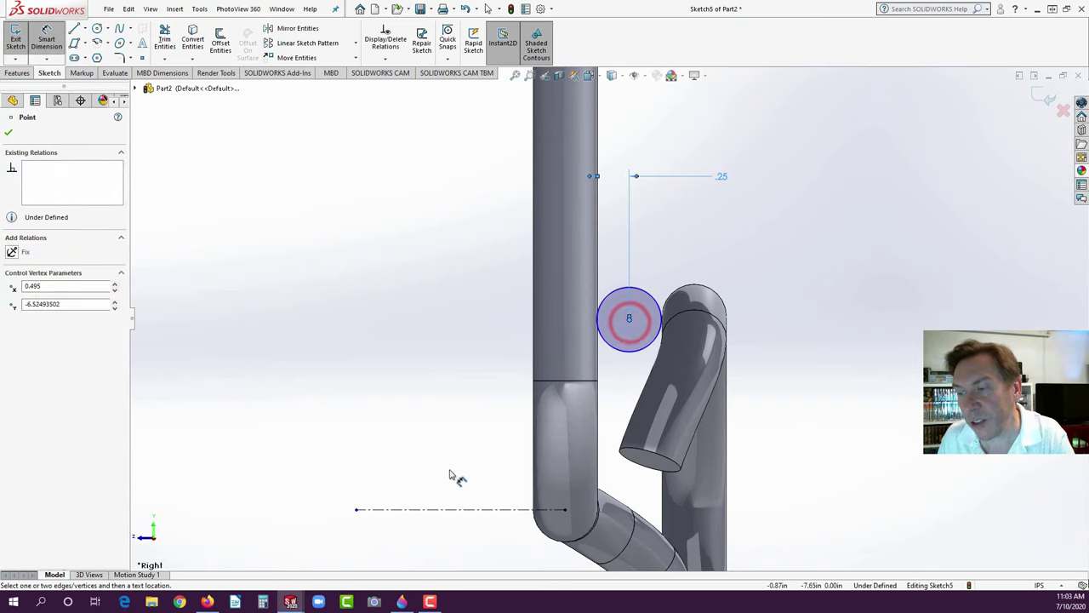
left_click(440, 509)
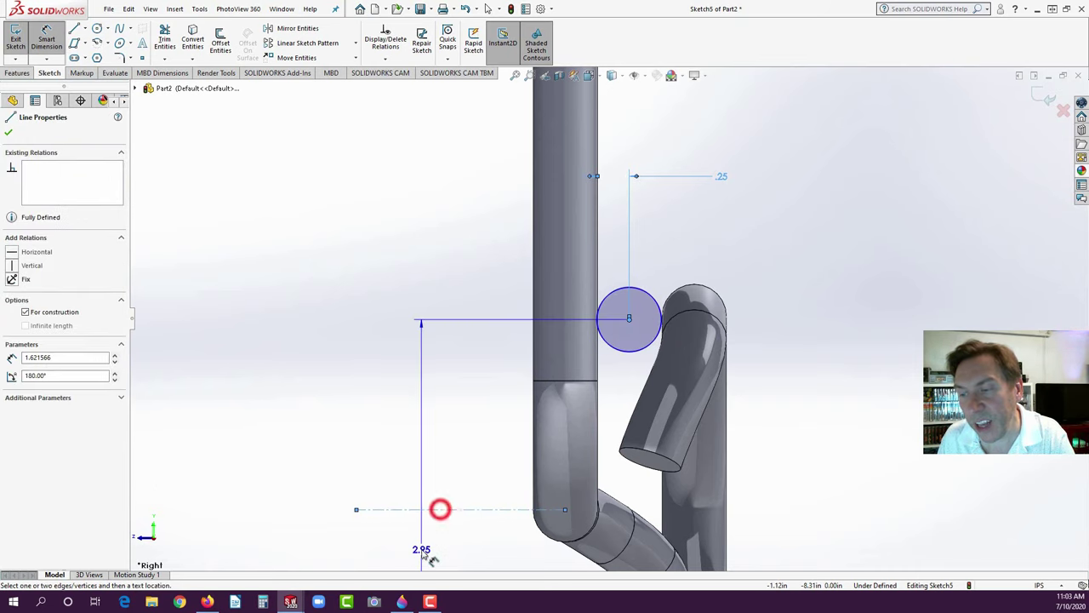
scroll(351, 522, "down", 2)
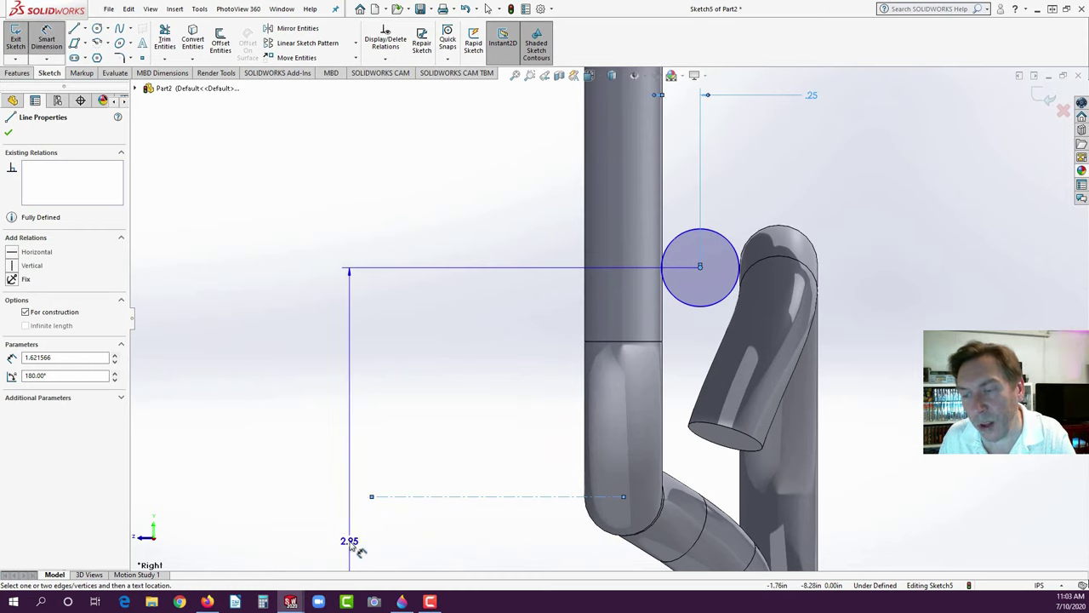
left_click(349, 537)
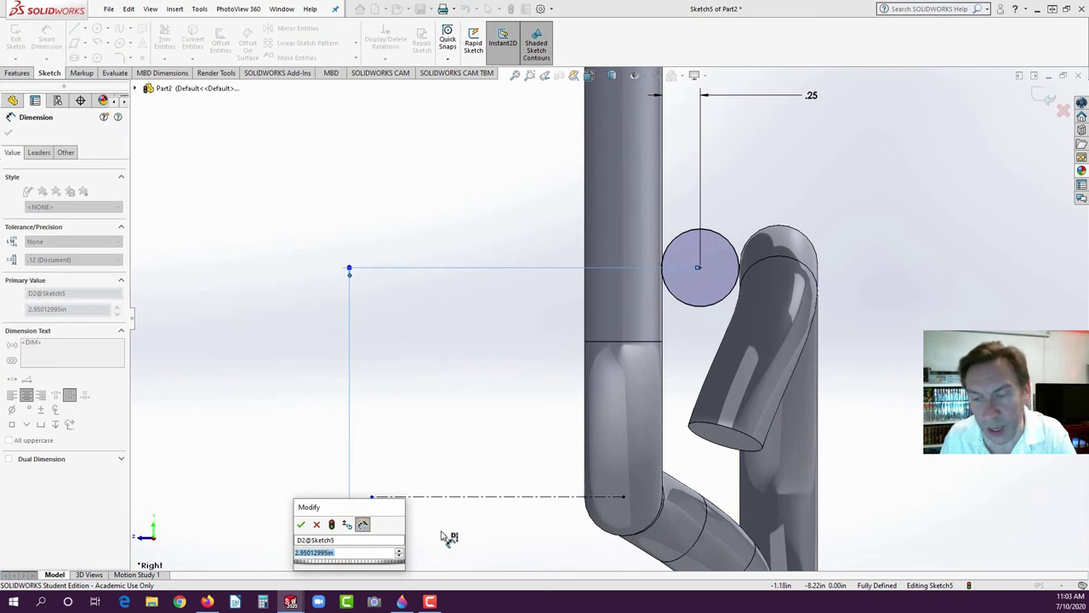
type("2.5")
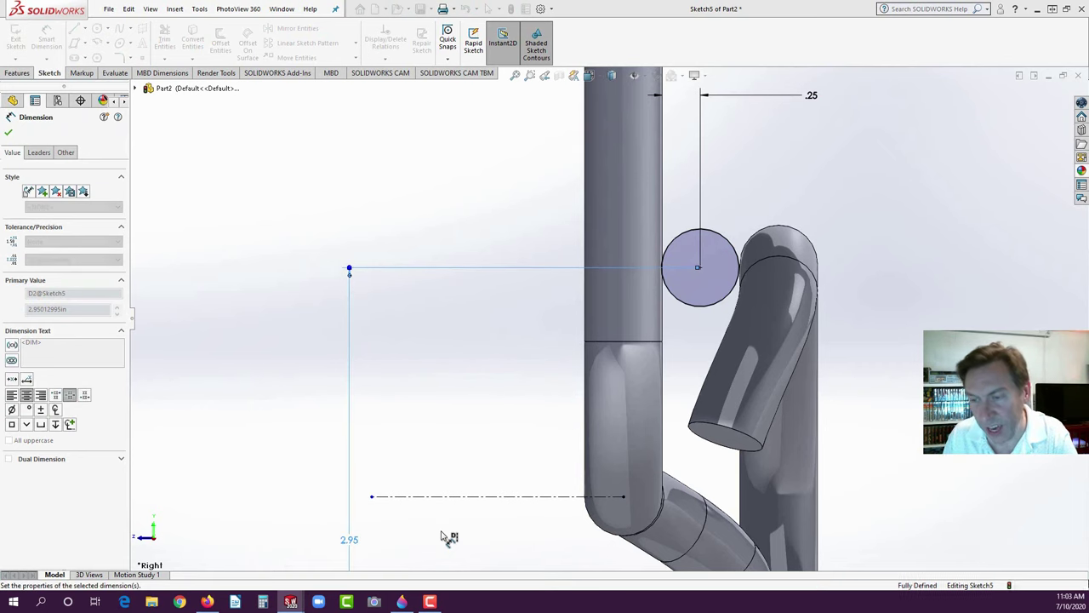
key("Return")
scroll(335, 437, "up", 6)
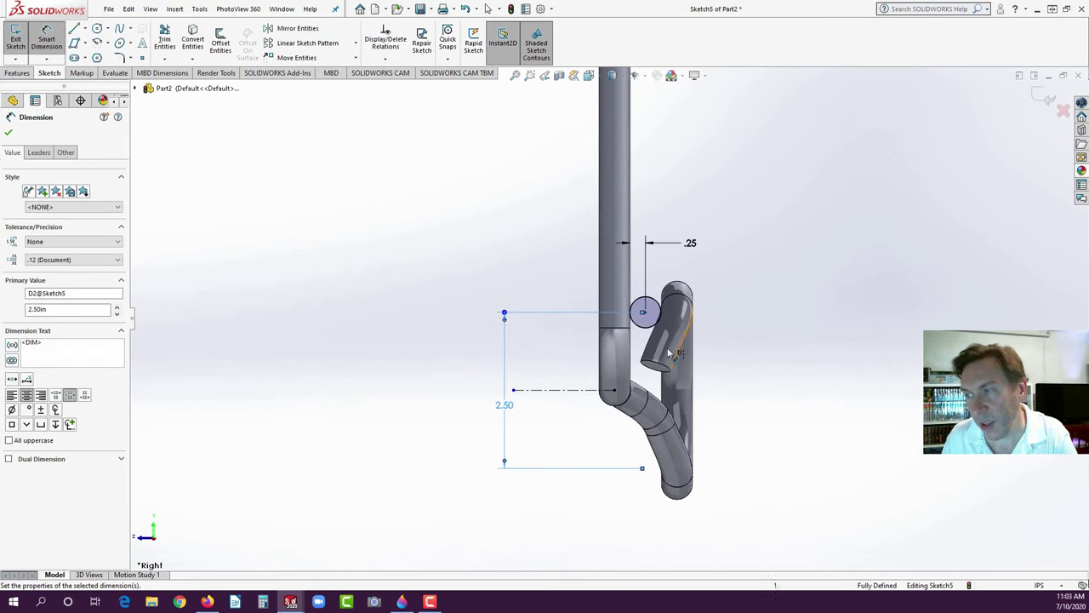
scroll(625, 372, "down", 3)
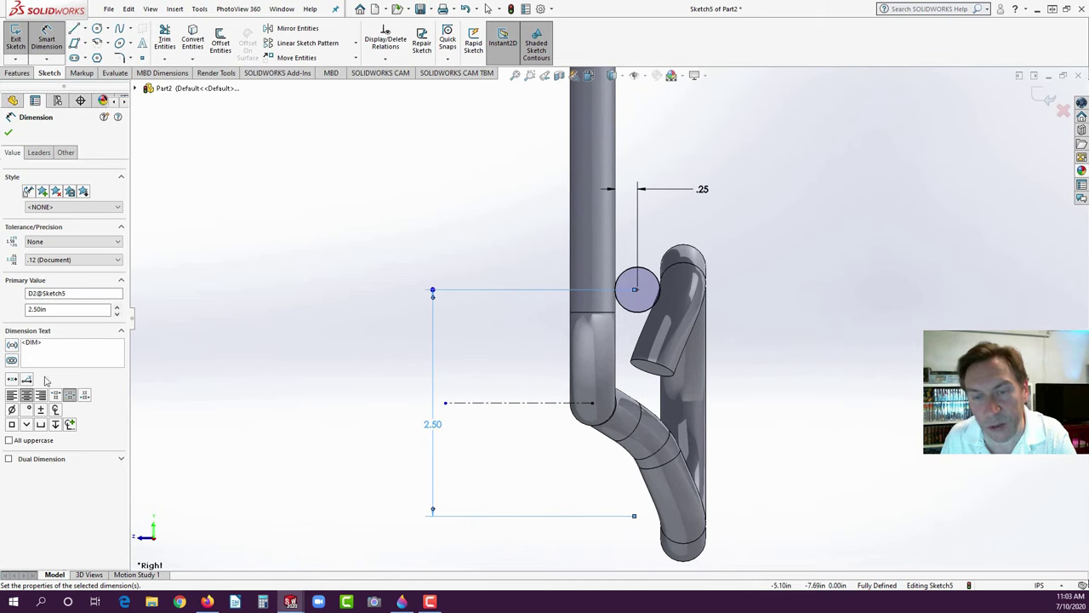
left_click(12, 410)
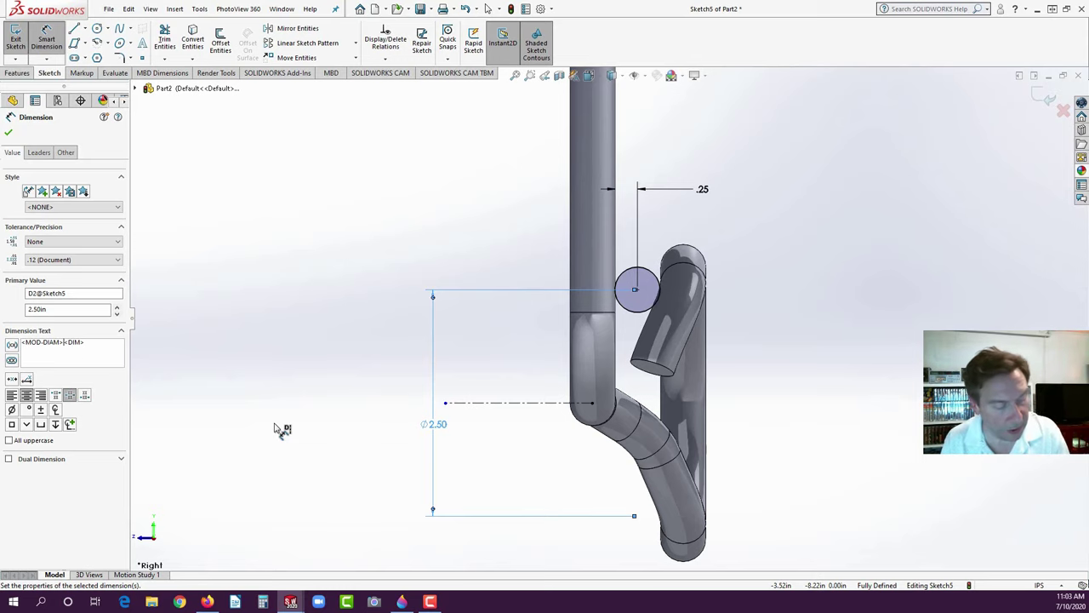
left_click(281, 430)
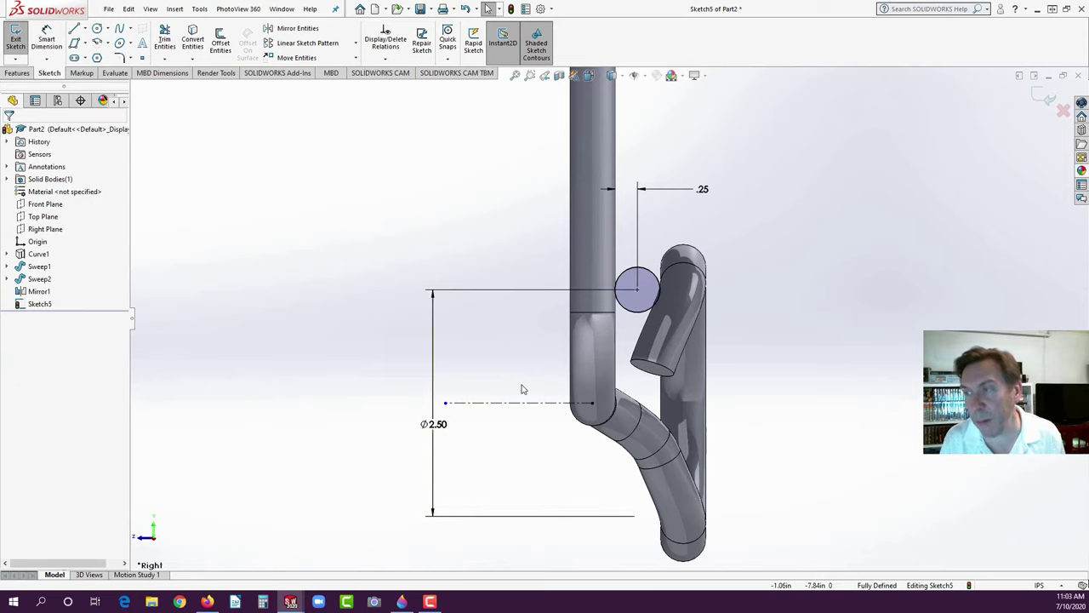
left_click(635, 304)
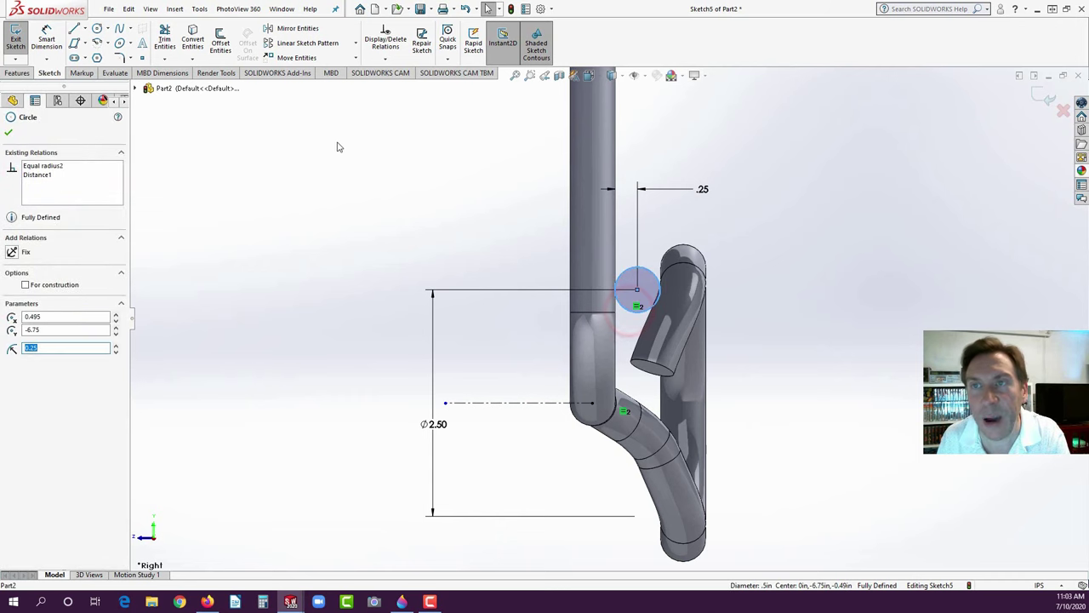
- Linear-pattern the circle: 1 instance in Direction 1, 4 instances spaced 2.50 in Direction 2
left_click(332, 44)
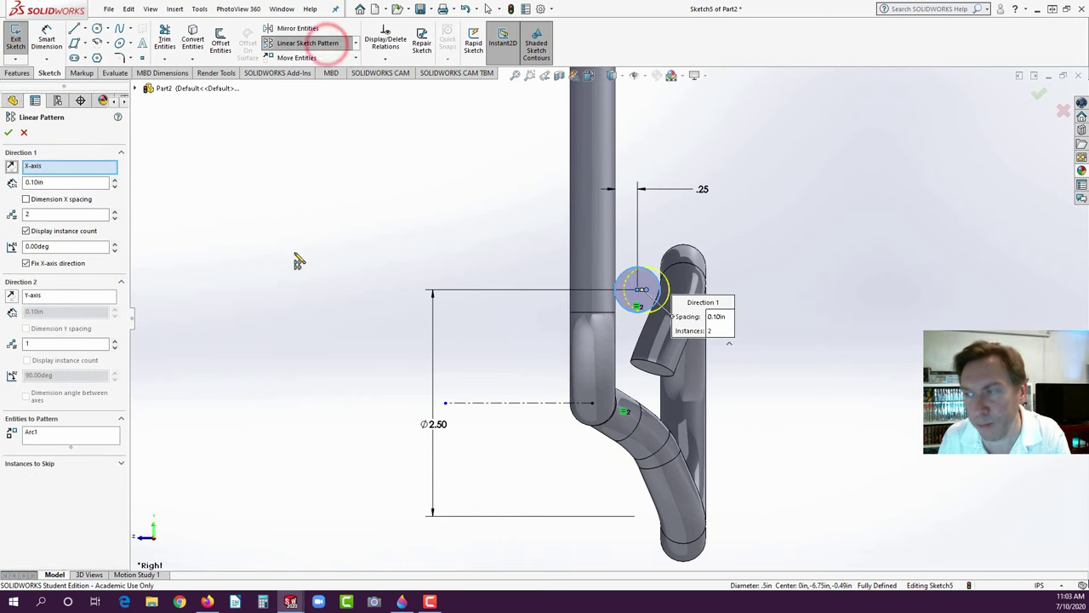
left_click(35, 214)
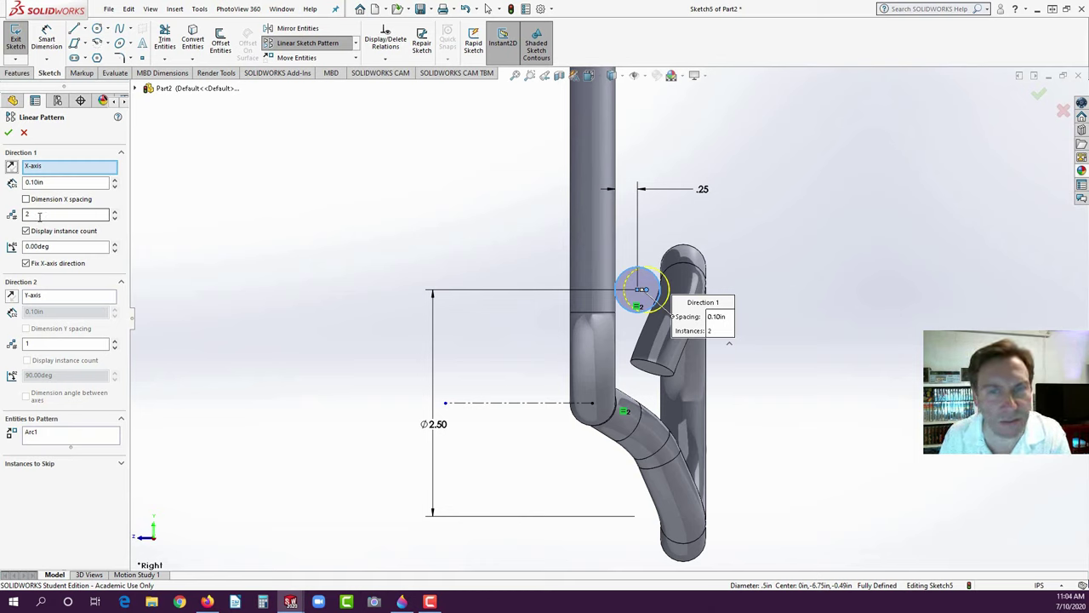
left_click(114, 219)
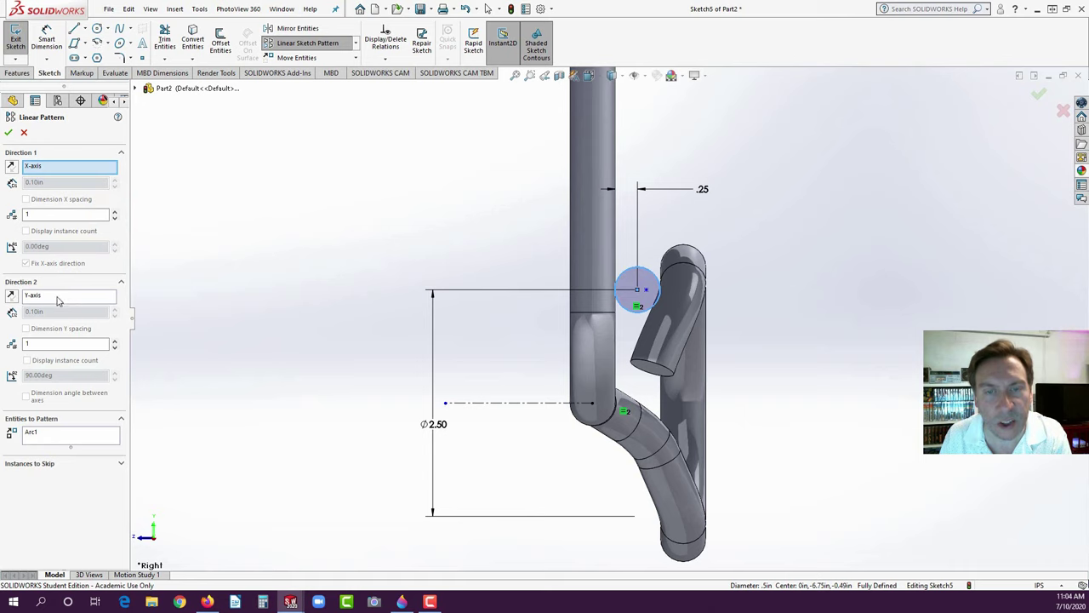
left_click(115, 339)
left_click(115, 339)
left_click(115, 339)
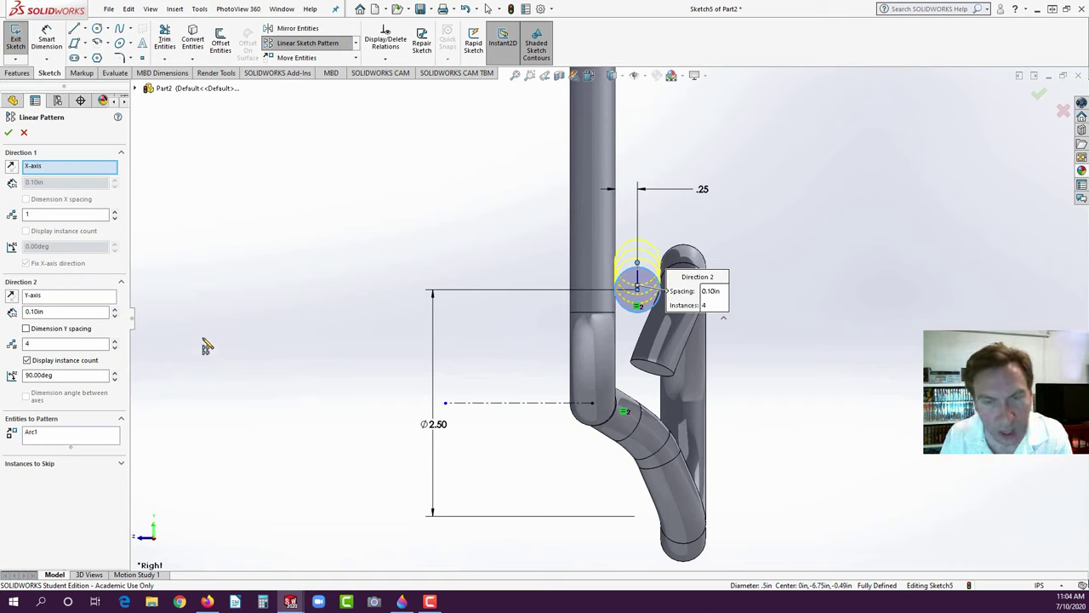
double_click(51, 312)
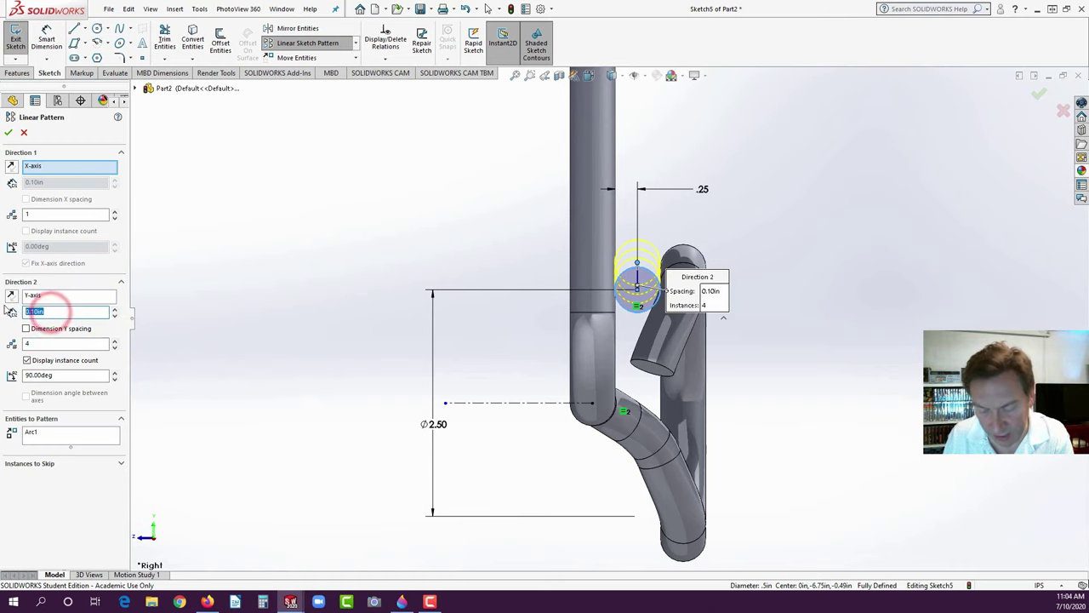
type("2")
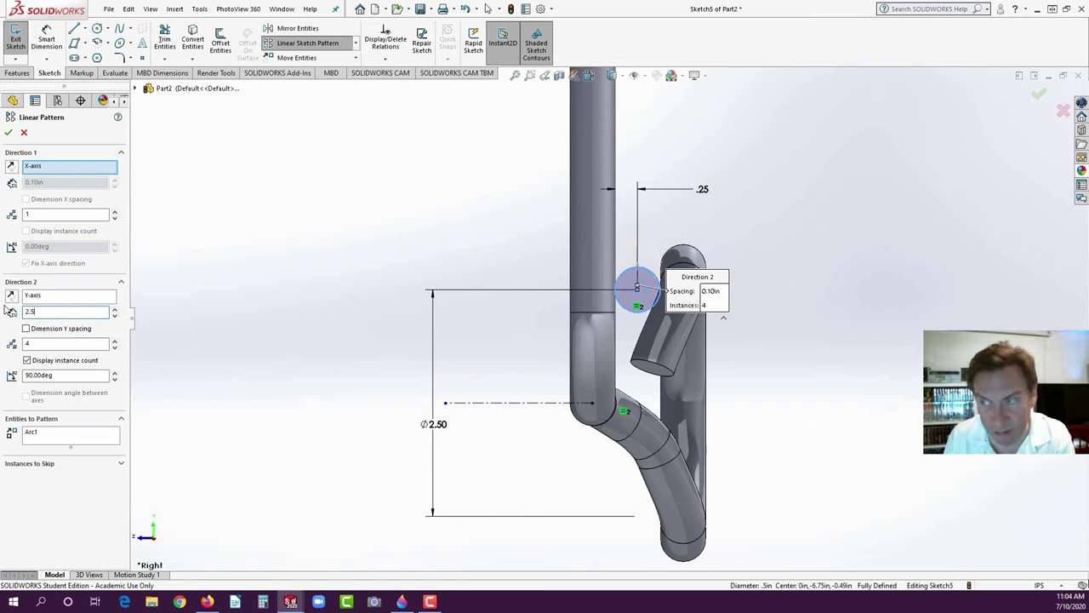
type(".5")
key("Return")
scroll(587, 339, "up", 5)
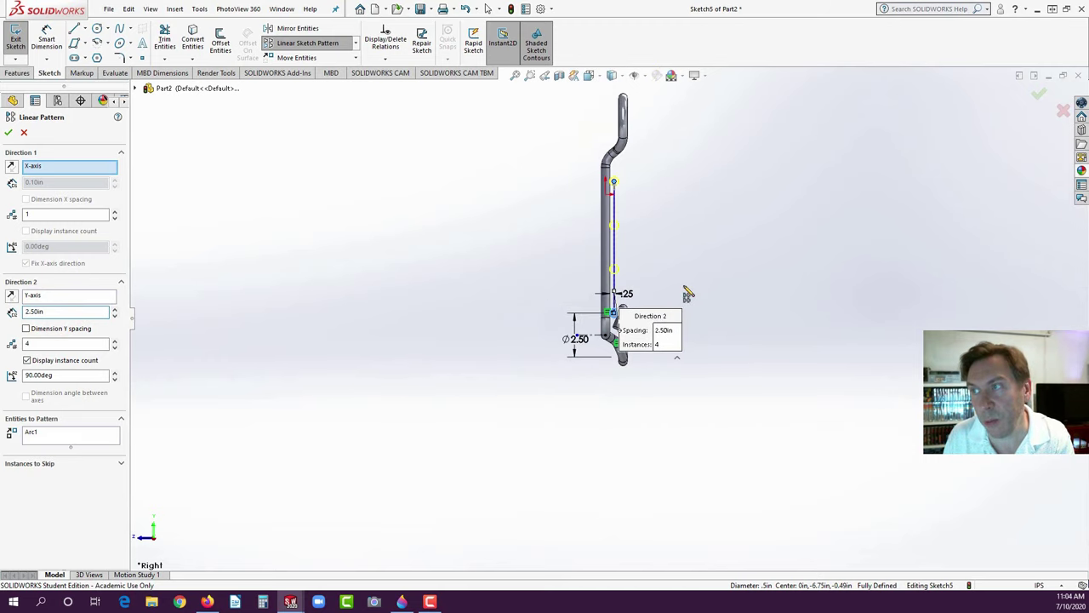
scroll(718, 211, "down", 2)
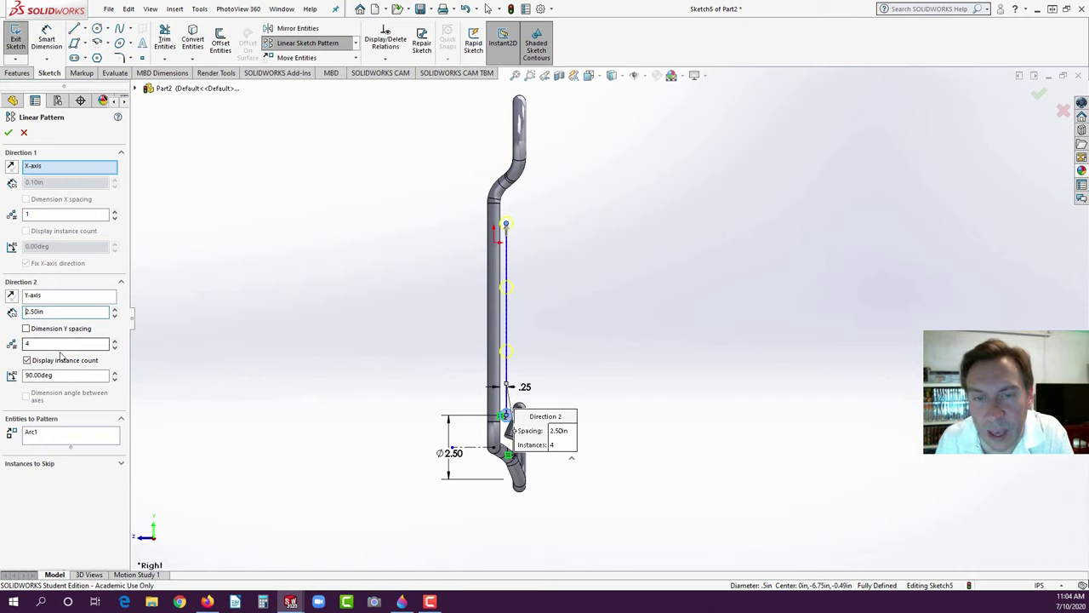
left_click(26, 329)
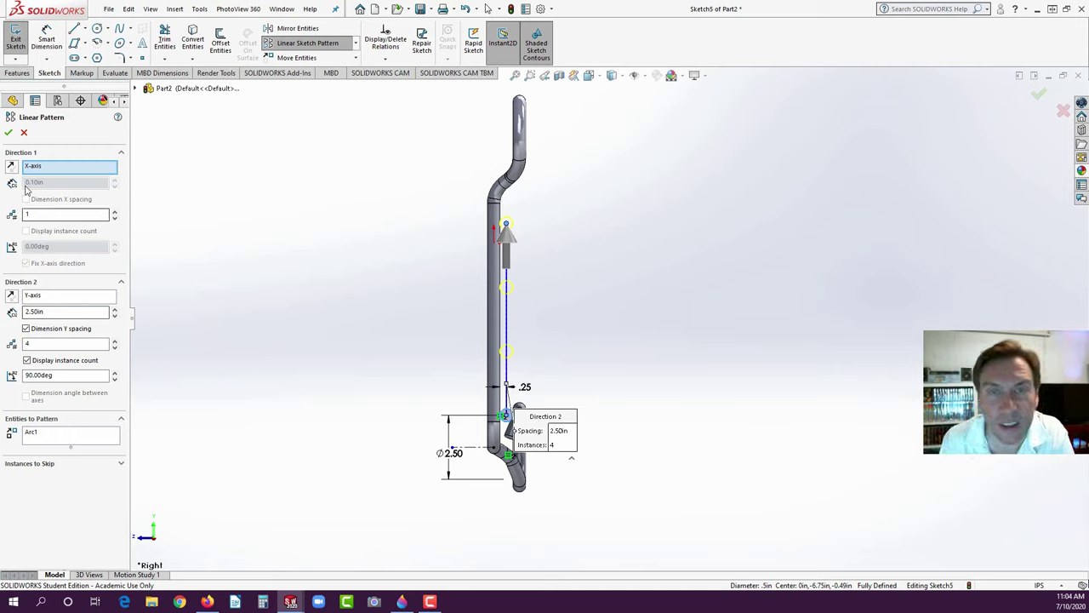
left_click(8, 132)
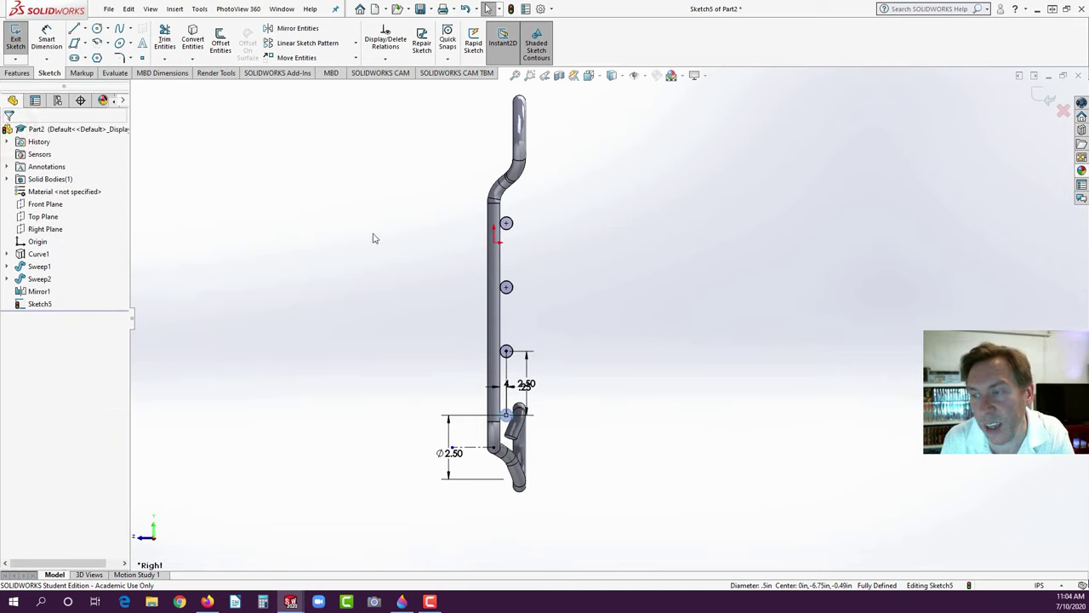
- Orbit to an oblique view and select the construction centreline as the revolve axis
middle_click_drag(411, 268, 335, 315)
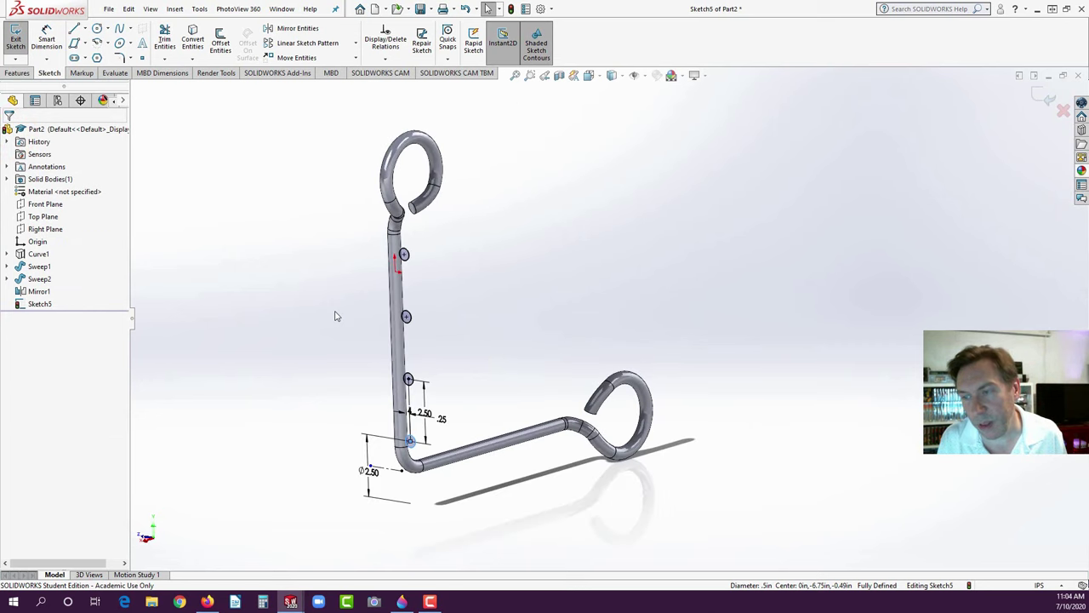
left_click(391, 470)
scroll(391, 468, "down", 3)
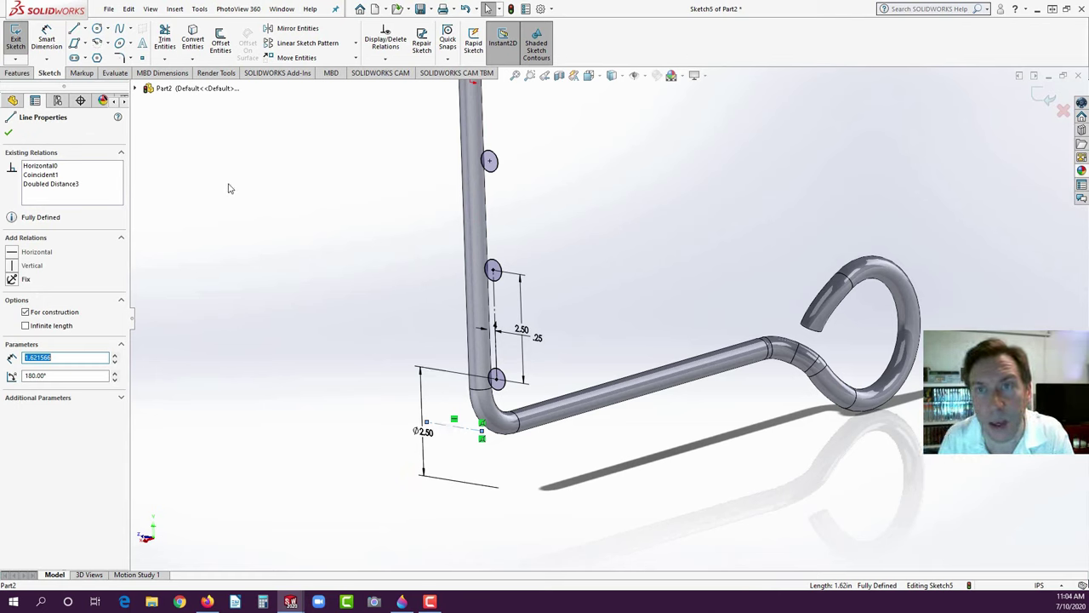
- Revolve the four circles about Line1, 135° in Direction 1 and 45° in Direction 2
left_click(17, 73)
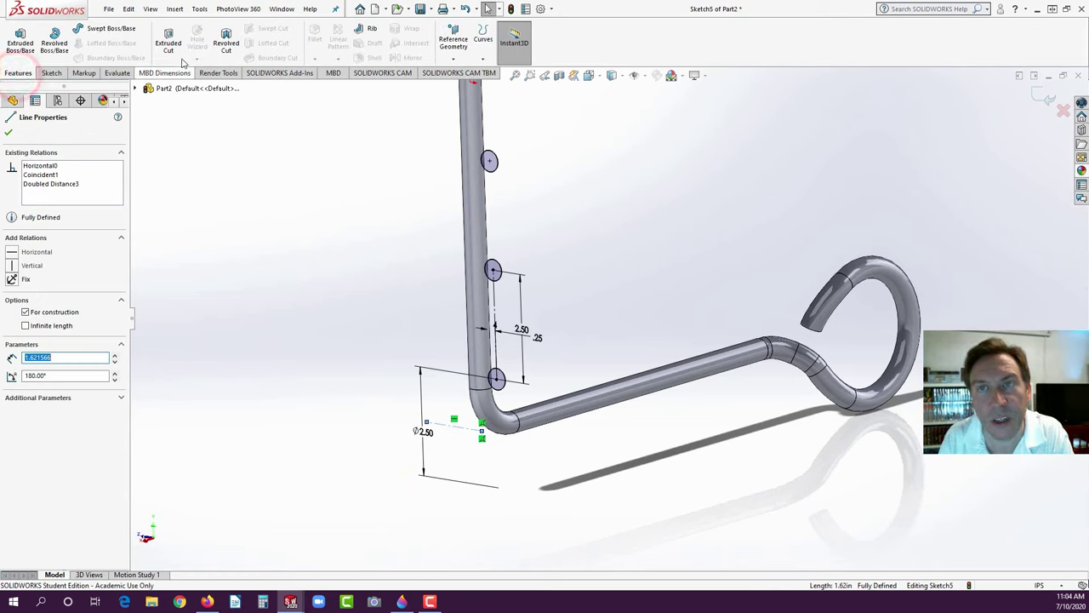
left_click(54, 42)
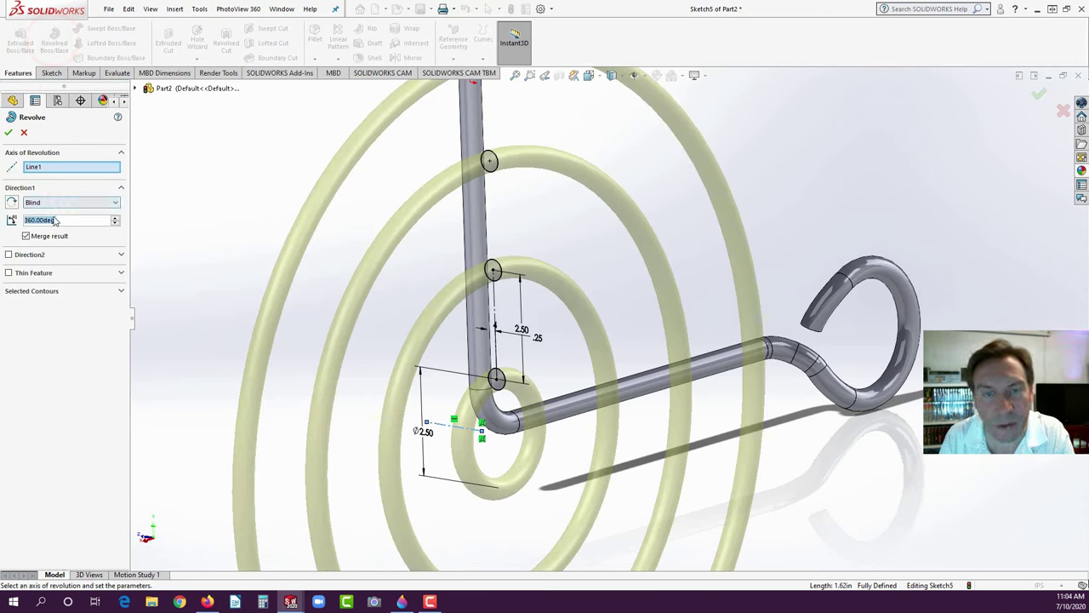
type("135")
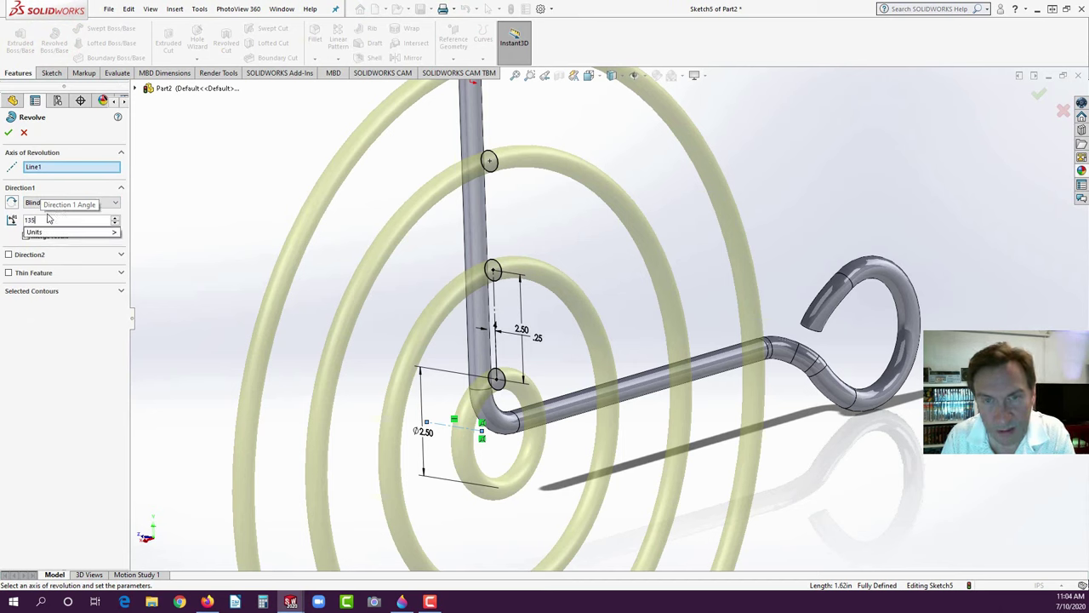
left_click(9, 255)
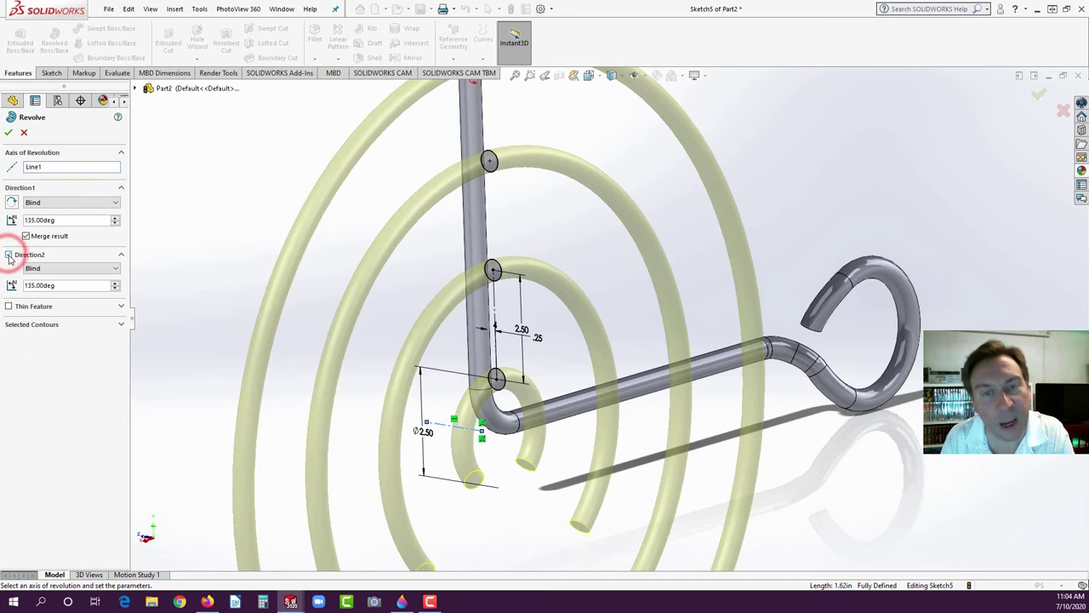
left_click(60, 287)
type("45")
key("Return")
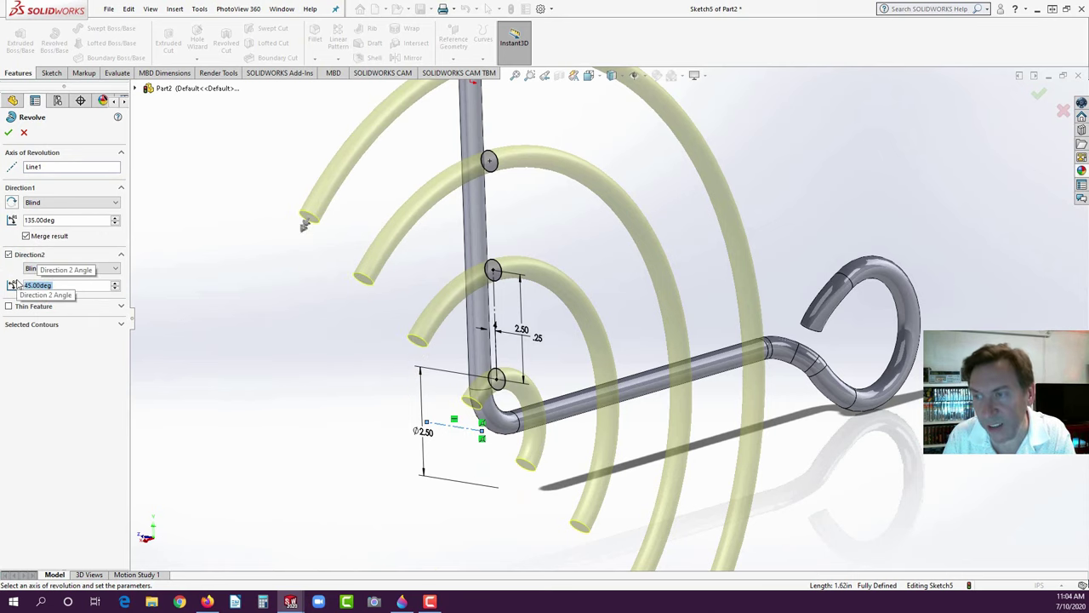
key("ctrl+7")
middle_click_drag(383, 319, 694, 355)
scroll(521, 380, "down", 2)
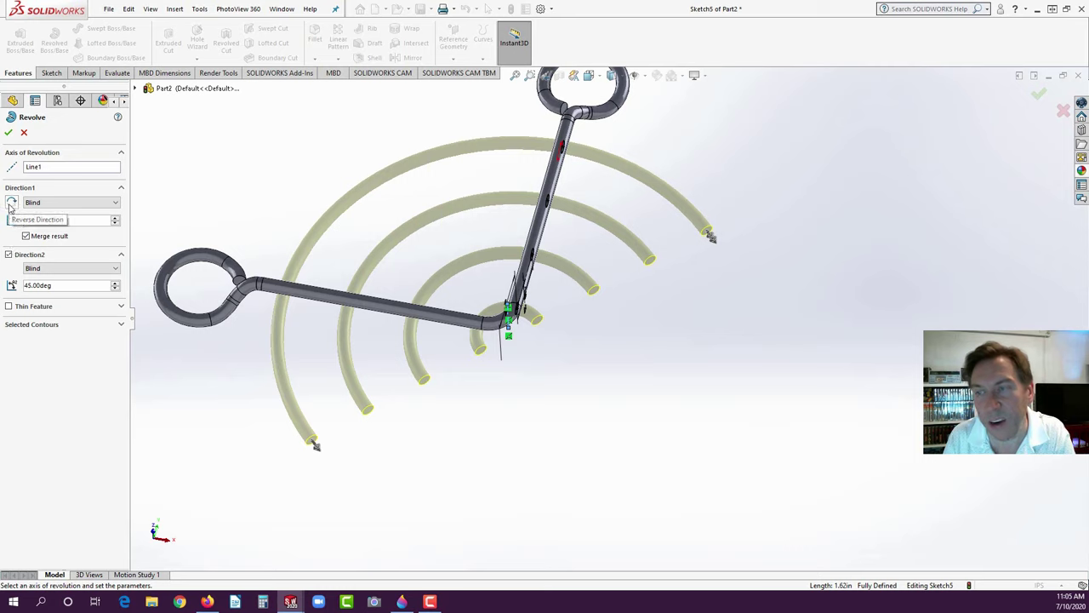
left_click(10, 205)
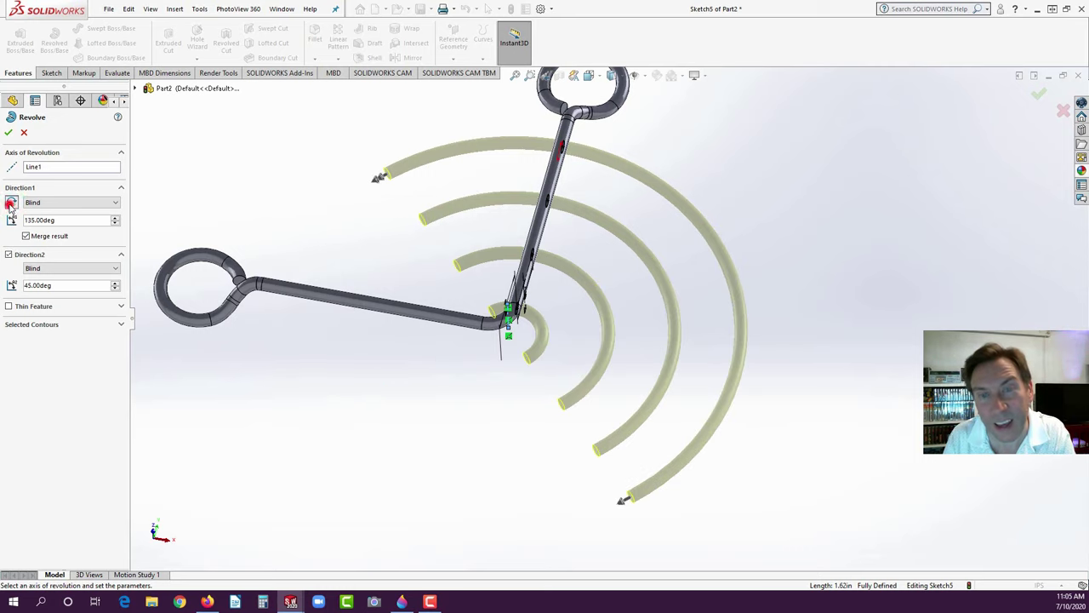
left_click(11, 204)
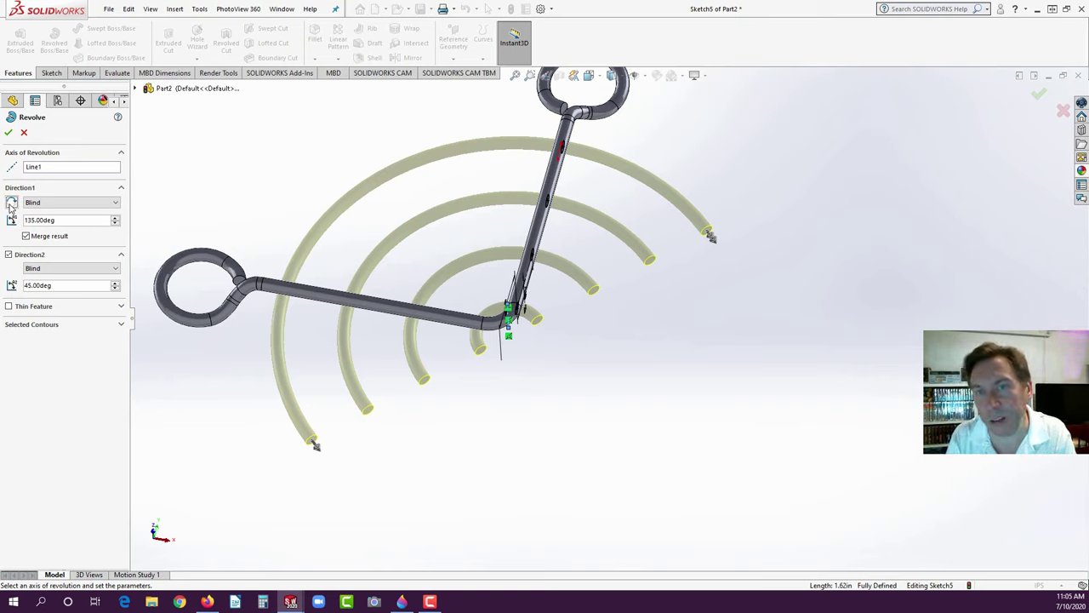
left_click(8, 135)
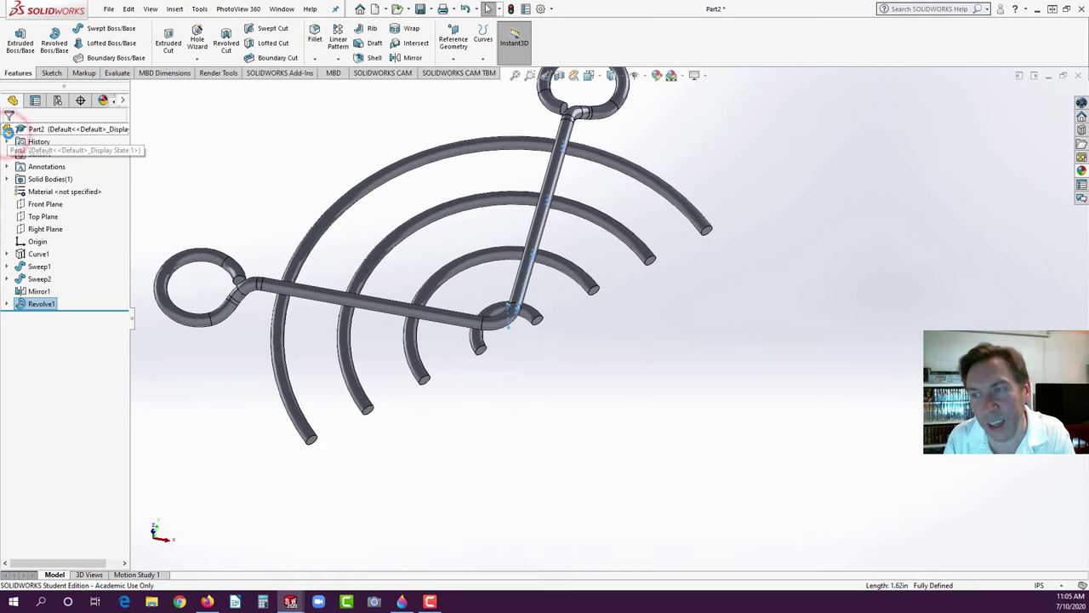
- Mirror the Revolve1 wire body about the tube's end face to close the rings, then zoom to fit
left_click(400, 58)
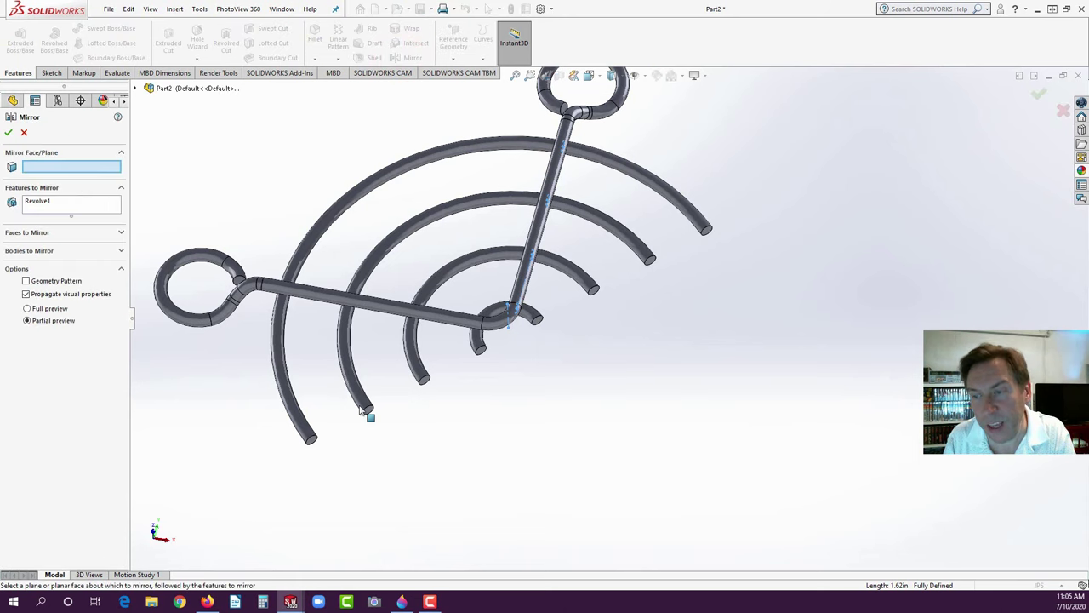
middle_click_drag(416, 416, 430, 393)
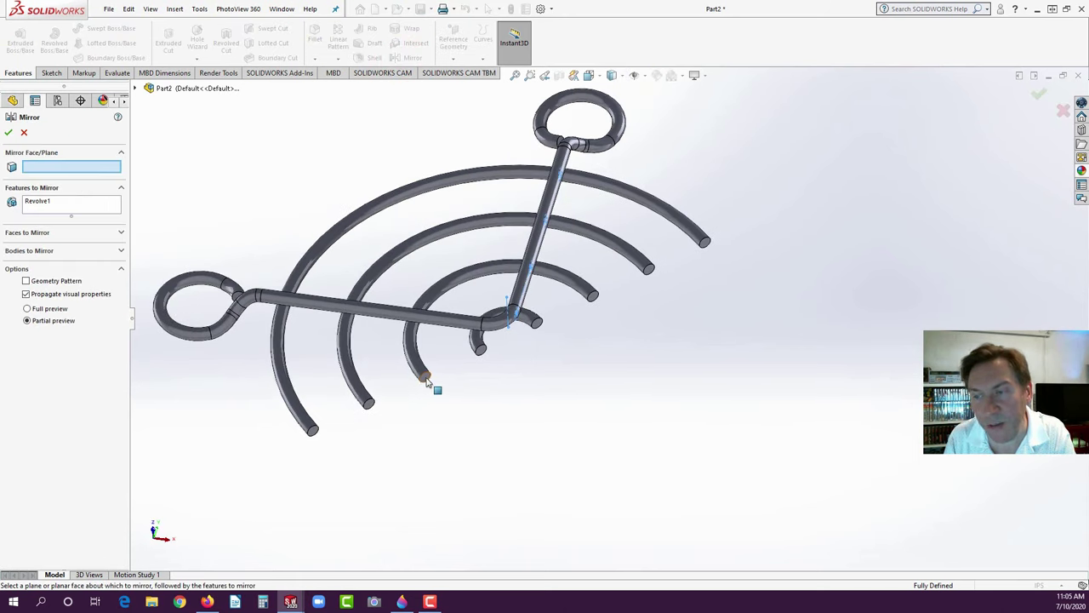
left_click(425, 377)
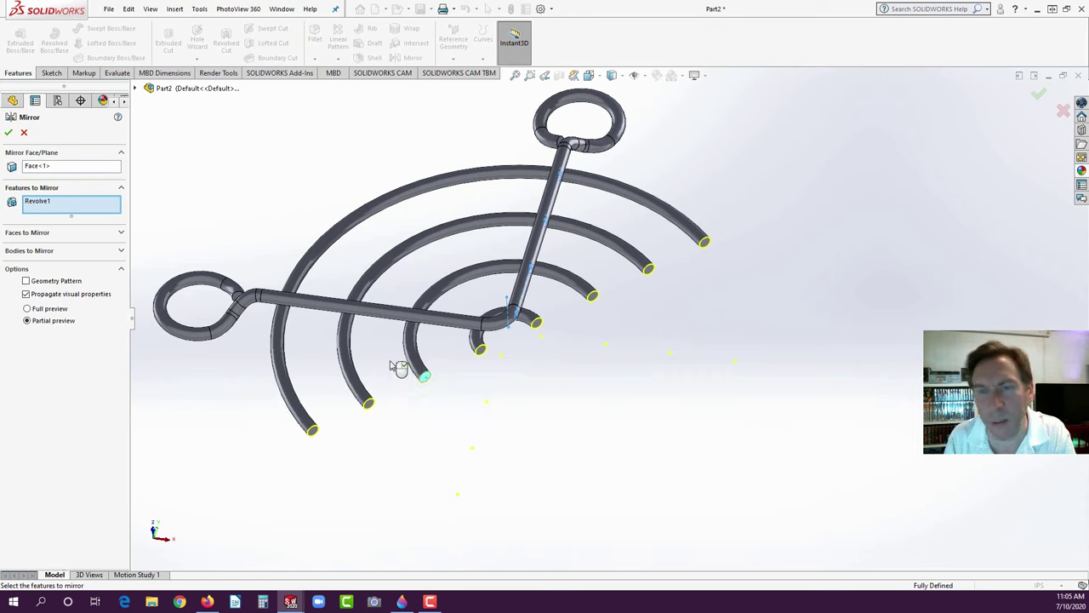
left_click(47, 250)
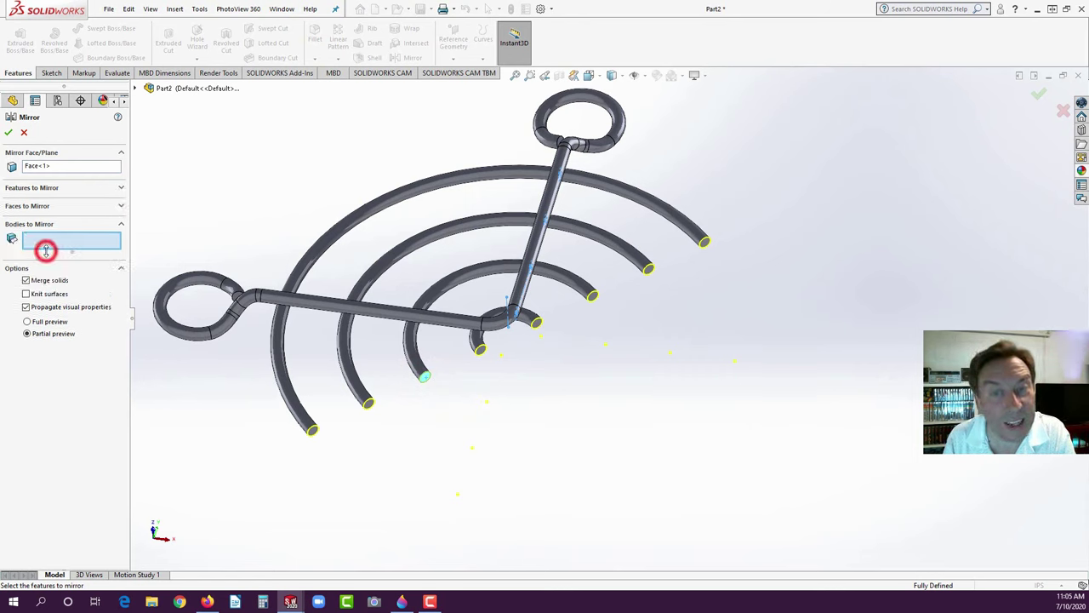
left_click(354, 308)
key("Return")
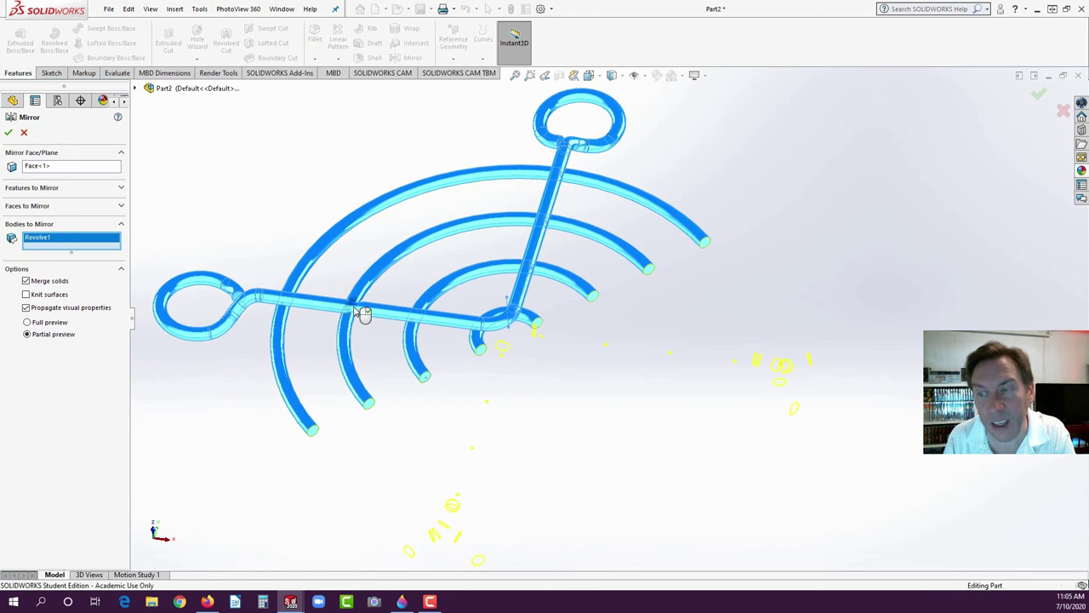
key("z")
key("z")
key("z")
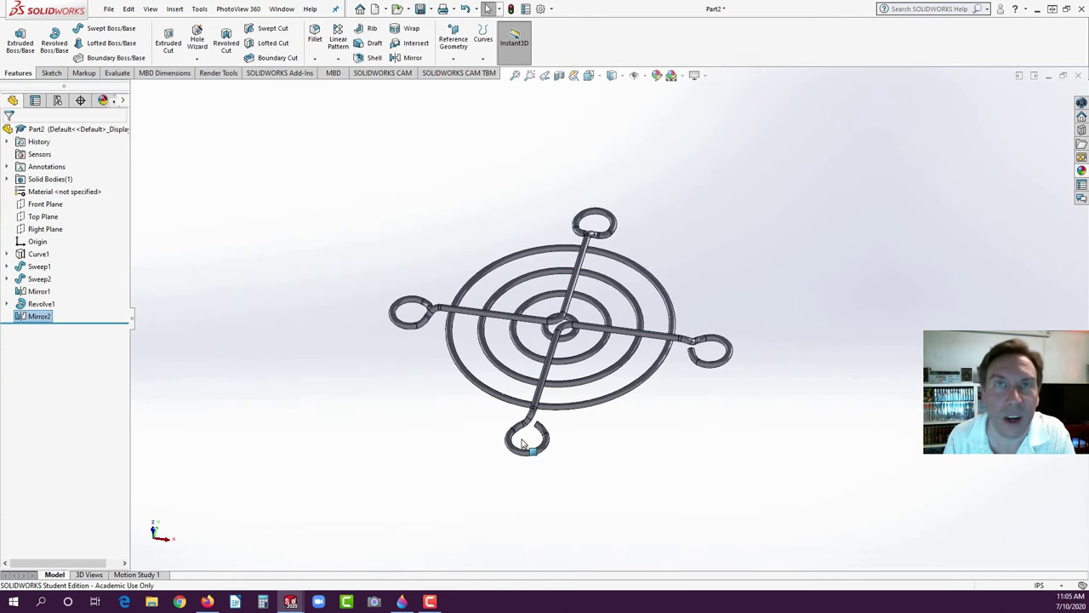
scroll(631, 380, "down", 3)
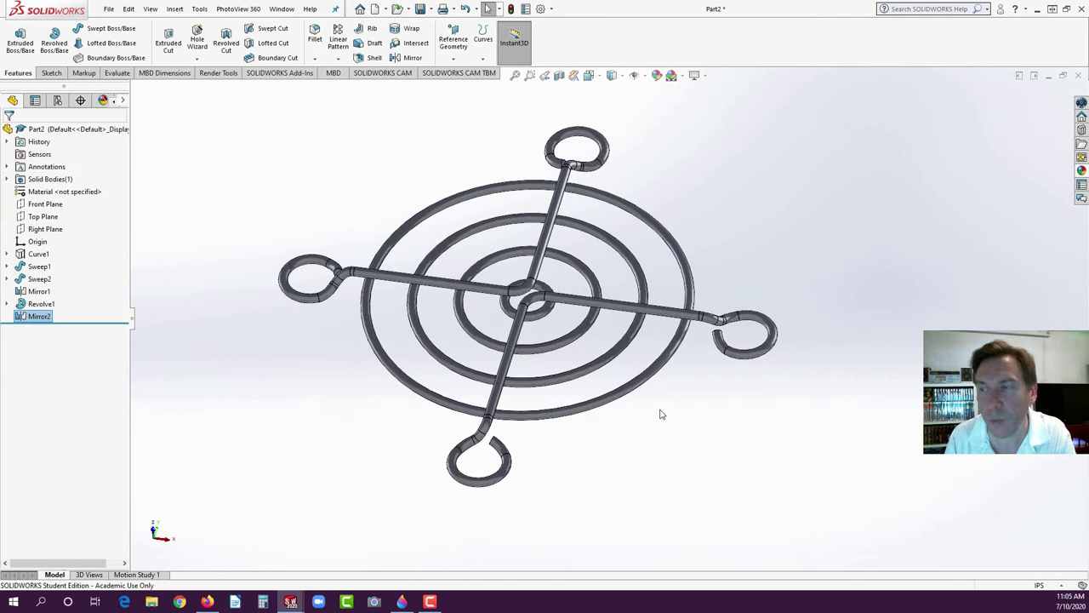
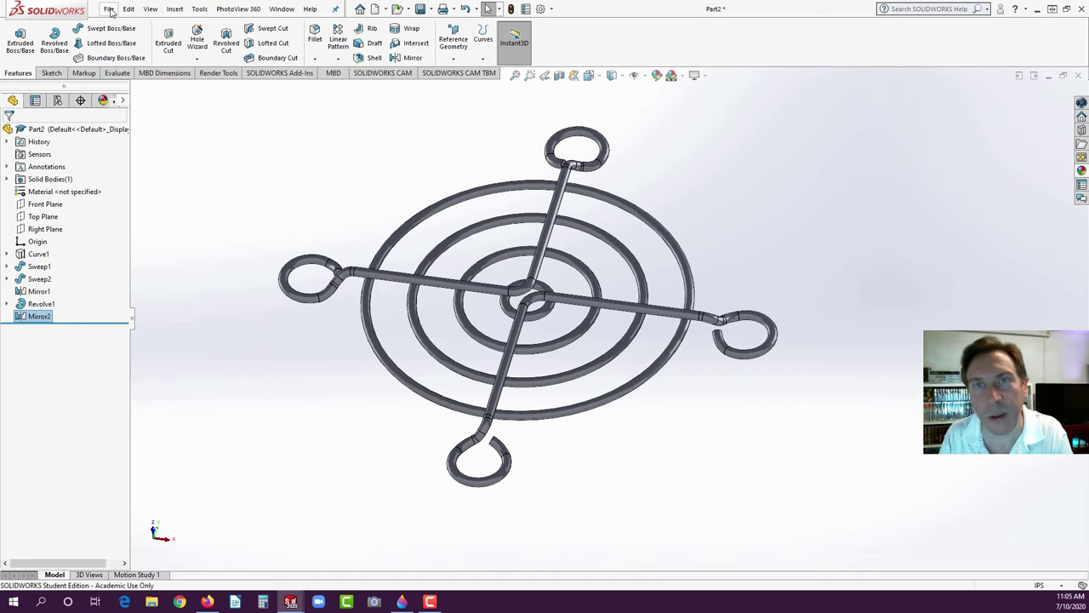
- Open the New SOLIDWORKS Document dialog from the File menu
left_click(109, 9)
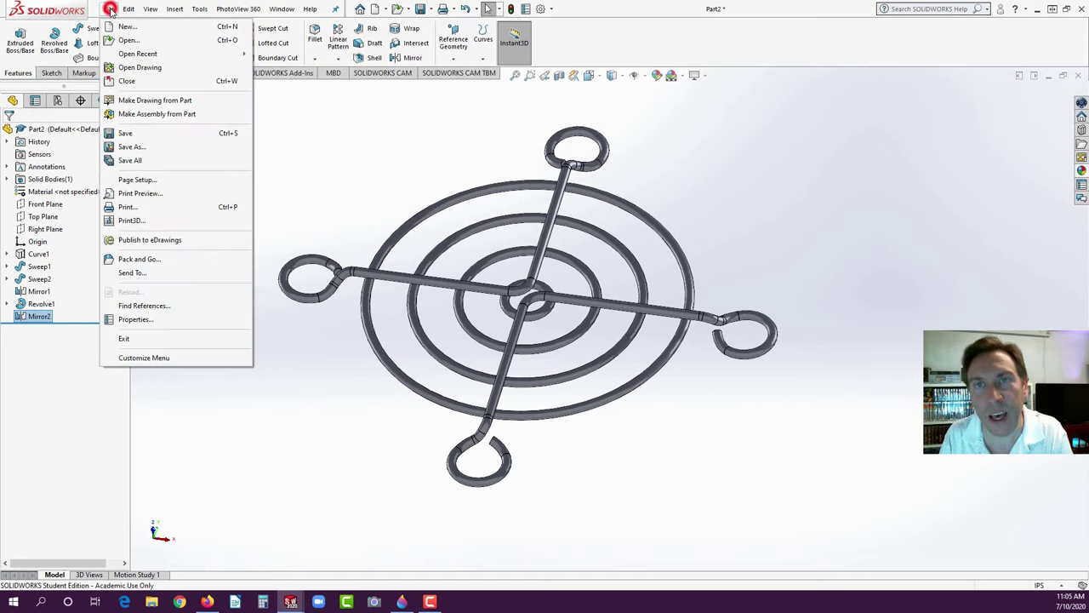
left_click(416, 141)
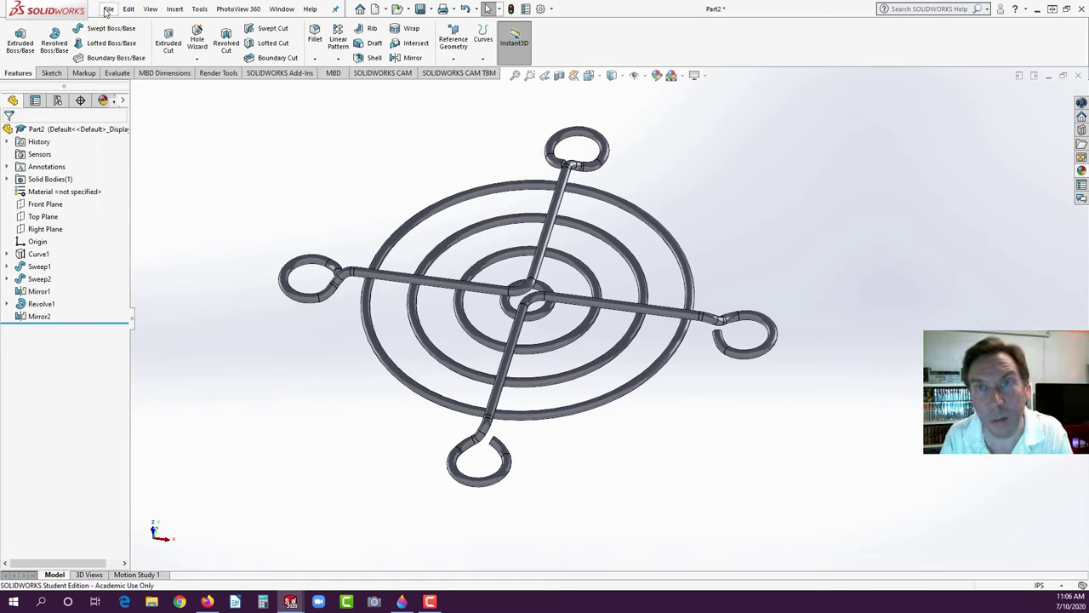
left_click(109, 9)
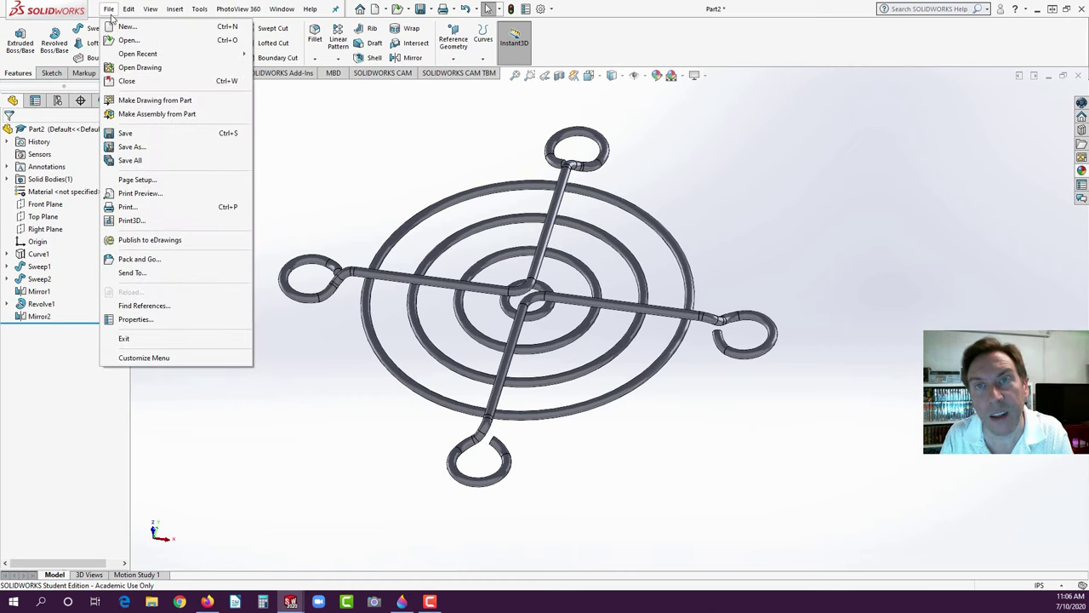
left_click(119, 27)
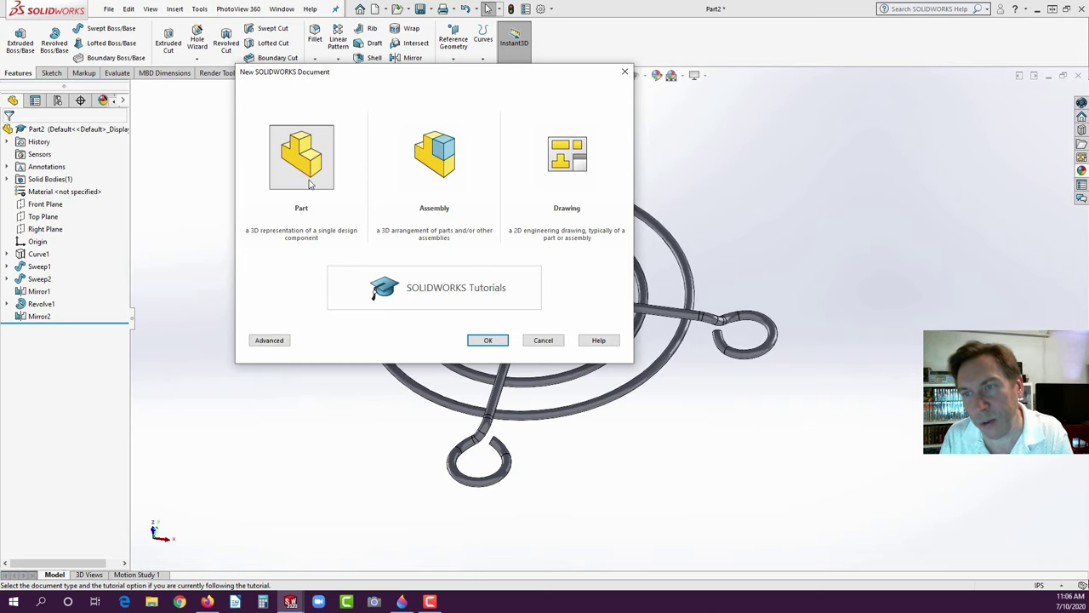
- Create a new Part document and start a 3D Sketch in it
left_click(304, 172)
left_click(488, 341)
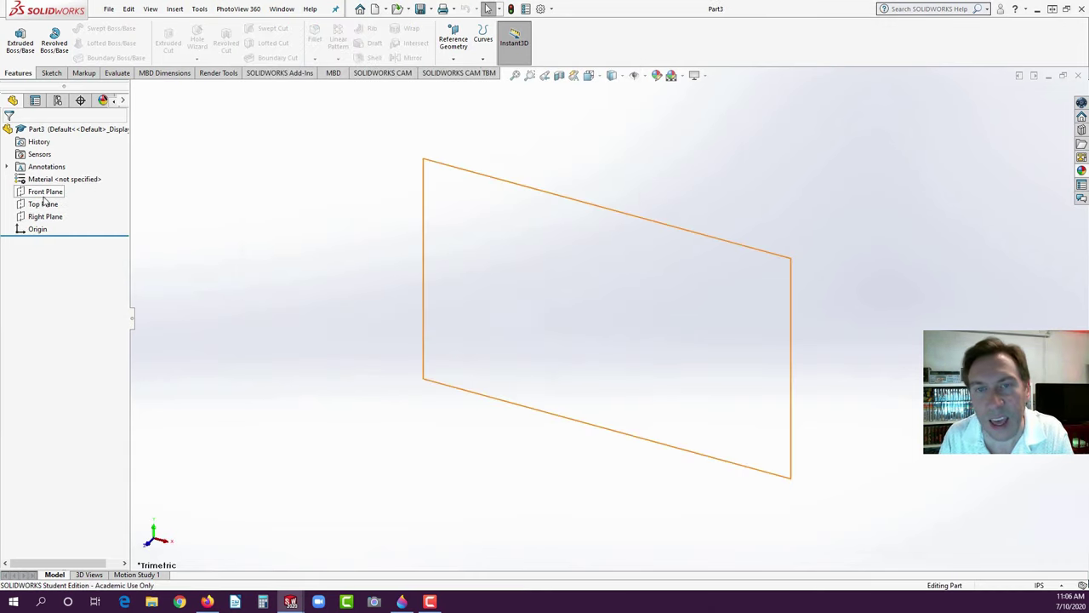
left_click(49, 73)
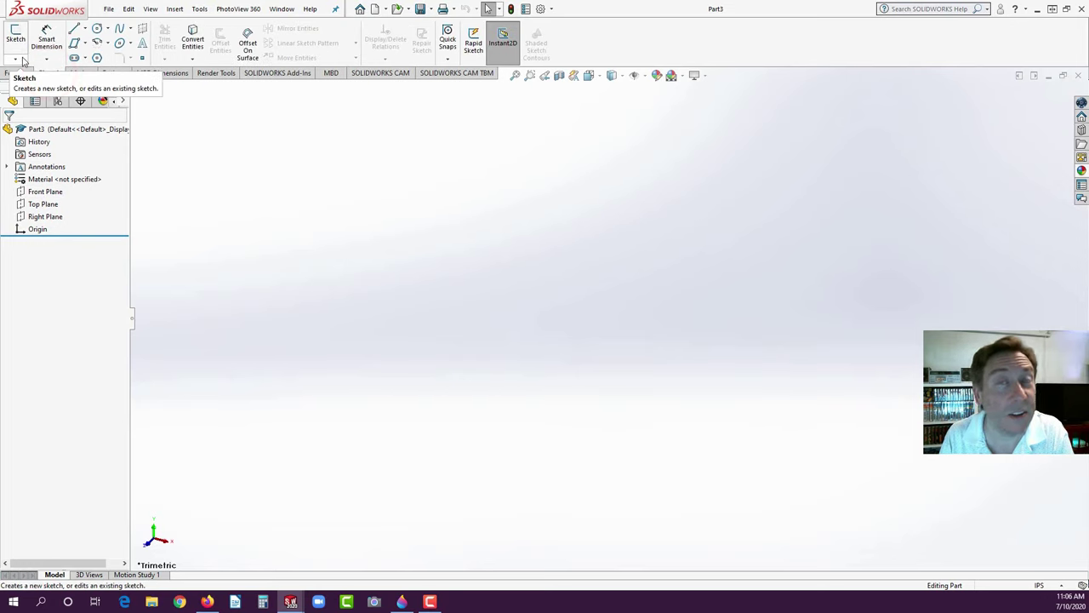
left_click(17, 59)
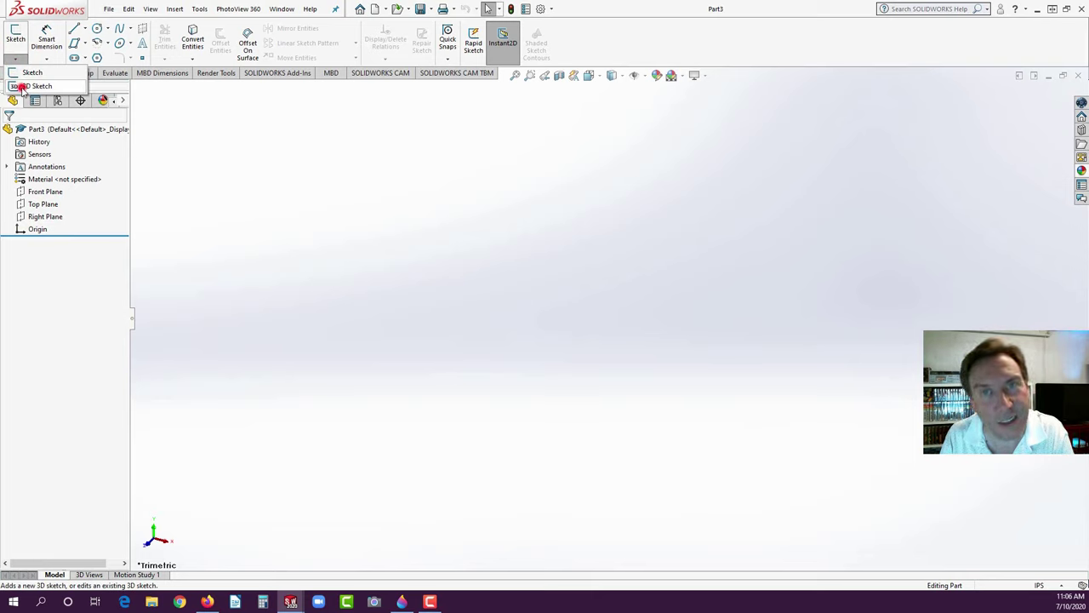
left_click(23, 86)
- Draw 3D lines from the origin: a vertical drop, a YZ-plane diagonal, then another downward segment
left_click(74, 29)
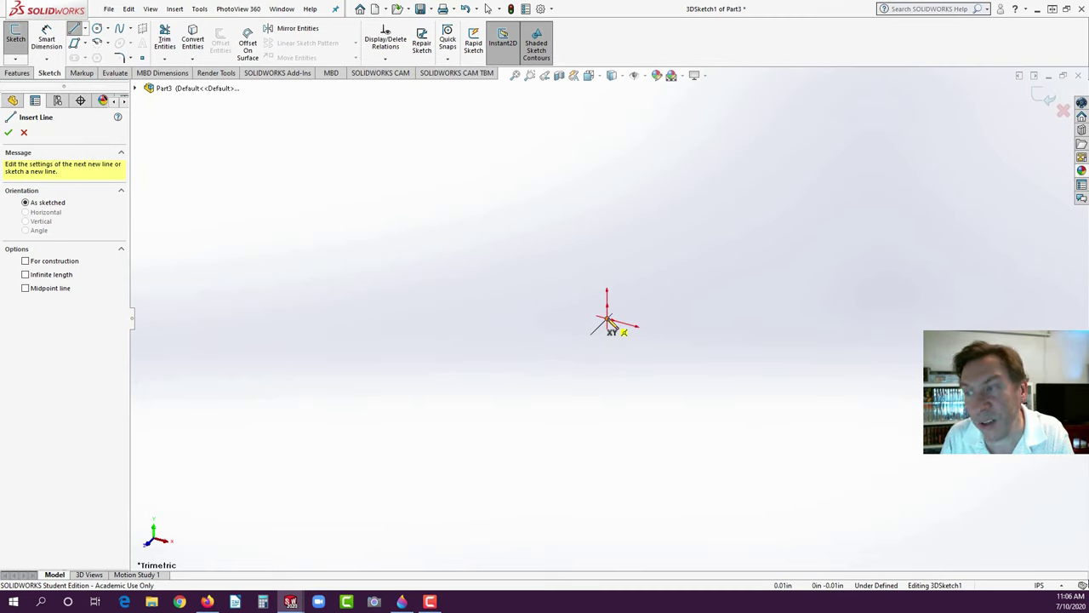
left_click(608, 321)
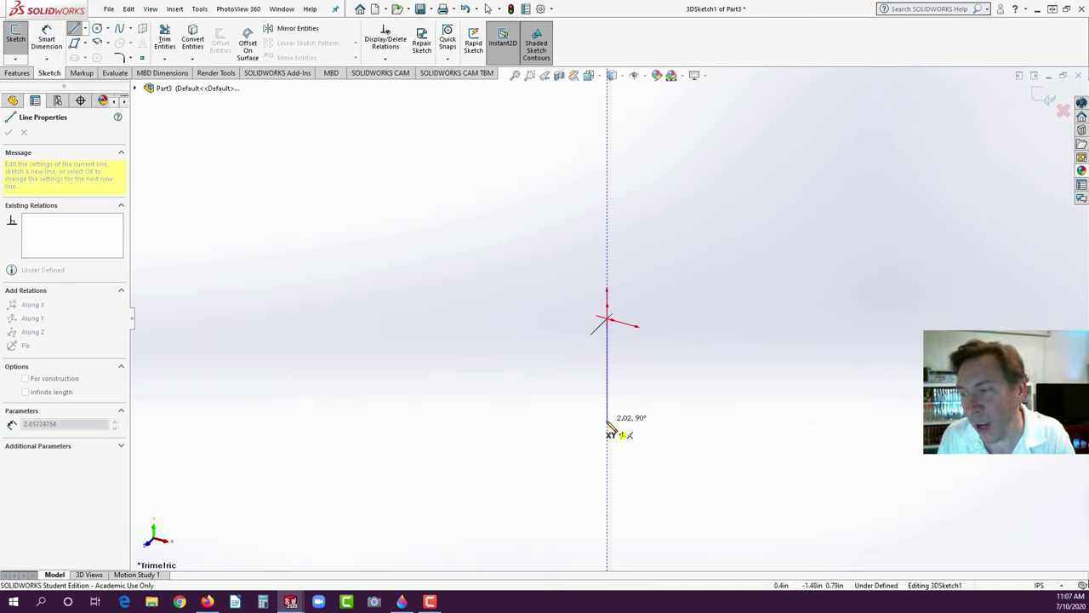
left_click(608, 426)
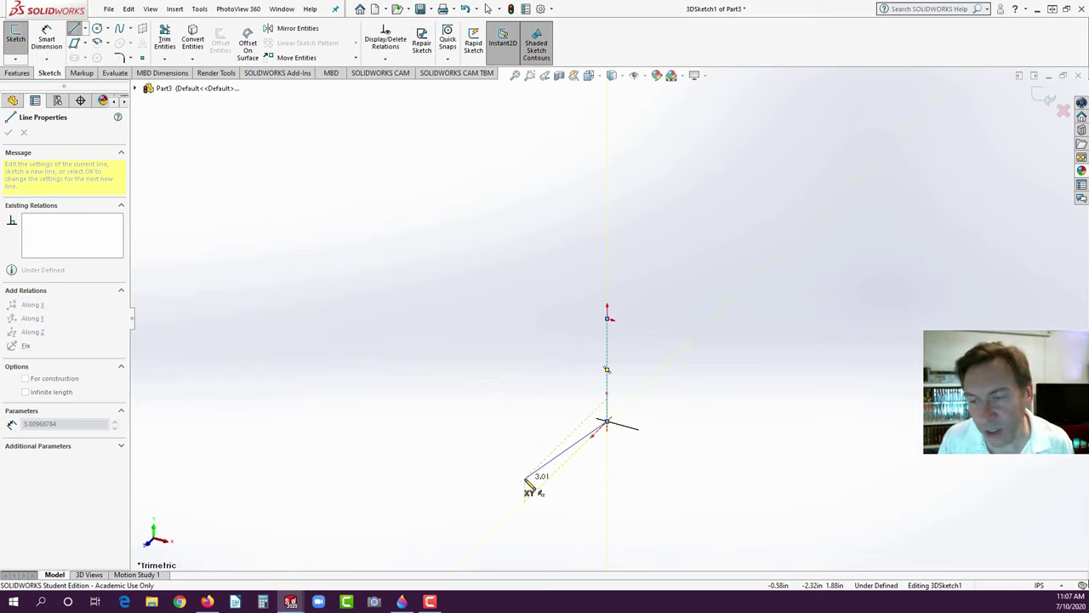
key("Tab")
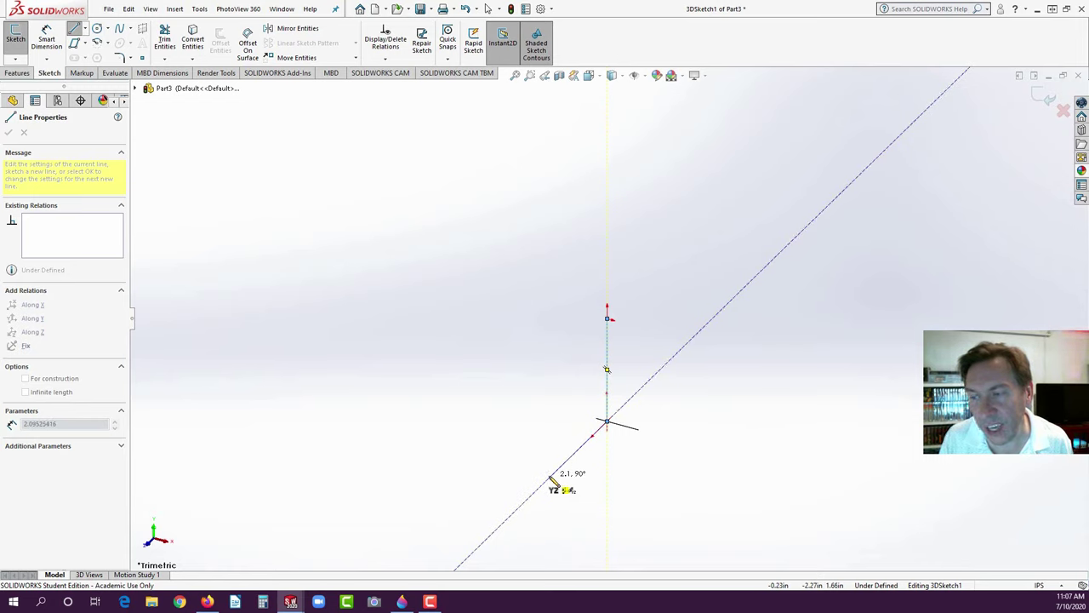
left_click(552, 481)
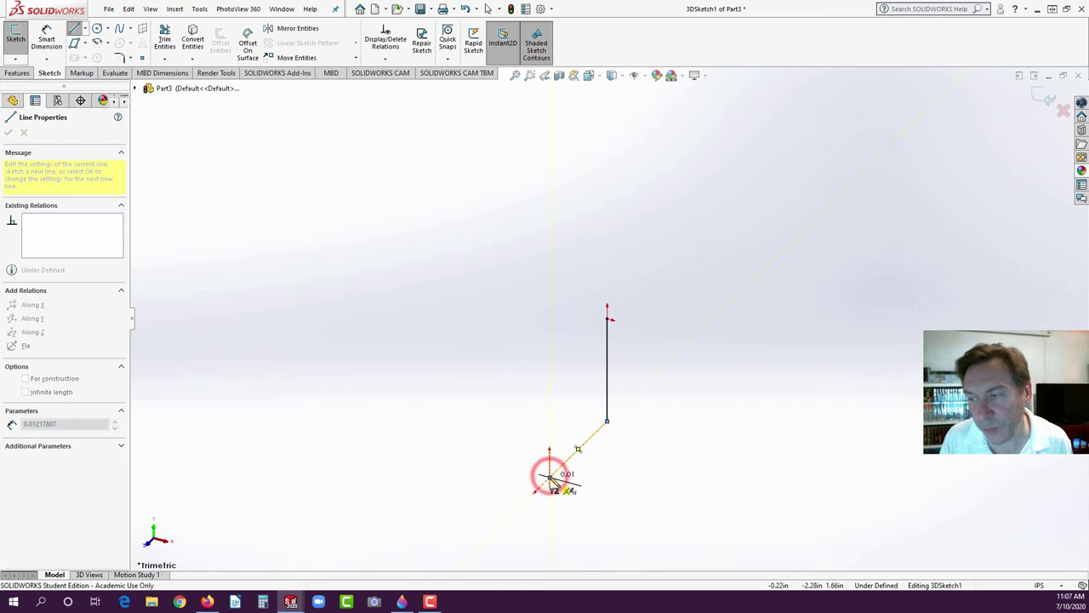
scroll(617, 489, "down", 1)
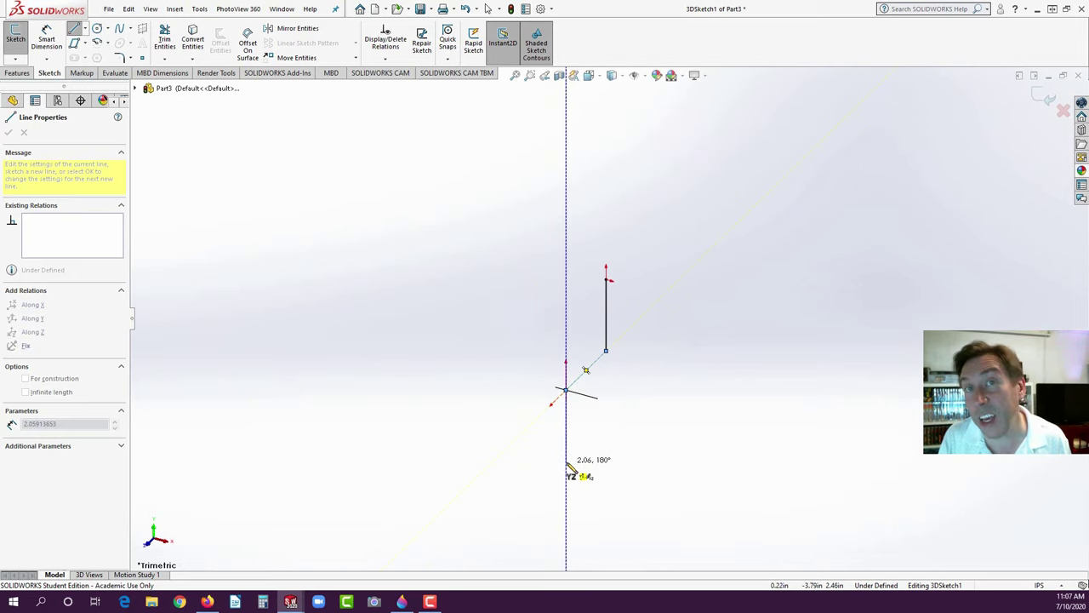
left_click(567, 464)
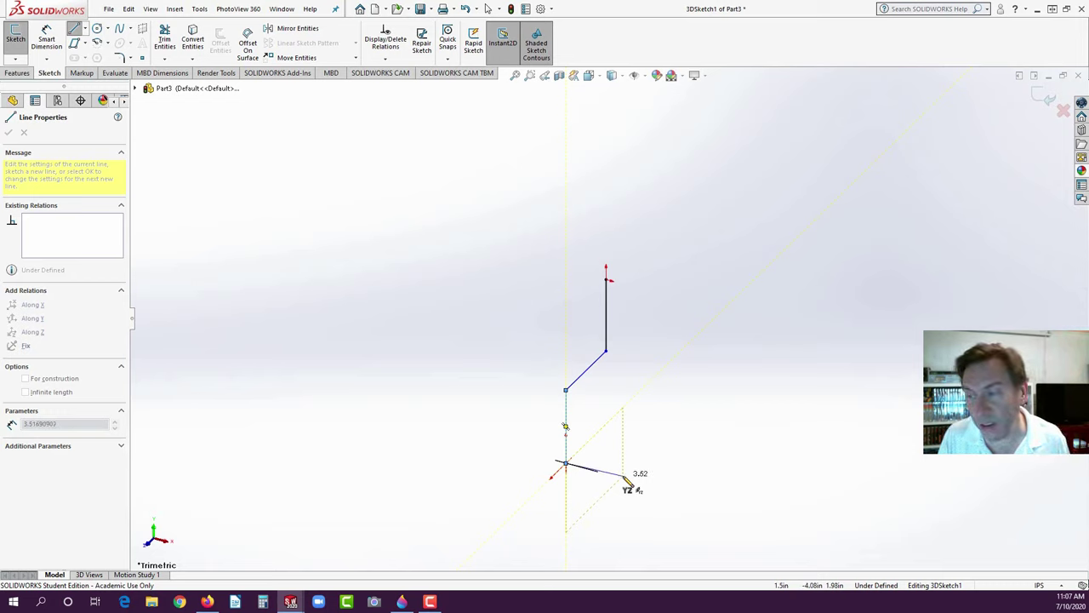
- Continue the path through the ZX, XY and YZ planes and close the loop at the origin
key("Tab")
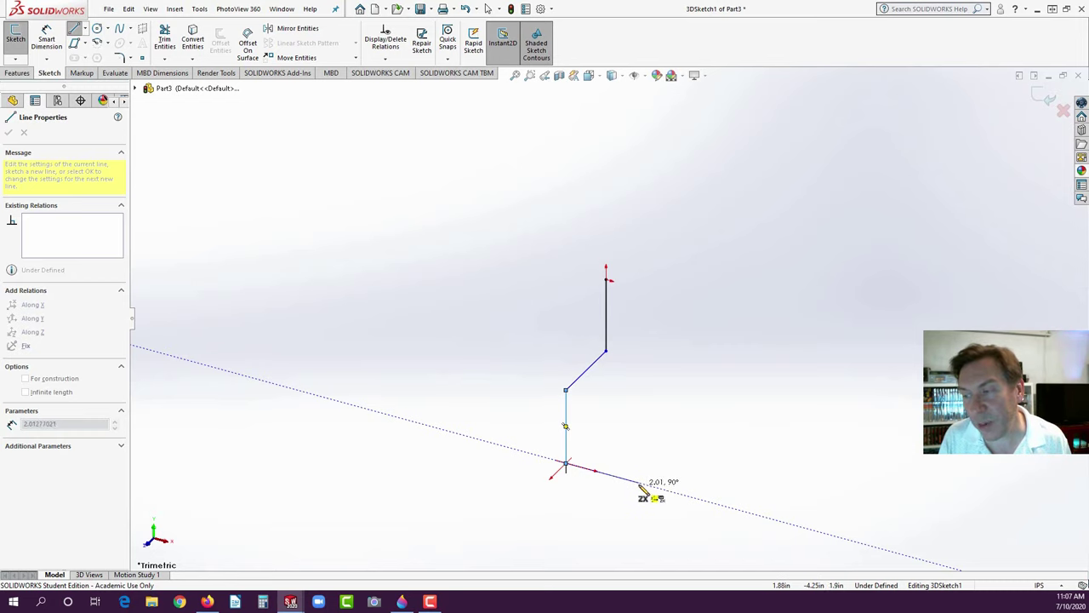
left_click(639, 482)
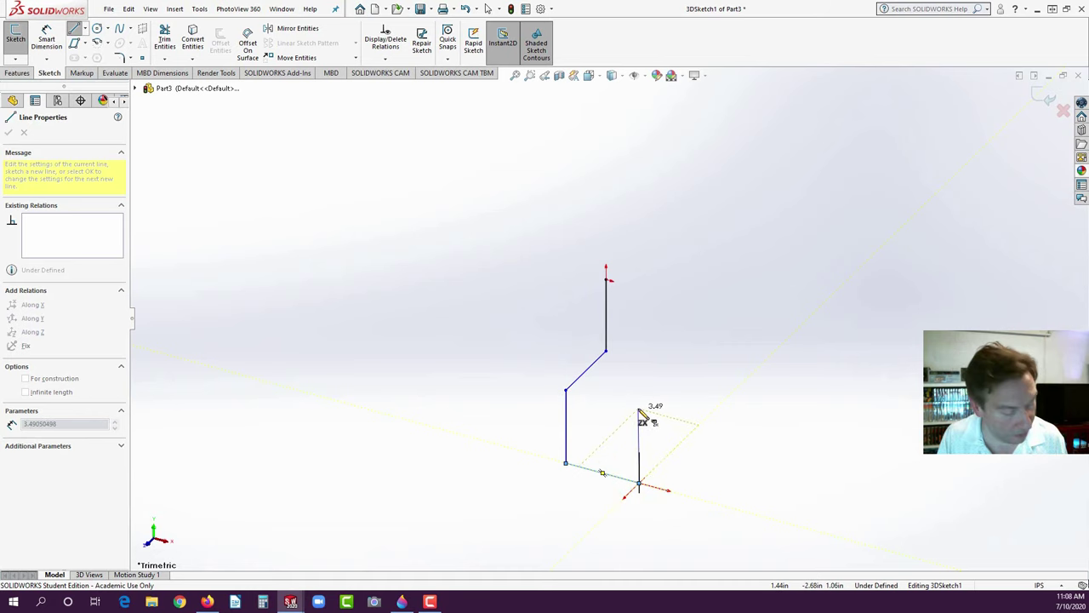
key("Tab")
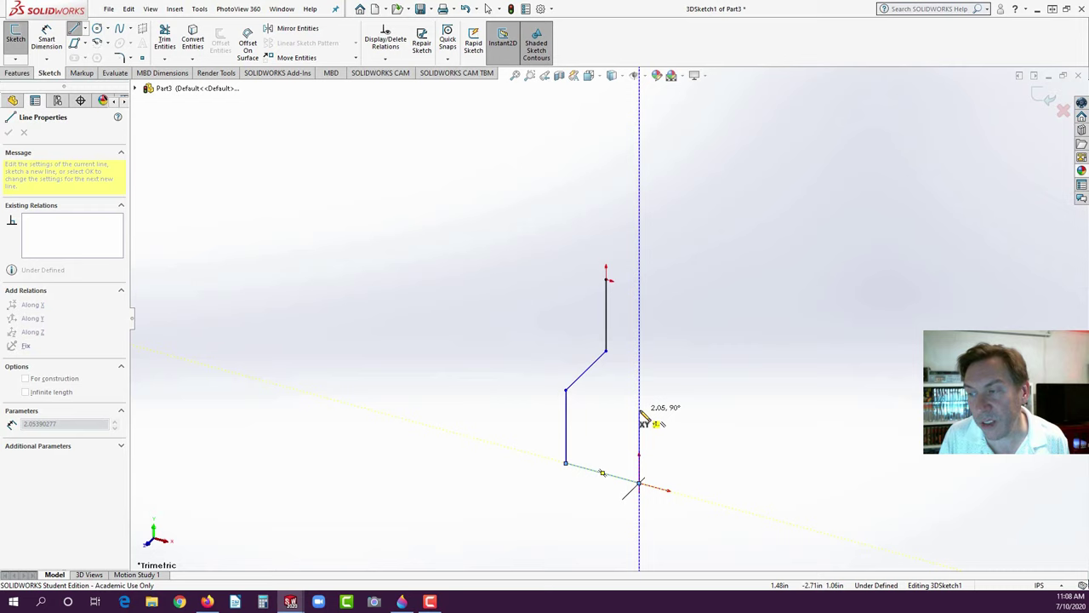
left_click(639, 409)
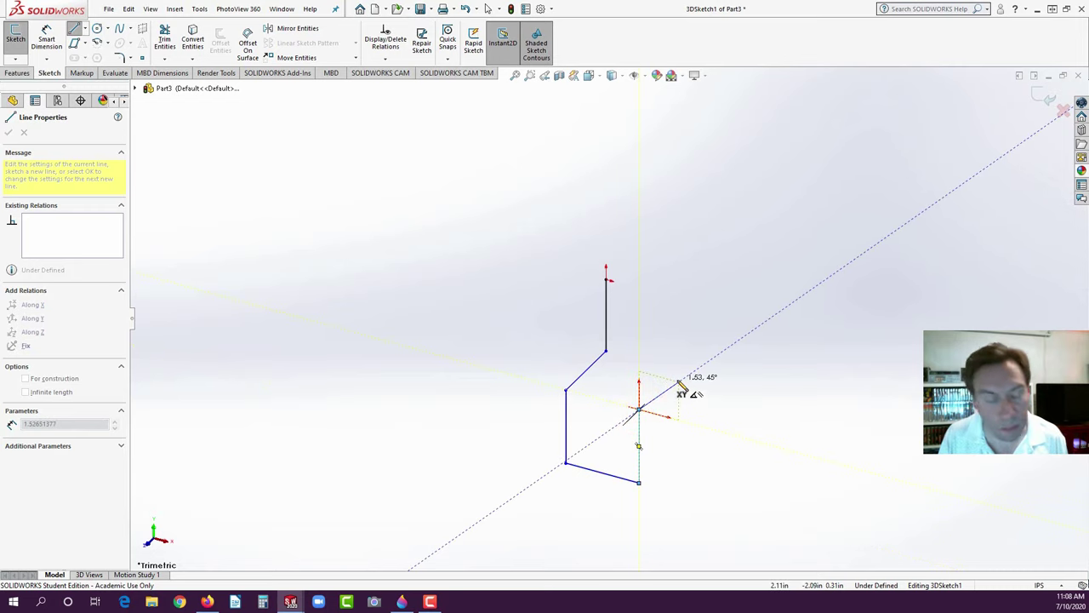
key("Tab")
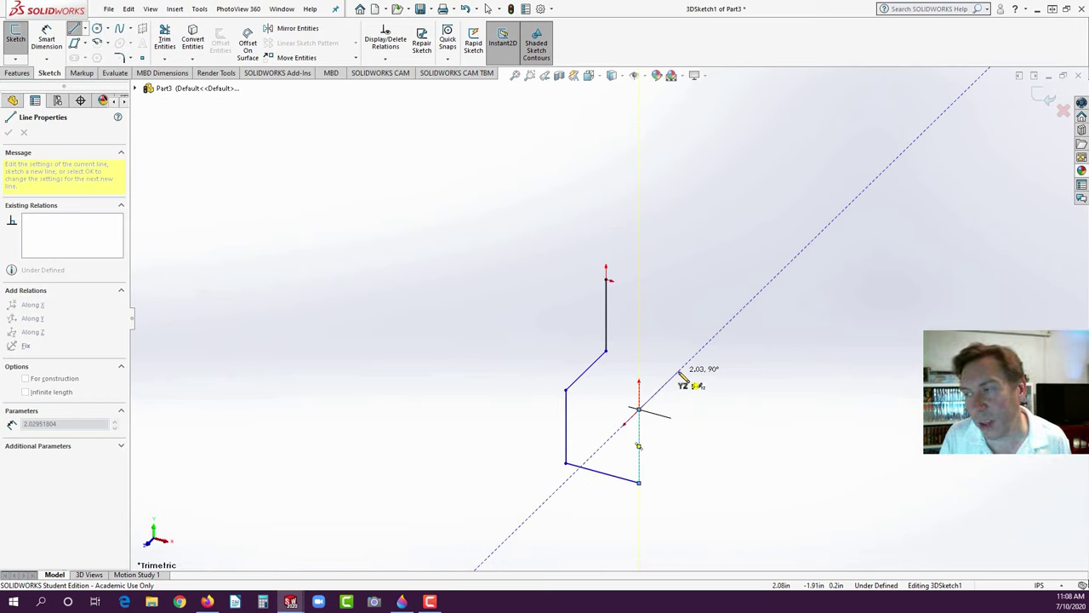
left_click(680, 374)
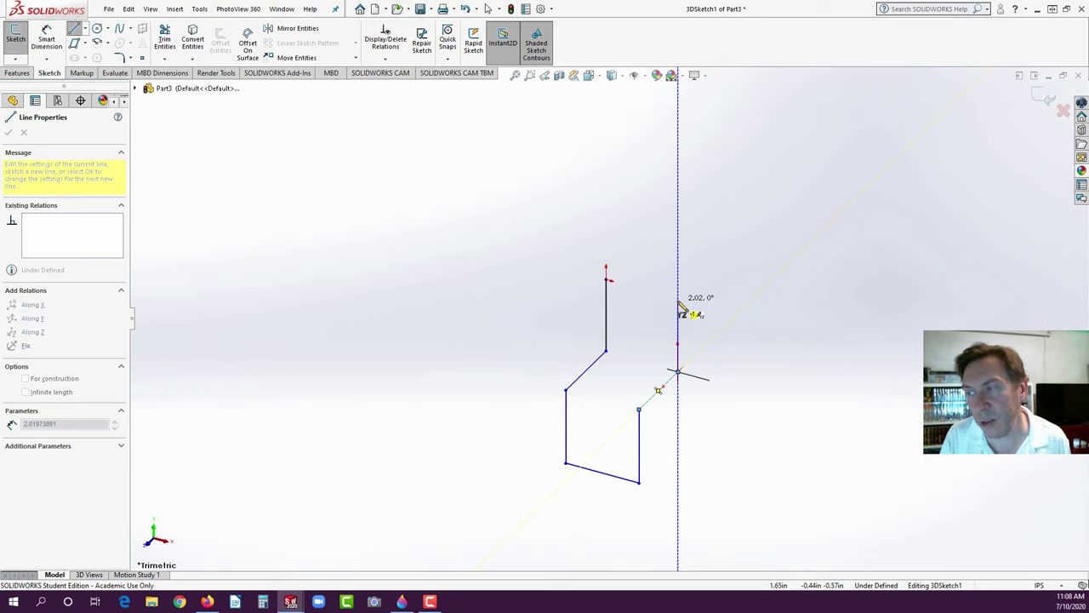
left_click(679, 302)
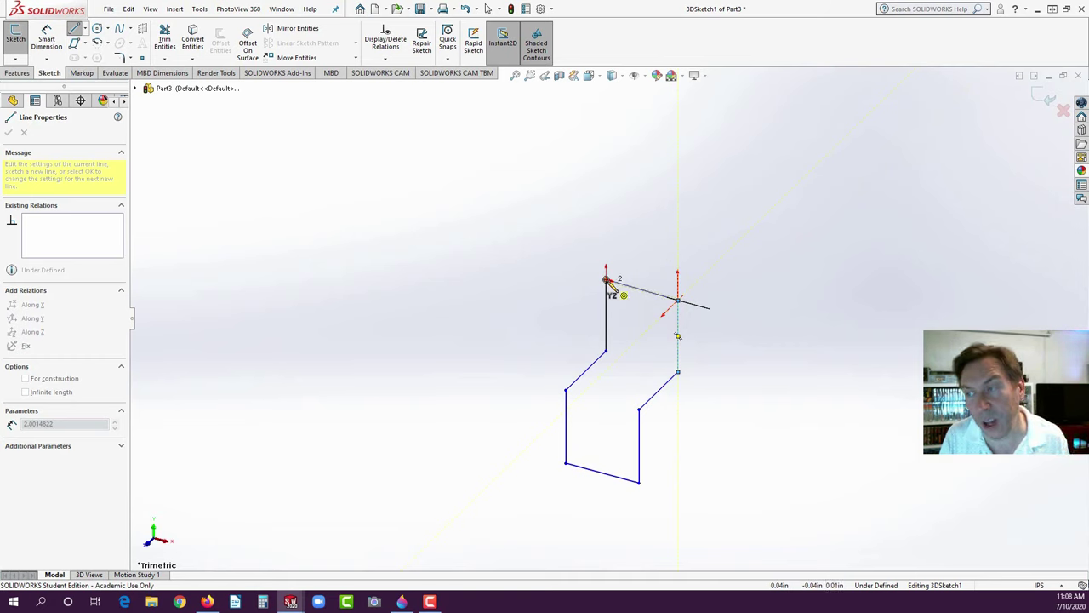
double_click(606, 280)
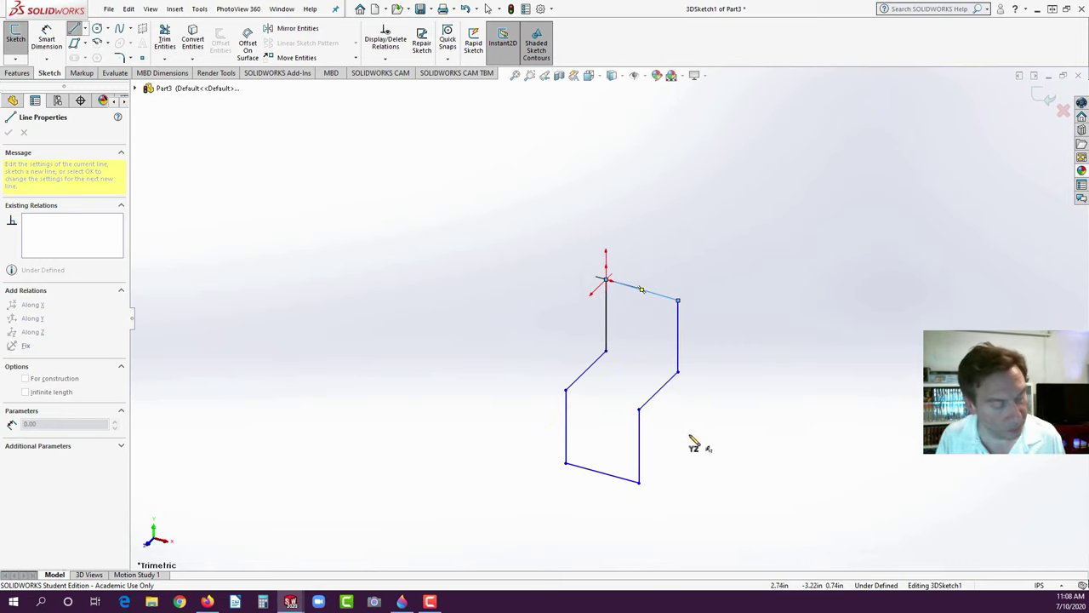
key("Escape")
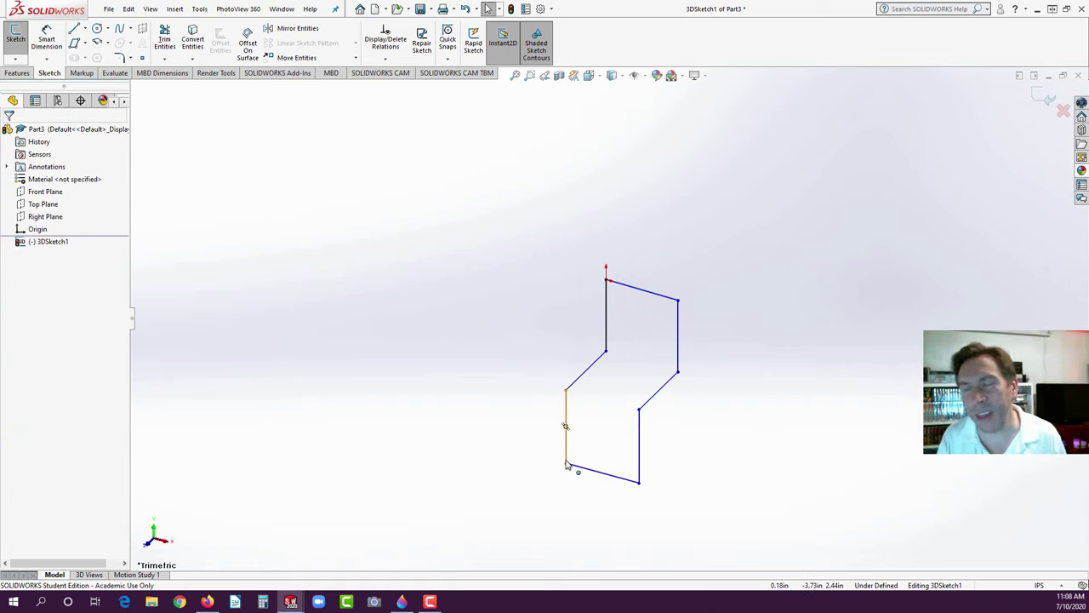
- Orbit and zoom to inspect the closed zigzag 3D sketch from another angle
mouse_move(520, 345)
middle_mouse_down()
mouse_move(545, 377)
mouse_move(666, 425)
mouse_move(658, 415)
mouse_move(654, 483)
mouse_move(654, 417)
middle_mouse_up()
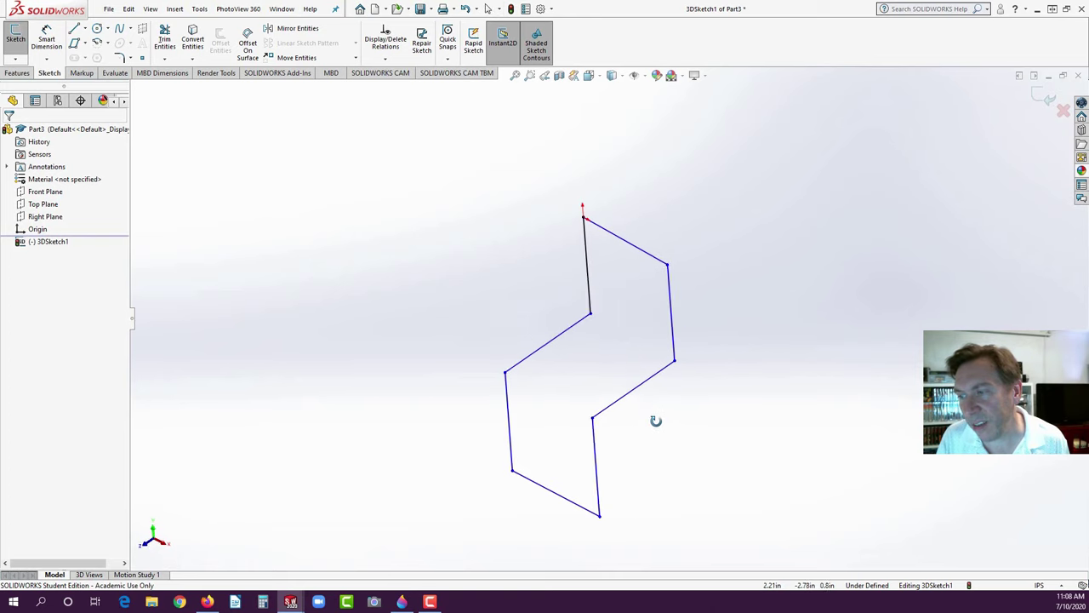
scroll(657, 424, "down", 2)
left_click(494, 224)
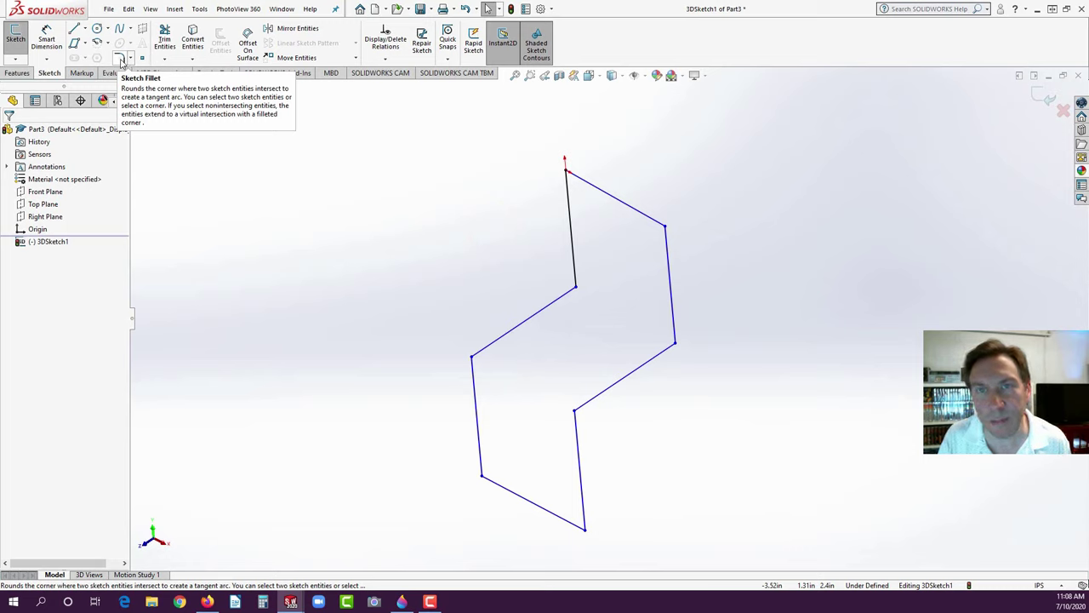
- Round all corners of the zigzag path with 0.25 in sketch fillets, picking each vertex
left_click(120, 60)
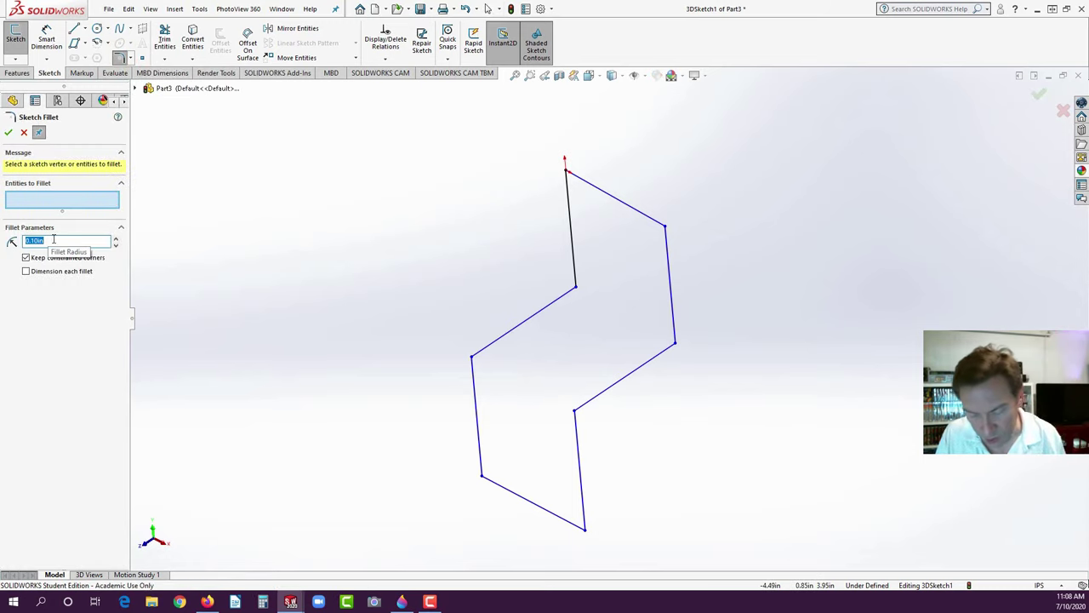
type("1")
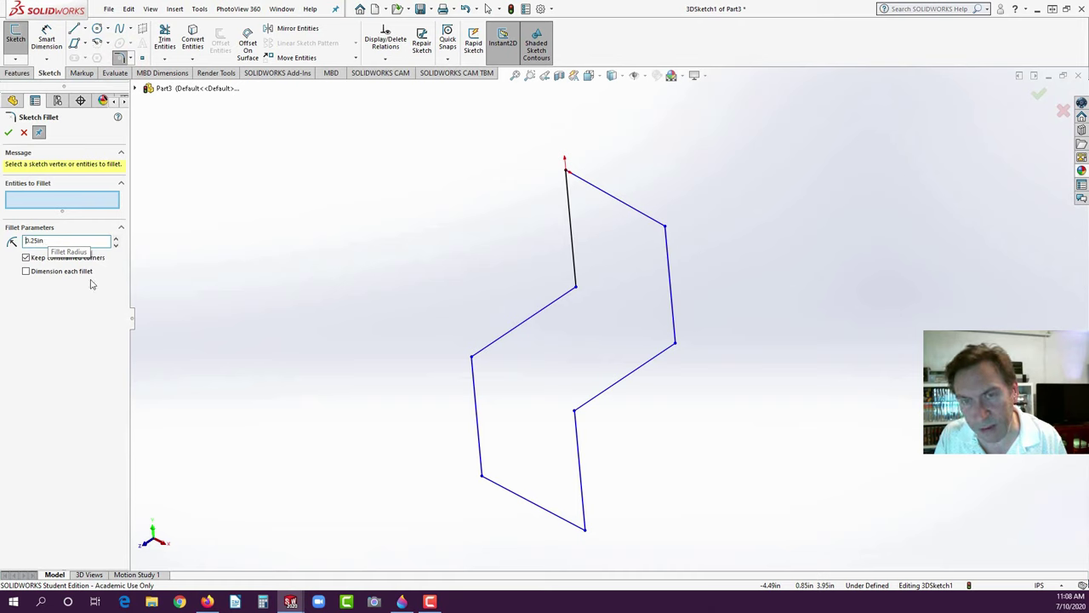
left_click(566, 172)
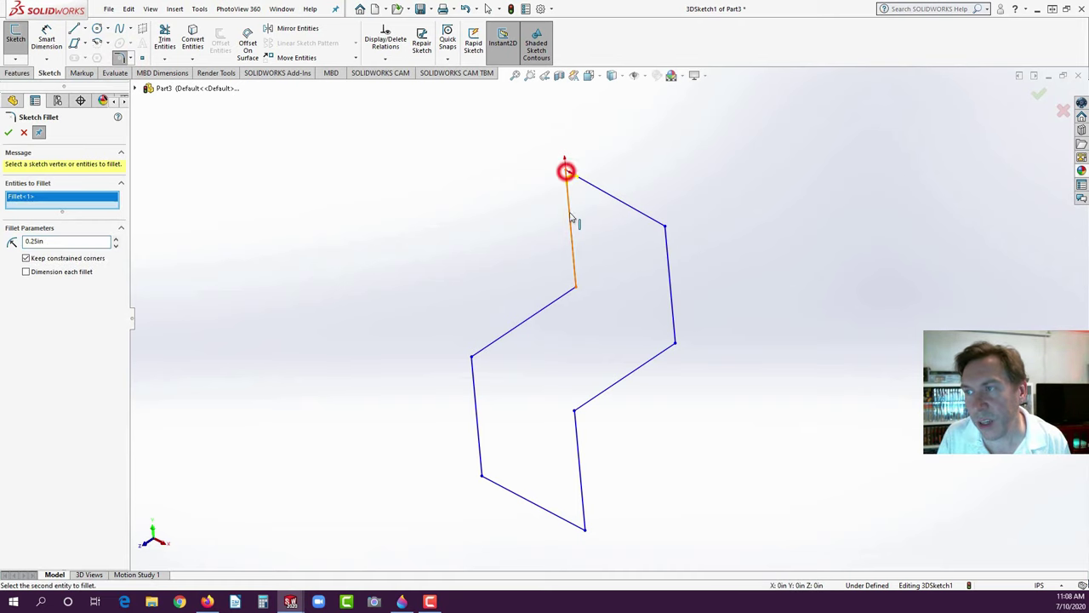
left_click(575, 286)
left_click(471, 356)
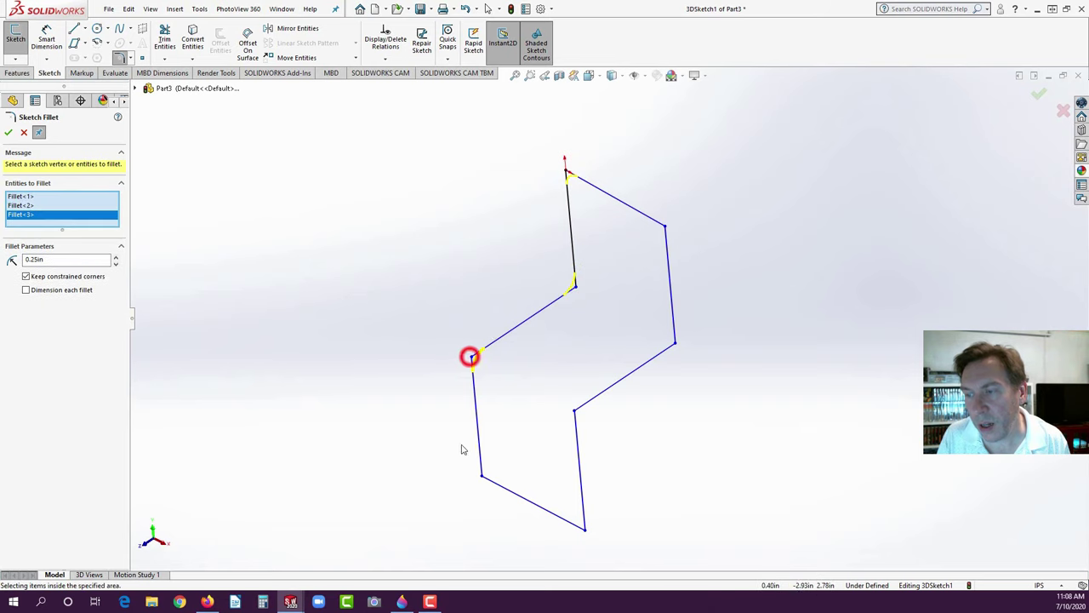
left_click(482, 475)
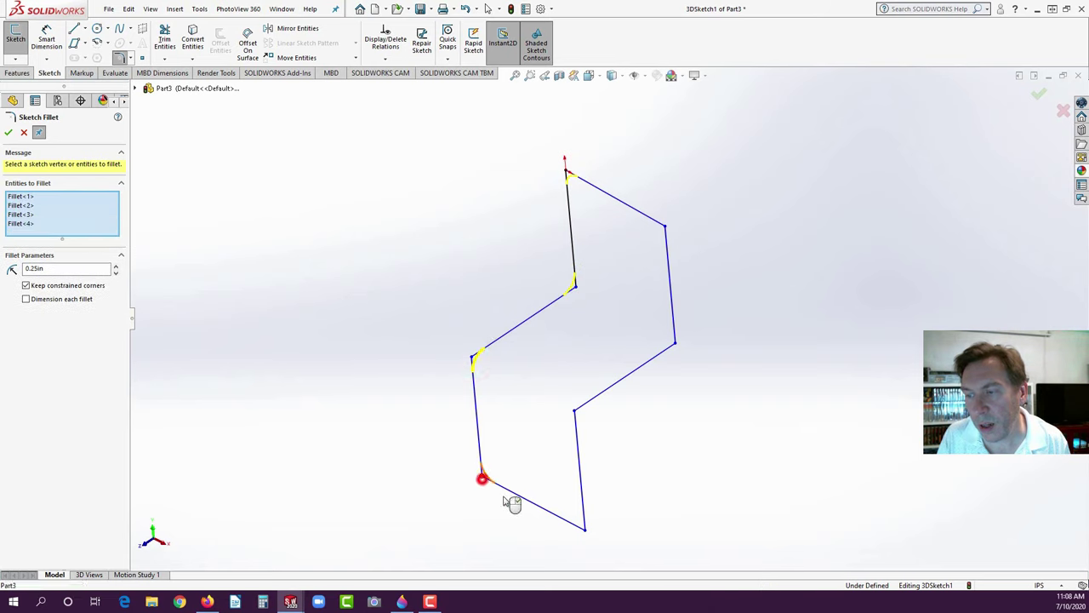
left_click(585, 529)
left_click(583, 528)
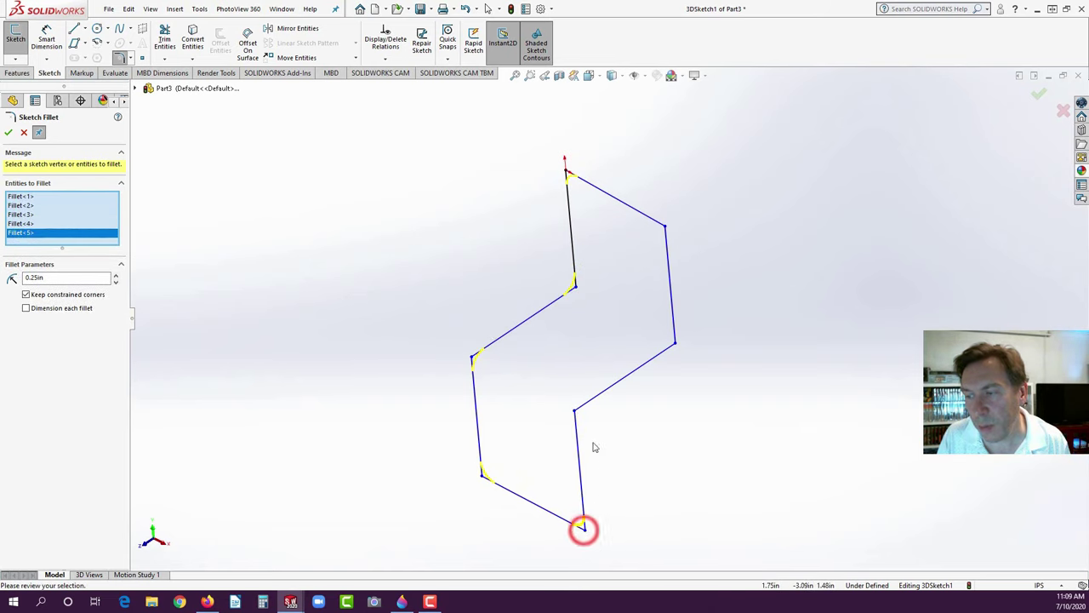
left_click(576, 411)
left_click(676, 343)
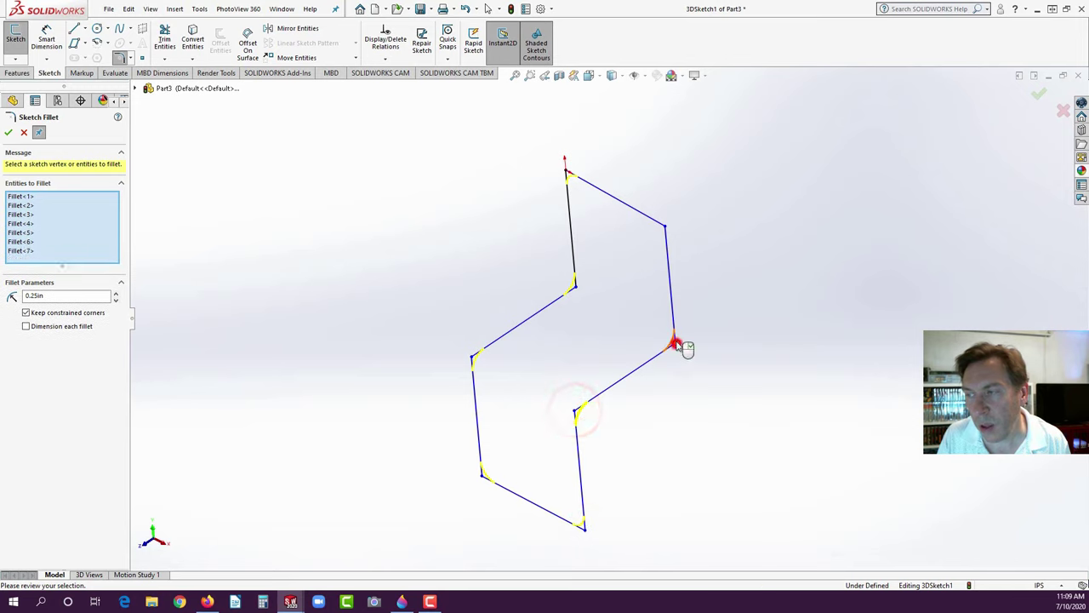
left_click(667, 228)
right_click(669, 228)
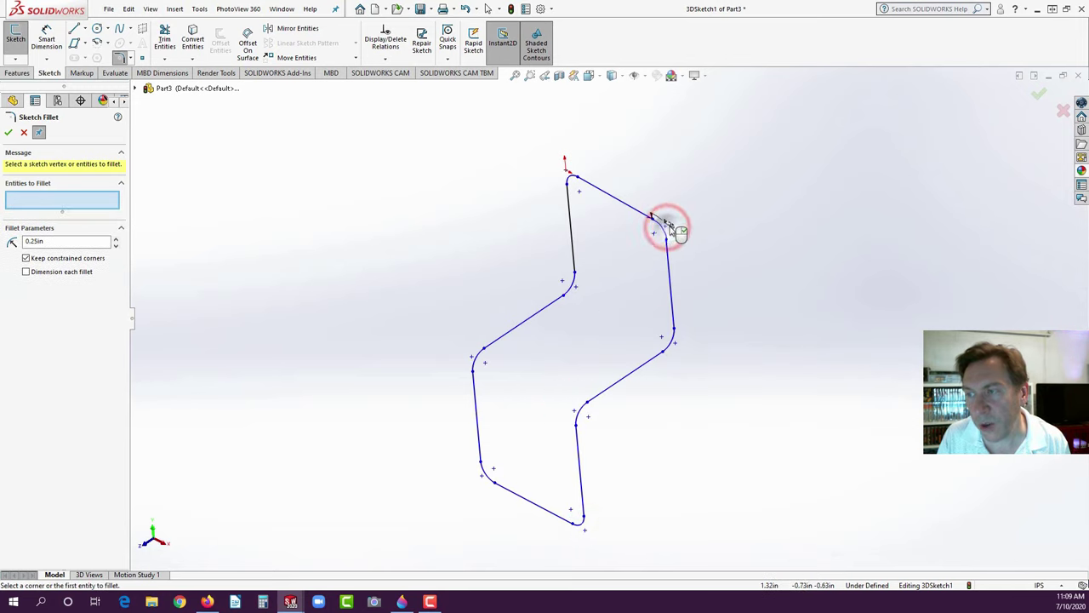
mouse_move(518, 340)
middle_mouse_down()
mouse_move(448, 257)
mouse_move(510, 312)
mouse_move(556, 328)
mouse_move(213, 153)
middle_mouse_up()
- Dimension the left and right upper vertical lines 2.00 in apart
key("Escape")
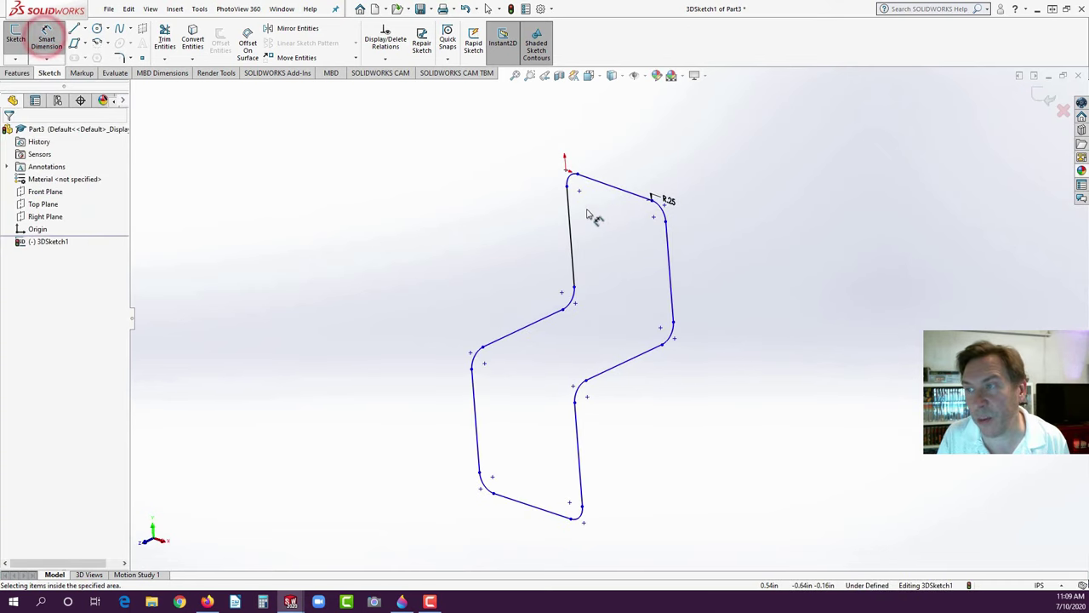
left_click(570, 220)
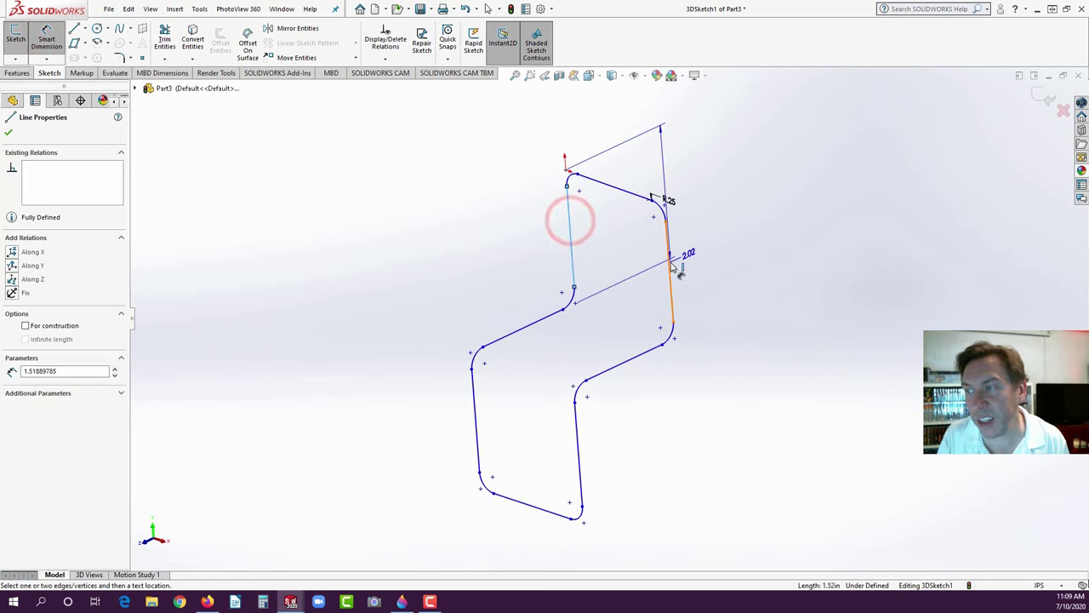
left_click(668, 260)
left_click(612, 129)
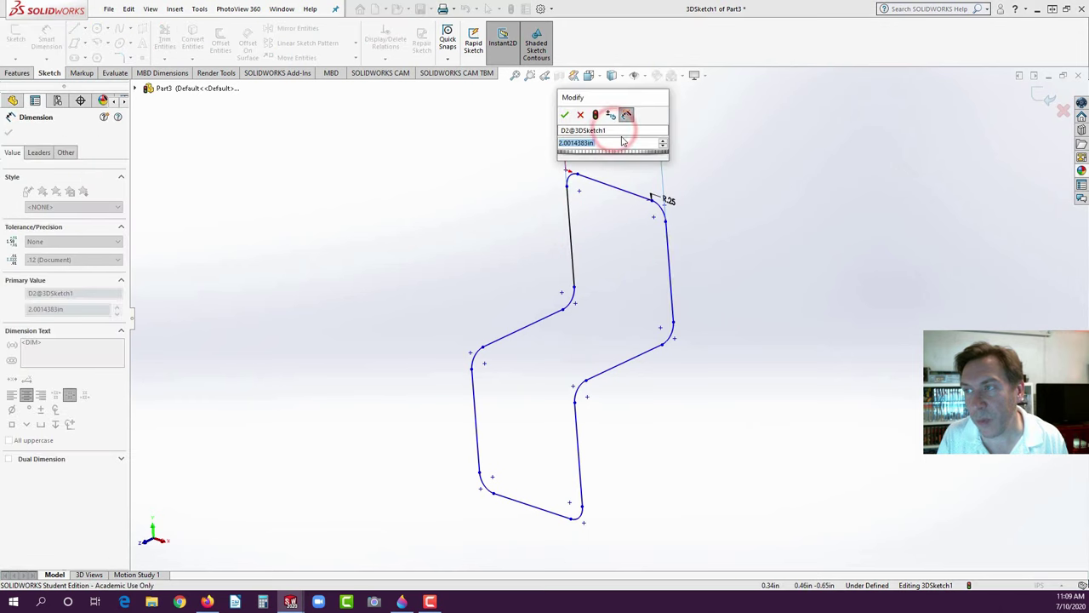
type("2")
key("Return")
left_click(729, 260)
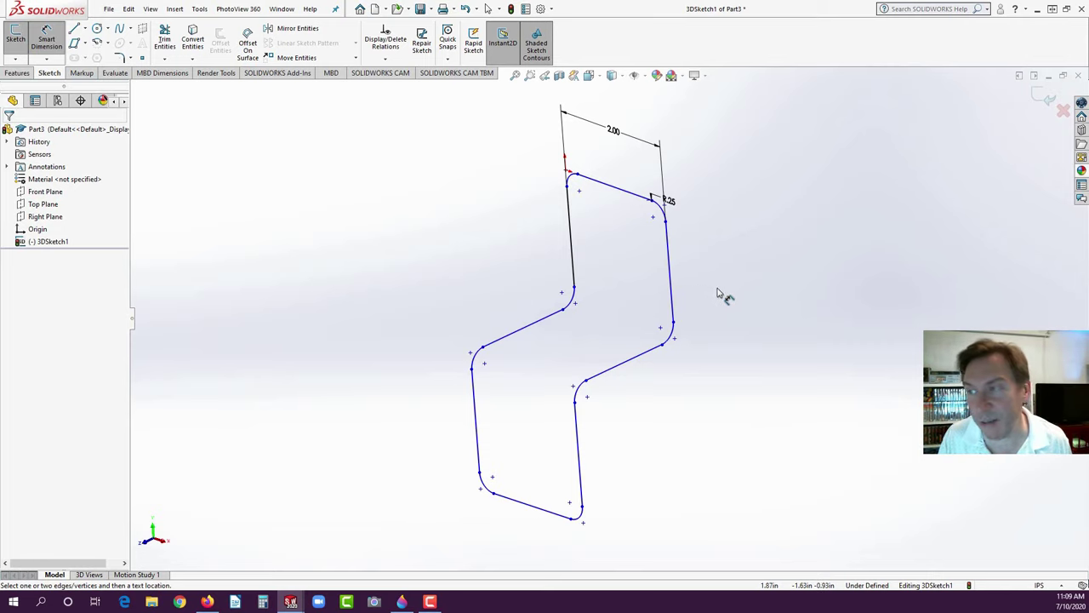
key("Escape")
- Orbit and zoom to review the 2.00 dimension and R.25 fillets
mouse_move(690, 308)
middle_mouse_down()
mouse_move(722, 313)
mouse_move(724, 289)
middle_mouse_up()
left_click(707, 205)
left_click(733, 302)
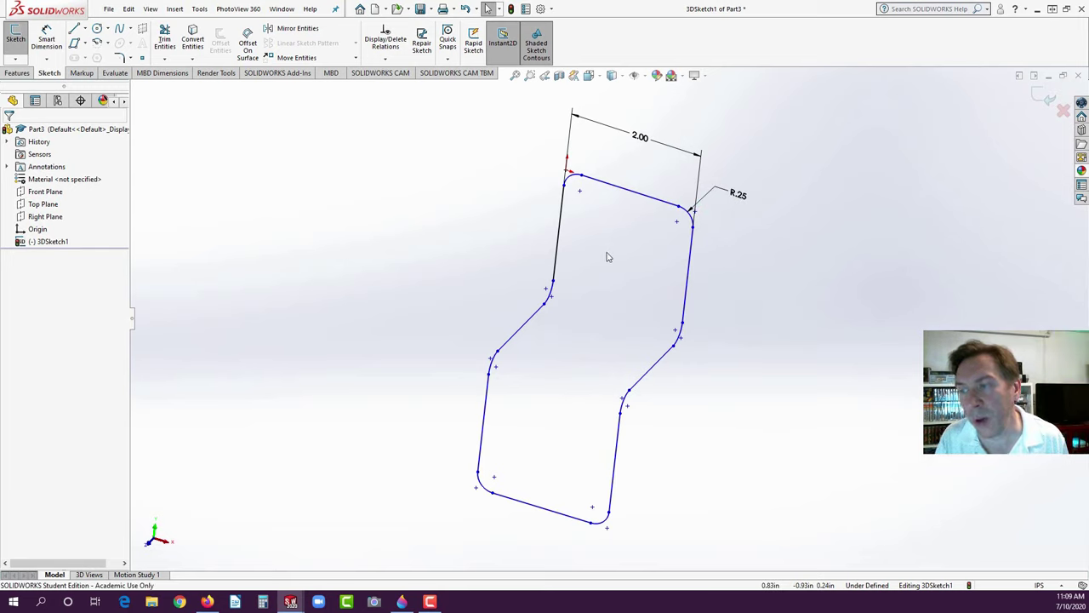
scroll(598, 201, "down", 3)
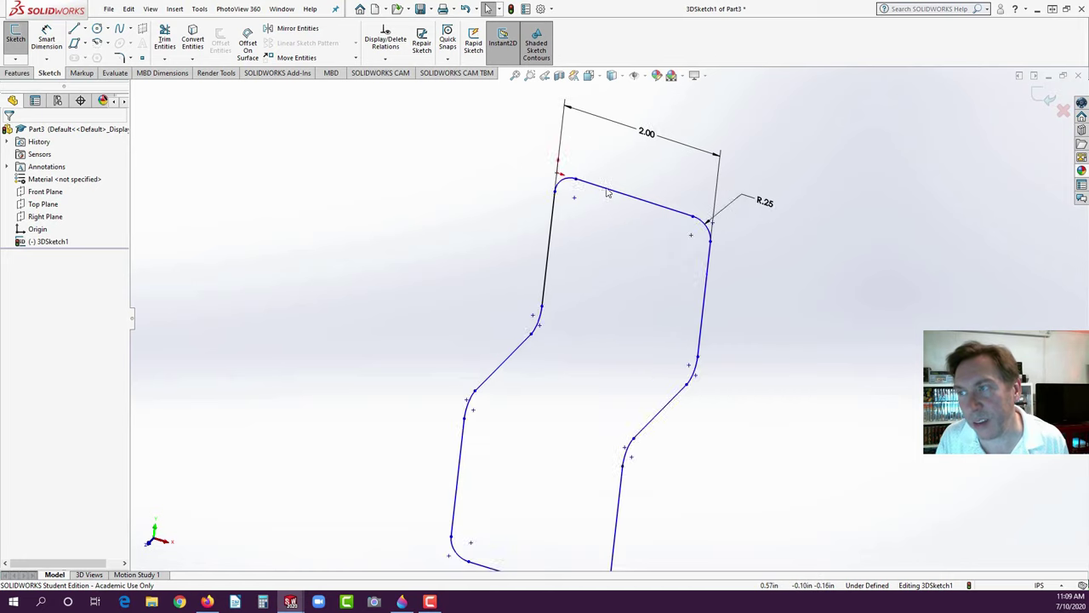
scroll(594, 196, "down", 3)
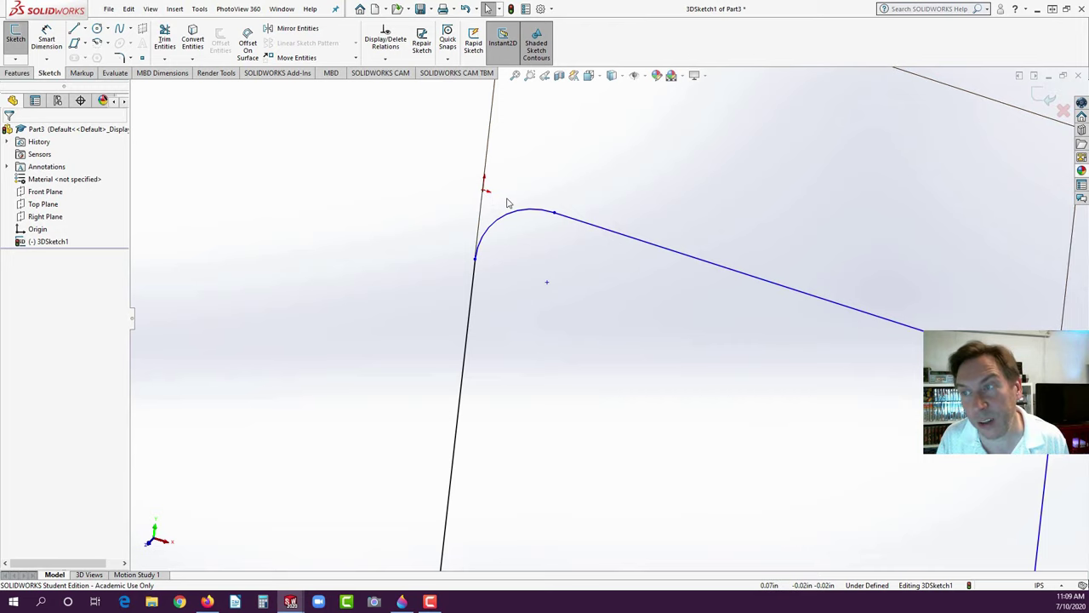
- Select the Right Plane and the endpoint of the path's top line
scroll(505, 200, "up", 3)
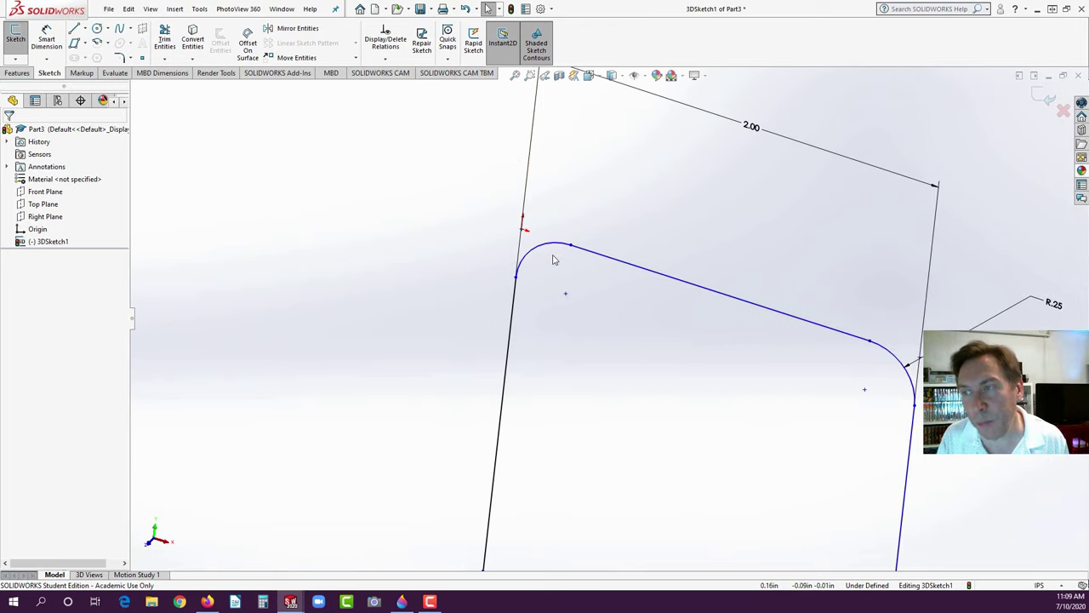
scroll(260, 292, "up", 2)
left_click(45, 216)
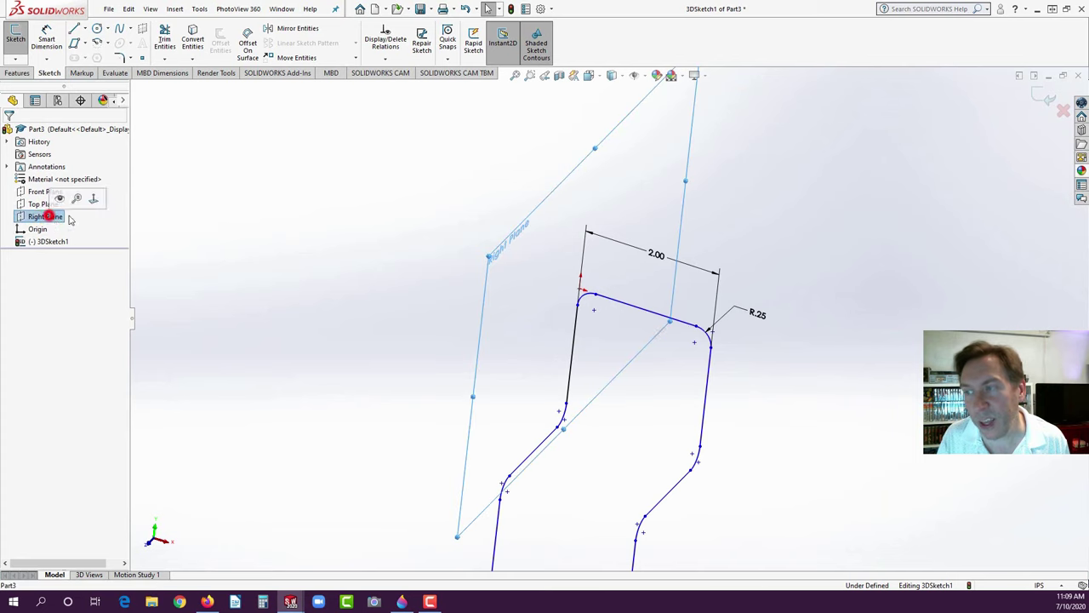
mouse_move(760, 312)
middle_mouse_down()
mouse_move(783, 263)
mouse_move(751, 247)
mouse_move(749, 261)
middle_mouse_up()
scroll(740, 265, "down", 3)
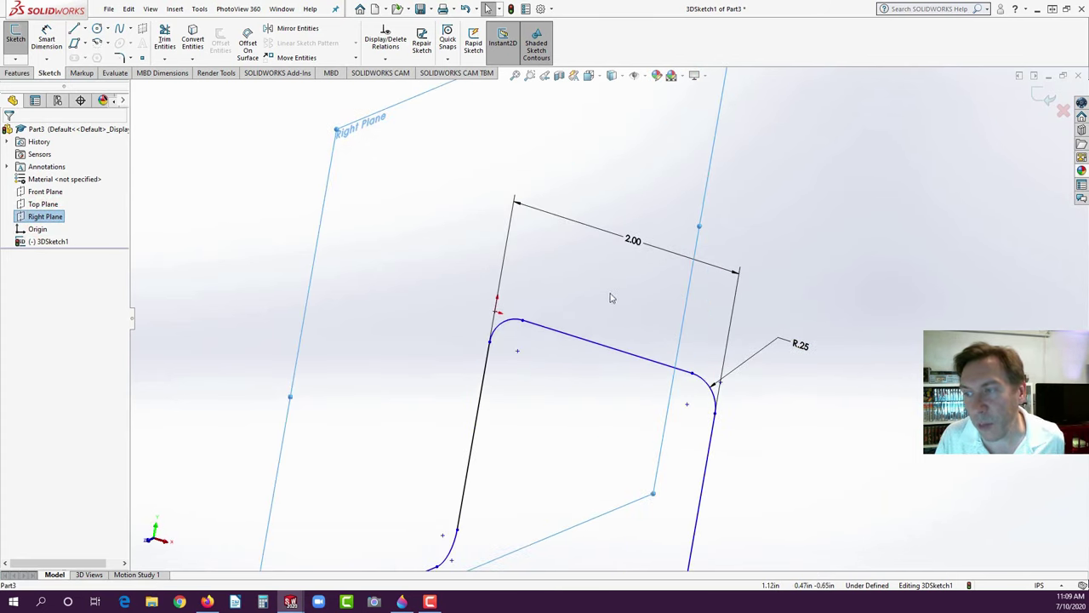
left_click(522, 326, "ctrl")
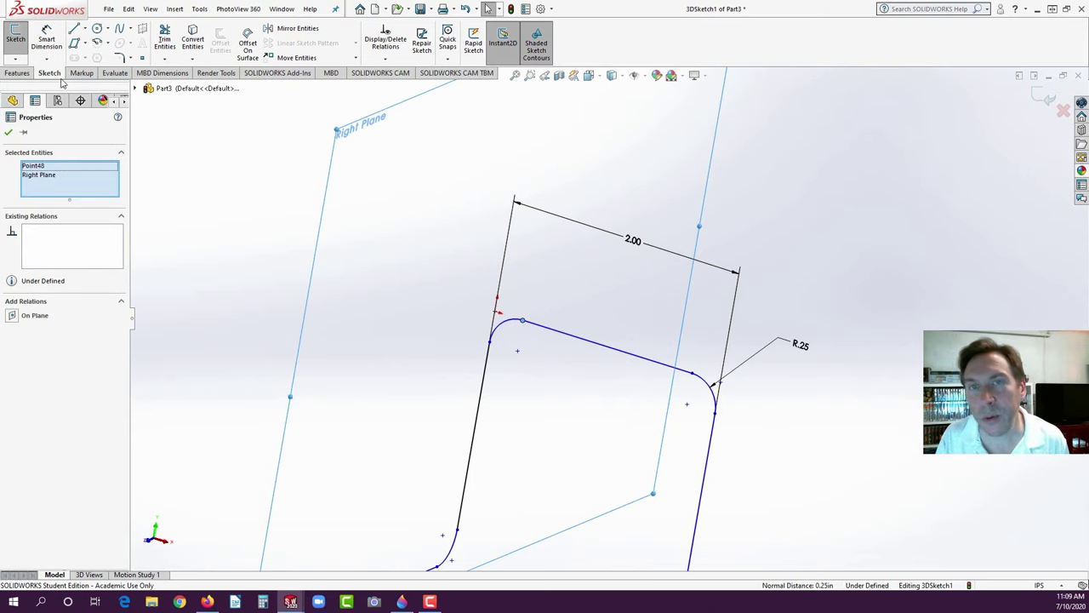
- Exit the 3D sketch and bring up the Reference Geometry options
left_click(26, 74)
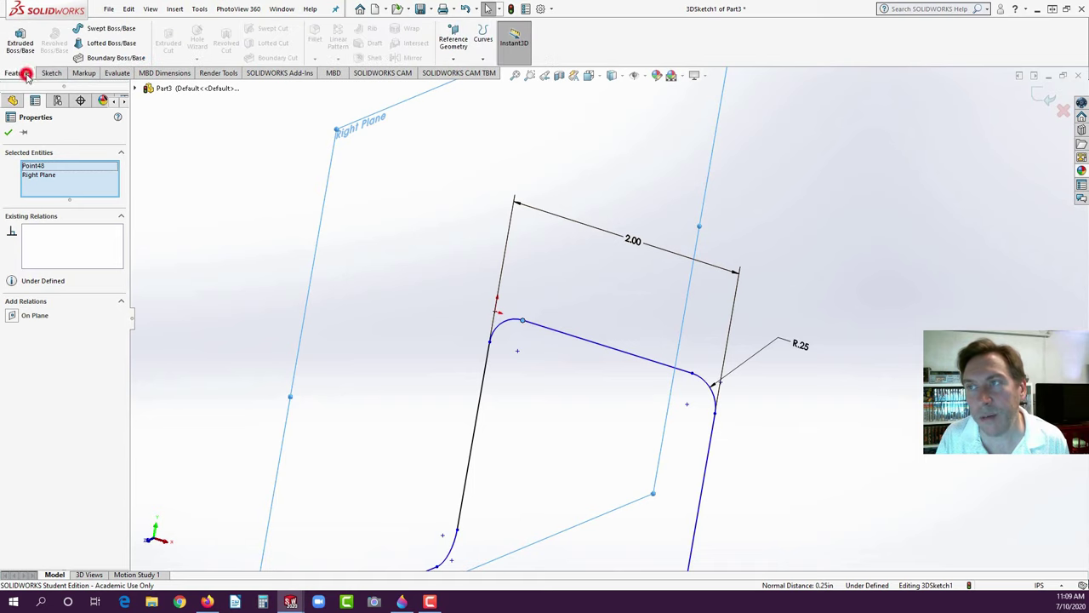
left_click(455, 58)
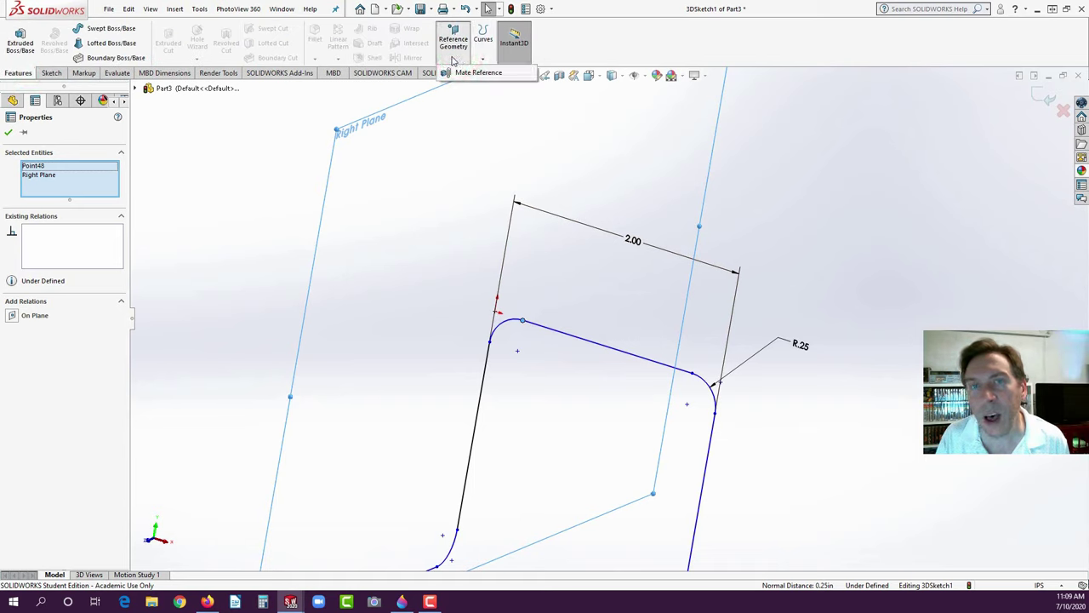
left_click(8, 132)
left_click(251, 148)
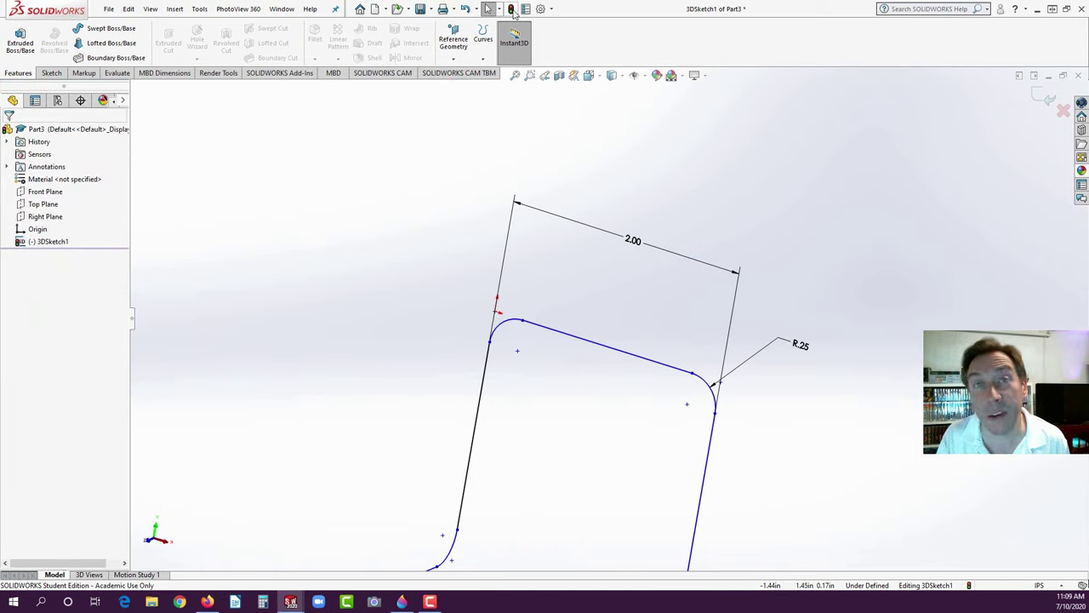
left_click(511, 8)
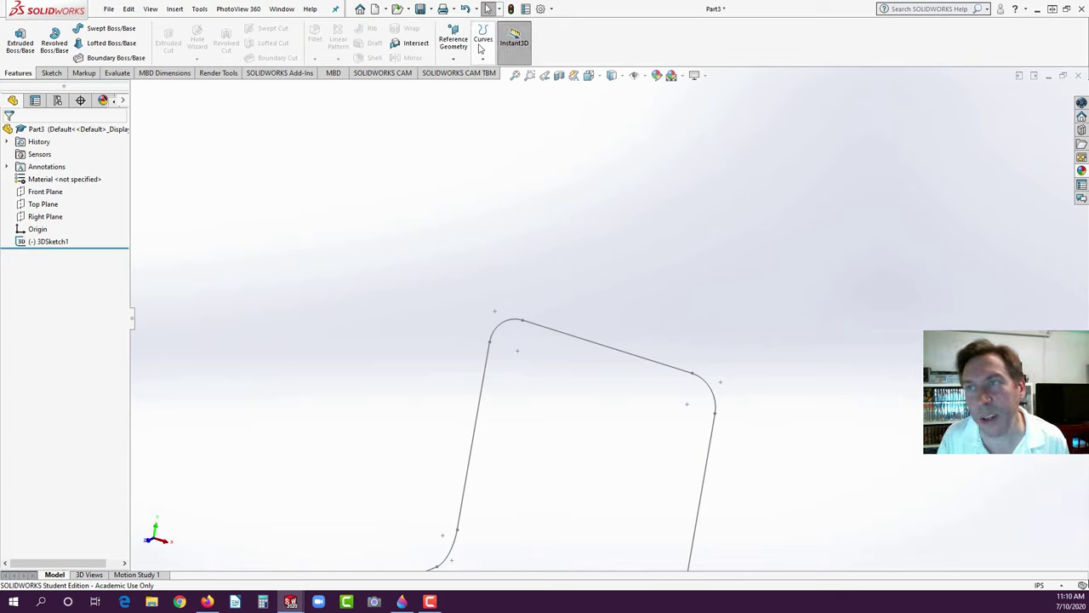
left_click(450, 59)
- Add Plane1 referencing Right Plane and coincident with the top line's endpoint
left_click(456, 73)
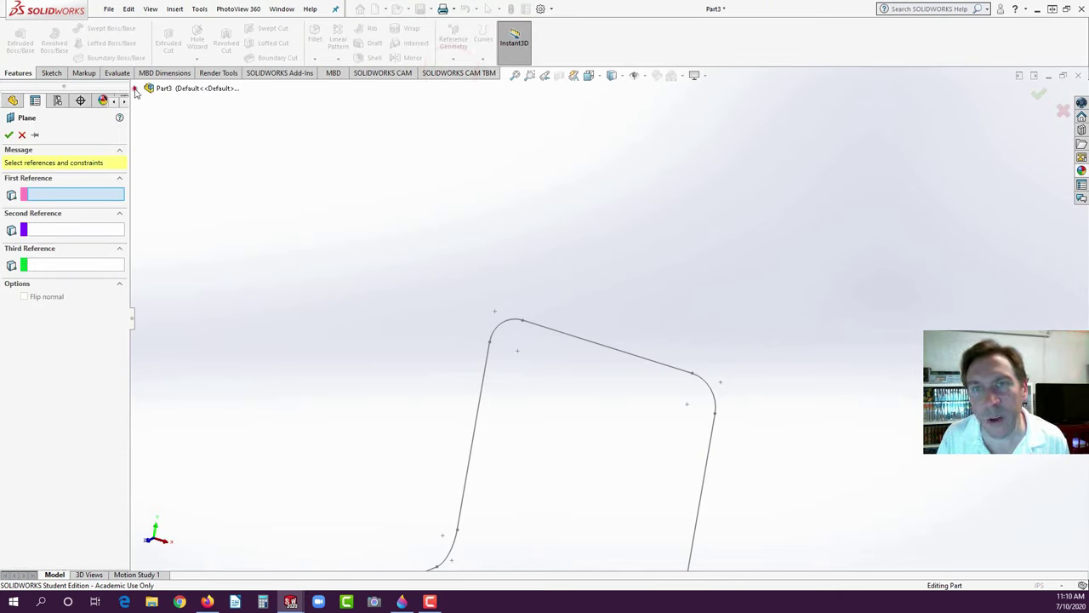
left_click(135, 89)
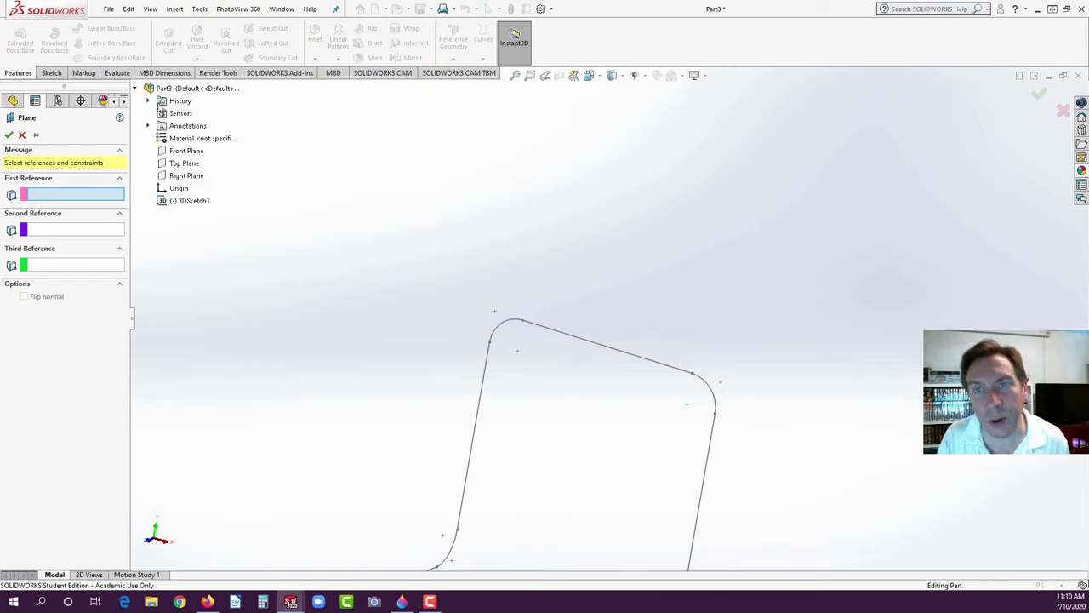
left_click(176, 176)
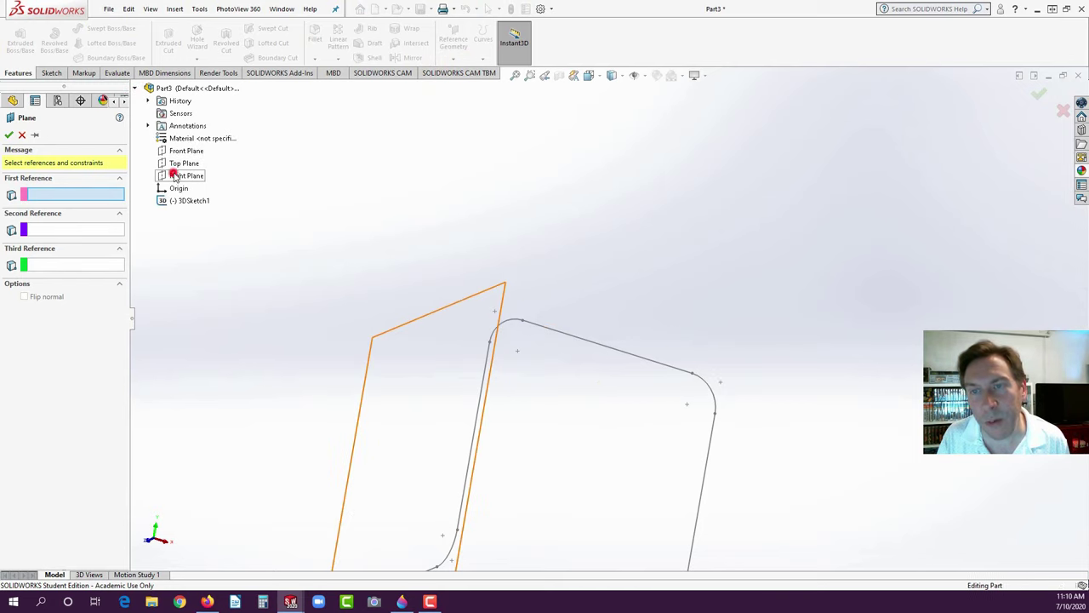
left_click(525, 322)
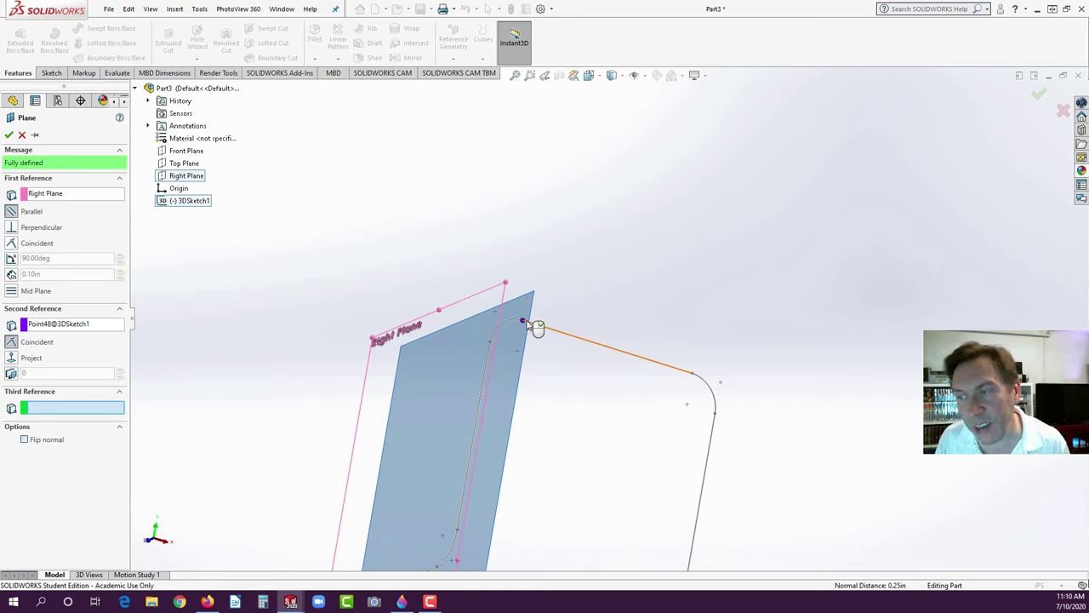
left_click(9, 134)
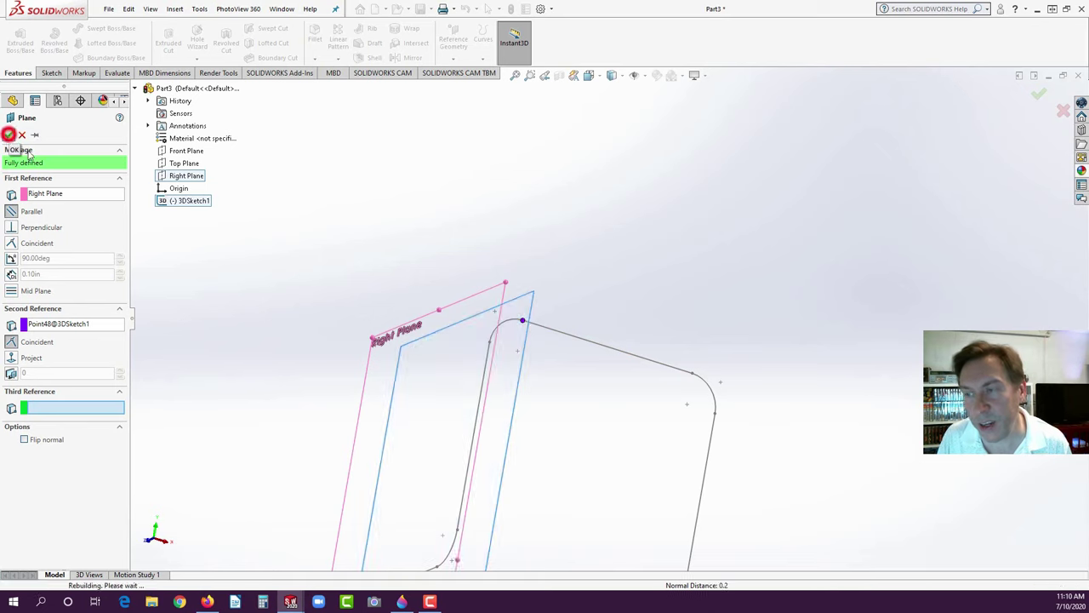
scroll(534, 320, "down", 3)
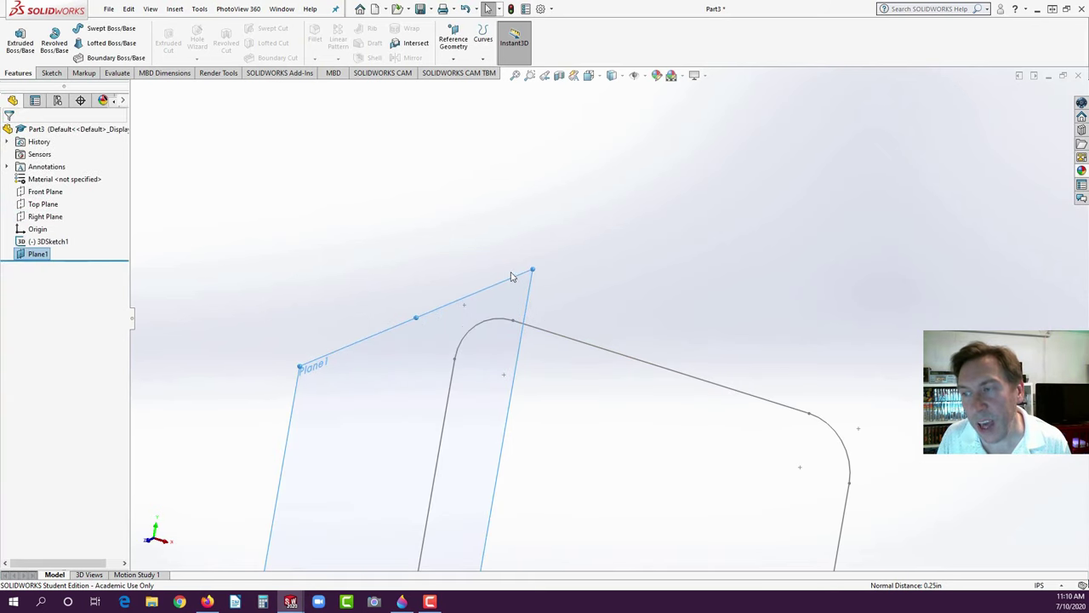
- Sketch a circle on Plane1 centred at the path's endpoint
left_click(516, 277)
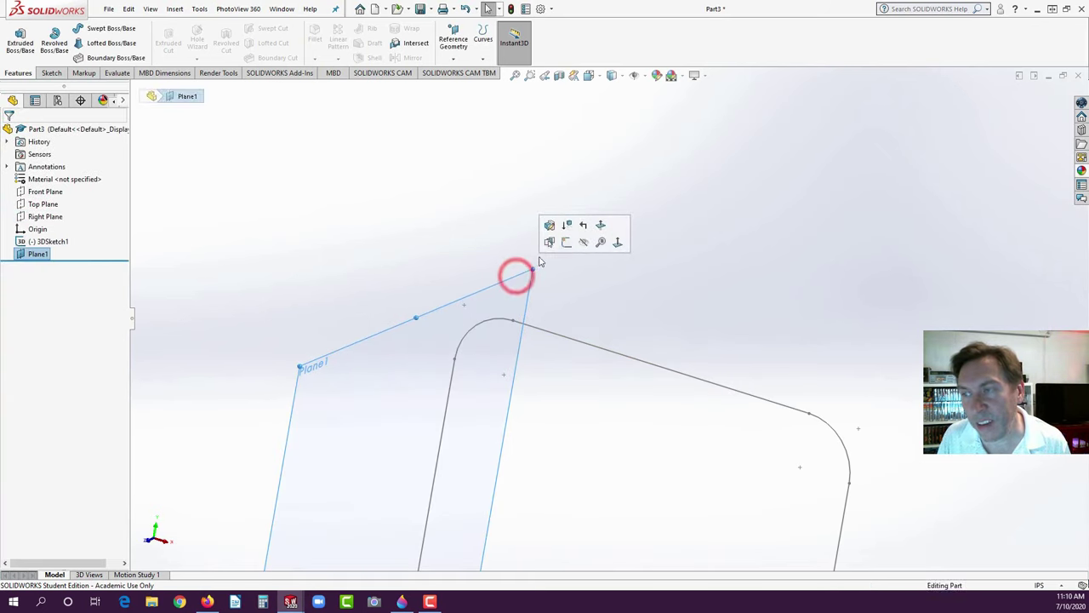
left_click(567, 242)
left_click(97, 28)
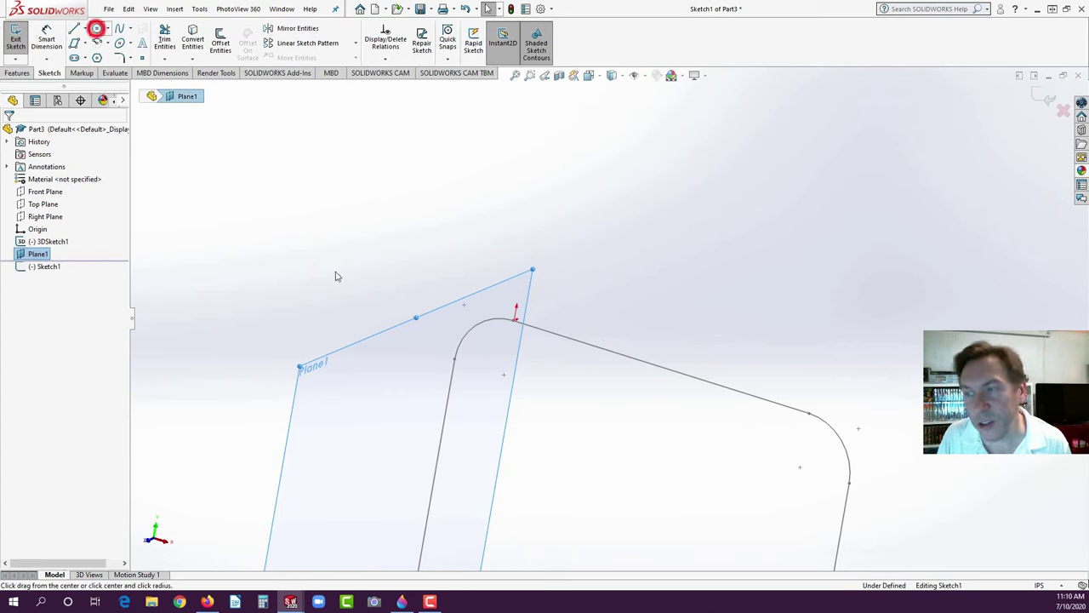
left_click(514, 320)
left_click_drag(517, 328, 514, 343)
key("Escape")
scroll(516, 323, "down", 3)
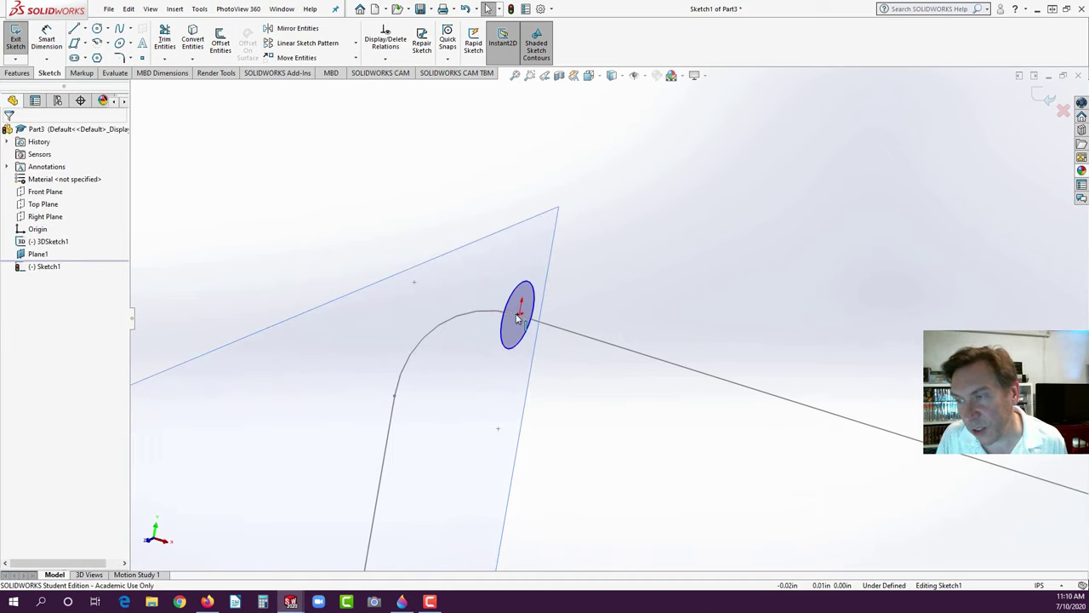
- Dimension the circle's diameter to 1/8 in (0.125) and start a Swept Boss/Base
left_click(459, 282)
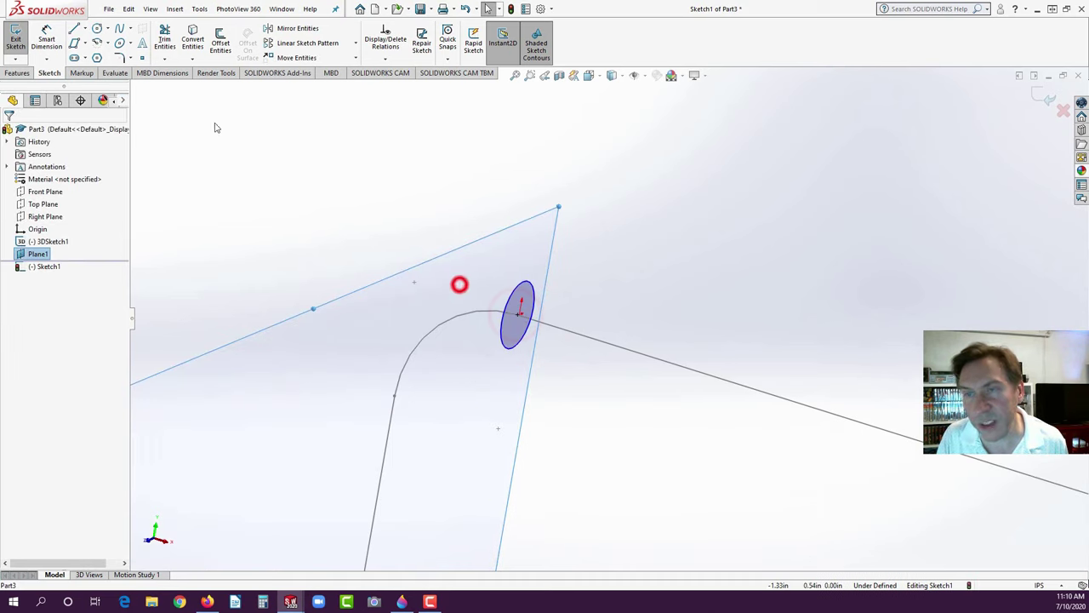
left_click(530, 288)
left_click(635, 210)
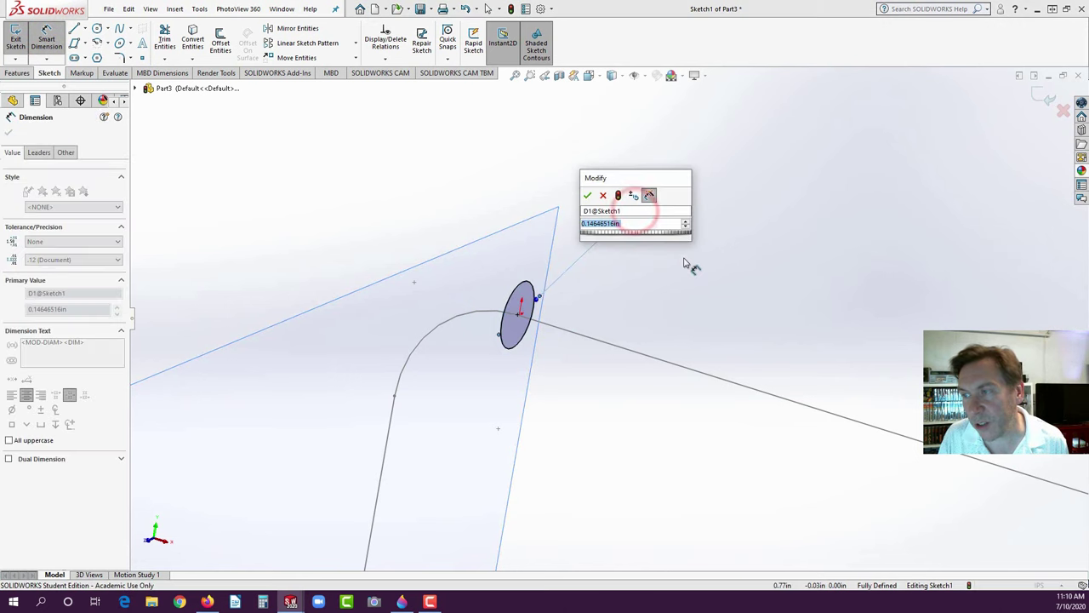
type("1/8")
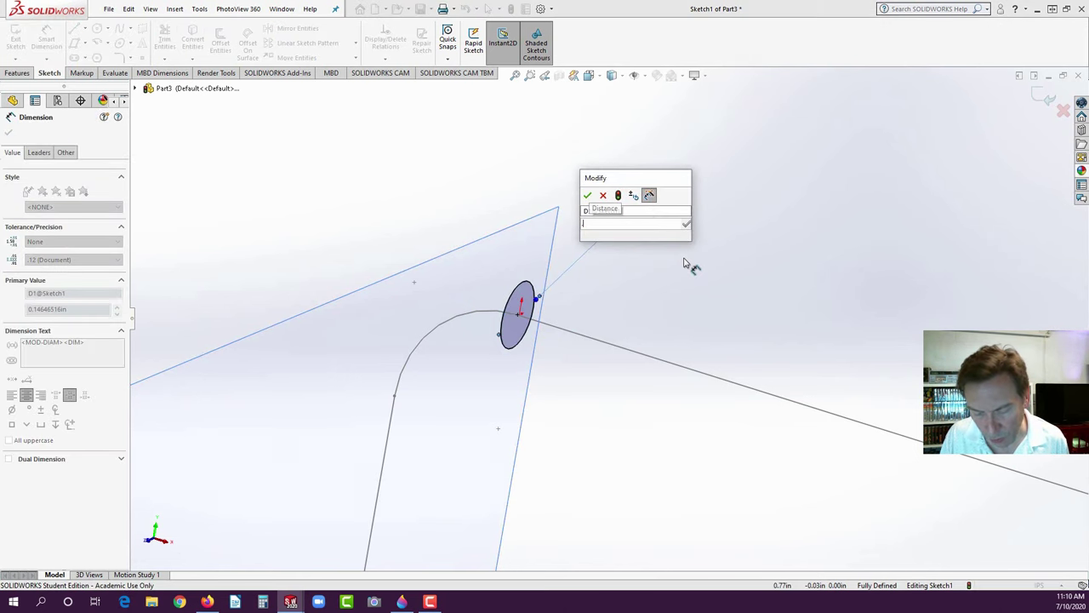
key("Return")
scroll(686, 284, "up", 3)
mouse_move(629, 316)
middle_mouse_down()
mouse_move(639, 364)
mouse_move(652, 343)
mouse_move(644, 396)
mouse_move(672, 498)
mouse_move(646, 402)
middle_mouse_up()
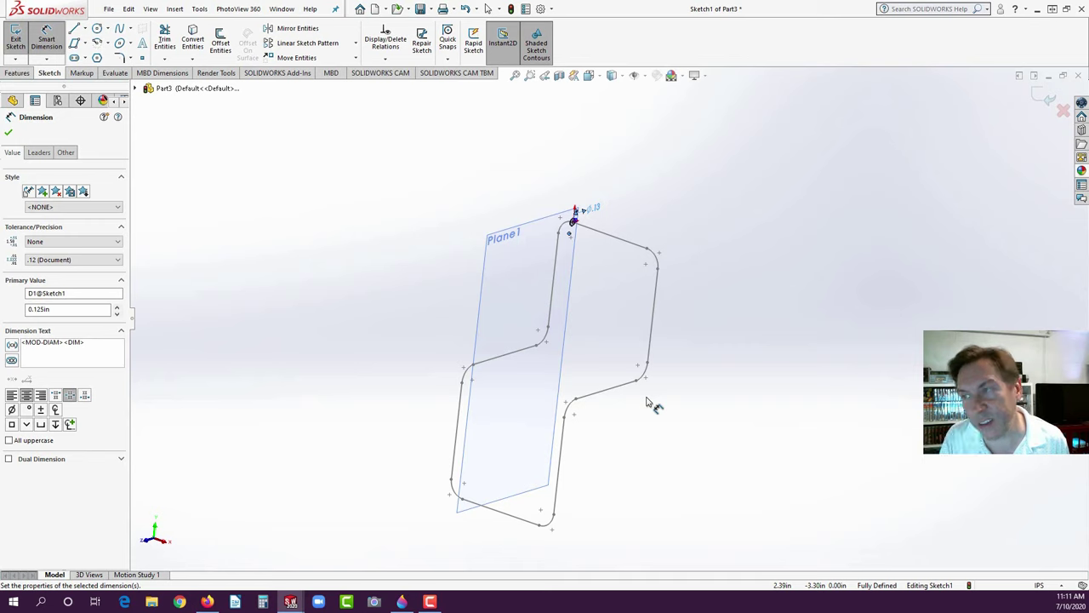
left_click(18, 73)
left_click(100, 28)
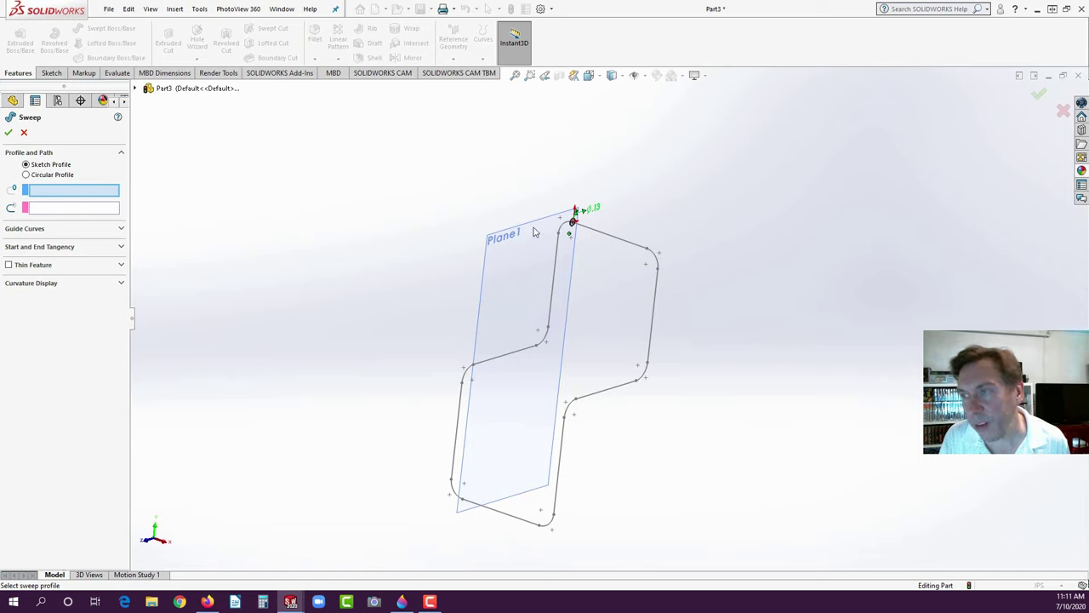
- Sweep the circle profile along 3DSketch1 to create Sweep1, the solid tube frame
scroll(581, 239, "down", 3)
left_click(561, 226)
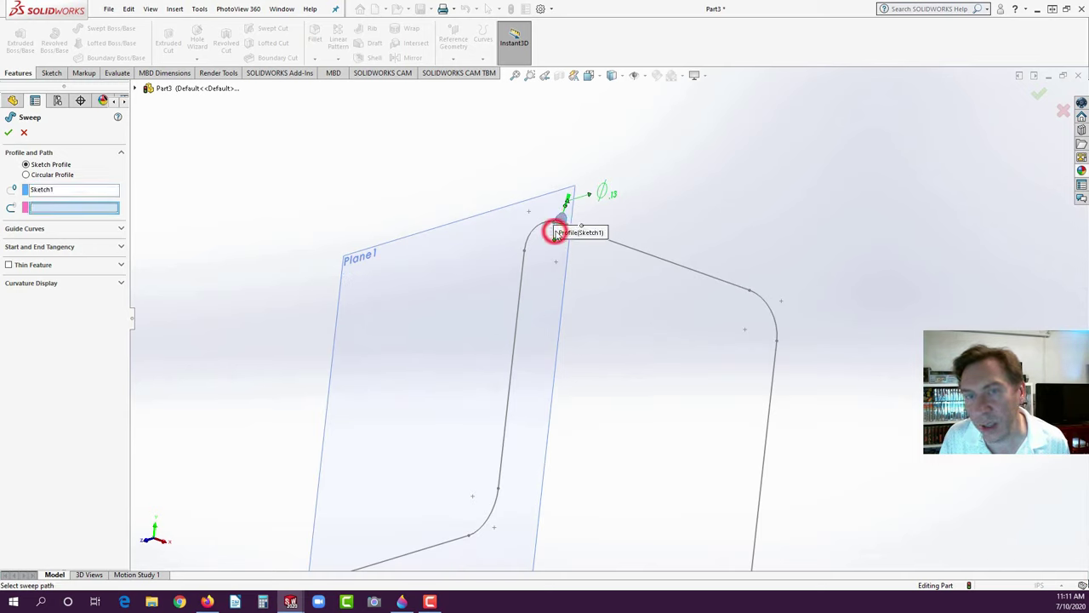
left_click(634, 253)
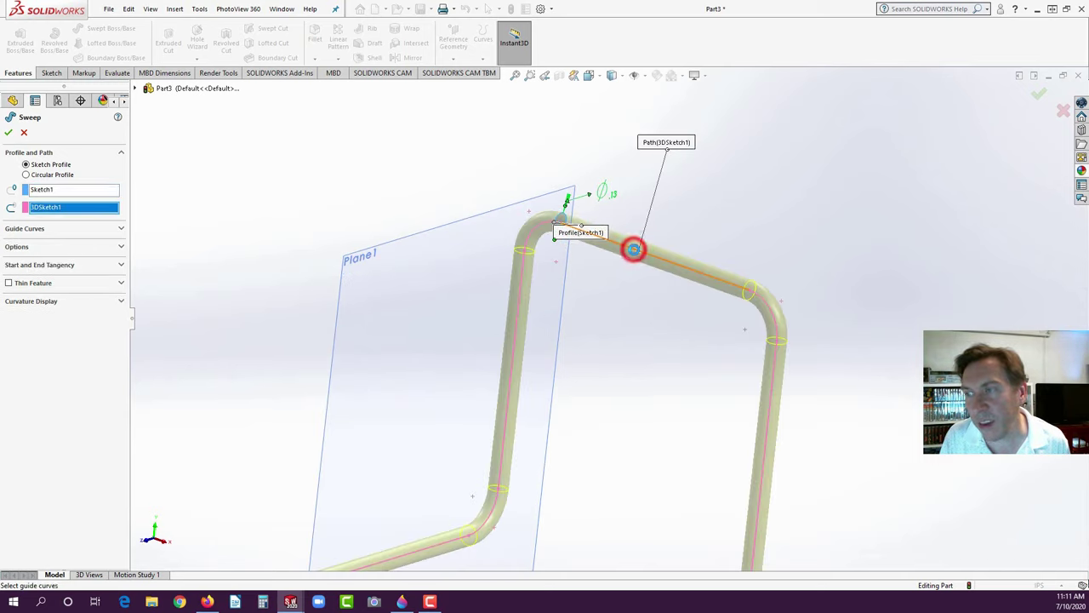
scroll(621, 324, "up", 3)
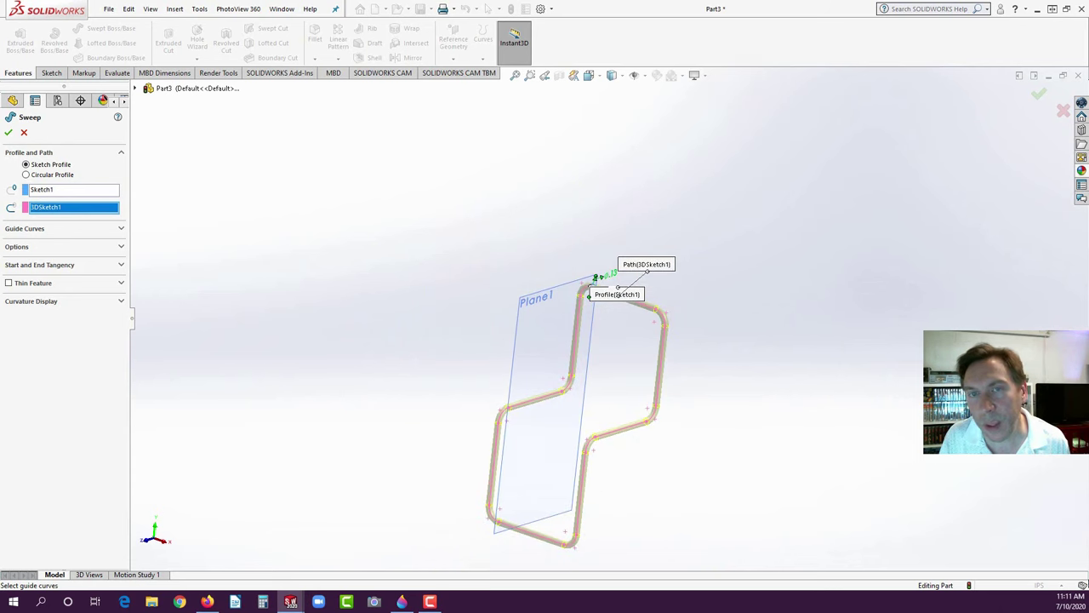
left_click(8, 132)
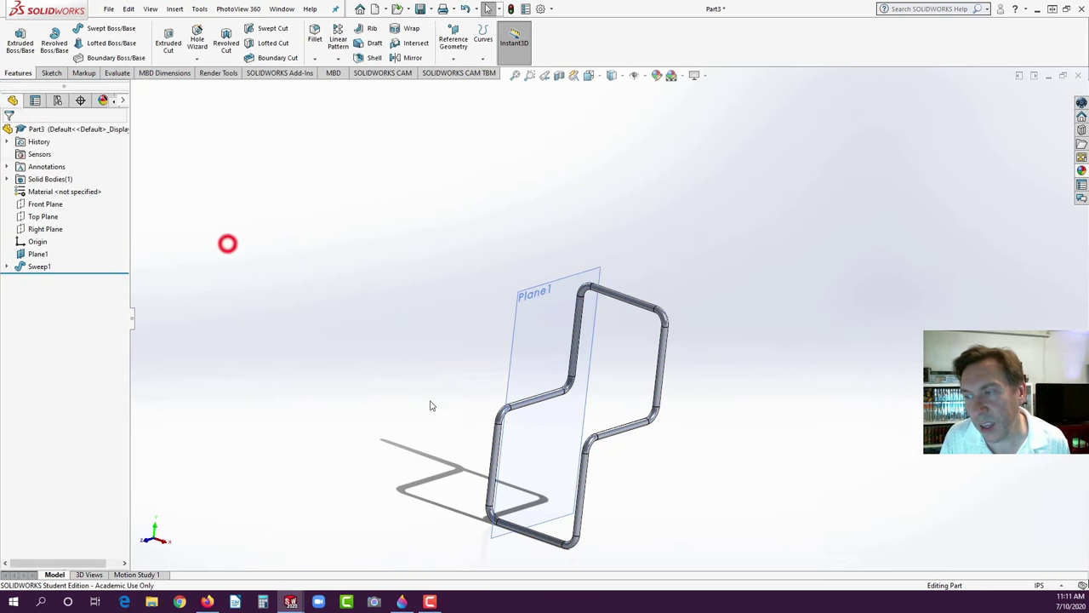
- Hide Plane1, orbit around the tube frame, then switch to the PDF browser
scroll(417, 401, "down", 3)
left_click(532, 206)
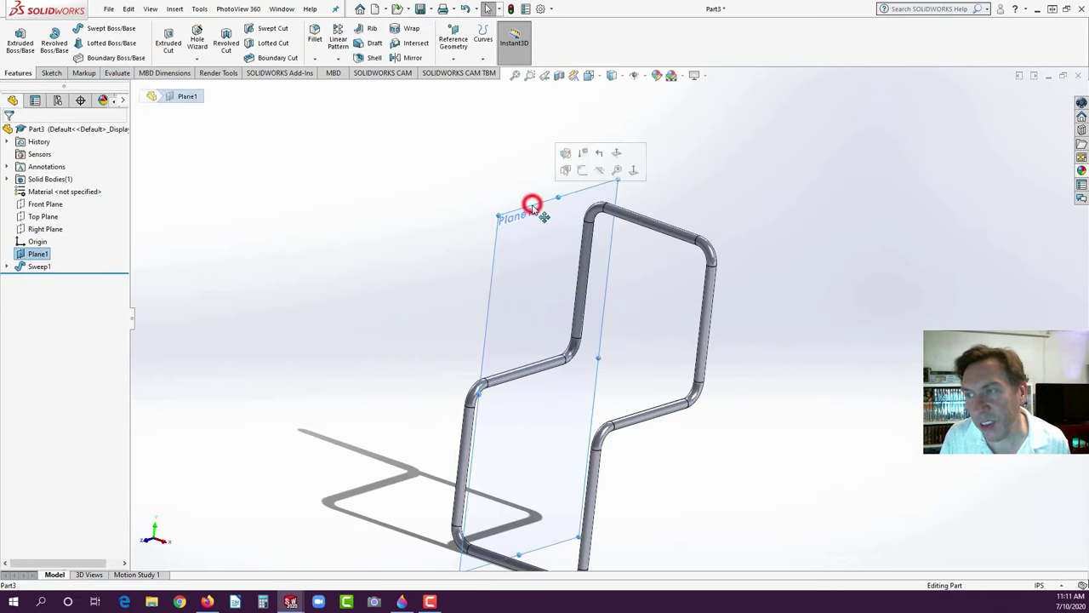
left_click(599, 169)
left_click(445, 270)
scroll(634, 375, "up", 5)
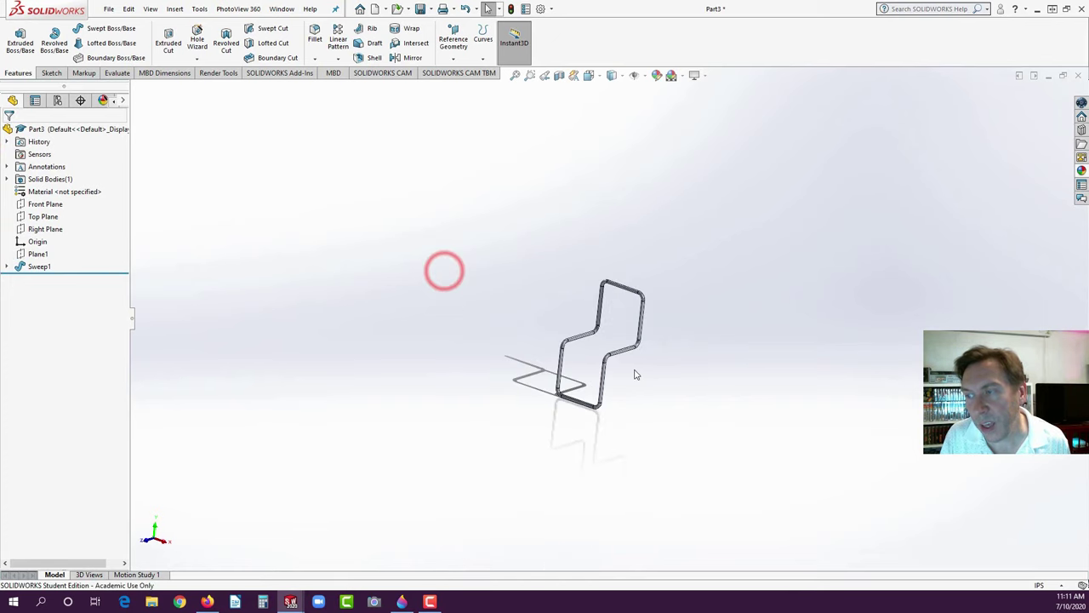
scroll(634, 375, "down", 3)
middle_click_drag(621, 357, 542, 297)
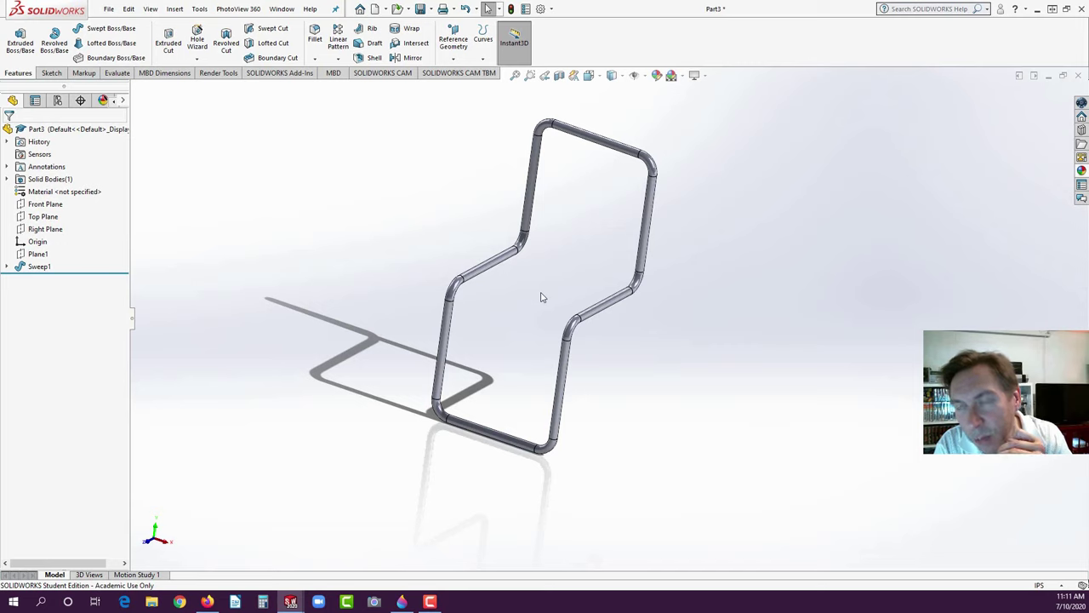
middle_click_drag(541, 296, 644, 230)
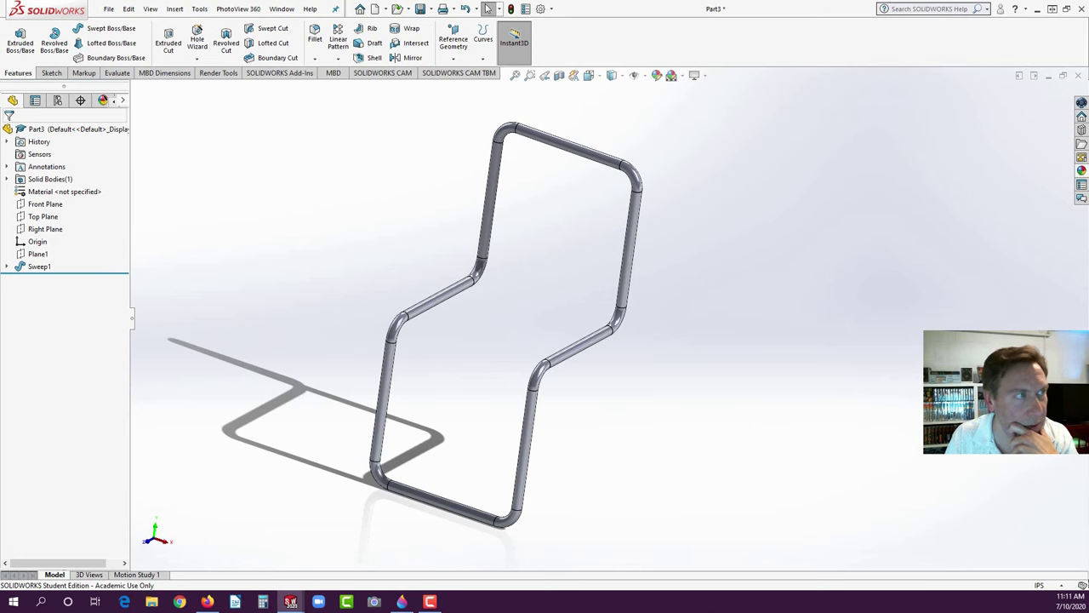
left_click(206, 602)
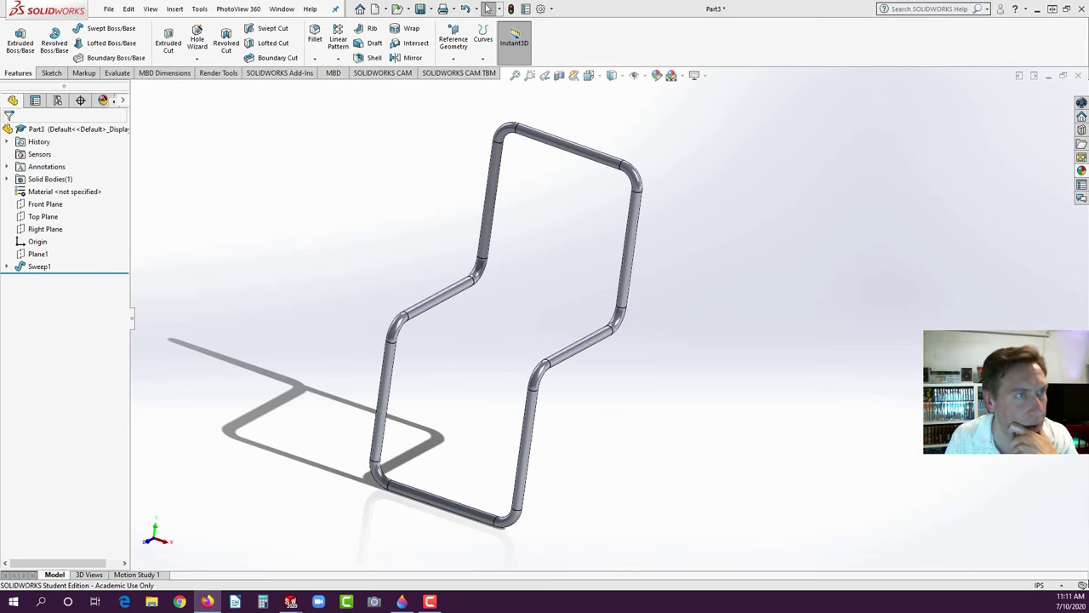
- Scroll the PDF to the smoke detector front bezel drawing on page 82
scroll(545, 252, "down", 4)
scroll(545, 252, "down", 15)
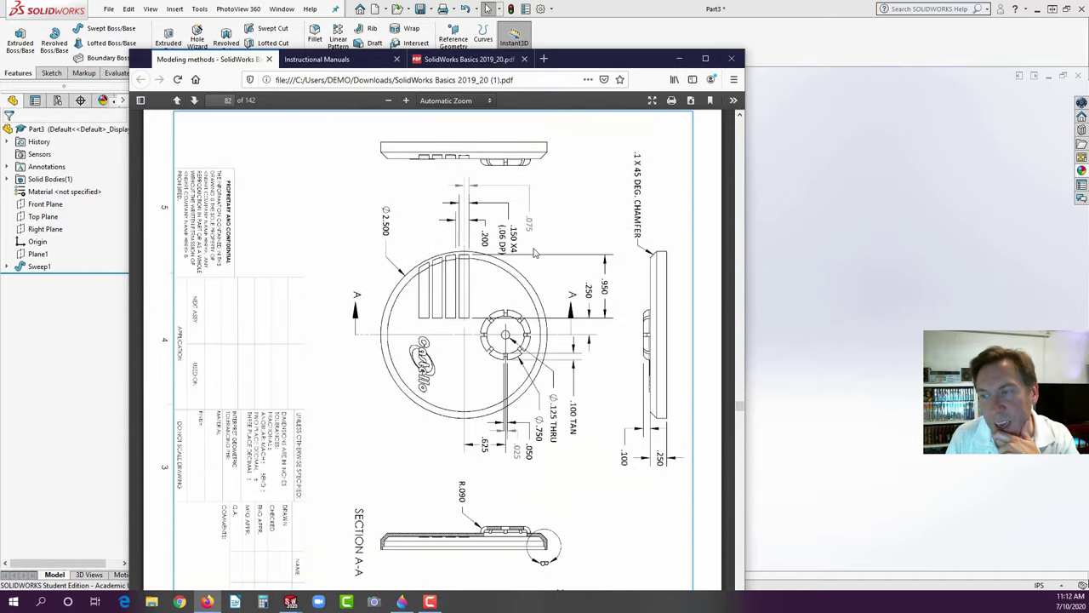
scroll(534, 251, "down", 6)
scroll(534, 252, "up", 4)
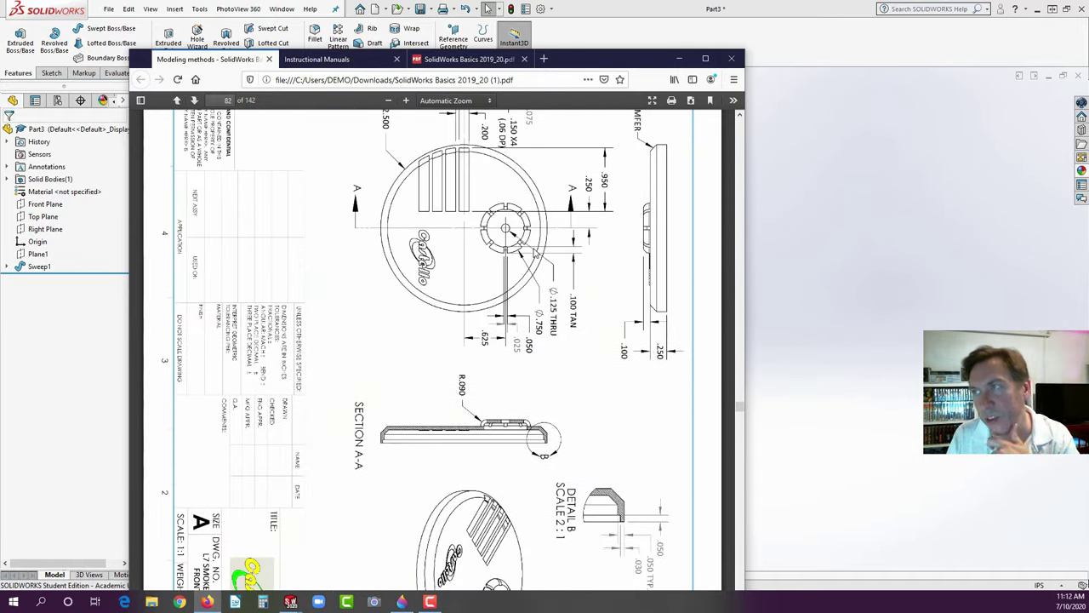
scroll(534, 252, "down", 2)
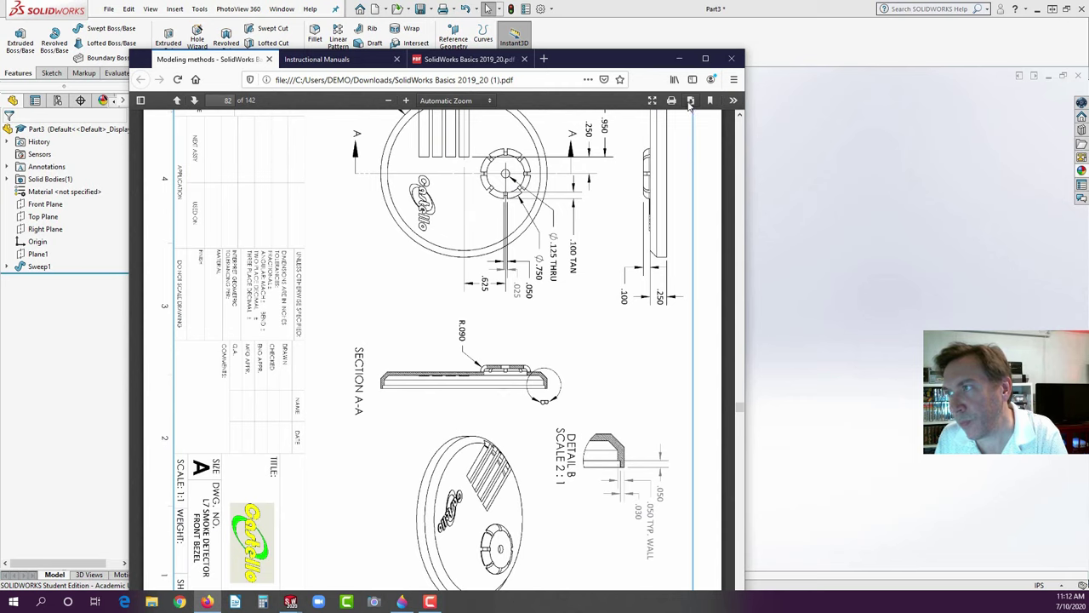
- Rotate the drawing page counterclockwise to upright, then return to SOLIDWORKS
right_click(610, 169)
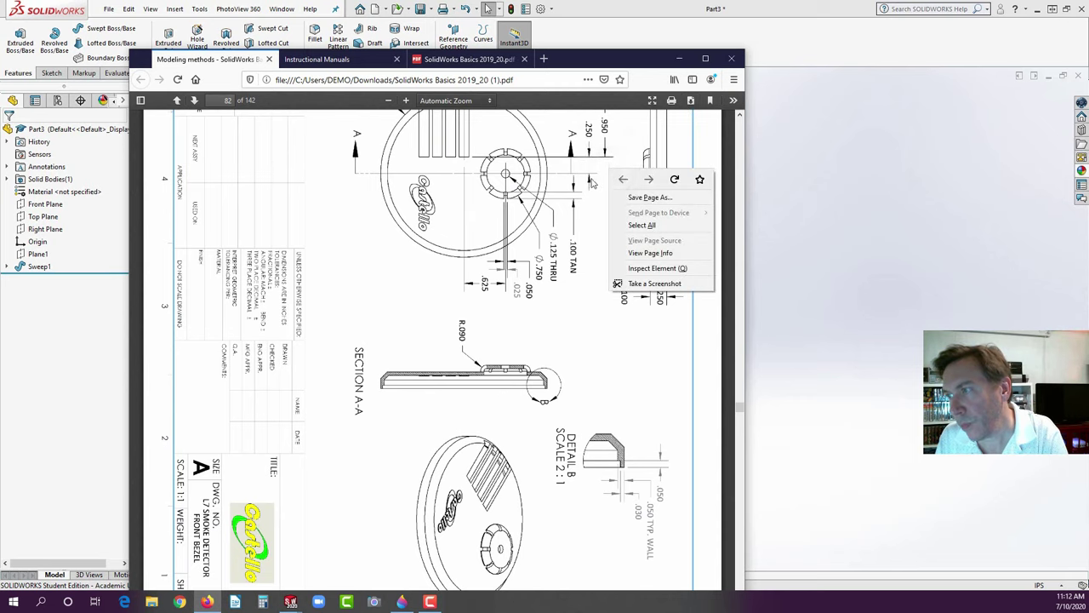
left_click(585, 177)
left_click(732, 100)
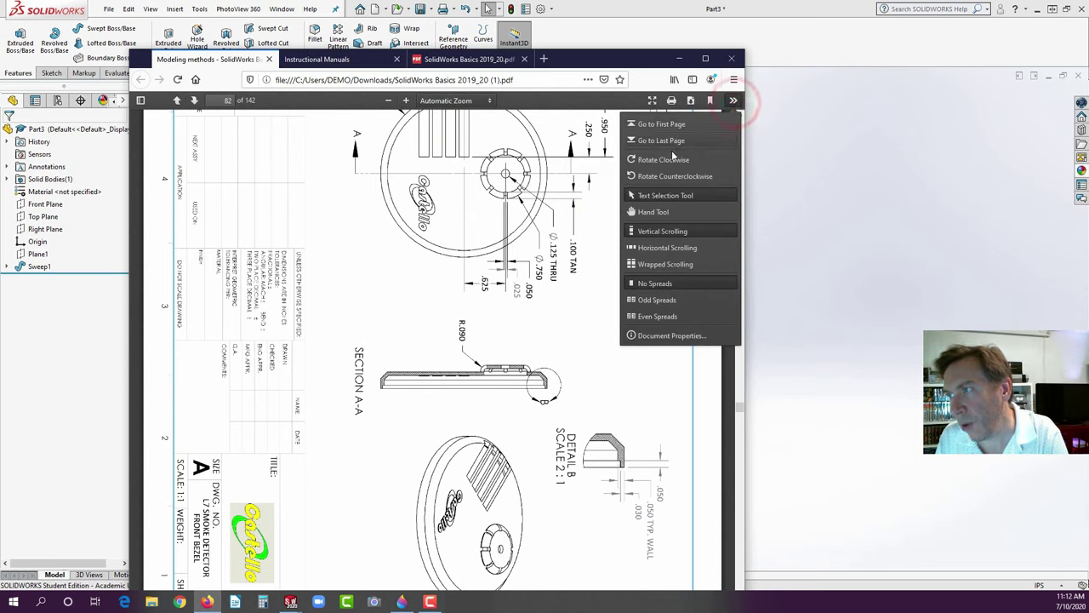
left_click(655, 177)
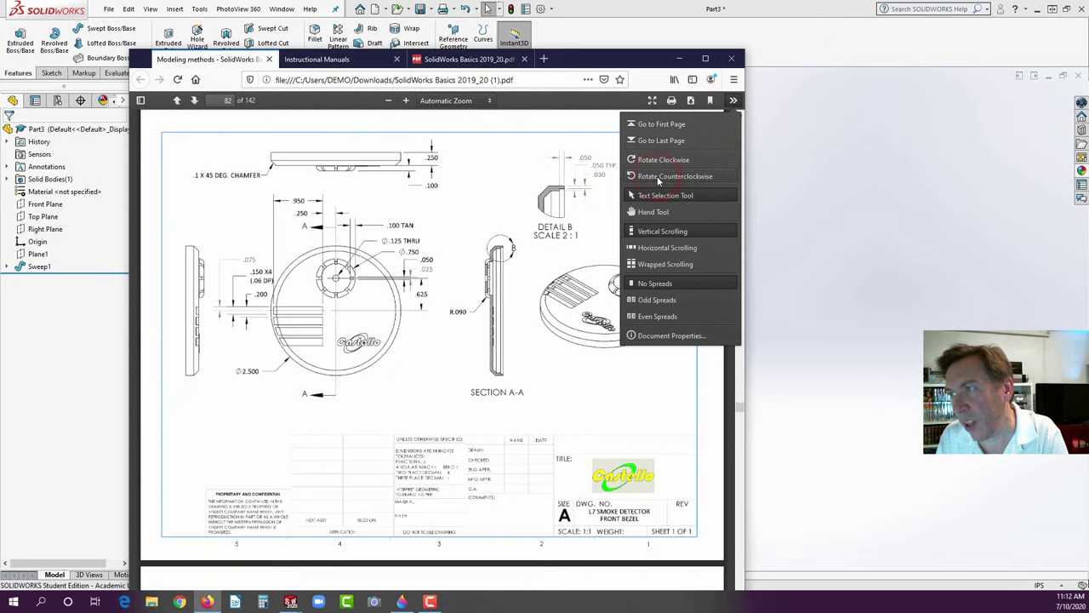
left_click(498, 194)
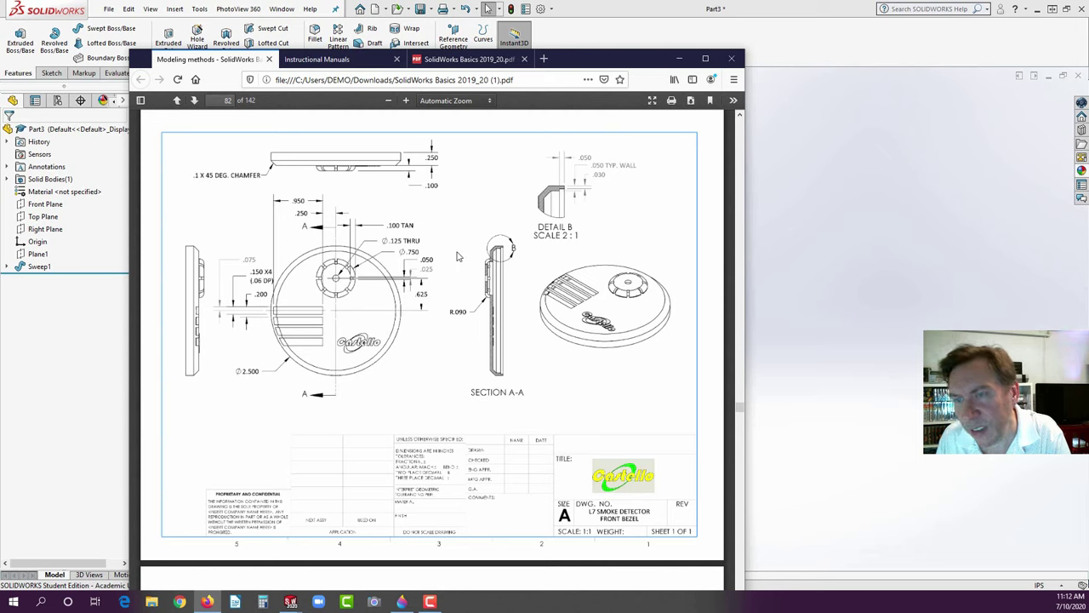
left_click(80, 382)
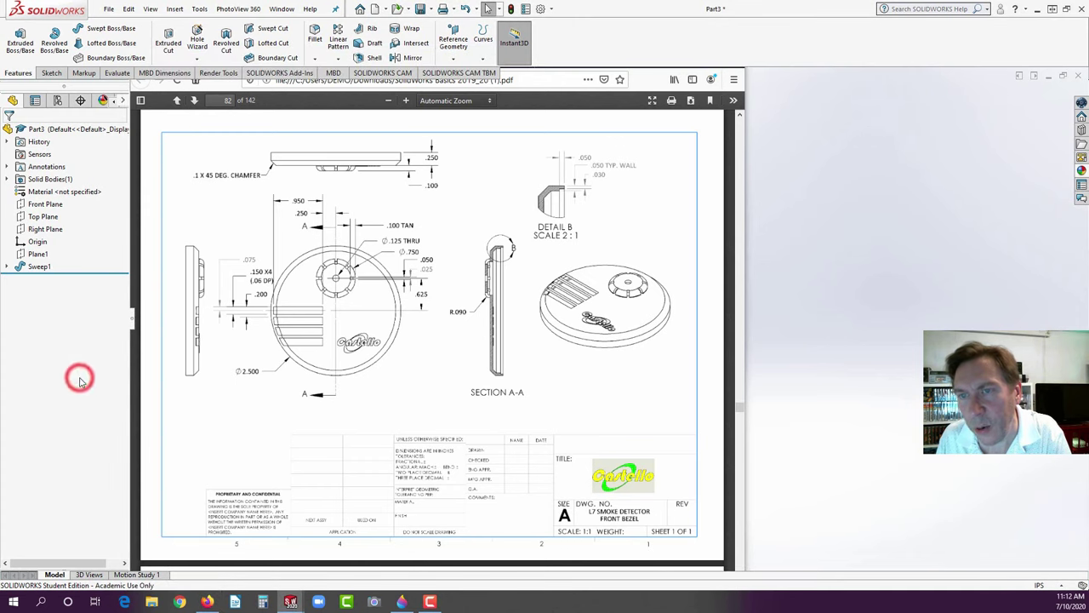
left_click(100, 311)
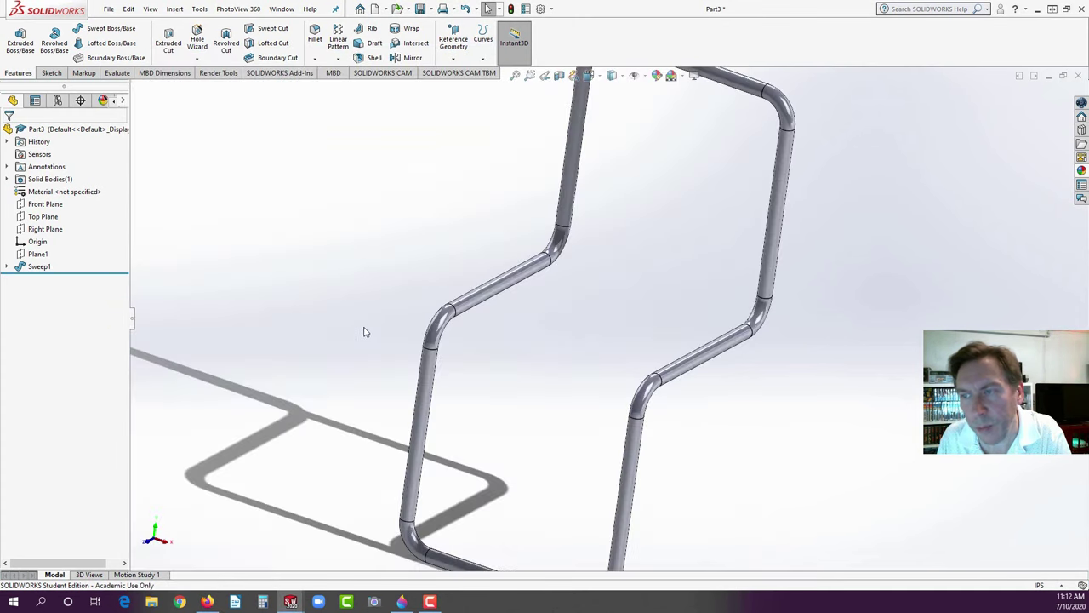
- Create a new Part document from the New SOLIDWORKS Document dialog
left_click(374, 9)
left_click(302, 173)
left_click(483, 340)
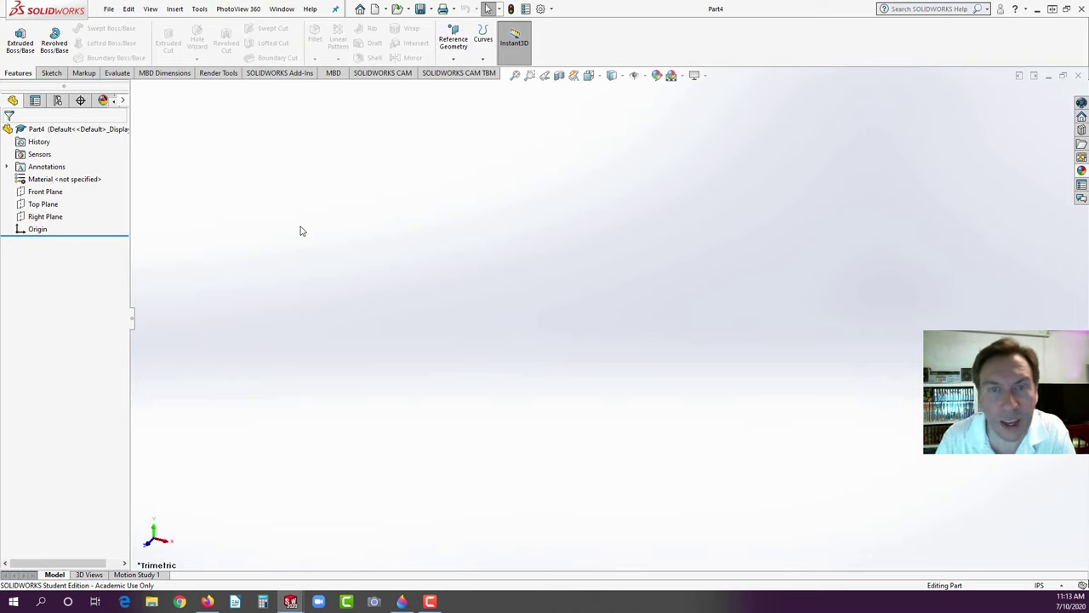
- Sketch a circle at the origin on Top Plane with a 2.5 in diameter
left_click(44, 205)
left_click(51, 185)
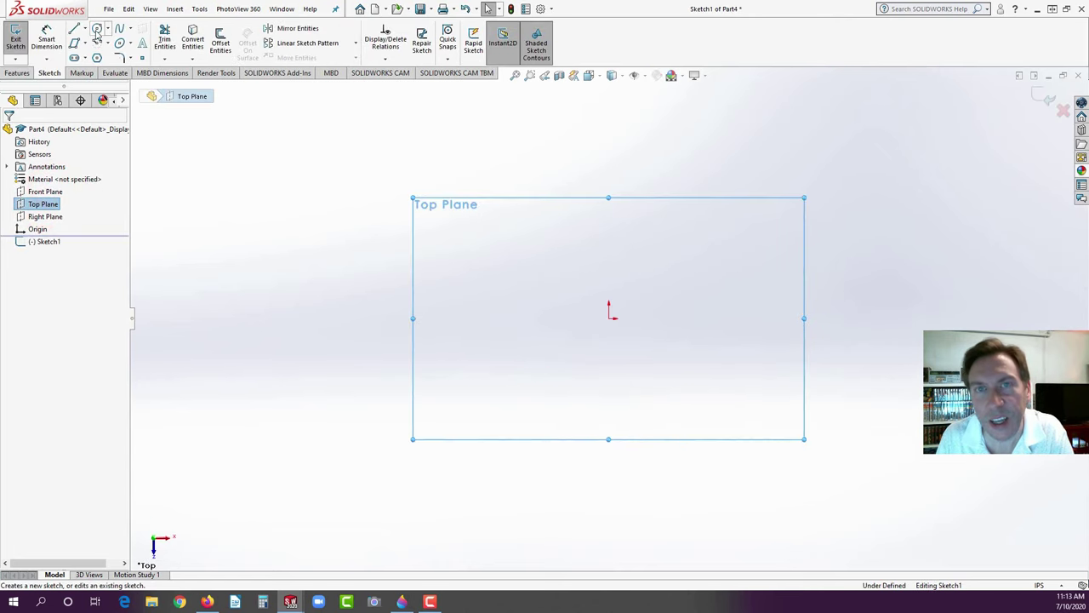
left_click(97, 29)
left_click(610, 318)
left_click(744, 230)
key("Escape")
left_click(46, 38)
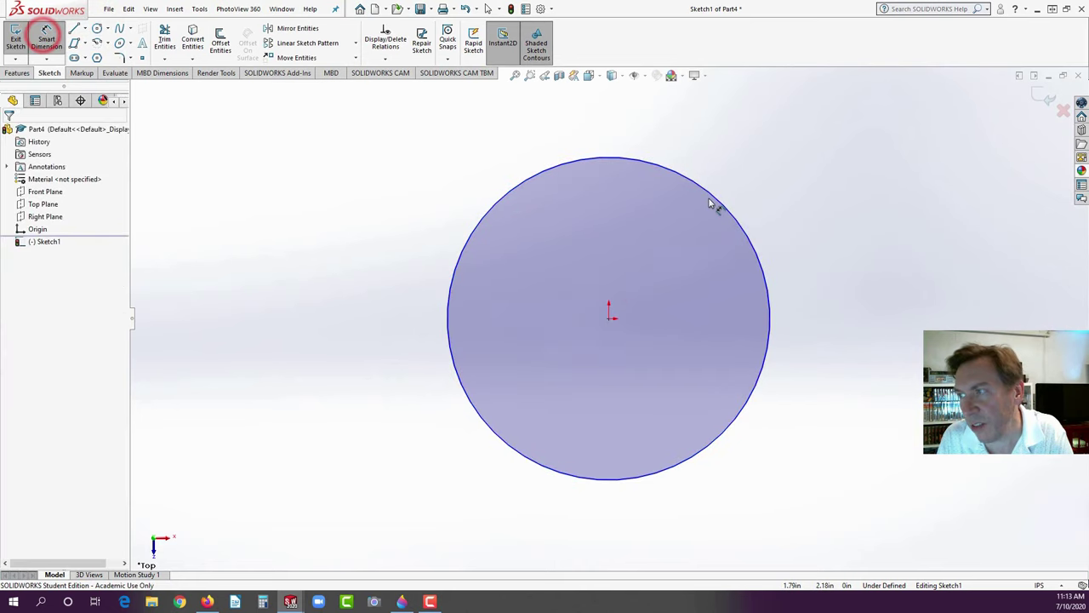
left_click(717, 194)
left_click(797, 148)
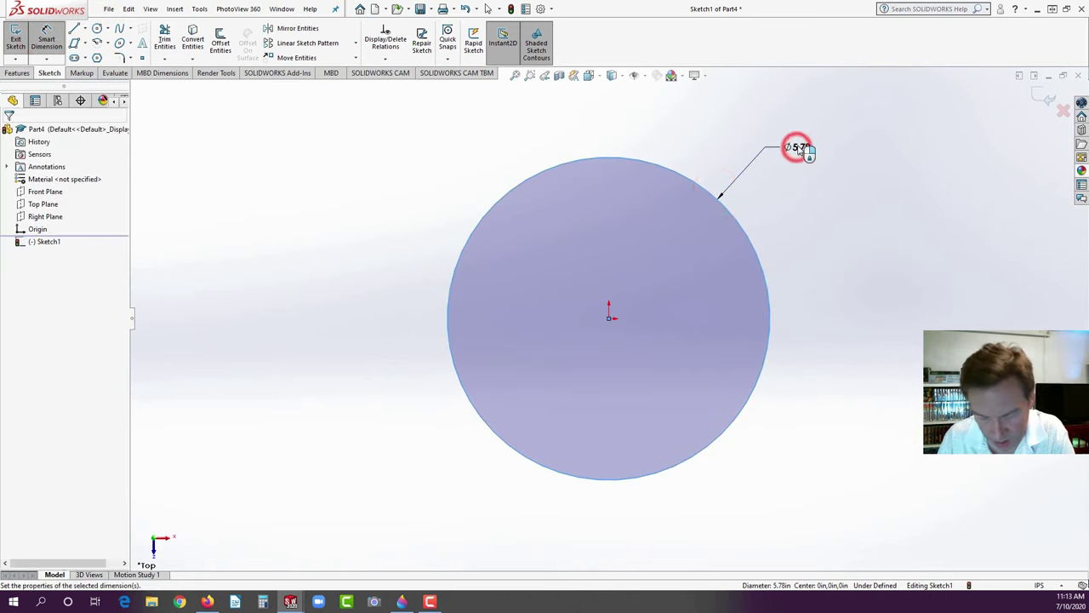
type("2.5")
key("Return")
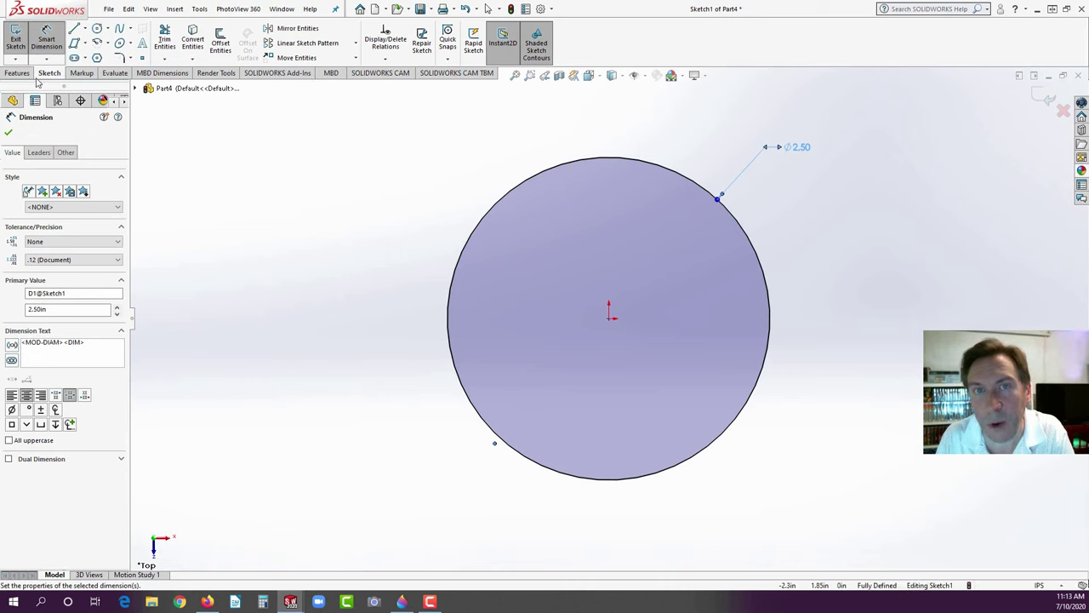
- Extrude the circle 0.25 in into a solid disc
left_click(18, 73)
left_click(19, 39)
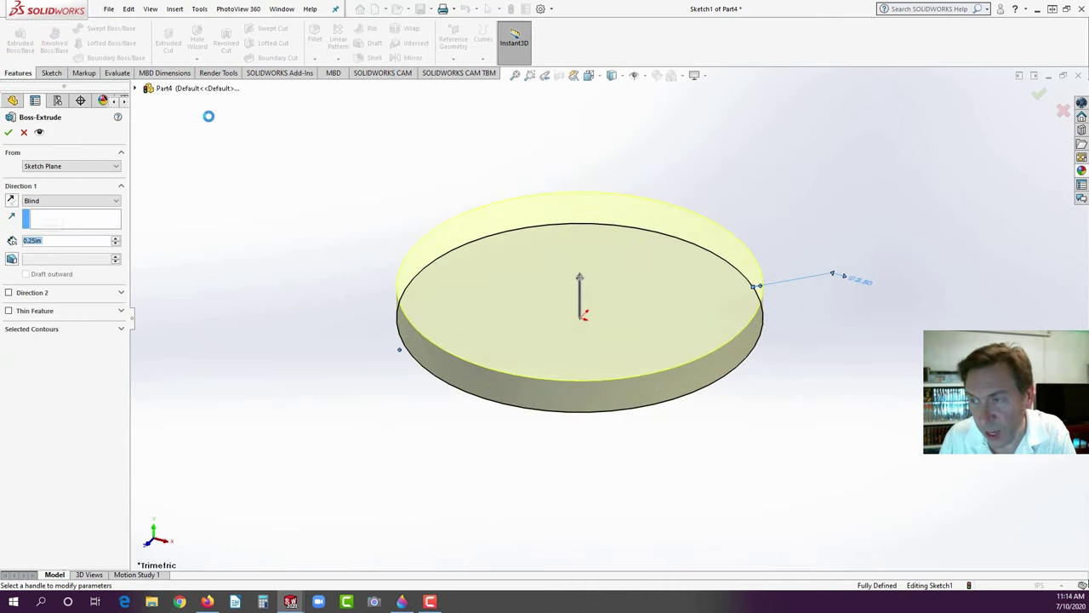
left_click(9, 131)
left_click(258, 149)
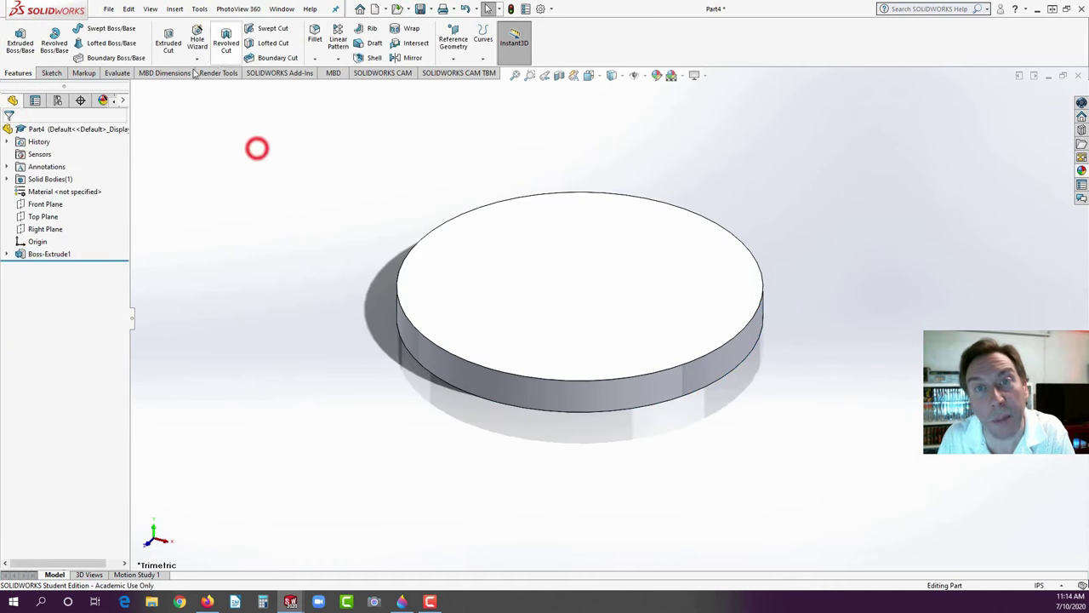
left_click(315, 58)
- Chamfer the disc's top circular edge 0.10 in at 45 degrees
left_click(313, 84)
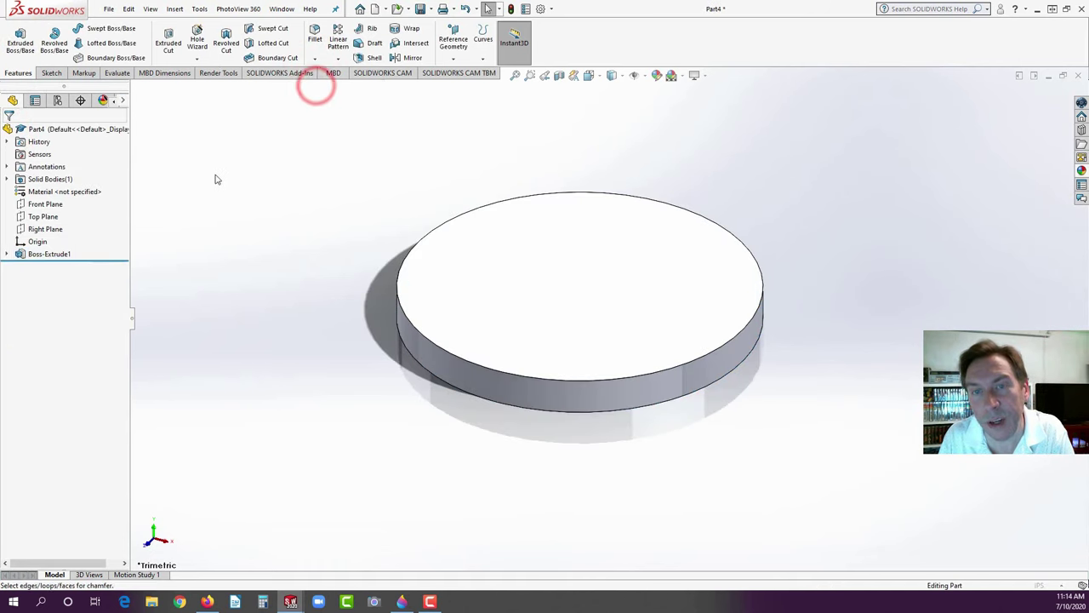
type("1")
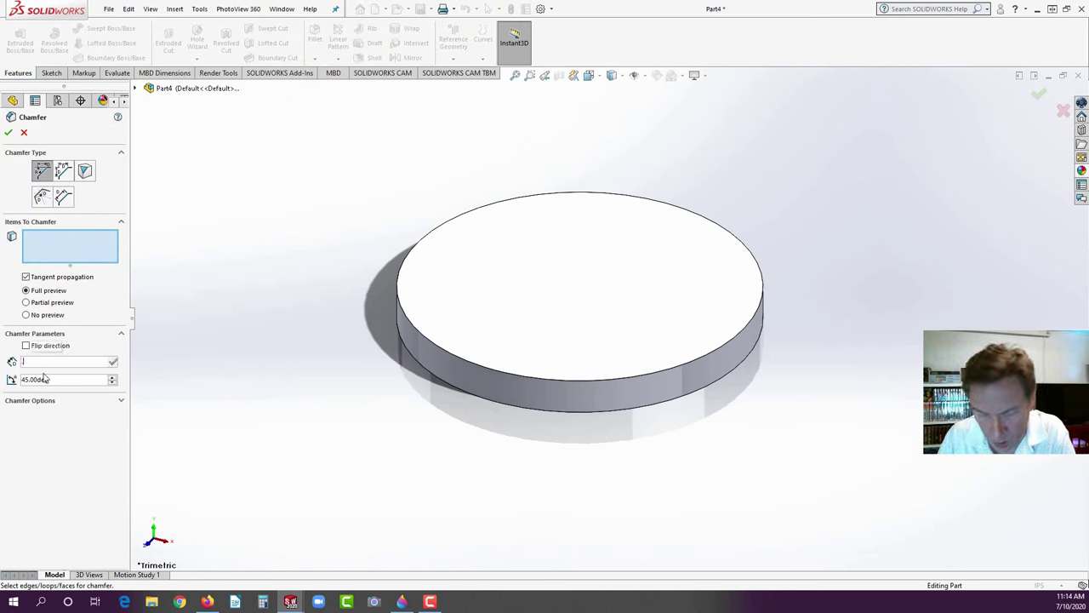
left_click(430, 342)
left_click(8, 132)
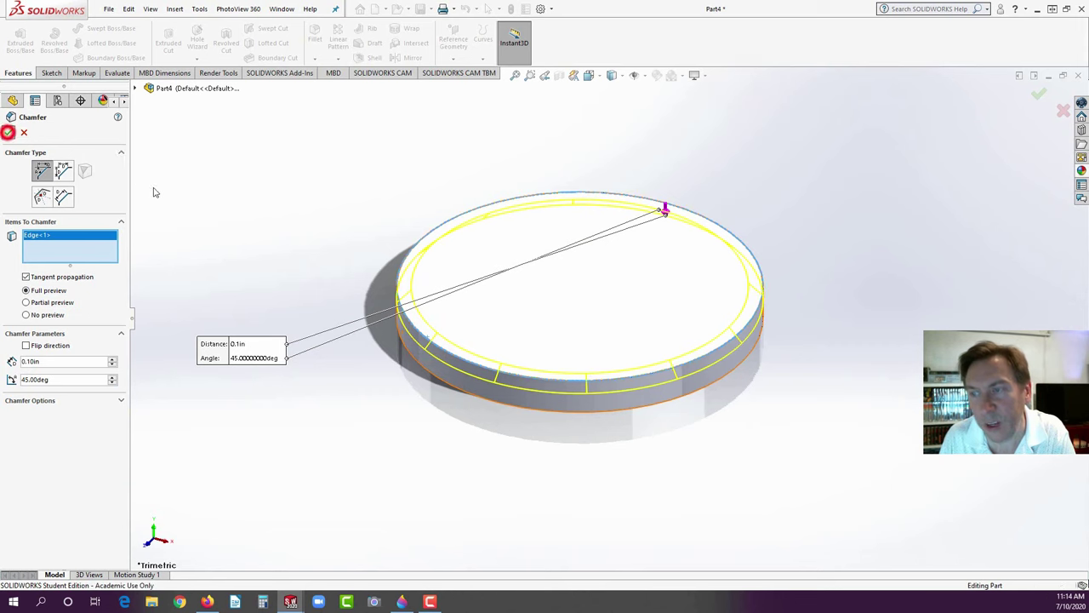
left_click(166, 197)
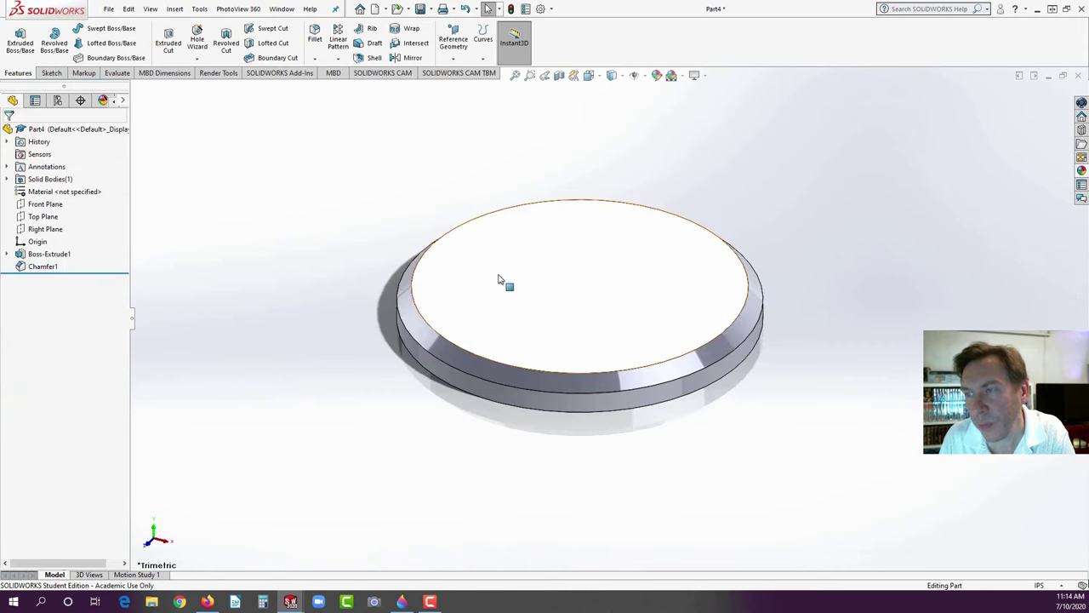
- Start a sketch on the disc's top face, viewed from the top, checking the drawing
left_click(586, 258)
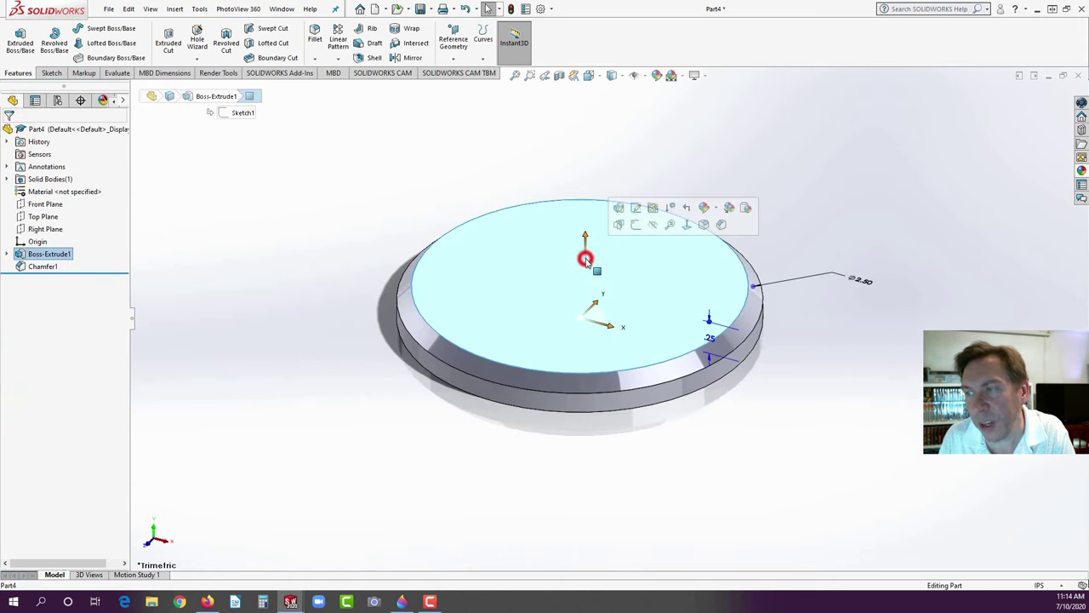
left_click(635, 224)
key("space")
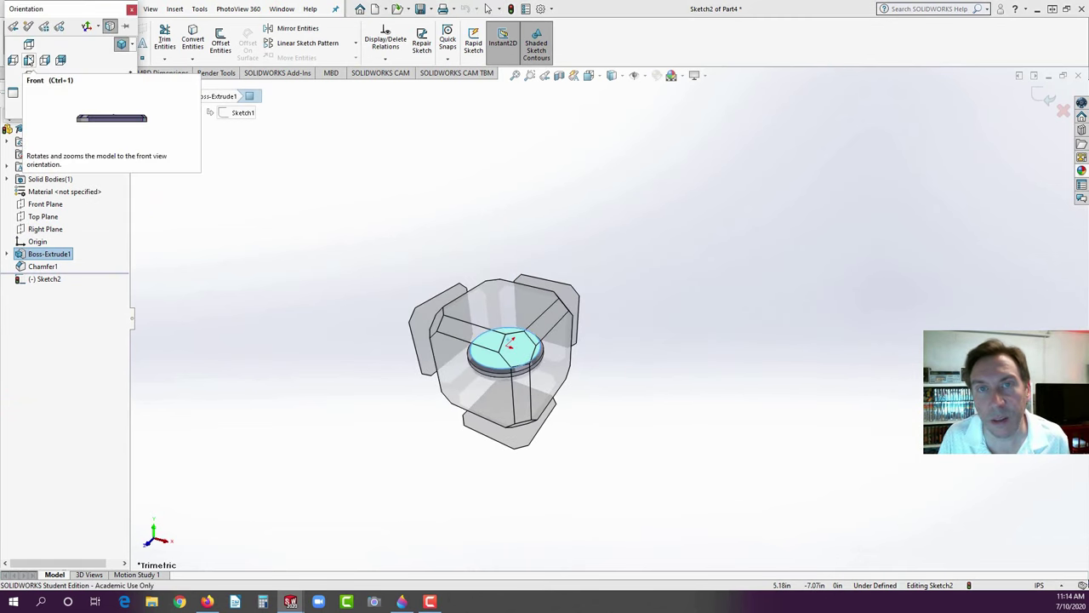
left_click(28, 43)
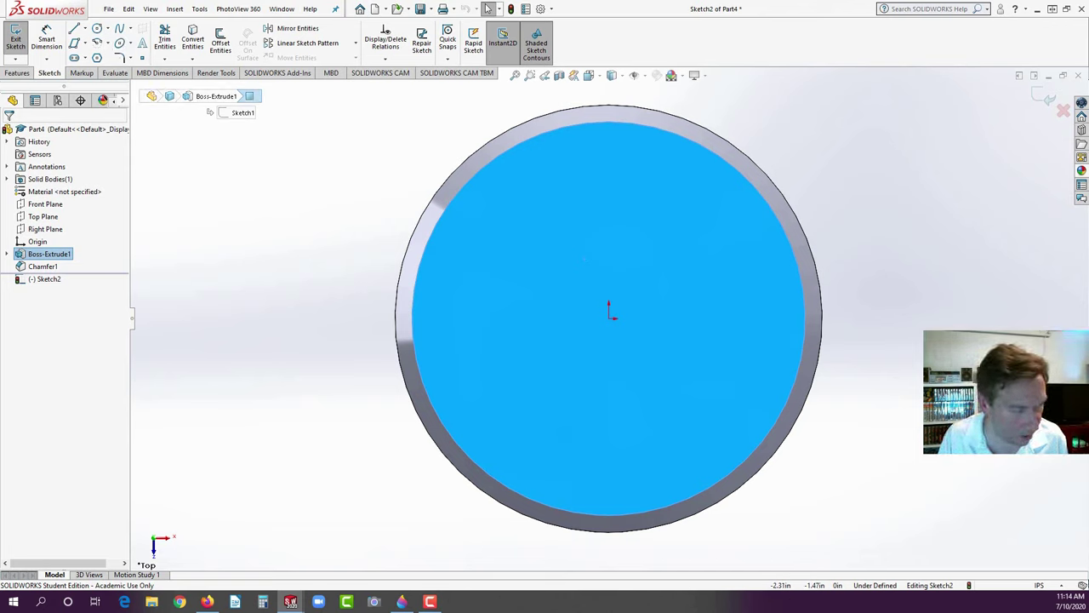
left_click(208, 601)
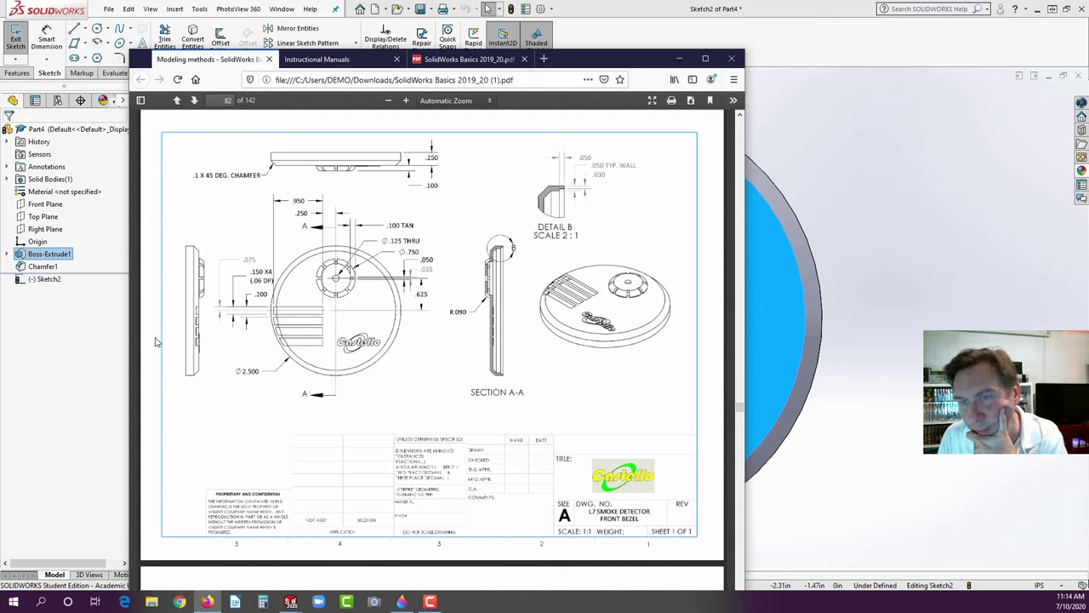
left_click(70, 358)
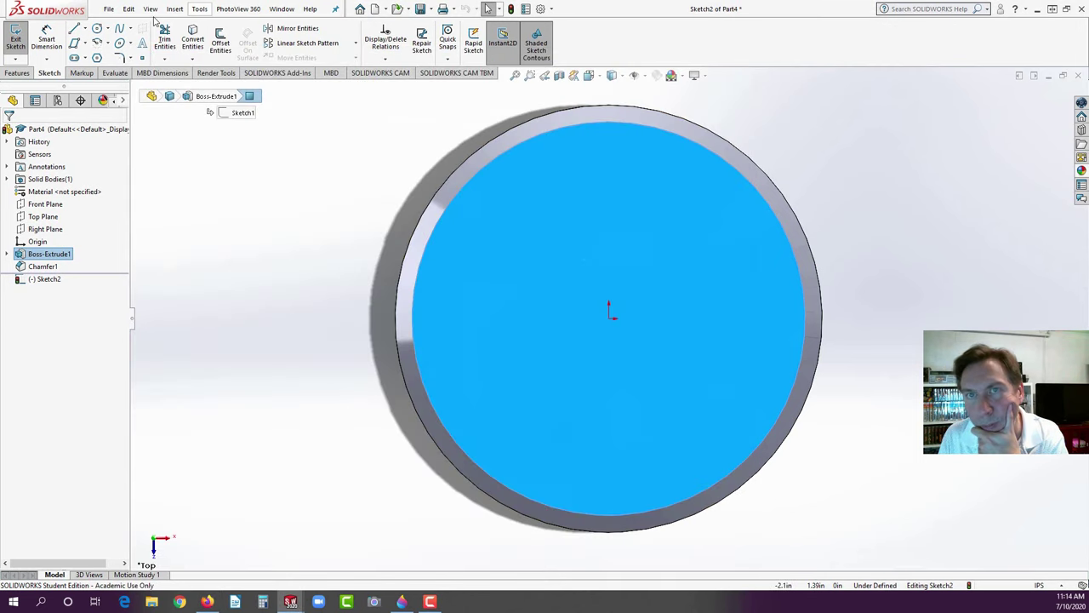
- Draw a circle above the origin and dimension it to Ø.75
left_click(97, 28)
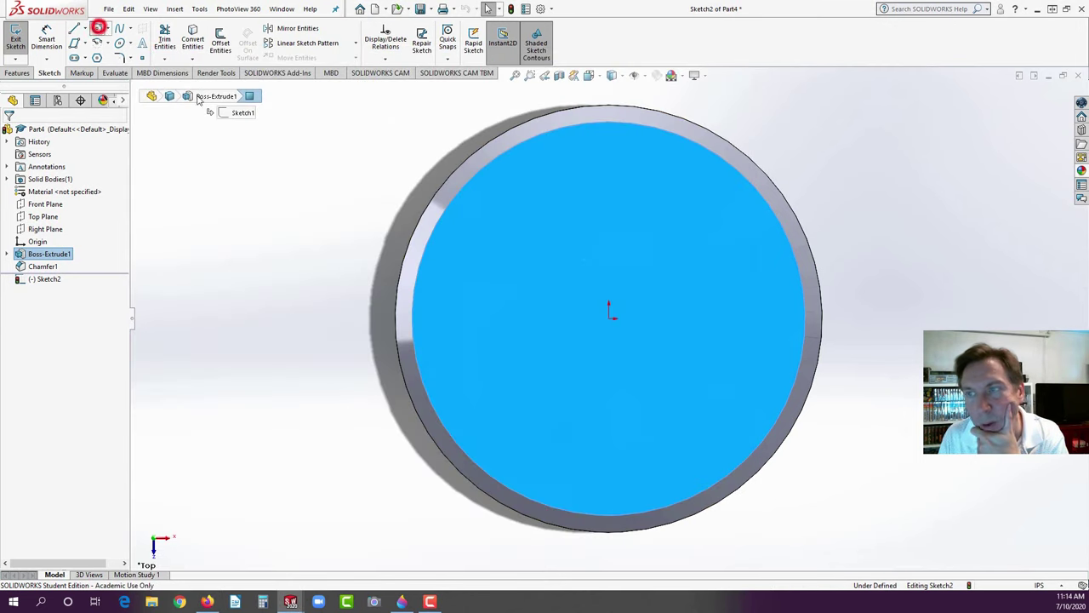
left_click(608, 205)
left_click(661, 236)
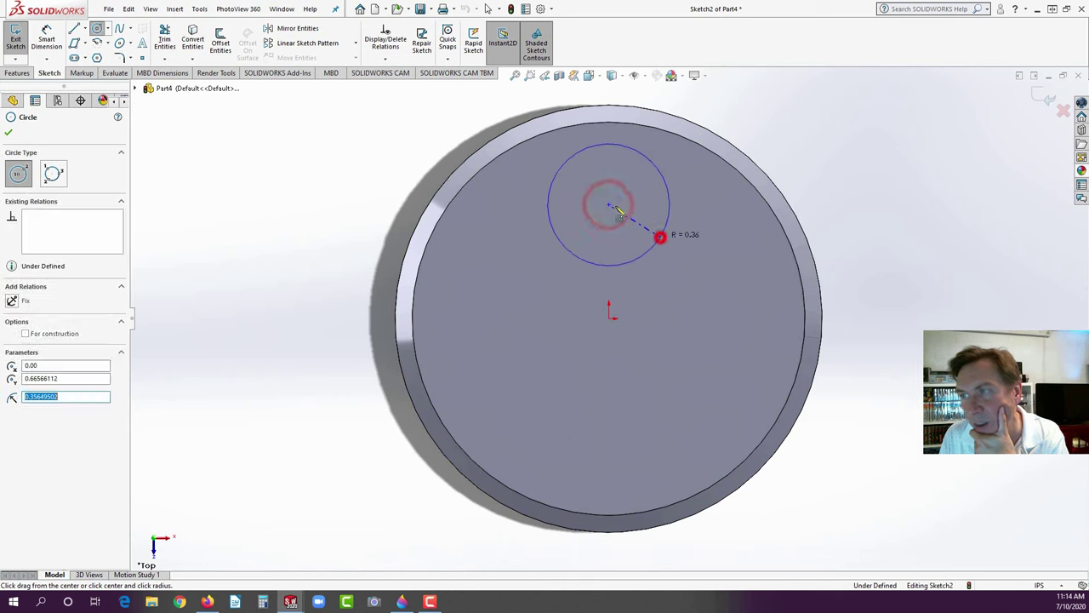
key("Escape")
left_click(664, 188)
left_click(780, 106)
type(".75")
key("Return")
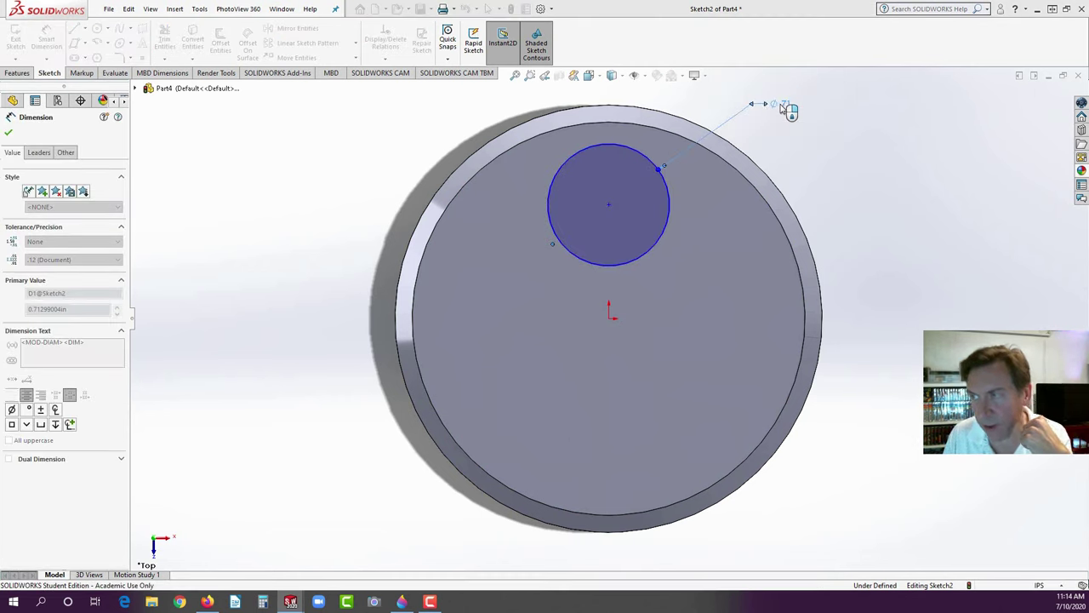
key("Escape")
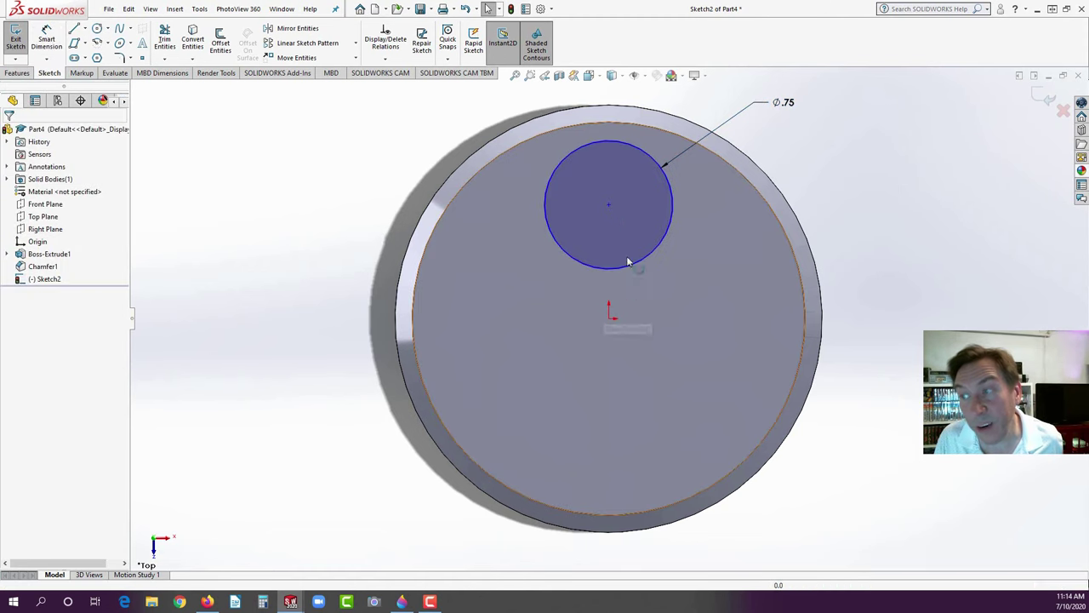
- Add a Vertical relation between the circle's centre and the origin
left_click(609, 205)
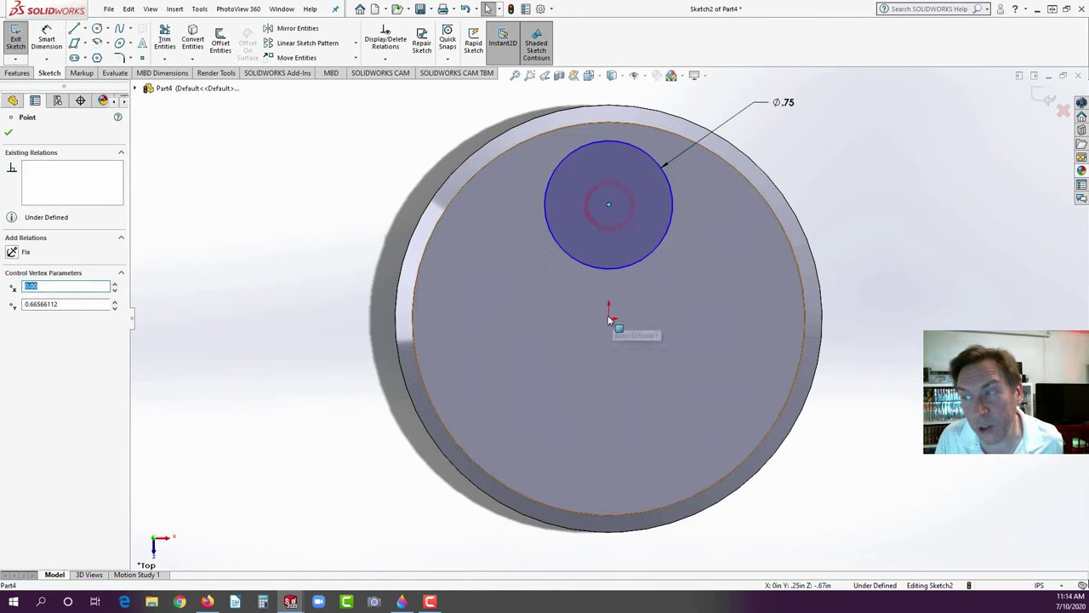
left_click(609, 315, "ctrl")
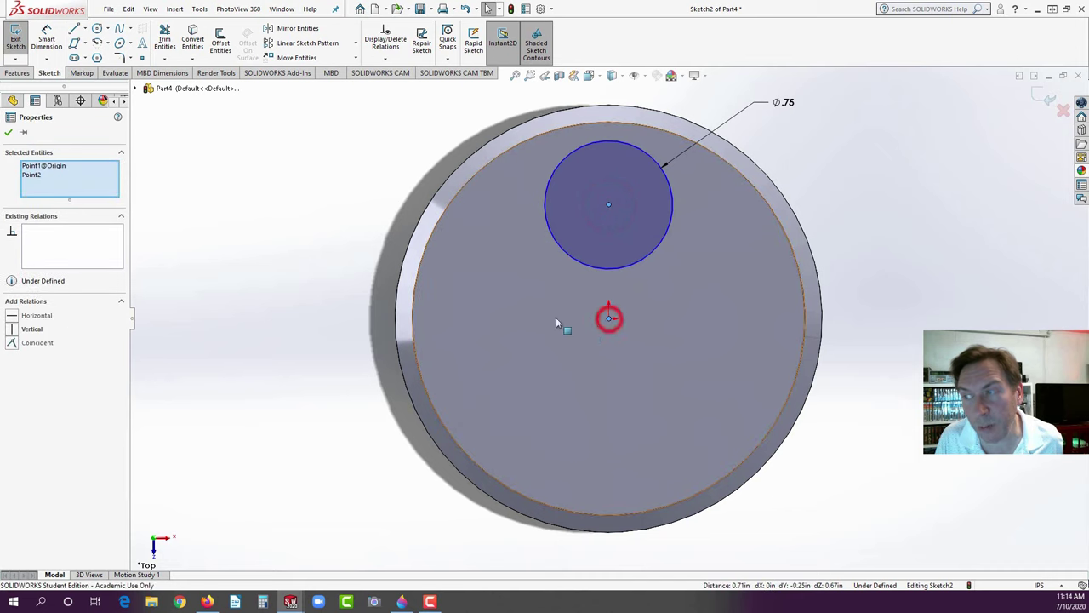
left_click(13, 329)
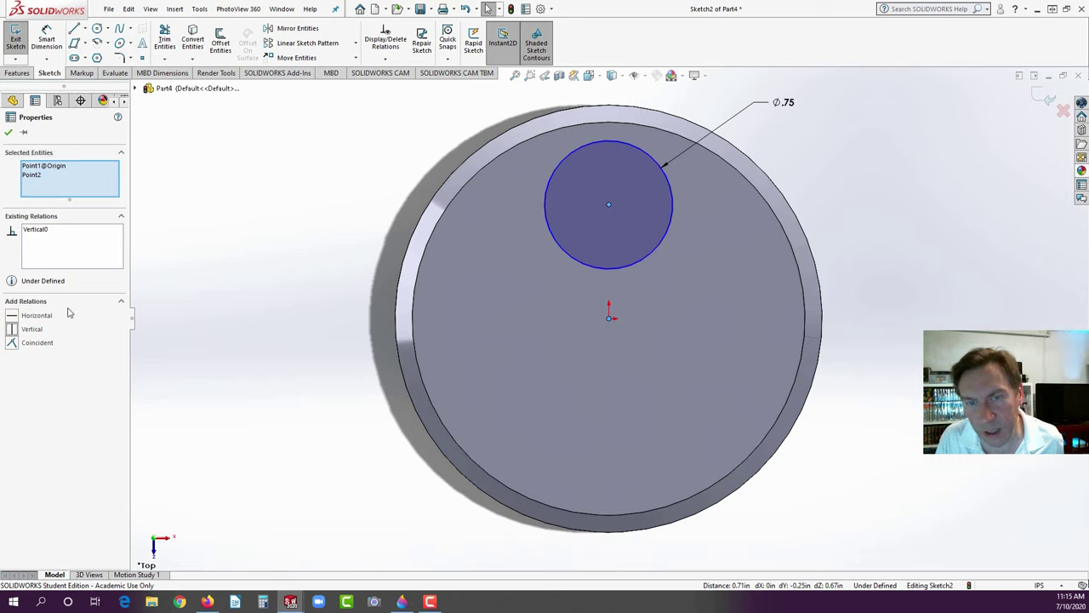
left_click(12, 330)
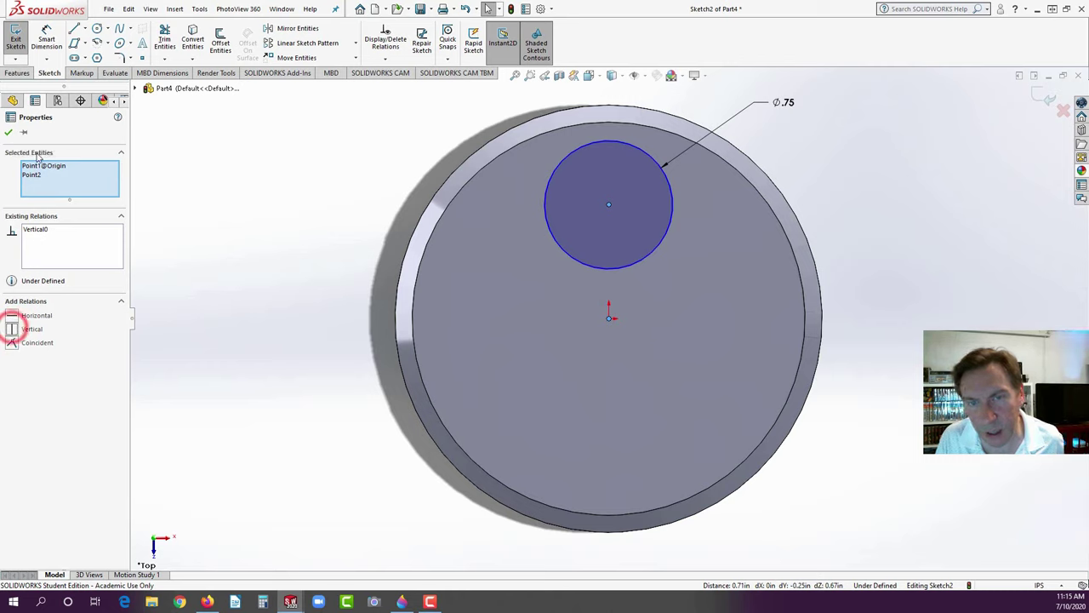
left_click(8, 132)
left_click(231, 212)
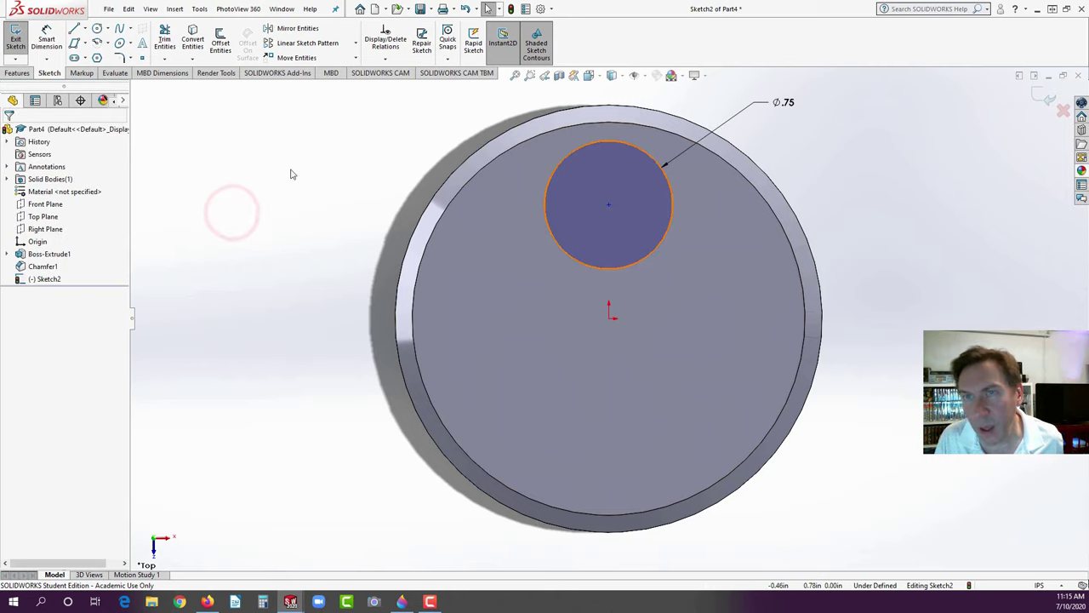
- After checking the drawing, place a dimension from the circle centre to the origin
left_click(207, 602)
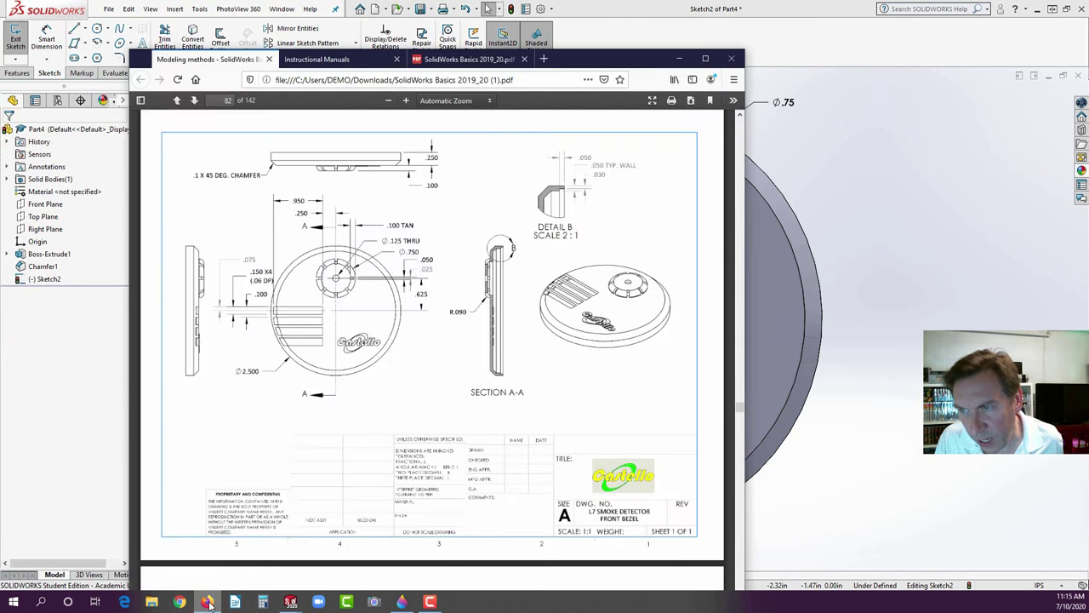
left_click(80, 379)
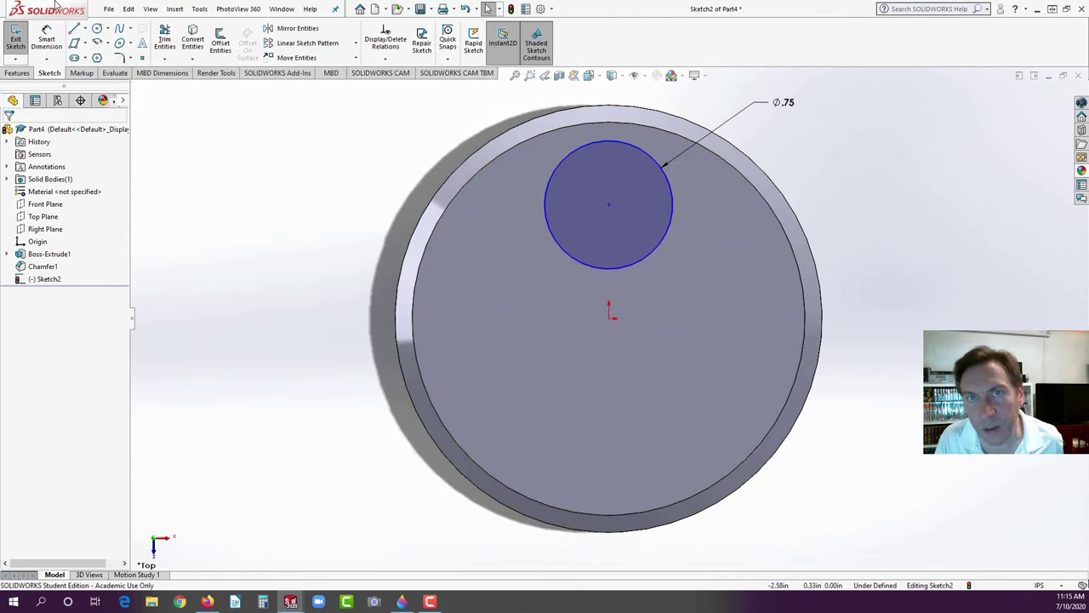
left_click(46, 40)
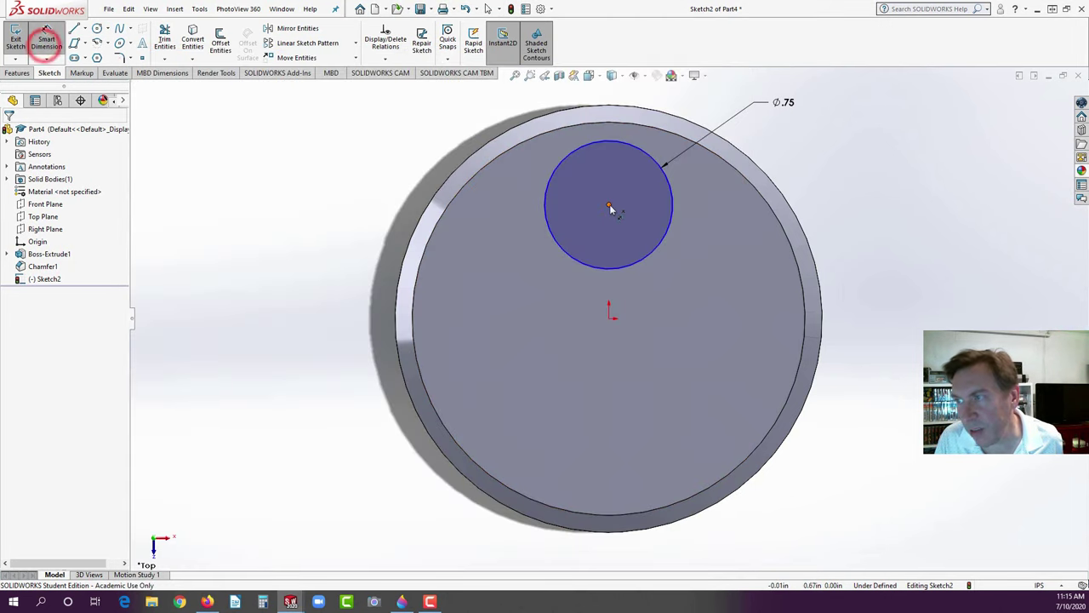
left_click(610, 206)
left_click(609, 317)
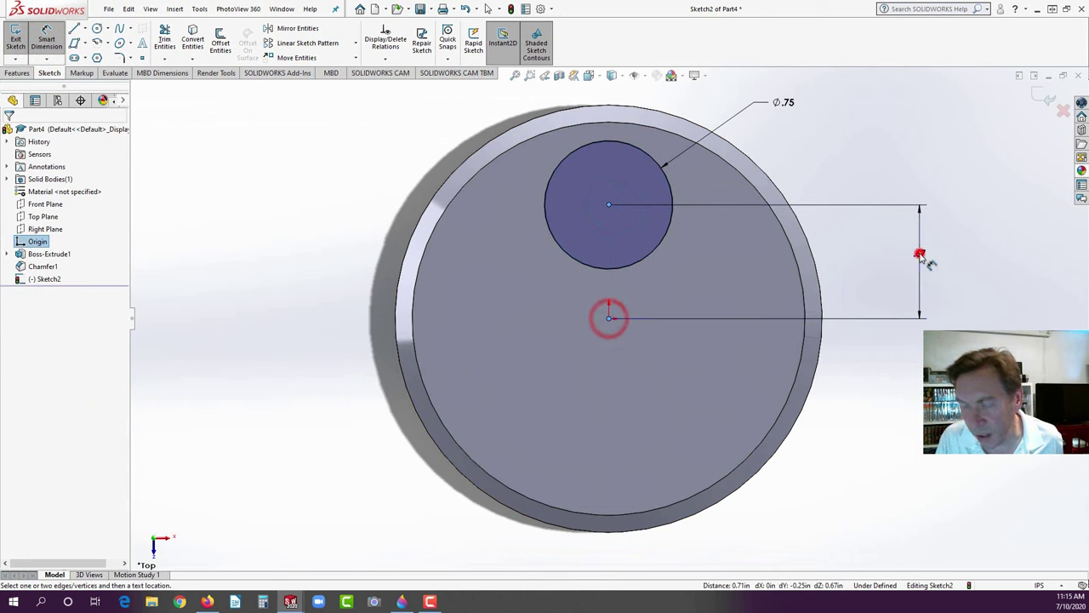
left_click(920, 255)
- Set the centre-to-origin distance to 0.625 in, fully defining Sketch2
type(".625")
key("Return")
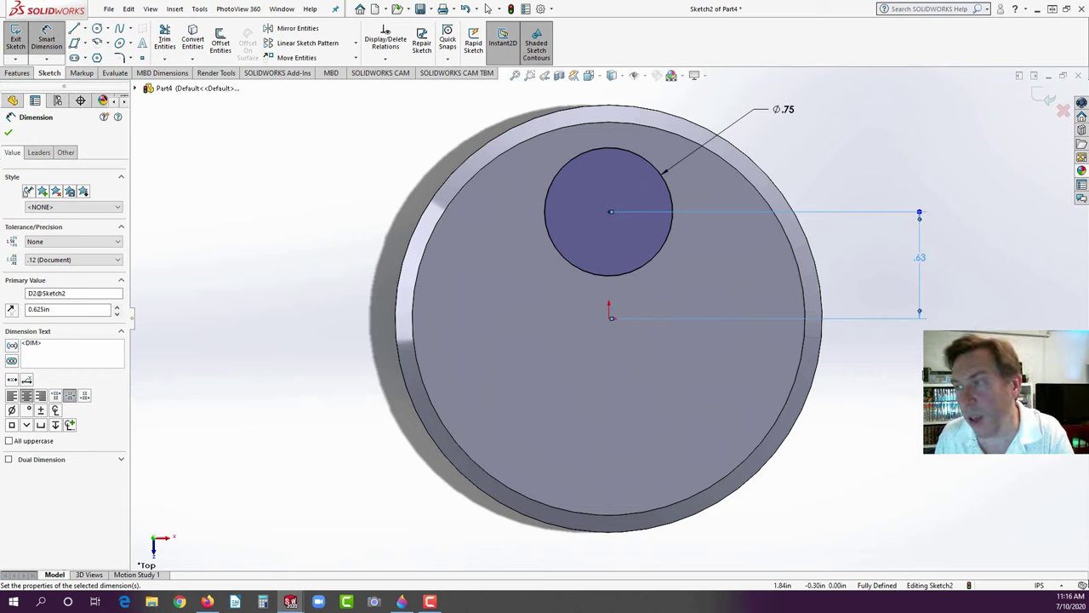
left_click(304, 291)
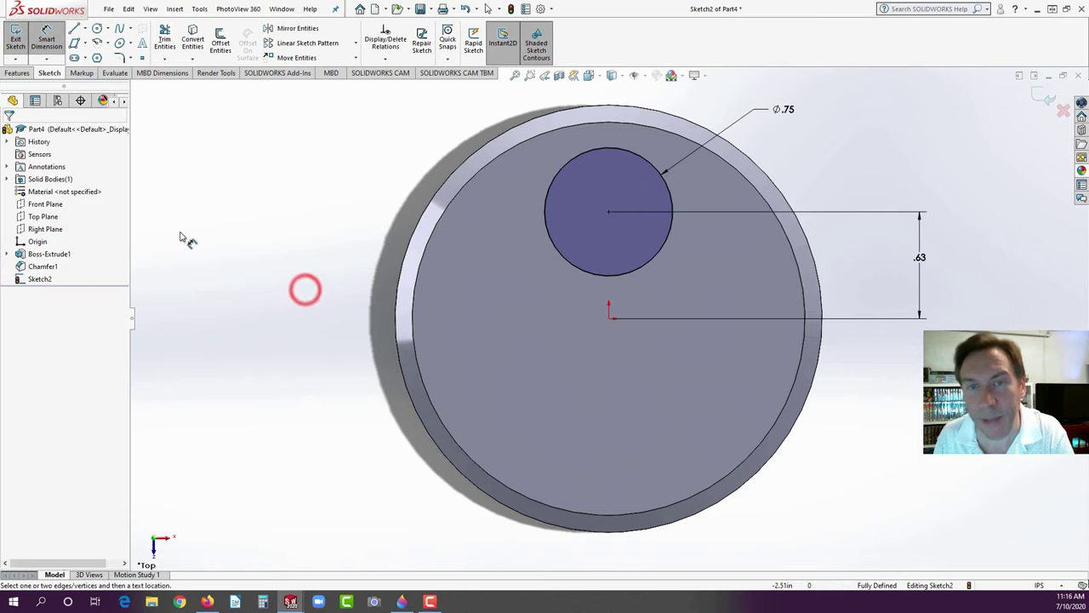
- Extrude the Ø.75 circle 0.1 in Blind as a raised boss
left_click(17, 74)
left_click(20, 38)
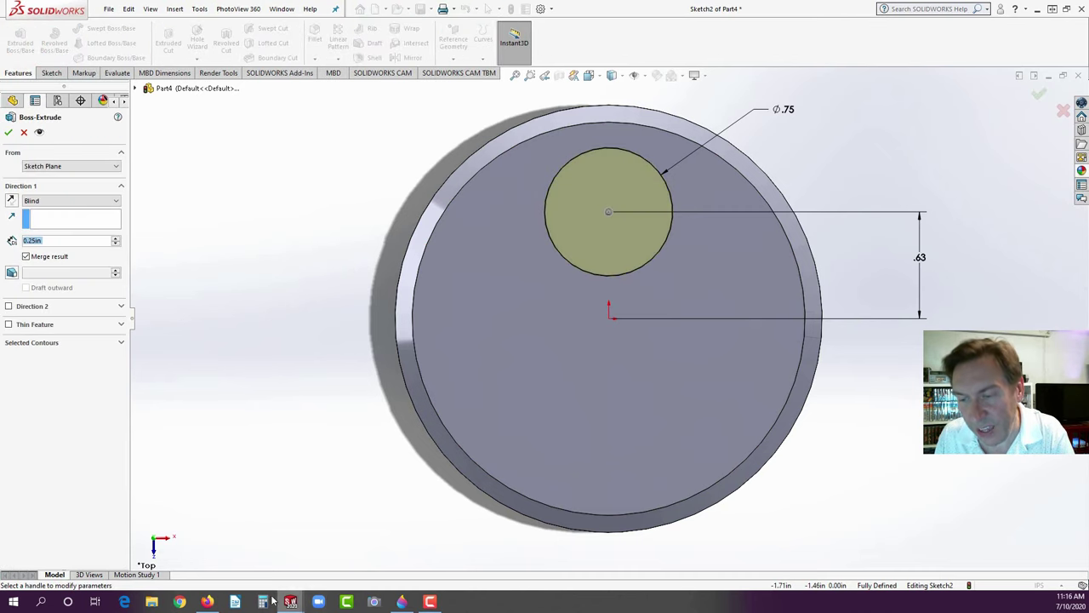
left_click(204, 603)
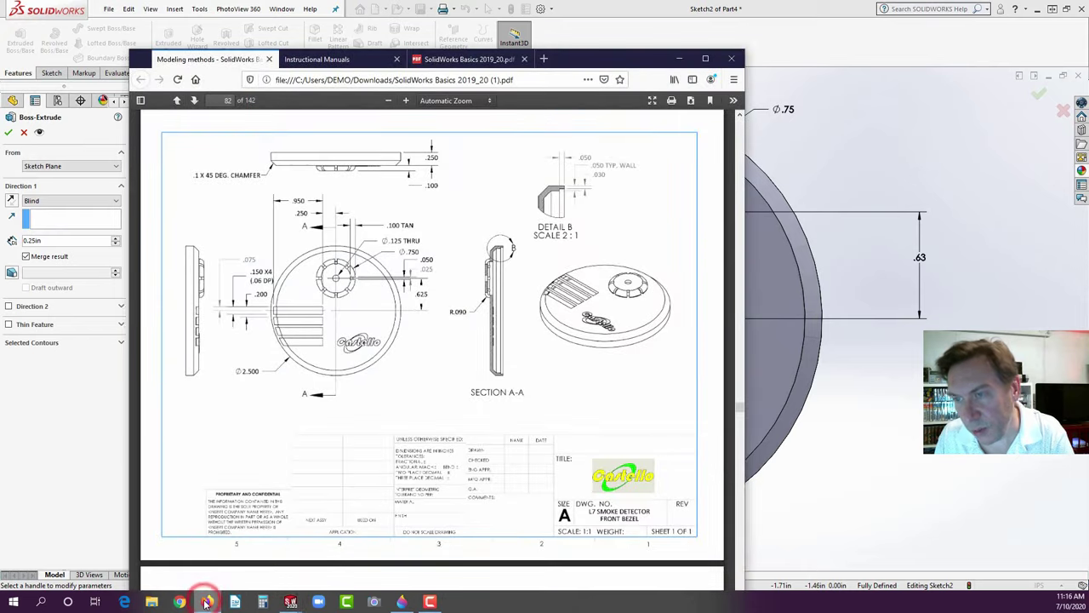
left_click(204, 602)
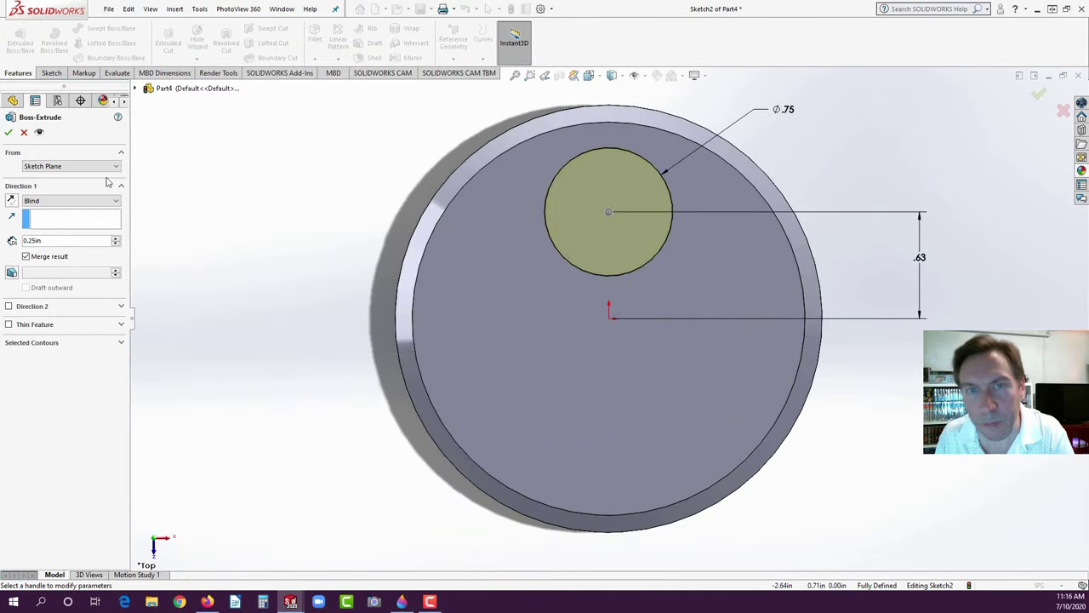
left_click(48, 241)
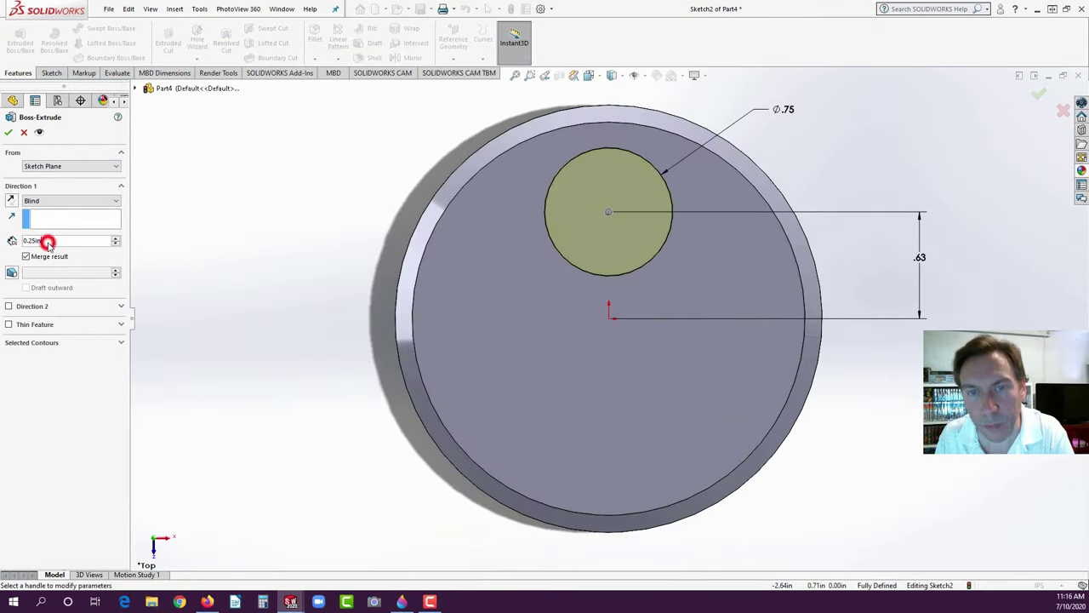
type("0.1")
key("Return")
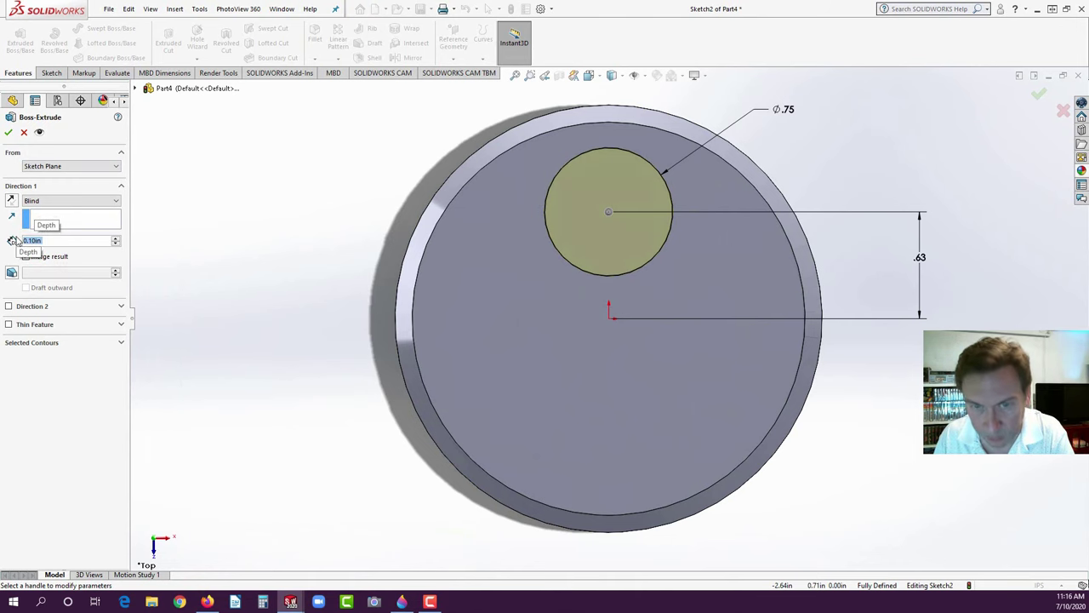
left_click(8, 132)
left_click(198, 237)
- Orbit the model to inspect the boss and consult the reference drawing
middle_click_drag(384, 401, 577, 240)
scroll(770, 255, "down", 3)
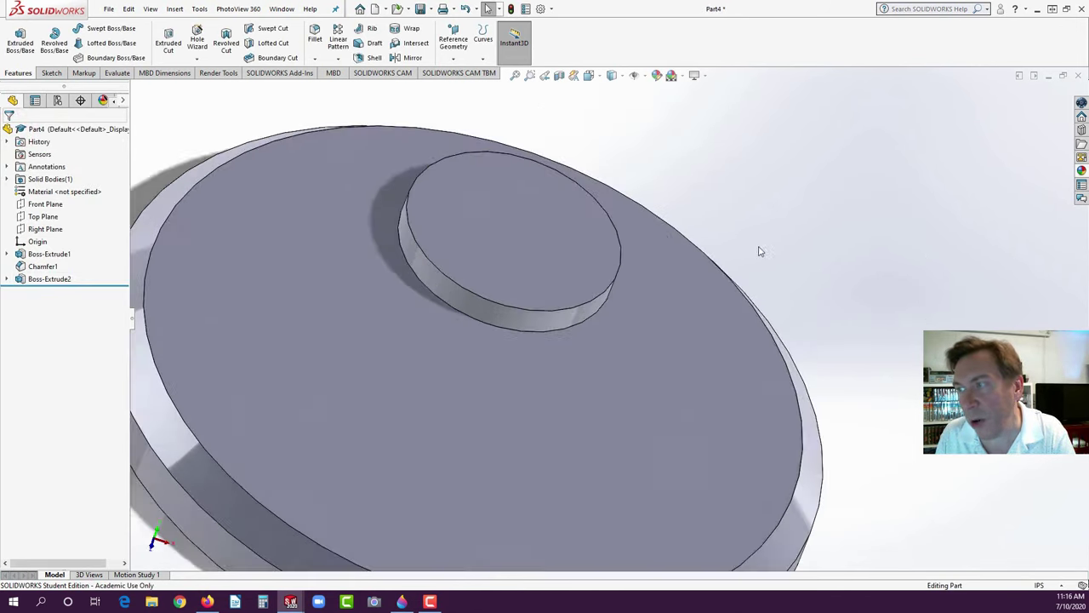
left_click(205, 602)
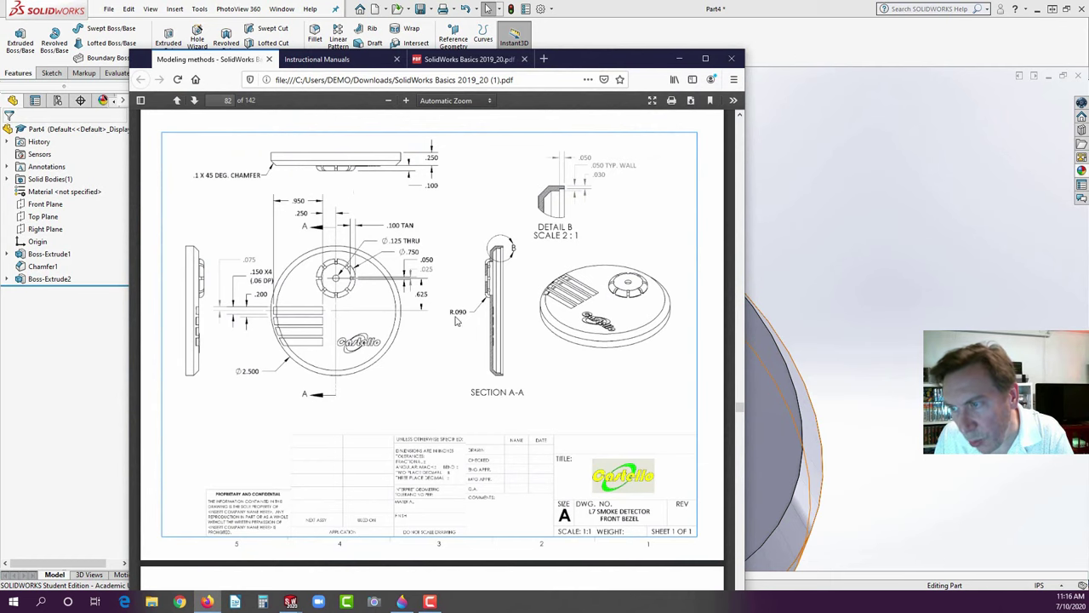
left_click(78, 387)
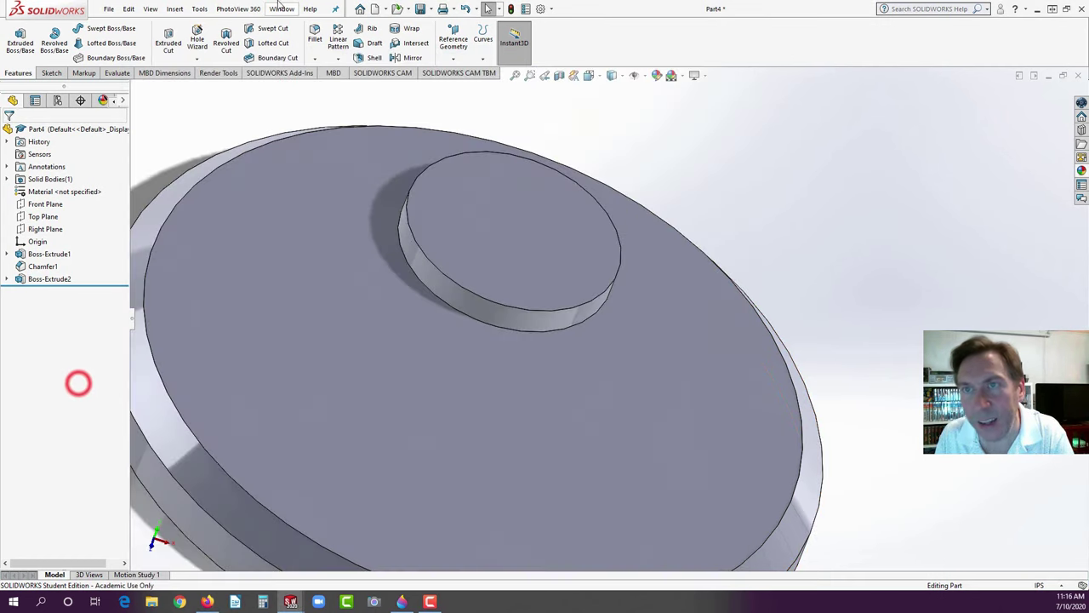
- Fillet the boss's top edge with a 0.09 in radius
left_click(314, 33)
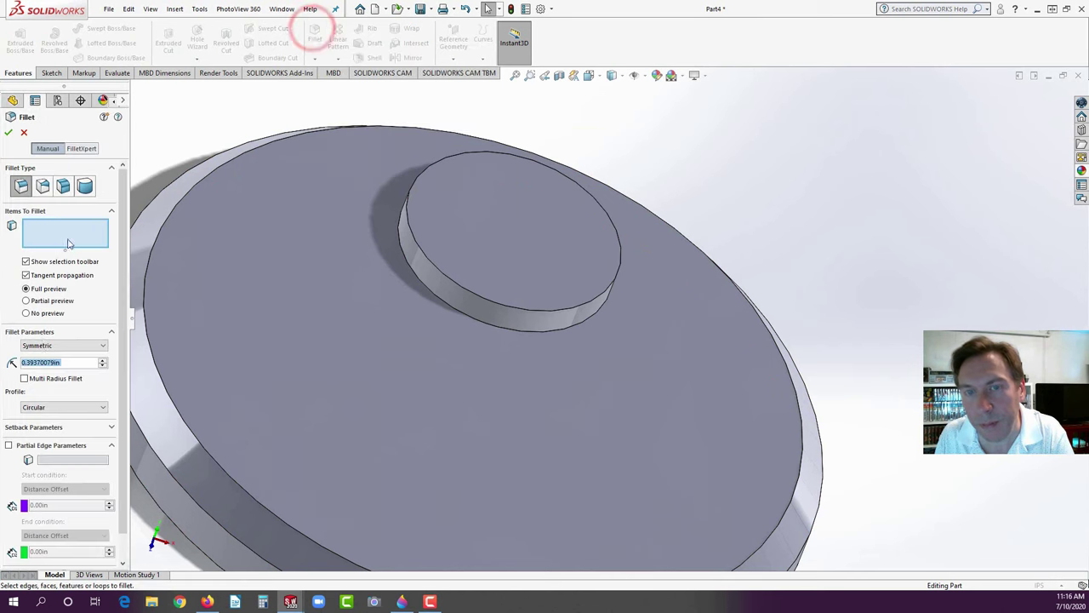
type(".09")
key("Return")
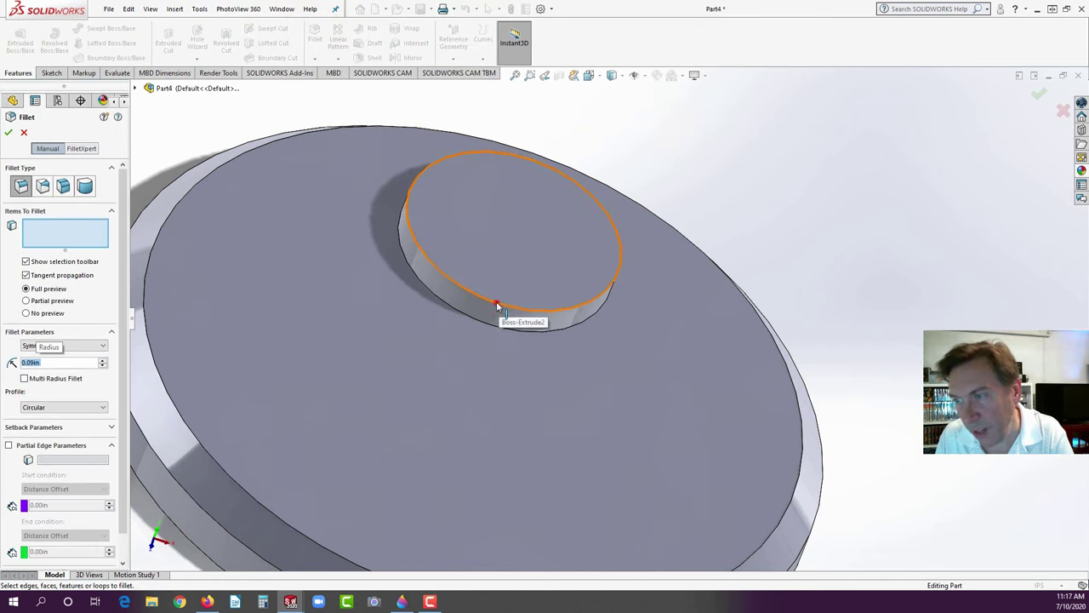
left_click(499, 306)
left_click(8, 134)
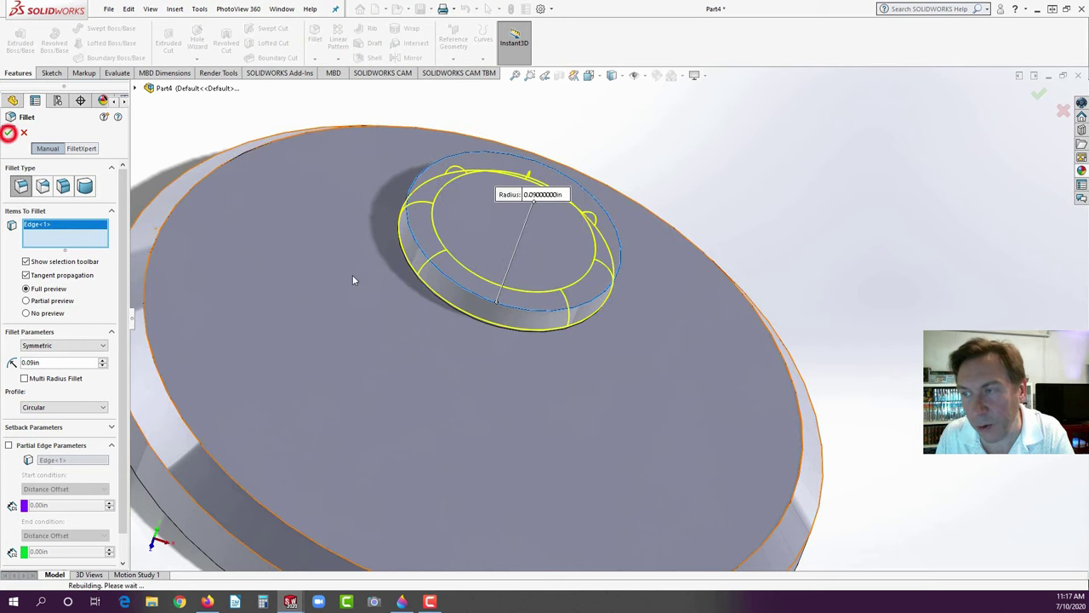
- Check the drawing, then orbit the view and select the base disc's face
left_click(207, 602)
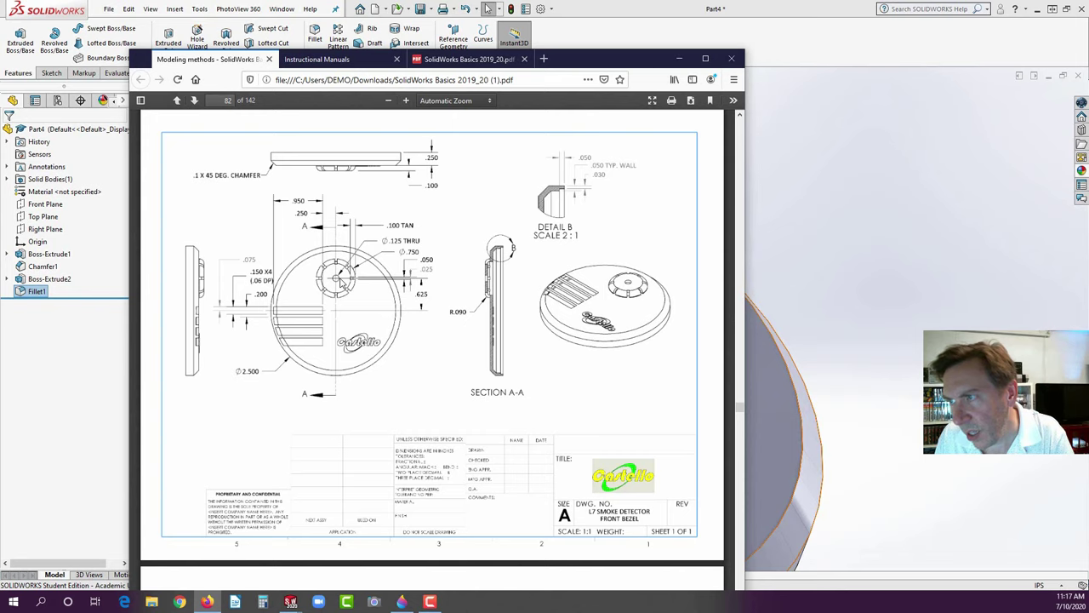
left_click(80, 361)
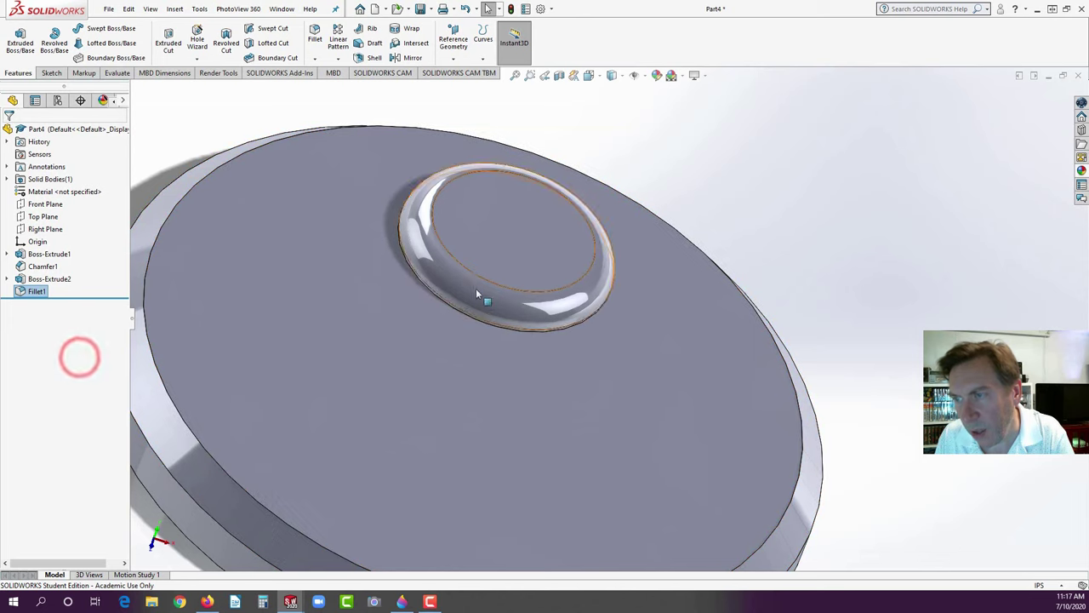
middle_click_drag(351, 336, 490, 304)
scroll(502, 306, "up", 5)
left_click(476, 339)
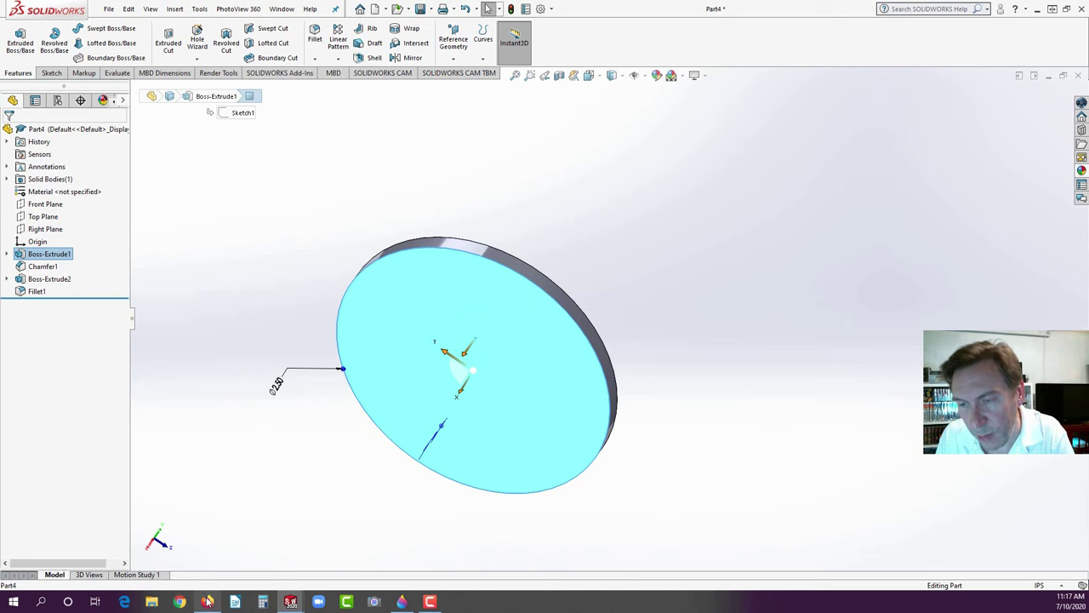
- Shell the disc with 0.05 in walls, removing the selected face
left_click(207, 602)
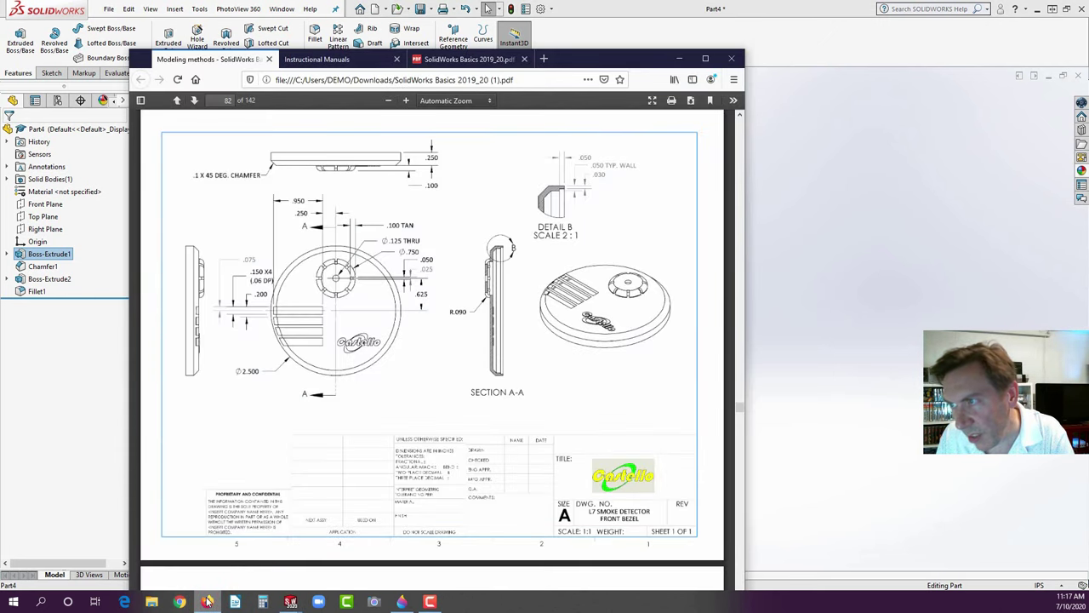
left_click(98, 449)
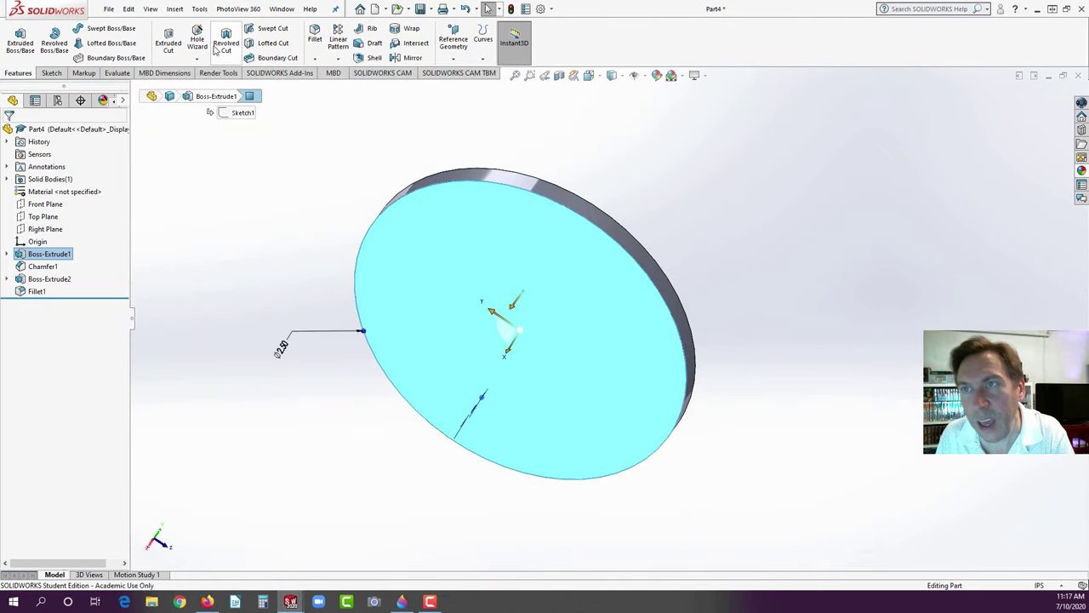
left_click(366, 57)
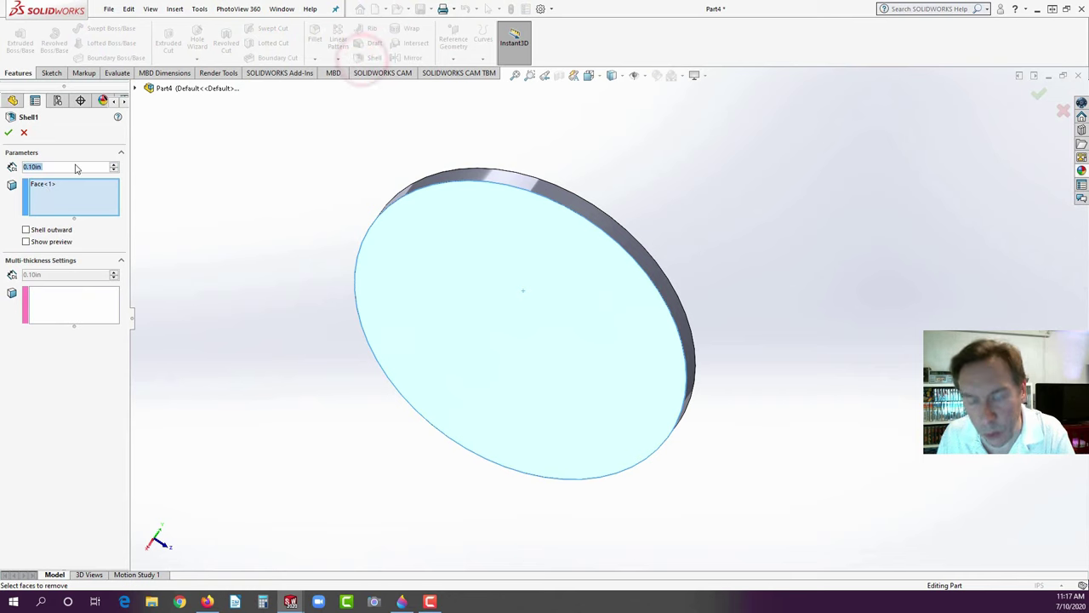
type("0.05")
key("Return")
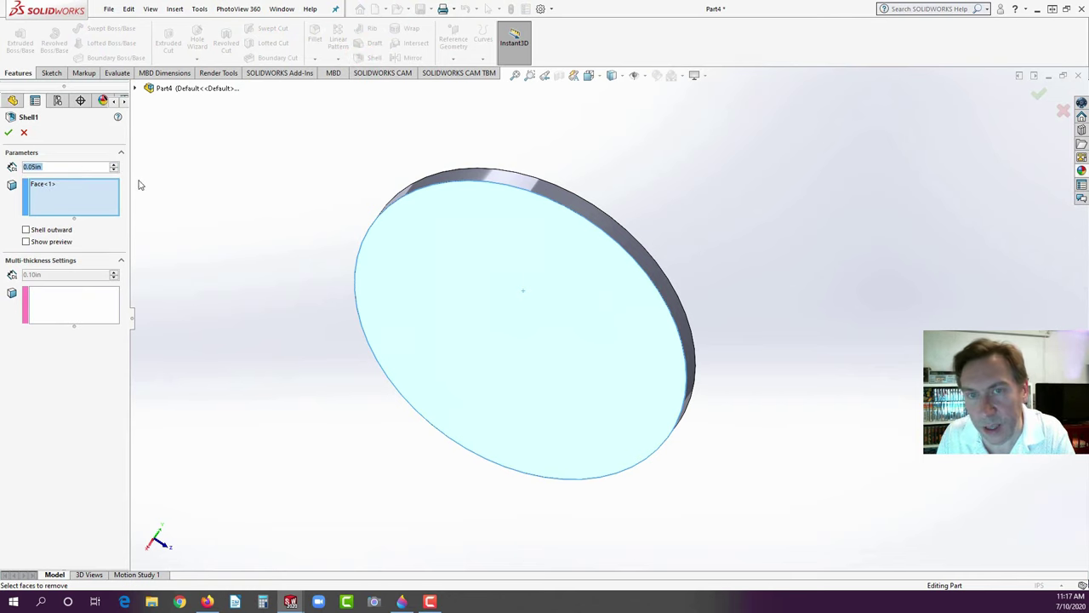
left_click(9, 132)
left_click(286, 228)
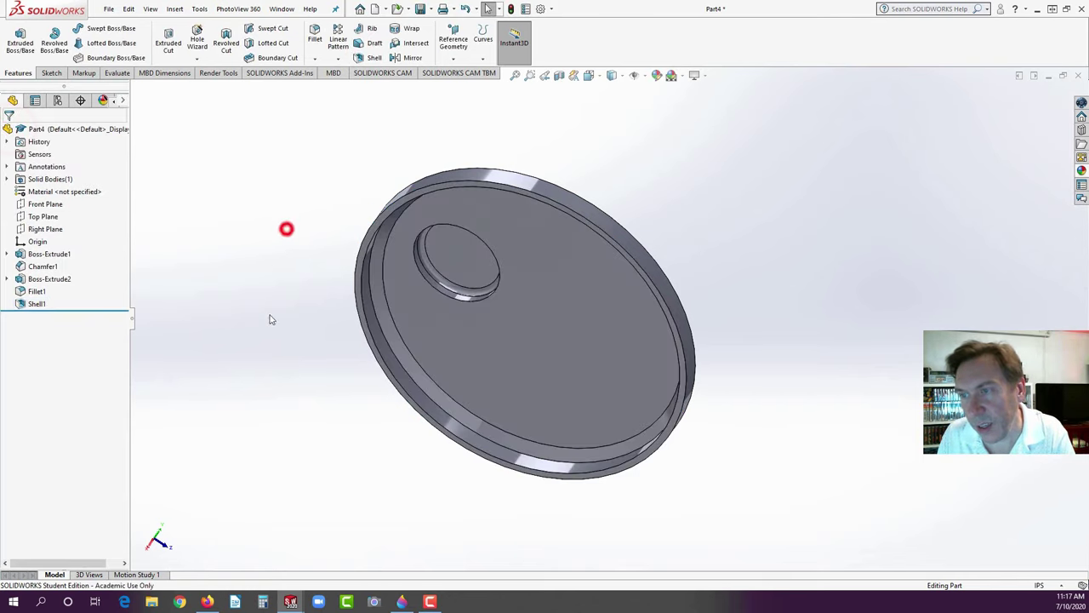
scroll(425, 204, "up", 5)
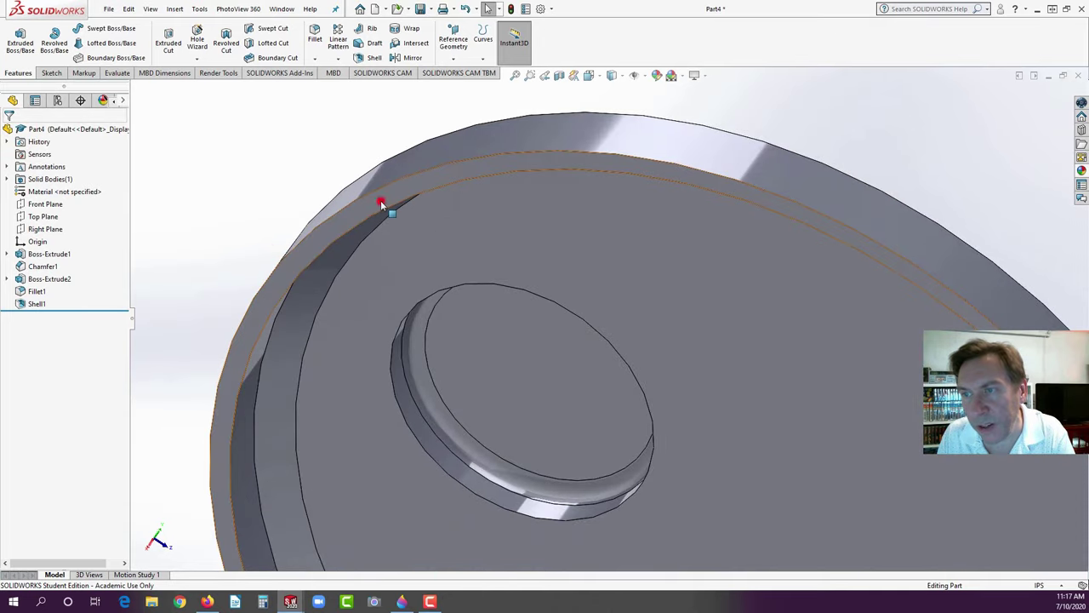
- Sketch on the rim face an inward 0.03 in offset of the rim edge
left_click(381, 200)
left_click(428, 170)
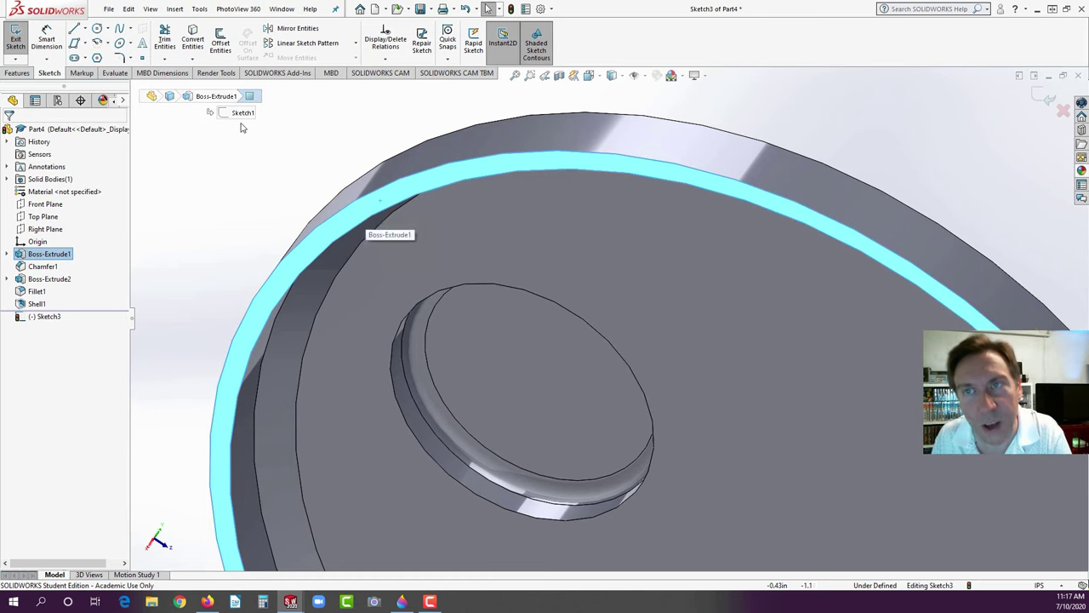
left_click(220, 49)
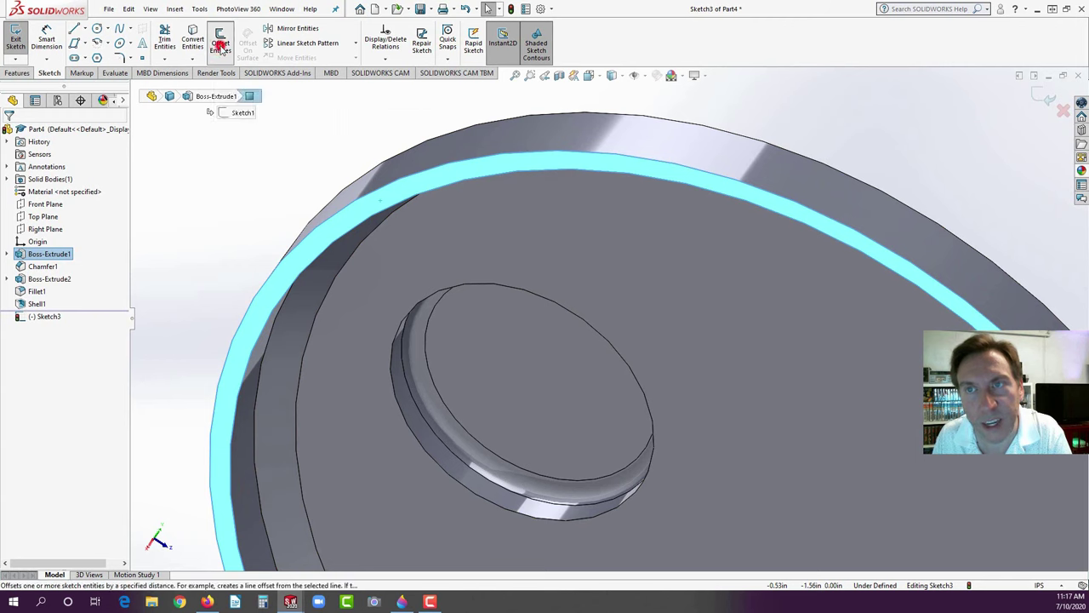
key("BackSpace")
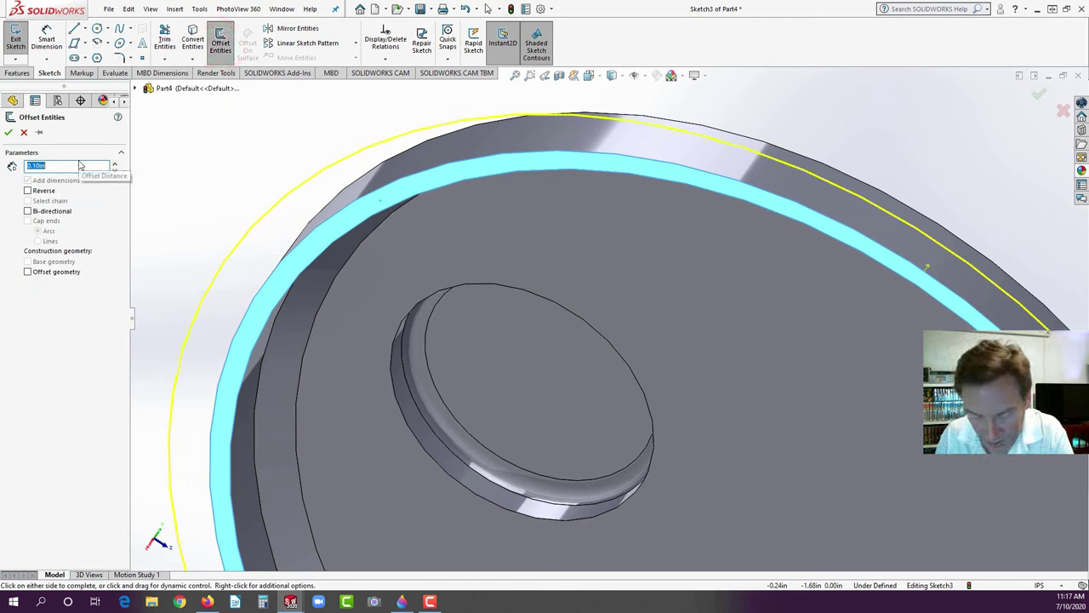
type("0.02")
key("Return")
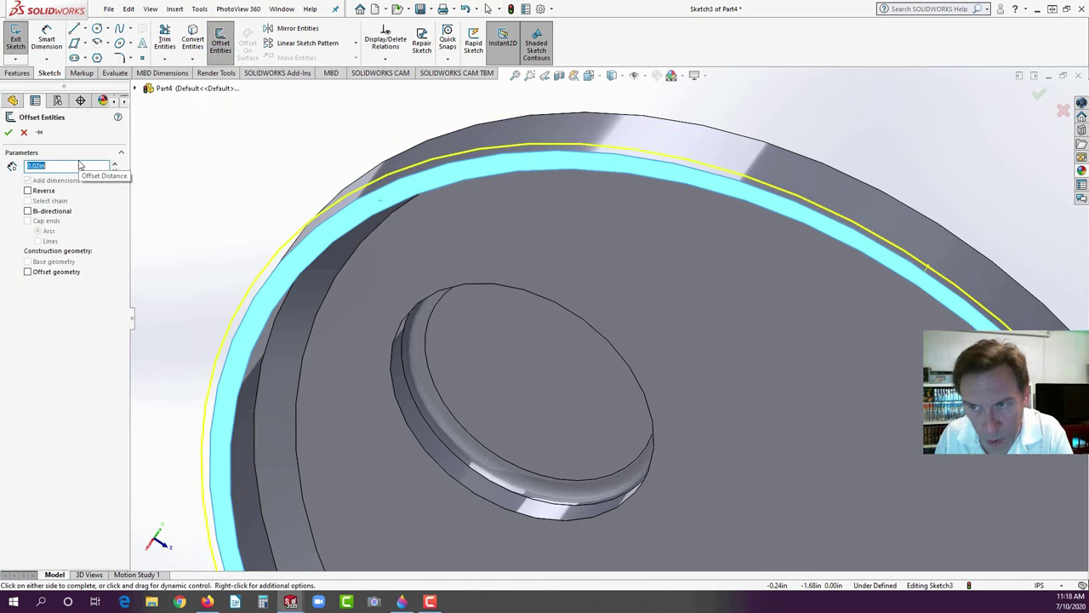
left_click(28, 190)
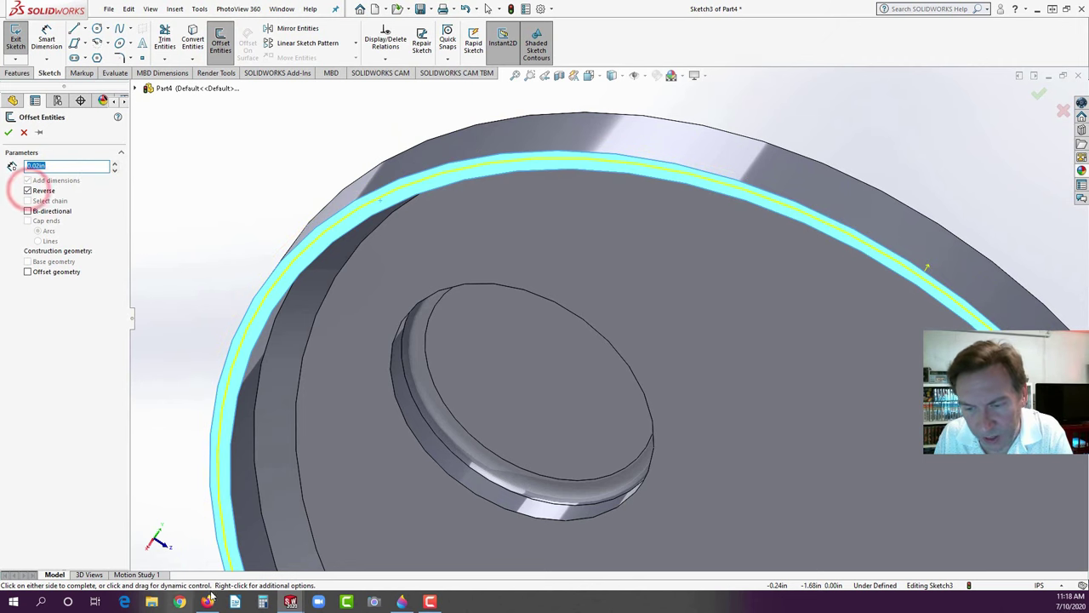
left_click(199, 543)
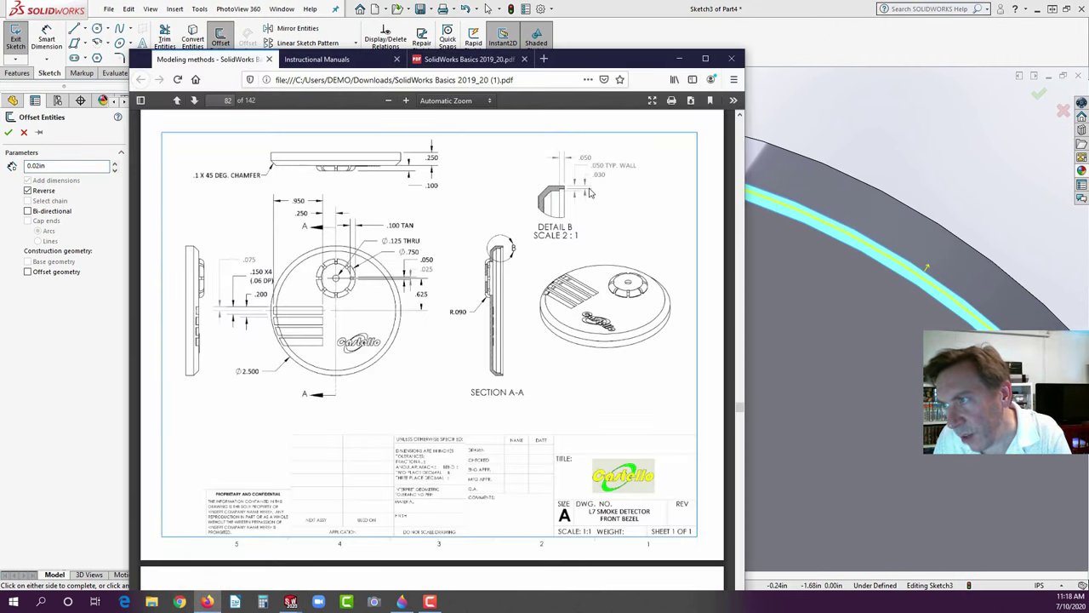
left_click(36, 372)
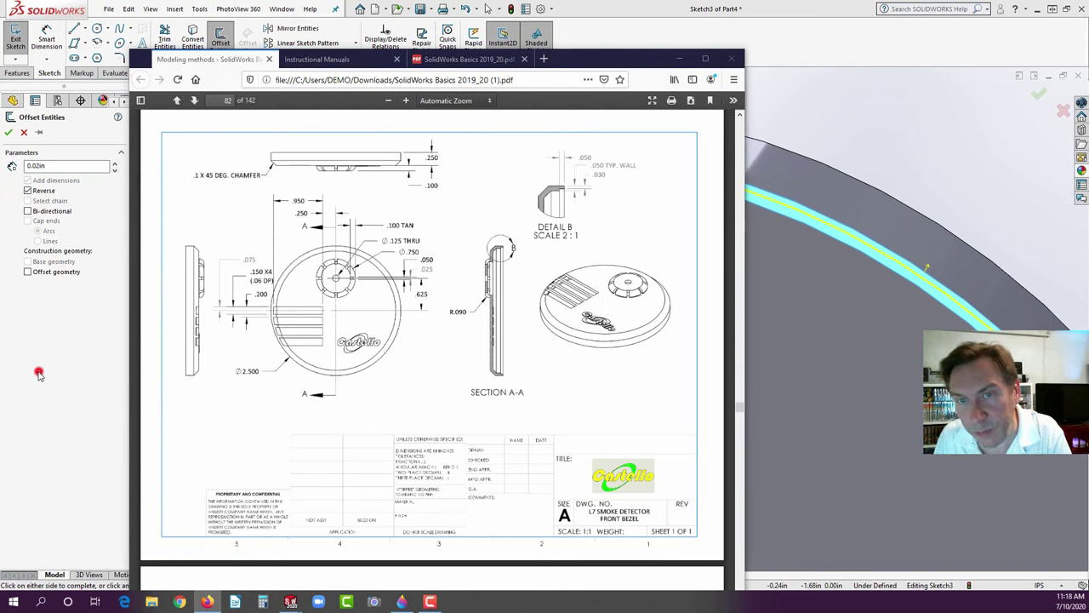
double_click(46, 165)
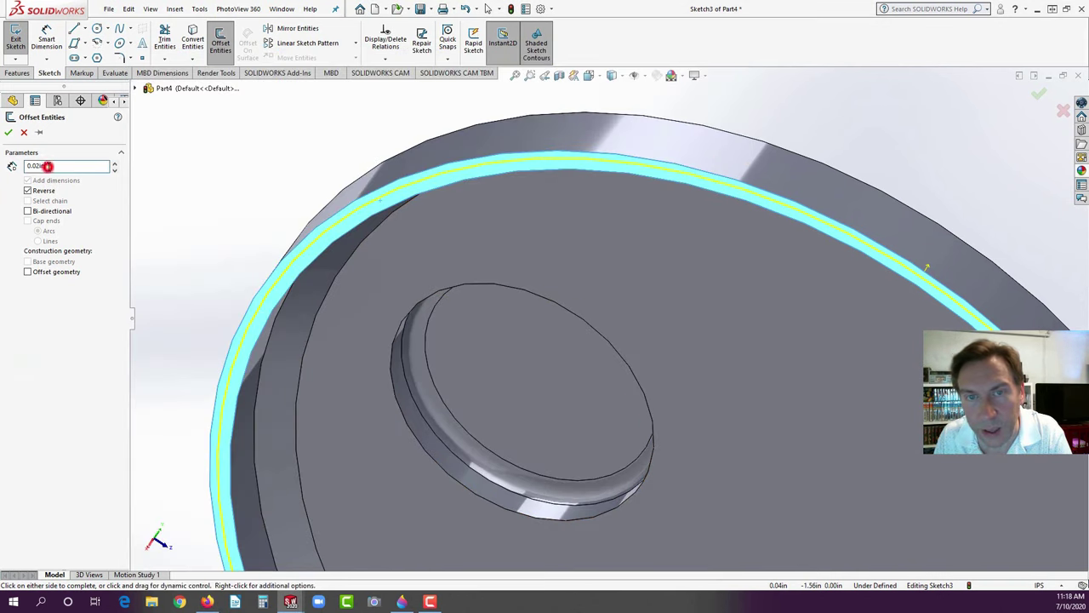
type(".03")
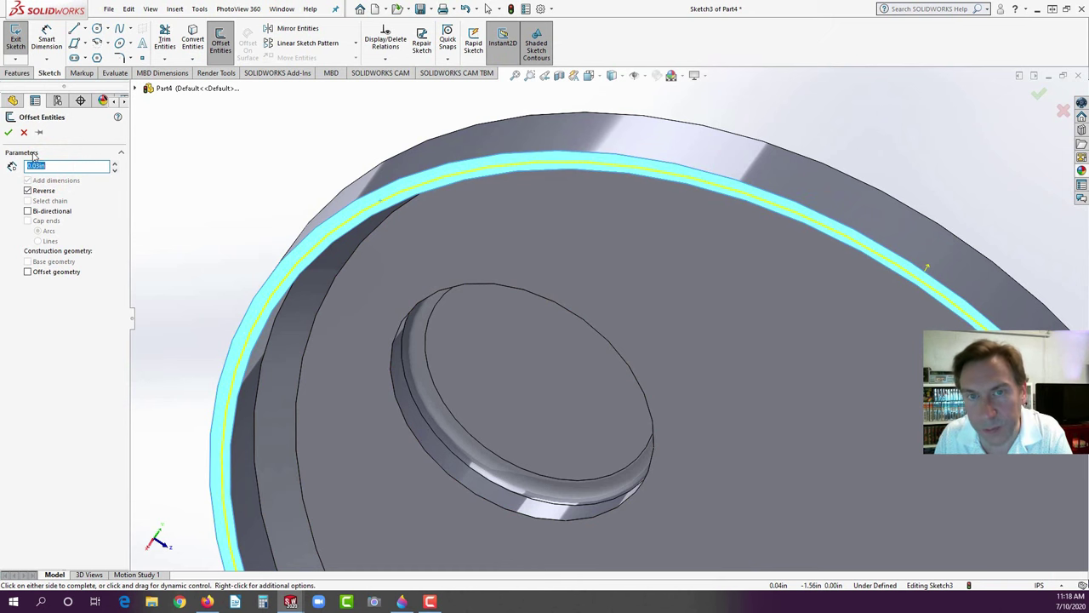
left_click(9, 132)
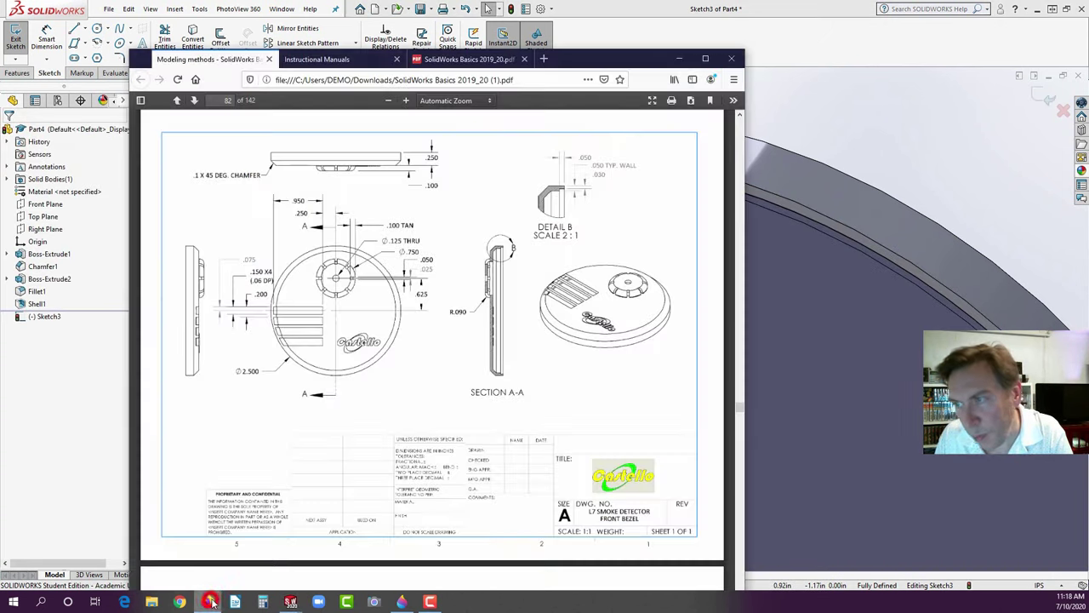
- Extruded-cut the offset sketch 0.05 in deep to form the inner lip
left_click(208, 602)
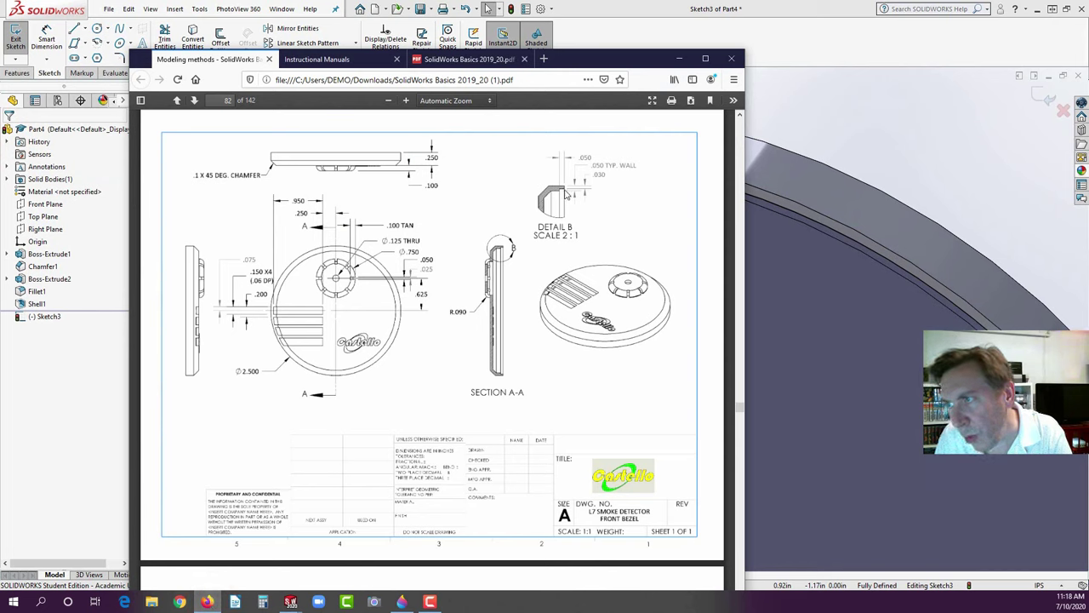
left_click(567, 194)
left_click(89, 415)
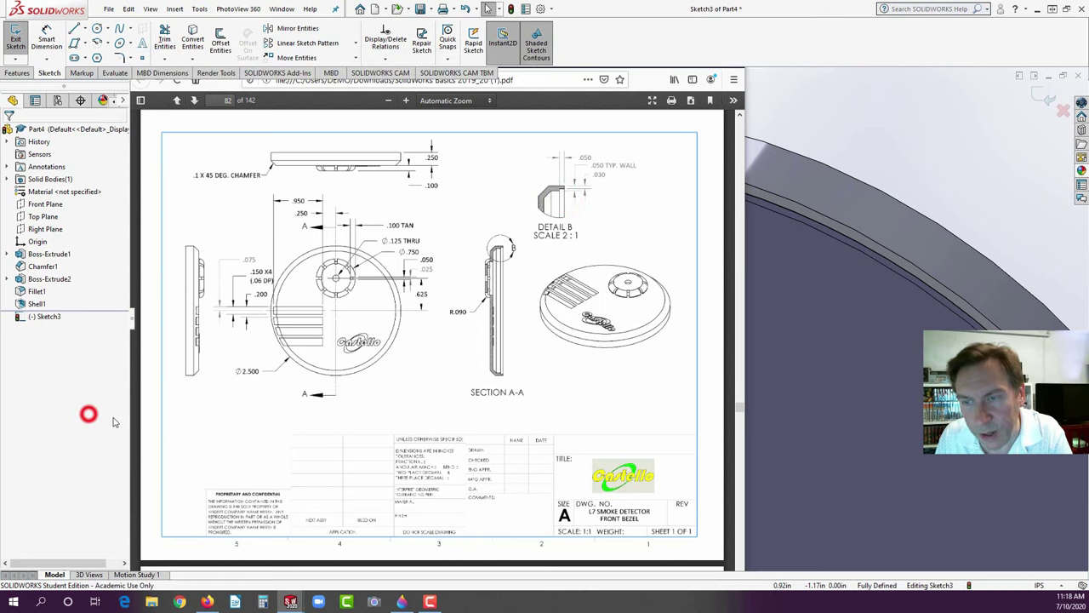
left_click(21, 73)
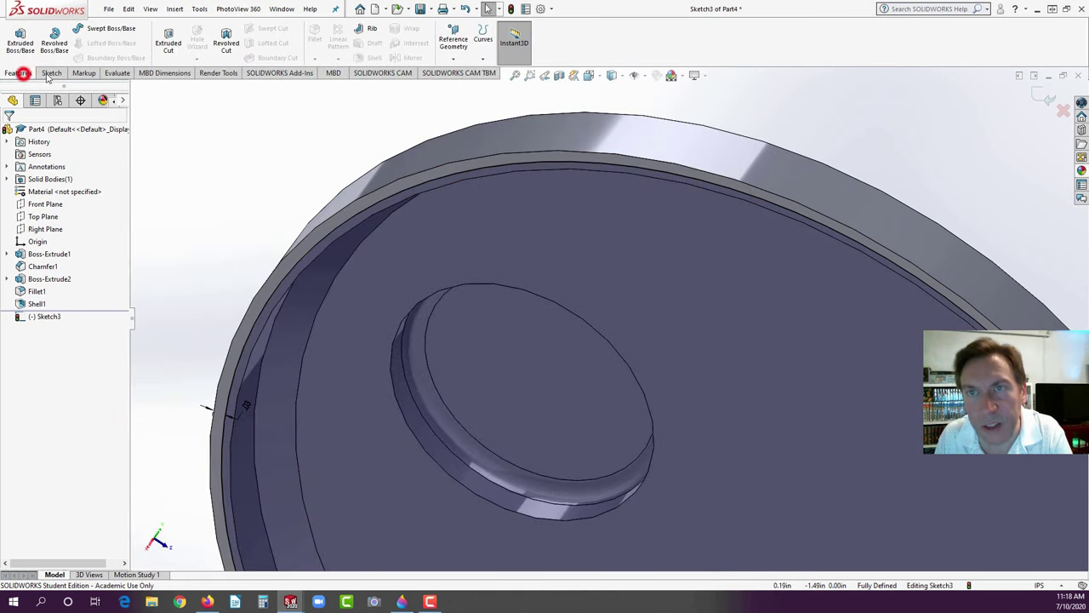
left_click(170, 44)
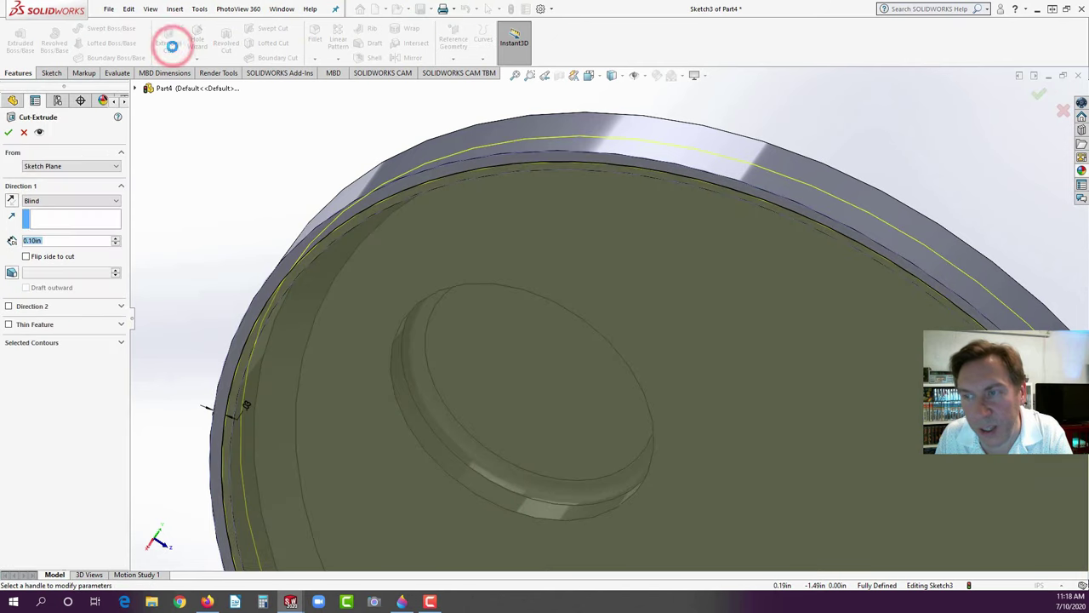
type("0.05")
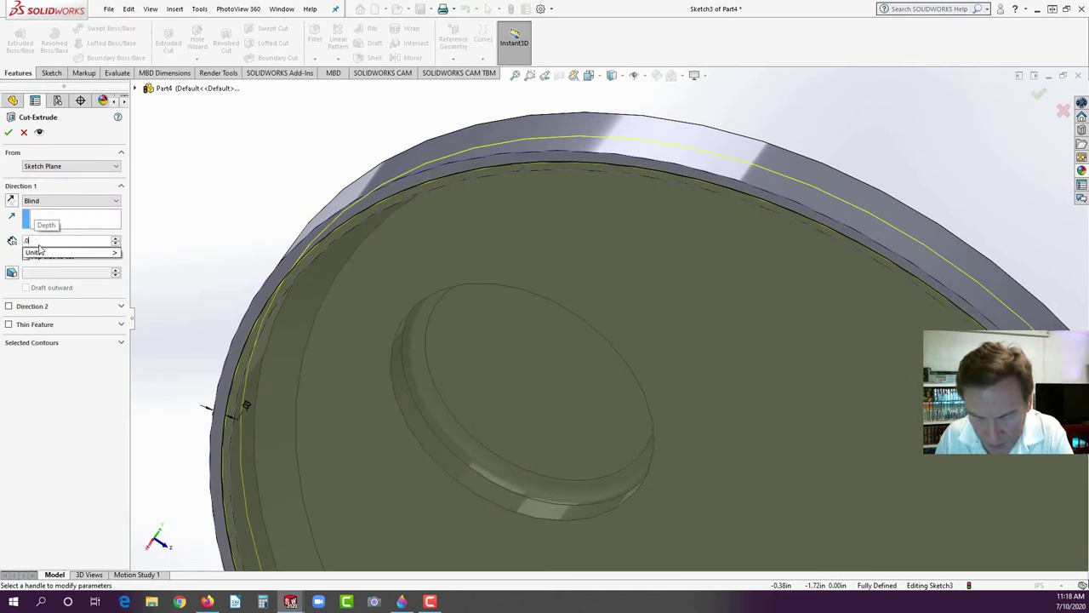
key("Return")
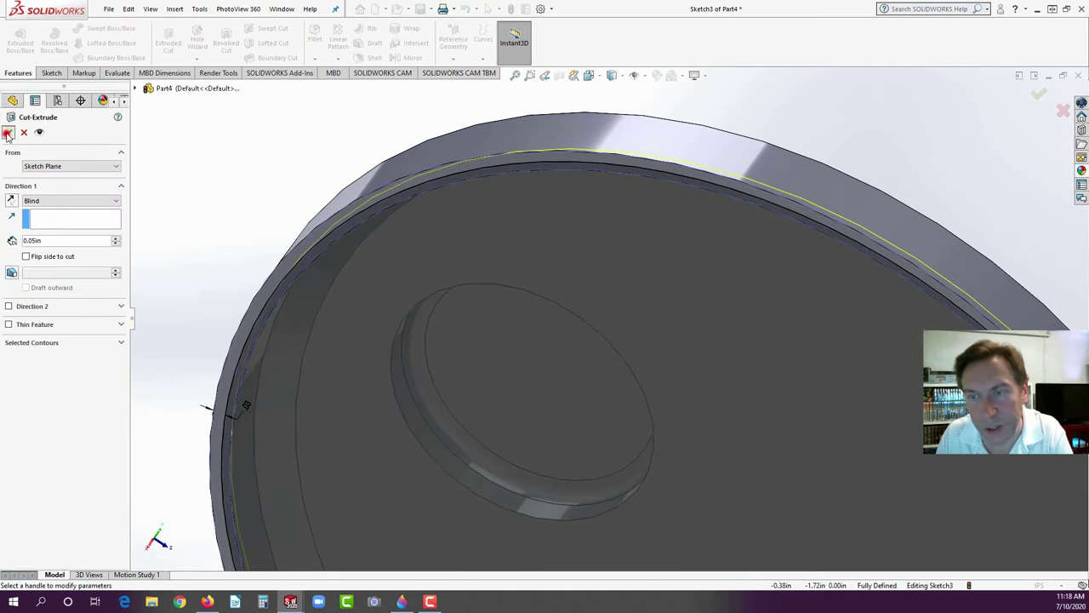
left_click(9, 132)
- Orbit the part so the boss faces forward
middle_click_drag(242, 374, 469, 335)
scroll(465, 294, "down", 3)
scroll(464, 293, "up", 3)
middle_click_drag(614, 321, 810, 291)
scroll(649, 330, "down", 5)
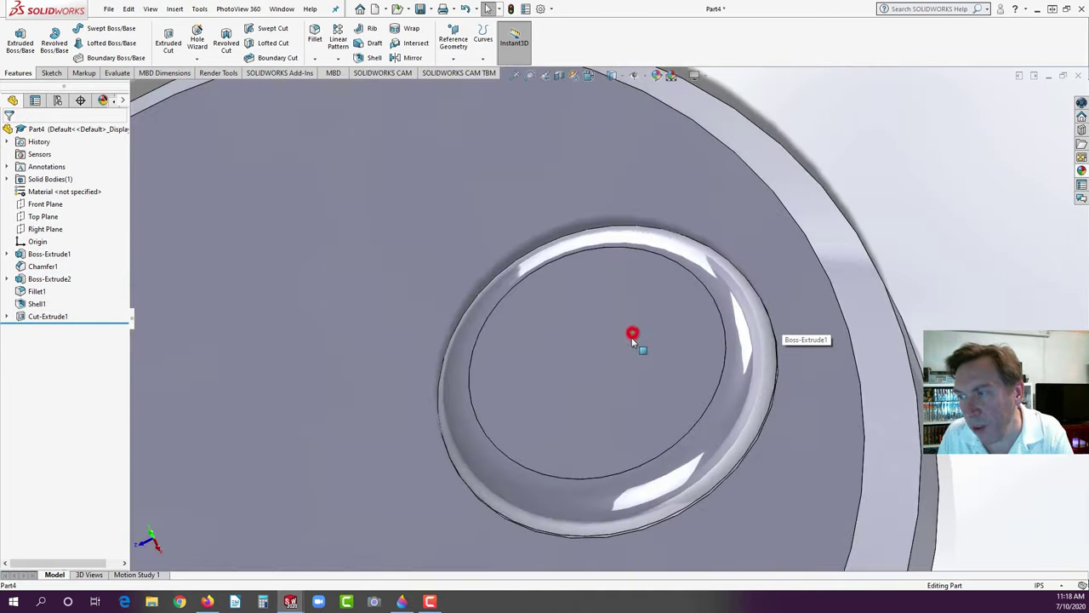
- Sketch a small circle centred on the raised boss's top face
left_click(632, 337)
left_click(683, 302)
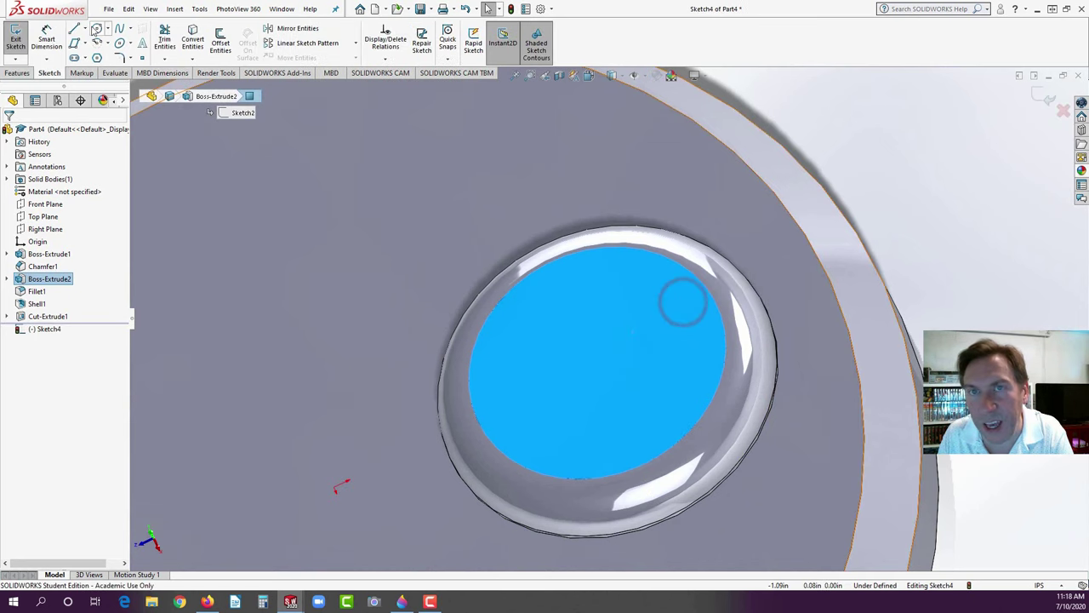
left_click(97, 29)
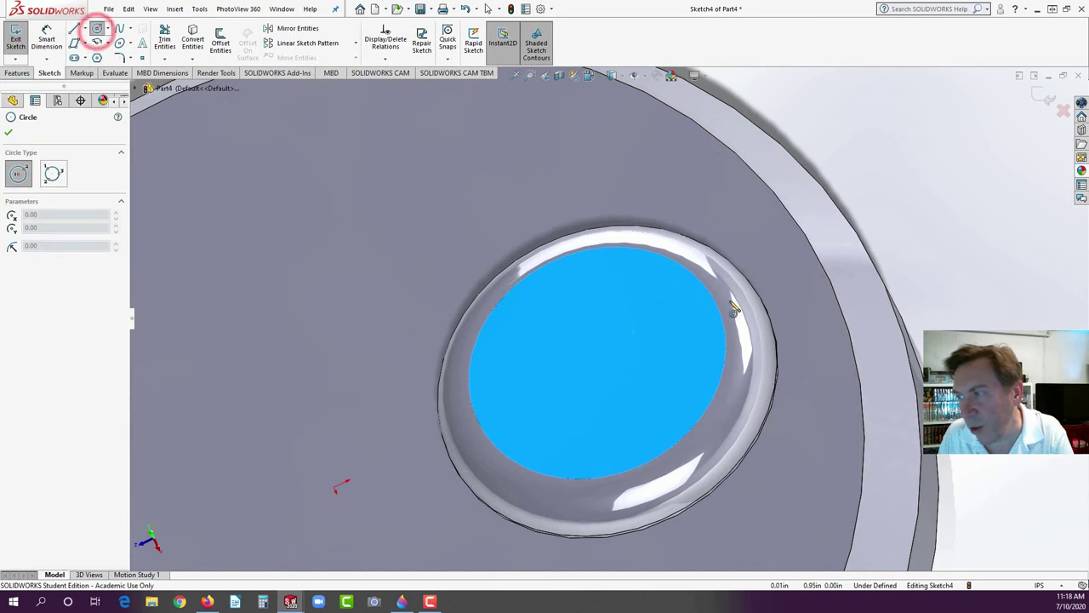
left_click(597, 362)
left_click(617, 354)
- After checking the drawing PDF, dimension the circle to a 0.125 in diameter
left_click(206, 602)
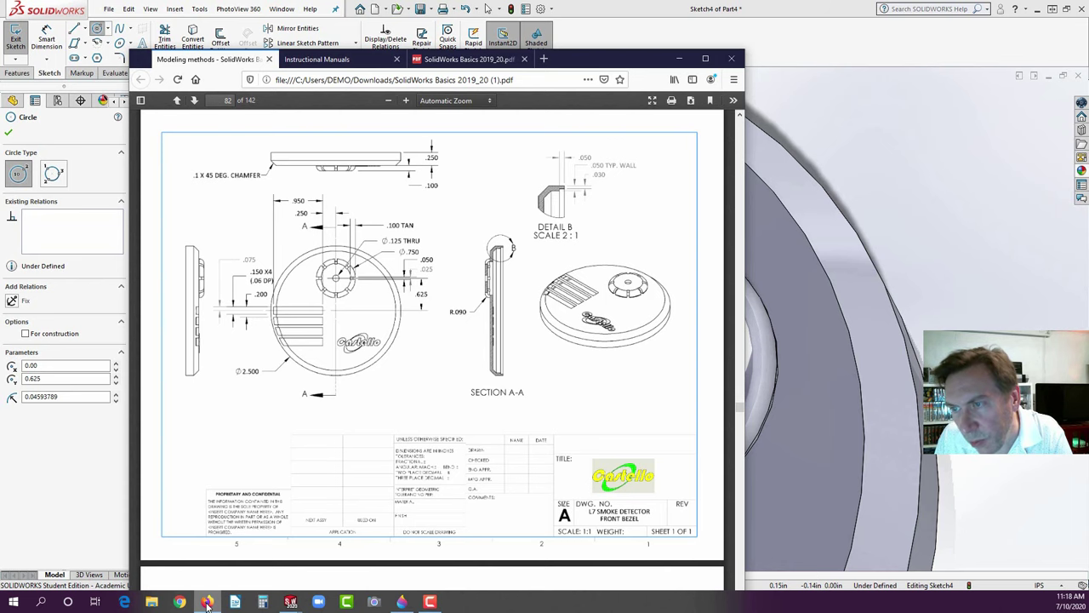
left_click(207, 602)
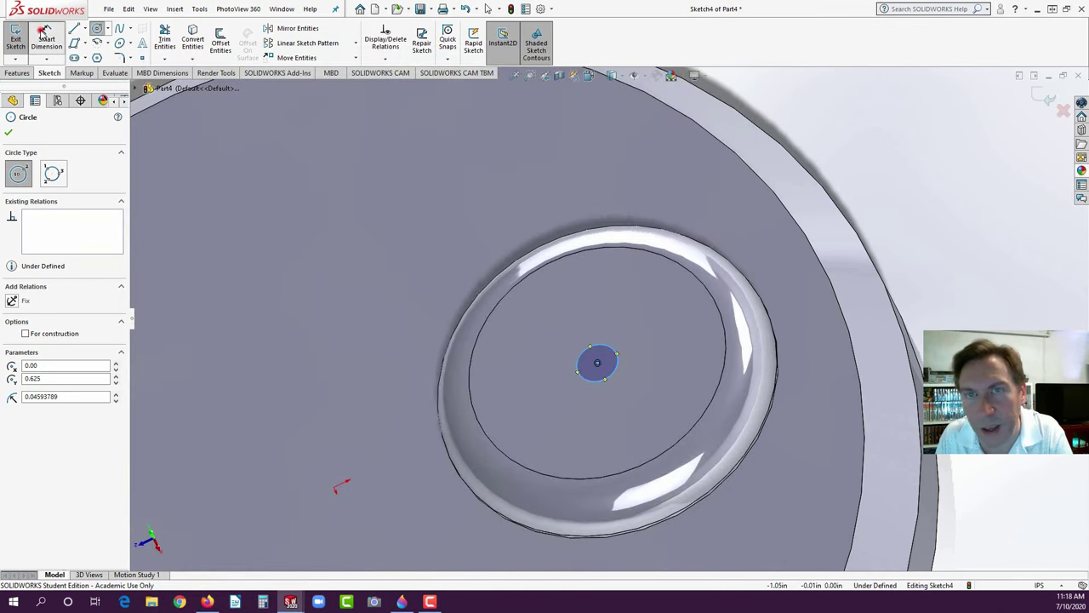
left_click(44, 36)
left_click(618, 369)
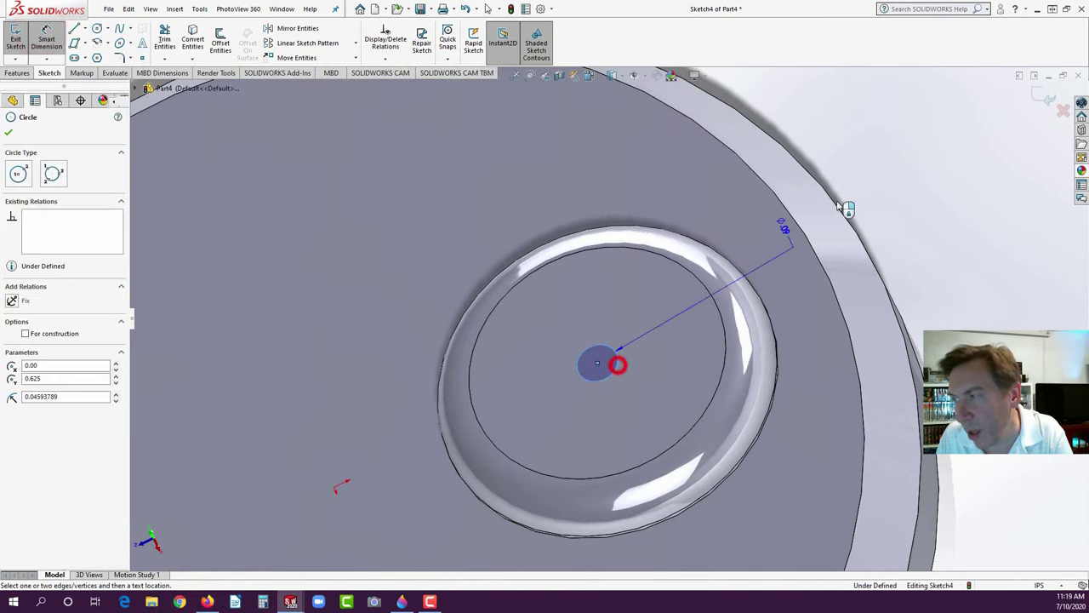
left_click(900, 152)
type(".125")
key("Return")
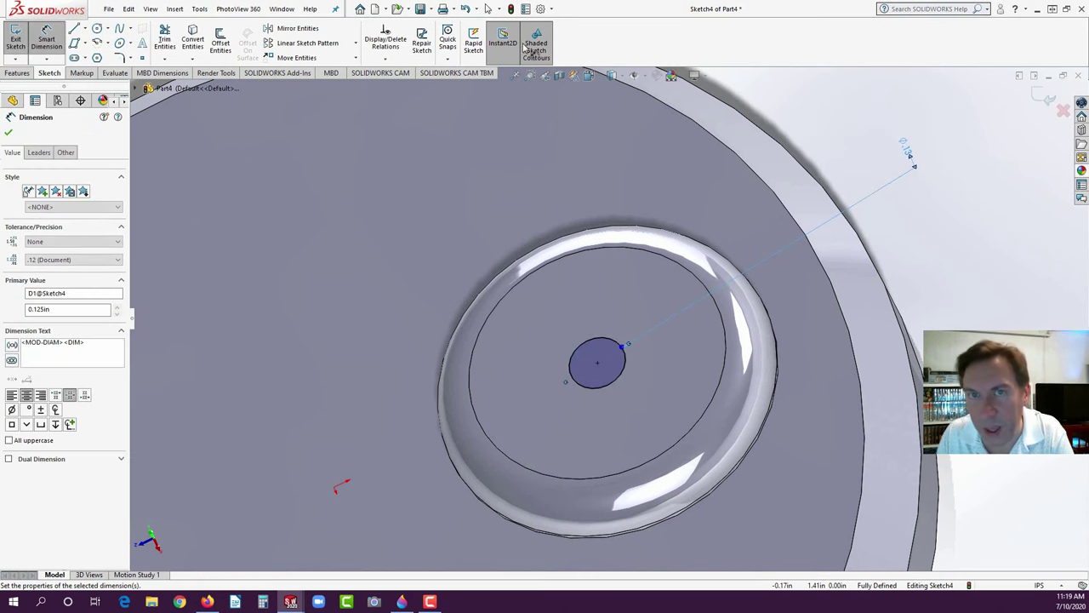
- Extrude-cut the 0.125 in circle Through All to make the hole
left_click(17, 72)
left_click(169, 44)
left_click(37, 204)
left_click(39, 214)
left_click(8, 133)
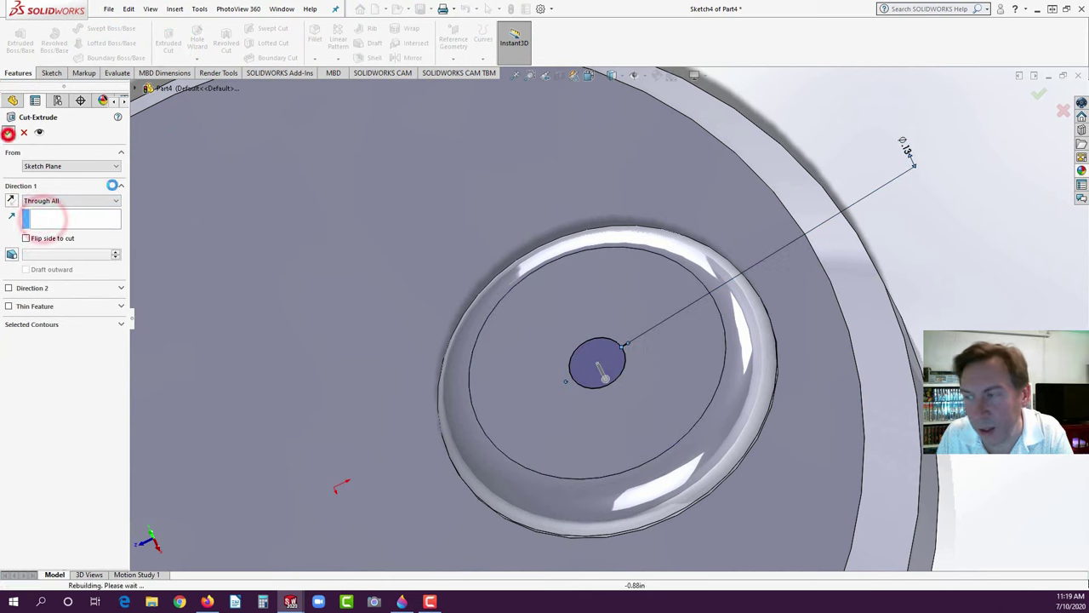
- Zoom out to the whole bezel and begin a sketch on the boss's top face
scroll(457, 361, "up", 5)
middle_click_drag(457, 361, 507, 333)
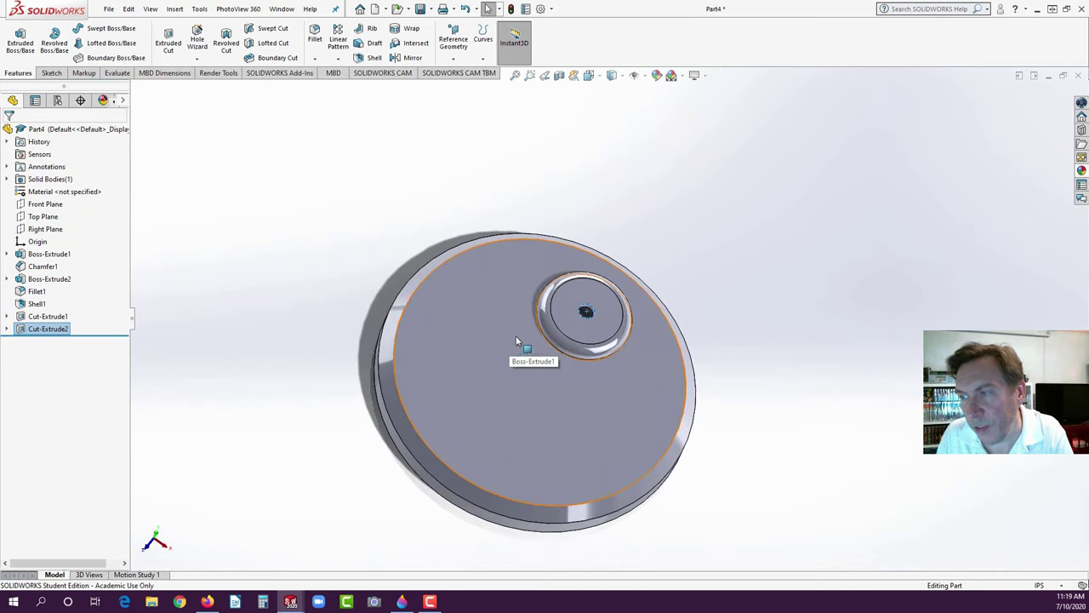
left_click(571, 300)
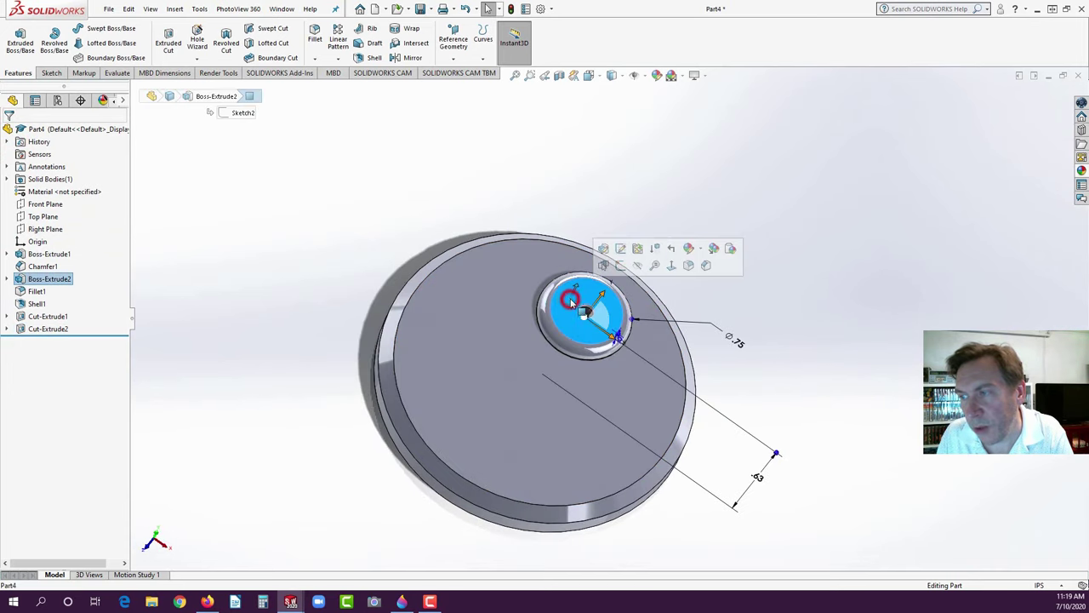
left_click(621, 266)
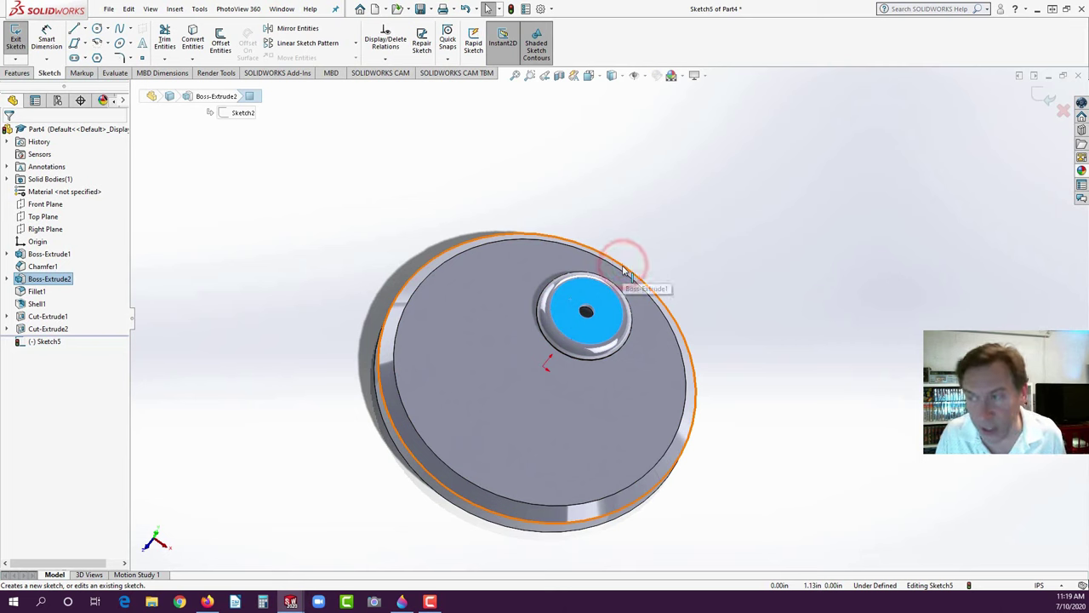